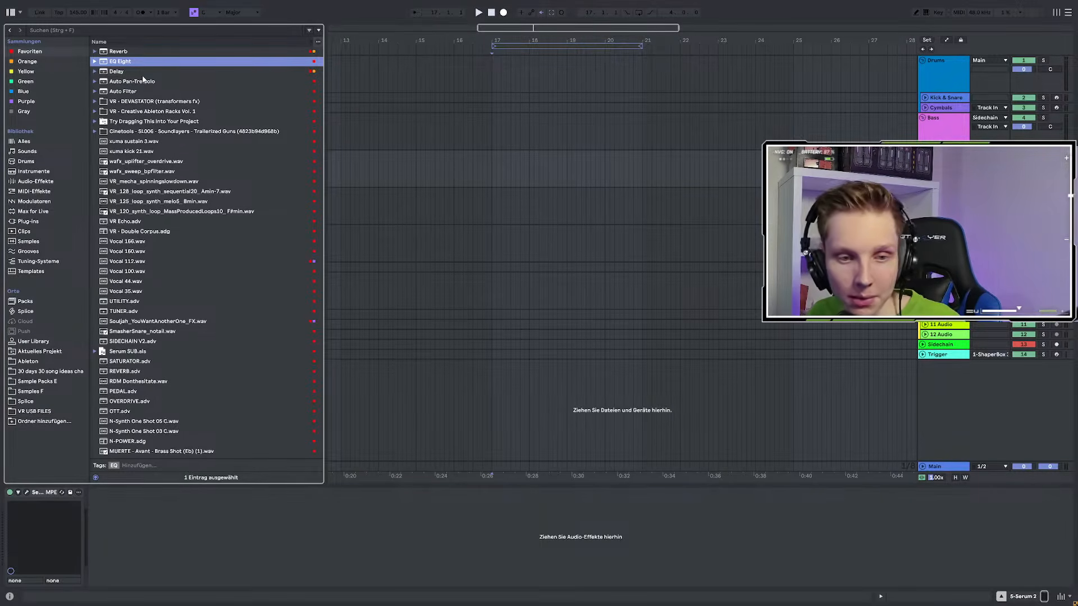
# Search the plug-ins for "opal" and load the Opalize effect after Serum 2 on its track
pyautogui.click(39, 28)
pyautogui.write('opal')
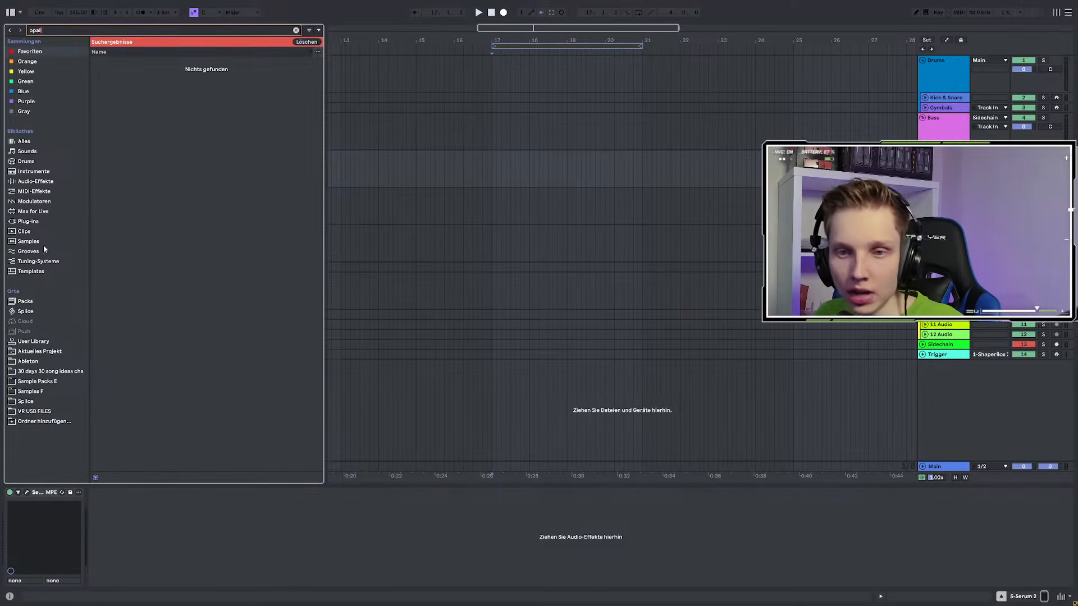
pyautogui.click(31, 221)
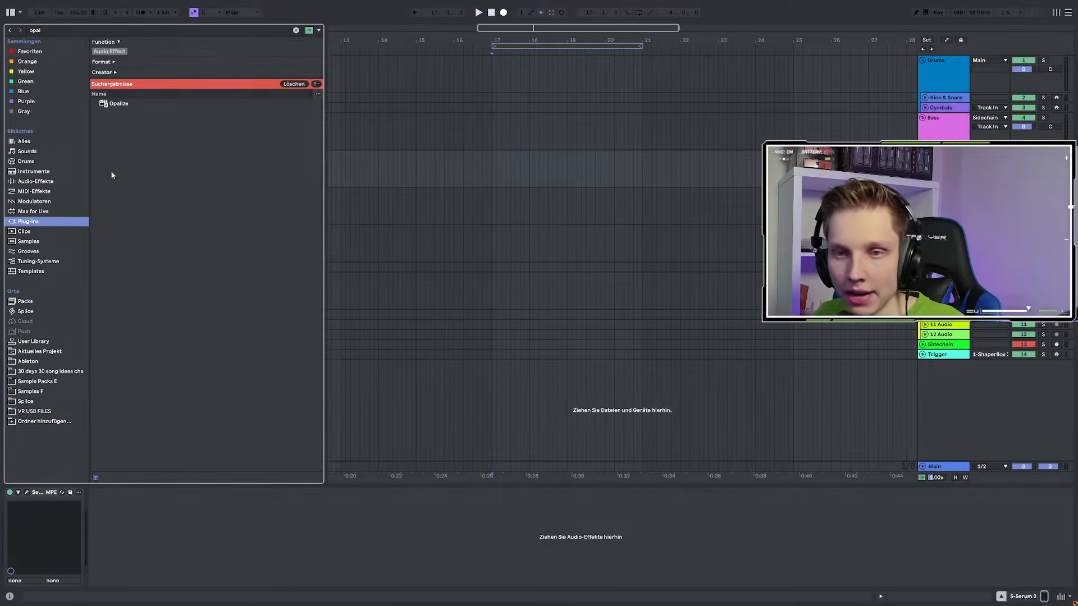
pyautogui.click(116, 104)
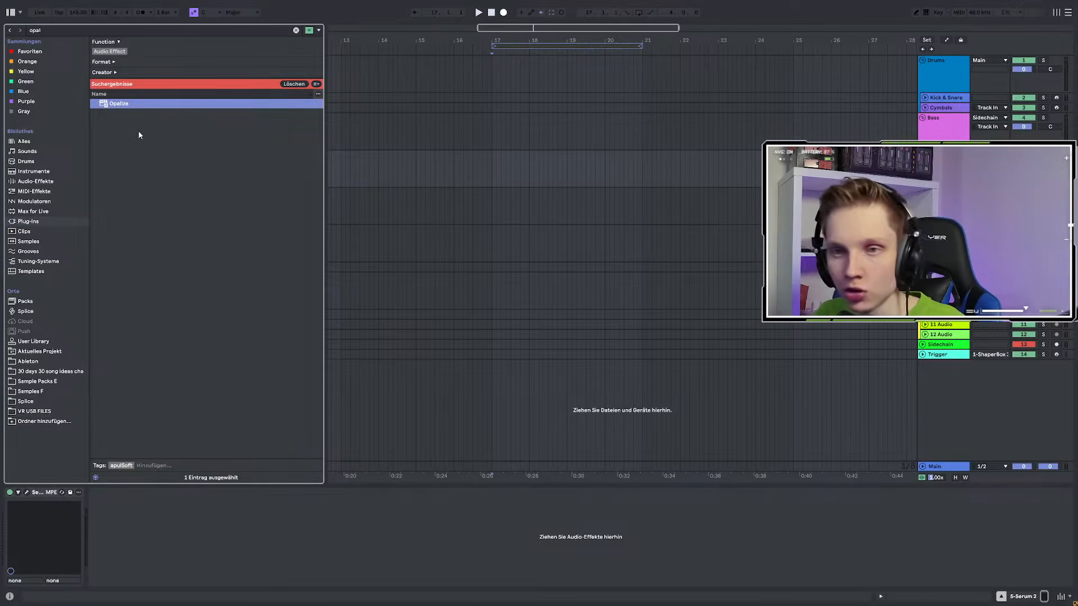
pyautogui.moveTo(117, 110); pyautogui.dragTo(134, 113)
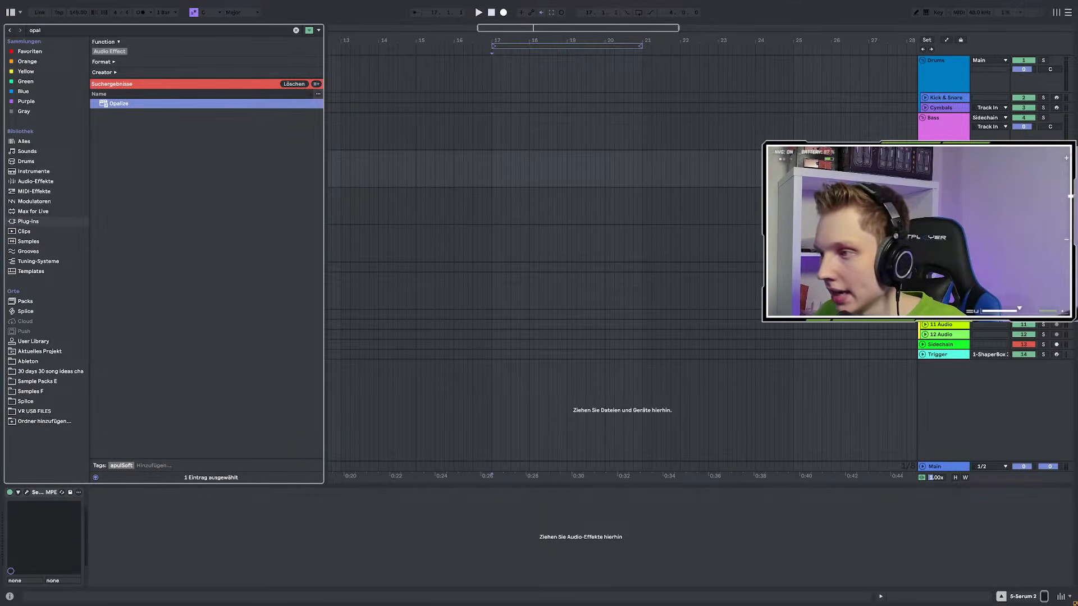
pyautogui.moveTo(139, 36); pyautogui.dragTo(360, 116)
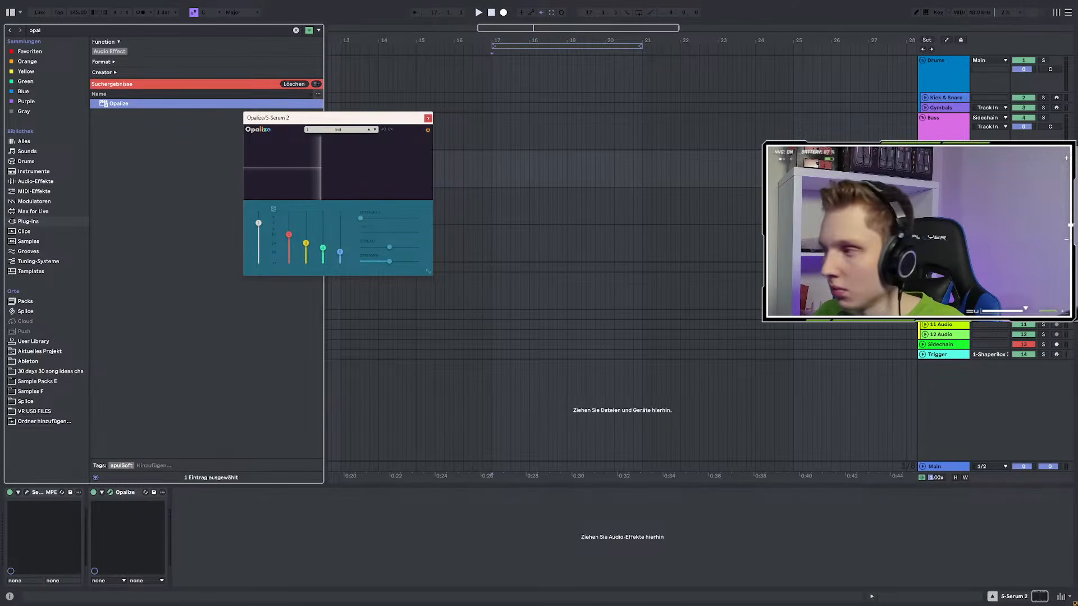
pyautogui.click(1070, 207)
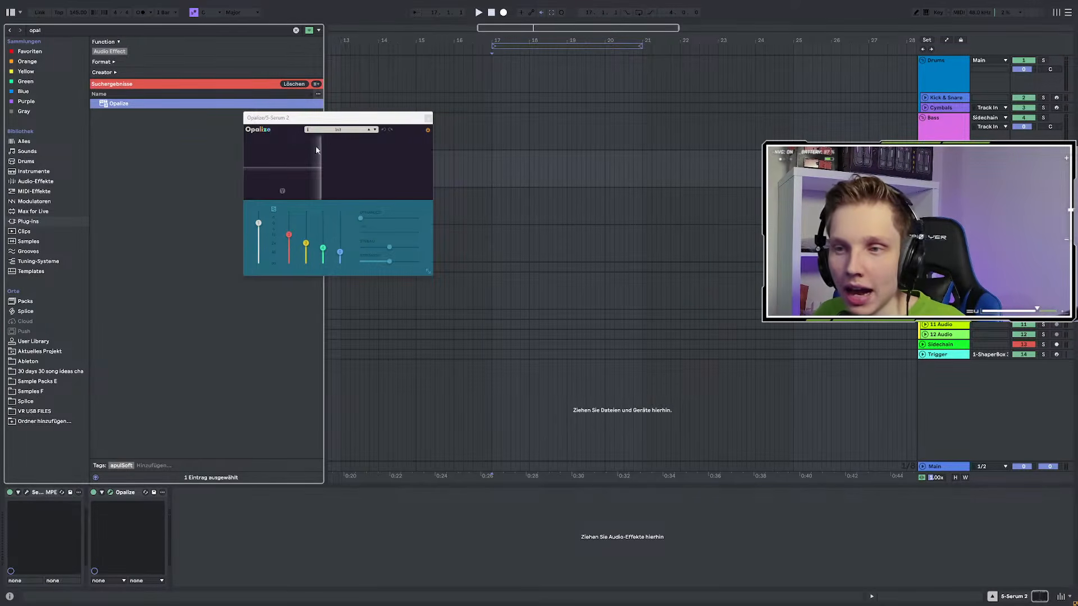
# Set the Opalize interface size to normal and move its window over the browser, clear of the arrangement
pyautogui.moveTo(362, 116); pyautogui.dragTo(349, 128)
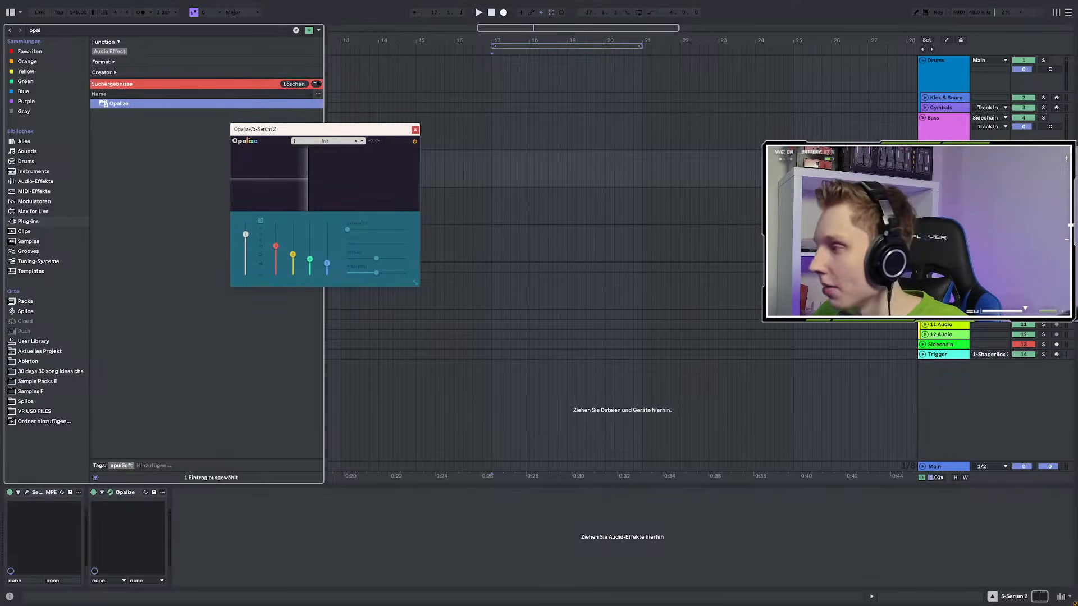
pyautogui.click(415, 283)
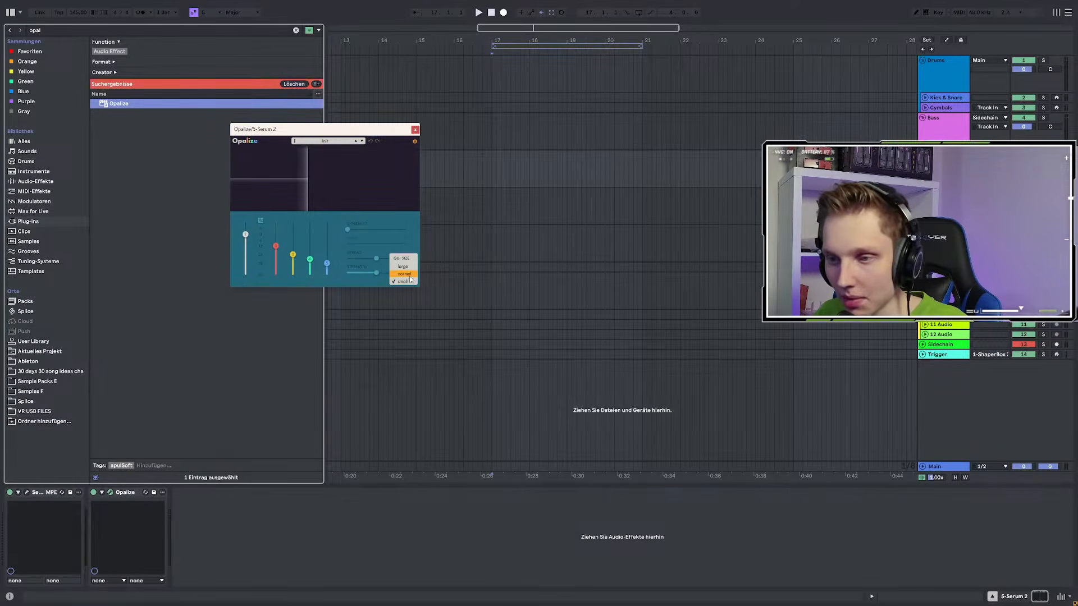
pyautogui.click(406, 274)
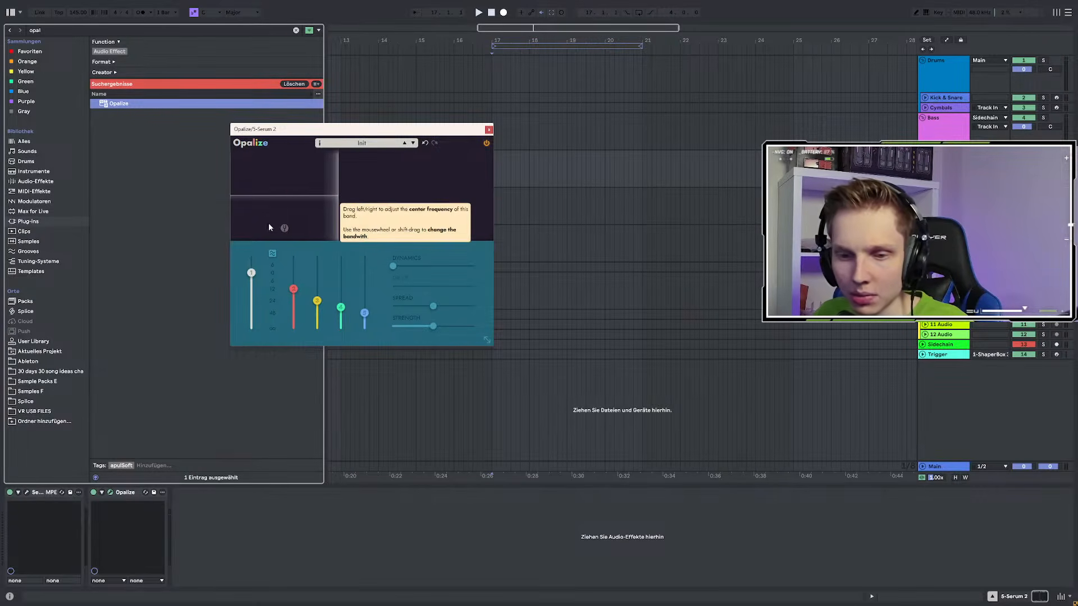
pyautogui.moveTo(299, 124); pyautogui.dragTo(207, 197)
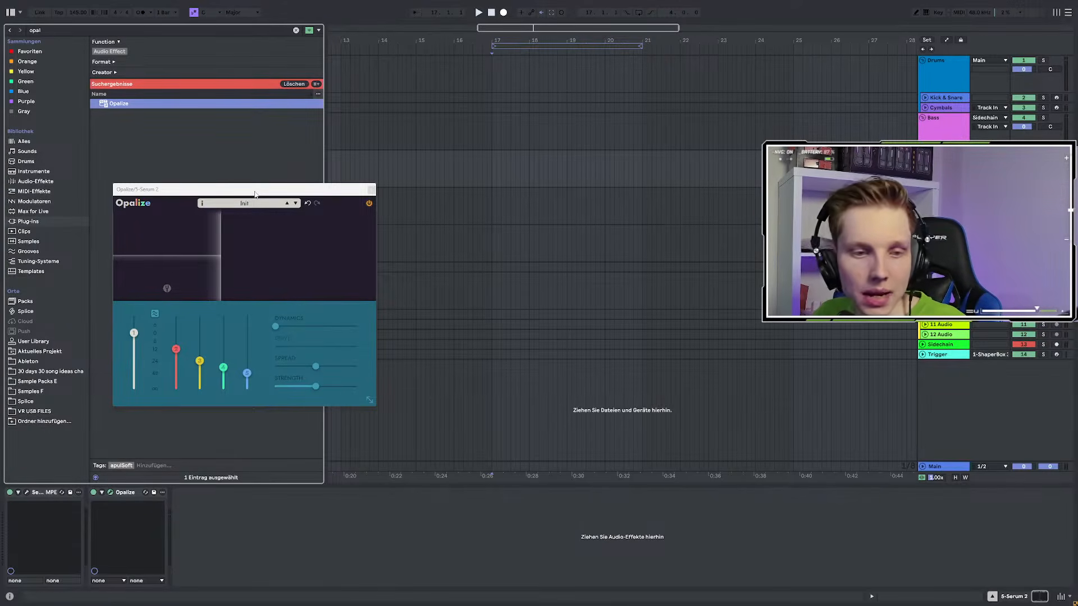
pyautogui.moveTo(274, 189)
pyautogui.mouseDown()
pyautogui.moveTo(252, 164)
pyautogui.moveTo(257, 198)
pyautogui.moveTo(228, 157)
pyautogui.mouseUp()
# Insert an empty MIDI clip spanning bar 17 to bar 21 on the Serum 2 track
pyautogui.click(477, 178)
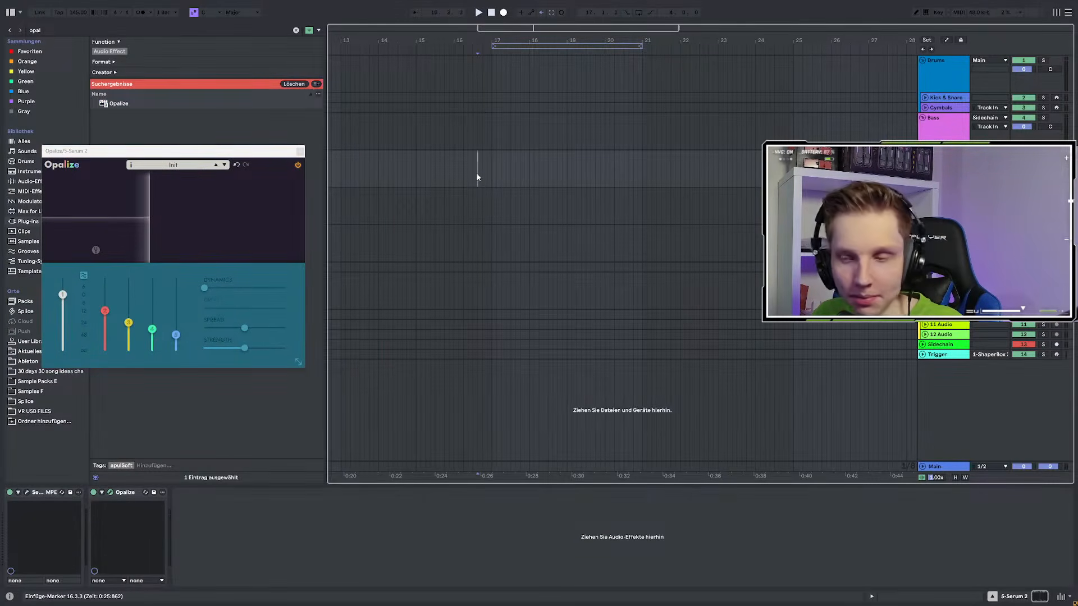
pyautogui.moveTo(494, 166); pyautogui.dragTo(543, 169)
pyautogui.moveTo(659, 166); pyautogui.dragTo(648, 167)
pyautogui.rightClick(550, 164)
pyautogui.click(490, 164)
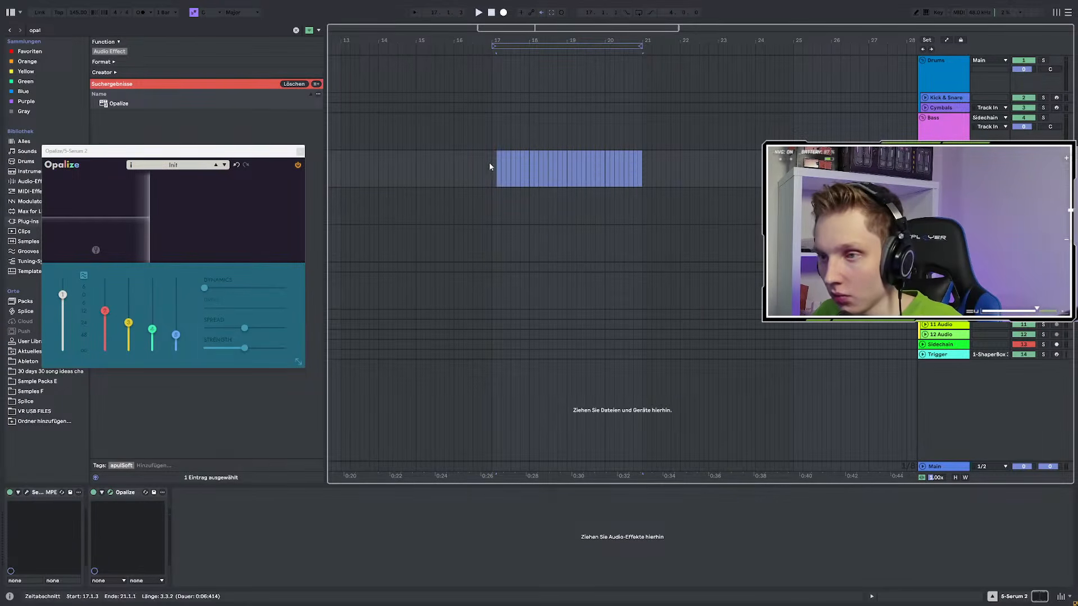
pyautogui.click(491, 167)
pyautogui.moveTo(492, 167); pyautogui.dragTo(639, 164)
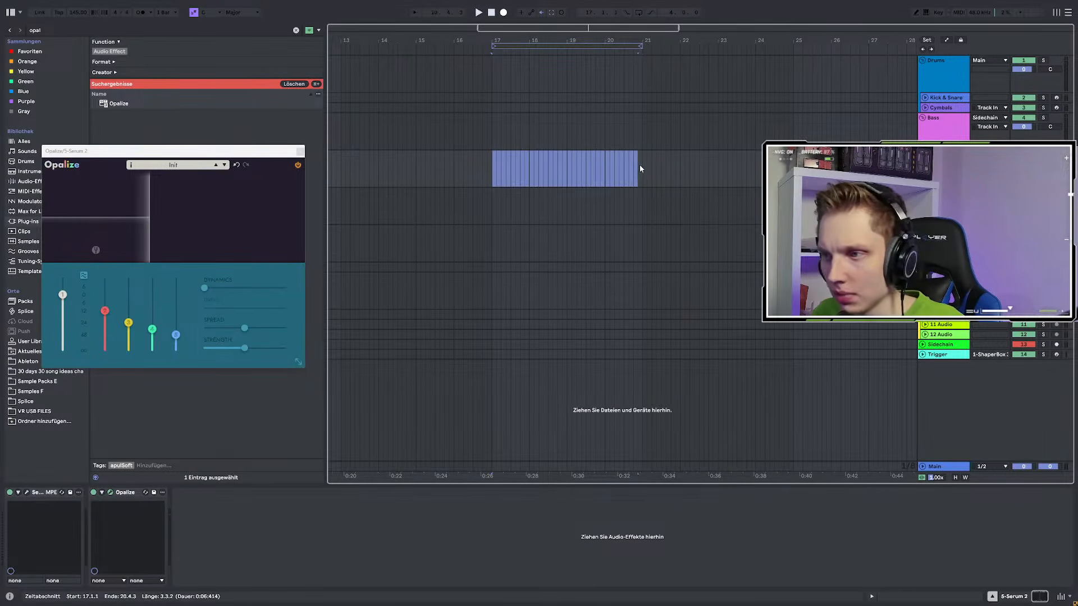
pyautogui.rightClick(579, 166)
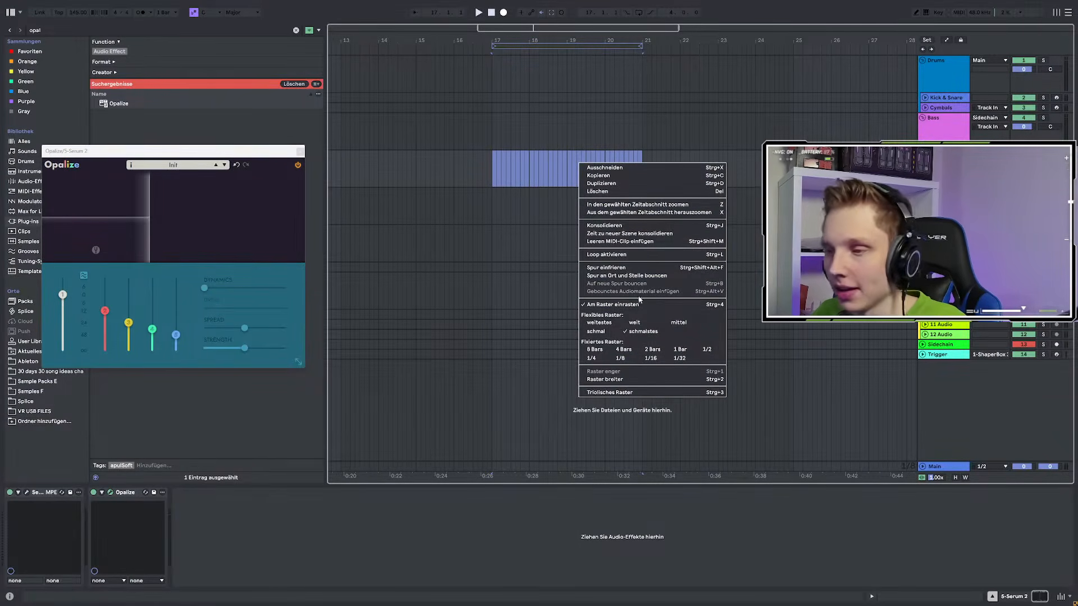
pyautogui.click(643, 242)
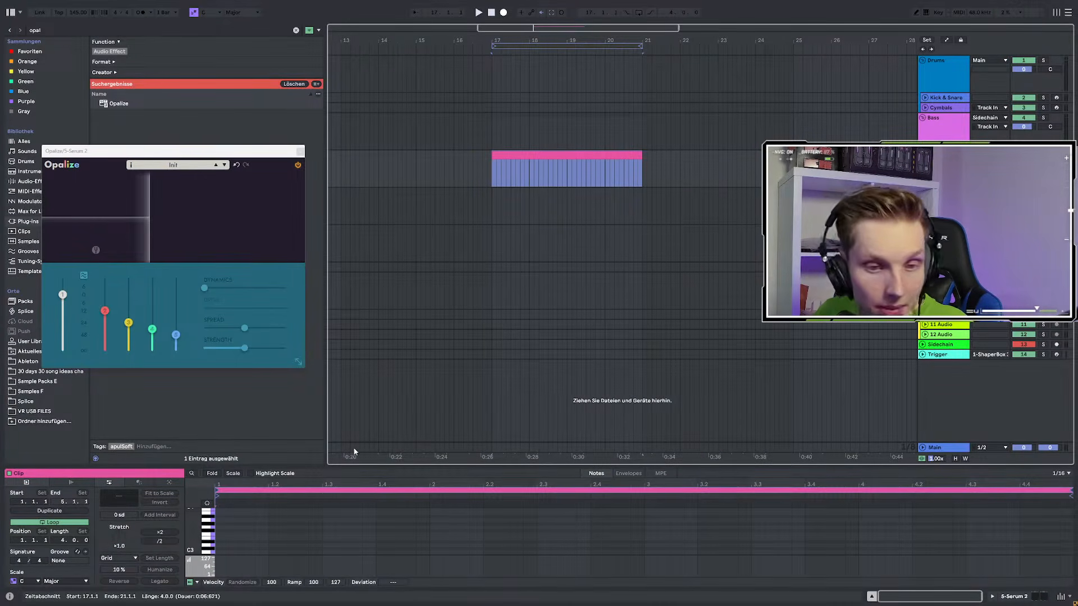
# Enlarge the clip's note editor and audition piano keys from E3 down to D0 while keeping Opalize in view
pyautogui.moveTo(443, 467); pyautogui.dragTo(436, 311)
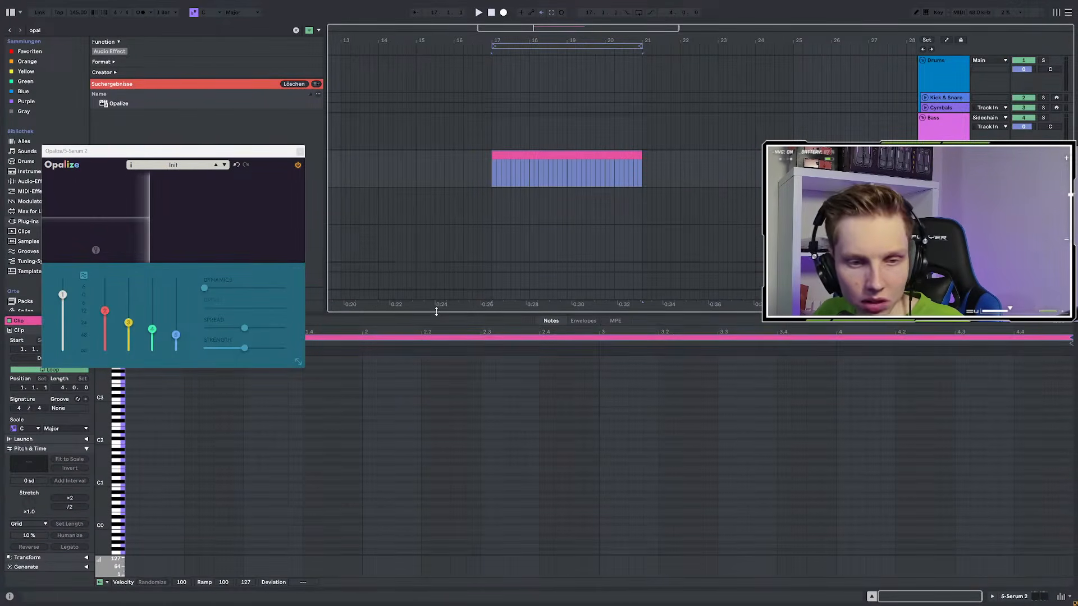
pyautogui.moveTo(113, 148); pyautogui.dragTo(150, 85)
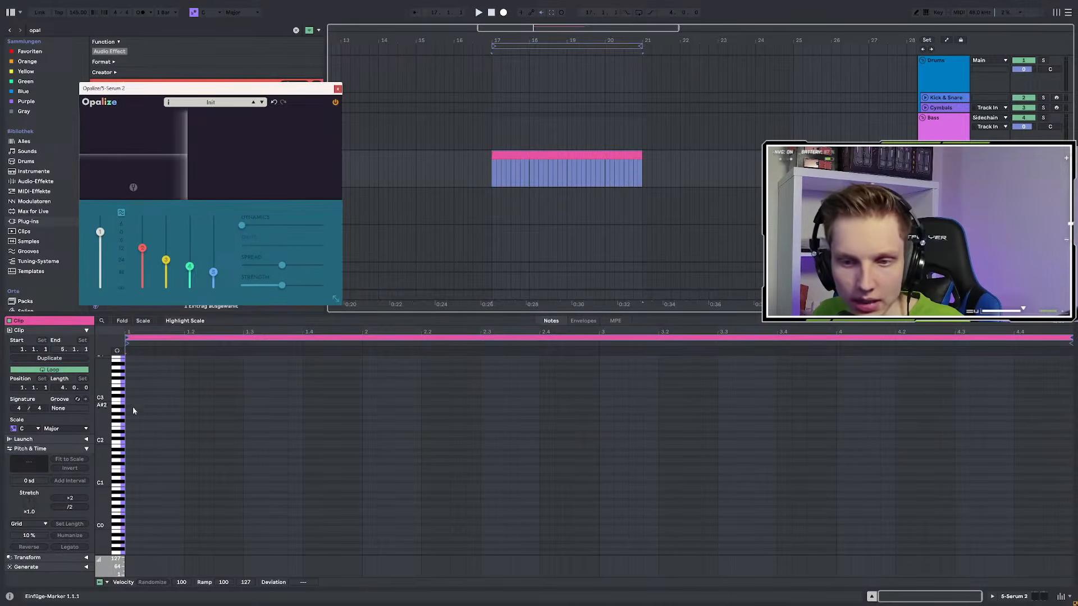
pyautogui.click(131, 389)
pyautogui.click(117, 350)
pyautogui.click(119, 384)
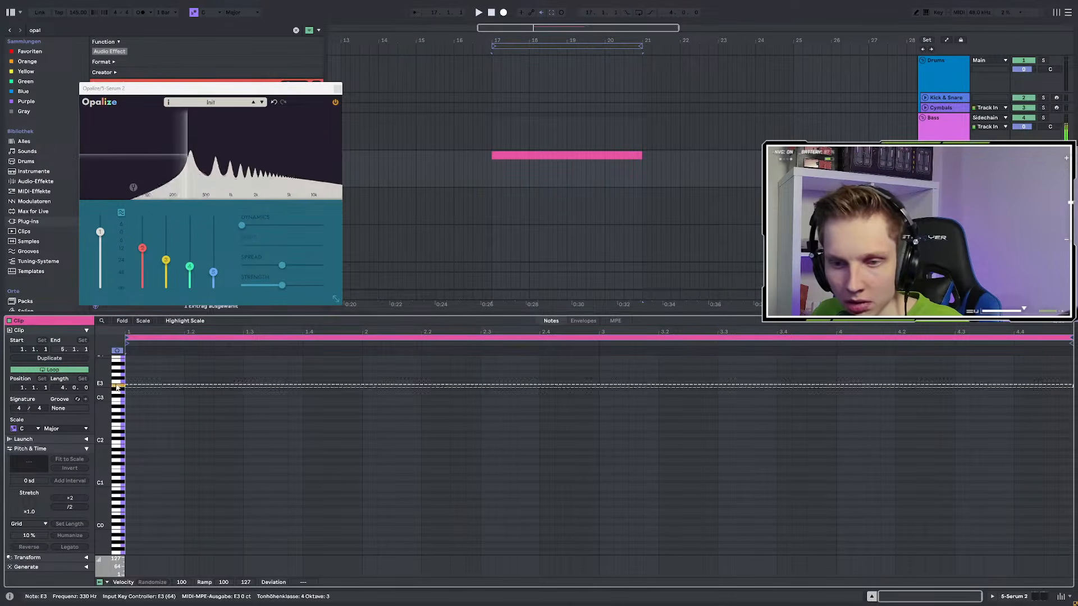
pyautogui.scroll(-3, 123, 452)
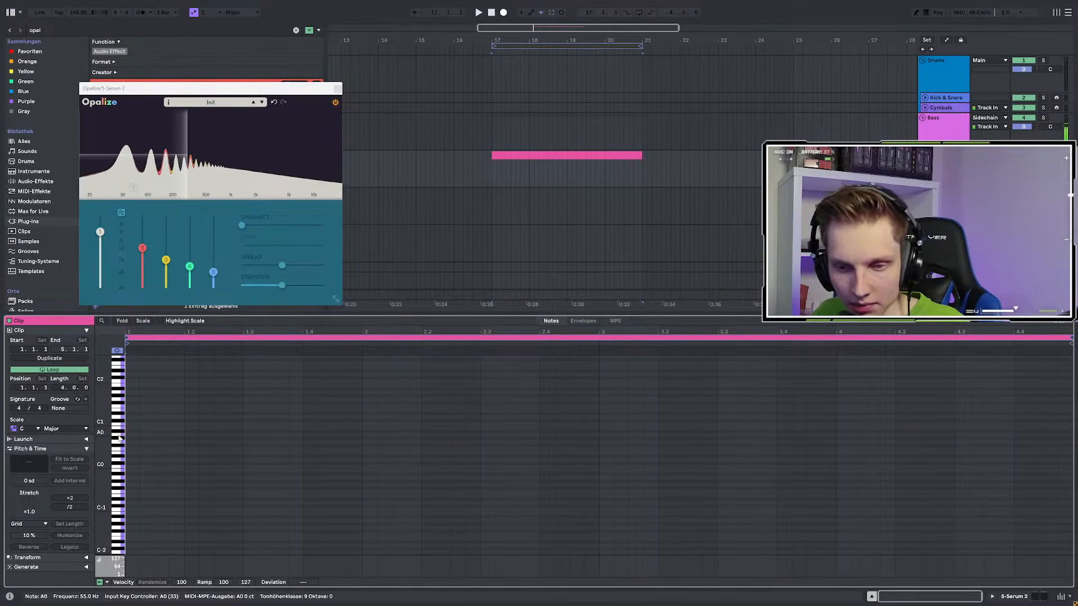
pyautogui.click(119, 462)
pyautogui.click(120, 459)
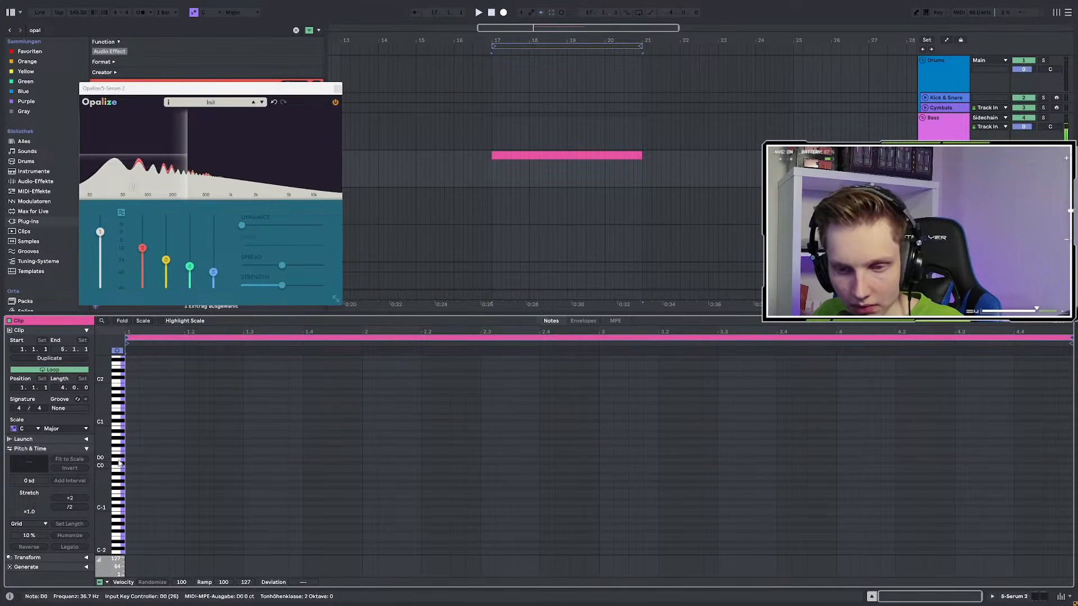
# Draw a D0 note filling the first bar of the clip and play it back
pyautogui.doubleClick(130, 460)
pyautogui.moveTo(139, 459); pyautogui.dragTo(363, 404)
pyautogui.press('space')
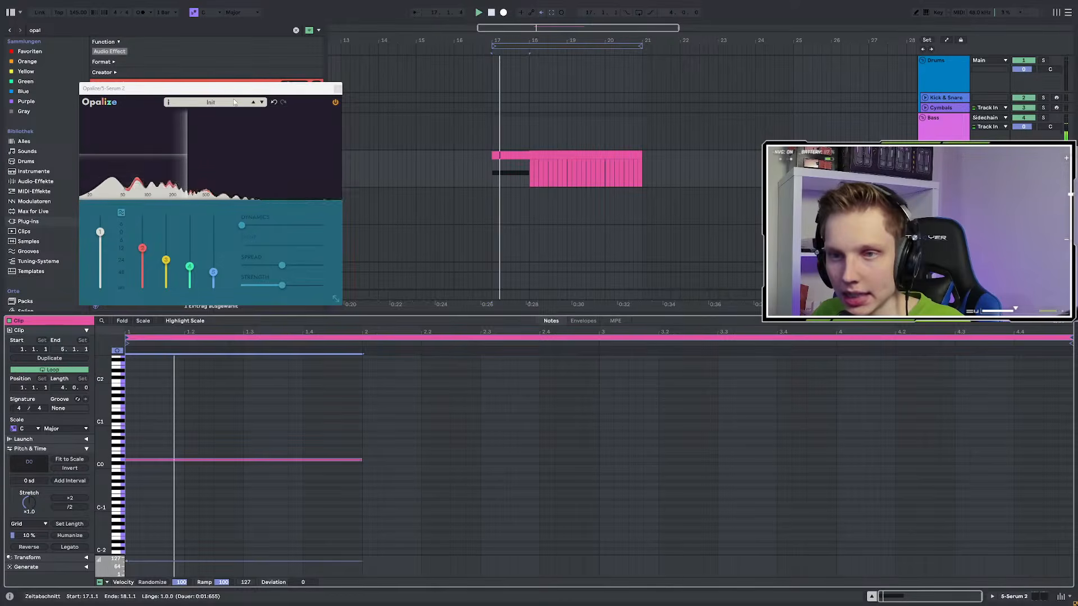
pyautogui.press('space')
# Change Serum 2's oscillator A to a sine wave using the wavetable position, and place the Serum window beside Opalize
pyautogui.hotkey('shift', 'Tab')
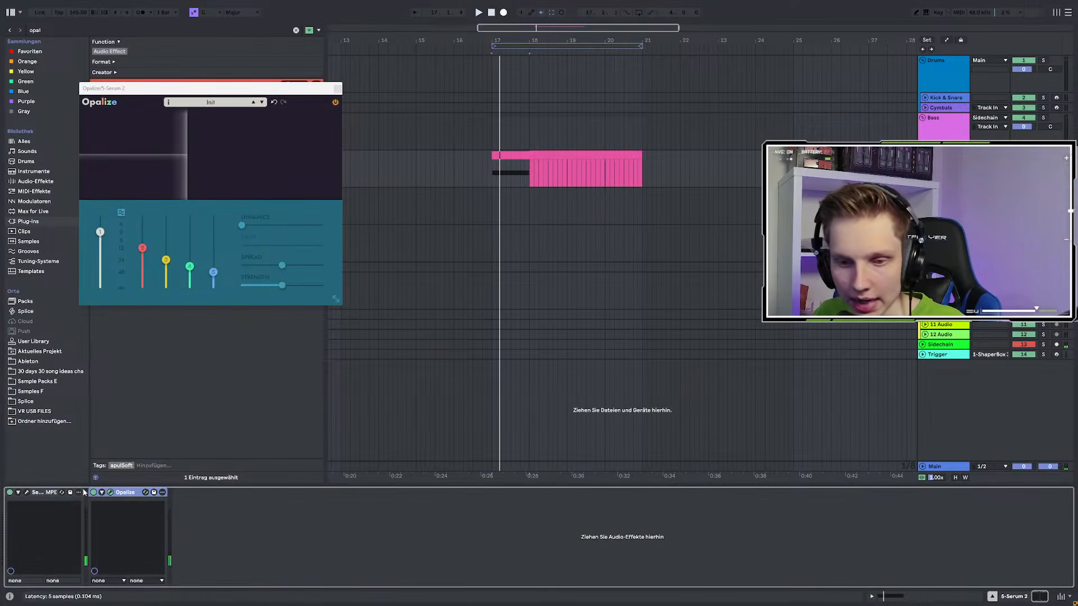
pyautogui.click(27, 493)
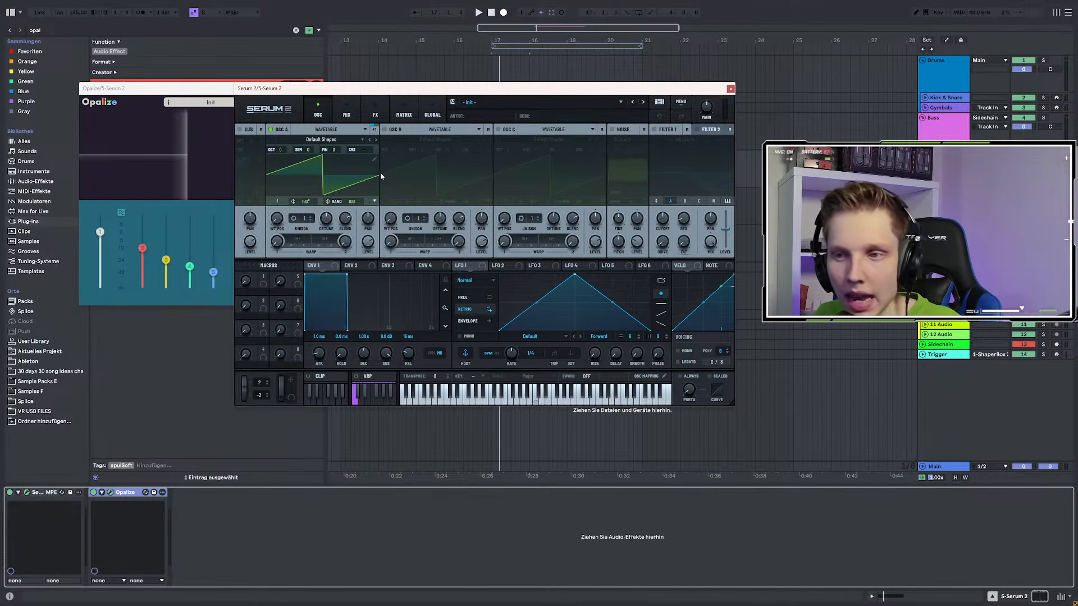
pyautogui.moveTo(277, 219)
pyautogui.mouseDown()
pyautogui.moveTo(279, 194)
pyautogui.moveTo(274, 204)
pyautogui.mouseUp()
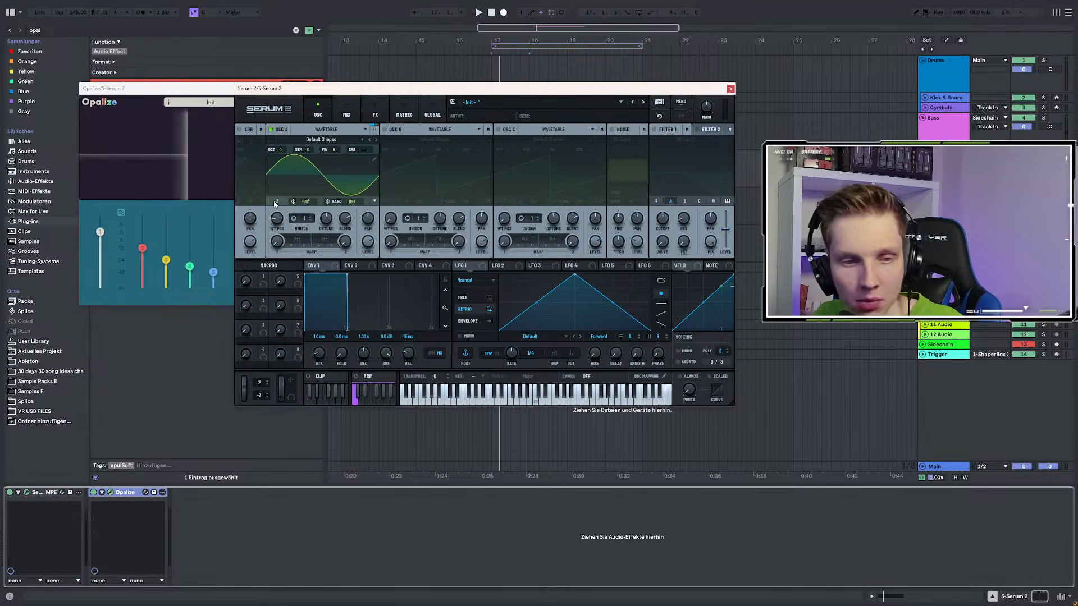
pyautogui.press('space')
pyautogui.press('space')
pyautogui.press('space')
pyautogui.press('space')
pyautogui.moveTo(368, 91); pyautogui.dragTo(421, 250)
pyautogui.press('space')
pyautogui.press('space')
pyautogui.moveTo(353, 250); pyautogui.dragTo(388, 192)
# Play the sine note repeatedly, toggling Opalize on and off to compare the processed and unprocessed sound
pyautogui.press('space')
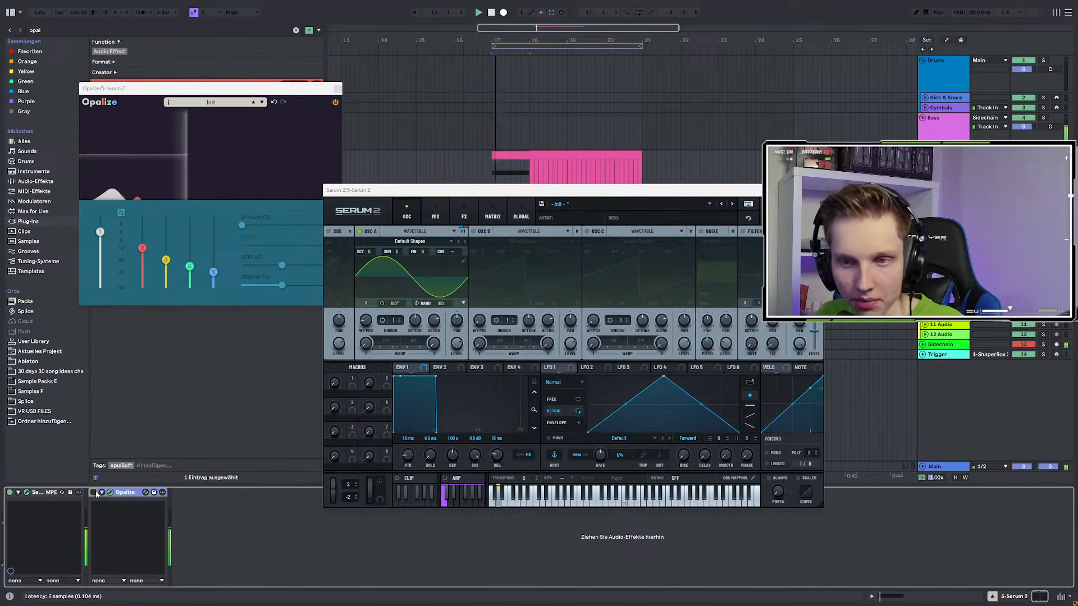
pyautogui.press('space')
pyautogui.press('space')
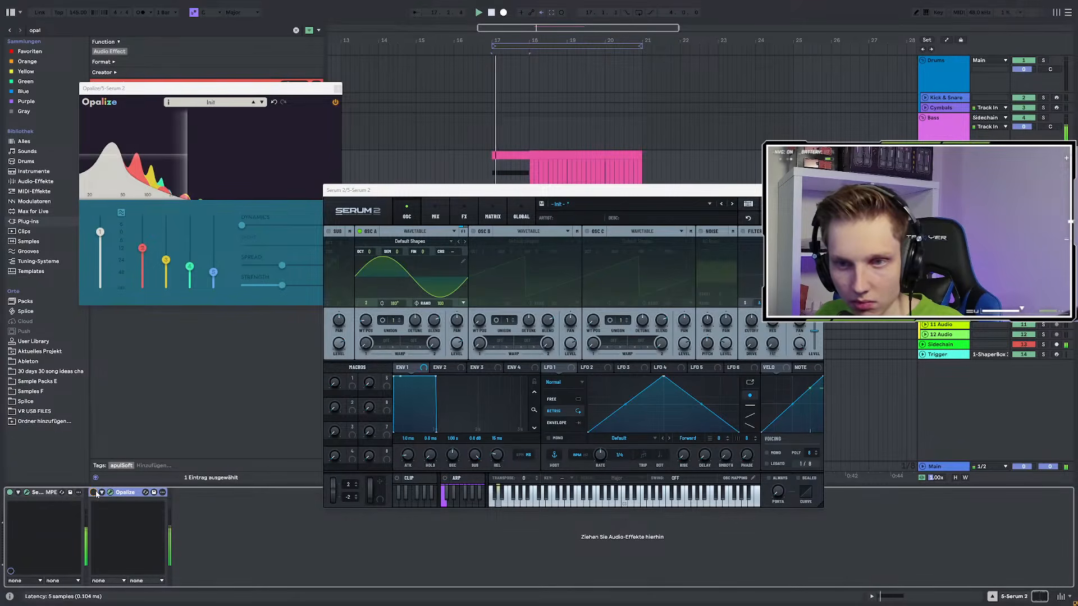
pyautogui.press('space')
pyautogui.press('space')
pyautogui.press('space')
pyautogui.press('space')
pyautogui.press('space')
pyautogui.press('space')
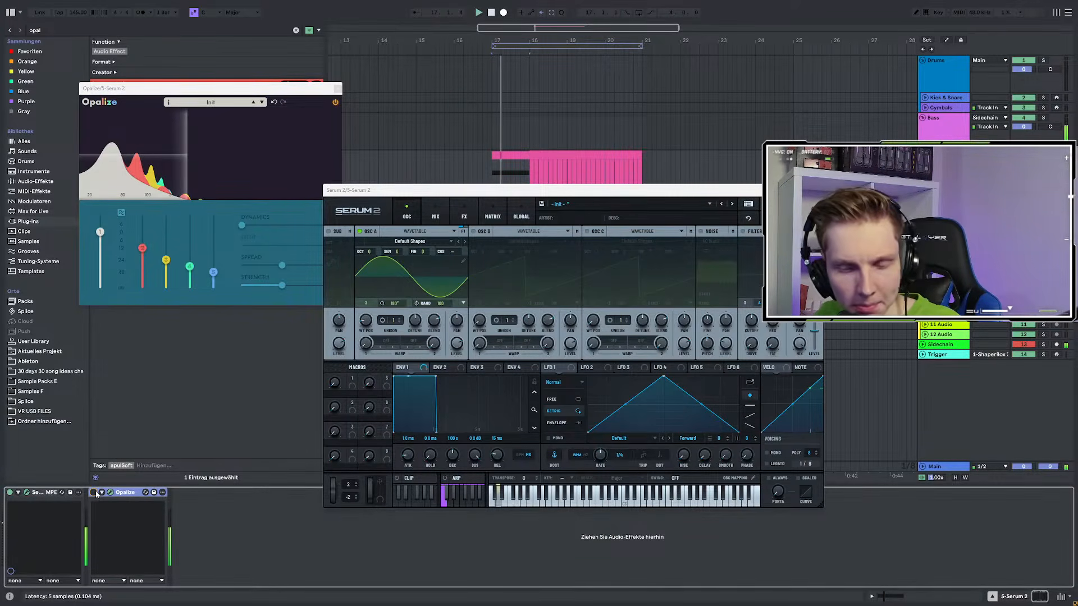
pyautogui.click(94, 493)
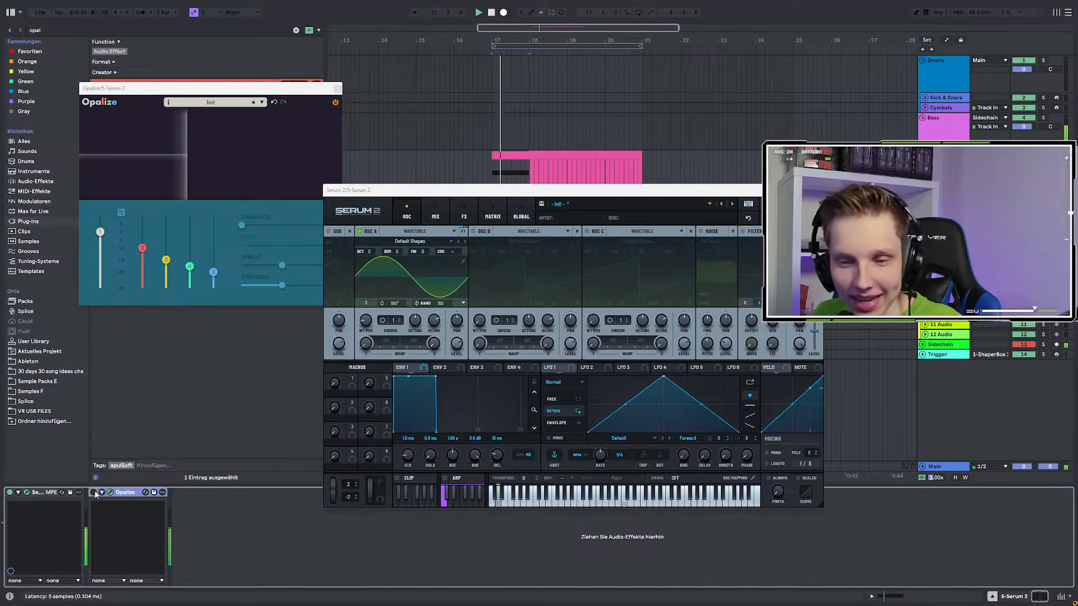
# Search the favorites for "eq", add EQ Eight after Opalize and place a copy between Serum 2 and Opalize
pyautogui.moveTo(52, 29); pyautogui.dragTo(8, 13)
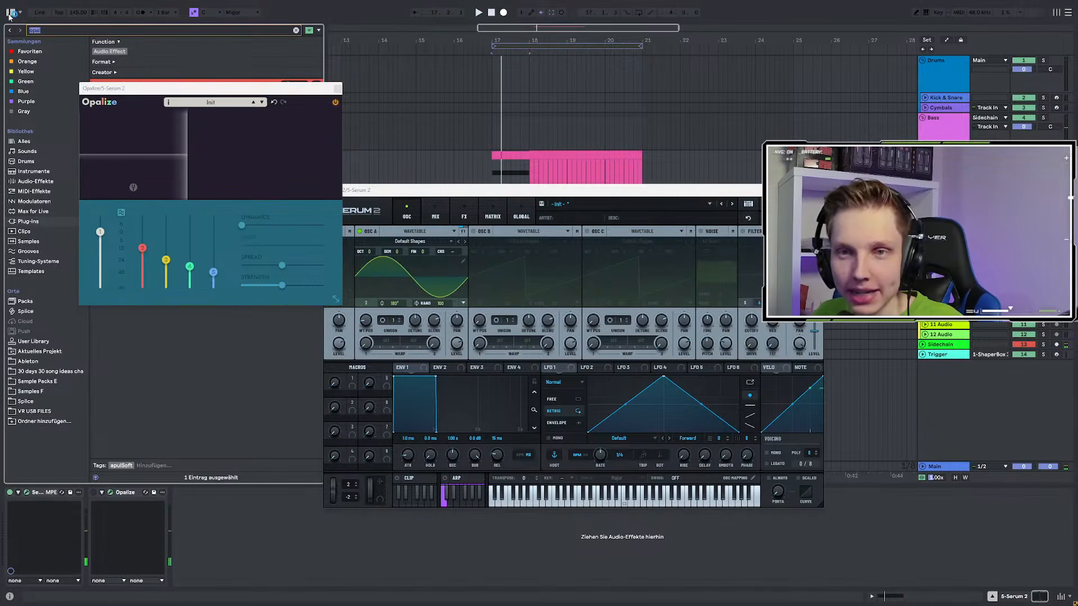
pyautogui.write('eq')
pyautogui.click(31, 51)
pyautogui.click(164, 70)
pyautogui.doubleClick(147, 61)
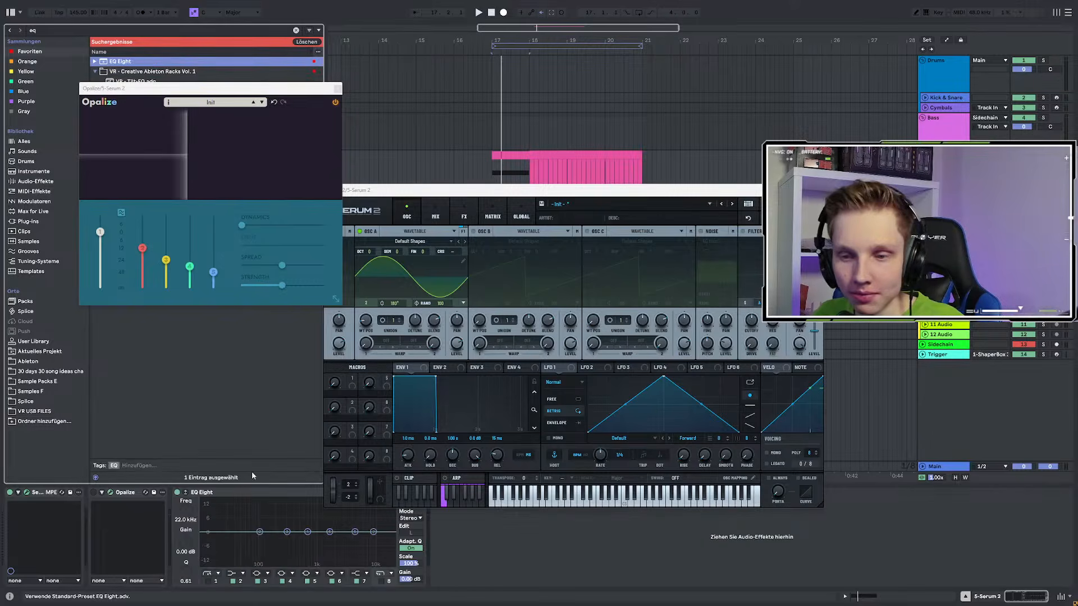
pyautogui.moveTo(145, 507); pyautogui.dragTo(123, 503)
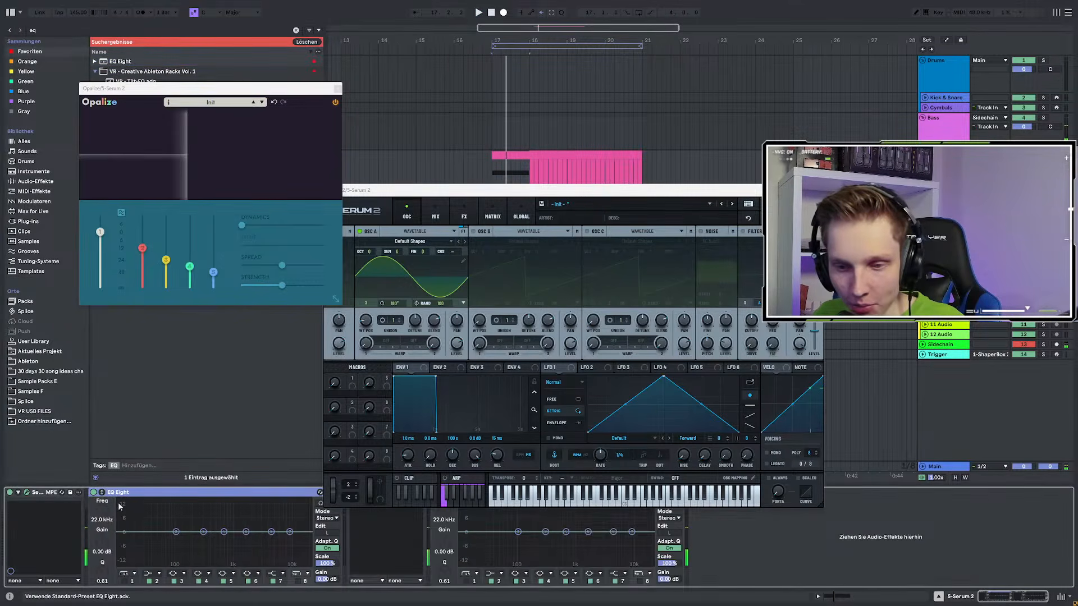
# Raise Opalize's harmonic sliders 2 to 5 during playback, and set its interface size to large
pyautogui.moveTo(414, 192); pyautogui.dragTo(558, 203)
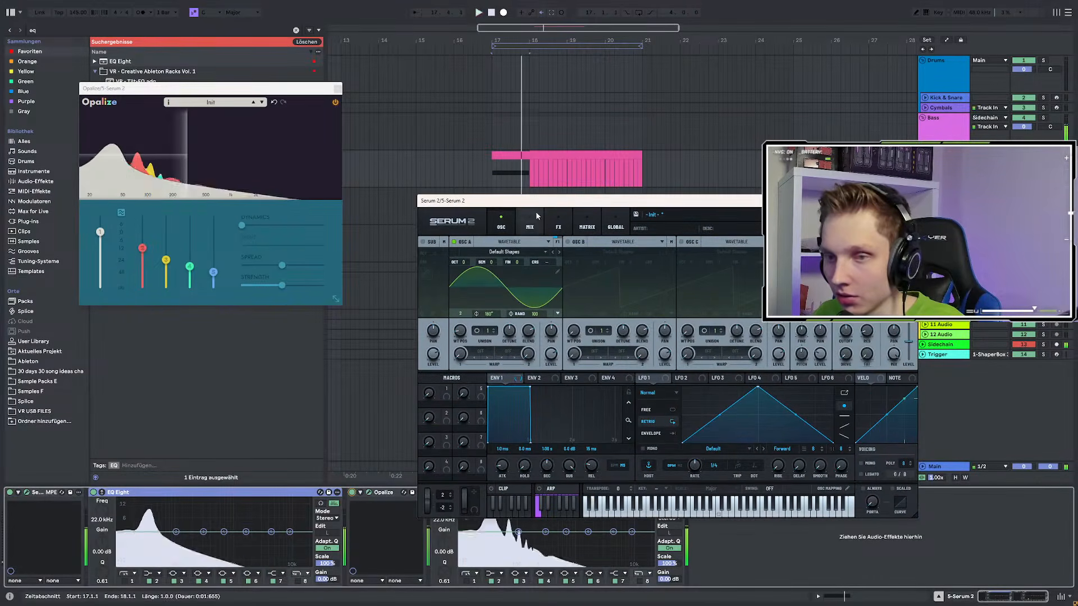
pyautogui.moveTo(149, 248); pyautogui.dragTo(176, 225)
pyautogui.moveTo(189, 266)
pyautogui.mouseDown()
pyautogui.moveTo(196, 240)
pyautogui.moveTo(169, 243)
pyautogui.moveTo(215, 246)
pyautogui.moveTo(214, 237)
pyautogui.mouseUp()
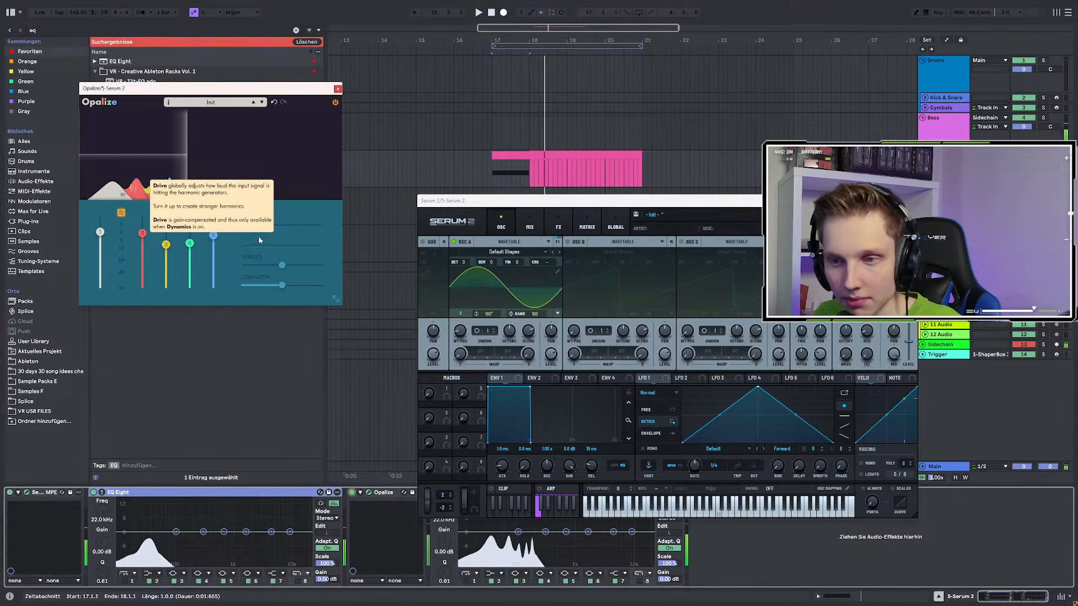
pyautogui.click(336, 299)
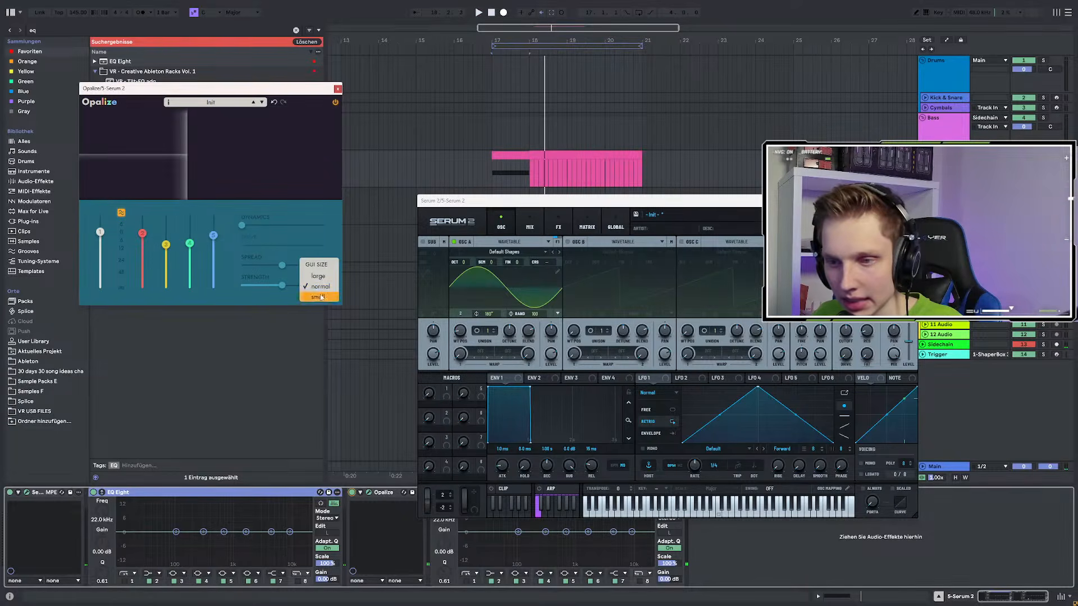
pyautogui.click(318, 275)
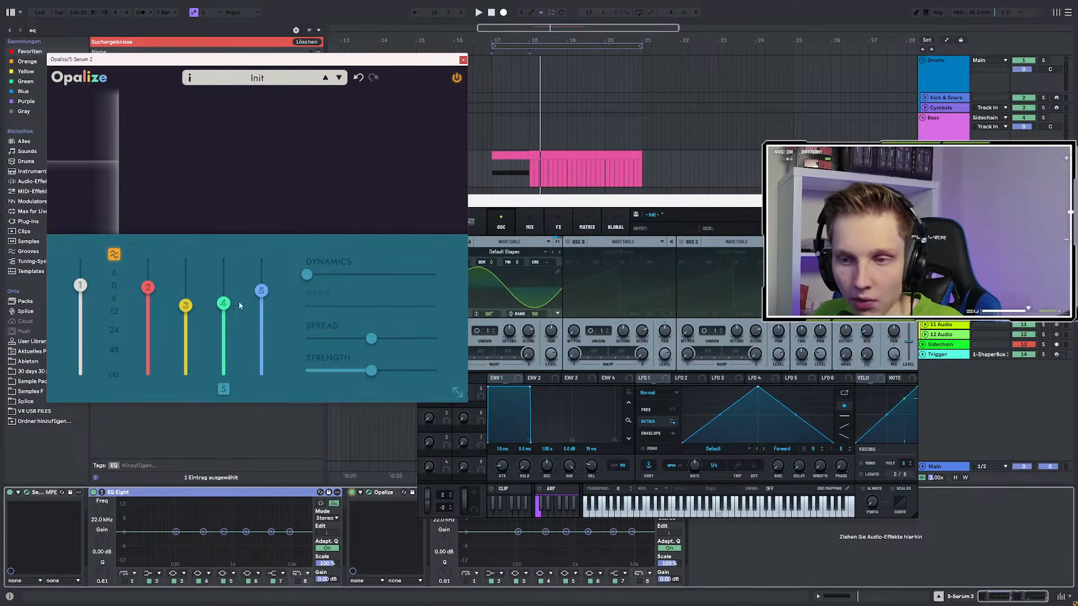
# Play the sine bass and lower Opalize's harmonic 3 to about the 24 mark and harmonic 4 between the 24 and 48 marks
pyautogui.press('space')
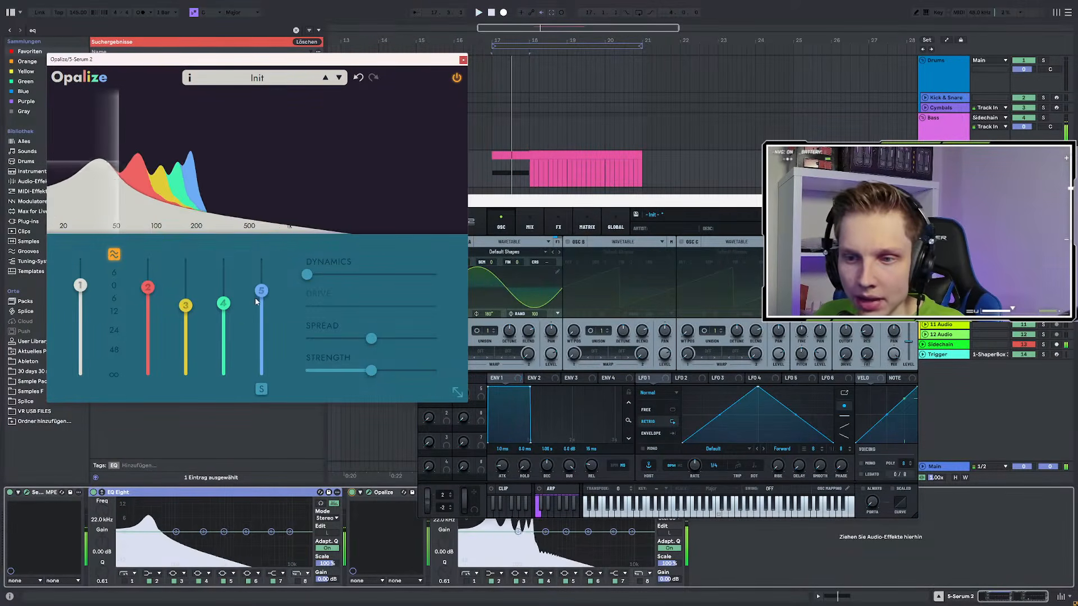
pyautogui.moveTo(262, 290); pyautogui.dragTo(223, 343)
pyautogui.press('space')
pyautogui.press('space')
pyautogui.press('space')
pyautogui.moveTo(185, 306); pyautogui.dragTo(185, 330)
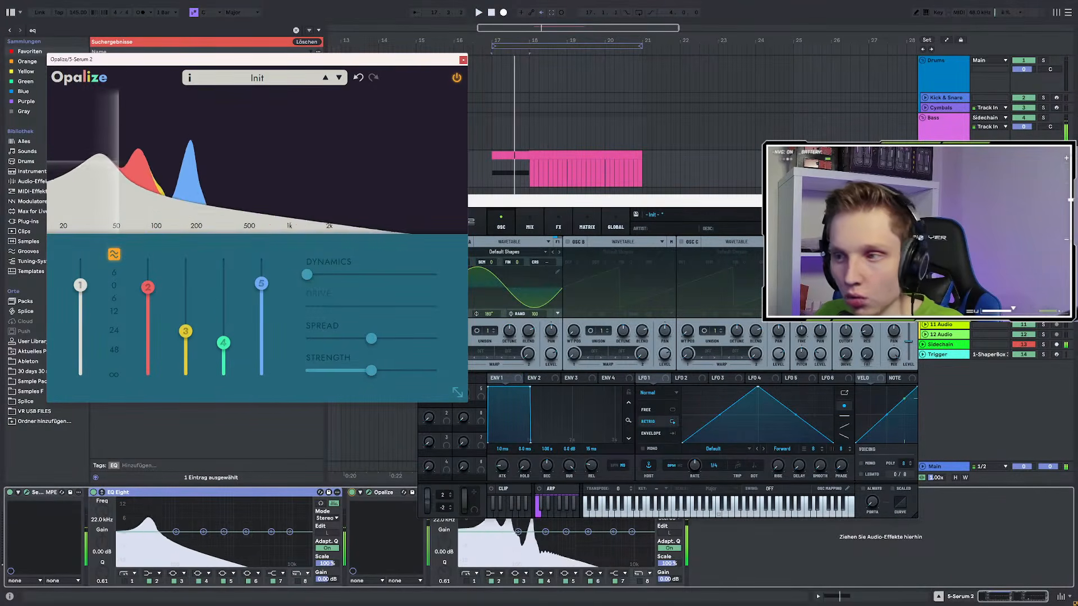
pyautogui.press('space')
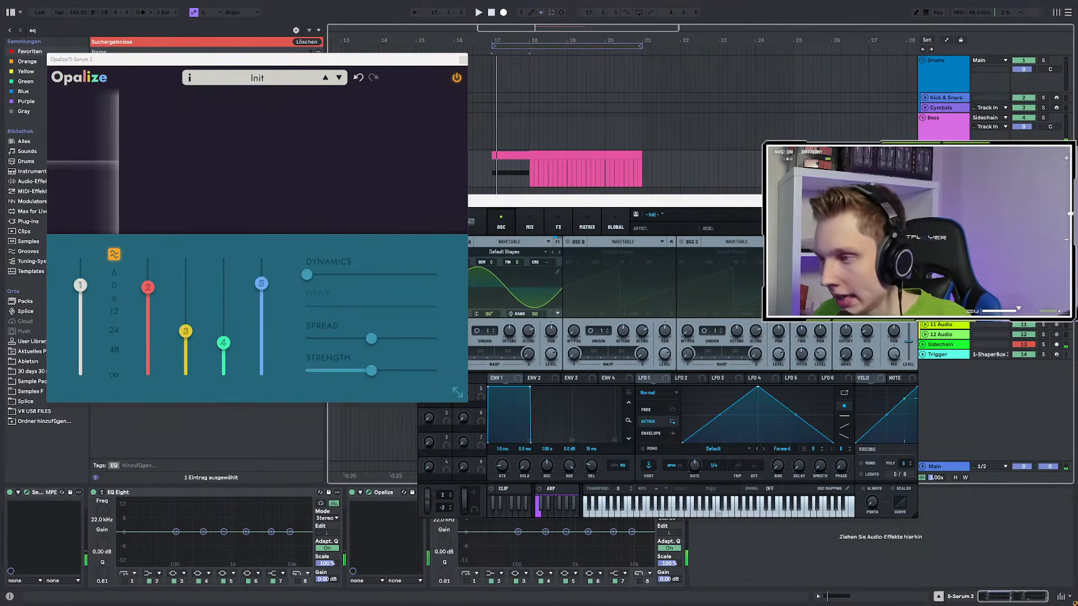
# Insert a new audio track below the Serum 2 bass track and close the Opalize and Serum 2 windows
pyautogui.hotkey('ctrl', 't')
pyautogui.click(464, 58)
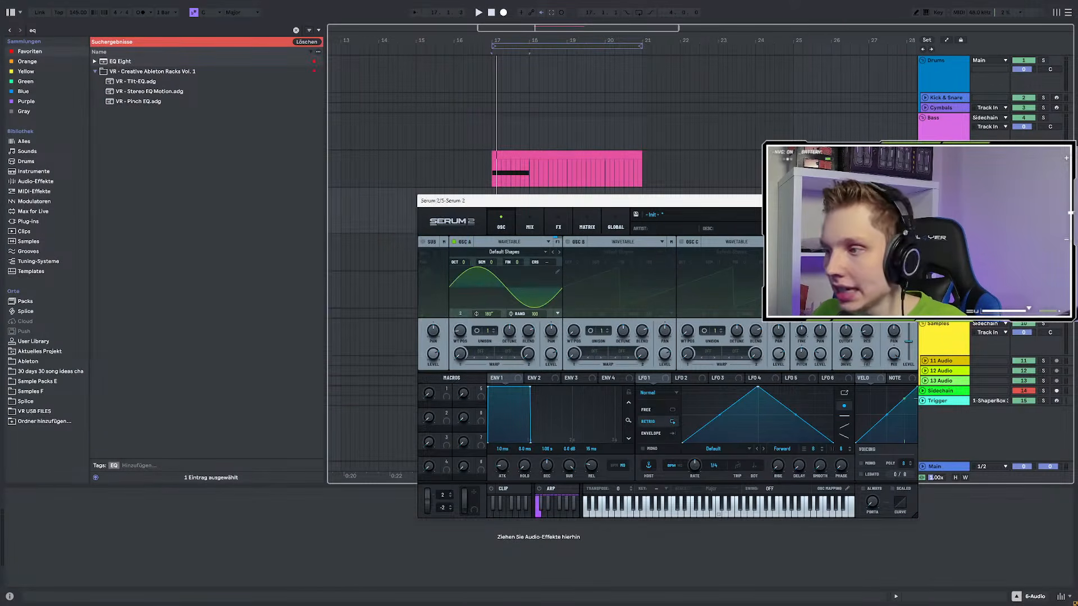
pyautogui.click(906, 200)
# Search the browser for "virtua" and look through the favorites, User Library, Plug-ins and Sample Packs E
pyautogui.click(49, 29)
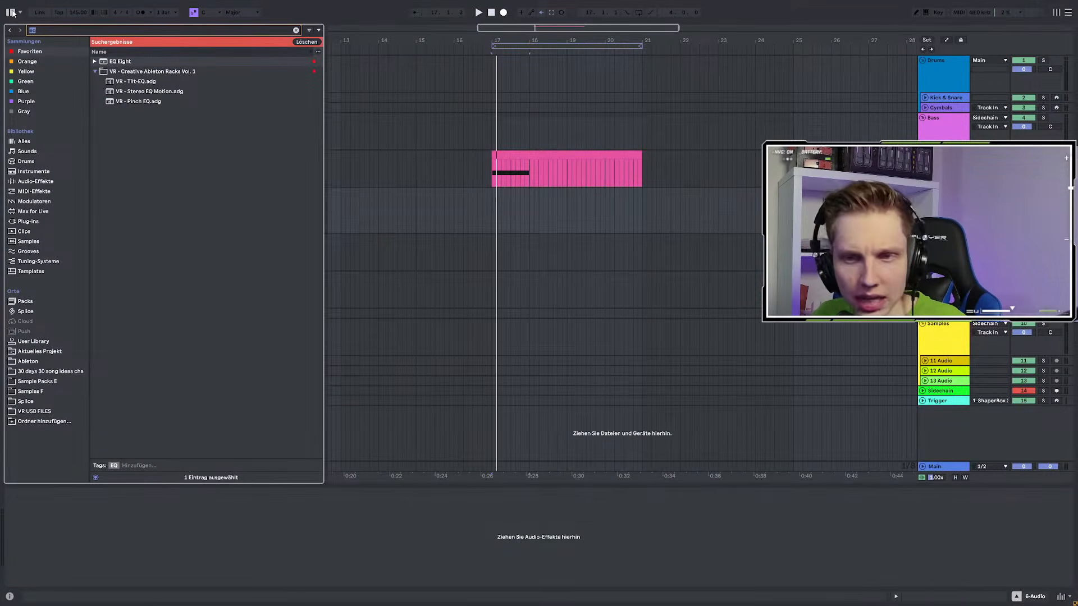
pyautogui.press('BackSpace')
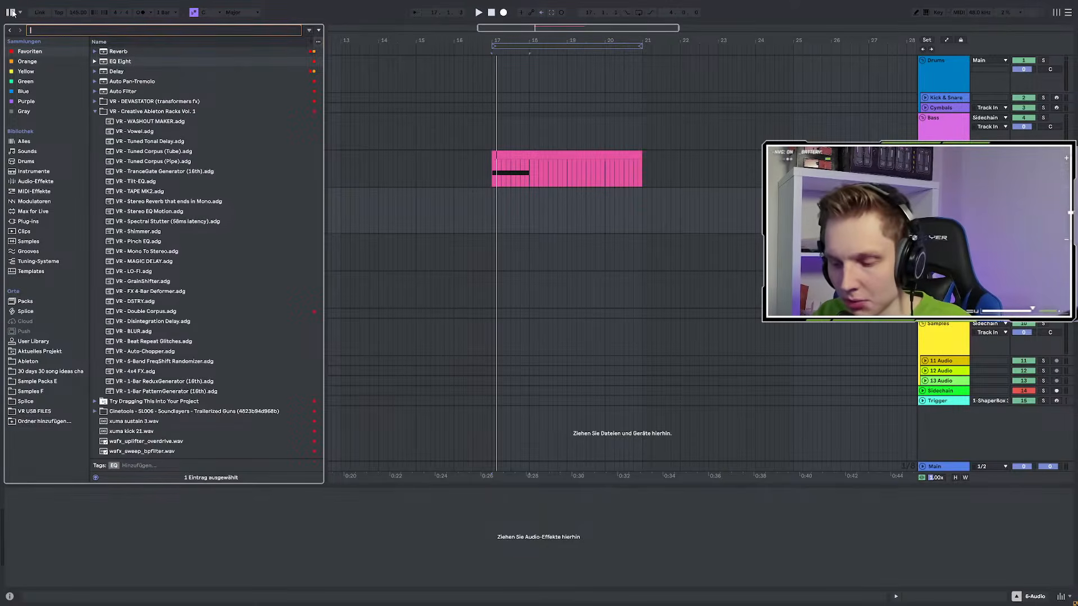
pyautogui.write('virtua')
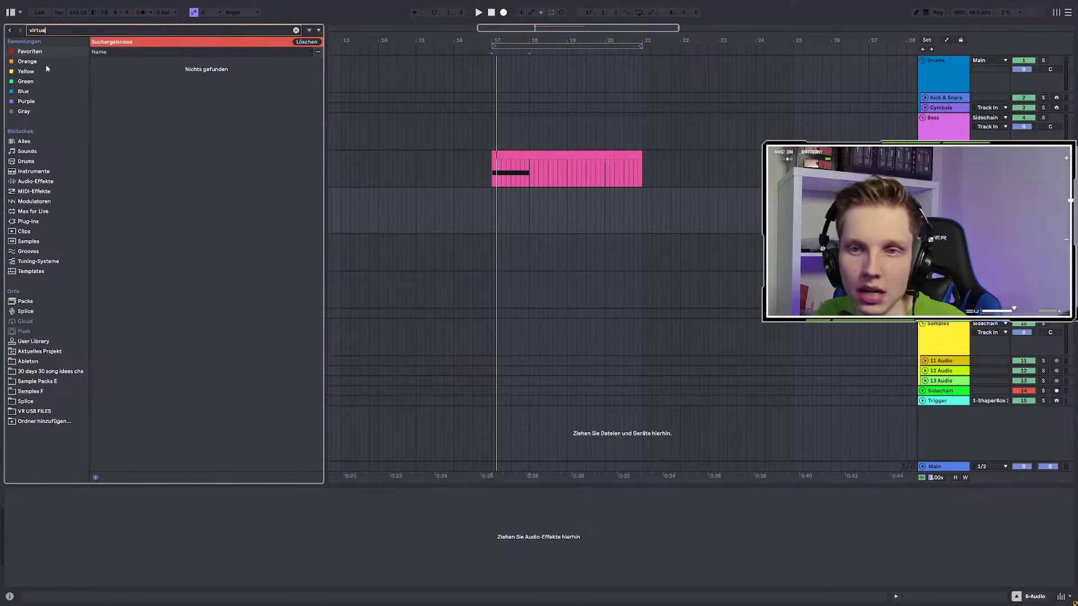
pyautogui.click(35, 54)
pyautogui.click(42, 342)
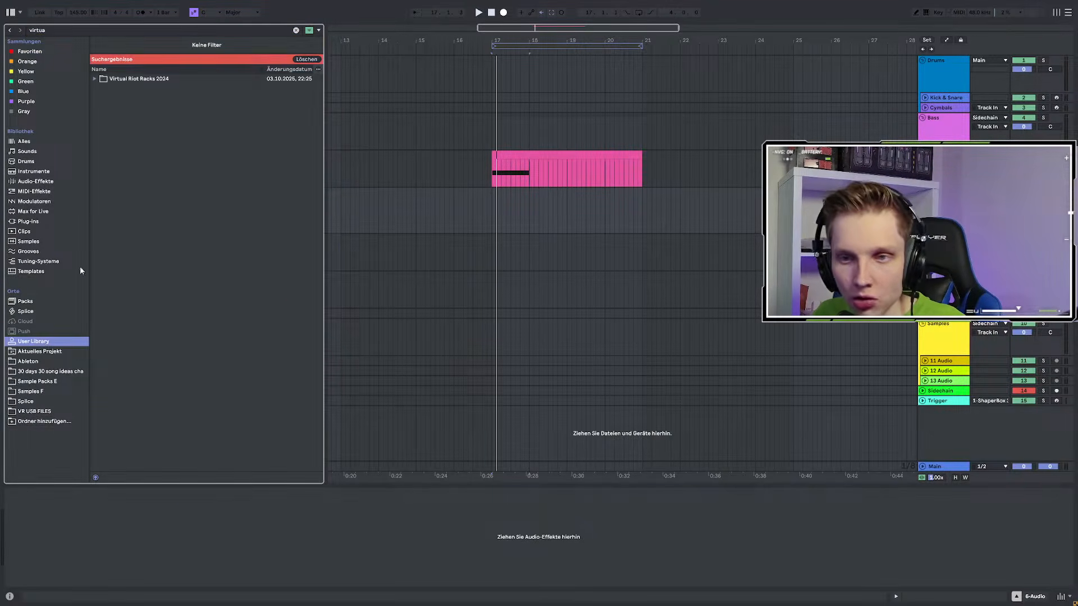
pyautogui.click(29, 222)
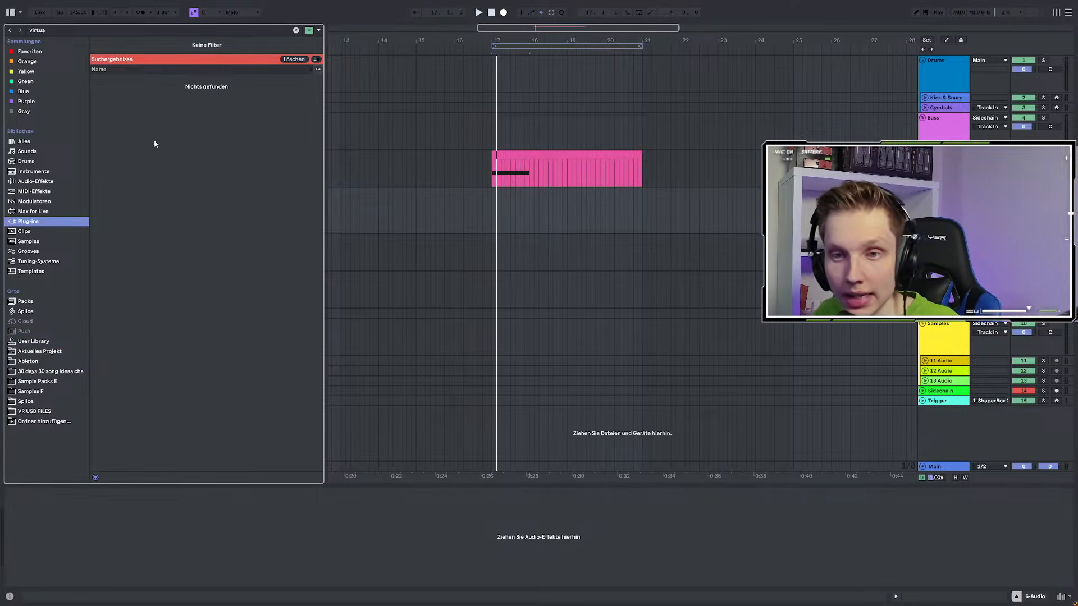
pyautogui.click(41, 381)
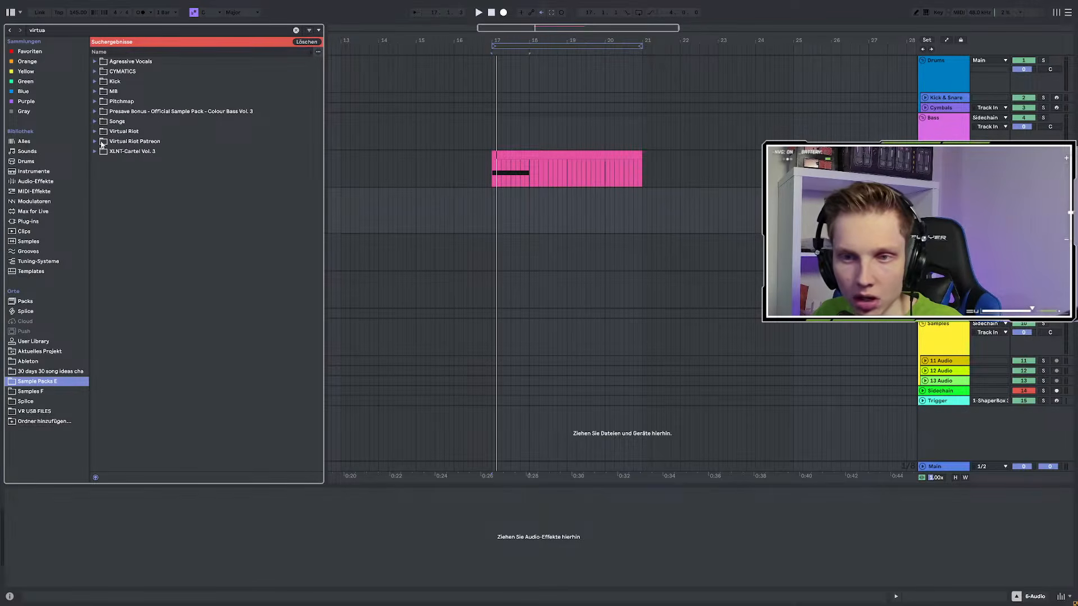
# Open the bass_loops folder of Virtual Riot - Heavy Bass Design Vol. 3 within the Splice sample packs
pyautogui.click(33, 401)
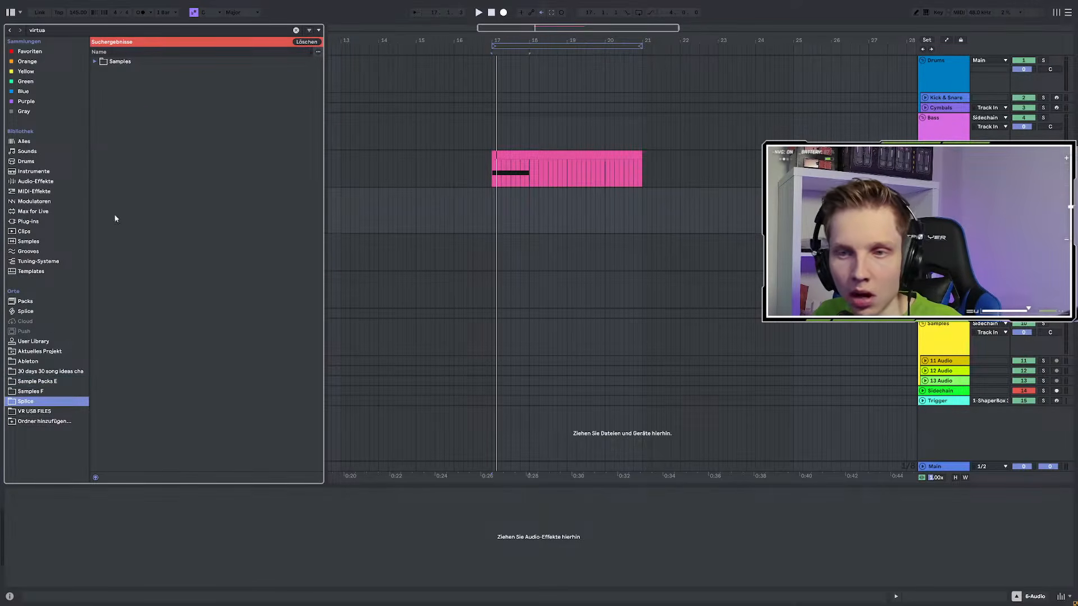
pyautogui.click(92, 61)
pyautogui.click(101, 71)
pyautogui.click(107, 91)
pyautogui.click(114, 101)
pyautogui.click(120, 111)
pyautogui.click(127, 121)
# Audition the Virtual Riot bass loops one after another, from the 140 BPM Aggressor loop to the 150 BPM FormFrogs loop
pyautogui.click(151, 181)
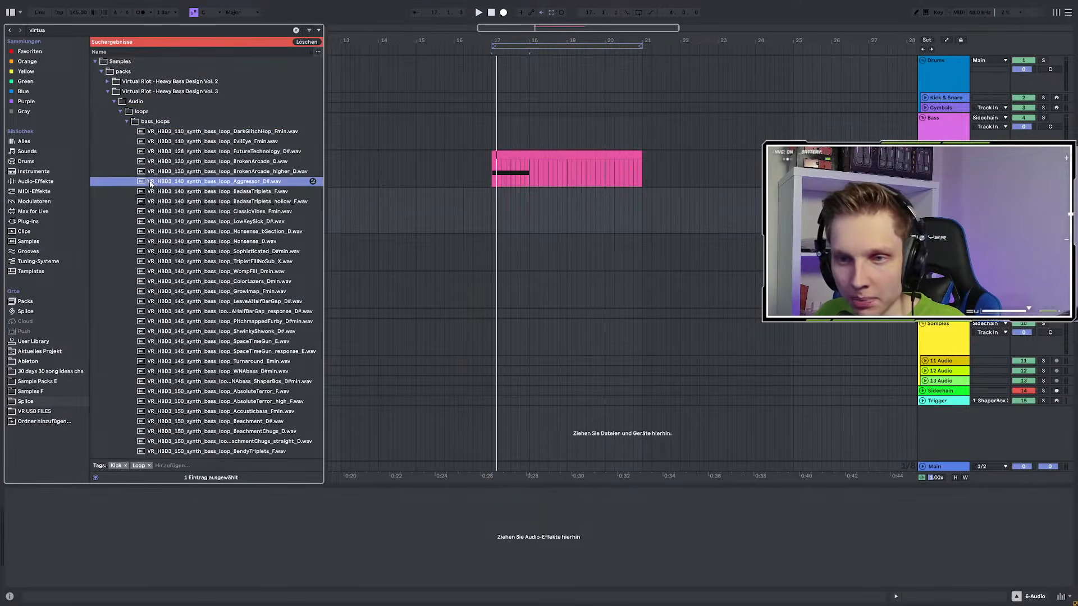
pyautogui.click(180, 292)
pyautogui.scroll(-3, 180, 293)
pyautogui.click(178, 310)
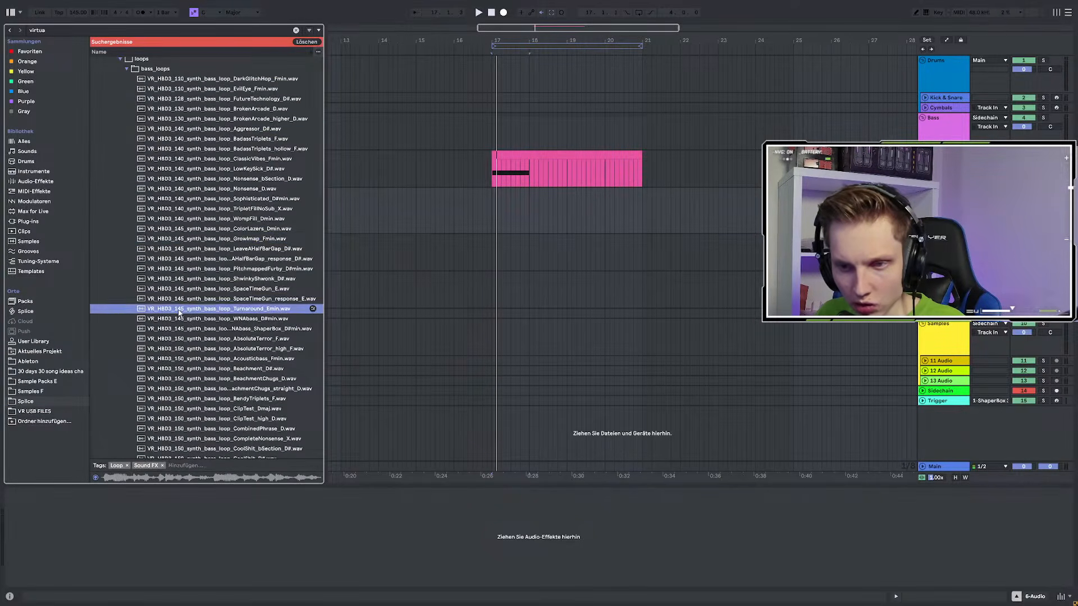
pyautogui.scroll(-1, 178, 310)
pyautogui.click(176, 327)
pyautogui.scroll(-4, 176, 331)
pyautogui.click(180, 313)
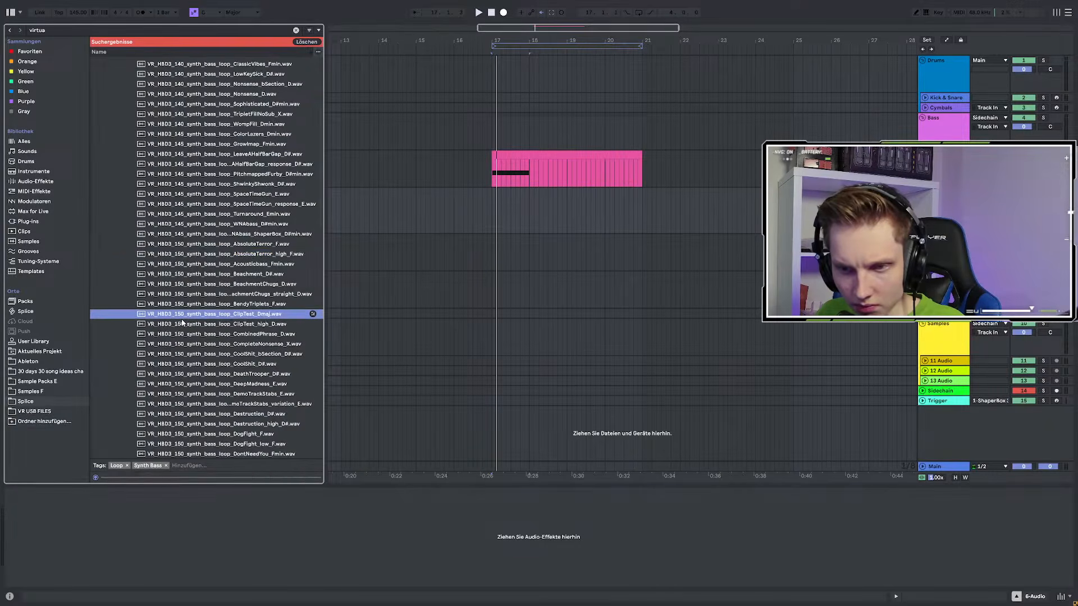
pyautogui.scroll(-1, 180, 317)
pyautogui.click(189, 323)
pyautogui.click(189, 353)
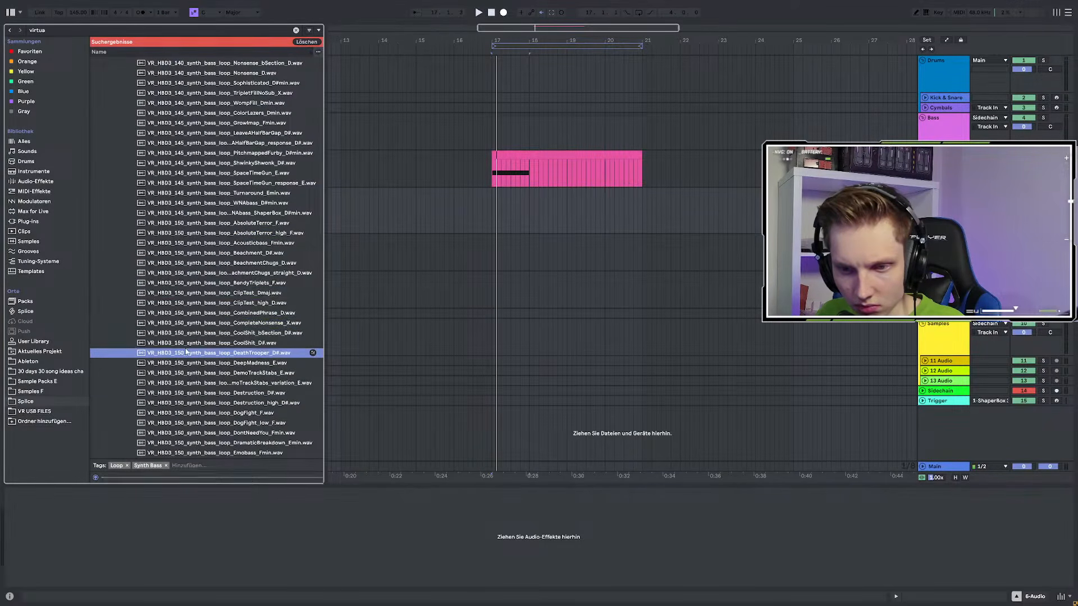
pyautogui.scroll(-3, 190, 337)
pyautogui.click(185, 350)
pyautogui.scroll(-3, 186, 342)
pyautogui.click(193, 338)
pyautogui.scroll(-3, 194, 335)
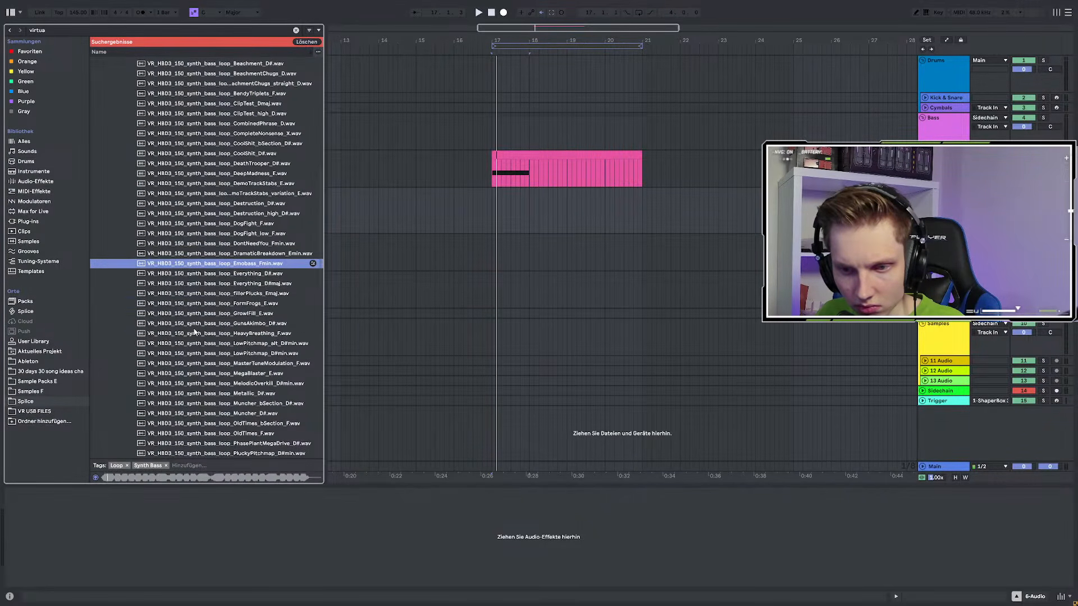
pyautogui.click(180, 307)
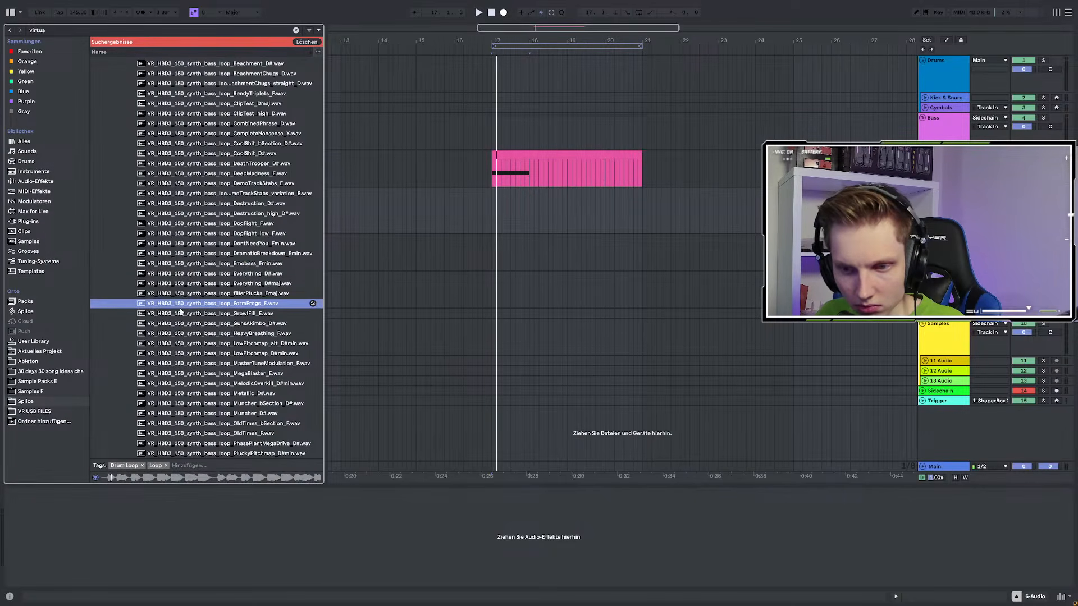
# Place VR_HBD3_150_synth_bass_loop_GunsAkimbo_D# at bar 17 on the new audio track and solo the Bass group
pyautogui.click(178, 325)
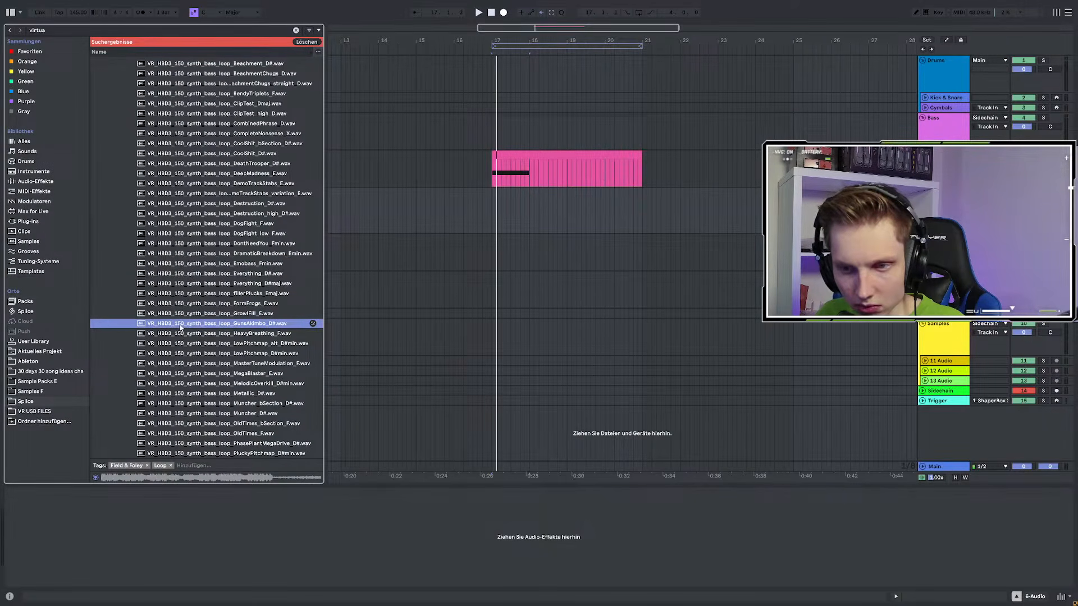
pyautogui.moveTo(179, 328); pyautogui.dragTo(494, 208)
pyautogui.press('s')
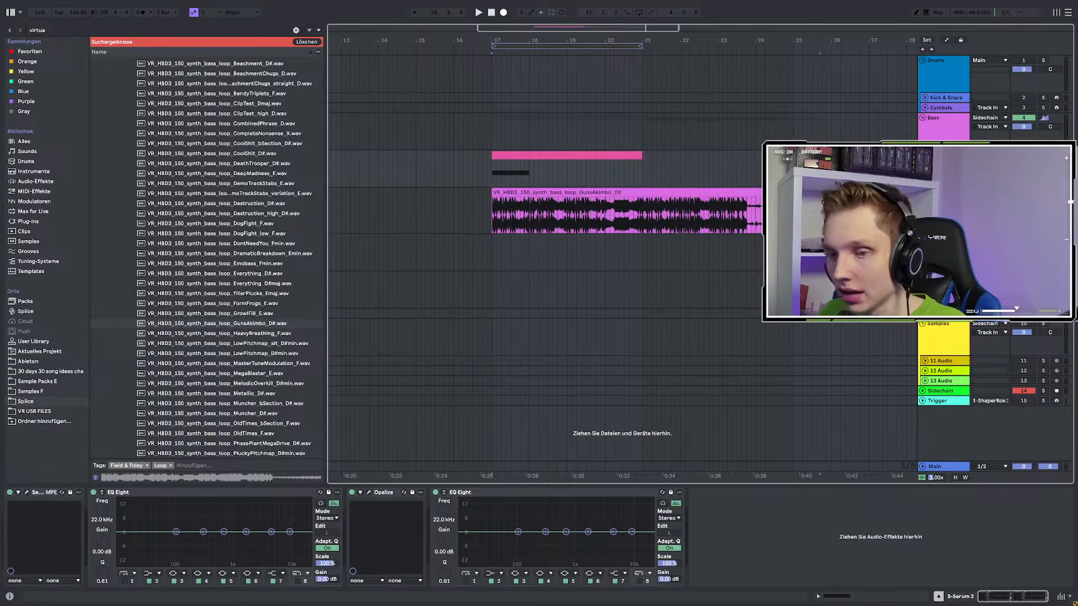
# Search the plug-ins for "opal" and add Opalize to the GunsAkimbo loop's track
pyautogui.hotkey('ctrl', 'f')
pyautogui.write('opl')
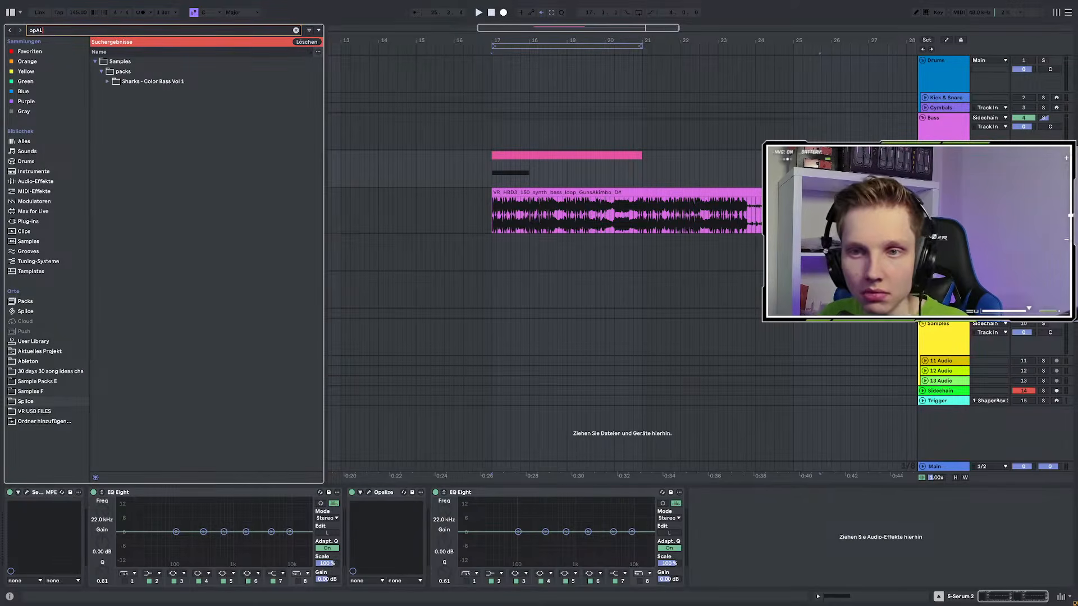
pyautogui.click(37, 52)
pyautogui.click(35, 220)
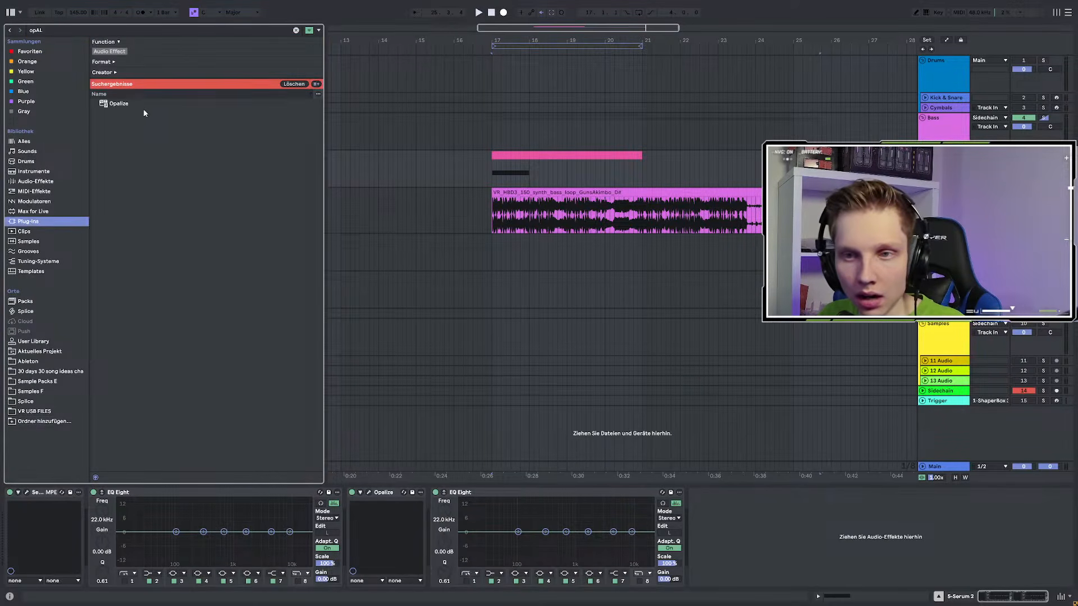
pyautogui.click(127, 104)
pyautogui.moveTo(119, 103); pyautogui.dragTo(703, 202)
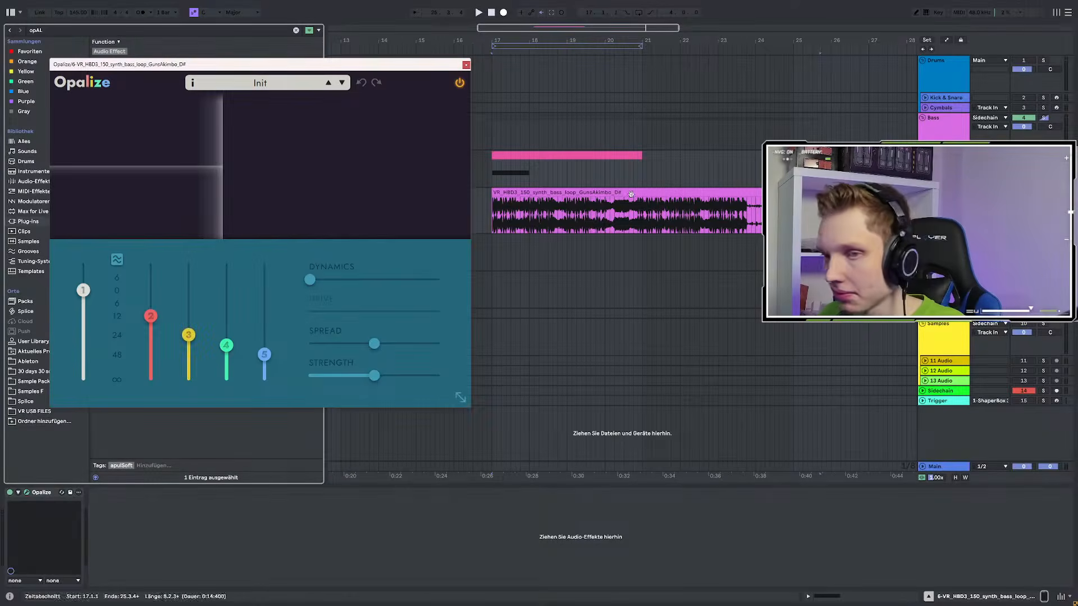
# Play the loop, raise Opalize's harmonic 3 to about the 6 mark below zero and turn harmonics 4 and 5 fully down
pyautogui.press('space')
pyautogui.press('space')
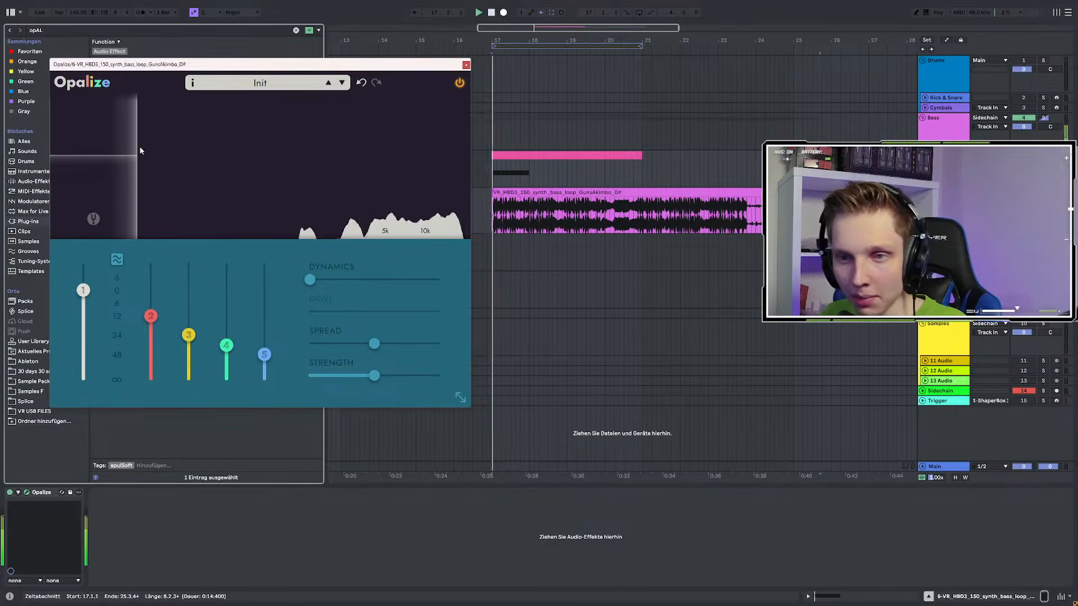
pyautogui.moveTo(152, 318); pyautogui.dragTo(199, 305)
pyautogui.moveTo(226, 346); pyautogui.dragTo(265, 379)
pyautogui.moveTo(188, 300)
pyautogui.mouseDown()
pyautogui.moveTo(189, 313)
pyautogui.moveTo(196, 292)
pyautogui.mouseUp()
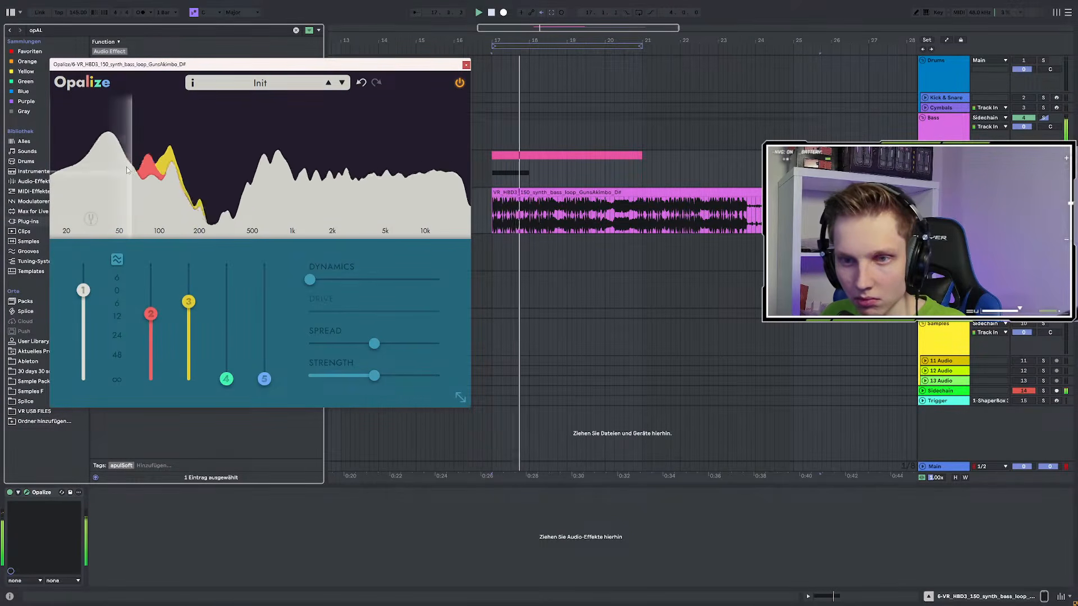
# Raise Opalize's Dynamics to just past halfway, increase Spread, and try a lower Drive before resetting it to default
pyautogui.moveTo(311, 281); pyautogui.dragTo(387, 280)
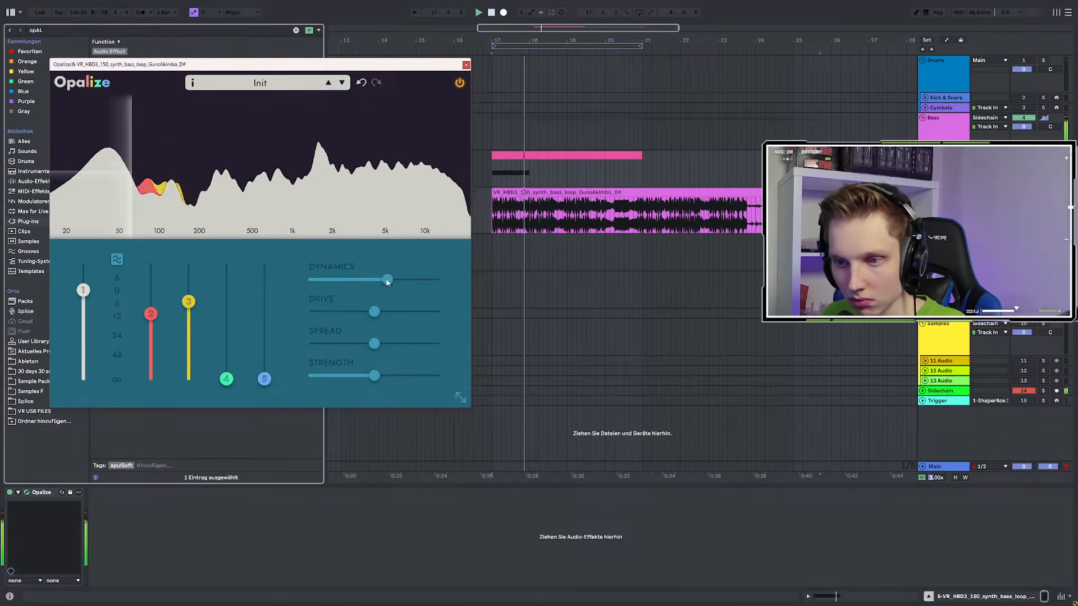
pyautogui.moveTo(374, 344); pyautogui.dragTo(414, 343)
pyautogui.moveTo(378, 311); pyautogui.dragTo(345, 313)
pyautogui.doubleClick(344, 313)
# Raise Opalize's harmonic 4 to between the 12 and 24 marks and harmonic 5 to about 12, and enable the wave option
pyautogui.moveTo(226, 379); pyautogui.dragTo(226, 328)
pyautogui.moveTo(264, 381); pyautogui.dragTo(265, 313)
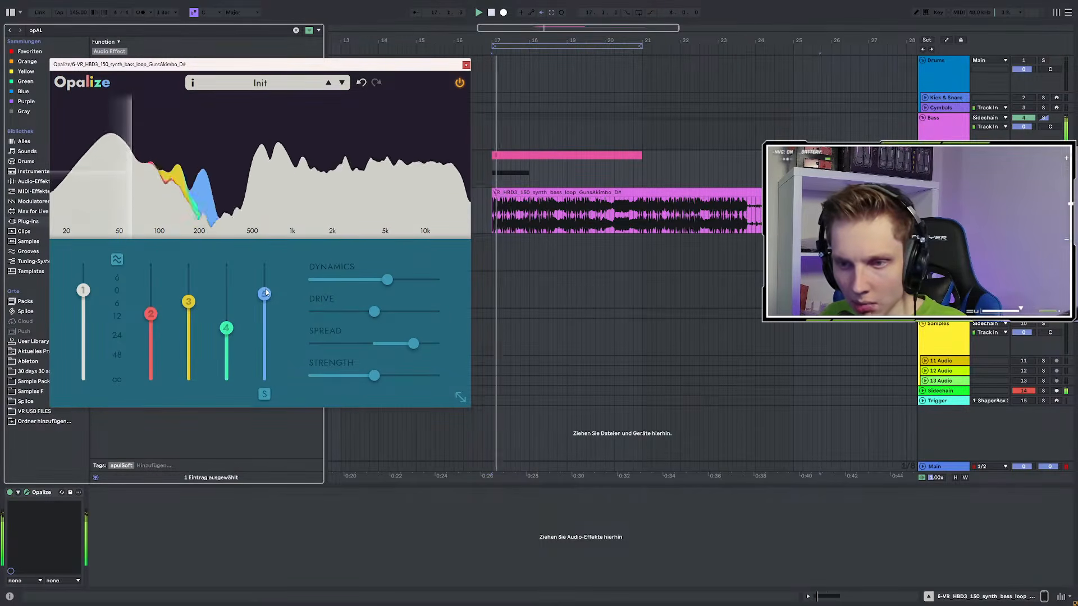
pyautogui.moveTo(83, 290)
pyautogui.mouseDown()
pyautogui.moveTo(84, 262)
pyautogui.moveTo(87, 287)
pyautogui.mouseUp()
pyautogui.click(117, 259)
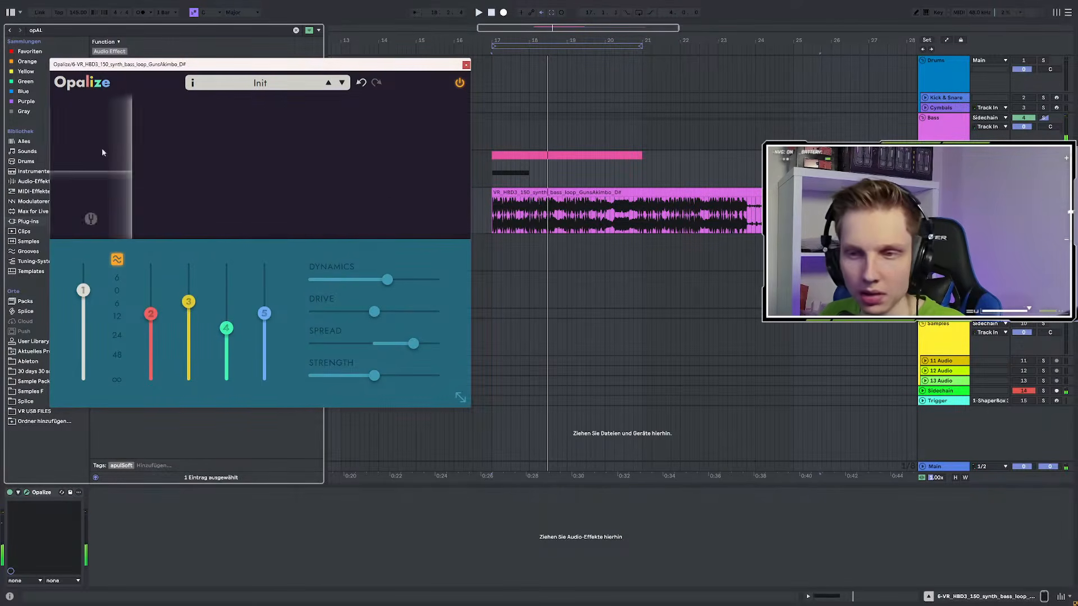
# Add an Opalize frequency band around 500 Hz to 1 kHz and extend its upper edge above 1 kHz
pyautogui.press('space')
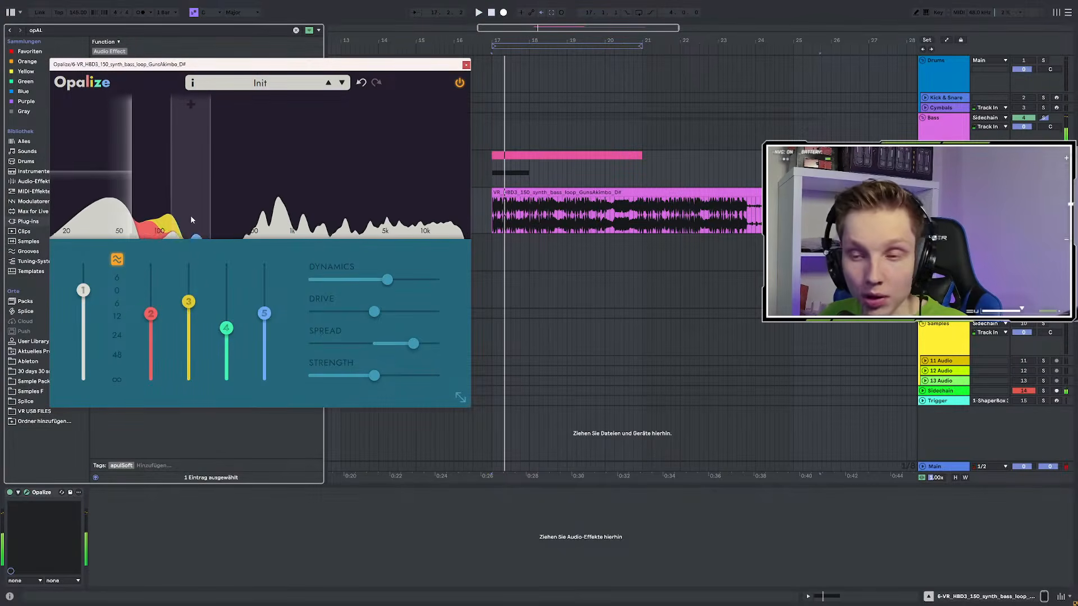
pyautogui.click(274, 141)
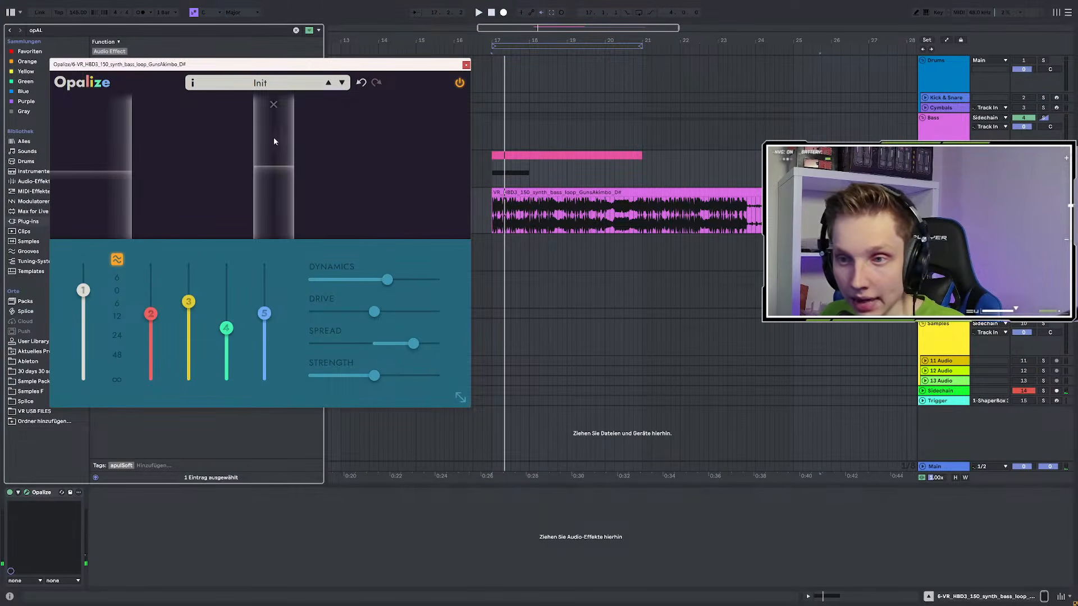
pyautogui.moveTo(278, 140)
pyautogui.mouseDown()
pyautogui.moveTo(299, 163)
pyautogui.moveTo(275, 136)
pyautogui.mouseUp()
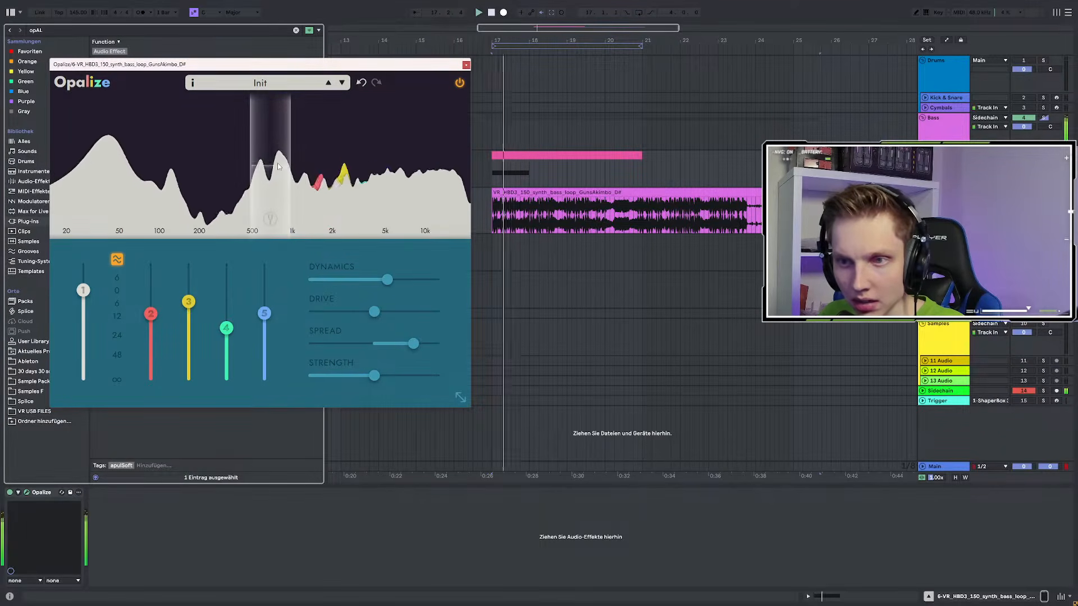
pyautogui.moveTo(288, 156); pyautogui.dragTo(309, 150)
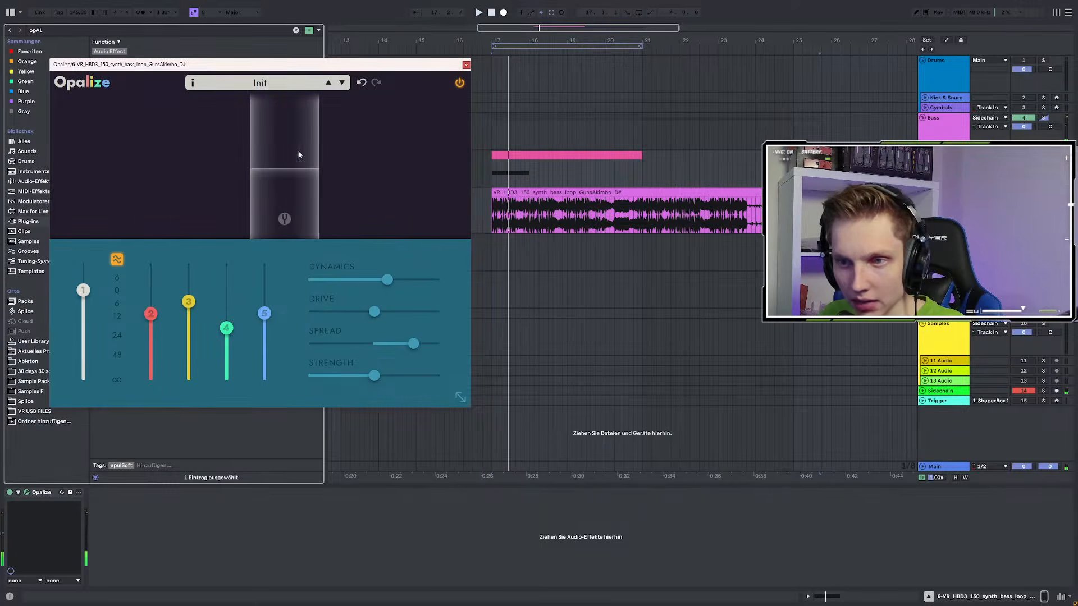
# Turn Opalize's harmonics 2 to 5 fully down and reset Spread to its default
pyautogui.press('space')
pyautogui.moveTo(264, 314); pyautogui.dragTo(263, 379)
pyautogui.moveTo(226, 328); pyautogui.dragTo(226, 379)
pyautogui.moveTo(189, 301); pyautogui.dragTo(188, 379)
pyautogui.moveTo(150, 313); pyautogui.dragTo(150, 379)
pyautogui.doubleClick(412, 343)
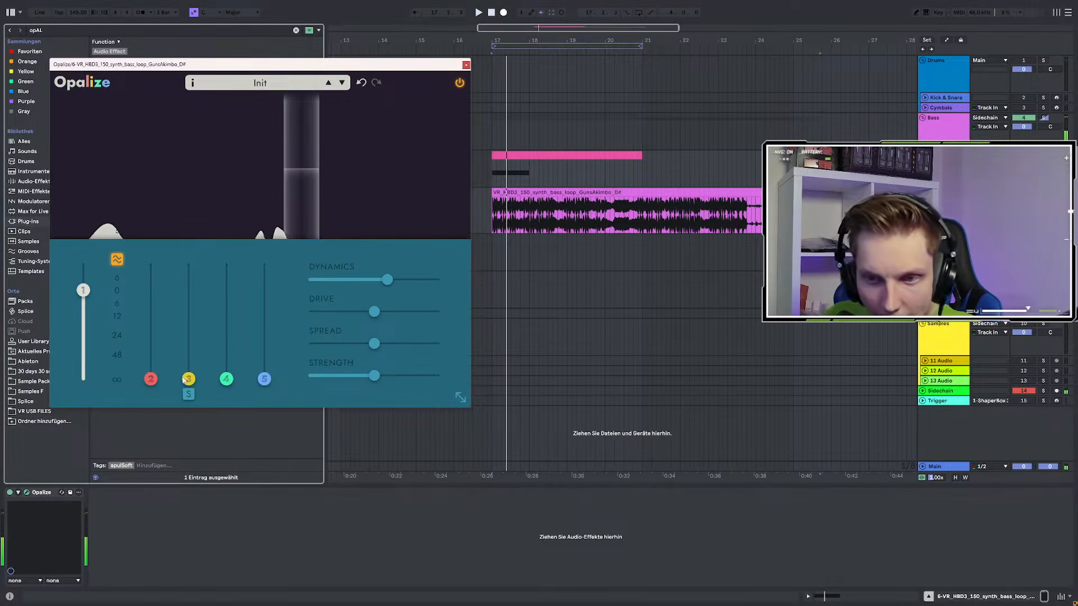
# Test harmonic 2 alone during playback at maximum and at about the 24 mark, then set it between 0 and 6
pyautogui.moveTo(151, 379); pyautogui.dragTo(194, 264)
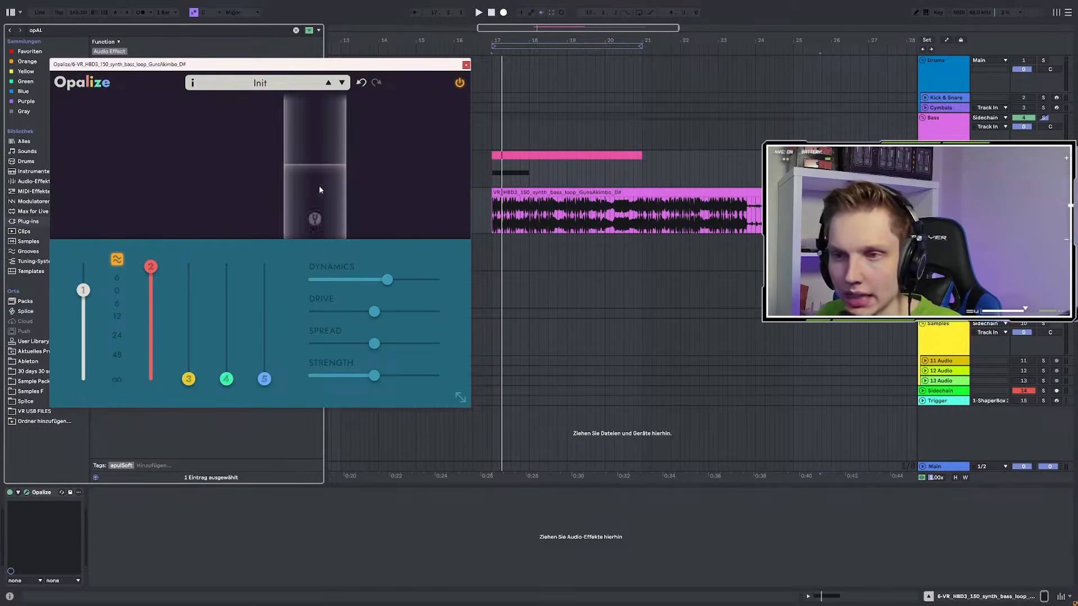
pyautogui.press('space')
pyautogui.moveTo(156, 277); pyautogui.dragTo(180, 336)
pyautogui.press('space')
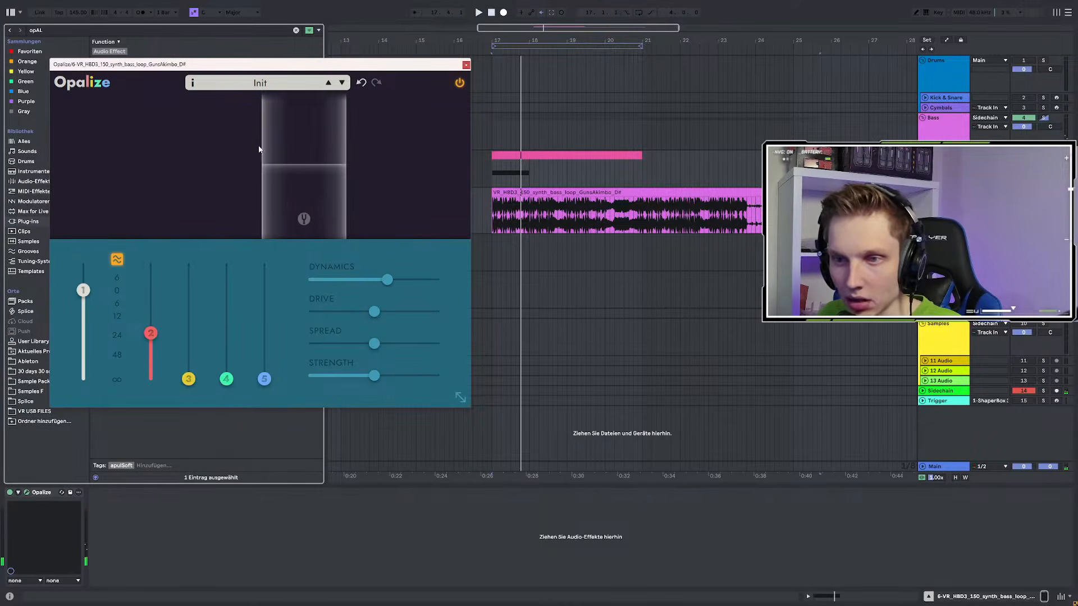
pyautogui.press('space')
pyautogui.moveTo(150, 332); pyautogui.dragTo(165, 278)
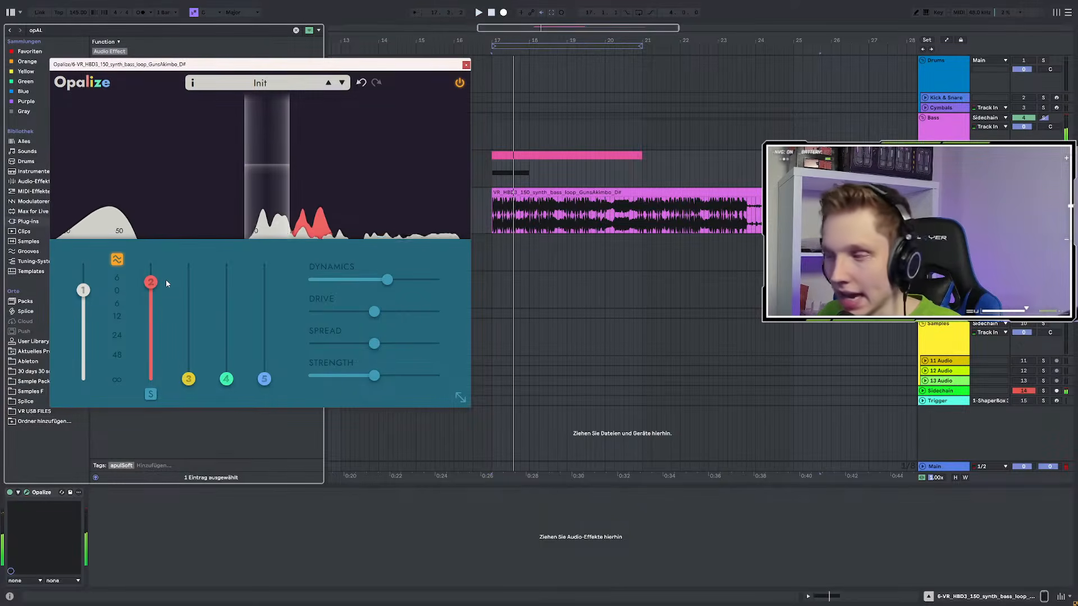
# Set Opalize's harmonic 2 to about 12 on the bass loop, and delete the bass loop's track
pyautogui.moveTo(166, 280); pyautogui.dragTo(175, 313)
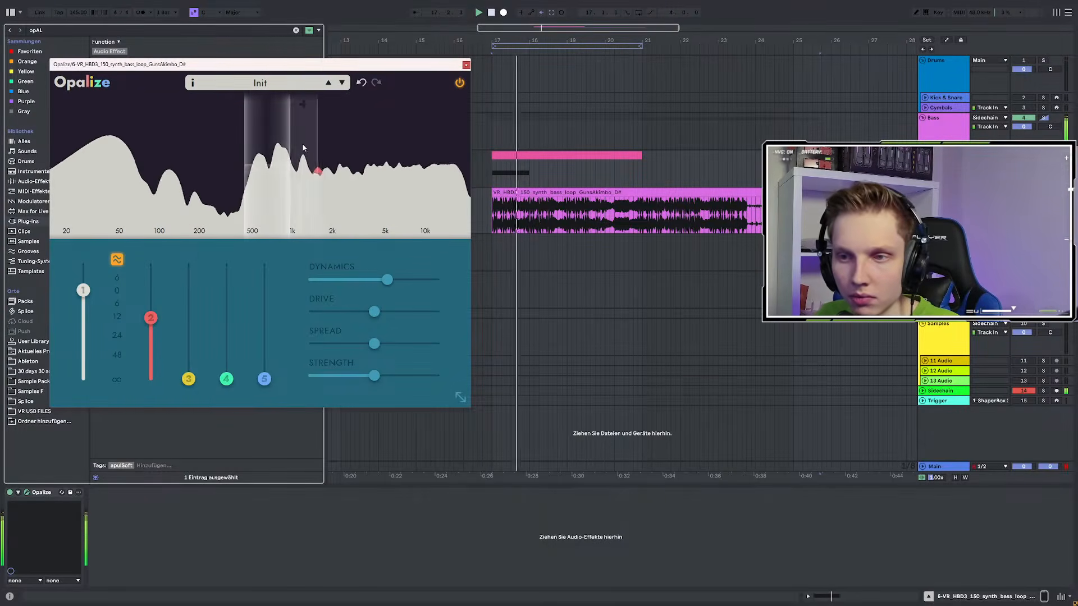
pyautogui.click(567, 156)
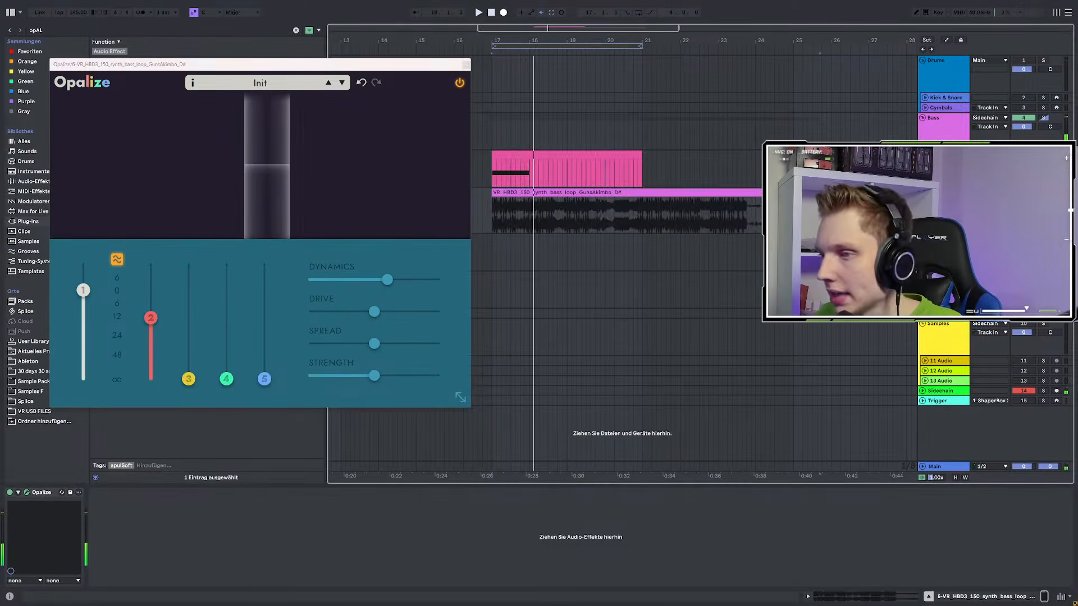
pyautogui.press('Delete')
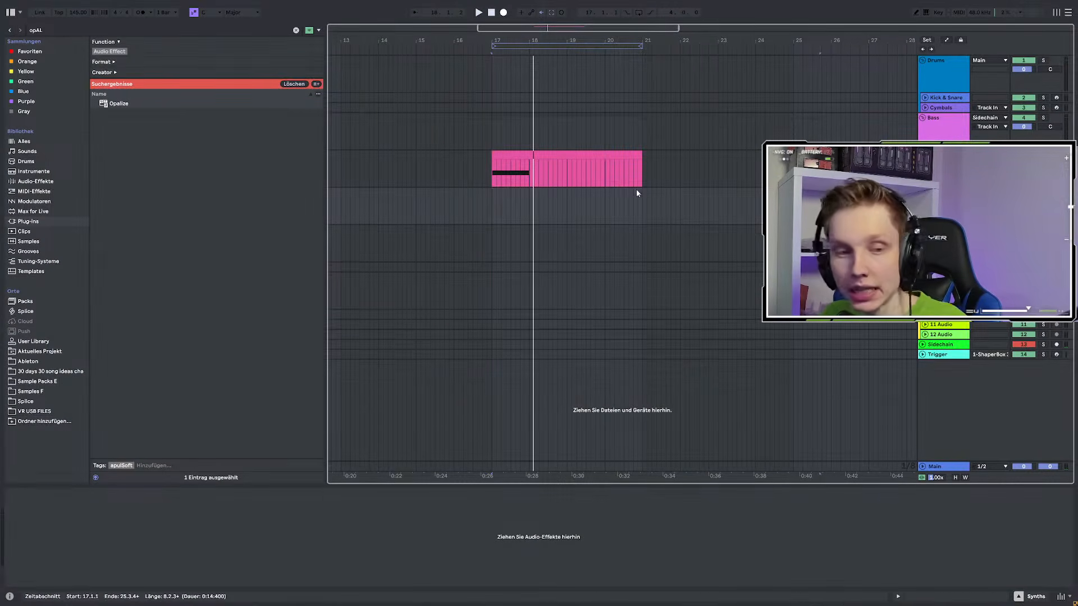
# Select the first bar of the Serum 2 clip, from bar 17 to 18, and play it back
pyautogui.click(491, 171)
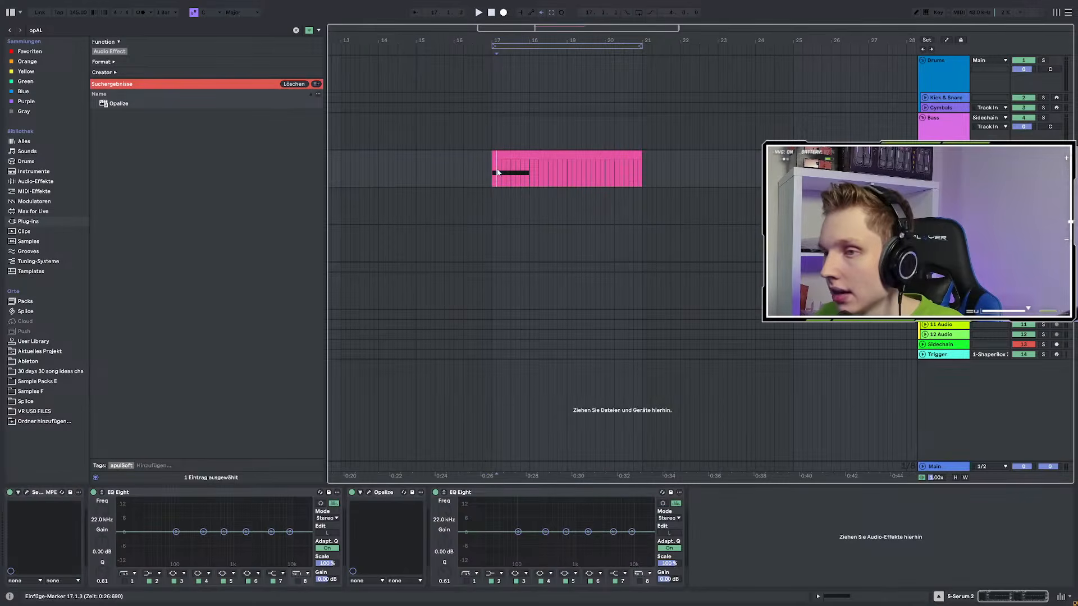
pyautogui.moveTo(490, 169); pyautogui.dragTo(519, 168)
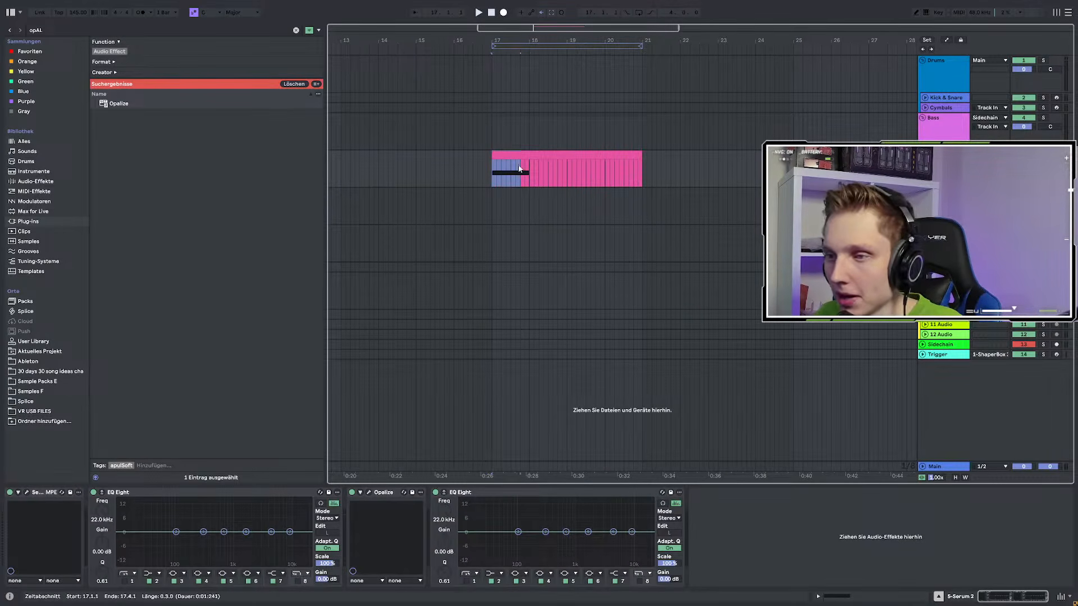
pyautogui.press('space')
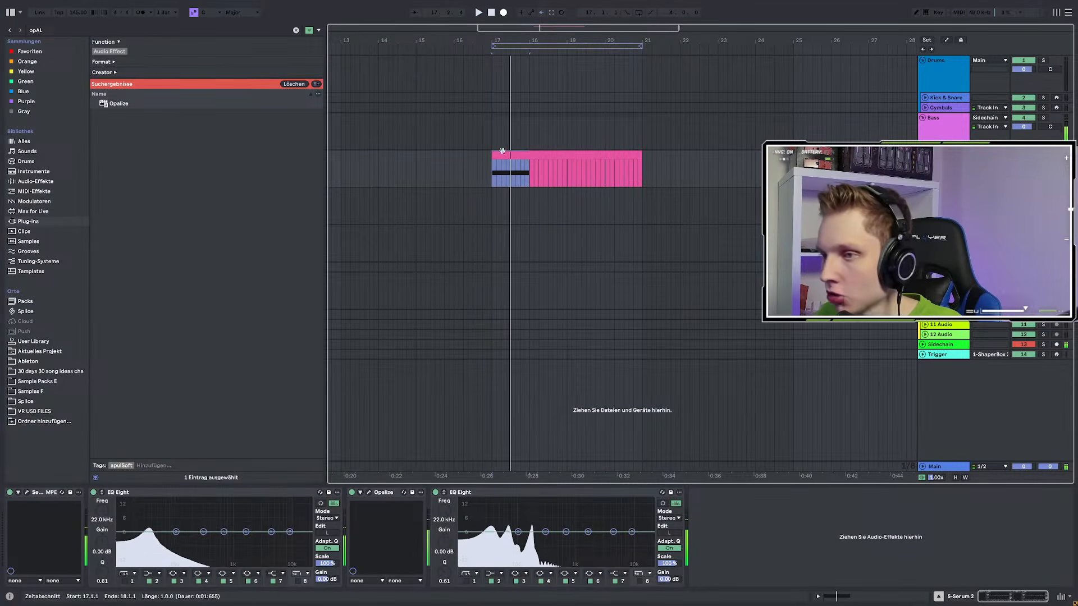
pyautogui.press('space')
# Open the Serum 2 clip's notes, and listen to the bass again with its device chain displayed
pyautogui.doubleClick(522, 153)
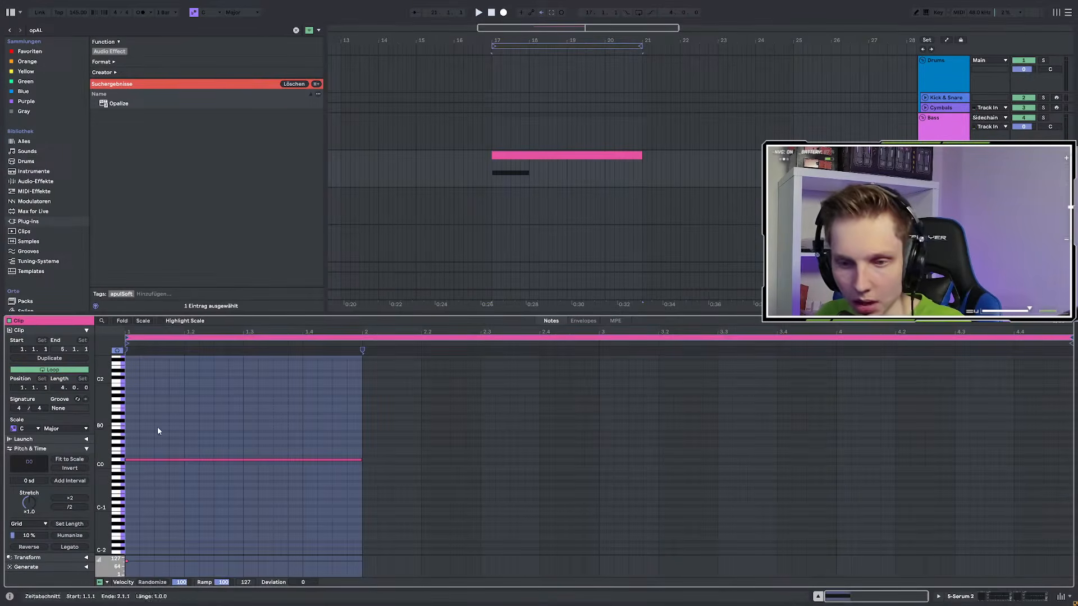
pyautogui.click(176, 508)
pyautogui.press('space')
pyautogui.hotkey('shift', 'Tab')
pyautogui.hotkey('shift', 'Tab')
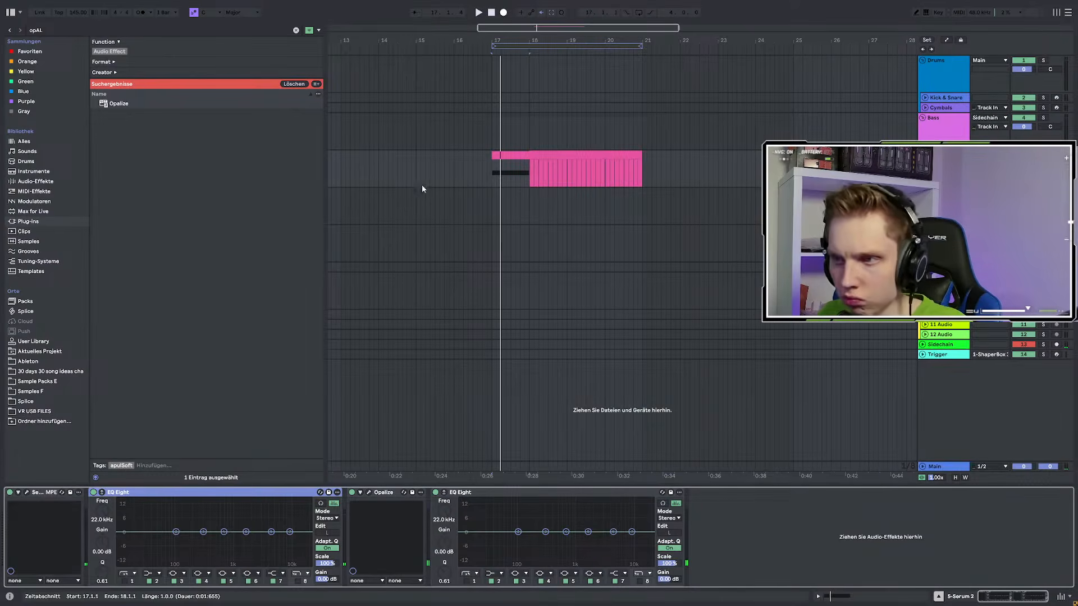
pyautogui.press('space')
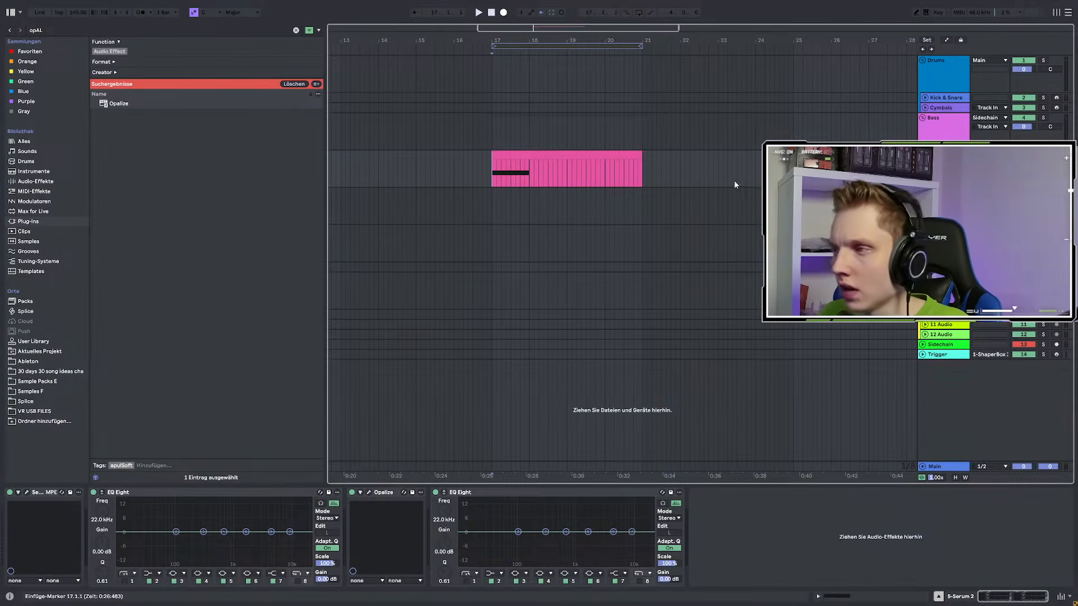
# Add two audio tracks below Cymbals in the Drums group
pyautogui.click(942, 108)
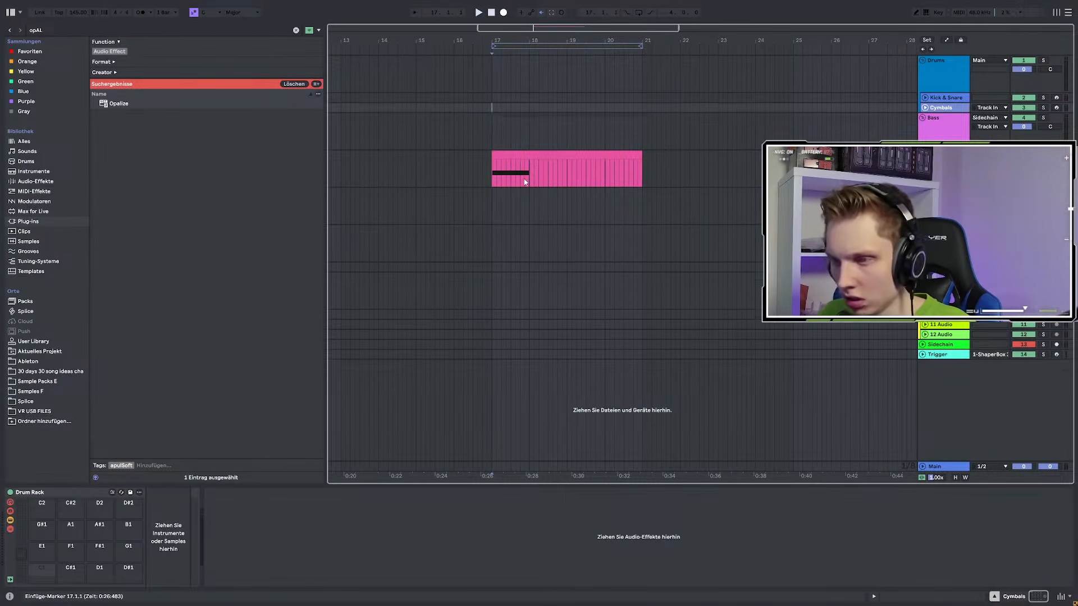
pyautogui.hotkey('ctrl', 't')
pyautogui.scroll(-1, 449, 151)
pyautogui.scroll(1, 449, 151)
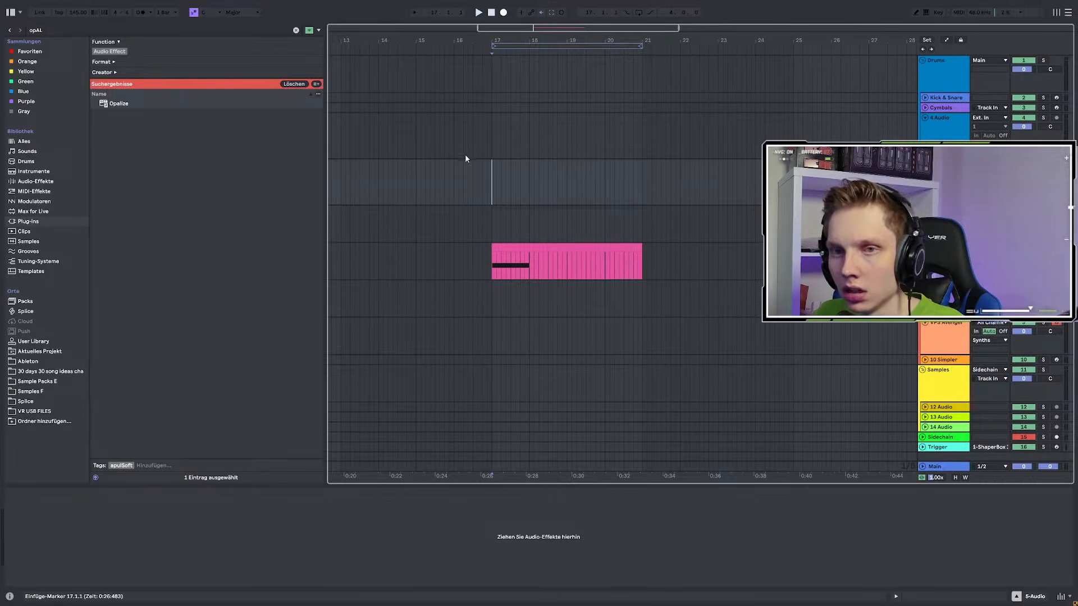
pyautogui.click(943, 127)
pyautogui.scroll(-1, 622, 255)
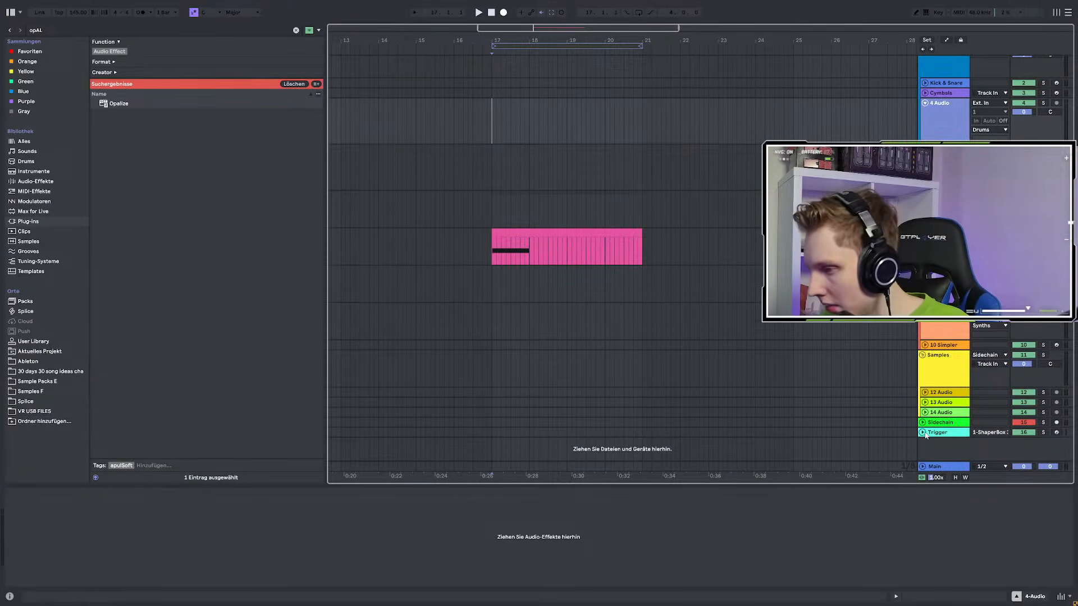
# Unfold the Trigger track and insert an empty MIDI clip on it from bar 17 to 21
pyautogui.scroll(-1, 730, 415)
pyautogui.moveTo(492, 426); pyautogui.dragTo(552, 428)
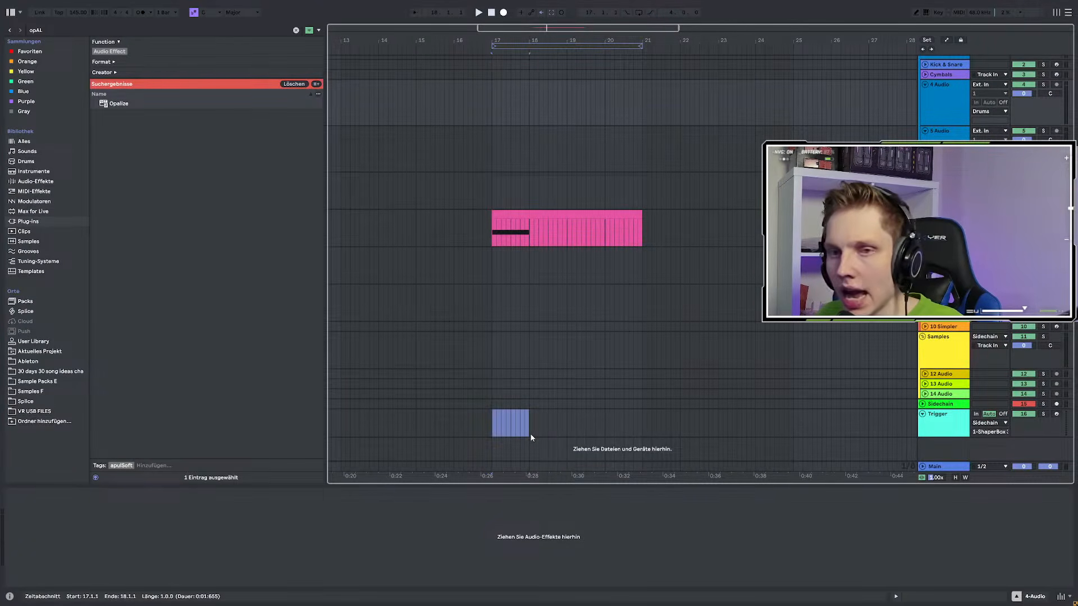
pyautogui.moveTo(532, 438); pyautogui.dragTo(642, 432)
pyautogui.rightClick(582, 422)
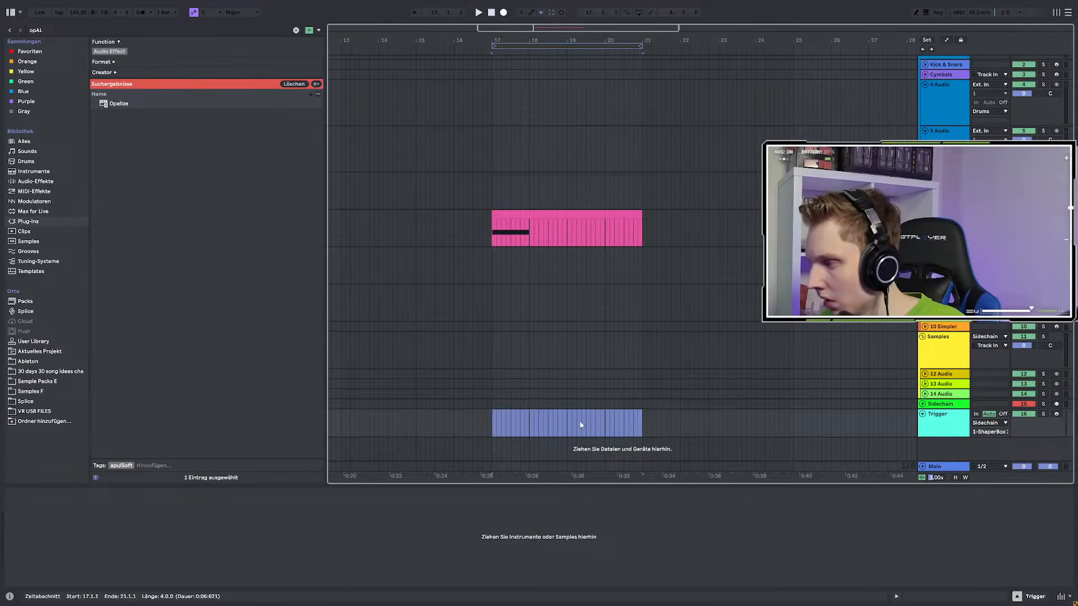
pyautogui.click(624, 266)
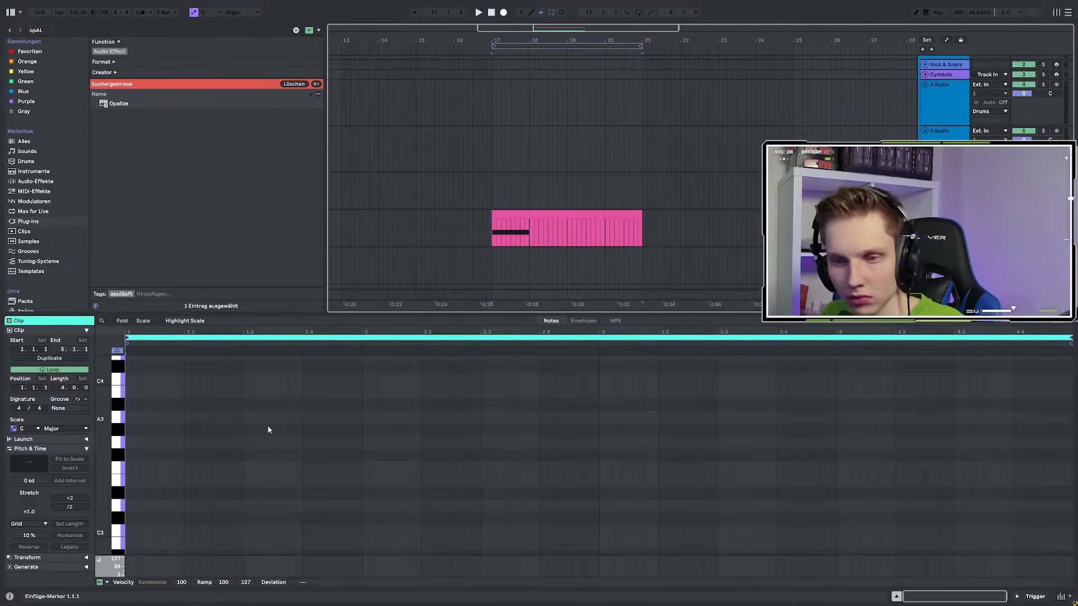
# Add a one-beat note at the start of the Trigger clip, and return to the device view
pyautogui.doubleClick(129, 468)
pyautogui.moveTo(138, 470); pyautogui.dragTo(184, 468)
pyautogui.scroll(-3, 465, 301)
pyautogui.scroll(-2, 466, 301)
pyautogui.scroll(-1, 544, 185)
pyautogui.hotkey('shift', 'Tab')
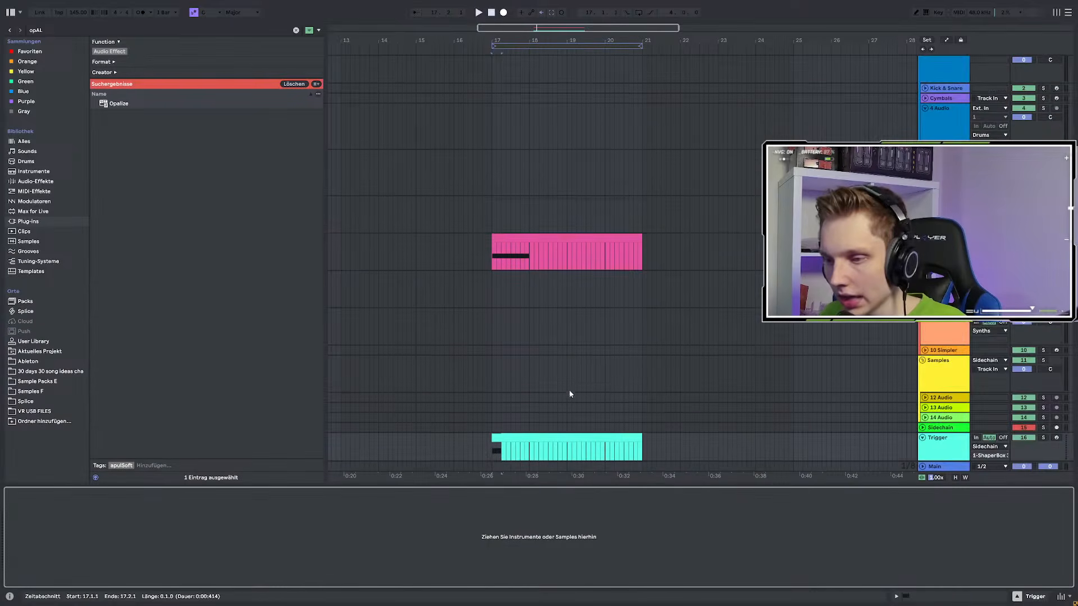
# Duplicate the Trigger clip's first bar to bar 18, and play it from bar 17
pyautogui.scroll(-1, 572, 389)
pyautogui.moveTo(492, 426); pyautogui.dragTo(533, 432)
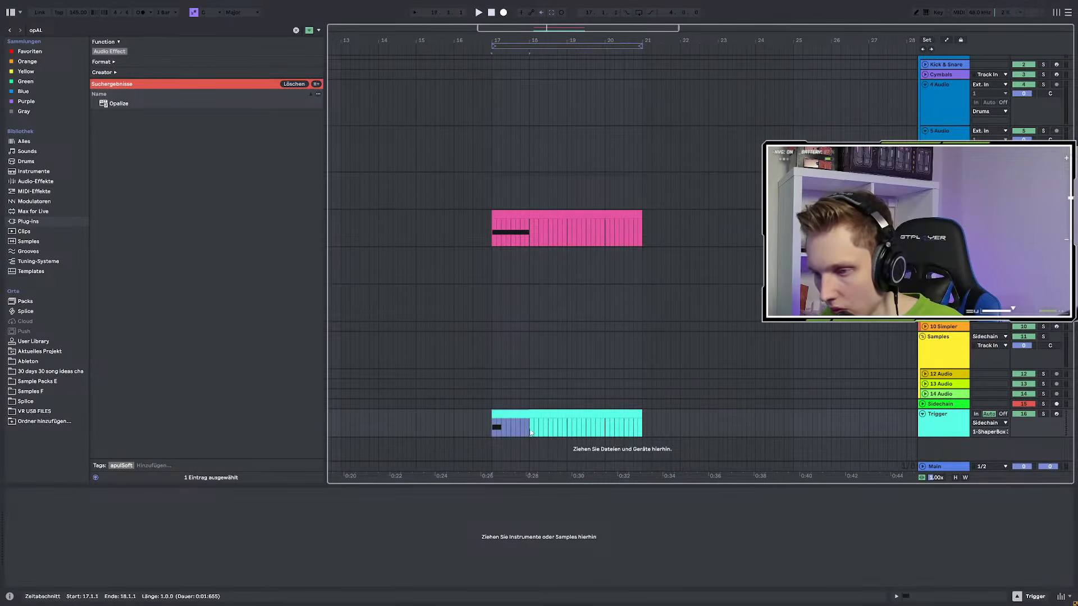
pyautogui.hotkey('ctrl', 'd')
pyautogui.click(493, 431)
pyautogui.press('space')
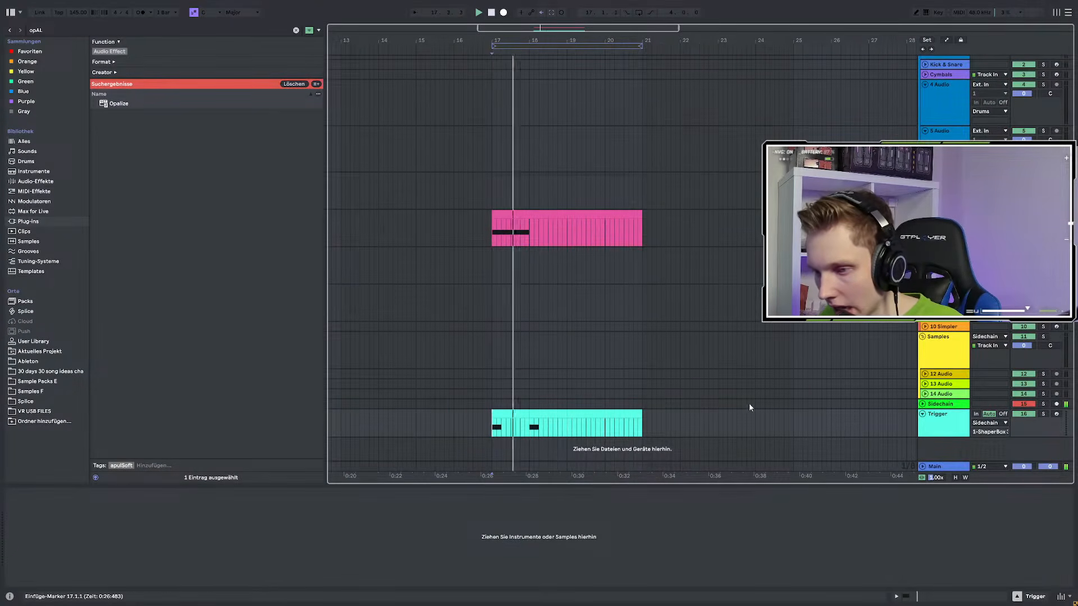
# Duplicate the first half bar of the Trigger clip to 17.3, and play it from the start
pyautogui.scroll(3, 504, 350)
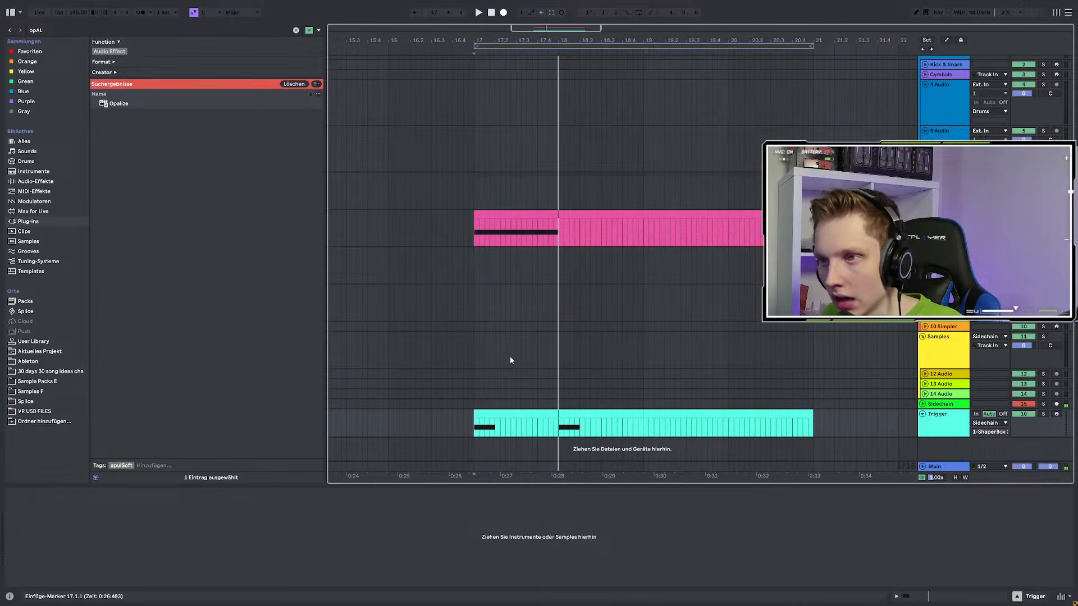
pyautogui.moveTo(478, 432); pyautogui.dragTo(512, 432)
pyautogui.hotkey('ctrl', 'd')
pyautogui.press('space')
pyautogui.press('space')
pyautogui.click(472, 430)
pyautogui.press('space')
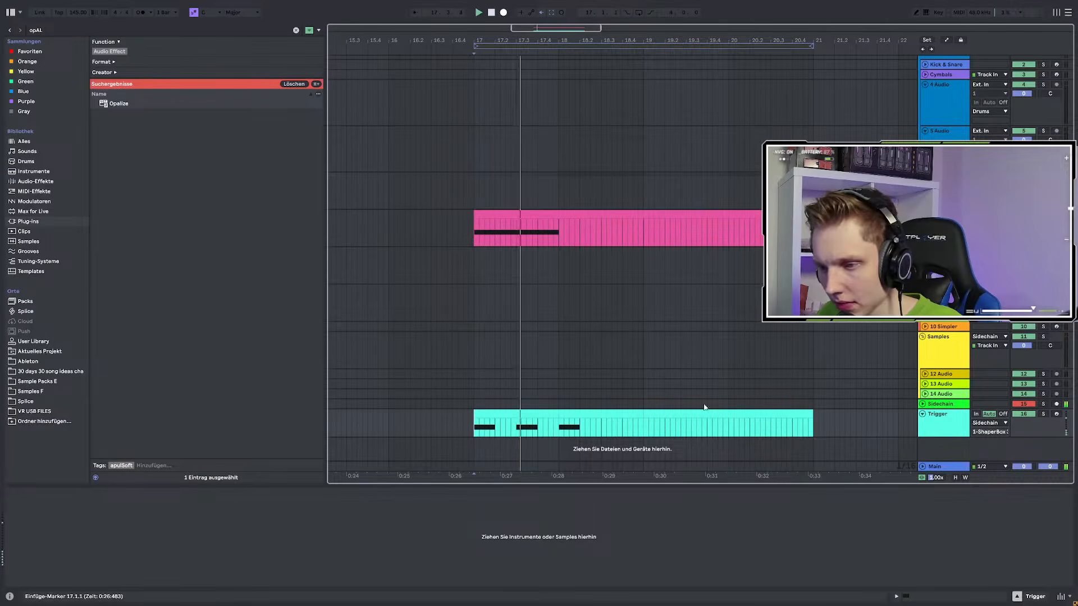
# Repeat the half-bar trigger note from 17.3 until the Trigger clip is filled up to bar 21
pyautogui.moveTo(517, 429); pyautogui.dragTo(556, 425)
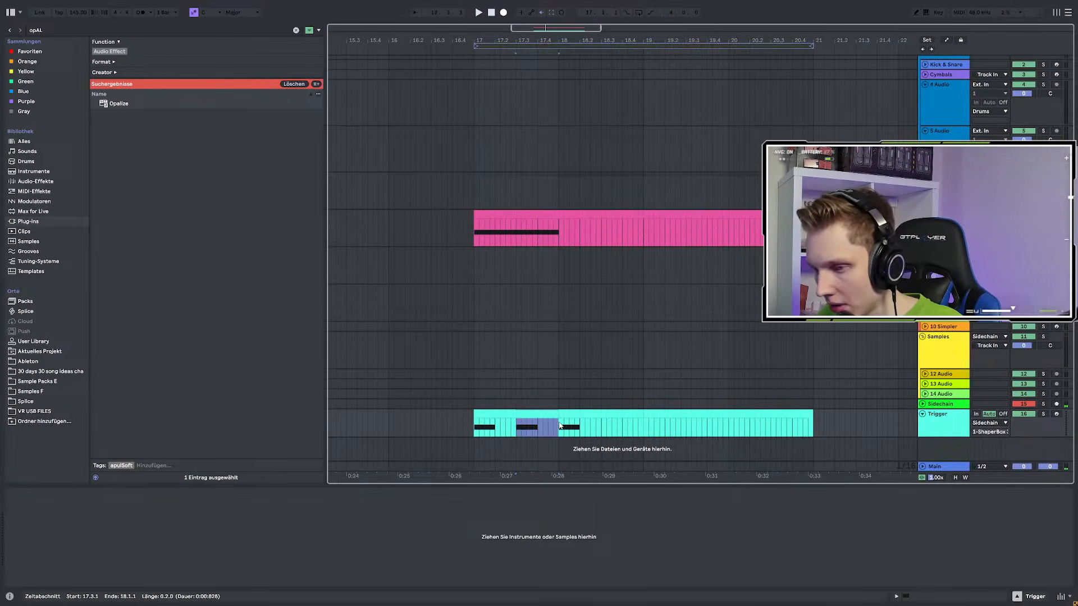
pyautogui.hotkey('ctrl', 'd')
pyautogui.hotkey('ctrl', 'd')
pyautogui.hotkey('ctrl', 'd')
pyautogui.hotkey('ctrl', 'd')
pyautogui.hotkey('ctrl', 'd')
pyautogui.hotkey('ctrl', 'd')
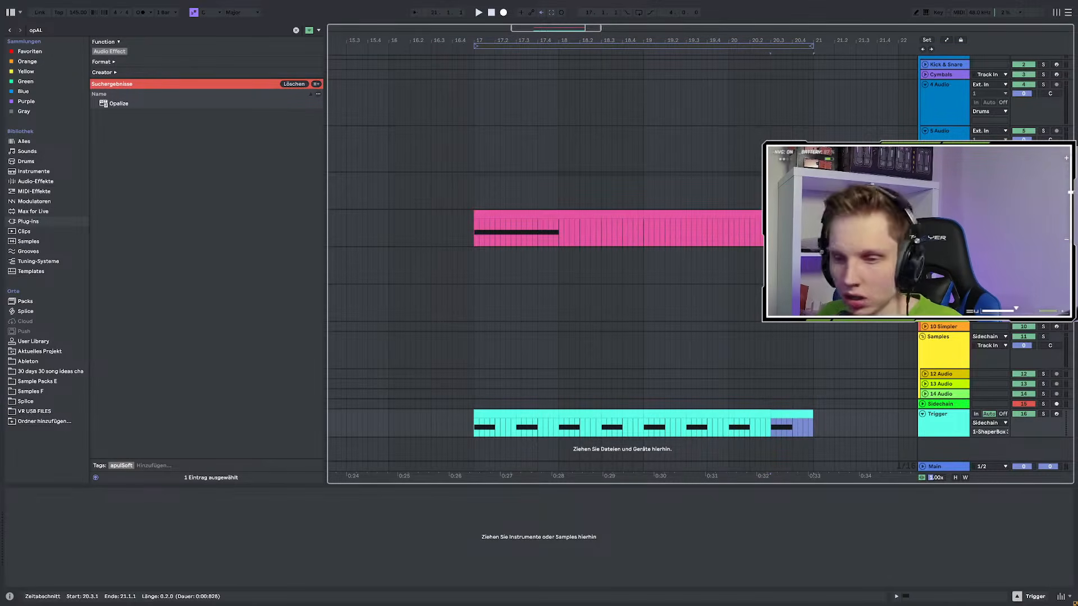
# Add two more audio tracks to the Drums group, starting from the 4 Audio track
pyautogui.scroll(2, 561, 306)
pyautogui.keyDown('ctrl'); pyautogui.scroll(-3, 565, 277); pyautogui.keyUp('ctrl')
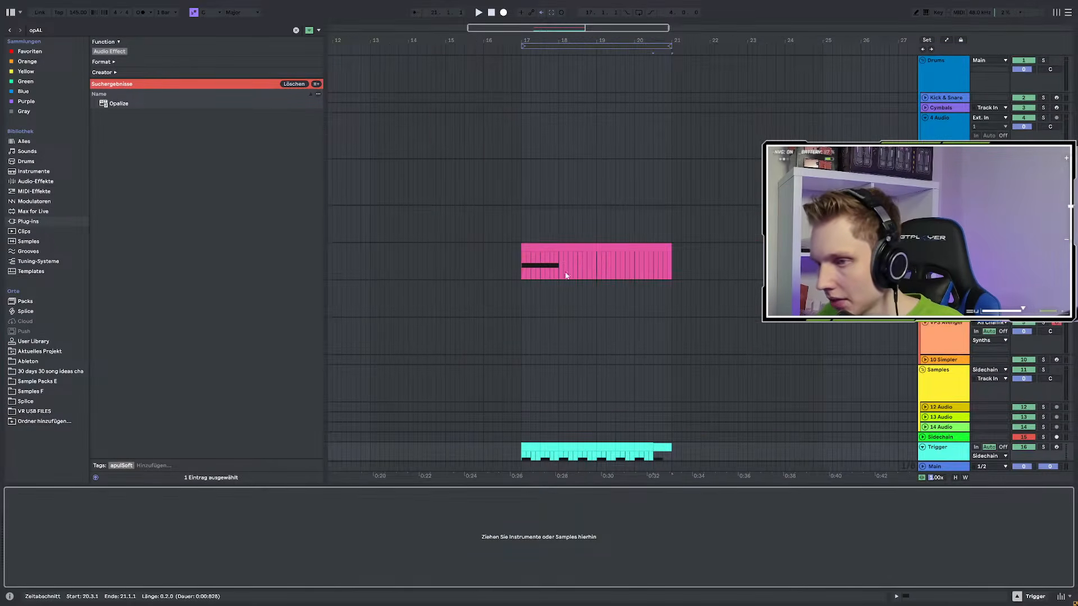
pyautogui.scroll(-1, 705, 258)
pyautogui.scroll(1, 705, 258)
pyautogui.click(943, 147)
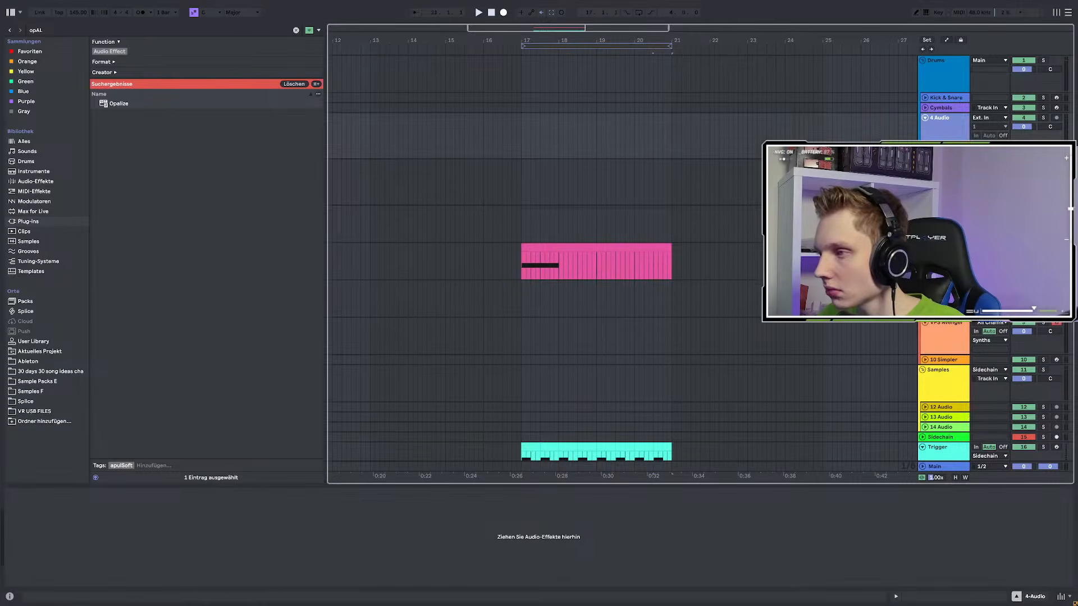
pyautogui.hotkey('ctrl', 't')
pyautogui.hotkey('ctrl', 't')
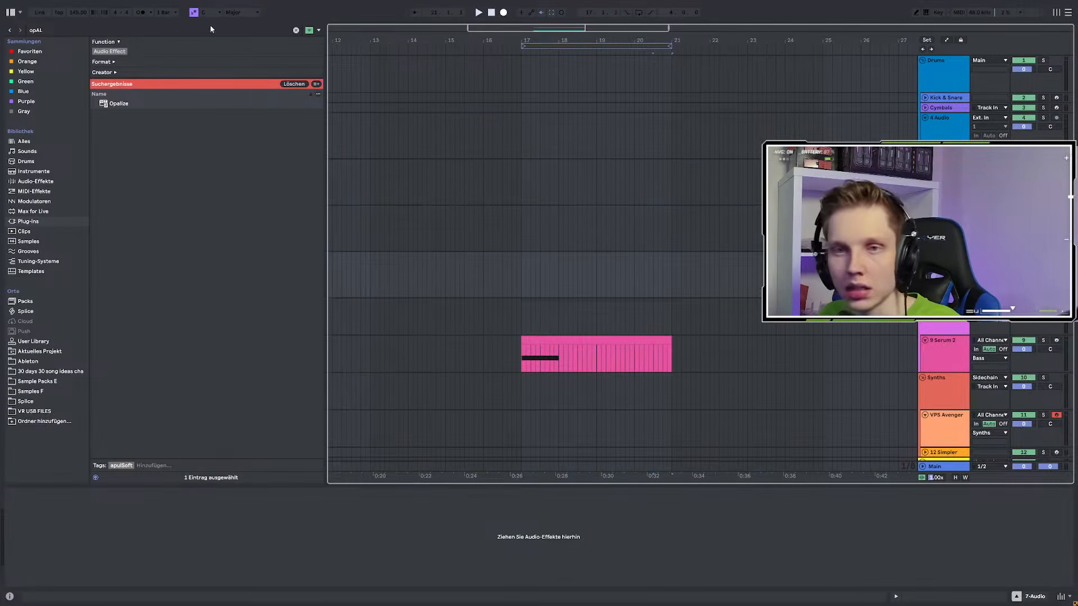
# Search the browser for "drums", and look through the results in the Sample Packs E folder
pyautogui.click(41, 29)
pyautogui.press('BackSpace')
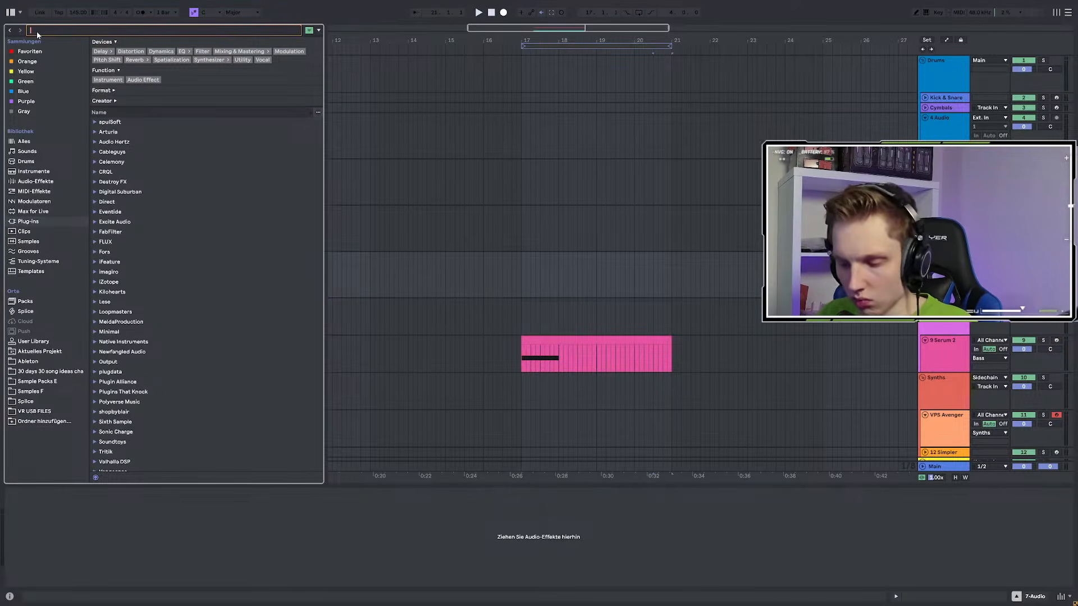
pyautogui.write('dru')
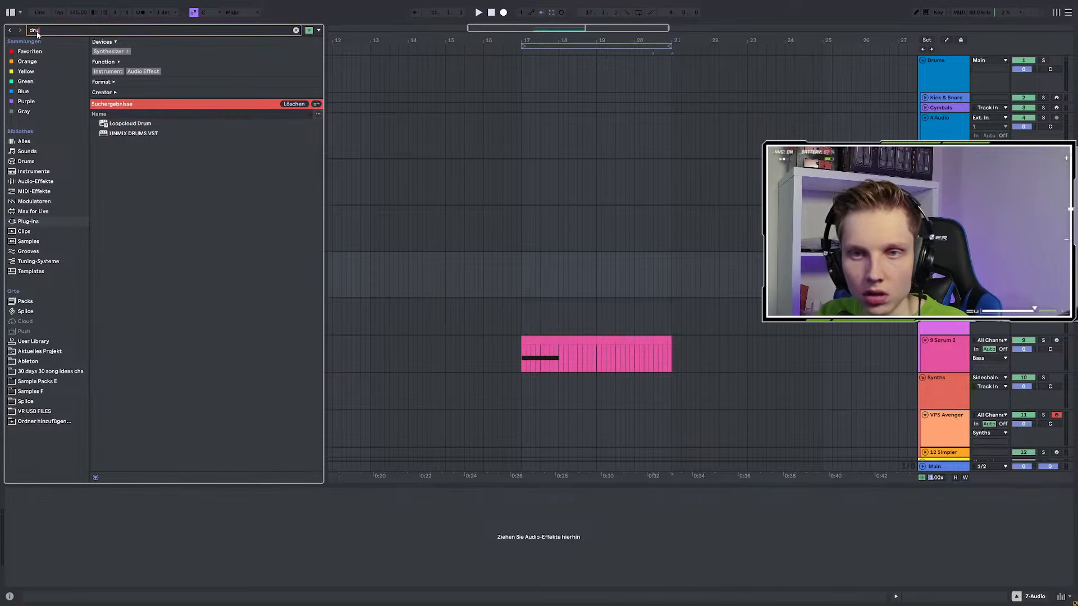
pyautogui.write('ms')
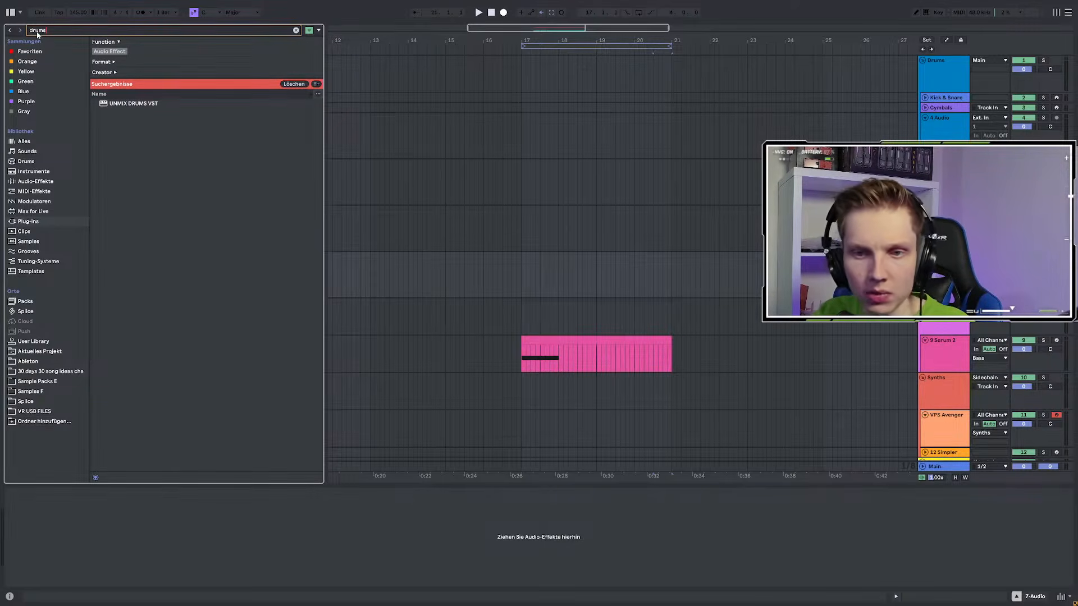
pyautogui.click(42, 383)
pyautogui.scroll(-10, 121, 208)
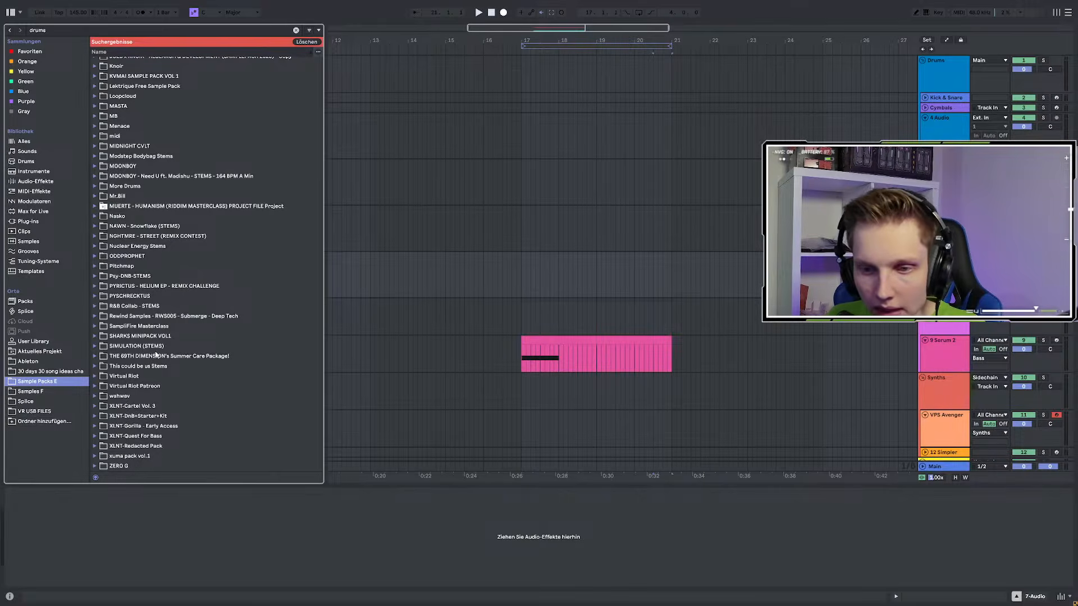
pyautogui.scroll(2, 151, 326)
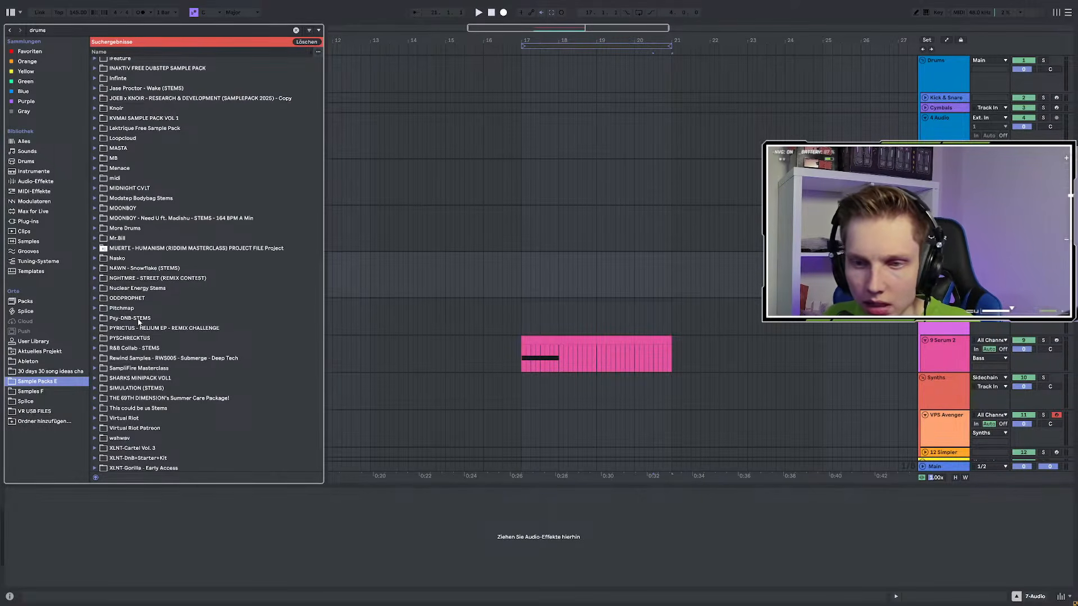
# Search the sample packs for "veks", and audition vek-01-03-kick-5.wav and vek-01-03-kick-6.wav from Veksyu's Pack 6
pyautogui.hotkey('ctrl', 'f')
pyautogui.write('veks')
pyautogui.click(96, 62)
pyautogui.click(105, 123)
pyautogui.click(107, 141)
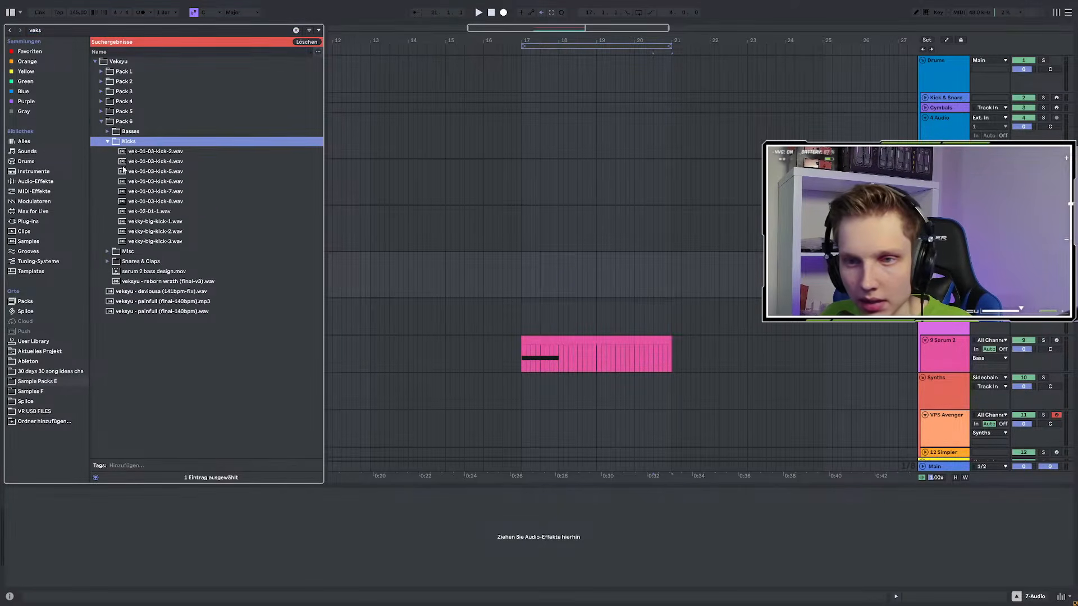
pyautogui.click(175, 171)
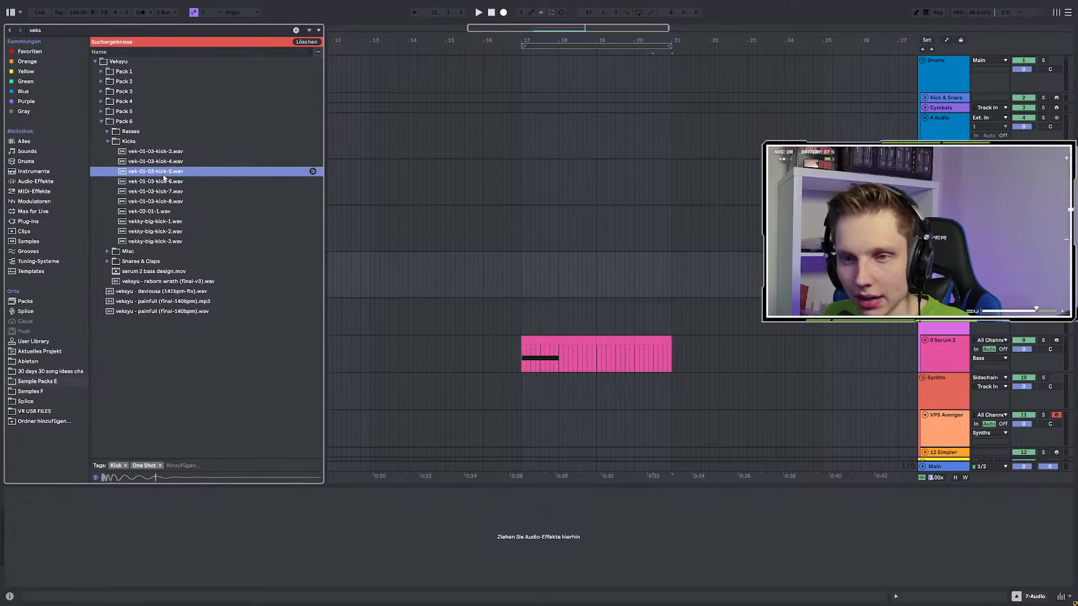
pyautogui.click(170, 183)
# Open the Kick folder of Veksyu's Pack 5, and audition veksyu-dec-jan-kick-5.wav and veksyu-dec-jan-kick-6.wav
pyautogui.click(102, 112)
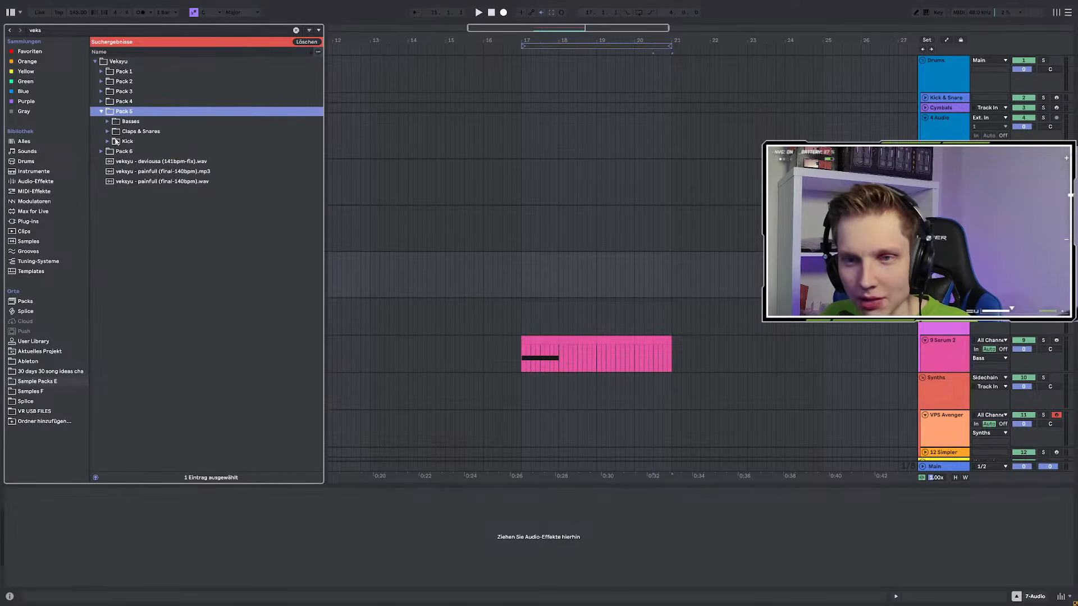
pyautogui.click(107, 141)
pyautogui.click(171, 192)
pyautogui.click(162, 201)
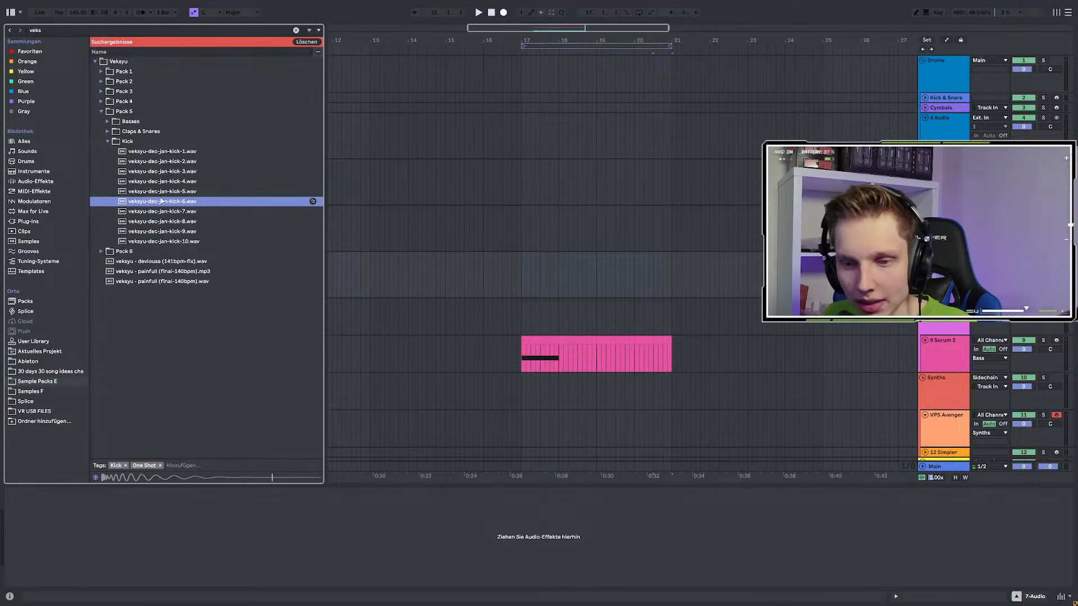
pyautogui.press('Up')
pyautogui.press('Down')
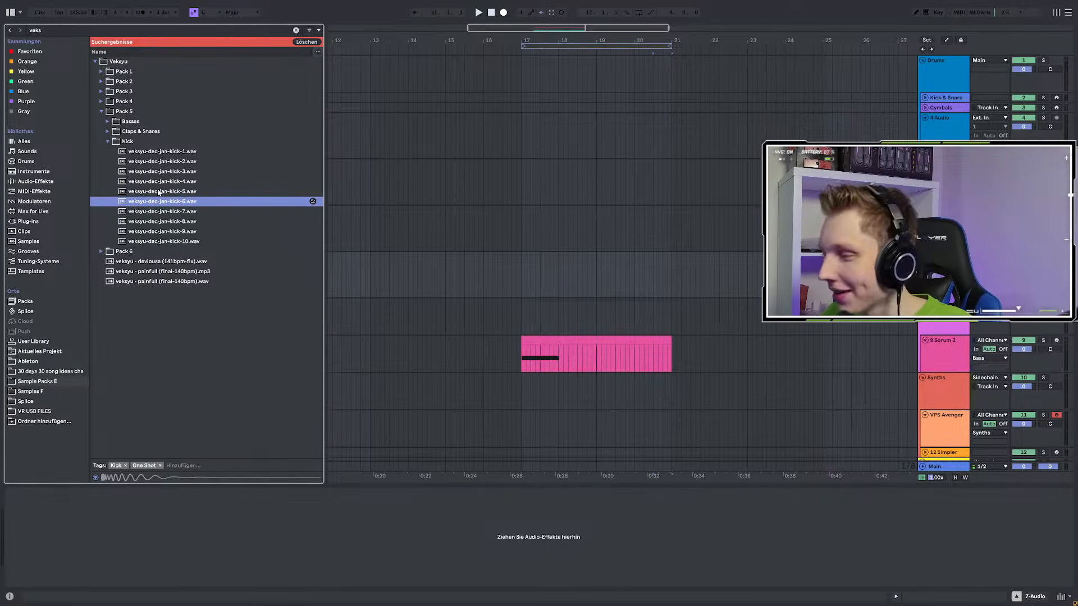
# Audition kicks 5 and 6 of Veksyu's Pack 5 again, and place veksyu-dec-jan-kick-5.wav at bar 17 on the 5 Audio track
pyautogui.click(176, 192)
pyautogui.click(170, 198)
pyautogui.click(168, 191)
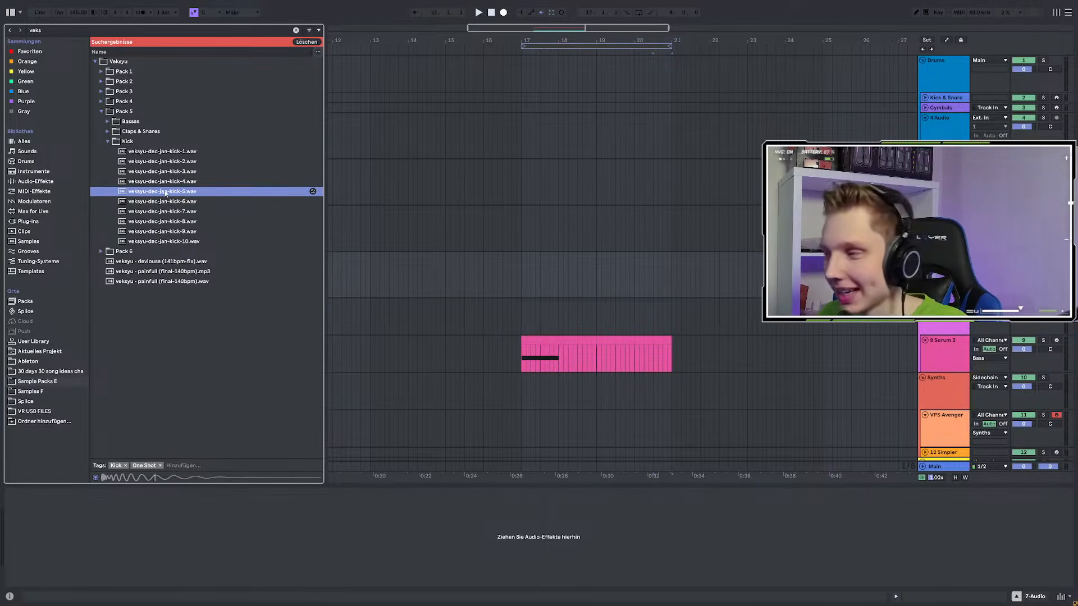
pyautogui.moveTo(162, 194); pyautogui.dragTo(523, 181)
# Play back the kick with the bass, and look over the Sidechain and Trigger tracks
pyautogui.scroll(8, 522, 182)
pyautogui.press('Down')
pyautogui.press('Down')
pyautogui.press('space')
pyautogui.scroll(-5, 699, 198)
pyautogui.keyDown('ctrl'); pyautogui.scroll(-3, 564, 227); pyautogui.keyUp('ctrl')
pyautogui.keyDown('ctrl'); pyautogui.scroll(-3, 564, 226); pyautogui.keyUp('ctrl')
pyautogui.press('space')
pyautogui.click(939, 404)
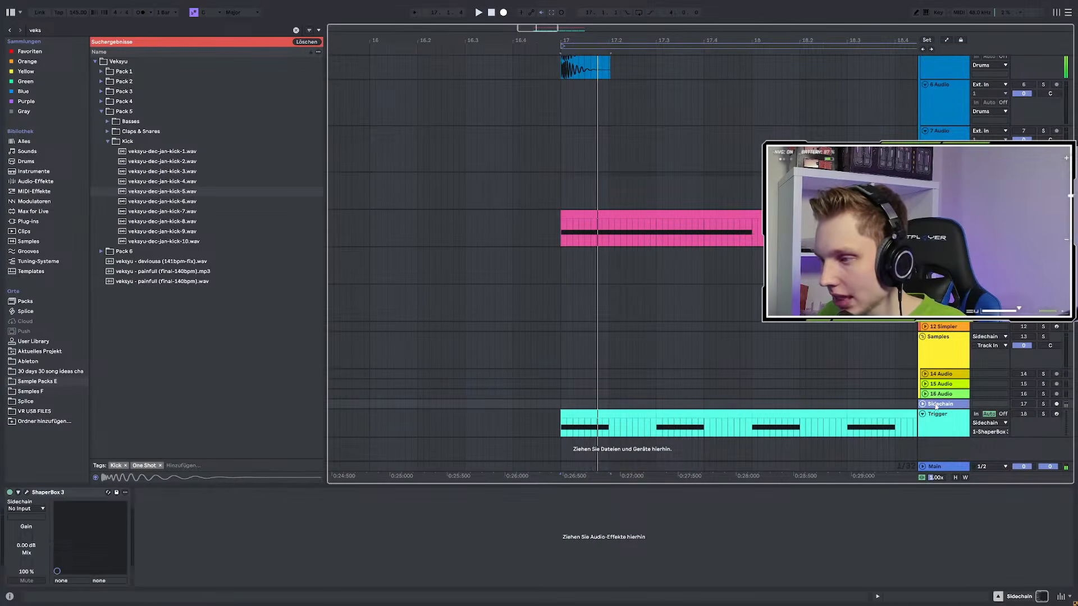
pyautogui.keyDown('ctrl'); pyautogui.scroll(-3, 516, 250); pyautogui.keyUp('ctrl')
pyautogui.scroll(4, 556, 239)
# Shorten the kick clip at bar 17 so that it ends at 17.1.2
pyautogui.click(538, 182)
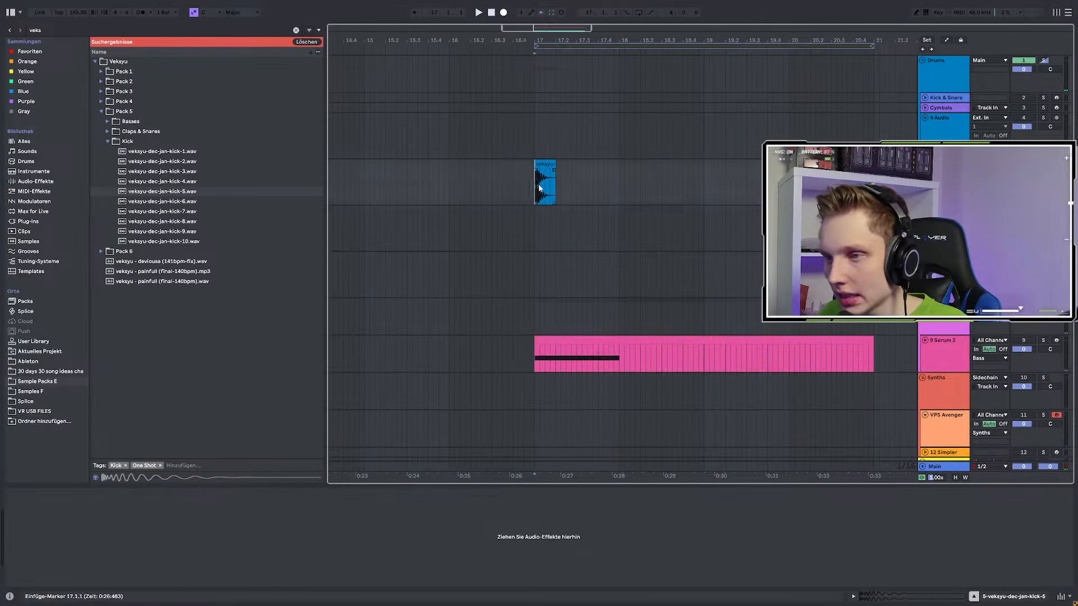
pyautogui.keyDown('ctrl'); pyautogui.scroll(5, 540, 180); pyautogui.keyUp('ctrl')
pyautogui.moveTo(624, 172)
pyautogui.mouseDown()
pyautogui.moveTo(528, 170)
pyautogui.moveTo(538, 176)
pyautogui.mouseUp()
pyautogui.click(551, 175)
# Play back the shortened kick from bar 17 several times to check its length
pyautogui.press('space')
pyautogui.press('space')
pyautogui.click(514, 185)
pyautogui.press('space')
pyautogui.press('space')
pyautogui.press('space')
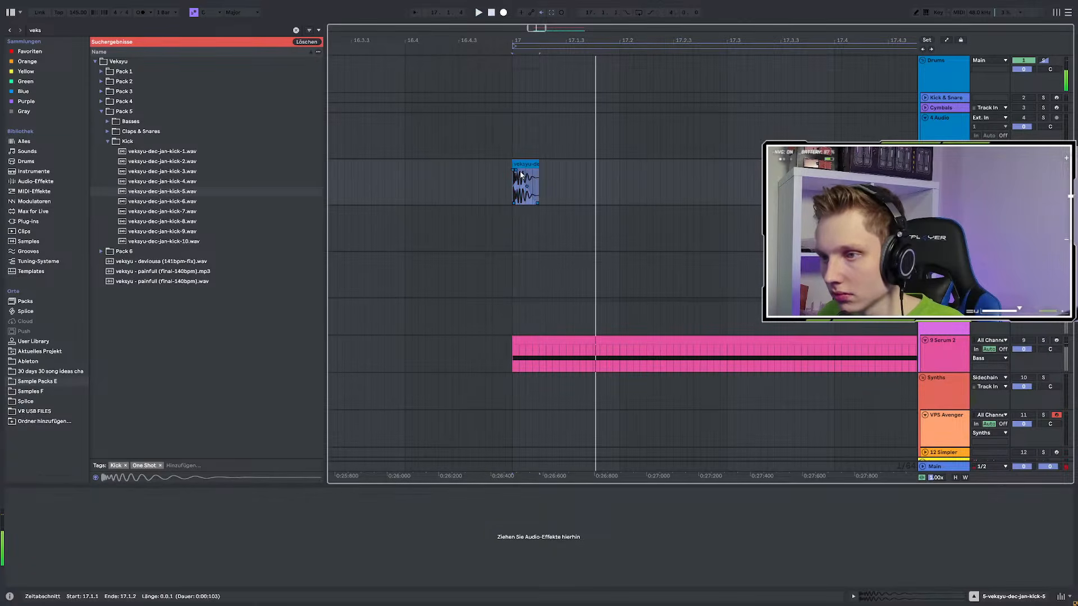
pyautogui.press('space')
pyautogui.press('space')
pyautogui.press('space')
# Select the 6 Audio track and search the sample packs for "snare"
pyautogui.press('Down')
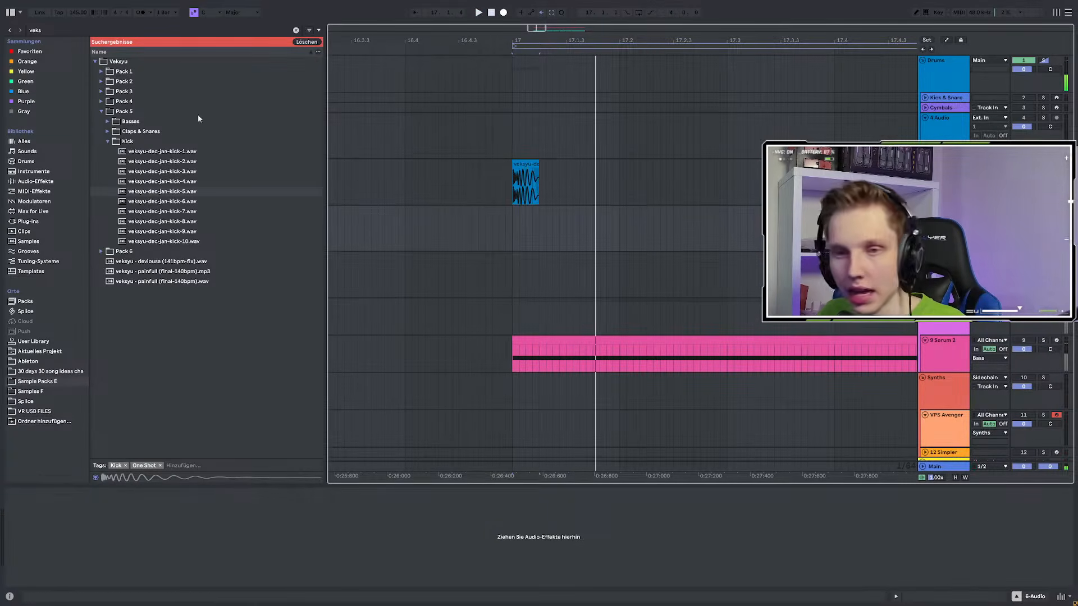
pyautogui.click(77, 30)
pyautogui.press('BackSpace')
pyautogui.press('BackSpace')
pyautogui.press('BackSpace')
pyautogui.press('BackSpace')
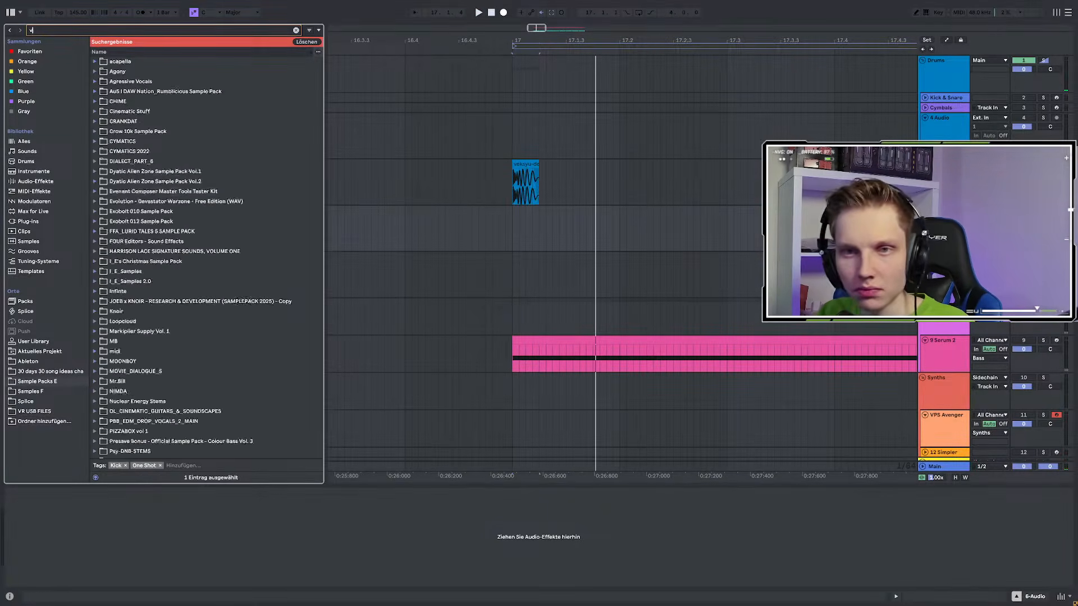
pyautogui.write('snare')
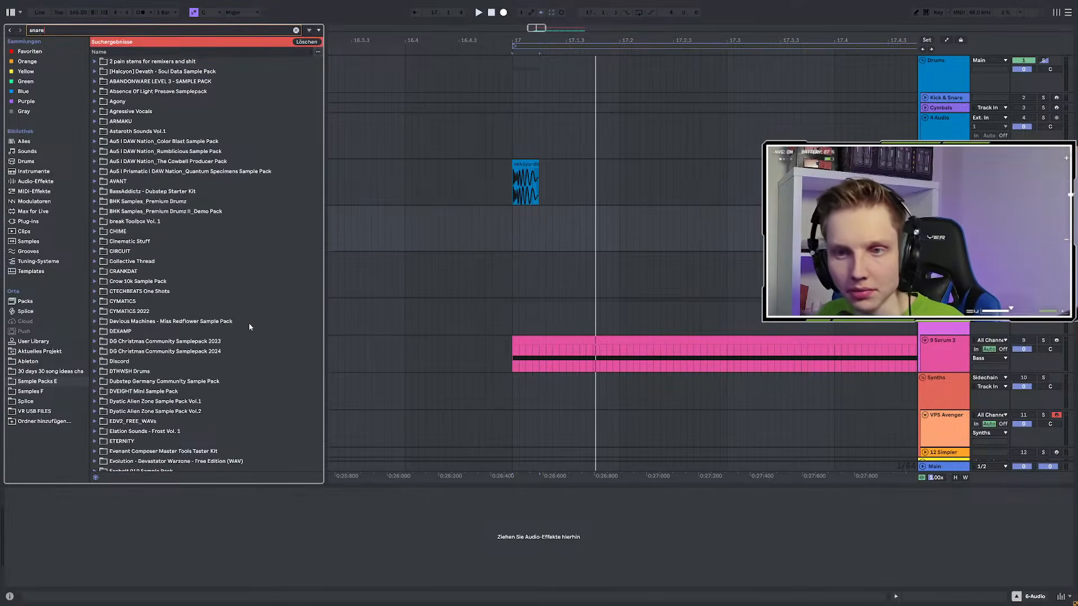
# Open Claps & Snares in Veksyu's Pack 5, and audition veksyu-dec-jan-snare-1.wav and veksyu-dec-jan-snare-2.wav
pyautogui.scroll(-20, 213, 264)
pyautogui.click(107, 356)
pyautogui.scroll(-3, 140, 348)
pyautogui.click(169, 332)
pyautogui.click(161, 352)
pyautogui.click(157, 362)
pyautogui.press('space')
pyautogui.press('space')
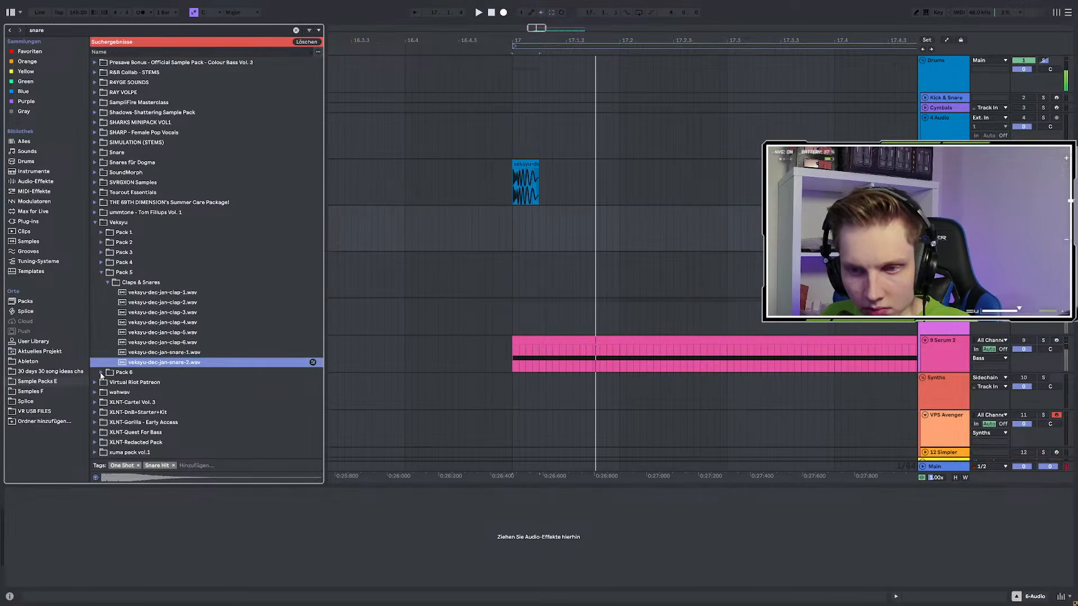
# Open Snares & Claps in Veksyu's Pack 6, and audition vekky-snr-1.wav through vekky-snr-5.wav
pyautogui.click(101, 372)
pyautogui.click(109, 367)
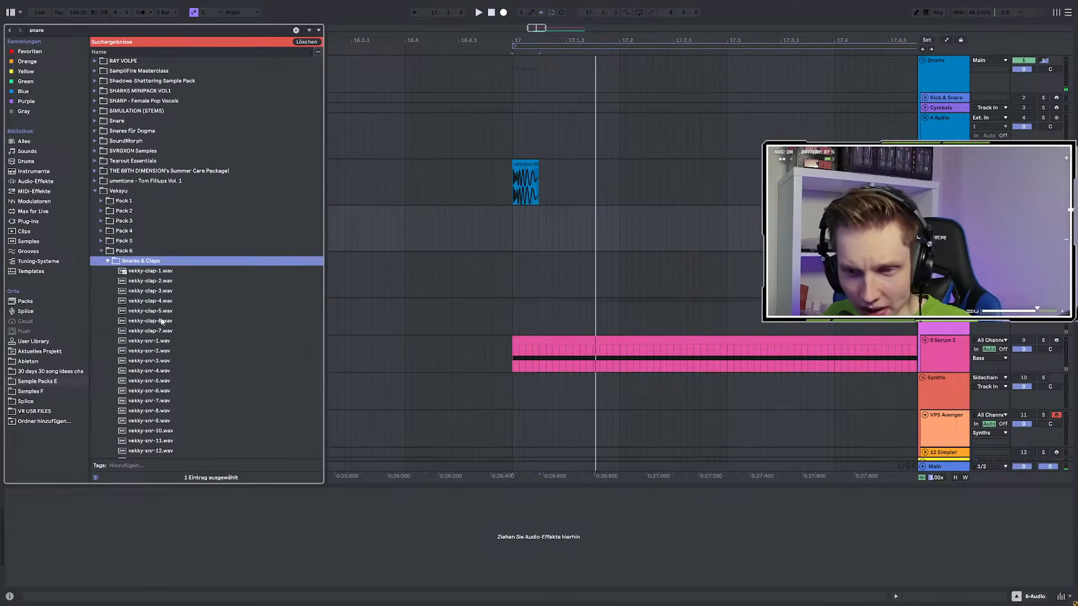
pyautogui.click(147, 342)
pyautogui.click(148, 353)
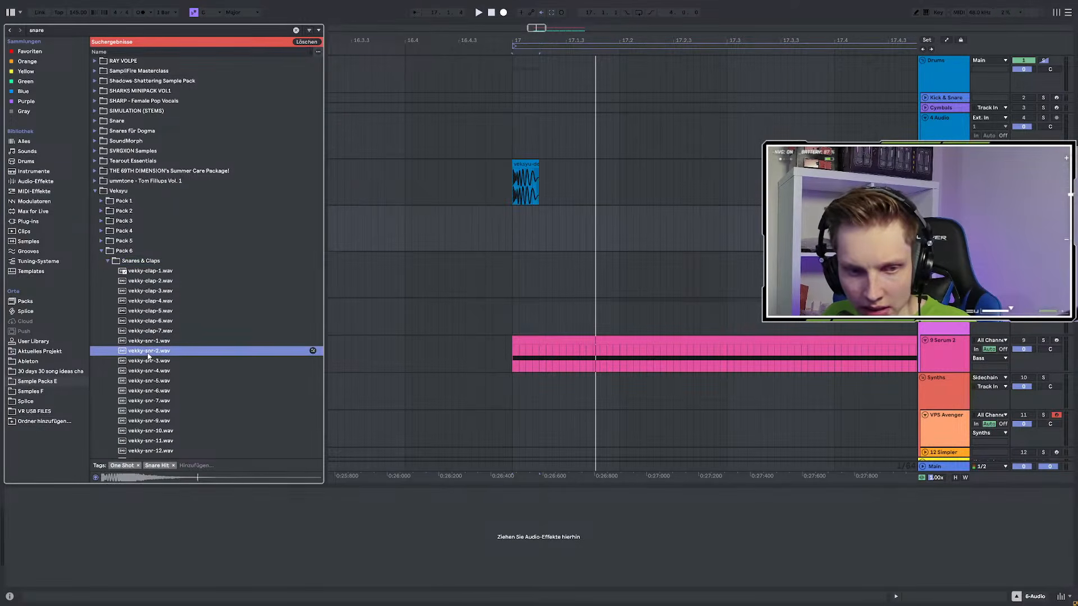
pyautogui.click(148, 362)
pyautogui.click(148, 371)
pyautogui.click(148, 381)
pyautogui.click(148, 374)
# Place vekky-snr-4.wav at 17.2 on the 6 Audio track, and play it back with the kick
pyautogui.moveTo(135, 376); pyautogui.dragTo(622, 236)
pyautogui.press('space')
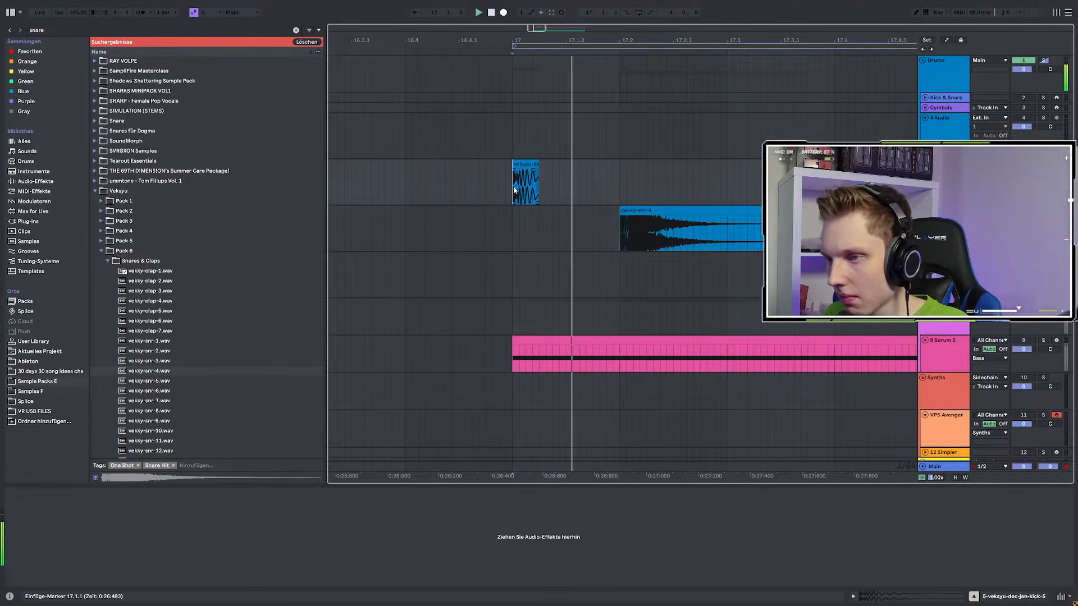
pyautogui.press('space')
pyautogui.press('space')
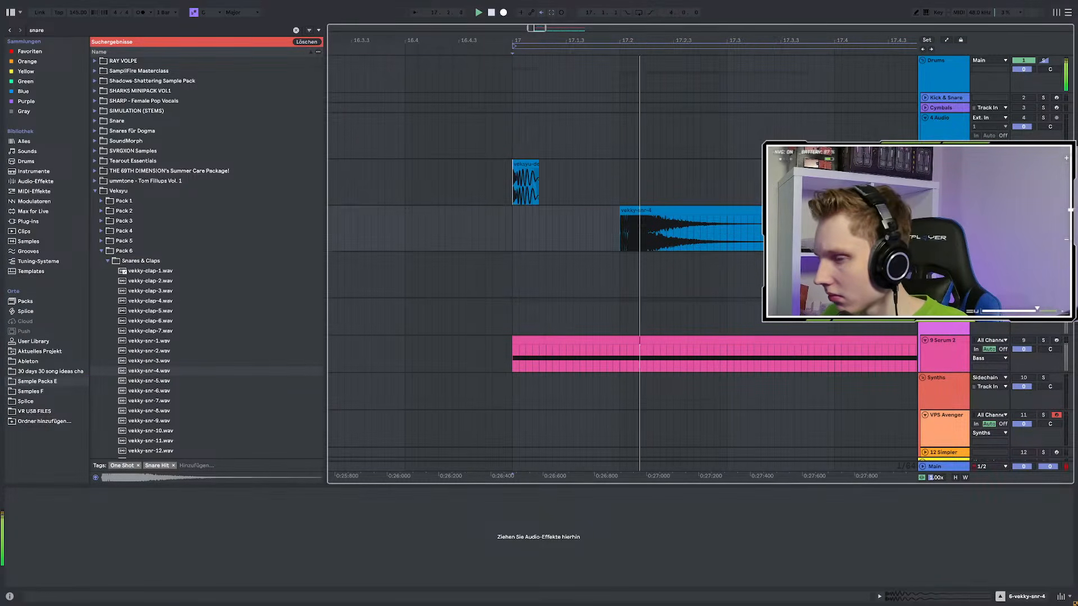
pyautogui.press('space')
pyautogui.press('space')
pyautogui.press('space')
pyautogui.click(498, 183)
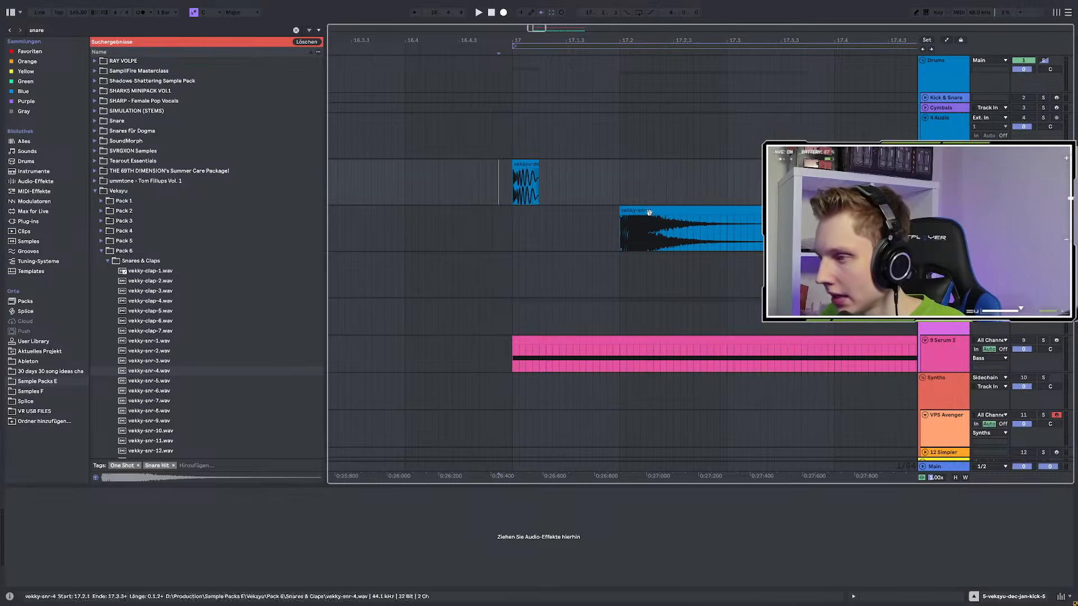
# Add two more audio tracks to the Drums group, starting from the 7 Audio track
pyautogui.scroll(-3, 667, 212)
pyautogui.press('Down')
pyautogui.press('Down')
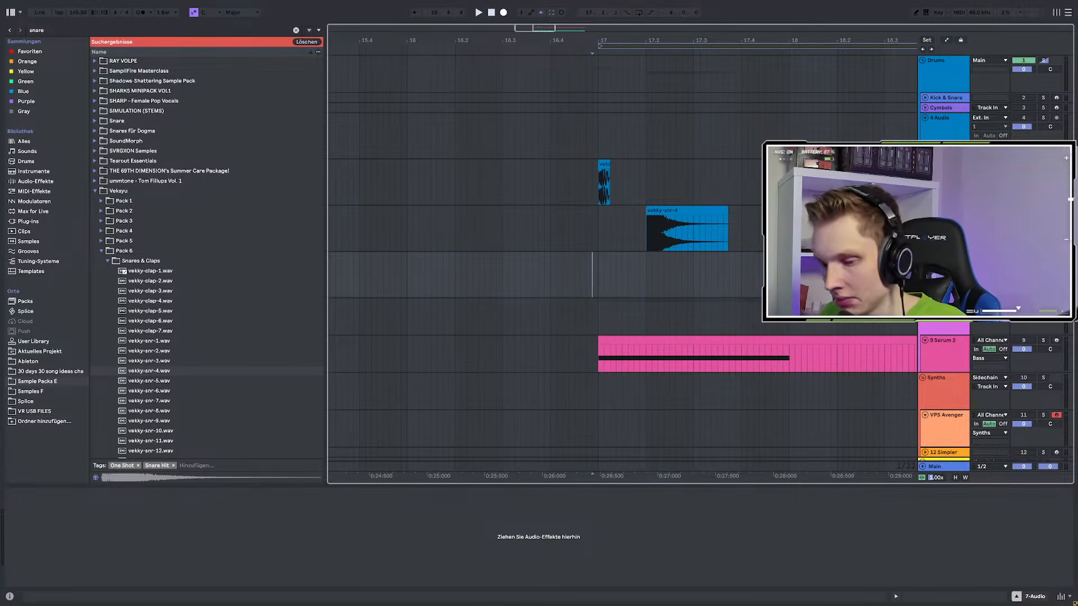
pyautogui.hotkey('ctrl', 't')
pyautogui.hotkey('ctrl', 't')
pyautogui.press('Up')
pyautogui.press('Up')
# Search the samples for "kerose", and audition KeroseneDubz2_Cymbal_01.wav and KeroseneDubz2_Cymbal_02.wav in the Jet Fuel Samples Vol. 2 Cymbals folder
pyautogui.click(48, 31)
pyautogui.write('kerso')
pyautogui.press('BackSpace')
pyautogui.write('ose')
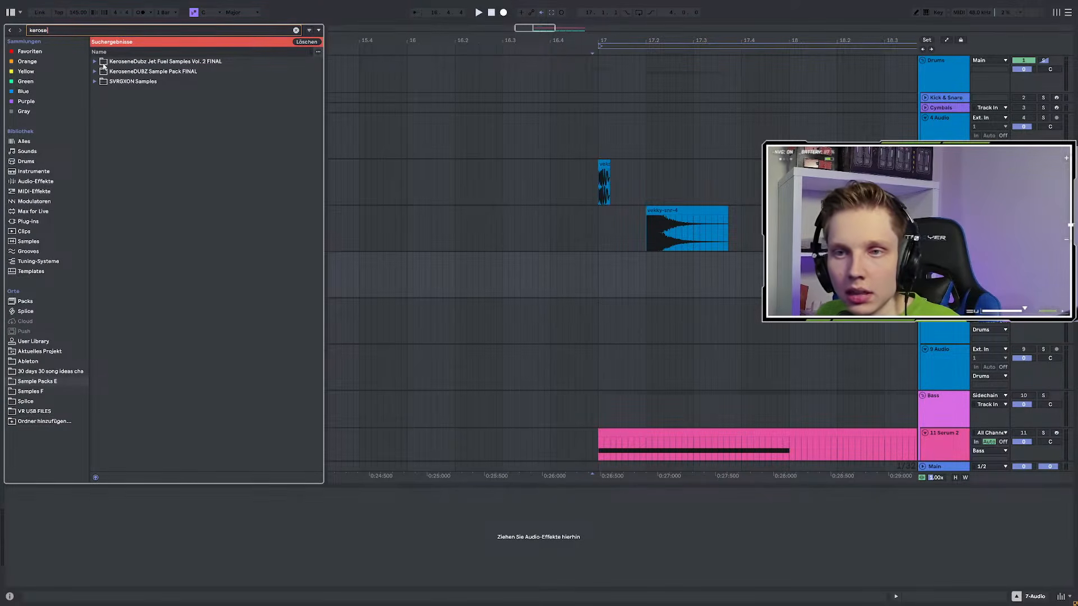
pyautogui.click(104, 63)
pyautogui.click(99, 91)
pyautogui.click(140, 104)
pyautogui.click(159, 114)
# Place KeroseneDubz2_Cymbal_01.wav at bar 17 on the 7 Audio track, and trim its end to 17.2
pyautogui.moveTo(172, 103); pyautogui.dragTo(599, 281)
pyautogui.scroll(3, 669, 272)
pyautogui.scroll(5, 509, 264)
pyautogui.click(520, 259)
pyautogui.scroll(-5, 507, 265)
pyautogui.moveTo(737, 269); pyautogui.dragTo(623, 271)
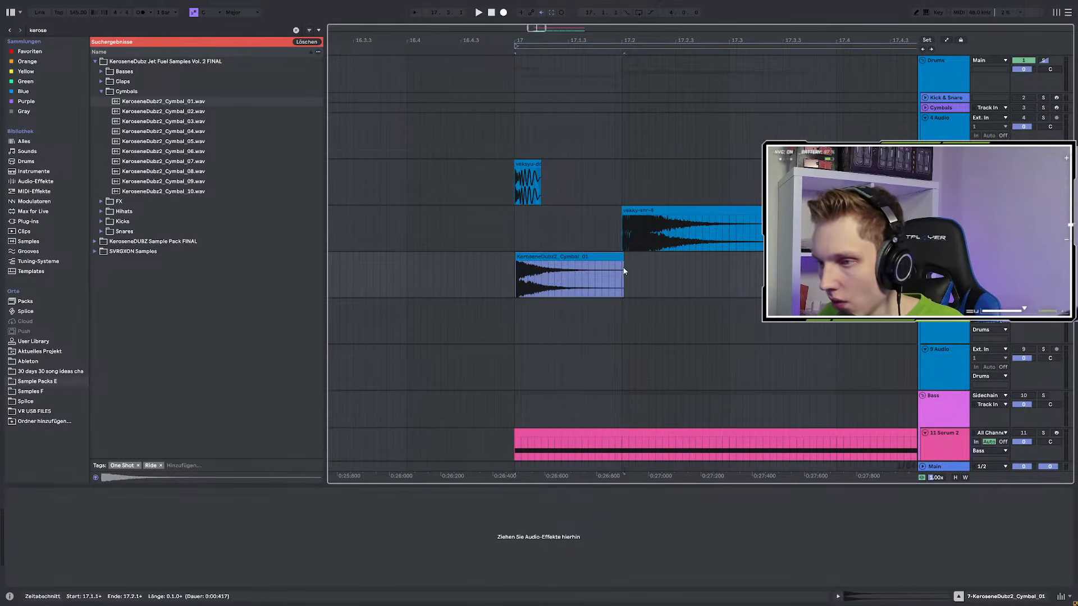
# Shift the vekky-snr-4 clip slightly earlier, and trim its start to 17.2 so the transient falls on the beat
pyautogui.scroll(10, 624, 271)
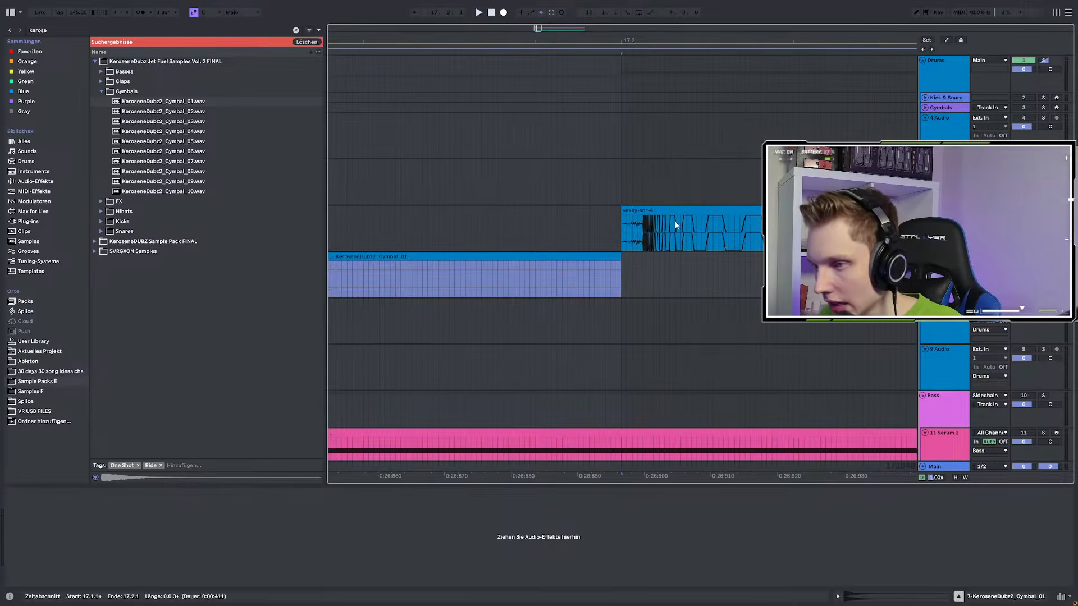
pyautogui.moveTo(676, 227); pyautogui.dragTo(656, 226)
pyautogui.scroll(5, 628, 224)
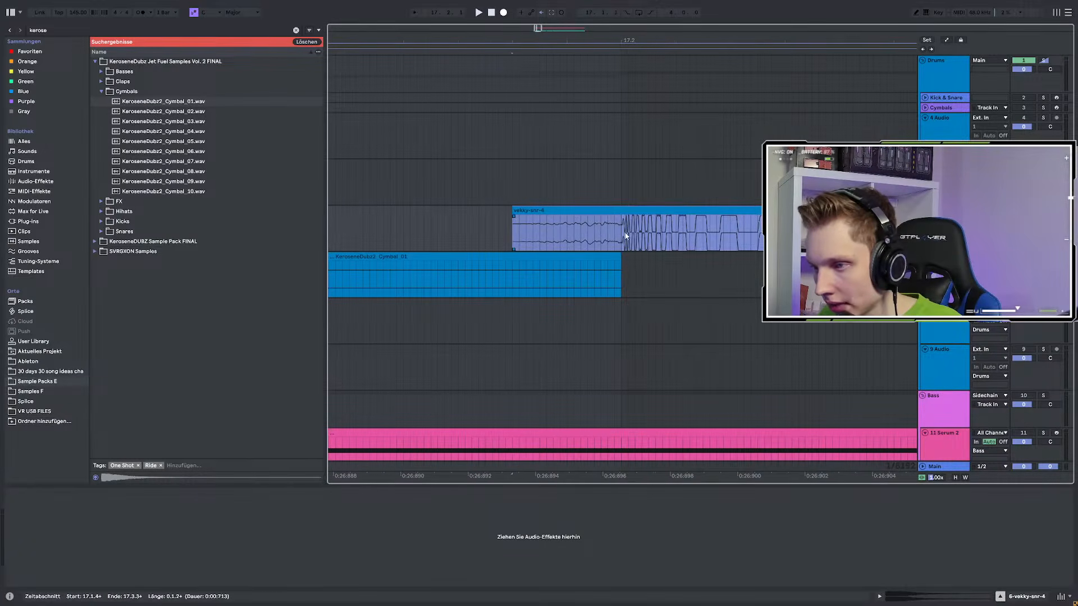
pyautogui.scroll(-3, 626, 236)
pyautogui.moveTo(556, 219); pyautogui.dragTo(604, 224)
pyautogui.scroll(10, 604, 226)
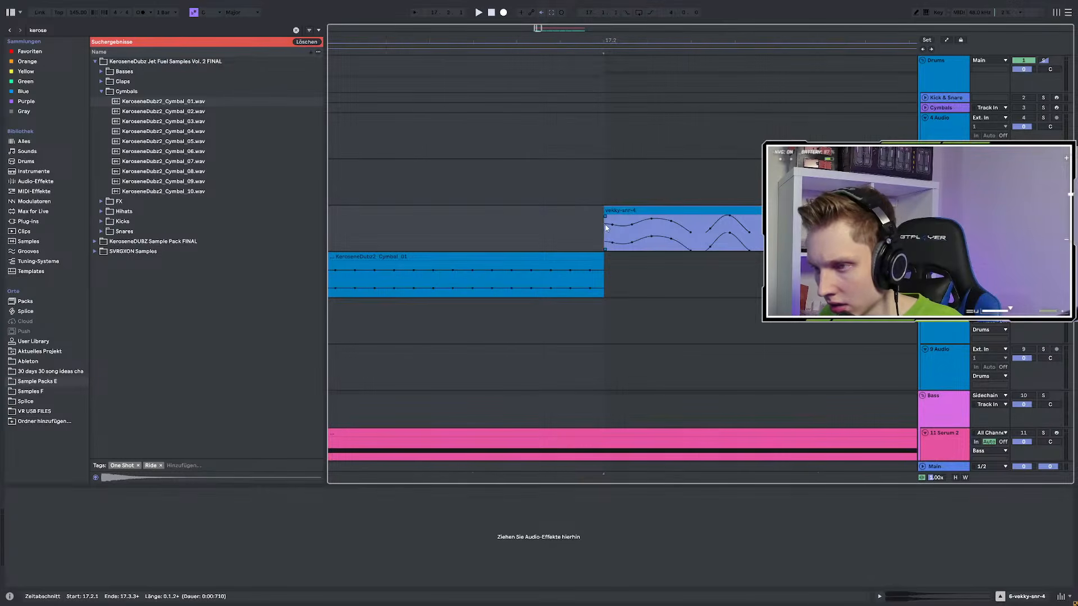
pyautogui.scroll(-4, 605, 227)
# Duplicate the one-beat Cymbal_01 clip along bar 17 on its track
pyautogui.click(579, 270)
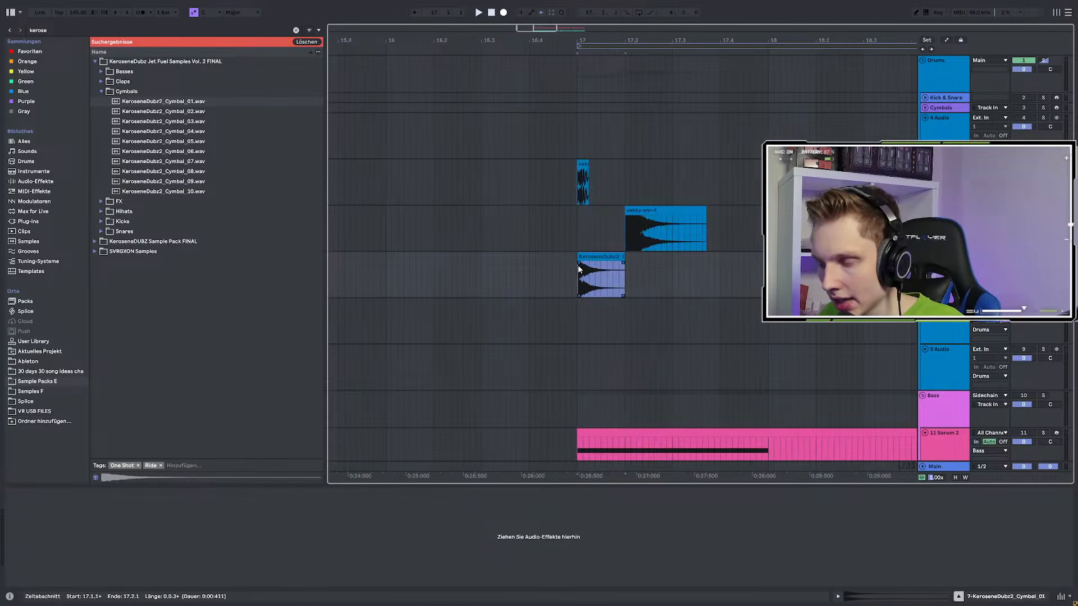
pyautogui.moveTo(576, 279); pyautogui.dragTo(626, 282)
pyautogui.scroll(2, 578, 275)
pyautogui.scroll(-4, 578, 276)
pyautogui.hotkey('ctrl', 'd')
pyautogui.hotkey('ctrl', 'd')
# Add two further audio tracks to the Drums group below the existing cymbal tracks
pyautogui.click(579, 279)
pyautogui.scroll(3, 579, 279)
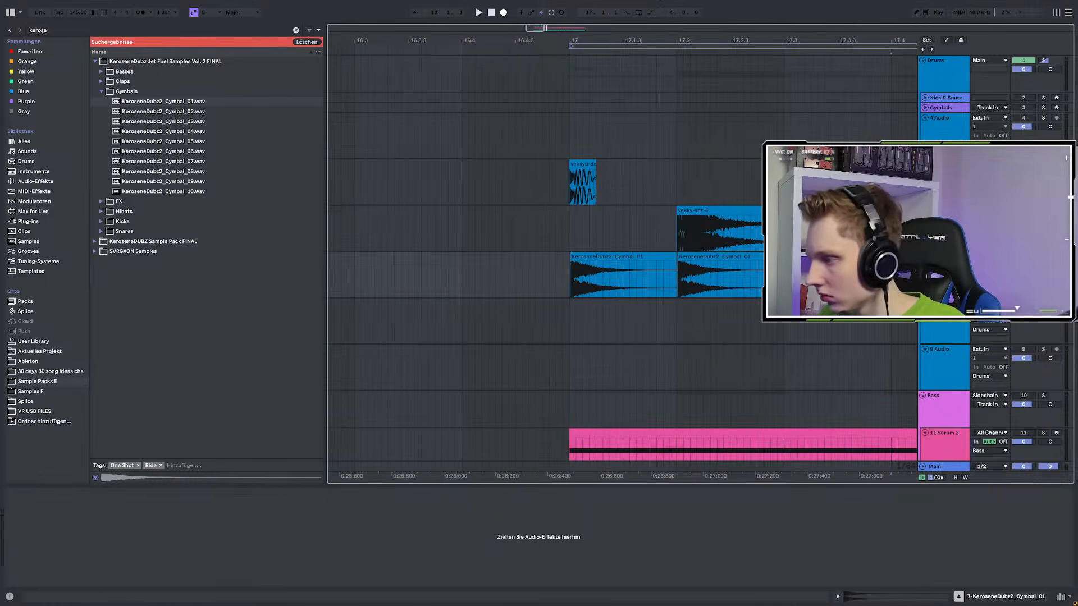
pyautogui.hotkey('ctrl', 't')
pyautogui.hotkey('ctrl', 't')
pyautogui.scroll(-2, 392, 212)
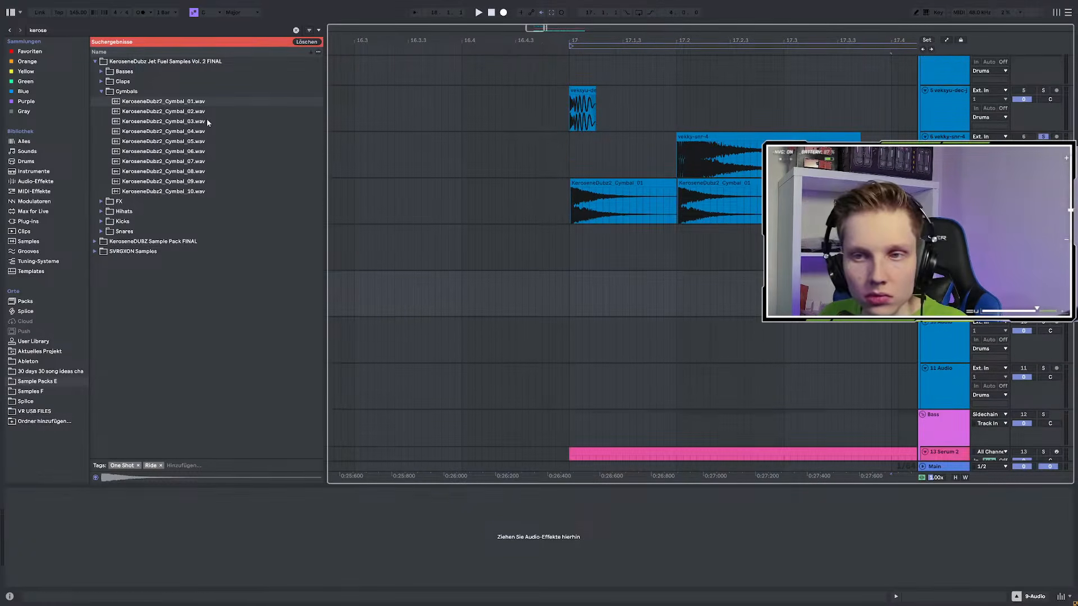
# Audition KeroseneDubz2 cymbals 03, 05, 06 and 07
pyautogui.click(207, 122)
pyautogui.click(159, 141)
pyautogui.click(163, 151)
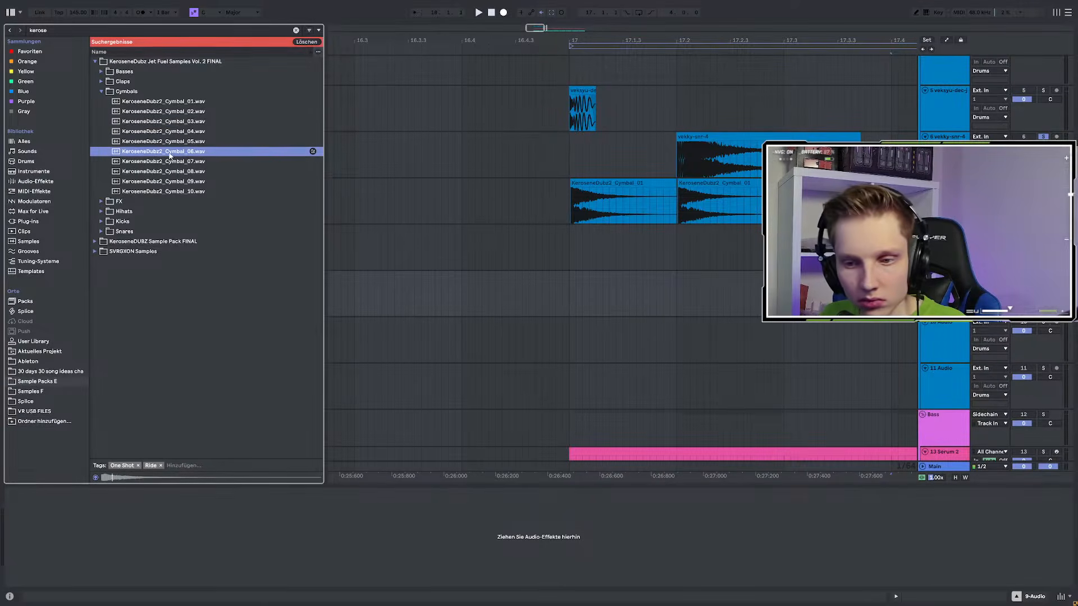
pyautogui.click(168, 162)
# Place KeroseneDubz2_Cymbal_06.wav at bar 17 on the track below Cymbal_01, and trim it to one beat
pyautogui.moveTo(169, 152)
pyautogui.mouseDown()
pyautogui.moveTo(609, 237)
pyautogui.moveTo(568, 249)
pyautogui.moveTo(595, 231)
pyautogui.mouseUp()
pyautogui.scroll(5, 570, 245)
pyautogui.click(566, 247)
pyautogui.scroll(-10, 557, 246)
pyautogui.moveTo(746, 233); pyautogui.dragTo(591, 240)
pyautogui.scroll(8, 602, 241)
pyautogui.scroll(-5, 602, 243)
# Duplicate the one-beat cymbal clips until both cymbal tracks fill bar 17
pyautogui.moveTo(490, 202); pyautogui.dragTo(598, 247)
pyautogui.hotkey('ctrl', 'd')
pyautogui.hotkey('ctrl', 'd')
pyautogui.scroll(-5, 599, 247)
pyautogui.hotkey('ctrl', 'd')
# Play back the drum pattern from just before bar 17
pyautogui.click(571, 217)
pyautogui.scroll(1, 571, 217)
pyautogui.scroll(2, 617, 253)
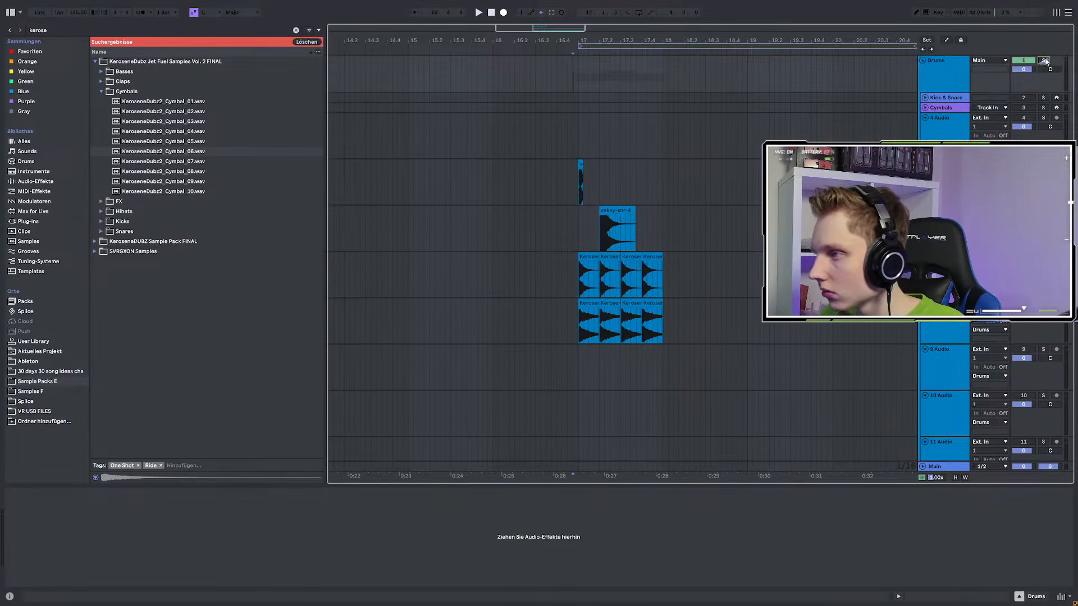
pyautogui.press('space')
pyautogui.press('space')
# Move the vekky-snr-4 clip to 17.3, and play the drums together with the Serum 2 bass
pyautogui.scroll(4, 604, 218)
pyautogui.moveTo(611, 209); pyautogui.dragTo(666, 215)
pyautogui.click(546, 208)
pyautogui.press('space')
pyautogui.scroll(-6, 617, 199)
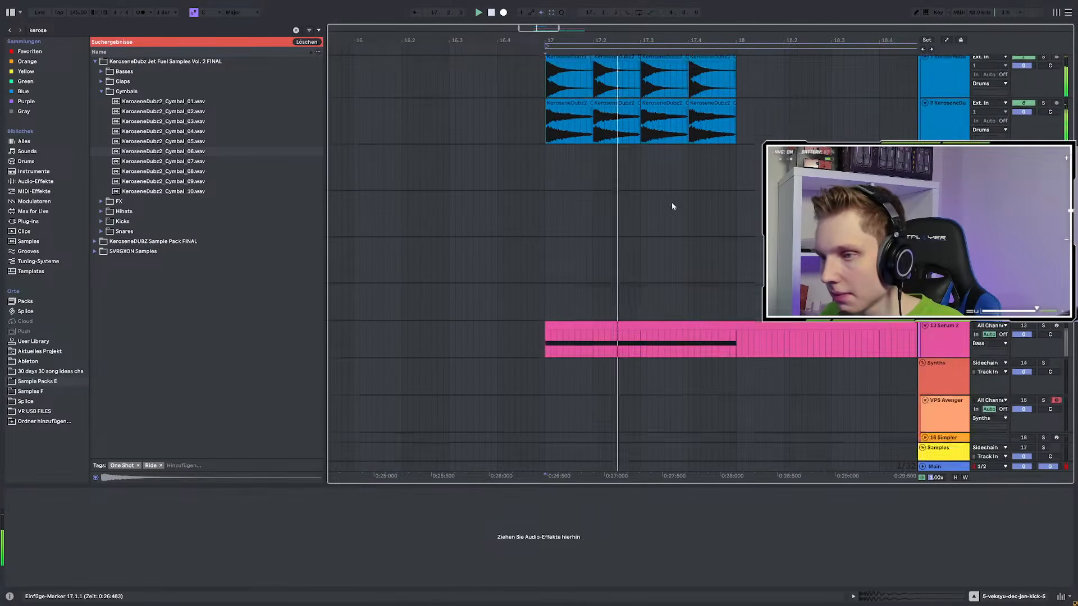
pyautogui.scroll(3, 672, 201)
pyautogui.scroll(-2, 673, 204)
pyautogui.scroll(2, 673, 203)
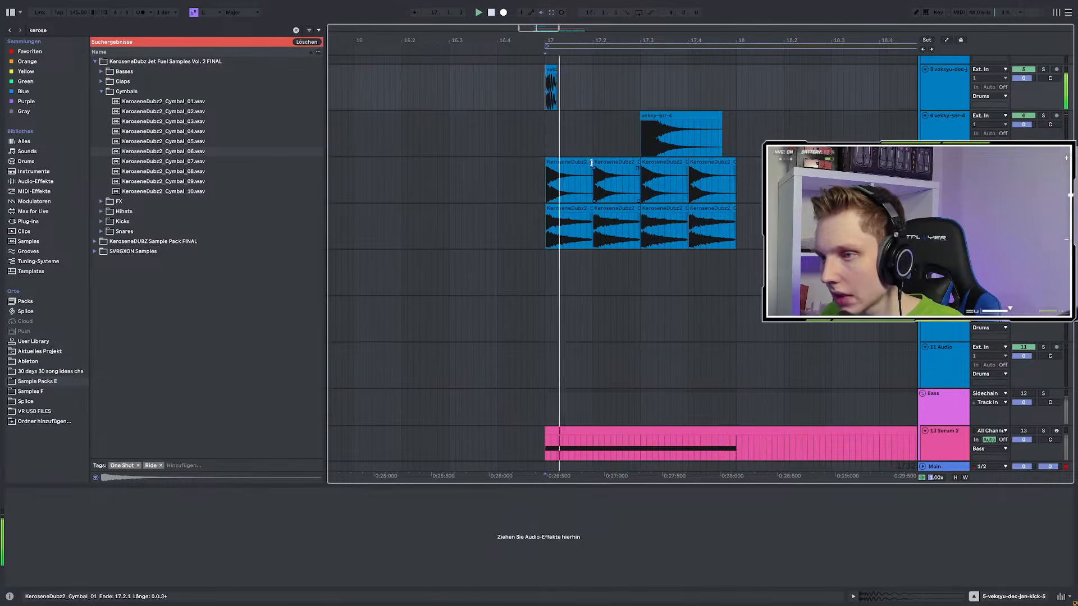
# Extend the first Cymbal_01 and Cymbal_06 clips to 17.3, and play back the pattern from bar 17
pyautogui.moveTo(593, 169); pyautogui.dragTo(640, 170)
pyautogui.moveTo(591, 205); pyautogui.dragTo(643, 206)
pyautogui.click(543, 185)
pyautogui.scroll(-5, 597, 193)
pyautogui.press('space')
pyautogui.scroll(6, 623, 202)
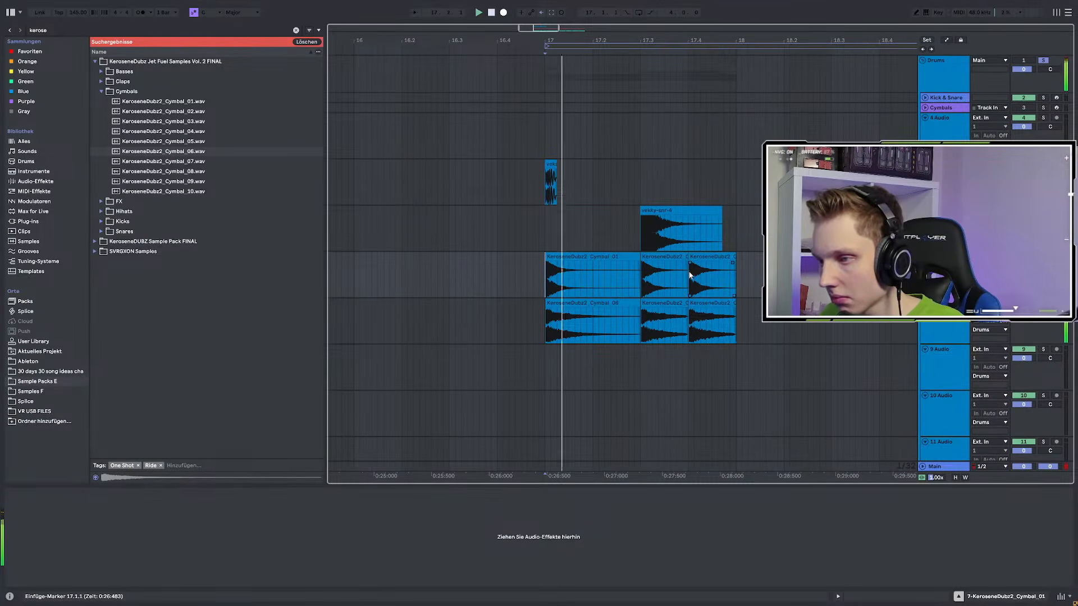
pyautogui.press('space')
# Delete both cymbal clips at 17.4, and duplicate the two-beat cymbal clips to 17.3
pyautogui.moveTo(690, 263); pyautogui.dragTo(731, 326)
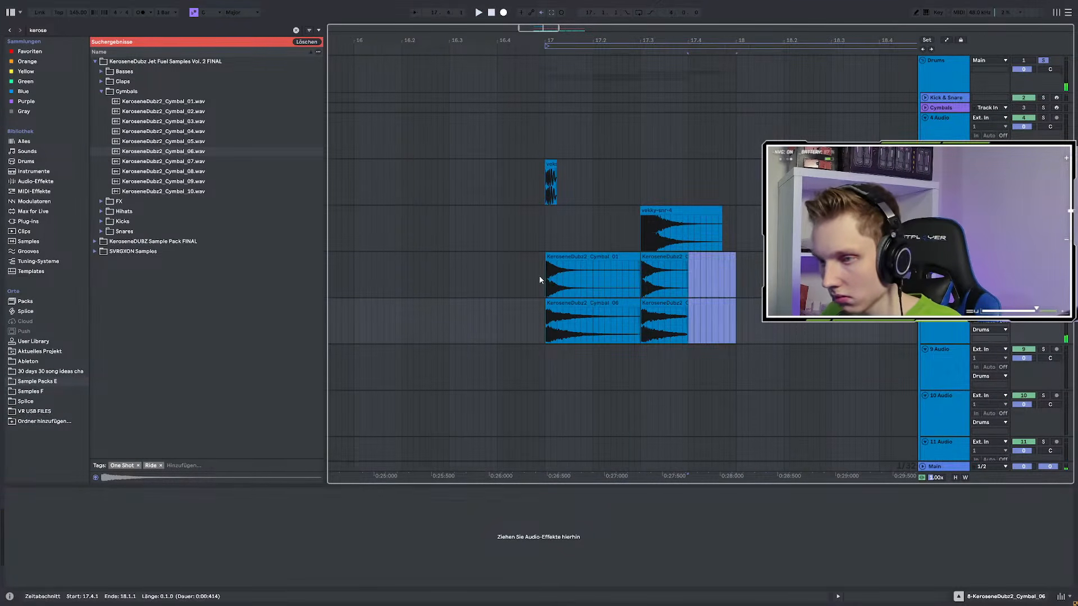
pyautogui.press('Delete')
pyautogui.moveTo(543, 275); pyautogui.dragTo(622, 317)
pyautogui.hotkey('ctrl', 'd')
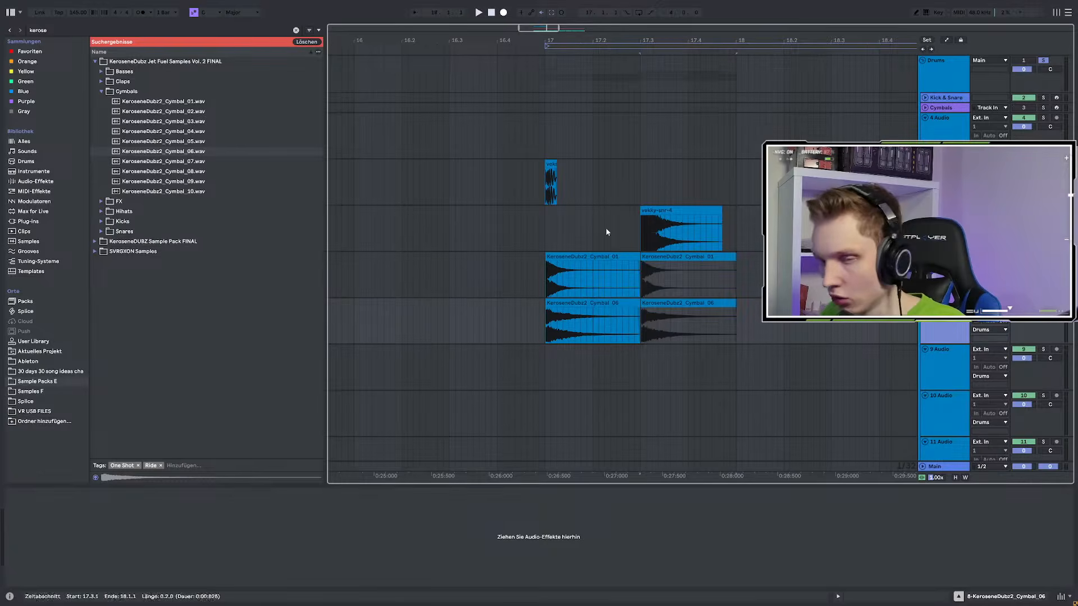
# Audition the KeroseneDubz2 cymbals from 01 through 10 for a further layer
pyautogui.click(213, 111)
pyautogui.click(195, 103)
pyautogui.click(185, 112)
pyautogui.click(174, 122)
pyautogui.click(164, 141)
pyautogui.click(169, 161)
pyautogui.click(176, 151)
pyautogui.click(182, 171)
pyautogui.click(180, 181)
pyautogui.click(179, 192)
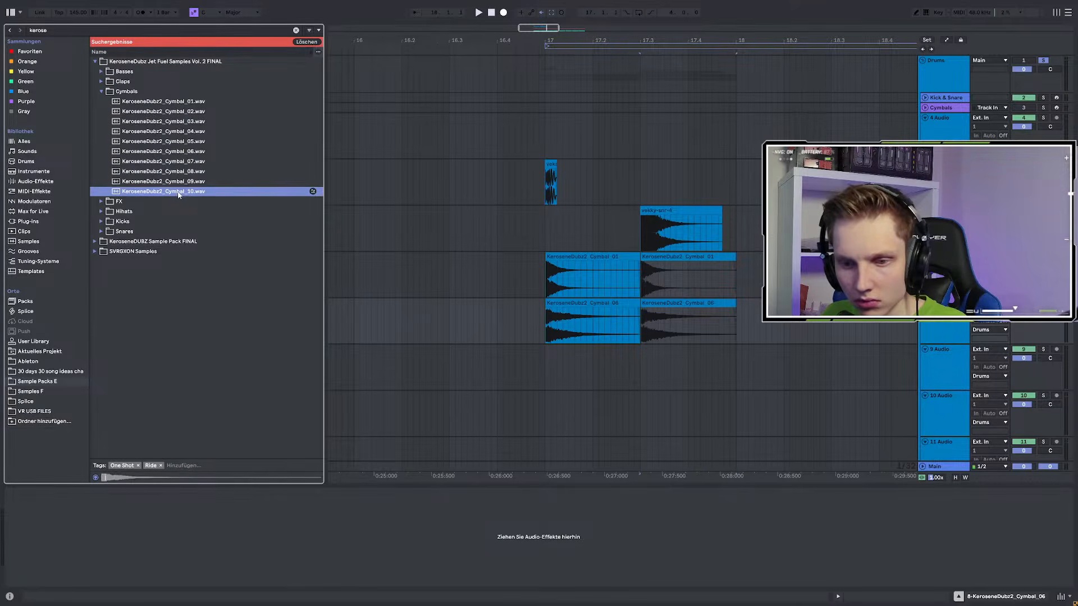
# Compare cymbals 01 and 02, and place KeroseneDubz2_Cymbal_02.wav near bar 17 on the 9 Audio track
pyautogui.click(207, 102)
pyautogui.click(207, 111)
pyautogui.moveTo(206, 111); pyautogui.dragTo(537, 355)
# Align the start of the Cymbal_02 clip with the Cymbal_01 and Cymbal_06 clips at bar 17
pyautogui.scroll(5, 539, 355)
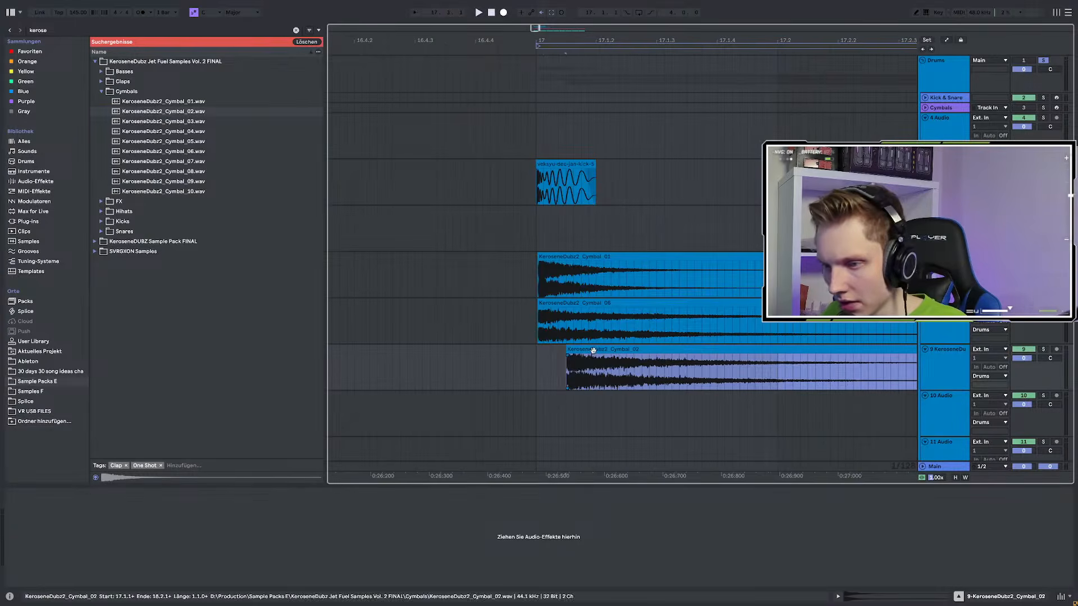
pyautogui.scroll(3, 530, 357)
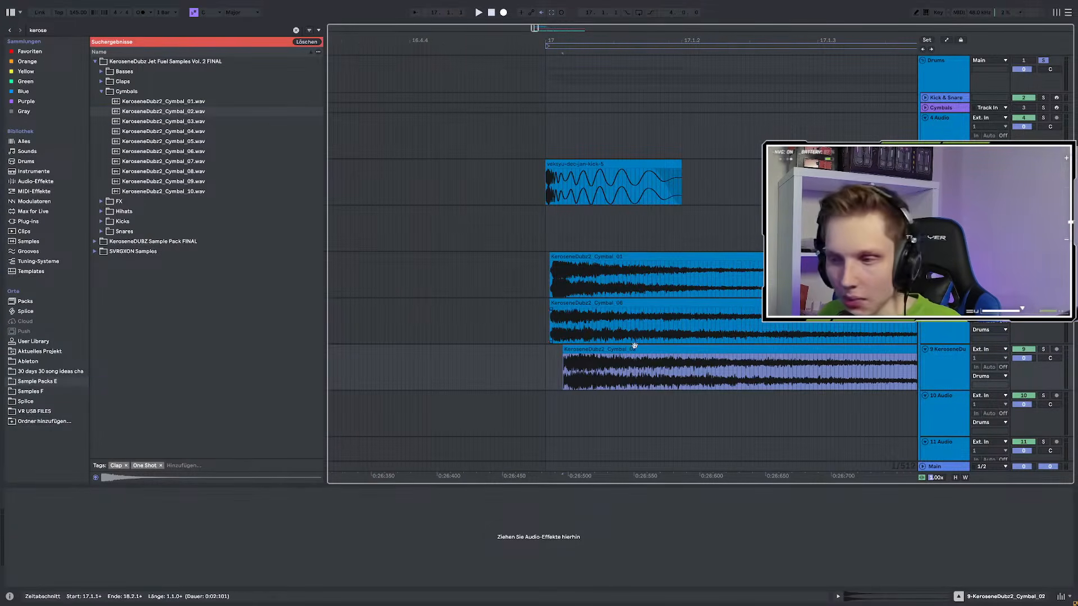
pyautogui.scroll(3, 483, 355)
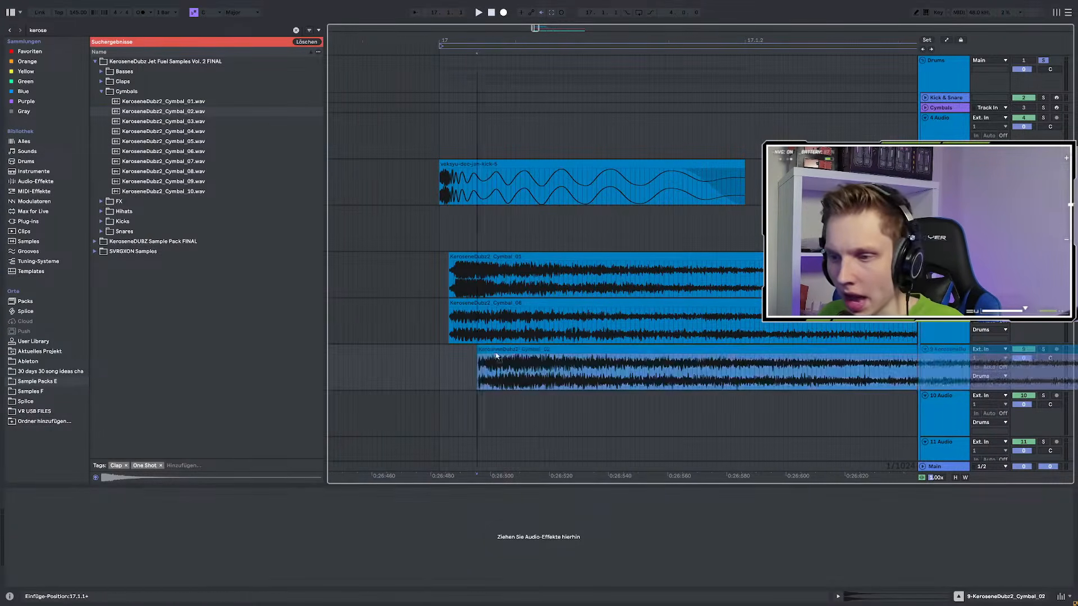
pyautogui.moveTo(503, 351); pyautogui.dragTo(475, 350)
pyautogui.scroll(4, 462, 356)
pyautogui.click(438, 358)
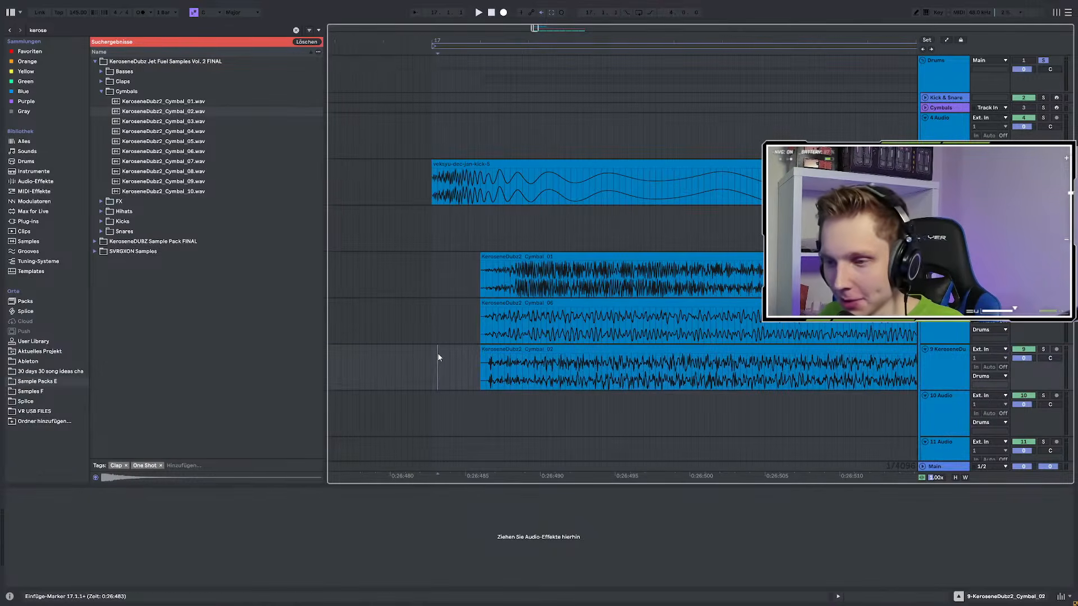
pyautogui.scroll(-10, 459, 359)
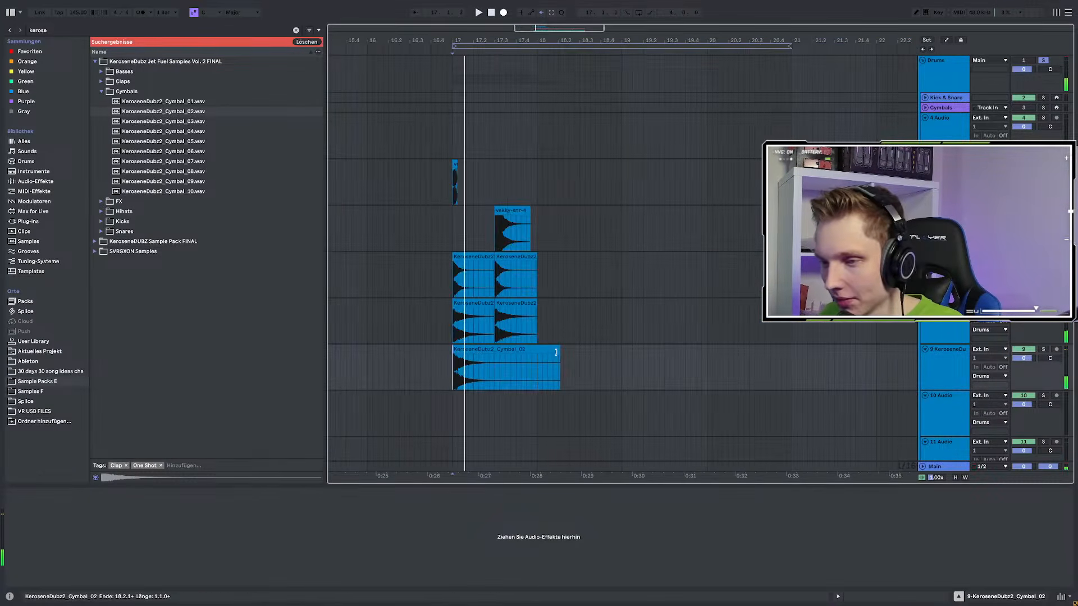
# Trim the Cymbal_02 clip on the 9 track so it ends at 17.3, and add a short fade-out
pyautogui.click(492, 365)
pyautogui.scroll(8, 493, 365)
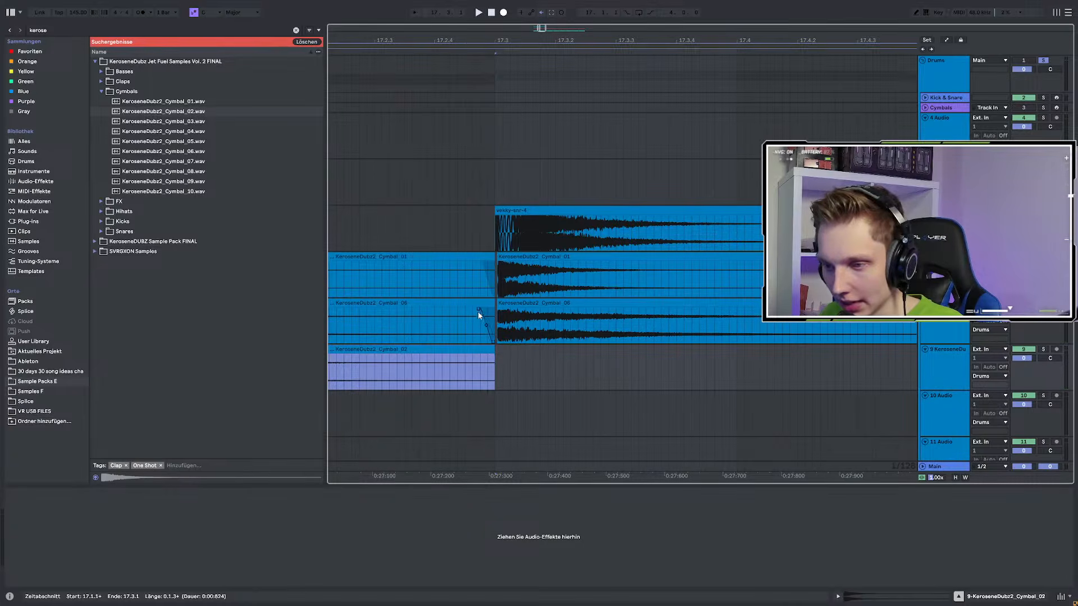
pyautogui.moveTo(493, 354); pyautogui.dragTo(478, 354)
pyautogui.scroll(-5, 503, 361)
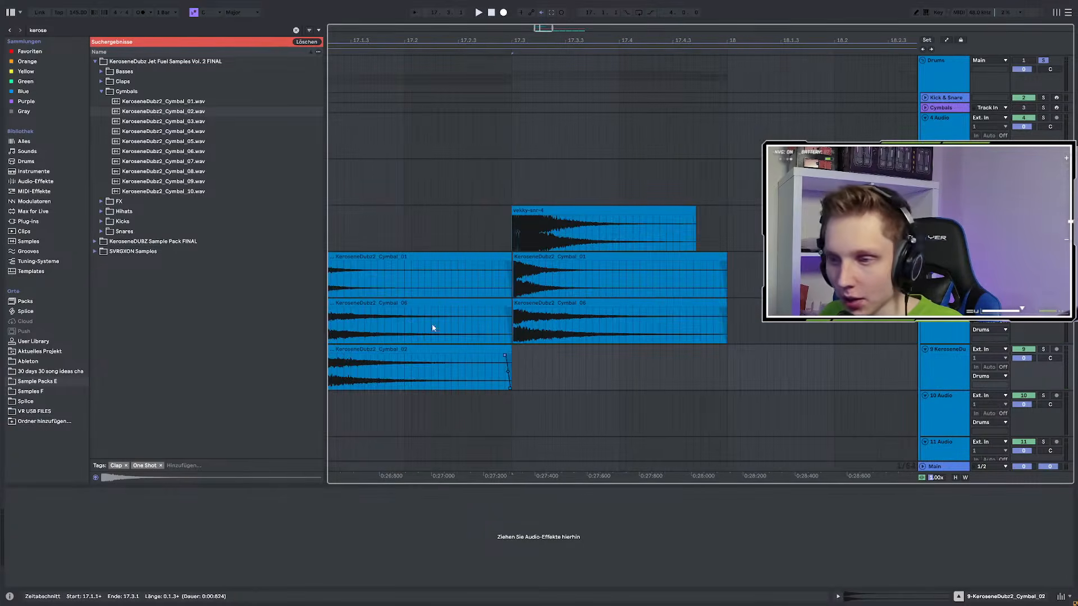
# Group the three cymbal tracks and lower their volumes to between about -3.3 and -3.6 dB
pyautogui.click(946, 130)
pyautogui.click(946, 275)
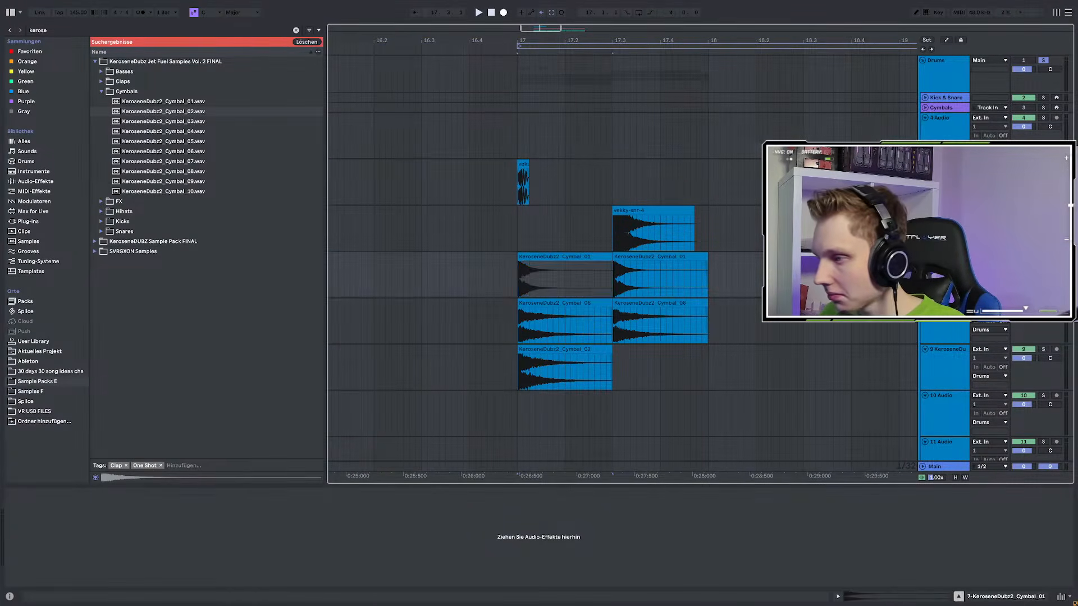
pyautogui.keyDown('shift'); pyautogui.click(949, 326); pyautogui.keyUp('shift')
pyautogui.keyDown('shift'); pyautogui.click(948, 359); pyautogui.keyUp('shift')
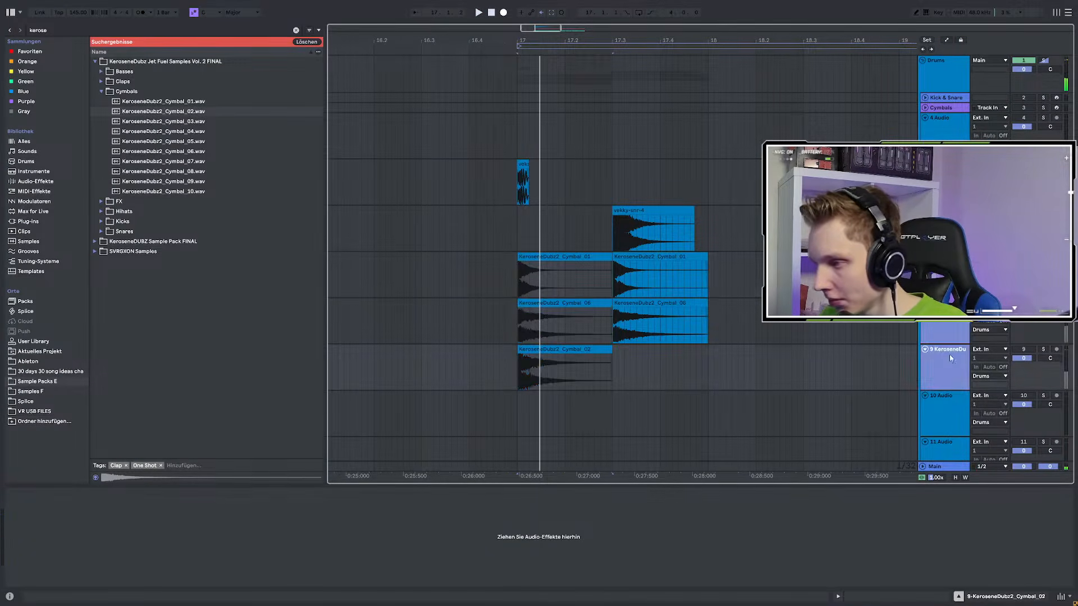
pyautogui.hotkey('ctrl', 'g')
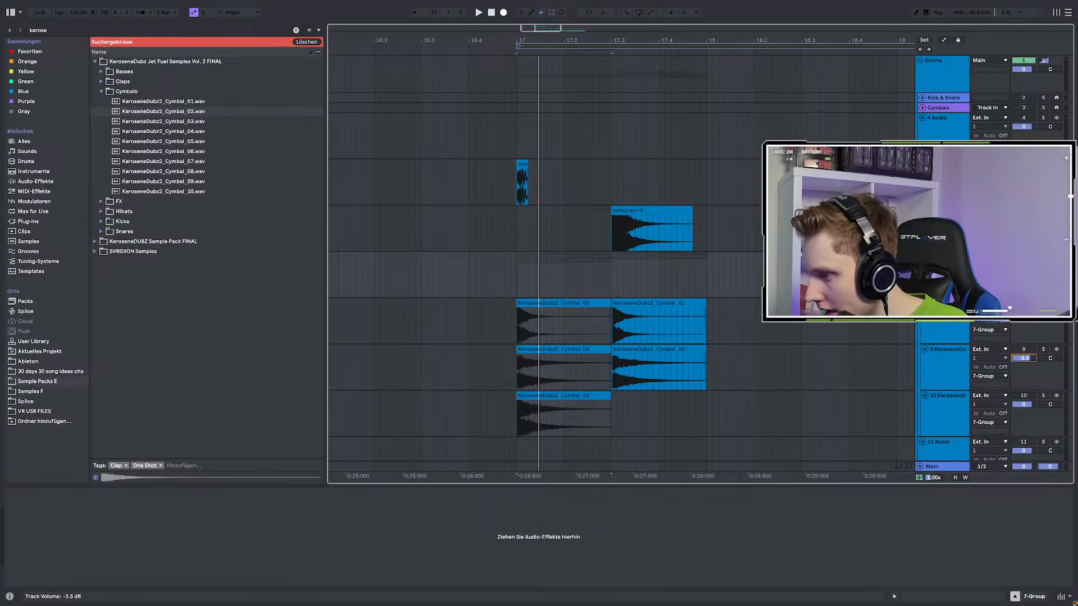
pyautogui.scroll(-3, 1018, 355)
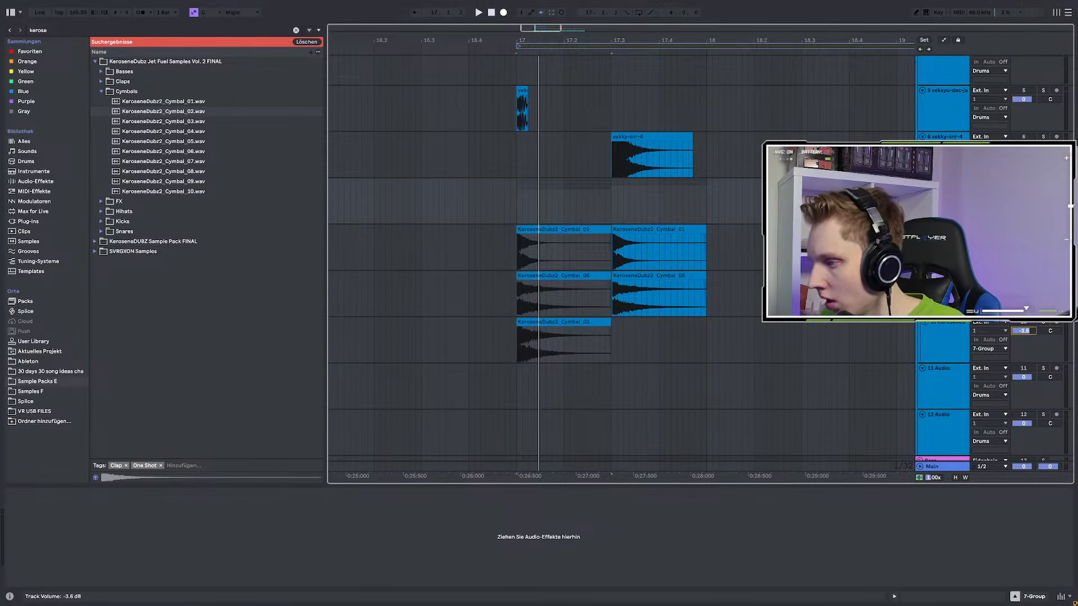
pyautogui.scroll(2, 576, 273)
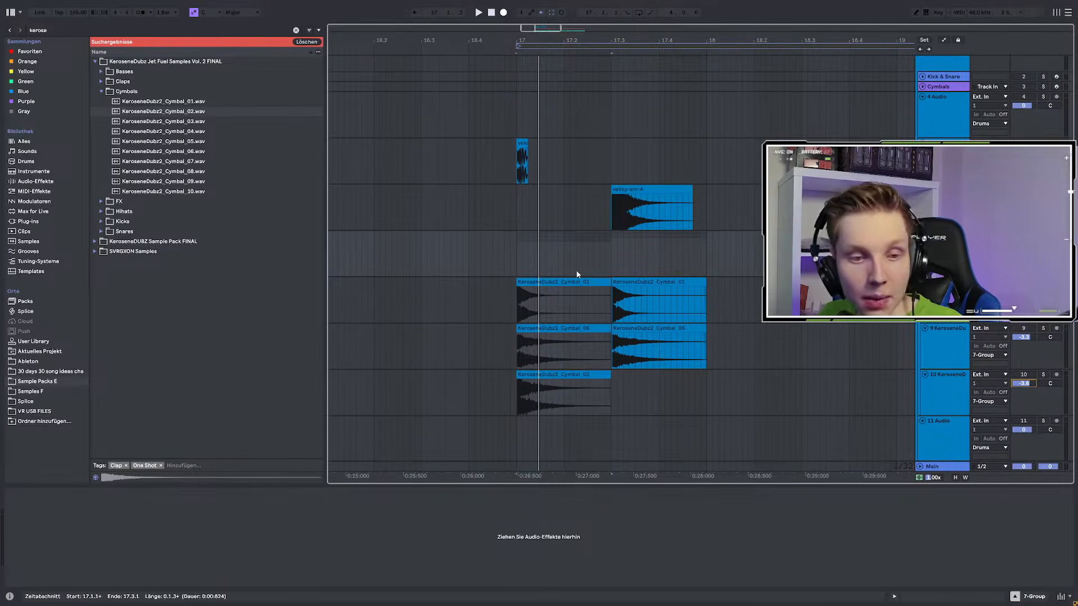
# Play the layered cymbals from 17.1.1 to check their balance
pyautogui.click(517, 258)
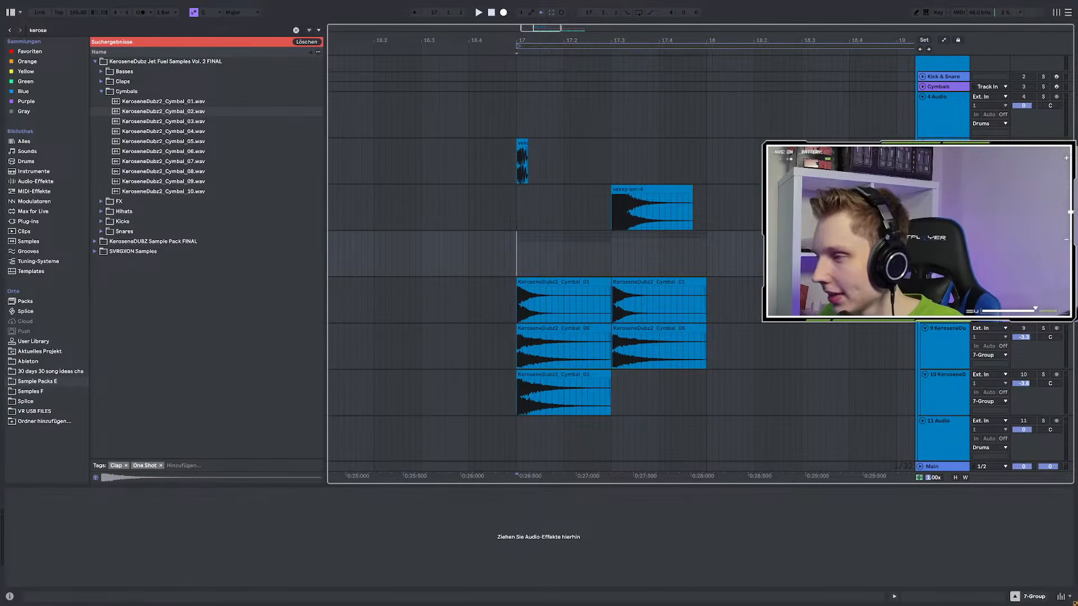
pyautogui.press('space')
pyautogui.press('space')
pyautogui.press('space')
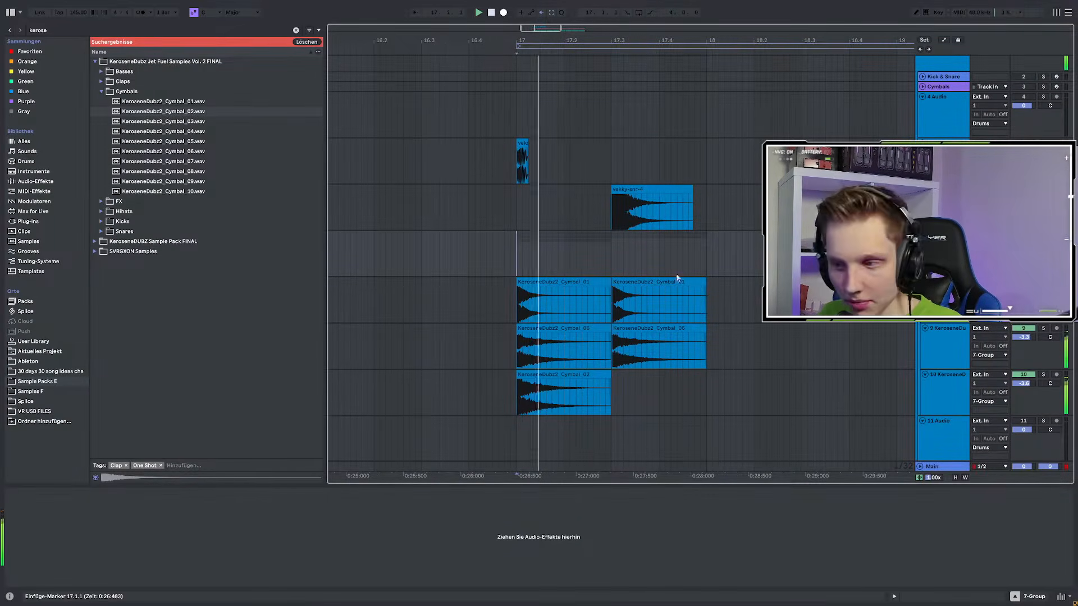
pyautogui.press('space')
# Duplicate the first two beats of all three cymbal layers to 17.3, and play the pattern with the bass from bar 17
pyautogui.moveTo(522, 260); pyautogui.dragTo(613, 386)
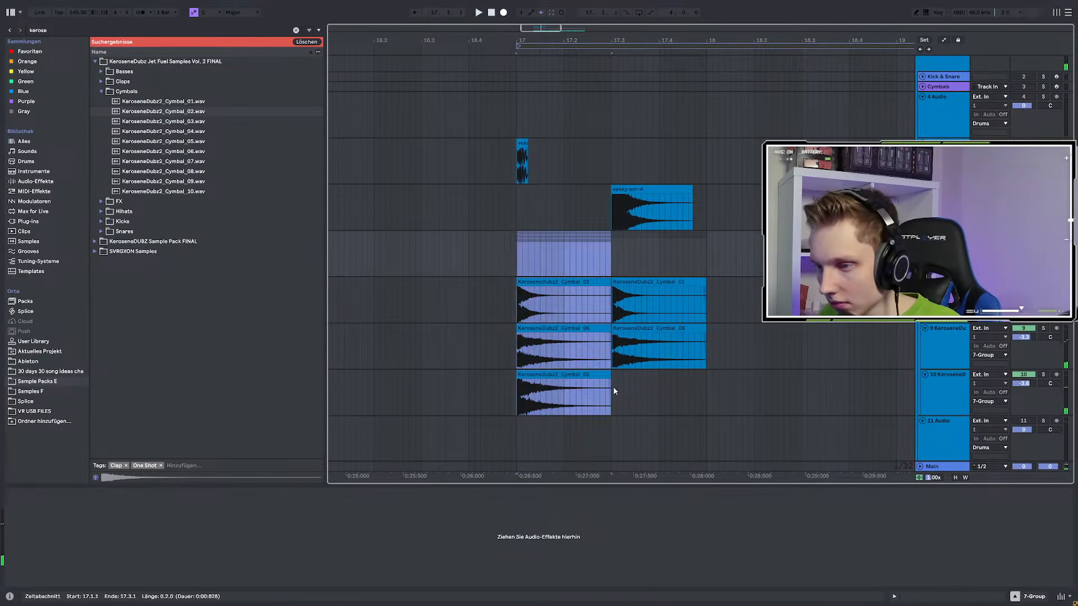
pyautogui.hotkey('ctrl', 'd')
pyautogui.click(527, 260)
pyautogui.press('space')
pyautogui.press('space')
pyautogui.press('space')
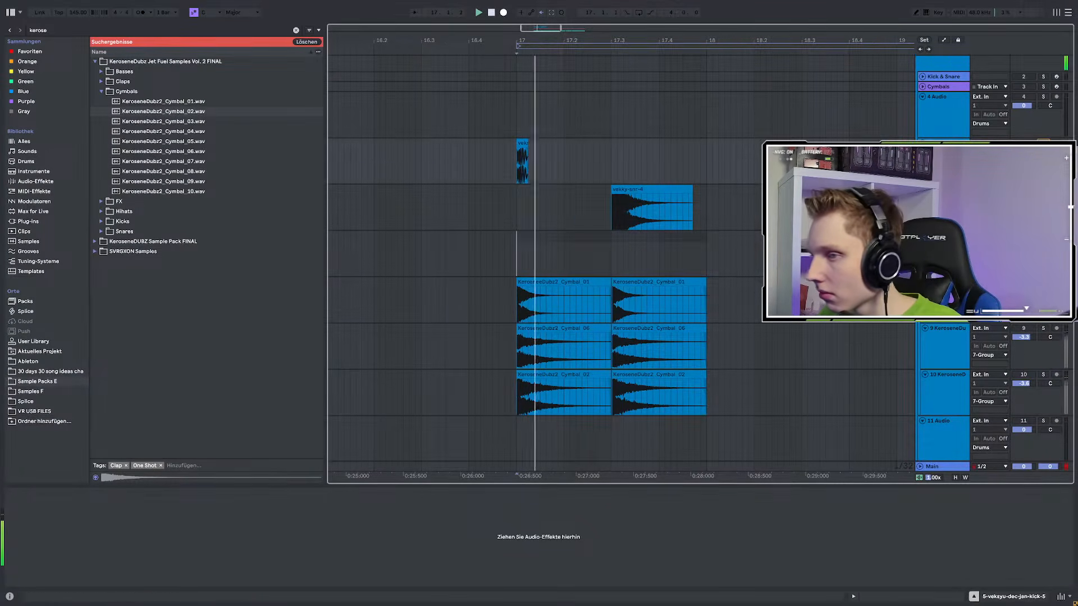
pyautogui.press('space')
pyautogui.press('space')
pyautogui.press('space')
pyautogui.scroll(-5, 621, 264)
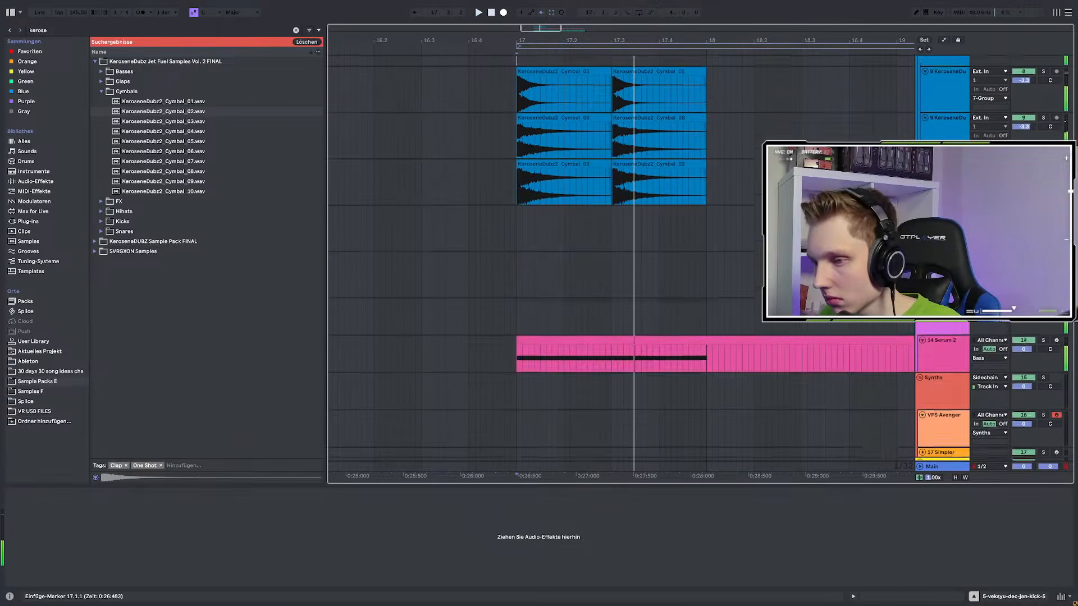
pyautogui.scroll(5, 646, 213)
# Reveal the vekky-snr-4 sample in the browser and audition vekky-snr-10, vekky-snr-11, vekky-clap-4 and vekky-clap-5
pyautogui.rightClick(644, 191)
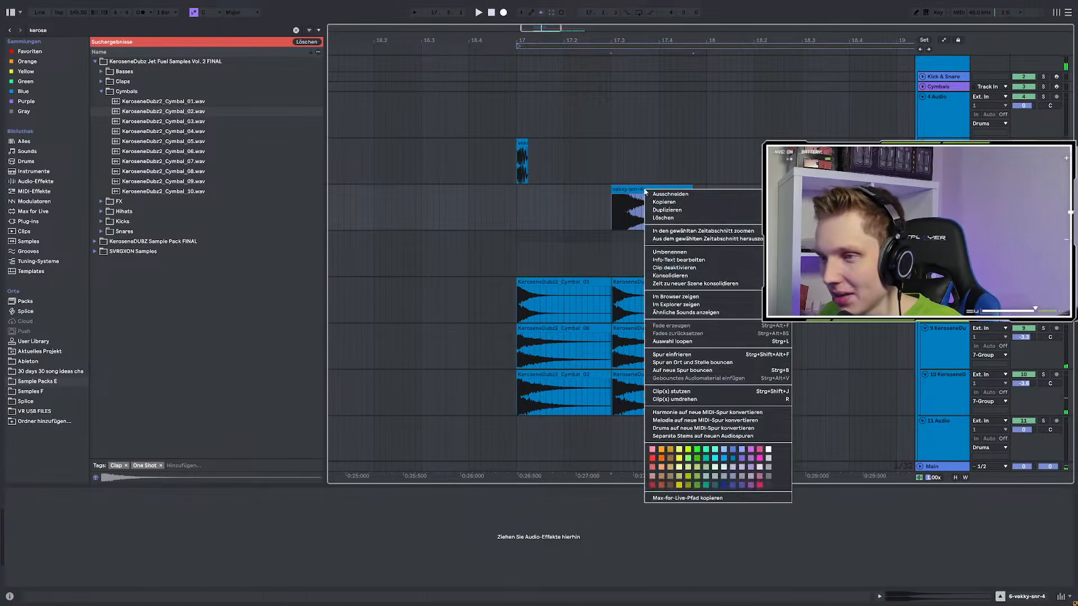
pyautogui.click(687, 297)
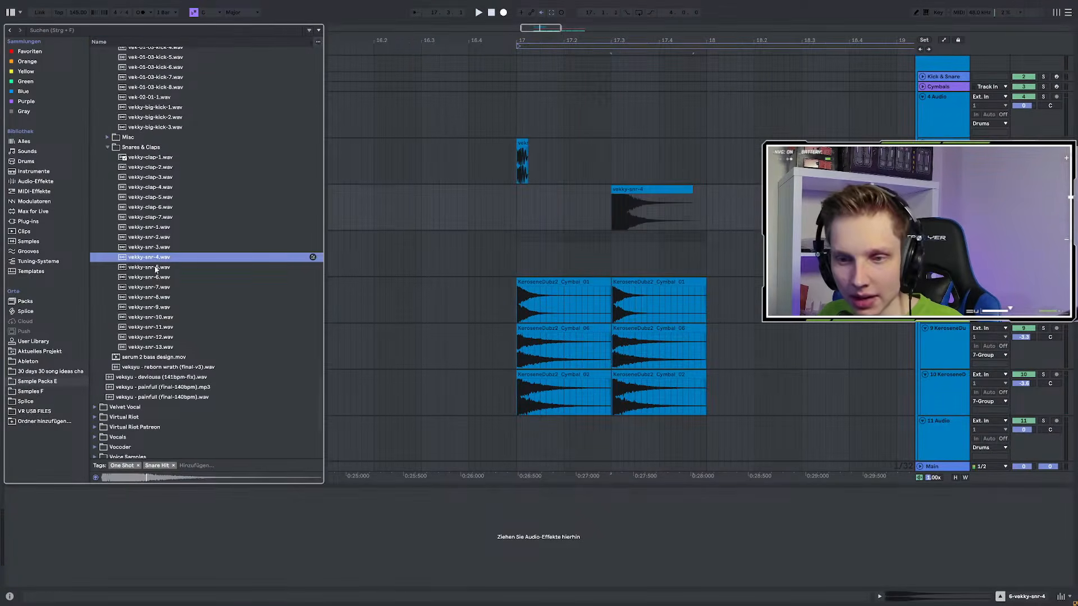
pyautogui.click(160, 318)
pyautogui.click(161, 327)
pyautogui.click(152, 189)
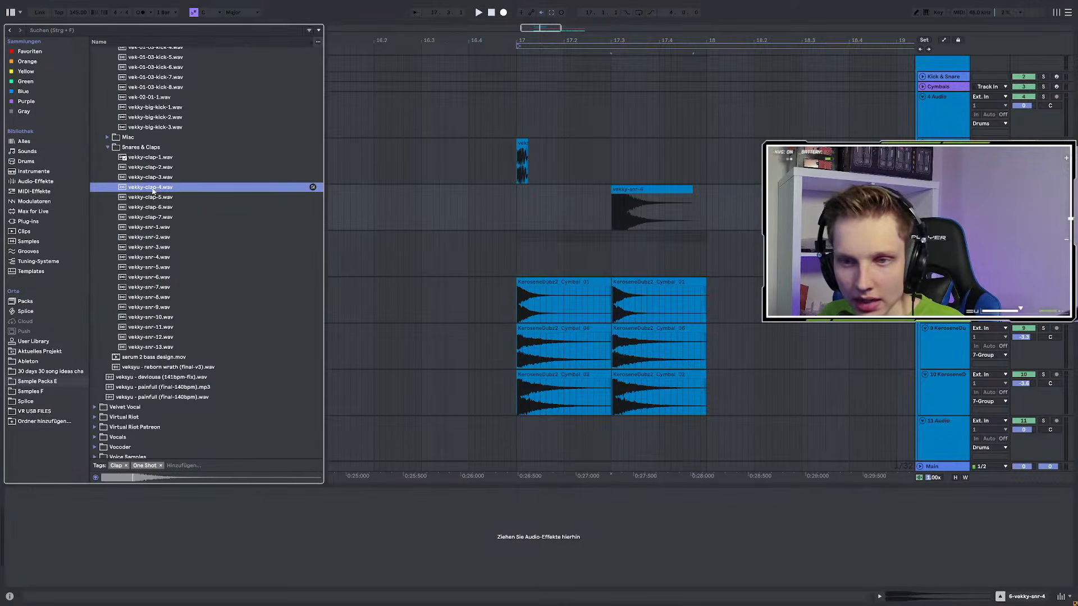
pyautogui.click(154, 197)
# Replace the snare at 17.3 with vekky-clap-5.wav, delete the leftover snare end, and play the beat from just before bar 17
pyautogui.moveTo(154, 198); pyautogui.dragTo(613, 204)
pyautogui.scroll(3, 612, 203)
pyautogui.scroll(-2, 613, 204)
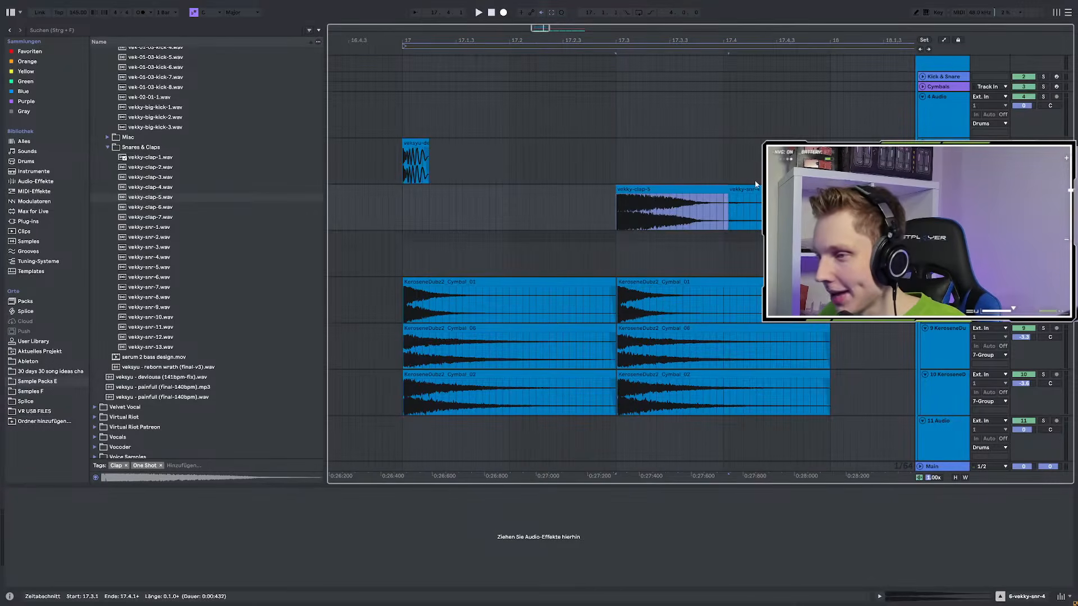
pyautogui.moveTo(754, 190); pyautogui.dragTo(729, 190)
pyautogui.click(397, 156)
pyautogui.press('space')
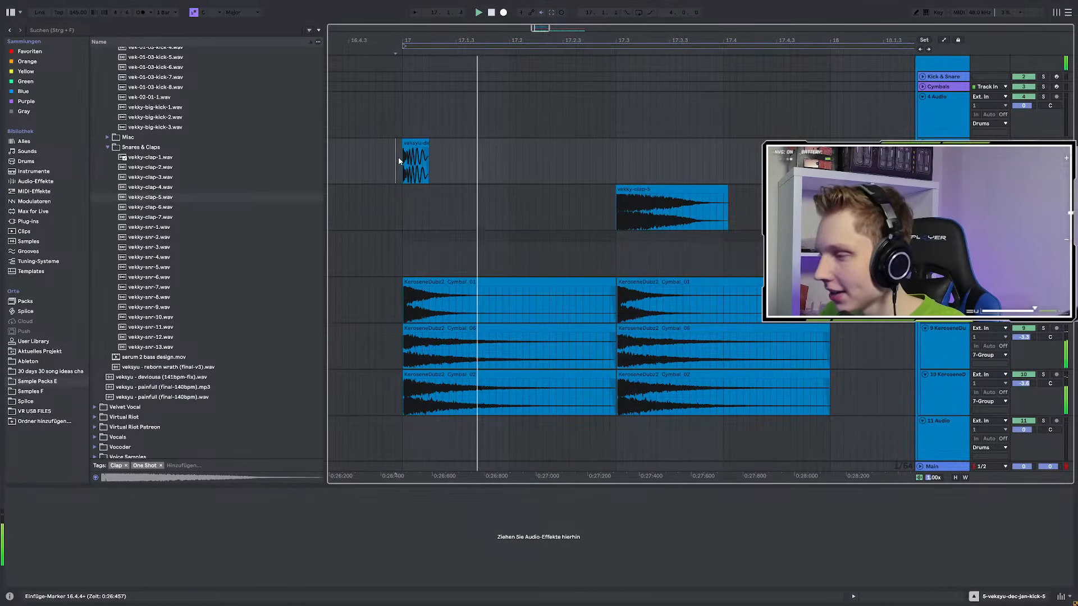
pyautogui.scroll(-6, 399, 156)
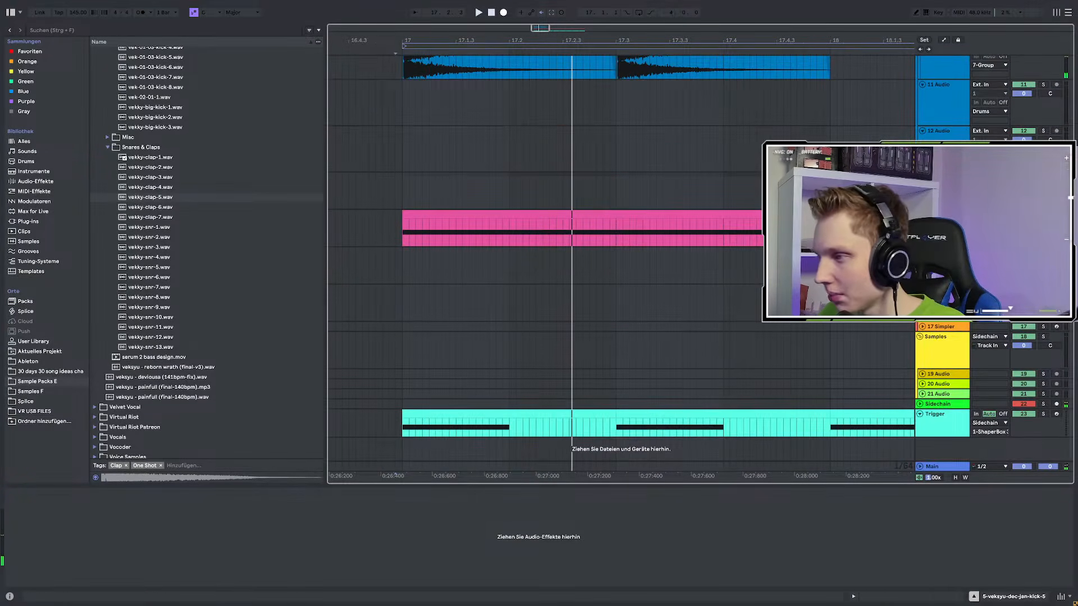
# Unfold the Sidechain track, open its ShaperBox 3 plug-in, and position the plug-in window clear of the arrangement
pyautogui.click(925, 404)
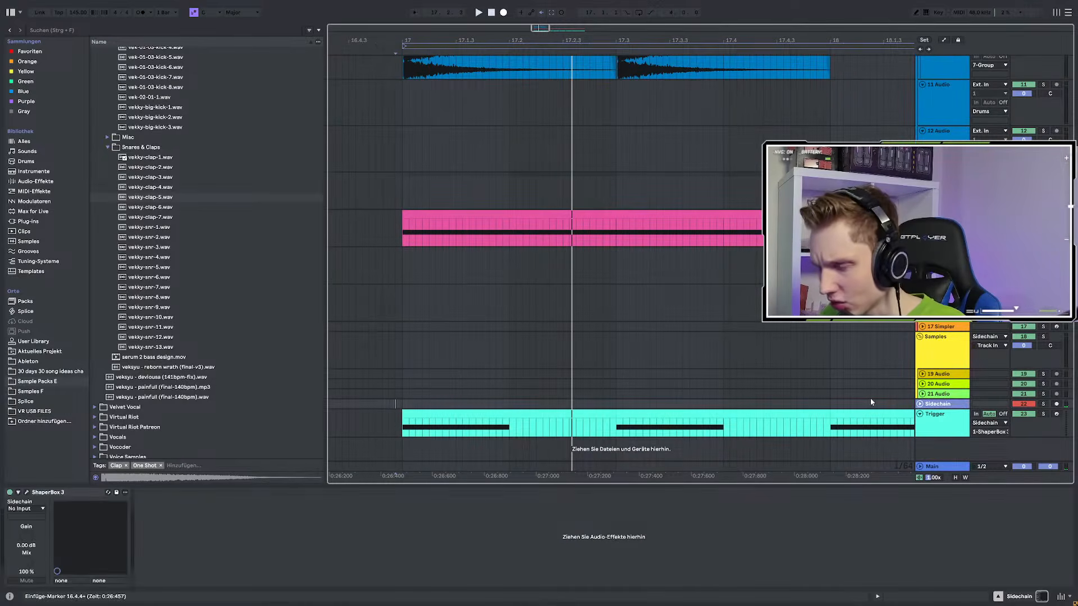
pyautogui.click(922, 404)
pyautogui.click(26, 492)
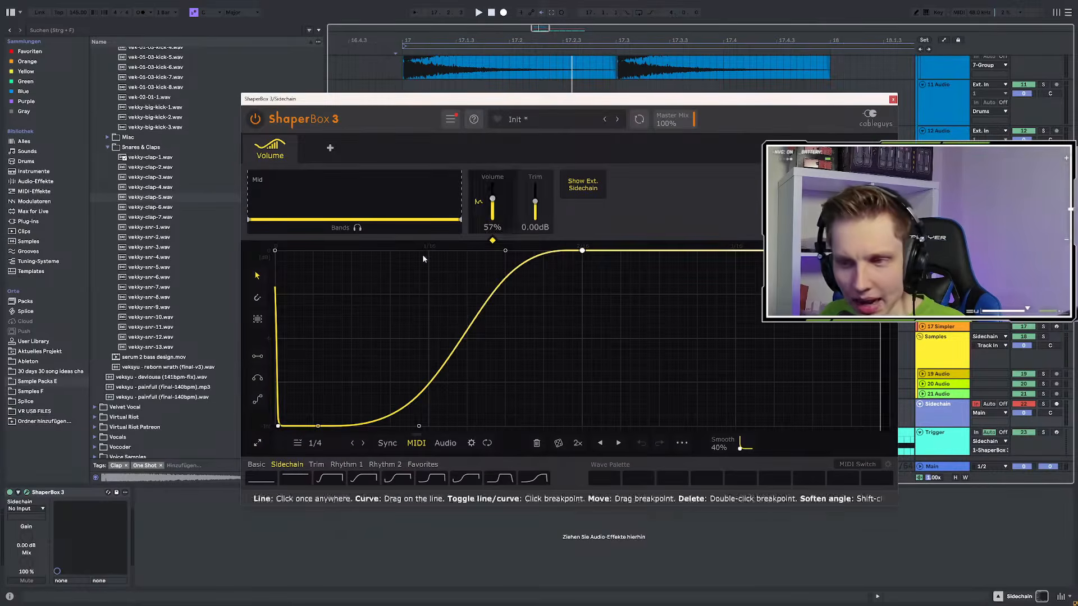
pyautogui.moveTo(489, 101); pyautogui.dragTo(309, 402)
pyautogui.scroll(-1, 475, 271)
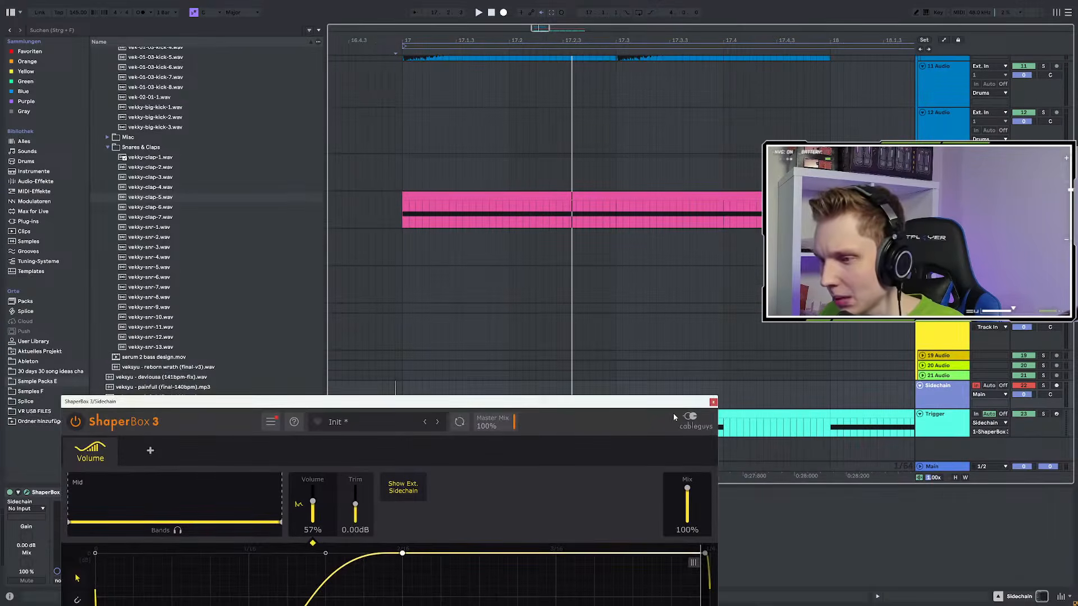
pyautogui.moveTo(674, 417); pyautogui.dragTo(631, 478)
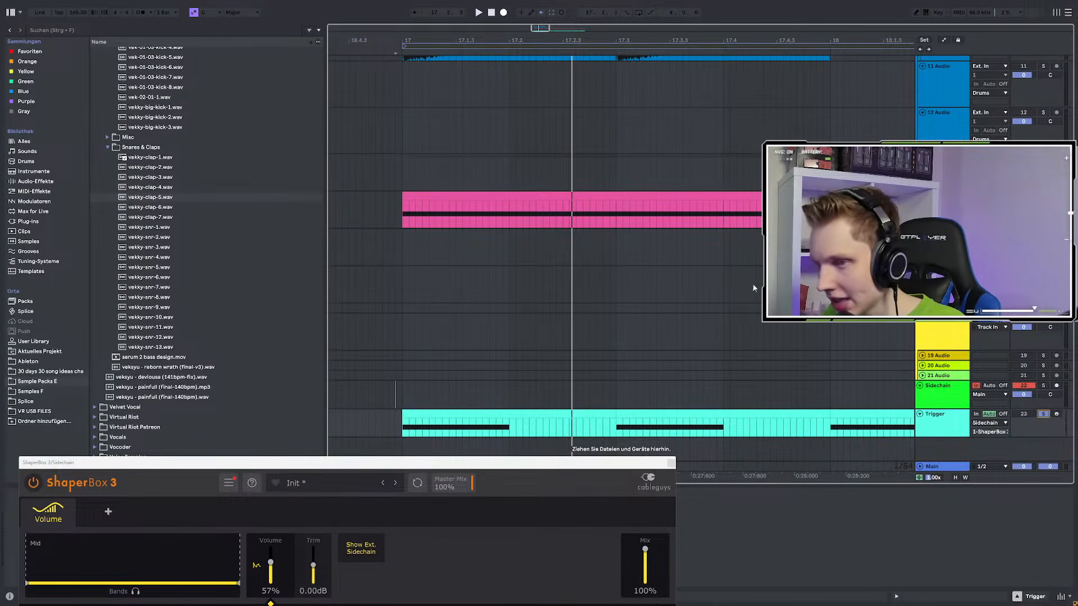
# Solo the Sidechain track and play the Serum 2 bass to hear how the sidechain responds
pyautogui.scroll(5, 553, 256)
pyautogui.scroll(-5, 575, 259)
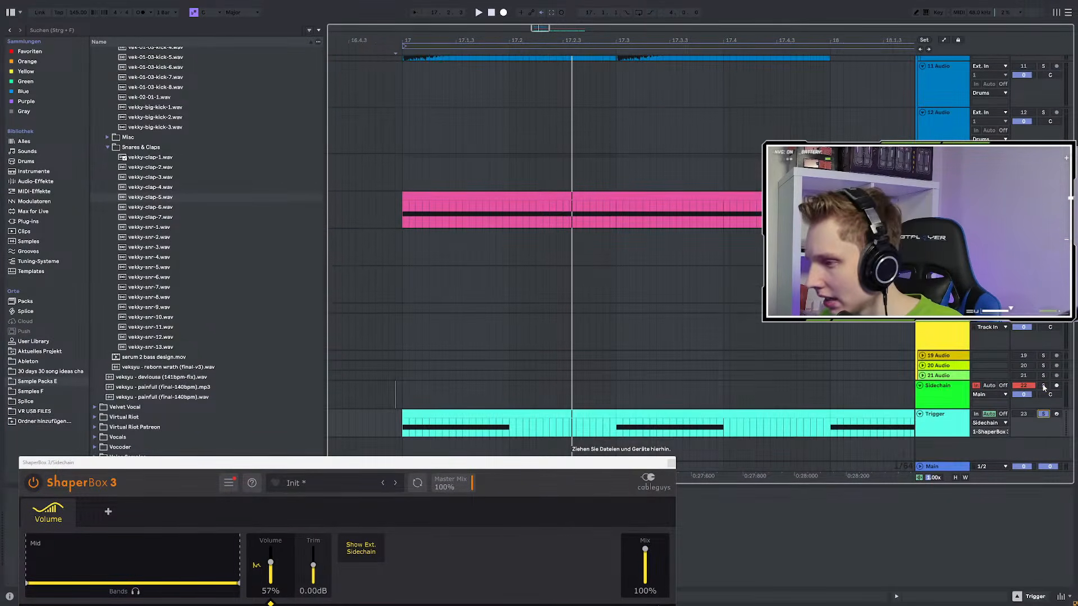
pyautogui.click(1044, 386)
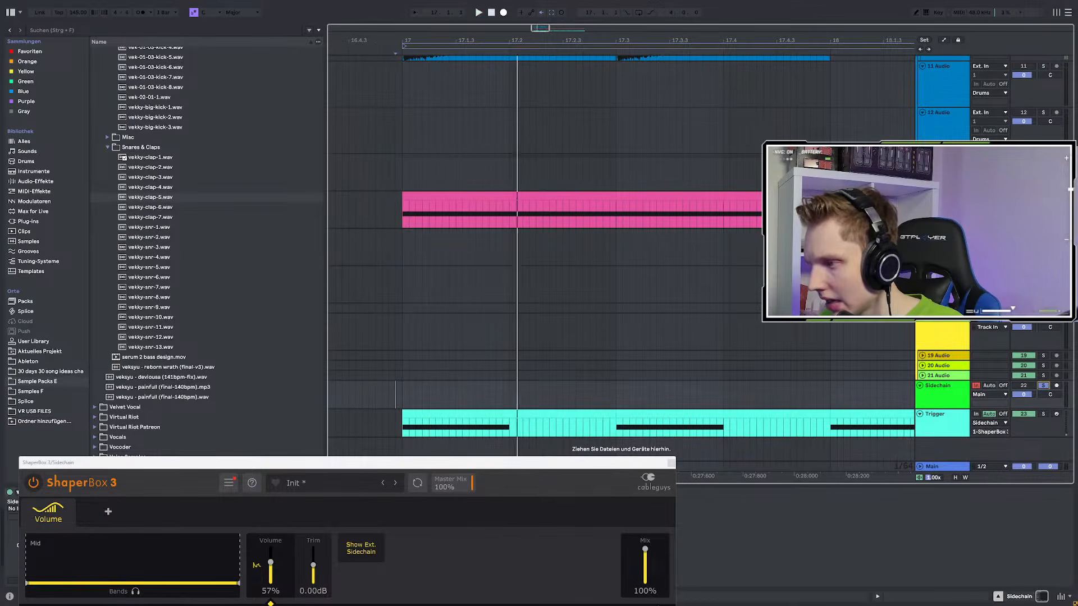
pyautogui.click(942, 196)
pyautogui.press('space')
pyautogui.press('space')
pyautogui.press('space')
pyautogui.press('space')
pyautogui.press('space')
# Play the soloed Sidechain signal again while examining the ShaperBox 3 volume curve and the Trigger notes
pyautogui.moveTo(497, 462); pyautogui.dragTo(630, 172)
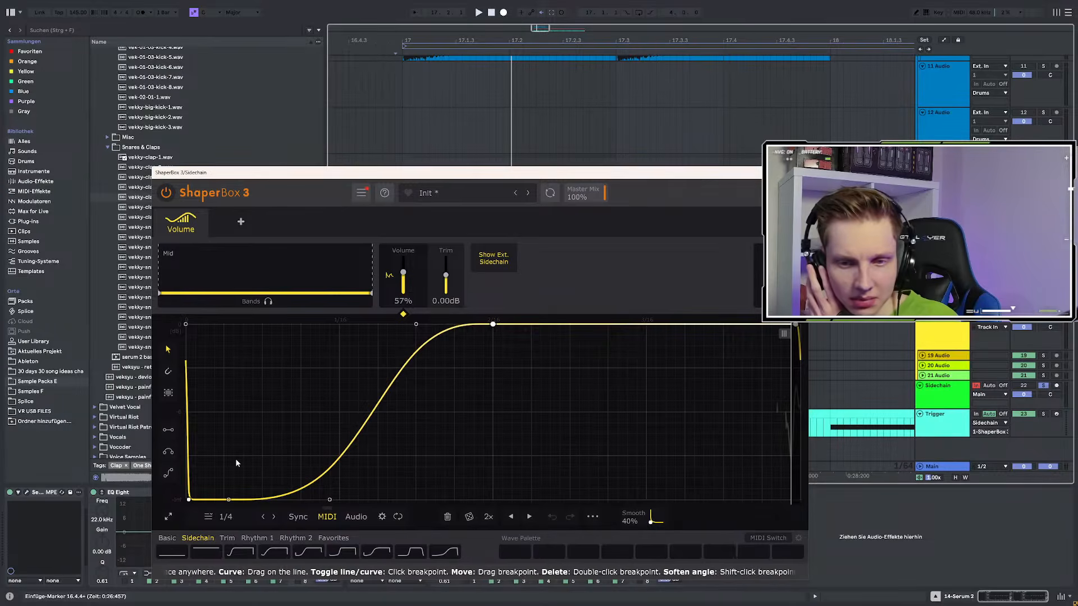
pyautogui.press('space')
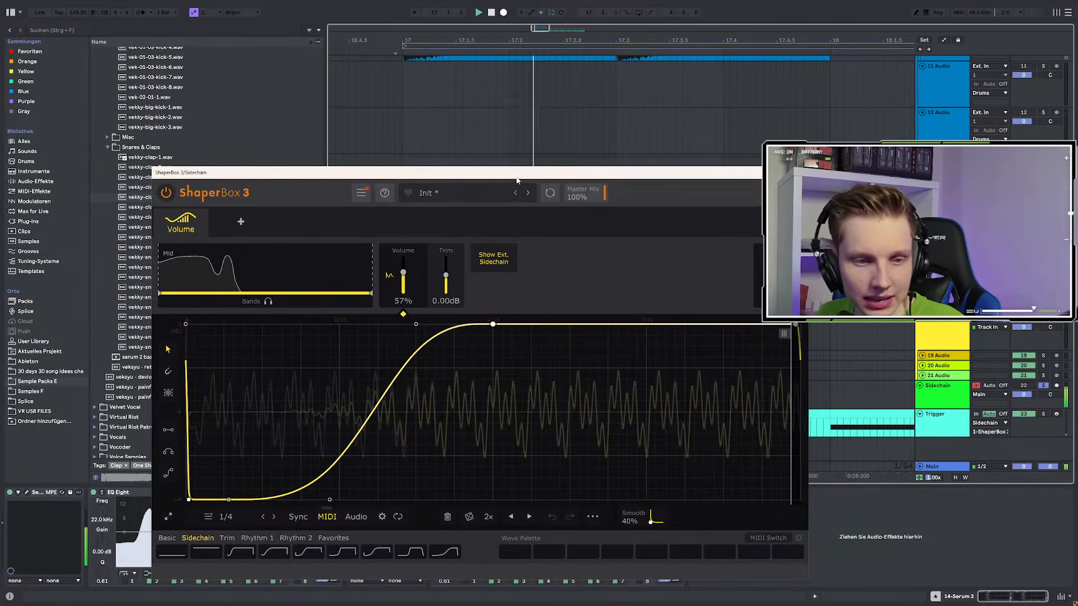
pyautogui.moveTo(528, 168); pyautogui.dragTo(427, 447)
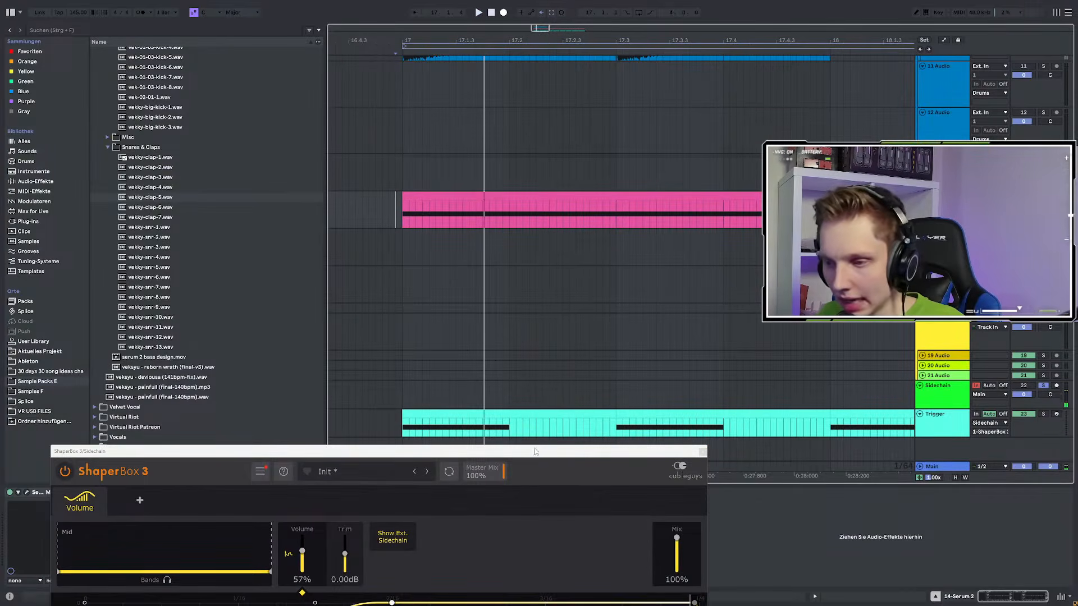
pyautogui.click(402, 364)
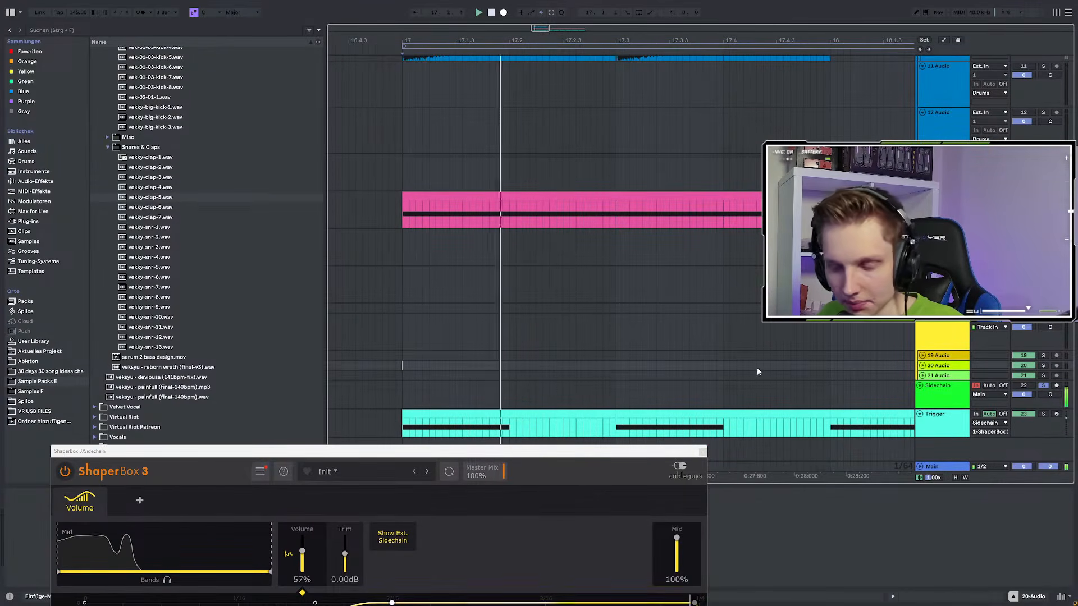
# Solo the Trigger track and steepen the ShaperBox volume curve, ending its recovery at about 1.5/16 and placing the dip point at 0.04/16
pyautogui.click(1043, 415)
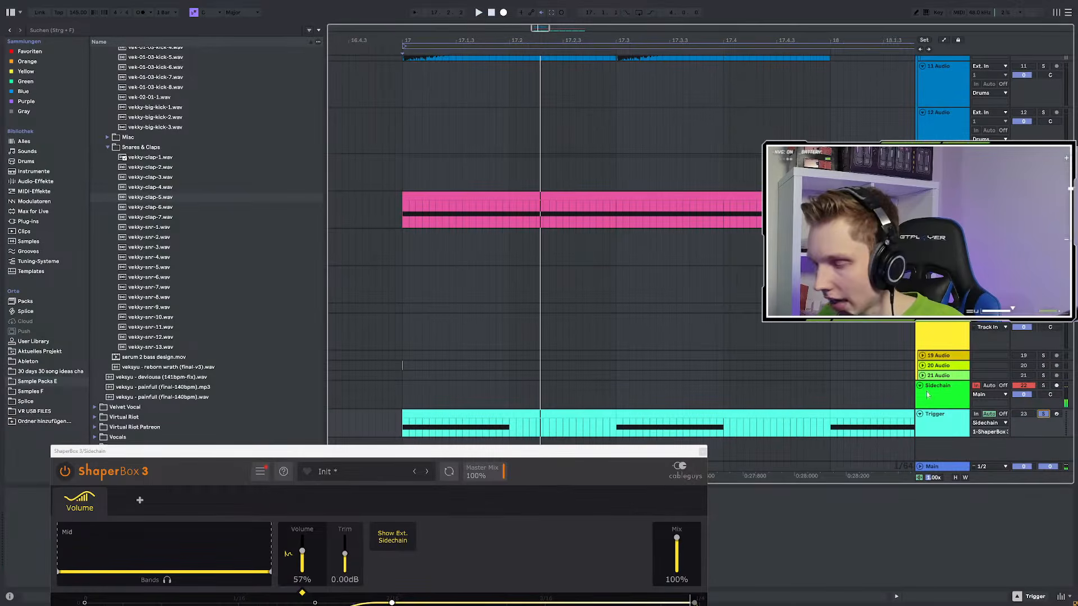
pyautogui.moveTo(460, 452); pyautogui.dragTo(553, 125)
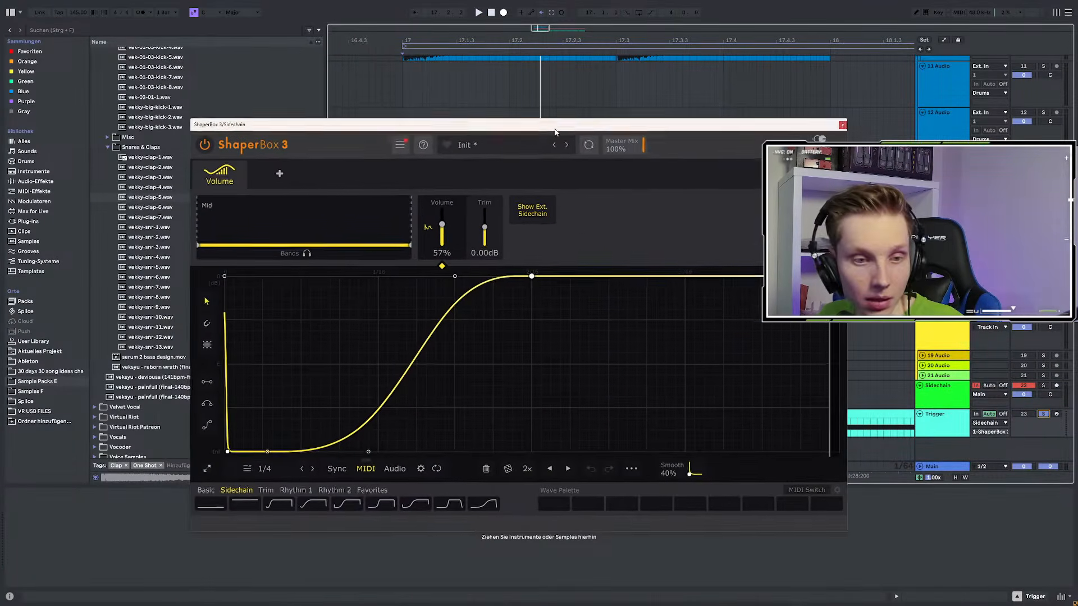
pyautogui.moveTo(364, 452); pyautogui.dragTo(335, 452)
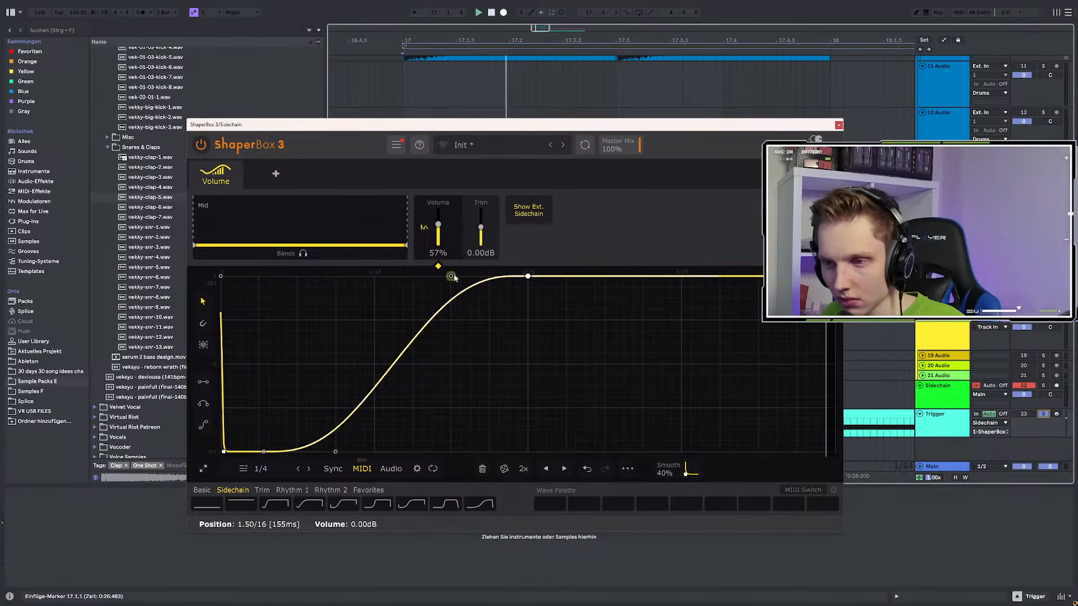
pyautogui.moveTo(451, 276); pyautogui.dragTo(342, 277)
pyautogui.moveTo(529, 277); pyautogui.dragTo(451, 277)
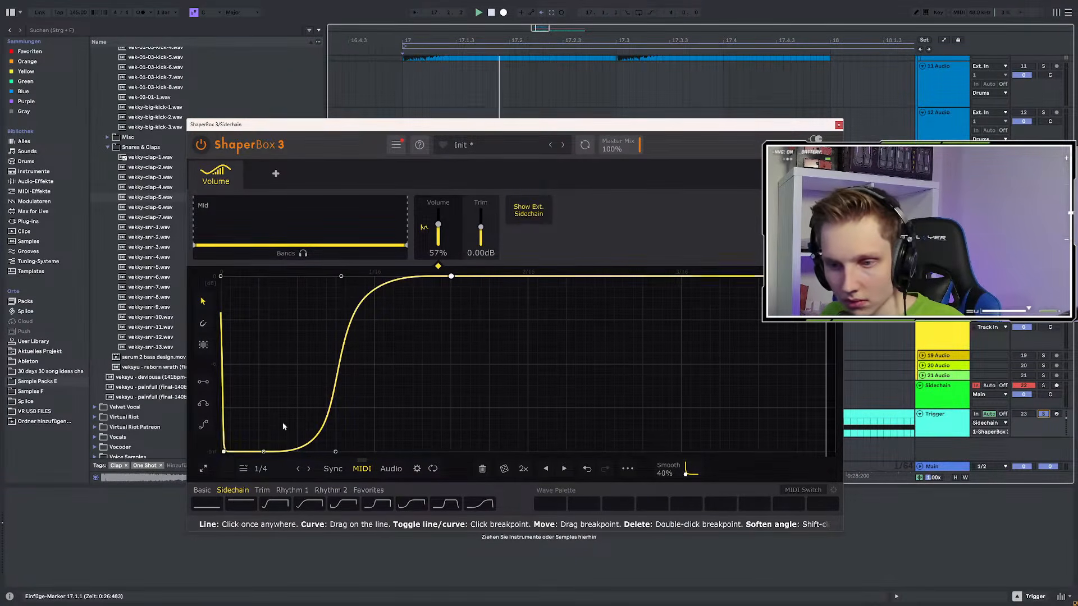
pyautogui.moveTo(224, 452); pyautogui.dragTo(230, 452)
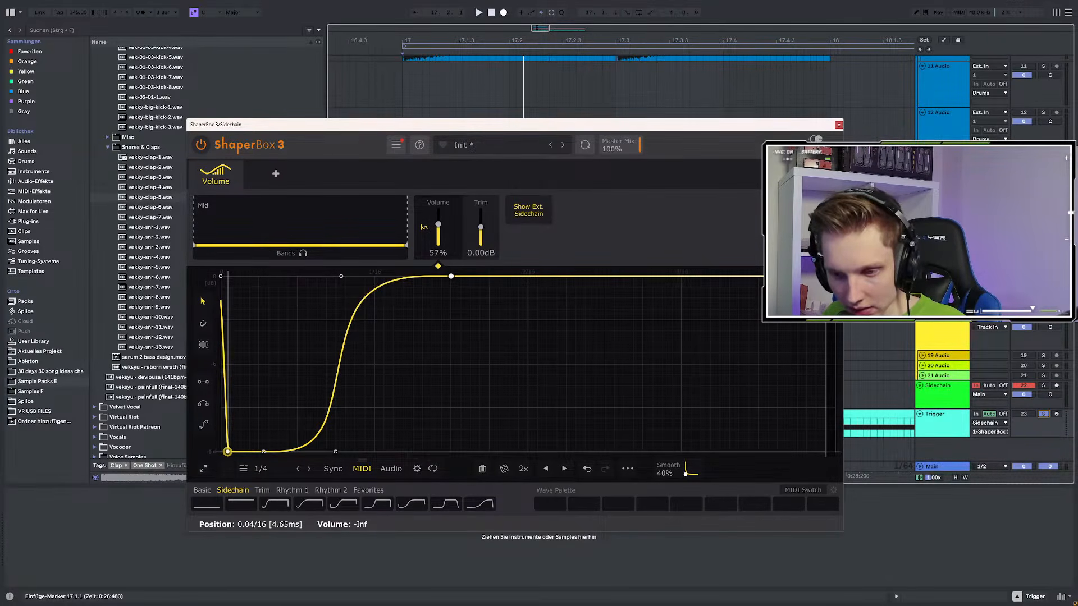
# Leave full-screen mode and show the track options, including track delays, in the arrangement's track controls
pyautogui.press('F11')
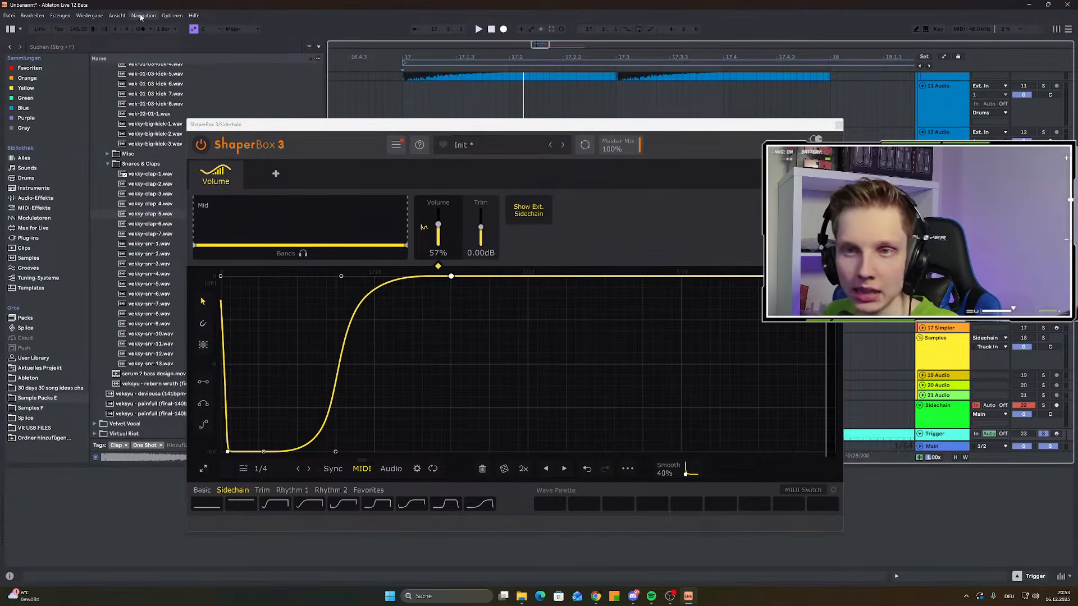
pyautogui.click(117, 16)
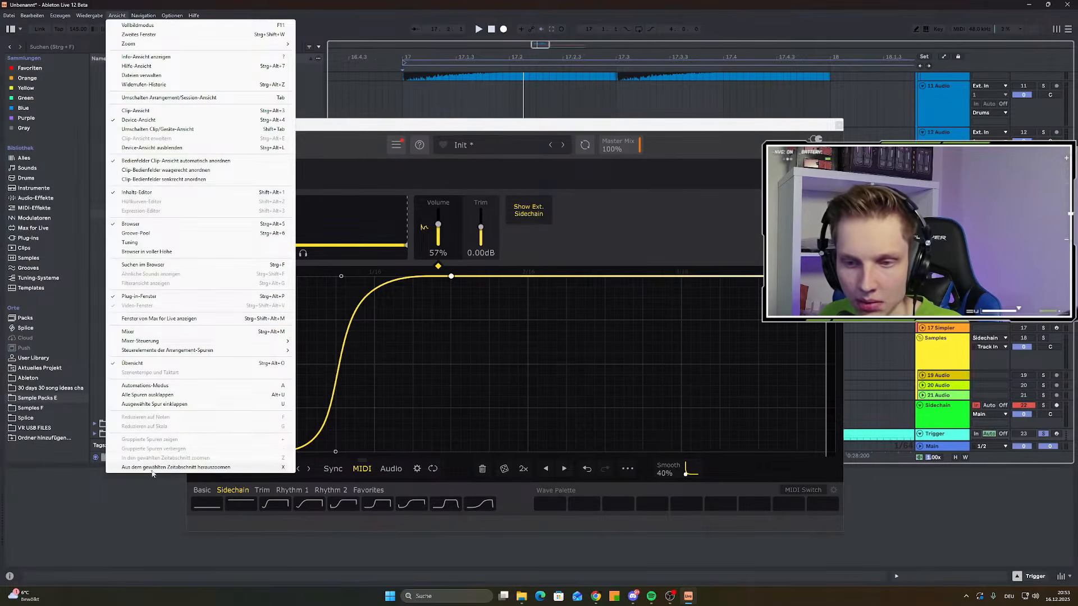
pyautogui.moveTo(217, 355)
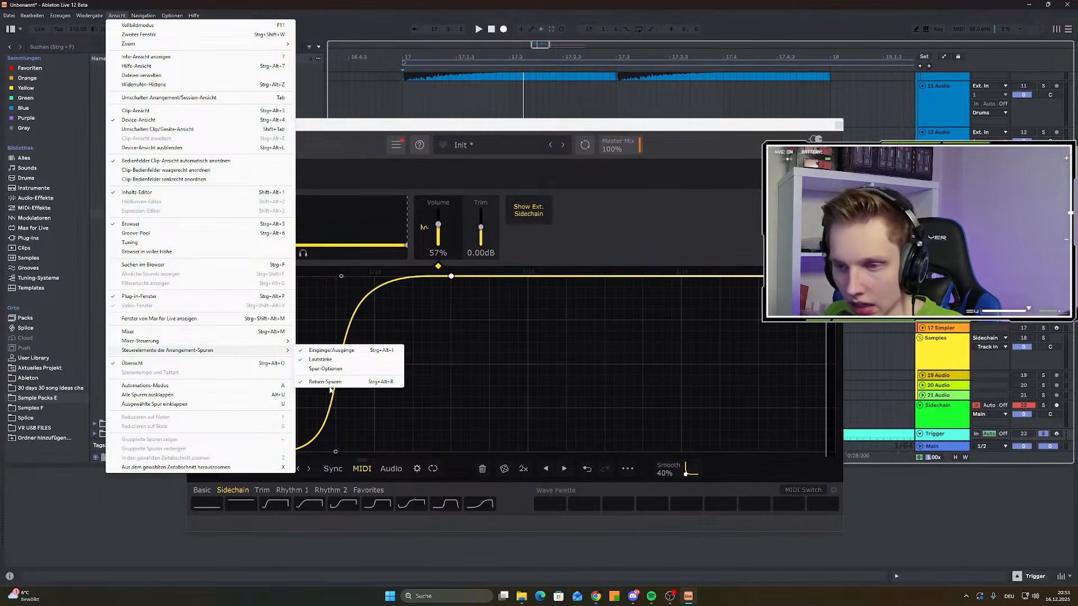
pyautogui.click(337, 373)
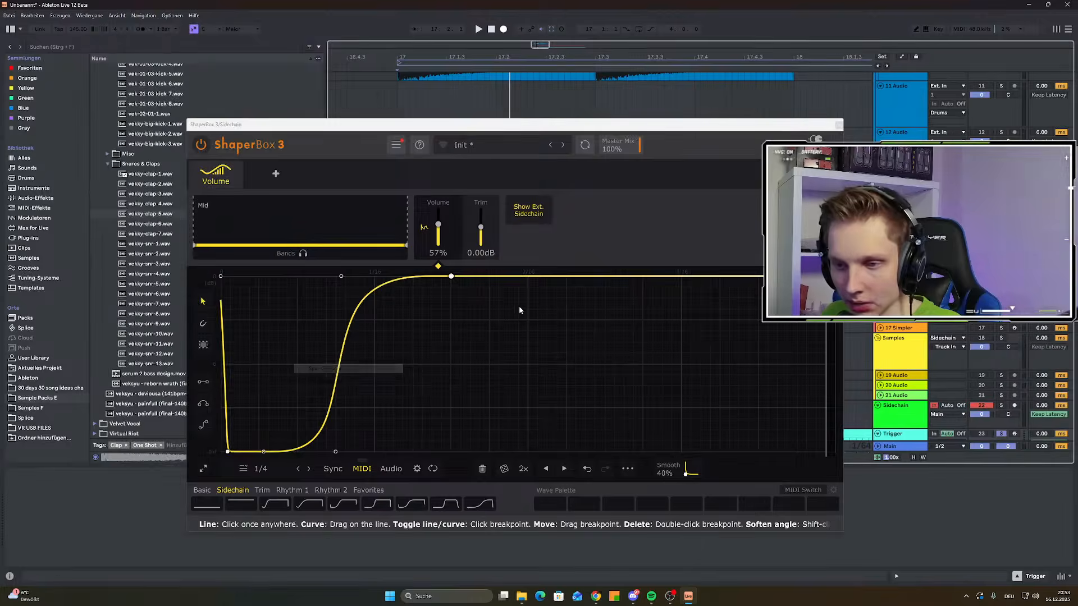
# Set the Trigger track's delay to -4.65 ms and close the ShaperBox 3 window
pyautogui.moveTo(716, 124); pyautogui.dragTo(503, 406)
pyautogui.scroll(-1, 698, 257)
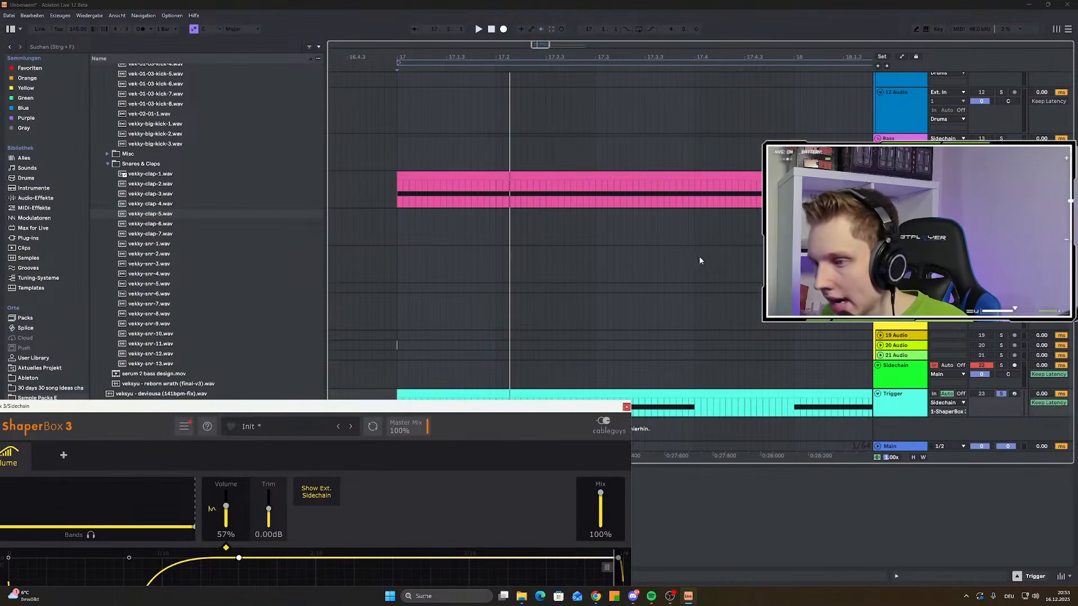
pyautogui.moveTo(586, 406); pyautogui.dragTo(744, 159)
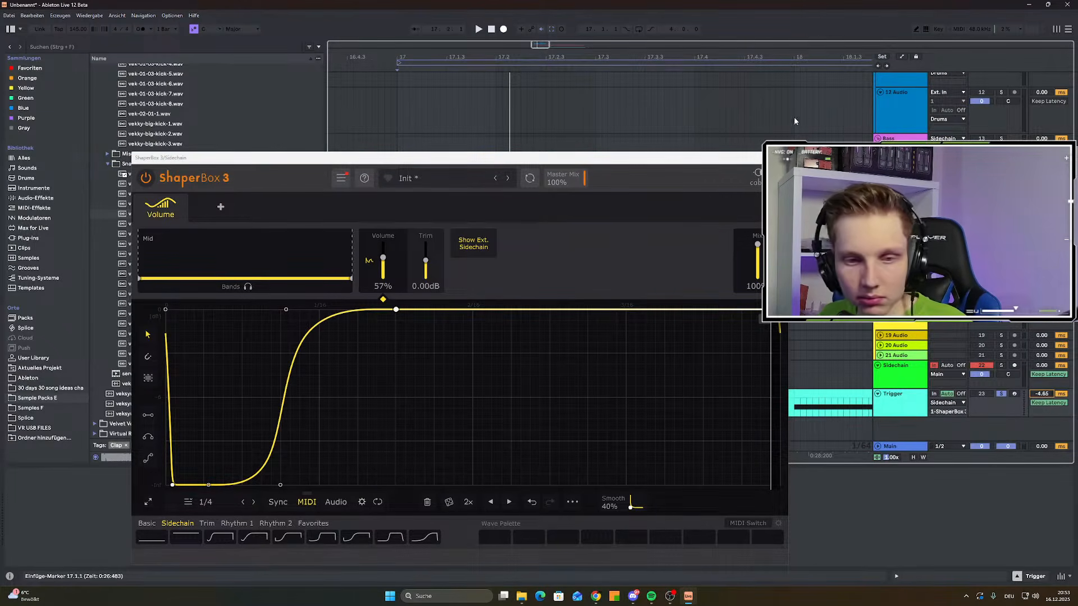
pyautogui.click(777, 158)
# Turn off the Trigger track's solo and play the arrangement from just before bar 17
pyautogui.click(392, 197)
pyautogui.press('space')
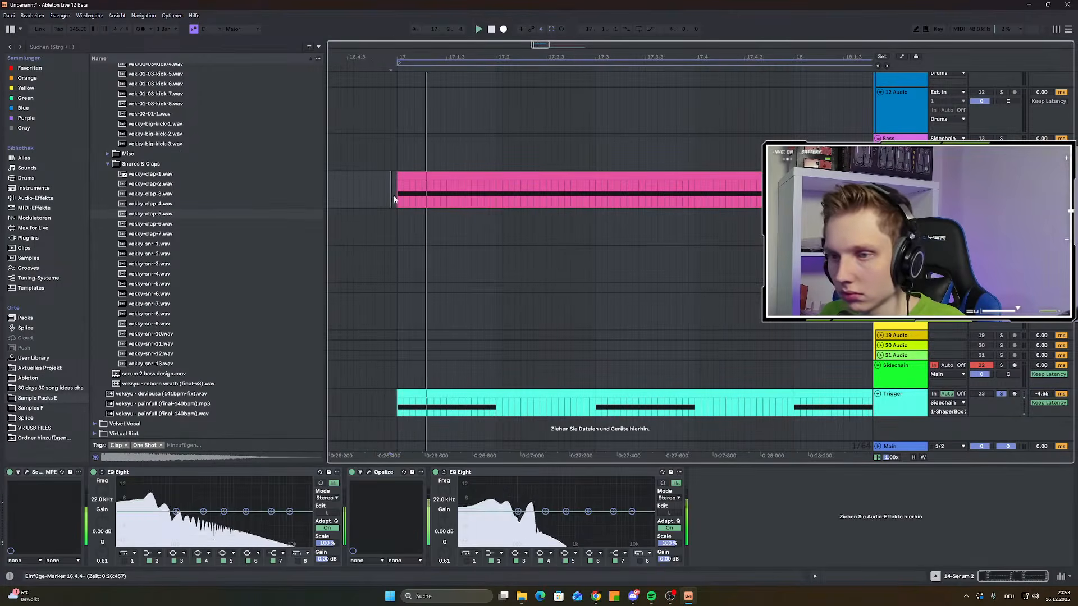
pyautogui.press('space')
pyautogui.click(1019, 376)
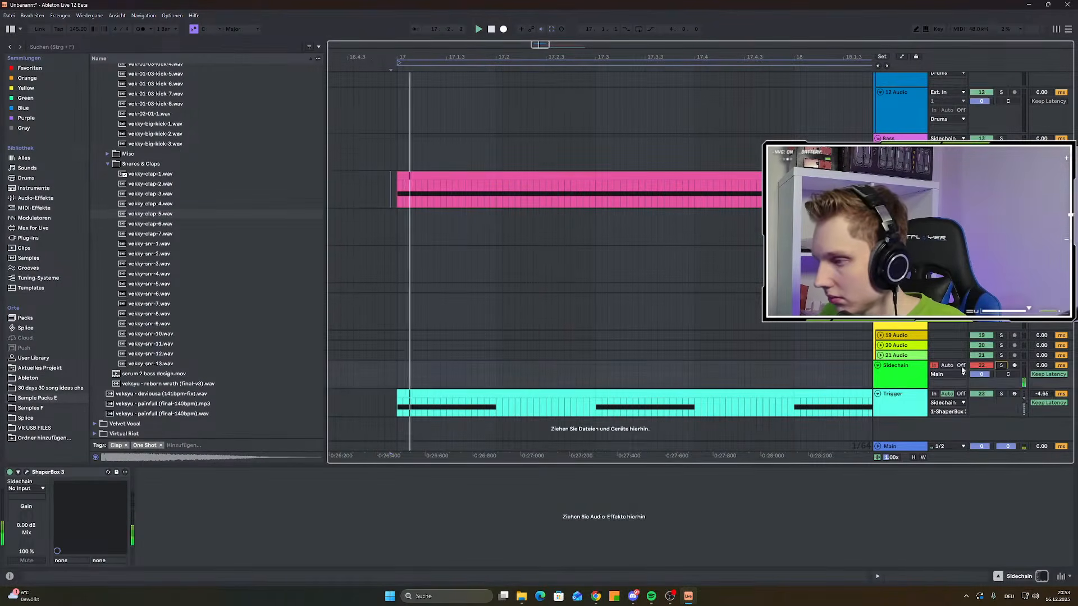
pyautogui.scroll(10, 722, 350)
pyautogui.press('space')
pyautogui.scroll(2, 618, 224)
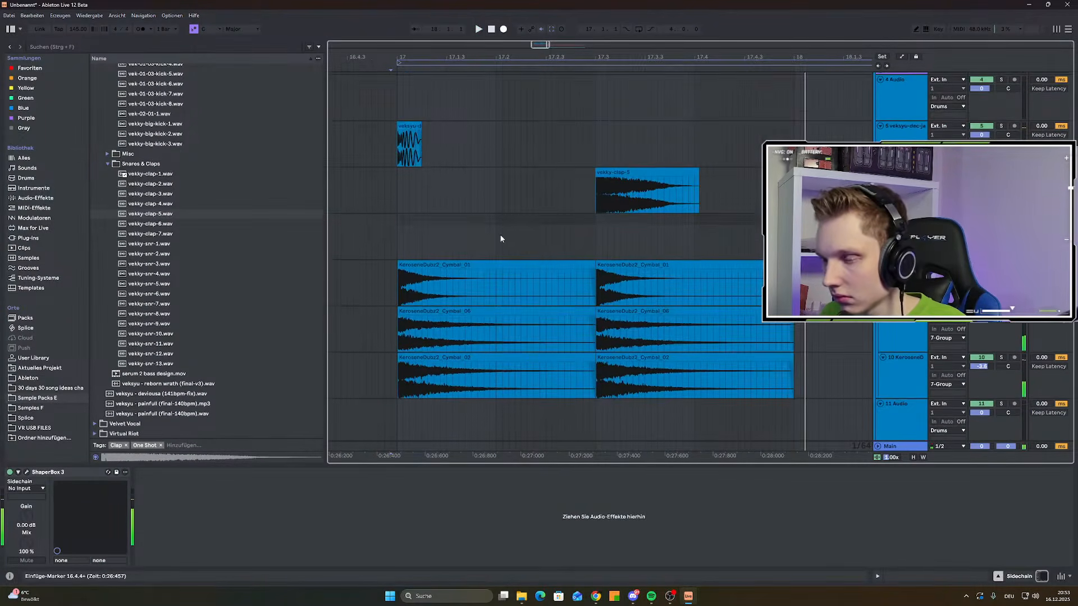
# Play the pattern again while looking over the drum and bass tracks
pyautogui.scroll(-8, 583, 250)
pyautogui.scroll(2, 579, 262)
pyautogui.scroll(-3, 579, 264)
pyautogui.scroll(3, 577, 247)
pyautogui.click(559, 165)
pyautogui.press('space')
pyautogui.scroll(3, 609, 217)
pyautogui.press('space')
# Solo the Drums group and listen closely to the kick clip at bar 17
pyautogui.scroll(9, 568, 189)
pyautogui.scroll(4, 591, 197)
pyautogui.click(590, 197)
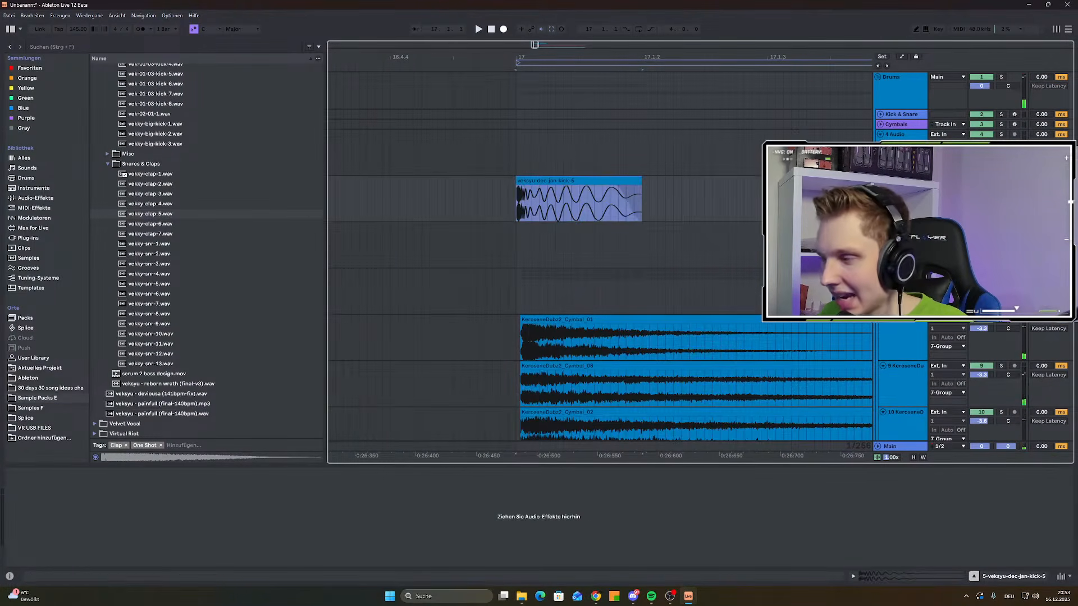
pyautogui.click(612, 178)
pyautogui.press('space')
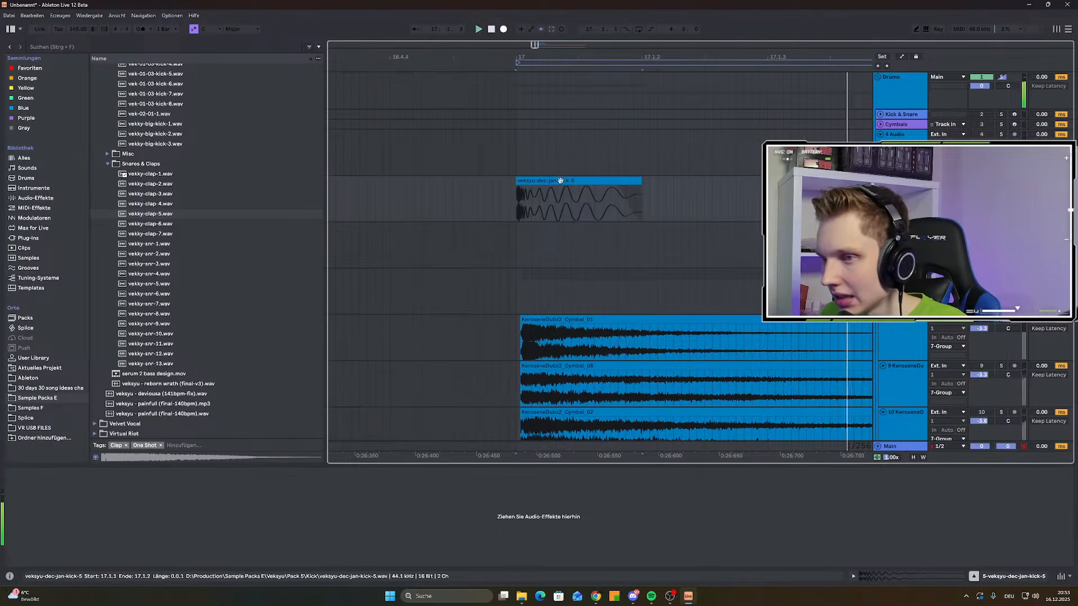
# Locate the kick clip's sample in the browser and audition the other kicks in Pack 5
pyautogui.rightClick(553, 181)
pyautogui.click(584, 301)
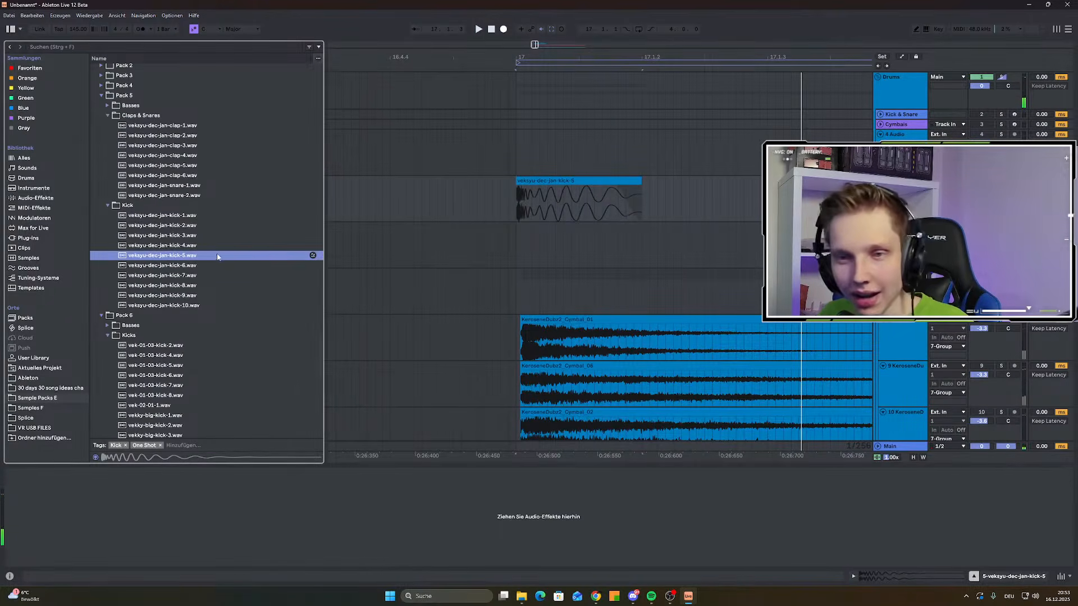
pyautogui.click(178, 225)
pyautogui.click(177, 217)
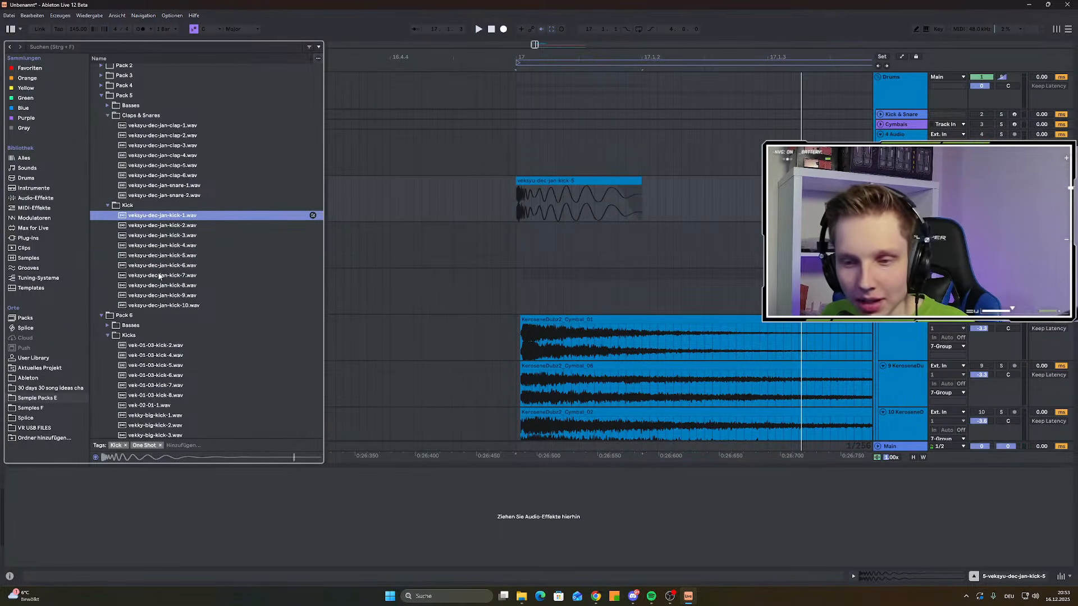
pyautogui.click(160, 276)
pyautogui.press('Down')
pyautogui.press('Down')
pyautogui.press('Down')
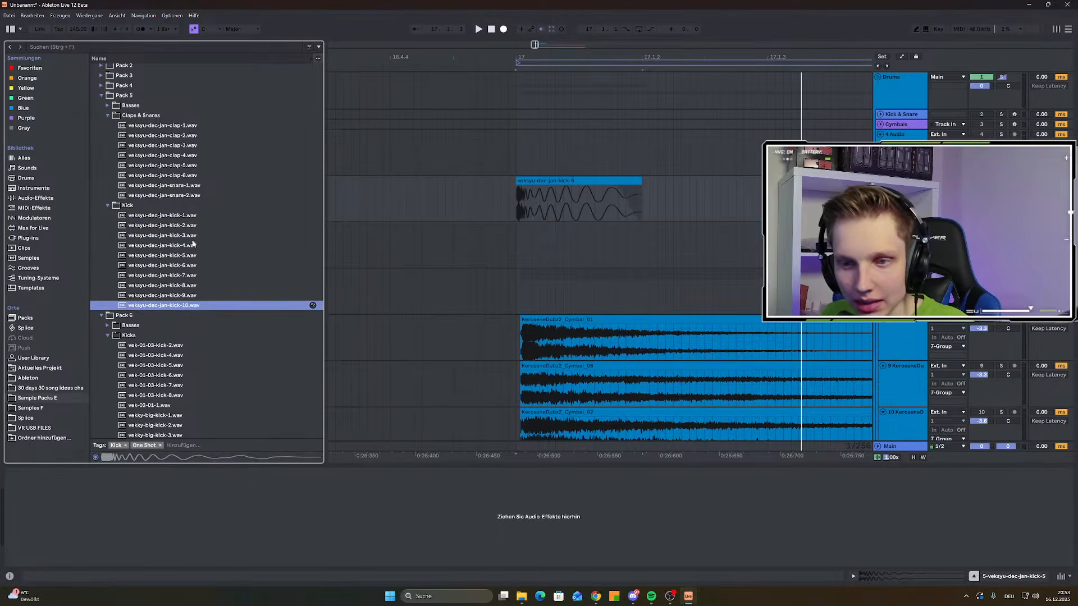
# Replace the kick at bar 17 with veksyu-dec-jan-kick-1.wav, trim its tail to a short hit, and play it back
pyautogui.click(186, 217)
pyautogui.moveTo(168, 219); pyautogui.dragTo(522, 200)
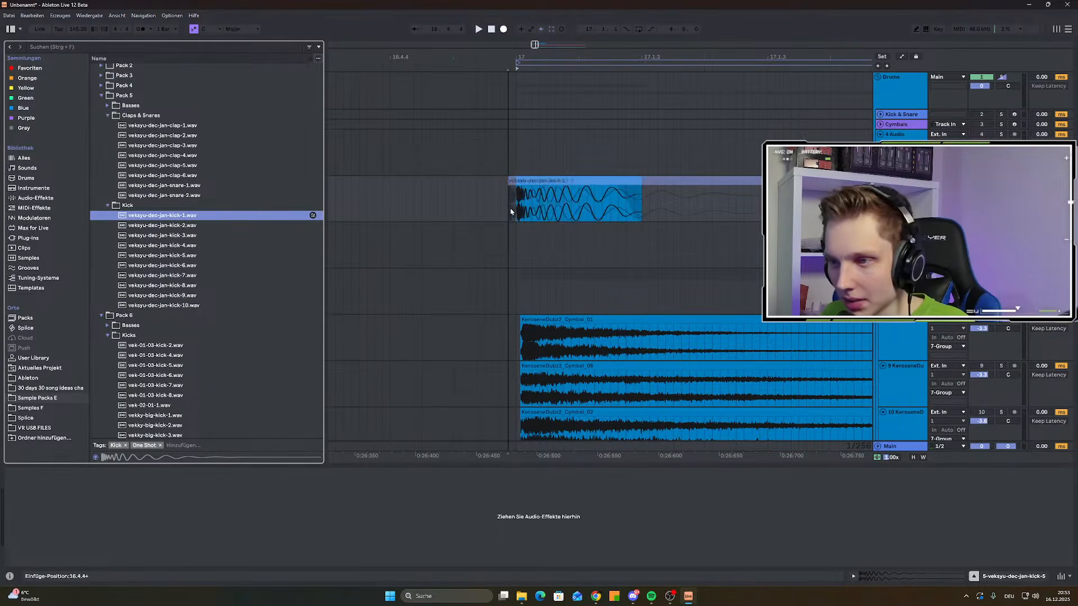
pyautogui.press('-')
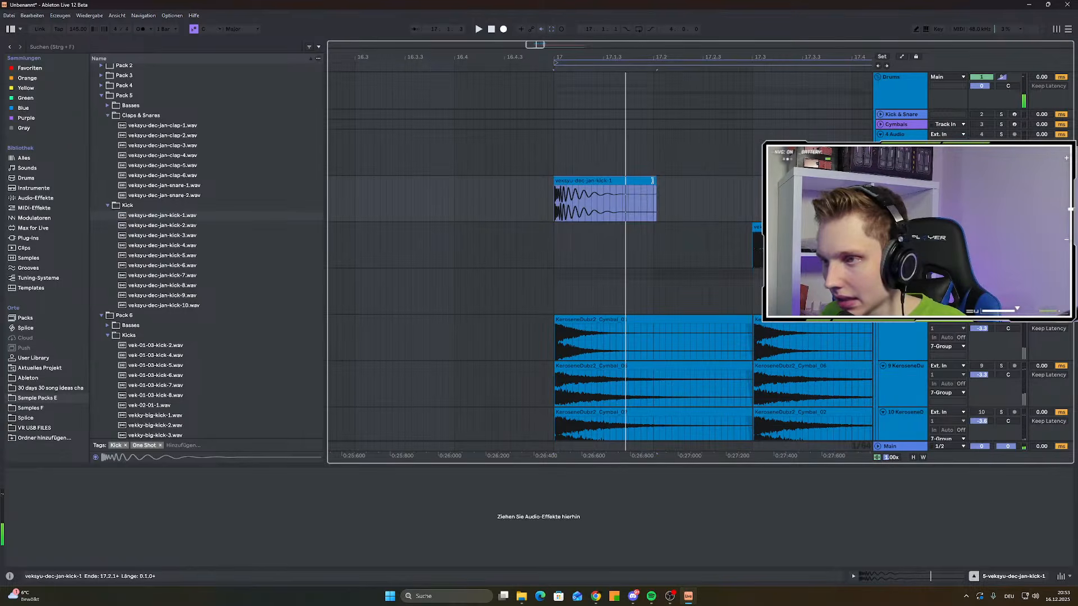
pyautogui.moveTo(653, 181); pyautogui.dragTo(600, 191)
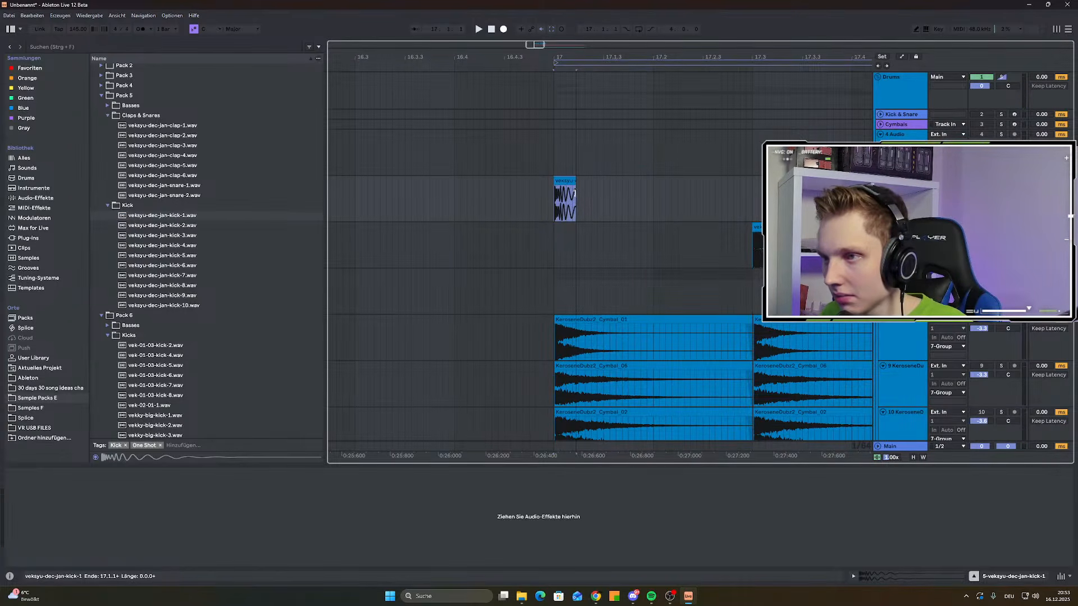
pyautogui.press('space')
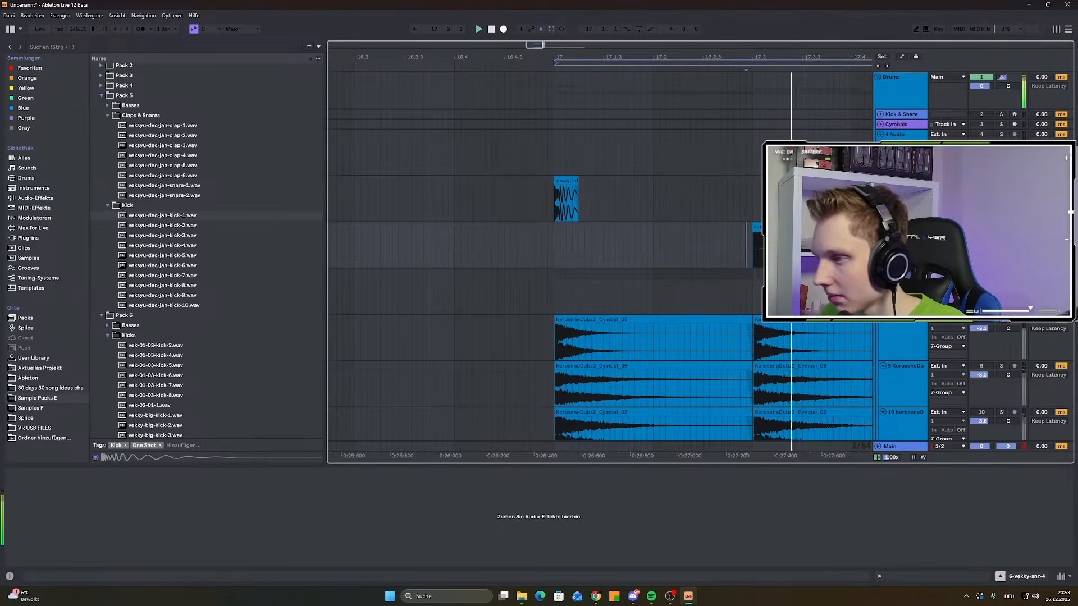
# Audition the veksyu-dec-jan claps and snares in Pack 5's Claps & Snares folder
pyautogui.scroll(2, 280, 256)
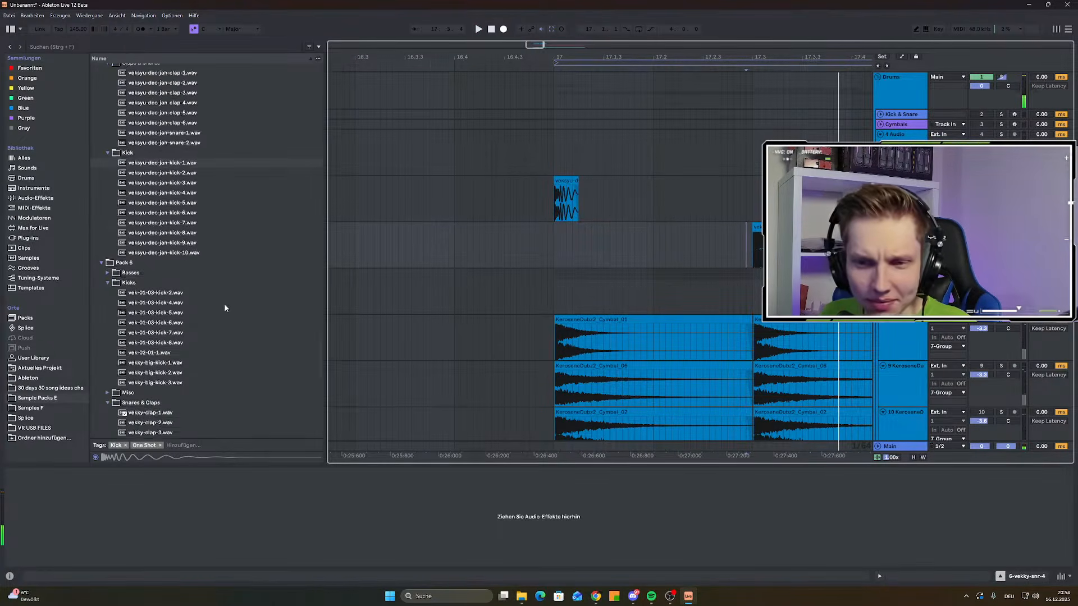
pyautogui.click(188, 187)
pyautogui.click(190, 197)
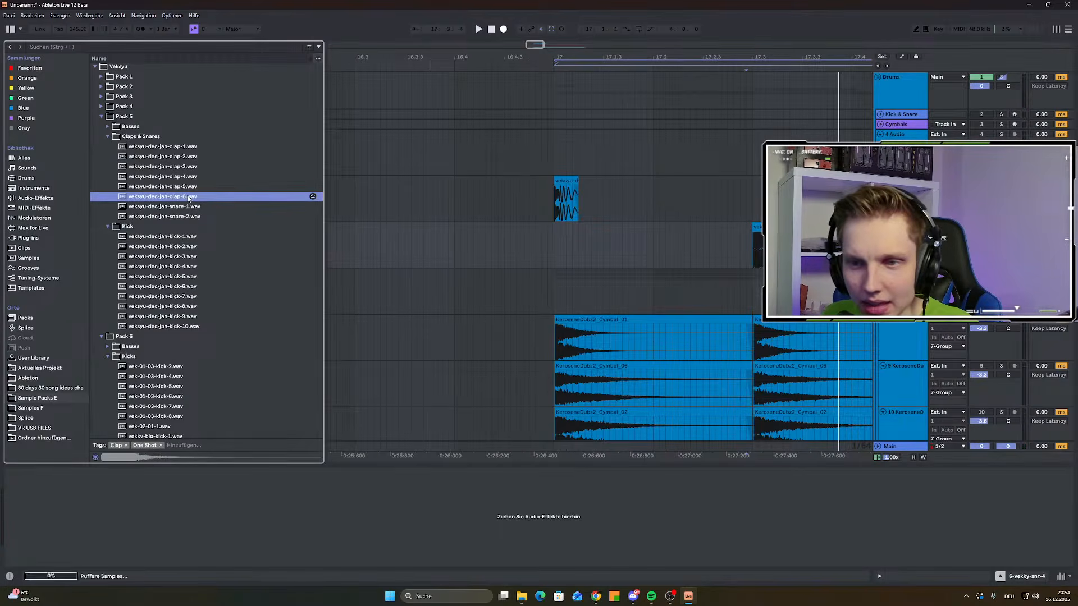
pyautogui.click(188, 177)
pyautogui.click(191, 167)
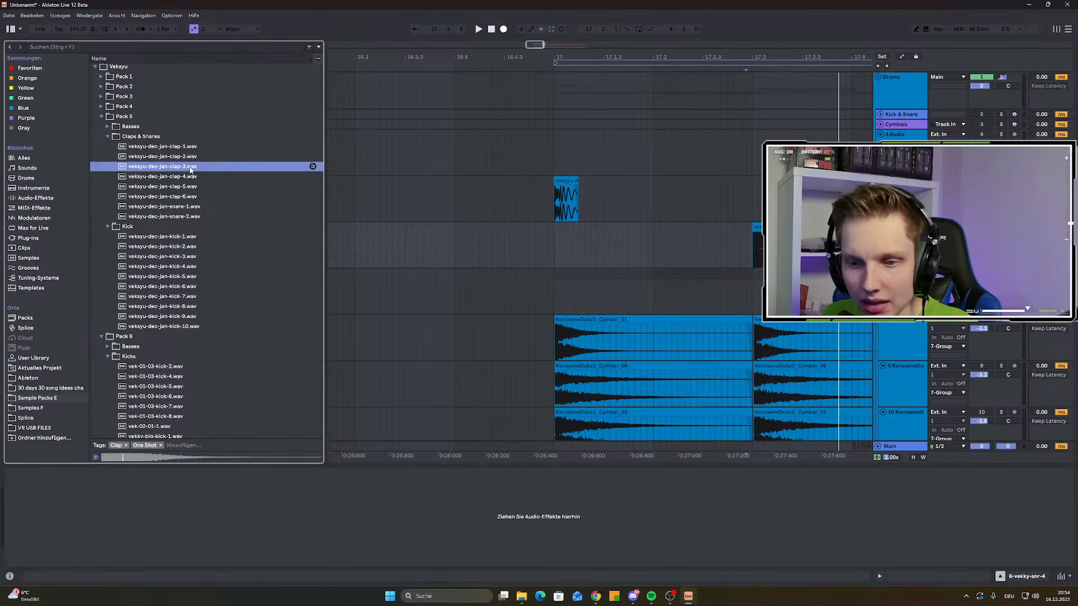
pyautogui.click(186, 158)
pyautogui.click(172, 147)
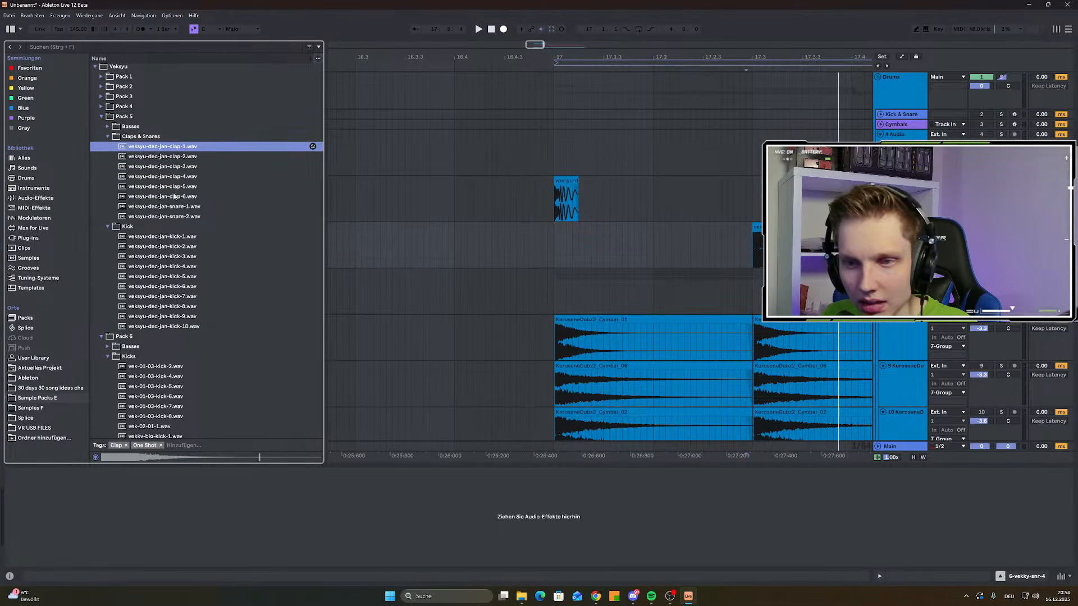
pyautogui.click(175, 206)
pyautogui.click(178, 198)
pyautogui.click(166, 179)
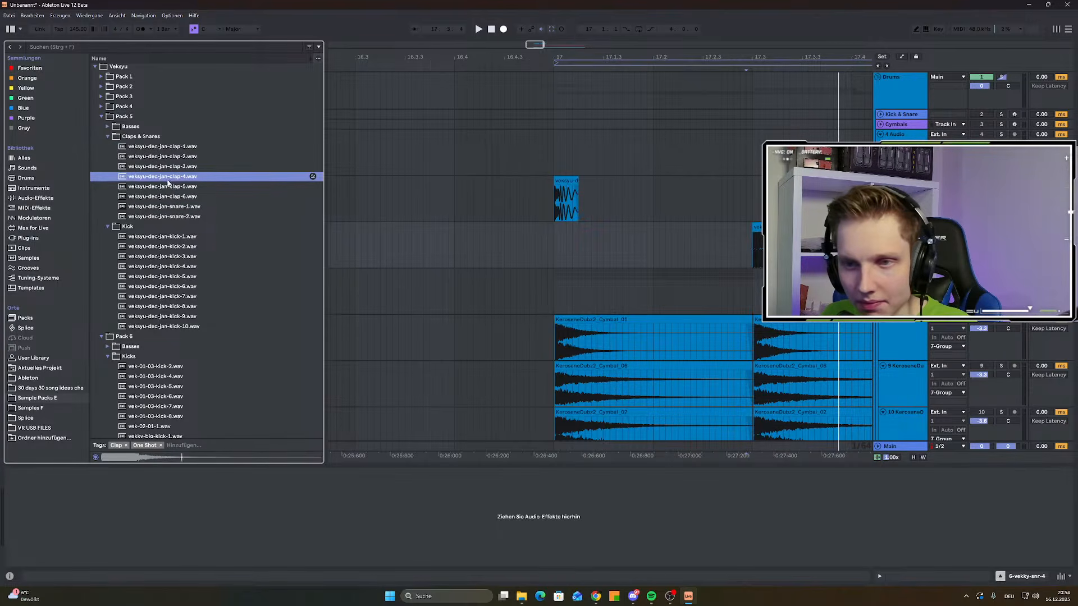
pyautogui.click(167, 189)
pyautogui.click(163, 198)
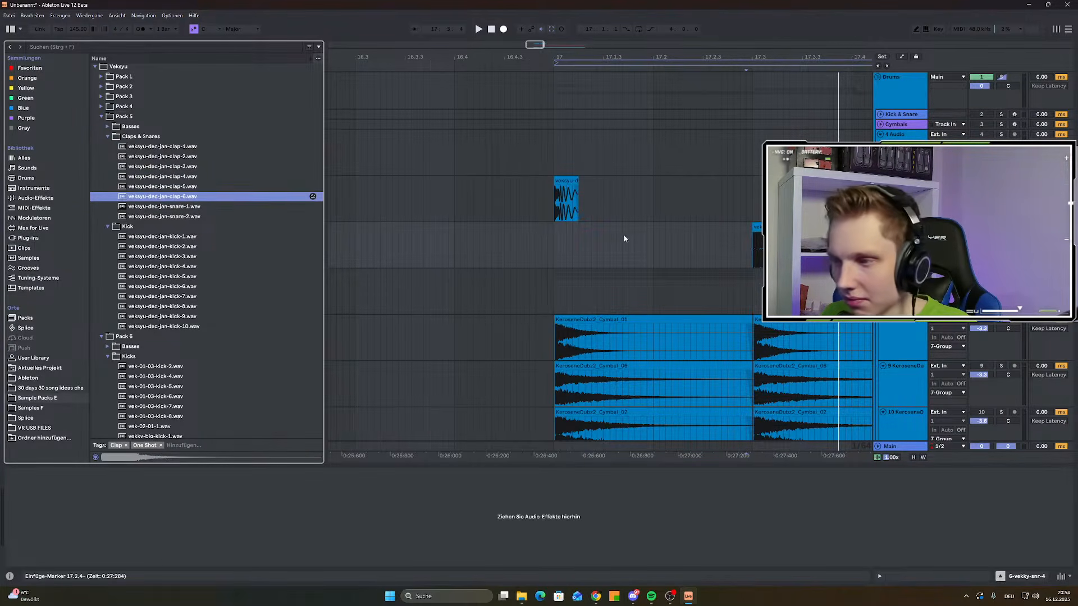
# Solo the vekky-snr-4 track and play its clap within the bar starting at 17
pyautogui.press('space')
pyautogui.scroll(-4, 635, 175)
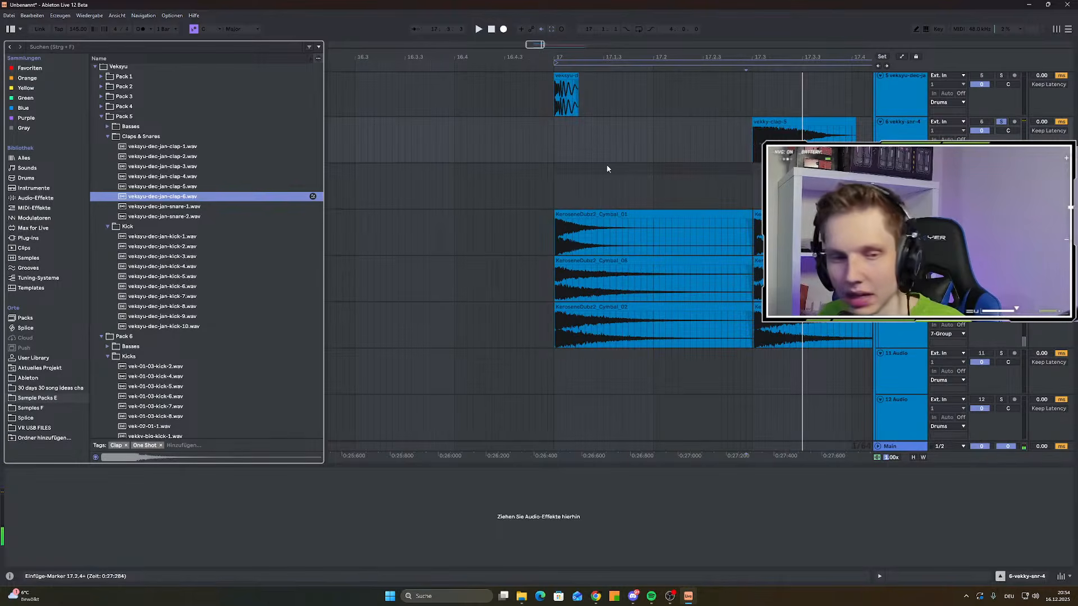
pyautogui.click(555, 132)
# Hide the track options from the arrangement's track controls
pyautogui.click(117, 15)
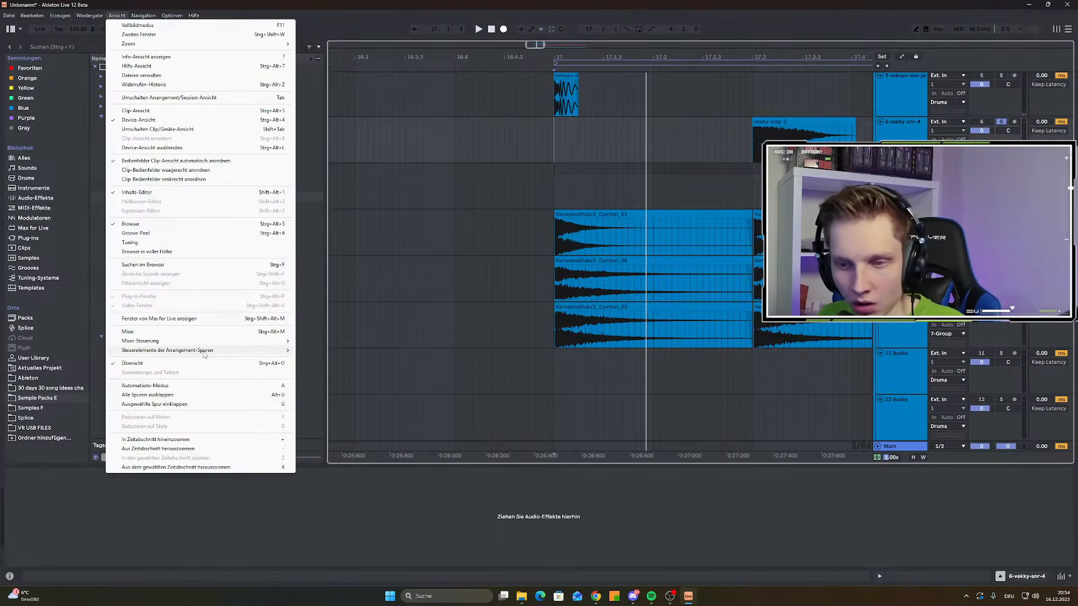
pyautogui.moveTo(204, 354)
pyautogui.click(334, 369)
# Examine how the kick, clap, cymbal and Serum 2 clips line up from bar 17
pyautogui.scroll(-8, 472, 316)
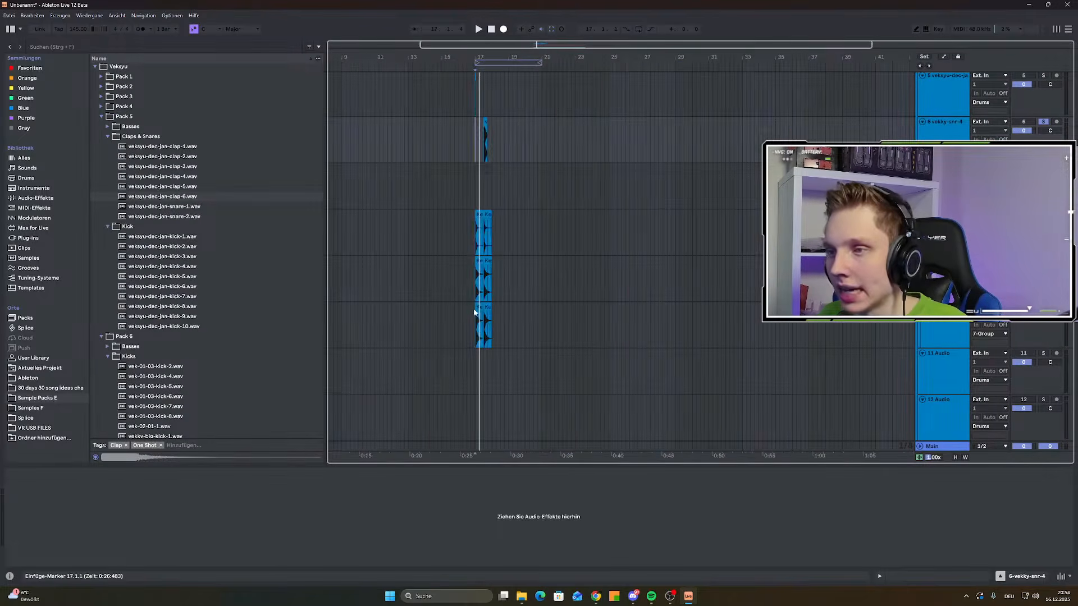
pyautogui.scroll(2, 506, 201)
pyautogui.scroll(2, 431, 186)
pyautogui.click(449, 186)
pyautogui.scroll(-5, 449, 185)
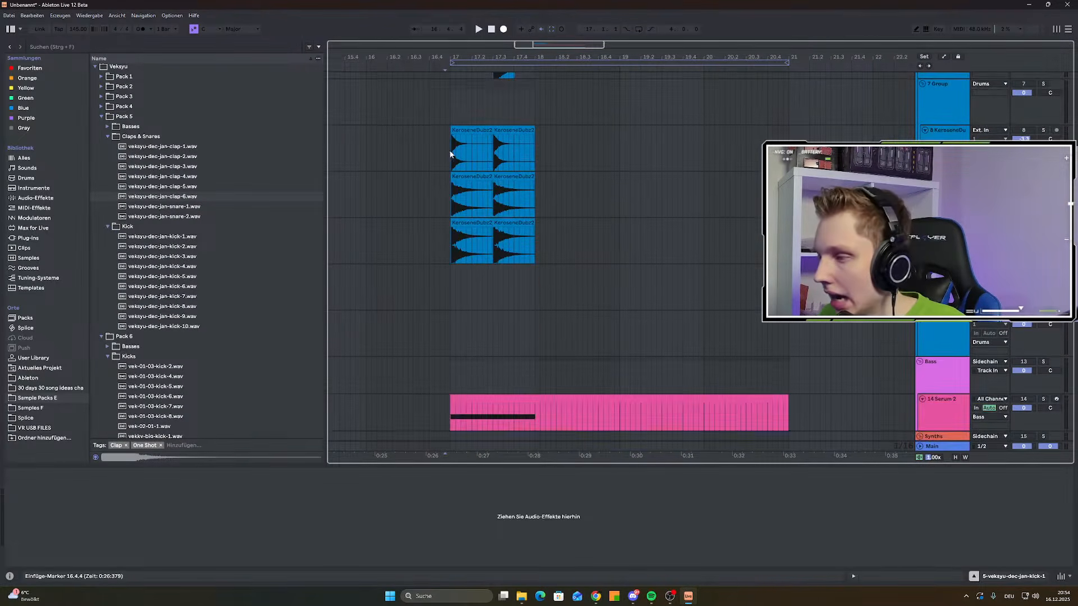
pyautogui.scroll(6, 449, 187)
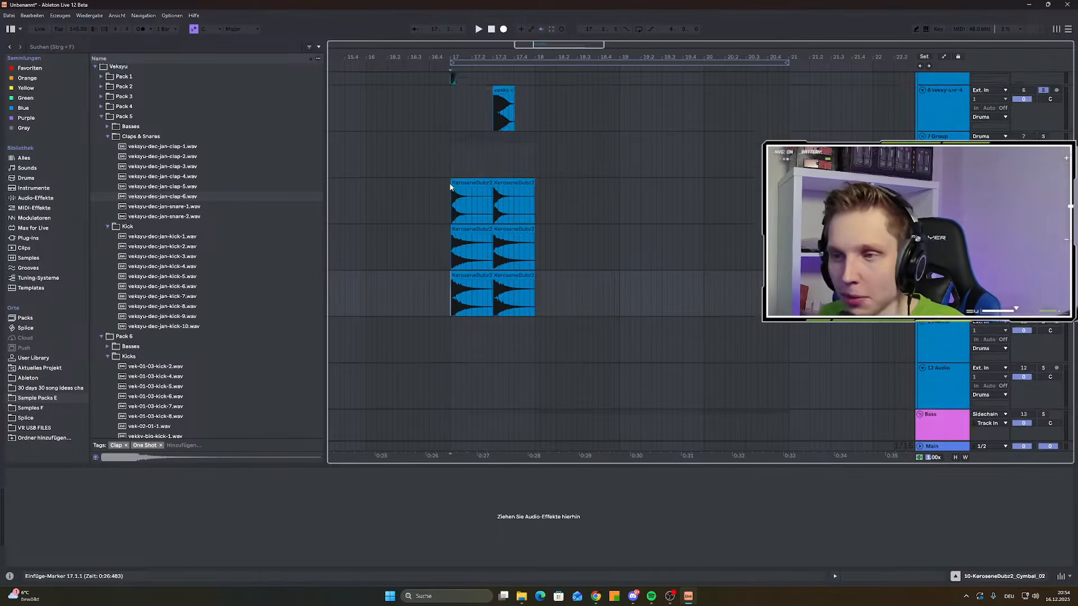
pyautogui.scroll(2, 450, 187)
pyautogui.scroll(-2, 450, 185)
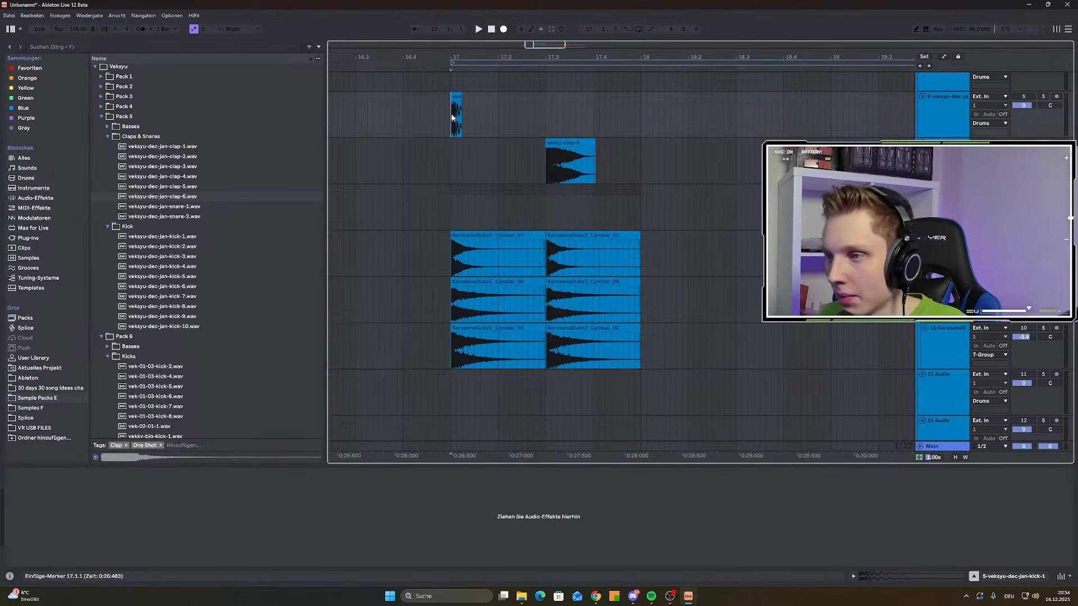
pyautogui.scroll(-4, 459, 137)
pyautogui.scroll(2, 652, 229)
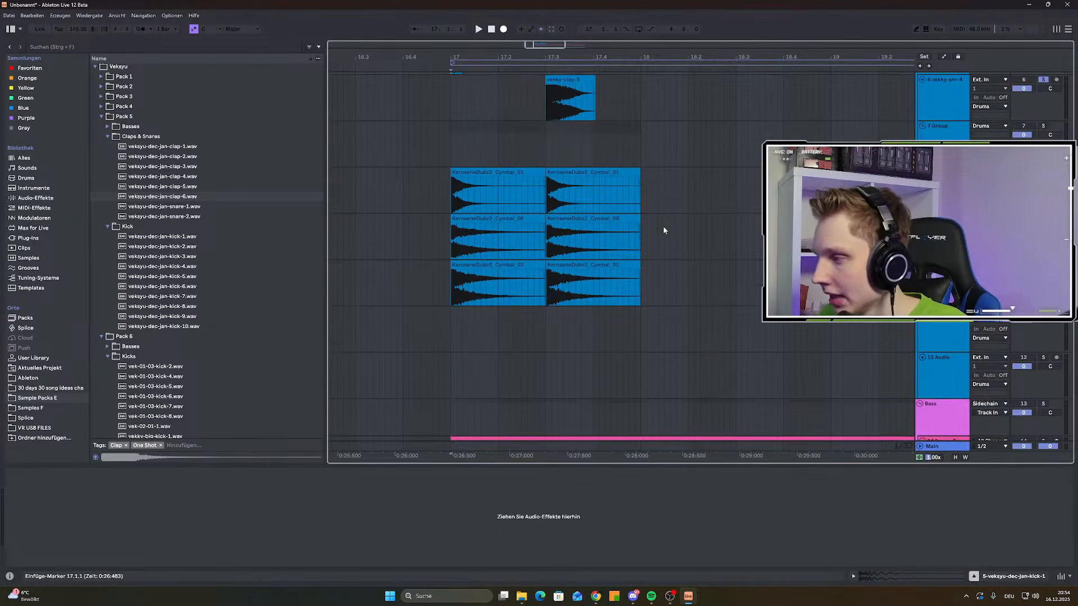
# Solo the cymbal group (7-Group) and play it from bar 17
pyautogui.click(451, 143)
pyautogui.click(1044, 126)
pyautogui.press('space')
pyautogui.press('space')
# Search the browser for "eq" and add EQ Eight to the cymbal group
pyautogui.hotkey('ctrl', 'f')
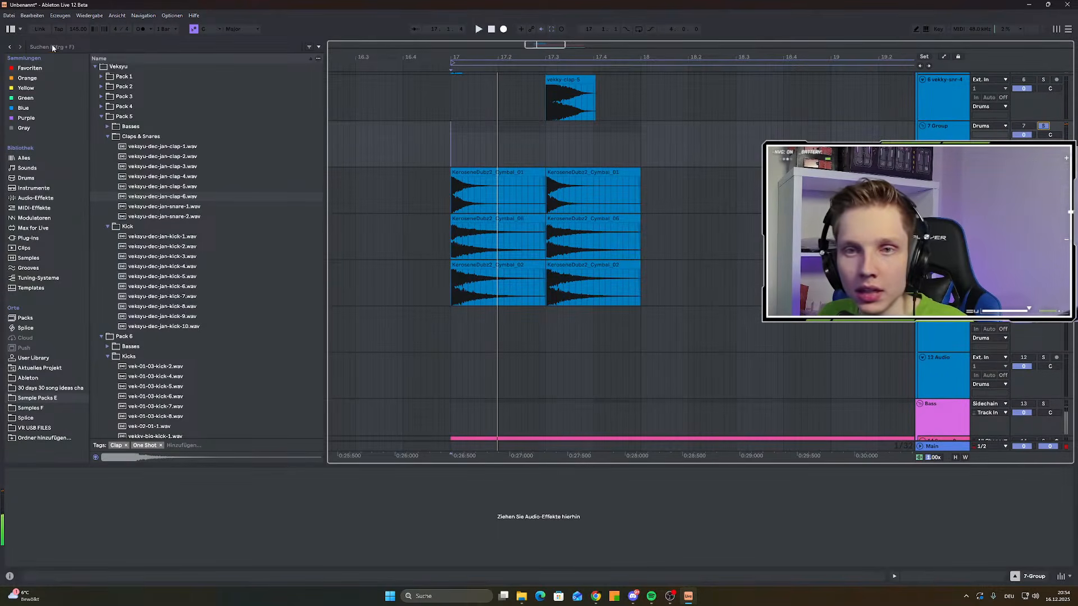
pyautogui.write('eq')
pyautogui.click(149, 79)
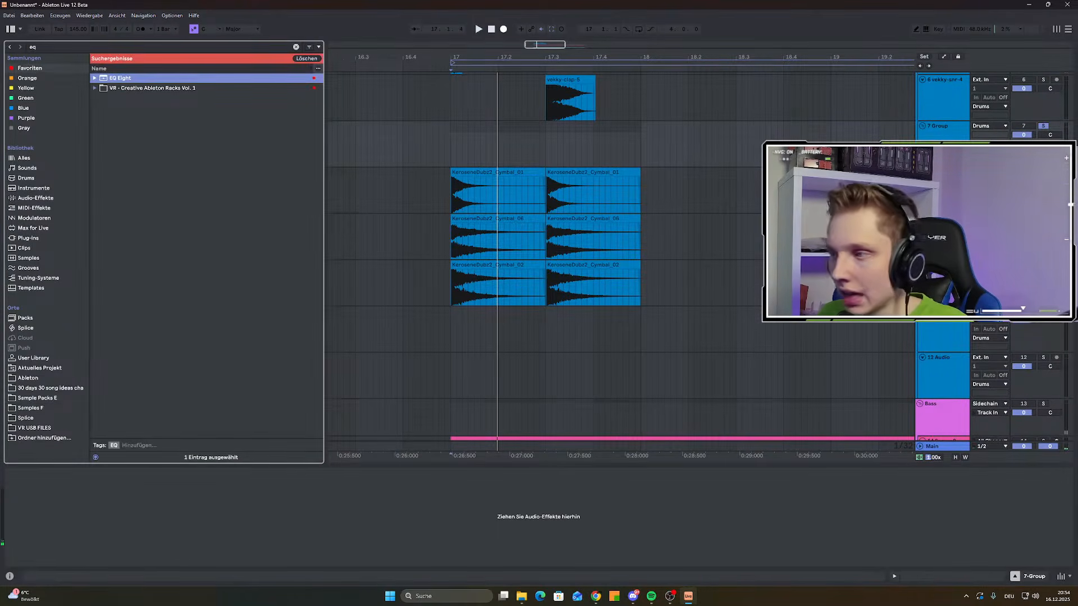
pyautogui.press('Return')
# During playback, enable band 1 of EQ Eight as a low cut and set its frequency to about 516 Hz
pyautogui.press('space')
pyautogui.click(40, 562)
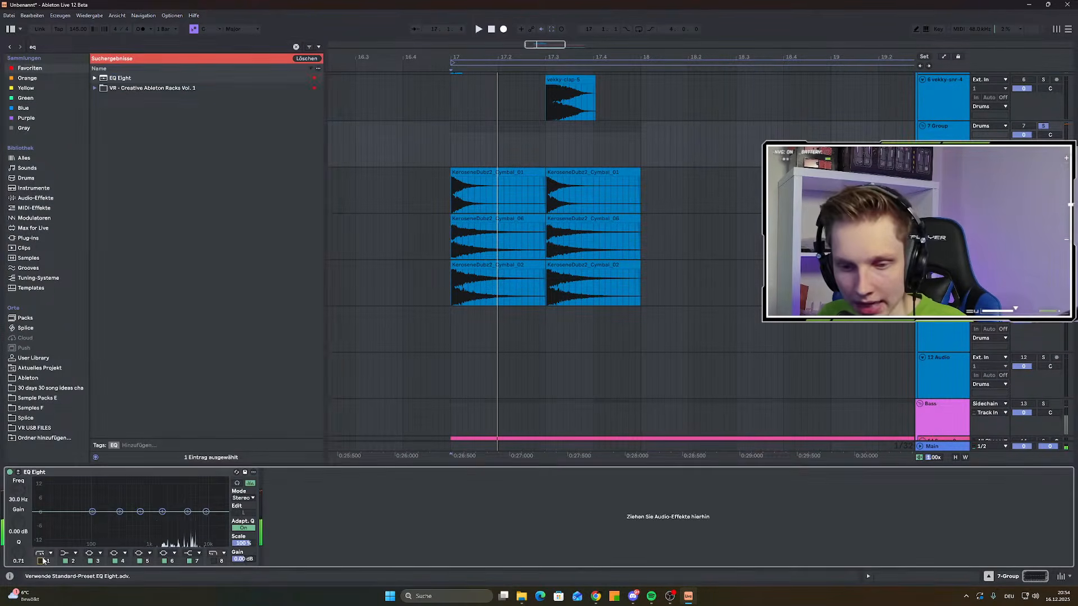
pyautogui.moveTo(64, 520); pyautogui.dragTo(133, 520)
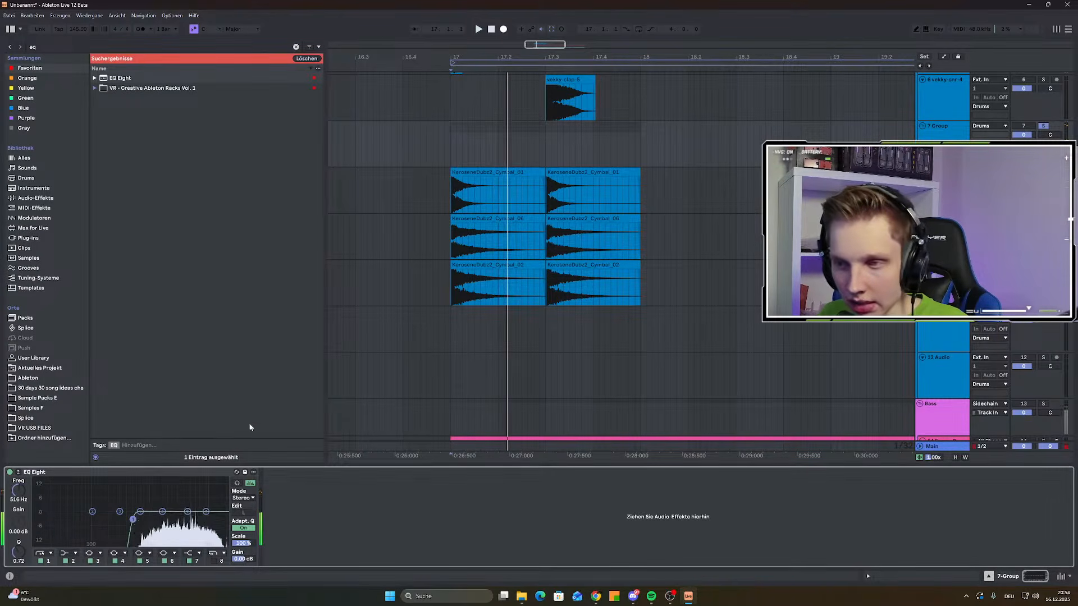
# Add short fade-ins to the starts of the three stacked cymbal clips at bar 17
pyautogui.scroll(4, 432, 208)
pyautogui.scroll(3, 450, 199)
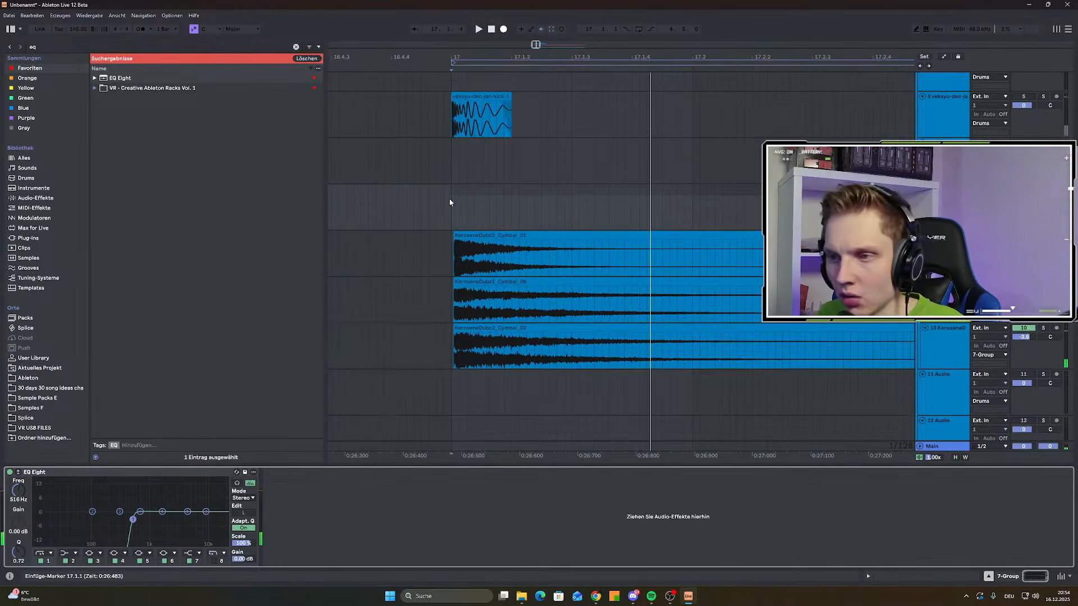
pyautogui.scroll(5, 447, 119)
pyautogui.moveTo(494, 242); pyautogui.dragTo(582, 242)
pyautogui.click(494, 292)
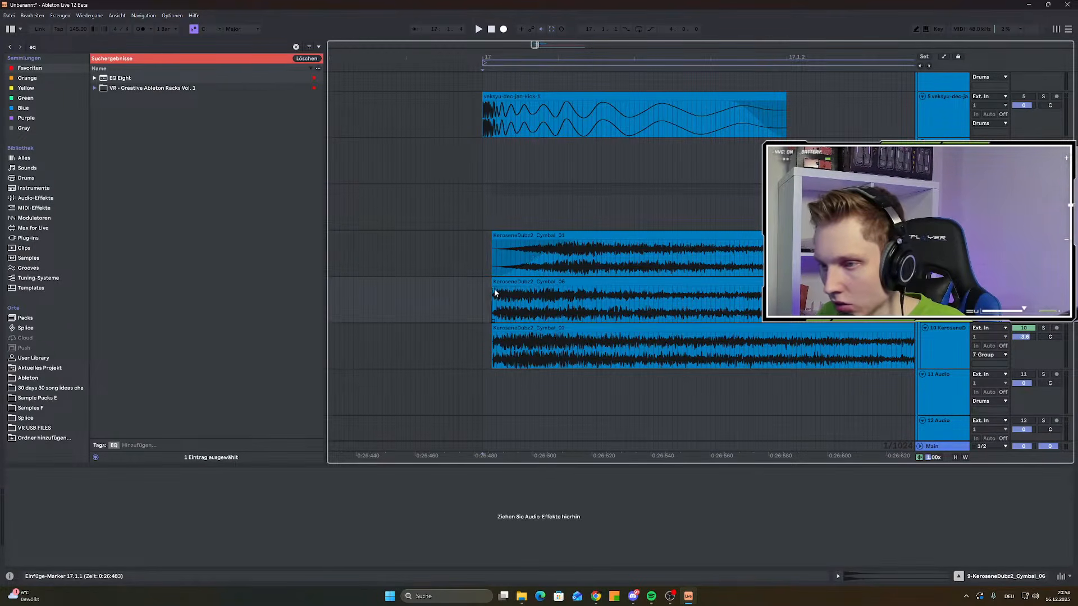
pyautogui.moveTo(494, 335); pyautogui.dragTo(586, 336)
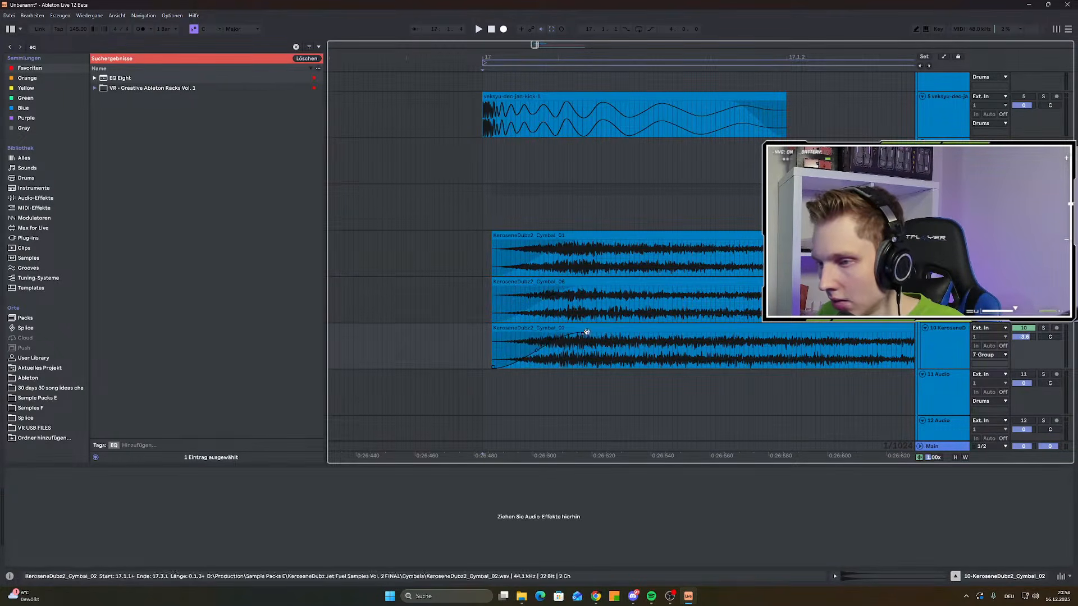
# Duplicate the three faded cymbal clips to beat 17.3 and play the cymbal group from bar 17
pyautogui.press('-')
pyautogui.press('-')
pyautogui.moveTo(479, 216); pyautogui.dragTo(694, 348)
pyautogui.hotkey('ctrl', 'd')
pyautogui.scroll(-2, 655, 320)
pyautogui.click(578, 223)
pyautogui.press('space')
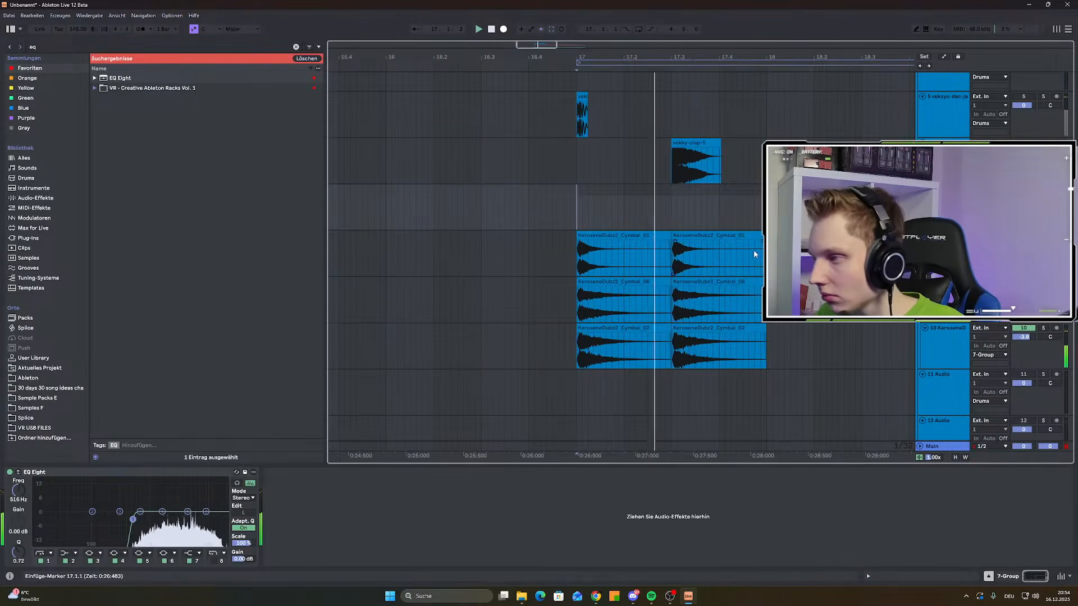
pyautogui.press('space')
pyautogui.press('space')
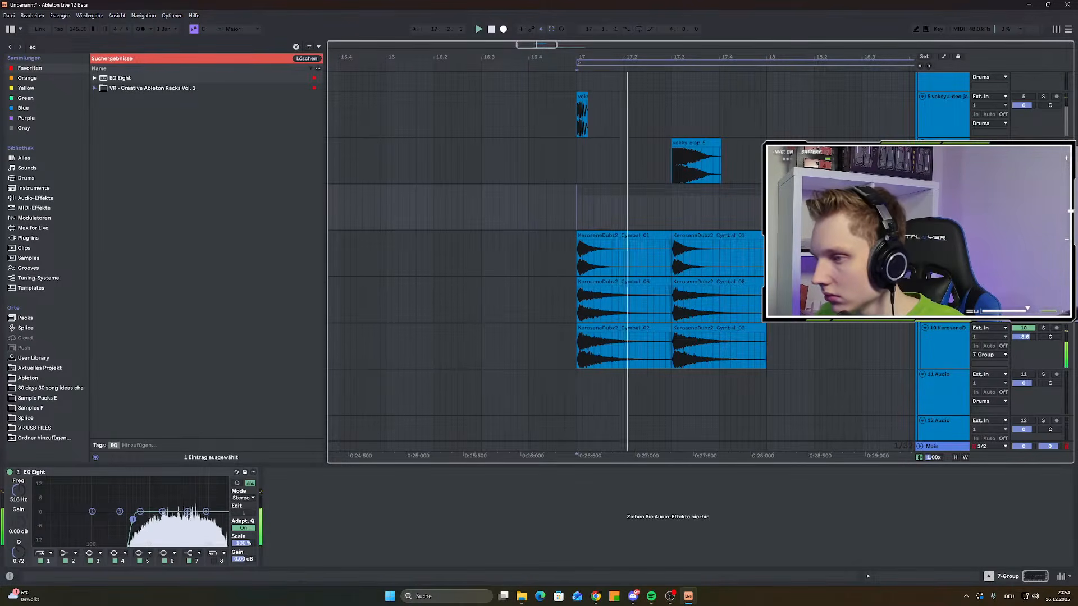
# Insert an audio track in the cymbal group and show the KeroseneDubz2_Cymbal_01 clip's sample in the browser
pyautogui.scroll(-1, 578, 223)
pyautogui.click(578, 309)
pyautogui.rightClick(615, 197)
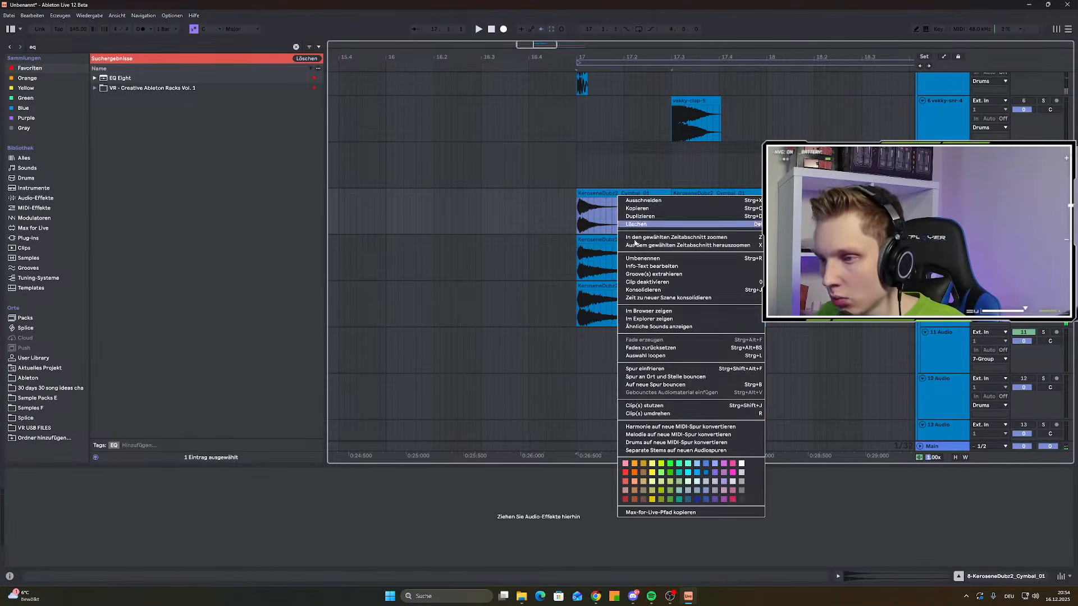
pyautogui.click(646, 313)
# Audition the KeroseneDubz2 cymbal samples one after another, from Cymbal_02 towards Cymbal_07
pyautogui.press('Down')
pyautogui.press('Down')
pyautogui.press('Down')
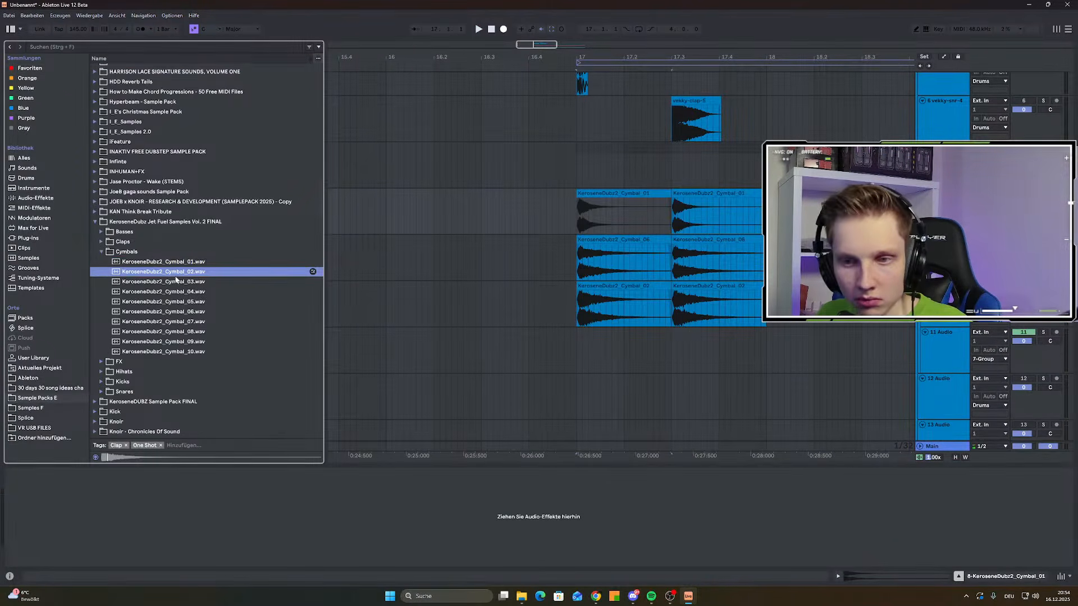
pyautogui.press('Down')
pyautogui.press('Down')
pyautogui.press('Down')
pyautogui.press('Down')
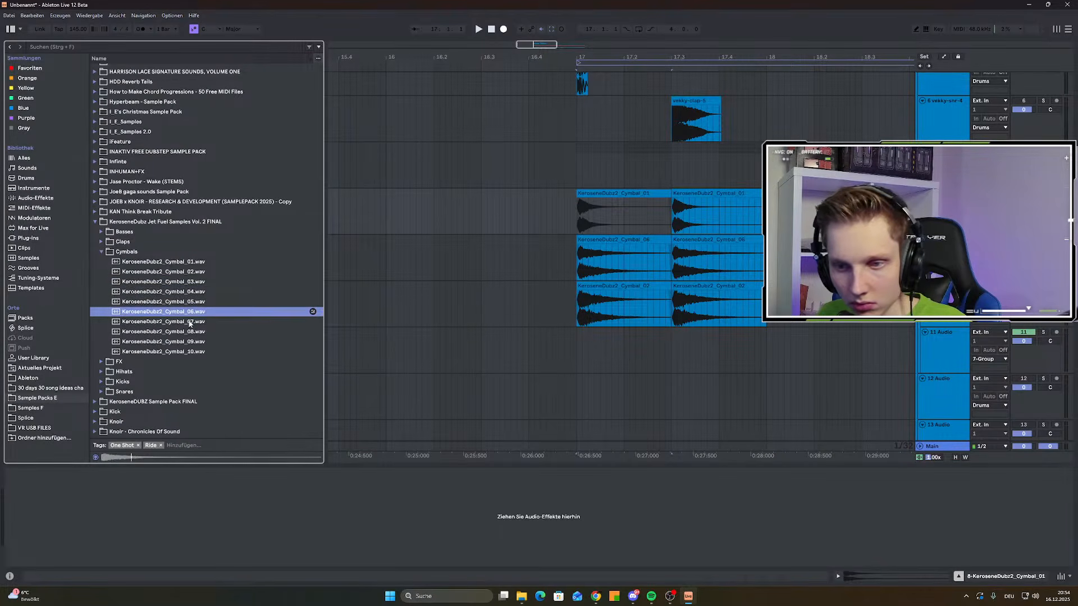
# Place KeroseneDubz2_Cymbal_07.wav on the new cymbal track at 17.2 and shorten it to end around 17.3
pyautogui.moveTo(190, 321); pyautogui.dragTo(584, 349)
pyautogui.click(579, 347)
pyautogui.press('space')
pyautogui.scroll(5, 619, 349)
pyautogui.scroll(-8, 533, 343)
pyautogui.press('space')
pyautogui.press('space')
pyautogui.moveTo(698, 339); pyautogui.dragTo(588, 332)
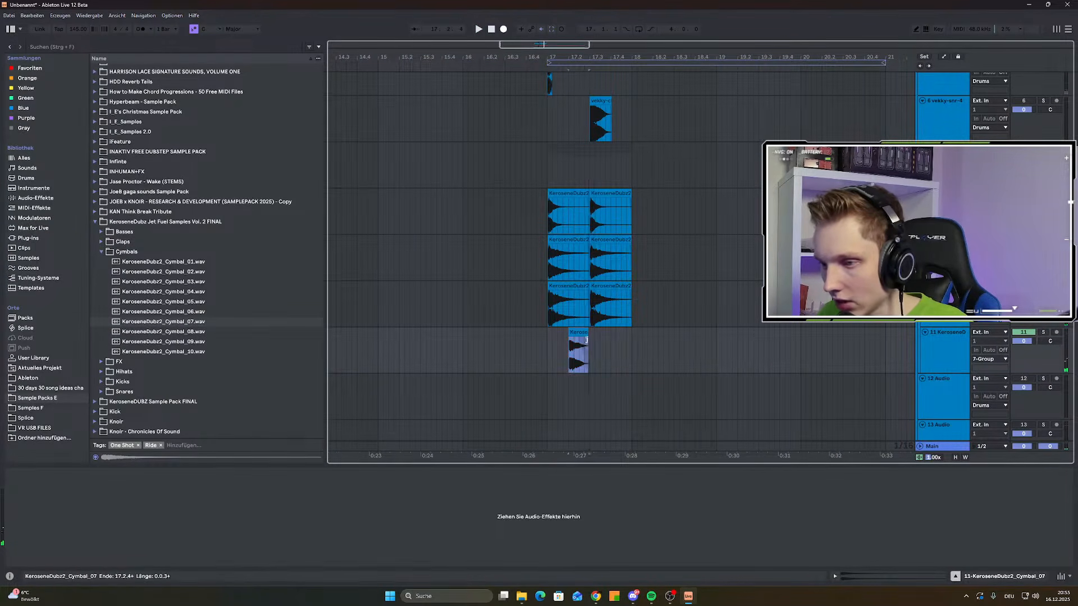
# Give the Cymbal_07 clip at 17.2 a short fade-in and play the cymbals from bar 17
pyautogui.scroll(5, 585, 345)
pyautogui.click(392, 340)
pyautogui.scroll(4, 419, 320)
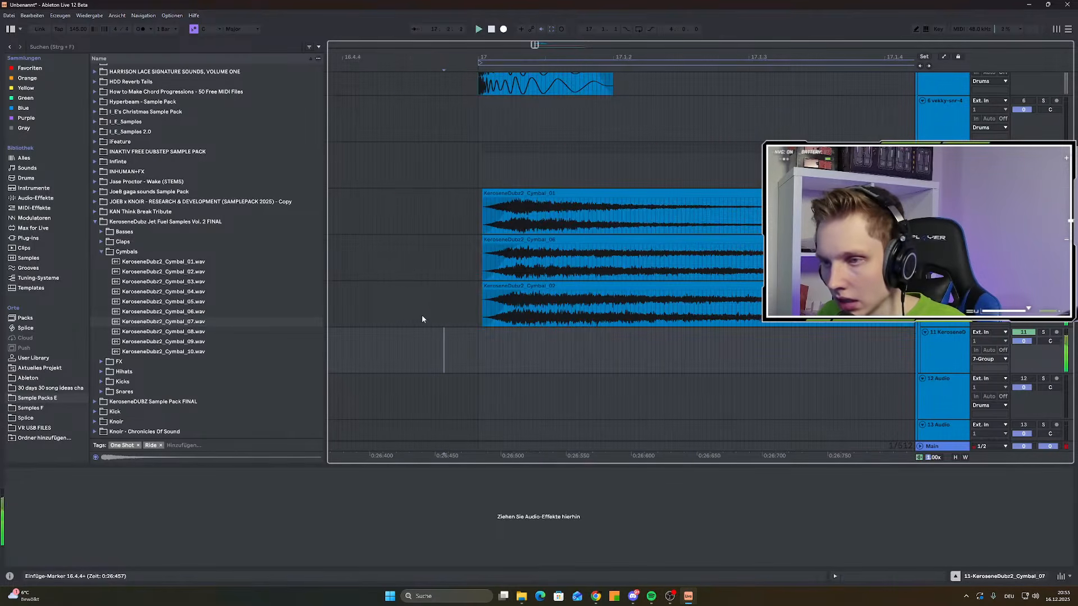
pyautogui.scroll(-3, 563, 308)
pyautogui.scroll(3, 767, 332)
pyautogui.moveTo(766, 334); pyautogui.dragTo(785, 335)
pyautogui.scroll(-3, 620, 339)
pyautogui.click(441, 336)
pyautogui.press('space')
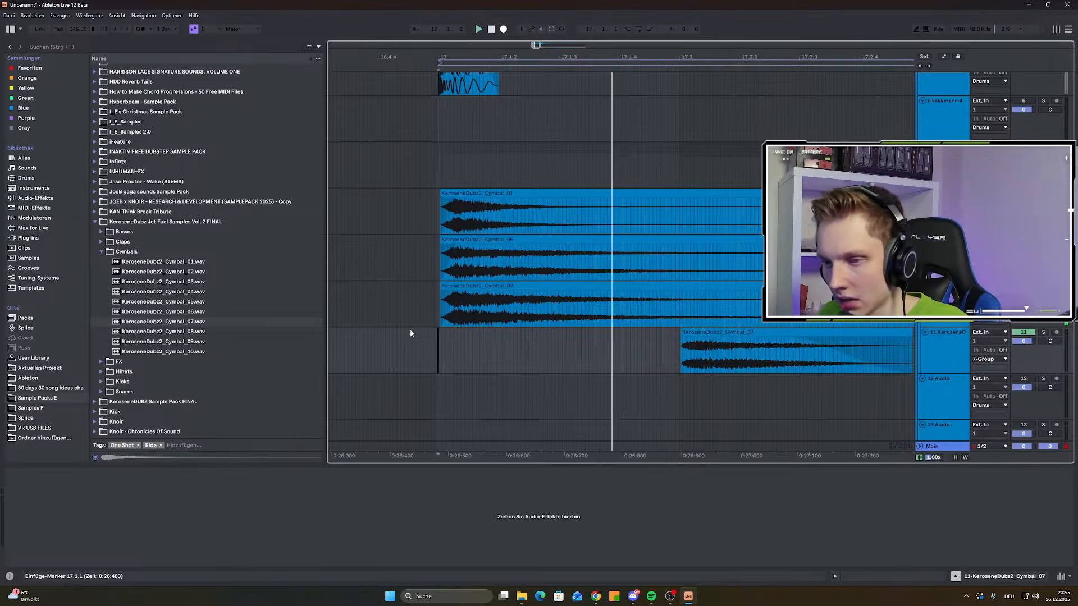
pyautogui.scroll(-3, 418, 331)
pyautogui.press('space')
pyautogui.press('space')
# Fit the Cymbal_07 clip's end to 17.3 and duplicate its half-bar section so it repeats at 17.4
pyautogui.moveTo(631, 332); pyautogui.dragTo(636, 332)
pyautogui.press('space')
pyautogui.click(424, 346)
pyautogui.press('space')
pyautogui.moveTo(423, 346); pyautogui.dragTo(636, 347)
pyautogui.hotkey('ctrl', 'd')
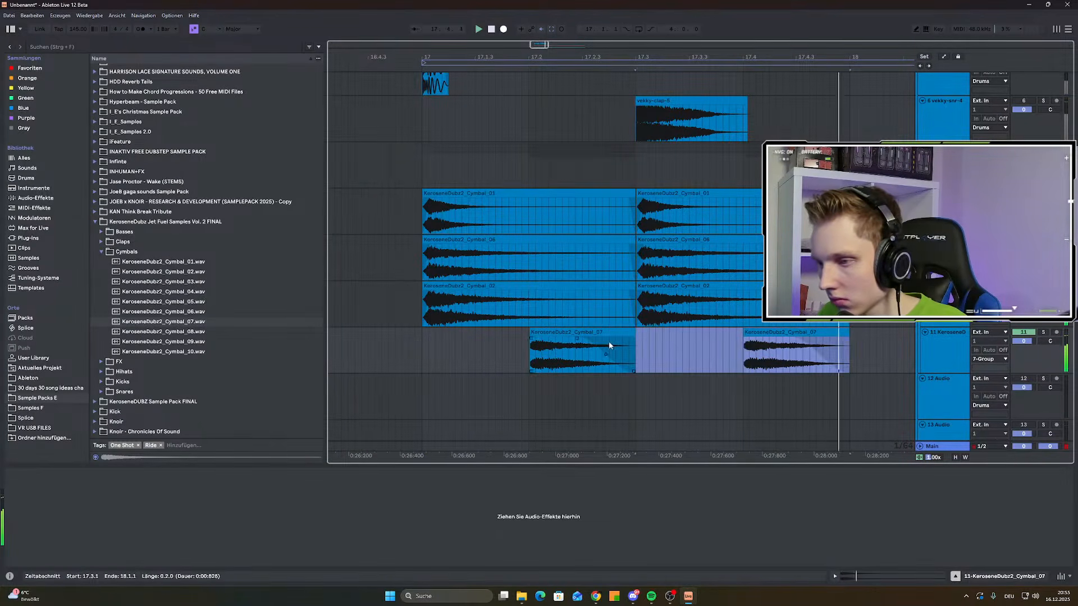
# Audition more samples in the Cymbals folder of KeroseneDubz Jet Fuel Samples Vol. 2 FINAL
pyautogui.click(175, 341)
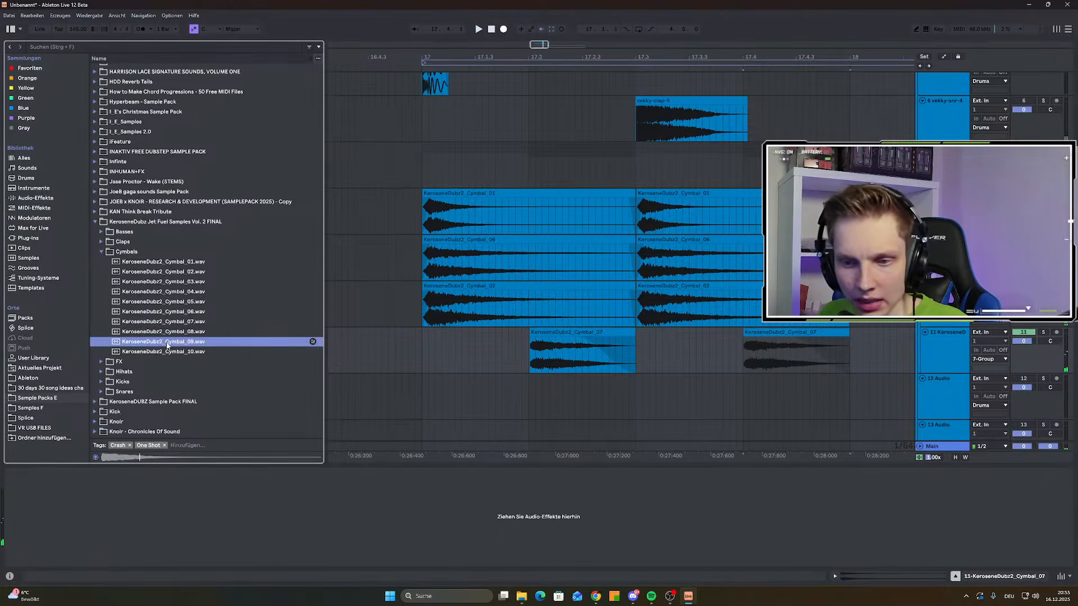
pyautogui.click(167, 352)
pyautogui.click(174, 282)
pyautogui.click(176, 272)
pyautogui.click(191, 262)
pyautogui.click(189, 293)
pyautogui.click(207, 270)
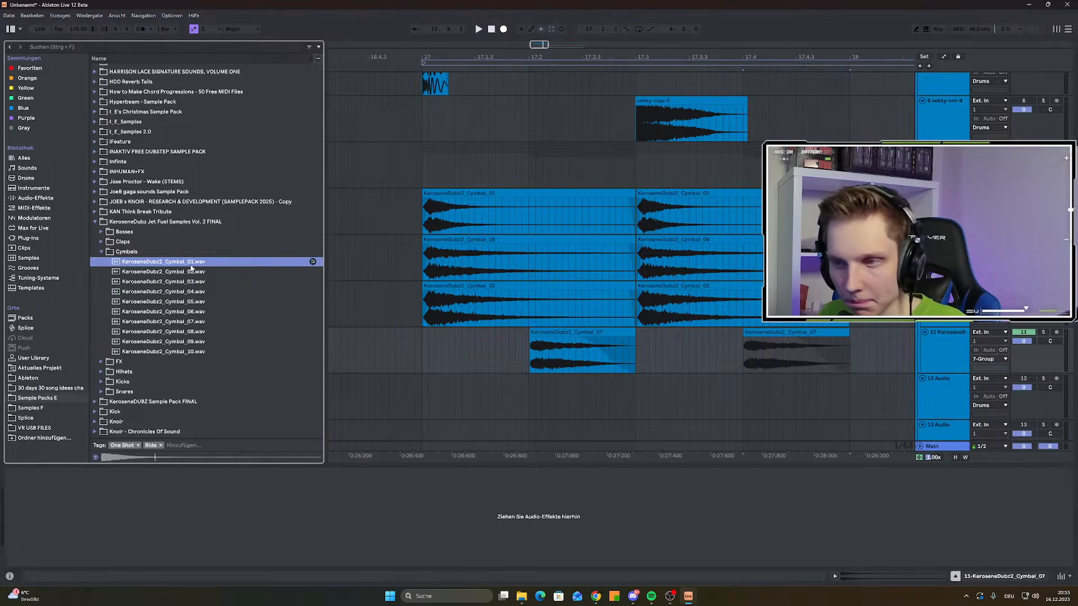
pyautogui.click(195, 304)
pyautogui.click(213, 292)
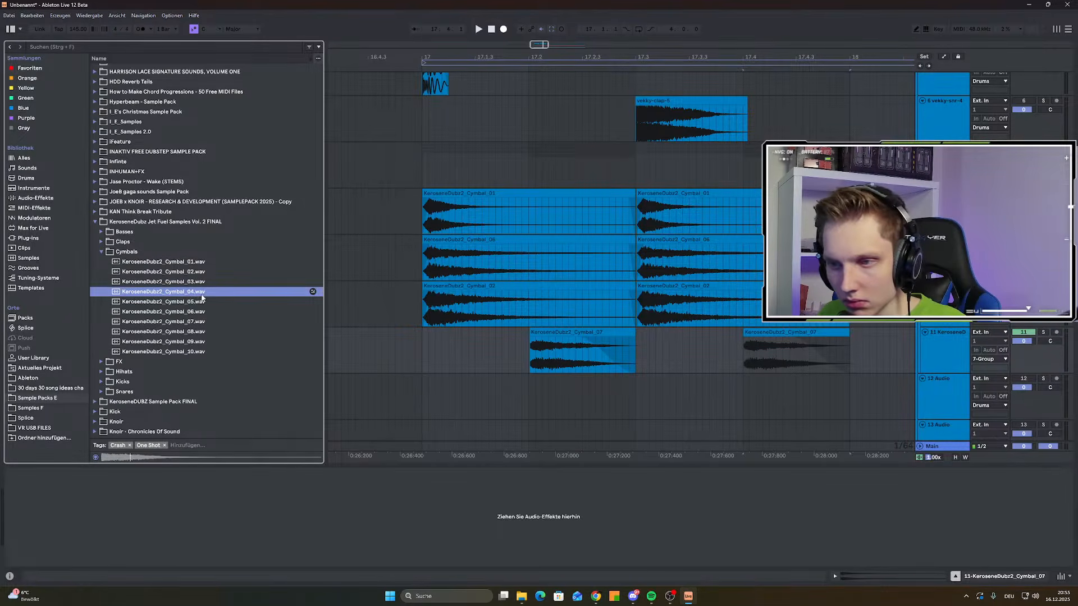
pyautogui.click(207, 332)
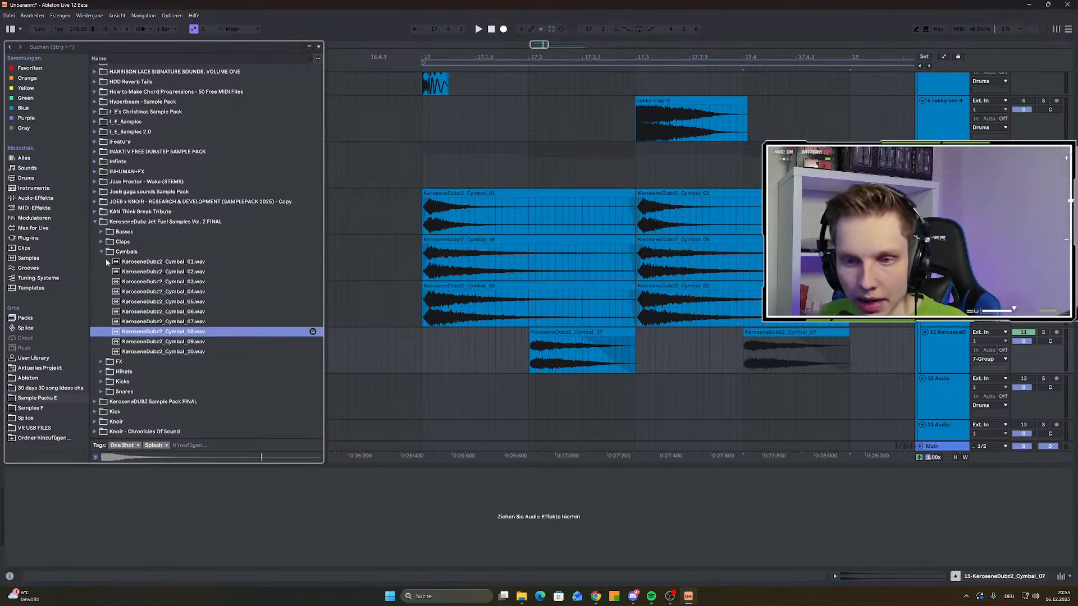
# Open the Cymbals folder of KeroseneDUBZ Sample Pack FINAL and audition its samples
pyautogui.click(95, 402)
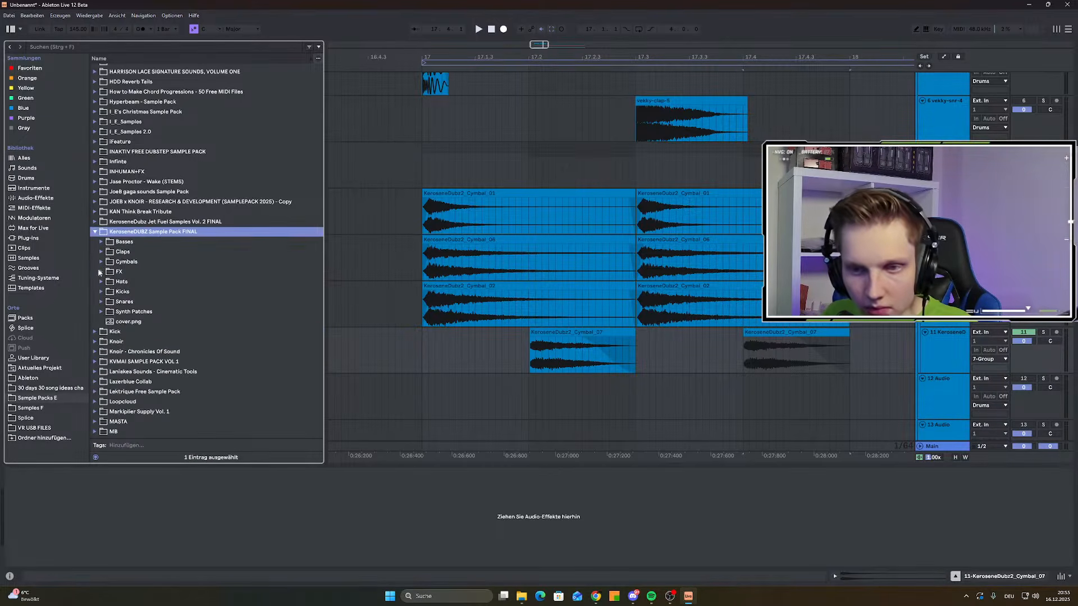
pyautogui.click(101, 261)
pyautogui.click(153, 271)
pyautogui.click(157, 282)
pyautogui.click(199, 290)
pyautogui.click(197, 303)
pyautogui.click(194, 313)
pyautogui.click(192, 321)
pyautogui.click(190, 331)
pyautogui.click(189, 343)
# Replace the duplicated cymbal clip at 17.4 with keroseneDubz_Cymbal_06.wav and give it a short fade-in
pyautogui.moveTo(185, 322); pyautogui.dragTo(744, 360)
pyautogui.scroll(-4, 584, 344)
pyautogui.scroll(10, 595, 345)
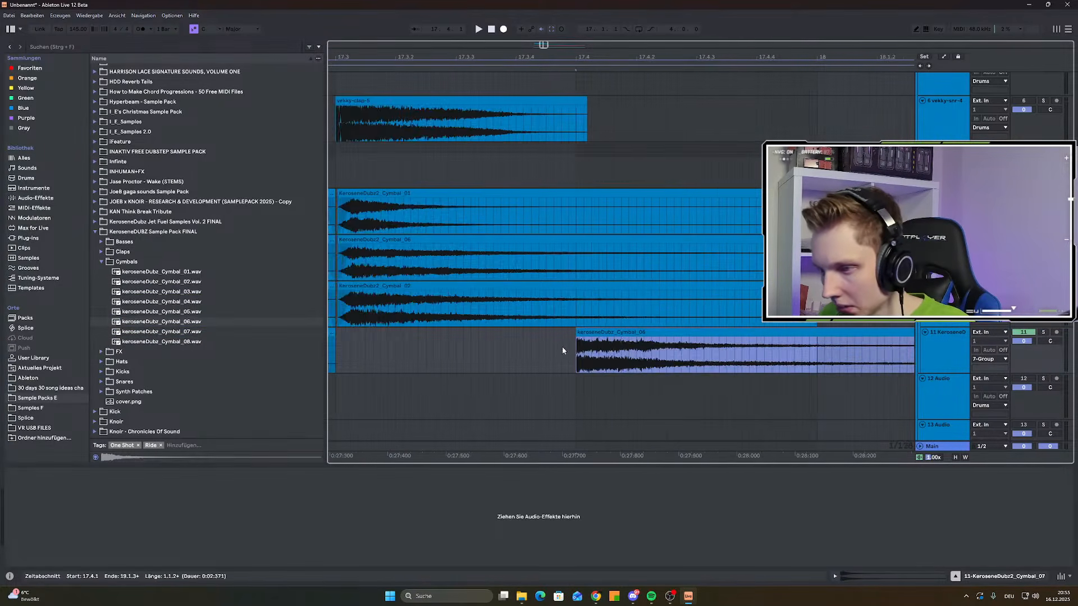
pyautogui.moveTo(601, 334)
pyautogui.mouseDown()
pyautogui.moveTo(622, 332)
pyautogui.moveTo(611, 338)
pyautogui.mouseUp()
pyautogui.scroll(-5, 615, 334)
pyautogui.scroll(3, 617, 336)
pyautogui.scroll(-8, 610, 338)
# Play the cymbal pattern and trim the keroseneDubz_Cymbal_06 clip to end at bar 18
pyautogui.click(494, 348)
pyautogui.press('space')
pyautogui.press('space')
pyautogui.press('space')
pyautogui.press('space')
pyautogui.moveTo(879, 338); pyautogui.dragTo(653, 347)
pyautogui.press('space')
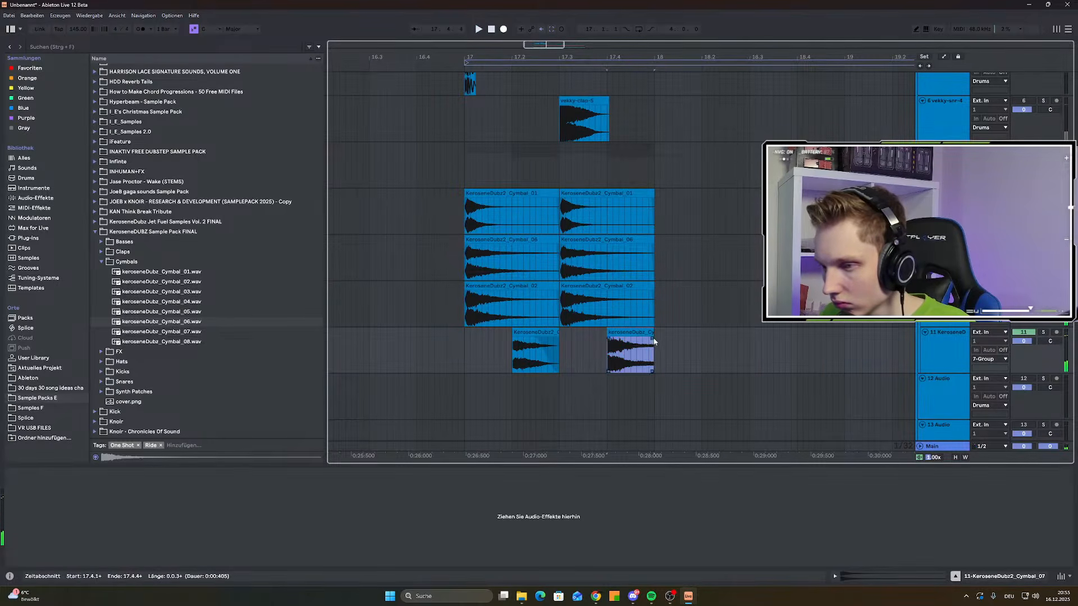
# Lower the keroseneDubz_Cymbal_06 clip's gain to -3.4 dB and play the cymbals from bar 17
pyautogui.doubleClick(629, 338)
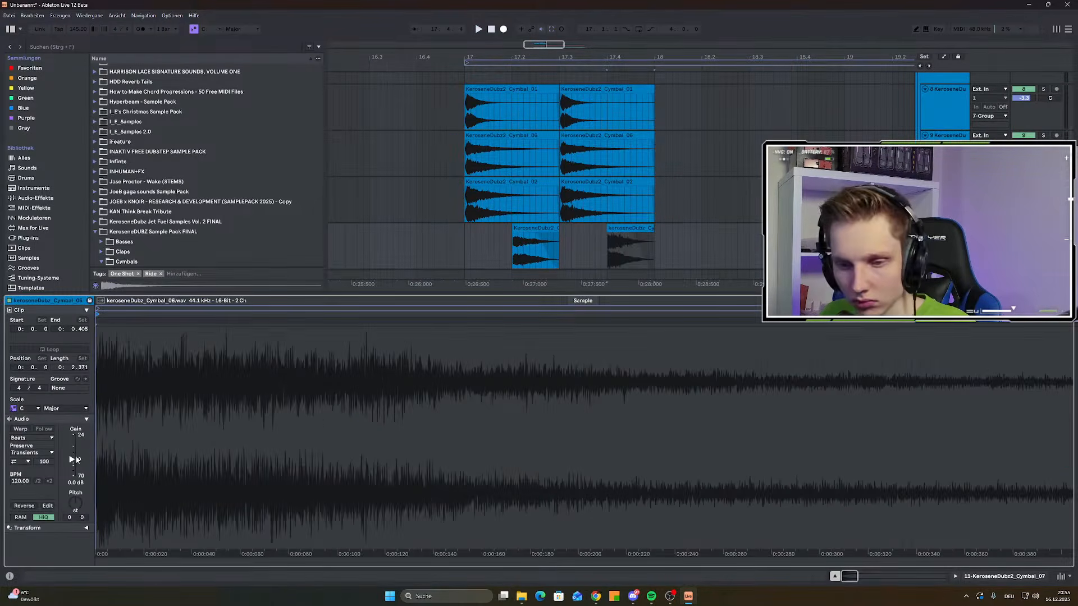
pyautogui.press('space')
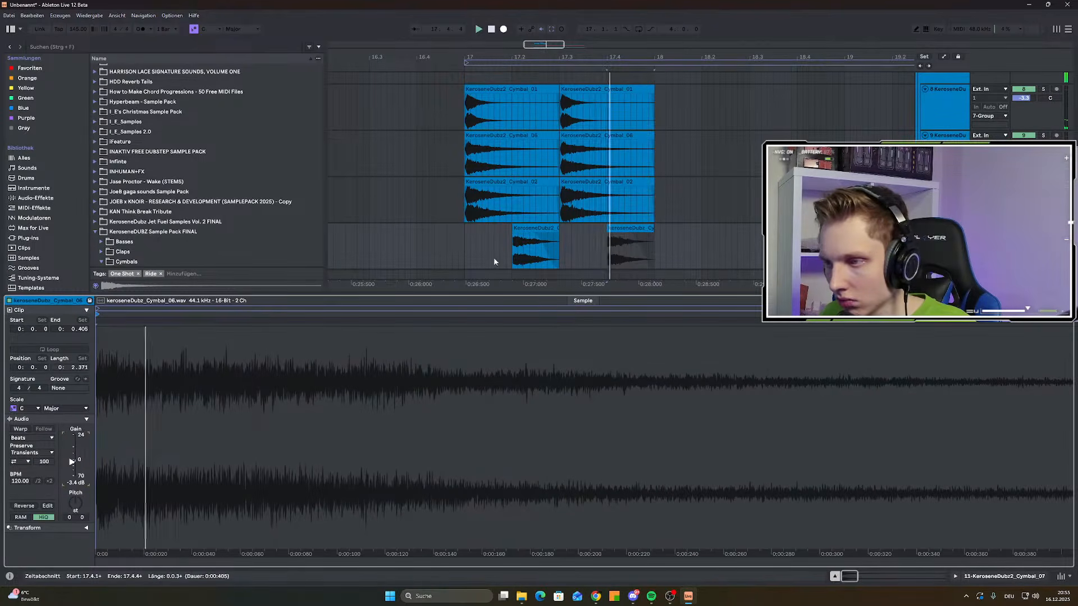
pyautogui.click(511, 246)
pyautogui.click(466, 242)
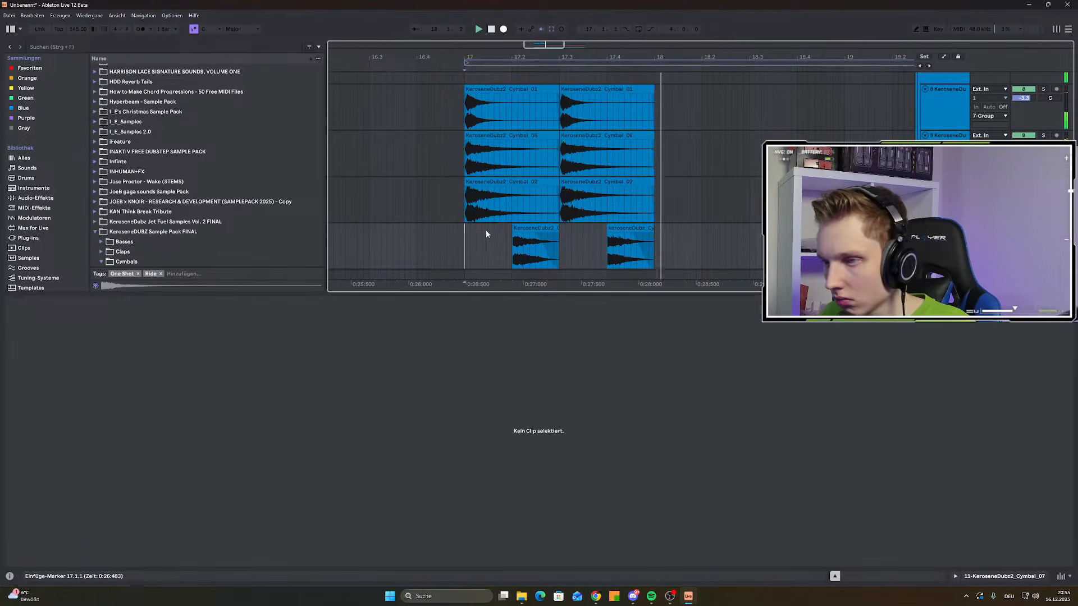
pyautogui.press('space')
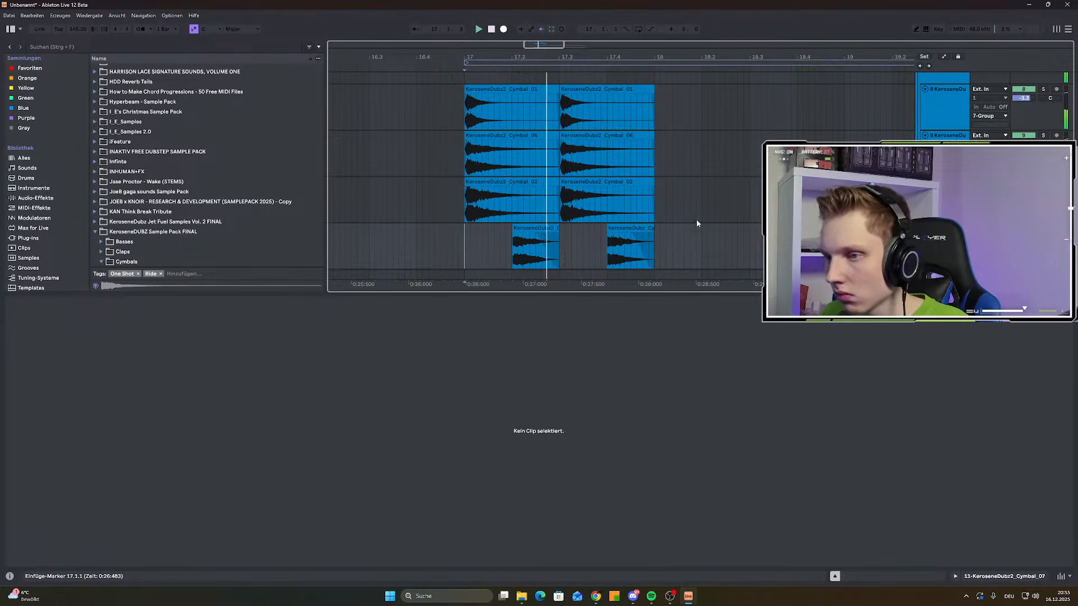
# Unsolo the cymbal group and duplicate the kick, clap and cymbal clips of bar 17 to bar 18
pyautogui.hotkey('shift', 'Tab')
pyautogui.scroll(-3, 716, 238)
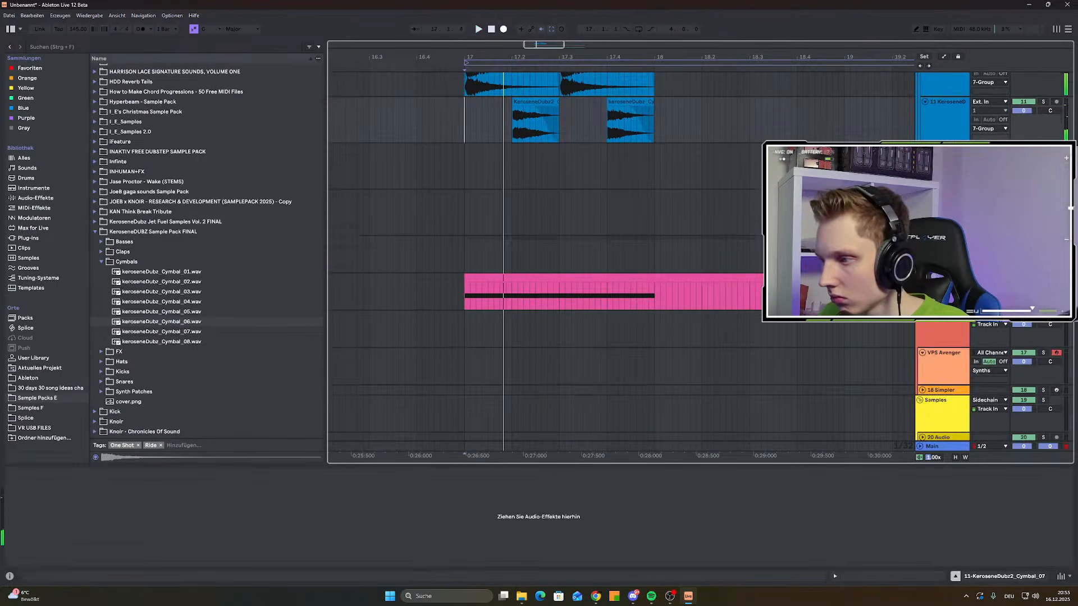
pyautogui.scroll(5, 553, 234)
pyautogui.scroll(3, 553, 234)
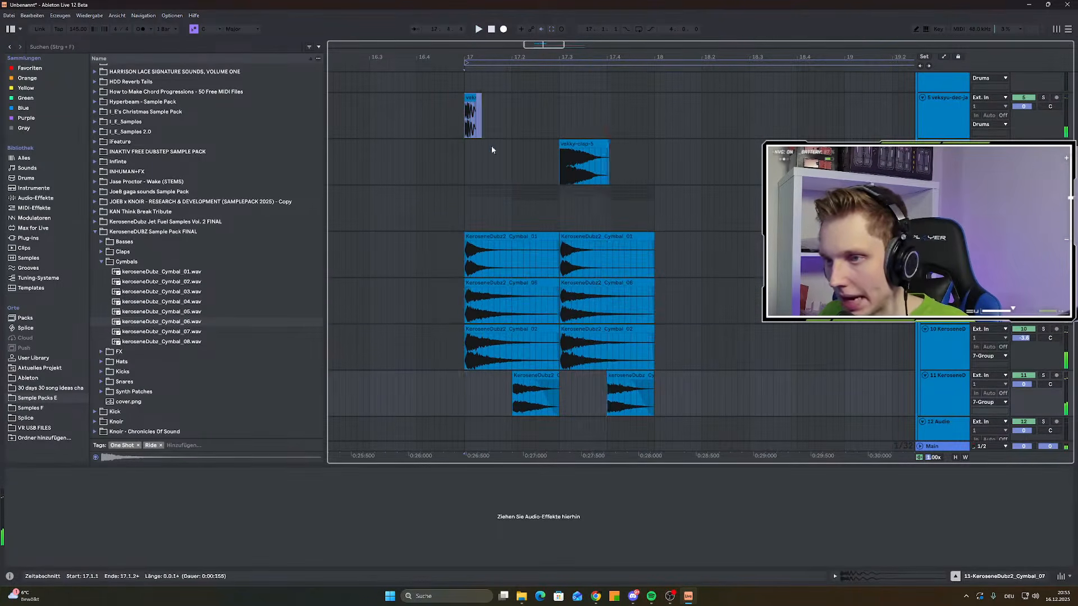
pyautogui.moveTo(477, 131); pyautogui.dragTo(656, 412)
pyautogui.hotkey('ctrl', 'd')
# Play the duplicated drums together with the Serum 2 bass from just before bar 17
pyautogui.scroll(-7, 643, 378)
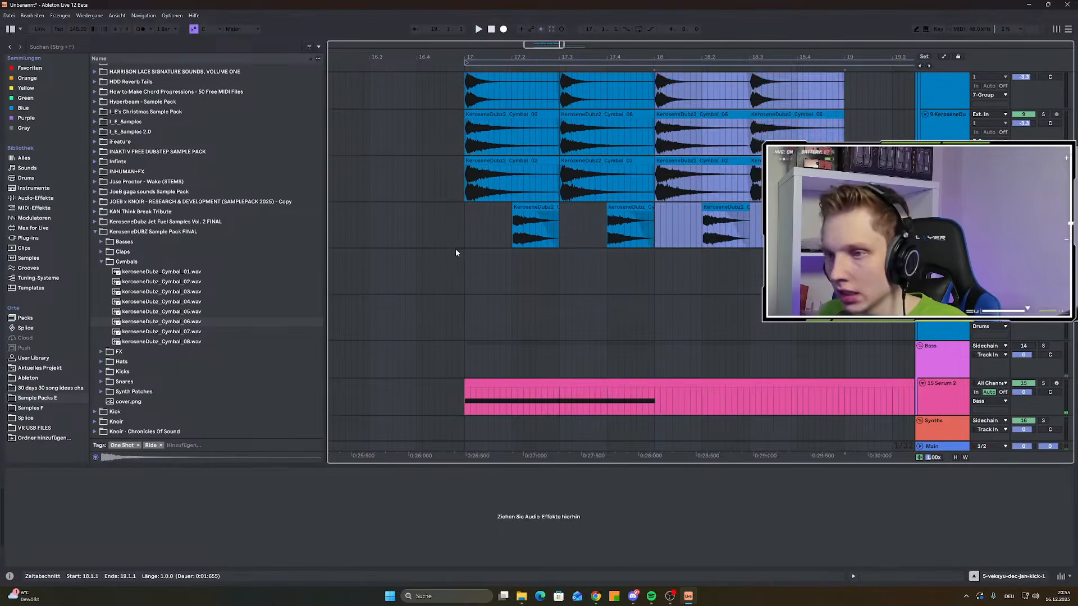
pyautogui.click(457, 268)
pyautogui.scroll(-3, 457, 268)
pyautogui.press('space')
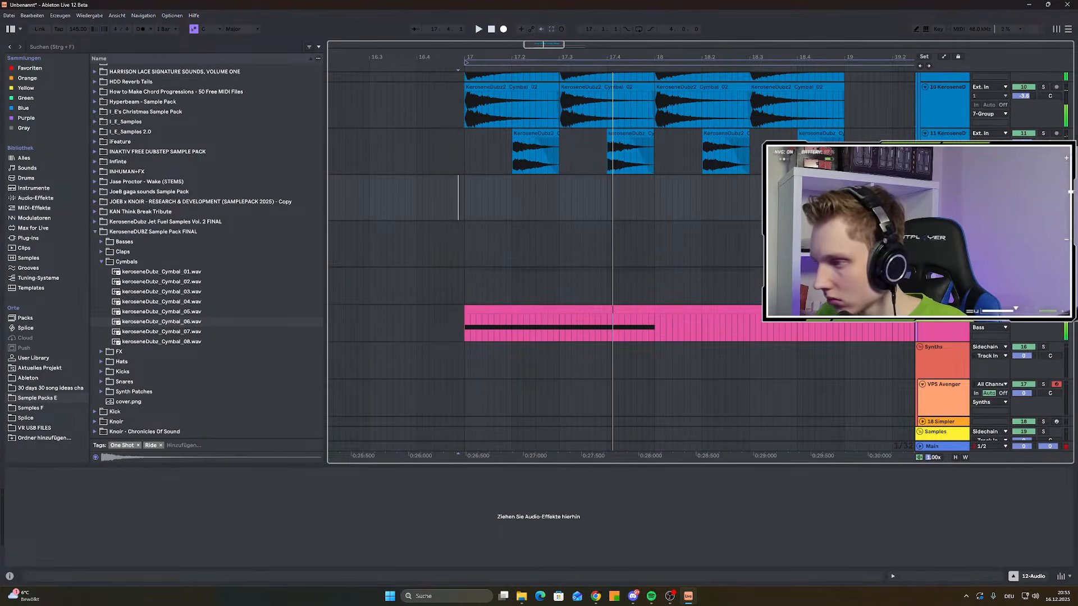
# Solo the Serum 2 track and play its bass clip from bar 17
pyautogui.click(943, 329)
pyautogui.press('space')
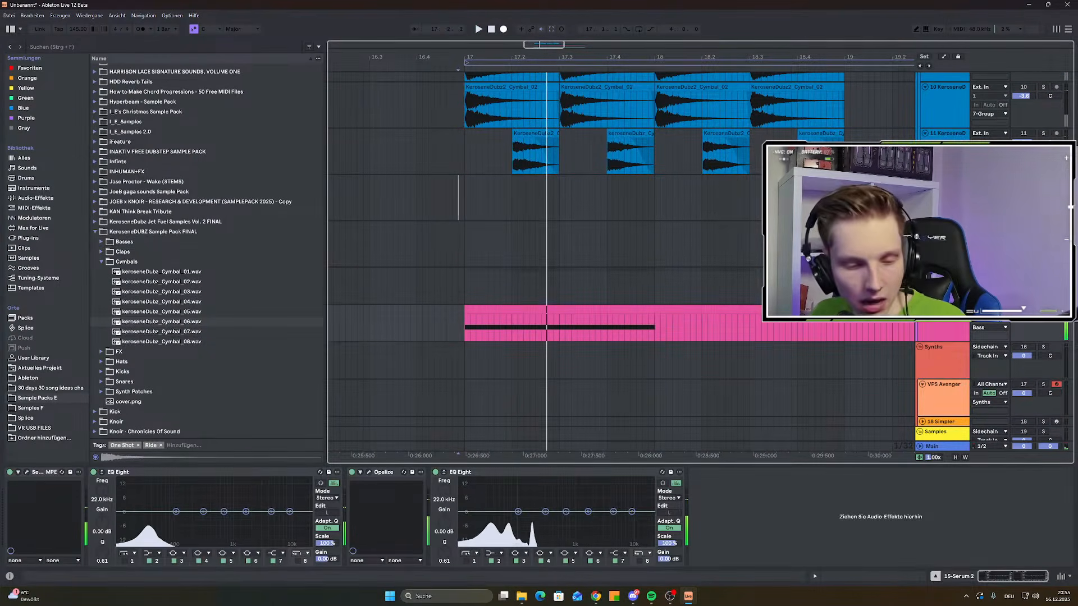
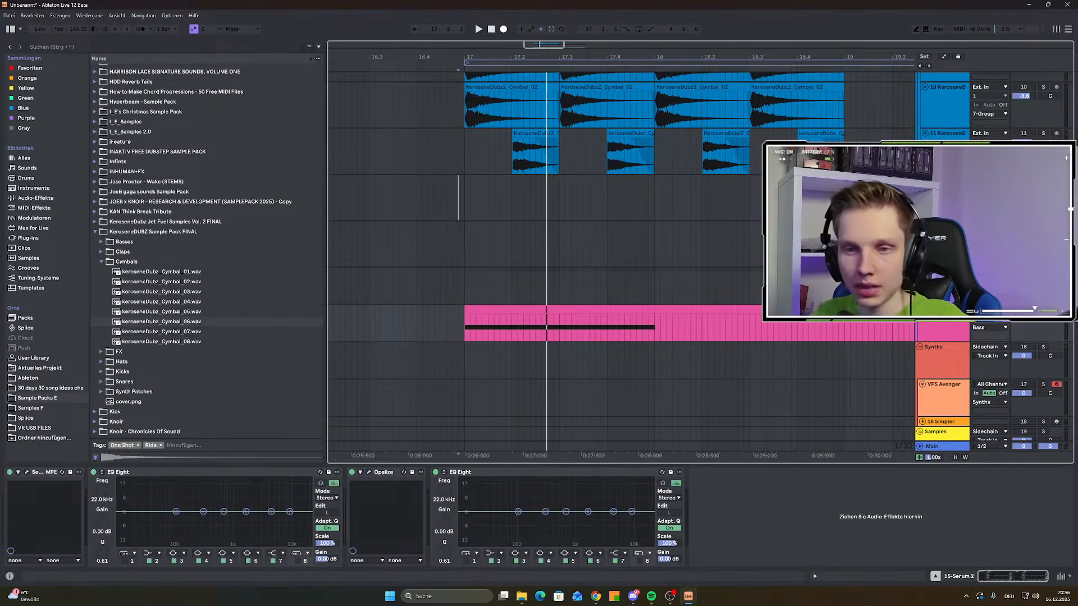
pyautogui.scroll(-3, 463, 338)
pyautogui.click(459, 326)
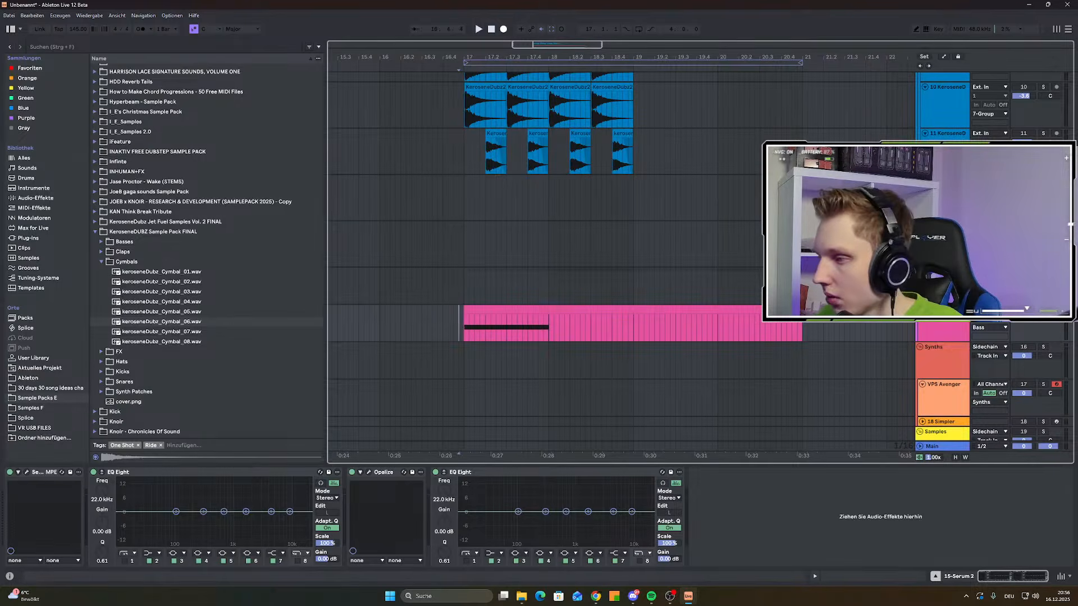
pyautogui.press('space')
pyautogui.click(468, 327)
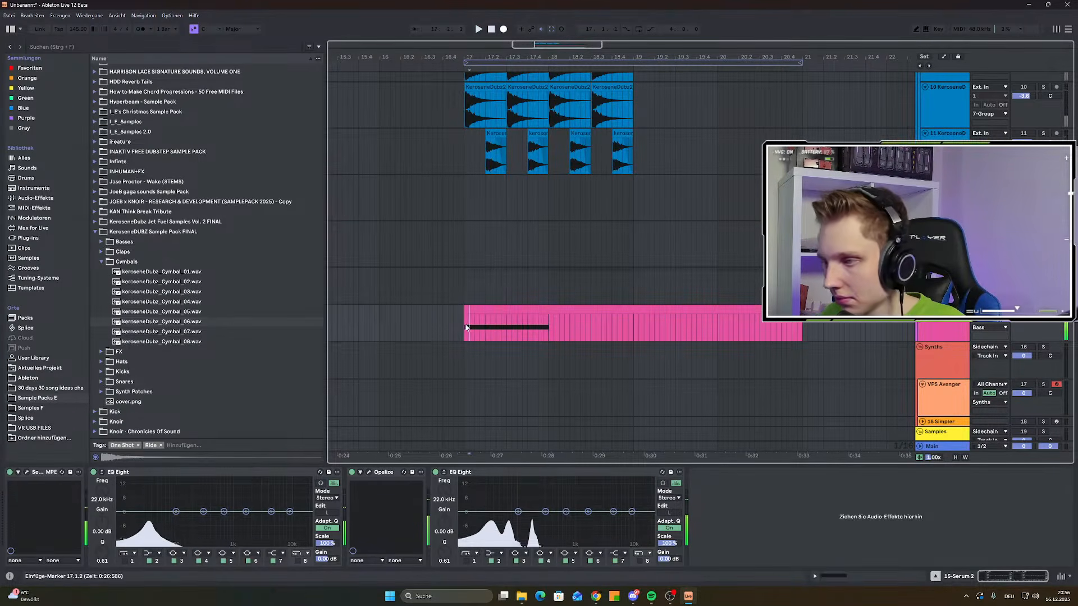
pyautogui.click(522, 309)
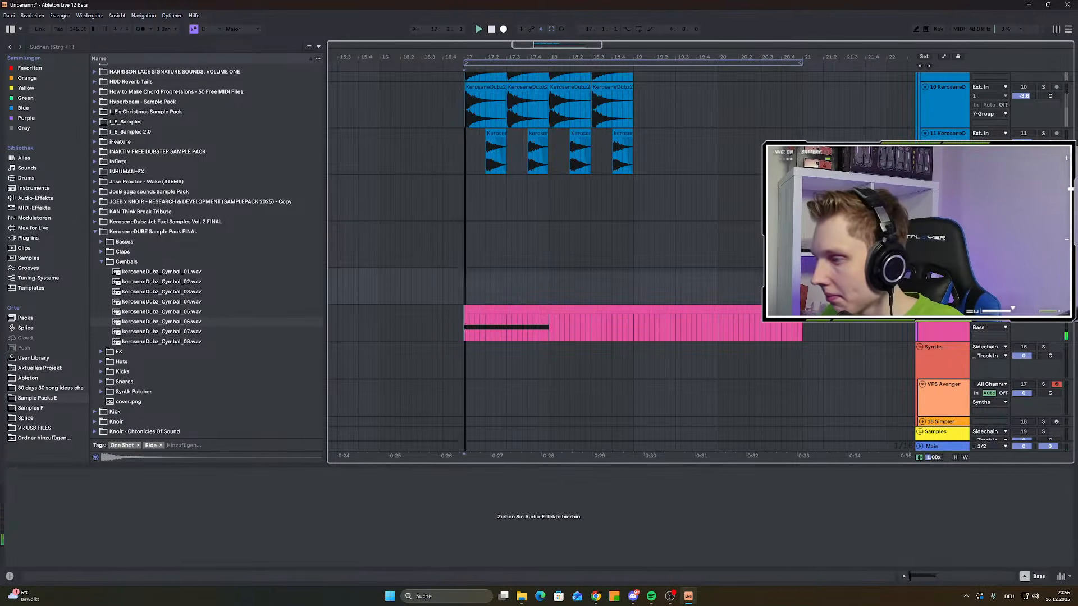
# Inspect the bass clip's MIDI note and return to the Serum 2 track's device chain
pyautogui.doubleClick(522, 309)
pyautogui.click(190, 441)
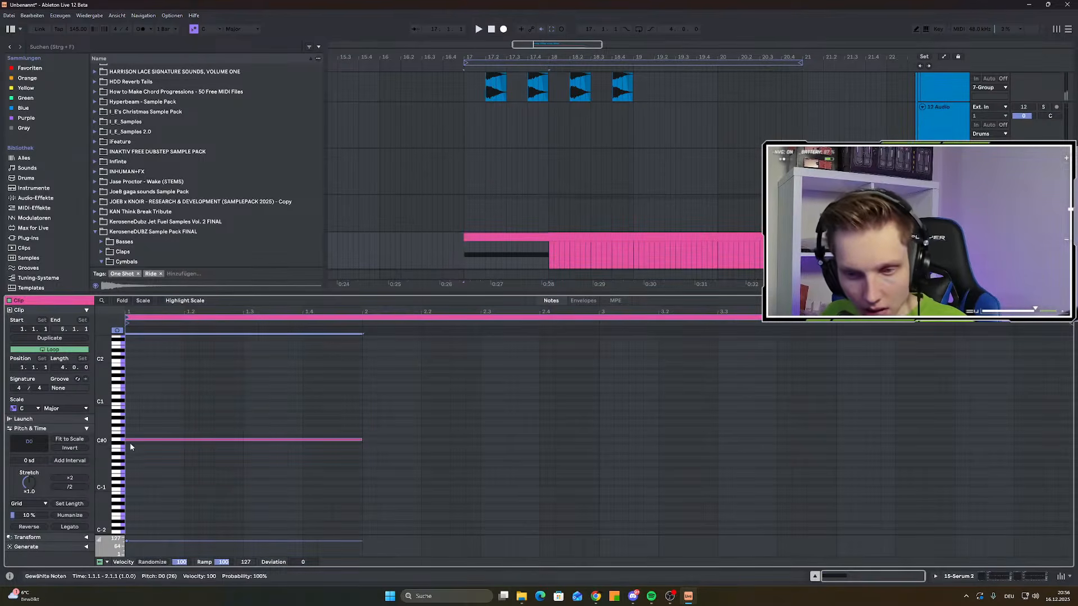
pyautogui.hotkey('shift', 'Tab')
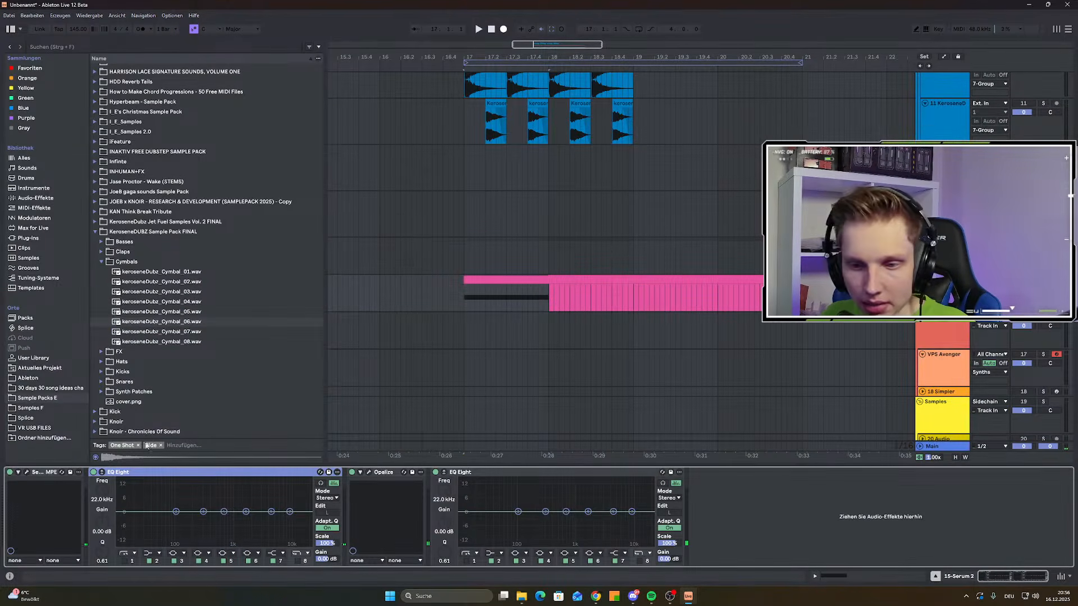
# Replace Opalize on the Serum 2 track with a fresh instance placed after the second EQ Eight
pyautogui.click(384, 472)
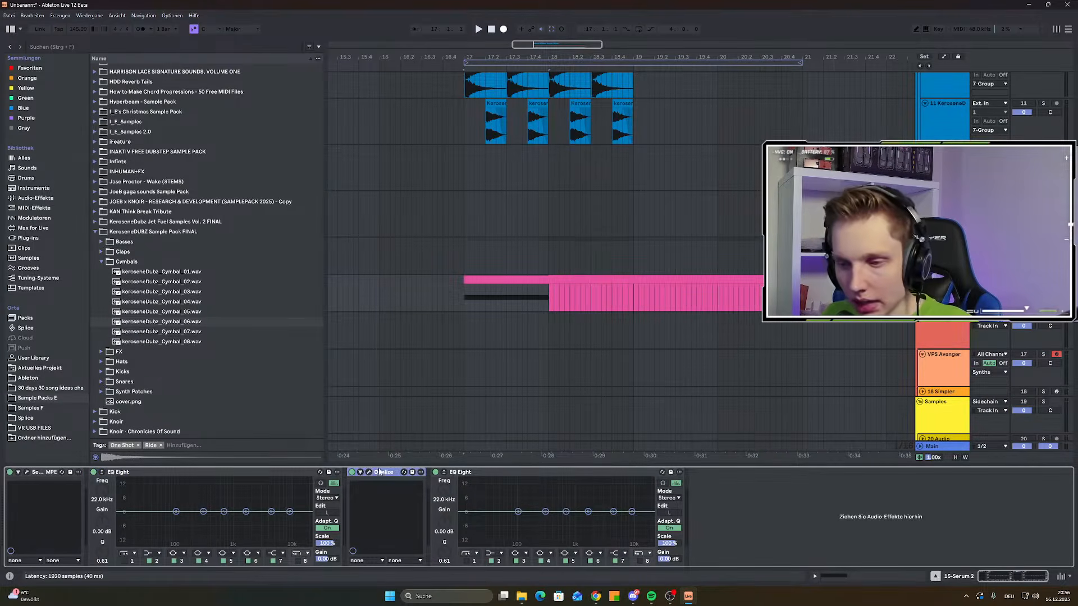
pyautogui.press('Delete')
pyautogui.click(54, 47)
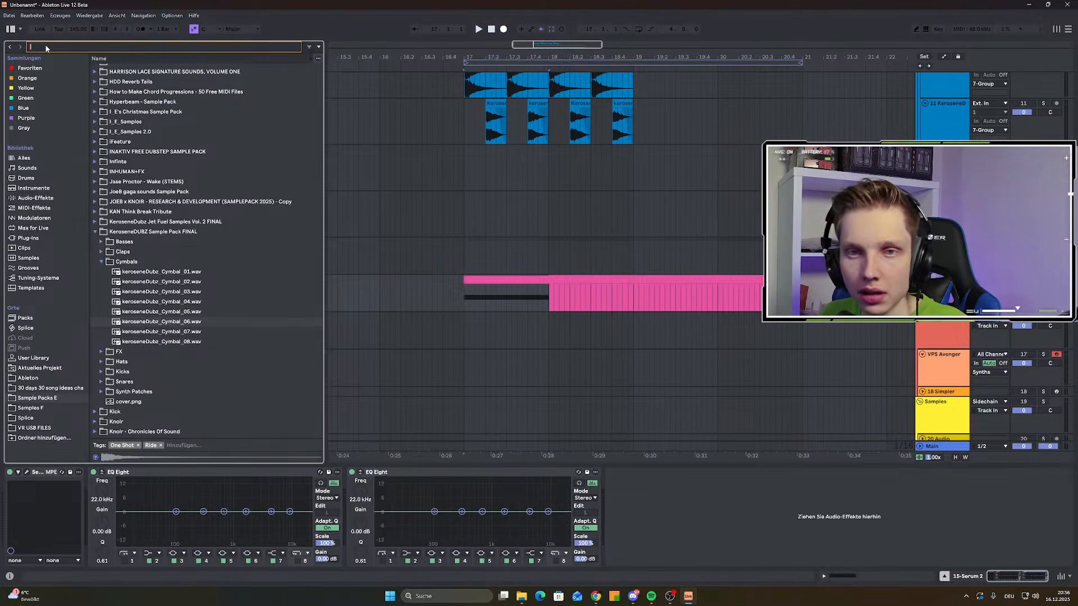
pyautogui.write('opal')
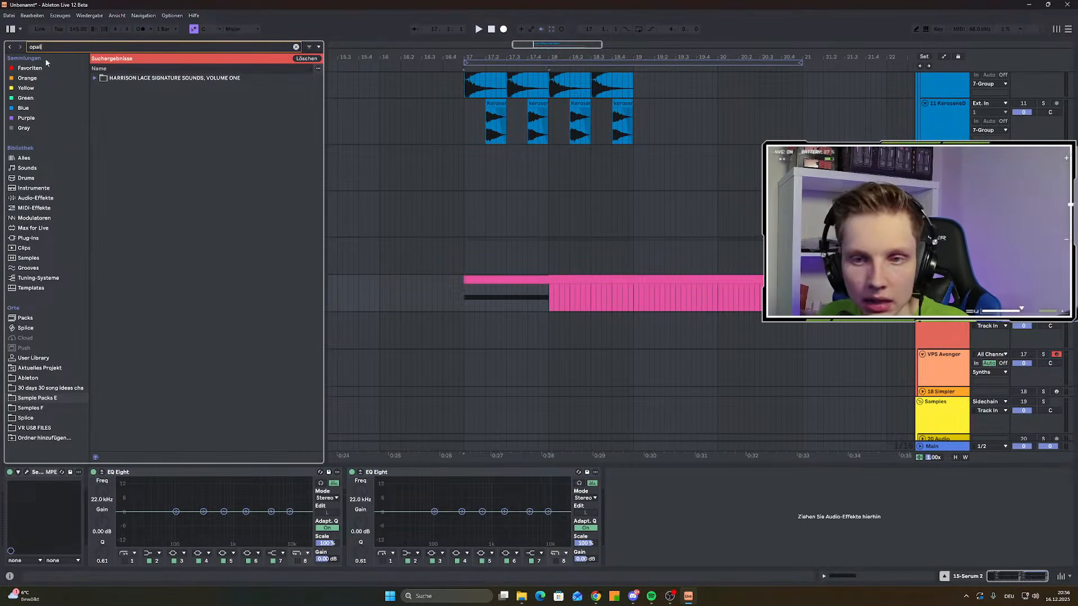
pyautogui.click(113, 121)
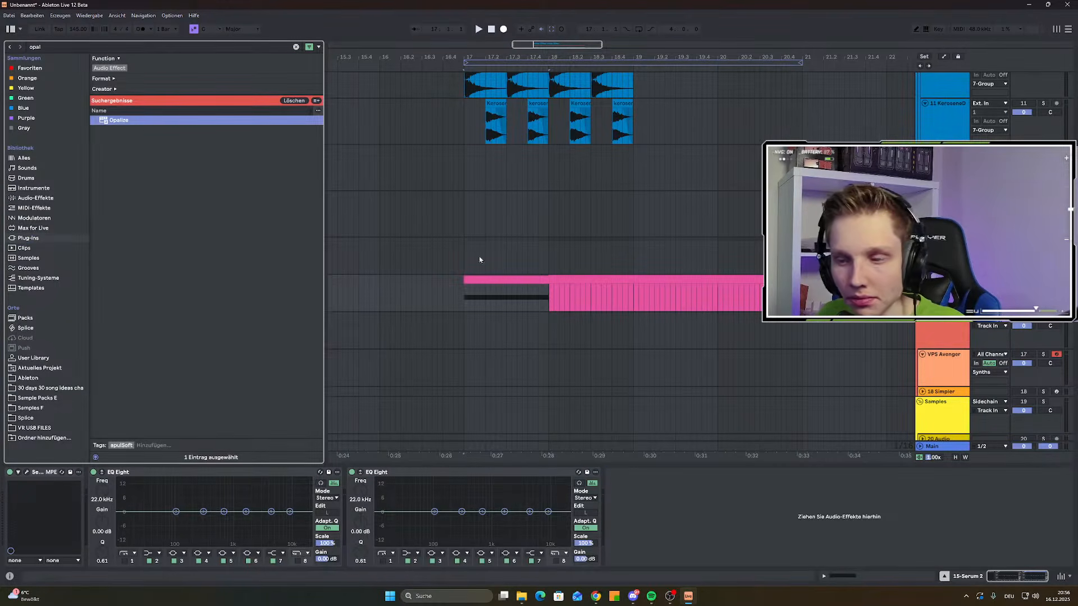
pyautogui.moveTo(608, 488); pyautogui.dragTo(608, 488)
# Open the Serum 2 window in place of Opalize and play the bass from bar 17
pyautogui.click(26, 475)
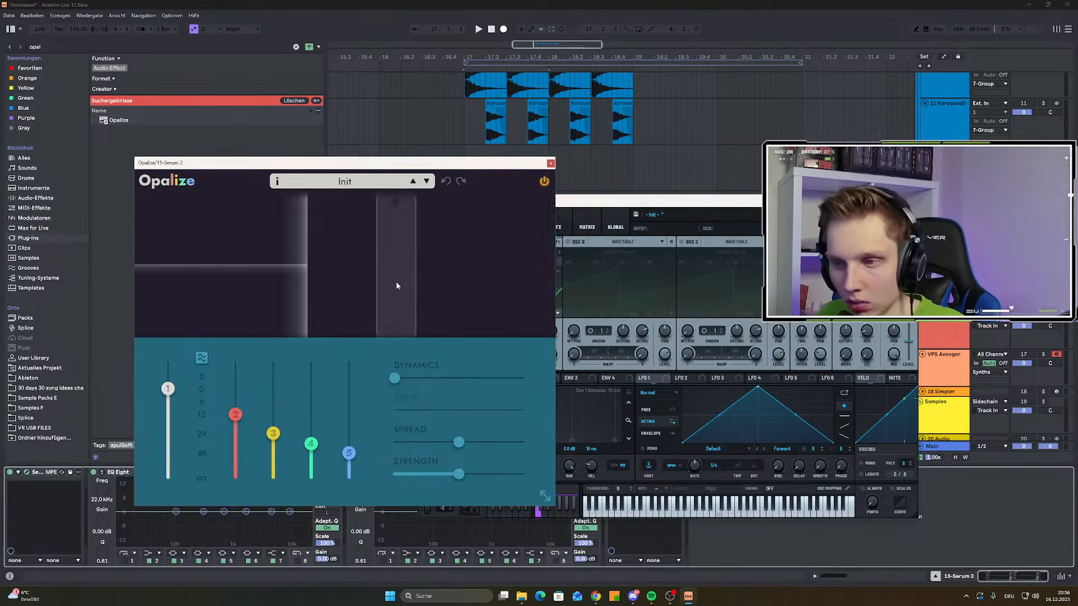
pyautogui.click(552, 163)
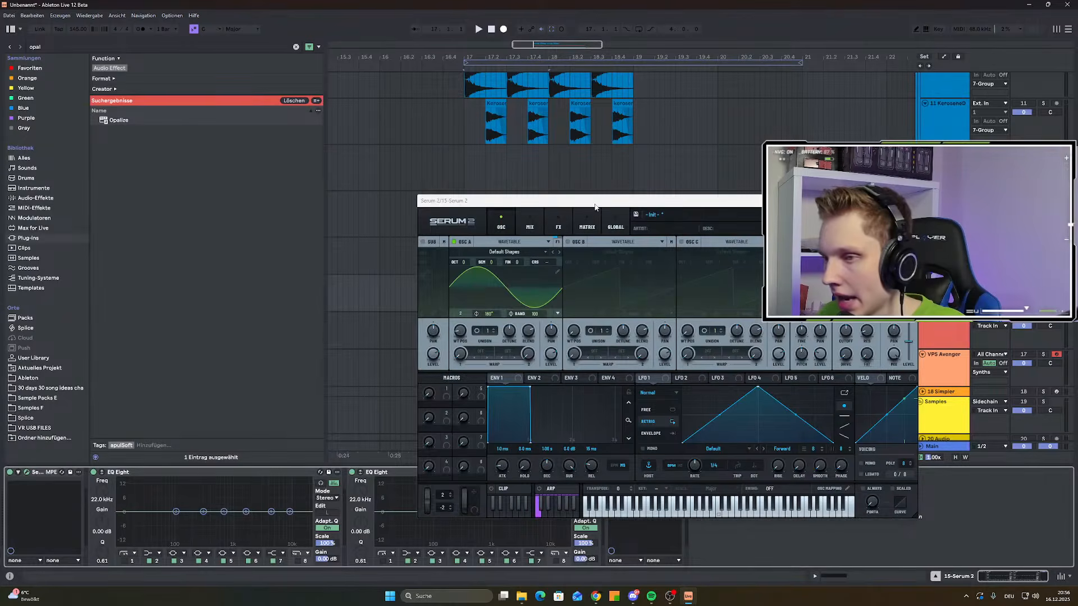
pyautogui.moveTo(595, 203); pyautogui.dragTo(471, 444)
pyautogui.scroll(5, 473, 306)
pyautogui.scroll(-3, 432, 295)
pyautogui.click(431, 295)
pyautogui.press('space')
pyautogui.moveTo(395, 443); pyautogui.dragTo(396, 250)
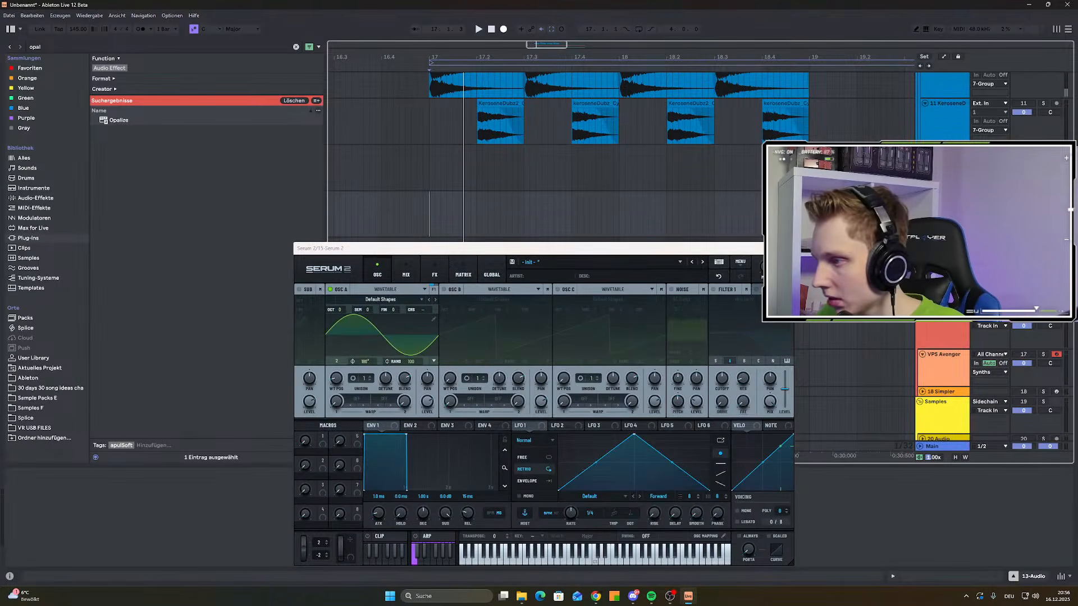
pyautogui.moveTo(702, 249); pyautogui.dragTo(531, 96)
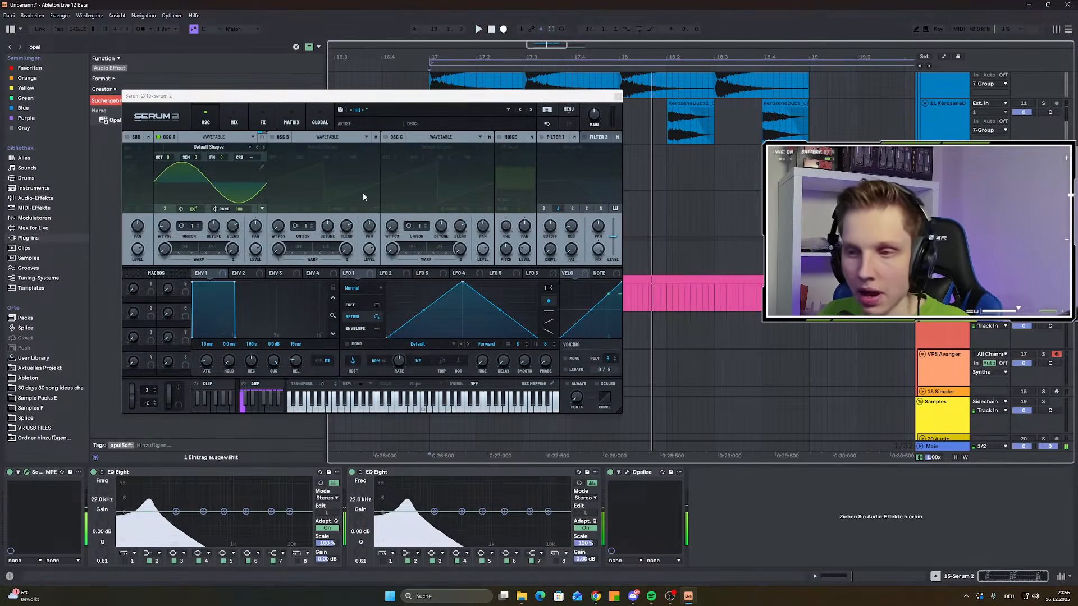
# Route Env 1 to Main Tuning with a small positive amount in Serum 2's modulation matrix
pyautogui.click(267, 124)
pyautogui.click(130, 152)
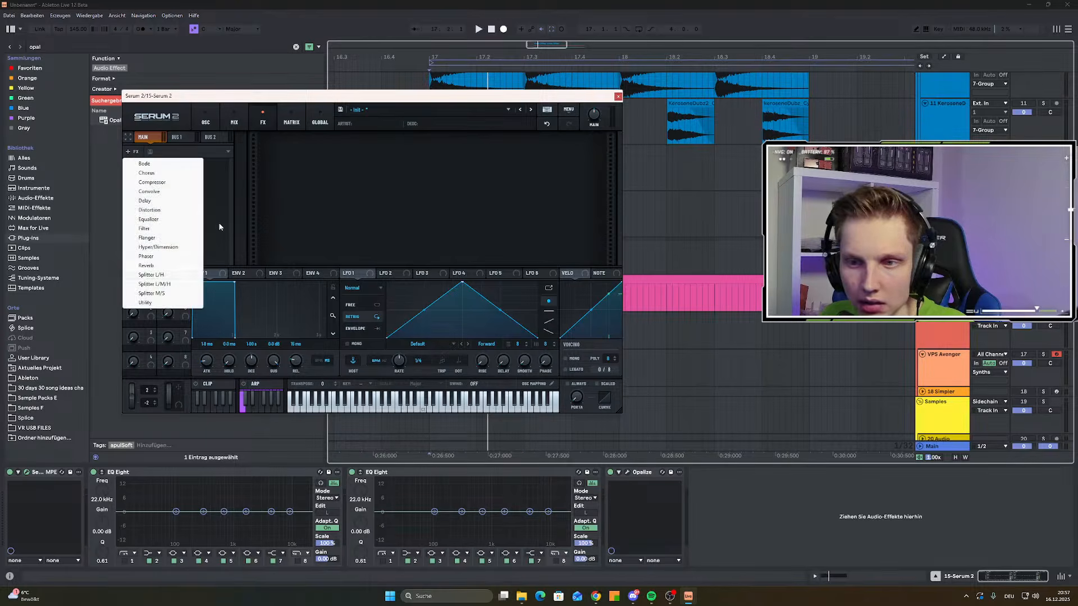
pyautogui.click(292, 122)
pyautogui.click(173, 149)
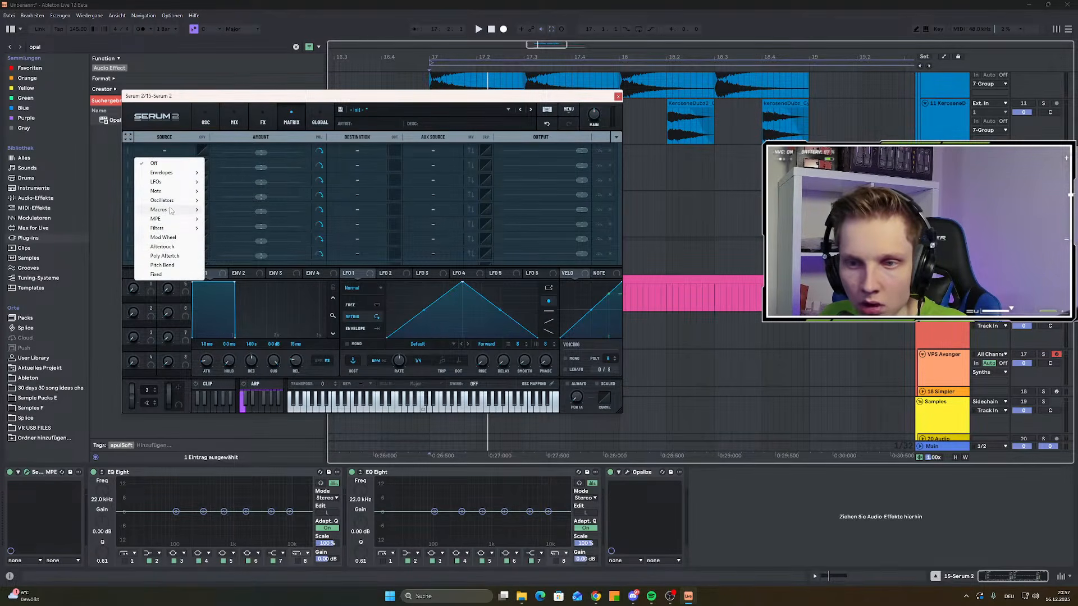
pyautogui.moveTo(172, 174)
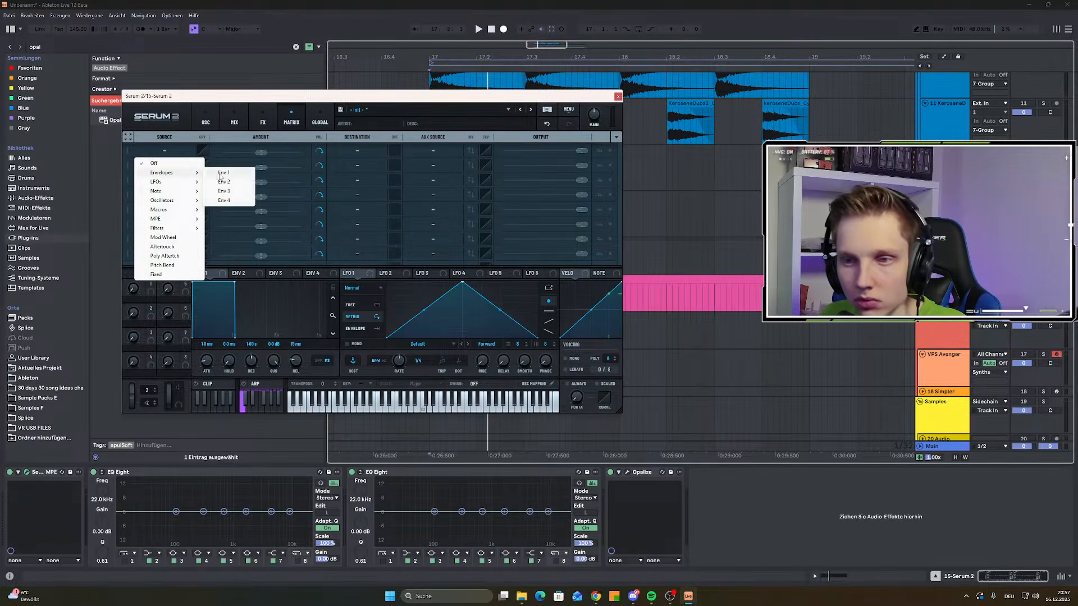
pyautogui.click(221, 174)
pyautogui.click(357, 151)
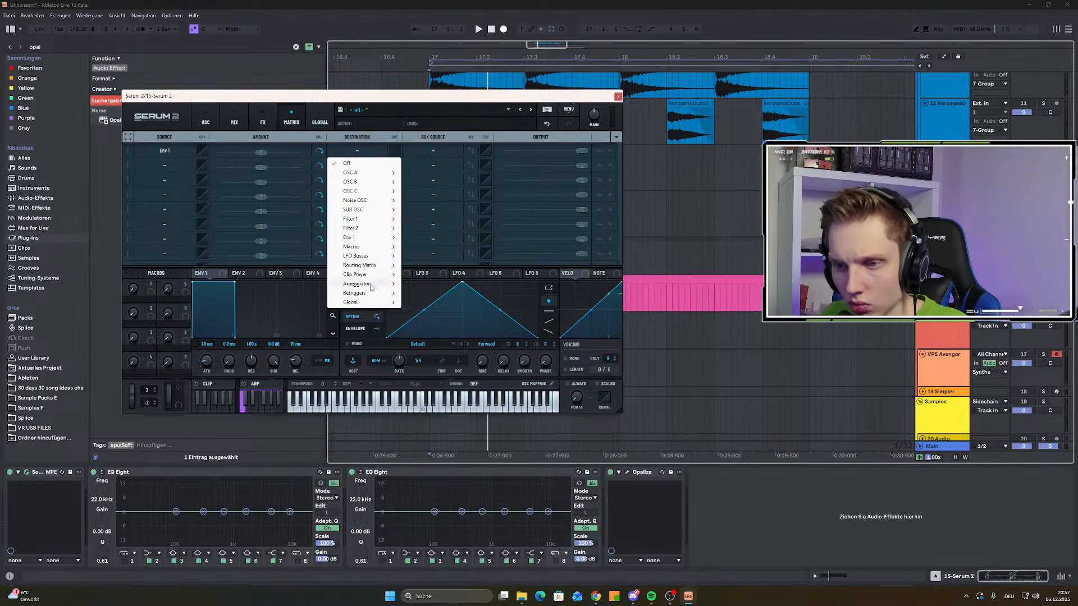
pyautogui.moveTo(368, 303)
pyautogui.click(449, 304)
pyautogui.moveTo(263, 151); pyautogui.dragTo(271, 154)
# Replay the bass and try a short decay with no sustain on Env 1, then undo the envelope change
pyautogui.press('space')
pyautogui.press('space')
pyautogui.press('space')
pyautogui.press('space')
pyautogui.press('space')
pyautogui.press('space')
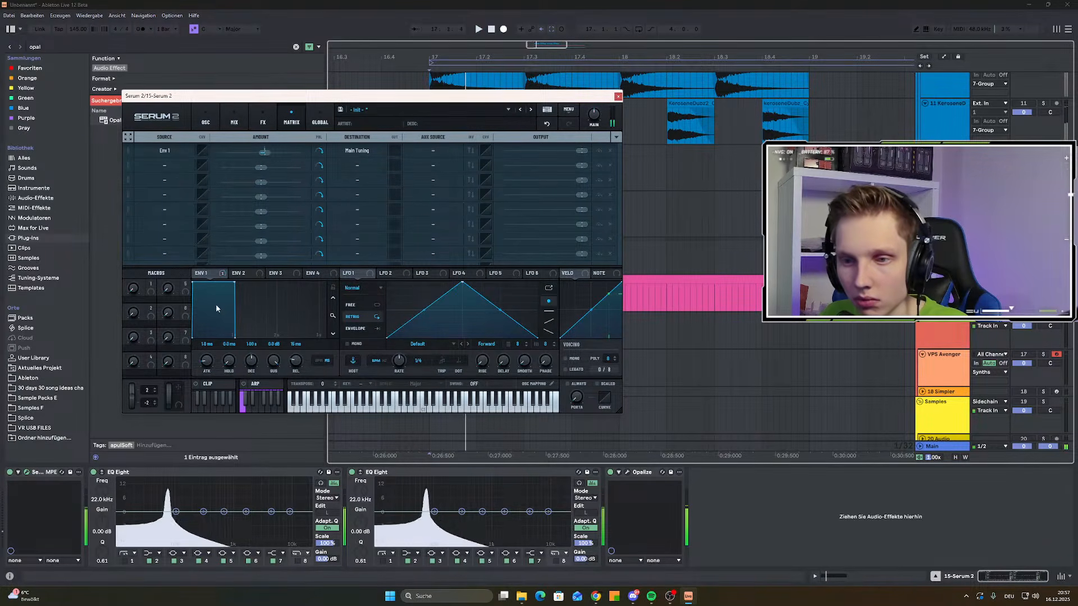
pyautogui.moveTo(236, 284); pyautogui.dragTo(184, 375)
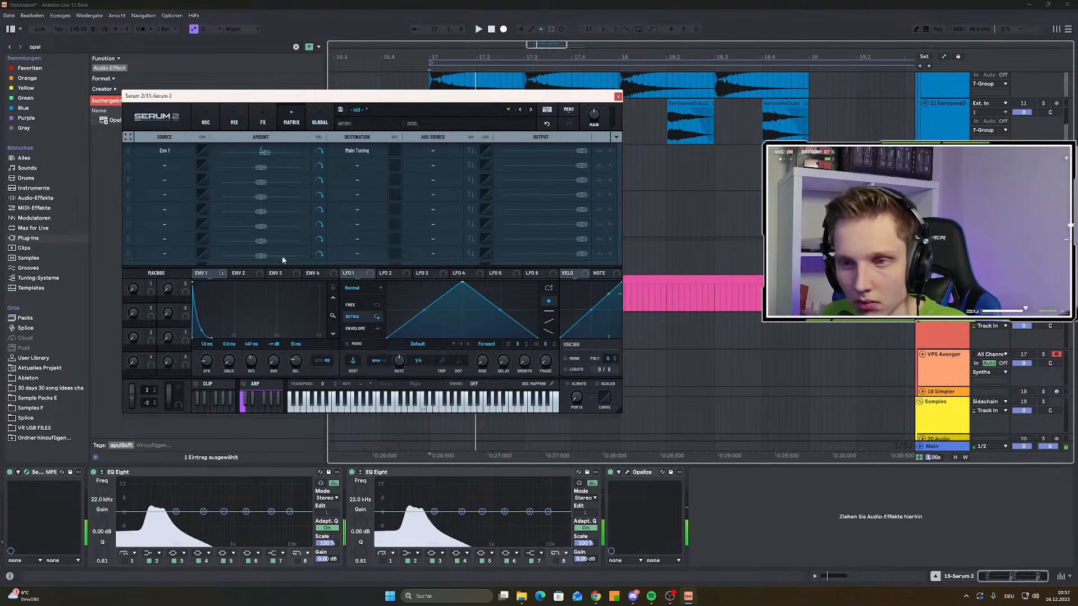
pyautogui.click(546, 125)
# Switch the Main Tuning modulation source to Env 2 and give Env 2 a short decay with no sustain
pyautogui.click(165, 151)
pyautogui.moveTo(180, 177)
pyautogui.click(223, 188)
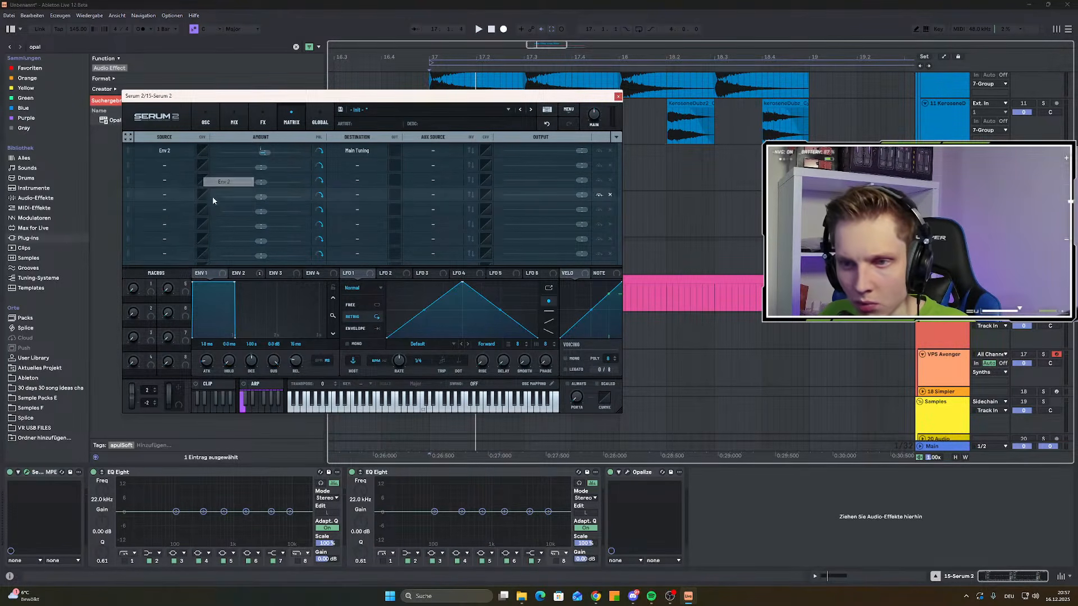
pyautogui.click(239, 275)
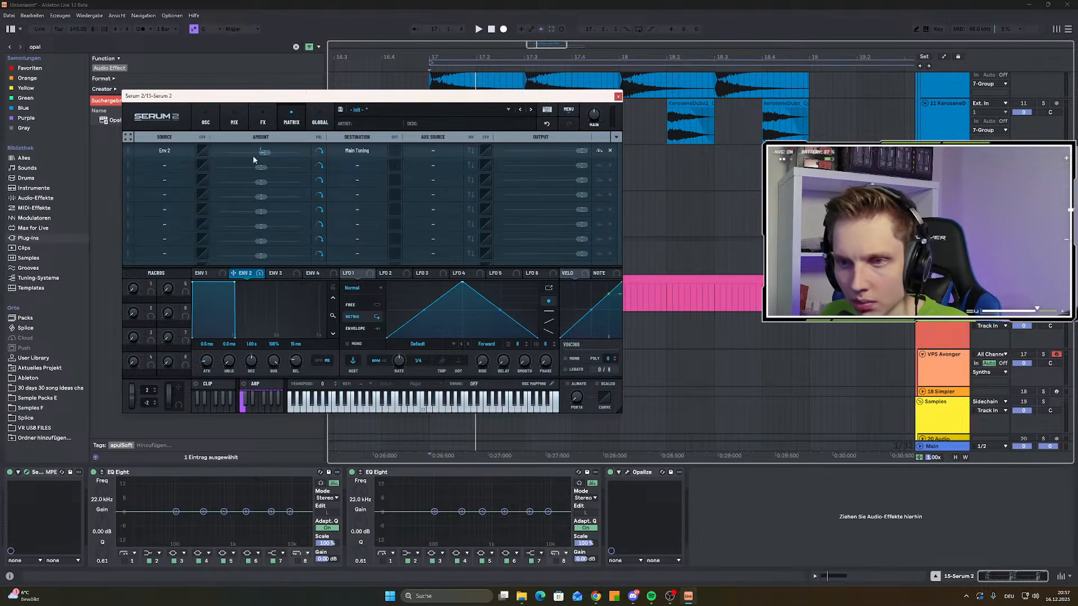
pyautogui.moveTo(235, 283); pyautogui.dragTo(171, 361)
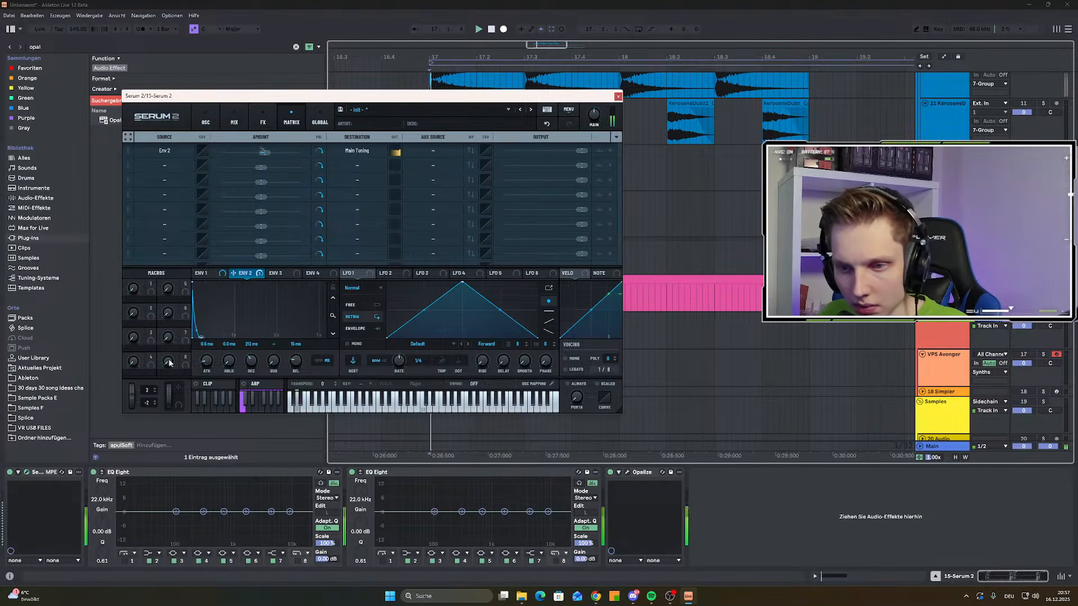
# Shorten Env 2's decay further while repeatedly playing the bass from bar 17
pyautogui.press('space')
pyautogui.press('space')
pyautogui.press('space')
pyautogui.moveTo(200, 338); pyautogui.dragTo(194, 345)
pyautogui.press('space')
pyautogui.press('space')
pyautogui.press('space')
pyautogui.press('space')
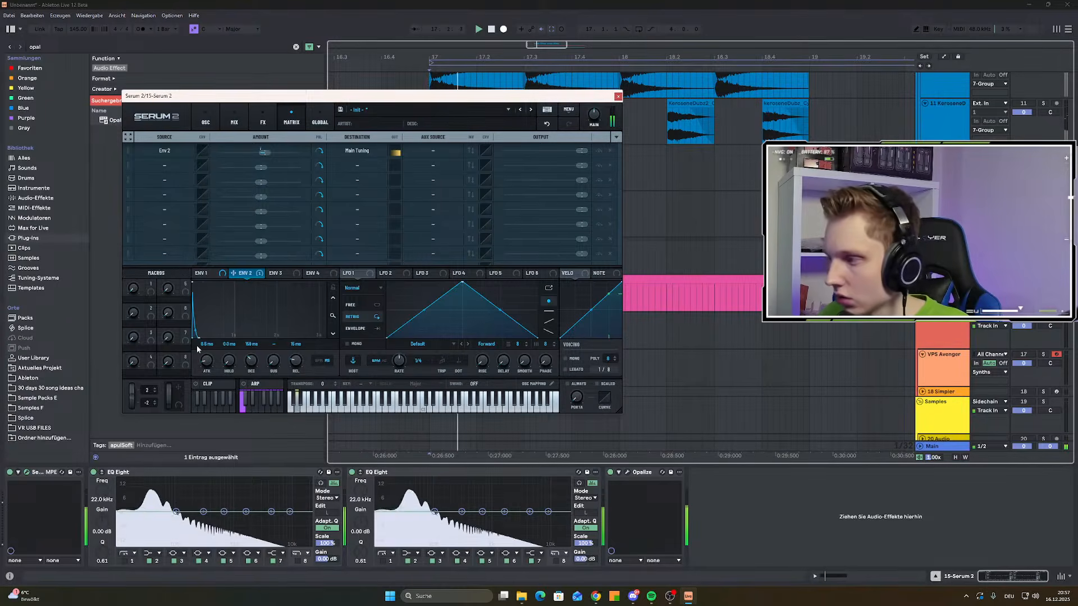
pyautogui.press('space')
pyautogui.press('space')
pyautogui.press('space')
pyautogui.press('space')
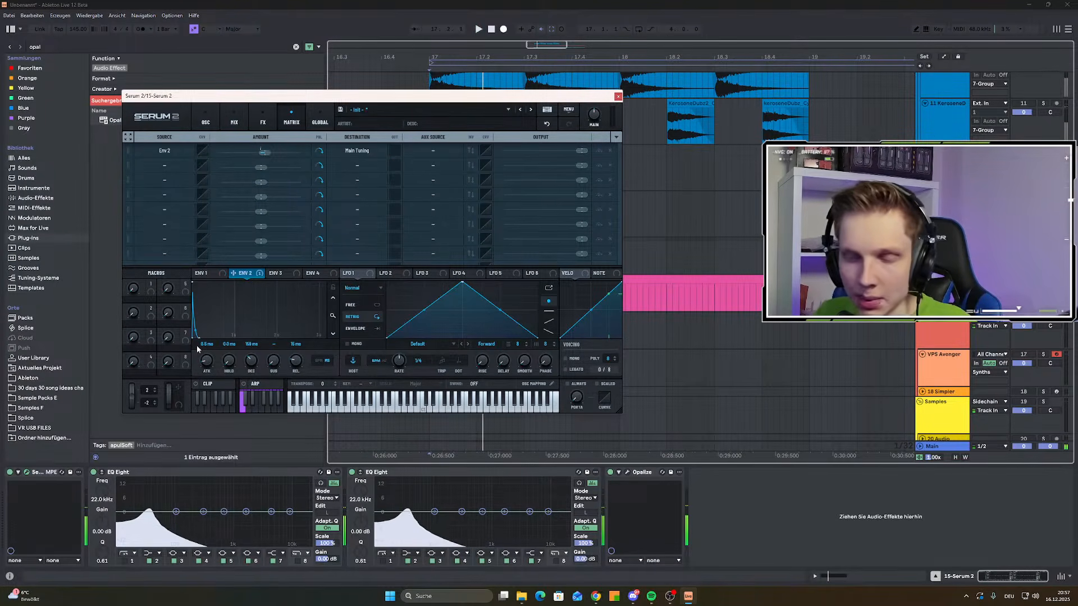
# Raise Env 2's attack by a few milliseconds while replaying the bass
pyautogui.press('space')
pyautogui.press('space')
pyautogui.press('space')
pyautogui.press('space')
pyautogui.moveTo(205, 355); pyautogui.dragTo(205, 354)
pyautogui.press('space')
pyautogui.press('space')
pyautogui.press('space')
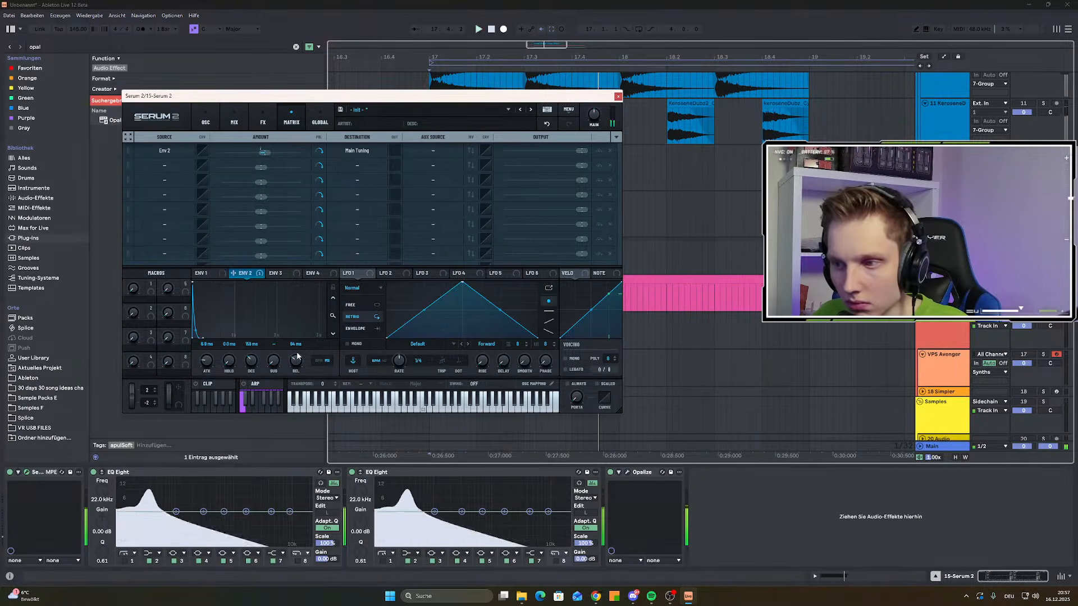
# Set Env 2's release to about 345 ms while listening to the bass
pyautogui.moveTo(533, 98); pyautogui.dragTo(601, 124)
pyautogui.press('space')
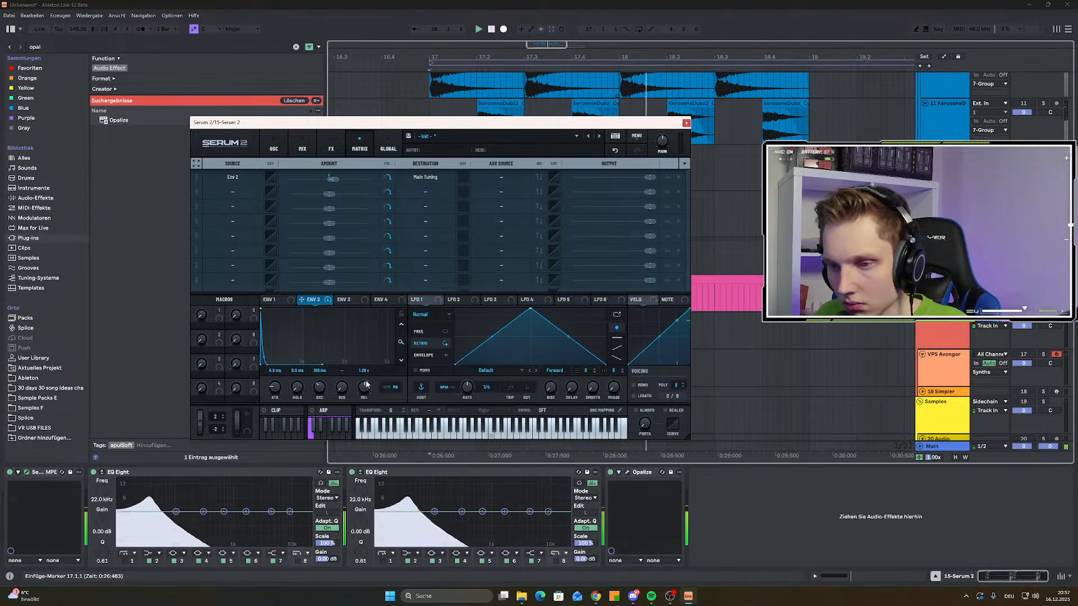
pyautogui.press('space')
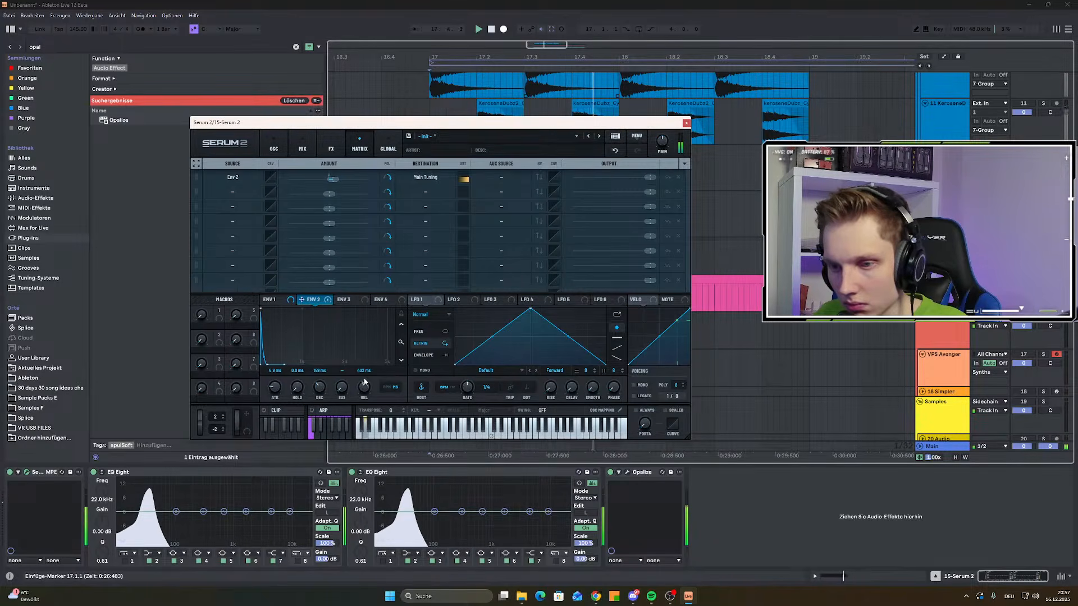
pyautogui.moveTo(363, 390); pyautogui.dragTo(363, 398)
pyautogui.press('space')
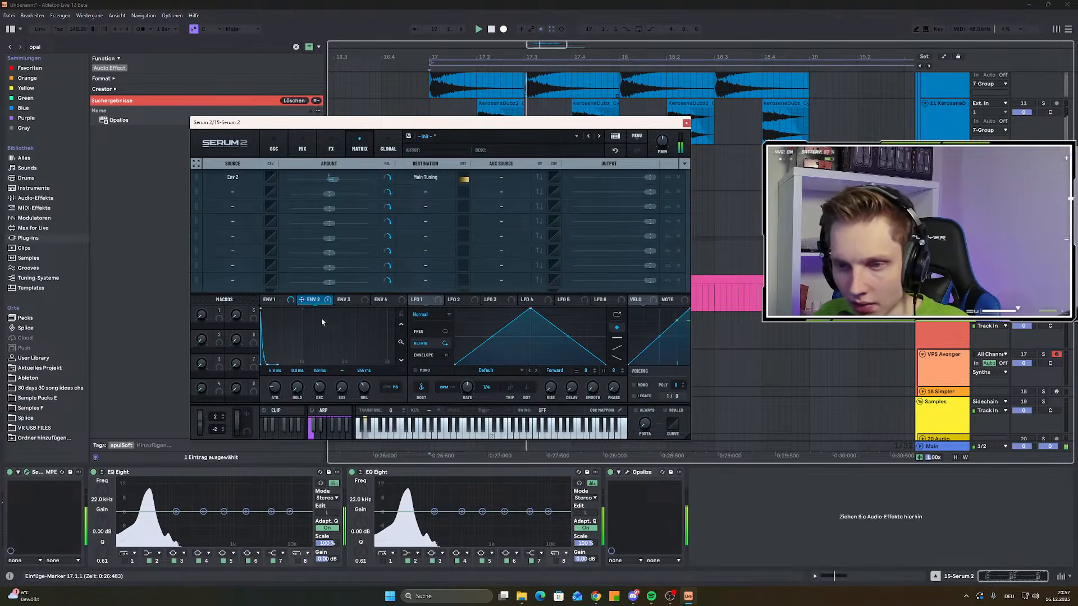
pyautogui.press('space')
# Increase the Env 2 to Main Tuning amount, set Env 2's attack to 11 ms and lengthen its decay
pyautogui.moveTo(333, 178); pyautogui.dragTo(342, 181)
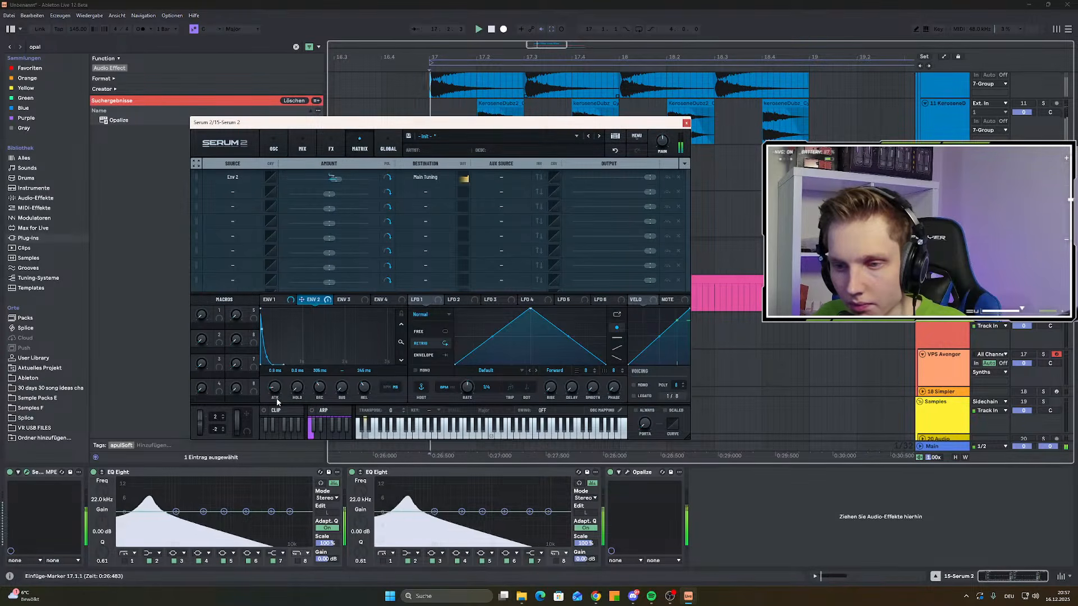
pyautogui.moveTo(340, 184)
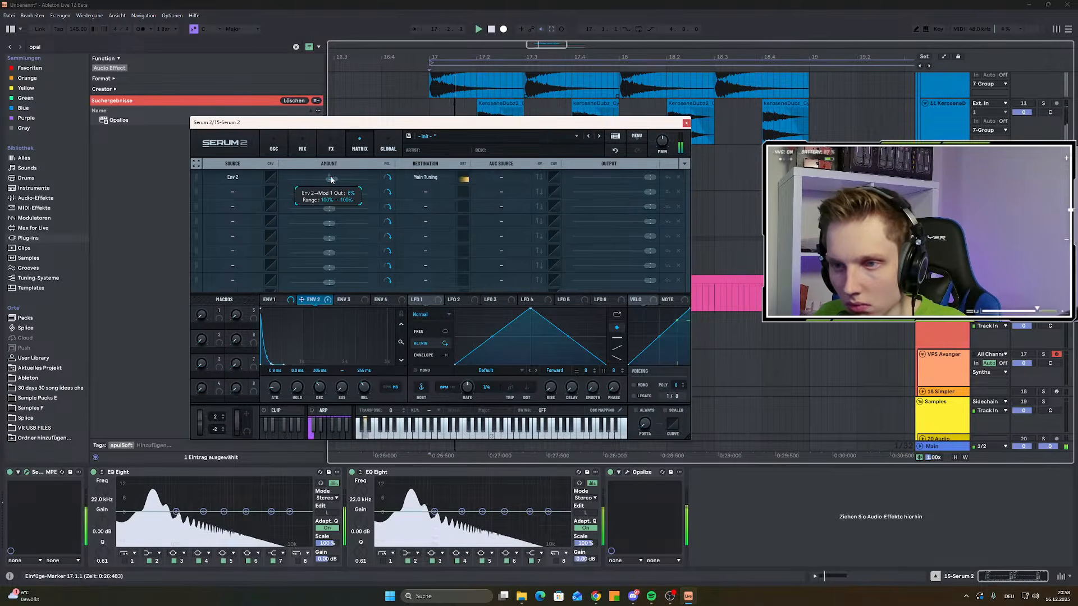
pyautogui.moveTo(275, 390); pyautogui.dragTo(275, 388)
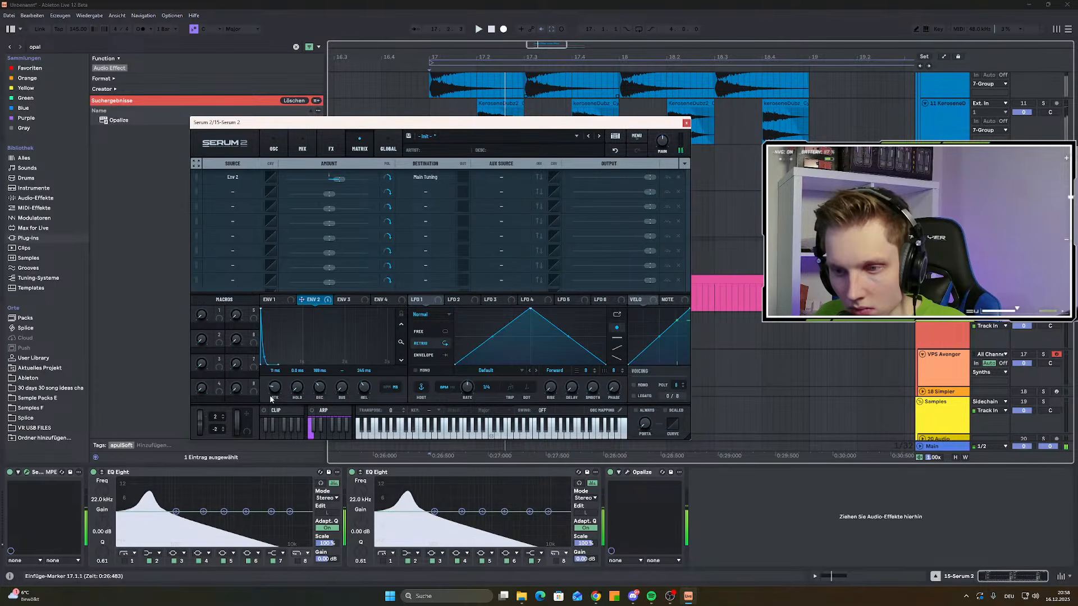
pyautogui.moveTo(323, 388)
pyautogui.mouseDown()
pyautogui.moveTo(330, 397)
pyautogui.moveTo(324, 379)
pyautogui.mouseUp()
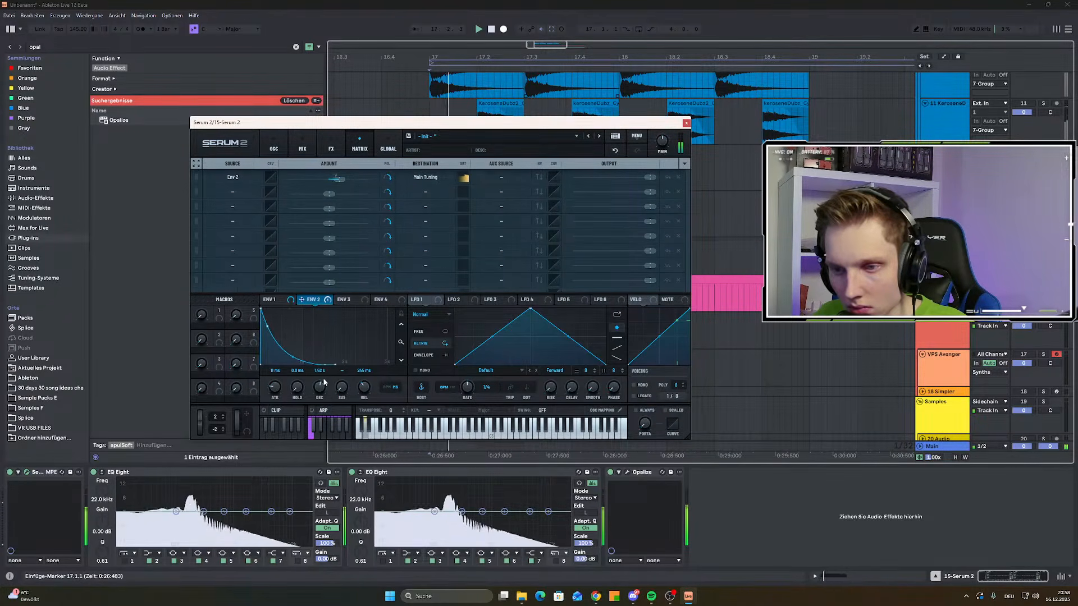
# Reduce the Env 2 to Main Tuning amount and replay the bass several times
pyautogui.press('space')
pyautogui.press('space')
pyautogui.press('space')
pyautogui.moveTo(339, 179); pyautogui.dragTo(334, 179)
pyautogui.press('space')
pyautogui.press('space')
pyautogui.press('space')
pyautogui.press('space')
pyautogui.press('space')
pyautogui.press('space')
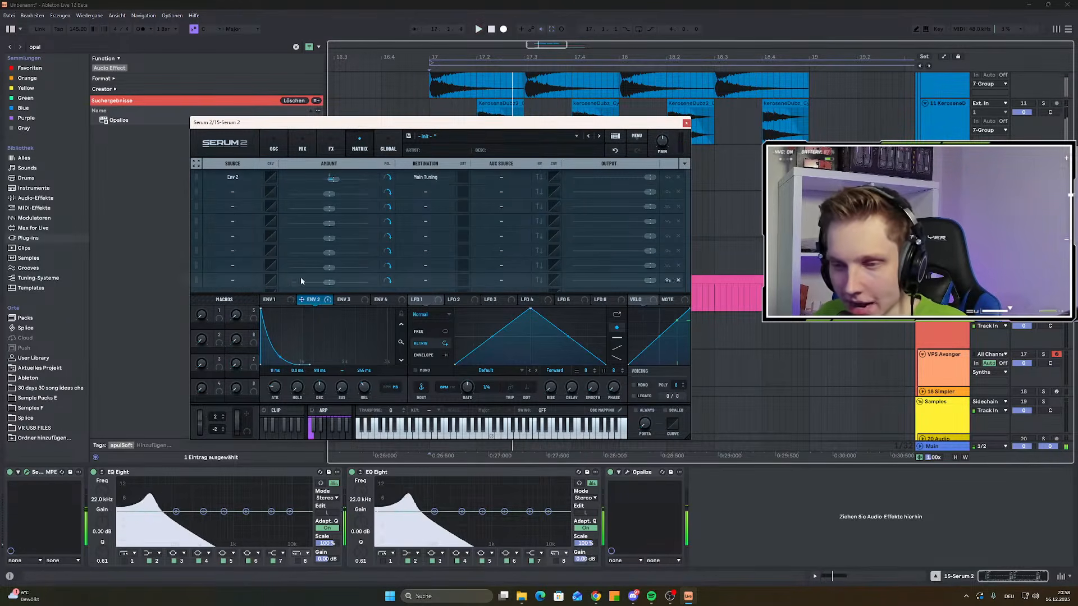
# Return Serum 2 to its oscillator view, open Opalize and pull harmonics 2 to 5 fully down
pyautogui.click(273, 144)
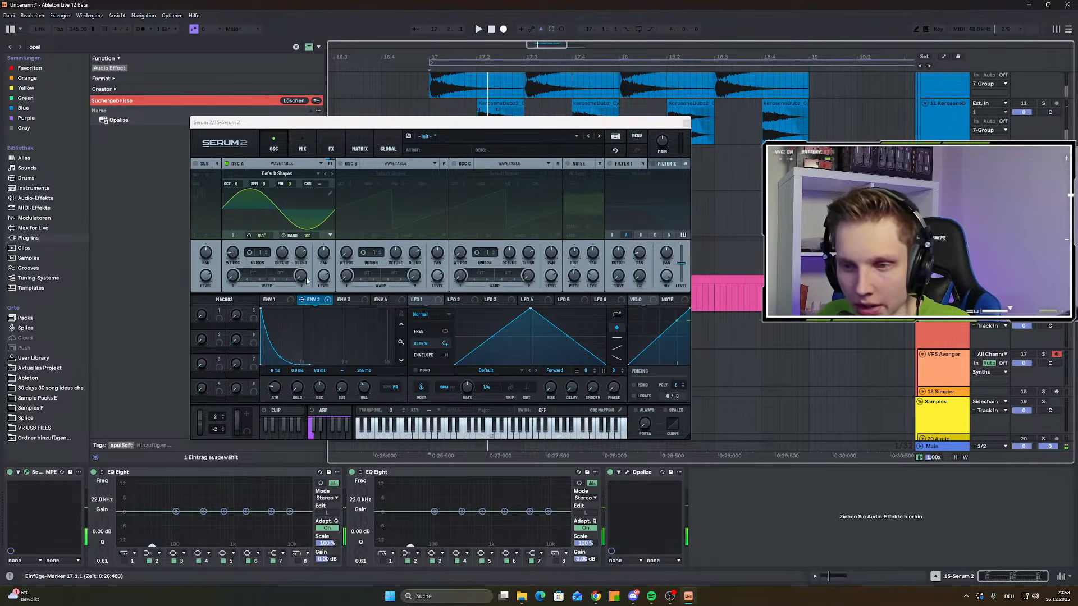
pyautogui.click(628, 473)
pyautogui.moveTo(236, 414); pyautogui.dragTo(262, 510)
pyautogui.moveTo(348, 453); pyautogui.dragTo(349, 484)
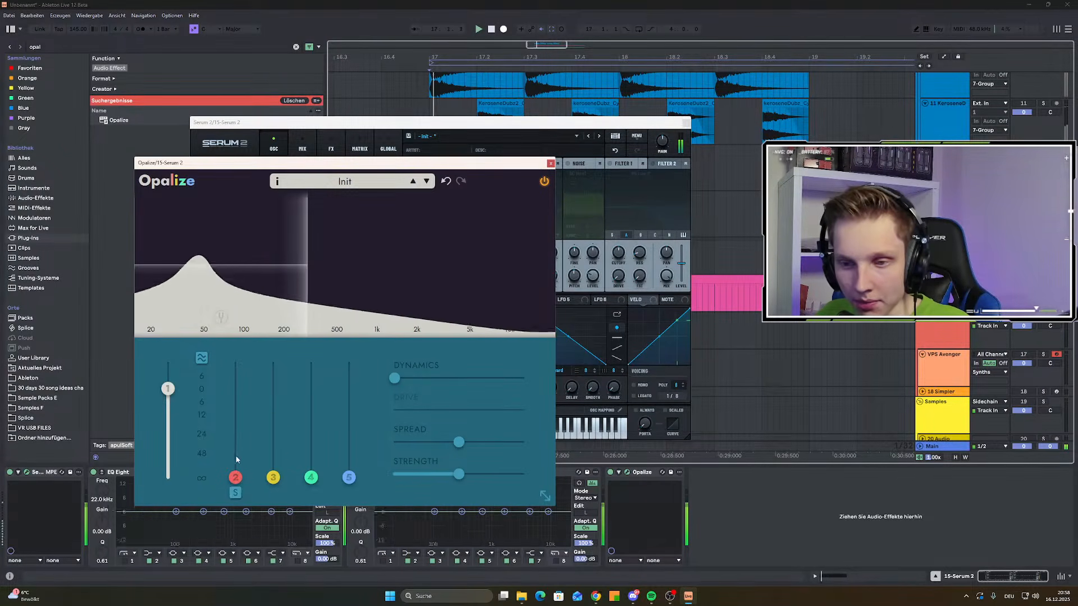
# Audition Opalize's second harmonic raised to about -12 dB, pull it fully down again and close the plug-in window
pyautogui.moveTo(236, 478); pyautogui.dragTo(236, 409)
pyautogui.moveTo(273, 477)
pyautogui.mouseDown()
pyautogui.moveTo(271, 432)
pyautogui.moveTo(273, 484)
pyautogui.mouseUp()
pyautogui.moveTo(235, 408); pyautogui.dragTo(224, 539)
pyautogui.press('space')
pyautogui.press('space')
pyautogui.click(550, 163)
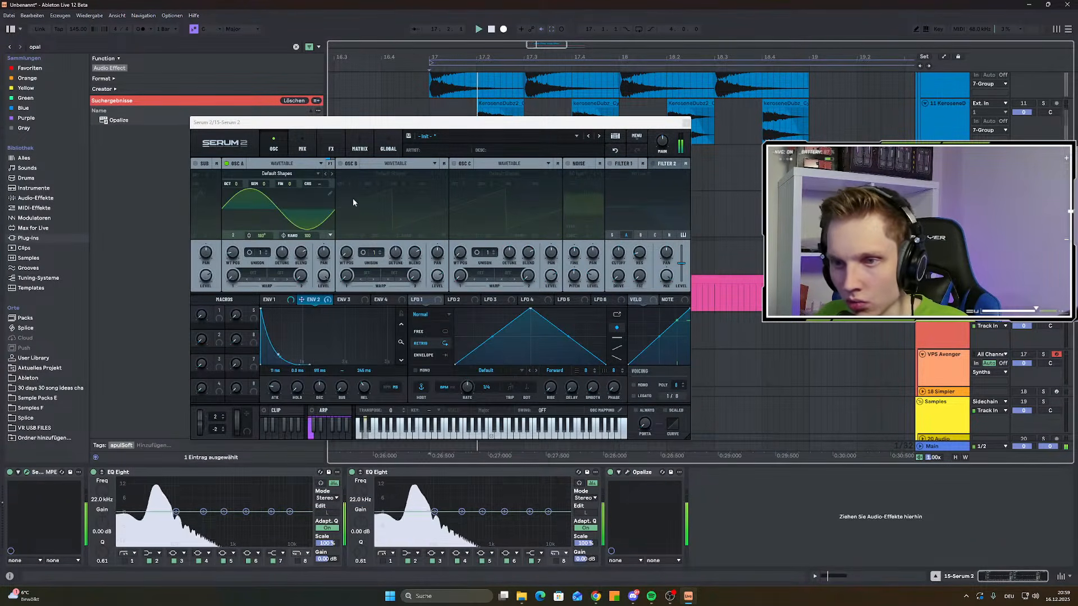
# Edit oscillator A's sine wavetable by adding the third harmonic at about 40% while the bass plays
pyautogui.click(329, 195)
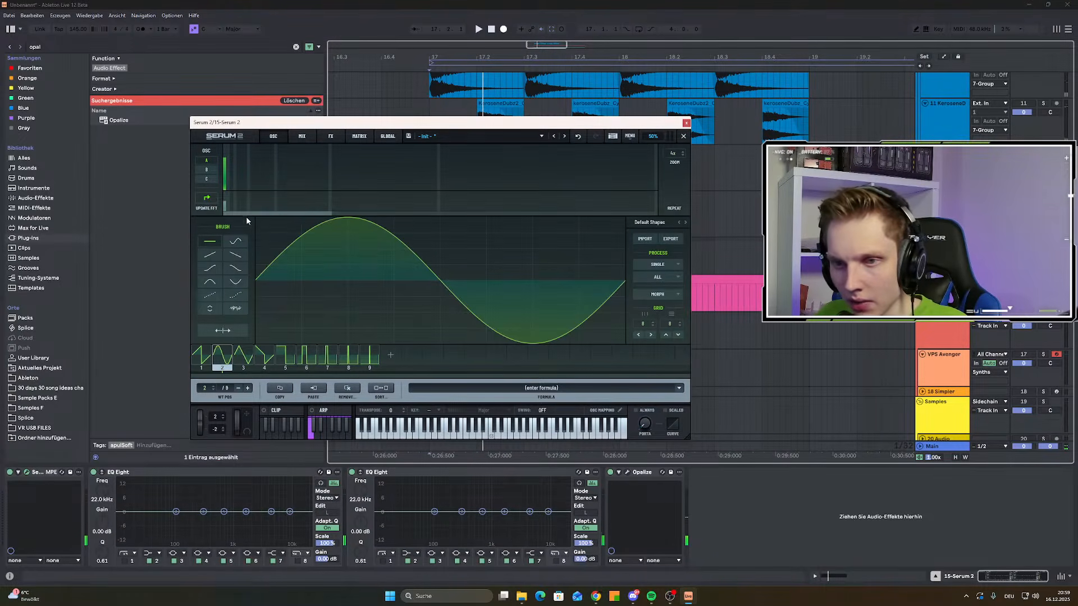
pyautogui.click(225, 205)
pyautogui.press('space')
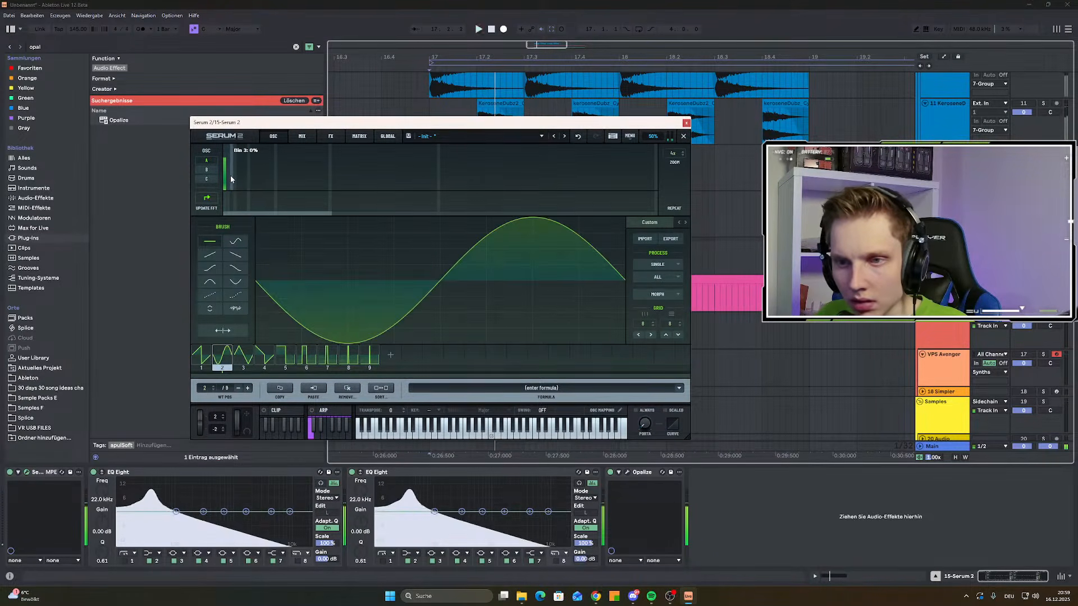
pyautogui.click(231, 175)
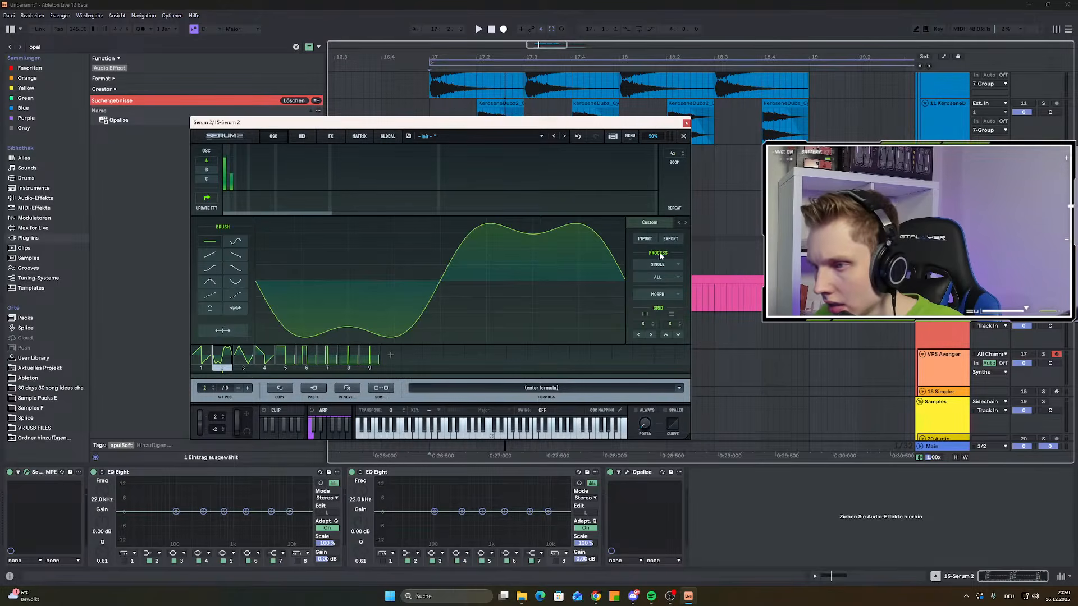
# Add a small fifth harmonic to oscillator A's wavetable, readjust the third harmonic and play the bass
pyautogui.click(658, 224)
pyautogui.click(678, 219)
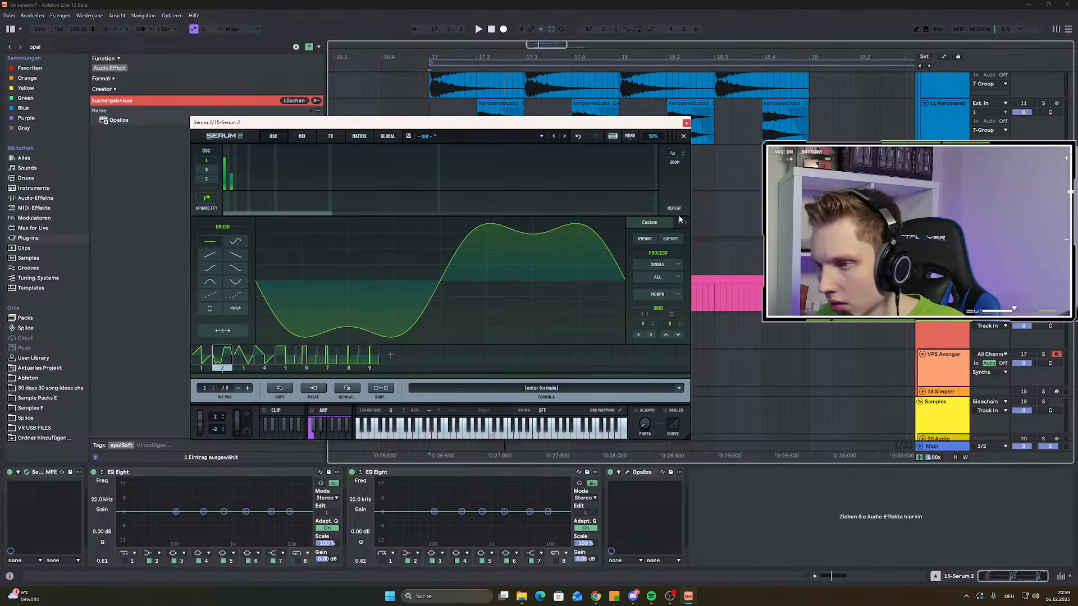
pyautogui.click(674, 264)
pyautogui.click(668, 277)
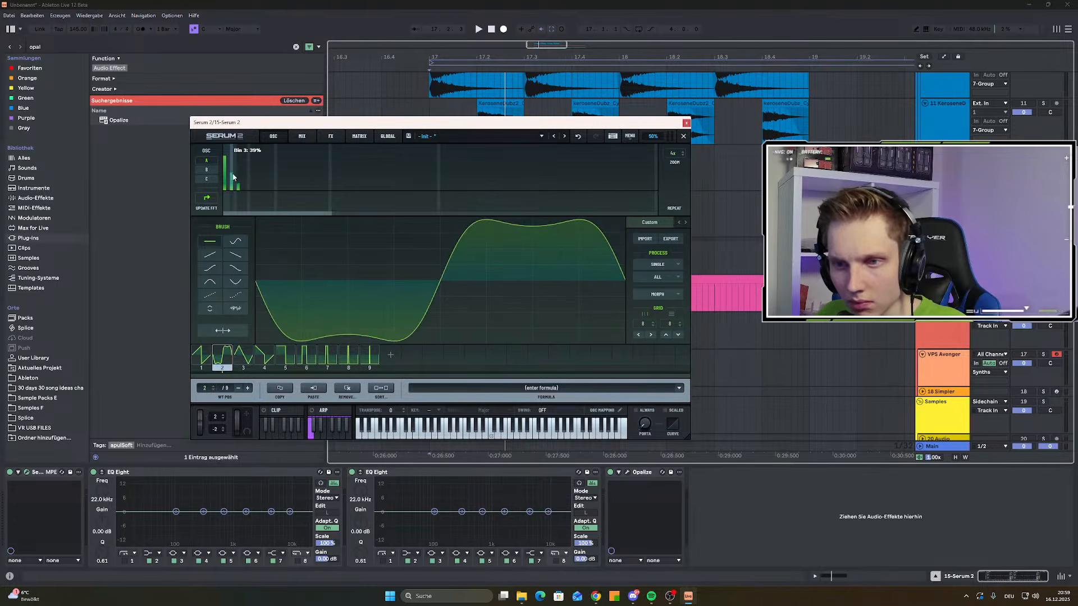
pyautogui.click(667, 277)
pyautogui.click(666, 280)
pyautogui.press('space')
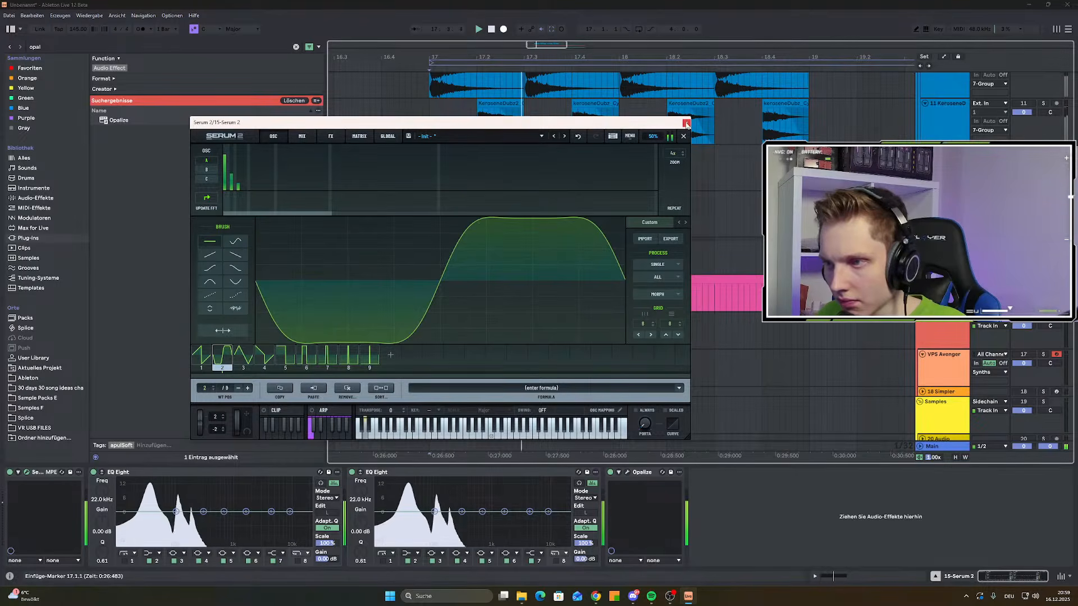
# In Opalize, raise harmonics 2 and 4 to about -10 and -24 dB, and audition harmonic 5 before pulling it fully down
pyautogui.click(686, 123)
pyautogui.click(627, 472)
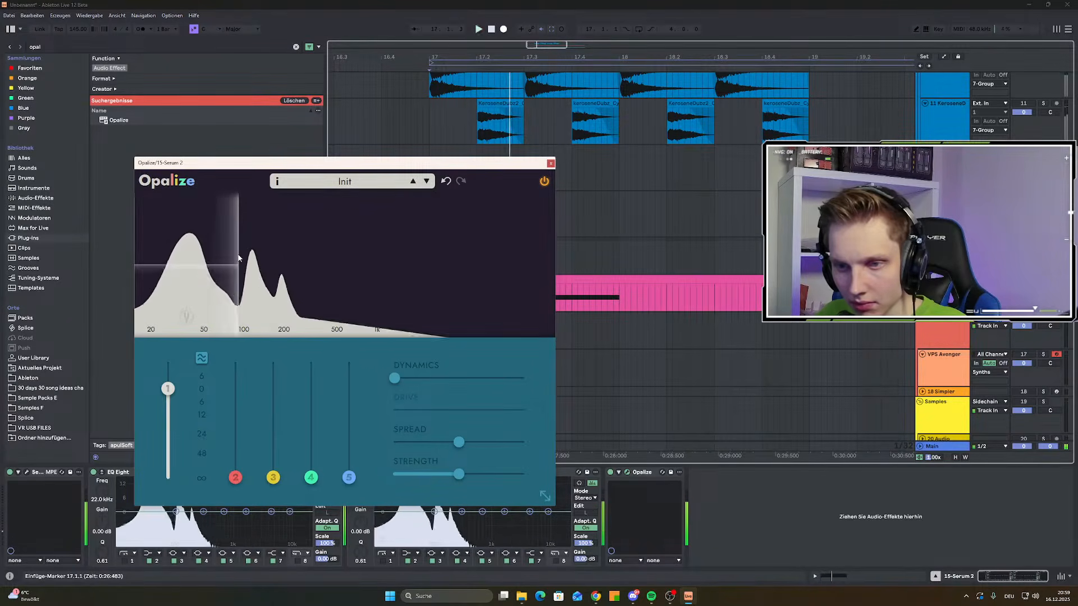
pyautogui.moveTo(235, 477); pyautogui.dragTo(232, 413)
pyautogui.moveTo(273, 478); pyautogui.dragTo(315, 437)
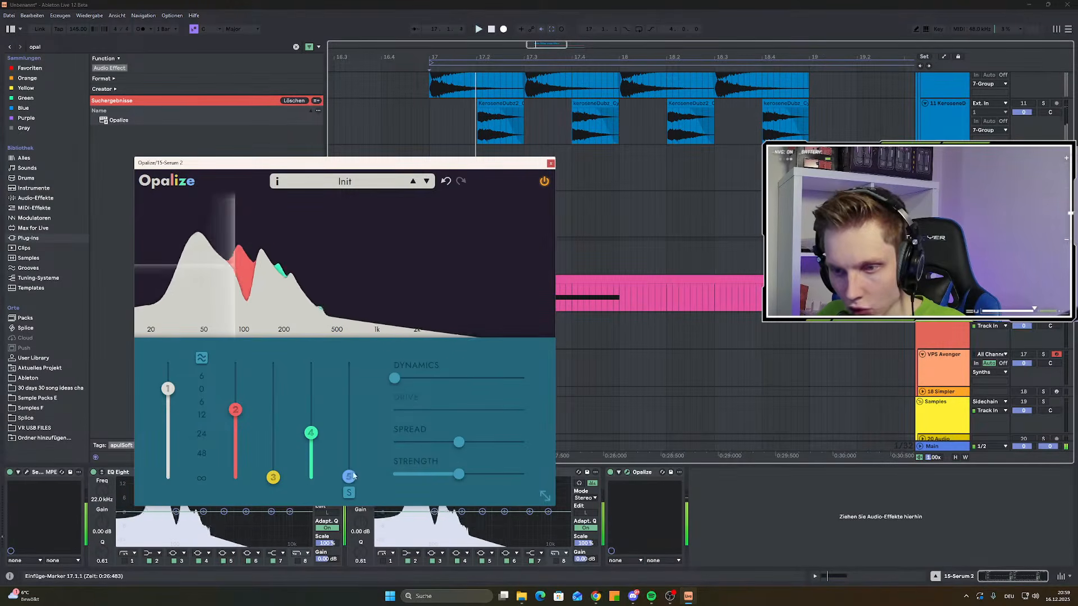
pyautogui.moveTo(349, 477); pyautogui.dragTo(350, 391)
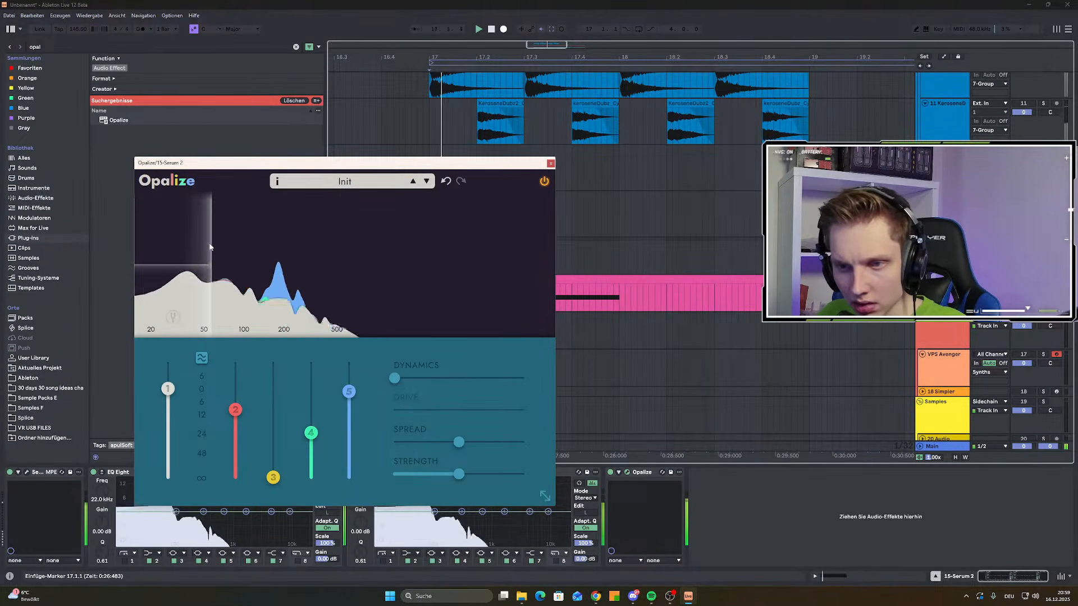
pyautogui.moveTo(349, 391); pyautogui.dragTo(352, 420)
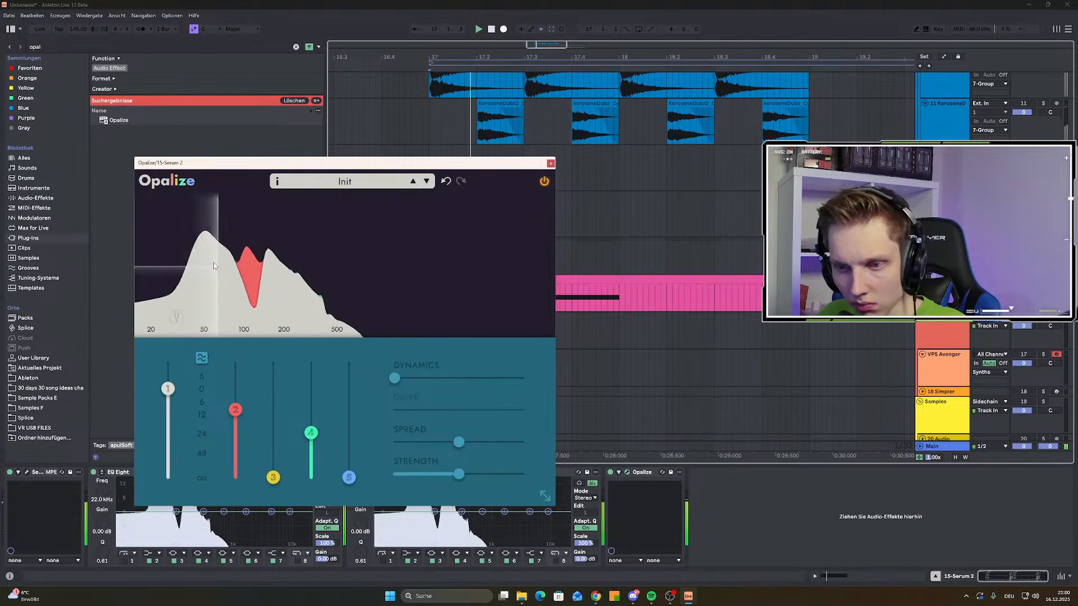
# Return Serum 2 to its oscillator view, switch oscillator A off and use oscillator B with a sine wave instead
pyautogui.moveTo(531, 164); pyautogui.dragTo(778, 131)
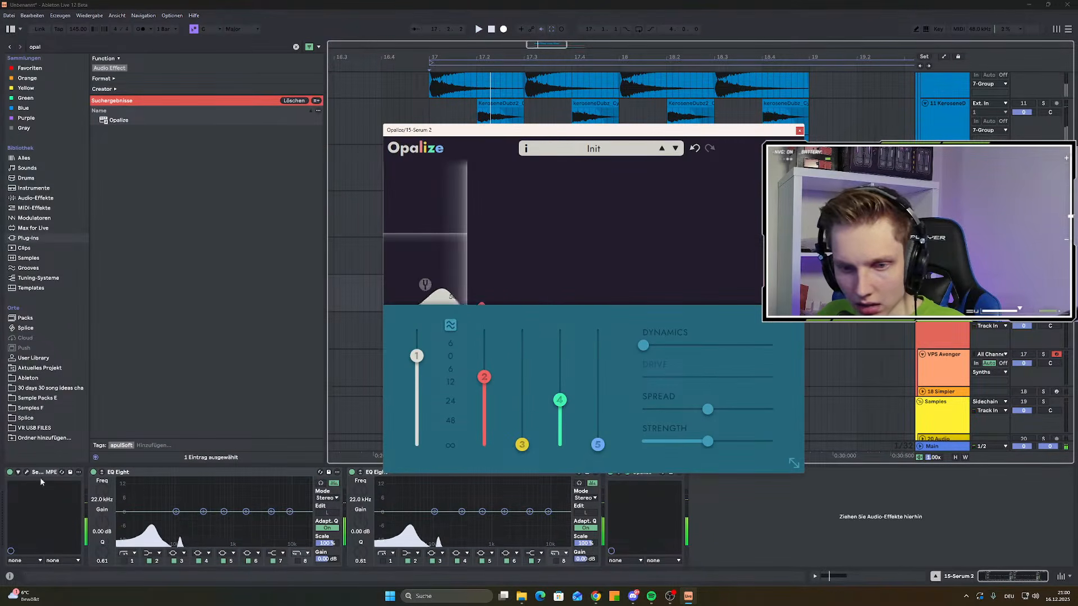
pyautogui.click(26, 473)
pyautogui.click(284, 136)
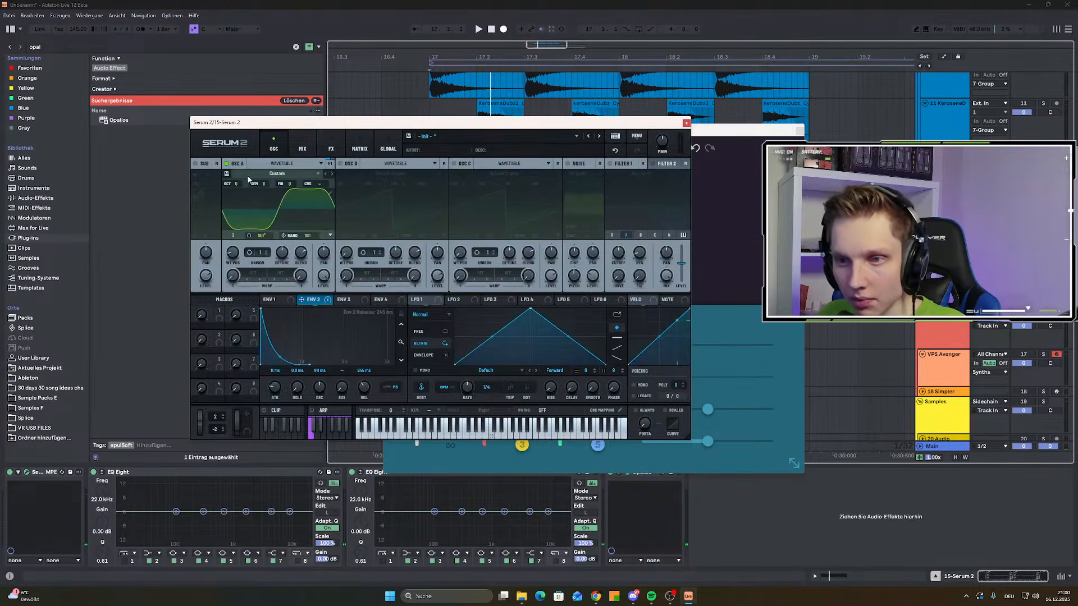
pyautogui.click(227, 163)
pyautogui.click(339, 163)
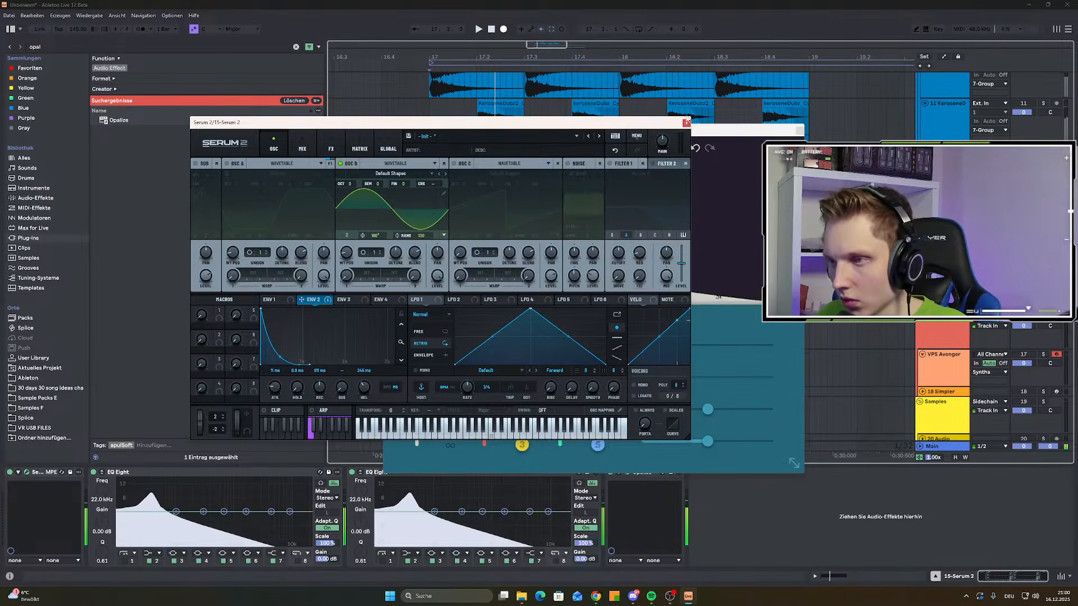
# Bring Opalize forward and raise harmonic 3 to about -6 dB and harmonic 5 to about -20 dB
pyautogui.moveTo(730, 130); pyautogui.dragTo(537, 117)
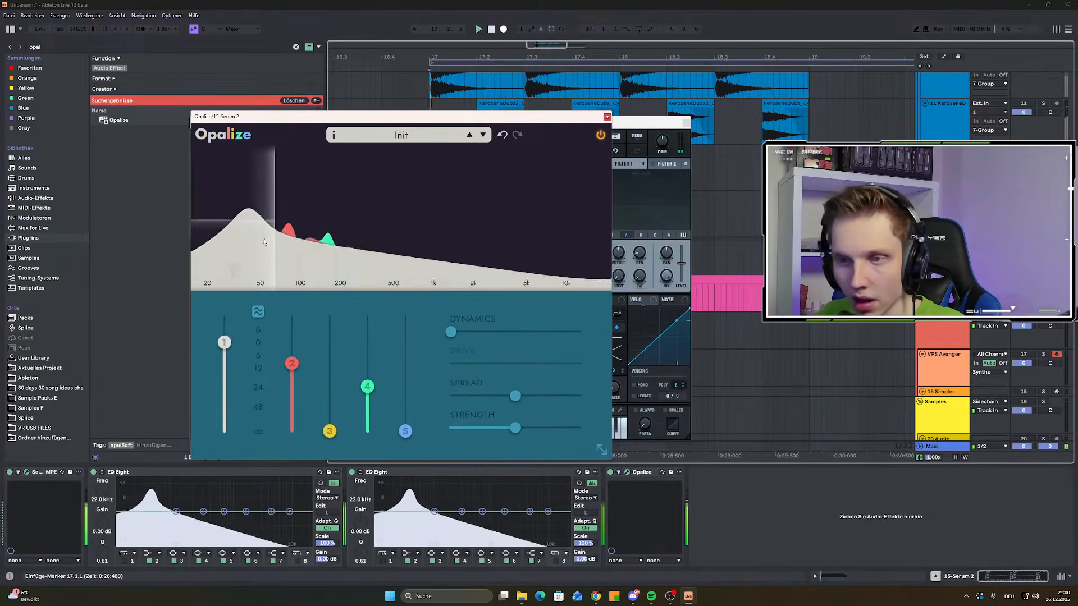
pyautogui.moveTo(330, 431); pyautogui.dragTo(329, 357)
pyautogui.moveTo(406, 431); pyautogui.dragTo(408, 381)
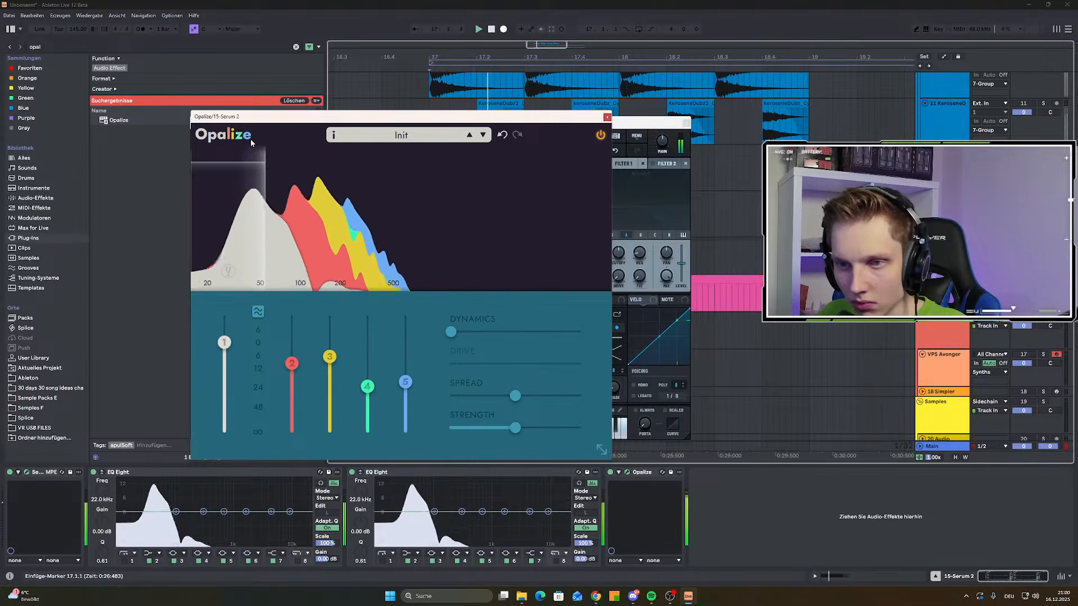
# Lower Opalize's harmonic 2 to about -20 dB and slightly reduce harmonic 3 while replaying the bass
pyautogui.moveTo(333, 360); pyautogui.dragTo(295, 375)
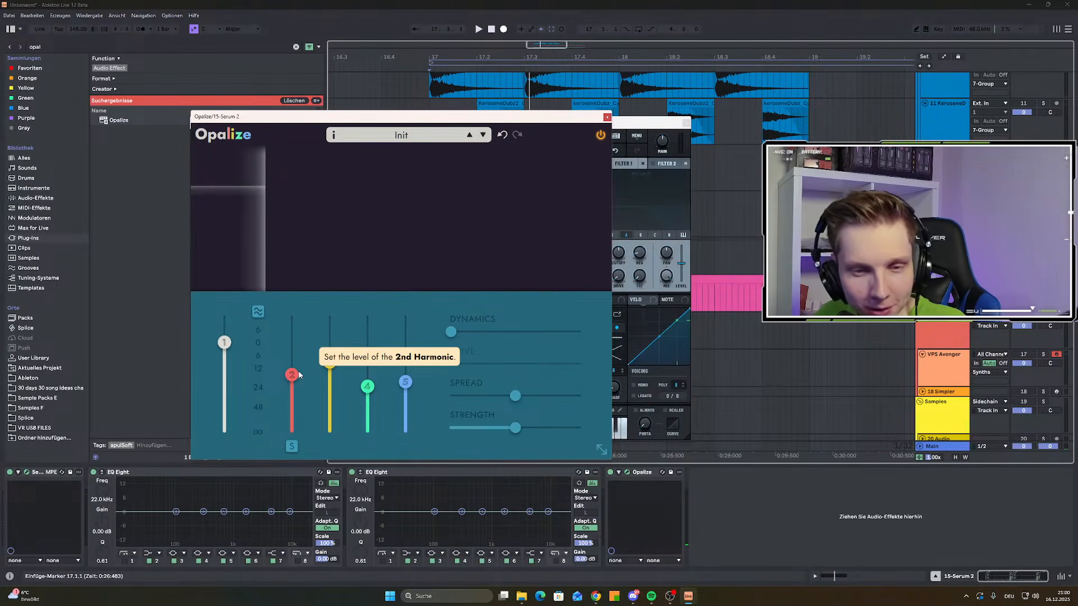
pyautogui.click(296, 380)
pyautogui.press('space')
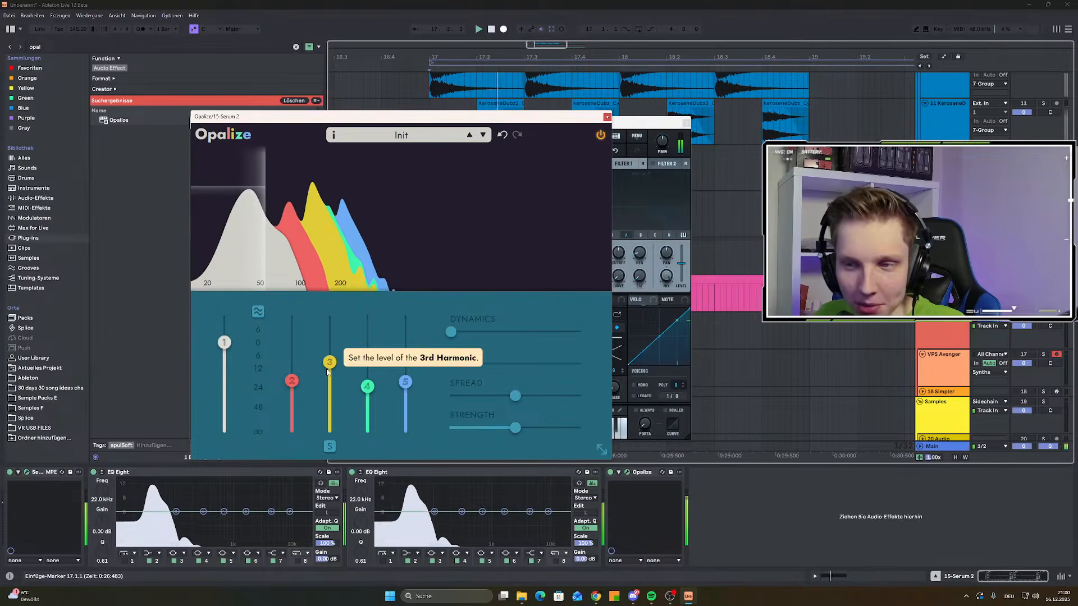
pyautogui.click(333, 372)
pyautogui.press('space')
# Balance Opalize's harmonics 2, 3 and 5 at about -35, -20 and -26 dB, and pull harmonic 4 below -48 dB
pyautogui.press('space')
pyautogui.moveTo(294, 382); pyautogui.dragTo(331, 387)
pyautogui.press('space')
pyautogui.press('space')
pyautogui.press('space')
pyautogui.click(368, 401)
pyautogui.click(407, 368)
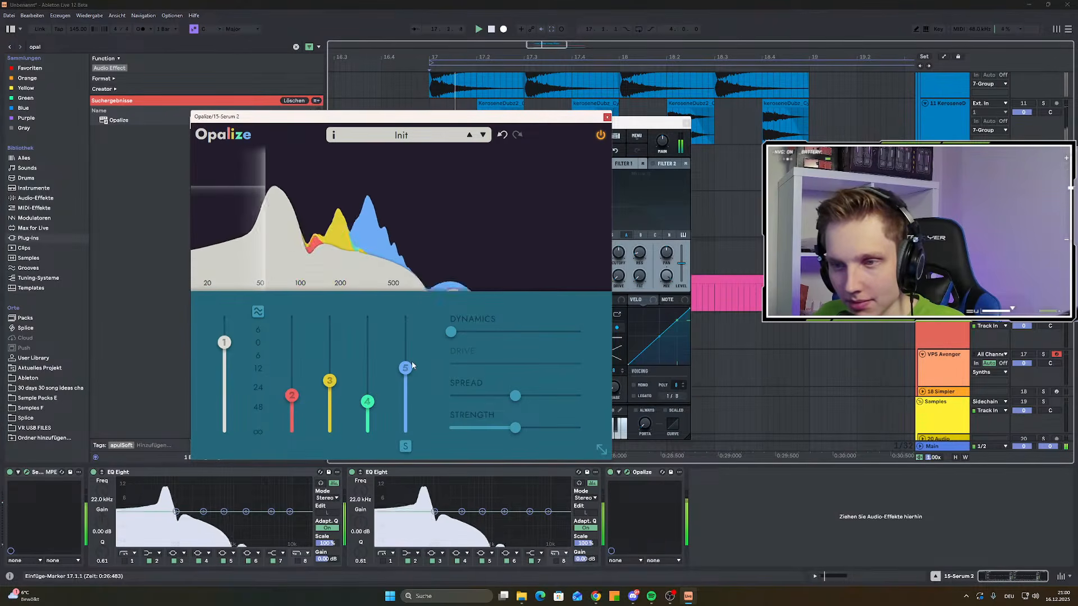
pyautogui.moveTo(413, 366); pyautogui.dragTo(362, 410)
pyautogui.moveTo(402, 392); pyautogui.dragTo(402, 404)
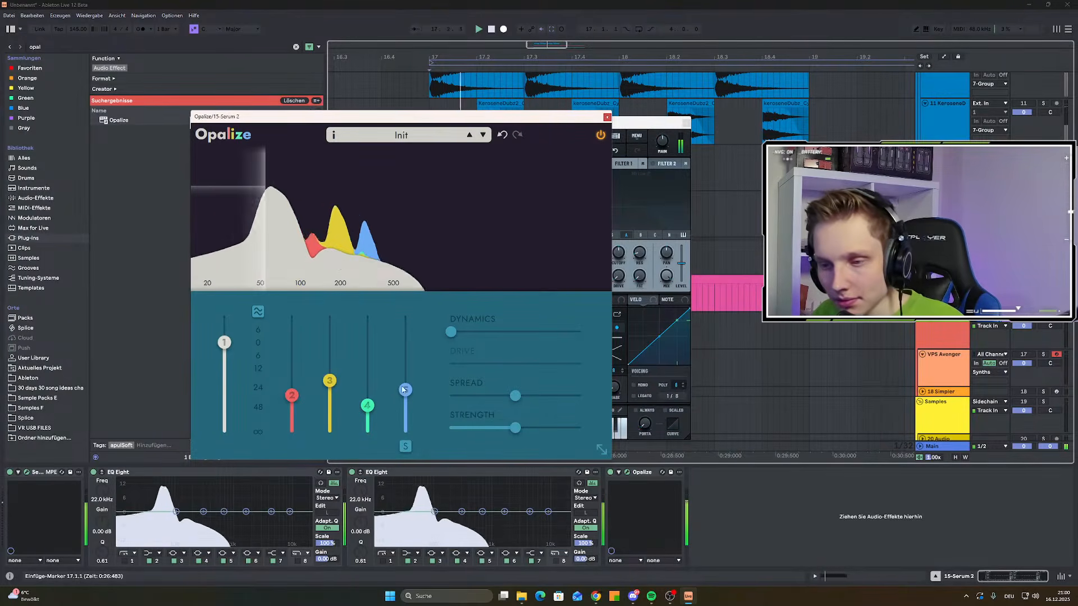
# Raise Opalize's Strength to about 90% of its range and Dynamics to about 60% of its range
pyautogui.moveTo(523, 436); pyautogui.dragTo(496, 384)
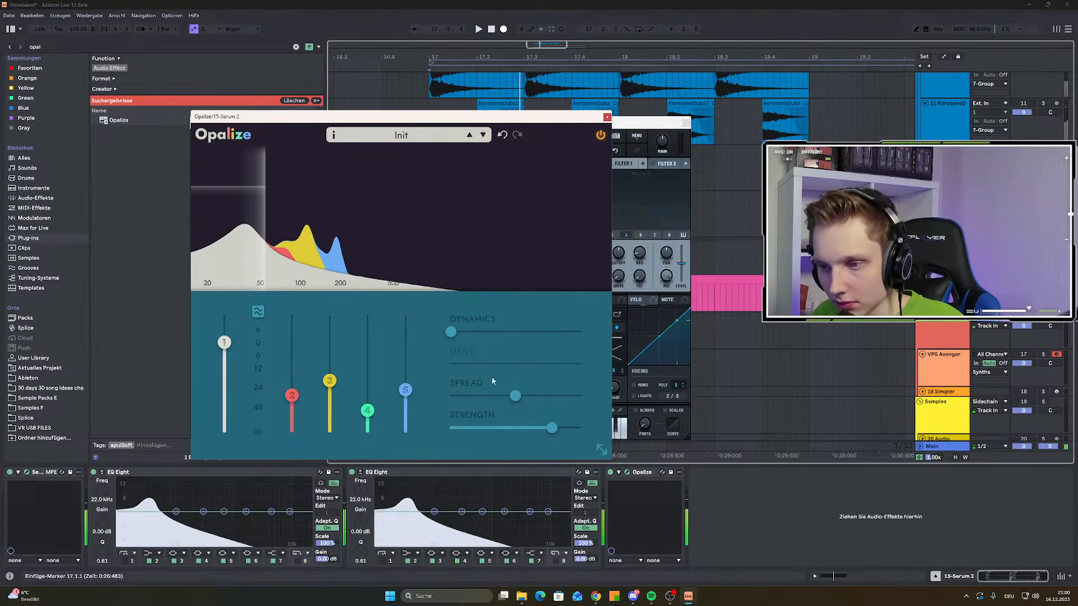
pyautogui.moveTo(552, 428); pyautogui.dragTo(574, 422)
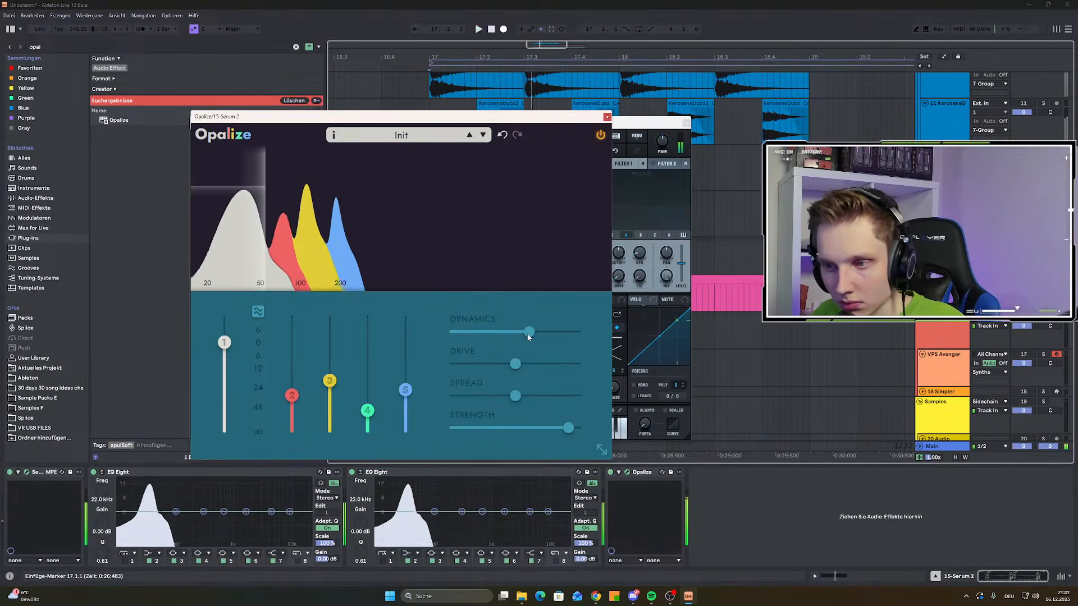
pyautogui.moveTo(528, 335); pyautogui.dragTo(526, 334)
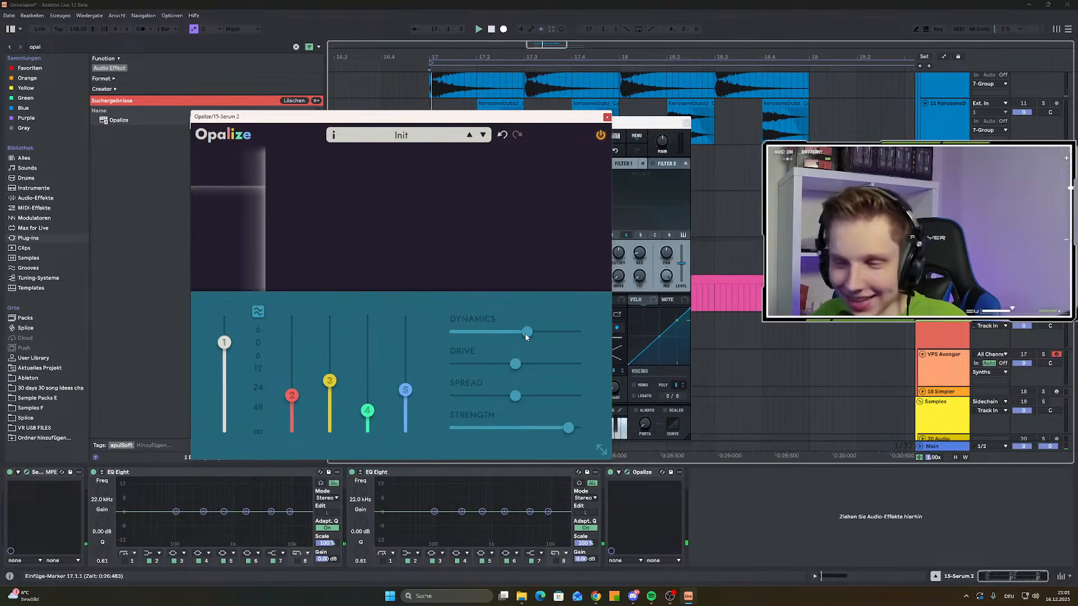
# Enable the wave option beside Opalize's level scale, and lower harmonic 3 to about -26 dB and harmonic 5 to about -40 dB
pyautogui.press('space')
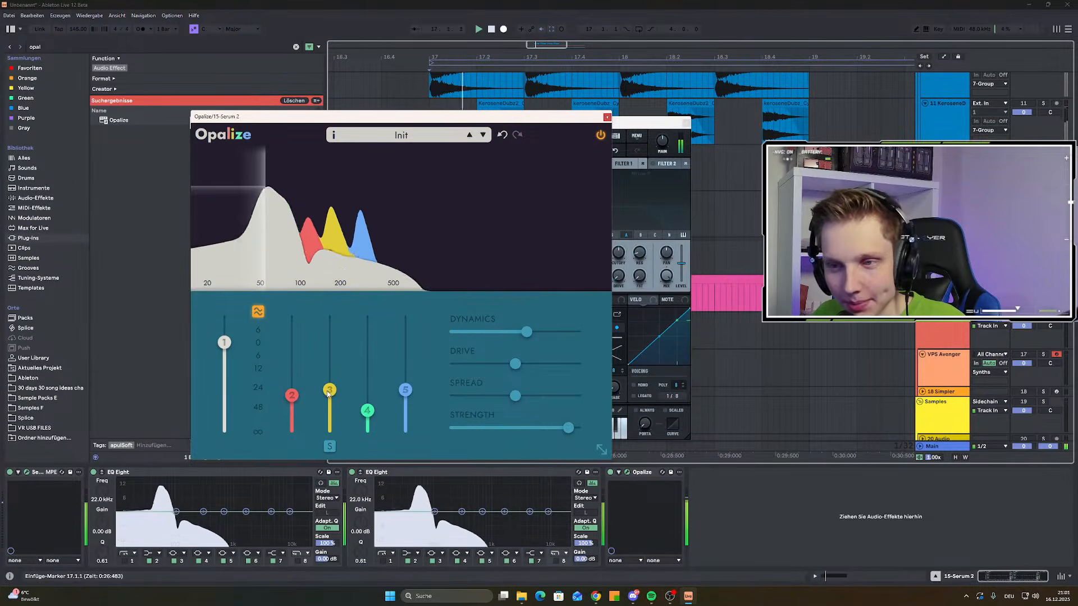
pyautogui.click(405, 390)
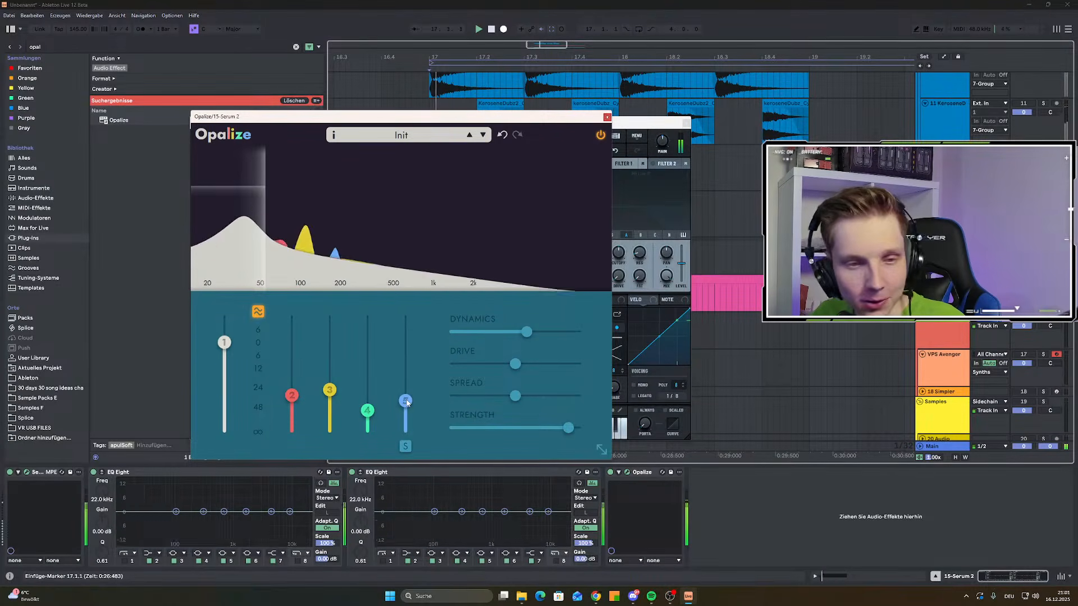
pyautogui.click(331, 393)
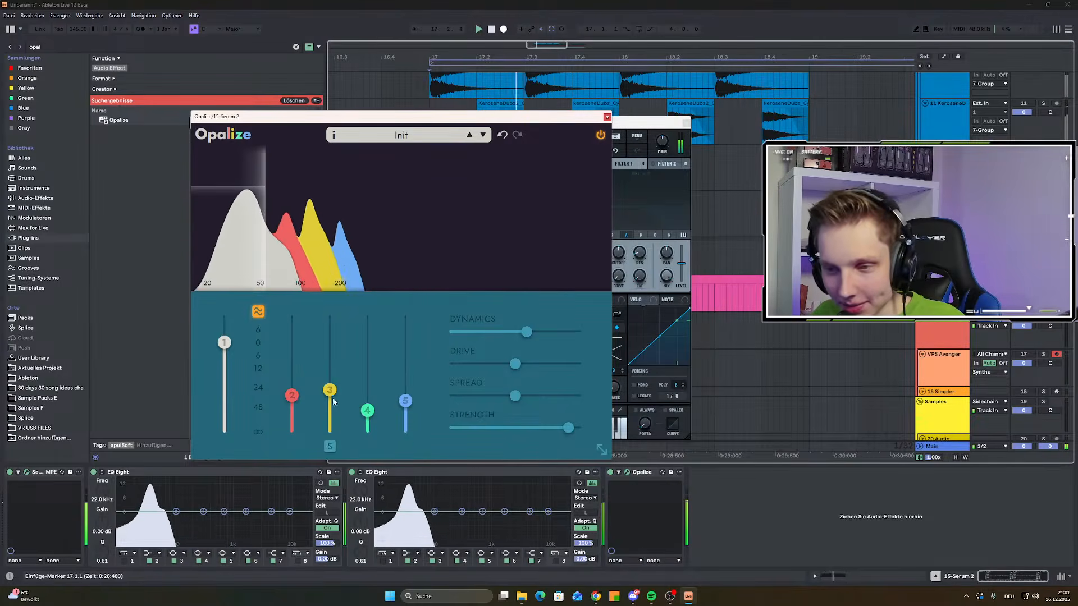
# Compare the bass with the Opalize device switched off and on again during playback
pyautogui.click(612, 473)
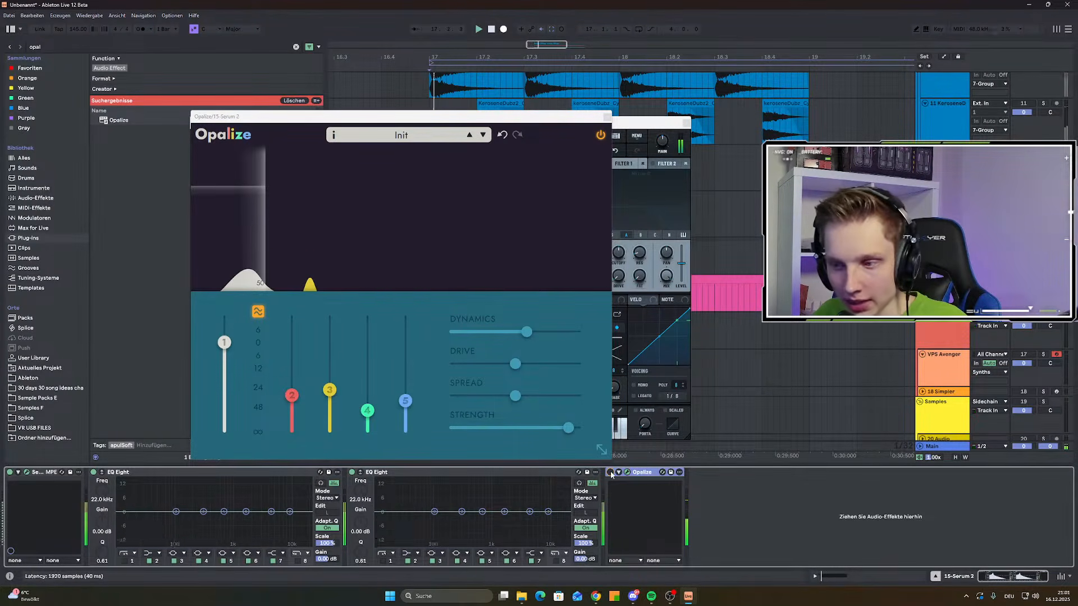
pyautogui.click(611, 473)
pyautogui.press('space')
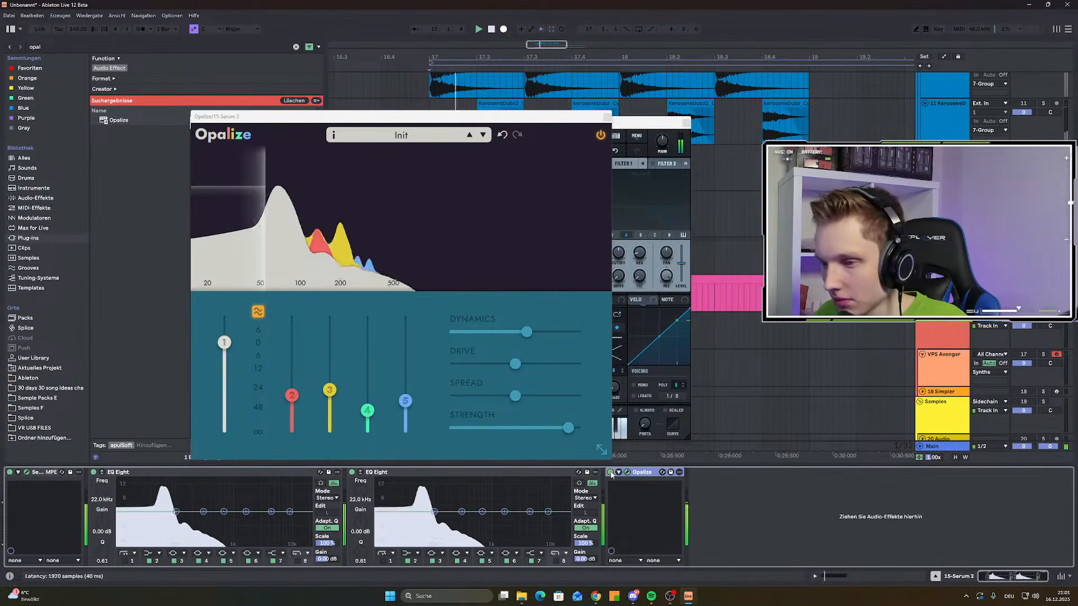
pyautogui.press('space')
pyautogui.press('space')
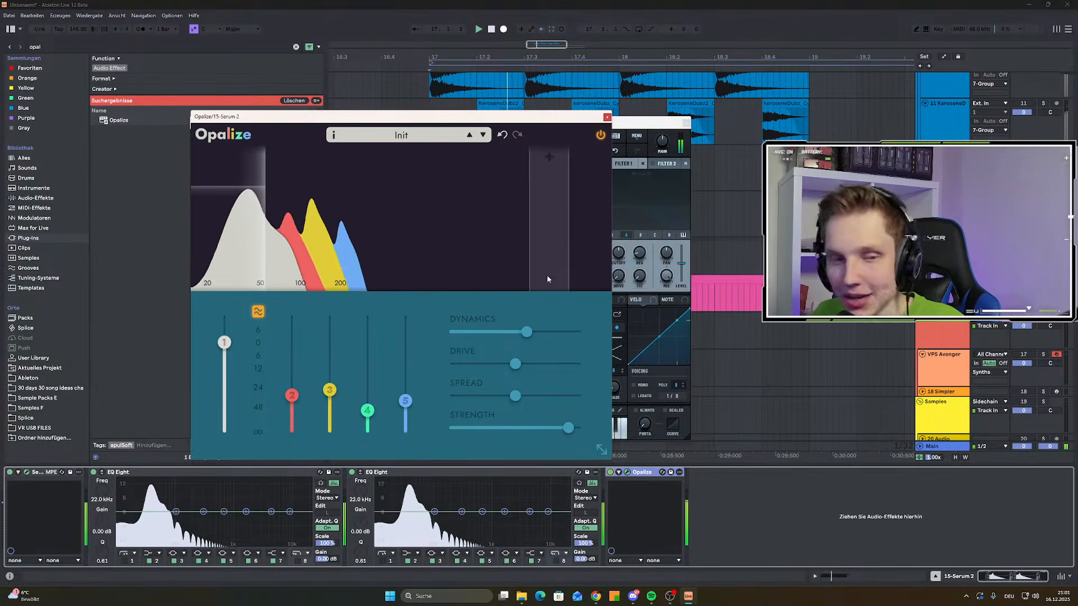
# Check the Serum 2 oscillators, close that window and return Opalize's Drive to the middle after trying a higher amount
pyautogui.click(686, 123)
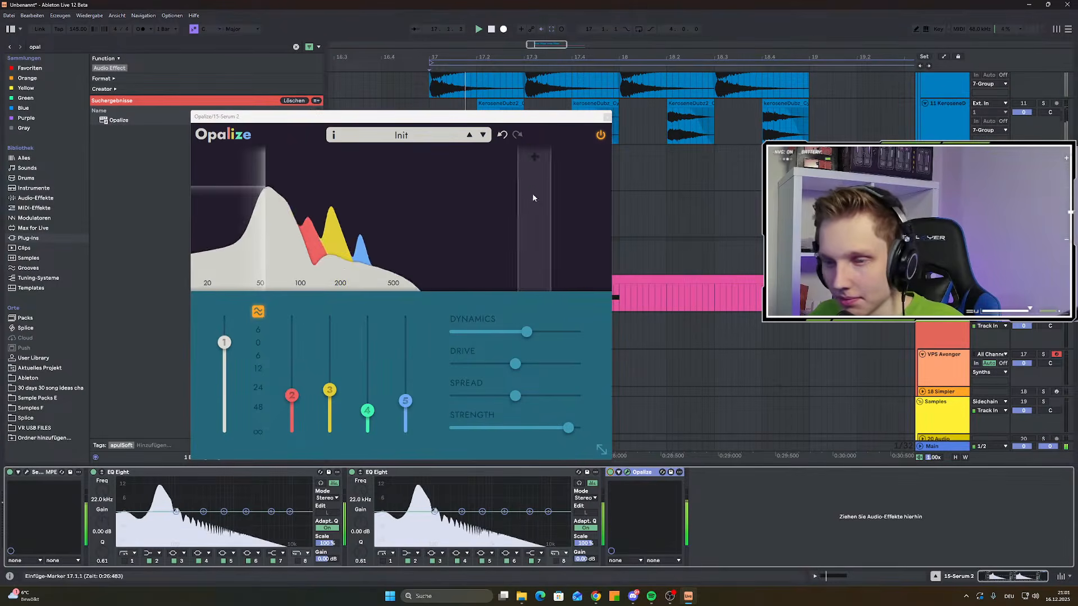
pyautogui.click(28, 473)
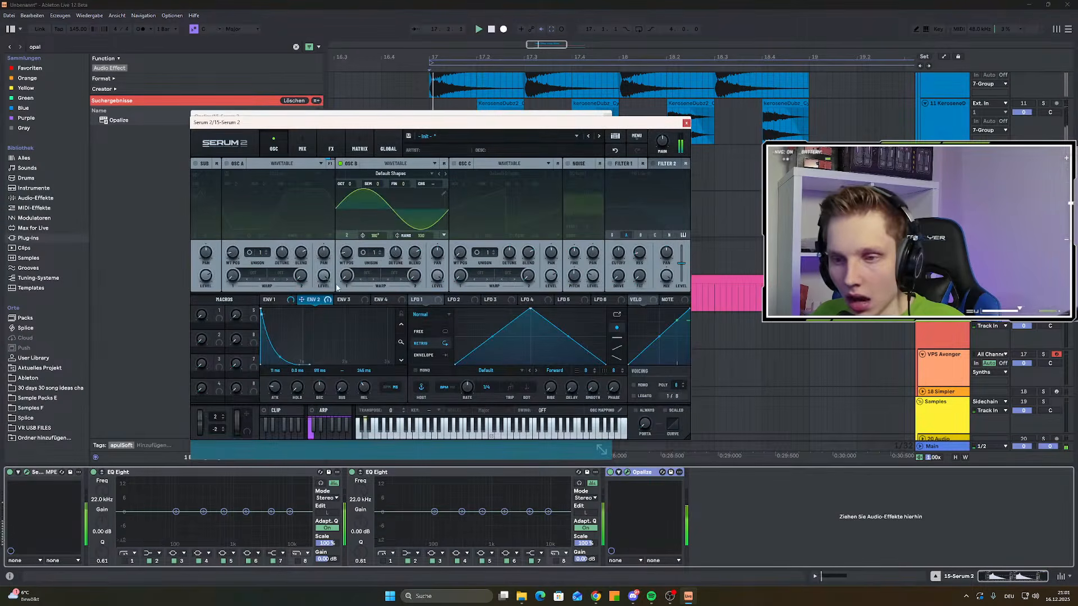
pyautogui.click(686, 123)
pyautogui.moveTo(534, 363)
pyautogui.mouseDown()
pyautogui.moveTo(619, 356)
pyautogui.moveTo(515, 363)
pyautogui.mouseUp()
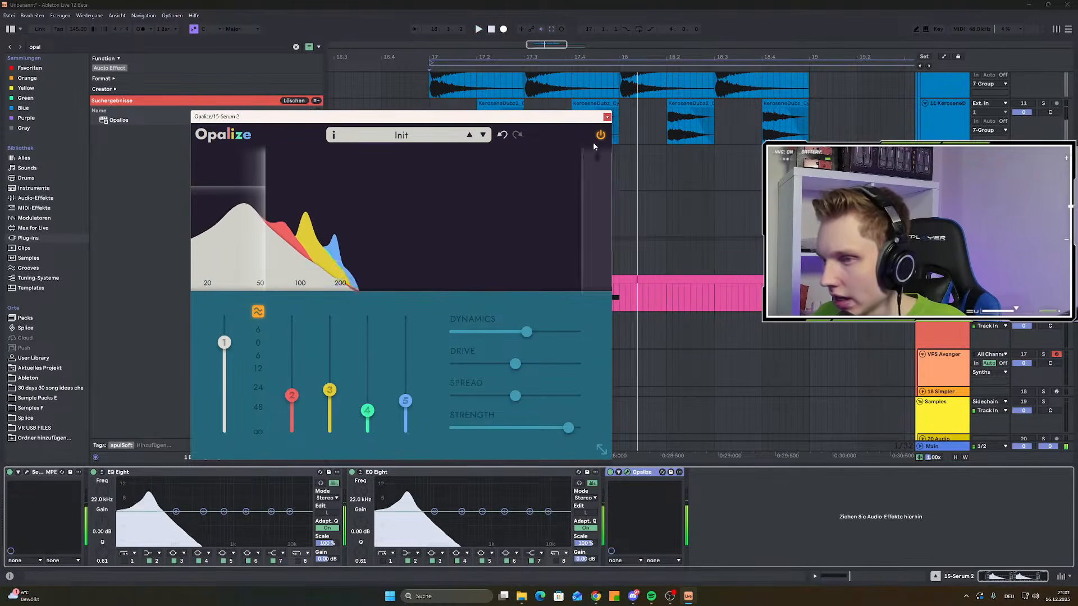
# Lower Opalize's harmonic 5 to about -48 dB and harmonic 4 further, replay the bass and close the plug-in window
pyautogui.moveTo(408, 403)
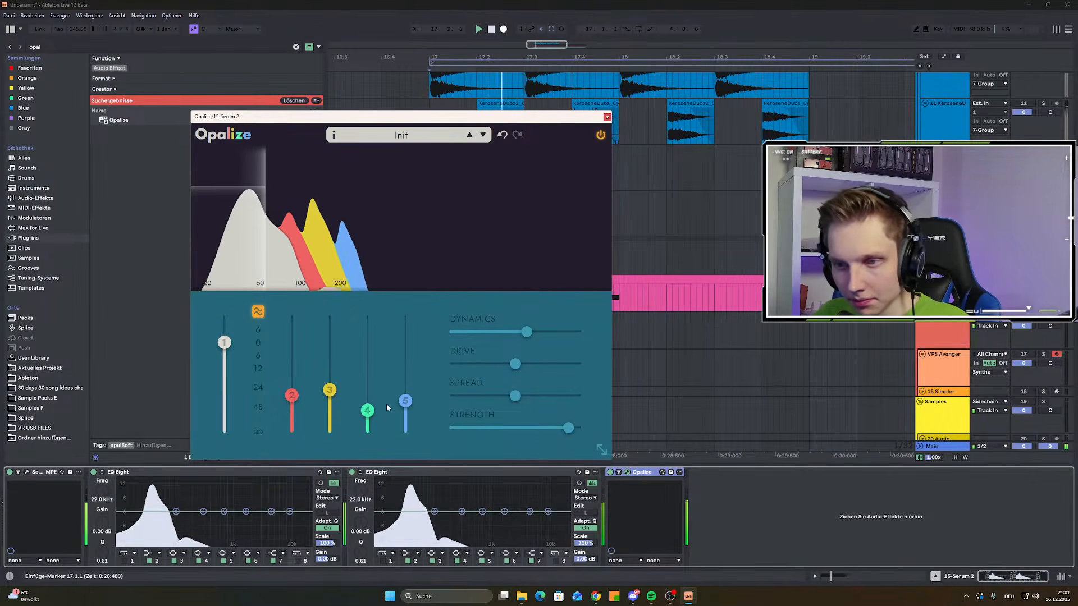
pyautogui.moveTo(407, 403); pyautogui.dragTo(369, 421)
pyautogui.press('space')
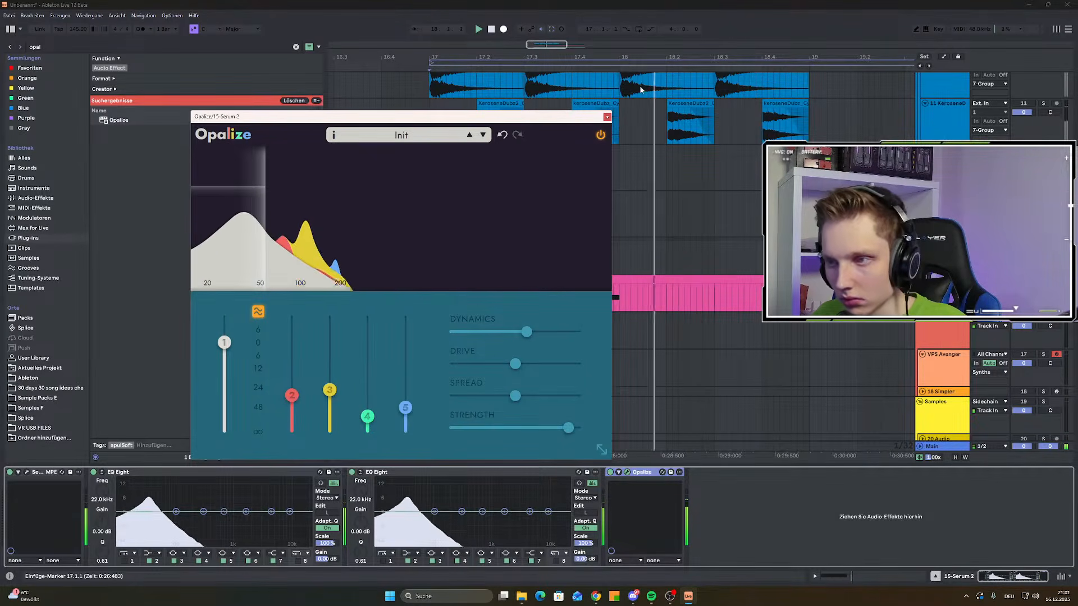
pyautogui.press('space')
pyautogui.click(607, 117)
pyautogui.press('space')
pyautogui.press('space')
# Bounce the first bar of the Serum 2 MIDI clip, from 17 to 18, to a new track and play it
pyautogui.click(438, 306)
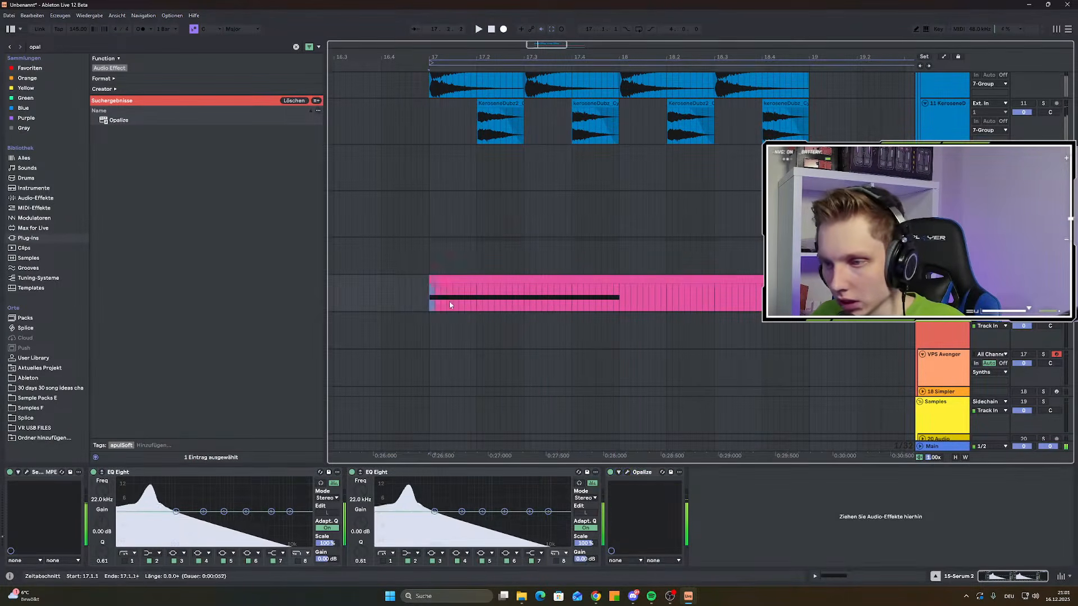
pyautogui.moveTo(437, 305); pyautogui.dragTo(614, 302)
pyautogui.rightClick(592, 282)
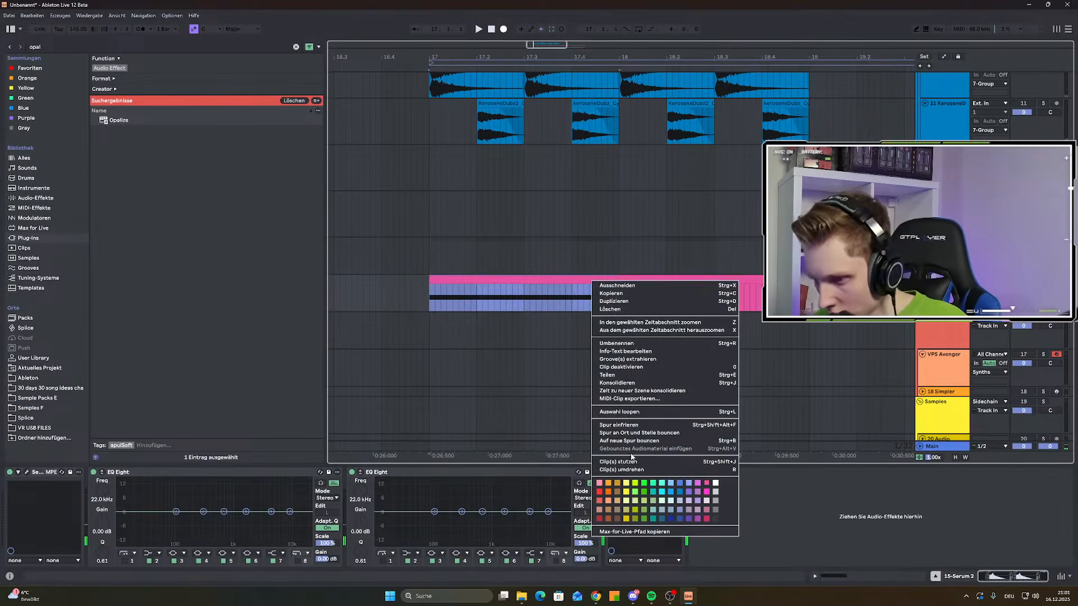
pyautogui.click(629, 441)
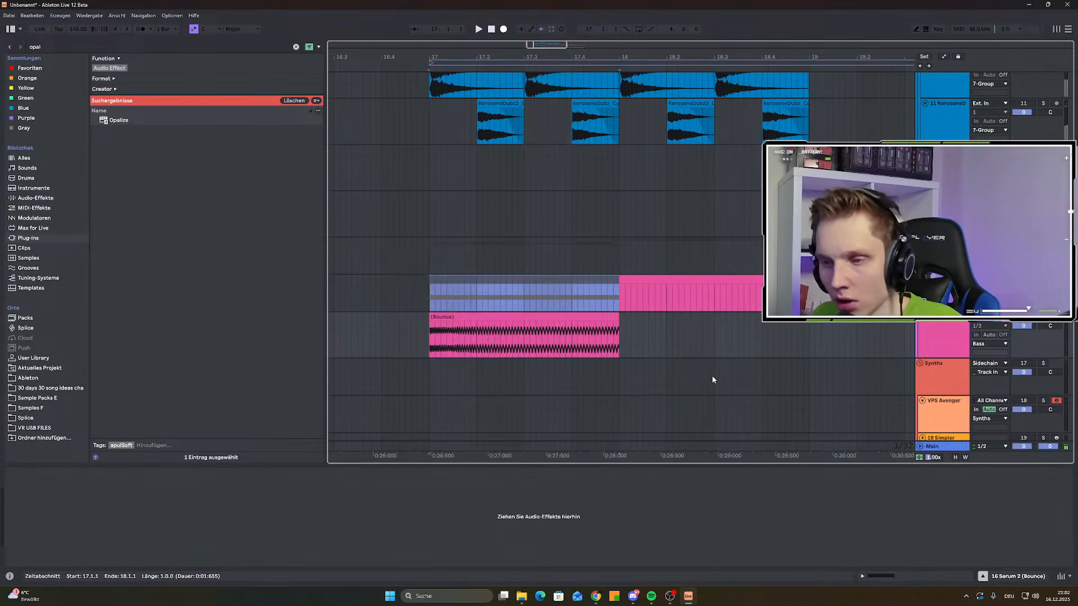
pyautogui.press('space')
# Examine the bounced bass clip's waveform and its gain setting
pyautogui.doubleClick(618, 326)
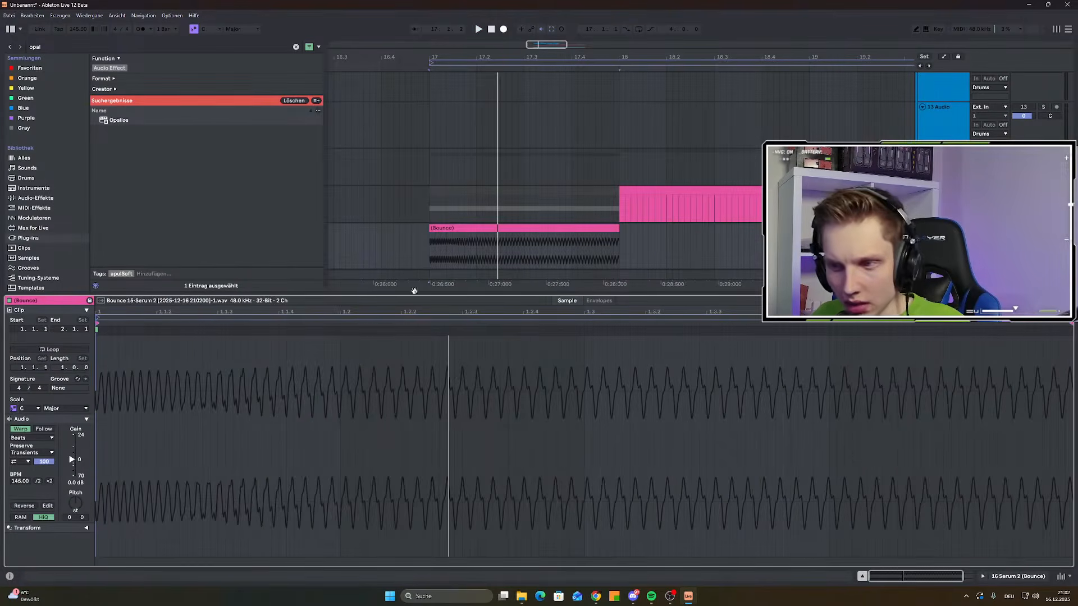
pyautogui.doubleClick(943, 191)
pyautogui.click(559, 233)
pyautogui.click(569, 273)
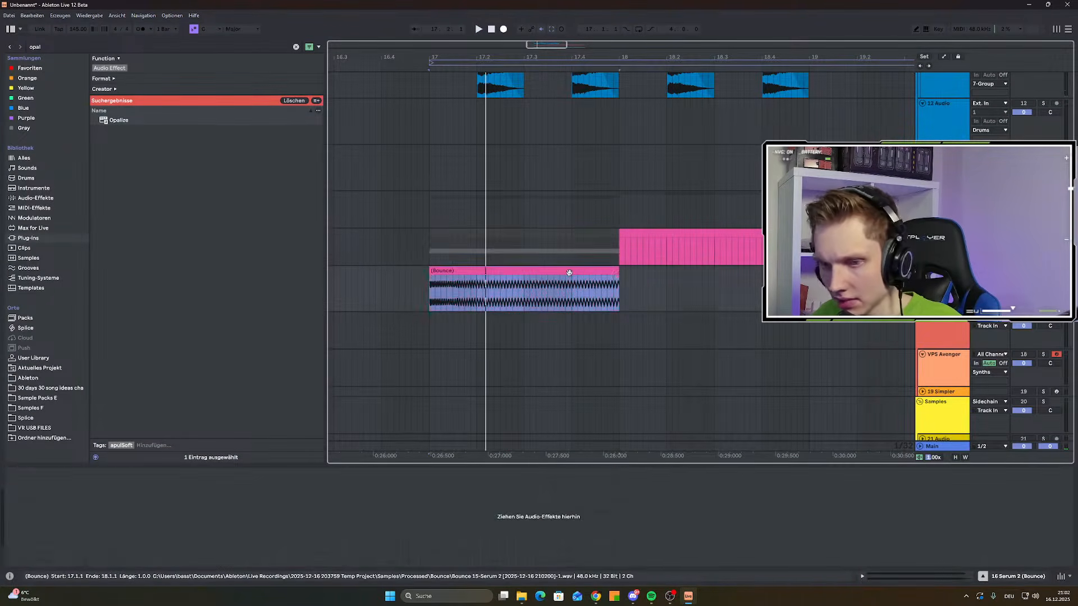
pyautogui.doubleClick(564, 272)
pyautogui.moveTo(71, 458); pyautogui.dragTo(71, 459)
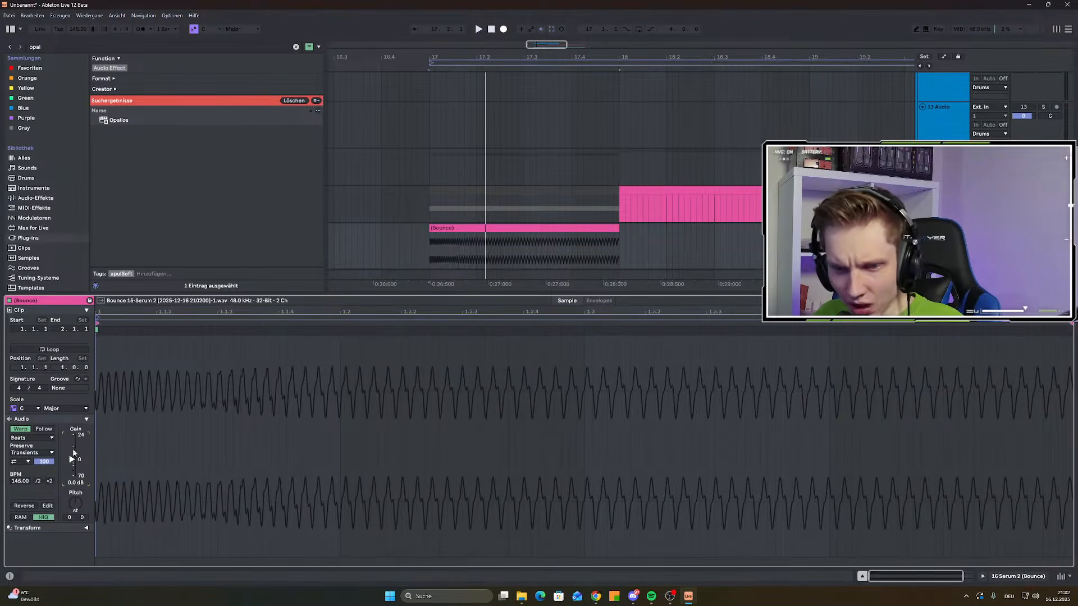
# Reactivate the original first-bar MIDI clip above the bounce and play it
pyautogui.click(567, 190)
pyautogui.press('0')
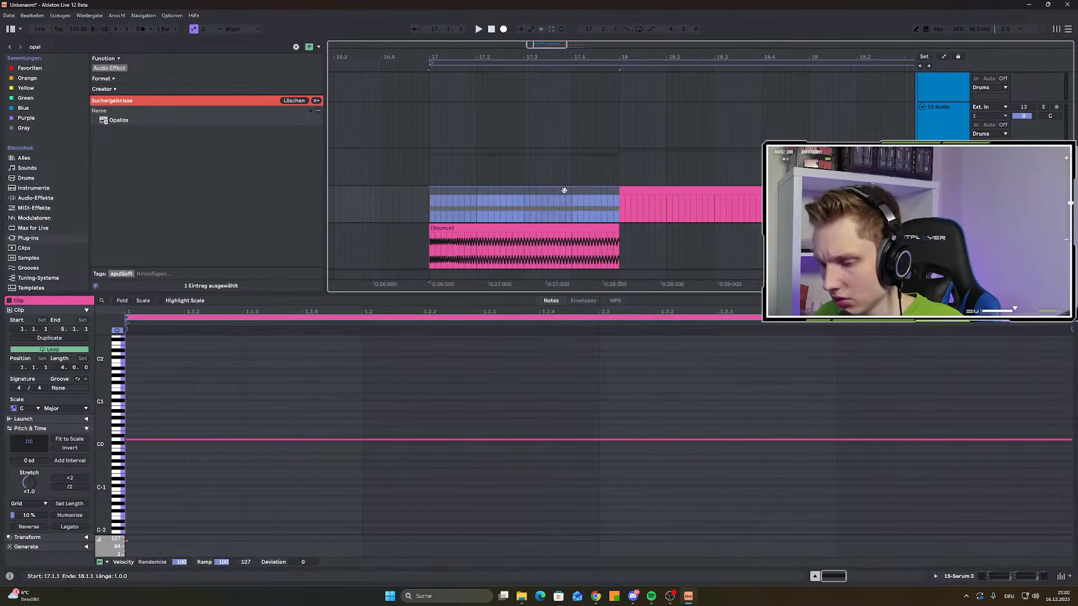
pyautogui.press('space')
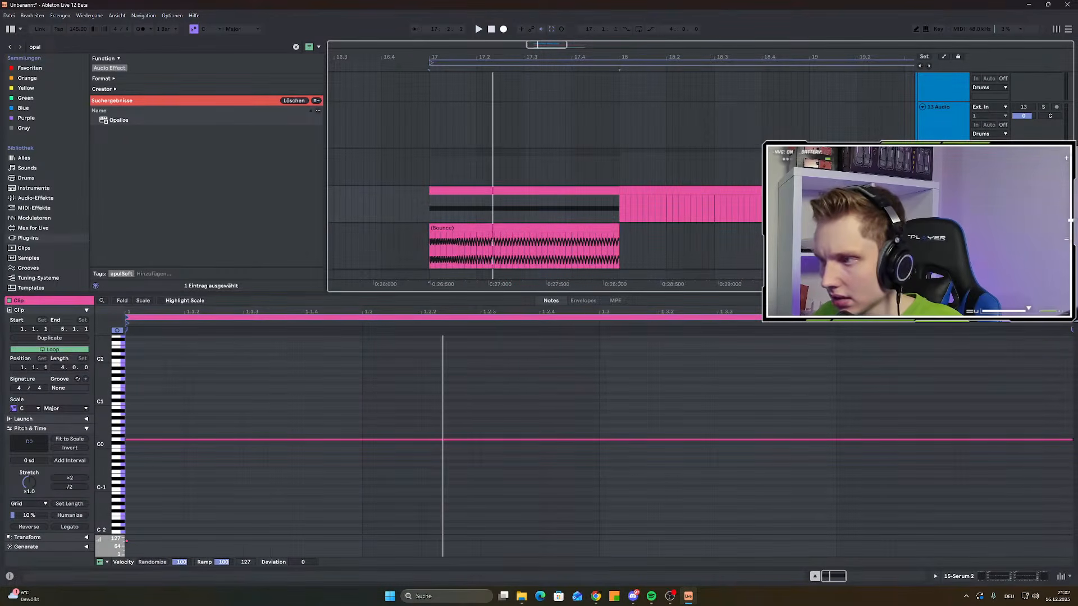
# Open the Serum 2 window from the bass track's device chain and delete the bounced audio track
pyautogui.hotkey('shift', 'Tab')
pyautogui.click(26, 473)
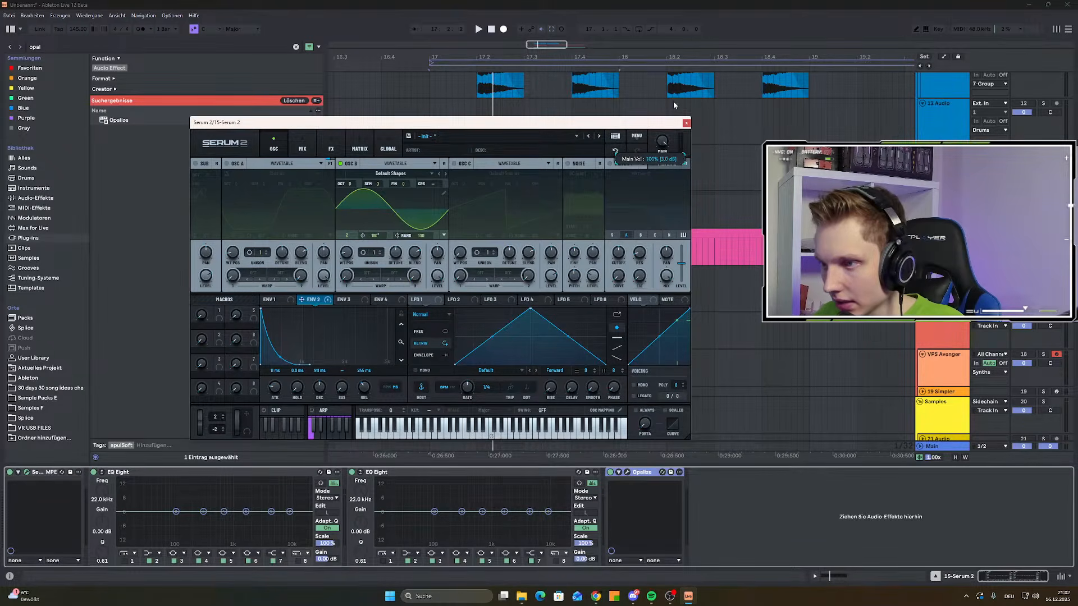
pyautogui.moveTo(636, 124); pyautogui.dragTo(432, 440)
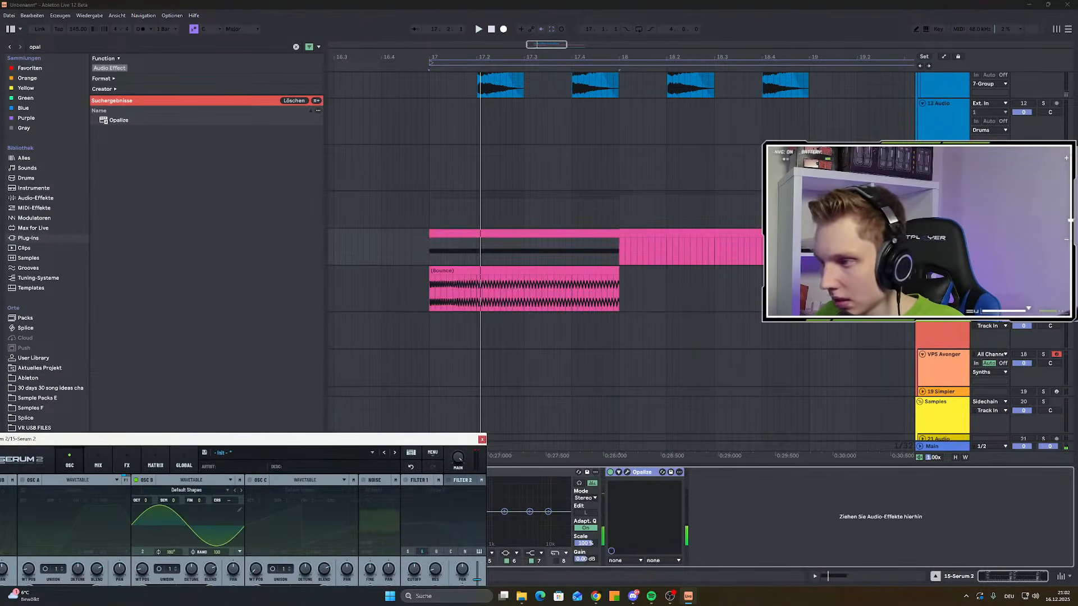
pyautogui.click(480, 271)
pyautogui.press('Delete')
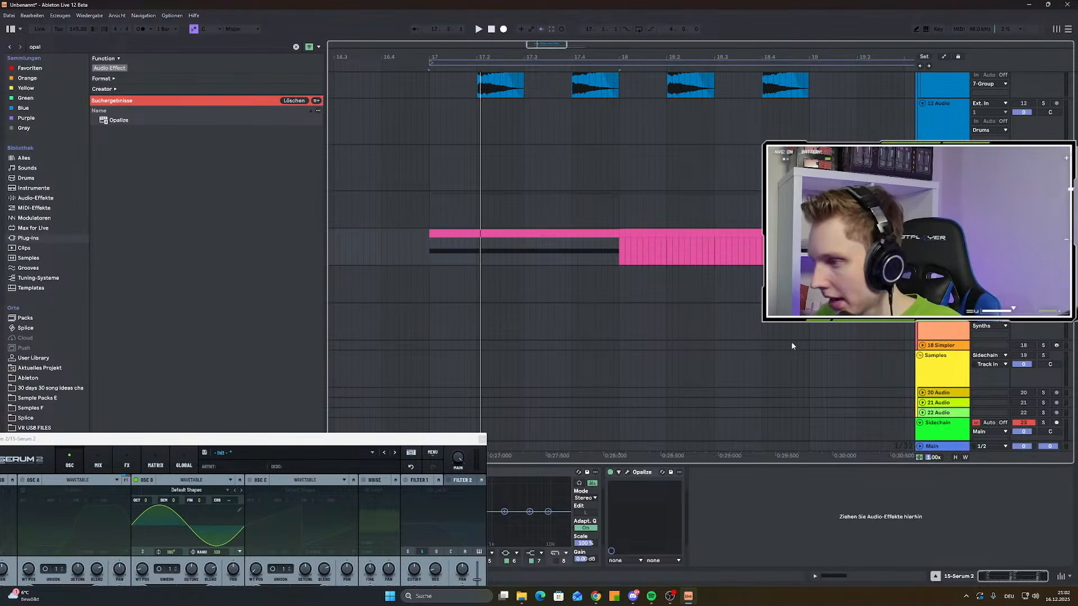
# Check Serum 2's effects page and oscillator page while replaying the bass
pyautogui.moveTo(332, 443); pyautogui.dragTo(494, 187)
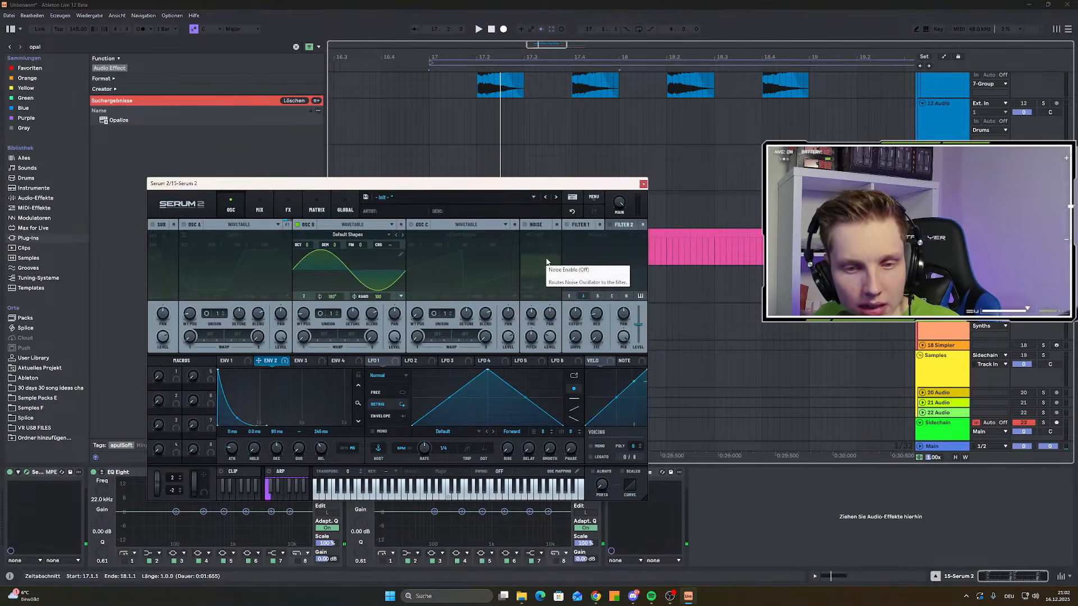
pyautogui.press('space')
pyautogui.press('space')
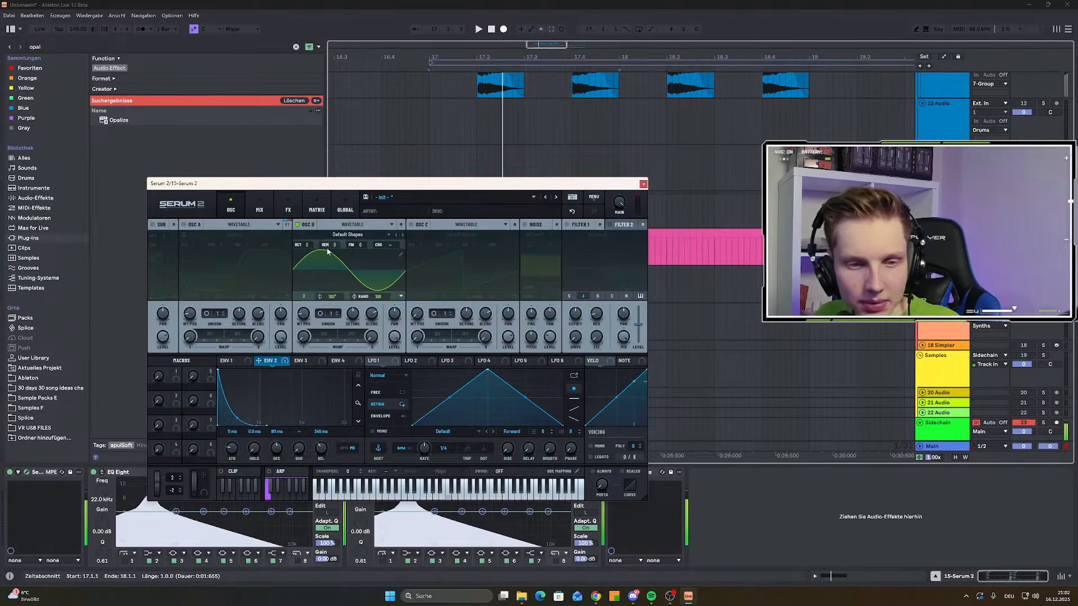
pyautogui.click(263, 204)
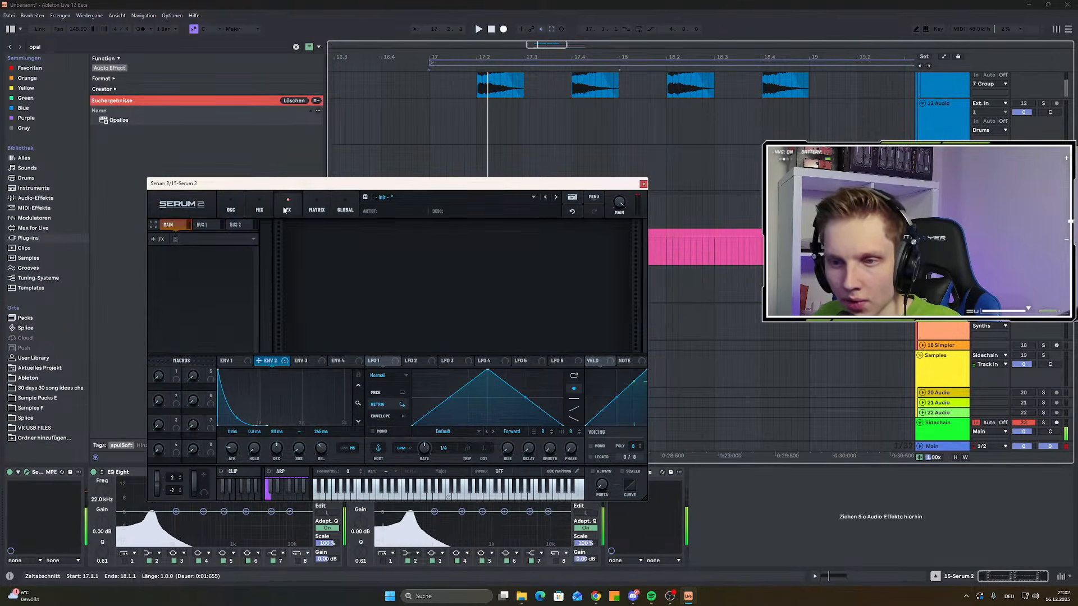
pyautogui.click(232, 204)
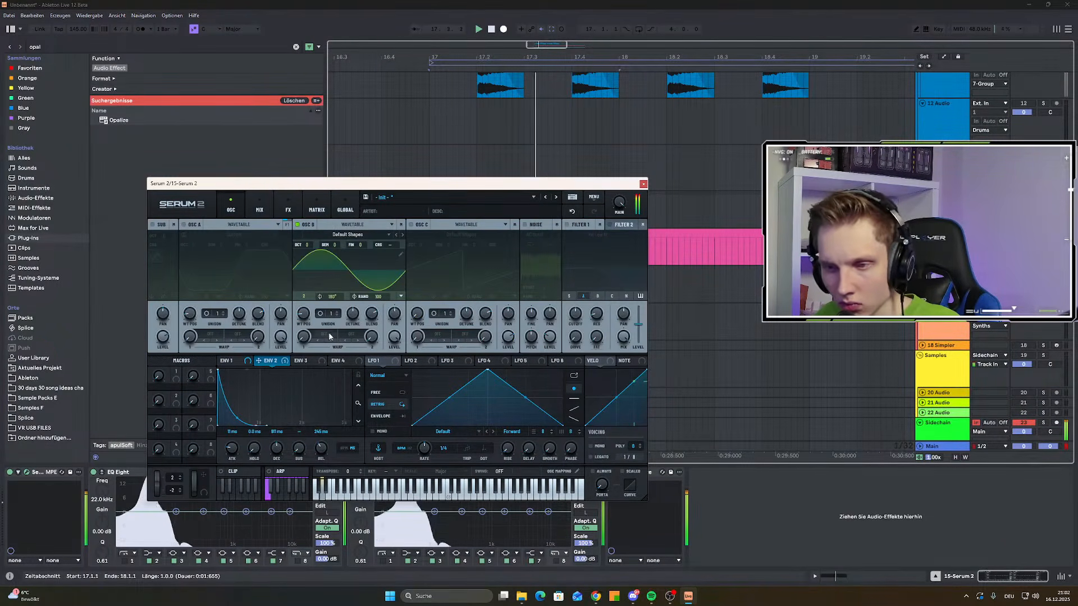
pyautogui.moveTo(499, 181); pyautogui.dragTo(457, 107)
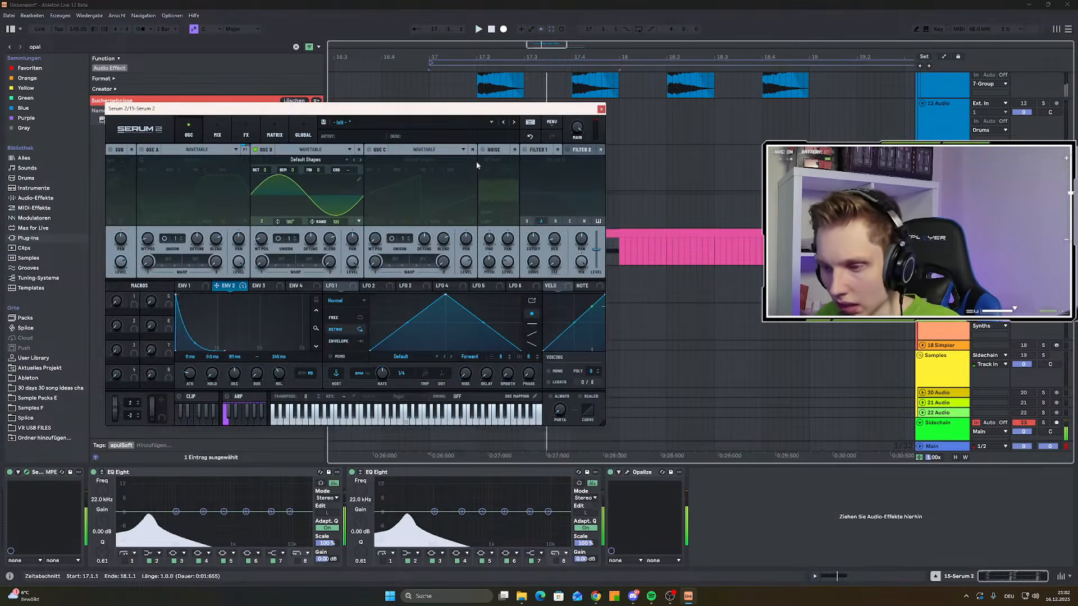
# Open Opalize beside Serum 2 and examine the bass harmonics in its spectrum during playback
pyautogui.click(624, 473)
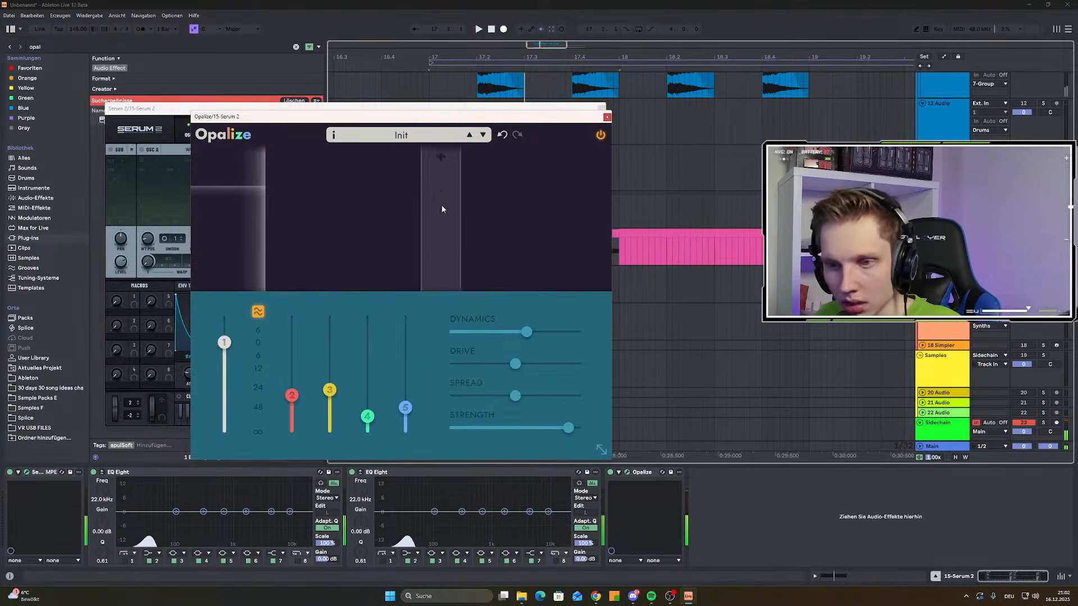
pyautogui.moveTo(452, 120); pyautogui.dragTo(482, 135)
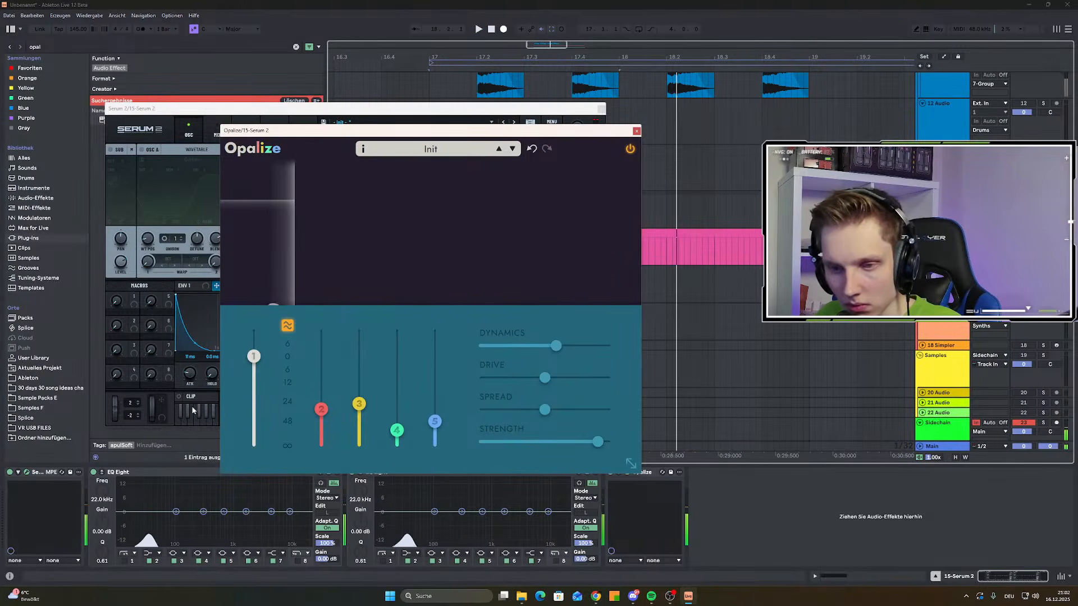
pyautogui.moveTo(251, 359)
pyautogui.mouseDown()
pyautogui.moveTo(254, 390)
pyautogui.moveTo(259, 359)
pyautogui.mouseUp()
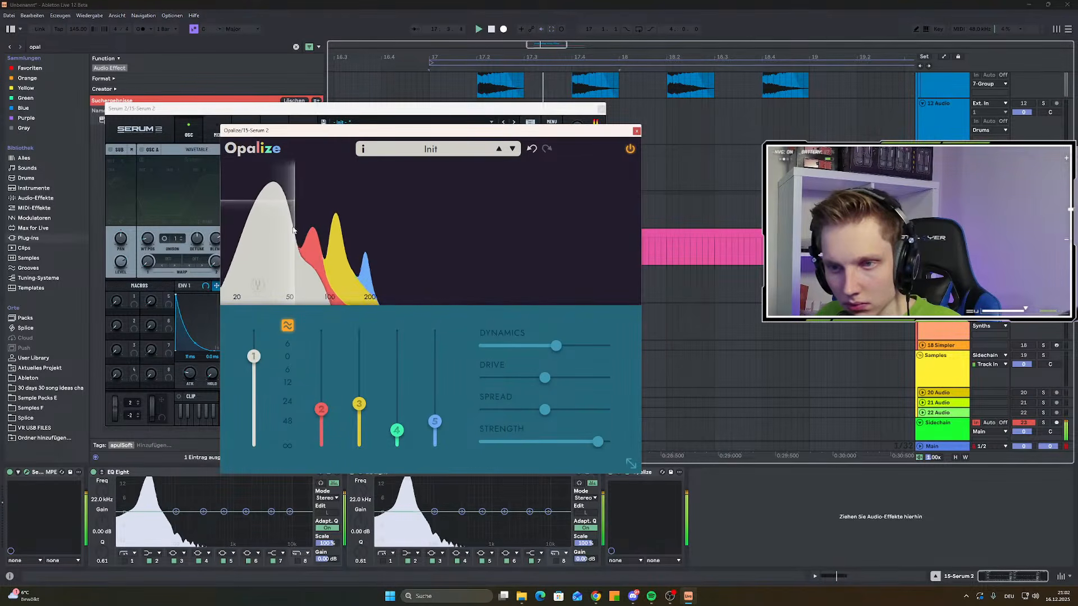
pyautogui.press('space')
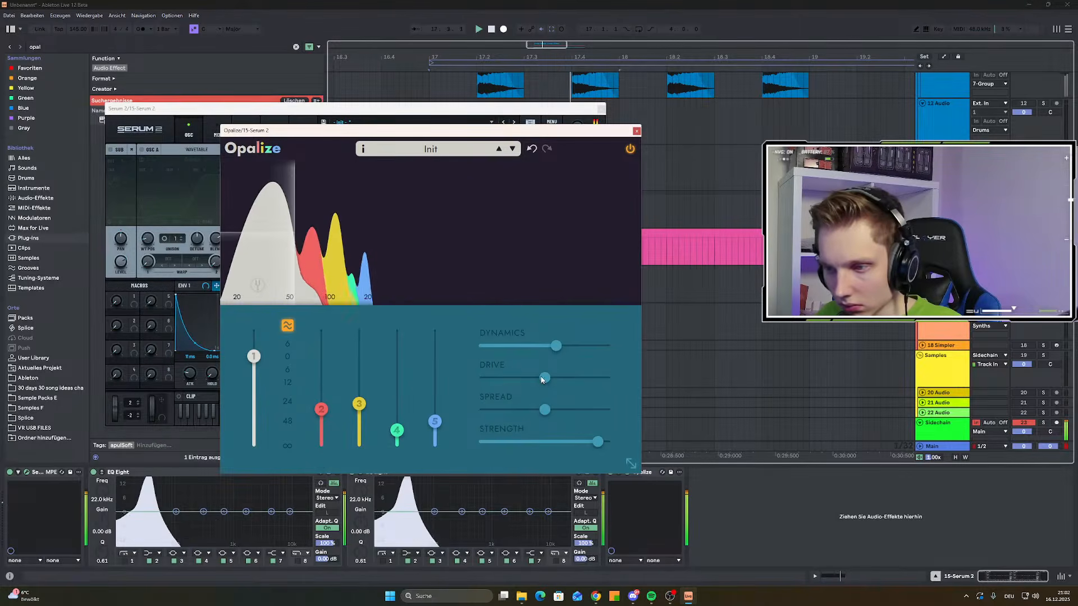
# Set Opalize's Dynamics to minimum and Strength to the middle, and pull harmonics 2 to 5 down to minus infinity
pyautogui.moveTo(555, 346)
pyautogui.mouseDown()
pyautogui.moveTo(508, 347)
pyautogui.moveTo(567, 345)
pyautogui.mouseUp()
pyautogui.moveTo(599, 442); pyautogui.dragTo(549, 442)
pyautogui.doubleClick(565, 348)
pyautogui.moveTo(321, 409); pyautogui.dragTo(322, 516)
pyautogui.moveTo(397, 430); pyautogui.dragTo(397, 495)
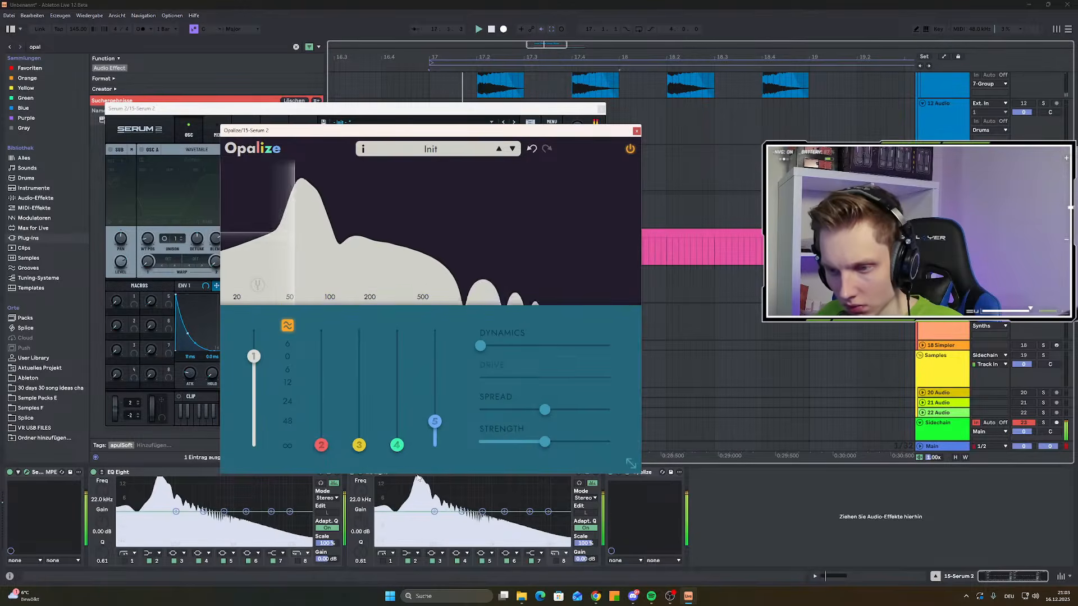
pyautogui.moveTo(434, 422); pyautogui.dragTo(429, 484)
# Arrange the Opalize and Serum 2 windows side by side and check the bass with Opalize switched off
pyautogui.moveTo(497, 132); pyautogui.dragTo(719, 112)
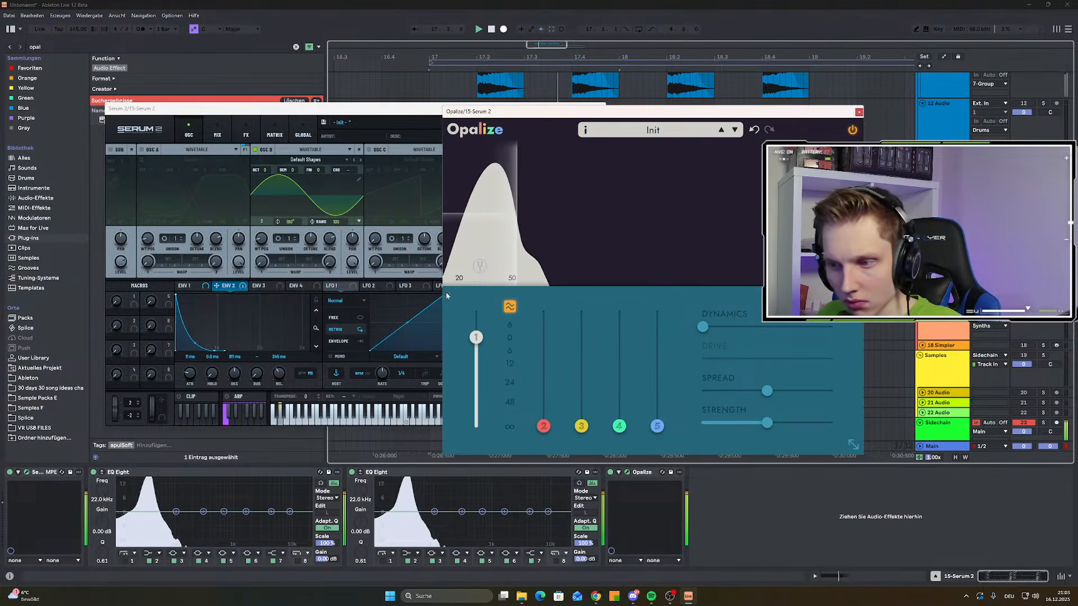
pyautogui.click(611, 475)
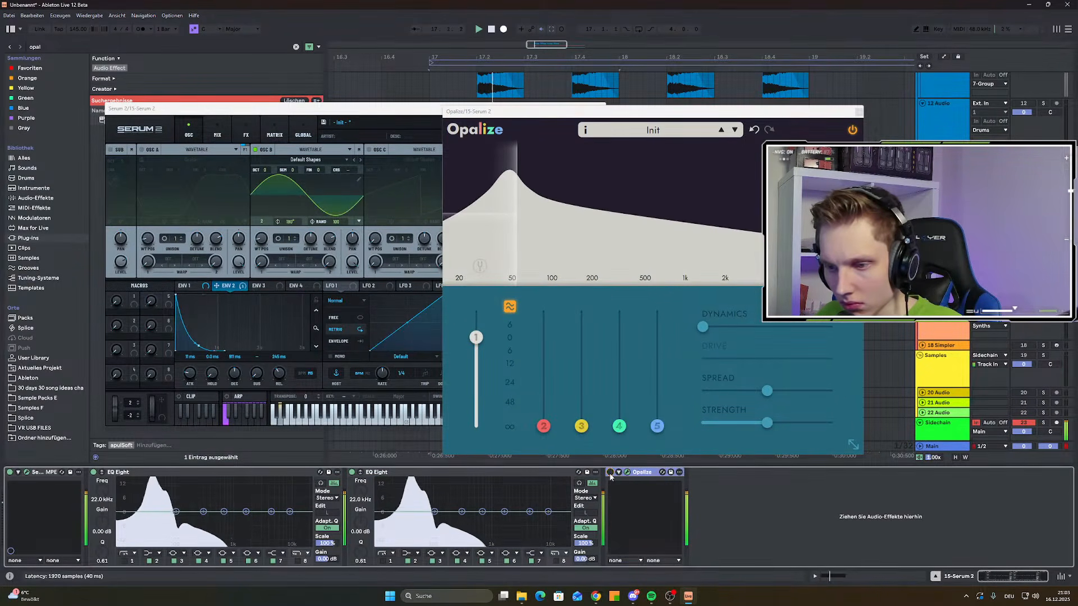
pyautogui.press('space')
pyautogui.moveTo(578, 112); pyautogui.dragTo(465, 327)
pyautogui.moveTo(545, 110); pyautogui.dragTo(530, 87)
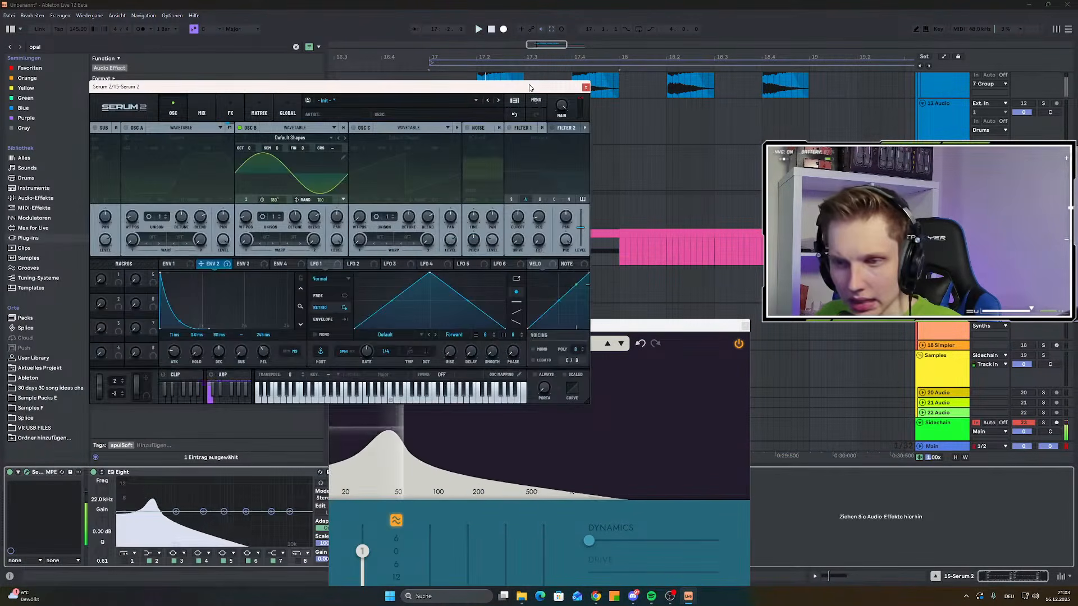
pyautogui.moveTo(648, 331); pyautogui.dragTo(750, 138)
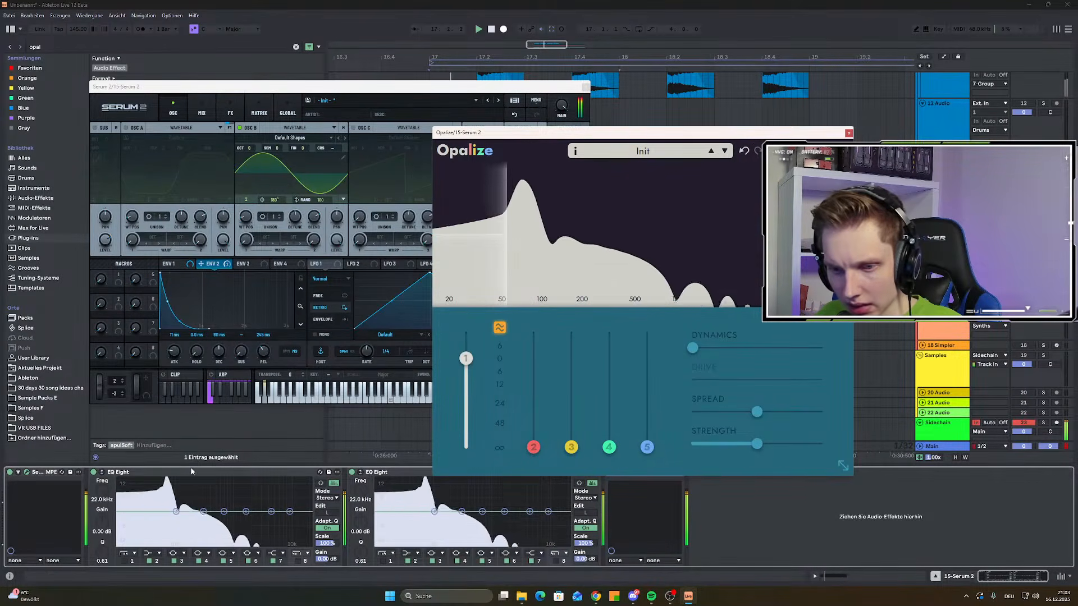
pyautogui.moveTo(419, 84); pyautogui.dragTo(415, 85)
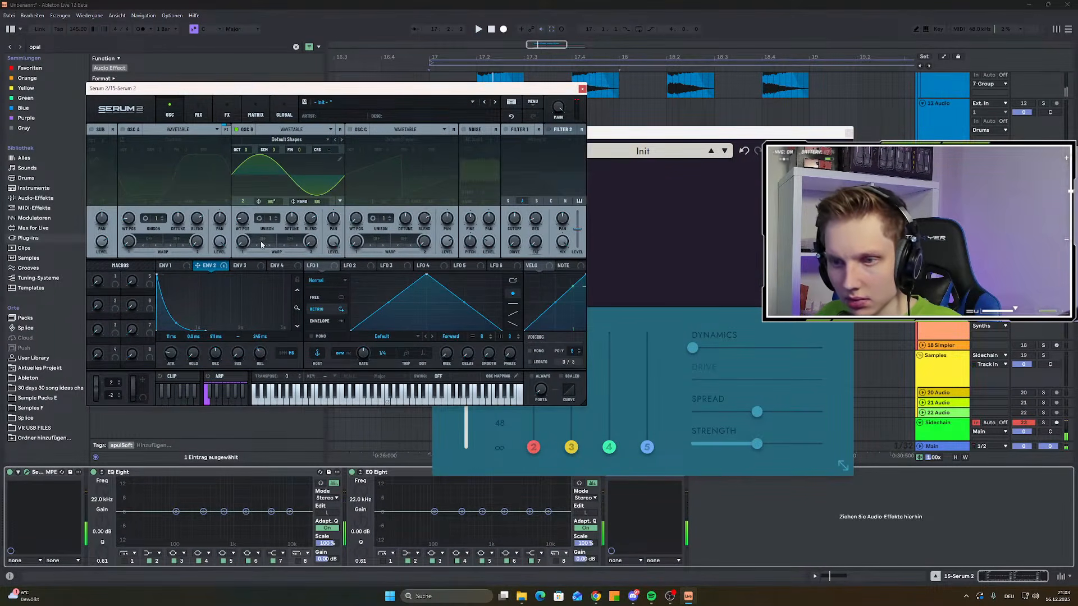
# Lower oscillator B's level in Serum 2, replay the bass and return to the Opalize window
pyautogui.moveTo(334, 243); pyautogui.dragTo(333, 260)
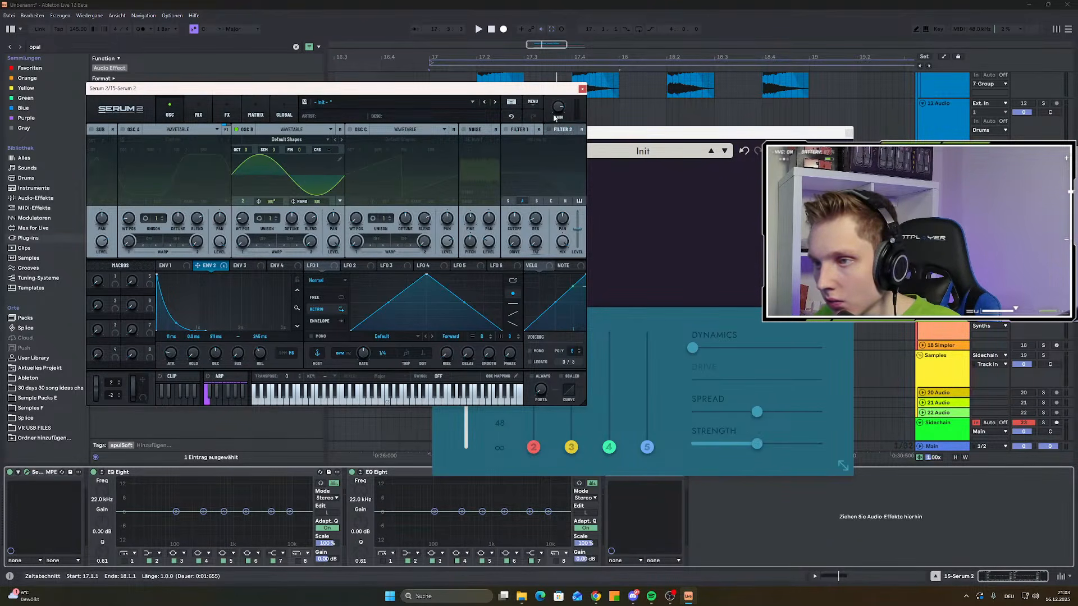
pyautogui.press('space')
pyautogui.press('space')
pyautogui.press('space')
pyautogui.click(602, 191)
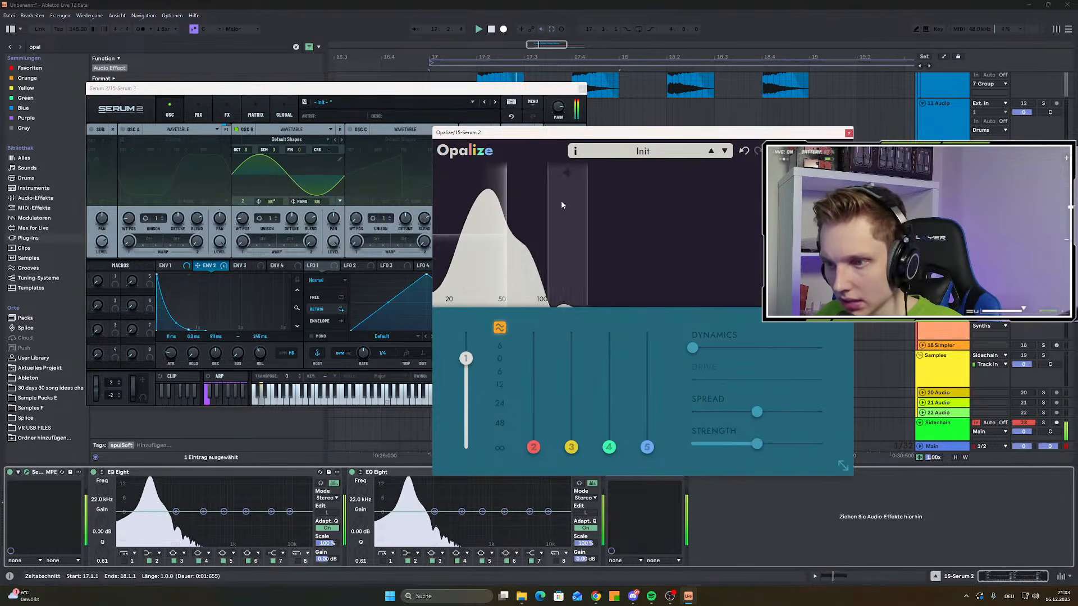
# Raise Opalize's harmonic 2 to about -18 dB and harmonic 3 to about -12 dB
pyautogui.moveTo(534, 447); pyautogui.dragTo(540, 393)
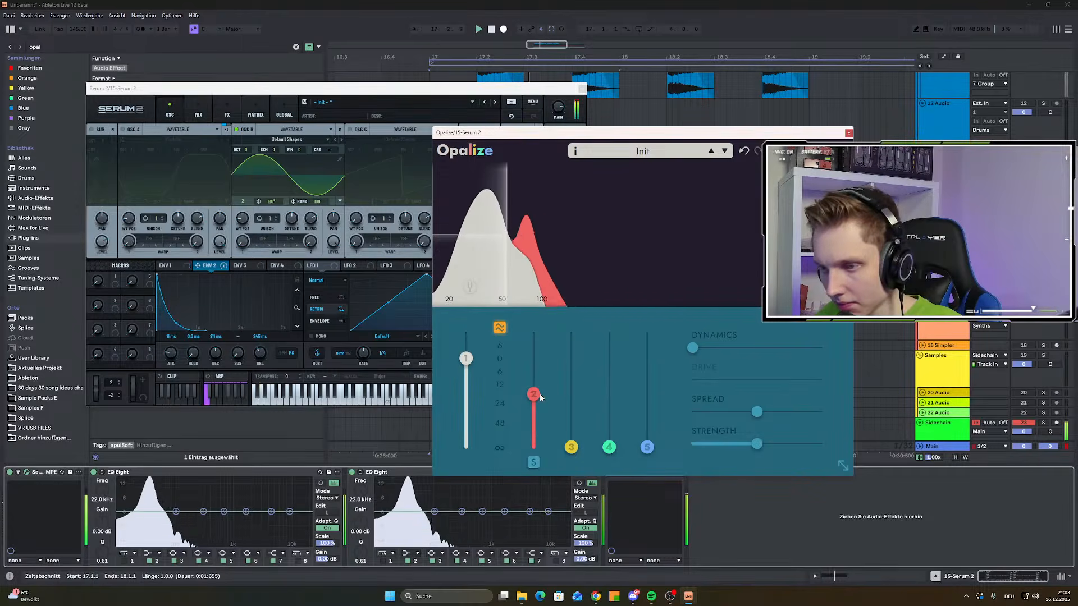
pyautogui.click(465, 358)
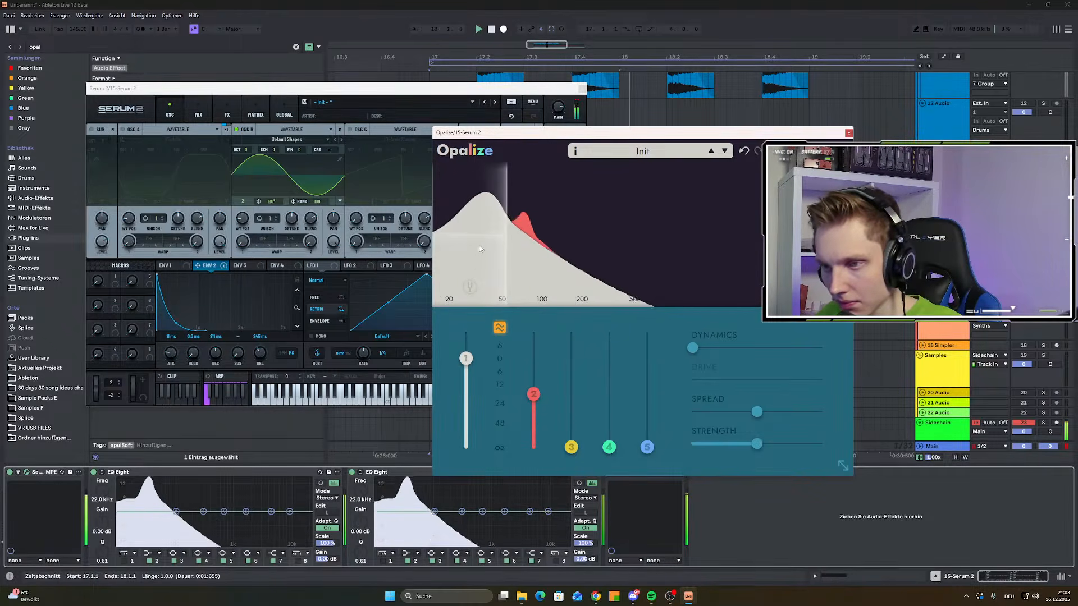
pyautogui.moveTo(571, 447); pyautogui.dragTo(574, 391)
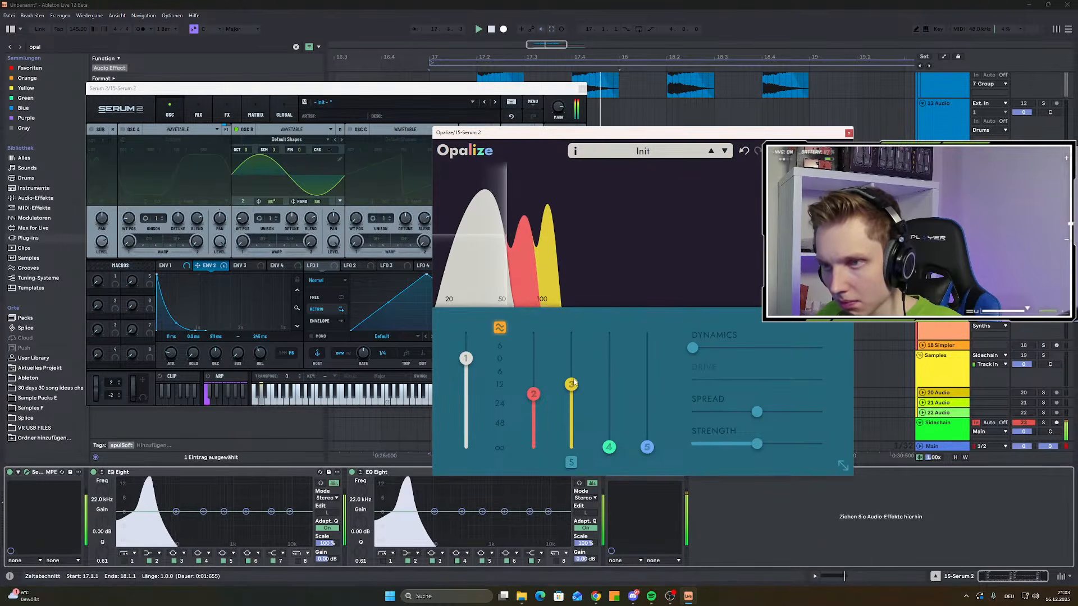
pyautogui.moveTo(596, 134); pyautogui.dragTo(618, 156)
# Lower Serum 2's main volume, and raise Opalize's harmonic 4 to about -44 dB and harmonic 5 to about -24 dB
pyautogui.moveTo(558, 107); pyautogui.dragTo(554, 123)
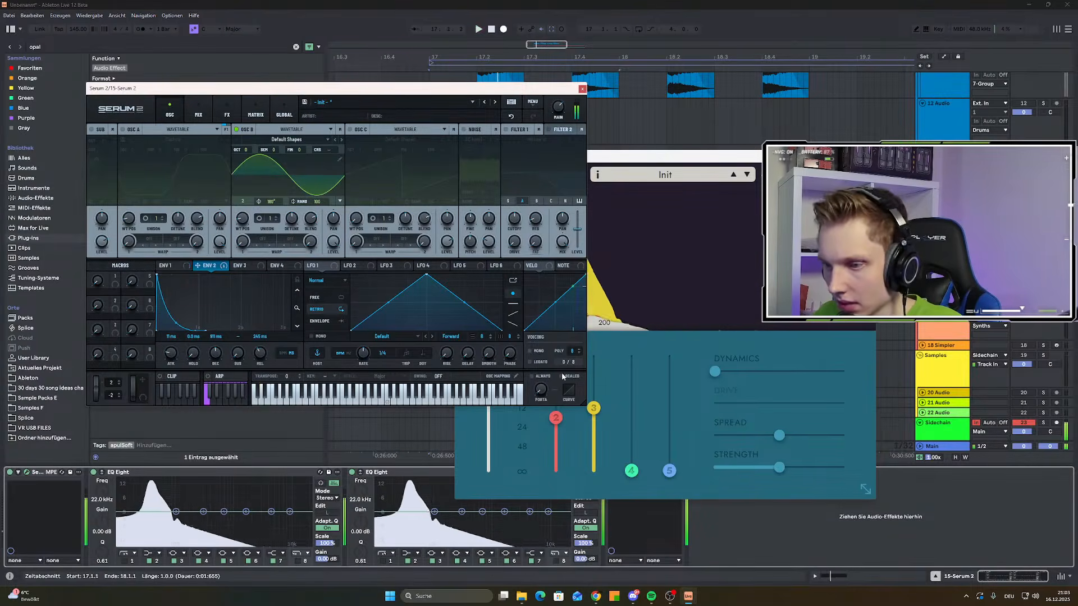
pyautogui.click(626, 298)
pyautogui.moveTo(650, 461); pyautogui.dragTo(690, 420)
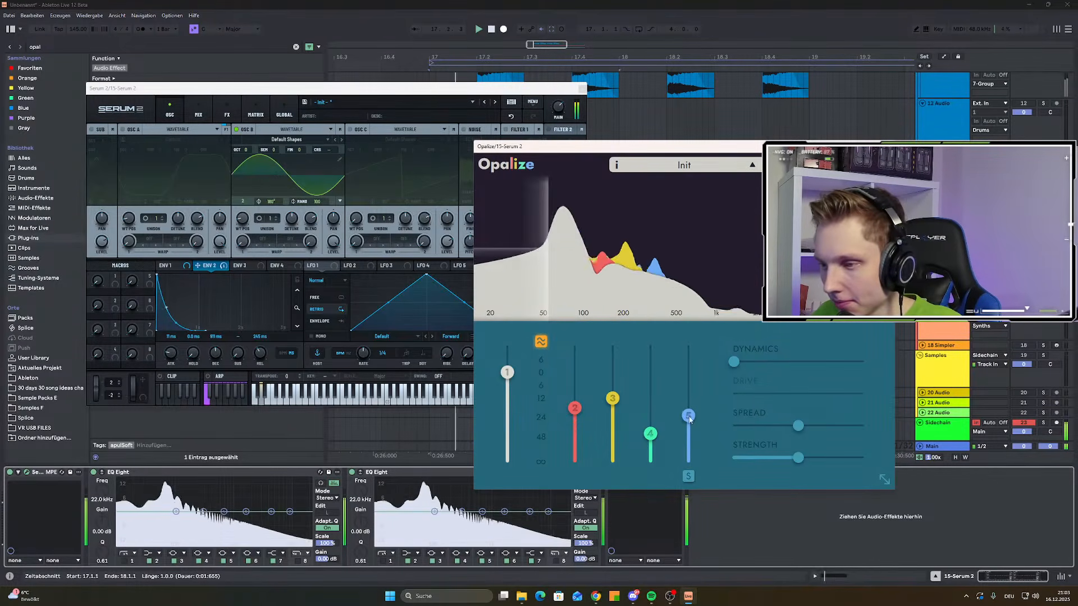
# Raise Opalize's Dynamics to about a third and Drive to about three quarters, and close its window
pyautogui.moveTo(734, 362); pyautogui.dragTo(833, 391)
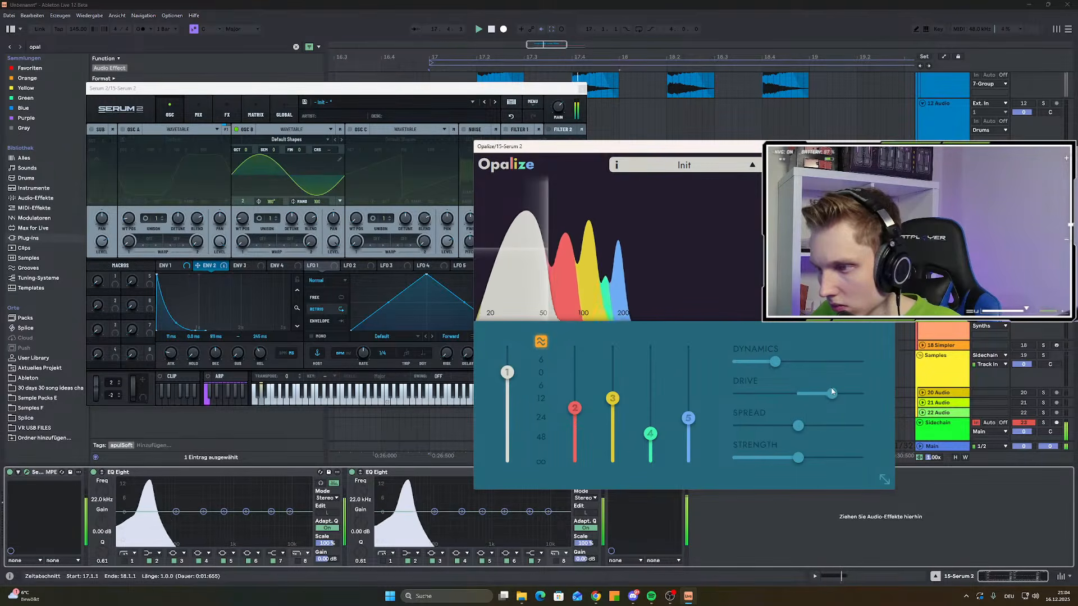
pyautogui.click(887, 146)
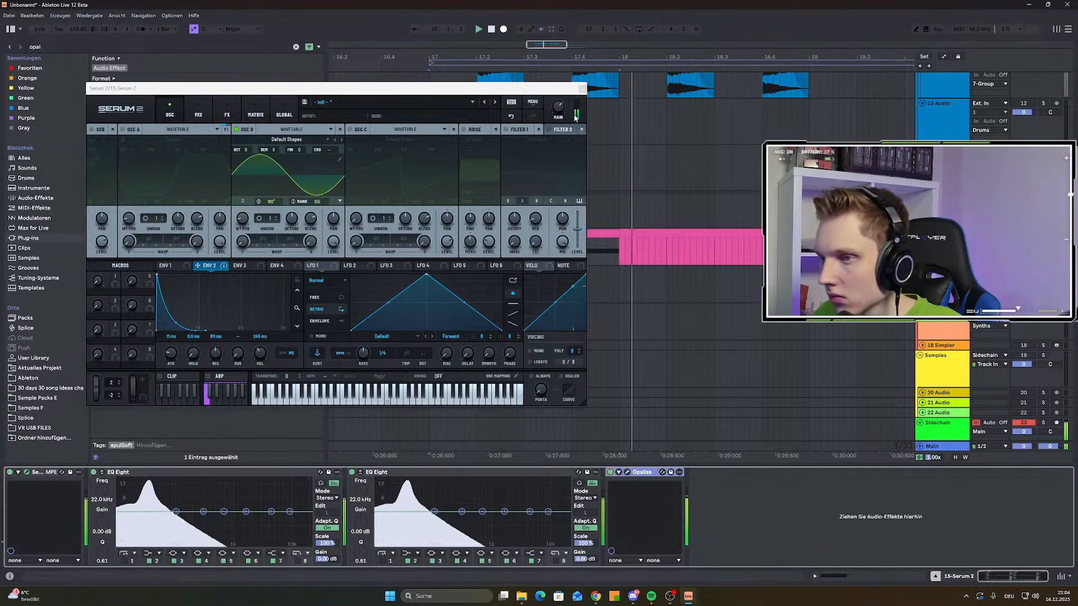
# Close the Serum 2 window and bounce the one-bar bass clip at bar 17 to a new track
pyautogui.click(581, 89)
pyautogui.click(466, 247)
pyautogui.rightClick(466, 236)
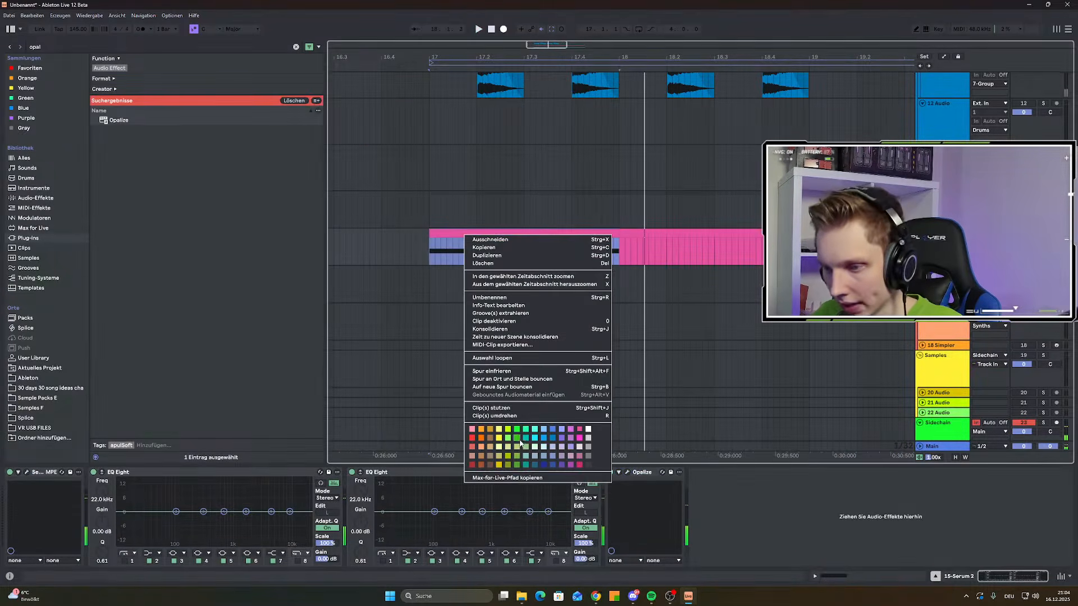
pyautogui.click(502, 387)
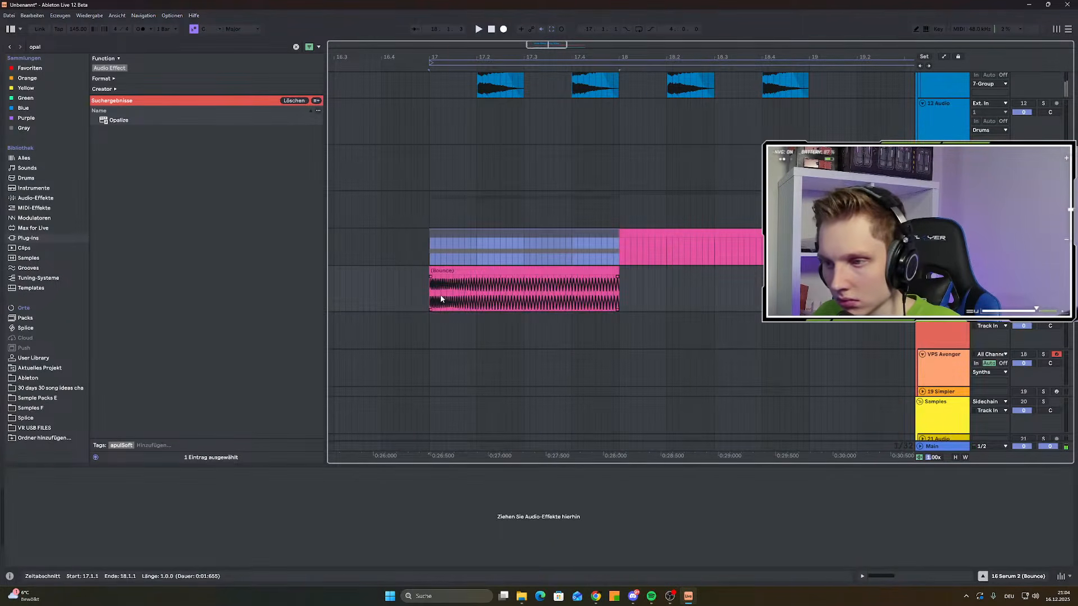
# Play the bounced bass clip from its start and check its waveform in the arrangement
pyautogui.click(435, 299)
pyautogui.press('space')
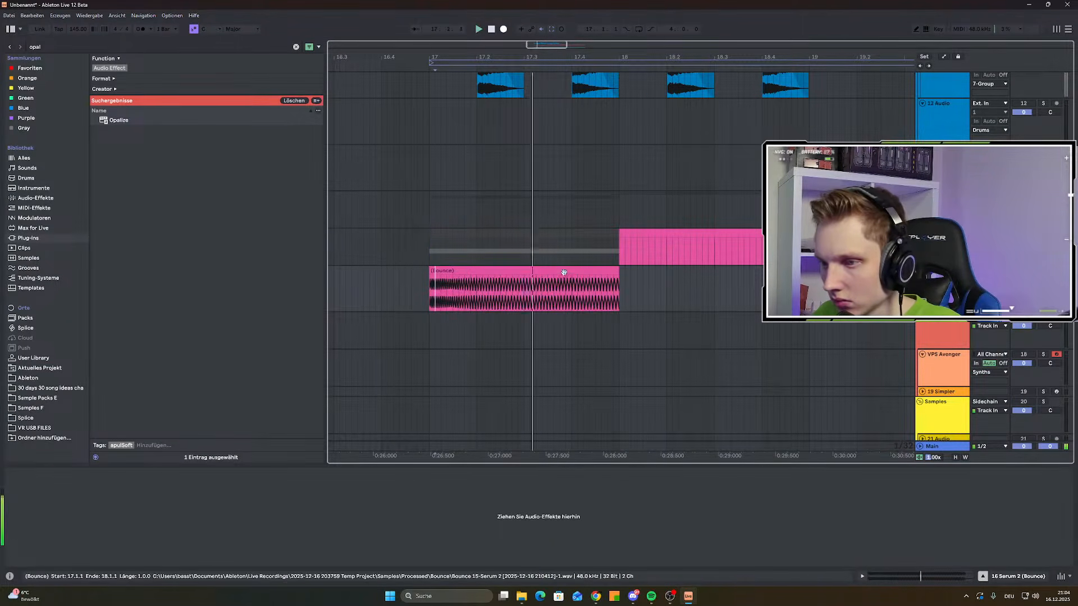
pyautogui.click(565, 273)
pyautogui.scroll(-5, 526, 284)
pyautogui.scroll(5, 517, 286)
pyautogui.press('space')
pyautogui.press('space')
pyautogui.click(470, 292)
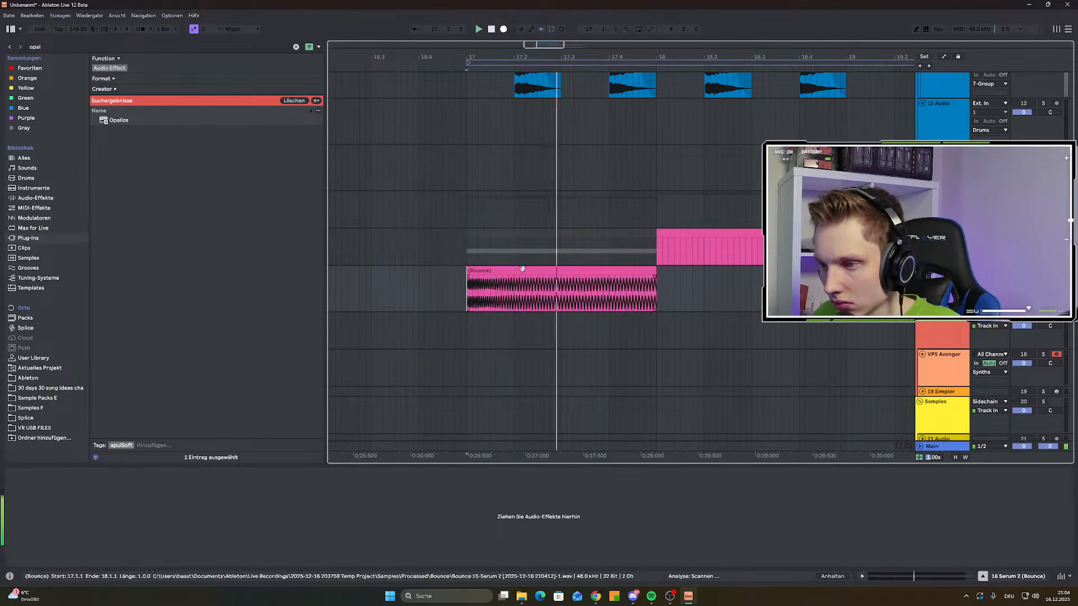
# Open the bounced clip's sample view, set its gain to 0.0 dB and return to the arrangement
pyautogui.doubleClick(481, 282)
pyautogui.moveTo(72, 460); pyautogui.dragTo(71, 457)
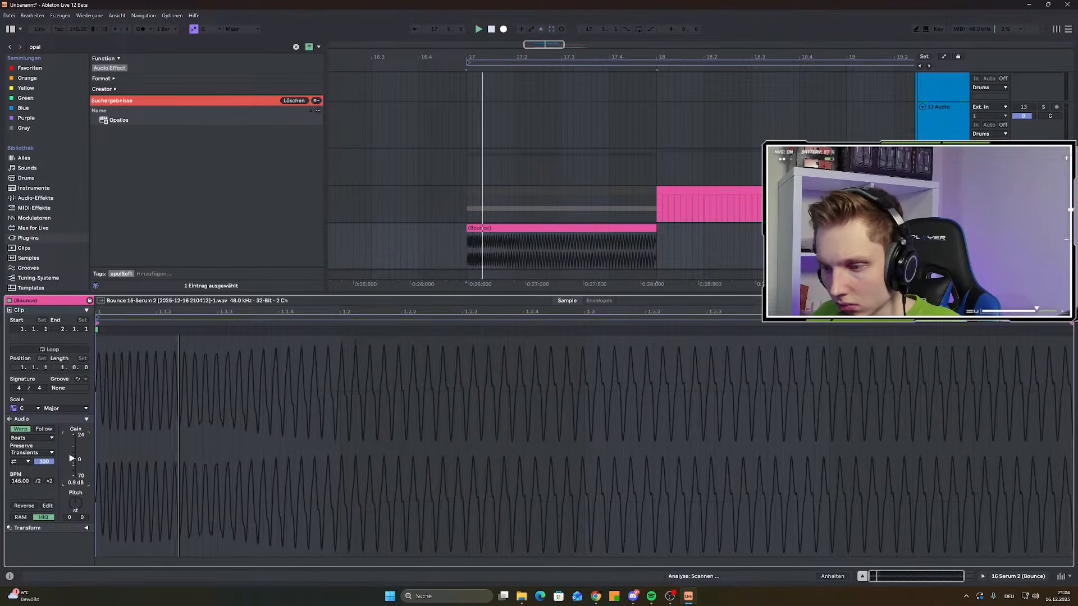
pyautogui.moveTo(72, 459); pyautogui.dragTo(71, 459)
pyautogui.click(657, 245)
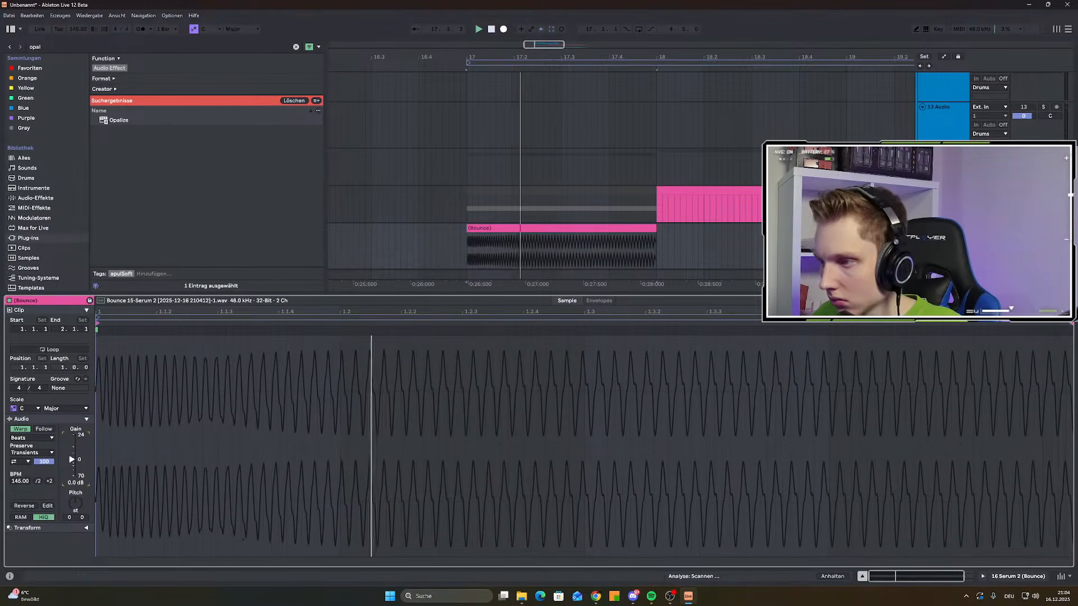
pyautogui.hotkey('shift', 'Tab')
# Duplicate the bounced one-bar bass clip twice so that three copies run from bar 17
pyautogui.scroll(-3, 476, 289)
pyautogui.moveTo(476, 289); pyautogui.dragTo(557, 285)
pyautogui.hotkey('ctrl', 'd')
pyautogui.hotkey('ctrl', 'd')
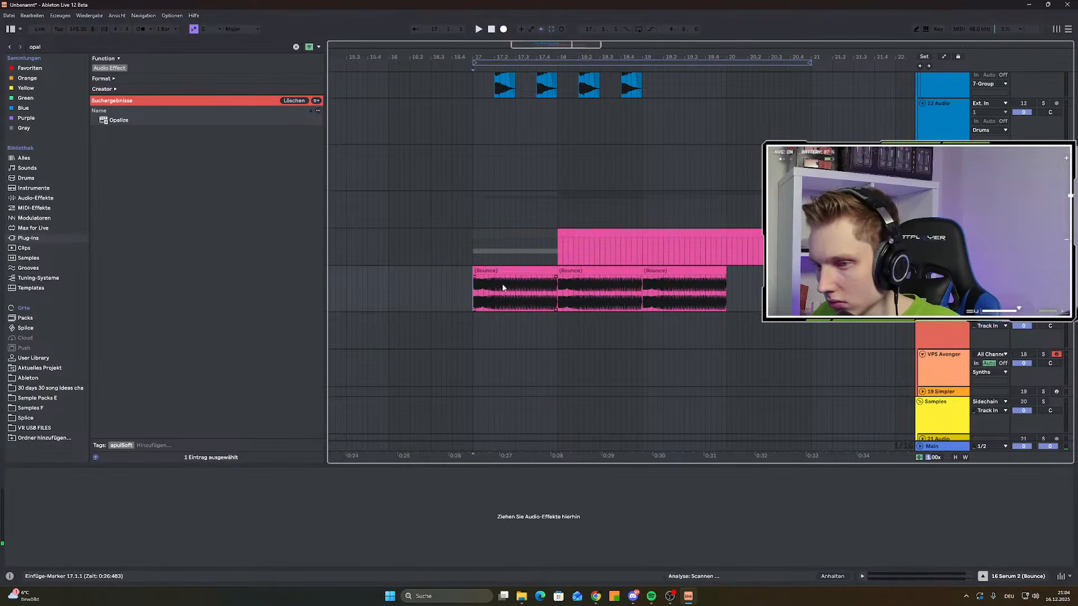
# Shorten the first bounced clip to half a bar and duplicate it three times up to bar 19
pyautogui.scroll(3, 698, 239)
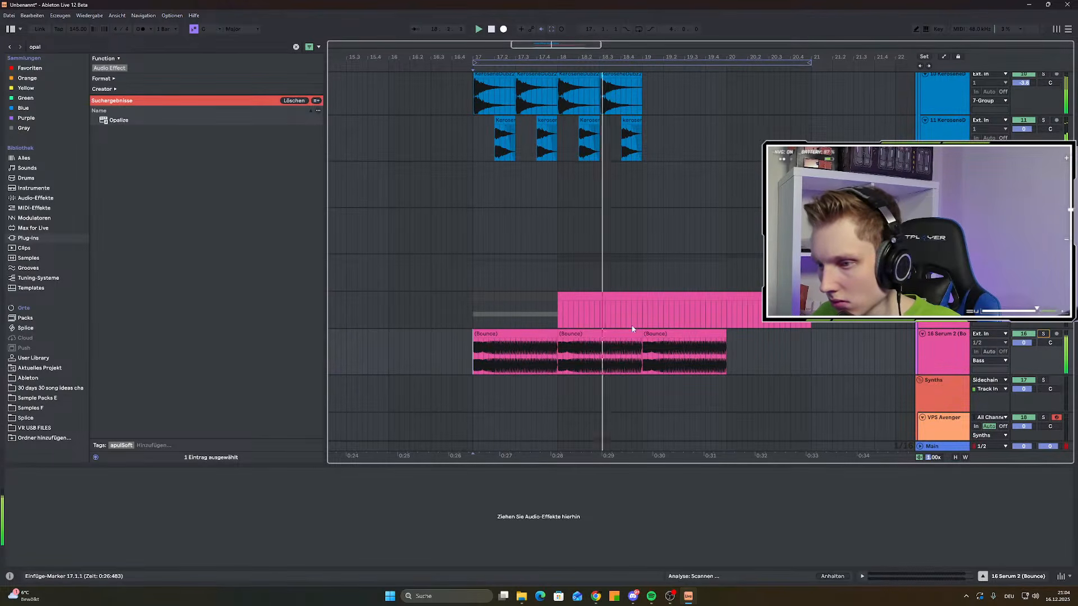
pyautogui.moveTo(557, 334); pyautogui.dragTo(514, 335)
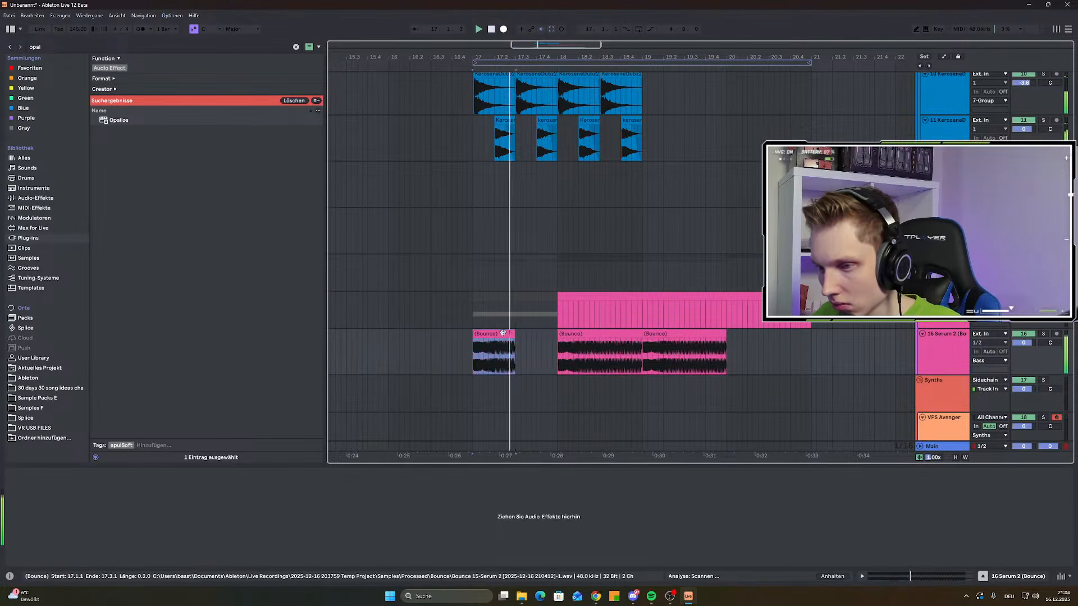
pyautogui.hotkey('ctrl', 'd')
pyautogui.hotkey('ctrl', 'd')
pyautogui.hotkey('ctrl', 'd')
pyautogui.press('space')
# Solo the bounced bass track, search the plug-ins for "dis" and add Disperser to the track
pyautogui.click(474, 360)
pyautogui.click(1043, 334)
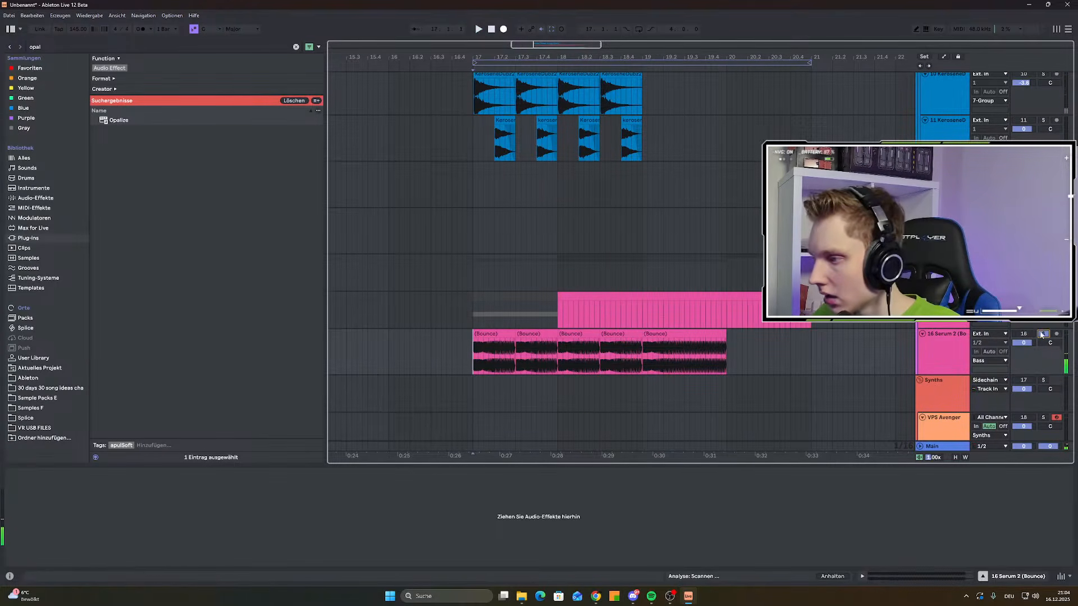
pyautogui.click(54, 46)
pyautogui.write('dis')
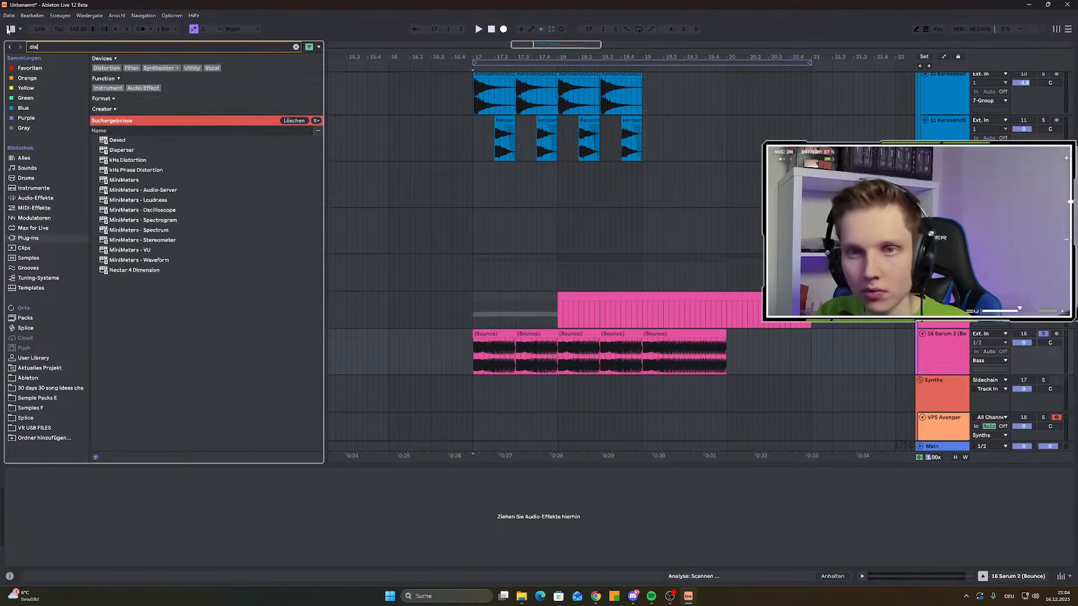
pyautogui.click(128, 140)
pyautogui.moveTo(128, 141); pyautogui.dragTo(957, 349)
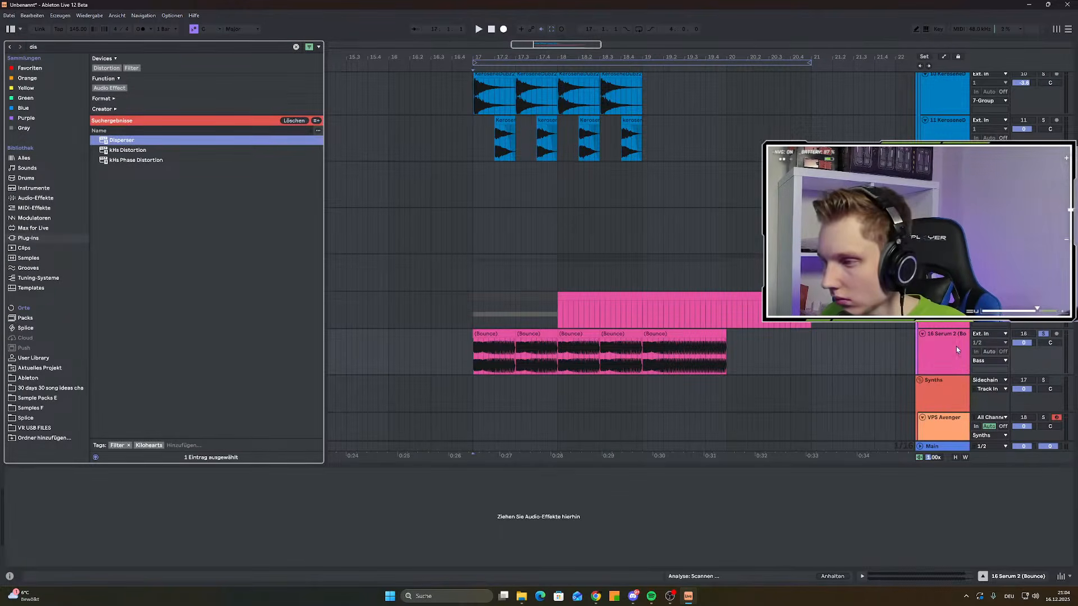
# Listen to the bounced bass through Disperser and examine the first half-bar clip's waveform up close
pyautogui.scroll(-2, 571, 267)
pyautogui.click(476, 295)
pyautogui.press('space')
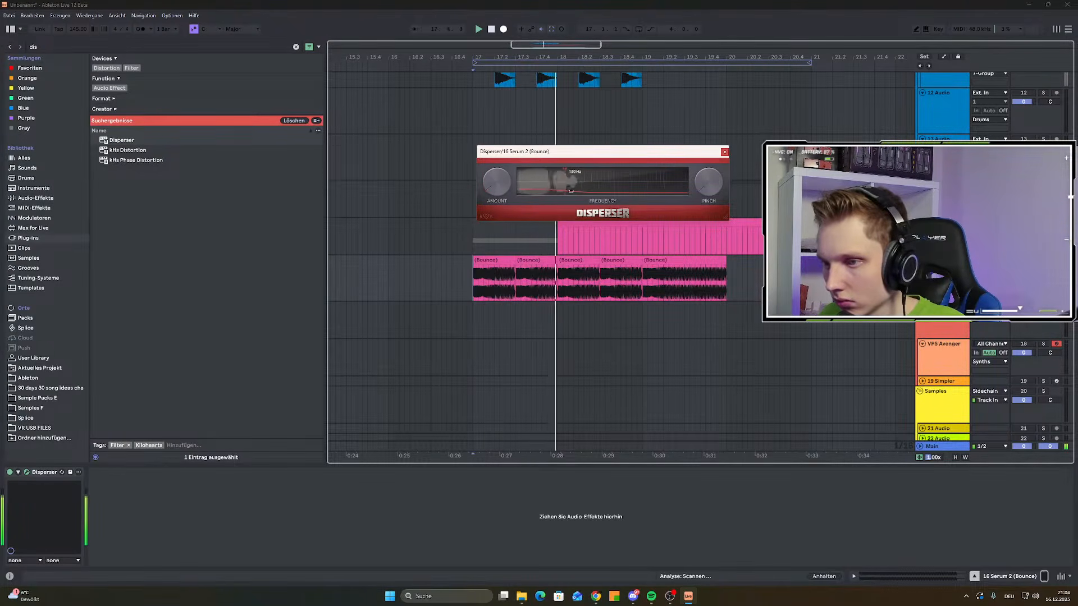
pyautogui.scroll(2, 486, 271)
pyautogui.scroll(2, 486, 271)
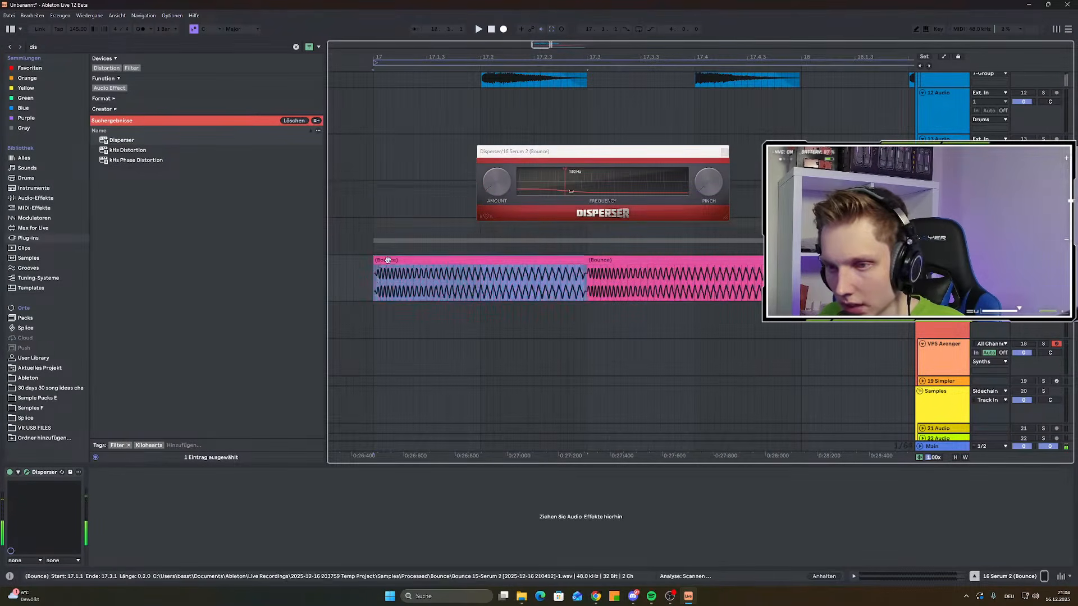
pyautogui.scroll(-6, 393, 275)
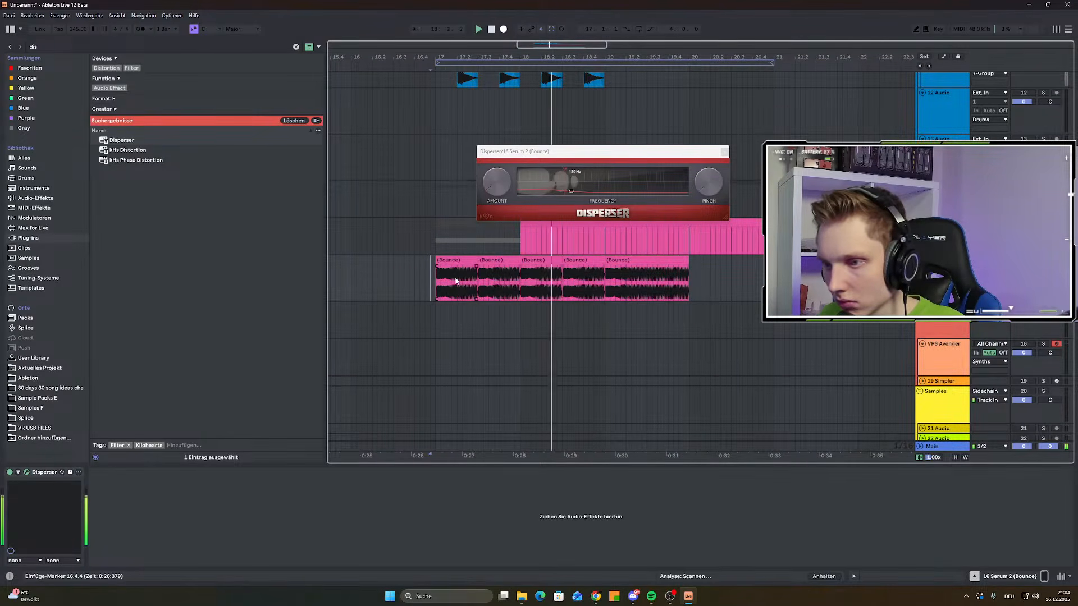
# Delete the one-bar bounced clip at bar 19 and replay the four half-bar bass clips
pyautogui.click(637, 262)
pyautogui.press('space')
pyautogui.press('Delete')
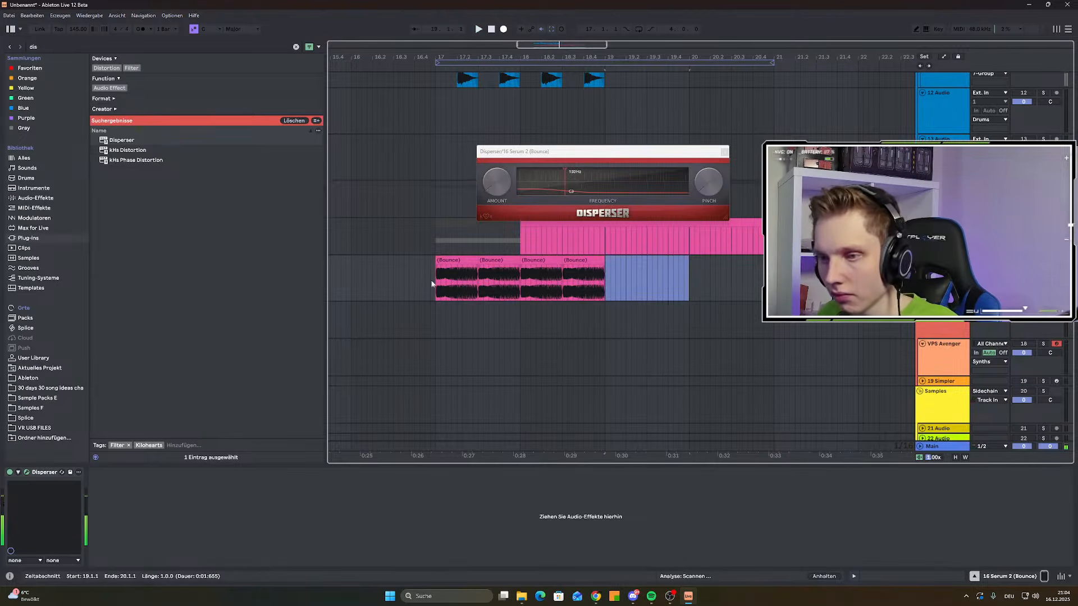
pyautogui.click(430, 284)
pyautogui.press('space')
pyautogui.press('space')
pyautogui.press('space')
pyautogui.press('space')
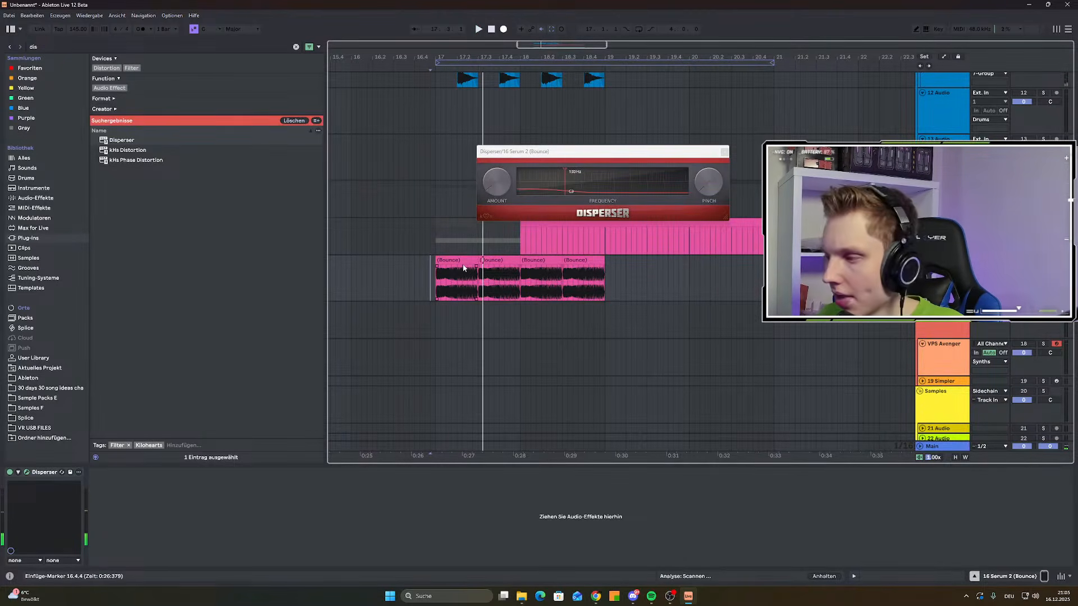
pyautogui.click(439, 292)
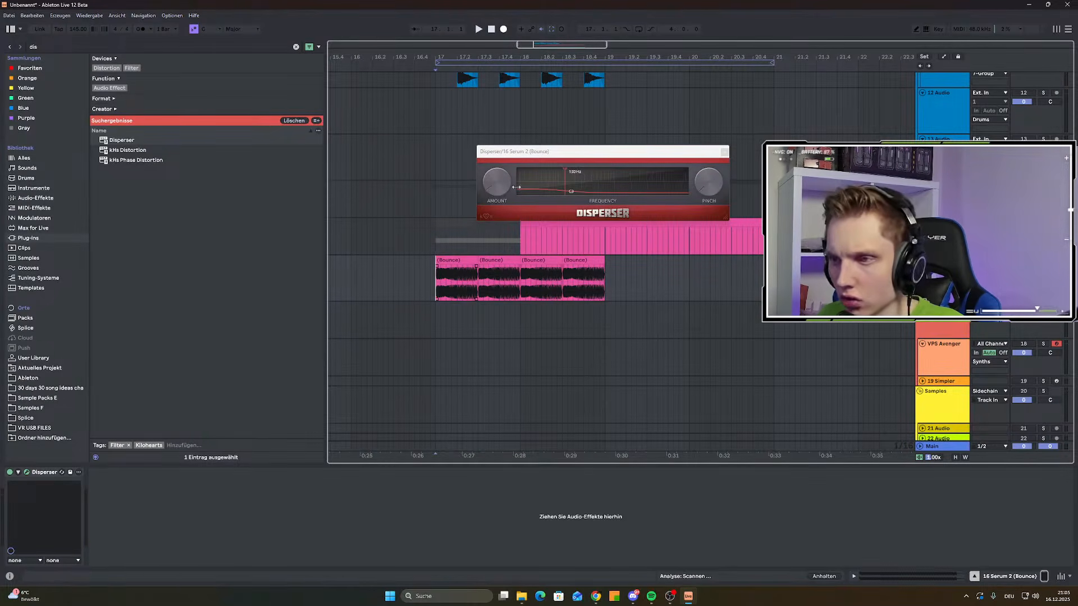
# Move the Disperser window away from the clips and insert a new audio track beneath the bounced bass track
pyautogui.scroll(2, 418, 222)
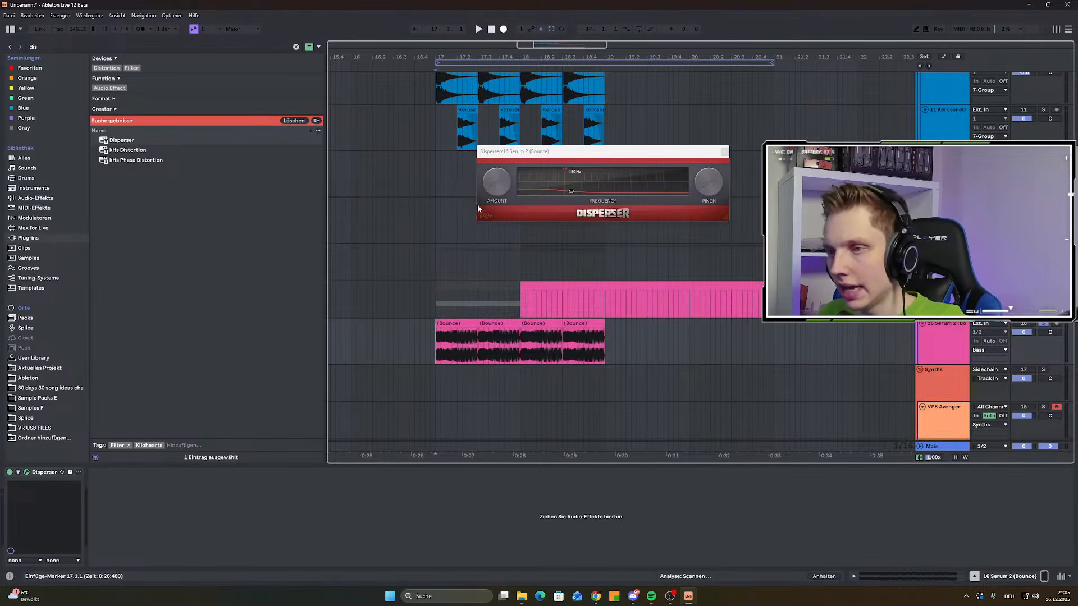
pyautogui.moveTo(552, 151); pyautogui.dragTo(767, 99)
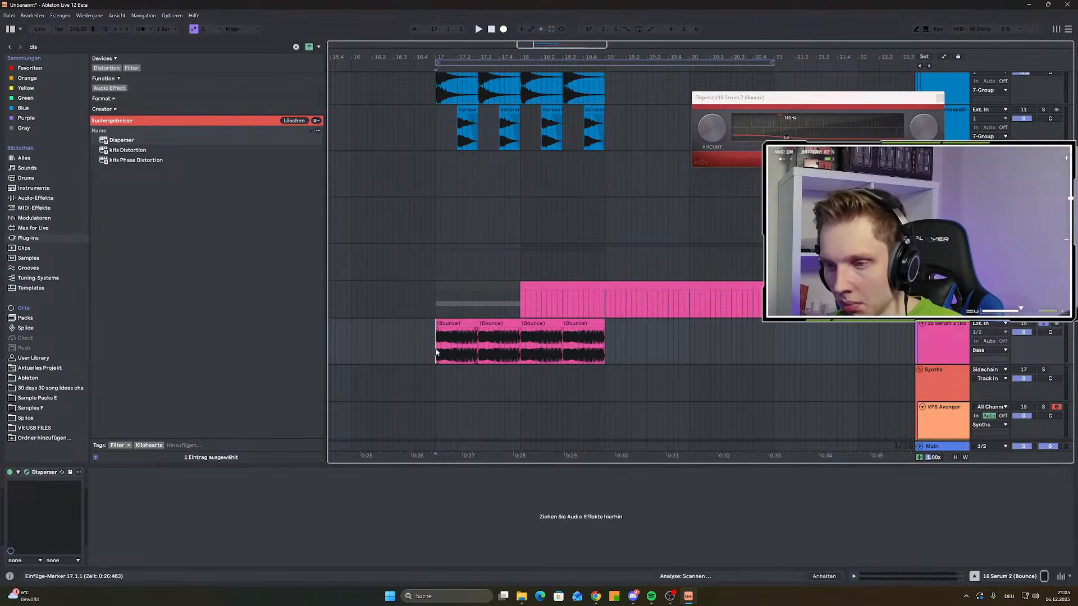
pyautogui.scroll(-2, 478, 271)
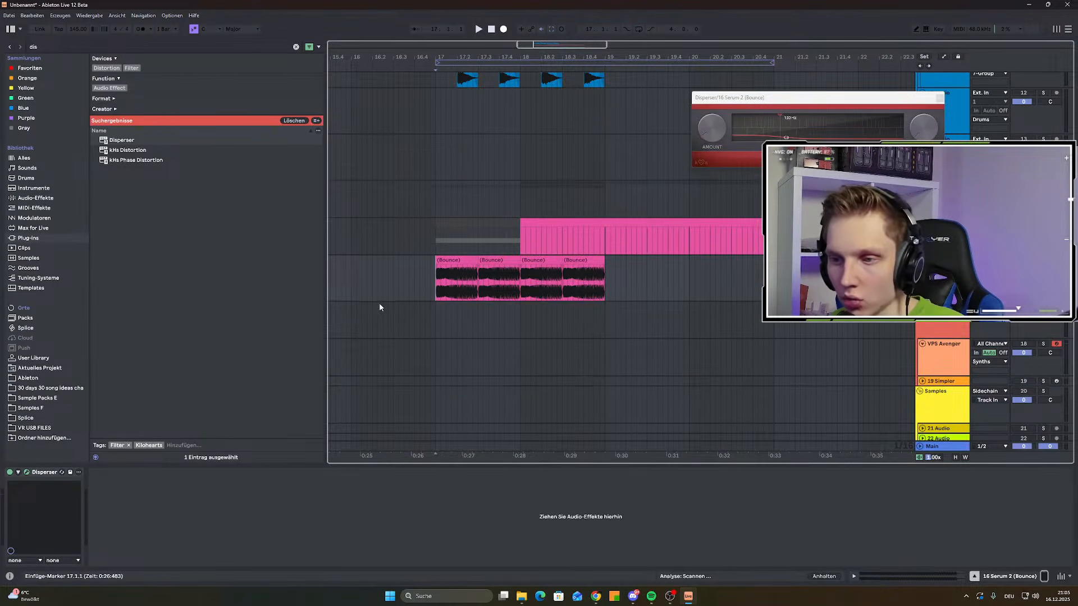
pyautogui.moveTo(436, 292); pyautogui.dragTo(647, 297)
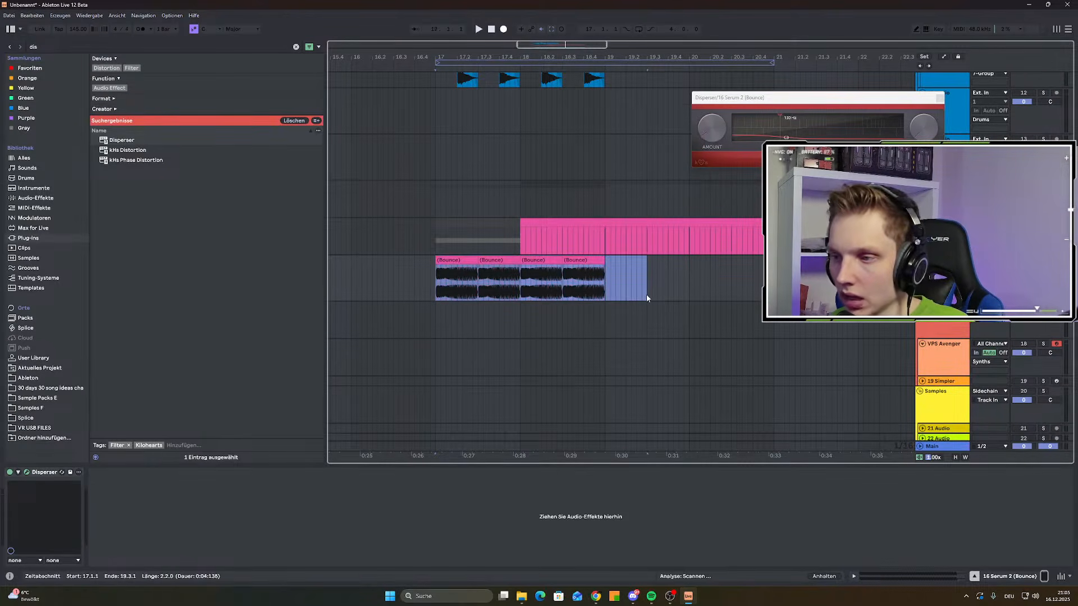
pyautogui.scroll(2, 644, 299)
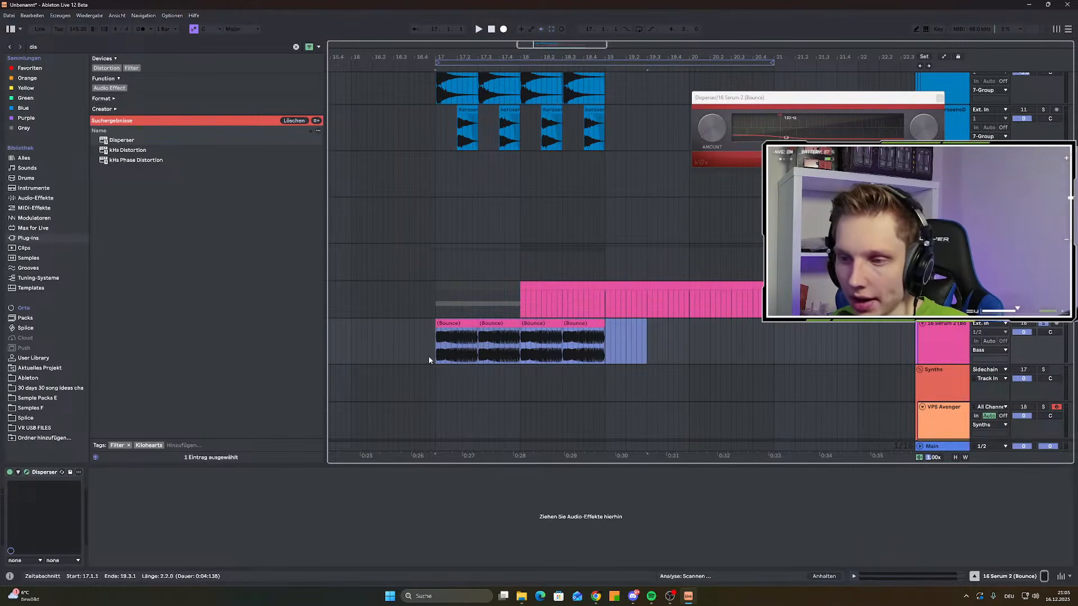
pyautogui.moveTo(435, 358); pyautogui.dragTo(605, 339)
pyautogui.scroll(-3, 690, 325)
pyautogui.press('0')
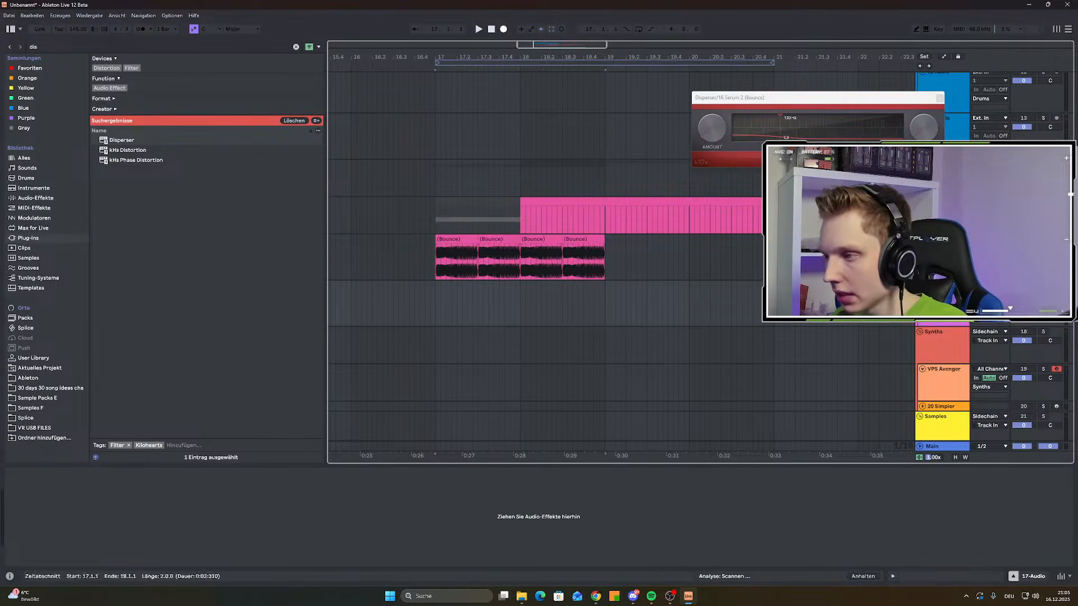
# Search the plug-ins for "ser", then duplicate the Serum 2 track and place the copy below the bounced track
pyautogui.hotkey('ctrl', 'f')
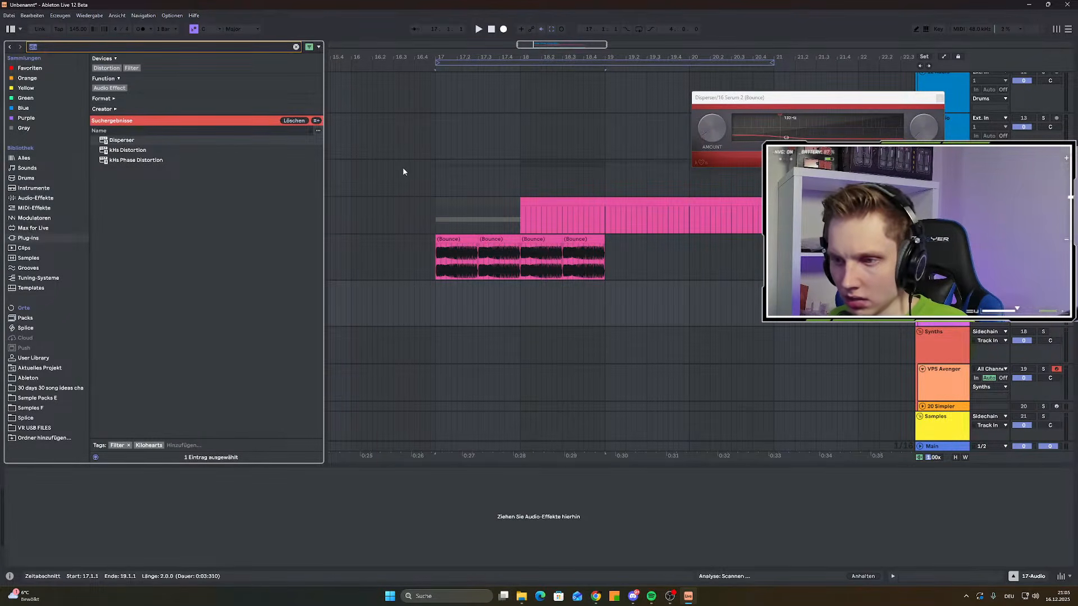
pyautogui.write('ser')
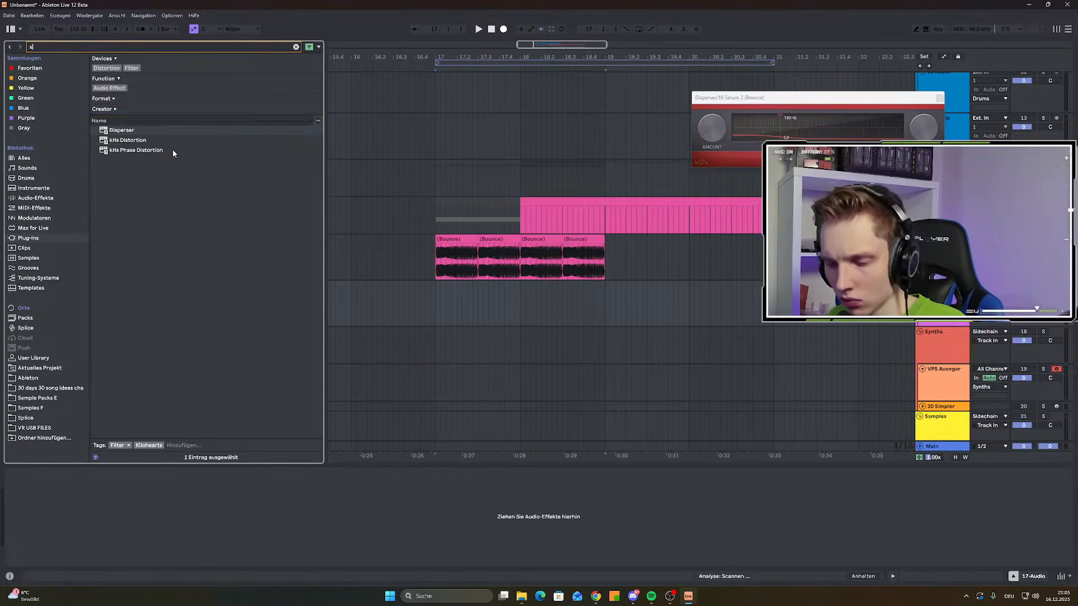
pyautogui.click(942, 215)
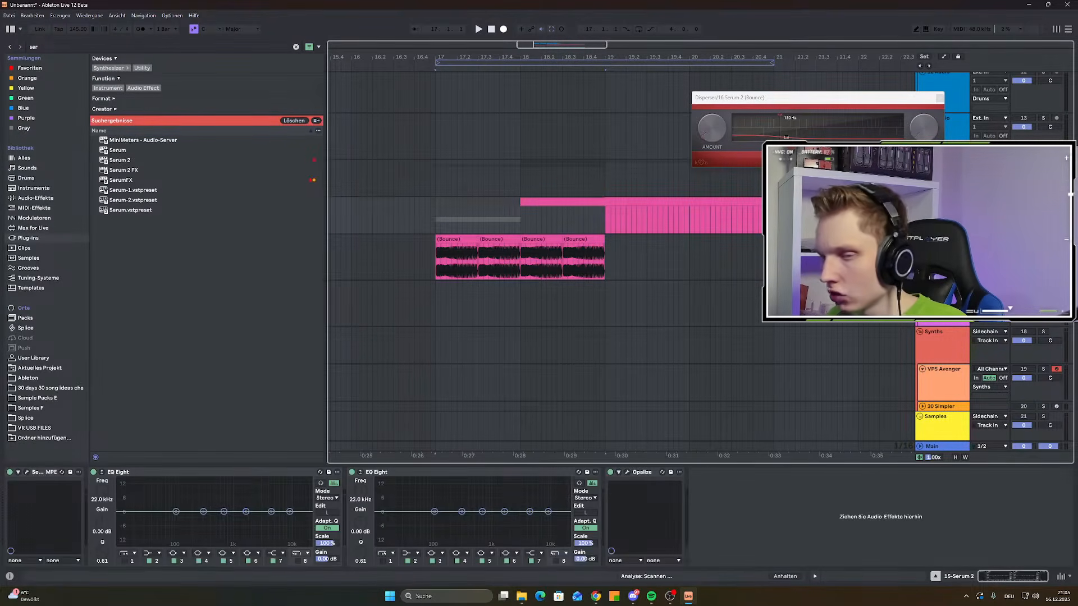
pyautogui.hotkey('ctrl', 'd')
pyautogui.moveTo(941, 252); pyautogui.dragTo(937, 316)
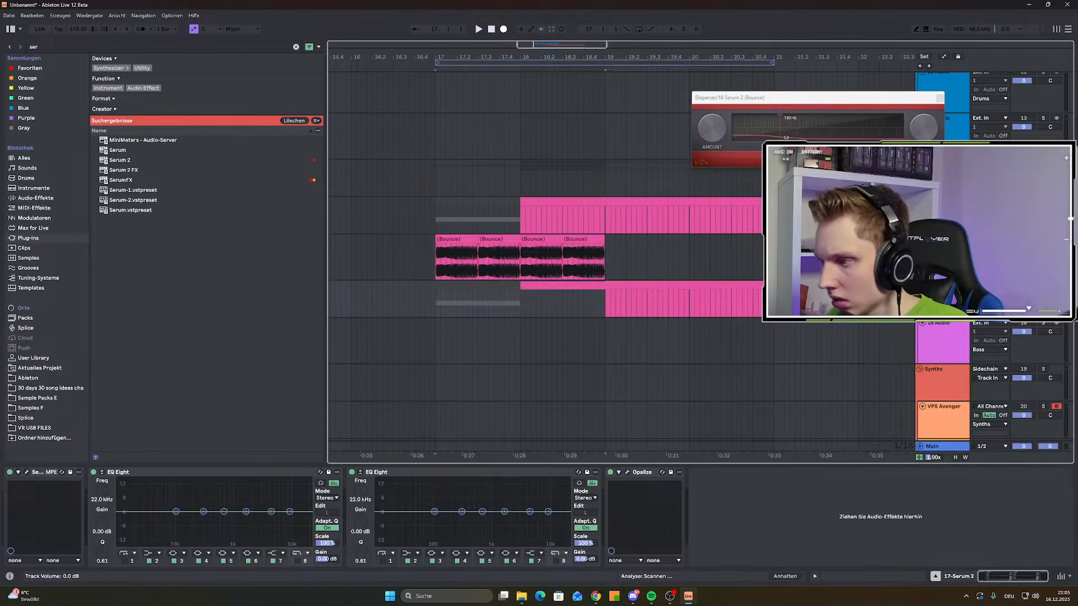
# Activate the muted MIDI clip at bar 17 on the copied Serum 2 track and play it
pyautogui.click(490, 284)
pyautogui.press('0')
pyautogui.press('space')
pyautogui.press('space')
pyautogui.press('space')
# In the copied track's Serum 2, turn off oscillator B and enable the noise oscillator with the White noise
pyautogui.click(27, 472)
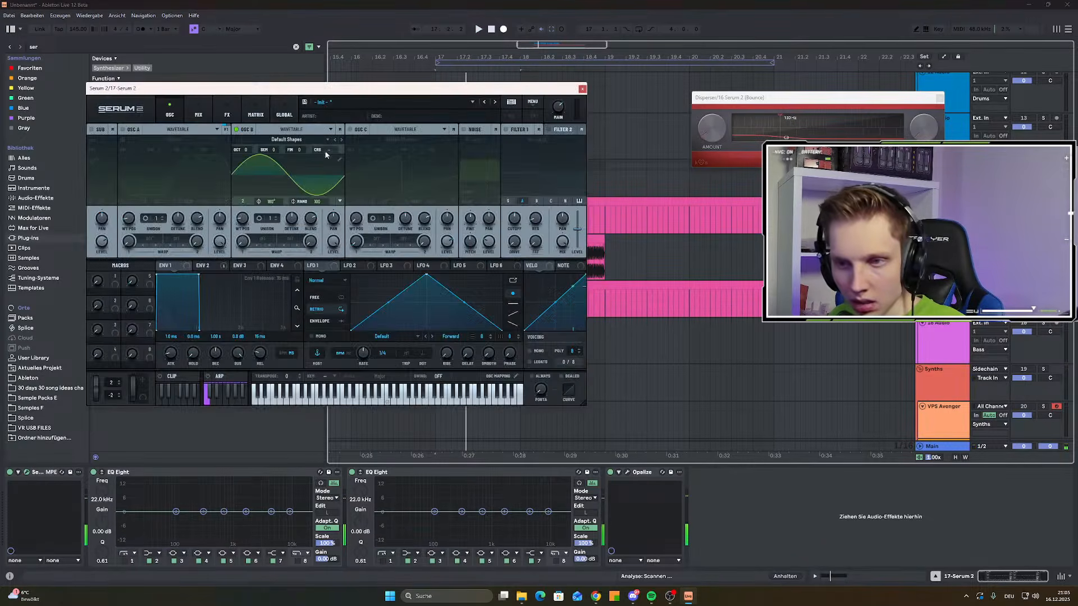
pyautogui.click(238, 129)
pyautogui.click(464, 130)
pyautogui.click(465, 130)
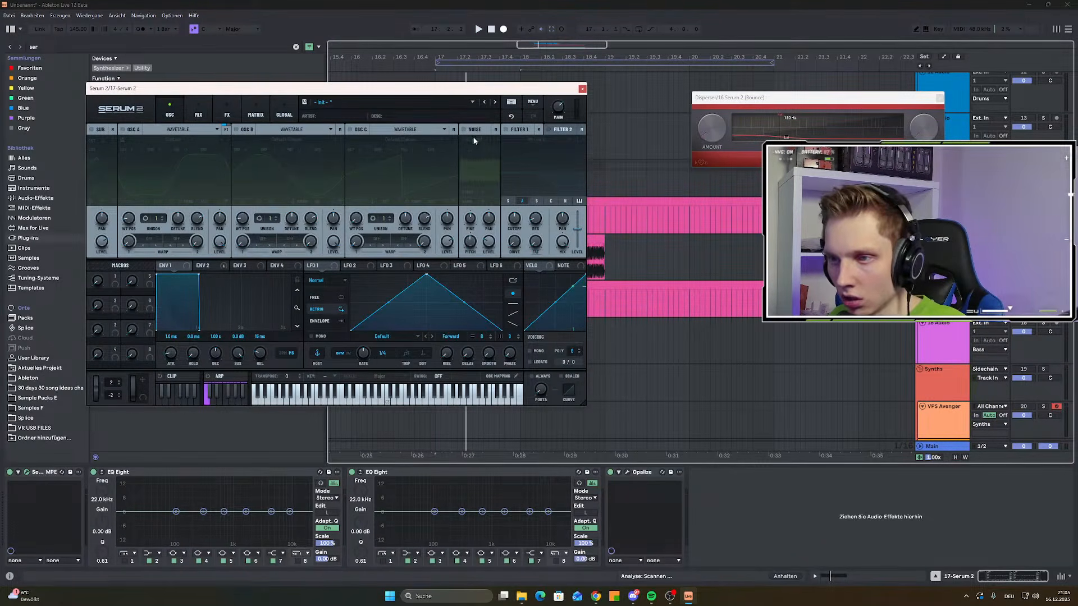
pyautogui.click(464, 130)
pyautogui.click(473, 140)
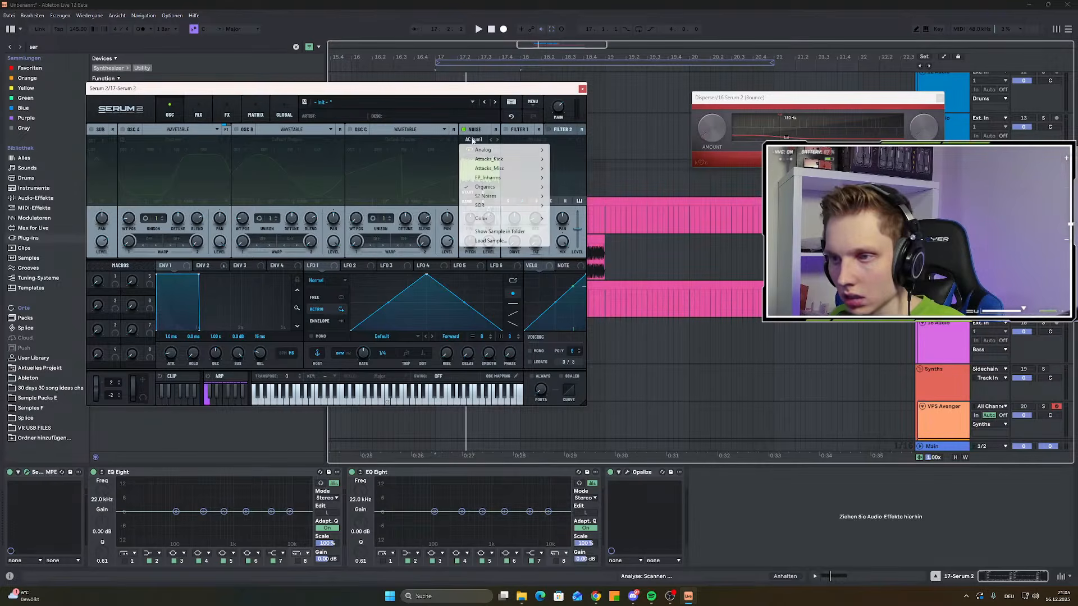
pyautogui.moveTo(492, 223)
pyautogui.click(569, 219)
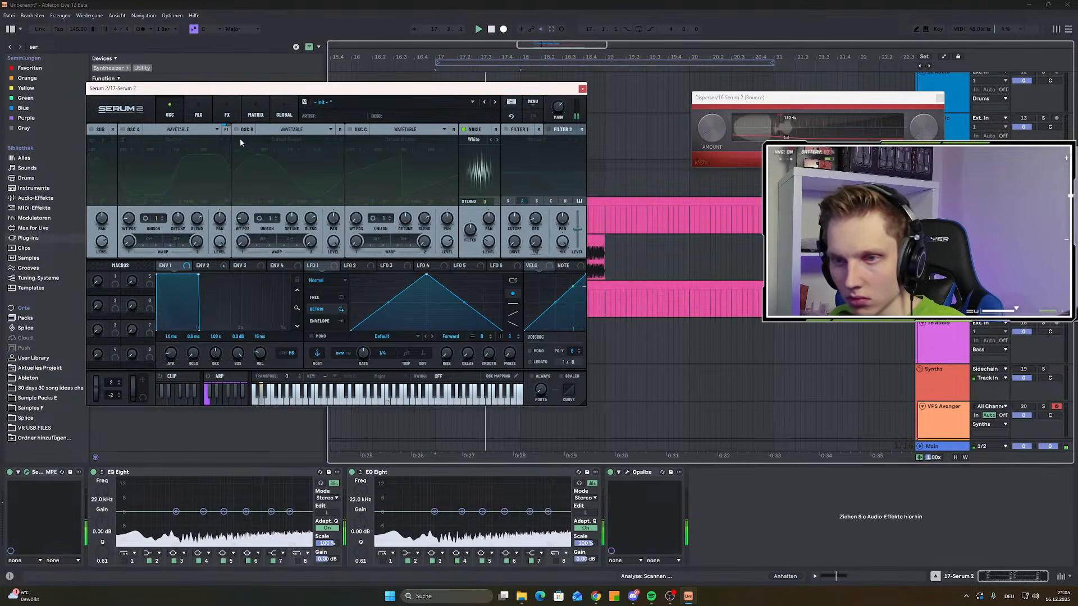
# Show envelope 2 and open the effects page in the copied Serum 2
pyautogui.click(207, 265)
pyautogui.click(221, 106)
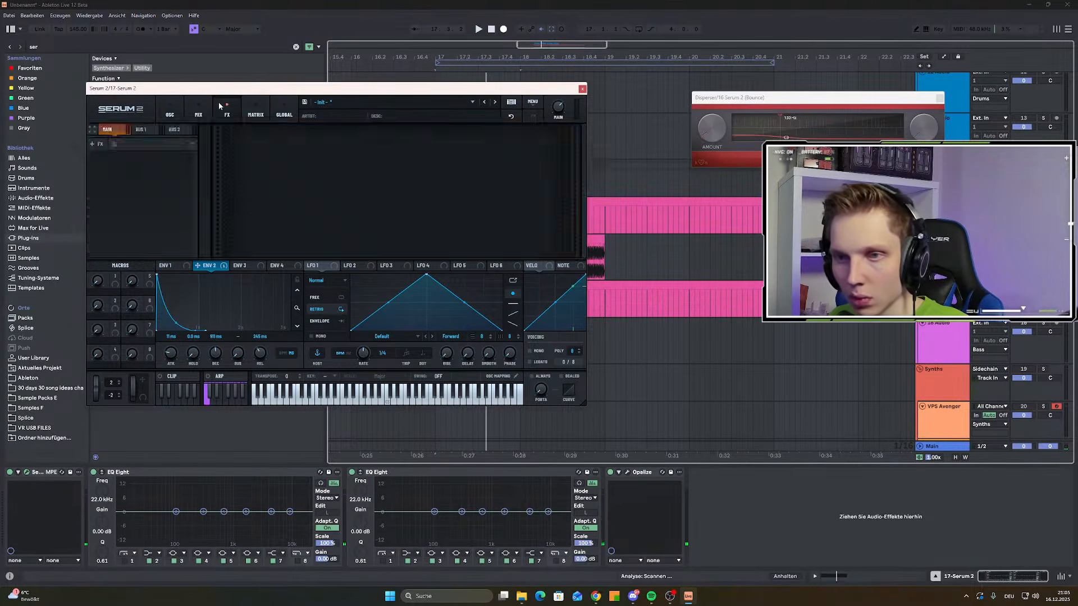
# Load Snap Heap onto the Serum 2 track and add a Frequency Shifter to Serial Bus 1
pyautogui.click(582, 89)
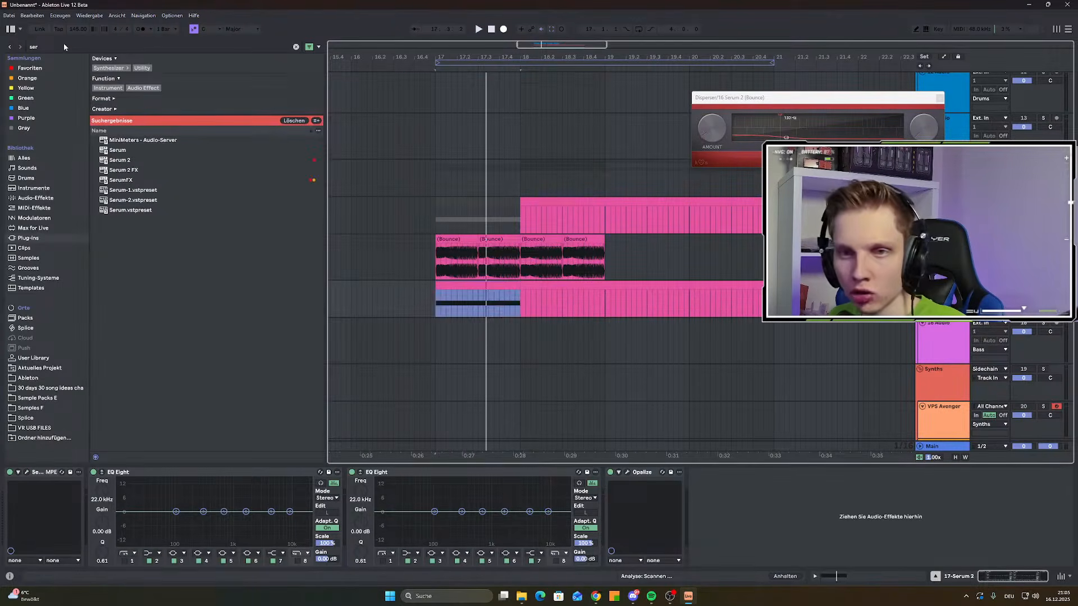
pyautogui.hotkey('ctrl', 'f')
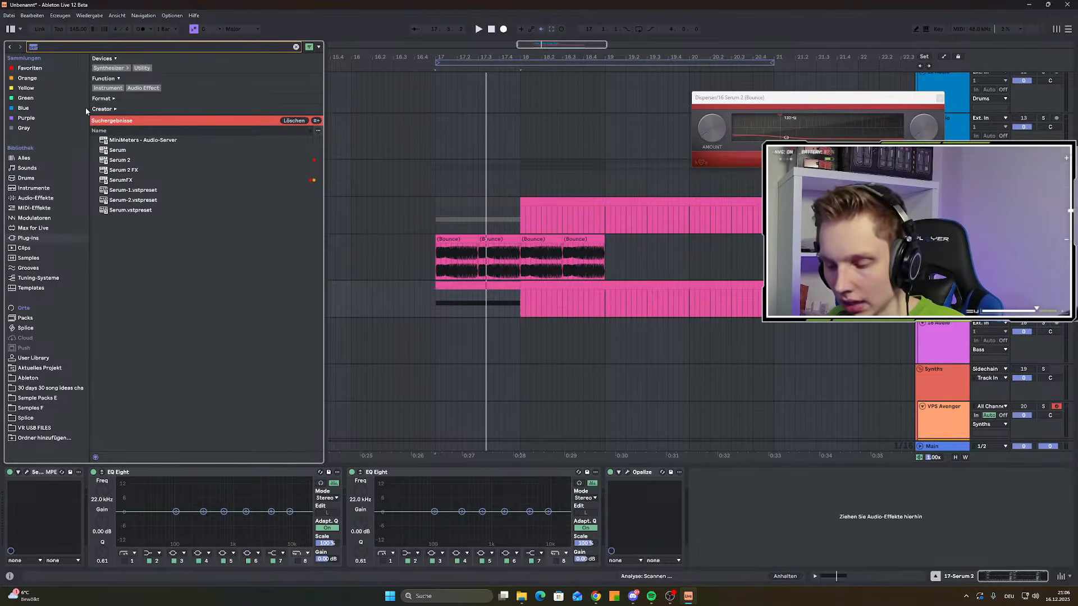
pyautogui.write('sna')
pyautogui.doubleClick(122, 120)
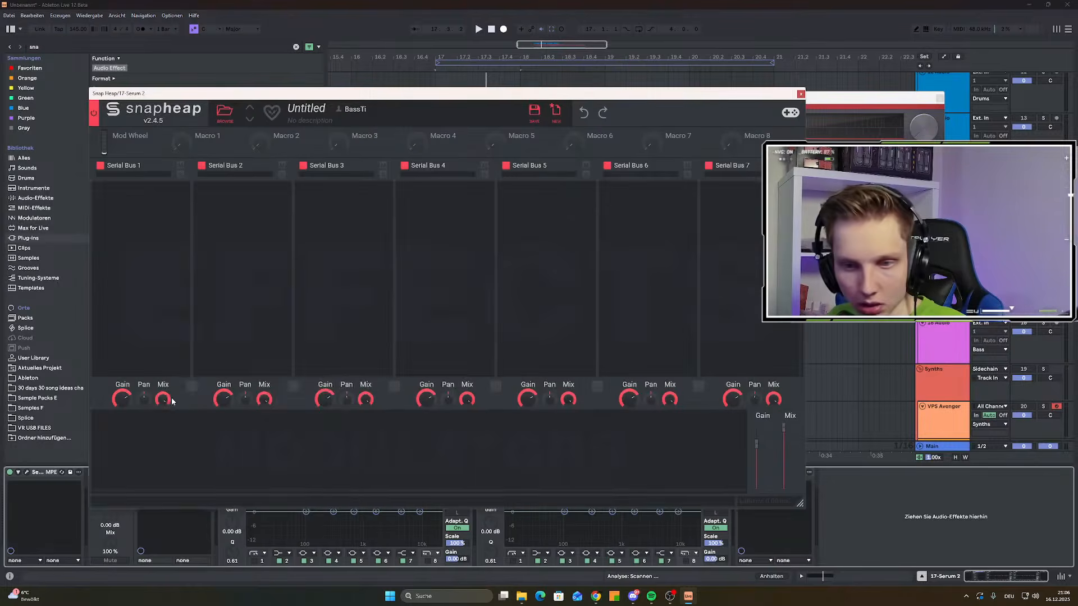
pyautogui.click(161, 221)
pyautogui.click(272, 275)
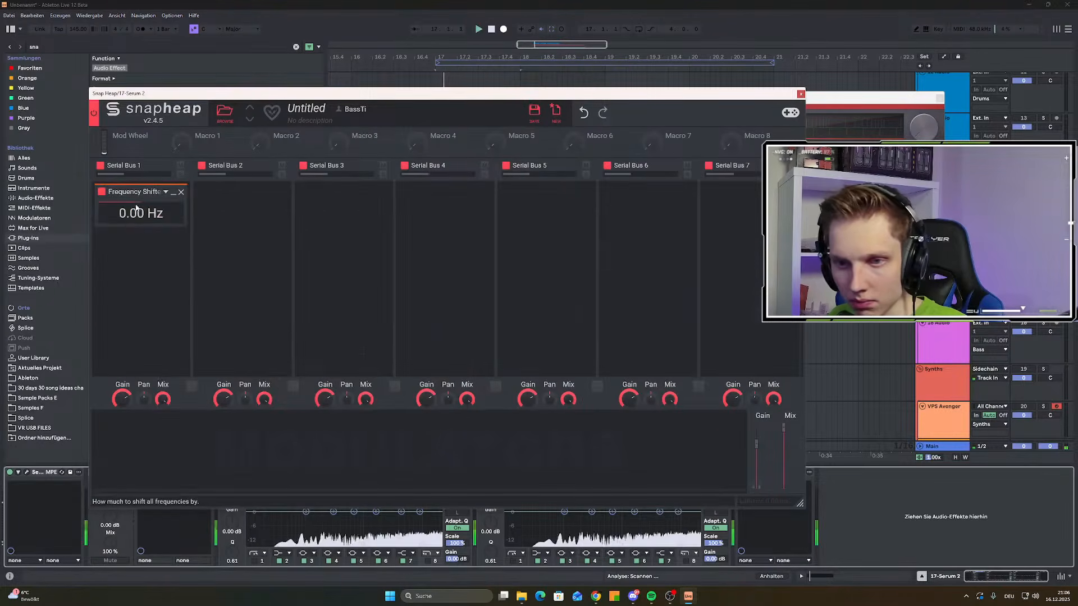
# Insert a Slice EQ with two boosted peaks above the Frequency Shifter and set the shift to about 1.09 kHz
pyautogui.click(139, 190)
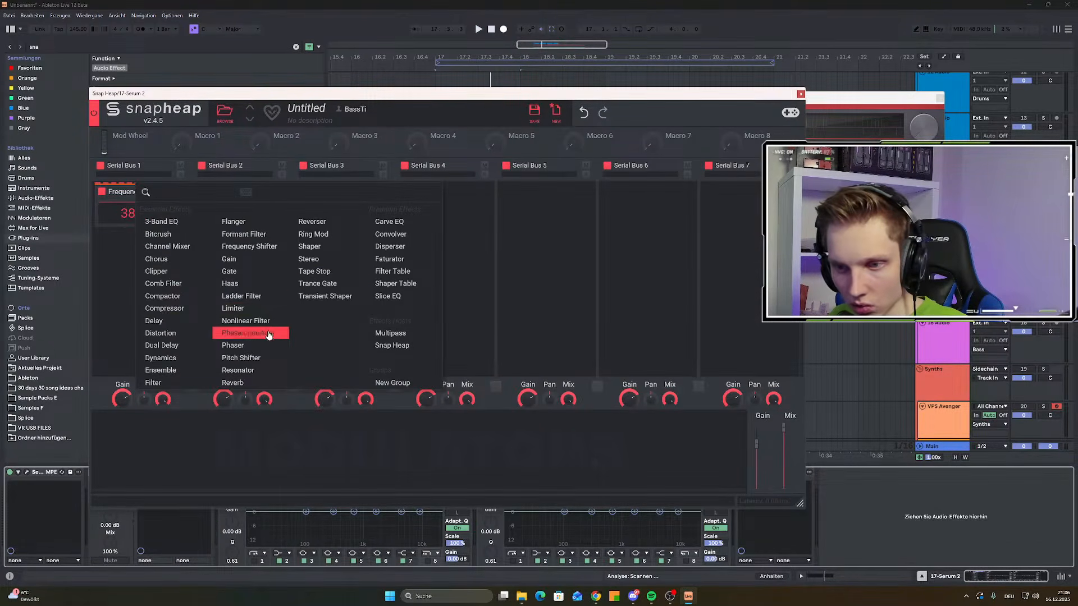
pyautogui.click(388, 295)
pyautogui.click(175, 209)
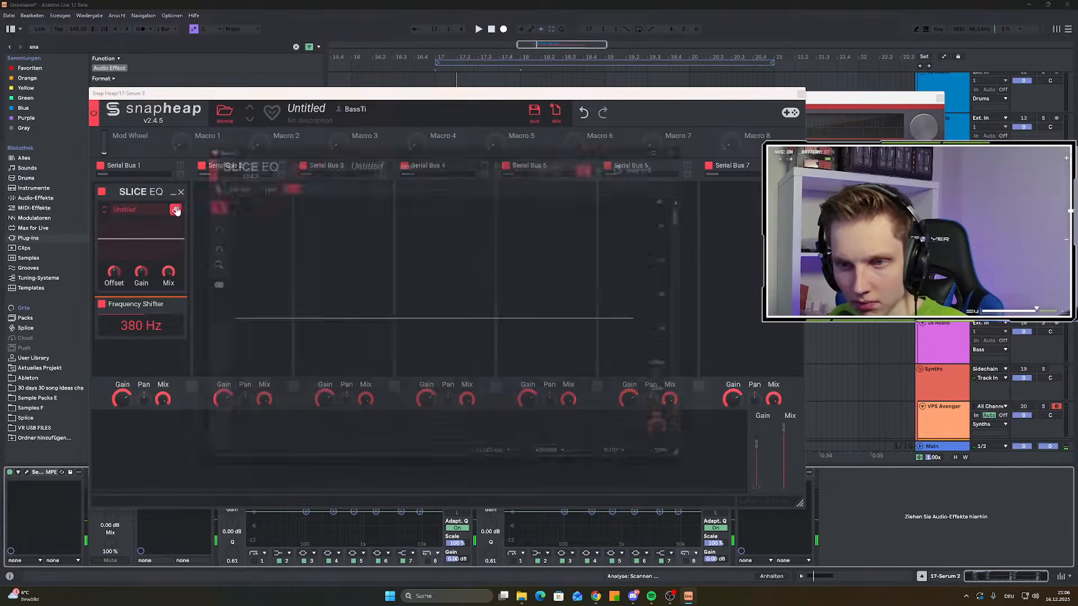
pyautogui.moveTo(442, 309); pyautogui.dragTo(452, 214)
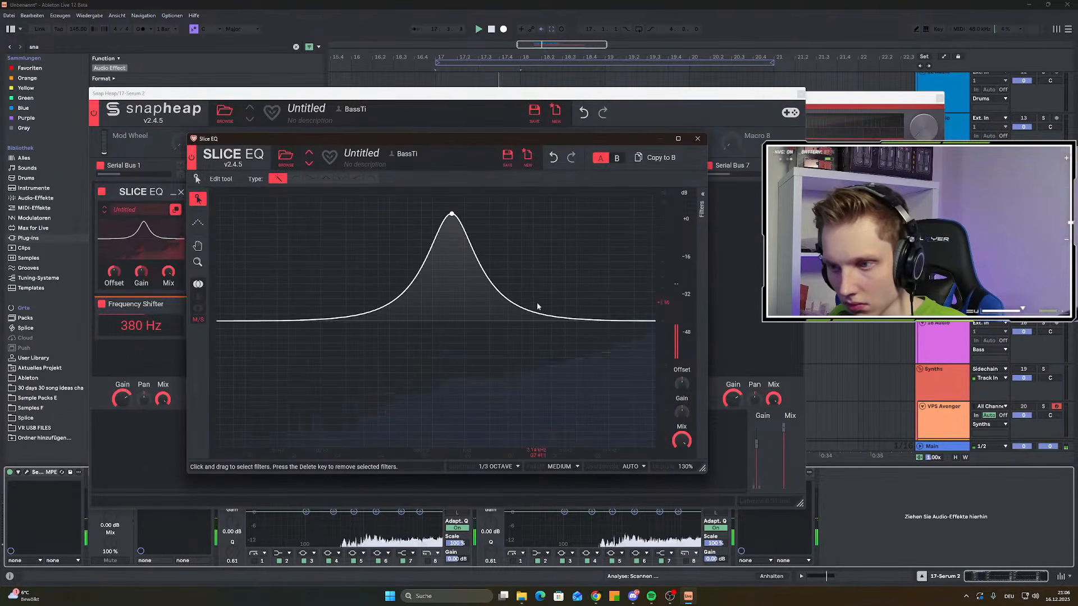
pyautogui.moveTo(529, 310); pyautogui.dragTo(556, 245)
pyautogui.moveTo(549, 315); pyautogui.dragTo(536, 253)
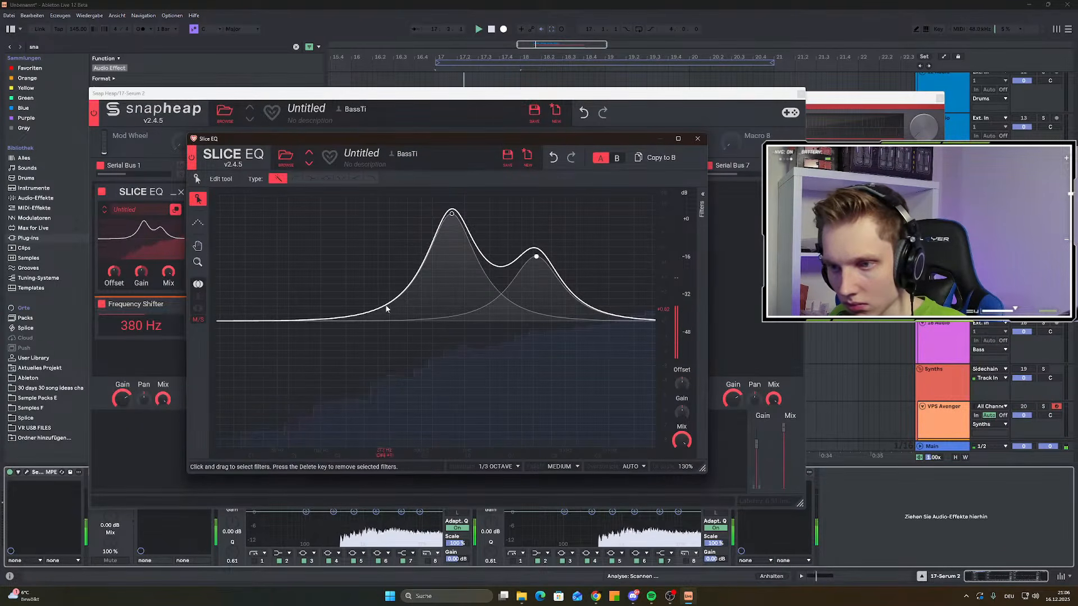
pyautogui.click(696, 140)
pyautogui.moveTo(109, 327); pyautogui.dragTo(109, 270)
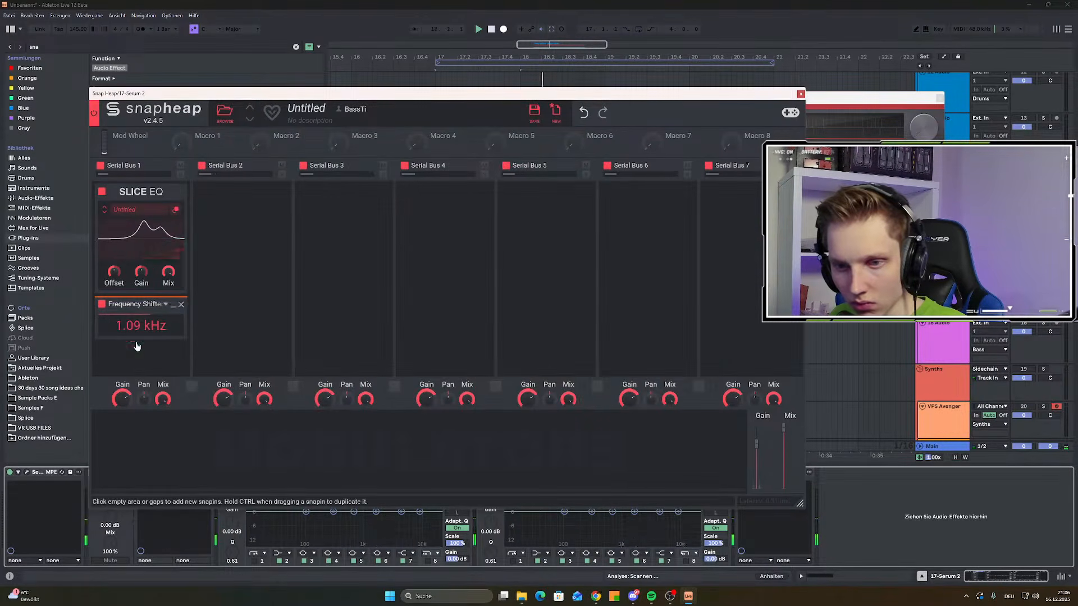
pyautogui.scroll(-2, 146, 330)
pyautogui.scroll(2, 145, 264)
# Bypass the Frequency Shifter and insert a Filter Table between it and the Slice EQ
pyautogui.click(103, 276)
pyautogui.click(126, 266)
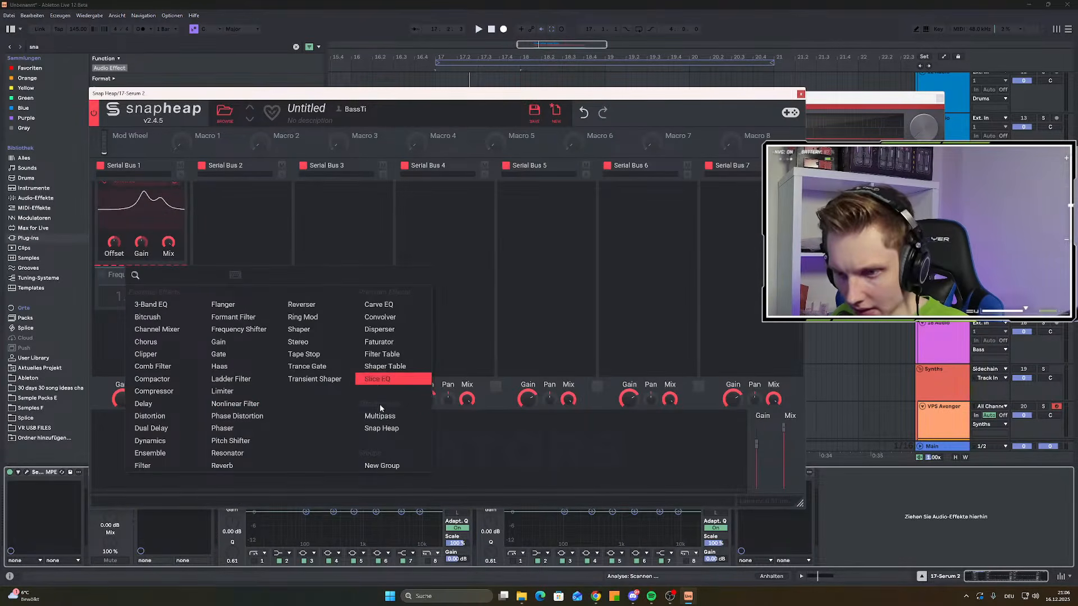
pyautogui.click(391, 355)
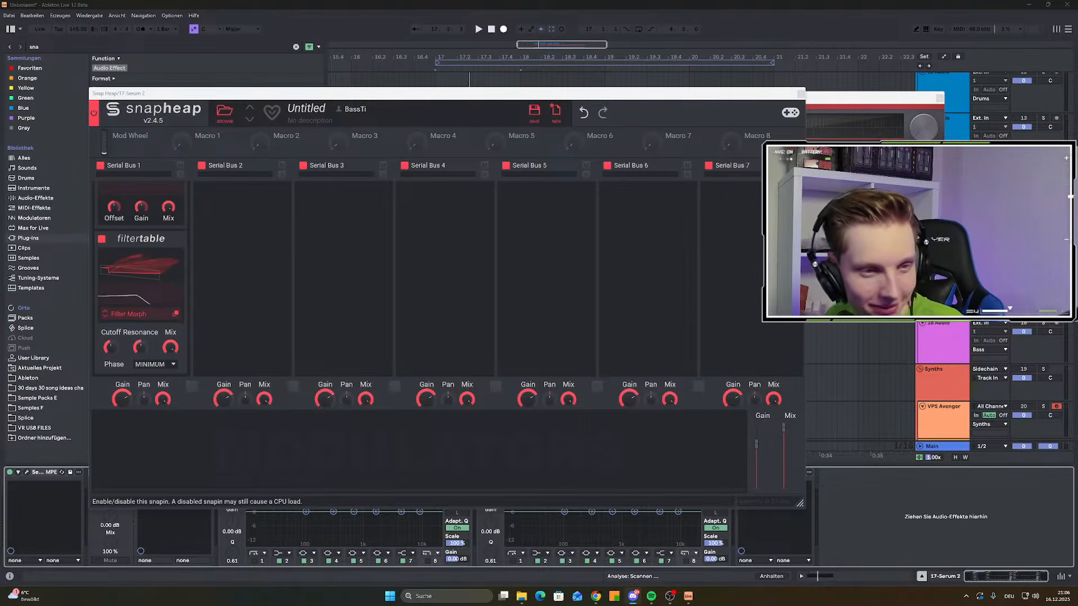
# Load the Angry Growl formant table into the Filter Table and set its phase mode to RAW
pyautogui.click(137, 315)
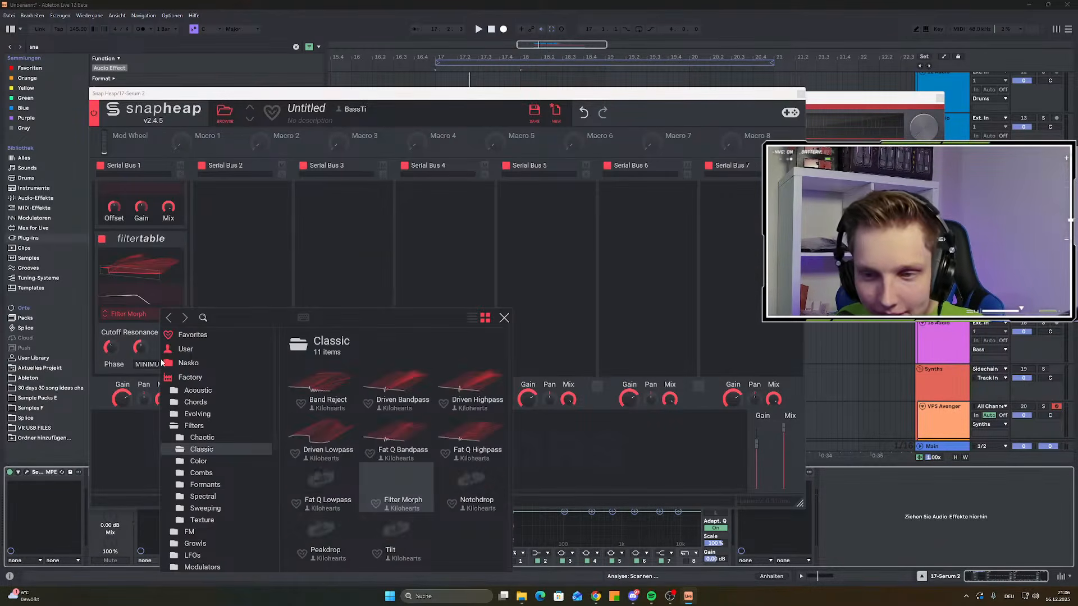
pyautogui.click(203, 485)
pyautogui.click(321, 382)
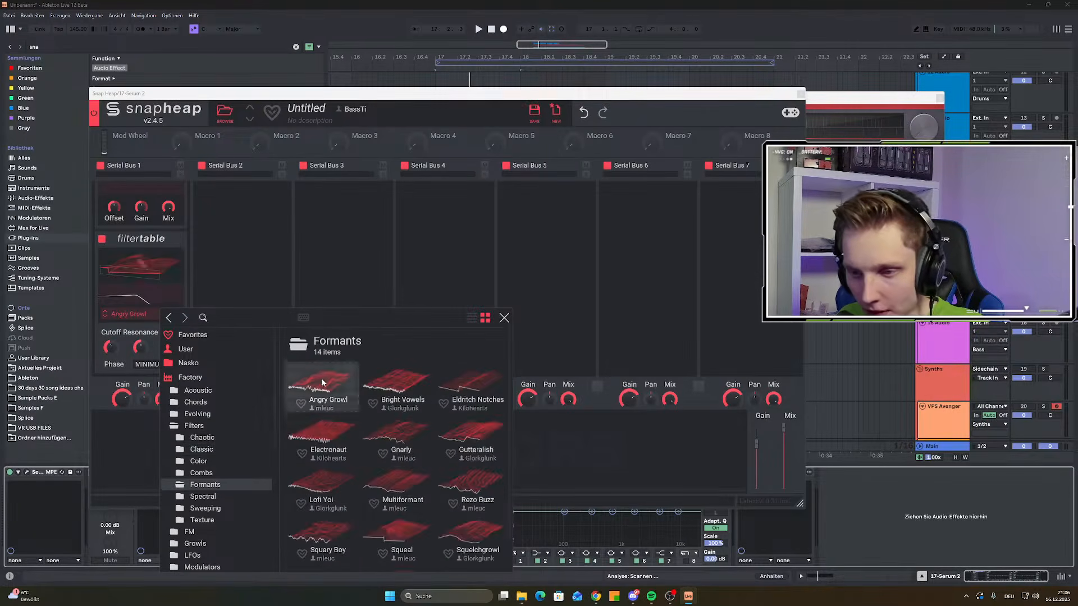
pyautogui.click(323, 383)
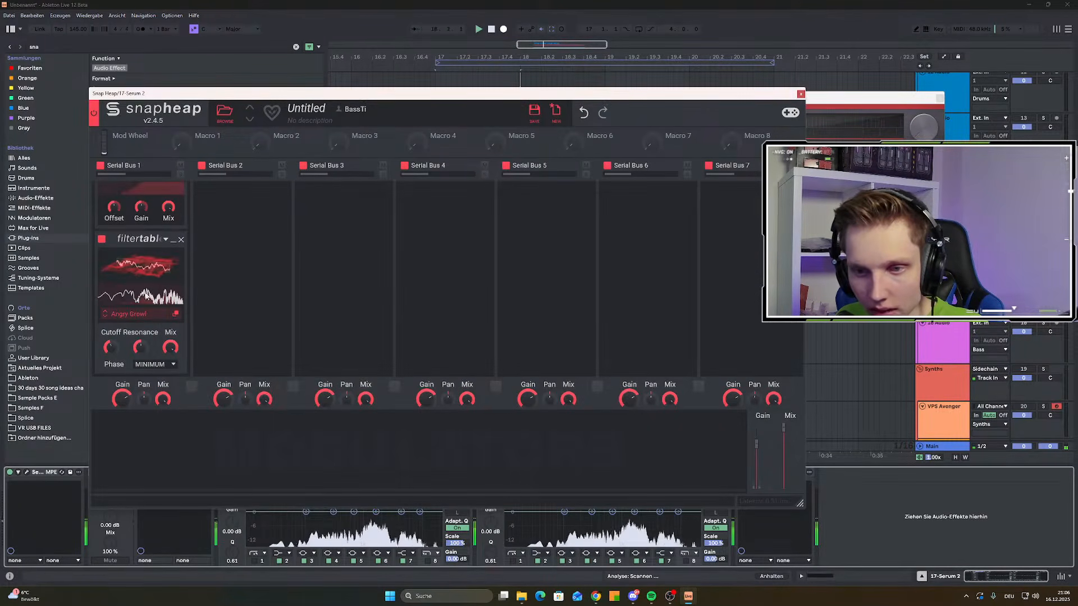
pyautogui.click(150, 364)
pyautogui.click(144, 398)
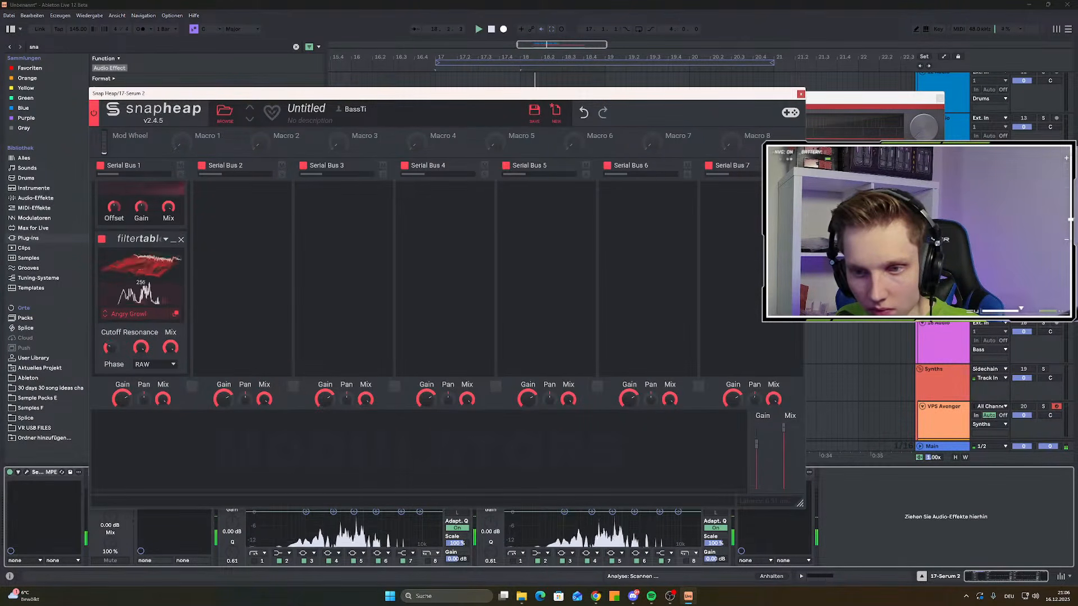
# Try to add an Audio Follower modulator to Snap Heap
pyautogui.click(148, 444)
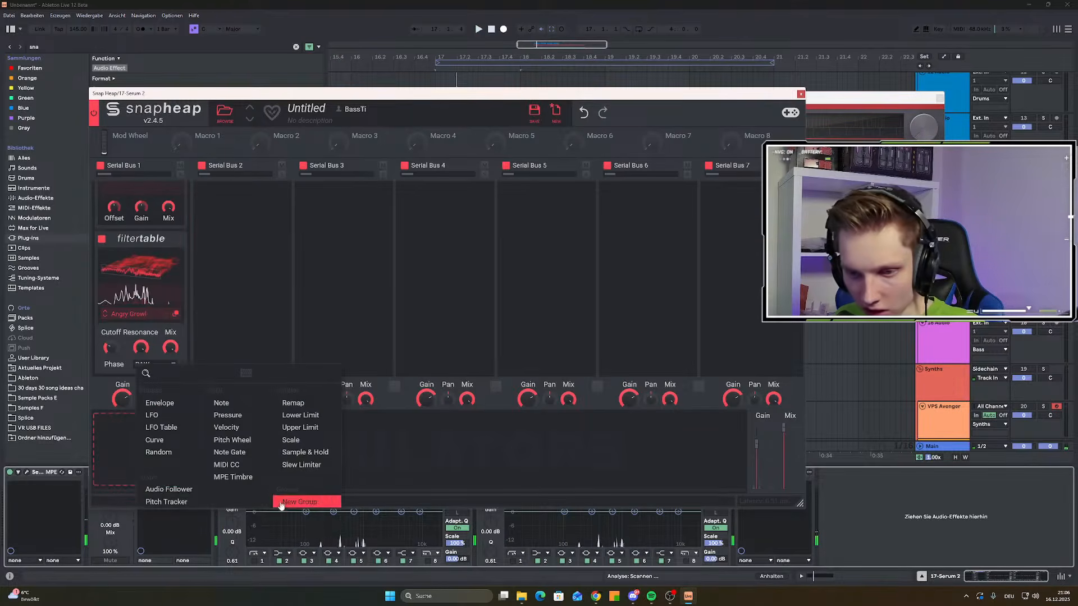
pyautogui.click(179, 489)
# Bring up Serum 2's oscillator page and adjust the noise oscillator's level while auditioning the loop
pyautogui.moveTo(522, 93); pyautogui.dragTo(669, 97)
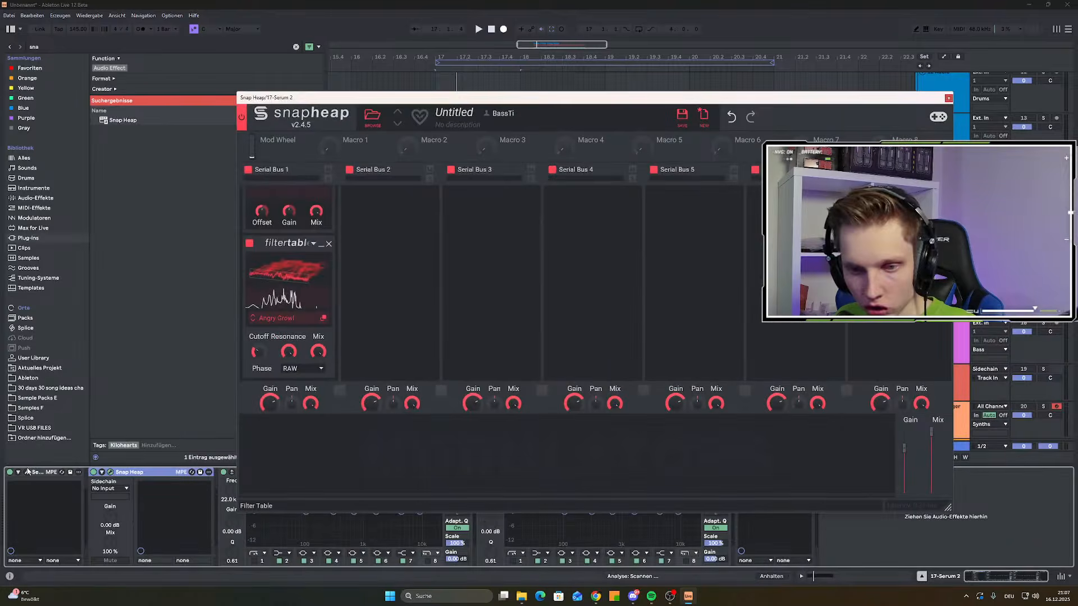
pyautogui.click(27, 473)
pyautogui.press('space')
pyautogui.click(171, 110)
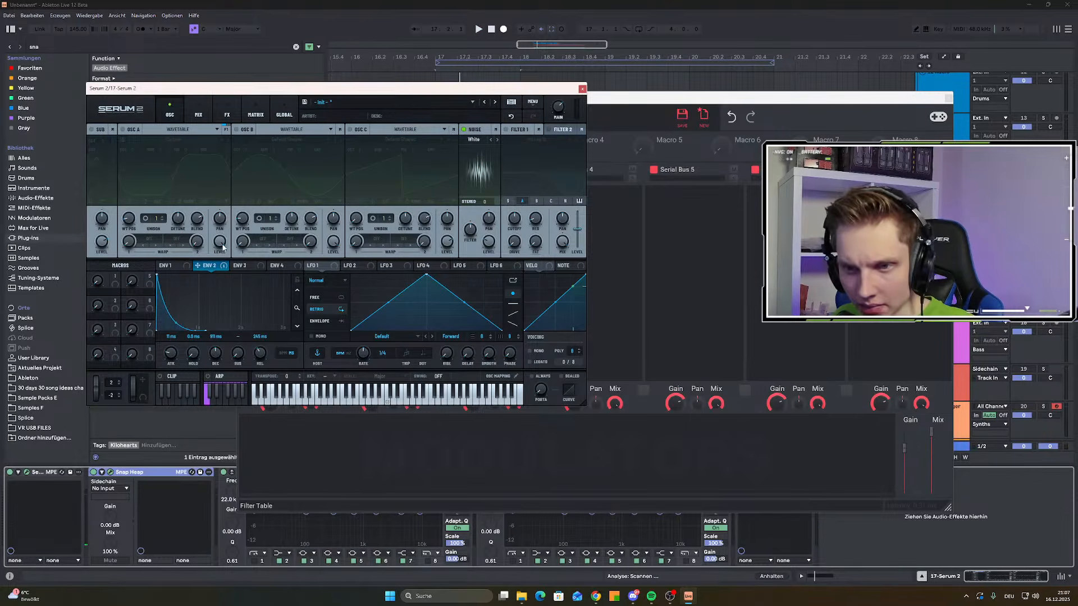
pyautogui.moveTo(490, 247); pyautogui.dragTo(499, 191)
pyautogui.press('space')
pyautogui.press('space')
pyautogui.press('space')
pyautogui.press('space')
# Modulate the noise oscillator's level with Env 2, set its stereo value to 100, and audition the loop
pyautogui.moveTo(210, 266); pyautogui.dragTo(488, 241)
pyautogui.press('space')
pyautogui.press('space')
pyautogui.press('space')
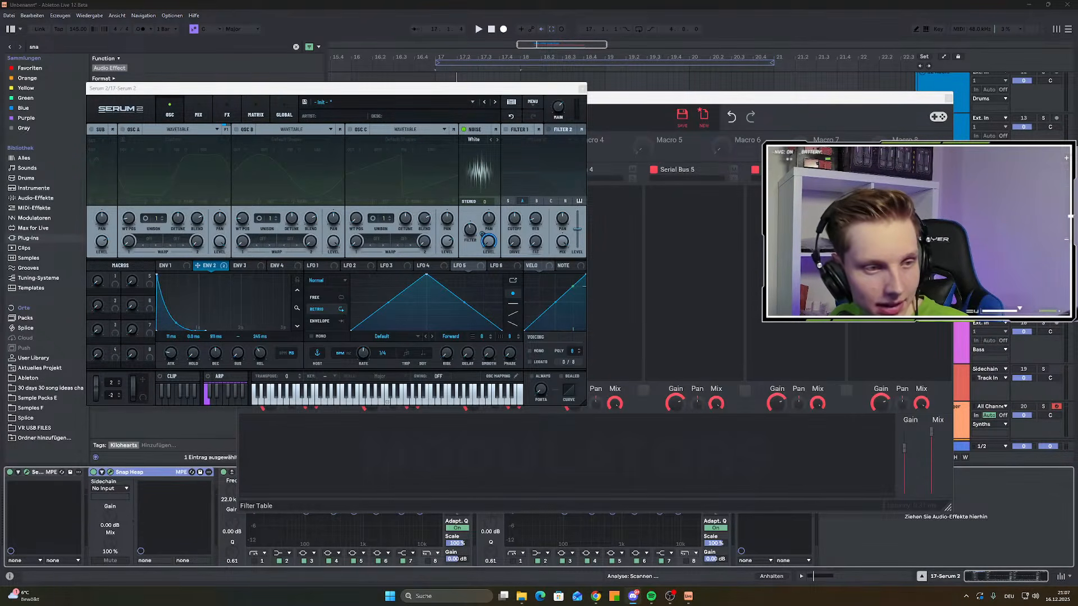
pyautogui.press('space')
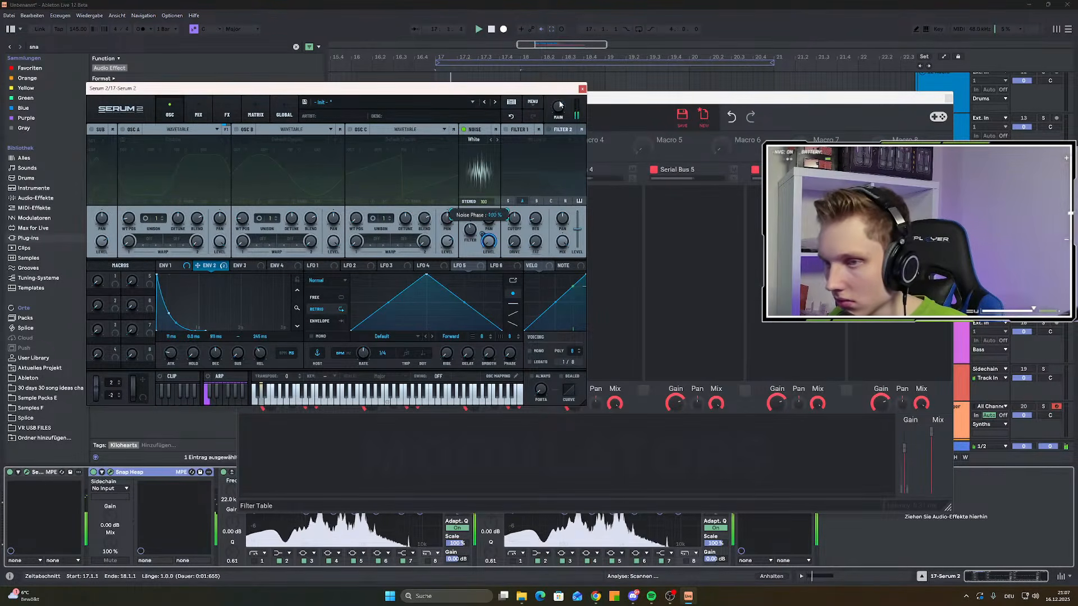
# Return to Snap Heap, re-enable the Frequency Shifter, and set its shift to 0 Hz
pyautogui.click(228, 112)
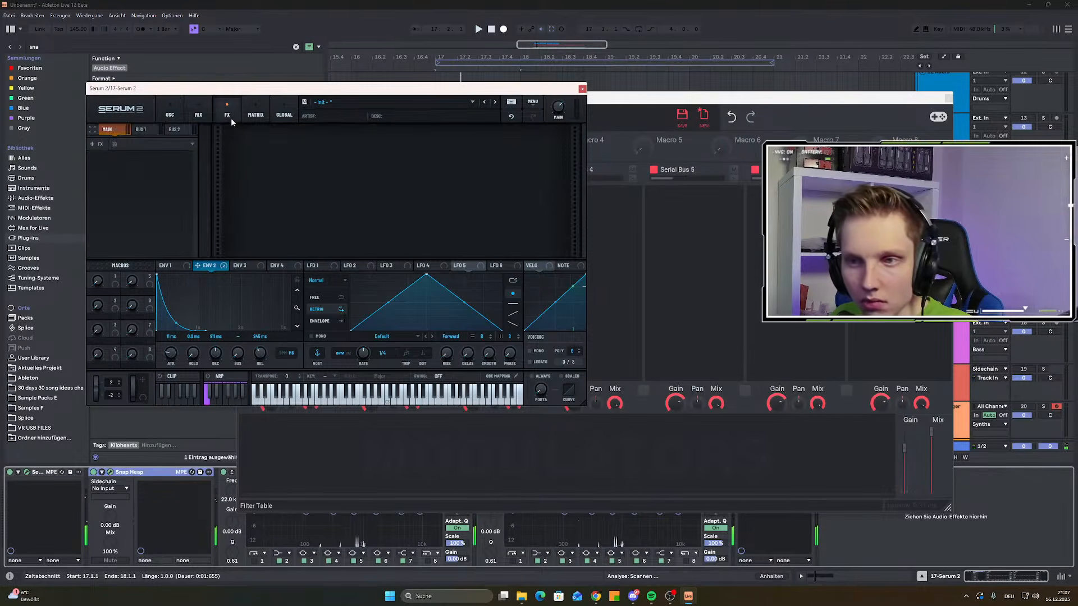
pyautogui.click(612, 103)
pyautogui.scroll(-3, 281, 284)
pyautogui.click(250, 242)
pyautogui.moveTo(281, 263); pyautogui.dragTo(281, 376)
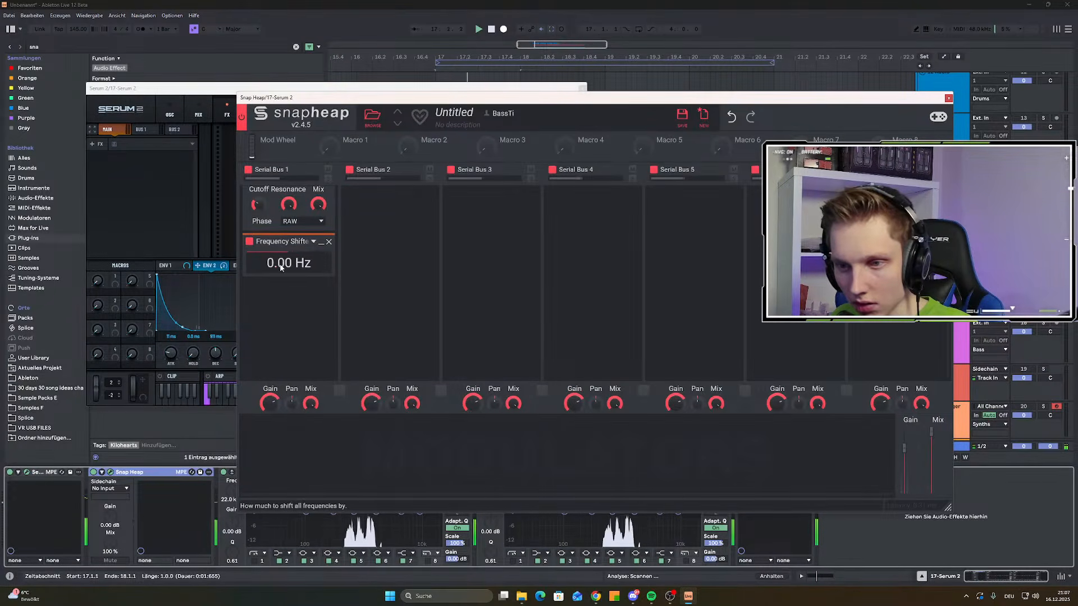
# Add an Audio Follower modulator, try it on the Filter Table's cutoff, and map it to the wavetable frame instead
pyautogui.scroll(3, 283, 269)
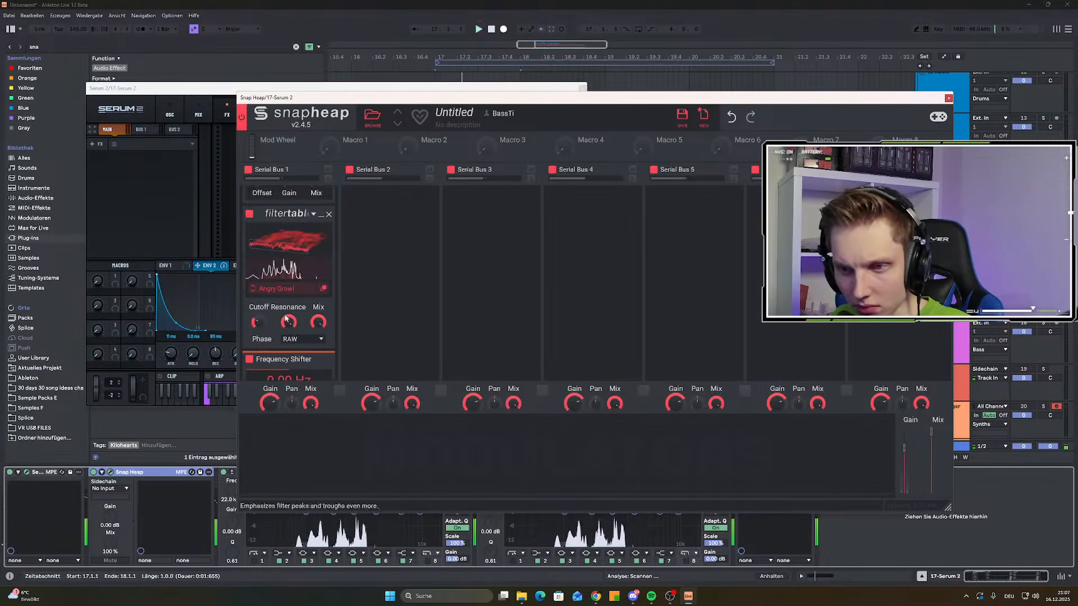
pyautogui.click(297, 449)
pyautogui.click(329, 442)
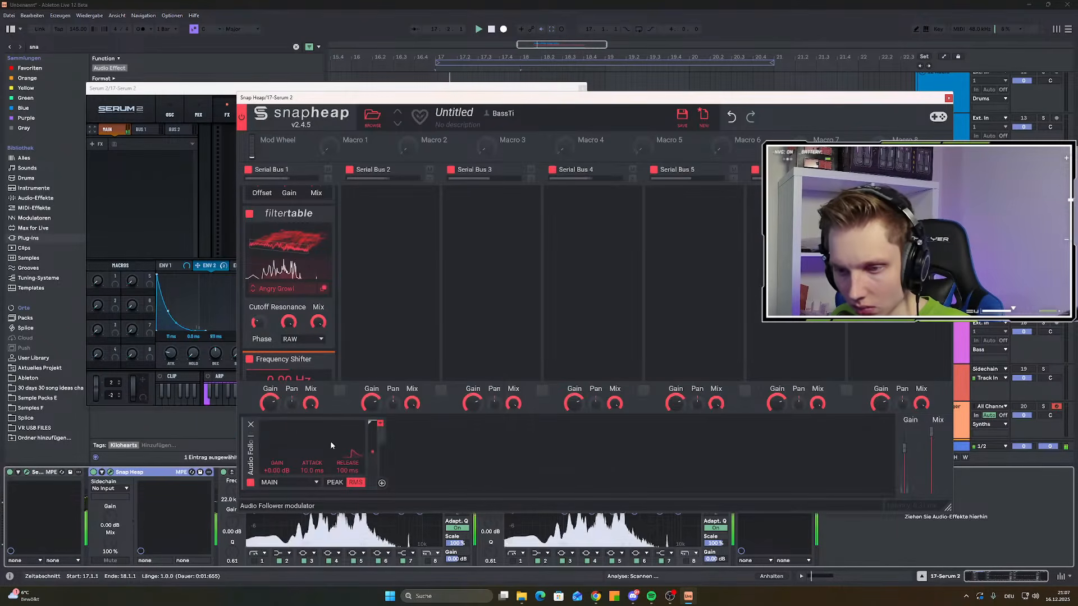
pyautogui.moveTo(382, 481); pyautogui.dragTo(259, 322)
pyautogui.moveTo(381, 486); pyautogui.dragTo(264, 247)
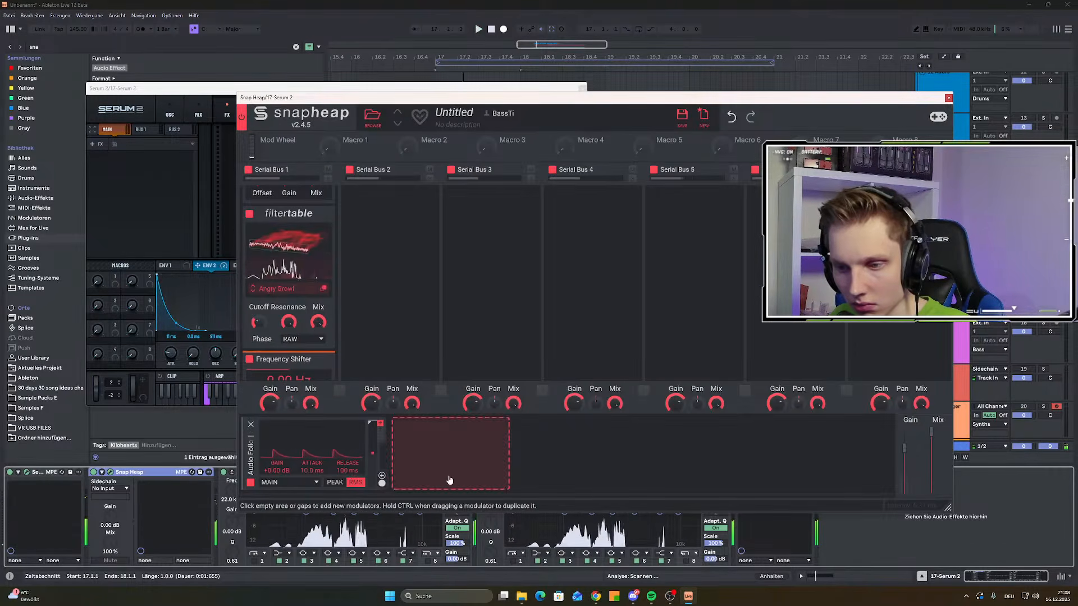
# Try a longer Audio Follower release, reset it to 100 ms, and set the attack to about 43.2 ms
pyautogui.moveTo(347, 471); pyautogui.dragTo(347, 443)
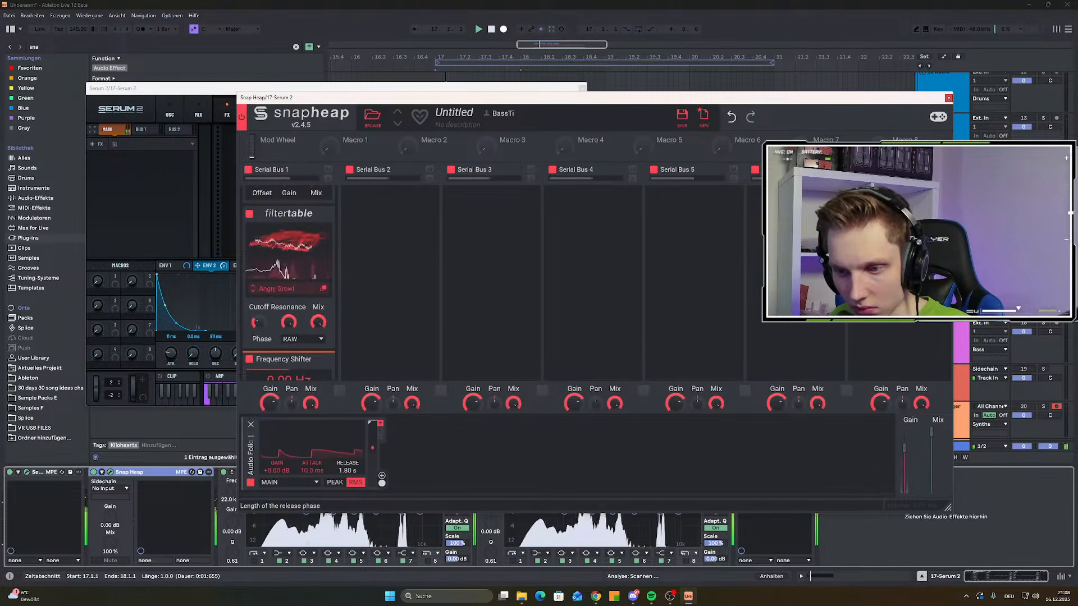
pyautogui.doubleClick(347, 470)
pyautogui.moveTo(312, 471)
pyautogui.mouseDown()
pyautogui.moveTo(312, 456)
pyautogui.moveTo(312, 473)
pyautogui.mouseUp()
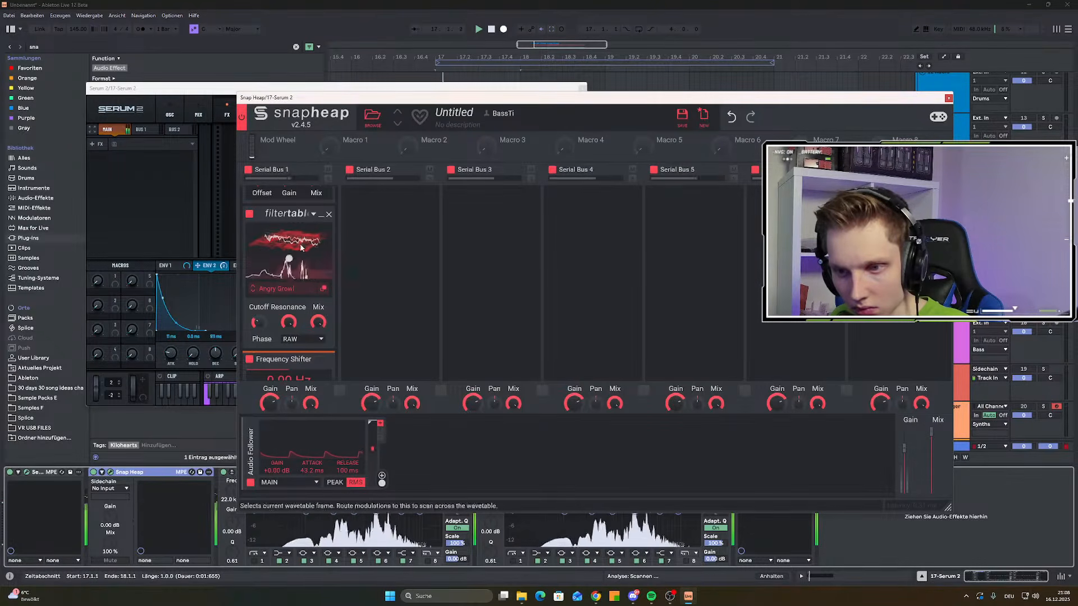
# Set the Frequency Shifter's shift to about -364 Hz
pyautogui.scroll(-2, 301, 248)
pyautogui.moveTo(287, 322); pyautogui.dragTo(286, 344)
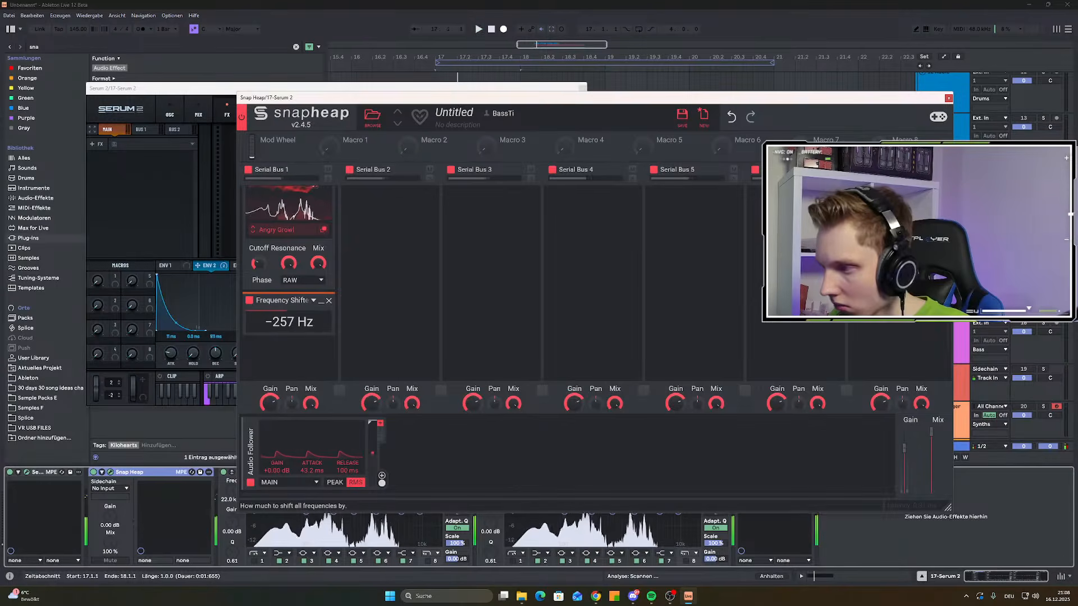
pyautogui.scroll(-2, 285, 298)
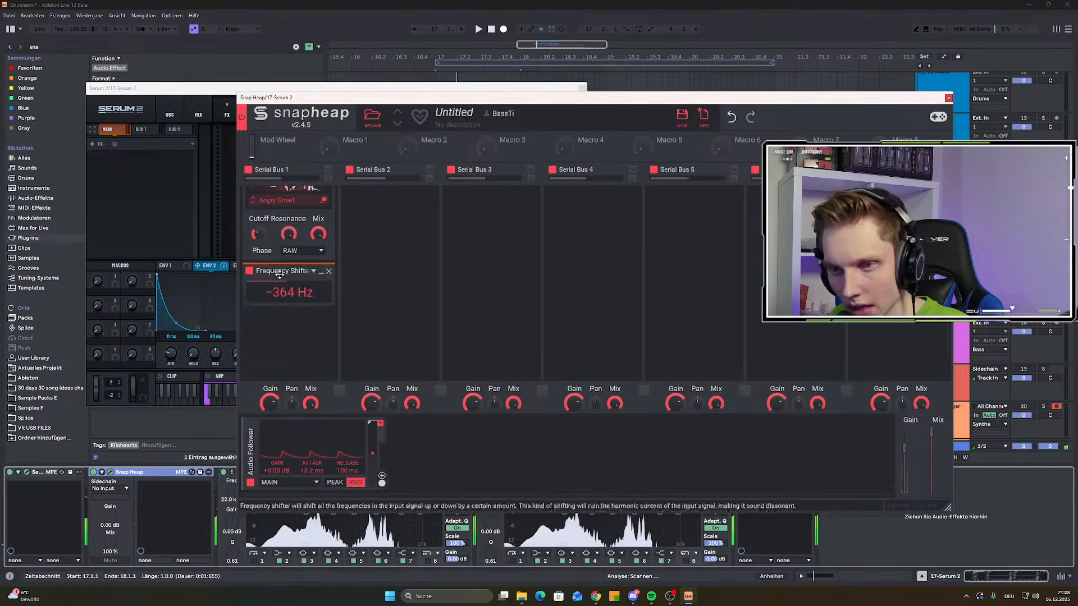
pyautogui.click(292, 306)
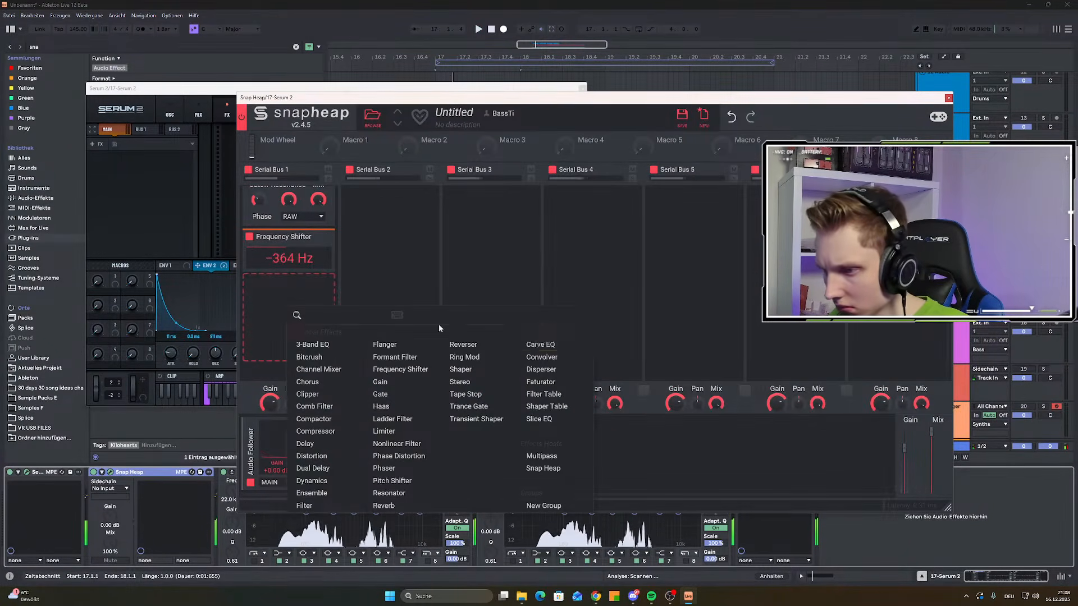
pyautogui.click(534, 366)
pyautogui.click(285, 310)
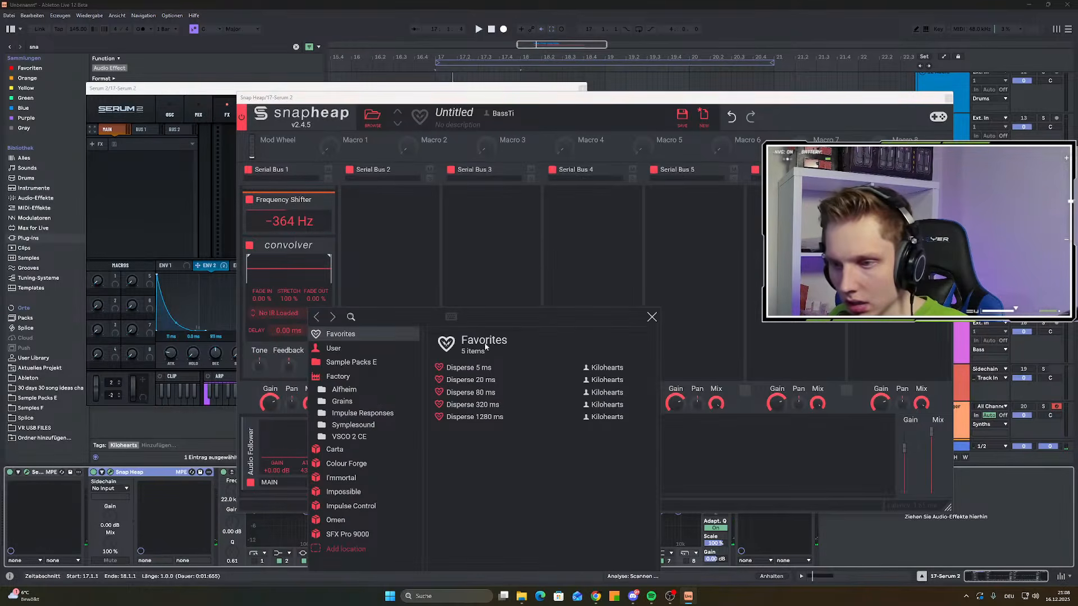
pyautogui.click(455, 288)
pyautogui.click(332, 252)
# Insert a Bitcrush at 44.1 kHz below the Frequency Shifter, test its rate, quantize and dither, and turn its mix fully down
pyautogui.click(288, 305)
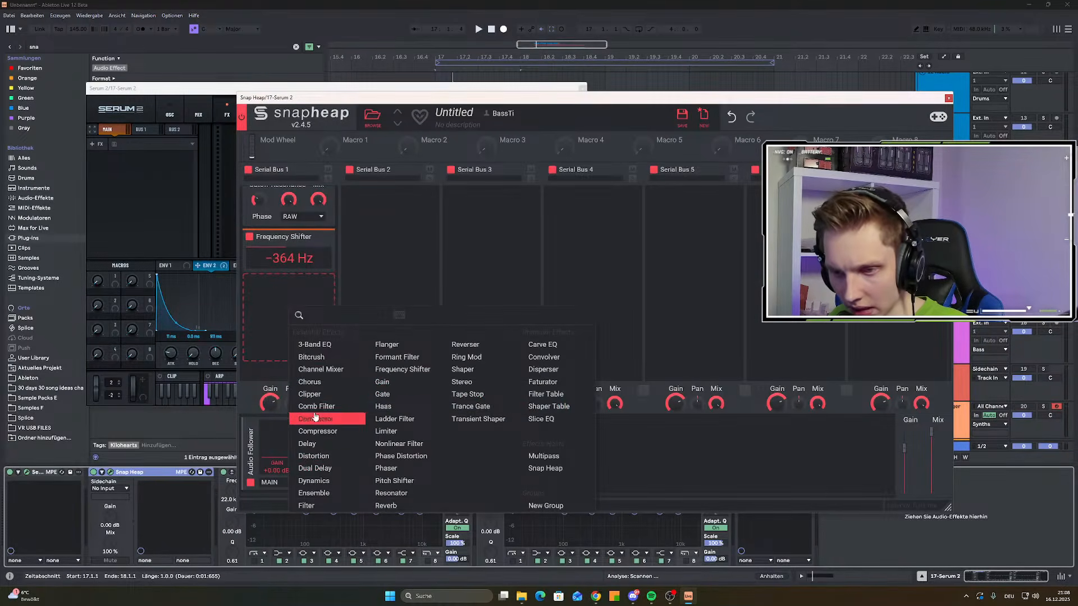
pyautogui.click(312, 357)
pyautogui.moveTo(288, 291); pyautogui.dragTo(289, 278)
pyautogui.moveTo(259, 329); pyautogui.dragTo(289, 396)
pyautogui.moveTo(290, 290); pyautogui.dragTo(290, 239)
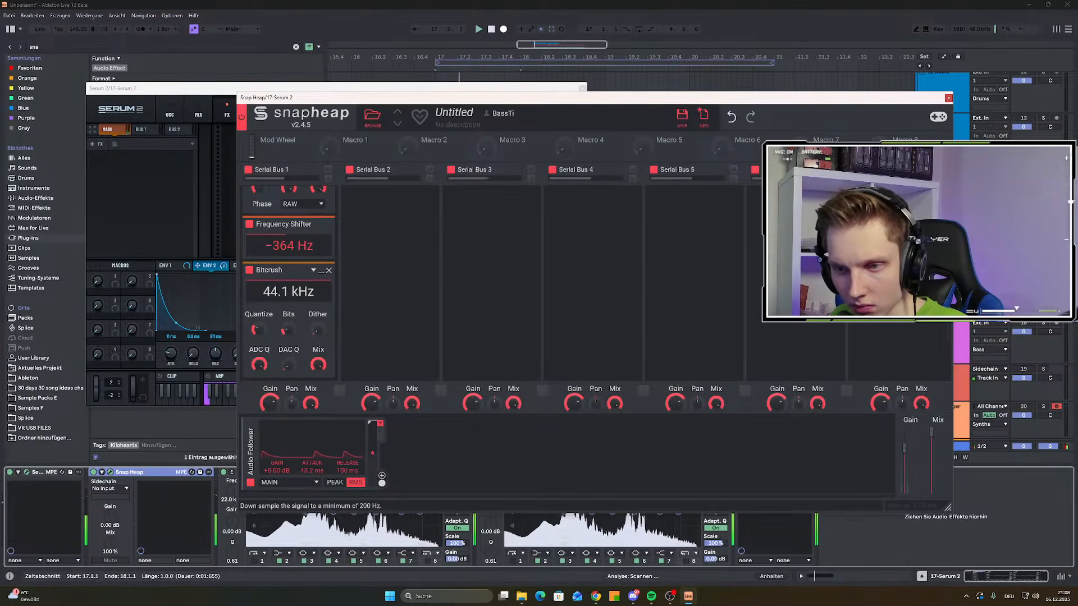
pyautogui.moveTo(312, 332); pyautogui.dragTo(313, 253)
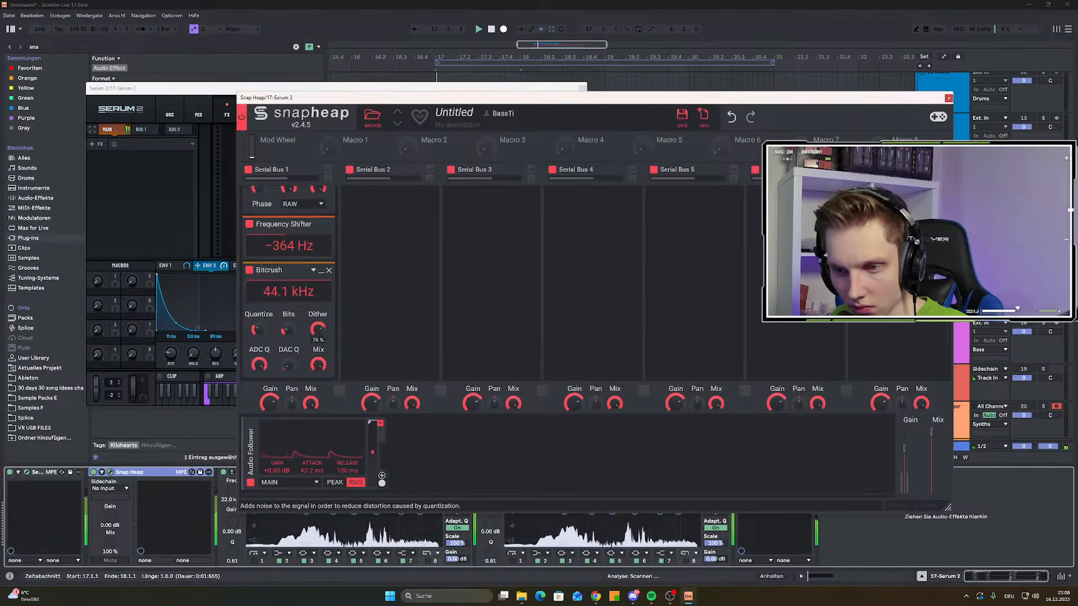
pyautogui.moveTo(312, 328); pyautogui.dragTo(317, 449)
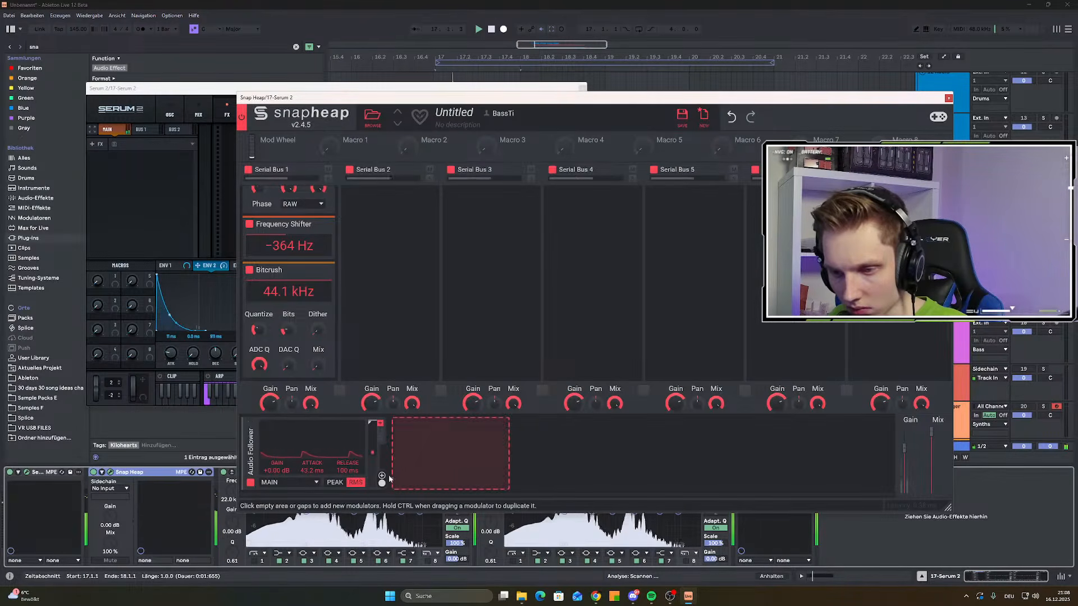
# Duplicate the Audio Follower, set the copy's gain to about +9.64 dB, and map it to the Bitcrush mix
pyautogui.keyDown('ctrl'); pyautogui.moveTo(332, 445); pyautogui.dragTo(428, 489); pyautogui.keyUp('ctrl')
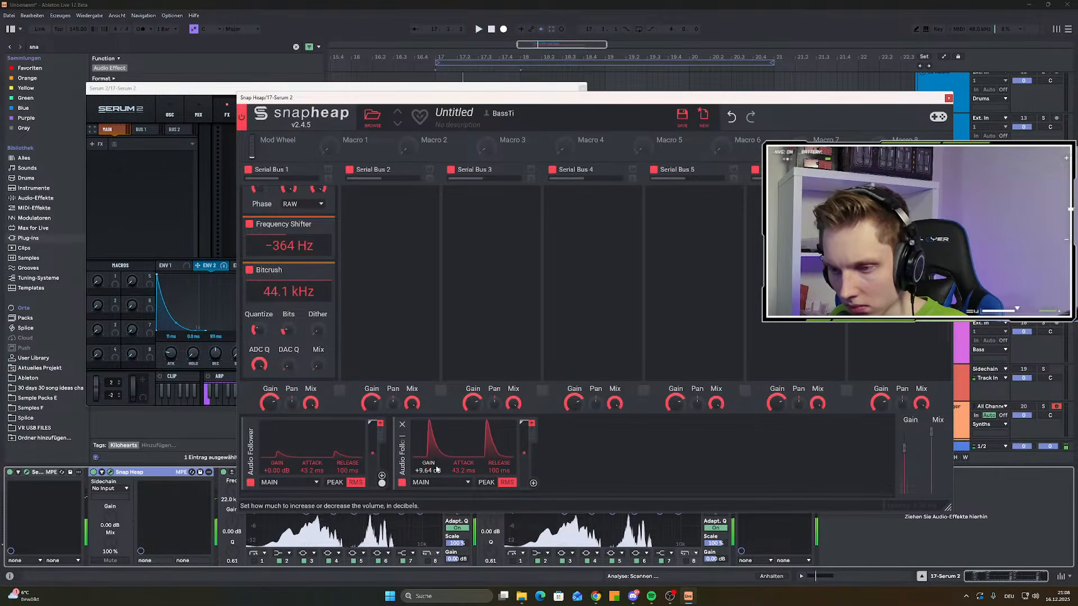
pyautogui.moveTo(533, 483); pyautogui.dragTo(319, 416)
pyautogui.press('space')
pyautogui.press('space')
pyautogui.press('space')
pyautogui.moveTo(318, 375); pyautogui.dragTo(319, 375)
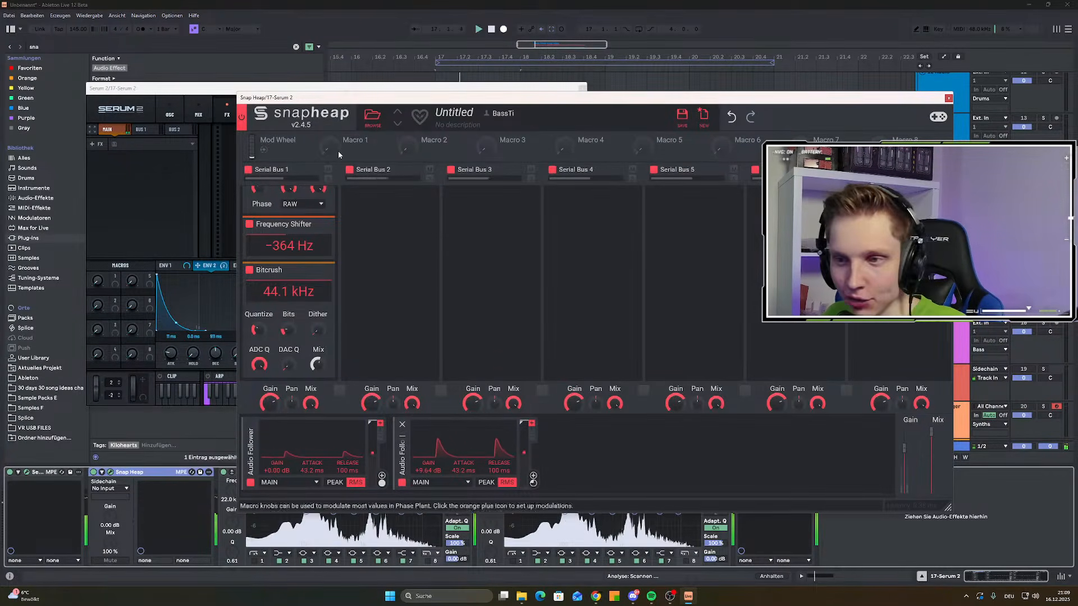
# Review the oscillator and noise settings in Serum 2, and close its window to return to Snap Heap
pyautogui.moveTo(452, 100); pyautogui.dragTo(293, 165)
pyautogui.click(169, 114)
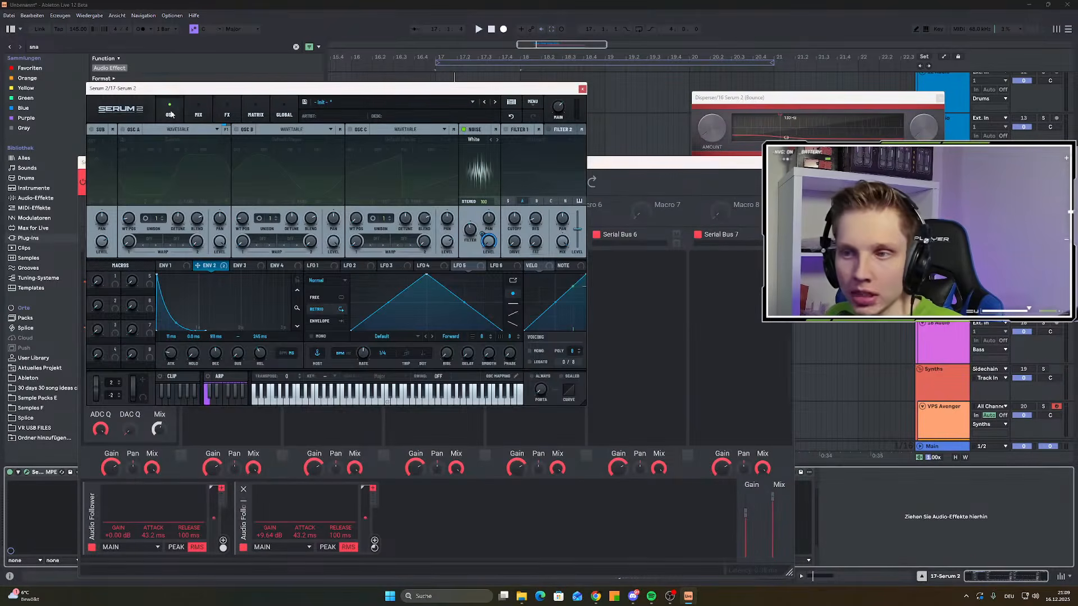
pyautogui.moveTo(395, 88)
pyautogui.mouseDown()
pyautogui.moveTo(478, 60)
pyautogui.moveTo(404, 71)
pyautogui.mouseUp()
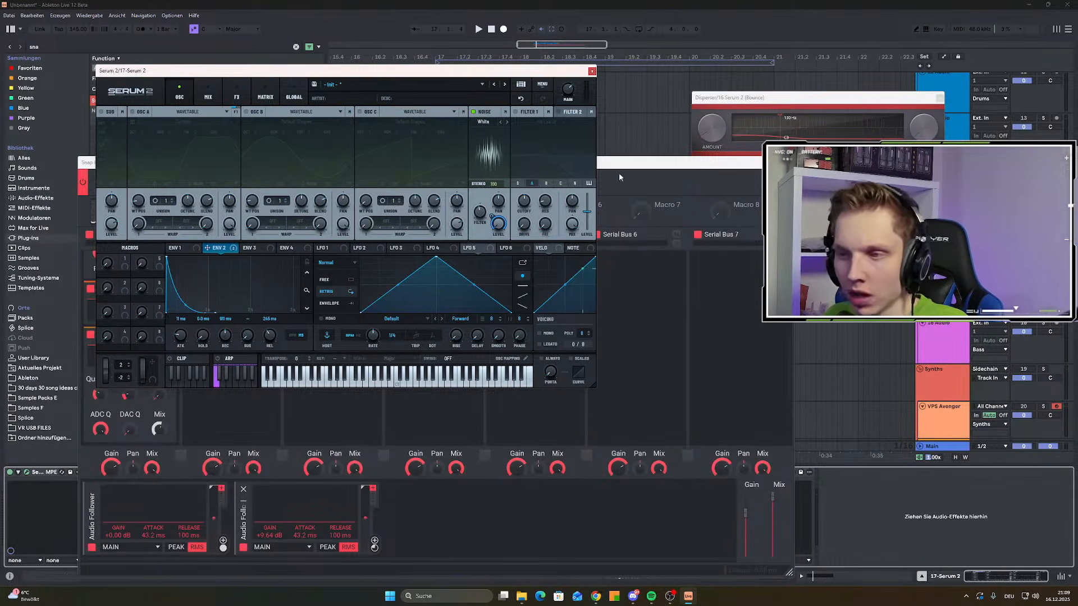
pyautogui.moveTo(513, 75); pyautogui.dragTo(551, 118)
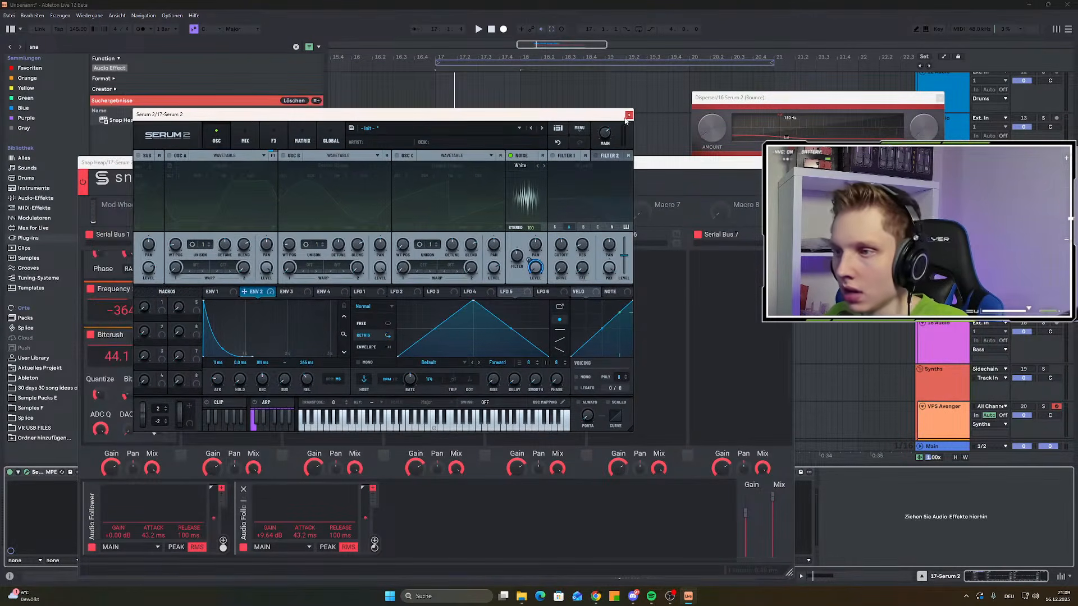
pyautogui.click(629, 116)
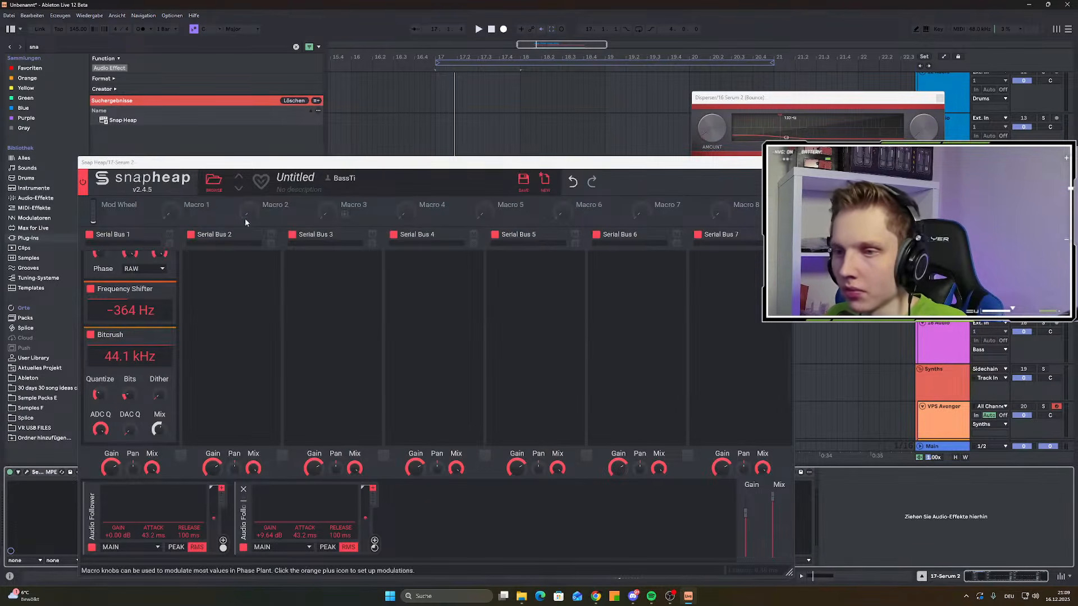
# Examine the Slice EQ curve in its full editor during playback and close the editor
pyautogui.scroll(3, 127, 348)
pyautogui.scroll(4, 128, 328)
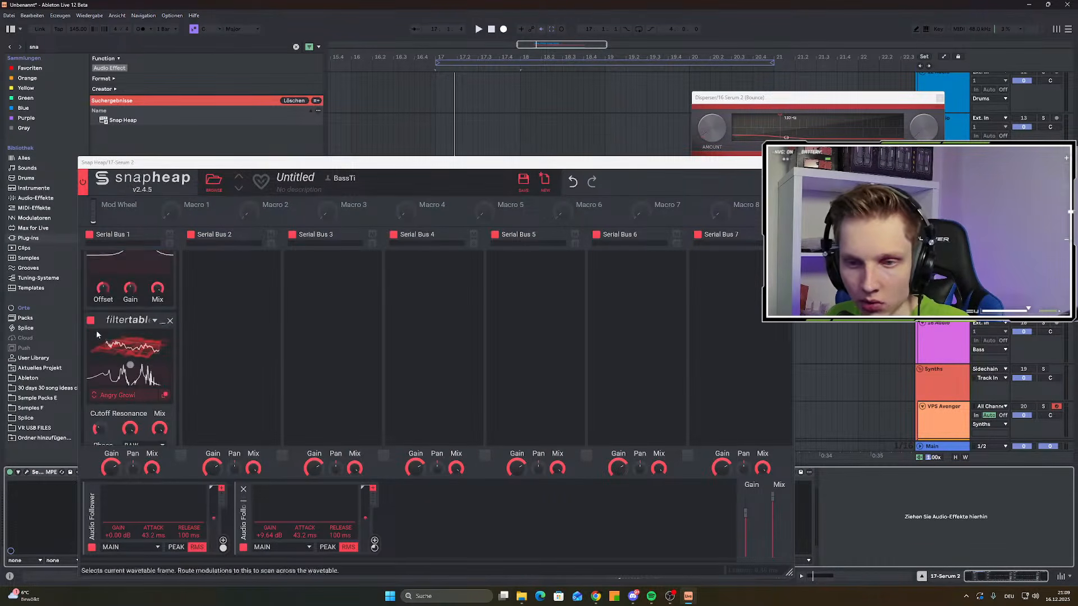
pyautogui.scroll(1, 101, 295)
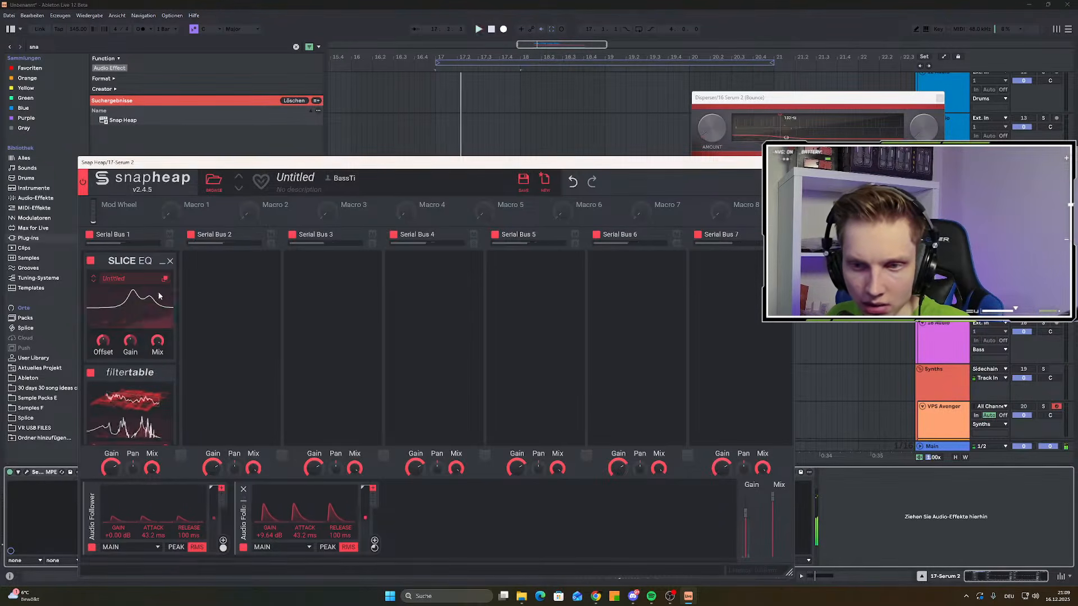
pyautogui.click(162, 263)
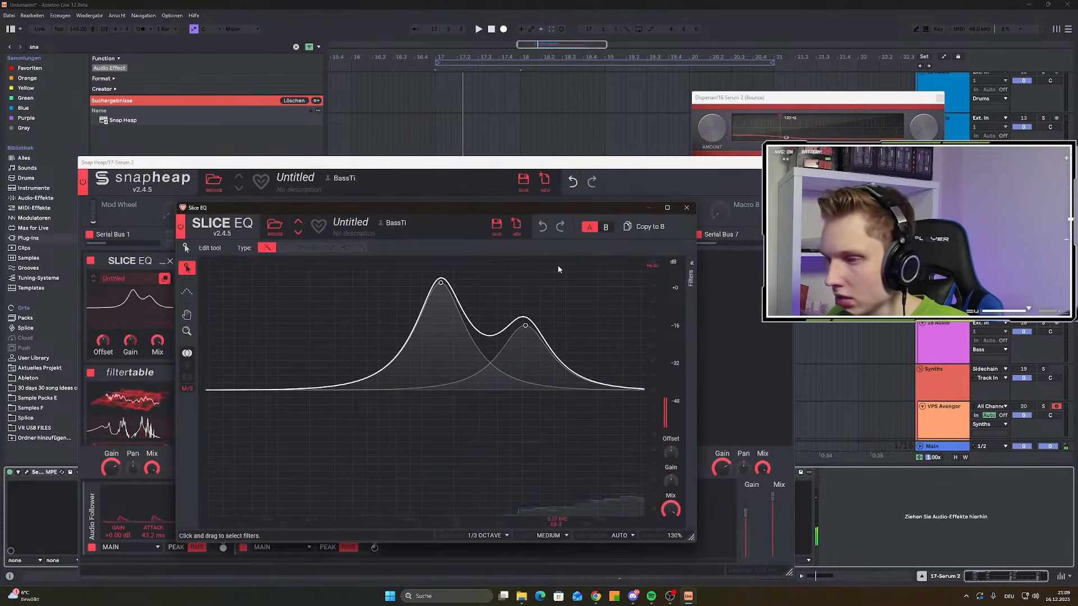
pyautogui.press('space')
pyautogui.click(686, 207)
pyautogui.press('space')
pyautogui.press('space')
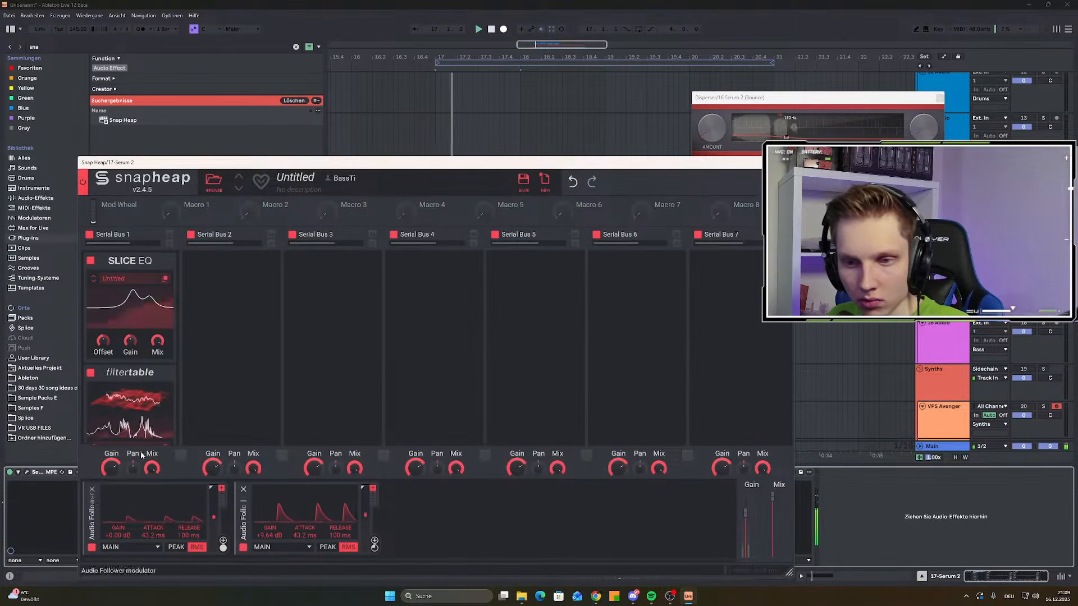
# Insert a Saturate Distortion between the Frequency Shifter and the Bitcrush in Serial Bus 1
pyautogui.moveTo(277, 166); pyautogui.dragTo(322, 83)
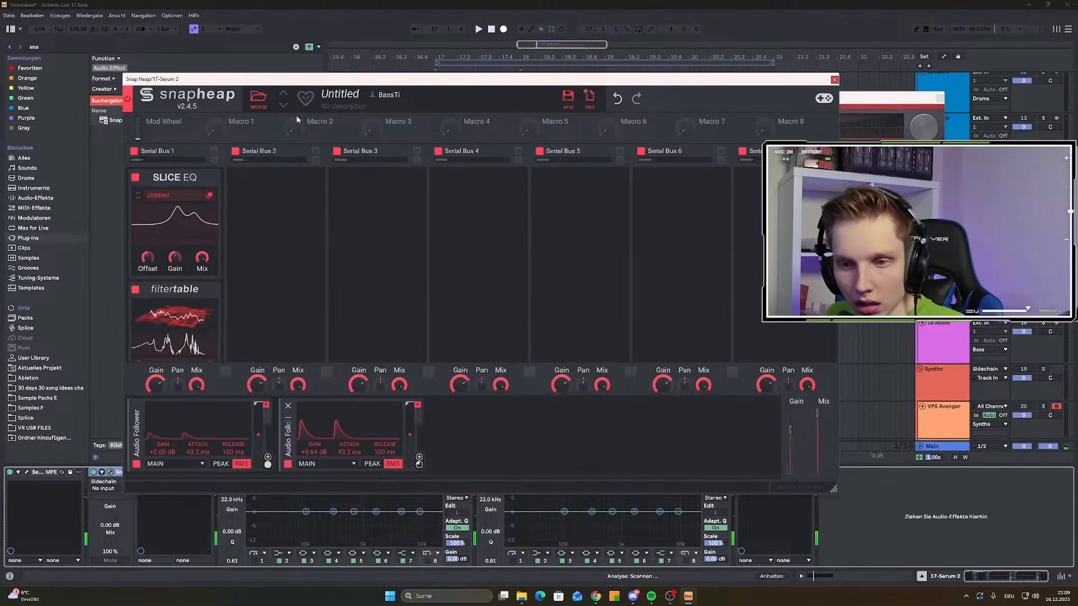
pyautogui.scroll(-5, 174, 264)
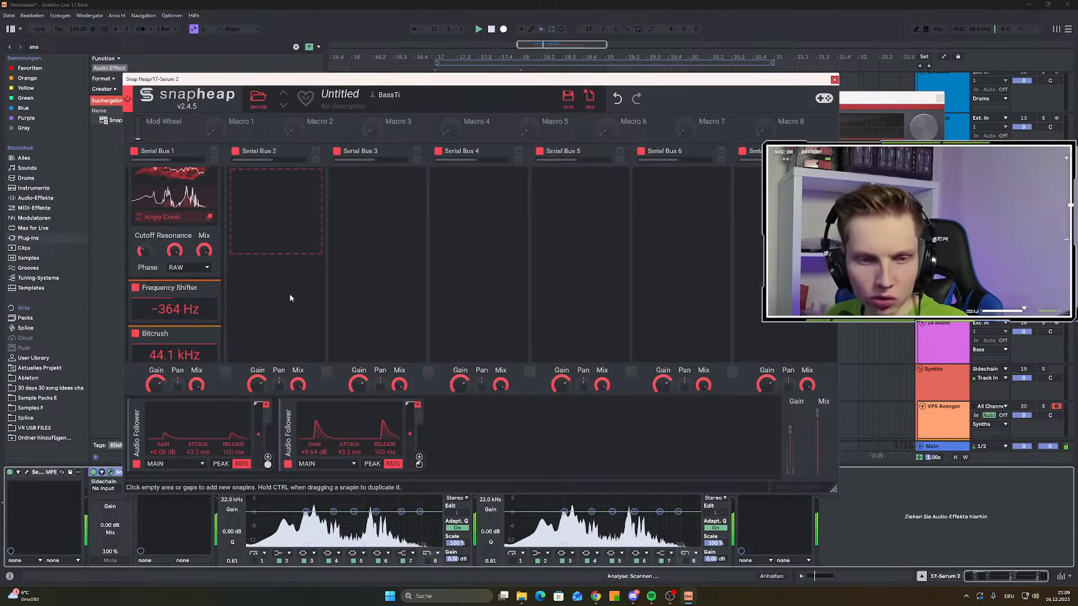
pyautogui.scroll(-3, 188, 258)
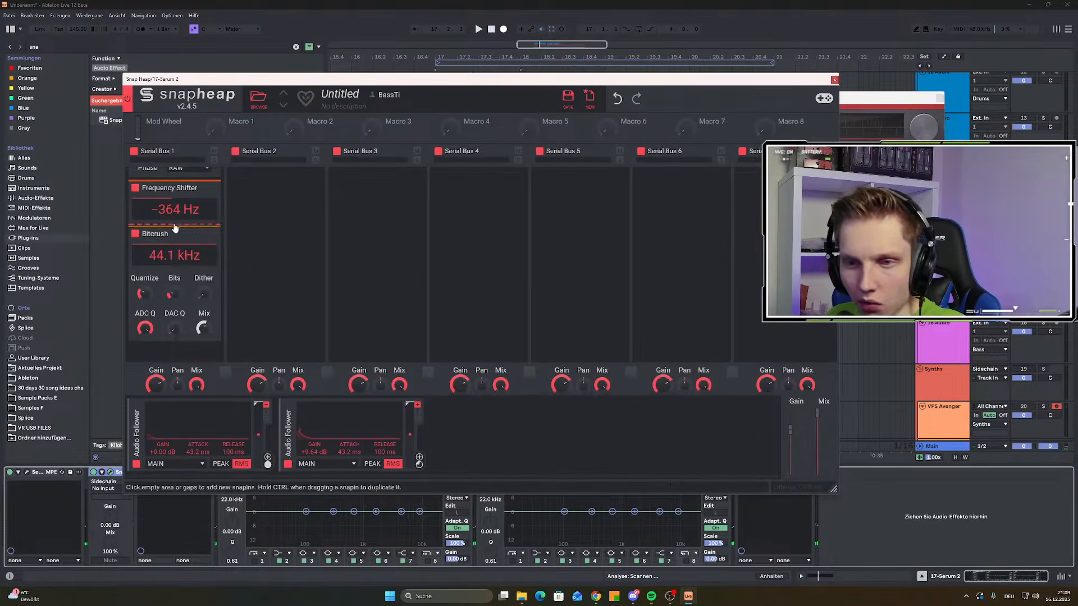
pyautogui.click(175, 232)
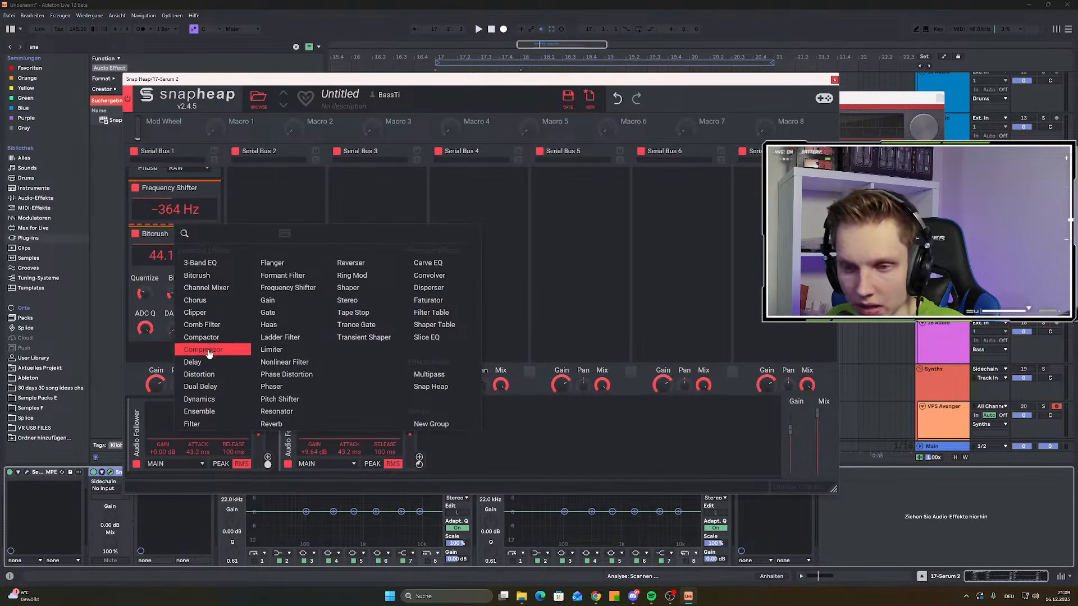
pyautogui.click(199, 374)
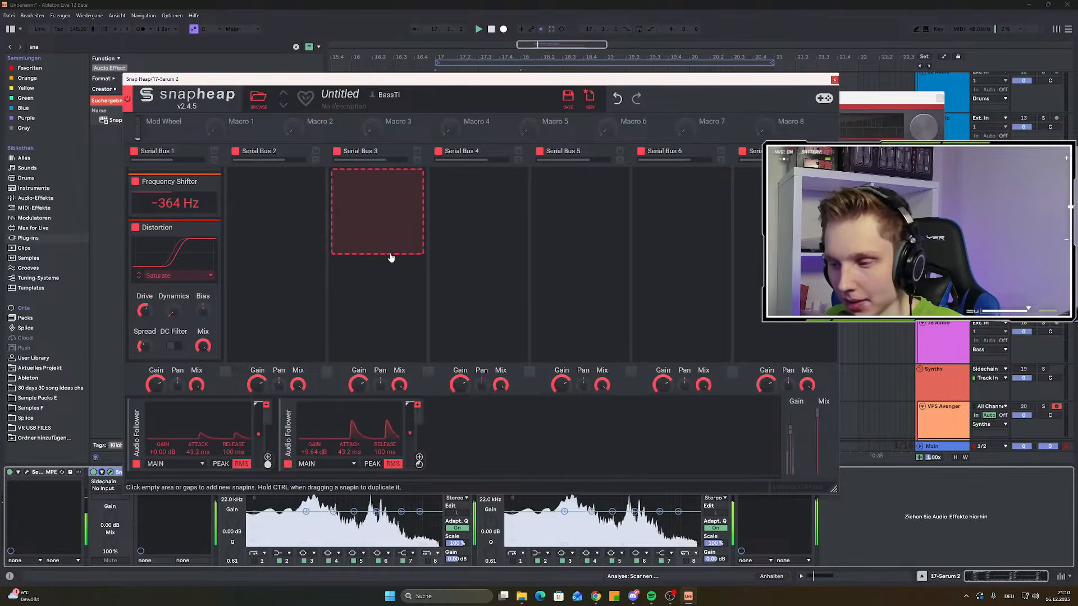
# Add a Frequency Shifter below the Bitcrush and set its shift to 264 Hz
pyautogui.scroll(-4, 180, 292)
pyautogui.click(188, 317)
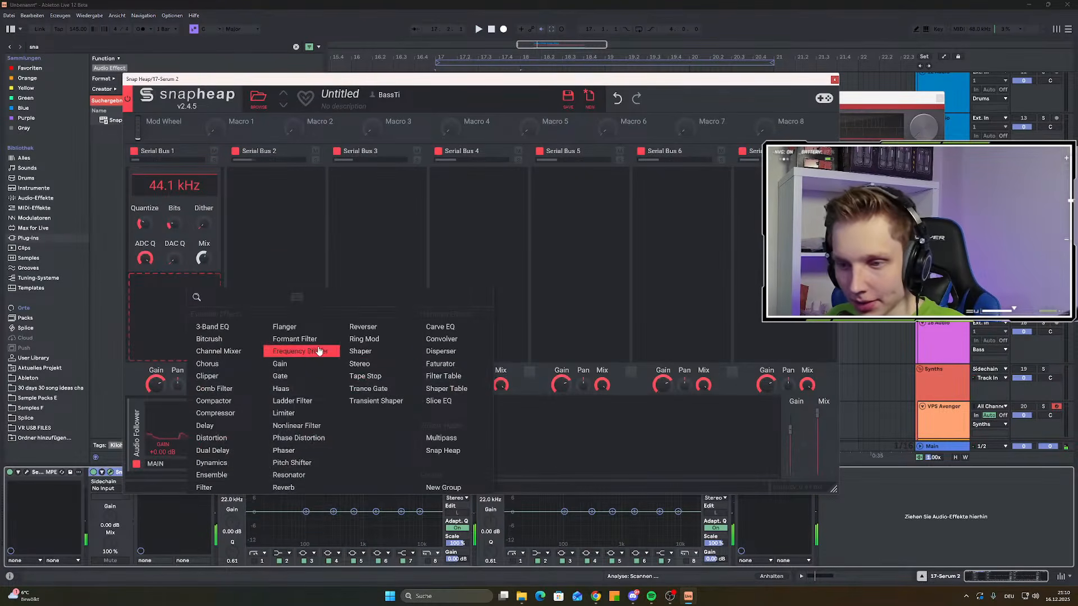
pyautogui.click(322, 351)
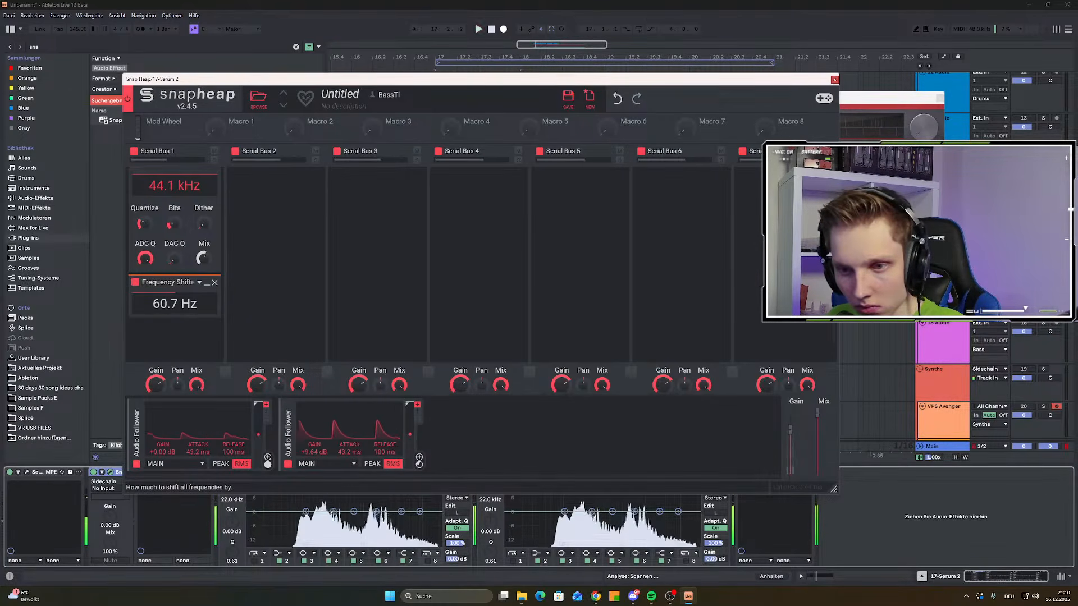
# Add a low-pass Filter at the end of Serial Bus 1, adjust its Q, and bypass the 264 Hz Frequency Shifter
pyautogui.scroll(-2, 171, 310)
pyautogui.click(171, 315)
pyautogui.click(191, 464)
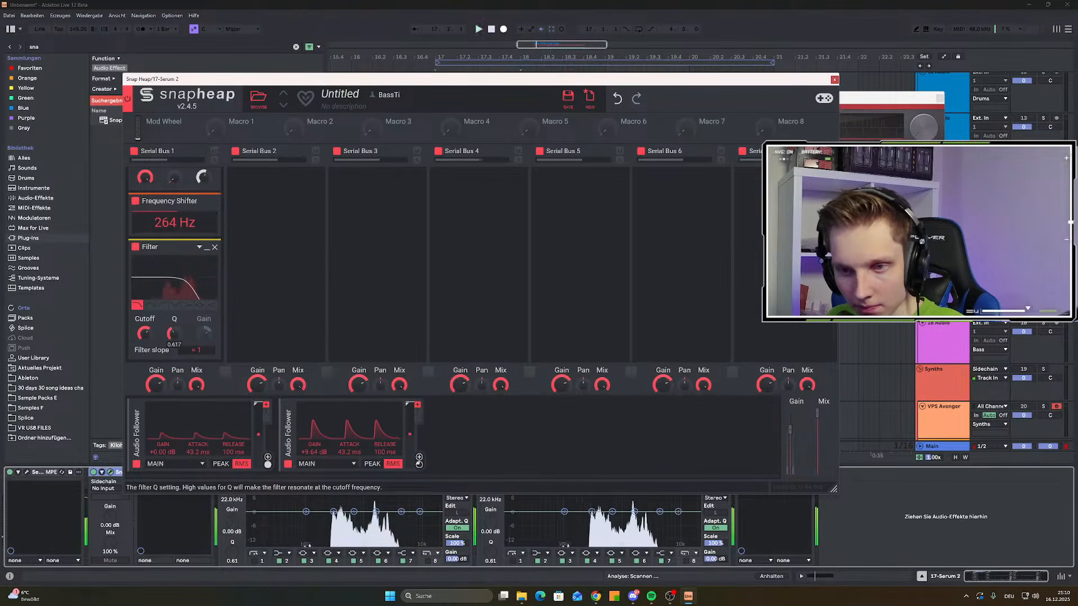
pyautogui.moveTo(170, 335); pyautogui.dragTo(170, 323)
pyautogui.scroll(2, 148, 227)
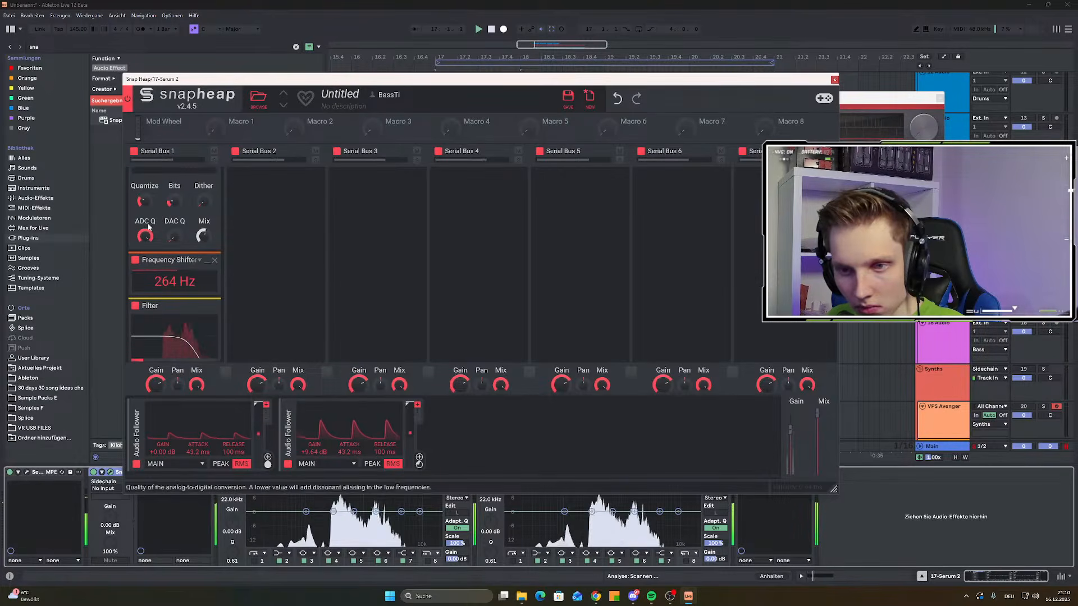
pyautogui.scroll(-3, 131, 260)
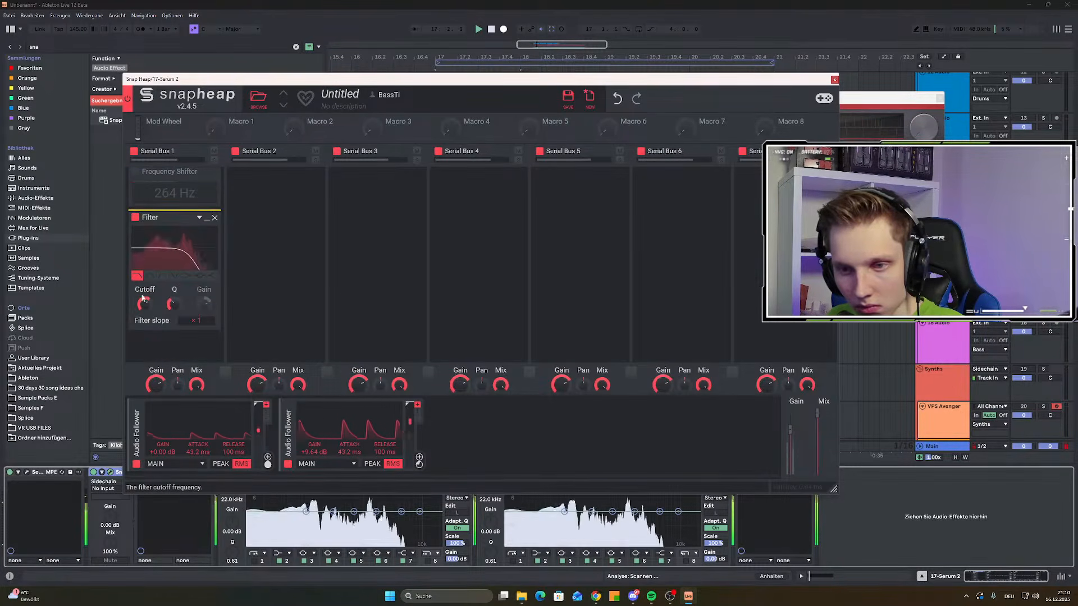
# Map the second Audio Follower to the low-pass Filter's cutoff at about +71.8 % and raise the filter's Q
pyautogui.moveTo(145, 304); pyautogui.dragTo(148, 299)
pyautogui.moveTo(420, 460); pyautogui.dragTo(268, 380)
pyautogui.moveTo(156, 322)
pyautogui.mouseDown()
pyautogui.moveTo(145, 304)
pyautogui.moveTo(145, 318)
pyautogui.mouseUp()
pyautogui.press('space')
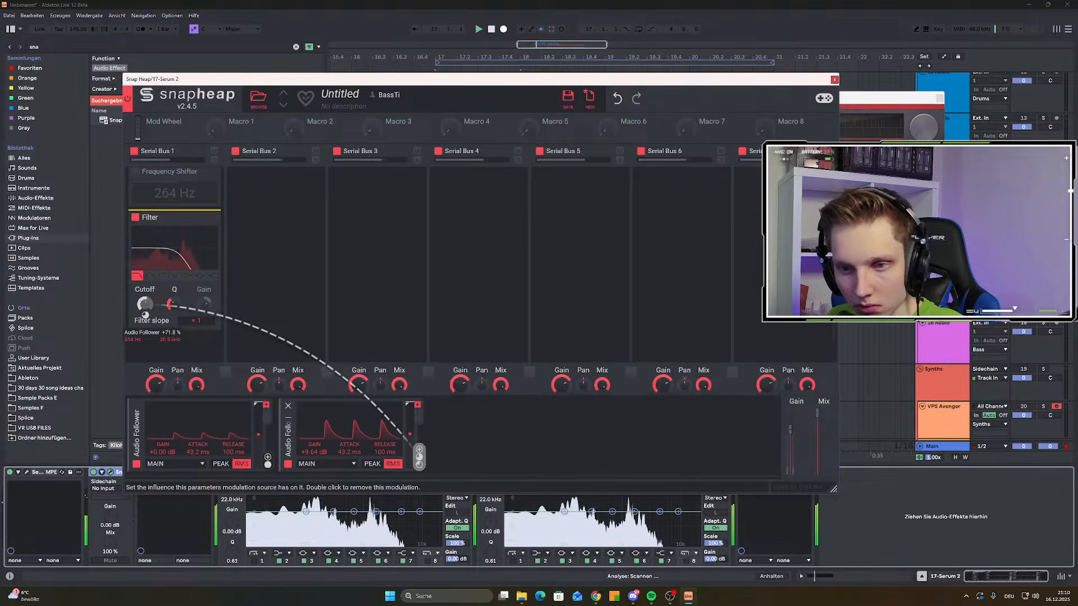
pyautogui.moveTo(173, 304); pyautogui.dragTo(174, 290)
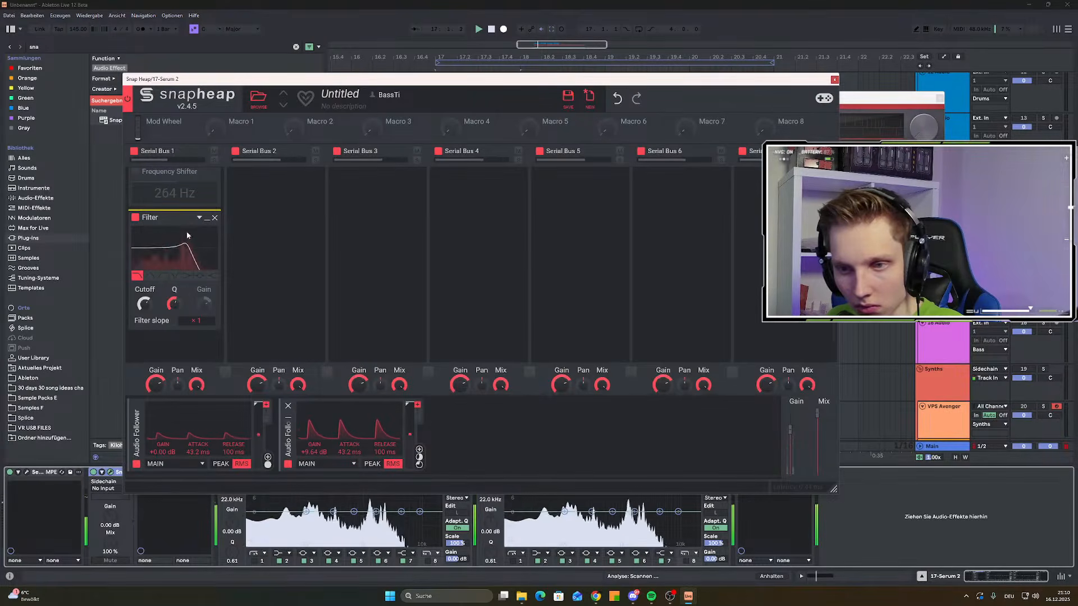
# Duplicate the low-pass Filter below itself and make the copy a high-pass with a low cutoff and a Q of about 5.094
pyautogui.keyDown('ctrl'); pyautogui.moveTo(180, 220); pyautogui.dragTo(185, 337); pyautogui.keyUp('ctrl')
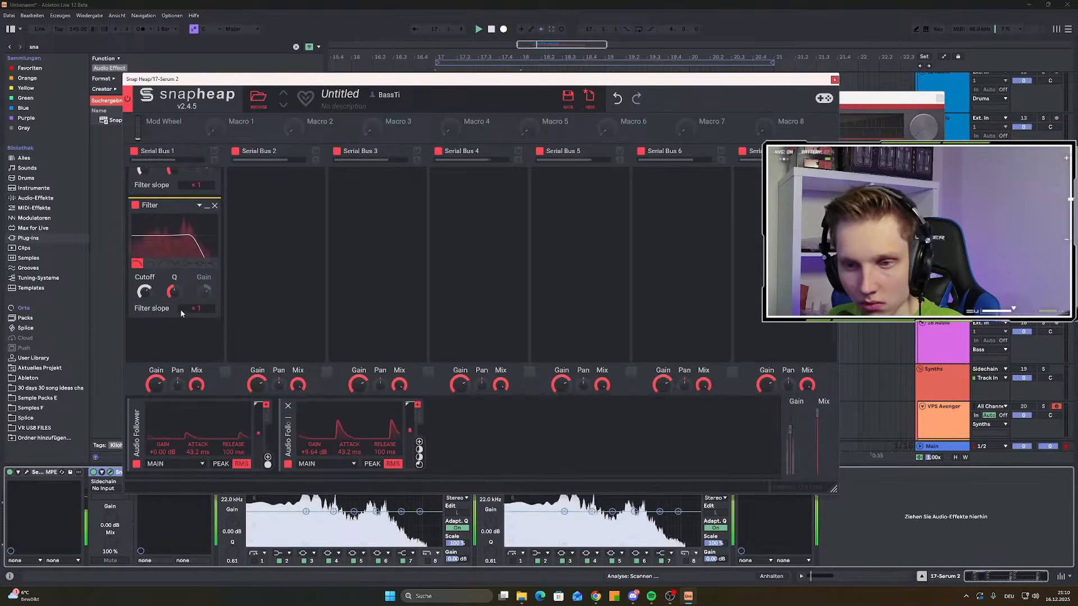
pyautogui.moveTo(144, 292); pyautogui.dragTo(174, 284)
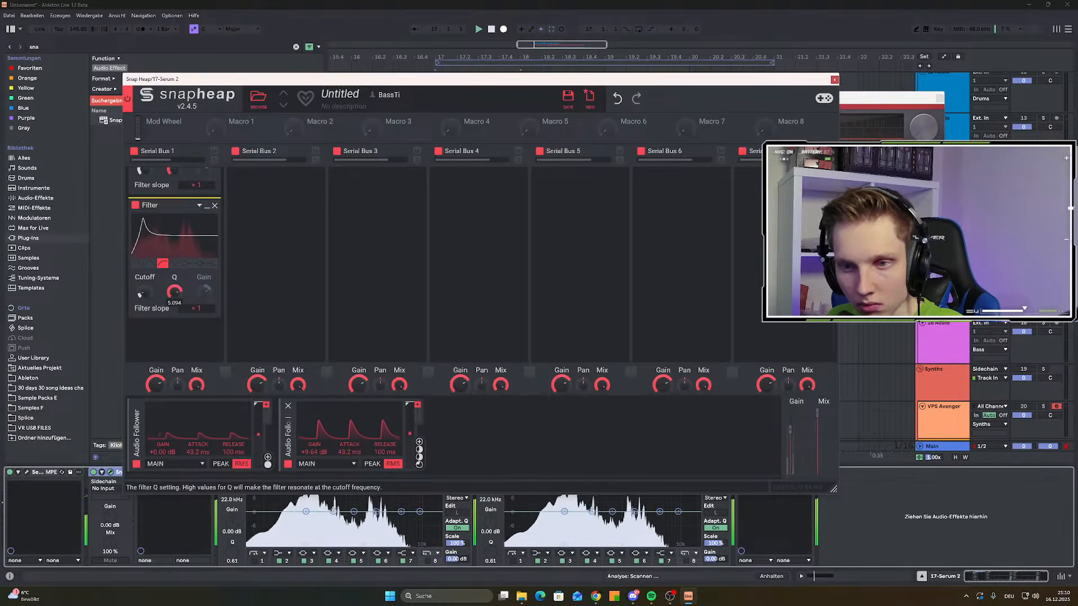
pyautogui.scroll(1, 162, 298)
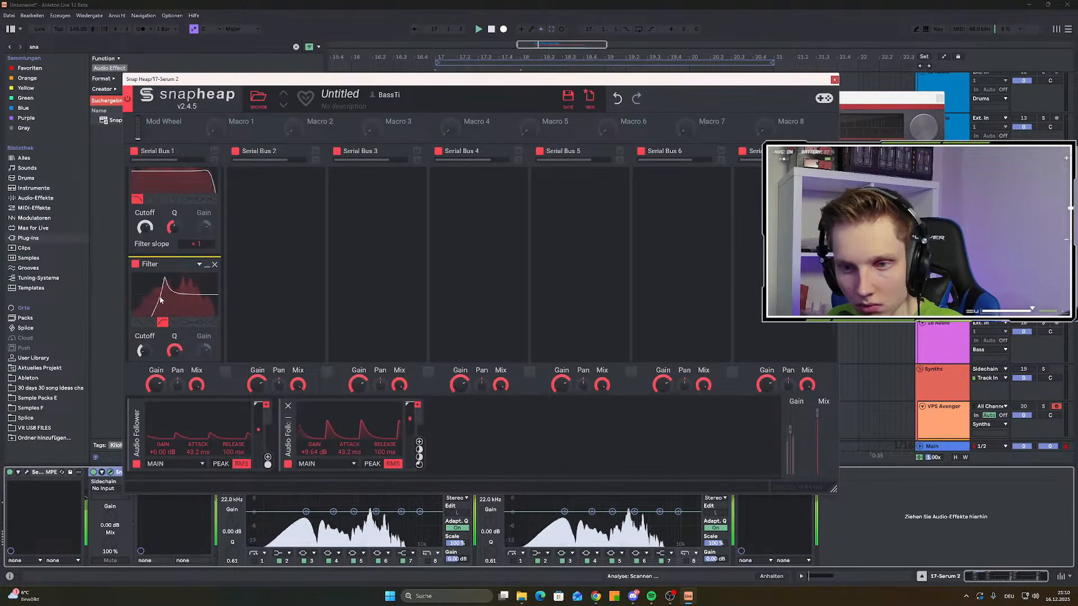
# Move the high-pass Filter between the Filter Table and the -364 Hz Frequency Shifter, and raise its cutoff
pyautogui.moveTo(157, 265); pyautogui.dragTo(249, 223)
pyautogui.moveTo(265, 181); pyautogui.dragTo(164, 246)
pyautogui.press('space')
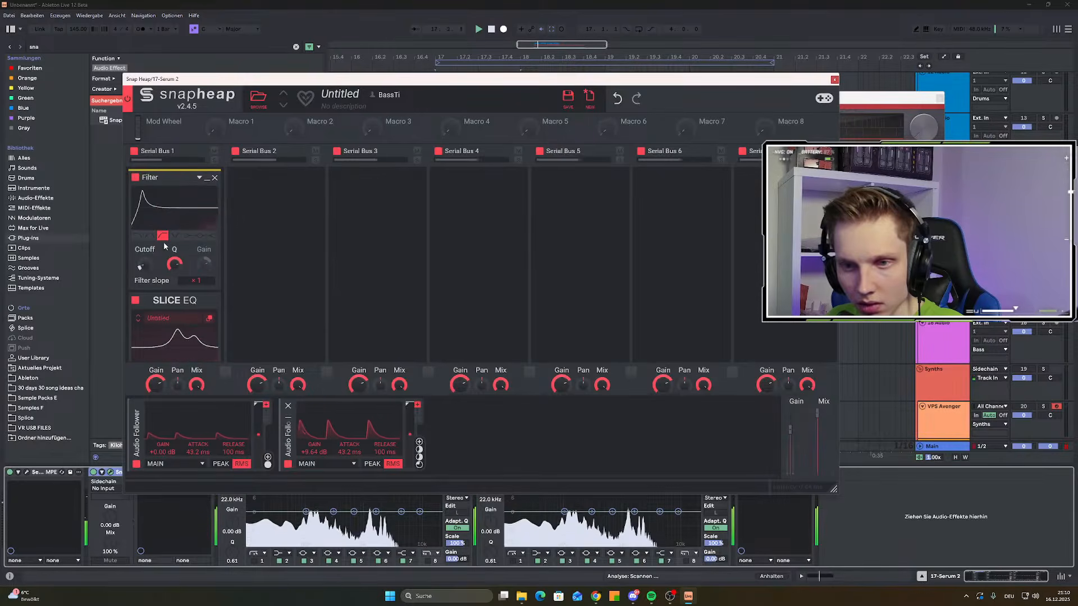
pyautogui.moveTo(164, 182); pyautogui.dragTo(176, 246)
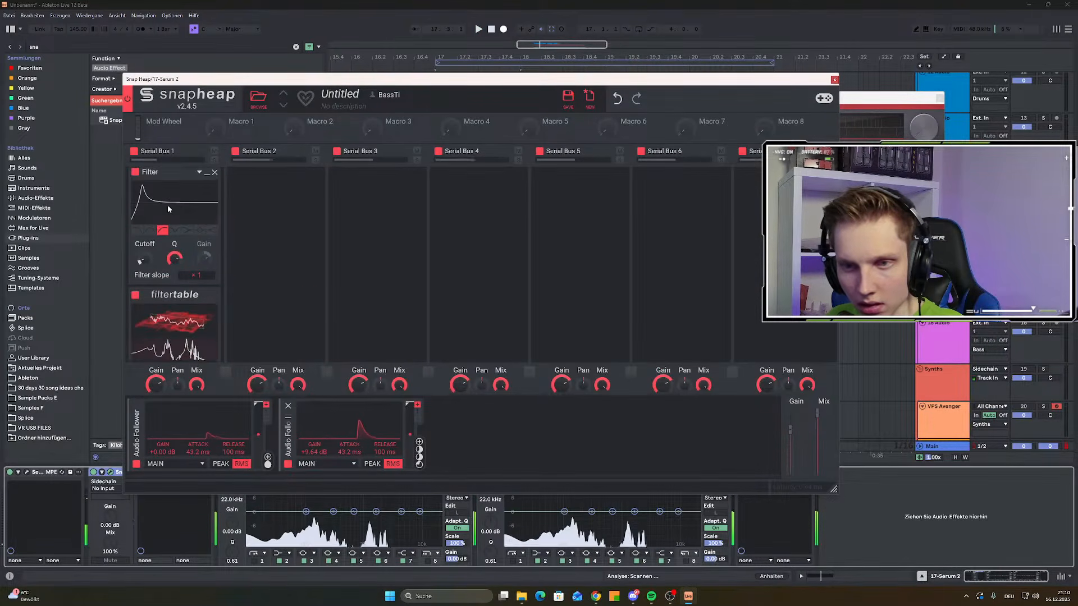
pyautogui.moveTo(161, 175); pyautogui.dragTo(176, 245)
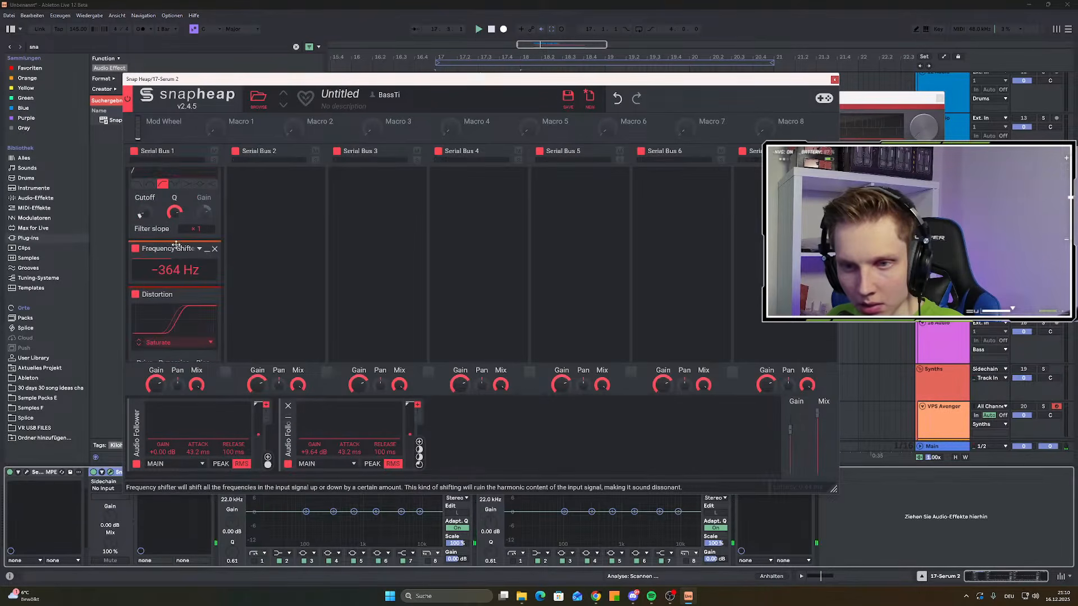
pyautogui.press('space')
pyautogui.scroll(2, 173, 289)
pyautogui.moveTo(145, 283); pyautogui.dragTo(145, 246)
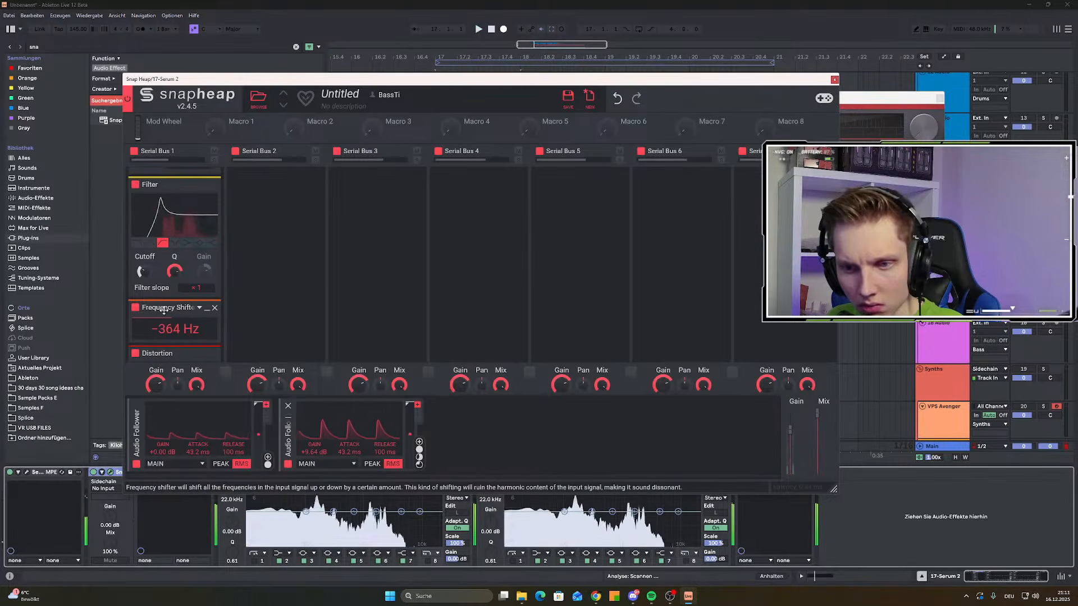
# Duplicate the -364 Hz Frequency Shifter with the upper one set to -662 Hz, and lower the high-pass Filter's Q to about 1.475
pyautogui.scroll(-1, 164, 310)
pyautogui.moveTo(158, 280); pyautogui.dragTo(171, 284)
pyautogui.press('space')
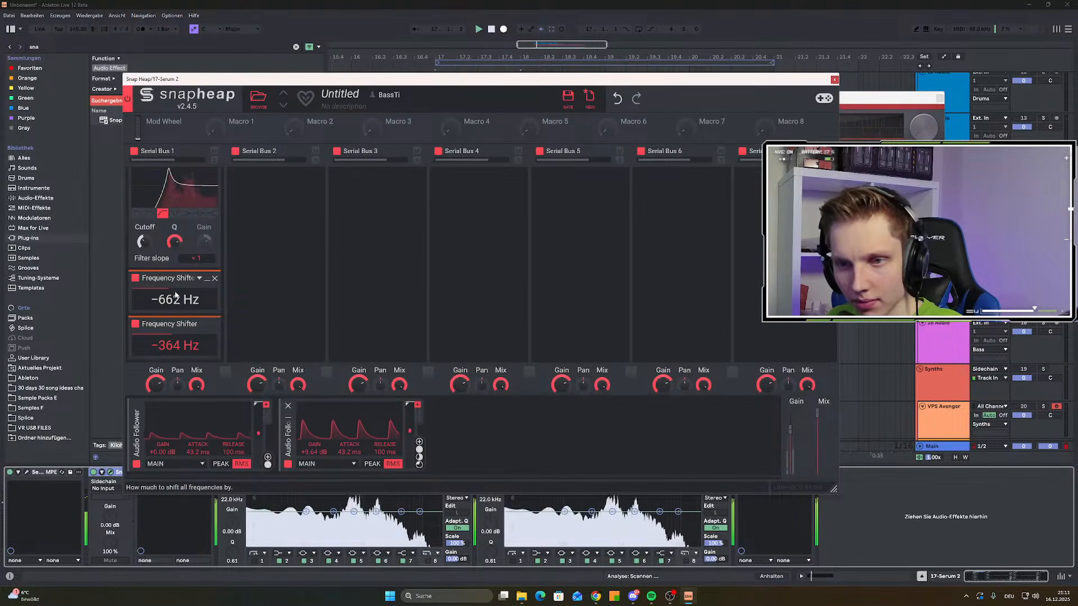
pyautogui.moveTo(173, 243); pyautogui.dragTo(173, 253)
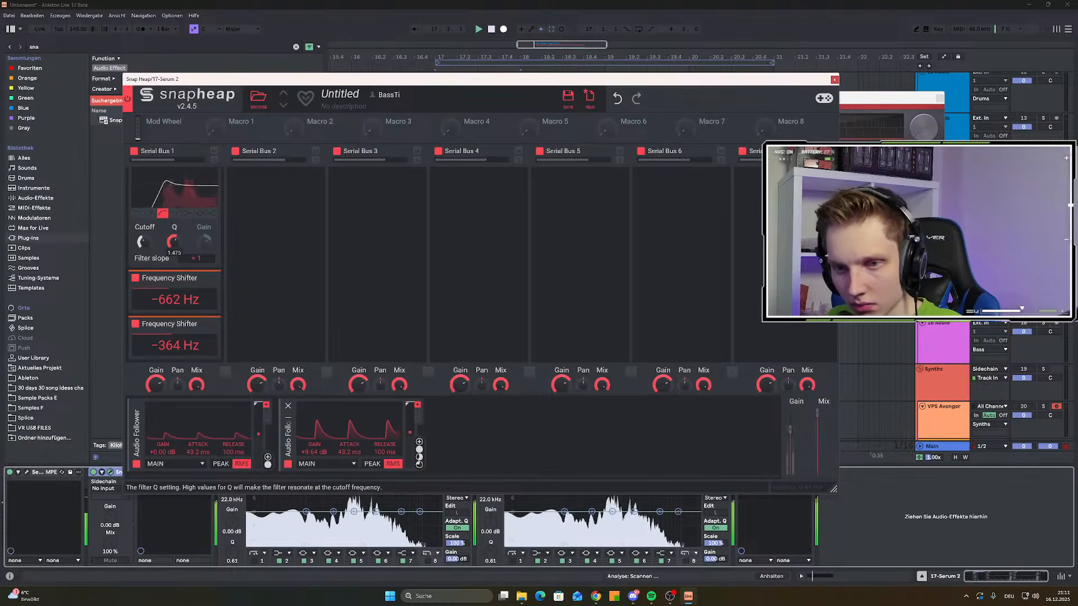
# Add a Formant Filter to Serial Bus 1, move it to the start of the chain above Slice EQ, and shift its formant point
pyautogui.scroll(-5, 170, 267)
pyautogui.scroll(-3, 169, 267)
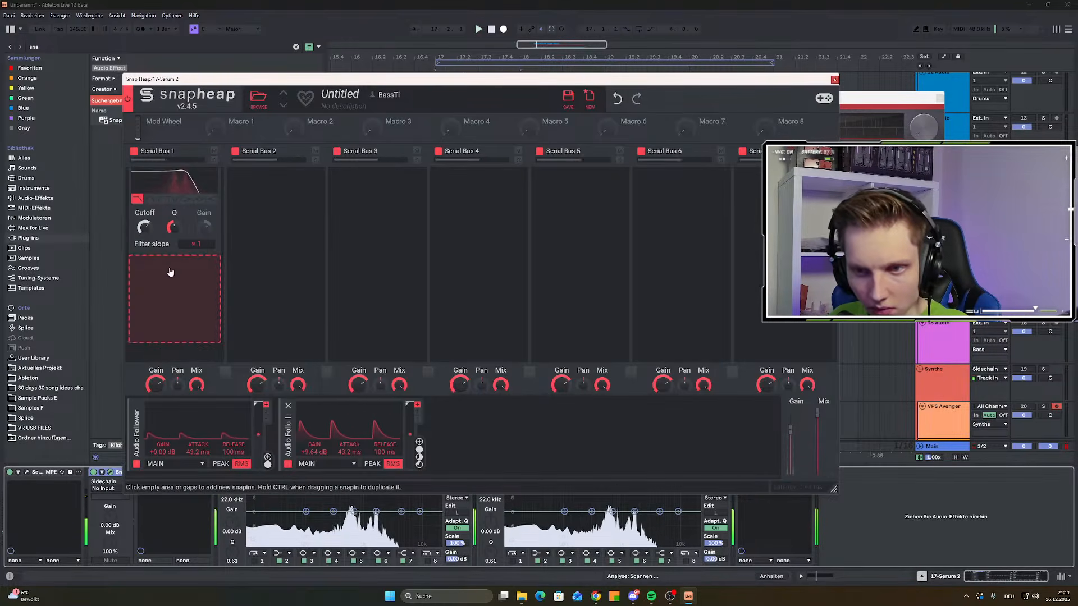
pyautogui.click(171, 295)
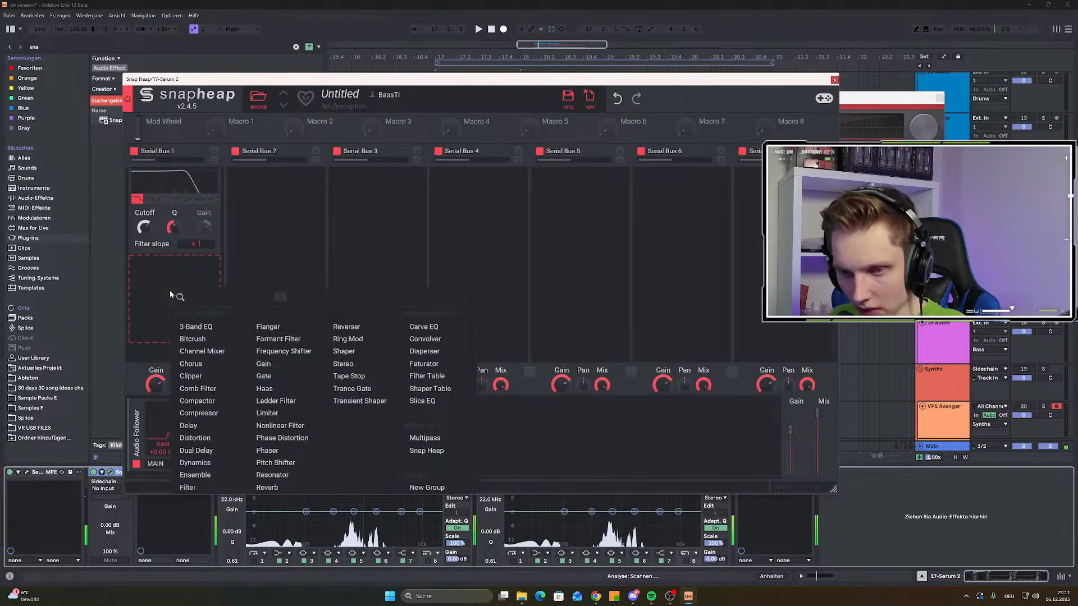
pyautogui.click(296, 337)
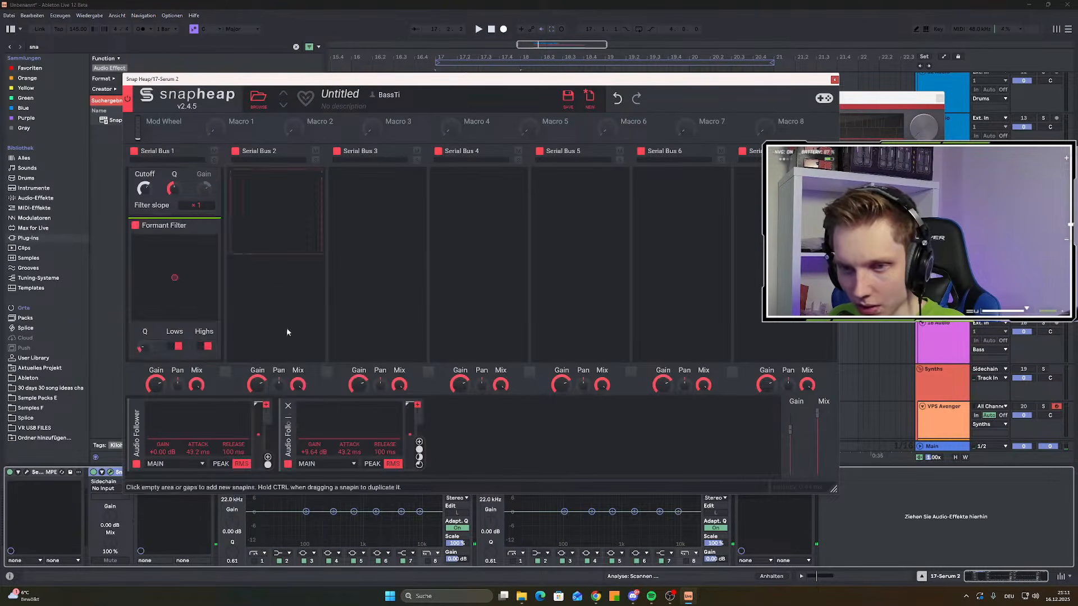
pyautogui.moveTo(151, 227); pyautogui.dragTo(179, 198)
pyautogui.click(147, 237)
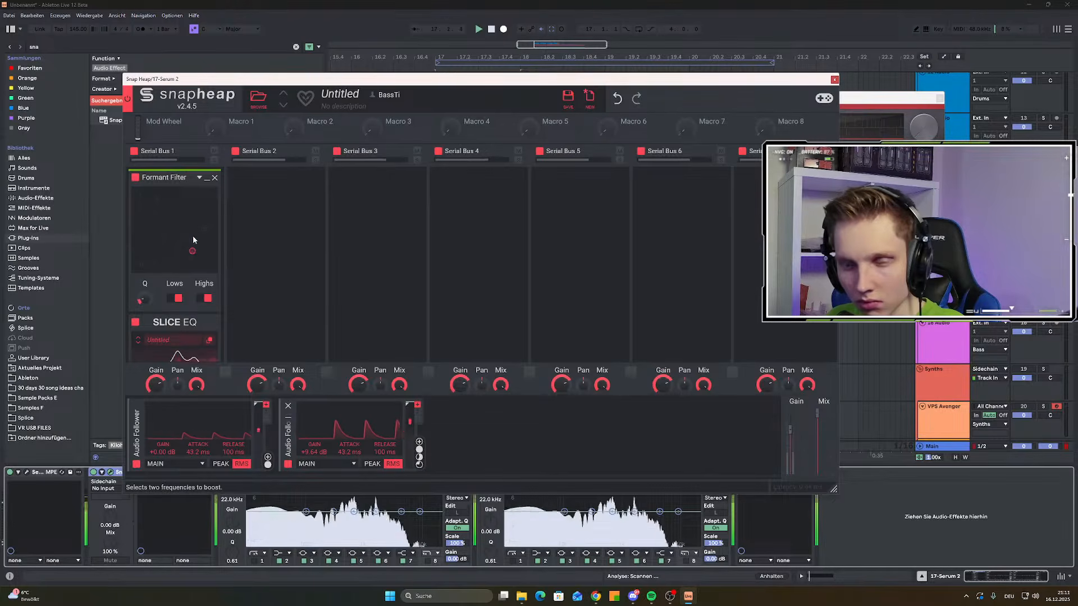
# Adjust the resonance of the Filter Table in Serial Bus 1 and its modulation from the second Audio Follower
pyautogui.scroll(-3, 207, 224)
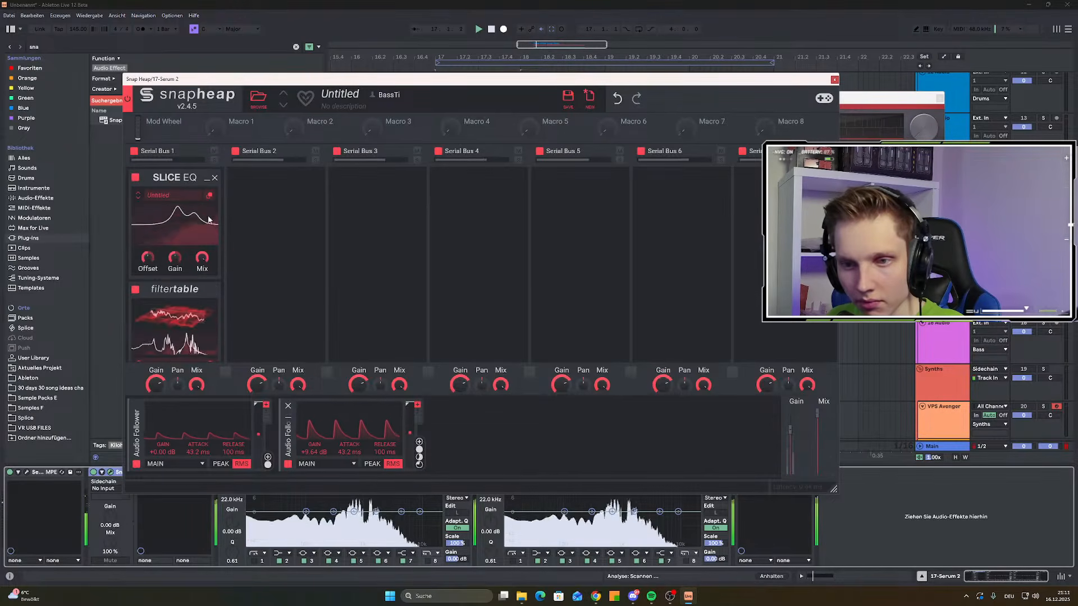
pyautogui.scroll(-2, 197, 245)
pyautogui.moveTo(175, 310); pyautogui.dragTo(166, 348)
pyautogui.moveTo(173, 309); pyautogui.dragTo(173, 293)
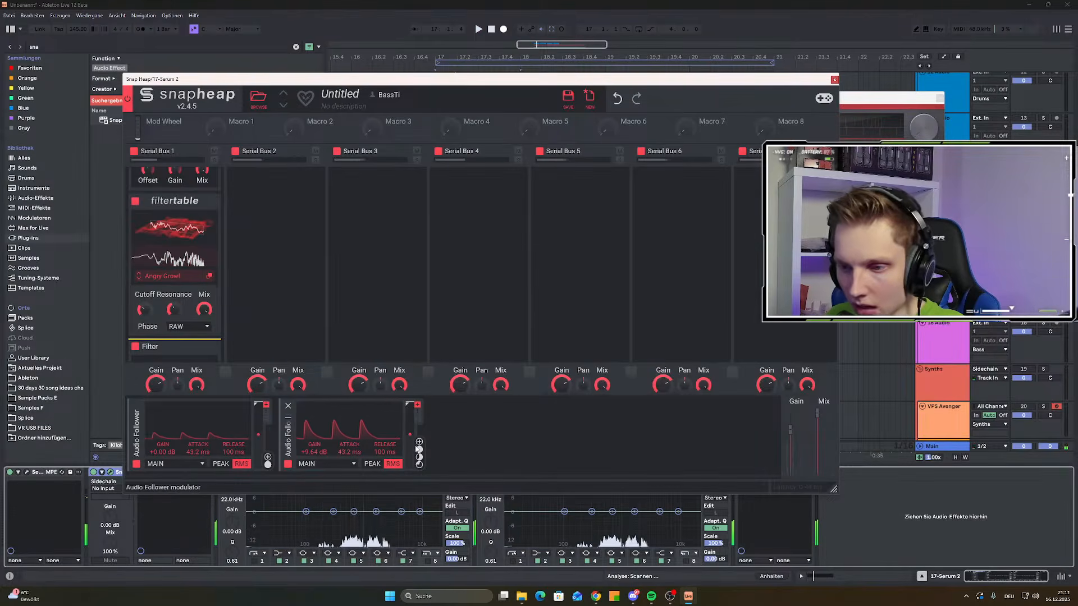
pyautogui.moveTo(419, 448); pyautogui.dragTo(174, 290)
# Add a Frequency Shifter at the end of Serial Bus 1, after the low-pass Filter, and set it to -334 Hz
pyautogui.scroll(-5, 174, 311)
pyautogui.click(177, 311)
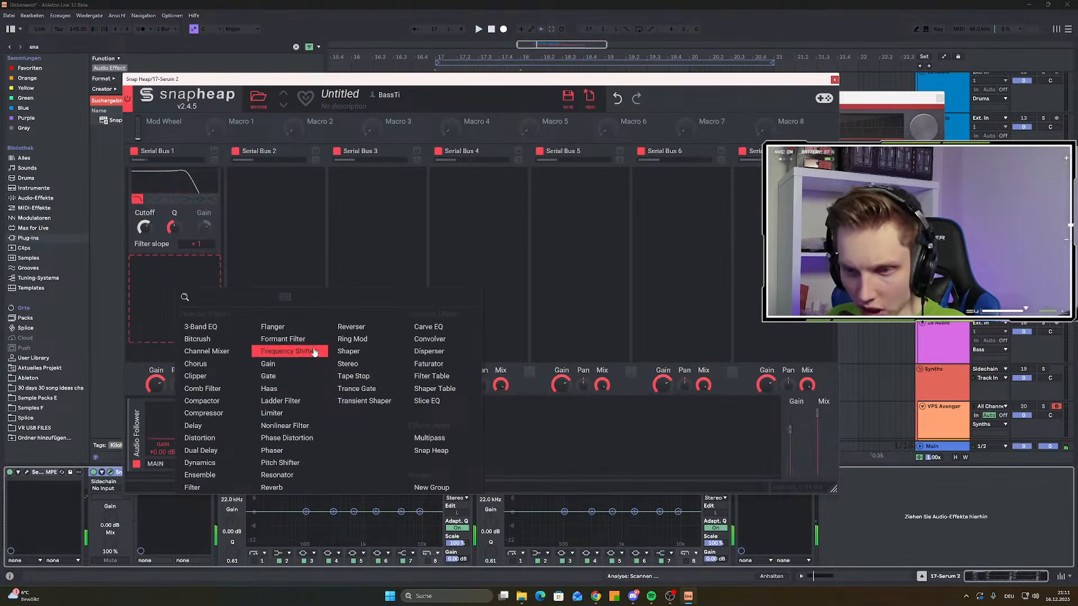
pyautogui.click(288, 351)
pyautogui.moveTo(175, 285); pyautogui.dragTo(174, 306)
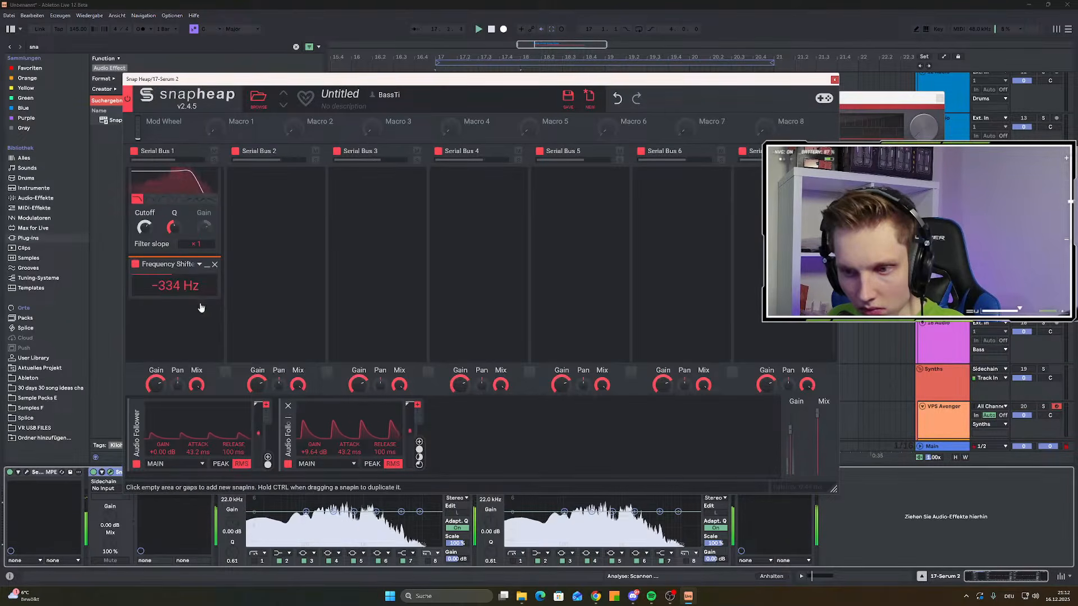
# Add a Gain effect to the empty Serial Bus 2, with its value in percent at 0.0 %
pyautogui.scroll(-2, 151, 323)
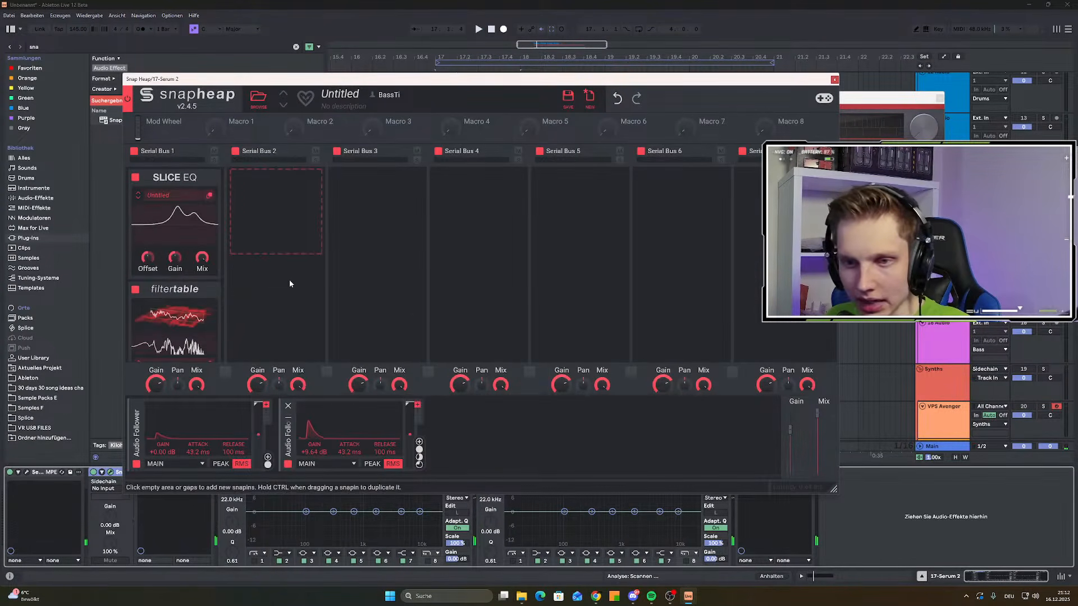
pyautogui.click(299, 205)
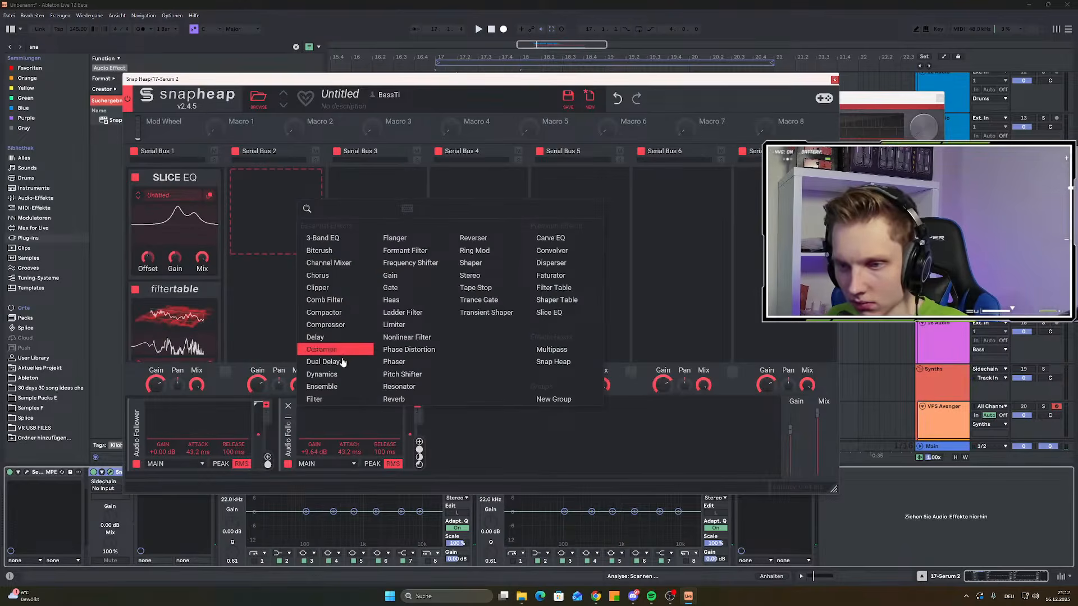
pyautogui.click(394, 275)
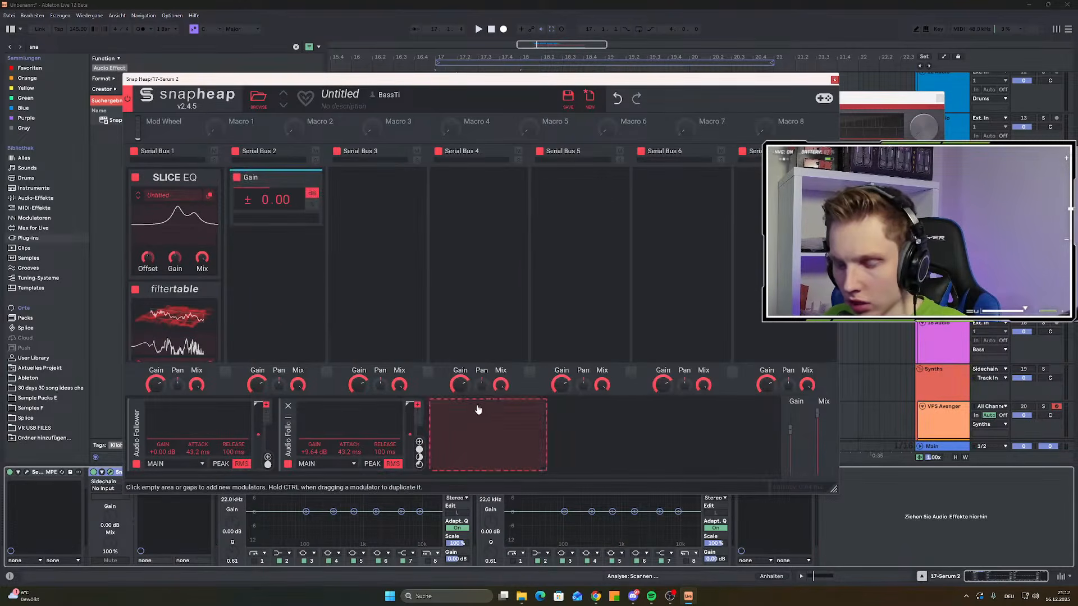
# Add a third Audio Follower and use it to modulate the Serial Bus 2 Gain by about +49.6 %
pyautogui.click(500, 440)
pyautogui.click(525, 478)
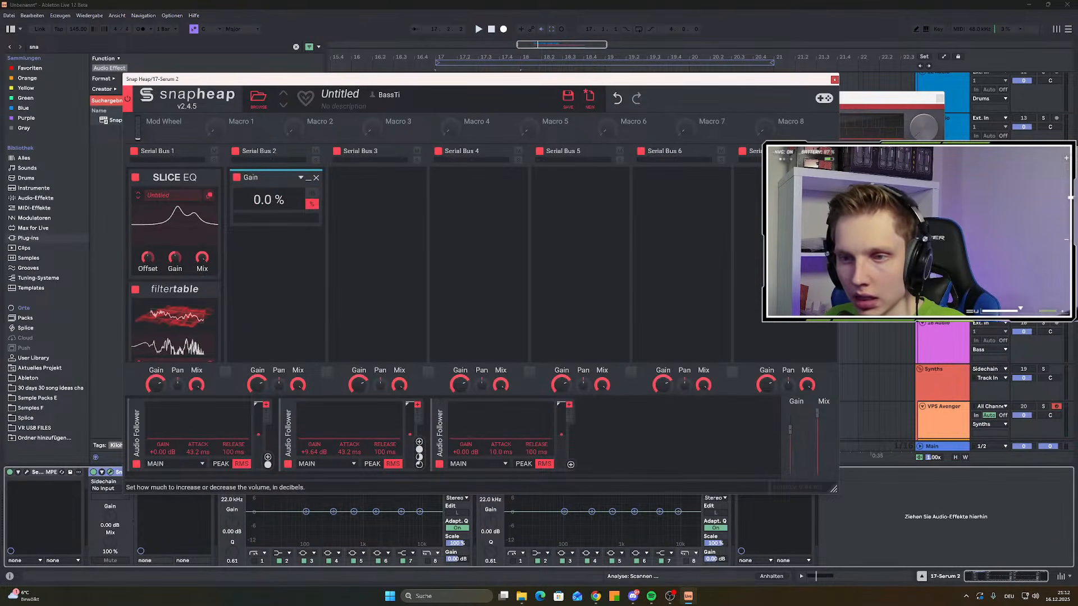
pyautogui.moveTo(571, 464); pyautogui.dragTo(475, 392)
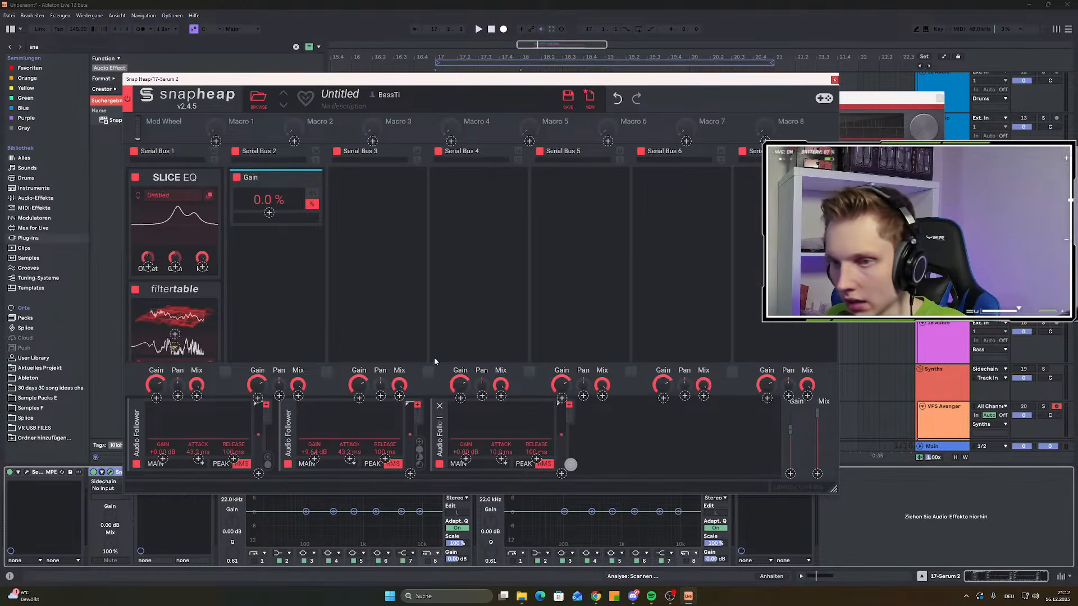
pyautogui.moveTo(265, 213); pyautogui.dragTo(269, 213)
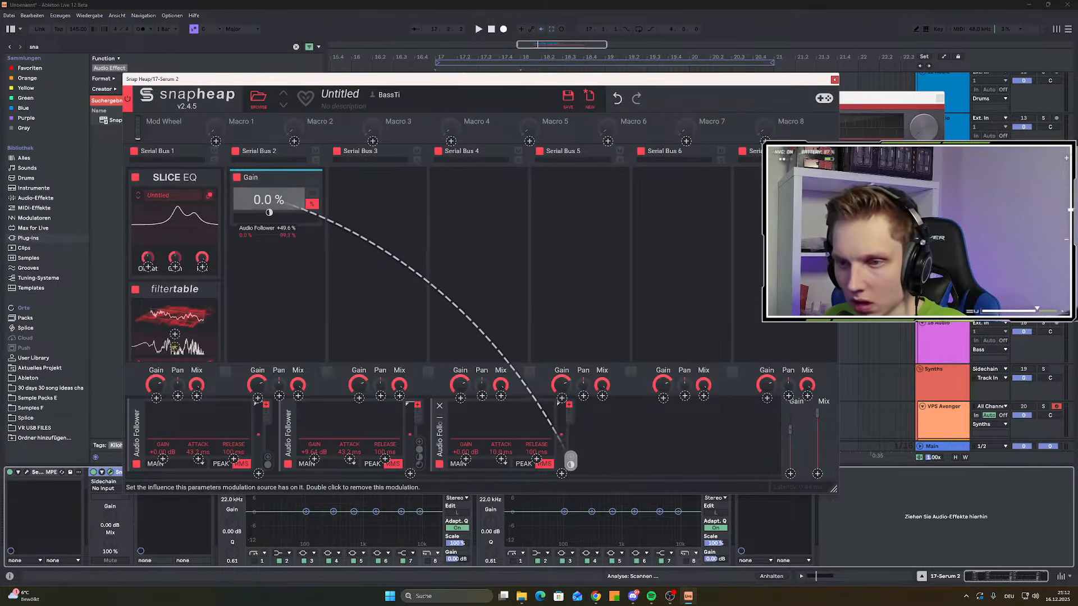
# Set the third Audio Follower to about +12.43 dB gain, 331 ms attack and 10.00 s release during playback
pyautogui.press('space')
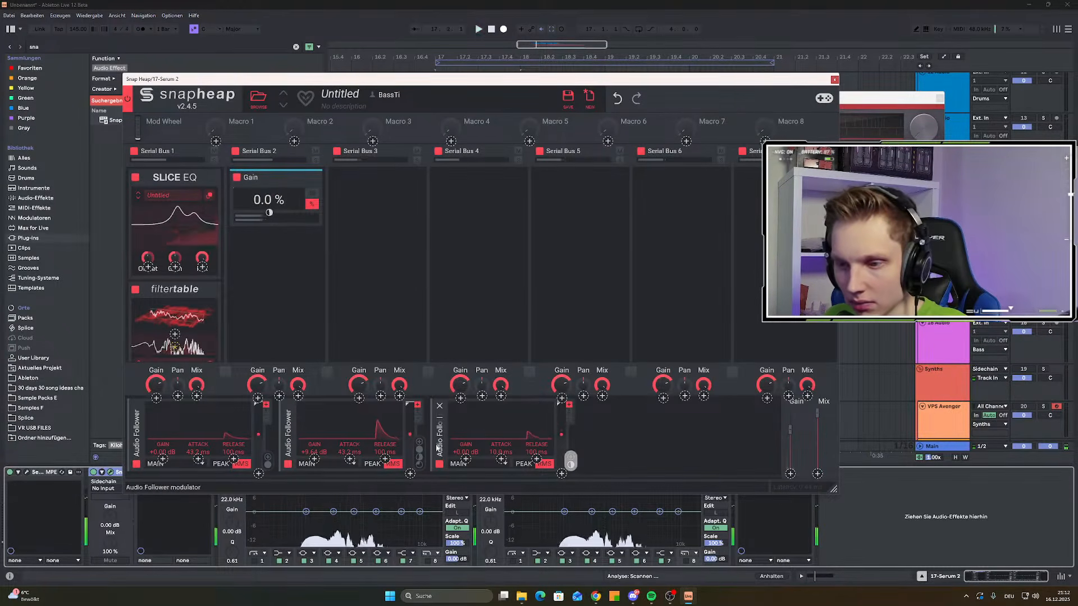
pyautogui.click(476, 443)
pyautogui.moveTo(466, 449); pyautogui.dragTo(465, 415)
pyautogui.moveTo(543, 452); pyautogui.dragTo(543, 393)
pyautogui.moveTo(497, 452); pyautogui.dragTo(497, 421)
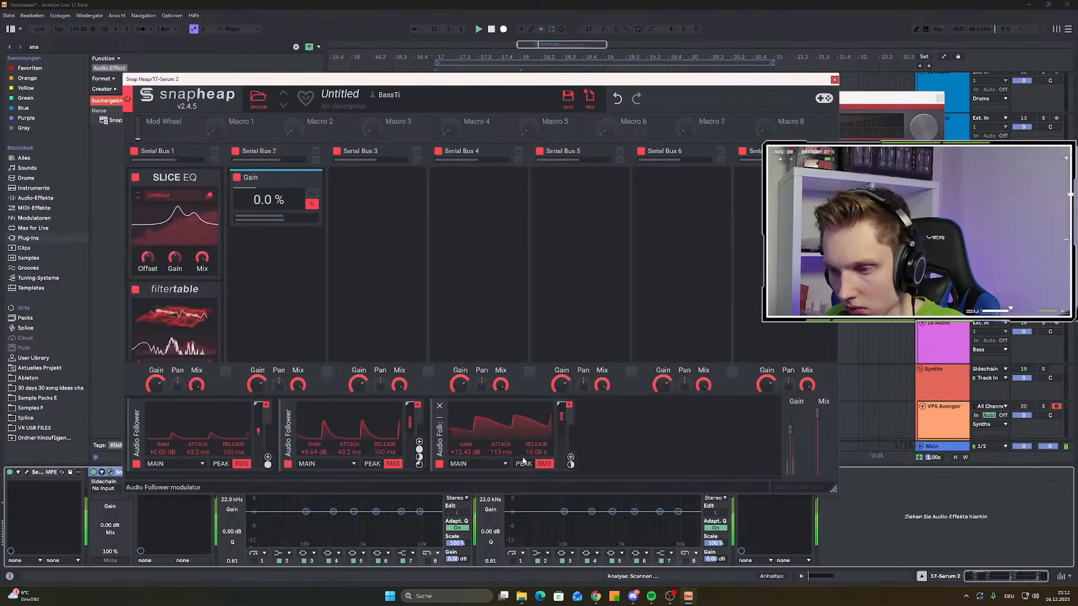
pyautogui.moveTo(501, 452); pyautogui.dragTo(502, 454)
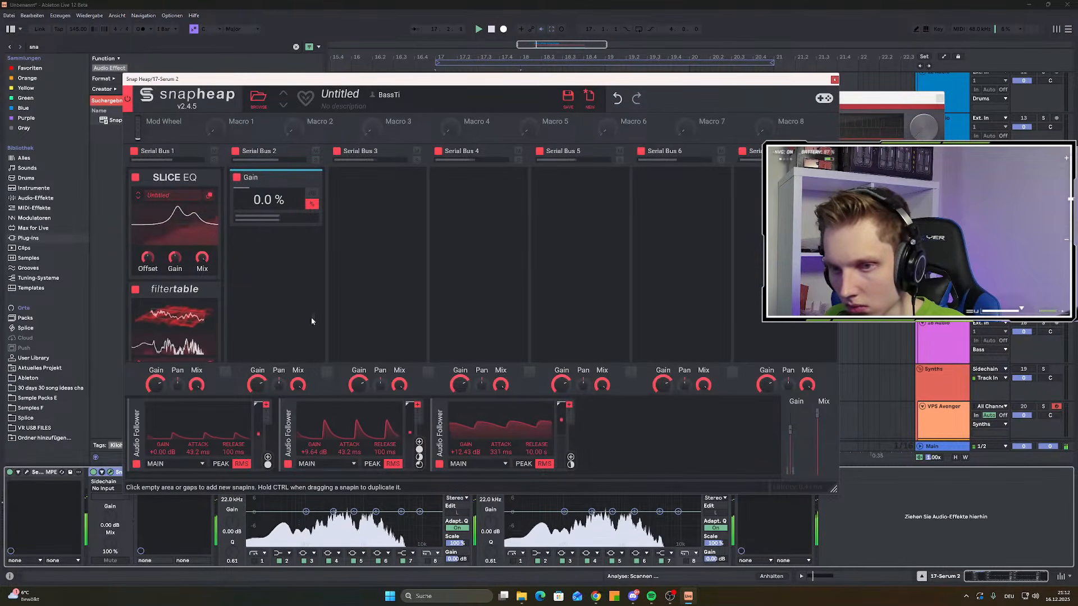
# Add a Faturator below the Gain in Serial Bus 2 and raise its Drive and Fuzz
pyautogui.click(295, 322)
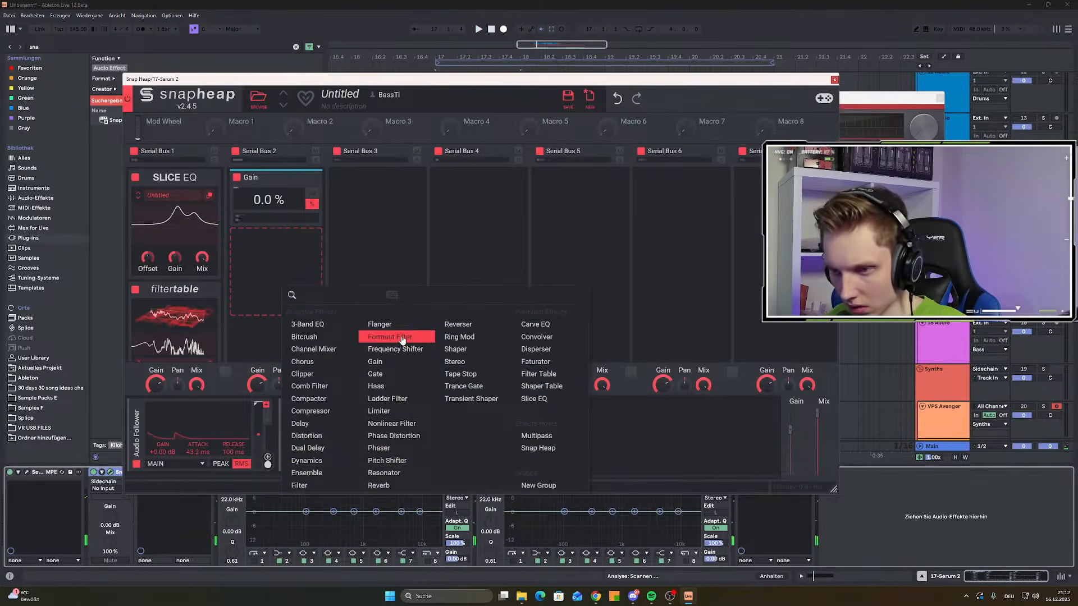
pyautogui.click(536, 361)
pyautogui.press('space')
pyautogui.moveTo(266, 276); pyautogui.dragTo(290, 247)
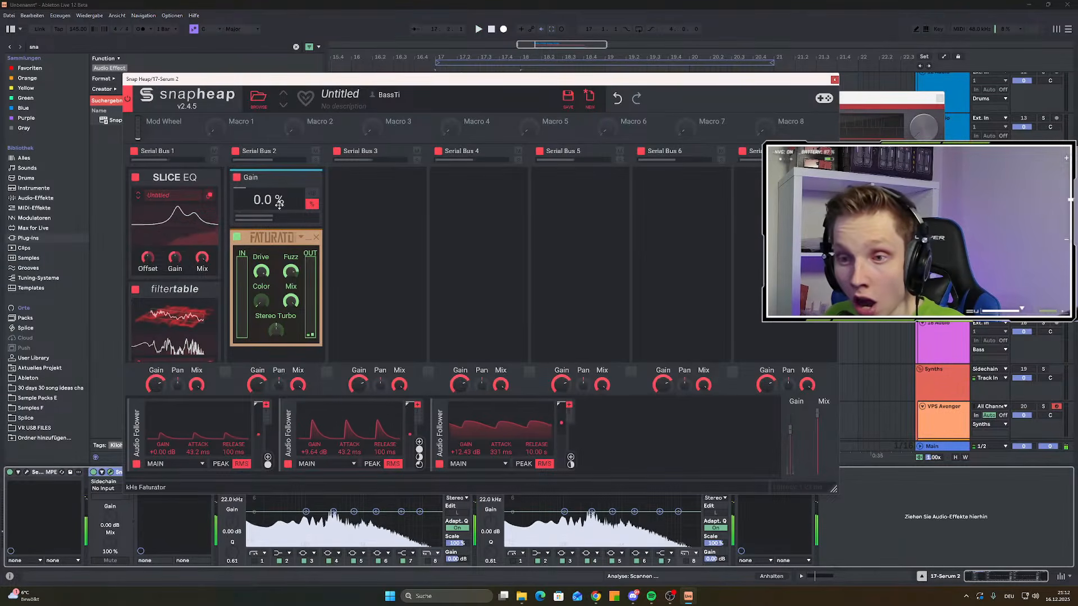
# Insert a Convolver between the Gain and the Faturator and load the Disperse 80 ms impulse from the favorites
pyautogui.click(268, 235)
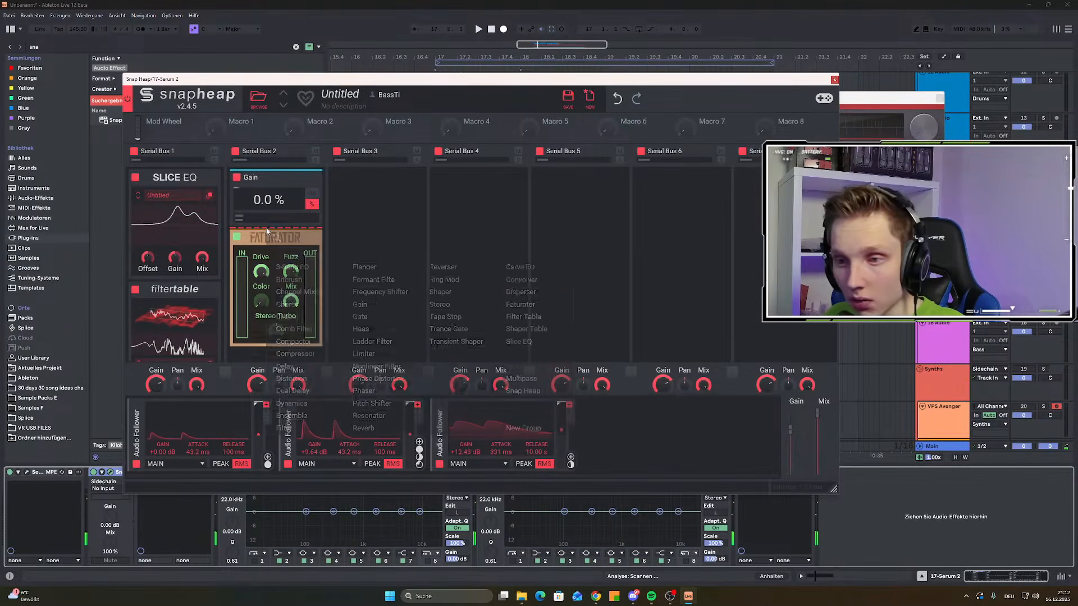
pyautogui.click(522, 281)
pyautogui.click(267, 294)
pyautogui.click(453, 375)
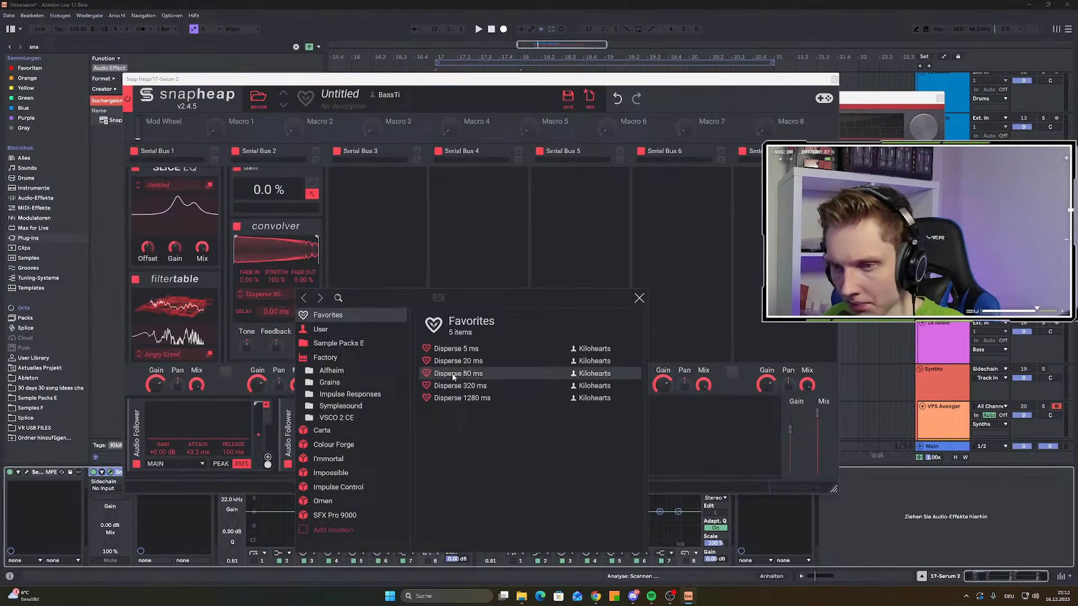
pyautogui.click(436, 247)
# Set the Convolver's stretch to about 48 %, raise its Feedback and lower its Tone
pyautogui.moveTo(276, 279); pyautogui.dragTo(276, 261)
pyautogui.moveTo(276, 346); pyautogui.dragTo(276, 290)
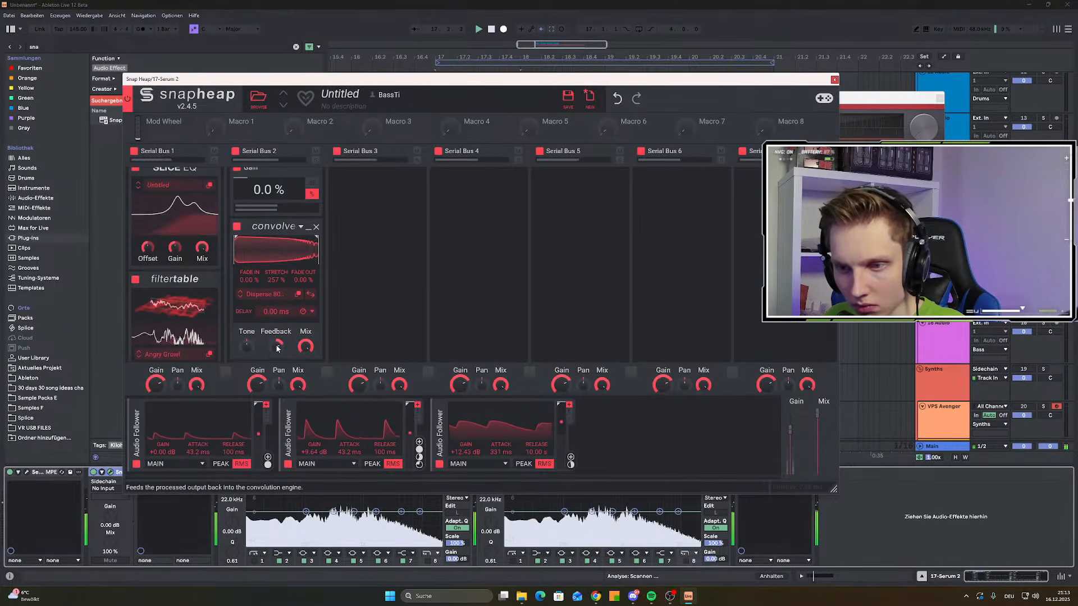
pyautogui.moveTo(276, 346); pyautogui.dragTo(247, 387)
pyautogui.press('space')
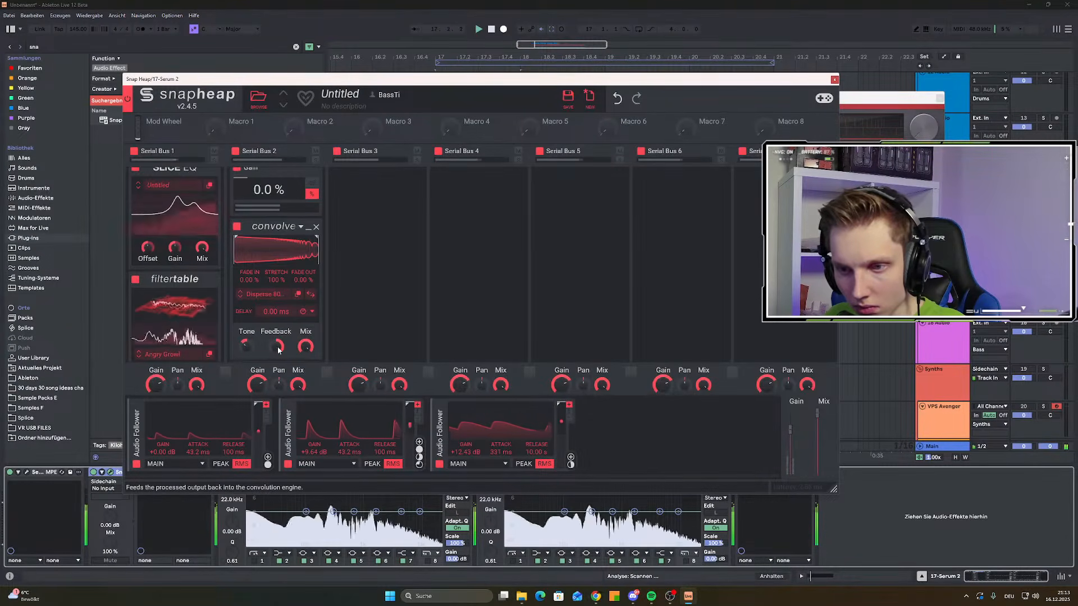
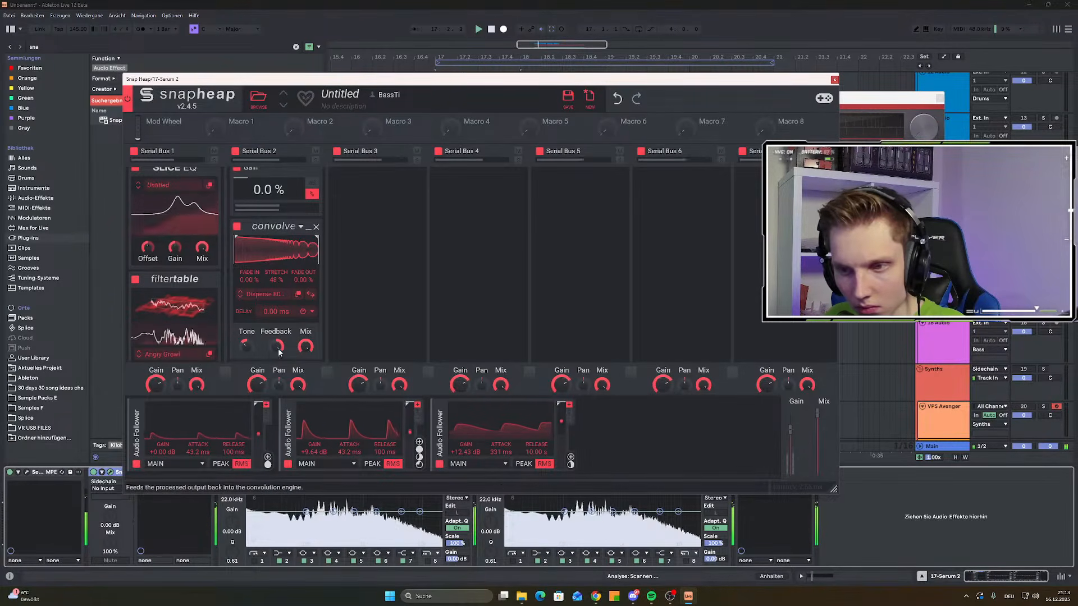
# Raise the Faturator's Color to about 493 Hz and add a Frequency Shifter below it set to -234 Hz
pyautogui.scroll(-3, 281, 284)
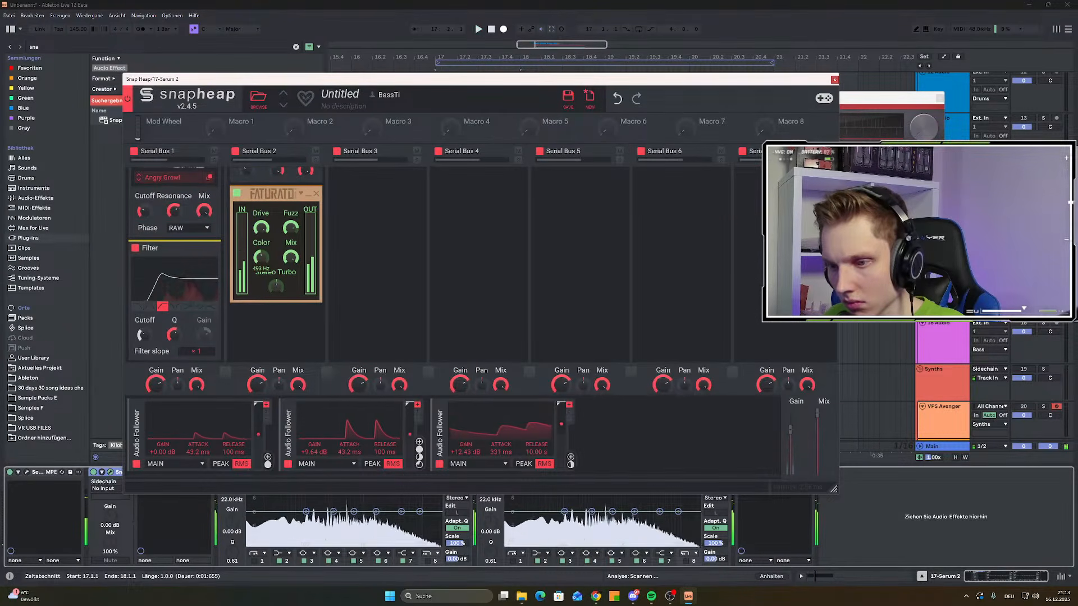
pyautogui.click(275, 314)
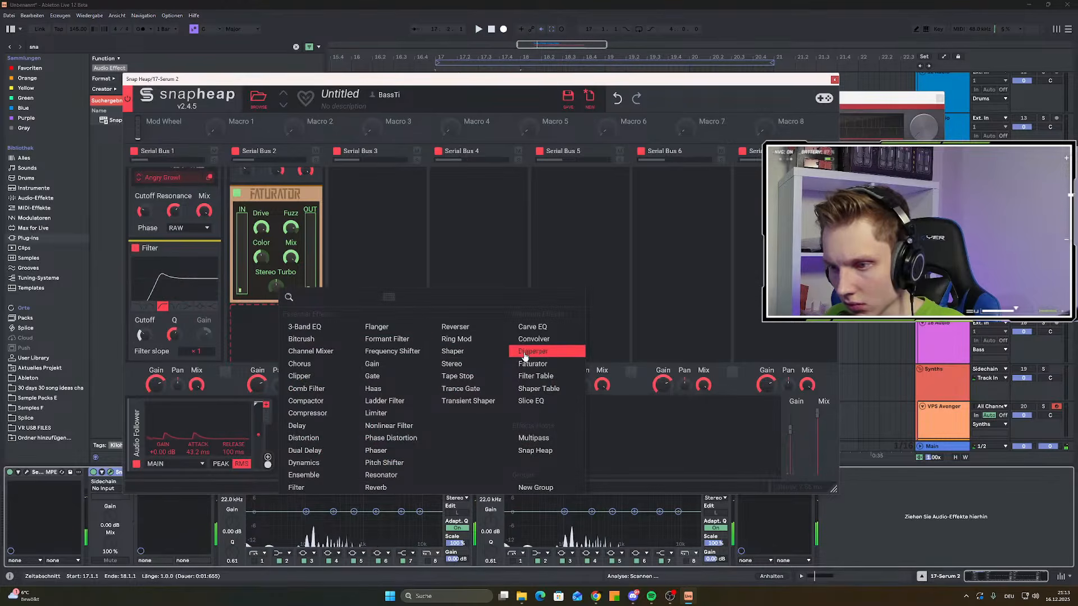
pyautogui.click(371, 350)
pyautogui.moveTo(276, 335); pyautogui.dragTo(277, 353)
pyautogui.press('space')
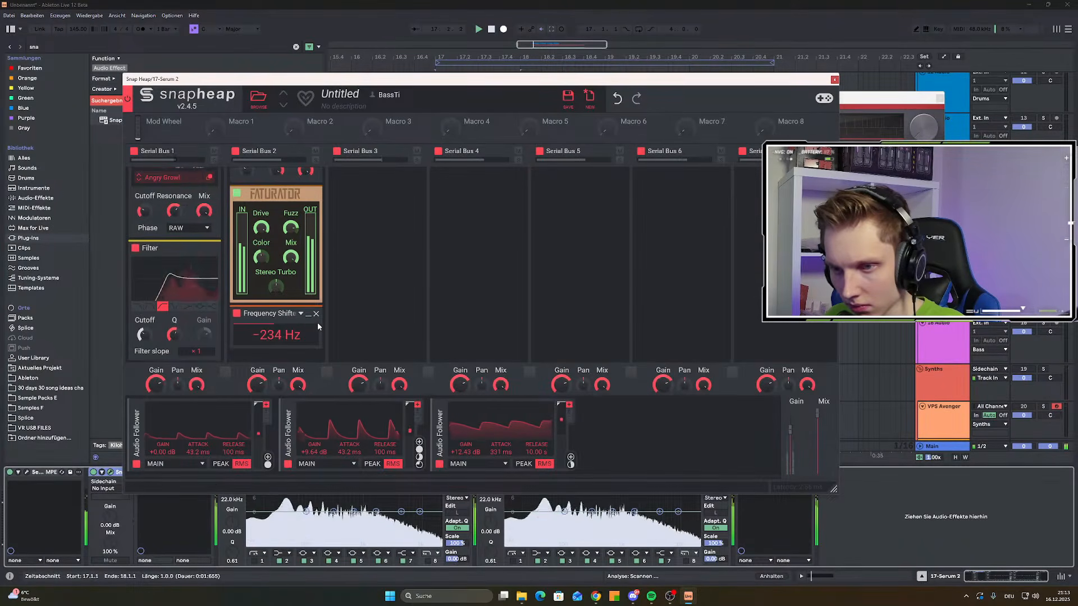
# Copy the Angry Growl Filter Table from Serial Bus 1 into Serial Bus 3 and reduce the copy's Mix
pyautogui.scroll(-3, 275, 281)
pyautogui.scroll(10, 275, 280)
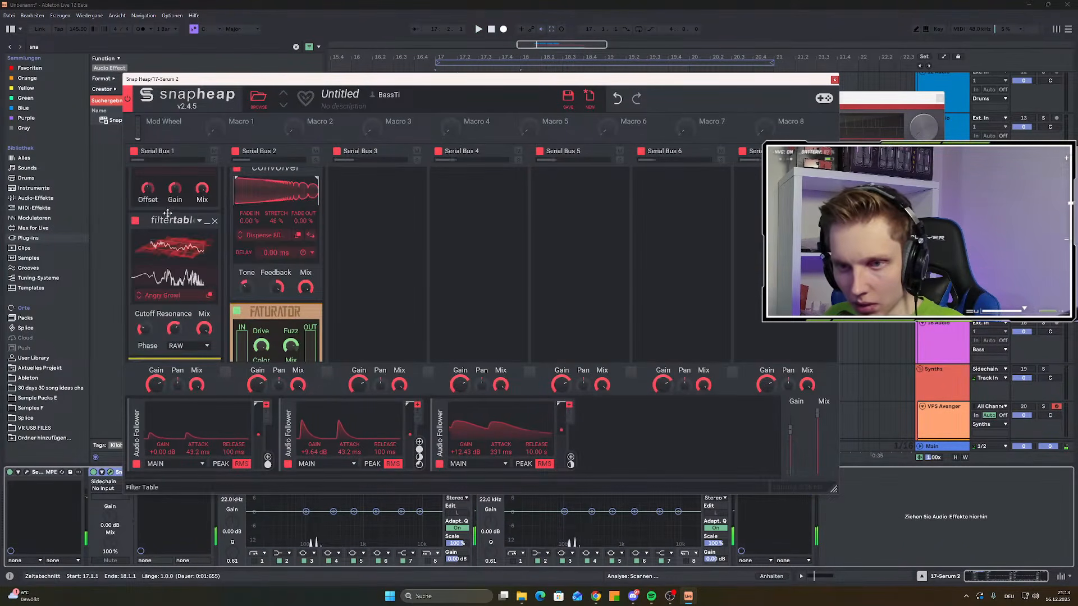
pyautogui.press('space')
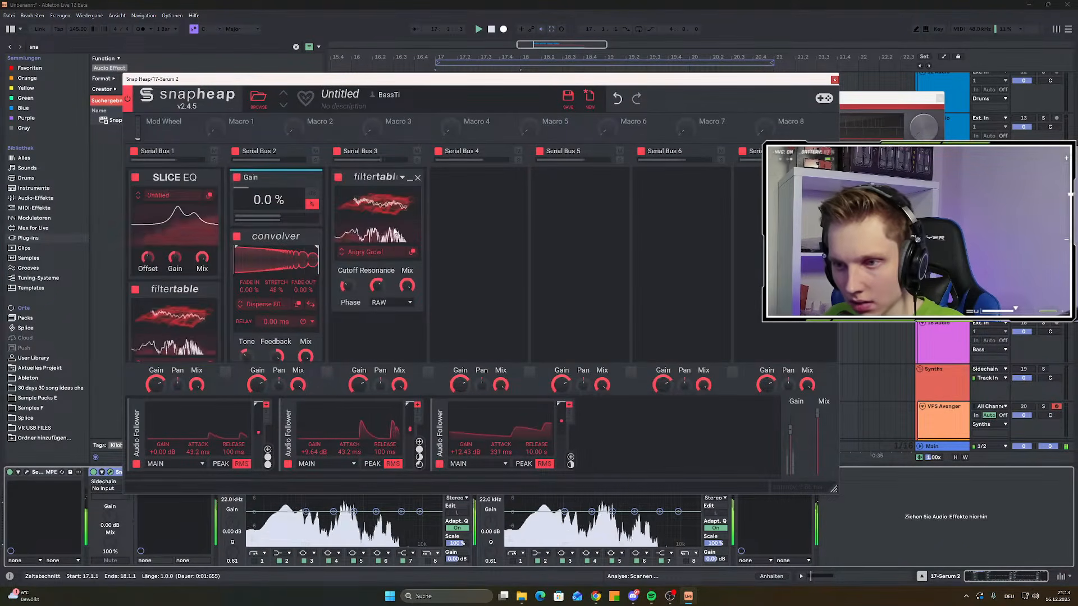
pyautogui.moveTo(407, 285)
pyautogui.mouseDown()
pyautogui.moveTo(407, 306)
pyautogui.moveTo(406, 284)
pyautogui.mouseUp()
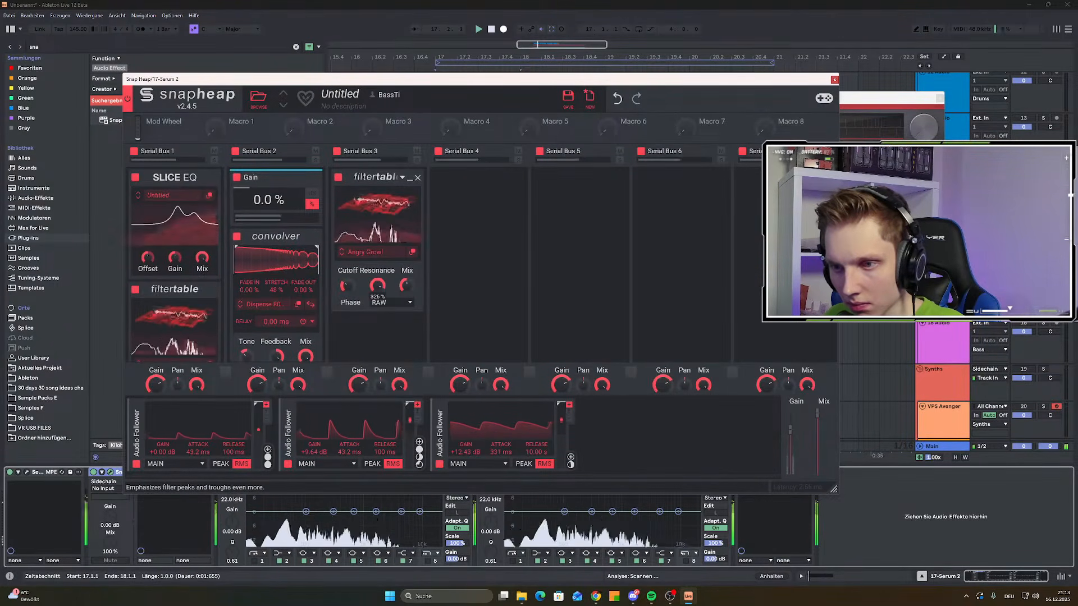
# Adjust the resonance and cutoff of the Serial Bus 3 Filter Table and shift its wavetable position to about 112
pyautogui.moveTo(377, 285); pyautogui.dragTo(346, 287)
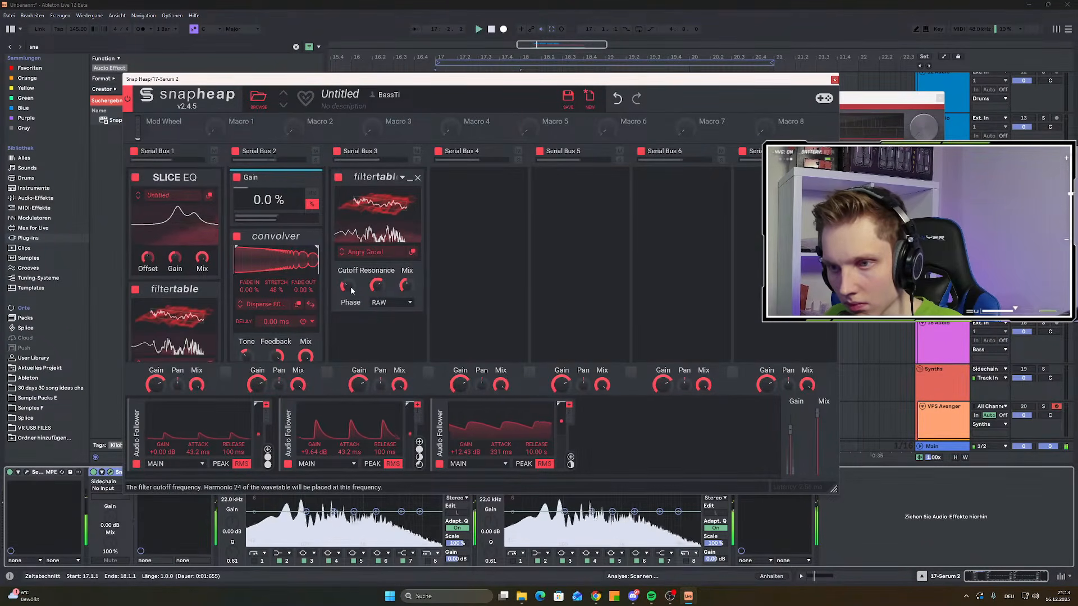
pyautogui.moveTo(377, 209); pyautogui.dragTo(376, 205)
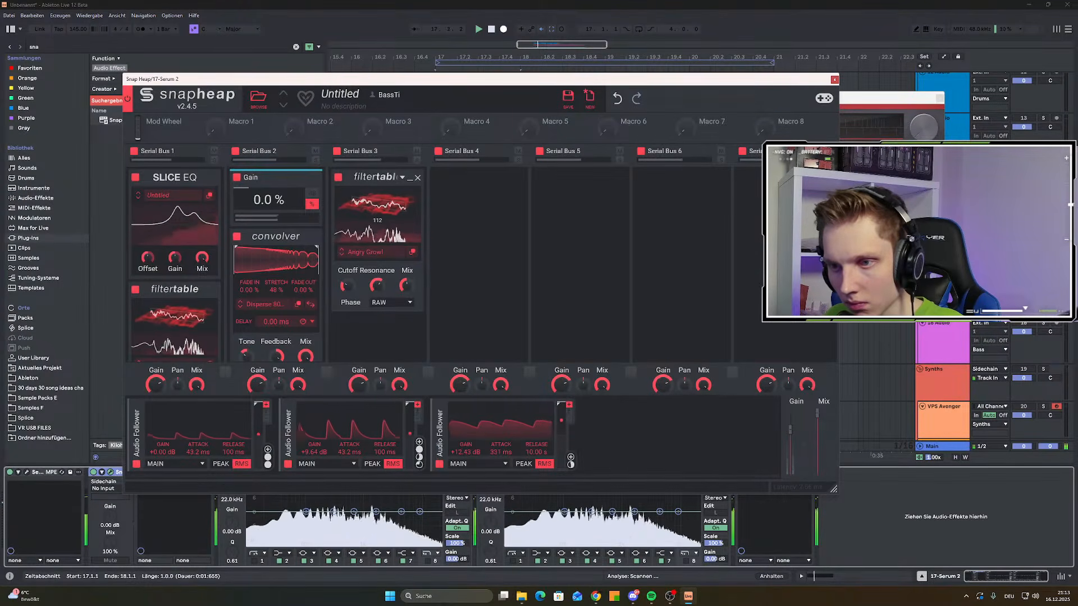
pyautogui.moveTo(353, 286); pyautogui.dragTo(353, 283)
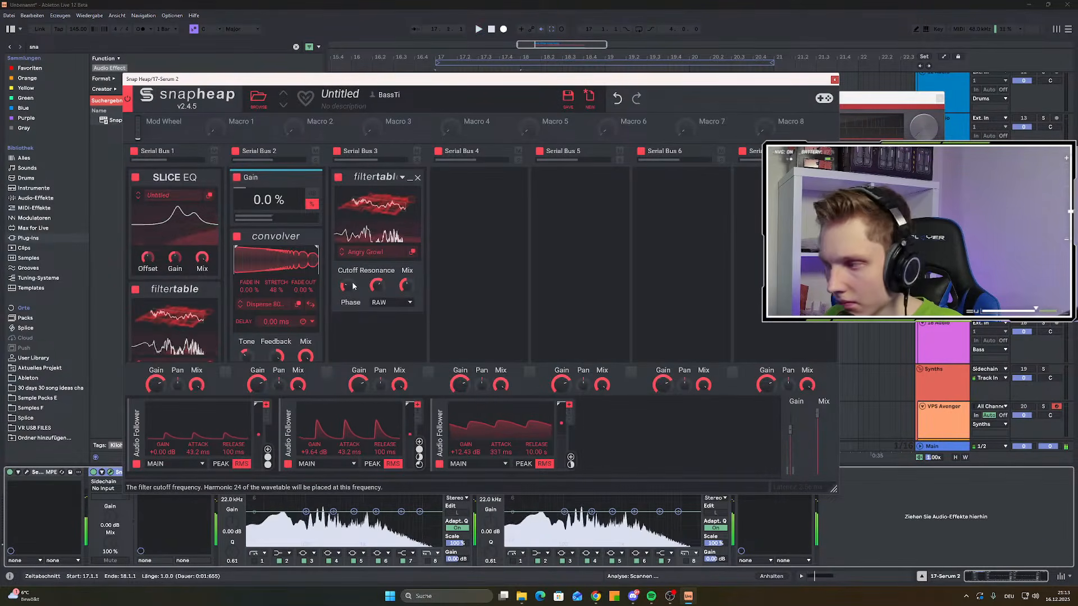
# Add a Disperser below the Filter Table in Serial Bus 3 and set its frequency to about 393 Hz
pyautogui.scroll(-4, 352, 281)
pyautogui.scroll(2, 356, 282)
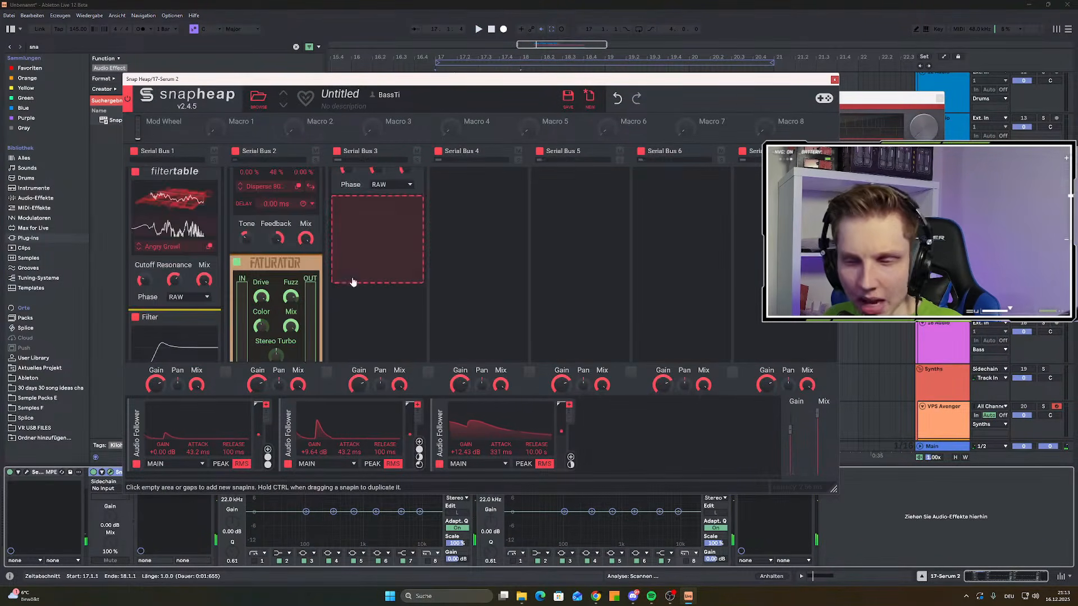
pyautogui.click(392, 273)
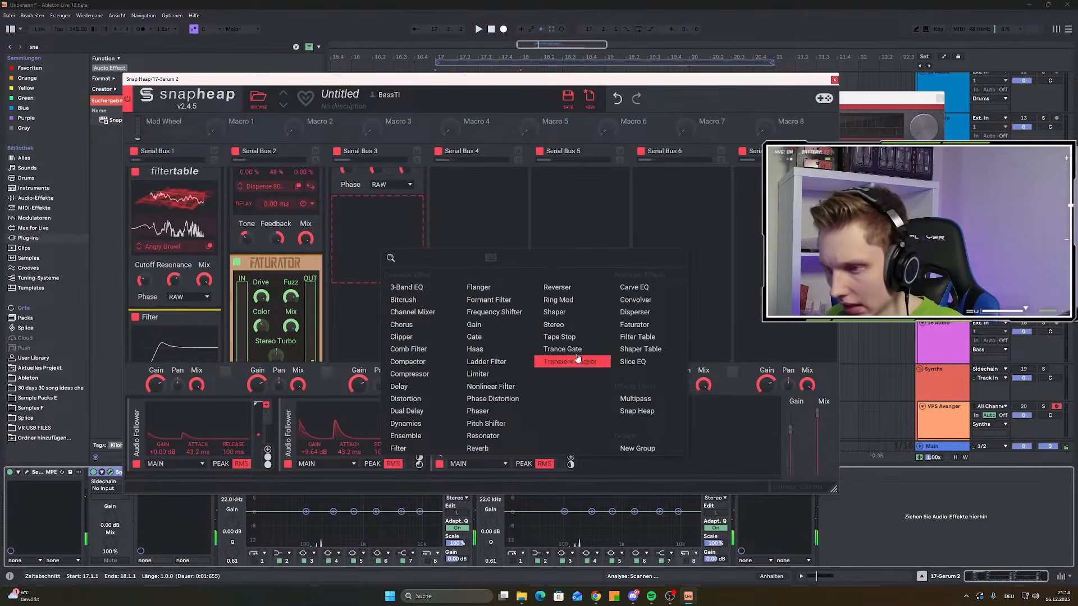
pyautogui.click(646, 313)
pyautogui.moveTo(386, 246); pyautogui.dragTo(374, 226)
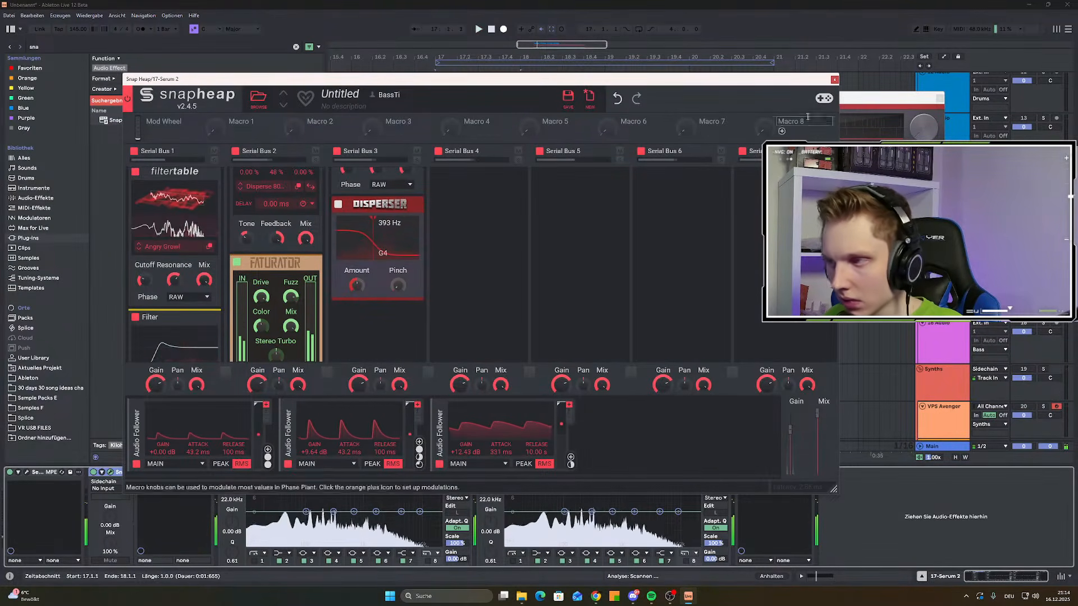
# Close Snap Heap, bounce the selected one-bar Serum 2 clip at bar 17 to a new audio track and audition it
pyautogui.click(835, 80)
pyautogui.press('space')
pyautogui.click(460, 297)
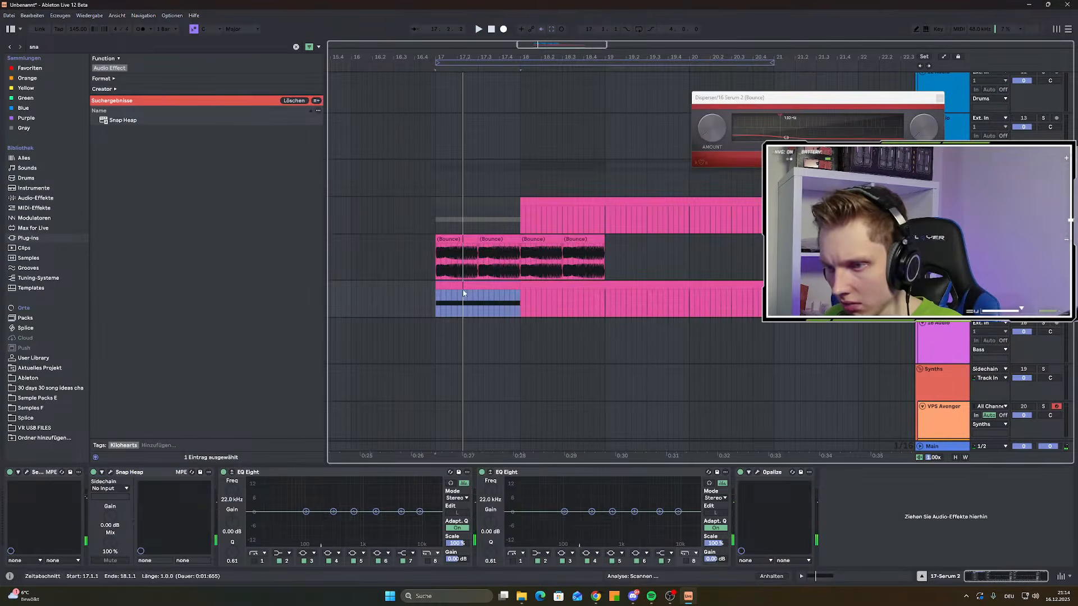
pyautogui.rightClick(459, 289)
pyautogui.click(513, 439)
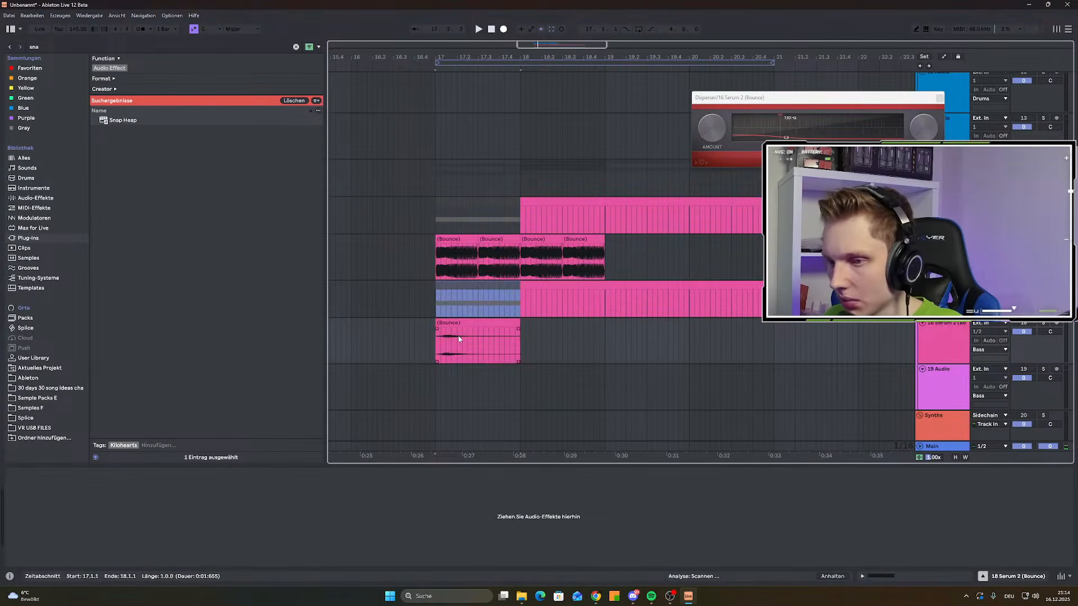
pyautogui.click(460, 341)
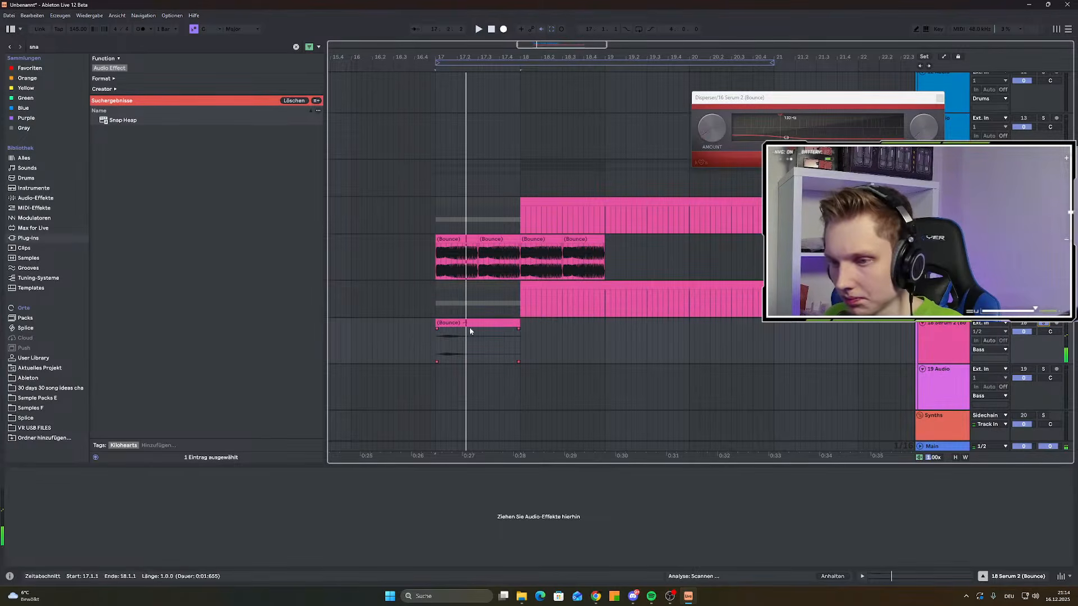
# Raise the gain of the bounced Serum 2 clip at bar 17 to 13.8 dB and audition it
pyautogui.doubleClick(466, 340)
pyautogui.moveTo(88, 460); pyautogui.dragTo(88, 446)
pyautogui.press('space')
pyautogui.press('space')
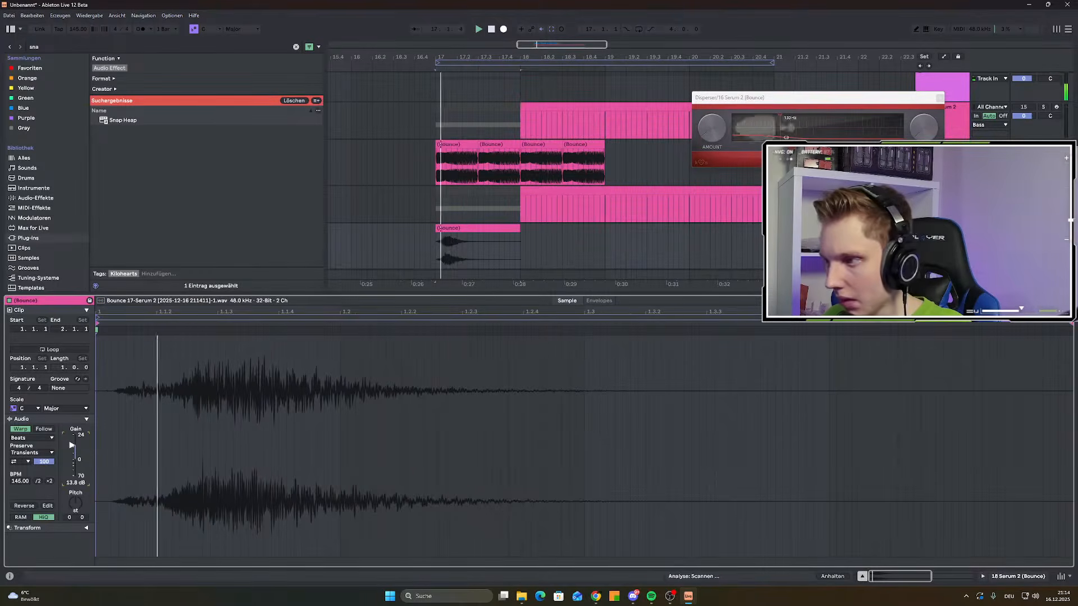
pyautogui.press('space')
pyautogui.press('space')
pyautogui.press('space')
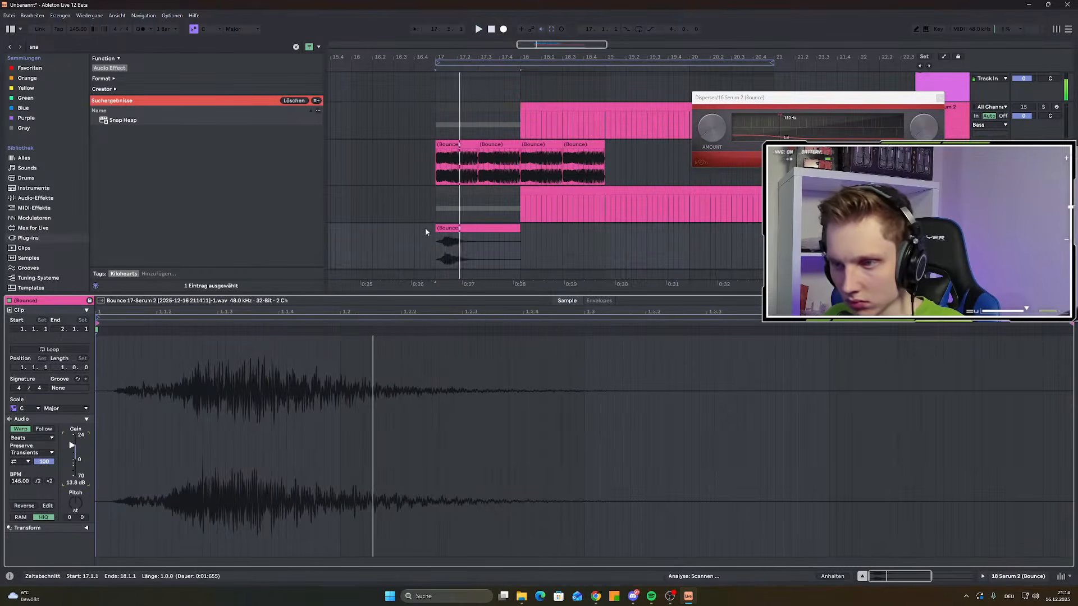
# Shorten the bounced Serum 2 clip to two beats, ending at 17.3, and audition it
pyautogui.scroll(8, 427, 229)
pyautogui.moveTo(585, 229); pyautogui.dragTo(518, 242)
pyautogui.moveTo(445, 236); pyautogui.dragTo(578, 238)
pyautogui.press('space')
pyautogui.press('space')
pyautogui.press('space')
pyautogui.scroll(-5, 552, 243)
pyautogui.press('space')
pyautogui.press('space')
pyautogui.scroll(3, 569, 249)
pyautogui.scroll(4, 568, 249)
pyautogui.press('space')
pyautogui.press('space')
pyautogui.scroll(-4, 518, 243)
pyautogui.press('space')
pyautogui.press('space')
pyautogui.press('space')
pyautogui.moveTo(886, 237); pyautogui.dragTo(697, 236)
pyautogui.press('space')
pyautogui.press('space')
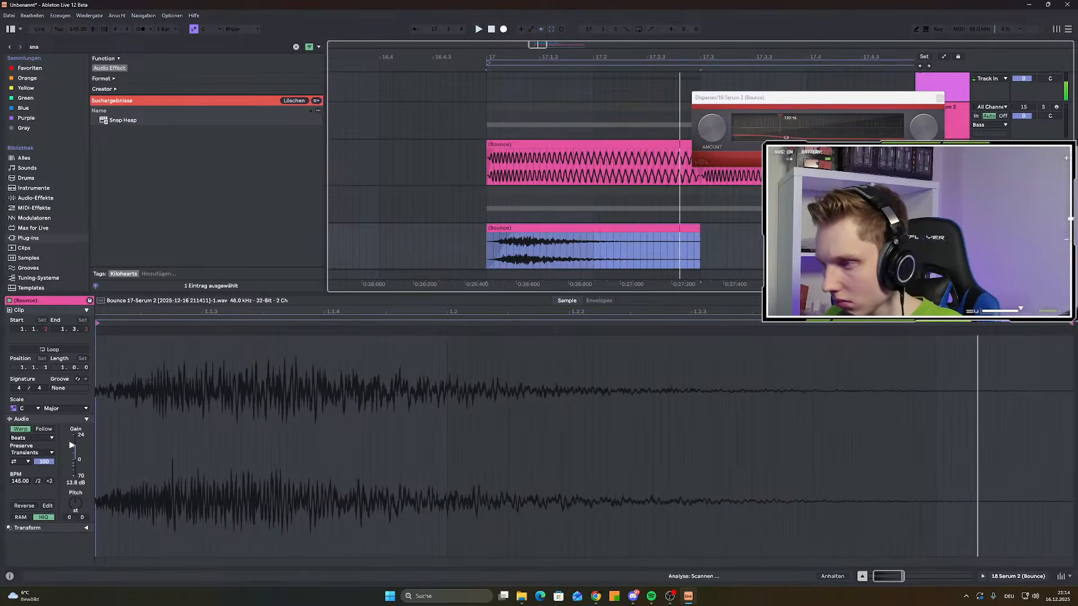
# Add ValhallaFutureVerb to the bounced Serum 2 track and load its Recital Hall preset from the medium halls
pyautogui.doubleClick(943, 228)
pyautogui.hotkey('ctrl', 'f')
pyautogui.write('val')
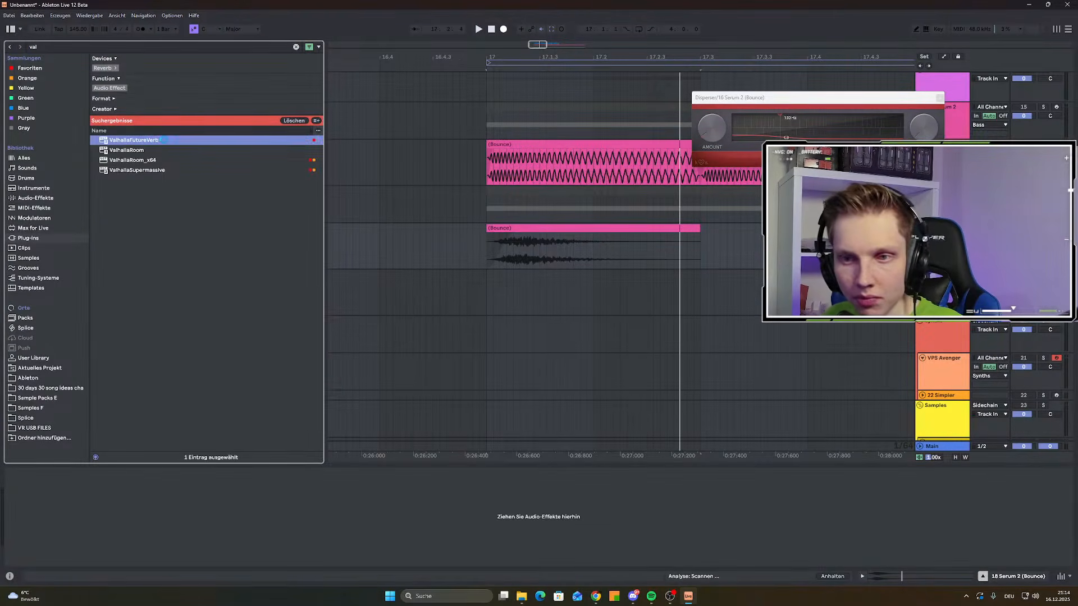
pyautogui.doubleClick(162, 140)
pyautogui.click(372, 114)
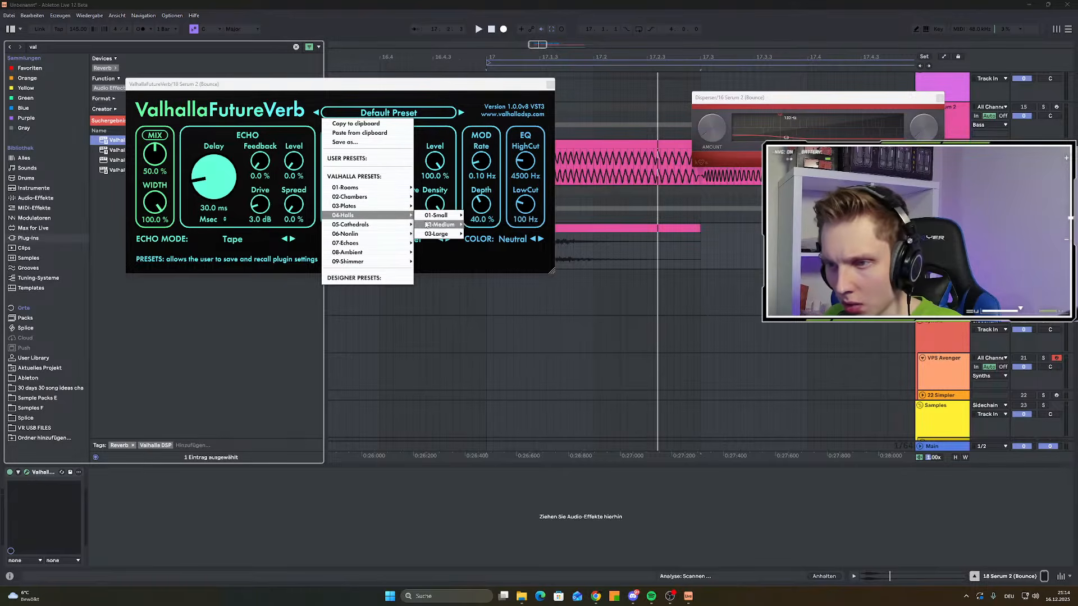
pyautogui.moveTo(438, 227)
pyautogui.click(490, 263)
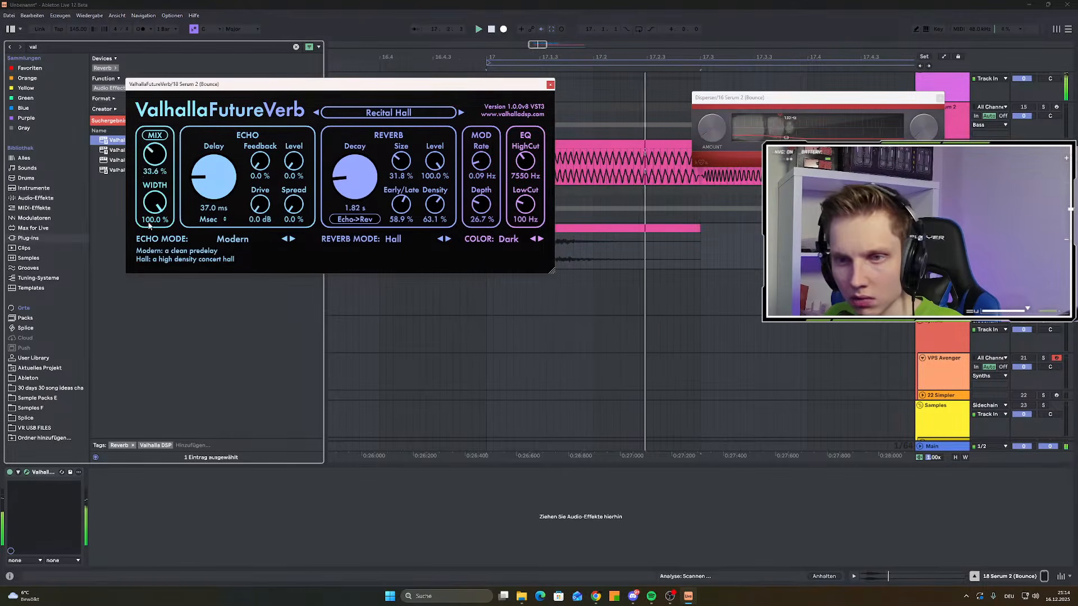
# Set the reverb to 47.6 % mix, 20.2 ms delay and 0.86 s decay, then close its window
pyautogui.moveTo(340, 197); pyautogui.dragTo(339, 185)
pyautogui.press('space')
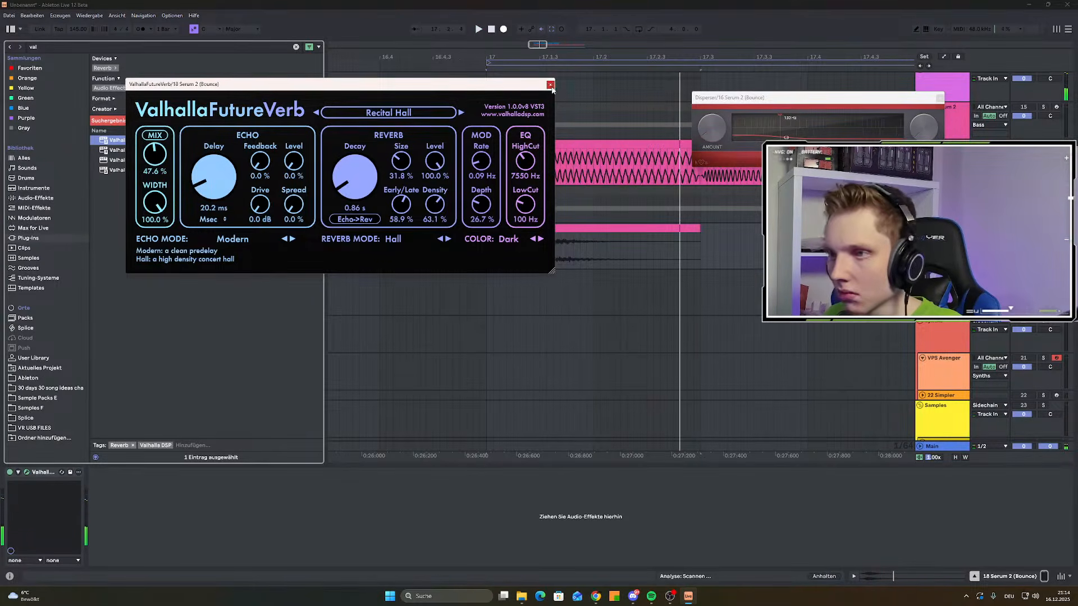
pyautogui.click(551, 85)
# Find EQ Eight in the favourites and add it in front of the reverb
pyautogui.press('BackSpace')
pyautogui.press('BackSpace')
pyautogui.press('BackSpace')
pyautogui.write('eq')
pyautogui.click(31, 68)
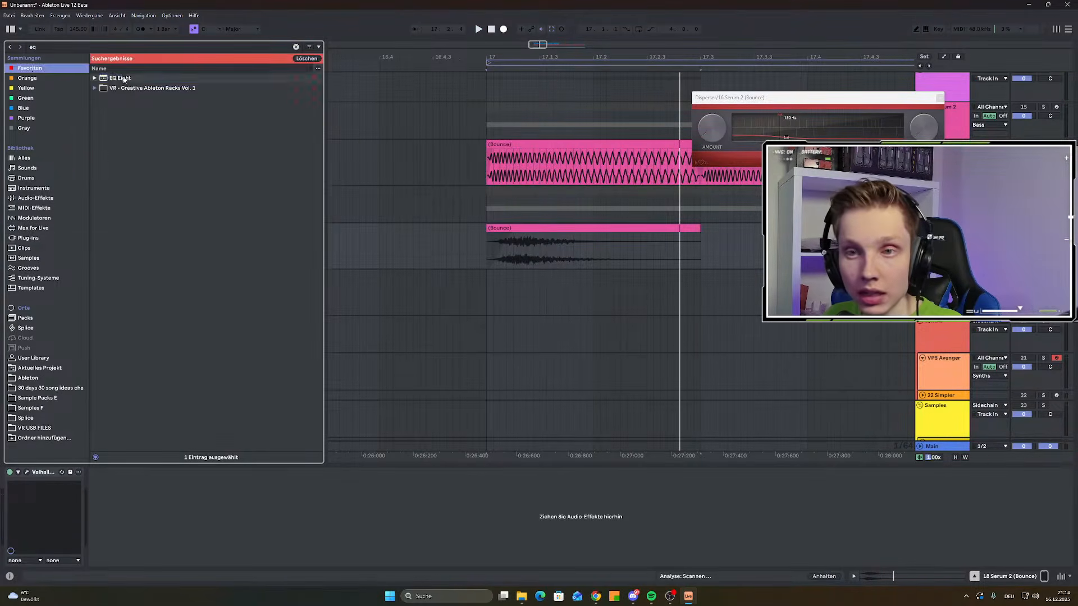
# Add an Auto Filter at 10.0 kHz in front of EQ Eight and set a low cut at 141 Hz in EQ Eight
pyautogui.click(37, 46)
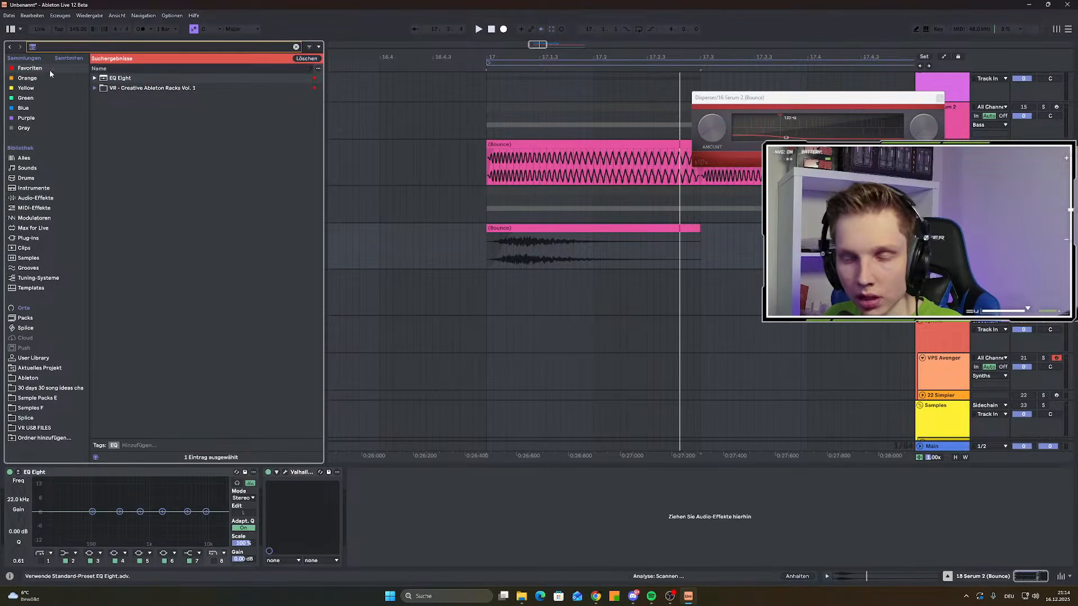
pyautogui.press('BackSpace')
pyautogui.press('BackSpace')
pyautogui.write('aut')
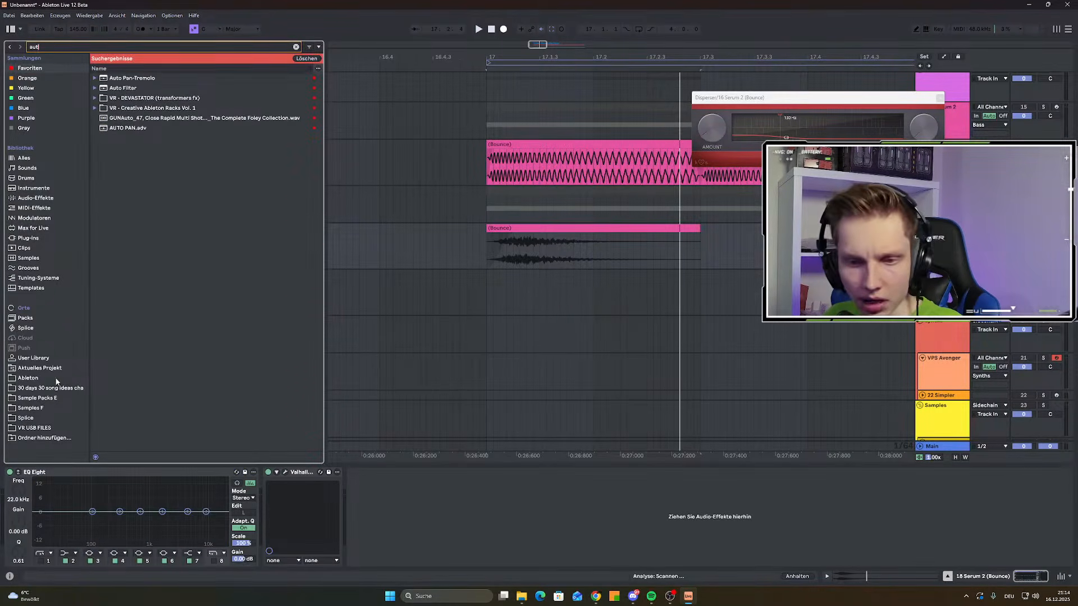
pyautogui.click(128, 88)
pyautogui.moveTo(153, 267); pyautogui.dragTo(59, 494)
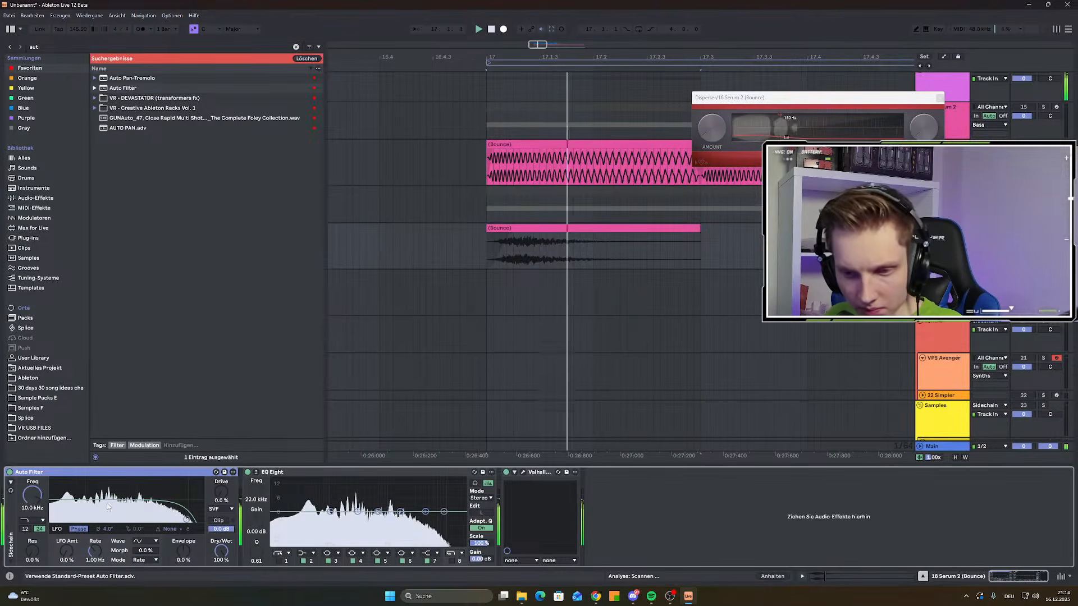
pyautogui.click(279, 561)
pyautogui.moveTo(301, 521); pyautogui.dragTo(338, 520)
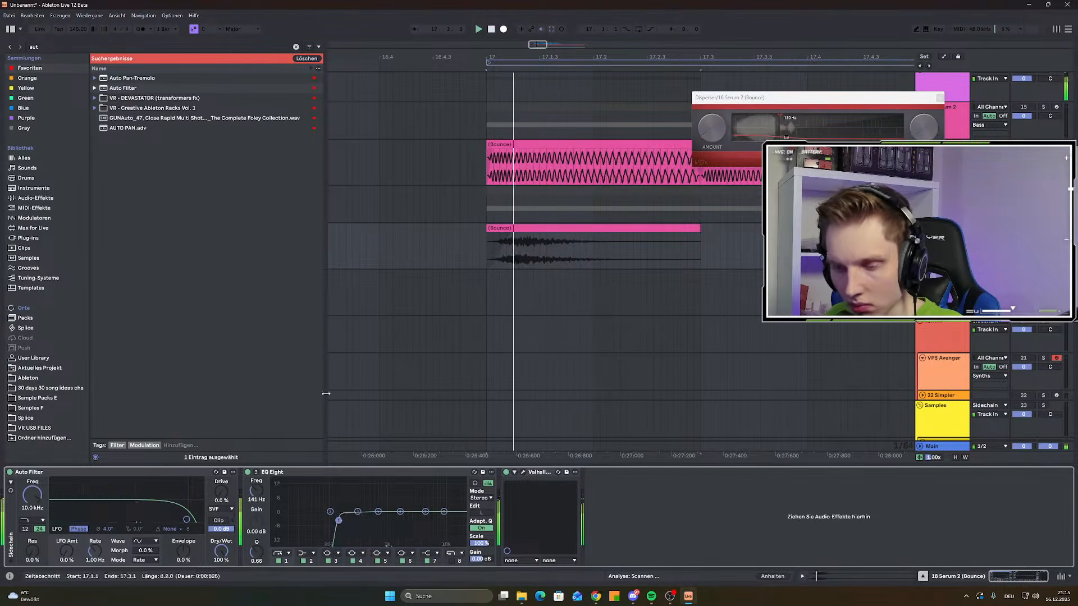
# Add plugdata-fx with the SPEC COMP BETA 2 patch at the end of the chain and audition the clip through it
pyautogui.hotkey('ctrl', 'f')
pyautogui.write('p')
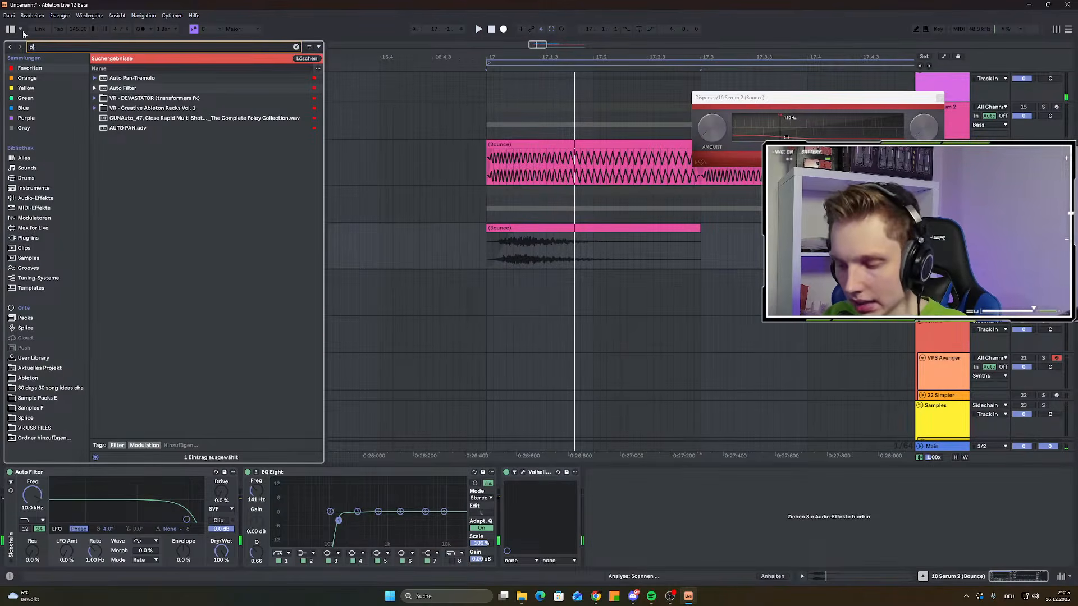
pyautogui.write('lug')
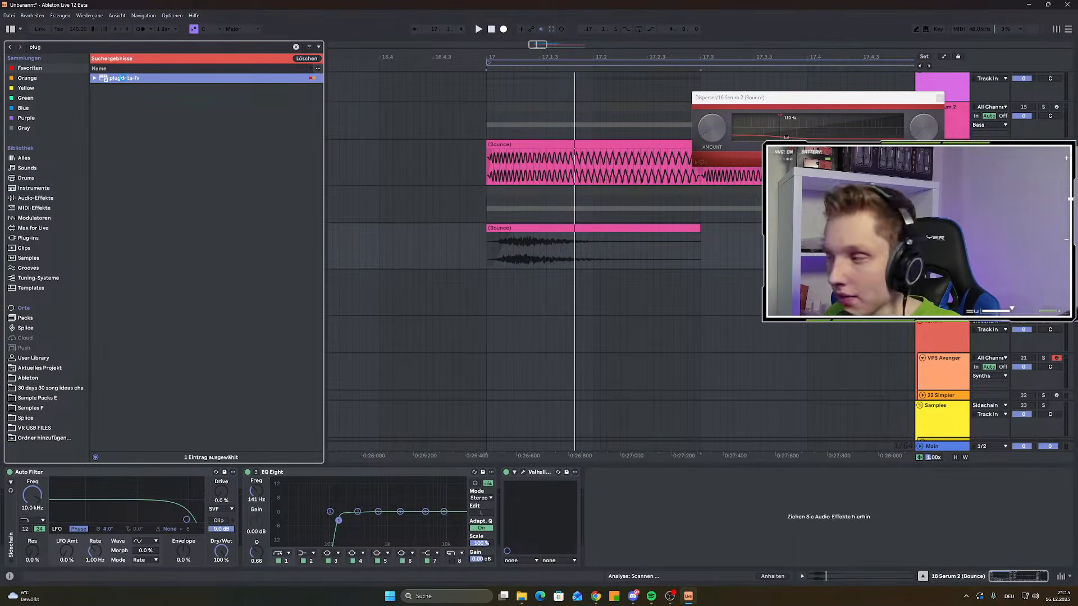
pyautogui.scroll(-3, 349, 247)
pyautogui.click(348, 281)
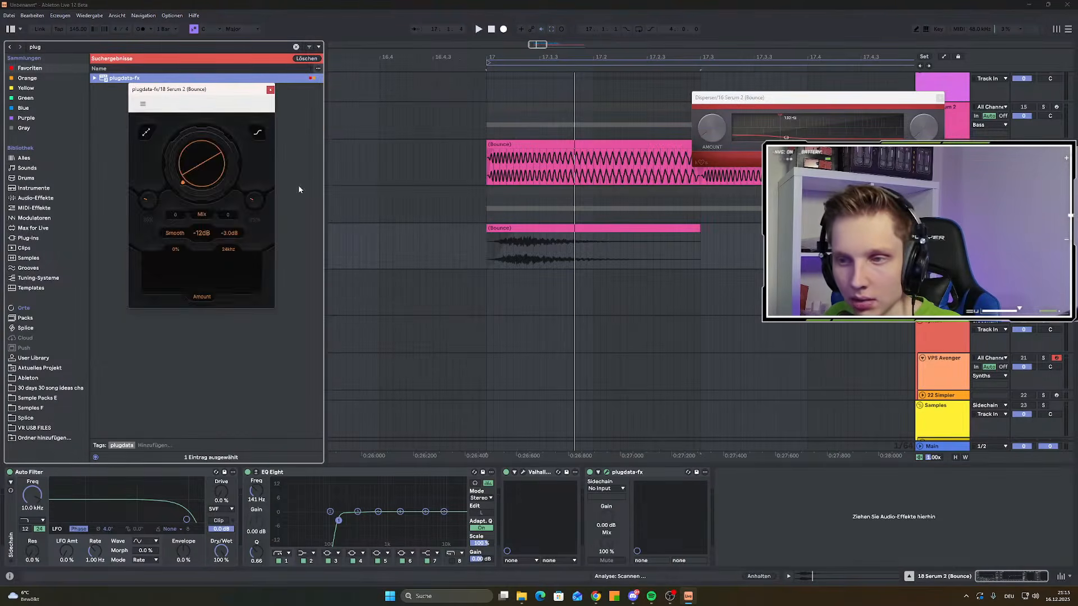
pyautogui.moveTo(240, 98); pyautogui.dragTo(266, 133)
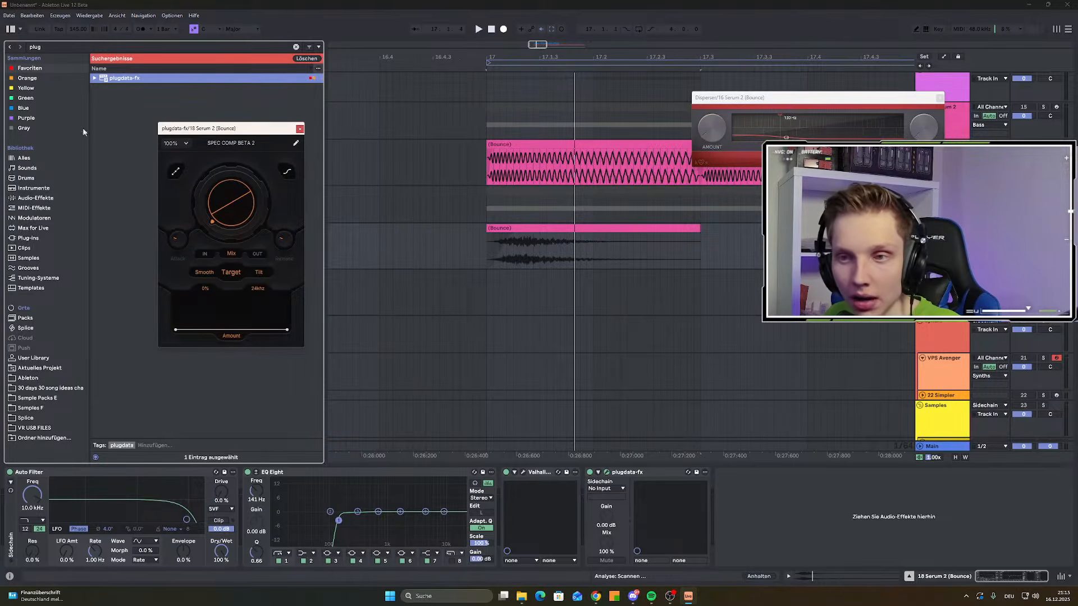
pyautogui.click(480, 246)
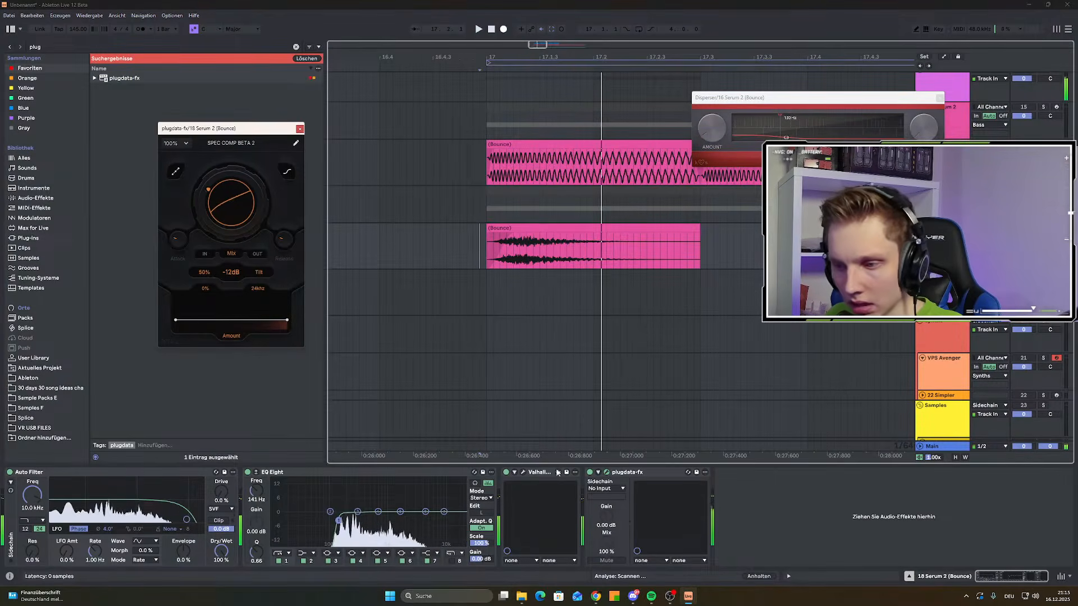
# Move ValhallaFutureVerb behind plugdata-fx in the device chain and play the clip
pyautogui.click(525, 472)
pyautogui.click(559, 472)
pyautogui.moveTo(540, 473); pyautogui.dragTo(778, 480)
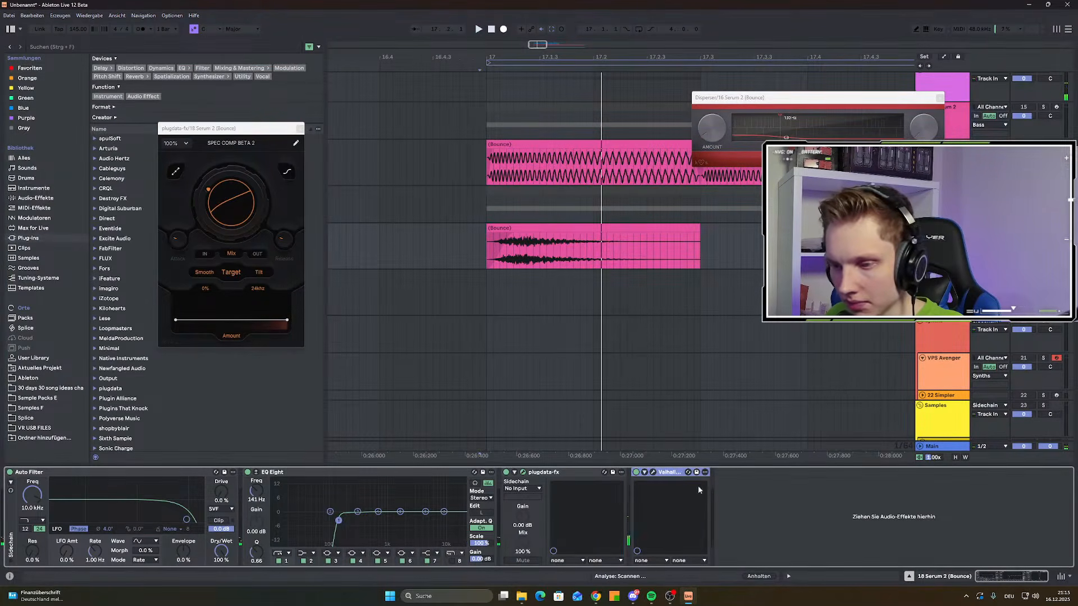
pyautogui.press('space')
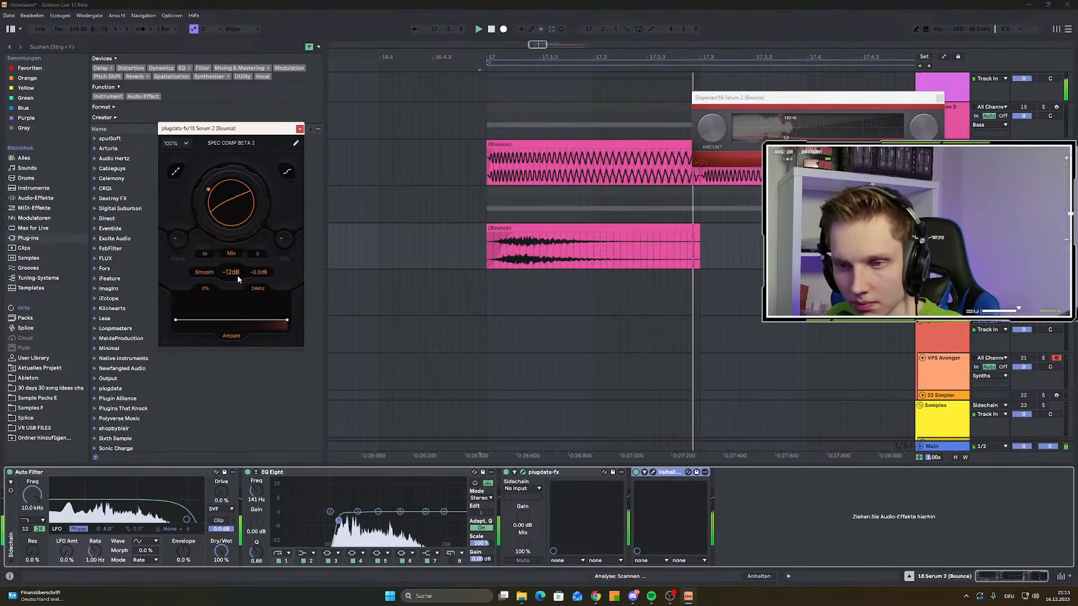
# Shorten the bounced clip to one beat ending at 17.2, audition it and close the spectral compressor window
pyautogui.moveTo(694, 228); pyautogui.dragTo(553, 230)
pyautogui.press('space')
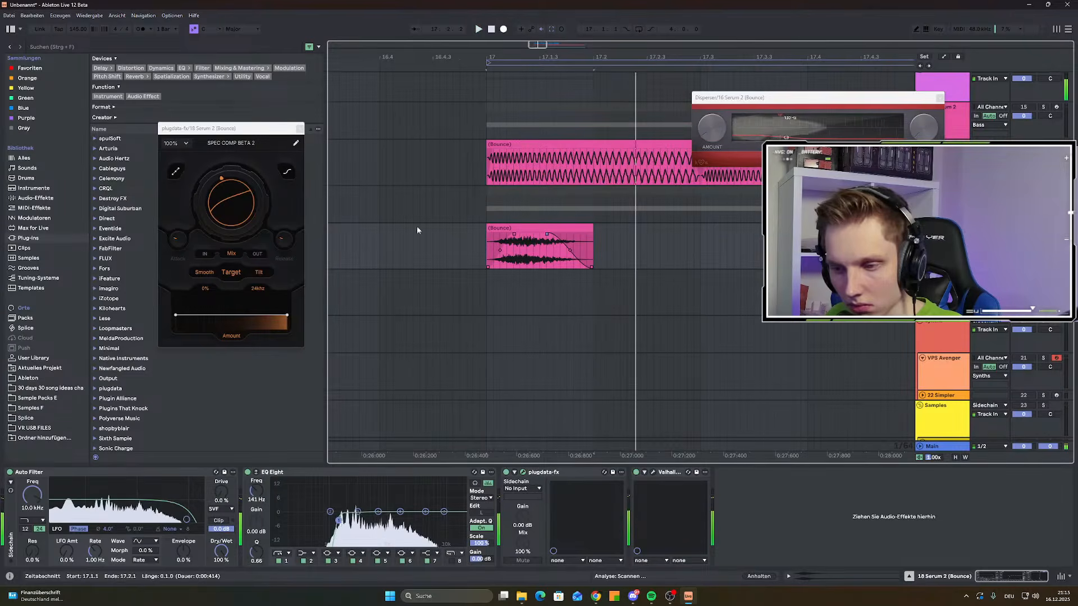
pyautogui.click(300, 129)
# Reopen the SPEC COMP BETA 2 compressor, turn its main dial further up during playback and close it
pyautogui.click(524, 473)
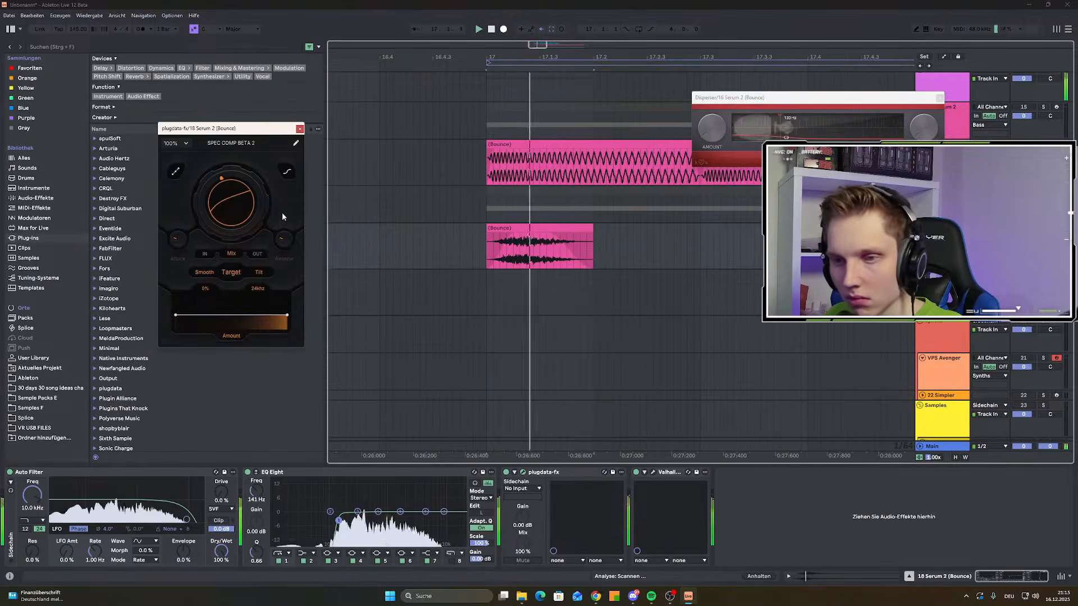
pyautogui.moveTo(224, 284); pyautogui.dragTo(225, 195)
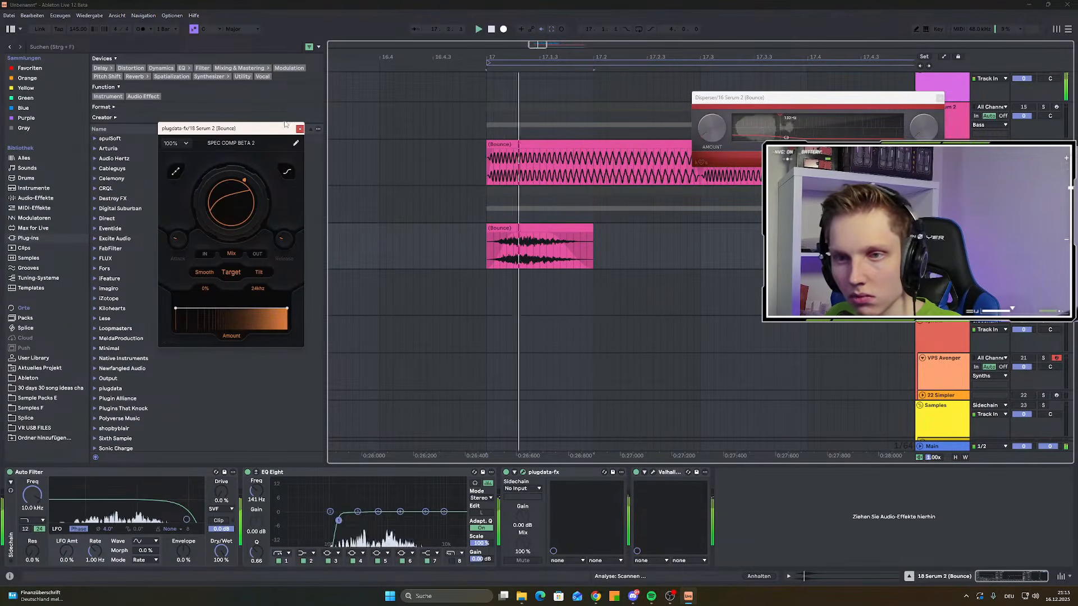
pyautogui.click(300, 128)
# Duplicate the one-beat bounced clip three times at two-beat intervals
pyautogui.scroll(-2, 467, 253)
pyautogui.moveTo(476, 249); pyautogui.dragTo(564, 253)
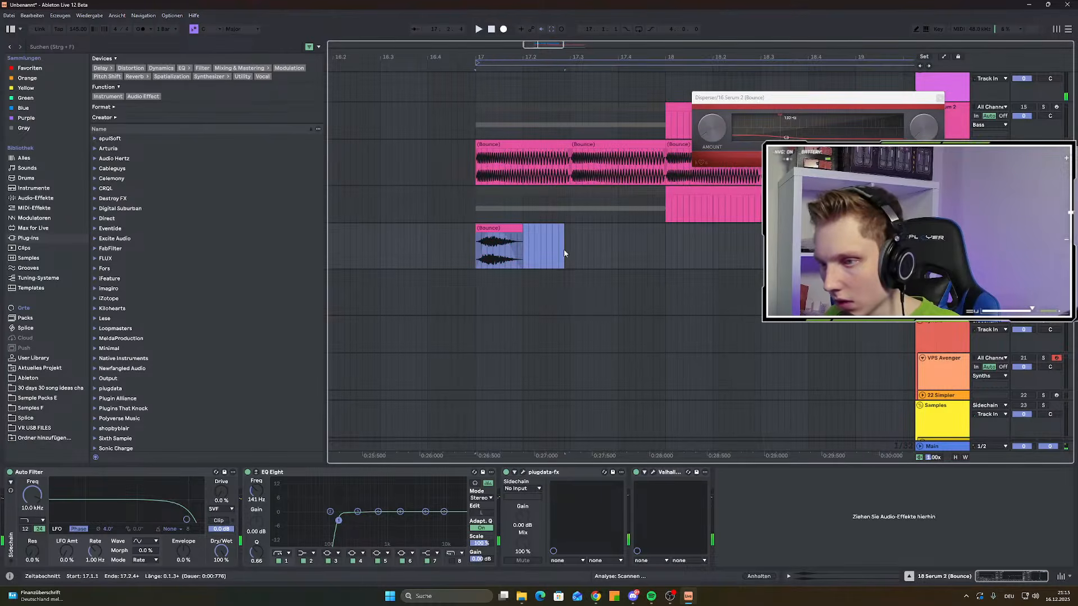
pyautogui.hotkey('ctrl', 'd')
pyautogui.hotkey('ctrl', 'd')
pyautogui.hotkey('ctrl', 'd')
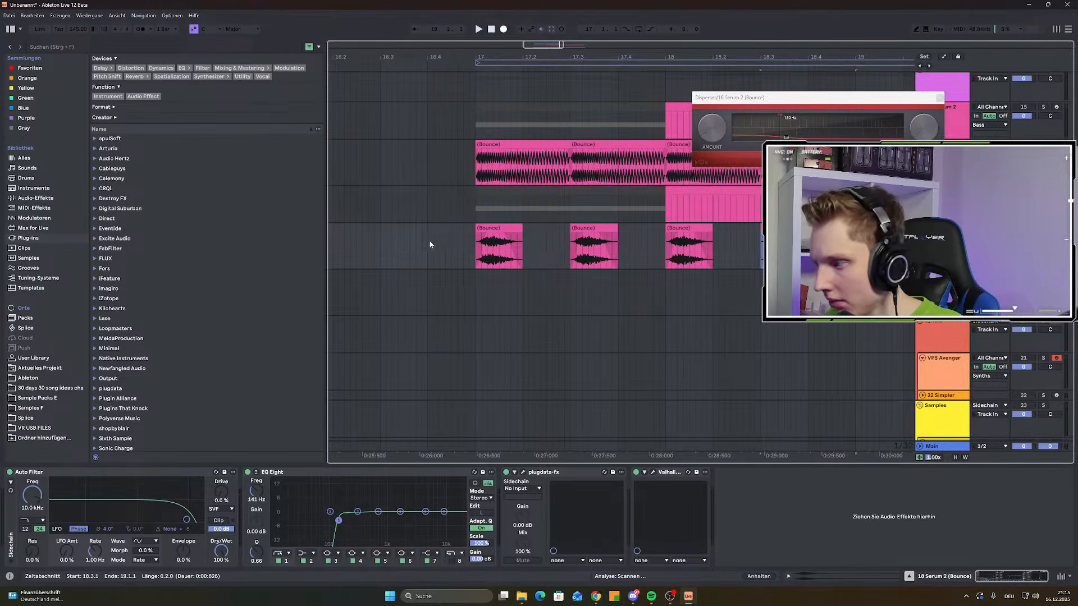
# Add Opalize to the bounced Serum 2 track and place it between EQ Eight and plugdata-fx
pyautogui.click(47, 47)
pyautogui.write('o')
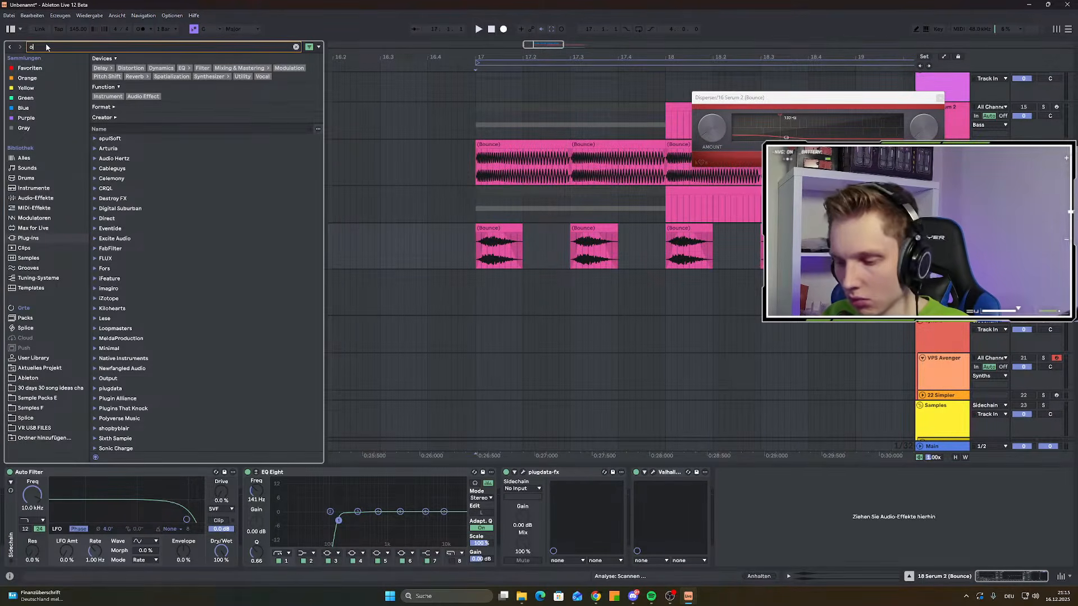
pyautogui.write('pal')
pyautogui.click(124, 122)
pyautogui.moveTo(224, 244); pyautogui.dragTo(37, 534)
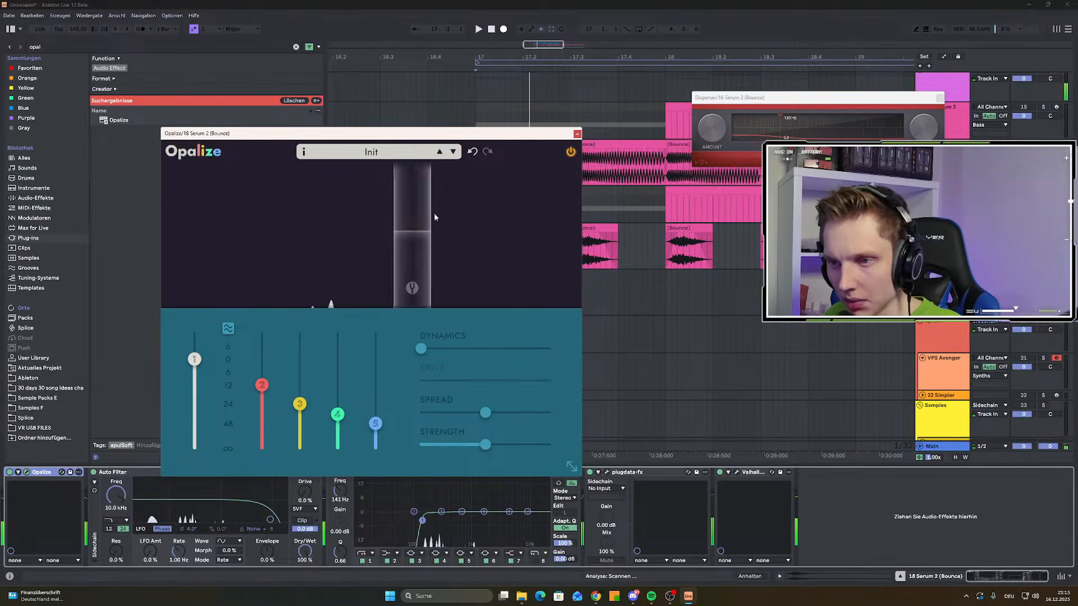
pyautogui.moveTo(45, 475); pyautogui.dragTo(584, 521)
# Lower Opalize's base frequency to just under 200 Hz, raise harmonic 2 and silence harmonics 3, 4 and 5 during playback
pyautogui.press('space')
pyautogui.press('space')
pyautogui.moveTo(451, 230); pyautogui.dragTo(365, 231)
pyautogui.press('space')
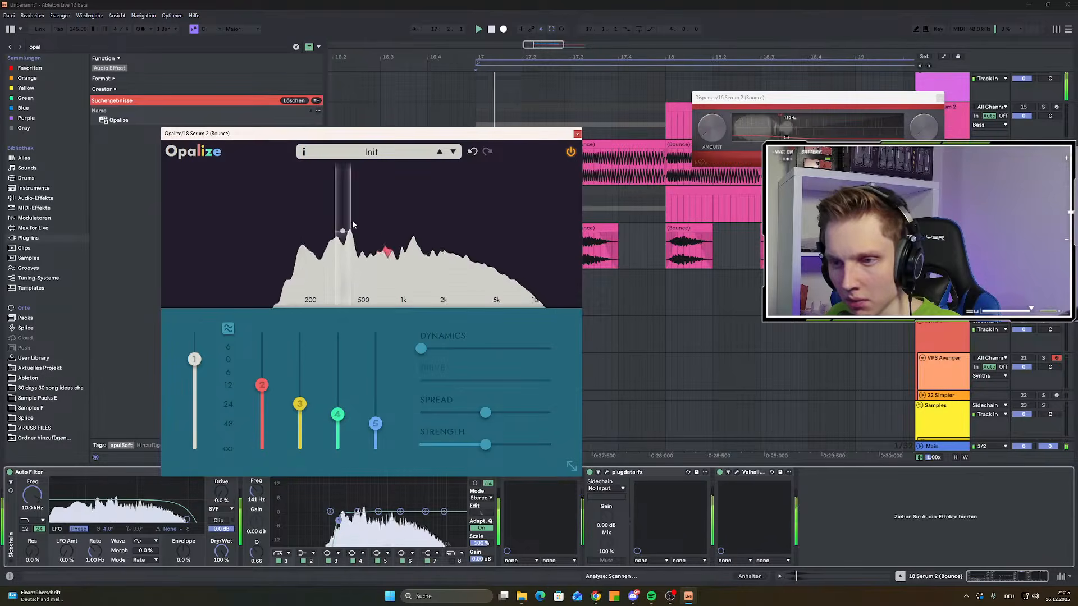
pyautogui.moveTo(263, 411); pyautogui.dragTo(276, 345)
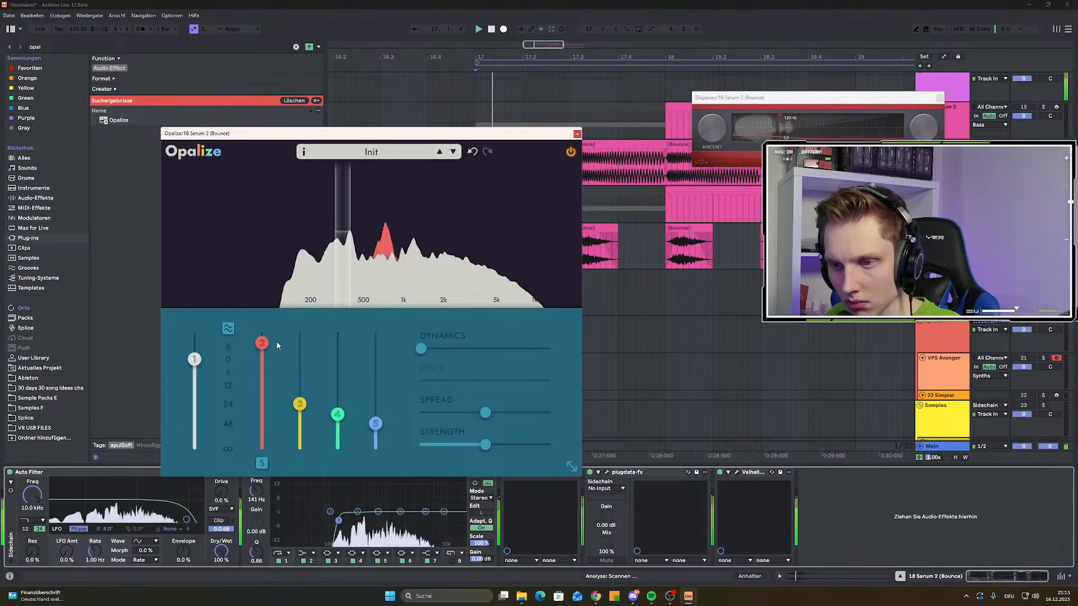
pyautogui.moveTo(299, 404); pyautogui.dragTo(300, 448)
pyautogui.moveTo(337, 414); pyautogui.dragTo(375, 448)
pyautogui.moveTo(329, 211)
pyautogui.mouseDown()
pyautogui.moveTo(356, 207)
pyautogui.moveTo(308, 220)
pyautogui.mouseUp()
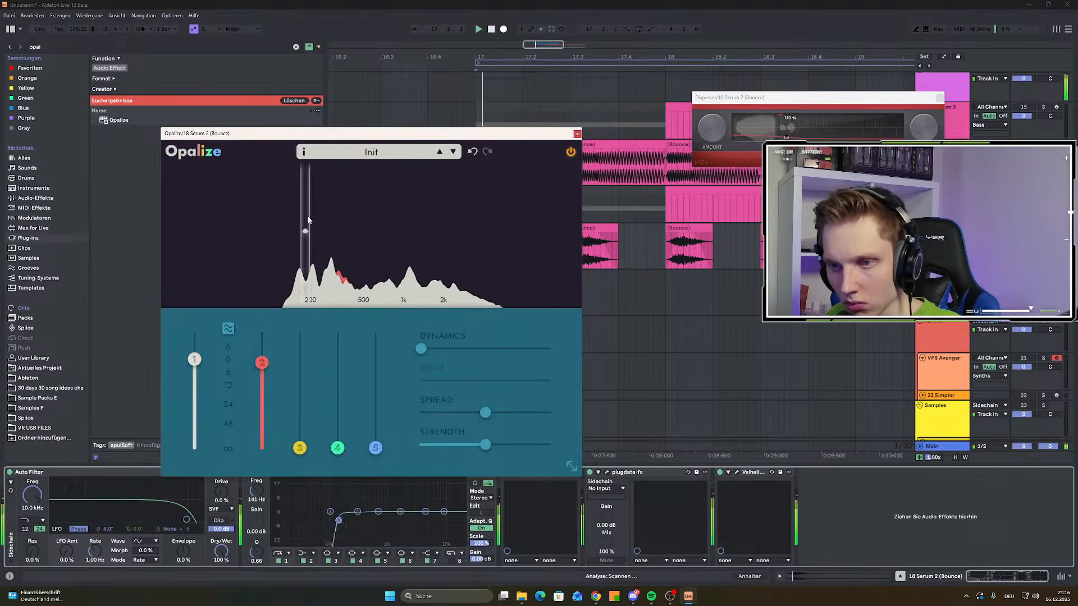
# Try raising the levels of harmonics 2 to 5 in Opalize and audition the clips
pyautogui.moveTo(274, 377)
pyautogui.mouseDown()
pyautogui.moveTo(274, 336)
pyautogui.moveTo(274, 366)
pyautogui.mouseUp()
pyautogui.moveTo(300, 448); pyautogui.dragTo(301, 345)
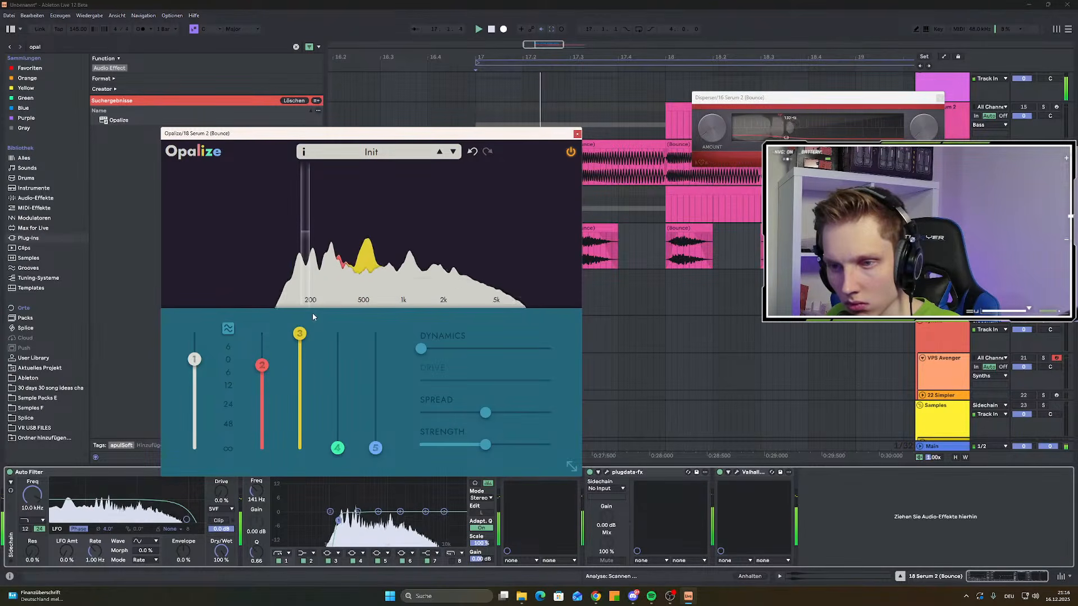
pyautogui.moveTo(337, 448); pyautogui.dragTo(337, 385)
pyautogui.moveTo(375, 448); pyautogui.dragTo(384, 366)
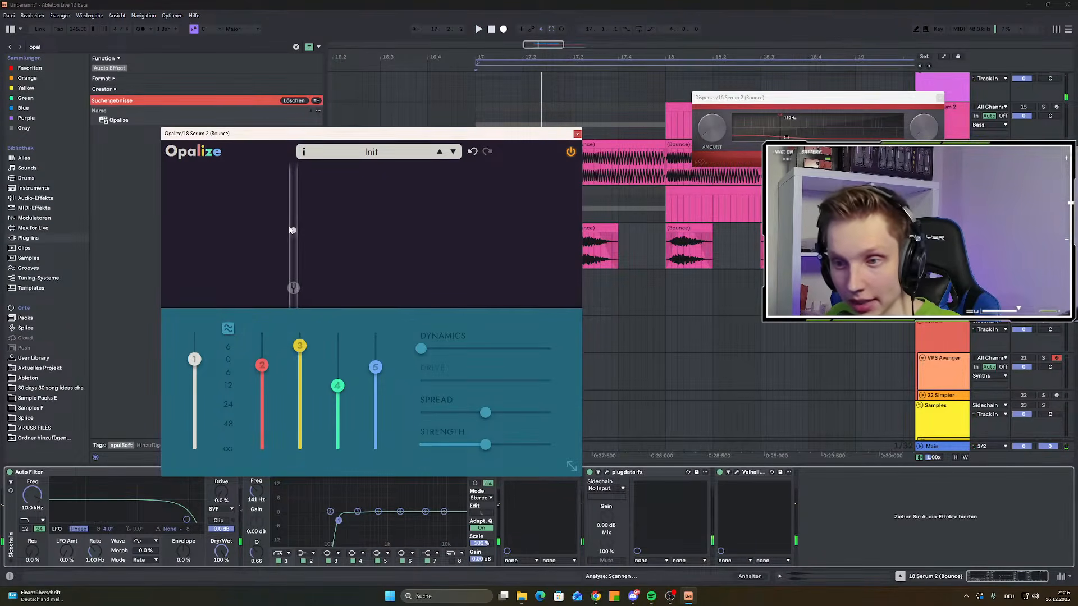
pyautogui.press('space')
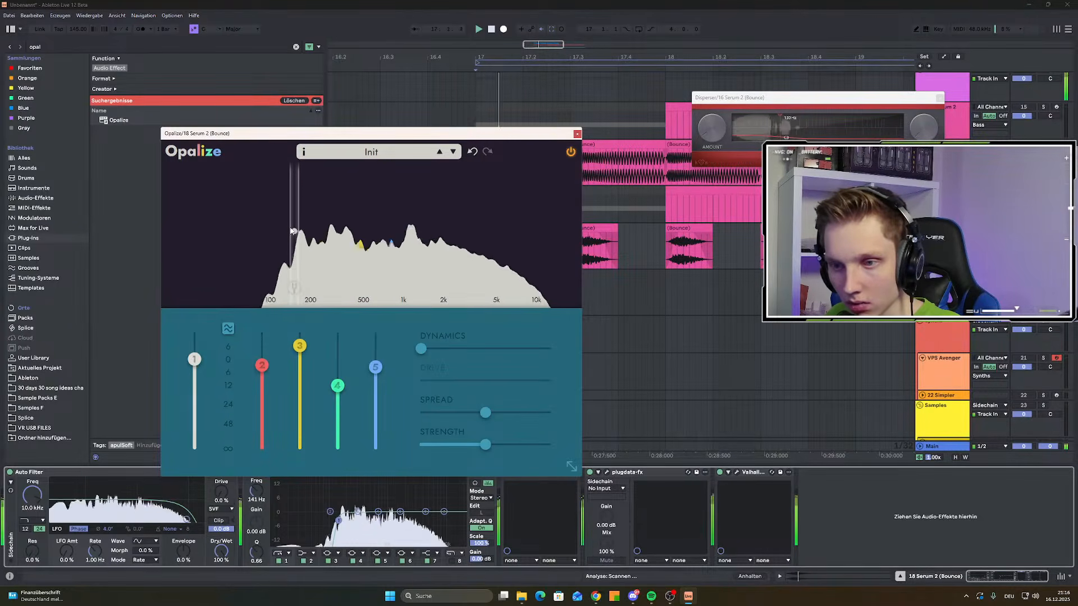
# Silence harmonics 5, 4 and 3 in Opalize, raise harmonic 2 to its maximum and audition the clips
pyautogui.moveTo(375, 367); pyautogui.dragTo(382, 535)
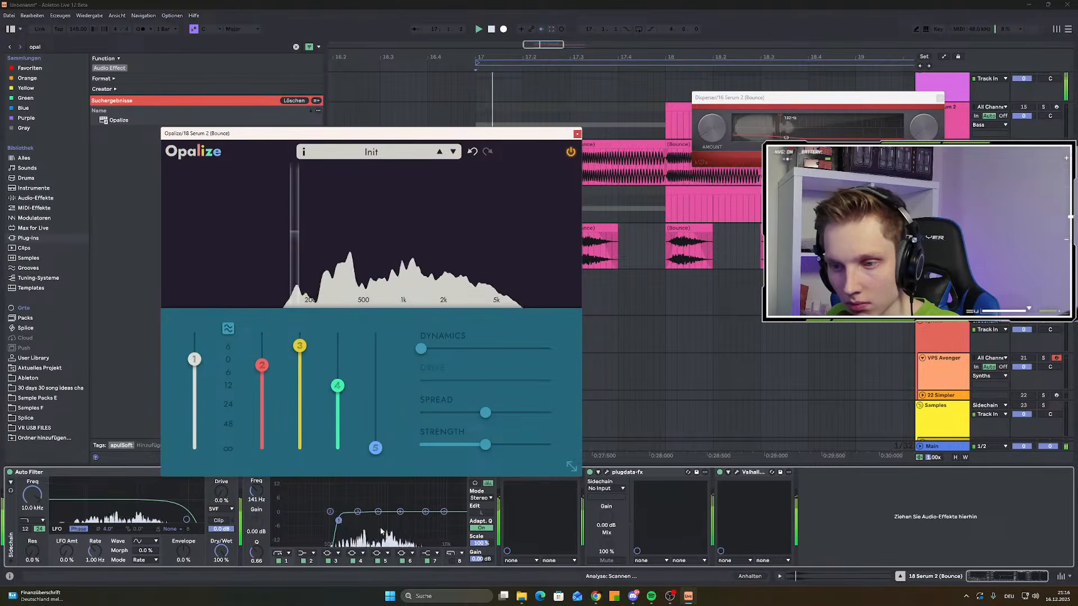
pyautogui.moveTo(338, 386); pyautogui.dragTo(337, 448)
pyautogui.moveTo(300, 345); pyautogui.dragTo(300, 448)
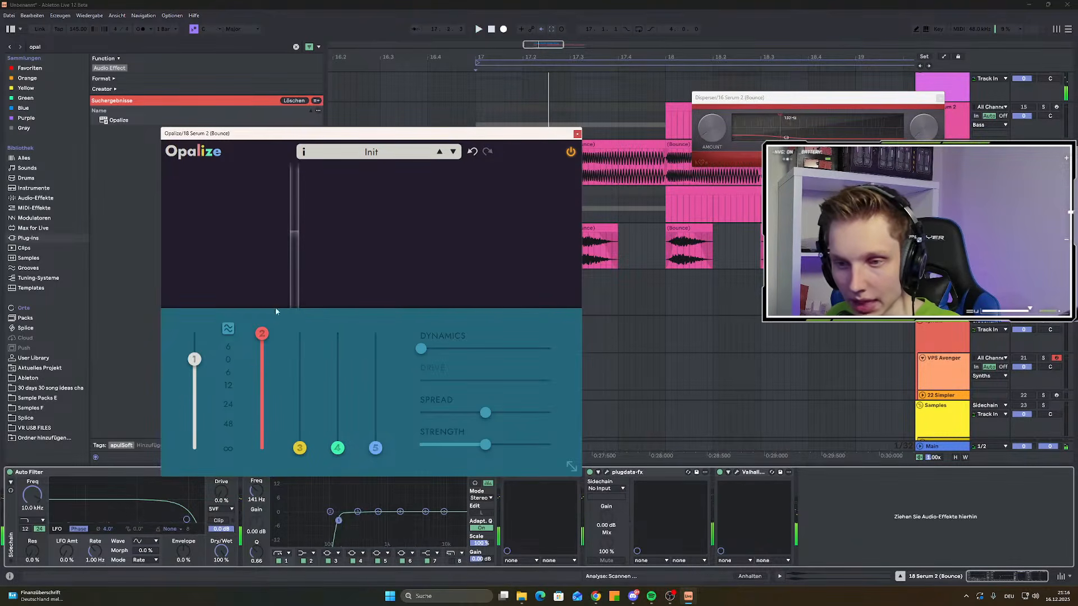
pyautogui.press('space')
pyautogui.moveTo(261, 334); pyautogui.dragTo(285, 335)
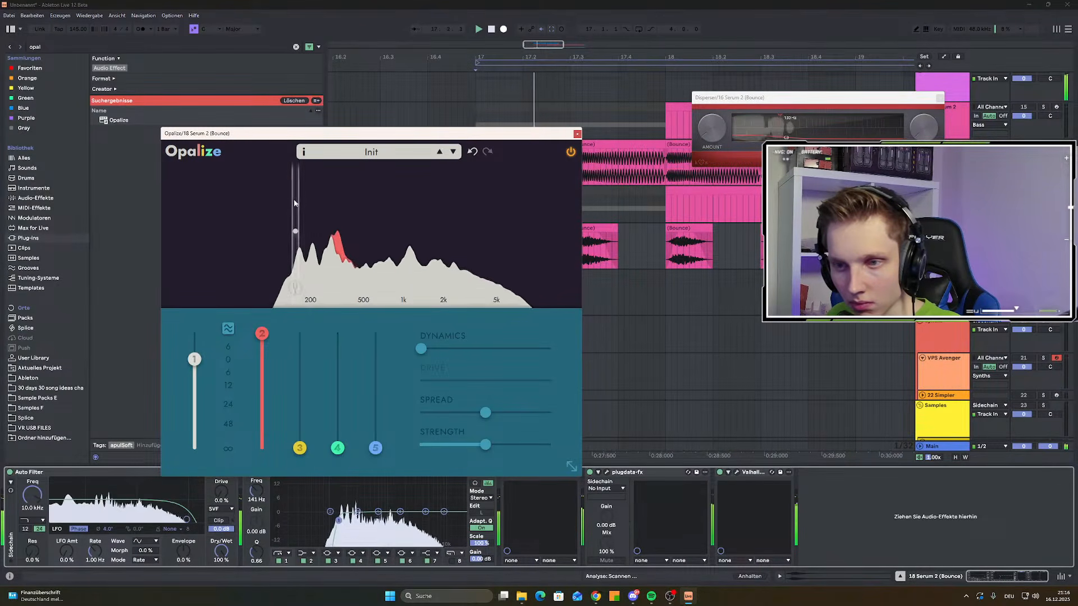
# Raise Opalize's base frequency to about 400 Hz, set Dynamics near the middle and adjust Strength slightly below half while auditioning
pyautogui.moveTo(295, 213)
pyautogui.mouseDown()
pyautogui.moveTo(314, 230)
pyautogui.moveTo(291, 229)
pyautogui.moveTo(368, 228)
pyautogui.moveTo(342, 228)
pyautogui.mouseUp()
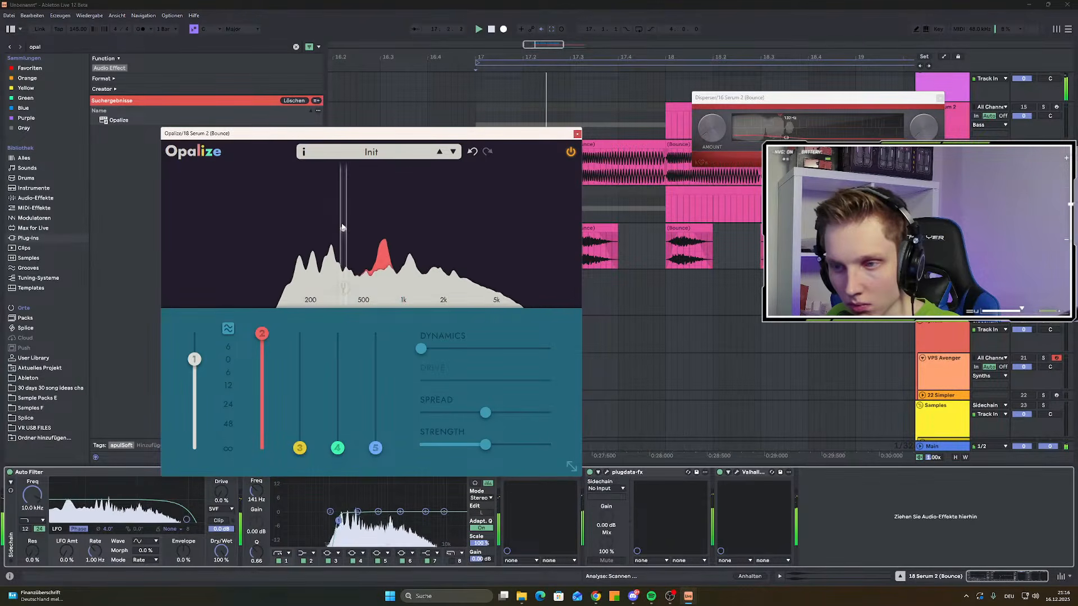
pyautogui.moveTo(422, 349); pyautogui.dragTo(483, 380)
pyautogui.moveTo(535, 412); pyautogui.dragTo(563, 406)
pyautogui.doubleClick(542, 415)
pyautogui.moveTo(485, 452); pyautogui.dragTo(456, 440)
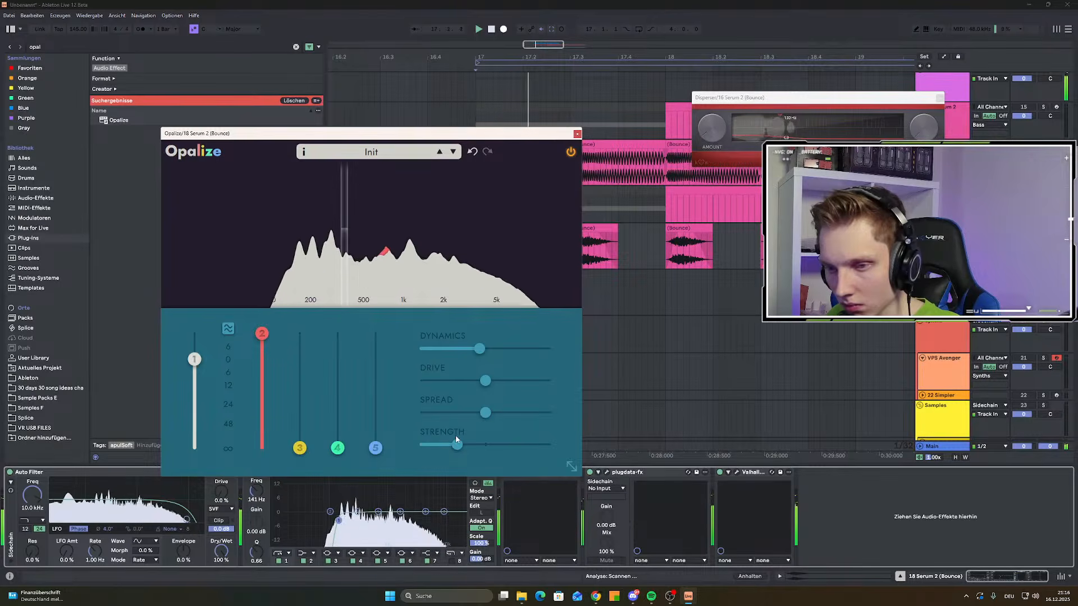
pyautogui.click(227, 331)
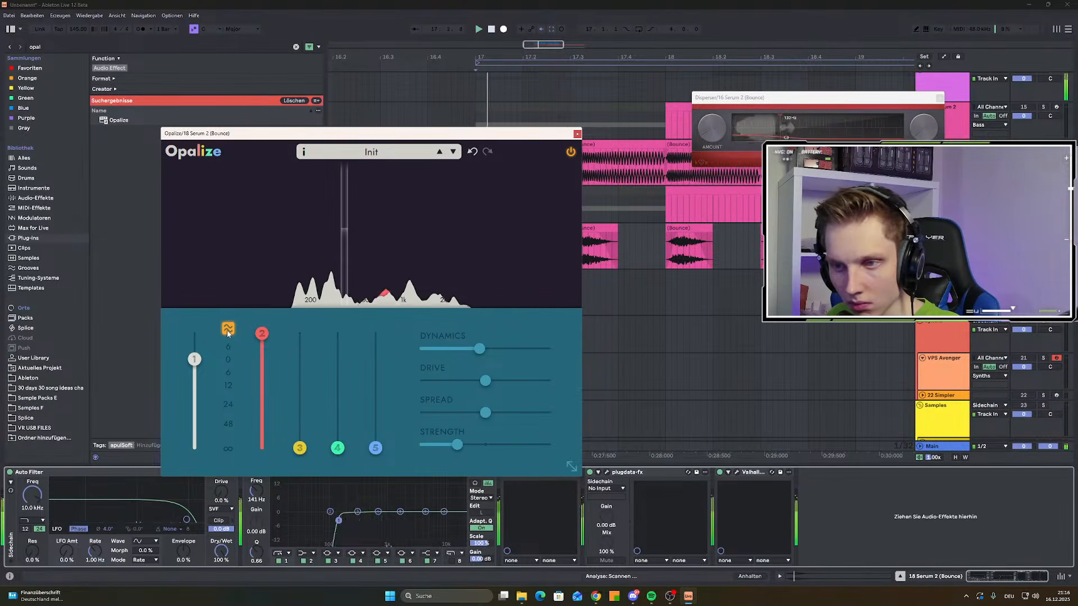
pyautogui.moveTo(460, 445); pyautogui.dragTo(480, 446)
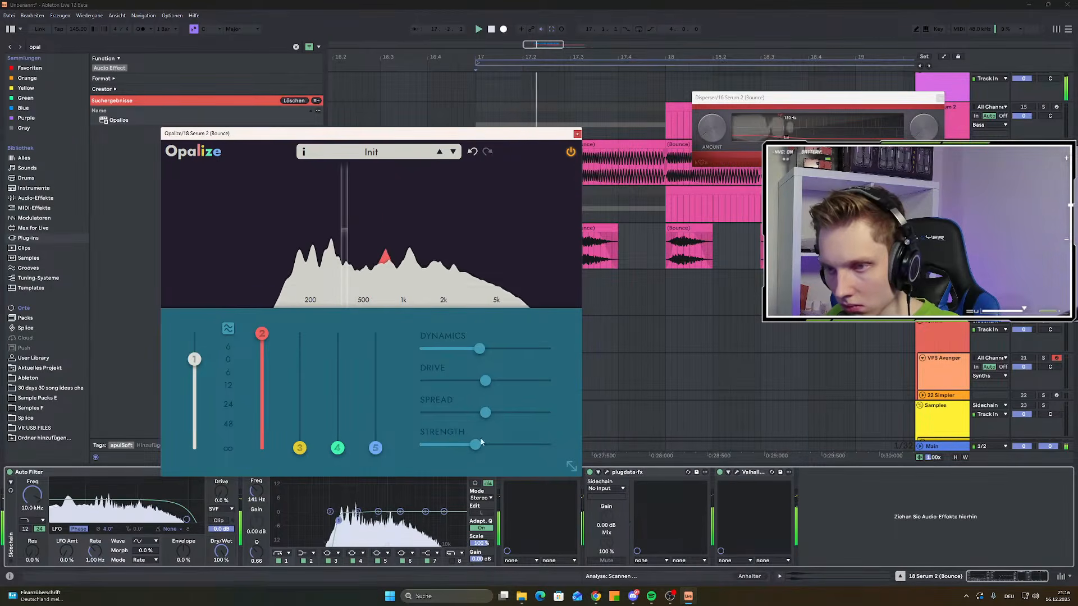
pyautogui.click(577, 133)
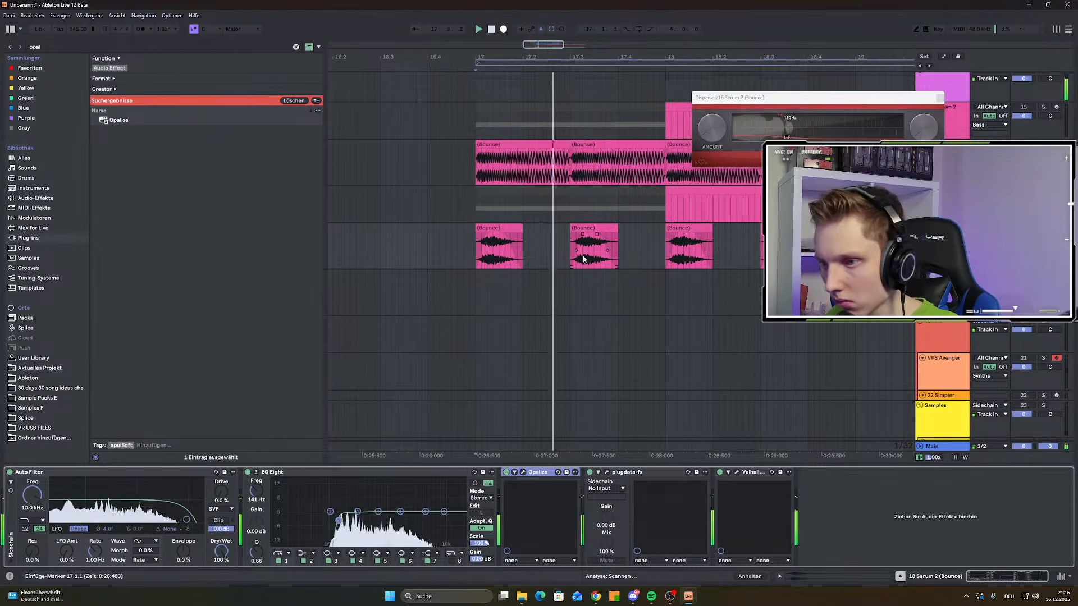
# Examine the device chains of bounced Serum 2 tracks 16 and 18
pyautogui.scroll(5, 583, 259)
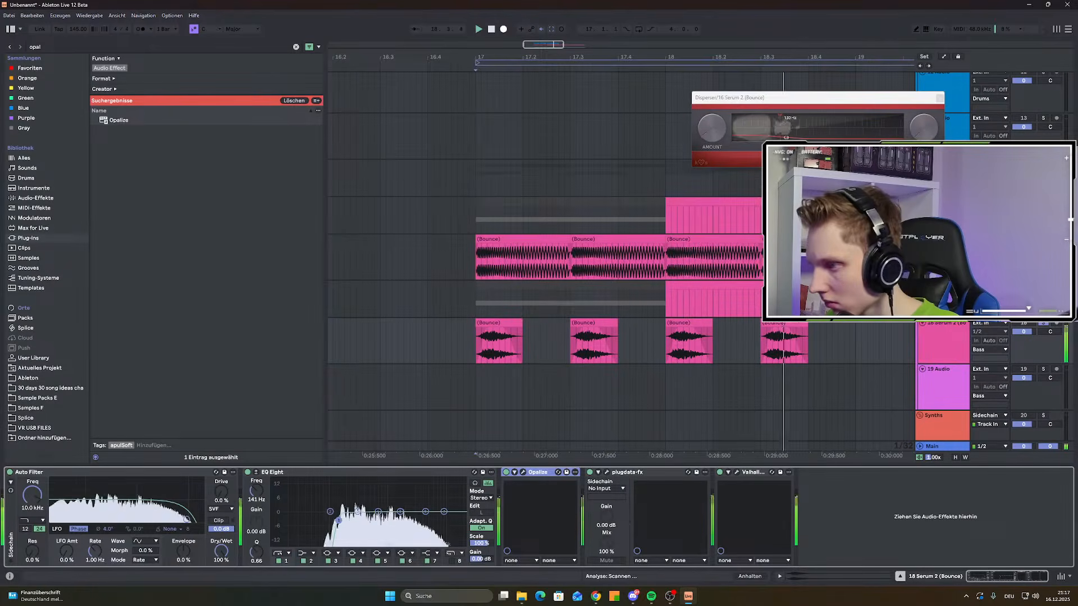
pyautogui.click(942, 256)
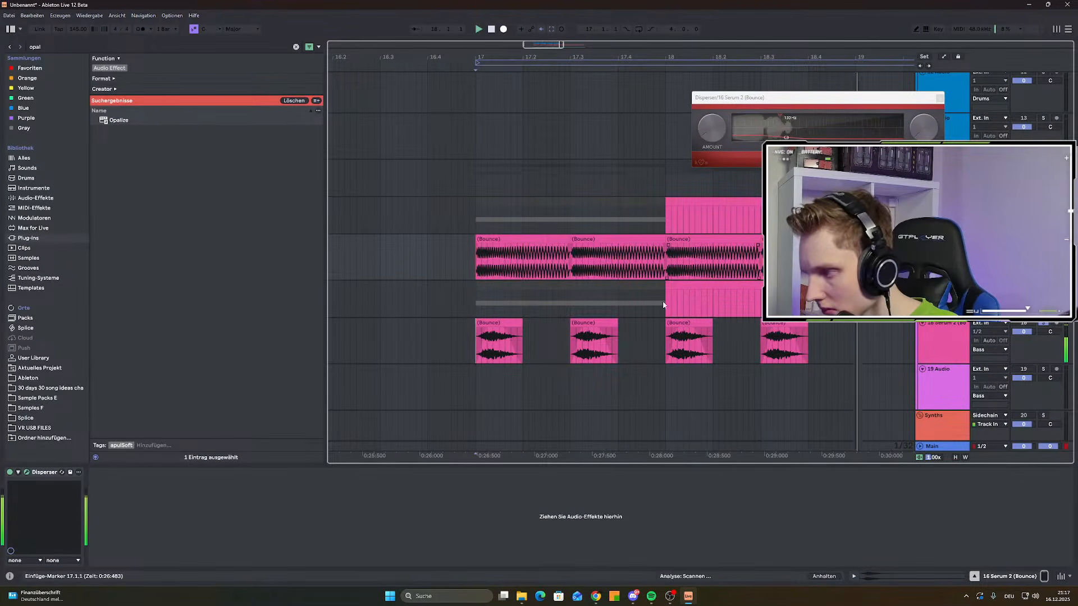
pyautogui.click(470, 337)
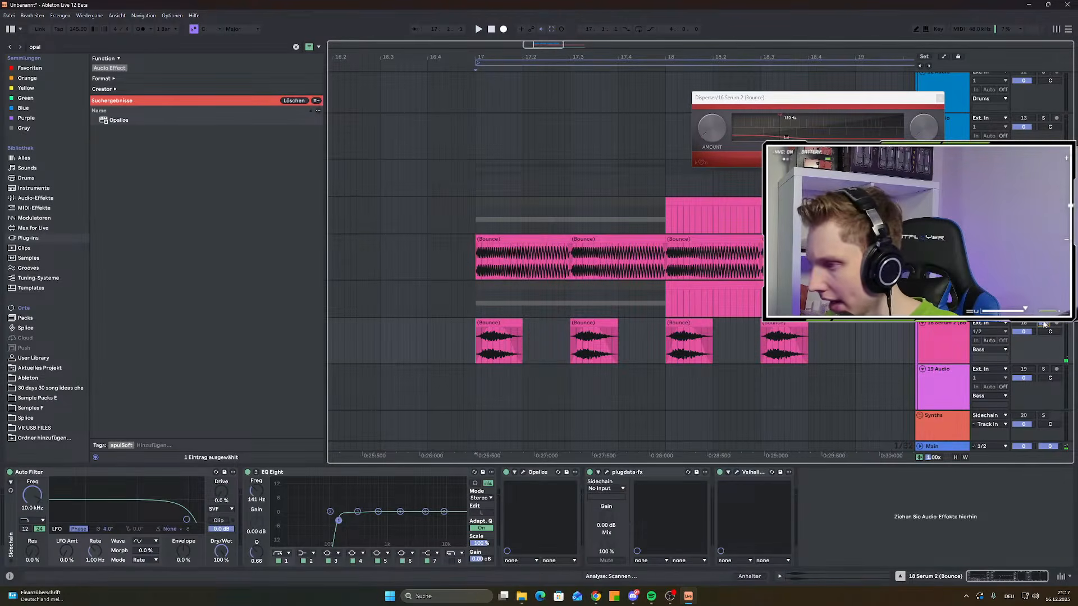
# Search for stereo plug-ins, try StereoTool at the end of the bounced Serum 2 track 18 and delete it
pyautogui.click(48, 49)
pyautogui.write('mstere')
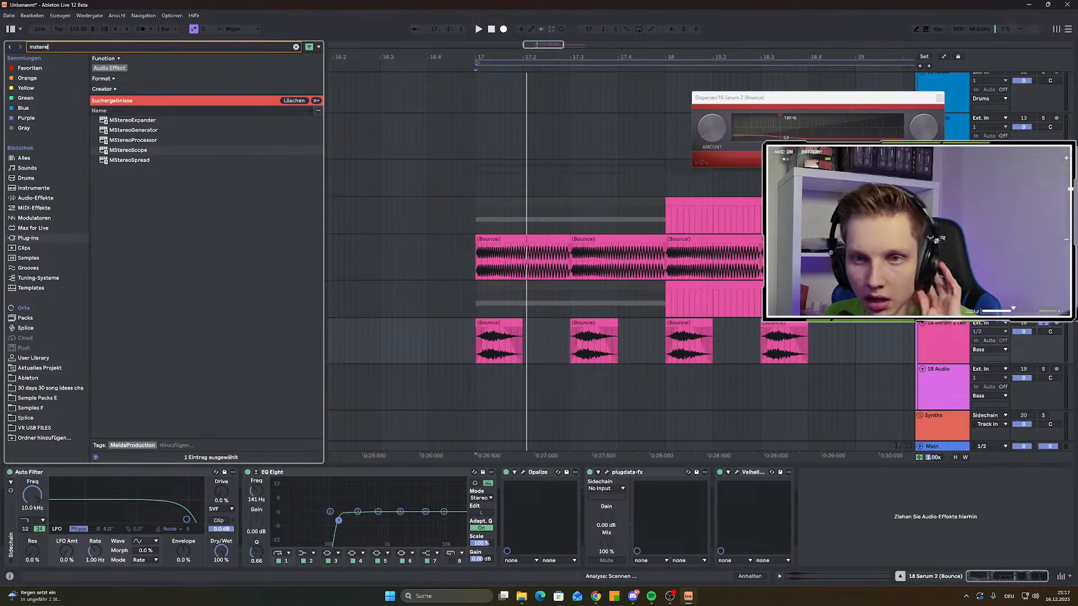
pyautogui.write('r')
pyautogui.press('BackSpace')
pyautogui.press('BackSpace')
pyautogui.press('BackSpace')
pyautogui.press('BackSpace')
pyautogui.press('BackSpace')
pyautogui.write('stere')
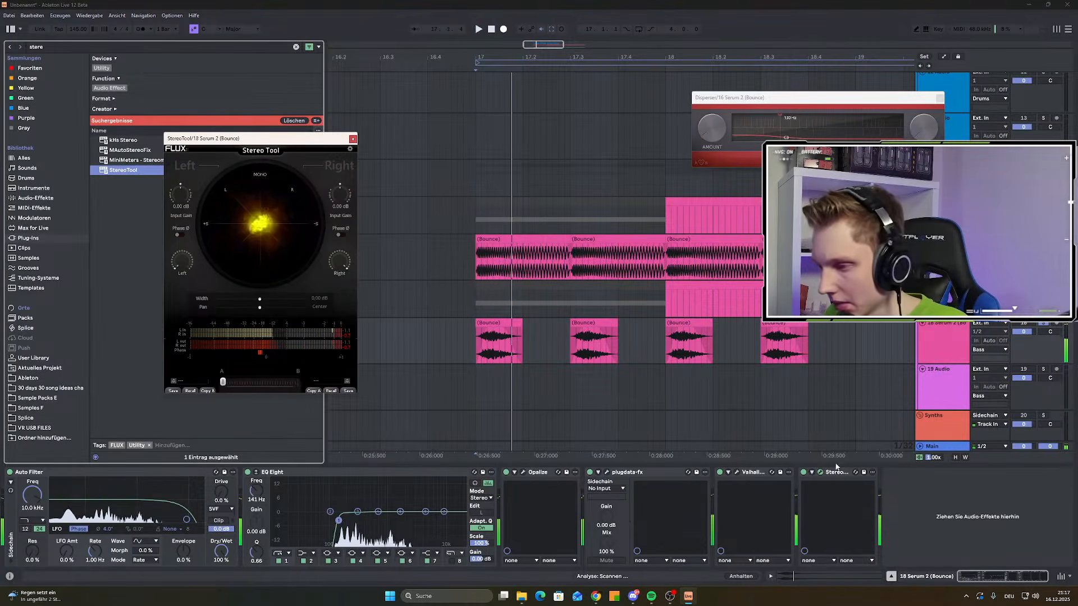
pyautogui.click(837, 467)
pyautogui.press('Delete')
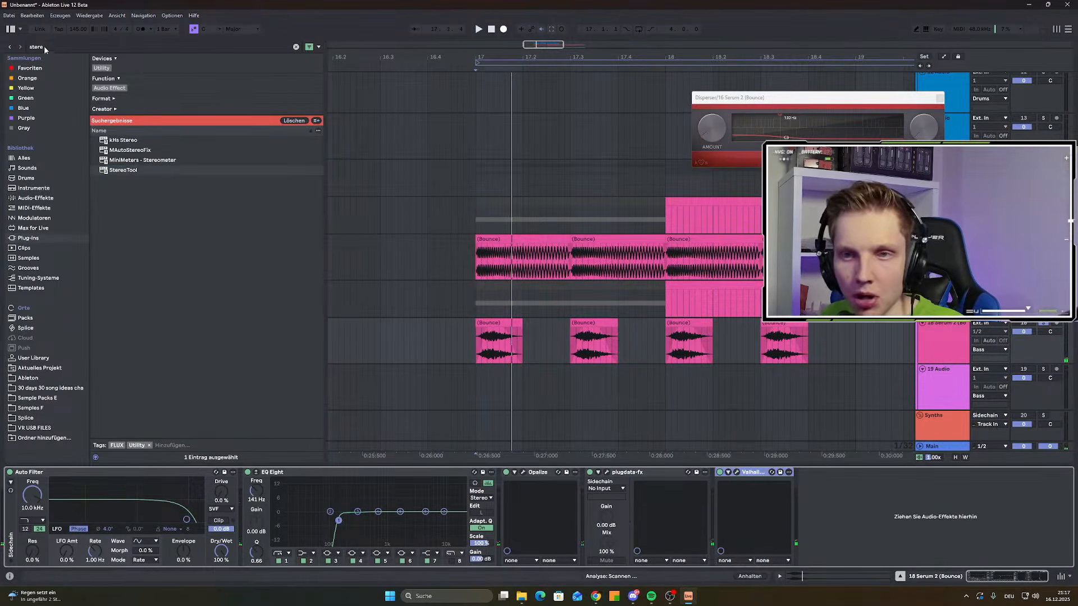
# Add SerumFX at the end of track 18's chain, enable Hyper/Dimension and lower the Dimension mix during playback
pyautogui.hotkey('ctrl', 'f')
pyautogui.write('ser')
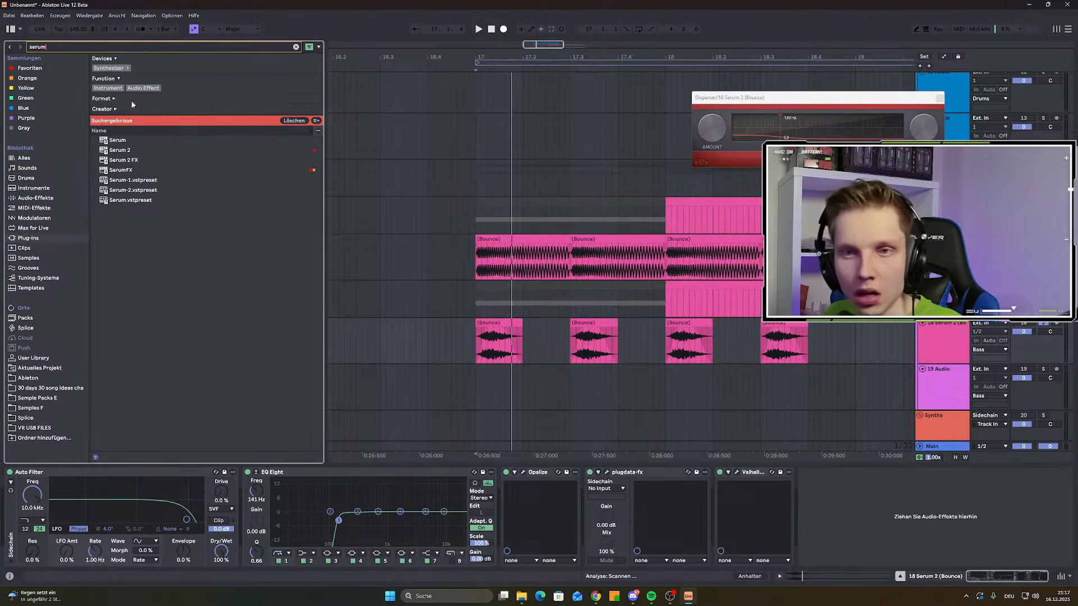
pyautogui.moveTo(847, 505); pyautogui.dragTo(846, 506)
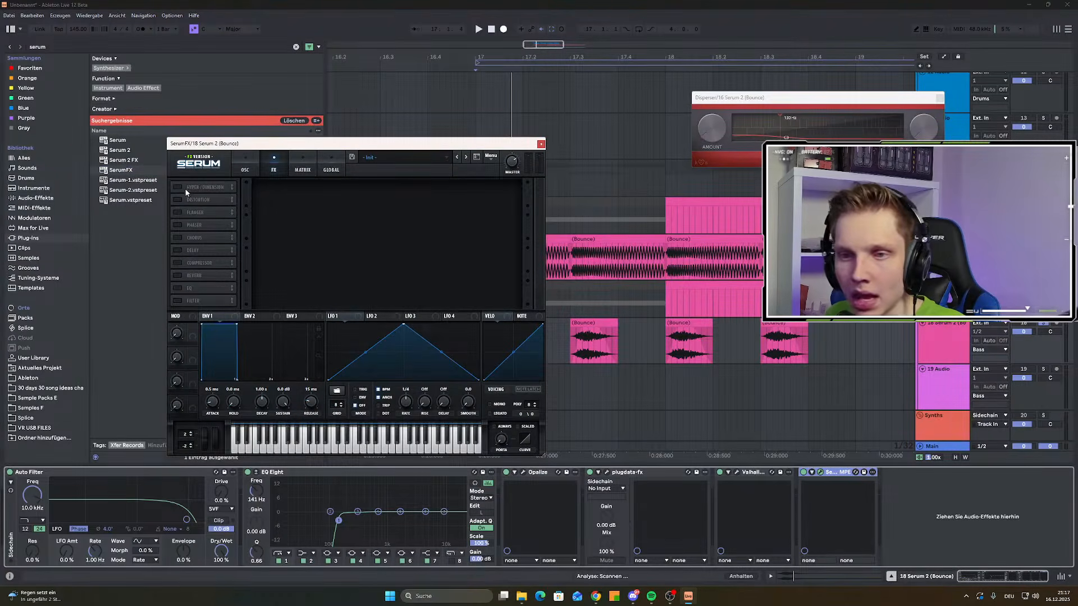
pyautogui.click(178, 187)
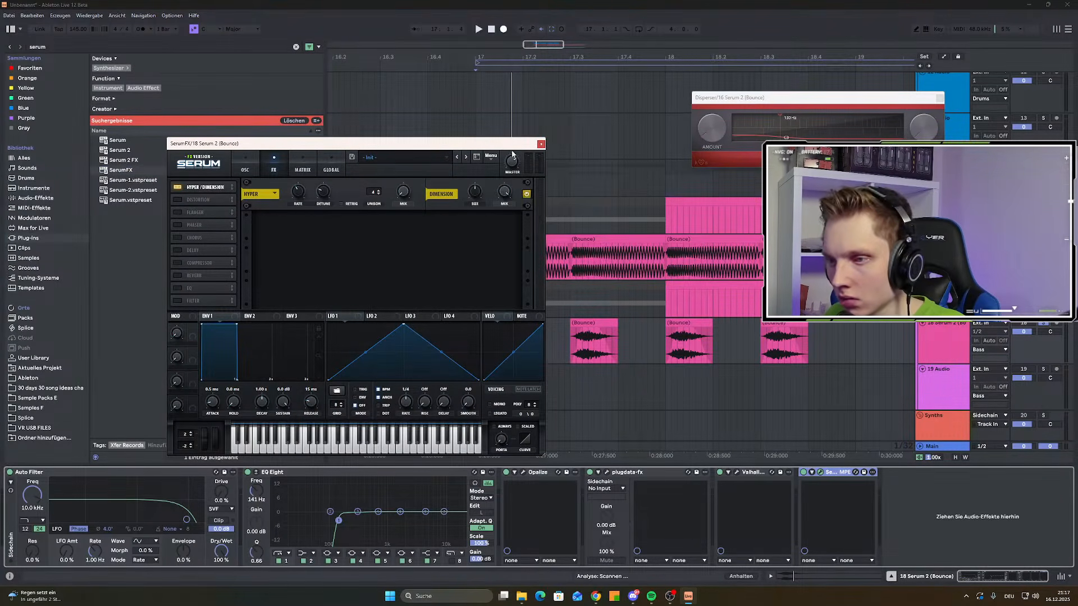
pyautogui.press('space')
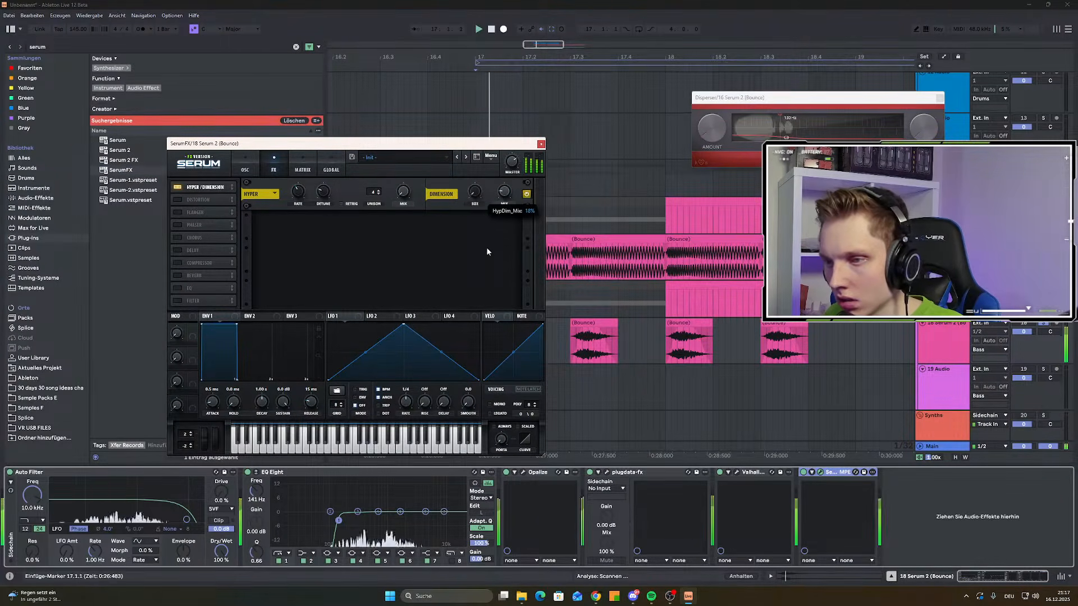
pyautogui.moveTo(505, 192); pyautogui.dragTo(505, 200)
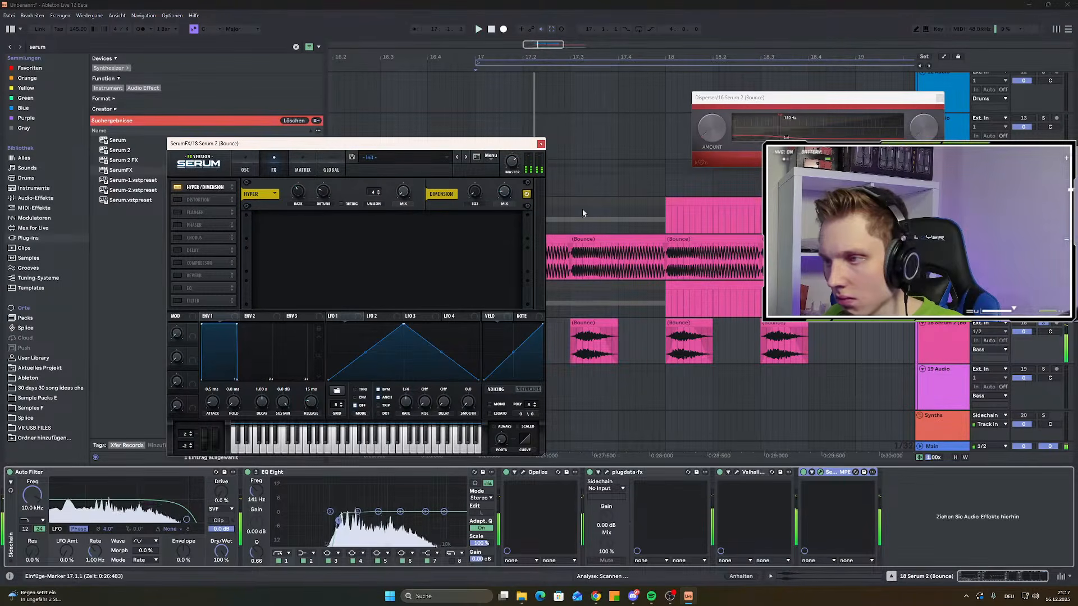
# Audition the bounced bass with different tracks soloed and close SerumFX
pyautogui.click(1043, 239)
pyautogui.click(1043, 323)
pyautogui.press('space')
pyautogui.press('space')
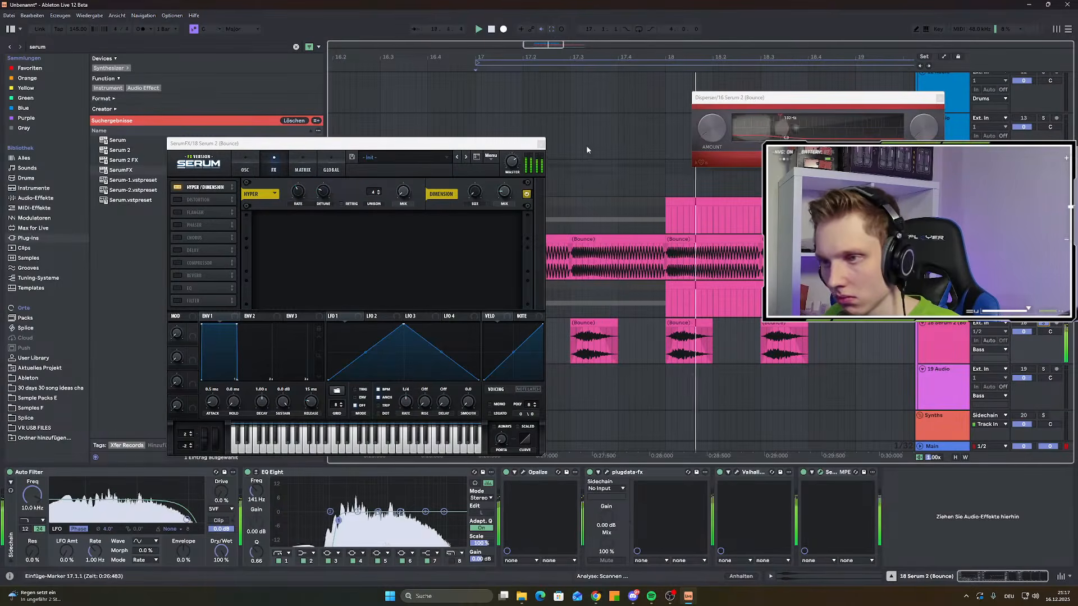
pyautogui.click(541, 144)
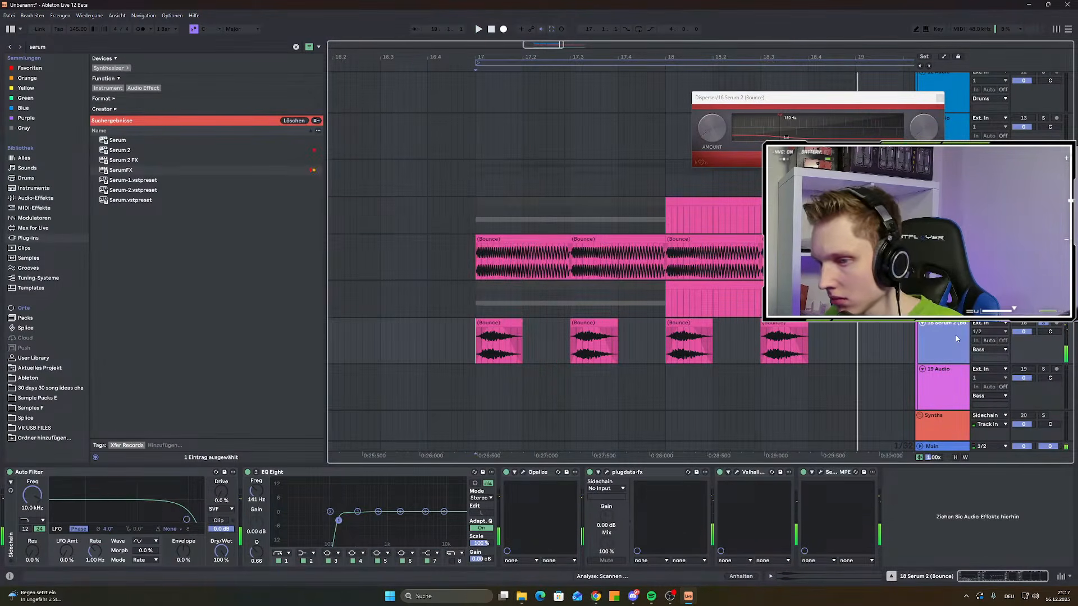
# Insert a new audio track below the bounced Serum 2 track 18
pyautogui.hotkey('ctrl', 't')
pyautogui.scroll(-1, 575, 325)
pyautogui.scroll(2, 575, 325)
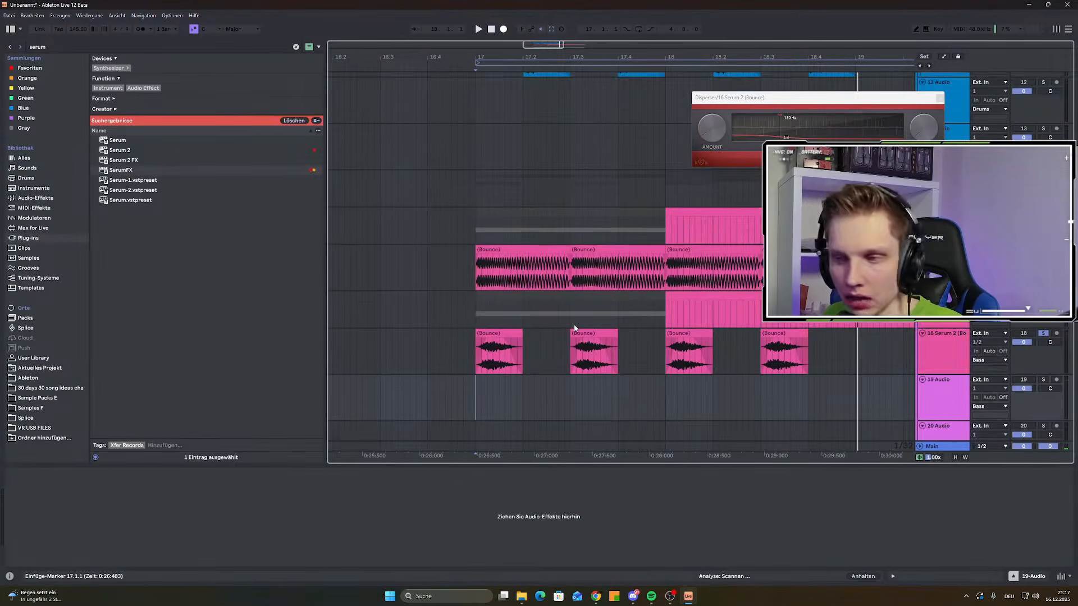
# Reactivate the MIDI clip on the original Serum 2 track 17, open that track's Snap Heap and start playback
pyautogui.click(574, 301)
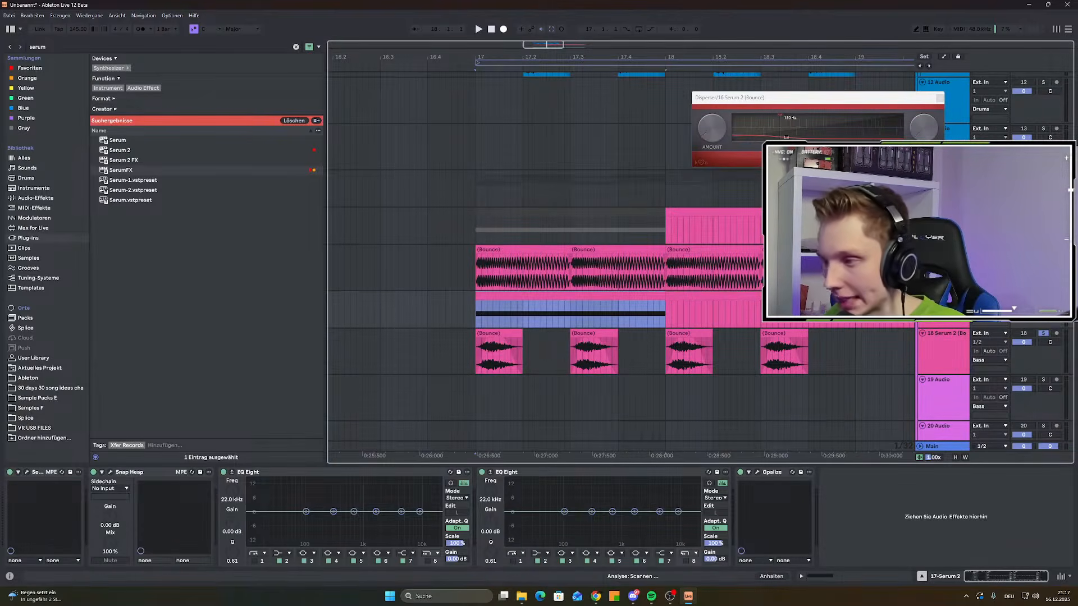
pyautogui.click(27, 474)
pyautogui.click(28, 474)
pyautogui.click(111, 472)
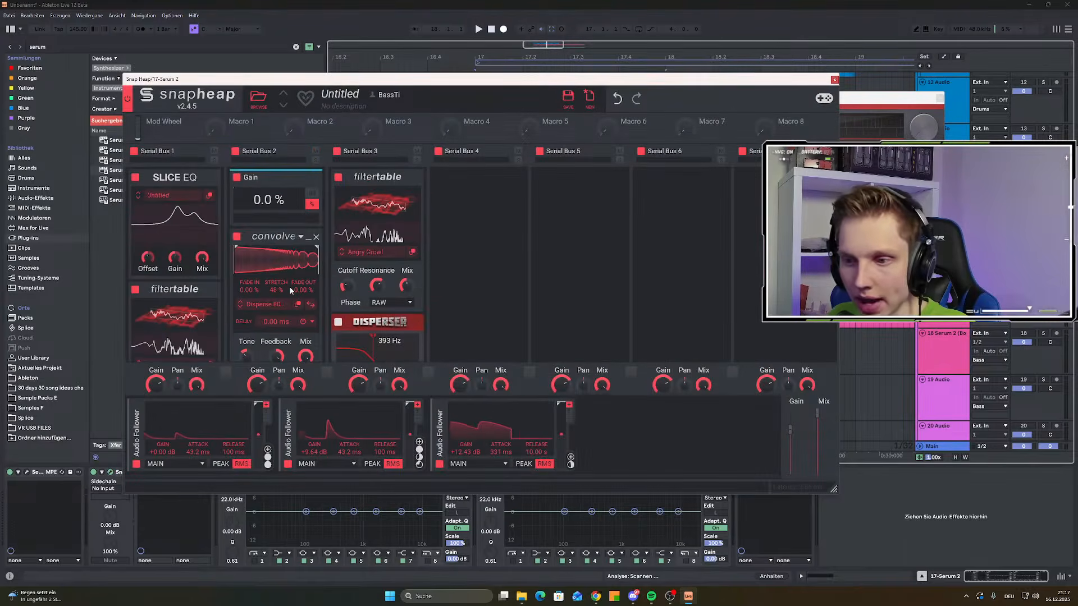
pyautogui.press('space')
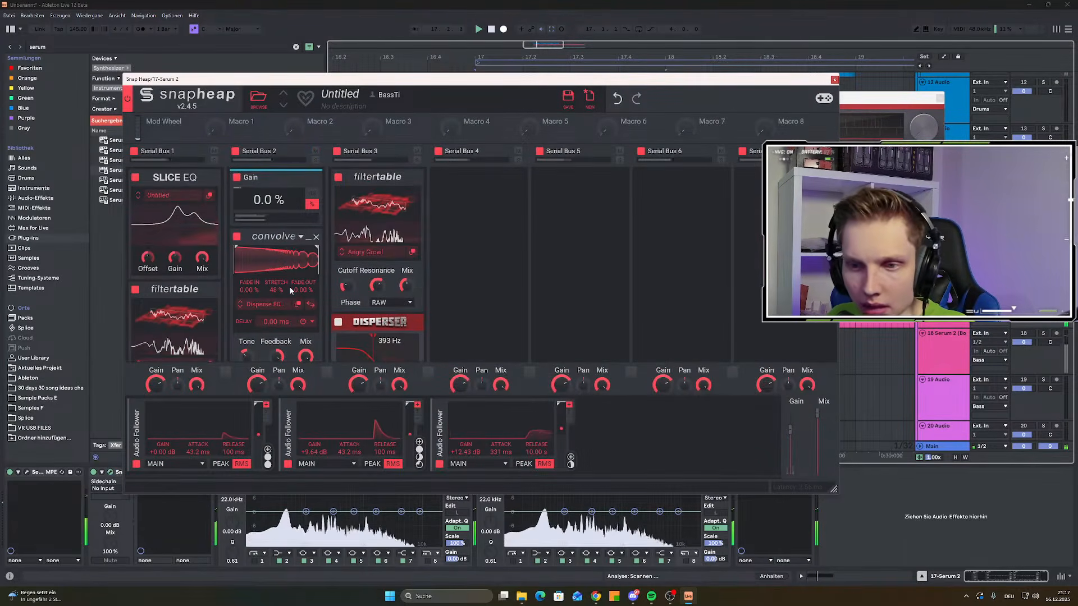
# Bypass Gain, Convolver and Faturator in Snap Heap's Serial Bus 2, plus Filtertable and Disperser in Serial Bus 3
pyautogui.scroll(-2, 290, 291)
pyautogui.scroll(2, 323, 211)
pyautogui.scroll(-2, 324, 211)
pyautogui.scroll(2, 346, 202)
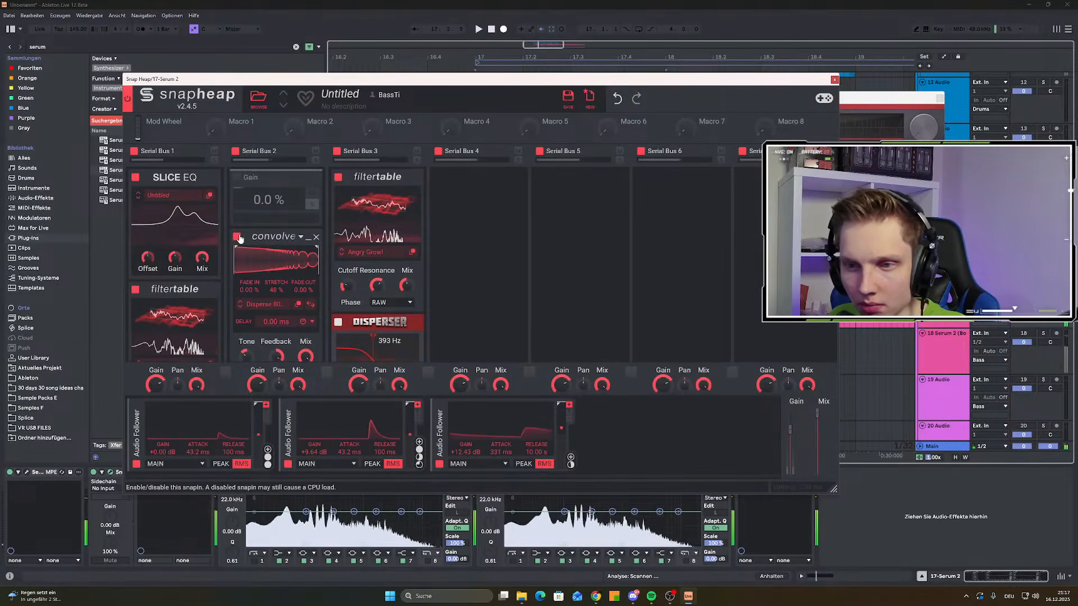
pyautogui.scroll(-2, 250, 230)
pyautogui.click(240, 293)
pyautogui.scroll(2, 240, 293)
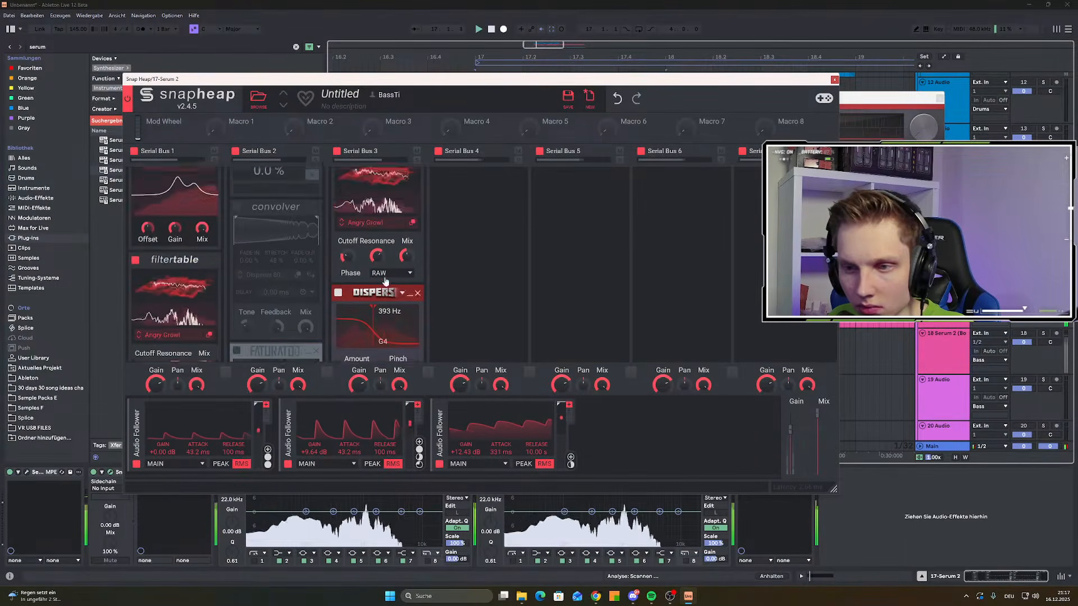
pyautogui.click(338, 322)
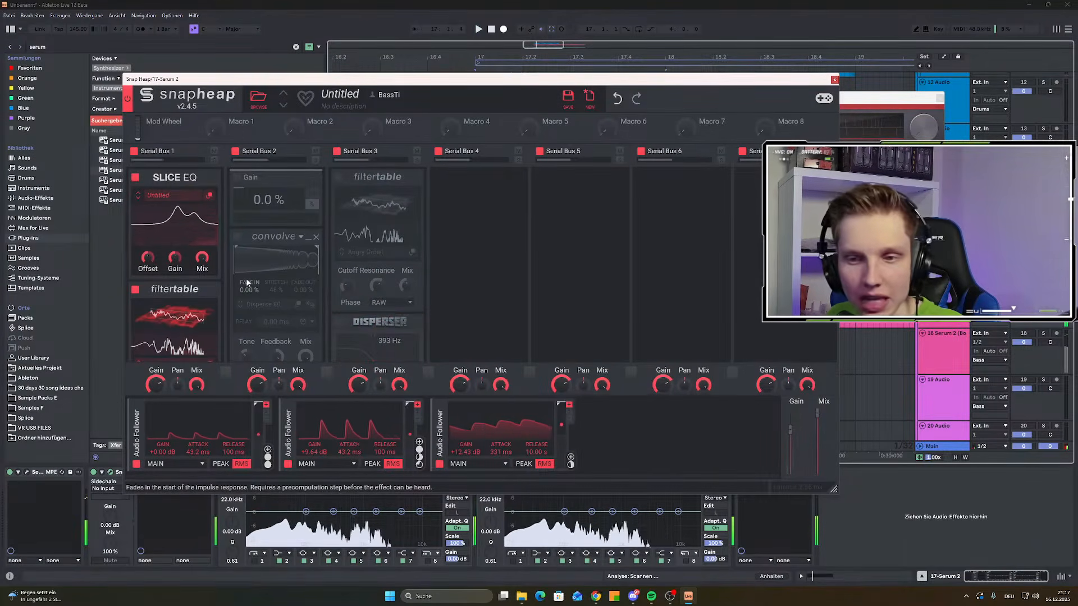
# Set the Filter cutoff in Serial Bus 1 to 1.21 kHz and compare it with the previous setting during playback
pyautogui.scroll(-8, 148, 312)
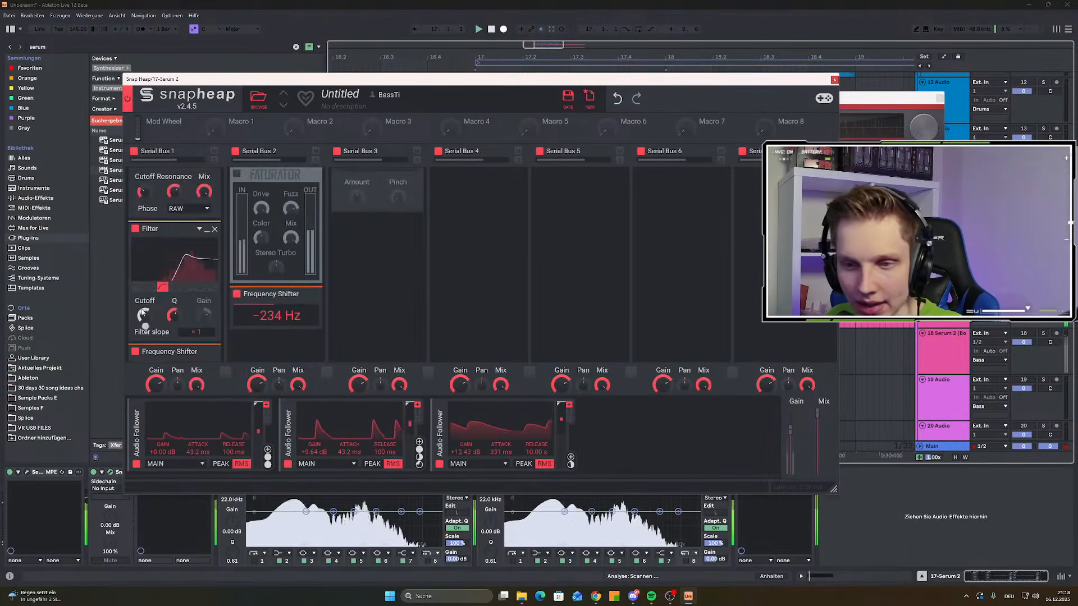
pyautogui.scroll(6, 152, 305)
pyautogui.scroll(-2, 152, 300)
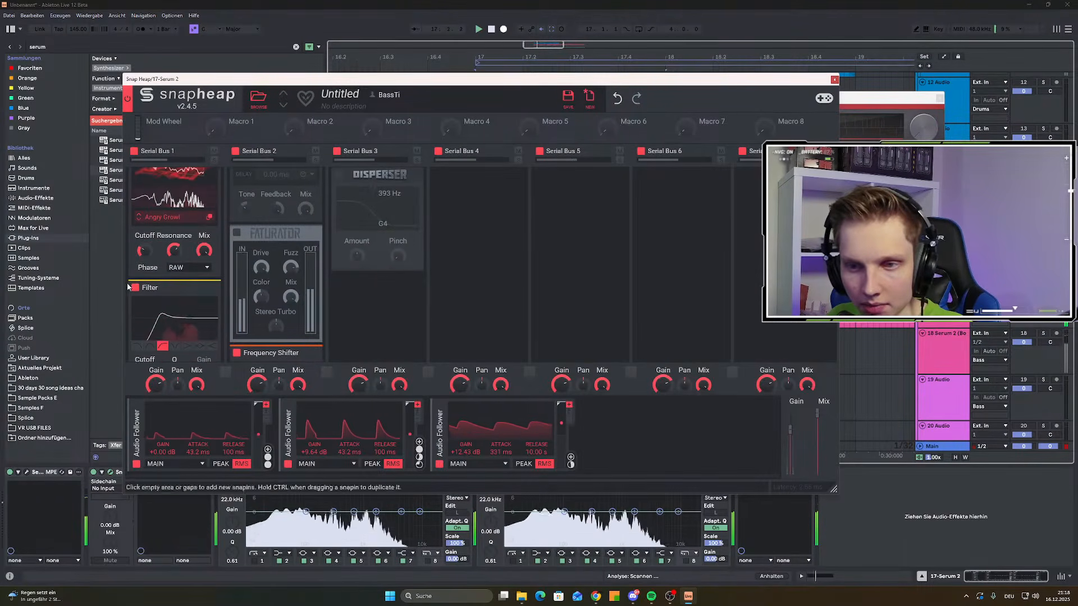
pyautogui.click(136, 290)
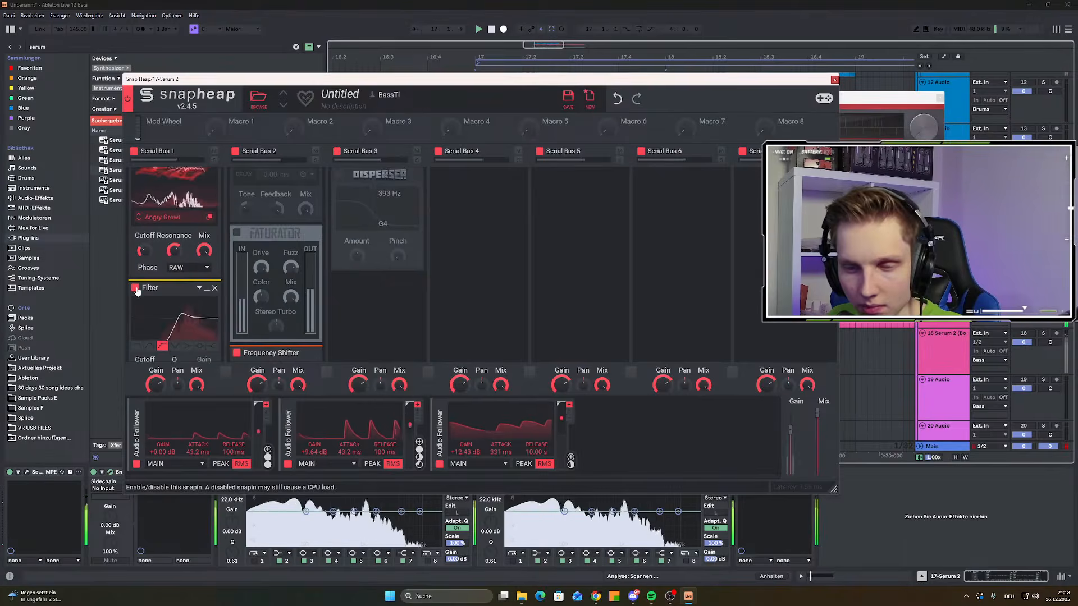
pyautogui.scroll(-2, 155, 321)
pyautogui.moveTo(144, 316); pyautogui.dragTo(144, 277)
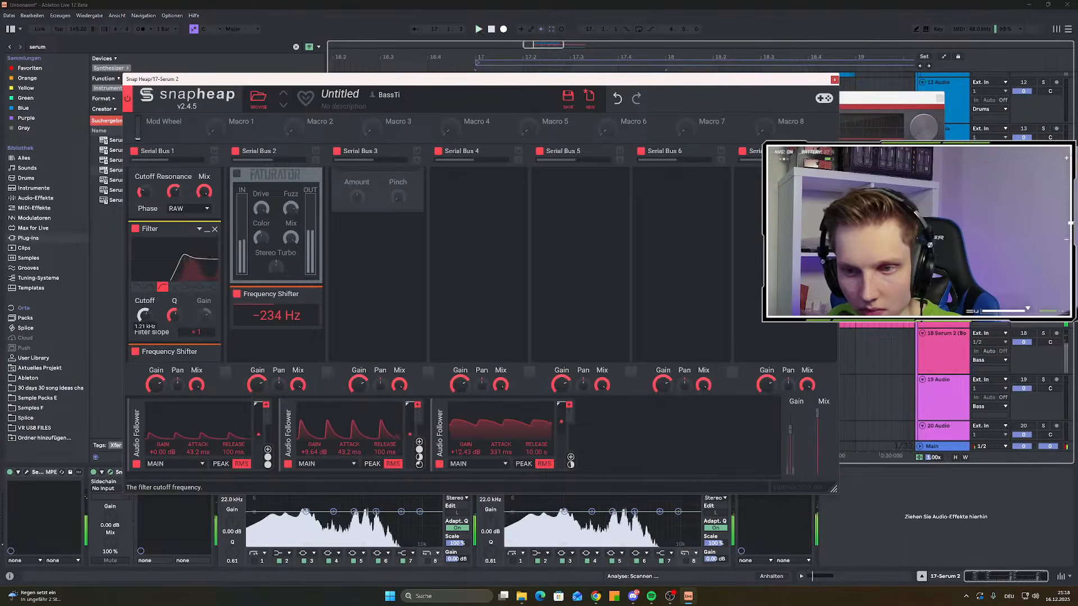
pyautogui.click(619, 98)
pyautogui.click(635, 99)
# Move the Convolver from Serial Bus 2 to the start of Serial Bus 1 and enable it
pyautogui.scroll(5, 336, 234)
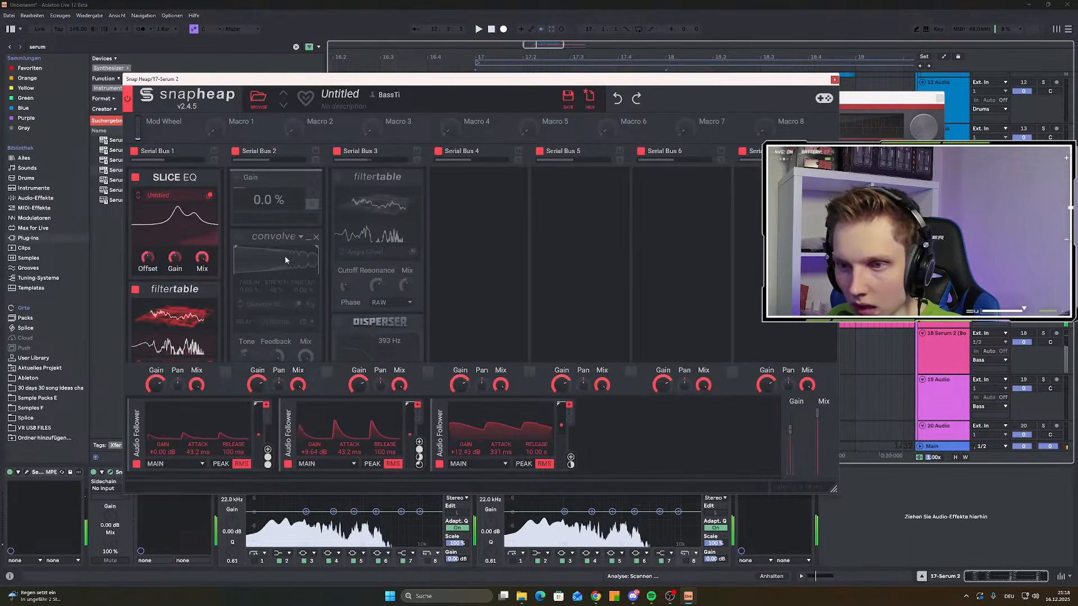
pyautogui.moveTo(268, 241); pyautogui.dragTo(137, 180)
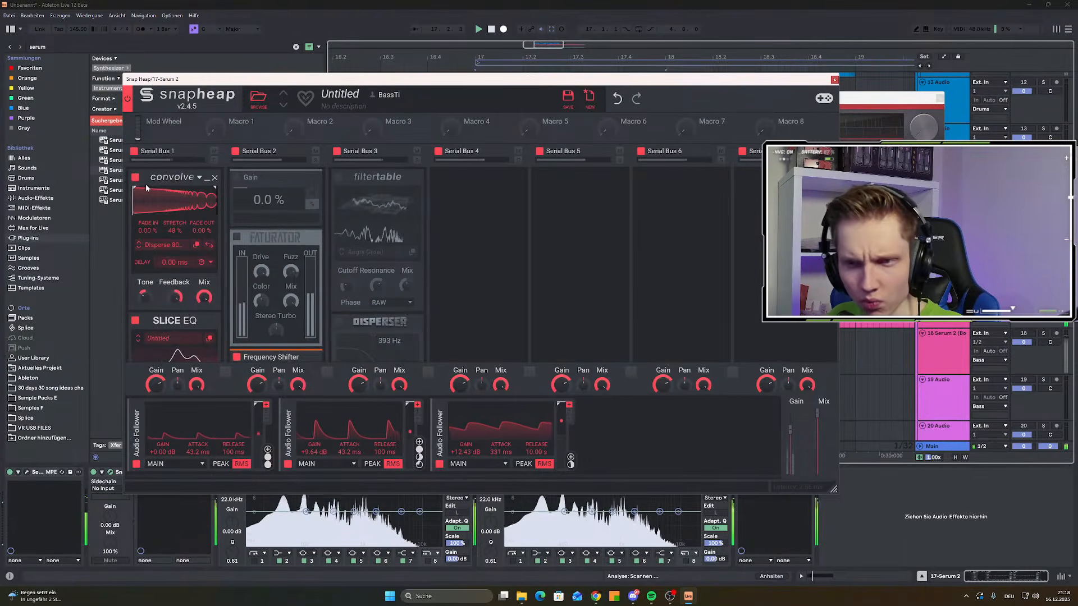
pyautogui.scroll(-5, 150, 190)
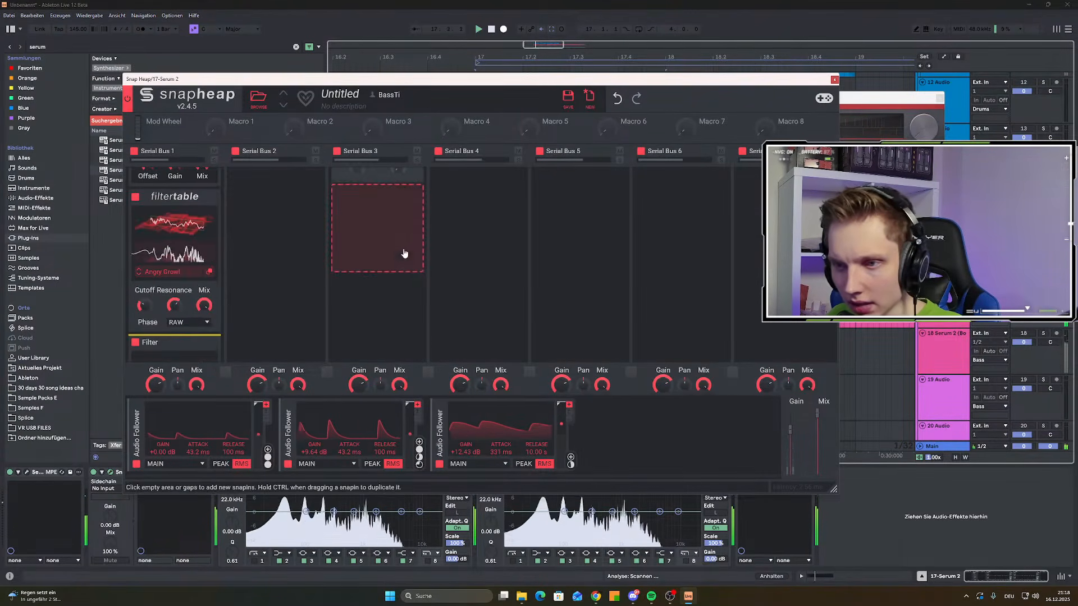
# Add a Frequency Shifter below Disperser in Serial Bus 3, set it to -141 Hz and close Snap Heap
pyautogui.scroll(2, 378, 309)
pyautogui.click(378, 309)
pyautogui.click(496, 342)
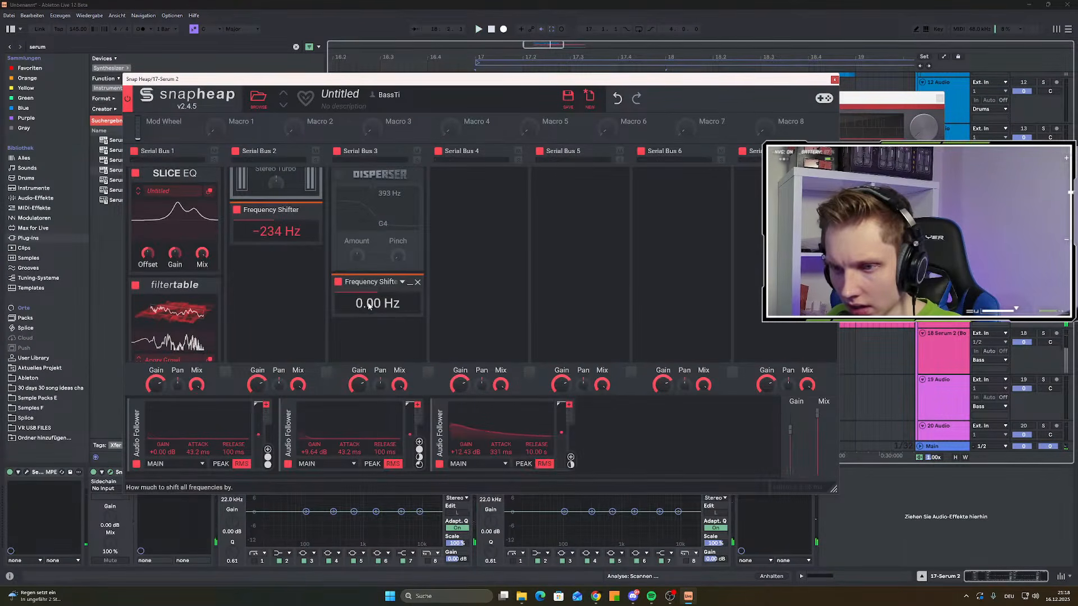
pyautogui.moveTo(368, 307)
pyautogui.mouseDown()
pyautogui.moveTo(369, 343)
pyautogui.moveTo(368, 295)
pyautogui.moveTo(368, 315)
pyautogui.moveTo(370, 305)
pyautogui.mouseUp()
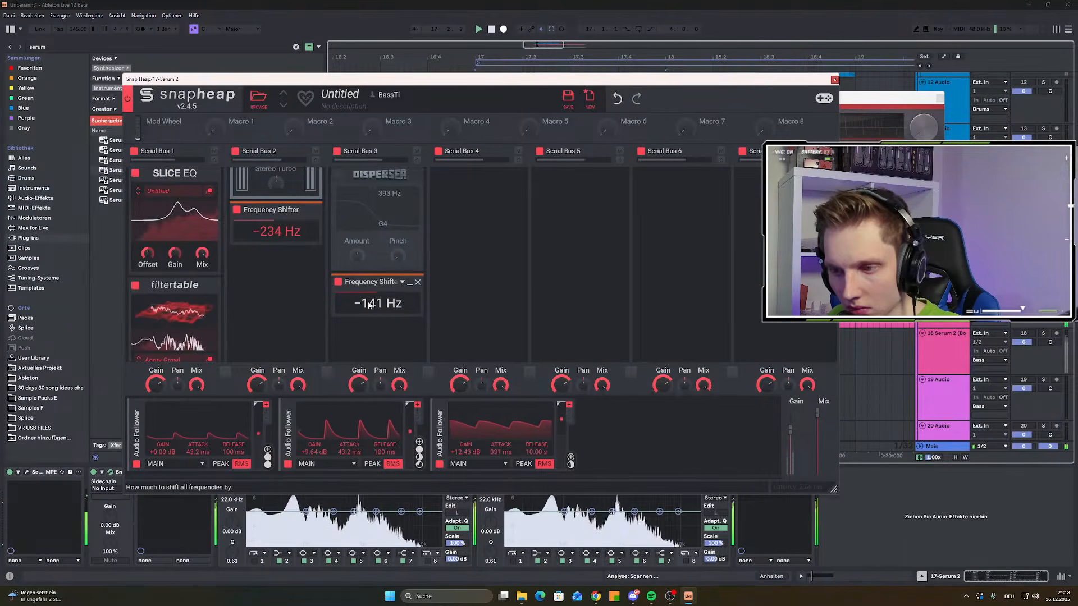
pyautogui.click(834, 79)
pyautogui.press('space')
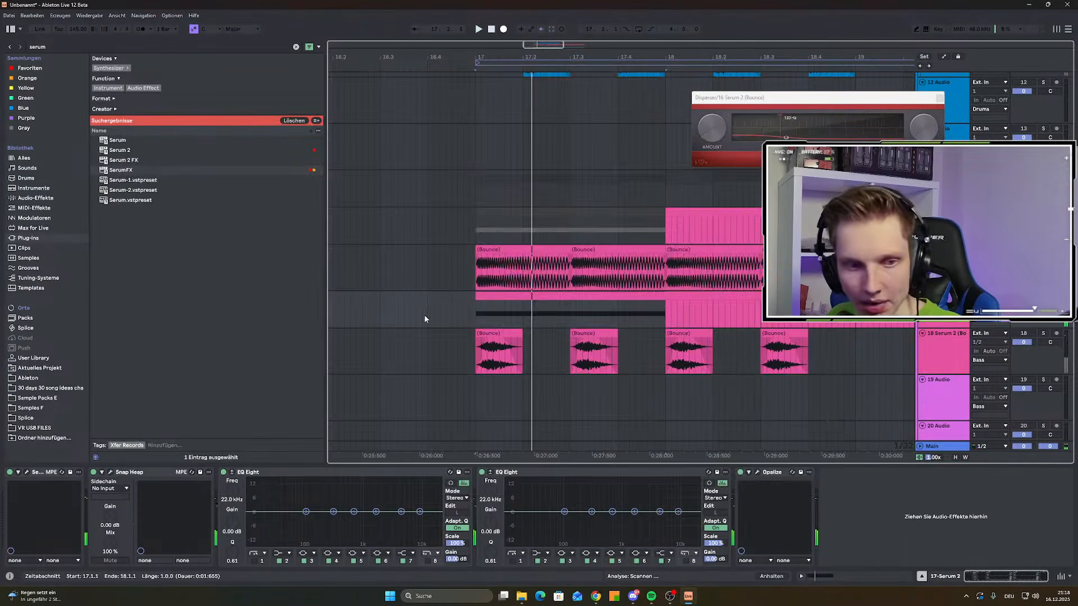
# Bounce the one-bar MIDI clip at bar 17 of the Serum 2 track to a new audio track
pyautogui.scroll(-2, 425, 319)
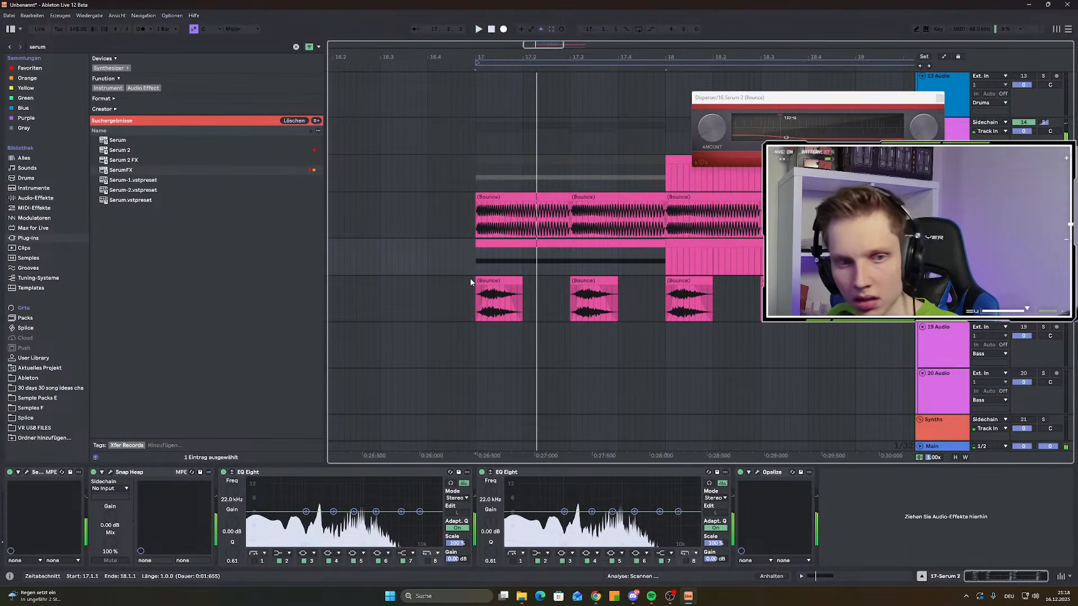
pyautogui.click(493, 292)
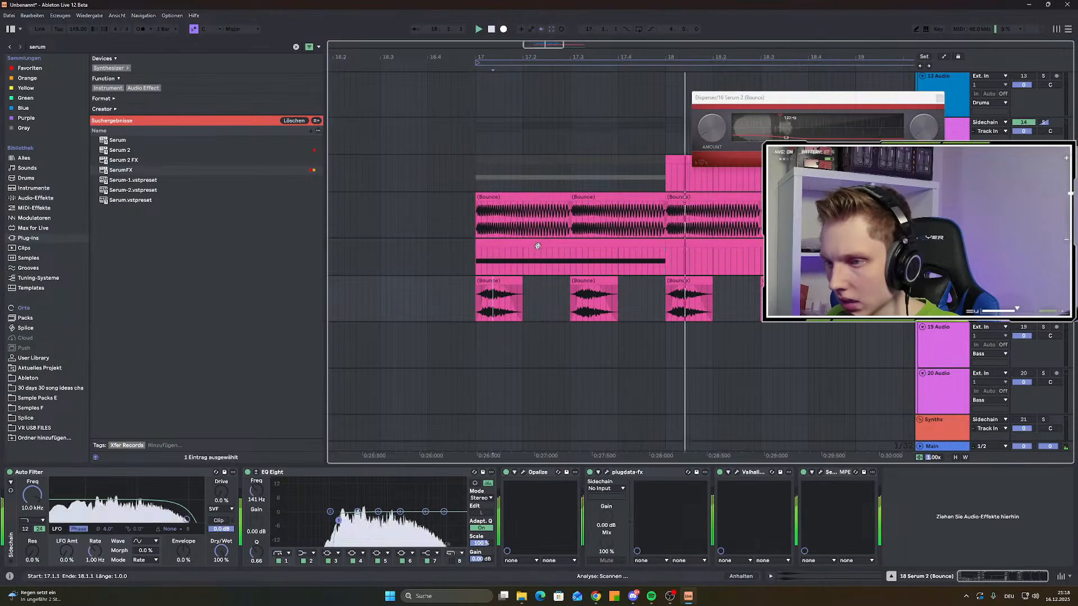
pyautogui.click(536, 247)
pyautogui.rightClick(555, 246)
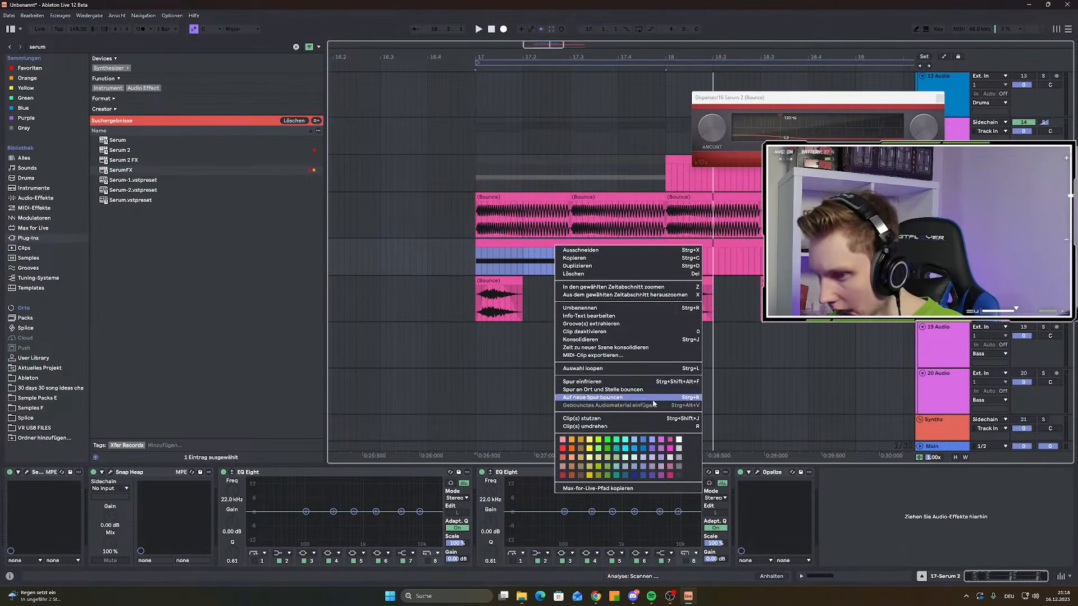
pyautogui.click(621, 398)
# Play the new bounce, trim its clip to start just after 17.1.1 and end at 17.2.1, and fade out its end
pyautogui.click(471, 311)
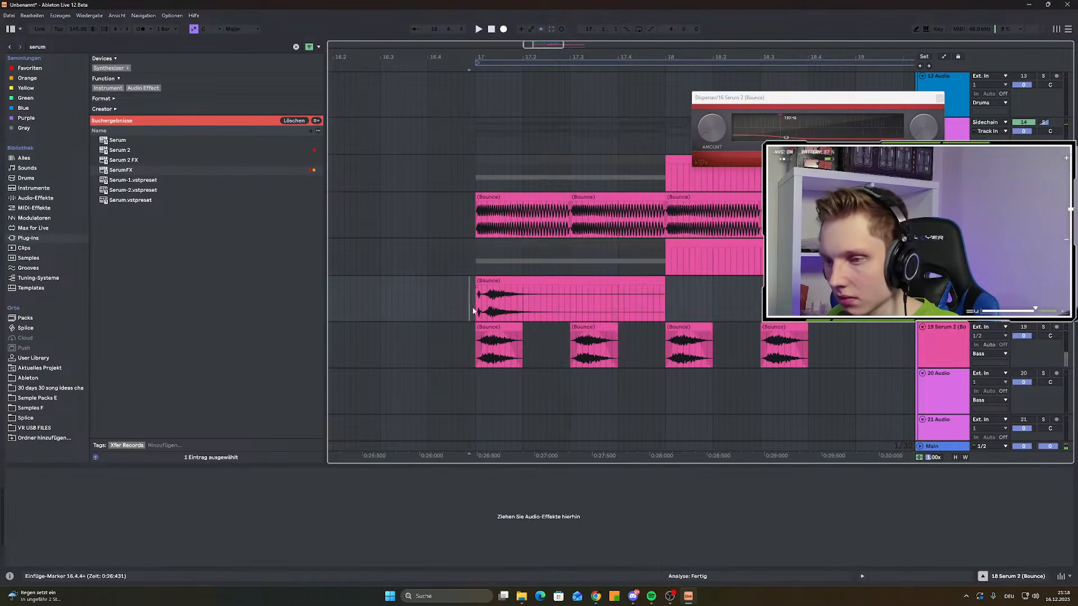
pyautogui.press('space')
pyautogui.scroll(5, 455, 332)
pyautogui.click(599, 295)
pyautogui.moveTo(558, 281); pyautogui.dragTo(528, 288)
pyautogui.scroll(-8, 507, 299)
pyautogui.scroll(4, 537, 286)
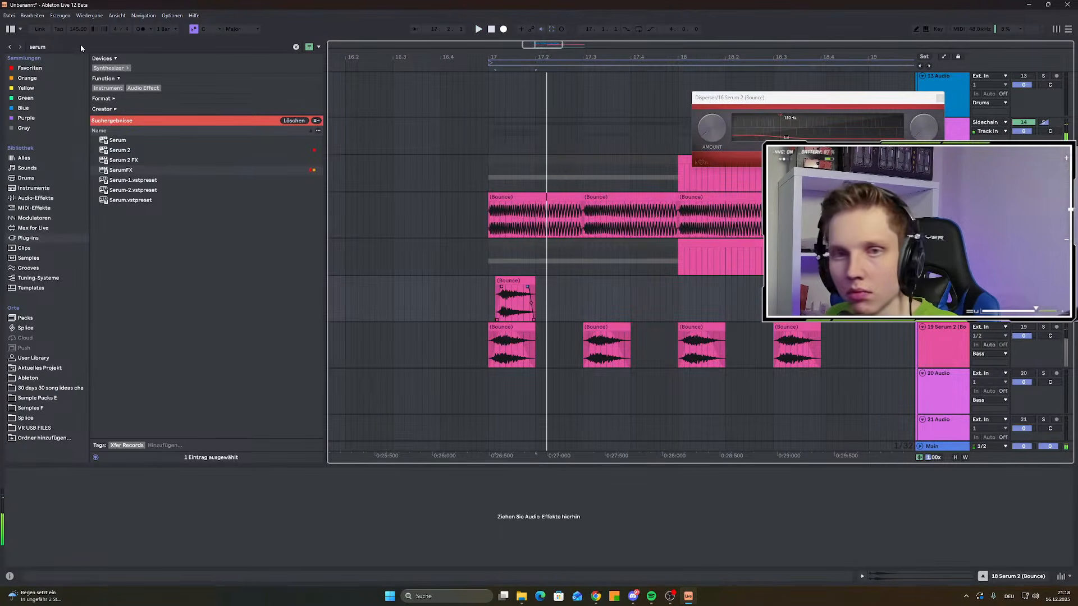
# Add EQ Eight to the new bounce track and enable band 1 as a low cut at 109 Hz with Q 0.36
pyautogui.click(50, 46)
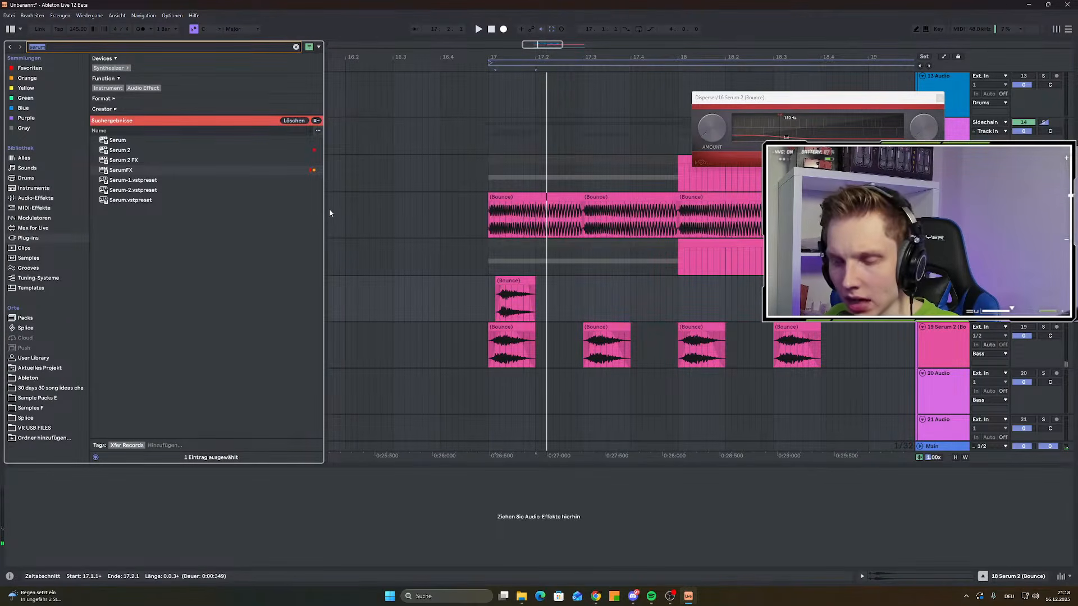
pyautogui.write('eq')
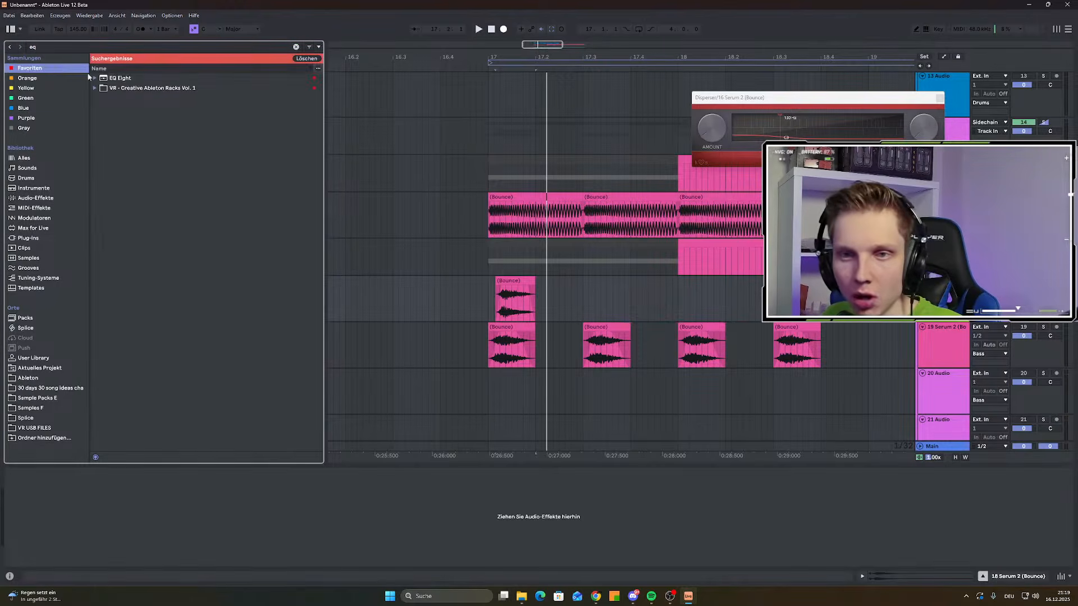
pyautogui.click(110, 79)
pyautogui.press('Return')
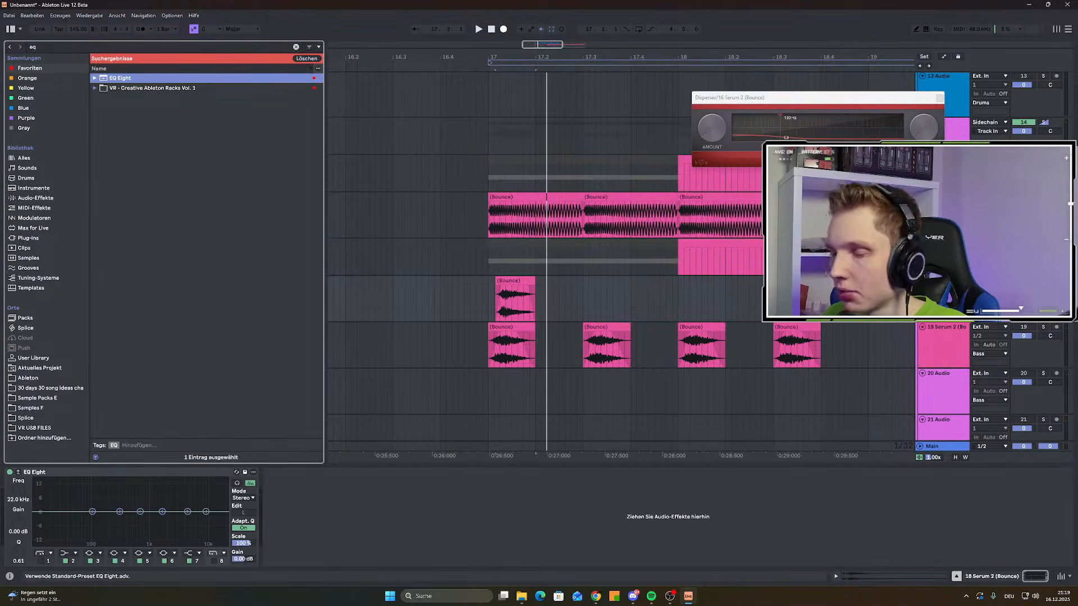
pyautogui.click(491, 300)
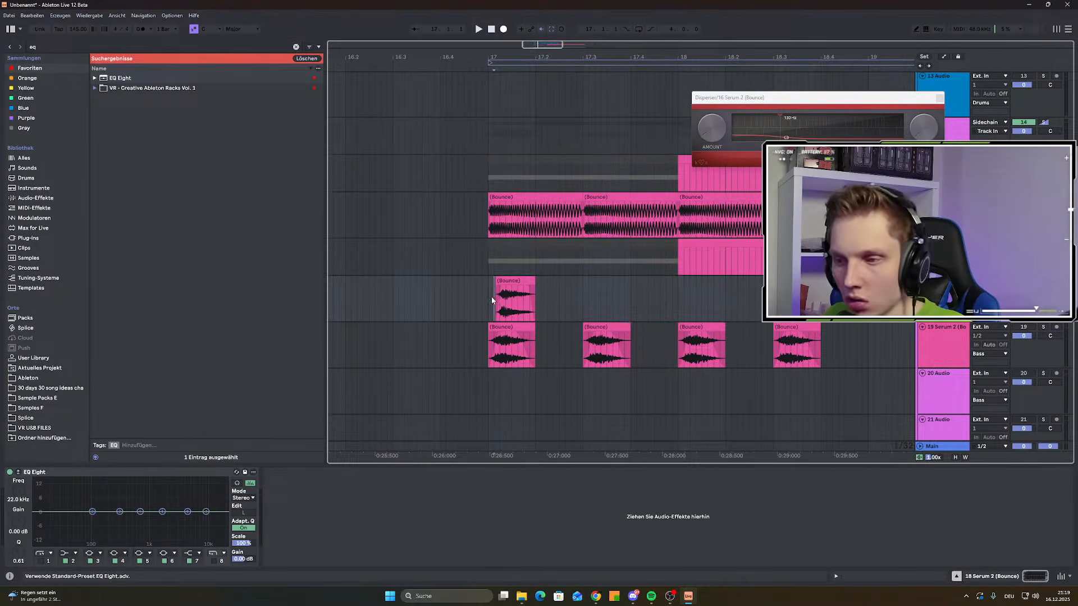
pyautogui.press('space')
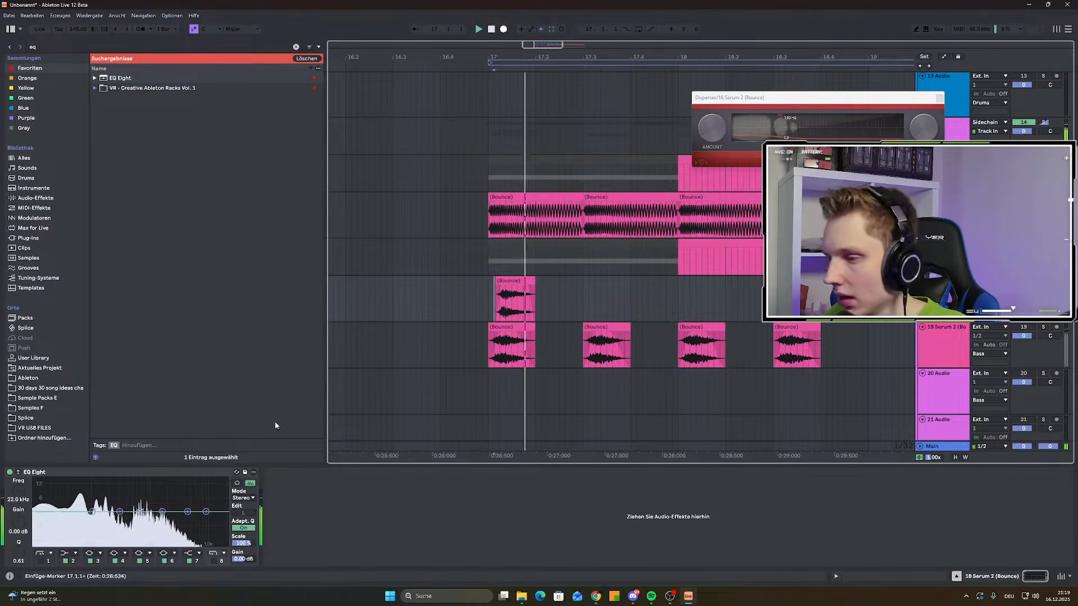
pyautogui.click(46, 563)
pyautogui.moveTo(63, 522); pyautogui.dragTo(94, 528)
# Add Snap Heap after EQ Eight with a Saturate Distortion in Serial Bus 1, using minimum Dynamics, DC Filter off and 32% Spread
pyautogui.click(44, 46)
pyautogui.write('sna')
pyautogui.doubleClick(112, 120)
pyautogui.click(137, 213)
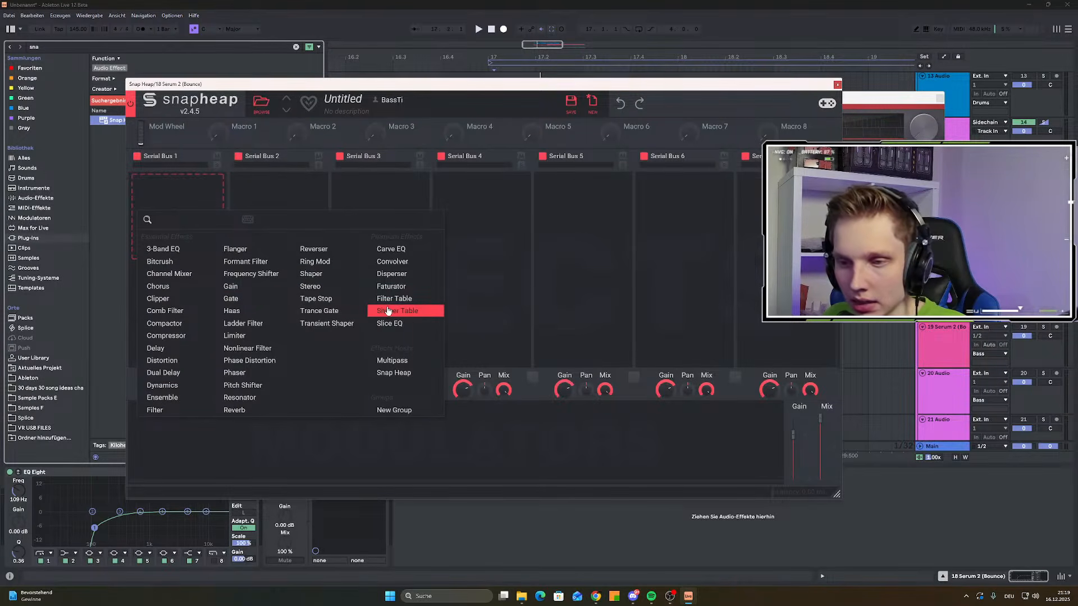
pyautogui.click(162, 360)
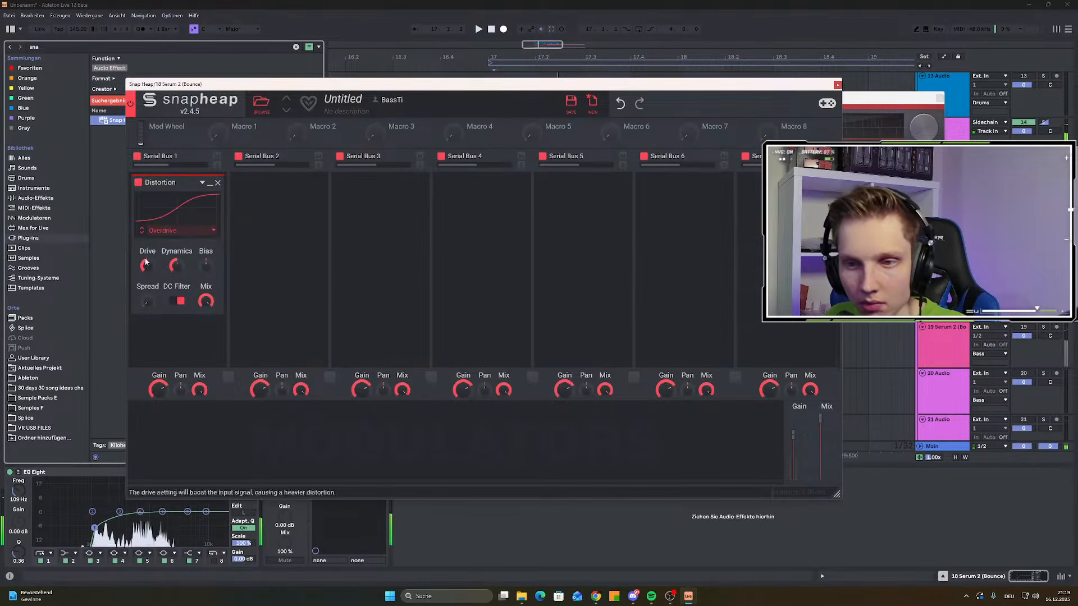
pyautogui.click(142, 233)
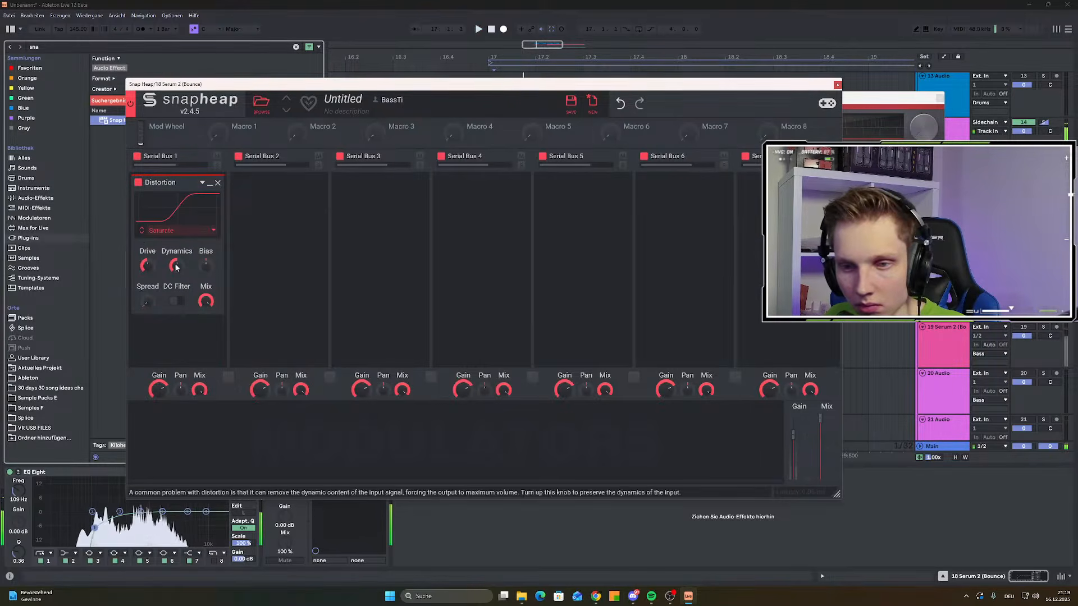
pyautogui.moveTo(145, 302); pyautogui.dragTo(146, 284)
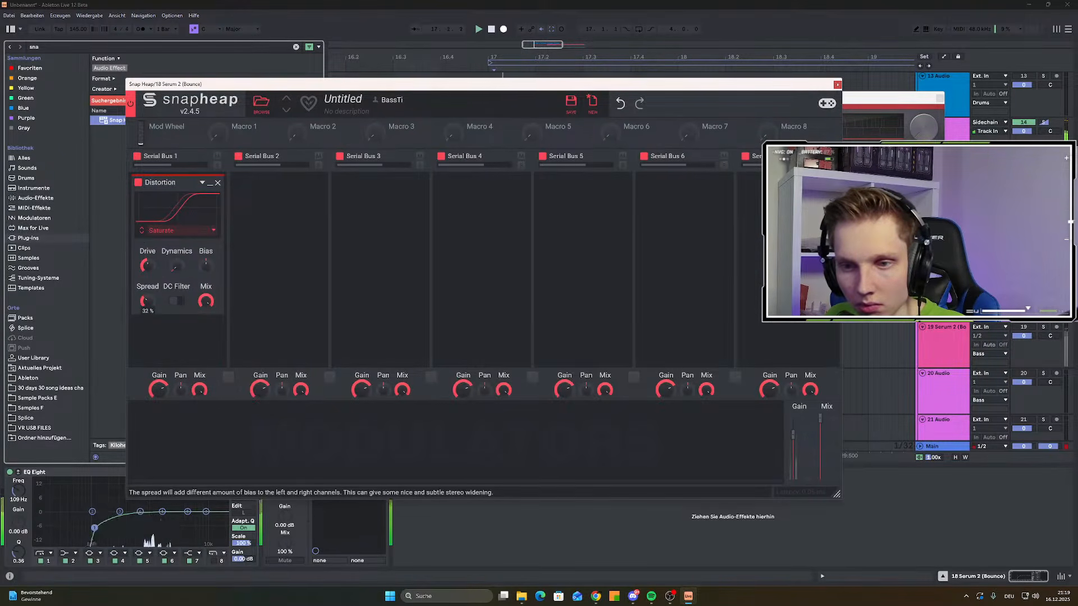
pyautogui.scroll(-1, 159, 329)
# Add a Frequency Shifter below Distortion in Serial Bus 1 and set it to -361 Hz
pyautogui.click(188, 288)
pyautogui.click(341, 260)
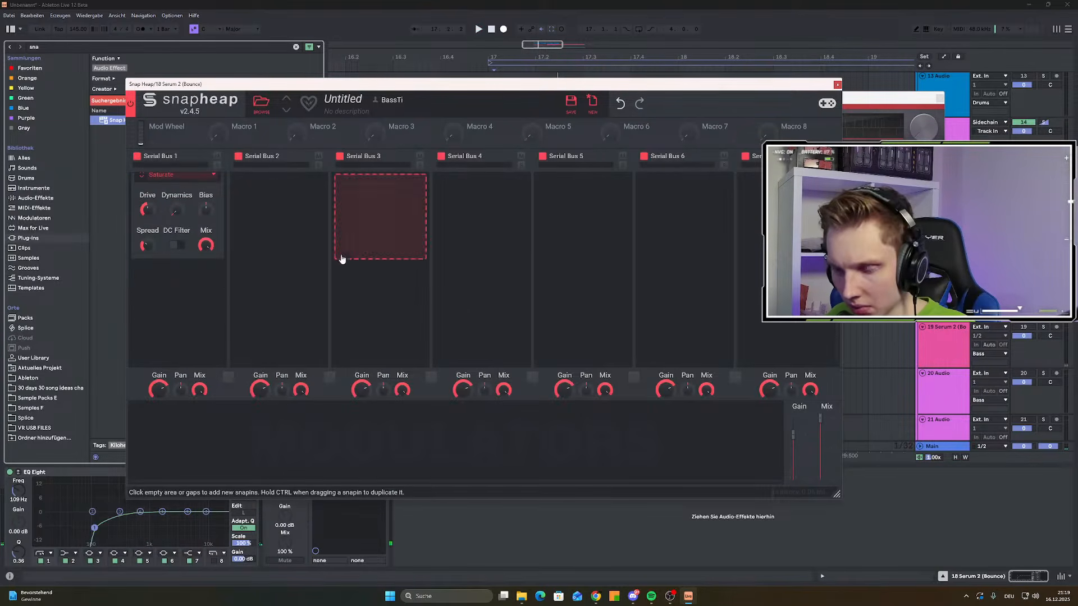
pyautogui.click(187, 281)
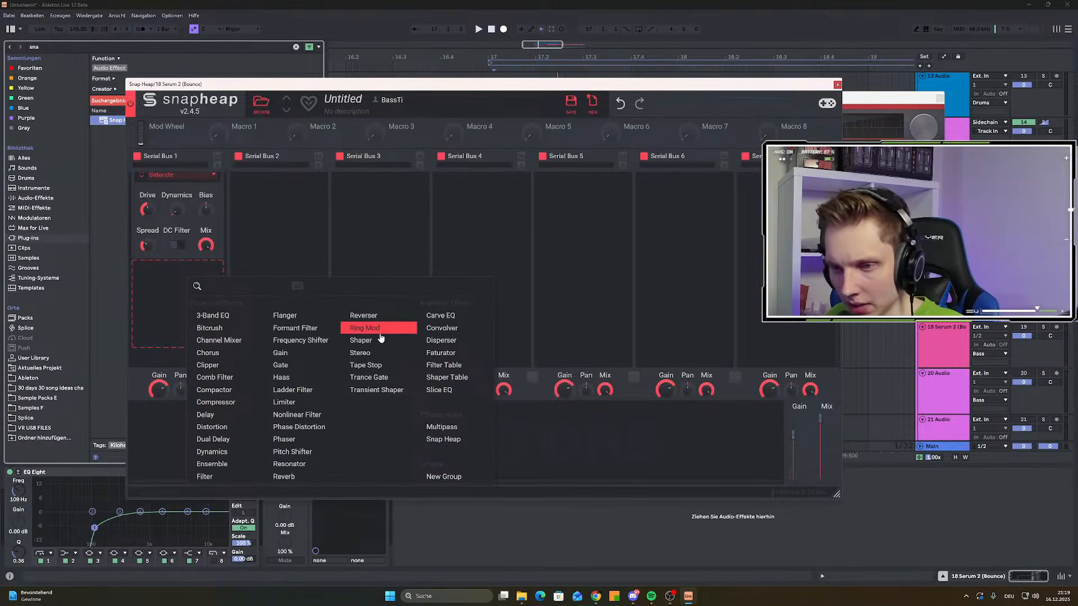
pyautogui.click(301, 340)
pyautogui.moveTo(176, 290); pyautogui.dragTo(176, 306)
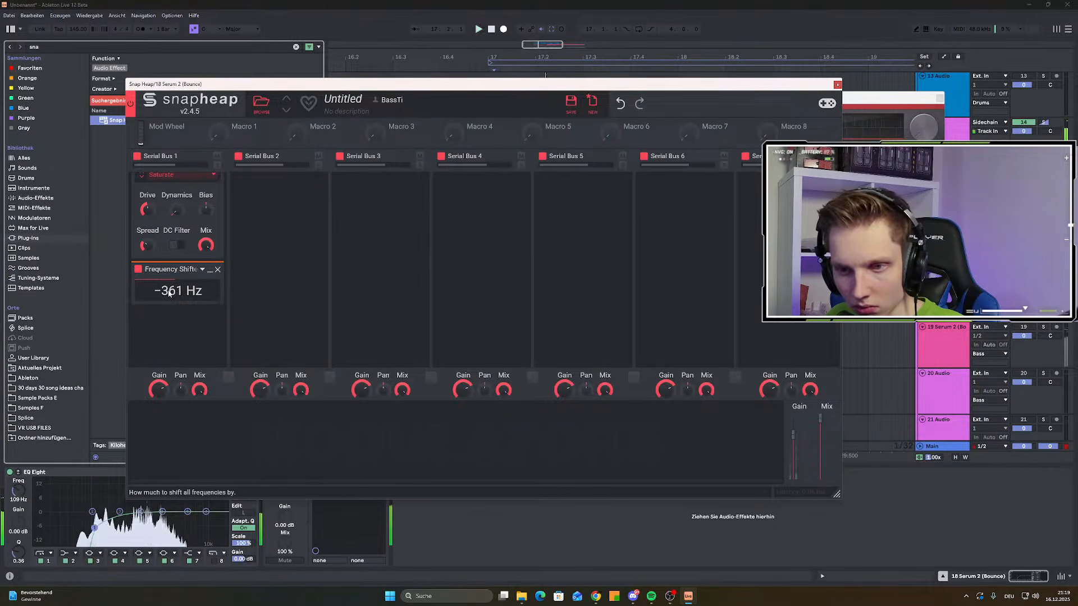
pyautogui.scroll(2, 193, 306)
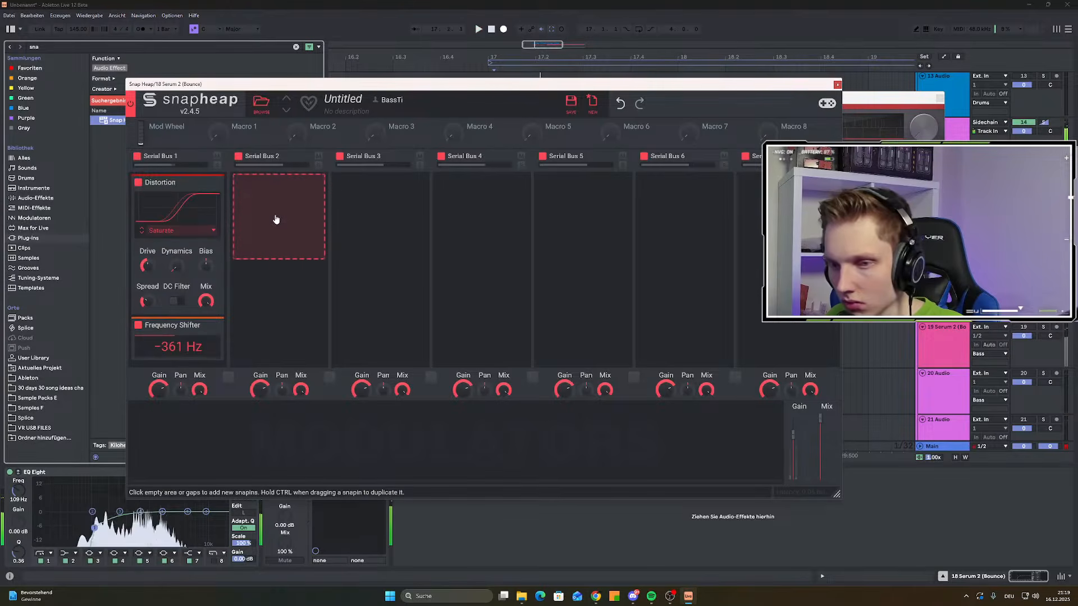
# Add Disperser to Serial Bus 2 and set its frequency to 442 Hz
pyautogui.click(323, 228)
pyautogui.click(583, 287)
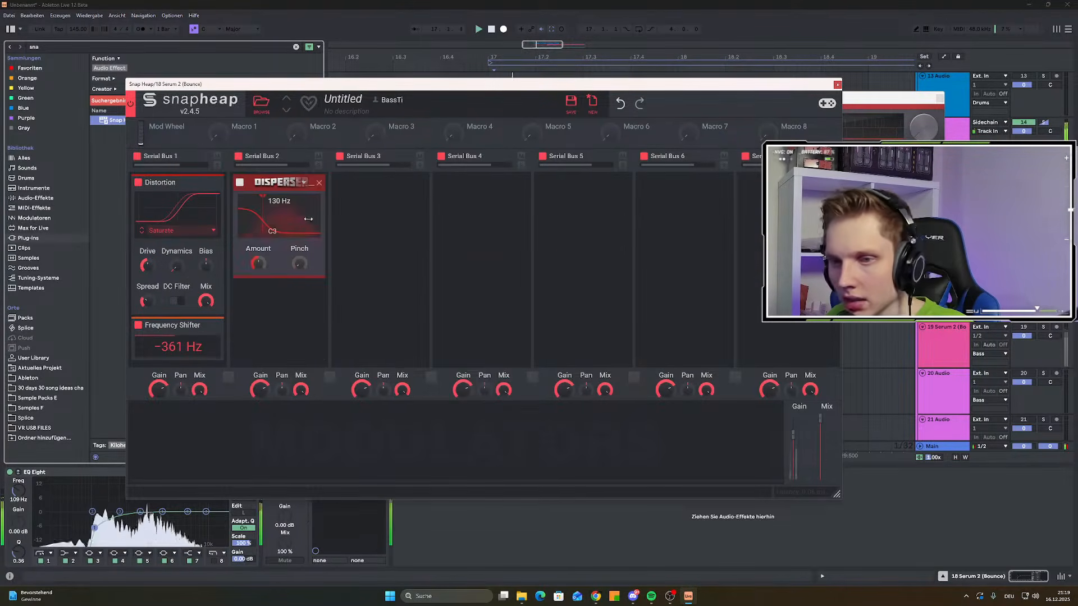
pyautogui.scroll(-2, 282, 315)
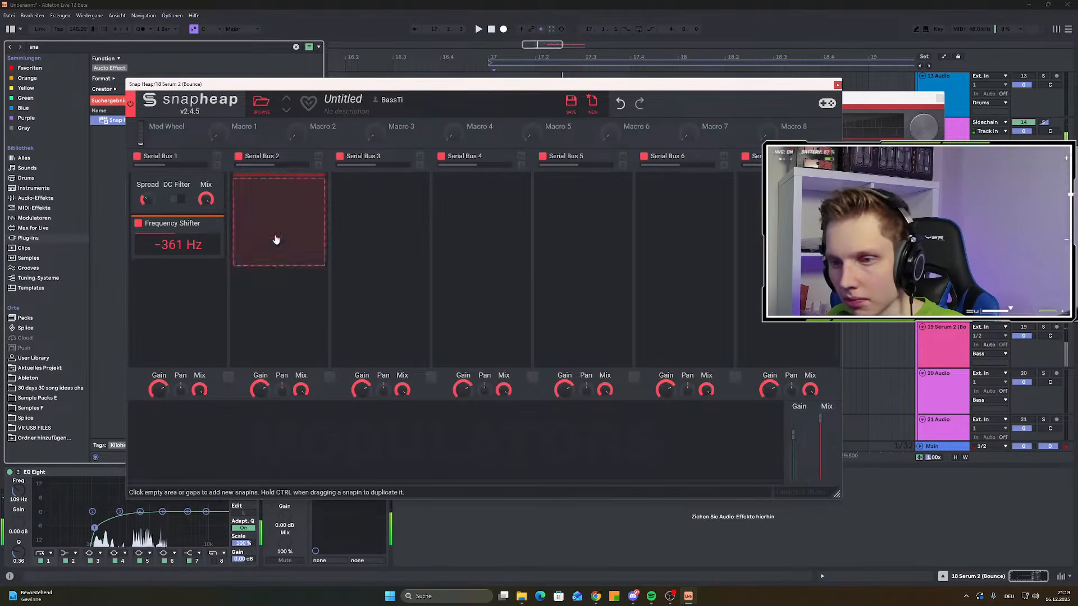
# Add a Resonator, place it at the start of Serial Bus 1 and tune it to A2 during playback
pyautogui.click(275, 237)
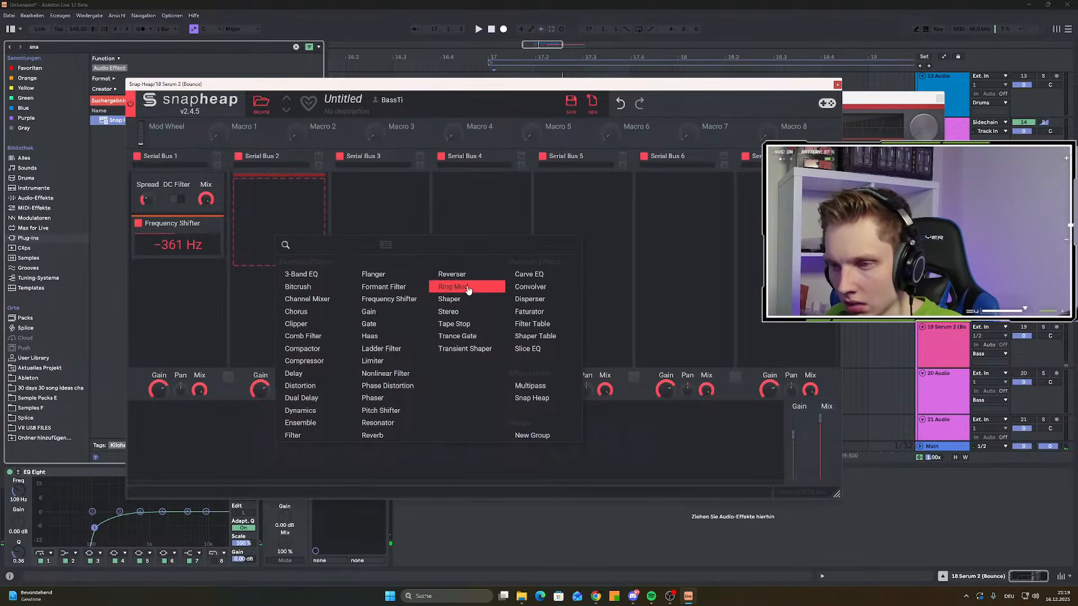
pyautogui.click(390, 424)
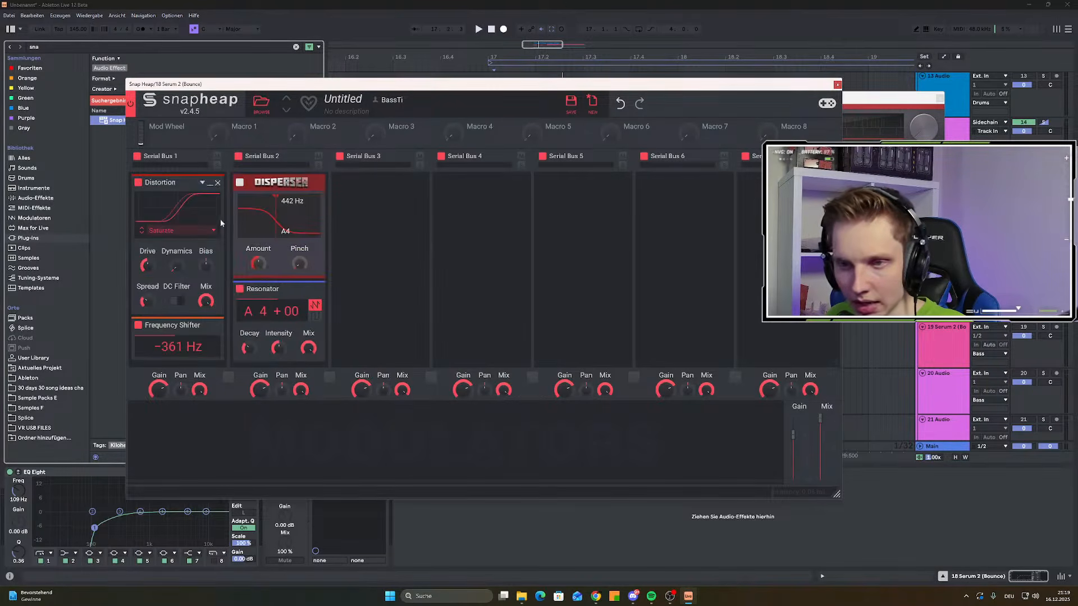
pyautogui.moveTo(258, 283); pyautogui.dragTo(164, 202)
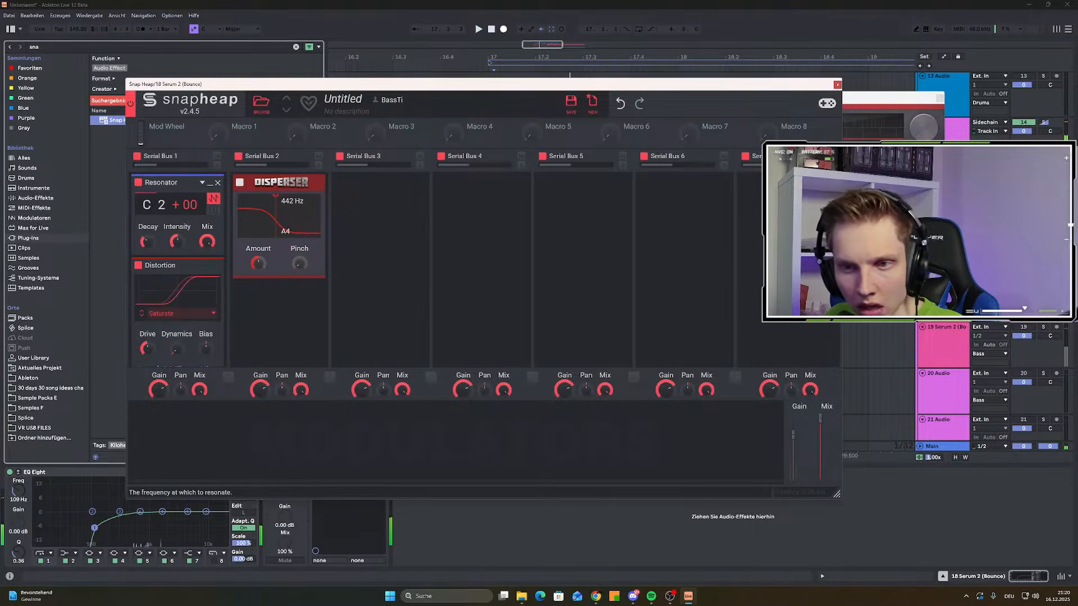
pyautogui.press('space')
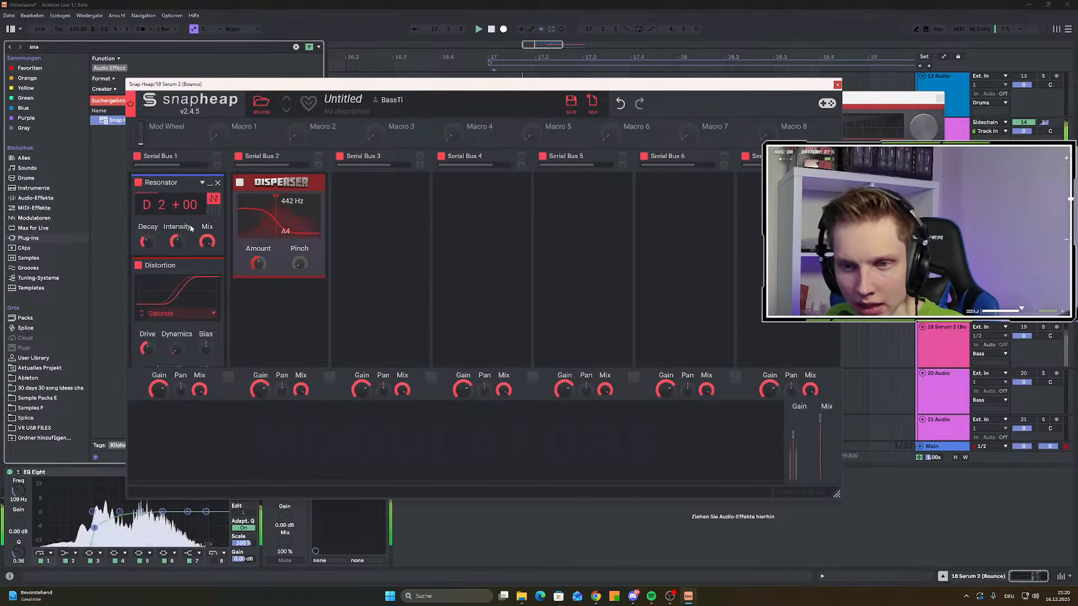
pyautogui.moveTo(145, 241); pyautogui.dragTo(146, 227)
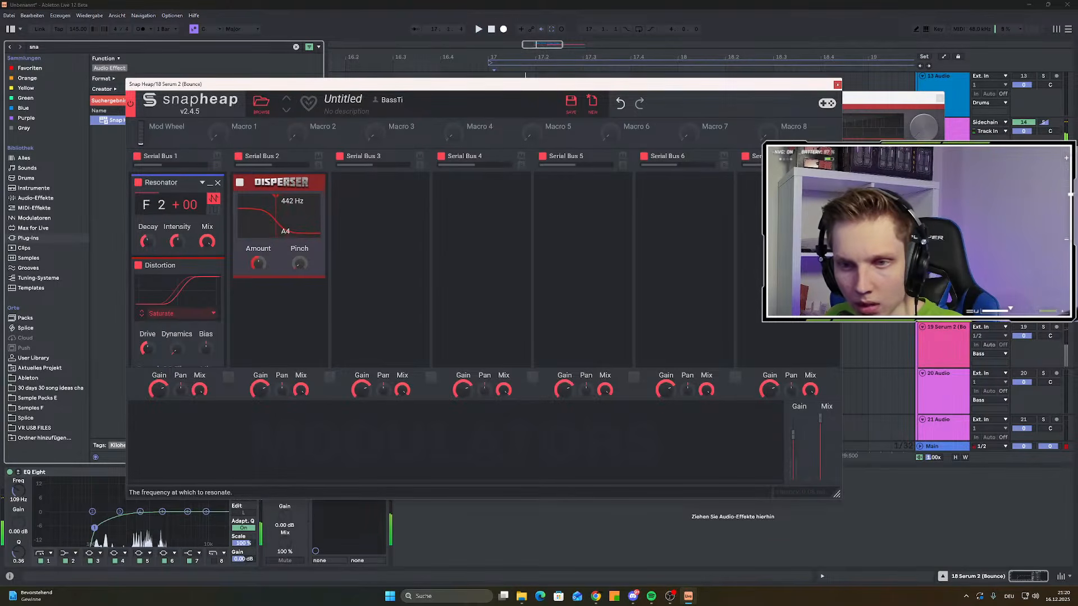
pyautogui.press('space')
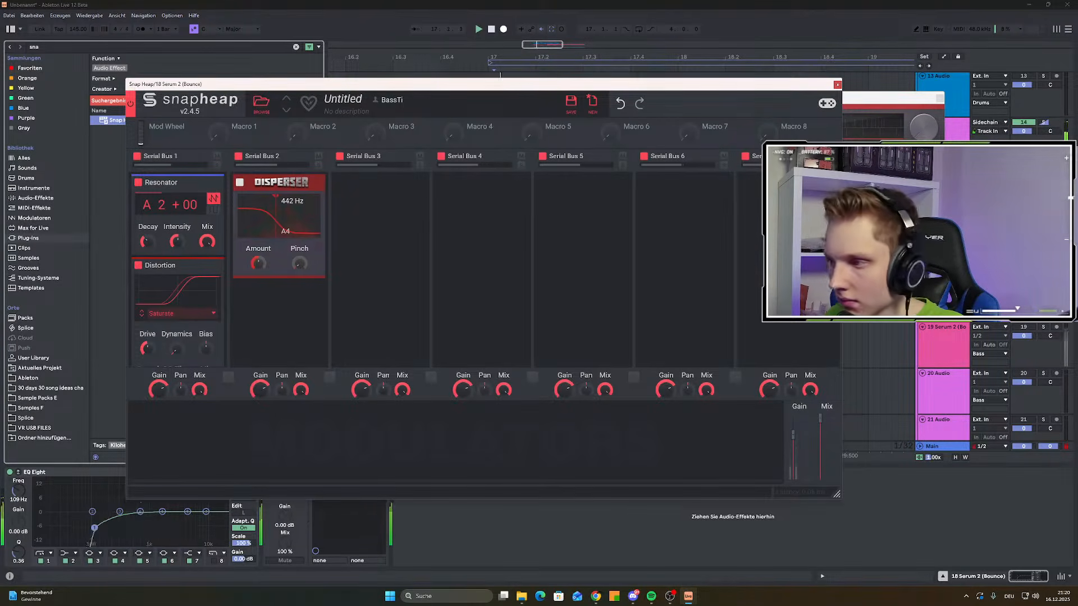
# Close Snap Heap, play the bounced bass unsoloed with the other tracks from bar 17, and solo its track again
pyautogui.press('s')
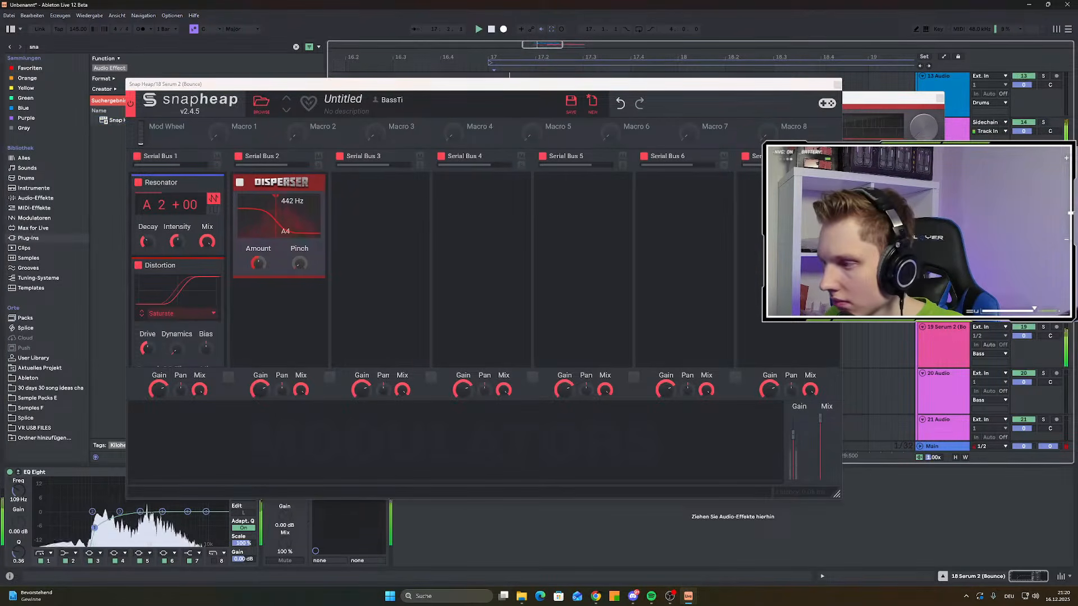
pyautogui.click(837, 84)
pyautogui.click(489, 147)
pyautogui.press('space')
pyautogui.press('space')
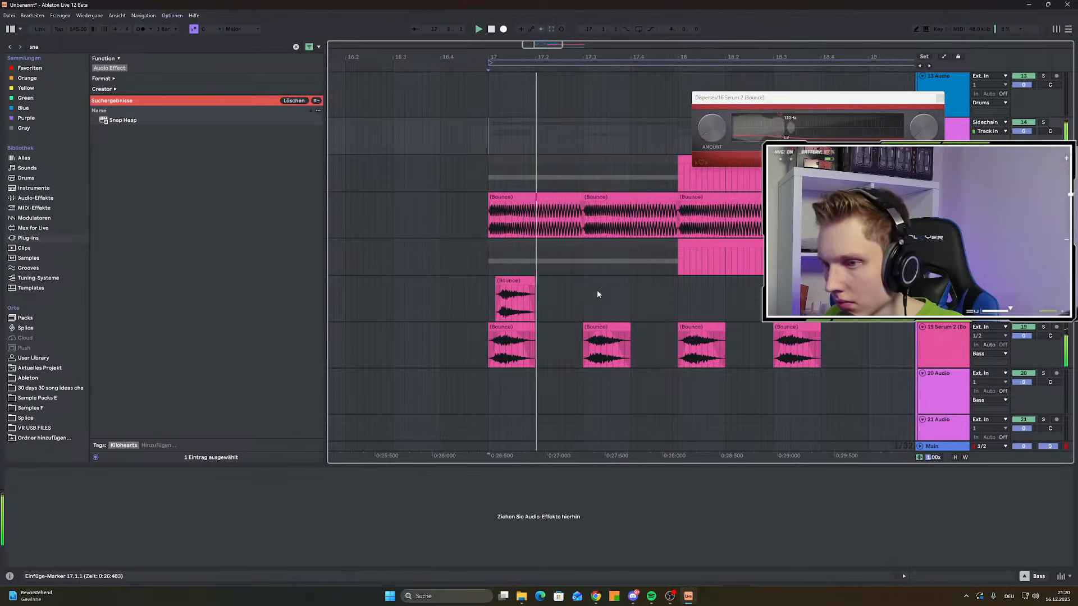
pyautogui.press('space')
pyautogui.click(486, 297)
pyautogui.press('s')
pyautogui.press('space')
pyautogui.press('space')
pyautogui.press('space')
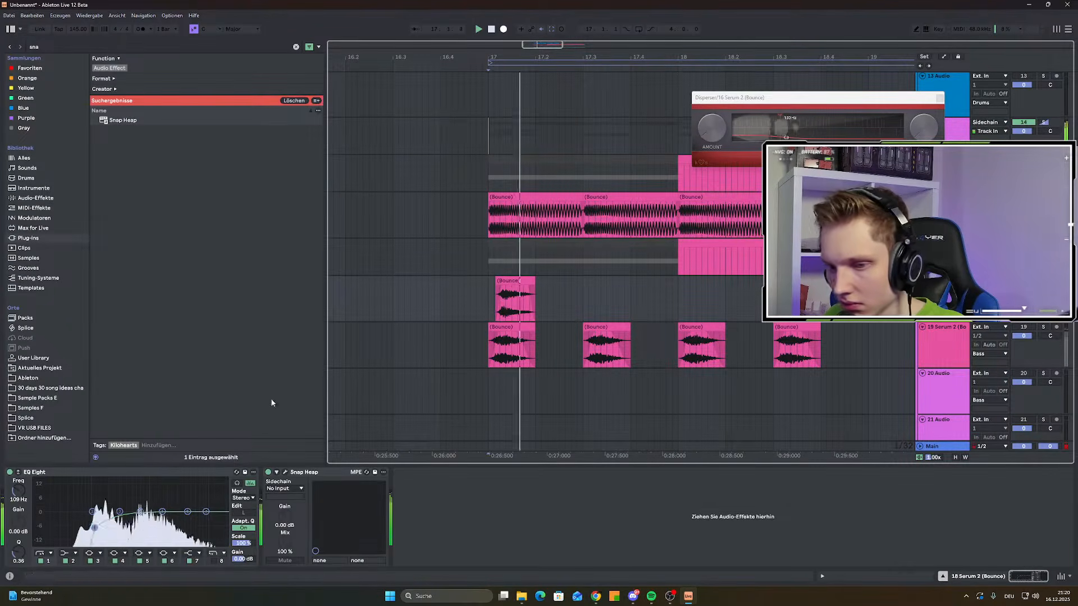
# Reopen Snap Heap on the bounce track and bypass the Frequency Shifter in Serial Bus 1
pyautogui.click(286, 472)
pyautogui.scroll(-3, 195, 303)
pyautogui.scroll(3, 147, 309)
pyautogui.click(138, 291)
pyautogui.scroll(3, 142, 288)
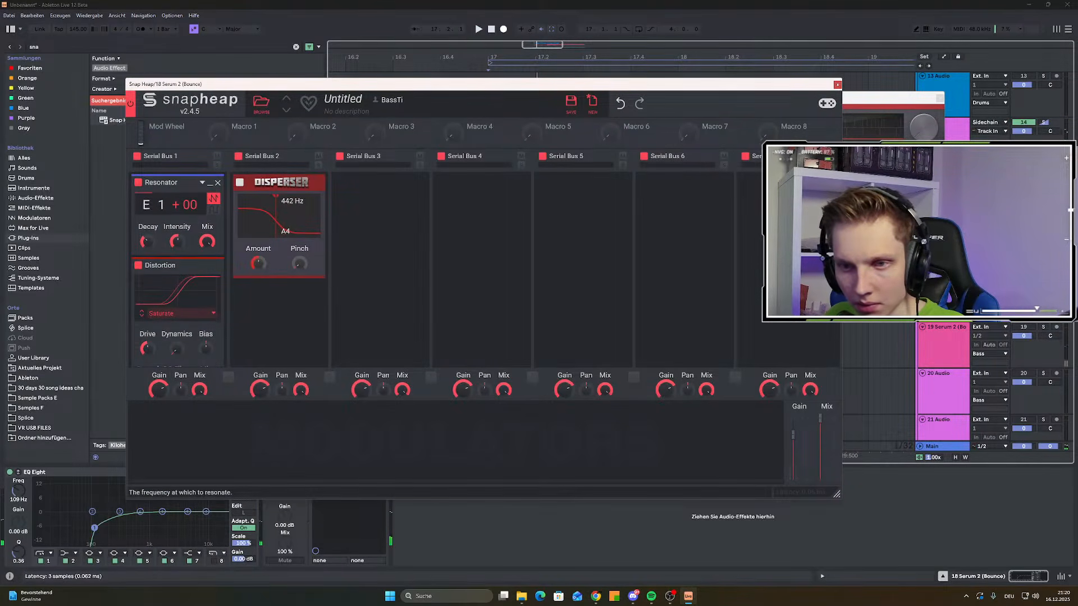
# Tune the Resonator to A1 with Intensity at 100%, and compare the sound with it bypassed and enabled
pyautogui.moveTo(160, 204); pyautogui.dragTo(160, 211)
pyautogui.press('space')
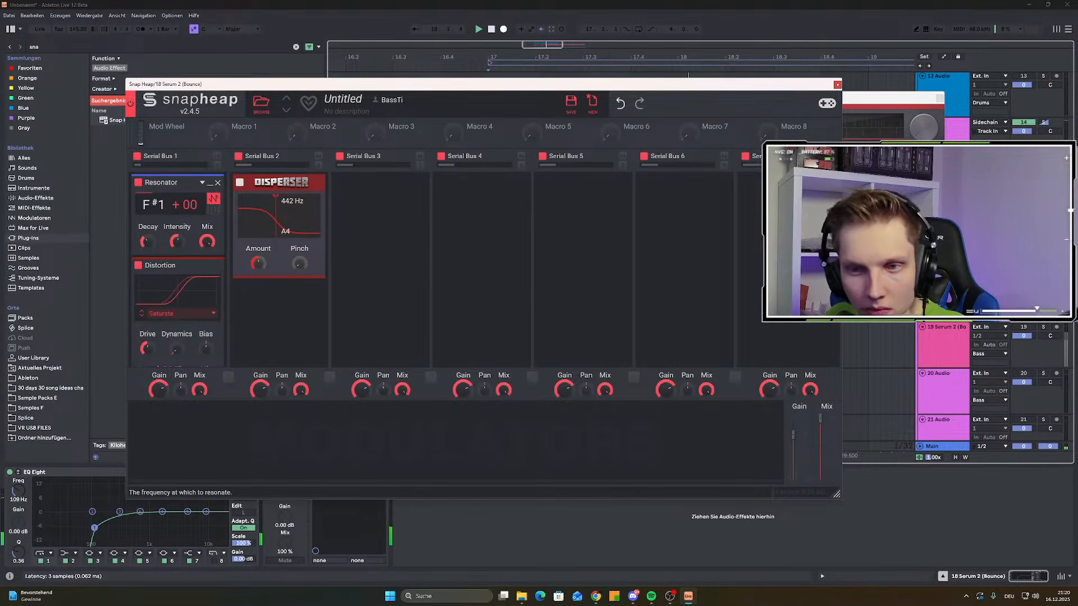
pyautogui.press('space')
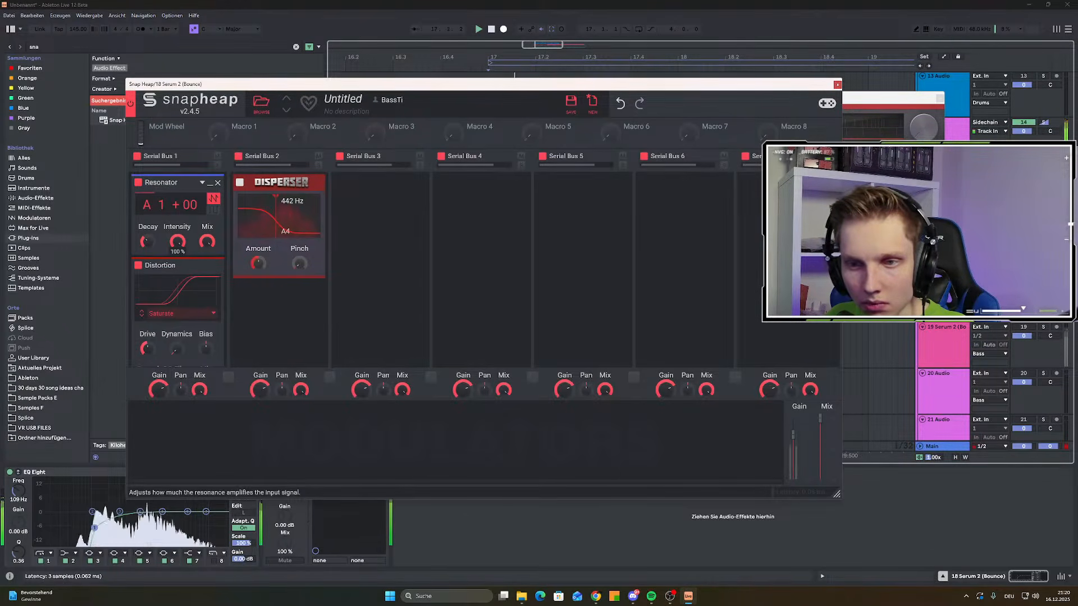
pyautogui.click(139, 184)
pyautogui.click(140, 187)
# Try the Resonator below Disperser in Serial Bus 2 at A2, and return it to the start of Serial Bus 1 tuned to A#2
pyautogui.moveTo(159, 183); pyautogui.dragTo(272, 324)
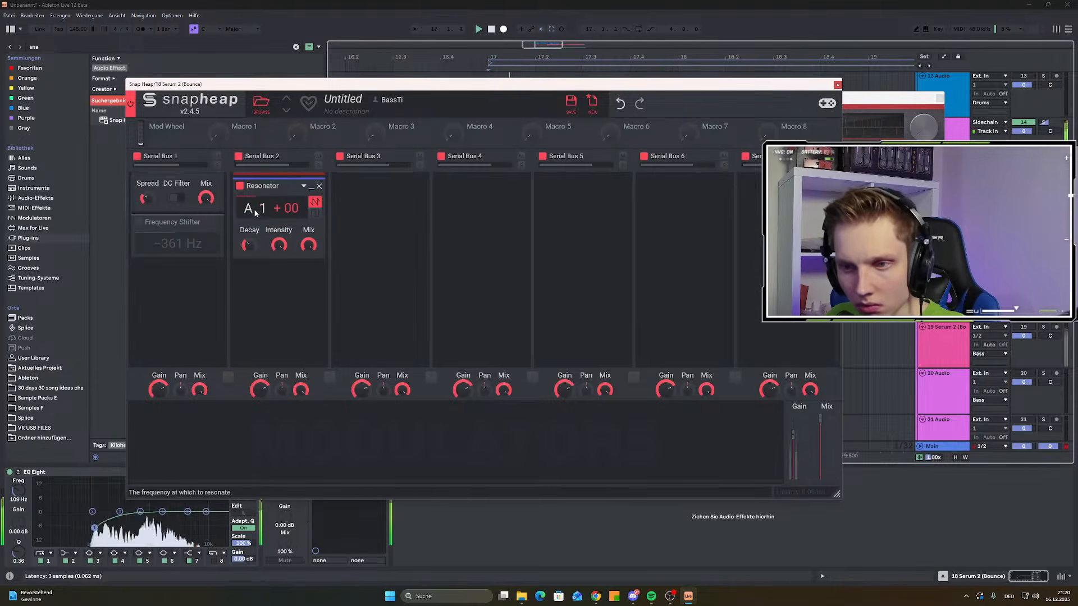
pyautogui.scroll(2, 265, 277)
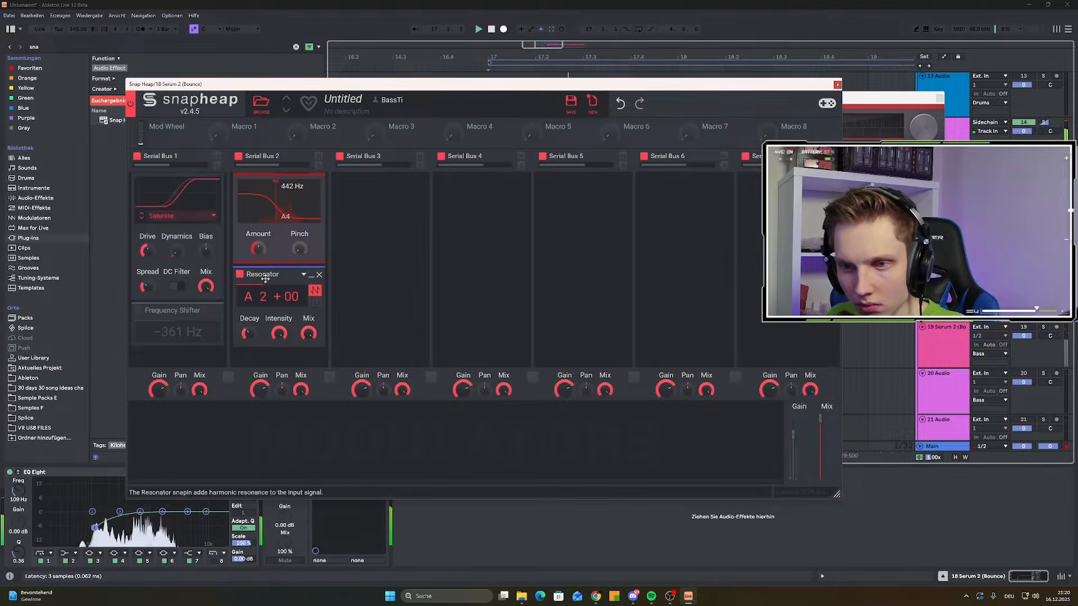
pyautogui.moveTo(262, 270); pyautogui.dragTo(172, 188)
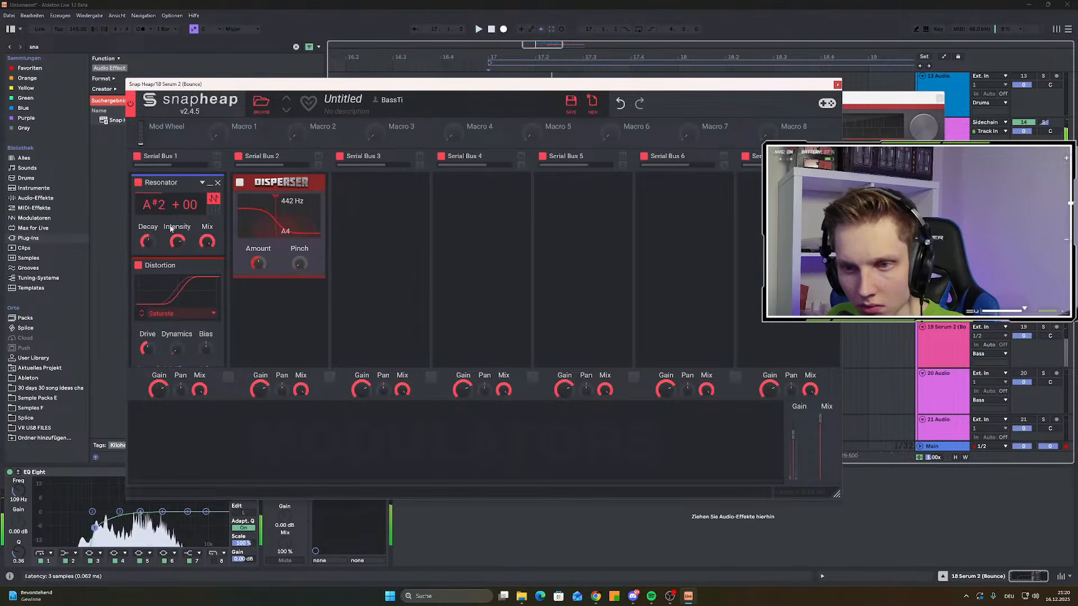
# Move the Resonator to the start of Serial Bus 2 with Intensity at 12% and Decay at 8.31 ms, and compare it bypassed and enabled
pyautogui.scroll(-3, 176, 242)
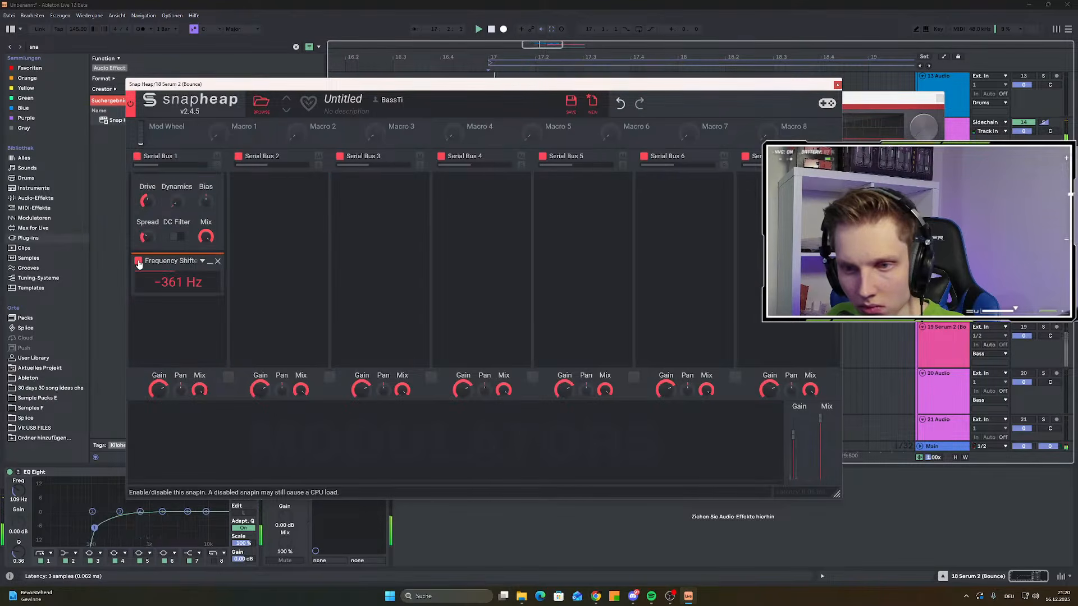
pyautogui.scroll(3, 139, 264)
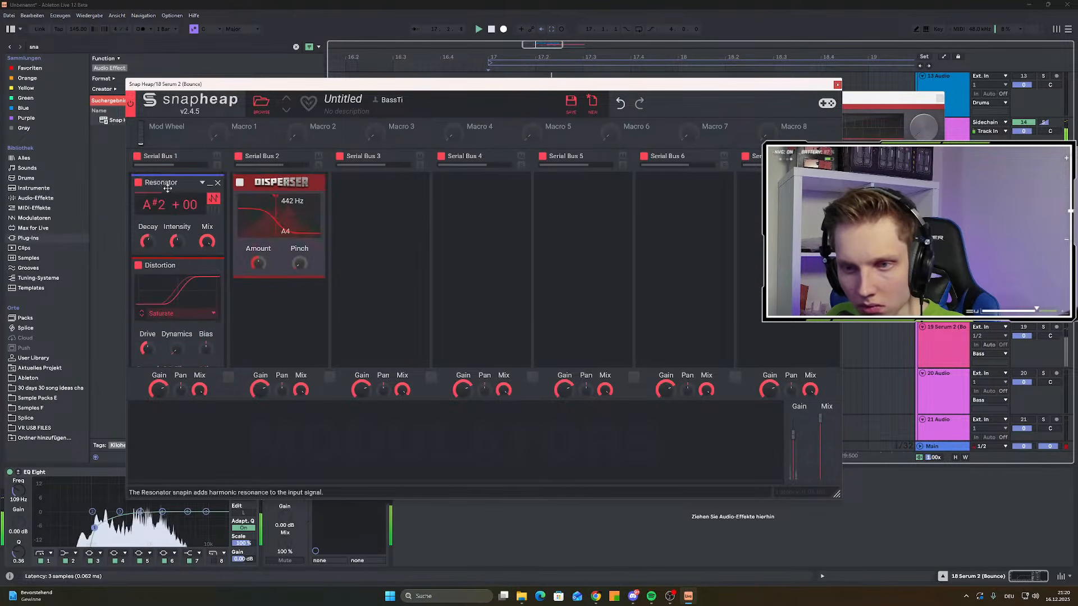
pyautogui.moveTo(163, 183); pyautogui.dragTo(264, 179)
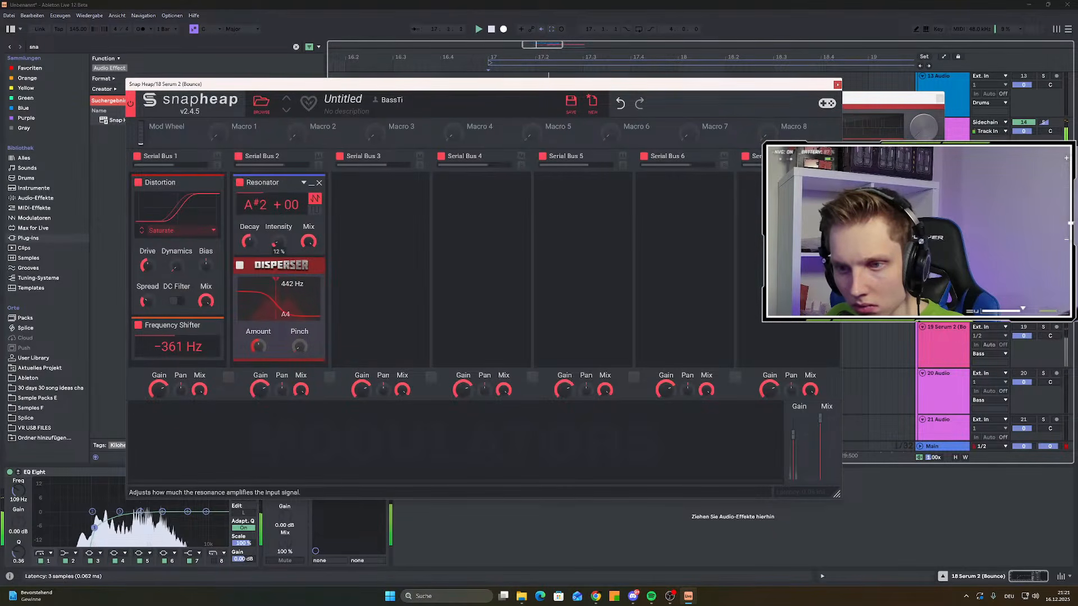
pyautogui.press('space')
pyautogui.moveTo(247, 242); pyautogui.dragTo(247, 242)
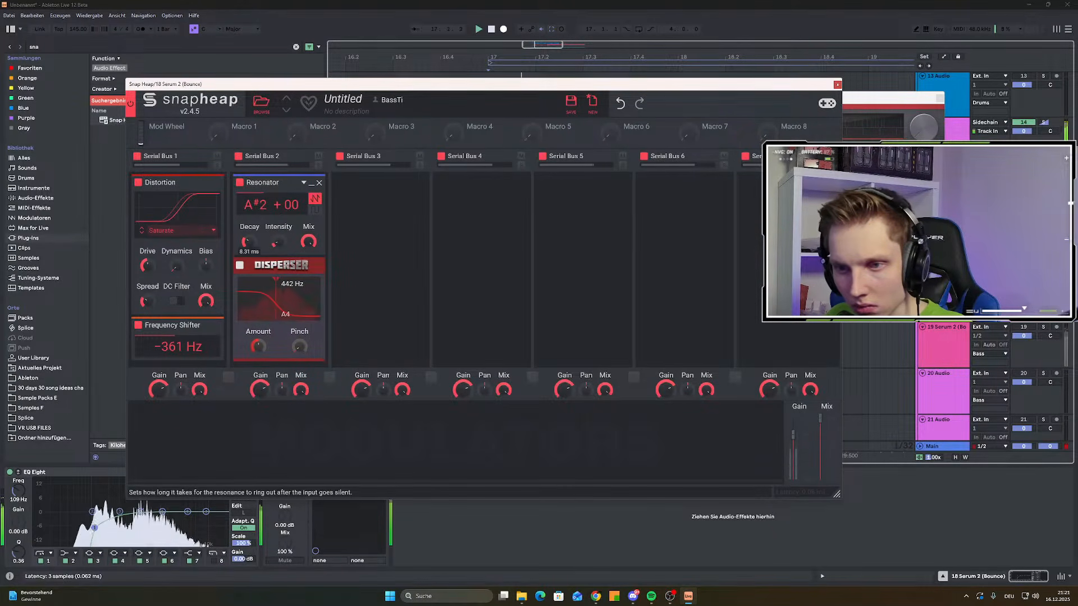
pyautogui.click(241, 183)
pyautogui.click(240, 184)
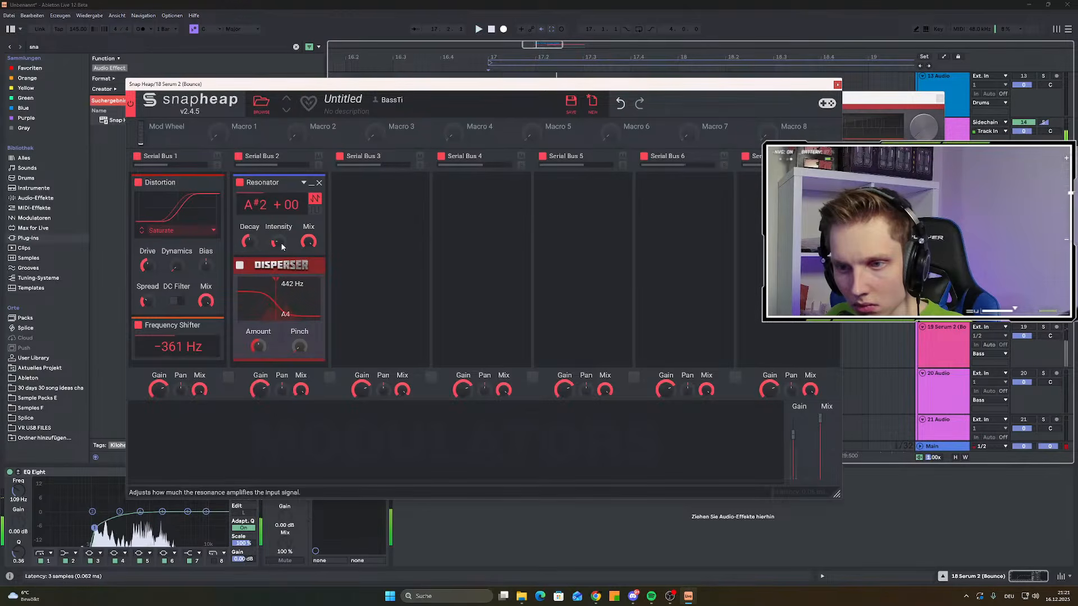
# Add a Convolver below Disperser in Serial Bus 2, and close its impulse response browser without loading one
pyautogui.scroll(-3, 260, 327)
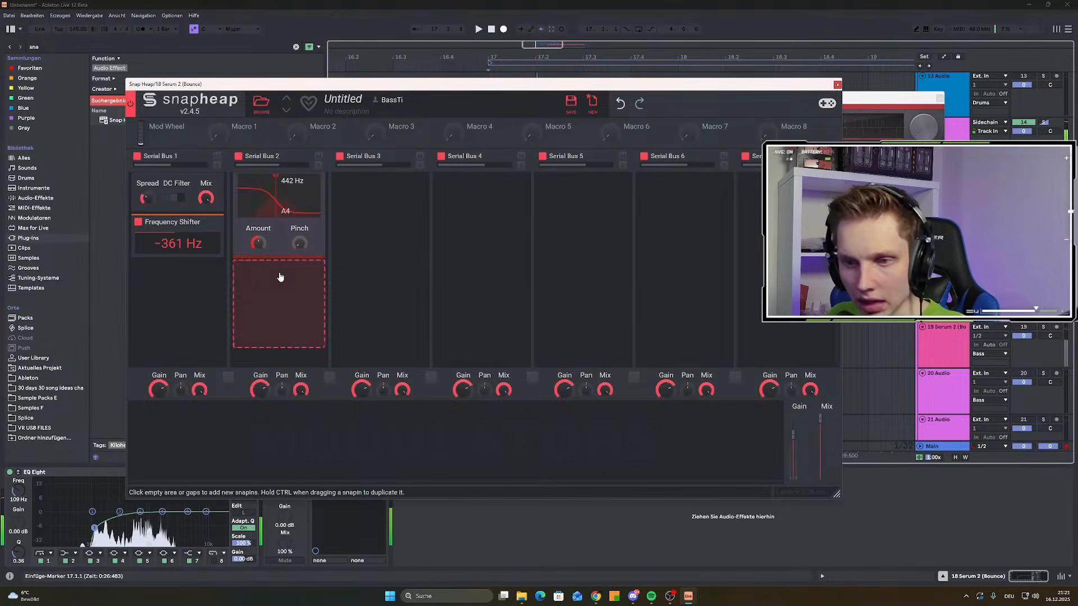
pyautogui.click(282, 276)
pyautogui.click(544, 331)
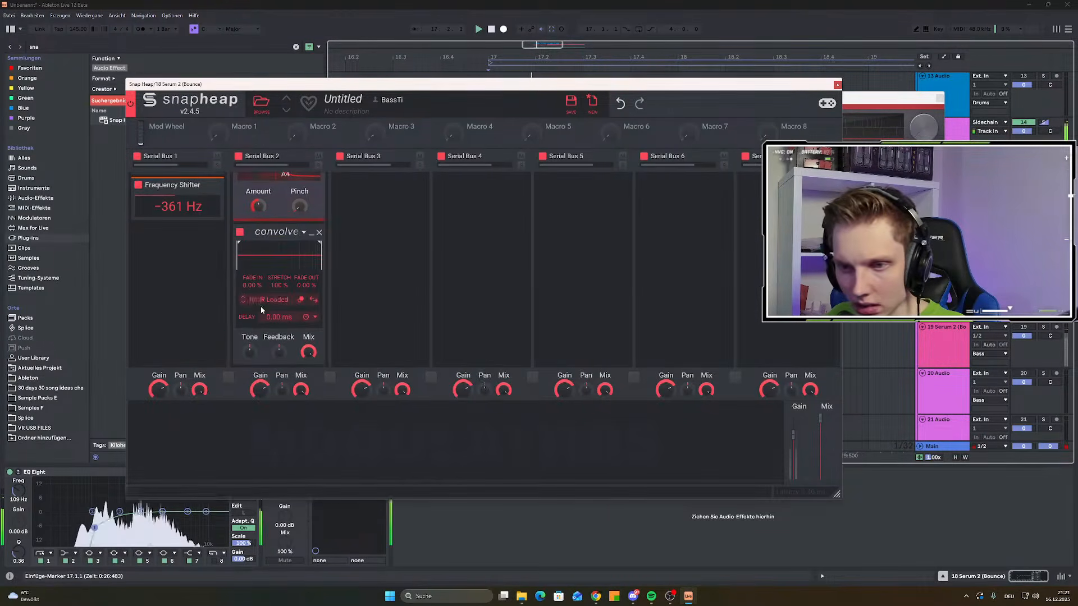
pyautogui.click(263, 299)
pyautogui.click(386, 221)
pyautogui.scroll(3, 297, 248)
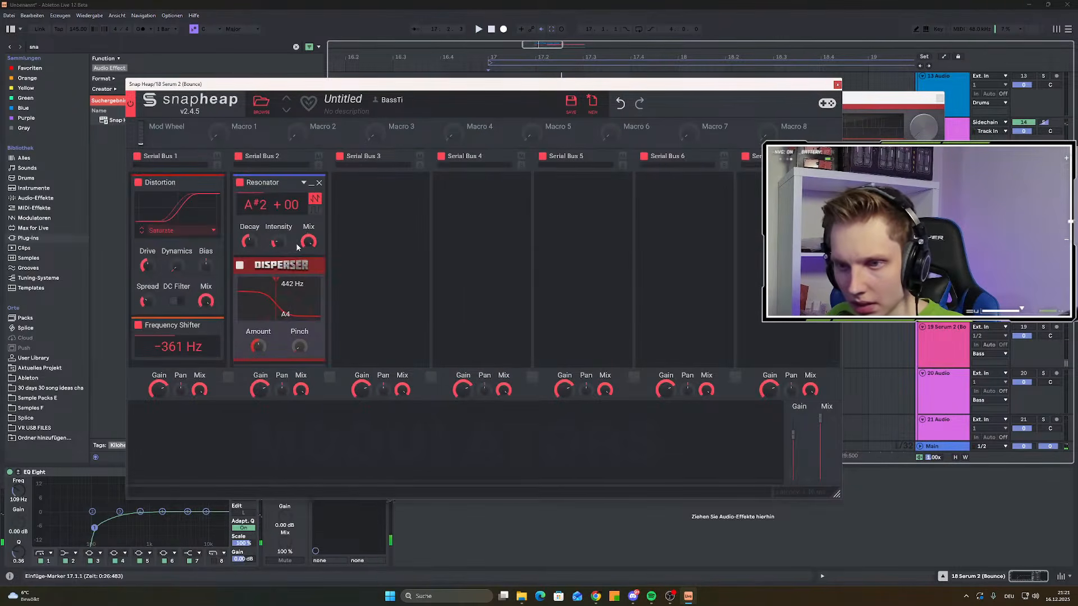
# Add a second Convolver in Serial Bus 2 with the Disperse 80 ms impulse response and 48% Stretch, and close Snap Heap
pyautogui.scroll(-3, 308, 236)
pyautogui.click(288, 293)
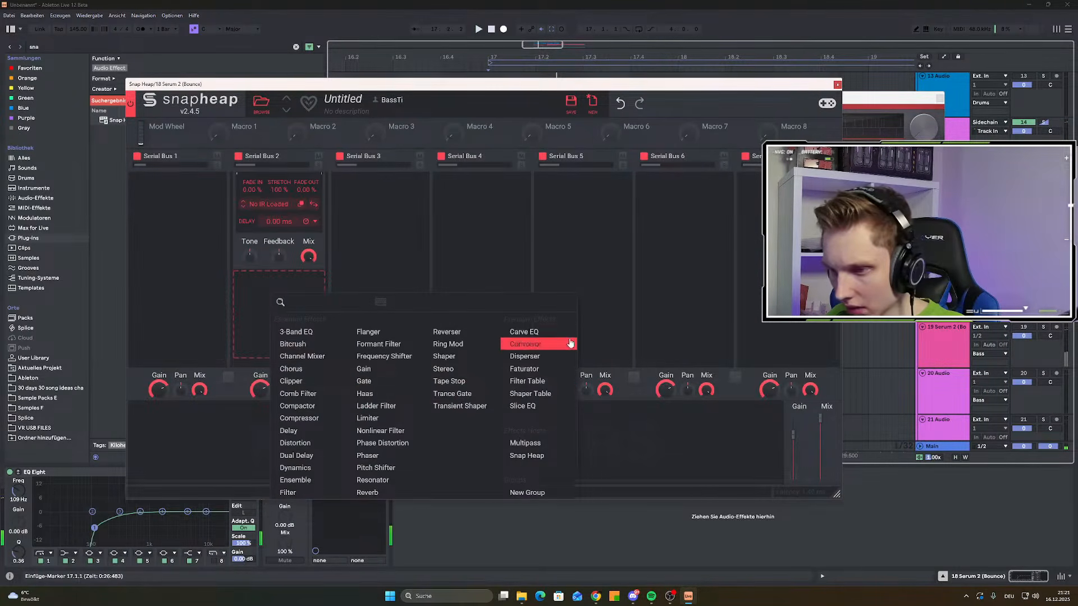
pyautogui.click(535, 344)
pyautogui.click(268, 300)
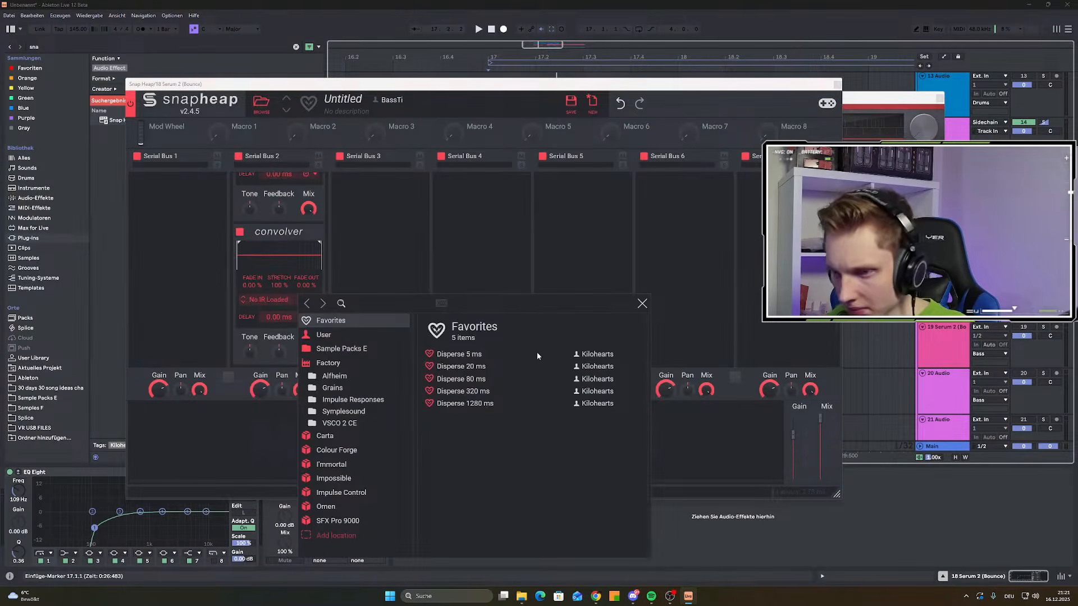
pyautogui.doubleClick(480, 379)
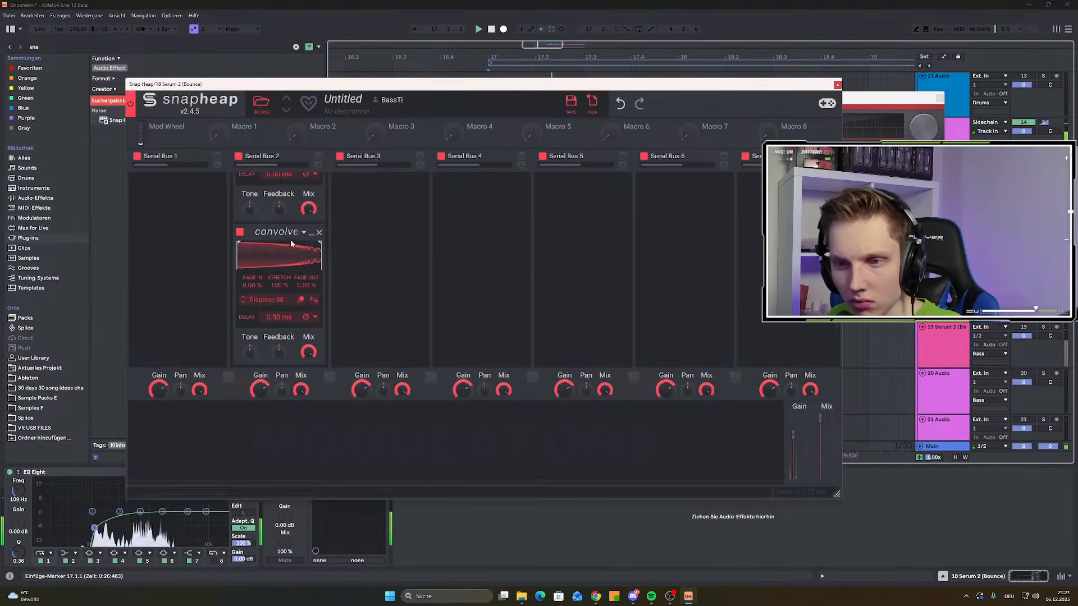
pyautogui.moveTo(278, 286); pyautogui.dragTo(278, 315)
pyautogui.moveTo(279, 351)
pyautogui.mouseDown()
pyautogui.moveTo(279, 297)
pyautogui.moveTo(277, 352)
pyautogui.mouseUp()
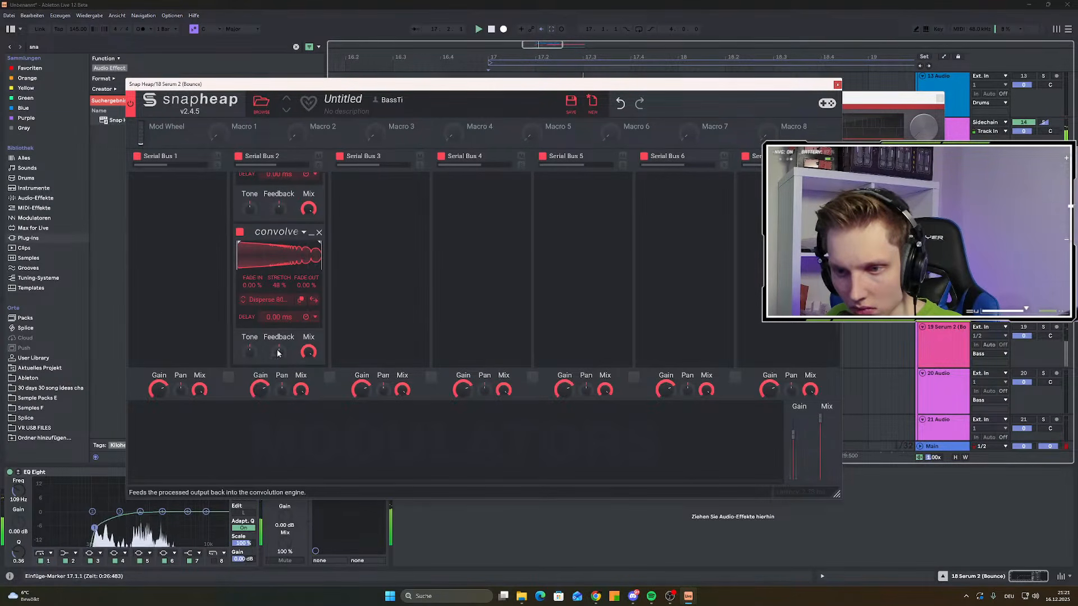
pyautogui.click(836, 85)
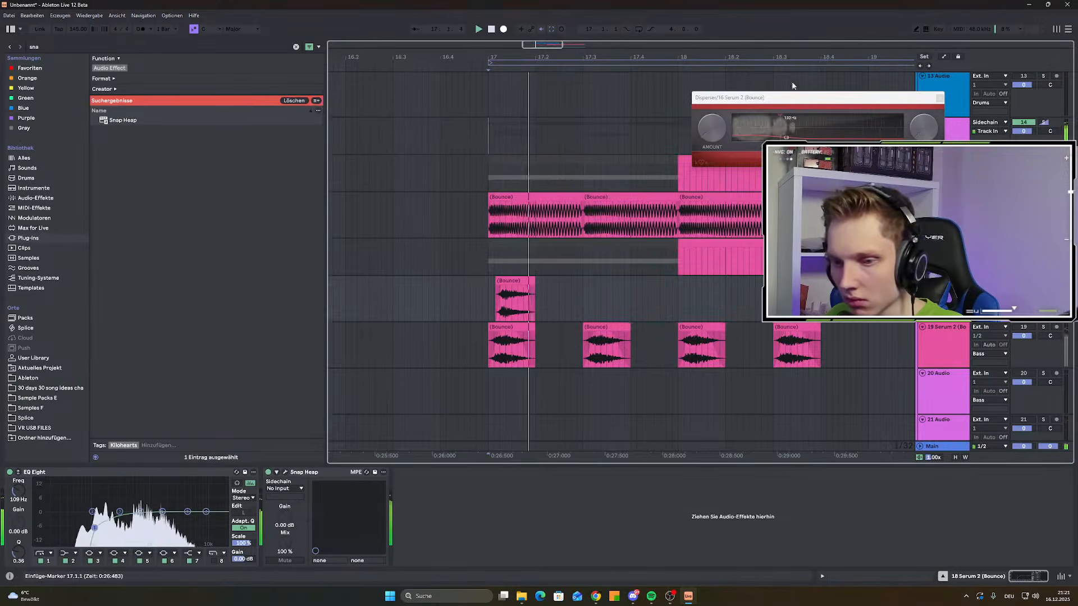
# Search the browser for "opal" and add Opalize after Snap Heap on the bounce track
pyautogui.hotkey('ctrl', 'f')
pyautogui.write('snaopal')
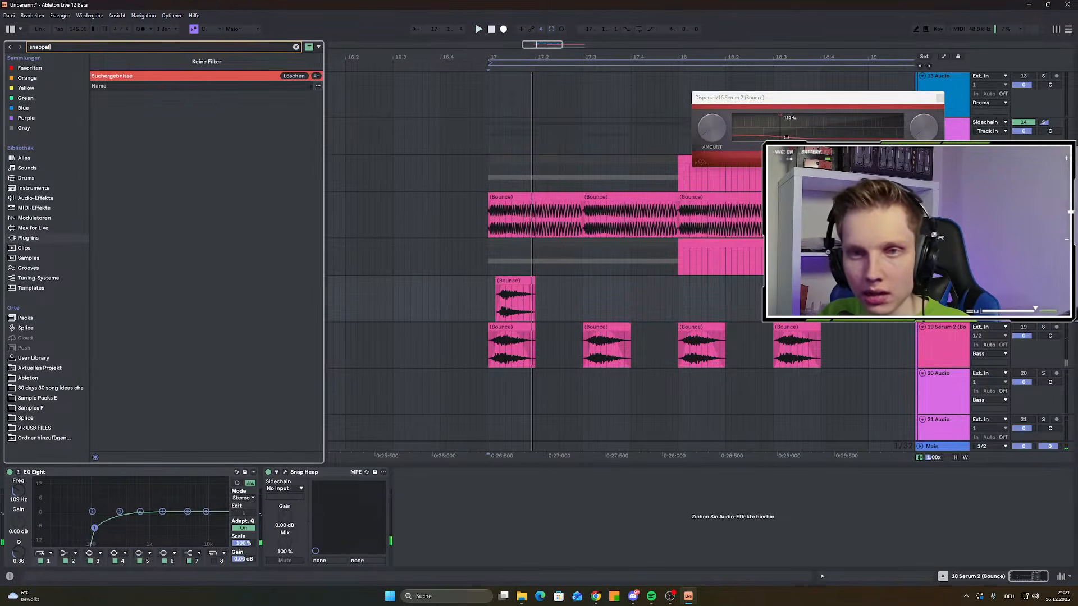
pyautogui.press('BackSpace')
pyautogui.press('BackSpace')
pyautogui.press('BackSpace')
pyautogui.press('BackSpace')
pyautogui.press('BackSpace')
pyautogui.press('BackSpace')
pyautogui.press('BackSpace')
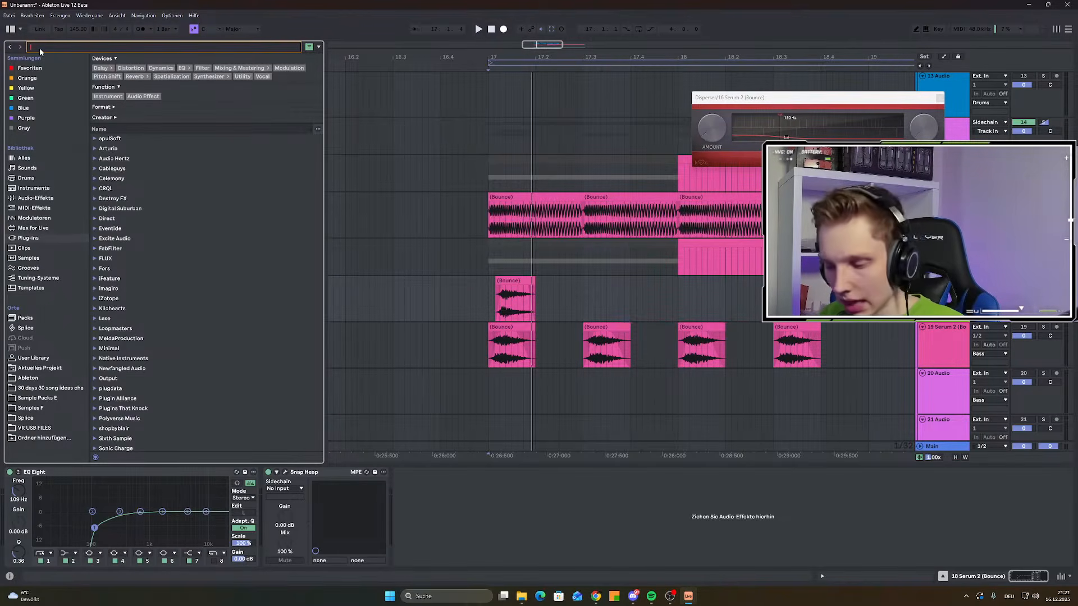
pyautogui.write('opal')
pyautogui.press('Down')
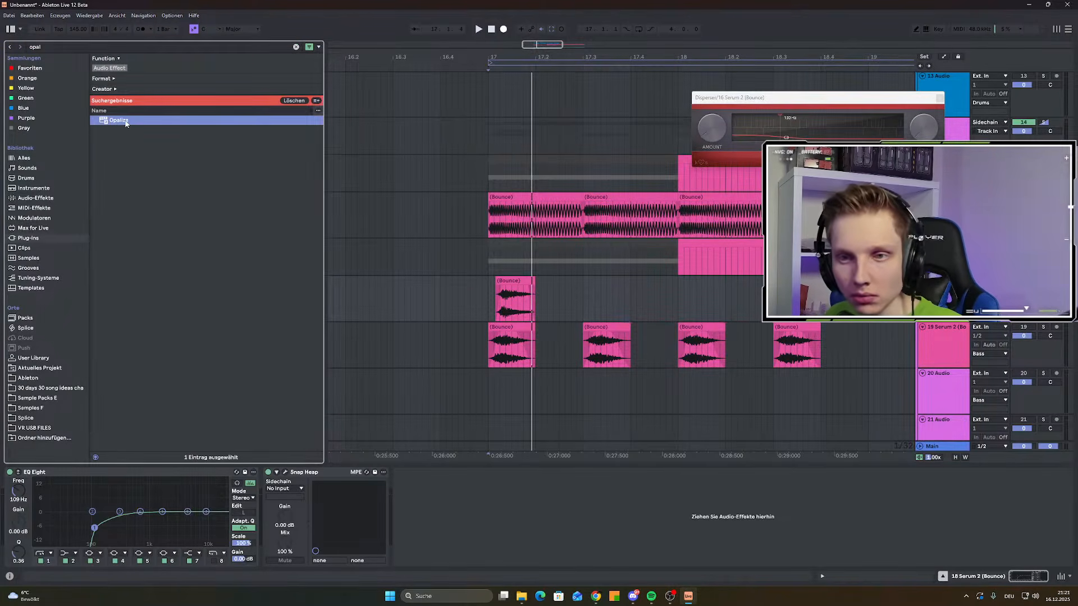
pyautogui.press('Return')
# Narrow Opalize's frequency band to around 200 Hz, raise slider 2 to its maximum, and pull sliders 3 to 5 down to minus infinity
pyautogui.click(322, 133)
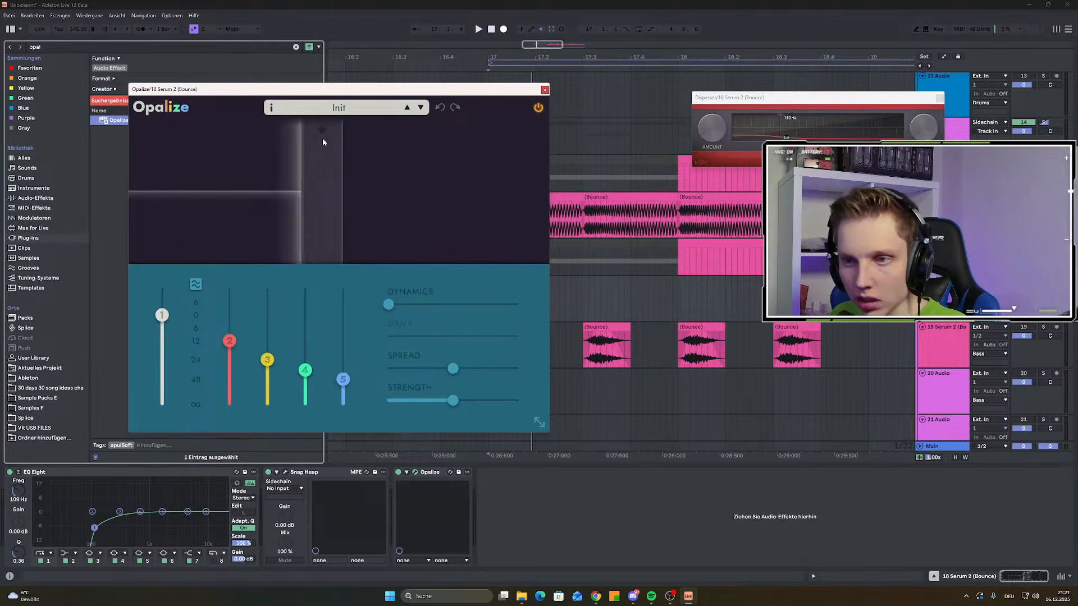
pyautogui.press('space')
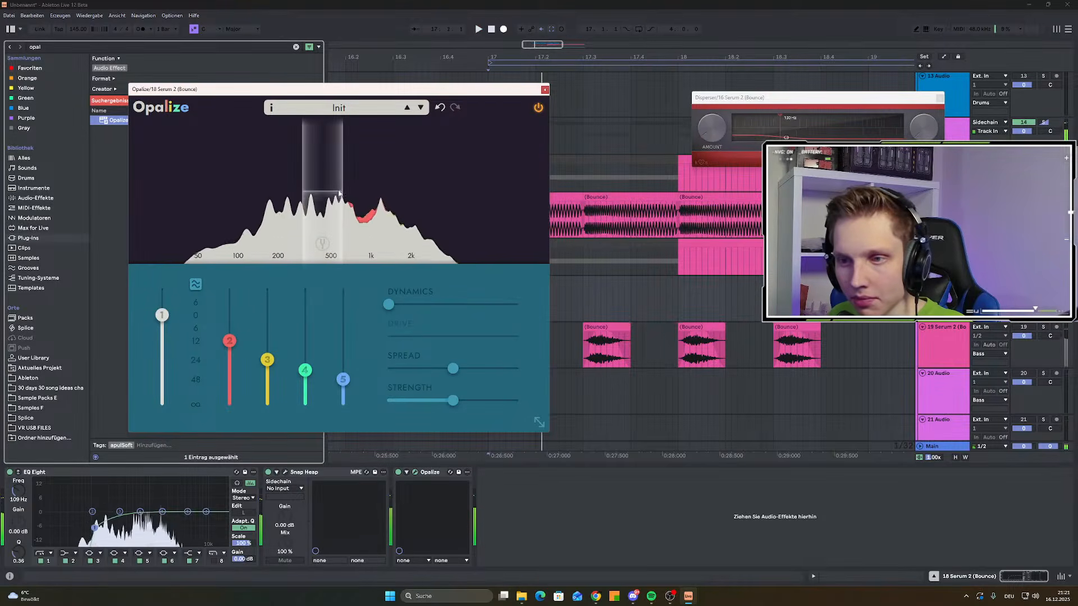
pyautogui.moveTo(342, 181); pyautogui.dragTo(279, 183)
pyautogui.moveTo(230, 341); pyautogui.dragTo(230, 404)
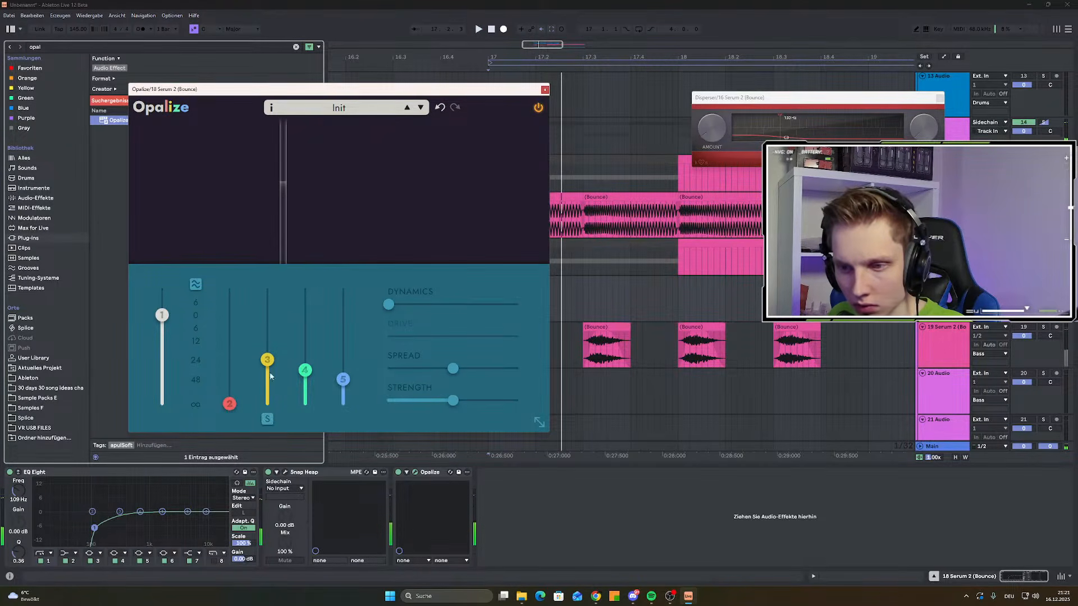
pyautogui.moveTo(254, 308); pyautogui.dragTo(253, 289)
pyautogui.moveTo(285, 183)
pyautogui.mouseDown()
pyautogui.moveTo(322, 185)
pyautogui.moveTo(283, 186)
pyautogui.mouseUp()
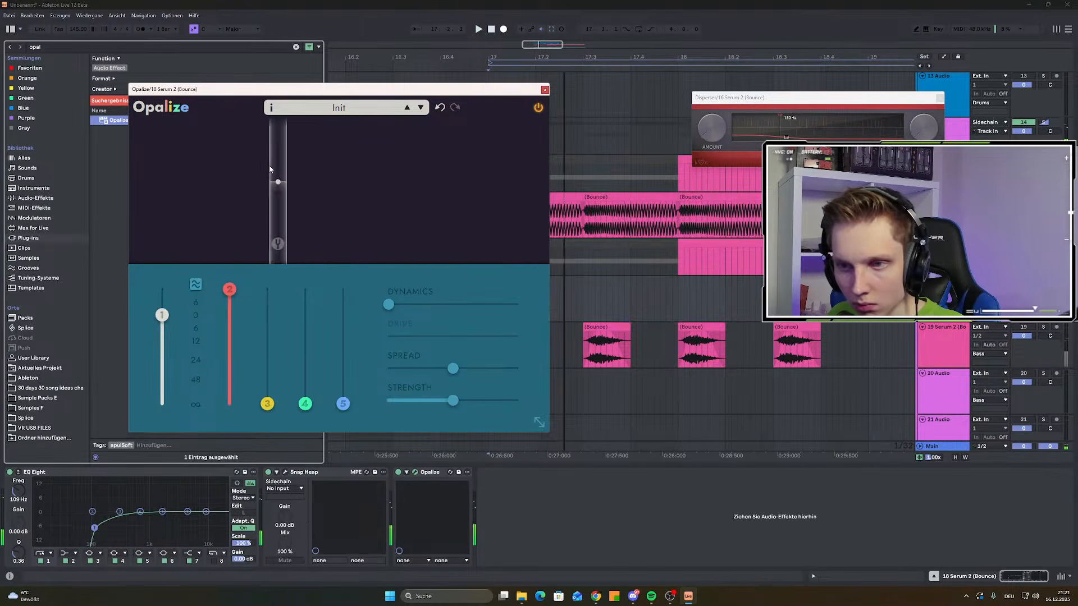
# Shift Opalize's narrow band down to just above 100 Hz and play the bass
pyautogui.press('space')
pyautogui.moveTo(283, 151); pyautogui.dragTo(246, 179)
pyautogui.press('space')
pyautogui.press('space')
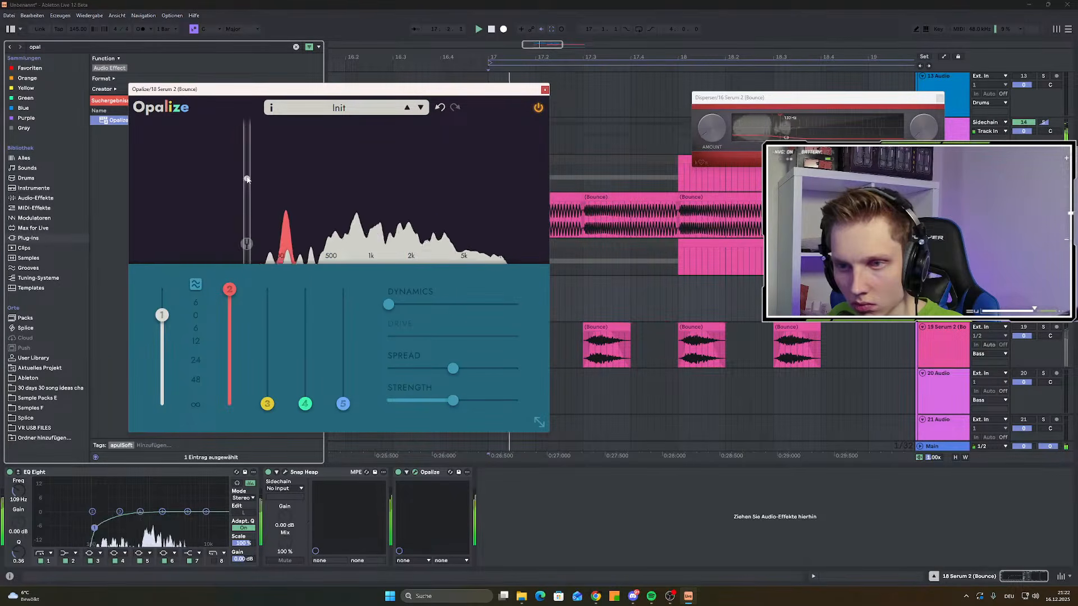
# Try Opalize's Spread at its minimum during playback, and reset it to the default
pyautogui.moveTo(454, 368); pyautogui.dragTo(278, 357)
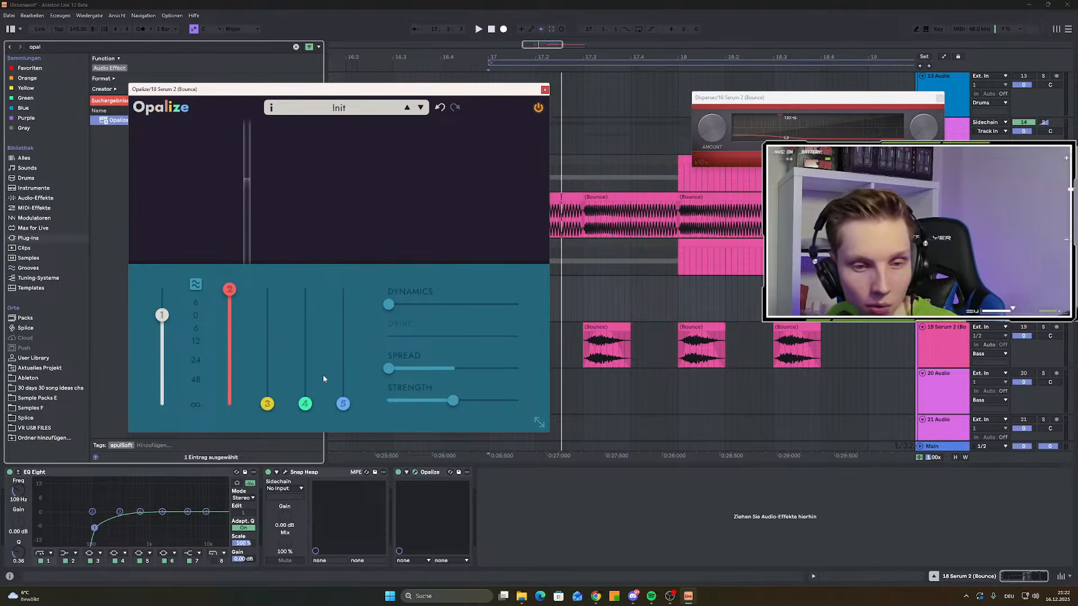
pyautogui.press('space')
pyautogui.doubleClick(393, 370)
pyautogui.press('space')
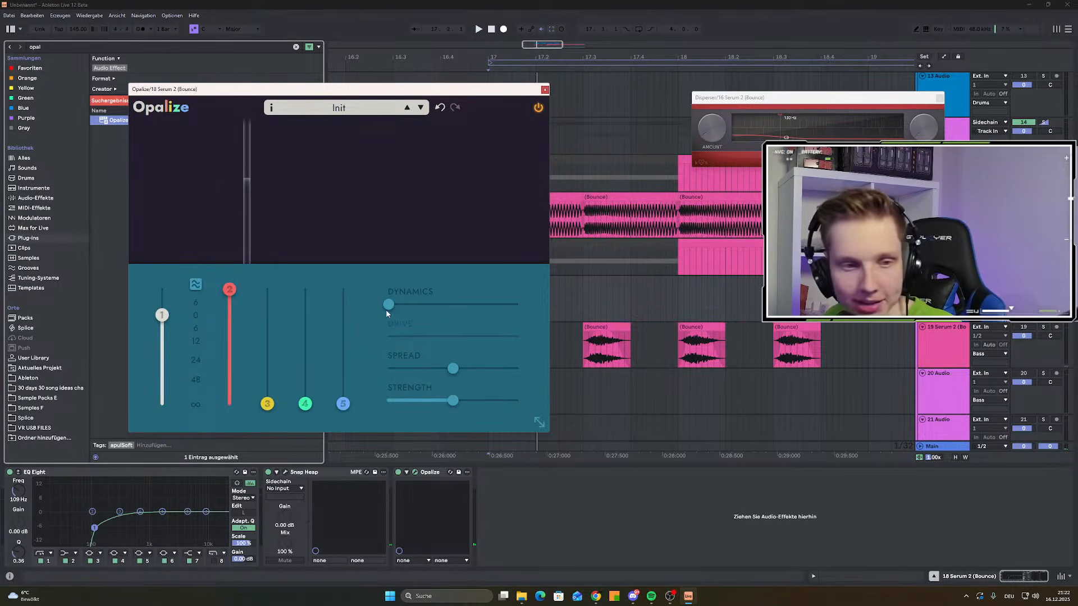
# Raise Opalize's Dynamics to roughly three quarters of its range while the bass plays, and close the plug-in
pyautogui.press('space')
pyautogui.moveTo(402, 298); pyautogui.dragTo(467, 304)
pyautogui.moveTo(343, 404)
pyautogui.mouseDown()
pyautogui.moveTo(344, 289)
pyautogui.moveTo(361, 309)
pyautogui.moveTo(343, 289)
pyautogui.moveTo(343, 404)
pyautogui.mouseUp()
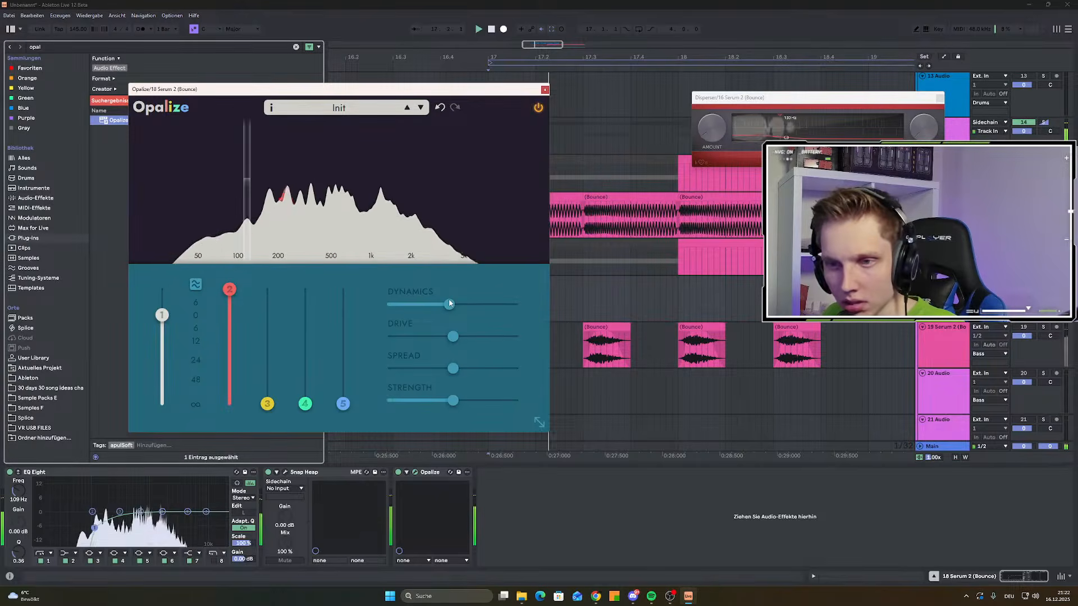
pyautogui.moveTo(449, 304); pyautogui.dragTo(482, 312)
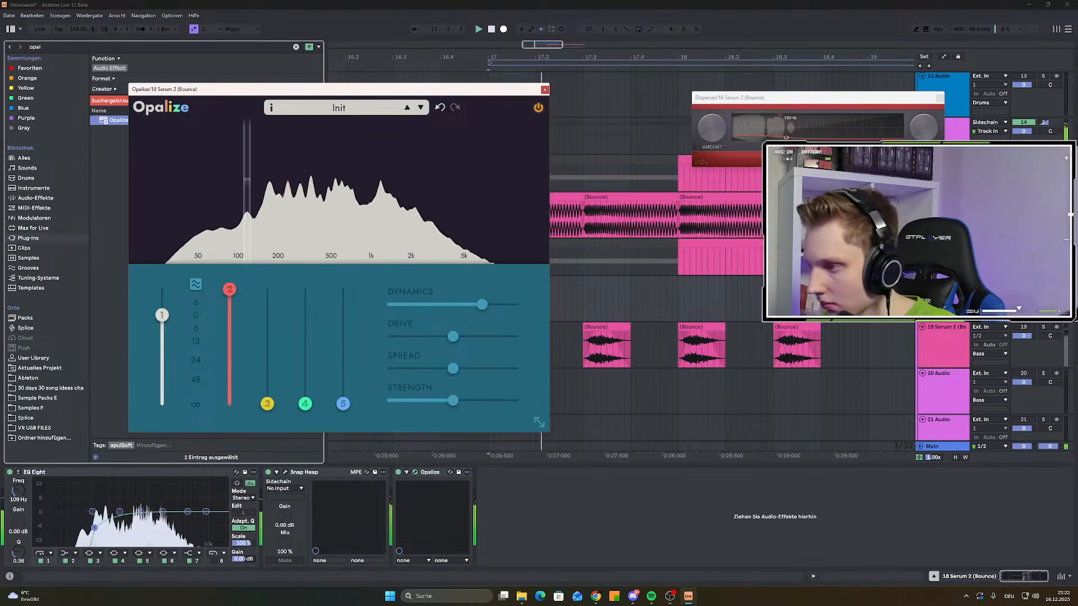
pyautogui.click(1043, 280)
pyautogui.press('space')
pyautogui.click(546, 90)
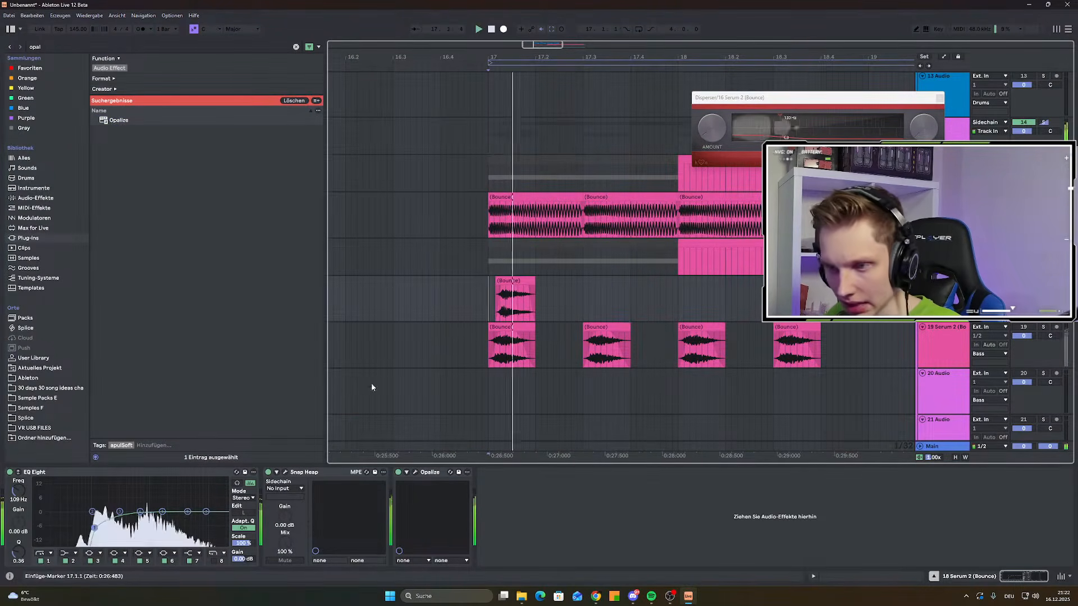
# Reopen Snap Heap on the bounce track and bypass the Resonator in Serial Bus 2
pyautogui.click(285, 472)
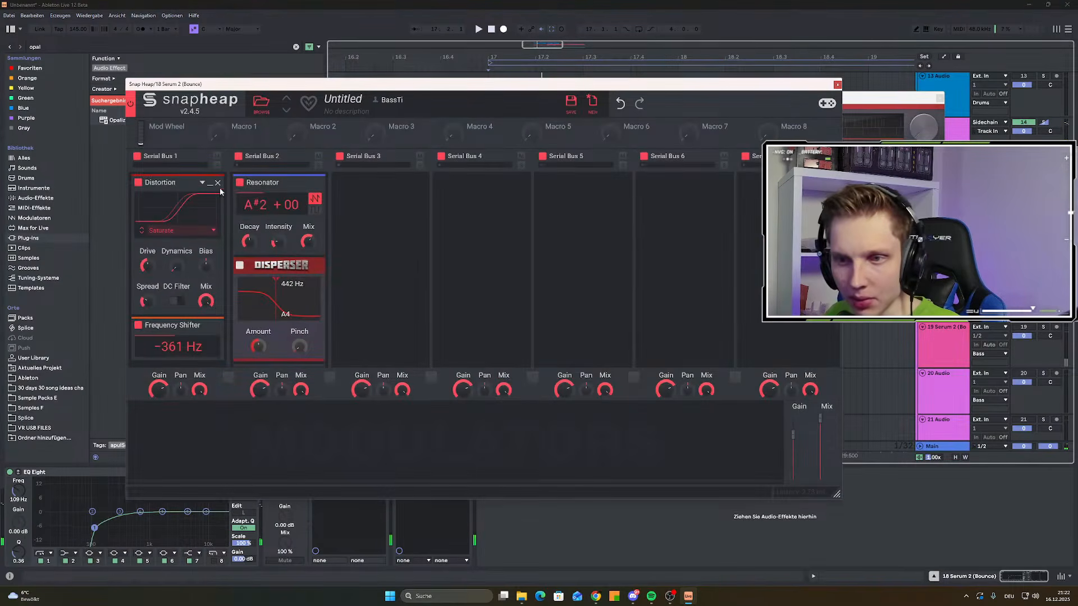
pyautogui.click(241, 183)
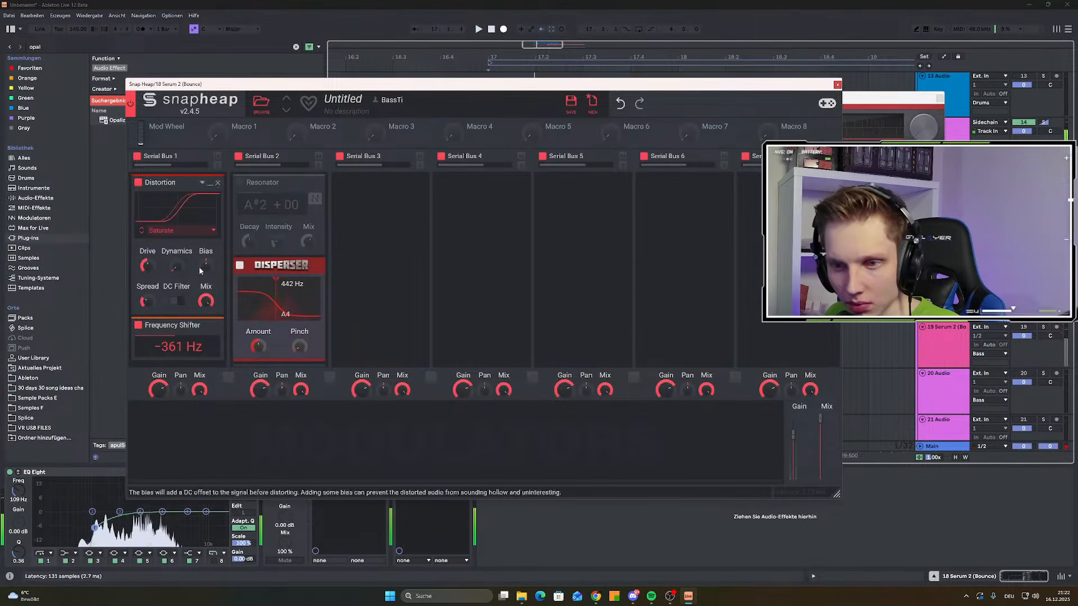
pyautogui.scroll(-3, 376, 288)
pyautogui.scroll(3, 376, 289)
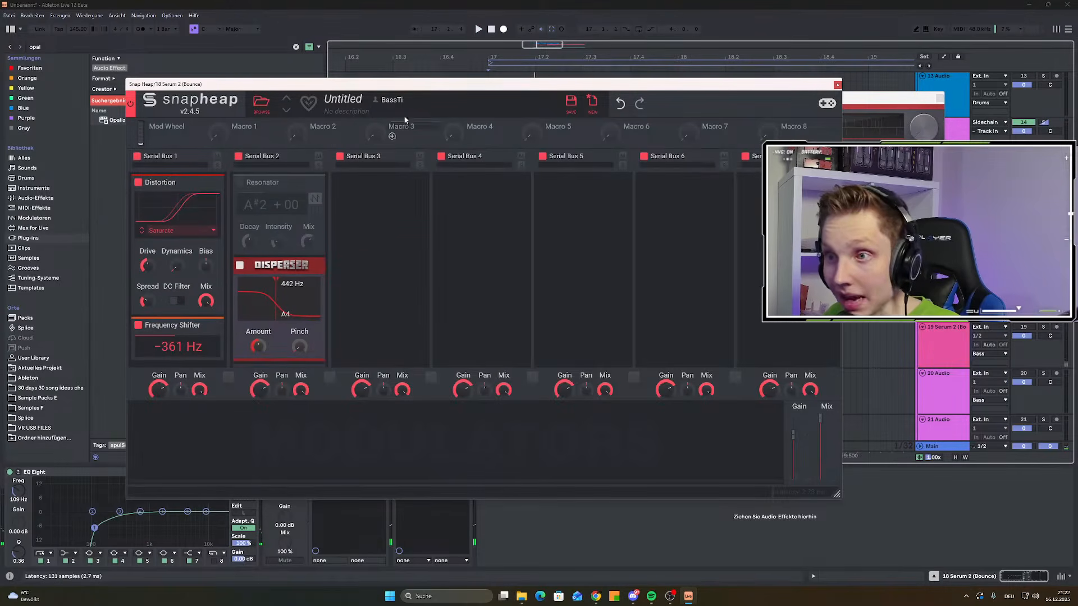
# Move Snap Heap behind Opalize in the bounce track's device chain
pyautogui.moveTo(424, 89); pyautogui.dragTo(369, 44)
pyautogui.click(301, 475)
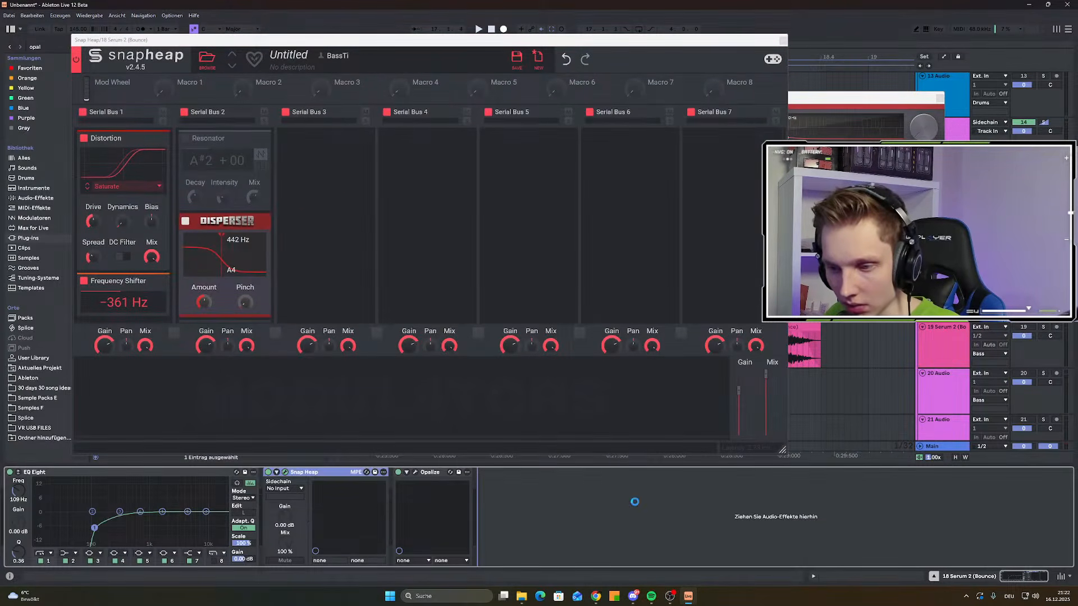
pyautogui.moveTo(635, 502); pyautogui.dragTo(617, 494)
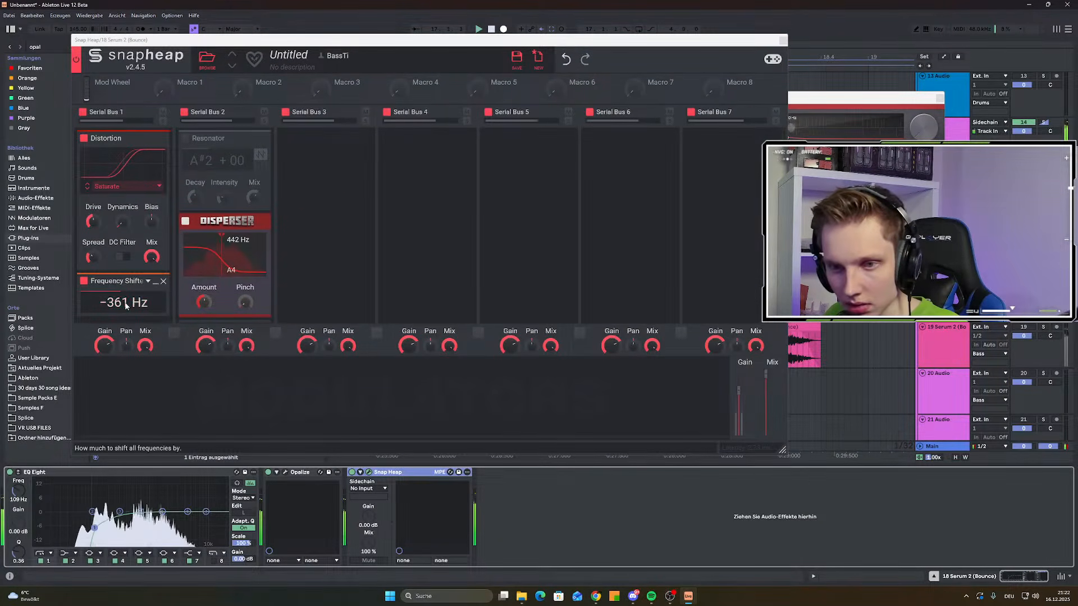
# Try a Faturator with adjusted Drive at the end of Serial Bus 2, and remove it
pyautogui.scroll(-3, 239, 284)
pyautogui.scroll(-3, 238, 285)
pyautogui.click(238, 296)
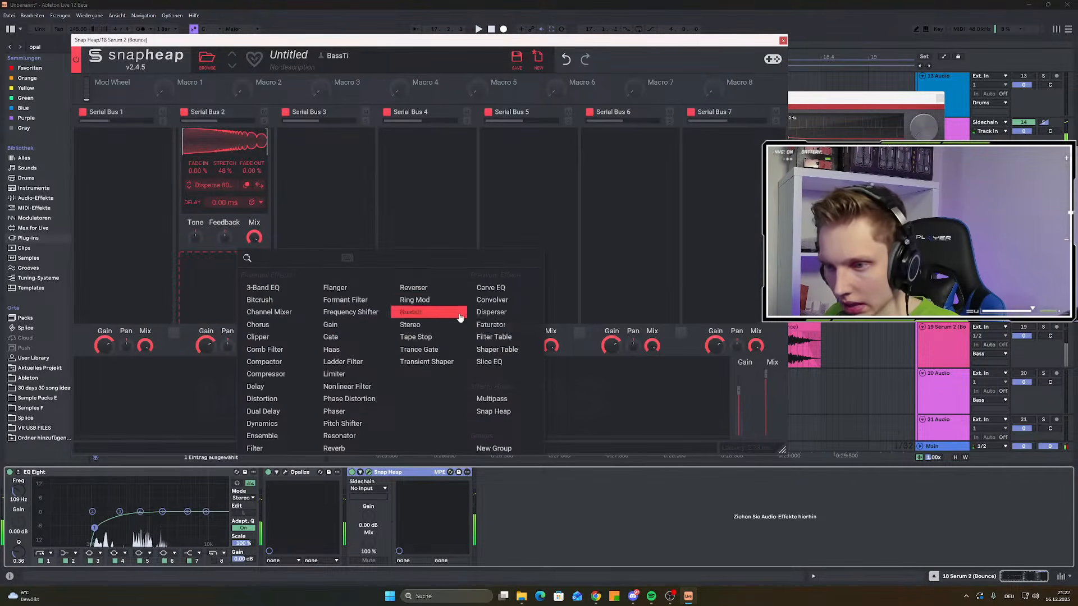
pyautogui.click(509, 325)
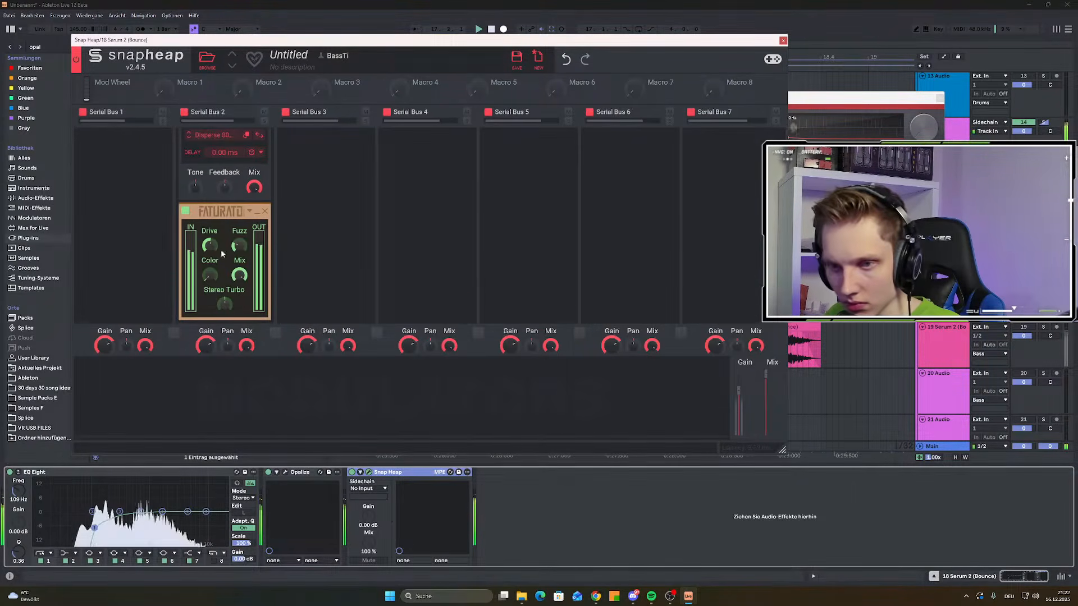
pyautogui.moveTo(210, 245); pyautogui.dragTo(210, 258)
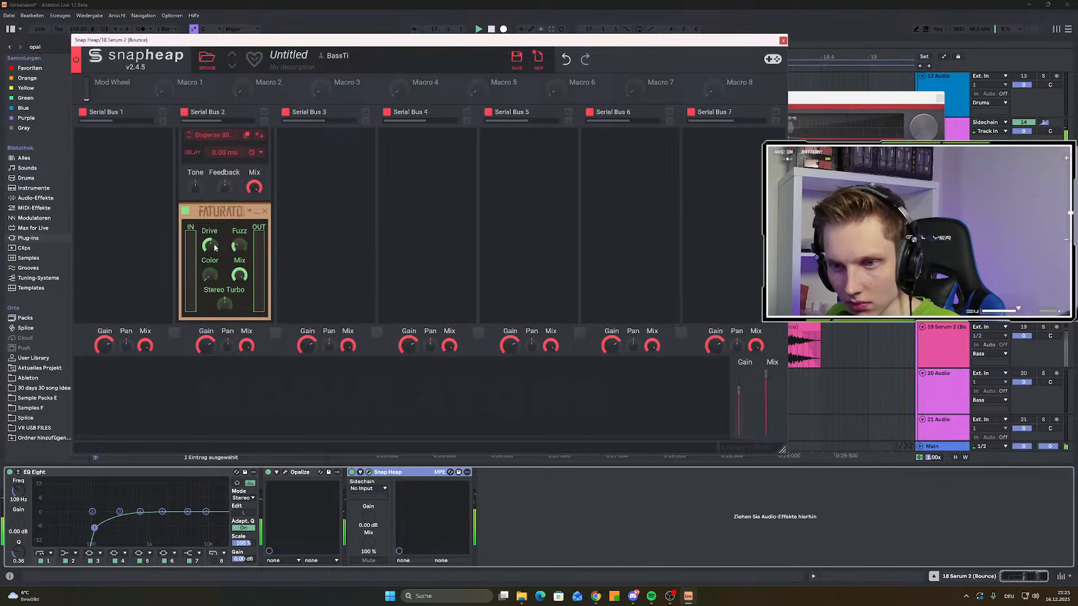
pyautogui.click(264, 212)
# Add a Shaper Table below the second Convolver in Serial Bus 2
pyautogui.click(207, 259)
pyautogui.click(467, 349)
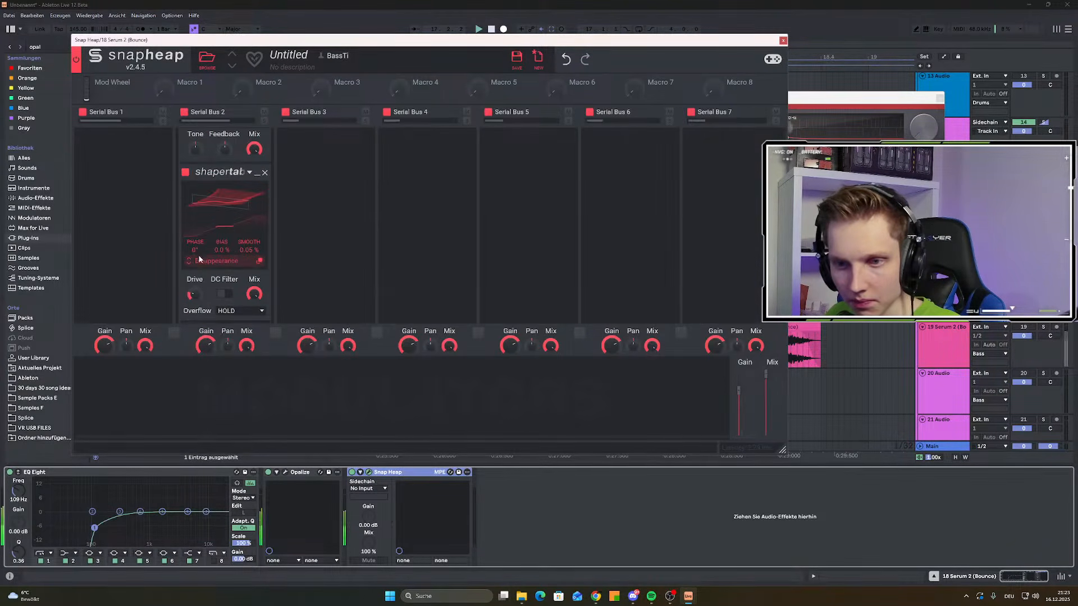
# Adjust the Shaper Table's Drive and add a Frequency Shifter below it in Serial Bus 2, set to −130 Hz
pyautogui.moveTo(192, 294); pyautogui.dragTo(191, 284)
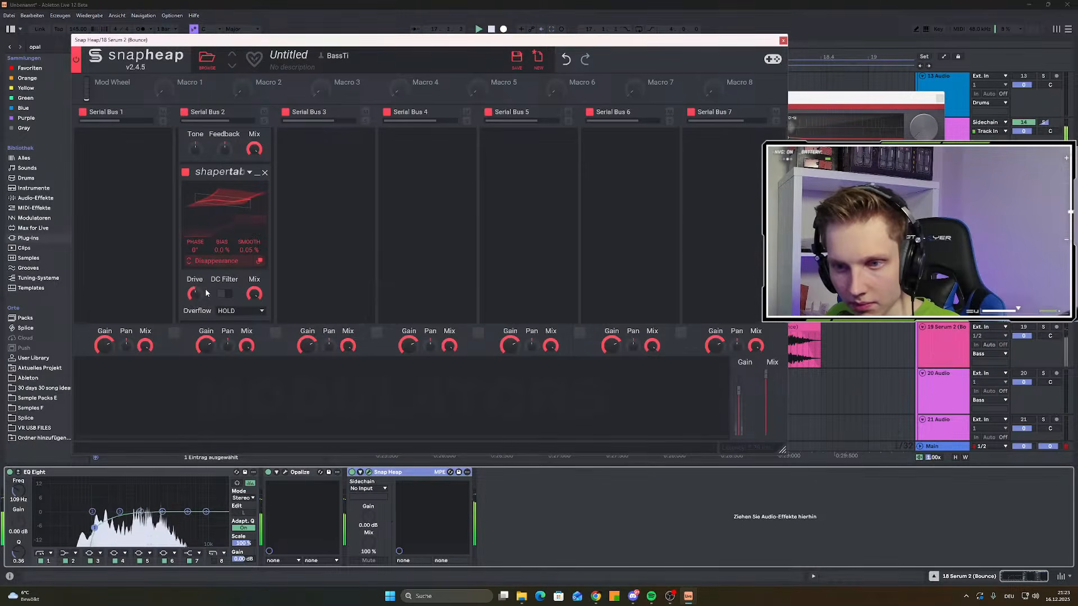
pyautogui.scroll(-2, 208, 300)
pyautogui.click(233, 284)
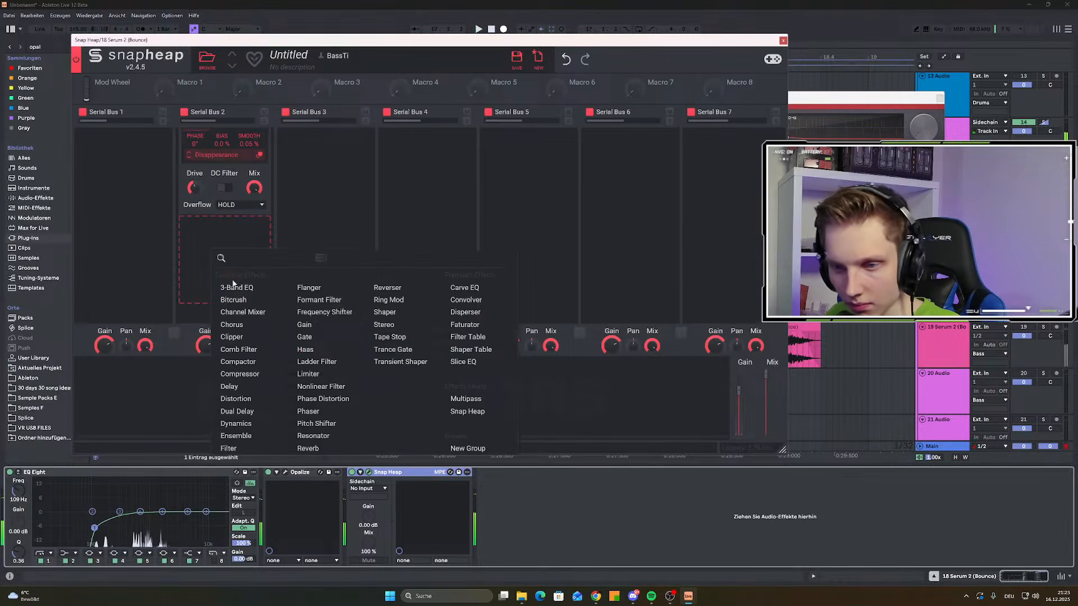
pyautogui.click(326, 313)
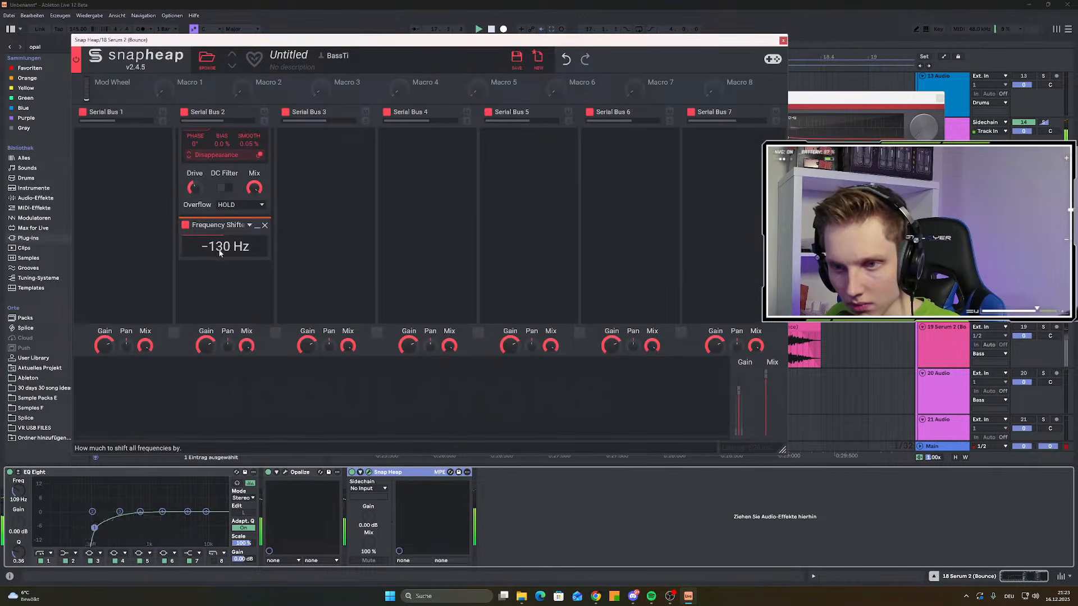
# Close Snap Heap, bounce the processed clip on track 18 to a new track, and solo that track for playback
pyautogui.click(783, 41)
pyautogui.press('space')
pyautogui.press('space')
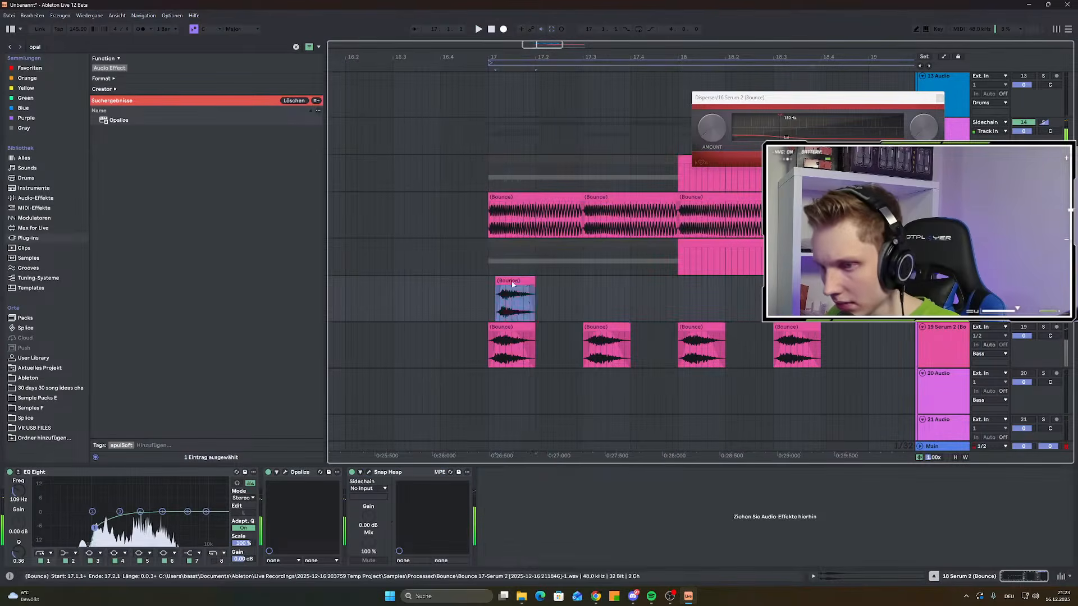
pyautogui.rightClick(512, 298)
pyautogui.click(566, 446)
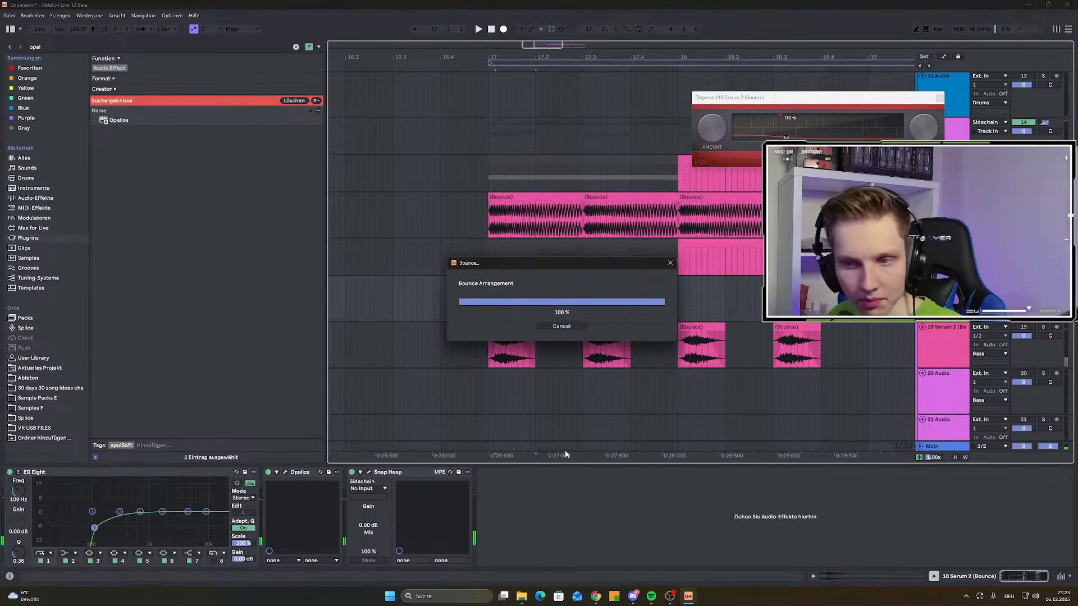
pyautogui.click(1044, 327)
pyautogui.press('space')
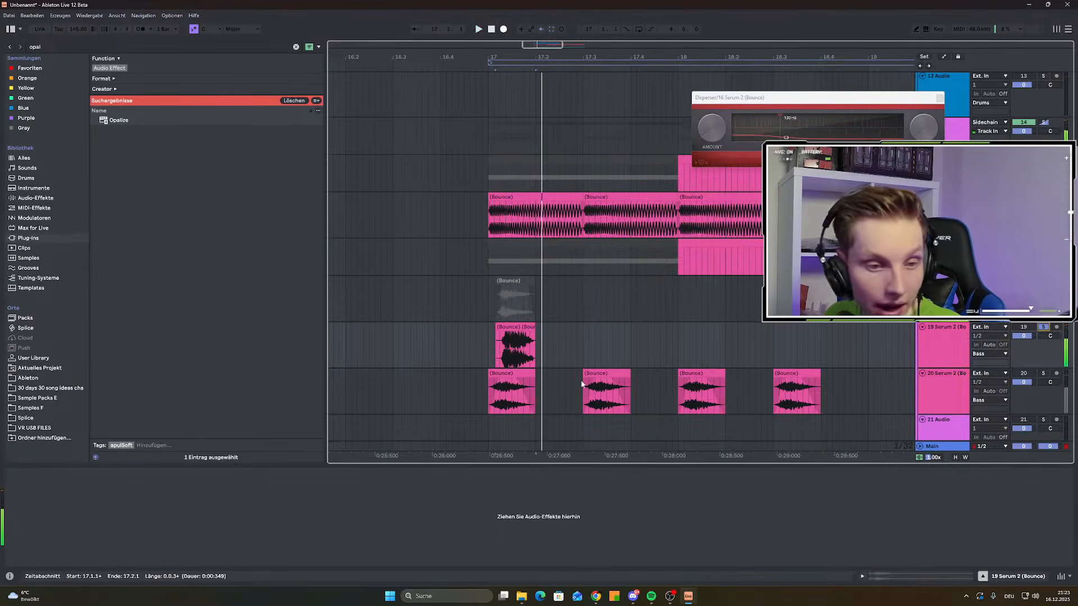
# Add EQ Eight to the new bounce track 19 and cut its low end with band 1 at about 95.8 Hz
pyautogui.scroll(3, 462, 279)
pyautogui.hotkey('ctrl', 'f')
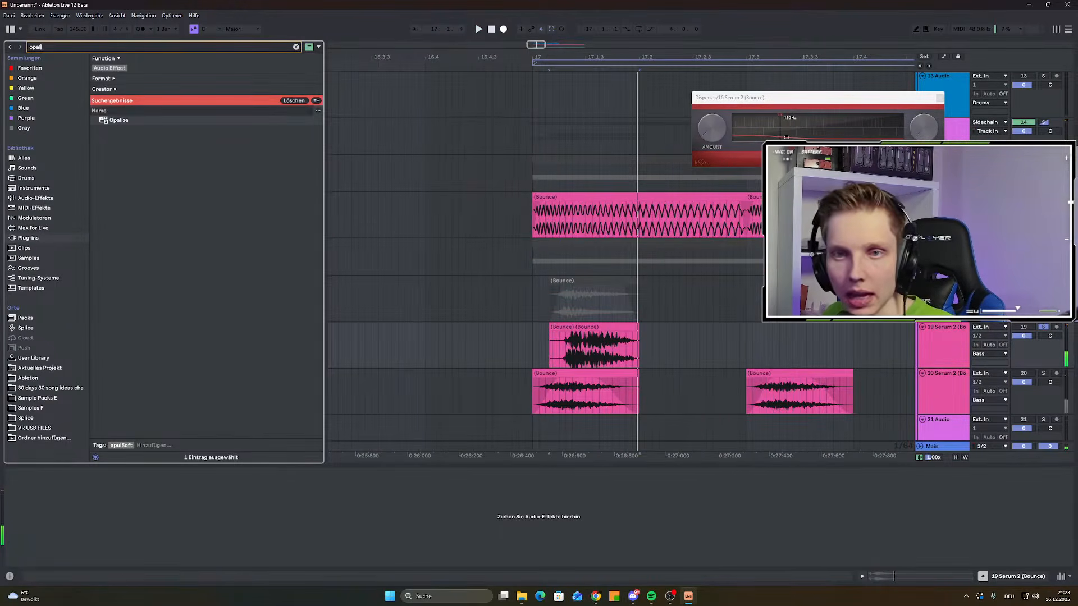
pyautogui.write('eq')
pyautogui.press('BackSpace')
pyautogui.press('BackSpace')
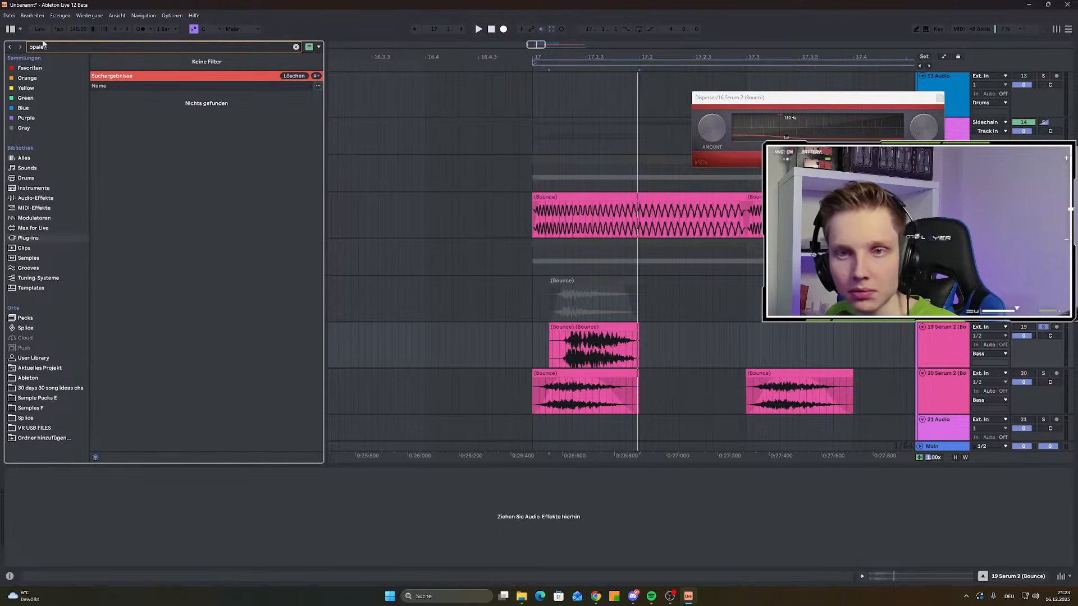
pyautogui.moveTo(120, 78); pyautogui.dragTo(158, 88)
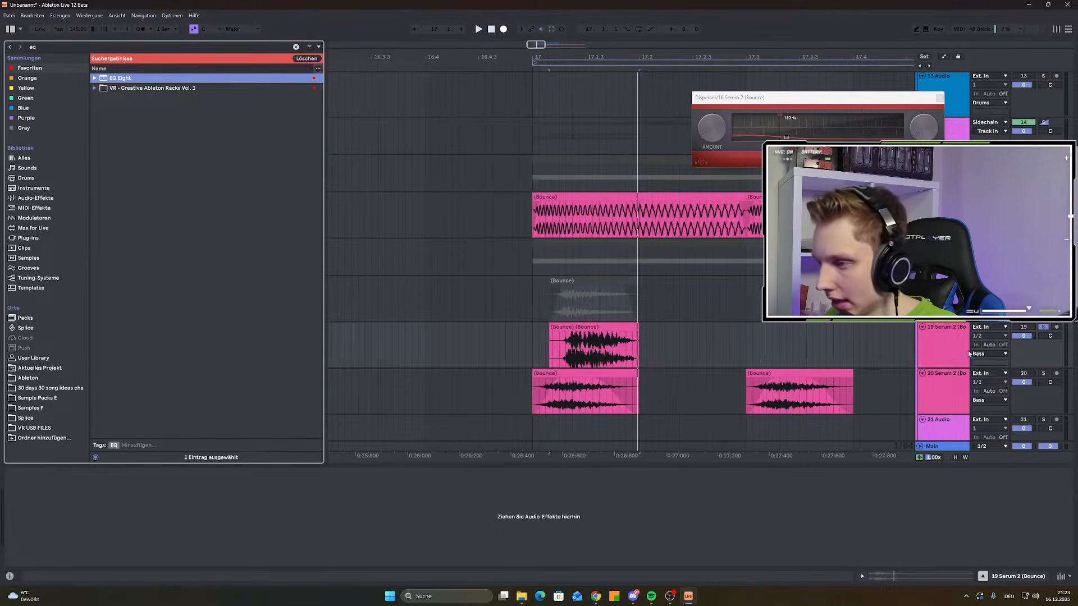
pyautogui.moveTo(977, 355); pyautogui.dragTo(955, 362)
pyautogui.click(41, 562)
pyautogui.moveTo(62, 518); pyautogui.dragTo(92, 523)
# Solo track 20 alongside track 19 and place the playback start at bar 17
pyautogui.click(1043, 374)
pyautogui.click(1043, 375)
pyautogui.click(585, 342)
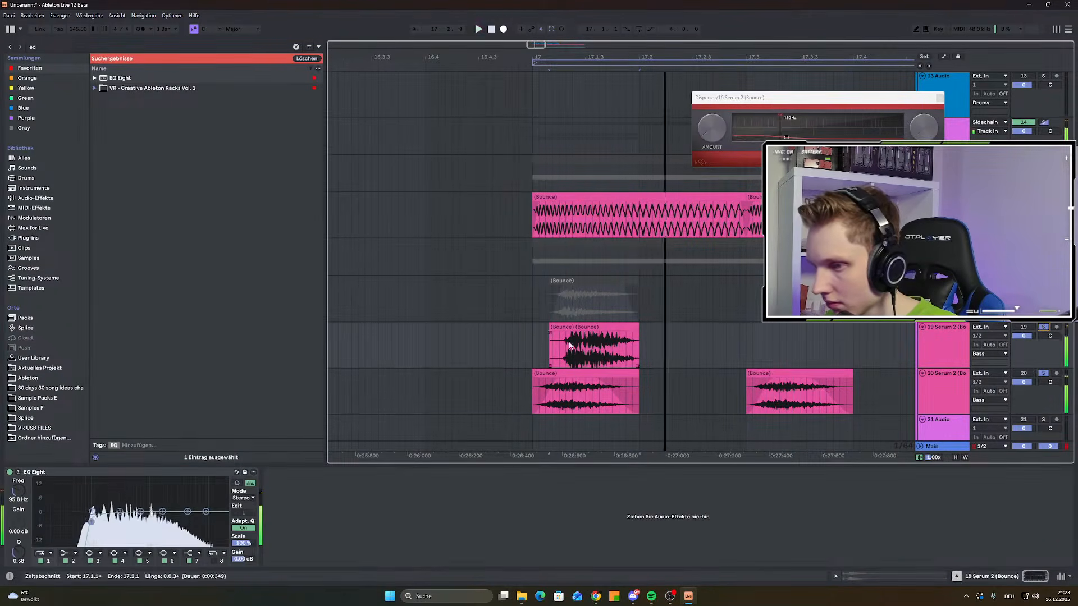
pyautogui.click(531, 341)
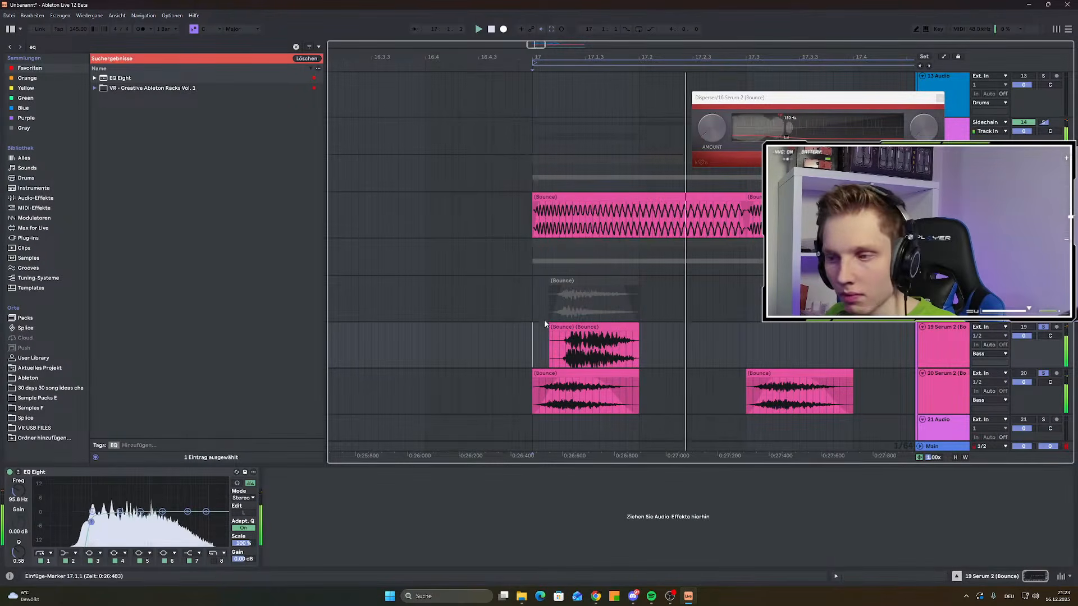
# Move the new bounce clip on track 19 slightly earlier and raise its pitch by 1 semitone
pyautogui.moveTo(574, 328); pyautogui.dragTo(564, 329)
pyautogui.doubleClick(565, 329)
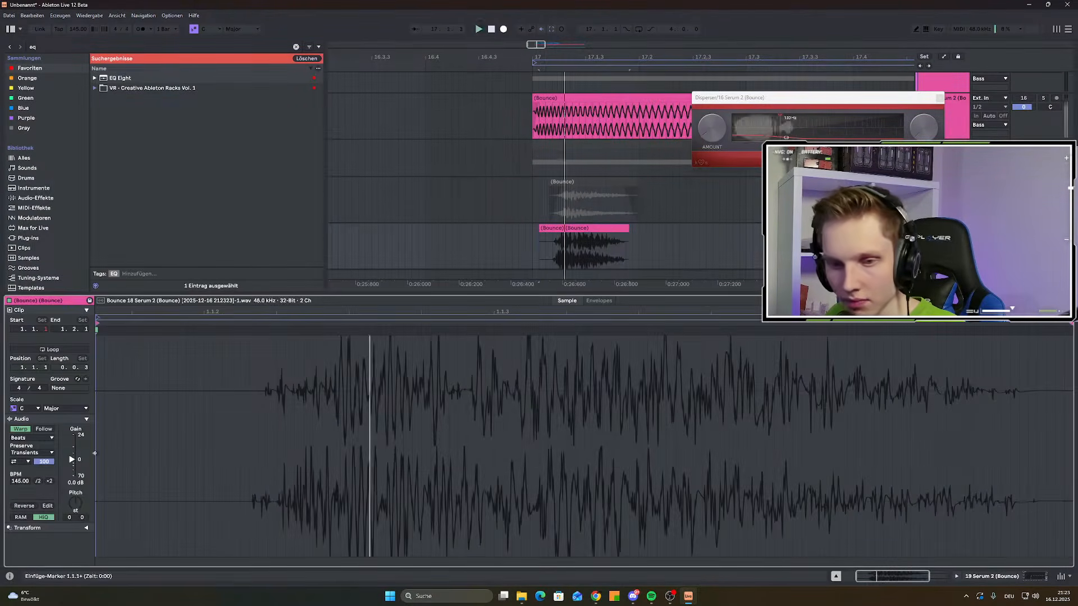
pyautogui.moveTo(77, 507); pyautogui.dragTo(78, 502)
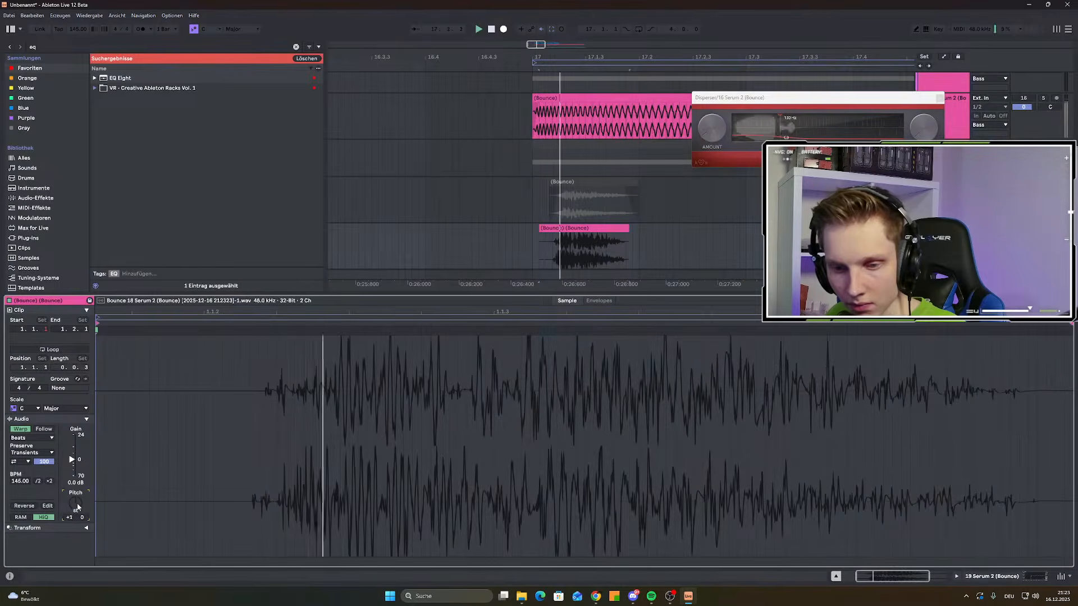
pyautogui.press('space')
# Find Snap Heap among the plug-ins and add it after EQ Eight on track 19
pyautogui.doubleClick(943, 228)
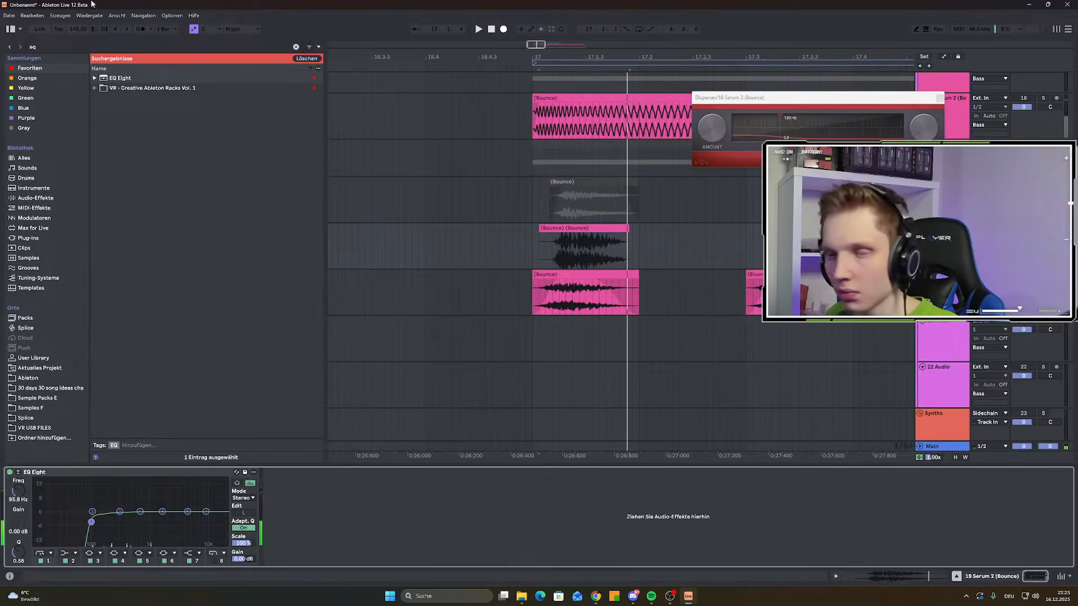
pyautogui.click(57, 48)
pyautogui.write('sna')
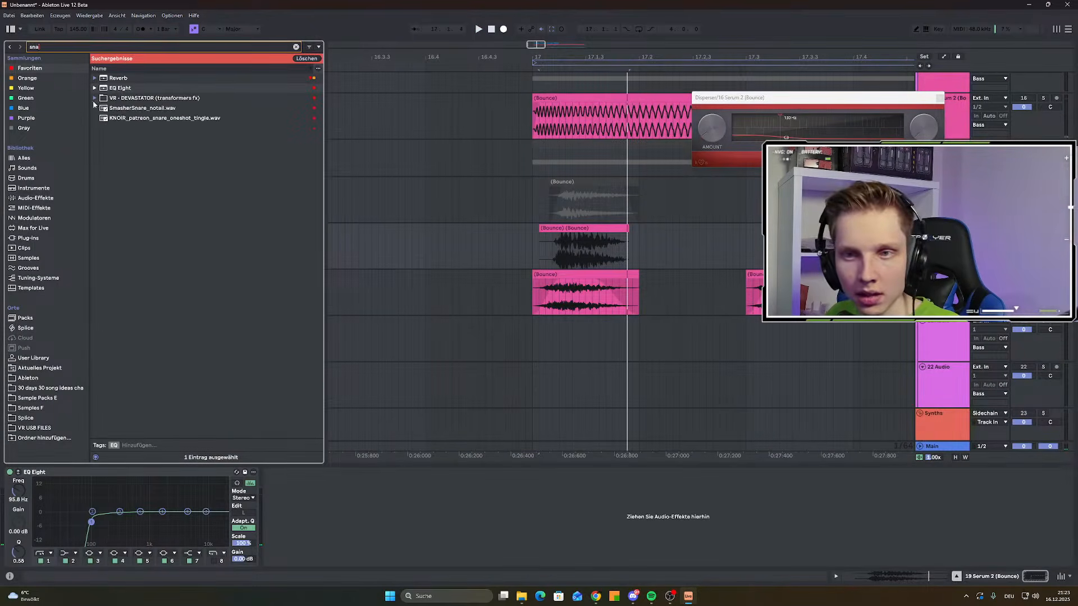
pyautogui.click(31, 238)
pyautogui.click(117, 121)
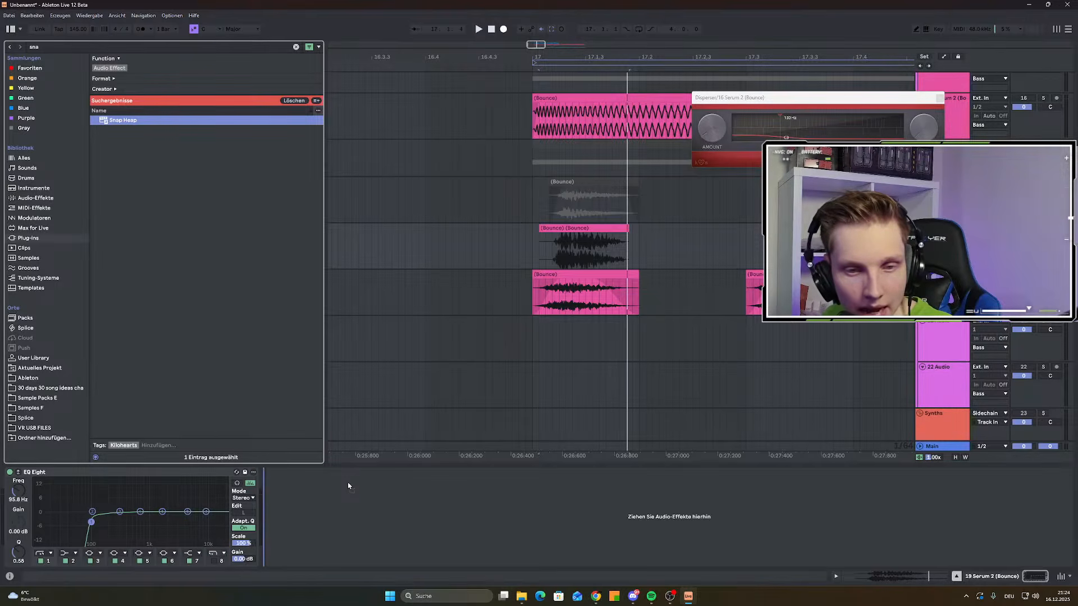
pyautogui.press('Return')
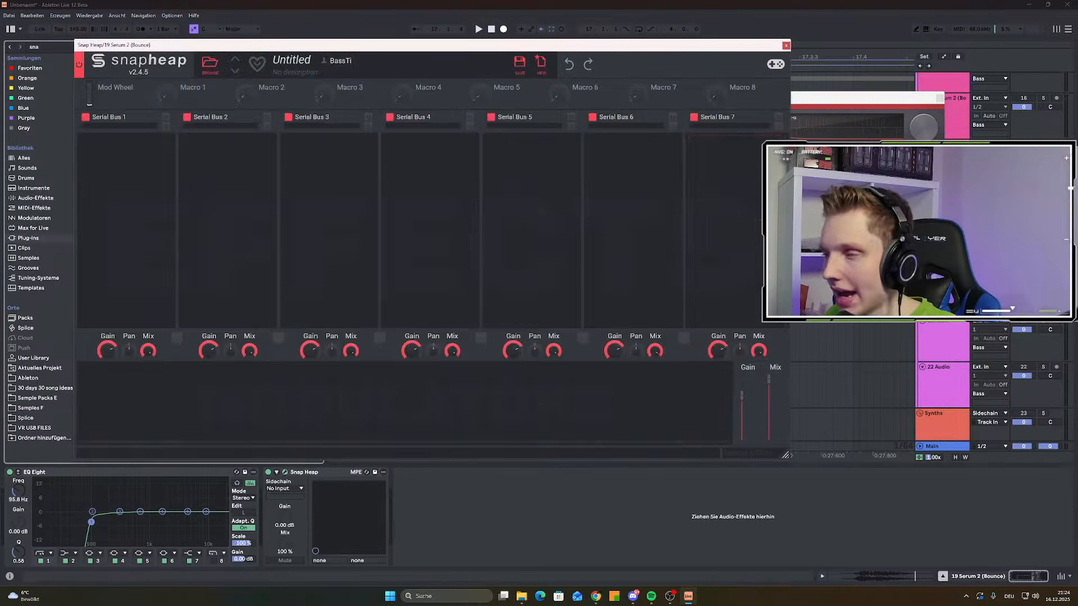
# Open Opalize on the 15-Serum 2 track and examine its settings
pyautogui.click(150, 164)
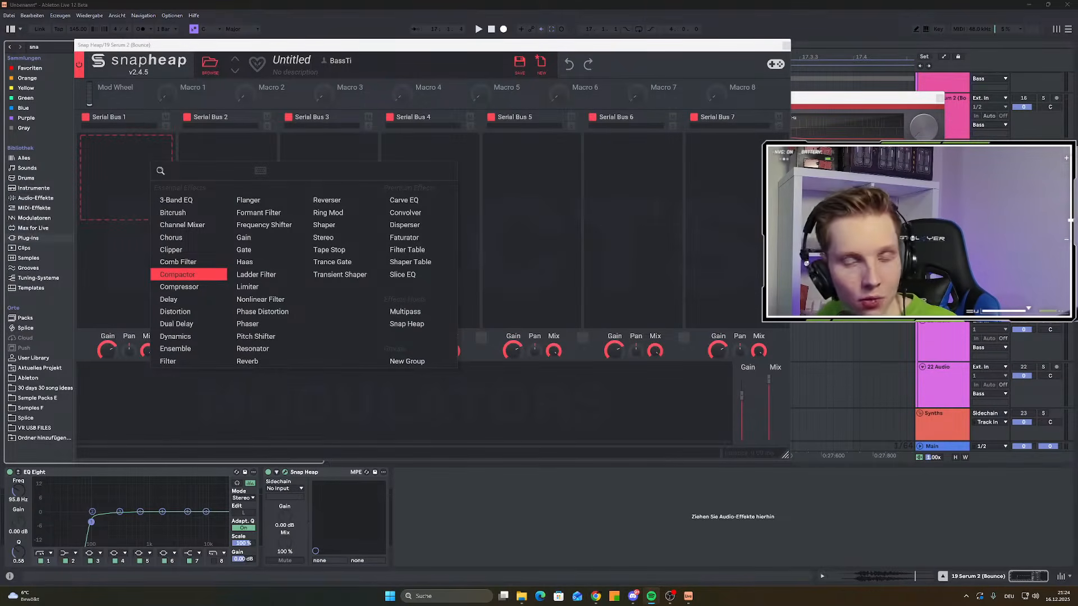
pyautogui.moveTo(377, 50); pyautogui.dragTo(391, 207)
pyautogui.click(938, 111)
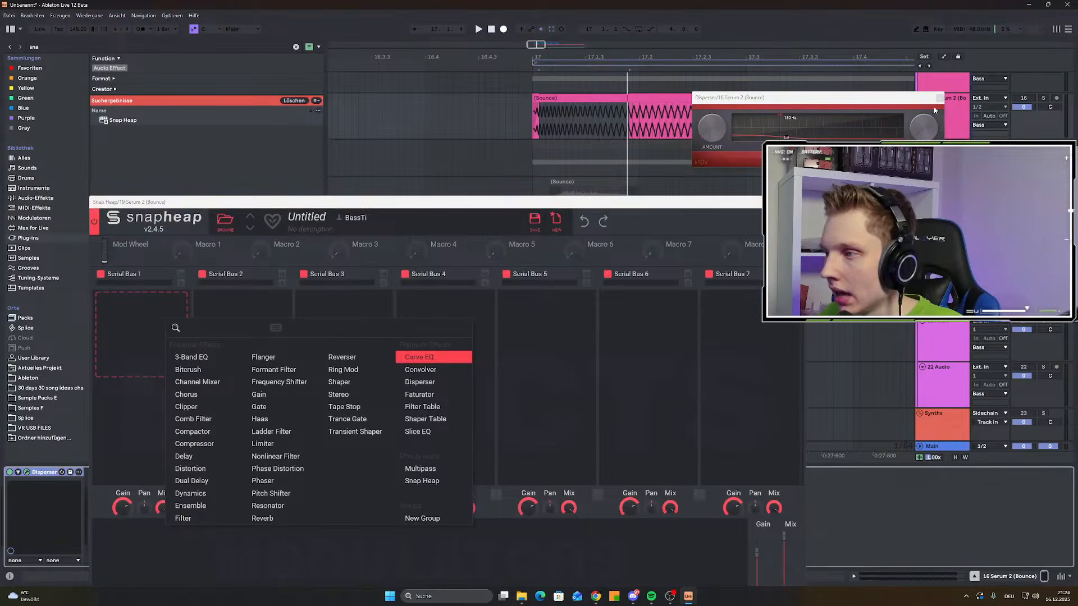
pyautogui.scroll(3, 685, 331)
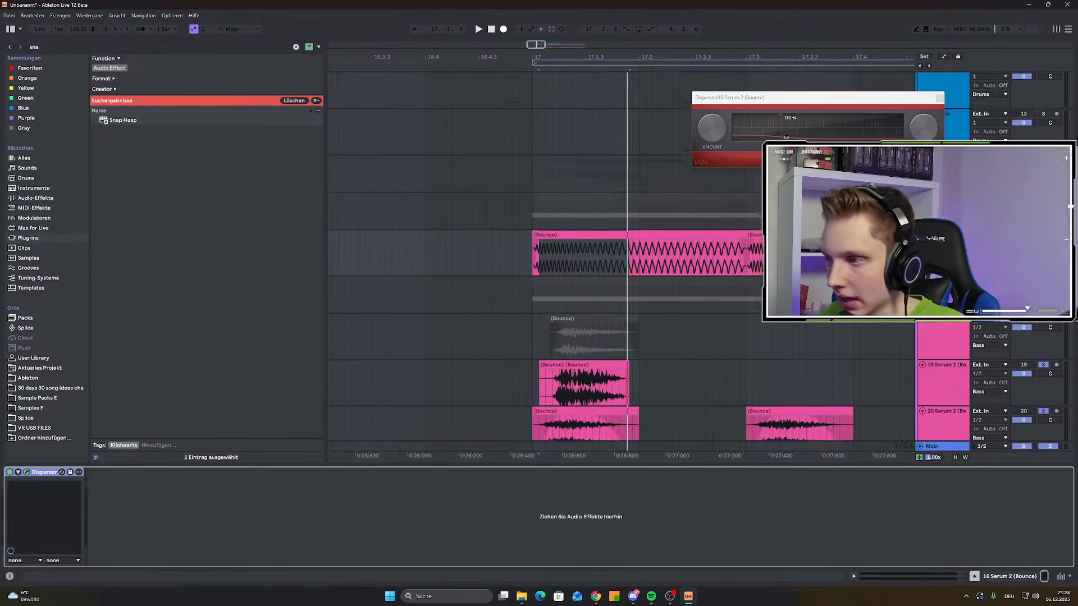
pyautogui.scroll(1, 621, 264)
pyautogui.click(942, 253)
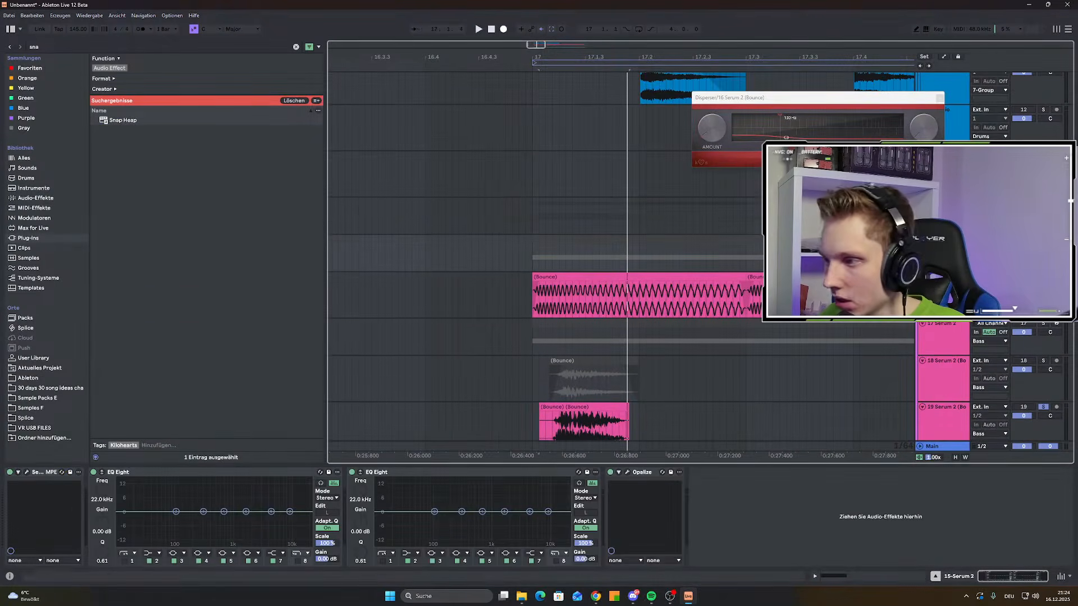
pyautogui.click(628, 473)
pyautogui.moveTo(564, 154); pyautogui.dragTo(200, 140)
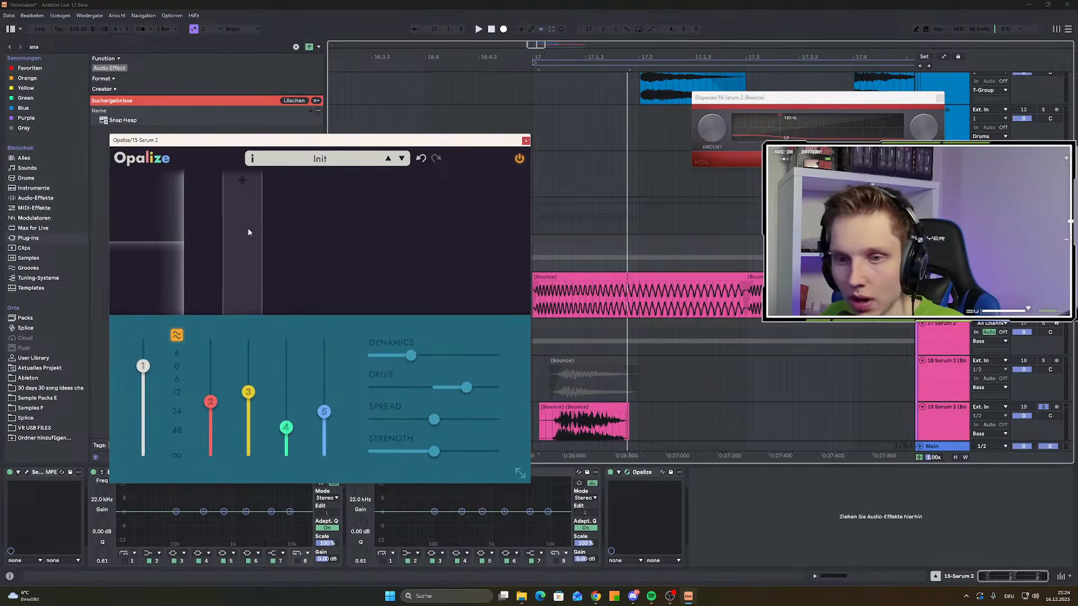
pyautogui.moveTo(330, 140); pyautogui.dragTo(303, 100)
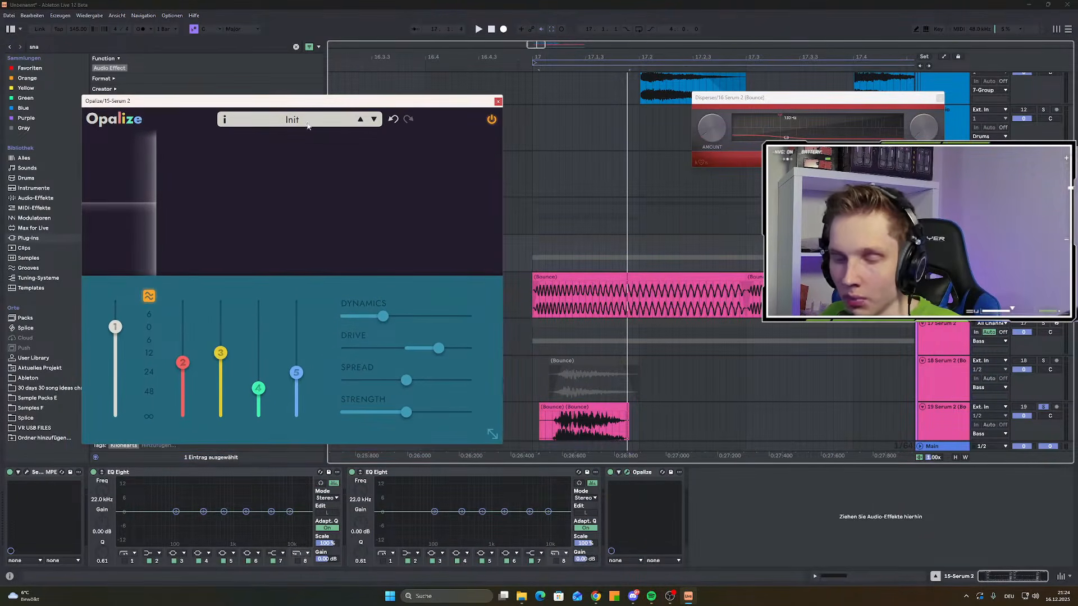
# Play the first bounce clip on track 16 from bar 17 and close the Opalize window
pyautogui.click(533, 294)
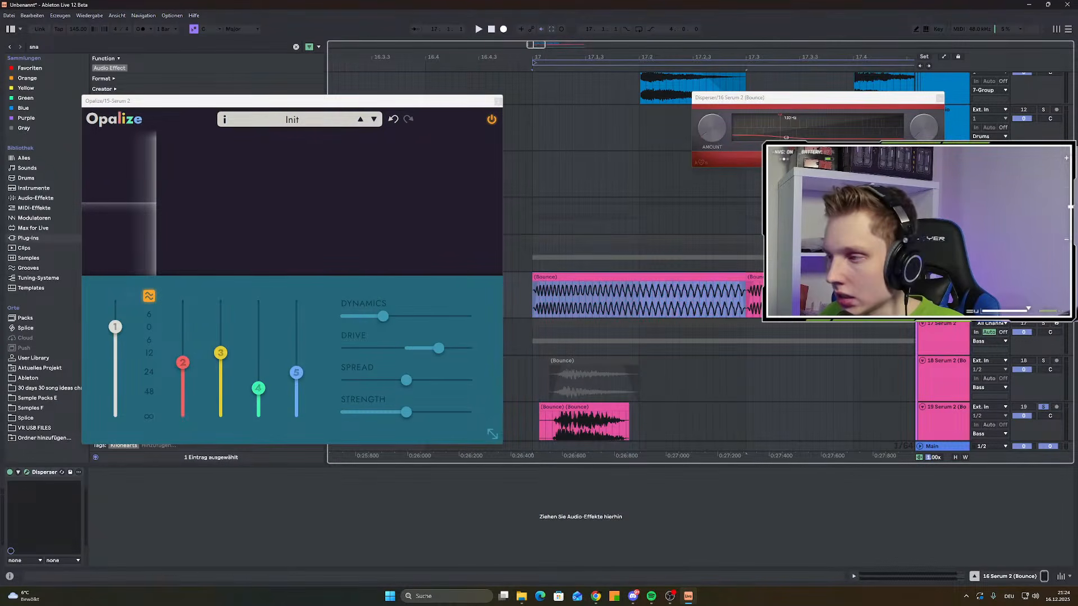
pyautogui.press('b')
pyautogui.press('space')
pyautogui.press('space')
pyautogui.press('space')
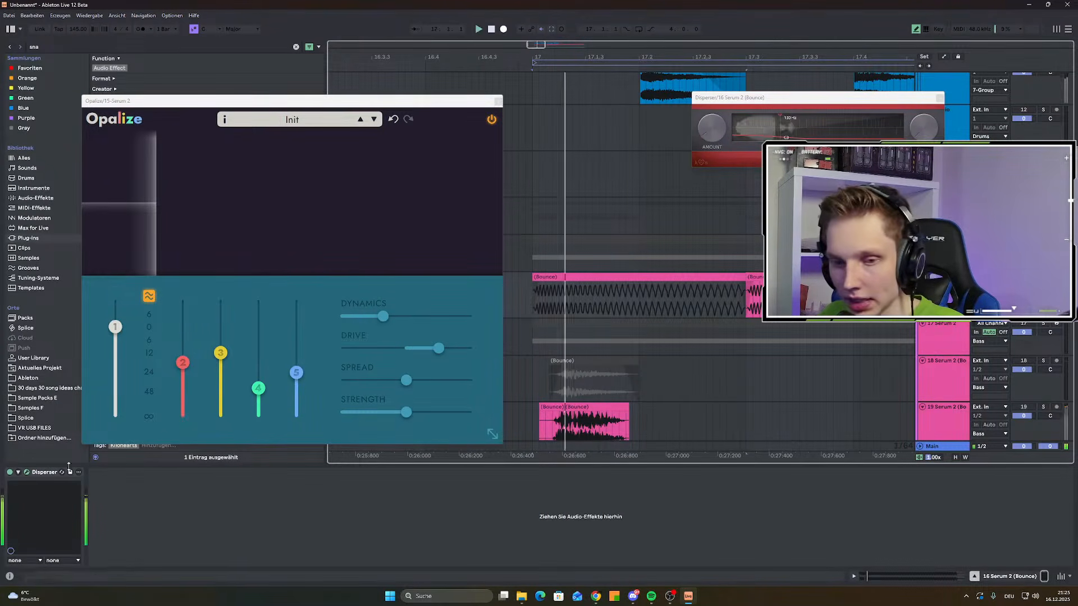
pyautogui.press('space')
pyautogui.press('space')
pyautogui.press('space')
pyautogui.press('space')
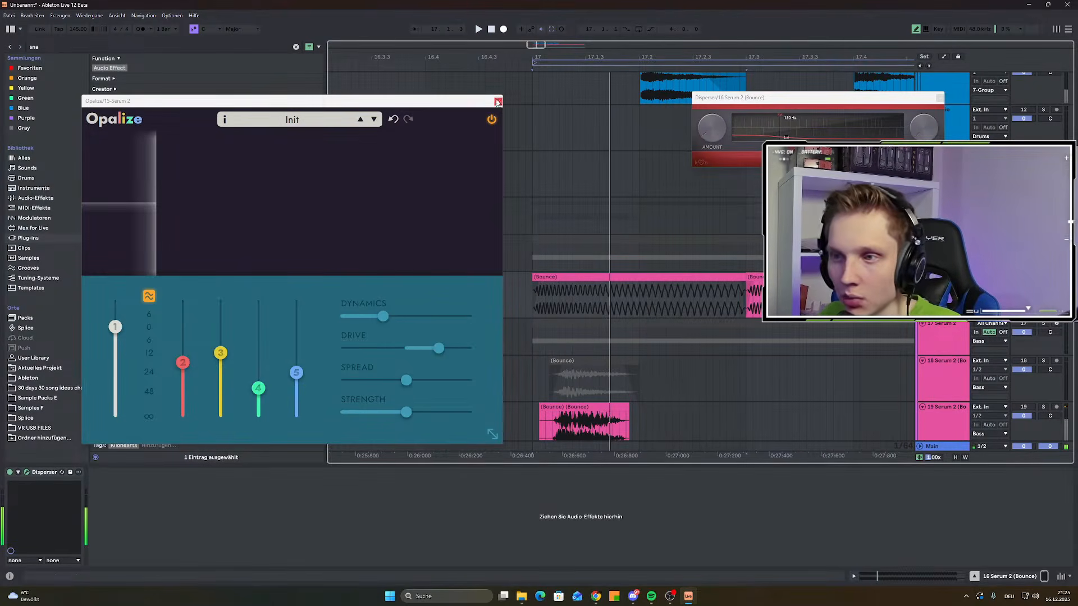
pyautogui.click(498, 101)
pyautogui.scroll(-1, 561, 281)
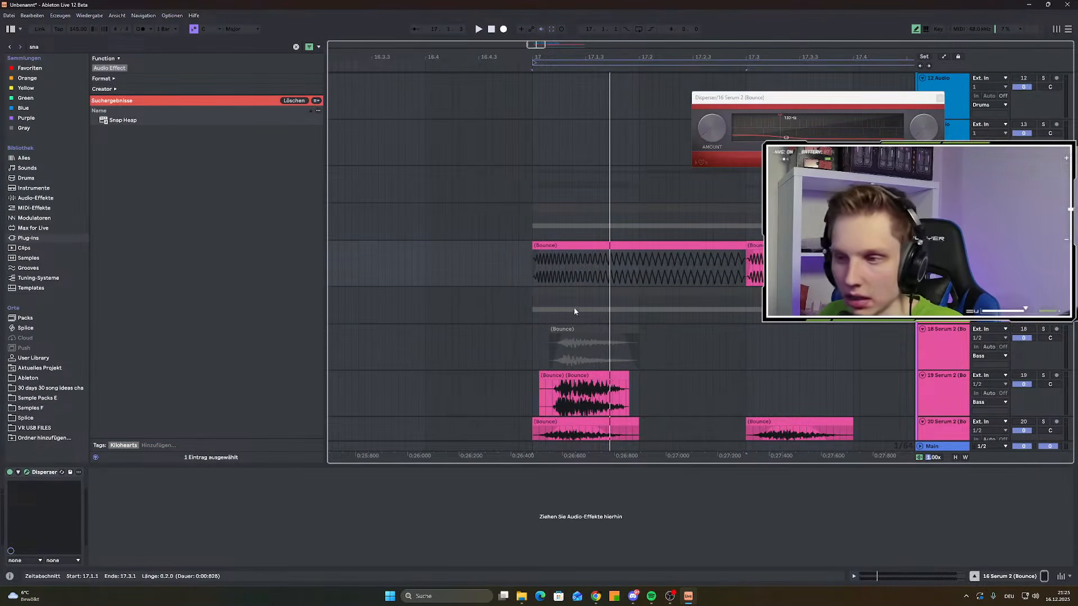
pyautogui.click(534, 279)
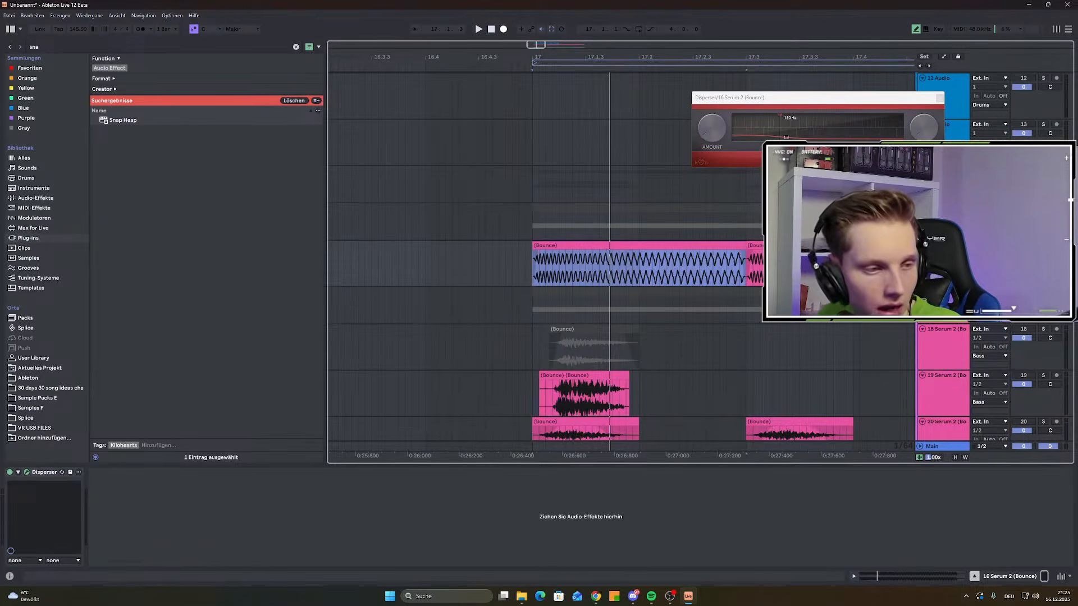
pyautogui.click(1069, 225)
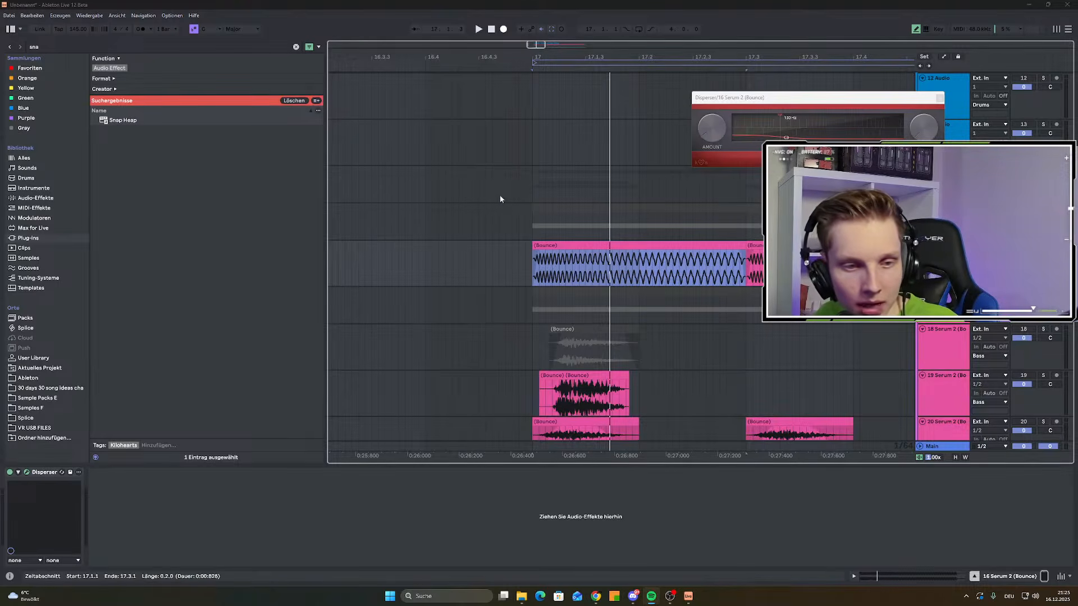
# Listen to the bounced bass layers on tracks 19 and 20 from bar 17
pyautogui.scroll(-5, 477, 202)
pyautogui.click(526, 225)
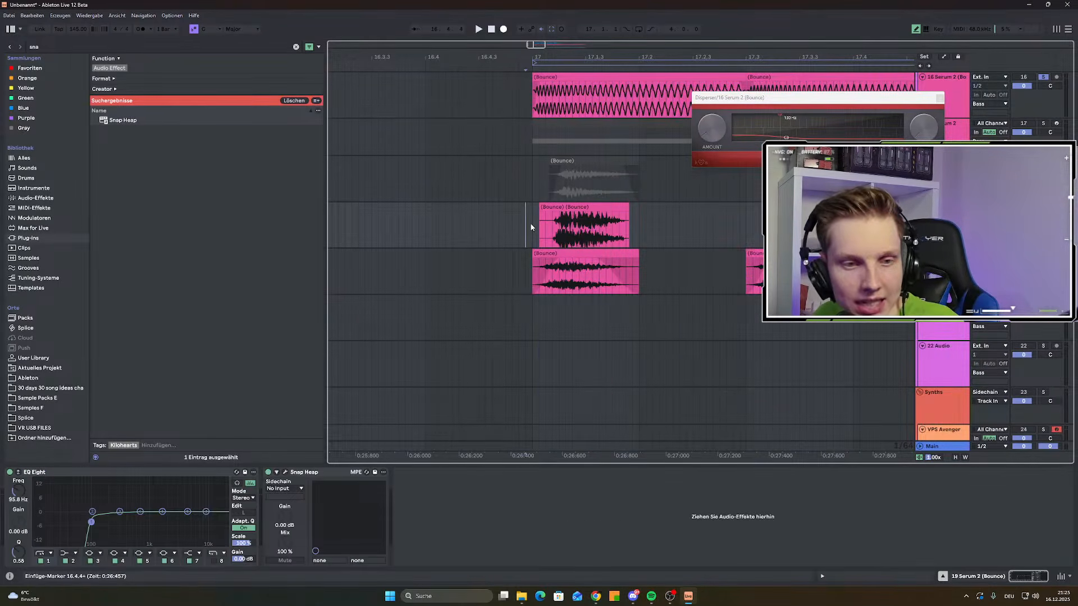
pyautogui.click(538, 224)
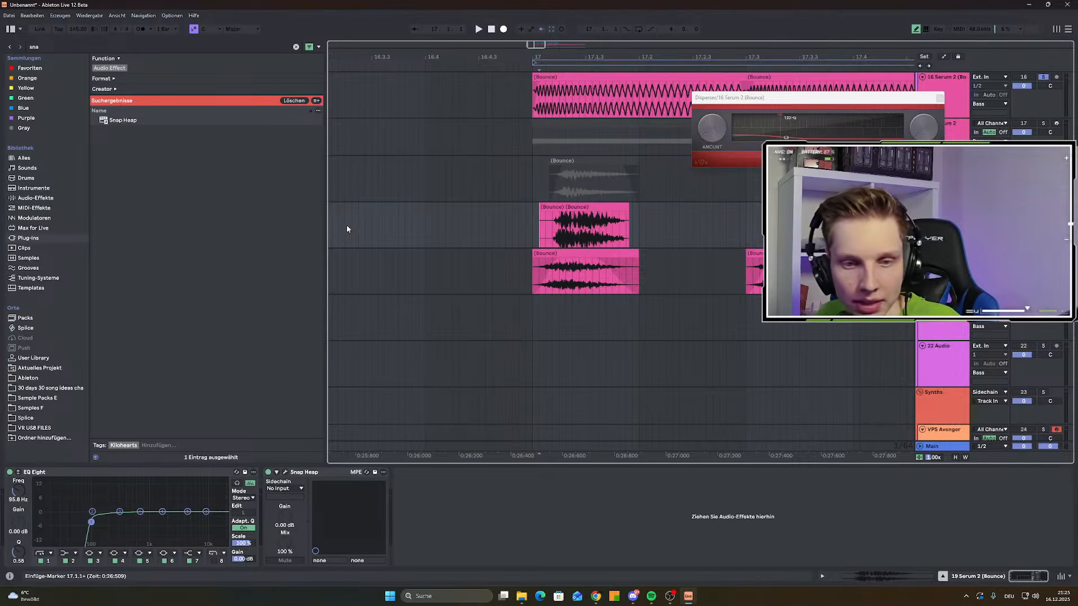
pyautogui.scroll(2, 485, 236)
pyautogui.scroll(1, 486, 236)
pyautogui.click(534, 310)
pyautogui.press('space')
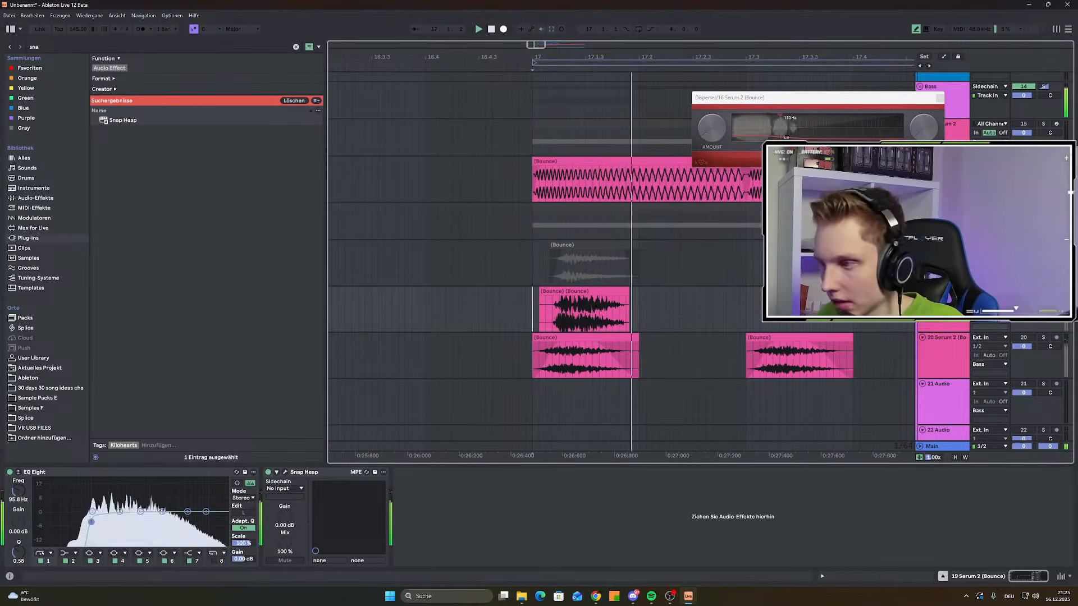
pyautogui.press('space')
pyautogui.press('space')
pyautogui.press('space')
pyautogui.press('space')
# Add a Frequency Shifter to Serial Bus 1 of track 19's Snap Heap and audition it at 10.7 Hz
pyautogui.click(284, 472)
pyautogui.press('space')
pyautogui.press('space')
pyautogui.click(145, 303)
pyautogui.click(262, 368)
pyautogui.press('space')
pyautogui.moveTo(141, 290)
pyautogui.mouseDown()
pyautogui.moveTo(142, 273)
pyautogui.moveTo(141, 286)
pyautogui.mouseUp()
pyautogui.press('space')
pyautogui.press('space')
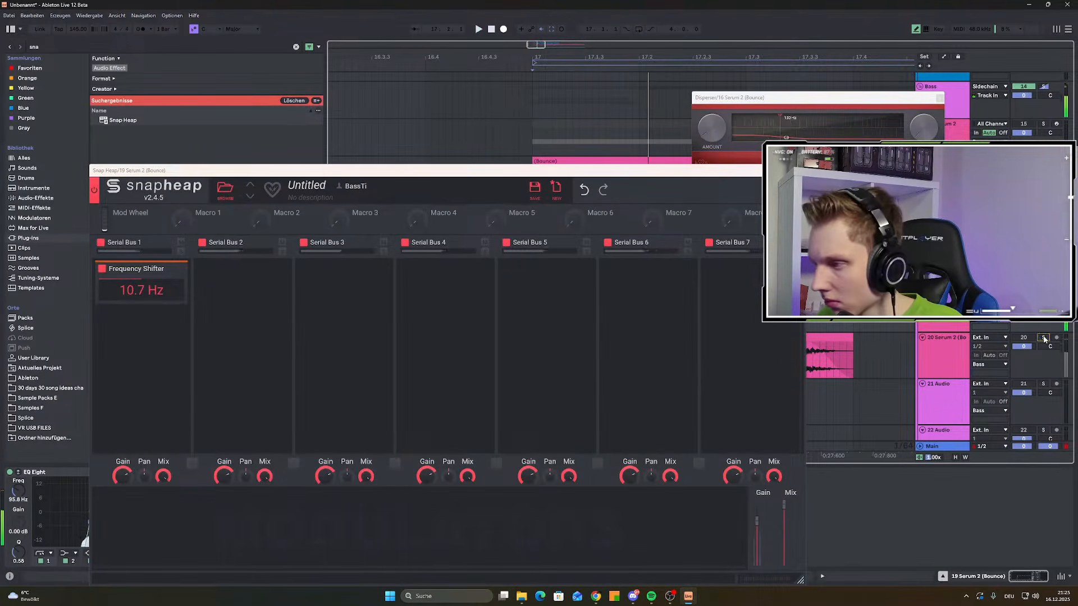
# Solo track 20 as well and audition the Frequency Shifter in Serial Bus 1 at −100 Hz
pyautogui.click(1044, 337)
pyautogui.moveTo(141, 290)
pyautogui.mouseDown()
pyautogui.moveTo(141, 271)
pyautogui.moveTo(141, 303)
pyautogui.moveTo(141, 284)
pyautogui.mouseUp()
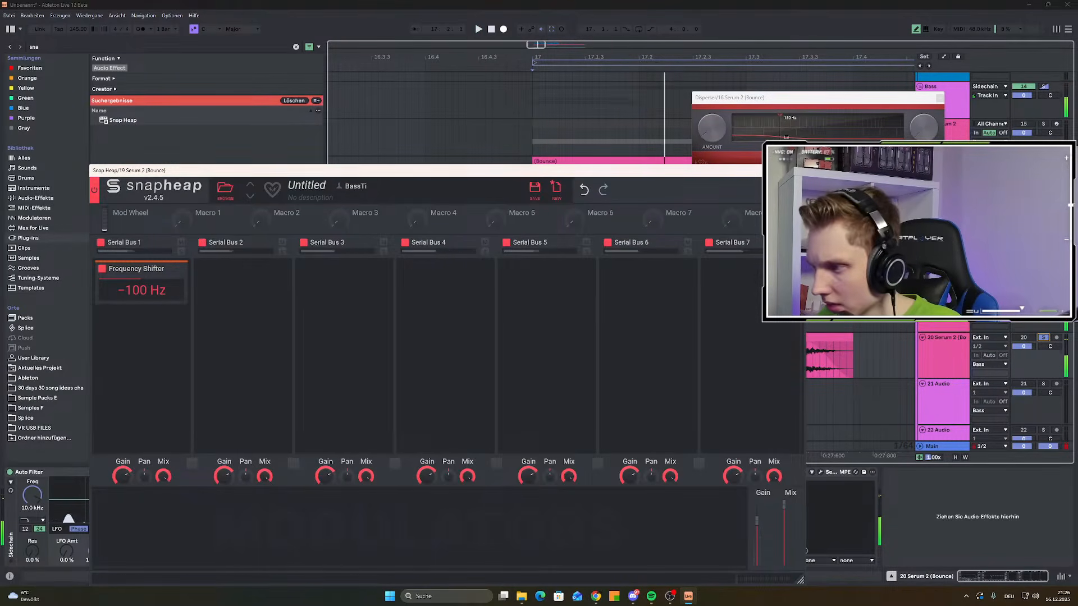
pyautogui.press('space')
pyautogui.press('space')
pyautogui.press('space')
pyautogui.press('space')
pyautogui.press('space')
# Lower the Frequency Shifter's shift further while auditioning the layers, and close the Snap Heap window
pyautogui.moveTo(141, 290); pyautogui.dragTo(142, 312)
pyautogui.press('space')
pyautogui.press('space')
pyautogui.press('space')
pyautogui.press('space')
pyautogui.moveTo(620, 172); pyautogui.dragTo(435, 365)
pyautogui.click(616, 364)
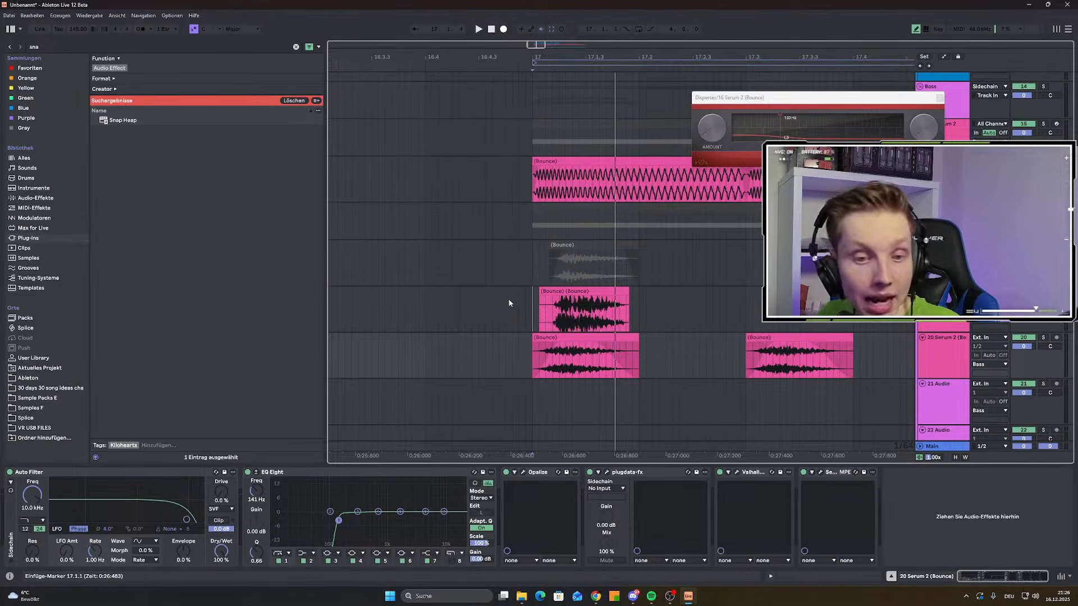
# Play the bounced bass on track 16 from bar 17
pyautogui.scroll(3, 510, 304)
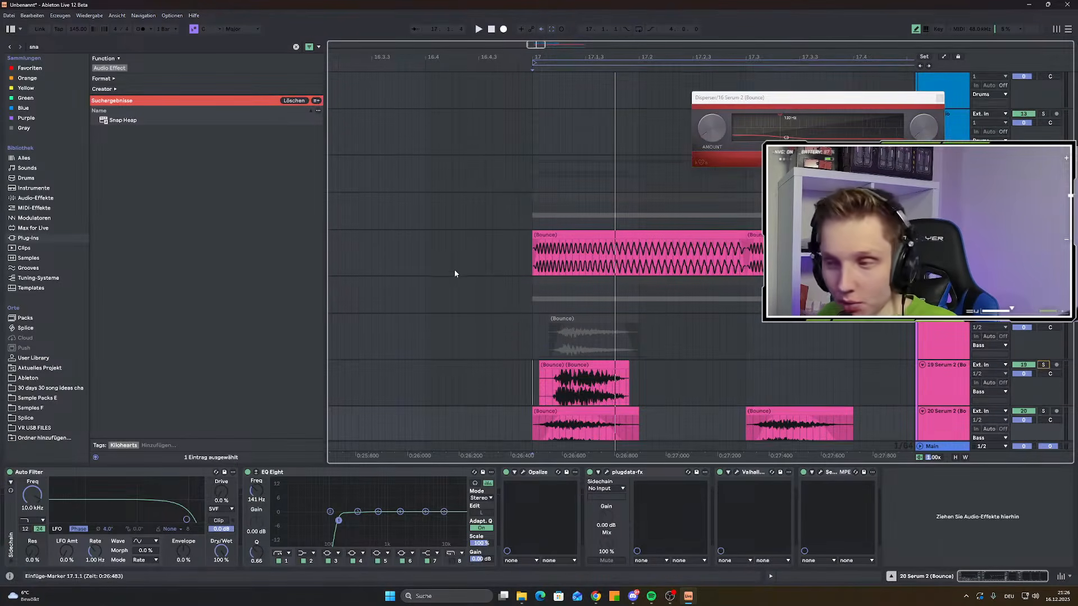
pyautogui.scroll(3, 502, 220)
pyautogui.click(533, 224)
pyautogui.scroll(-3, 532, 224)
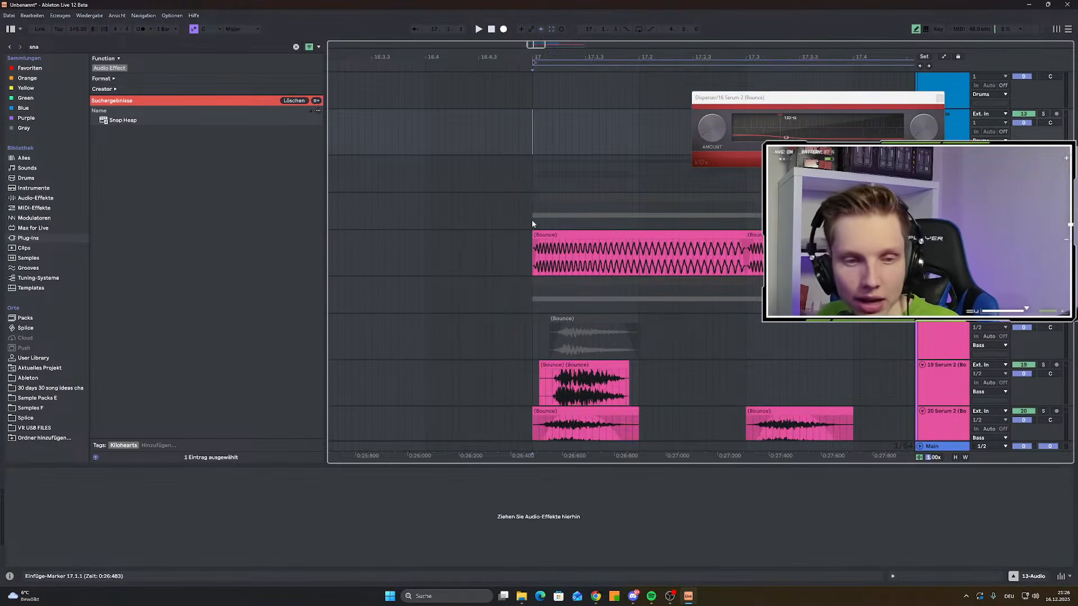
pyautogui.scroll(-3, 532, 223)
pyautogui.scroll(-2, 532, 223)
pyautogui.click(533, 271)
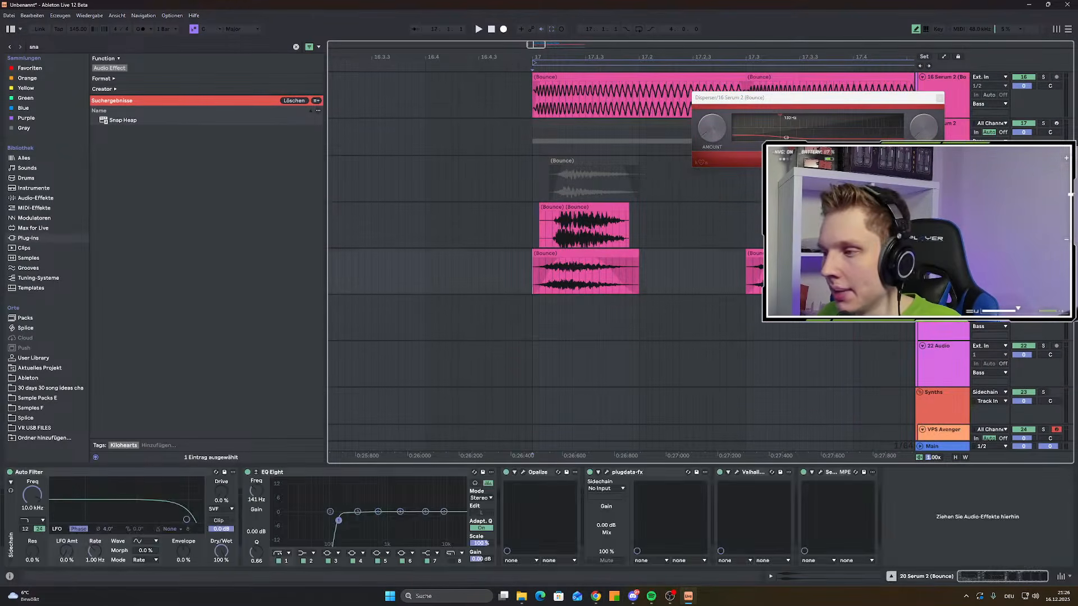
pyautogui.scroll(4, 733, 255)
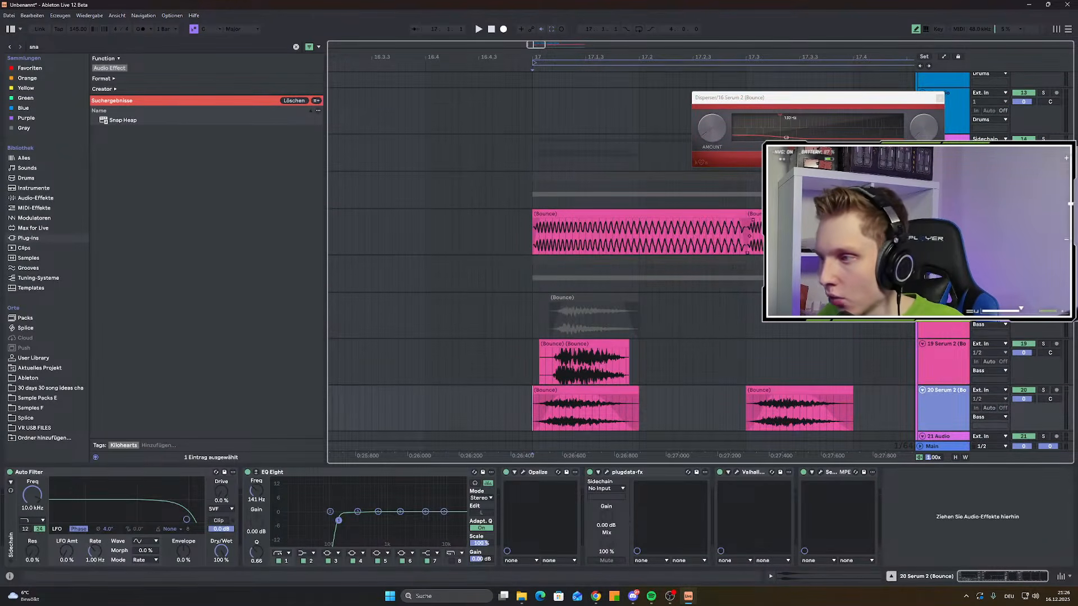
pyautogui.click(942, 216)
pyautogui.press('space')
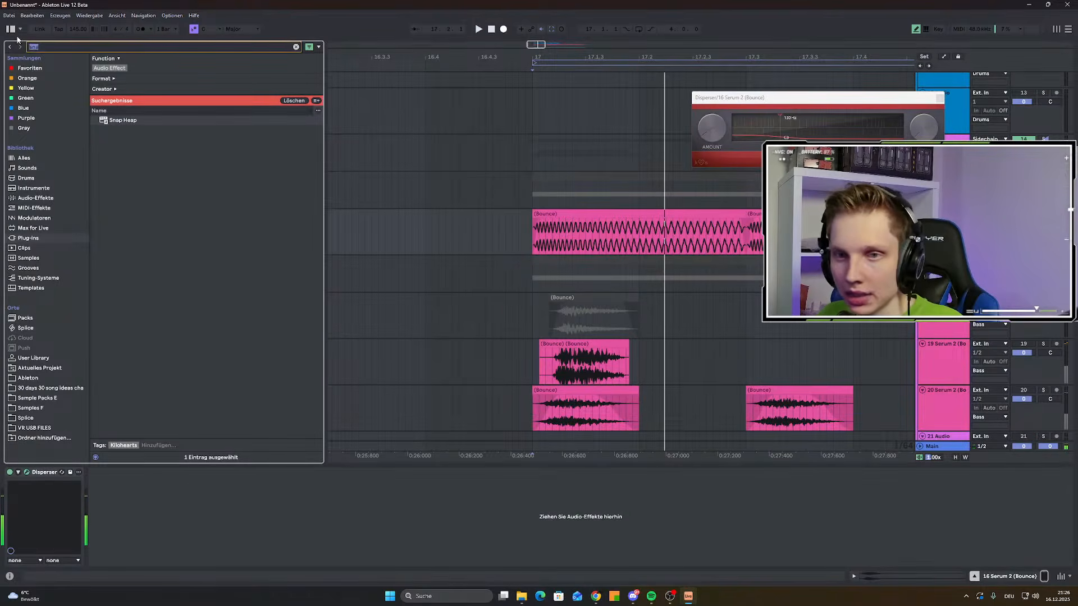
# Add Snap Heap to track 16, insert a Ring Mod in Serial Bus 1 and raise the Ring Mod's frequency
pyautogui.doubleClick(121, 120)
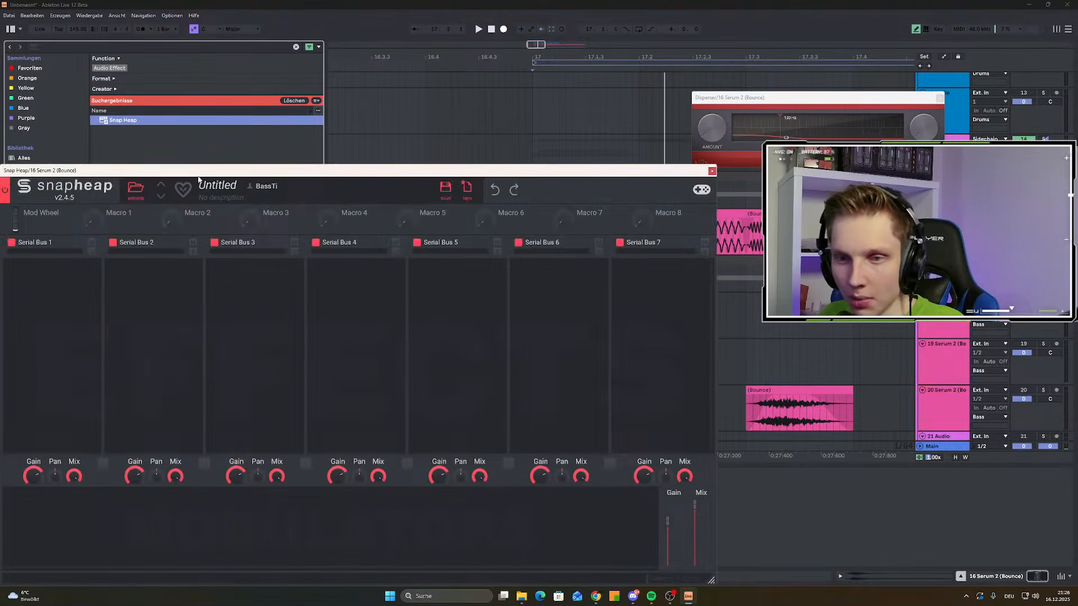
pyautogui.moveTo(198, 172); pyautogui.dragTo(334, 164)
pyautogui.click(161, 297)
pyautogui.click(352, 350)
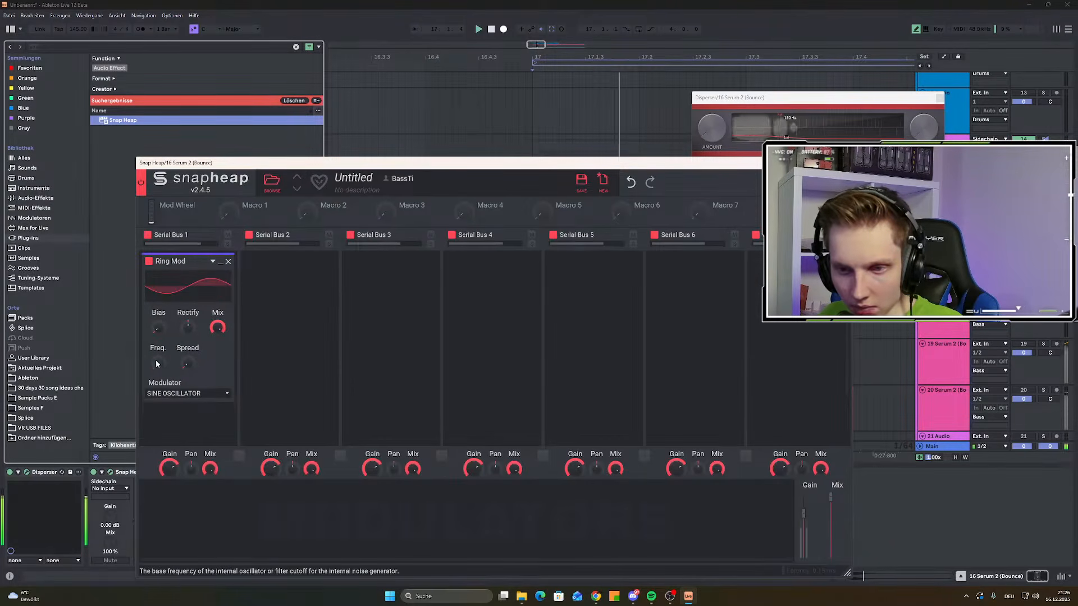
pyautogui.moveTo(156, 362); pyautogui.dragTo(157, 387)
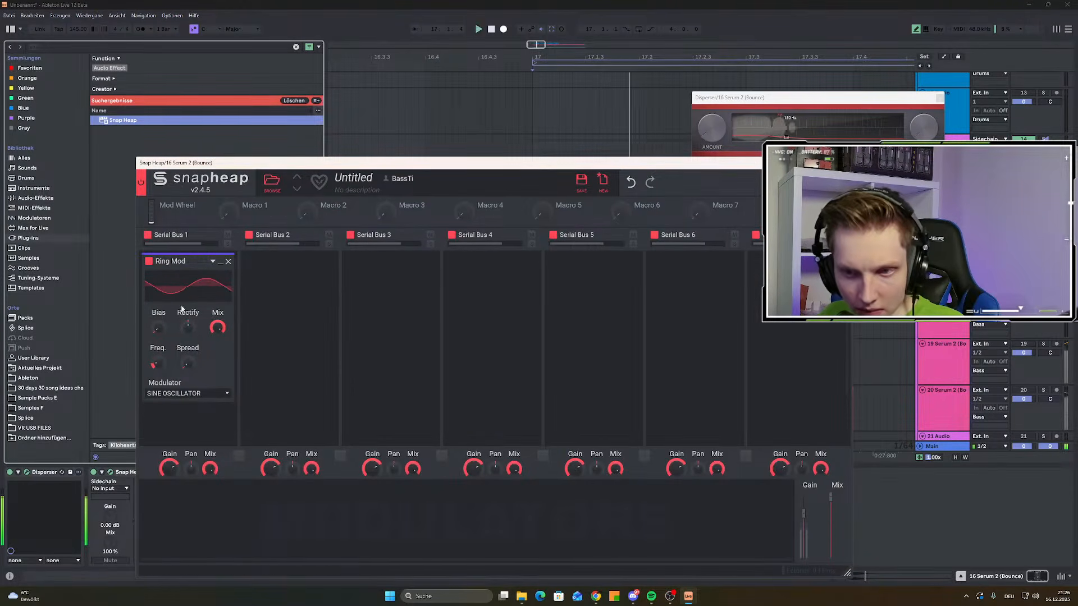
# Put an Overdrive Distortion in Serial Bus 1 and move the Ring Mod to Serial Bus 2 with more bias and a lower frequency
pyautogui.click(186, 255)
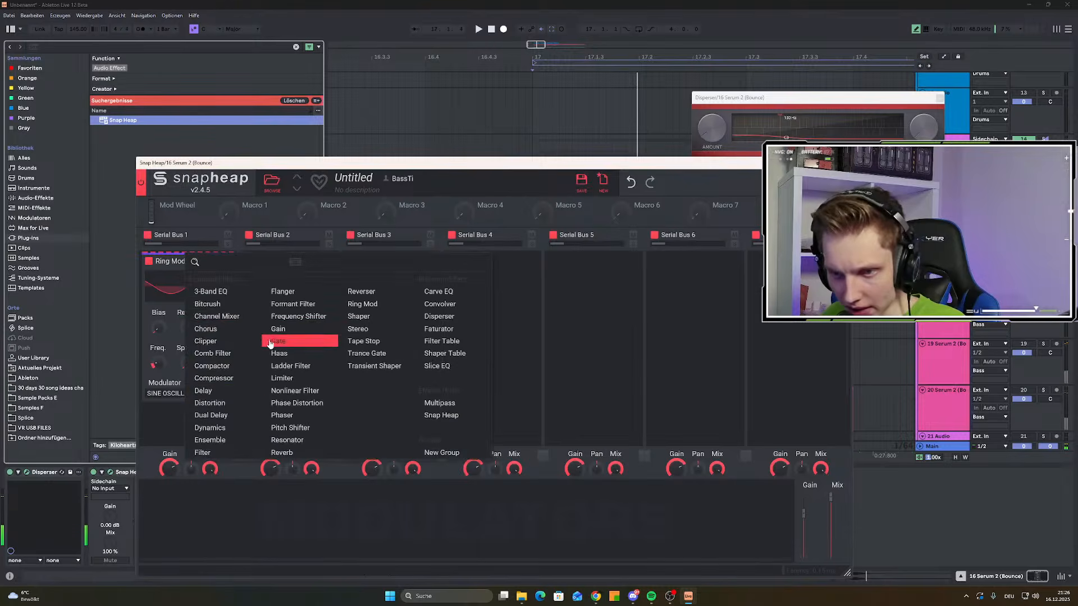
pyautogui.click(222, 402)
pyautogui.moveTo(185, 344); pyautogui.dragTo(185, 359)
pyautogui.click(191, 381)
pyautogui.moveTo(170, 404); pyautogui.dragTo(303, 293)
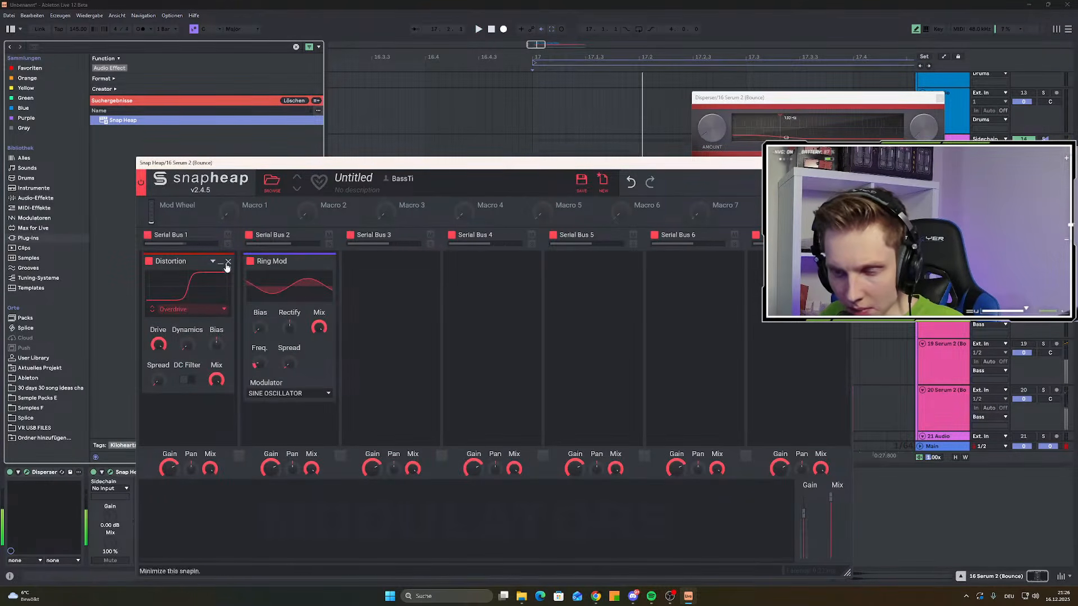
pyautogui.moveTo(259, 327); pyautogui.dragTo(260, 298)
pyautogui.moveTo(257, 368); pyautogui.dragTo(257, 341)
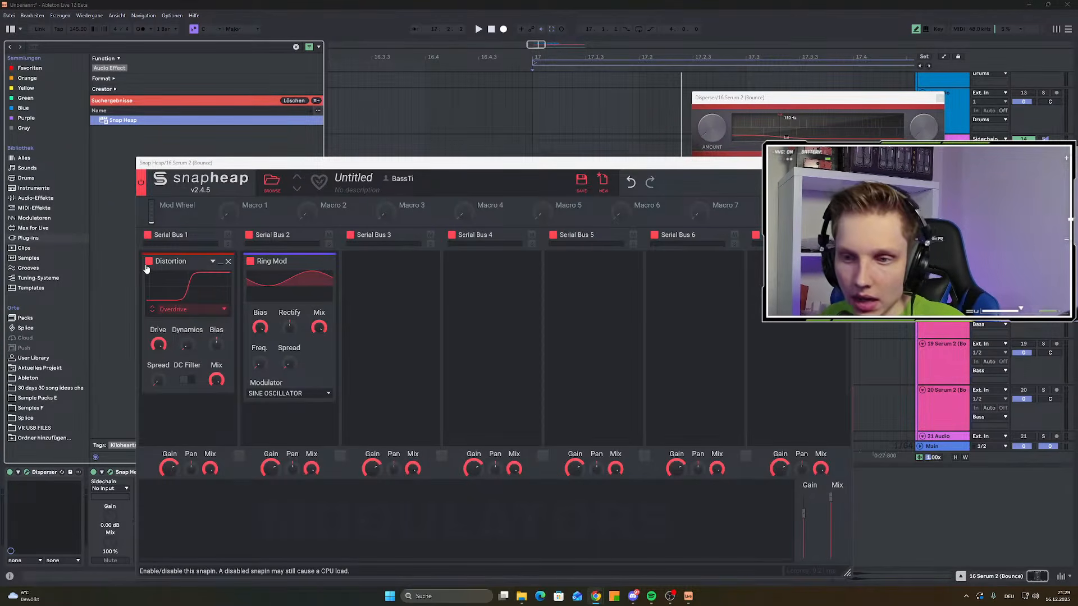
# Delete the Snap Heap from track 16 and play the bass without it from just before bar 17
pyautogui.click(98, 474)
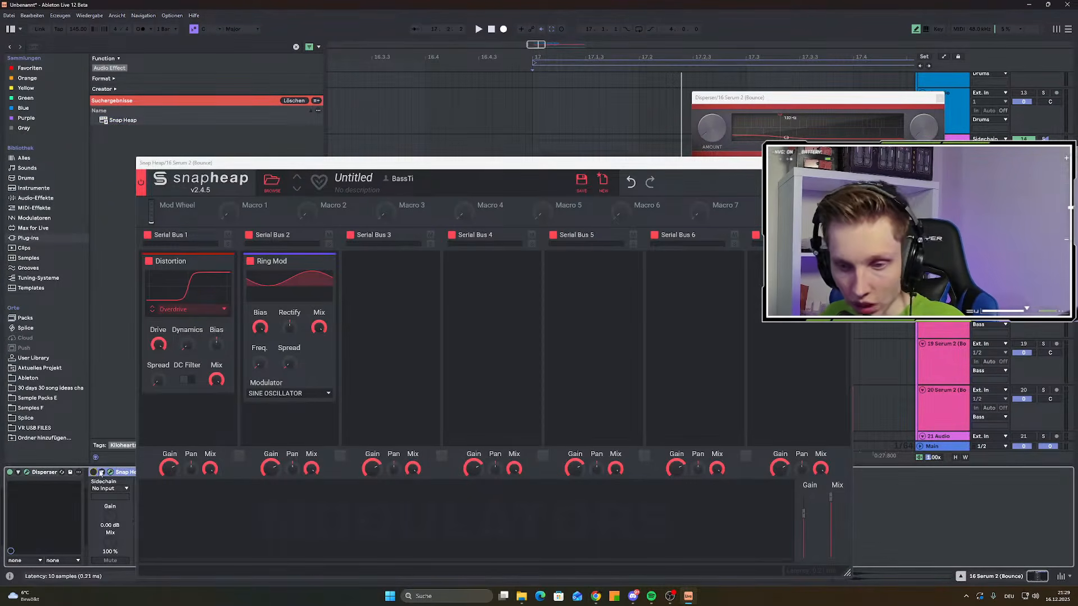
pyautogui.press('Delete')
pyautogui.click(533, 248)
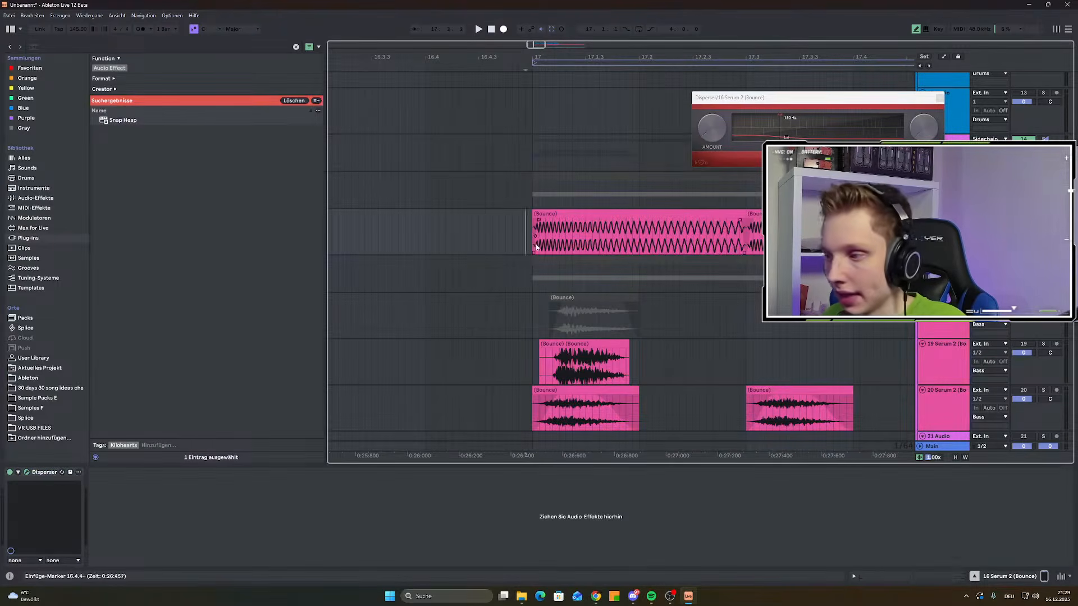
pyautogui.scroll(-5, 607, 297)
pyautogui.press('space')
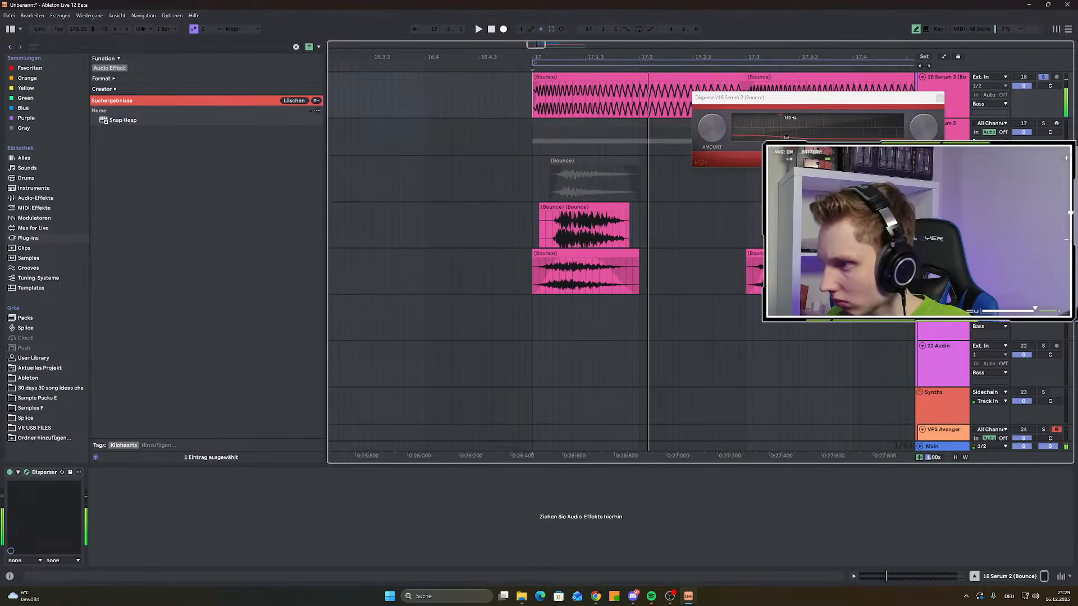
# Solo track 19 and listen to its bounced clip from bar 17
pyautogui.click(534, 231)
pyautogui.press('s')
pyautogui.press('space')
pyautogui.press('space')
pyautogui.press('space')
pyautogui.press('space')
pyautogui.press('space')
pyautogui.press('space')
# Open track 19's clip and set its warp mode to Texture, then audition it
pyautogui.doubleClick(621, 208)
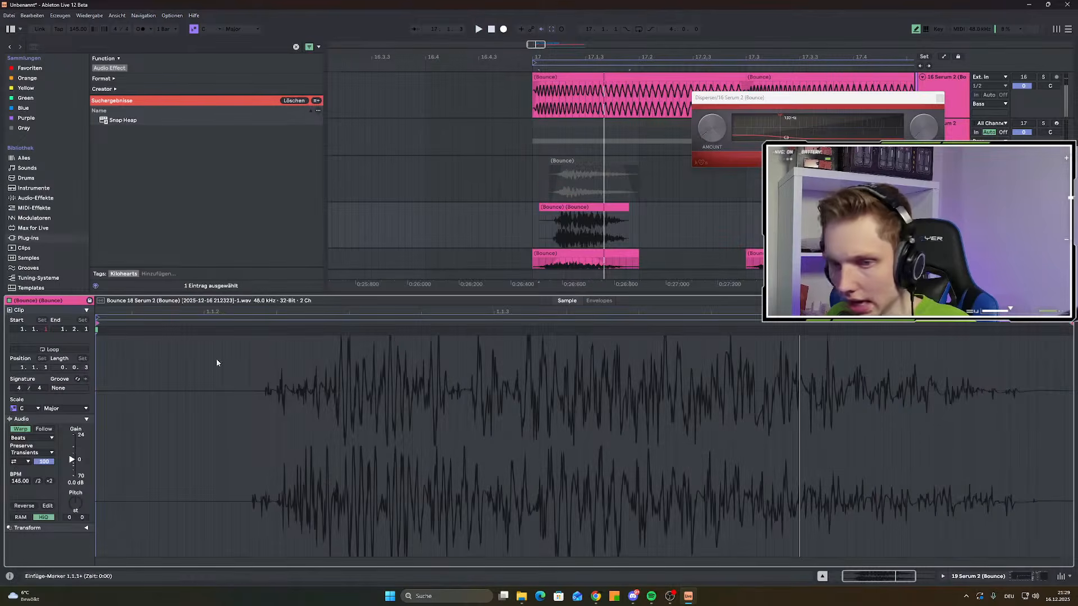
pyautogui.click(32, 438)
pyautogui.click(33, 454)
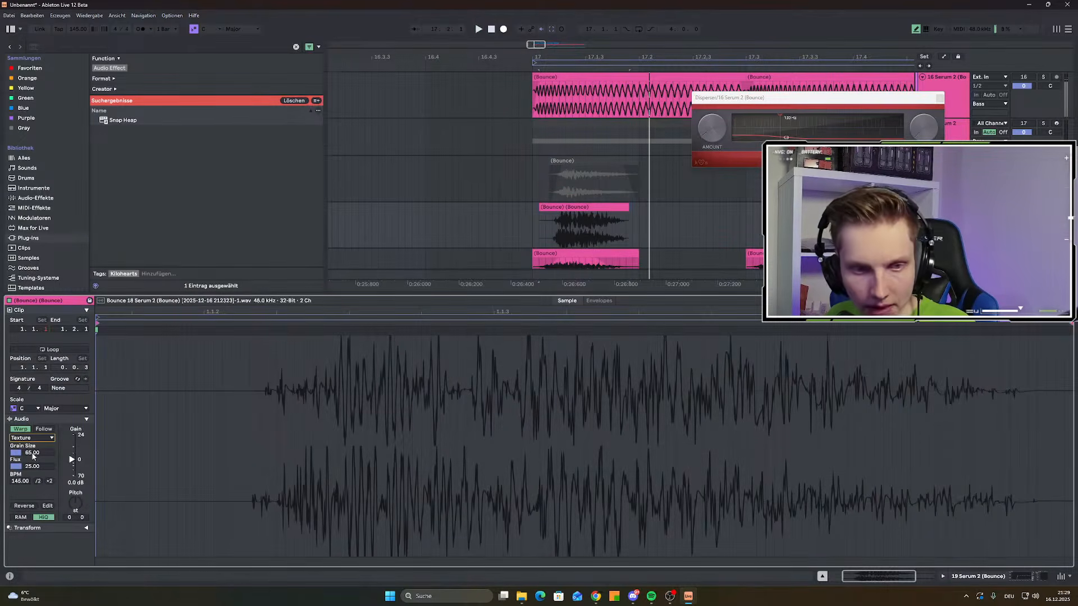
pyautogui.press('space')
pyautogui.press('space')
# Stretch the clip by setting its BPM to 267, extend its end and move it earlier so the sound starts at bar 17
pyautogui.moveTo(20, 481); pyautogui.dragTo(21, 413)
pyautogui.press('space')
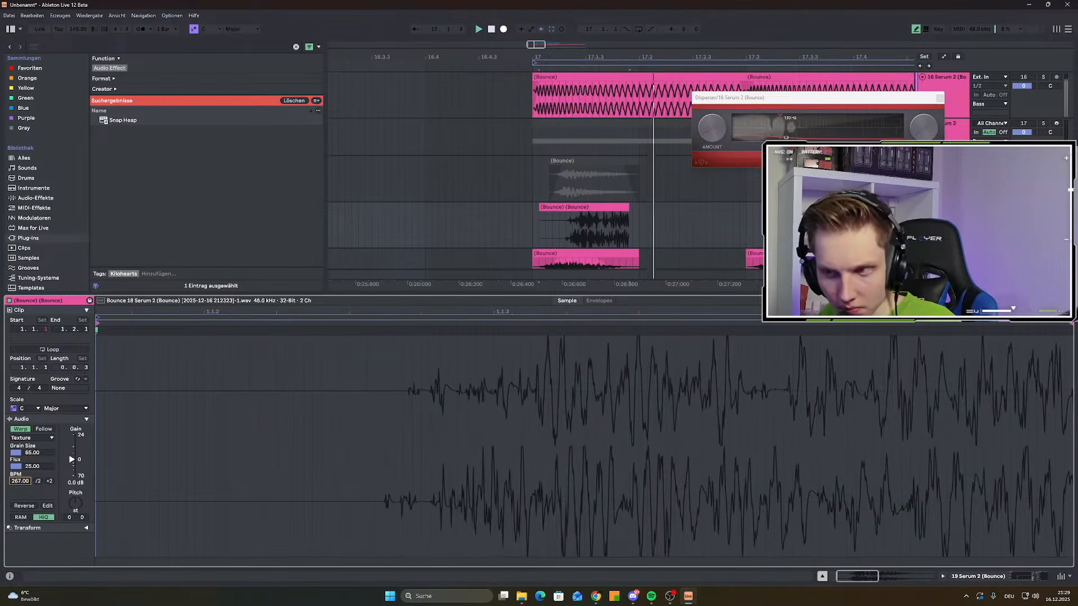
pyautogui.moveTo(629, 210); pyautogui.dragTo(749, 201)
pyautogui.moveTo(654, 209); pyautogui.dragTo(620, 209)
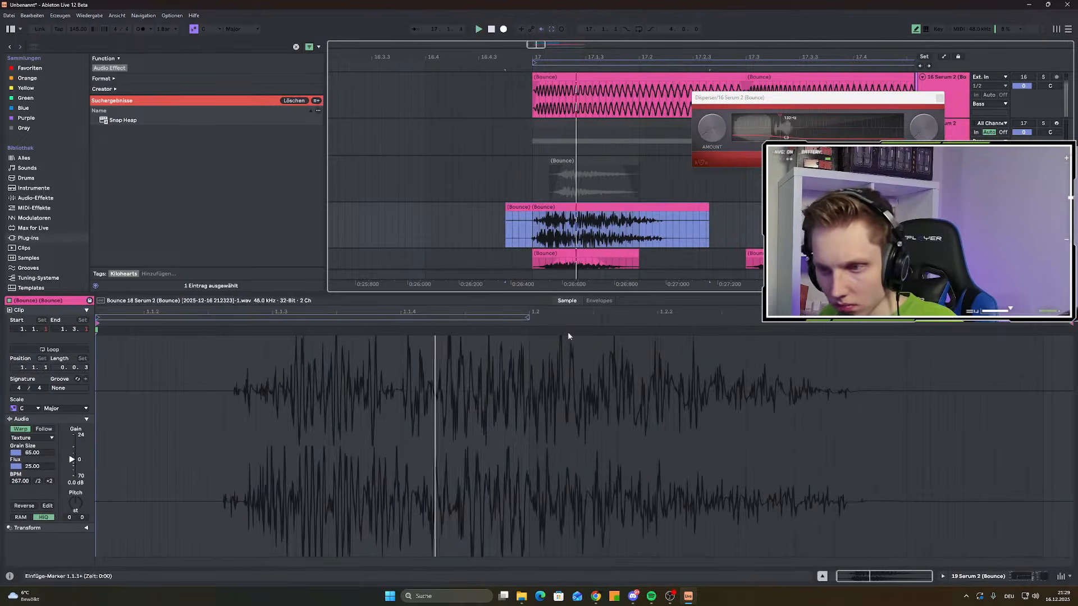
# Show the clip's Transposition envelope, turn off draw mode and start the curve with a breakpoint at 0 st
pyautogui.click(599, 301)
pyautogui.click(129, 562)
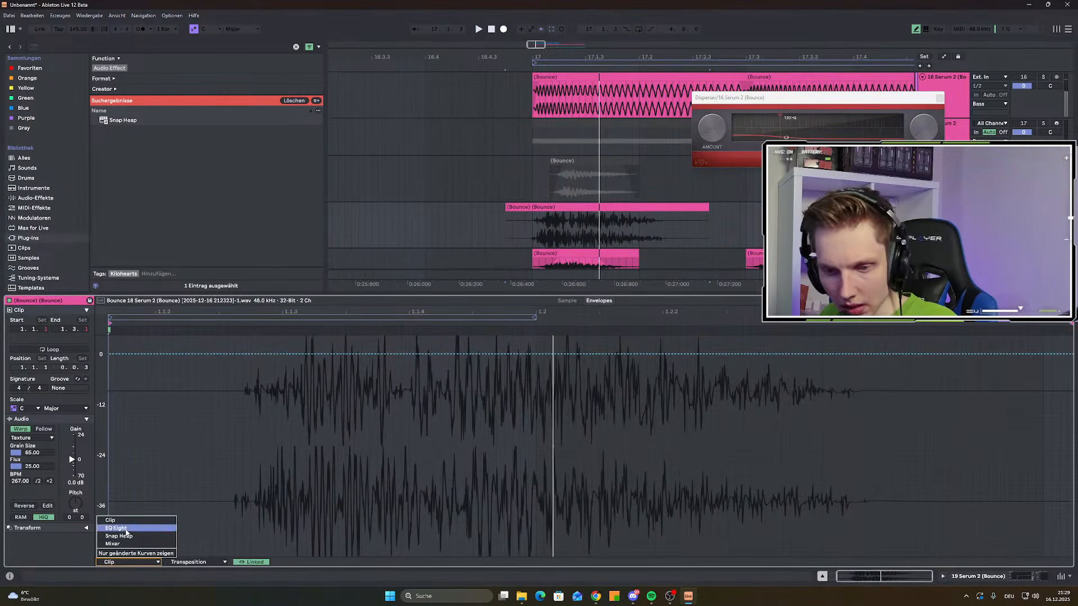
pyautogui.click(178, 562)
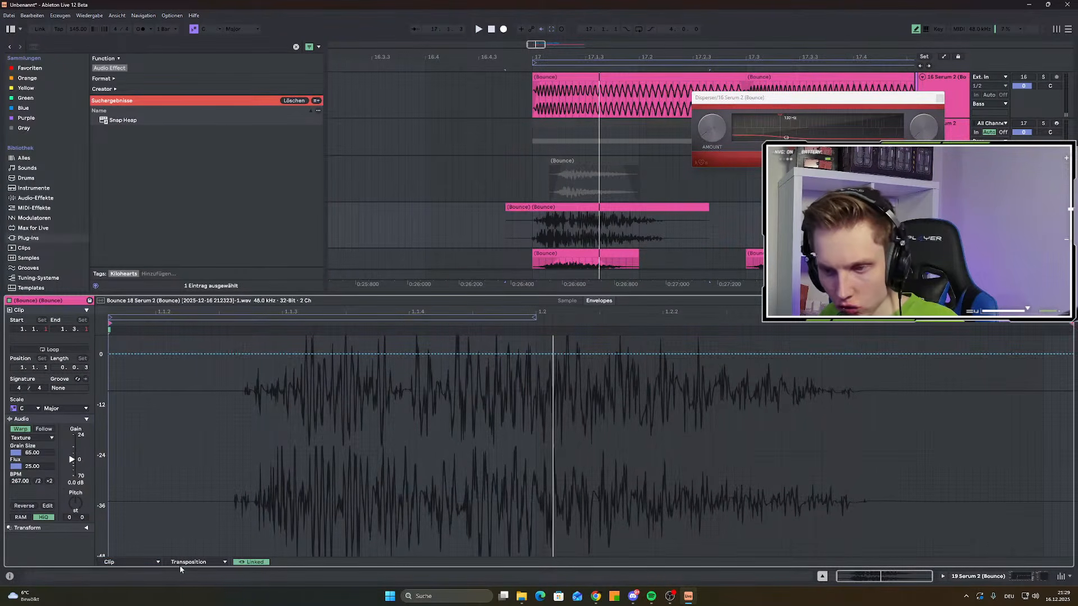
pyautogui.rightClick(242, 361)
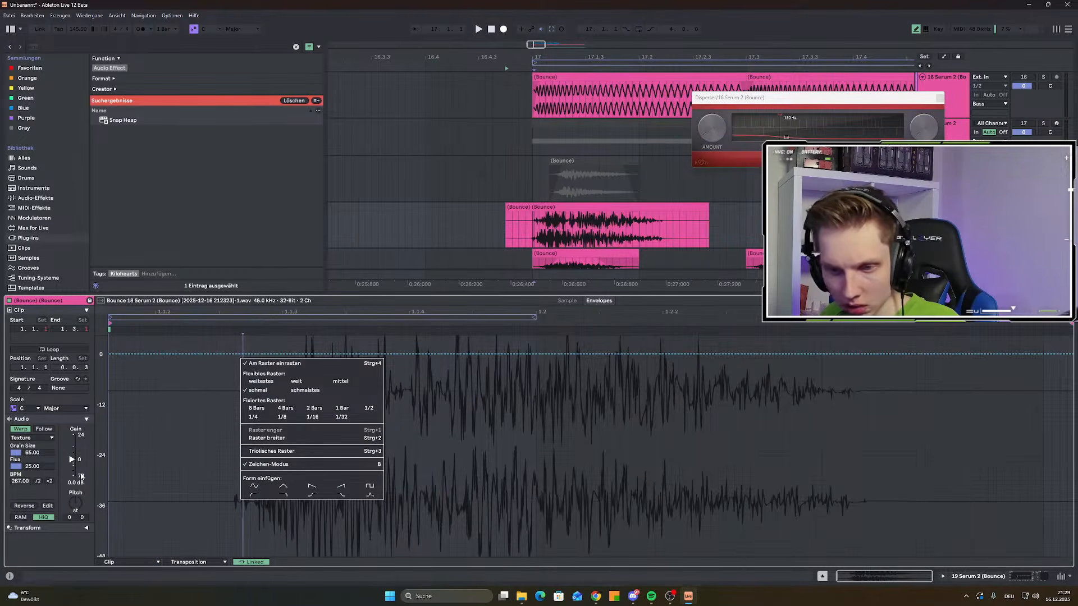
pyautogui.click(916, 28)
pyautogui.scroll(2, 305, 404)
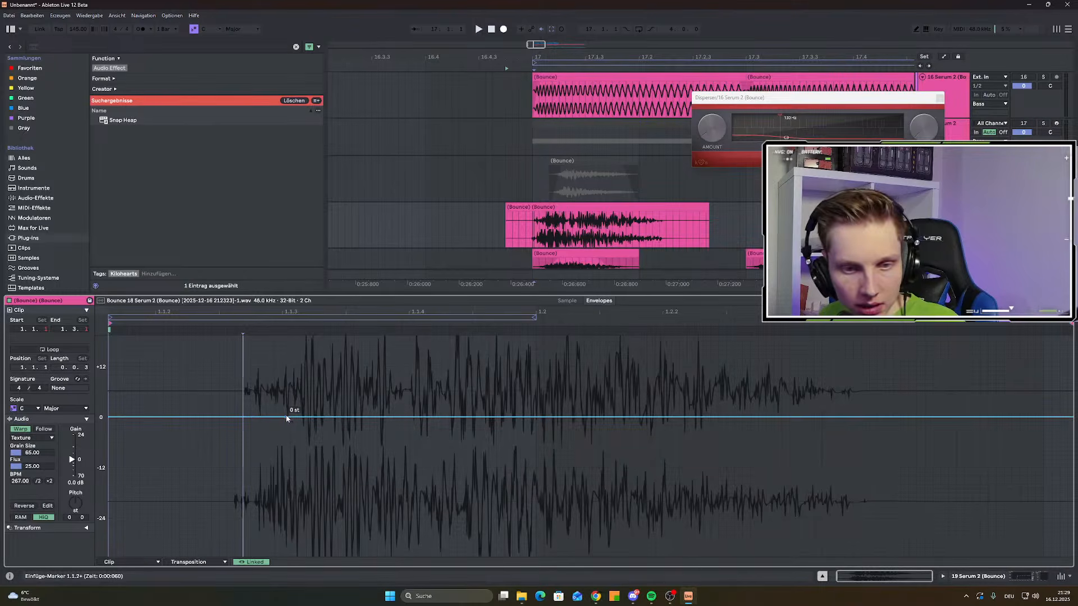
pyautogui.press('space')
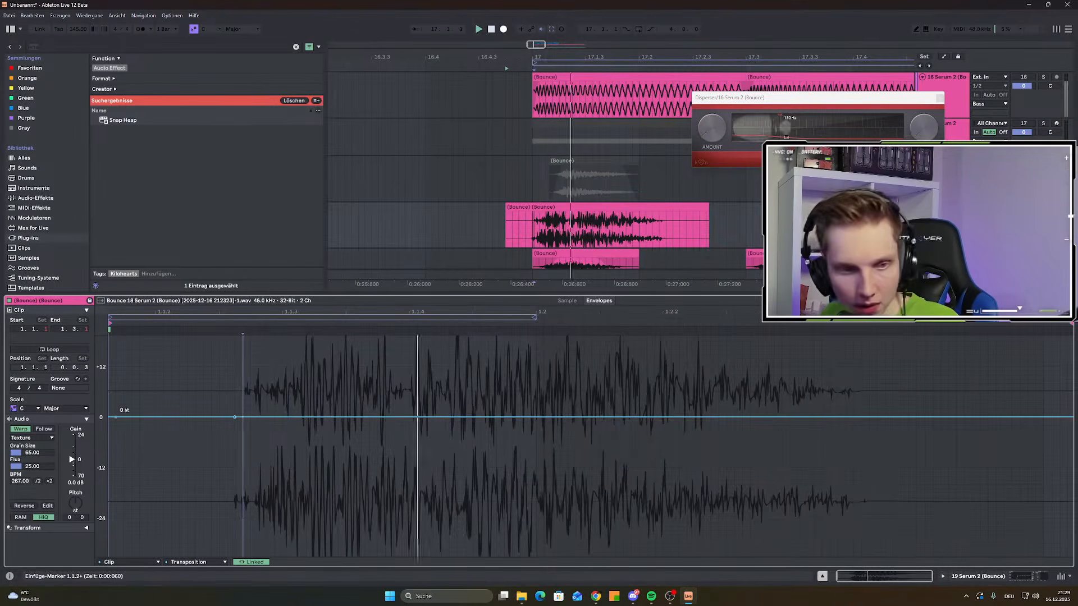
# Shape the Transposition envelope to rise to +4 st and fall to −27 st near the clip's end, auditioning the pitch movement
pyautogui.moveTo(401, 417); pyautogui.dragTo(401, 354)
pyautogui.moveTo(504, 354)
pyautogui.mouseDown()
pyautogui.moveTo(758, 496)
pyautogui.moveTo(643, 554)
pyautogui.moveTo(830, 409)
pyautogui.moveTo(929, 373)
pyautogui.moveTo(722, 534)
pyautogui.moveTo(481, 512)
pyautogui.moveTo(739, 457)
pyautogui.moveTo(750, 467)
pyautogui.mouseUp()
pyautogui.press('space')
pyautogui.press('space')
pyautogui.press('space')
pyautogui.press('space')
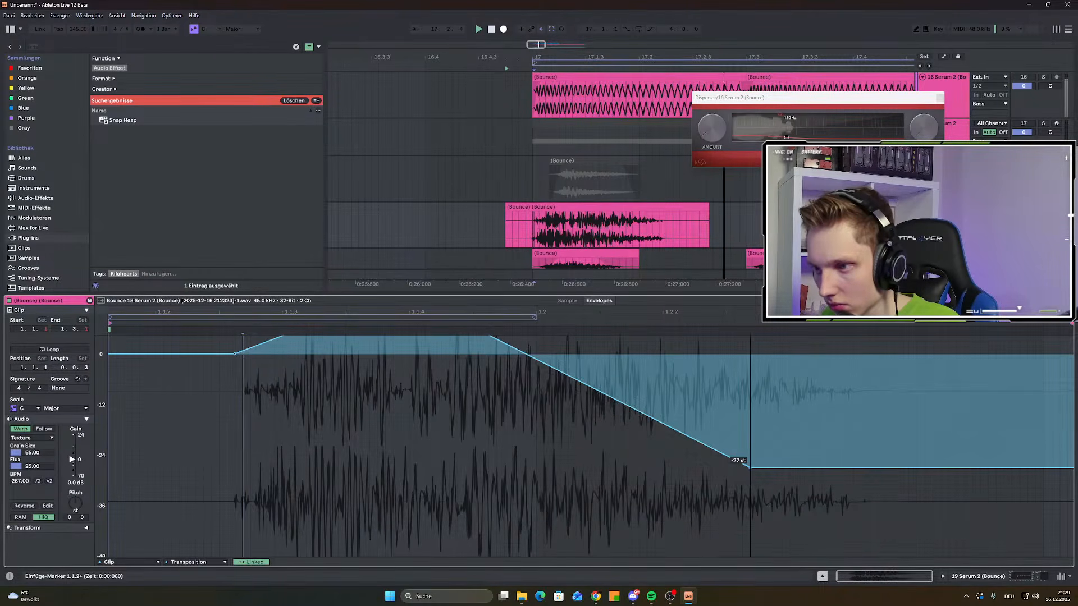
pyautogui.scroll(3, 531, 487)
pyautogui.moveTo(402, 354); pyautogui.dragTo(346, 445)
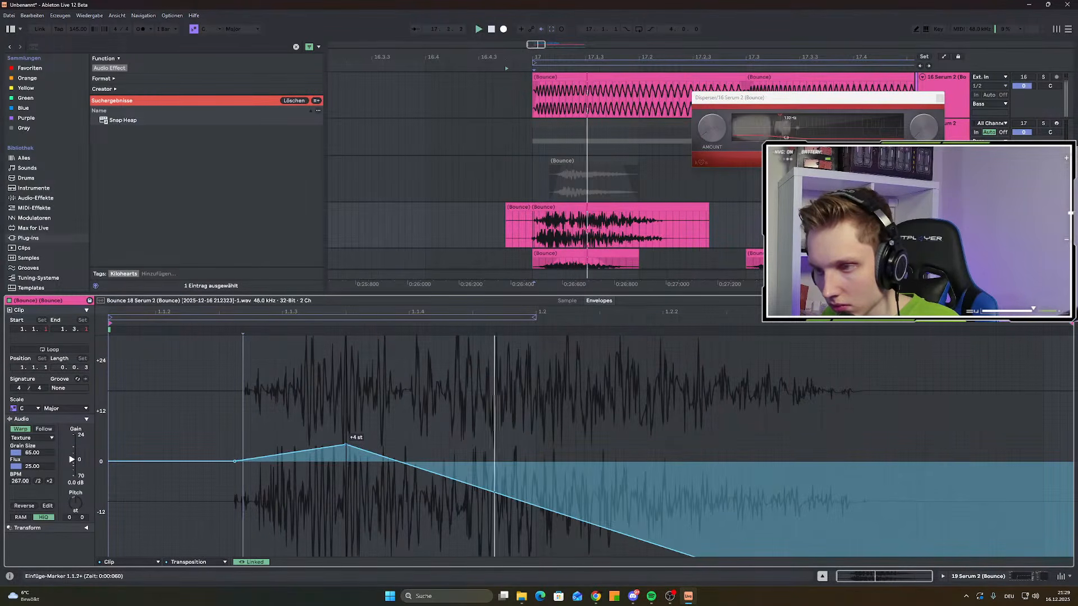
# Set the clip's Texture warp to a Grain Size of 2 and a Flux of 0
pyautogui.moveTo(43, 452); pyautogui.dragTo(42, 505)
pyautogui.moveTo(34, 466); pyautogui.dragTo(34, 506)
pyautogui.moveTo(32, 453)
pyautogui.mouseDown()
pyautogui.moveTo(32, 432)
pyautogui.moveTo(32, 466)
pyautogui.mouseUp()
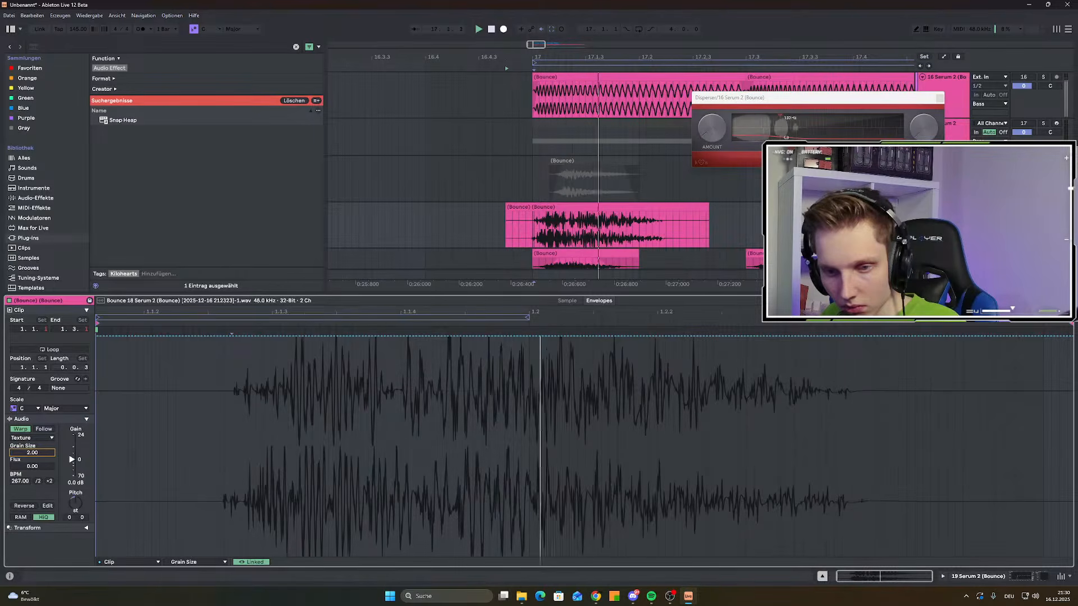
# Lower the low-cut of track 19's EQ Eight to 68.1 Hz and briefly check the track's Snap Heap
pyautogui.hotkey('shift', 'Tab')
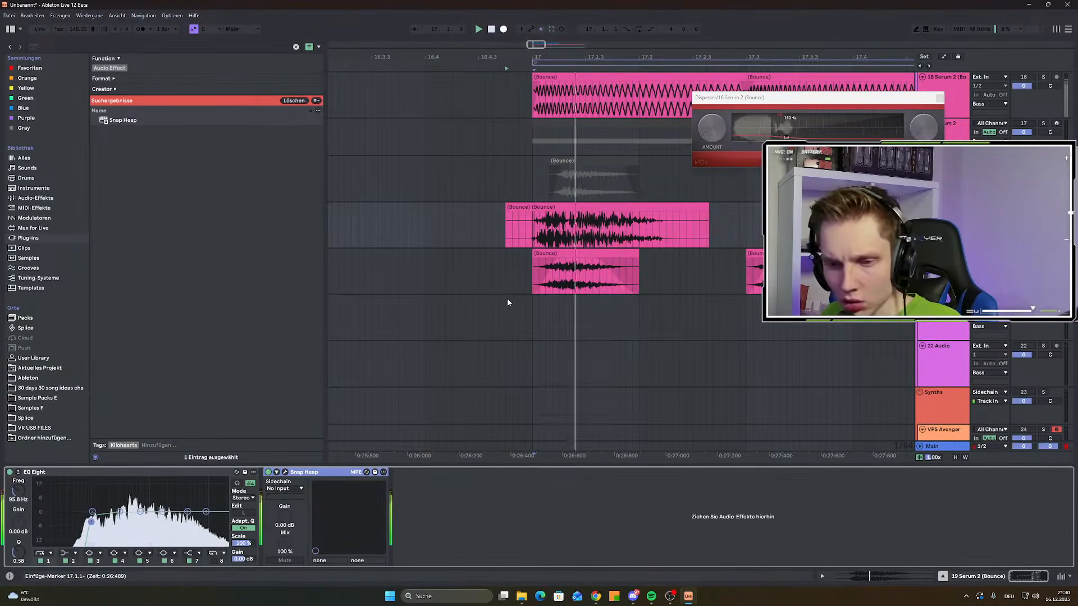
pyautogui.moveTo(90, 522)
pyautogui.mouseDown()
pyautogui.moveTo(47, 520)
pyautogui.moveTo(83, 519)
pyautogui.mouseUp()
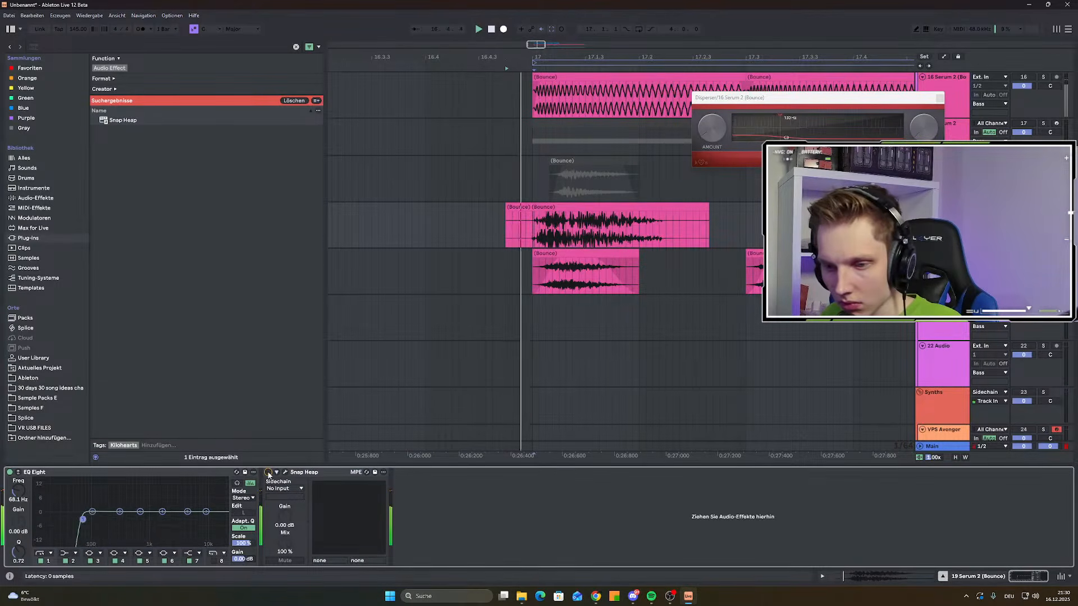
pyautogui.click(284, 473)
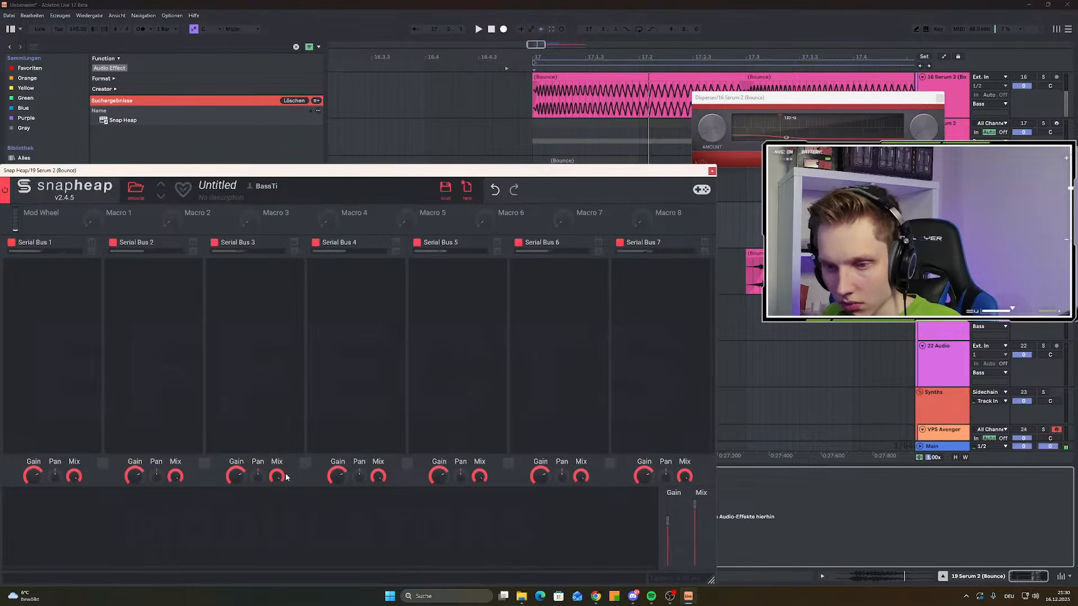
pyautogui.moveTo(341, 171); pyautogui.dragTo(512, 184)
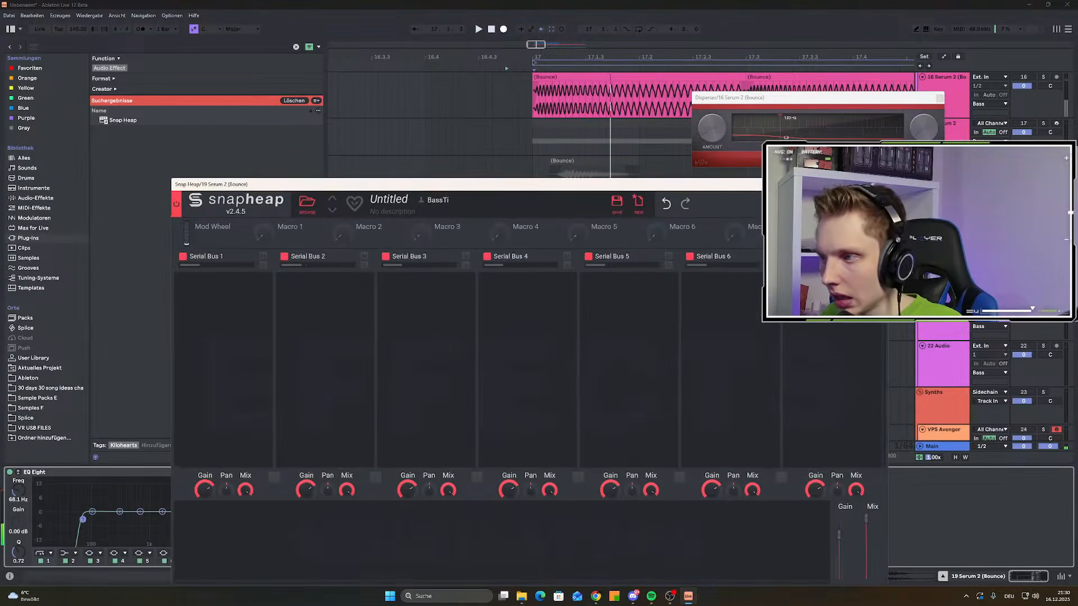
pyautogui.click(880, 184)
# Search the audio effects for "vocod" and add the Vocoder to the end of track 19's effect chain
pyautogui.click(34, 47)
pyautogui.write('voc')
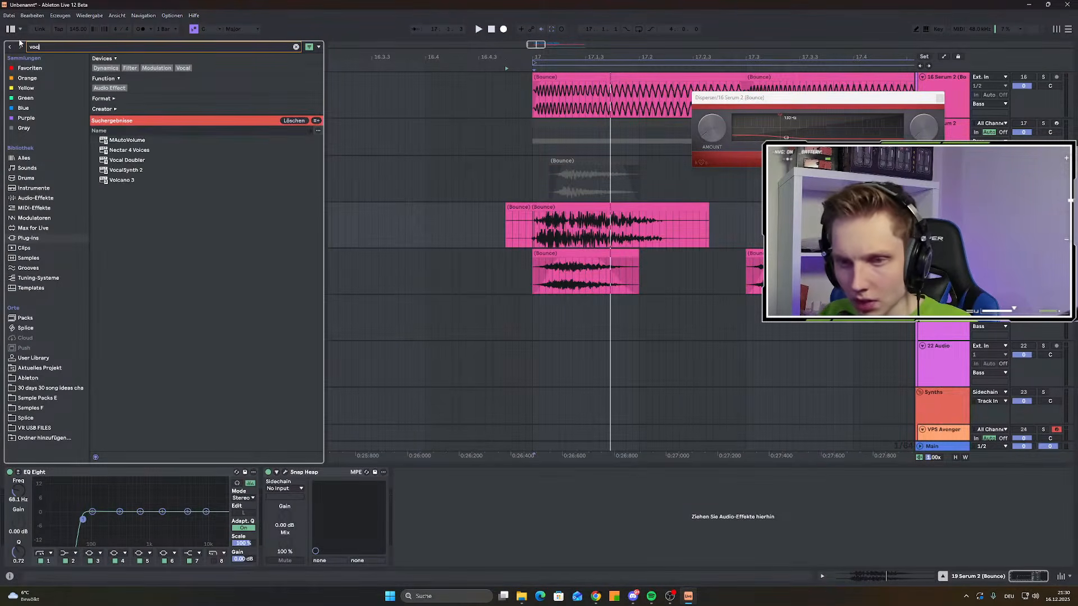
pyautogui.write('od')
pyautogui.click(28, 198)
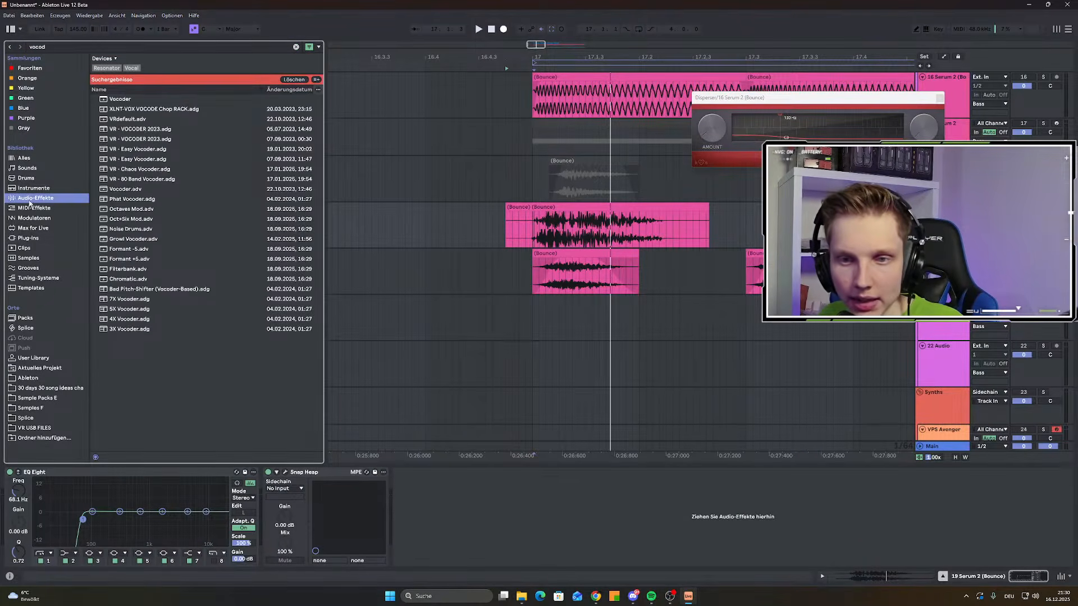
pyautogui.doubleClick(118, 100)
pyautogui.press('space')
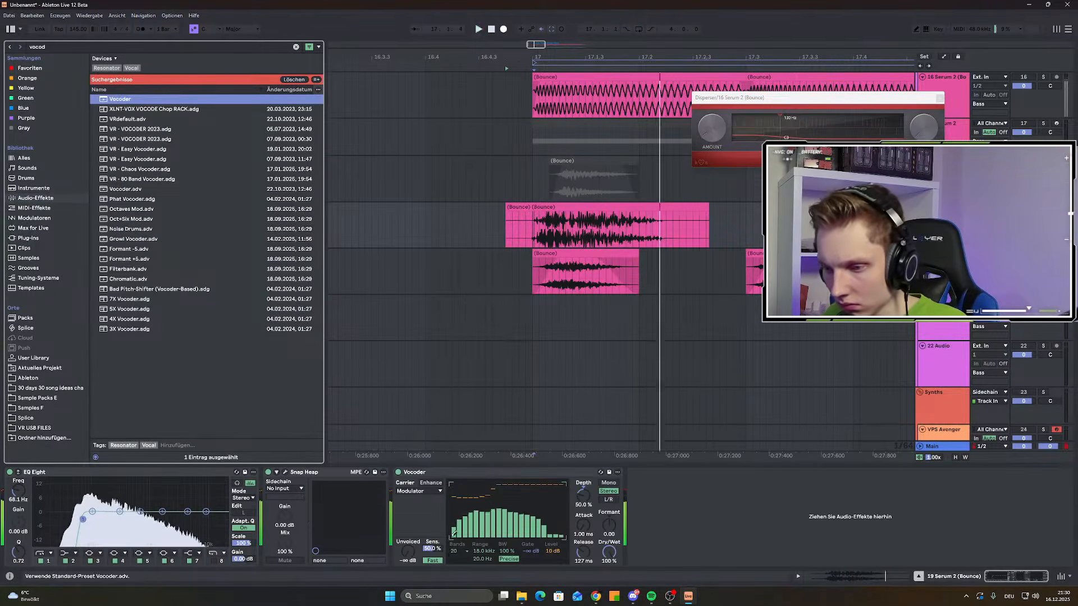
# Set the Vocoder to 40 bands and raise its Depth to 82.5 % while auditioning the bass
pyautogui.click(460, 551)
pyautogui.click(455, 547)
pyautogui.press('space')
pyautogui.press('space')
pyautogui.press('space')
pyautogui.press('space')
pyautogui.press('space')
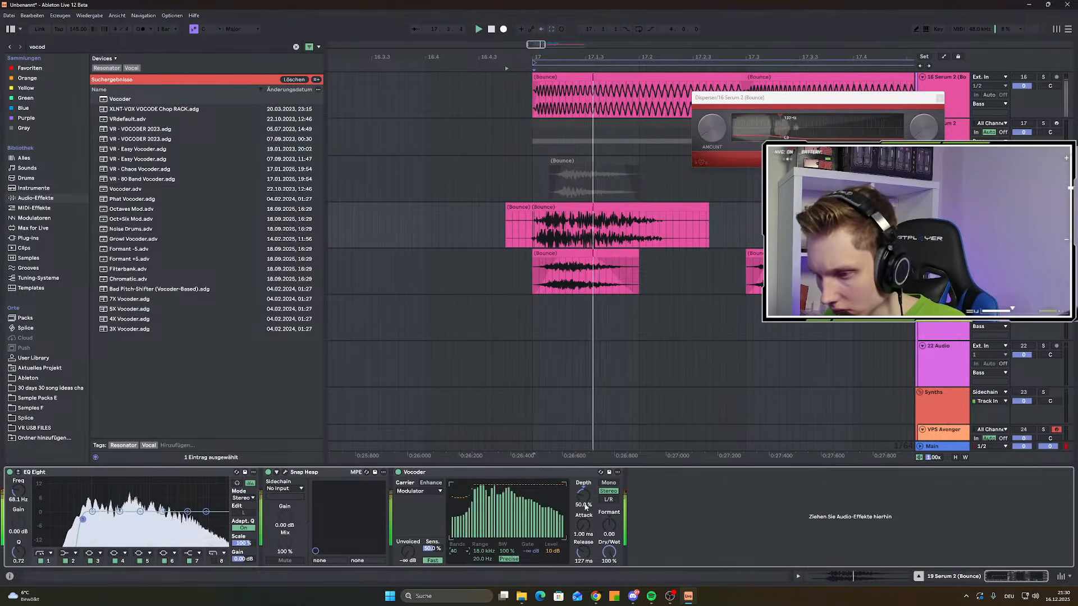
pyautogui.moveTo(583, 495)
pyautogui.mouseDown()
pyautogui.moveTo(583, 449)
pyautogui.moveTo(583, 463)
pyautogui.mouseUp()
pyautogui.press('space')
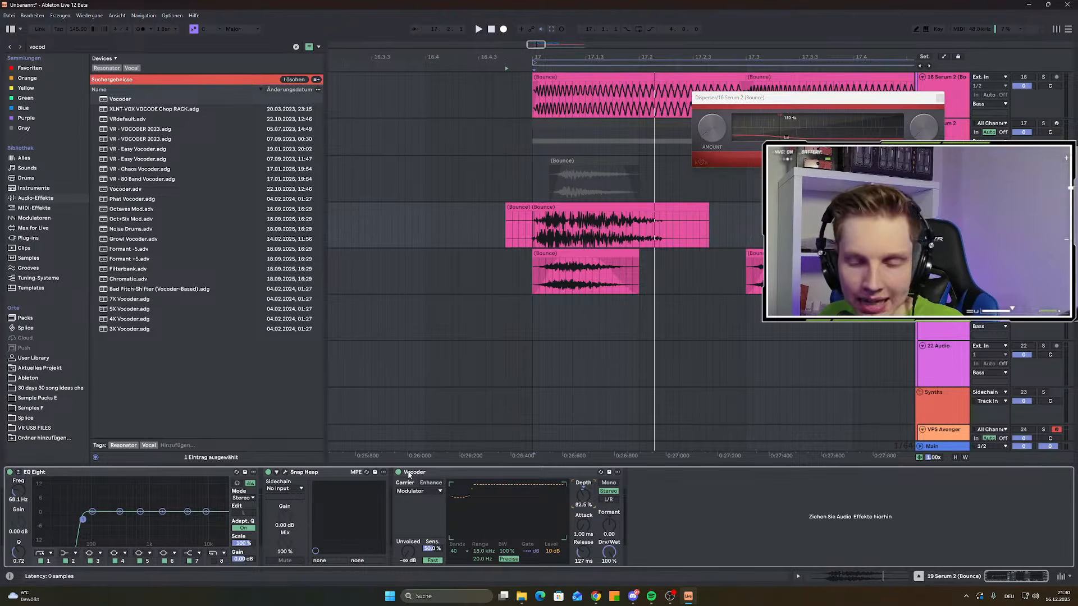
# Try a higher Sens. setting on track 19's Vocoder while auditioning, and restore its default
pyautogui.click(409, 476)
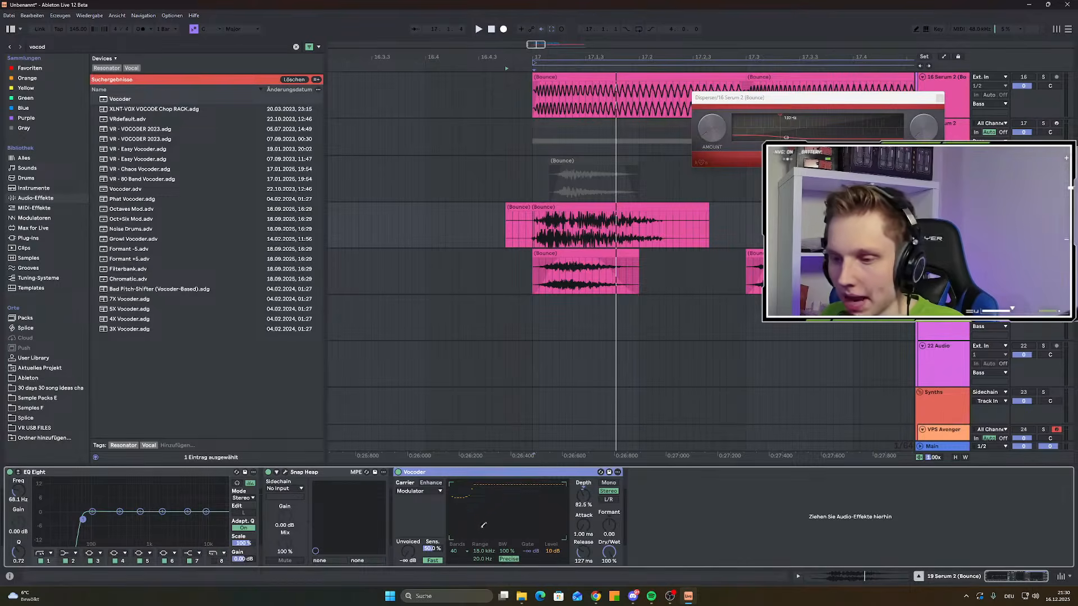
pyautogui.moveTo(431, 549); pyautogui.dragTo(432, 527)
pyautogui.press('space')
pyautogui.press('space')
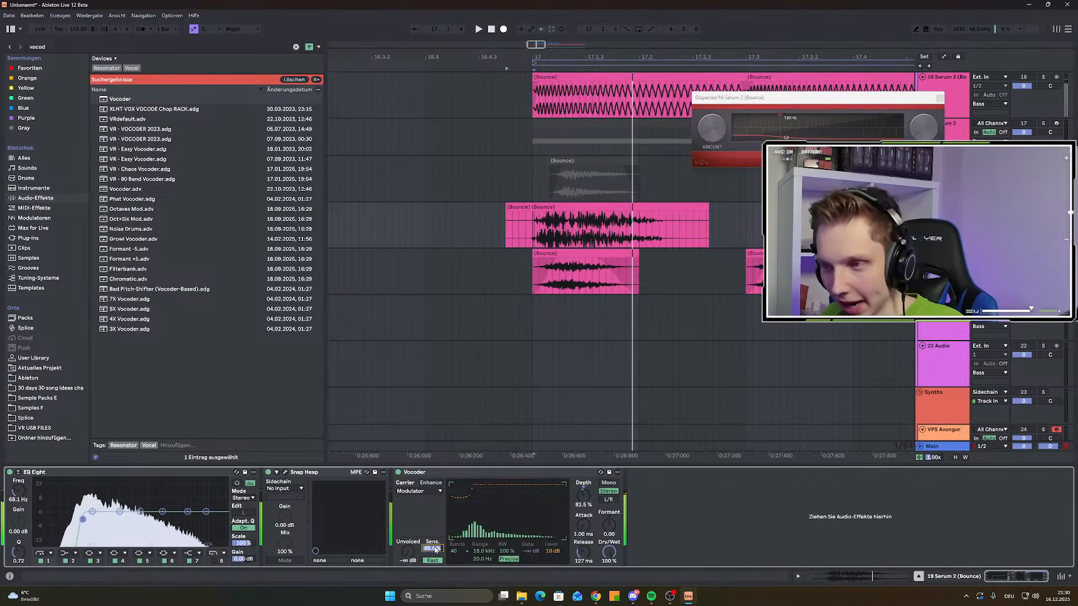
pyautogui.doubleClick(431, 548)
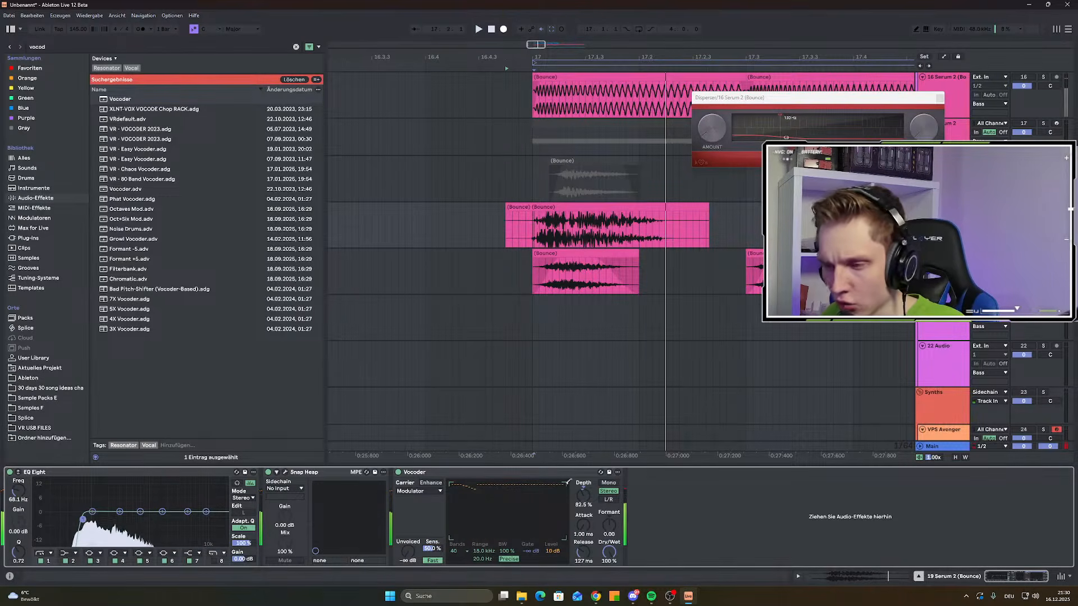
# Raise the Vocoder's Formant to 9.14 while auditioning the bass
pyautogui.moveTo(602, 534)
pyautogui.mouseDown()
pyautogui.moveTo(603, 551)
pyautogui.moveTo(609, 525)
pyautogui.mouseUp()
pyautogui.press('space')
pyautogui.press('space')
pyautogui.press('space')
pyautogui.press('space')
pyautogui.press('space')
pyautogui.press('space')
pyautogui.press('space')
pyautogui.press('space')
pyautogui.press('space')
pyautogui.press('space')
pyautogui.press('space')
pyautogui.press('space')
pyautogui.press('space')
pyautogui.press('space')
# Compare the bass with the Vocoder's Sens. turned up once more, and reset it to 50 %
pyautogui.moveTo(436, 551); pyautogui.dragTo(436, 524)
pyautogui.press('space')
pyautogui.press('space')
pyautogui.press('space')
pyautogui.press('space')
pyautogui.doubleClick(436, 550)
pyautogui.press('space')
pyautogui.press('space')
# Set the Vocoder's Attack to 2.28 ms and its Release to 150 ms
pyautogui.moveTo(583, 526); pyautogui.dragTo(583, 520)
pyautogui.press('space')
pyautogui.press('space')
pyautogui.press('space')
pyautogui.press('space')
pyautogui.press('space')
pyautogui.moveTo(585, 558); pyautogui.dragTo(584, 578)
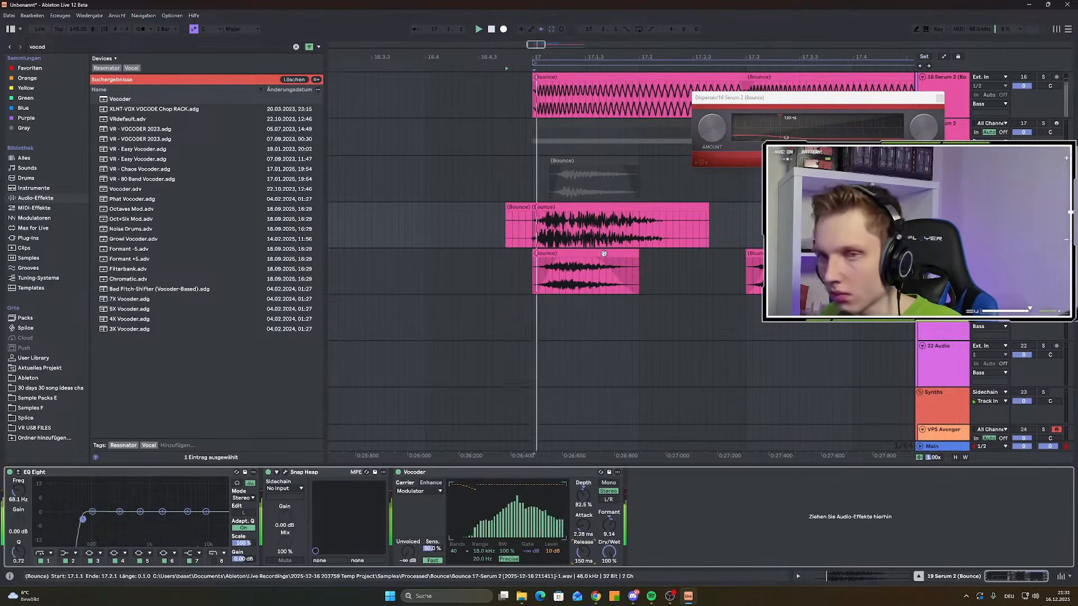
# Search the browser for "eq" and add an EQ Eight after the Vocoder on track 19
pyautogui.click(56, 46)
pyautogui.write('eq')
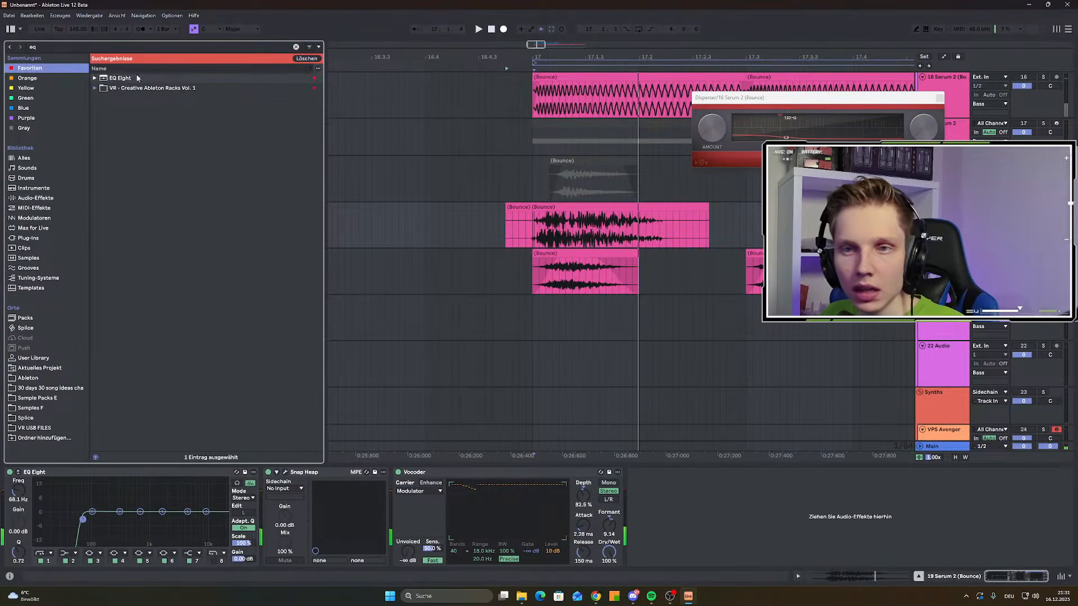
pyautogui.press('Return')
# Enable the low-cut band of the second EQ Eight and shape it to 100 Hz with a Q of 0.31 while auditioning
pyautogui.press('space')
pyautogui.click(664, 561)
pyautogui.press('space')
pyautogui.moveTo(684, 520); pyautogui.dragTo(715, 530)
pyautogui.press('space')
pyautogui.press('space')
pyautogui.press('space')
pyautogui.press('space')
pyautogui.press('space')
pyautogui.press('space')
pyautogui.press('space')
pyautogui.press('space')
pyautogui.press('space')
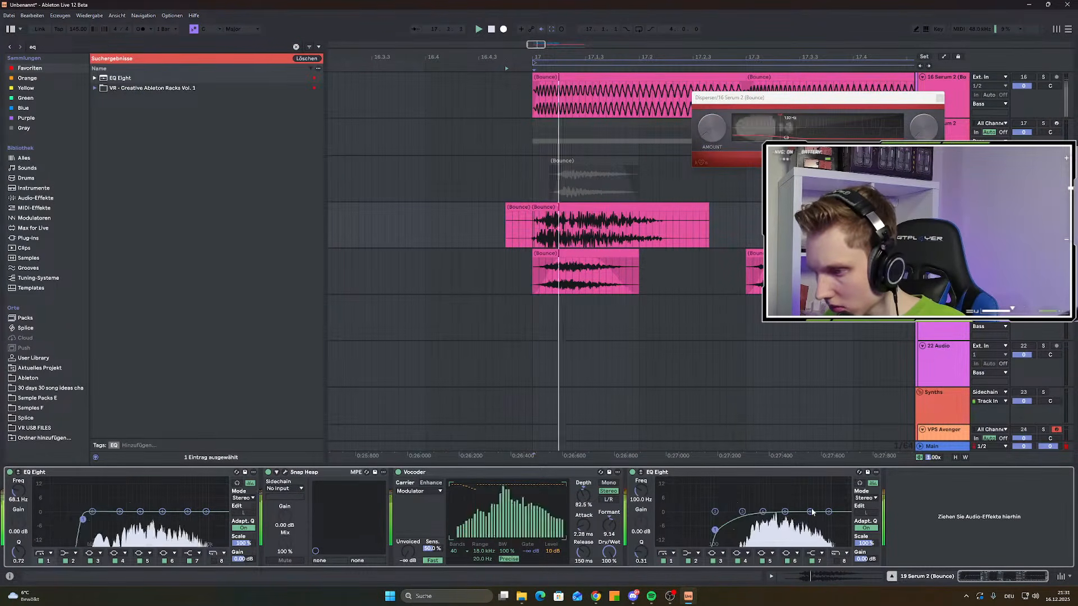
pyautogui.press('space')
# Search the browser for "spec", add plugdata-fx to the end of the chain and load the SPEC COMP BETA 2 patch
pyautogui.click(40, 47)
pyautogui.write('spec')
pyautogui.press('Down')
pyautogui.press('Down')
pyautogui.press('Down')
pyautogui.press('Return')
pyautogui.scroll(-3, 395, 326)
pyautogui.click(395, 393)
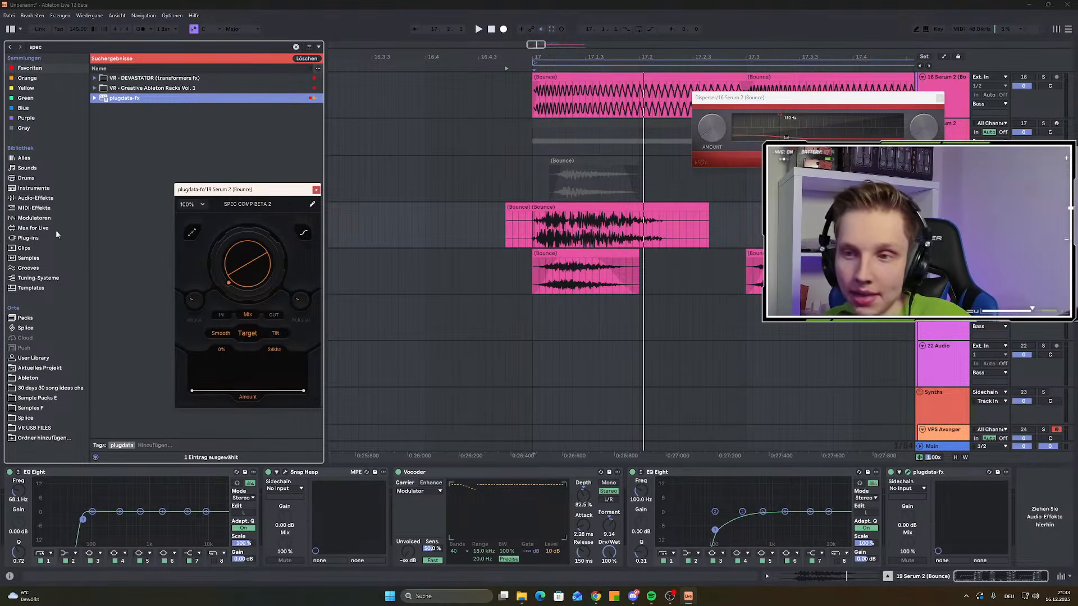
pyautogui.moveTo(290, 193); pyautogui.dragTo(234, 190)
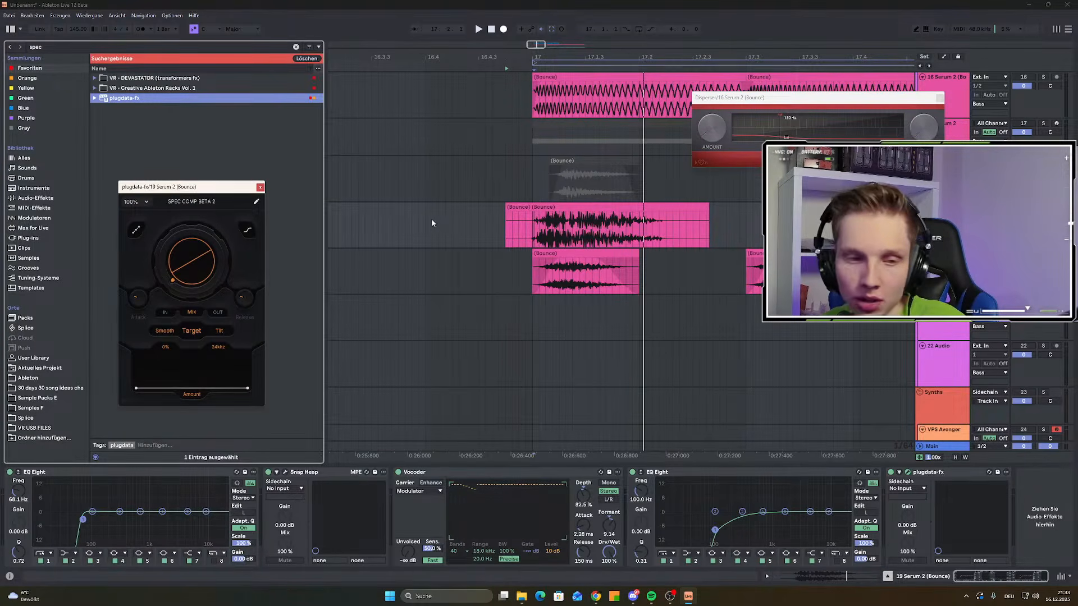
# Trim the start of track 19's bounced clip to 17.1.1 and give it a short fade-in
pyautogui.click(506, 208)
pyautogui.moveTo(506, 206); pyautogui.dragTo(548, 216)
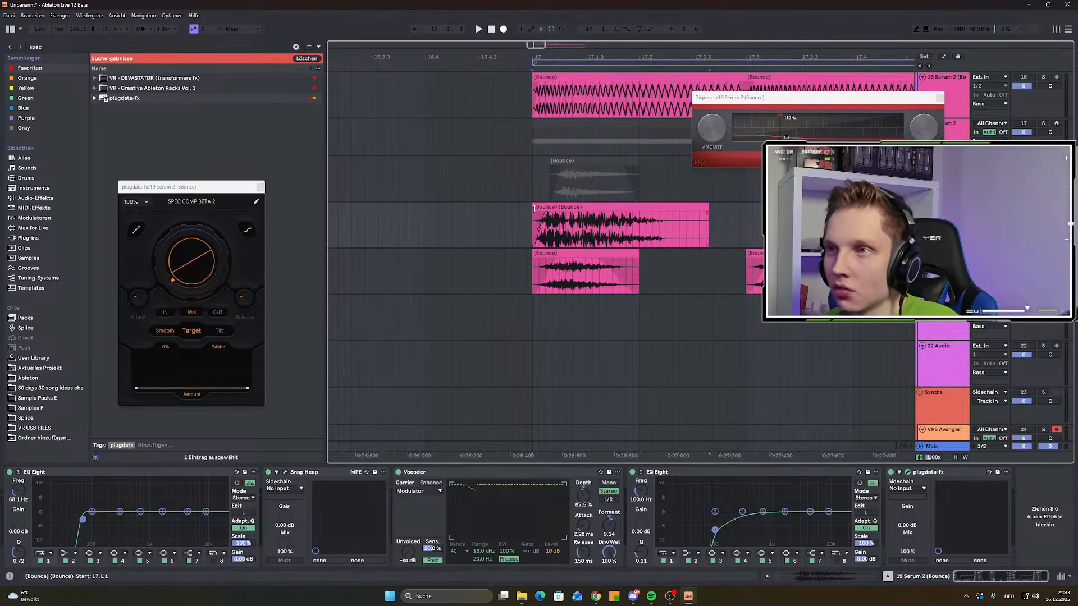
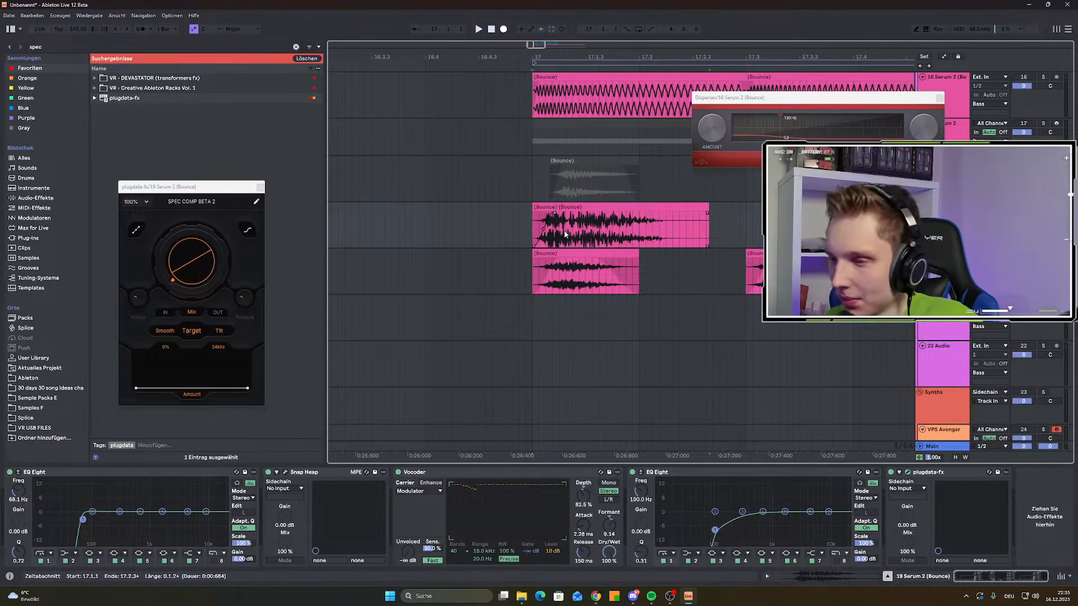
pyautogui.click(556, 220)
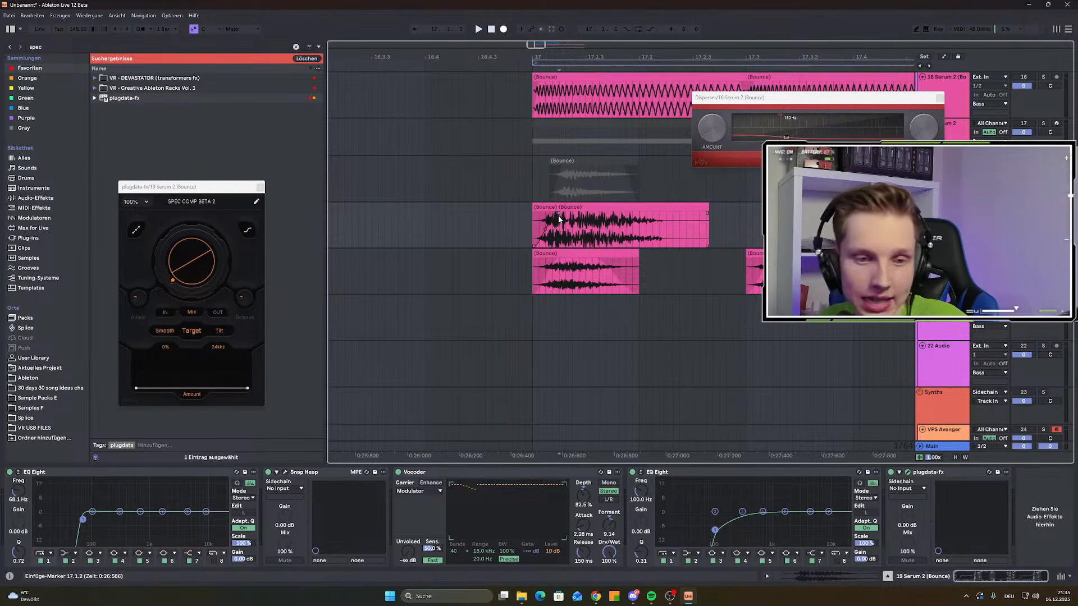
pyautogui.moveTo(528, 223); pyautogui.dragTo(511, 223)
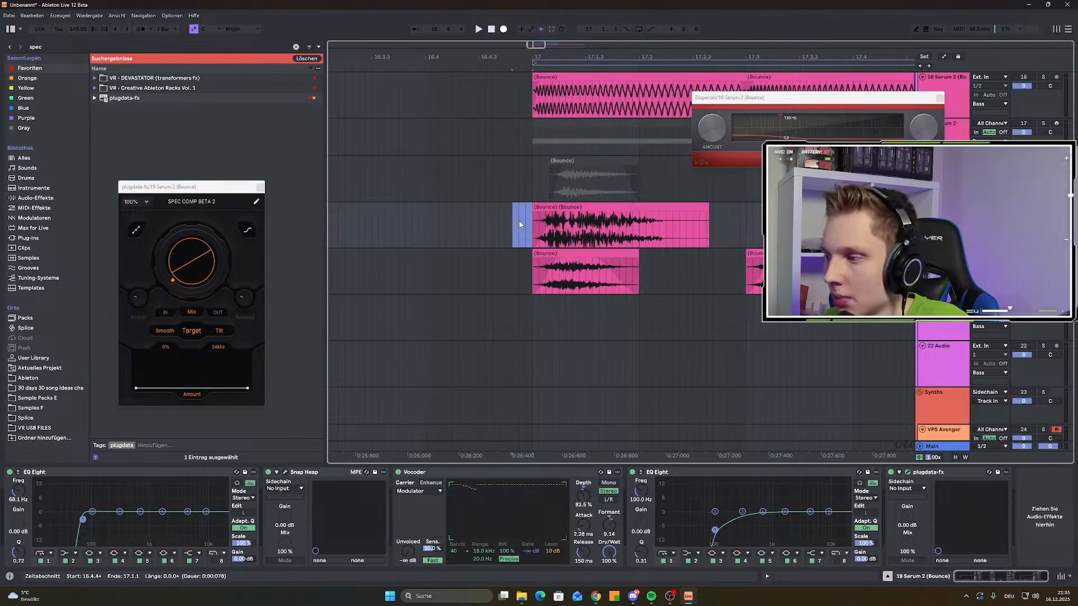
# Audition track 19's trimmed clip together with the other layers from 17.1.1
pyautogui.click(425, 221)
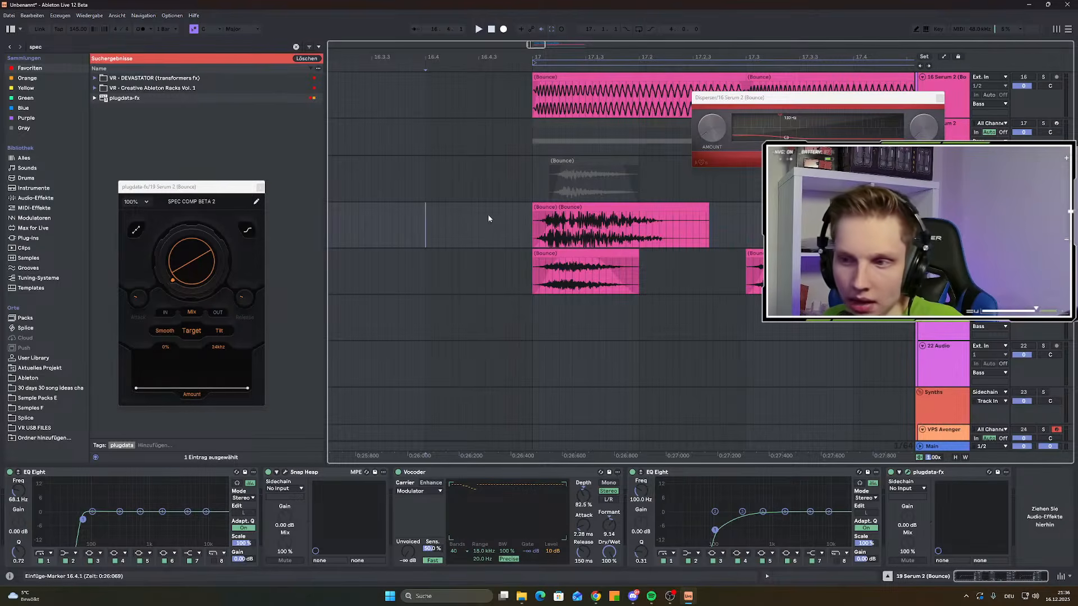
pyautogui.click(512, 218)
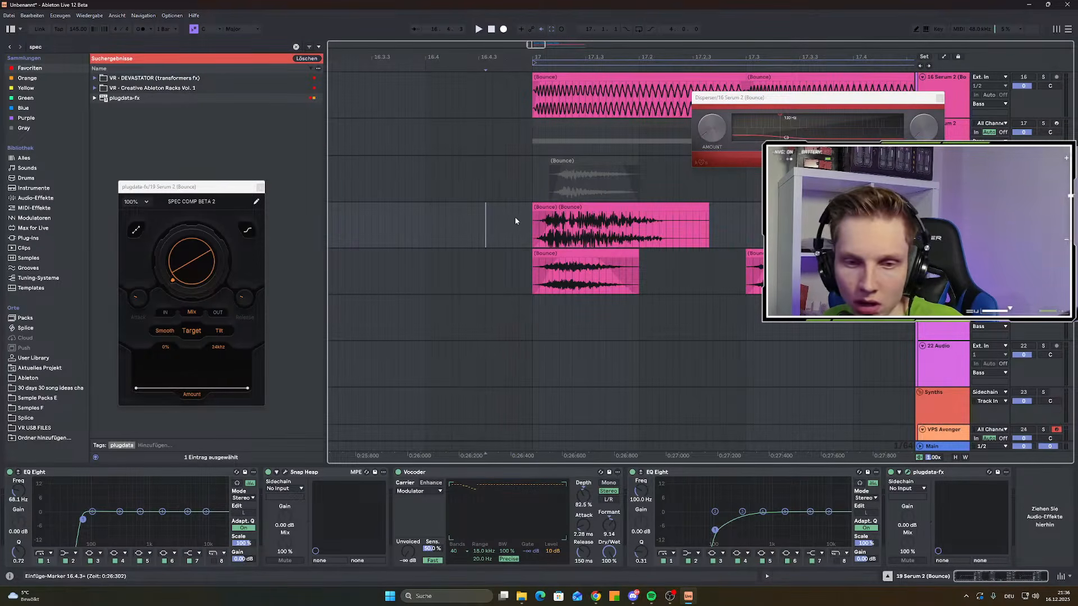
pyautogui.click(529, 221)
pyautogui.press('space')
pyautogui.scroll(3, 555, 331)
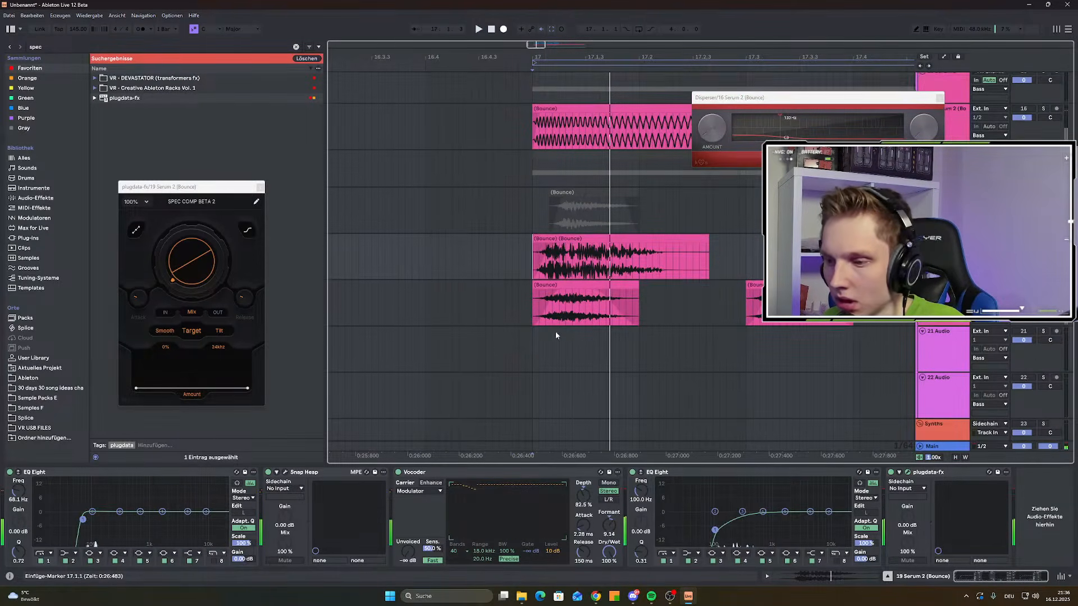
pyautogui.scroll(-1, 489, 314)
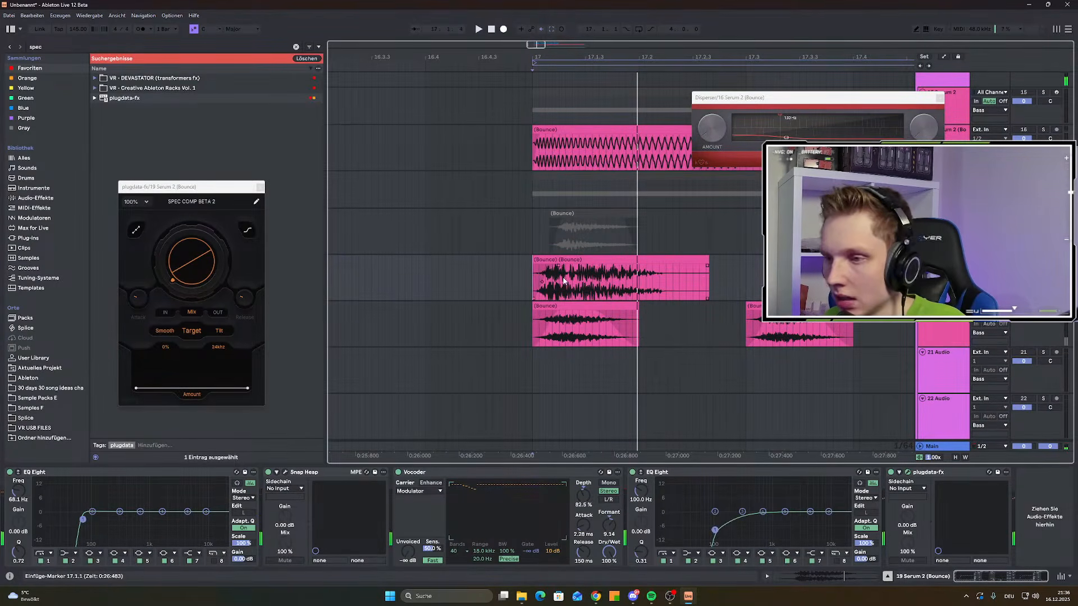
pyautogui.press('space')
pyautogui.press('space')
pyautogui.press('space')
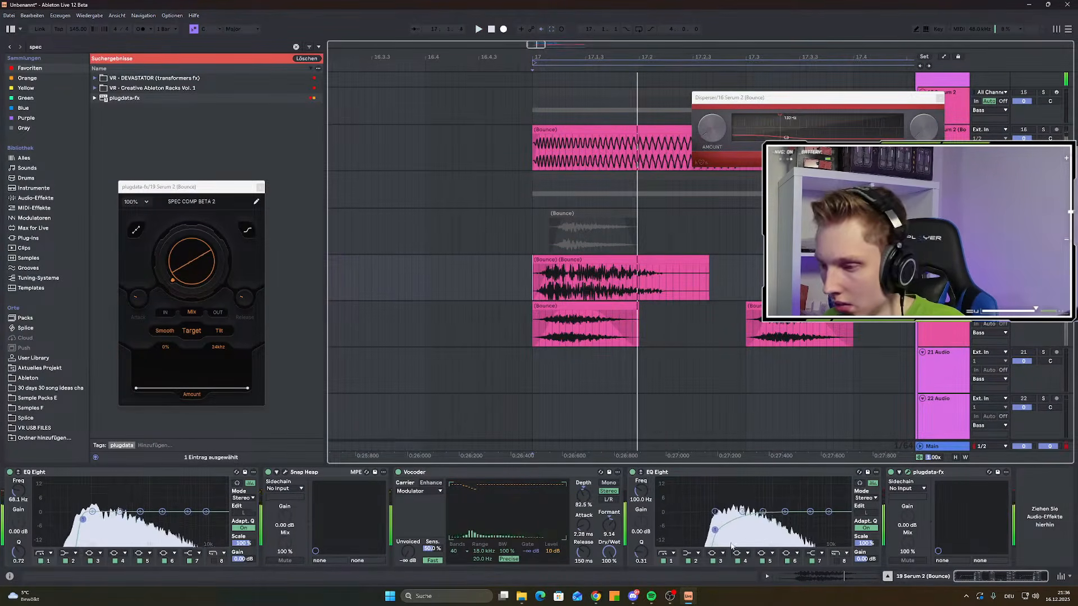
# Lower the second EQ Eight's low-cut to 56.2 Hz with a Q of 0.10 while auditioning
pyautogui.moveTo(715, 530); pyautogui.dragTo(714, 536)
pyautogui.press('space')
pyautogui.press('space')
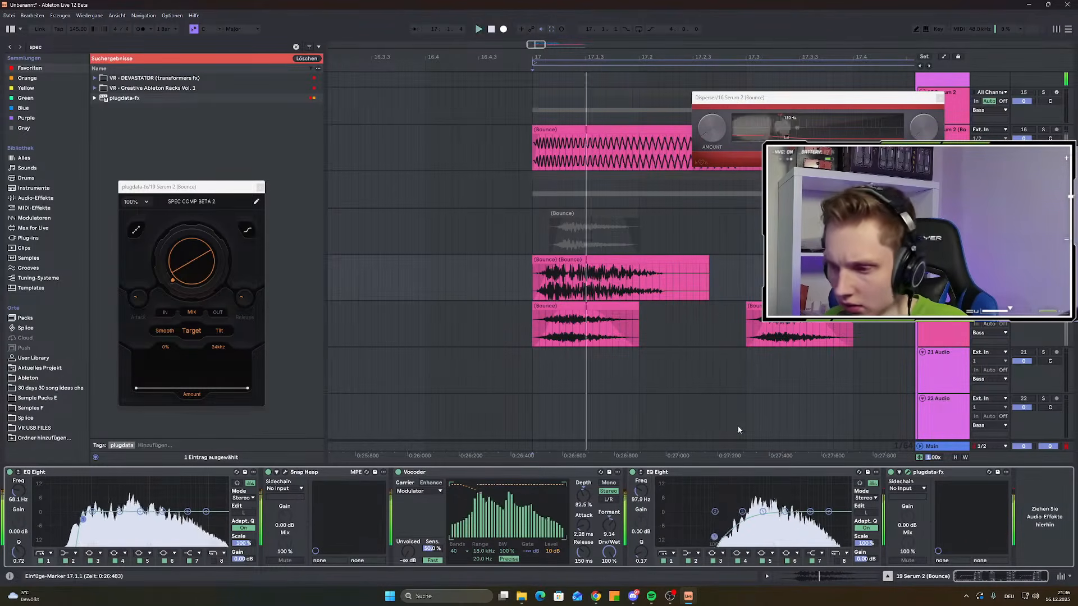
pyautogui.moveTo(764, 511); pyautogui.dragTo(701, 544)
pyautogui.press('space')
pyautogui.press('space')
pyautogui.press('space')
pyautogui.press('space')
pyautogui.press('space')
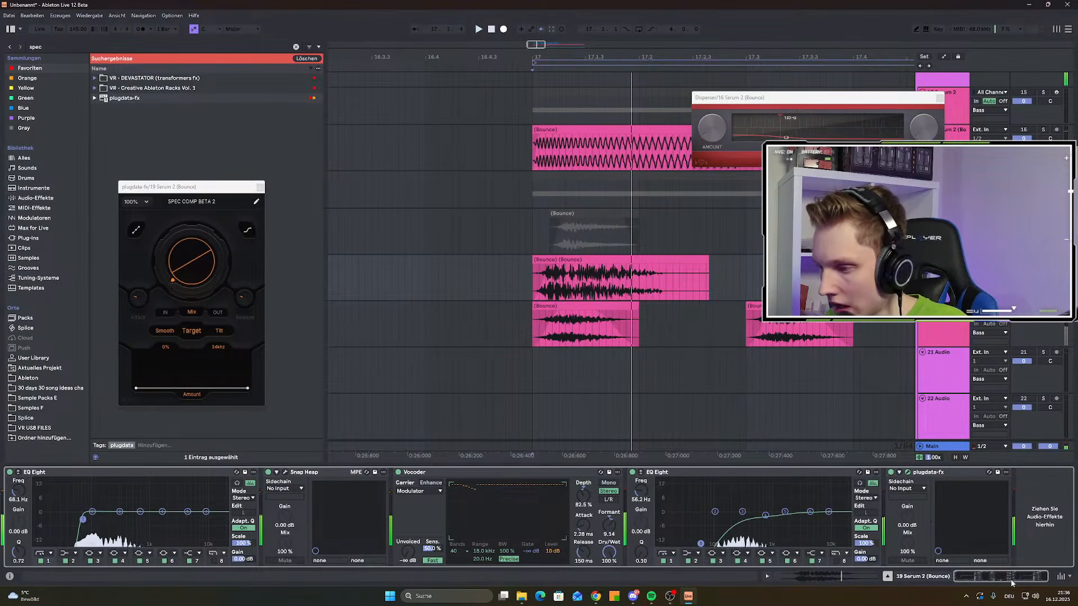
# Turn down SPEC COMP's main amount dial while auditioning and switch its curve display to Target
pyautogui.click(908, 473)
pyautogui.click(908, 473)
pyautogui.press('space')
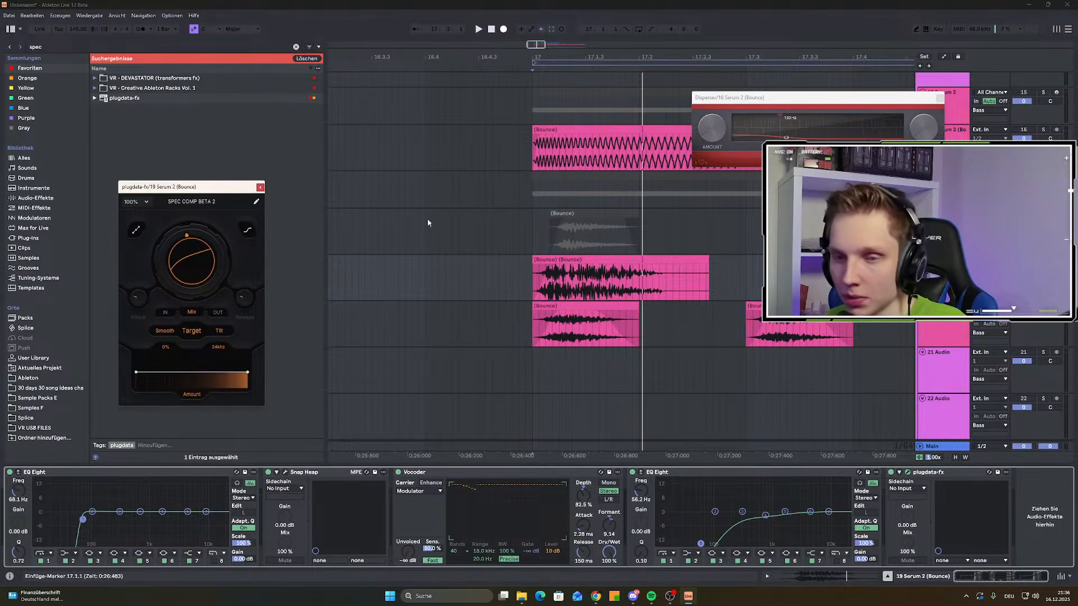
pyautogui.moveTo(219, 189); pyautogui.dragTo(229, 159)
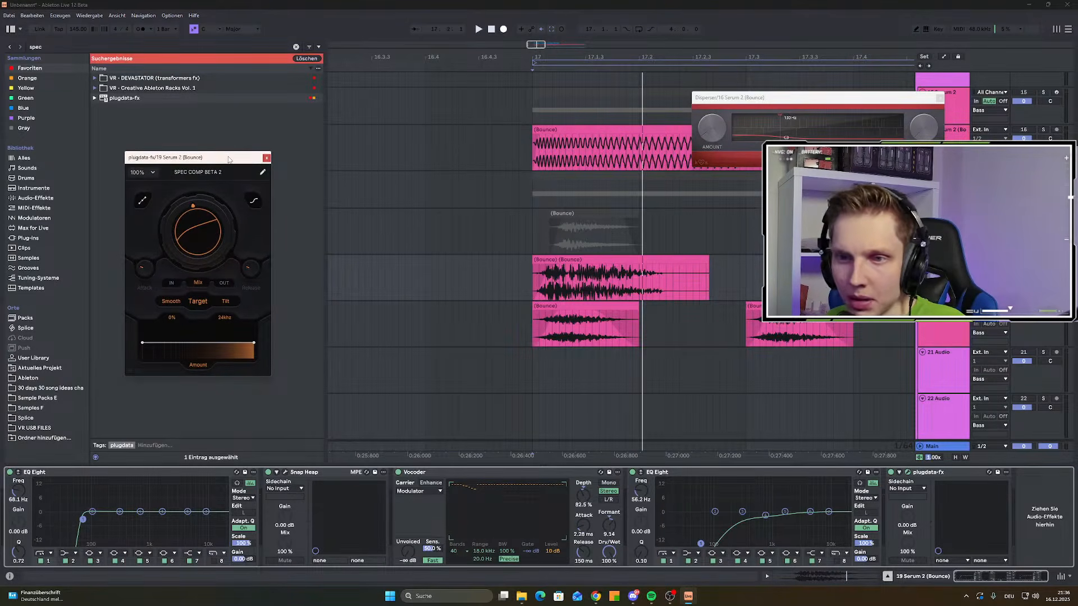
pyautogui.press('space')
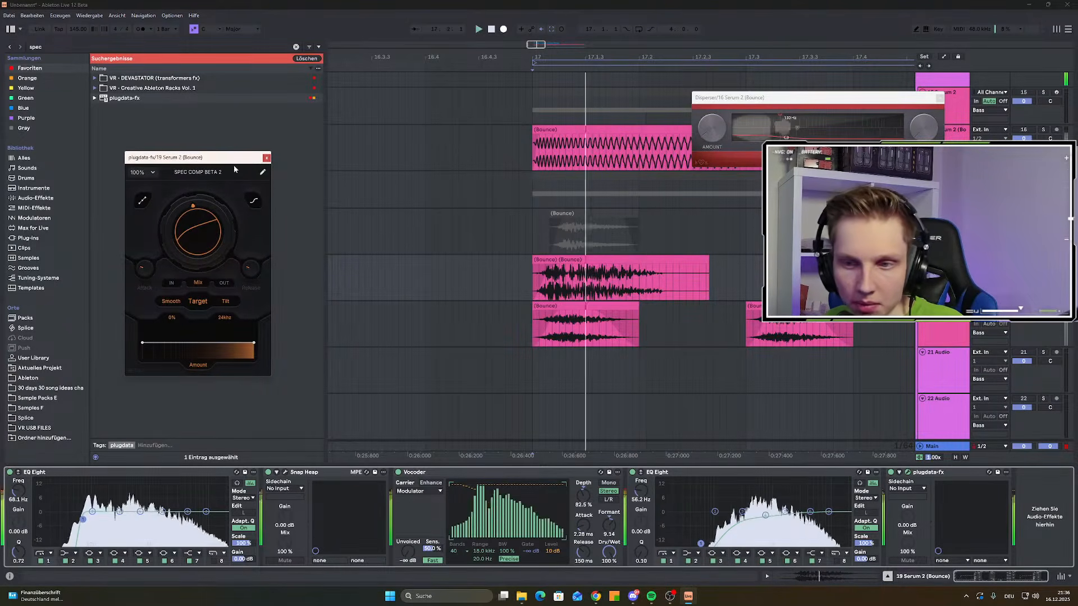
pyautogui.moveTo(170, 242); pyautogui.dragTo(164, 268)
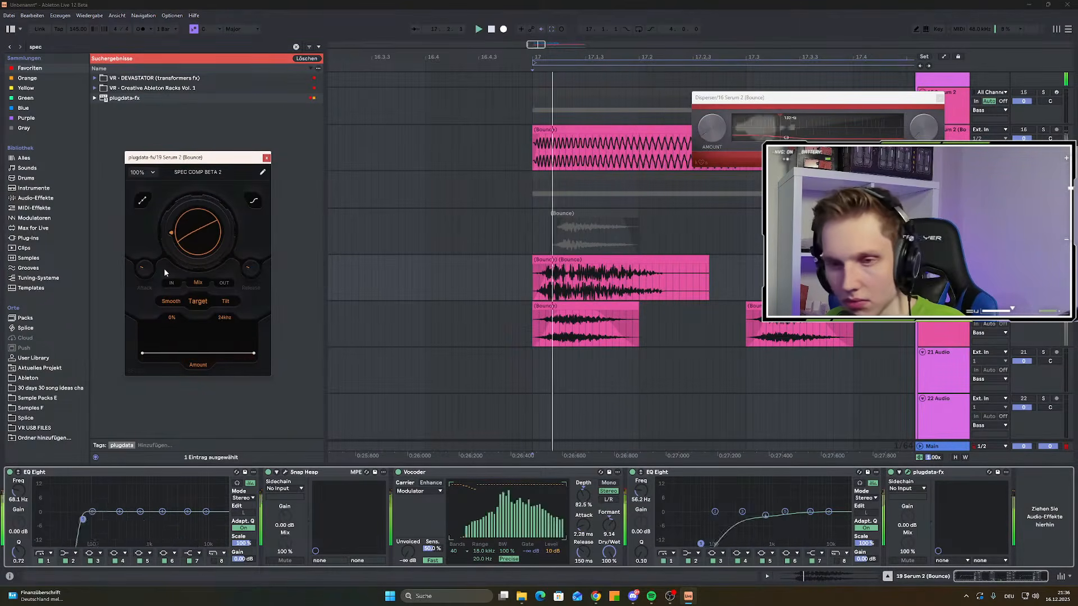
pyautogui.click(194, 303)
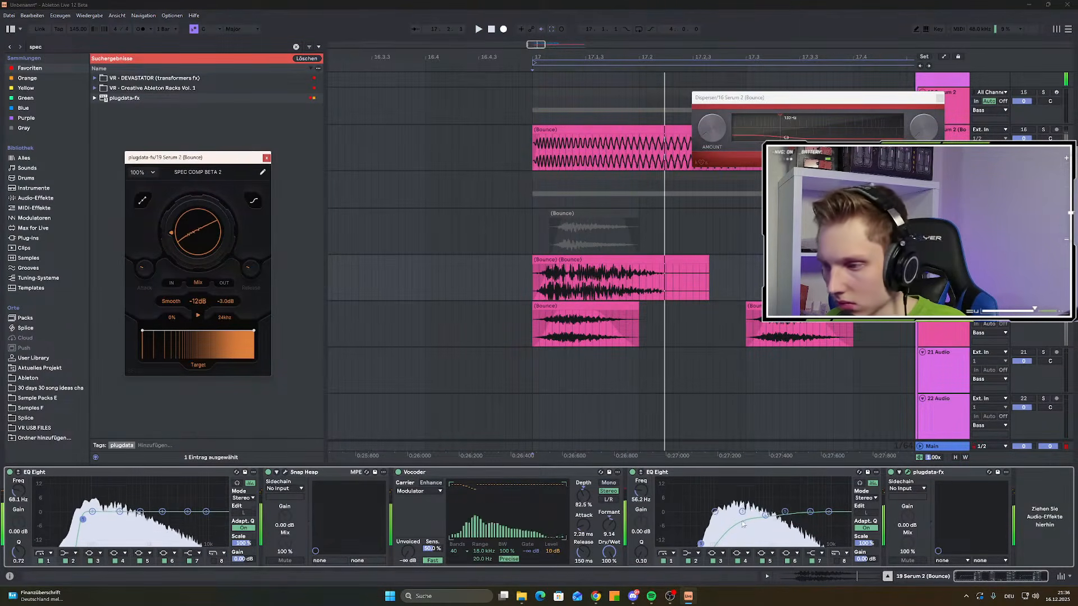
# Boost the low end with a bell band on the second EQ Eight and lower its low-cut to 37.5 Hz
pyautogui.moveTo(765, 515); pyautogui.dragTo(724, 501)
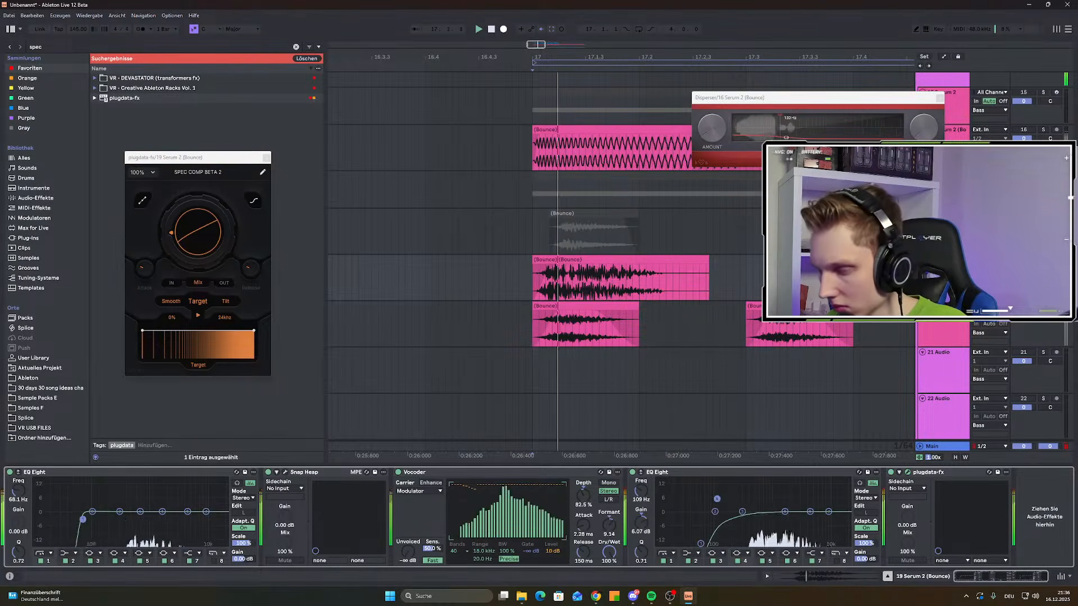
pyautogui.press('space')
pyautogui.press('space')
pyautogui.press('space')
# Search the audio effects for "corp" and insert Corpus between the first EQ Eight and Snap Heap
pyautogui.click(34, 46)
pyautogui.write('speccor')
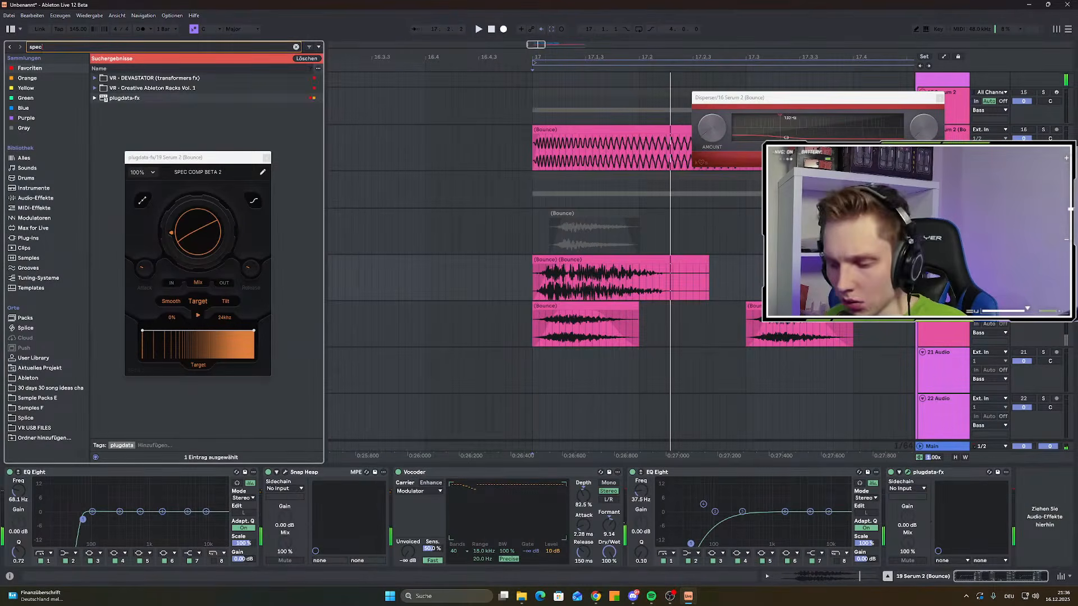
pyautogui.press('BackSpace')
pyautogui.press('BackSpace')
pyautogui.press('BackSpace')
pyautogui.press('BackSpace')
pyautogui.press('BackSpace')
pyautogui.press('BackSpace')
pyautogui.press('BackSpace')
pyautogui.write('corp')
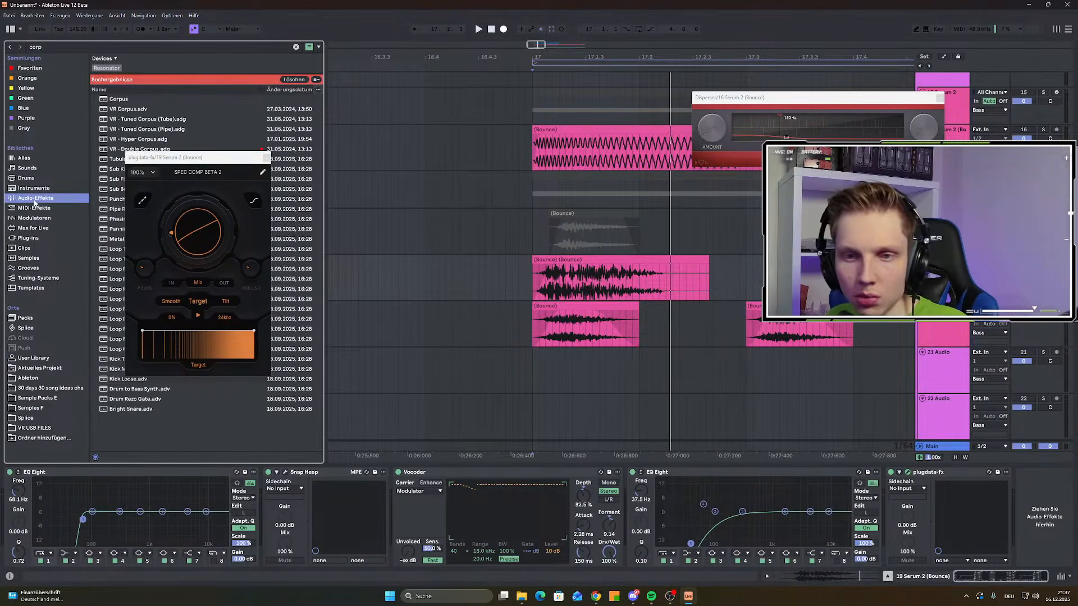
pyautogui.click(112, 101)
pyautogui.moveTo(112, 98); pyautogui.dragTo(263, 516)
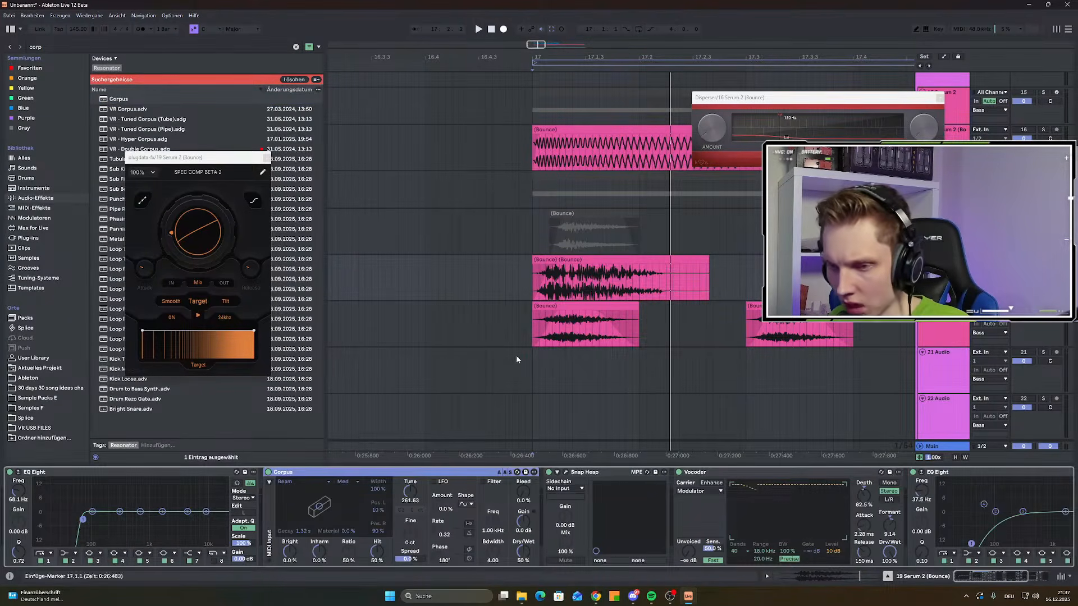
# Raise Corpus's Dry/Wet and sweep its Tune while auditioning the bass
pyautogui.moveTo(408, 494); pyautogui.dragTo(411, 494)
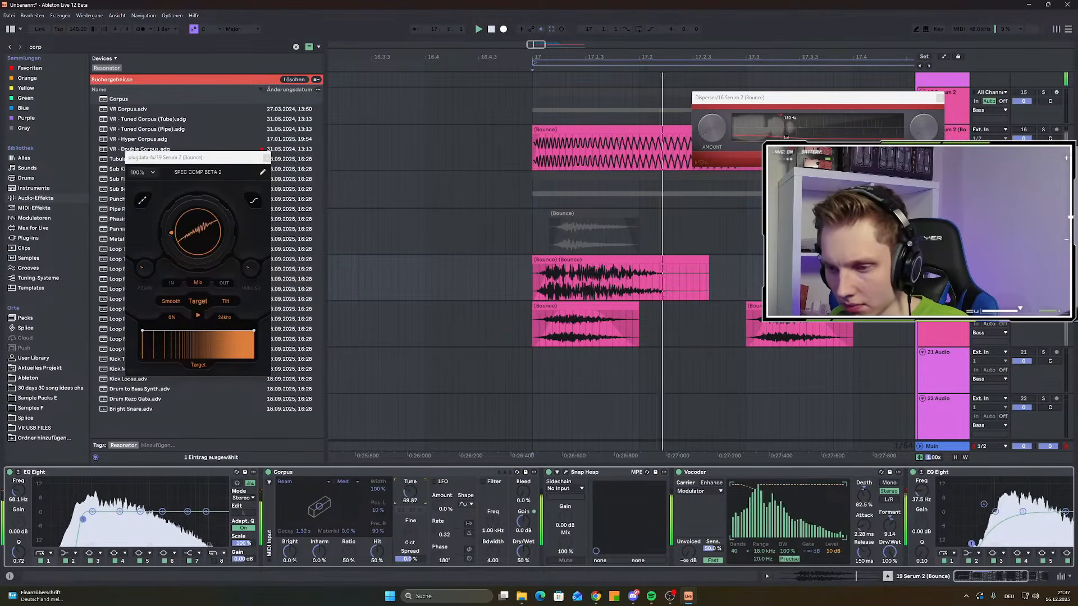
pyautogui.moveTo(522, 552); pyautogui.dragTo(523, 517)
pyautogui.moveTo(411, 493); pyautogui.dragTo(411, 438)
pyautogui.press('space')
pyautogui.press('space')
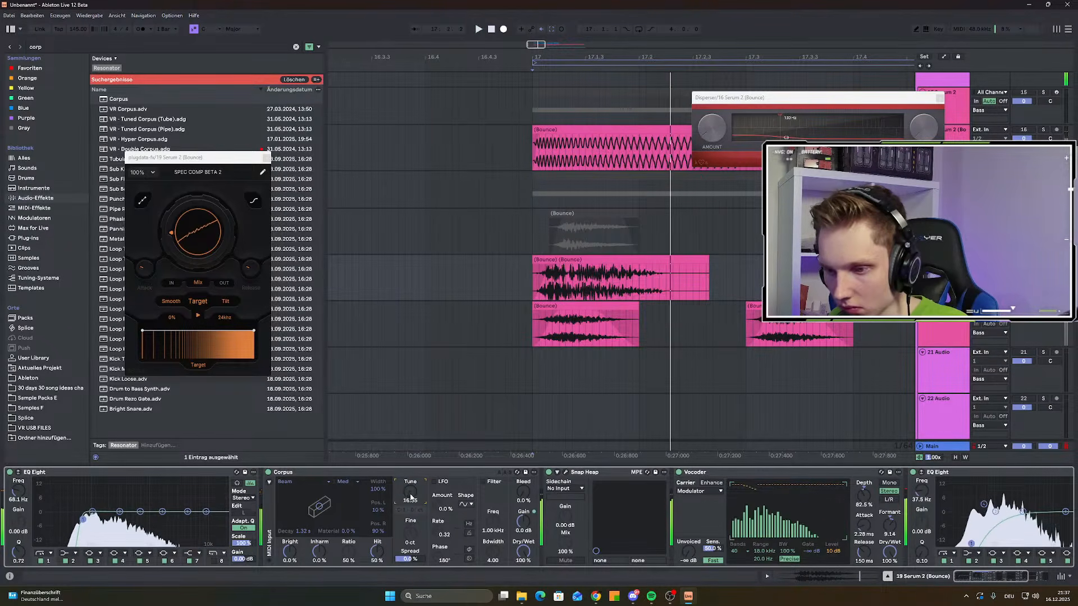
# Automate Corpus's Tune on track 19 to fall from 4186.00 at 17.1.1 to its minimum just past 17.1.3, and audition it
pyautogui.press('a')
pyautogui.moveTo(410, 493); pyautogui.dragTo(410, 556)
pyautogui.moveTo(533, 299); pyautogui.dragTo(534, 263)
pyautogui.moveTo(638, 265); pyautogui.dragTo(592, 299)
pyautogui.press('space')
pyautogui.press('space')
pyautogui.press('space')
pyautogui.press('space')
pyautogui.press('space')
pyautogui.press('space')
pyautogui.press('space')
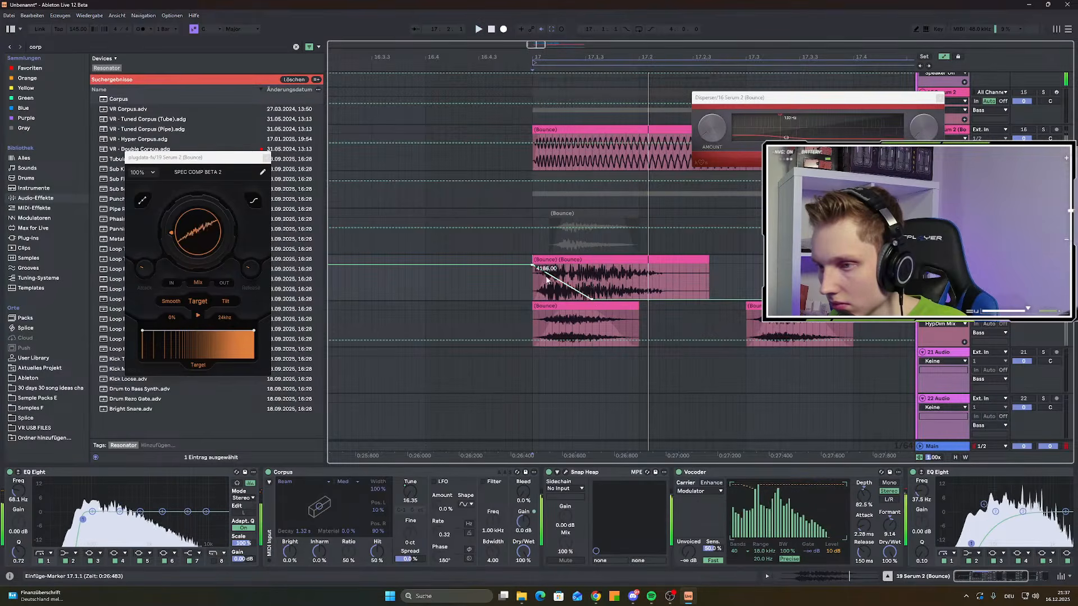
# Set Corpus's Decay to 148 ms and Material to 50 %, and move it behind the Vocoder
pyautogui.click(679, 473)
pyautogui.click(679, 472)
pyautogui.moveTo(283, 473); pyautogui.dragTo(622, 488)
pyautogui.moveTo(653, 552); pyautogui.dragTo(653, 584)
pyautogui.moveTo(450, 505); pyautogui.dragTo(481, 471)
pyautogui.moveTo(653, 552); pyautogui.dragTo(653, 520)
pyautogui.moveTo(413, 472); pyautogui.dragTo(921, 510)
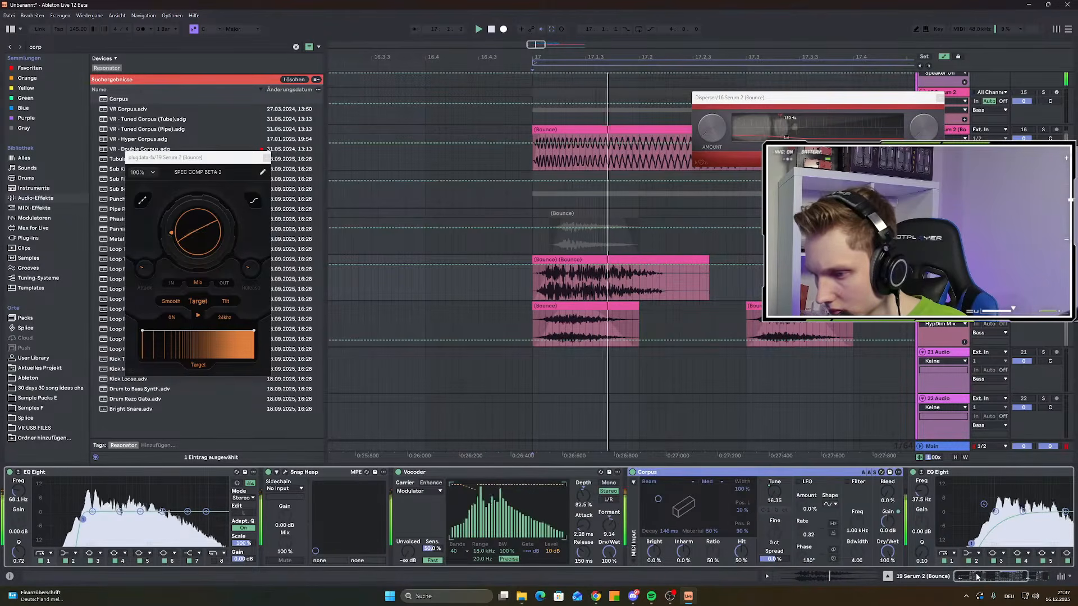
# Try changing Corpus's Spread while auditioning, and reset it to 0 %
pyautogui.moveTo(775, 560); pyautogui.dragTo(776, 560)
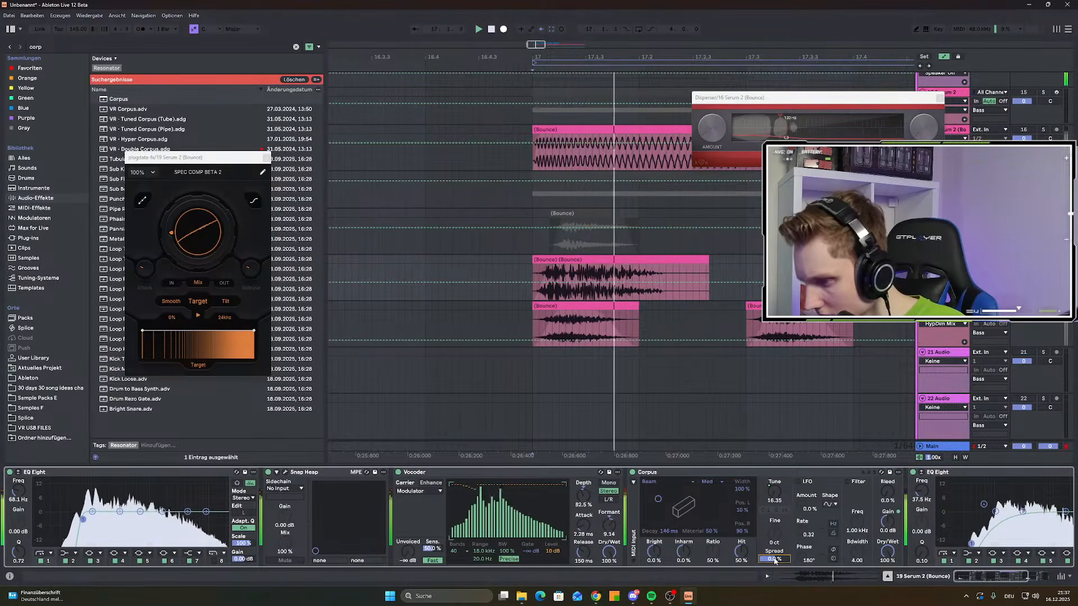
pyautogui.press('space')
pyautogui.doubleClick(776, 560)
pyautogui.press('space')
pyautogui.press('space')
pyautogui.press('space')
# Set Corpus's quality to High and its resonator type to Membrane
pyautogui.click(707, 482)
pyautogui.click(715, 512)
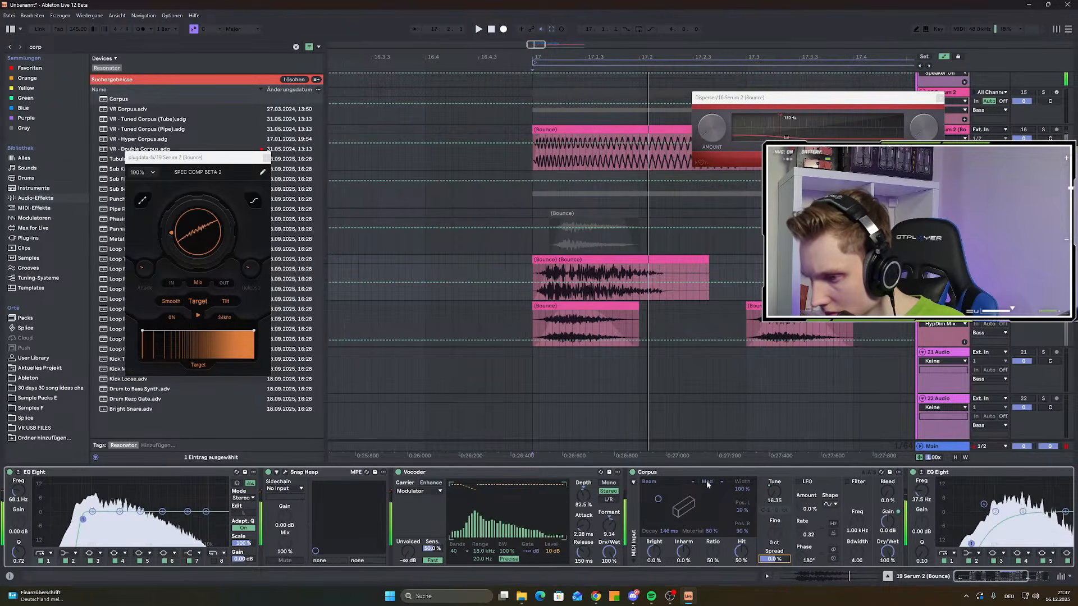
pyautogui.click(682, 480)
pyautogui.click(674, 513)
pyautogui.click(667, 481)
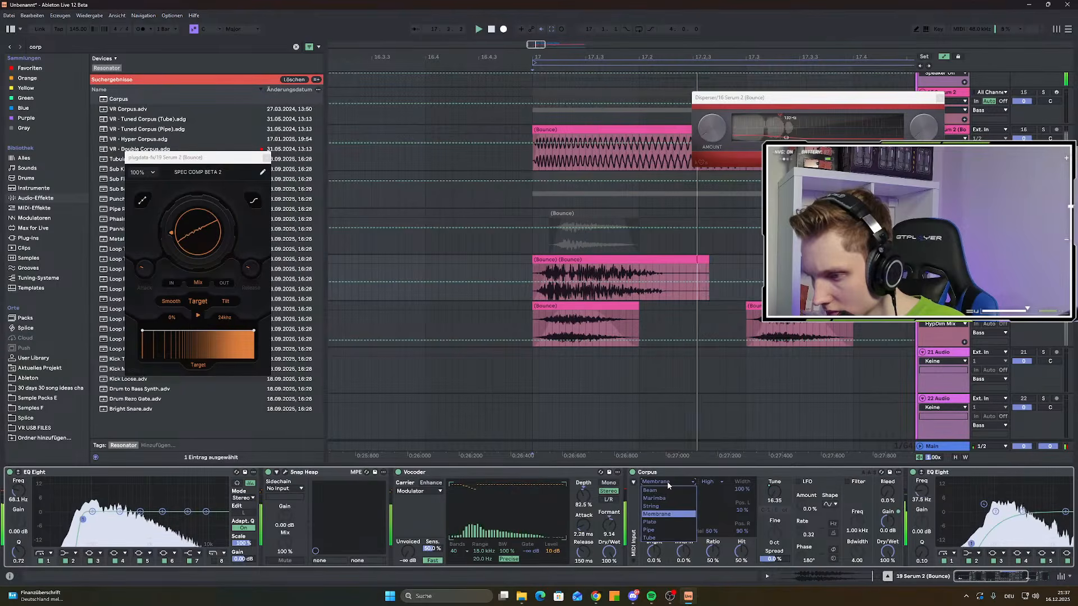
pyautogui.click(666, 513)
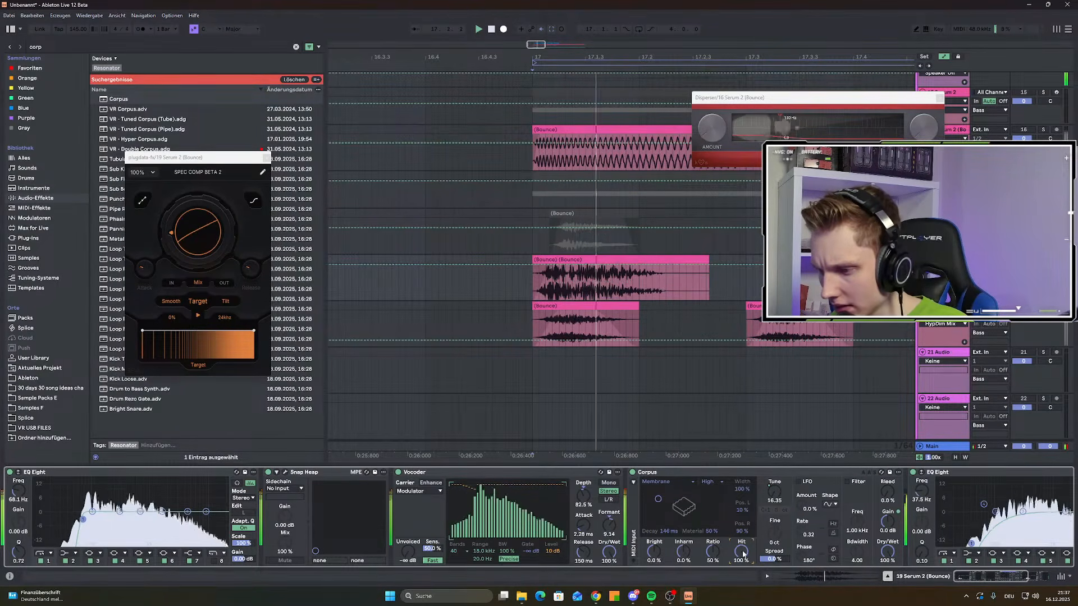
# Try setting Corpus's Spread to 100 % while auditioning, and undo the change
pyautogui.click(773, 559)
pyautogui.write('100')
pyautogui.press('Return')
pyautogui.press('space')
pyautogui.hotkey('ctrl', 'z')
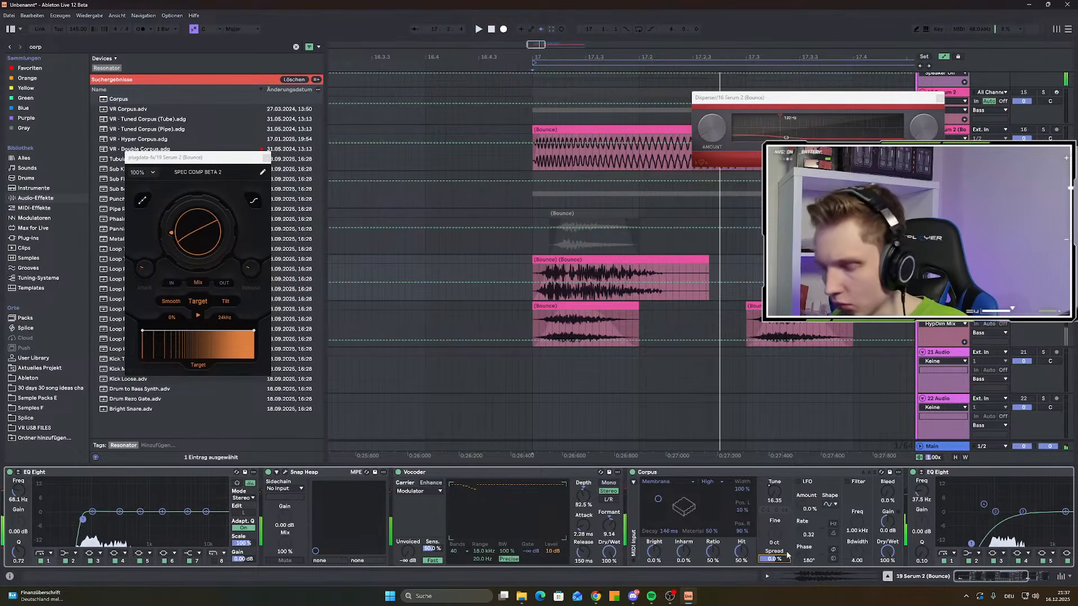
# Try Corpus's Bright and Inharm at 100 % while auditioning, and turn up its Bleed
pyautogui.press('space')
pyautogui.moveTo(684, 556); pyautogui.dragTo(684, 499)
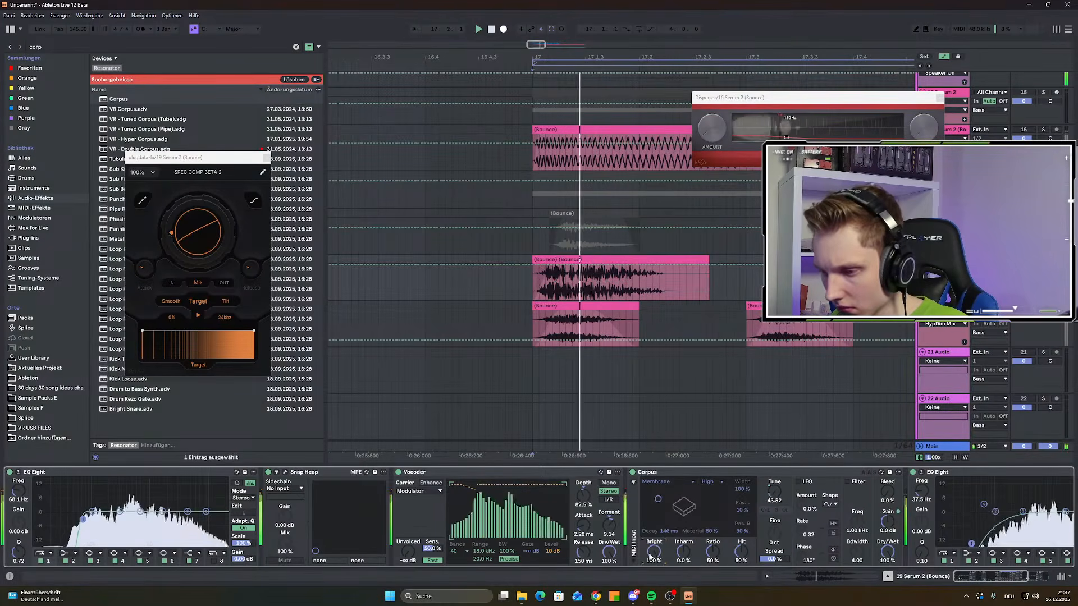
pyautogui.moveTo(697, 556); pyautogui.dragTo(694, 543)
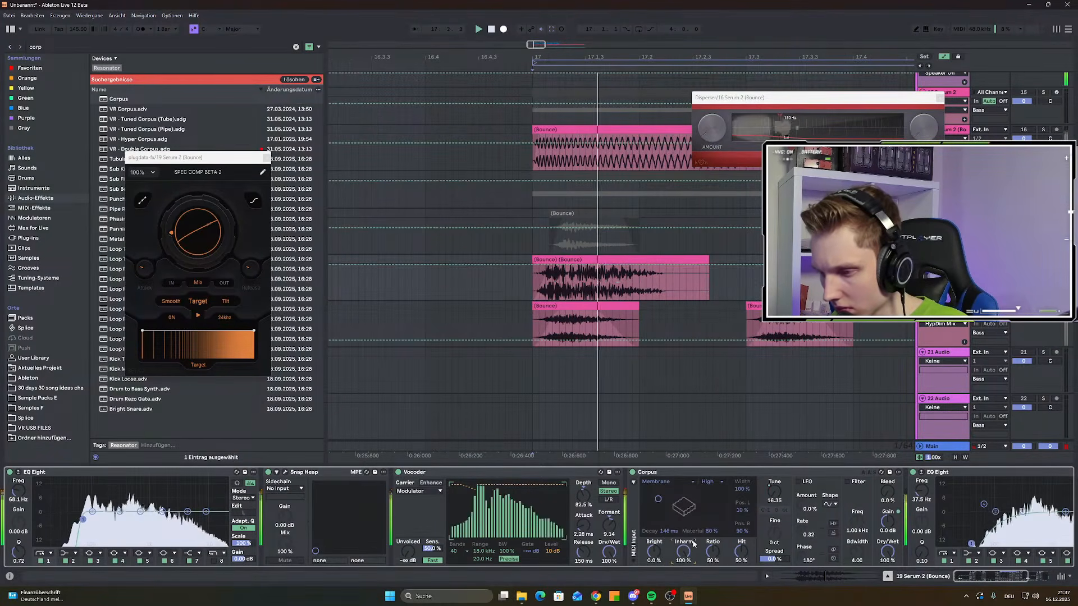
pyautogui.moveTo(887, 497); pyautogui.dragTo(890, 497)
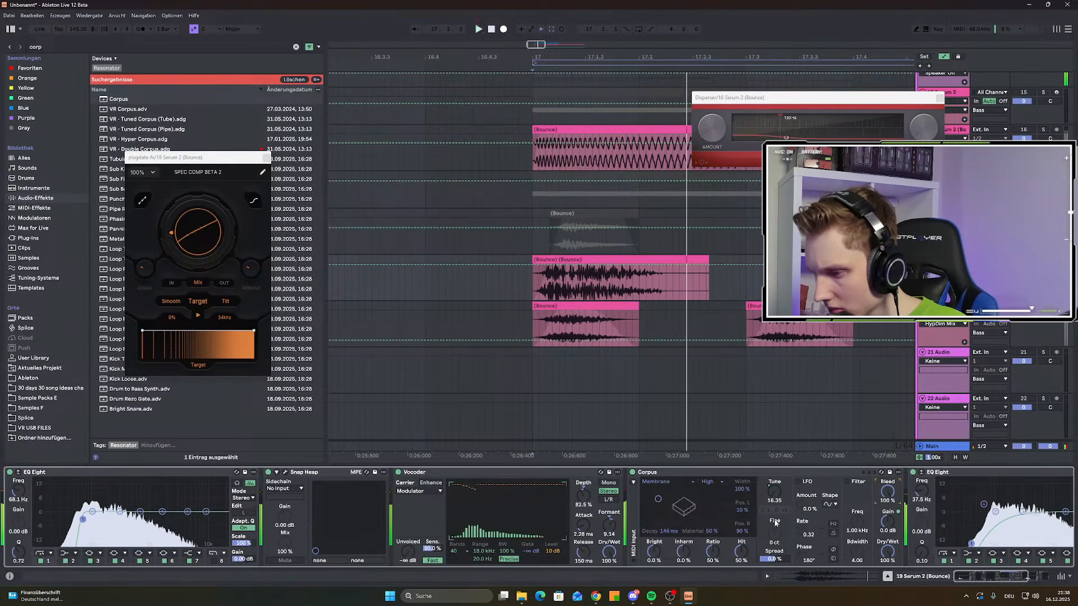
# Place a copy of the Vocoder behind Corpus and set the copy's Formant to -6.29 while auditioning
pyautogui.scroll(-3, 523, 286)
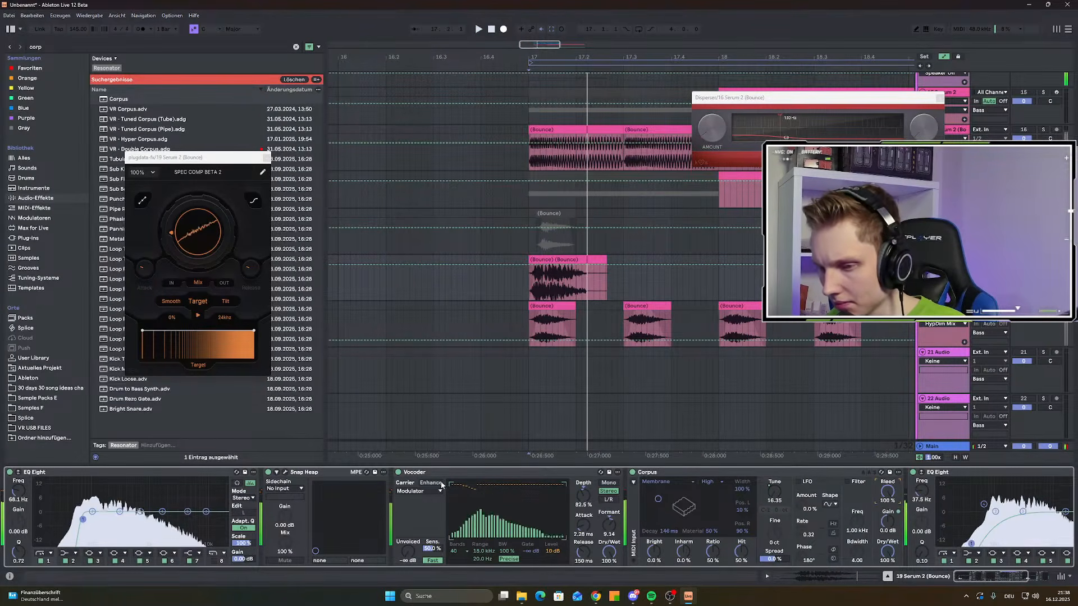
pyautogui.moveTo(442, 474); pyautogui.dragTo(909, 500)
pyautogui.press('space')
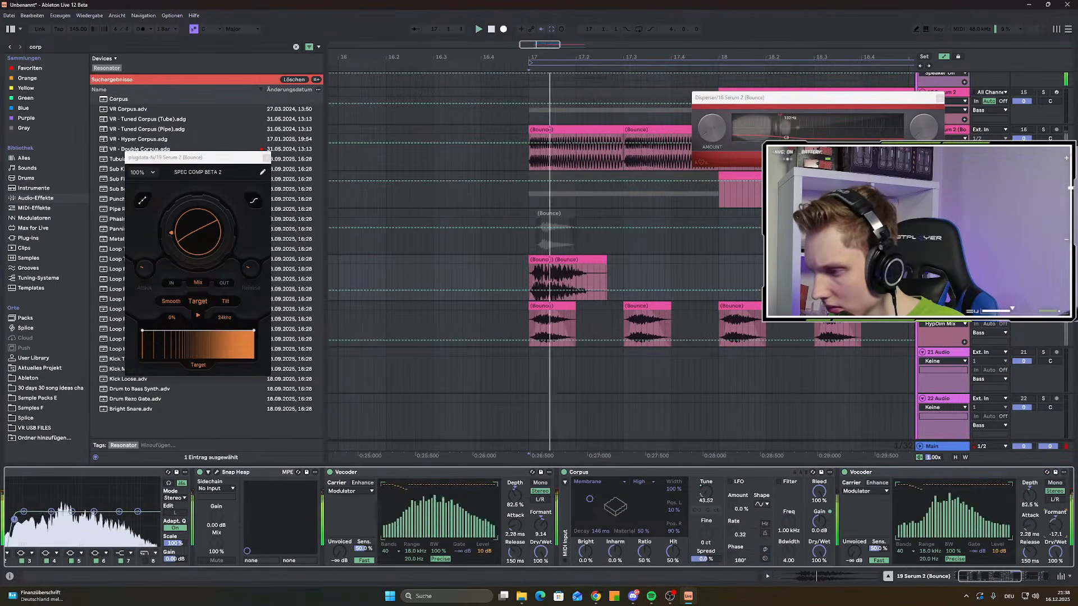
pyautogui.moveTo(1057, 525); pyautogui.dragTo(1027, 501)
pyautogui.press('space')
pyautogui.press('space')
# Compare different band counts on the copied Vocoder and set its Bands to 4
pyautogui.click(906, 550)
pyautogui.click(906, 519)
pyautogui.press('space')
pyautogui.press('space')
pyautogui.click(915, 552)
pyautogui.click(916, 474)
pyautogui.press('space')
pyautogui.press('space')
pyautogui.press('space')
pyautogui.press('space')
pyautogui.press('space')
pyautogui.press('space')
pyautogui.press('space')
pyautogui.press('space')
# Set the copied Vocoder's Depth to 92.1 % and audition the whole effect chain
pyautogui.moveTo(1030, 499); pyautogui.dragTo(1030, 493)
pyautogui.press('space')
pyautogui.press('space')
pyautogui.press('space')
pyautogui.press('space')
pyautogui.click(1010, 577)
pyautogui.press('space')
pyautogui.press('space')
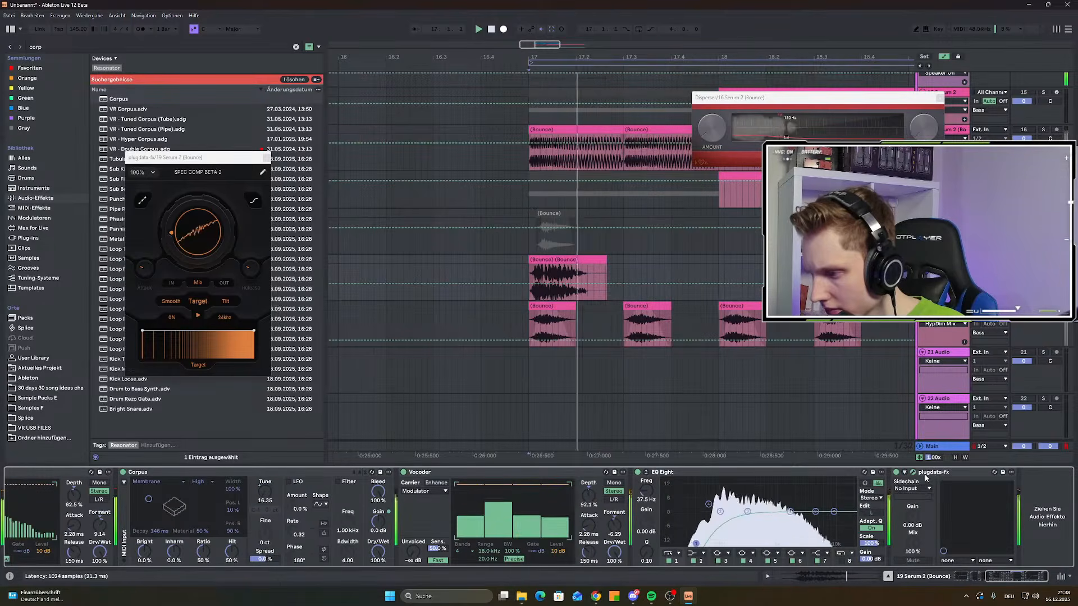
# Bounce track 19's clip with its effects to a new audio track and audition the result
pyautogui.click(554, 258)
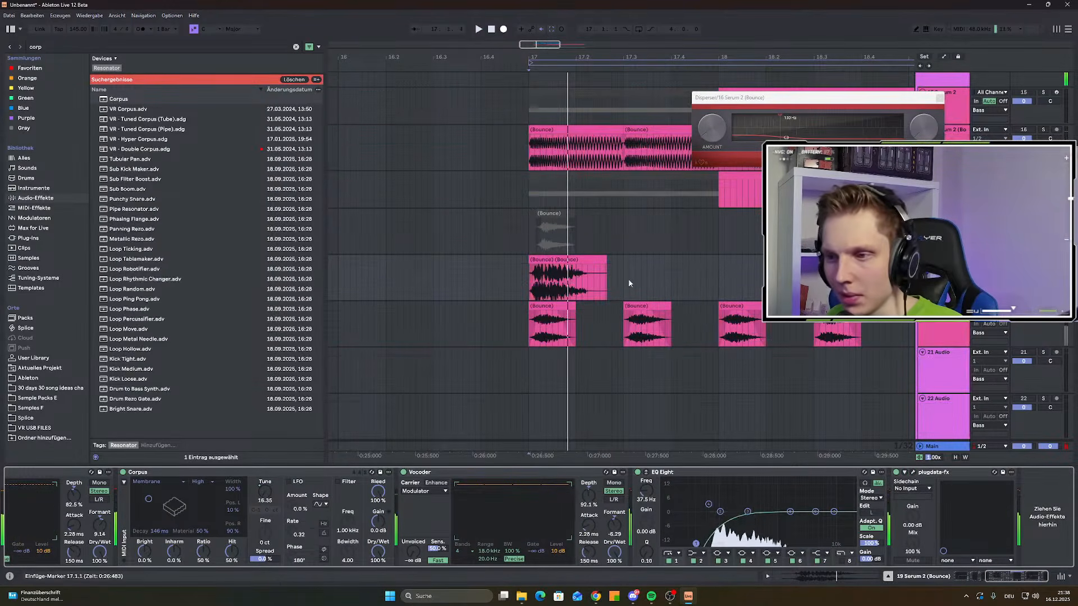
pyautogui.rightClick(557, 256)
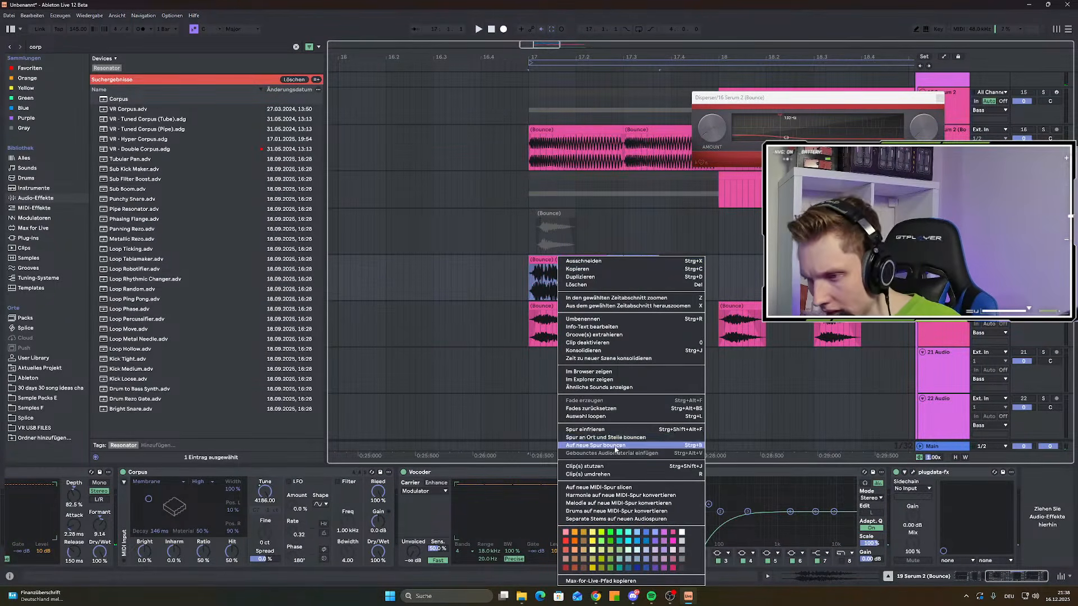
pyautogui.click(595, 439)
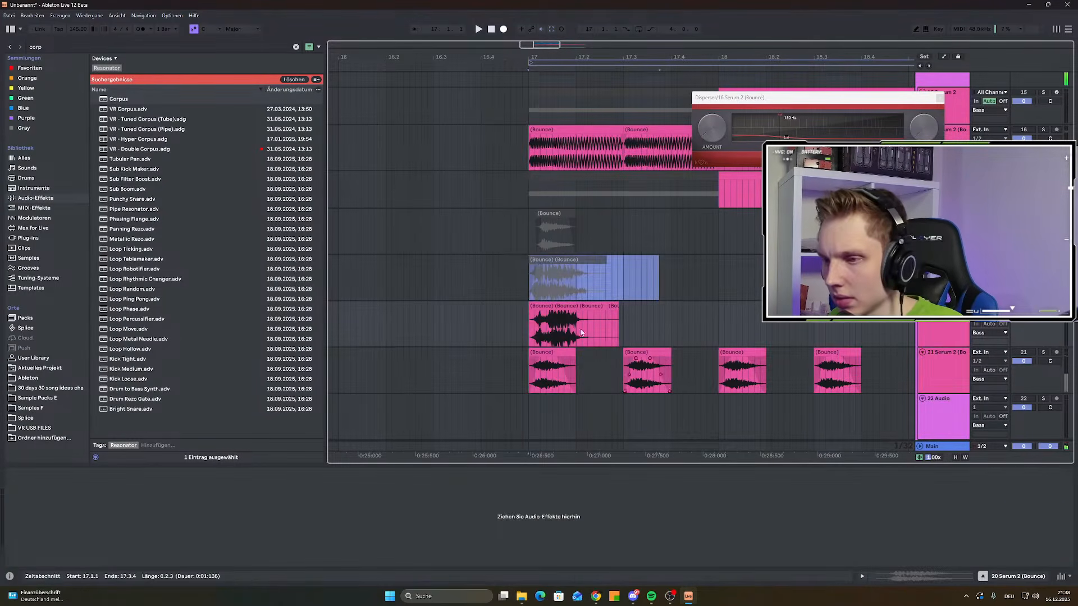
pyautogui.scroll(3, 582, 329)
pyautogui.click(501, 328)
pyautogui.press('space')
pyautogui.press('space')
pyautogui.press('space')
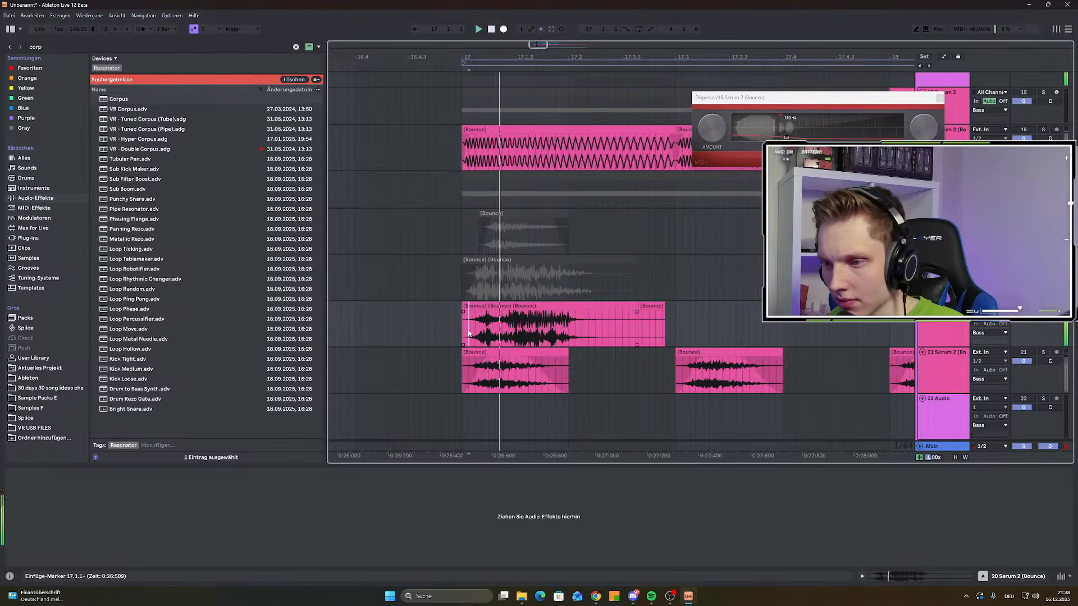
# Trim the bounced clip on track 20 to start shortly after 17.1.1 and delete its tail past 17.2
pyautogui.moveTo(464, 313); pyautogui.dragTo(513, 307)
pyautogui.press('space')
pyautogui.press('space')
pyautogui.press('space')
pyautogui.press('space')
pyautogui.press('space')
pyautogui.moveTo(613, 305); pyautogui.dragTo(729, 325)
pyautogui.press('Delete')
# Add EQ Eight to track 20 and enable a gentle low cut around 29 Hz with Q 0.10
pyautogui.click(34, 46)
pyautogui.write('eq')
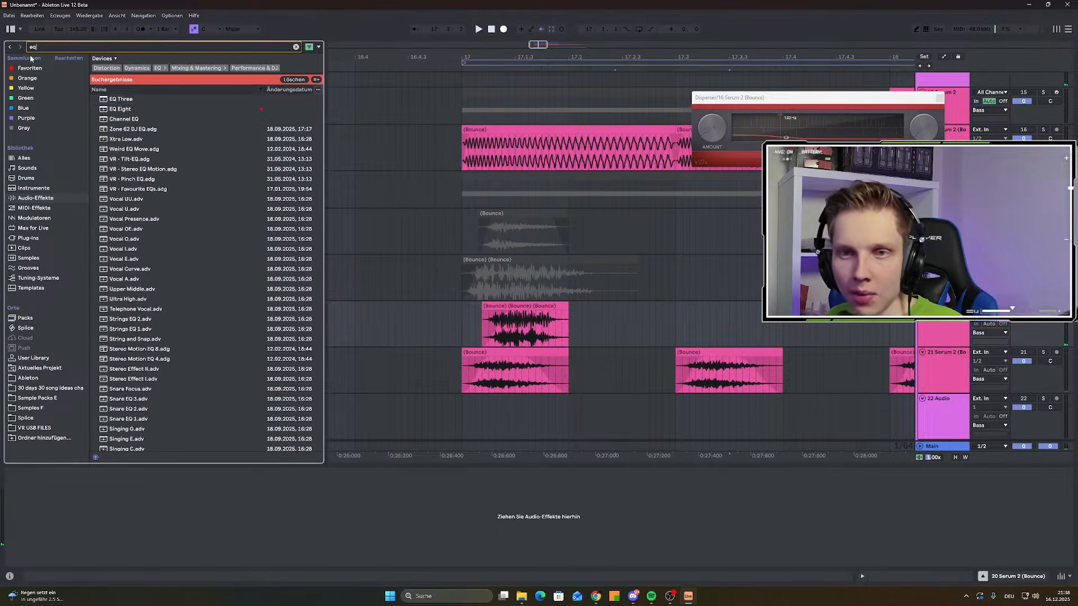
pyautogui.click(119, 81)
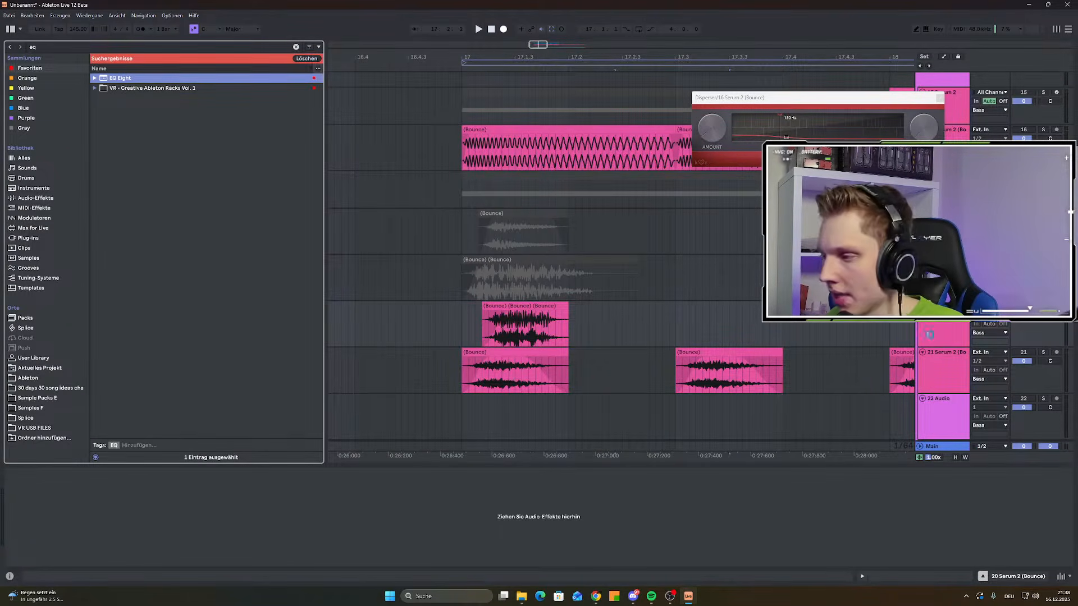
pyautogui.press('Return')
pyautogui.click(487, 338)
pyautogui.press('space')
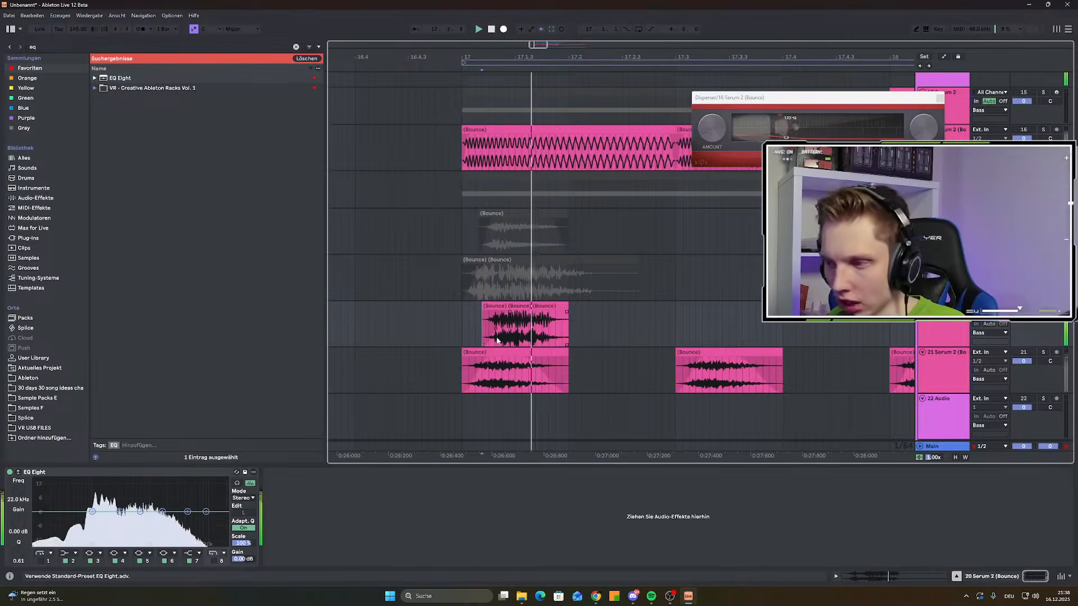
pyautogui.click(42, 562)
pyautogui.moveTo(64, 524); pyautogui.dragTo(62, 544)
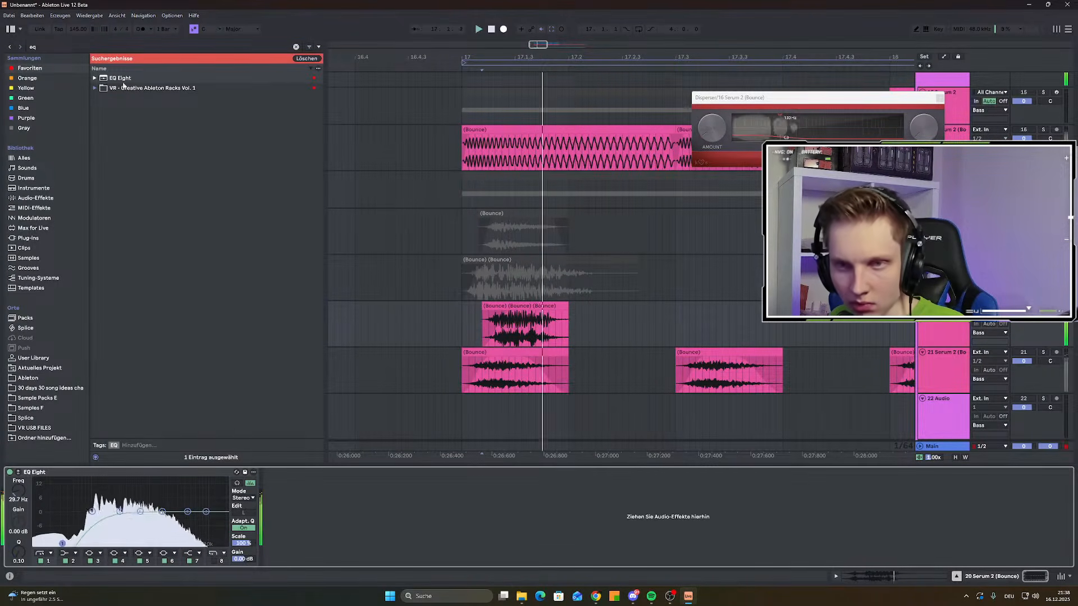
# Add plugdata-fx behind track 20's EQ Eight and load the SPEC COMP BETA 2 patch in it
pyautogui.click(41, 47)
pyautogui.write('plug')
pyautogui.doubleClick(124, 78)
pyautogui.scroll(-5, 339, 356)
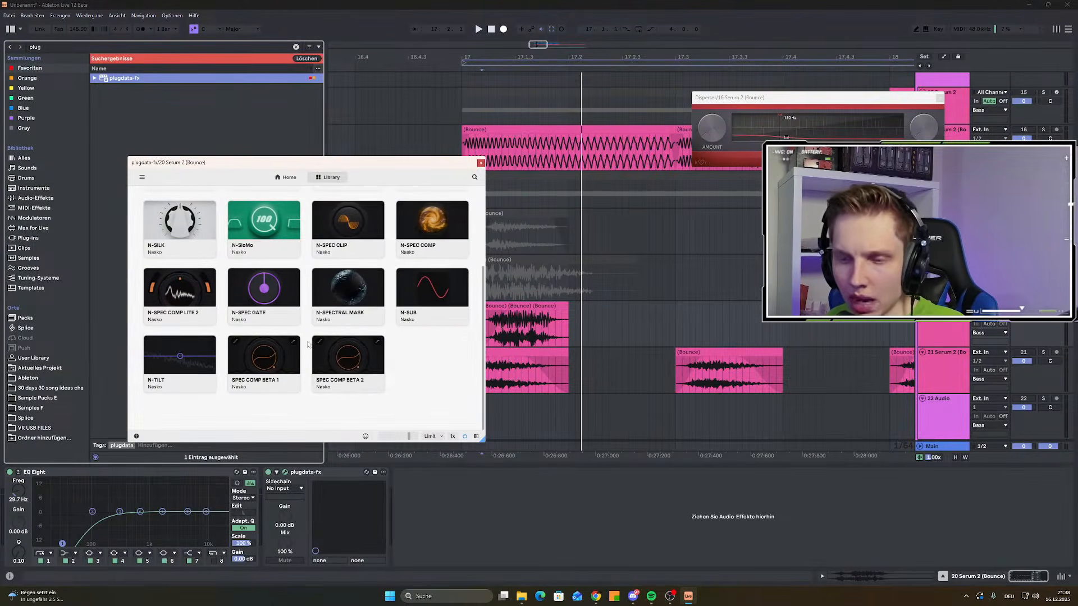
pyautogui.click(363, 375)
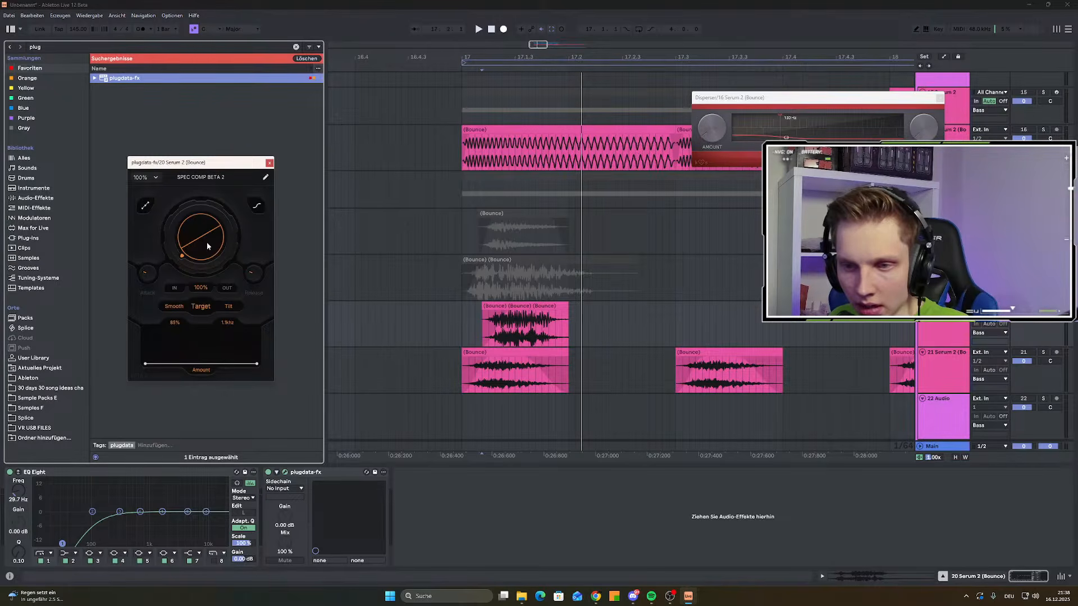
# Load the OTT target curve in SPEC COMP BETA 2 and raise the compression amount while auditioning
pyautogui.click(200, 321)
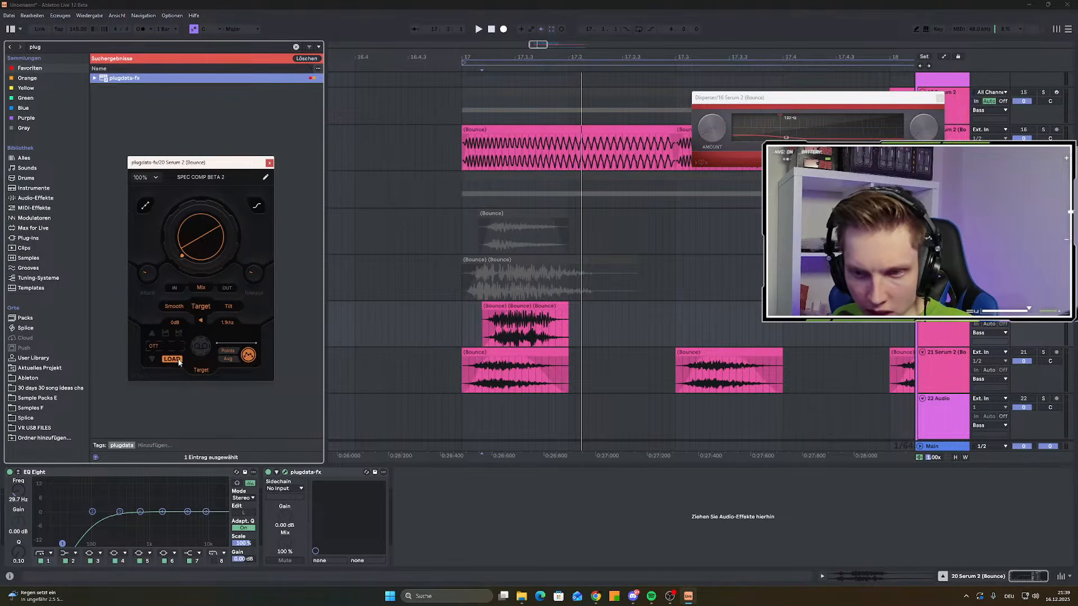
pyautogui.click(200, 323)
pyautogui.press('space')
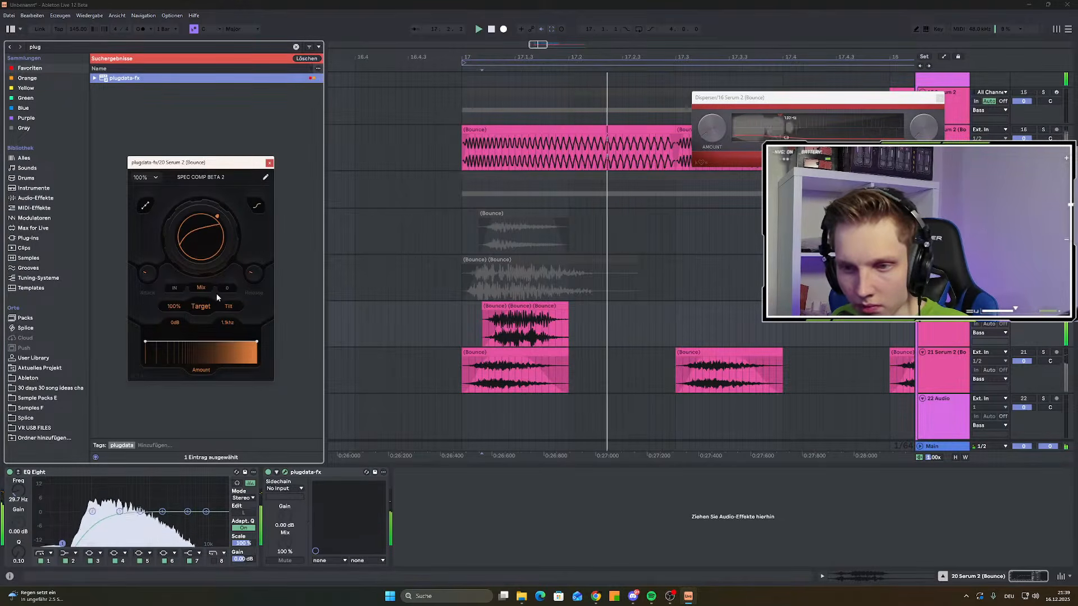
pyautogui.click(202, 305)
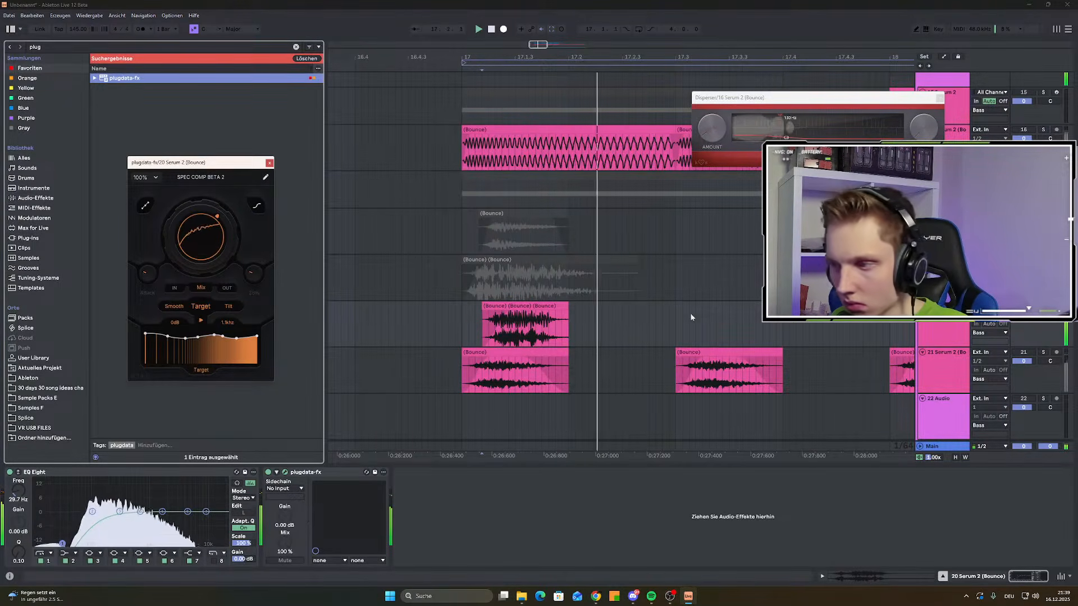
# Adjust the fade-in of the bounced clip on track 20 and audition it repeatedly
pyautogui.moveTo(486, 316)
pyautogui.mouseDown()
pyautogui.moveTo(554, 317)
pyautogui.moveTo(534, 316)
pyautogui.mouseUp()
pyautogui.press('space')
pyautogui.press('space')
pyautogui.press('space')
pyautogui.press('space')
pyautogui.click(453, 318)
pyautogui.press('space')
pyautogui.press('space')
pyautogui.press('space')
pyautogui.press('space')
pyautogui.press('space')
pyautogui.press('space')
# Raise the low cut of track 20's EQ Eight to 33.0 Hz and audition it
pyautogui.moveTo(62, 543)
pyautogui.mouseDown()
pyautogui.moveTo(77, 543)
pyautogui.moveTo(65, 543)
pyautogui.mouseUp()
pyautogui.press('space')
pyautogui.press('space')
pyautogui.press('space')
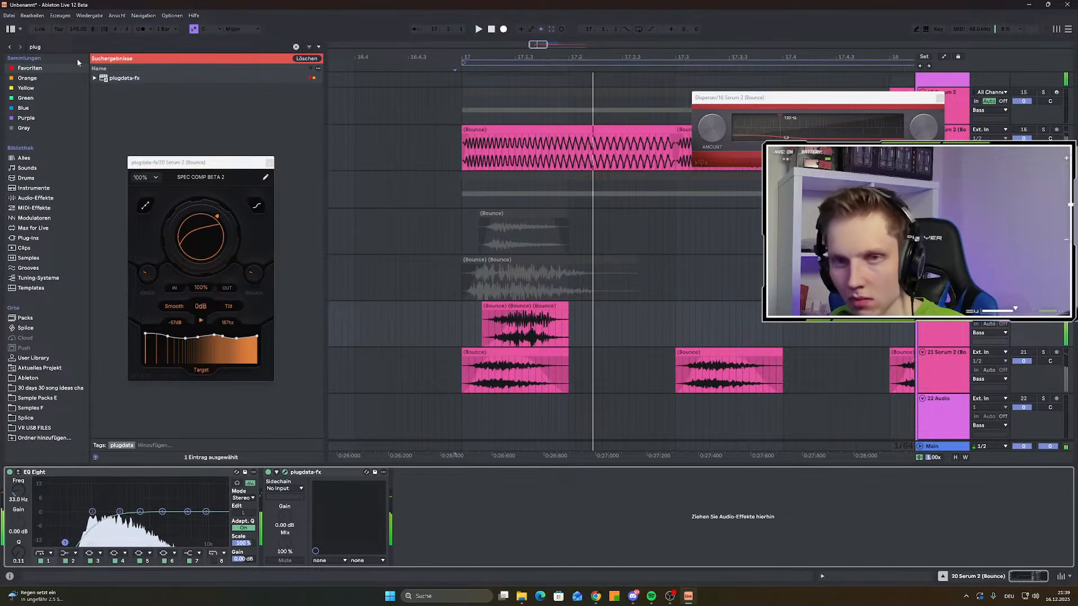
# Add the Snap Heap plug-in to track 20 and open the effect selection for Serial Bus 1's first slot
pyautogui.click(55, 49)
pyautogui.press('BackSpace')
pyautogui.write('sna')
pyautogui.click(28, 219)
pyautogui.click(28, 239)
pyautogui.doubleClick(152, 118)
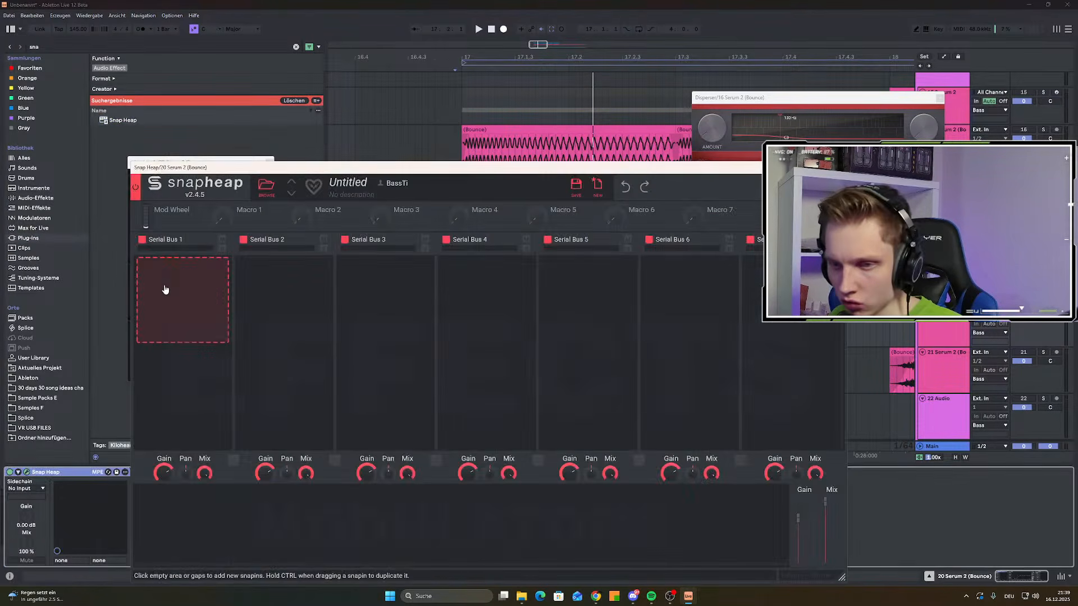
pyautogui.click(165, 290)
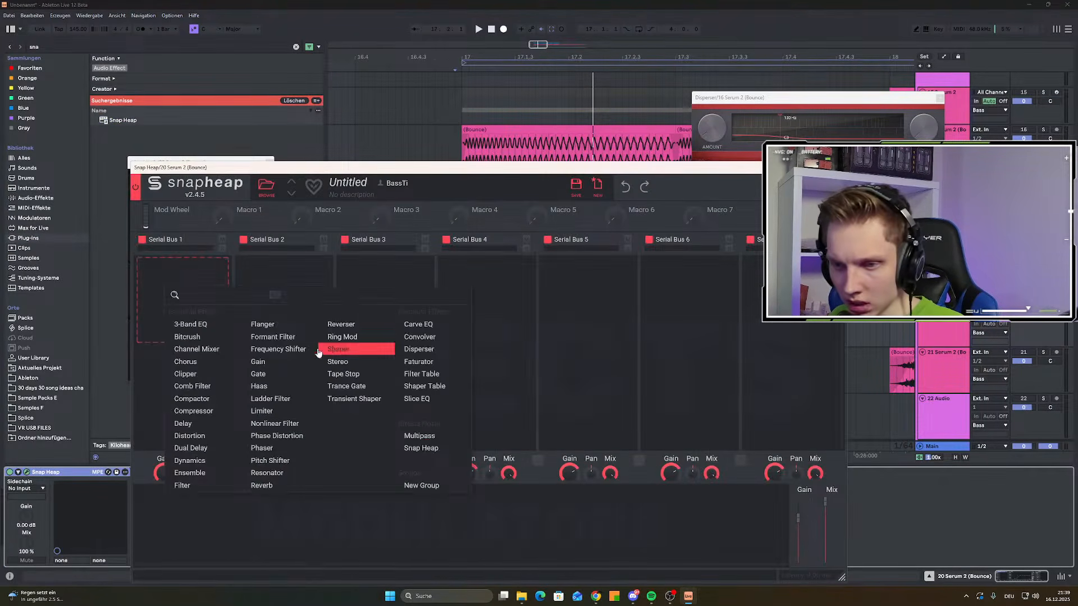
# Add a Frequency Shifter to Serial Bus 1 in Snap Heap and set its shift to 21.4 Hz during playback
pyautogui.click(273, 349)
pyautogui.press('space')
pyautogui.moveTo(177, 285); pyautogui.dragTo(177, 259)
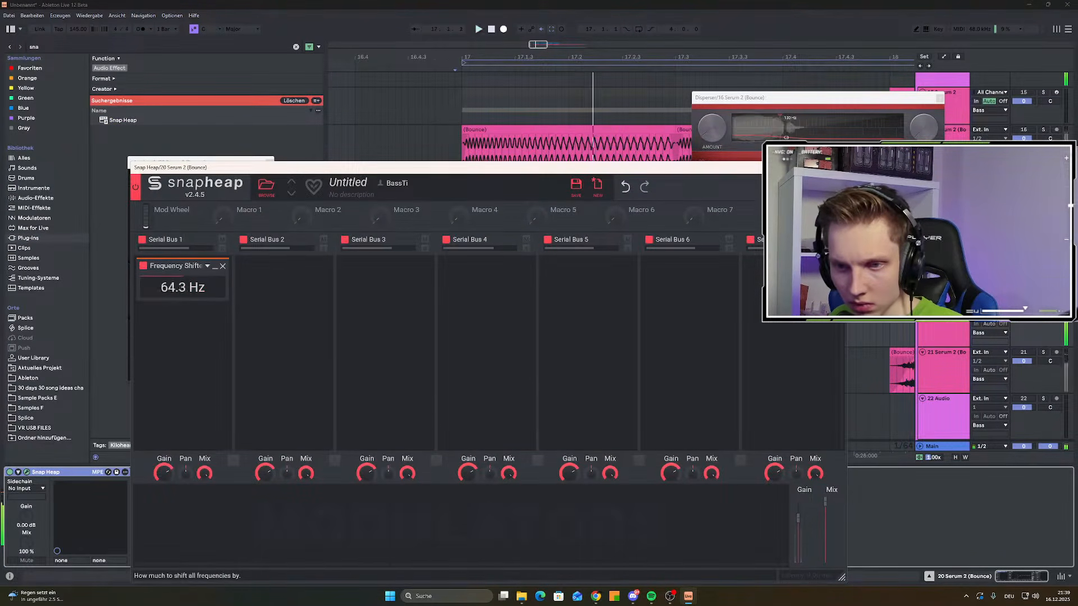
# Add a Convolver below it with the Disperse 80 ms impulse, set its stretch to 128 % and raise its feedback
pyautogui.click(178, 335)
pyautogui.click(446, 377)
pyautogui.click(174, 385)
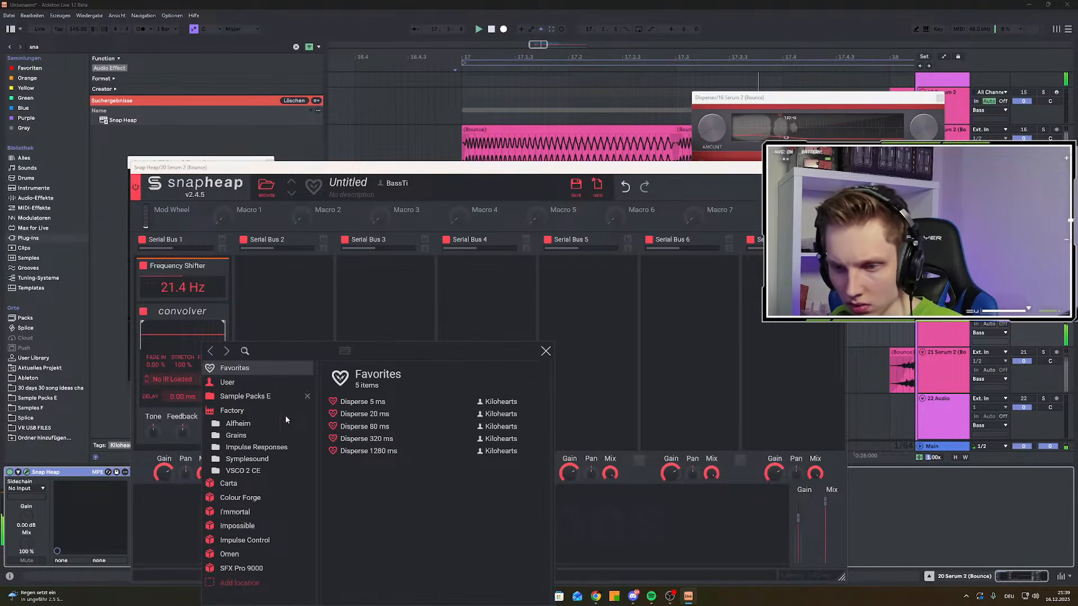
pyautogui.click(298, 440)
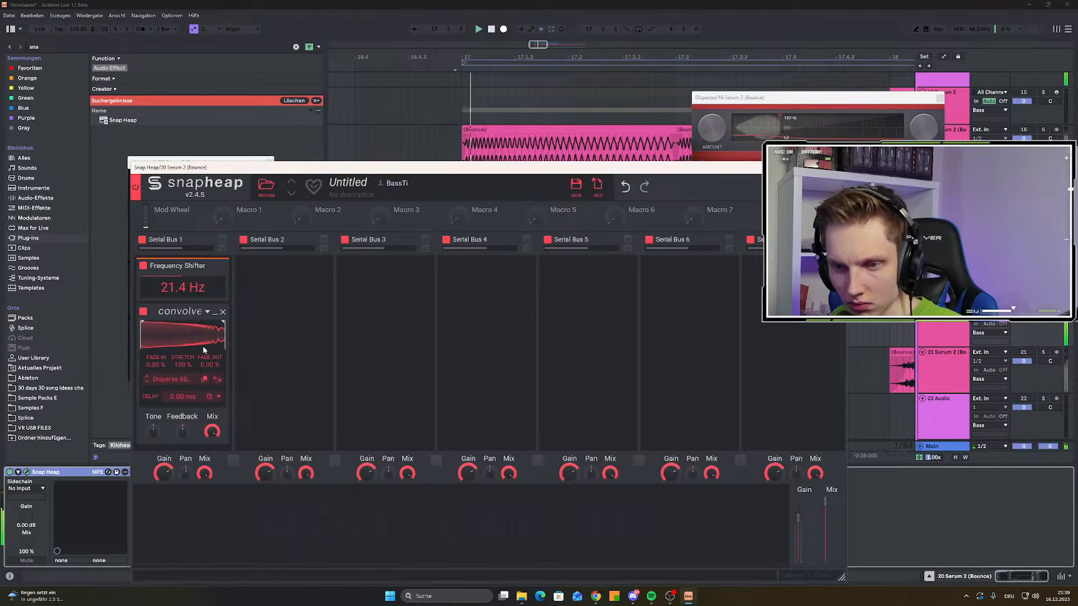
pyautogui.moveTo(183, 366); pyautogui.dragTo(183, 382)
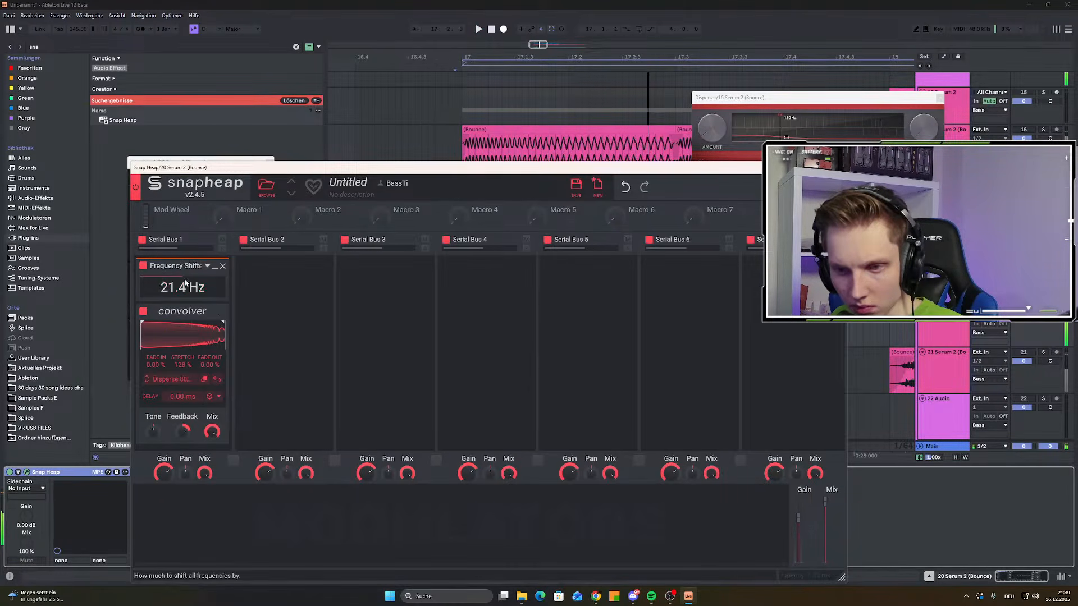
# Add a second Frequency Shifter below the Convolver and set its shift to -50.0 Hz
pyautogui.scroll(-3, 186, 283)
pyautogui.click(170, 366)
pyautogui.click(272, 438)
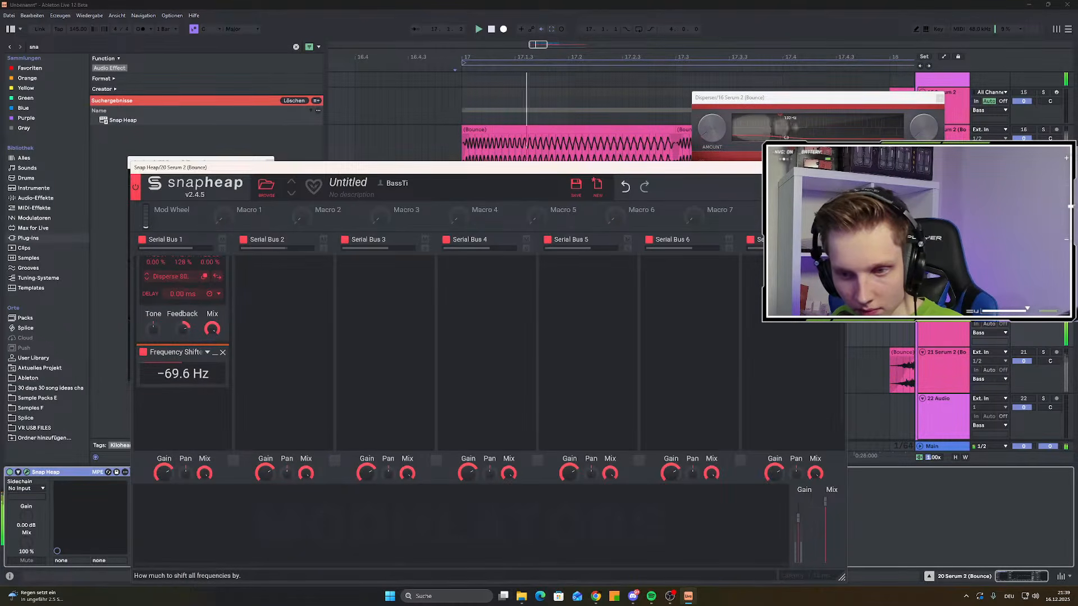
pyautogui.click(234, 352)
pyautogui.click(189, 321)
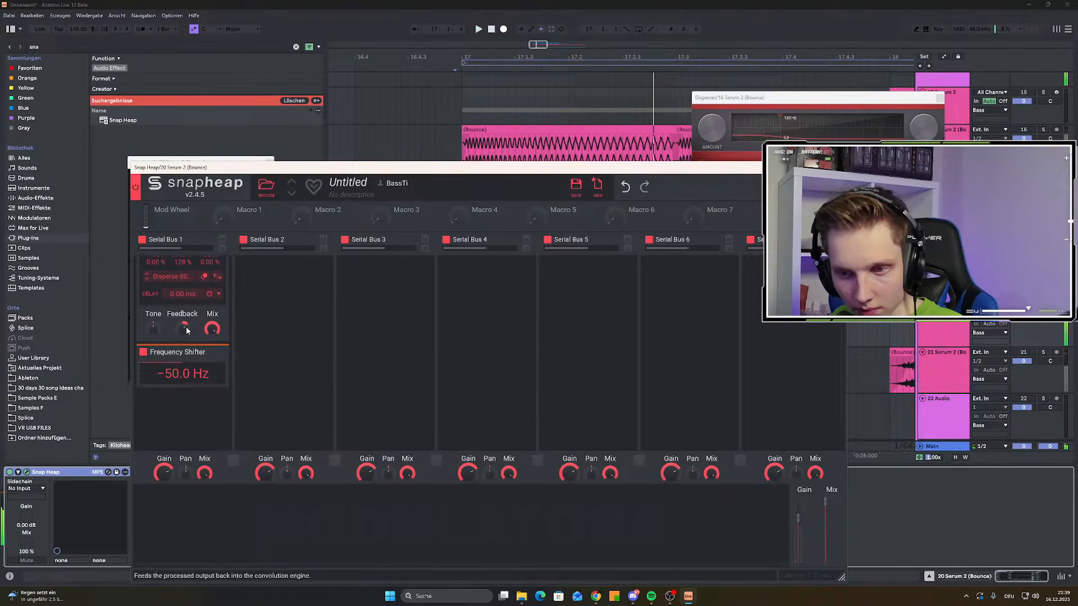
# Add a Faturator after the second Frequency Shifter and raise its drive to about 58 %
pyautogui.scroll(-2, 188, 336)
pyautogui.click(174, 372)
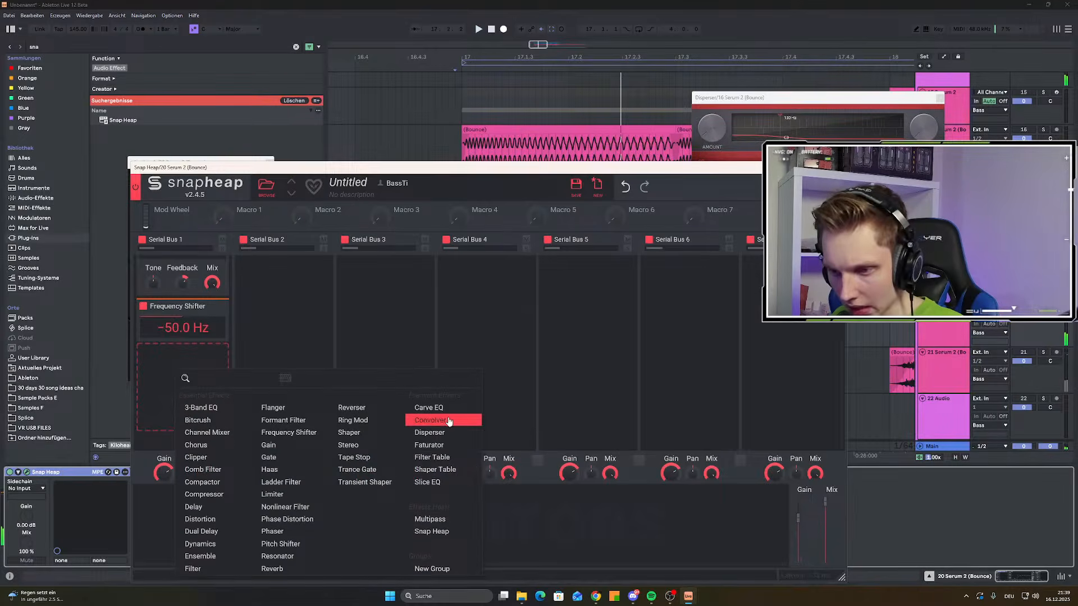
pyautogui.click(431, 444)
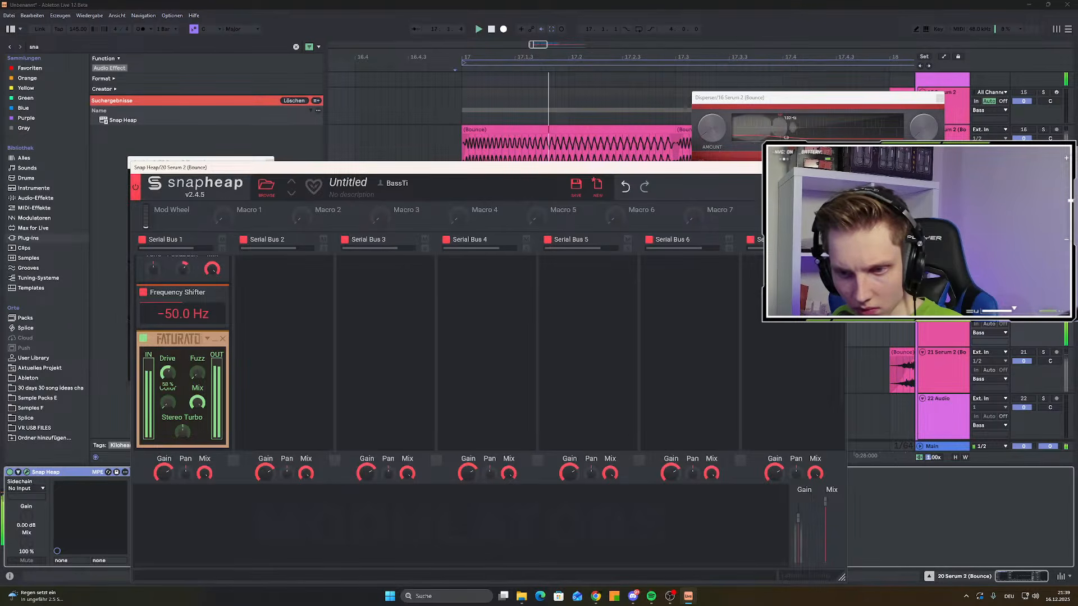
# Add a Shaper Table below the Faturator with the Disappearance table and its DC filter off, and close Snap Heap
pyautogui.scroll(-2, 170, 372)
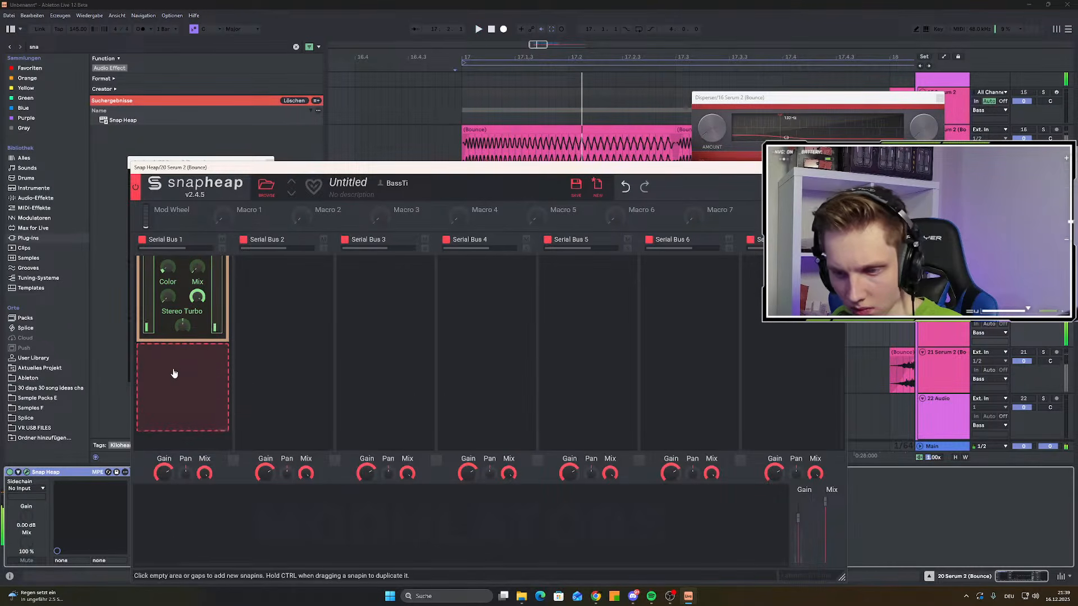
pyautogui.click(174, 373)
pyautogui.click(427, 471)
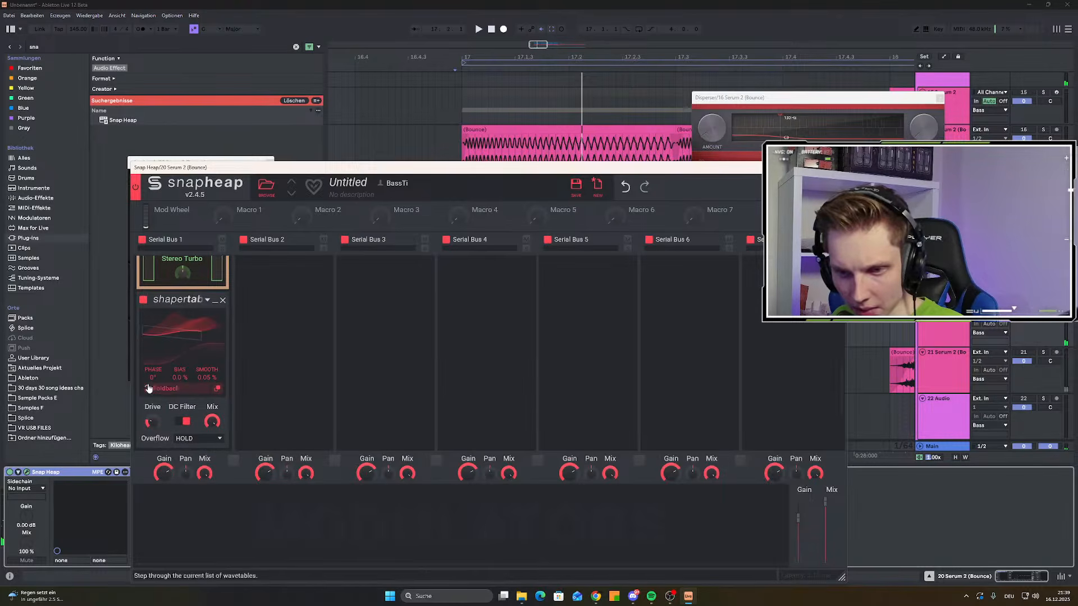
pyautogui.press('space')
pyautogui.moveTo(182, 343); pyautogui.dragTo(182, 323)
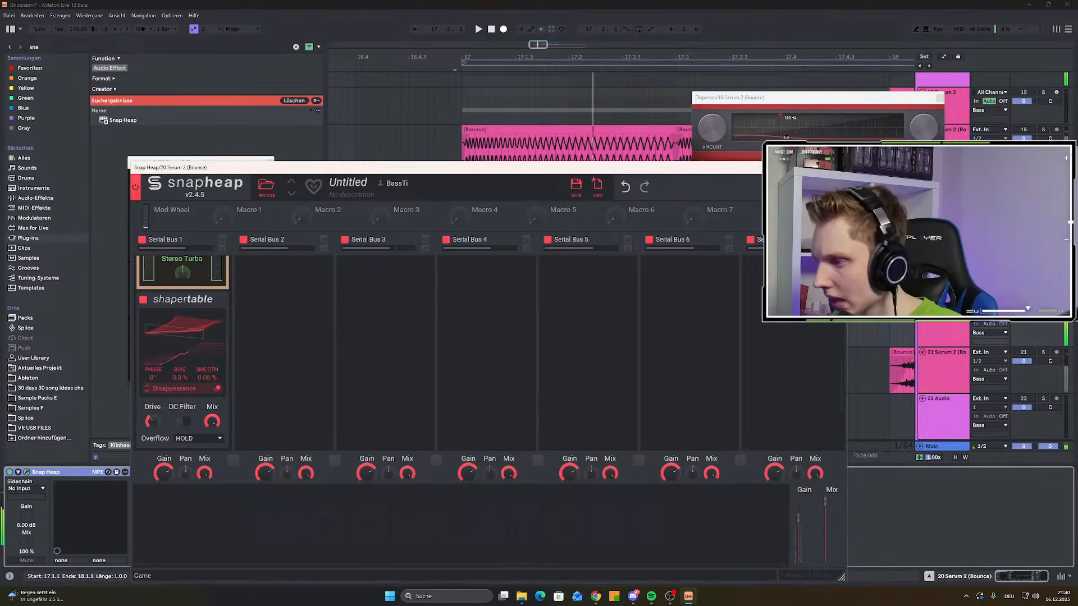
pyautogui.click(839, 168)
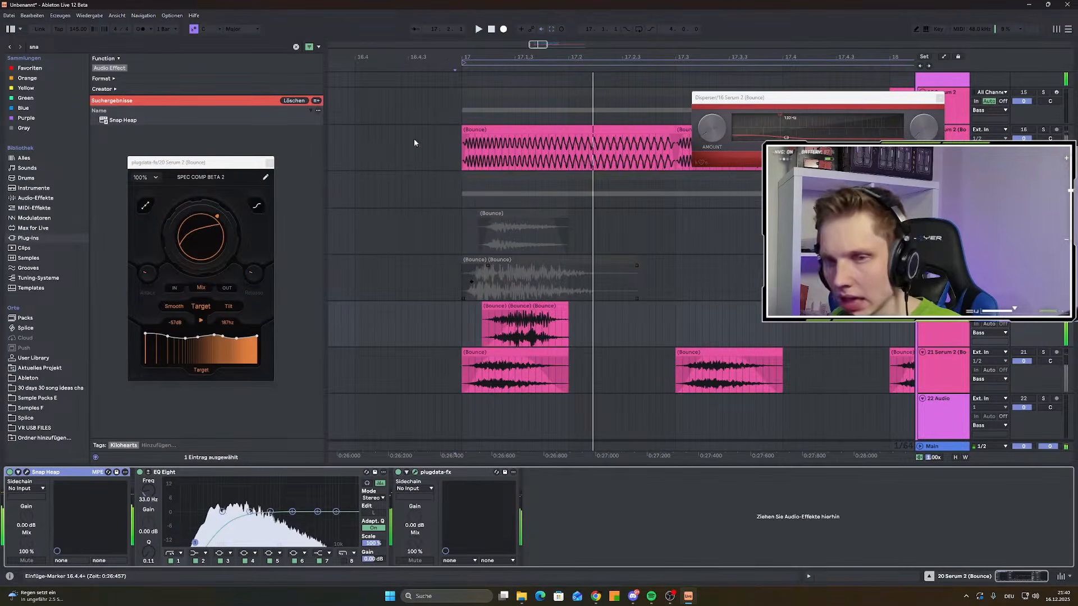
# Close the plugdata window, add IFEA - Fusion to the end of the track's effect chain and audition it
pyautogui.click(269, 163)
pyautogui.click(32, 46)
pyautogui.write('fusio')
pyautogui.doubleClick(143, 121)
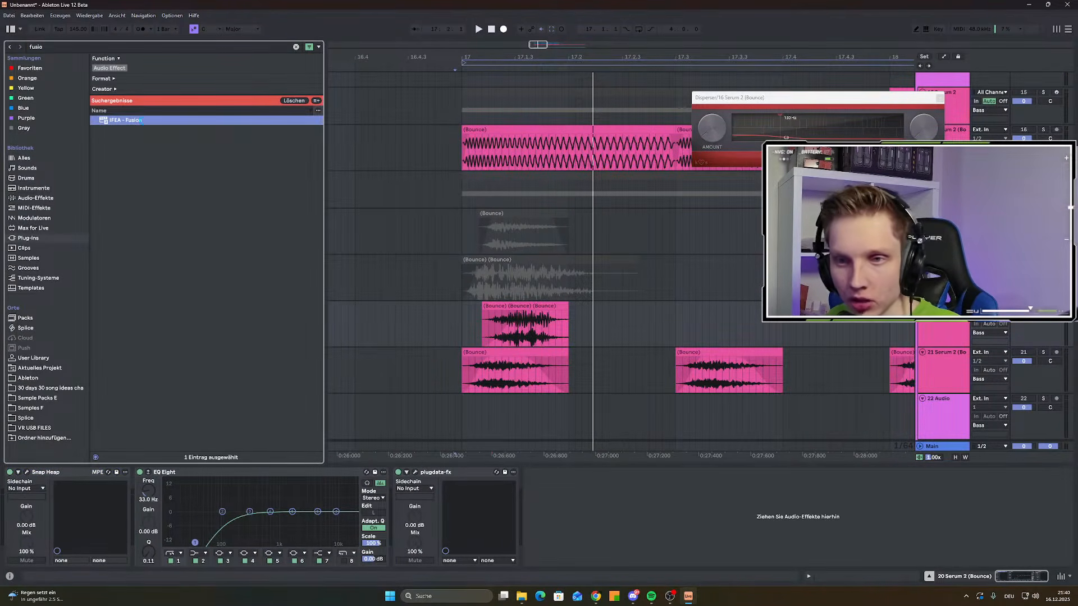
pyautogui.click(256, 318)
pyautogui.press('space')
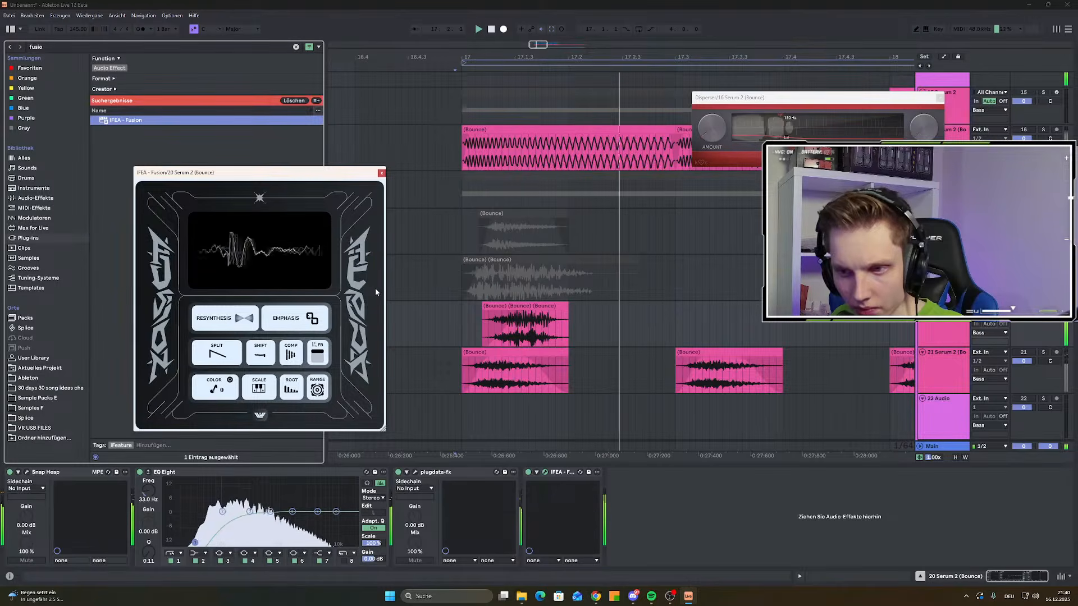
pyautogui.press('space')
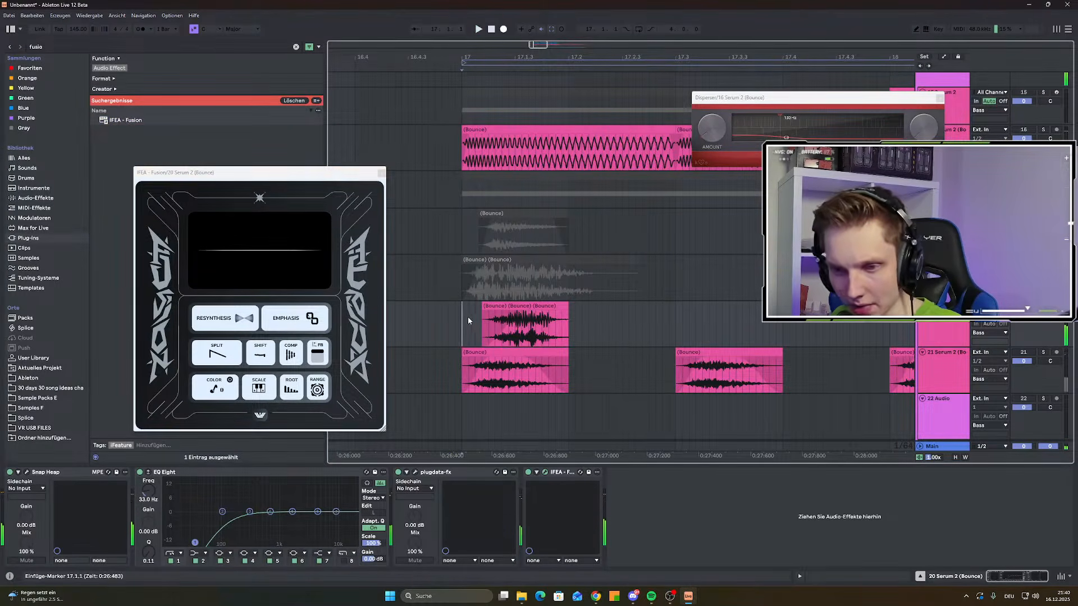
# Bounce the processed short clip to a new track and add an EQ Eight to that track
pyautogui.rightClick(519, 310)
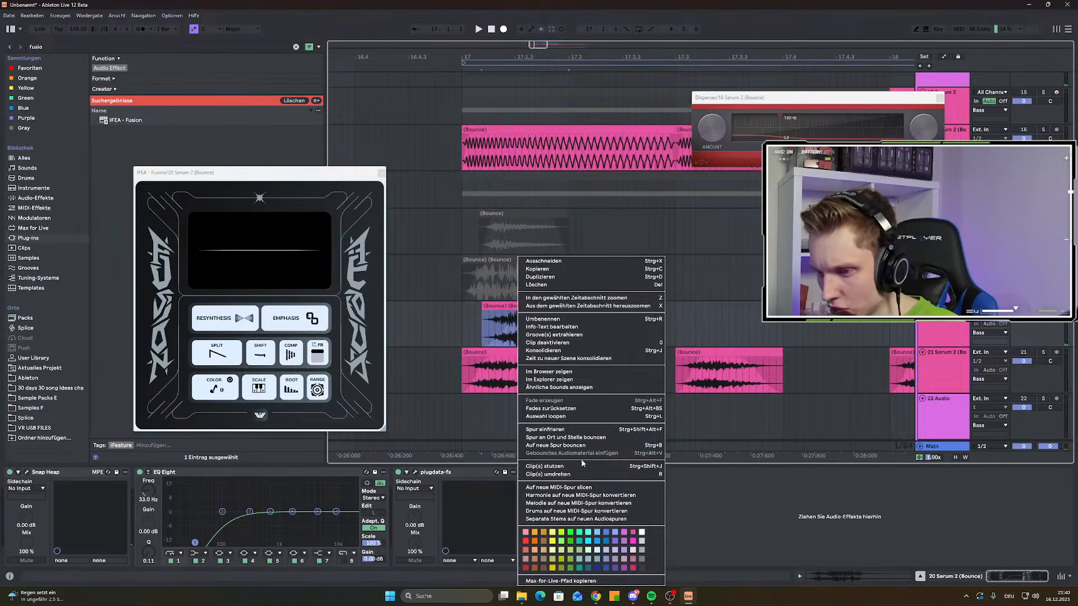
pyautogui.click(559, 446)
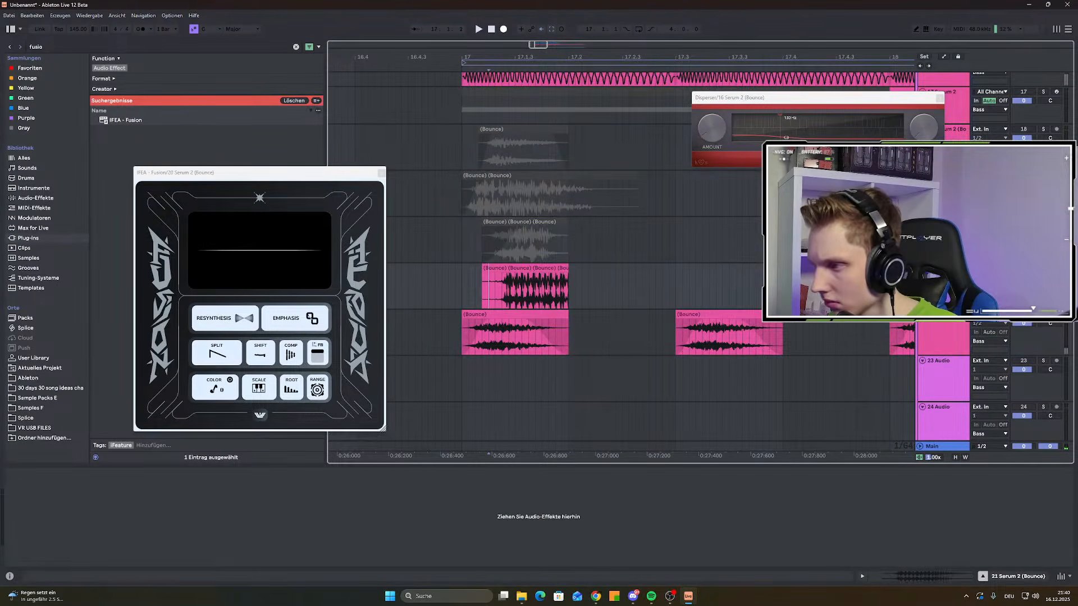
pyautogui.hotkey('ctrl', 'f')
pyautogui.write('eq')
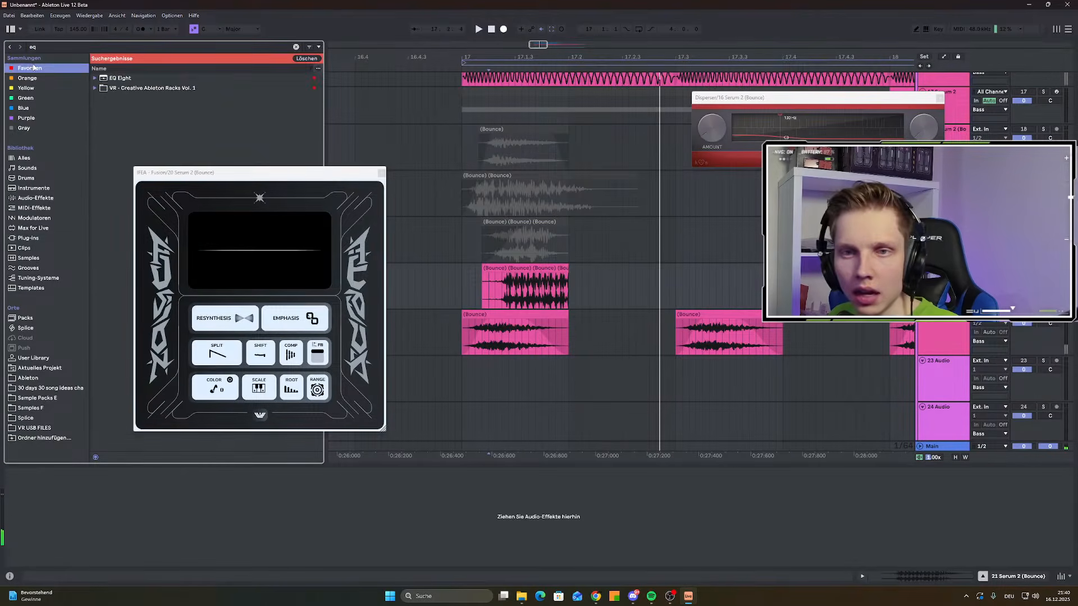
pyautogui.doubleClick(106, 79)
# Extend the end of the bounced clip and move it earlier so it runs from just before bar 17 to 17.2
pyautogui.moveTo(567, 272); pyautogui.dragTo(674, 272)
pyautogui.scroll(4, 502, 271)
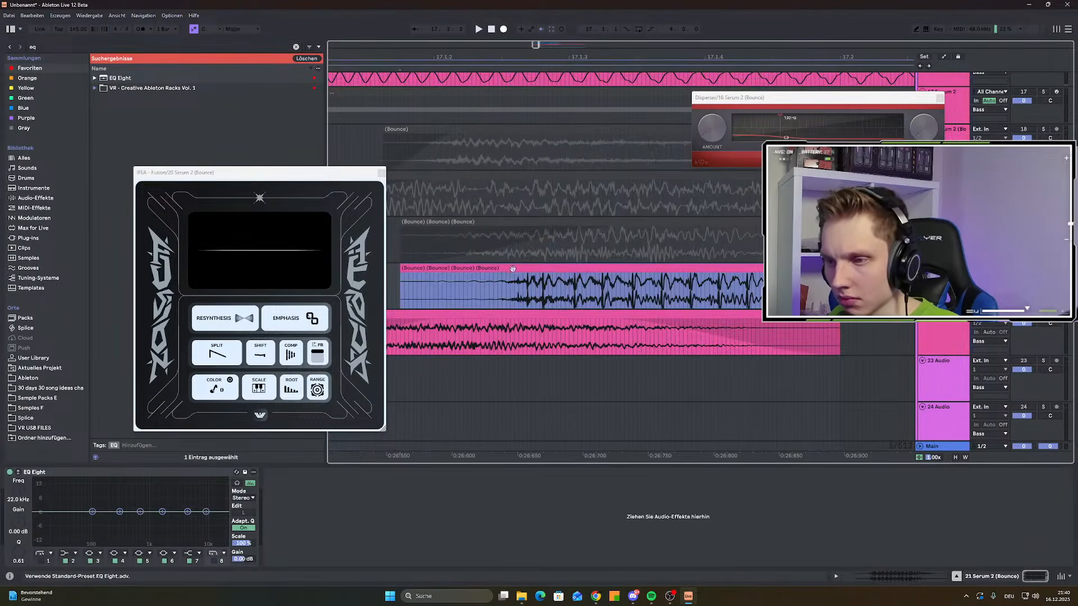
pyautogui.scroll(-4, 509, 270)
pyautogui.moveTo(727, 270); pyautogui.dragTo(675, 264)
pyautogui.press('space')
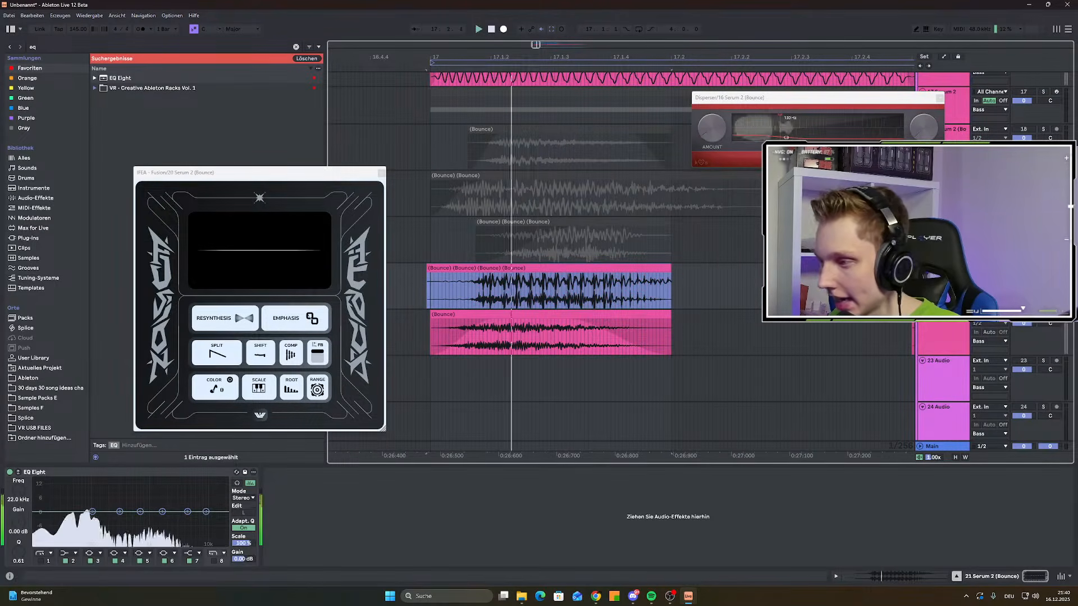
# Enable EQ Eight's first band as a low cut at 71.1 Hz and audition the result
pyautogui.click(41, 561)
pyautogui.press('space')
pyautogui.moveTo(62, 520); pyautogui.dragTo(84, 521)
pyautogui.press('space')
pyautogui.press('space')
pyautogui.press('space')
pyautogui.press('space')
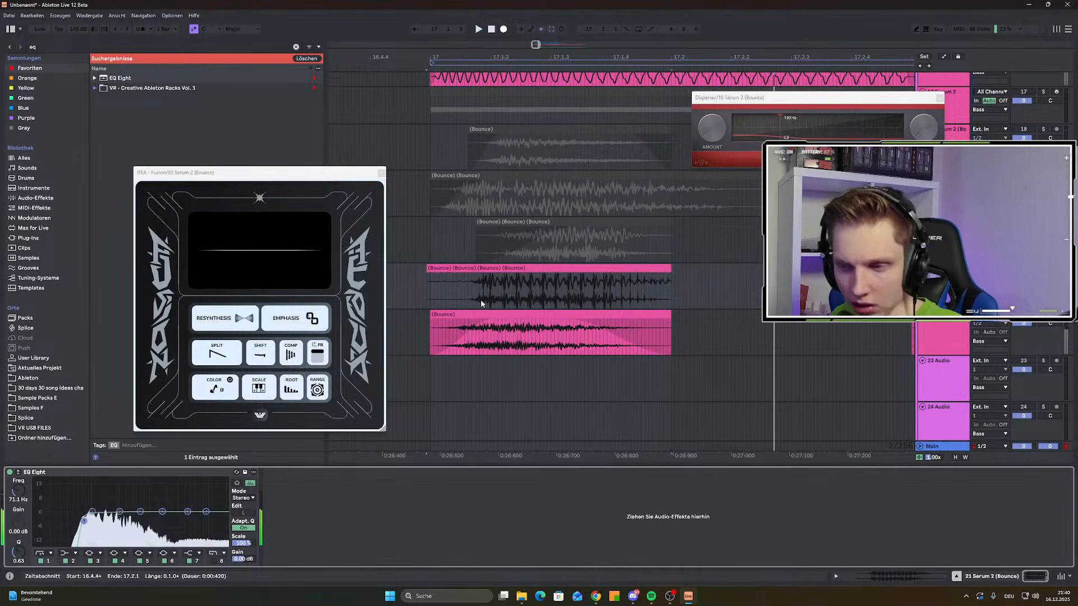
# Set the bounced clip's warp mode to Texture and transpose it by -6 semitones
pyautogui.hotkey('ctrl', 'f')
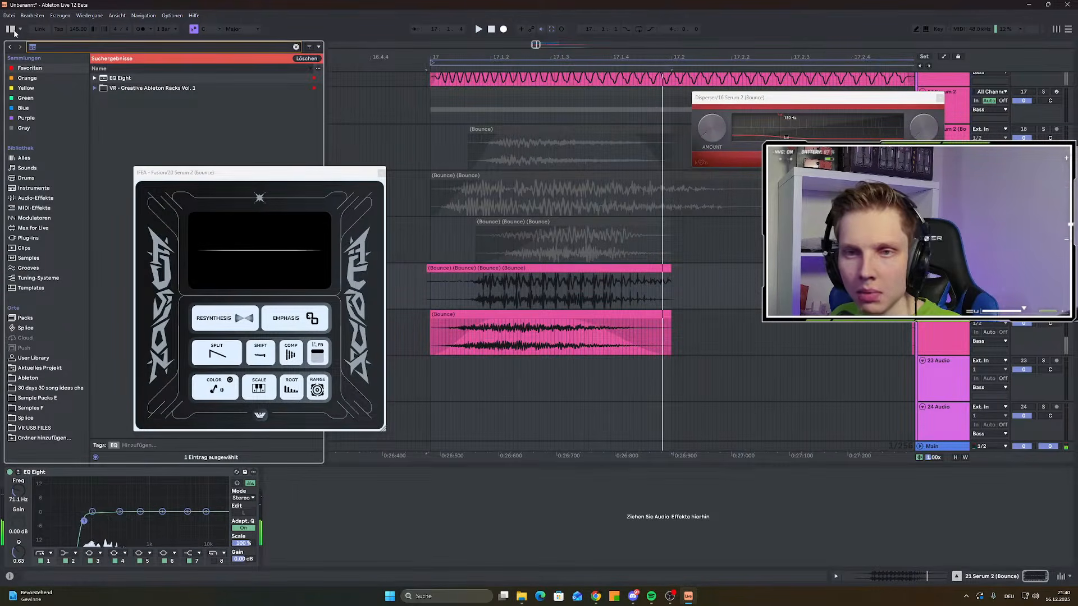
pyautogui.doubleClick(486, 255)
pyautogui.click(24, 439)
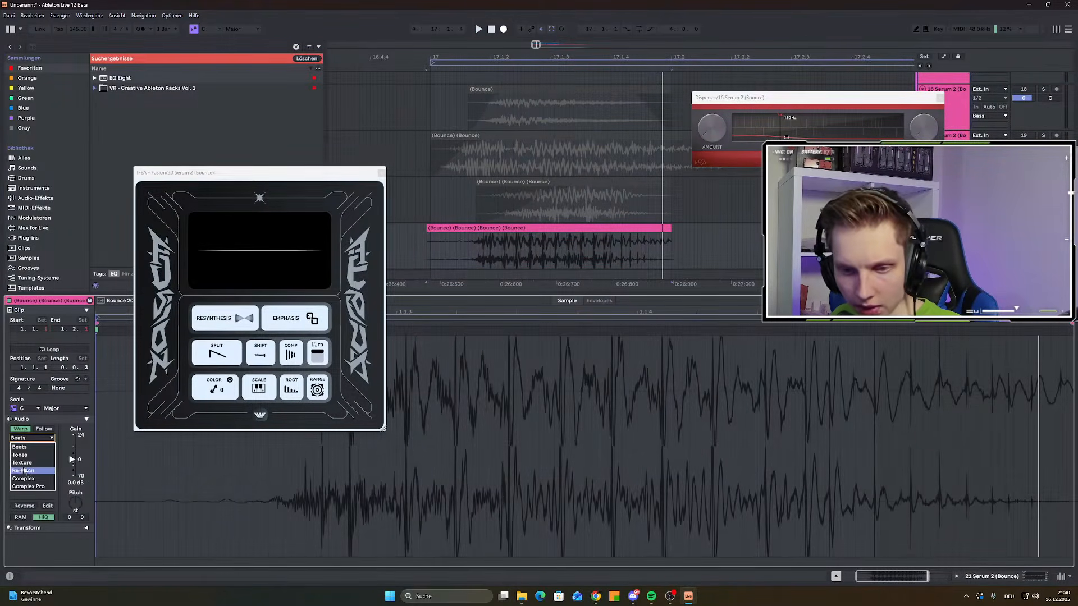
pyautogui.moveTo(76, 503); pyautogui.dragTo(75, 515)
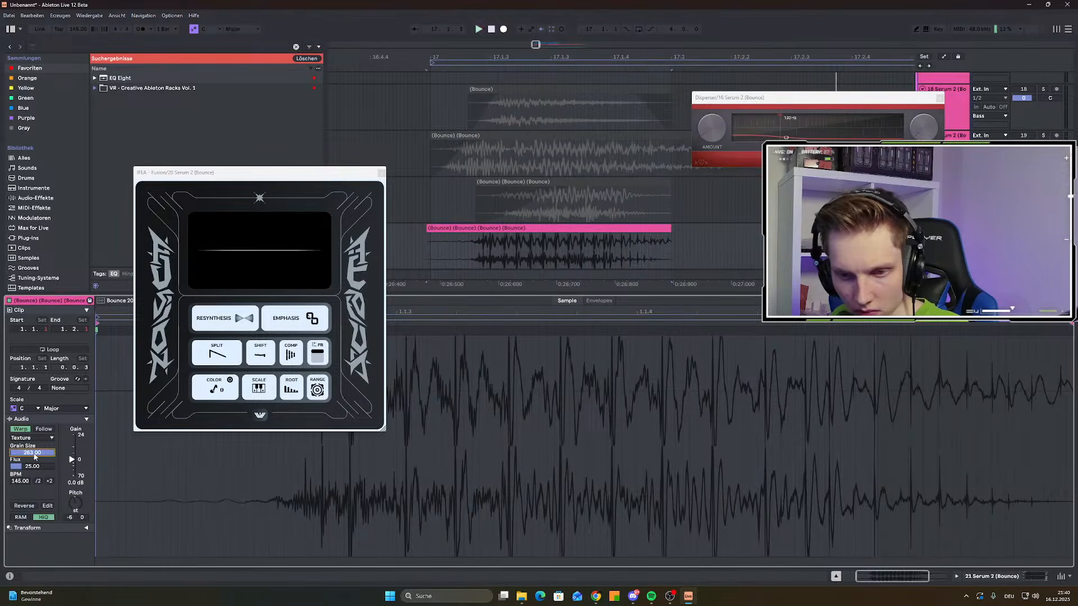
# Undo the last grain size change and audition the clip
pyautogui.press('space')
pyautogui.hotkey('ctrl', 'z')
pyautogui.press('space')
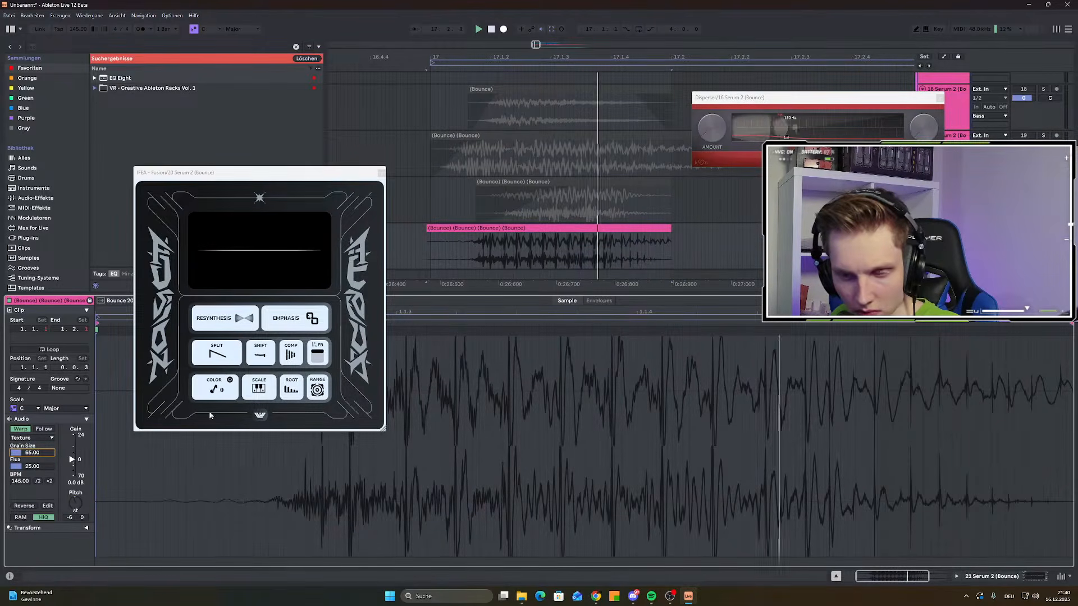
pyautogui.press('space')
# Return to the track's effects and set the EQ Eight low cut to 79.1 Hz with a Q of 0.47
pyautogui.hotkey('shift', 'Tab')
pyautogui.press('space')
pyautogui.press('space')
pyautogui.press('space')
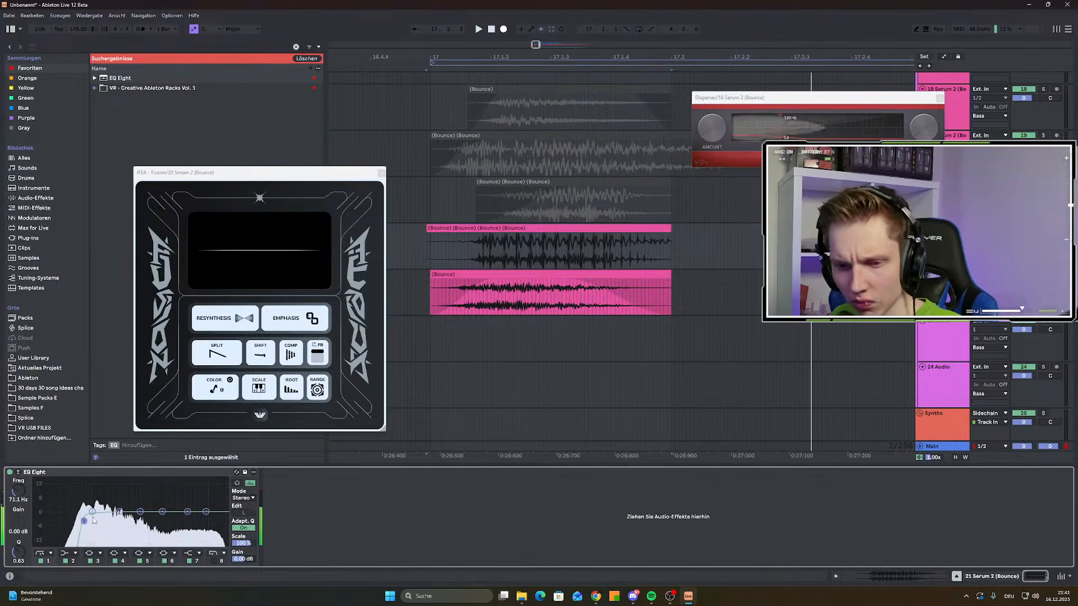
pyautogui.press('space')
pyautogui.moveTo(84, 521); pyautogui.dragTo(87, 525)
pyautogui.press('space')
pyautogui.press('space')
# Duplicate the half-bar section holding the bounced clip three times, placing copies at 17.3, 18 and 18.3
pyautogui.click(566, 242)
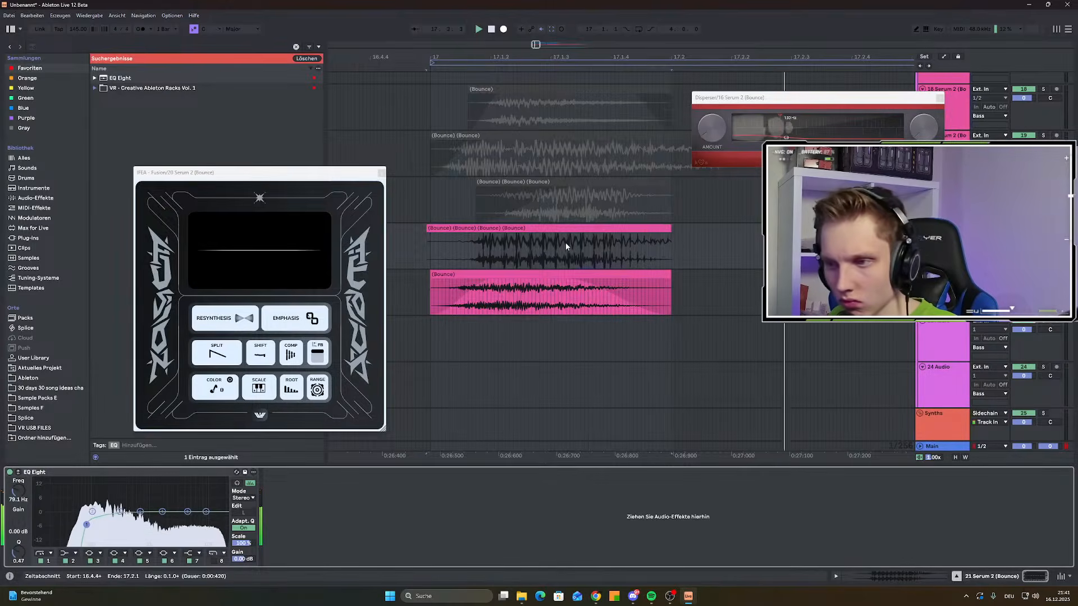
pyautogui.scroll(-5, 566, 241)
pyautogui.press('space')
pyautogui.press('space')
pyautogui.moveTo(541, 254); pyautogui.dragTo(637, 241)
pyautogui.press('space')
pyautogui.press('space')
pyautogui.hotkey('ctrl', 'd')
pyautogui.hotkey('ctrl', 'd')
pyautogui.hotkey('ctrl', 'd')
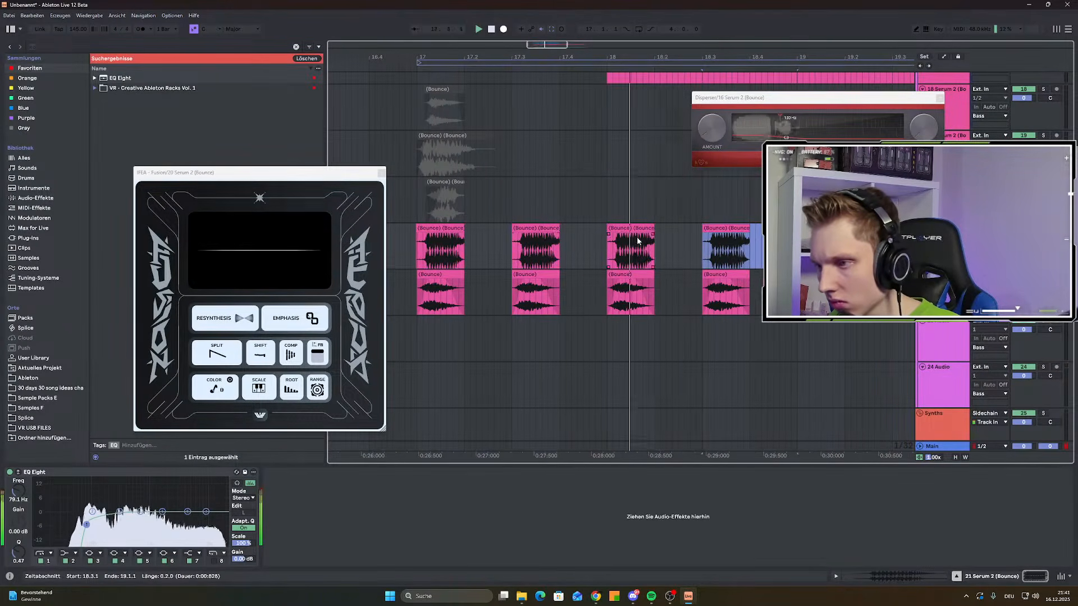
# Close the Fusion window and play the arrangement from bar 17 to check the repeated bass clips
pyautogui.click(423, 257)
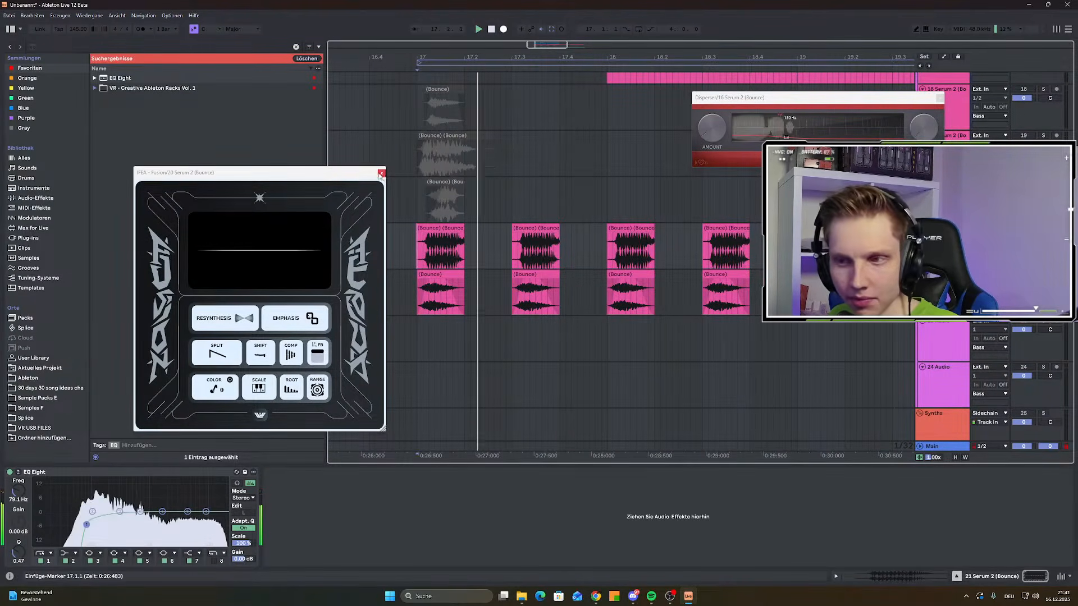
pyautogui.click(381, 173)
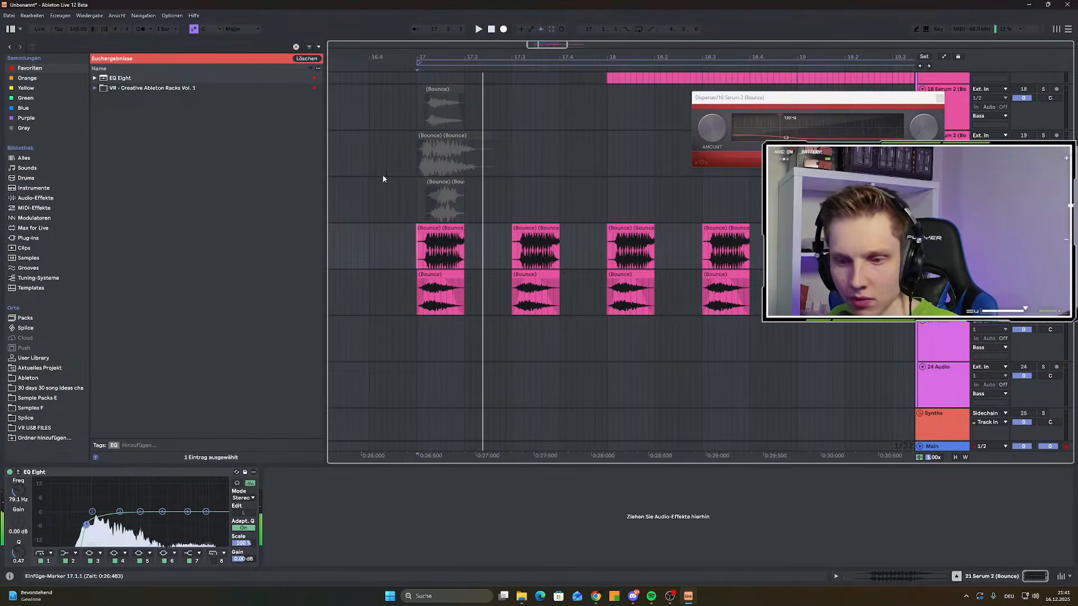
pyautogui.click(111, 79)
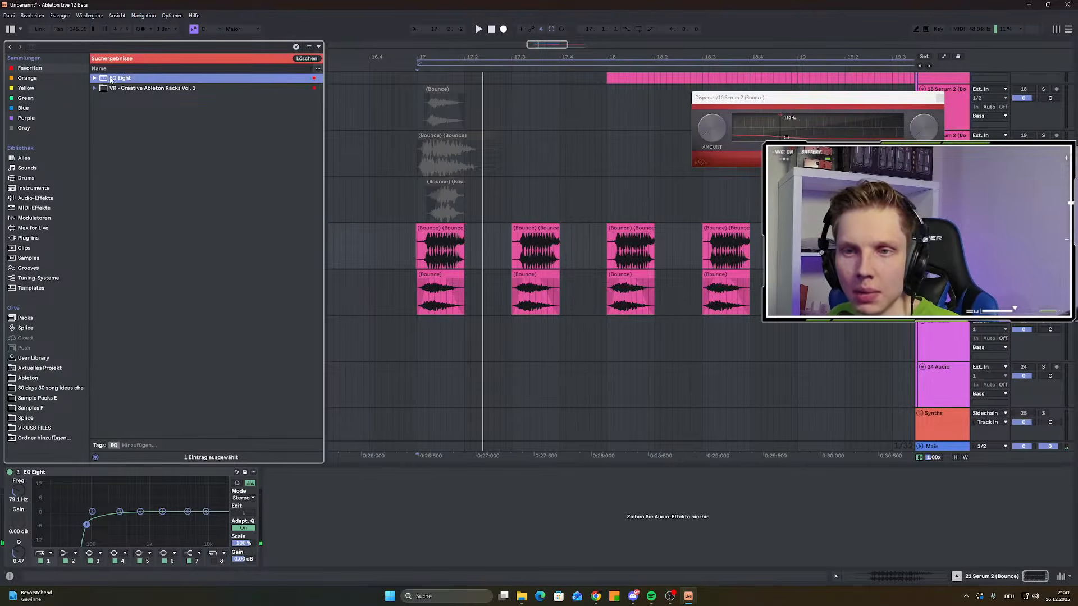
pyautogui.click(416, 255)
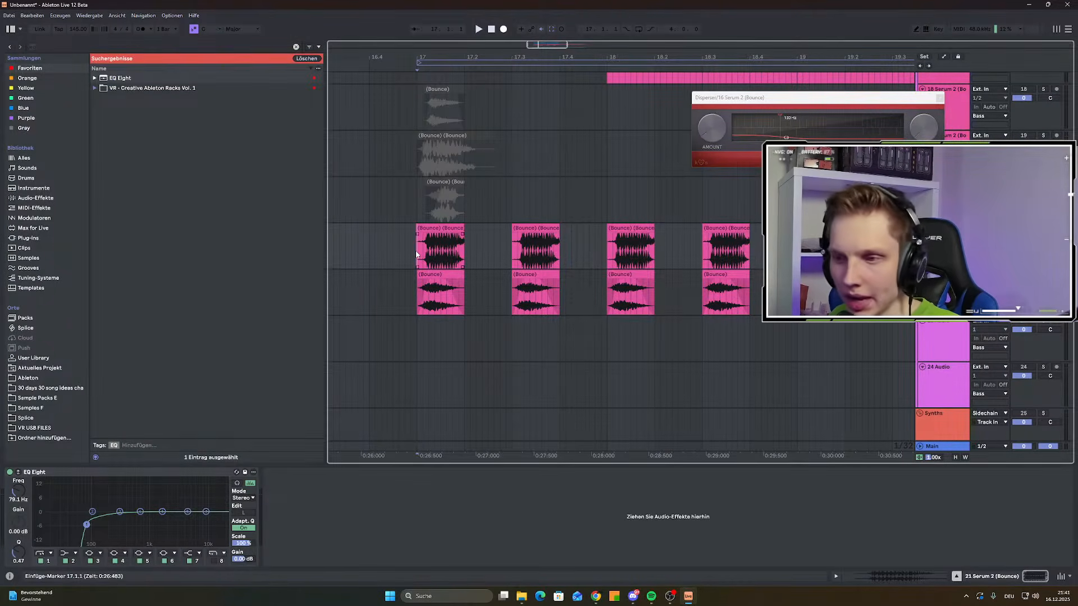
pyautogui.press('space')
pyautogui.press('space')
pyautogui.scroll(2, 431, 254)
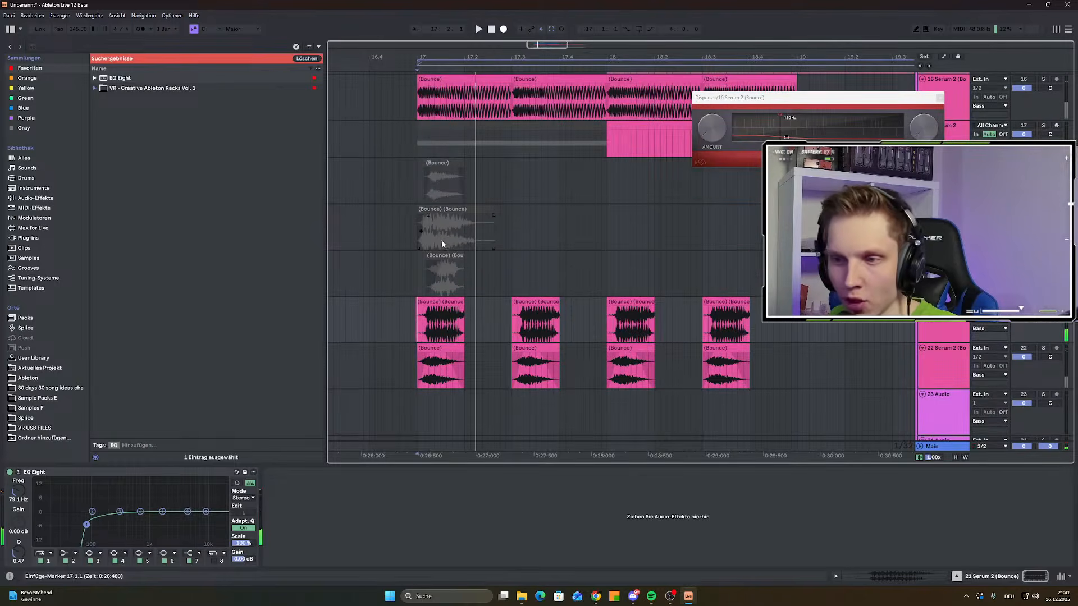
pyautogui.press('space')
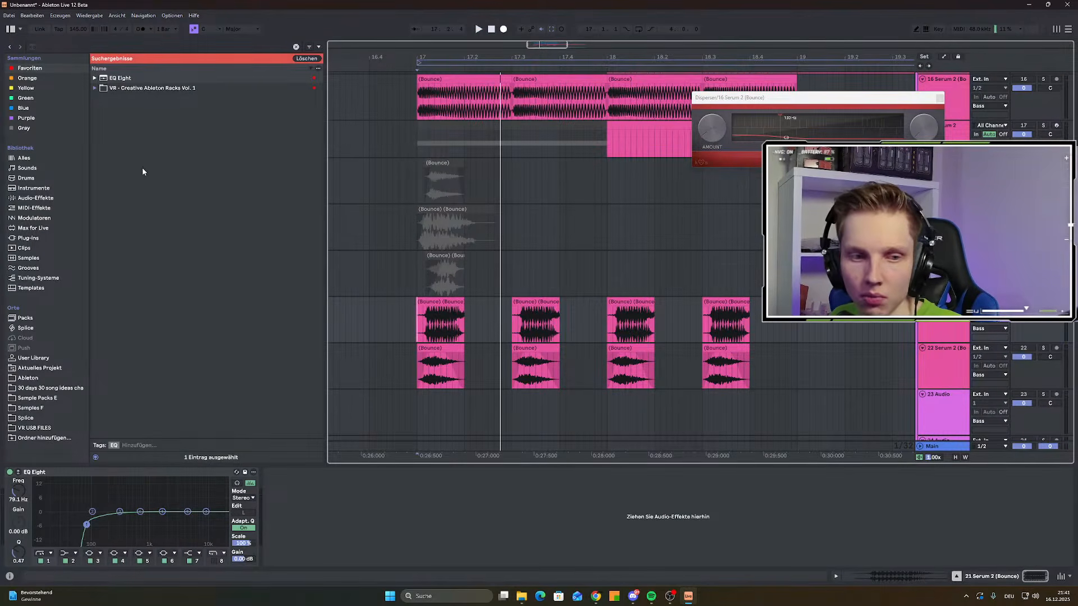
# Add a second EQ Eight behind the first one, pull one low-mid band down into a dip and audition it
pyautogui.hotkey('ctrl', 'f')
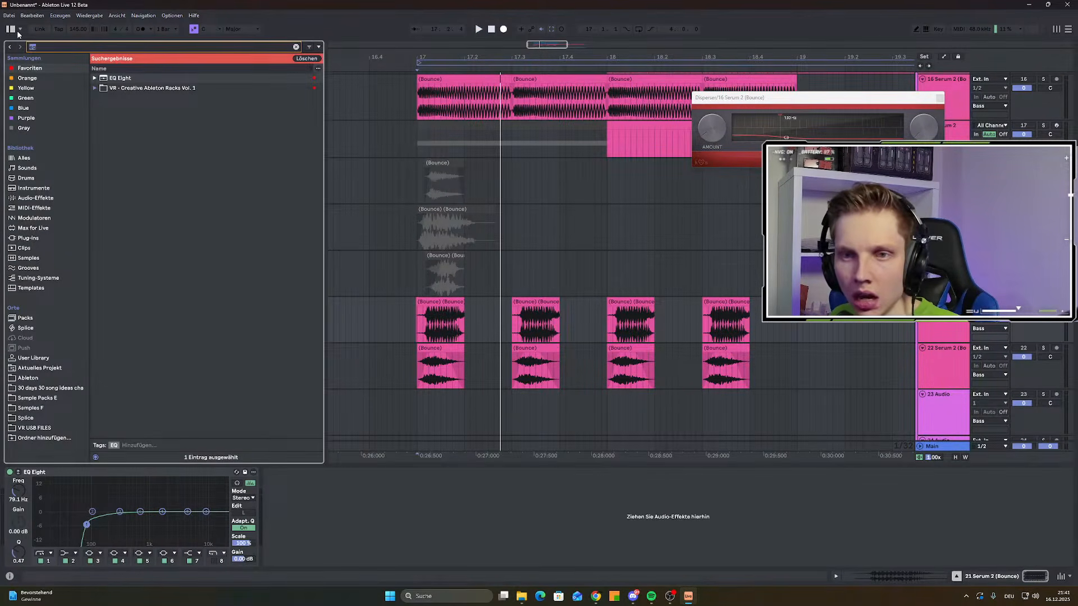
pyautogui.press('Down')
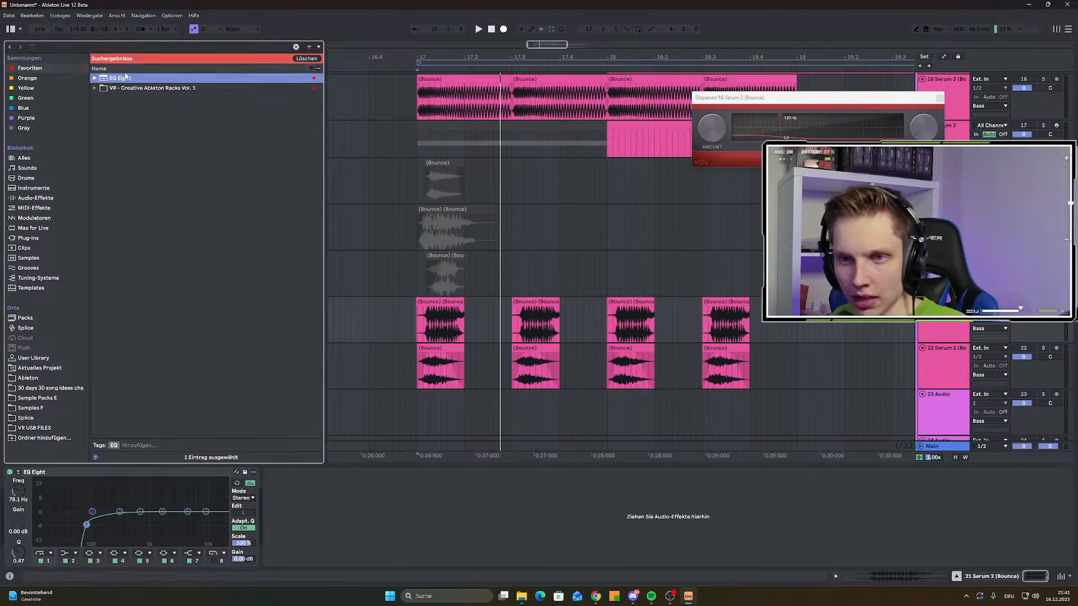
pyautogui.press('Return')
pyautogui.press('space')
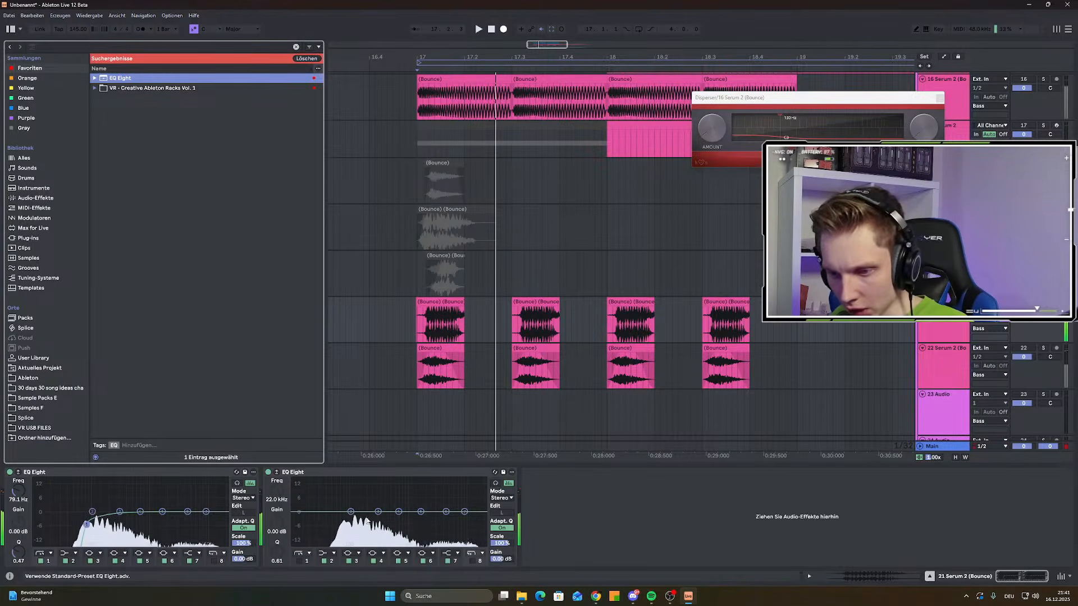
pyautogui.moveTo(378, 511)
pyautogui.mouseDown()
pyautogui.moveTo(352, 521)
pyautogui.moveTo(378, 523)
pyautogui.mouseUp()
pyautogui.press('space')
pyautogui.press('space')
pyautogui.press('space')
pyautogui.click(351, 511)
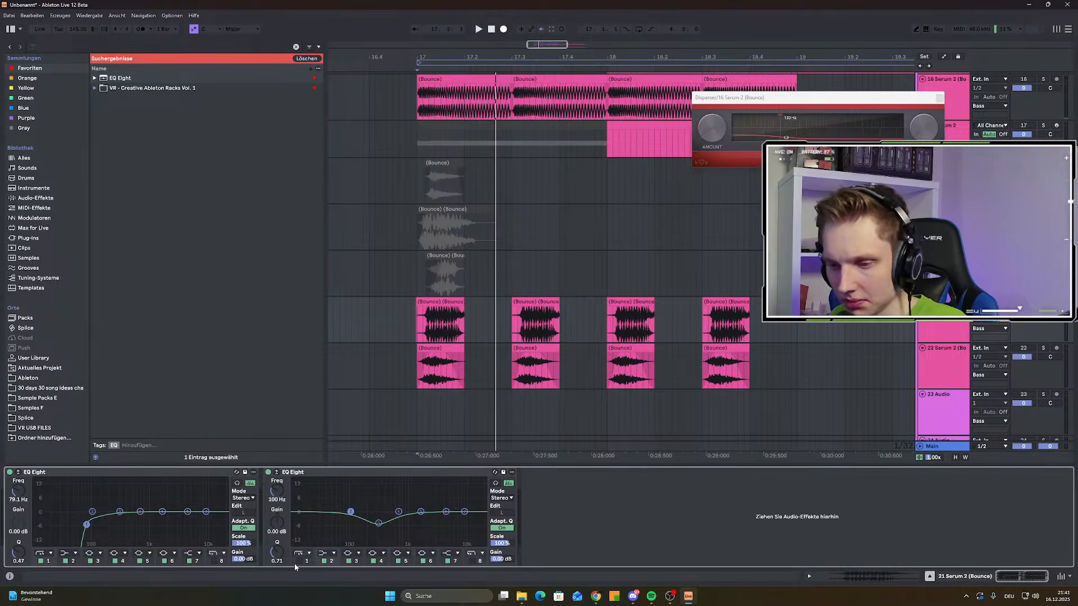
pyautogui.press('space')
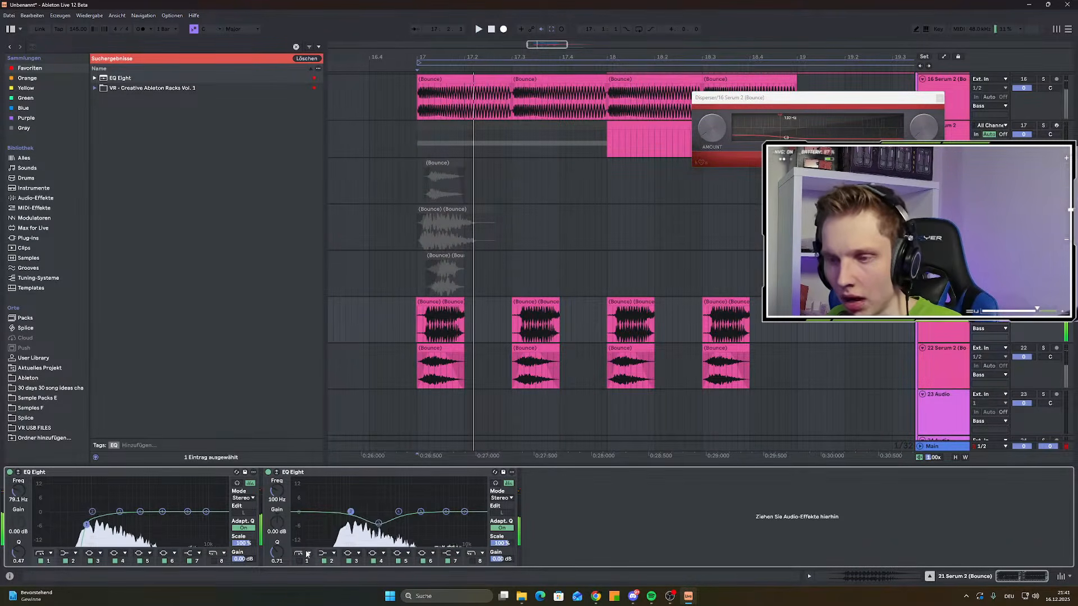
pyautogui.scroll(3, 415, 122)
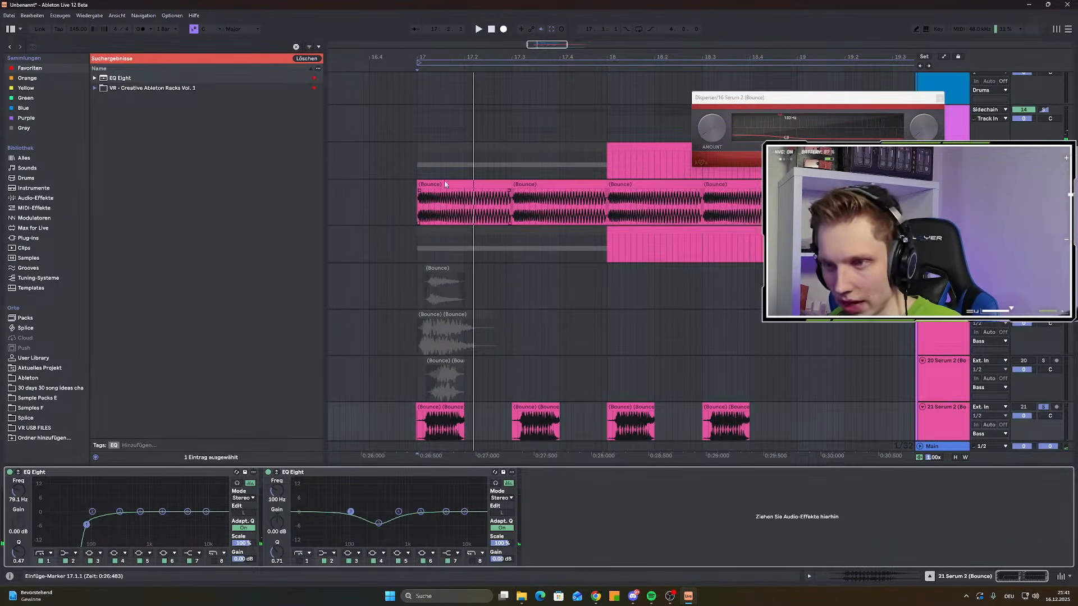
pyautogui.scroll(-2, 409, 412)
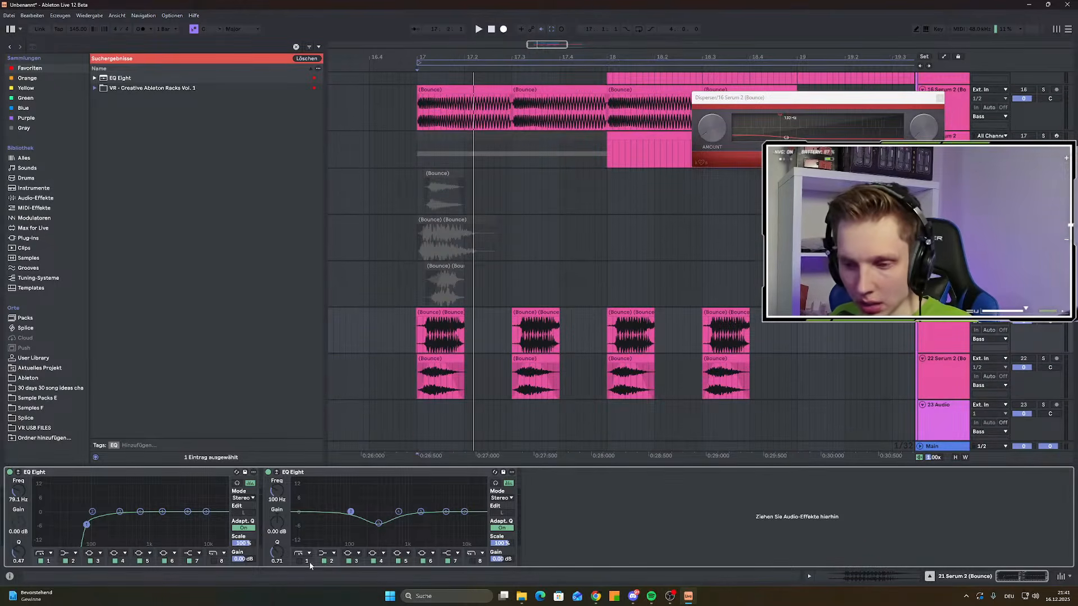
# Set the second EQ Eight's dip to 245 Hz, -6.06 dB and Q 0.33, and boost a higher band by 4.34 dB at 1.38 kHz
pyautogui.moveTo(344, 523); pyautogui.dragTo(373, 529)
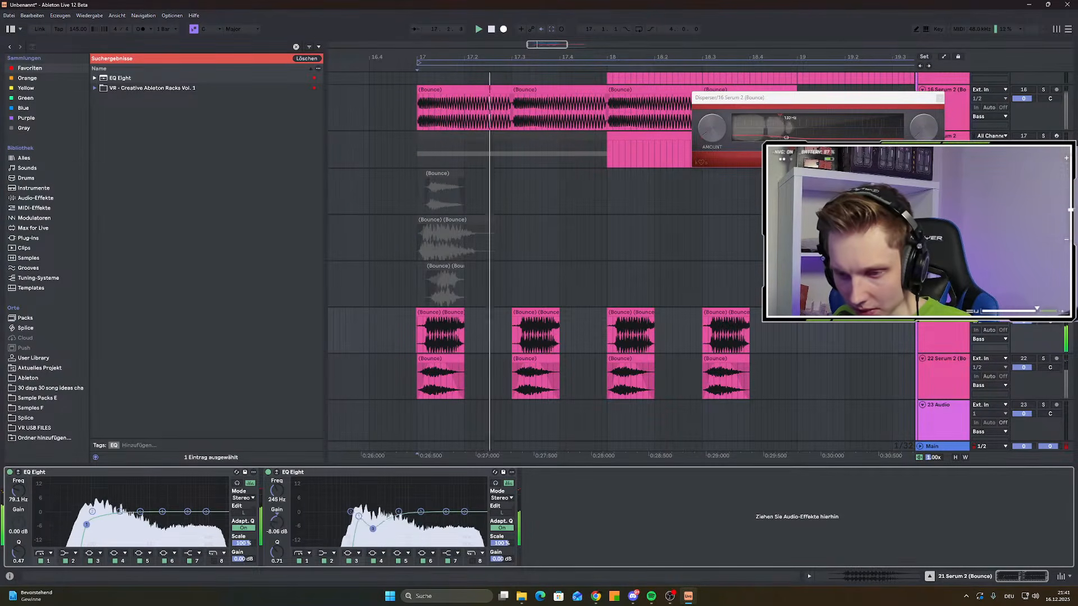
pyautogui.moveTo(279, 554); pyautogui.dragTo(279, 570)
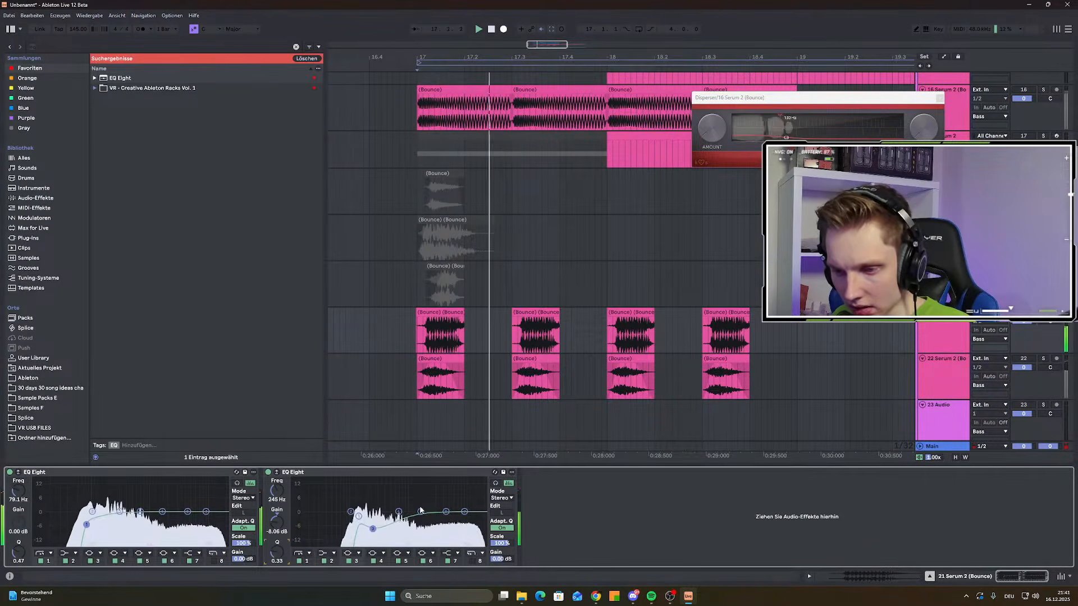
pyautogui.click(445, 512)
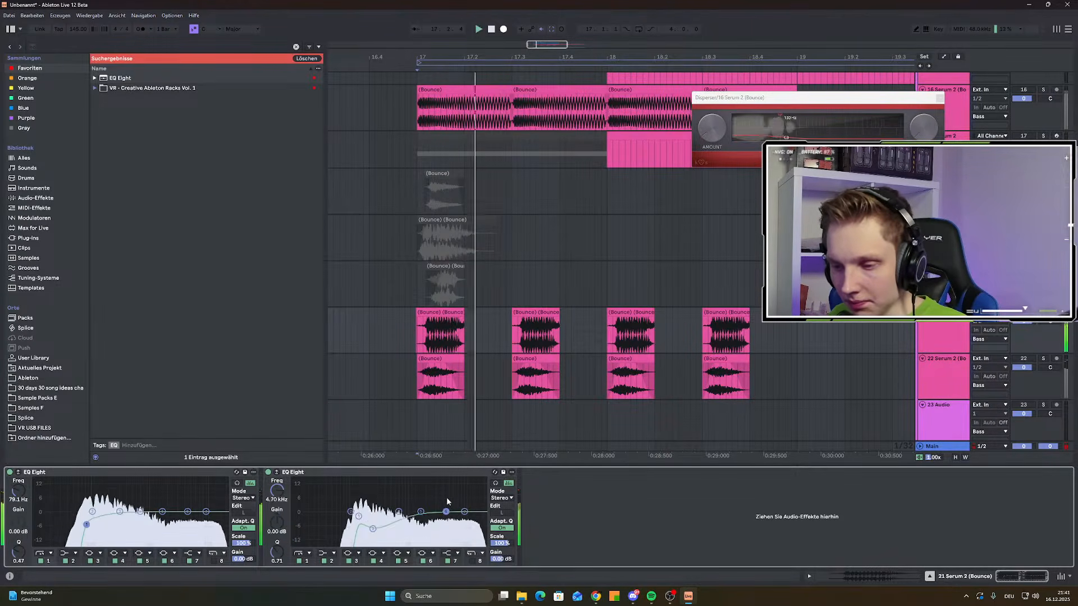
pyautogui.moveTo(446, 489); pyautogui.dragTo(416, 505)
pyautogui.press('space')
# Add plugdata-fx to the end of the effect chain with the SPEC COMP BETA 2 patch loaded
pyautogui.hotkey('ctrl', 'f')
pyautogui.write('plug')
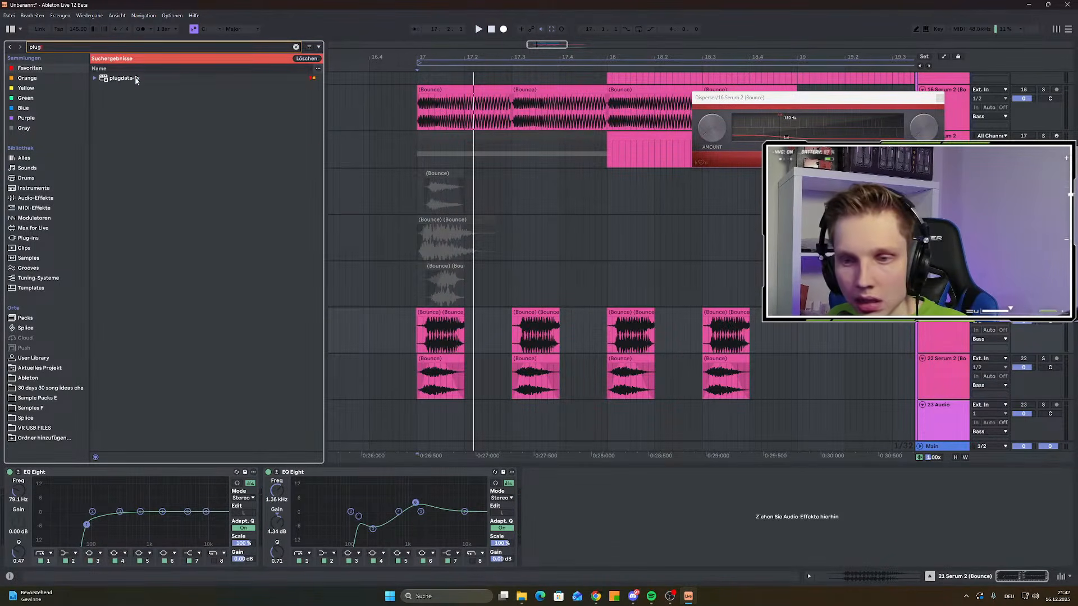
pyautogui.doubleClick(137, 81)
pyautogui.scroll(-2, 228, 290)
pyautogui.click(228, 290)
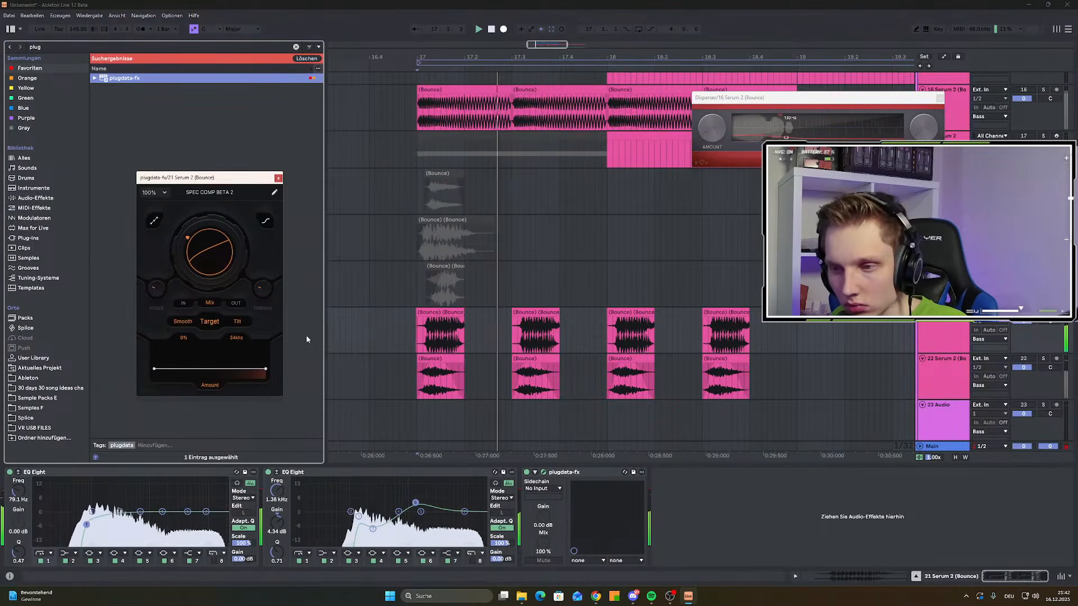
# Trim the start of the first bounced clip on track 21 slightly and give it a short fade-in
pyautogui.click(417, 333)
pyautogui.scroll(3, 417, 333)
pyautogui.moveTo(417, 312); pyautogui.dragTo(424, 312)
pyautogui.press('space')
pyautogui.press('space')
pyautogui.moveTo(435, 315); pyautogui.dragTo(431, 321)
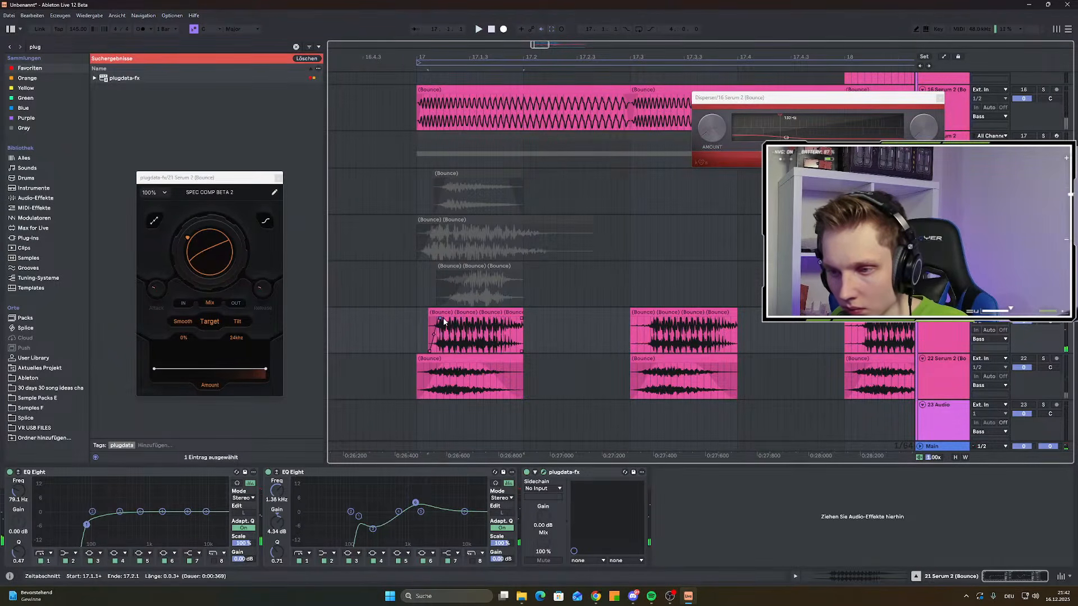
pyautogui.press('space')
pyautogui.press('space')
# Play the trimmed clip from the start of bar 17
pyautogui.click(413, 321)
pyautogui.press('space')
pyautogui.press('space')
pyautogui.press('space')
pyautogui.scroll(-5, 425, 329)
pyautogui.press('space')
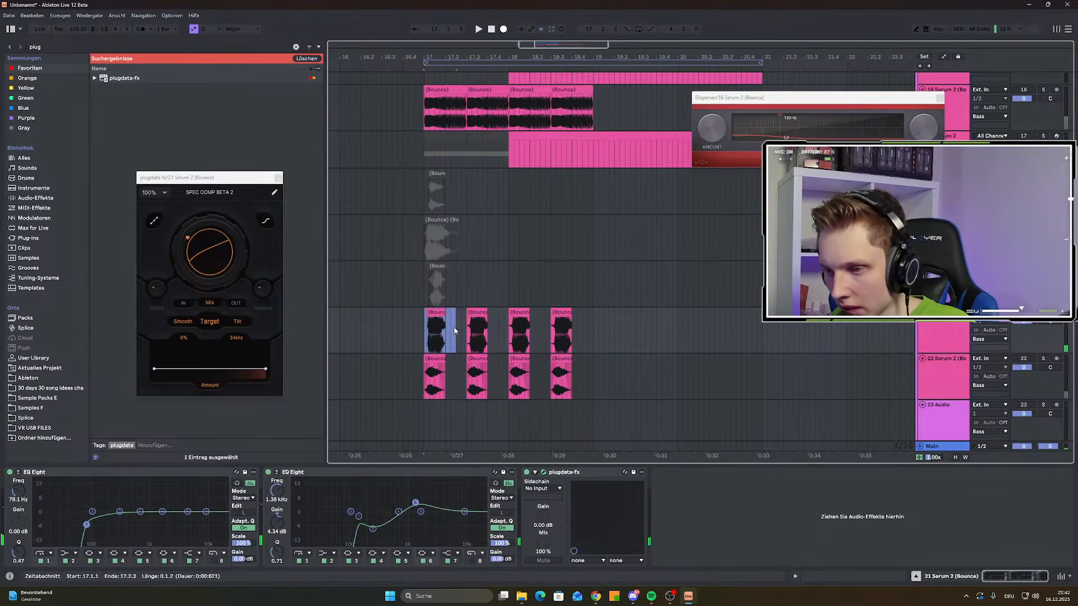
# Duplicate the trimmed half-bar section three times over the following clips, remove the leftover slivers before the copies and play the result
pyautogui.scroll(4, 456, 327)
pyautogui.keyDown('shift'); pyautogui.click(477, 329); pyautogui.keyUp('shift')
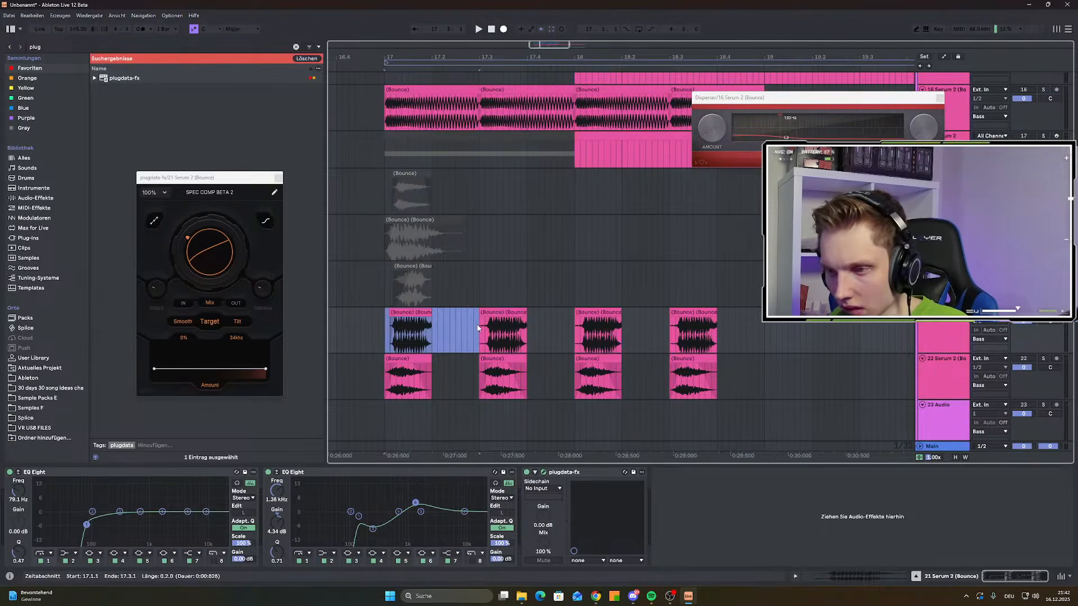
pyautogui.hotkey('ctrl', 'd')
pyautogui.hotkey('ctrl', 'd')
pyautogui.hotkey('ctrl', 'd')
pyautogui.click(578, 331)
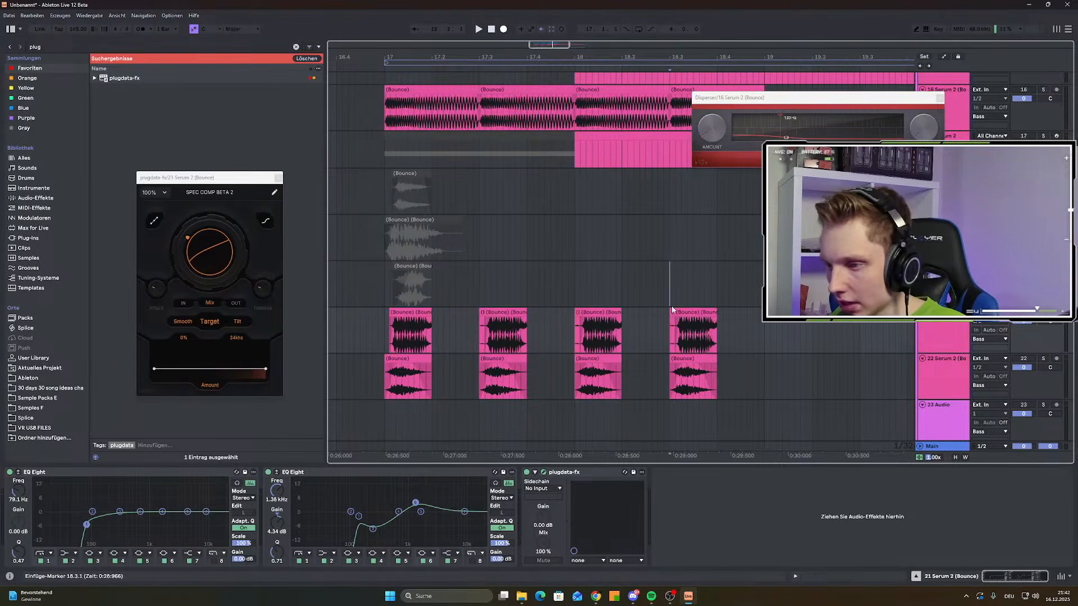
pyautogui.click(499, 327)
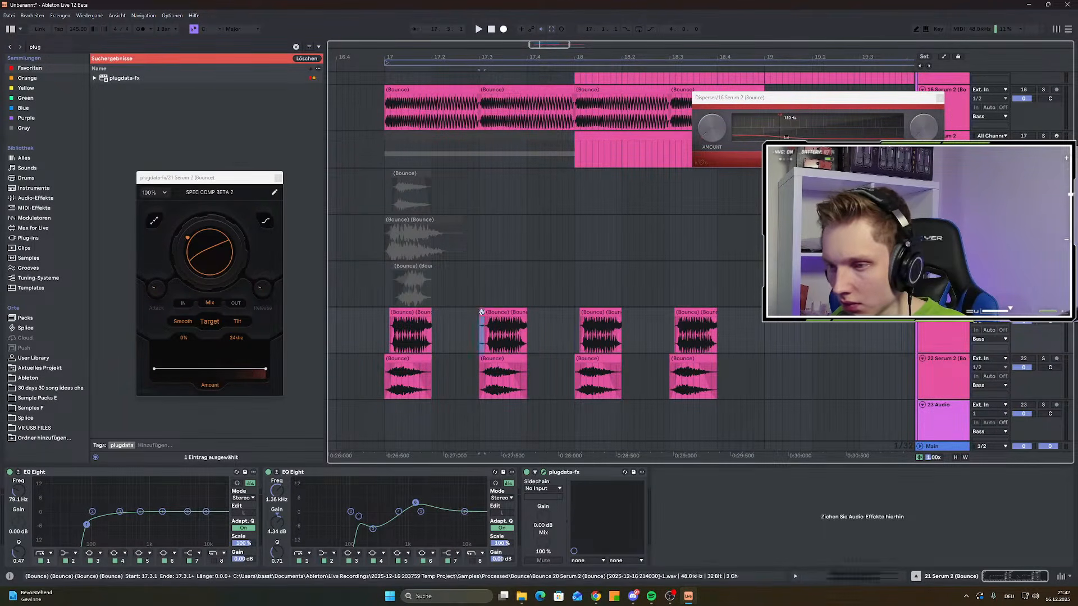
pyautogui.press('space')
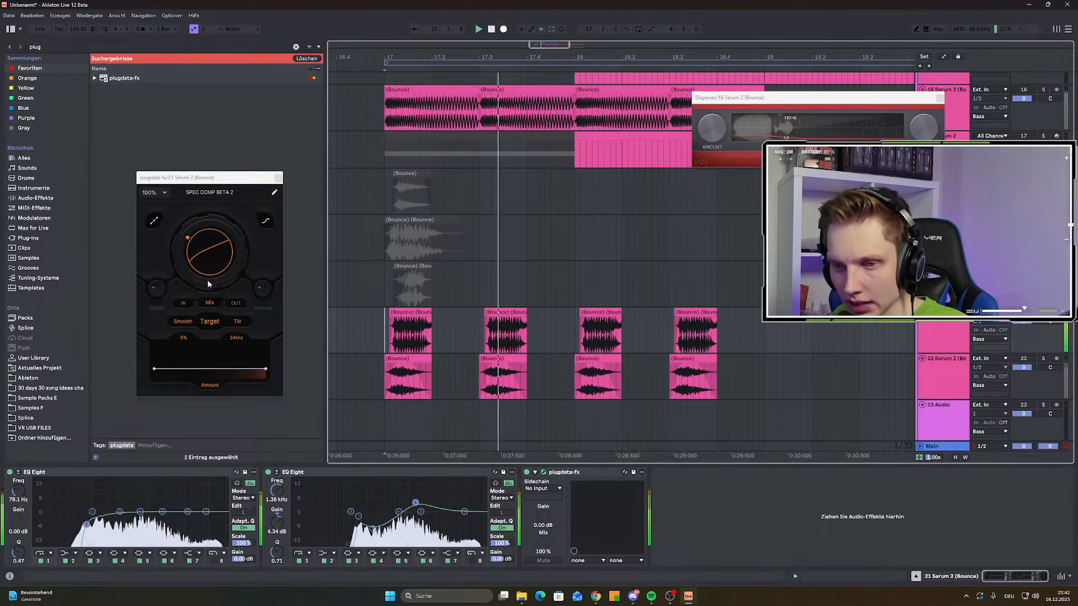
# Add ValhallaFutureVerb after plugdata-fx and move its window clear of the clips
pyautogui.click(38, 48)
pyautogui.write('v')
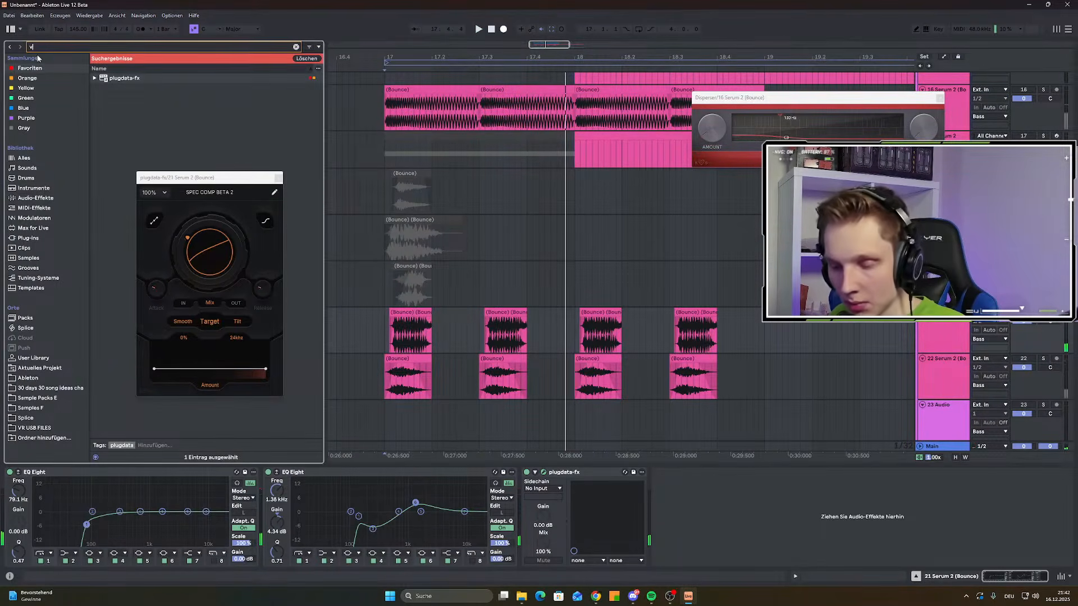
pyautogui.write('al')
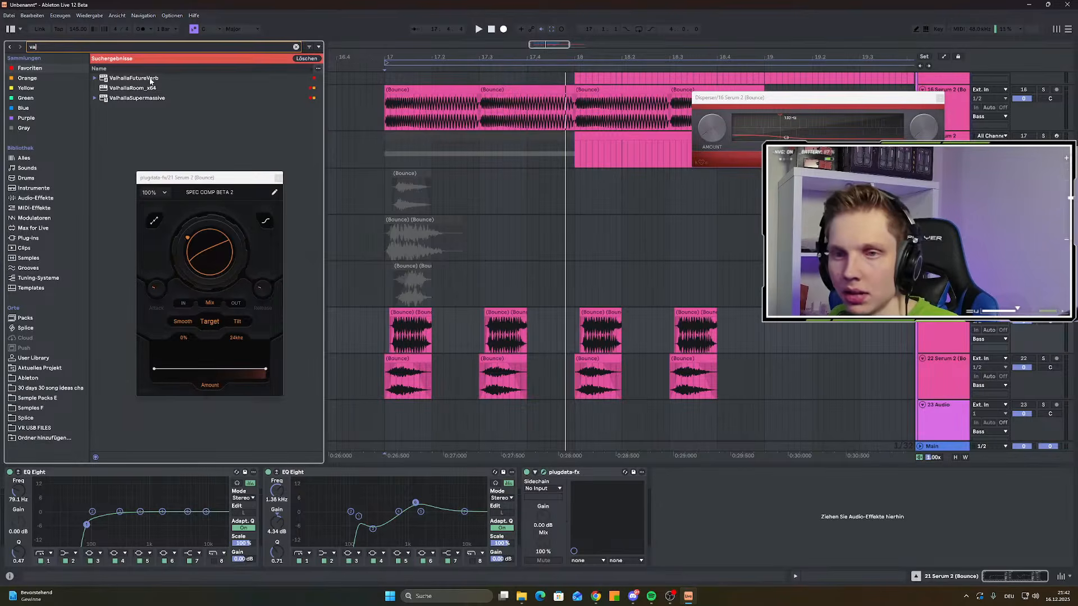
pyautogui.click(149, 80)
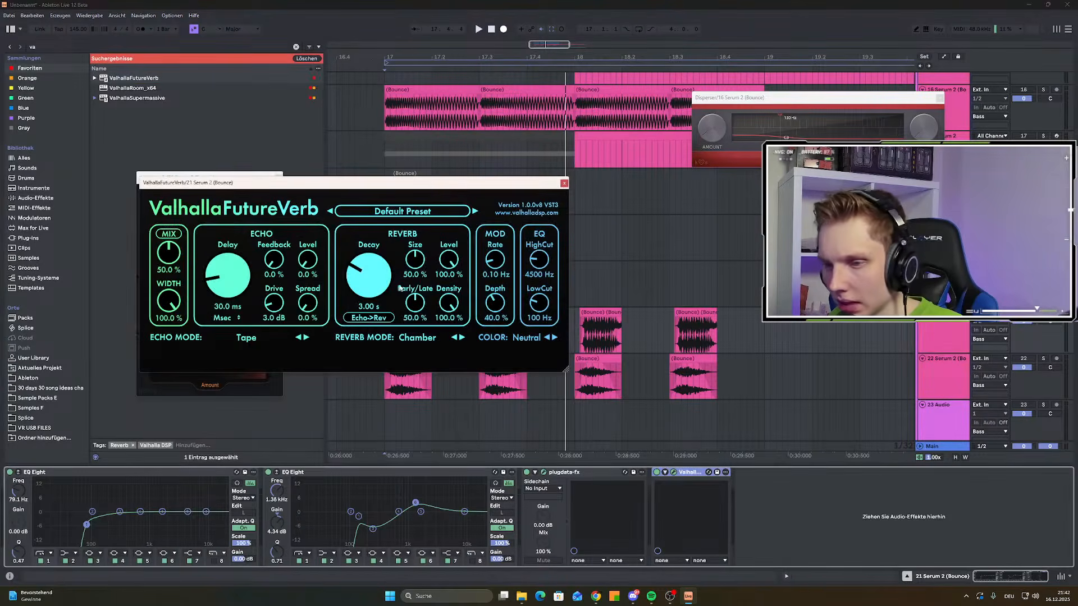
pyautogui.moveTo(416, 182); pyautogui.dragTo(362, 371)
# Load the Medium Sparse Vocal Room preset from the medium rooms in ValhallaFutureVerb
pyautogui.click(386, 337)
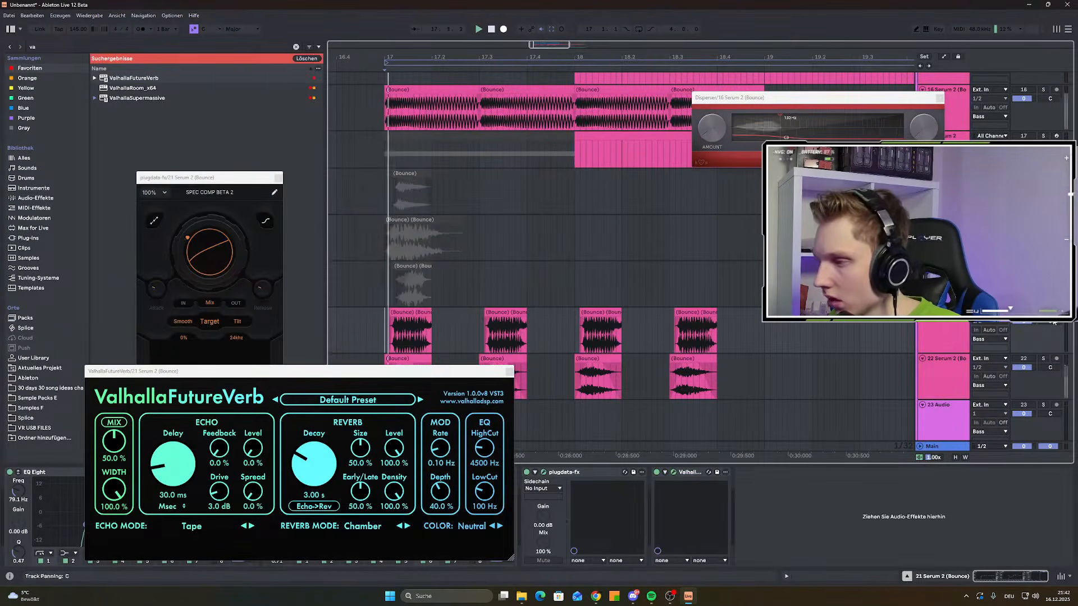
pyautogui.moveTo(281, 371); pyautogui.dragTo(339, 242)
pyautogui.click(396, 271)
pyautogui.moveTo(376, 346)
pyautogui.moveTo(478, 337)
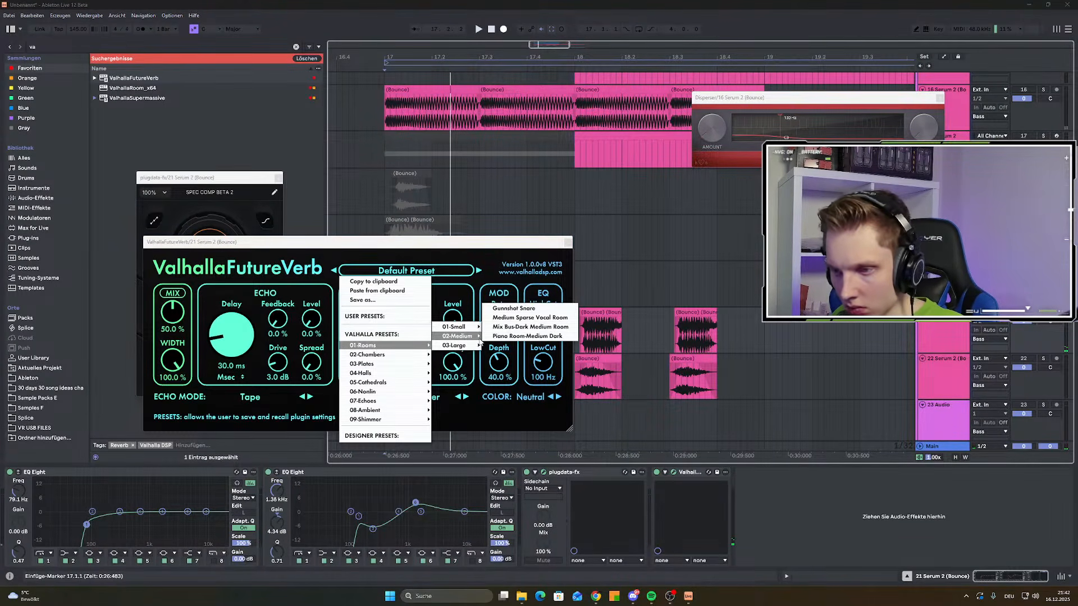
pyautogui.click(507, 317)
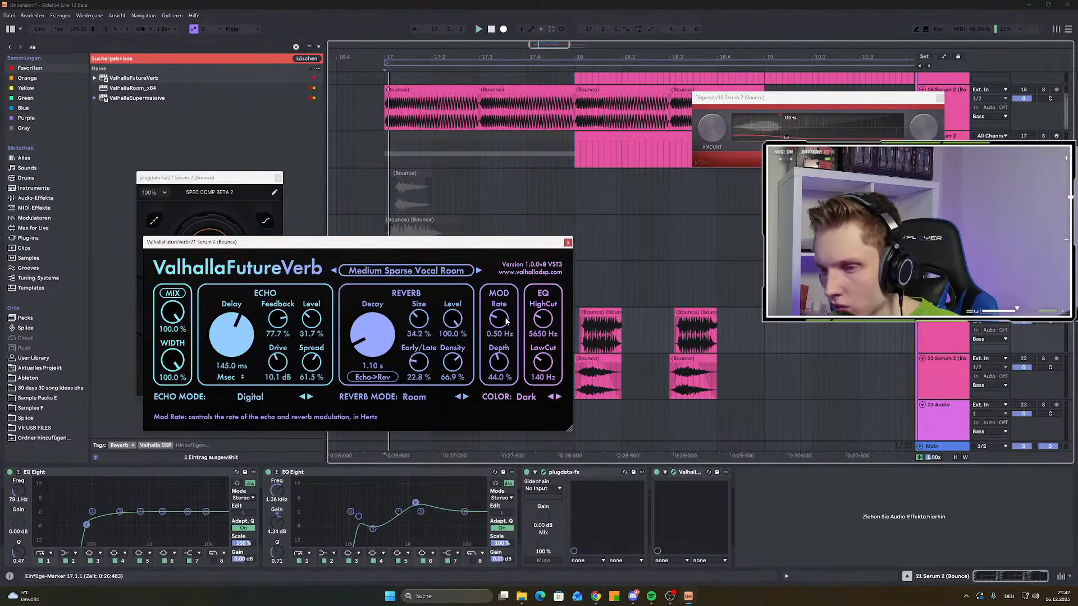
# Set the reverb's mix to 16.4%, echo delay to 73.0 ms, decay to 2.06 s and high cut to 6550 Hz during playback
pyautogui.press('space')
pyautogui.moveTo(161, 372); pyautogui.dragTo(162, 383)
pyautogui.moveTo(371, 334); pyautogui.dragTo(371, 350)
pyautogui.moveTo(253, 332); pyautogui.dragTo(253, 345)
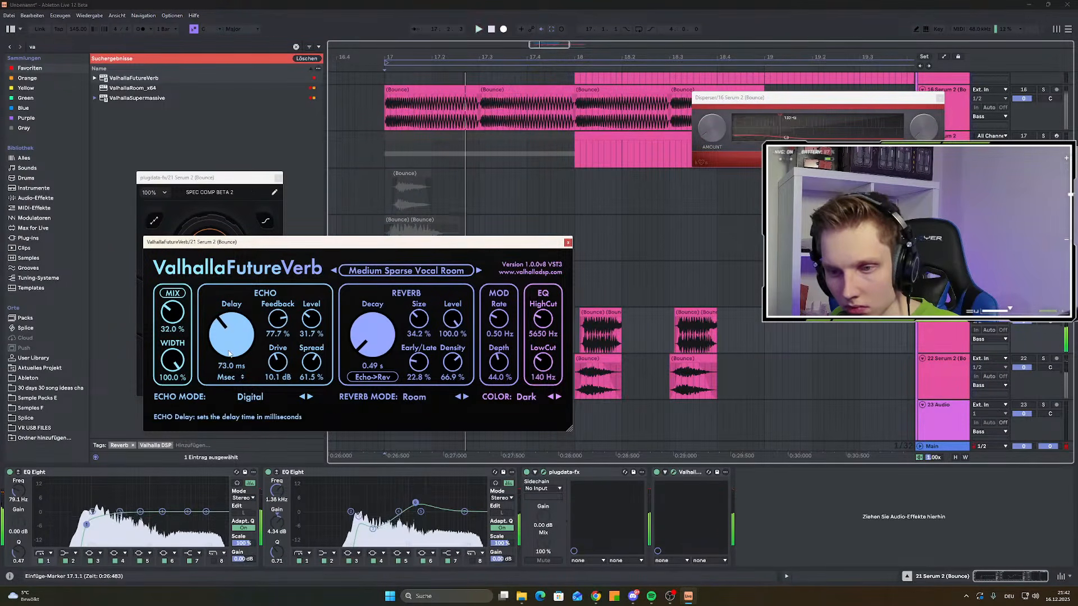
pyautogui.moveTo(368, 351); pyautogui.dragTo(367, 331)
pyautogui.moveTo(173, 312); pyautogui.dragTo(172, 329)
pyautogui.moveTo(543, 320)
pyautogui.mouseDown()
pyautogui.moveTo(552, 289)
pyautogui.moveTo(540, 316)
pyautogui.mouseUp()
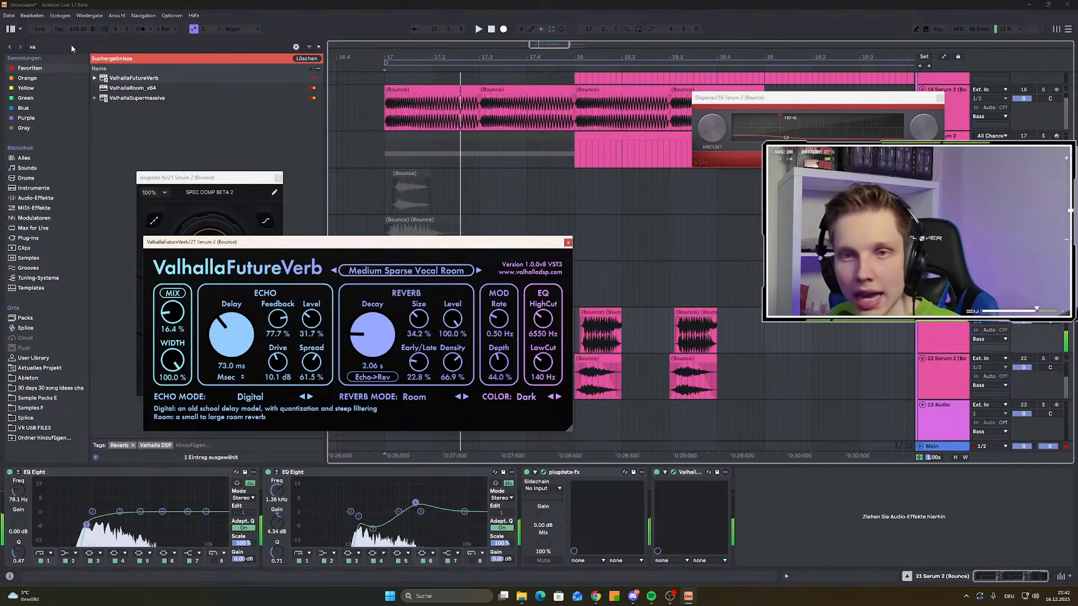
# Insert an Auto Filter between the two EQ Eights, set its filter type to DJ and its control to -48%
pyautogui.hotkey('ctrl', 'f')
pyautogui.write('a')
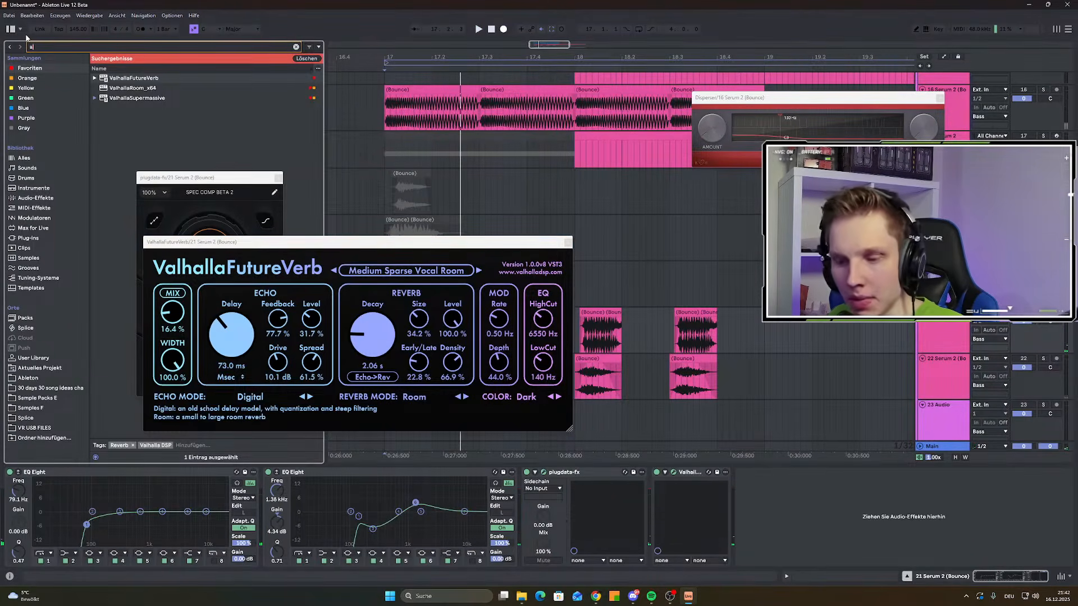
pyautogui.write('ut')
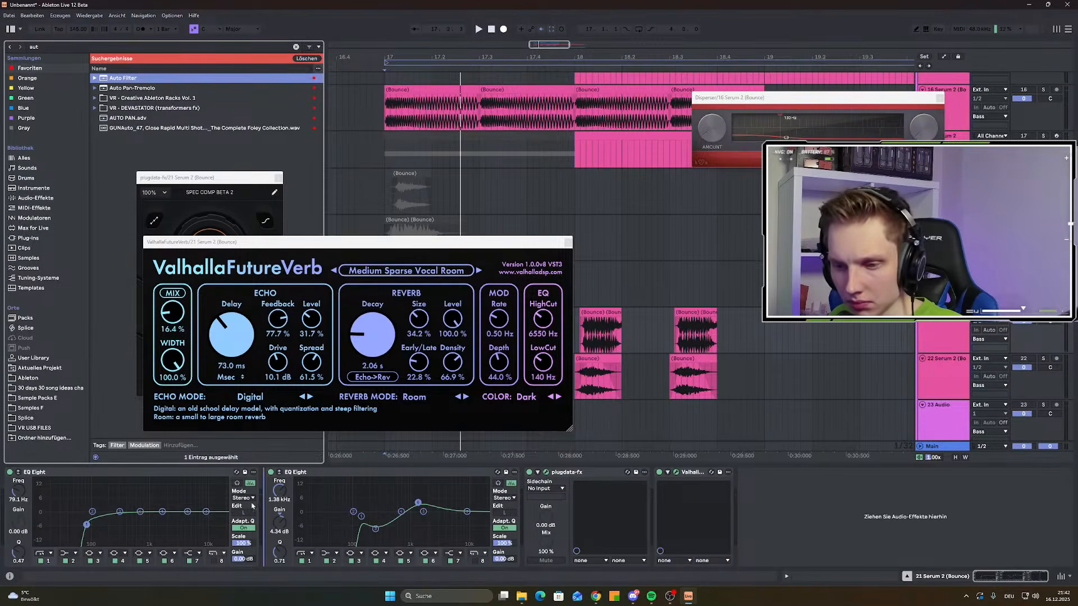
pyautogui.press('Return')
pyautogui.press('space')
pyautogui.click(289, 521)
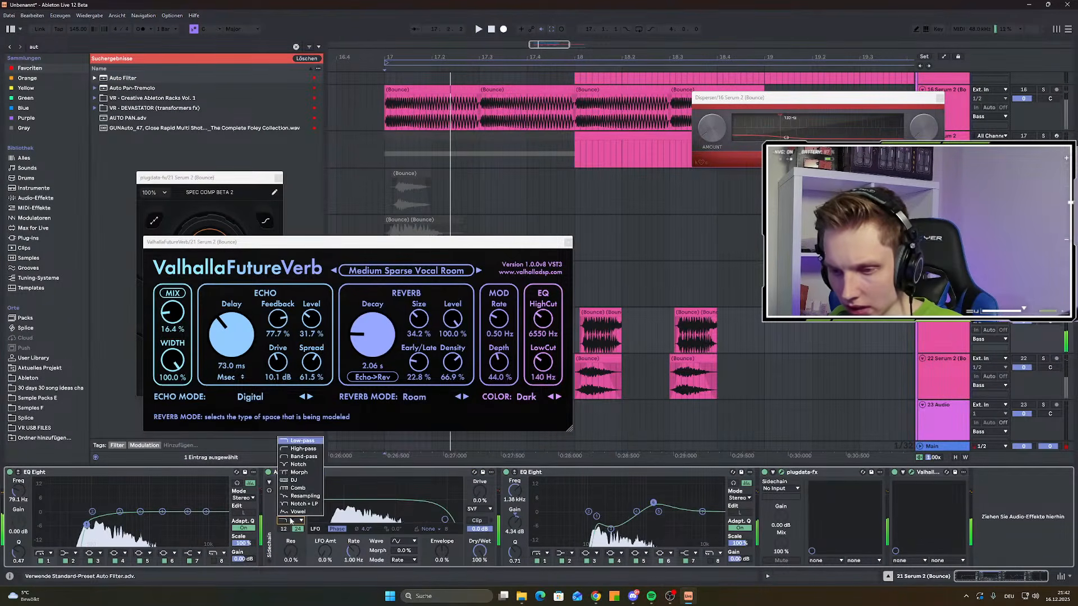
pyautogui.click(296, 480)
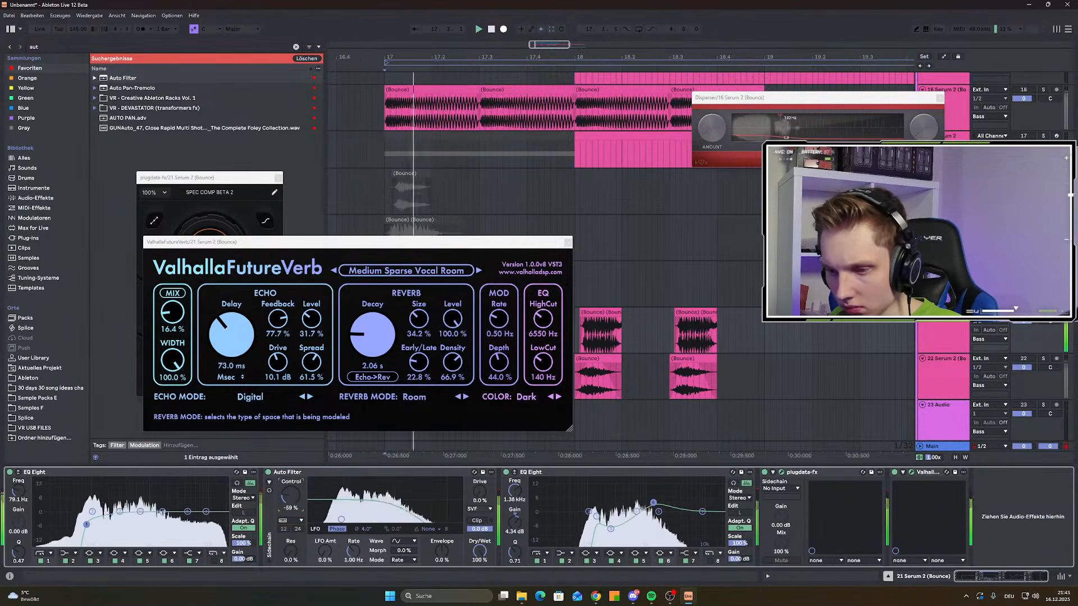
pyautogui.moveTo(296, 494); pyautogui.dragTo(297, 487)
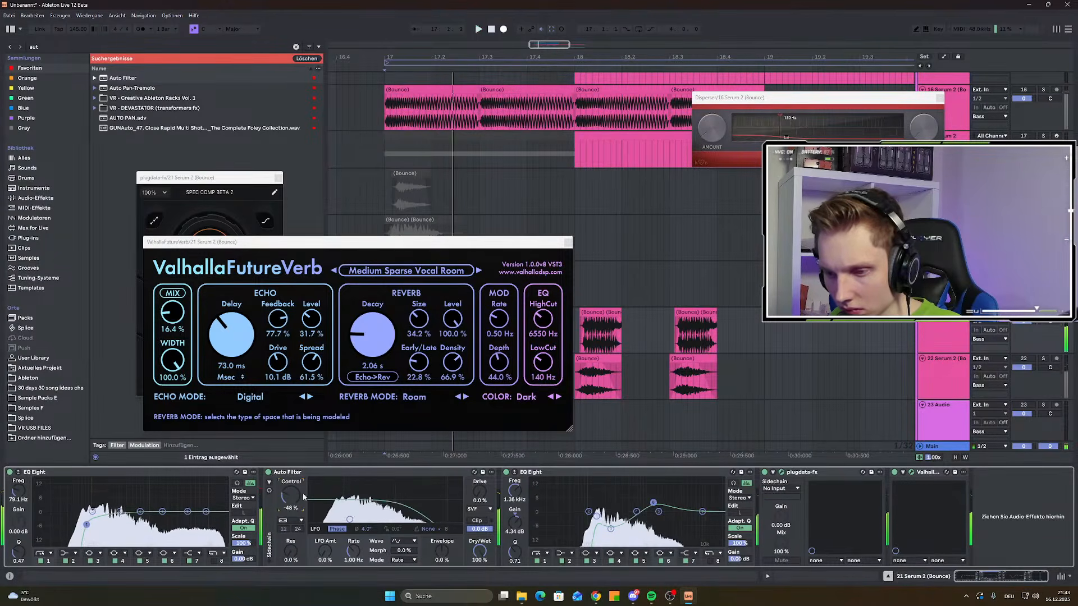
# Close the ValhallaFutureVerb window and play the filtered bass clips from bar 17
pyautogui.press('space')
pyautogui.press('space')
pyautogui.press('space')
pyautogui.click(568, 242)
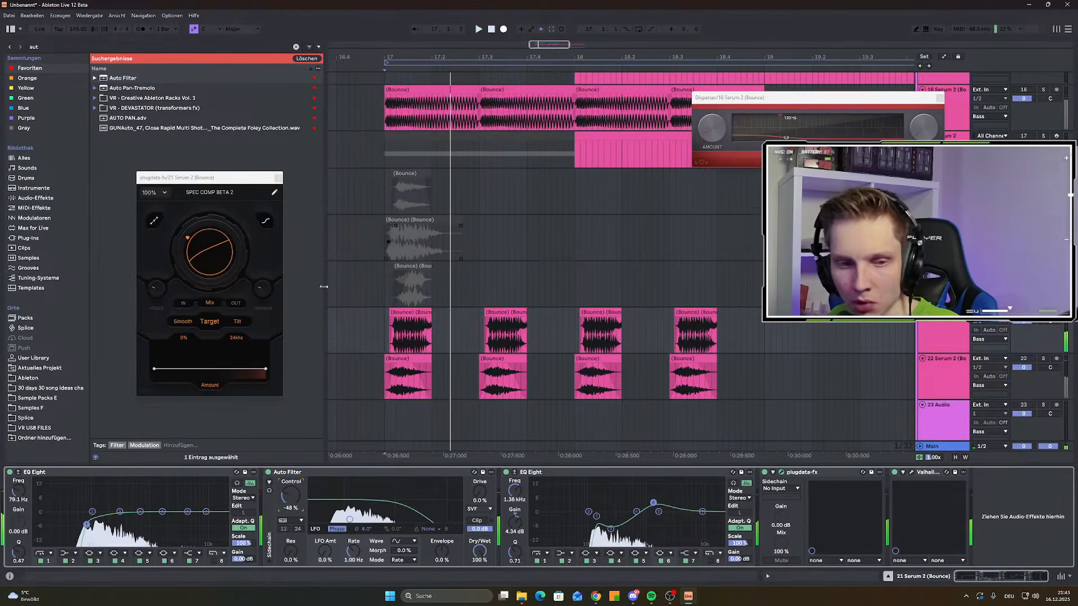
pyautogui.scroll(-2, 406, 276)
pyautogui.press('space')
pyautogui.press('space')
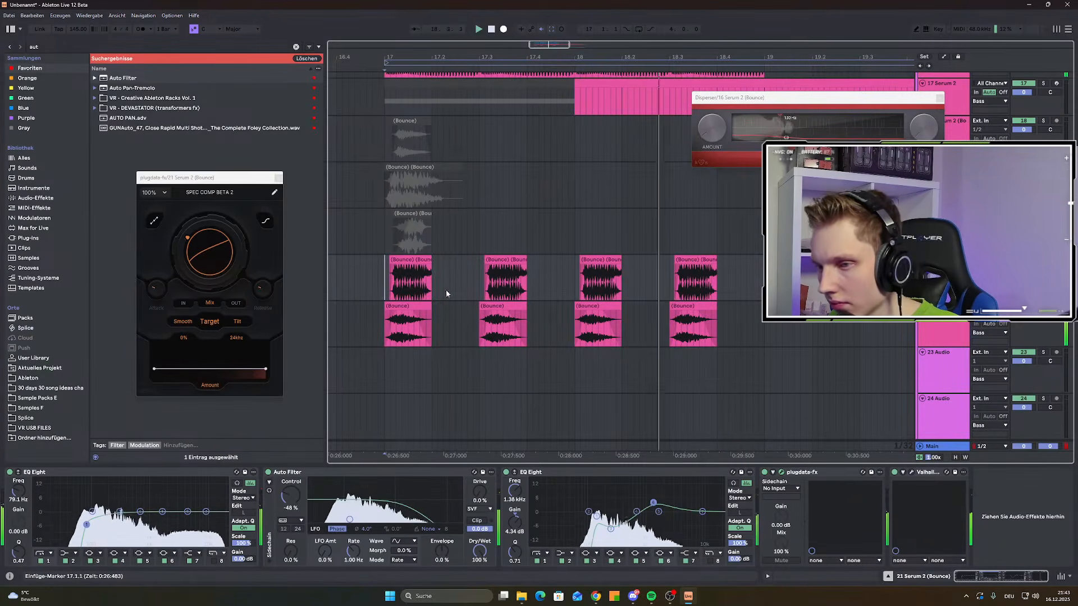
# Set the Auto Filter's control to -21% and audition the repeated bass clips
pyautogui.press('space')
pyautogui.press('space')
pyautogui.moveTo(291, 495); pyautogui.dragTo(291, 480)
pyautogui.press('space')
pyautogui.press('space')
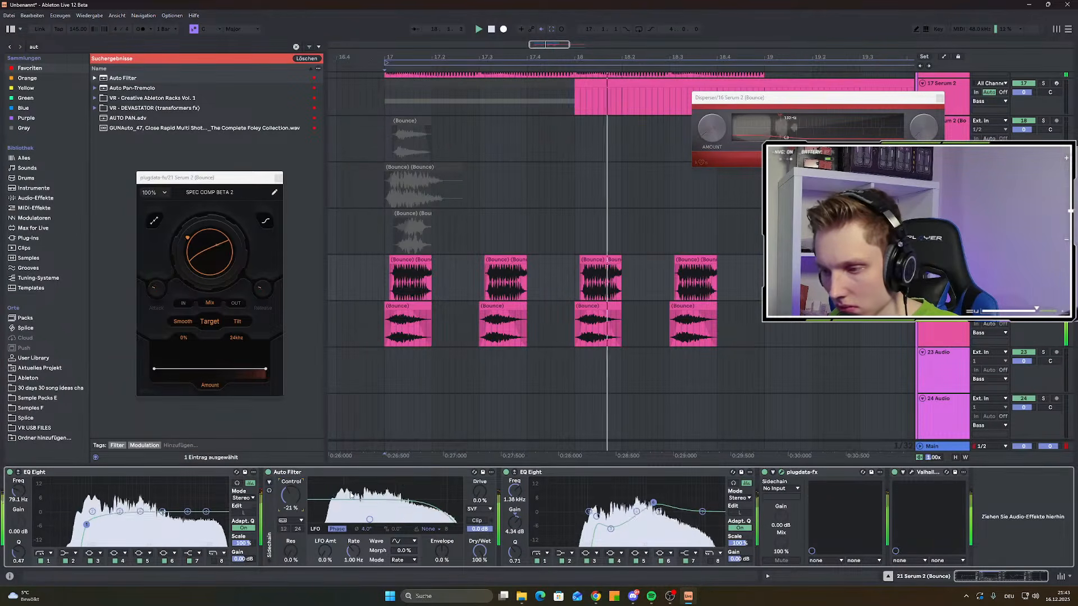
pyautogui.click(387, 238)
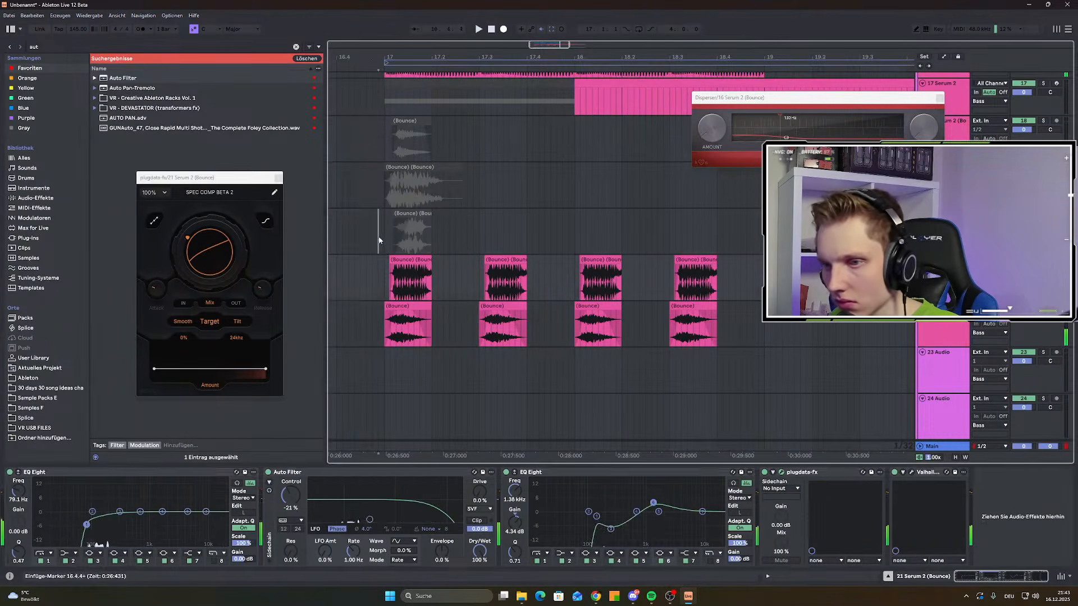
# Audition the bass layers from bar 17 and show the effect chain of the 21 Serum 2 (Bounce) track
pyautogui.scroll(3, 449, 306)
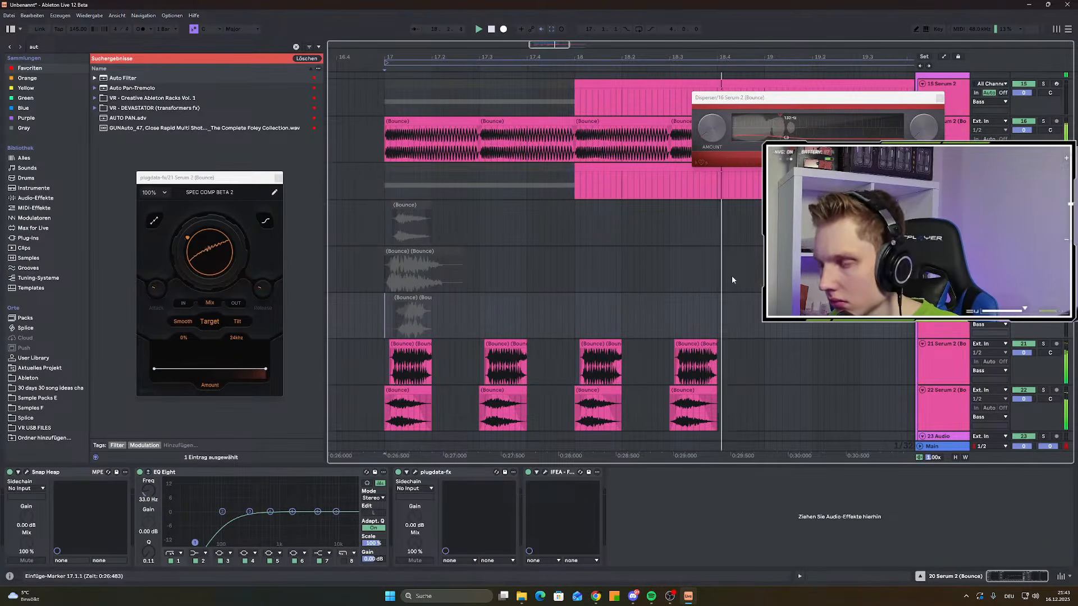
pyautogui.scroll(8, 604, 288)
pyautogui.scroll(-4, 605, 288)
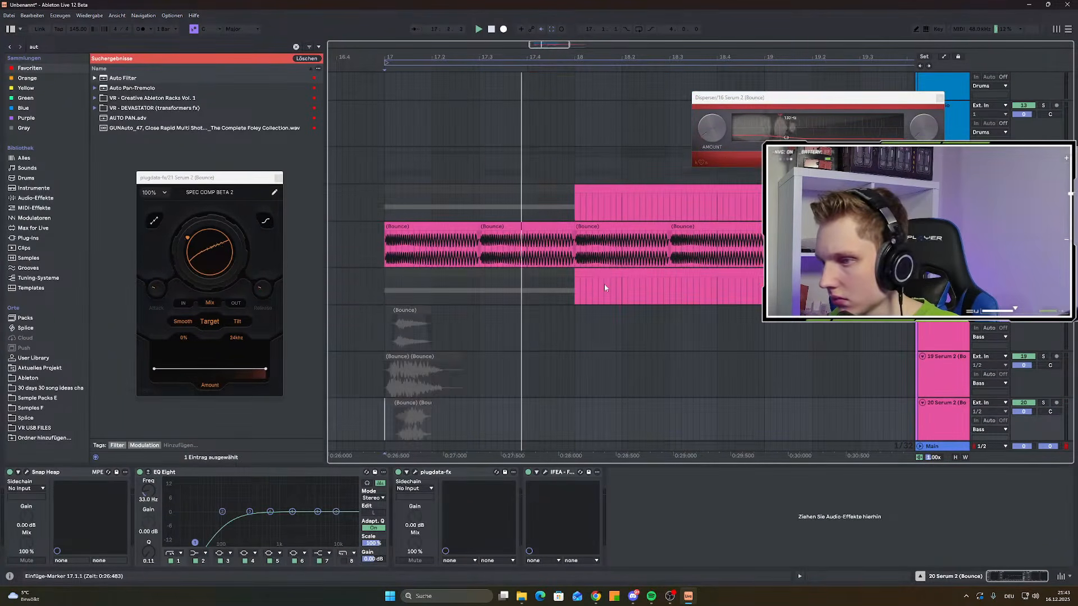
pyautogui.scroll(-6, 605, 288)
pyautogui.click(943, 264)
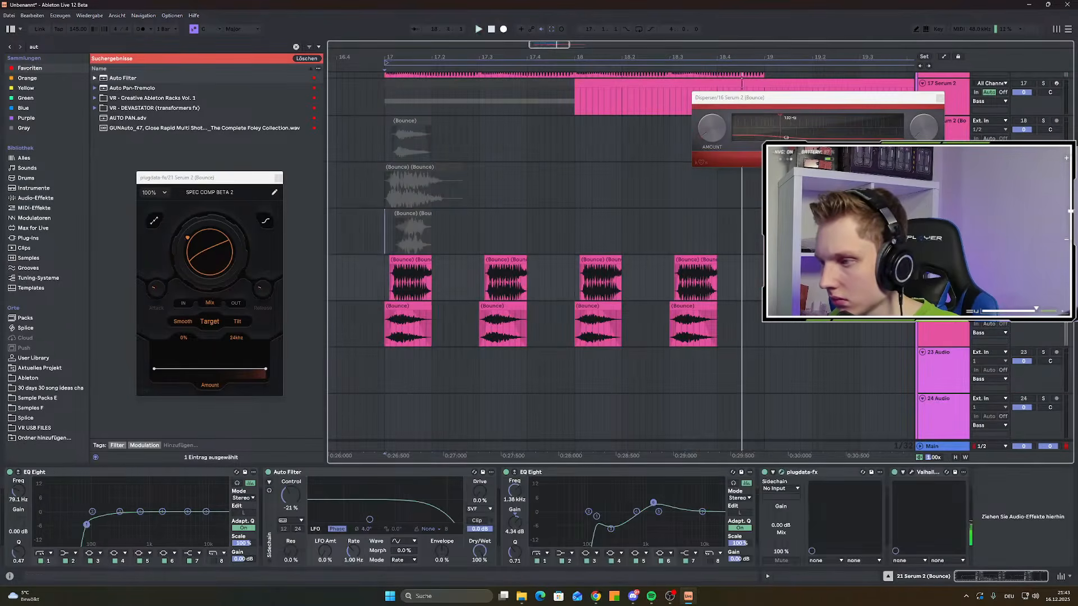
pyautogui.press('space')
pyautogui.press('space')
pyautogui.press('space')
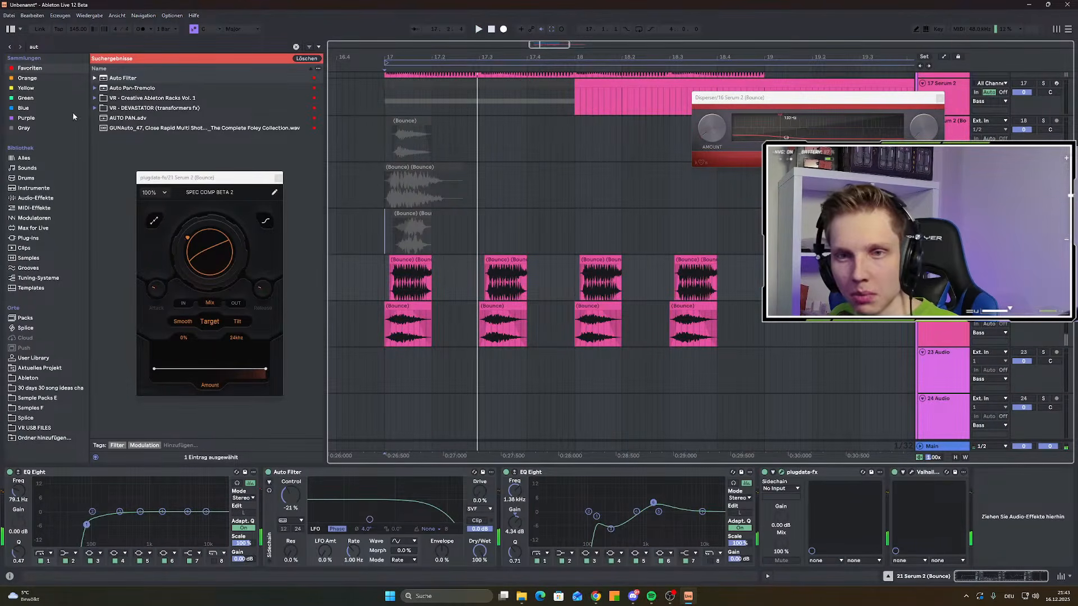
# Search the plug-ins for "sna" and insert Snap Heap before the first EQ Eight on the 21 Serum 2 track
pyautogui.click(54, 49)
pyautogui.write('sn')
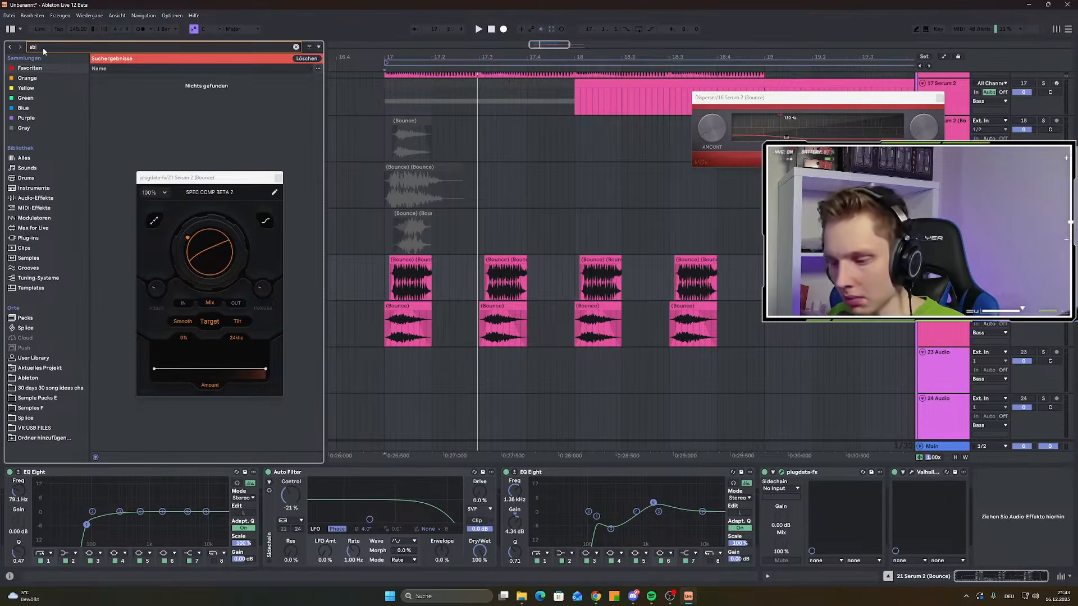
pyautogui.write('a')
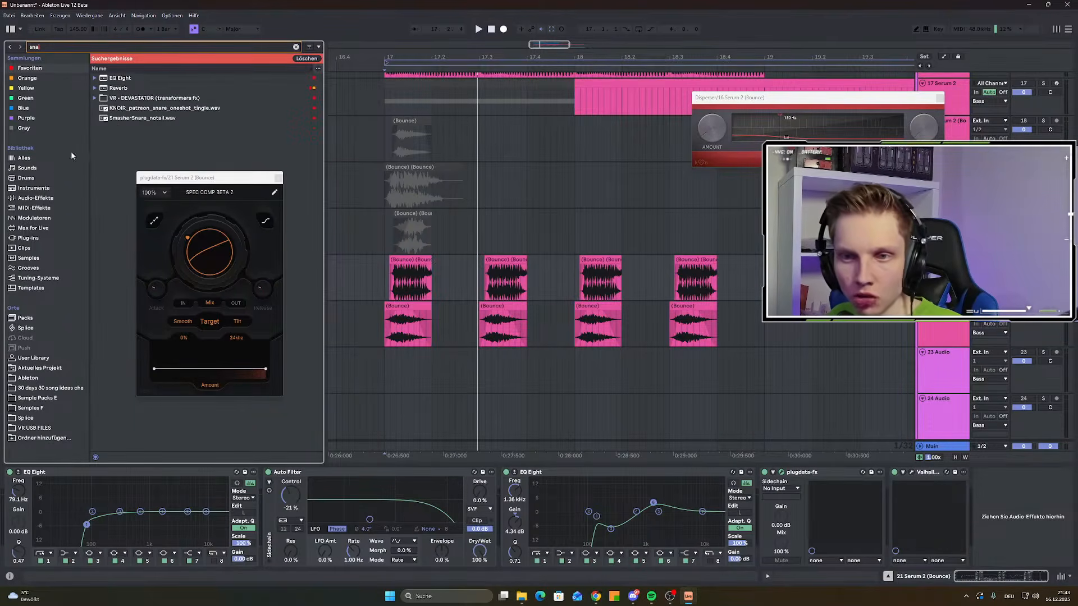
pyautogui.click(31, 239)
pyautogui.click(160, 120)
pyautogui.moveTo(123, 120); pyautogui.dragTo(35, 543)
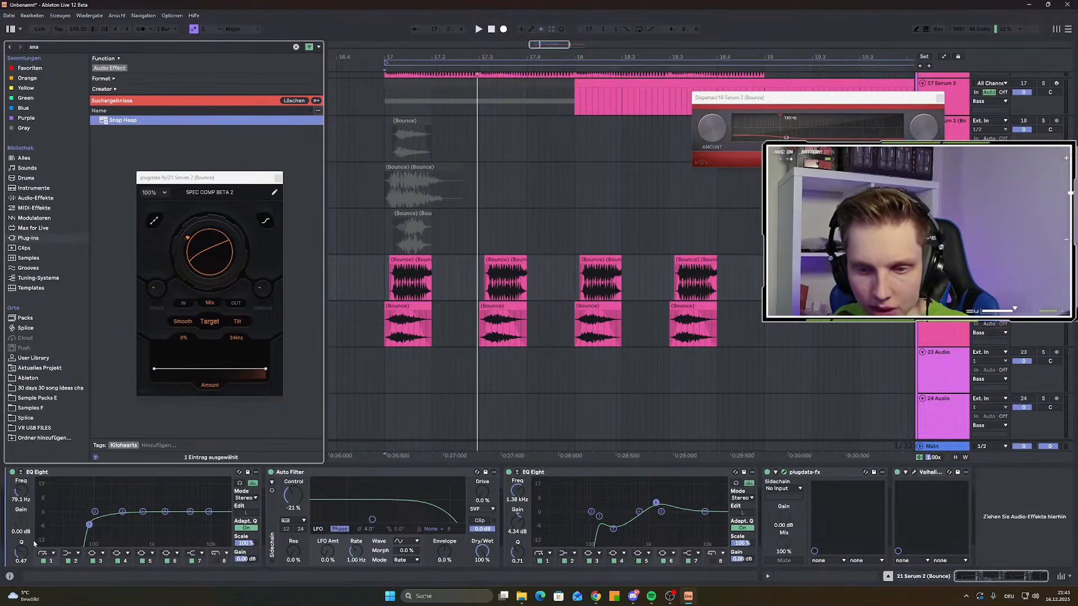
# Add a Distortion with +12.29 dB drive and DC filter off to Serial Bus 1, preceded by a Frequency Shifter at 33.9 Hz
pyautogui.click(208, 307)
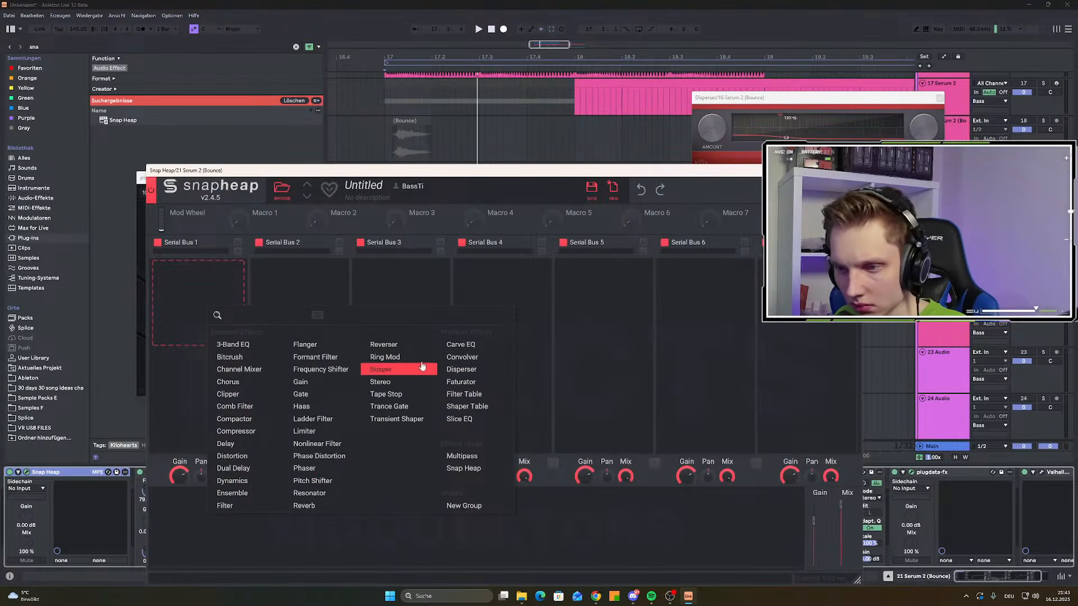
pyautogui.click(232, 456)
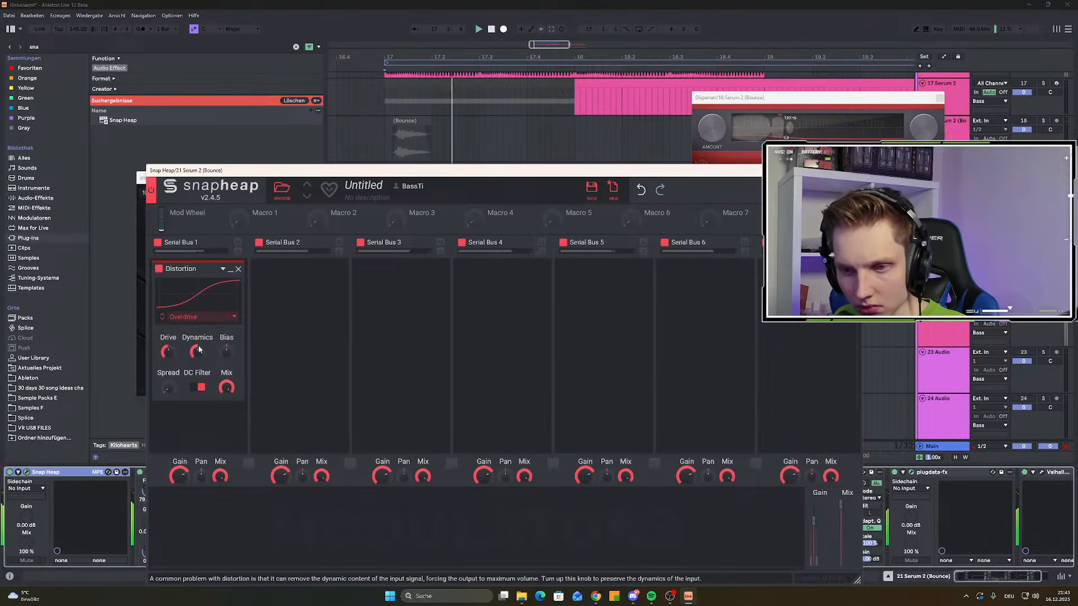
pyautogui.moveTo(167, 352); pyautogui.dragTo(168, 339)
pyautogui.press('space')
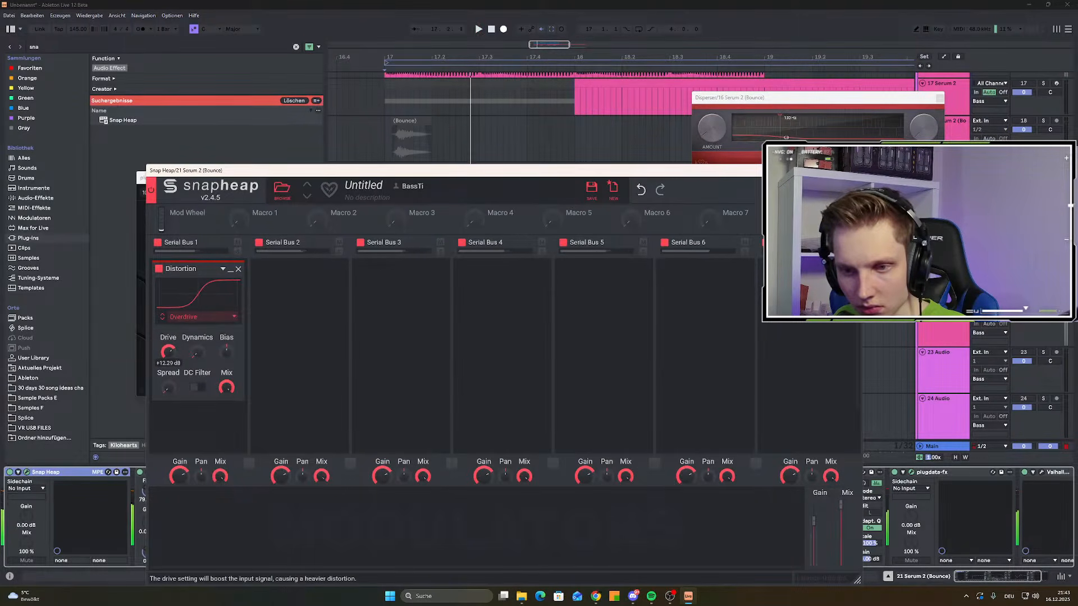
pyautogui.click(184, 262)
pyautogui.click(306, 326)
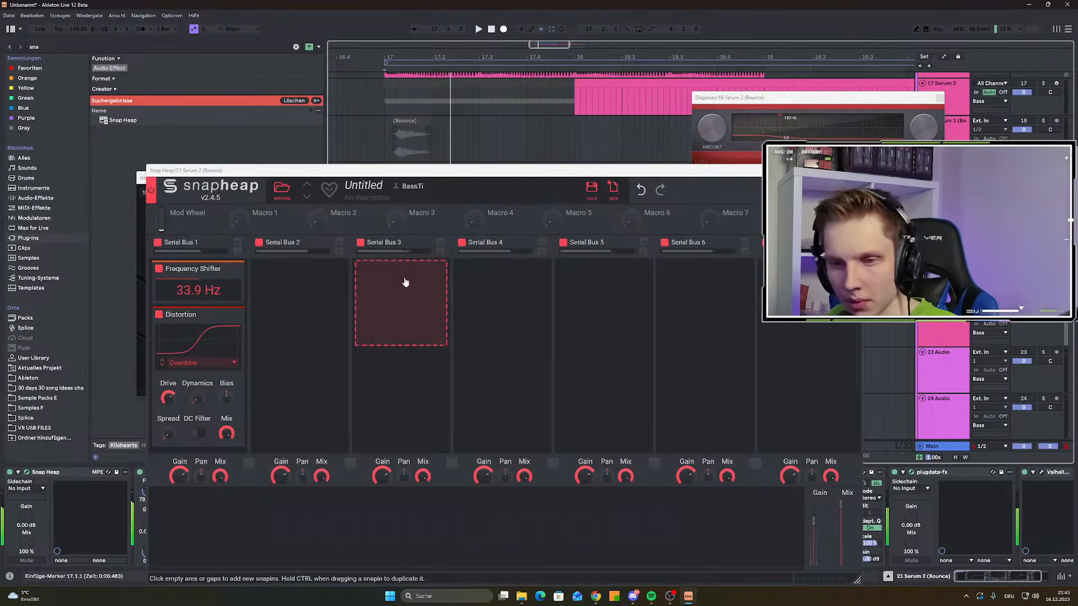
# Add an Audio Follower modulator in Snap Heap and assign it to the Frequency Shifter's shift amount during playback
pyautogui.scroll(-3, 197, 348)
pyautogui.click(170, 525)
pyautogui.click(224, 567)
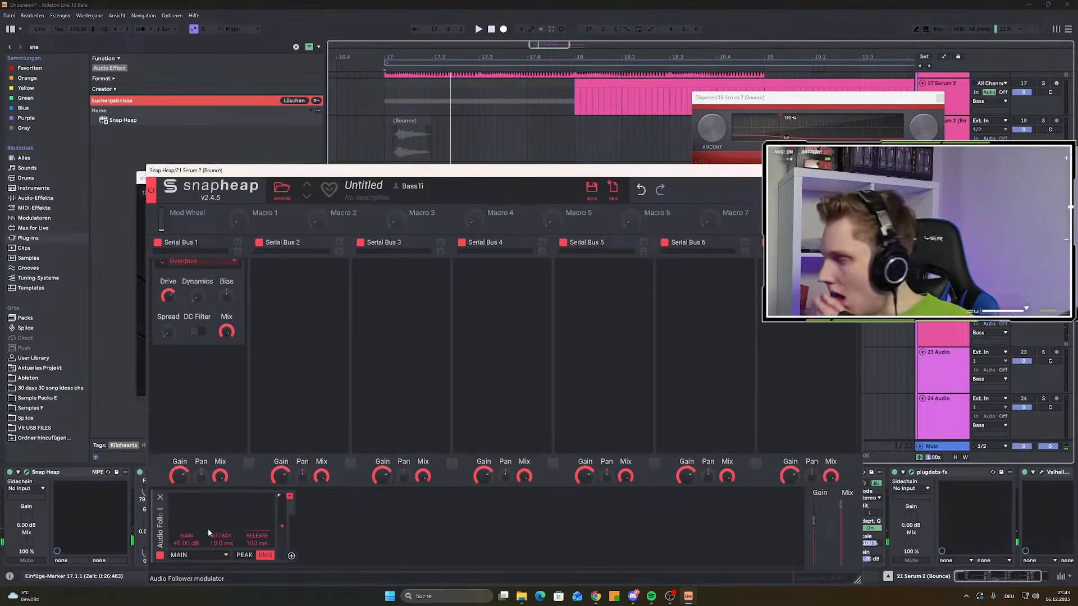
pyautogui.press('space')
pyautogui.press('space')
pyautogui.scroll(1, 190, 313)
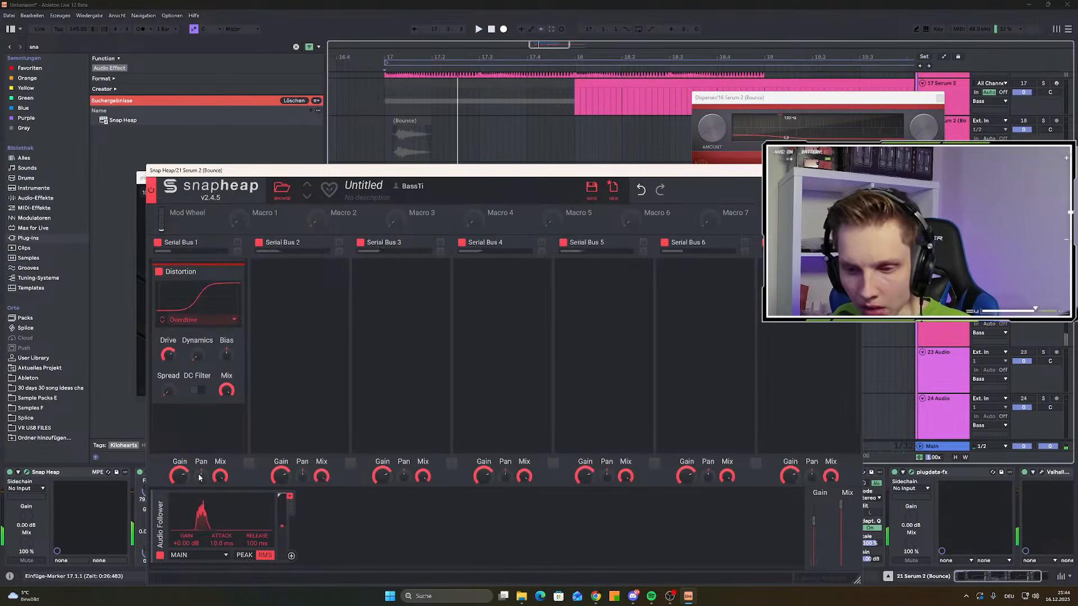
pyautogui.moveTo(292, 556); pyautogui.dragTo(198, 301)
pyautogui.press('space')
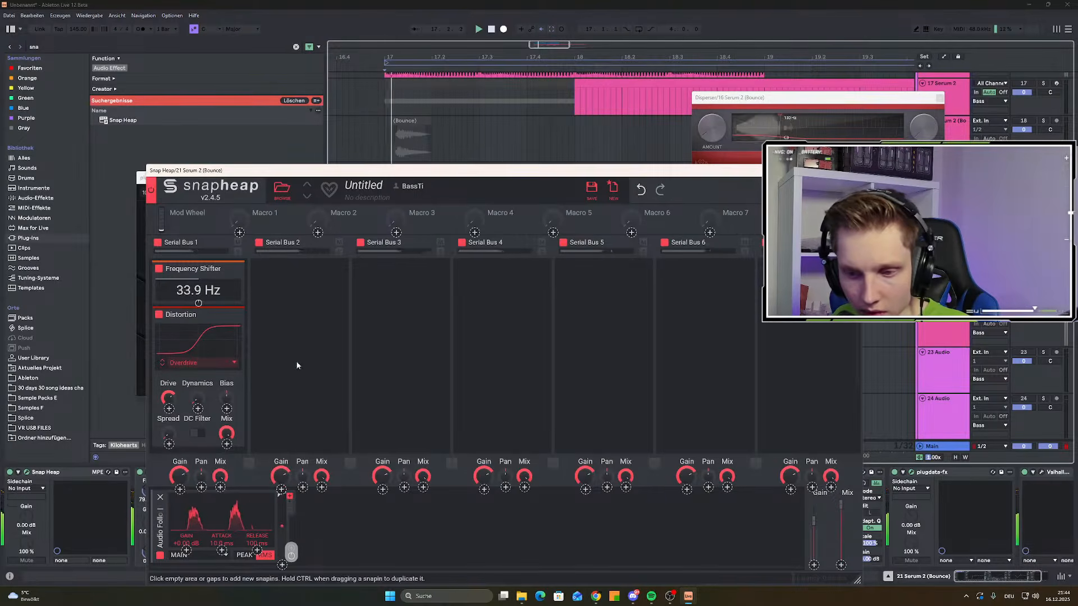
# Set the Audio Follower's gain to +4.29 dB, raise the Distortion's spread, and reset its bias after trying 100%
pyautogui.moveTo(185, 543)
pyautogui.mouseDown()
pyautogui.moveTo(186, 553)
pyautogui.moveTo(190, 543)
pyautogui.mouseUp()
pyautogui.doubleClick(190, 544)
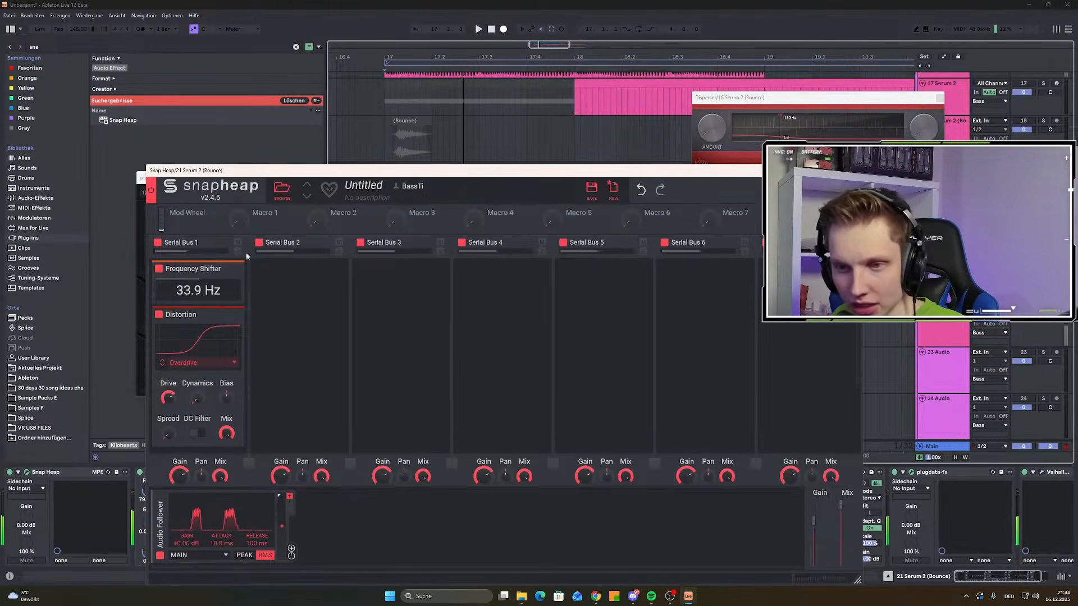
pyautogui.moveTo(226, 397); pyautogui.dragTo(226, 397)
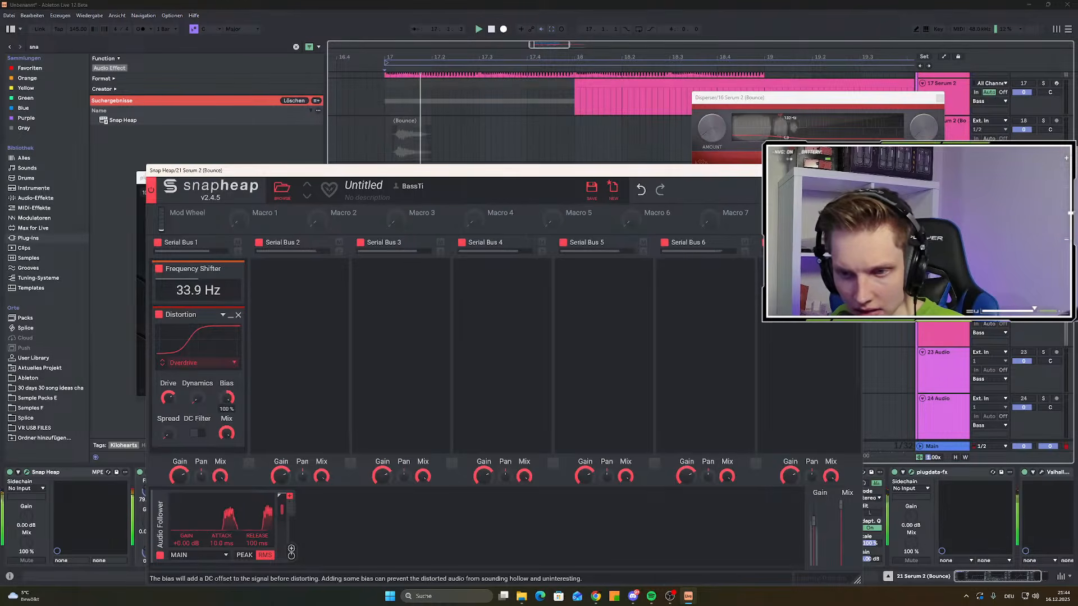
pyautogui.doubleClick(227, 399)
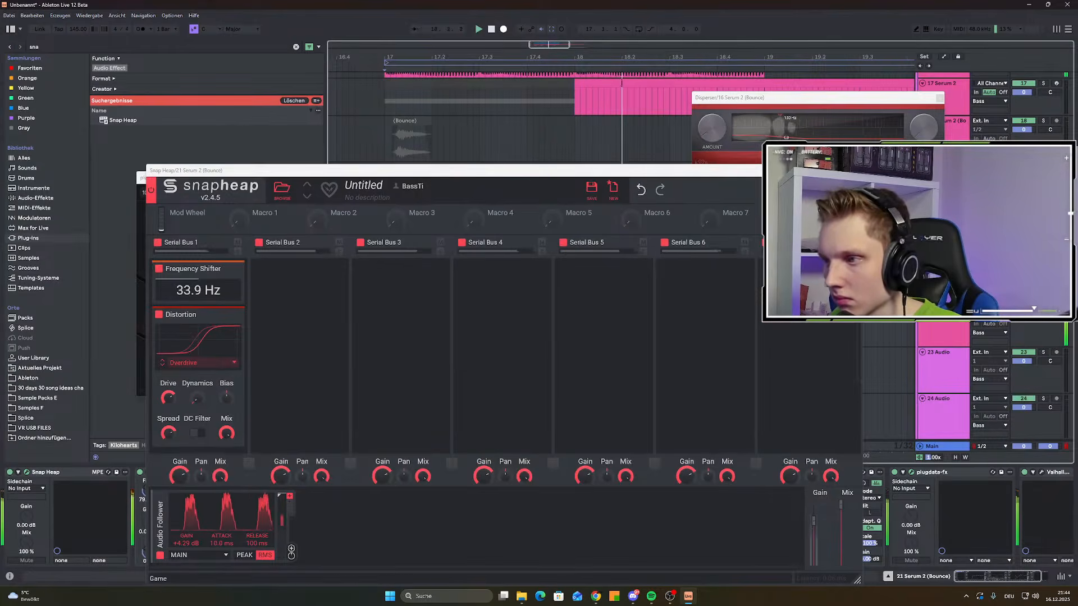
# Close the Snap Heap window, shift the four repeated clips on the 21 Serum 2 track slightly later and play from bar 17
pyautogui.click(858, 170)
pyautogui.press('space')
pyautogui.moveTo(764, 281); pyautogui.dragTo(365, 298)
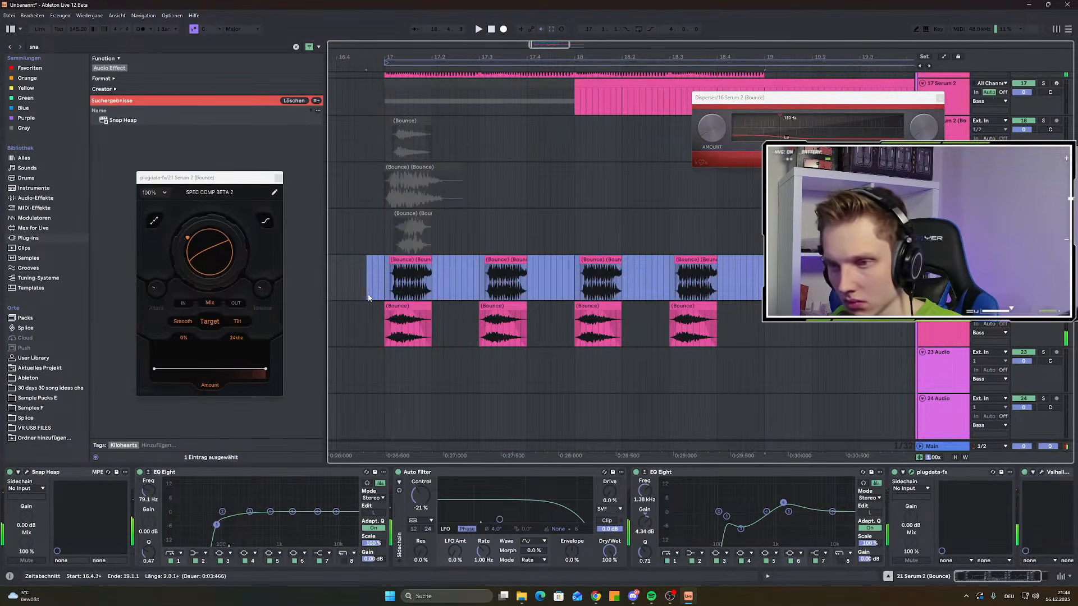
pyautogui.click(386, 265)
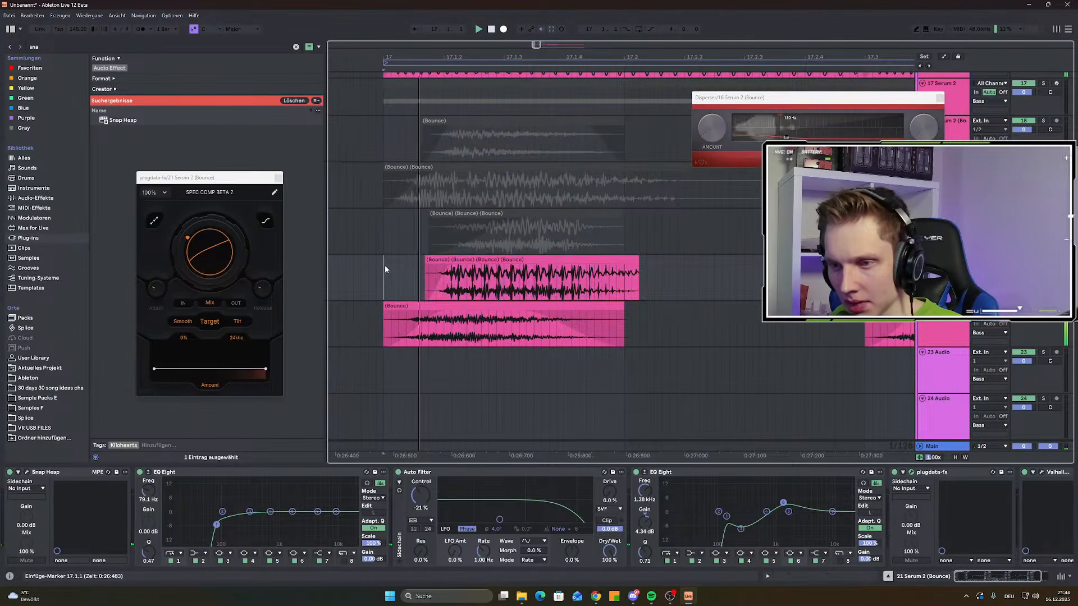
pyautogui.press('space')
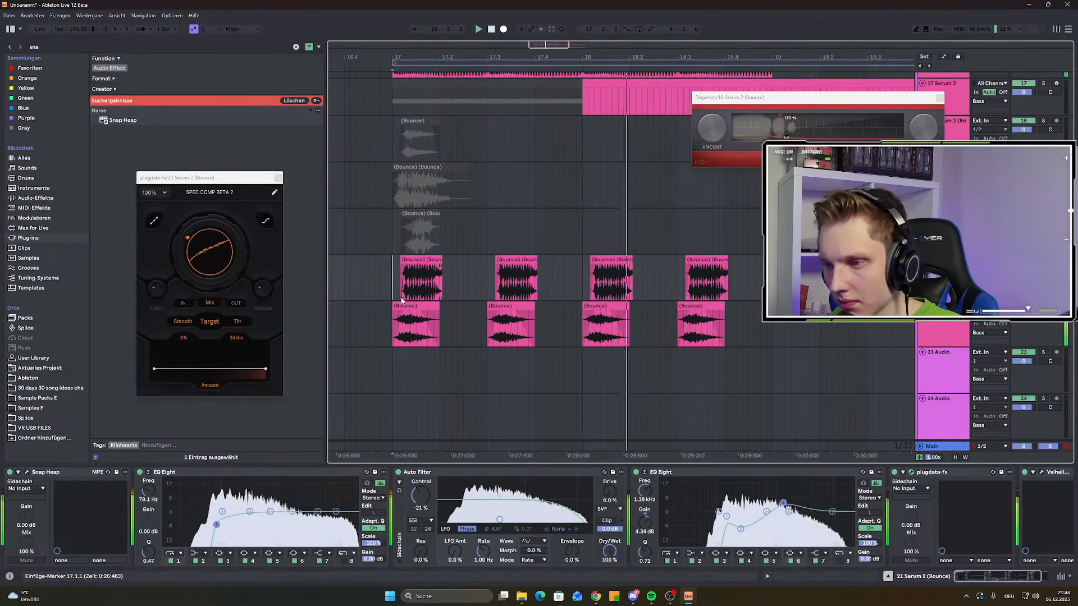
# Close the Disperser window and audition the bass together with the drum and cymbal tracks
pyautogui.scroll(4, 662, 269)
pyautogui.press('space')
pyautogui.press('space')
pyautogui.click(939, 98)
pyautogui.scroll(4, 666, 281)
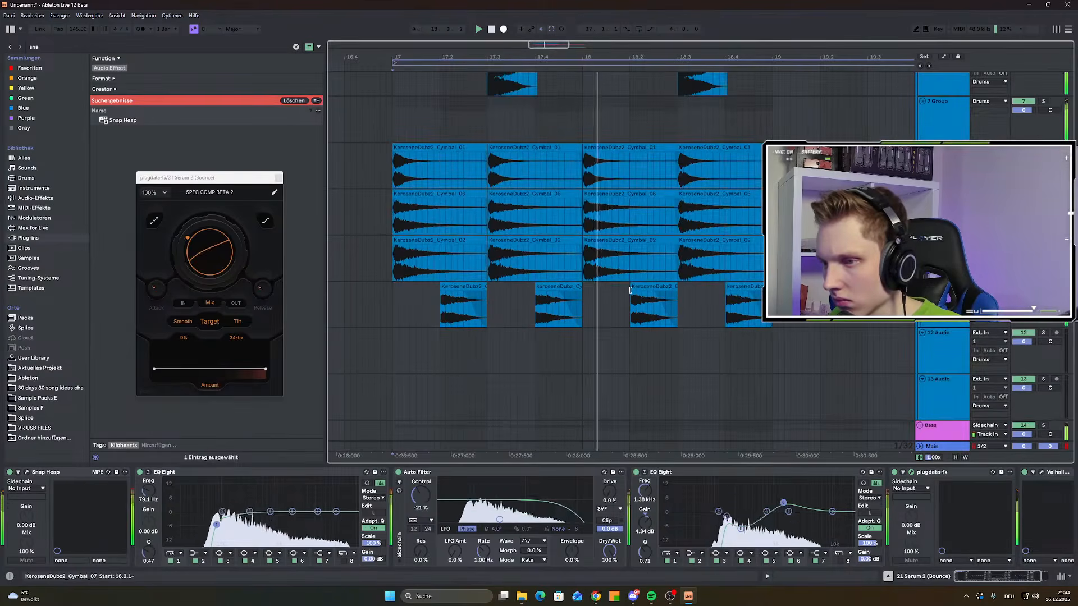
pyautogui.scroll(2, 626, 296)
pyautogui.scroll(-3, 627, 296)
# Transpose the KeroseneDubz2_Cymbal_07 clip at 17.2 by -3 semitones
pyautogui.click(428, 341)
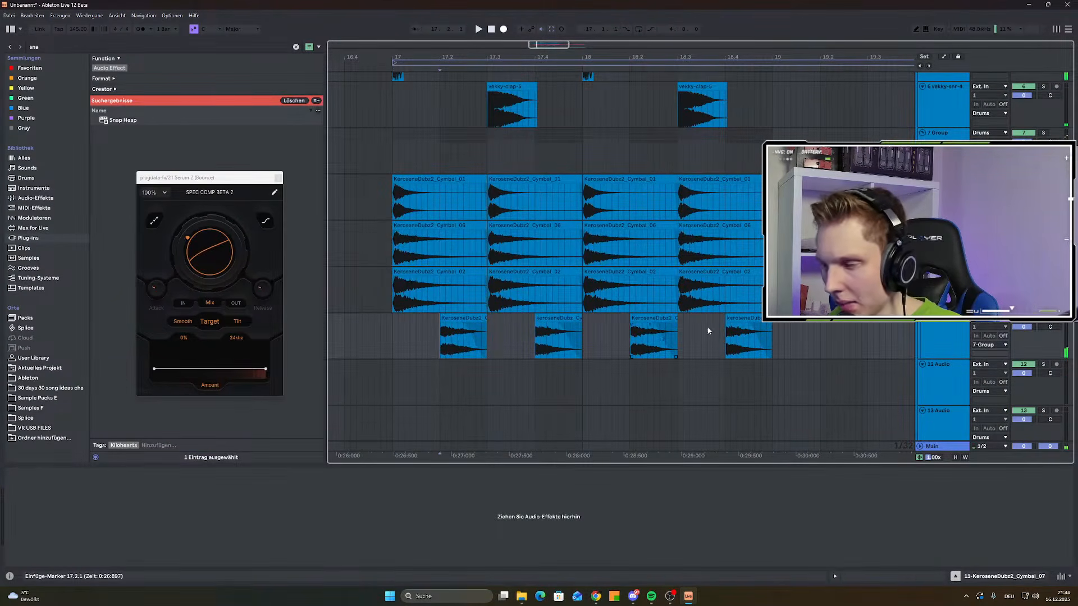
pyautogui.doubleClick(465, 332)
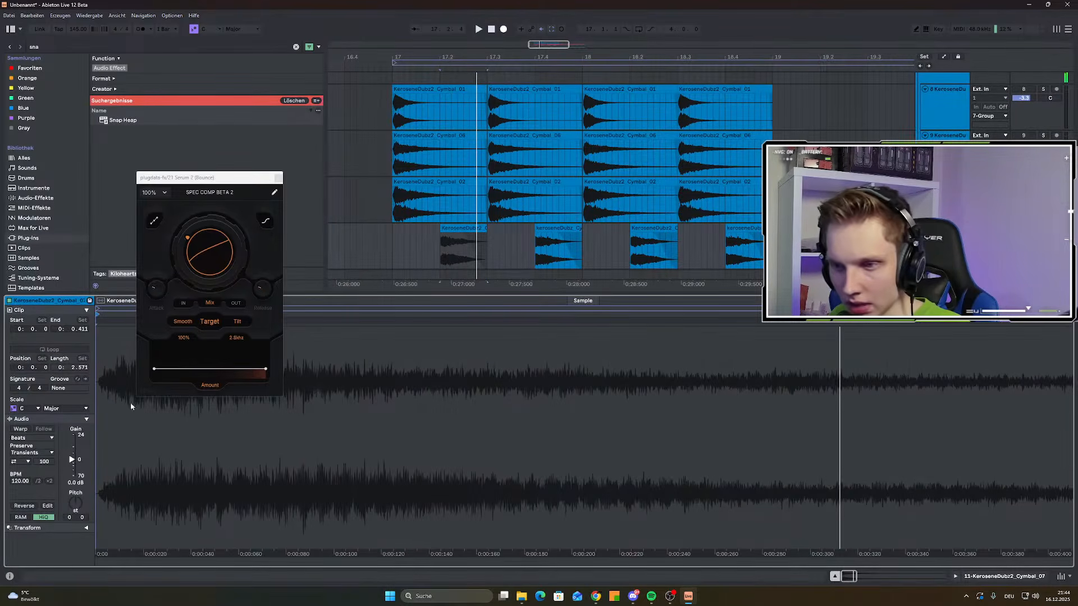
pyautogui.moveTo(75, 503); pyautogui.dragTo(75, 517)
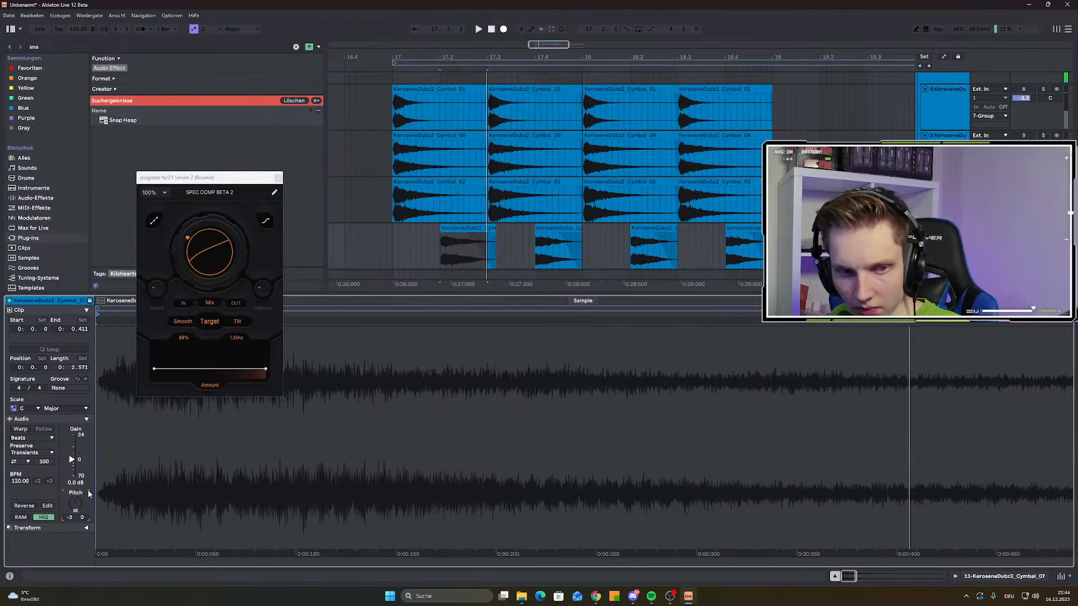
pyautogui.click(396, 230)
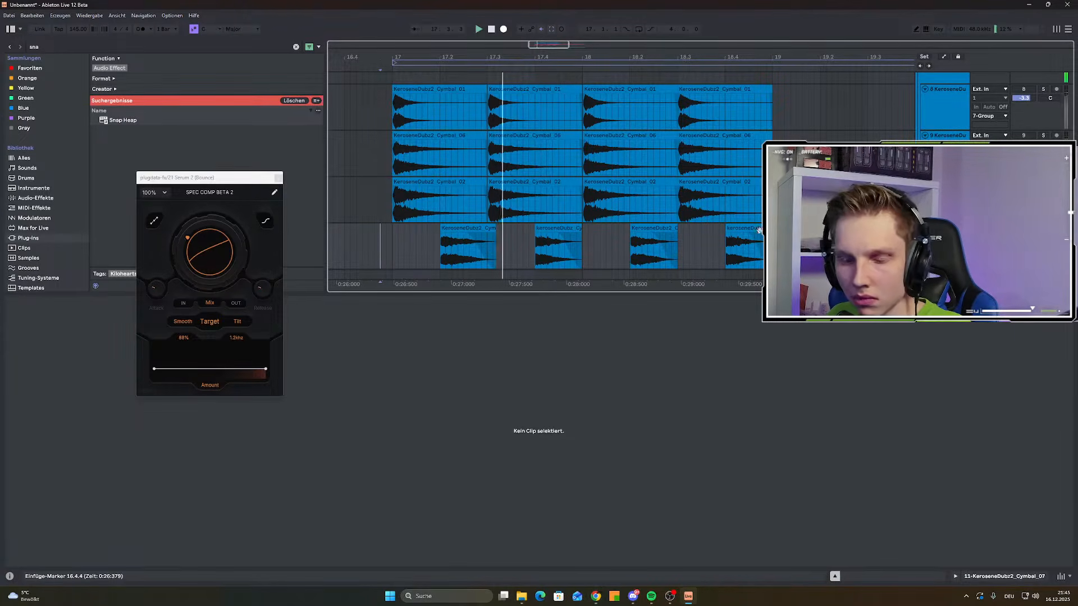
# Turn off solo on the 11 KeroseneDubz2_Cymbal_07 track and play the cymbals with the full mix from around bar 17
pyautogui.hotkey('shift', 'Tab')
pyautogui.press('space')
pyautogui.scroll(-2, 645, 260)
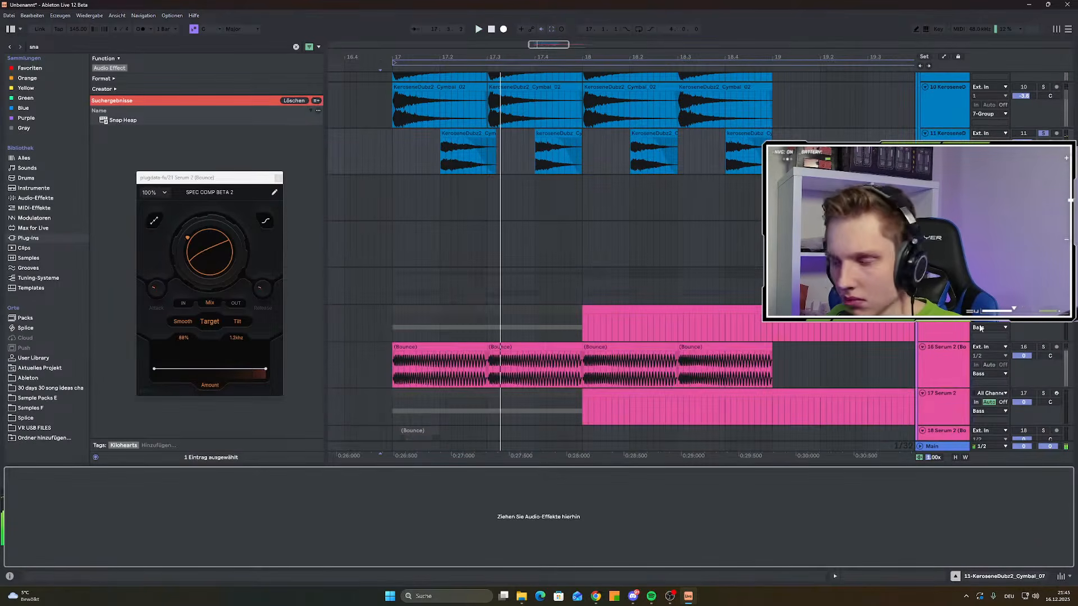
pyautogui.click(380, 105)
pyautogui.click(1043, 133)
pyautogui.press('space')
pyautogui.scroll(2, 513, 339)
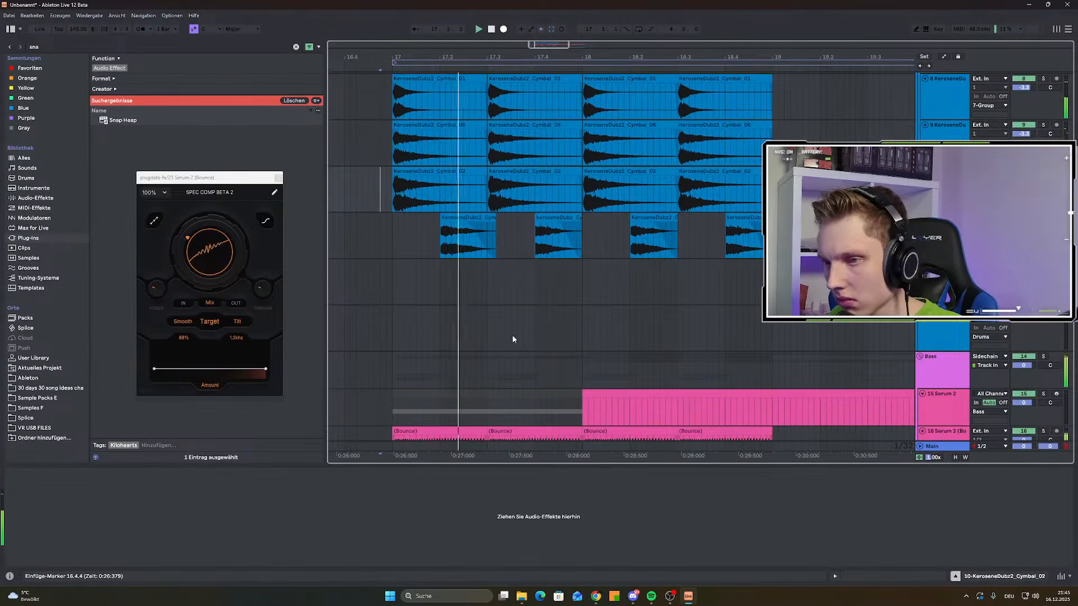
pyautogui.press('space')
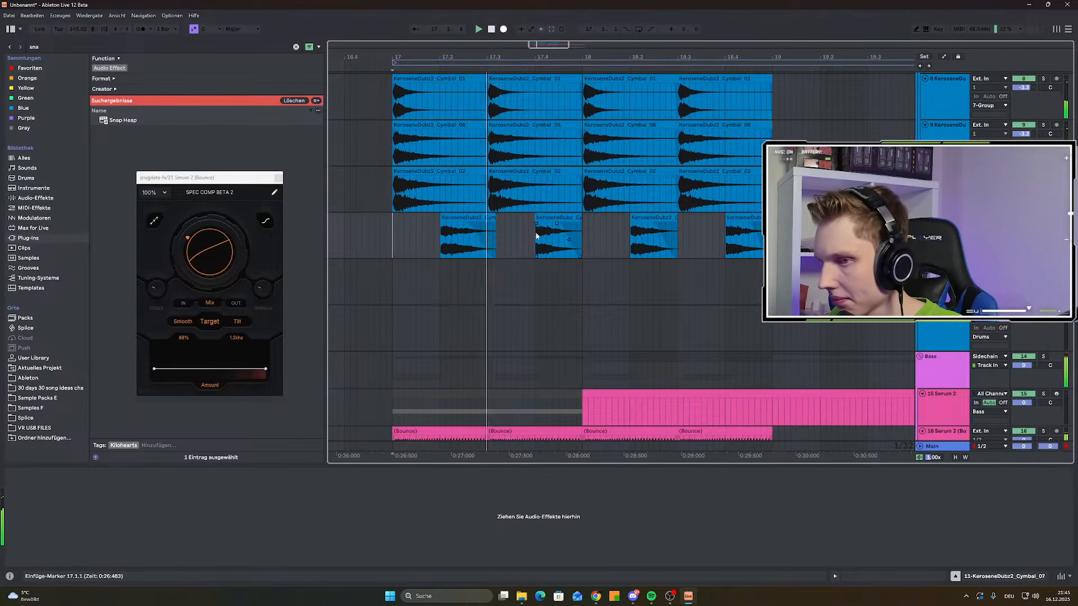
# Transpose the second off-beat cymbal clip, at 17.4, by -1 semitone while repeatedly auditioning it
pyautogui.click(554, 221)
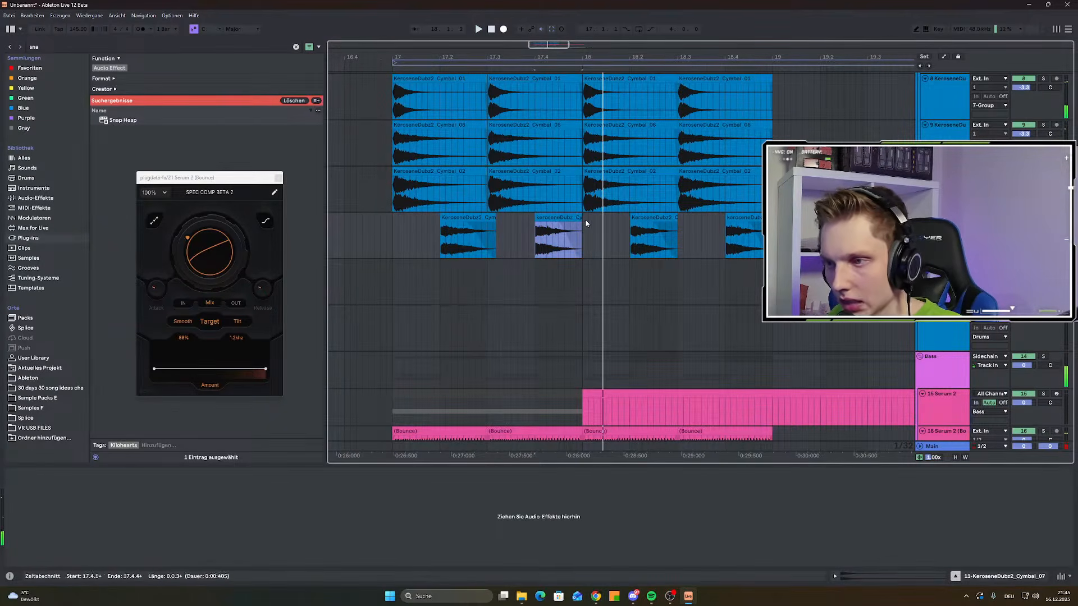
pyautogui.press('0')
pyautogui.press('s')
pyautogui.press('space')
pyautogui.press('space')
pyautogui.doubleClick(546, 218)
pyautogui.press('space')
pyautogui.press('space')
pyautogui.press('space')
pyautogui.press('space')
pyautogui.press('space')
pyautogui.moveTo(75, 502)
pyautogui.mouseDown()
pyautogui.moveTo(76, 534)
pyautogui.moveTo(76, 497)
pyautogui.moveTo(76, 508)
pyautogui.mouseUp()
pyautogui.press('space')
pyautogui.press('space')
pyautogui.press('space')
pyautogui.press('space')
pyautogui.press('space')
pyautogui.press('space')
pyautogui.press('space')
pyautogui.press('space')
pyautogui.press('space')
pyautogui.press('space')
pyautogui.press('space')
pyautogui.press('space')
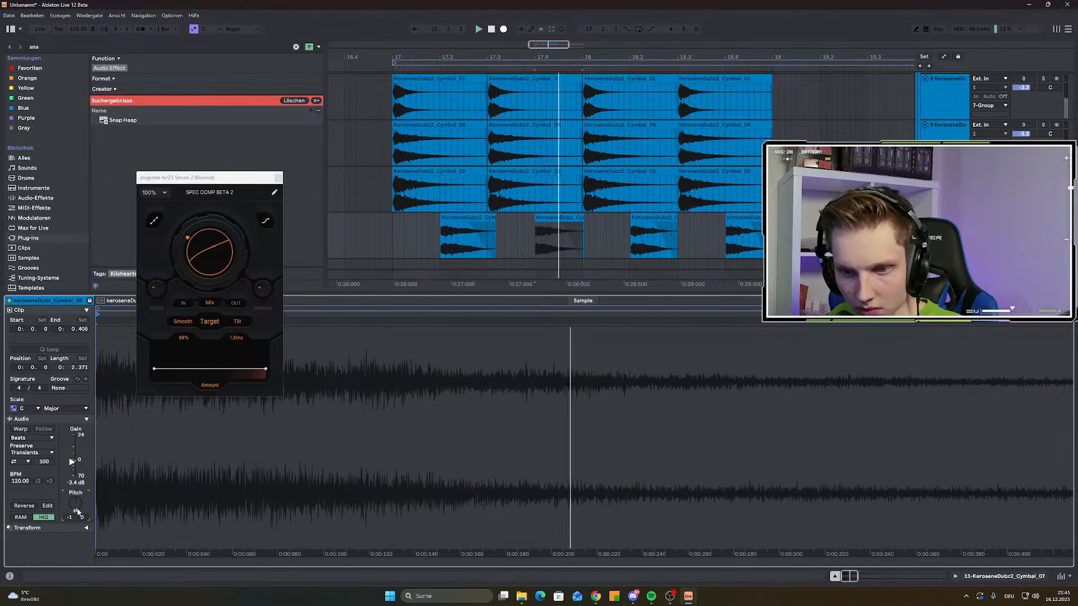
# Play the off-beat cymbals from bar 17 and undo their pitch changes
pyautogui.click(390, 221)
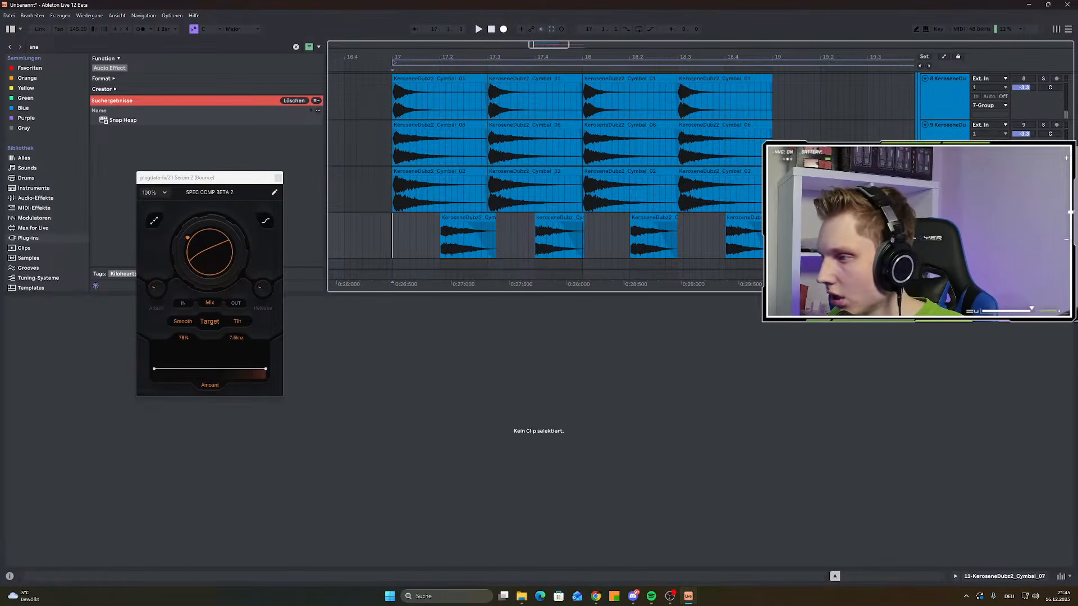
pyautogui.scroll(3, 439, 233)
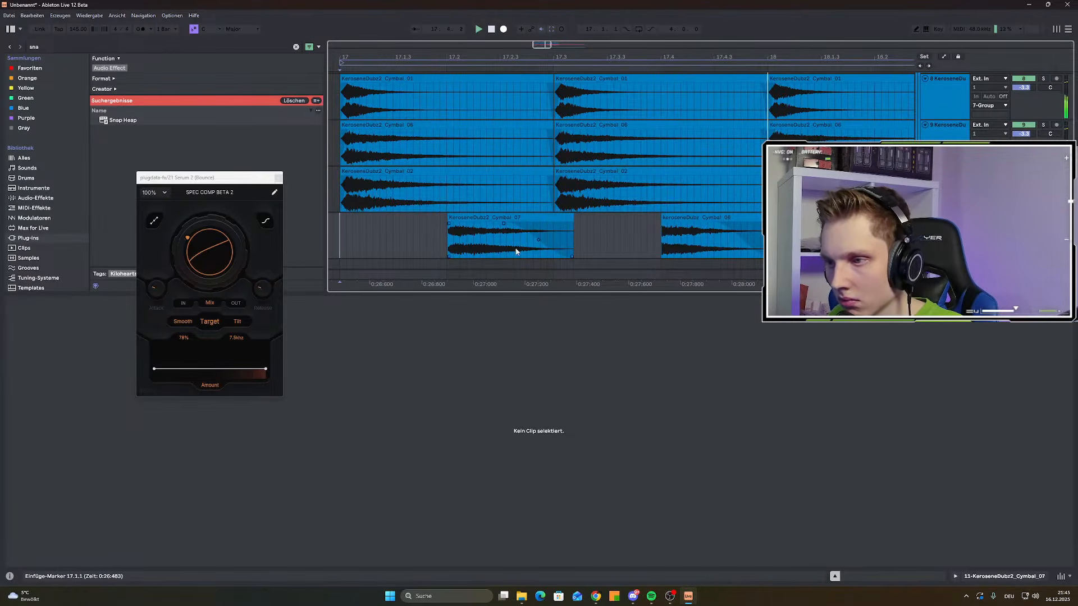
pyautogui.press('space')
pyautogui.press('space')
pyautogui.hotkey('ctrl', 'z')
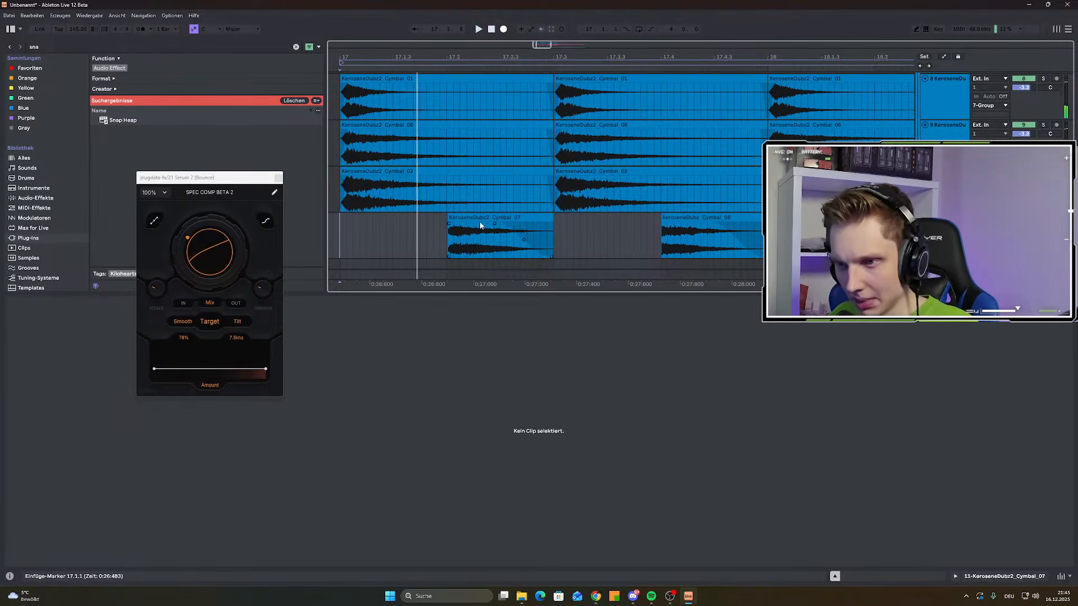
# Check the clip properties of the first off-beat cymbal and play the arrangement from bar 17
pyautogui.click(477, 218)
pyautogui.scroll(-3, 577, 240)
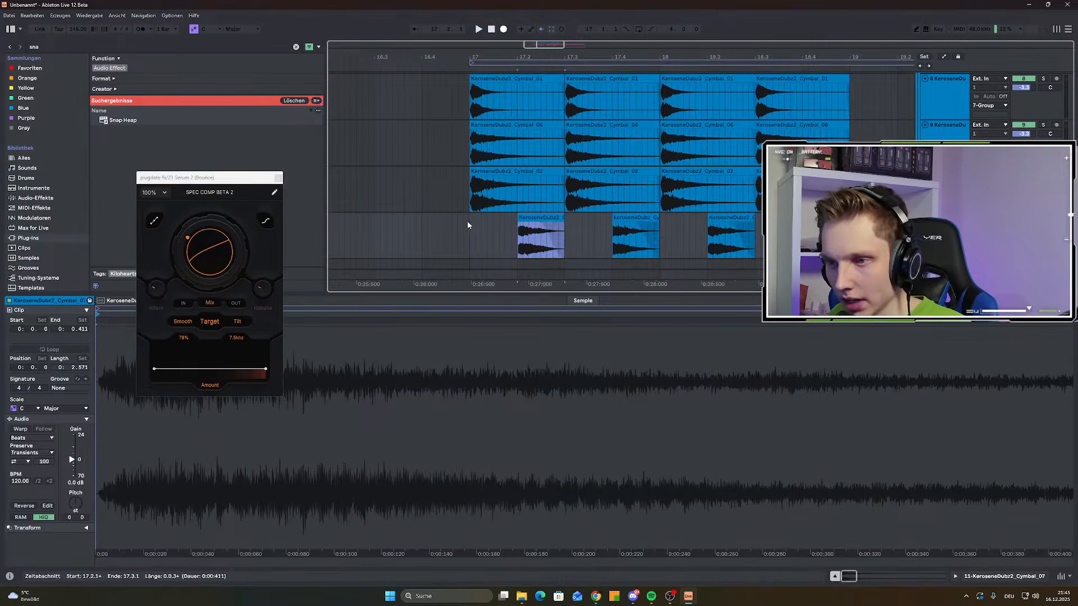
pyautogui.click(591, 234)
pyautogui.hotkey('shift', 'Tab')
pyautogui.press('space')
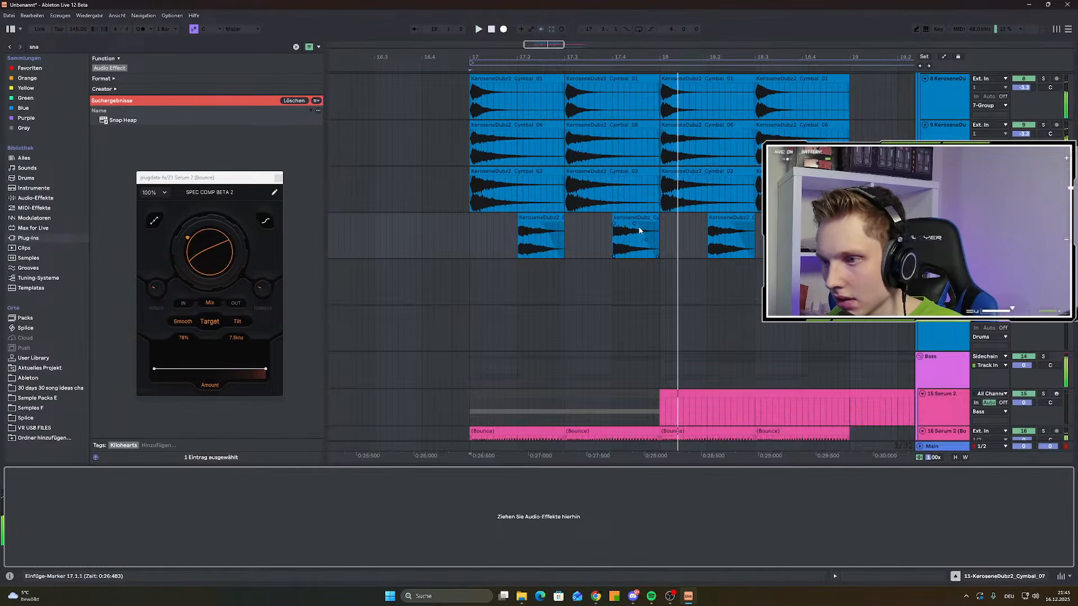
# Browse the Cymbals folder of KeroseneDUBZ Sample Pack FINAL and move the plugdata-fx window clear of the sample list
pyautogui.scroll(5, 518, 242)
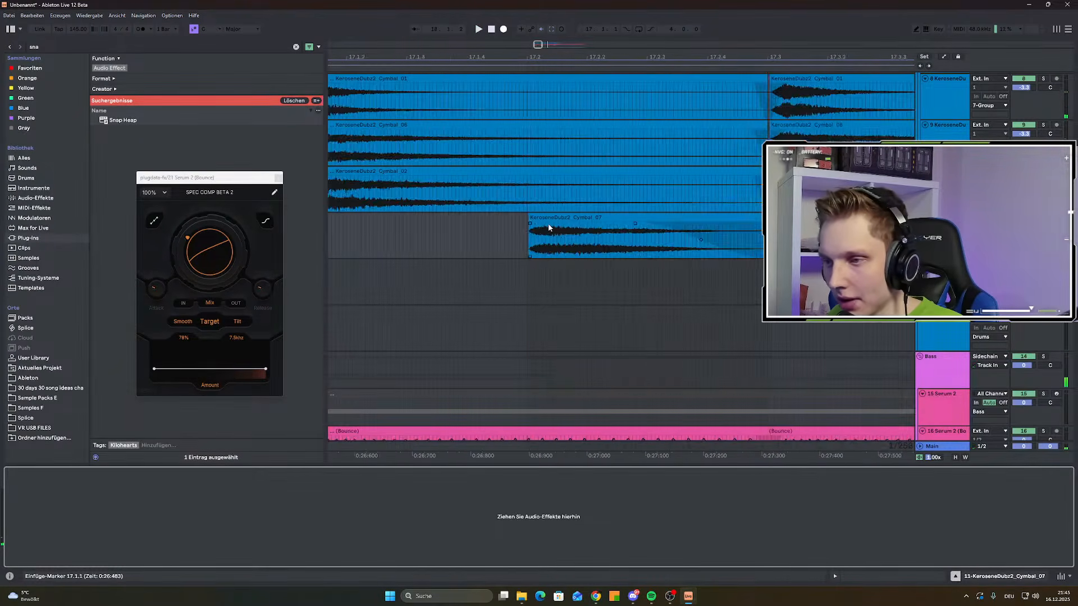
pyautogui.rightClick(815, 328)
pyautogui.click(845, 332)
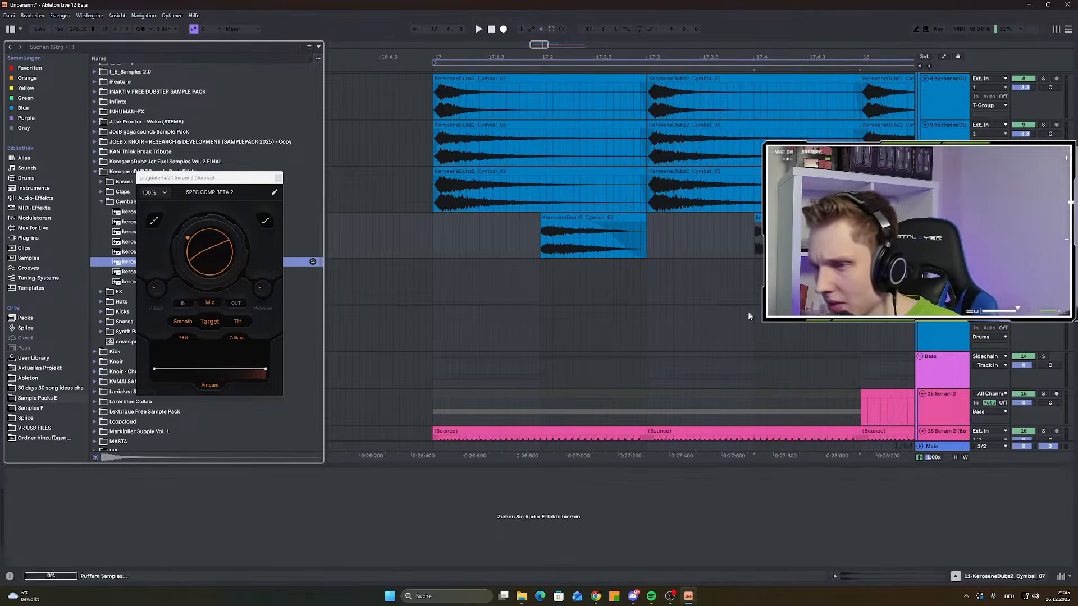
pyautogui.moveTo(182, 176); pyautogui.dragTo(379, 409)
# Audition the samples keroseneDubz_Cymbal_01.wav through keroseneDubz_Cymbal_08.wav in the Cymbals folder
pyautogui.click(185, 215)
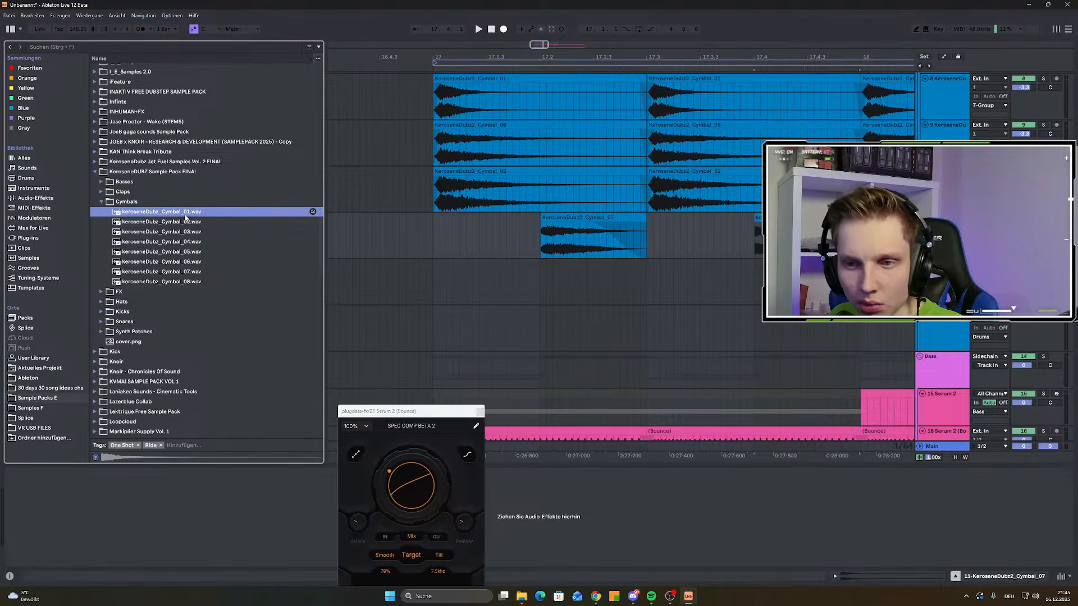
pyautogui.click(184, 224)
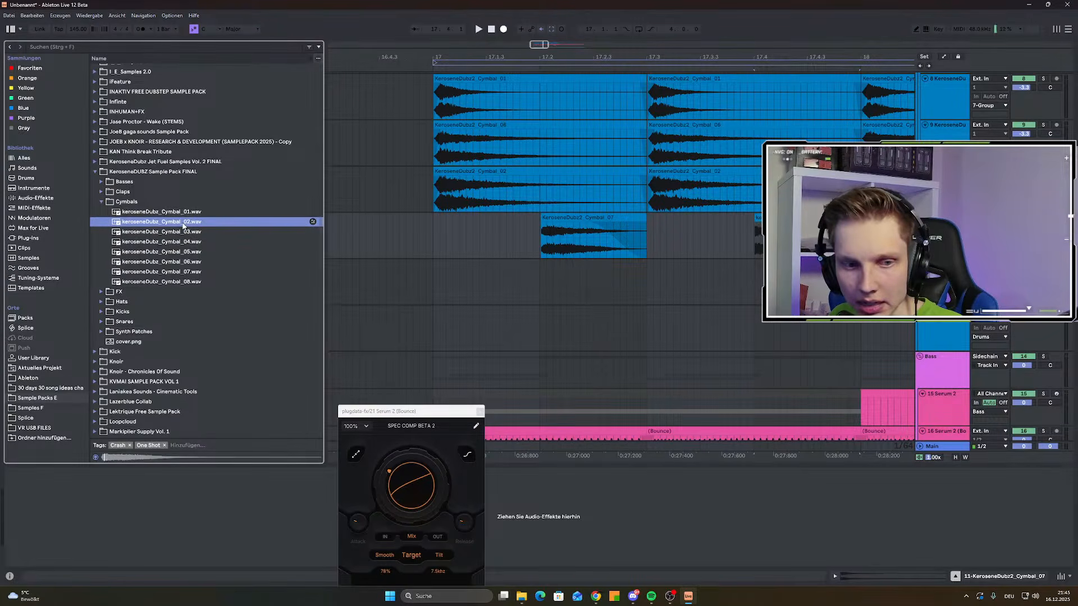
pyautogui.click(177, 232)
pyautogui.click(181, 242)
pyautogui.click(183, 252)
pyautogui.click(181, 262)
pyautogui.click(181, 272)
pyautogui.click(180, 282)
pyautogui.click(184, 222)
# Replace the first off-beat cymbal at 17.2 with keroseneDubz_Cymbal_01.wav and extend the clip to 17.3
pyautogui.moveTo(181, 213); pyautogui.dragTo(374, 281)
pyautogui.moveTo(554, 268); pyautogui.dragTo(410, 267)
pyautogui.click(571, 247)
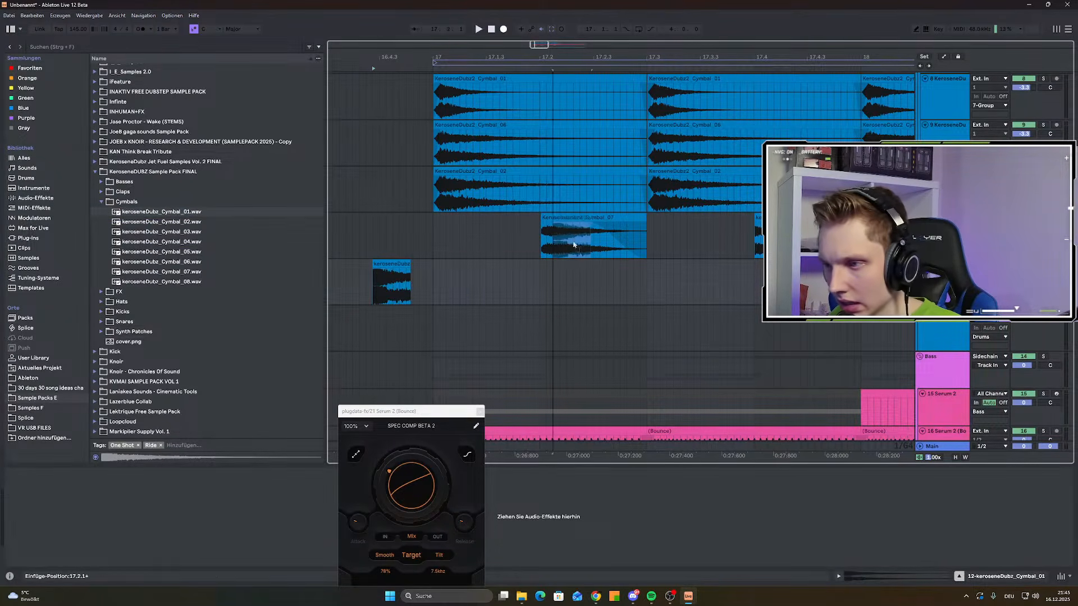
pyautogui.moveTo(560, 235); pyautogui.dragTo(560, 234)
pyautogui.scroll(5, 539, 224)
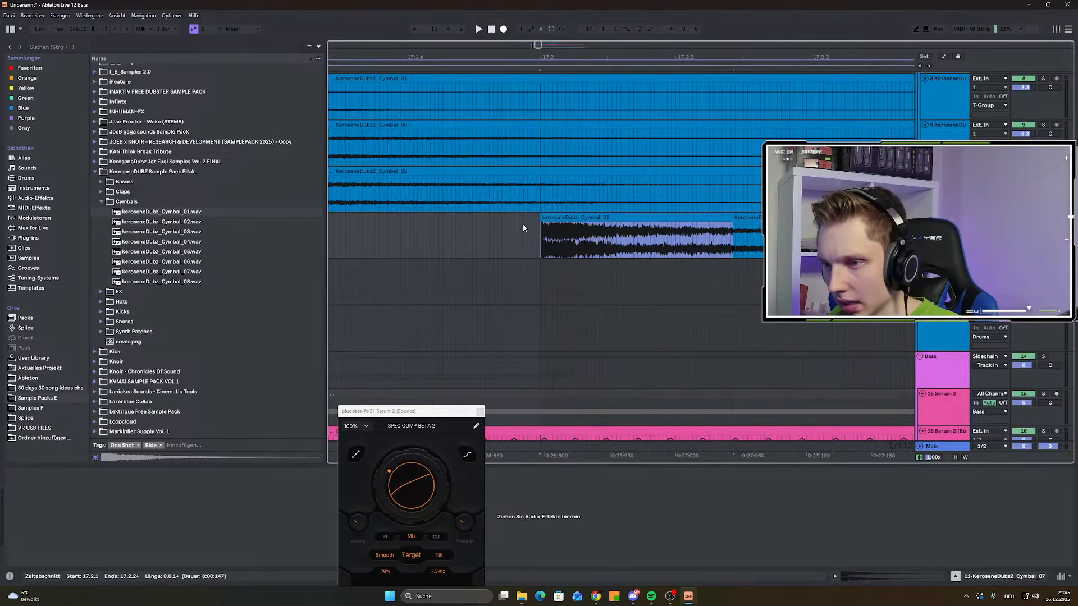
pyautogui.scroll(-5, 661, 235)
pyautogui.scroll(5, 842, 235)
pyautogui.scroll(-3, 842, 234)
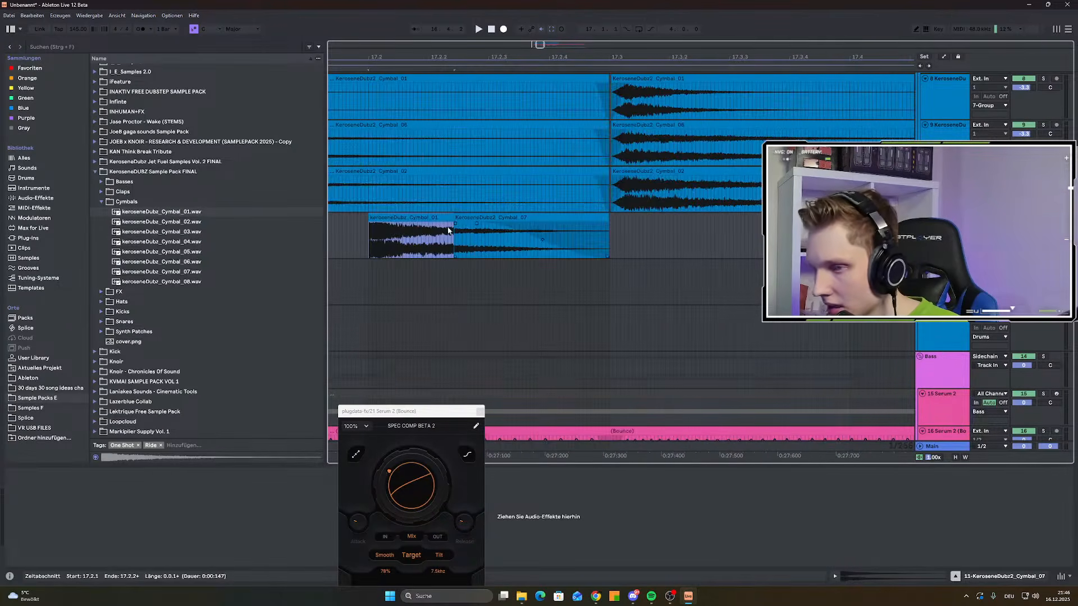
pyautogui.scroll(3, 373, 227)
pyautogui.keyDown('ctrl'); pyautogui.scroll(-3, 483, 251); pyautogui.keyUp('ctrl')
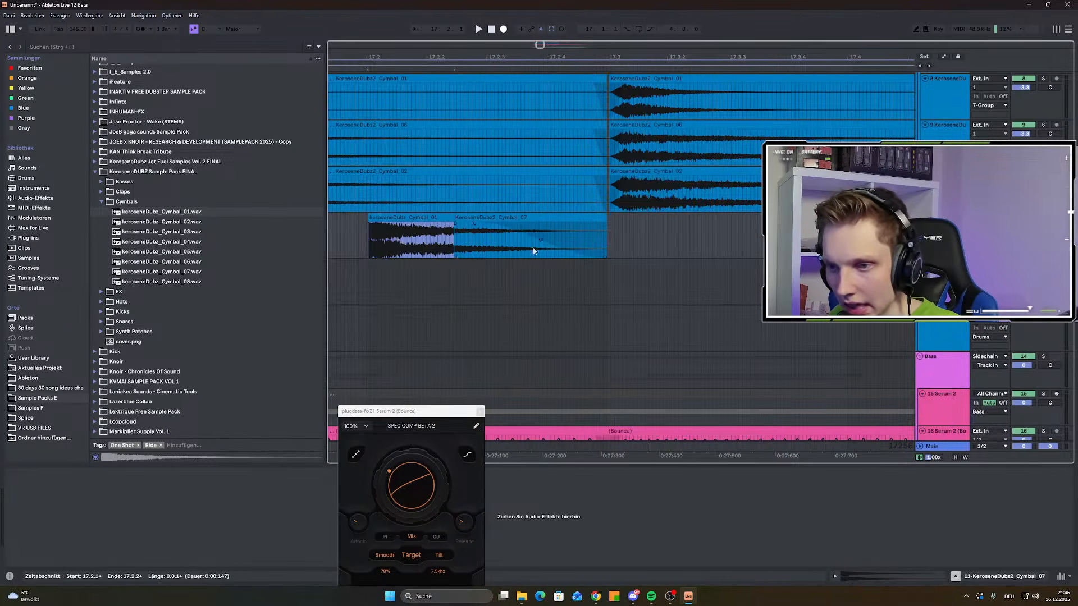
pyautogui.moveTo(450, 218); pyautogui.dragTo(608, 227)
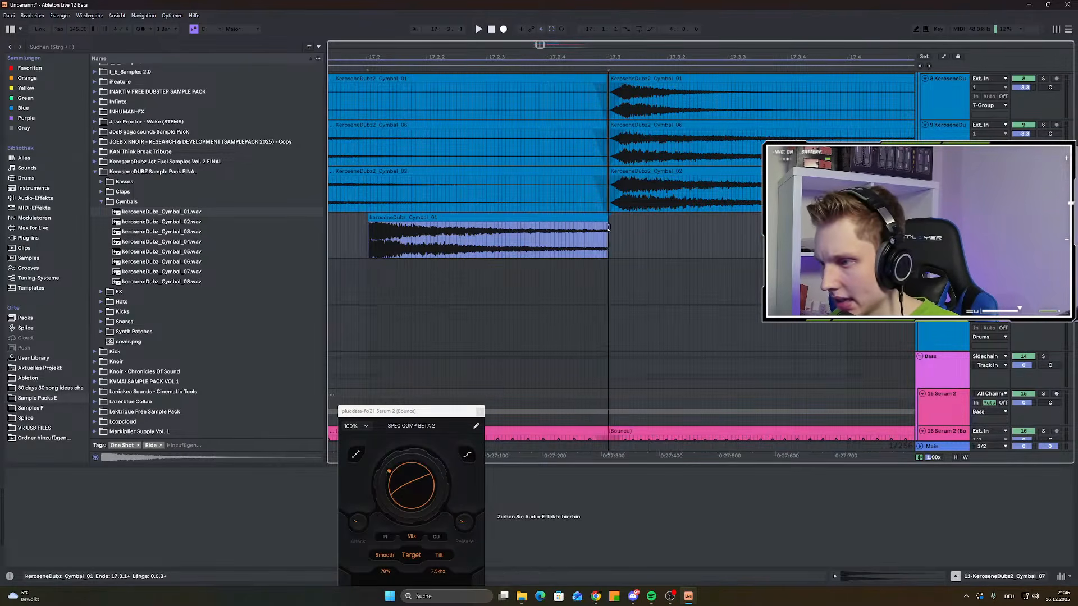
# Extend the keroseneDubz_Cymbal_06 clip at 17.4 to bar 18 and set the keroseneDubz_Cymbal_01 clip's gain to -3.4 dB
pyautogui.keyDown('ctrl'); pyautogui.scroll(-3, 612, 232); pyautogui.keyUp('ctrl')
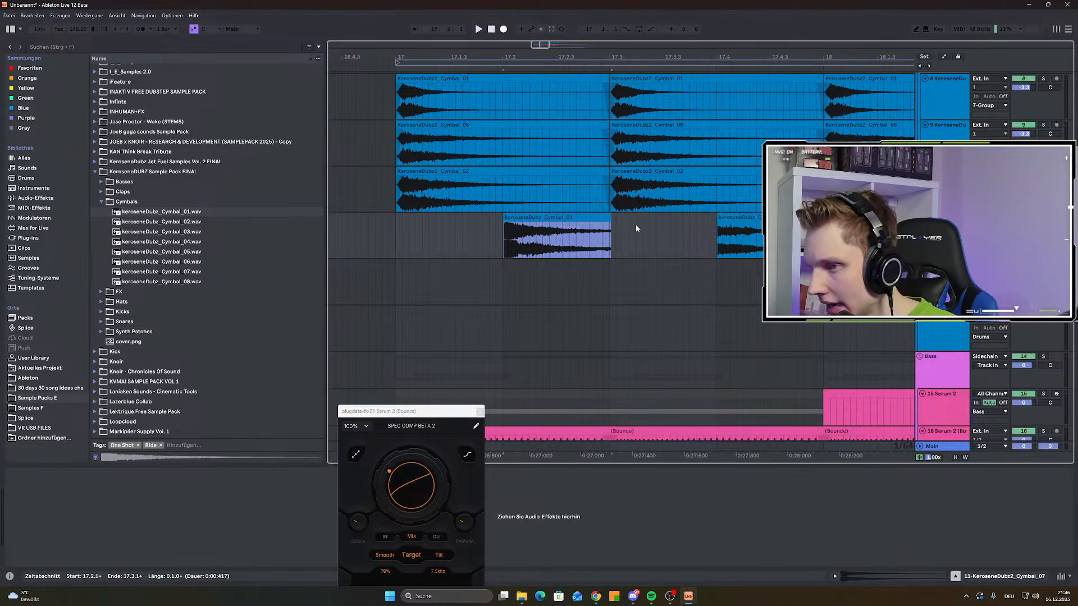
pyautogui.click(821, 219)
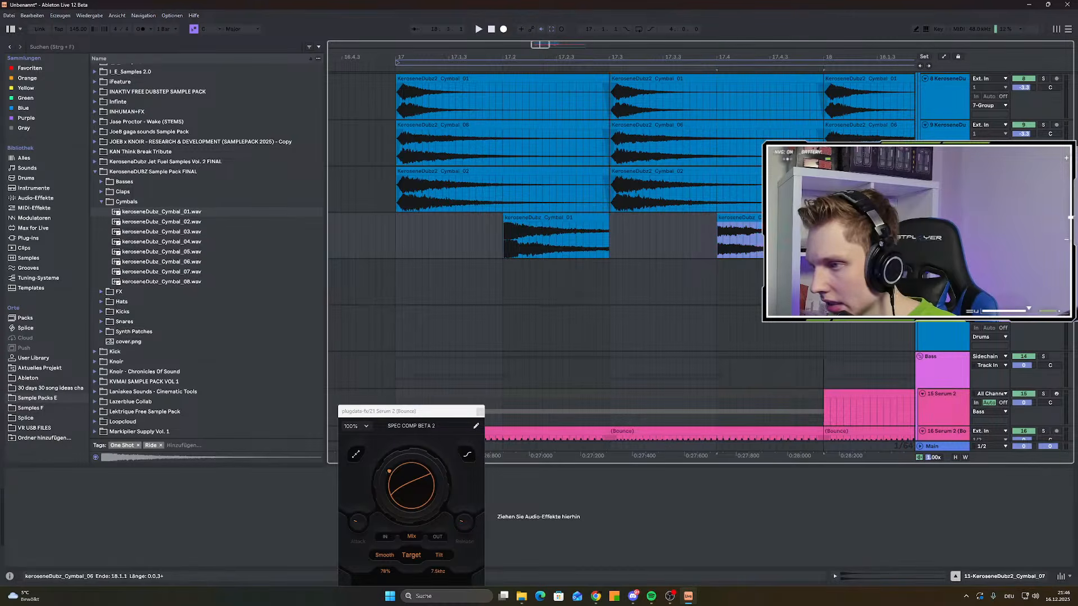
pyautogui.doubleClick(759, 217)
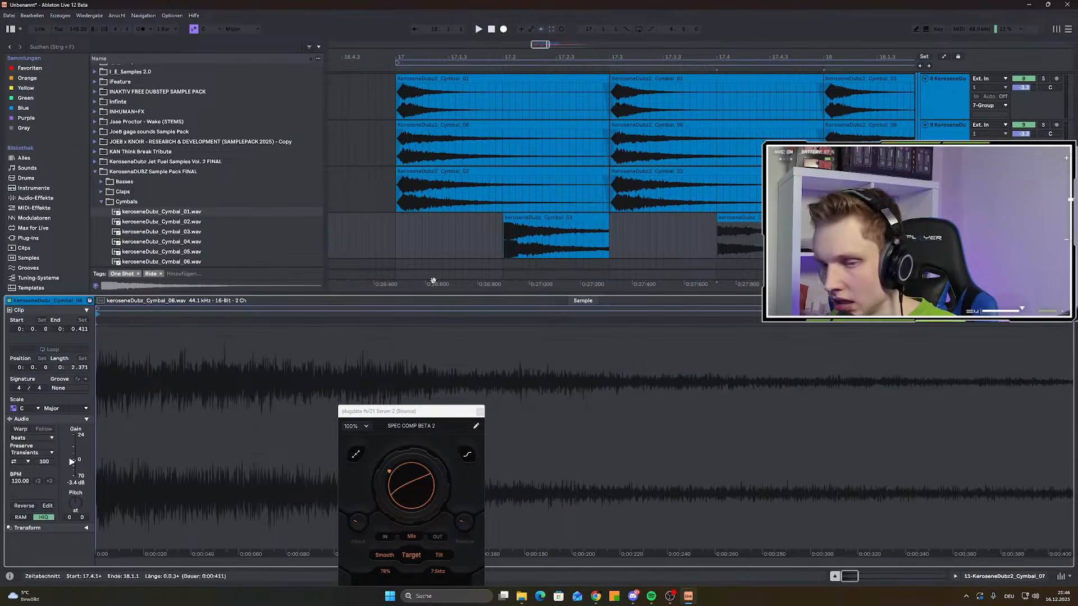
pyautogui.click(540, 218)
pyautogui.moveTo(76, 483); pyautogui.dragTo(76, 487)
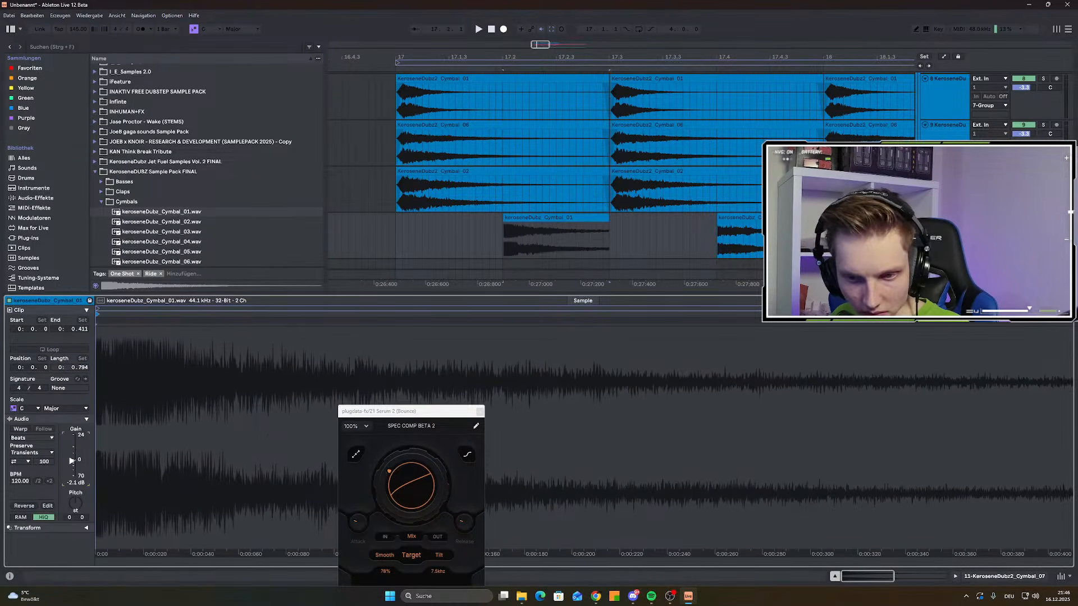
# Play the replaced off-beat cymbals with the mix around bar 17 and hide the clip's sample view
pyautogui.press('space')
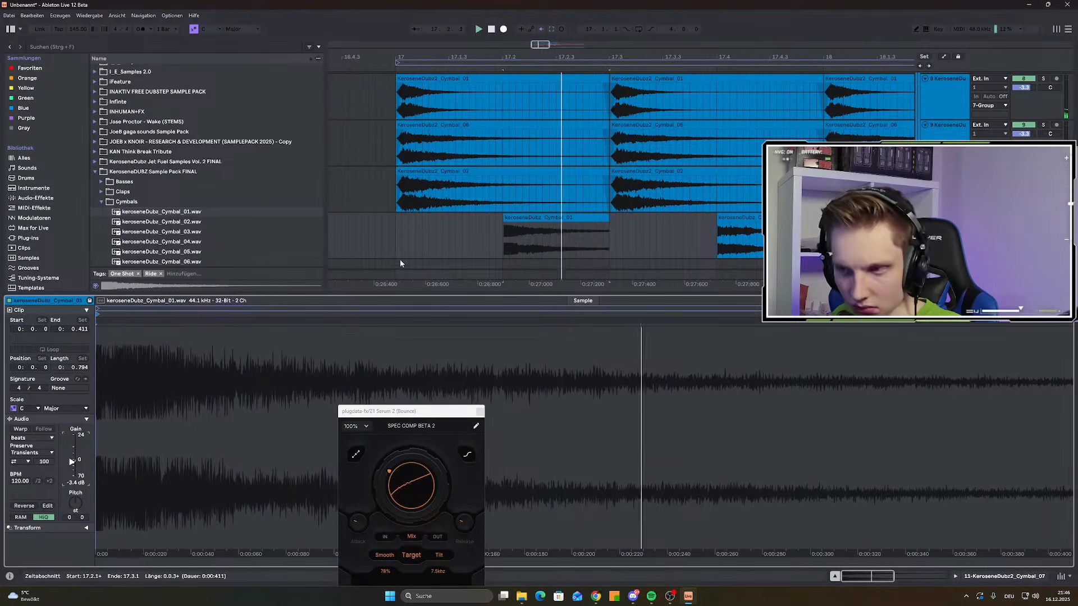
pyautogui.click(597, 226)
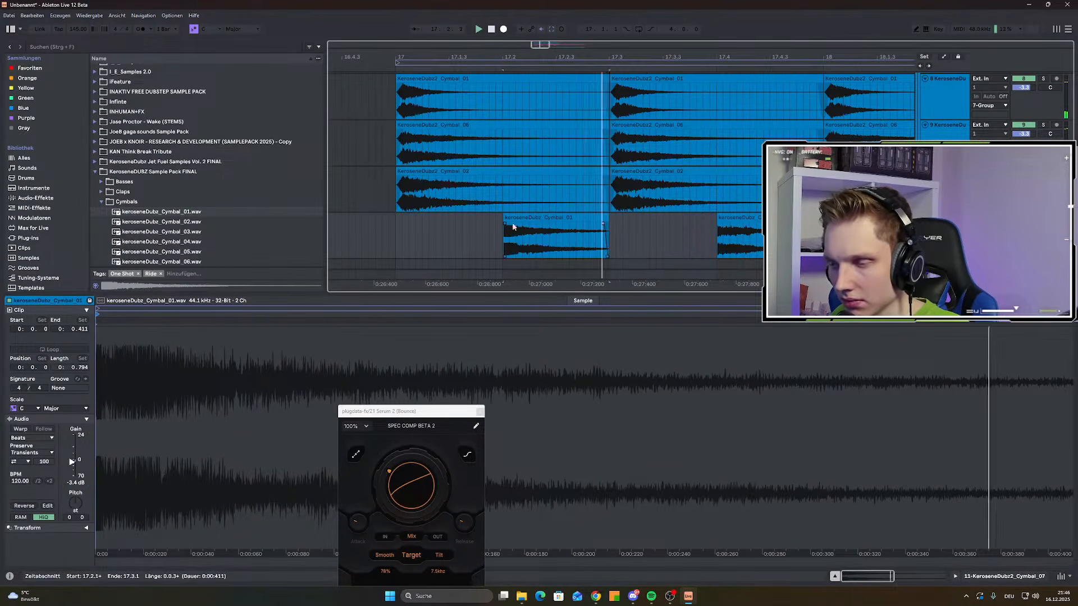
pyautogui.click(386, 229)
pyautogui.hotkey('shift', 'Tab')
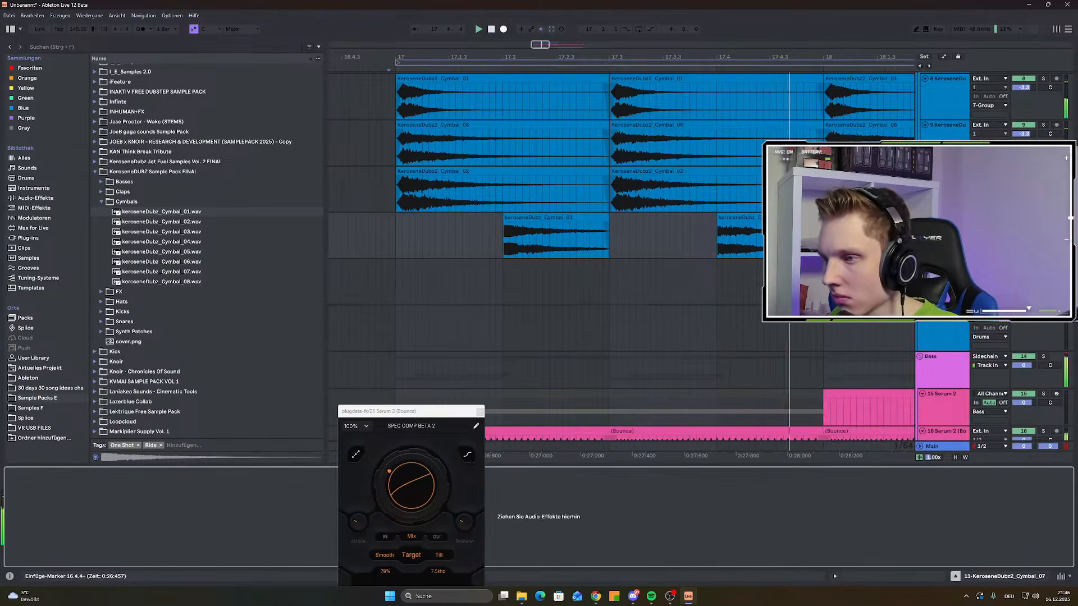
# Move the low cut of the second EQ Eight on 21 Serum 2 (Bounce) to 141 Hz with Q 0.58 and turn off the track's solo
pyautogui.click(478, 411)
pyautogui.scroll(-3, 503, 368)
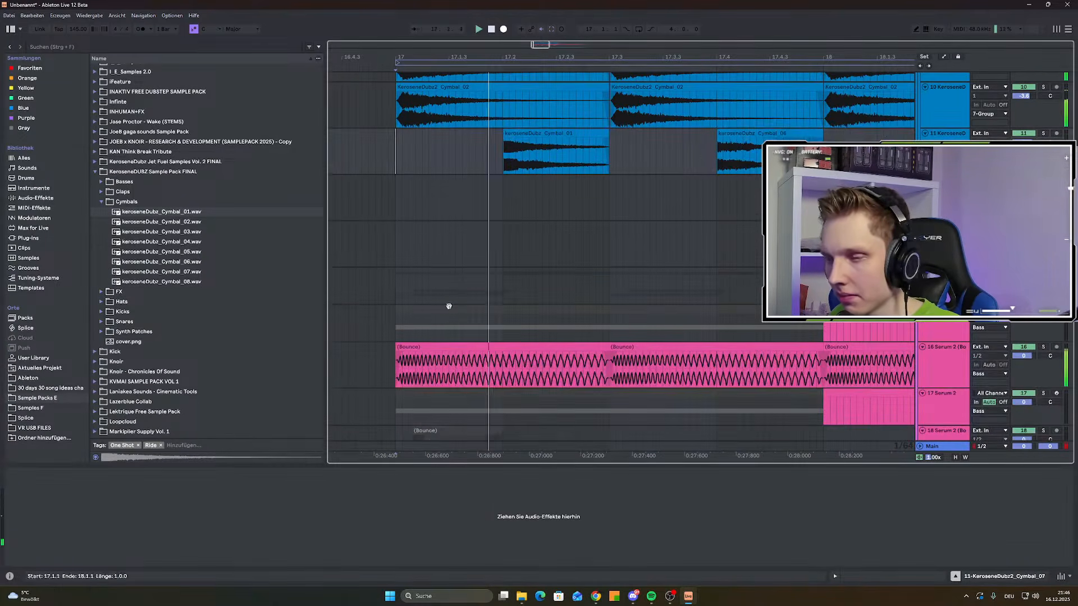
pyautogui.scroll(-3, 453, 308)
pyautogui.scroll(-4, 453, 308)
pyautogui.scroll(-3, 450, 313)
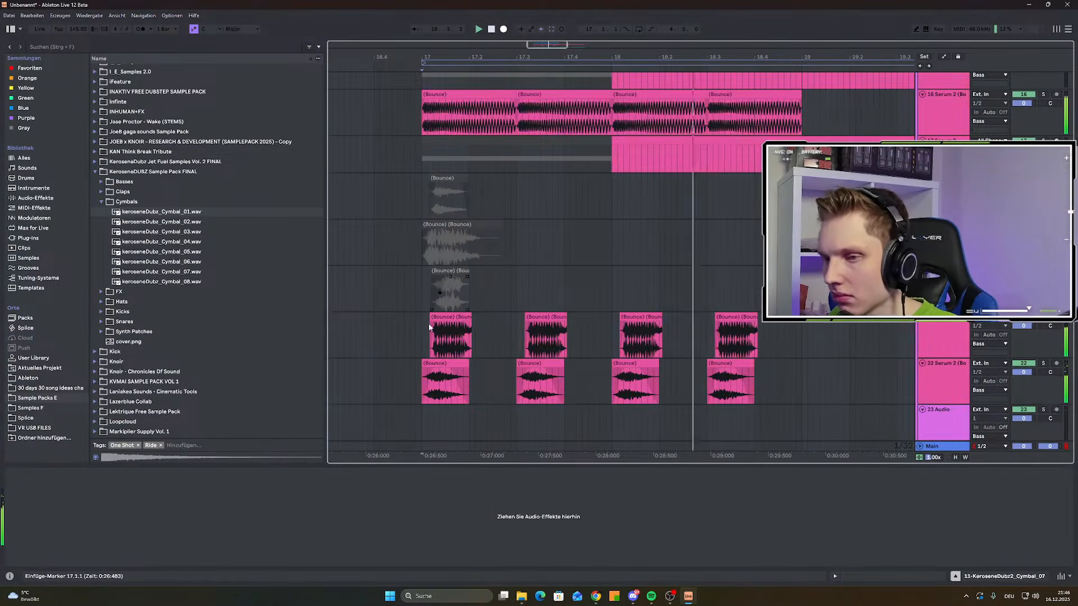
pyautogui.click(429, 323)
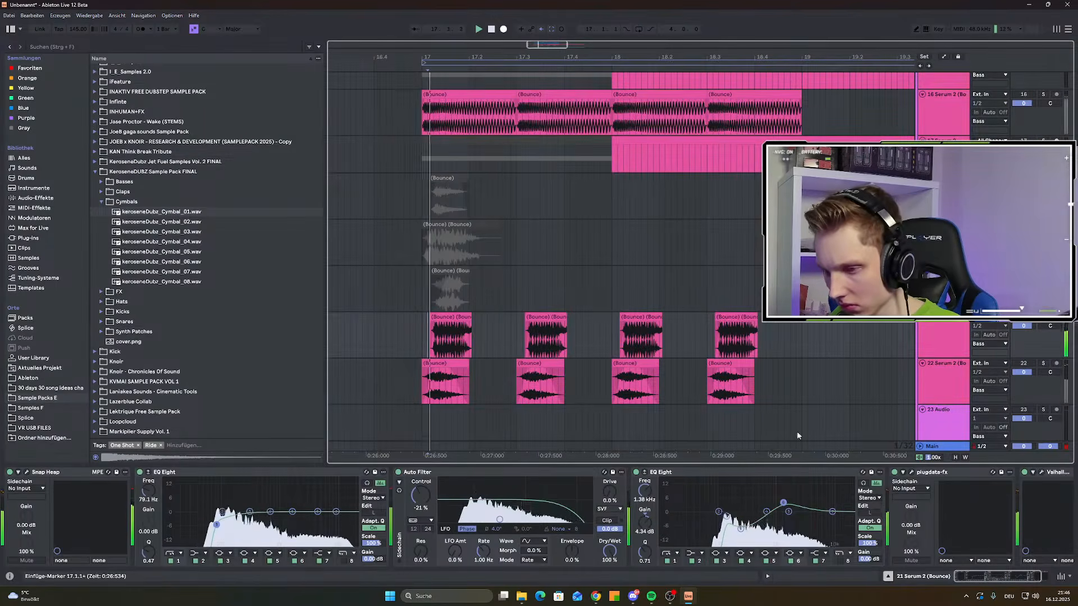
pyautogui.moveTo(740, 529)
pyautogui.mouseDown()
pyautogui.moveTo(738, 480)
pyautogui.moveTo(753, 497)
pyautogui.moveTo(727, 527)
pyautogui.mouseUp()
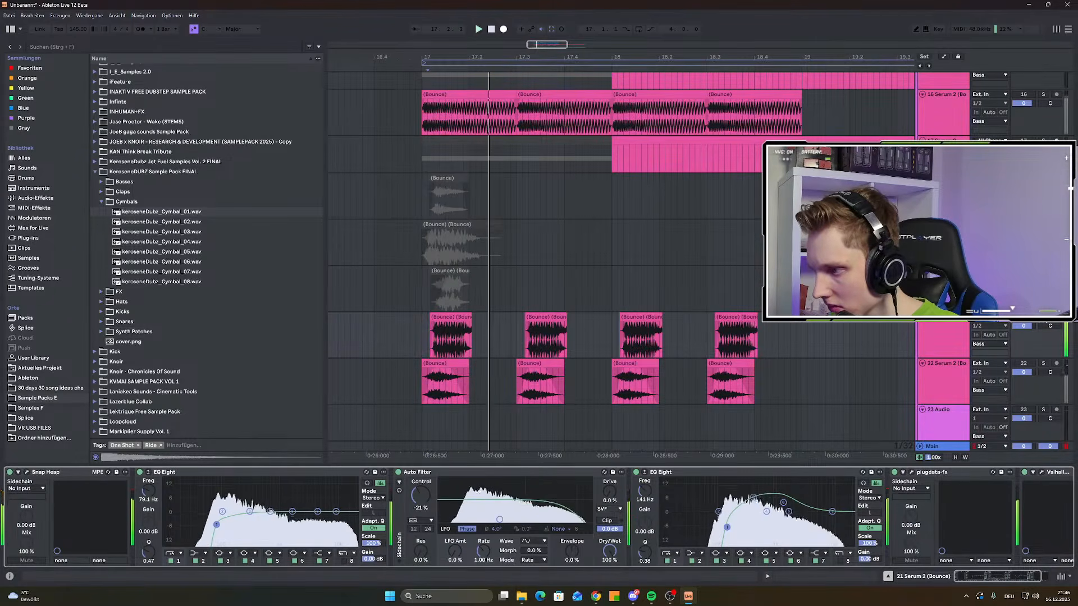
pyautogui.click(1043, 317)
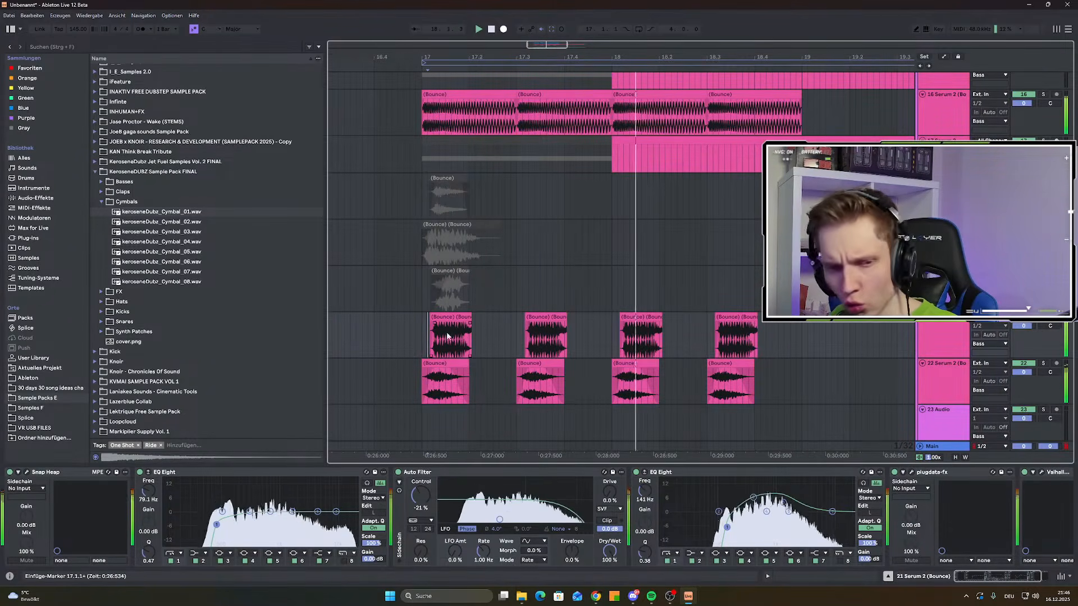
# Lower the high band of the second EQ Eight on 21 Serum 2 (Bounce) to -5.83 dB at 2.90 kHz during playback
pyautogui.press('space')
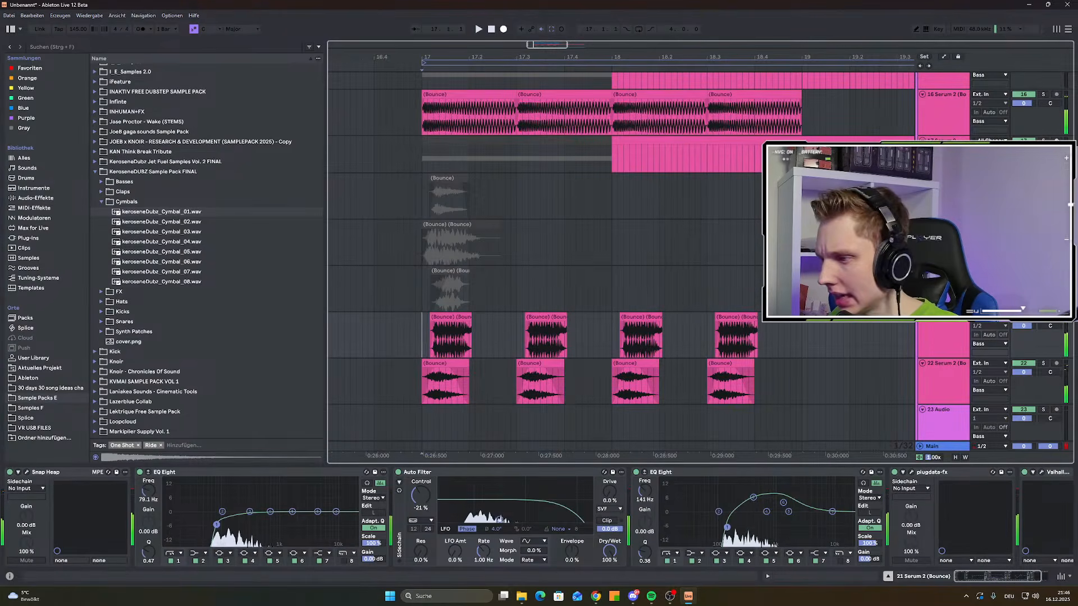
pyautogui.press('space')
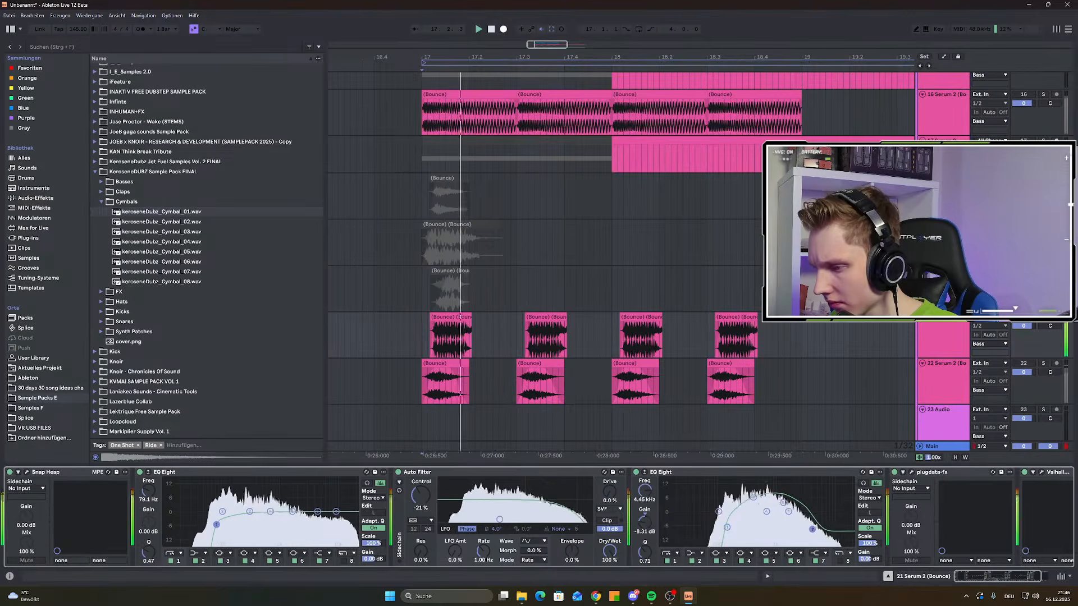
pyautogui.hscroll(2, 875, 527)
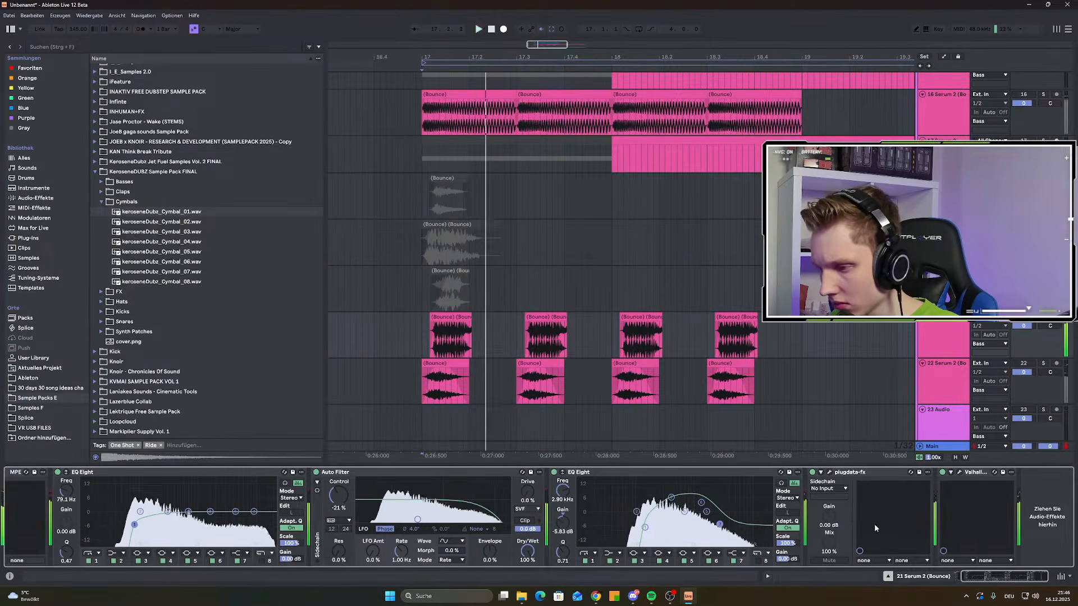
# Add a middle point to the SPEC COMP BETA 2 target curve and slope its high end down, then close the plug-in windows
pyautogui.click(960, 472)
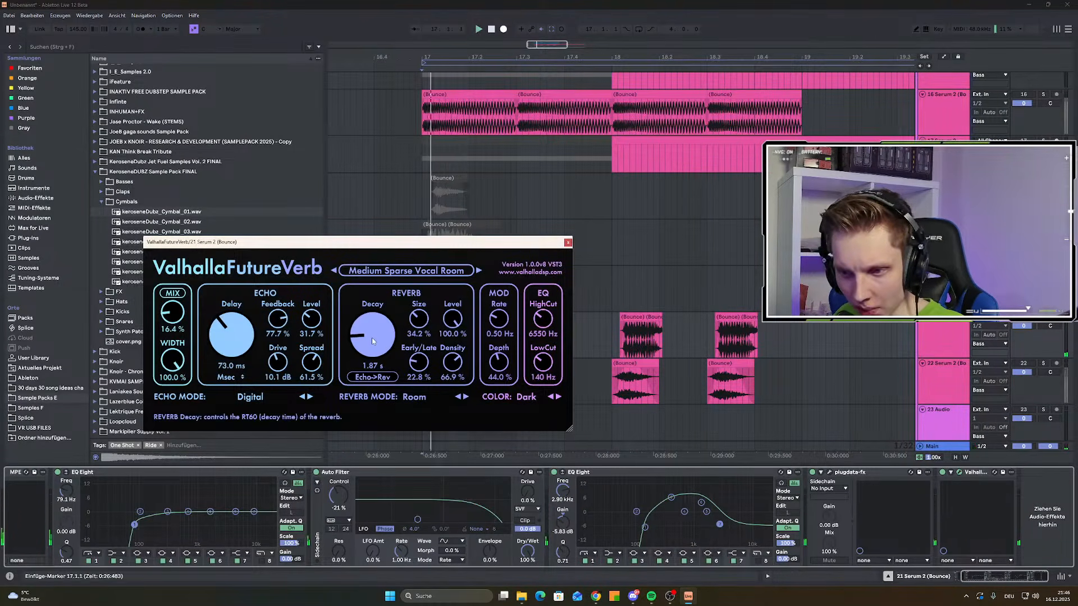
pyautogui.click(829, 472)
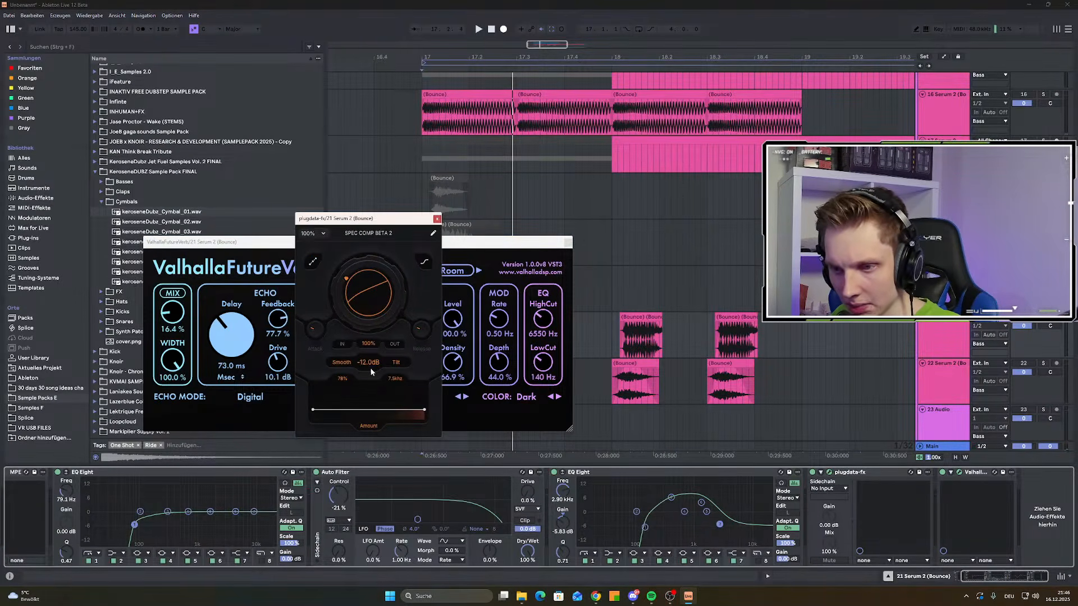
pyautogui.click(369, 368)
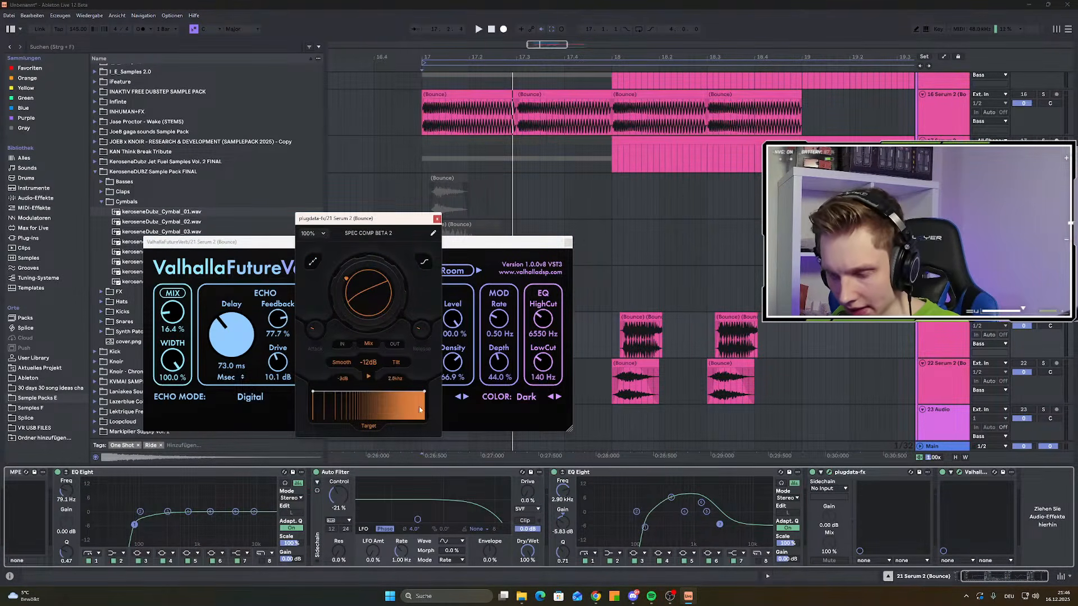
pyautogui.click(373, 392)
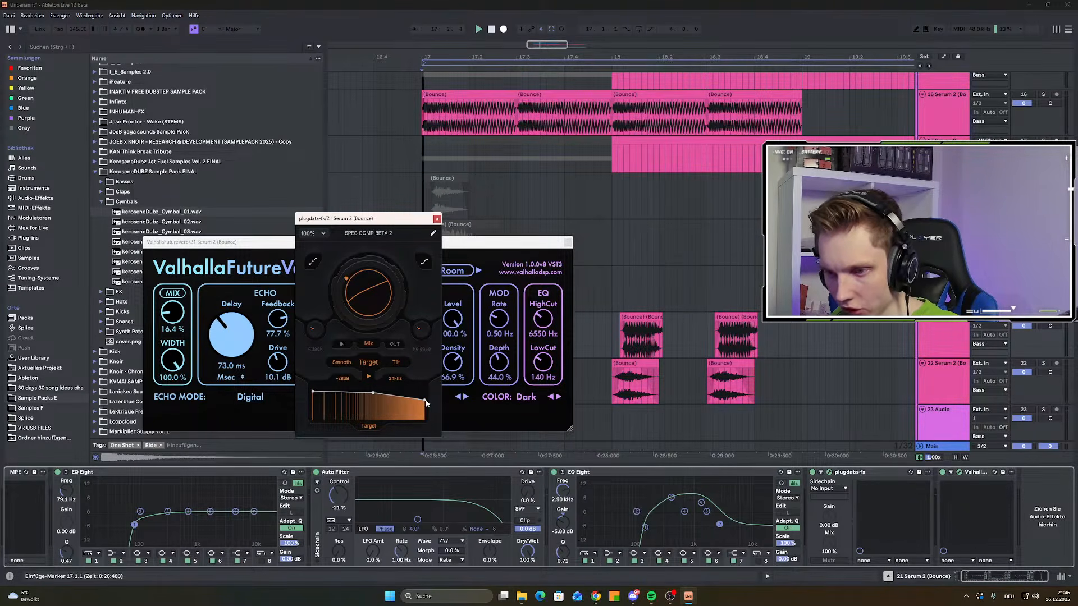
pyautogui.moveTo(426, 403); pyautogui.dragTo(372, 388)
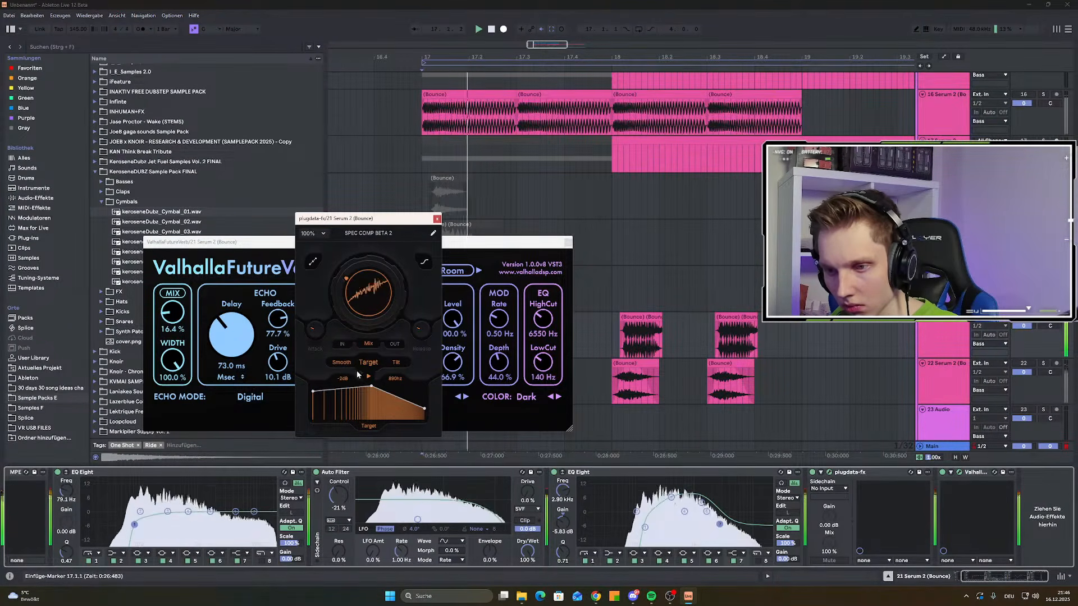
pyautogui.press('space')
pyautogui.click(437, 219)
pyautogui.click(568, 242)
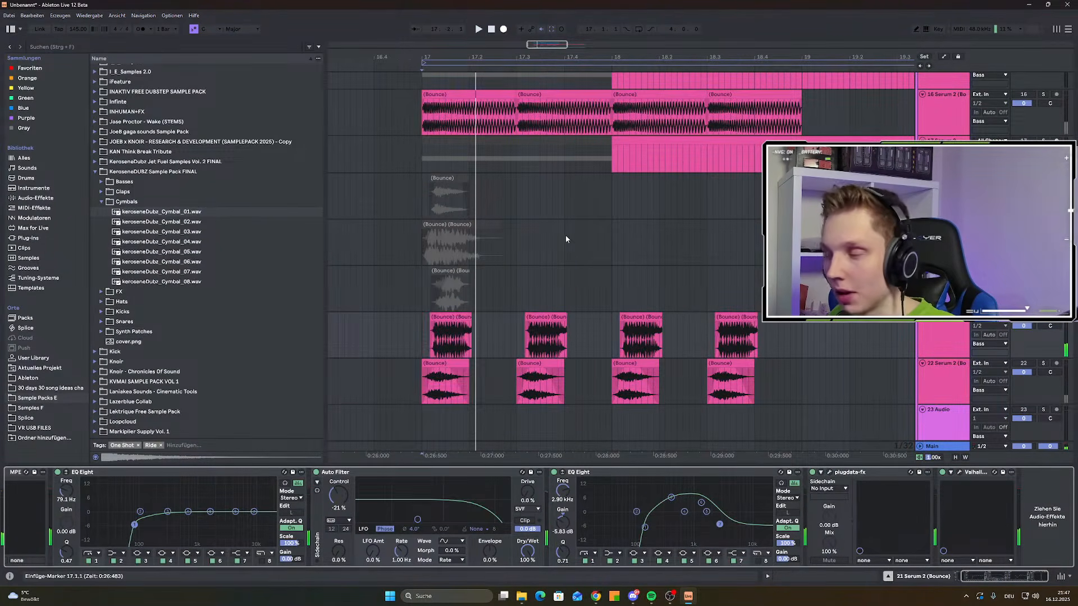
# Search the plug-ins for "sna" and insert Snap Heap after plugdata-fx on the 21 Serum 2 (Bounce) track
pyautogui.click(67, 47)
pyautogui.write('sna')
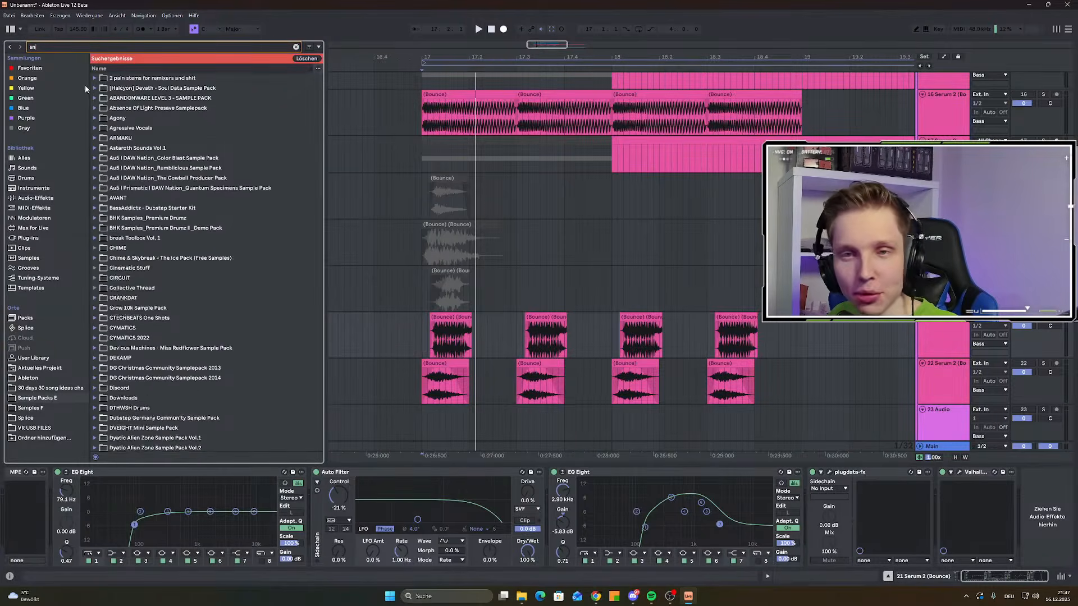
pyautogui.click(30, 67)
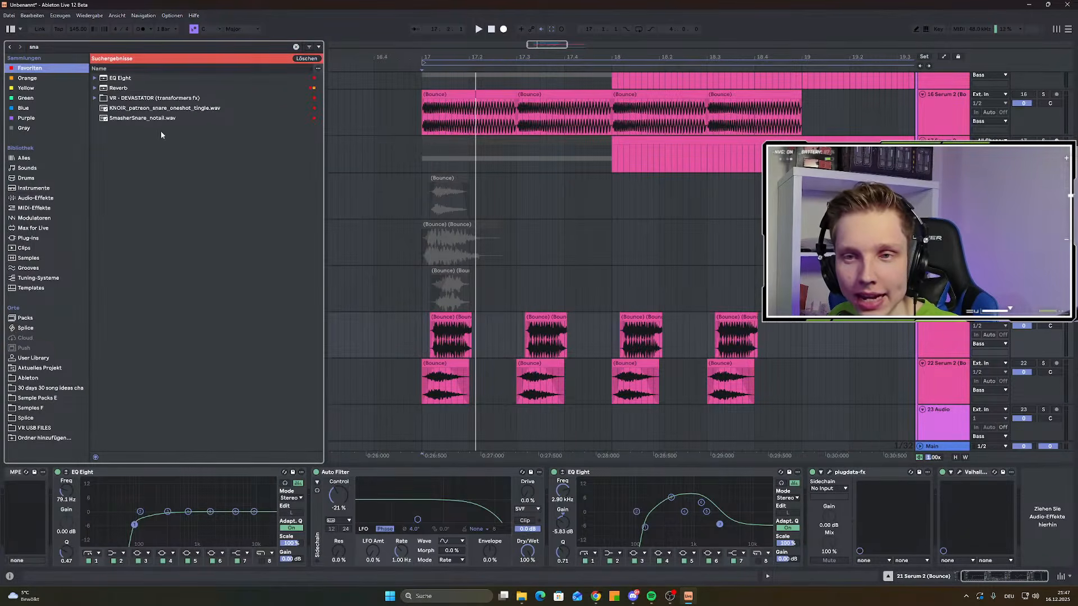
pyautogui.click(40, 238)
pyautogui.moveTo(128, 123); pyautogui.dragTo(926, 508)
# Add a Convolver with a Disperse impulse response to Snap Heap's Serial Bus 1 and set its stretch to 62%
pyautogui.click(341, 298)
pyautogui.click(600, 359)
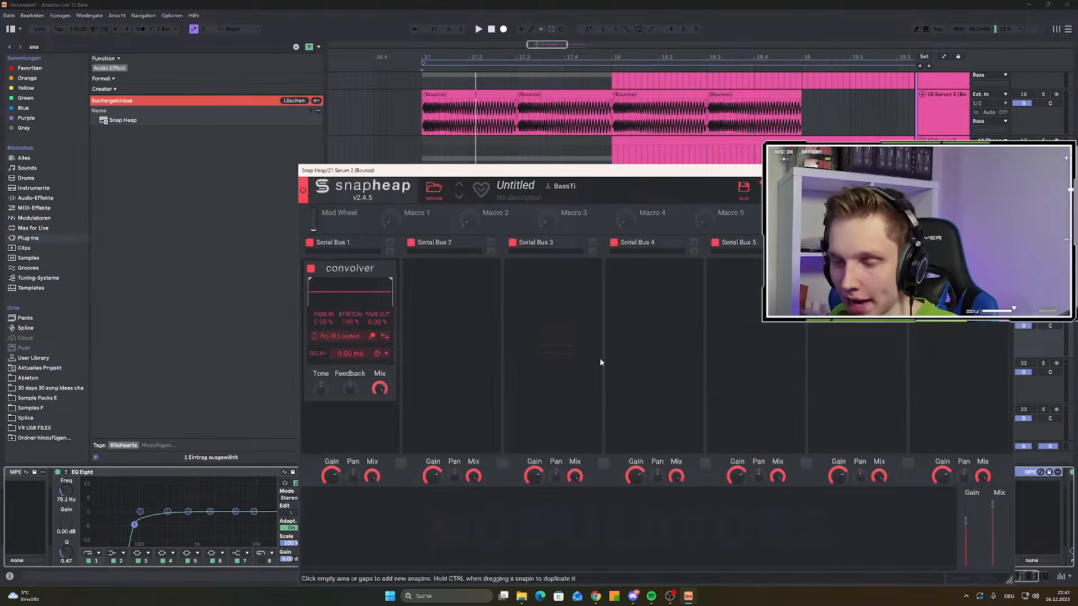
pyautogui.click(342, 335)
pyautogui.click(537, 418)
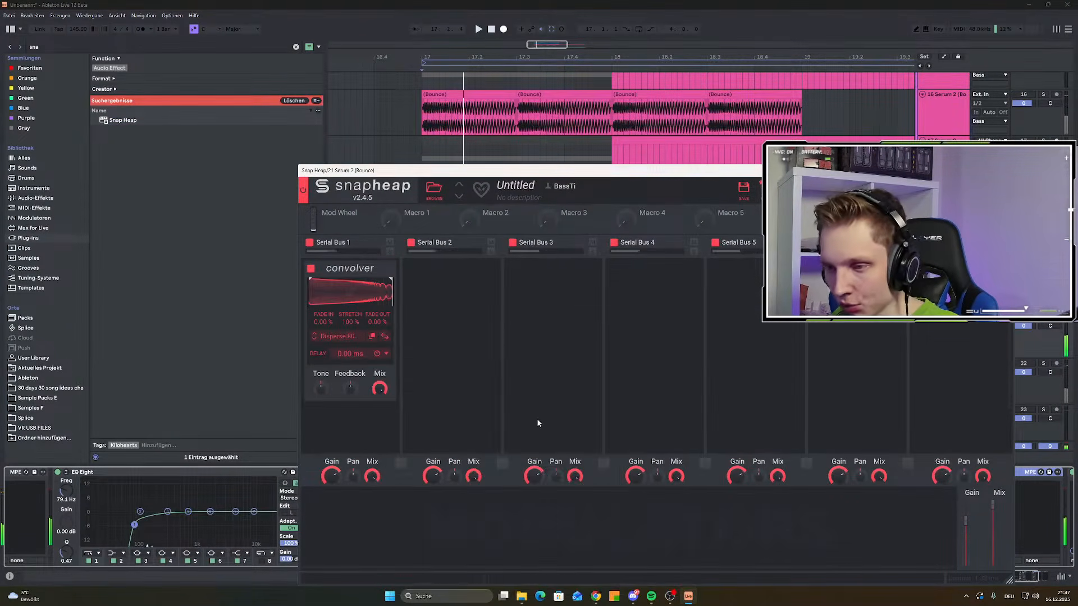
pyautogui.moveTo(349, 322); pyautogui.dragTo(347, 324)
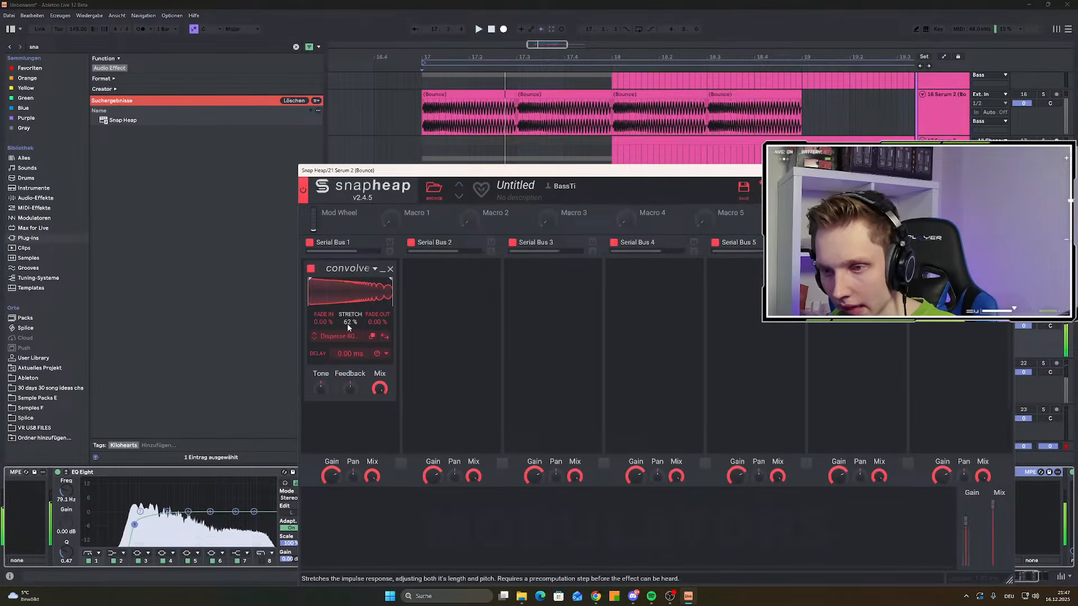
# Add a Convolver to Snap Heap's Serial Bus 2 and load the White Blur 50 ms impulse response from the Synthetic folder
pyautogui.click(444, 334)
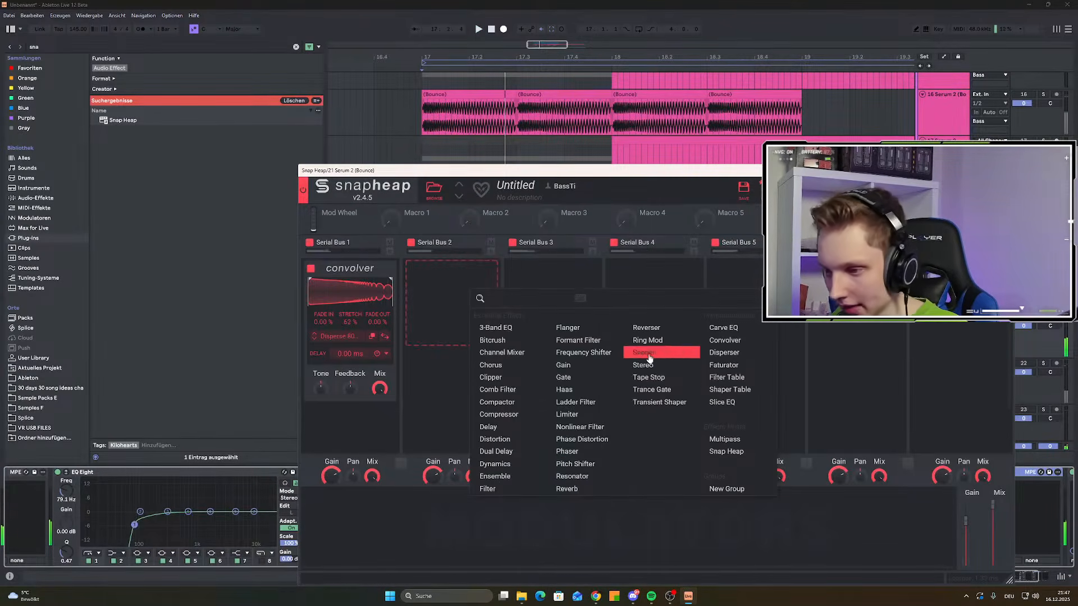
pyautogui.click(724, 344)
pyautogui.click(441, 336)
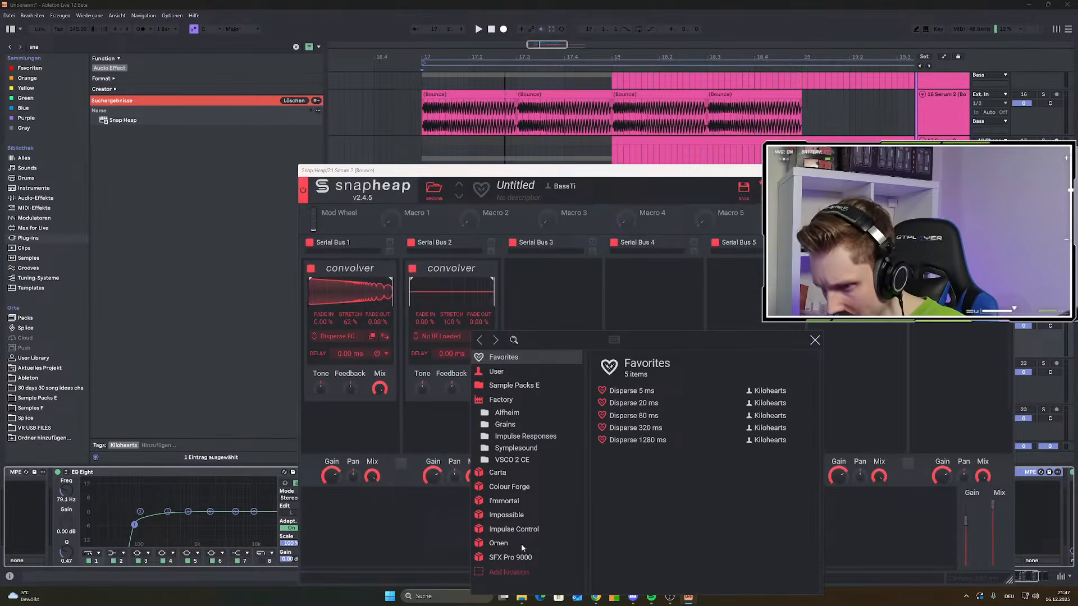
pyautogui.click(518, 437)
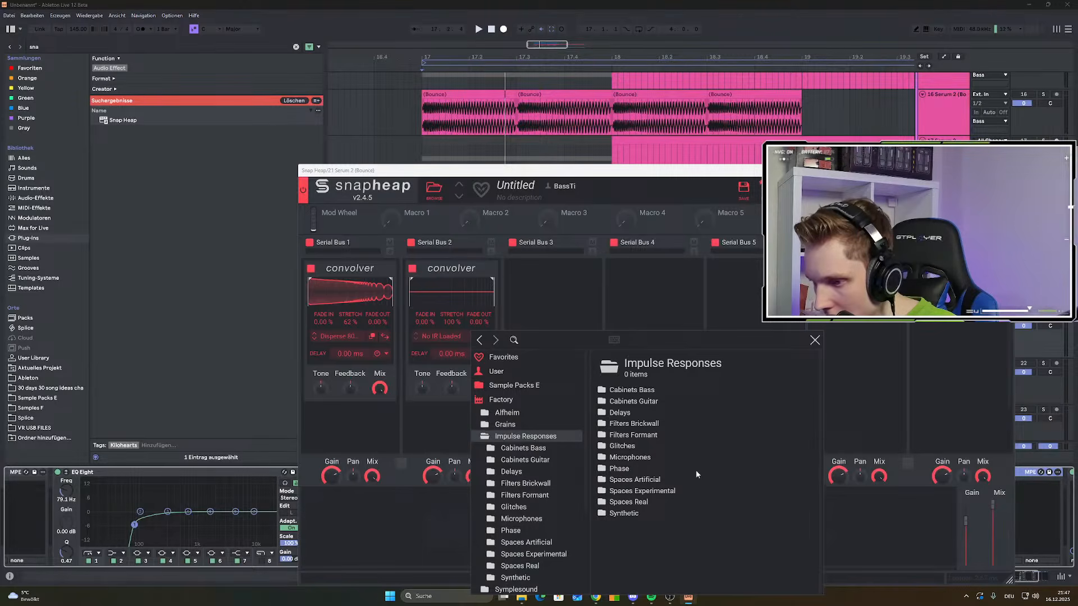
pyautogui.doubleClick(624, 513)
pyautogui.scroll(-2, 661, 475)
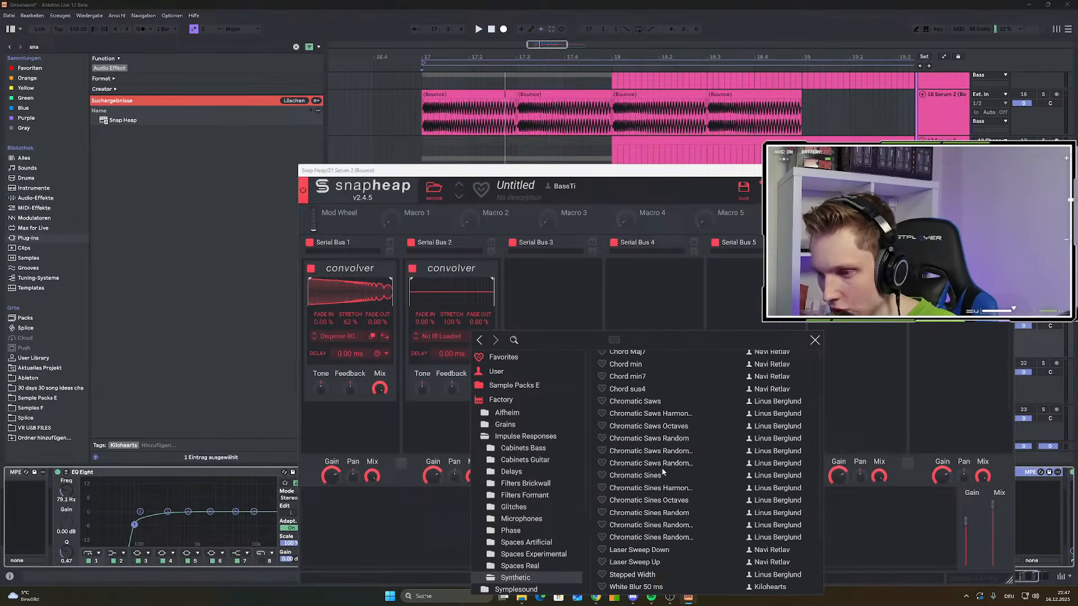
pyautogui.scroll(-3, 661, 475)
pyautogui.click(627, 482)
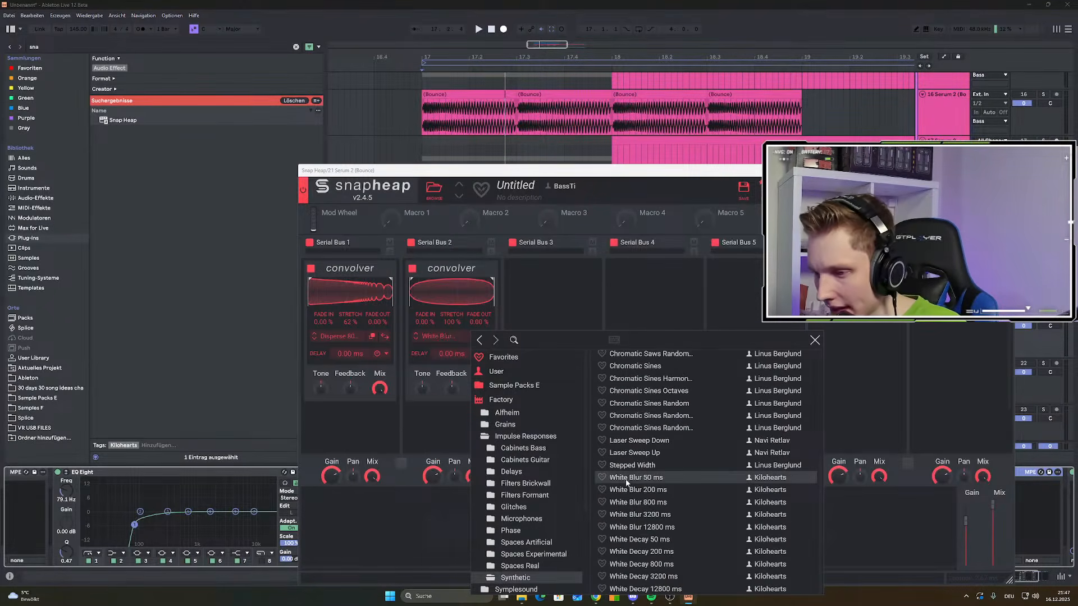
pyautogui.click(543, 310)
# Bypass the first Convolver and set the second one's mix to 48% and feedback to 78% during playback
pyautogui.press('space')
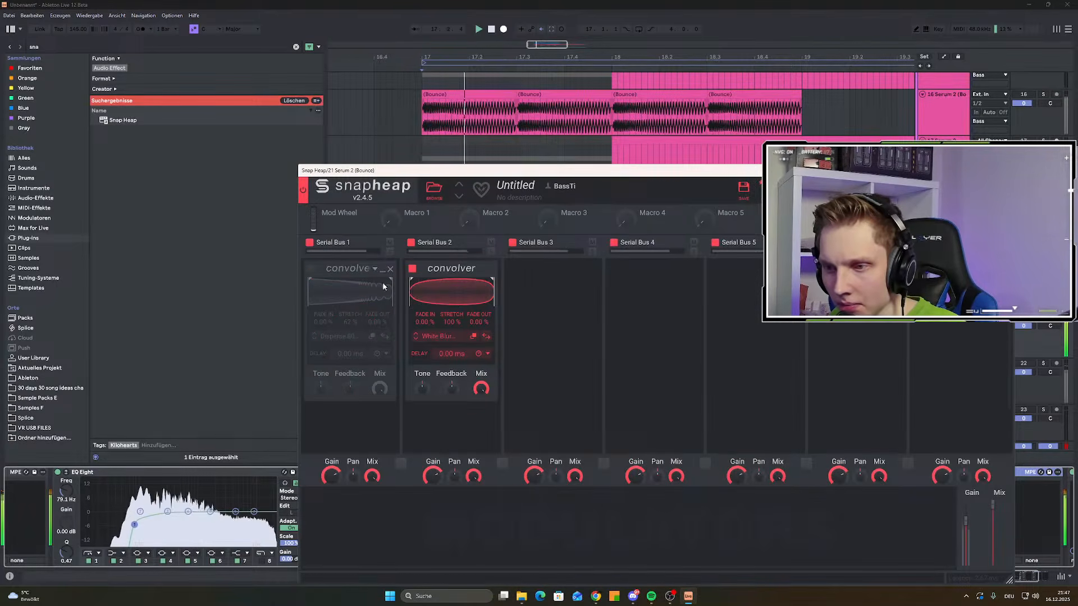
pyautogui.moveTo(480, 389)
pyautogui.mouseDown()
pyautogui.moveTo(481, 415)
pyautogui.moveTo(480, 368)
pyautogui.mouseUp()
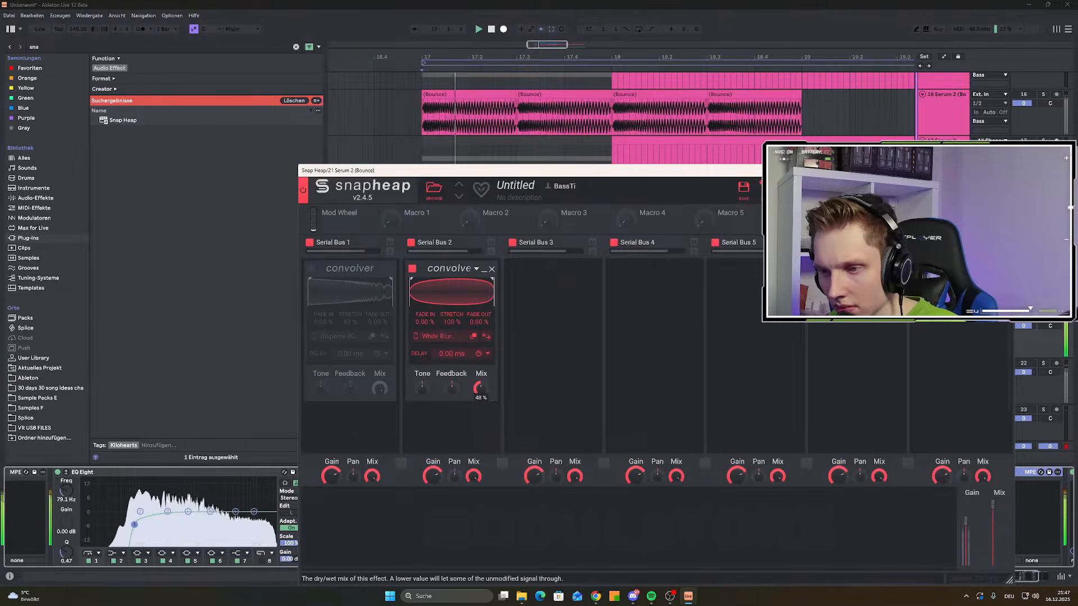
pyautogui.moveTo(451, 388); pyautogui.dragTo(452, 348)
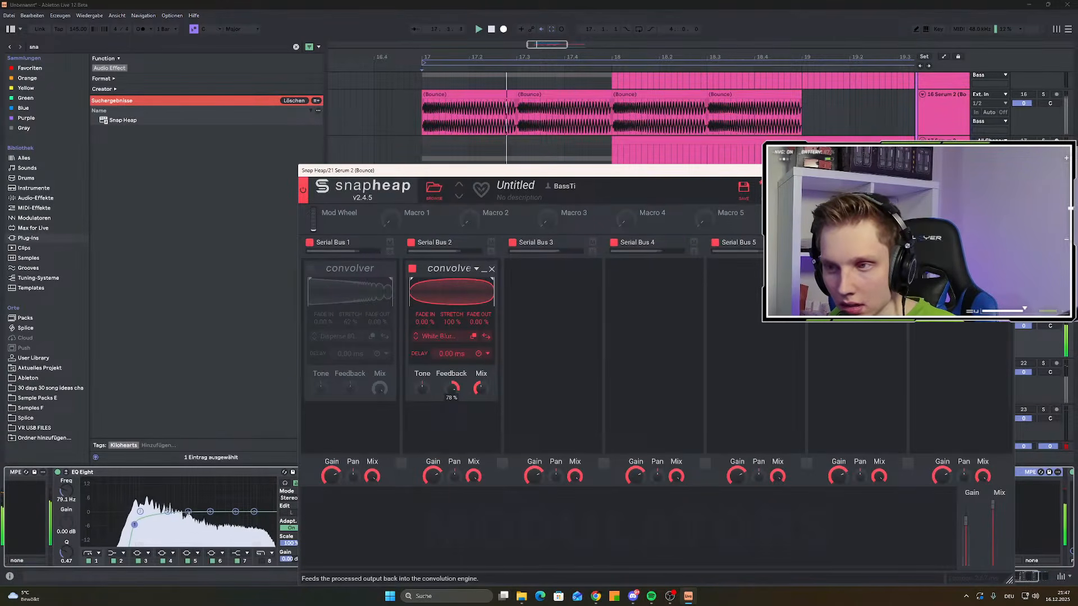
pyautogui.press('space')
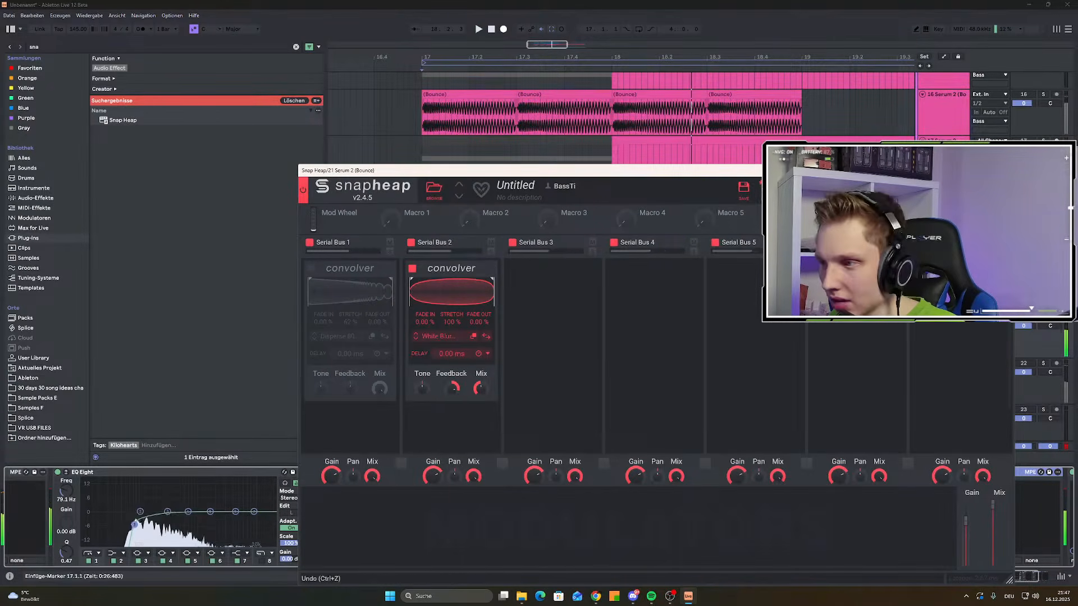
# Move the Snap Heap window aside to expose the end of the device chain and audition the bass with several short playbacks
pyautogui.moveTo(831, 174); pyautogui.dragTo(395, 289)
pyautogui.press('space')
pyautogui.moveTo(1017, 576); pyautogui.dragTo(1027, 577)
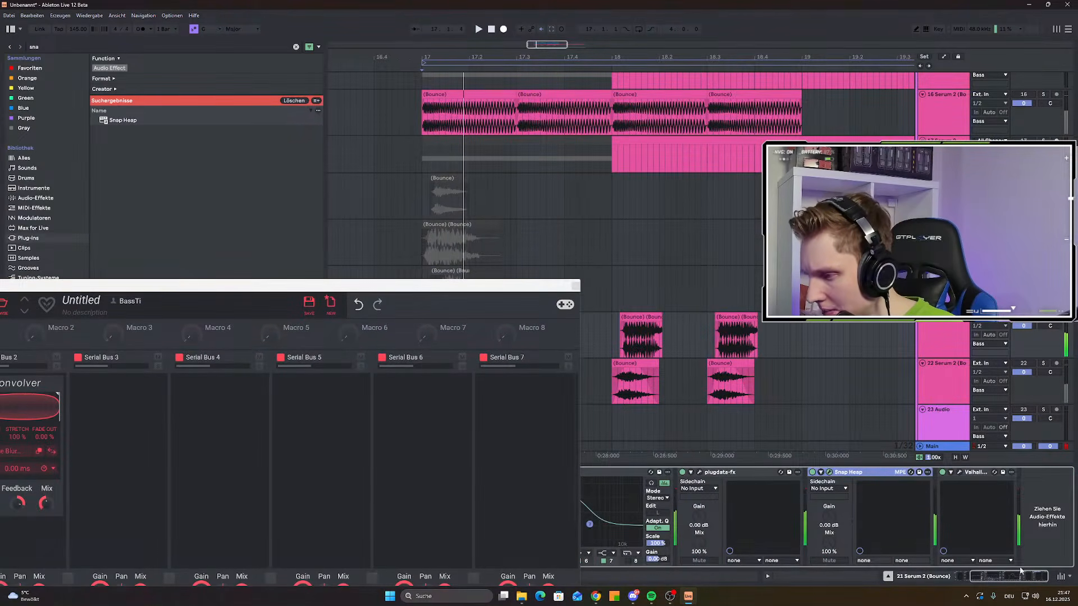
pyautogui.moveTo(778, 486); pyautogui.dragTo(946, 484)
pyautogui.press('space')
pyautogui.press('space')
pyautogui.press('space')
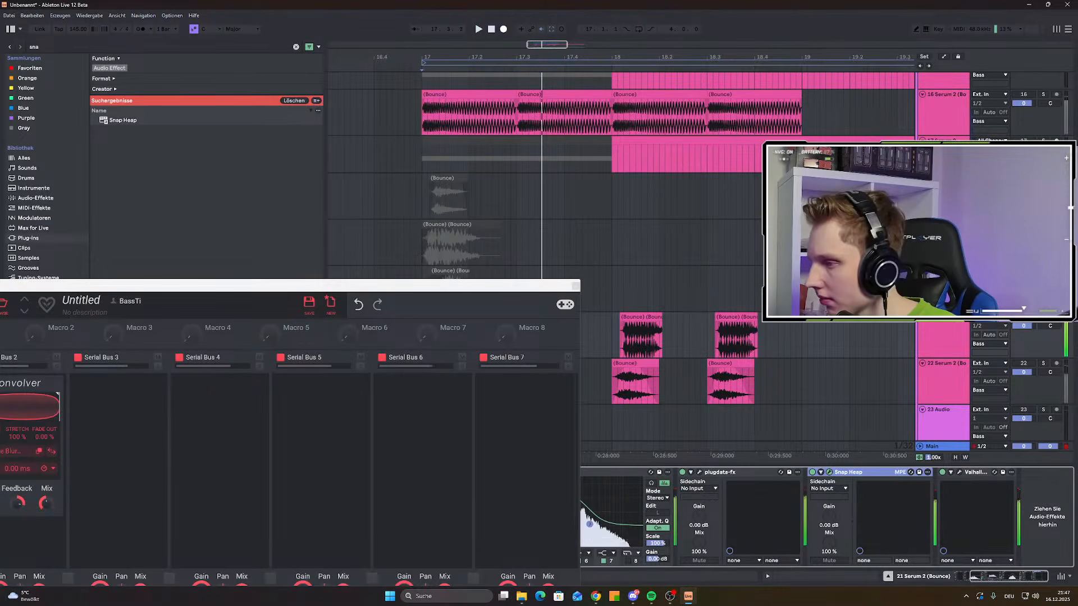
# Turn off solo on the 21 Serum 2 (Bounce) track, play the full mix and close the Snap Heap window
pyautogui.click(1046, 324)
pyautogui.press('space')
pyautogui.moveTo(522, 287); pyautogui.dragTo(798, 165)
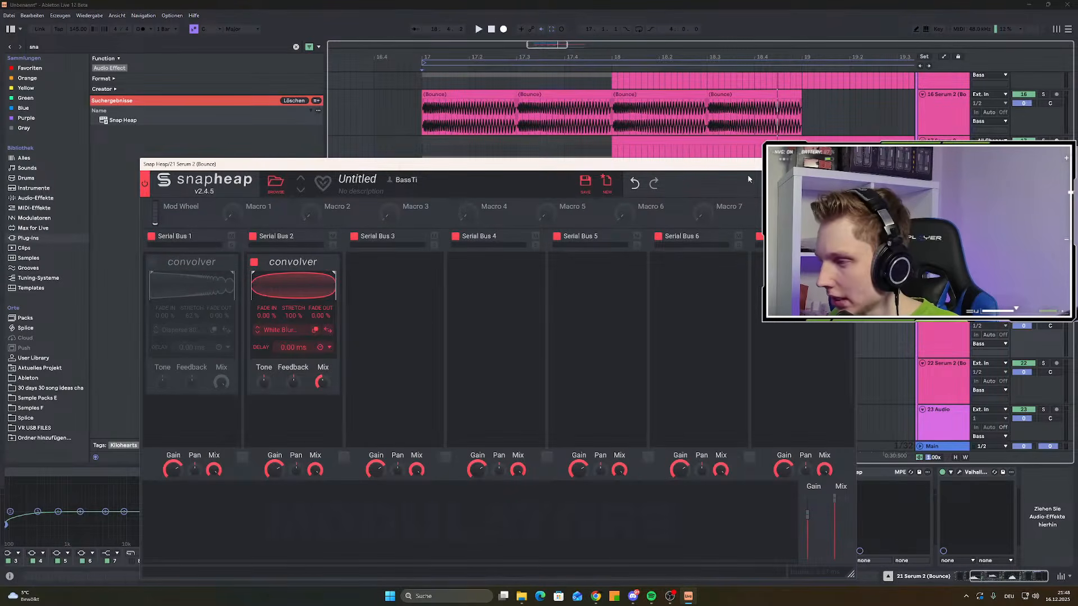
pyautogui.press('space')
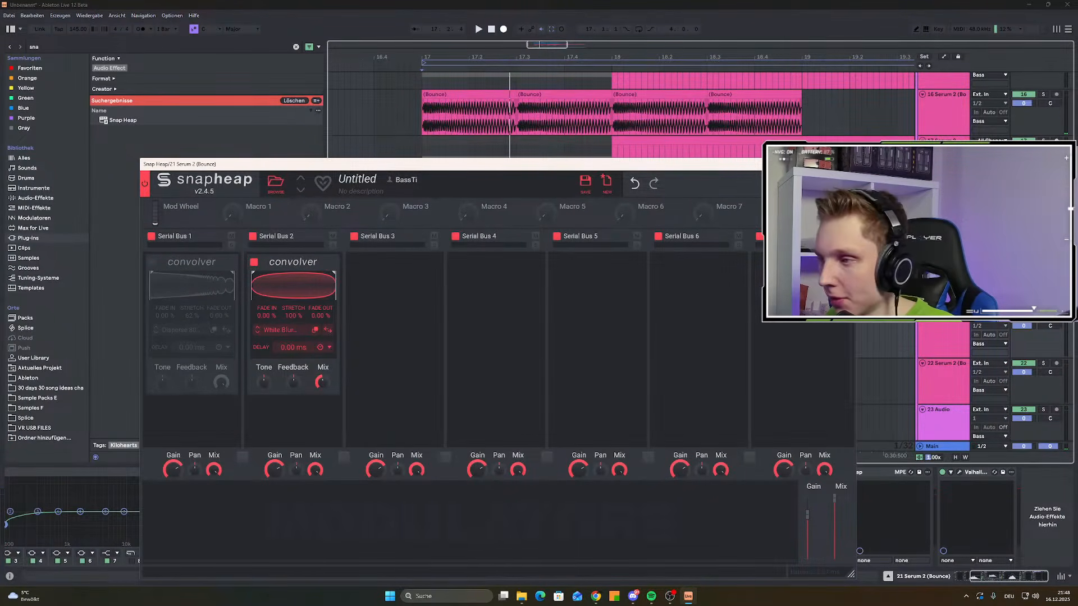
pyautogui.click(846, 164)
pyautogui.press('space')
# Place the insert marker at 17.1.1 on the 21 Serum 2 (Bounce) track and play the bass clips
pyautogui.scroll(-3, 651, 215)
pyautogui.press('space')
pyautogui.click(424, 198)
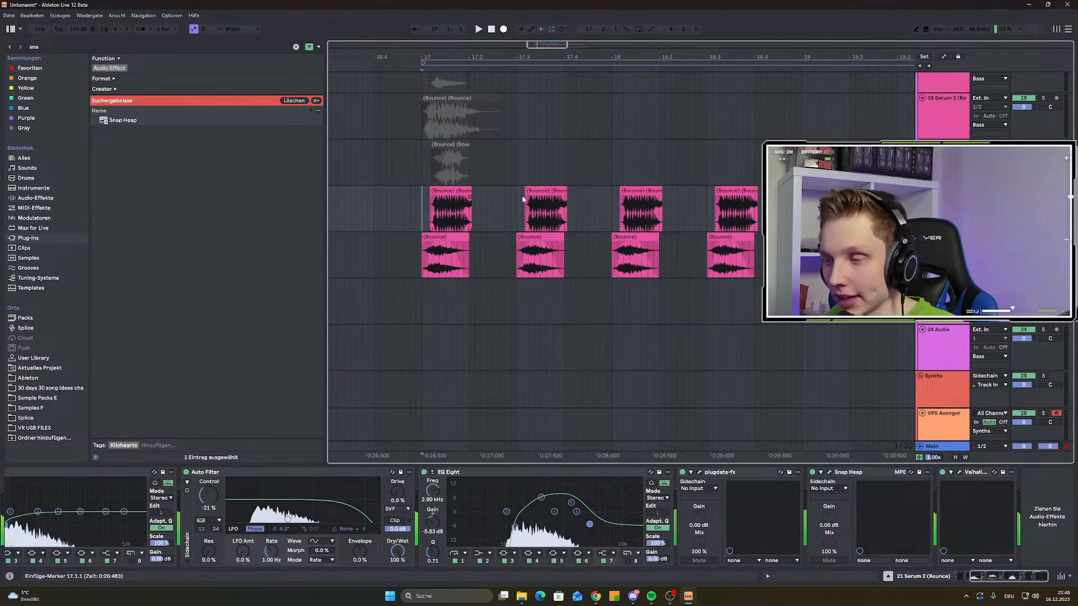
pyautogui.press('space')
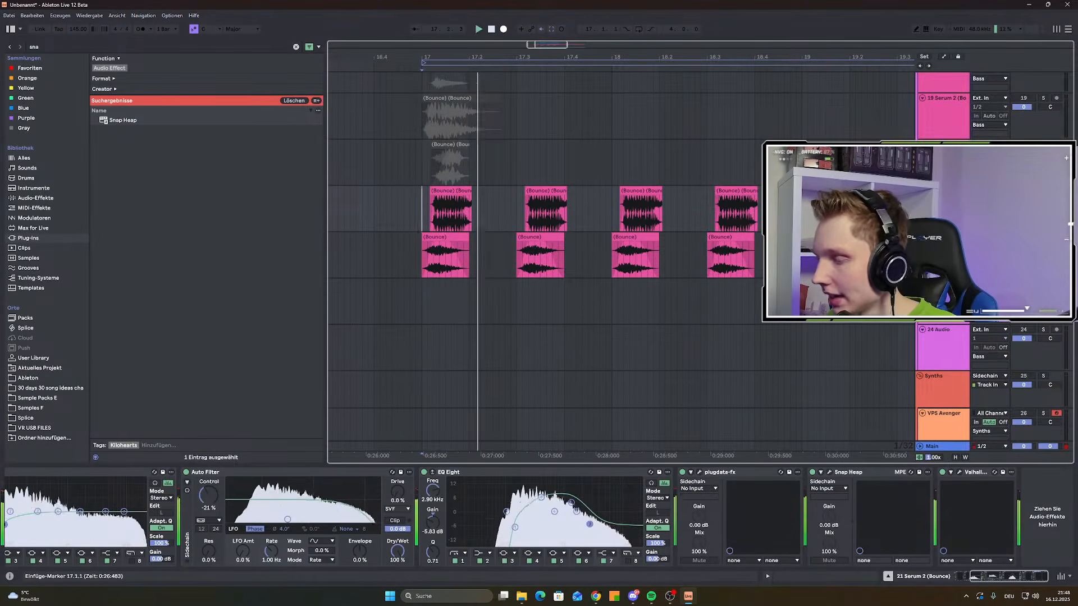
pyautogui.scroll(5, 653, 225)
pyautogui.scroll(-3, 654, 236)
pyautogui.press('space')
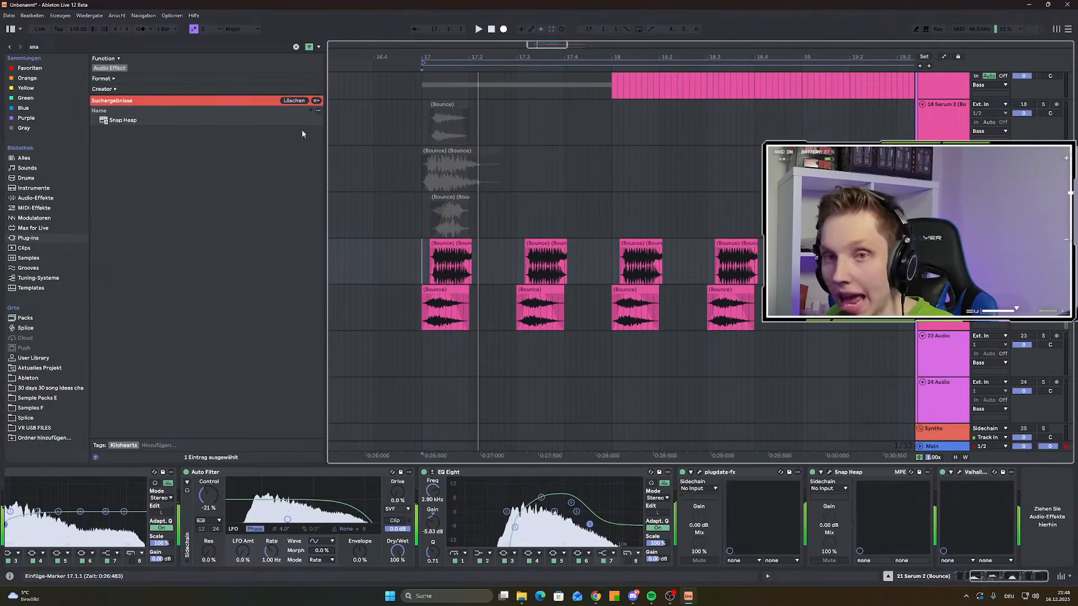
# Search the plug-ins for "opal" and insert Opalize between Auto Filter and the second EQ Eight on 21 Serum 2 (Bounce)
pyautogui.hotkey('ctrl', 'f')
pyautogui.write('opali')
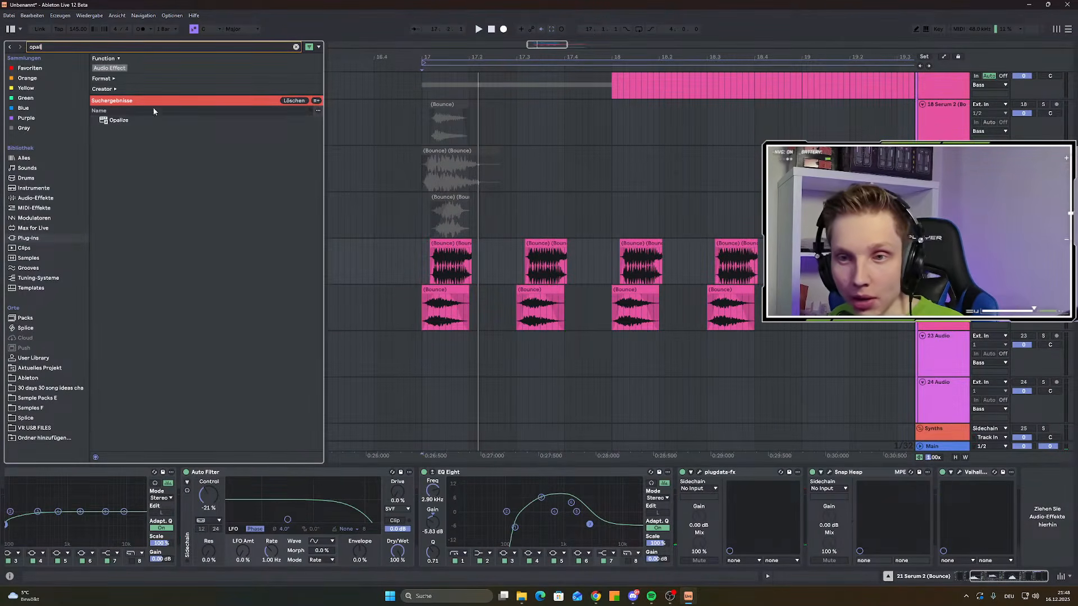
pyautogui.click(115, 123)
pyautogui.moveTo(246, 162); pyautogui.dragTo(427, 531)
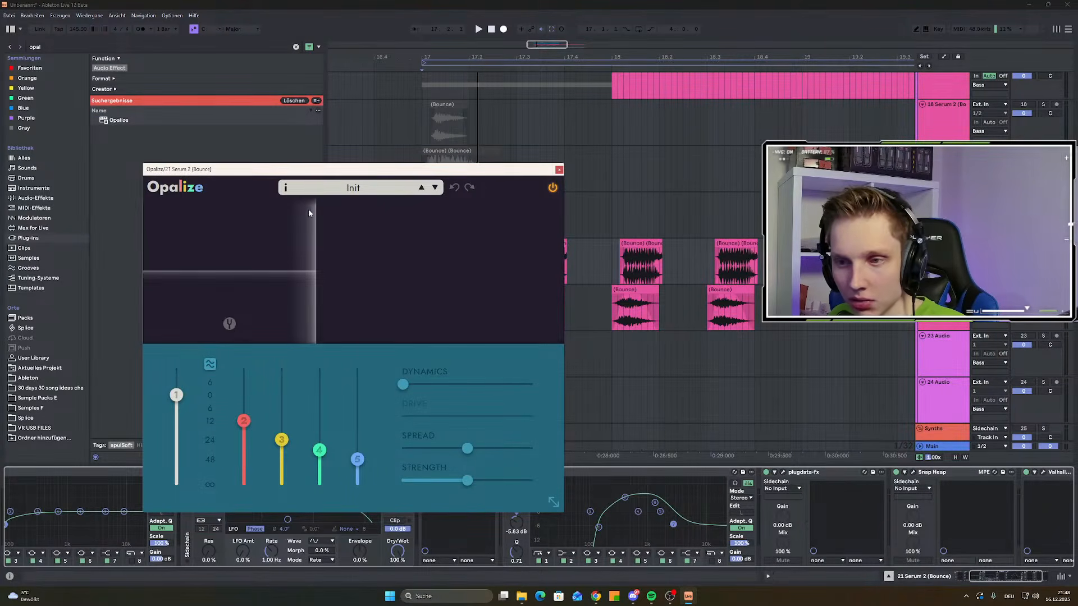
# Create a frequency band in the Opalize display and place it around 200 Hz, checking it with playback
pyautogui.click(402, 239)
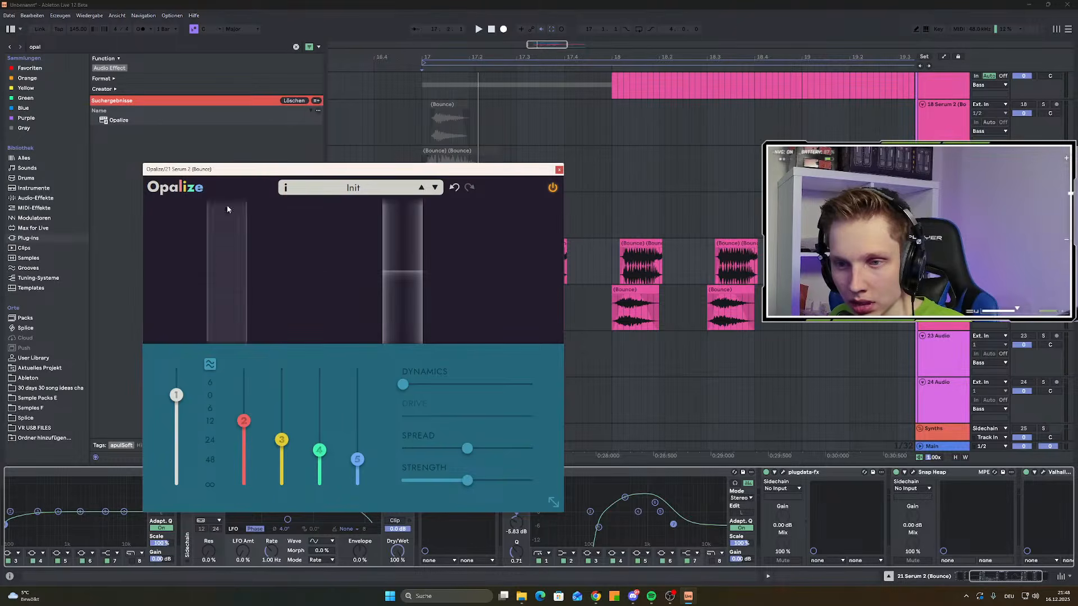
pyautogui.moveTo(393, 237); pyautogui.dragTo(301, 235)
pyautogui.press('space')
pyautogui.press('space')
pyautogui.press('space')
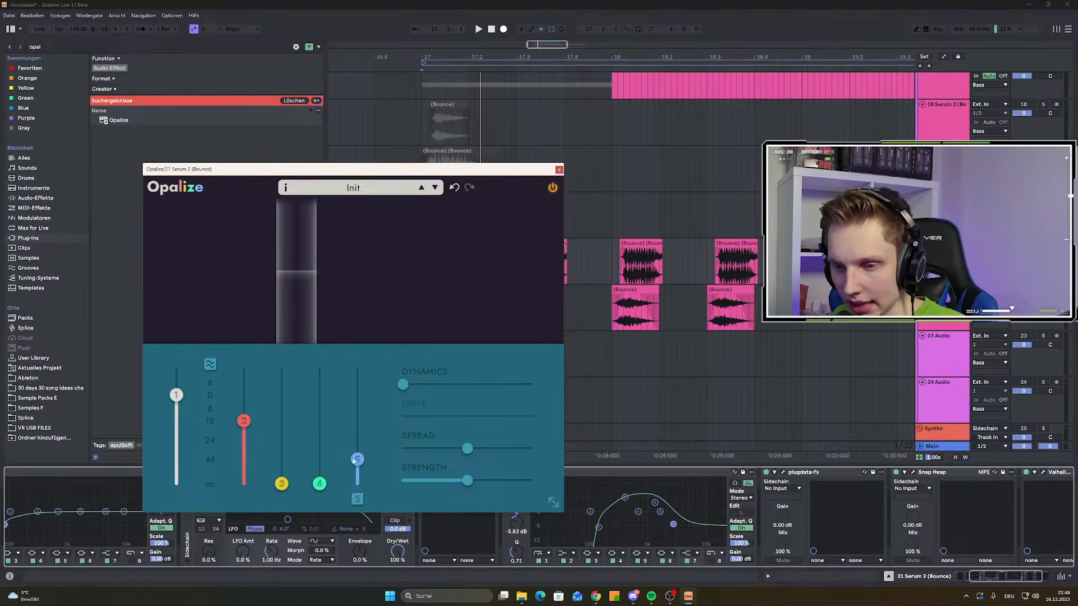
# Lower Opalize's faders 2, 3 and 4 to the minimum and raise fader 5 to about -10 dB
pyautogui.press('space')
pyautogui.moveTo(244, 418); pyautogui.dragTo(250, 592)
pyautogui.press('space')
pyautogui.press('space')
pyautogui.moveTo(361, 484); pyautogui.dragTo(368, 420)
pyautogui.press('space')
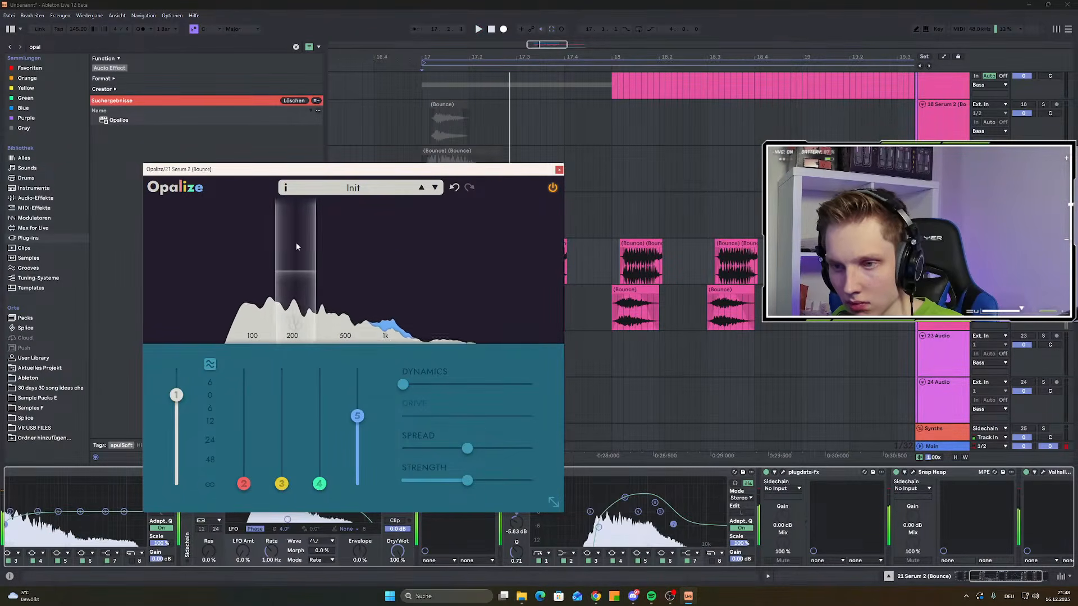
# Raise Opalize's Dynamics slightly, set Drive to its minimum and Strength to its maximum
pyautogui.moveTo(408, 385)
pyautogui.mouseDown()
pyautogui.moveTo(491, 382)
pyautogui.moveTo(418, 384)
pyautogui.mouseUp()
pyautogui.press('space')
pyautogui.moveTo(468, 418); pyautogui.dragTo(400, 417)
pyautogui.moveTo(467, 480); pyautogui.dragTo(592, 475)
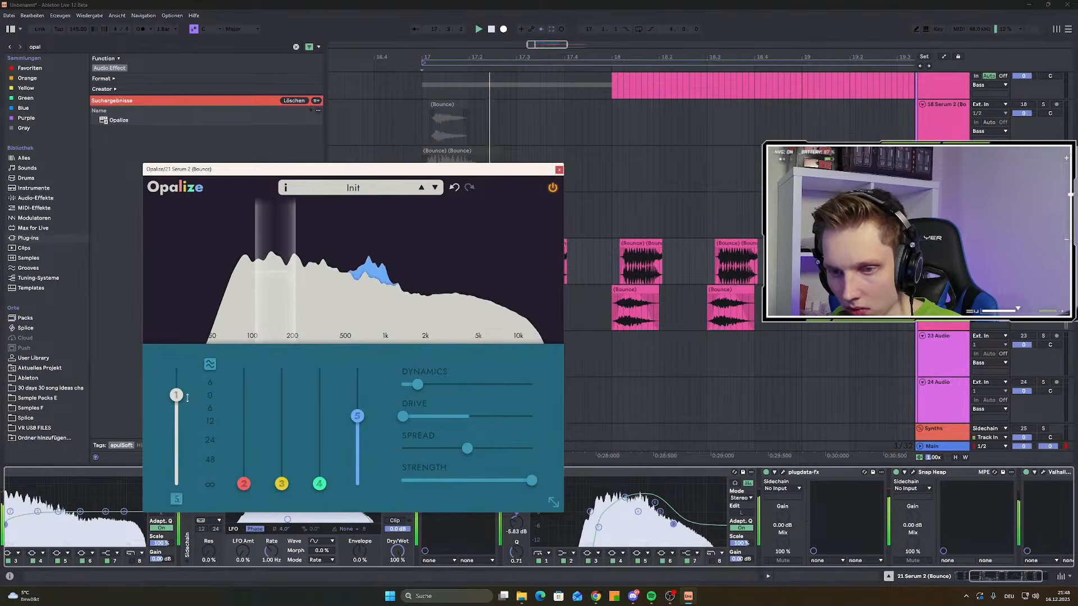
# Narrow Opalize's frequency band and shift it down to about 80 Hz while auditioning the bass
pyautogui.moveTo(293, 251); pyautogui.dragTo(249, 244)
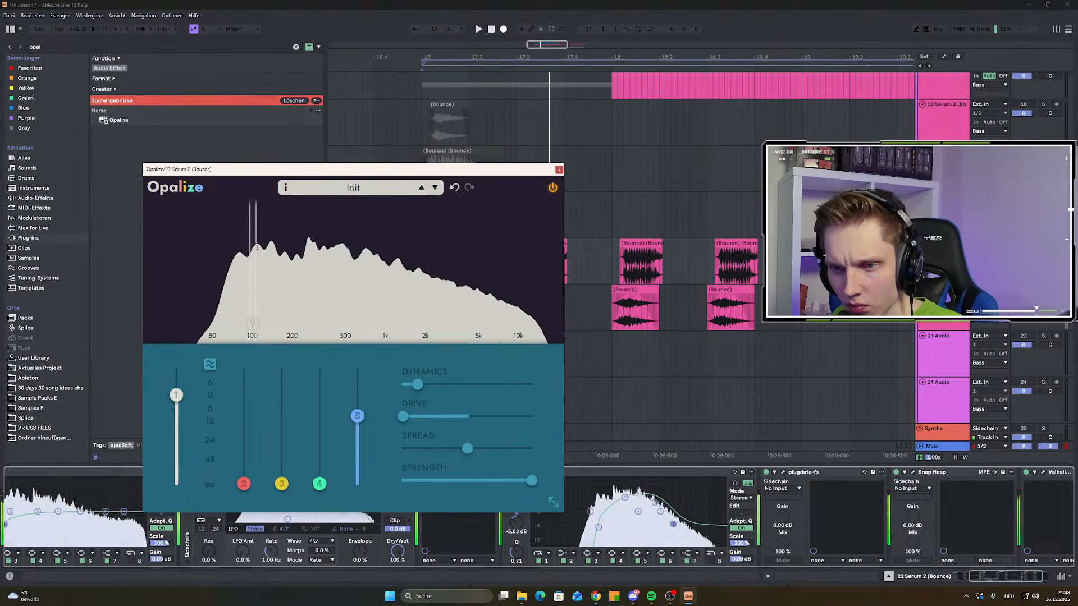
pyautogui.press('space')
pyautogui.moveTo(253, 272)
pyautogui.mouseDown()
pyautogui.moveTo(231, 268)
pyautogui.moveTo(240, 270)
pyautogui.mouseUp()
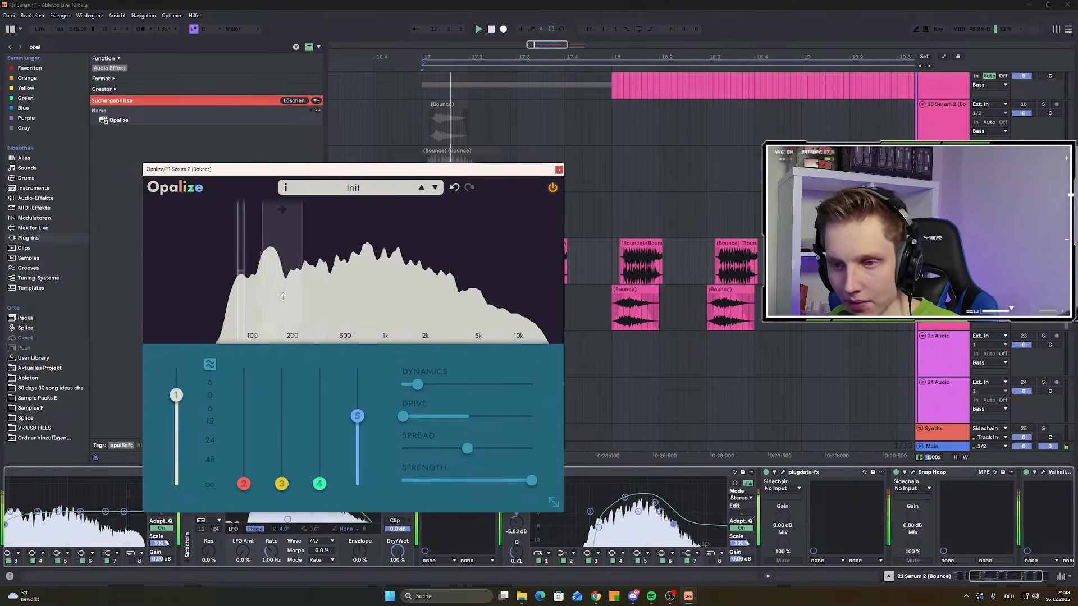
pyautogui.press('space')
pyautogui.press('space')
pyautogui.press('space')
# Raise Opalize's fader 4 to about -10 dB, fader 3 to about -2 dB and fader 2 to its maximum
pyautogui.moveTo(319, 483); pyautogui.dragTo(339, 418)
pyautogui.press('space')
pyautogui.press('space')
pyautogui.press('space')
pyautogui.moveTo(281, 483); pyautogui.dragTo(282, 400)
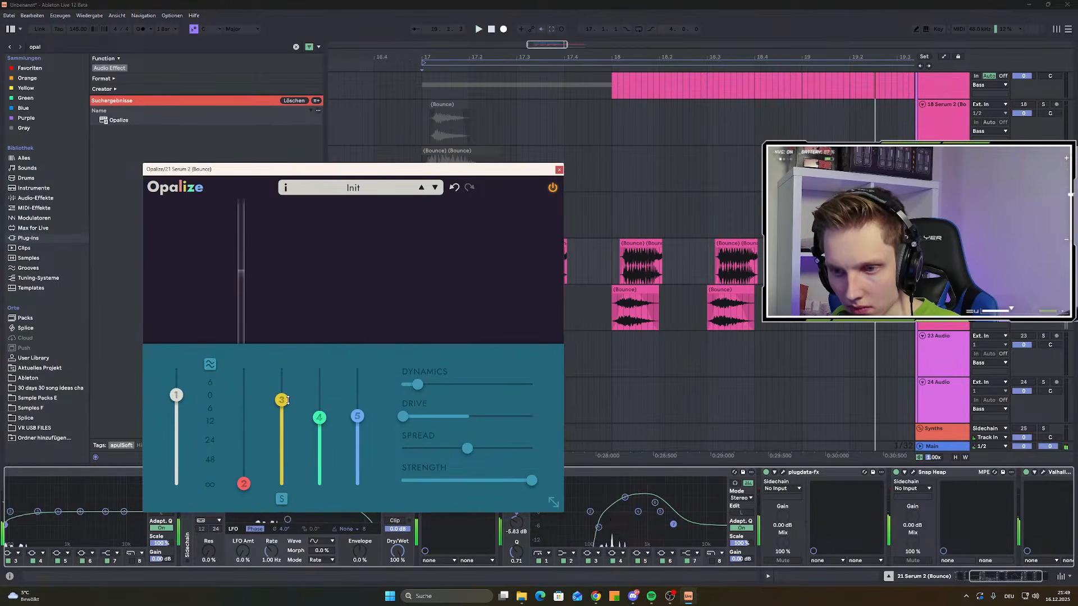
pyautogui.click(244, 483)
pyautogui.moveTo(244, 483); pyautogui.dragTo(244, 368)
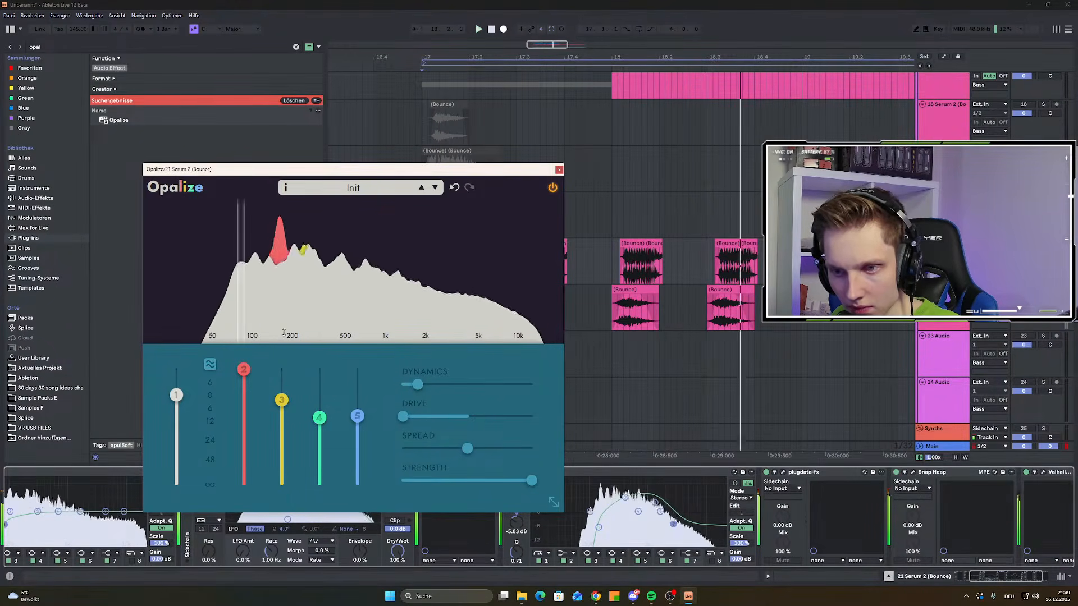
# Switch on the double-wave option above Opalize's fader scale, close the plug-in window and audition the bass
pyautogui.click(210, 365)
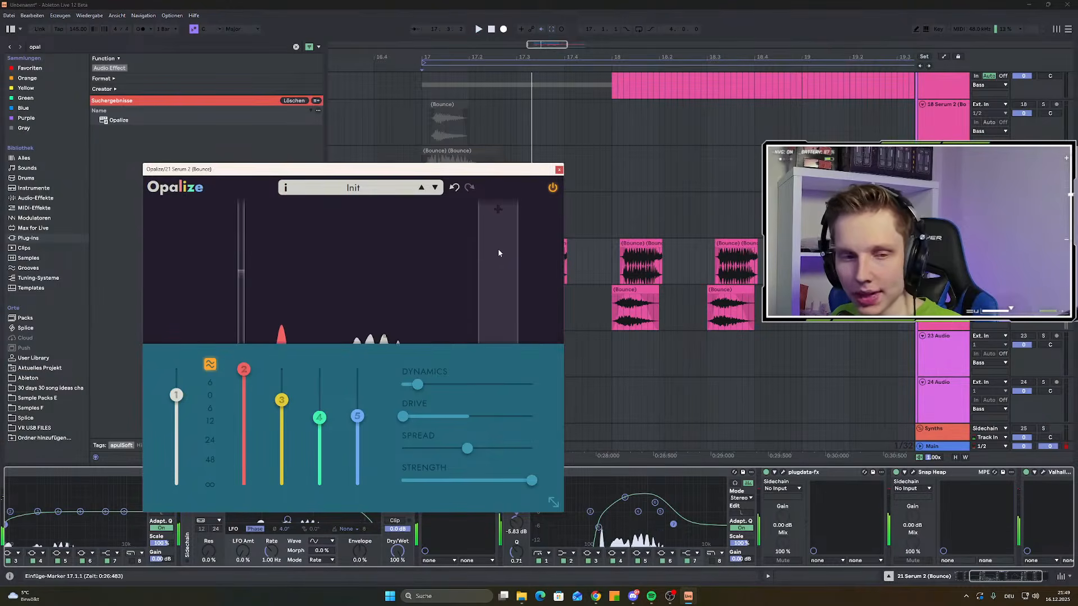
pyautogui.click(559, 170)
pyautogui.scroll(3, 661, 484)
pyautogui.press('space')
pyautogui.press('space')
# Move Opalize to the start of the device chain, before Snap Heap, and play the bass
pyautogui.click(26, 472)
pyautogui.click(26, 471)
pyautogui.moveTo(669, 475); pyautogui.dragTo(77, 502)
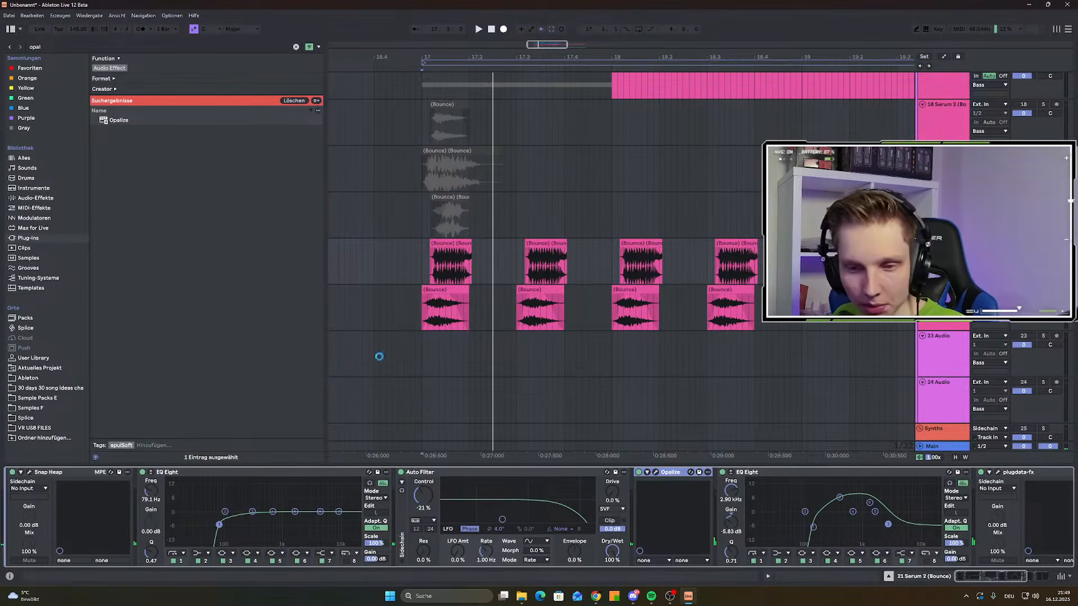
pyautogui.press('space')
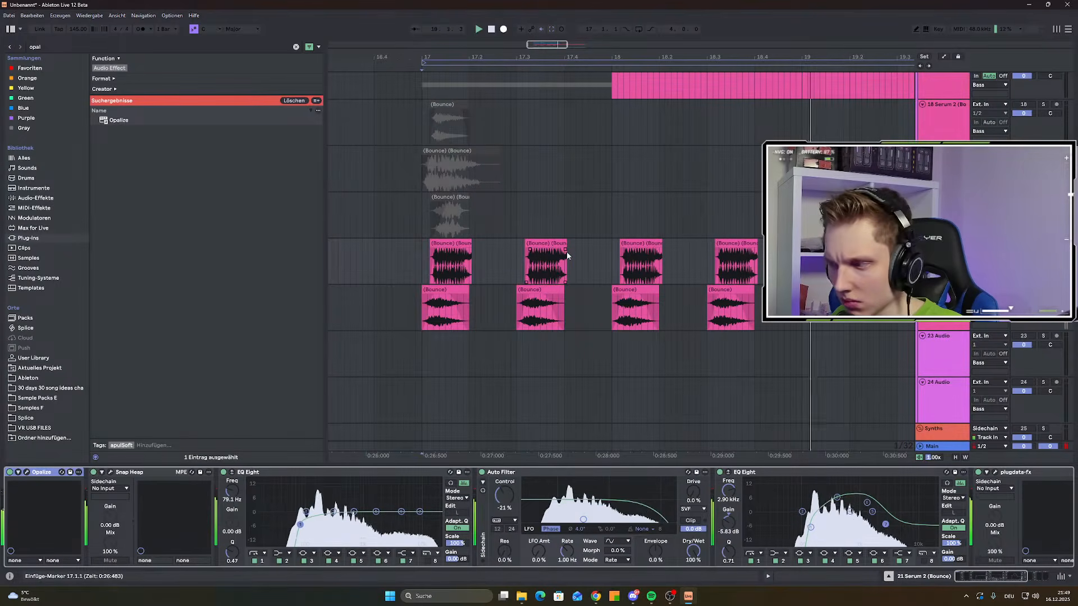
pyautogui.press('space')
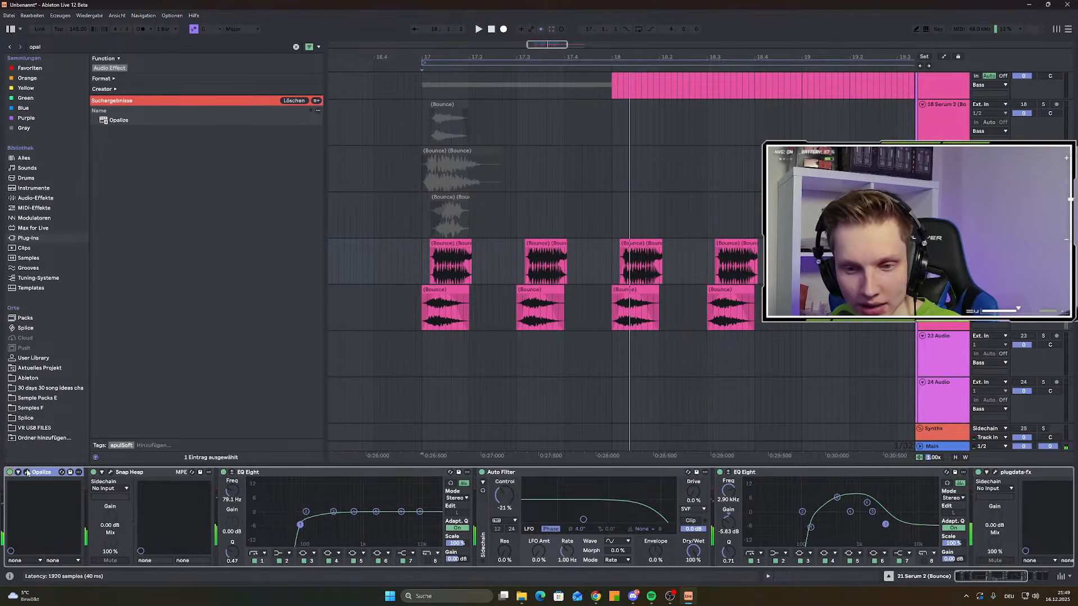
# Shift Opalize's frequency band up to about 140 Hz during playback, recheck its display and close the plug-in window
pyautogui.click(26, 473)
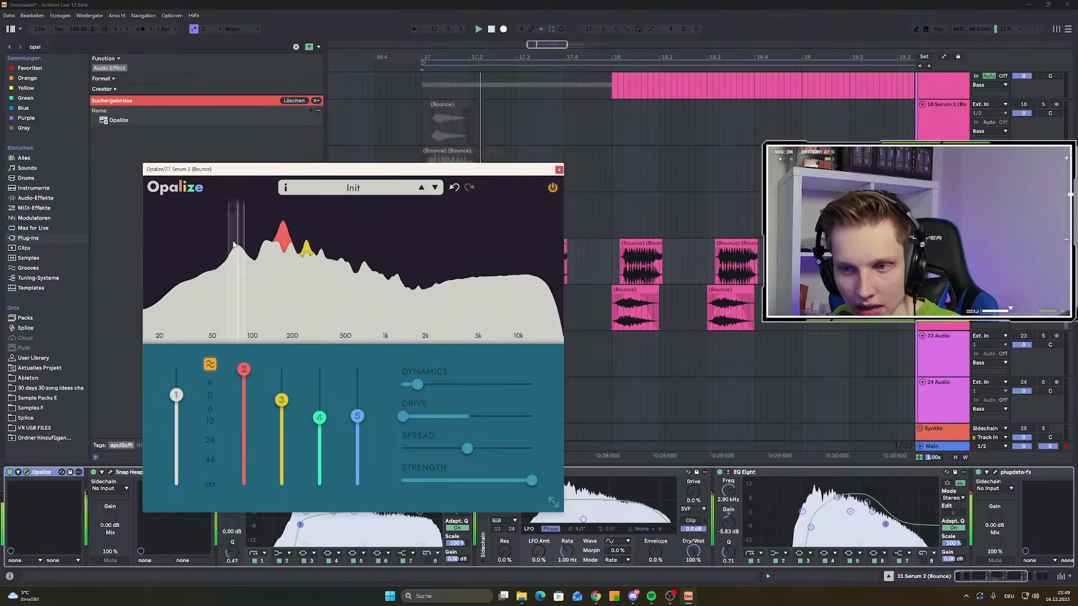
pyautogui.press('space')
pyautogui.moveTo(245, 272); pyautogui.dragTo(273, 275)
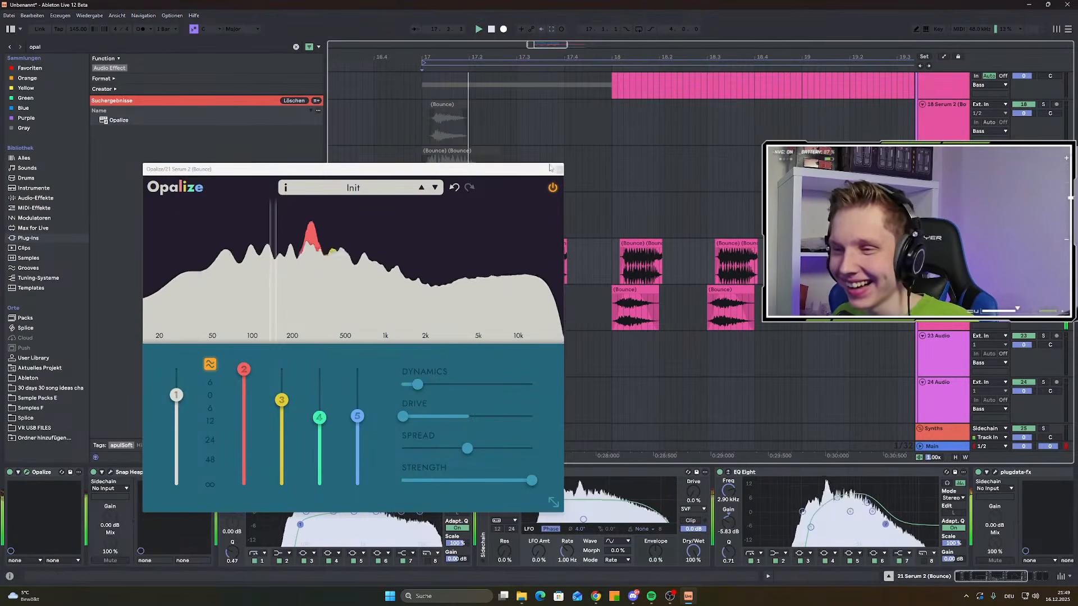
pyautogui.click(558, 168)
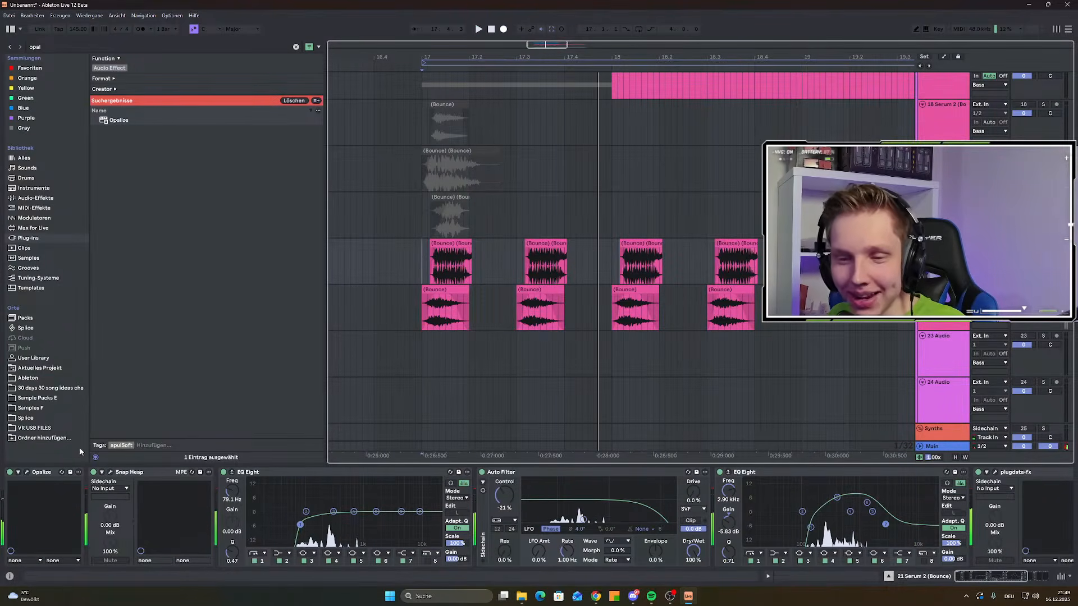
pyautogui.click(29, 473)
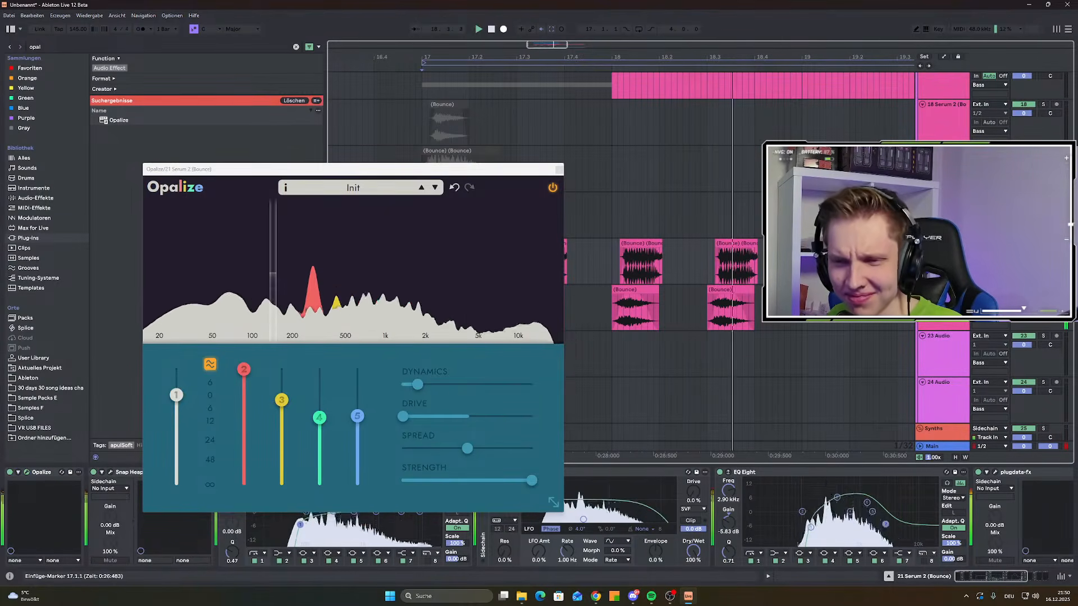
pyautogui.click(559, 169)
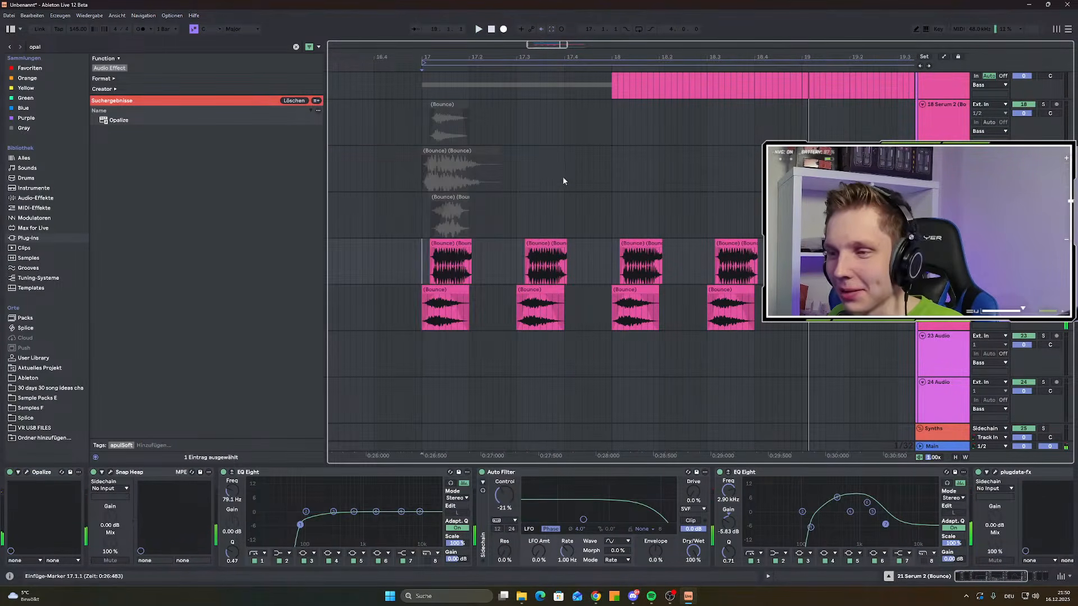
# Play the bass repeatedly from bar 17 and review the remaining effects in its device chain
pyautogui.press('space')
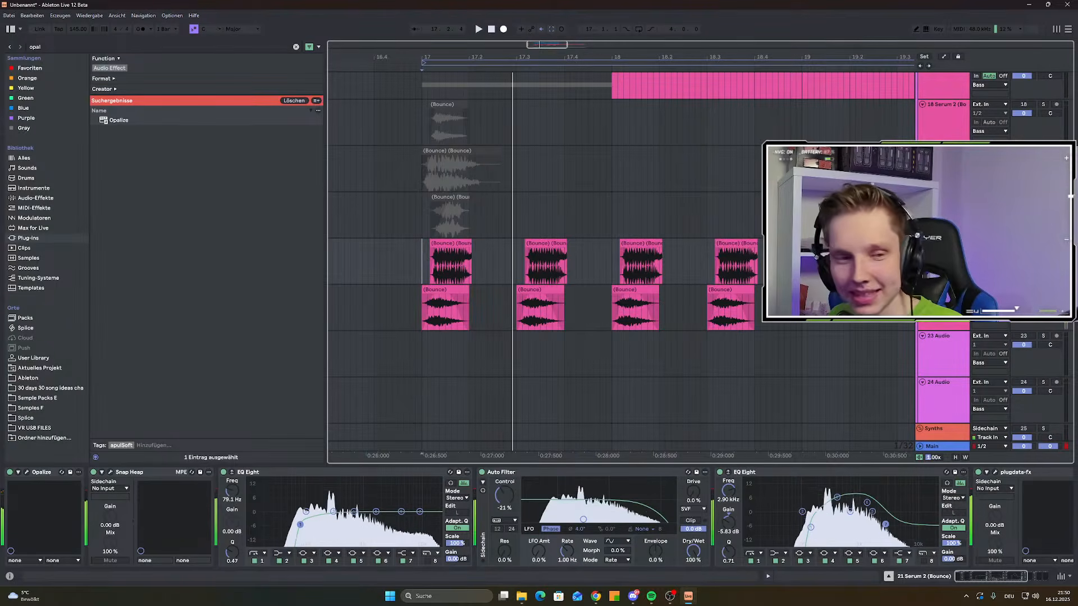
pyautogui.press('space')
pyautogui.press('space')
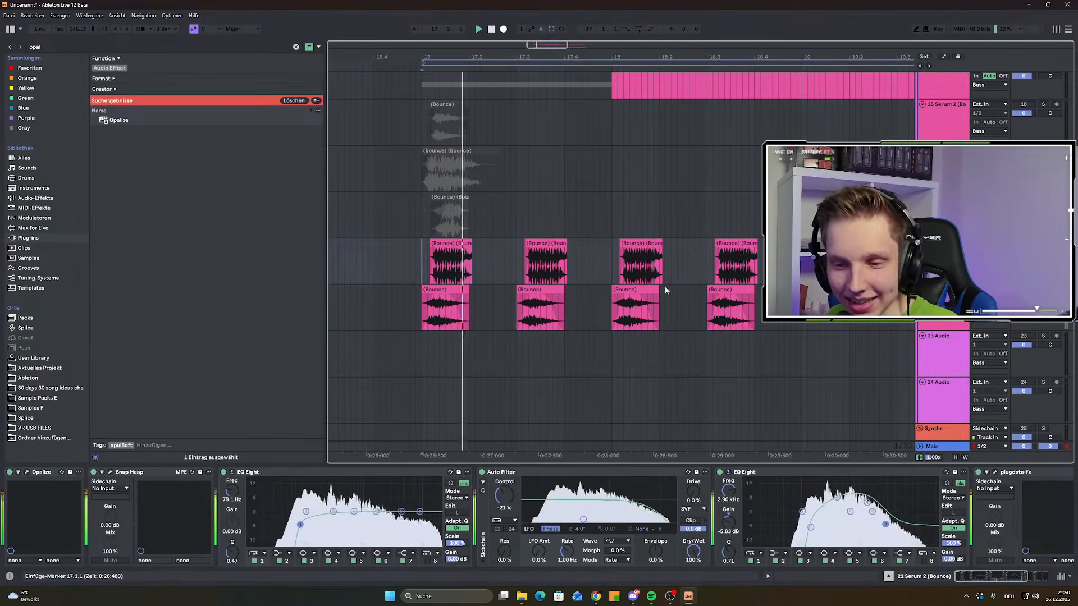
pyautogui.hscroll(3, 960, 567)
pyautogui.press('space')
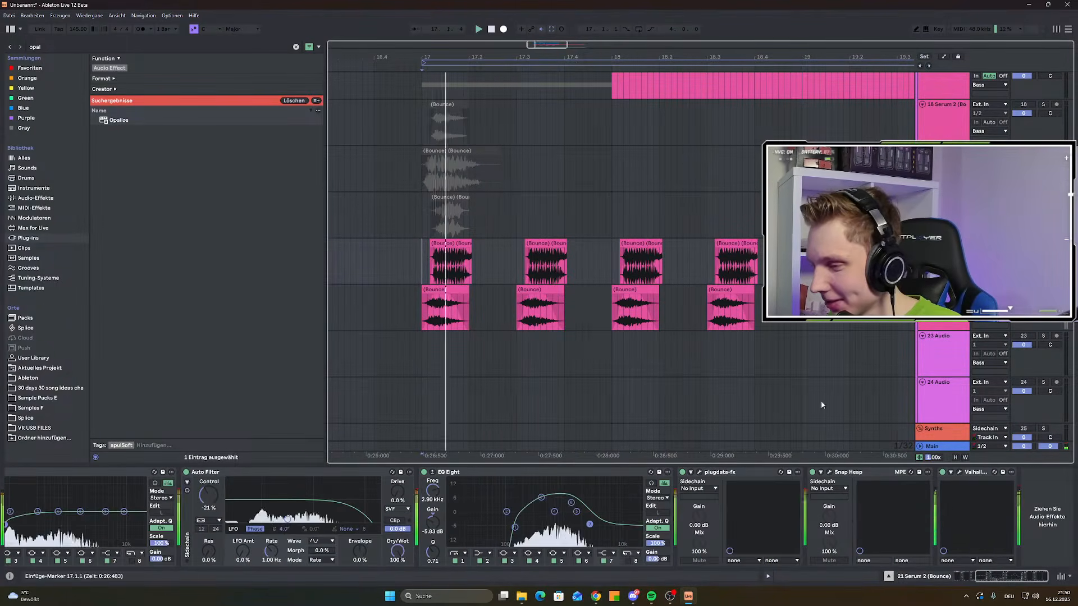
pyautogui.press('space')
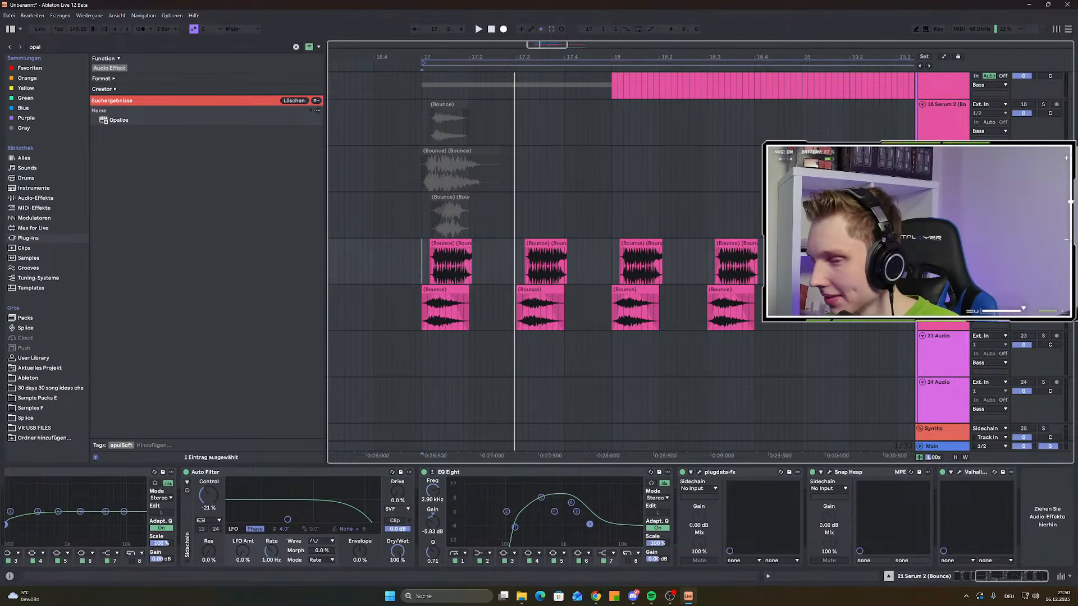
# Bounce the first processed bass clip at bar 17 to a new audio track
pyautogui.click(449, 243)
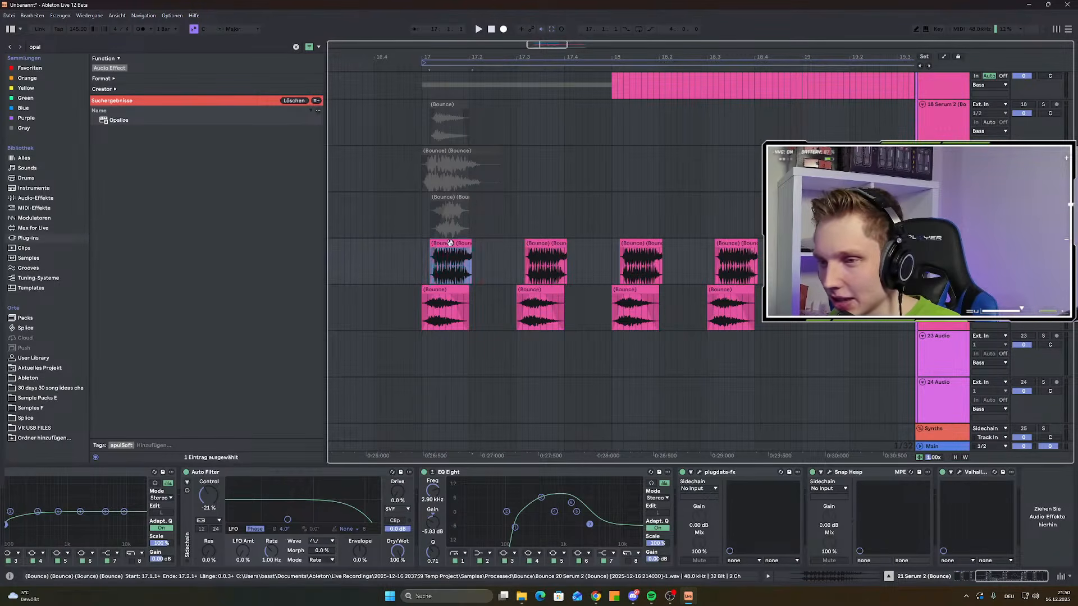
pyautogui.keyDown('shift'); pyautogui.click(741, 245); pyautogui.keyUp('shift')
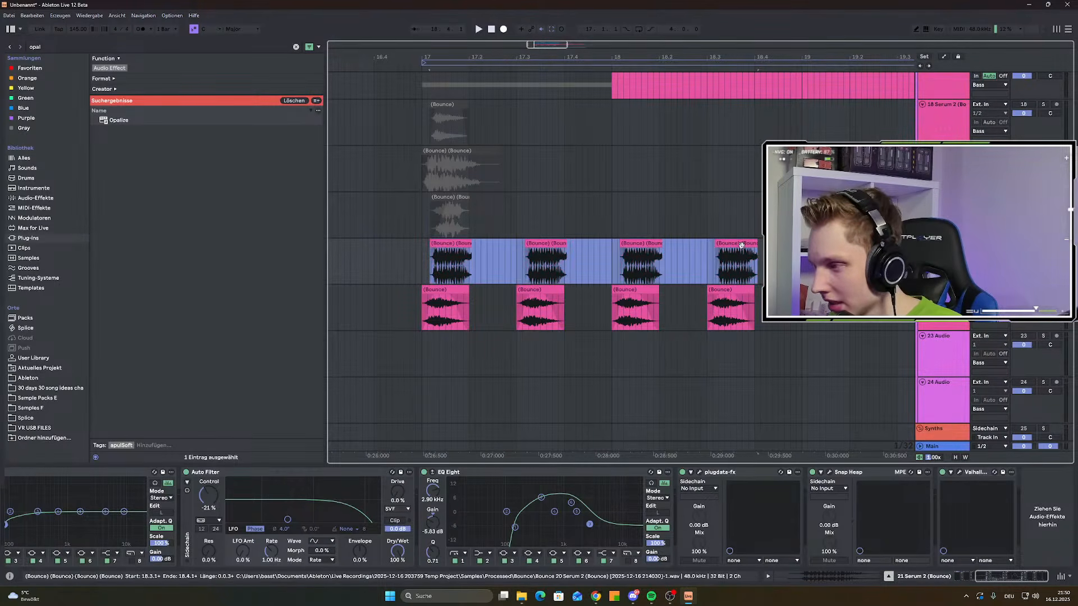
pyautogui.rightClick(446, 241)
pyautogui.click(509, 425)
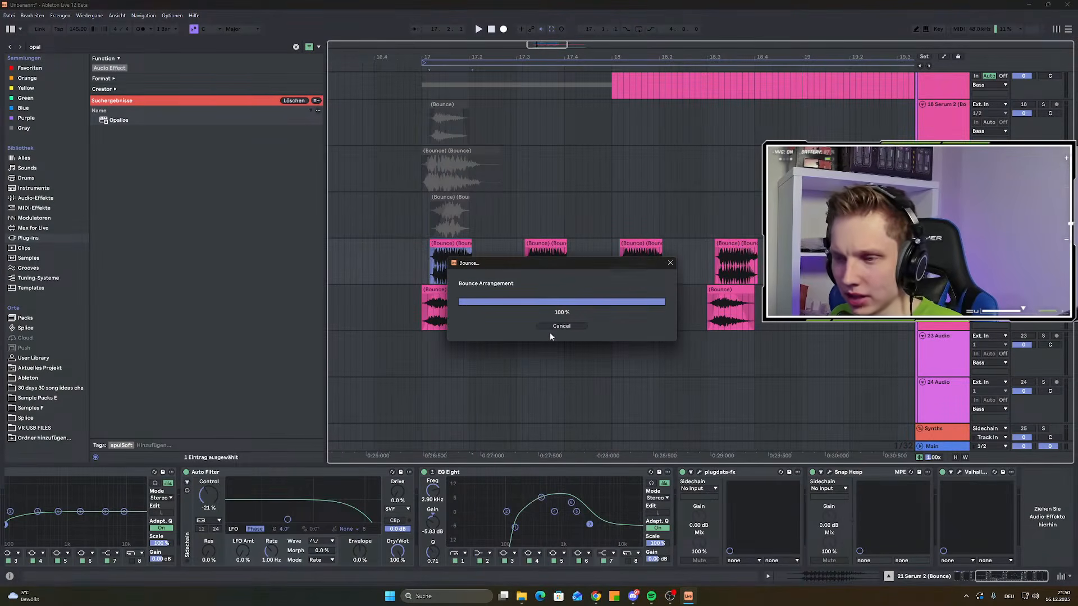
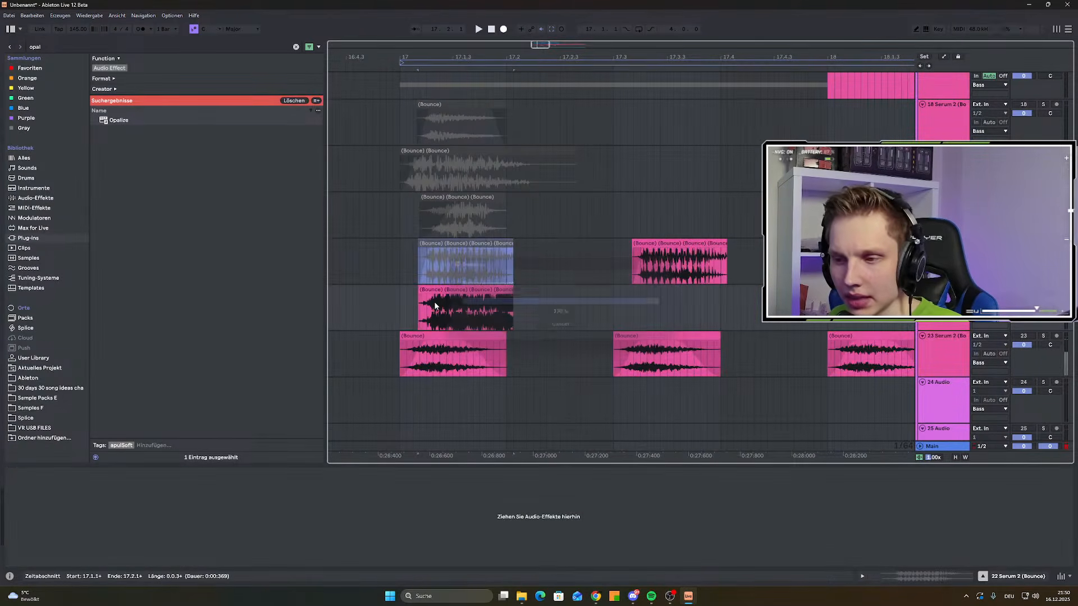
# Extend the bounced clip's end to 17.3.1 to include its tail and audition it
pyautogui.moveTo(513, 312); pyautogui.dragTo(555, 314)
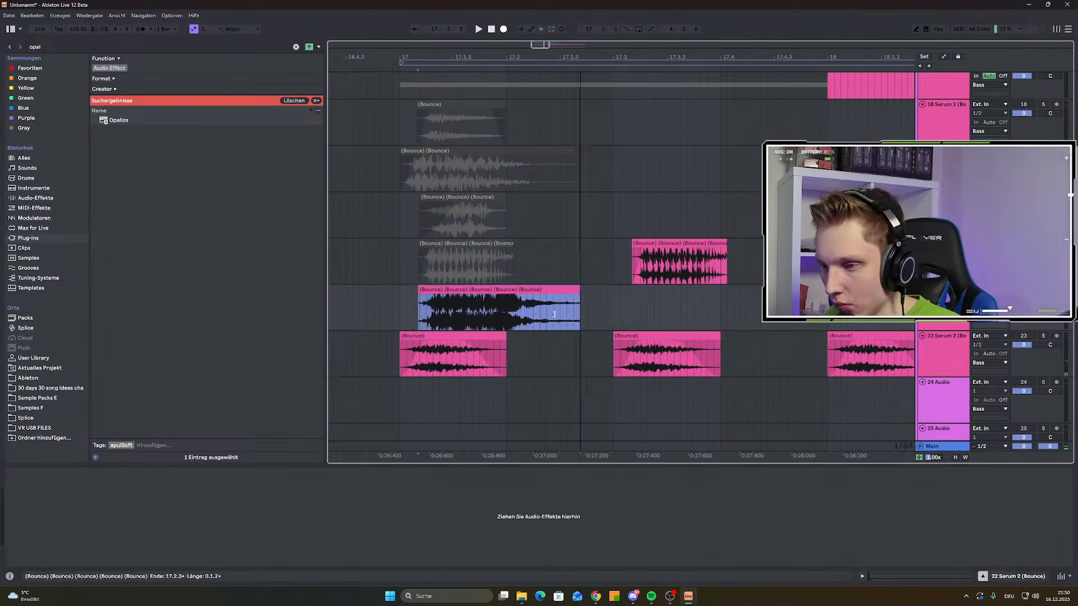
pyautogui.press('space')
pyautogui.press('space')
pyautogui.press('space')
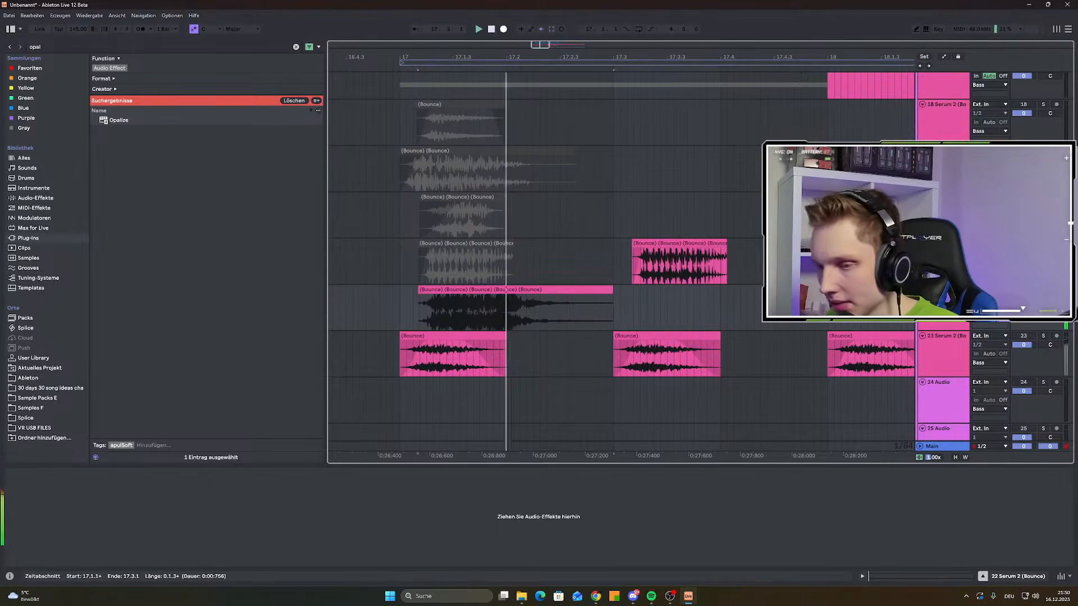
pyautogui.press('space')
# Turn off Warp for the bounced clip, transpose it down 6 semitones and play it
pyautogui.doubleClick(496, 291)
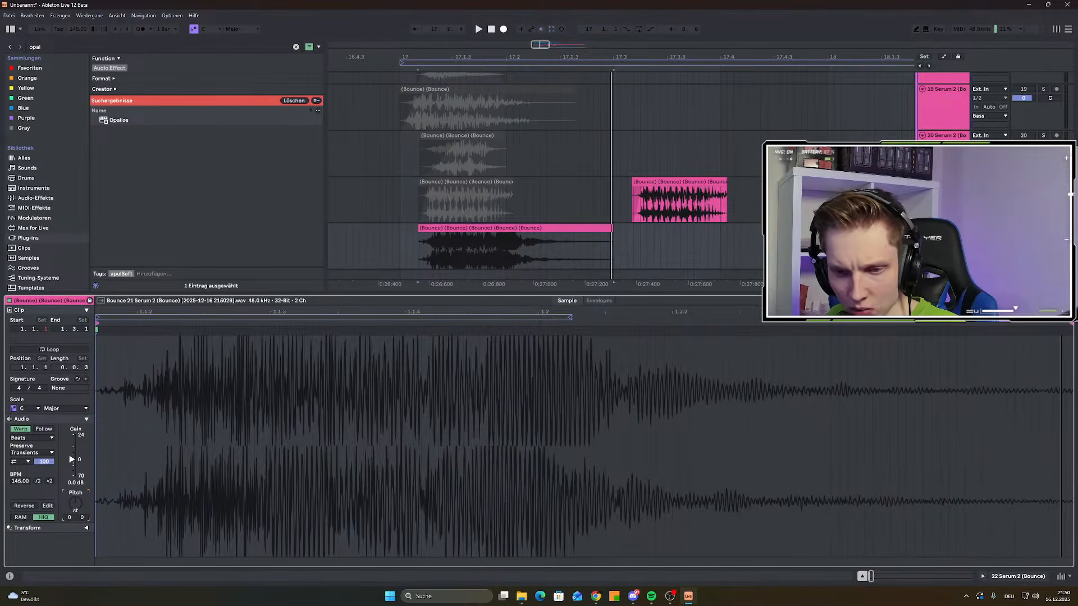
pyautogui.click(17, 428)
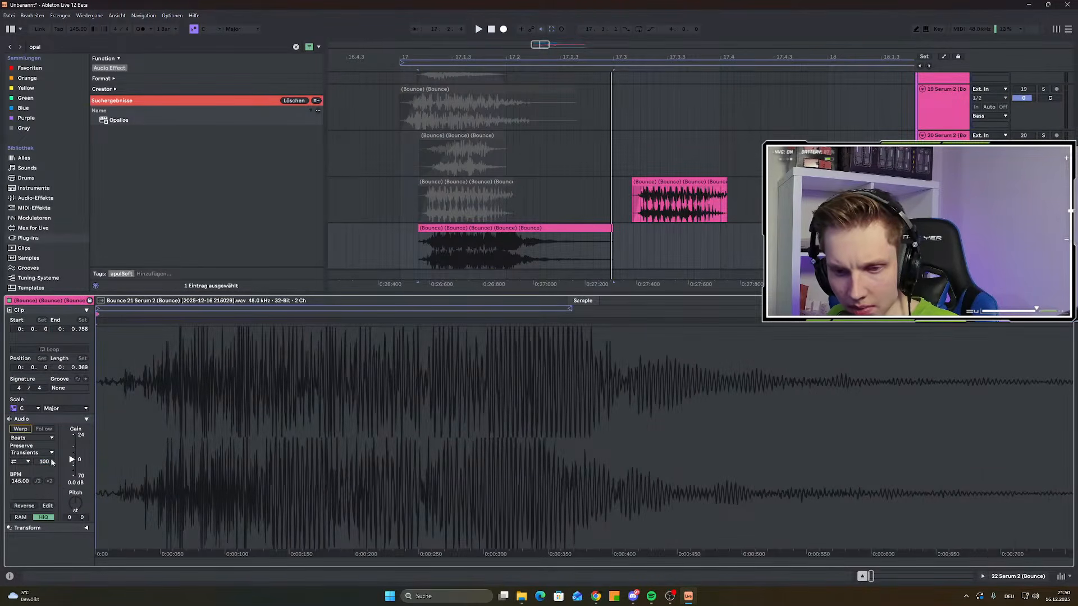
pyautogui.moveTo(75, 503); pyautogui.dragTo(75, 518)
pyautogui.press('space')
pyautogui.press('space')
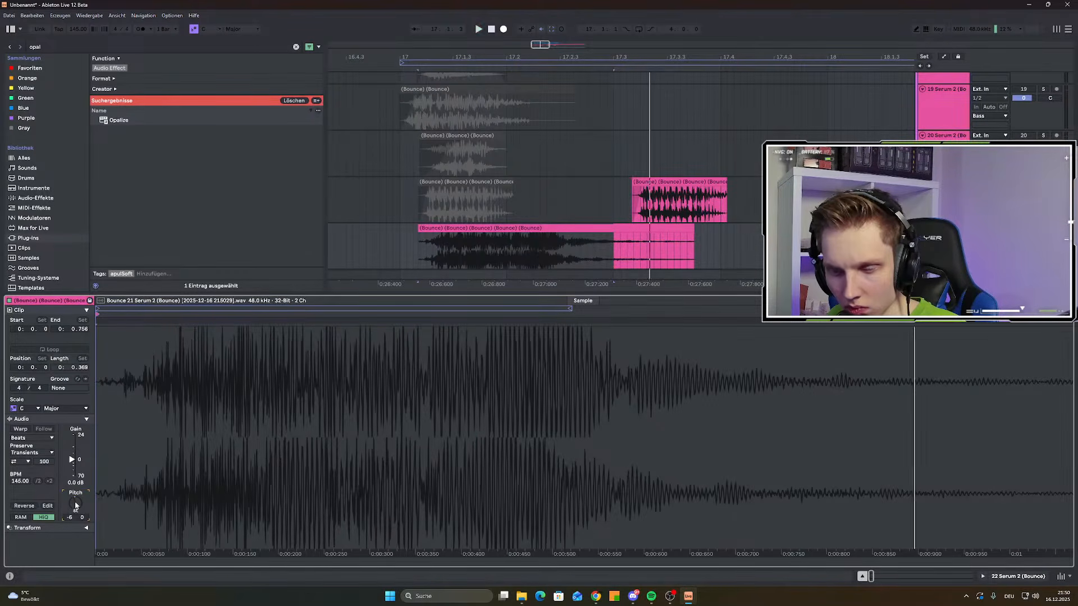
# Trim the transposed clip's end back to 17.3.1 and audition it
pyautogui.click(688, 237)
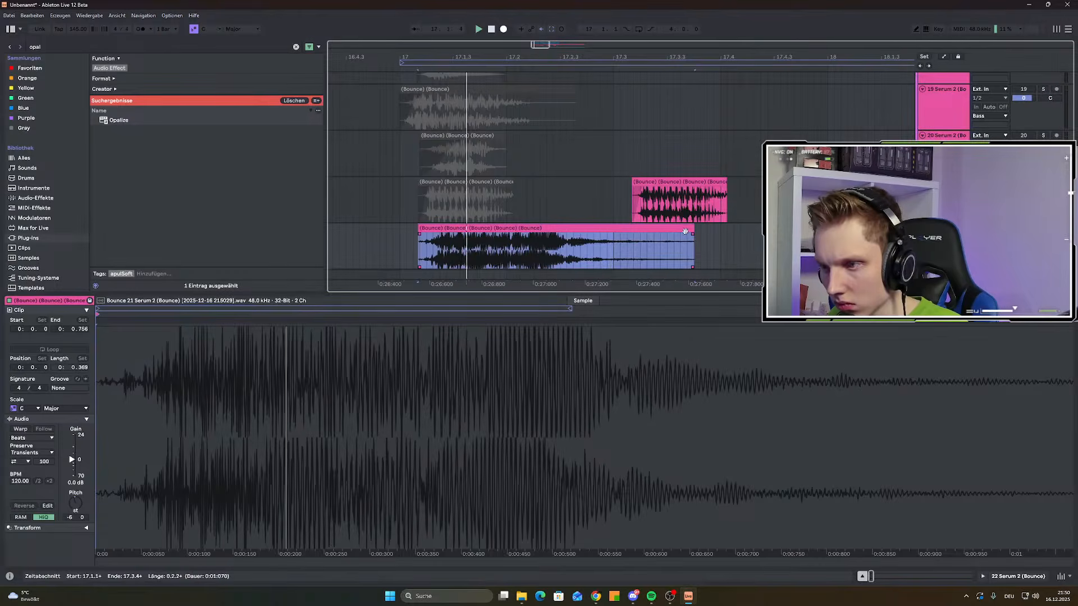
pyautogui.moveTo(684, 232); pyautogui.dragTo(613, 231)
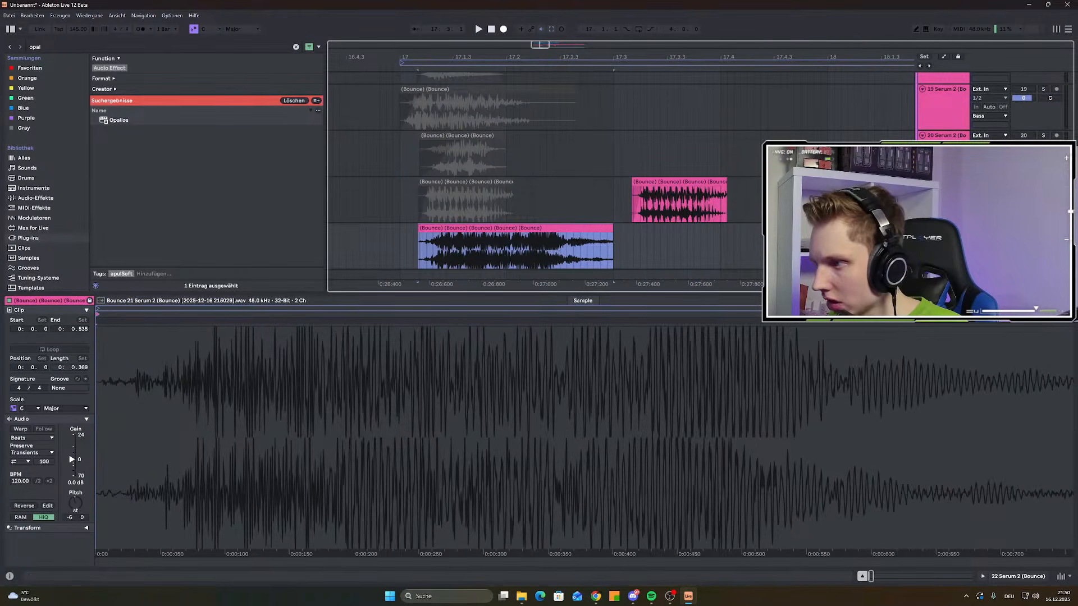
pyautogui.hotkey('ctrl', 'b')
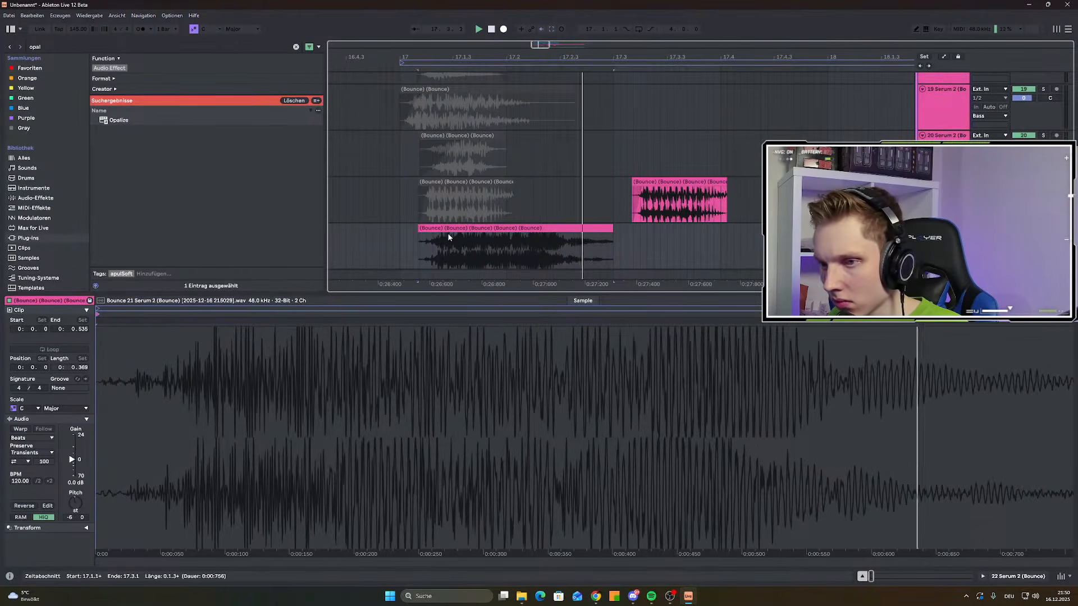
# Duplicate the half-bar section with the bounced clip three times so it repeats until bar 19, and play the sequence
pyautogui.click(400, 236)
pyautogui.scroll(-3, 459, 229)
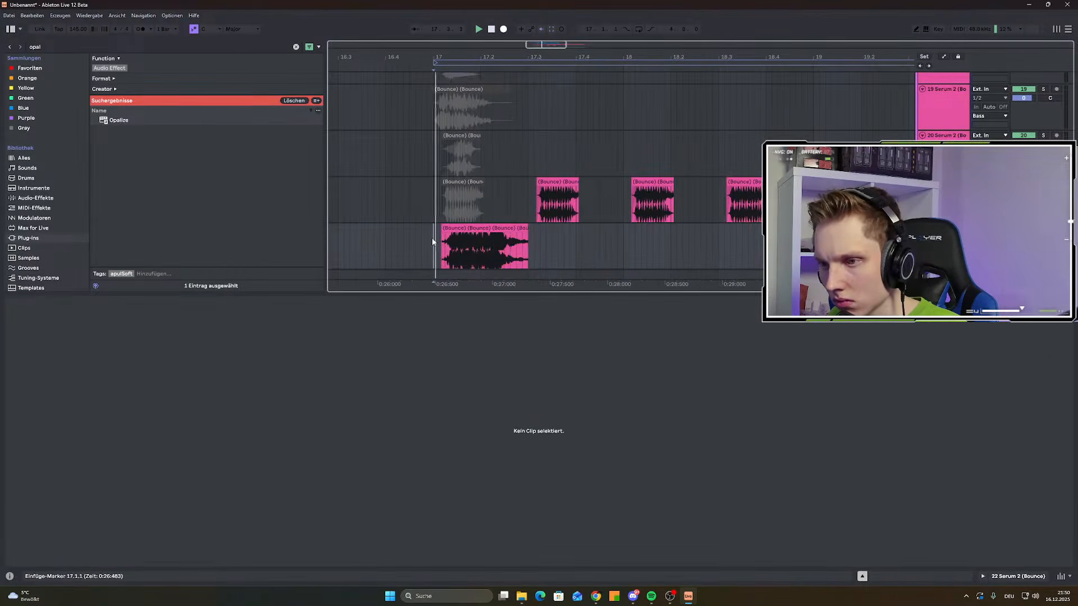
pyautogui.hotkey('ctrl', 'd')
pyautogui.hotkey('ctrl', 'd')
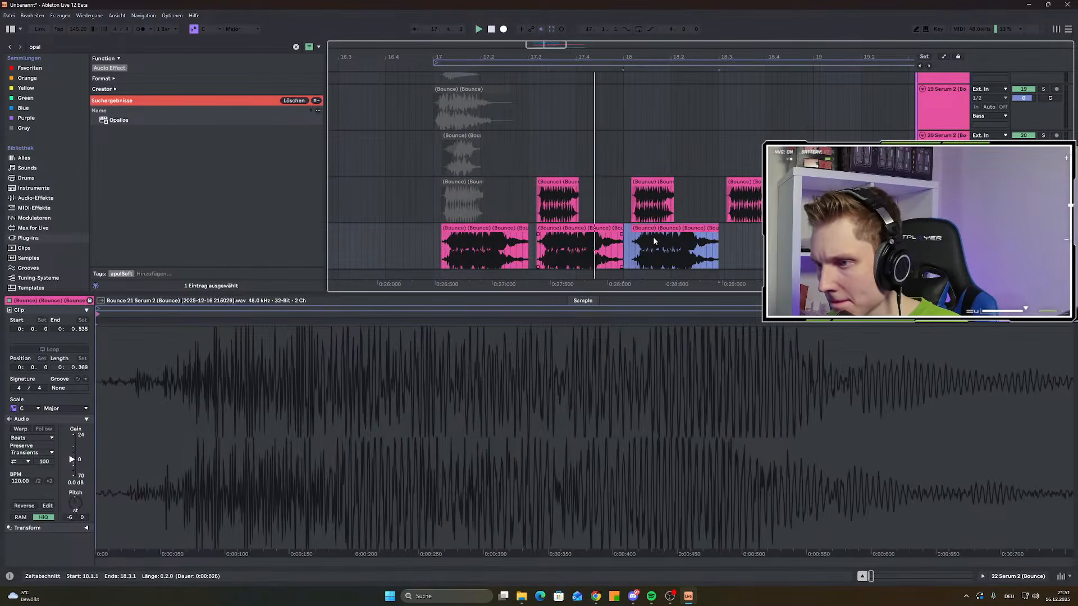
pyautogui.hotkey('ctrl', 'd')
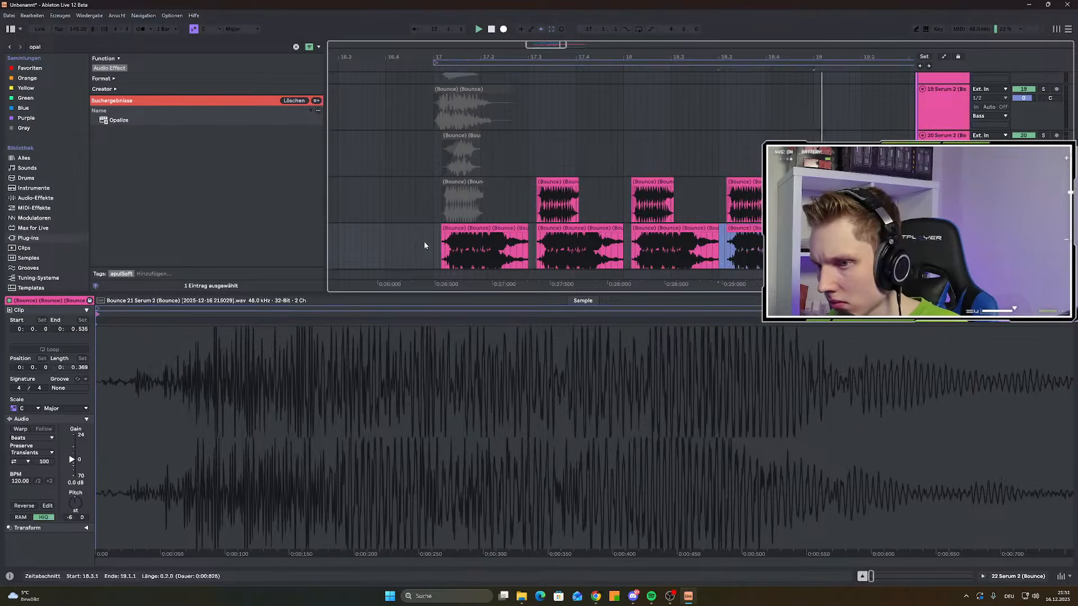
pyautogui.click(423, 245)
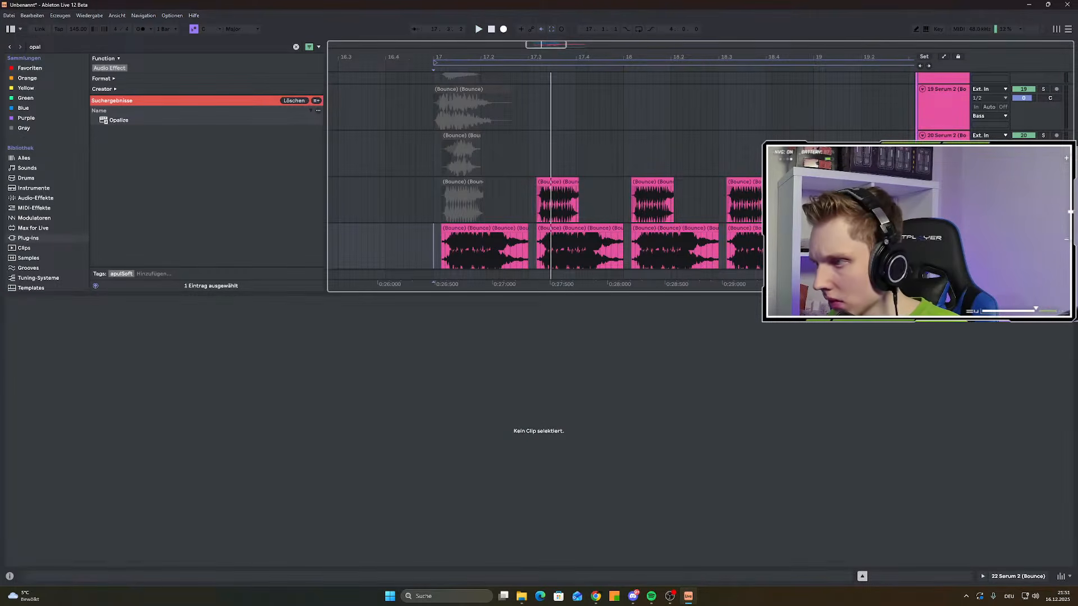
# Reactivate the first source clip on track 21, select its four clips and play them from bar 17
pyautogui.click(447, 180)
pyautogui.press('0')
pyautogui.moveTo(430, 200); pyautogui.dragTo(814, 199)
pyautogui.press('space')
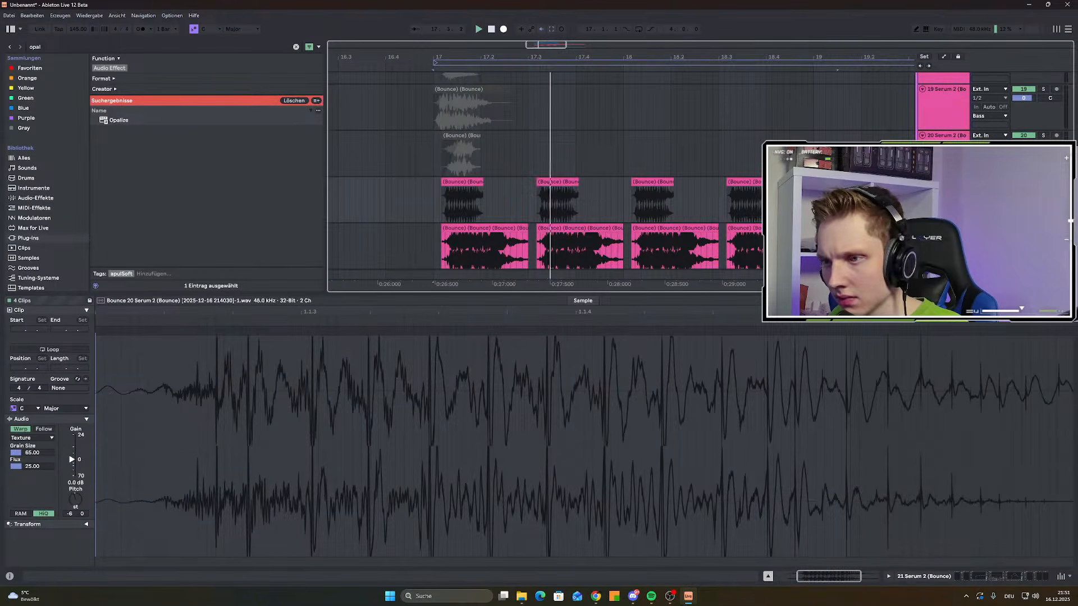
pyautogui.hotkey('shift', 'Tab')
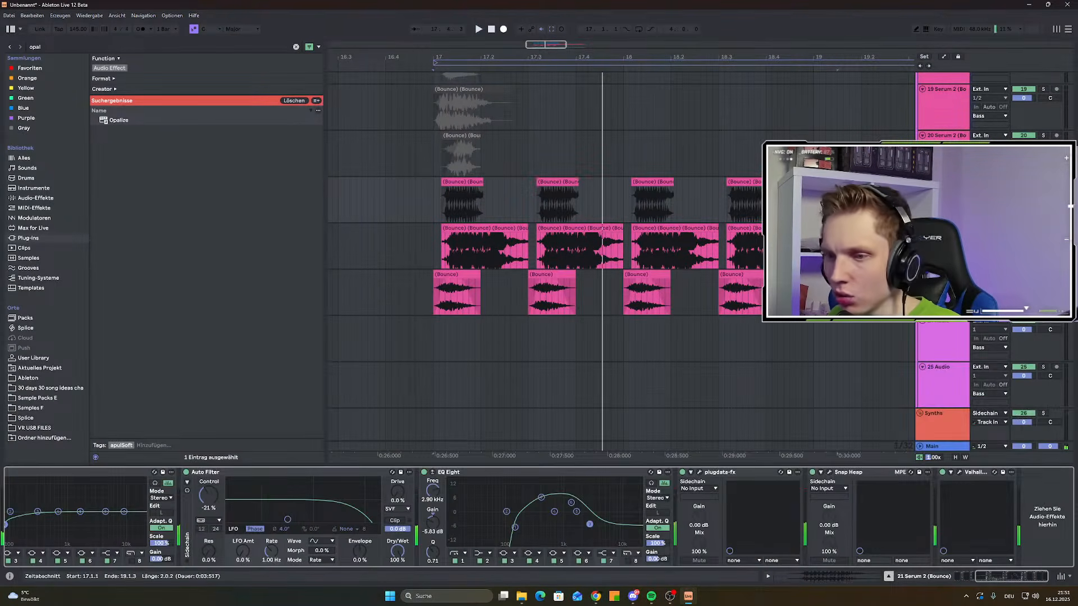
pyautogui.scroll(1, 499, 279)
# Show the sample file of the first bounced clip on track 22 in the browser
pyautogui.click(565, 270)
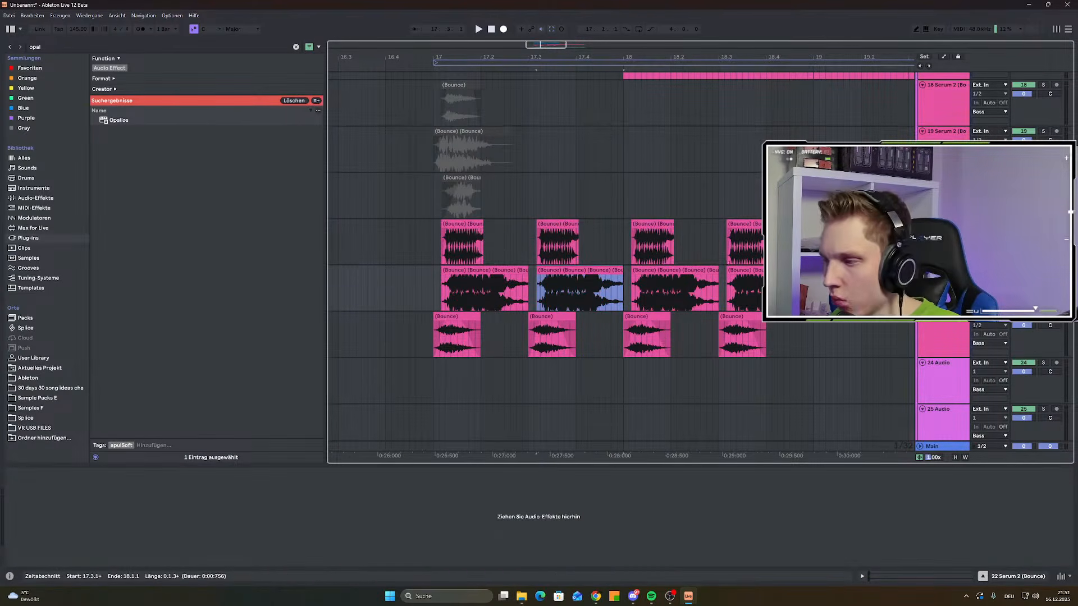
pyautogui.rightClick(454, 270)
pyautogui.click(483, 378)
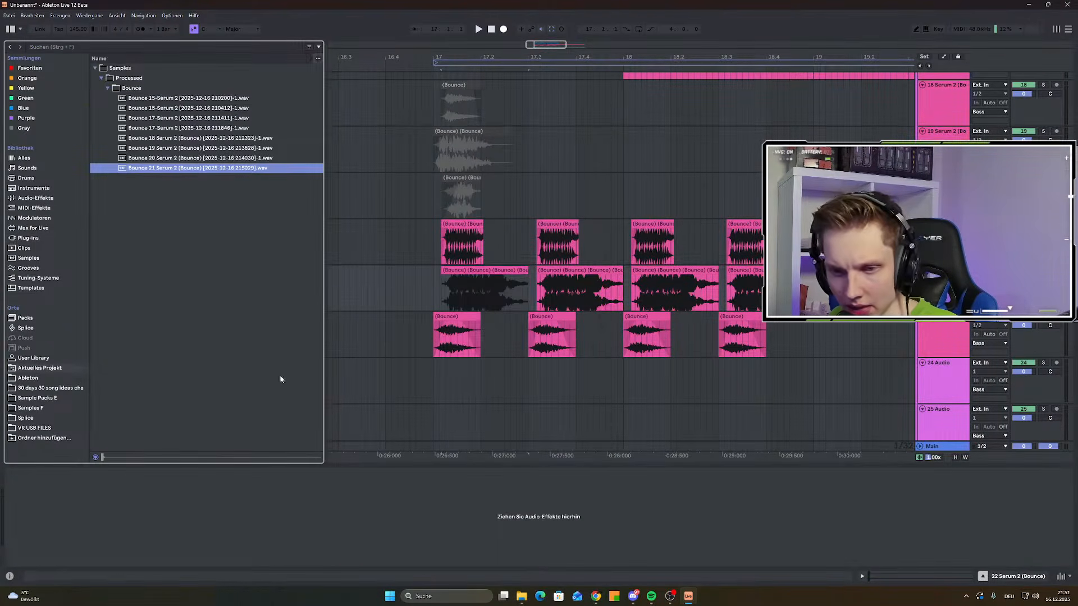
# Reset the pitch transposition of the first bounced clip on track 22
pyautogui.doubleClick(514, 270)
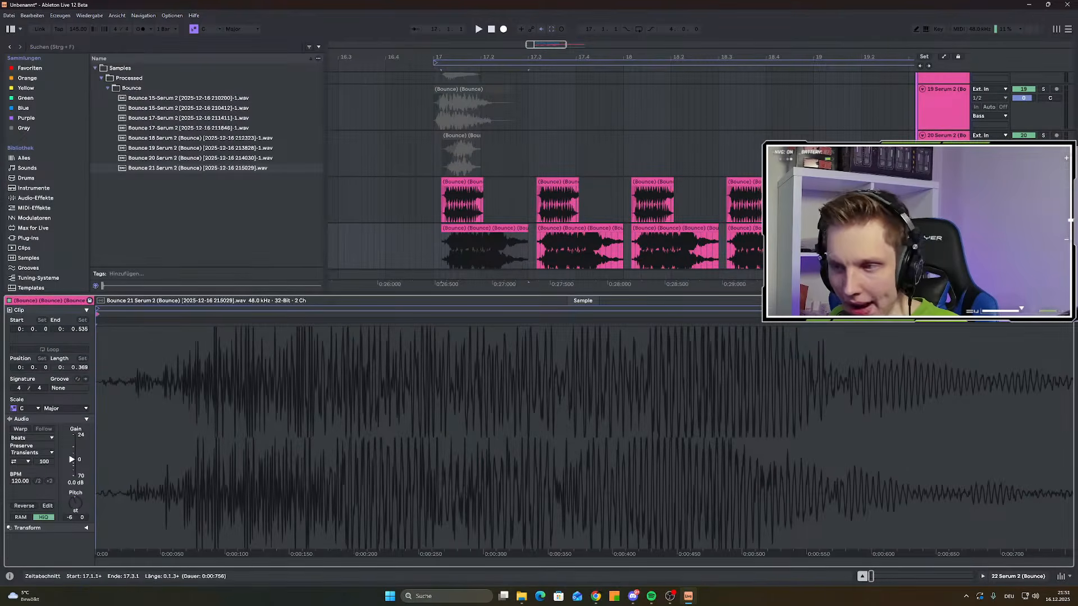
pyautogui.hotkey('shift', 'Tab')
pyautogui.scroll(-4, 545, 272)
pyautogui.scroll(3, 544, 297)
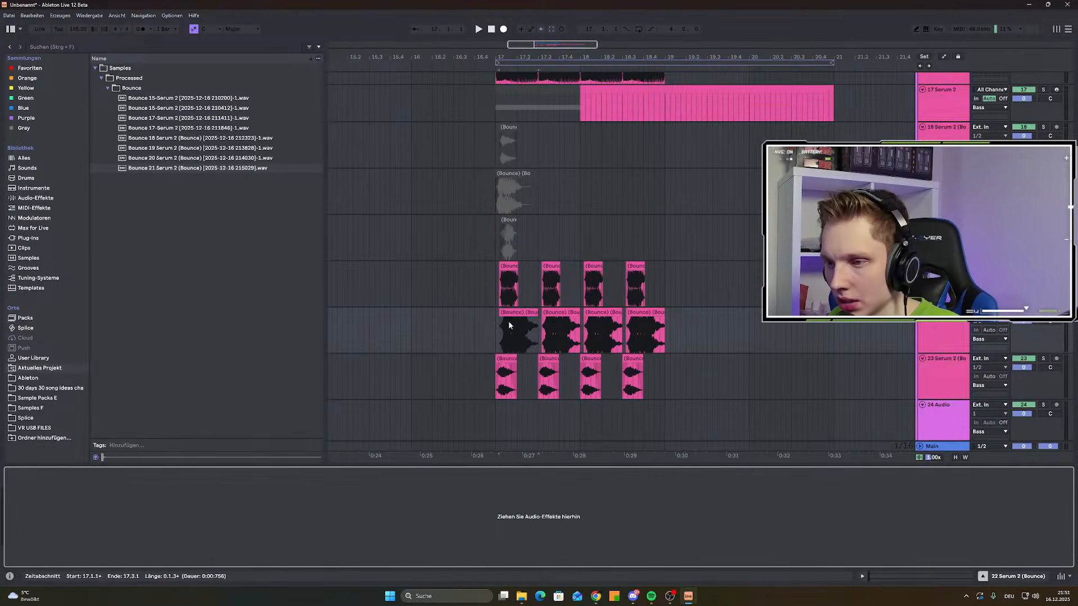
pyautogui.moveTo(494, 318); pyautogui.dragTo(536, 314)
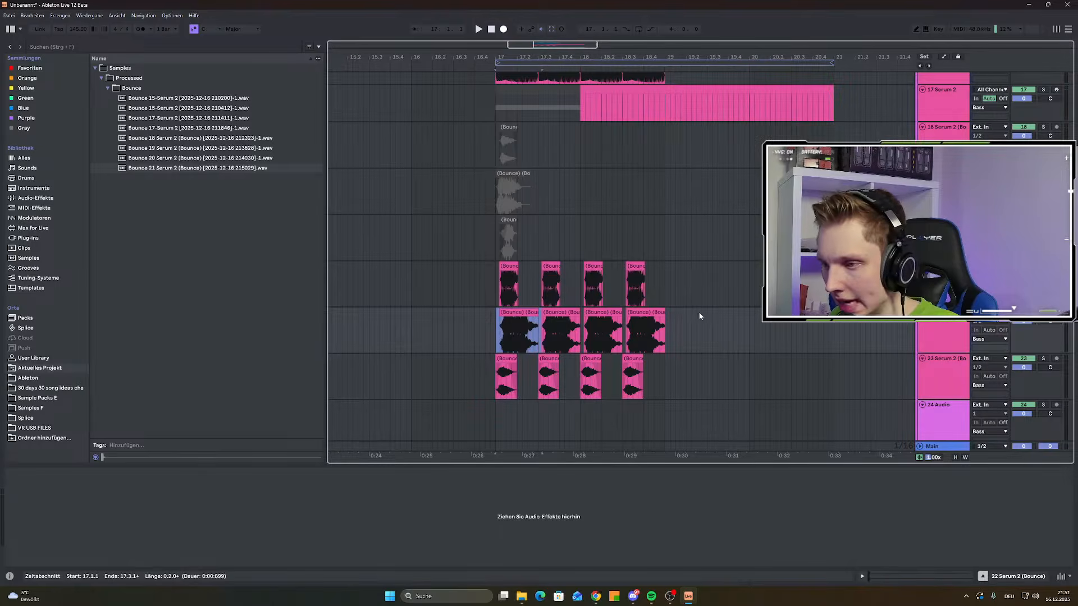
pyautogui.doubleClick(540, 328)
pyautogui.doubleClick(75, 506)
pyautogui.press('+')
pyautogui.press('+')
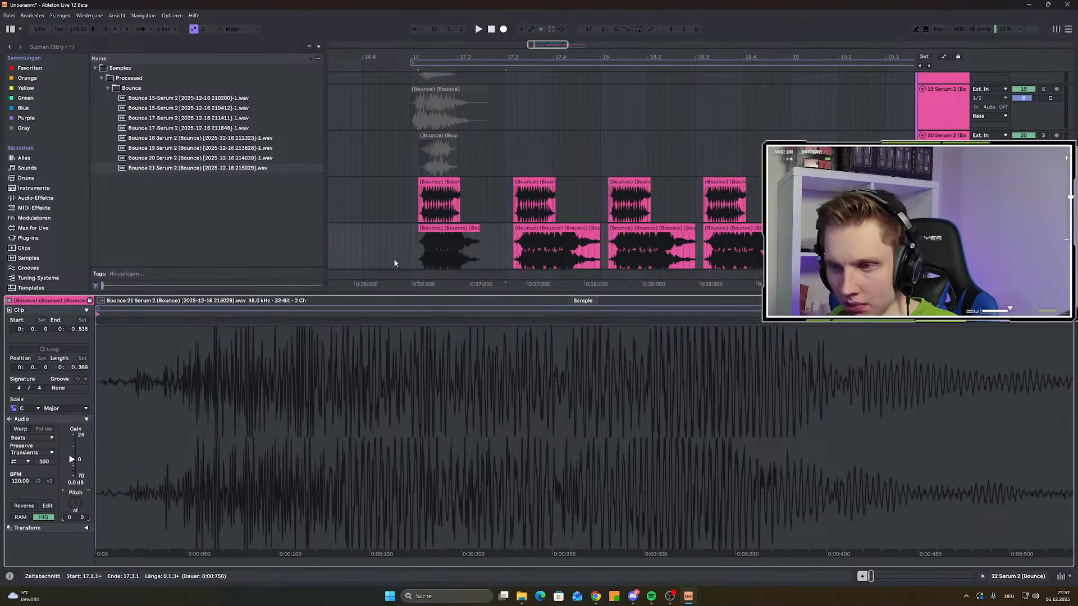
# Extend the first bounced clip's end to 17.3.1 and add a fade-out over its tail
pyautogui.scroll(3, 396, 261)
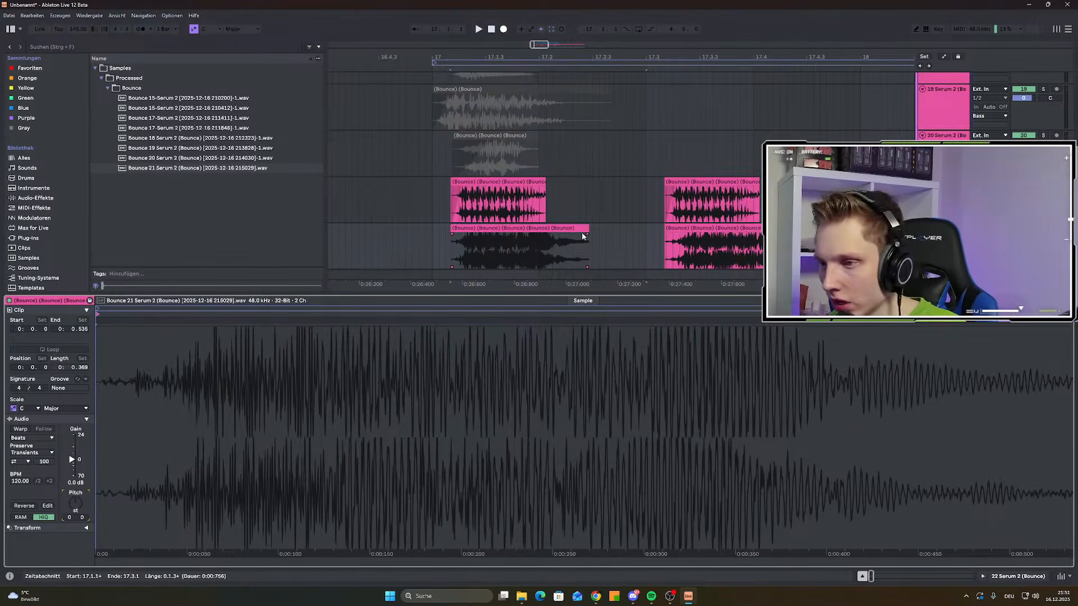
pyautogui.moveTo(587, 236); pyautogui.dragTo(646, 237)
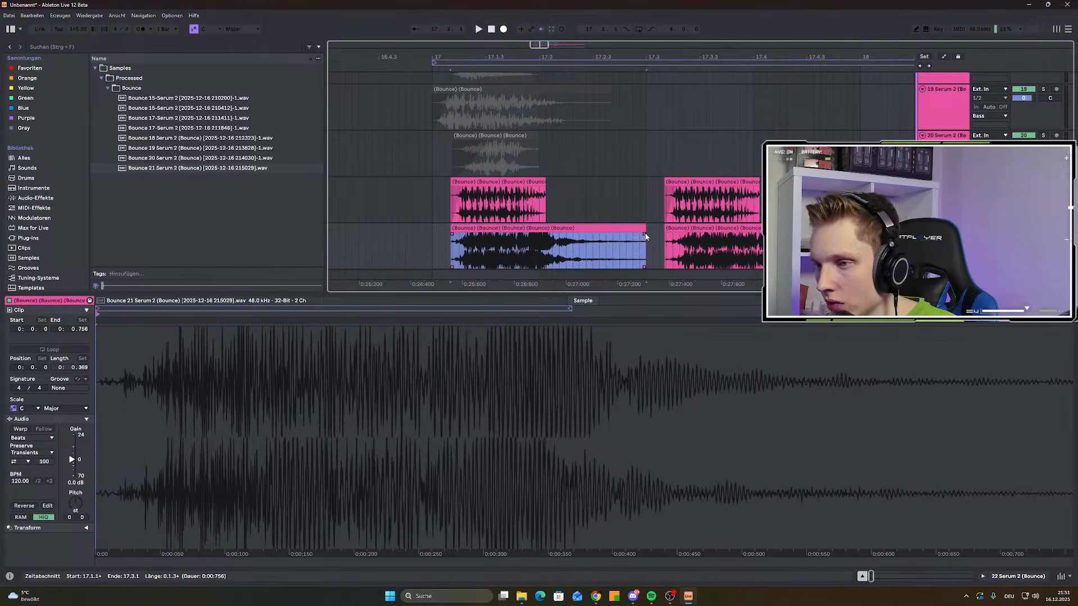
pyautogui.scroll(-3, 646, 236)
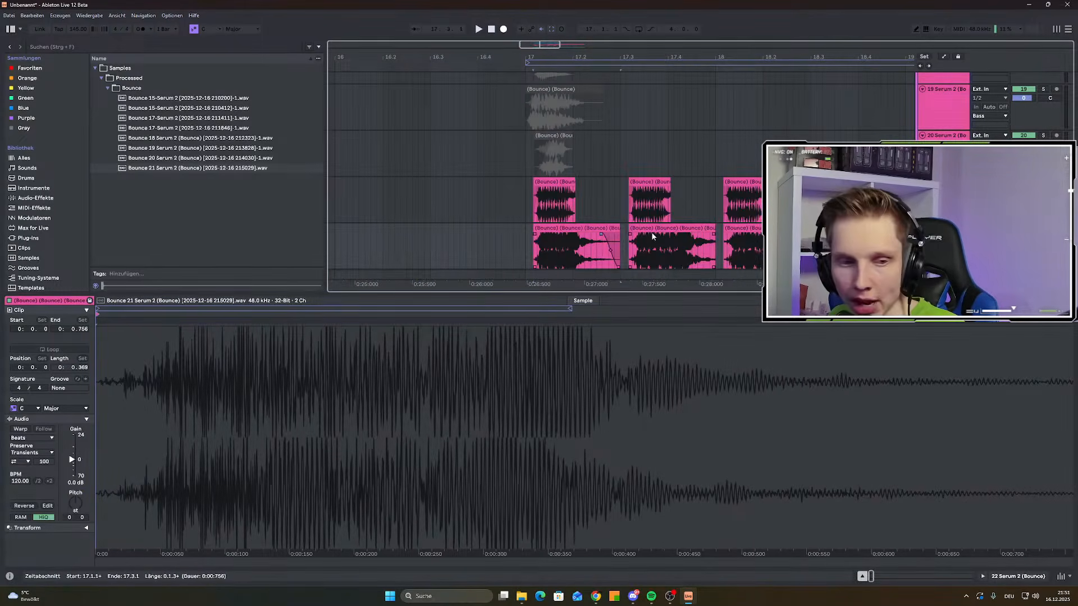
pyautogui.scroll(-4, 498, 233)
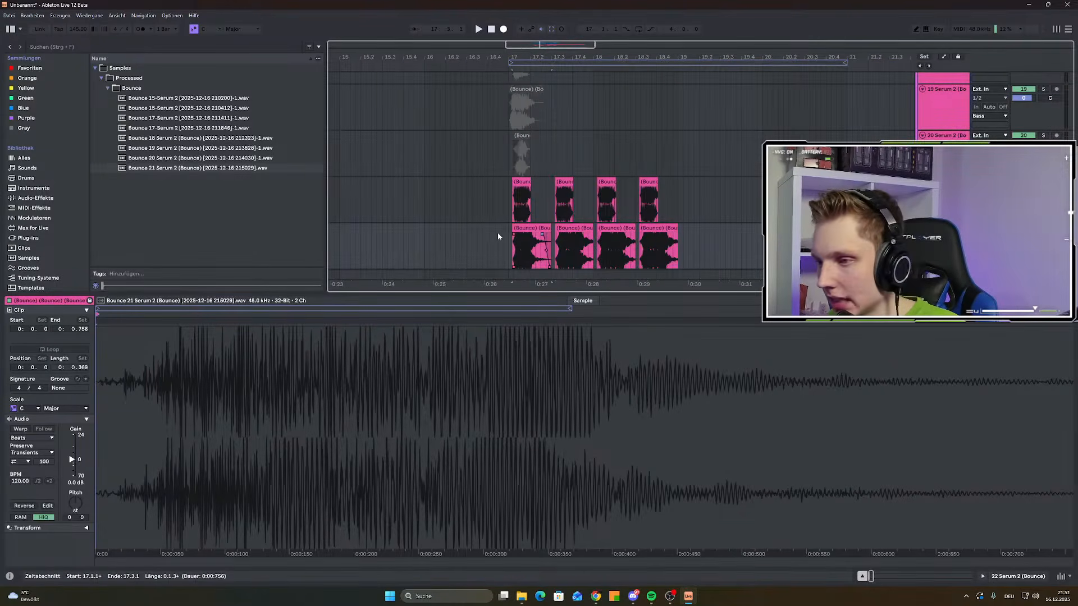
# Delete the three duplicates on track 22, keeping only the first bounced clip
pyautogui.hotkey('shift', 'Tab')
pyautogui.scroll(4, 584, 231)
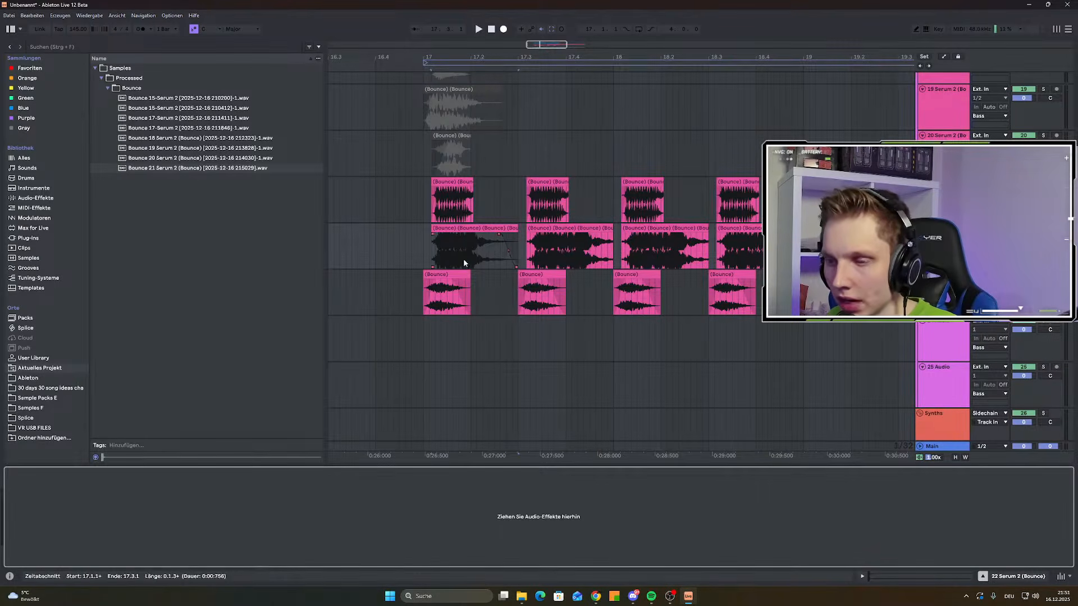
pyautogui.click(520, 245)
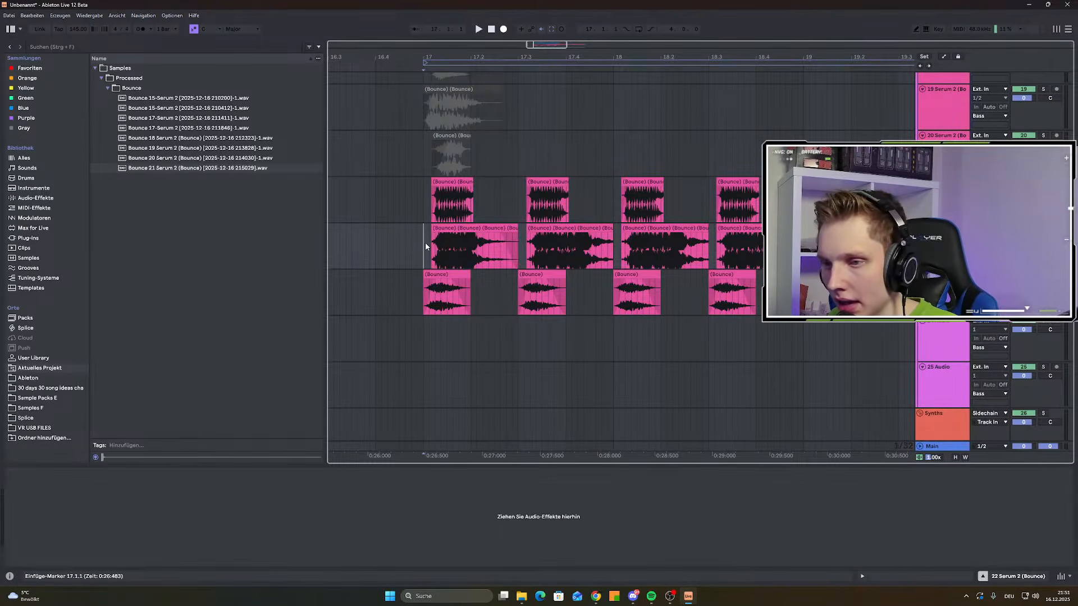
pyautogui.click(566, 228)
pyautogui.moveTo(518, 243); pyautogui.dragTo(617, 233)
pyautogui.click(665, 220)
pyautogui.click(730, 227)
pyautogui.press('Delete')
pyautogui.click(655, 229)
pyautogui.press('Delete')
pyautogui.click(558, 228)
pyautogui.press('Delete')
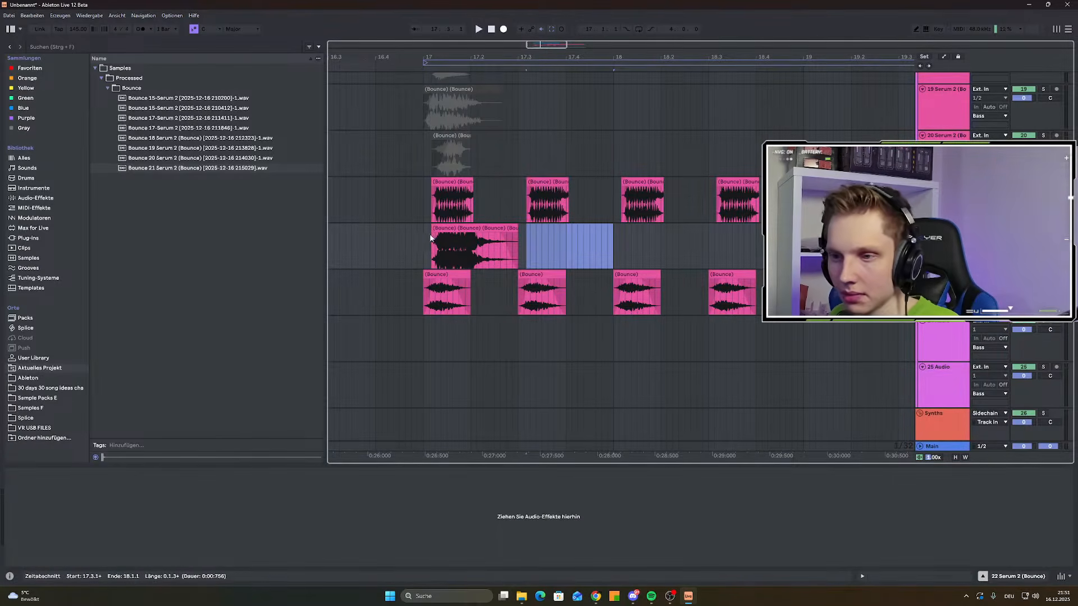
# Duplicate the first bounced clip on track 22 three times in half-bar intervals up to bar 19
pyautogui.moveTo(427, 236); pyautogui.dragTo(512, 238)
pyautogui.hotkey('ctrl', 'd')
pyautogui.hotkey('ctrl', 'd')
pyautogui.hotkey('ctrl', 'd')
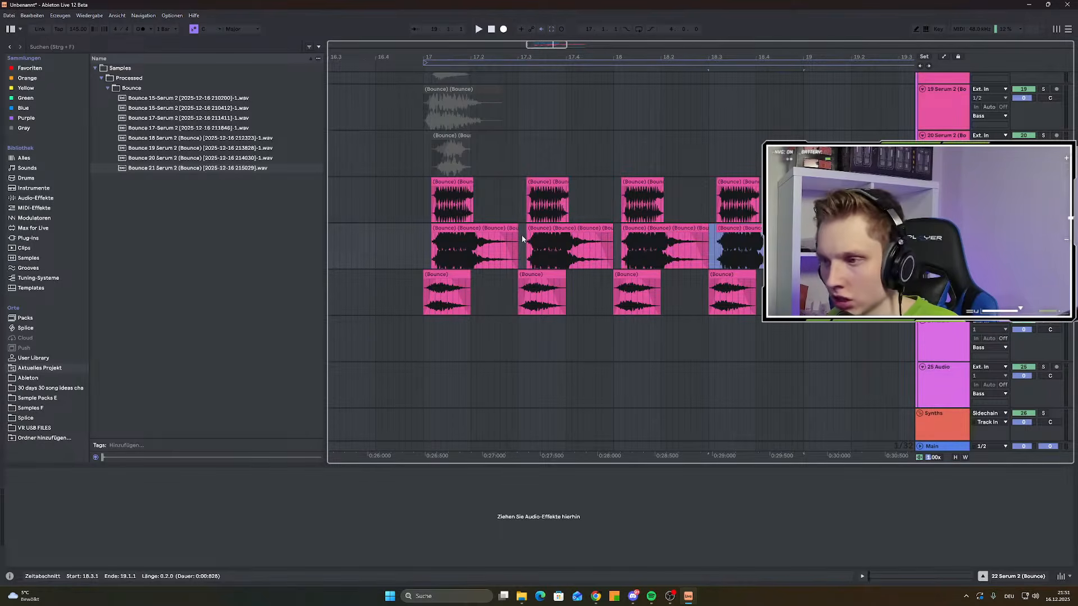
# Fold the deactivated bounce tracks 18, 19 and 20 in the arrangement
pyautogui.scroll(-5, 573, 254)
pyautogui.scroll(7, 521, 258)
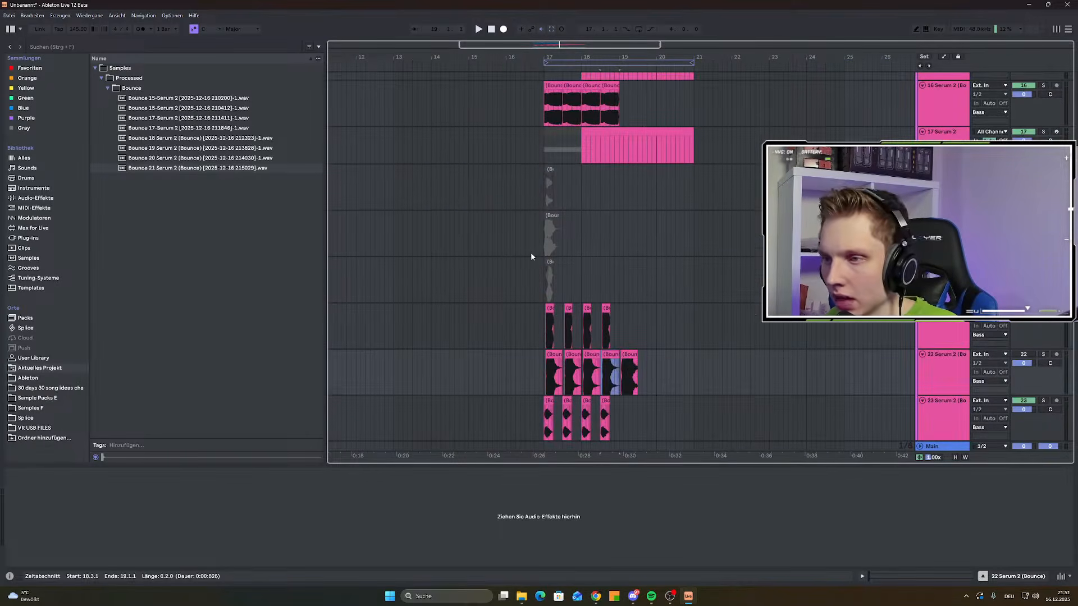
pyautogui.scroll(-3, 531, 256)
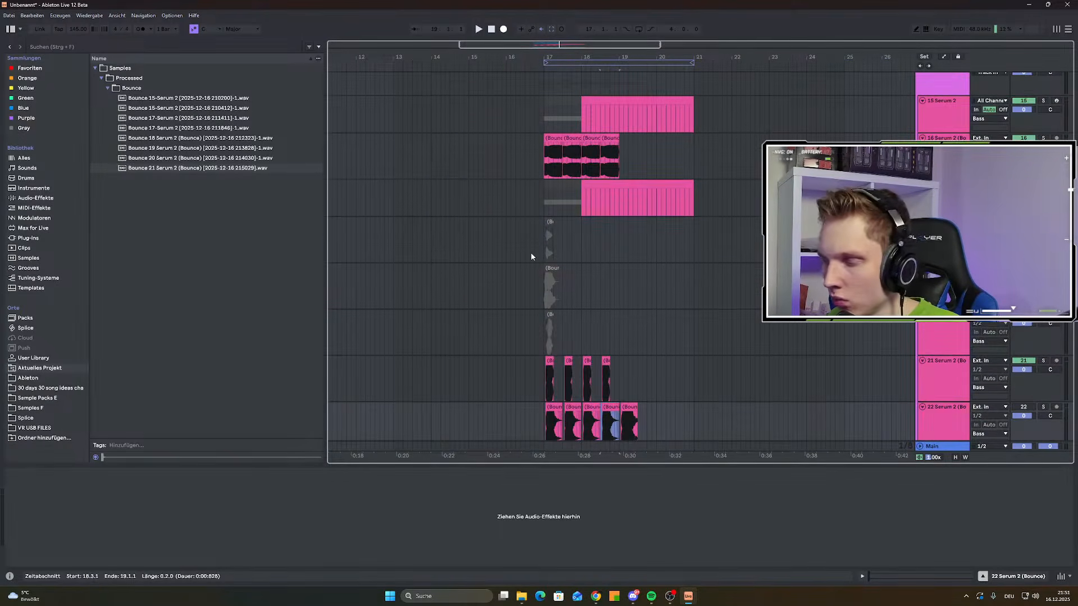
pyautogui.scroll(-1, 556, 238)
pyautogui.scroll(3, 548, 259)
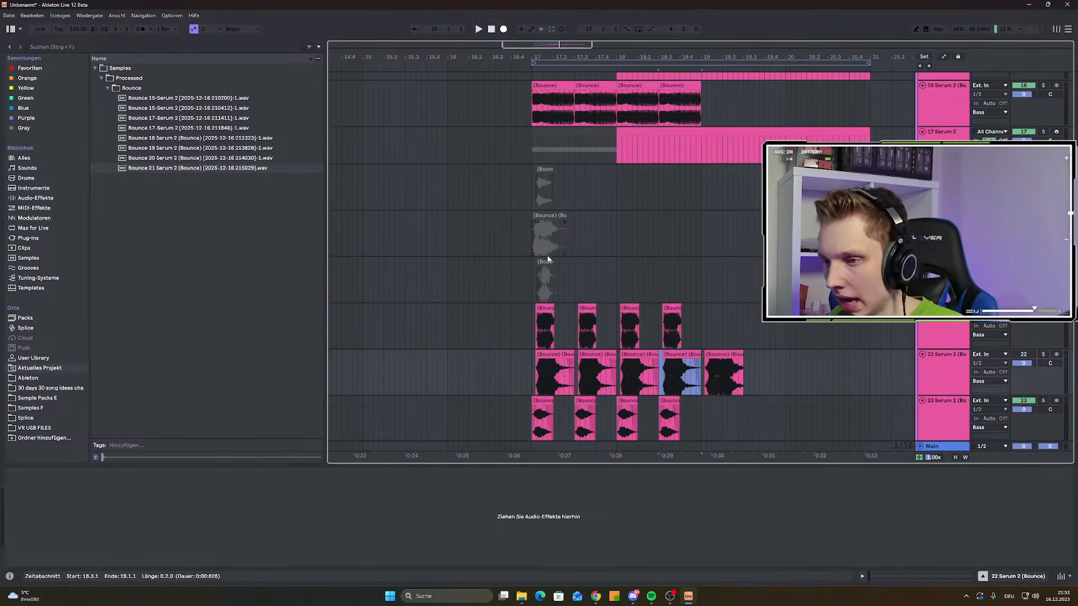
pyautogui.press('Up')
pyautogui.press('Up')
pyautogui.scroll(-1, 548, 259)
pyautogui.press('Up')
pyautogui.press('Down')
pyautogui.press('Up')
pyautogui.click(922, 225)
pyautogui.click(922, 179)
pyautogui.scroll(1, 551, 241)
# Play the passage from 17.1.1 to hear the duplicated bass clips together with the other layers
pyautogui.click(534, 255)
pyautogui.press('space')
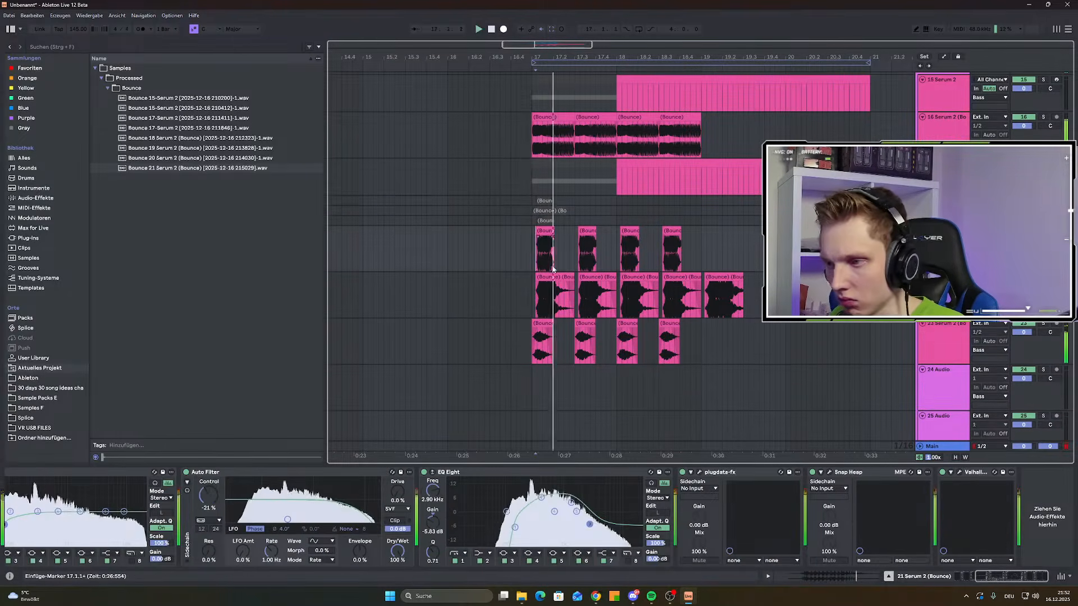
pyautogui.press('space')
pyautogui.press('space')
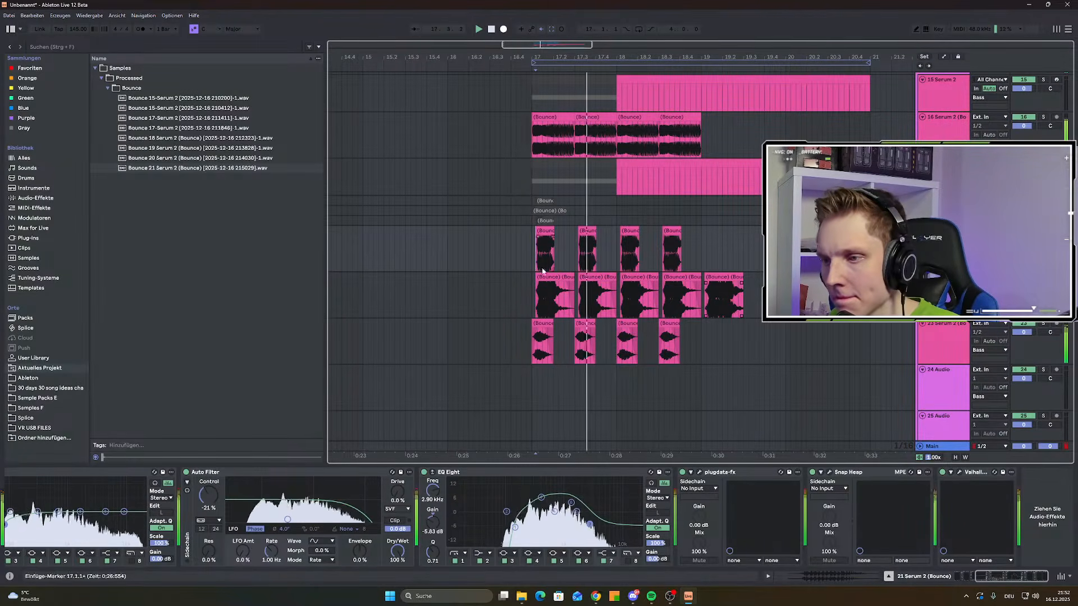
pyautogui.press('space')
pyautogui.scroll(-3, 561, 339)
pyautogui.scroll(3, 643, 319)
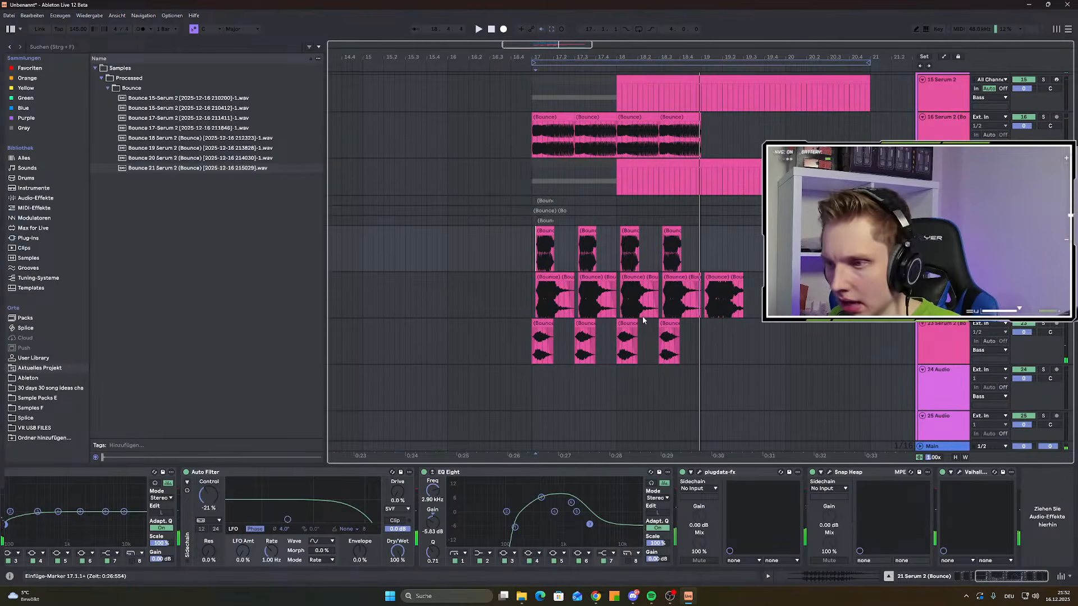
# Solo track 22 and set the gain of all five of its clips to -2.9 dB while listening
pyautogui.press('Down')
pyautogui.press('s')
pyautogui.press('space')
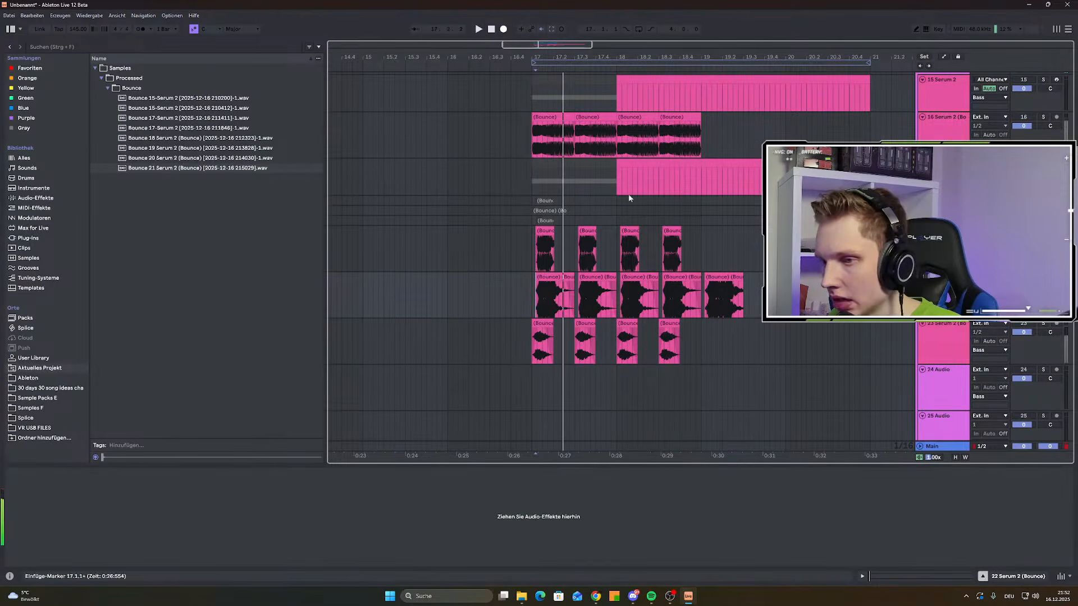
pyautogui.click(63, 47)
pyautogui.doubleClick(554, 276)
pyautogui.keyDown('shift'); pyautogui.click(723, 228); pyautogui.keyUp('shift')
pyautogui.press('space')
pyautogui.press('space')
pyautogui.press('space')
pyautogui.moveTo(72, 459); pyautogui.dragTo(71, 460)
pyautogui.press('space')
pyautogui.press('space')
pyautogui.press('space')
# Unsolo track 22, check it in the mix and add an EQ Eight to it
pyautogui.press('s')
pyautogui.press('space')
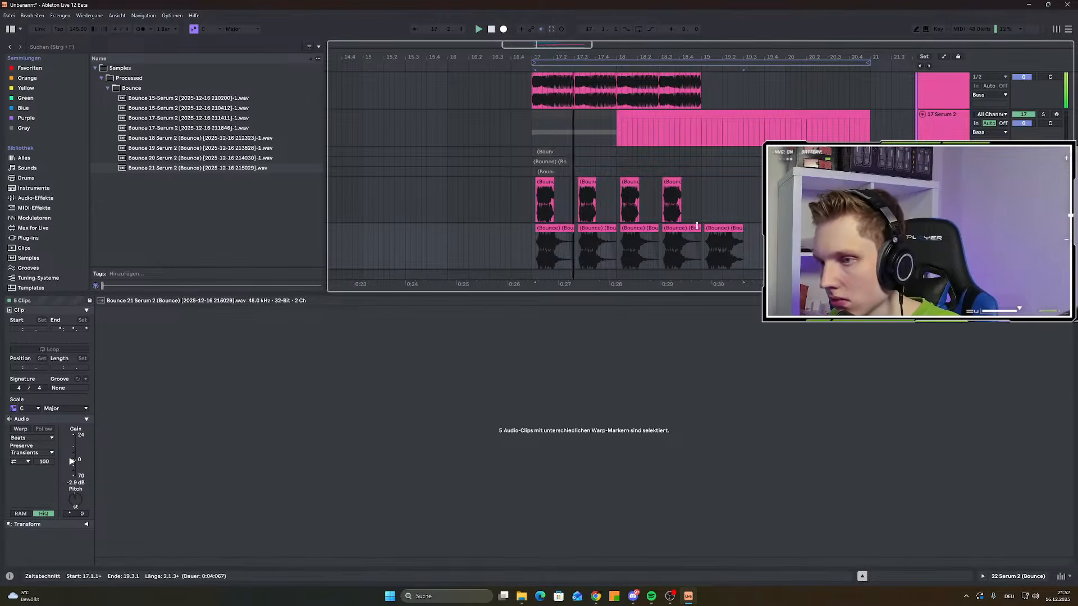
pyautogui.hotkey('shift', 'Tab')
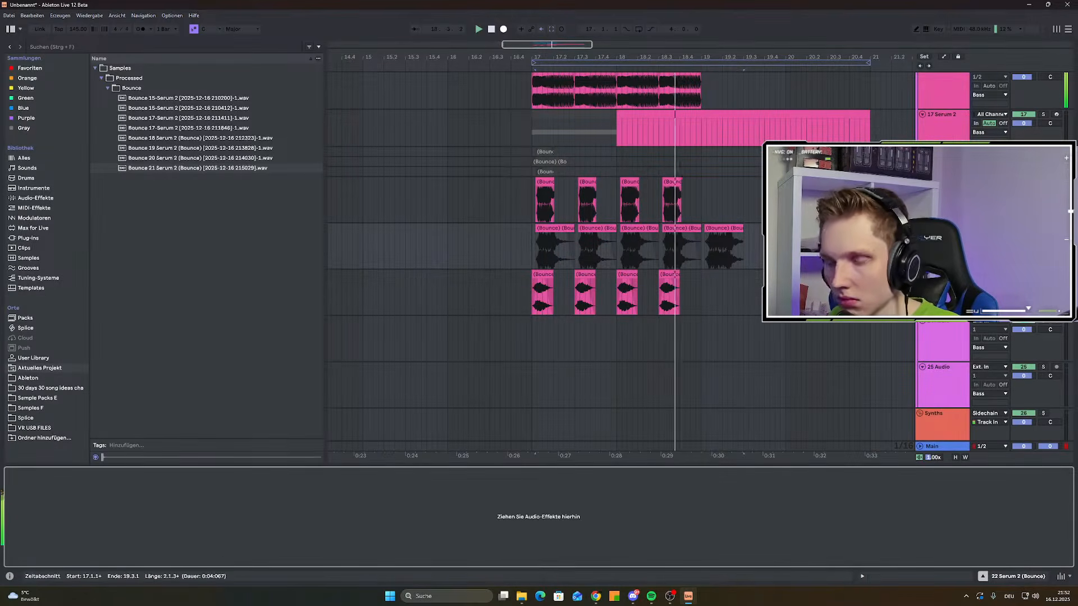
pyautogui.hotkey('ctrl', 'f')
pyautogui.write('eq')
pyautogui.click(142, 88)
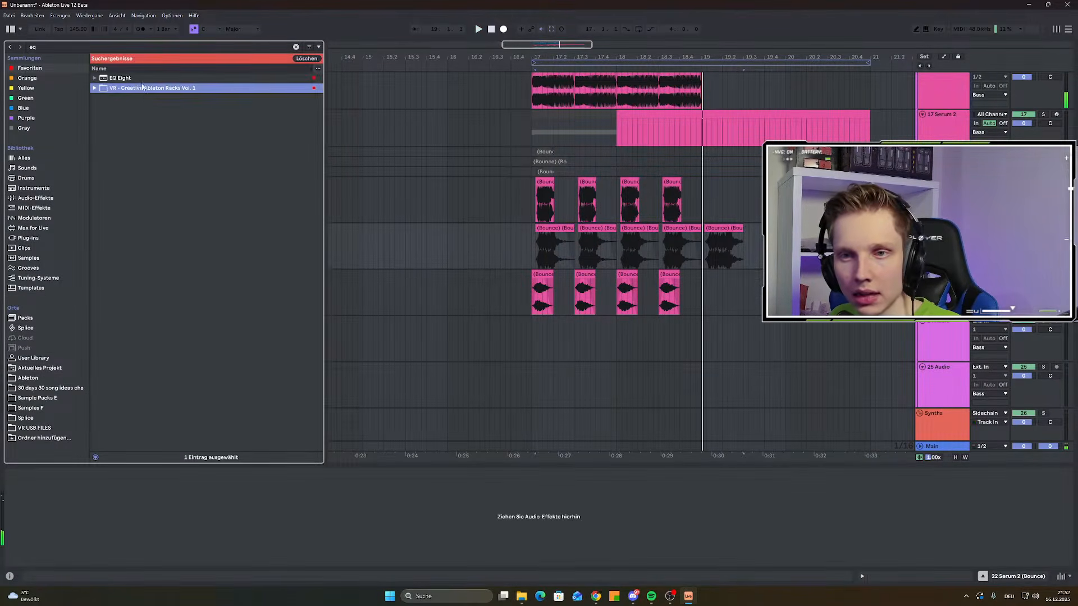
pyautogui.click(113, 80)
pyautogui.press('Return')
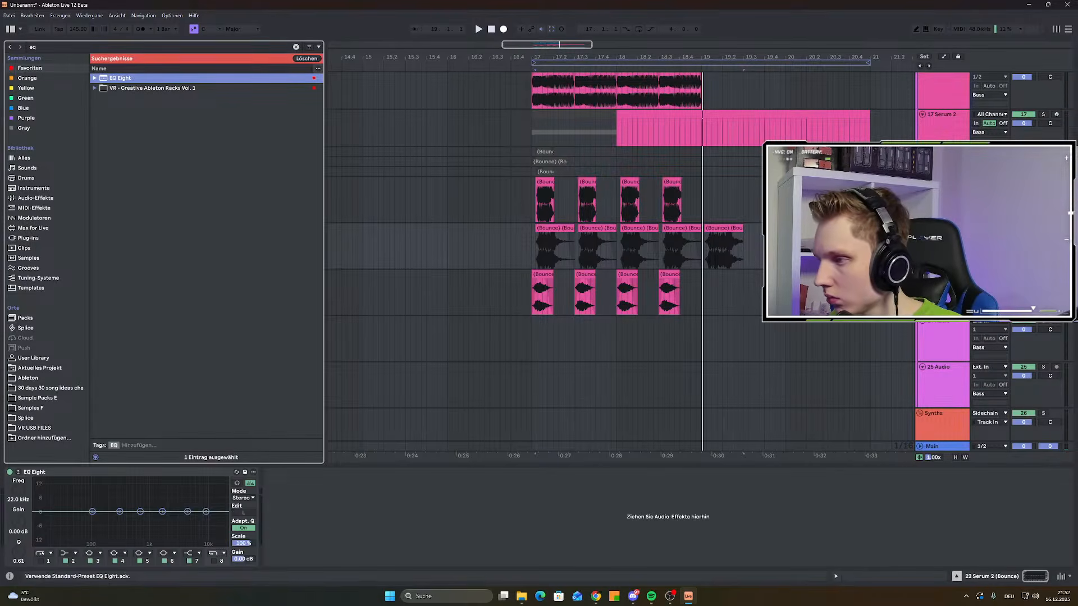
# Enable the low-cut band of track 22's EQ Eight at 86.1 Hz while auditioning the bass
pyautogui.press('s')
pyautogui.press('space')
pyautogui.press('space')
pyautogui.press('space')
pyautogui.press('space')
pyautogui.press('space')
pyautogui.click(41, 561)
pyautogui.press('space')
pyautogui.press('space')
pyautogui.moveTo(63, 521); pyautogui.dragTo(89, 521)
# Insert a new audio track below snare track 6 and place the insert marker at 17.3.1 on the snare track
pyautogui.scroll(10, 671, 225)
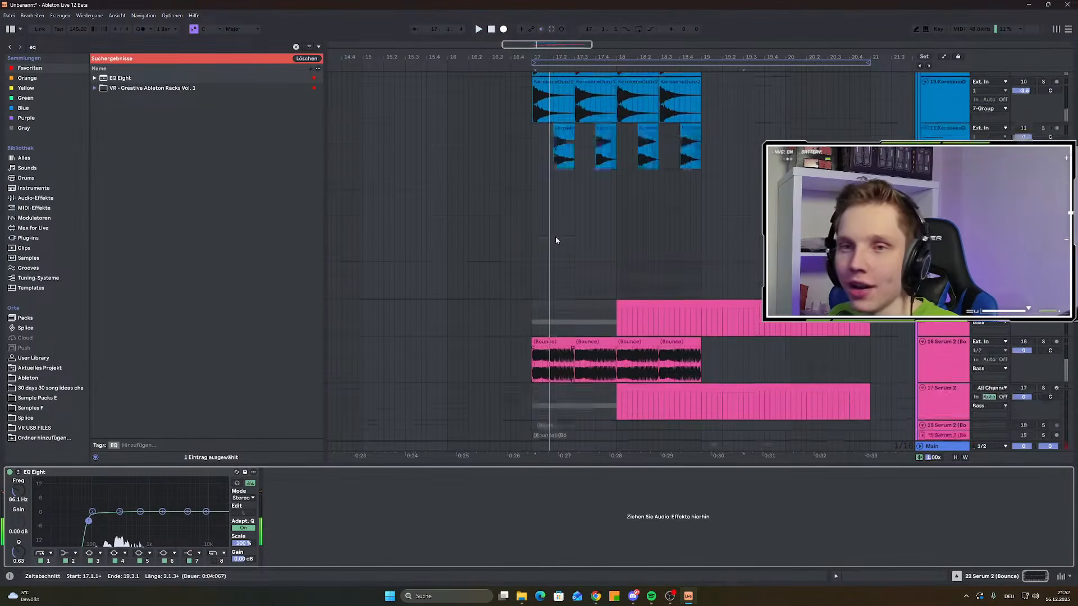
pyautogui.keyDown('ctrl'); pyautogui.scroll(3, 555, 221); pyautogui.keyUp('ctrl')
pyautogui.click(579, 235)
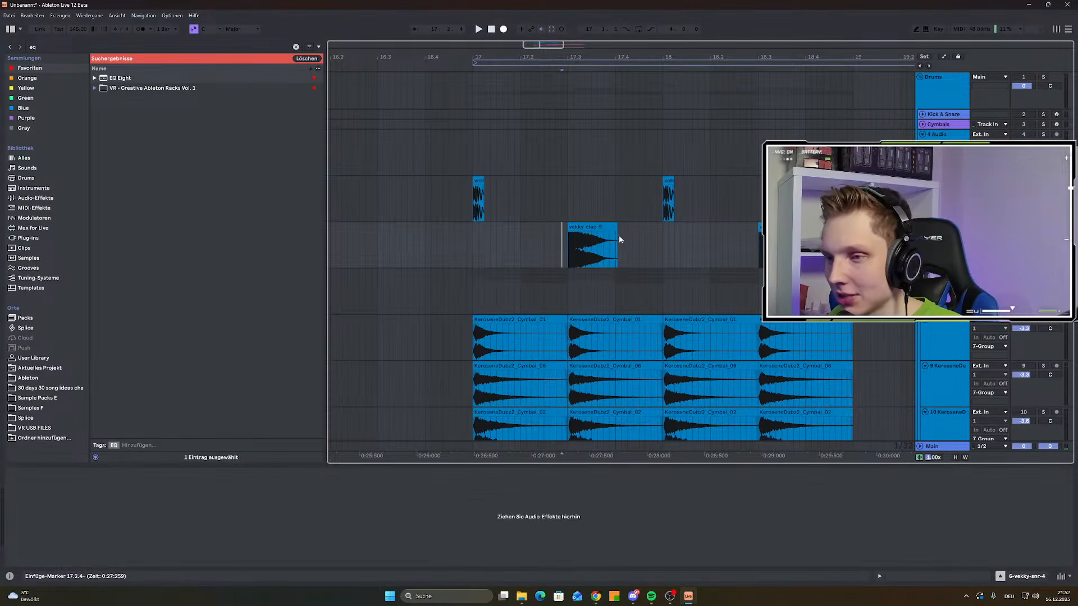
pyautogui.hotkey('ctrl', 't')
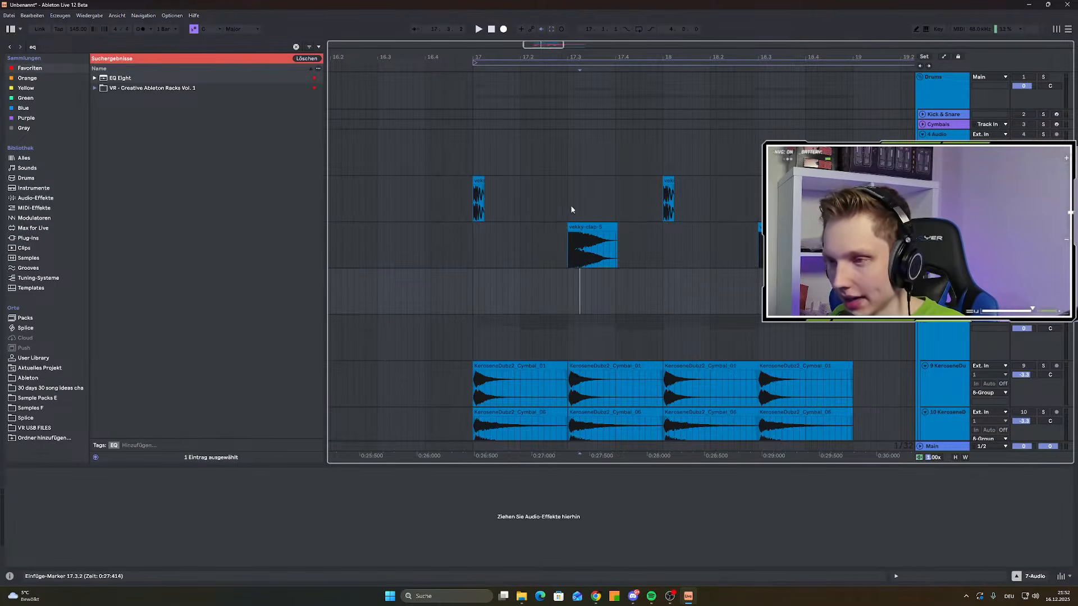
pyautogui.click(569, 249)
# Replace the browser search with "clap" and apply it to the Sample Packs E folder
pyautogui.click(301, 47)
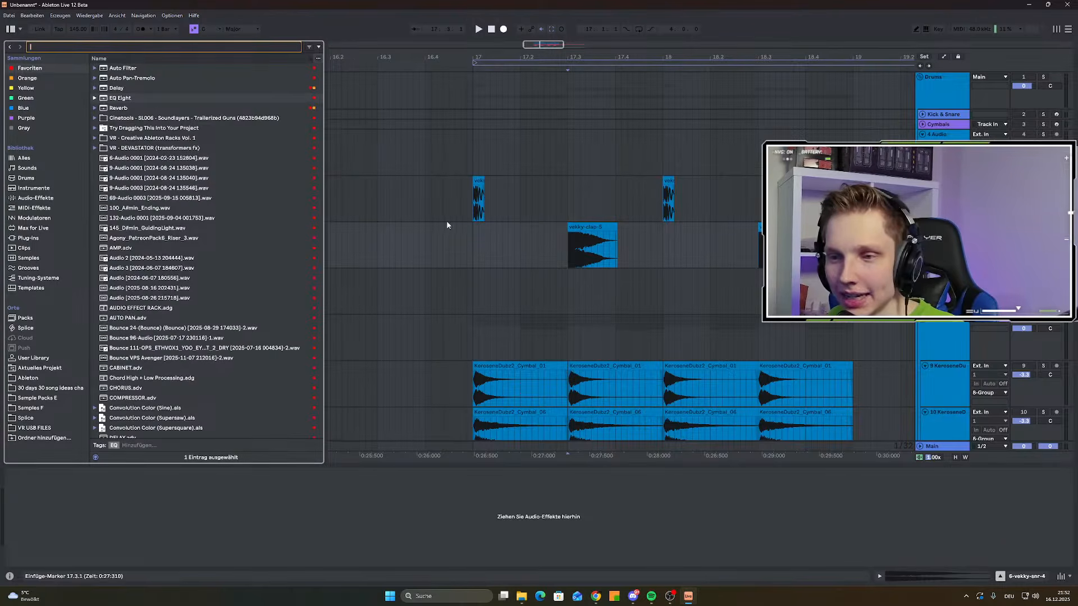
pyautogui.scroll(-2, 466, 219)
pyautogui.scroll(-3, 475, 213)
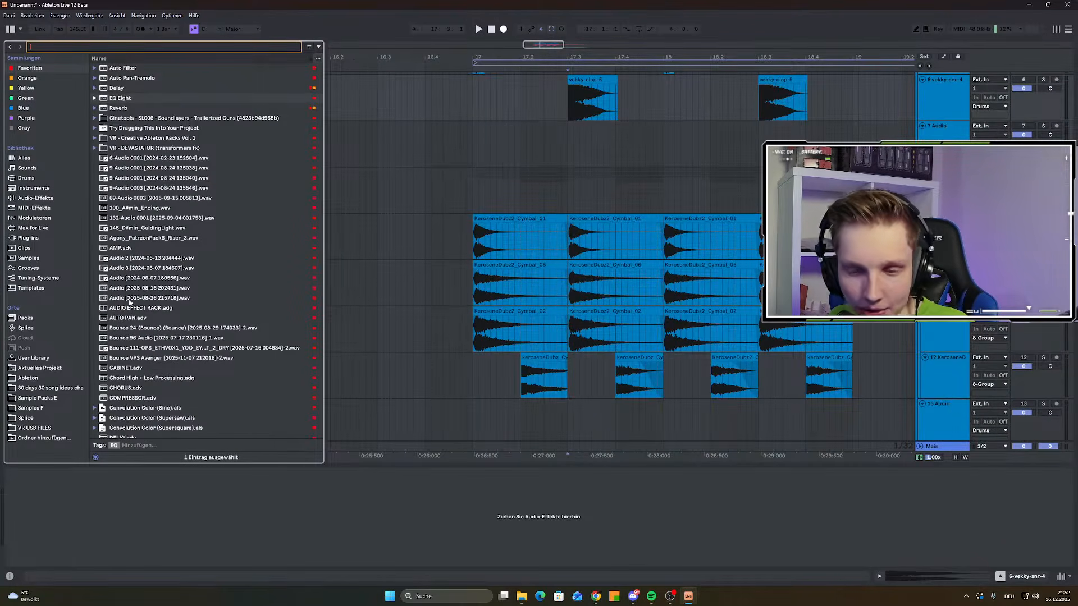
pyautogui.scroll(3, 593, 147)
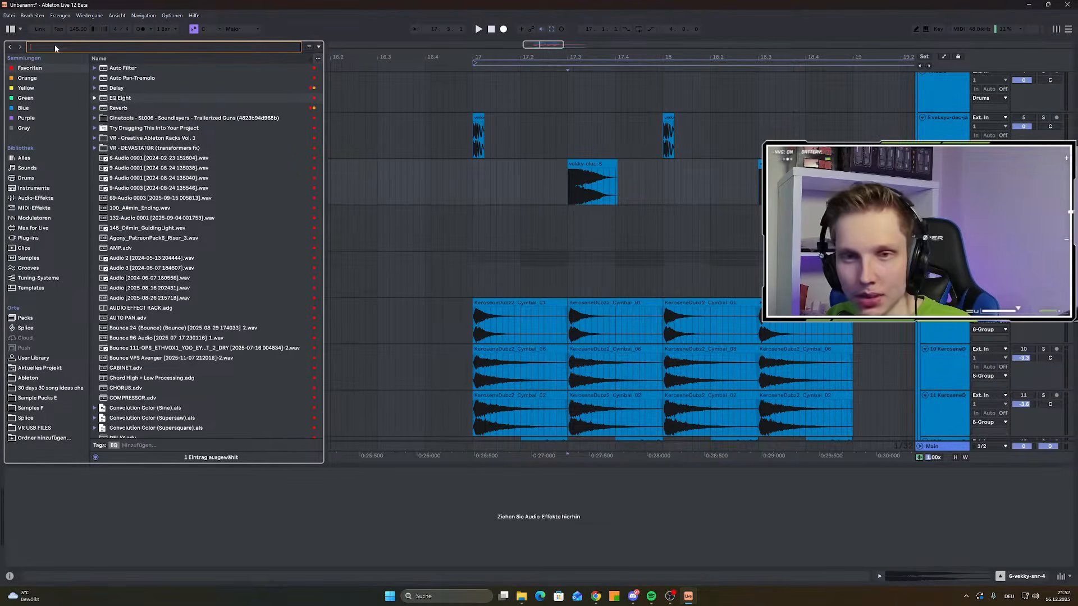
pyautogui.write('clap')
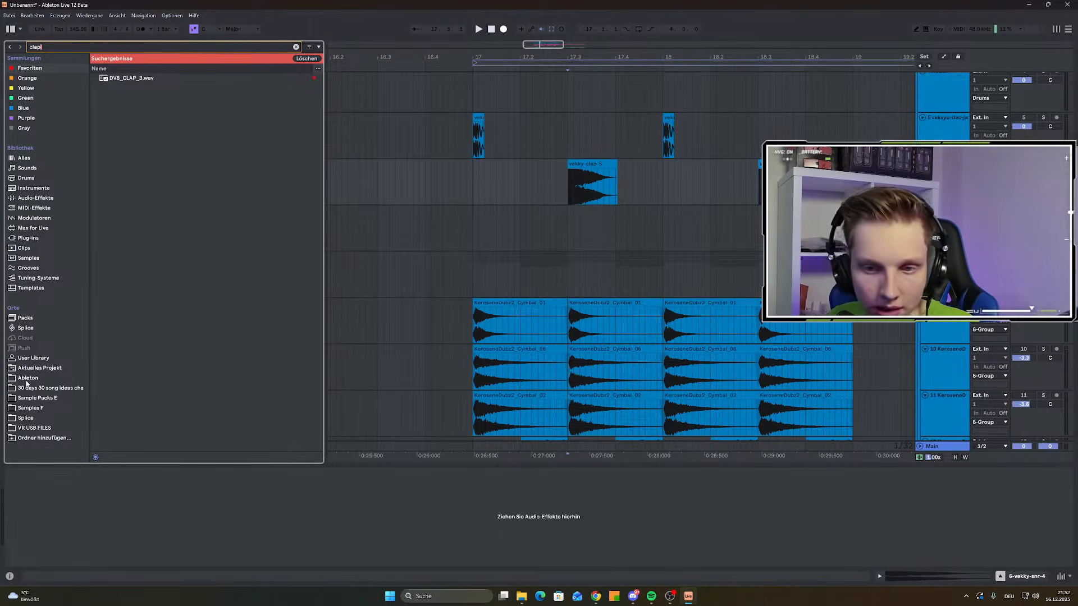
pyautogui.click(27, 359)
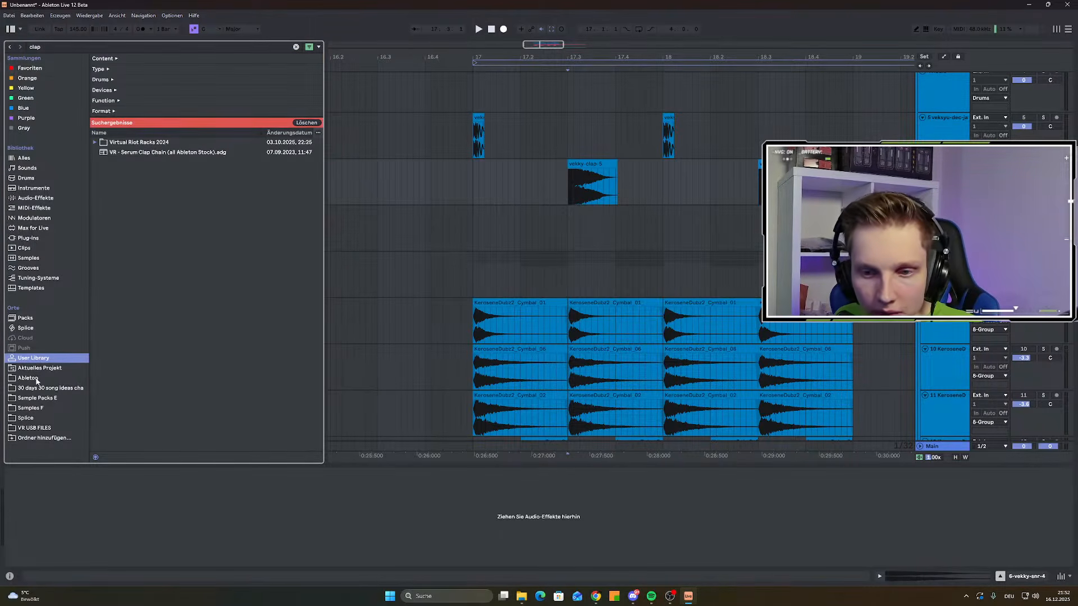
pyautogui.click(39, 399)
# Expand the CLAPS folder of the HARRISON LACE SIGNATURE SOUNDS, VOLUME ONE pack in the search results
pyautogui.scroll(-5, 168, 191)
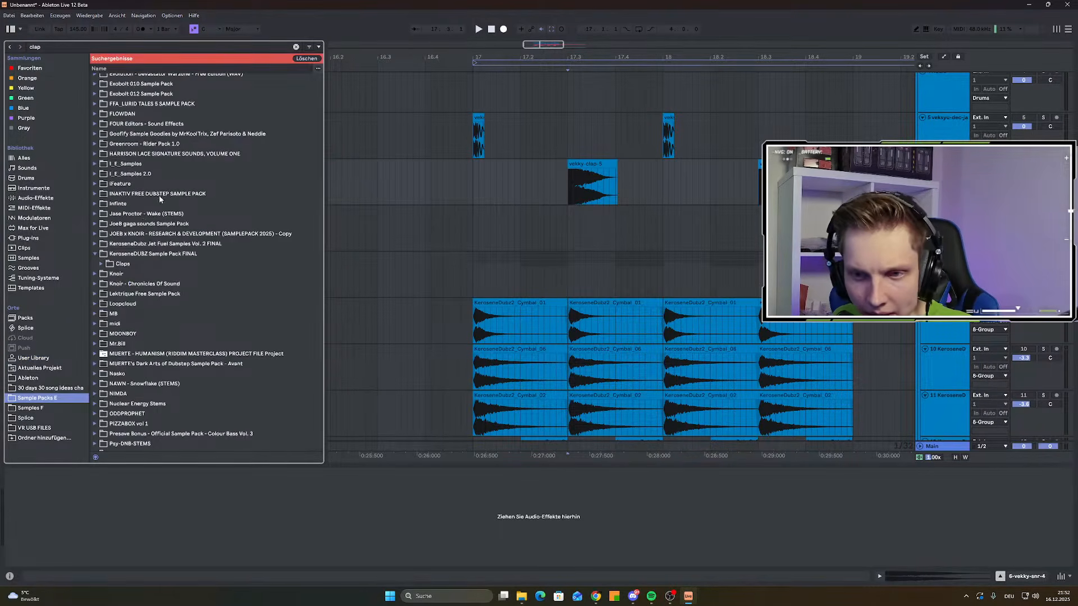
pyautogui.click(94, 254)
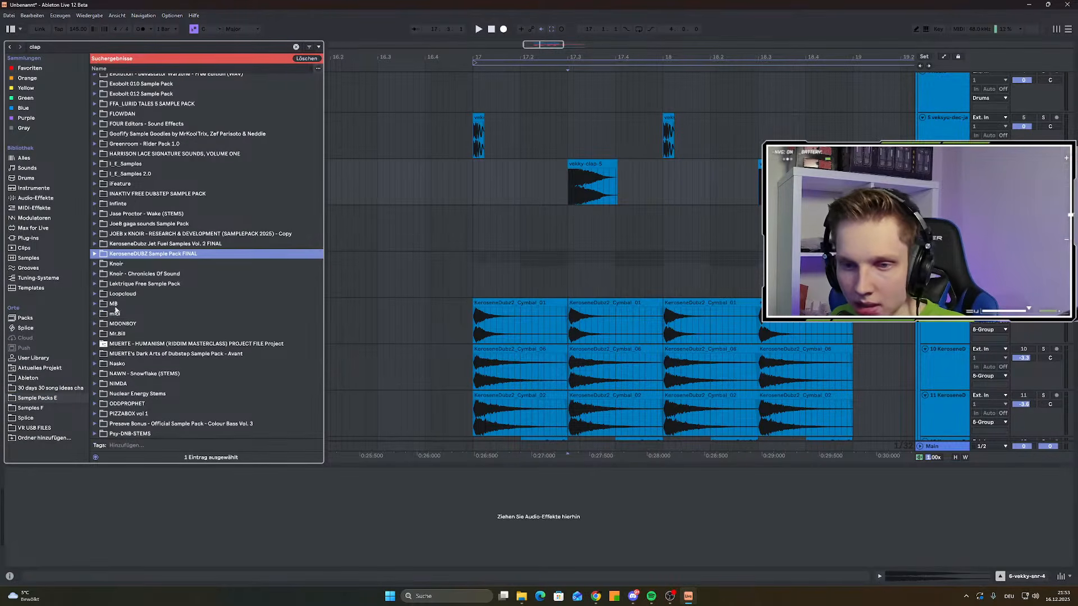
pyautogui.scroll(2, 112, 304)
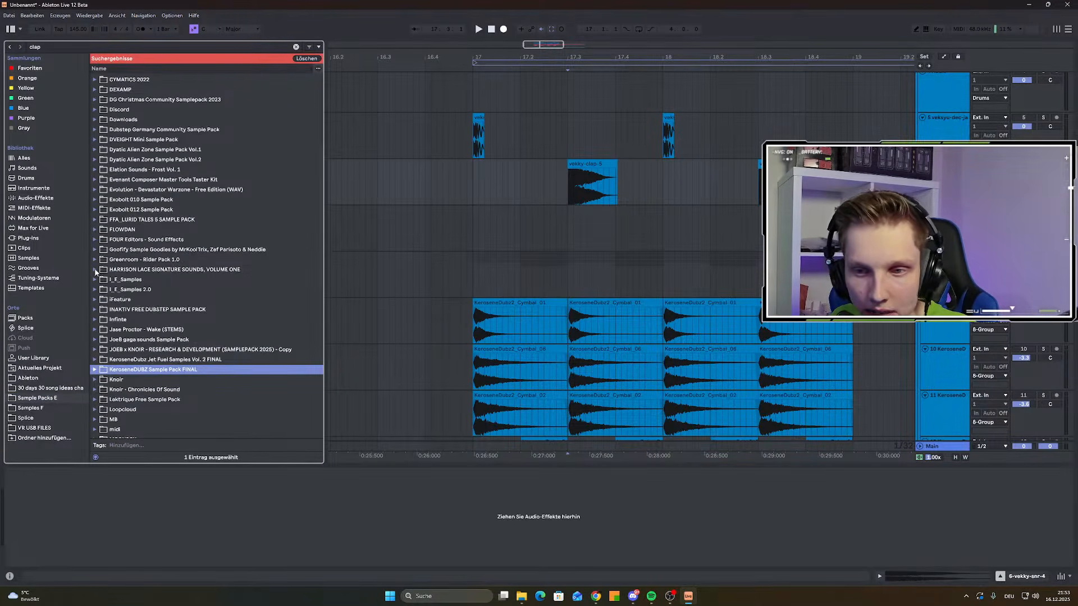
pyautogui.click(95, 270)
pyautogui.click(102, 290)
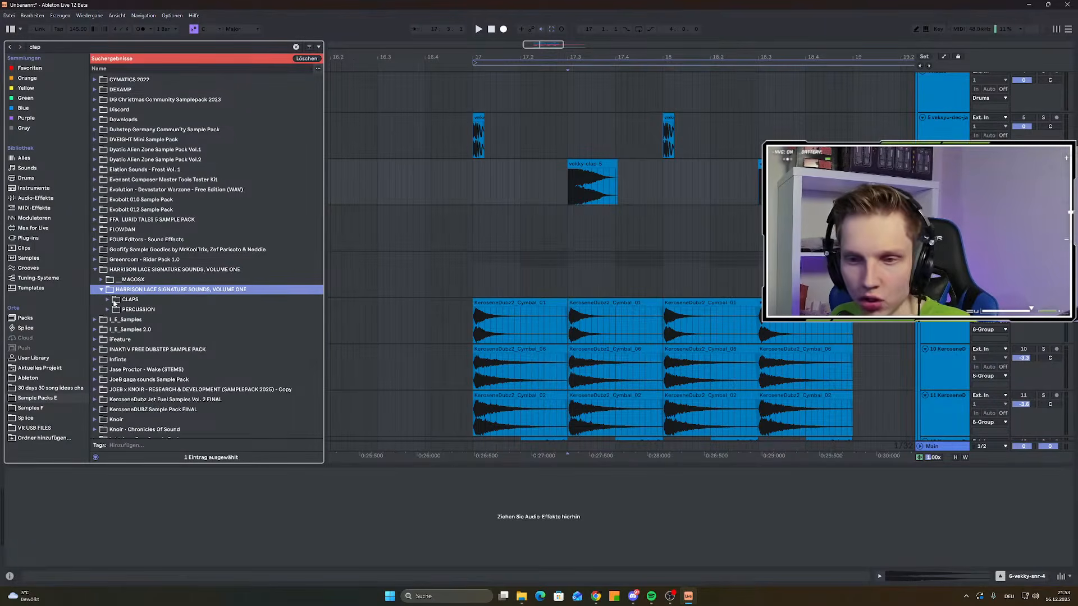
pyautogui.click(108, 301)
pyautogui.scroll(-2, 102, 257)
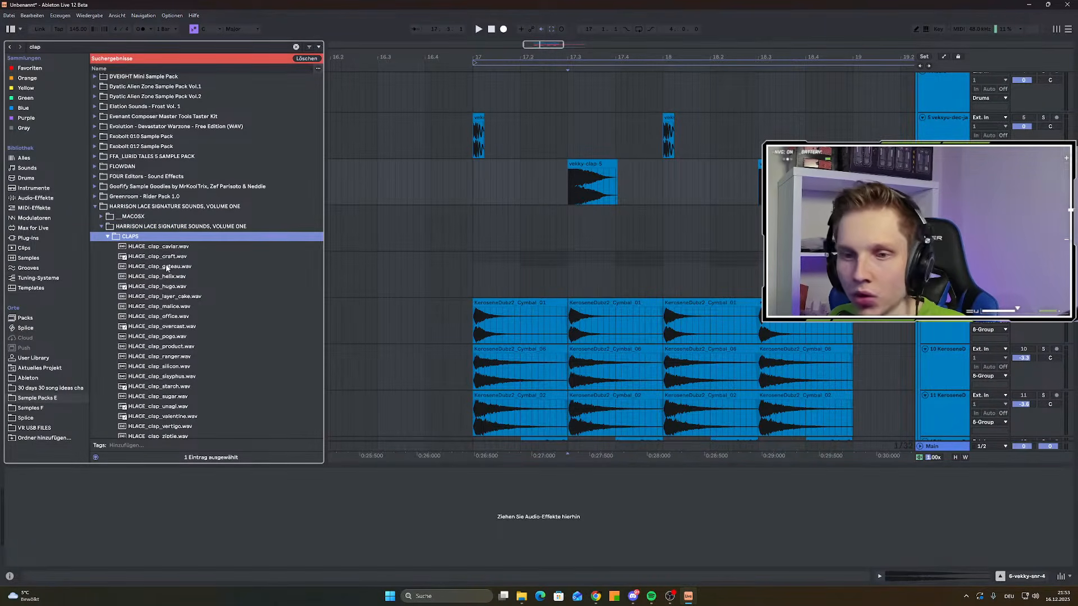
# Audition several HLACE clap samples in the CLAPS folder, including sisyphus, malice and craft
pyautogui.scroll(-2, 157, 257)
pyautogui.click(125, 264)
pyautogui.click(137, 293)
pyautogui.click(150, 327)
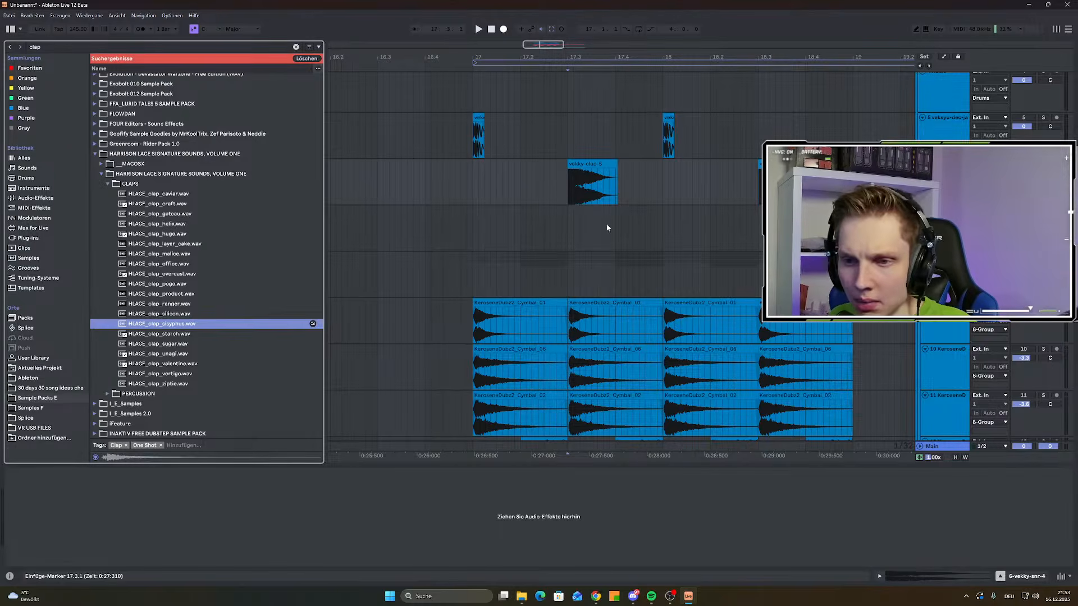
pyautogui.click(182, 254)
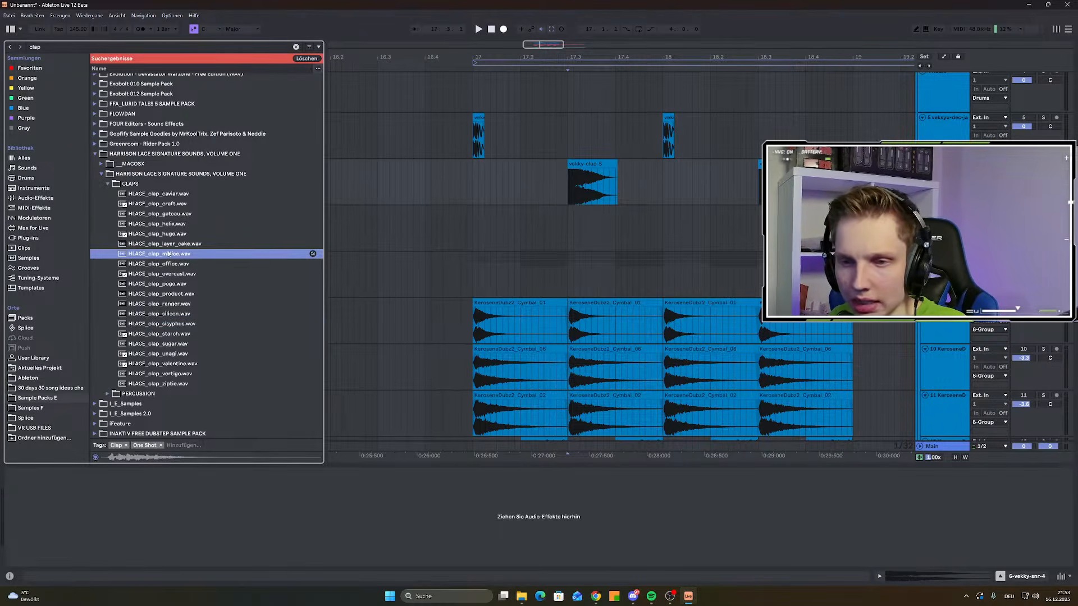
pyautogui.click(166, 223)
pyautogui.click(177, 205)
pyautogui.click(163, 223)
pyautogui.click(165, 214)
pyautogui.click(171, 206)
# Place HLACE_clap_craft.wav on the new track 7 so it starts slightly before the snare at 17.3
pyautogui.moveTo(169, 208)
pyautogui.mouseDown()
pyautogui.moveTo(569, 228)
pyautogui.moveTo(579, 217)
pyautogui.moveTo(544, 207)
pyautogui.moveTo(542, 220)
pyautogui.mouseUp()
pyautogui.scroll(8, 569, 224)
pyautogui.click(580, 218)
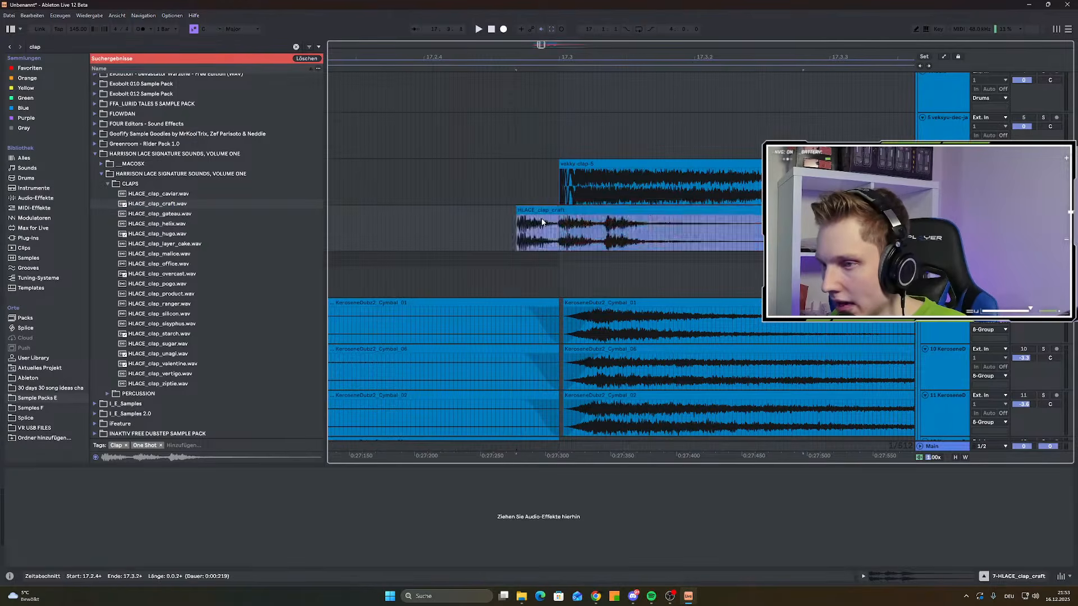
pyautogui.scroll(-6, 544, 221)
# Play from 17.2.1 to hear how the craft clap layers with the snare
pyautogui.click(503, 221)
pyautogui.press('space')
pyautogui.click(441, 219)
pyautogui.press('space')
pyautogui.press('Up')
pyautogui.press('space')
pyautogui.press('space')
pyautogui.press('Down')
pyautogui.press('space')
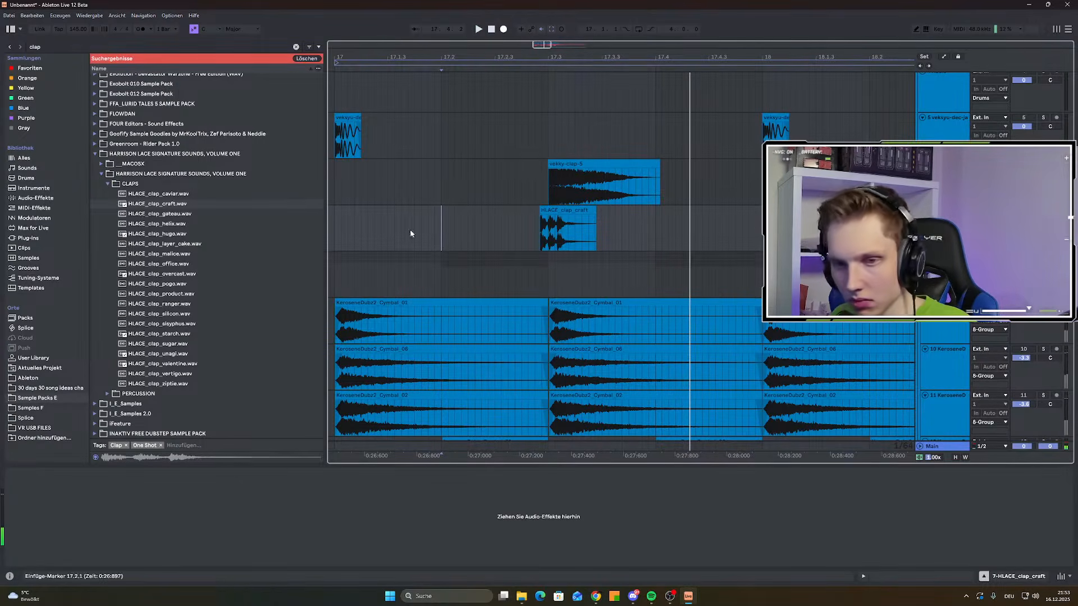
# Insert another audio track below track 7 and place HLACE_clap_valentine.wav on it, starting slightly ahead of the craft clap
pyautogui.hotkey('ctrl', 't')
pyautogui.click(178, 295)
pyautogui.click(175, 324)
pyautogui.click(173, 364)
pyautogui.click(167, 374)
pyautogui.click(177, 365)
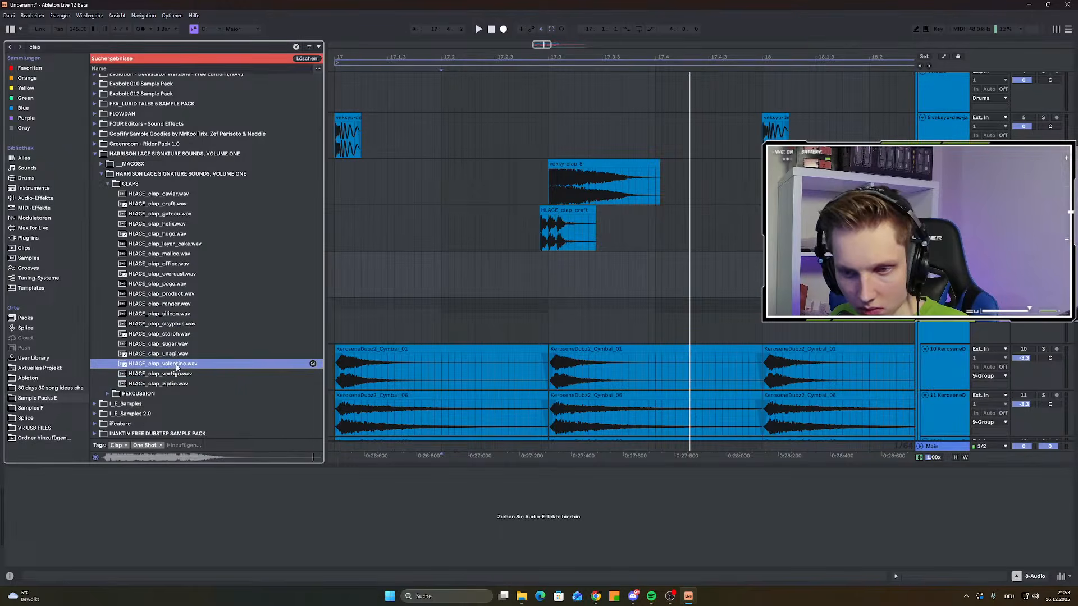
pyautogui.moveTo(355, 326); pyautogui.dragTo(517, 268)
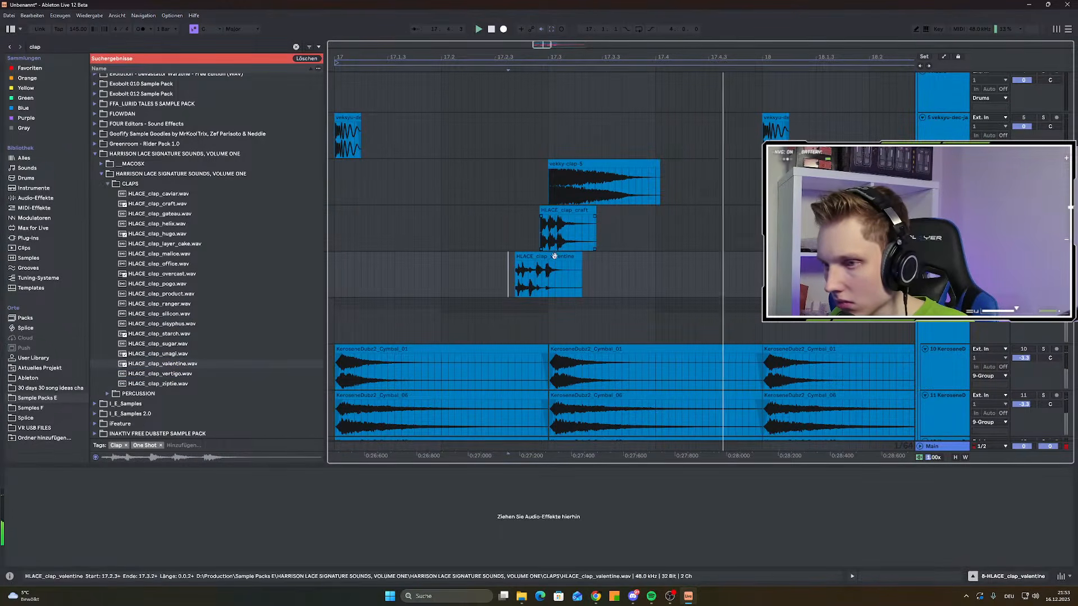
pyautogui.moveTo(550, 257); pyautogui.dragTo(539, 259)
# Add a fade-in over the start of the valentine clap and audition it from 17.2.1
pyautogui.click(504, 278)
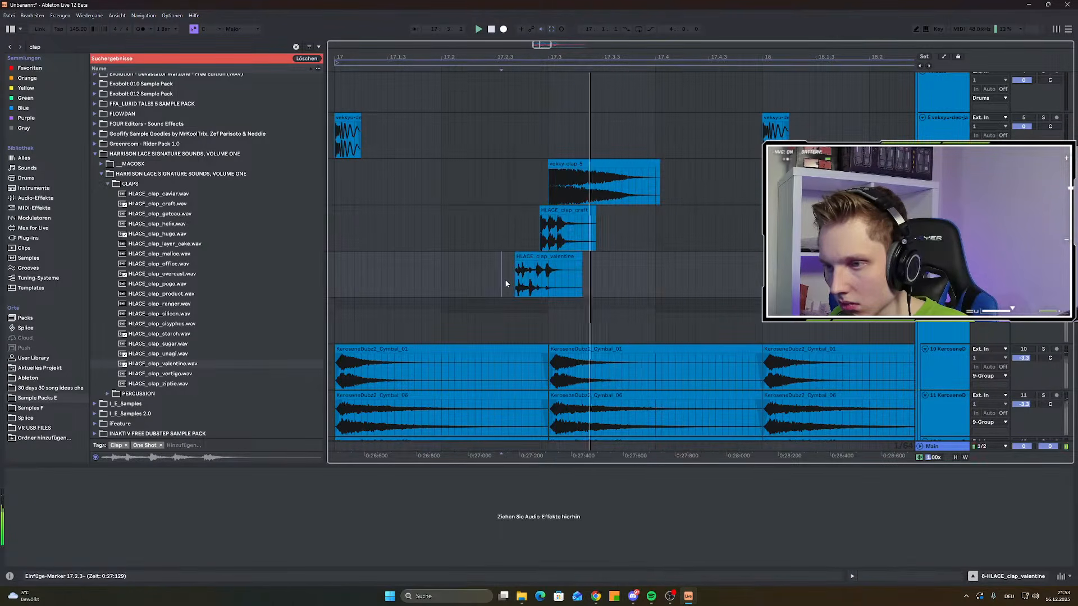
pyautogui.click(442, 260)
pyautogui.press('space')
pyautogui.press('space')
pyautogui.press('space')
pyautogui.moveTo(516, 262); pyautogui.dragTo(538, 262)
pyautogui.press('space')
pyautogui.press('space')
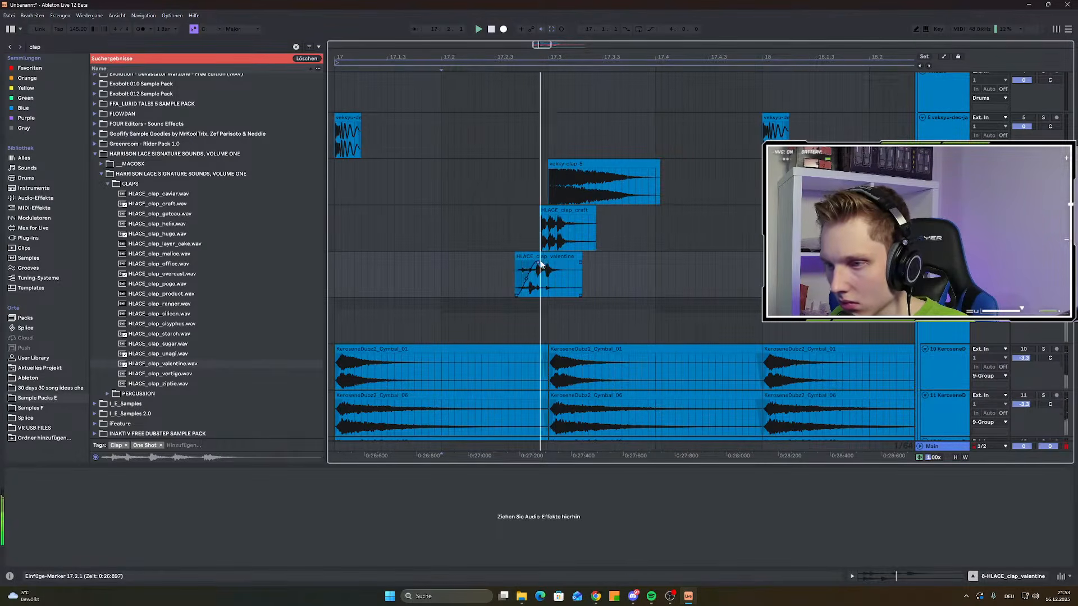
pyautogui.press('space')
pyautogui.press('space')
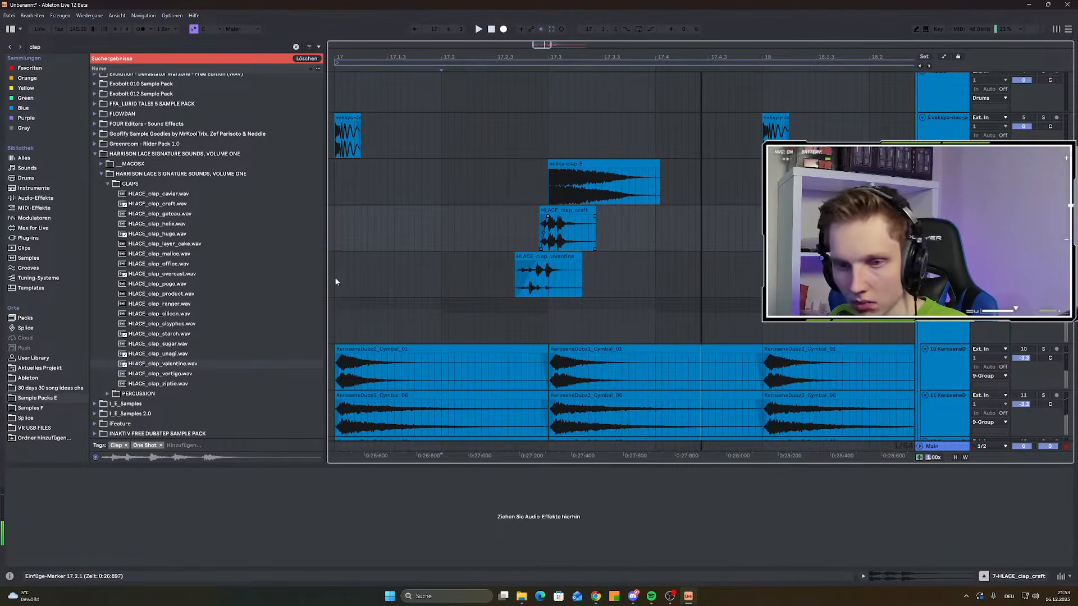
# Preview the vertigo and ziptie claps, place HLACE_clap_vertigo.wav at 17.3.1 on a new track below the valentine clap, and audition it
pyautogui.click(176, 375)
pyautogui.click(172, 383)
pyautogui.click(178, 375)
pyautogui.click(168, 384)
pyautogui.click(442, 276)
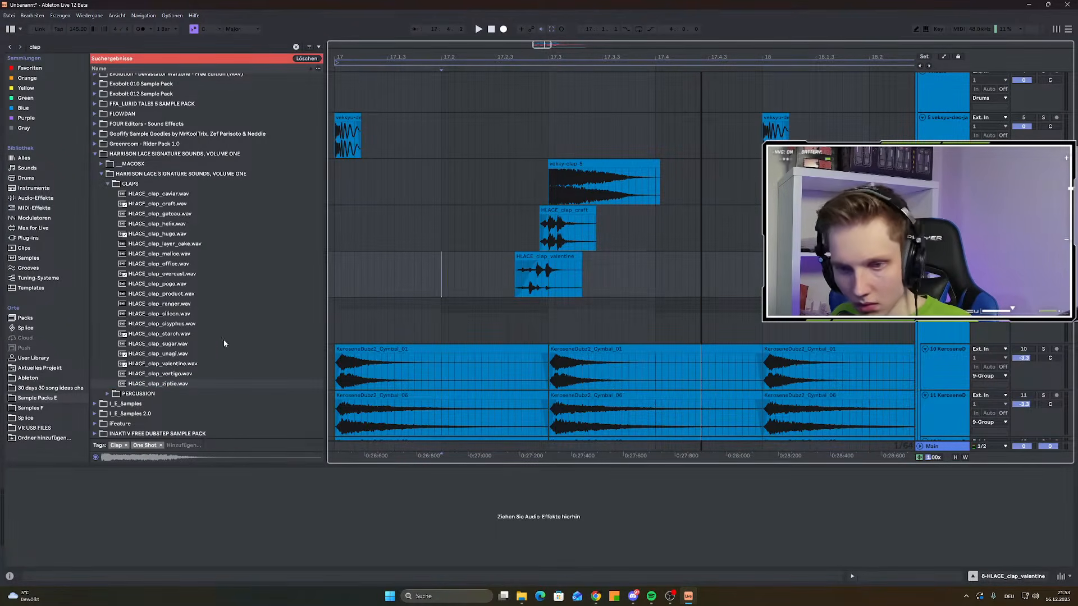
pyautogui.click(169, 374)
pyautogui.moveTo(169, 373); pyautogui.dragTo(551, 317)
pyautogui.press('space')
pyautogui.press('space')
pyautogui.click(1023, 303)
pyautogui.press('space')
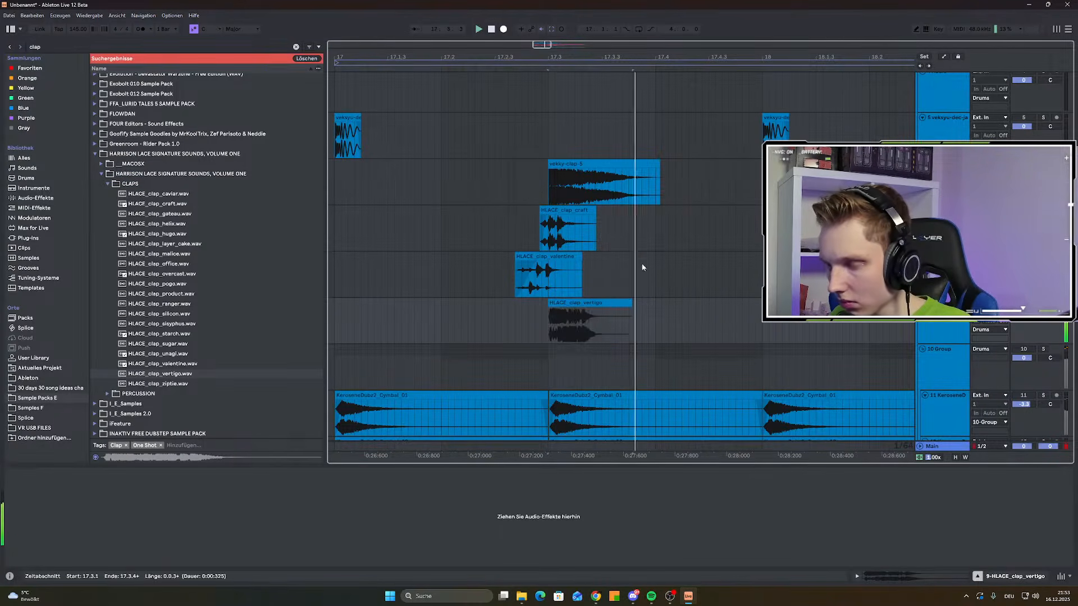
# Transpose the vertigo clap to -13 semitones and audition it repeatedly against the other claps
pyautogui.doubleClick(592, 303)
pyautogui.moveTo(75, 502); pyautogui.dragTo(75, 536)
pyautogui.press('space')
pyautogui.press('space')
pyautogui.press('space')
pyautogui.press('space')
pyautogui.press('space')
pyautogui.press('space')
pyautogui.press('space')
pyautogui.press('space')
pyautogui.press('space')
pyautogui.press('space')
# Shorten the vertigo clap to end just past 17.3.3, reverse it and play it back
pyautogui.moveTo(721, 226); pyautogui.dragTo(591, 236)
pyautogui.click(556, 245)
pyautogui.click(571, 228)
pyautogui.press('r')
pyautogui.press('space')
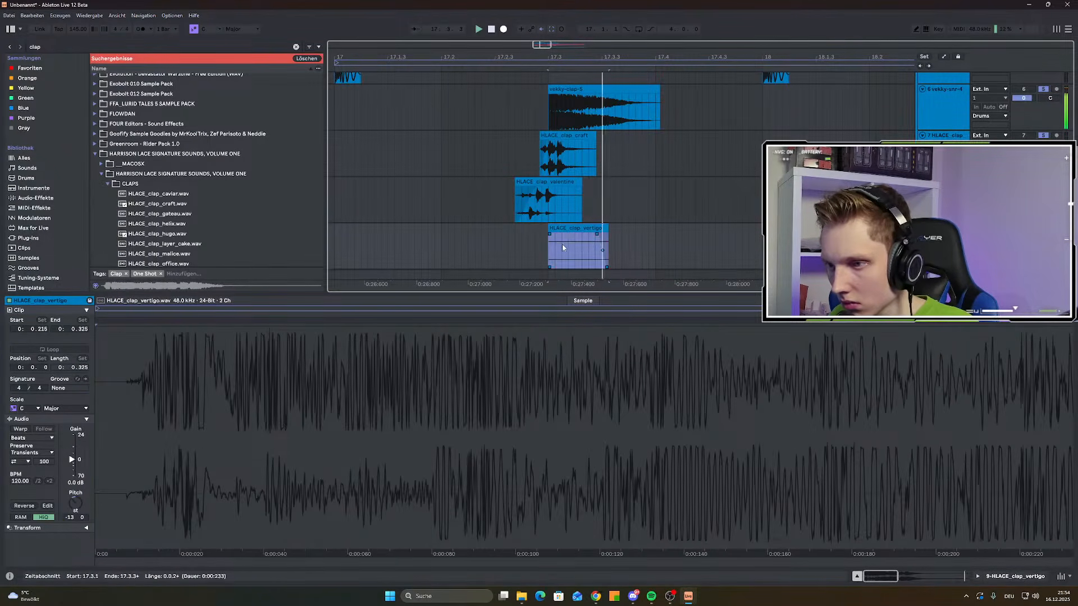
# Slide the audio inside the vertigo clip to start at about 0.047 s and add a short fade-in over its beginning
pyautogui.scroll(3, 558, 245)
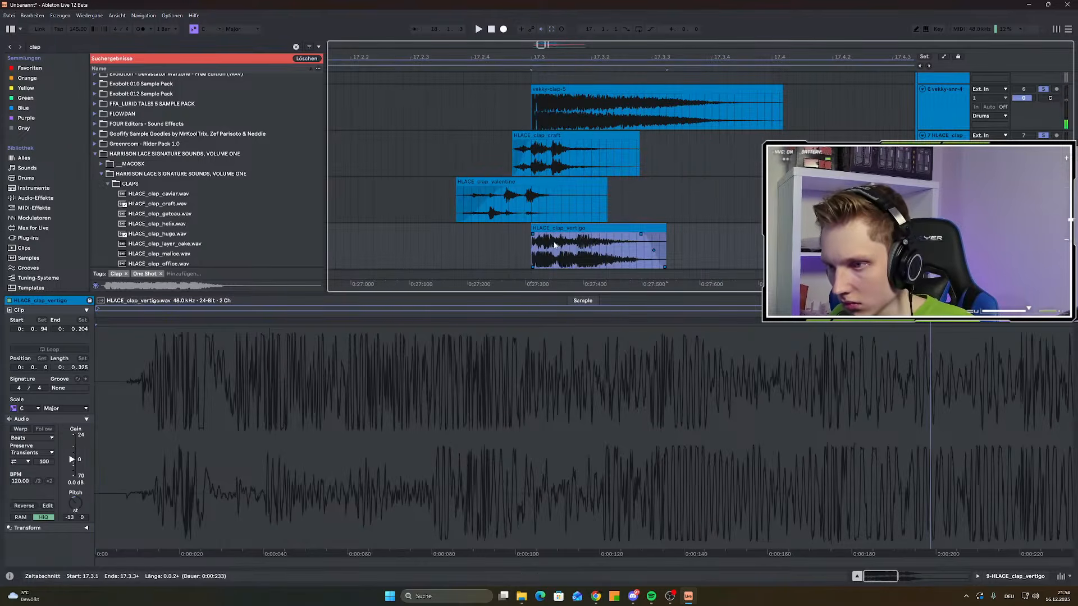
pyautogui.scroll(3, 539, 242)
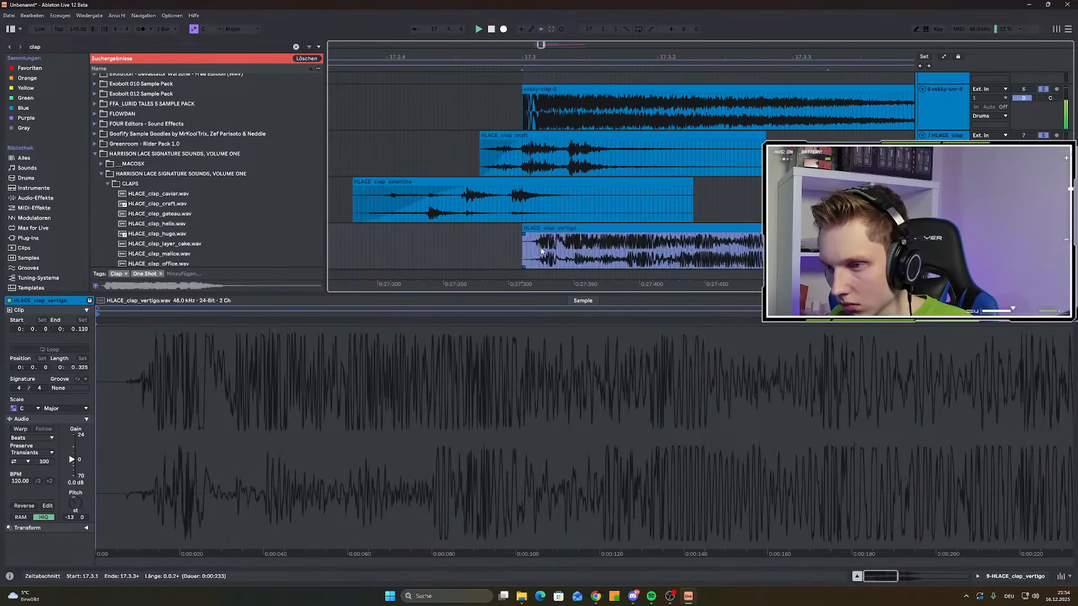
pyautogui.press('space')
pyautogui.moveTo(524, 234); pyautogui.dragTo(565, 234)
pyautogui.press('space')
pyautogui.press('space')
pyautogui.press('space')
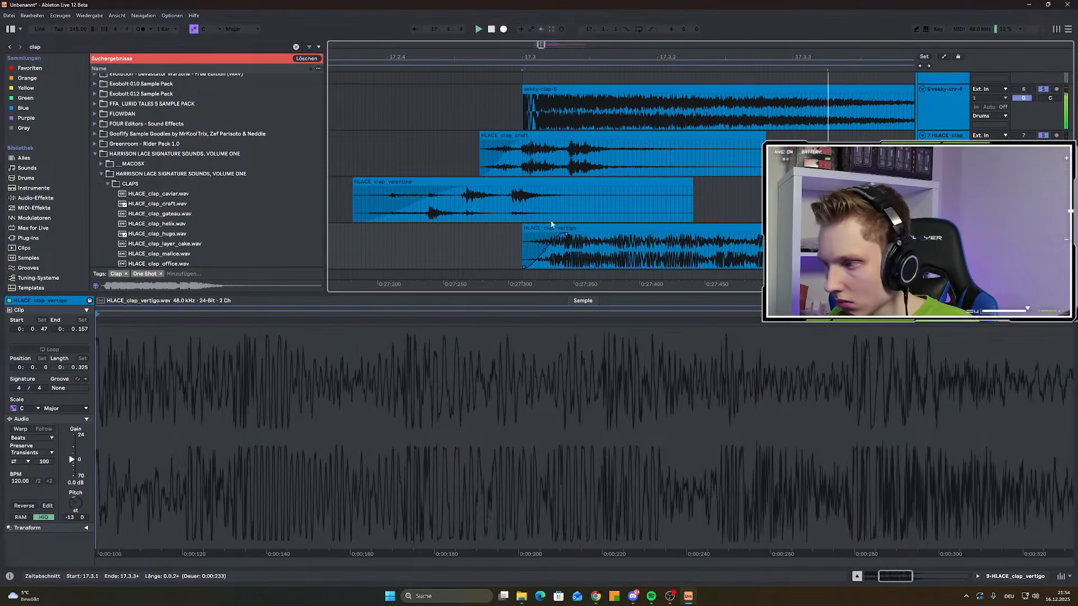
# Unsolo the clap tracks and audition the vertigo clap with all tracks playing
pyautogui.scroll(-4, 554, 224)
pyautogui.press('space')
pyautogui.press('s')
pyautogui.press('space')
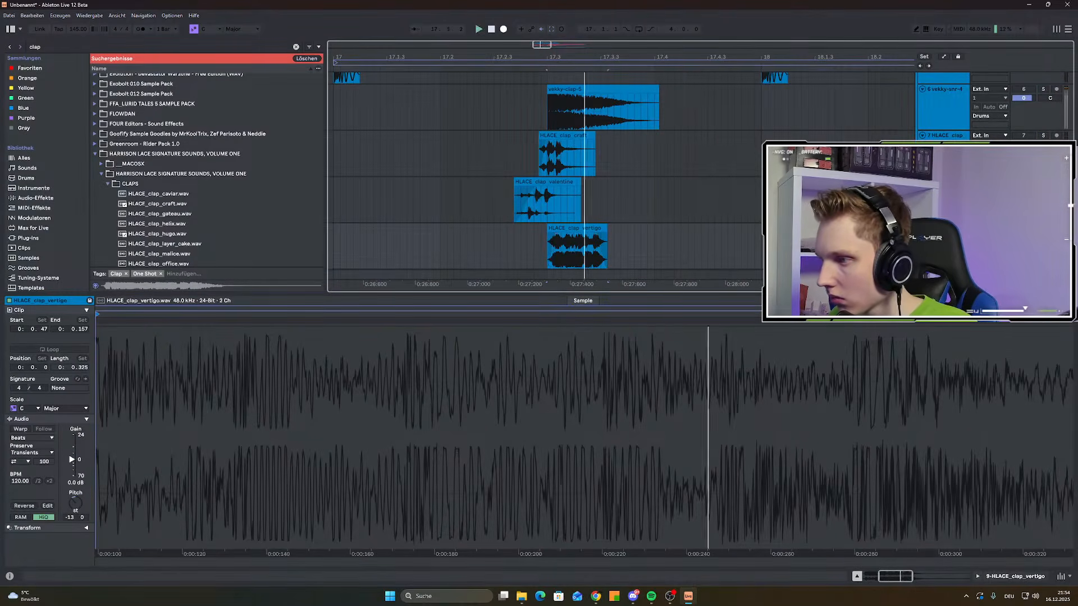
pyautogui.press('0')
# Add ValhallaFutureVerb from the favourites to the vertigo clap's track and load the small-chamber preset Dark Piano Chamber
pyautogui.click(52, 46)
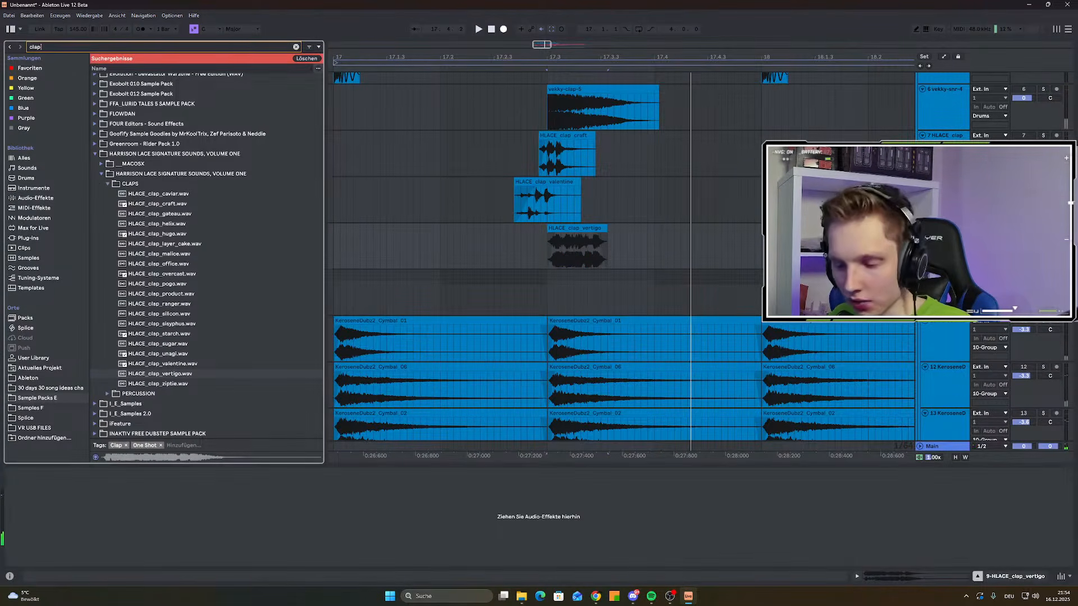
pyautogui.write('vava')
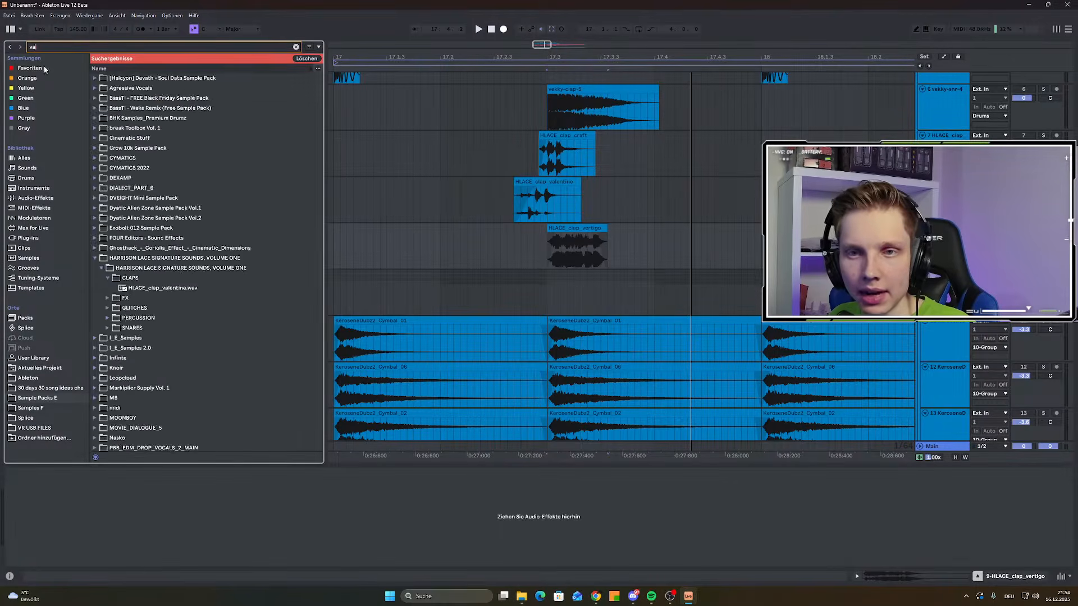
pyautogui.doubleClick(152, 80)
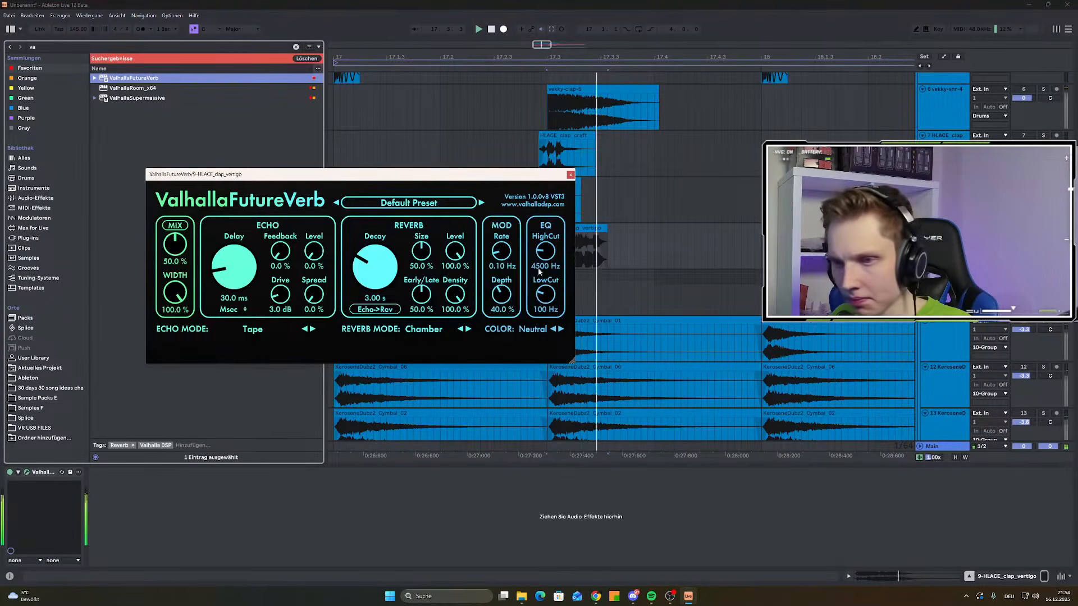
pyautogui.click(409, 203)
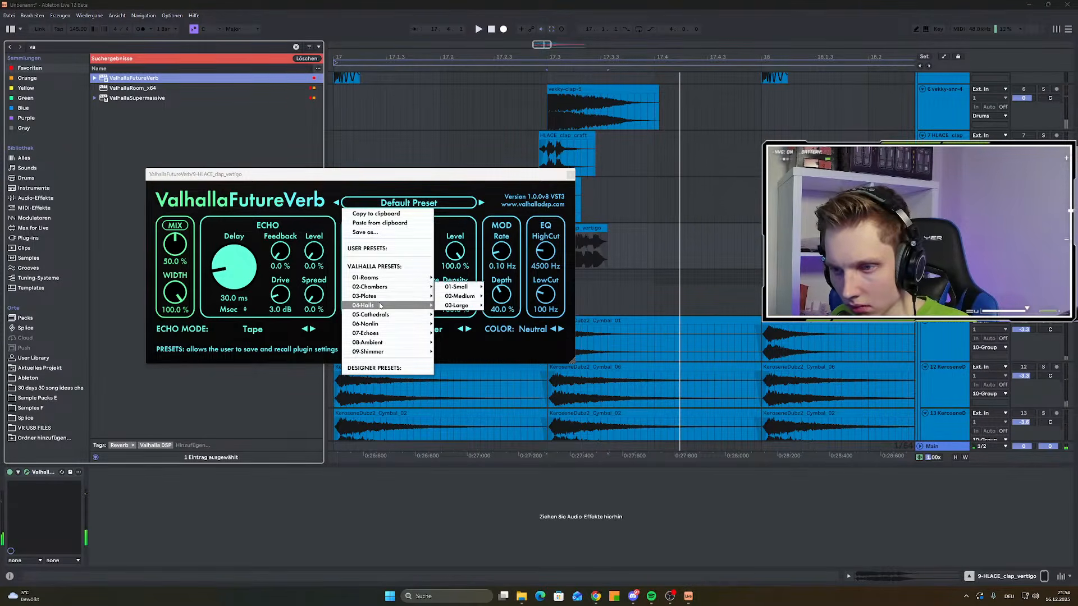
pyautogui.moveTo(357, 286)
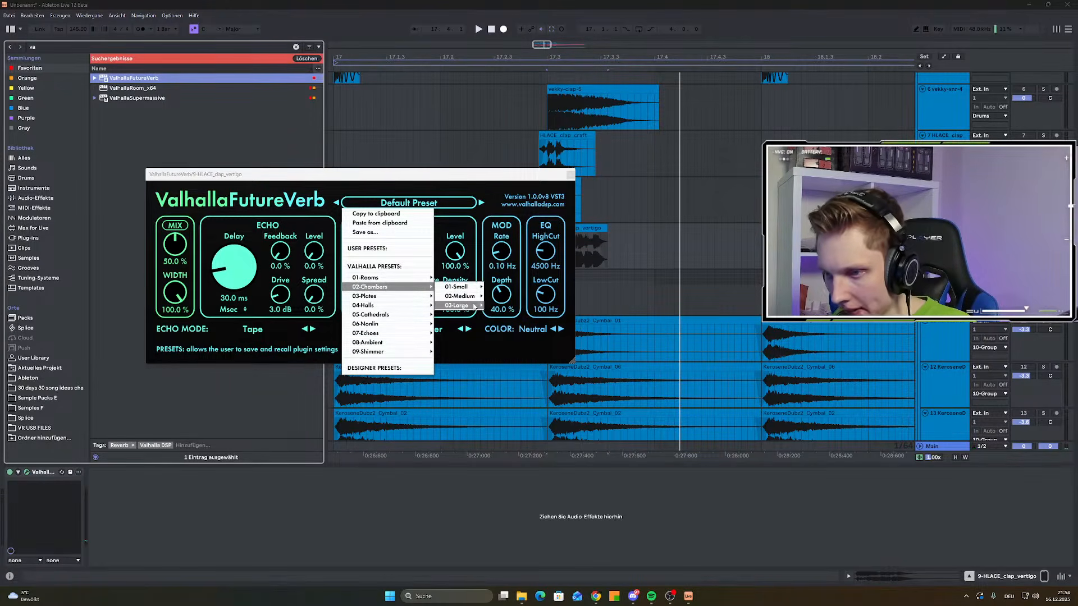
pyautogui.moveTo(475, 307)
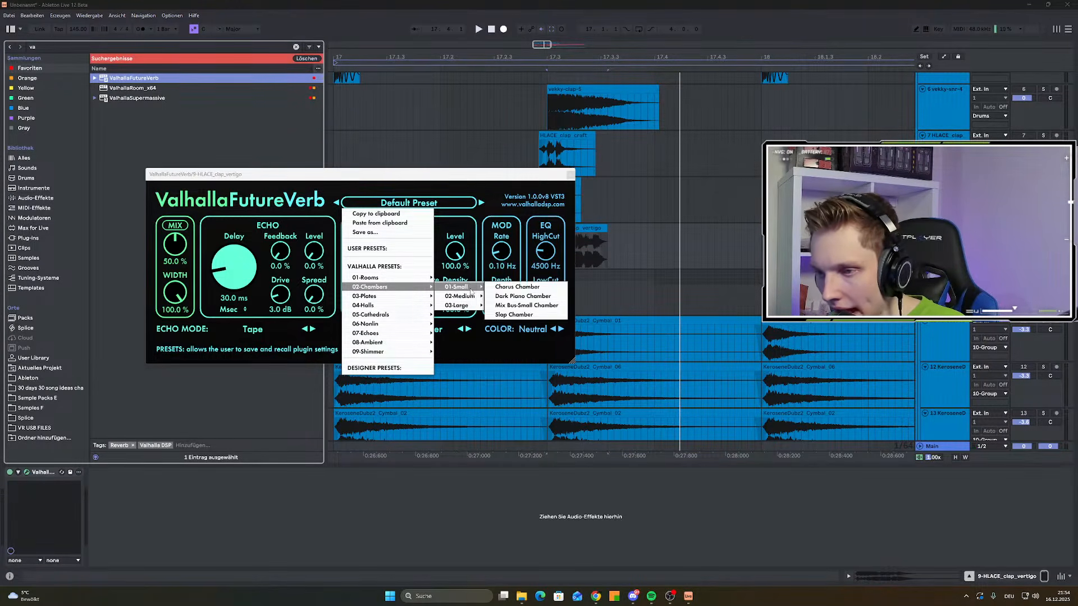
pyautogui.moveTo(467, 287)
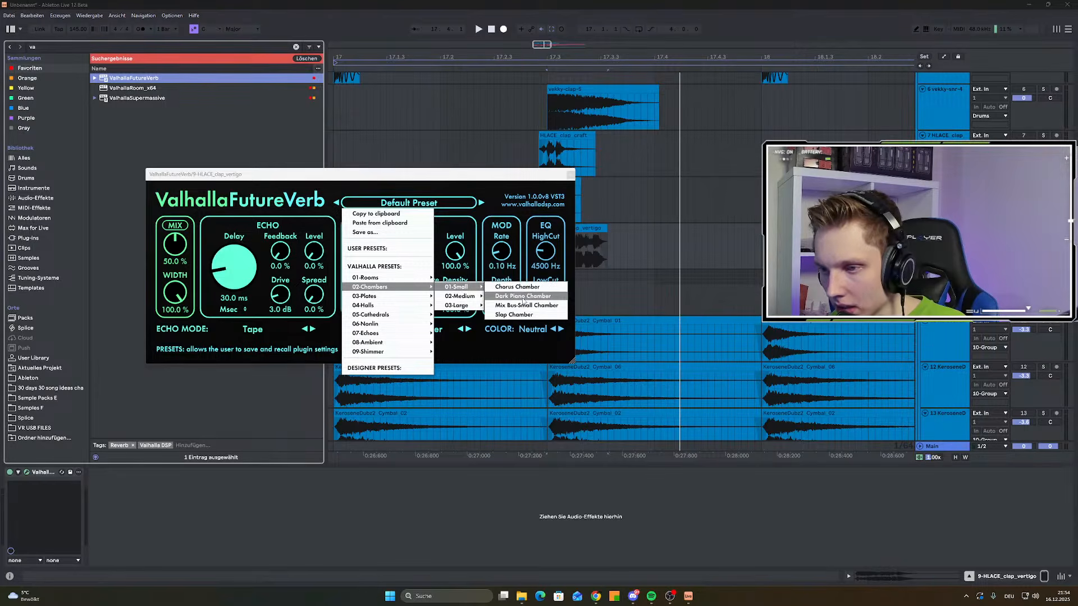
pyautogui.click(514, 288)
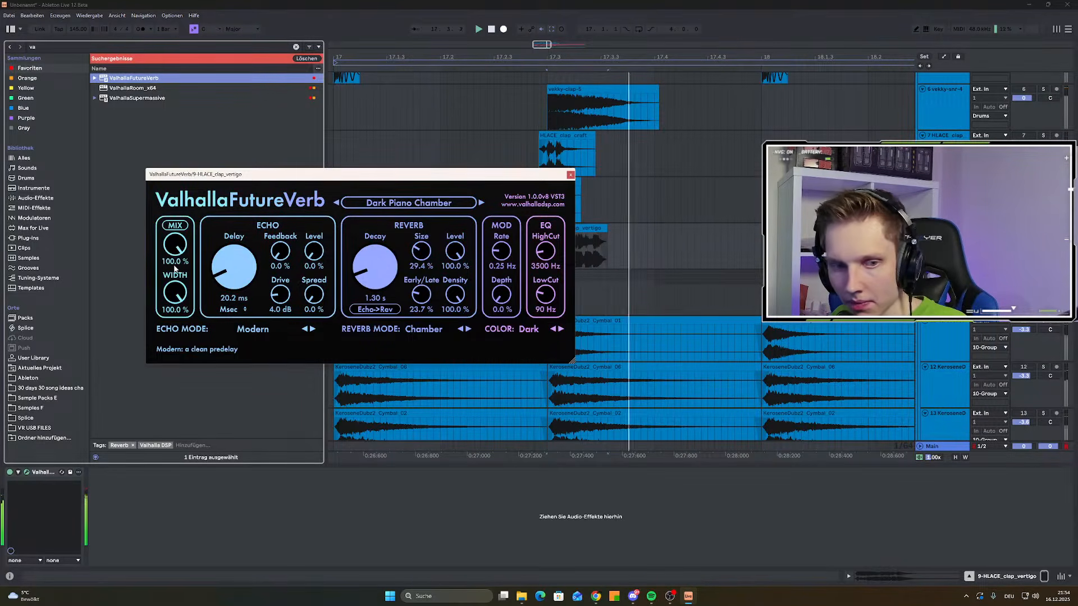
# Set the reverb's mix to 39.2%, delay to 13.0 ms, decay to 1.00 s and width to 60%
pyautogui.moveTo(175, 246); pyautogui.dragTo(162, 305)
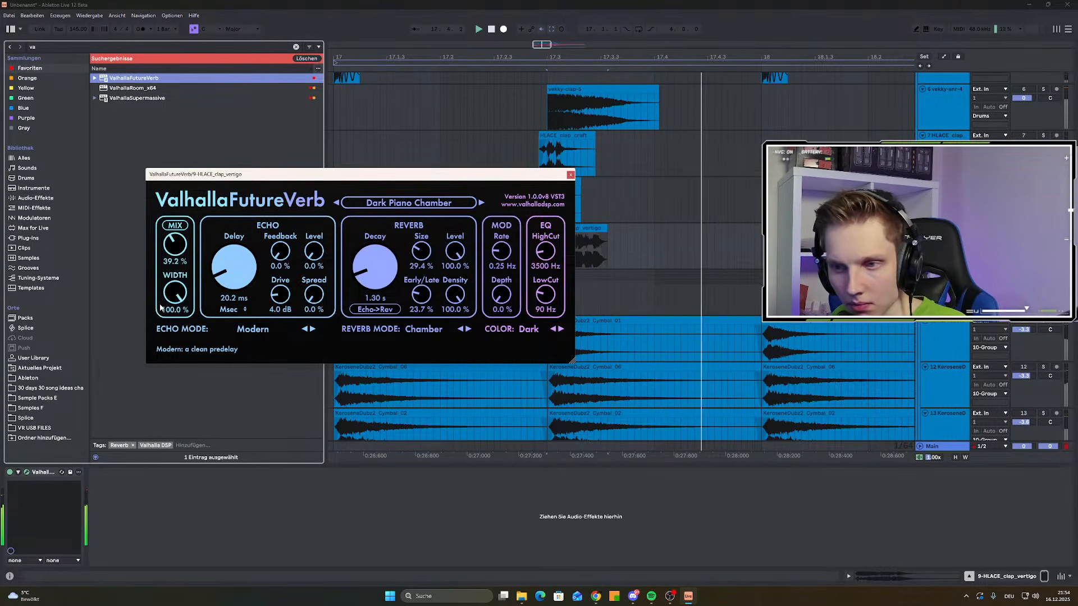
pyautogui.click(47, 47)
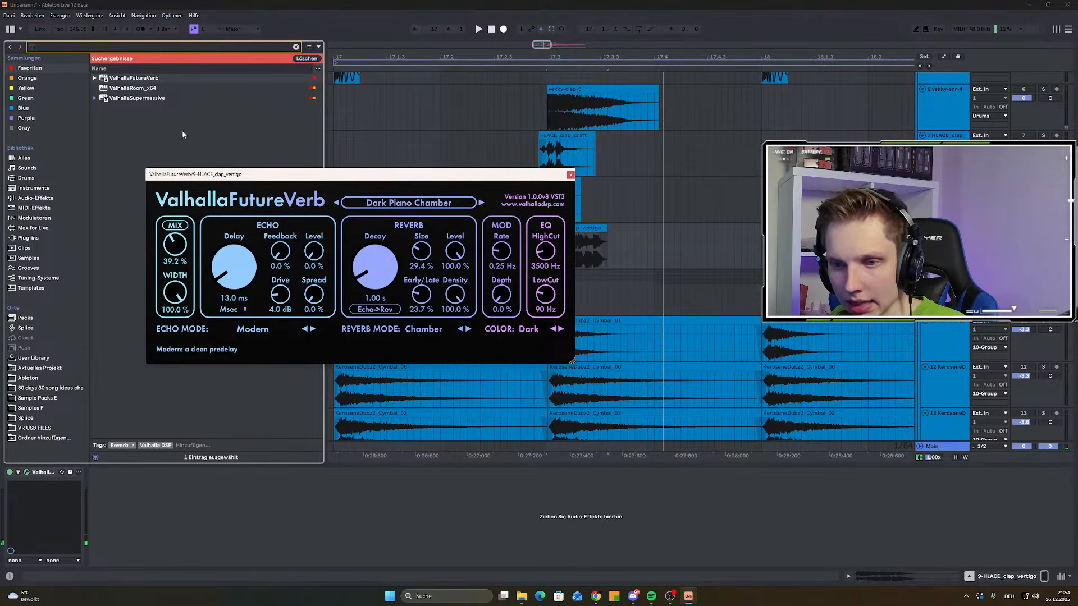
pyautogui.moveTo(176, 294); pyautogui.dragTo(176, 310)
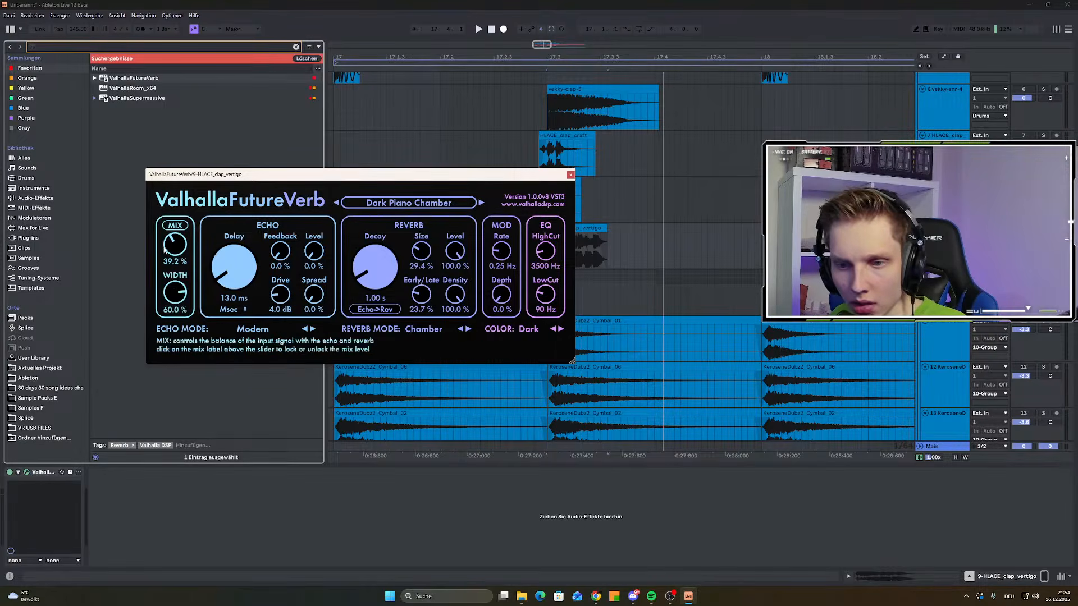
# Search the plug-ins for "sna" and insert Snap Heap before the reverb on the vertigo clap's track
pyautogui.press('BackSpace')
pyautogui.write('sn')
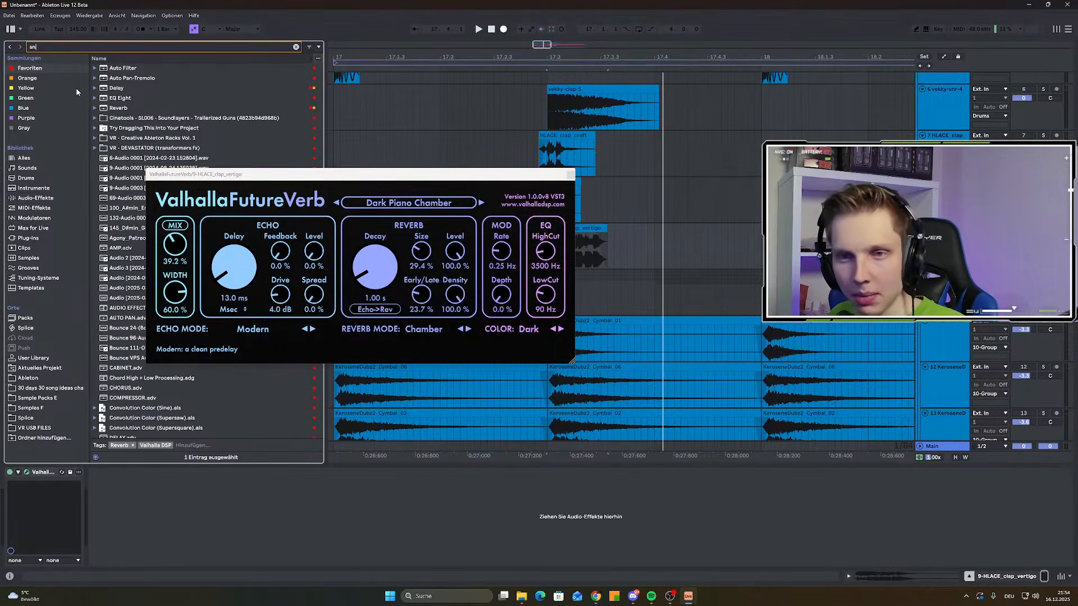
pyautogui.write('a')
pyautogui.click(48, 236)
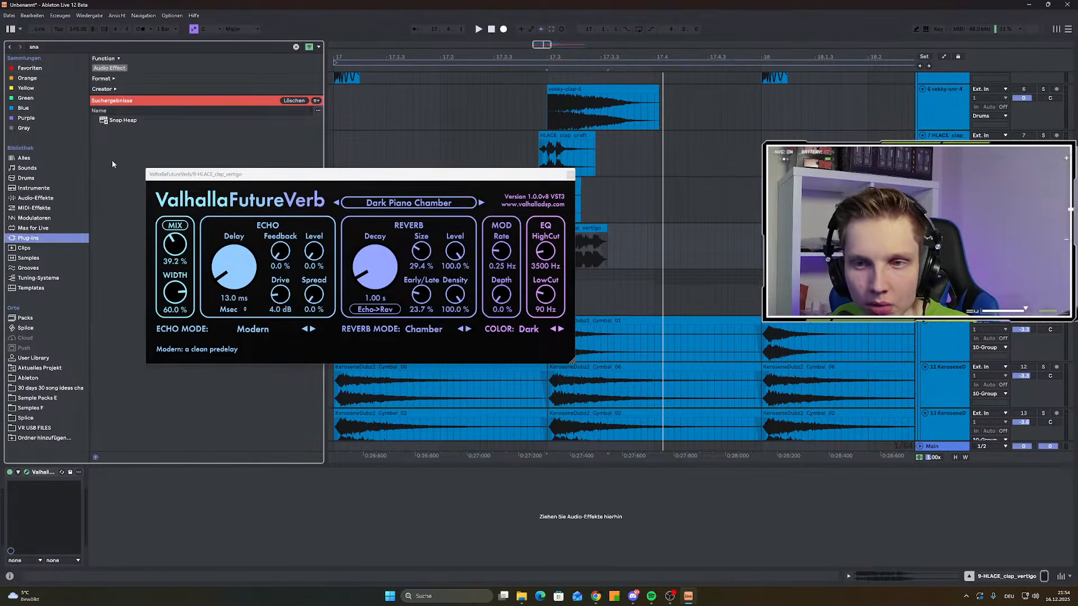
pyautogui.click(150, 121)
pyautogui.moveTo(7, 459); pyautogui.dragTo(22, 504)
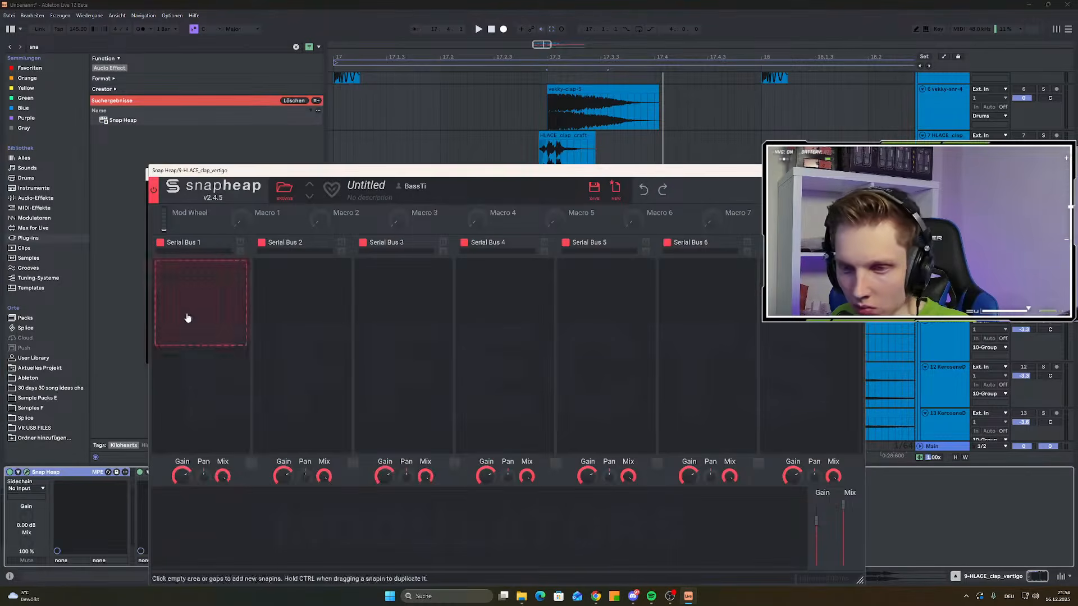
# Add a Frequency Shifter to Snap Heap's first serial bus and set it to -223 Hz
pyautogui.click(187, 315)
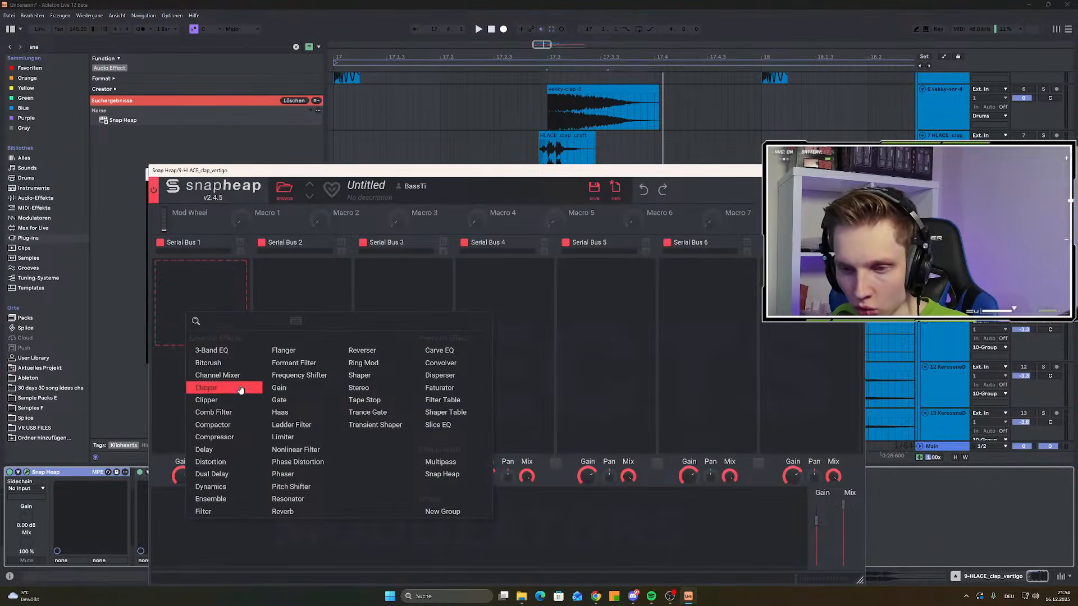
pyautogui.click(299, 375)
pyautogui.moveTo(201, 290); pyautogui.dragTo(201, 306)
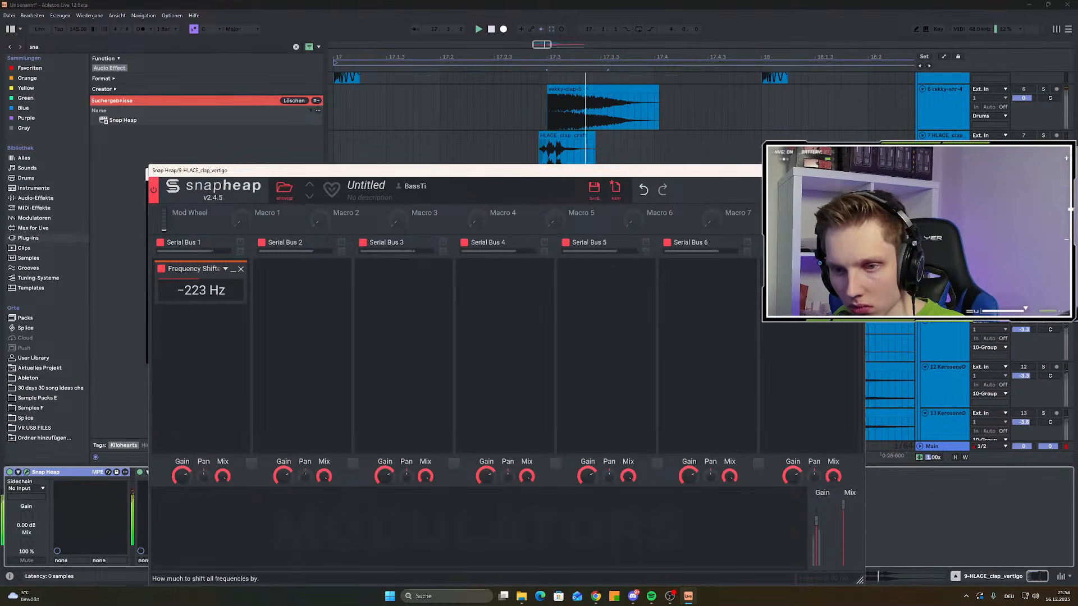
# Add a high-pass Filter with slope ×2 below the Frequency Shifter, adjust its cutoff and audition the clap
pyautogui.click(195, 344)
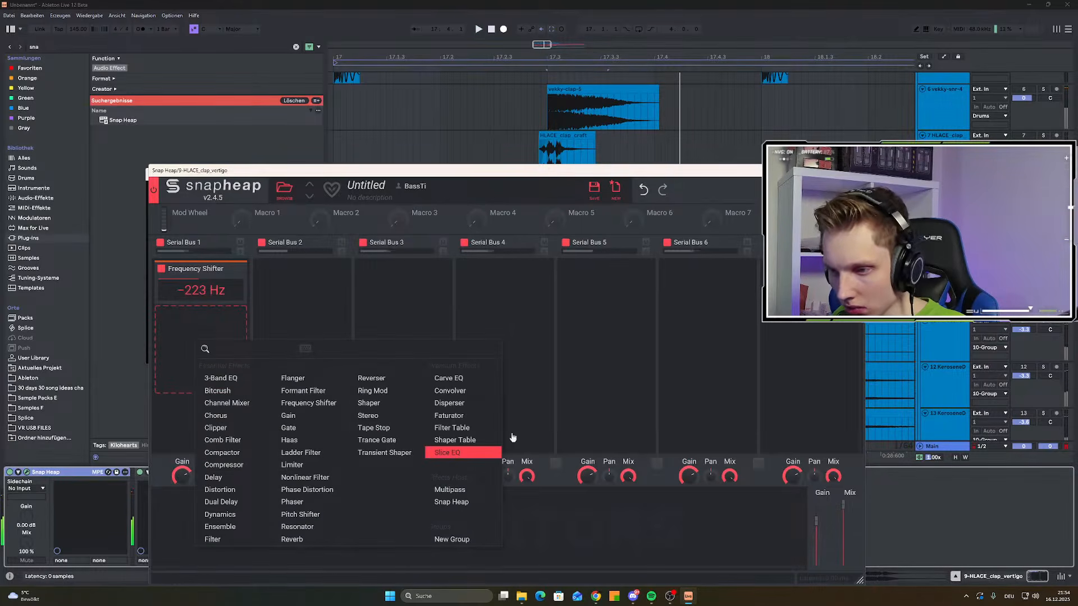
pyautogui.click(212, 539)
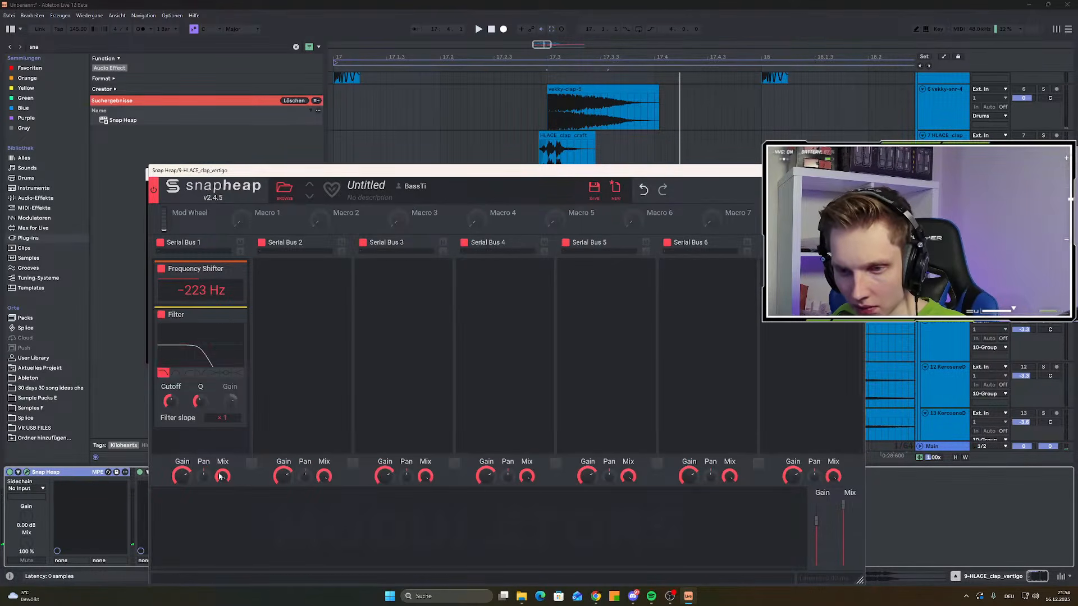
pyautogui.click(188, 372)
pyautogui.moveTo(222, 417); pyautogui.dragTo(222, 421)
pyautogui.moveTo(169, 401)
pyautogui.mouseDown()
pyautogui.moveTo(222, 422)
pyautogui.moveTo(168, 397)
pyautogui.mouseUp()
pyautogui.press('space')
pyautogui.press('space')
pyautogui.press('space')
pyautogui.press('space')
pyautogui.press('space')
pyautogui.click(856, 170)
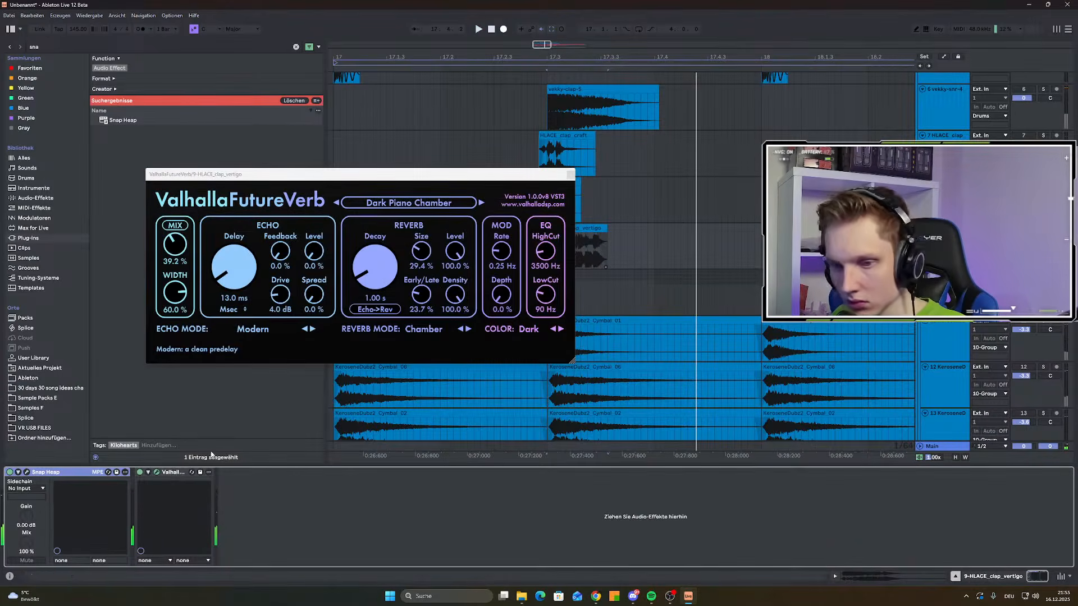
# Reopen Snap Heap, lower the frequency shift to -409 Hz and audition the change
pyautogui.click(27, 473)
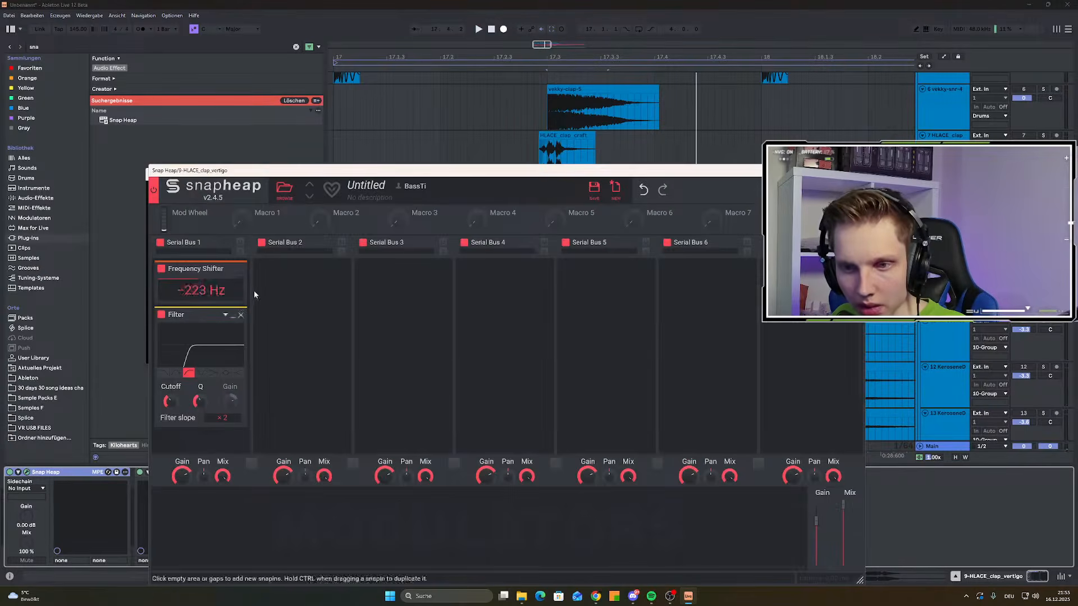
pyautogui.moveTo(193, 289); pyautogui.dragTo(193, 299)
pyautogui.press('space')
pyautogui.press('space')
pyautogui.press('space')
pyautogui.press('space')
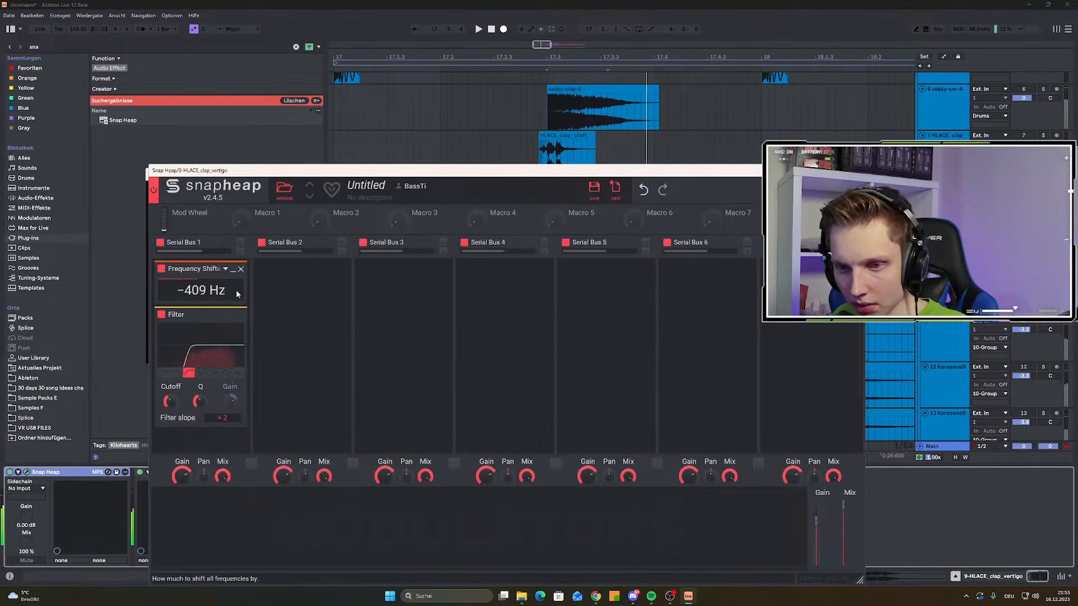
# Set the reverb's decay to 1.96 s, low cut to 250 Hz and high cut to 5150 Hz, audition it and close the plug-in
pyautogui.click(139, 520)
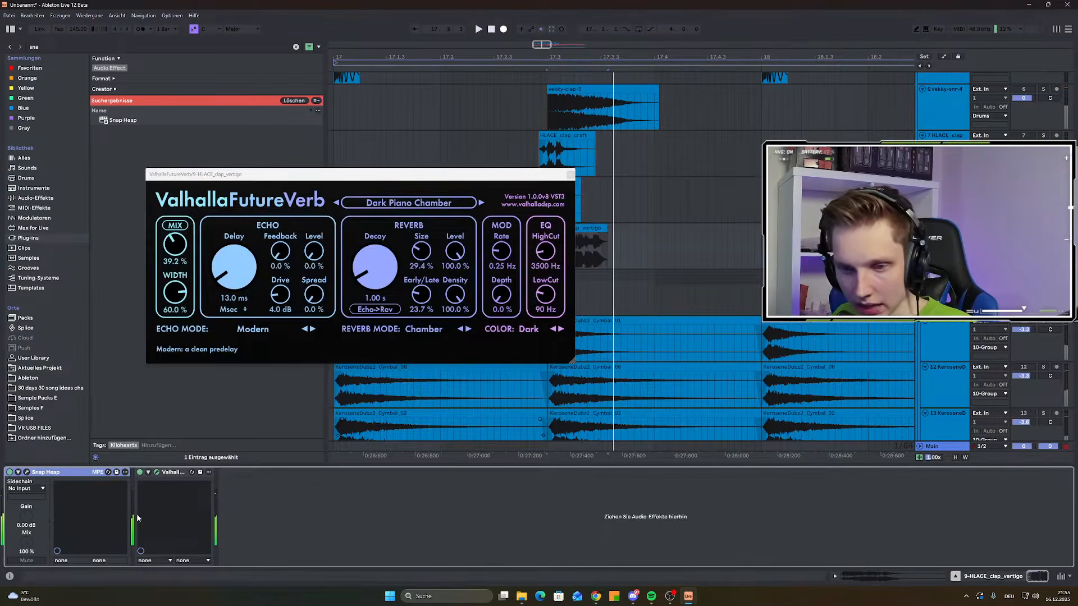
pyautogui.moveTo(372, 260); pyautogui.dragTo(372, 245)
pyautogui.moveTo(545, 295); pyautogui.dragTo(546, 284)
pyautogui.press('space')
pyautogui.click(1042, 227)
pyautogui.press('space')
pyautogui.scroll(-3, 685, 195)
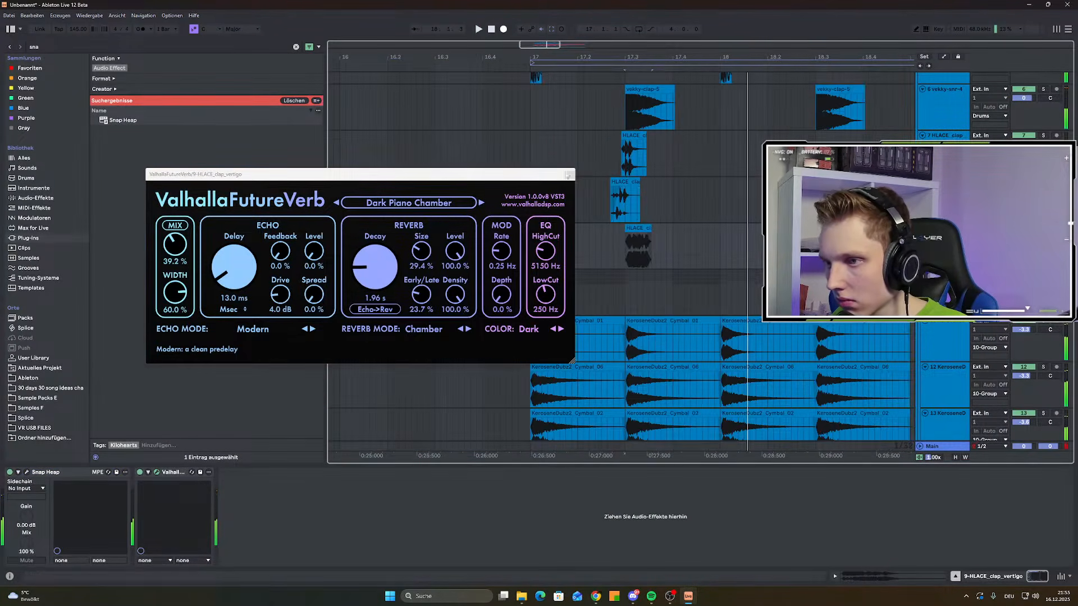
pyautogui.click(570, 174)
# Solo the Drums group and play from 17.1.1 to hear the layered claps with the other drums
pyautogui.click(531, 224)
pyautogui.scroll(1, 531, 224)
pyautogui.scroll(2, 1011, 114)
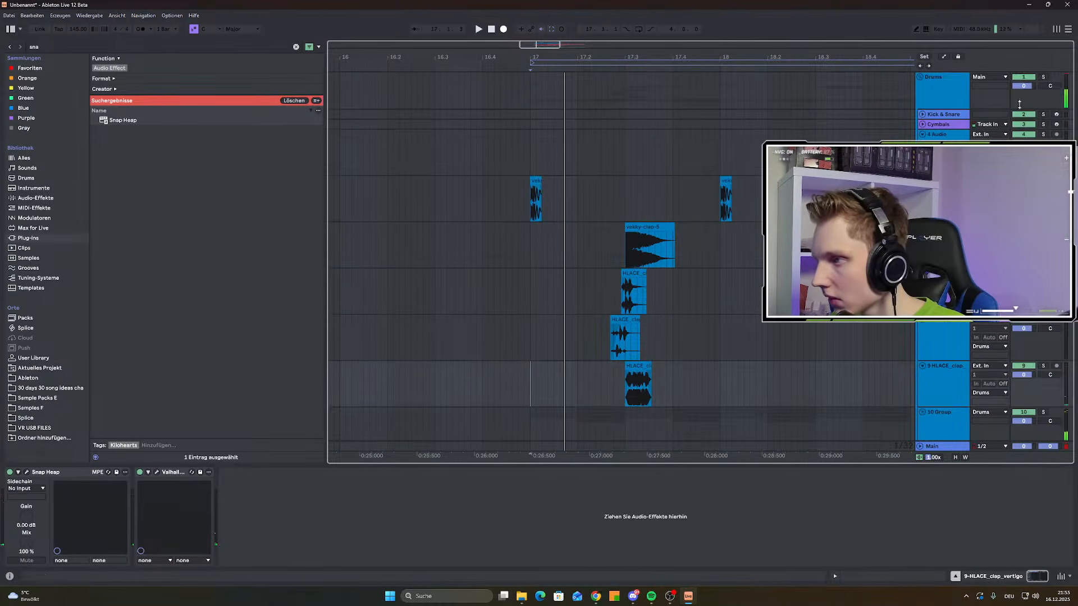
pyautogui.click(1042, 78)
pyautogui.press('space')
pyautogui.scroll(-2, 1042, 83)
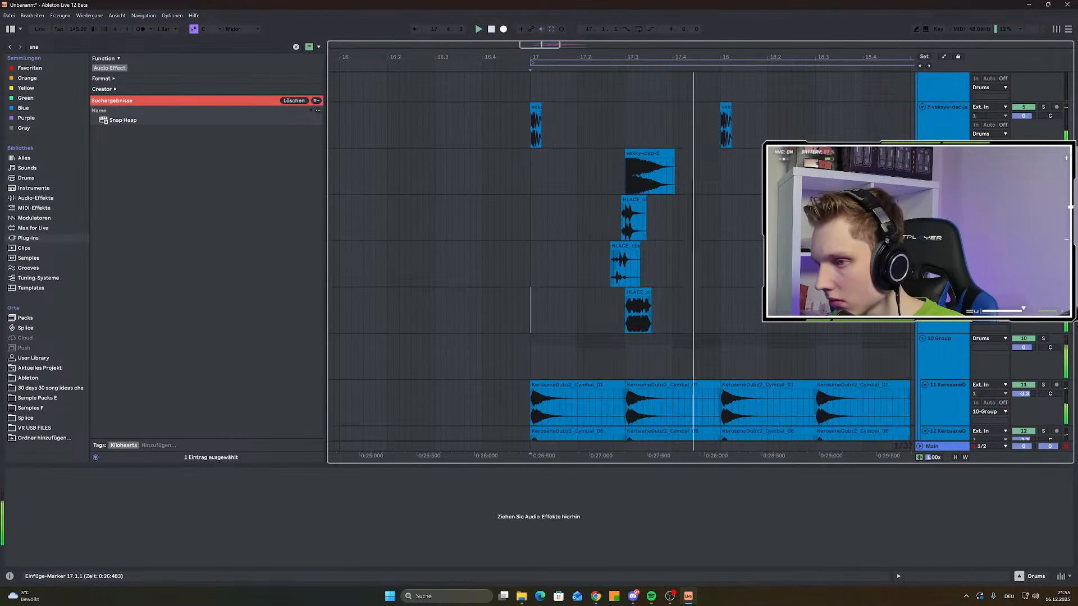
# Deactivate the valentine clap and play from just after 17.2.1 to compare the layering without it
pyautogui.scroll(4, 632, 262)
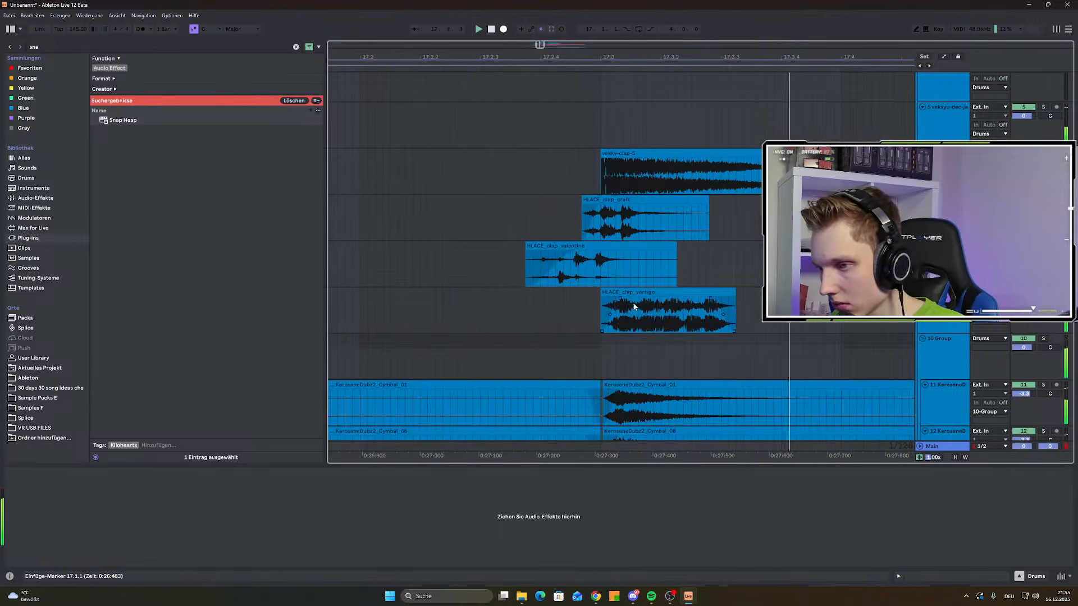
pyautogui.scroll(-2, 625, 279)
pyautogui.click(608, 244)
pyautogui.press('0')
pyautogui.click(504, 253)
pyautogui.press('space')
pyautogui.press('space')
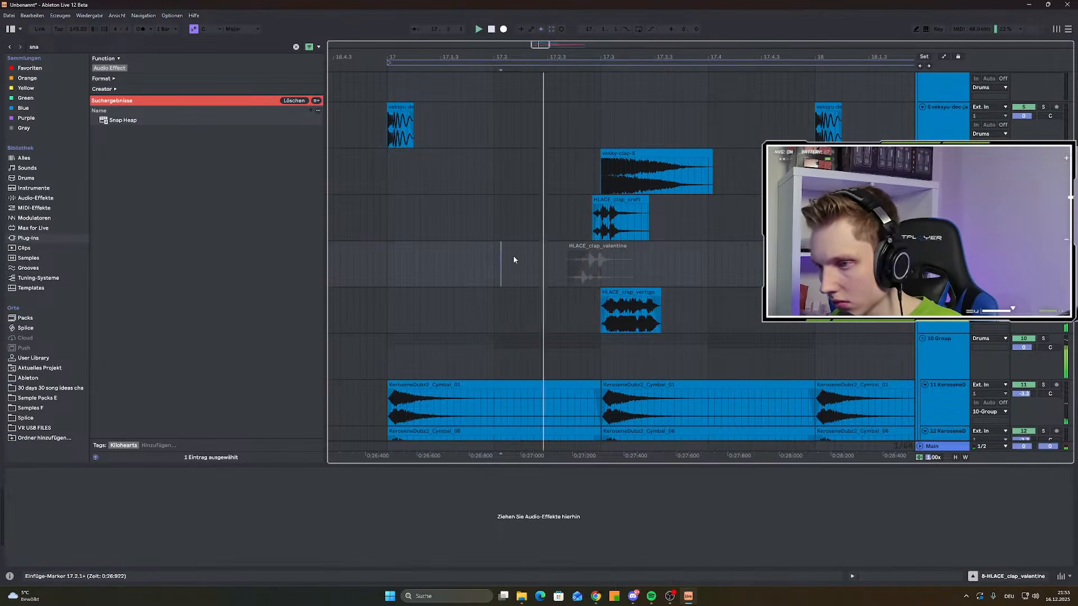
# Deactivate the main snare clip above the craft clap and set playback to just after 17.2.3 to hear the remaining claps
pyautogui.click(618, 168)
pyautogui.press('0')
pyautogui.click(561, 219)
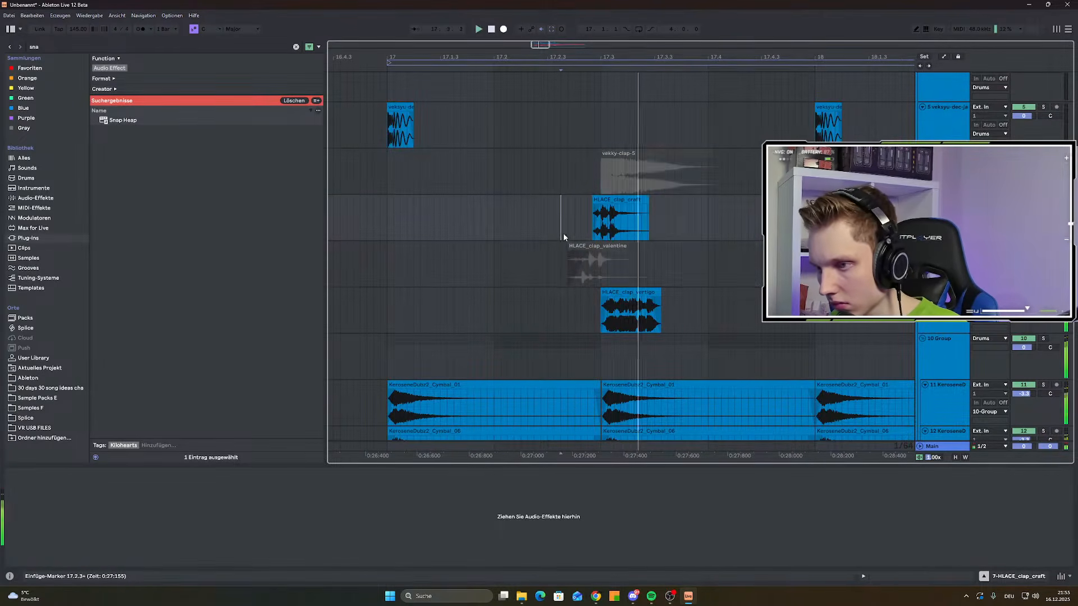
# Transpose the vertigo clap clip up, audition it before and after the change, and return to its effect devices
pyautogui.click(561, 309)
pyautogui.press('space')
pyautogui.press('space')
pyautogui.doubleClick(628, 291)
pyautogui.moveTo(76, 503); pyautogui.dragTo(75, 486)
pyautogui.press('space')
pyautogui.press('space')
pyautogui.press('space')
pyautogui.press('space')
pyautogui.press('space')
pyautogui.press('space')
pyautogui.press('space')
pyautogui.hotkey('shift', 'Tab')
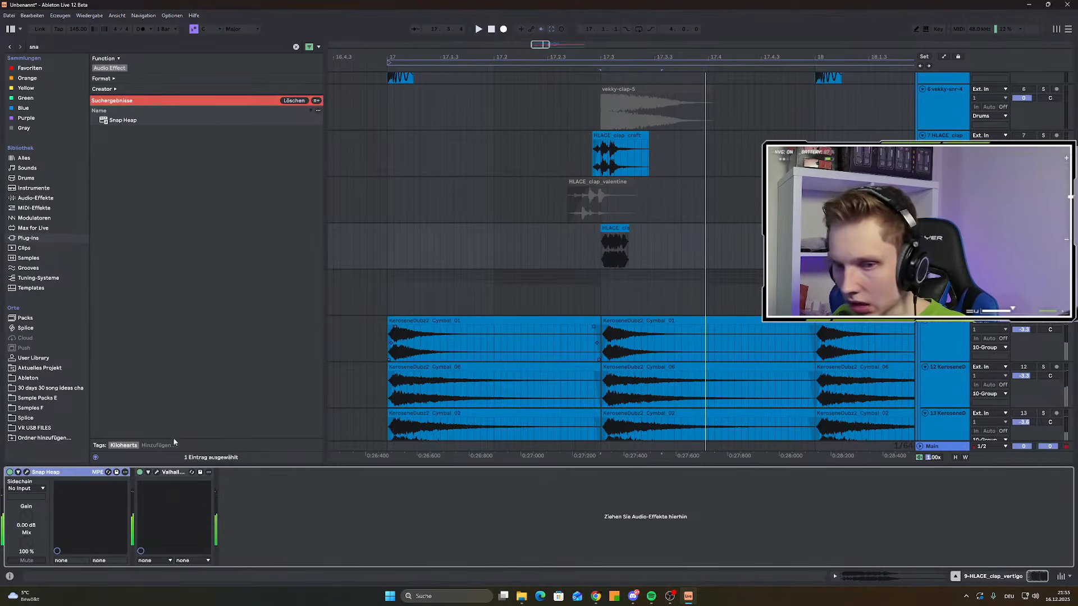
# In the vertigo clap's Snap Heap, set the frequency shifter to −1.54 kHz and add a second at −159 Hz on Serial Bus 2
pyautogui.click(26, 472)
pyautogui.moveTo(194, 289); pyautogui.dragTo(194, 331)
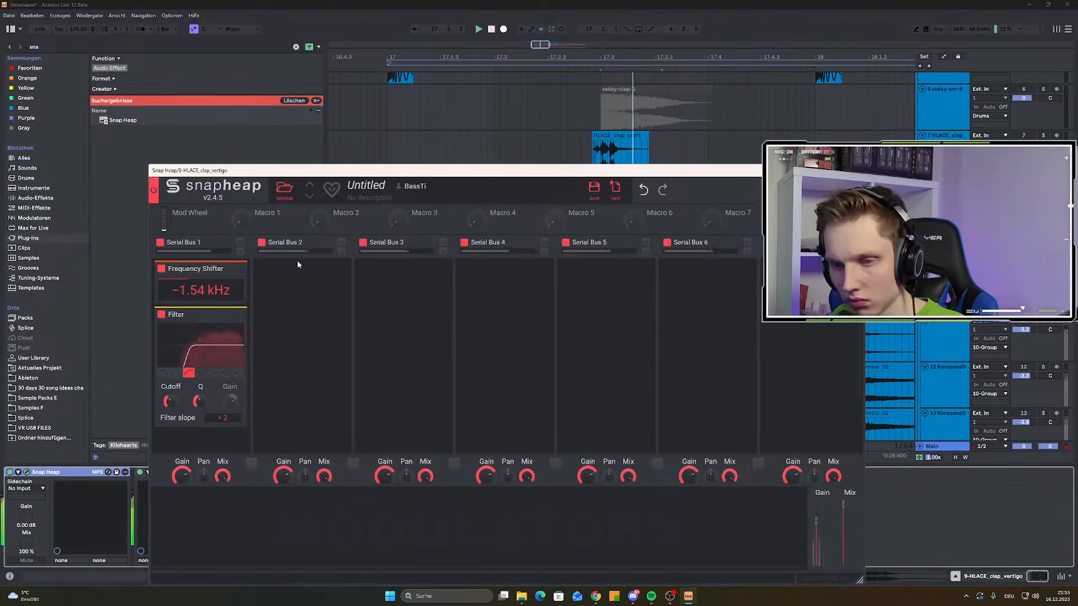
pyautogui.moveTo(222, 270); pyautogui.dragTo(293, 314)
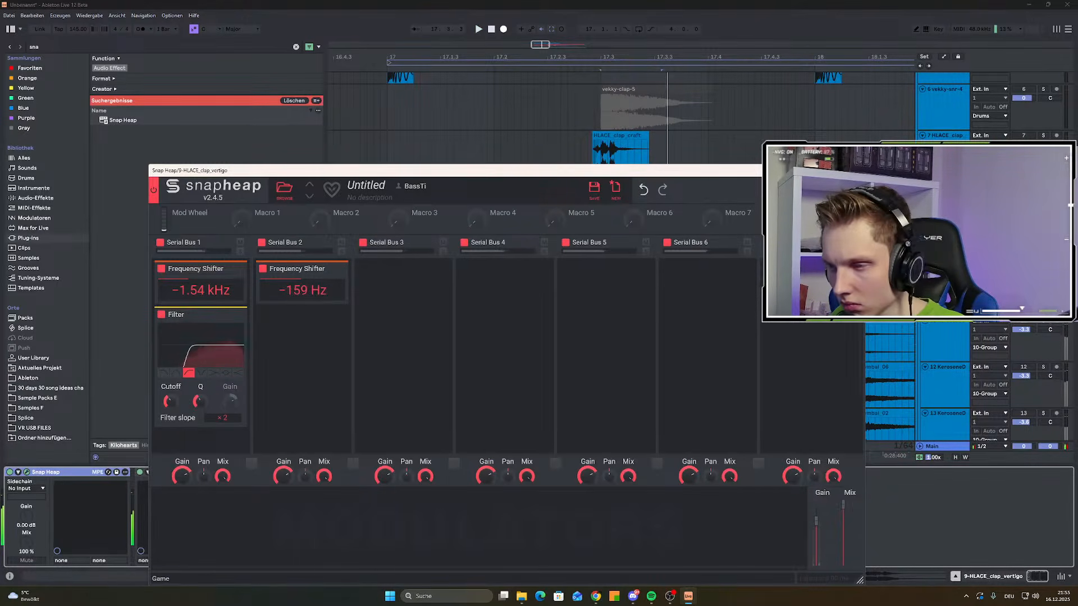
pyautogui.click(853, 171)
pyautogui.press('space')
pyautogui.press('space')
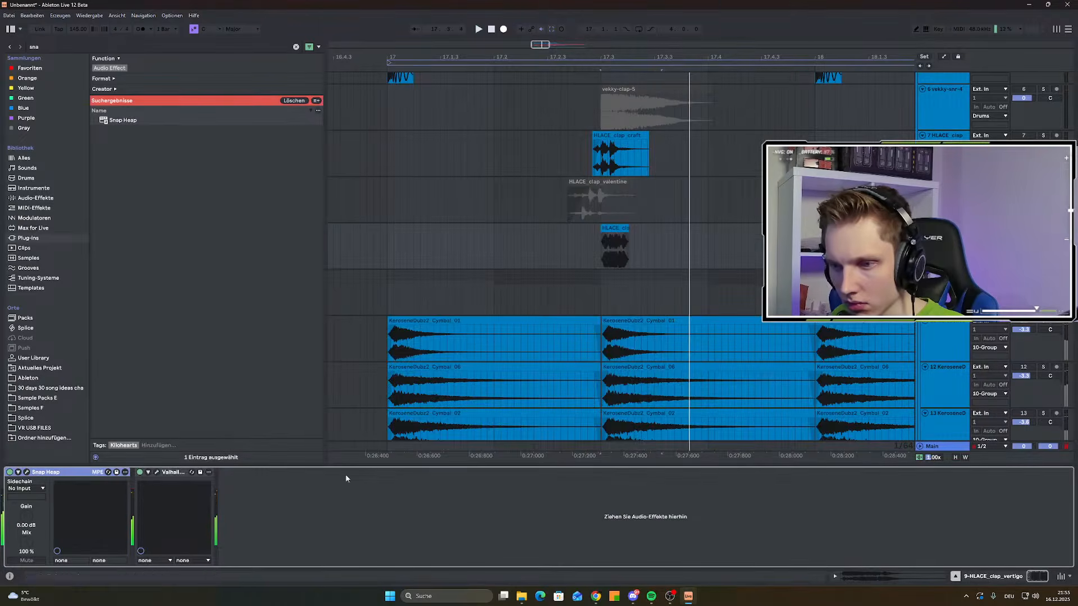
pyautogui.click(158, 472)
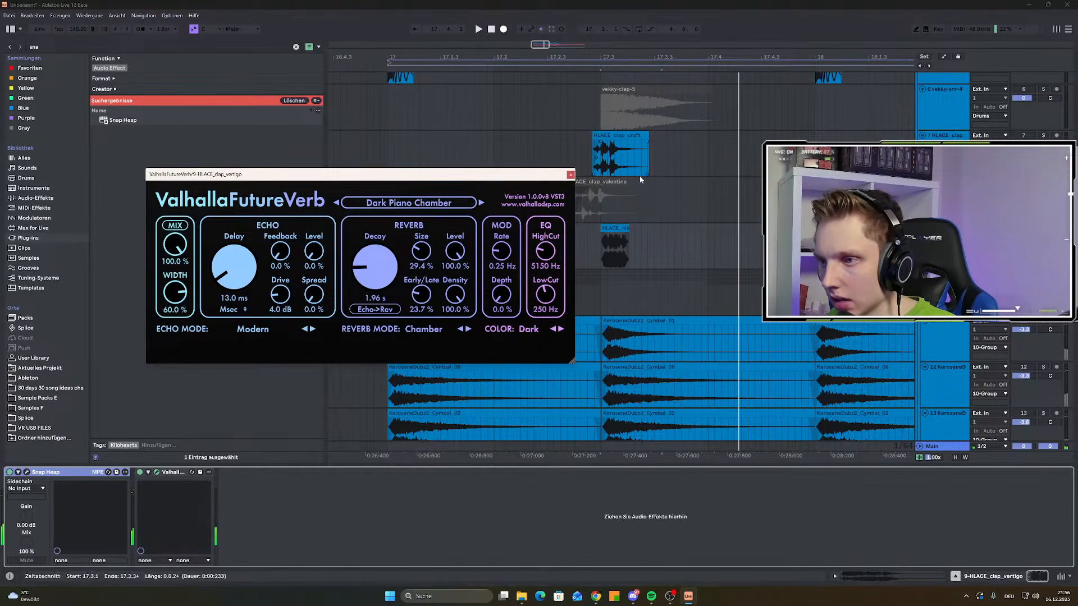
pyautogui.click(570, 175)
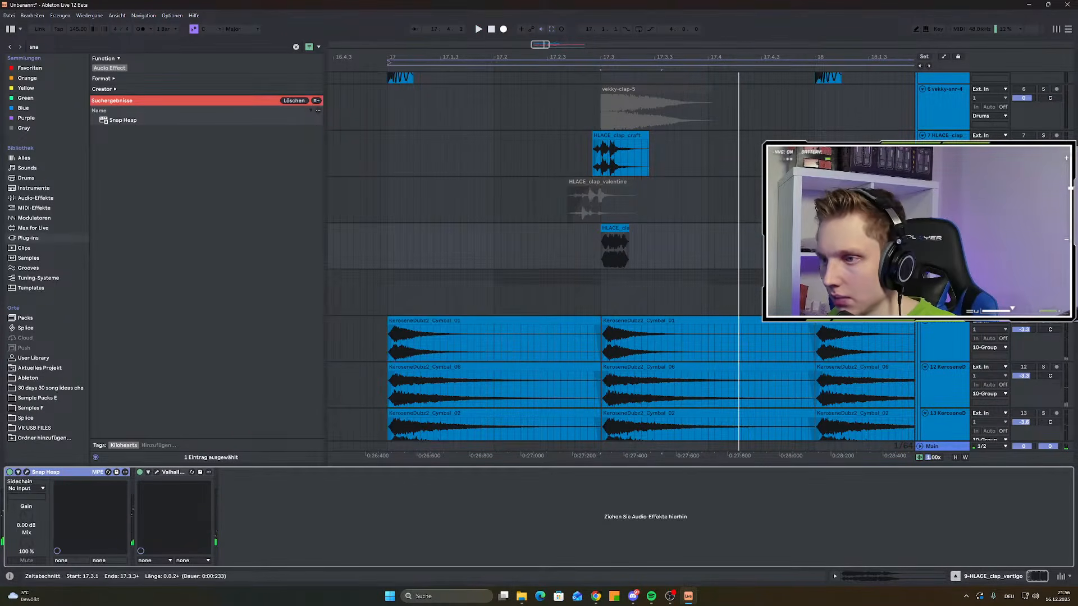
# Reactivate the vekky-clap-5 clip and play the drums from 17.1.1
pyautogui.click(1022, 90)
pyautogui.press('space')
pyautogui.press('space')
pyautogui.click(635, 89)
pyautogui.scroll(1, 494, 136)
pyautogui.press('0')
pyautogui.click(415, 148)
pyautogui.scroll(3, 415, 148)
pyautogui.press('space')
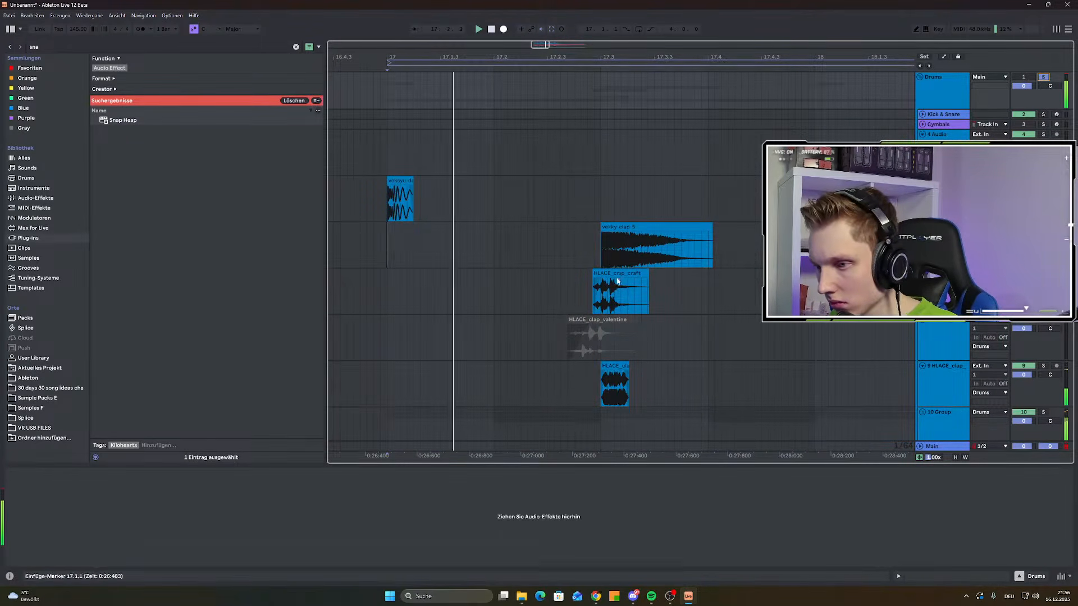
# Deactivate the craft clap clip and audition the drums without it
pyautogui.click(614, 274)
pyautogui.press('space')
pyautogui.press('space')
pyautogui.scroll(-2, 650, 329)
pyautogui.press('space')
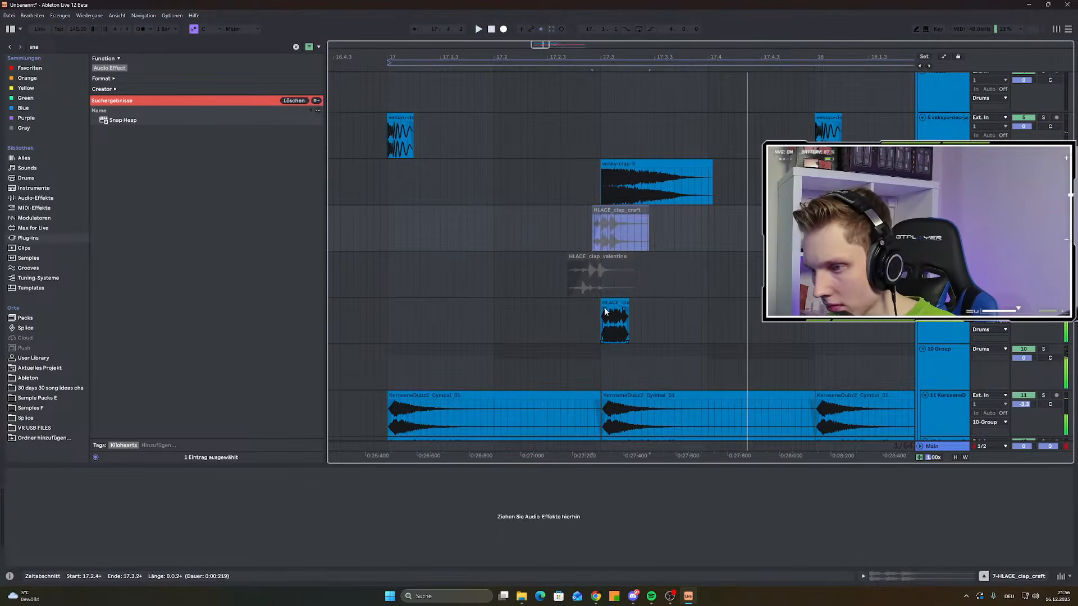
# Audition the vertigo clap on its own from its start at 17.3.1 and set its ValhallaFutureVerb decay to 0.92 s
pyautogui.click(601, 318)
pyautogui.press('space')
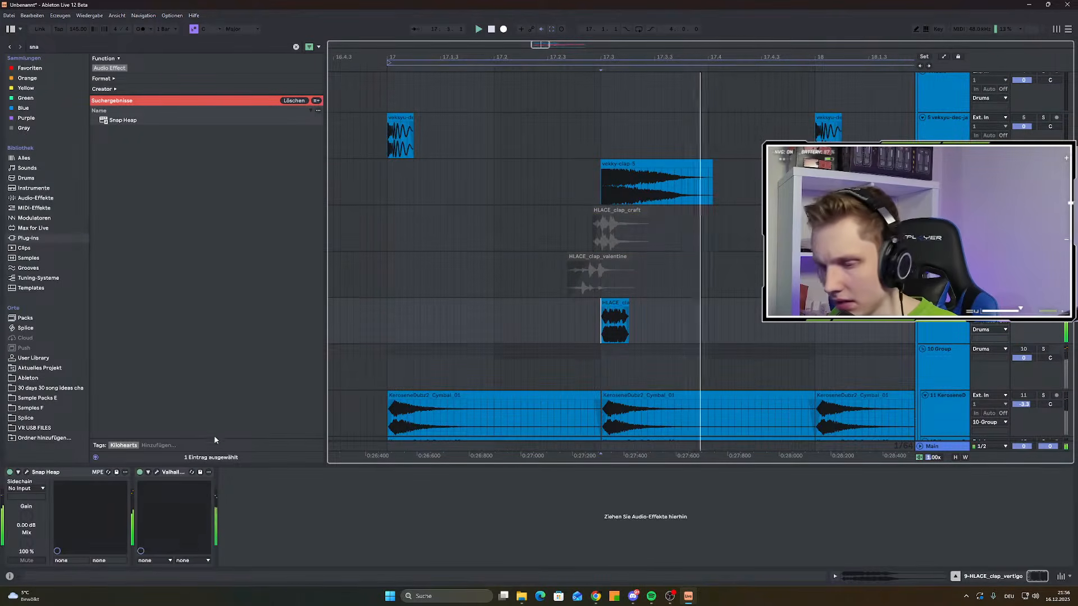
pyautogui.press('space')
pyautogui.click(156, 473)
pyautogui.moveTo(369, 264); pyautogui.dragTo(369, 276)
pyautogui.press('space')
pyautogui.press('space')
pyautogui.press('space')
pyautogui.press('space')
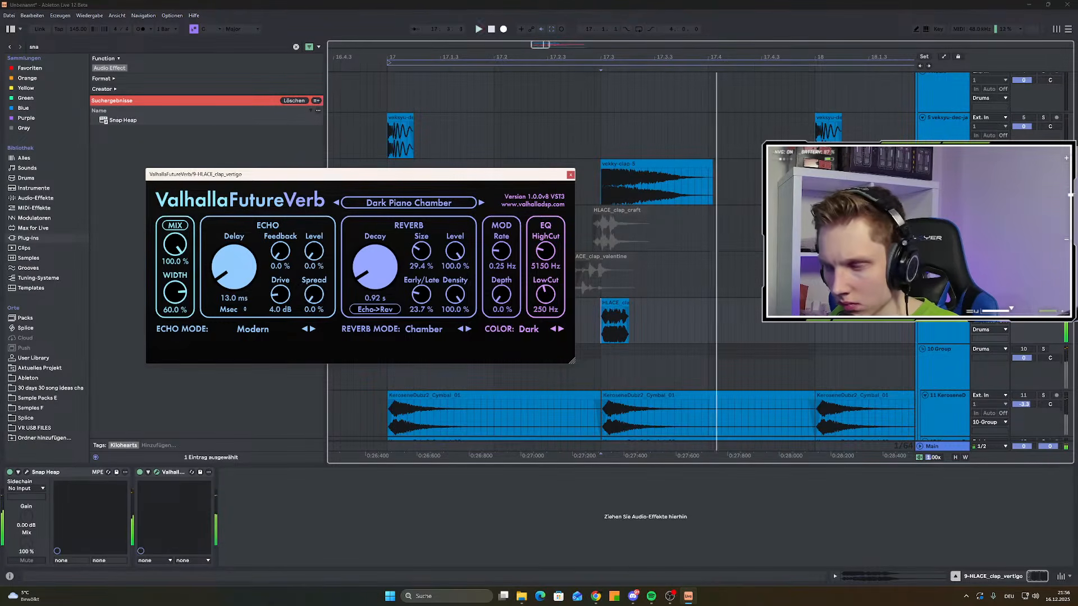
# Check the start of the vertigo clap clip and play from 17.1.2 to hear it with the other drums
pyautogui.scroll(1, 598, 318)
pyautogui.scroll(4, 601, 322)
pyautogui.click(605, 322)
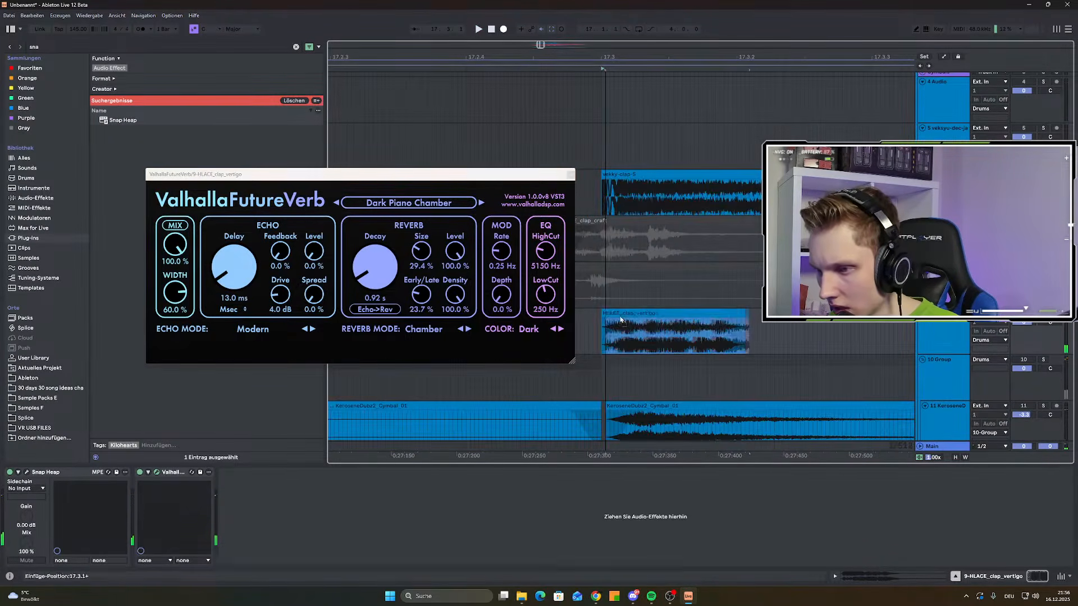
pyautogui.scroll(-5, 693, 322)
pyautogui.click(645, 312)
pyautogui.press('space')
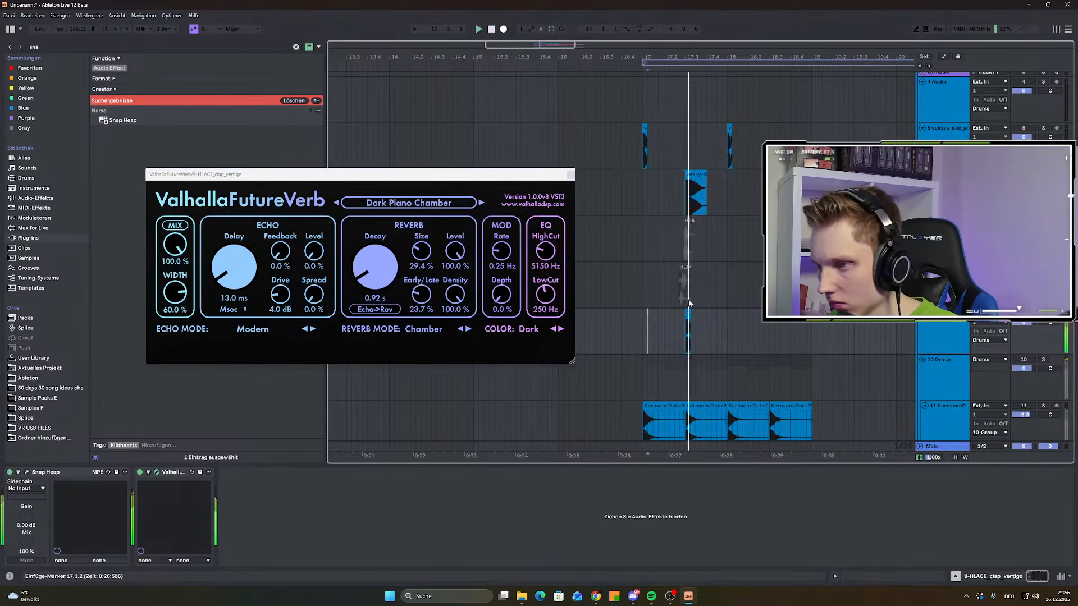
pyautogui.press('space')
pyautogui.press('space')
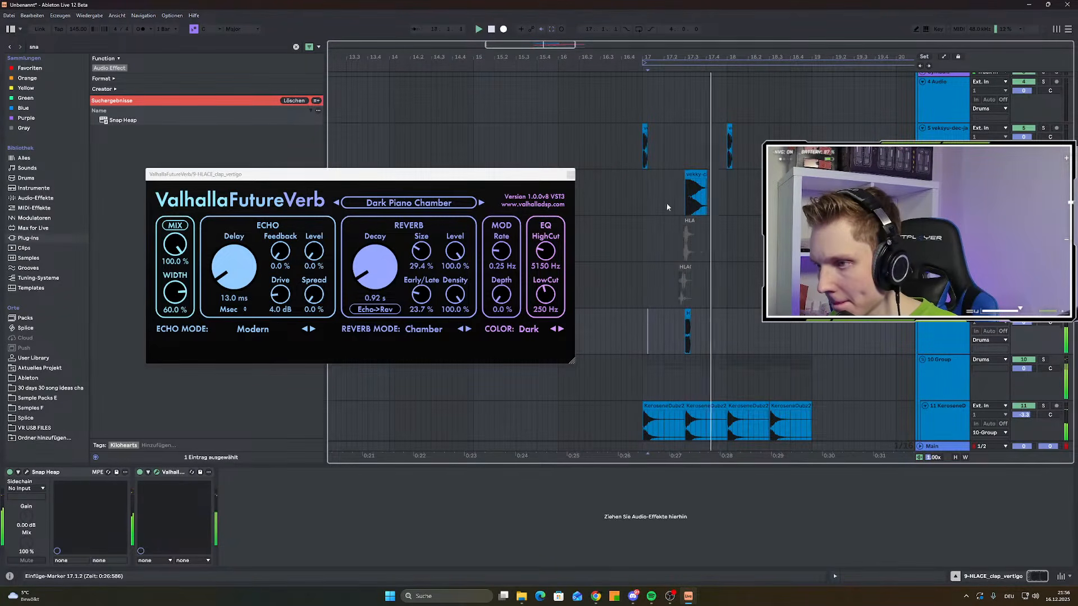
pyautogui.click(640, 180)
pyautogui.press('space')
pyautogui.press('space')
# Duplicate bar 17 of the vertigo clap track onto bar 18 and play the drums from 17.1.1
pyautogui.moveTo(642, 312); pyautogui.dragTo(727, 318)
pyautogui.hotkey('ctrl', 'd')
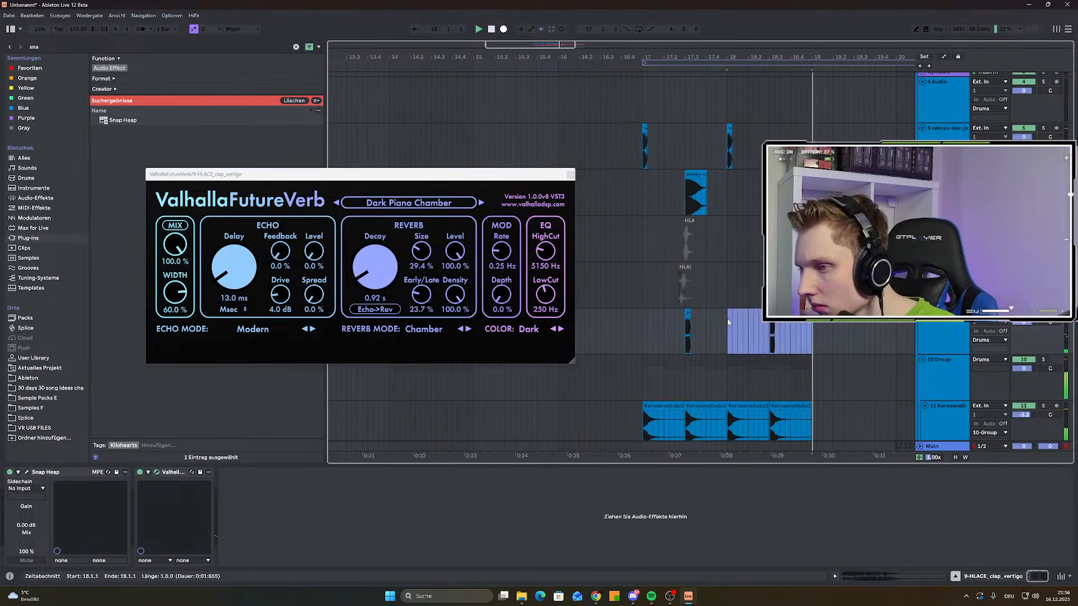
pyautogui.click(642, 287)
pyautogui.press('space')
pyautogui.press('space')
# Duplicate bar 17 of the KeroseneDubz2_Cymbal_07 track onto bar 18, stop playback and close the reverb window
pyautogui.scroll(-3, 758, 311)
pyautogui.scroll(-2, 759, 311)
pyautogui.moveTo(641, 311); pyautogui.dragTo(727, 313)
pyautogui.hotkey('ctrl', 'd')
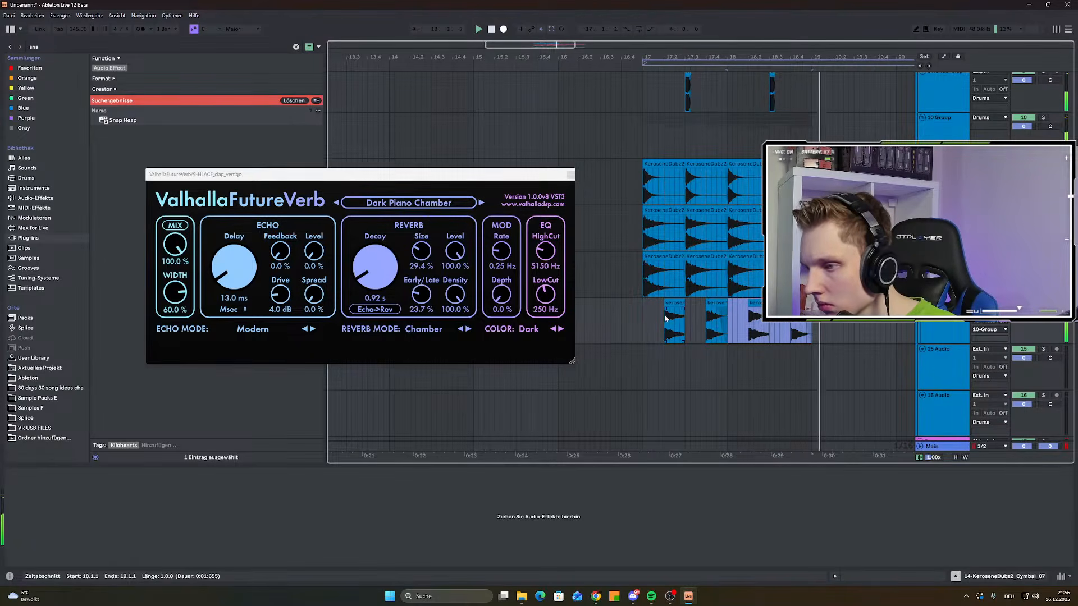
pyautogui.press('space')
pyautogui.click(643, 307)
pyautogui.scroll(4, 669, 325)
pyautogui.scroll(-6, 669, 324)
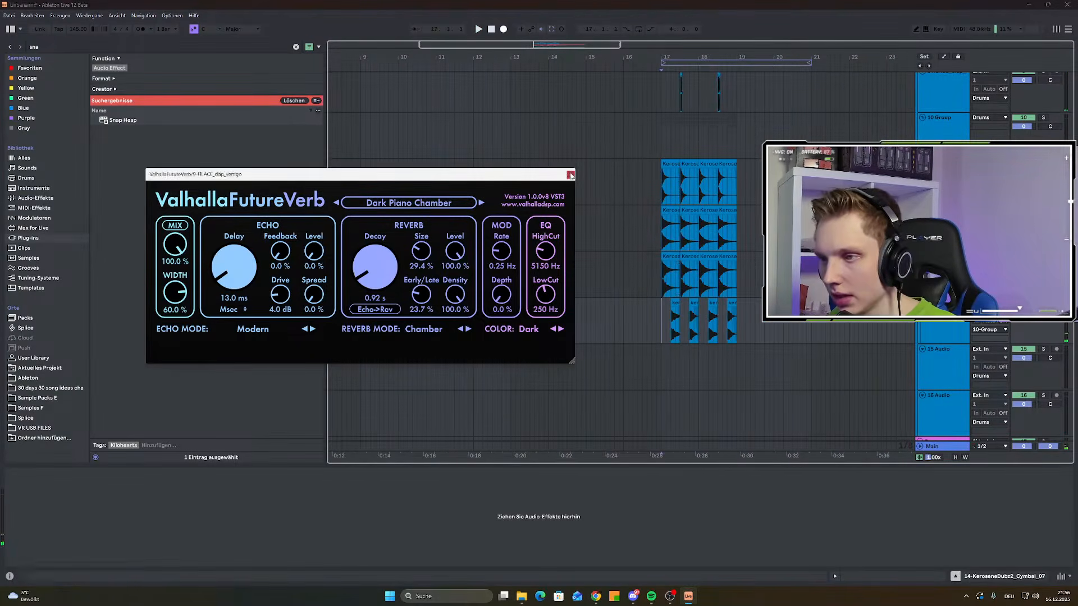
pyautogui.click(571, 175)
# Collapse the craft, valentine and vertigo clap tracks in the arrangement
pyautogui.scroll(3, 650, 164)
pyautogui.scroll(5, 706, 221)
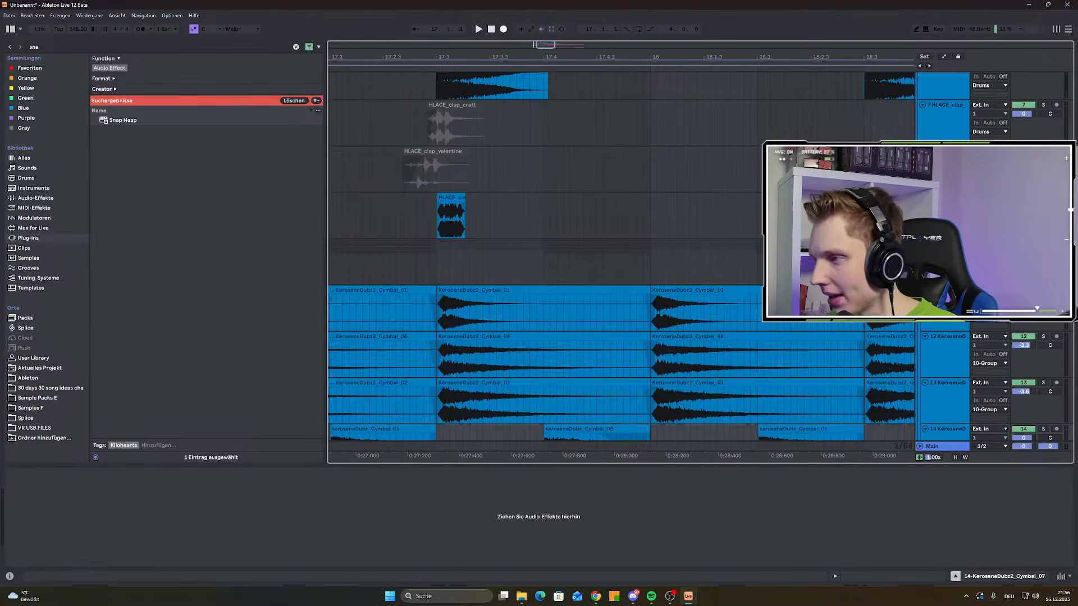
pyautogui.scroll(-5, 792, 220)
pyautogui.scroll(3, 793, 221)
pyautogui.click(922, 191)
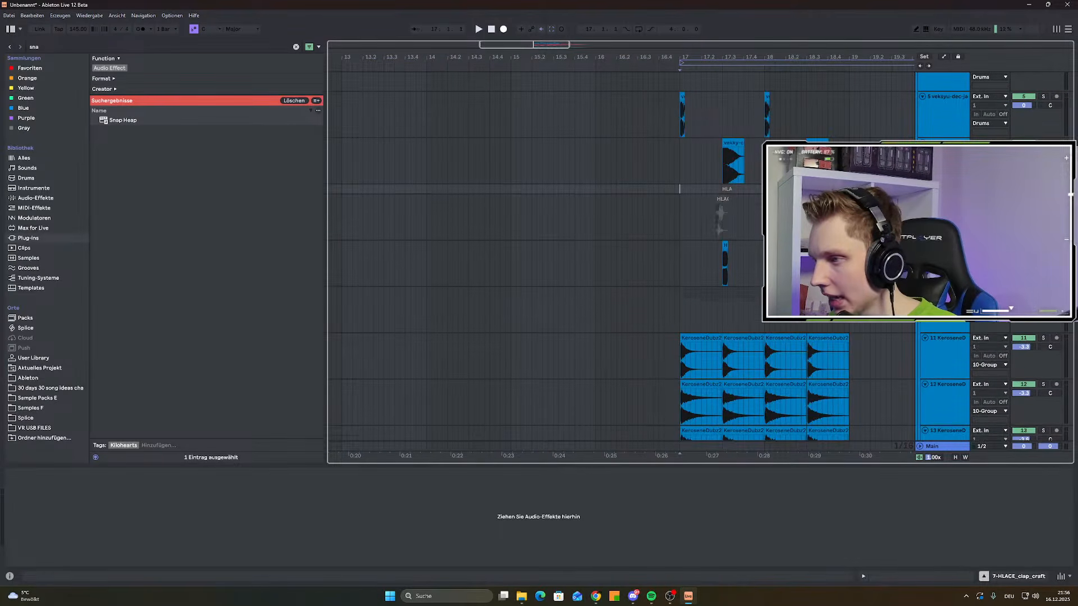
pyautogui.click(922, 199)
pyautogui.click(922, 209)
pyautogui.scroll(-2, 725, 238)
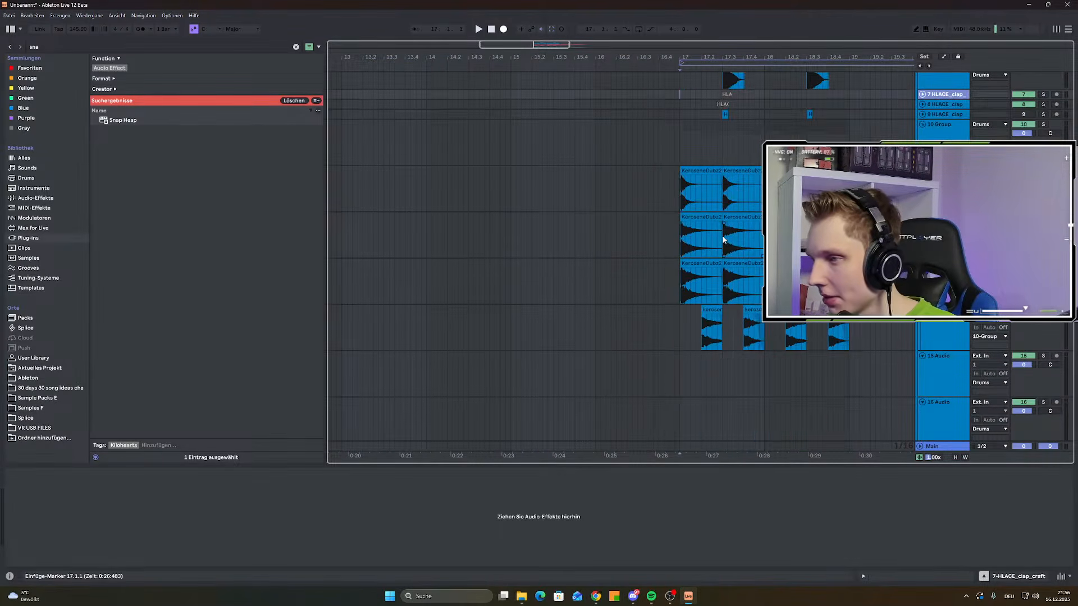
# Review the bass tracks and play the arrangement from 16.4.4 to hear the bounced Serum 2 layers
pyautogui.scroll(-9, 724, 238)
pyautogui.scroll(2, 732, 286)
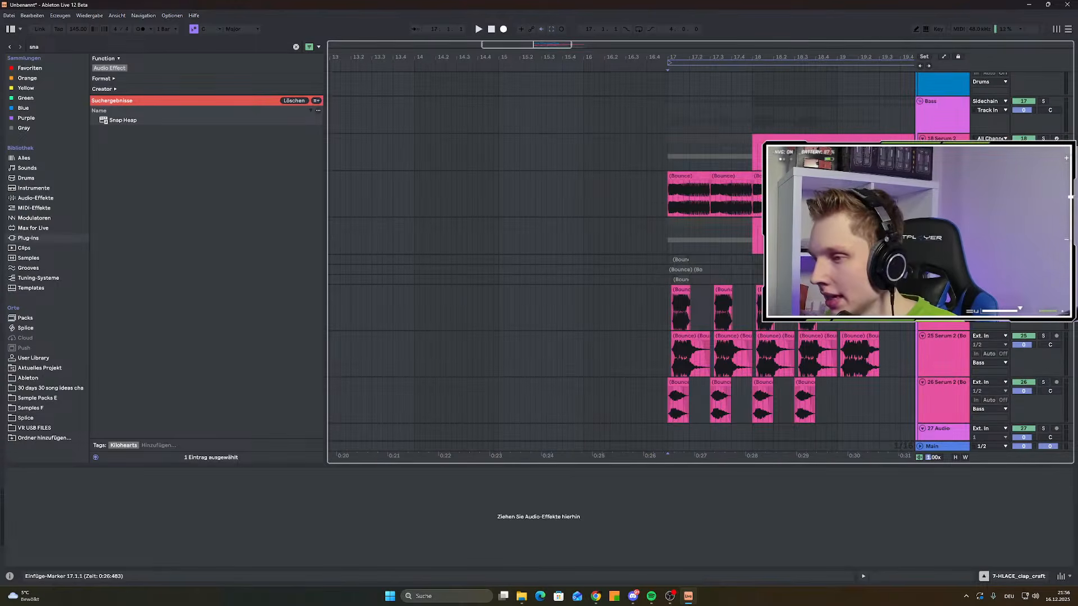
pyautogui.scroll(-2, 710, 287)
pyautogui.scroll(4, 710, 287)
pyautogui.scroll(-2, 584, 286)
pyautogui.scroll(-3, 568, 291)
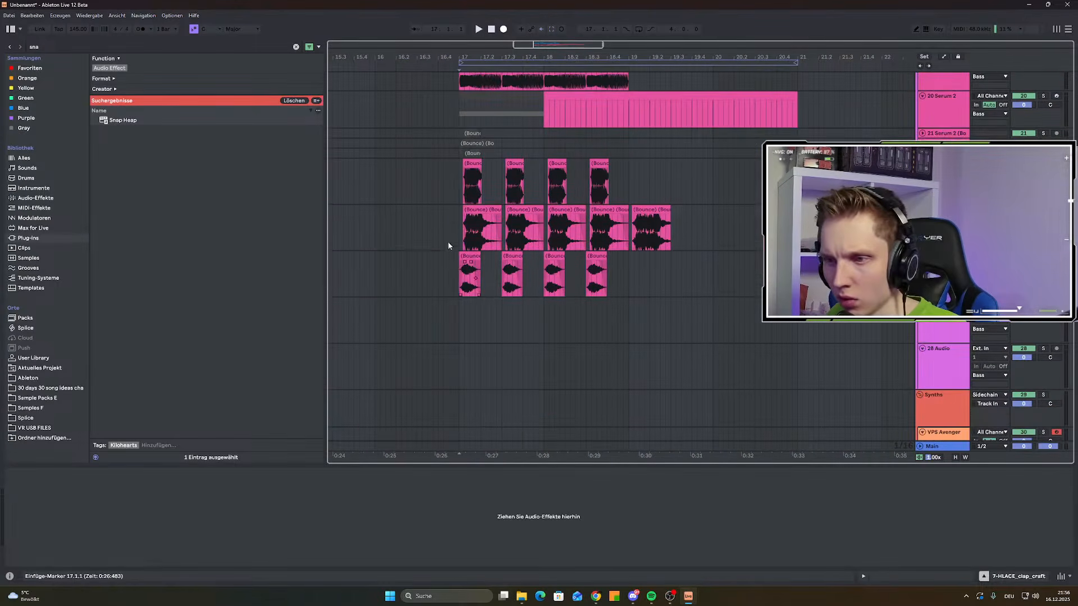
pyautogui.click(454, 227)
pyautogui.press('space')
pyautogui.scroll(3, 473, 264)
pyautogui.scroll(-3, 474, 275)
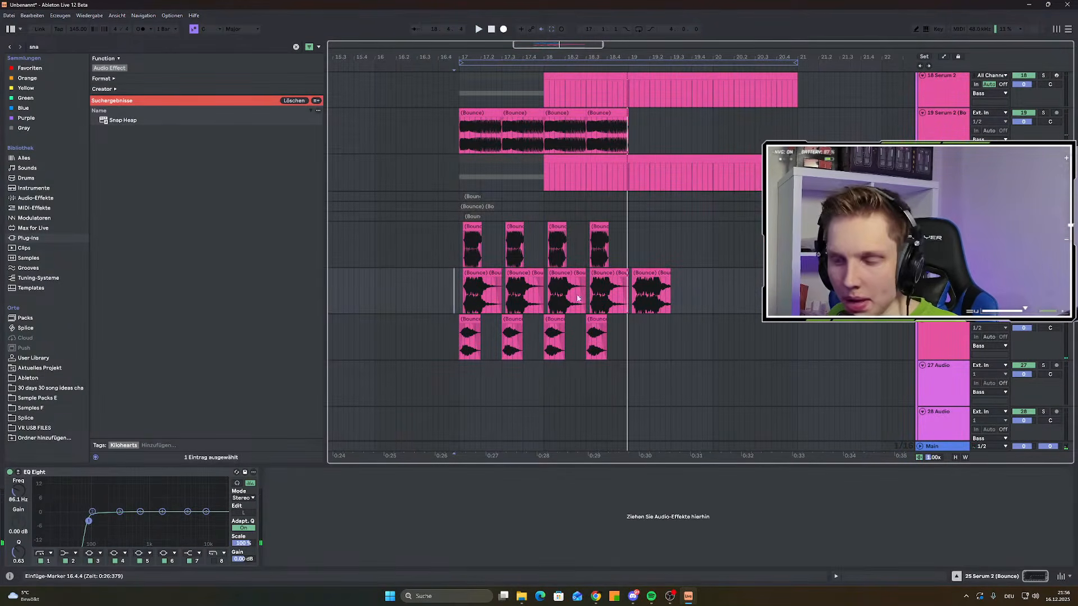
# Select the empty 27 Audio track and search the Sample Packs E folder for "sword"
pyautogui.click(942, 337)
pyautogui.click(959, 370)
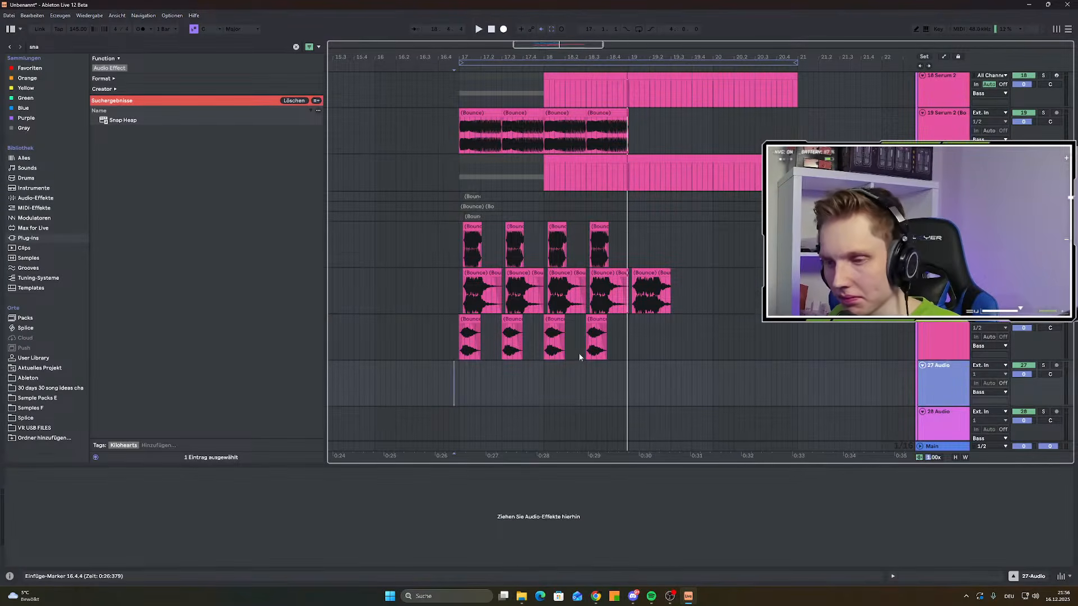
pyautogui.scroll(-2, 628, 285)
pyautogui.hotkey('ctrl', 'f')
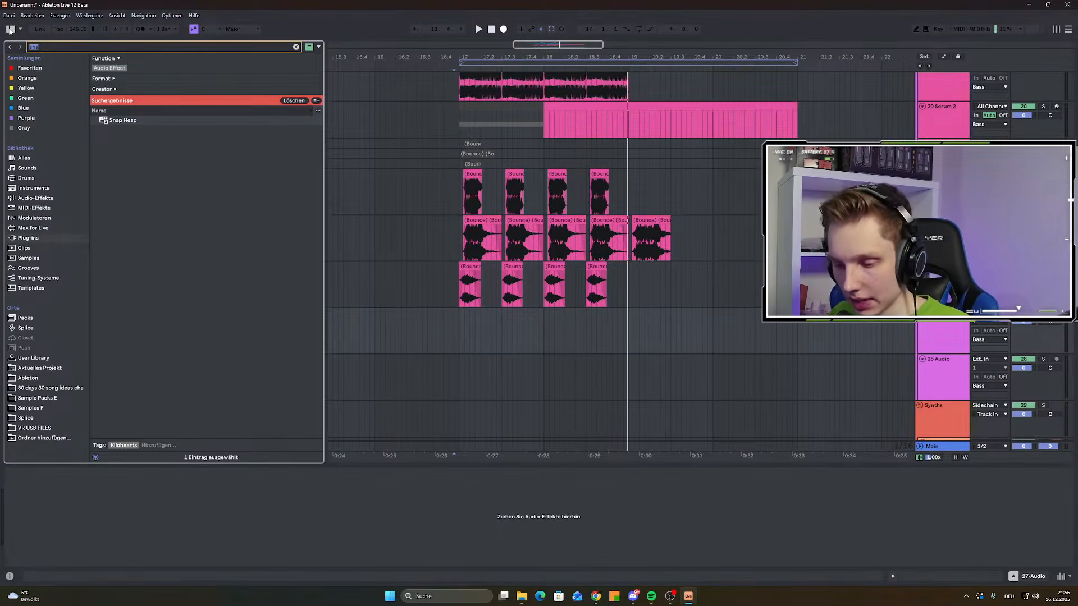
pyautogui.write('sword')
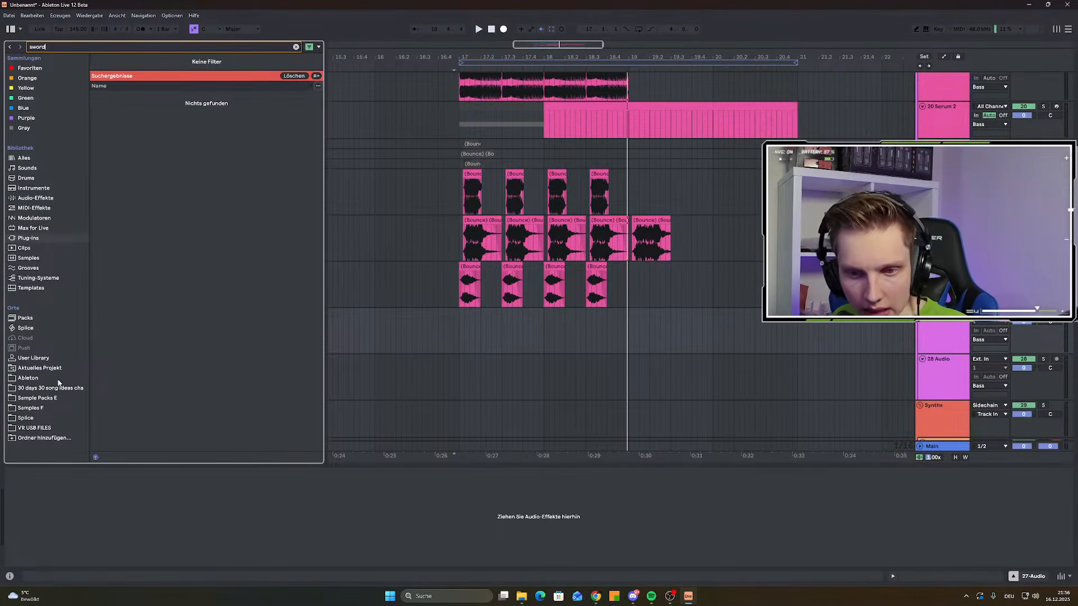
pyautogui.click(35, 397)
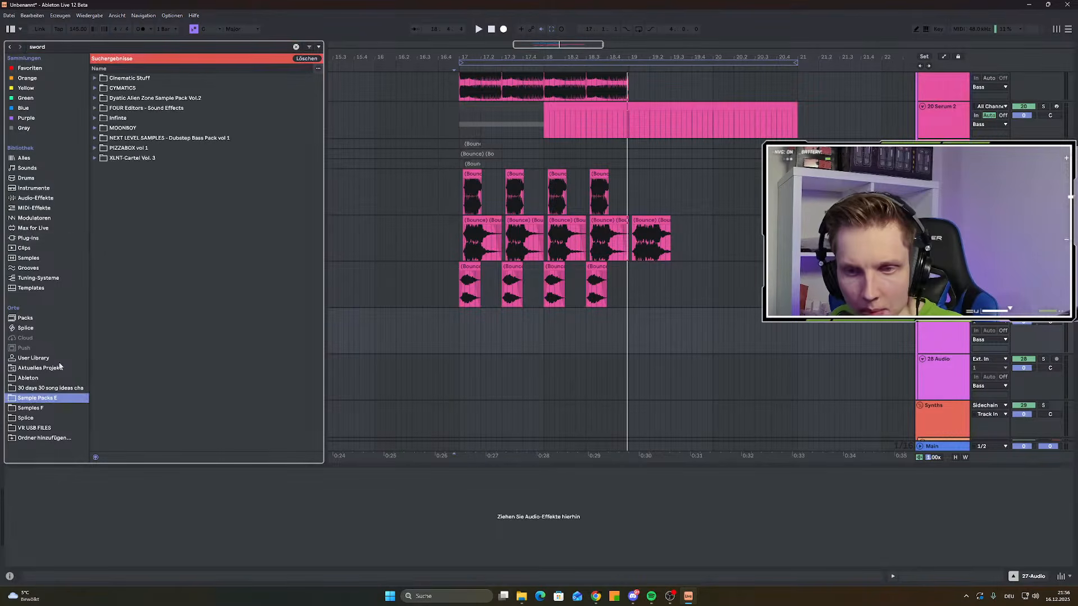
# Preview the Swordfights full drum loop from the XLNT-Cartel Vol. 3 pack
pyautogui.click(101, 159)
pyautogui.click(95, 158)
pyautogui.click(102, 168)
pyautogui.click(107, 178)
pyautogui.click(112, 187)
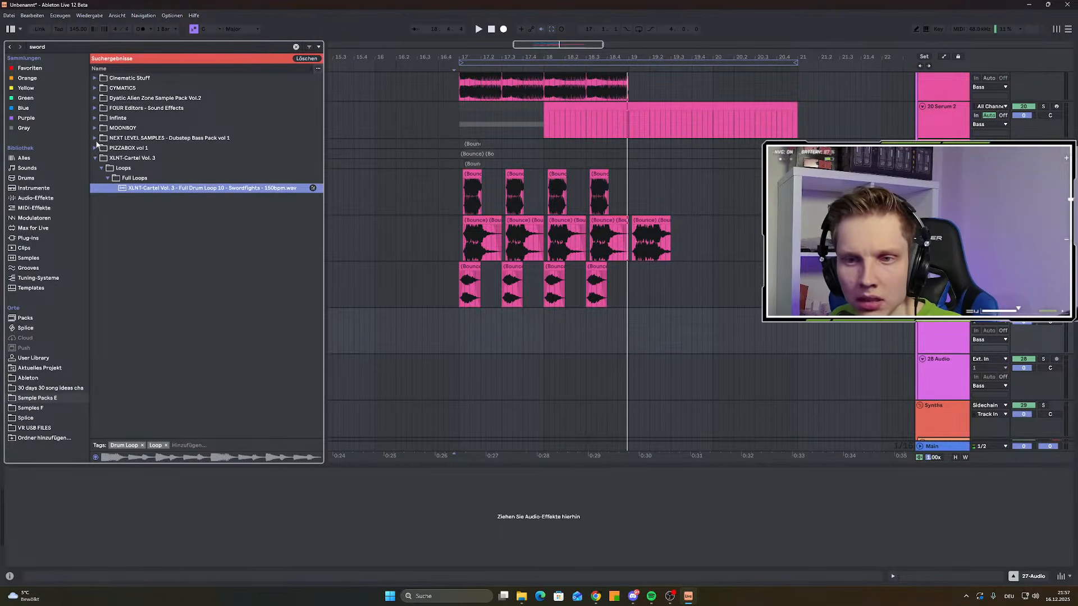
# Preview Mystery Sword.wav from the Mystery SFX folder of FOUR Editors - Sound Effects
pyautogui.click(98, 109)
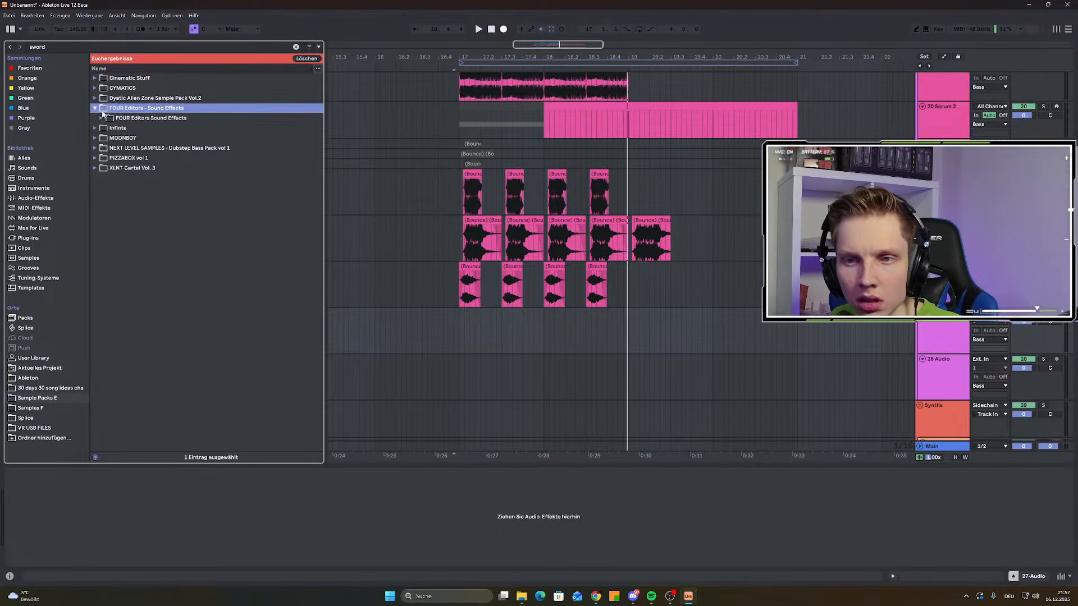
pyautogui.click(102, 119)
pyautogui.click(111, 138)
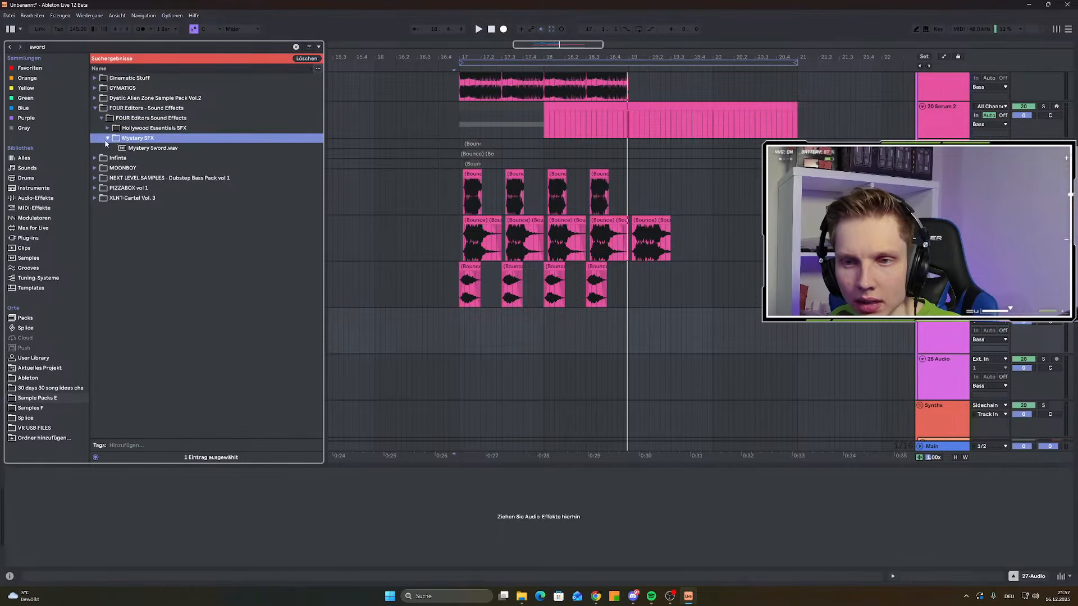
pyautogui.click(106, 138)
pyautogui.click(124, 149)
pyautogui.click(107, 138)
# Open the Fantasy folder of Hollywood Essentials SFX and preview its sword samples from Fantasy Light Sword Clash.wav to Fantasy Sword Clash.wav
pyautogui.click(107, 128)
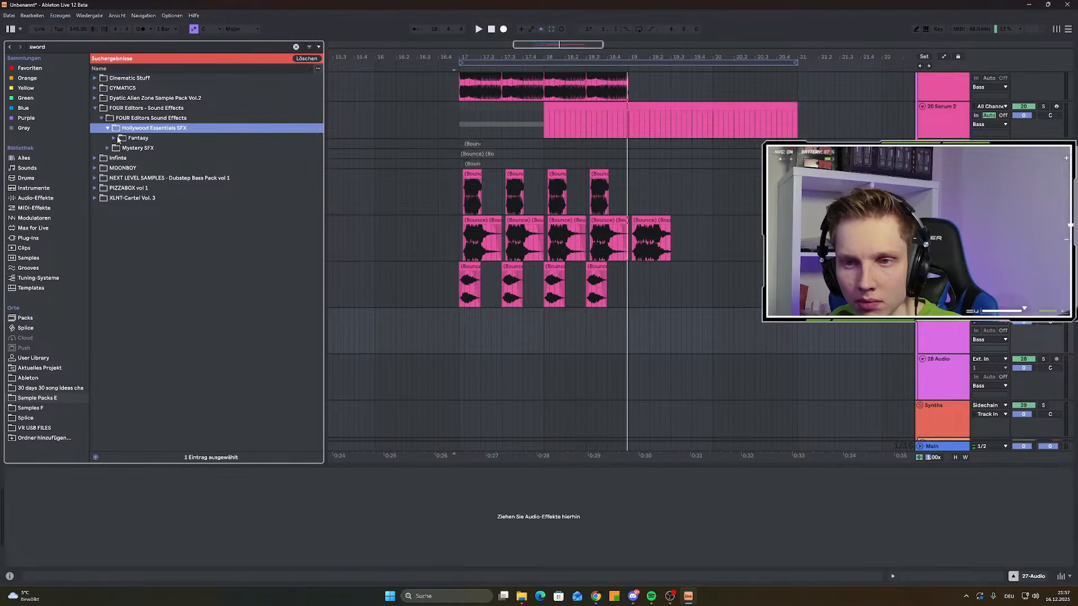
pyautogui.click(114, 138)
pyautogui.click(169, 148)
pyautogui.click(165, 158)
pyautogui.click(165, 172)
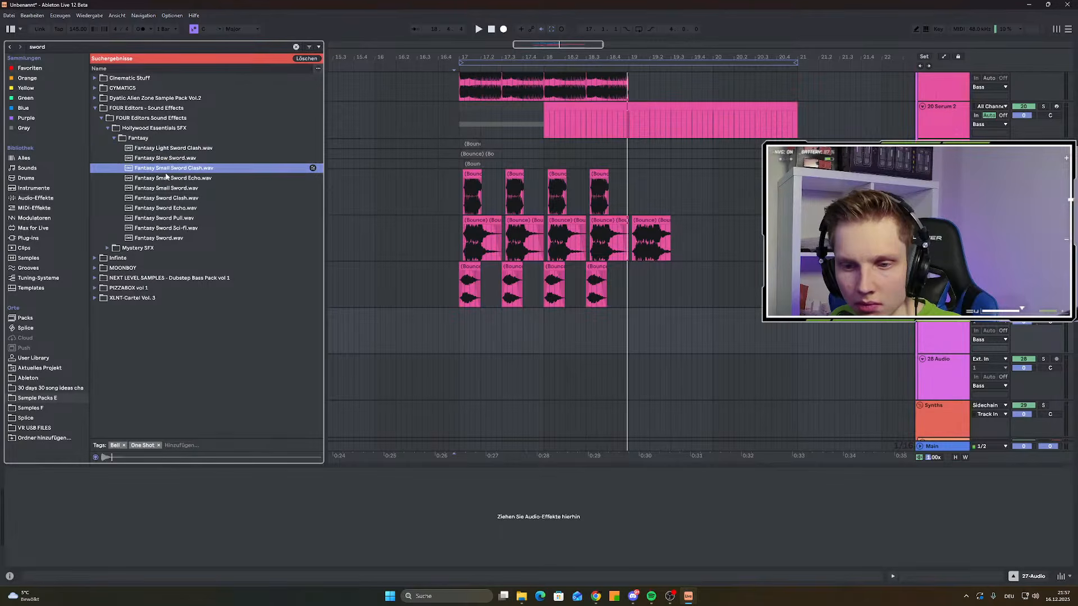
pyautogui.click(170, 198)
pyautogui.click(178, 188)
pyautogui.click(180, 199)
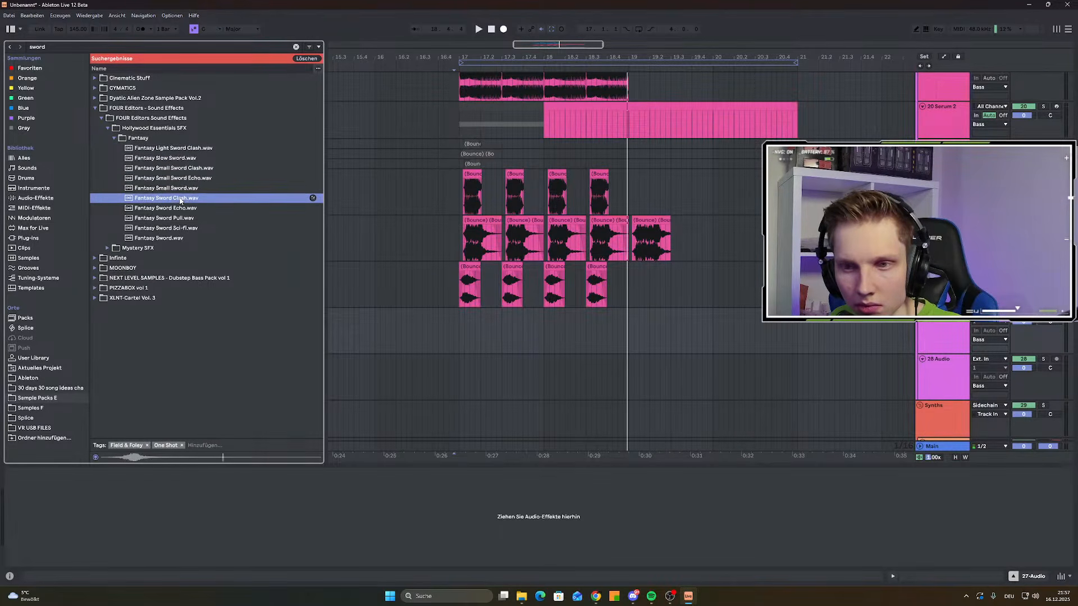
# Preview Fantasy Sword Echo, Fantasy Sword Pull, Fantasy Sword Sci-fi and Fantasy Sword, and compare them with Fantasy Sword Clash
pyautogui.click(171, 208)
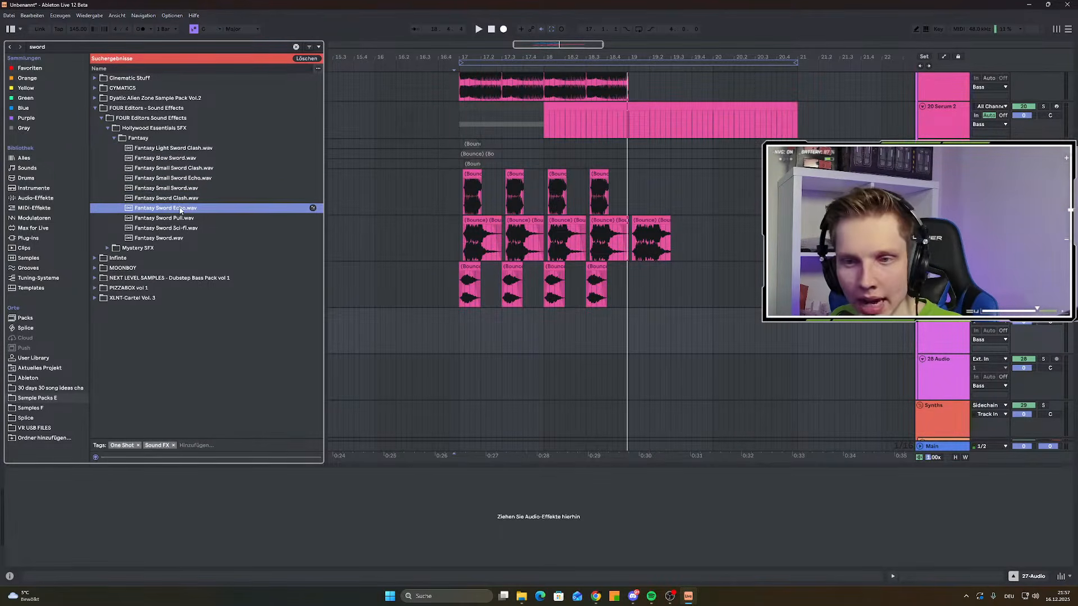
pyautogui.click(169, 219)
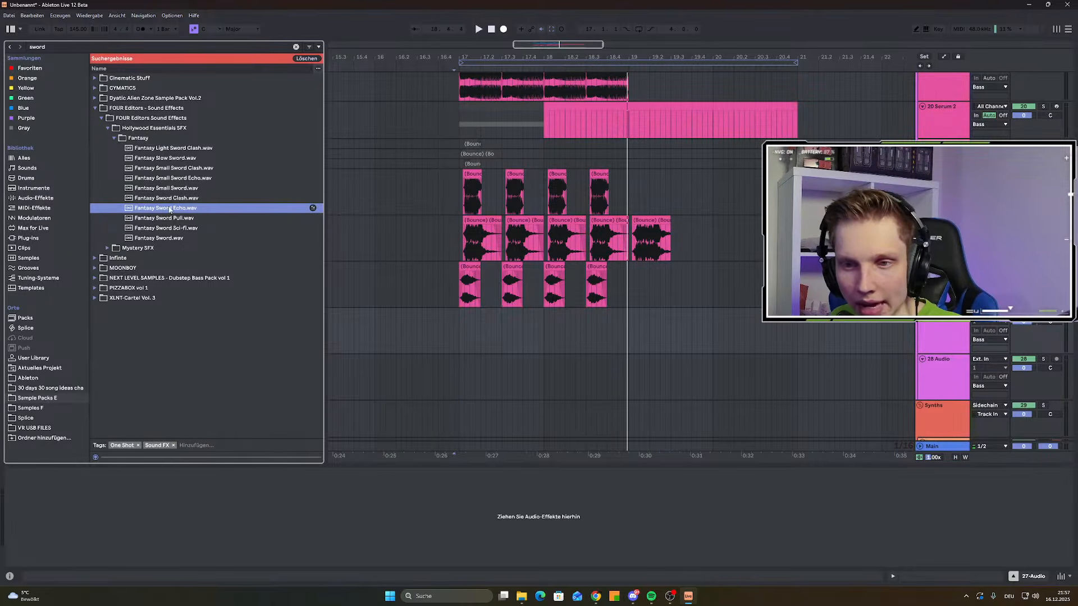
pyautogui.click(172, 228)
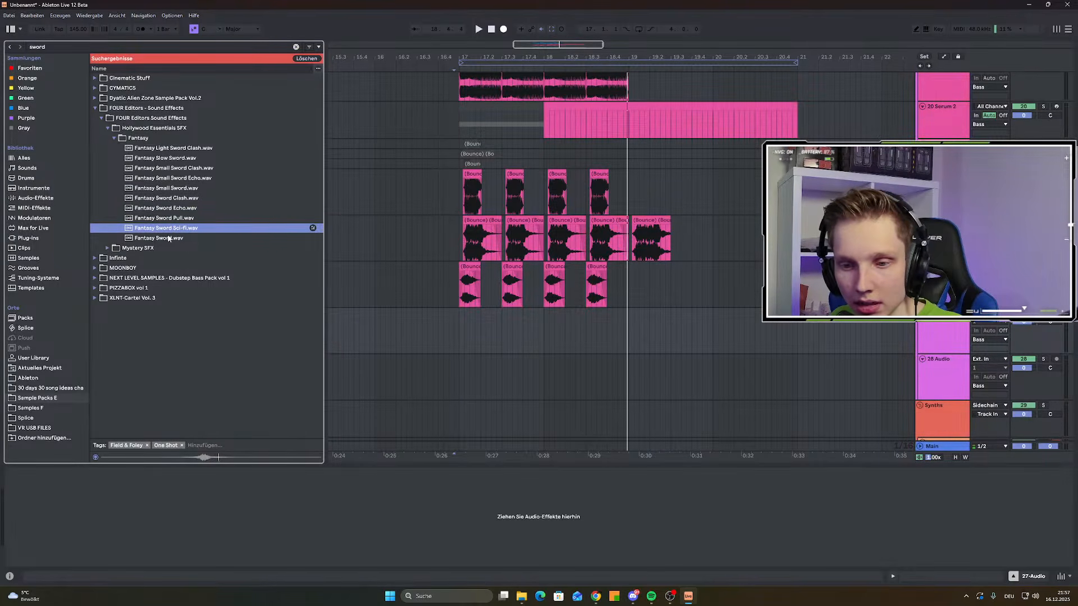
pyautogui.click(169, 239)
pyautogui.click(184, 209)
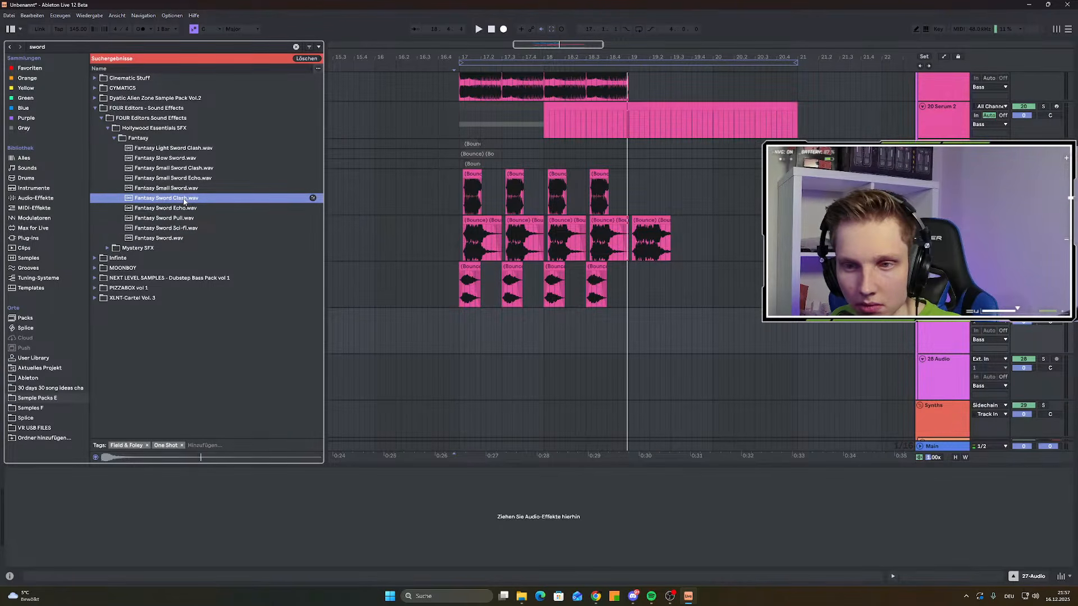
# Play the arrangement from 17.1.1 and insert a new audio track below the vekky clap track in the Drums group
pyautogui.click(459, 180)
pyautogui.scroll(10, 459, 180)
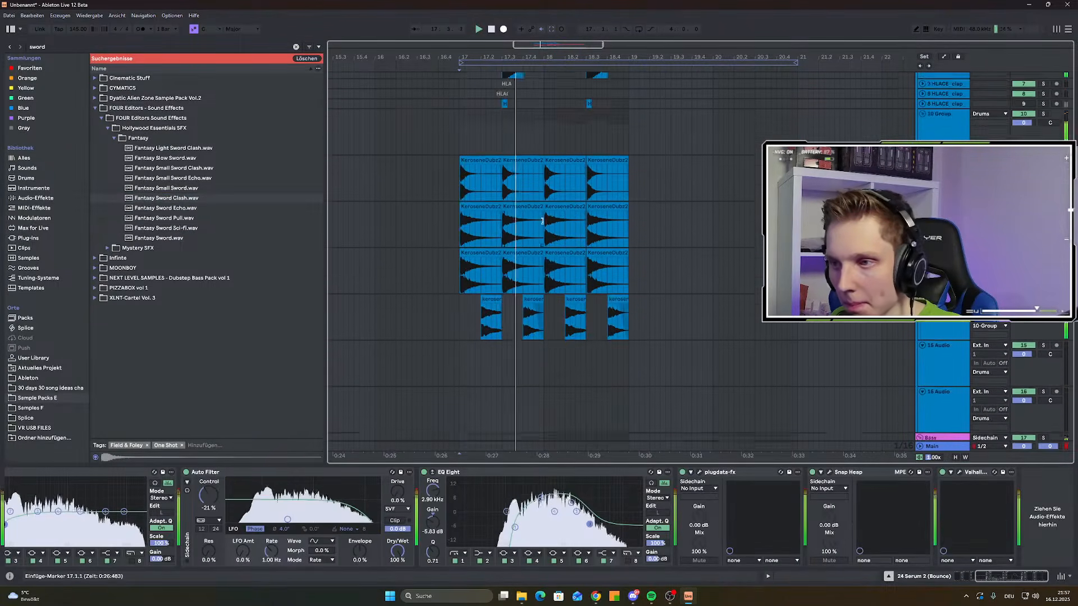
pyautogui.press('space')
pyautogui.click(459, 245)
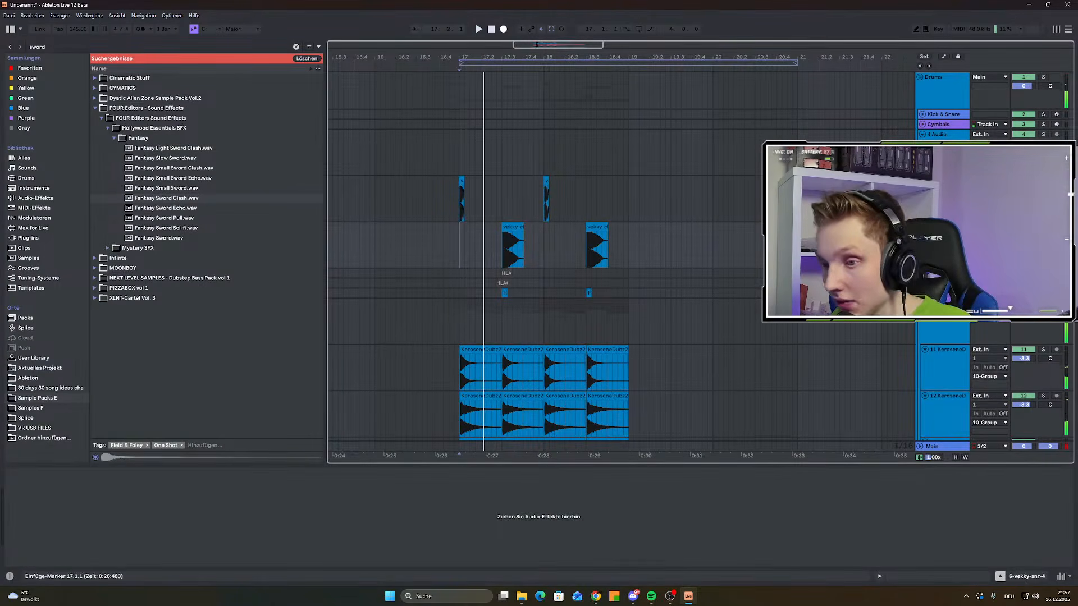
pyautogui.hotkey('ctrl', 't')
# Place Fantasy Sword Clash.wav on the new audio track, starting exactly with the first clap at 17.3.1
pyautogui.moveTo(282, 197); pyautogui.dragTo(508, 290)
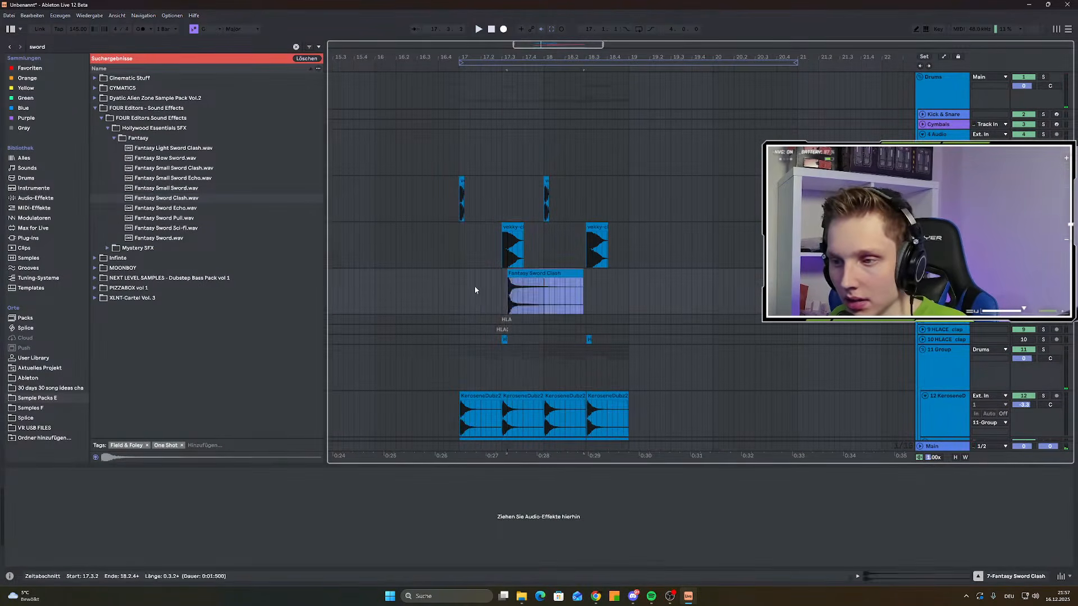
pyautogui.scroll(3, 474, 288)
pyautogui.click(440, 280)
pyautogui.scroll(3, 533, 289)
pyautogui.moveTo(611, 277); pyautogui.dragTo(551, 280)
pyautogui.scroll(5, 551, 279)
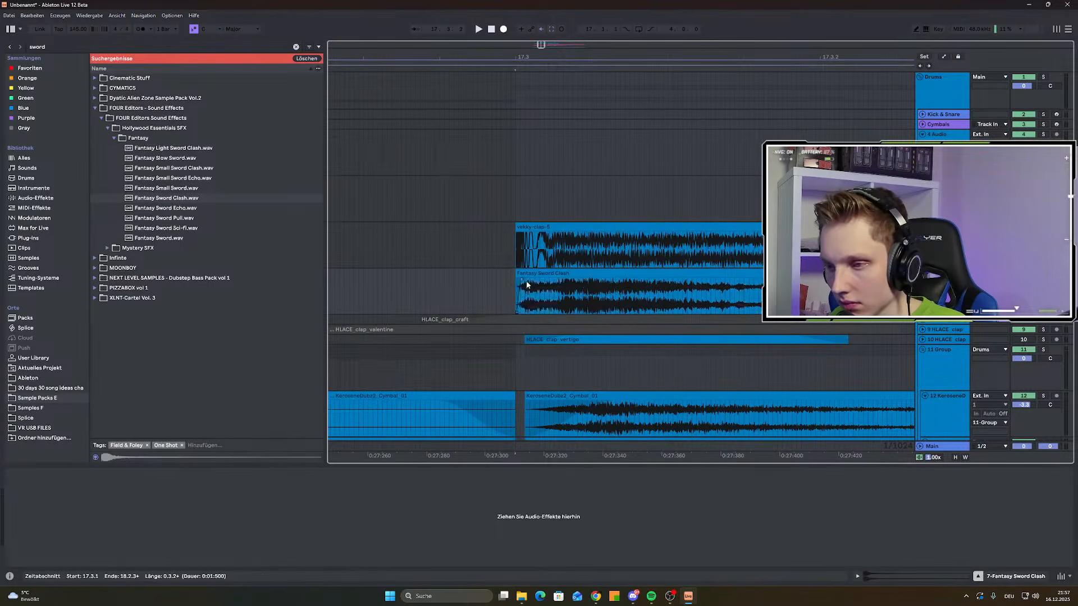
# Play the Fantasy Sword Clash clip with the drums and shift it to start slightly after the clap
pyautogui.scroll(-10, 579, 279)
pyautogui.scroll(5, 660, 275)
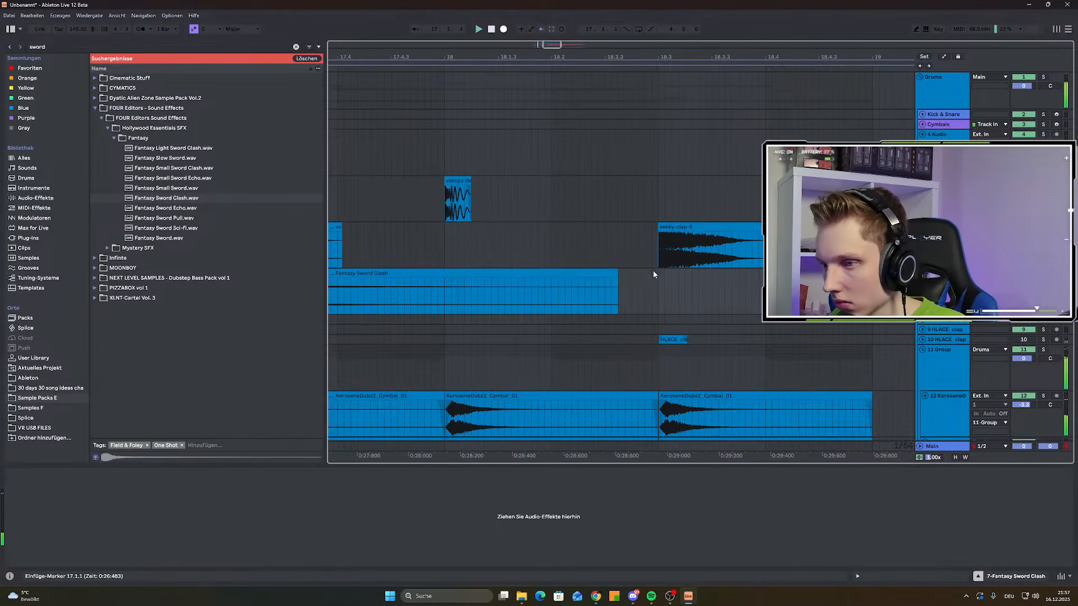
pyautogui.scroll(-5, 657, 275)
pyautogui.press('space')
pyautogui.click(608, 273)
pyautogui.scroll(5, 585, 281)
pyautogui.press('space')
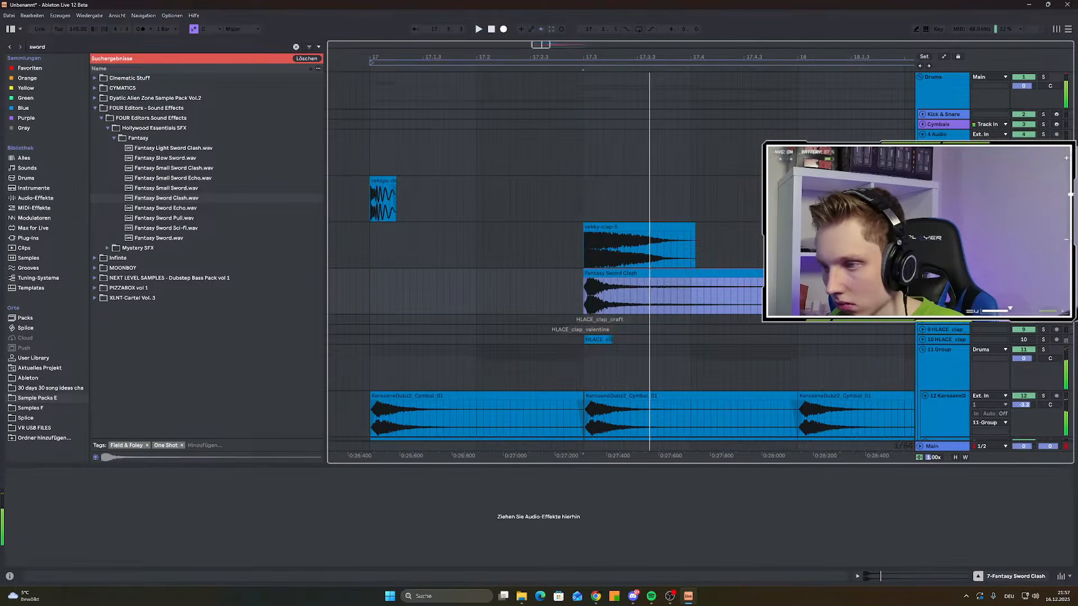
pyautogui.moveTo(598, 276); pyautogui.dragTo(617, 276)
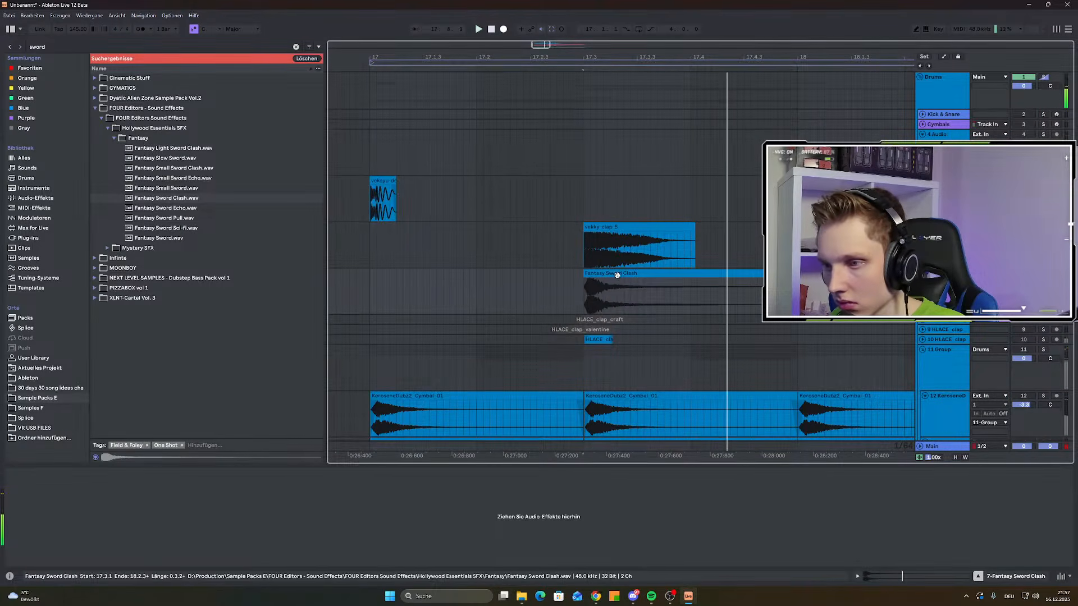
pyautogui.click(604, 290)
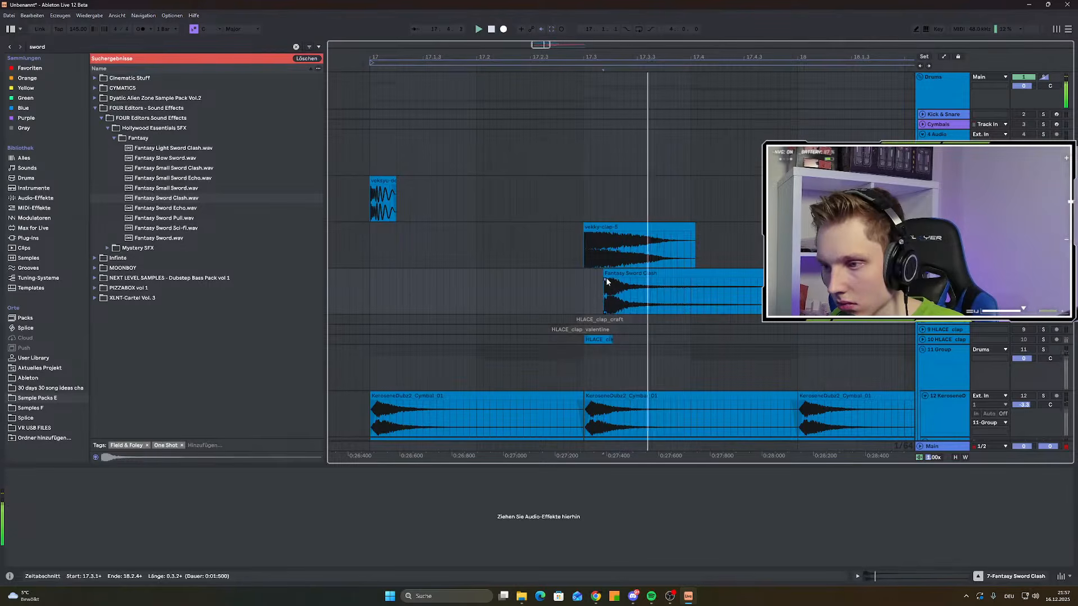
# Replace the clash clip with Fantasy Small Sword Echo.wav, its peak aligned to the first clap, and play it
pyautogui.click(201, 188)
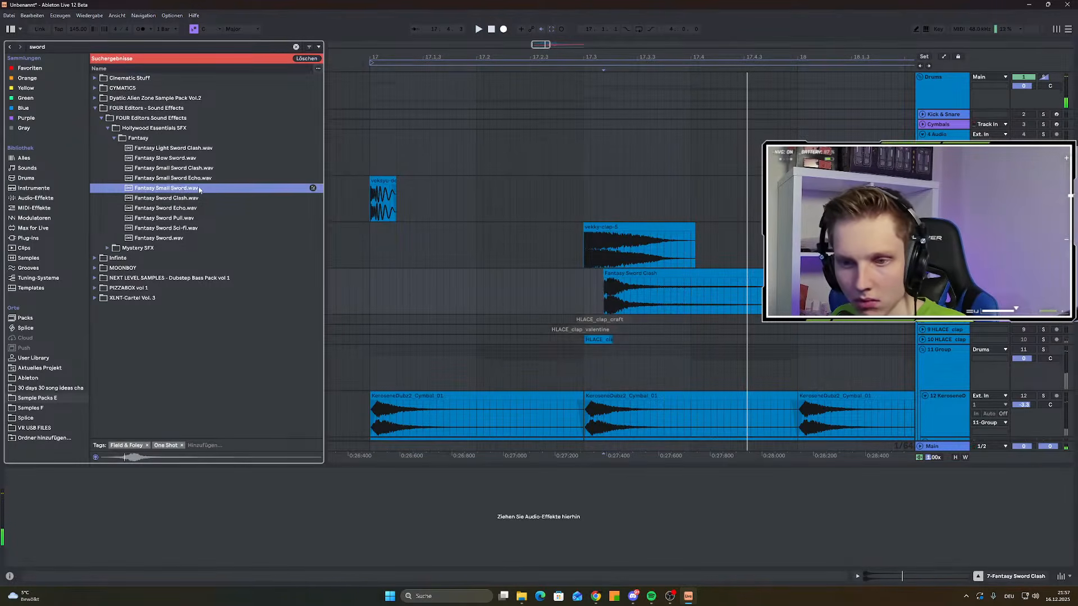
pyautogui.click(174, 181)
pyautogui.moveTo(172, 181)
pyautogui.mouseDown()
pyautogui.moveTo(494, 230)
pyautogui.moveTo(449, 279)
pyautogui.moveTo(599, 278)
pyautogui.mouseUp()
pyautogui.click(497, 282)
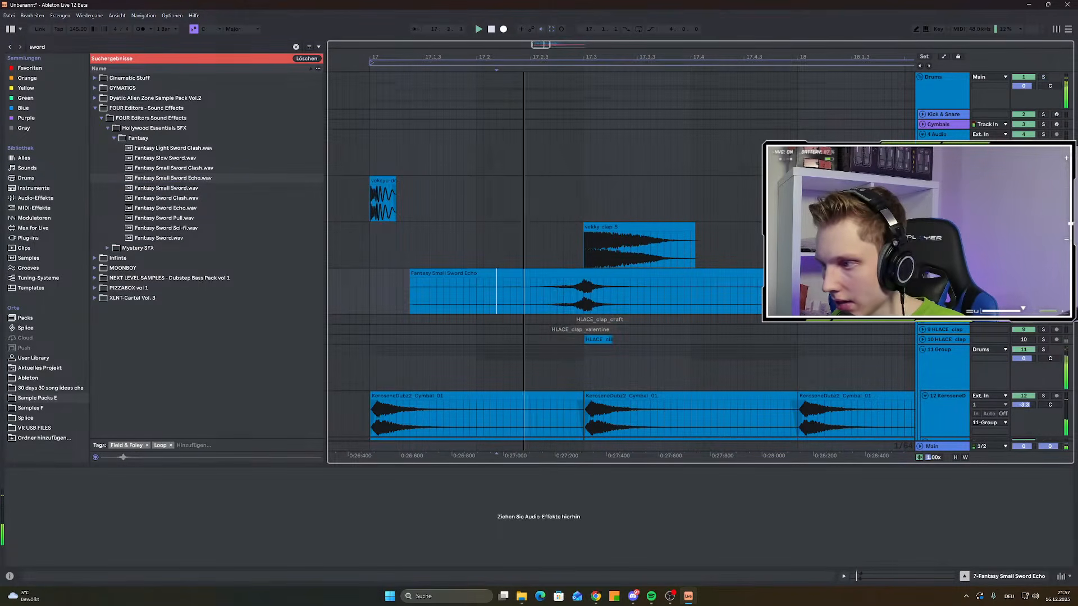
pyautogui.press('space')
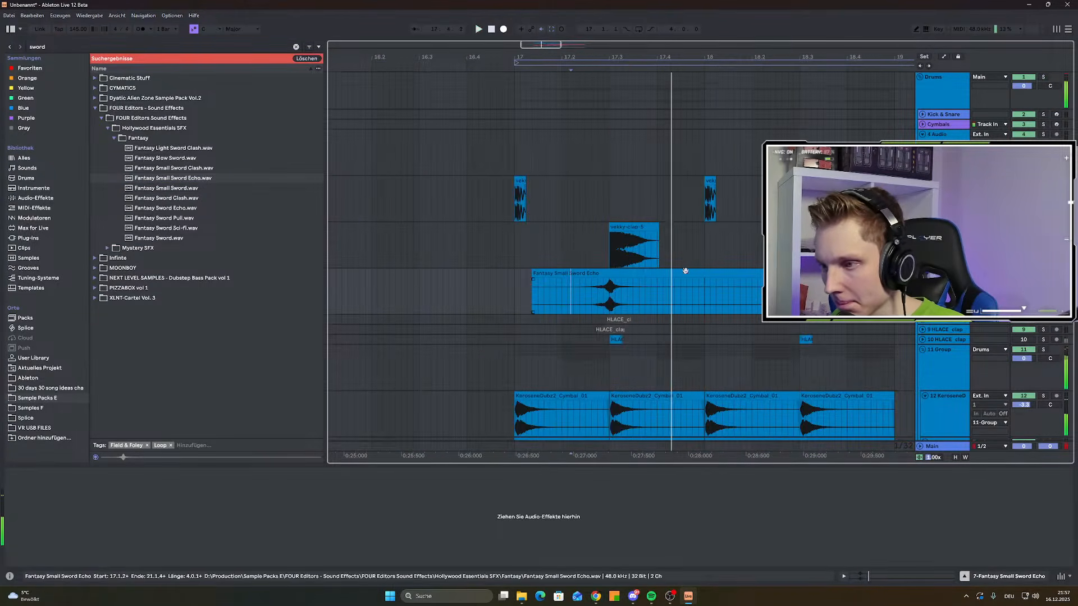
# Shorten the Fantasy Small Sword Echo clip to end at 17.4.1 and add a fade-out after its peak
pyautogui.scroll(-3, 646, 275)
pyautogui.press('space')
pyautogui.scroll(-5, 638, 272)
pyautogui.press('space')
pyautogui.moveTo(658, 273); pyautogui.dragTo(604, 279)
pyautogui.scroll(10, 604, 280)
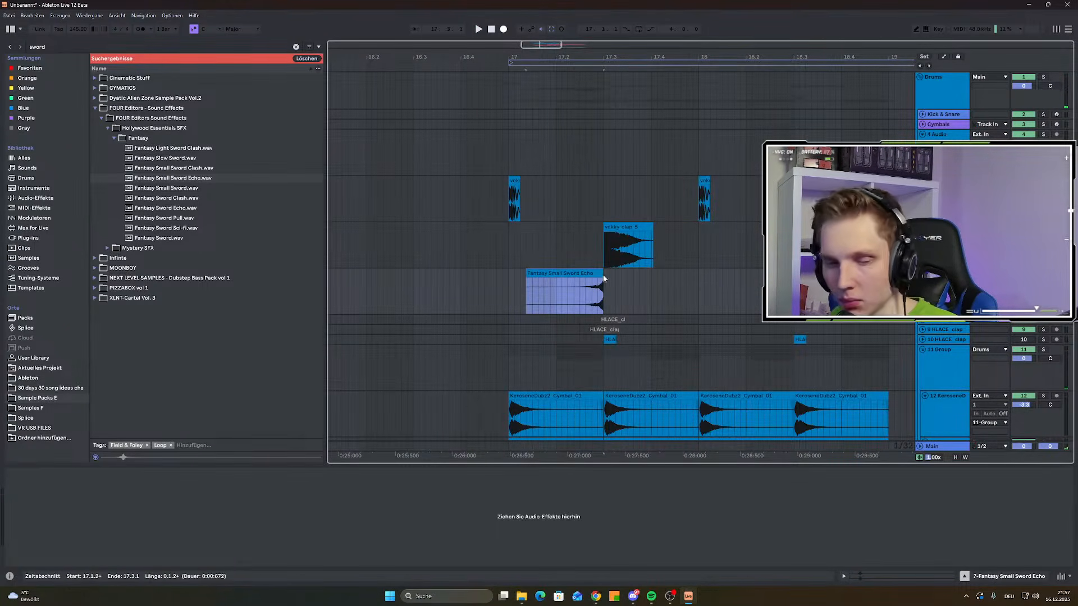
pyautogui.click(592, 292)
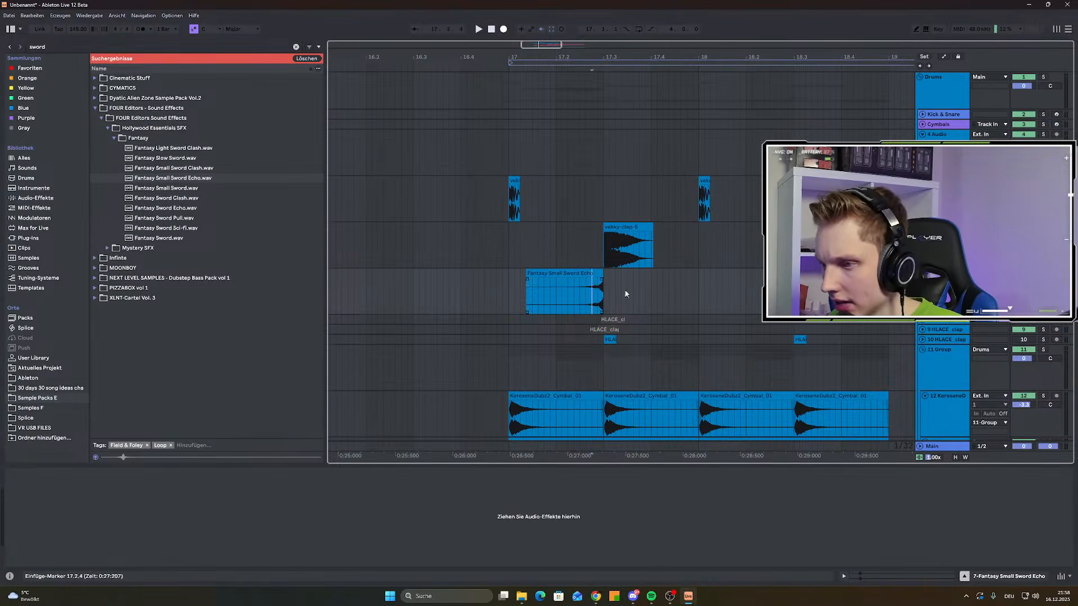
pyautogui.press('space')
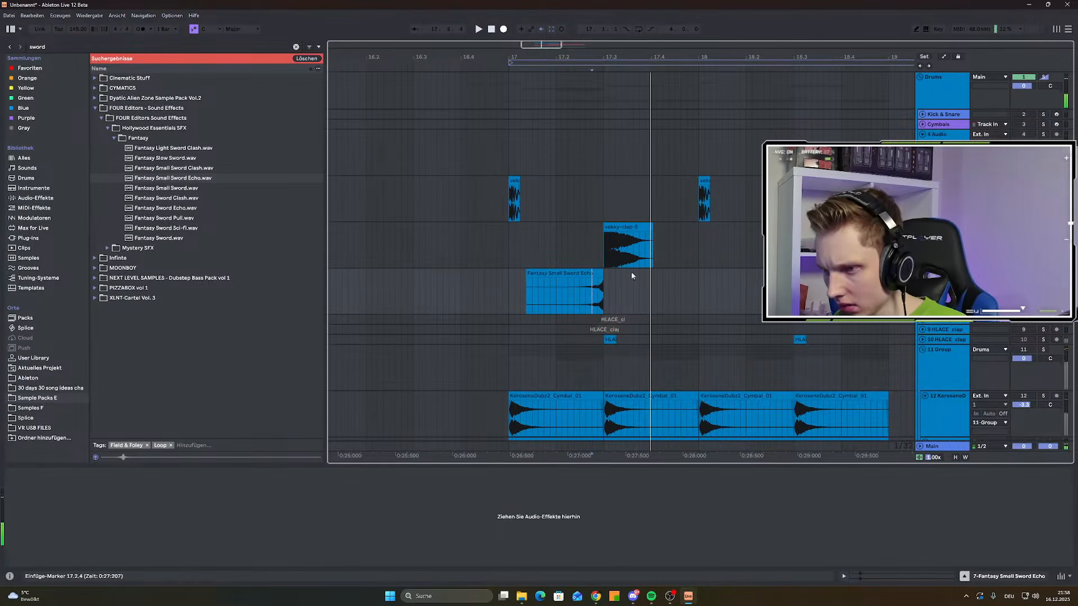
pyautogui.moveTo(603, 274)
pyautogui.mouseDown()
pyautogui.moveTo(650, 275)
pyautogui.moveTo(614, 273)
pyautogui.mouseUp()
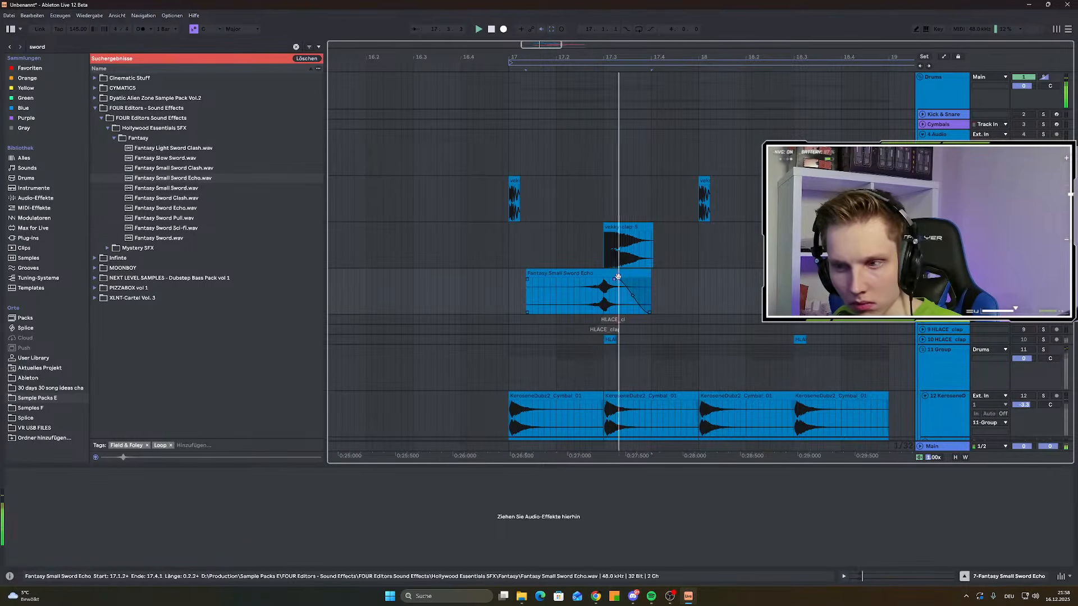
# Preview Fantasy Slow Sword, Small Sword Clash, Light Sword Clash, Sword Clash and Sword Echo as candidates for the second clap
pyautogui.click(168, 158)
pyautogui.click(187, 167)
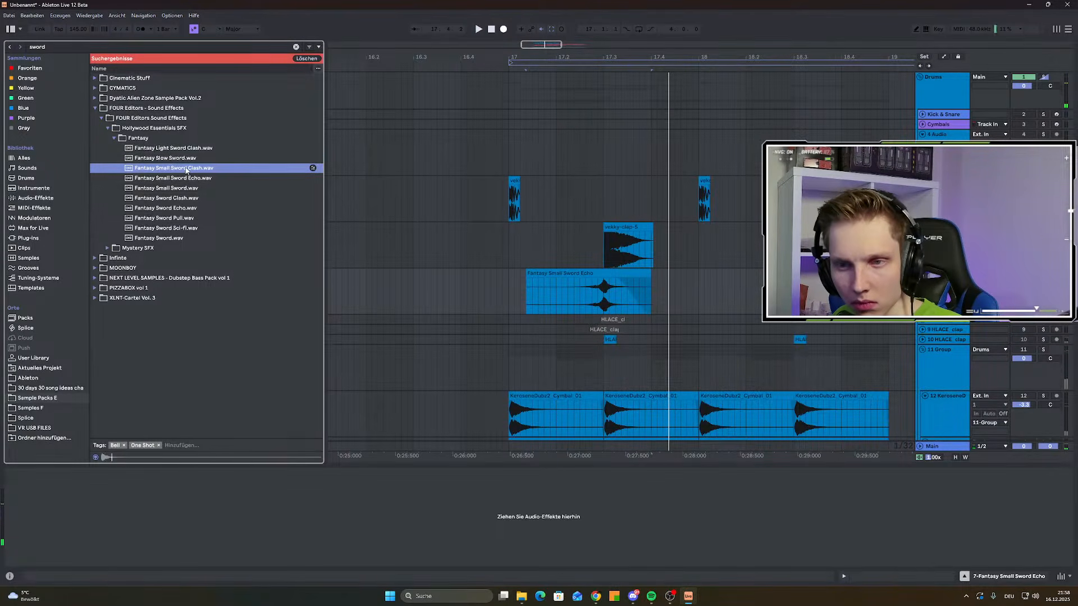
pyautogui.click(184, 152)
pyautogui.click(164, 200)
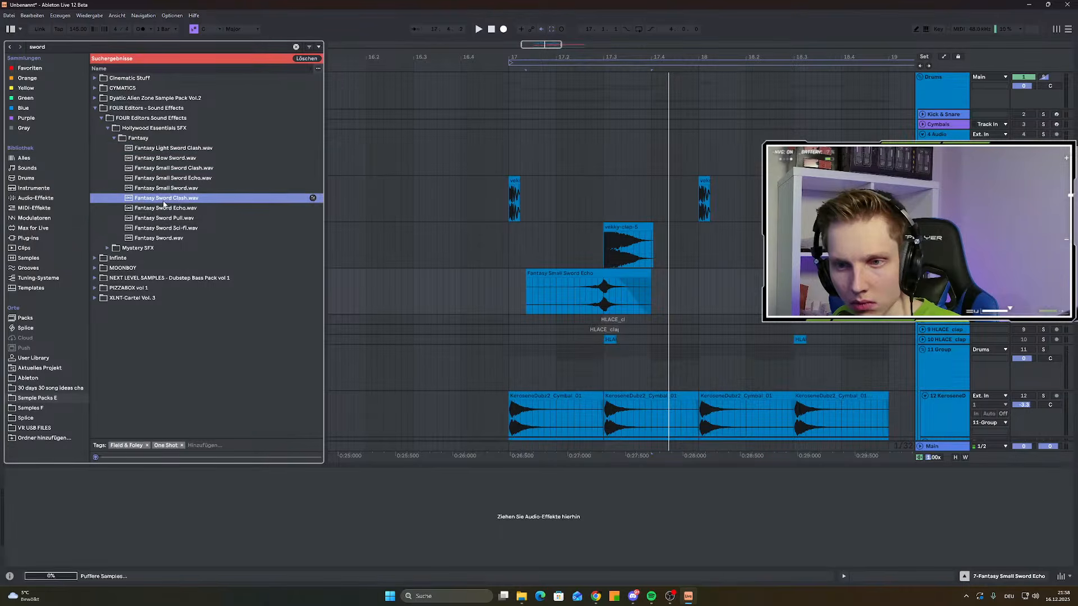
pyautogui.click(165, 208)
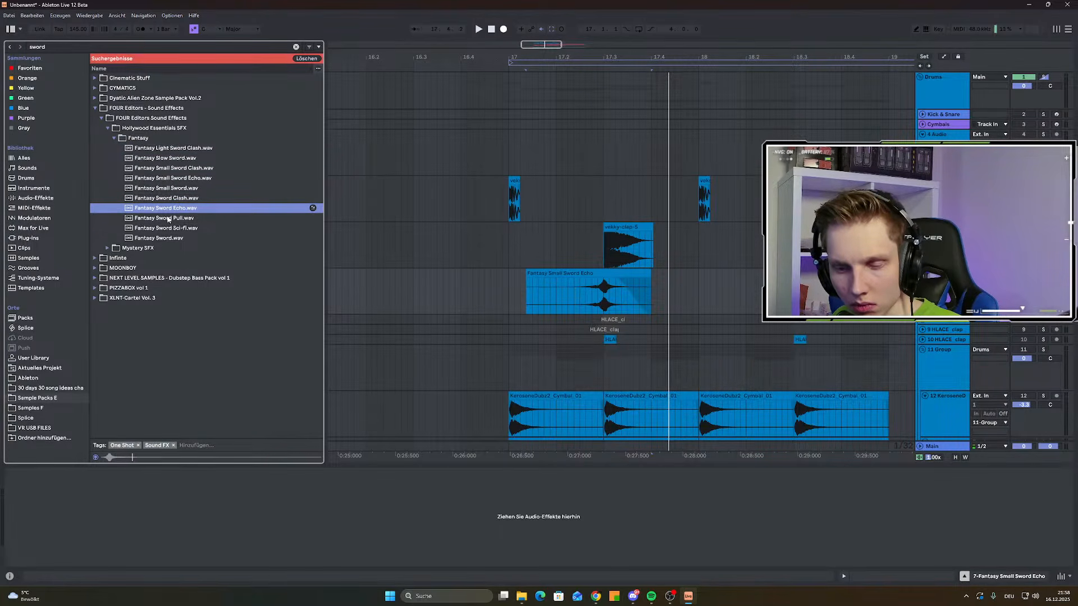
# Place Fantasy Sword Echo.wav on the sword track, starting at about 18.2.2 ahead of the second clap, and play it
pyautogui.moveTo(172, 207); pyautogui.dragTo(765, 291)
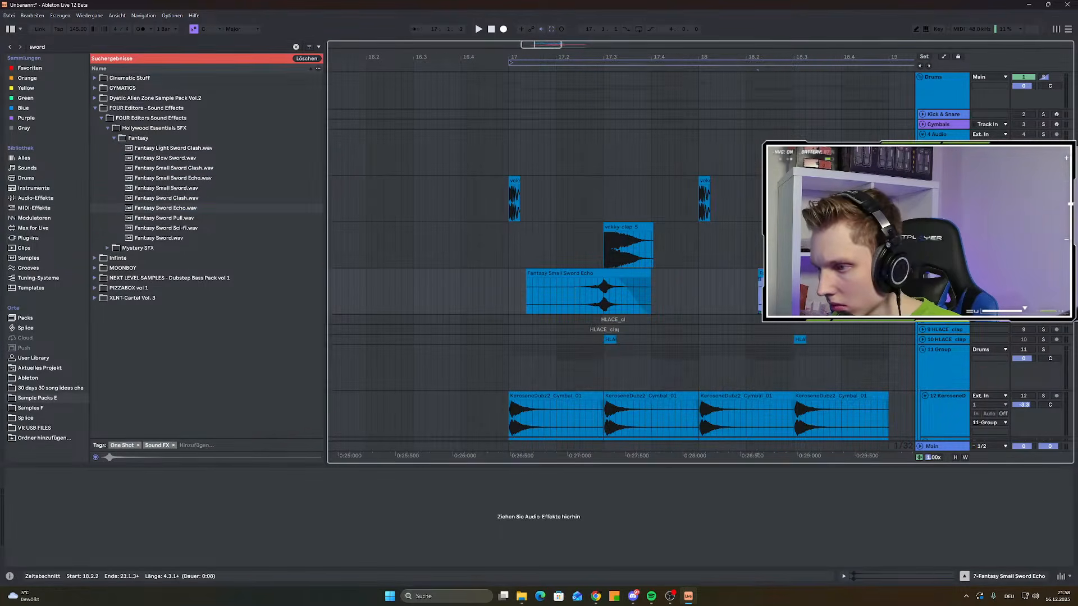
pyautogui.scroll(3, 781, 291)
pyautogui.scroll(-3, 719, 289)
pyautogui.click(722, 286)
pyautogui.press('space')
pyautogui.press('space')
pyautogui.press('space')
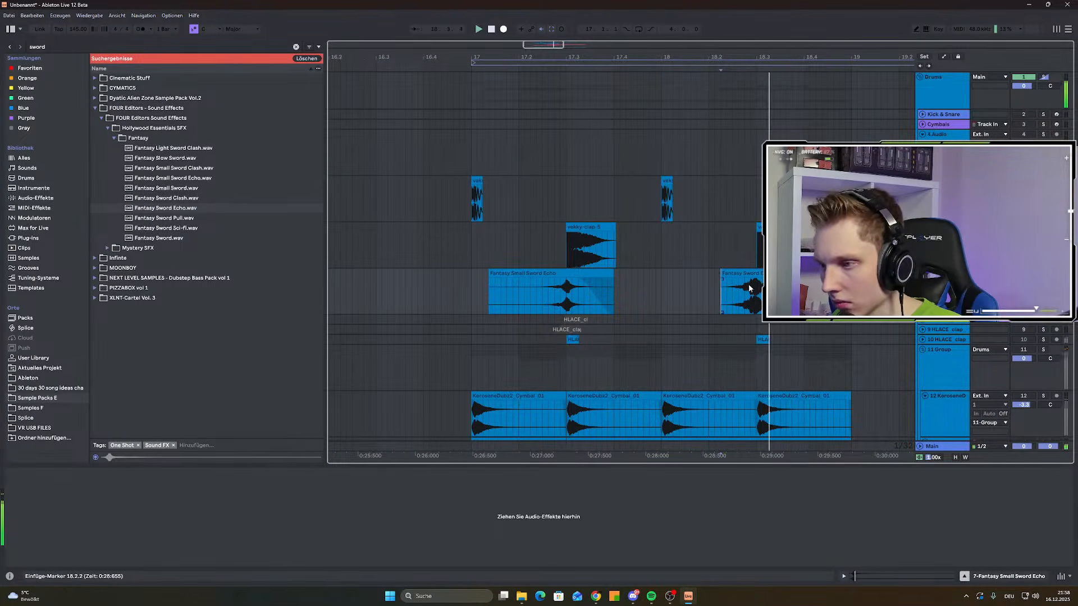
# Search the favourites for "eq" and load EQ Eight on the sword track
pyautogui.hotkey('ctrl', 'f')
pyautogui.write('eq')
pyautogui.press('Down')
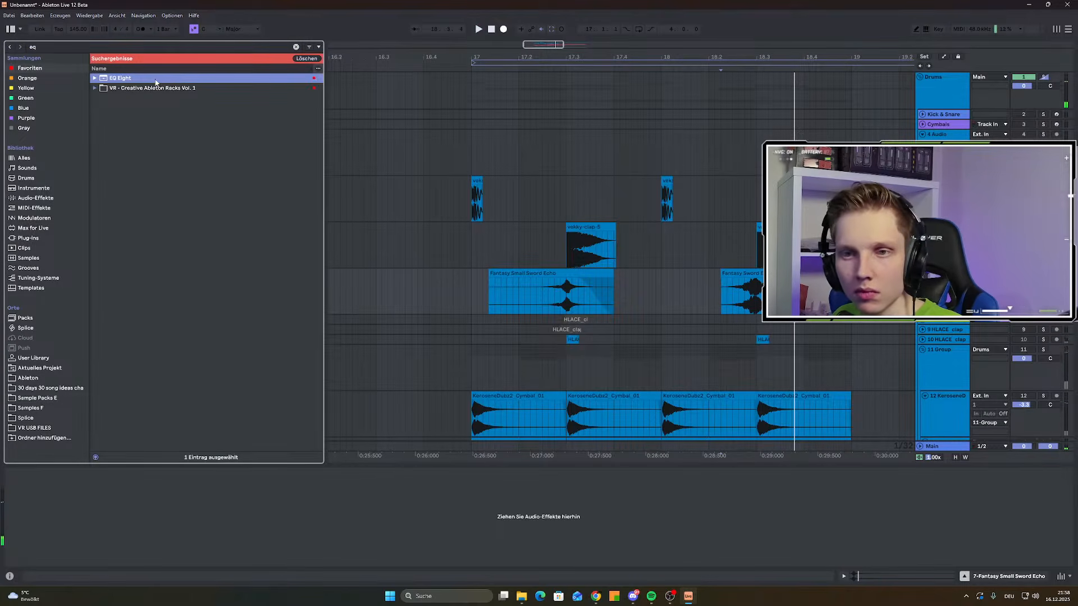
pyautogui.press('space')
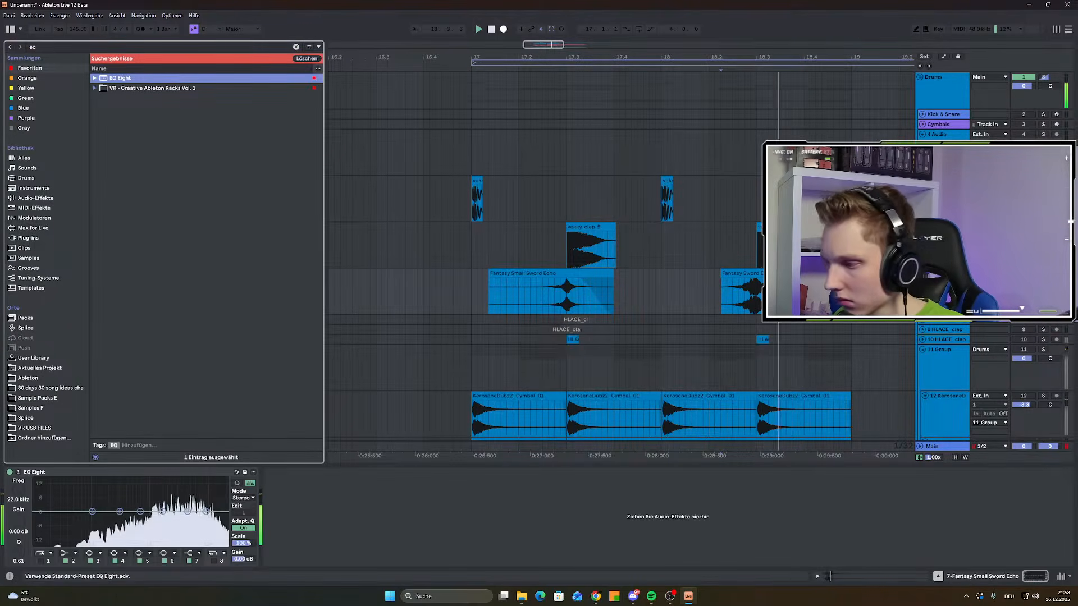
# In EQ Eight, pull band 5 down slightly and enable band 1 as a low cut at 170 Hz with Q 0.32
pyautogui.moveTo(162, 512); pyautogui.dragTo(164, 522)
pyautogui.click(40, 561)
pyautogui.moveTo(63, 520); pyautogui.dragTo(105, 530)
pyautogui.press('space')
pyautogui.press('space')
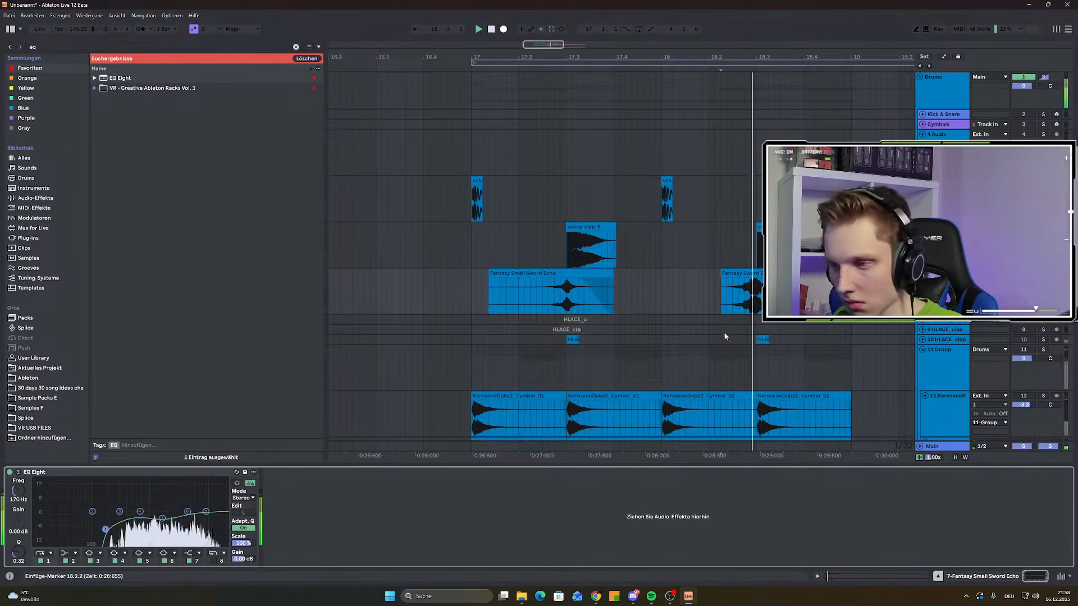
# Turn off the sword track's solo, play from 17.1.1 and set its volume to about -2.7 dB
pyautogui.click(1043, 273)
pyautogui.press('space')
pyautogui.press('space')
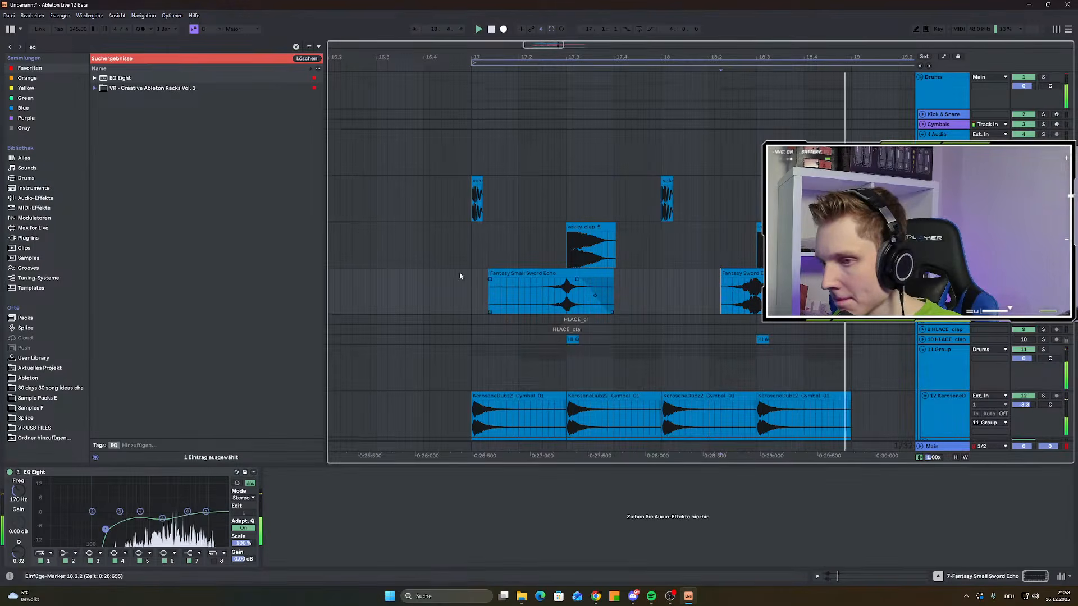
pyautogui.click(472, 292)
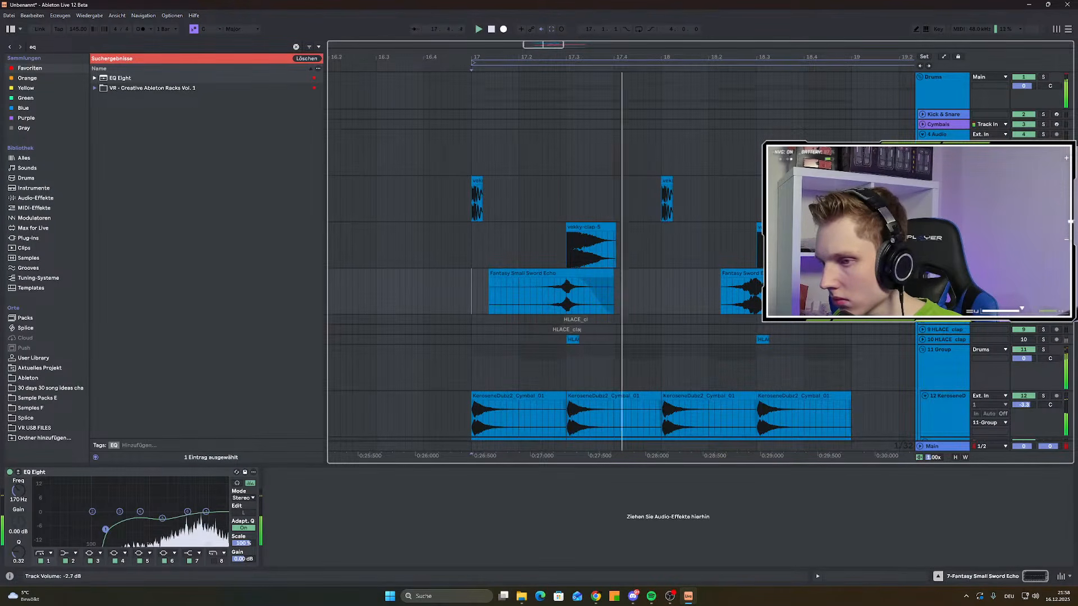
# Nudge the Fantasy Sword Echo clip slightly later against the second clap at 18.3 and play it back
pyautogui.scroll(-3, 691, 311)
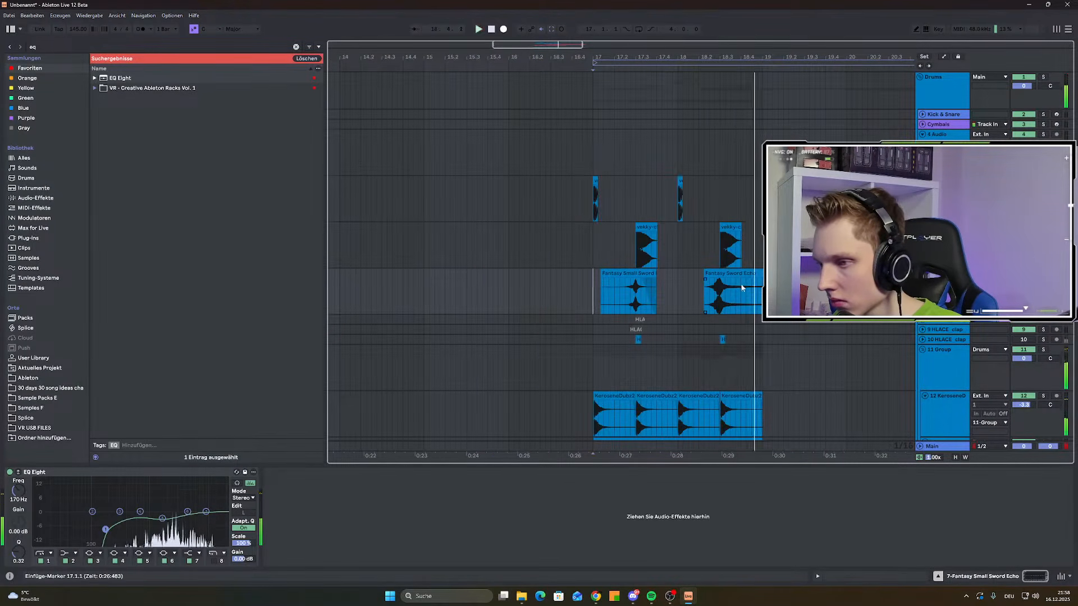
pyautogui.scroll(-4, 746, 292)
pyautogui.scroll(8, 695, 291)
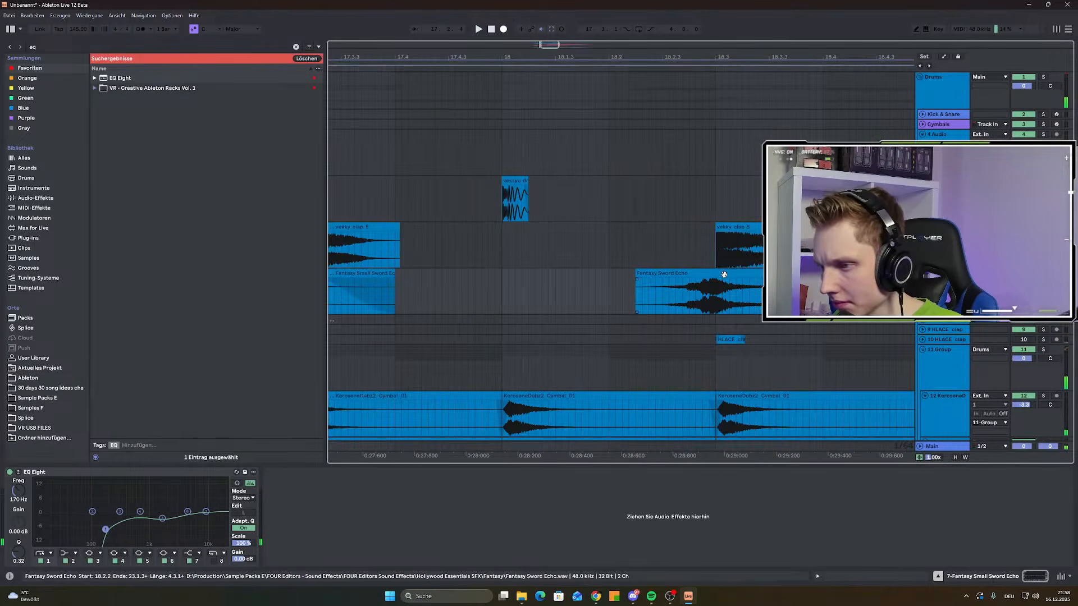
pyautogui.click(695, 290)
pyautogui.scroll(-10, 696, 291)
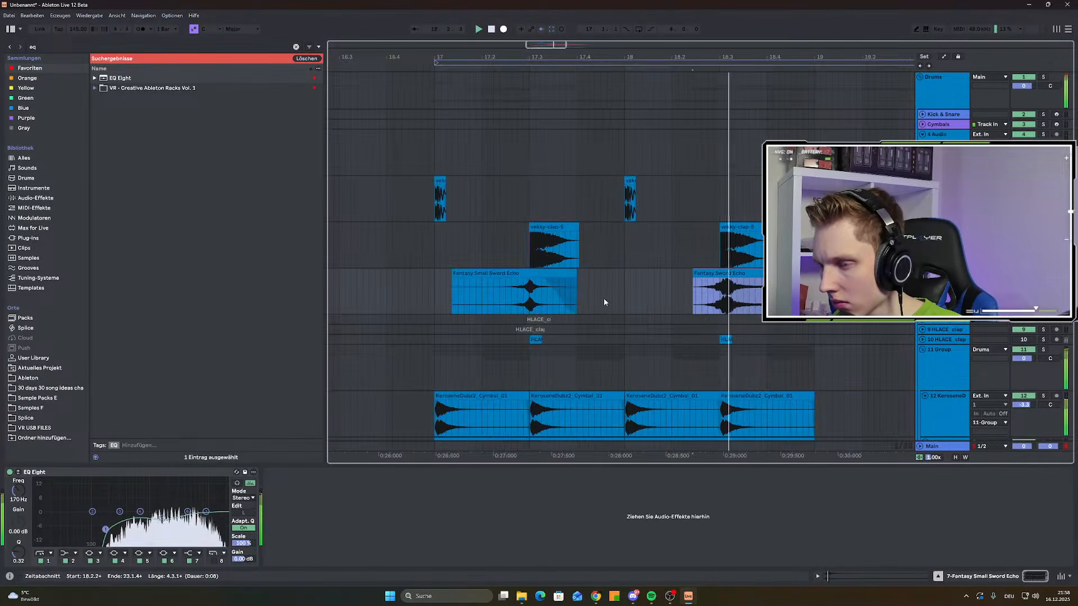
# Shorten the Fantasy Sword Echo clip so it ends at 18.3.1, where the second clap starts
pyautogui.click(699, 273)
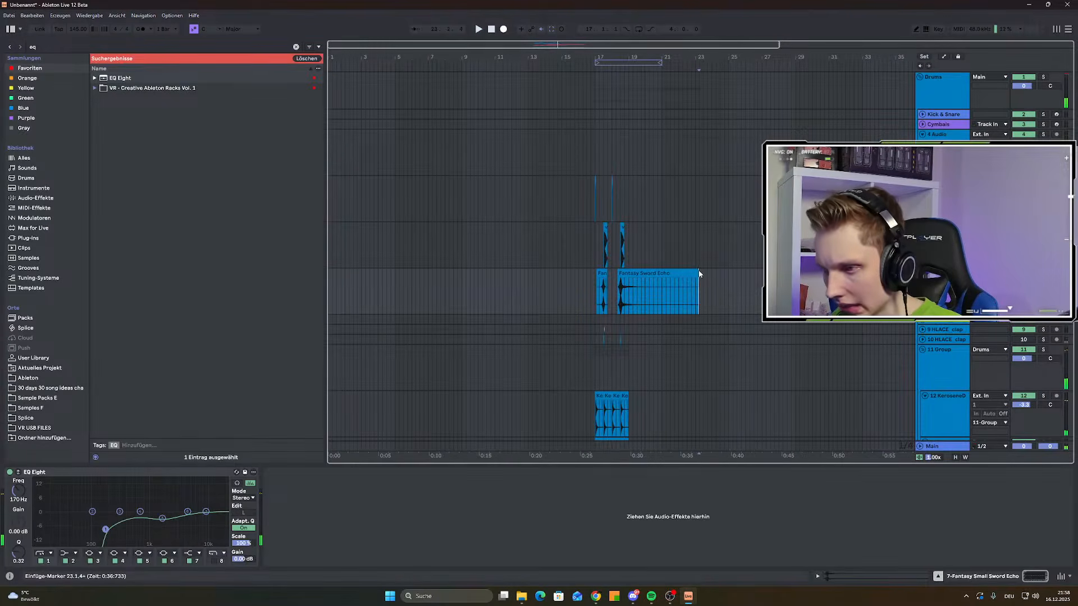
pyautogui.moveTo(700, 271); pyautogui.dragTo(623, 271)
pyautogui.scroll(8, 625, 270)
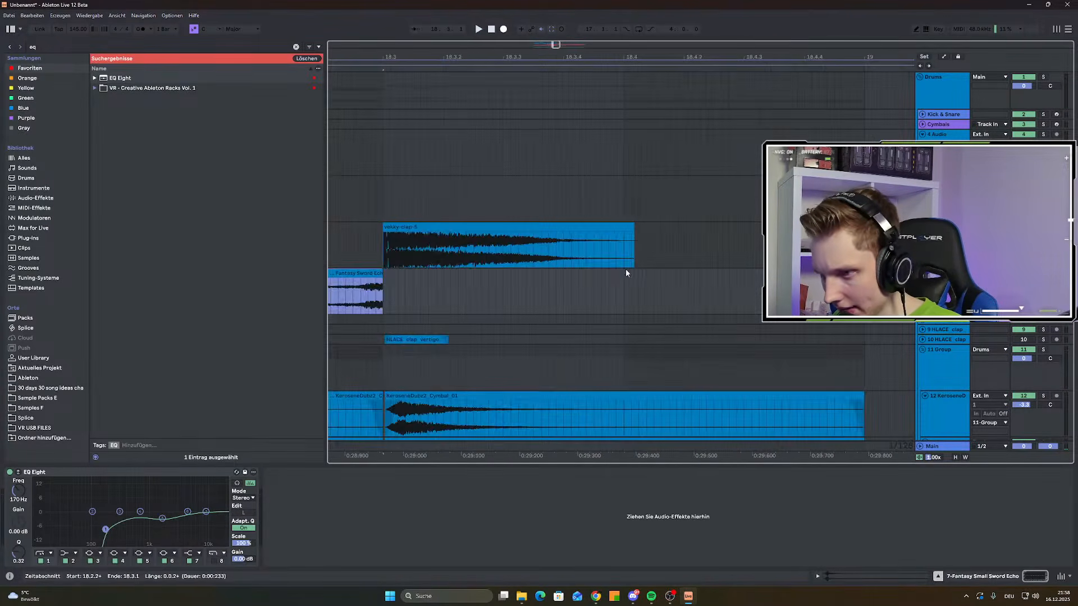
pyautogui.scroll(4, 565, 292)
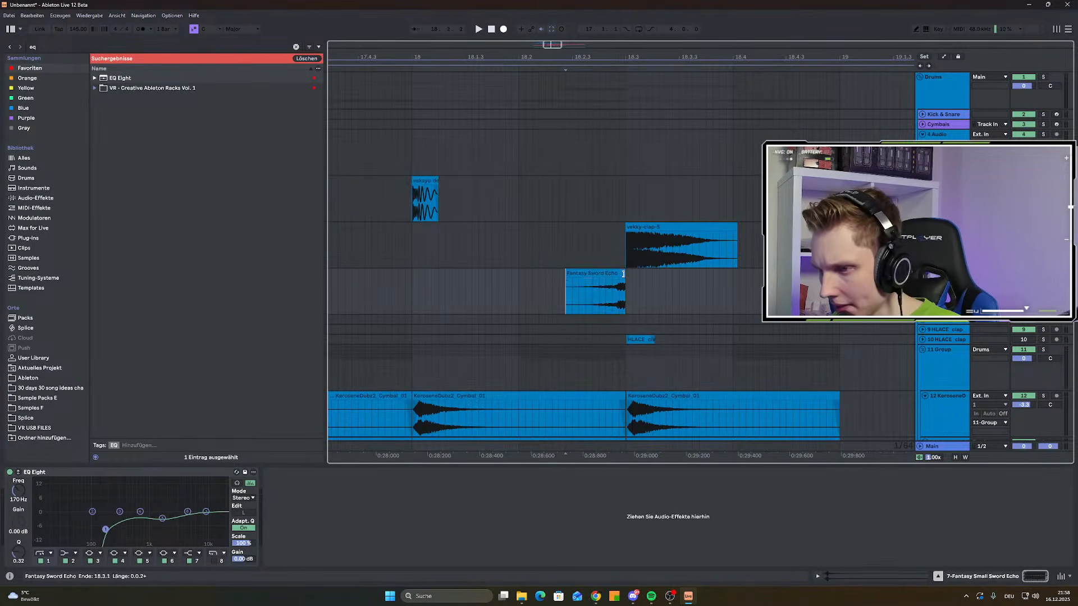
pyautogui.moveTo(637, 276); pyautogui.dragTo(625, 276)
# Solo the Drums group and play from around 18.1.4 to check the shortened sword clip against the second clap
pyautogui.click(500, 292)
pyautogui.press('space')
pyautogui.press('space')
pyautogui.press('space')
pyautogui.press('space')
pyautogui.press('space')
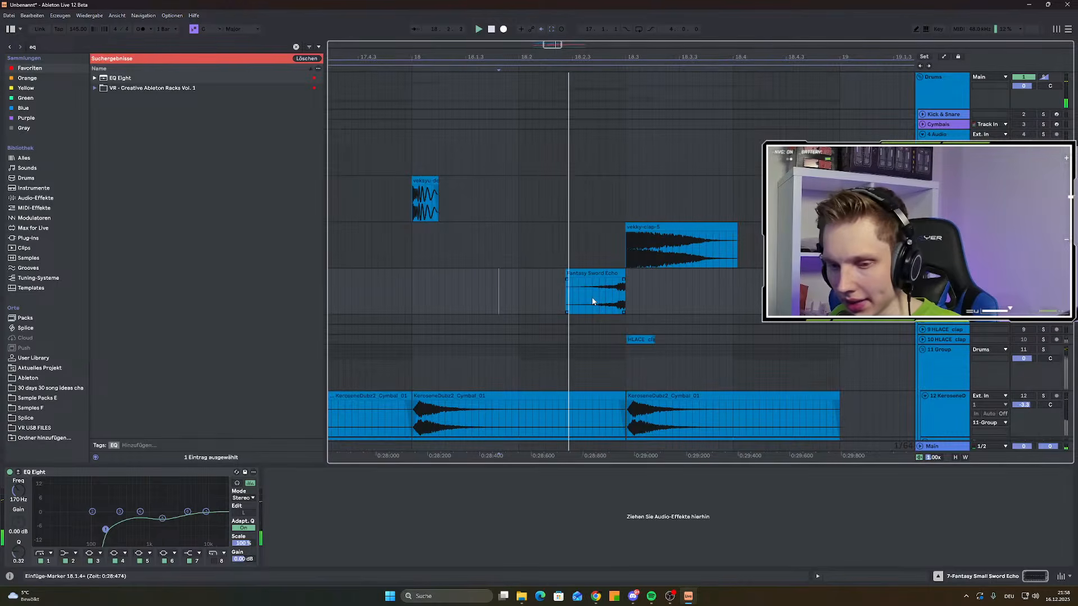
pyautogui.scroll(4, 629, 293)
pyautogui.moveTo(640, 299); pyautogui.dragTo(622, 298)
pyautogui.press('space')
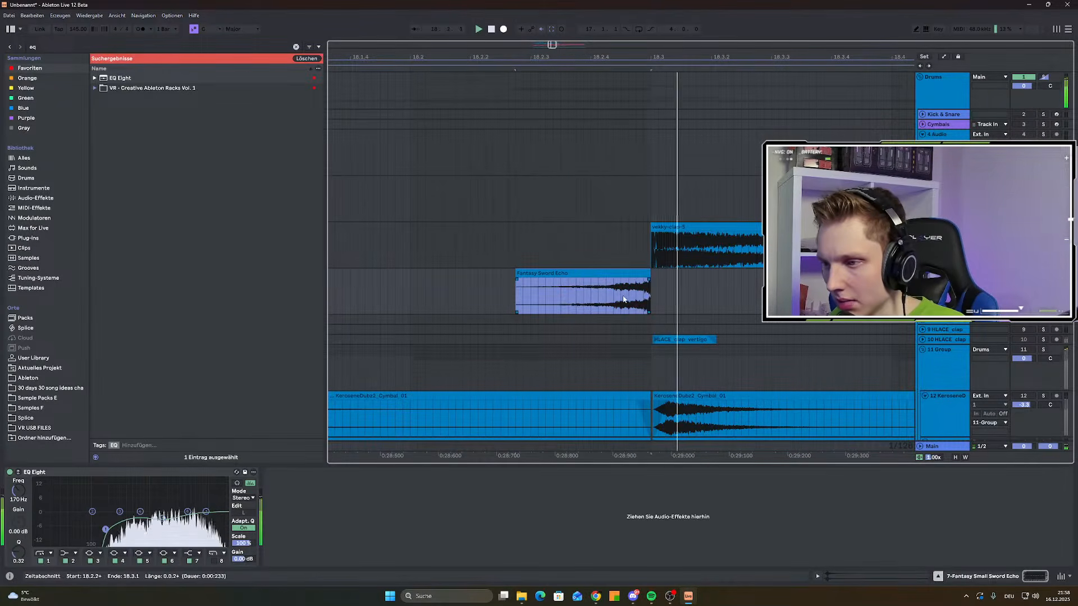
pyautogui.press('space')
pyautogui.press('space')
pyautogui.click(646, 281)
pyautogui.press('space')
pyautogui.press('space')
pyautogui.scroll(-8, 666, 281)
pyautogui.press('space')
# Replace the Fantasy Small Sword Echo clip before the first clap with a copy of the shortened sword section pasted at 17.1.1, and play it
pyautogui.moveTo(696, 285); pyautogui.dragTo(749, 285)
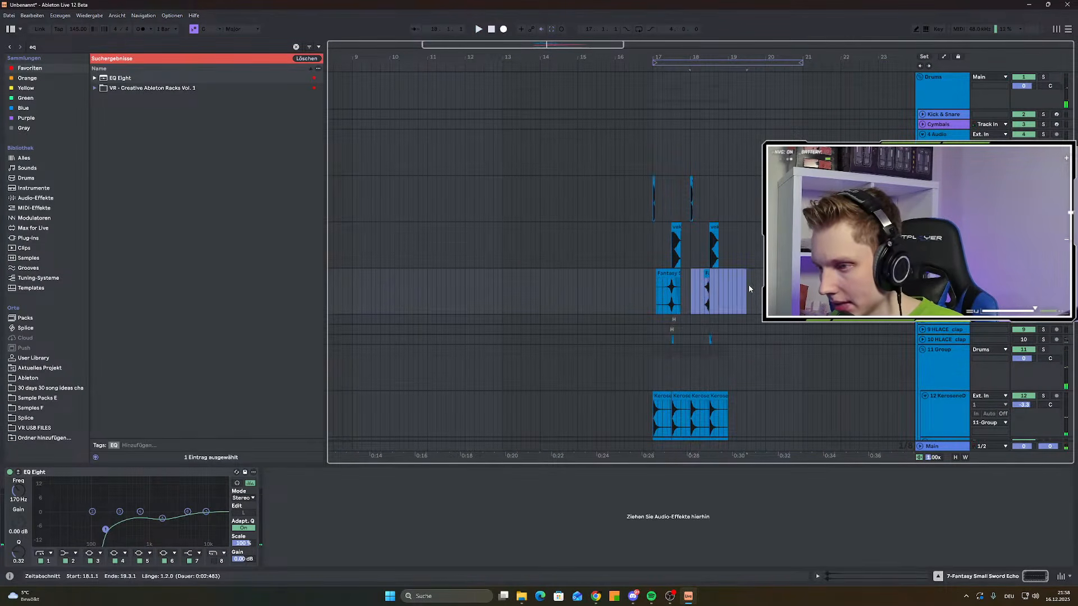
pyautogui.moveTo(652, 283); pyautogui.dragTo(681, 289)
pyautogui.press('Delete')
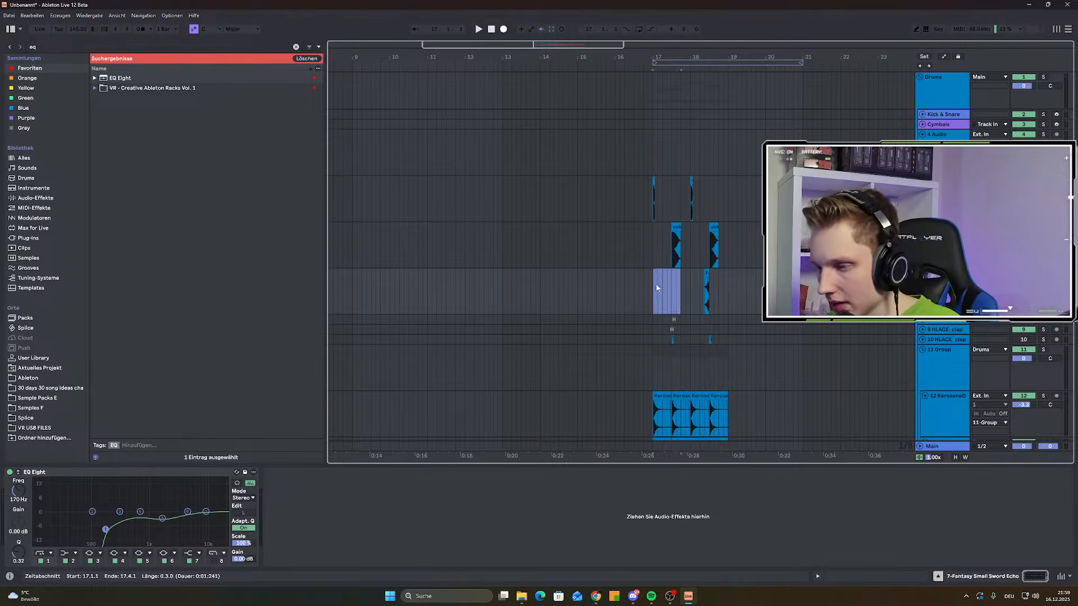
pyautogui.click(655, 289)
pyautogui.hotkey('ctrl', 'v')
pyautogui.scroll(3, 668, 291)
pyautogui.click(640, 291)
pyautogui.press('space')
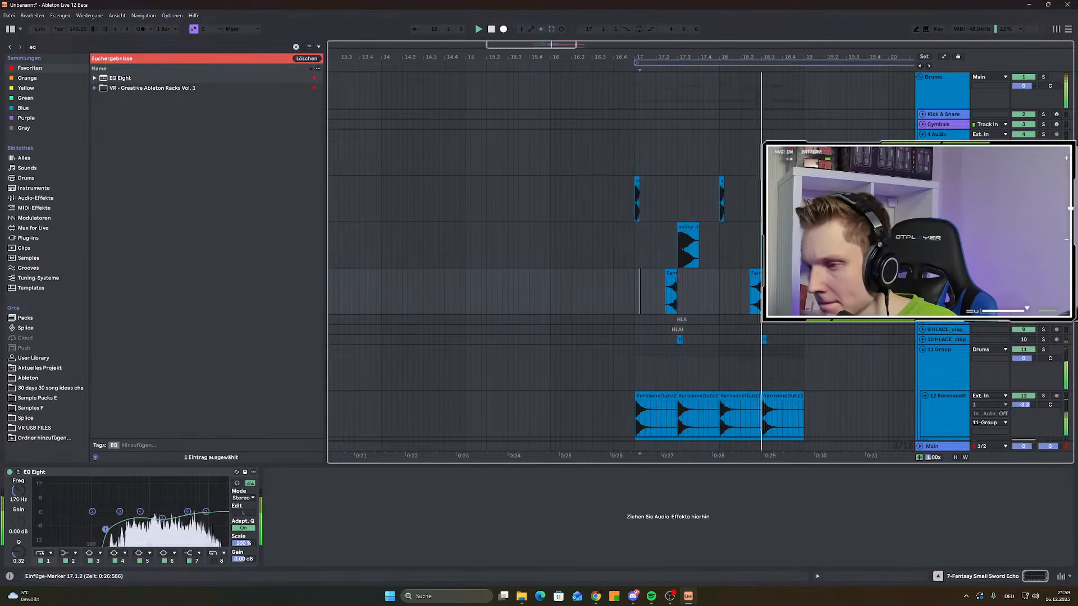
# Play the loop from 17.1.1 and review the cymbal and bass tracks together
pyautogui.scroll(-5, 696, 302)
pyautogui.scroll(-5, 696, 301)
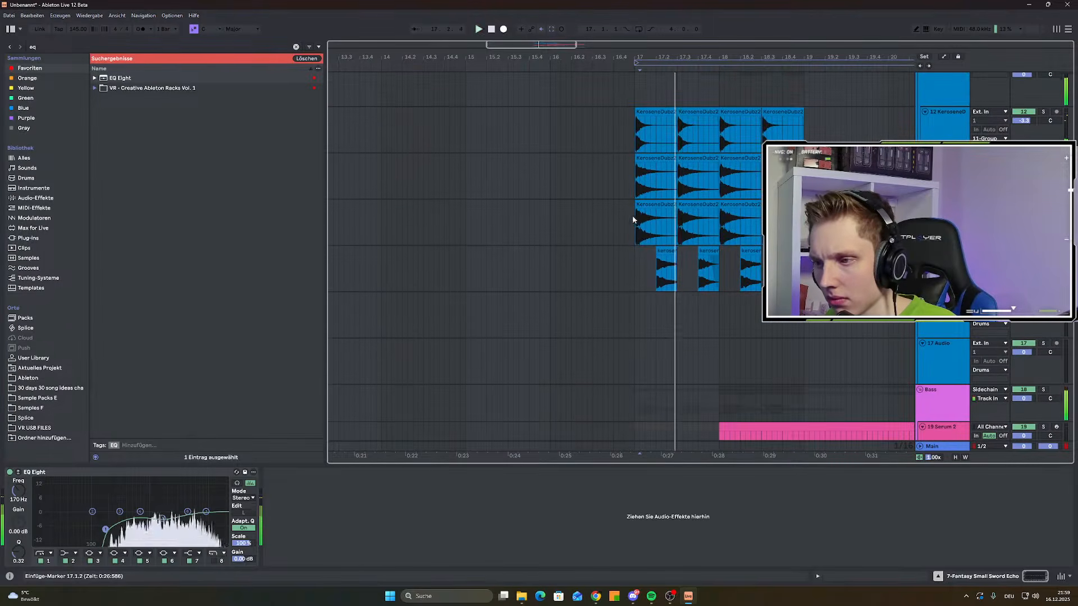
pyautogui.click(744, 265)
pyautogui.scroll(-5, 743, 266)
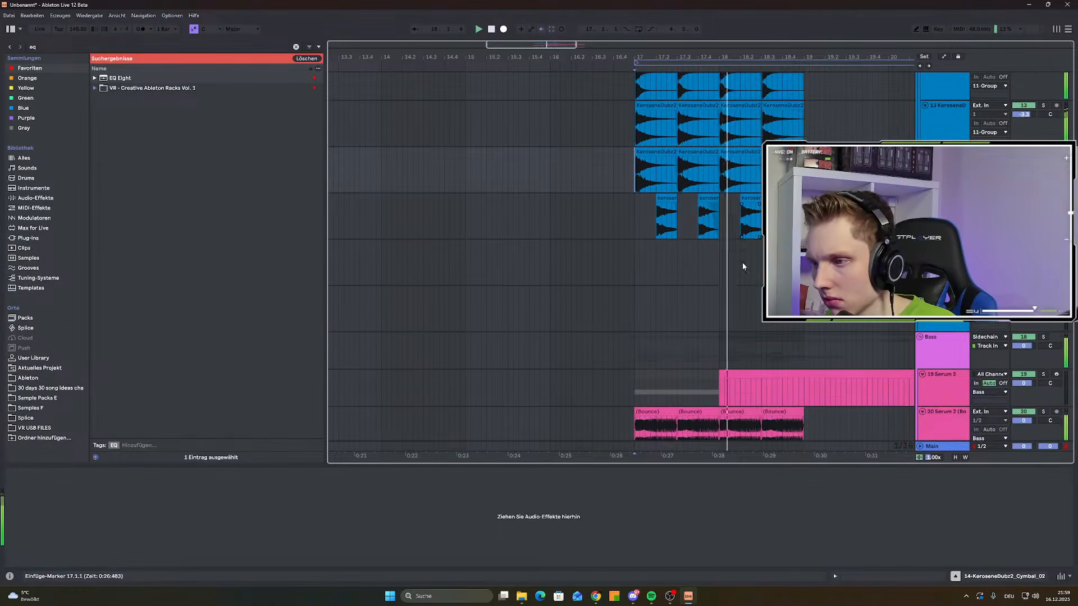
pyautogui.scroll(-3, 621, 262)
pyautogui.press('space')
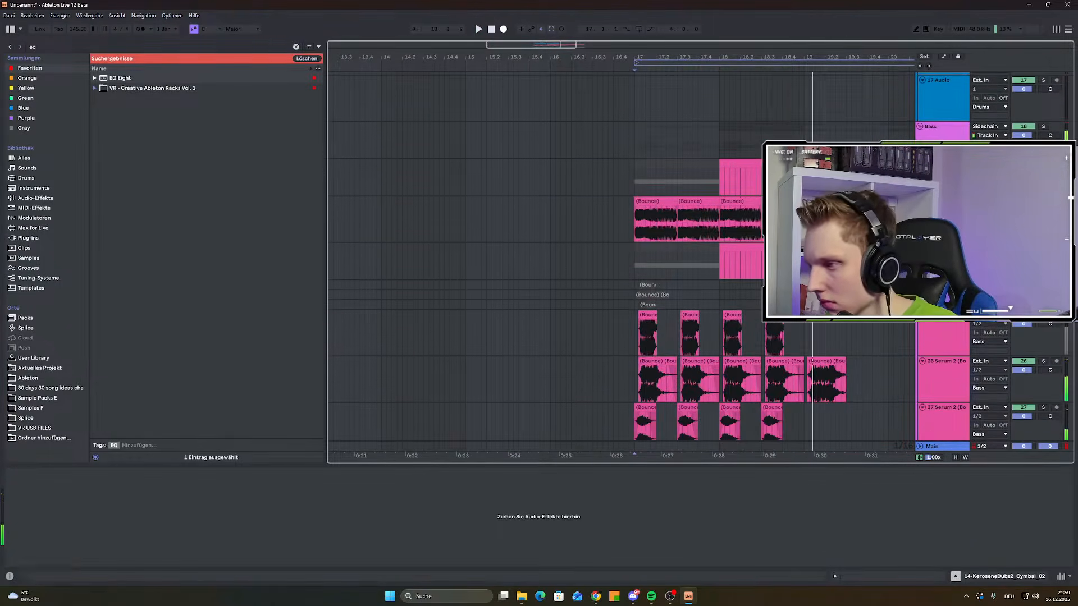
# Solo the 20 Serum 2 (Bounce) bass track and listen to it from 17.1.1
pyautogui.click(1043, 201)
pyautogui.press('space')
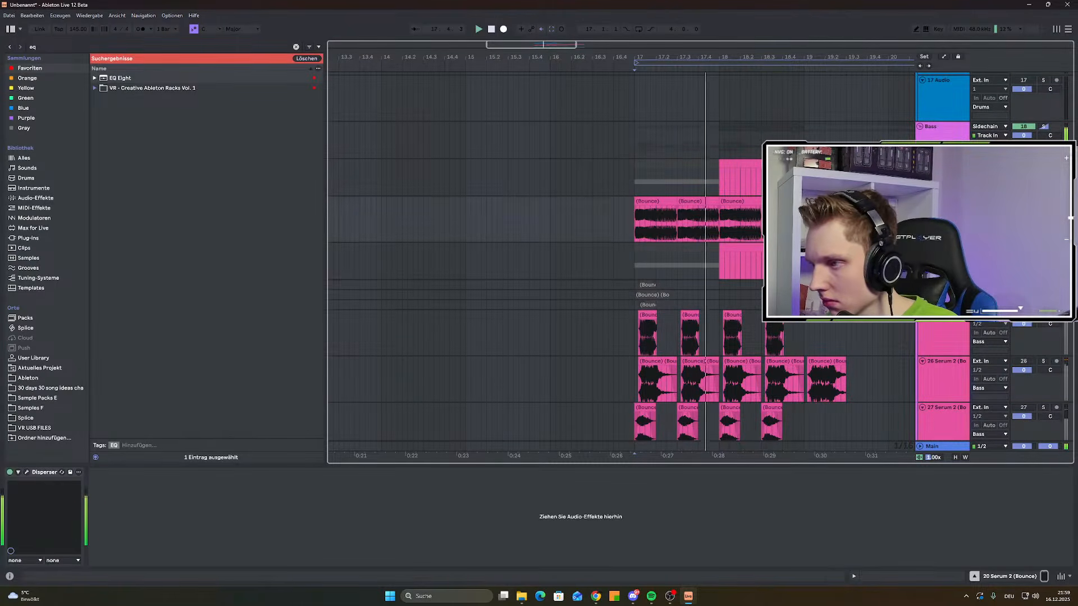
pyautogui.press('space')
pyautogui.press('space')
pyautogui.scroll(-1, 621, 262)
pyautogui.scroll(1, 621, 261)
pyautogui.press('space')
# Insert an audio track below the 24 Serum 2 (Bounce) track and clear the browser search
pyautogui.click(635, 284)
pyautogui.hotkey('ctrl', 't')
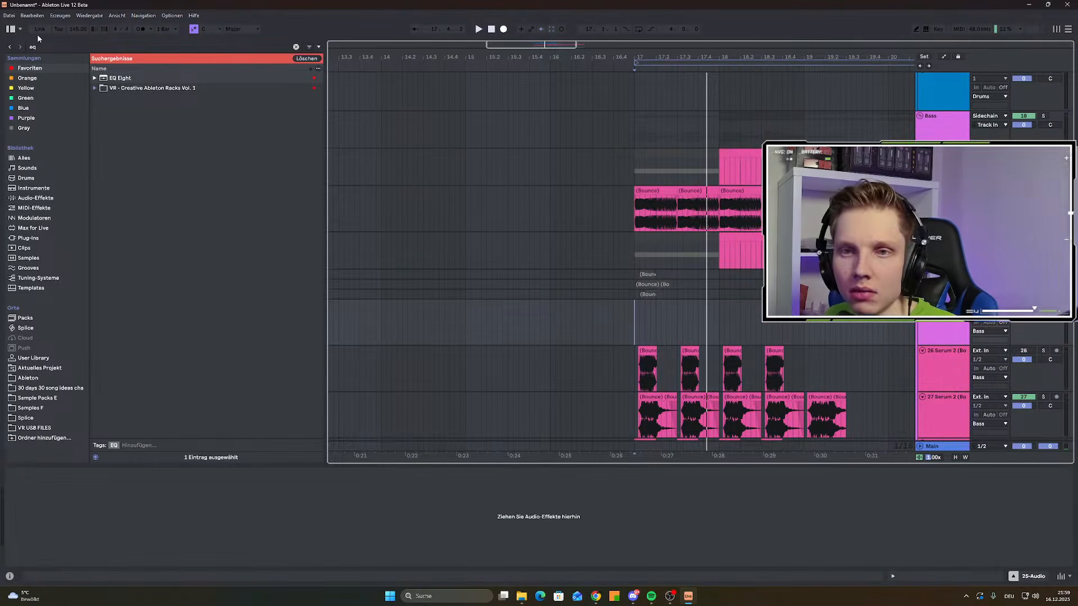
pyautogui.hotkey('ctrl', 'f')
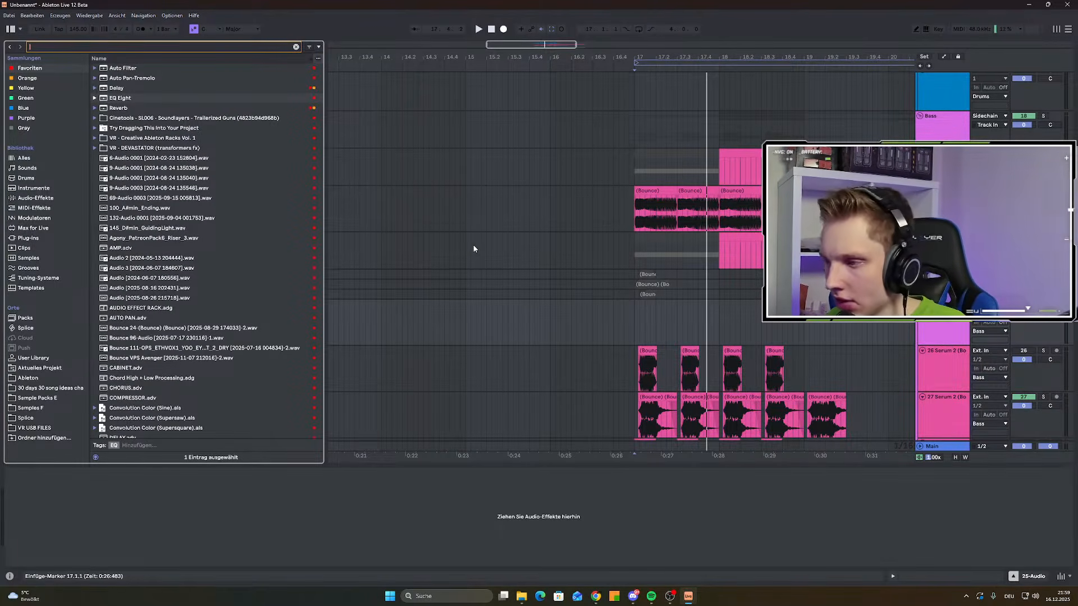
pyautogui.scroll(-3, 554, 256)
# Insert a MIDI track below 24 Serum 2 (Bounce), search the favourites for "ser" and load Serum 2 on it
pyautogui.click(587, 294)
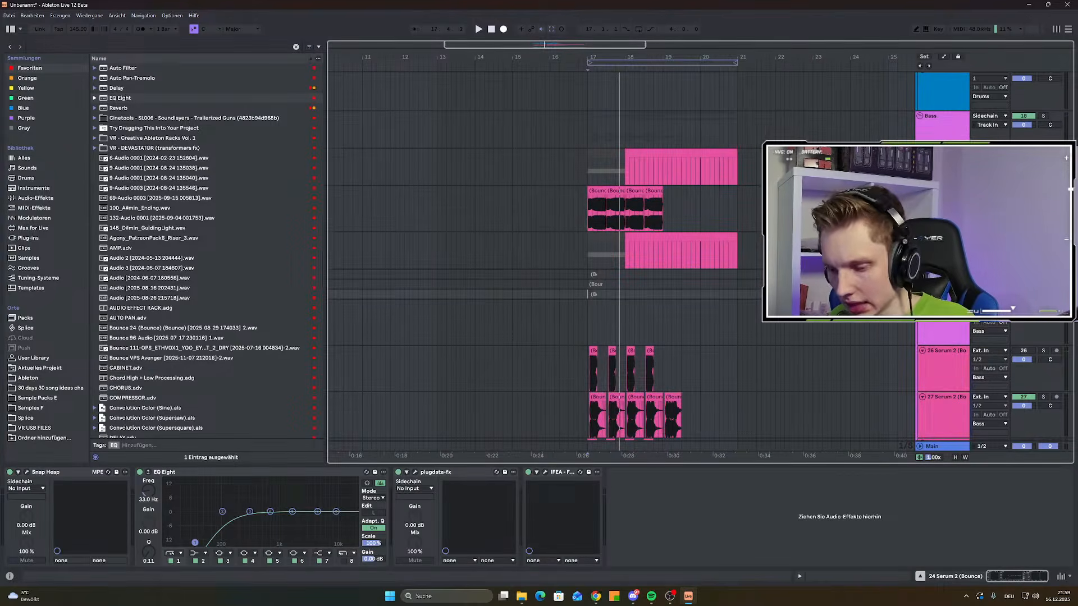
pyautogui.hotkey('ctrl', 'shift', 't')
pyautogui.click(51, 46)
pyautogui.write('se')
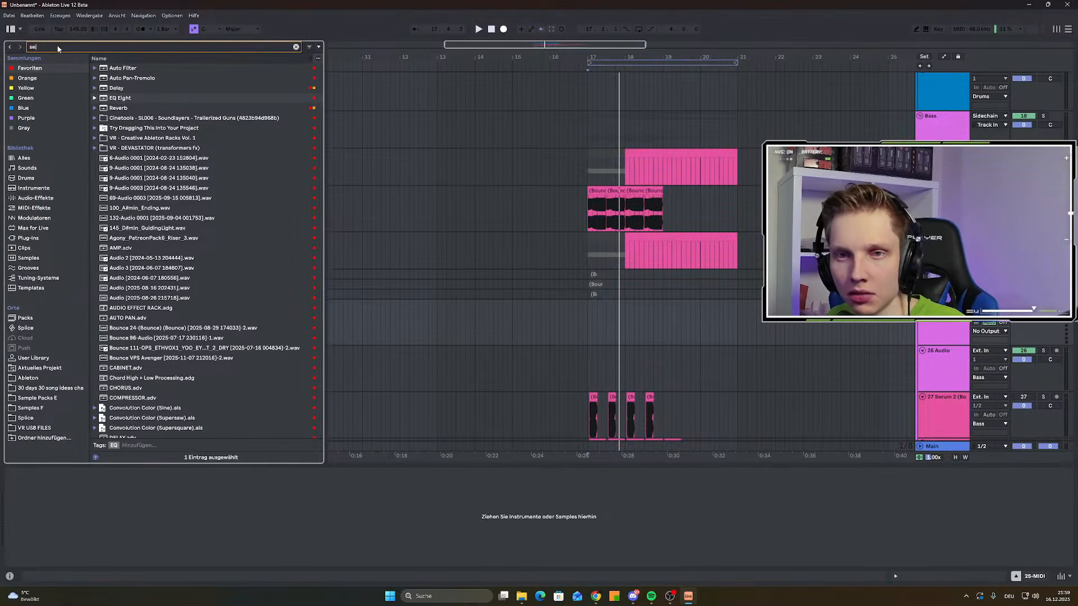
pyautogui.write('r')
pyautogui.doubleClick(119, 99)
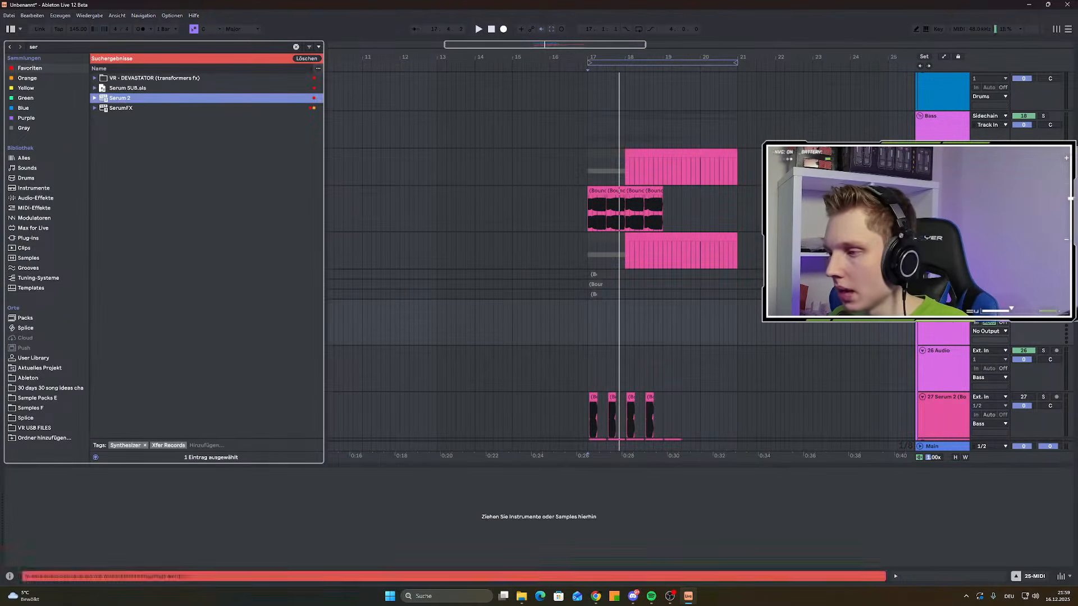
pyautogui.press('Return')
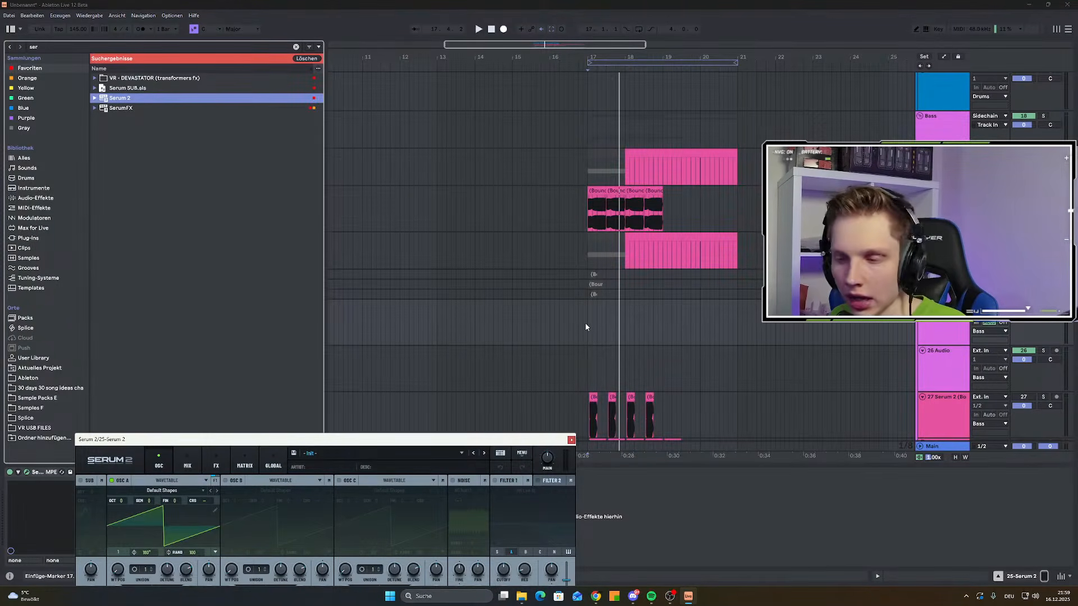
# Create an empty one-bar MIDI clip from 17.1.1 to 18.1.1 on the new Serum 2 track
pyautogui.scroll(3, 602, 323)
pyautogui.moveTo(572, 320); pyautogui.dragTo(726, 316)
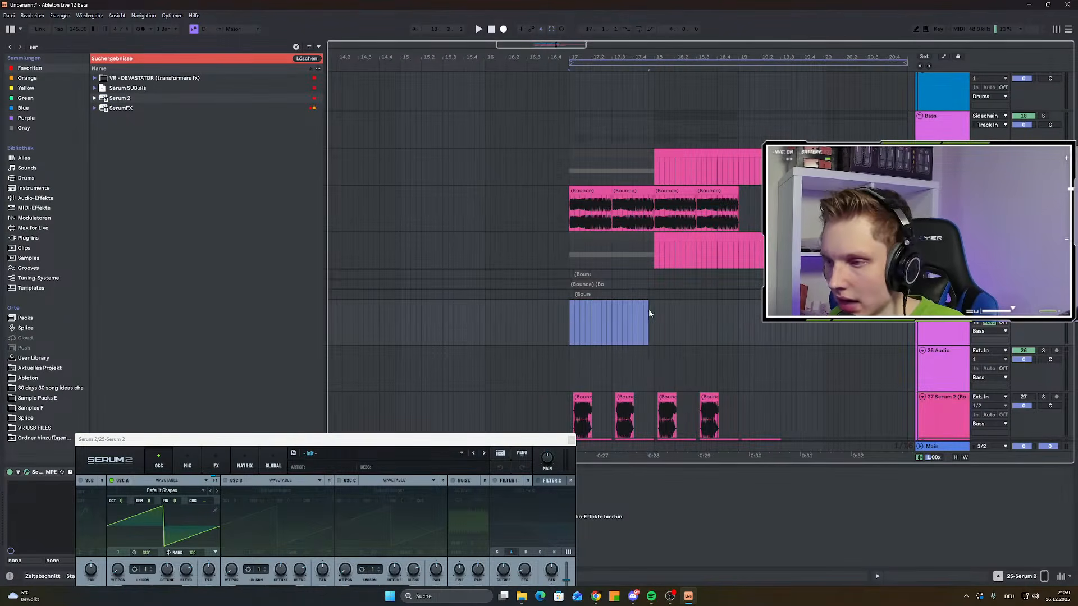
pyautogui.scroll(3, 575, 316)
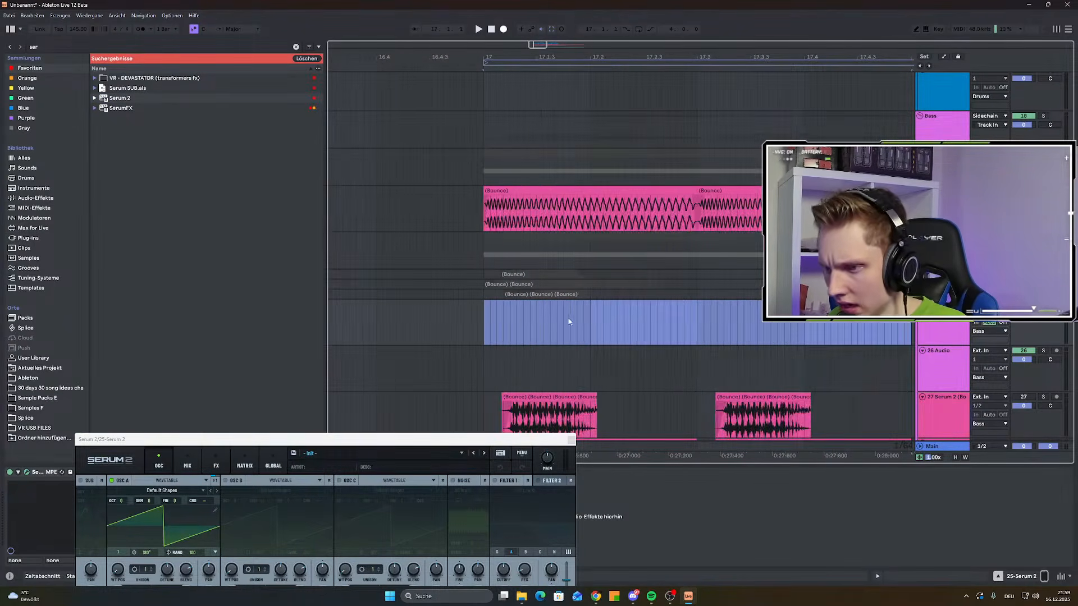
pyautogui.scroll(-1, 577, 319)
pyautogui.rightClick(578, 319)
pyautogui.click(630, 408)
pyautogui.moveTo(492, 439); pyautogui.dragTo(822, 313)
pyautogui.scroll(-2, 482, 203)
pyautogui.scroll(-3, 482, 204)
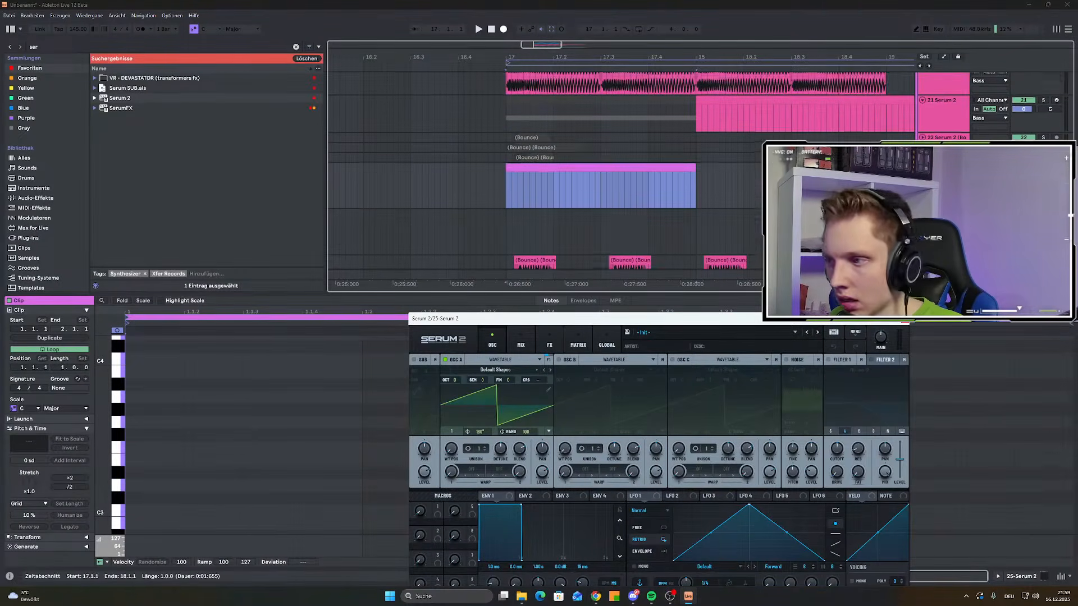
# Audition low keys, add a D0 note at the start of the MIDI clip and play it
pyautogui.click(118, 449)
pyautogui.scroll(-10, 118, 443)
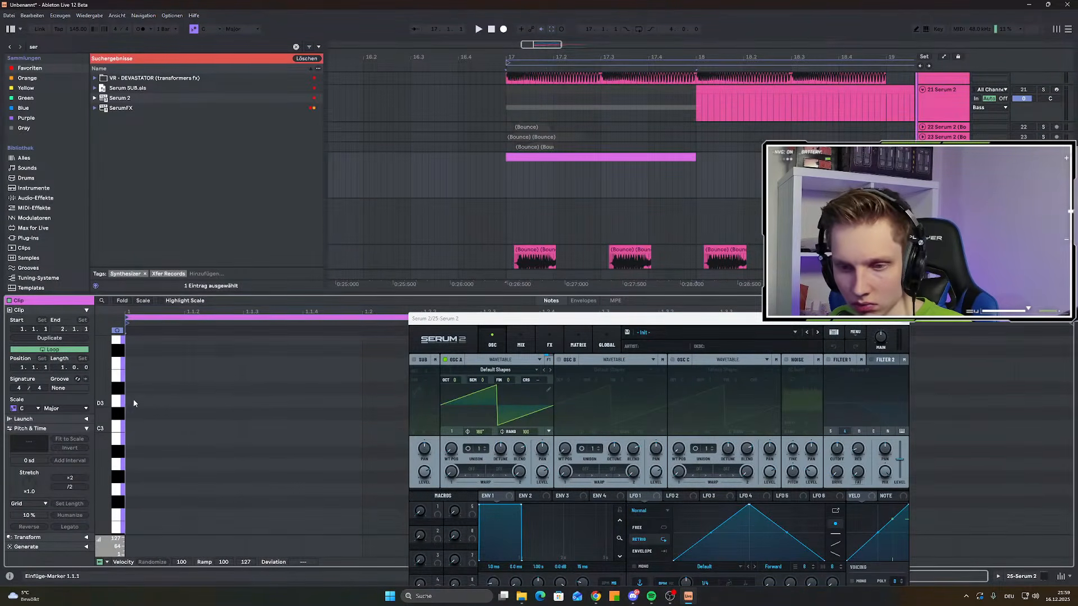
pyautogui.scroll(-2, 117, 433)
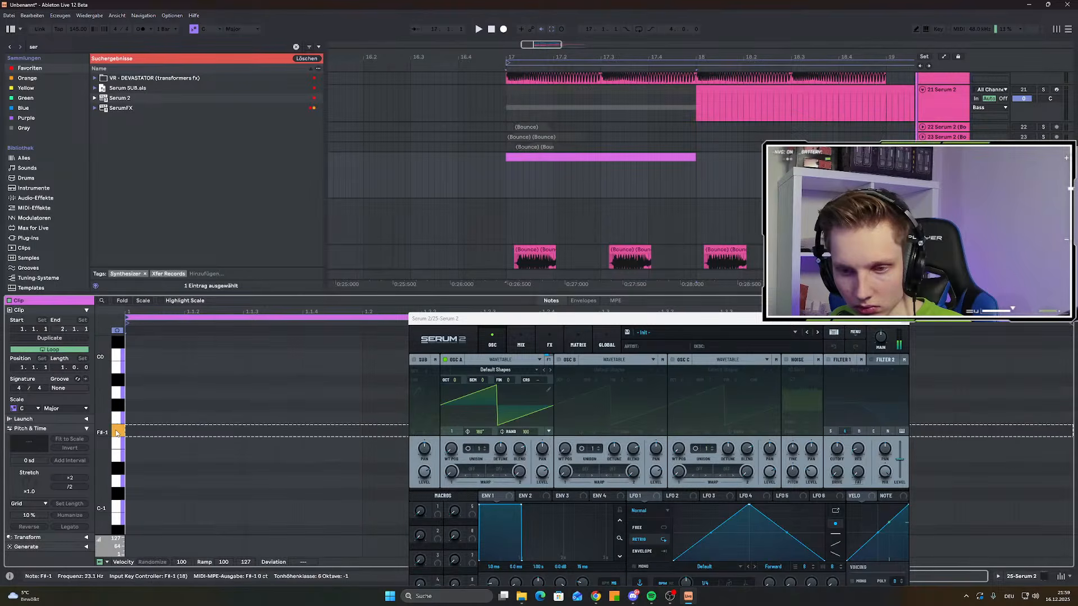
pyautogui.click(120, 385)
pyautogui.click(120, 384)
pyautogui.click(145, 388)
pyautogui.doubleClick(144, 389)
pyautogui.press('space')
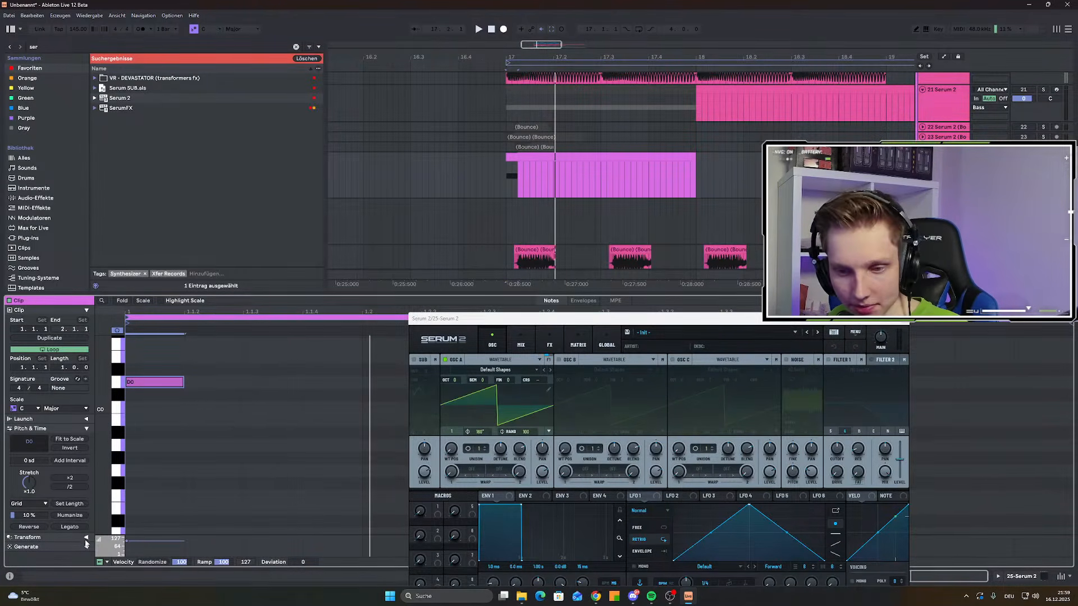
# Extend the D0 note over the whole clip with Legato and play it from 17.1.1
pyautogui.click(72, 528)
pyautogui.press('space')
pyautogui.press('space')
pyautogui.click(735, 193)
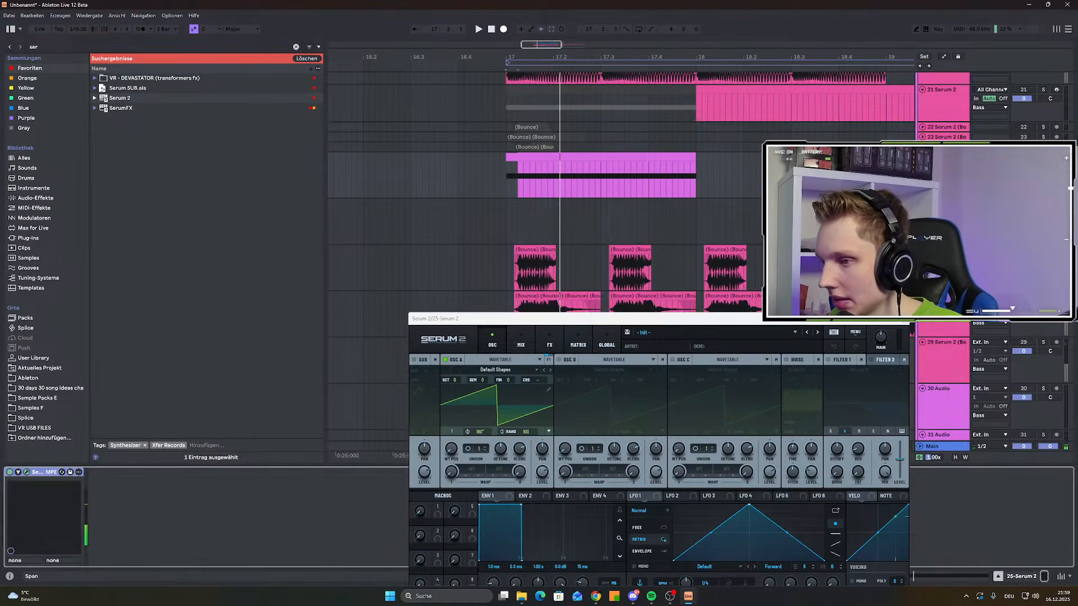
pyautogui.moveTo(698, 320); pyautogui.dragTo(562, 218)
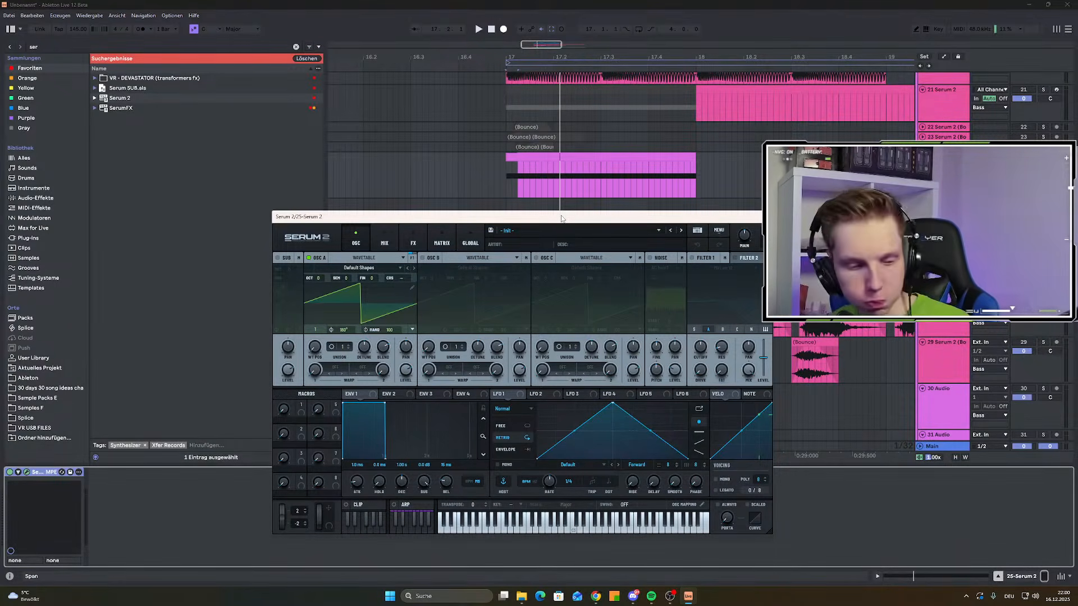
pyautogui.click(500, 180)
pyautogui.press('space')
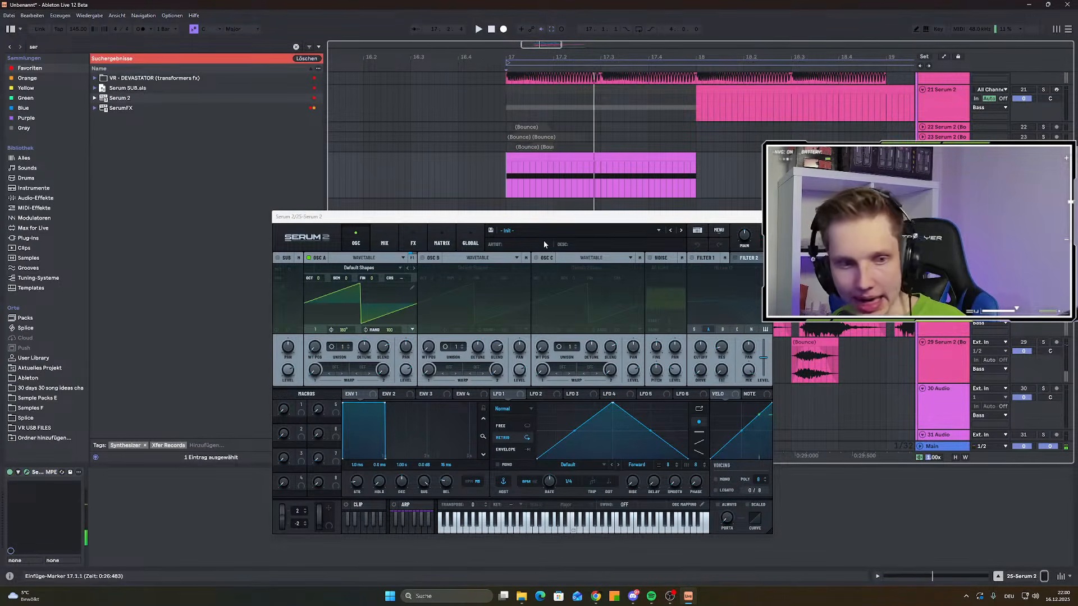
pyautogui.press('space')
pyautogui.press('space')
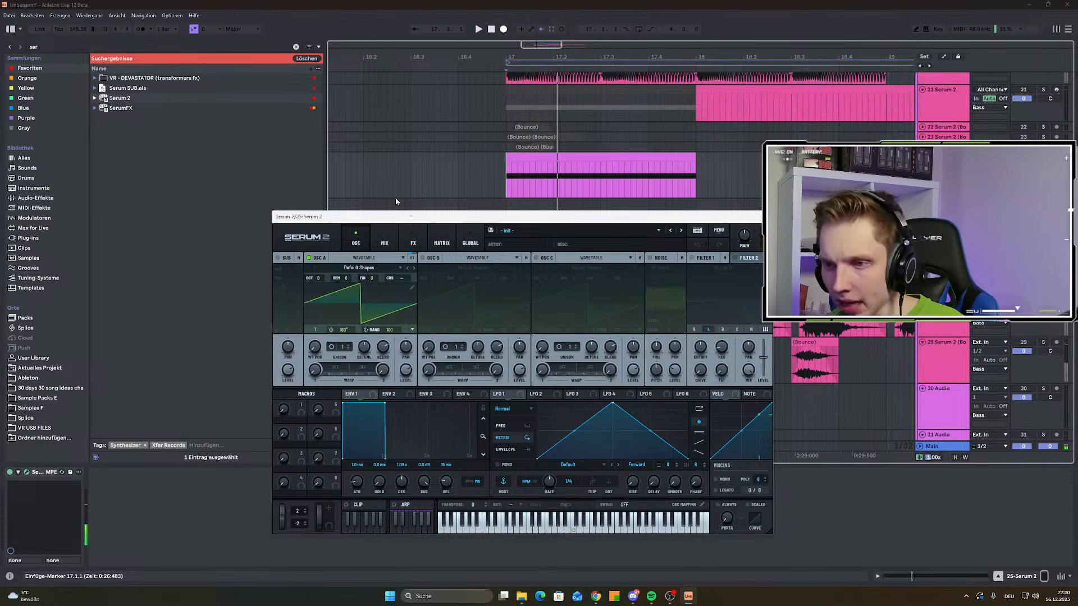
# In Serum 2, enable the noise oscillator, turn off oscillator A and load the White noise
pyautogui.moveTo(408, 212); pyautogui.dragTo(295, 134)
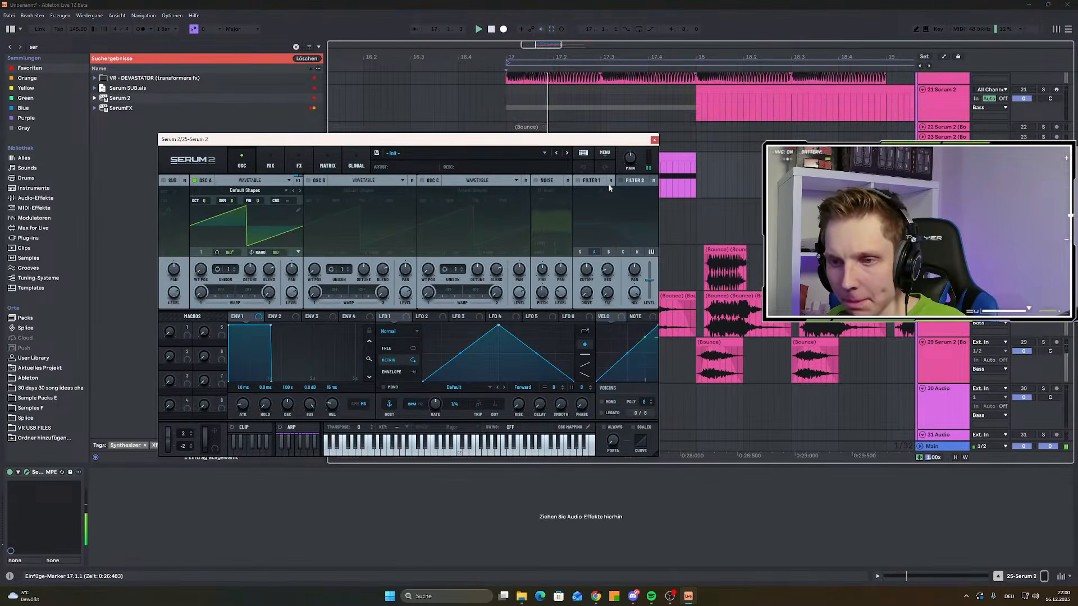
pyautogui.click(536, 181)
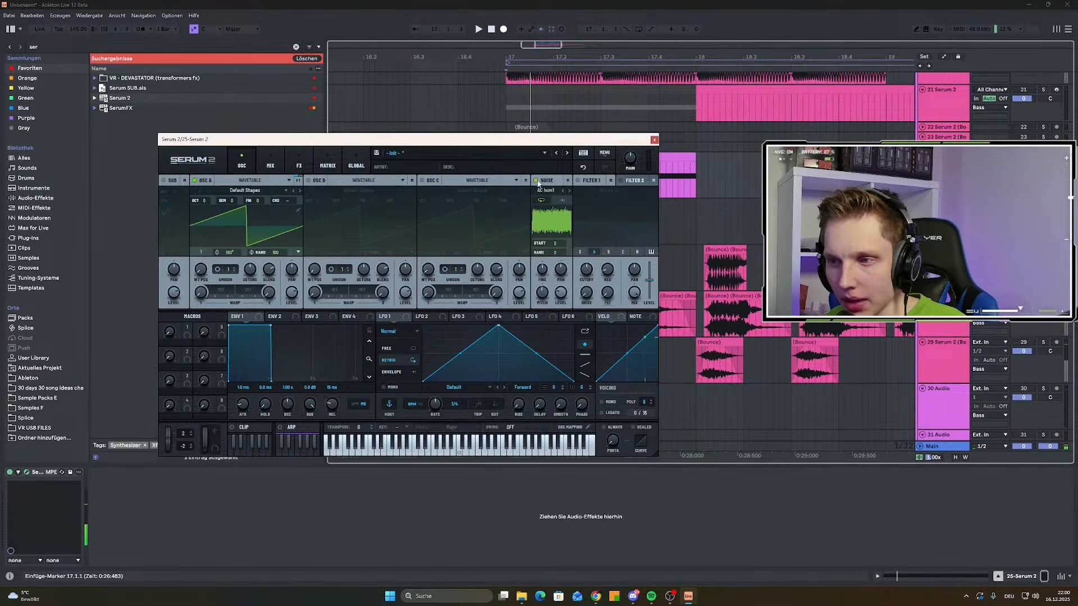
pyautogui.click(196, 181)
pyautogui.click(567, 180)
pyautogui.click(546, 180)
pyautogui.click(547, 180)
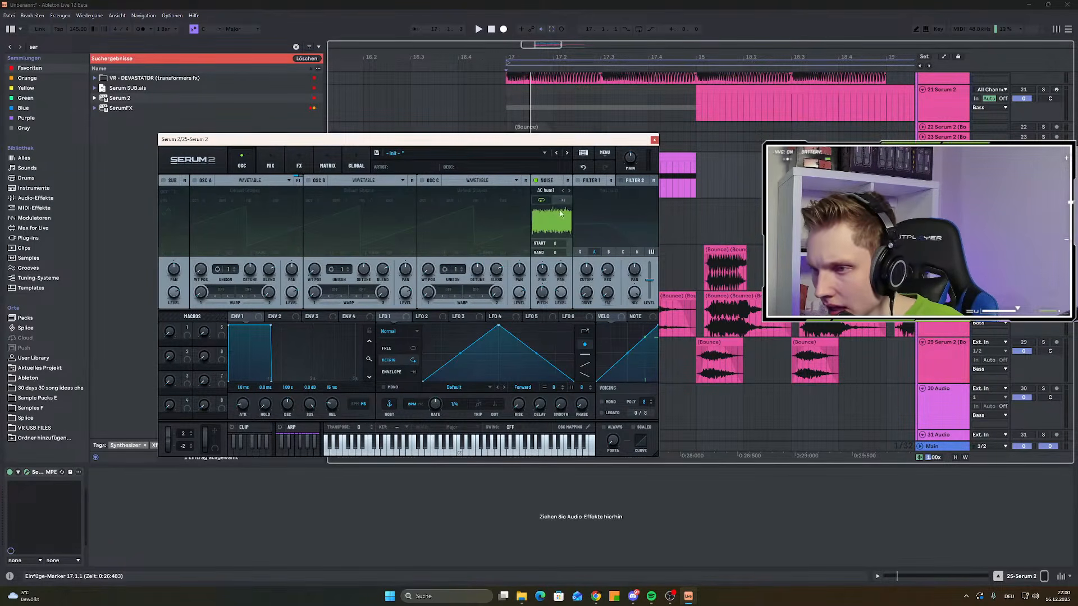
pyautogui.click(547, 191)
pyautogui.moveTo(584, 270)
pyautogui.click(644, 273)
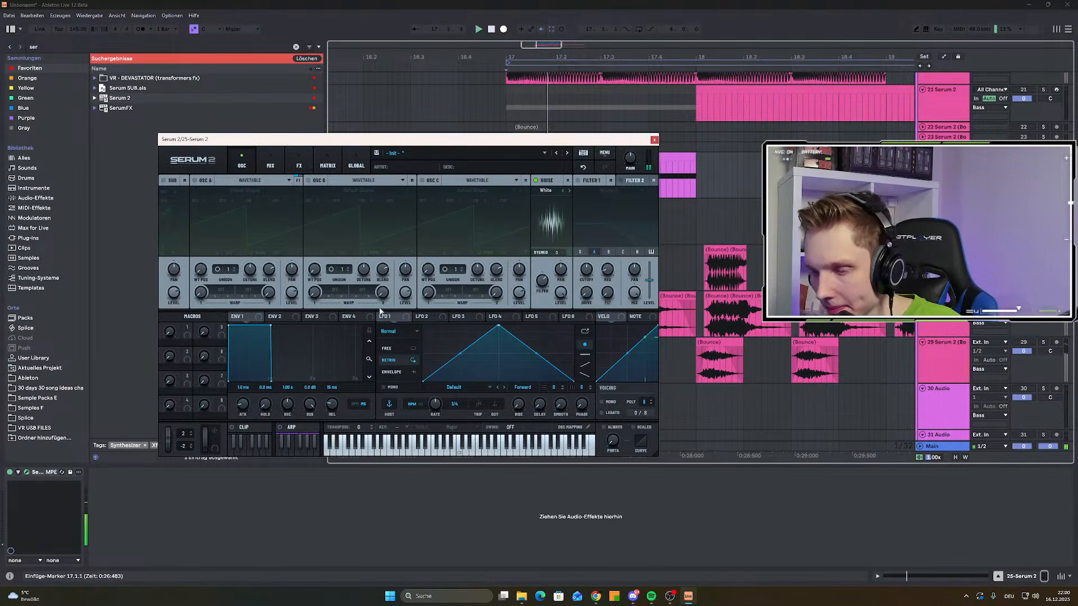
# Shape Envelope 1 of the noise patch into a short pluck with sustain at -∞ dB and play the sound back
pyautogui.moveTo(272, 326); pyautogui.dragTo(195, 448)
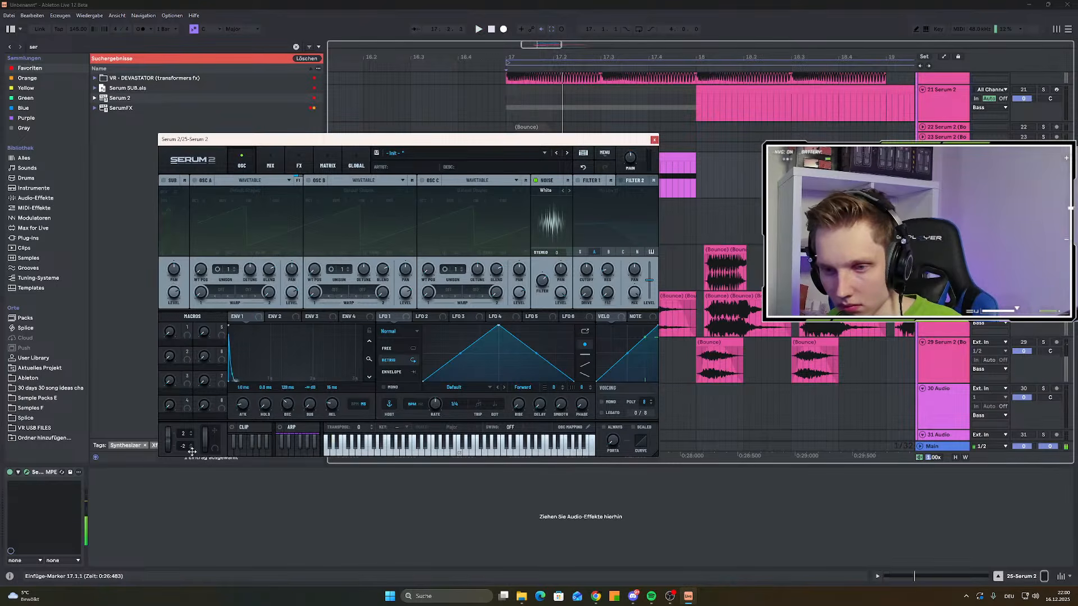
pyautogui.moveTo(243, 317)
pyautogui.mouseDown()
pyautogui.moveTo(514, 310)
pyautogui.moveTo(256, 332)
pyautogui.moveTo(236, 317)
pyautogui.mouseUp()
pyautogui.press('space')
pyautogui.press('space')
pyautogui.press('space')
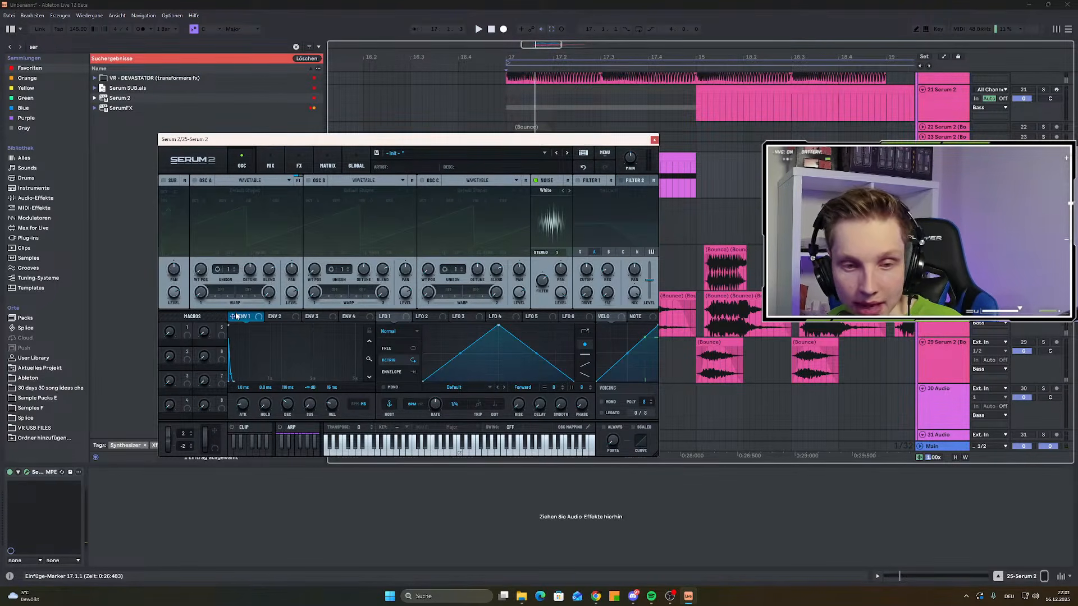
pyautogui.press('-')
pyautogui.press('-')
pyautogui.press('space')
pyautogui.press('space')
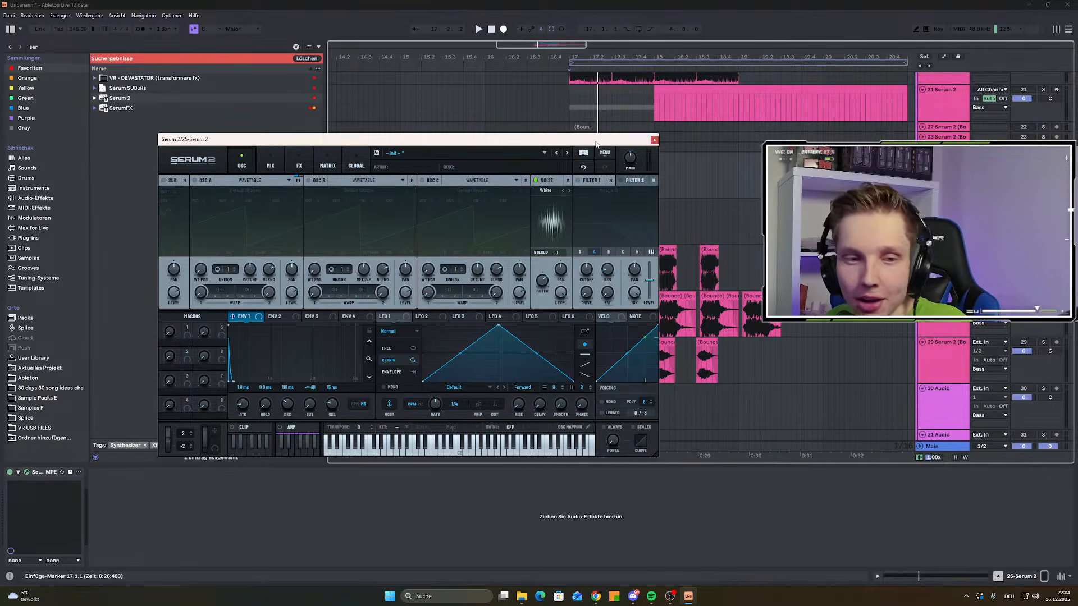
# Move the Serum 2 window down off the track 25 MIDI clip and play the clip from its start
pyautogui.moveTo(597, 144); pyautogui.dragTo(567, 234)
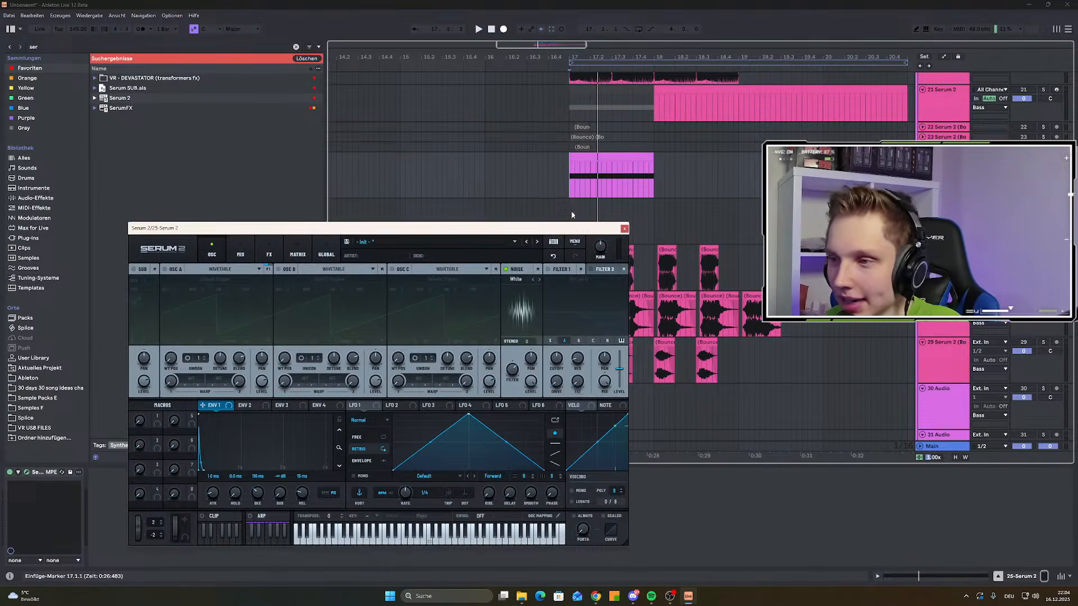
pyautogui.scroll(-1, 574, 170)
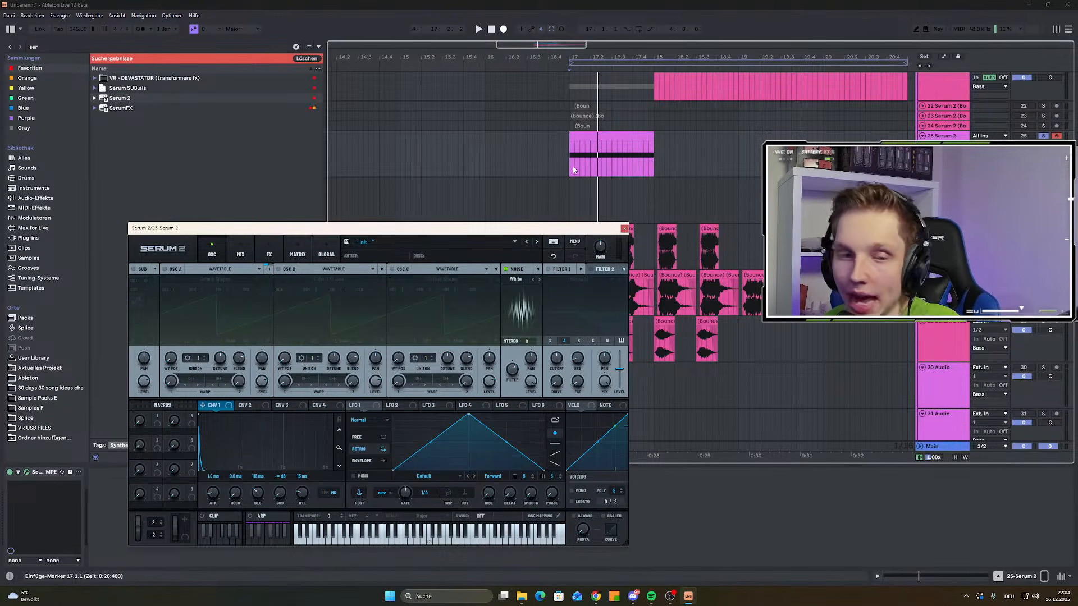
pyautogui.click(573, 154)
pyautogui.press('space')
pyautogui.press('space')
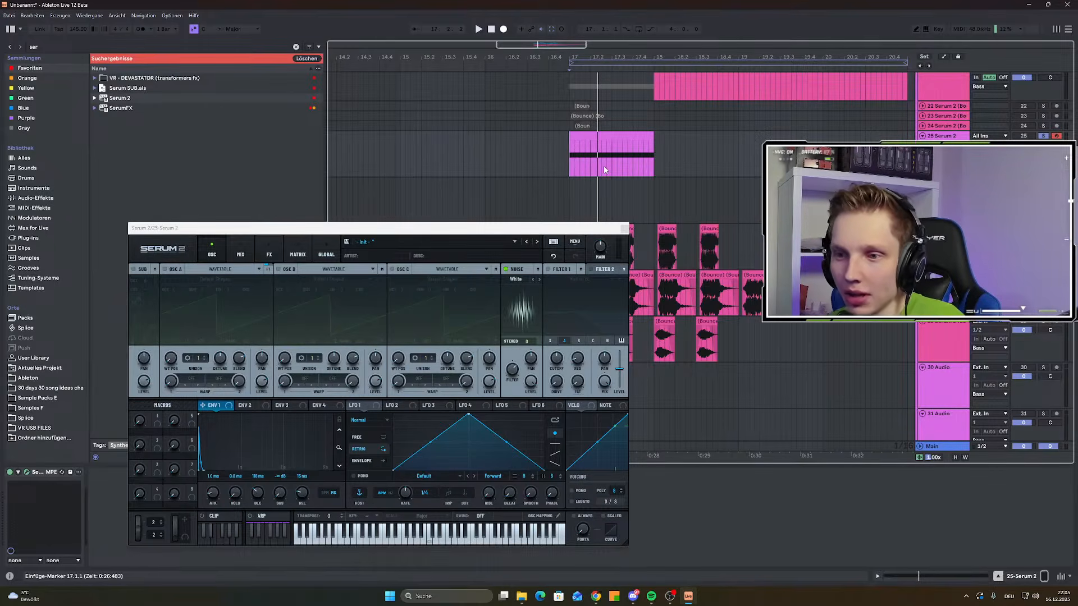
pyautogui.moveTo(323, 232); pyautogui.dragTo(290, 217)
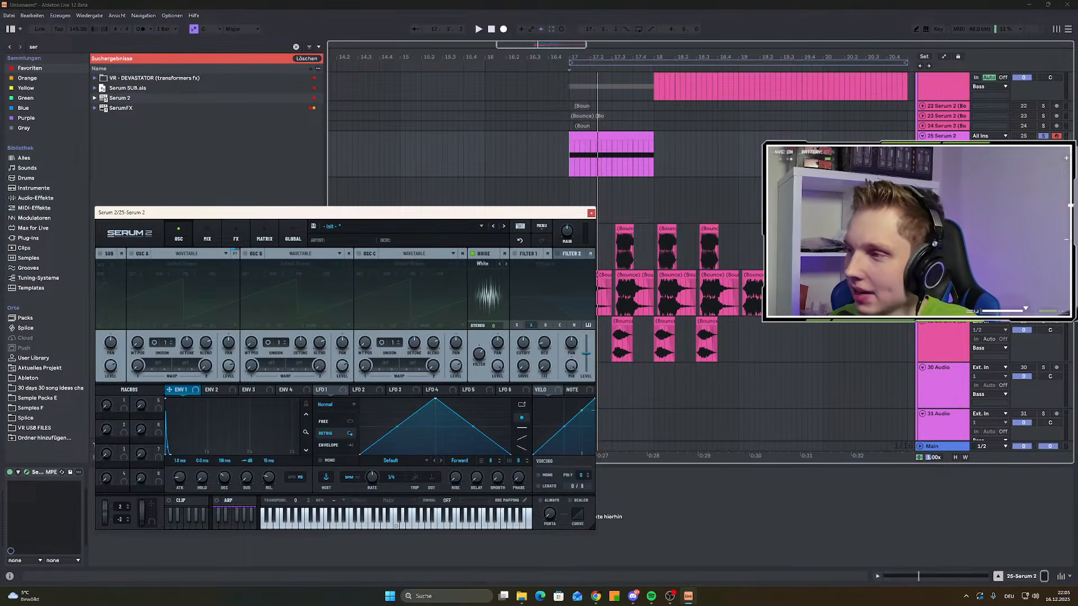
pyautogui.scroll(-3, 618, 225)
pyautogui.scroll(-1, 564, 184)
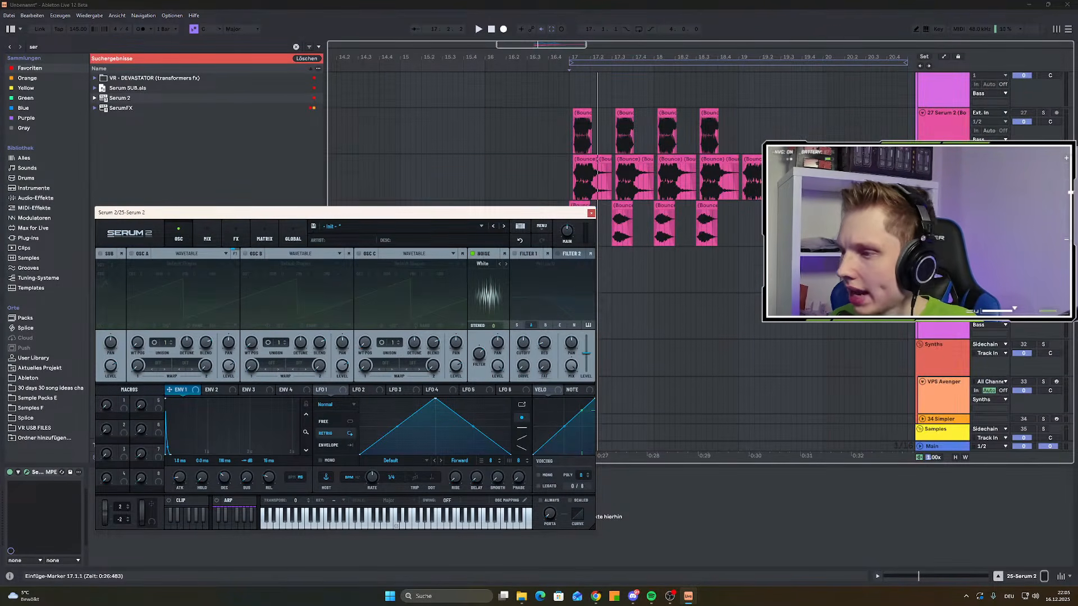
pyautogui.scroll(-2, 564, 184)
pyautogui.scroll(7, 697, 253)
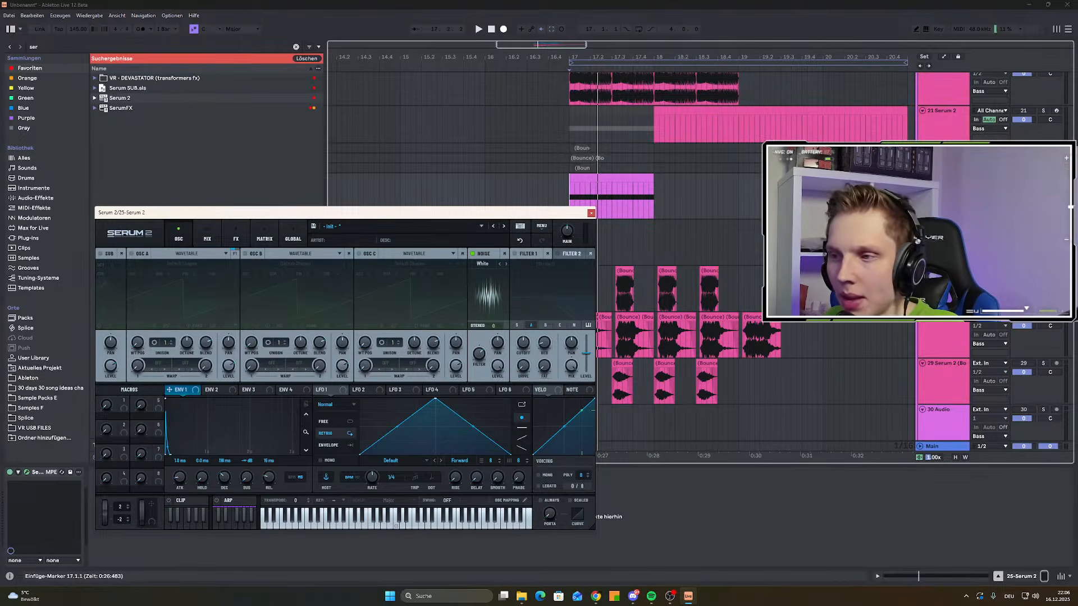
pyautogui.scroll(-3, 568, 163)
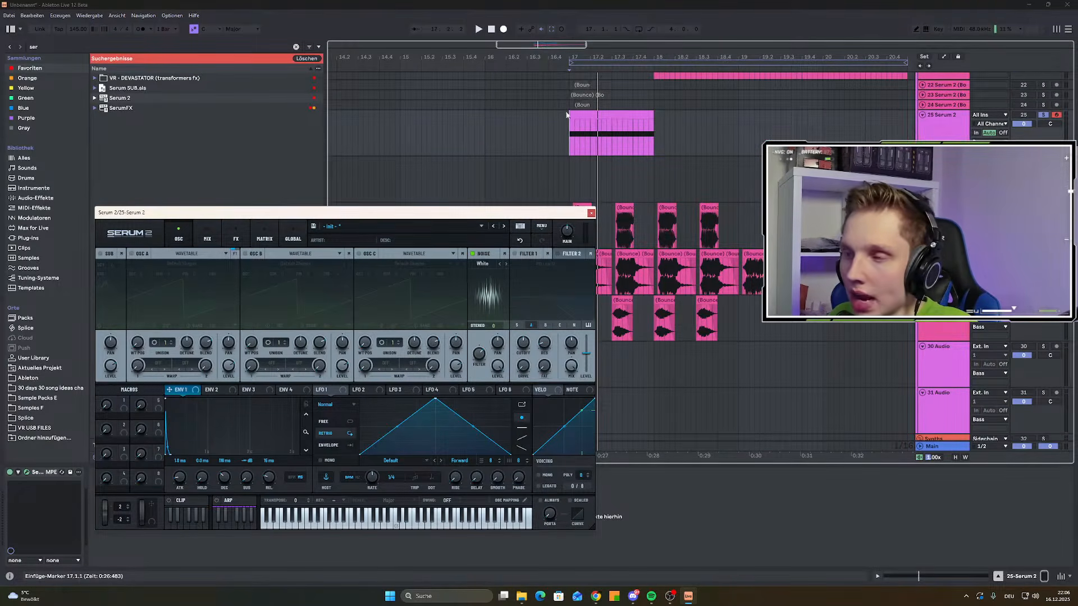
pyautogui.scroll(3, 730, 191)
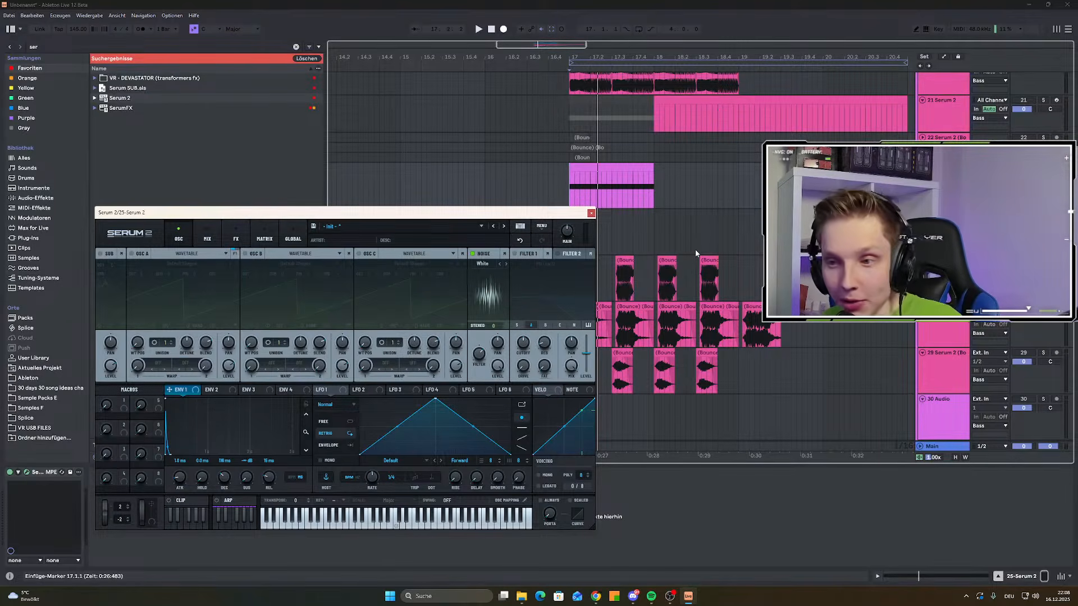
# Audition the noise clip repeatedly from the start of bar 17 and show the synth's effects page
pyautogui.click(569, 181)
pyautogui.press('space')
pyautogui.press('space')
pyautogui.press('space')
pyautogui.press('space')
pyautogui.press('space')
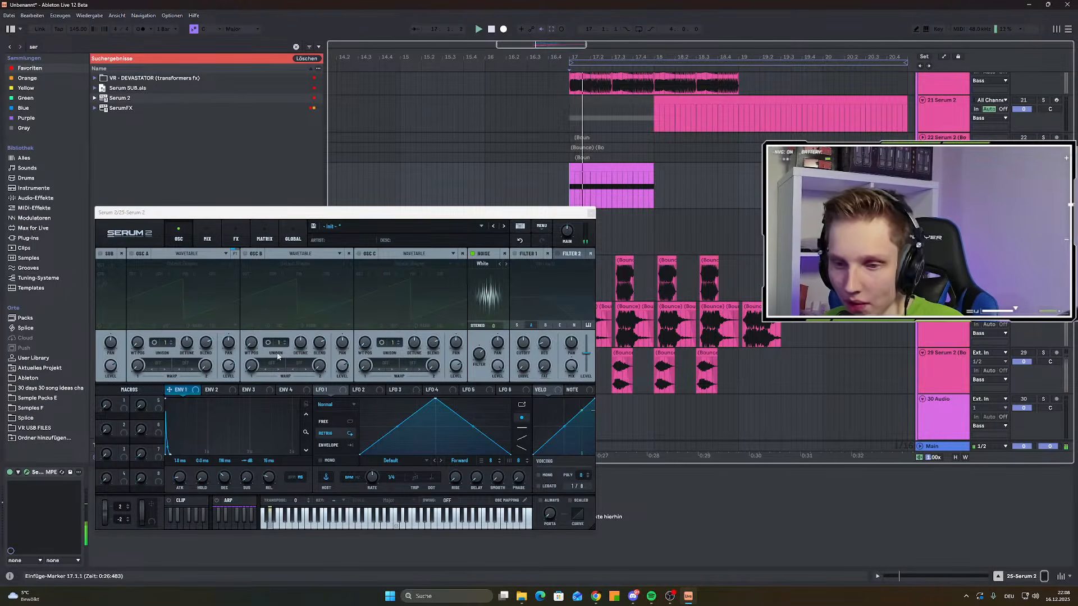
pyautogui.click(478, 354)
pyautogui.press('space')
pyautogui.press('space')
pyautogui.press('space')
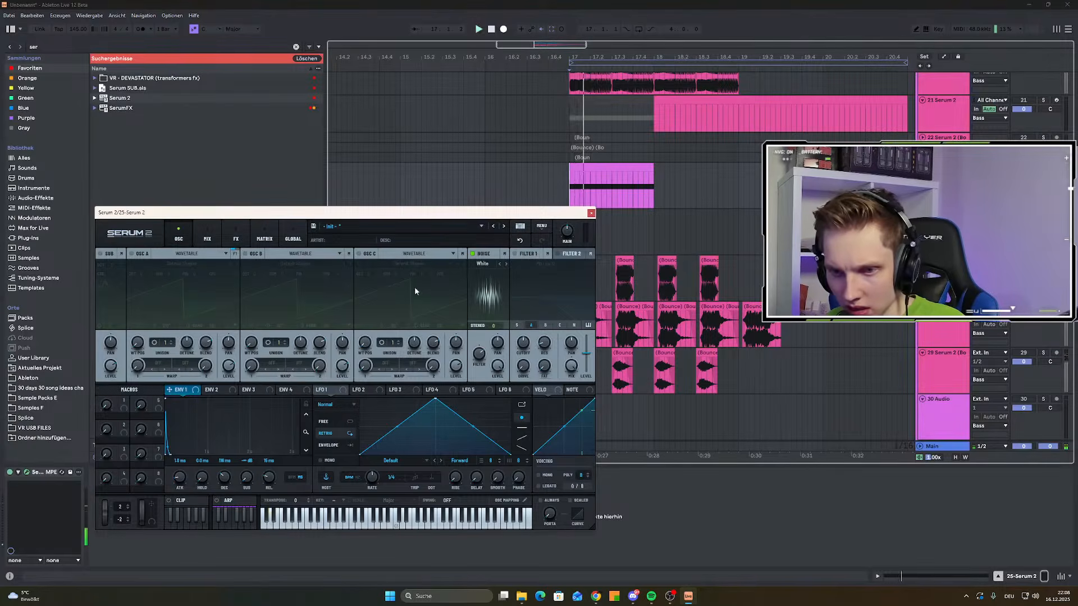
pyautogui.click(236, 236)
pyautogui.click(105, 267)
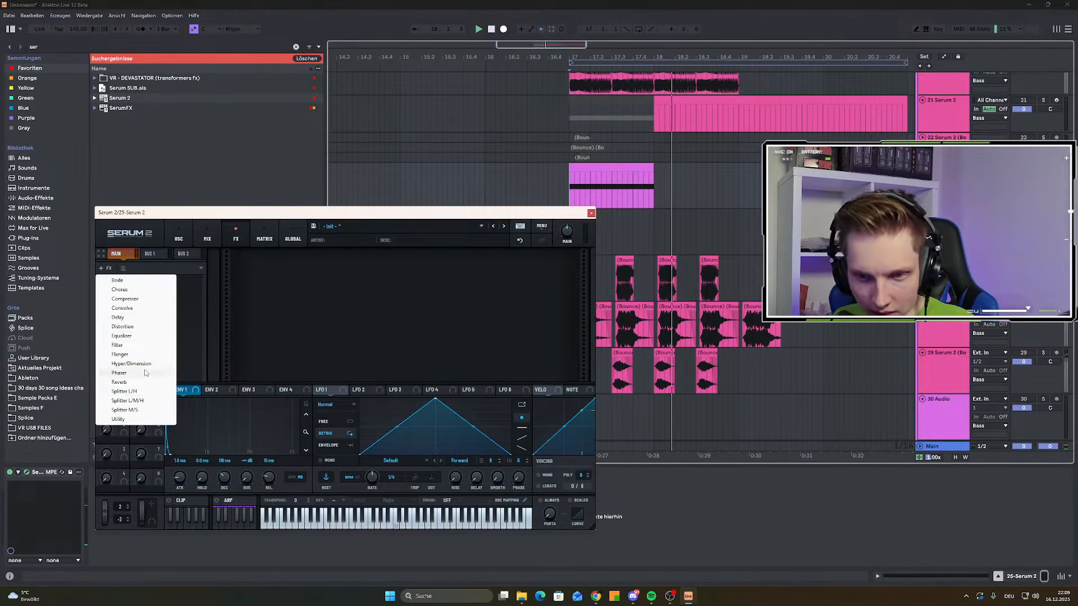
pyautogui.click(121, 336)
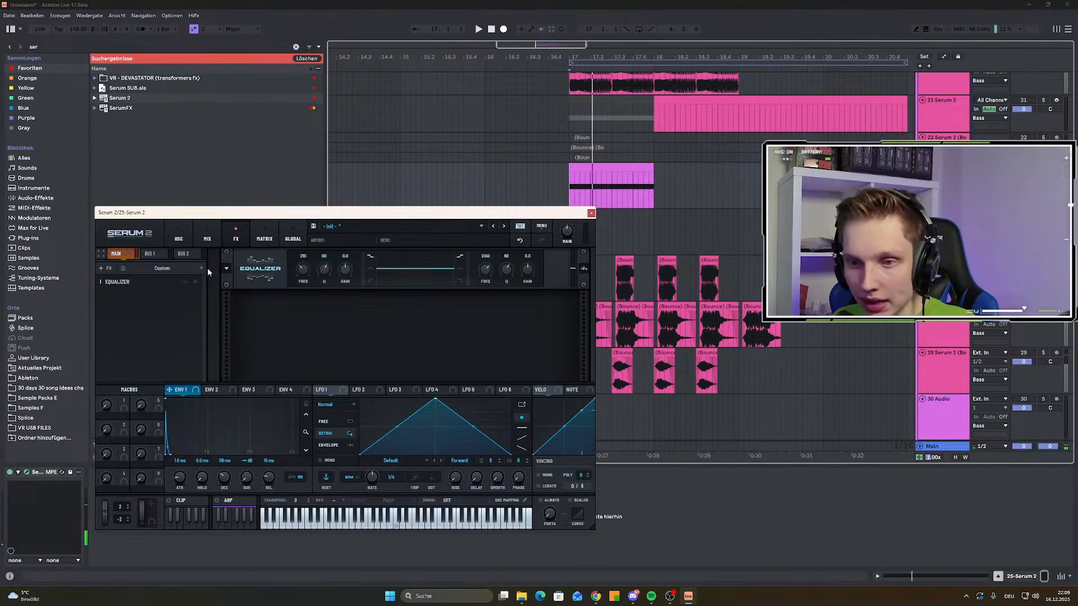
pyautogui.click(195, 282)
# Add a Distortion effect to the synth's main effects chain and audition the noise clip through it
pyautogui.click(117, 275)
pyautogui.click(128, 328)
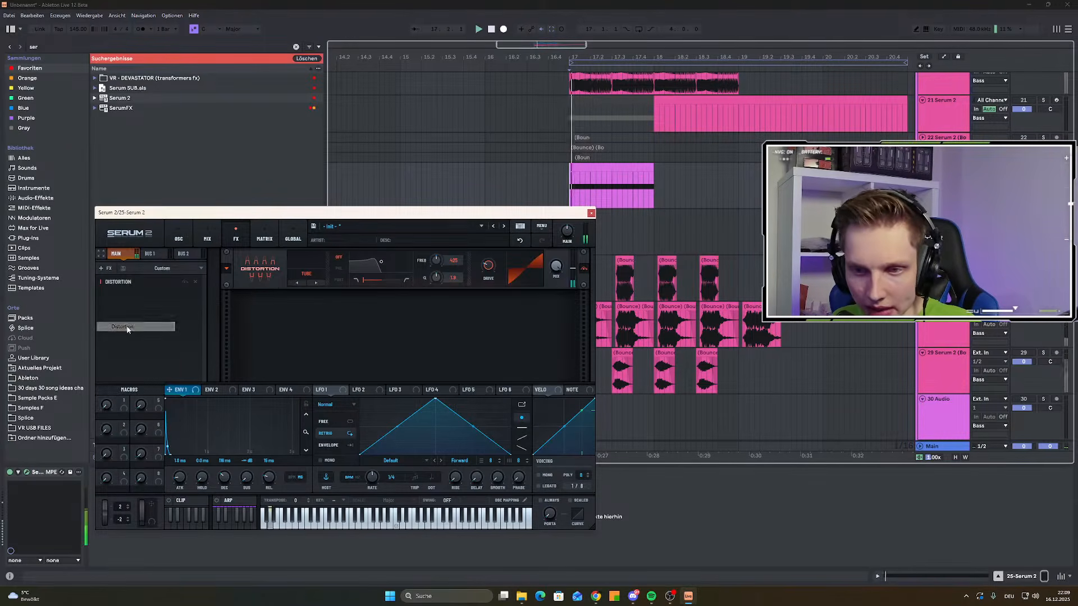
pyautogui.press('space')
pyautogui.press('space')
pyautogui.press('space')
pyautogui.press('space')
pyautogui.press('space')
pyautogui.press('space')
pyautogui.press('space')
# Adjust the Tube distortion's drive to a stronger setting and shorten Envelope 1's decay
pyautogui.moveTo(489, 265); pyautogui.dragTo(480, 301)
pyautogui.moveTo(180, 476); pyautogui.dragTo(222, 485)
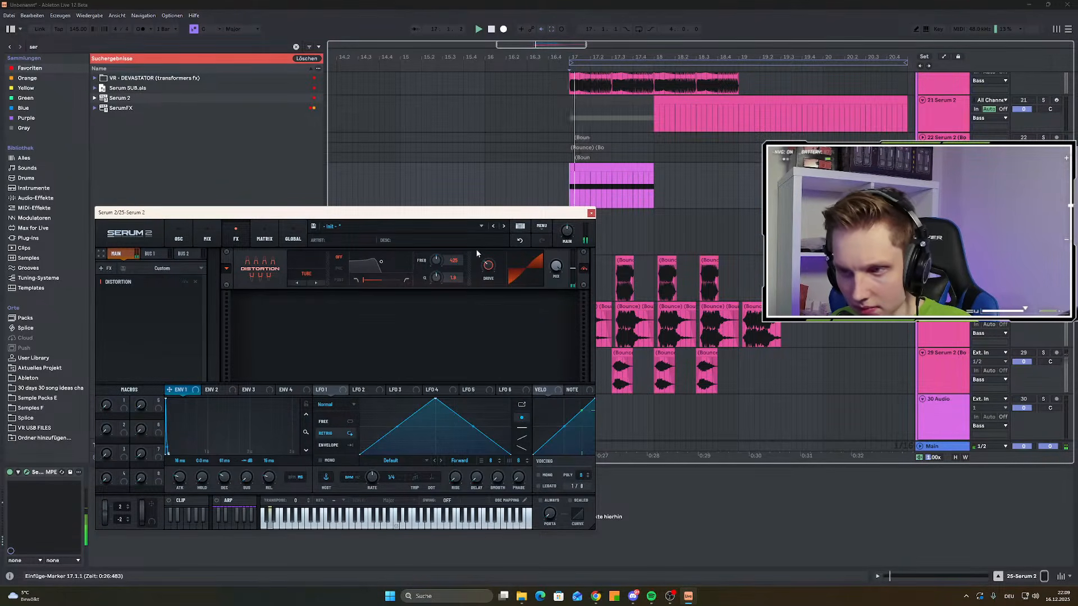
pyautogui.moveTo(487, 266); pyautogui.dragTo(537, 165)
pyautogui.moveTo(487, 266)
pyautogui.mouseDown()
pyautogui.moveTo(480, 295)
pyautogui.moveTo(495, 251)
pyautogui.mouseUp()
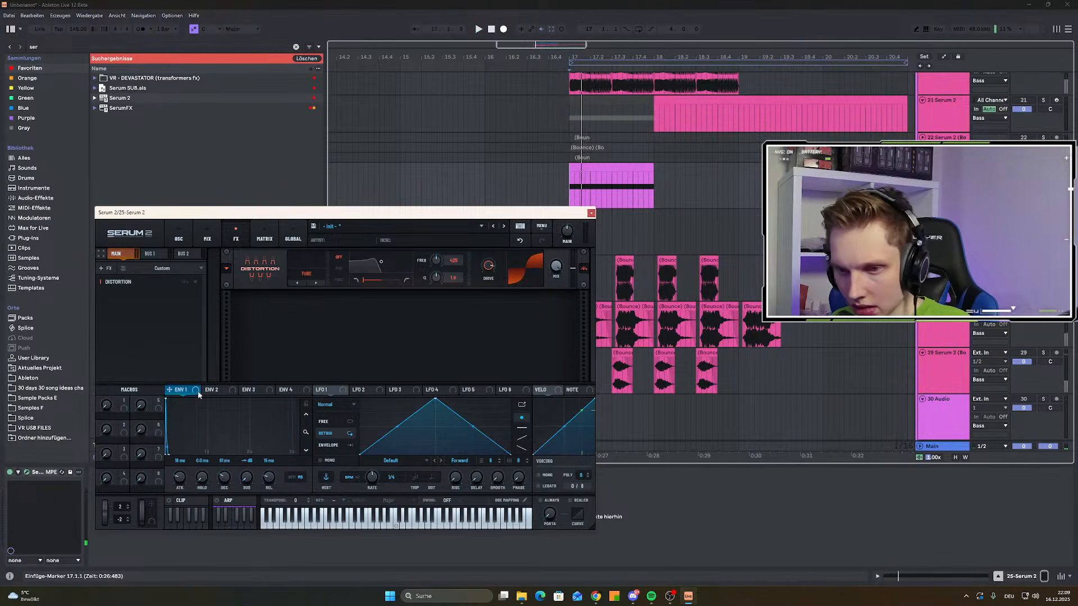
# Modulate the Distortion effect's level with Envelope 1 at 100% and adjust the level
pyautogui.moveTo(573, 269); pyautogui.dragTo(587, 241)
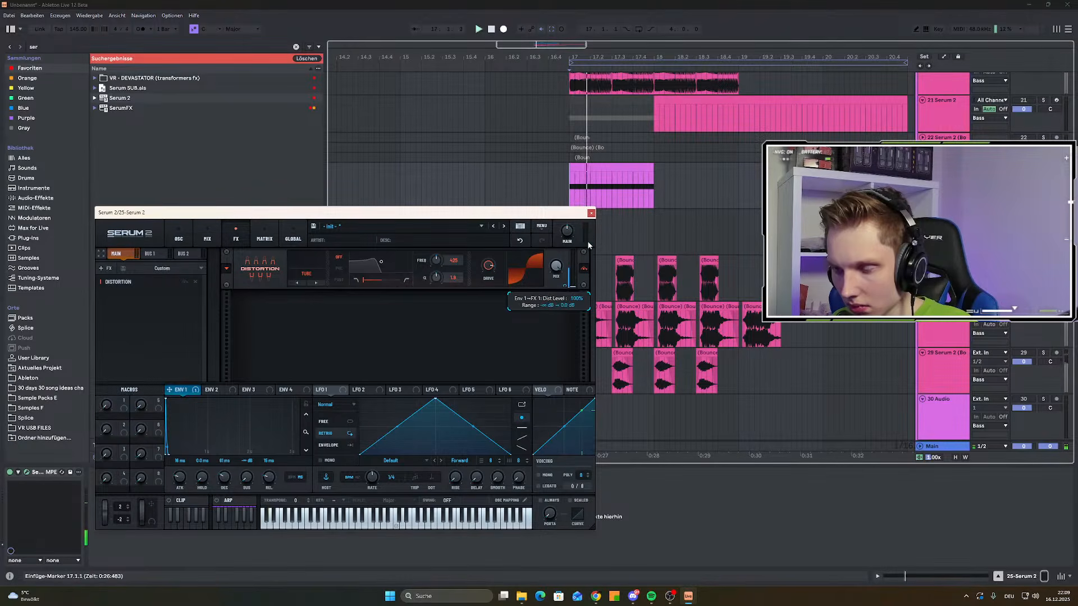
pyautogui.moveTo(573, 285); pyautogui.dragTo(581, 253)
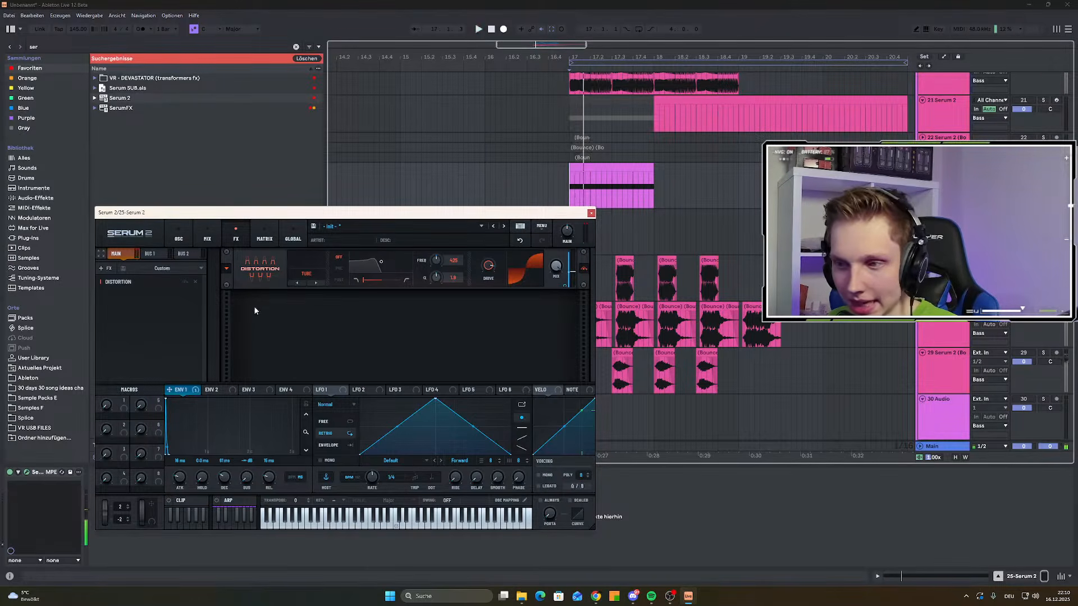
# Close the synth window, search the browser for "plug" and insert plugdata-fx on track 25 with the SPEC COMP BETA 2 patch
pyautogui.click(590, 212)
pyautogui.click(28, 46)
pyautogui.write('plug')
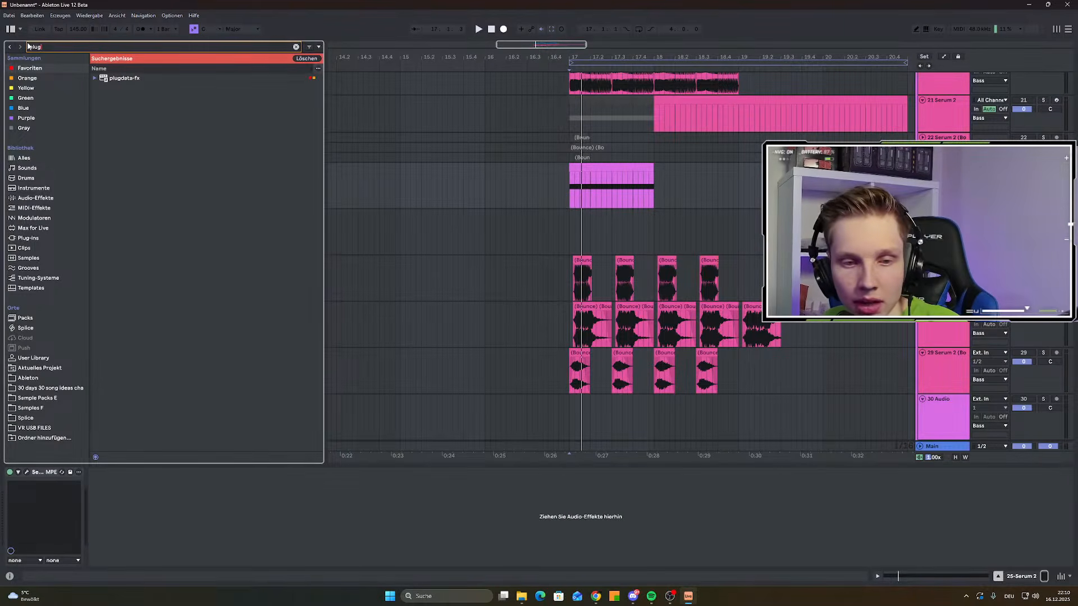
pyautogui.doubleClick(124, 82)
pyautogui.scroll(-2, 299, 393)
pyautogui.click(299, 393)
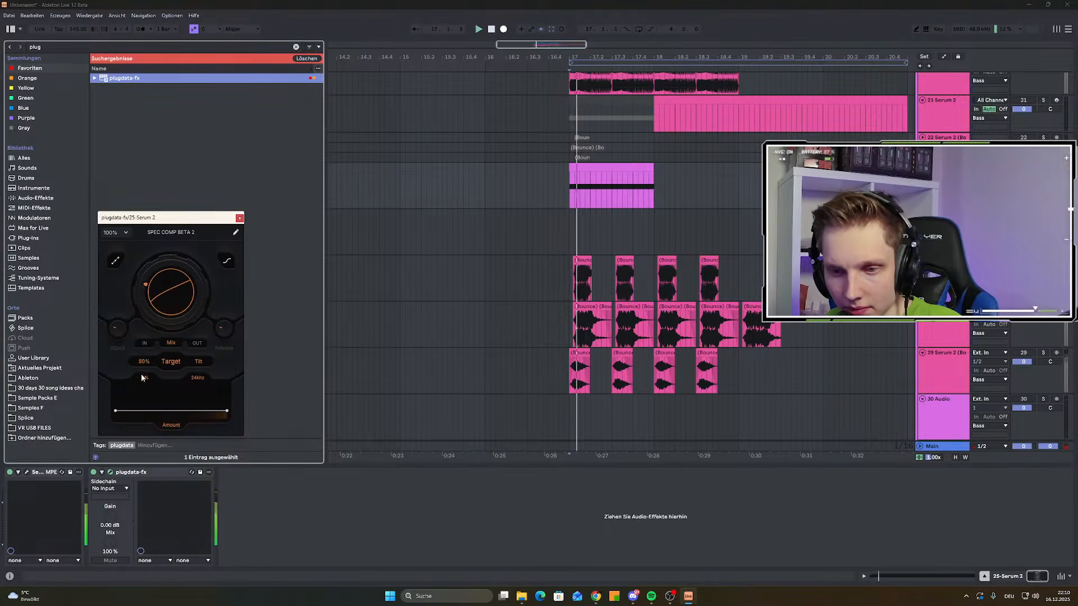
# Raise the spectral compressor's main amount and pull its input curve down to about -23.4 dB below roughly 750 Hz
pyautogui.moveTo(163, 296); pyautogui.dragTo(163, 267)
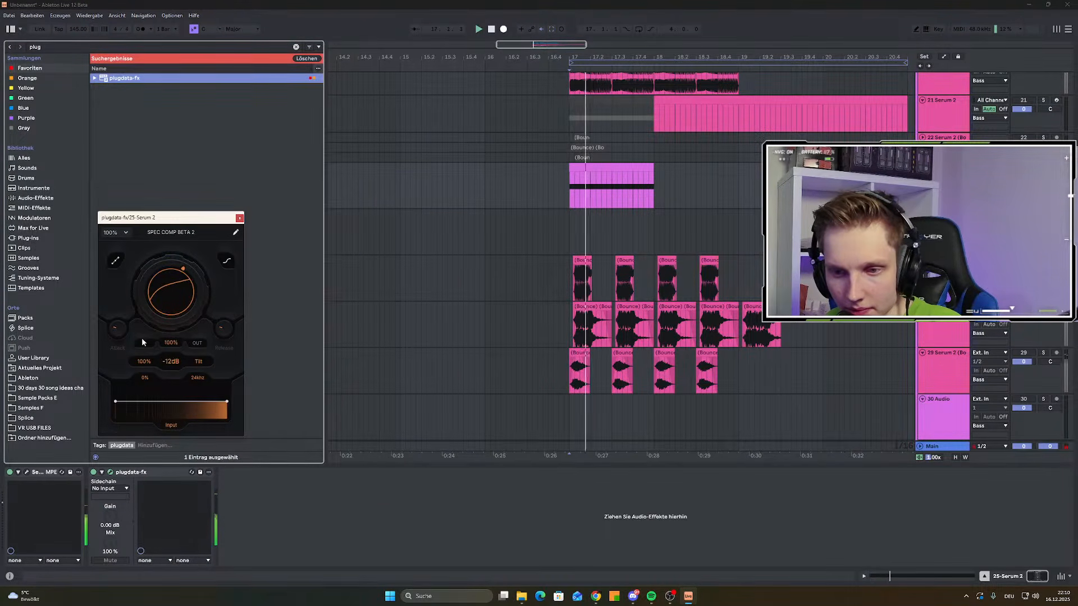
pyautogui.moveTo(143, 403); pyautogui.dragTo(360, 332)
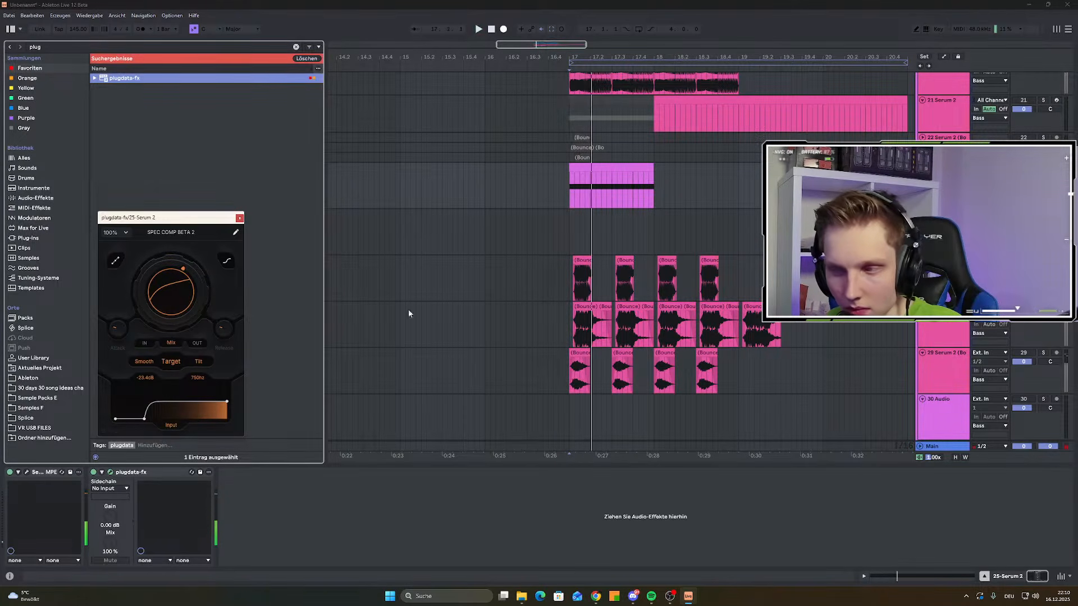
# Bounce the processed Serum 2 MIDI clip at bar 17 to a new audio track
pyautogui.rightClick(581, 169)
pyautogui.click(618, 328)
pyautogui.scroll(5, 573, 234)
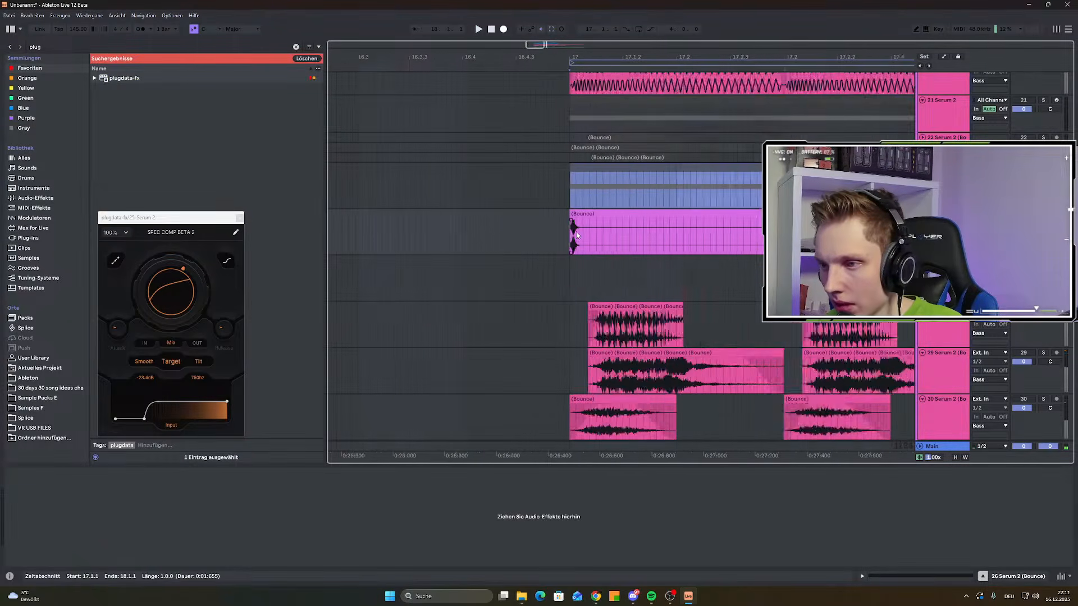
pyautogui.scroll(3, 581, 234)
pyautogui.scroll(-8, 556, 234)
# Remove everything after the first noise hit from the bounced clip and play the remaining hit
pyautogui.moveTo(744, 235); pyautogui.dragTo(559, 236)
pyautogui.scroll(8, 559, 236)
pyautogui.press('space')
pyautogui.press('space')
pyautogui.press('space')
pyautogui.scroll(3, 529, 231)
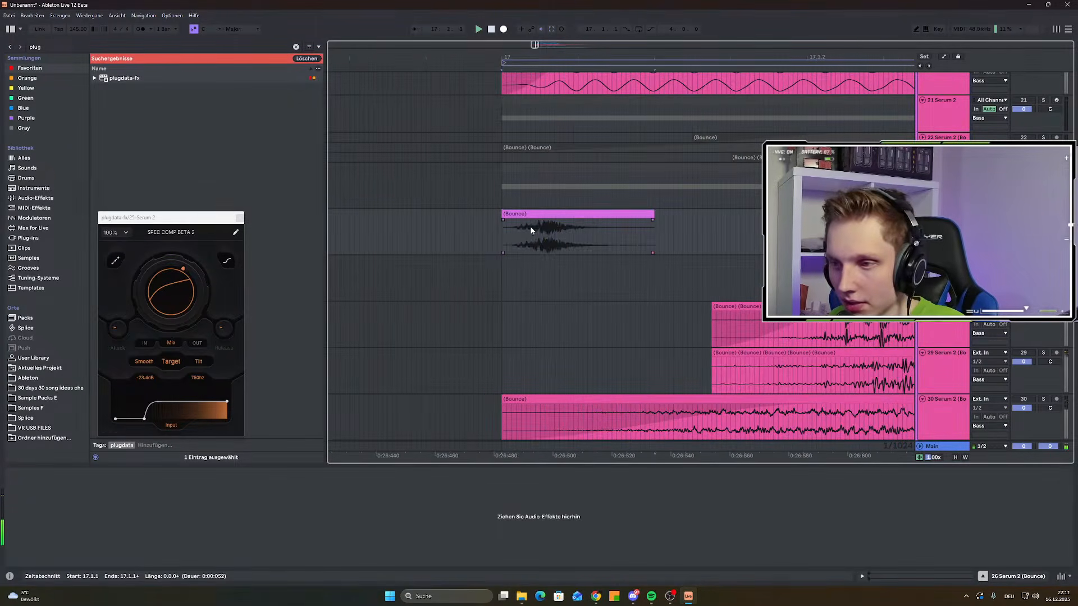
# Trim the start of the bounced noise hit to its transient, leaving about 39 ms, and audition it
pyautogui.click(543, 239)
pyautogui.press('space')
pyautogui.press('space')
pyautogui.click(528, 214)
pyautogui.press('space')
pyautogui.press('space')
pyautogui.press('space')
pyautogui.press('space')
pyautogui.moveTo(503, 214); pyautogui.dragTo(531, 221)
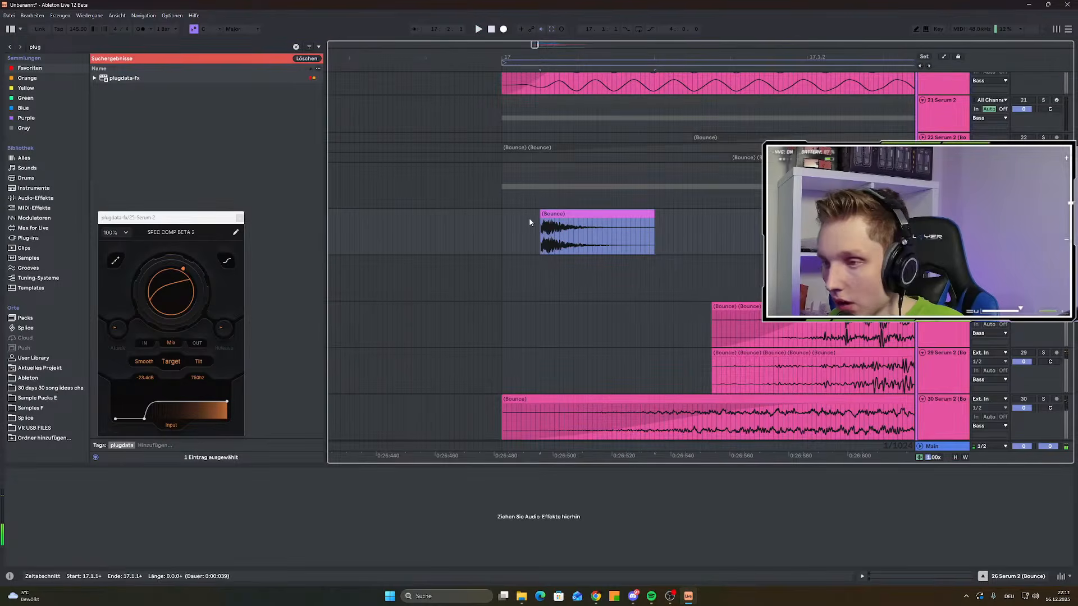
pyautogui.scroll(-4, 491, 159)
pyautogui.press('space')
pyautogui.press('space')
# Shorten the end of the bounced noise hit to a clip length of about 18 ms and play it back
pyautogui.scroll(2, 501, 236)
pyautogui.scroll(3, 503, 238)
pyautogui.click(500, 237)
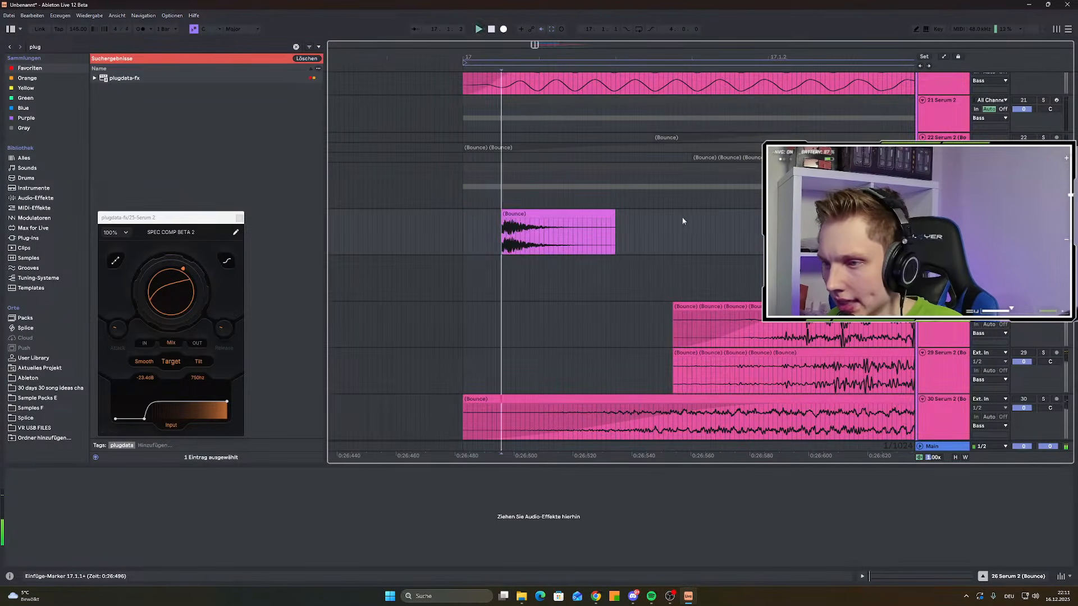
pyautogui.moveTo(615, 216); pyautogui.dragTo(555, 217)
pyautogui.press('space')
pyautogui.press('space')
pyautogui.scroll(-5, 505, 222)
pyautogui.press('space')
pyautogui.scroll(2, 508, 229)
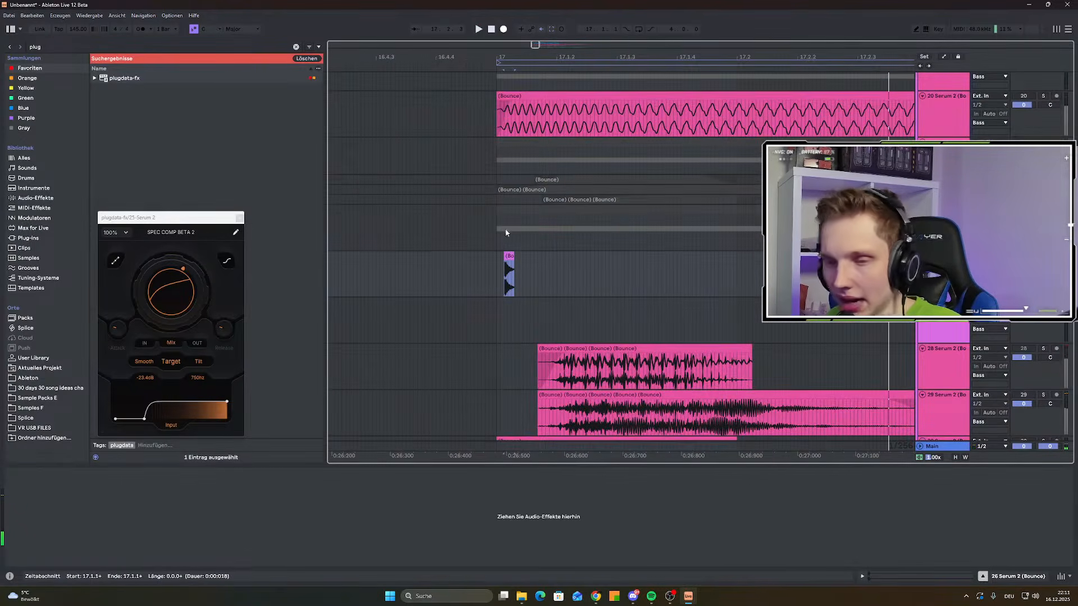
# Move the trimmed noise hit to the start of bar 17 and select its section from 17.1.1 to 17.1.2
pyautogui.click(500, 257)
pyautogui.scroll(-2, 497, 257)
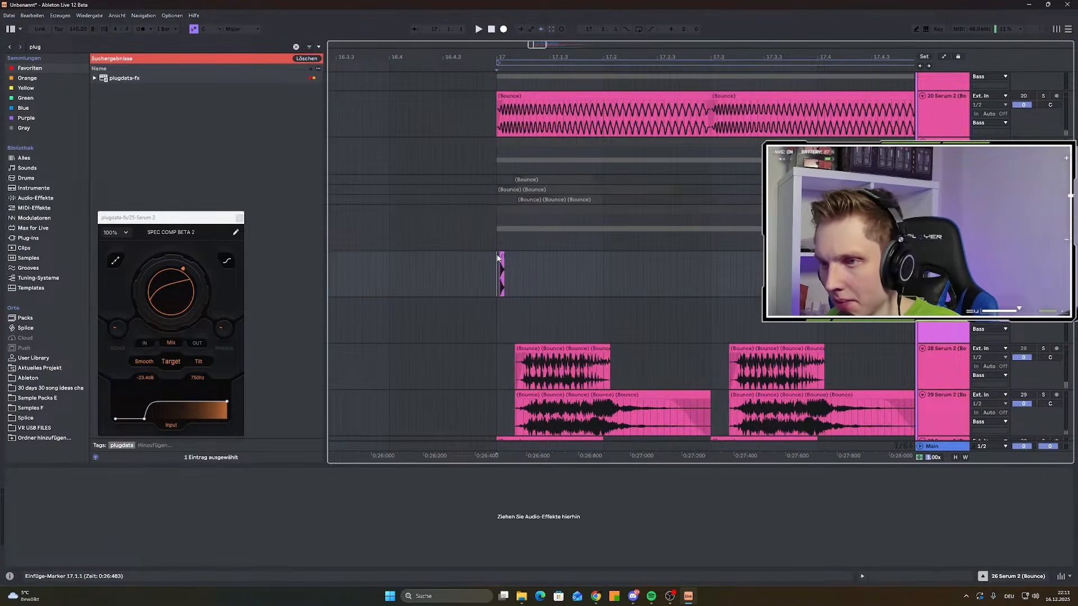
pyautogui.scroll(3, 498, 258)
pyautogui.scroll(-3, 498, 258)
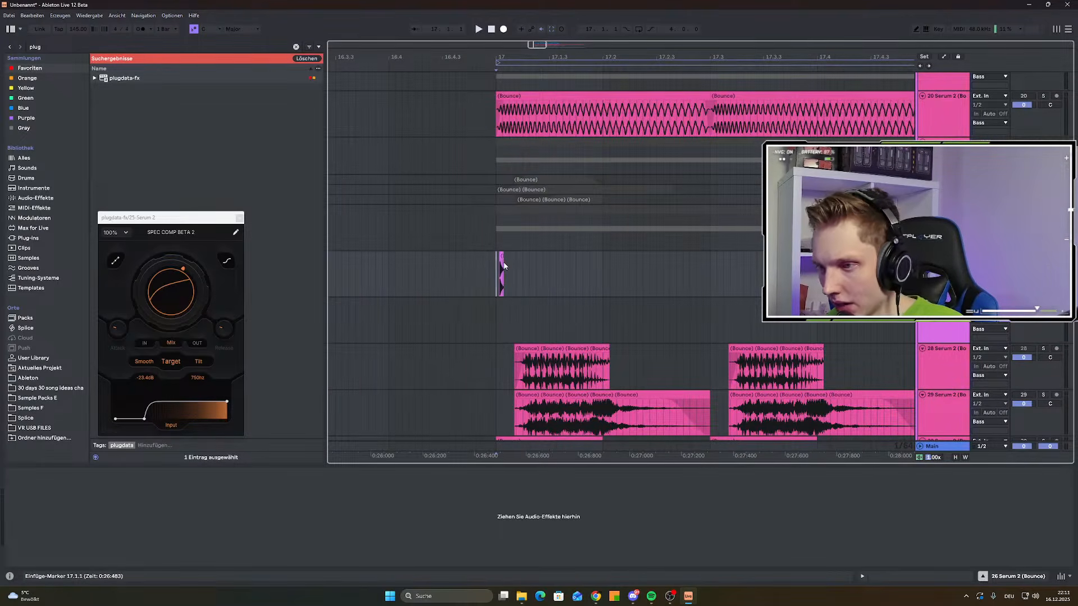
pyautogui.moveTo(498, 275); pyautogui.dragTo(509, 270)
pyautogui.click(491, 265)
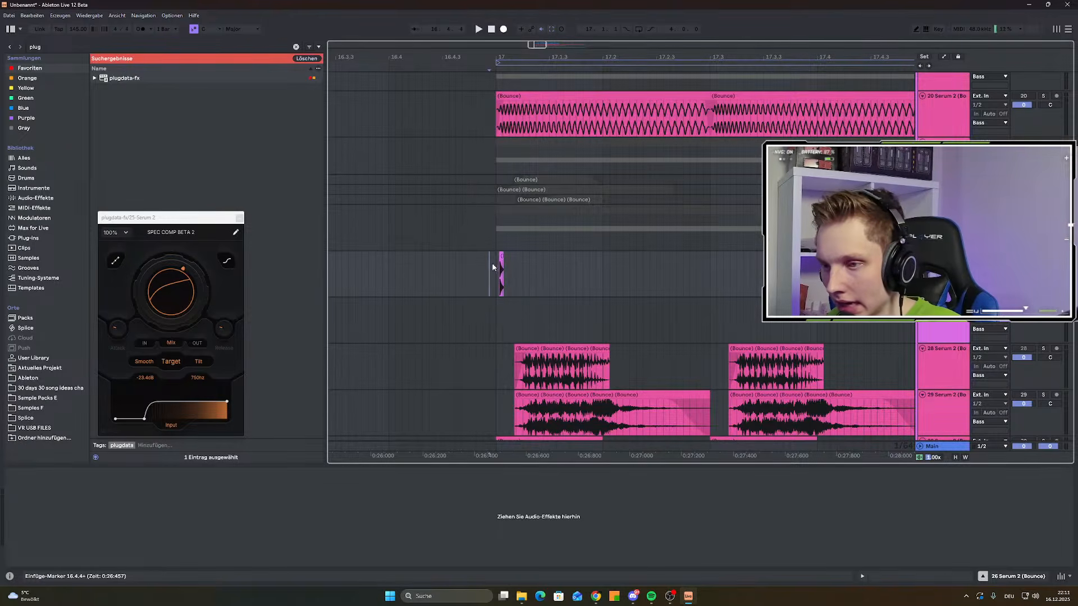
pyautogui.scroll(3, 506, 272)
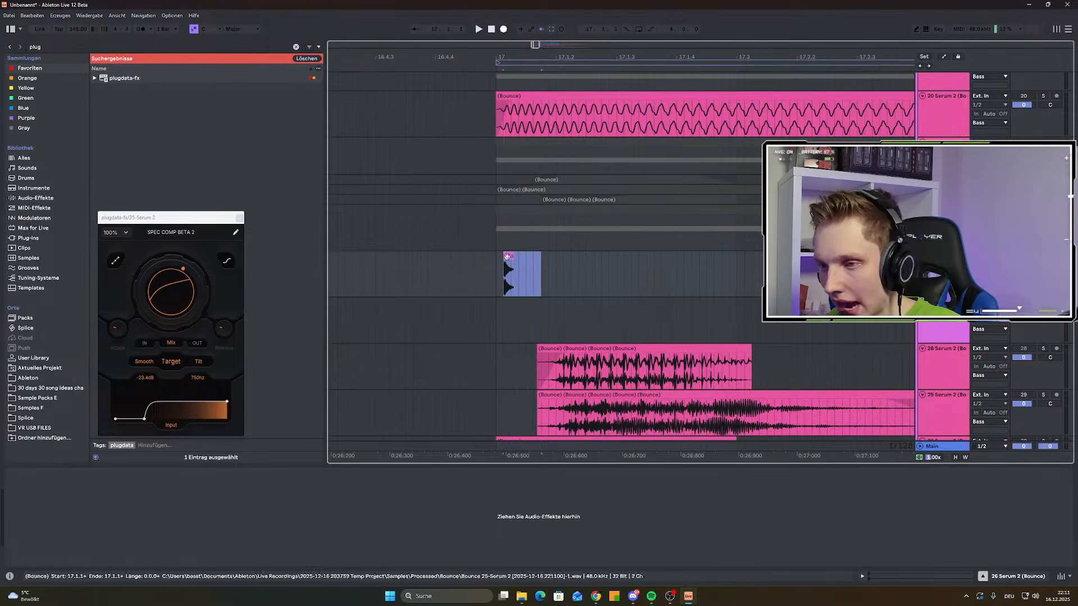
pyautogui.click(504, 259)
pyautogui.moveTo(503, 259); pyautogui.dragTo(507, 260)
pyautogui.scroll(-3, 524, 274)
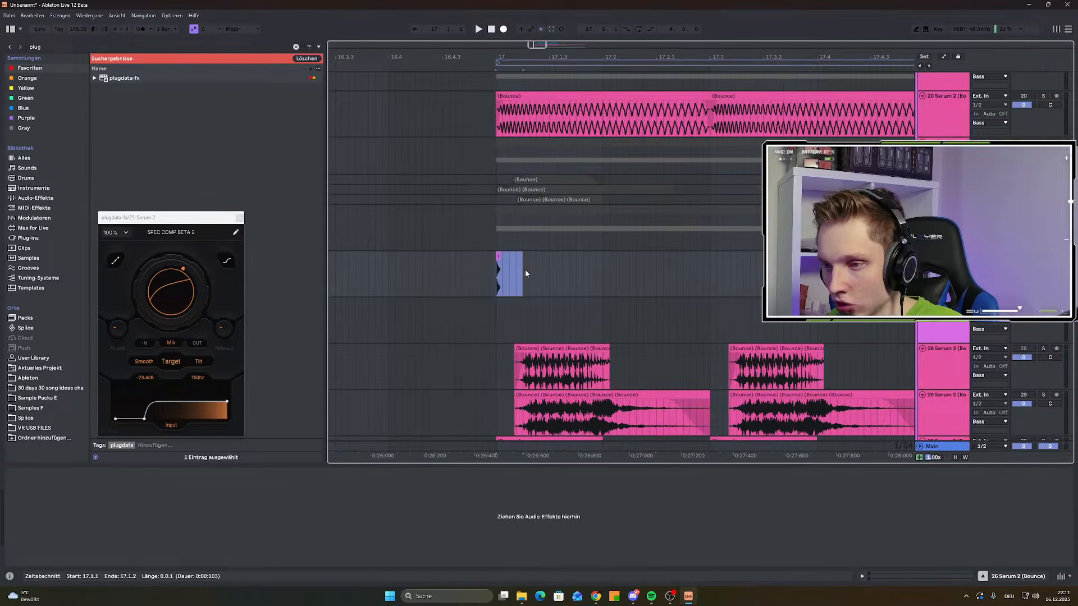
# Duplicate the sixteenth-note section four times along the bounce track and play the pattern from just before bar 17
pyautogui.hotkey('ctrl', 'd')
pyautogui.hotkey('ctrl', 'd')
pyautogui.hotkey('ctrl', 'd')
pyautogui.click(496, 278)
pyautogui.press('space')
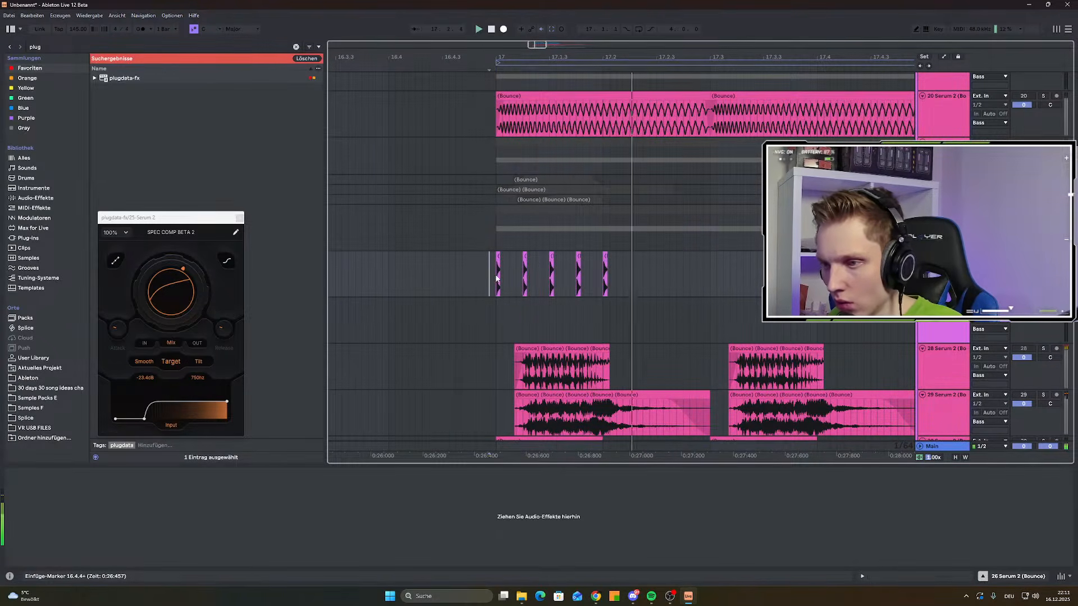
# Play the five-hit noise pattern and shift all of its hits one sixteenth later, starting at 17.1.2
pyautogui.press('space')
pyautogui.press('space')
pyautogui.press('space')
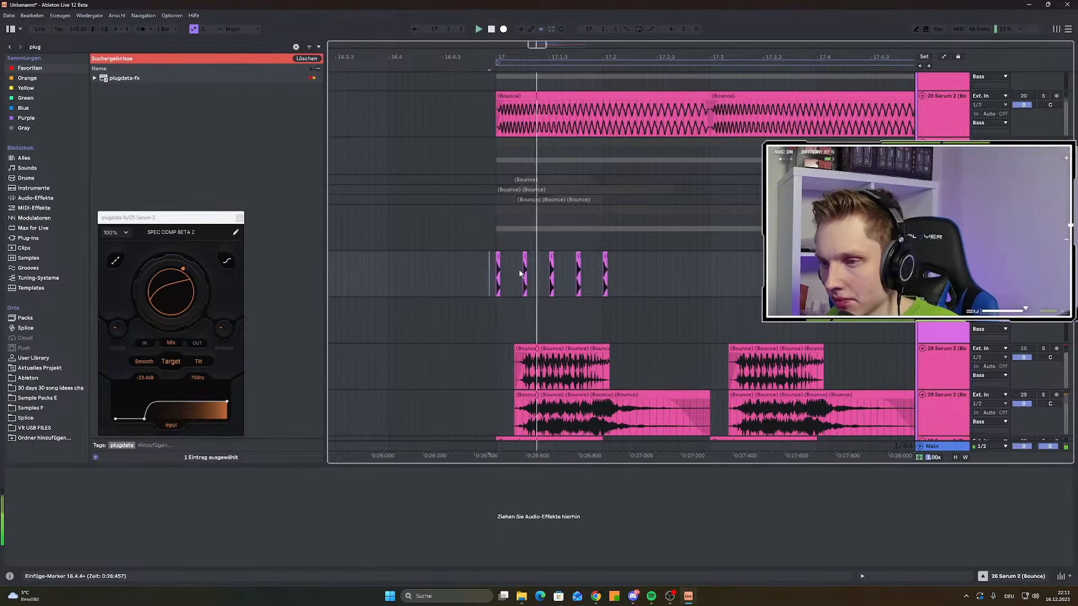
pyautogui.scroll(3, 509, 275)
pyautogui.press('space')
pyautogui.moveTo(481, 274); pyautogui.dragTo(841, 274)
pyautogui.press('space')
pyautogui.press('space')
pyautogui.moveTo(484, 255); pyautogui.dragTo(558, 259)
pyautogui.press('space')
pyautogui.scroll(-4, 520, 271)
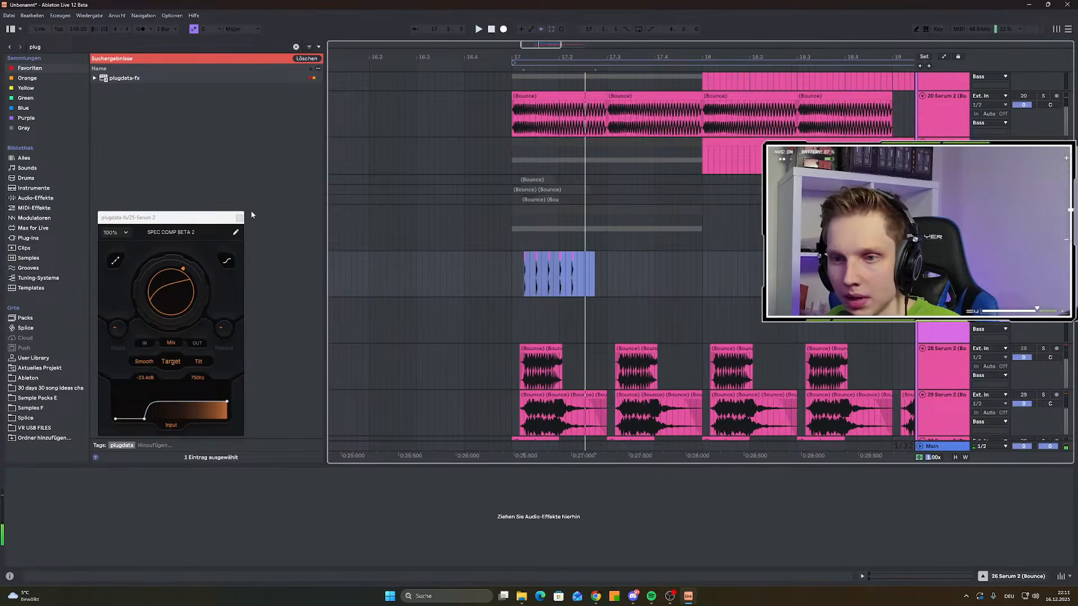
# Close the open plugdata effect window, search the plug-ins for Snap Heap and load it on the noise-hit track
pyautogui.click(240, 217)
pyautogui.hotkey('ctrl', 'f')
pyautogui.write('co')
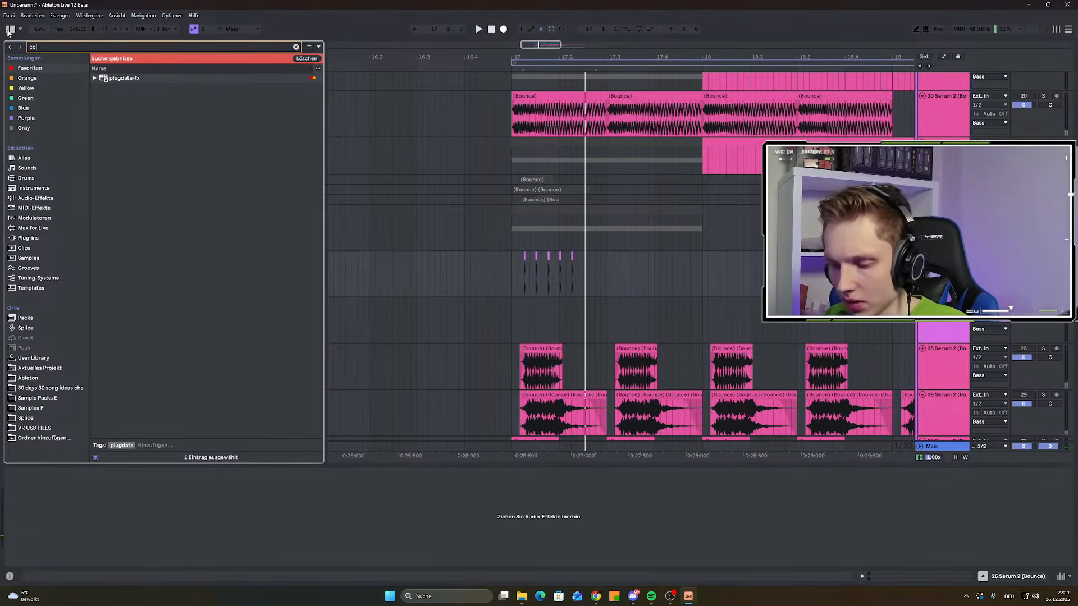
pyautogui.write('nv')
pyautogui.write('sna')
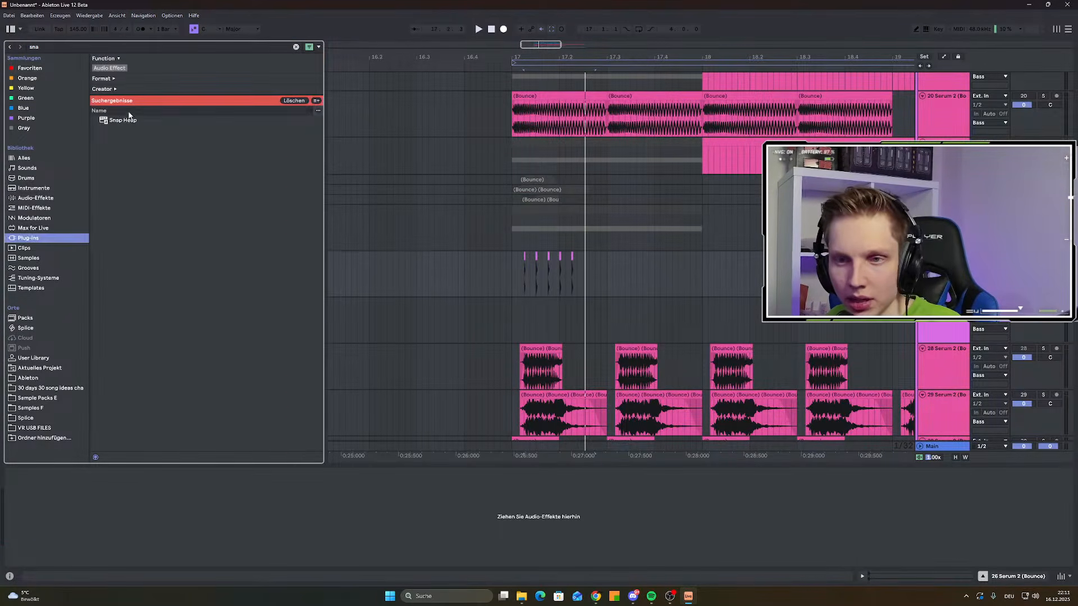
pyautogui.doubleClick(123, 120)
# Add a Convolver to Snap Heap's Serial Bus 1, raise its feedback and set its stretch to 159%
pyautogui.click(224, 282)
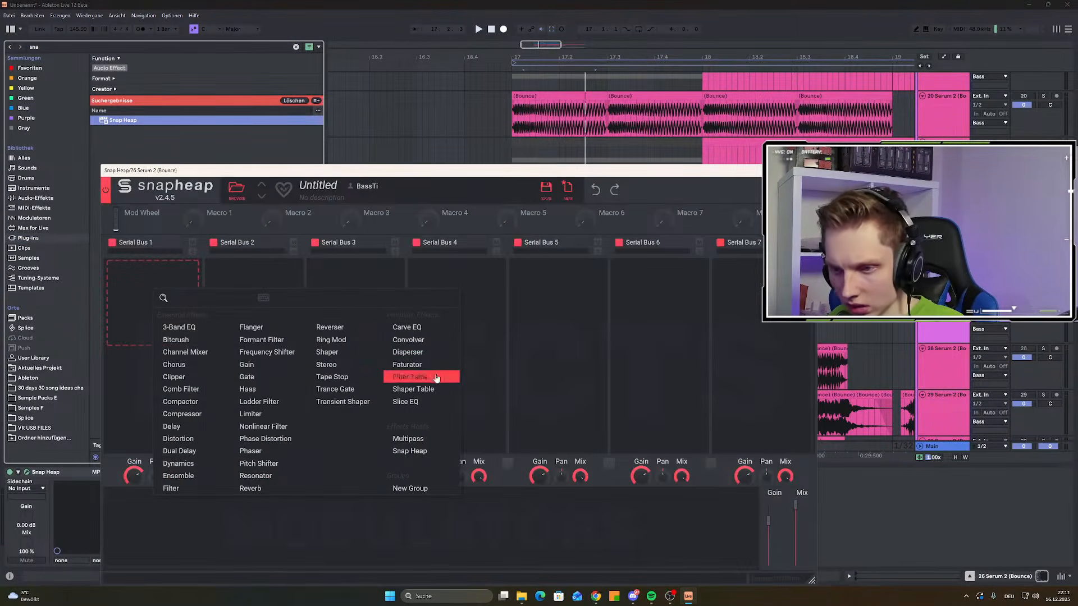
pyautogui.click(415, 339)
pyautogui.click(143, 337)
pyautogui.click(339, 403)
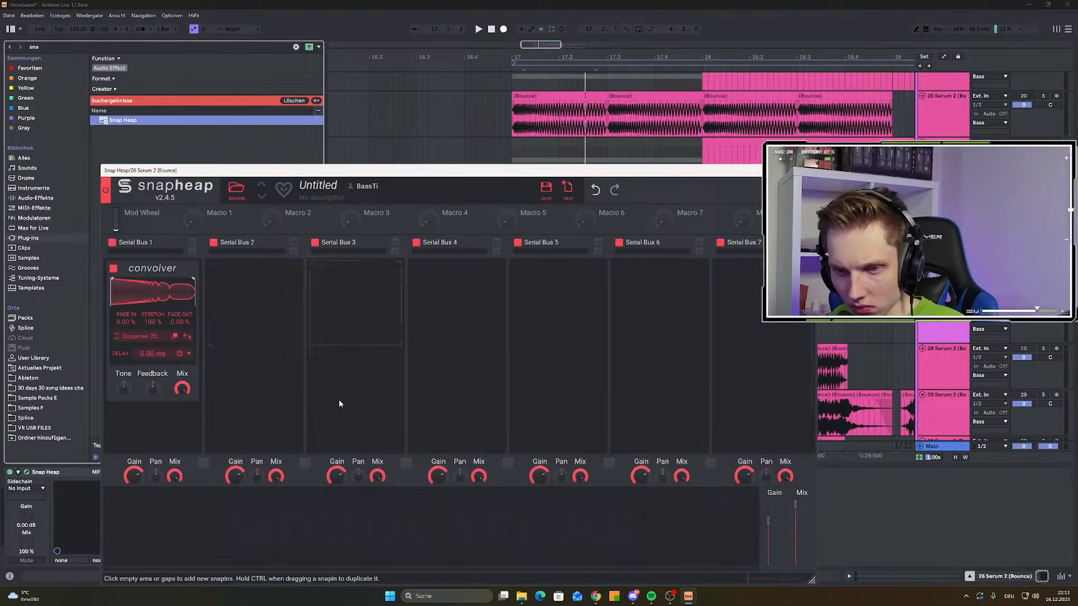
pyautogui.moveTo(152, 387); pyautogui.dragTo(153, 370)
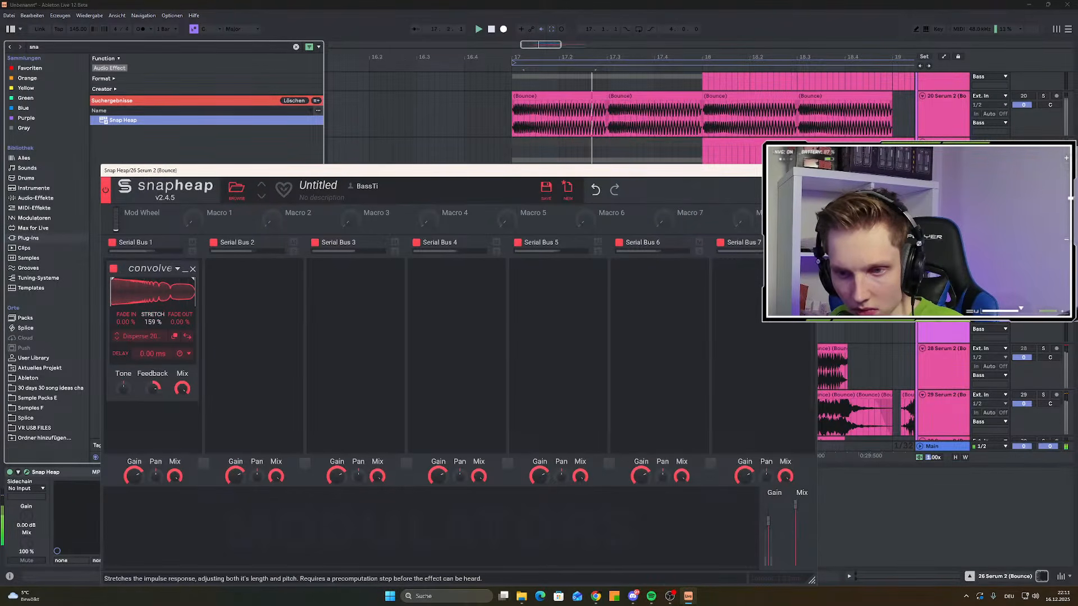
# Add a Frequency Shifter after the Convolver and shift it down to about -962 Hz during playback
pyautogui.click(153, 428)
pyautogui.click(270, 452)
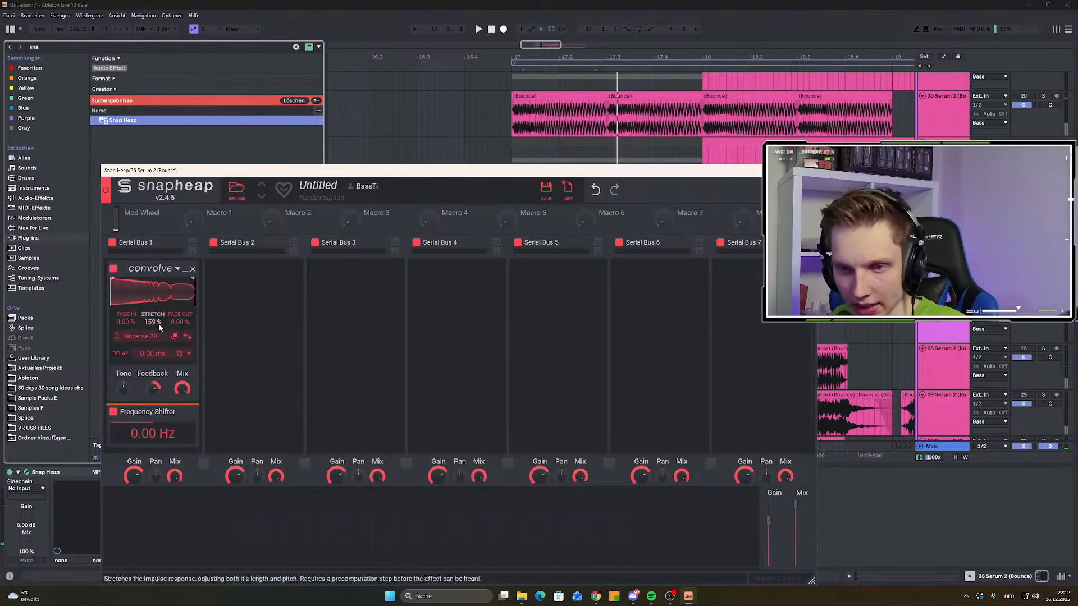
pyautogui.scroll(-2, 156, 327)
pyautogui.moveTo(149, 374); pyautogui.dragTo(150, 393)
pyautogui.press('space')
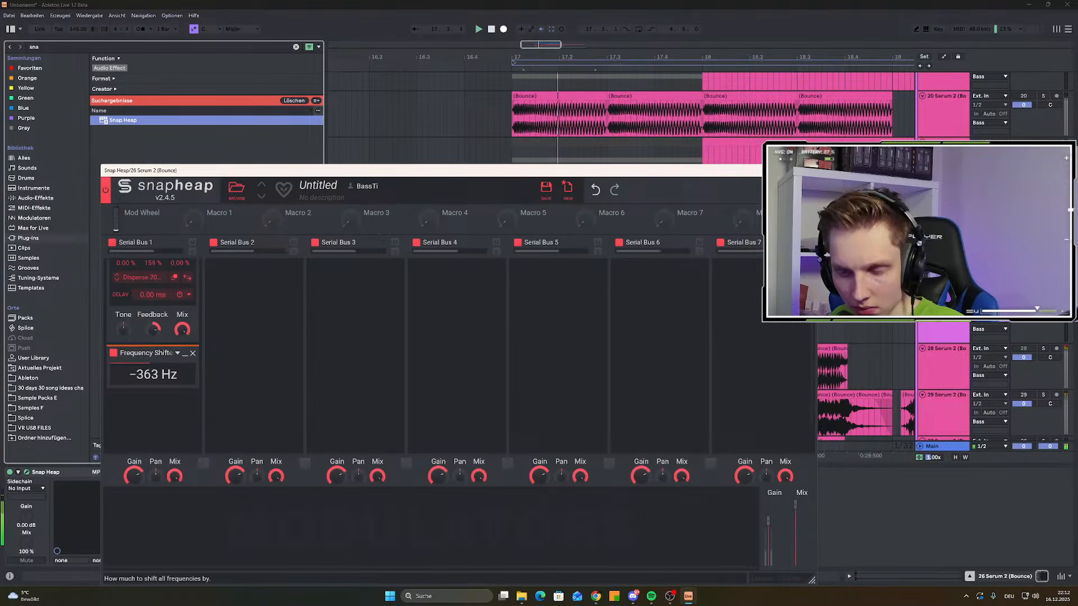
# Add a Filter after the Frequency Shifter, make it high-pass, adjust its cutoff and close the Snap Heap window
pyautogui.scroll(-1, 153, 375)
pyautogui.click(159, 381)
pyautogui.click(174, 558)
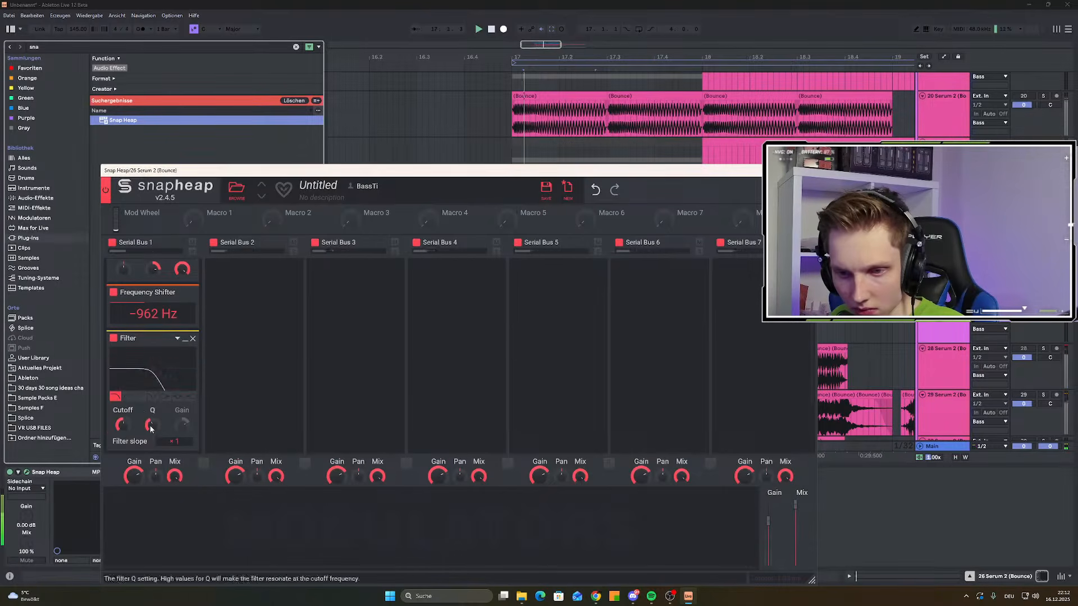
pyautogui.click(136, 397)
pyautogui.moveTo(119, 425); pyautogui.dragTo(120, 432)
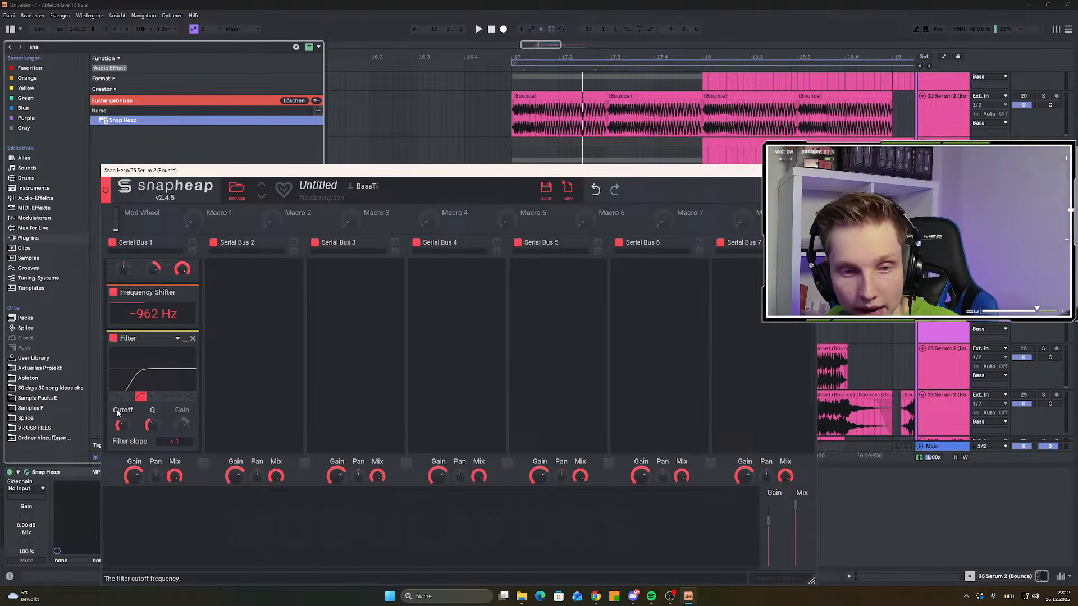
pyautogui.press('space')
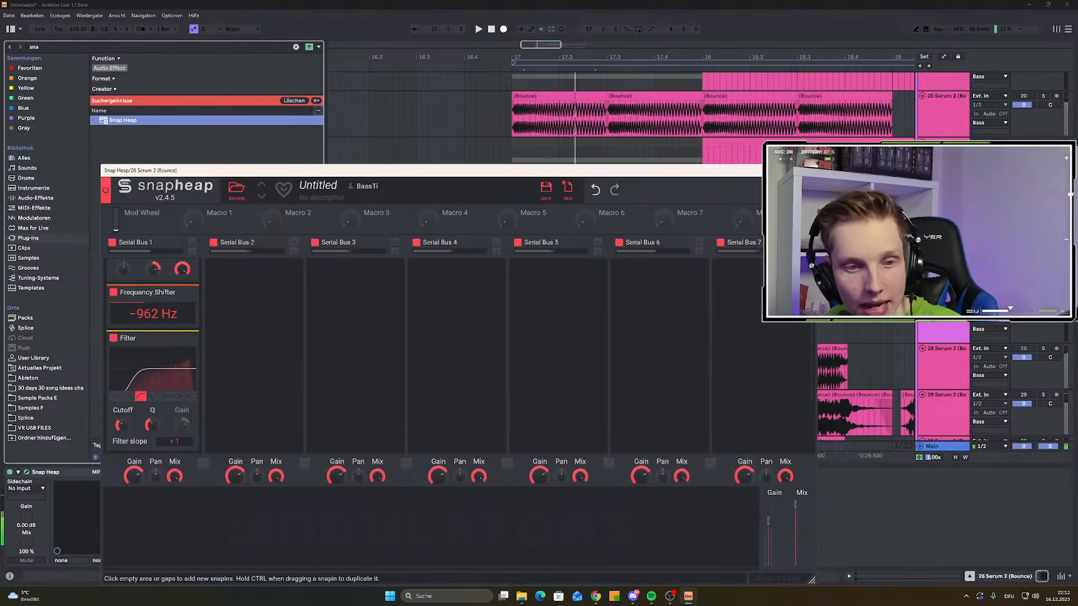
pyautogui.click(806, 170)
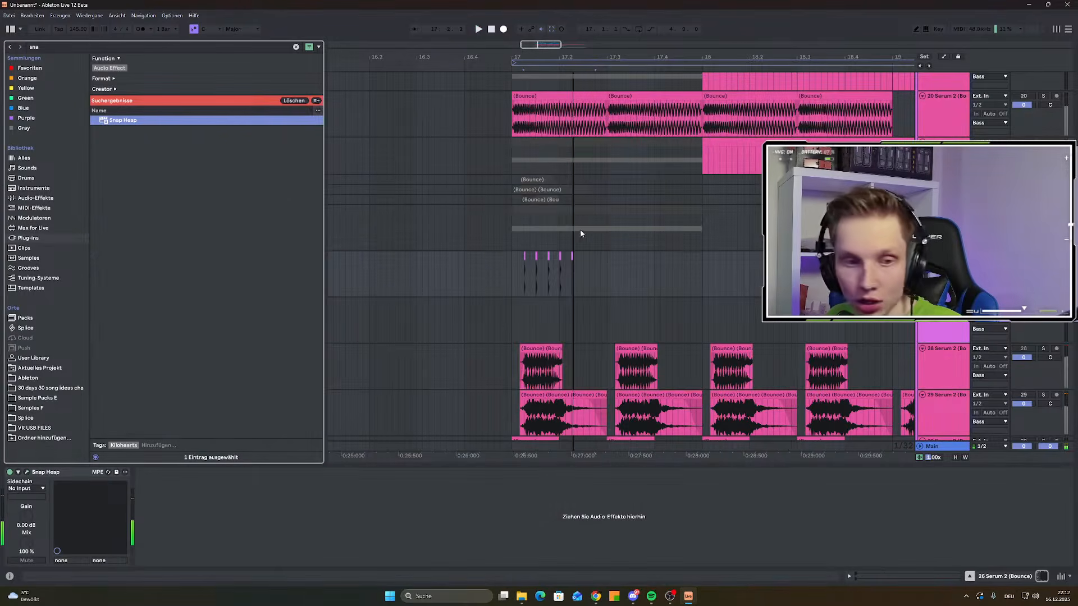
# Delete the noise hit at 17.1.3 and play the remaining pattern from 17.1.1
pyautogui.click(516, 267)
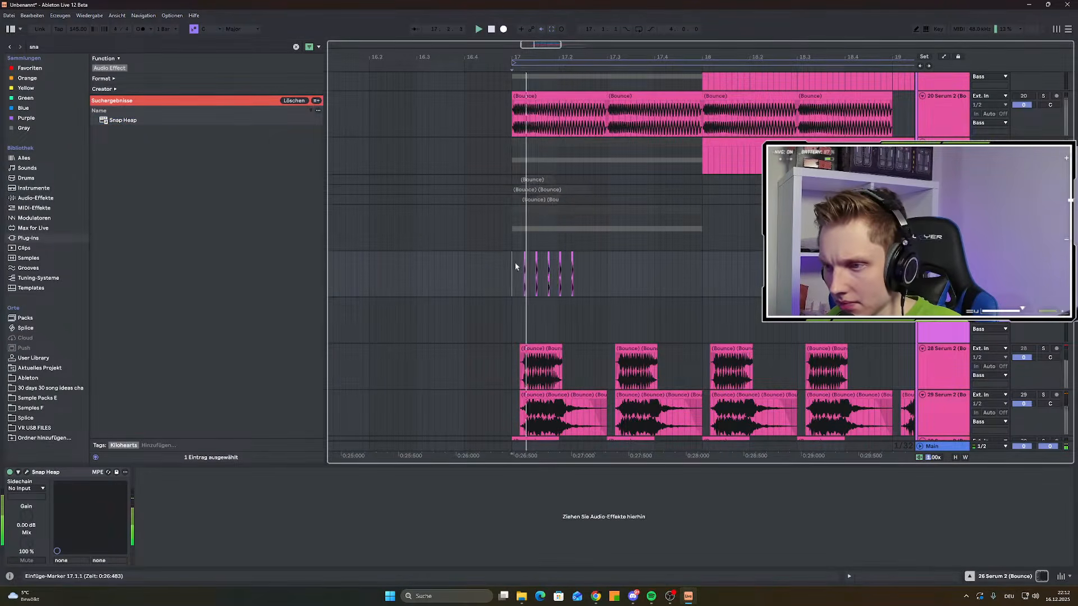
pyautogui.press('+')
pyautogui.click(466, 260)
pyautogui.hscroll(2, 460, 270)
pyautogui.click(489, 256)
pyautogui.press('Delete')
pyautogui.press('space')
pyautogui.press('space')
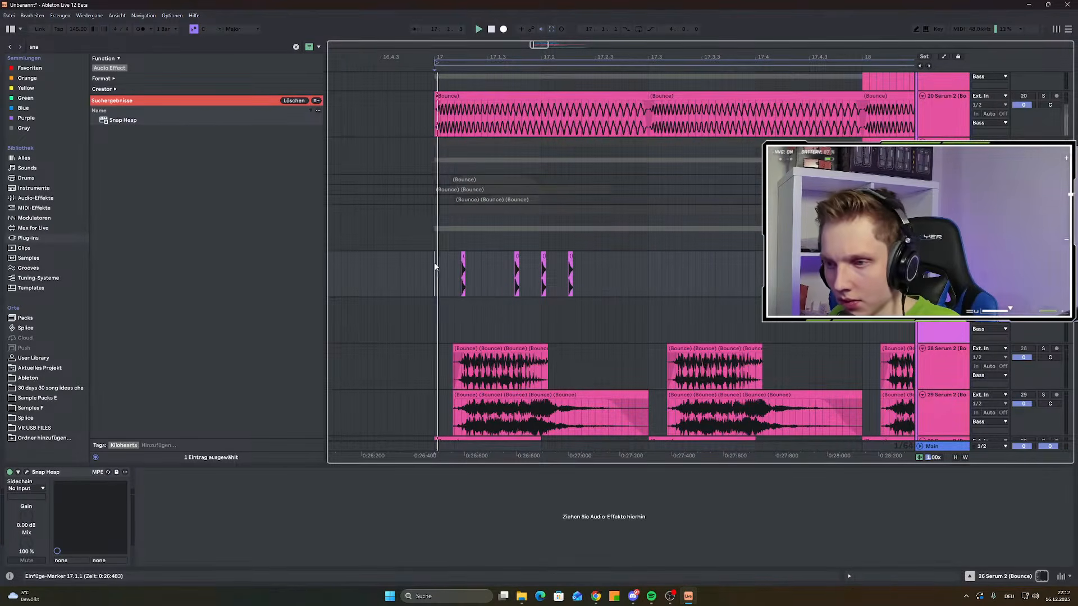
pyautogui.press('space')
pyautogui.press('space')
pyautogui.press('space')
# Duplicate the noise hit at 17.1.4 twice in quick succession to form a roll, and play it
pyautogui.keyDown('ctrl'); pyautogui.scroll(3, 474, 278); pyautogui.keyUp('ctrl')
pyautogui.moveTo(564, 276); pyautogui.dragTo(588, 276)
pyautogui.hotkey('ctrl', 'd')
pyautogui.hotkey('ctrl', 'd')
pyautogui.moveTo(377, 277); pyautogui.dragTo(369, 278)
pyautogui.press('space')
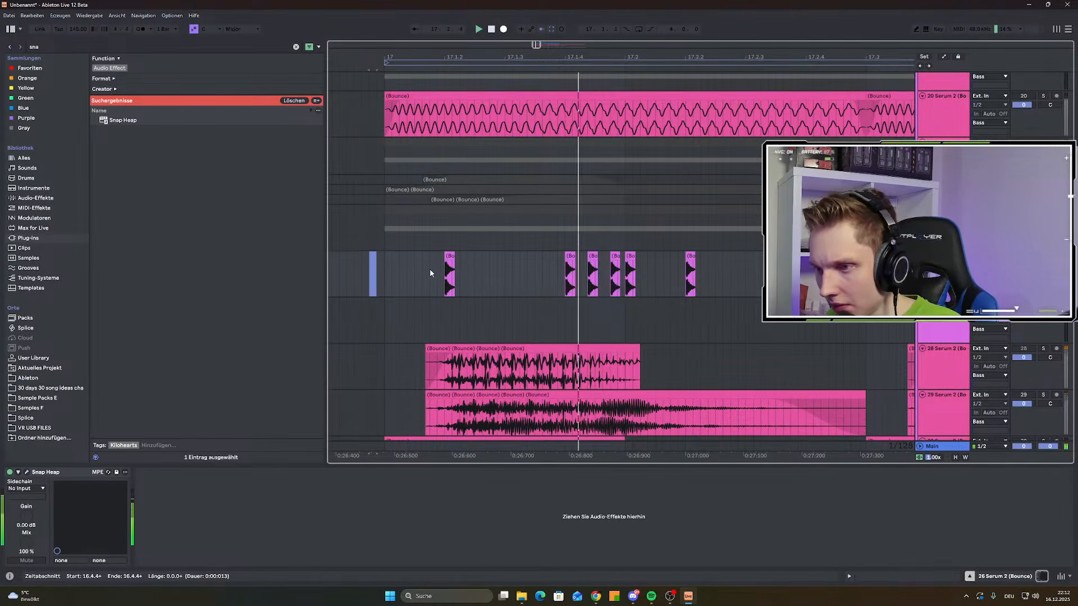
# Delete the noise hit at 17.2 right after the roll and play the pattern from 17.1.1
pyautogui.click(631, 257)
pyautogui.press('Delete')
pyautogui.click(385, 260)
pyautogui.press('space')
pyautogui.press('space')
pyautogui.press('space')
pyautogui.press('space')
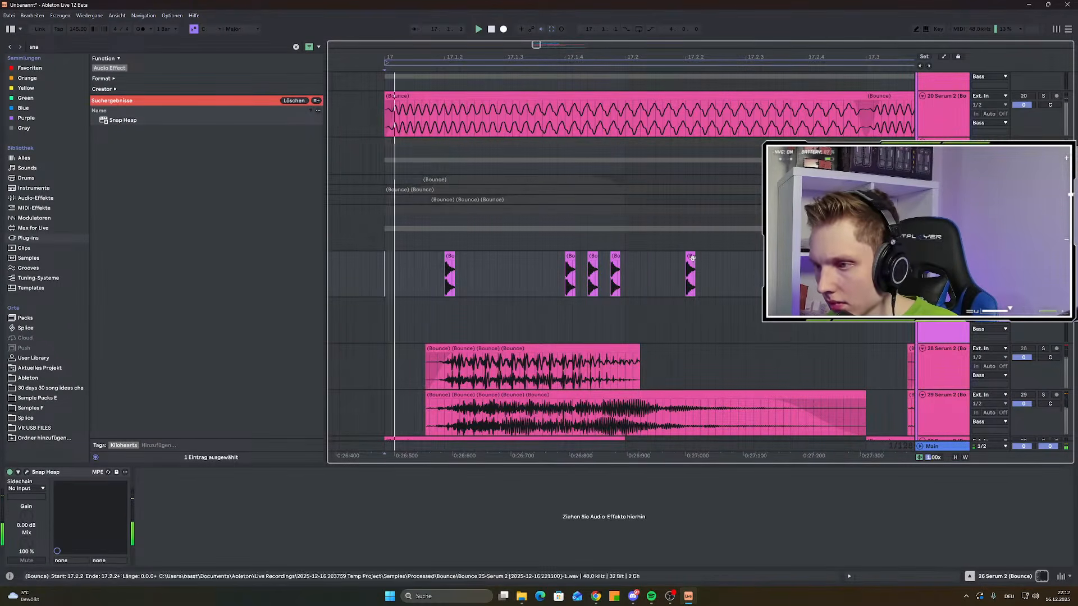
# Move the noise hit at 17.2.2 slightly later and audition it against the bass
pyautogui.moveTo(690, 258); pyautogui.dragTo(713, 260)
pyautogui.click(627, 271)
pyautogui.press('space')
pyautogui.press('space')
pyautogui.press('space')
pyautogui.press('space')
# Duplicate the section from 17.2 containing the moved hit once, and play the pattern from 17.1.1
pyautogui.moveTo(625, 266); pyautogui.dragTo(732, 269)
pyautogui.press('space')
pyautogui.press('space')
pyautogui.press('space')
pyautogui.hotkey('ctrl', 'd')
pyautogui.click(385, 263)
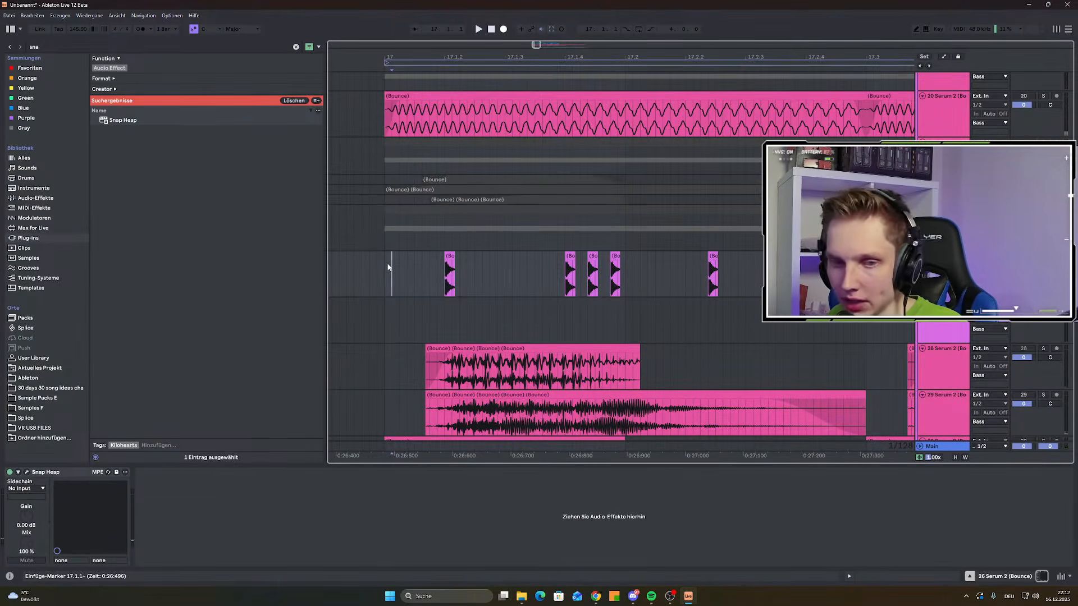
pyautogui.press('space')
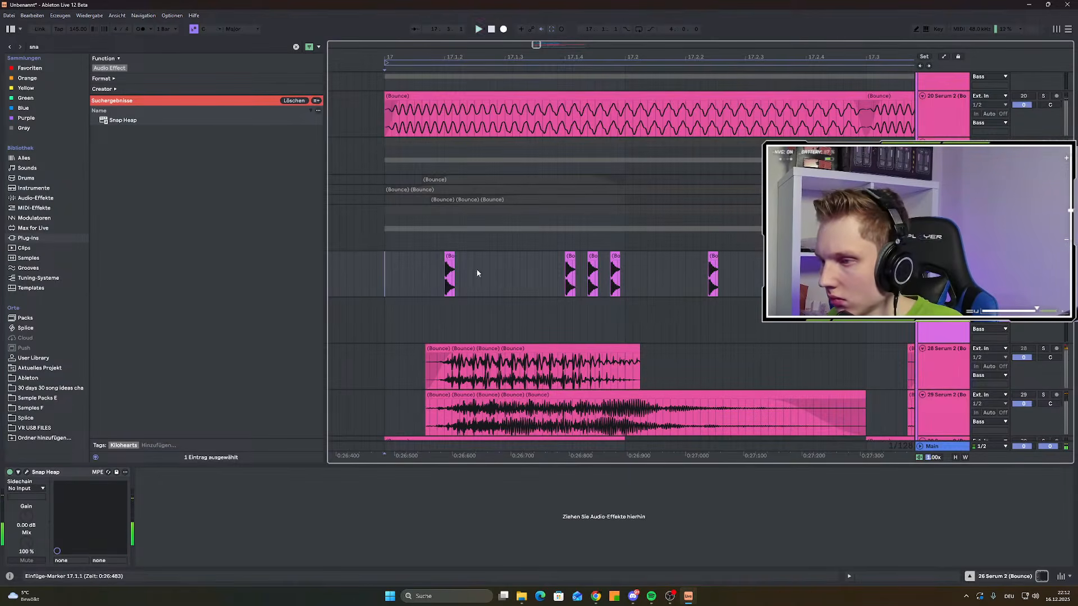
pyautogui.press('space')
# Duplicate the noise pattern of the first two beats of bar 17 to 17.3.1–18.1.1 and play it
pyautogui.scroll(-3, 438, 274)
pyautogui.moveTo(415, 275); pyautogui.dragTo(628, 272)
pyautogui.hotkey('ctrl', 'd')
pyautogui.press('space')
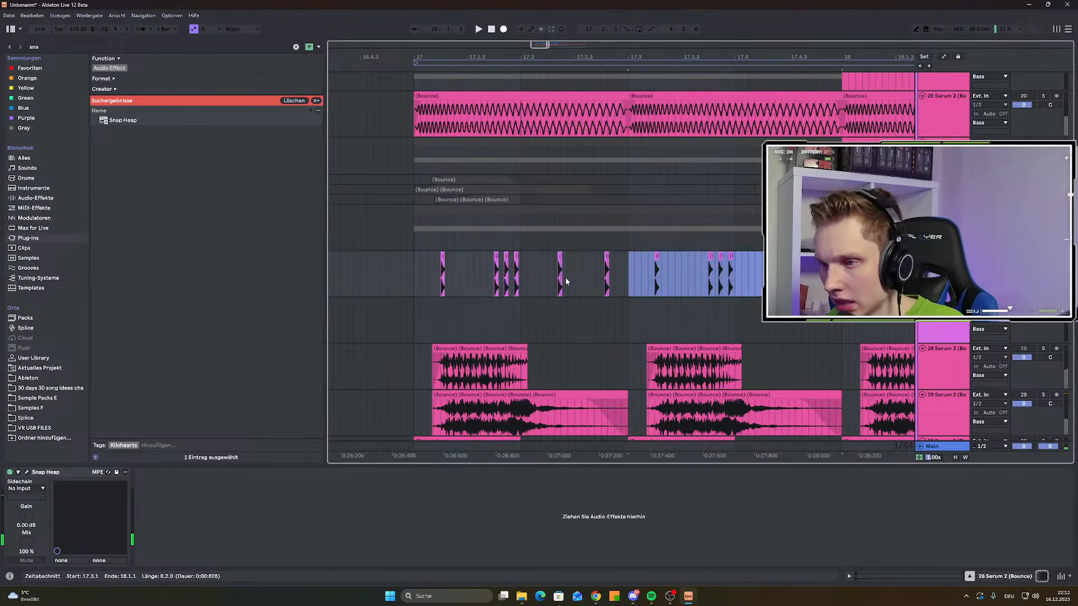
pyautogui.scroll(-3, 527, 270)
pyautogui.click(499, 267)
pyautogui.press('space')
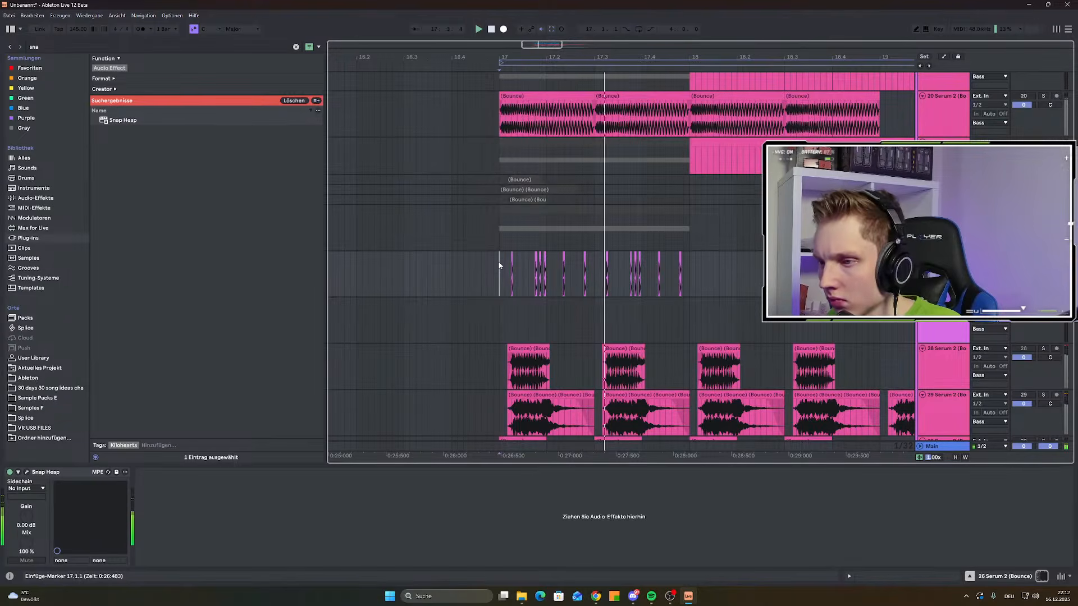
pyautogui.press('space')
# Duplicate the noise hit after 17.2.2 twice at short intervals to fill the space up to 17.3.1
pyautogui.click(584, 263)
pyautogui.click(523, 265)
pyautogui.scroll(3, 528, 269)
pyautogui.scroll(3, 551, 276)
pyautogui.moveTo(552, 277); pyautogui.dragTo(606, 279)
pyautogui.press('space')
pyautogui.press('space')
pyautogui.hotkey('ctrl', 'd')
pyautogui.hotkey('ctrl', 'd')
pyautogui.scroll(-3, 683, 280)
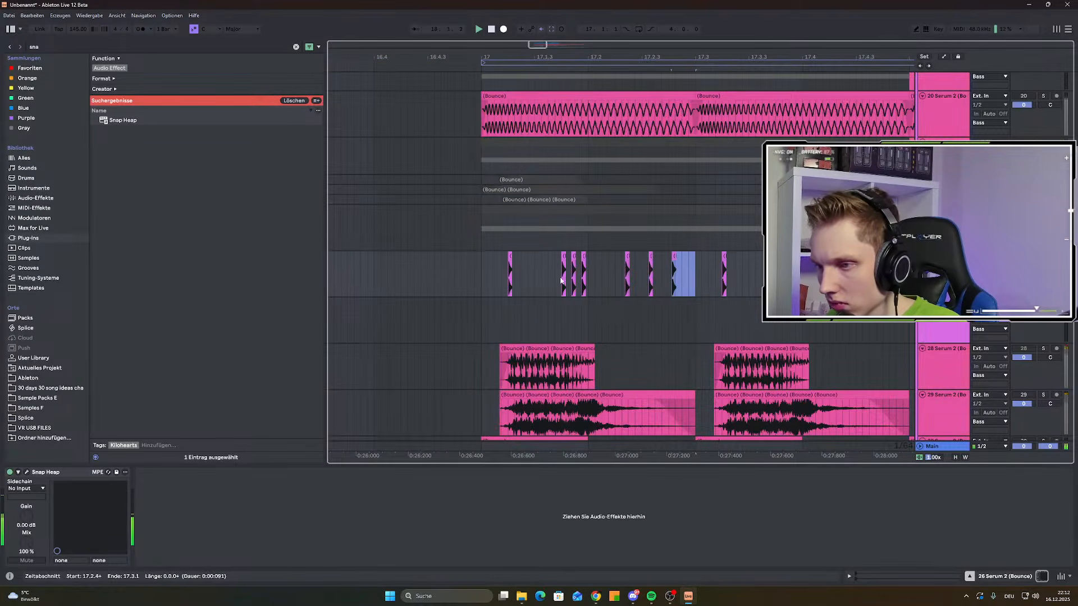
# Audition the pattern, delete the first of the three evenly spaced hits after 17.2.2, and replay from 17.1.1
pyautogui.press('space')
pyautogui.click(487, 261)
pyautogui.press('space')
pyautogui.press('space')
pyautogui.press('space')
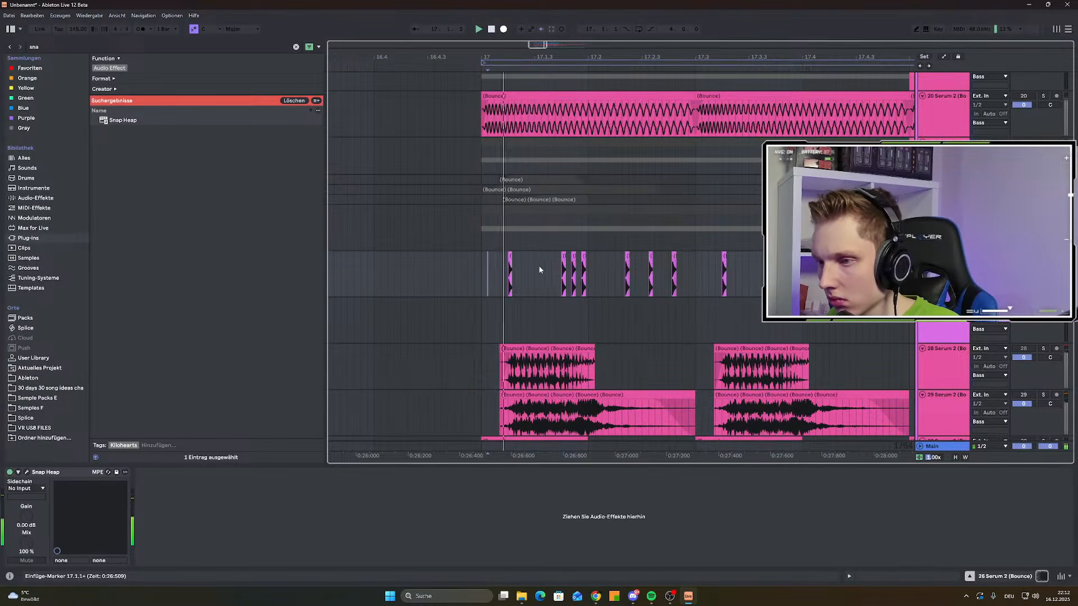
pyautogui.click(565, 261)
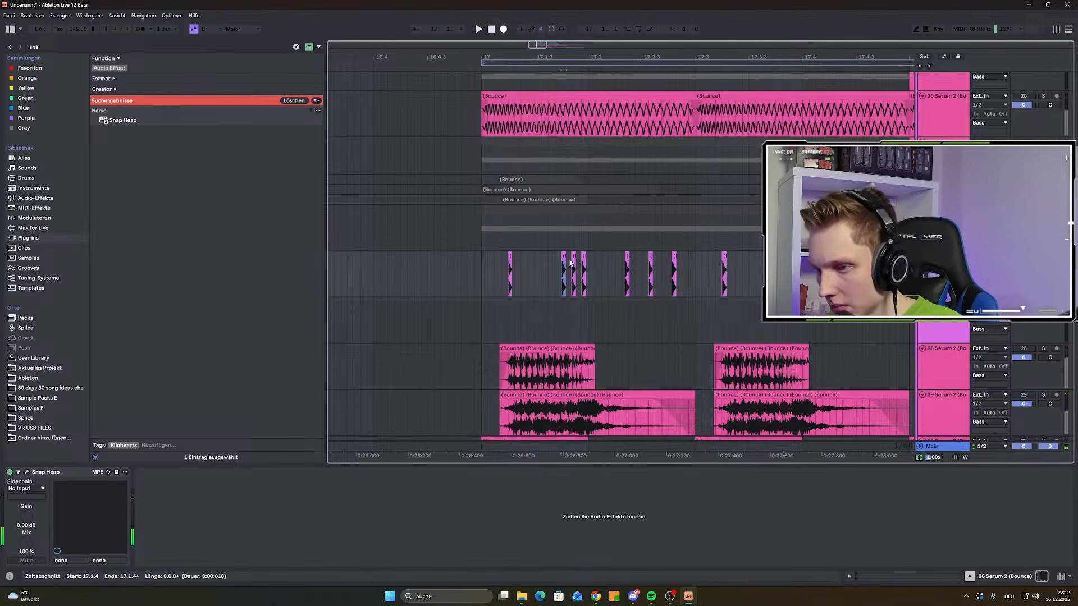
pyautogui.click(625, 259)
pyautogui.press('Delete')
pyautogui.click(480, 258)
pyautogui.press('space')
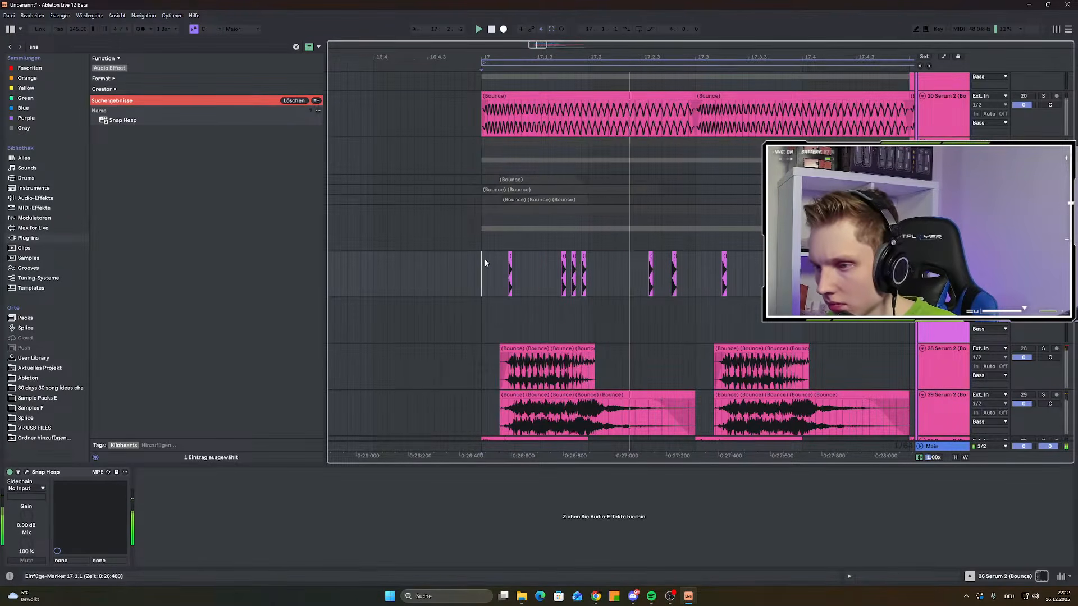
pyautogui.press('space')
# Move the two remaining hits of the second beat slightly earlier, deactivate the three-hit roll at 17.1.4, and play
pyautogui.moveTo(642, 255)
pyautogui.mouseDown()
pyautogui.moveTo(701, 255)
pyautogui.moveTo(621, 255)
pyautogui.mouseUp()
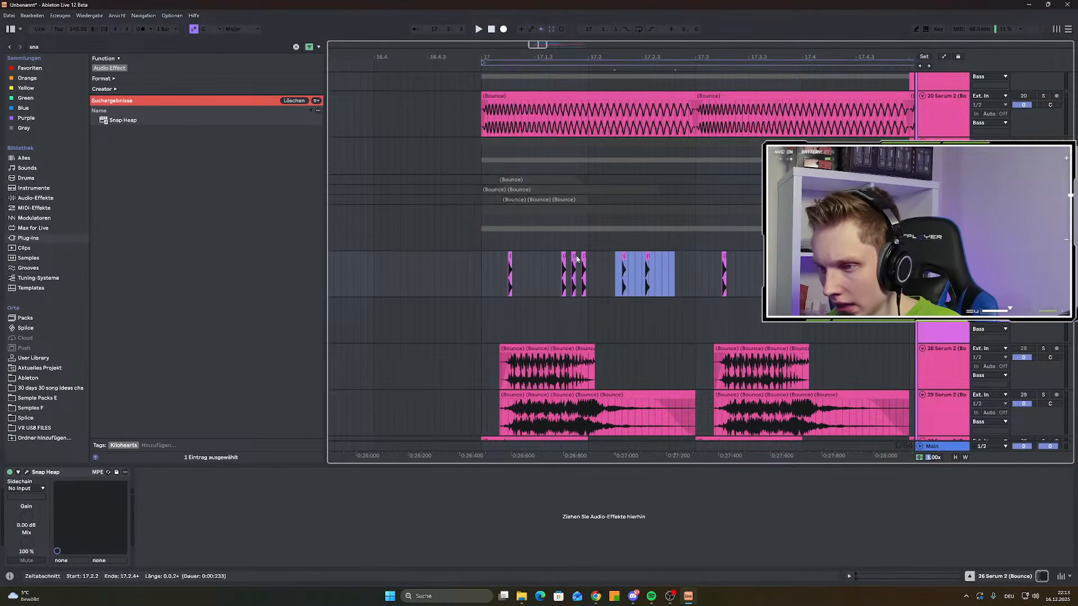
pyautogui.moveTo(556, 271)
pyautogui.mouseDown()
pyautogui.moveTo(588, 269)
pyautogui.moveTo(571, 260)
pyautogui.mouseUp()
pyautogui.click(481, 263)
pyautogui.press('space')
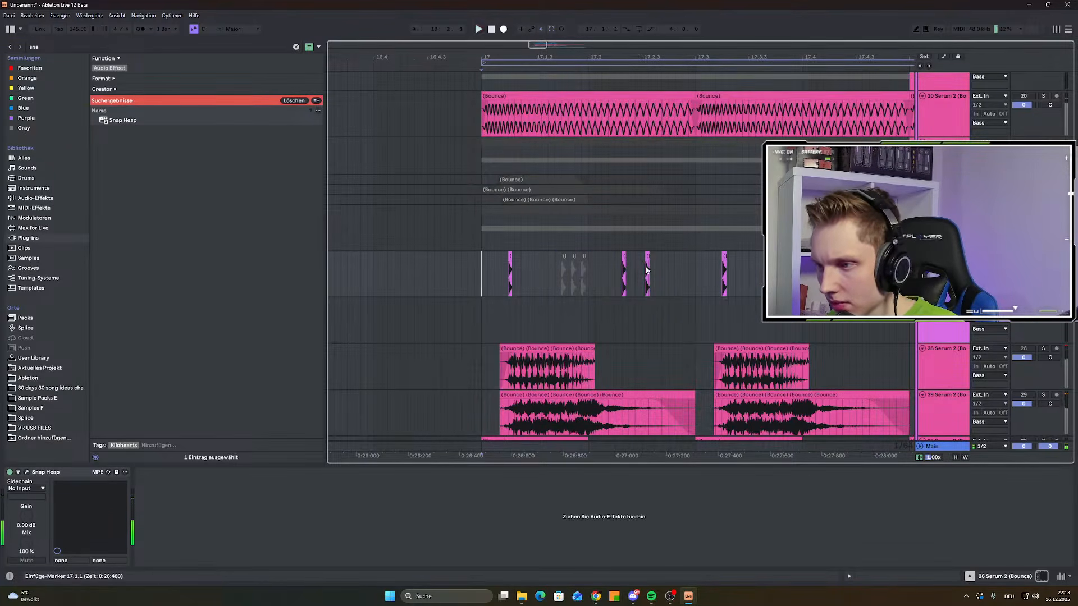
pyautogui.press('space')
# Delete the duplicated noise hits from 17.3 onwards and play the remaining pattern from the start of bar 17
pyautogui.scroll(-3, 573, 275)
pyautogui.press('space')
pyautogui.moveTo(666, 270); pyautogui.dragTo(566, 267)
pyautogui.press('Delete')
pyautogui.click(459, 268)
pyautogui.press('space')
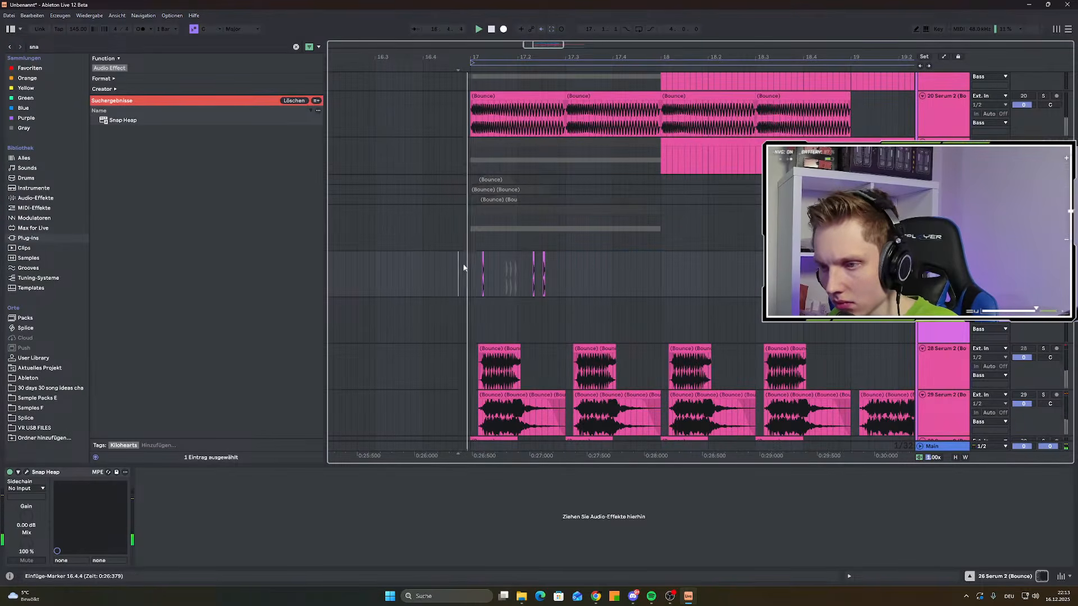
pyautogui.press('+')
pyautogui.click(402, 258)
pyautogui.press('space')
pyautogui.press('space')
pyautogui.press('space')
# Duplicate the last noise hit before 17.3 once right behind itself and play from 17.1.1
pyautogui.moveTo(568, 277); pyautogui.dragTo(592, 279)
pyautogui.hotkey('ctrl', 'd')
pyautogui.click(404, 266)
pyautogui.press('space')
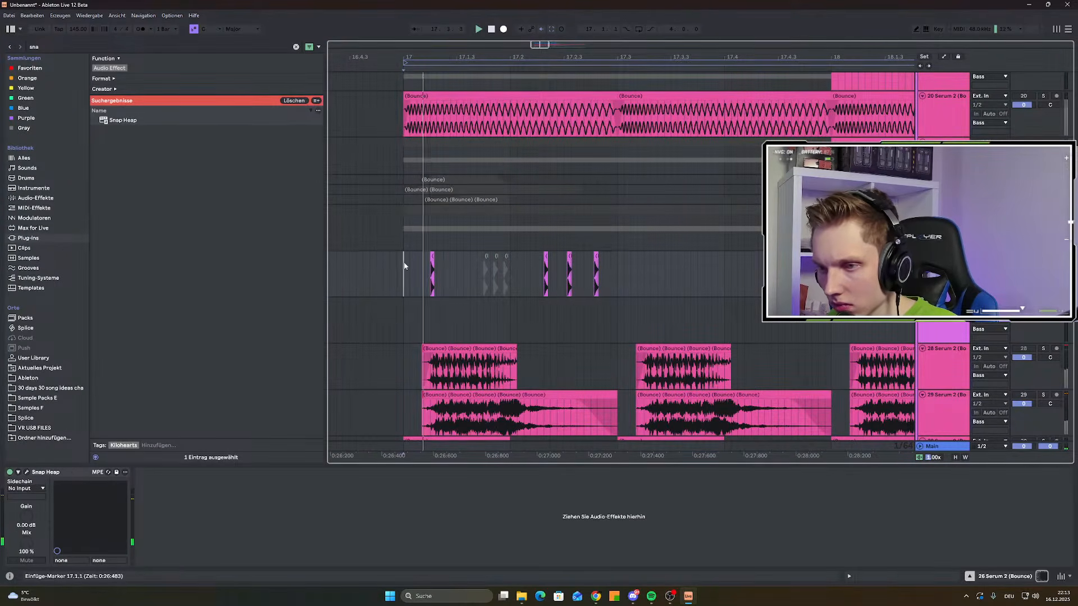
pyautogui.press('space')
pyautogui.press('space')
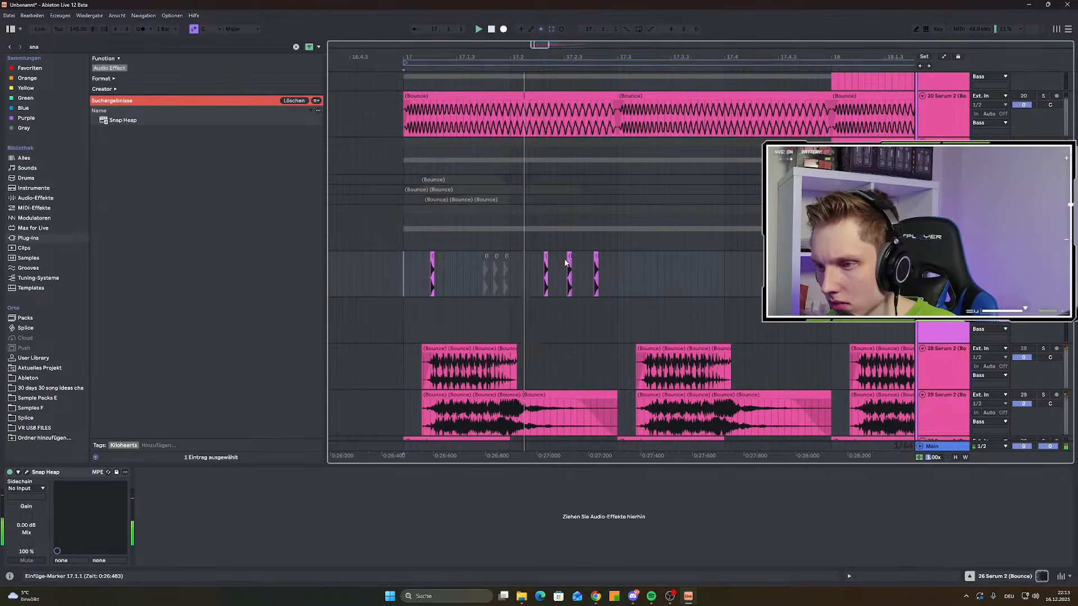
# Move the middle of the three hits in the second beat slightly earlier and play from 17.2.1
pyautogui.click(569, 264)
pyautogui.press('+')
pyautogui.moveTo(551, 262); pyautogui.dragTo(551, 261)
pyautogui.press('space')
pyautogui.press('space')
pyautogui.click(432, 264)
pyautogui.press('space')
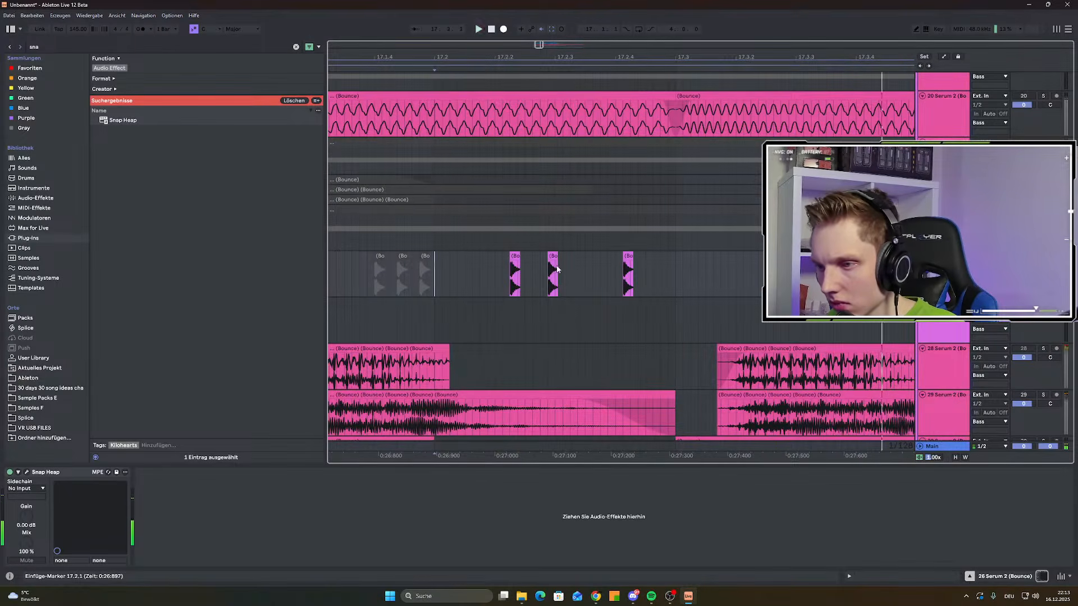
# Duplicate the last noise hit at 17.2.4 close behind itself and play the pattern from 17.1.1
pyautogui.moveTo(623, 274); pyautogui.dragTo(653, 288)
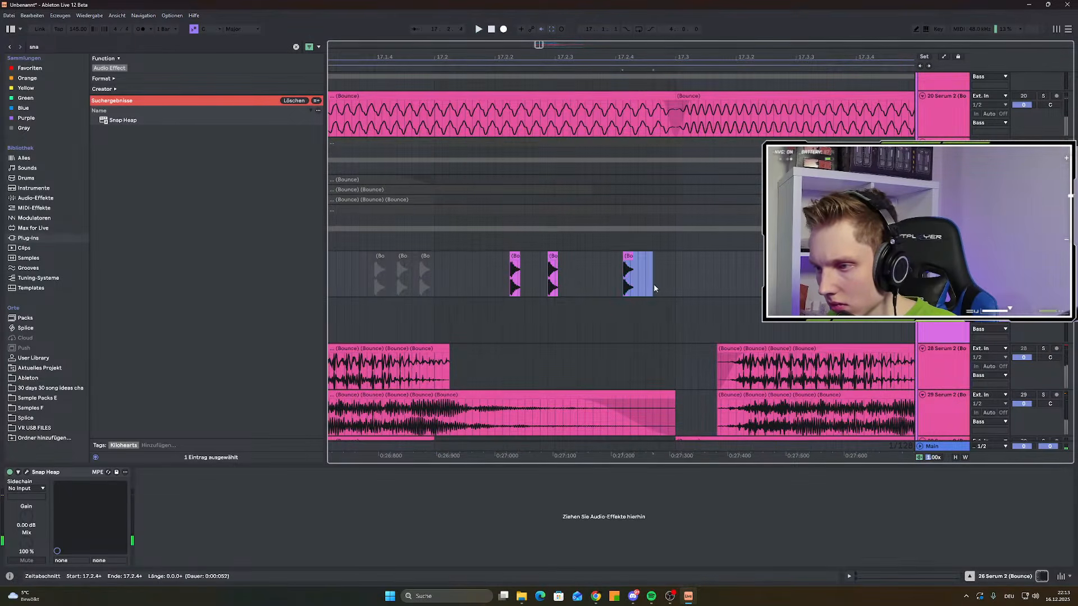
pyautogui.press('-')
pyautogui.click(489, 260)
pyautogui.press('space')
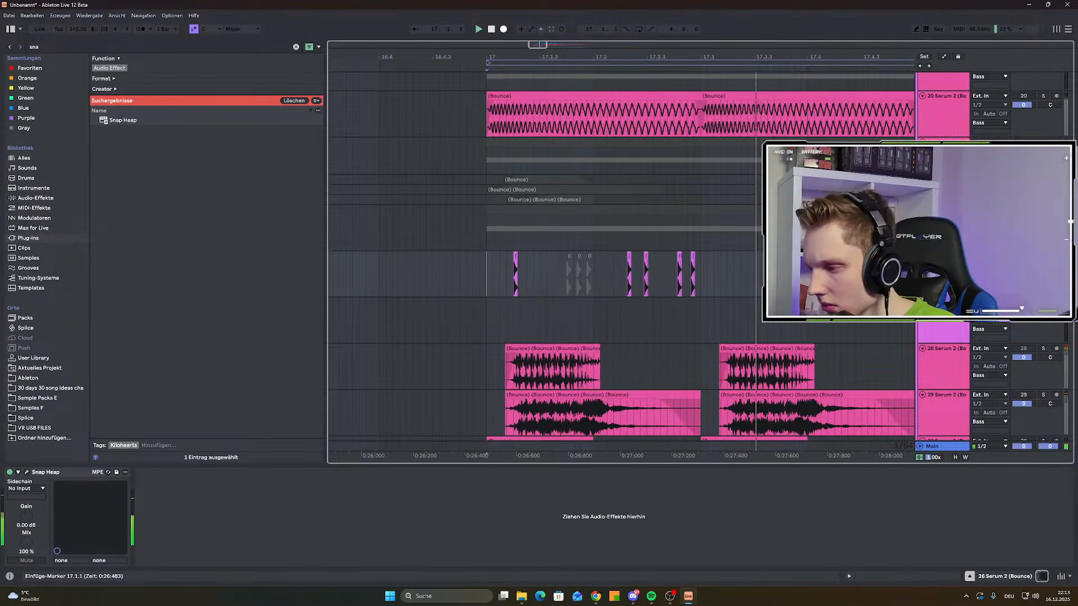
# Move the second-to-last noise hit before 17.3 earlier, close behind the hit at 17.2.3, and play from 17.2.1
pyautogui.click(667, 262)
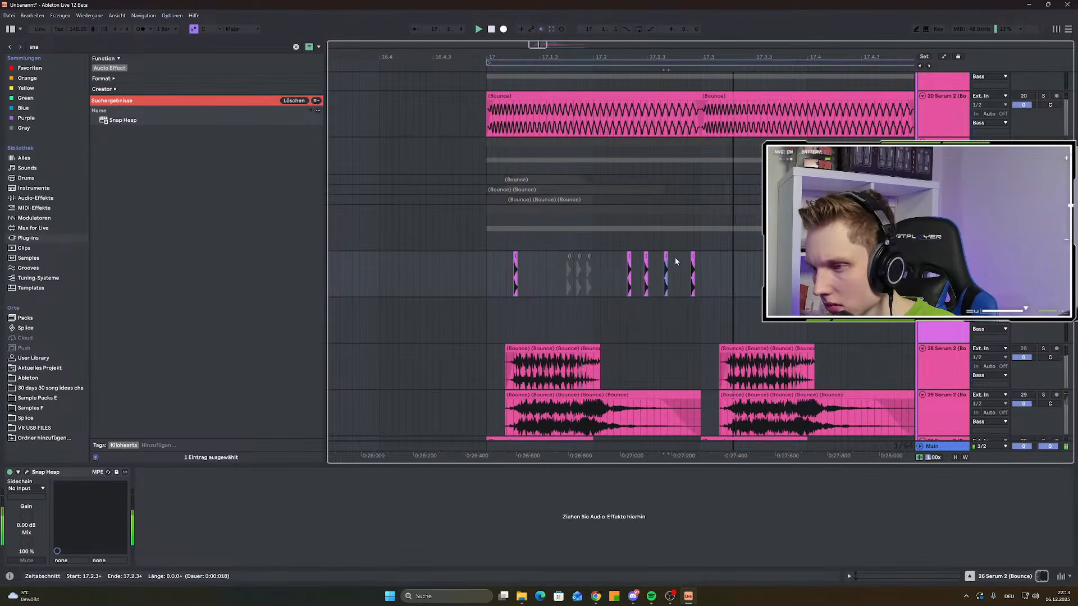
pyautogui.click(691, 258)
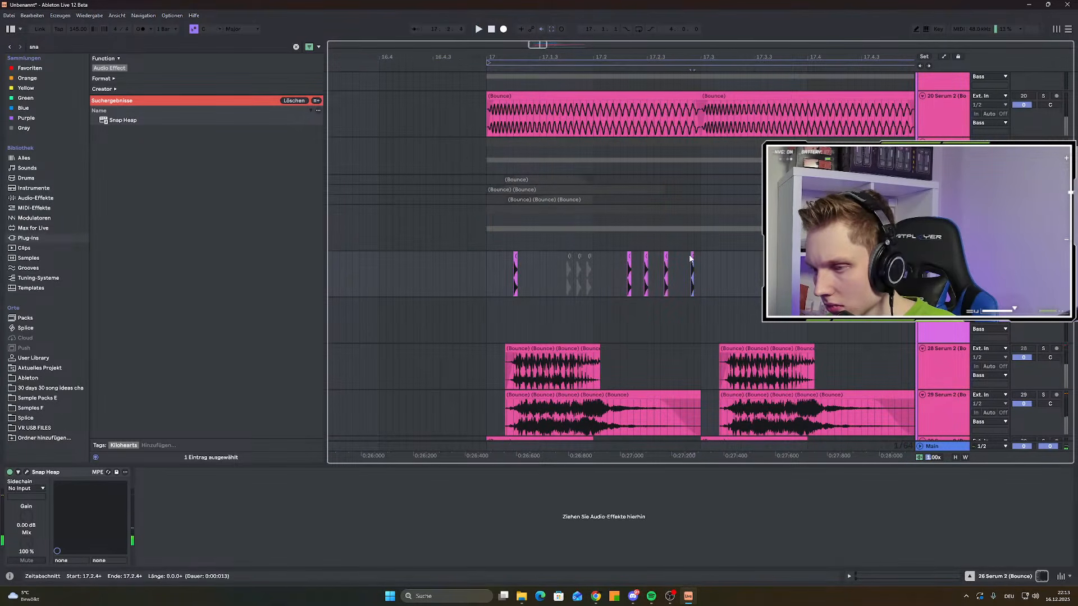
pyautogui.click(660, 258)
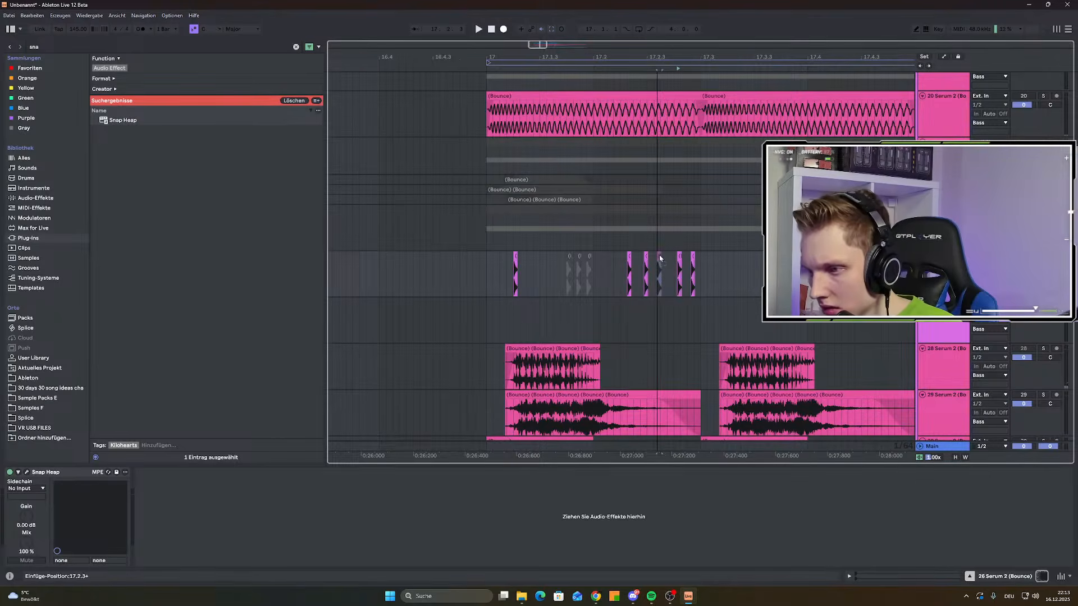
pyautogui.moveTo(659, 258); pyautogui.dragTo(659, 258)
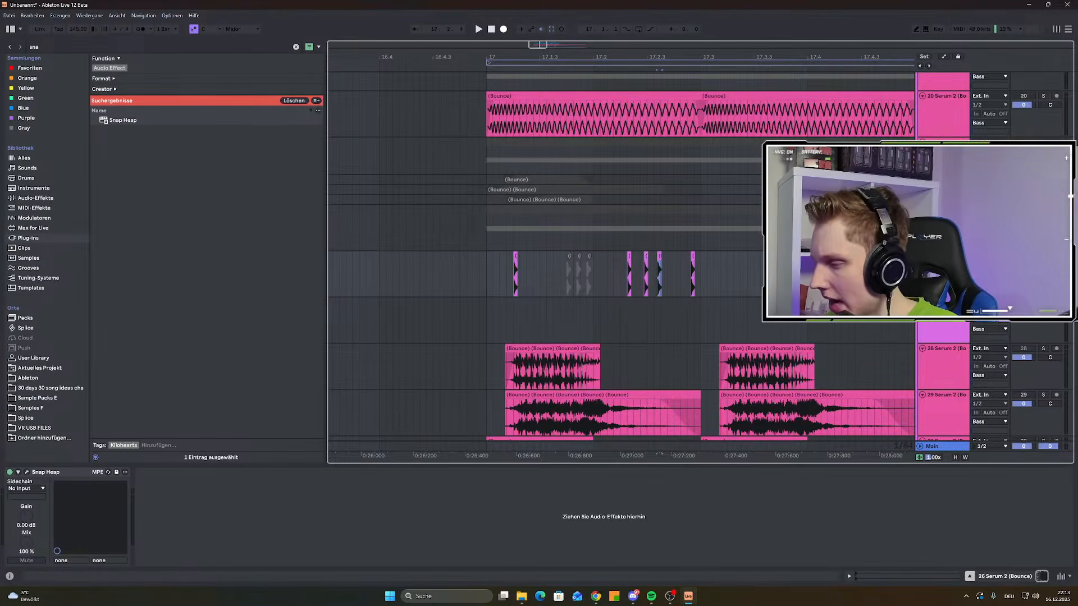
pyautogui.click(593, 261)
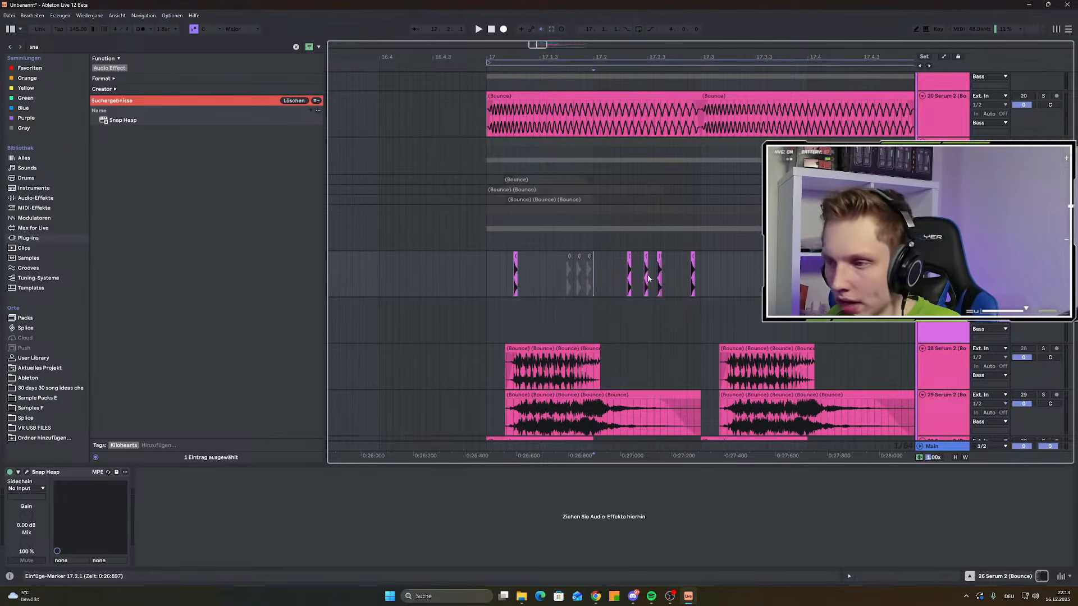
pyautogui.scroll(1, 643, 288)
pyautogui.keyDown('ctrl'); pyautogui.scroll(3, 675, 302); pyautogui.keyUp('ctrl')
pyautogui.keyDown('ctrl'); pyautogui.scroll(-3, 584, 292); pyautogui.keyUp('ctrl')
pyautogui.press('space')
pyautogui.press('space')
pyautogui.press('space')
pyautogui.press('space')
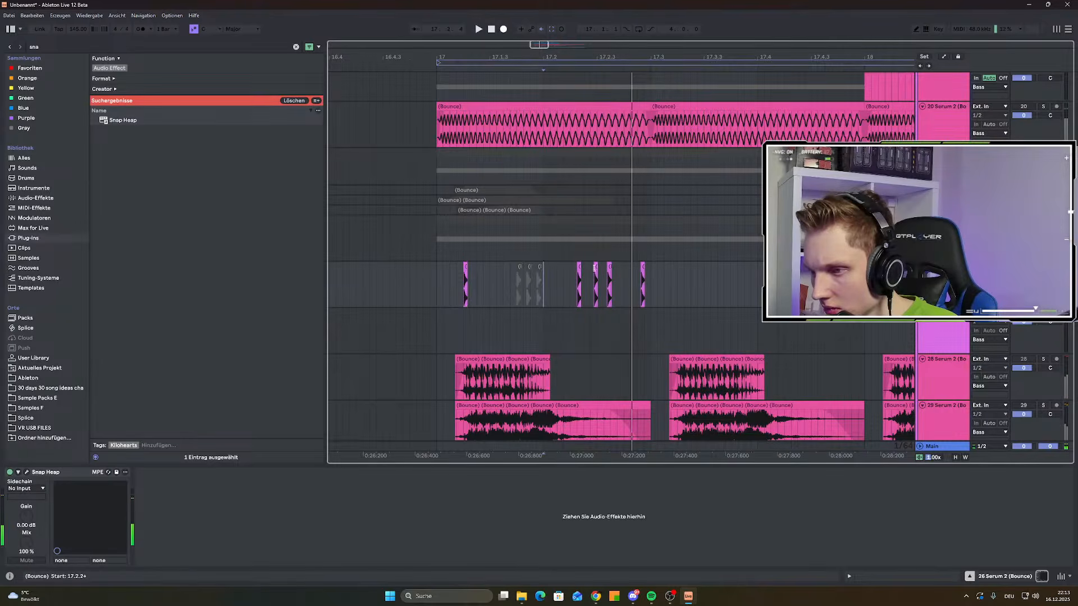
# Move the second noise hit after 17.2 earlier, right behind the first one, and play the pattern from 17.1.1
pyautogui.moveTo(596, 269); pyautogui.dragTo(589, 271)
pyautogui.click(540, 268)
pyautogui.press('space')
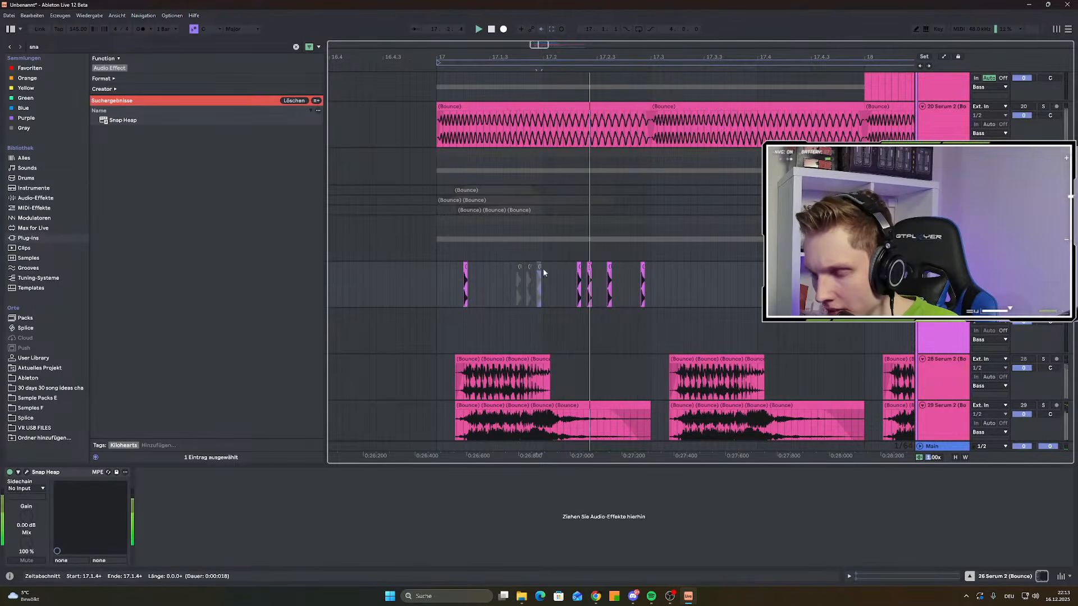
pyautogui.click(434, 274)
pyautogui.click(434, 274)
pyautogui.press('space')
pyautogui.press('space')
pyautogui.press('space')
pyautogui.press('space')
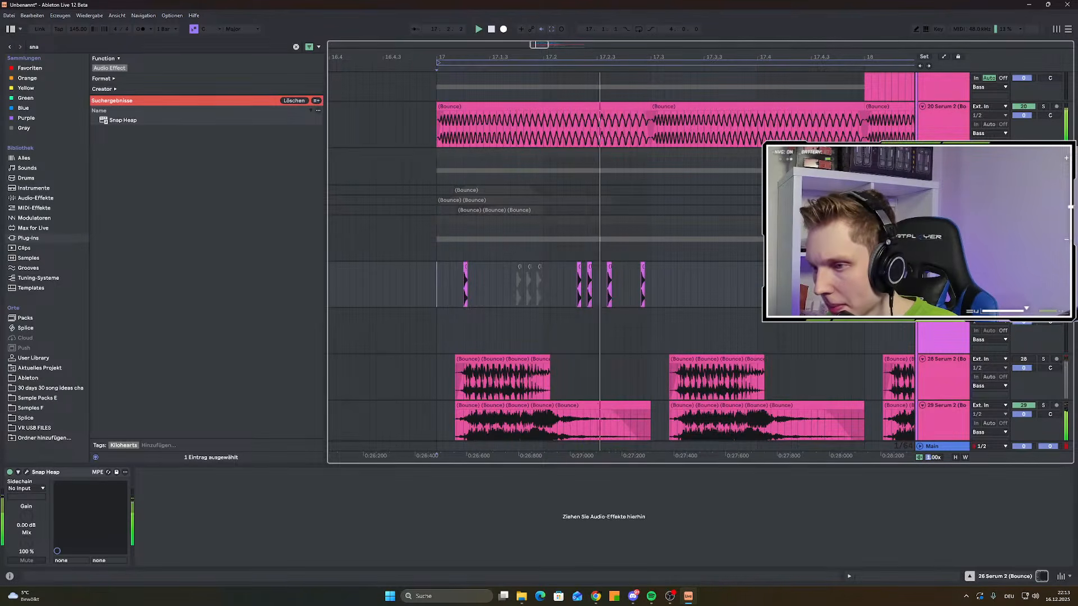
pyautogui.press('space')
pyautogui.press('space')
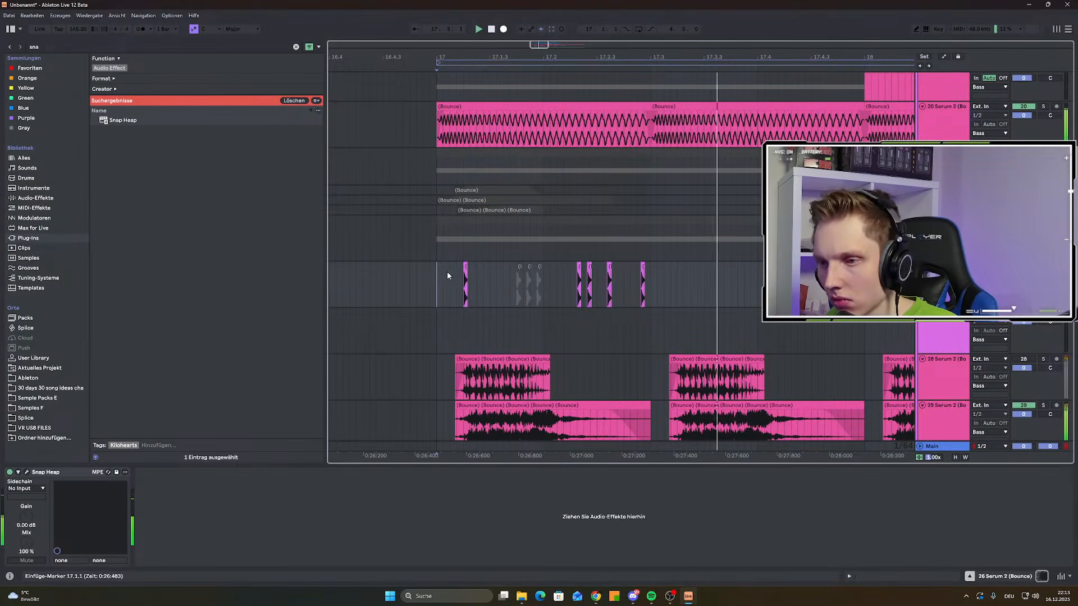
# Duplicate the noise pattern from 17.1.1 to 17.3.1 twice behind itself and play from 17.1.1
pyautogui.moveTo(444, 271); pyautogui.dragTo(652, 286)
pyautogui.hotkey('ctrl', 'd')
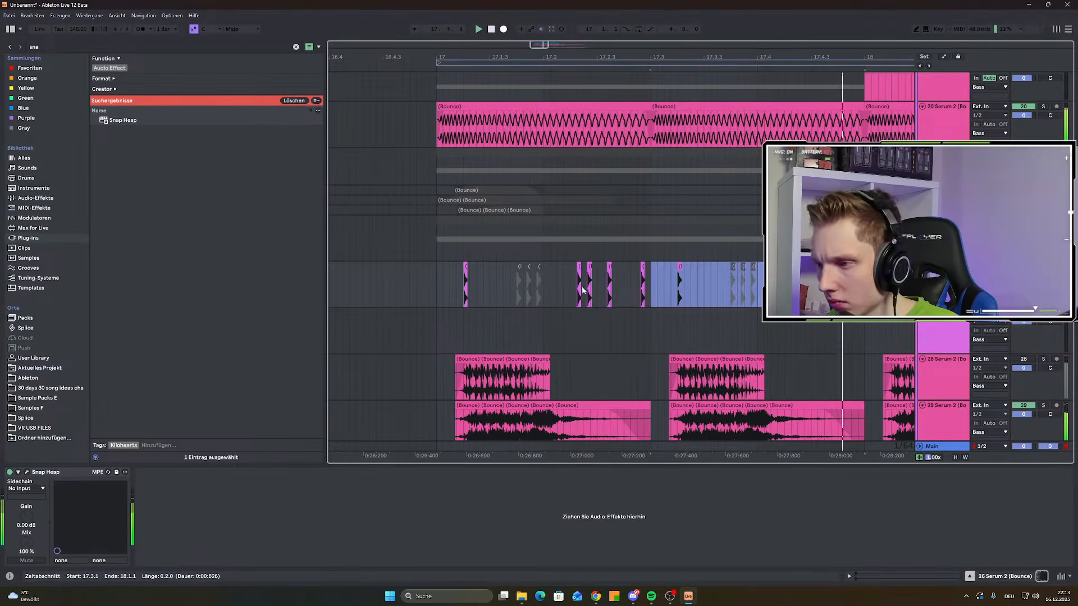
pyautogui.hotkey('ctrl', 'd')
pyautogui.scroll(-3, 526, 289)
pyautogui.click(482, 277)
pyautogui.press('space')
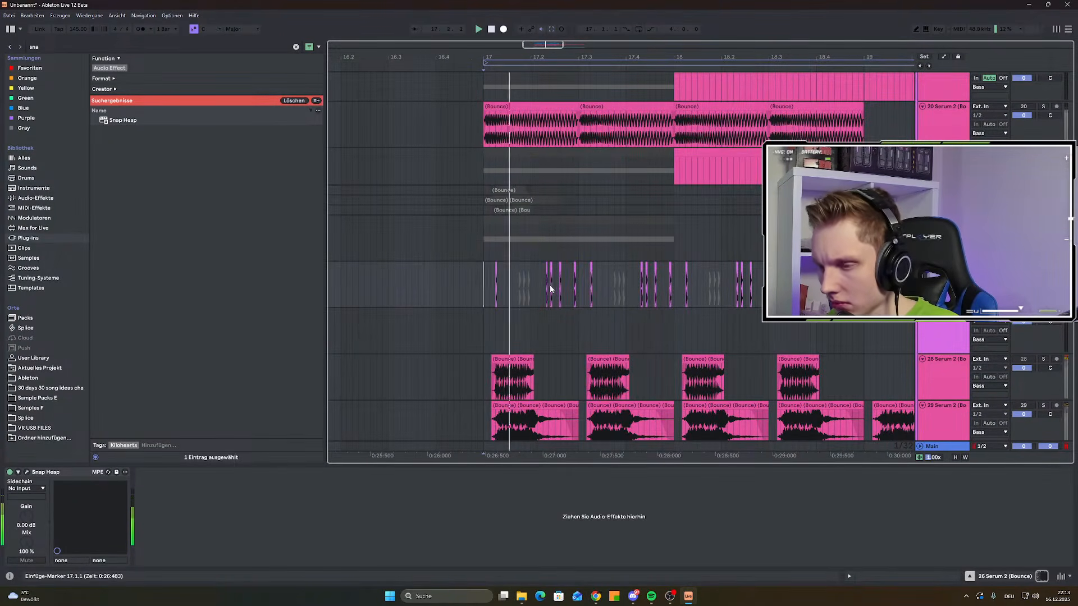
# Move the last noise hit before 17.3 slightly earlier and play from just before bar 17
pyautogui.scroll(5, 552, 285)
pyautogui.press('space')
pyautogui.moveTo(683, 268); pyautogui.dragTo(673, 270)
pyautogui.scroll(-5, 672, 275)
pyautogui.click(575, 270)
pyautogui.press('space')
pyautogui.scroll(3, 676, 285)
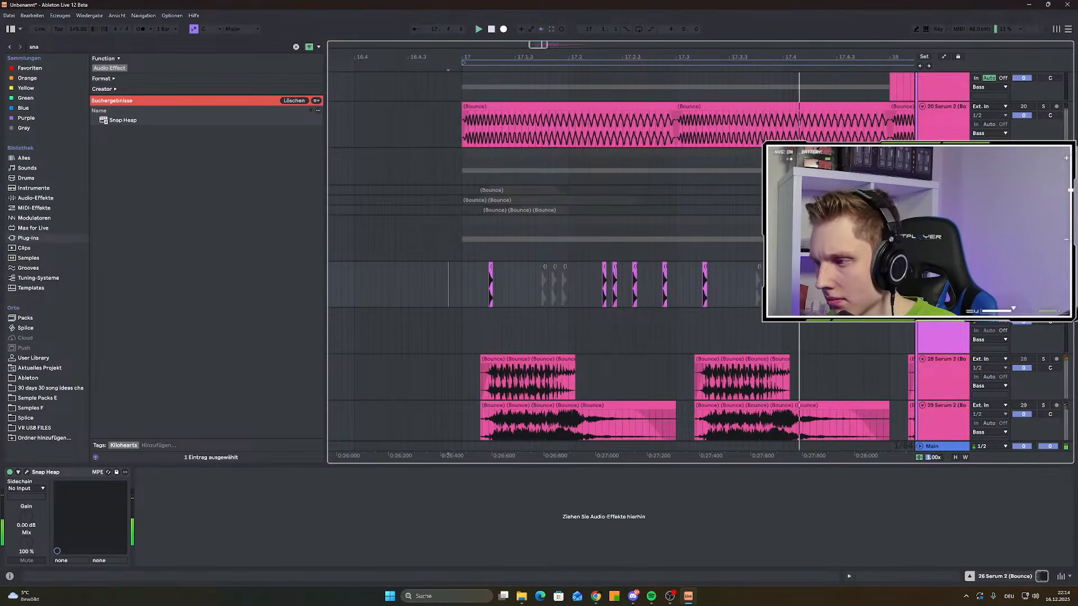
# Delete the copied noise hits from 17.4.1 onwards and stop playback
pyautogui.scroll(-3, 534, 281)
pyautogui.moveTo(649, 279); pyautogui.dragTo(888, 279)
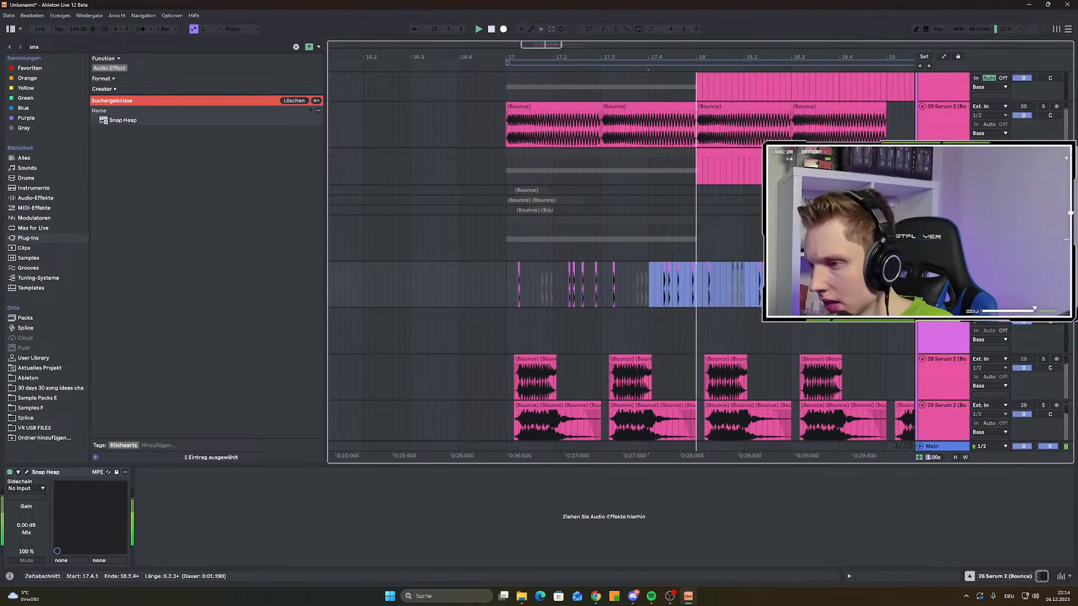
pyautogui.press('Delete')
pyautogui.press('space')
# Duplicate the revised noise pattern from 17.1.1 to 17.3.1 twice behind itself
pyautogui.click(508, 280)
pyautogui.moveTo(504, 279); pyautogui.dragTo(603, 279)
pyautogui.hotkey('ctrl', 'd')
pyautogui.hotkey('ctrl', 'd')
pyautogui.click(502, 281)
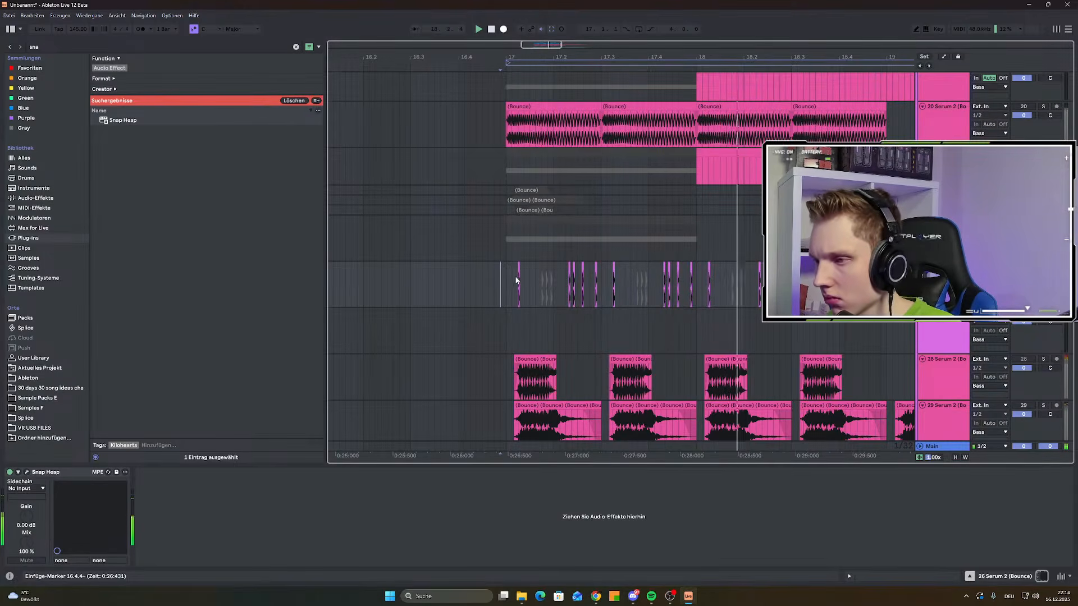
# Play the repeated noise pattern together with the bass layers from 17.1.1
pyautogui.click(518, 278)
pyautogui.press('space')
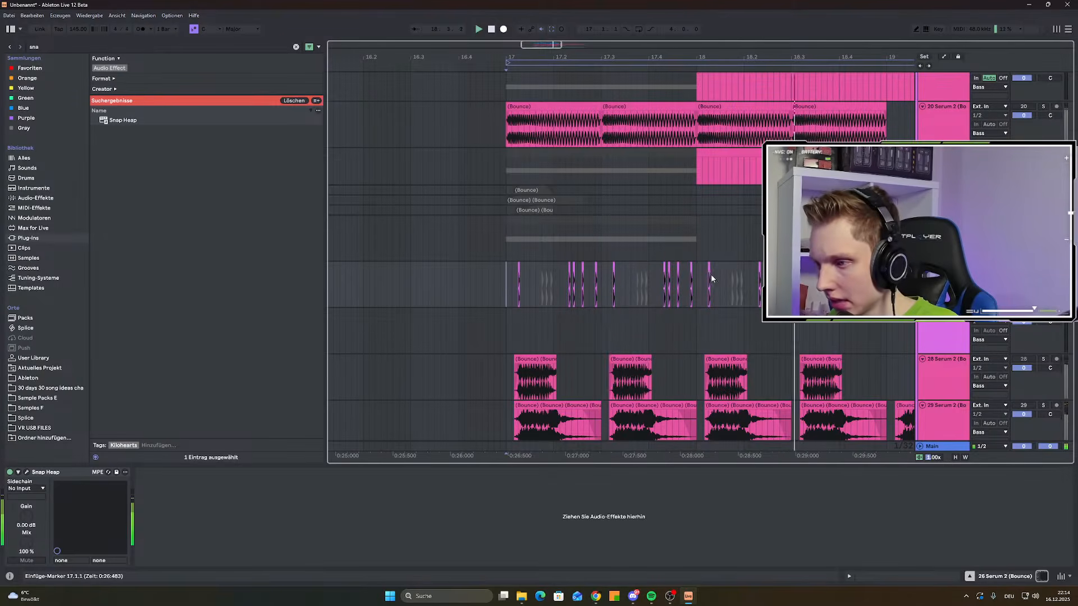
pyautogui.press('space')
pyautogui.press('space')
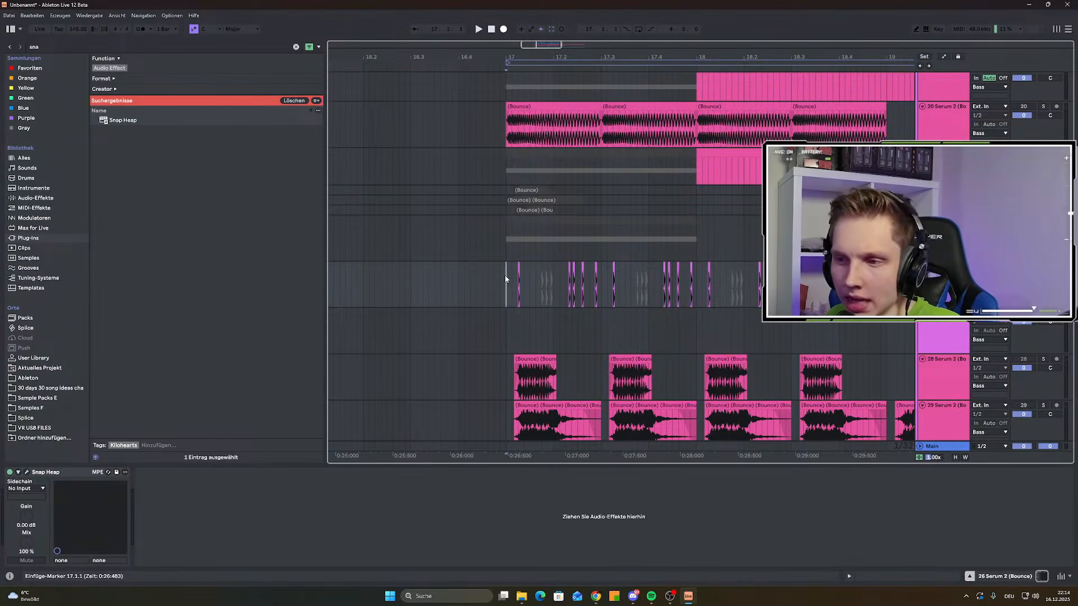
pyautogui.press('space')
pyautogui.press('space')
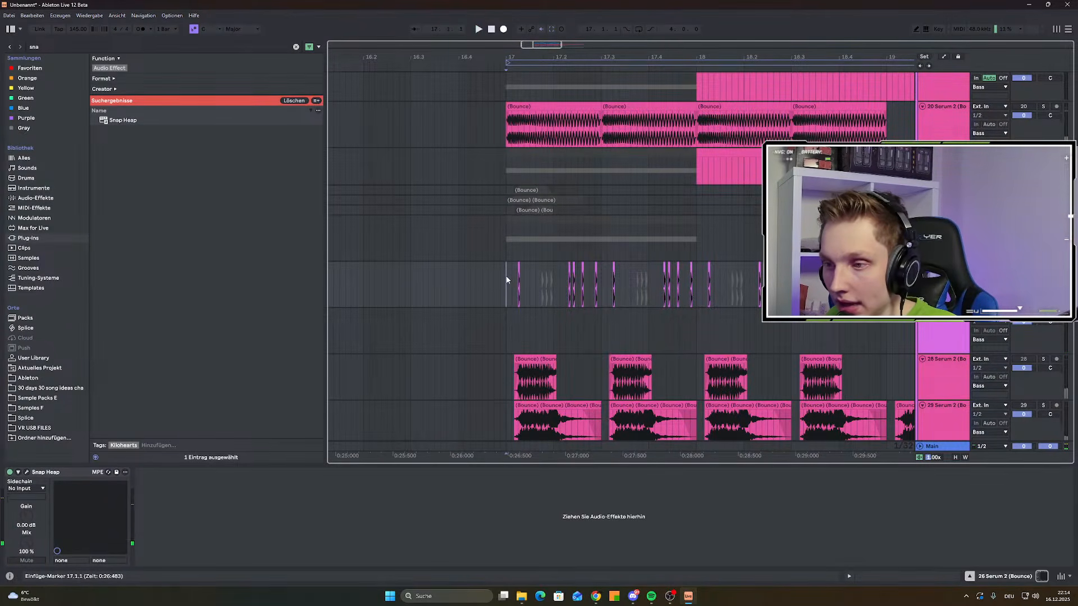
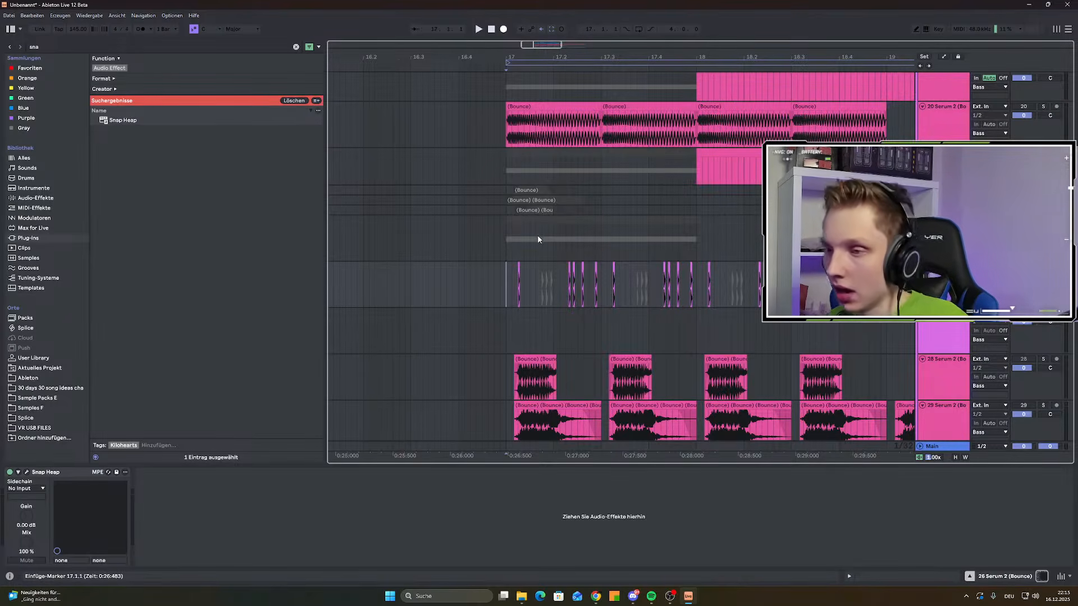
# Adjust the fade at the end of the first noise hit in bar 17
pyautogui.scroll(-3, 538, 239)
pyautogui.scroll(5, 507, 238)
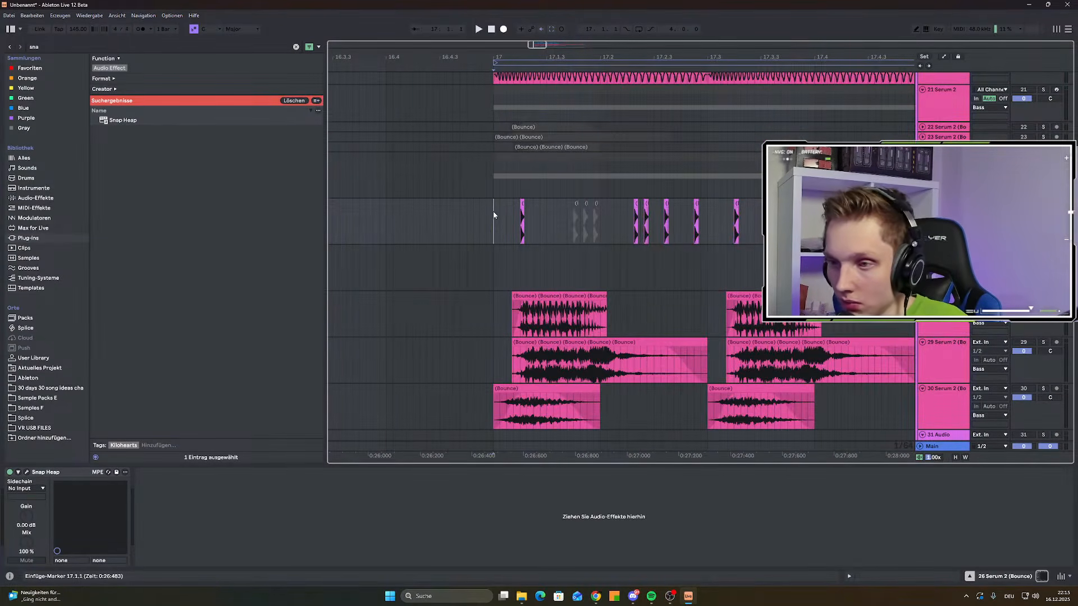
pyautogui.scroll(3, 505, 228)
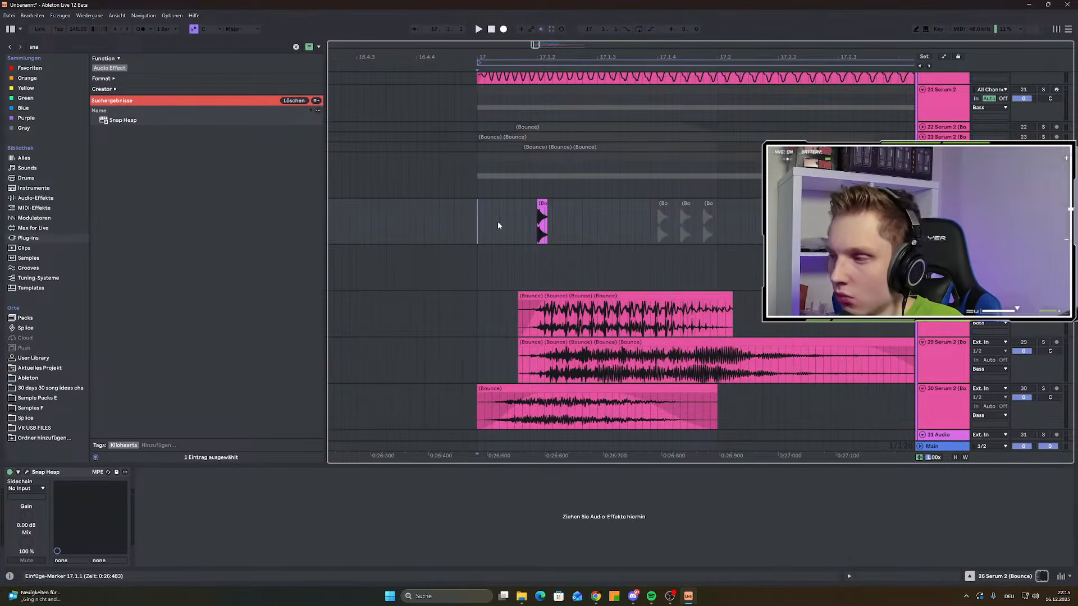
pyautogui.scroll(-8, 490, 229)
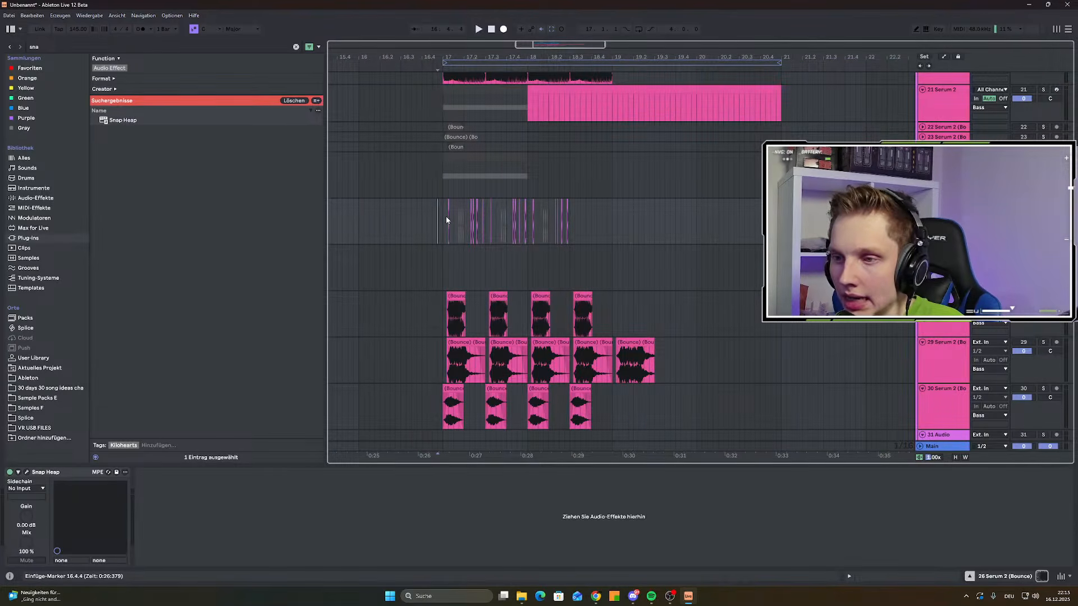
pyautogui.scroll(6, 445, 215)
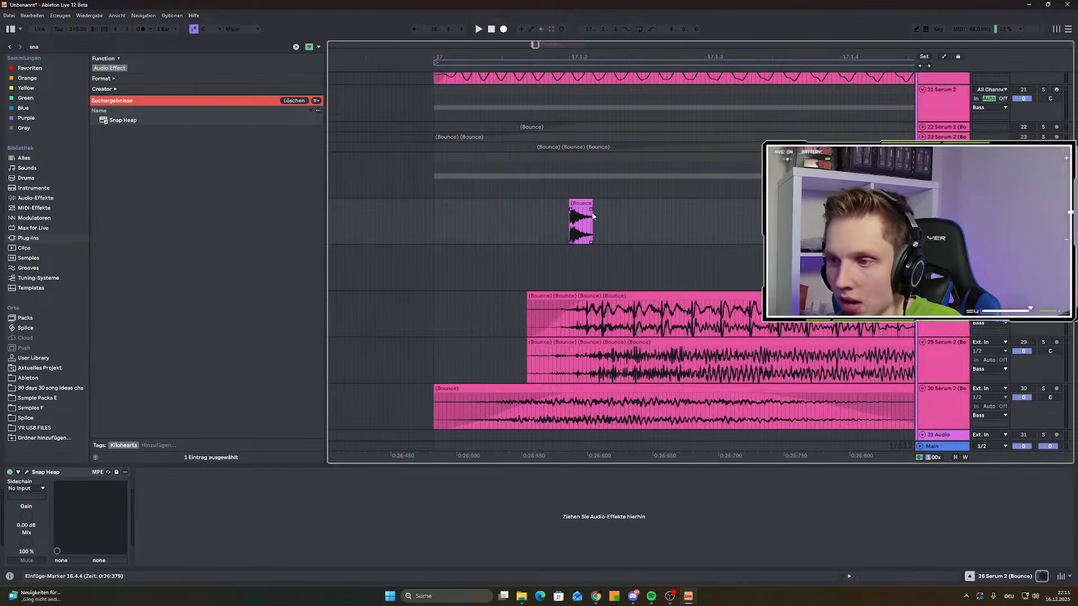
pyautogui.click(435, 208)
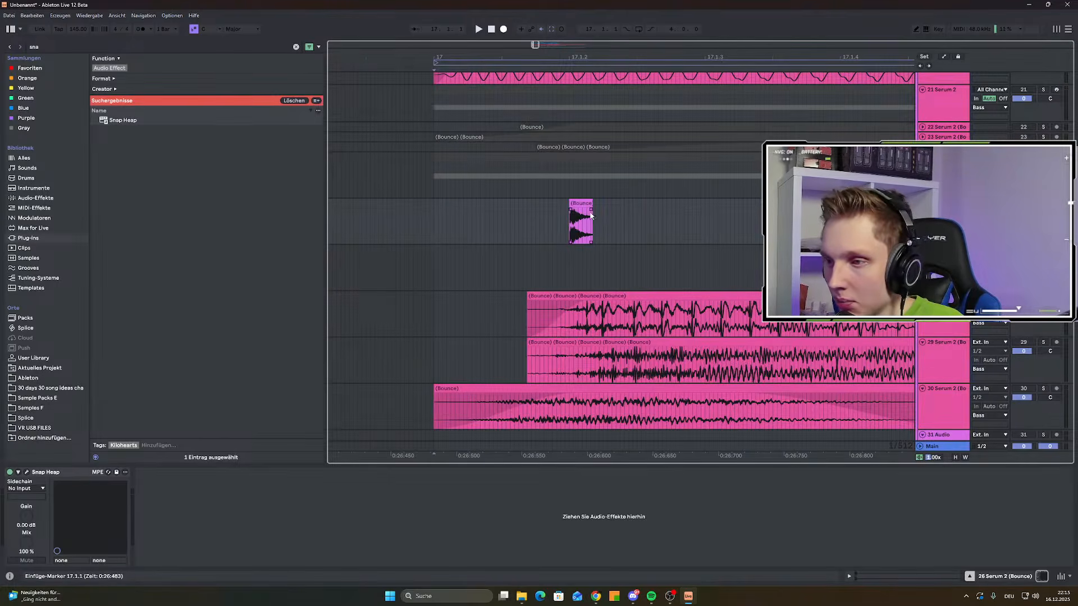
pyautogui.scroll(3, 583, 211)
pyautogui.moveTo(586, 210); pyautogui.dragTo(579, 212)
pyautogui.scroll(-3, 575, 211)
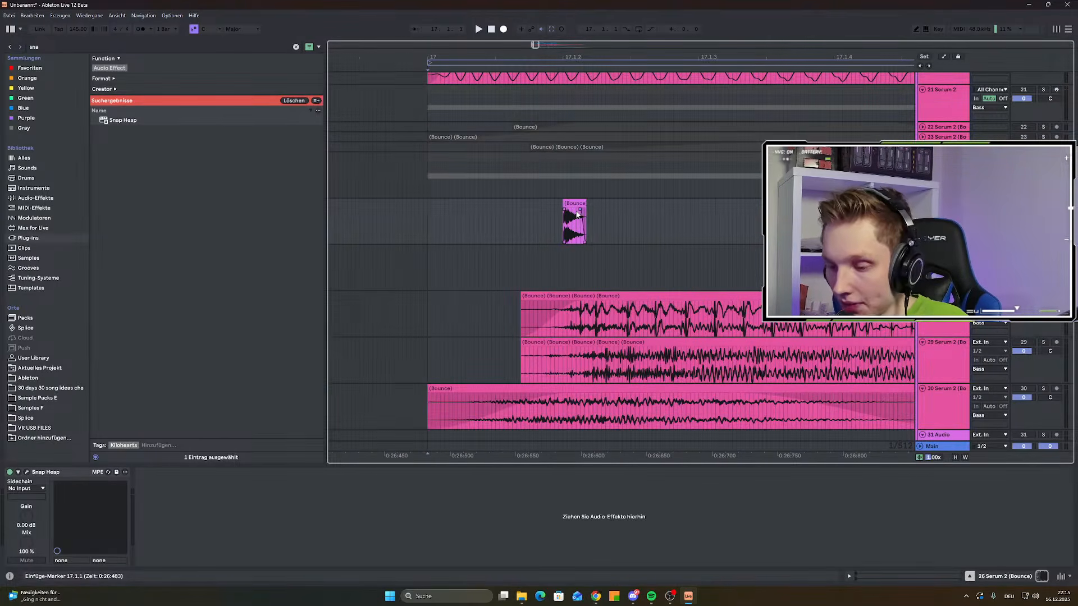
# Adjust the fade-in of the first bounced clip on track 28 and play from 17.1.1
pyautogui.scroll(-3, 461, 236)
pyautogui.scroll(-3, 458, 242)
pyautogui.scroll(3, 463, 281)
pyautogui.click(501, 313)
pyautogui.moveTo(493, 302); pyautogui.dragTo(512, 293)
pyautogui.scroll(-5, 464, 216)
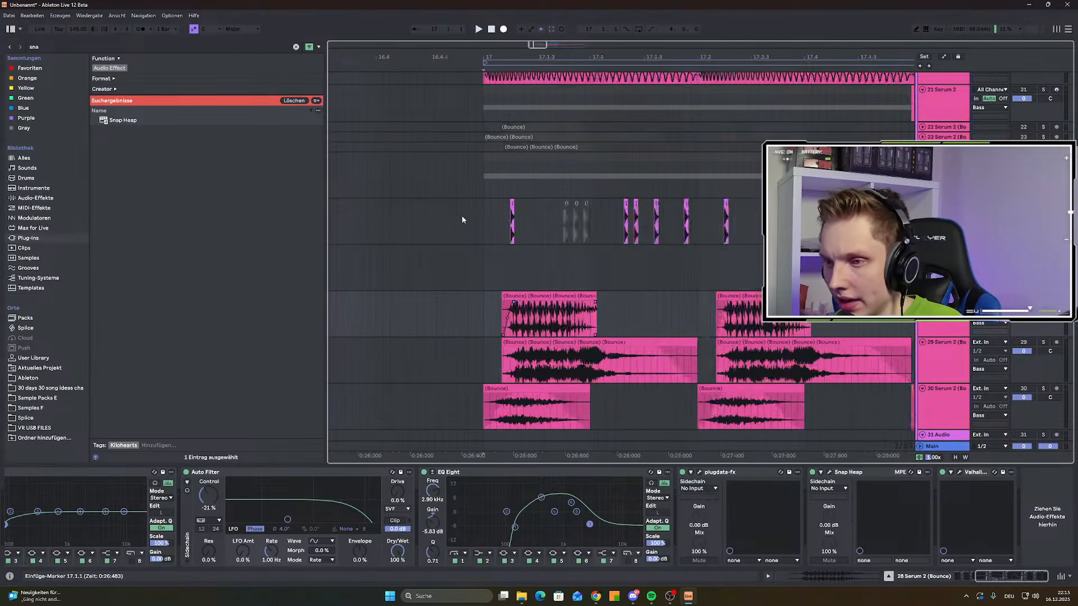
pyautogui.click(476, 212)
pyautogui.click(472, 215)
pyautogui.press('space')
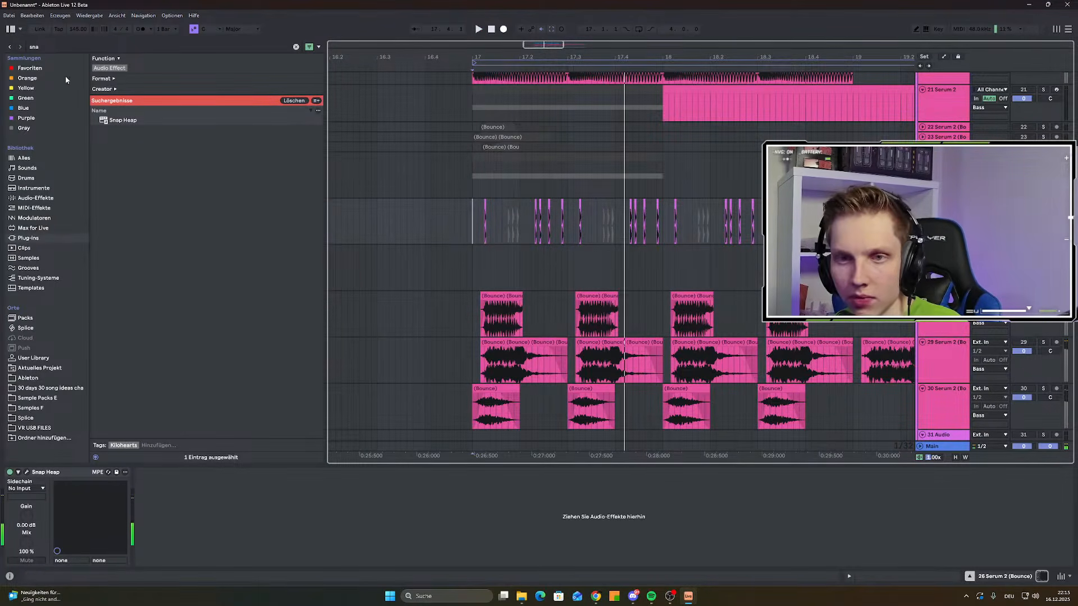
# Open Snap Heap on the noise hit track and add a Distortion after the filter in Serial Bus 1
pyautogui.click(26, 472)
pyautogui.scroll(-3, 174, 346)
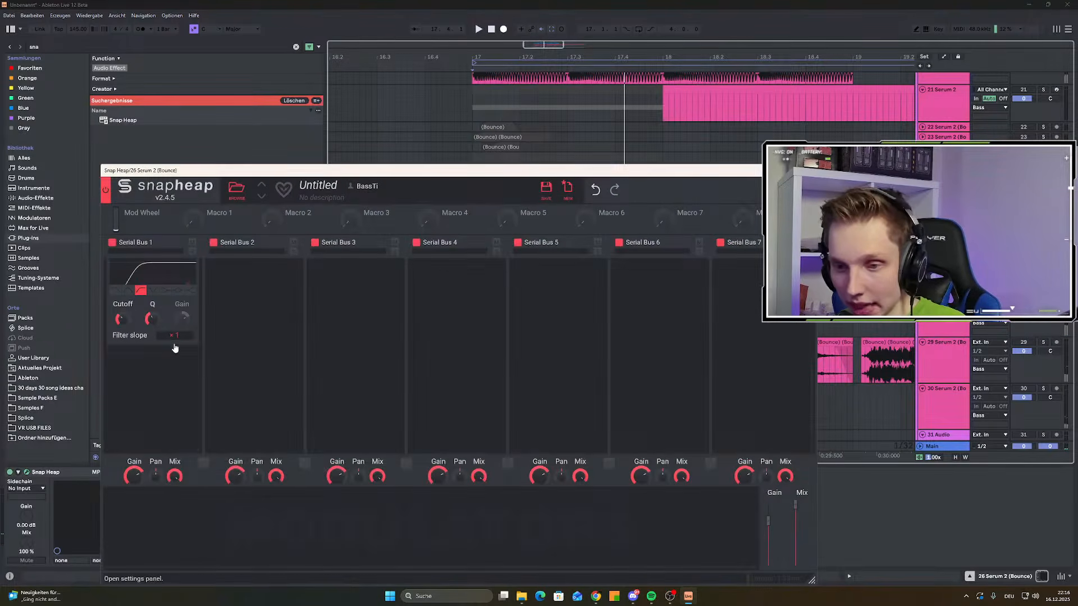
pyautogui.click(151, 389)
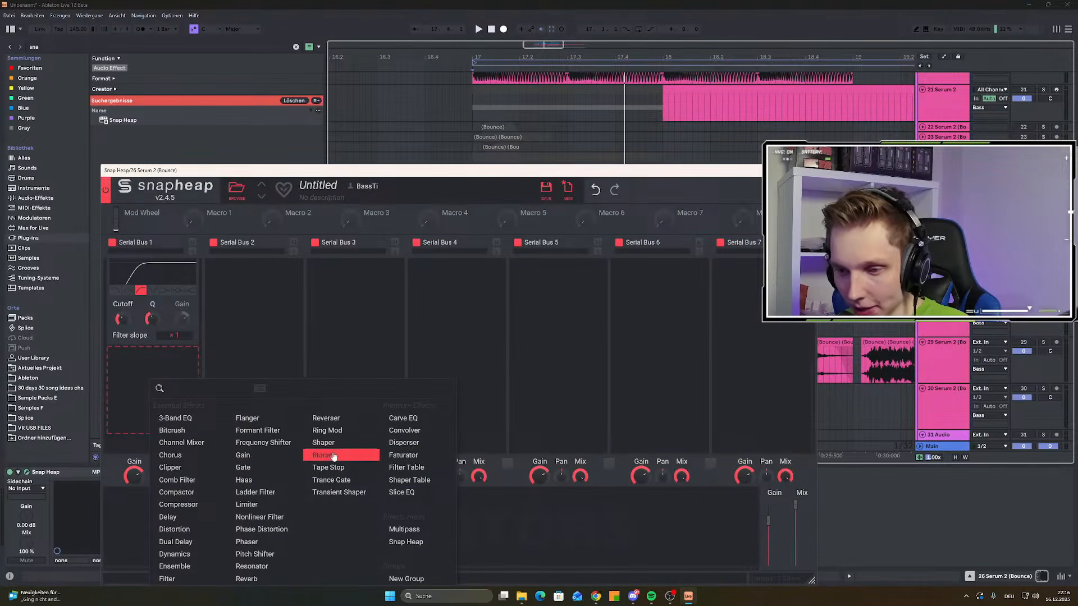
pyautogui.click(174, 529)
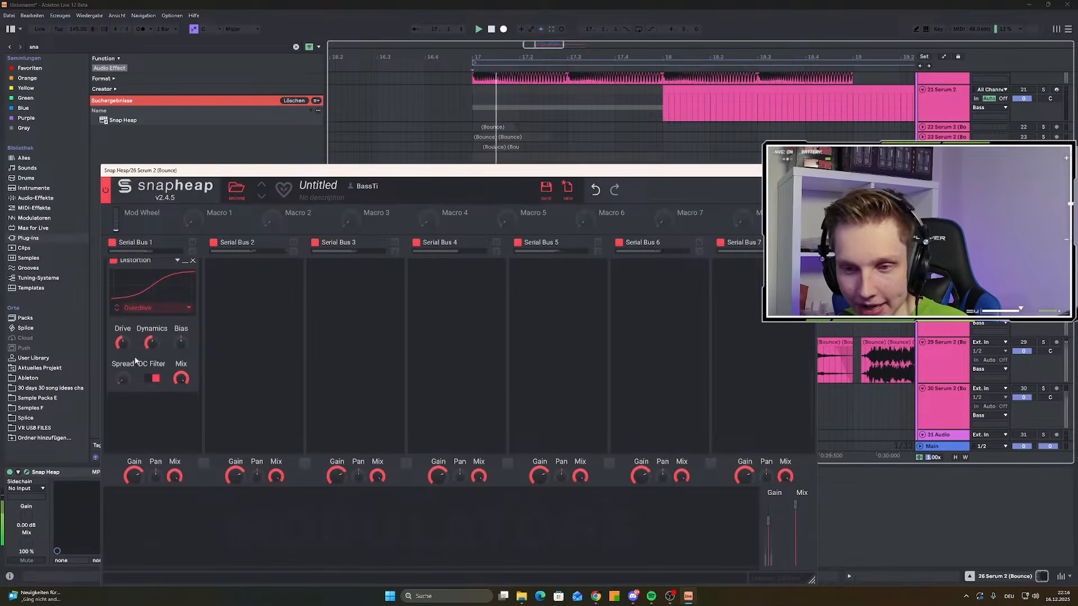
# Raise the Distortion's drive, turn its dynamics down, switch off its DC filter and set the spread to 81 %
pyautogui.moveTo(151, 343); pyautogui.dragTo(123, 292)
pyautogui.click(154, 377)
pyautogui.press('space')
pyautogui.moveTo(122, 379); pyautogui.dragTo(138, 368)
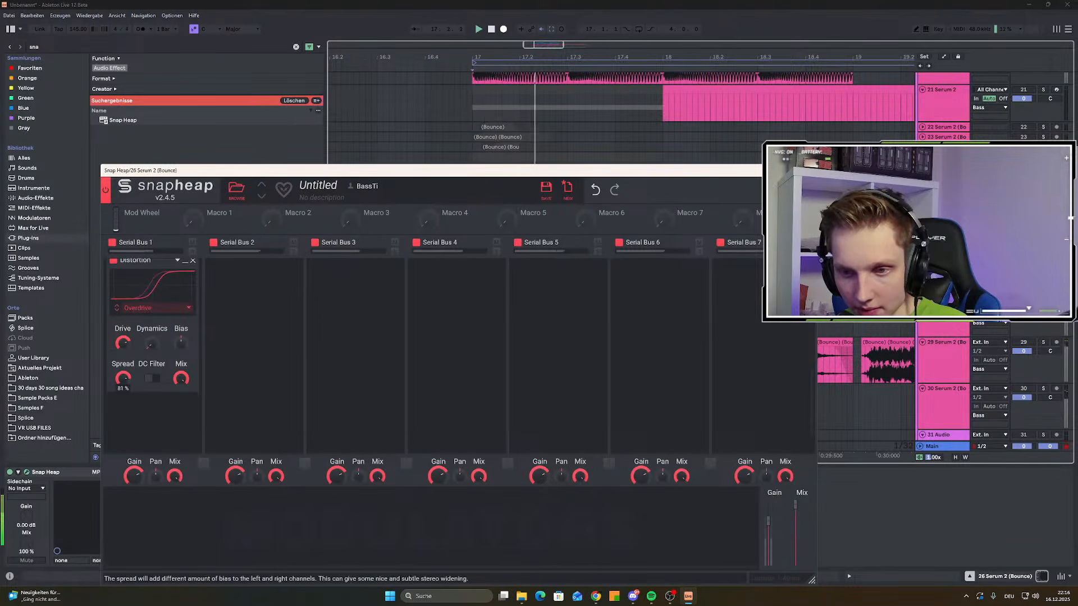
# Add a Shaper Table after the Distortion, choose the Disappearance table and switch off its DC filter
pyautogui.click(157, 403)
pyautogui.click(410, 477)
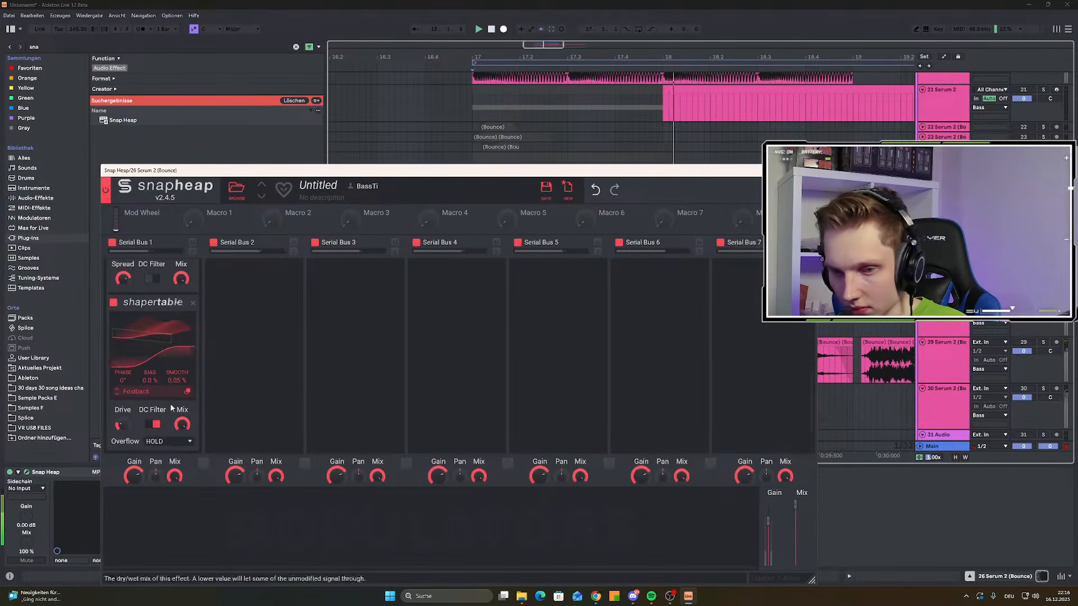
pyautogui.click(117, 391)
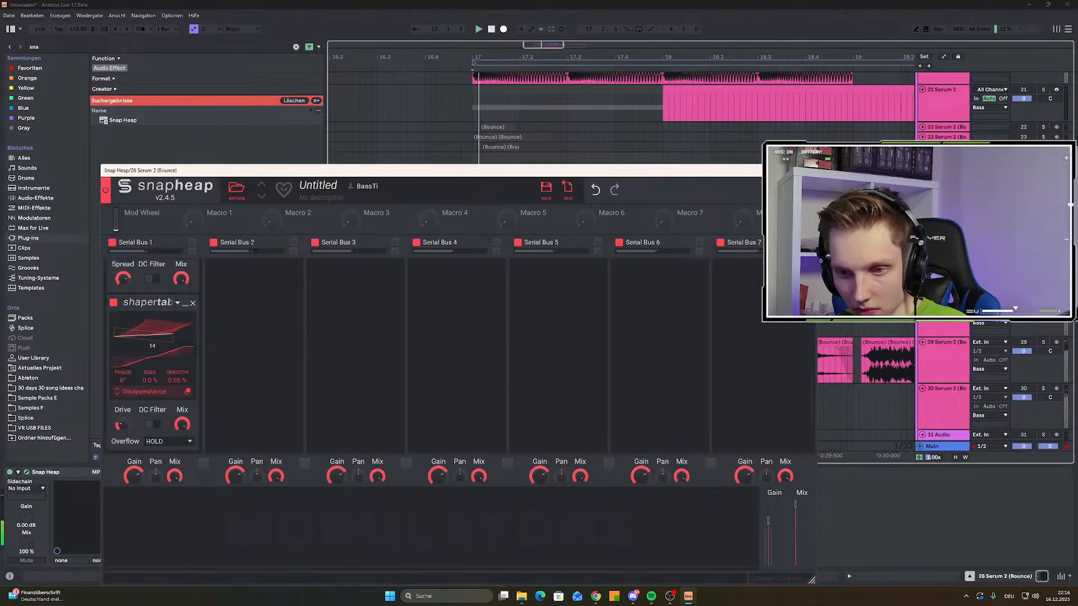
# Add a Convolver to Serial Bus 1 and move it up directly behind the filter
pyautogui.scroll(-3, 180, 337)
pyautogui.click(160, 413)
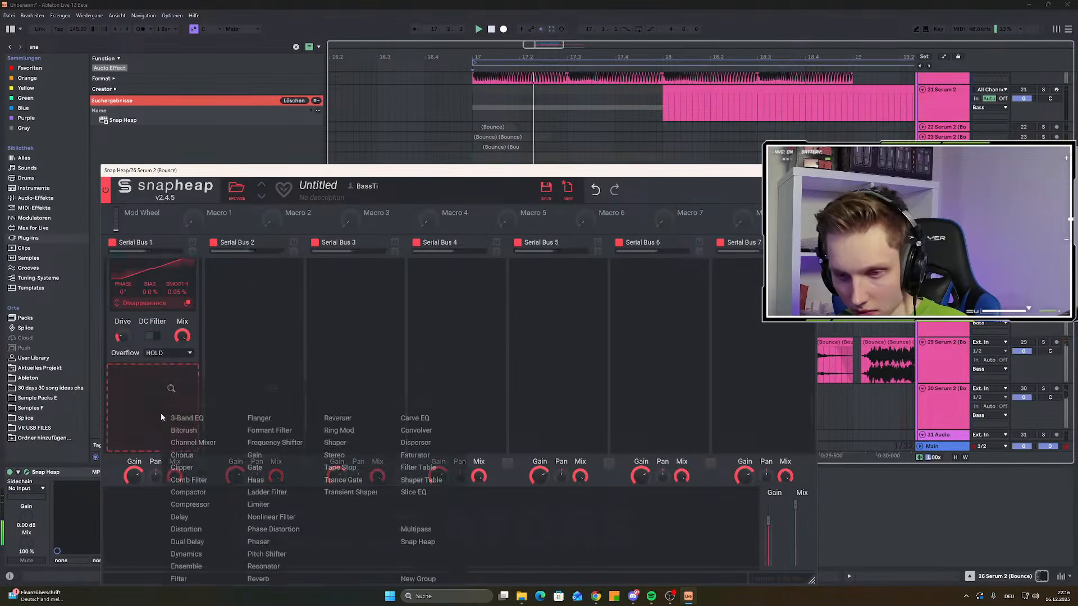
pyautogui.click(409, 432)
pyautogui.moveTo(149, 320); pyautogui.dragTo(164, 268)
pyautogui.scroll(4, 169, 309)
pyautogui.scroll(5, 144, 343)
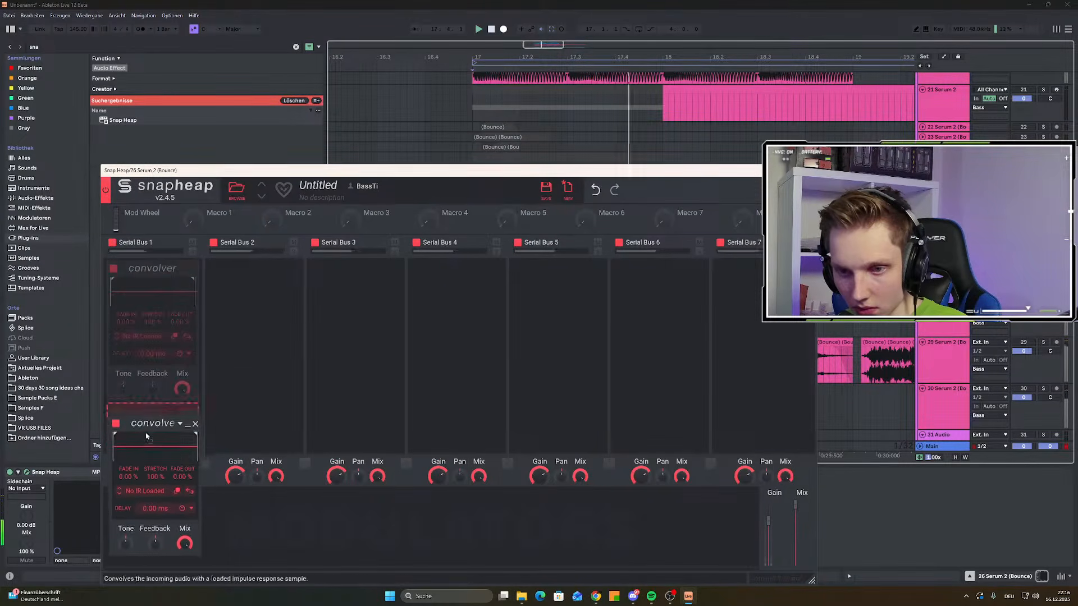
pyautogui.scroll(-5, 143, 343)
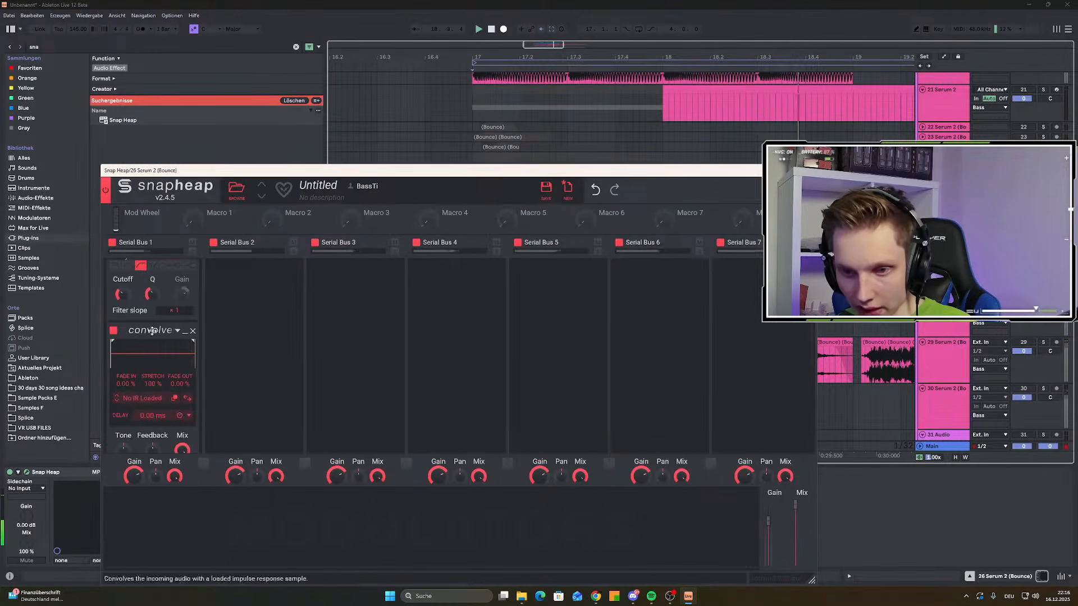
# Load the Deep Vocal impulse response from the factory Impulse Responses folder into the newly added Convolver
pyautogui.click(143, 400)
pyautogui.click(225, 448)
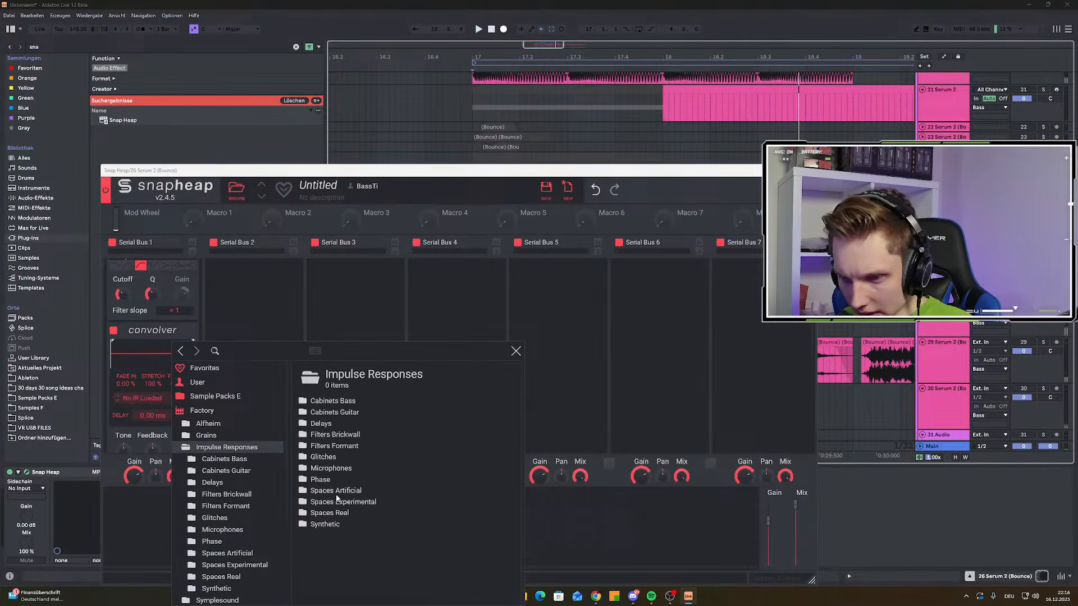
pyautogui.doubleClick(337, 493)
pyautogui.doubleClick(352, 493)
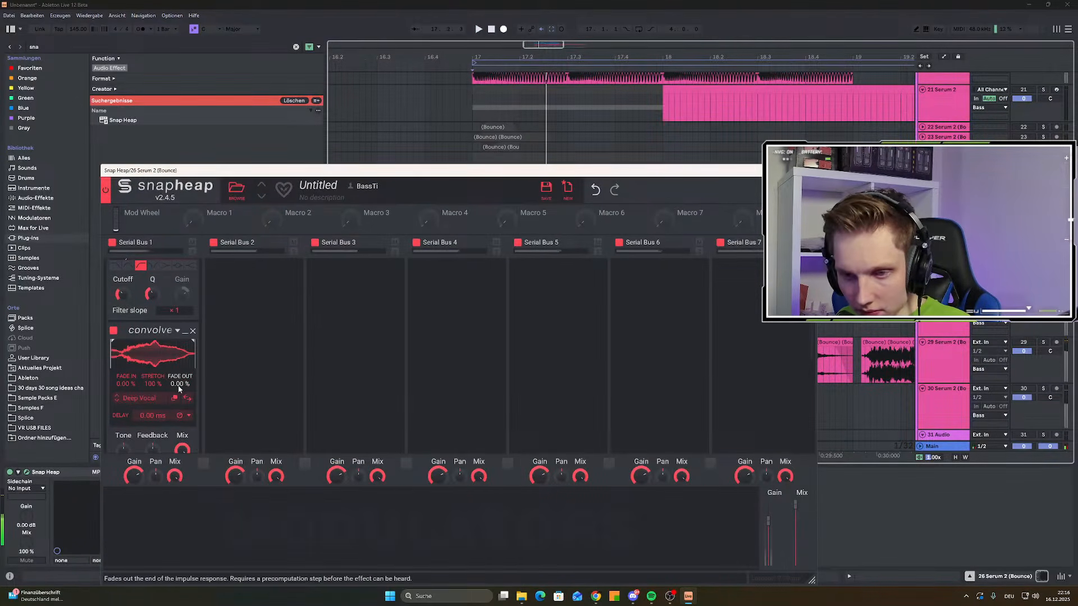
# Bypass the Shaper Table and trim the Deep Vocal impulse response to a short section of its middle
pyautogui.scroll(-5, 146, 371)
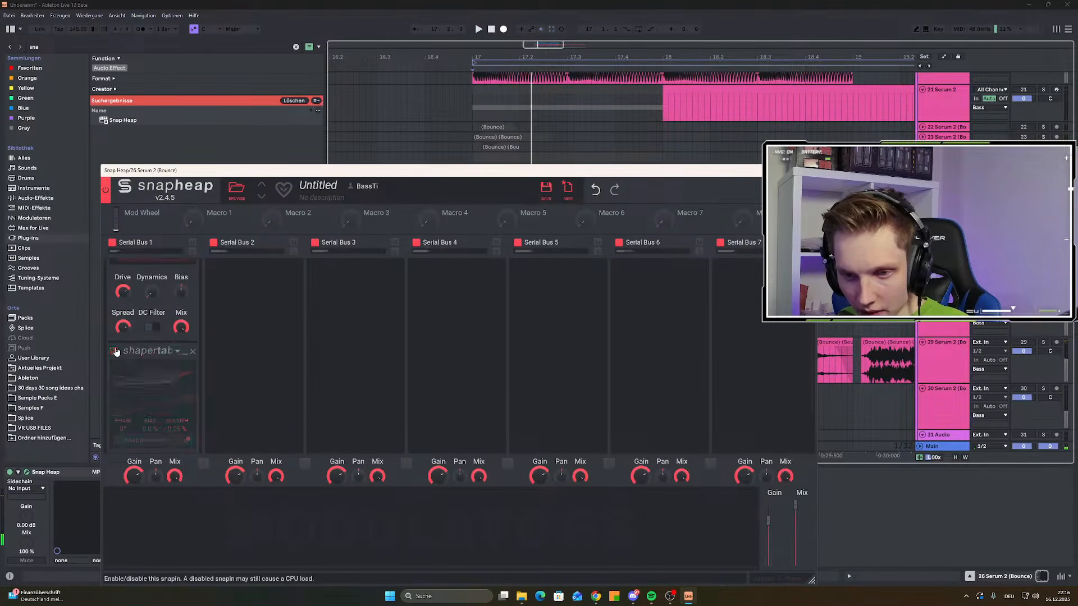
pyautogui.scroll(4, 116, 359)
pyautogui.moveTo(130, 296); pyautogui.dragTo(171, 294)
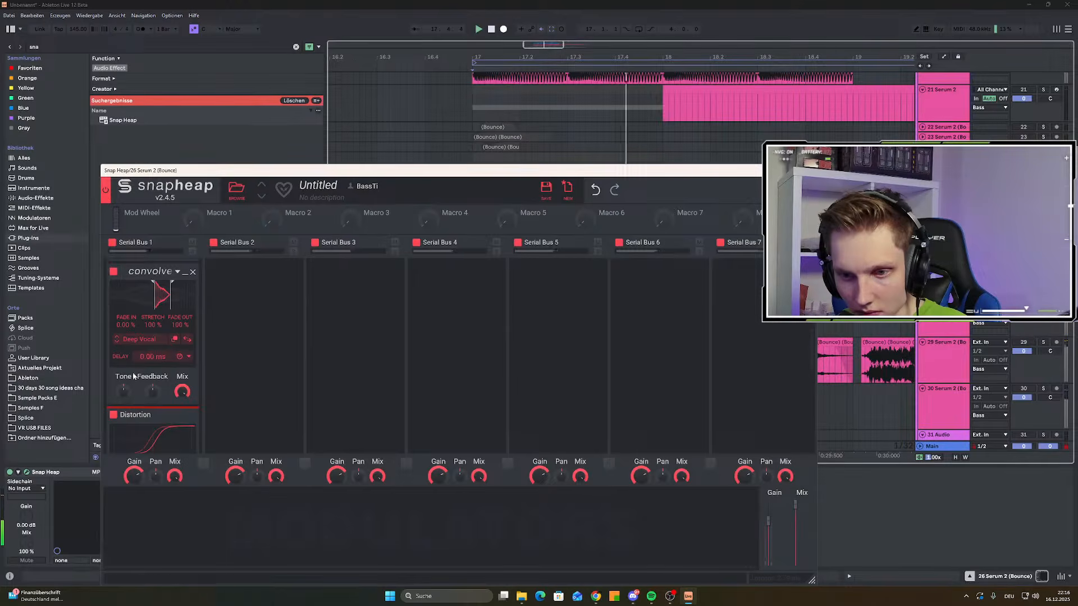
# Try the Deep Vocal Convolver's feedback at 89 %, reset it and test the tone control
pyautogui.moveTo(149, 394); pyautogui.dragTo(149, 416)
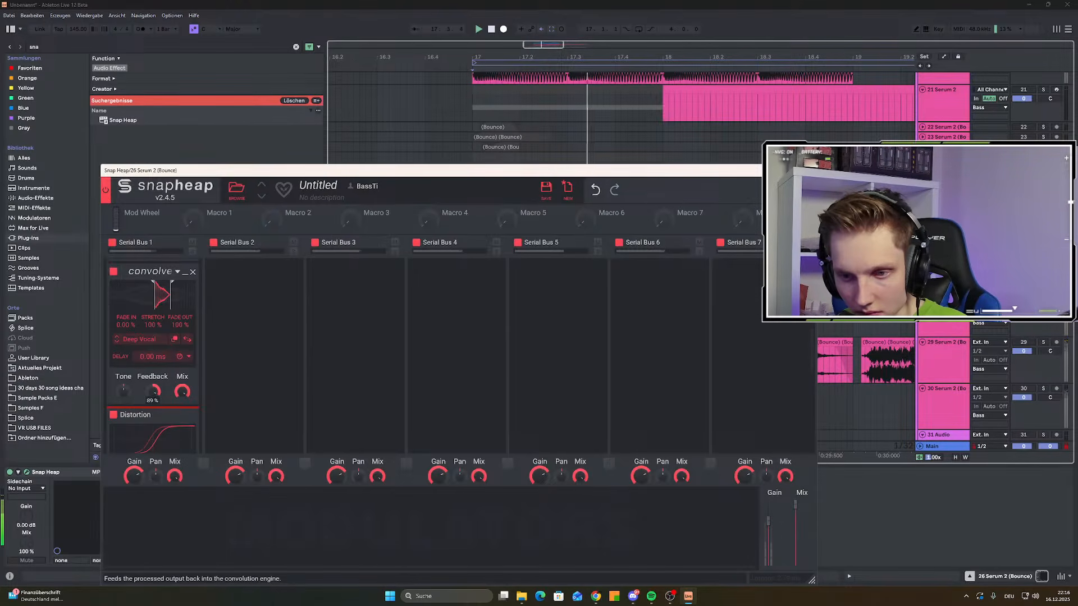
pyautogui.doubleClick(150, 392)
pyautogui.moveTo(123, 391); pyautogui.dragTo(123, 393)
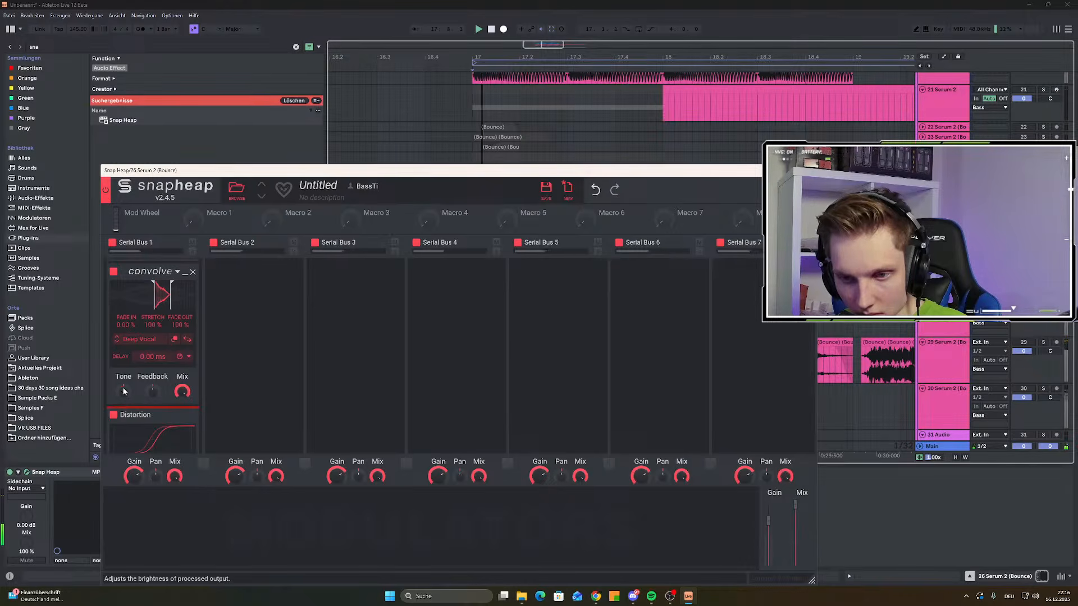
# Add a Frequency Shifter at the end of Serial Bus 1 and set it to -264 Hz
pyautogui.scroll(-3, 191, 377)
pyautogui.click(164, 393)
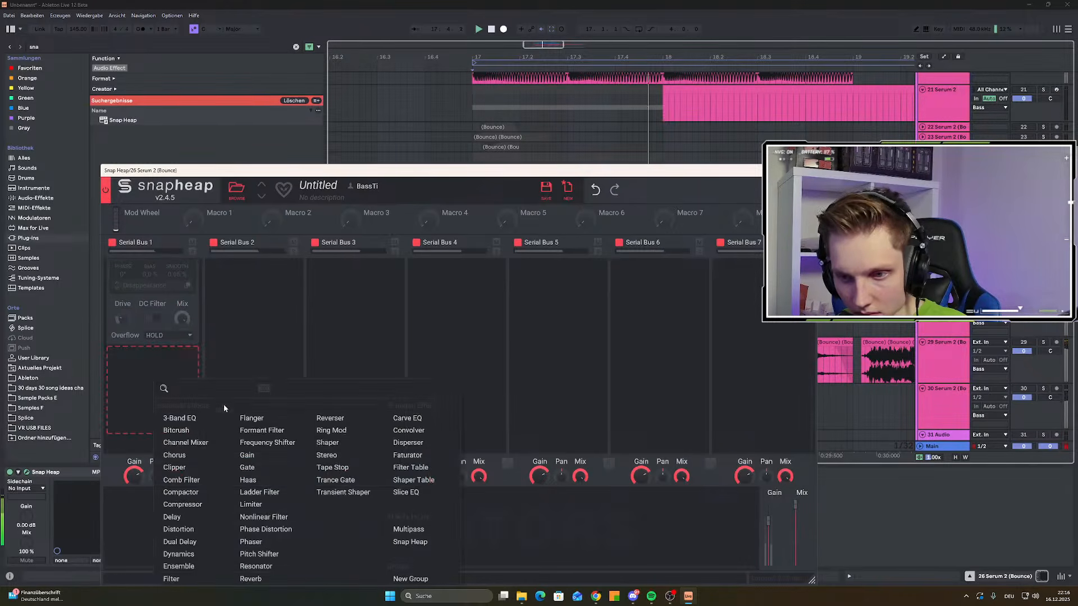
pyautogui.click(271, 444)
pyautogui.moveTo(153, 376); pyautogui.dragTo(153, 398)
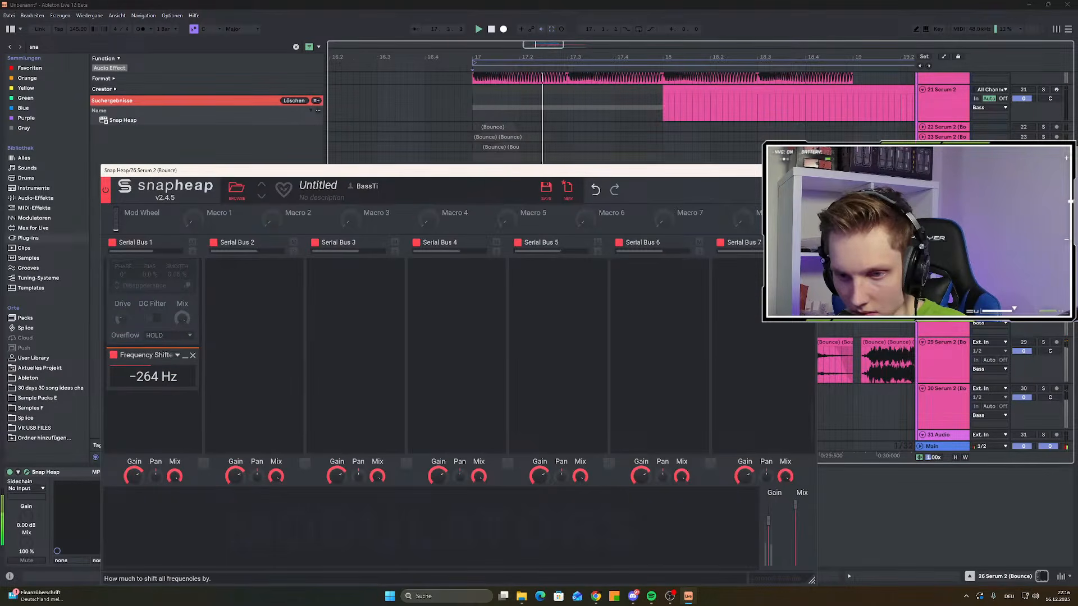
# Move the -264 Hz Frequency Shifter into Serial Bus 3 and make Serial Buses 2, 3 and 4 run in parallel
pyautogui.moveTo(152, 355); pyautogui.dragTo(247, 308)
pyautogui.moveTo(247, 269); pyautogui.dragTo(349, 271)
pyautogui.click(305, 462)
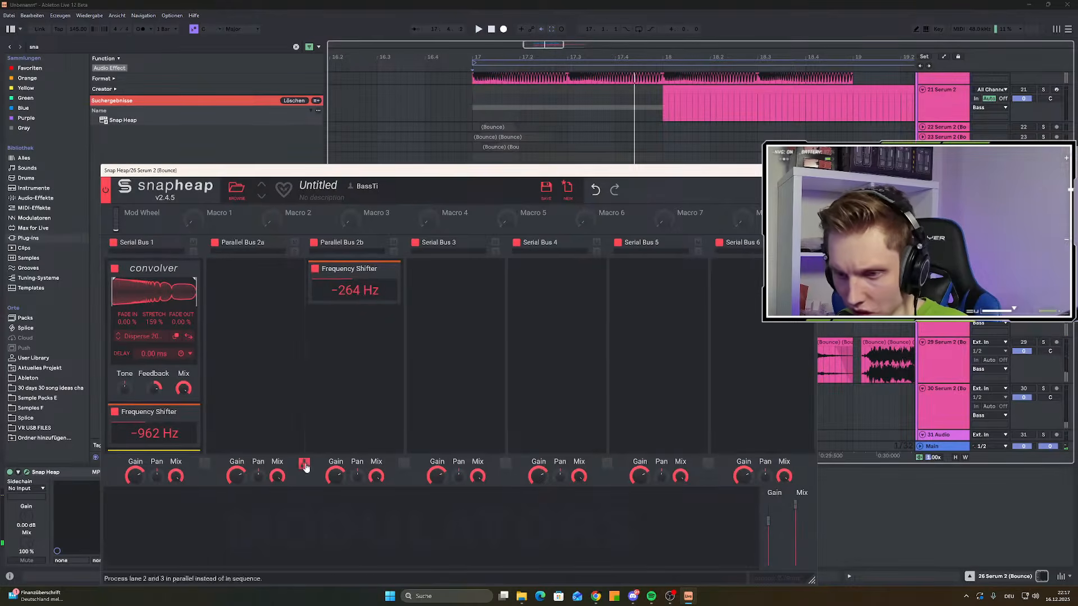
pyautogui.click(404, 463)
# Duplicate the -264 Hz Frequency Shifter, place the copy in Parallel Bus 2a and set it to 348 Hz
pyautogui.keyDown('ctrl'); pyautogui.moveTo(338, 270); pyautogui.dragTo(438, 280); pyautogui.keyUp('ctrl')
pyautogui.press('space')
pyautogui.moveTo(435, 286); pyautogui.dragTo(256, 264)
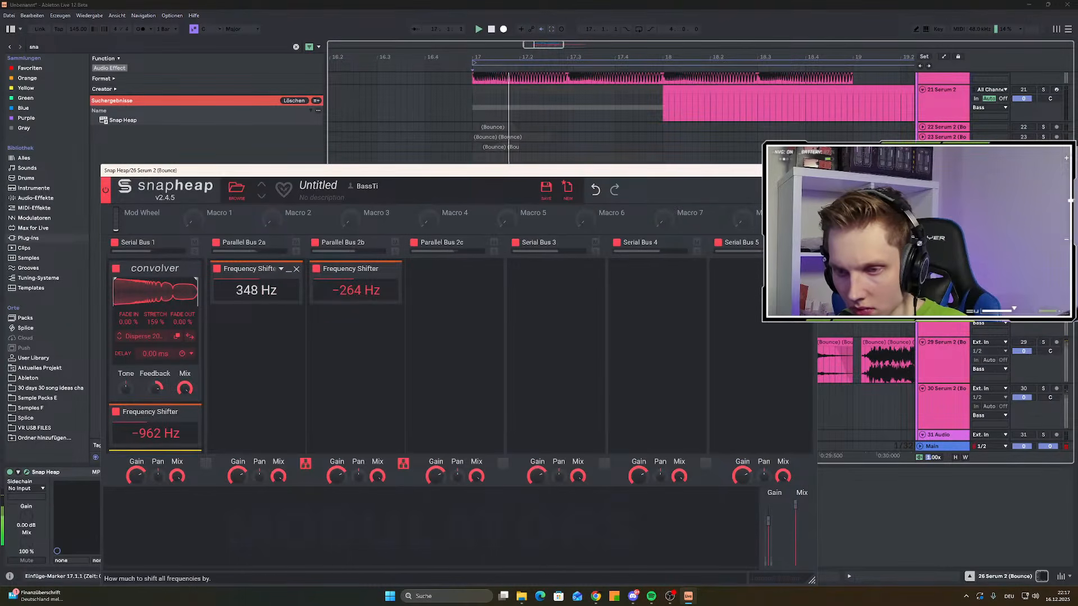
# Bypass the Distortion in Serial Bus 1 and listen to the parallel frequency shifters without it
pyautogui.scroll(-4, 146, 383)
pyautogui.scroll(-3, 117, 371)
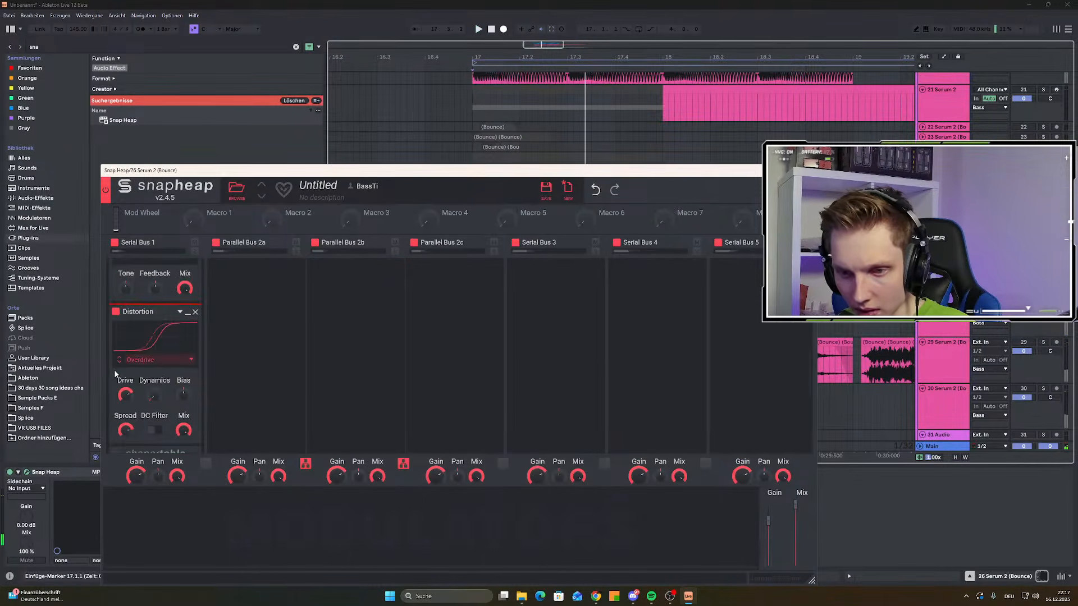
pyautogui.click(116, 283)
pyautogui.press('space')
pyautogui.scroll(2, 169, 331)
pyautogui.scroll(6, 341, 332)
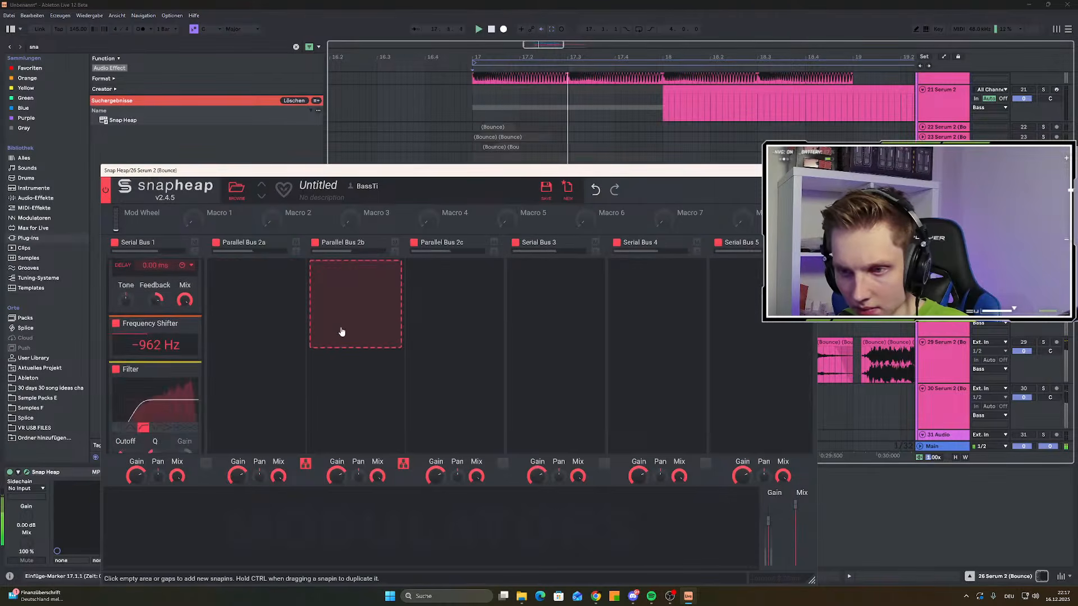
# Move the Distortion from Serial Bus 1 into Serial Bus 4, behind the parallel lanes, and enable it
pyautogui.press('space')
pyautogui.scroll(-5, 307, 338)
pyautogui.scroll(-3, 142, 318)
pyautogui.moveTo(153, 283); pyautogui.dragTo(663, 309)
pyautogui.scroll(6, 635, 326)
pyautogui.click(618, 270)
pyautogui.press('space')
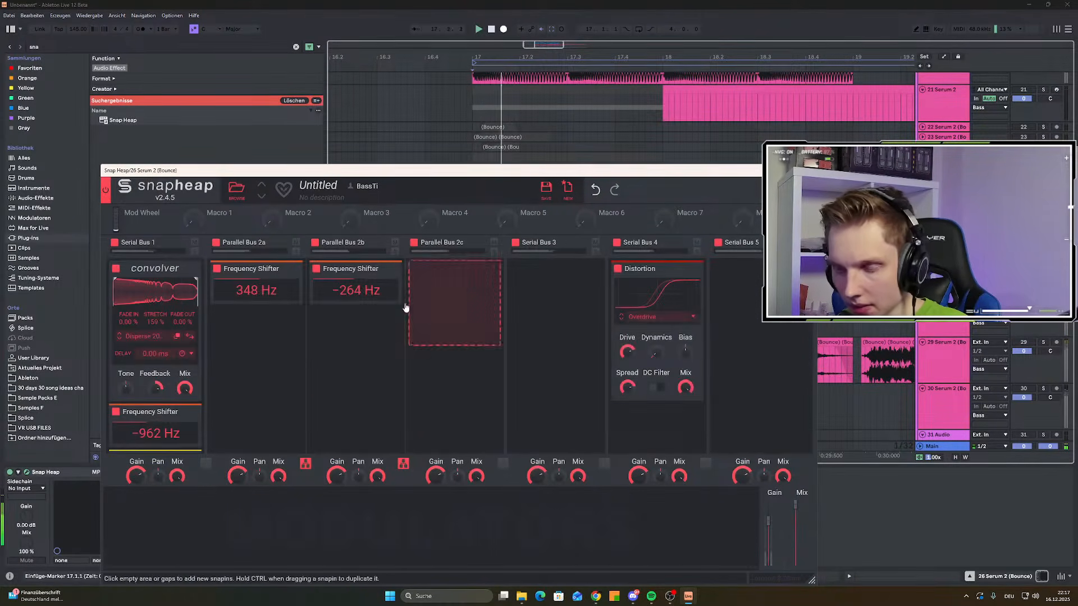
# Duplicate the Frequency Shifter of Parallel Bus 2b into Parallel Bus 2c and set the copy to 725 Hz
pyautogui.press('space')
pyautogui.press('space')
pyautogui.keyDown('ctrl'); pyautogui.moveTo(348, 267); pyautogui.dragTo(455, 270); pyautogui.keyUp('ctrl')
pyautogui.press('space')
pyautogui.press('space')
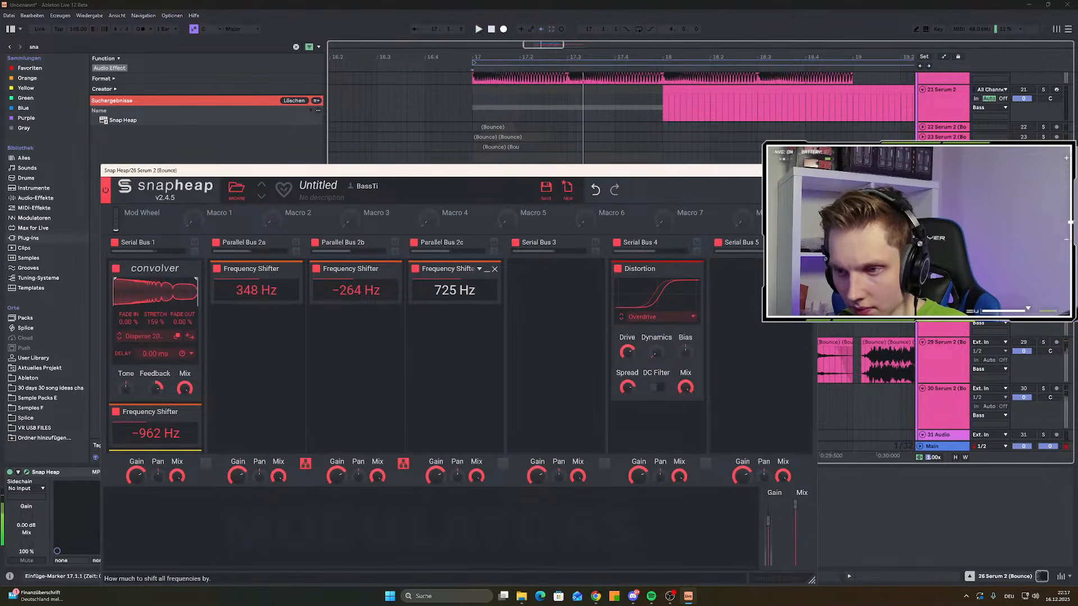
# Set the Frequency Shifter in Parallel Bus 2a to 491 Hz and the one in Parallel Bus 2b to -4.66 kHz
pyautogui.moveTo(356, 290)
pyautogui.mouseDown()
pyautogui.moveTo(356, 303)
pyautogui.moveTo(356, 290)
pyautogui.mouseUp()
pyautogui.moveTo(257, 290)
pyautogui.mouseDown()
pyautogui.moveTo(257, 278)
pyautogui.moveTo(257, 289)
pyautogui.mouseUp()
pyautogui.moveTo(356, 289)
pyautogui.mouseDown()
pyautogui.moveTo(356, 303)
pyautogui.moveTo(347, 293)
pyautogui.mouseUp()
# Search the browser for "plug", add plugdata-fx after Snap Heap and load the SPEC COMP BETA 2 patch
pyautogui.moveTo(362, 174); pyautogui.dragTo(351, 89)
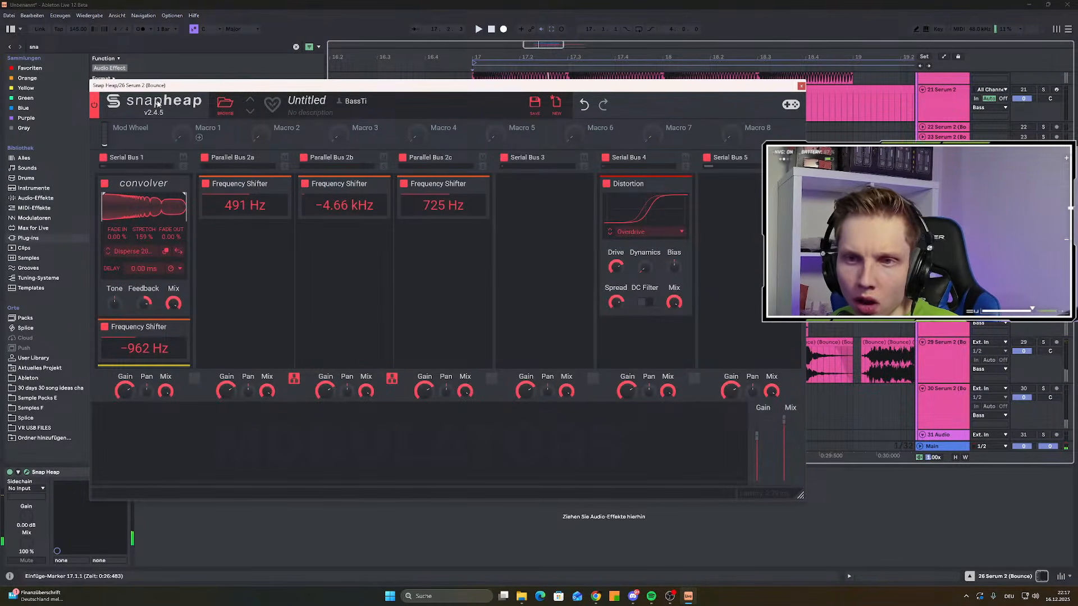
pyautogui.moveTo(167, 87); pyautogui.dragTo(366, 84)
pyautogui.moveTo(45, 48); pyautogui.dragTo(3, 41)
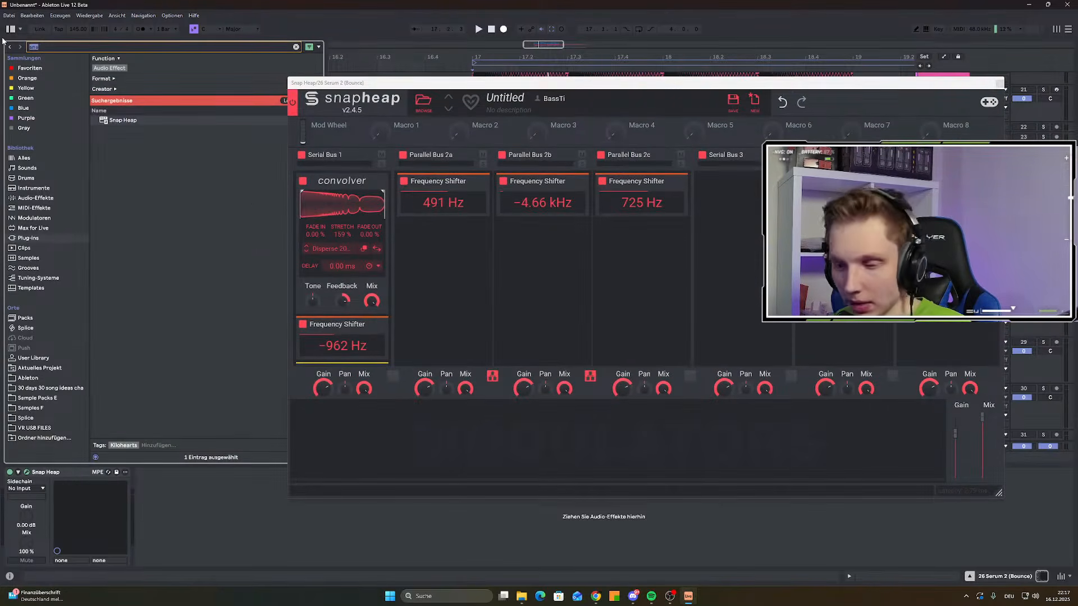
pyautogui.write('plug')
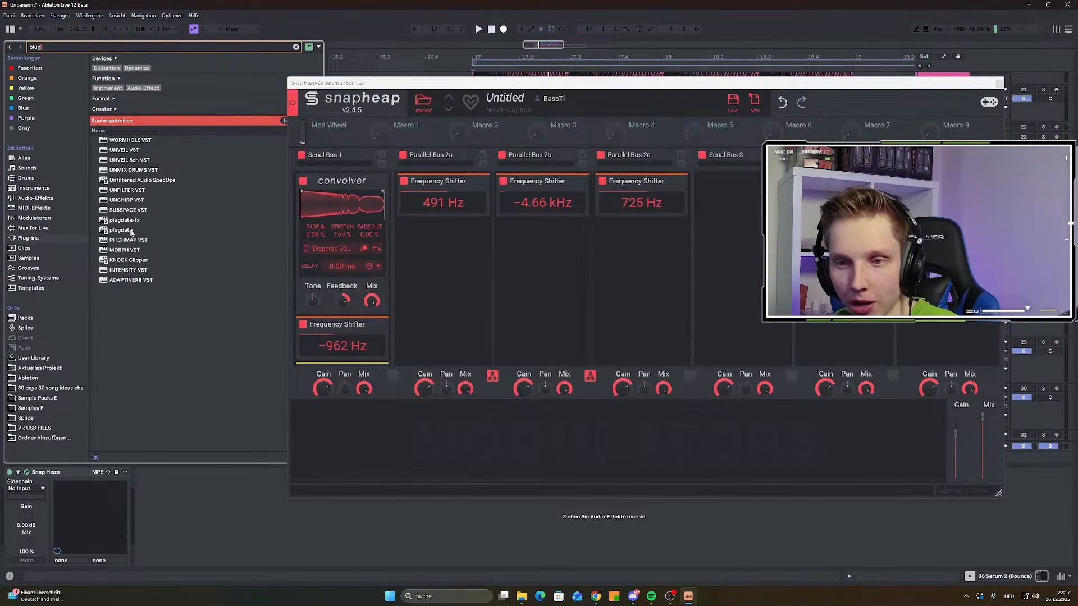
pyautogui.doubleClick(125, 221)
pyautogui.scroll(-5, 487, 303)
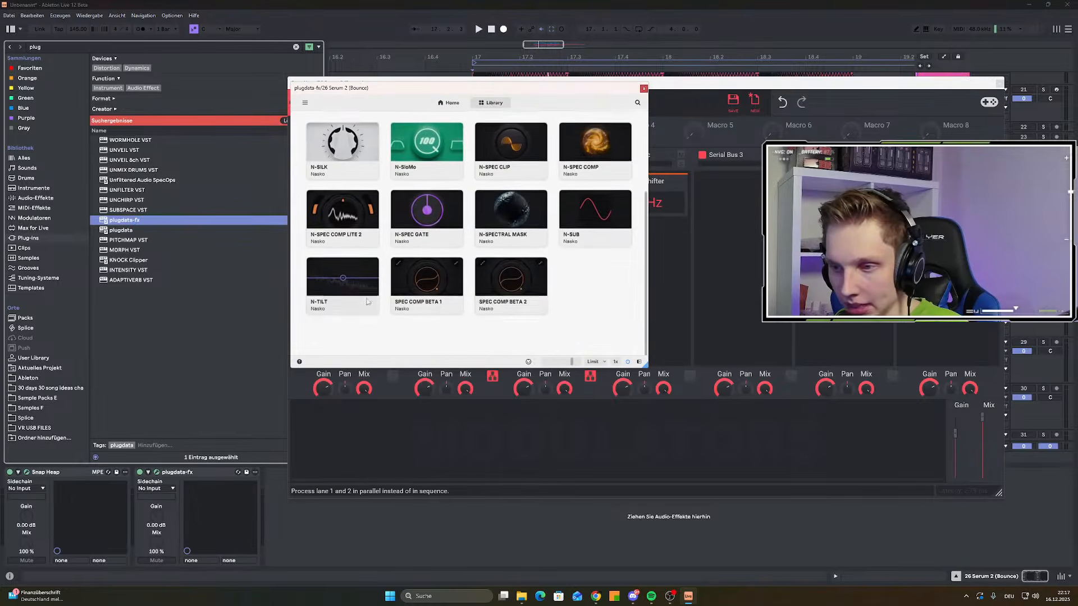
pyautogui.click(488, 304)
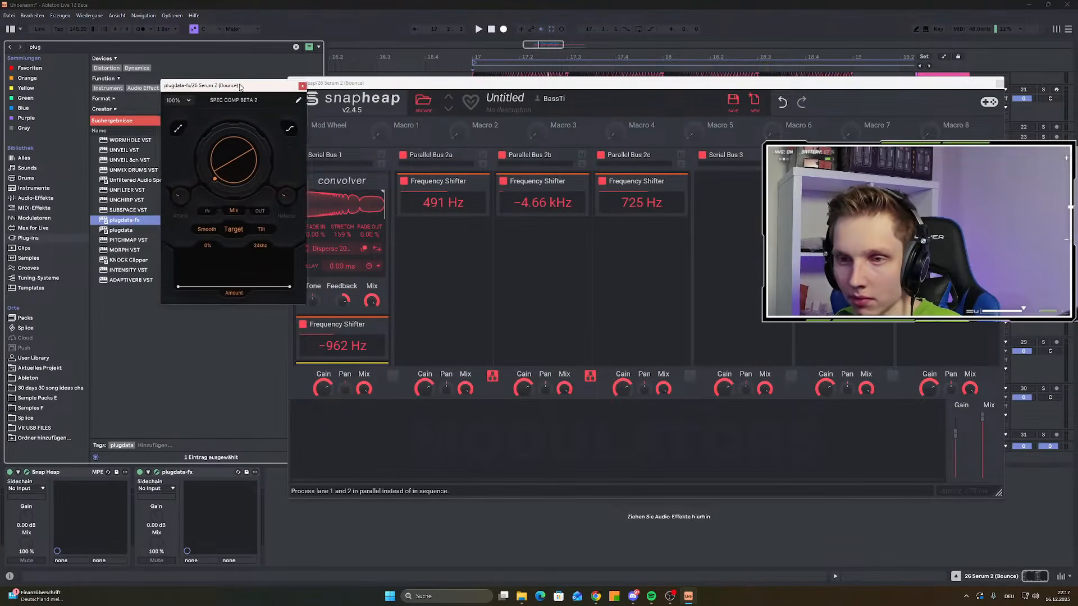
# Close the SPEC COMP BETA 2 patch and try N-SPEC COMP LITE 2 in plugdata-fx instead
pyautogui.click(273, 119)
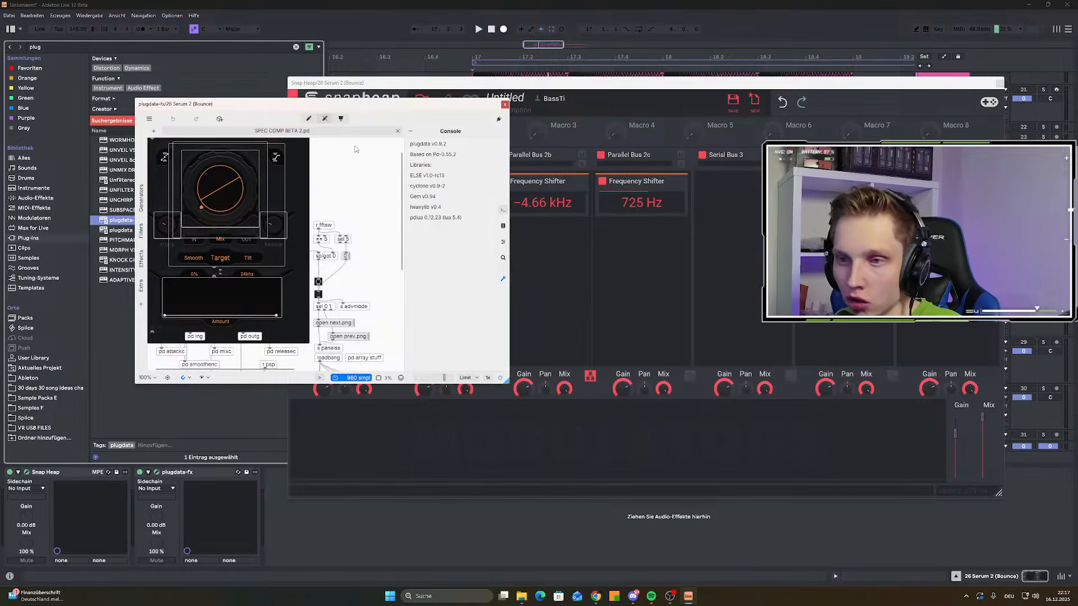
pyautogui.click(397, 131)
pyautogui.scroll(-2, 306, 296)
pyautogui.click(210, 308)
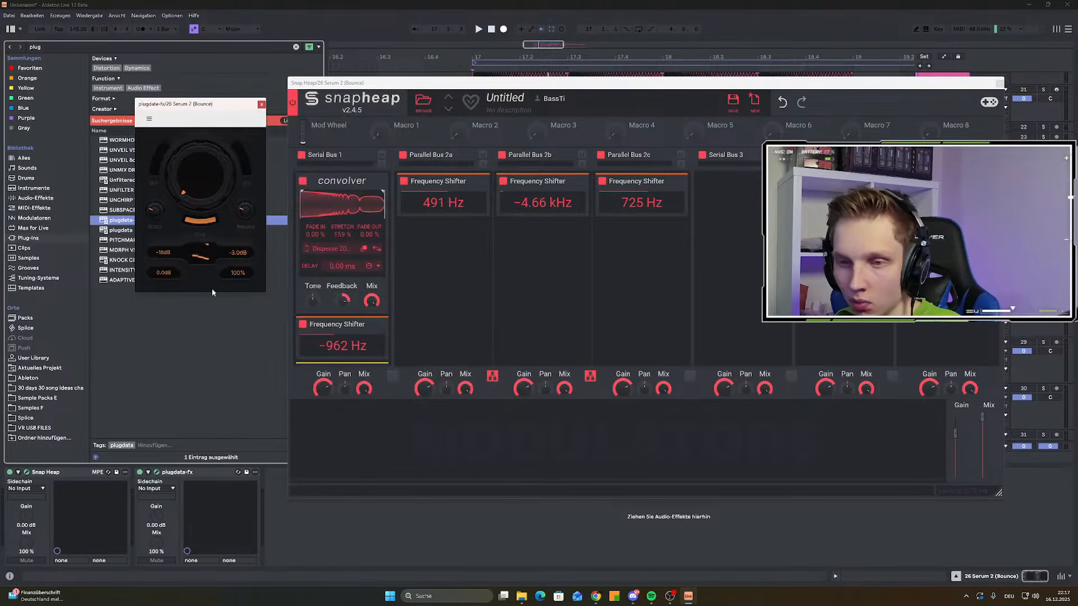
pyautogui.moveTo(200, 105); pyautogui.dragTo(172, 123)
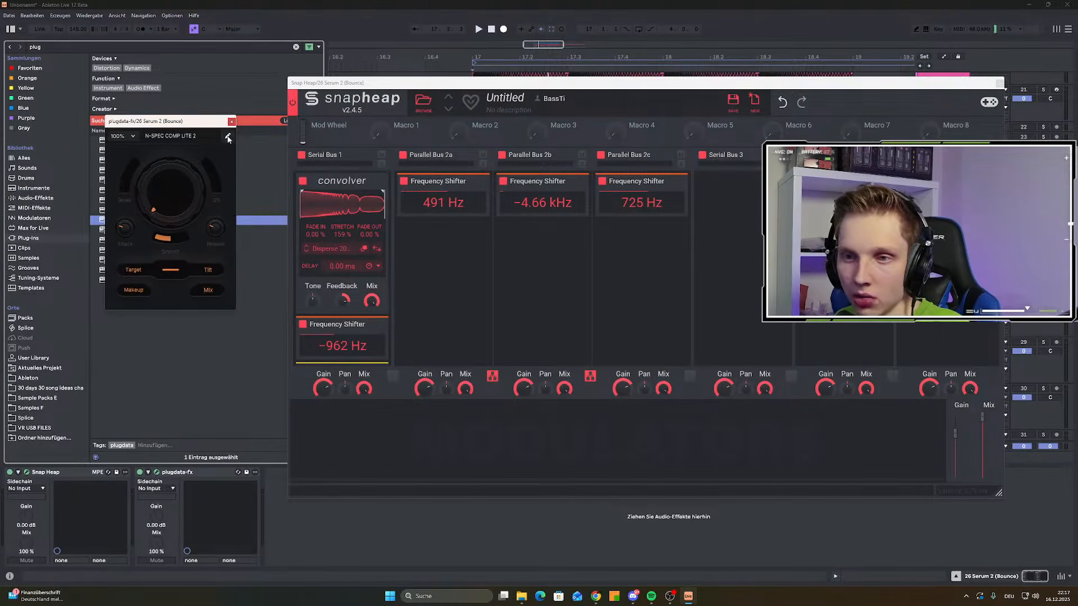
# Close N-SPEC COMP LITE 2 and load SPEC COMP BETA 2 again in plugdata-fx
pyautogui.click(228, 137)
pyautogui.click(368, 147)
pyautogui.scroll(-3, 356, 280)
pyautogui.click(356, 315)
pyautogui.moveTo(197, 126); pyautogui.dragTo(228, 117)
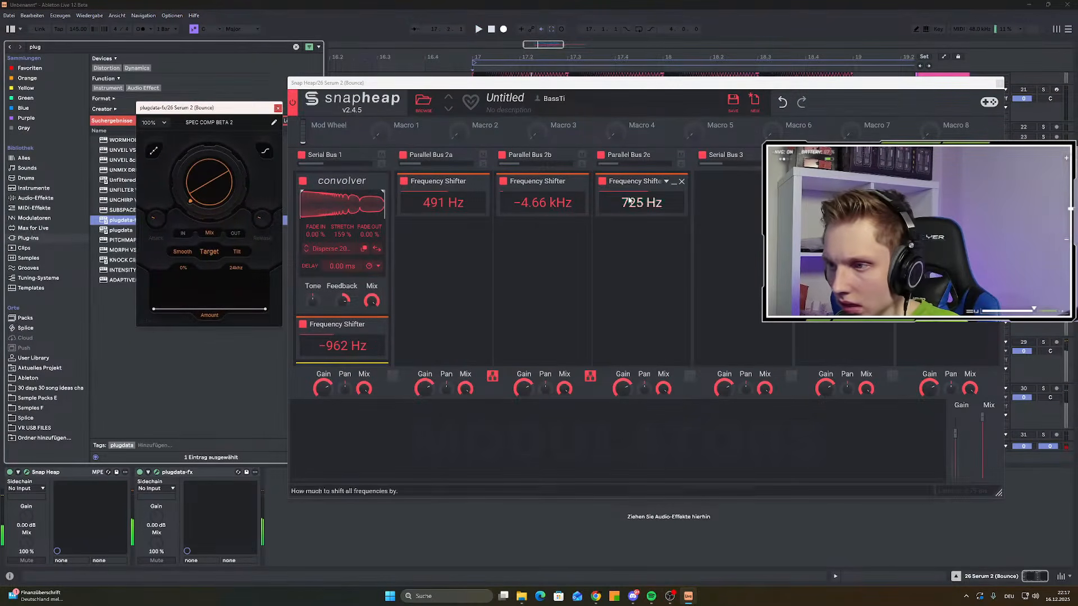
# Disable Parallel Bus 2c and set the Frequency Shifters to -420 Hz in 2b and 404 Hz in 2a
pyautogui.click(601, 181)
pyautogui.click(601, 155)
pyautogui.moveTo(533, 203)
pyautogui.mouseDown()
pyautogui.moveTo(533, 252)
pyautogui.moveTo(542, 202)
pyautogui.mouseUp()
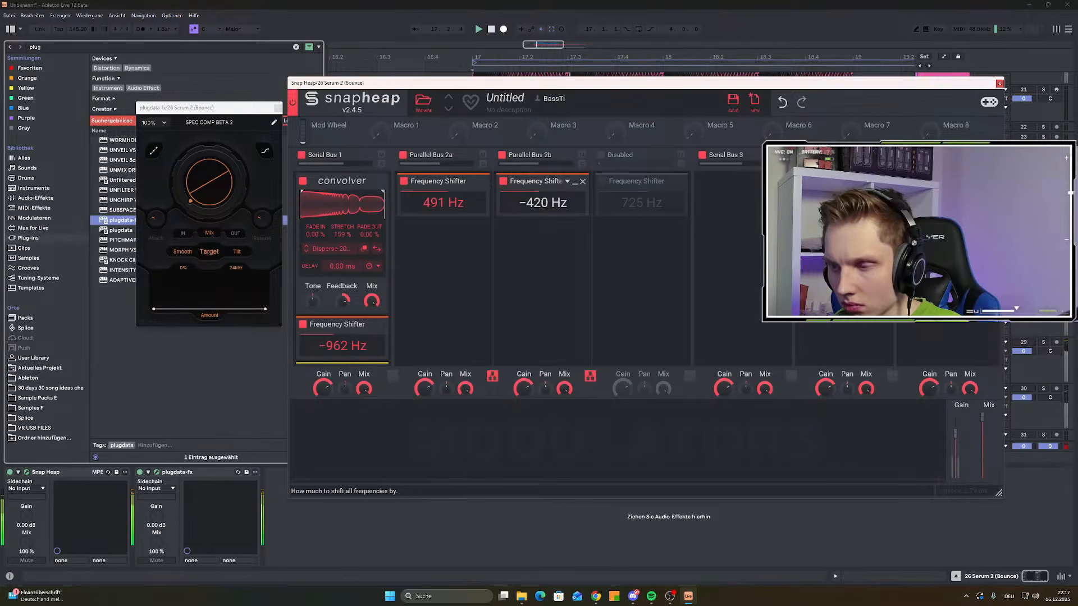
pyautogui.moveTo(443, 203); pyautogui.dragTo(444, 198)
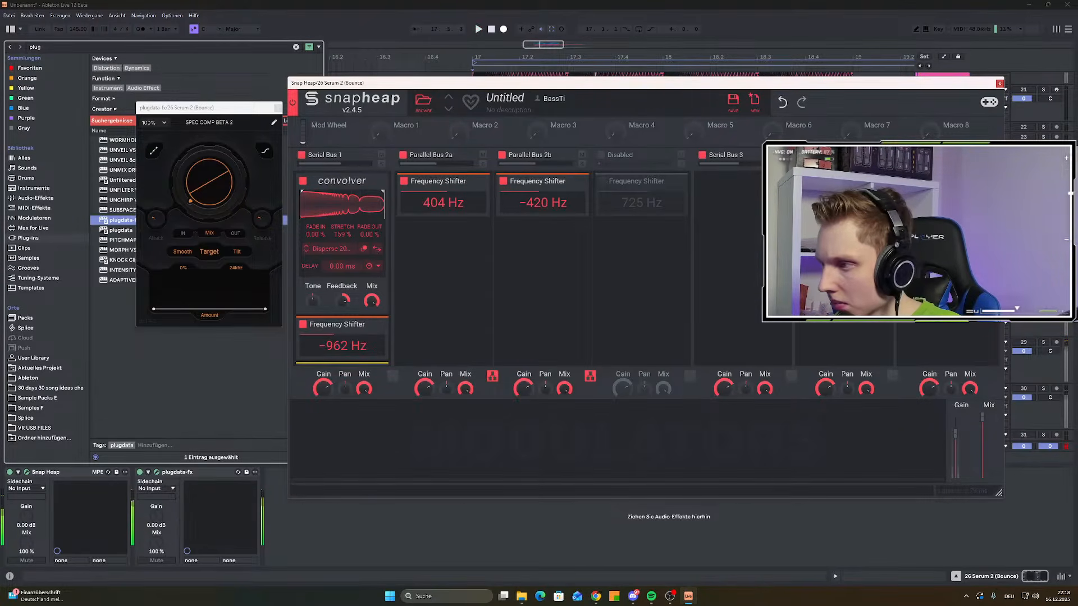
# Move the Snap Heap window off the arrangement and listen to the noise hits against the bass from bar 17
pyautogui.press('space')
pyautogui.moveTo(767, 83); pyautogui.dragTo(423, 418)
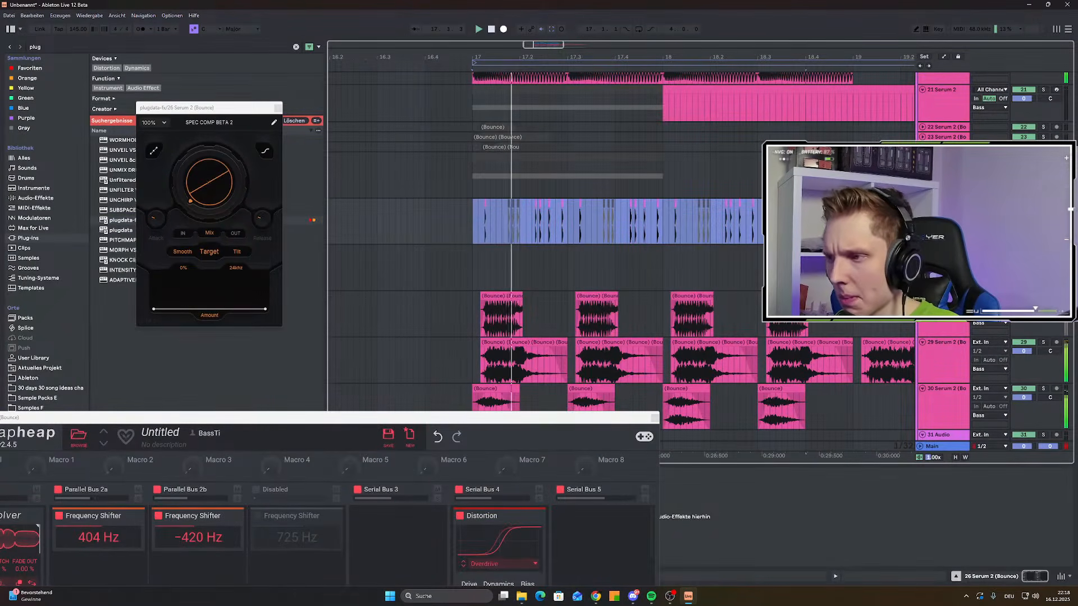
pyautogui.press('space')
pyautogui.moveTo(494, 204); pyautogui.dragTo(449, 206)
pyautogui.scroll(5, 498, 210)
pyautogui.scroll(-4, 438, 205)
pyautogui.click(410, 203)
pyautogui.press('space')
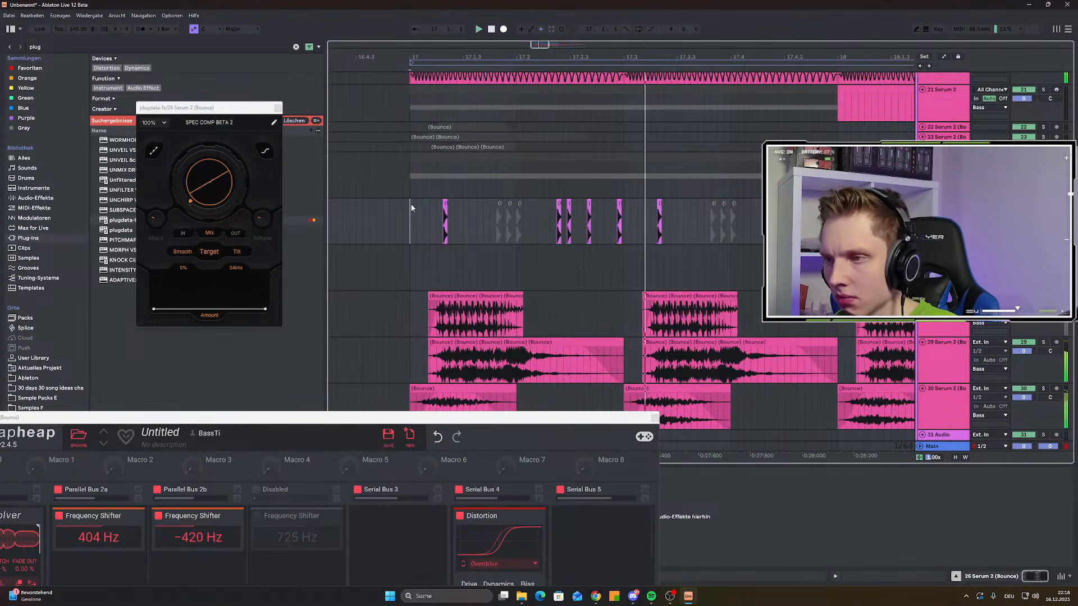
# Shift all noise hit clips slightly earlier so the first hit lines up with the start of the bass clips below
pyautogui.click(410, 203)
pyautogui.scroll(3, 422, 220)
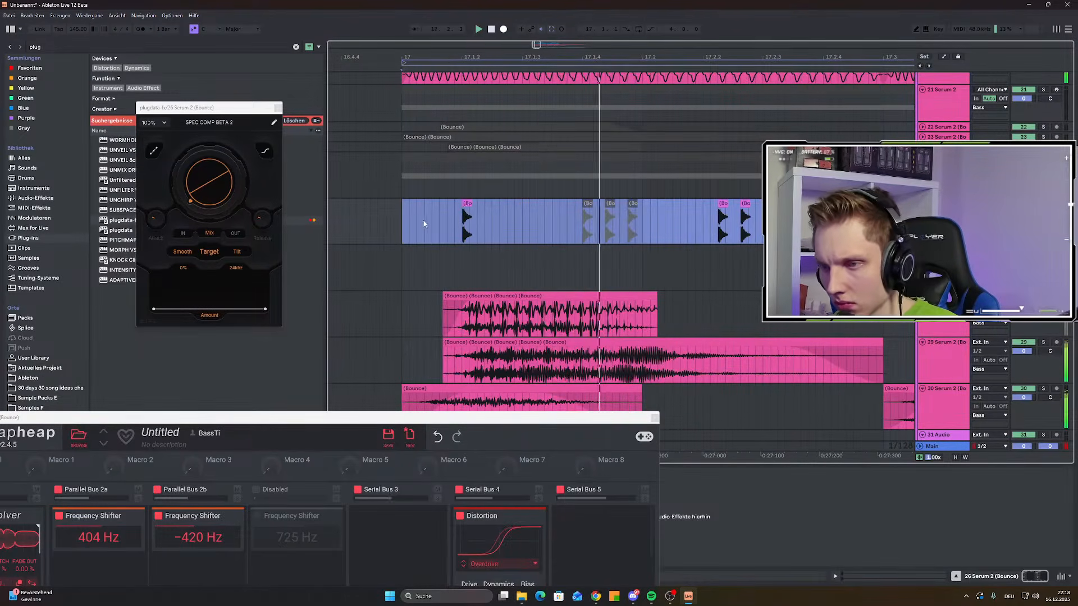
pyautogui.moveTo(465, 204); pyautogui.dragTo(443, 204)
pyautogui.press('space')
pyautogui.press('space')
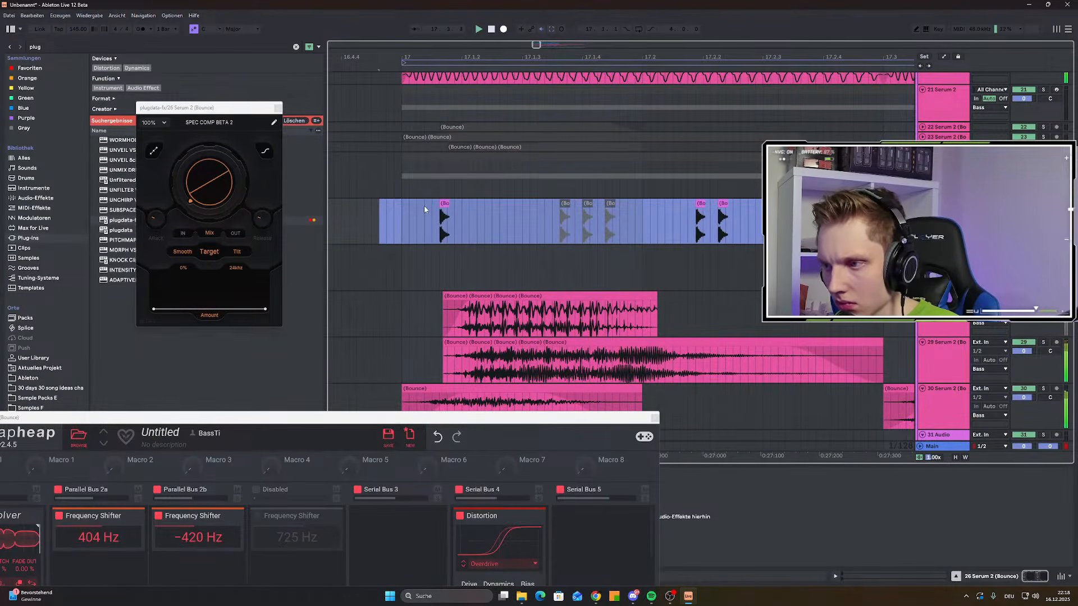
# Listen to the shifted hits, close the Snap Heap window and set the insert marker to bar 17 on their track
pyautogui.scroll(-2, 423, 205)
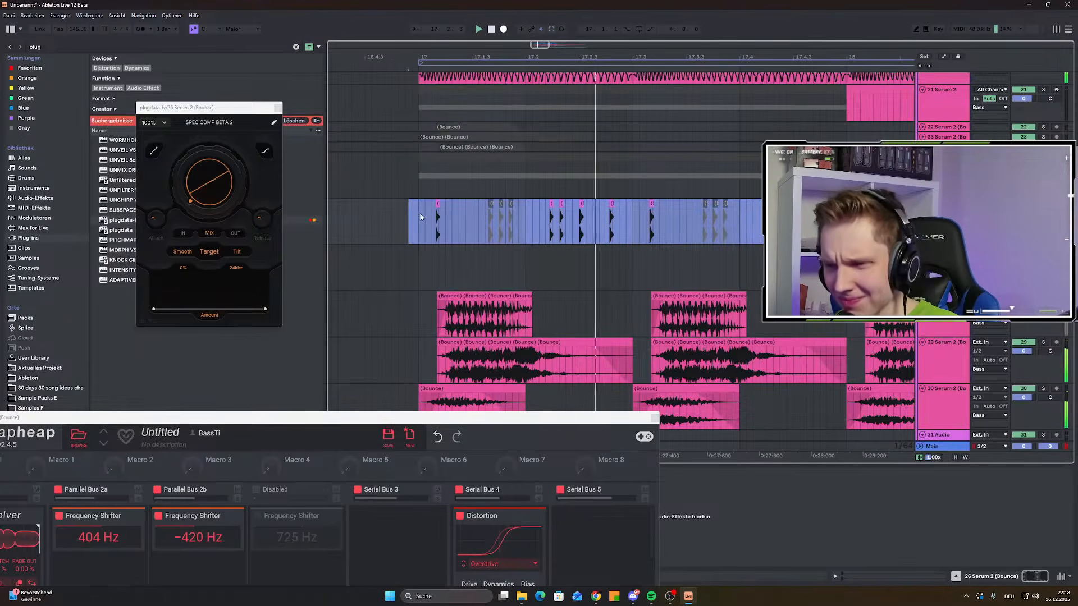
pyautogui.scroll(-2, 426, 217)
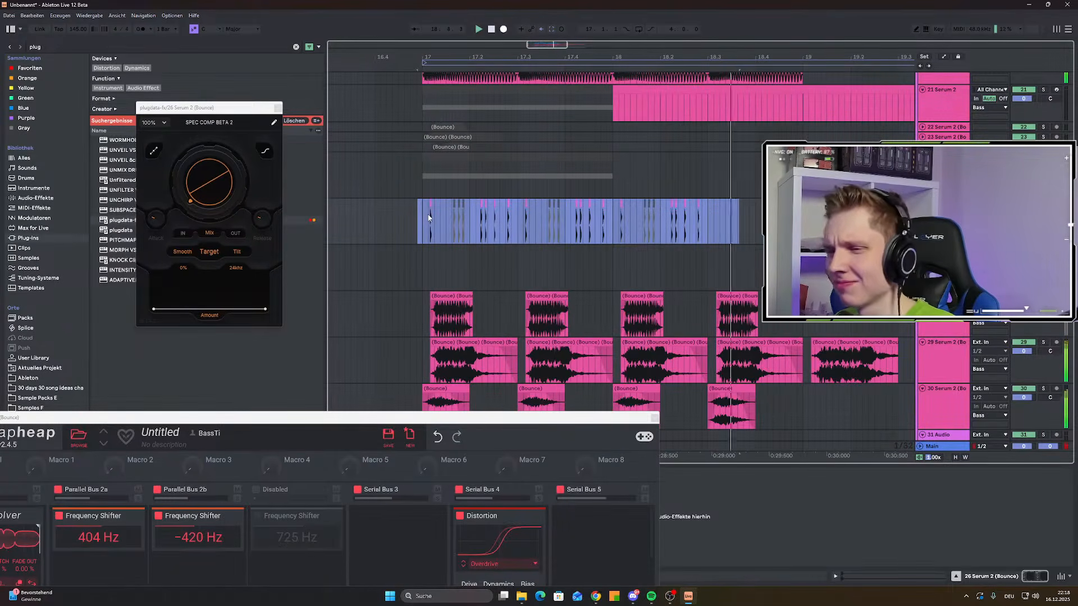
pyautogui.click(429, 218)
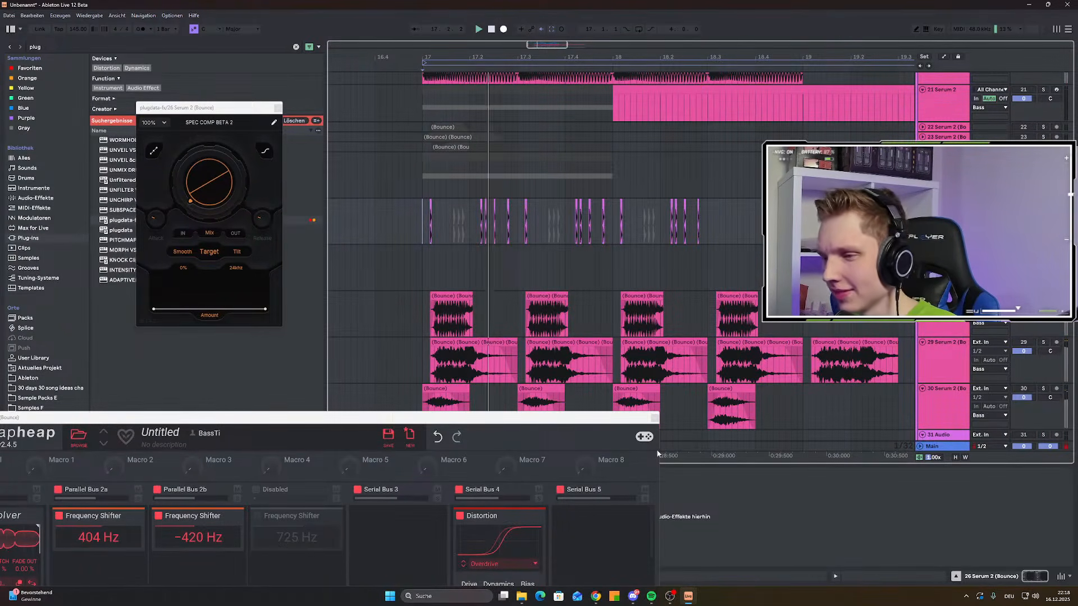
pyautogui.click(654, 418)
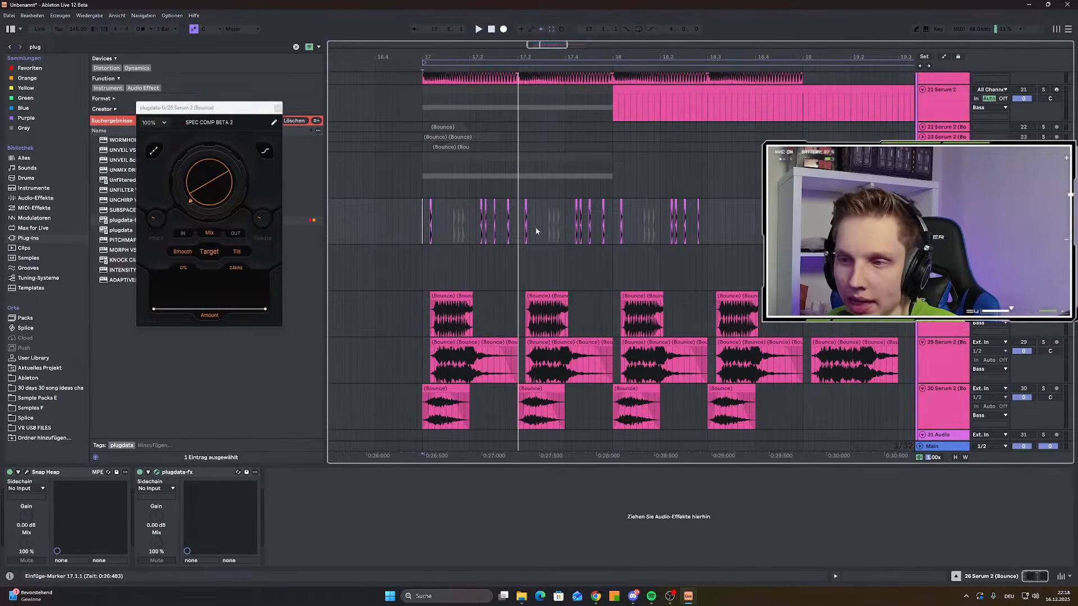
pyautogui.click(416, 228)
pyautogui.click(428, 230)
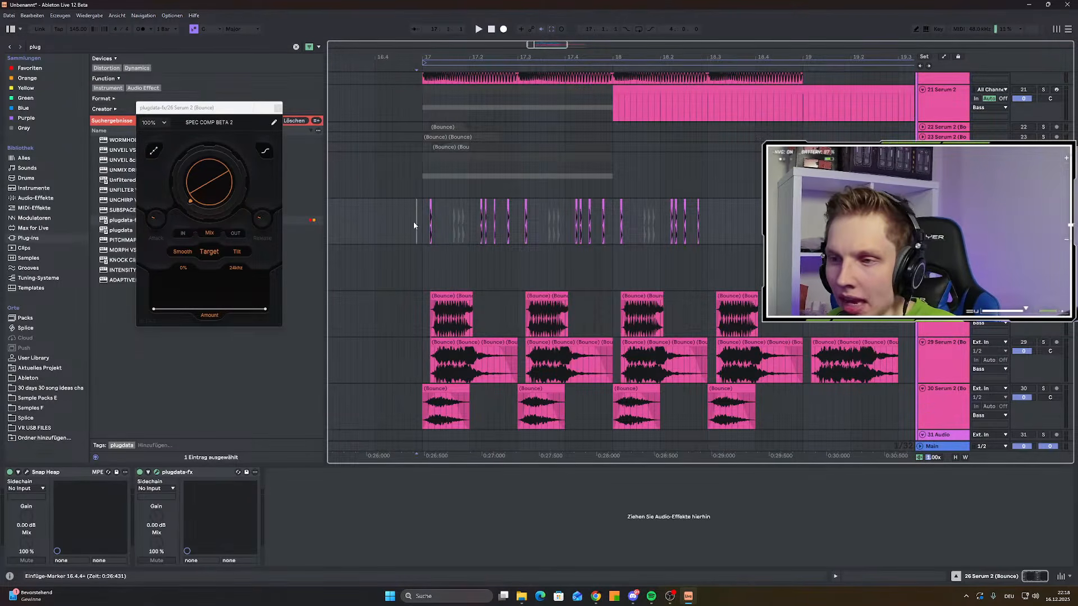
pyautogui.click(426, 214)
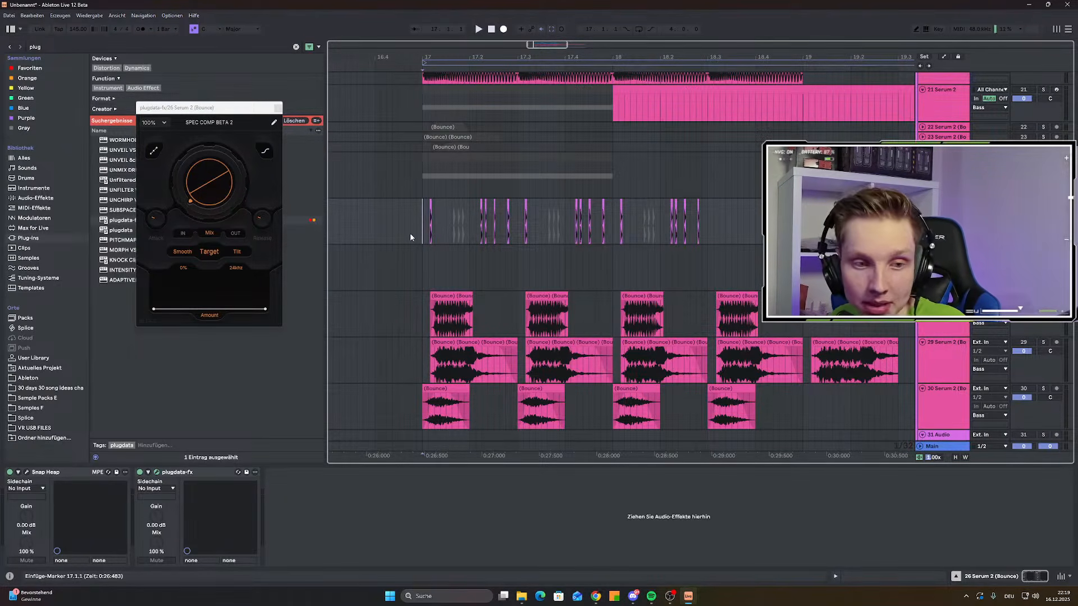
# Open the first noise hit clip after bar 17 and check its sample waveform and available warp modes
pyautogui.scroll(6, 441, 220)
pyautogui.scroll(-4, 432, 242)
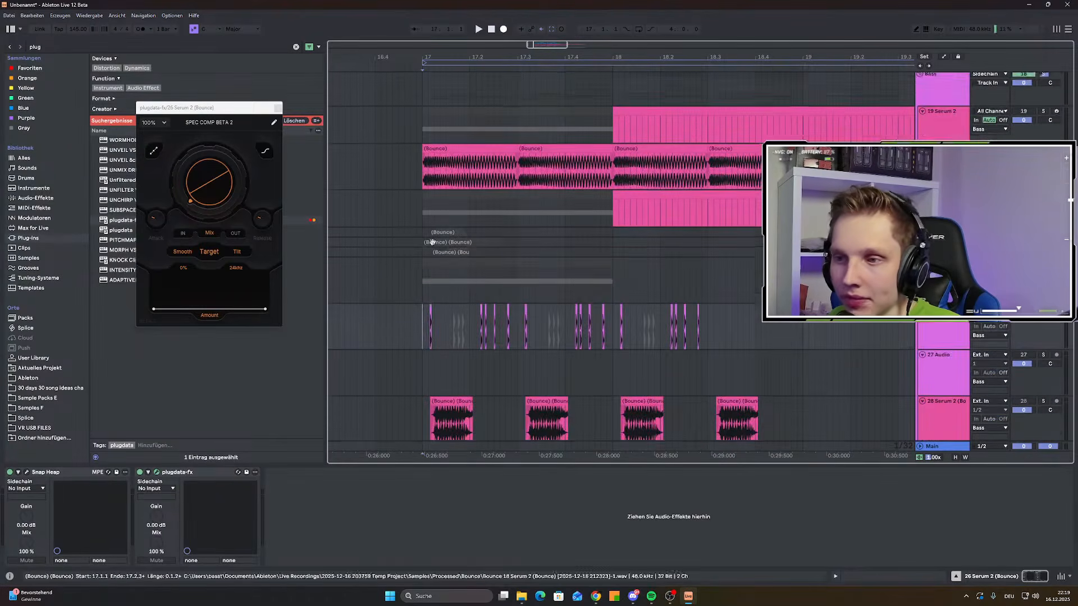
pyautogui.scroll(-2, 433, 242)
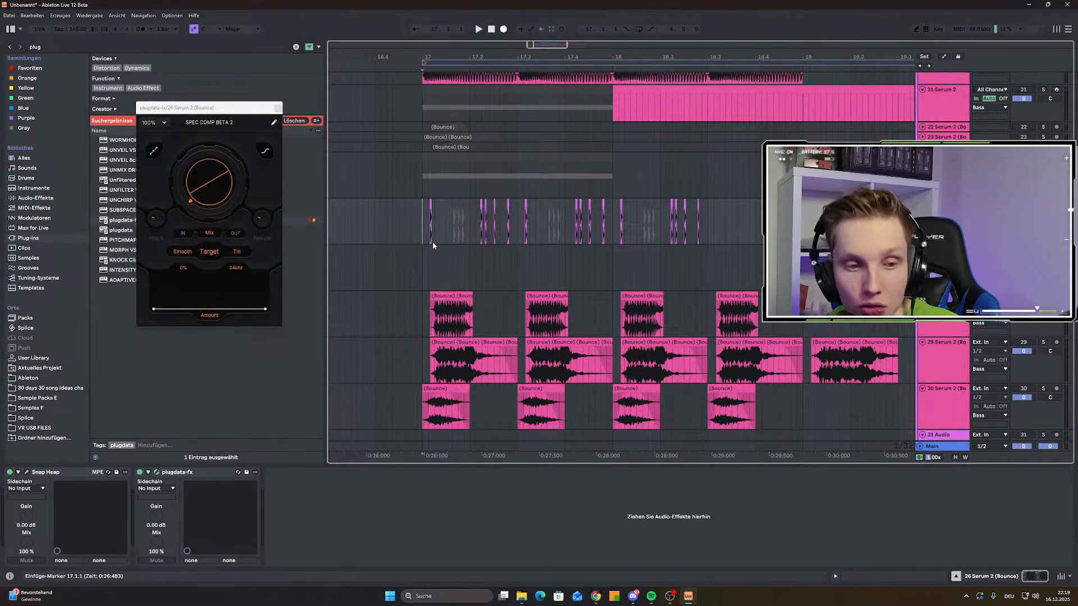
pyautogui.scroll(4, 432, 241)
pyautogui.scroll(-2, 432, 241)
pyautogui.click(417, 201)
pyautogui.doubleClick(417, 202)
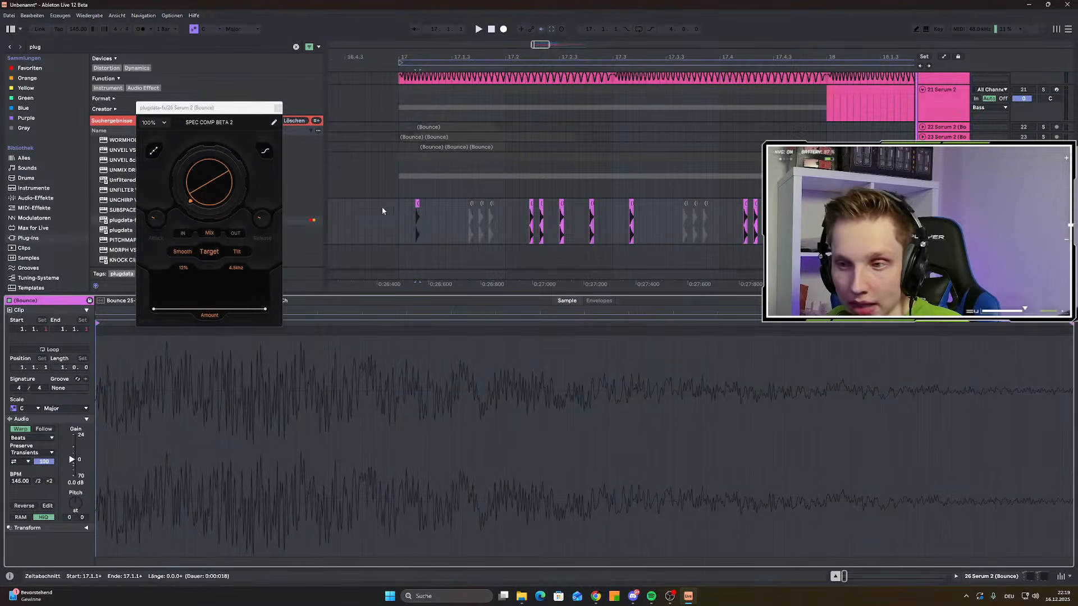
pyautogui.scroll(3, 415, 218)
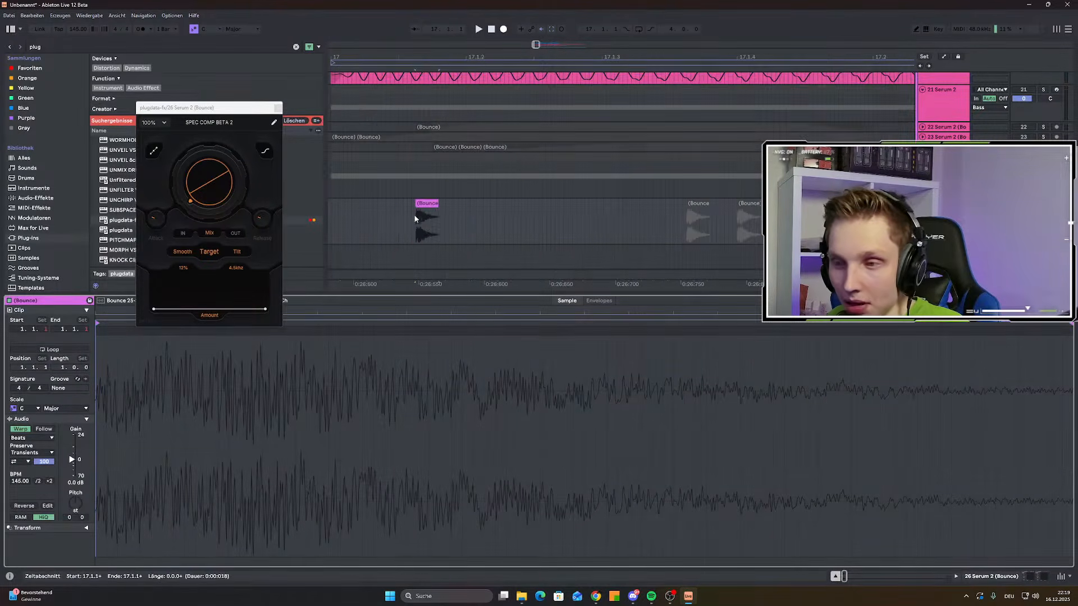
pyautogui.click(30, 438)
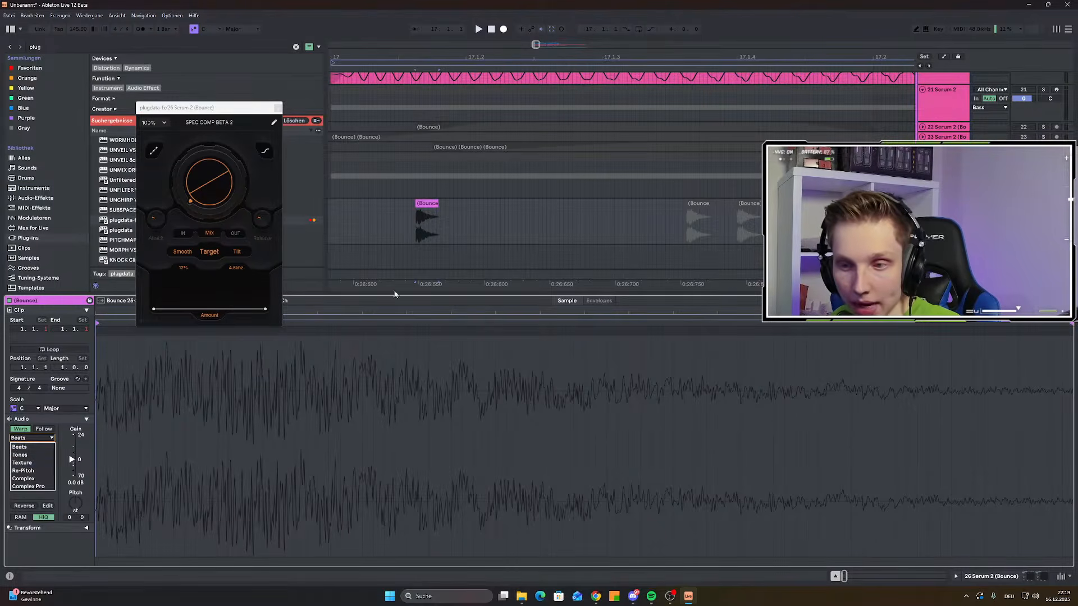
# Bounce the first noise hit clip after bar 17 to a new track
pyautogui.click(431, 217)
pyautogui.scroll(-2, 444, 217)
pyautogui.click(433, 214)
pyautogui.moveTo(415, 209); pyautogui.dragTo(515, 211)
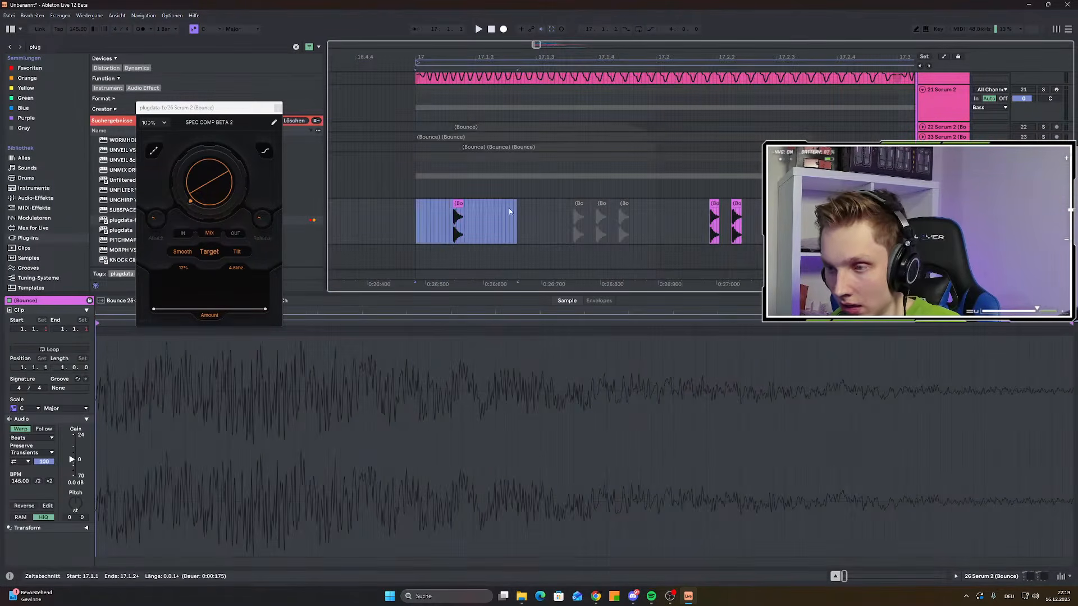
pyautogui.scroll(-5, 515, 212)
pyautogui.click(641, 204)
pyautogui.scroll(3, 483, 219)
pyautogui.scroll(2, 427, 207)
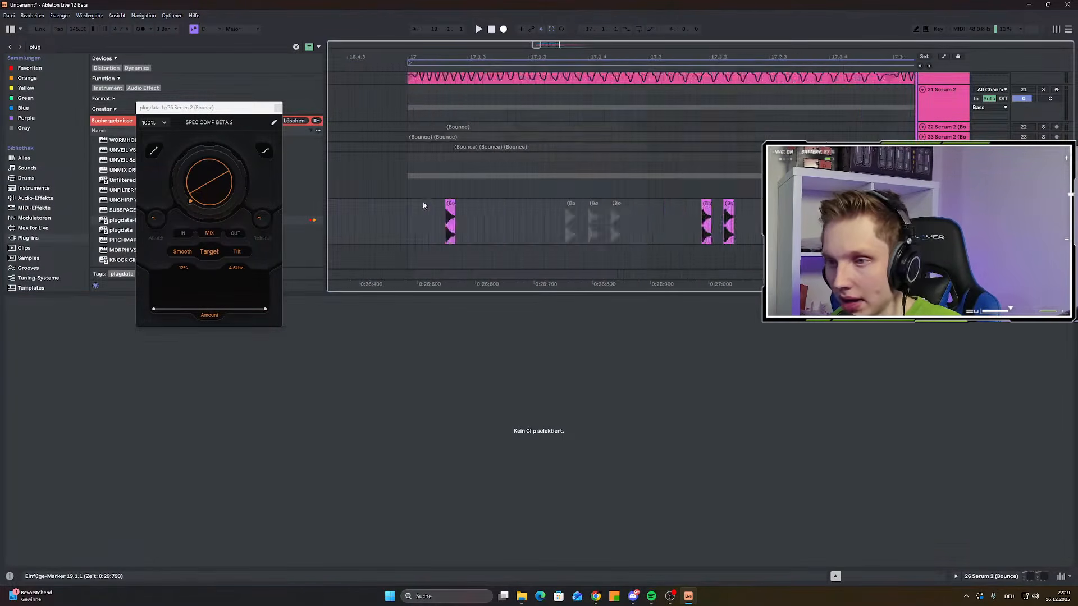
pyautogui.click(447, 206)
pyautogui.rightClick(449, 206)
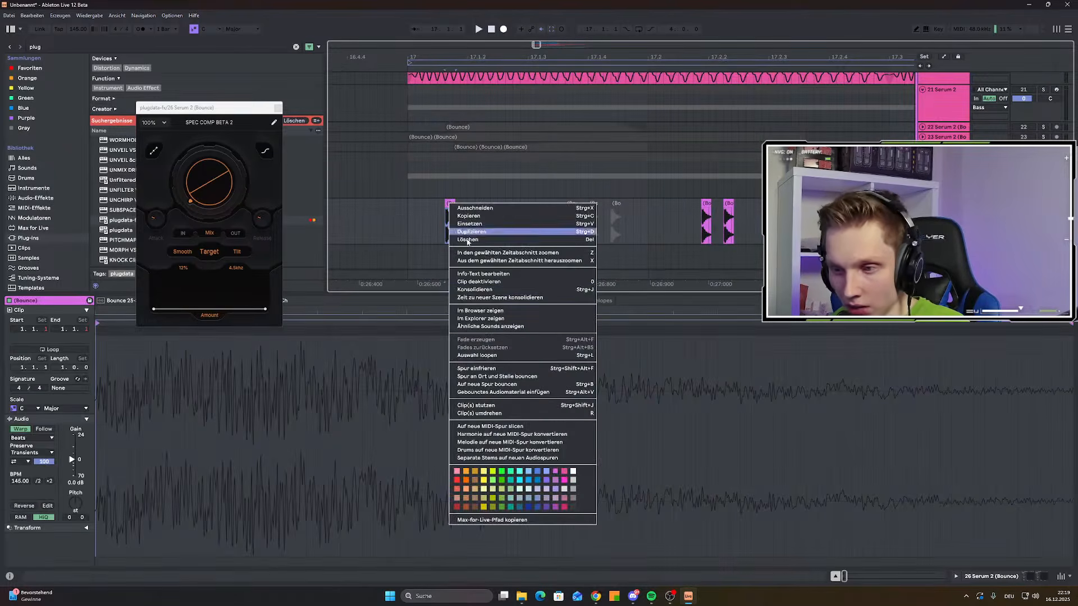
pyautogui.click(518, 386)
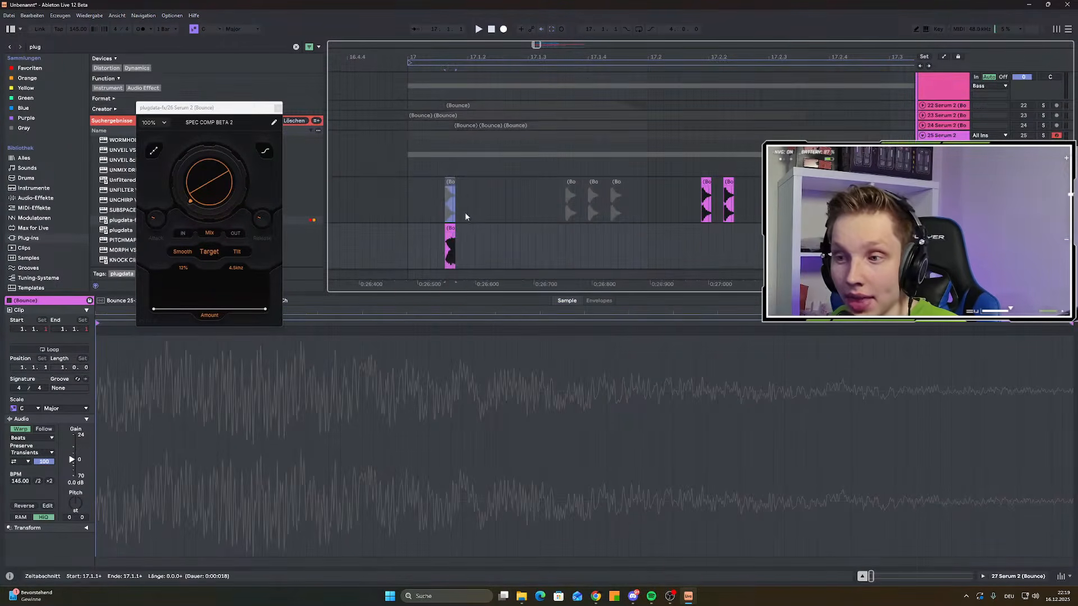
# Extend the end of the bounced hit clip to about 0.2 s so its decay tail plays, and listen to it
pyautogui.moveTo(455, 165); pyautogui.dragTo(561, 166)
pyautogui.press('z')
pyautogui.scroll(-2, 422, 188)
pyautogui.click(405, 190)
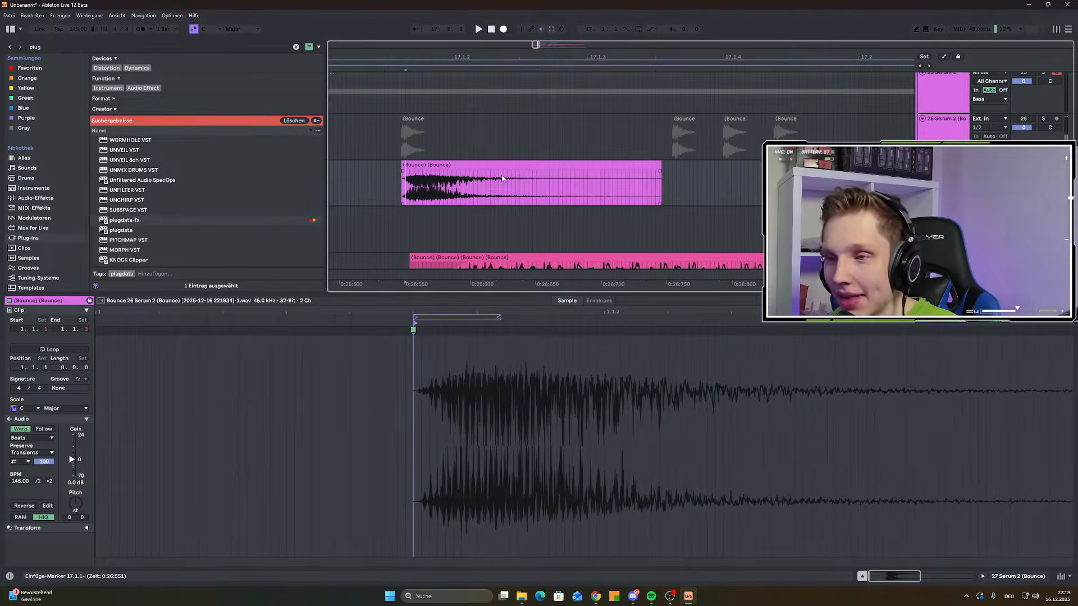
pyautogui.hotkey('shift', 'Tab')
pyautogui.scroll(-3, 631, 236)
pyautogui.scroll(-3, 632, 233)
pyautogui.scroll(2, 621, 258)
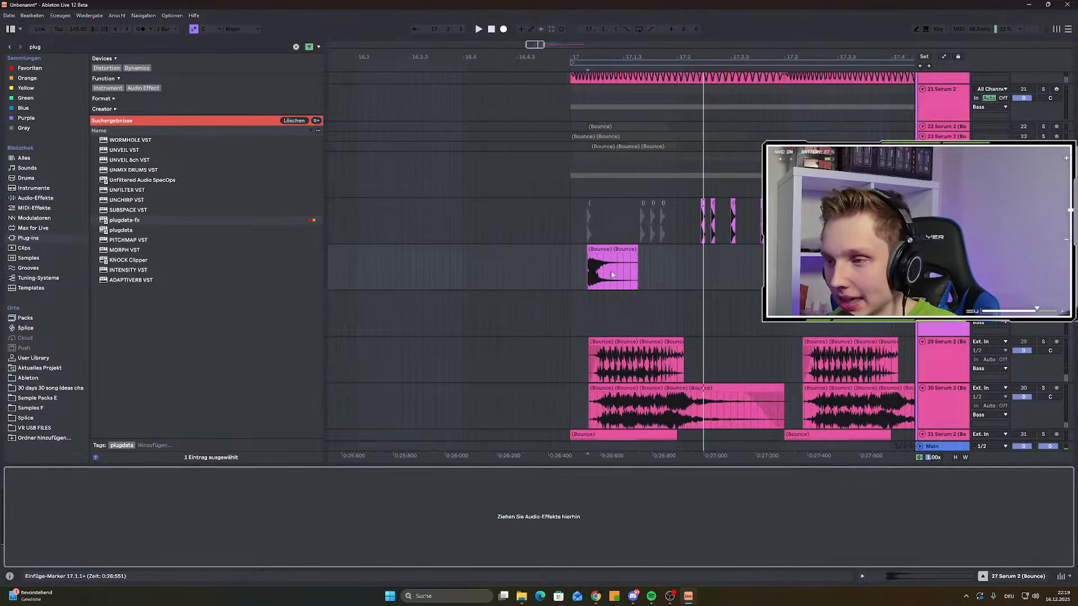
pyautogui.scroll(3, 607, 278)
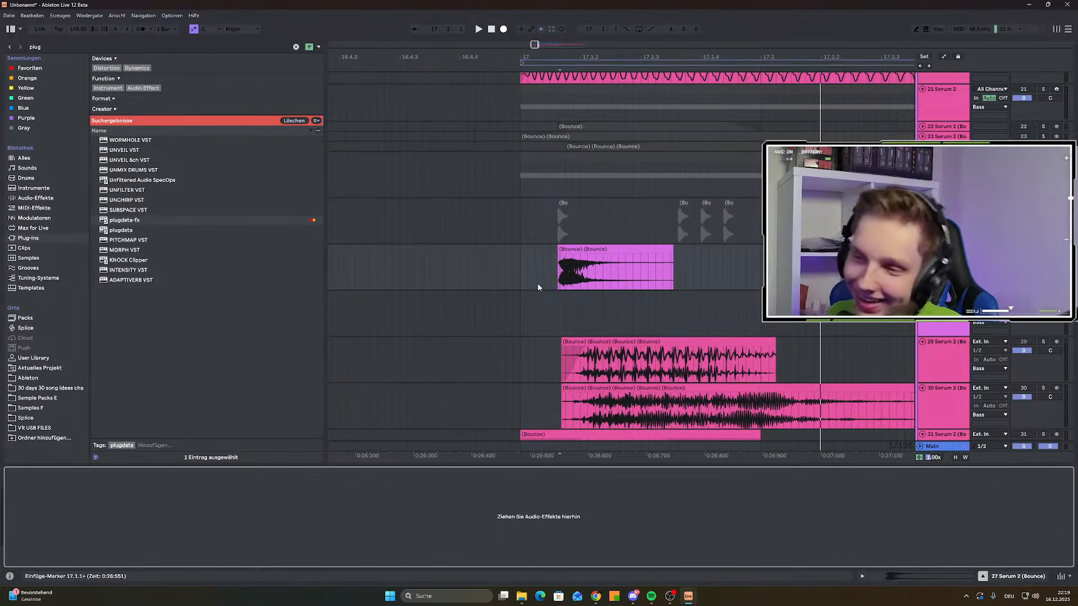
# Set the bounced hit clip's warp mode to Texture and its BPM to 617, and listen to the stretched sound
pyautogui.doubleClick(598, 264)
pyautogui.click(33, 438)
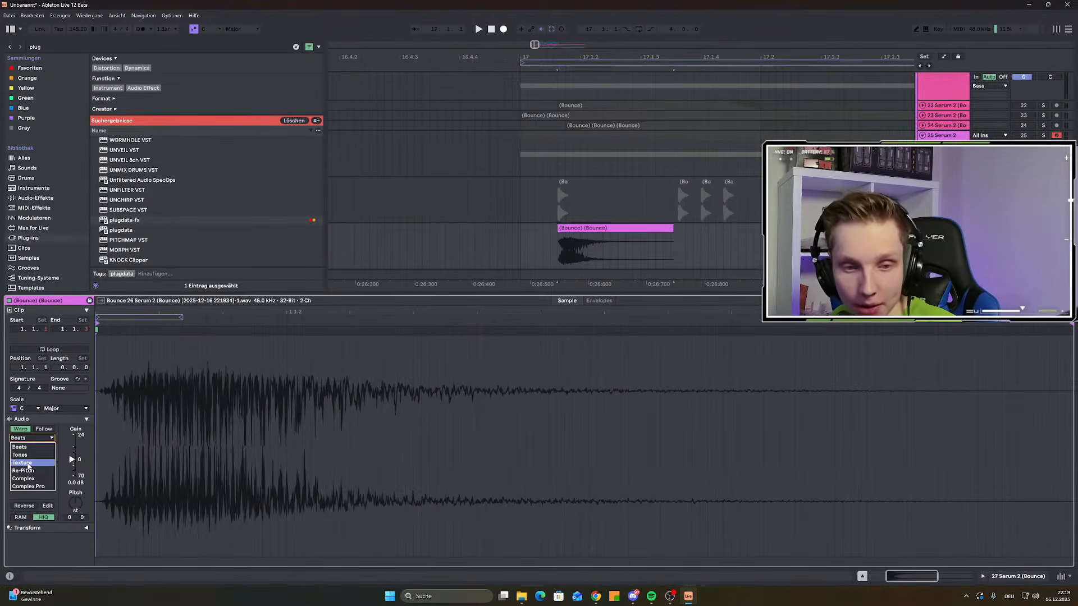
pyautogui.click(28, 464)
pyautogui.press('space')
pyautogui.press('space')
pyautogui.moveTo(19, 483); pyautogui.dragTo(20, 224)
pyautogui.press('space')
pyautogui.press('space')
pyautogui.press('space')
pyautogui.press('space')
pyautogui.press('space')
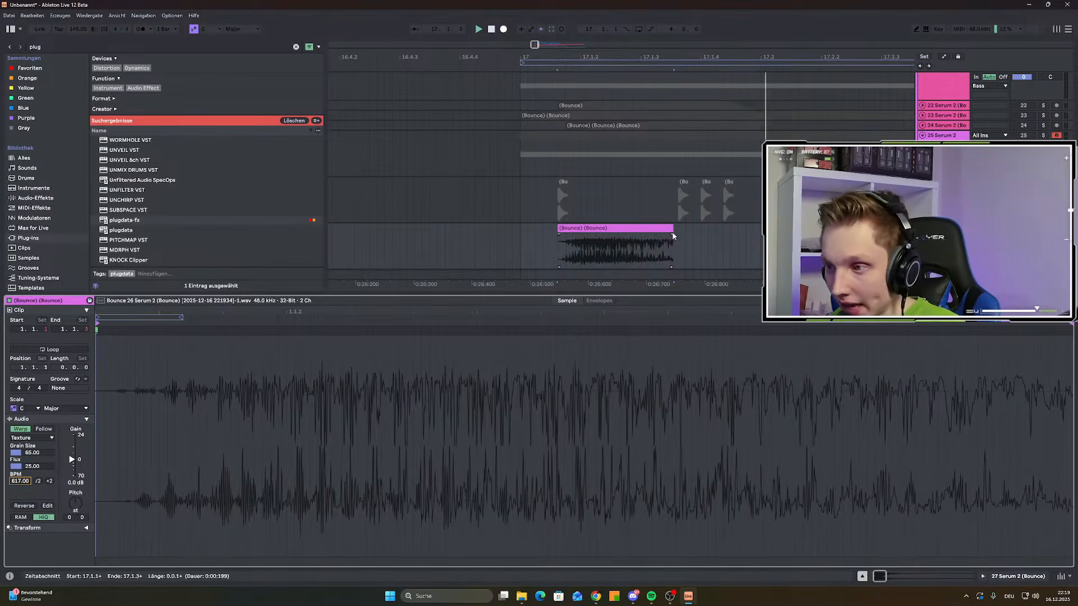
# Lengthen the stretched hit clip to about 0.45 s and listen to it
pyautogui.moveTo(674, 236); pyautogui.dragTo(817, 236)
pyautogui.press('space')
pyautogui.press('space')
pyautogui.press('space')
pyautogui.press('space')
# Set the clip's grain size to 79.48, audition it, and transpose the clip to -8 semitones
pyautogui.moveTo(32, 452)
pyautogui.mouseDown()
pyautogui.moveTo(32, 466)
pyautogui.moveTo(32, 438)
pyautogui.moveTo(43, 462)
pyautogui.mouseUp()
pyautogui.press('space')
pyautogui.press('space')
pyautogui.press('space')
pyautogui.press('space')
pyautogui.press('space')
pyautogui.press('space')
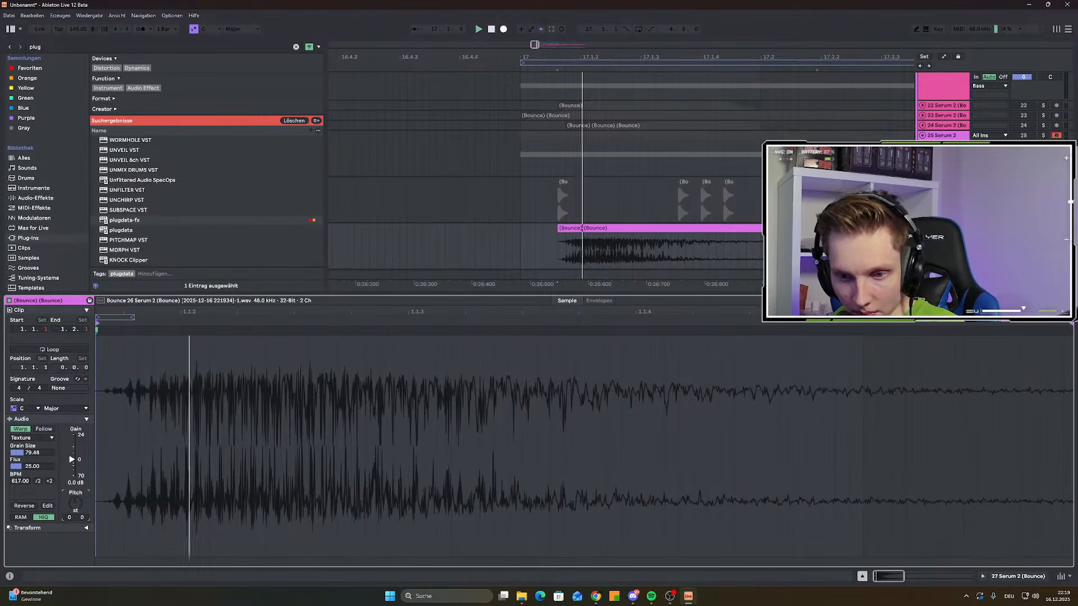
pyautogui.press('space')
pyautogui.moveTo(69, 517); pyautogui.dragTo(69, 540)
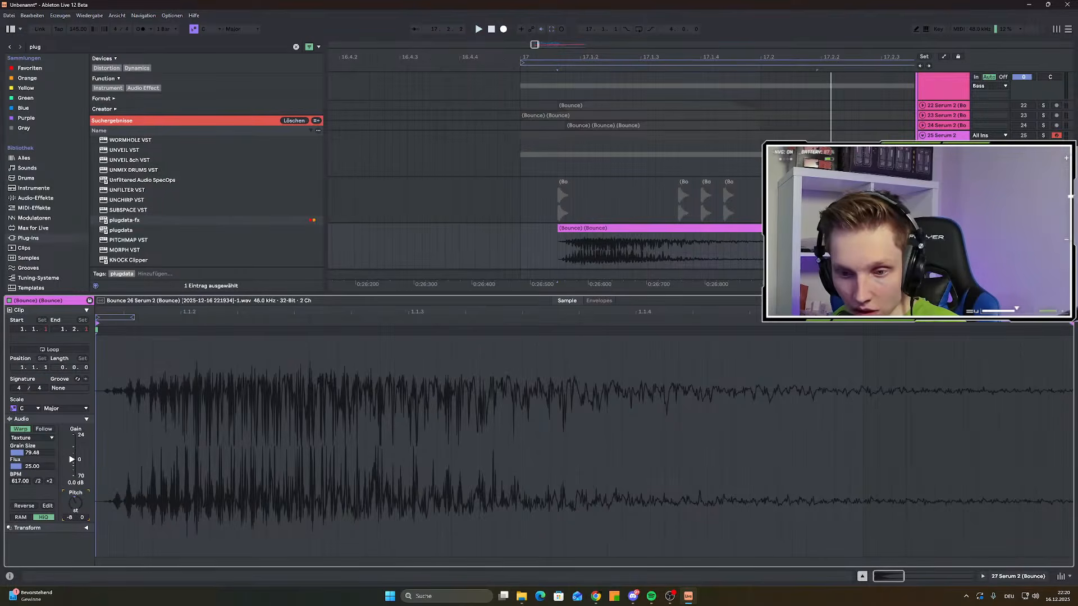
# Draw a Transposition envelope with several breakpoints across the stretched hit clip and listen to the pitch movement
pyautogui.click(599, 300)
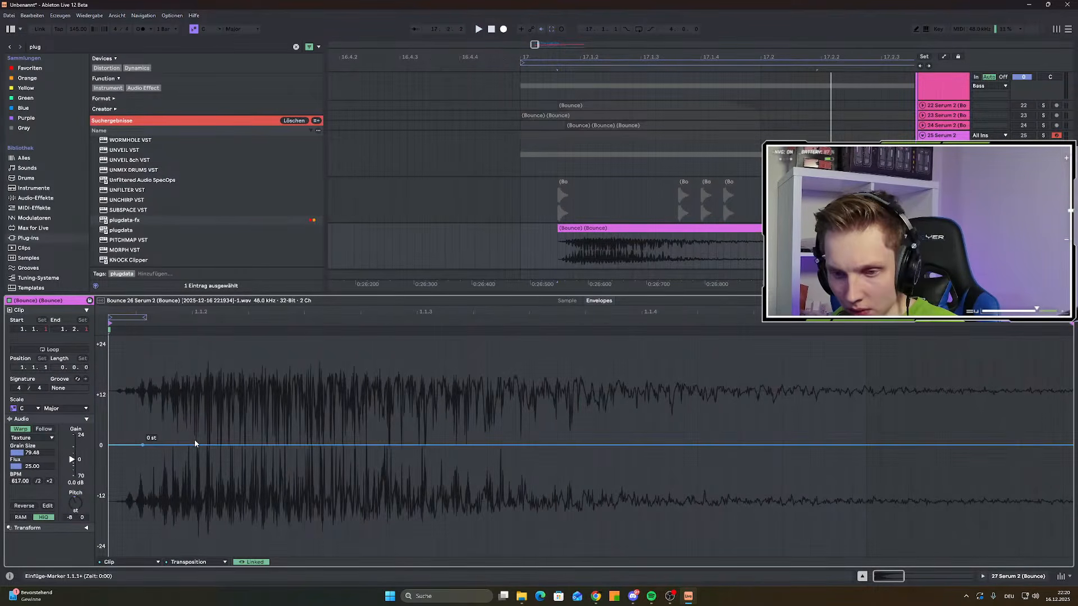
pyautogui.moveTo(194, 443); pyautogui.dragTo(291, 398)
pyautogui.press('space')
pyautogui.press('space')
pyautogui.moveTo(163, 402); pyautogui.dragTo(135, 446)
pyautogui.moveTo(558, 403); pyautogui.dragTo(303, 500)
pyautogui.press('space')
pyautogui.press('space')
pyautogui.press('space')
pyautogui.hotkey('shift', 'Tab')
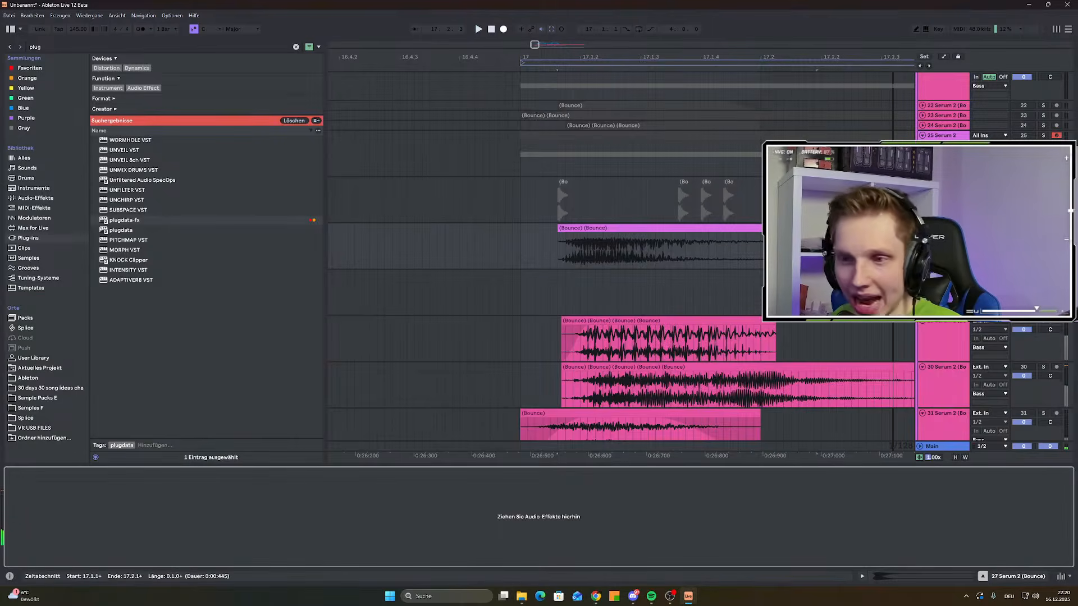
# Search the Ableton folder for "antic" and open the processed bounce samples of Antichroma Project
pyautogui.scroll(-3, 514, 238)
pyautogui.hotkey('ctrl', 'f')
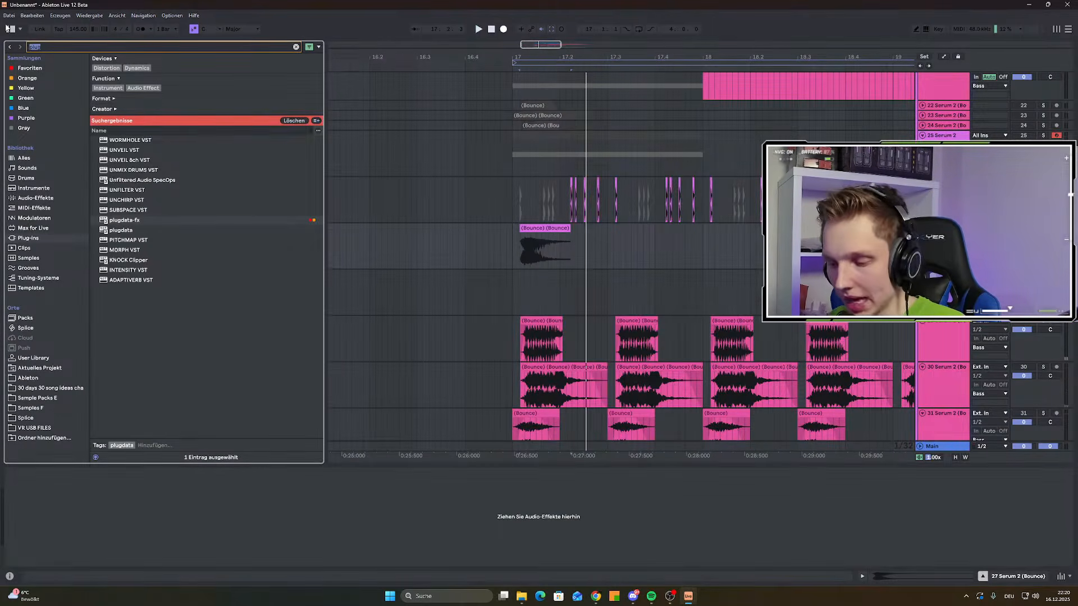
pyautogui.write('antic')
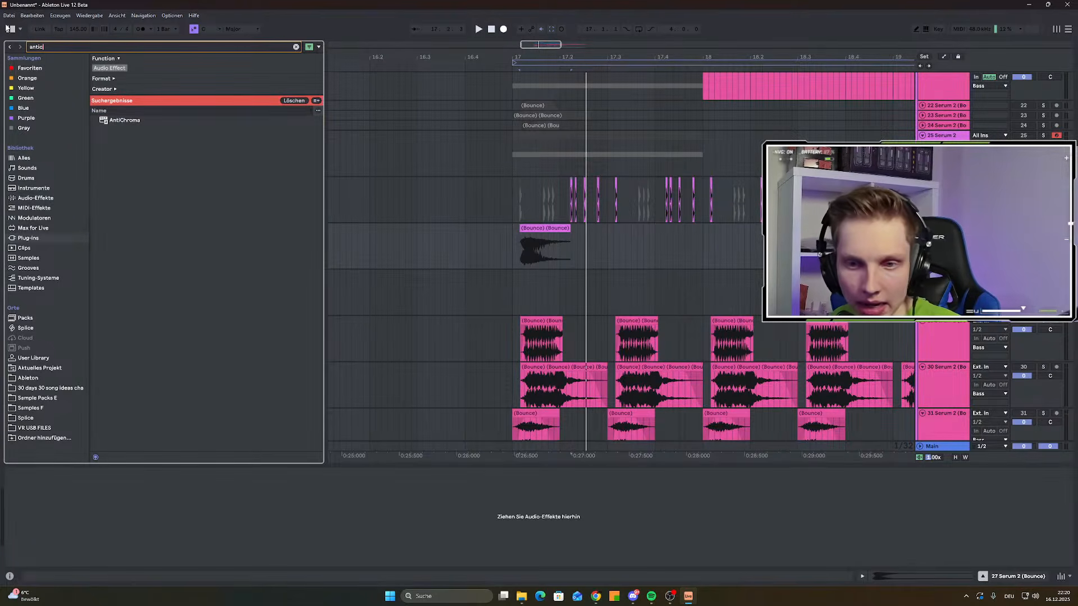
pyautogui.click(43, 361)
pyautogui.click(32, 380)
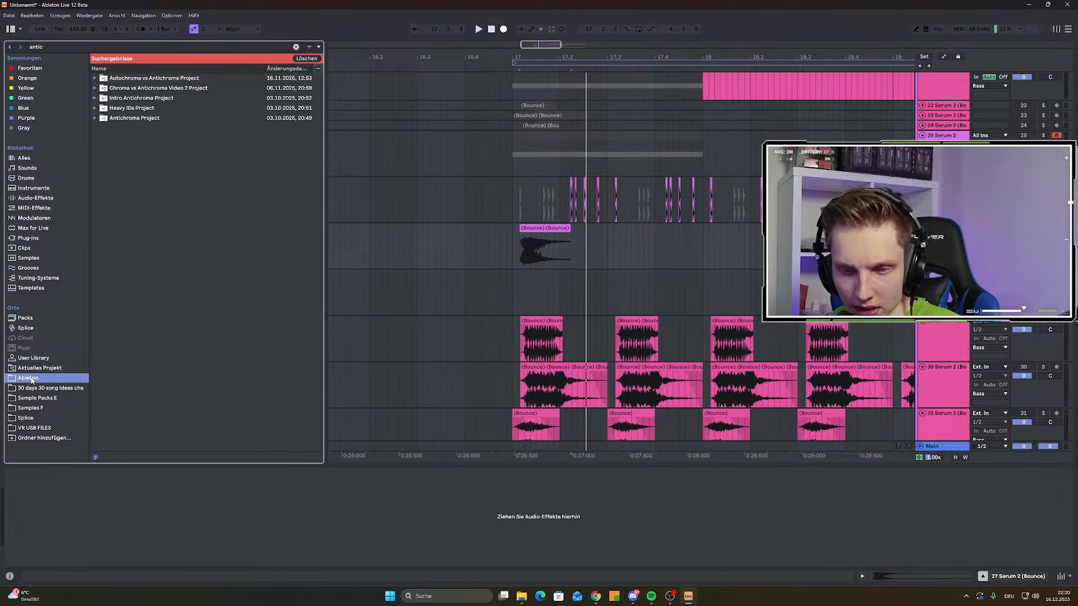
pyautogui.click(95, 118)
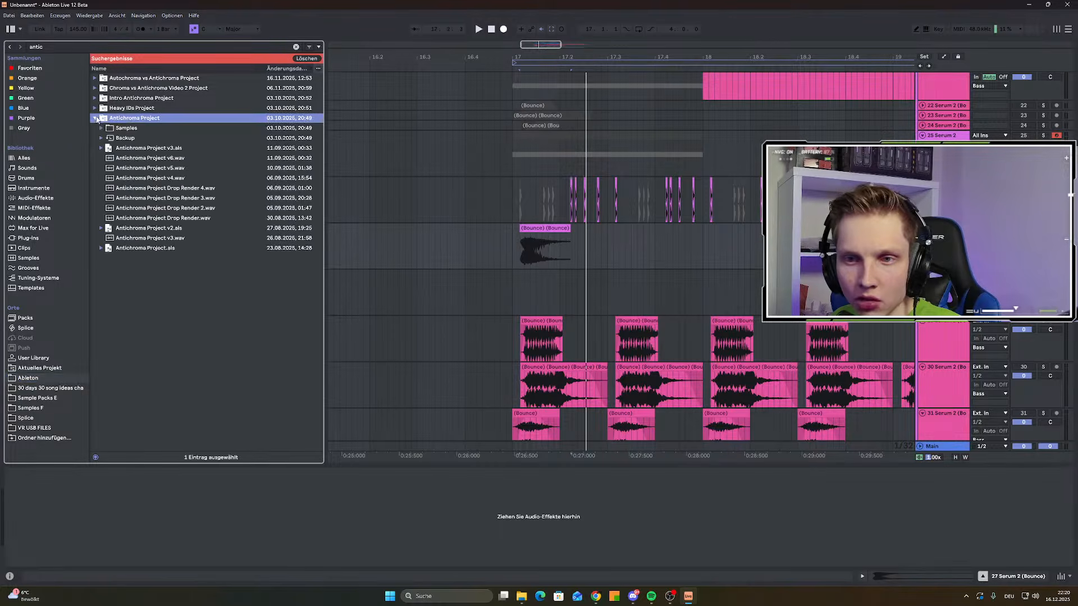
pyautogui.click(102, 128)
pyautogui.click(108, 138)
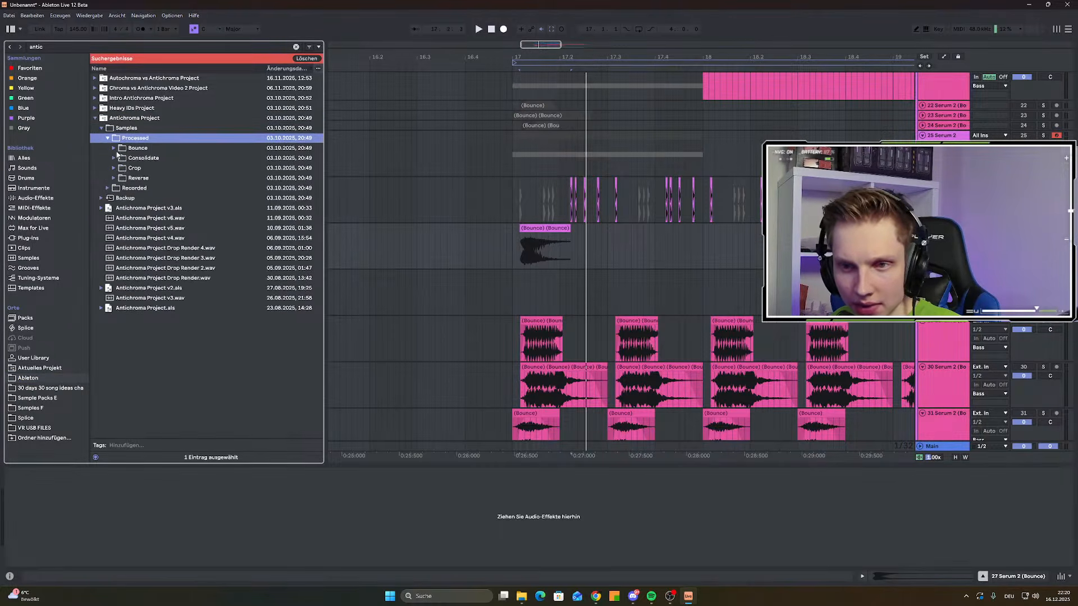
pyautogui.click(113, 147)
# Audition the September bounce samples of the Antichroma Project, from Bounce 9-Serum 2 to Bounce 61-Bounce 24
pyautogui.click(164, 168)
pyautogui.click(167, 179)
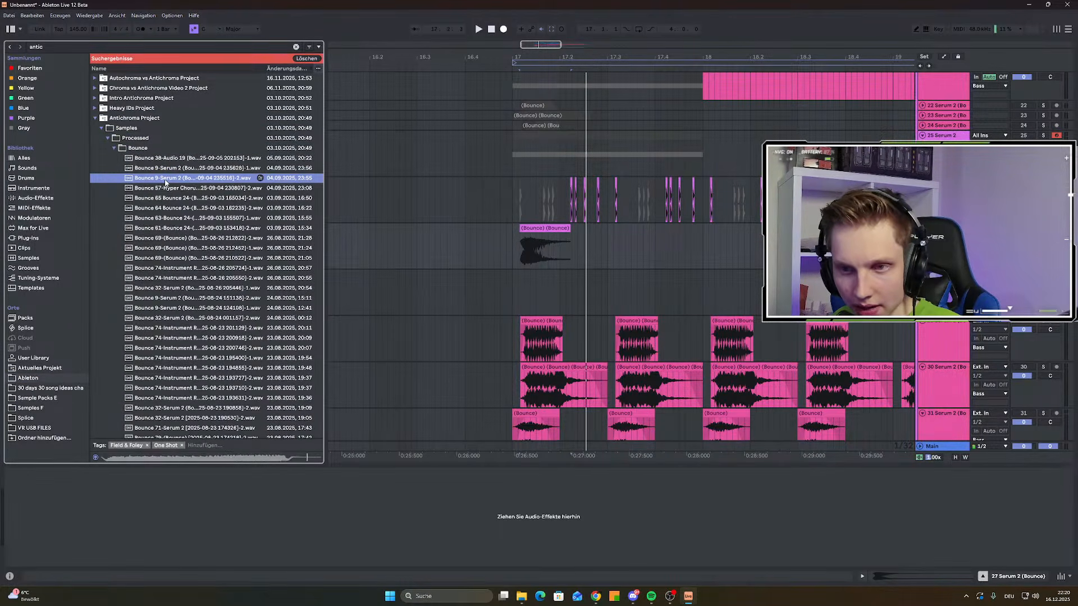
pyautogui.click(167, 189)
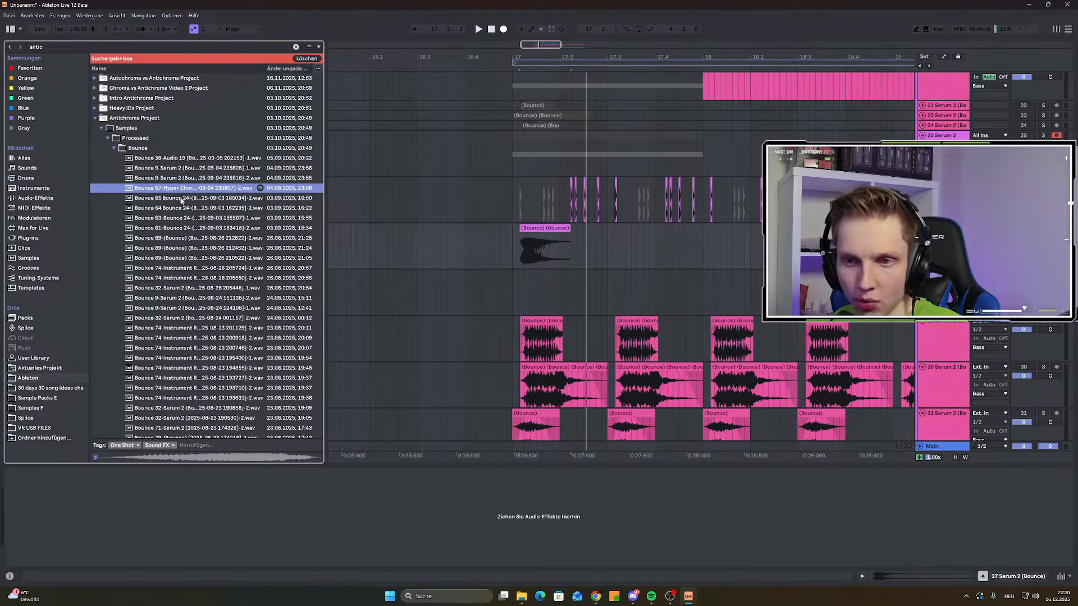
pyautogui.click(180, 199)
pyautogui.click(180, 209)
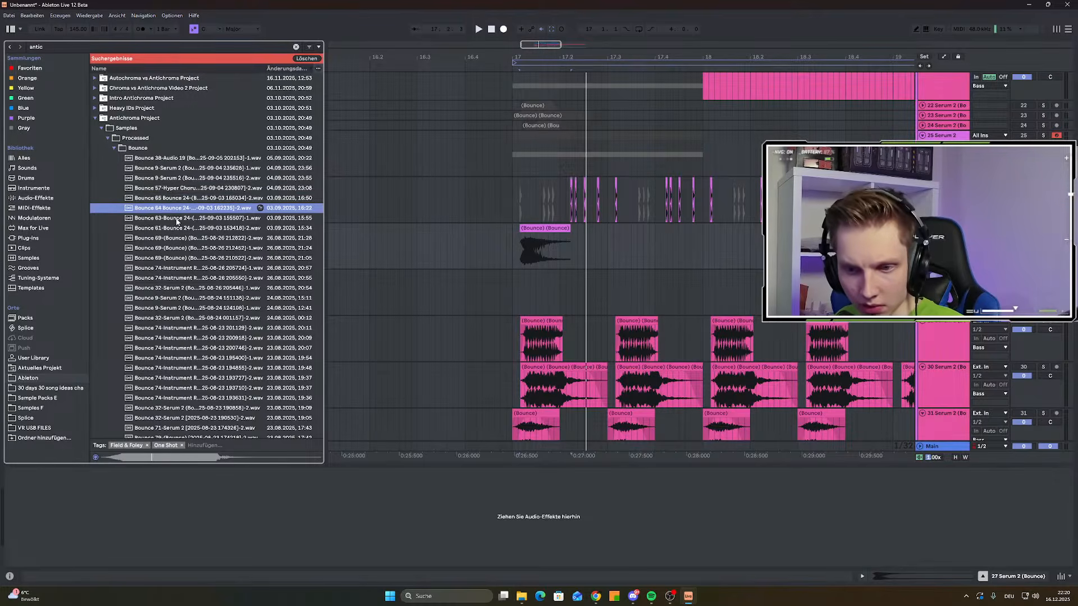
pyautogui.click(175, 218)
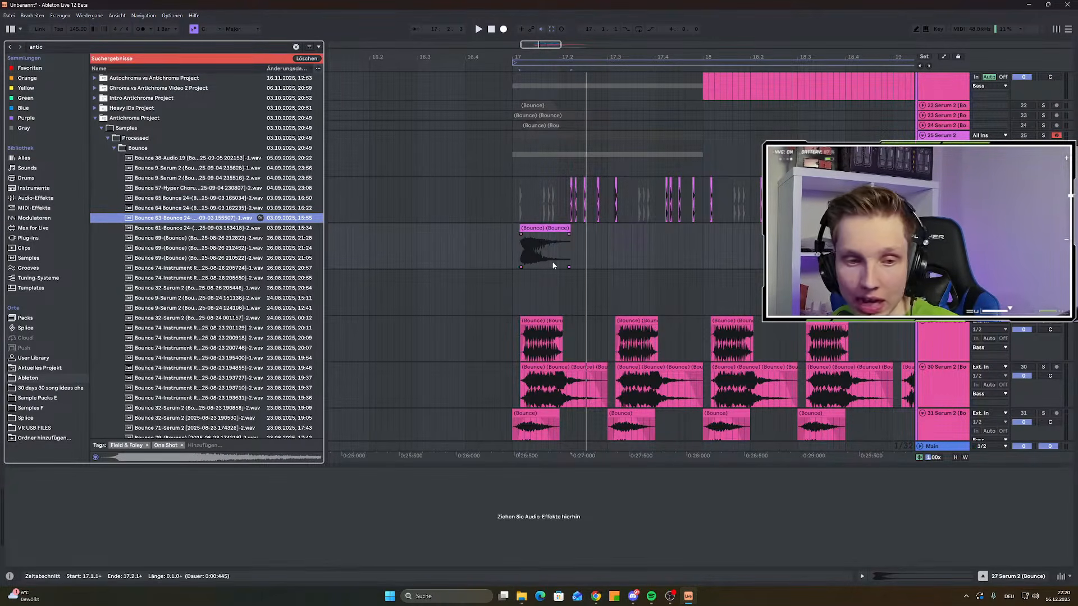
pyautogui.click(160, 228)
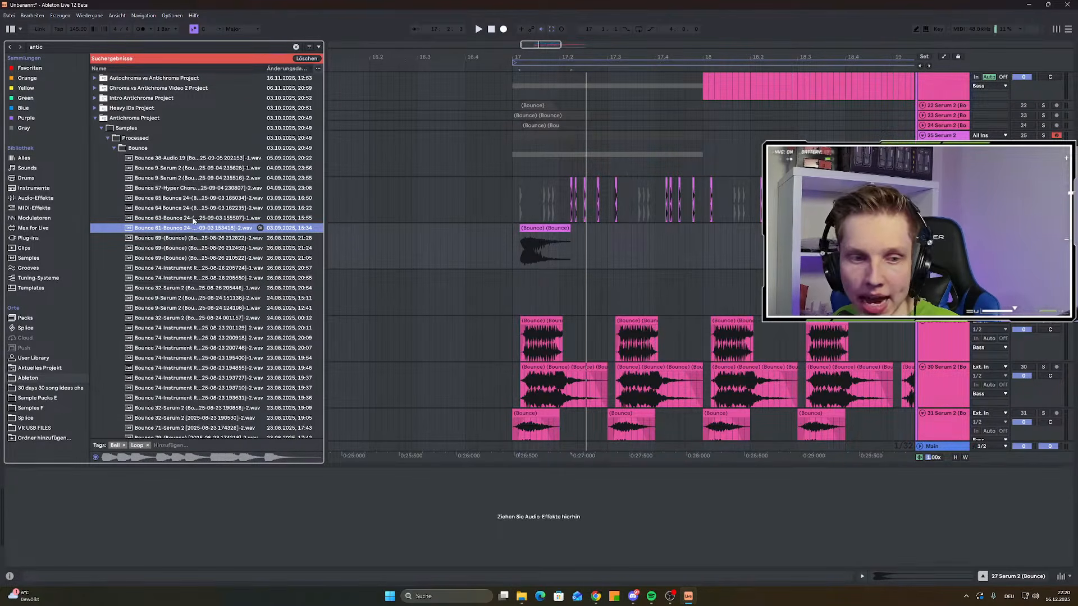
pyautogui.click(180, 221)
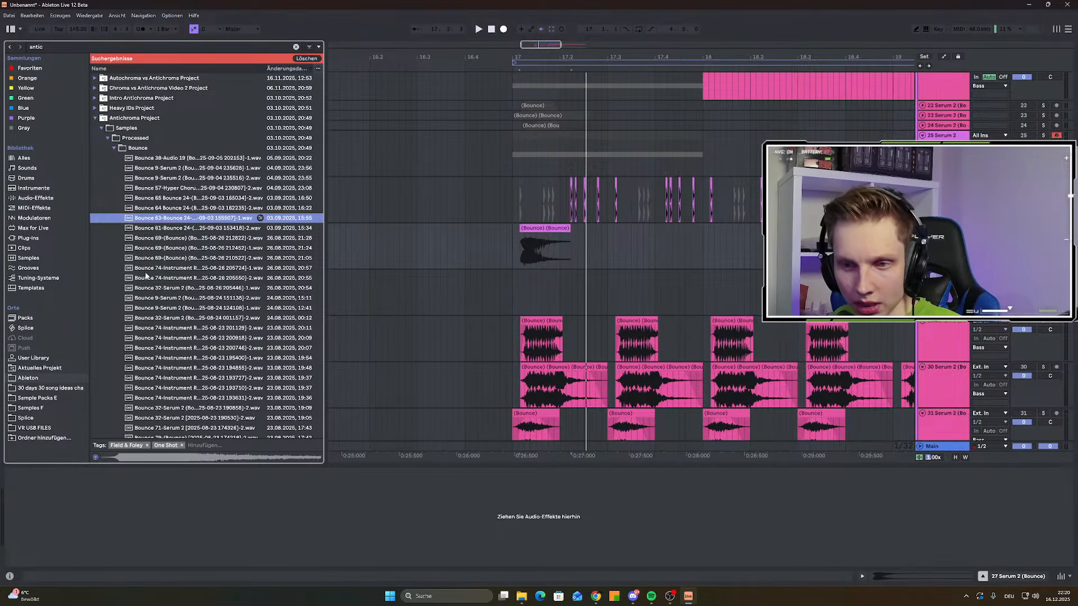
# Audition the Bounce 74-Instrument samples from 23 August further down the bounce list
pyautogui.scroll(-3, 147, 276)
pyautogui.click(167, 285)
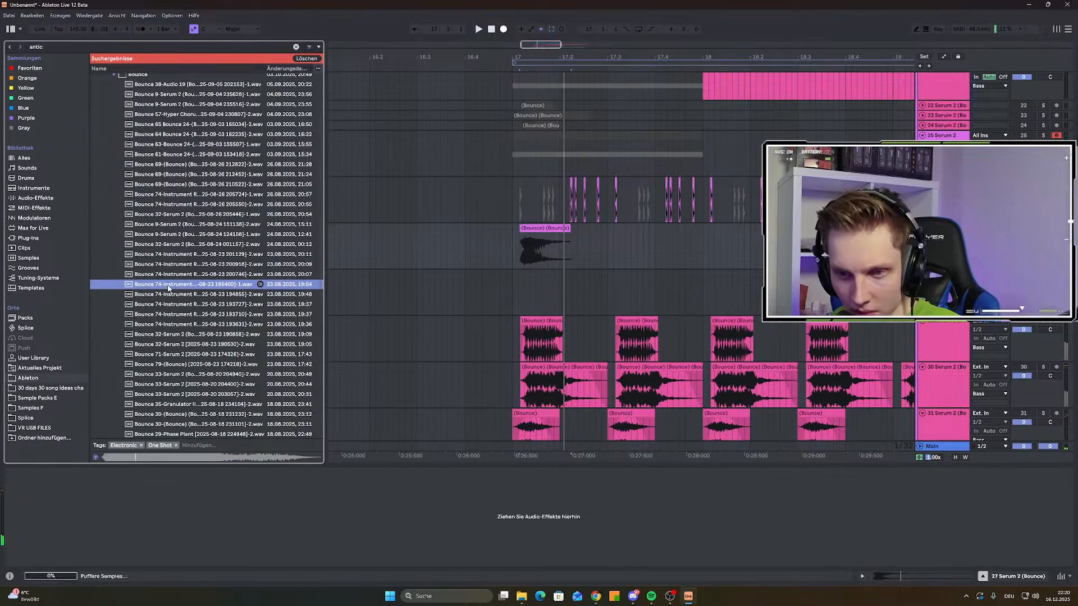
pyautogui.click(175, 264)
pyautogui.click(173, 296)
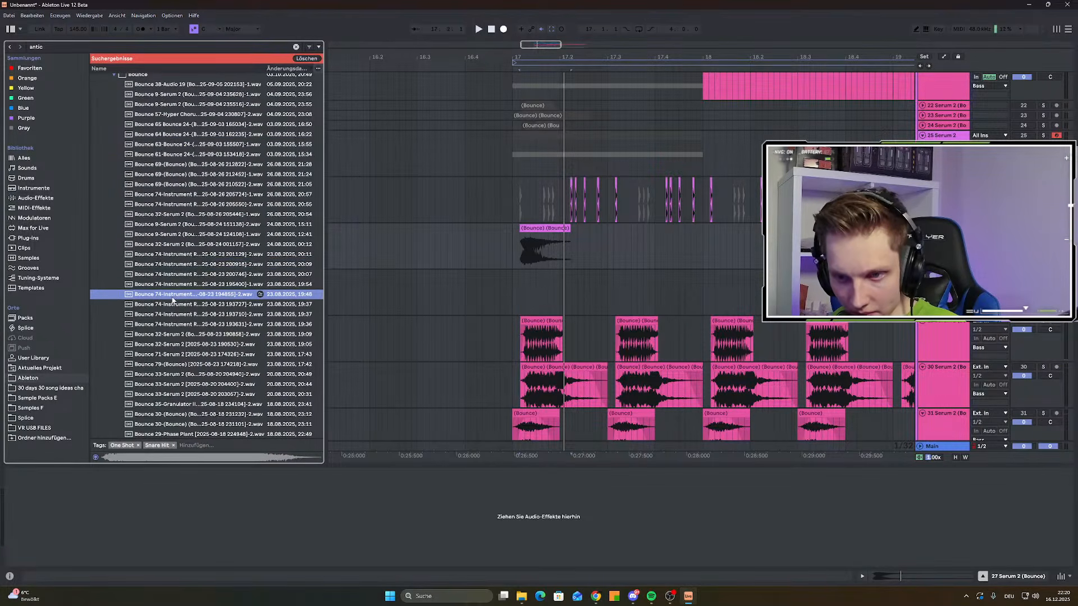
pyautogui.click(173, 304)
pyautogui.click(174, 314)
pyautogui.click(177, 324)
pyautogui.scroll(-1, 180, 319)
pyautogui.click(180, 319)
pyautogui.scroll(-3, 178, 317)
# Audition the older August bounces from Bounce 74-Instrument through Bounce 71-Serum 2 and Bounce 33-Serum 2 to Bounce 9-Serum 2
pyautogui.click(185, 274)
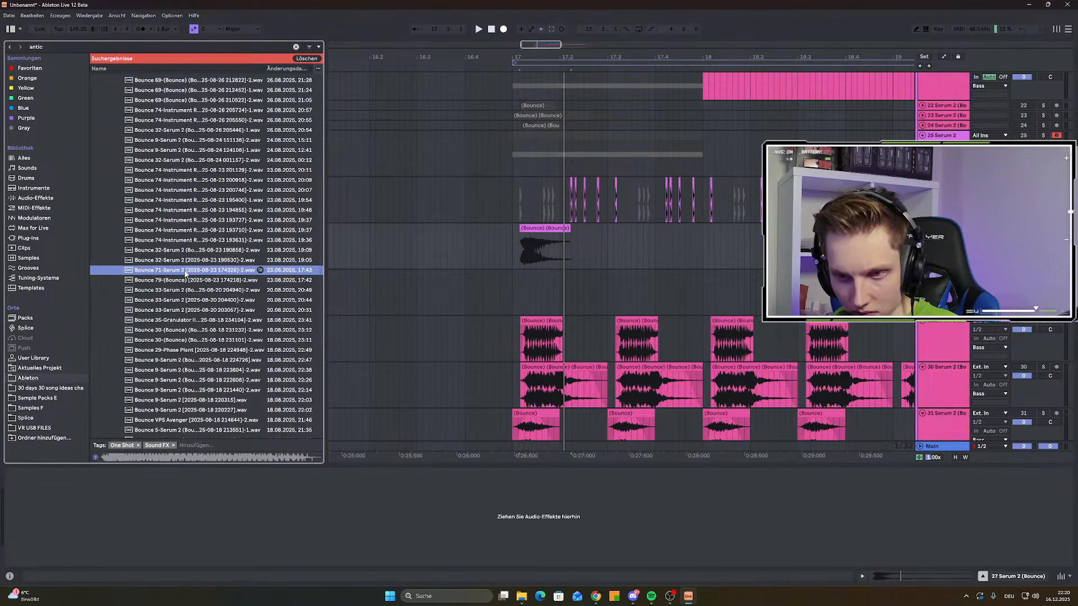
pyautogui.click(184, 290)
pyautogui.scroll(-4, 184, 290)
pyautogui.click(171, 238)
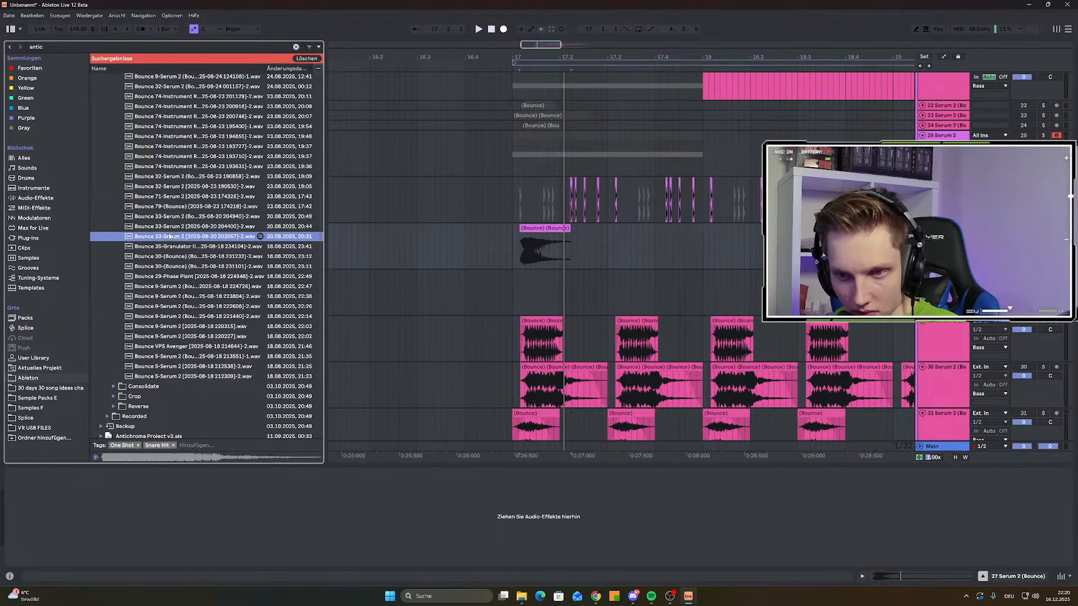
pyautogui.click(169, 266)
pyautogui.click(175, 296)
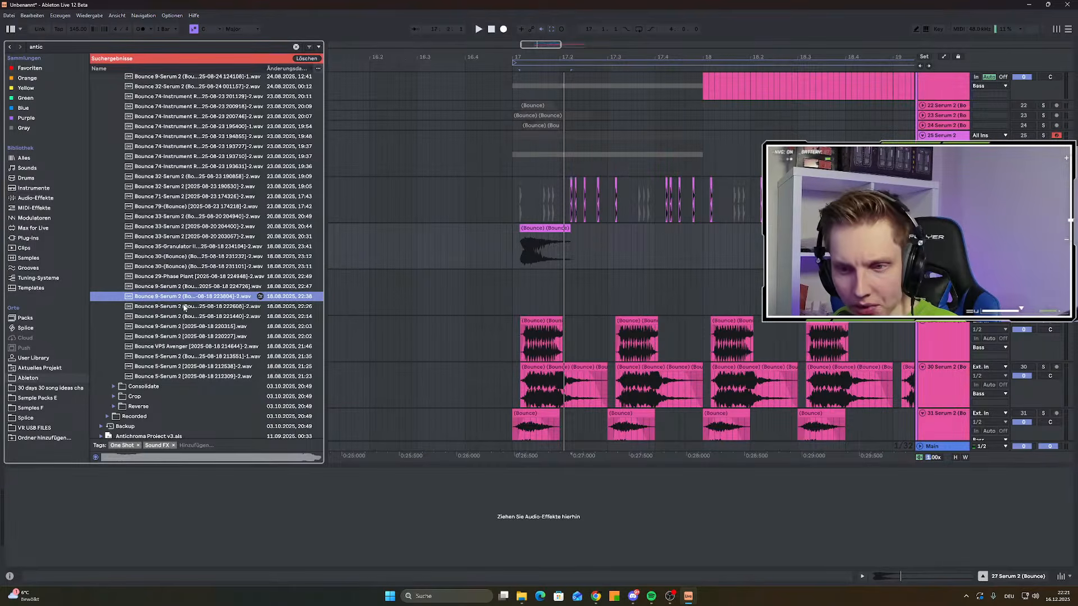
# Audition the remaining 18 August bounces down to Bounce 5-Serum 2 and return to the Antichroma Project folder
pyautogui.click(169, 307)
pyautogui.click(179, 316)
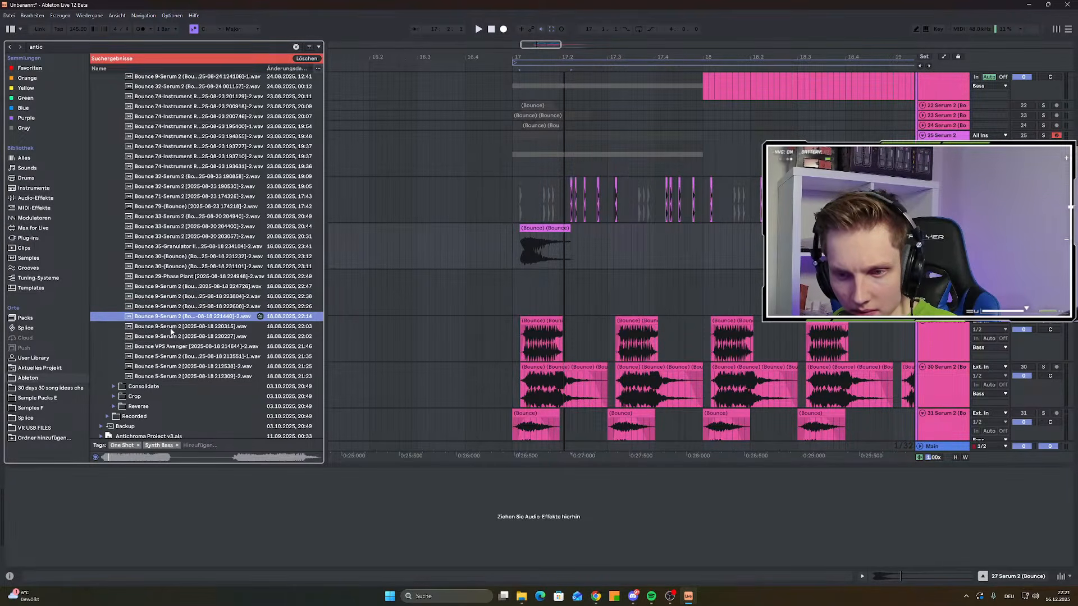
pyautogui.click(169, 328)
pyautogui.click(166, 335)
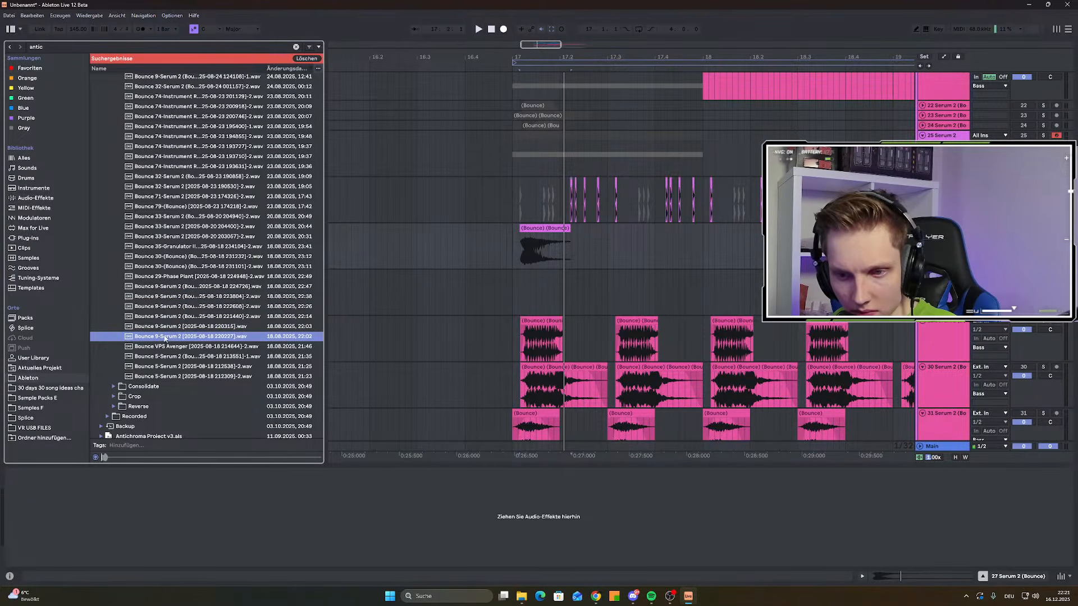
pyautogui.click(163, 347)
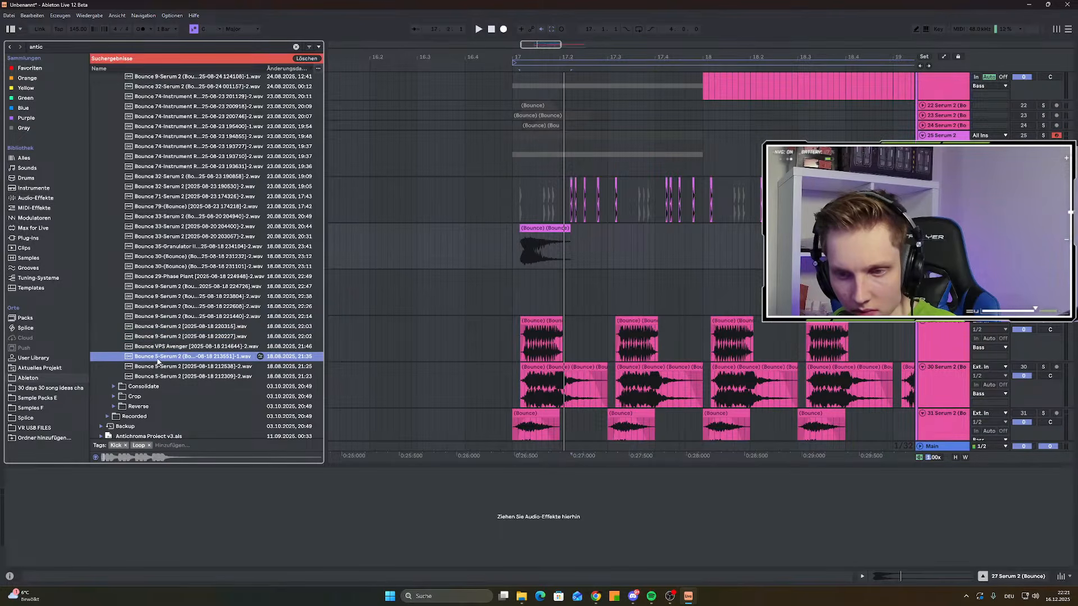
pyautogui.click(157, 367)
pyautogui.click(154, 376)
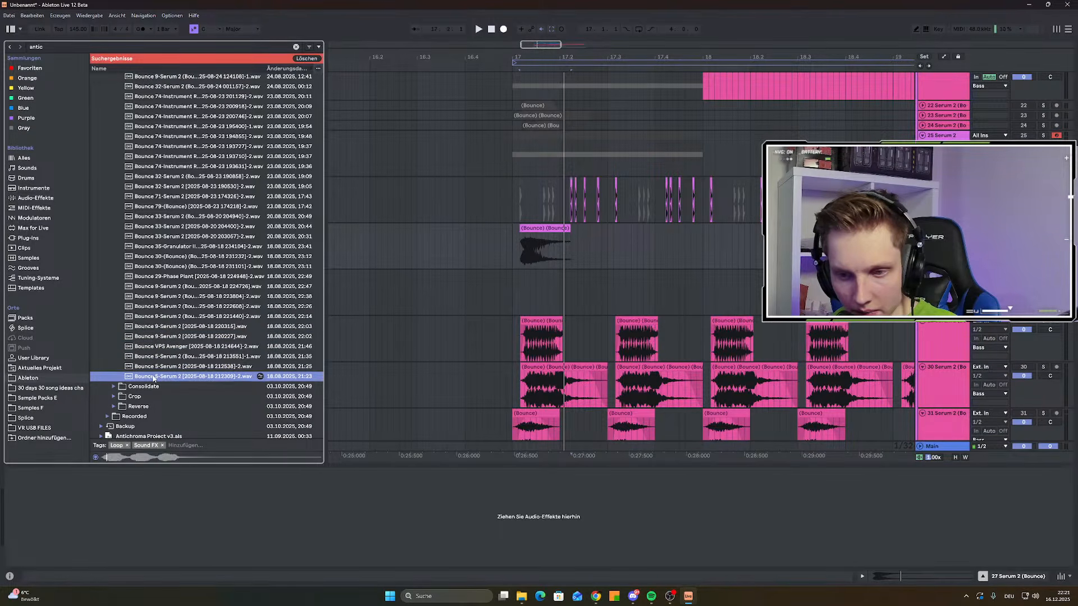
pyautogui.scroll(8, 198, 309)
pyautogui.scroll(-8, 203, 241)
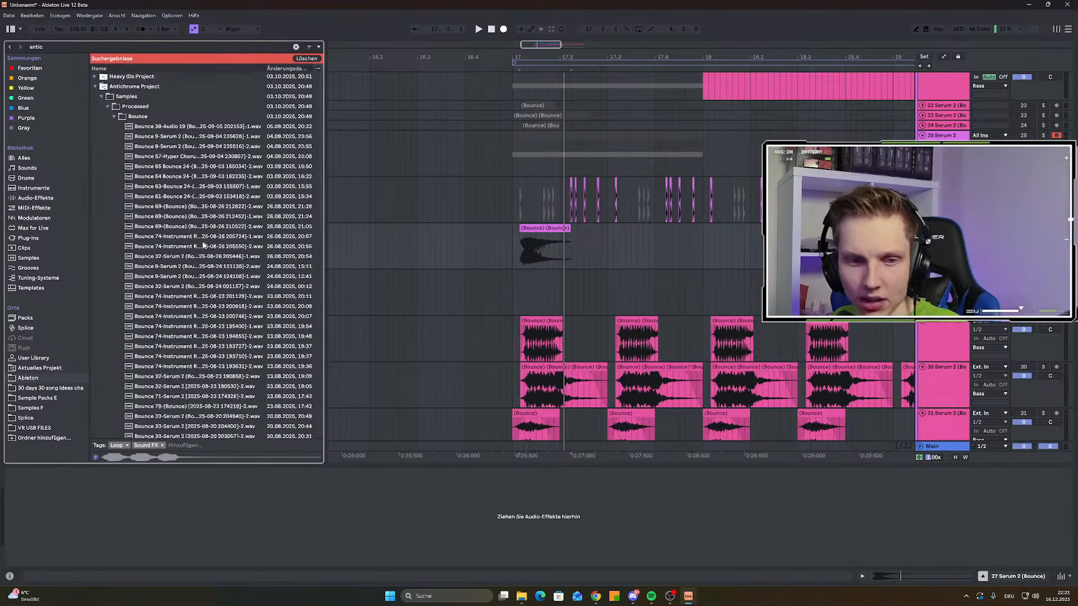
pyautogui.scroll(8, 212, 364)
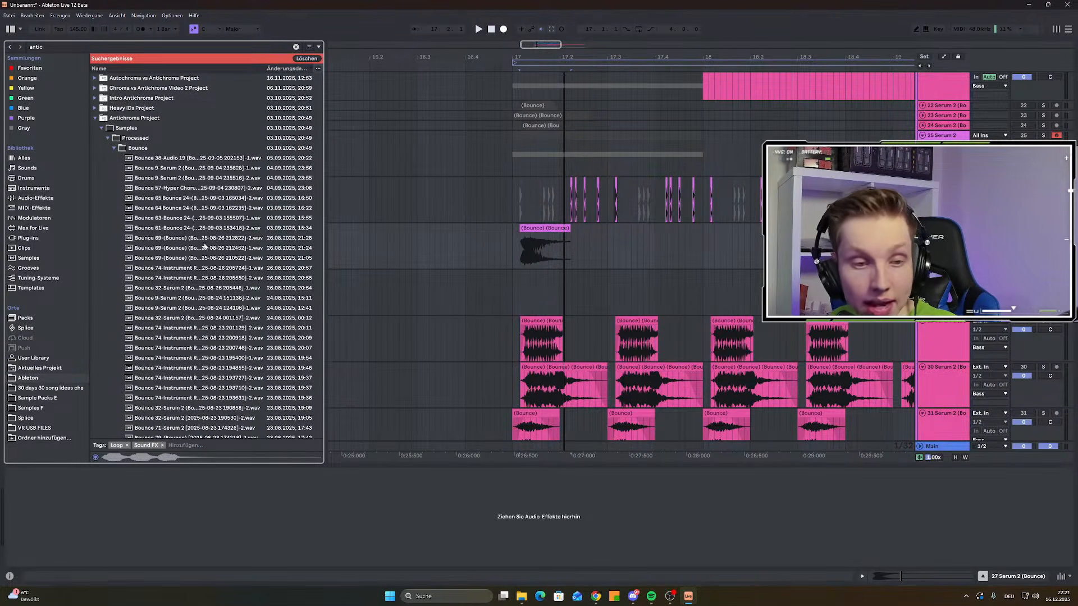
pyautogui.click(104, 119)
# Set the stretched hit clip's pitch to +14 semitones, playing it repeatedly against its Transposition envelope
pyautogui.press('space')
pyautogui.press('space')
pyautogui.doubleClick(541, 227)
pyautogui.moveTo(75, 496); pyautogui.dragTo(32, 459)
pyautogui.press('space')
pyautogui.press('space')
pyautogui.press('space')
pyautogui.press('space')
pyautogui.press('space')
pyautogui.press('space')
pyautogui.press('space')
pyautogui.press('space')
pyautogui.press('space')
pyautogui.press('space')
pyautogui.press('space')
pyautogui.press('space')
pyautogui.press('space')
pyautogui.press('space')
pyautogui.press('space')
pyautogui.press('space')
pyautogui.press('space')
pyautogui.press('space')
pyautogui.press('space')
pyautogui.press('space')
pyautogui.press('space')
pyautogui.press('space')
pyautogui.press('space')
pyautogui.press('space')
pyautogui.press('space')
pyautogui.press('space')
pyautogui.press('space')
pyautogui.press('space')
pyautogui.press('space')
pyautogui.press('space')
pyautogui.press('space')
pyautogui.press('space')
pyautogui.press('space')
pyautogui.press('space')
pyautogui.press('space')
pyautogui.press('space')
pyautogui.press('space')
pyautogui.press('space')
pyautogui.press('space')
pyautogui.press('space')
pyautogui.press('space')
pyautogui.press('space')
pyautogui.press('space')
pyautogui.press('space')
pyautogui.press('space')
pyautogui.moveTo(75, 502)
pyautogui.mouseDown()
pyautogui.moveTo(75, 519)
pyautogui.moveTo(75, 489)
pyautogui.mouseUp()
pyautogui.press('space')
pyautogui.press('space')
pyautogui.press('space')
pyautogui.press('space')
pyautogui.press('space')
pyautogui.press('space')
pyautogui.press('space')
pyautogui.press('space')
pyautogui.press('space')
pyautogui.press('space')
pyautogui.press('space')
pyautogui.press('space')
pyautogui.press('space')
# Bounce the pitched hit clip to a new track, listen to the result and show the new track's devices
pyautogui.rightClick(537, 234)
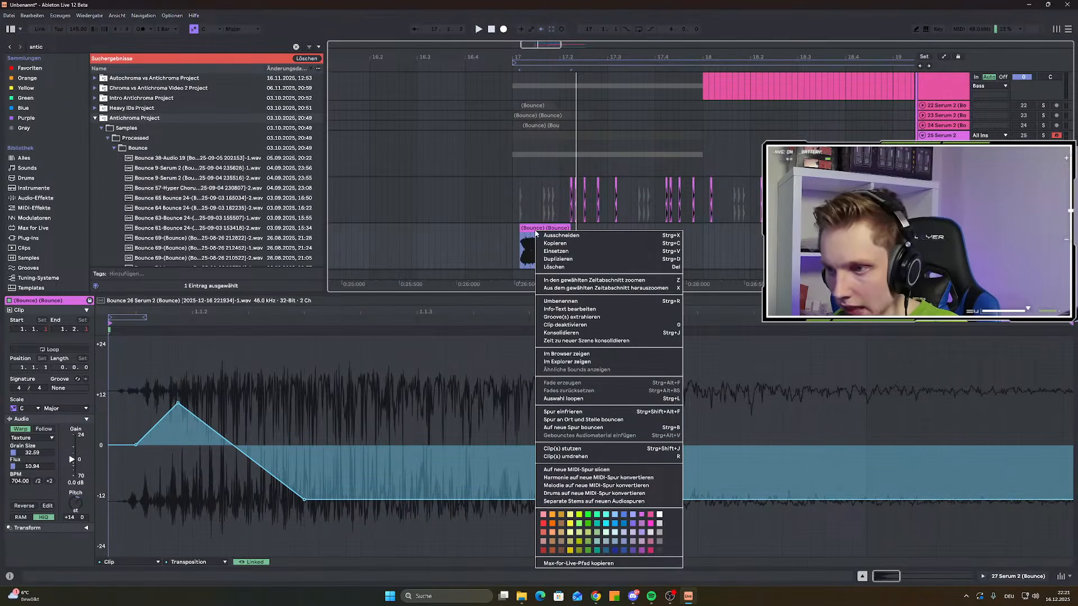
pyautogui.click(581, 428)
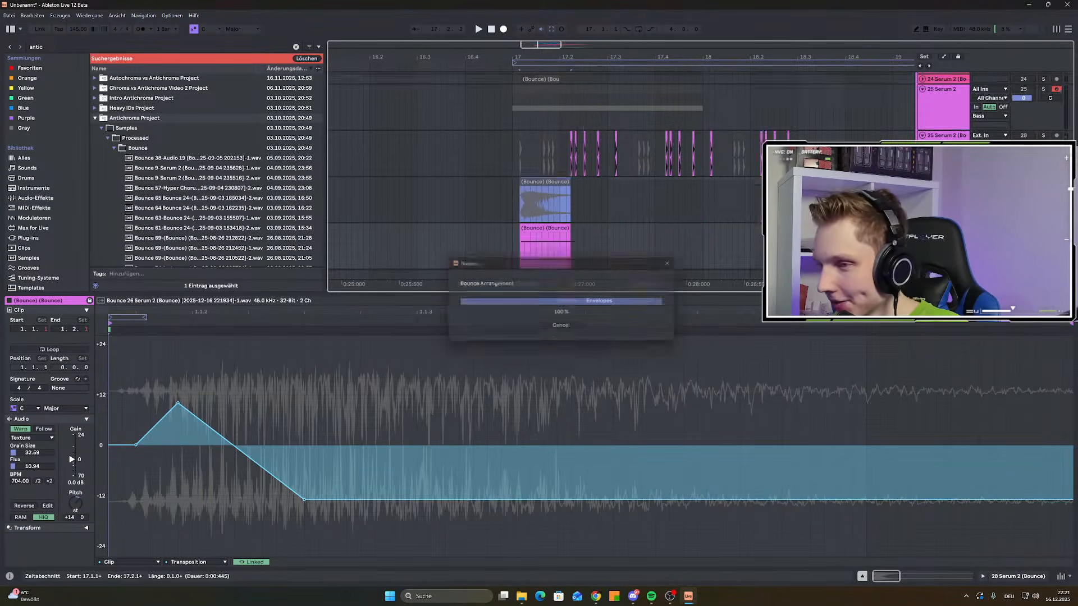
pyautogui.click(519, 184)
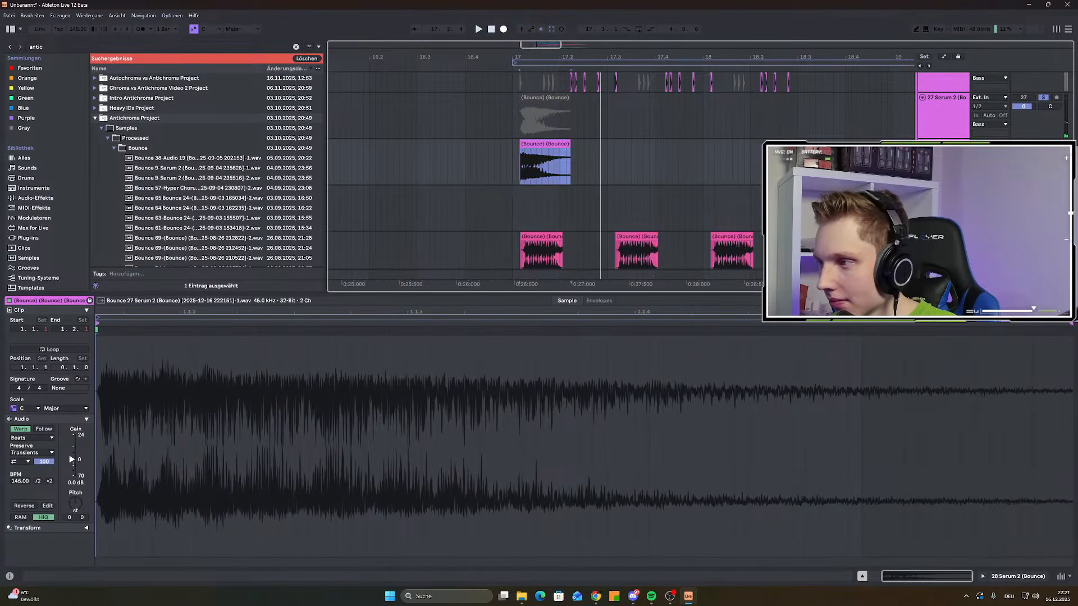
pyautogui.press('space')
pyautogui.press('space')
pyautogui.hotkey('shift', 'Tab')
pyautogui.press('space')
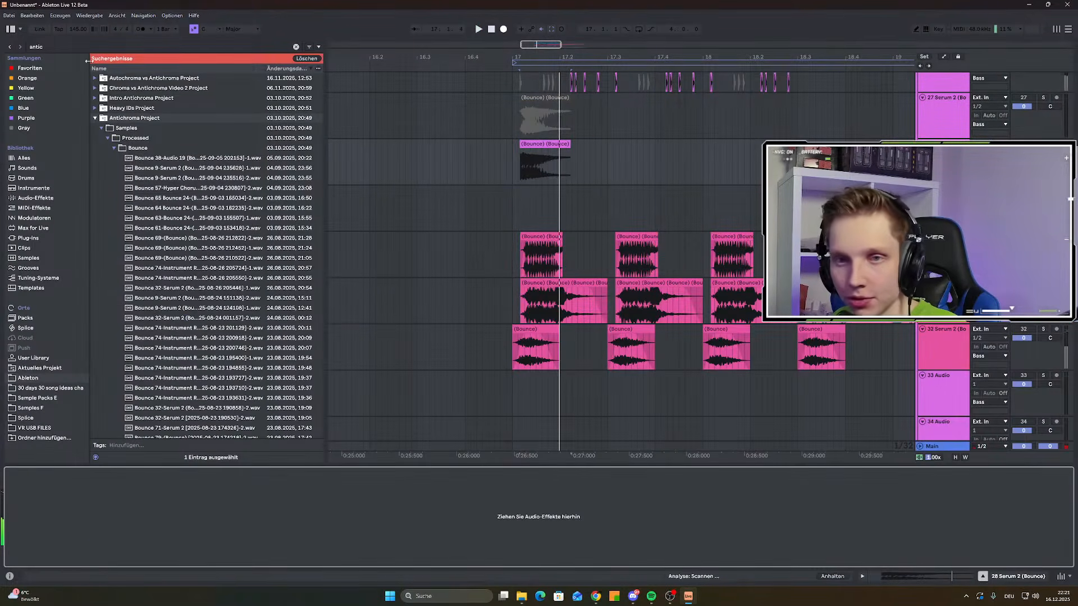
# Search the plug-ins for "sna" and load Snap Heap onto the newly bounced hit track
pyautogui.hotkey('ctrl', 'f')
pyautogui.write('antics')
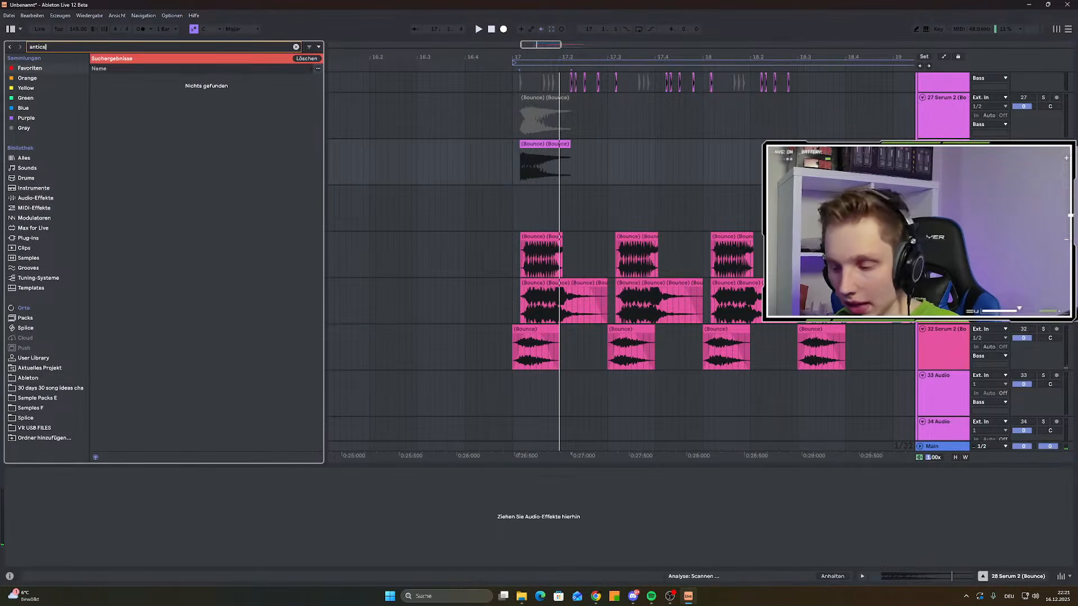
pyautogui.hotkey('ctrl', 'a')
pyautogui.write('sna')
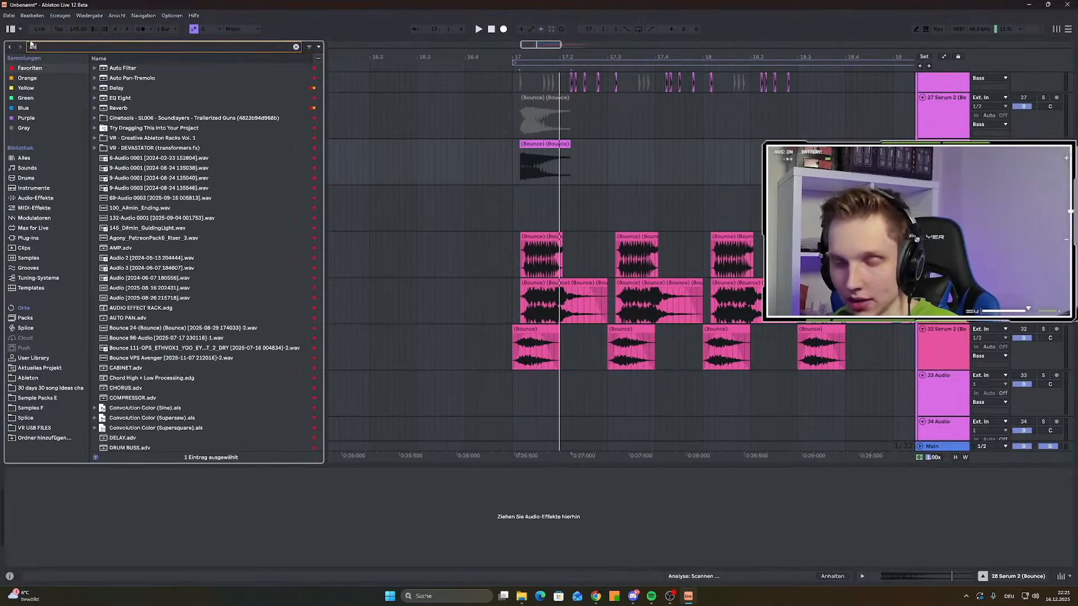
pyautogui.click(28, 238)
pyautogui.doubleClick(139, 121)
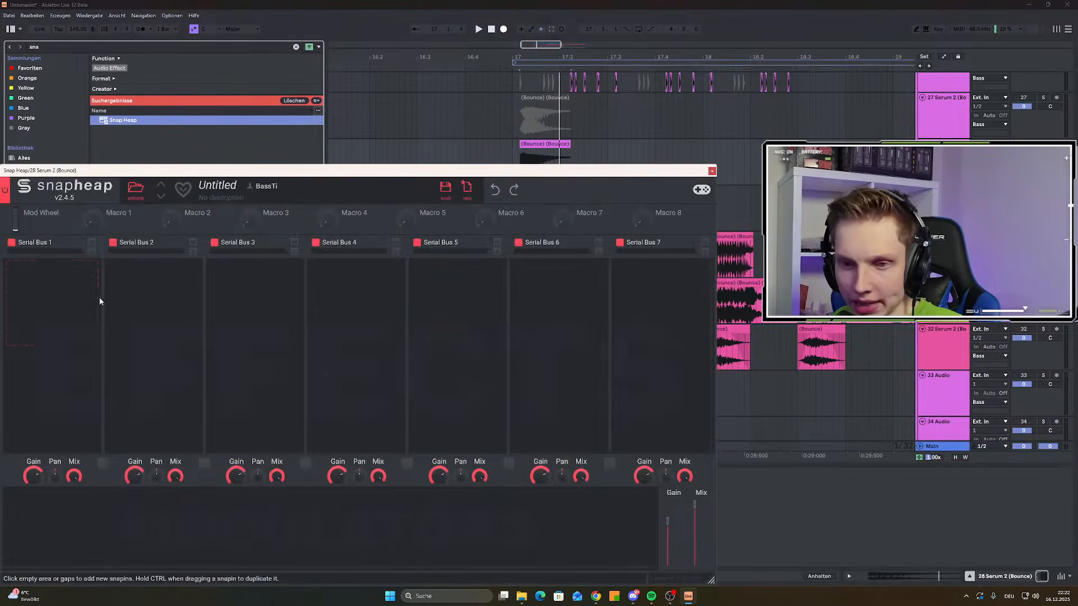
# Add a Frequency Shifter to Serial Bus 1 of Snap Heap and set it to -243 Hz
pyautogui.click(99, 302)
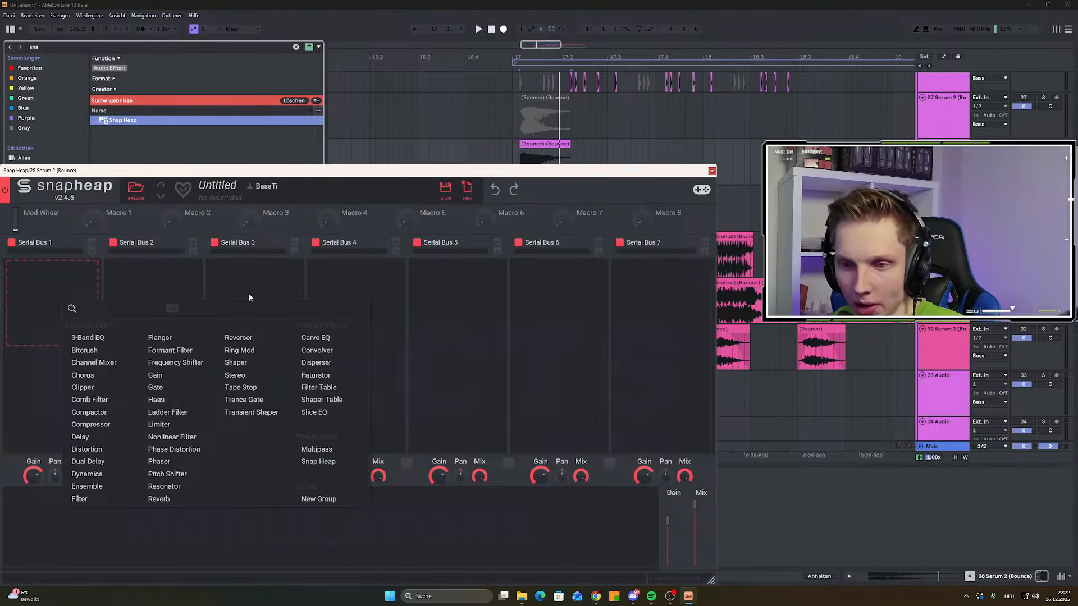
pyautogui.click(179, 375)
pyautogui.moveTo(152, 170); pyautogui.dragTo(526, 190)
pyautogui.moveTo(428, 311); pyautogui.dragTo(427, 348)
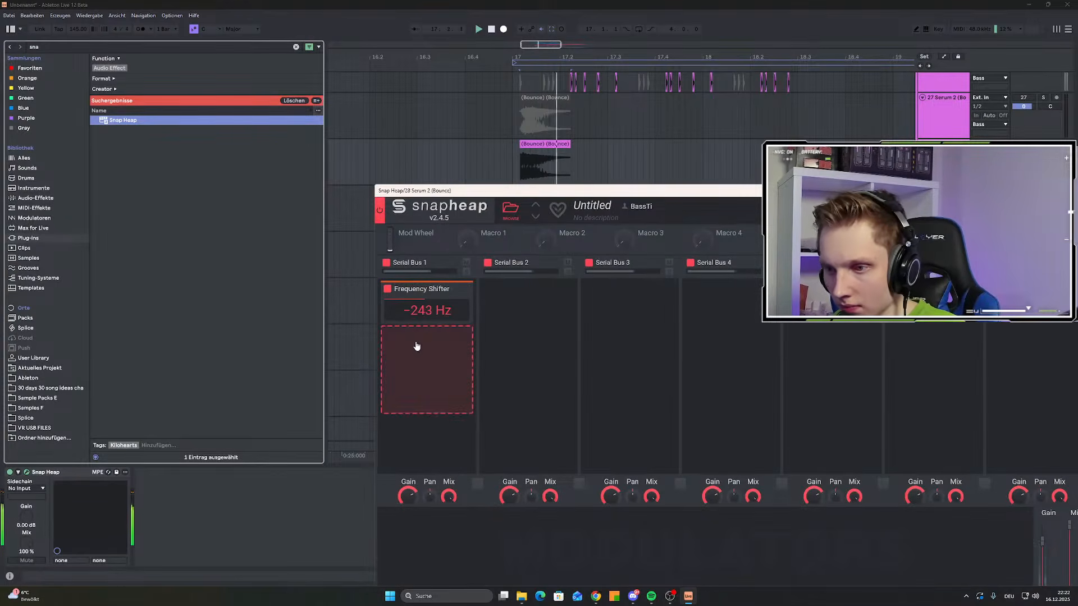
# Add a high-pass Filter below the Frequency Shifter in Snap Heap and uncover the hit track
pyautogui.click(417, 345)
pyautogui.click(444, 544)
pyautogui.click(415, 393)
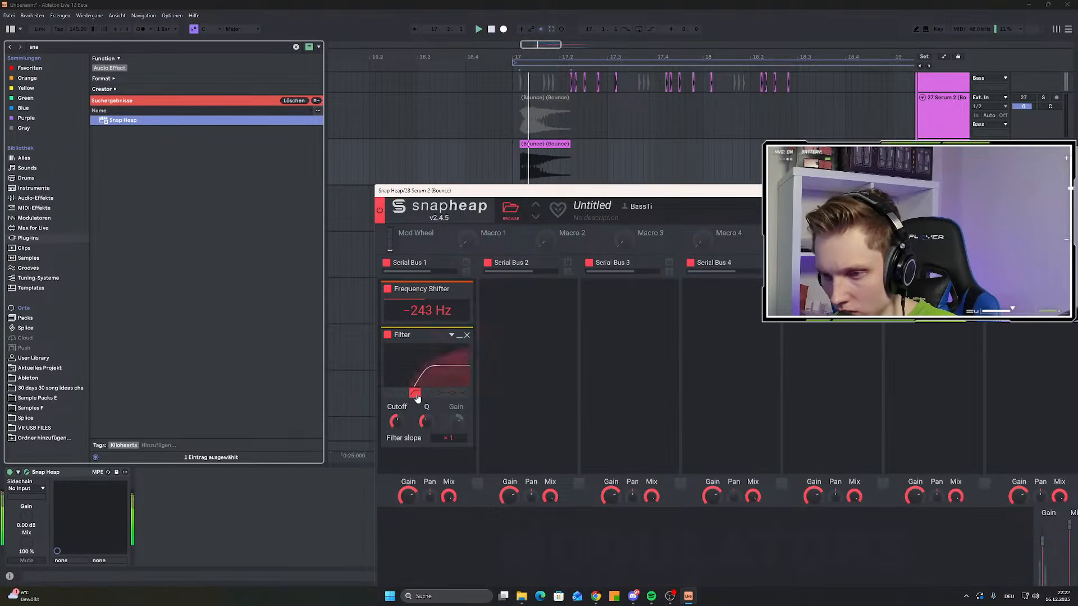
pyautogui.moveTo(787, 194); pyautogui.dragTo(488, 327)
pyautogui.press('space')
# Duplicate the two-beat section with the bounced hit so it repeats every two beats until bar 19, and listen from bar 17
pyautogui.moveTo(512, 155); pyautogui.dragTo(608, 155)
pyautogui.hotkey('ctrl', 'd')
pyautogui.hotkey('ctrl', 'd')
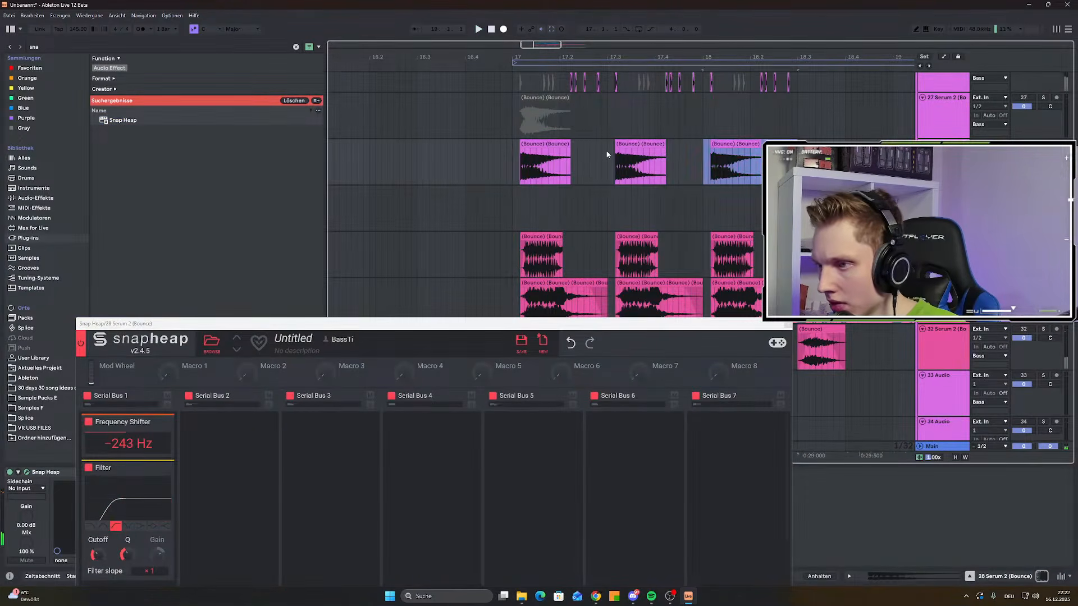
pyautogui.click(512, 142)
pyautogui.press('space')
pyautogui.press('space')
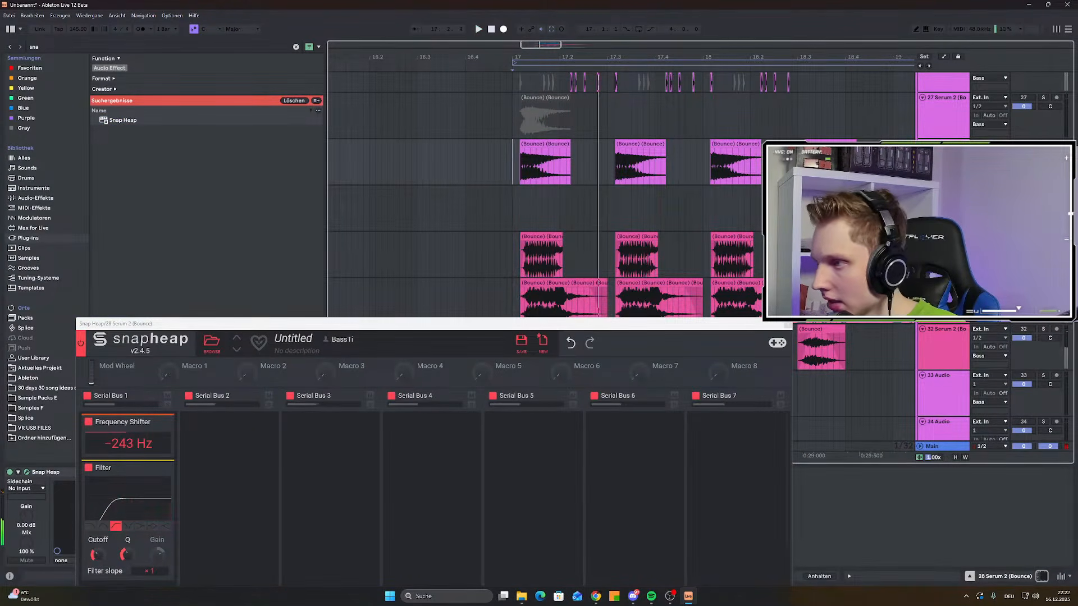
# Turn off solo on the bounced hit track, play it with the full mix and hide the plug-in window
pyautogui.press('s')
pyautogui.press('space')
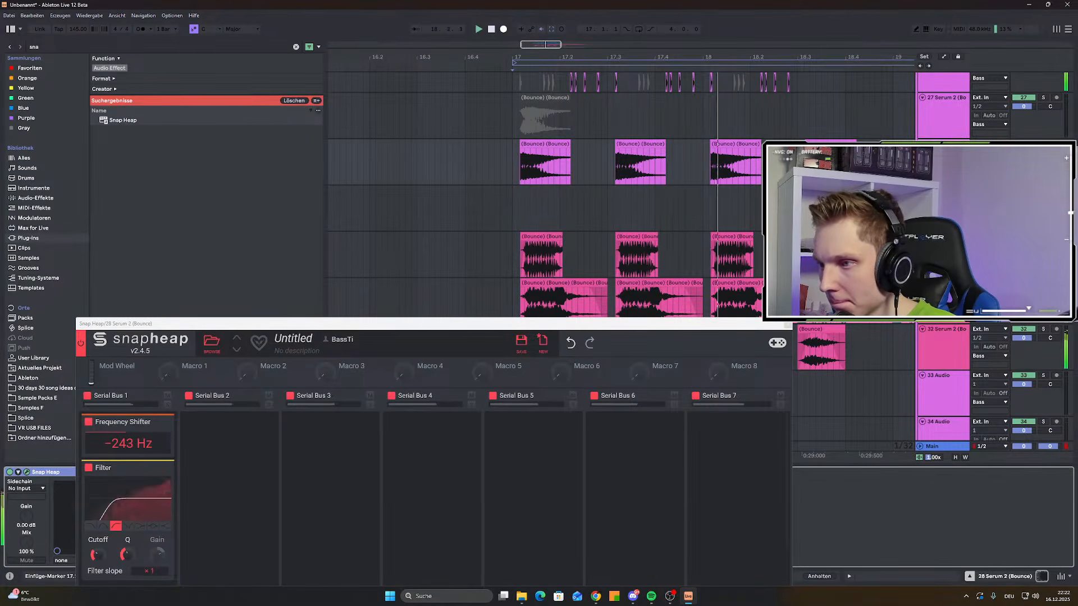
pyautogui.hotkey('ctrl', 'alt', 'p')
# Delete the short noise hits on track 26 near 17.3, 18 and 18.3 that overlap the repeated long hits
pyautogui.scroll(3, 544, 202)
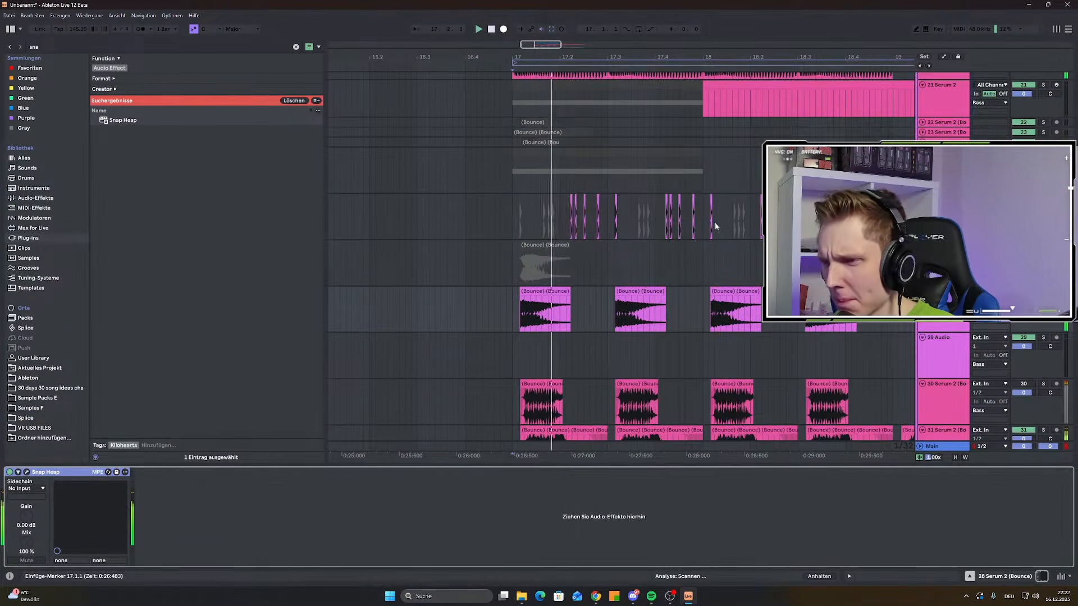
pyautogui.click(620, 219)
pyautogui.press('Delete')
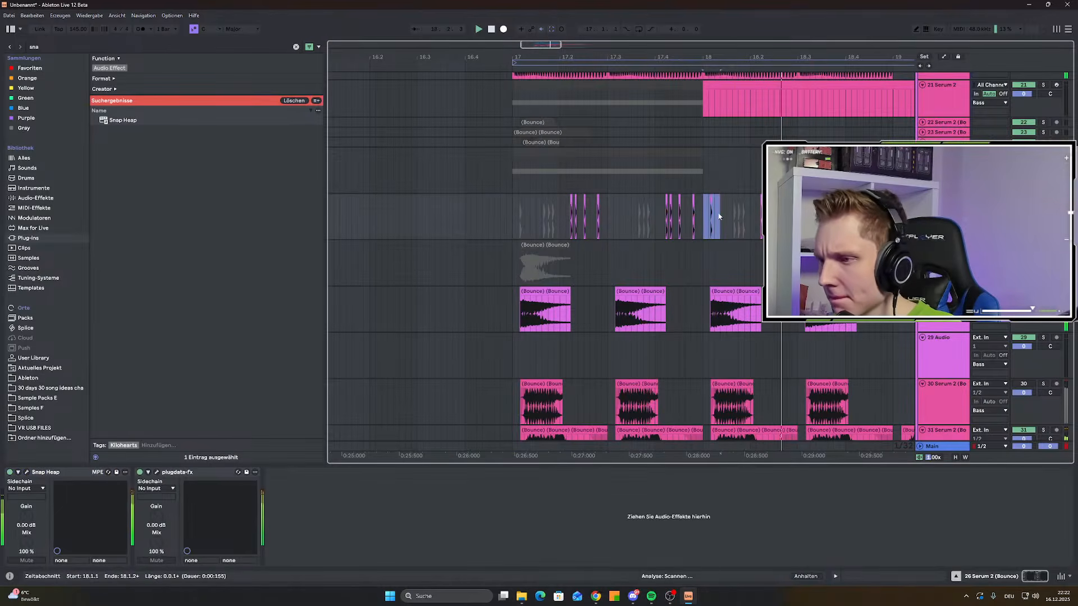
pyautogui.click(711, 216)
pyautogui.press('Delete')
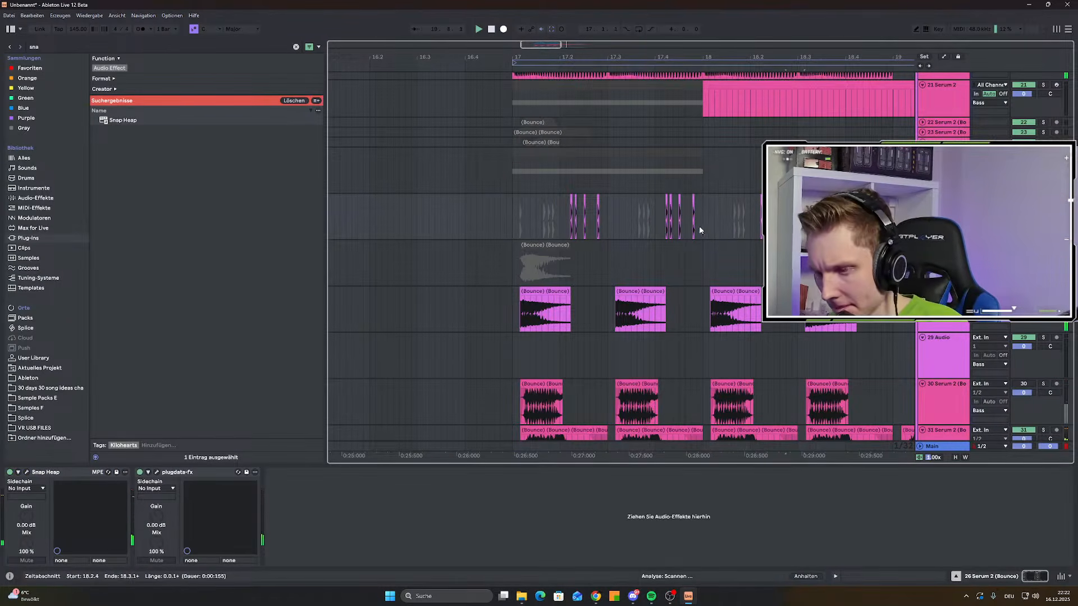
pyautogui.click(510, 204)
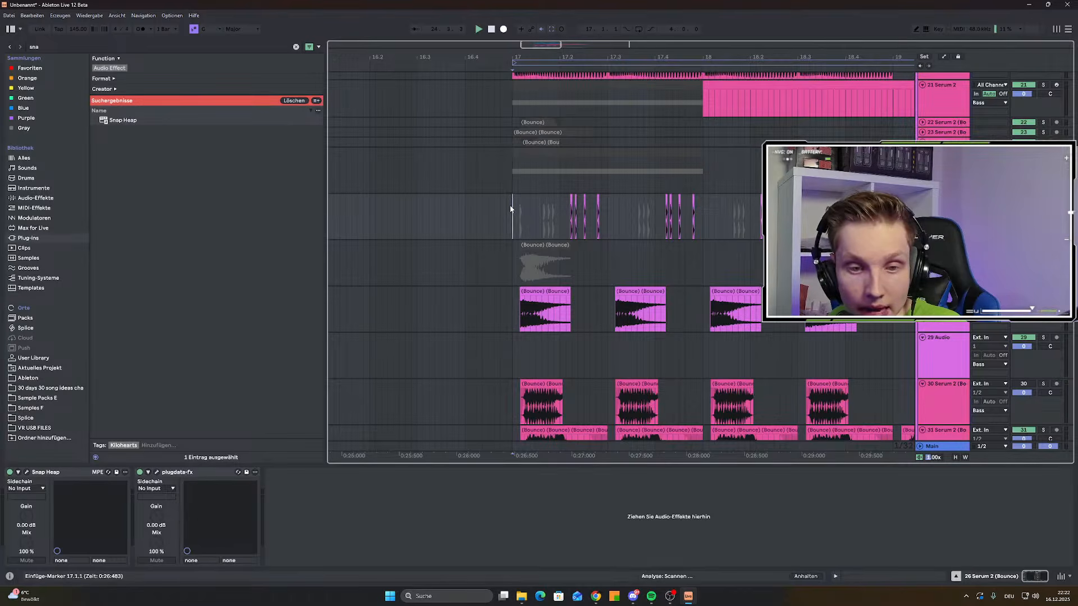
# Review the bass, drum and noise-hit tracks from bar 17 during playback, switching the window to full screen
pyautogui.scroll(1, 505, 236)
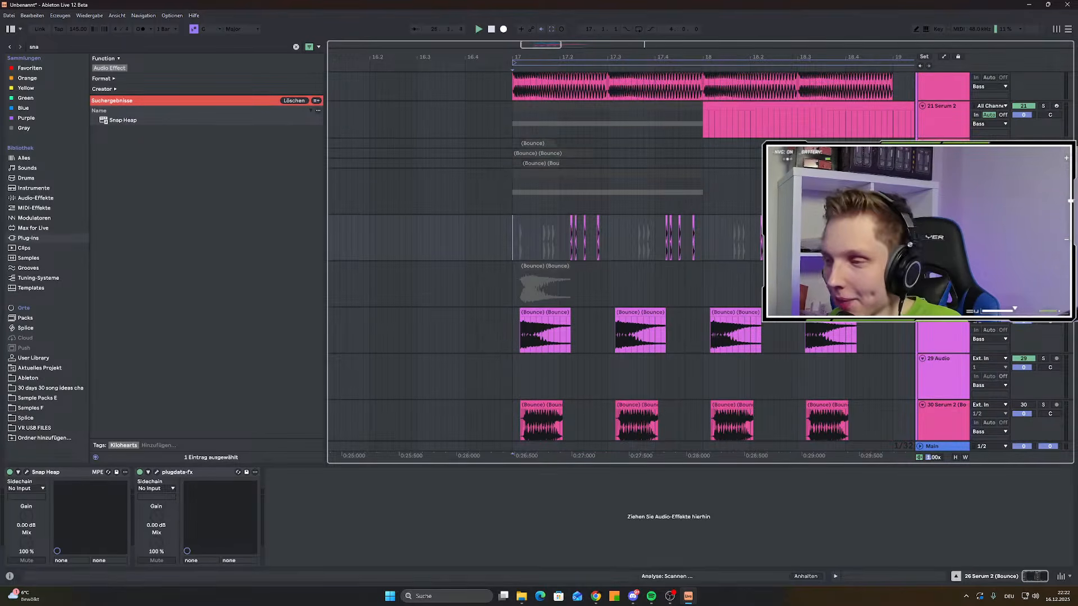
pyautogui.scroll(5, 524, 304)
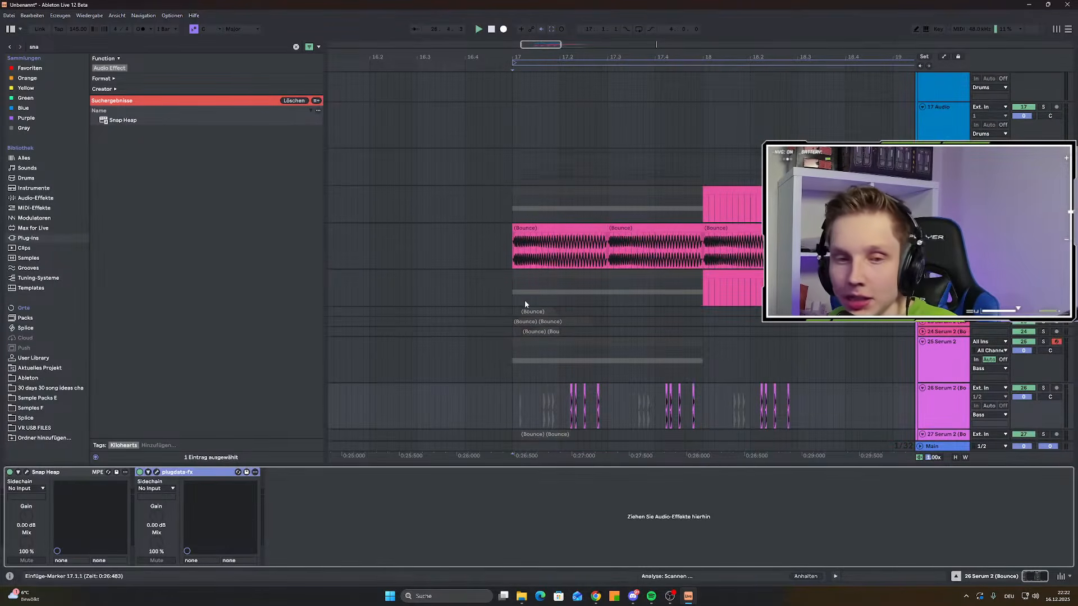
pyautogui.scroll(-3, 526, 303)
pyautogui.scroll(-2, 495, 313)
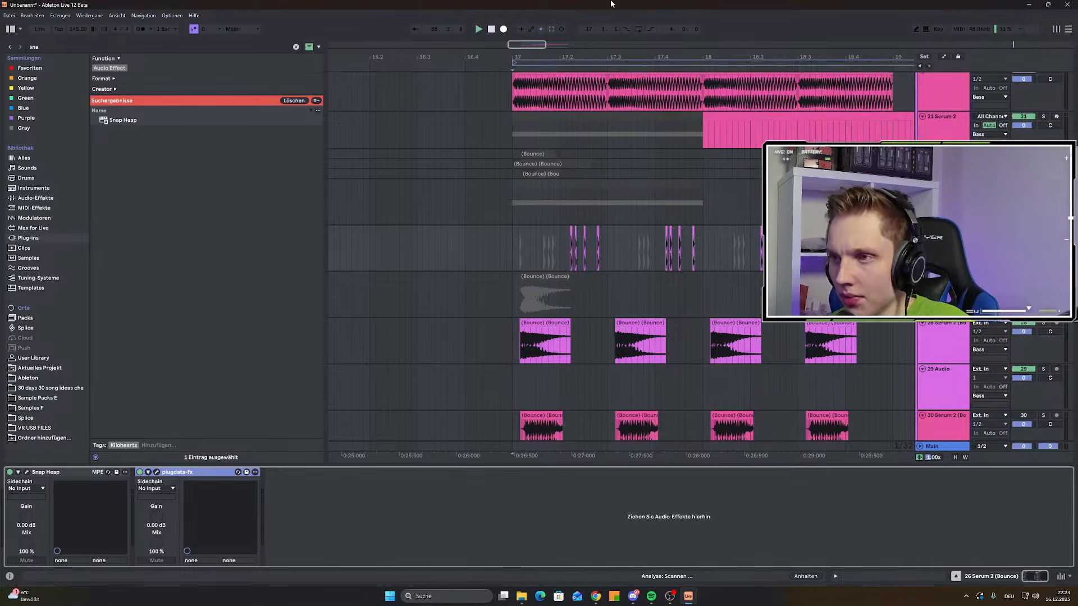
pyautogui.press('F11')
pyautogui.scroll(-3, 514, 255)
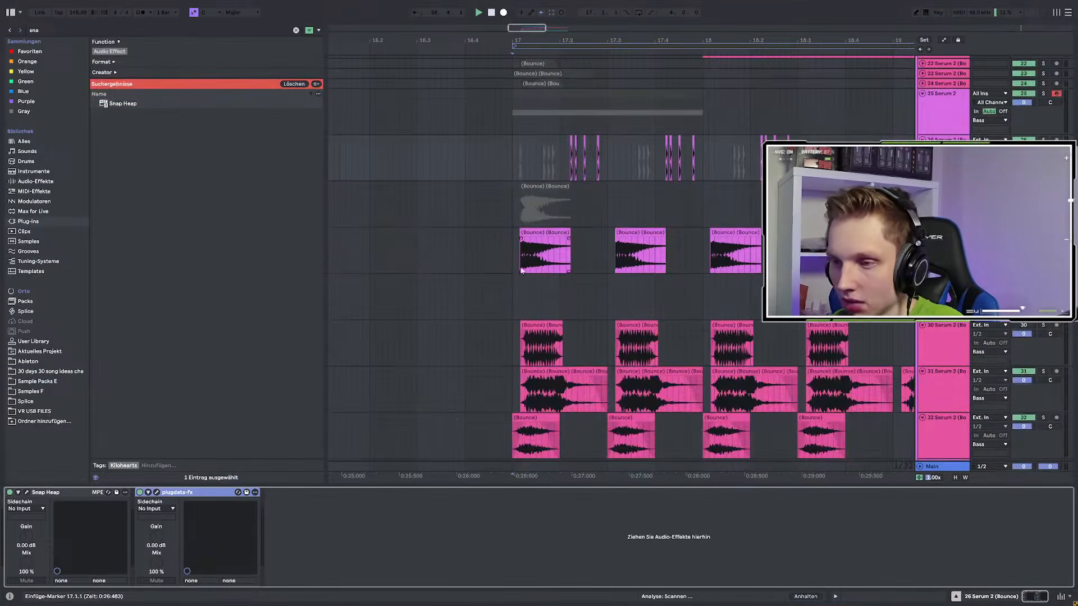
pyautogui.click(514, 255)
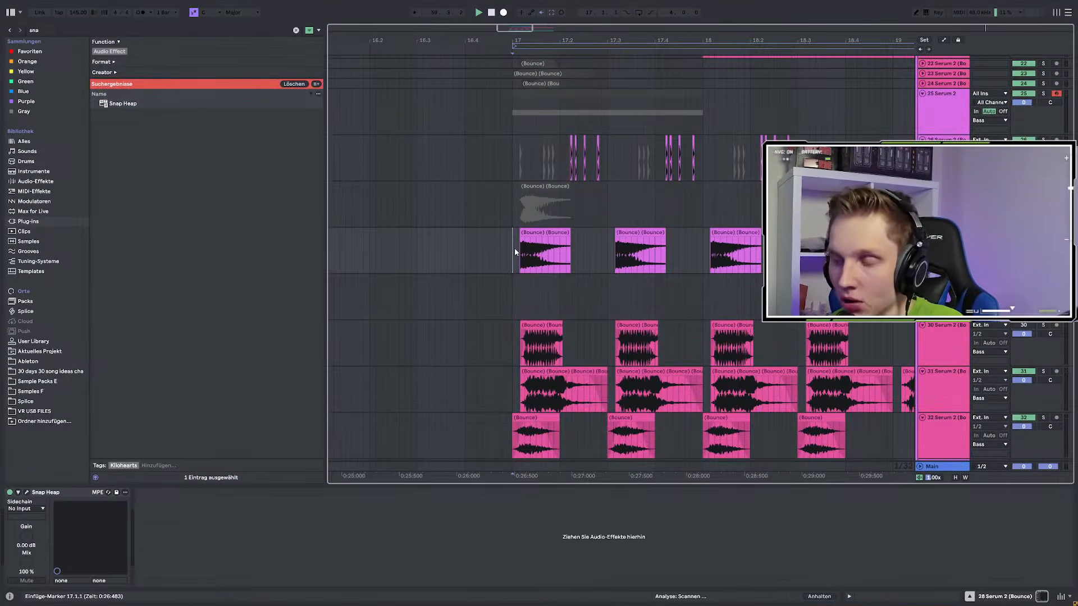
pyautogui.scroll(6, 516, 248)
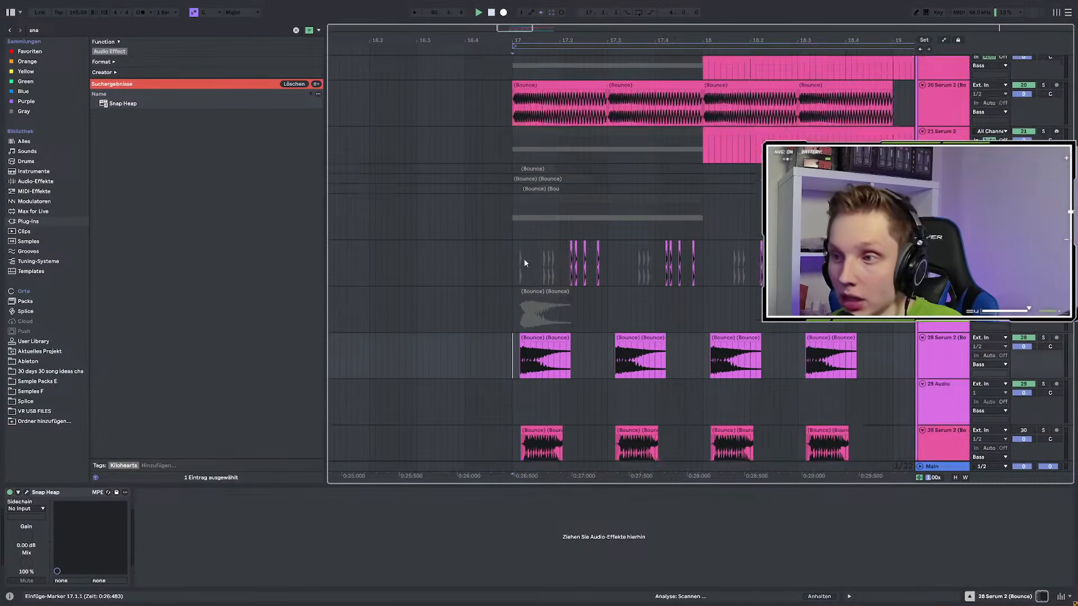
pyautogui.scroll(2, 525, 260)
pyautogui.scroll(-4, 525, 263)
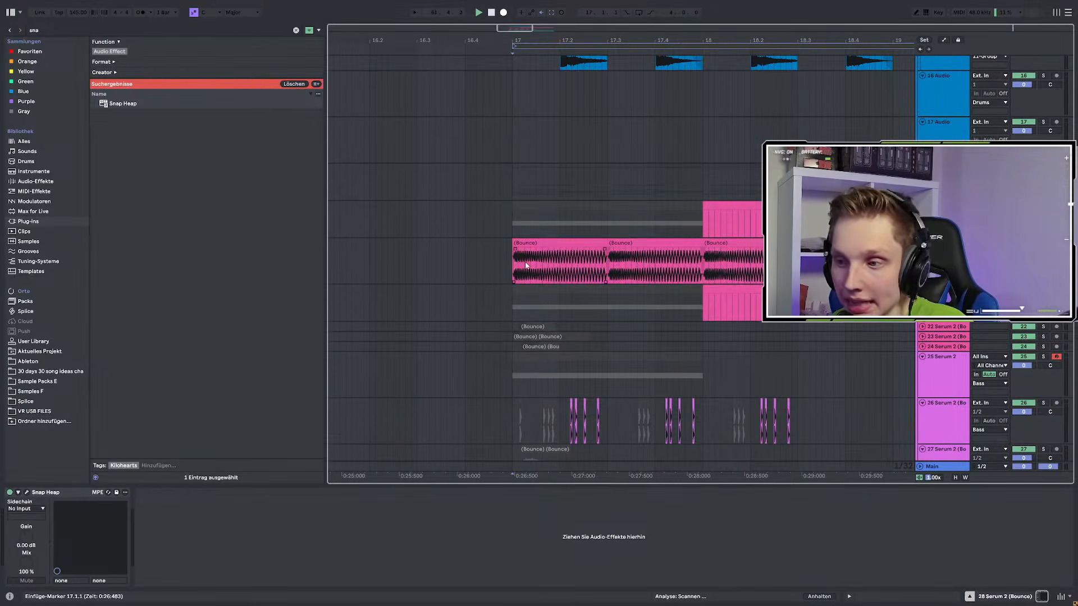
pyautogui.scroll(-6, 526, 264)
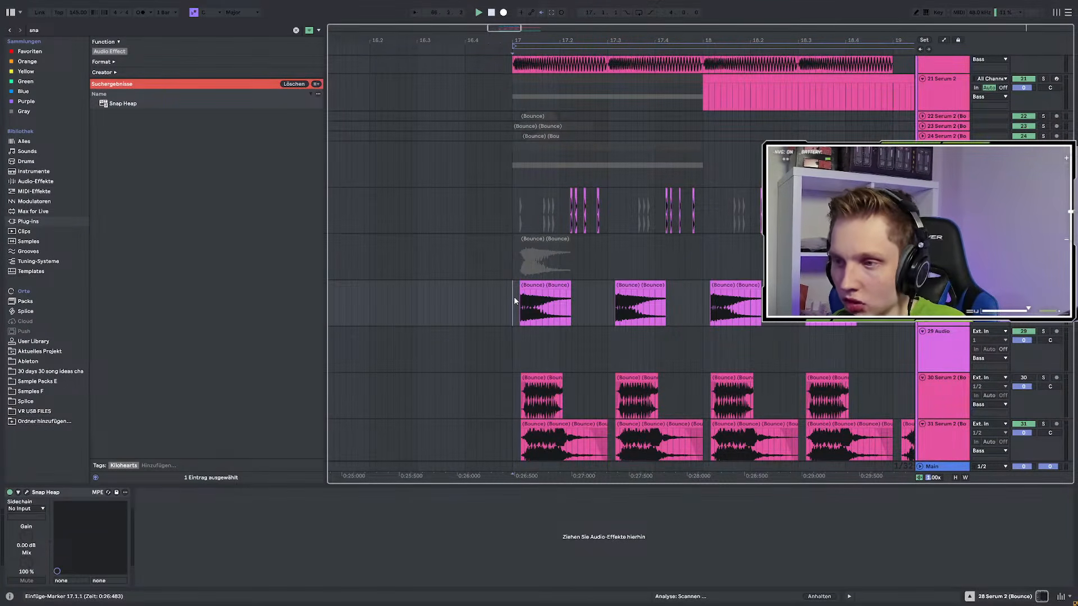
pyautogui.scroll(3, 514, 297)
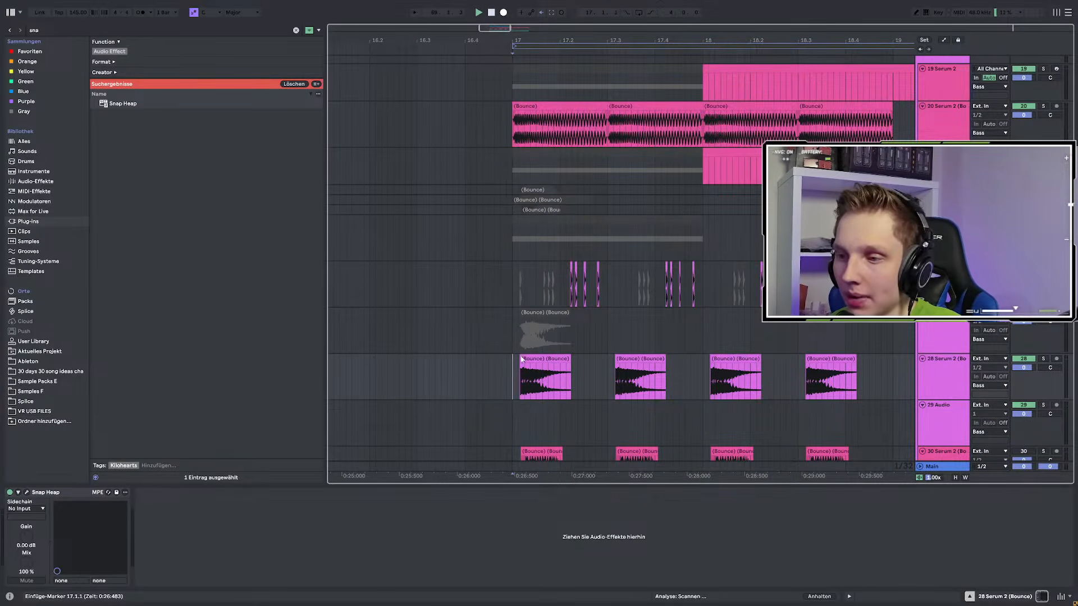
# Solo track 28, play its bounced hits from just before bar 17 and check the Snap Heap effect chain
pyautogui.click(507, 382)
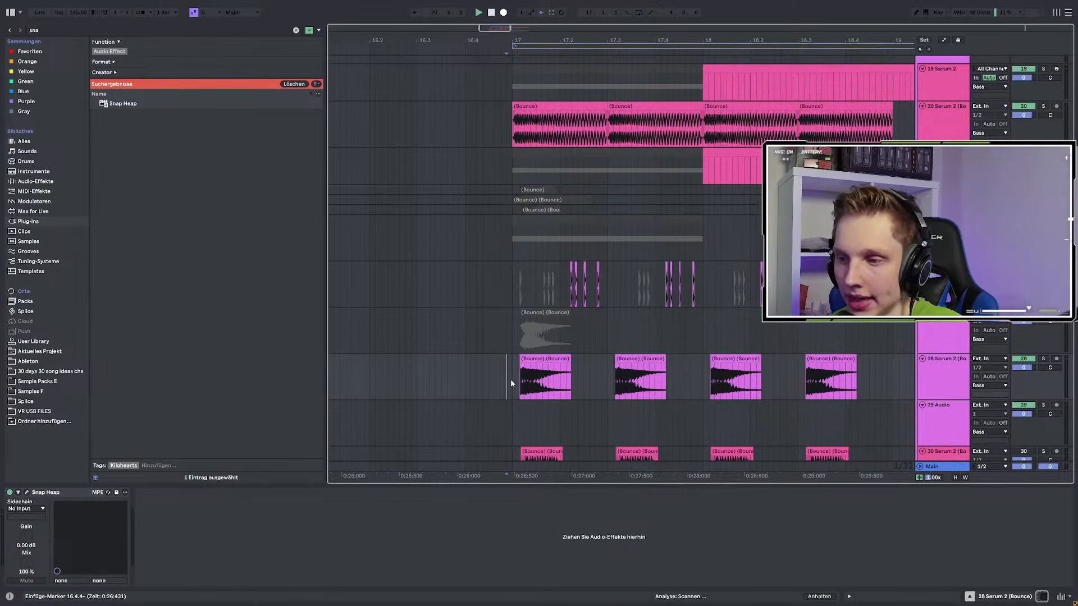
pyautogui.press('space')
pyautogui.click(1044, 360)
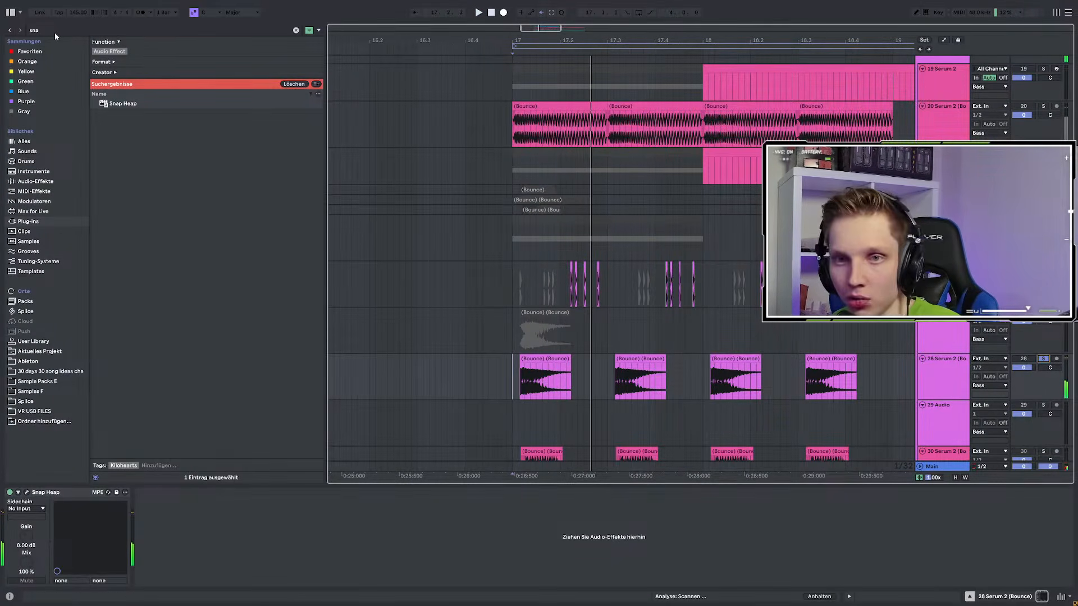
pyautogui.hotkey('ctrl', 'f')
pyautogui.click(27, 492)
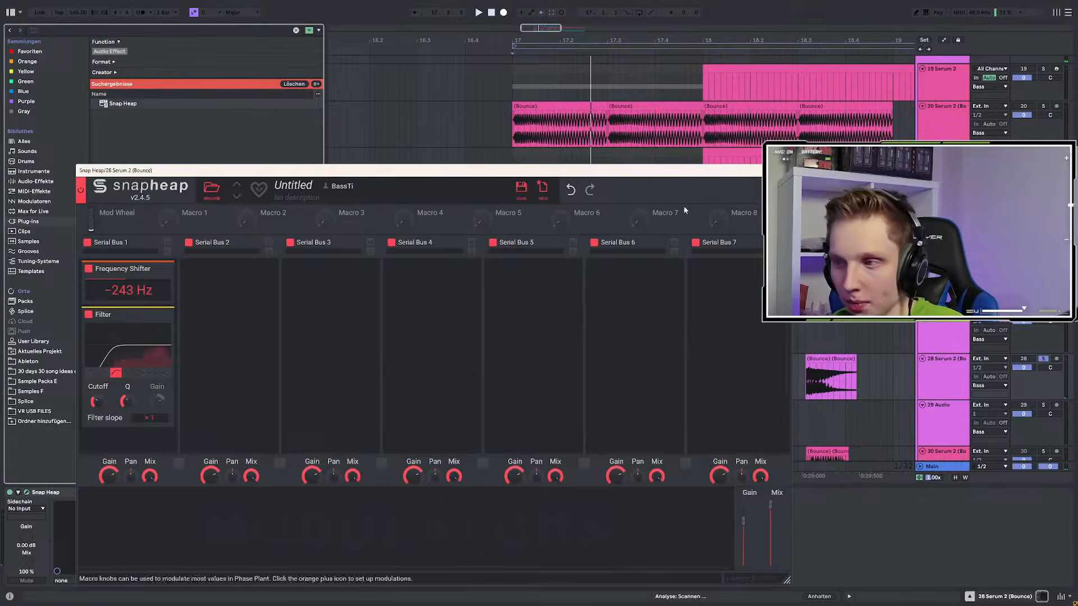
pyautogui.click(779, 170)
# Search the browser for "plug", add plugdata-fx to track 28 after Snap Heap, play the hits and close its window
pyautogui.hotkey('ctrl', 'f')
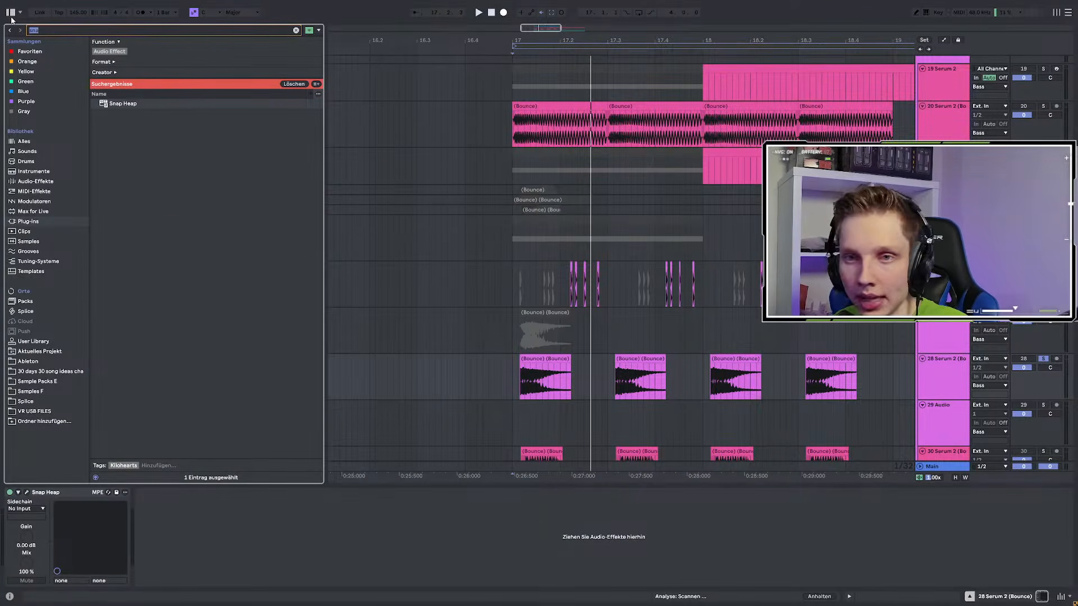
pyautogui.write('plug')
pyautogui.click(136, 203)
pyautogui.click(299, 376)
pyautogui.press('space')
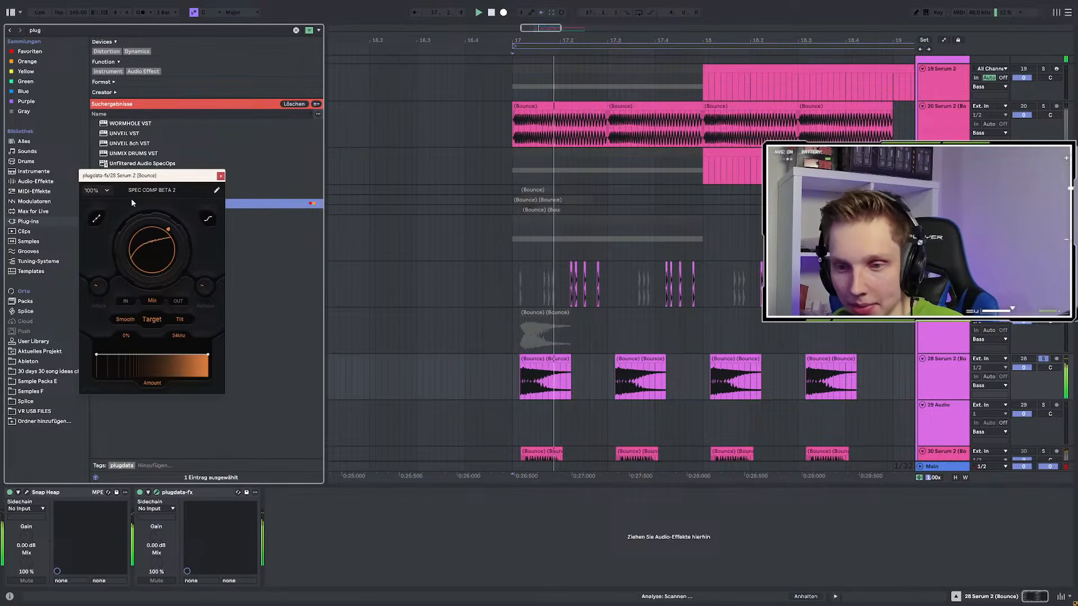
pyautogui.click(571, 358)
pyautogui.click(221, 175)
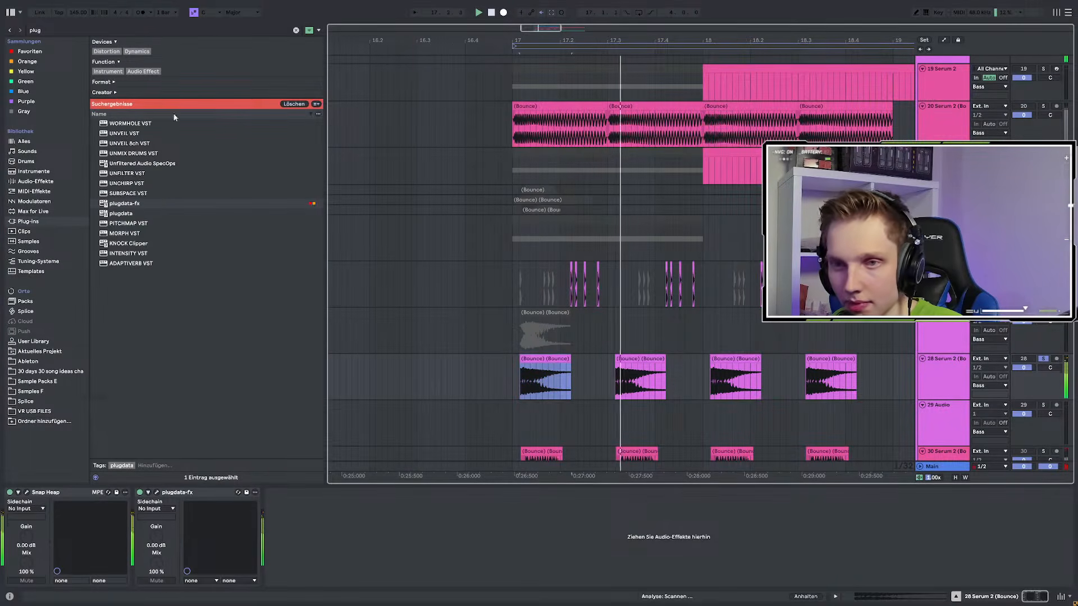
# Open Snap Heap on track 28 and add a Convolver to Serial Bus 2
pyautogui.click(46, 28)
pyautogui.doubleClick(43, 29)
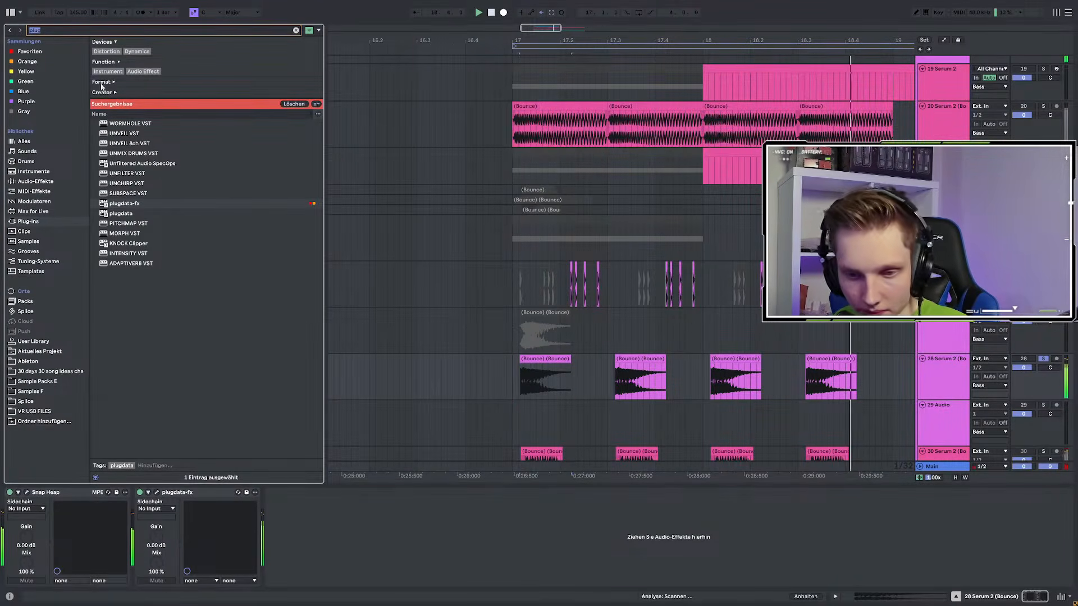
pyautogui.click(27, 492)
pyautogui.click(236, 298)
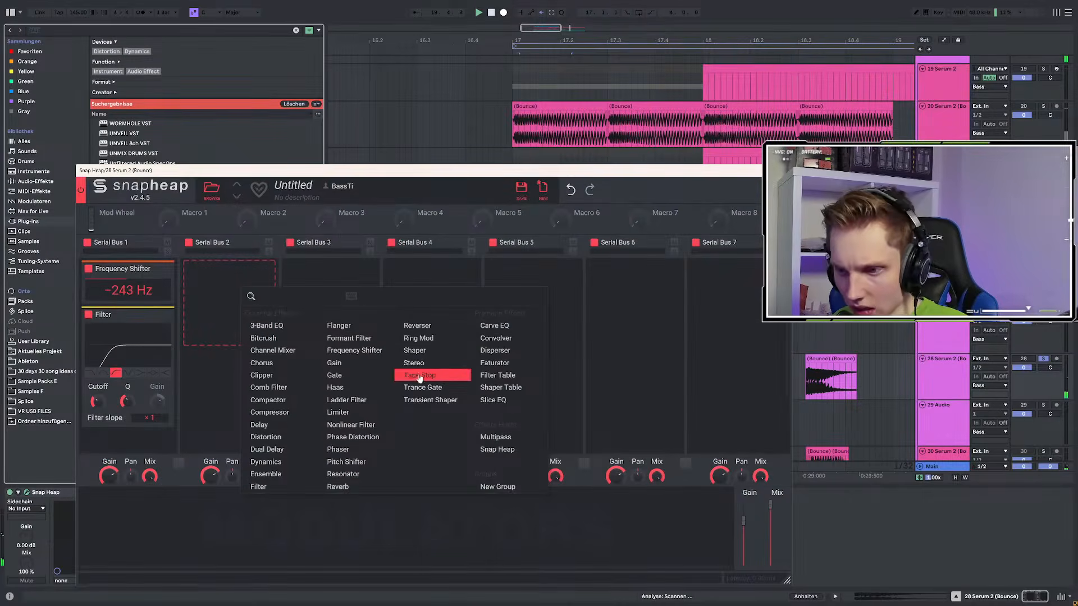
pyautogui.click(499, 340)
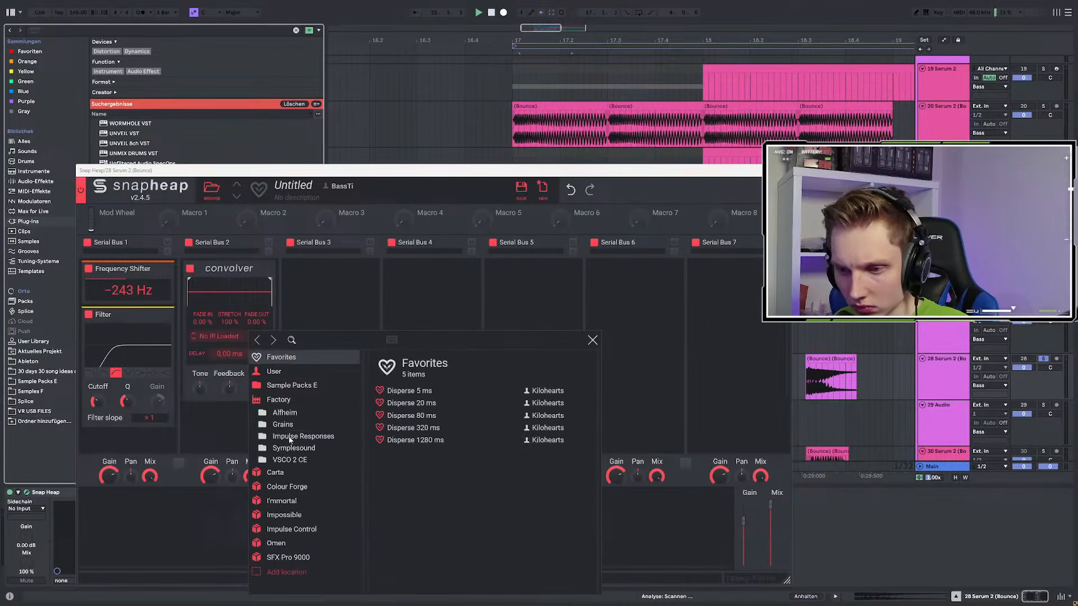
# Audition the Factory impulse responses in Spaces Experimental and load Cookie Jar into the Convolver
pyautogui.click(292, 437)
pyautogui.click(409, 503)
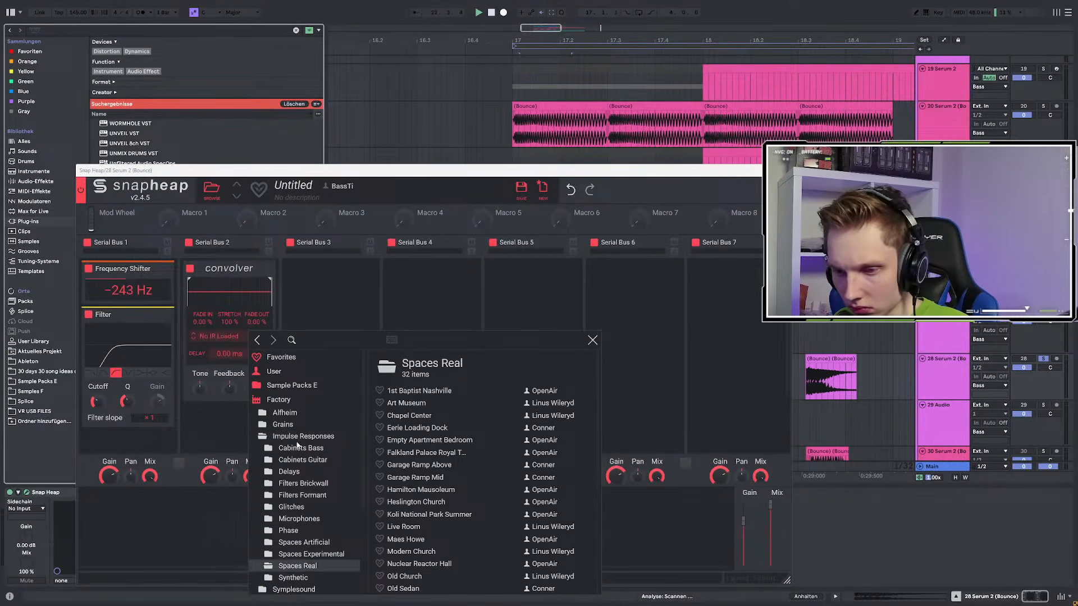
pyautogui.click(310, 554)
pyautogui.click(405, 503)
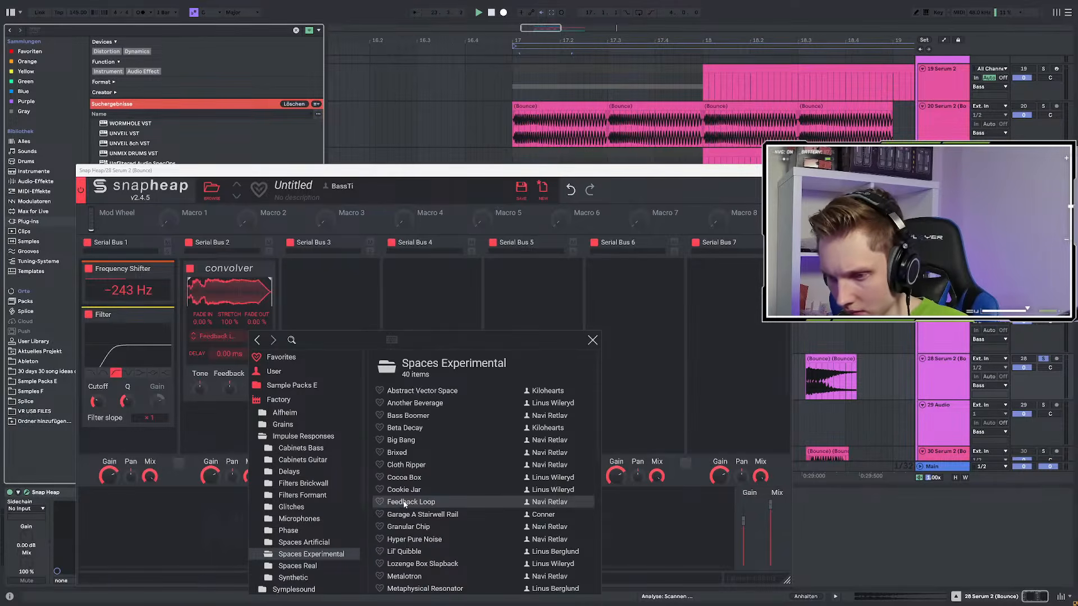
pyautogui.doubleClick(403, 489)
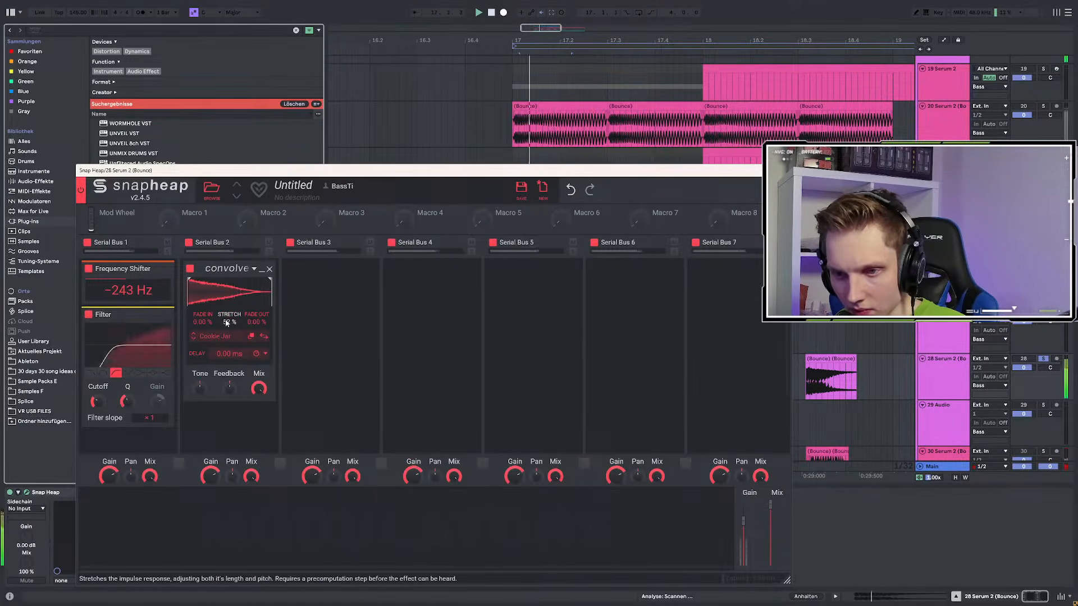
# Set the Convolver's stretch to 140% and play the hits with it
pyautogui.moveTo(227, 322); pyautogui.dragTo(220, 297)
pyautogui.press('space')
pyautogui.press('space')
# Try different Convolver feedback amounts during playback and reset the feedback to its default
pyautogui.moveTo(229, 388); pyautogui.dragTo(229, 421)
pyautogui.press('space')
pyautogui.press('space')
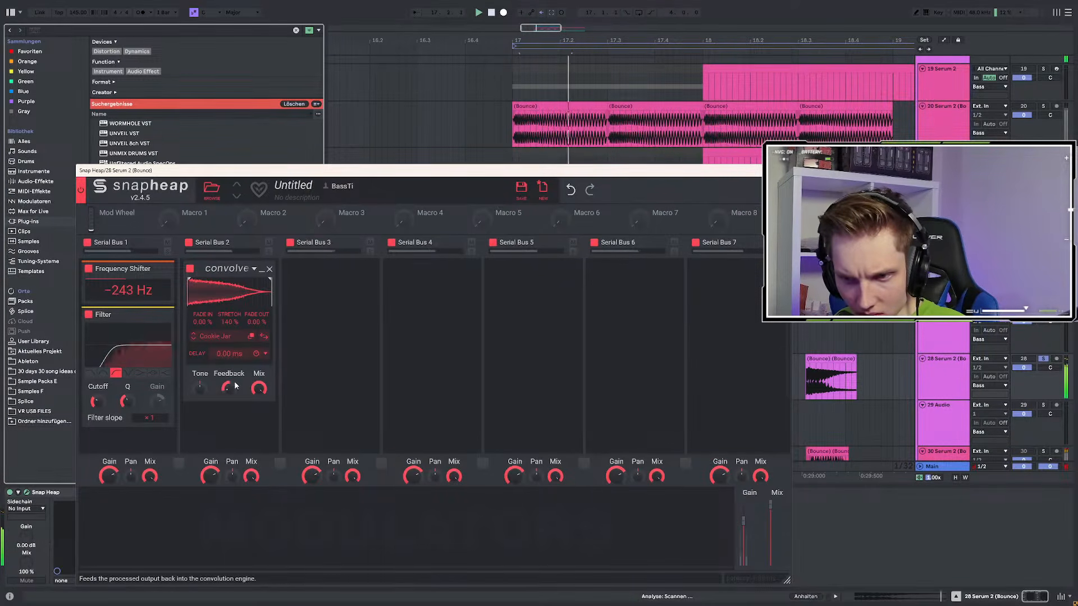
pyautogui.press('space')
pyautogui.doubleClick(229, 389)
# Set the Convolver's tone to -58% and shorten the impulse response with a 100% fade-out
pyautogui.moveTo(199, 387); pyautogui.dragTo(200, 415)
pyautogui.press('space')
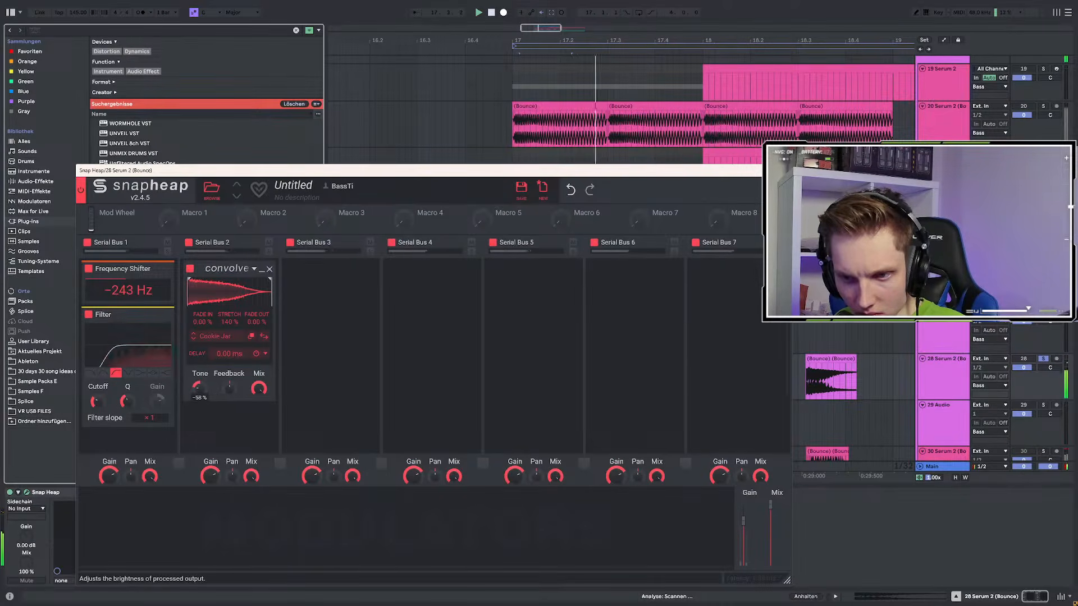
pyautogui.moveTo(191, 268)
pyautogui.mouseDown()
pyautogui.moveTo(132, 256)
pyautogui.moveTo(130, 269)
pyautogui.moveTo(135, 280)
pyautogui.moveTo(246, 270)
pyautogui.moveTo(207, 283)
pyautogui.mouseUp()
pyautogui.moveTo(249, 324); pyautogui.dragTo(249, 319)
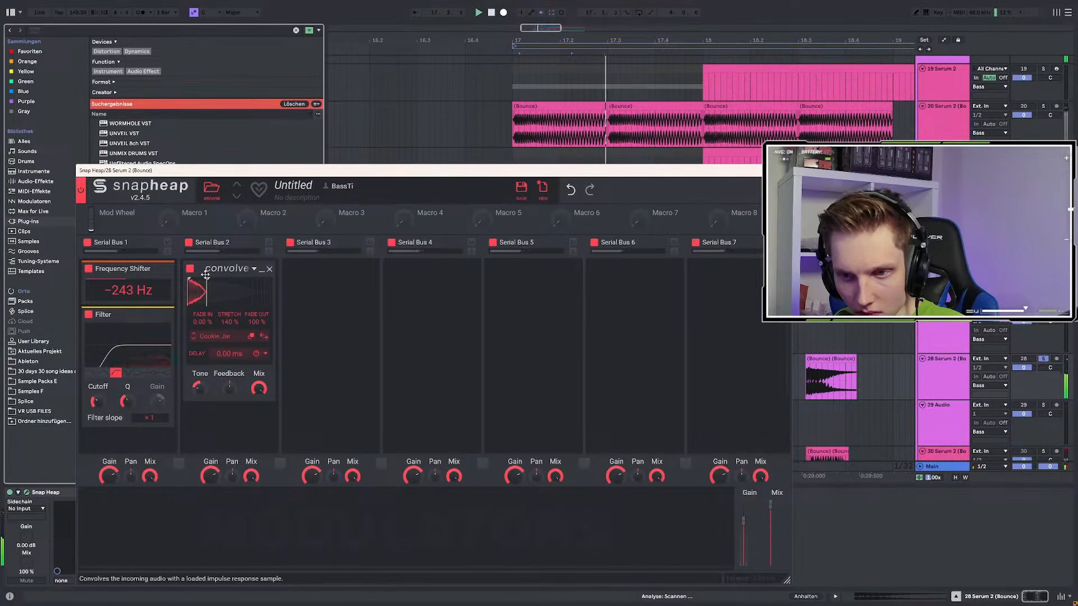
# Switch the Convolver to the Feedback Loop impulse response, trimmed to a short section near its start with a 100% fade-in
pyautogui.moveTo(211, 283); pyautogui.dragTo(245, 304)
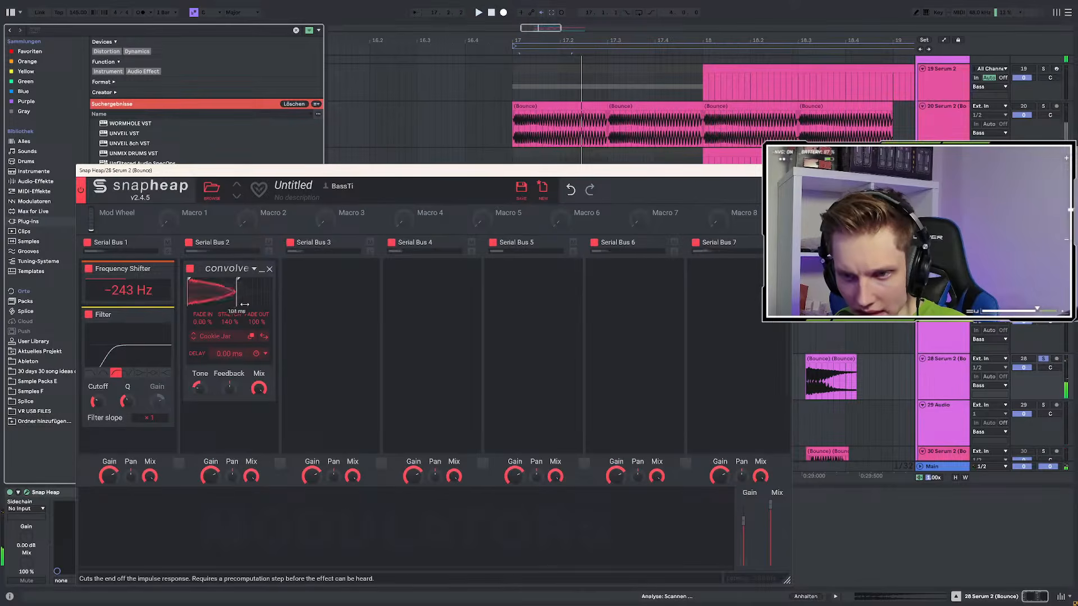
pyautogui.click(193, 338)
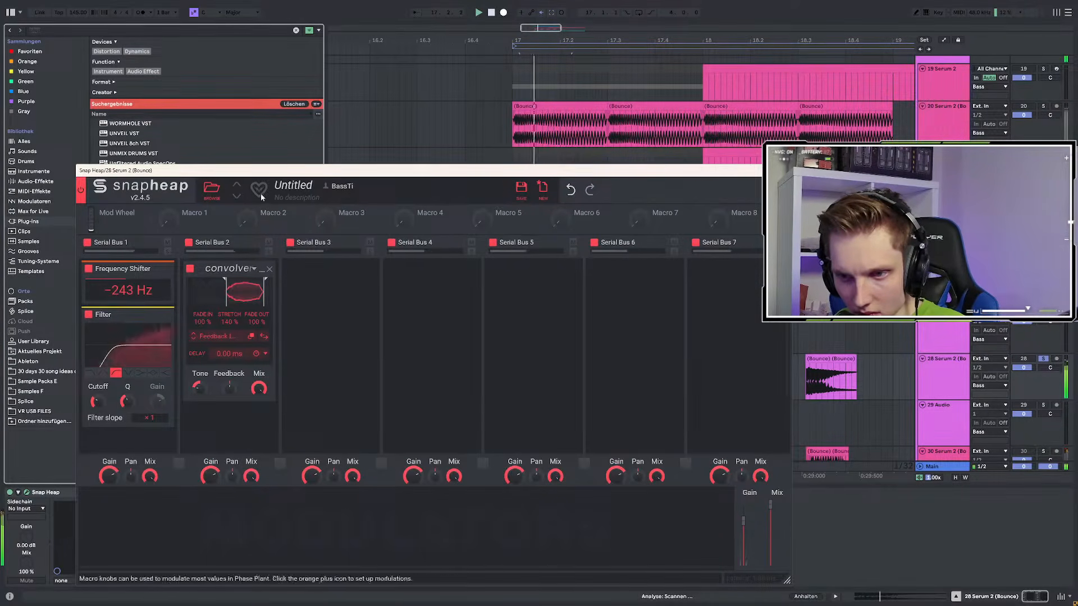
pyautogui.moveTo(265, 281); pyautogui.dragTo(203, 288)
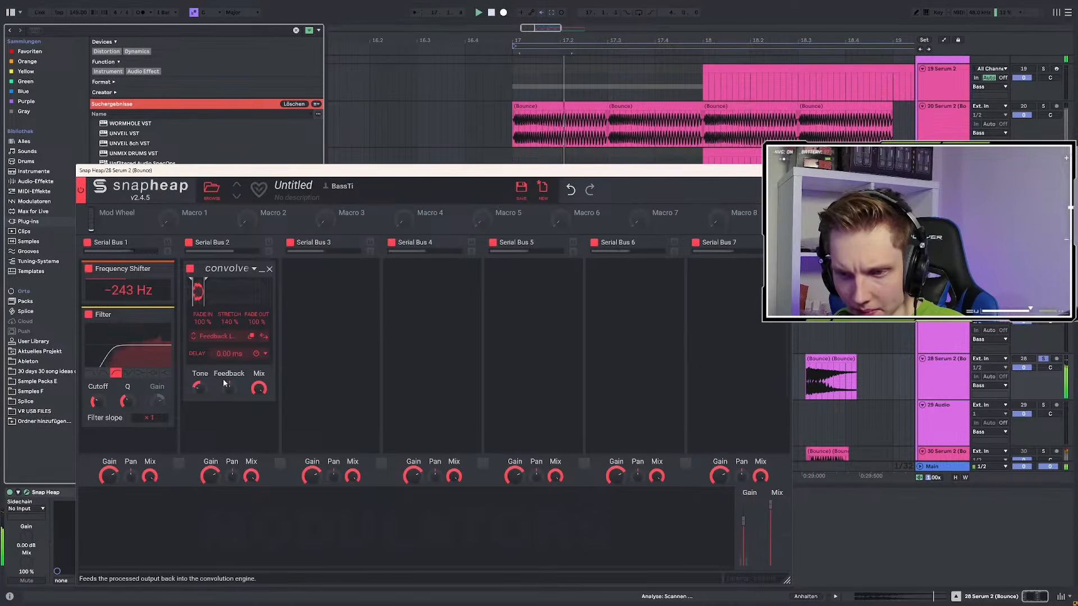
# Add a Faturator below the Convolver on Serial Bus 2 and set its drive to 50%
pyautogui.scroll(-3, 245, 356)
pyautogui.click(235, 355)
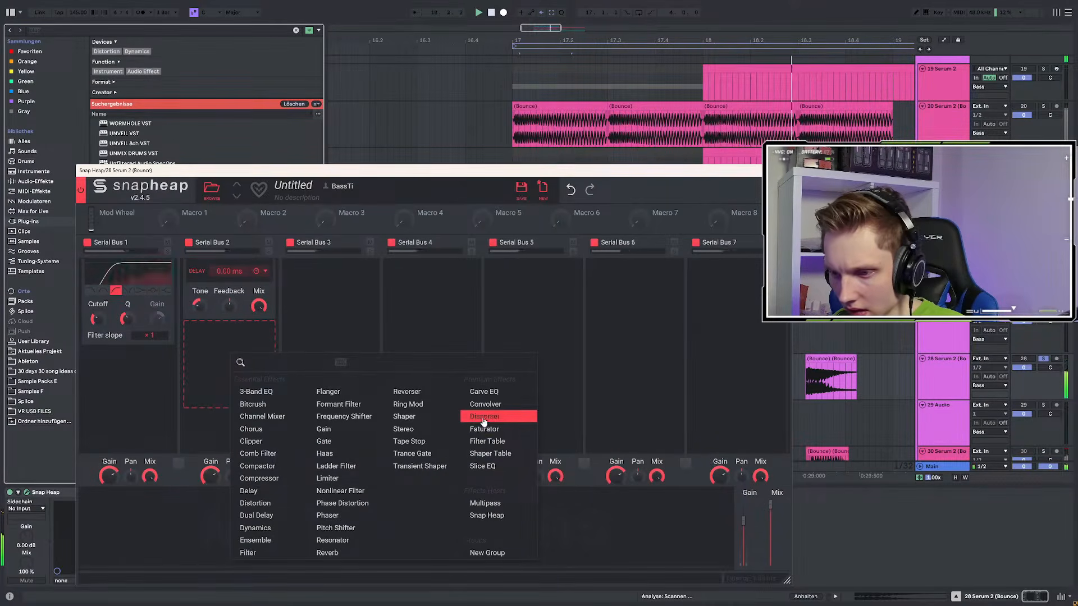
pyautogui.click(486, 429)
pyautogui.moveTo(217, 365); pyautogui.dragTo(214, 341)
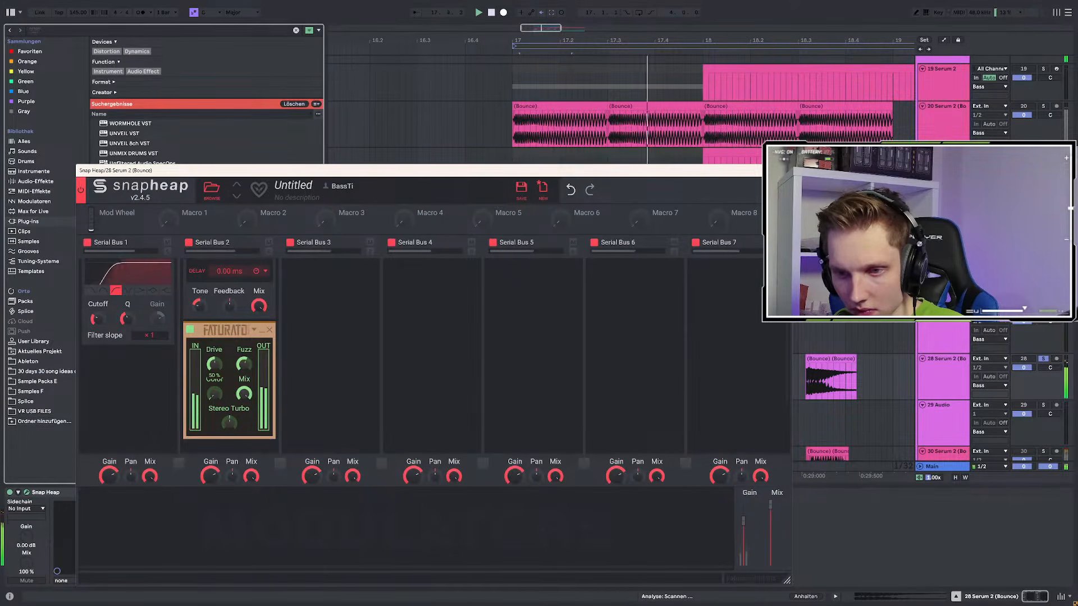
# Add an Audio Follower modulating the Serial Bus 1 filter's cutoff and raise the filter's Q
pyautogui.click(146, 535)
pyautogui.click(179, 566)
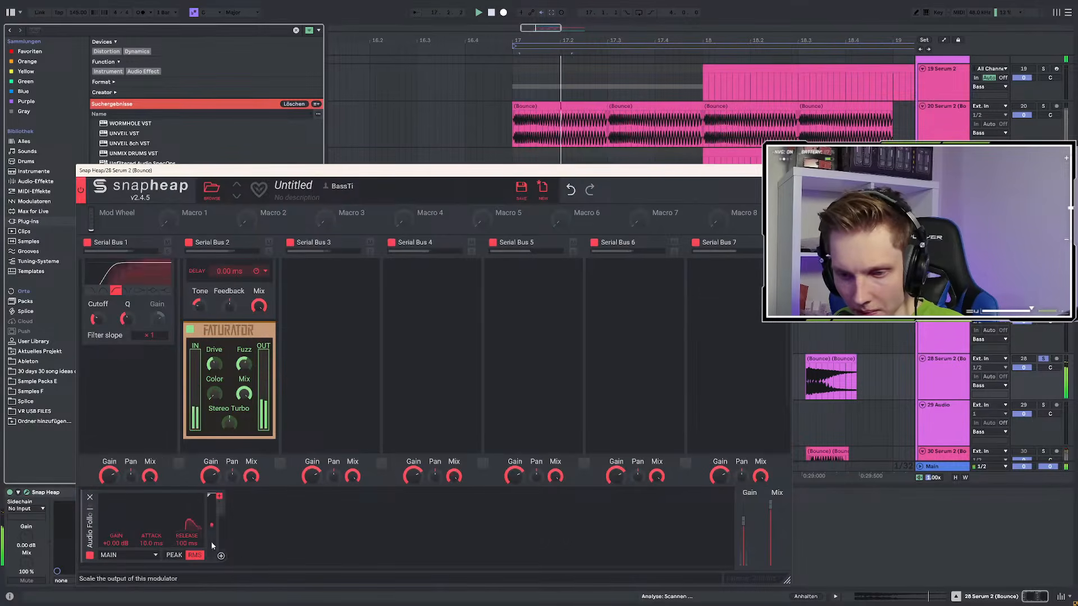
pyautogui.moveTo(220, 555); pyautogui.dragTo(95, 319)
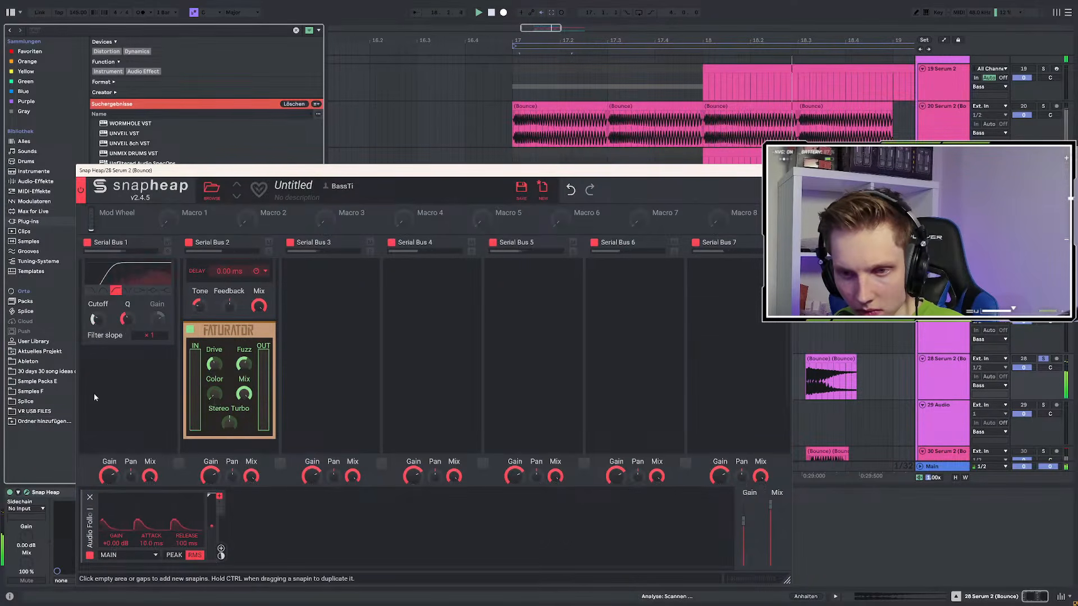
pyautogui.scroll(2, 95, 397)
pyautogui.moveTo(127, 401)
pyautogui.mouseDown()
pyautogui.moveTo(128, 379)
pyautogui.moveTo(123, 400)
pyautogui.mouseUp()
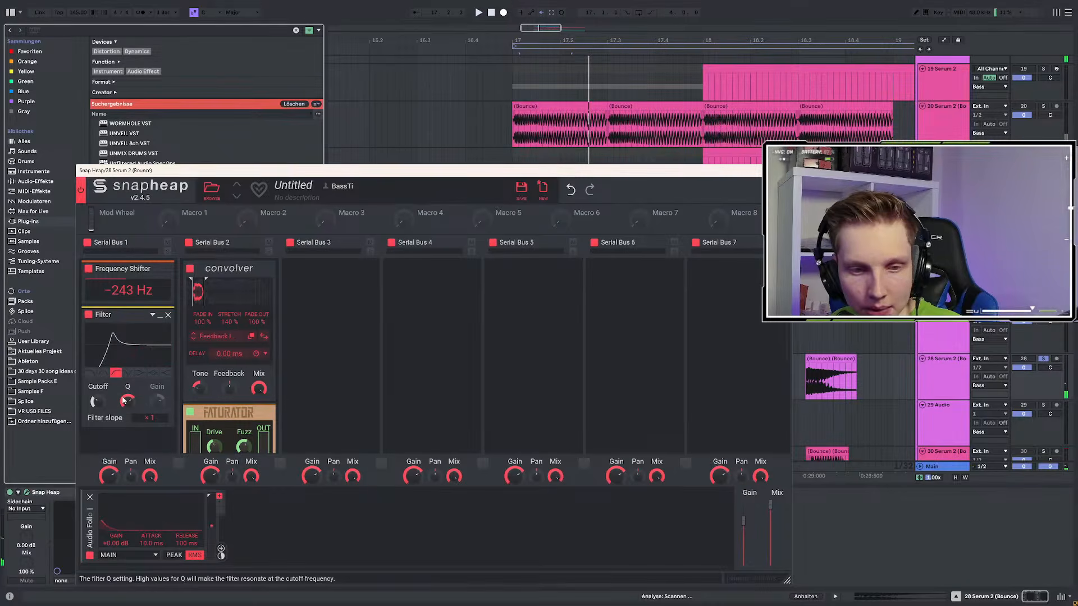
# Move the Snap Heap window off the arrangement and play the processed hits repeatedly from bar 17
pyautogui.moveTo(289, 171); pyautogui.dragTo(339, 471)
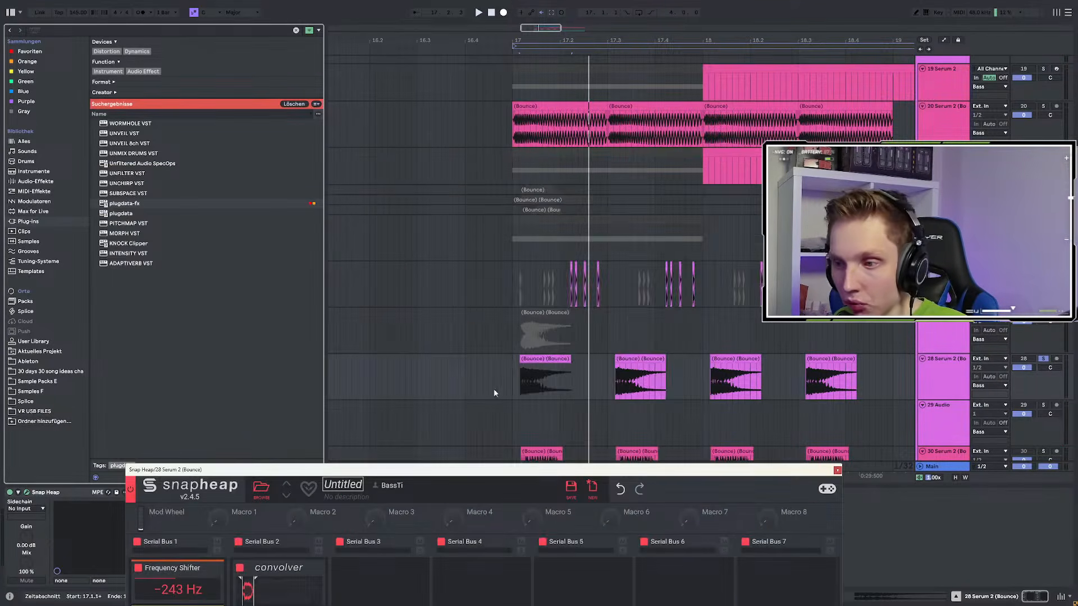
pyautogui.scroll(3, 526, 378)
pyautogui.click(509, 381)
pyautogui.press('space')
pyautogui.press('space')
pyautogui.press('space')
pyautogui.scroll(-2, 509, 381)
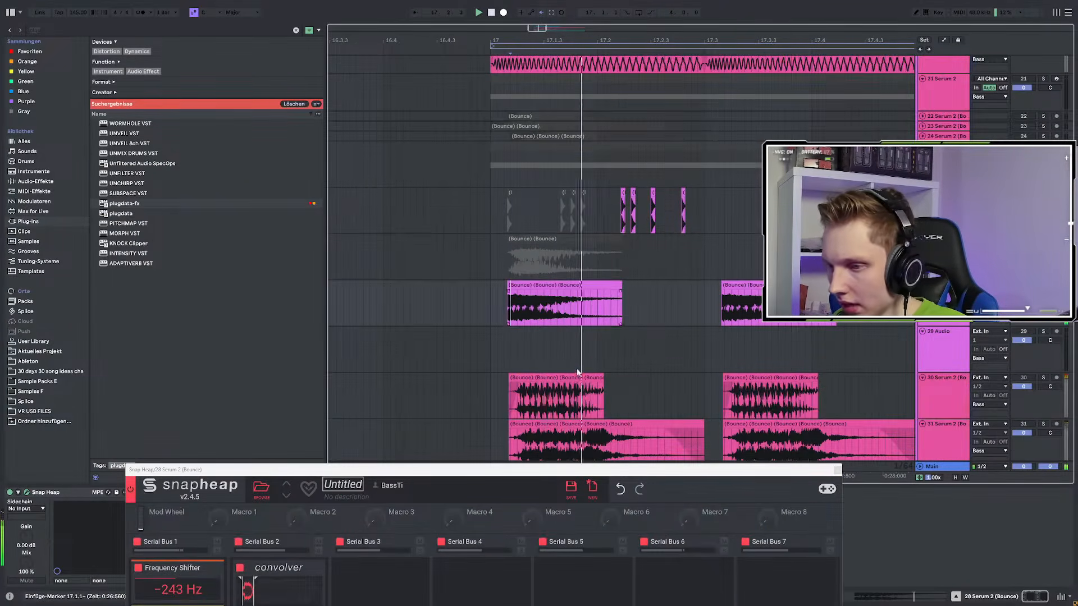
pyautogui.press('space')
pyautogui.press('space')
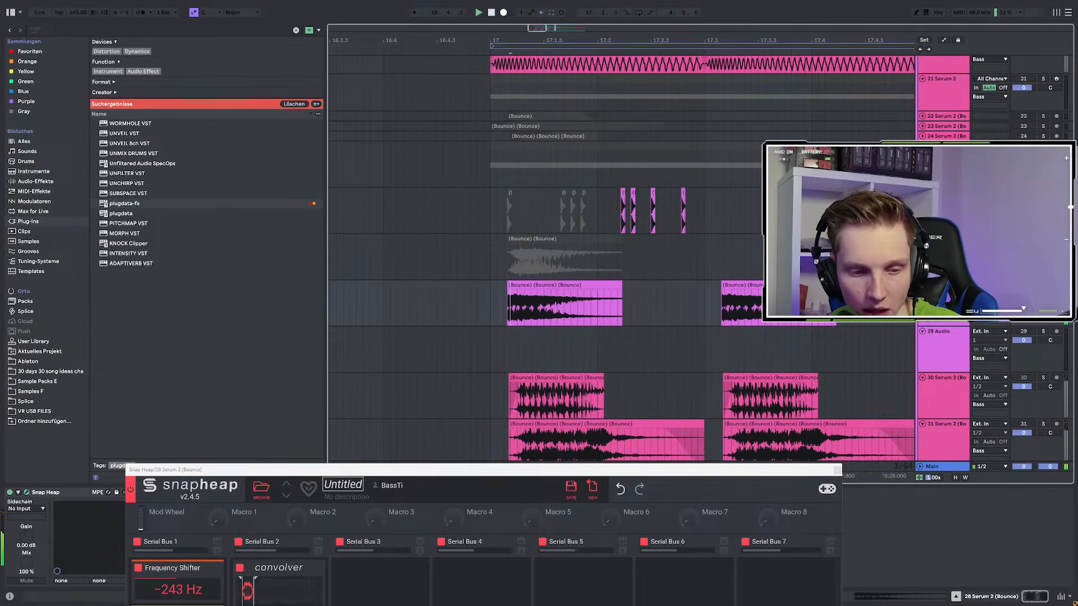
# Look at the Snap Heap effect chain again and move its window out of view
pyautogui.press('super+d')
pyautogui.press('super+d')
pyautogui.moveTo(498, 477); pyautogui.dragTo(474, 154)
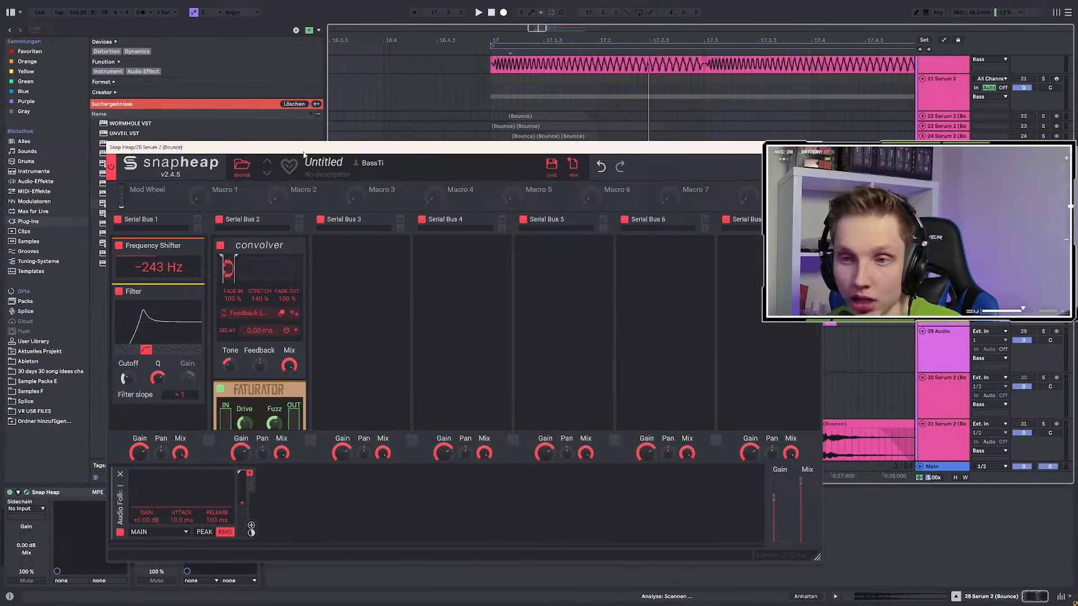
pyautogui.moveTo(303, 152); pyautogui.dragTo(228, 604)
# Reactivate the first muted short noise hit on track 26, solo the track and play it
pyautogui.scroll(-4, 504, 281)
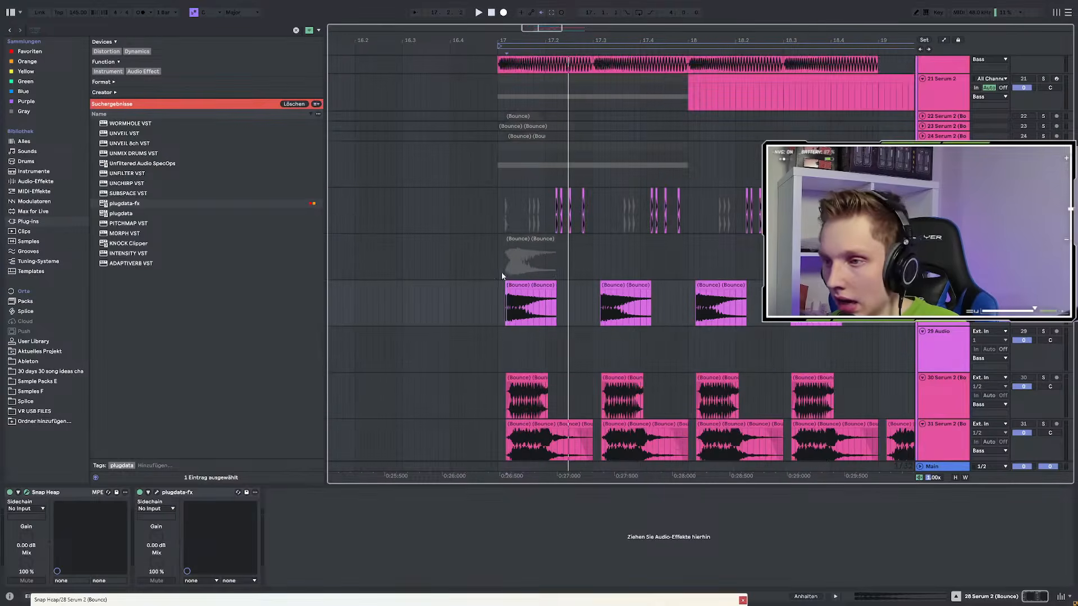
pyautogui.scroll(3, 507, 288)
pyautogui.scroll(6, 506, 287)
pyautogui.click(502, 268)
pyautogui.click(503, 268)
pyautogui.press('space')
pyautogui.scroll(-5, 503, 265)
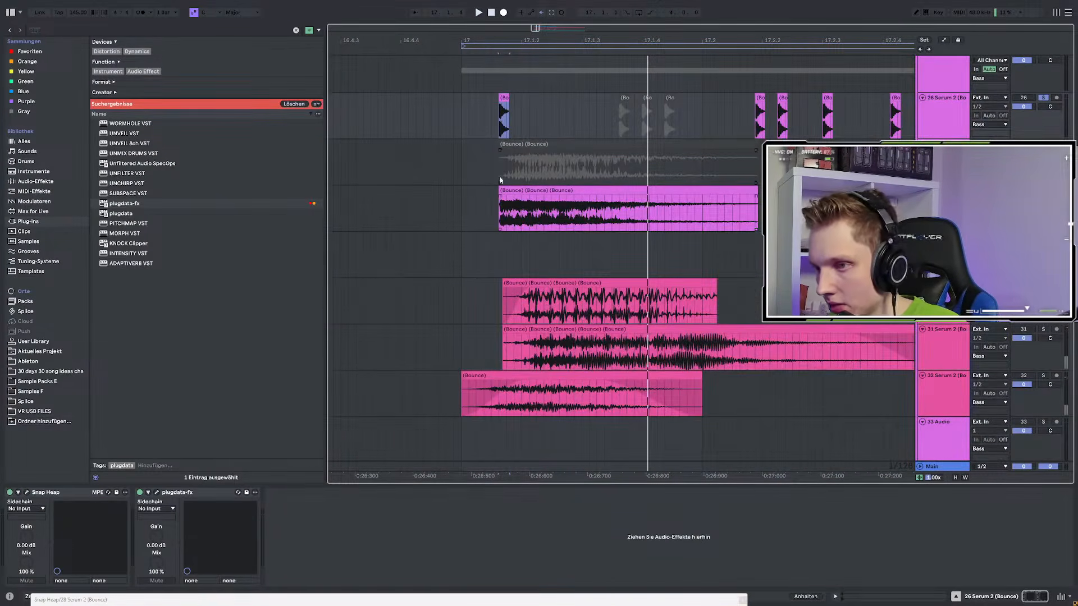
# Insert a new audio track below track 29, place a bounce of the short noise hit at bar 17 and play
pyautogui.click(504, 266)
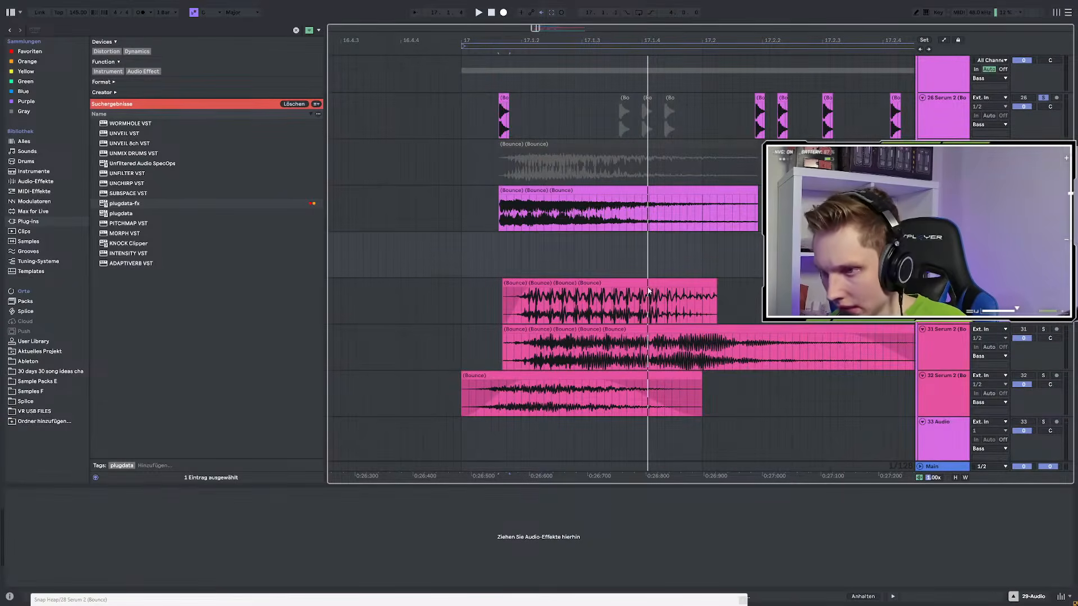
pyautogui.hotkey('ctrl', 't')
pyautogui.press('space')
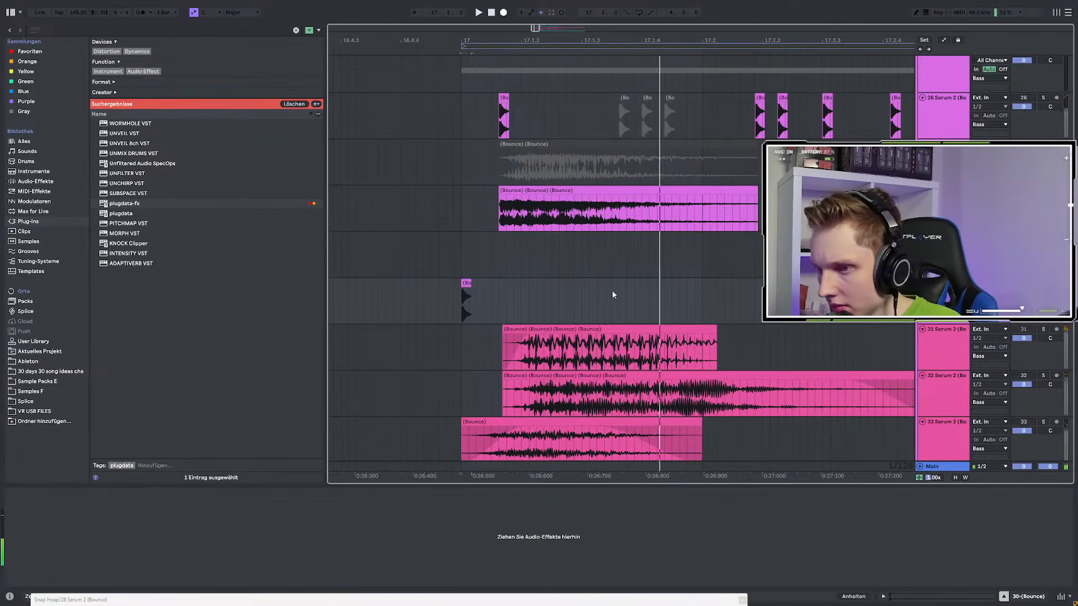
# Open the bounced short hit's clip settings and set its warp mode to Texture with a BPM of 650
pyautogui.doubleClick(466, 301)
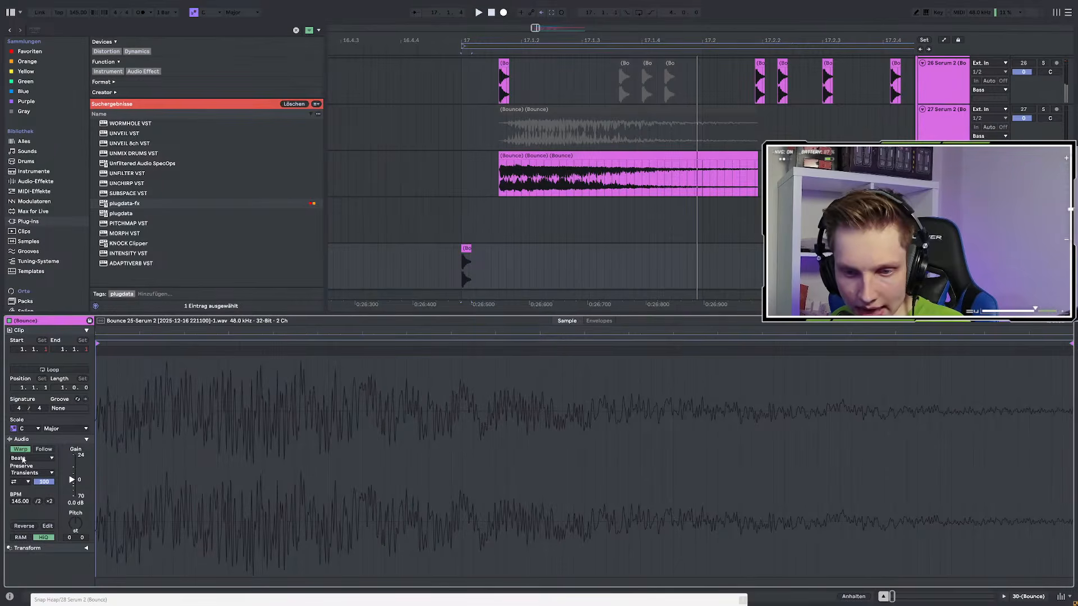
pyautogui.click(23, 459)
pyautogui.click(28, 488)
pyautogui.moveTo(20, 501); pyautogui.dragTo(20, 225)
# Extend the stretched hit's clip from bar 17 to about 17.2.4 and play it from its start
pyautogui.moveTo(470, 249); pyautogui.dragTo(890, 250)
pyautogui.press('space')
pyautogui.press('space')
pyautogui.press('space')
pyautogui.moveTo(468, 249); pyautogui.dragTo(461, 249)
pyautogui.click(455, 280)
pyautogui.press('space')
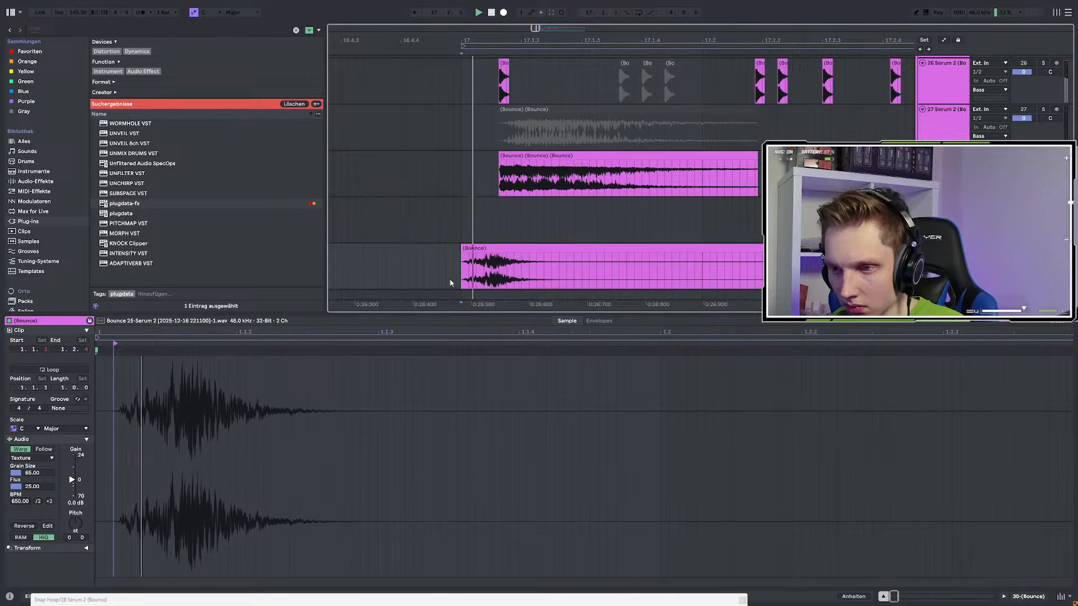
# Set the stretched hit's grain size to 2.00, try other flux amounts and reset the flux to 25.00
pyautogui.moveTo(28, 472); pyautogui.dragTo(28, 533)
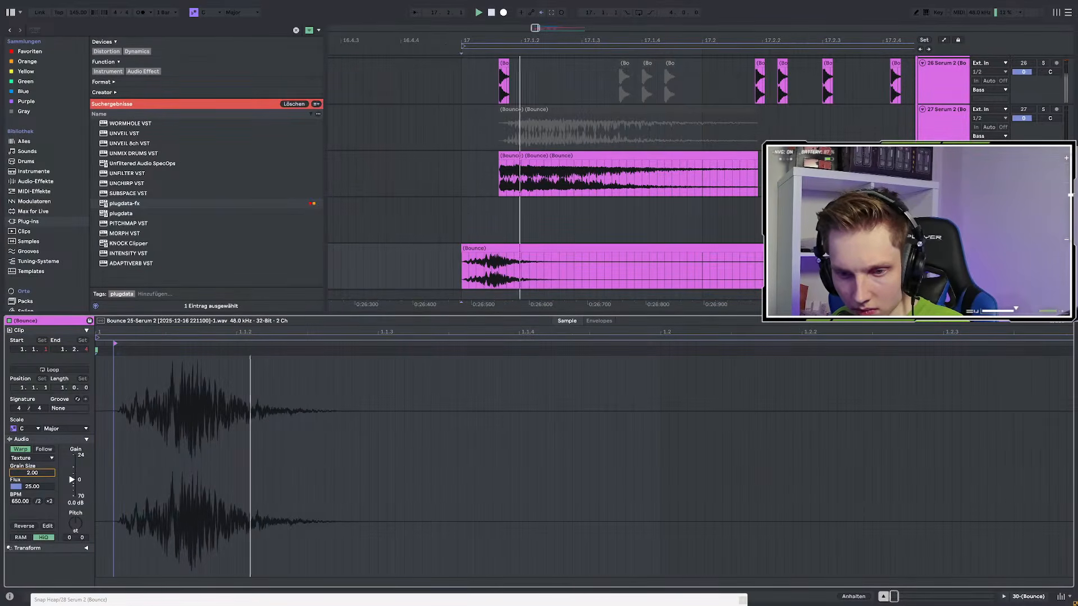
pyautogui.moveTo(29, 487); pyautogui.dragTo(76, 521)
pyautogui.doubleClick(29, 487)
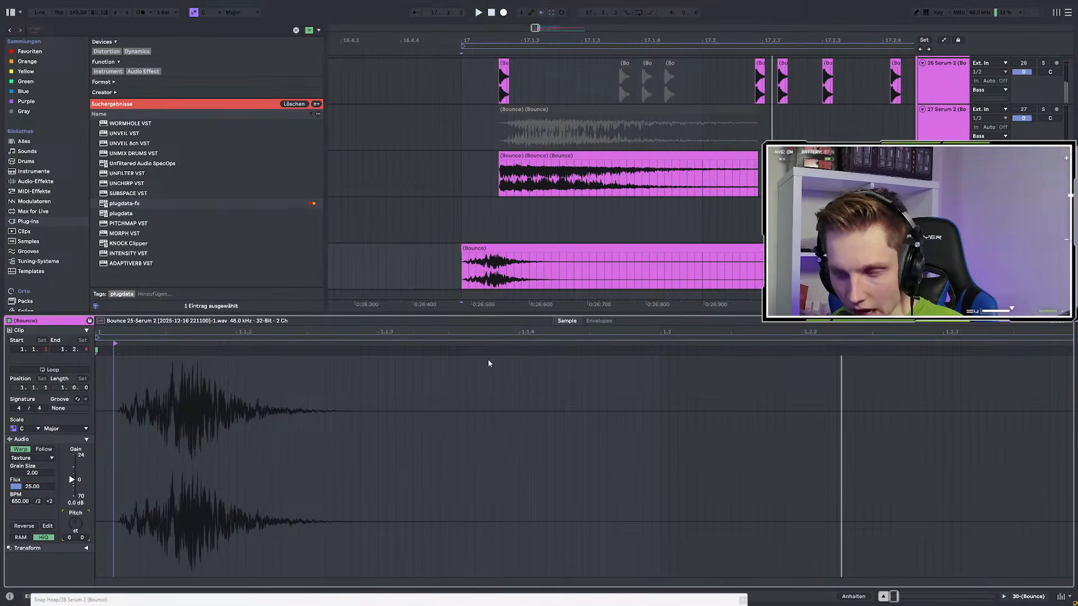
# Draw a transposition envelope in the stretched hit's clip that rises to +46 st near its loudest part and falls steeply below zero
pyautogui.click(603, 323)
pyautogui.press('a')
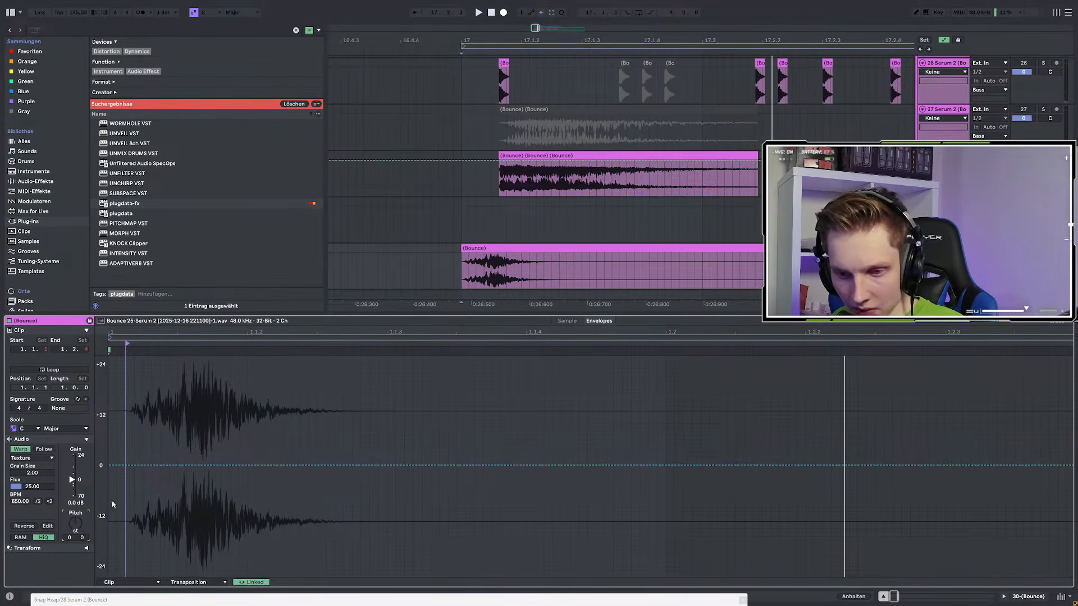
pyautogui.click(126, 466)
pyautogui.moveTo(143, 467); pyautogui.dragTo(143, 369)
pyautogui.moveTo(236, 368); pyautogui.dragTo(431, 574)
pyautogui.press('space')
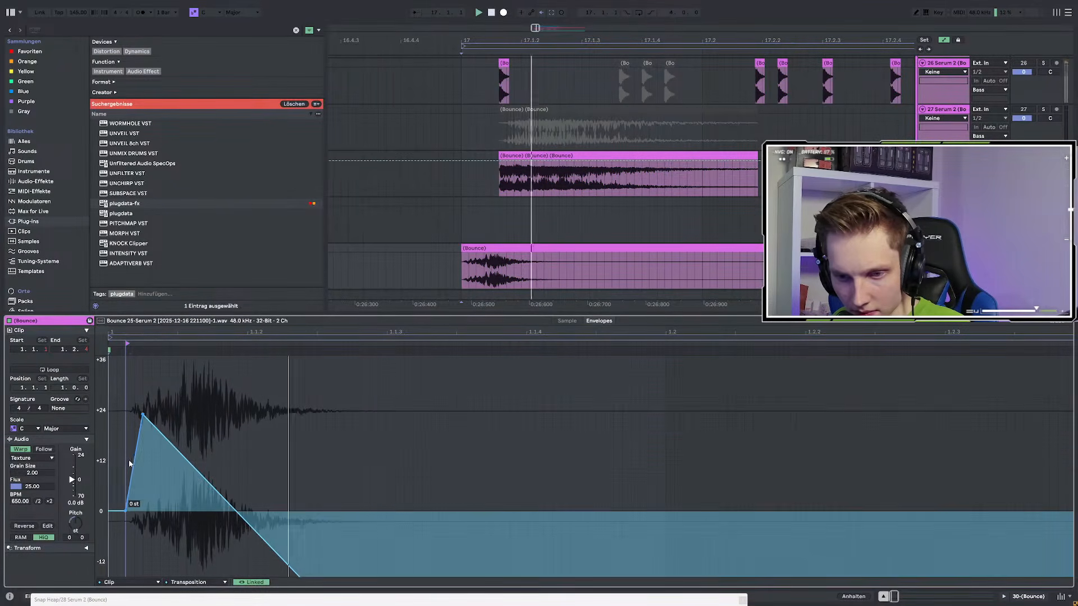
pyautogui.moveTo(142, 418); pyautogui.dragTo(203, 357)
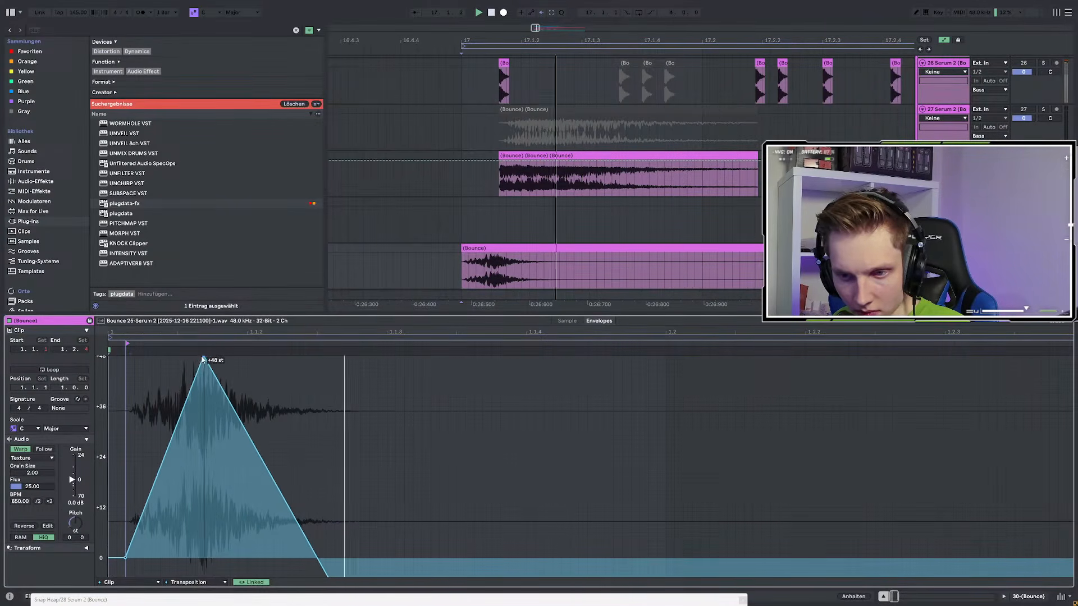
# Set the stretched hit's grain size to 65.00, its flux to 0.00 and its pitch to +8 semitones
pyautogui.moveTo(32, 473)
pyautogui.mouseDown()
pyautogui.moveTo(32, 438)
pyautogui.moveTo(32, 528)
pyautogui.moveTo(32, 458)
pyautogui.mouseUp()
pyautogui.moveTo(75, 523); pyautogui.dragTo(74, 546)
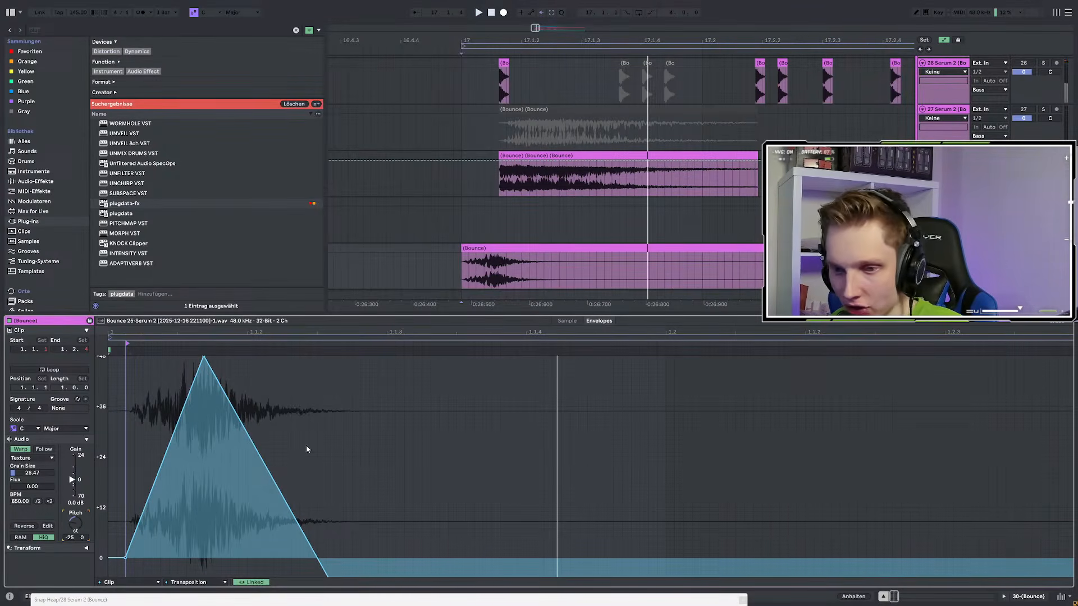
pyautogui.click(496, 279)
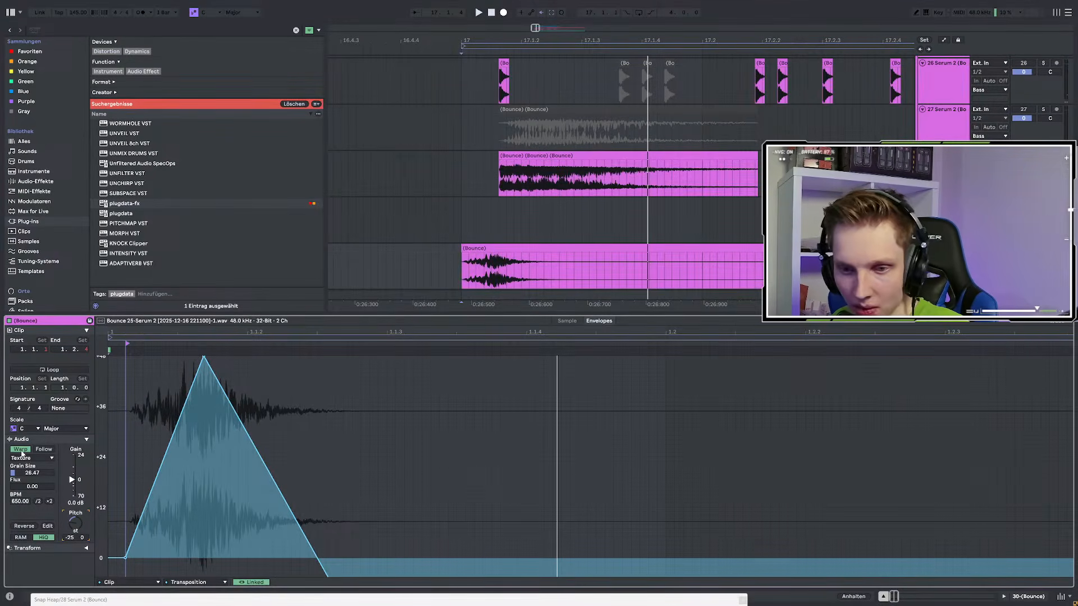
pyautogui.click(32, 473)
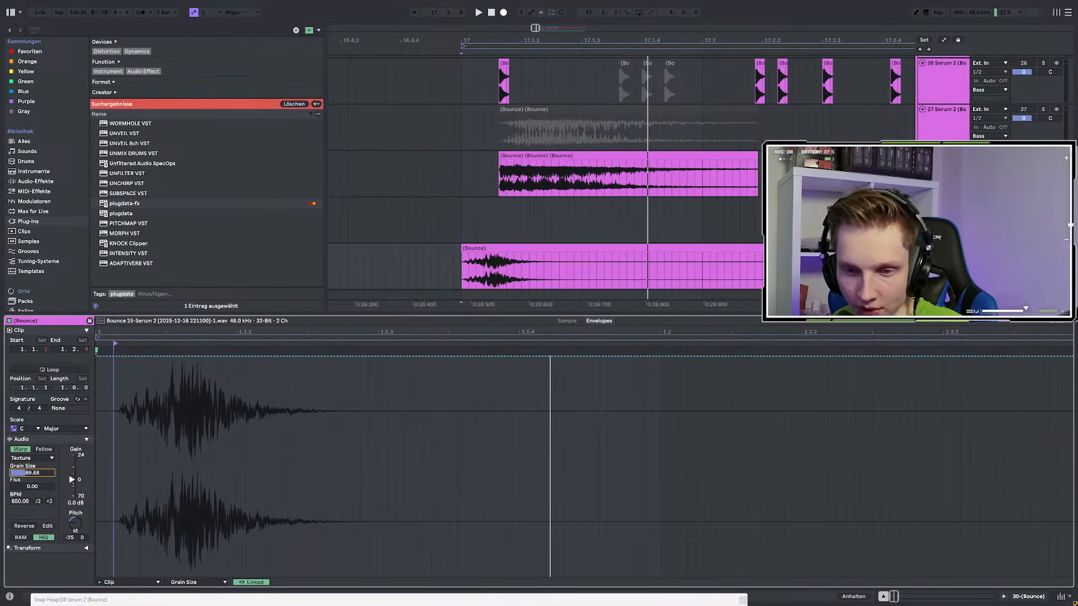
pyautogui.moveTo(75, 522); pyautogui.dragTo(75, 501)
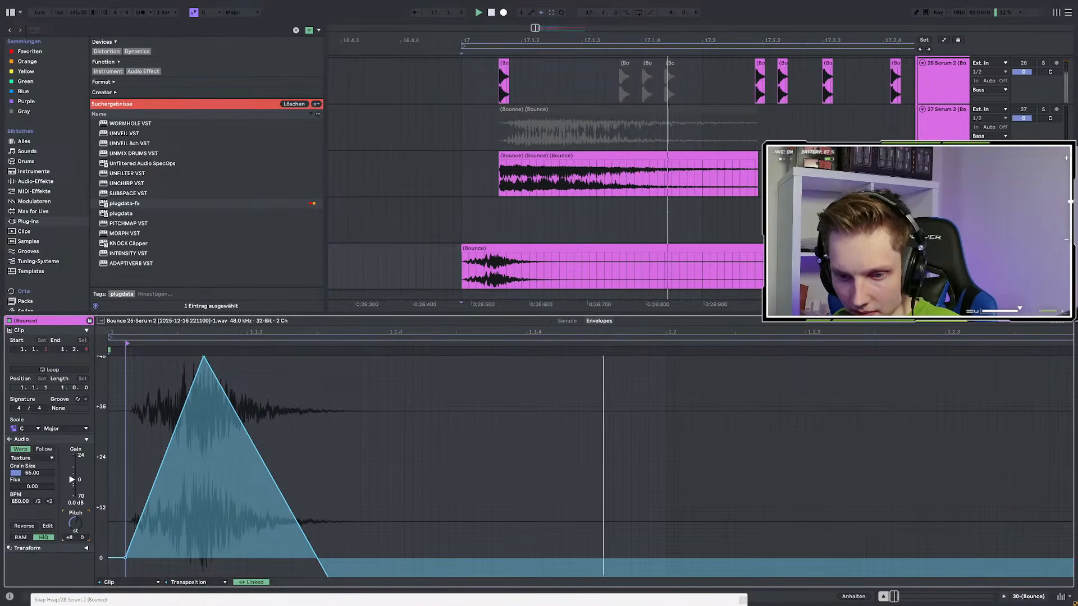
# Examine the effect chains of tracks 33 and 28 and the effects inside track 28's Snap Heap
pyautogui.hotkey('shift', 'Tab')
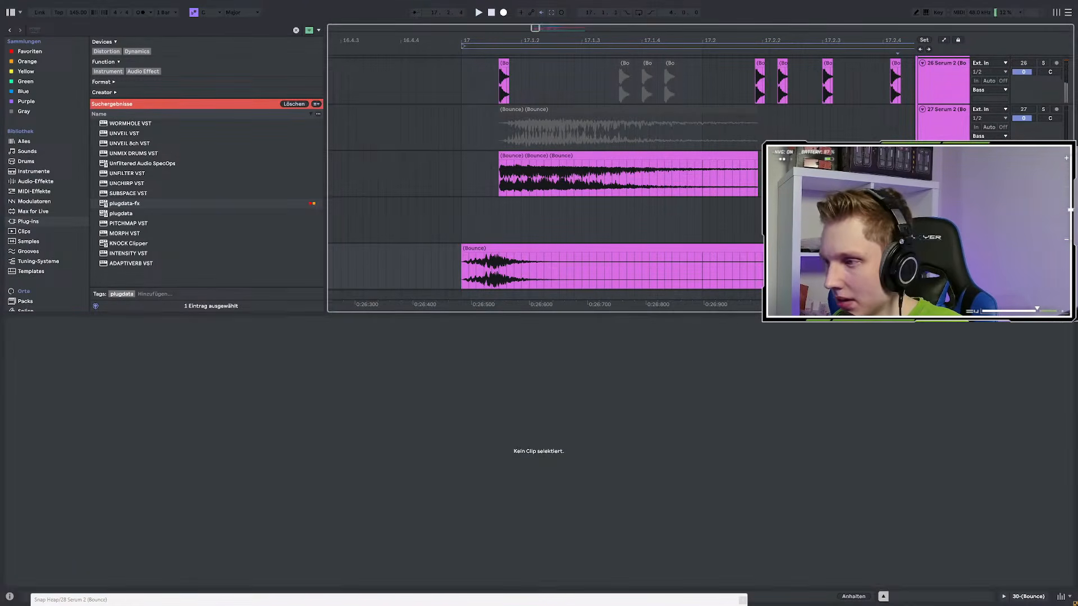
pyautogui.scroll(-2, 730, 431)
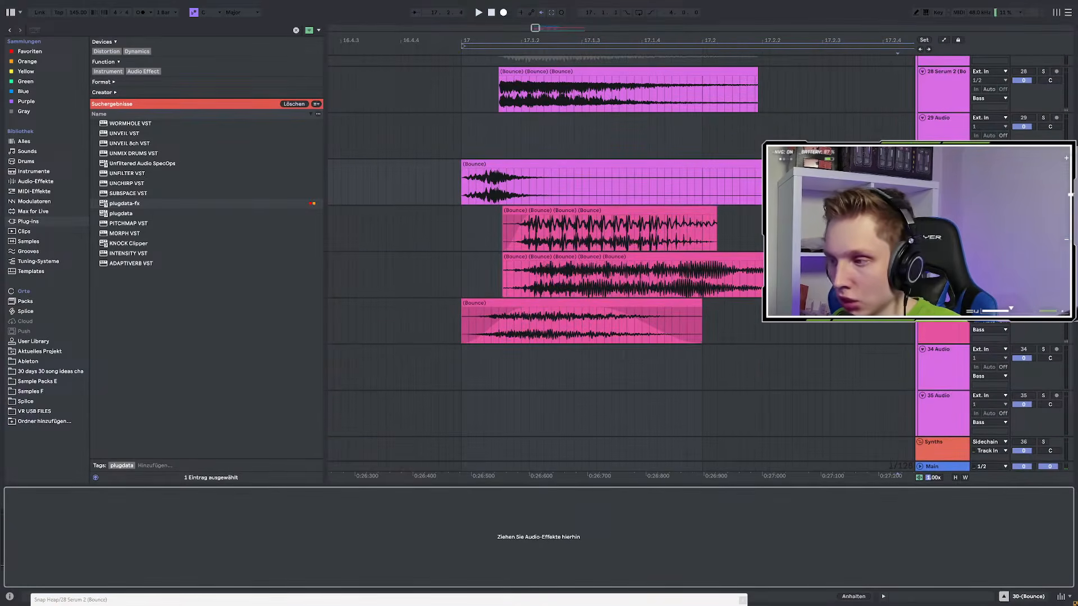
pyautogui.click(897, 332)
pyautogui.scroll(2, 532, 307)
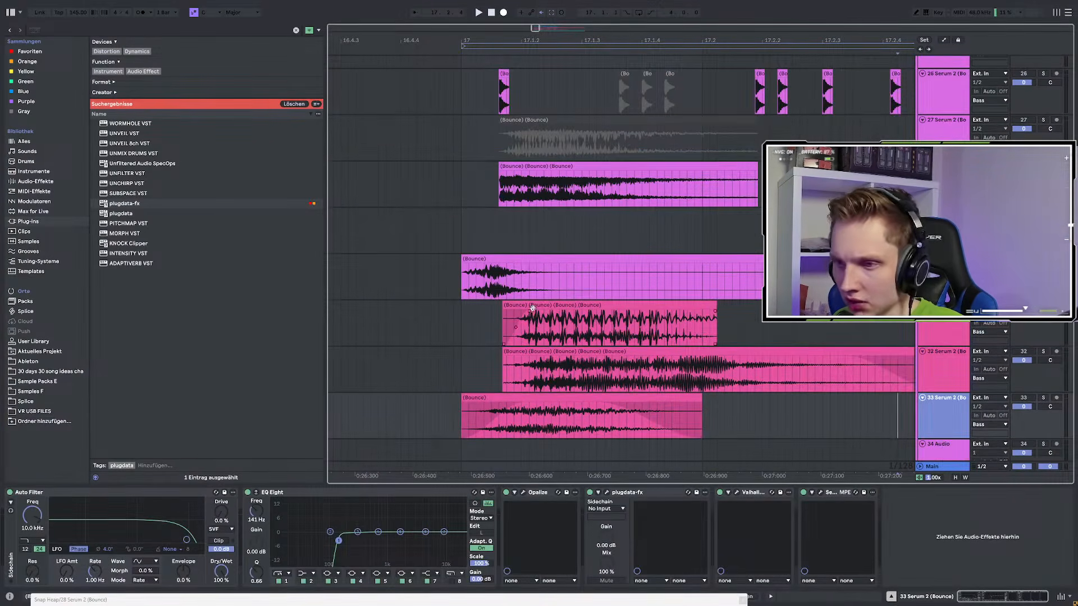
pyautogui.scroll(-2, 622, 283)
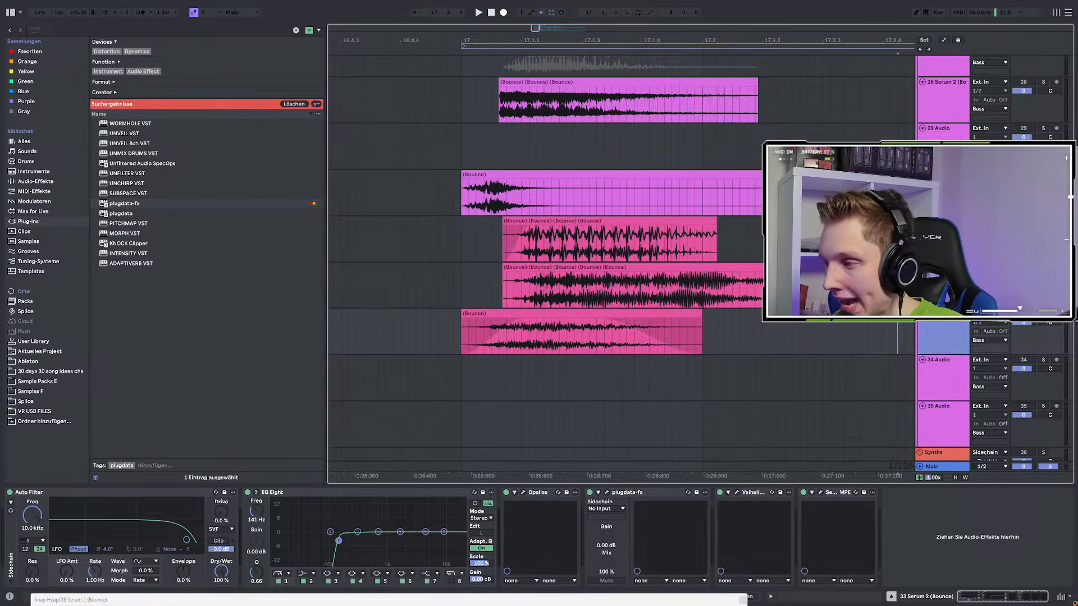
pyautogui.scroll(2, 505, 206)
pyautogui.click(505, 205)
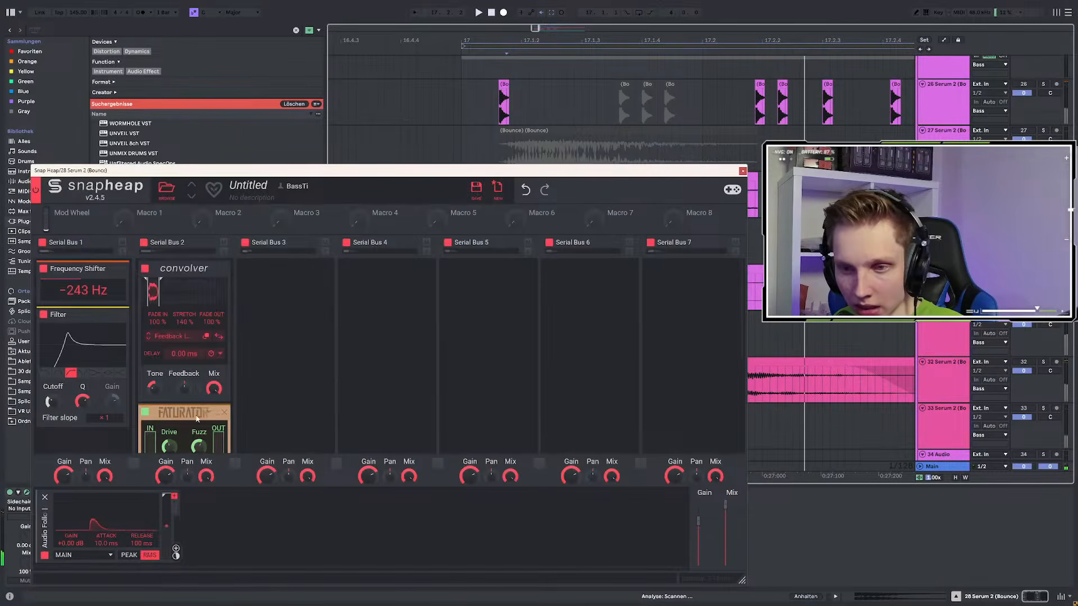
pyautogui.scroll(-3, 193, 431)
pyautogui.click(742, 172)
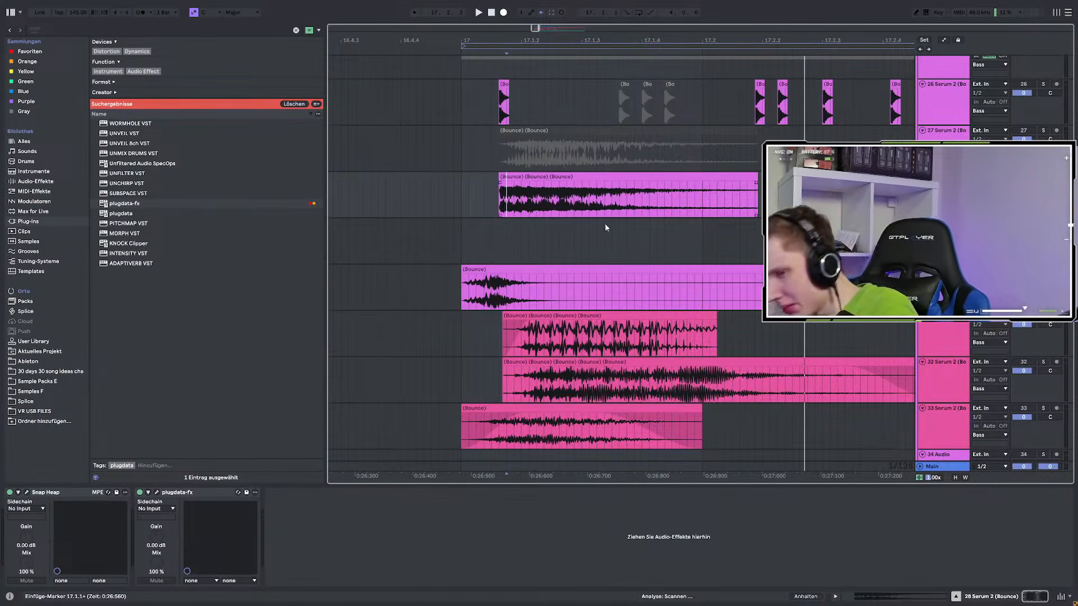
pyautogui.scroll(5, 605, 222)
pyautogui.scroll(-1, 549, 298)
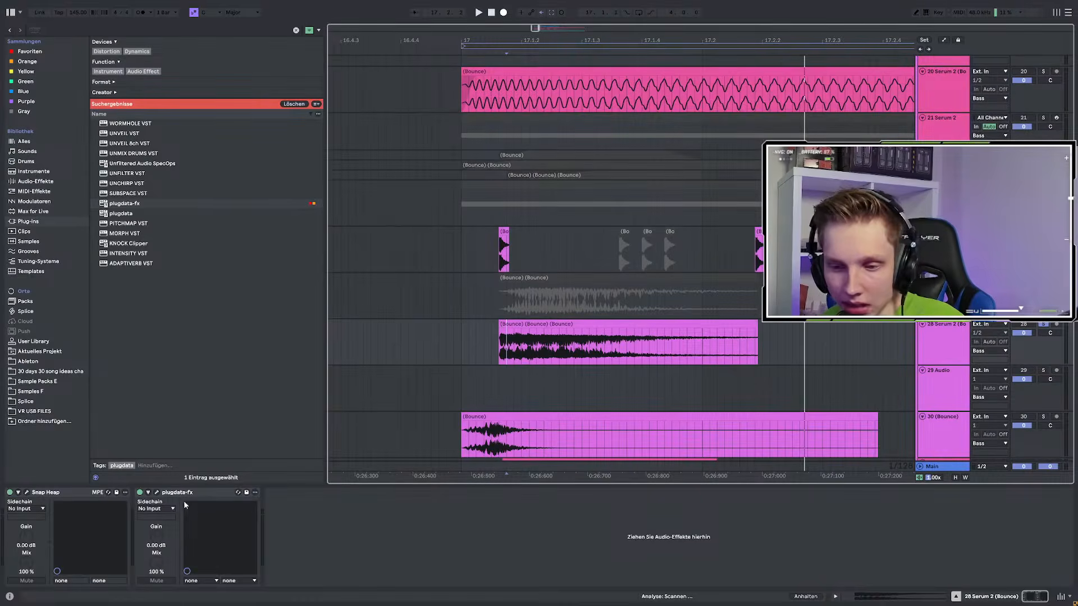
# Try a Convolver with the Disperse 80 ms impulse at different stretch amounts in Snap Heap's Serial Bus 4, and remove it
pyautogui.click(156, 492)
pyautogui.click(27, 492)
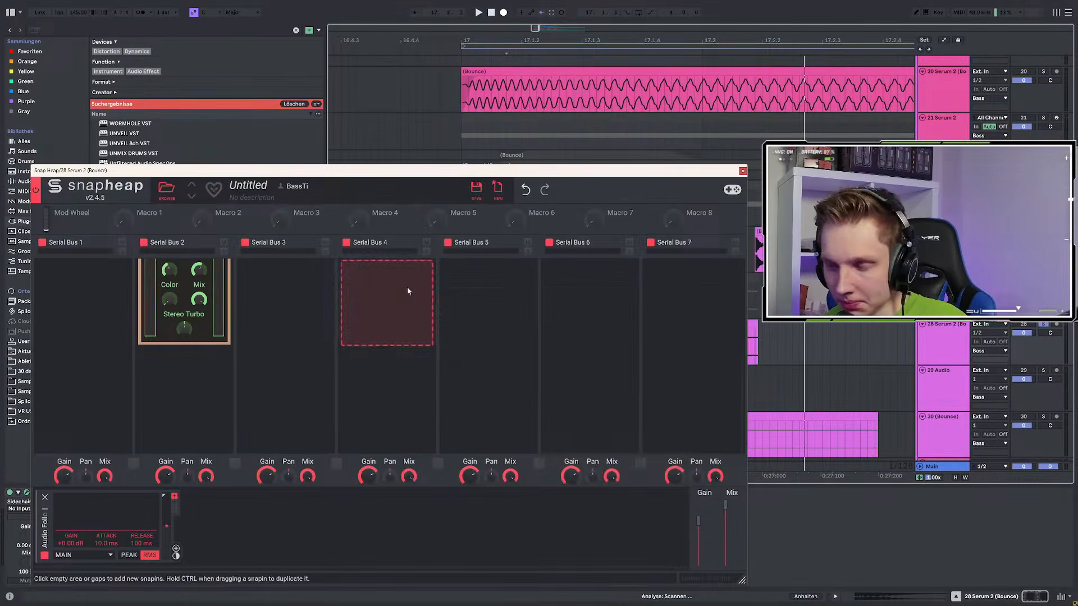
pyautogui.click(409, 294)
pyautogui.click(676, 339)
pyautogui.click(376, 336)
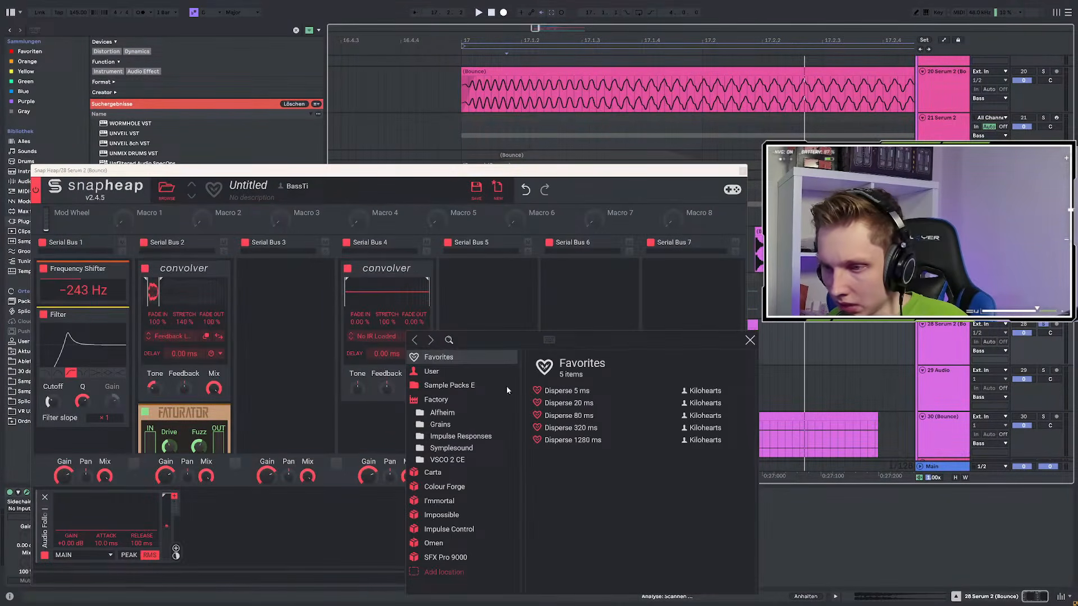
pyautogui.click(567, 417)
pyautogui.click(552, 292)
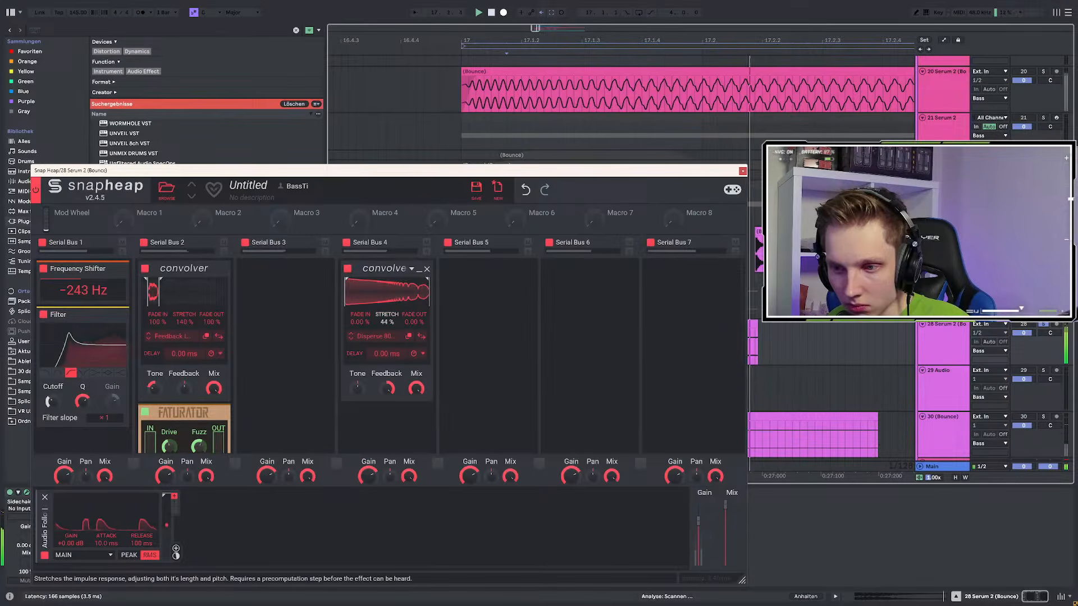
pyautogui.moveTo(387, 322); pyautogui.dragTo(387, 281)
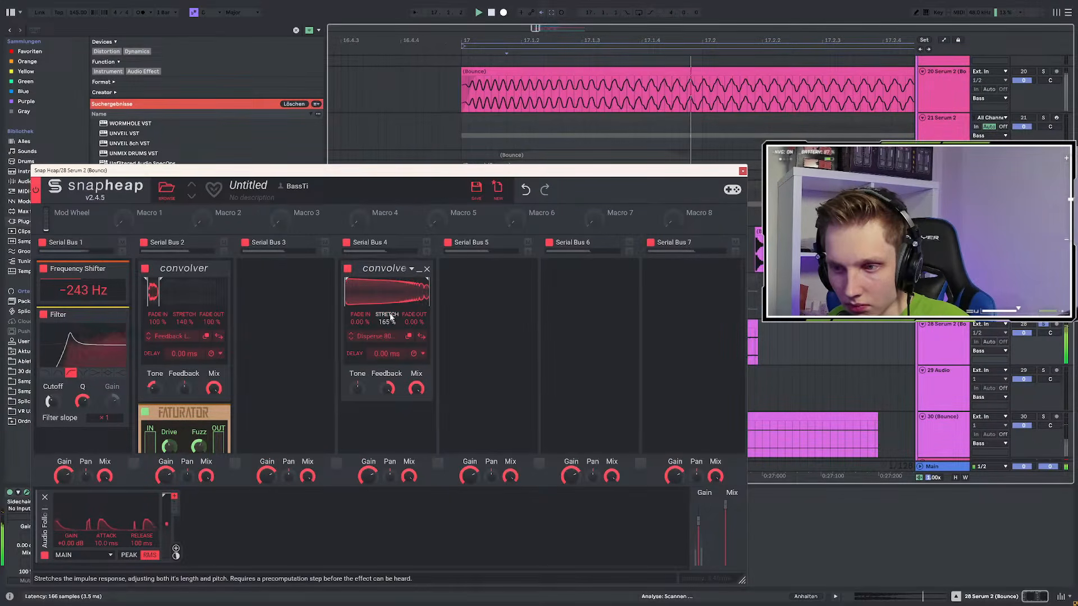
pyautogui.click(427, 269)
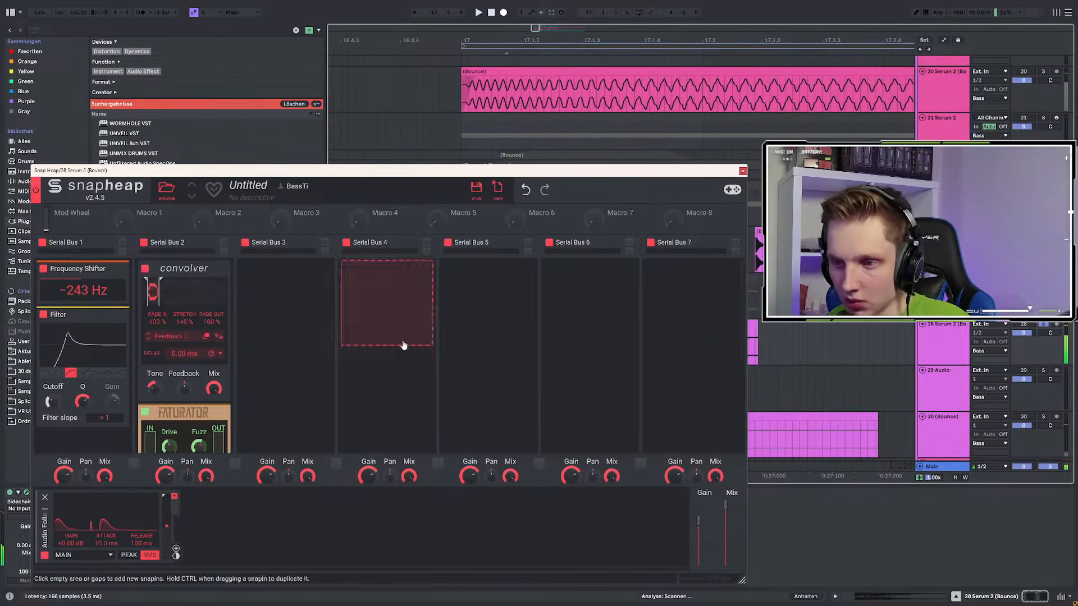
pyautogui.click(743, 171)
# Add the Corpus audio effect to the end of track 28's chain, raise its tuning during playback and deactivate the effect
pyautogui.hotkey('ctrl', 'f')
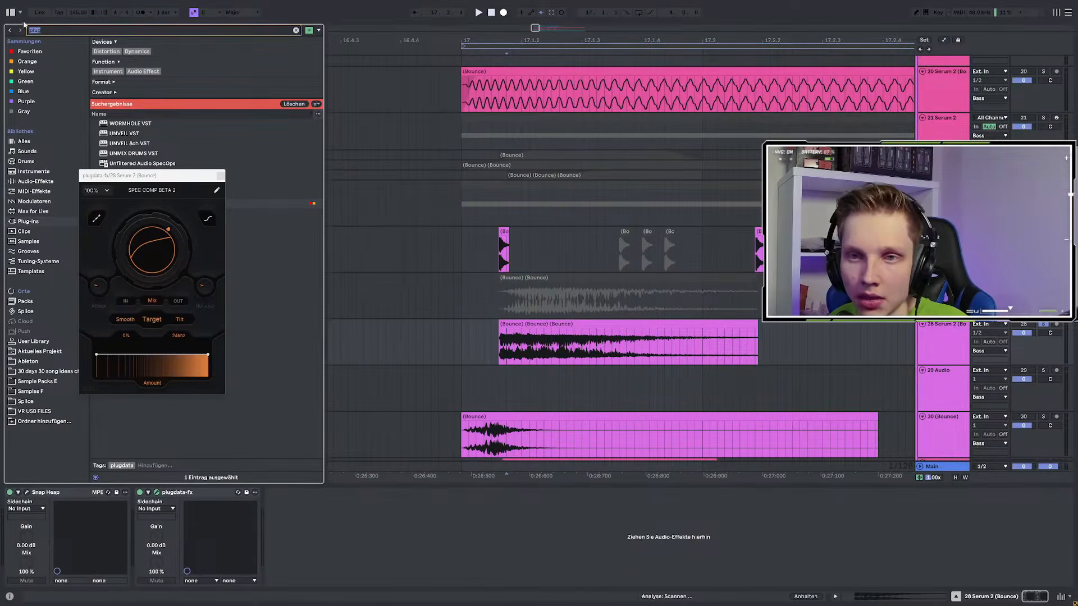
pyautogui.write('corp')
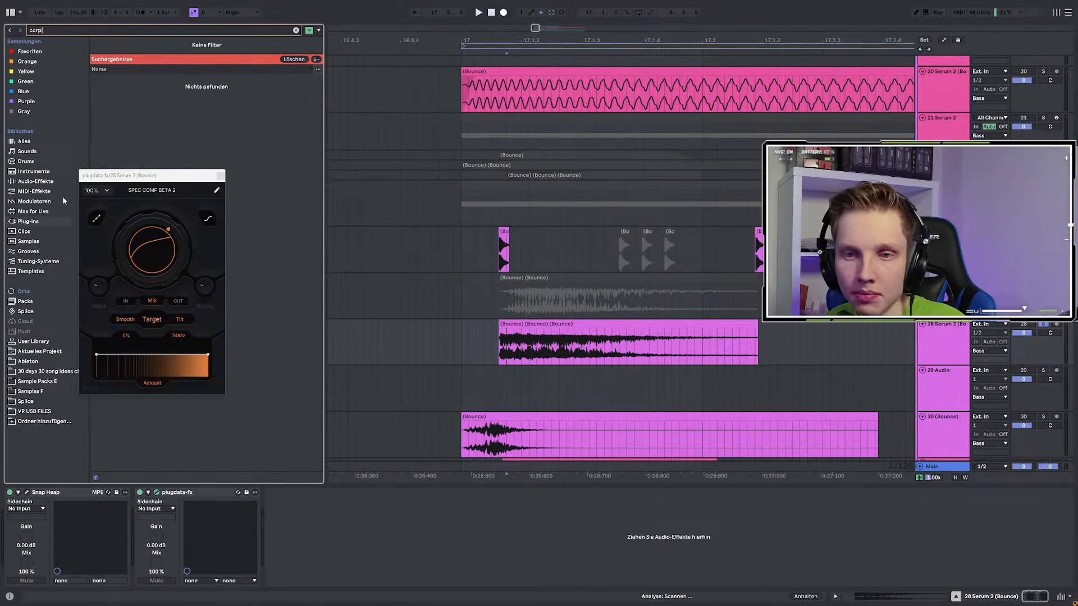
pyautogui.click(28, 182)
pyautogui.moveTo(119, 83); pyautogui.dragTo(412, 498)
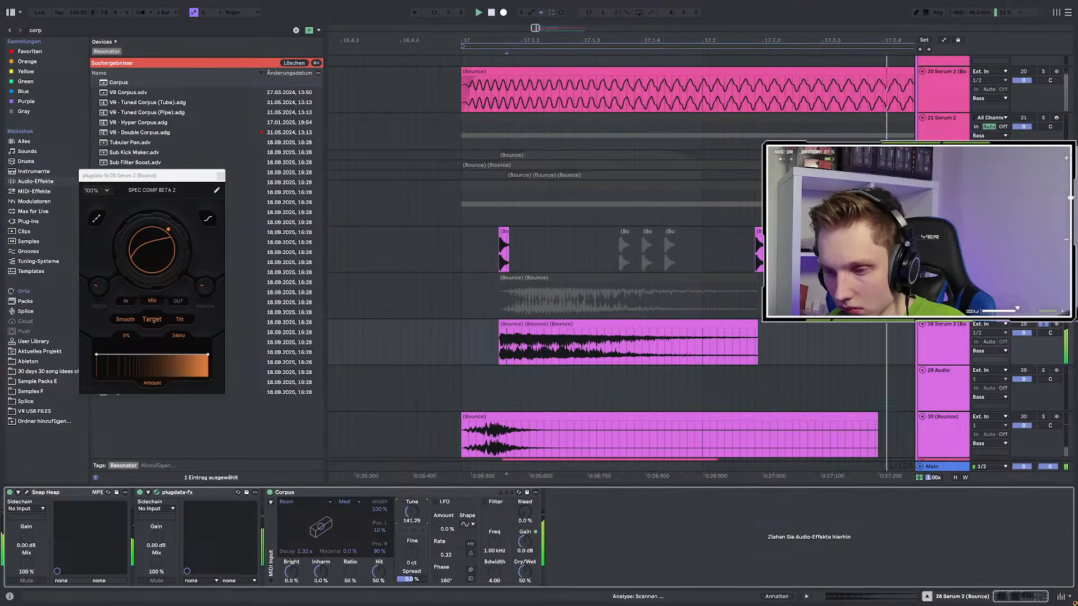
pyautogui.click(270, 493)
# Try AntiChroma at the end of track 28's chain with its pitch lowered to 1, and delete the plug-in
pyautogui.click(52, 32)
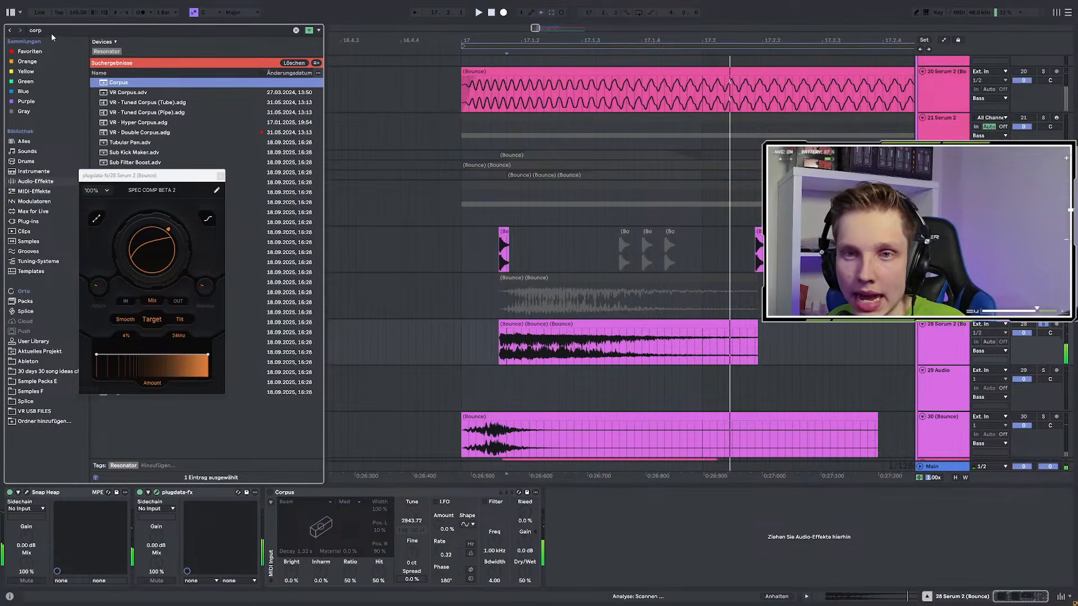
pyautogui.click(46, 30)
pyautogui.write('anti')
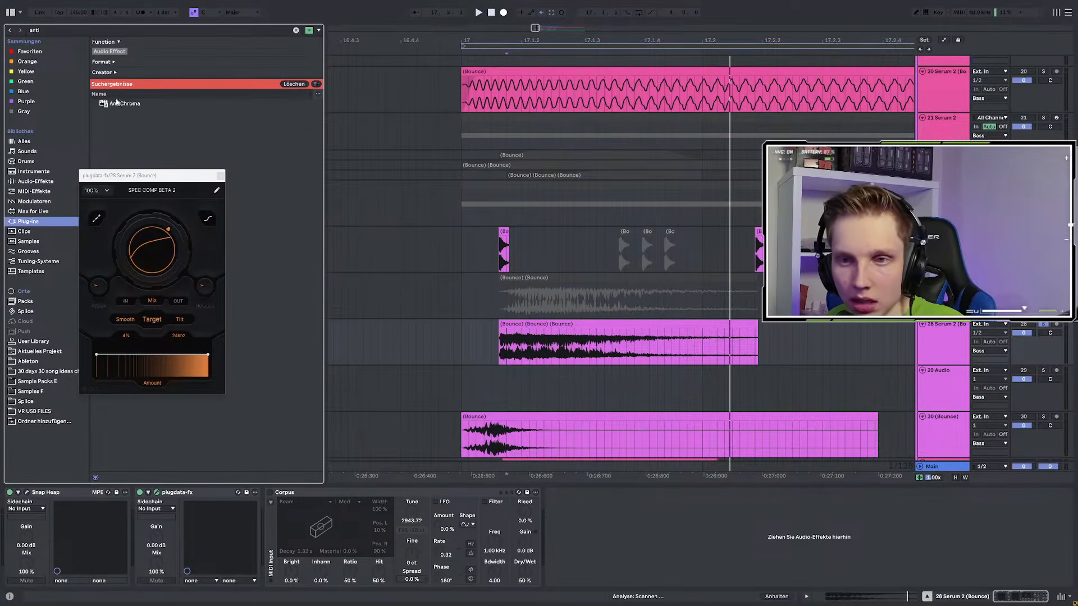
pyautogui.click(117, 103)
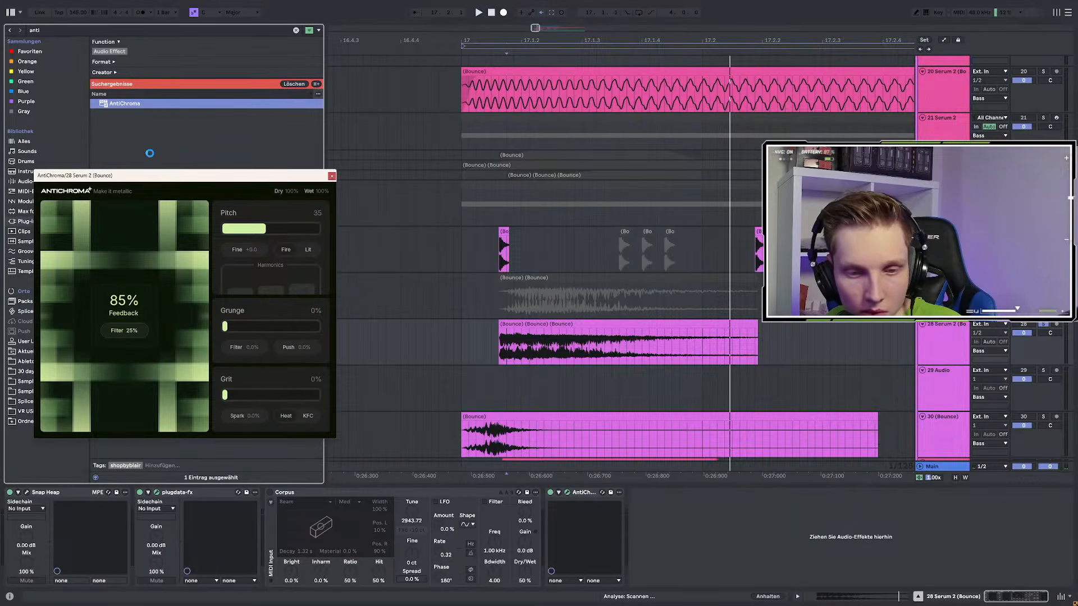
pyautogui.moveTo(187, 175); pyautogui.dragTo(311, 154)
pyautogui.moveTo(388, 208); pyautogui.dragTo(366, 208)
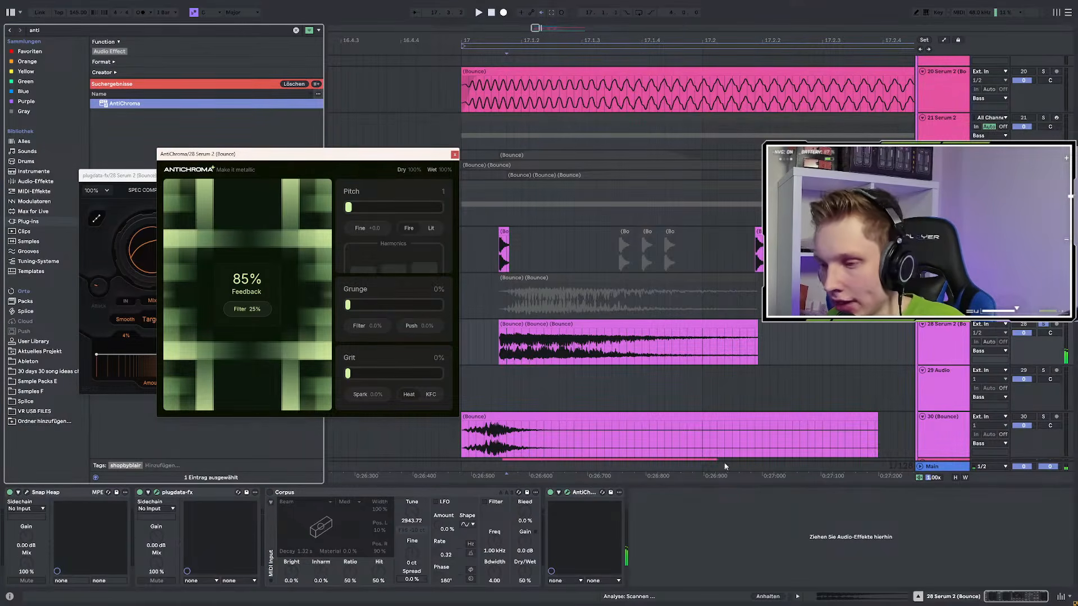
pyautogui.click(573, 499)
pyautogui.press('Delete')
# Find the Supermodal plug-in, add it to the end of track 28's chain and play the hit through it
pyautogui.click(66, 30)
pyautogui.write('moda')
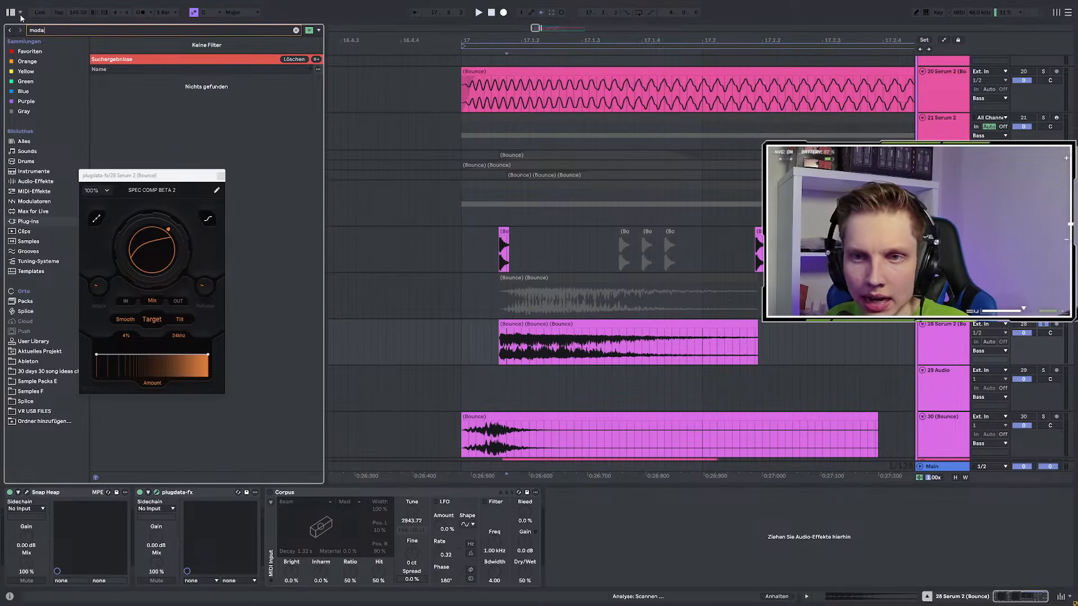
pyautogui.write('pol')
pyautogui.click(139, 125)
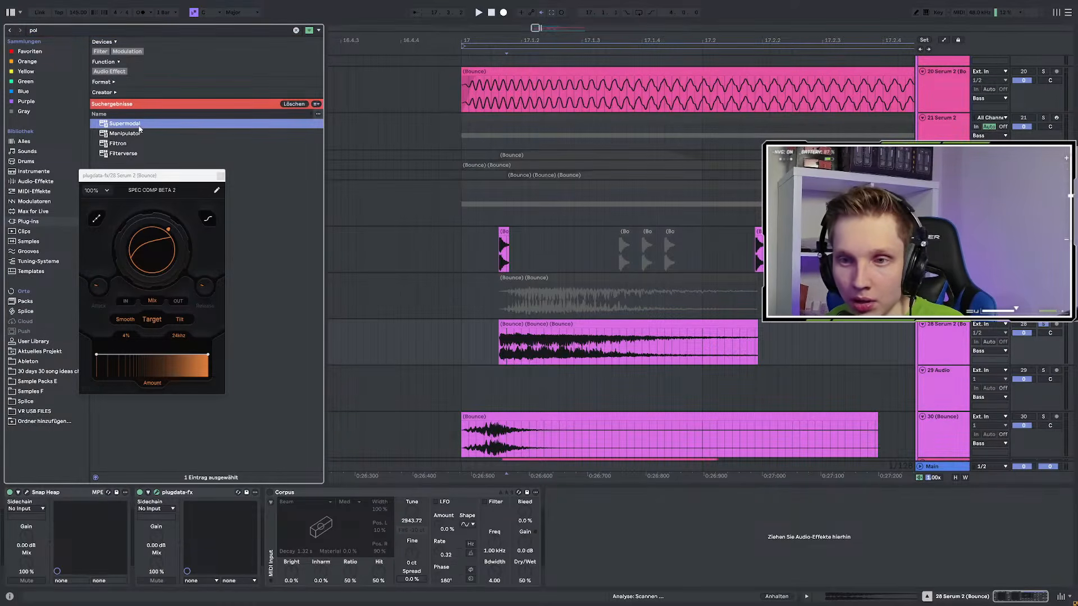
pyautogui.press('space')
pyautogui.press('space')
pyautogui.press('space')
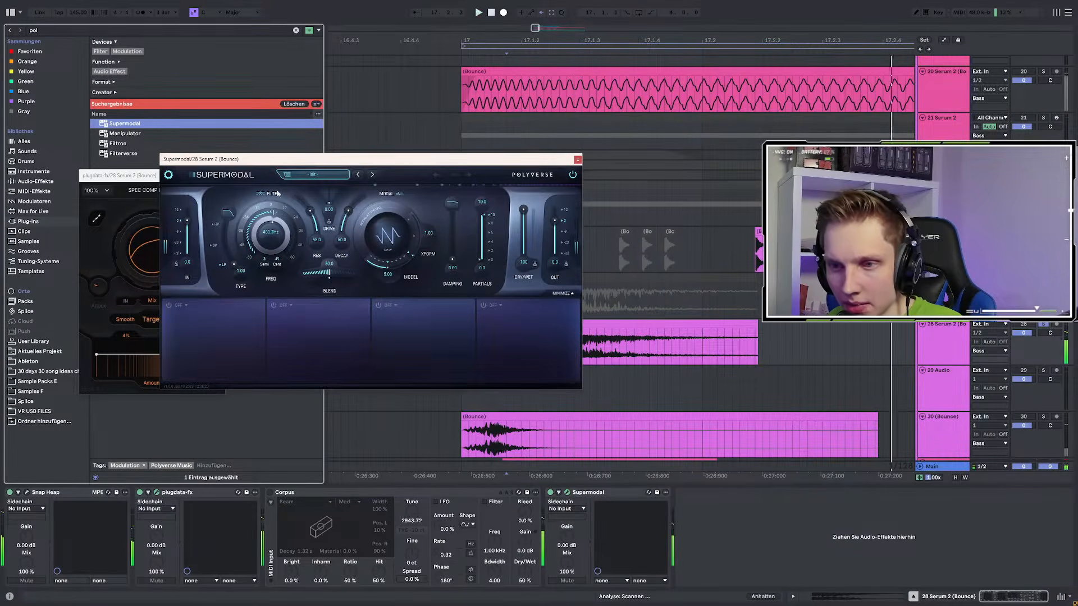
# Try other filter frequency, modal model and XForm settings in Supermodal during playback
pyautogui.moveTo(361, 212); pyautogui.dragTo(419, 100)
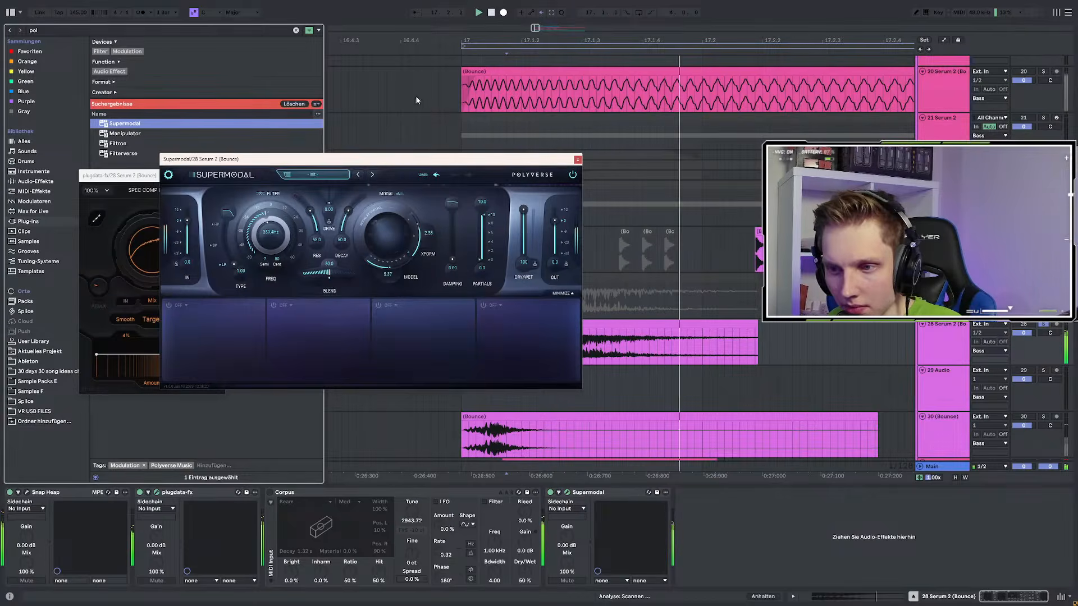
pyautogui.moveTo(457, 199); pyautogui.dragTo(515, 284)
pyautogui.moveTo(278, 230); pyautogui.dragTo(372, 233)
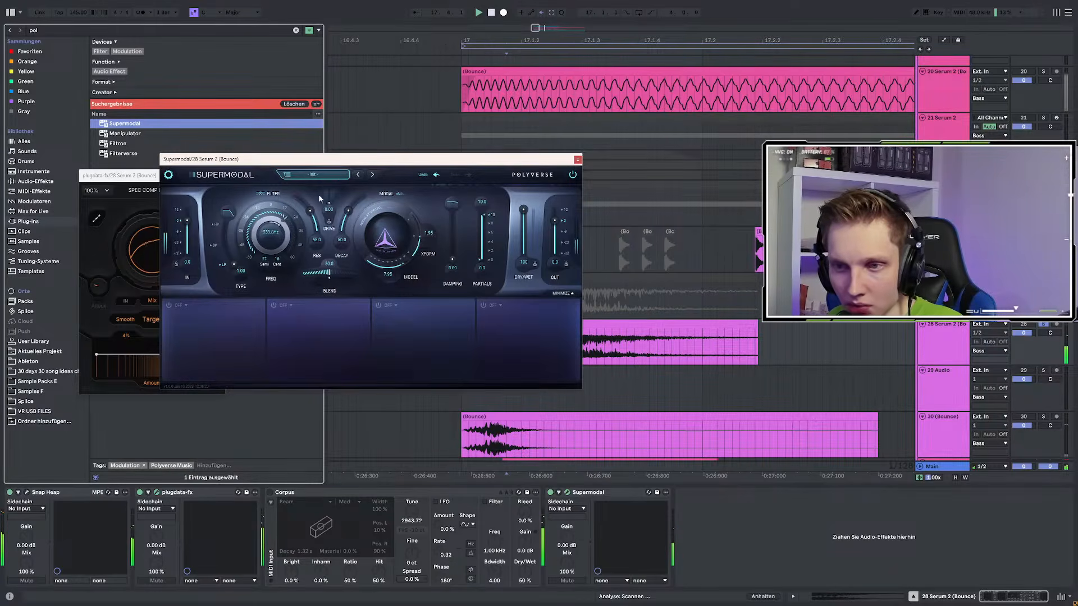
# Audition Supermodal's Array presets, including Modal Glitch, Scratcher Gate and Pew paw, on track 28's hit and delete the plug-in
pyautogui.click(312, 175)
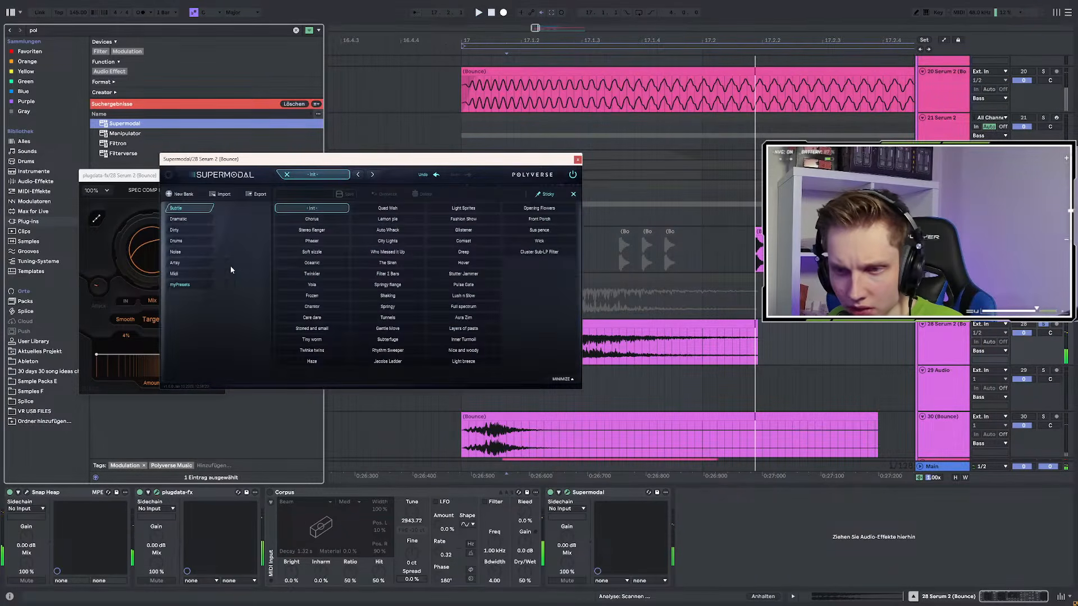
pyautogui.click(180, 263)
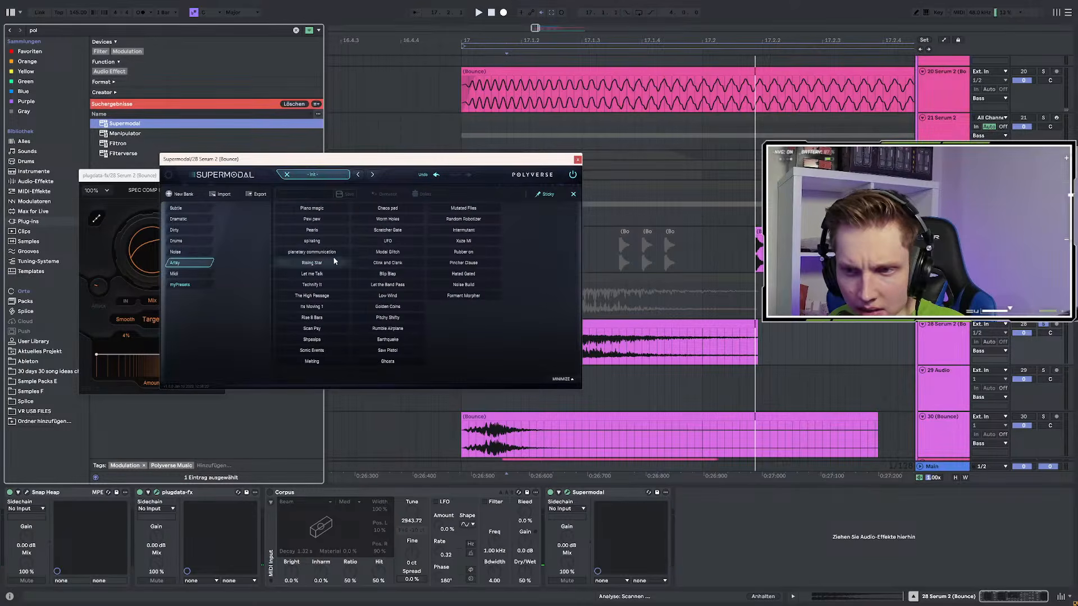
pyautogui.click(312, 263)
pyautogui.click(393, 252)
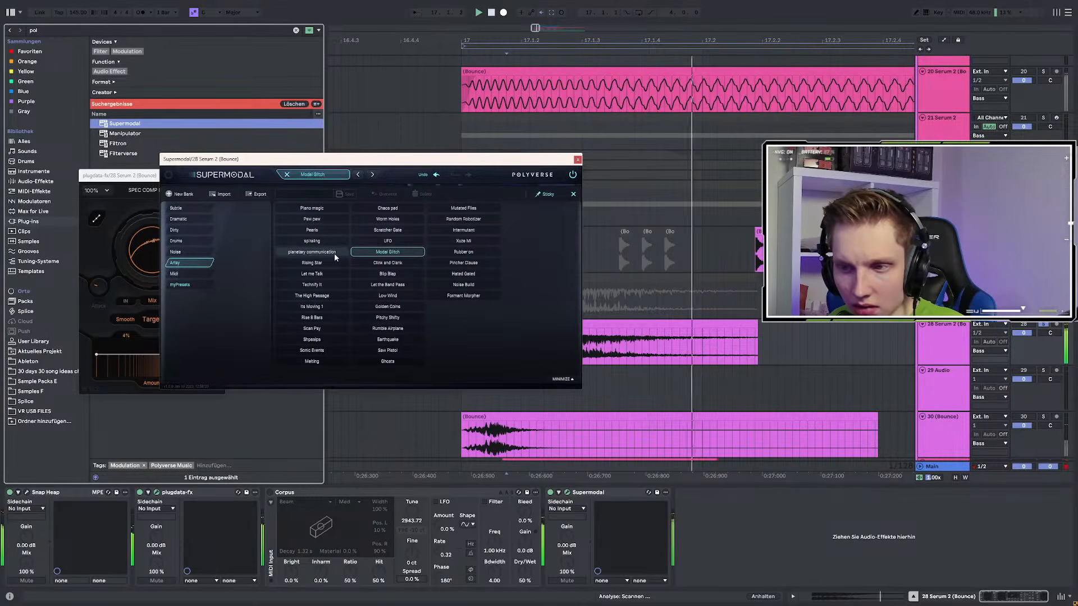
pyautogui.click(464, 241)
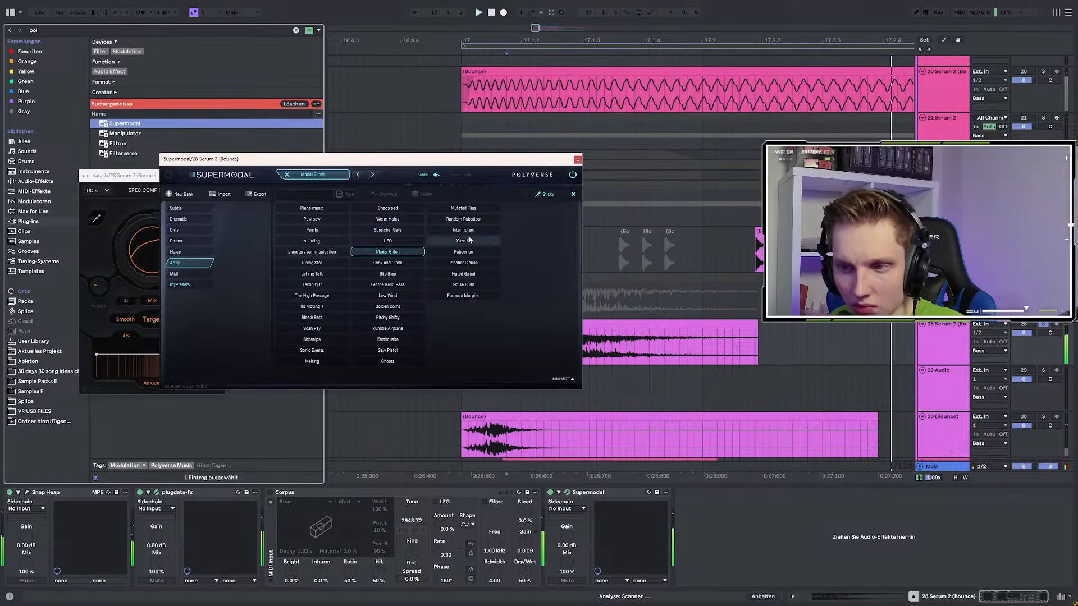
pyautogui.click(464, 263)
pyautogui.click(452, 285)
pyautogui.click(389, 307)
pyautogui.click(387, 339)
pyautogui.click(416, 230)
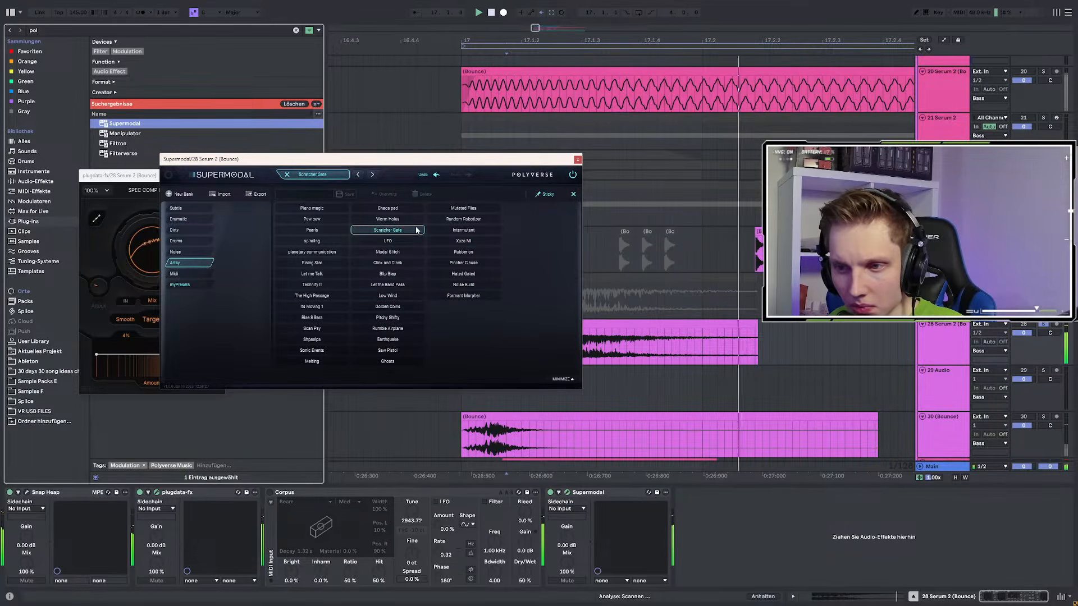
pyautogui.click(312, 219)
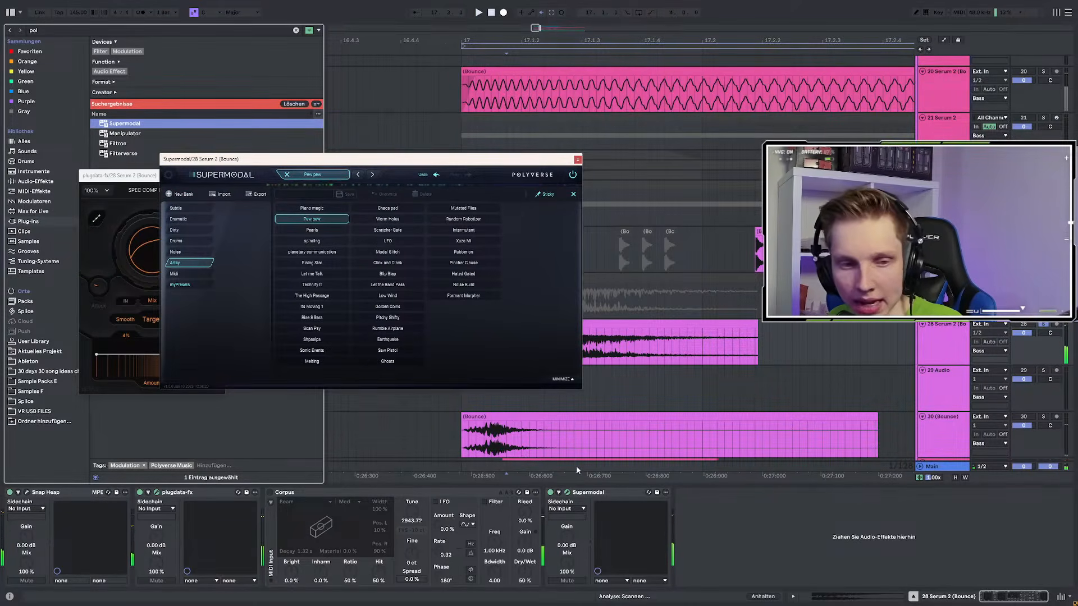
pyautogui.click(603, 493)
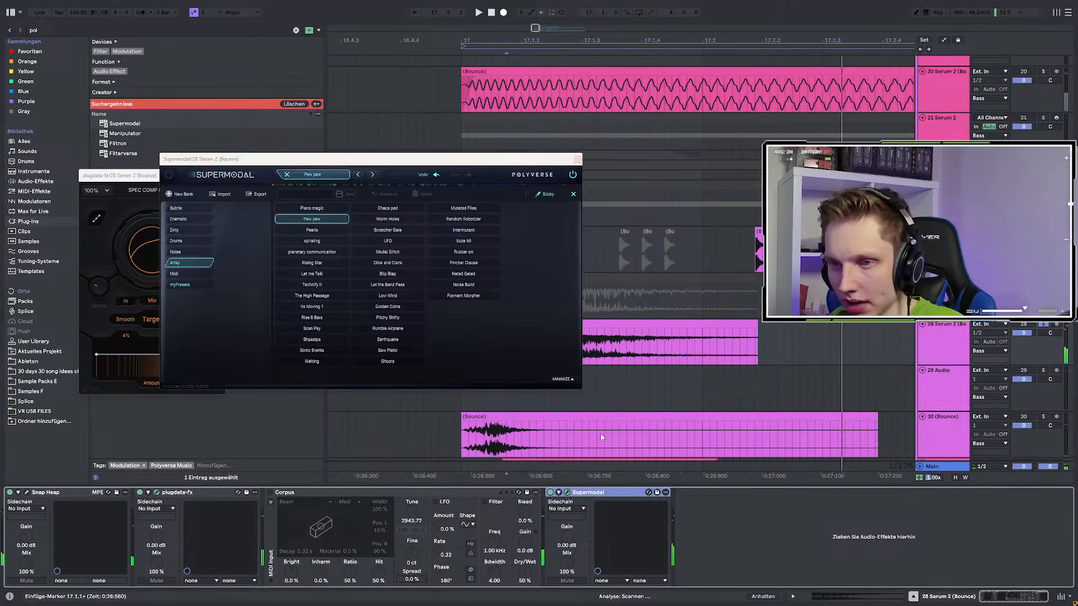
pyautogui.press('Delete')
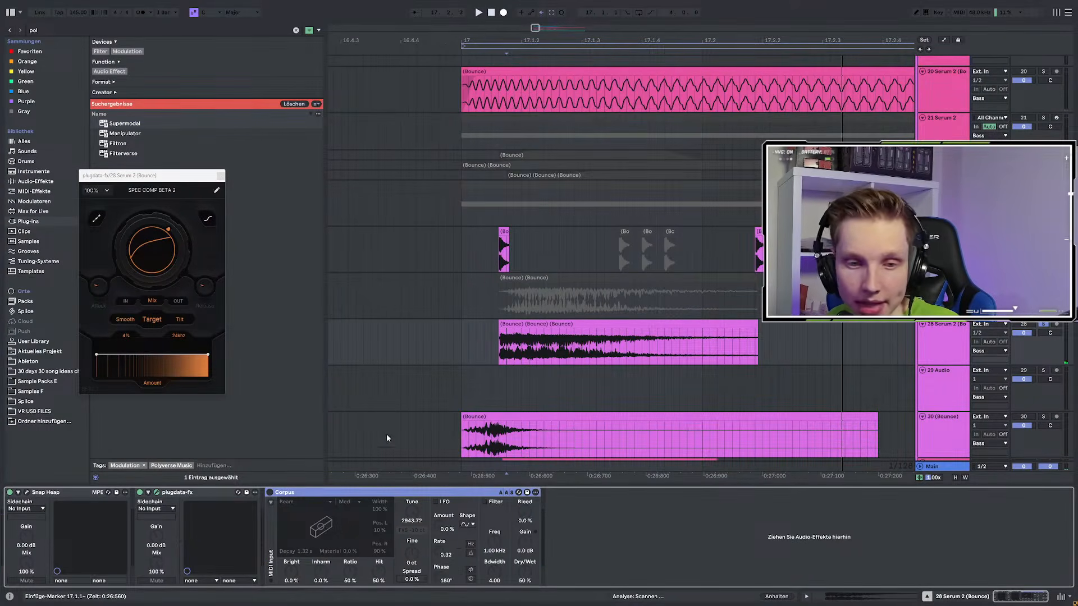
# Try removing Corpus from track 28's chain and play the hit through Snap Heap and plugdata-fx alone
pyautogui.press('space')
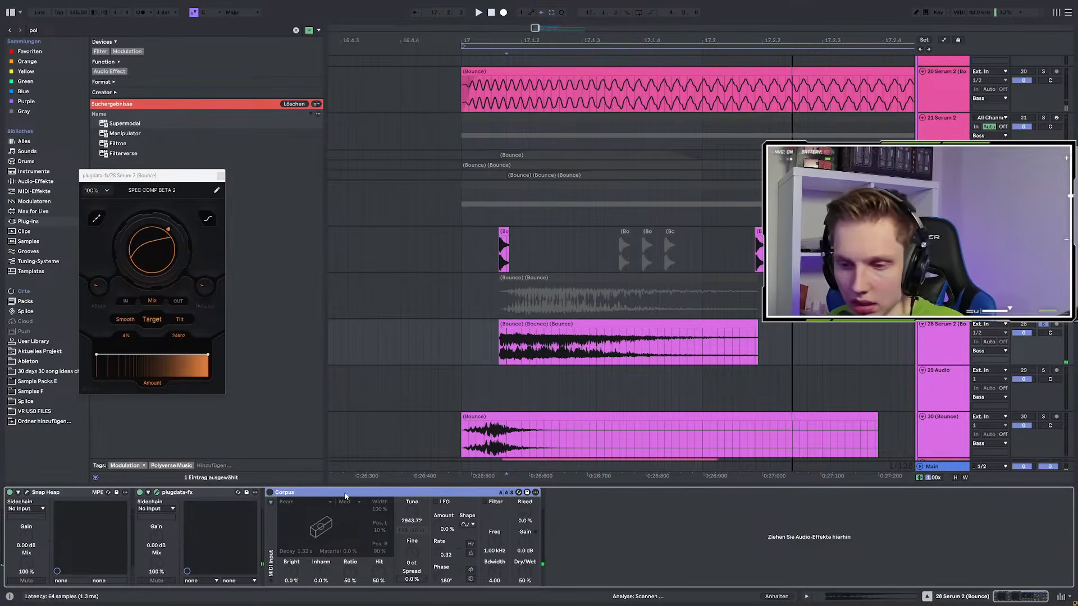
pyautogui.press('Delete')
pyautogui.click(475, 245)
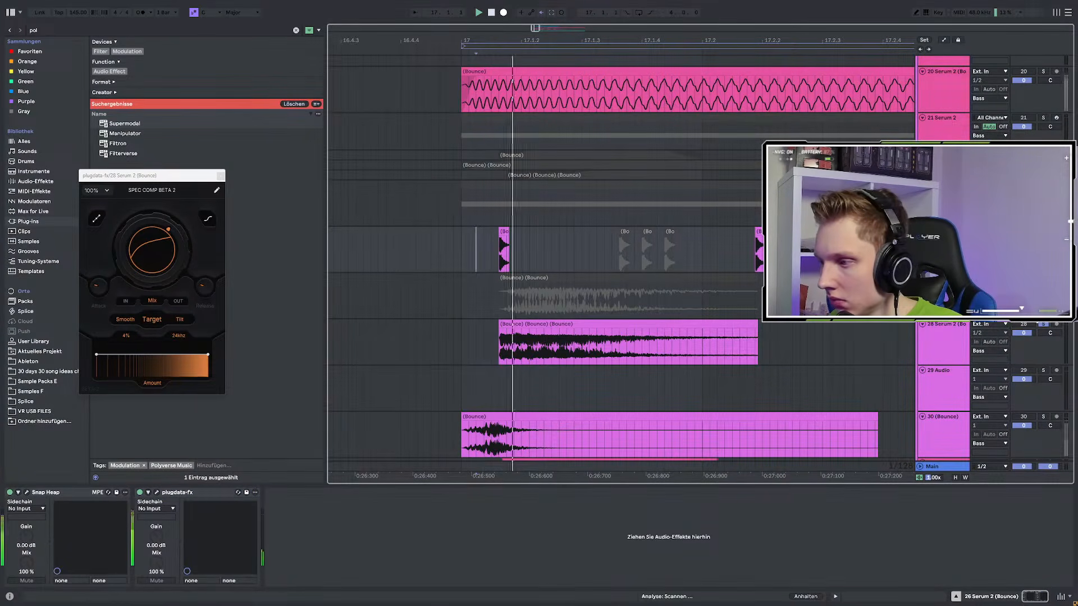
pyautogui.press('space')
pyautogui.click(32, 493)
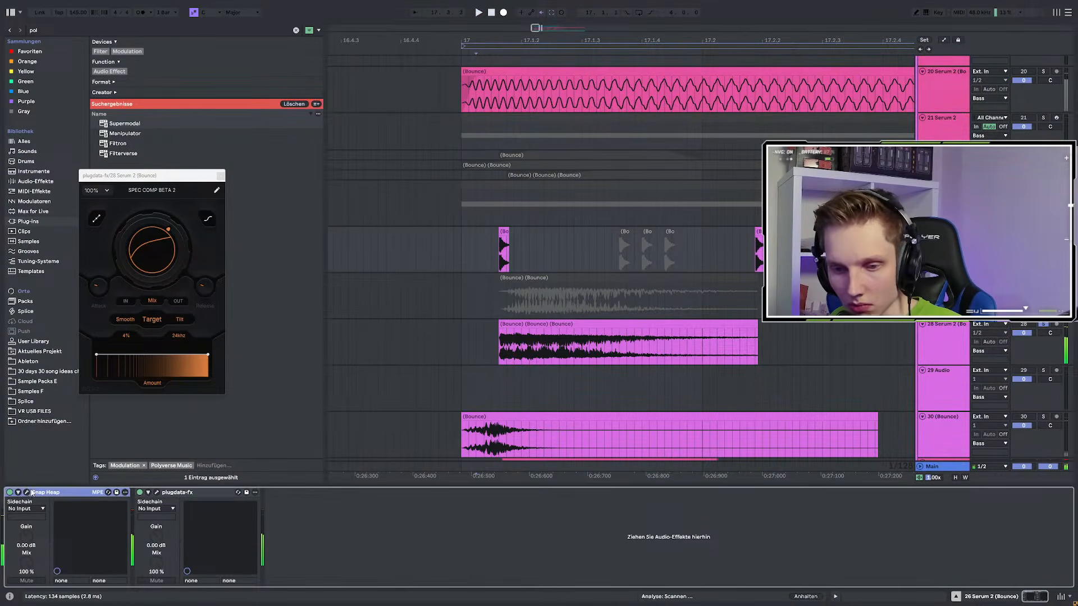
pyautogui.click(26, 492)
pyautogui.press('space')
pyautogui.press('space')
pyautogui.press('space')
pyautogui.click(709, 171)
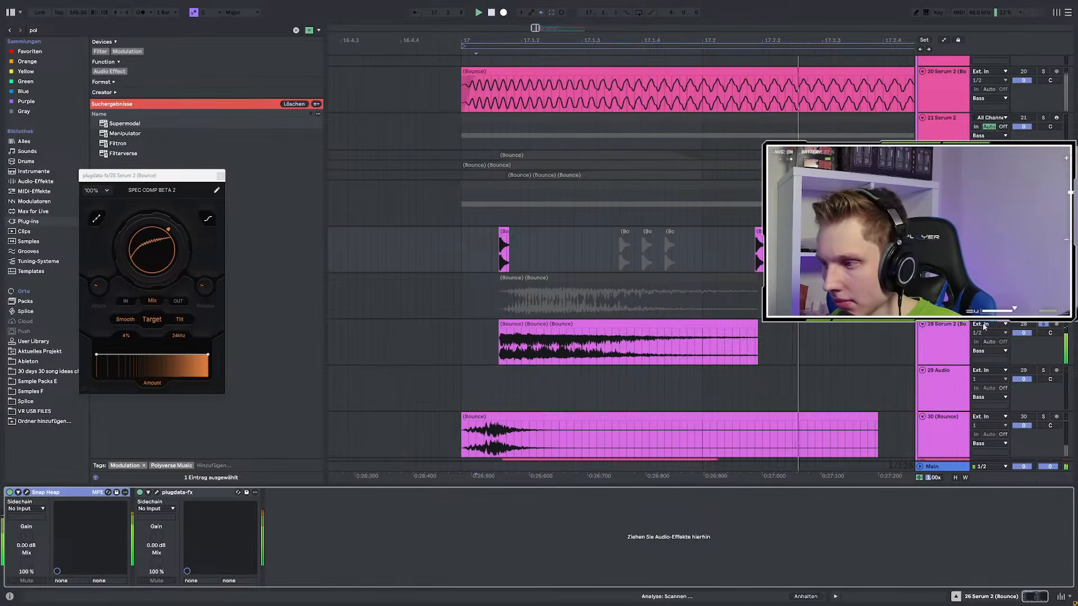
# Compare track 28 soloed and in the mix during playback, and close the plugdata-fx and Snap Heap windows
pyautogui.click(1043, 325)
pyautogui.click(1044, 324)
pyautogui.press('space')
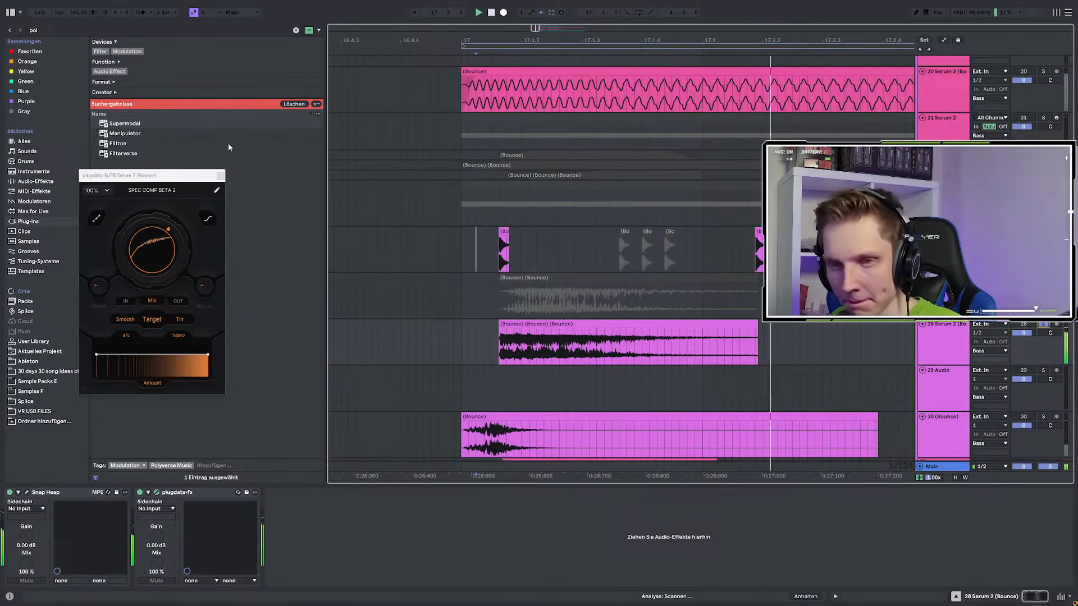
pyautogui.click(221, 176)
pyautogui.click(26, 492)
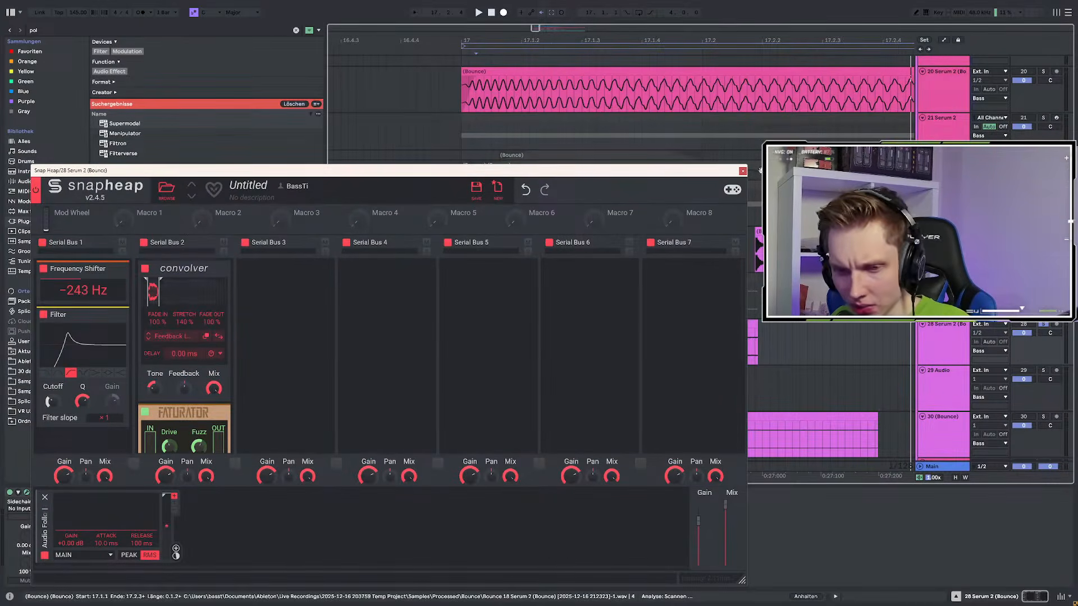
pyautogui.moveTo(664, 168); pyautogui.dragTo(760, 45)
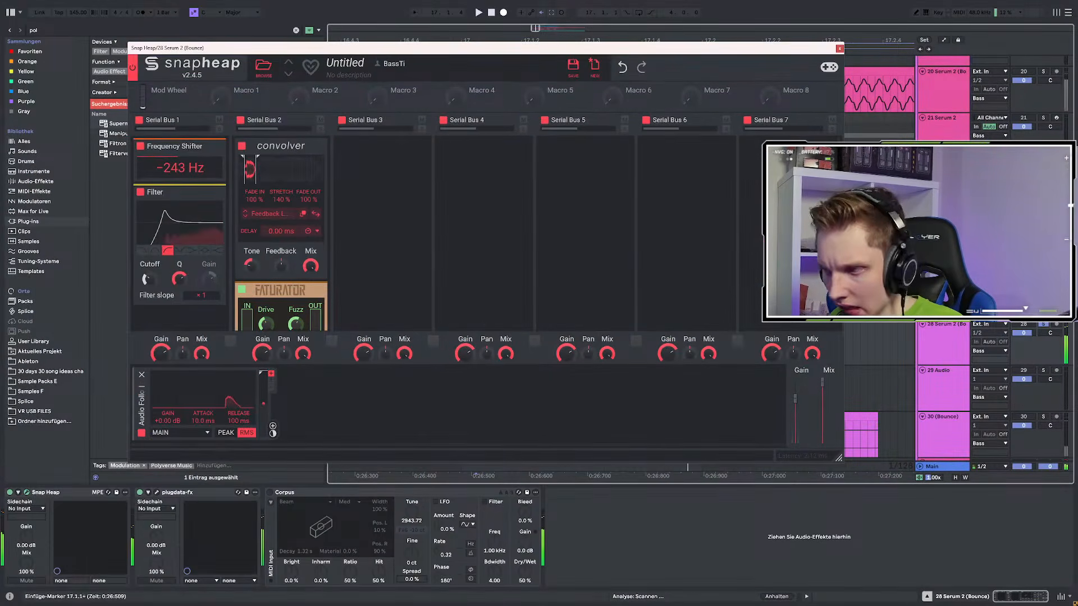
pyautogui.click(840, 49)
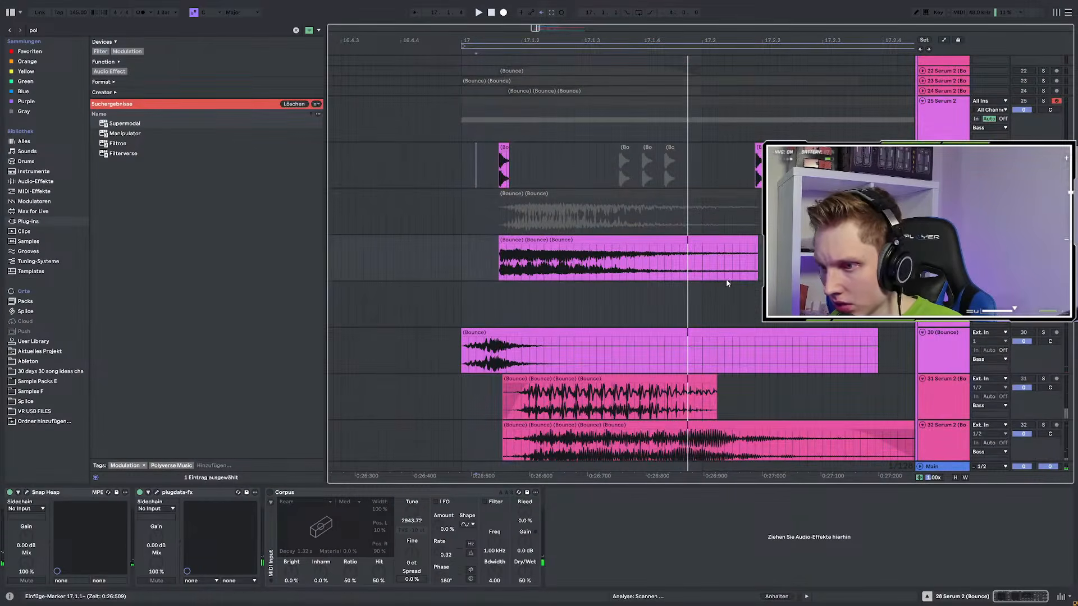
# Add a Convolver to Serial Bus 3 in track 28's Snap Heap and load the Metaphysical Resonator impulse response from Spaces Experimental
pyautogui.click(27, 493)
pyautogui.click(407, 171)
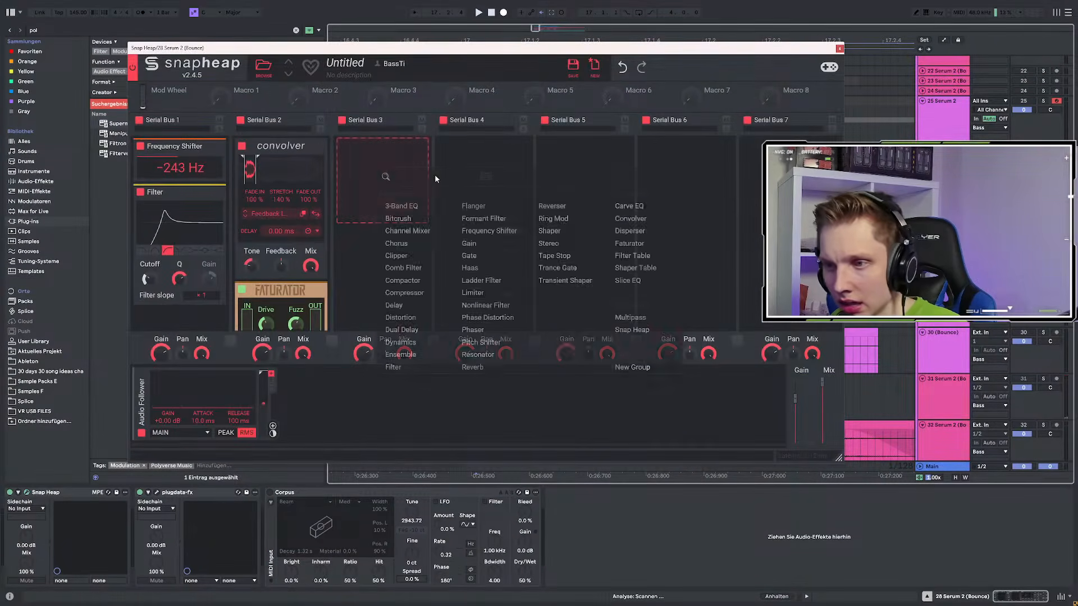
pyautogui.click(644, 224)
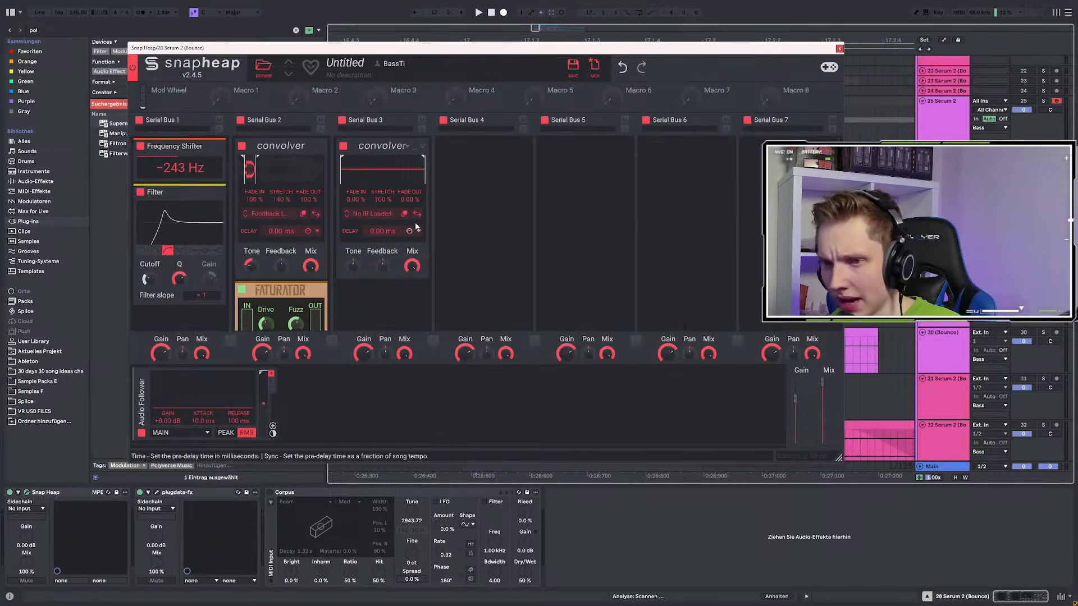
pyautogui.click(376, 214)
pyautogui.click(455, 304)
pyautogui.click(440, 304)
pyautogui.click(466, 315)
pyautogui.click(572, 368)
pyautogui.scroll(-1, 570, 393)
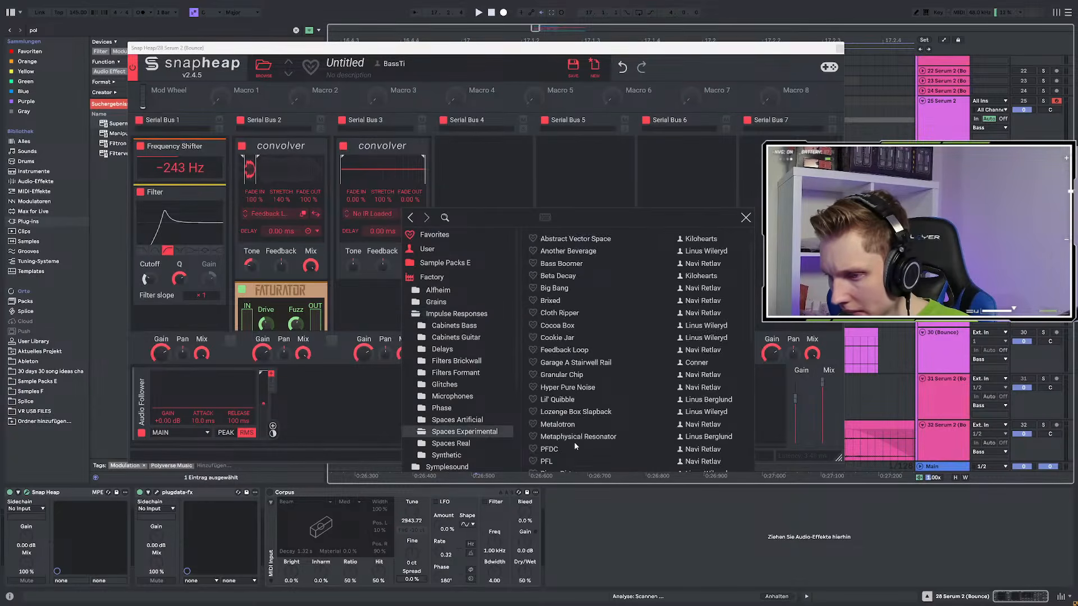
pyautogui.doubleClick(575, 439)
# Trim the new Convolver's impulse response to a short section near its end, with fade in and fade out at 100%
pyautogui.press('space')
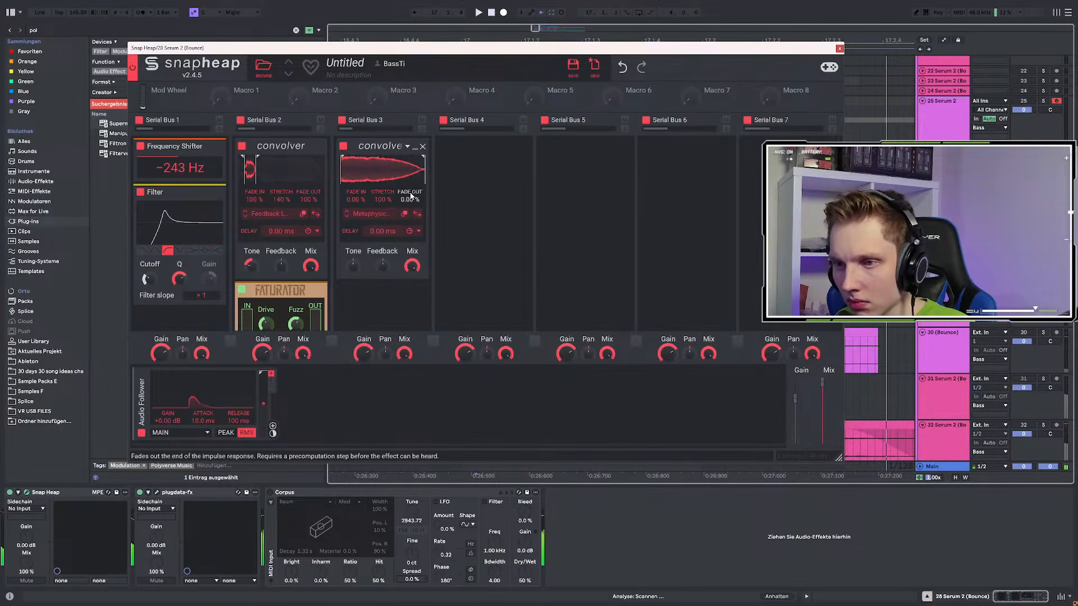
pyautogui.moveTo(341, 167); pyautogui.dragTo(377, 167)
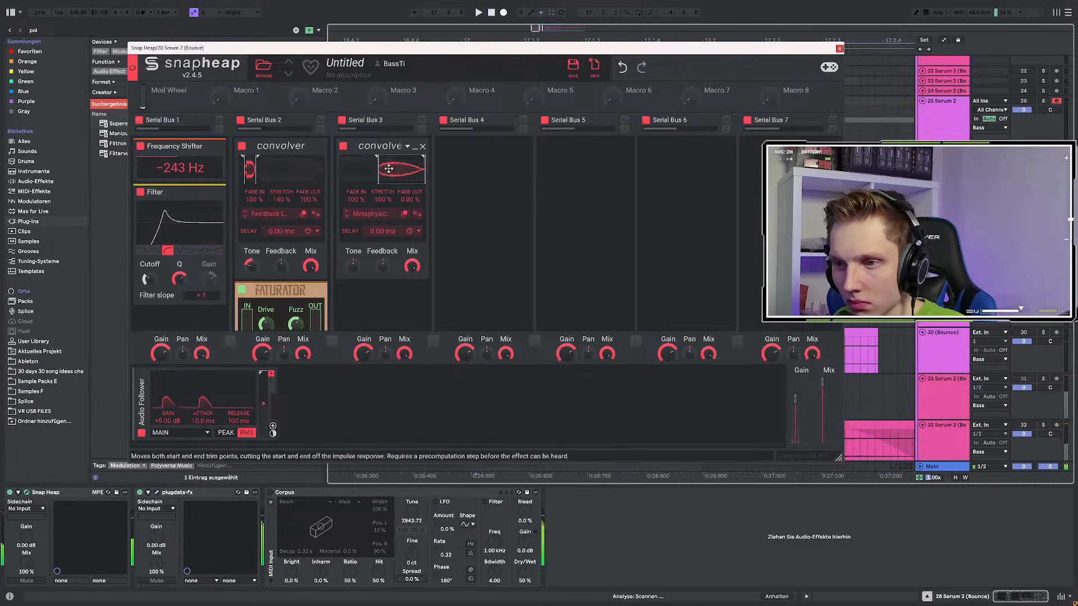
pyautogui.moveTo(378, 168); pyautogui.dragTo(401, 171)
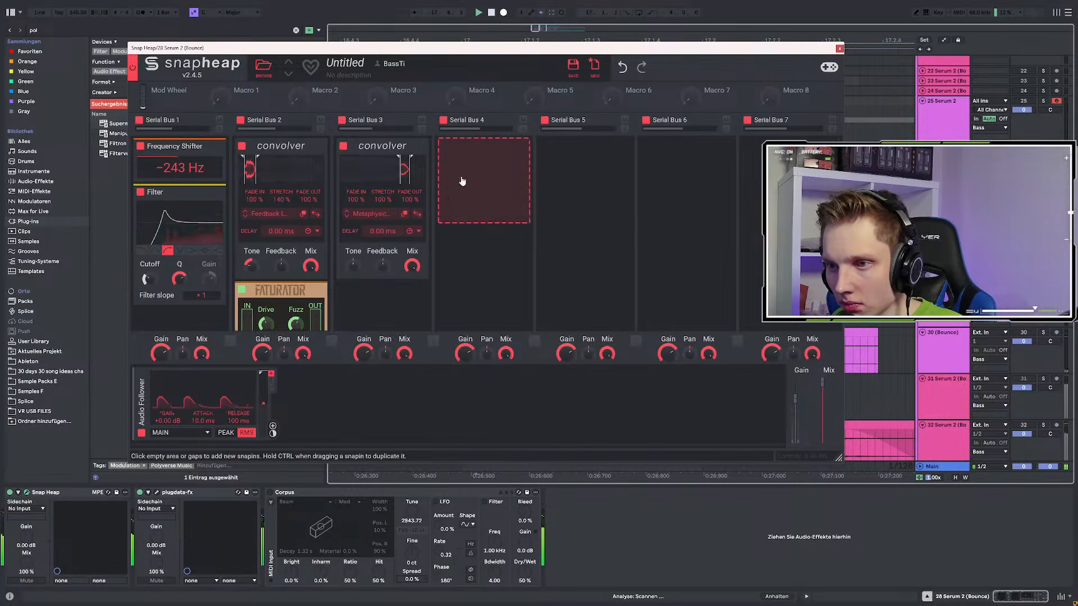
pyautogui.click(840, 48)
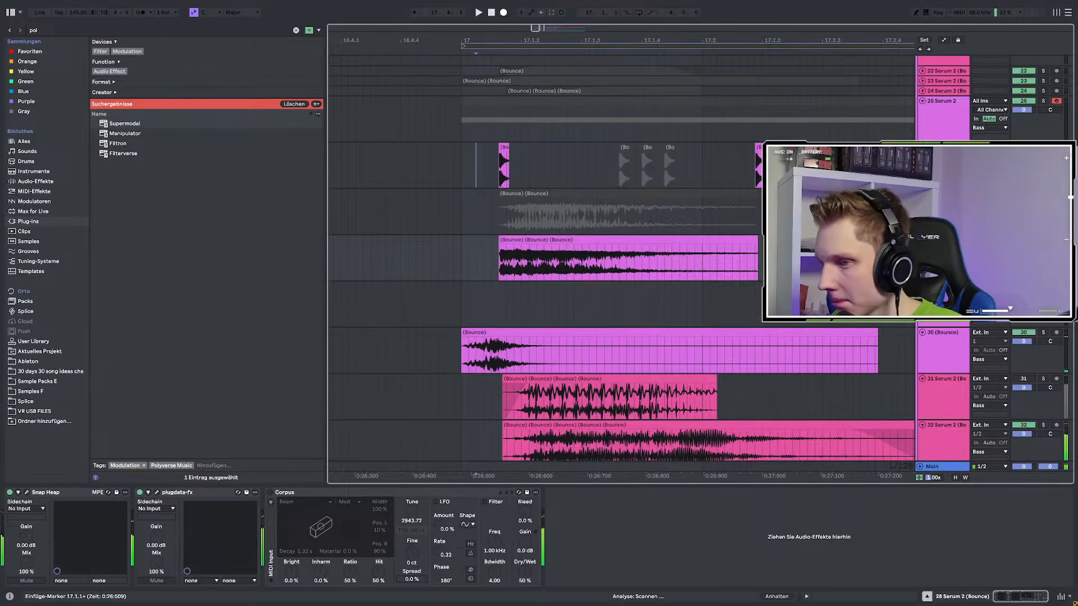
# Play the processed hits on track 28 from bar 17
pyautogui.press('space')
pyautogui.scroll(-5, 490, 264)
pyautogui.click(486, 250)
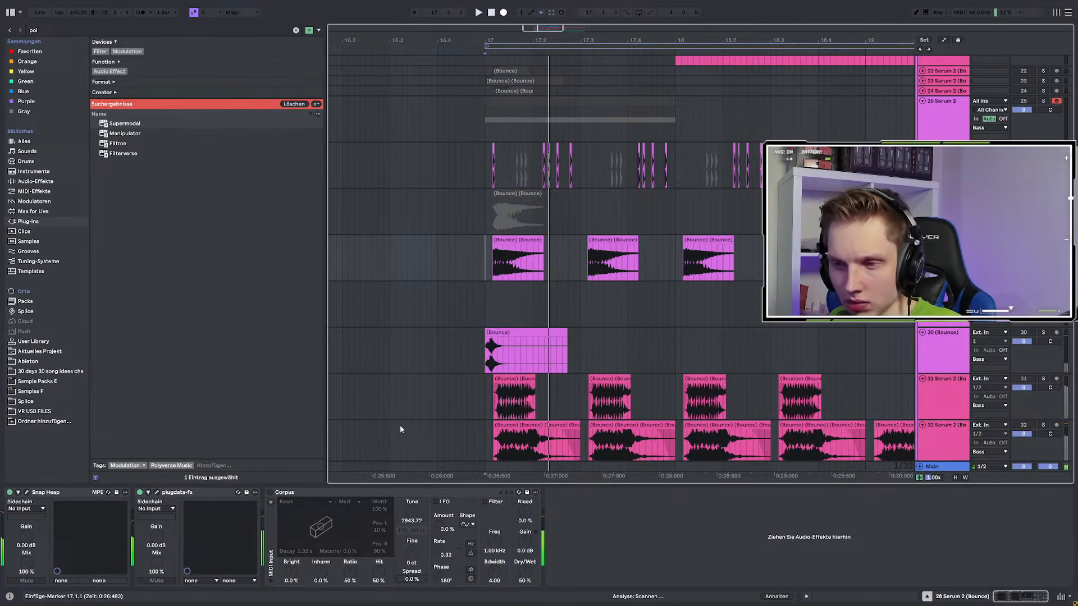
# Move Corpus to the start of track 28's chain, activate it and lower its tuning to 87.07 during playback
pyautogui.click(52, 31)
pyautogui.moveTo(284, 493); pyautogui.dragTo(53, 507)
pyautogui.moveTo(152, 512); pyautogui.dragTo(152, 559)
pyautogui.press('space')
pyautogui.press('space')
pyautogui.press('space')
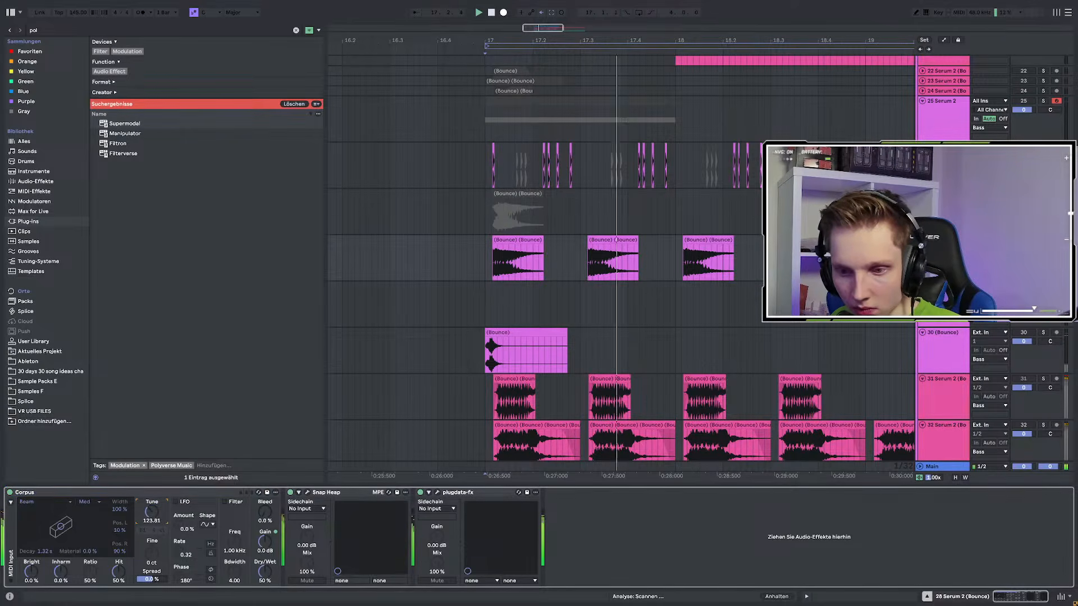
pyautogui.press('space')
pyautogui.moveTo(154, 518); pyautogui.dragTo(154, 528)
pyautogui.press('space')
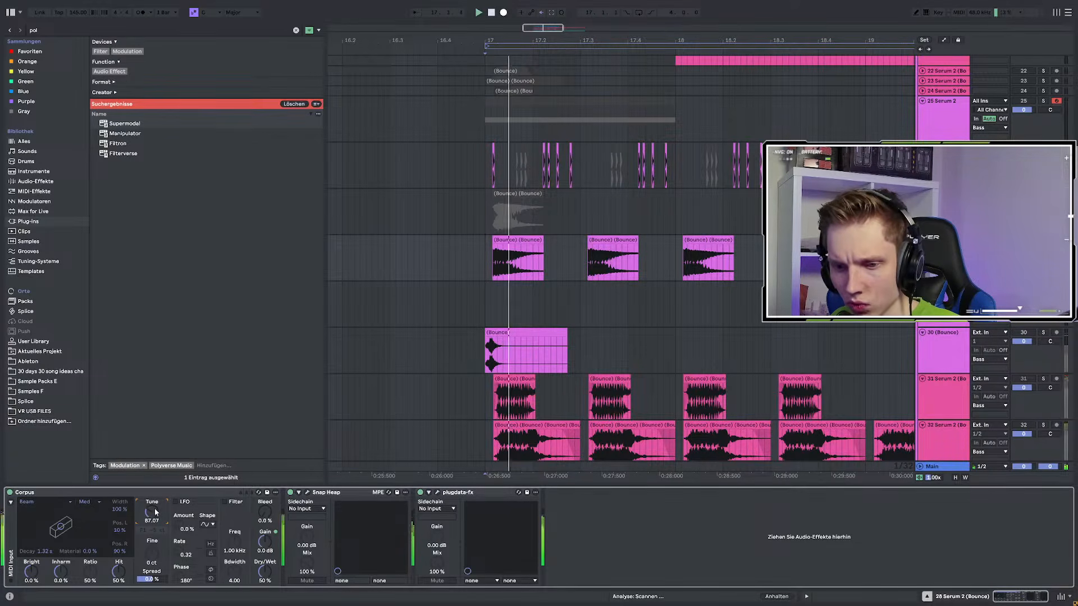
# Automate Corpus's tuning on track 28 to rise to 87.07 across the first hit, and select 17.1.1 to 17.3.1
pyautogui.press('a')
pyautogui.scroll(3, 564, 271)
pyautogui.click(593, 270)
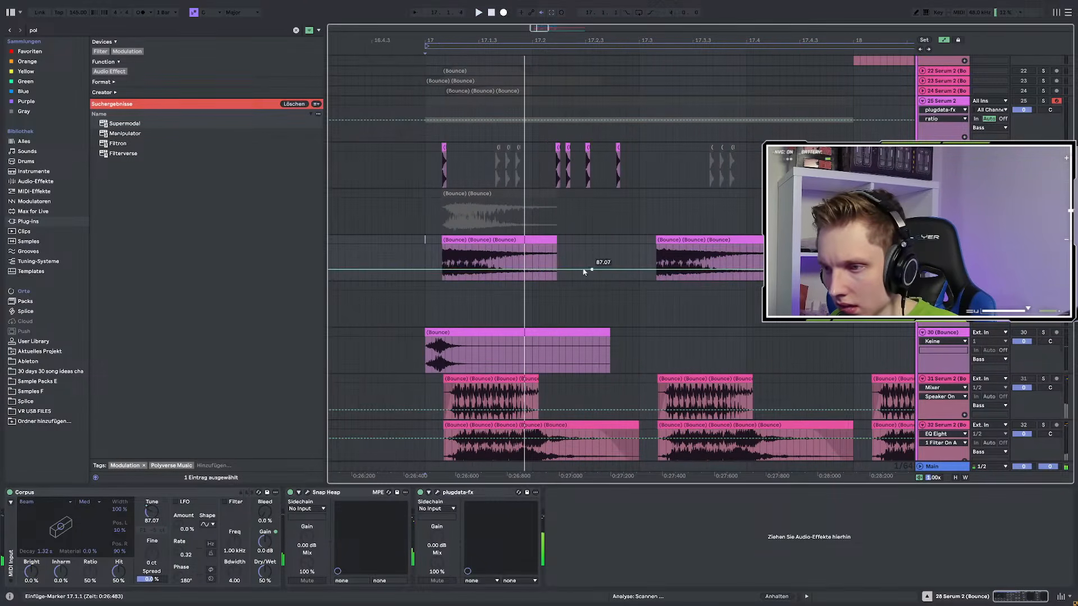
pyautogui.moveTo(442, 271); pyautogui.dragTo(644, 260)
pyautogui.press('space')
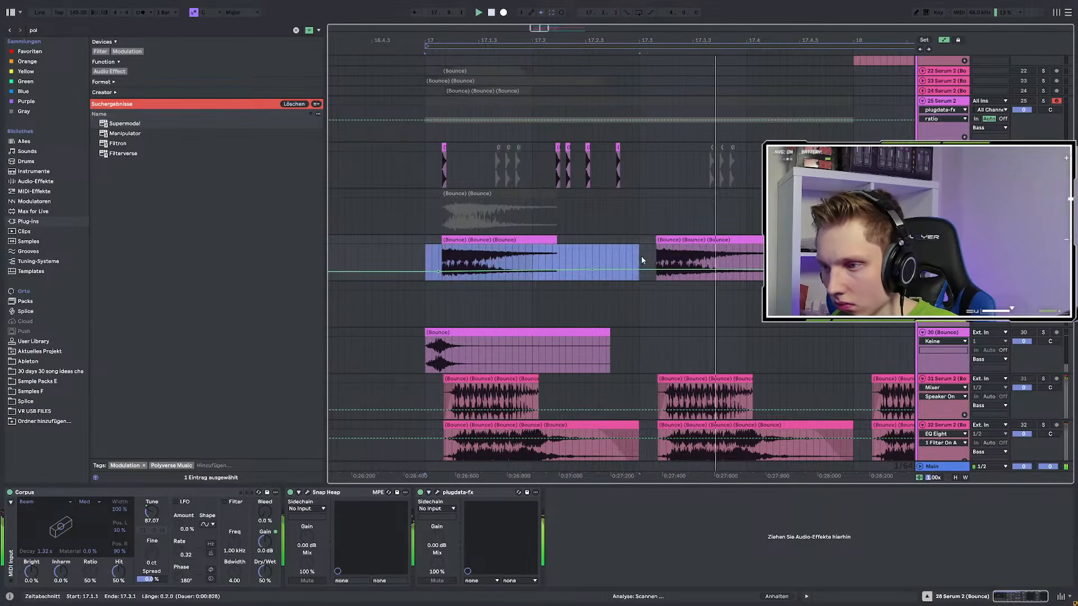
# Duplicate the selected half bar of tuning automation on track 28 across the following hits up to 19.1.1
pyautogui.hotkey('ctrl', 'd')
pyautogui.scroll(-3, 622, 264)
pyautogui.hotkey('ctrl', 'd')
pyautogui.scroll(-4, 624, 268)
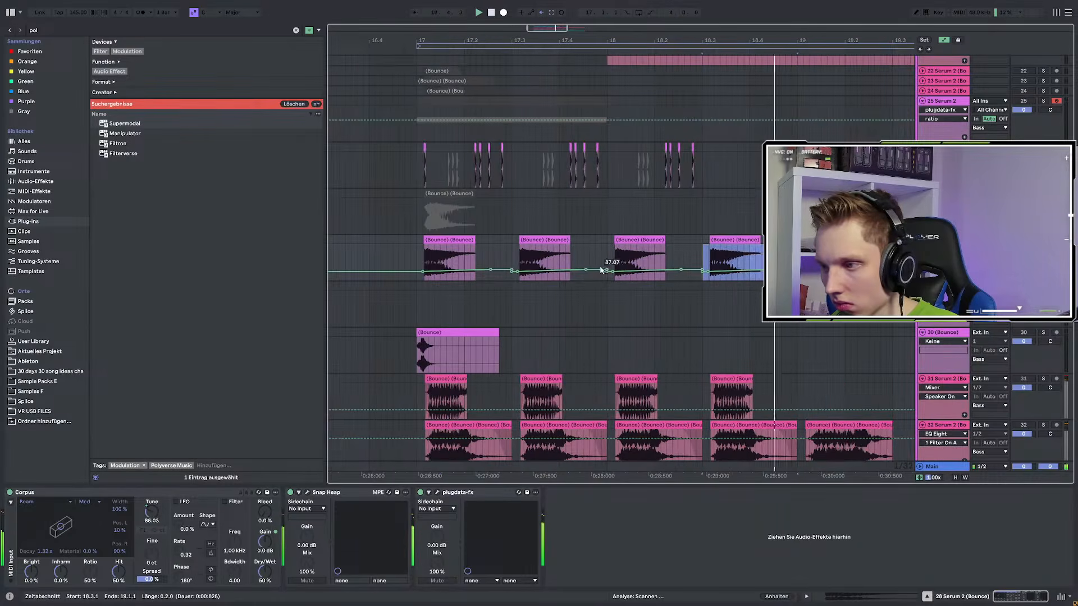
# Play the automated hits from bar 17 with track 28 in the full mix and soloed
pyautogui.click(538, 255)
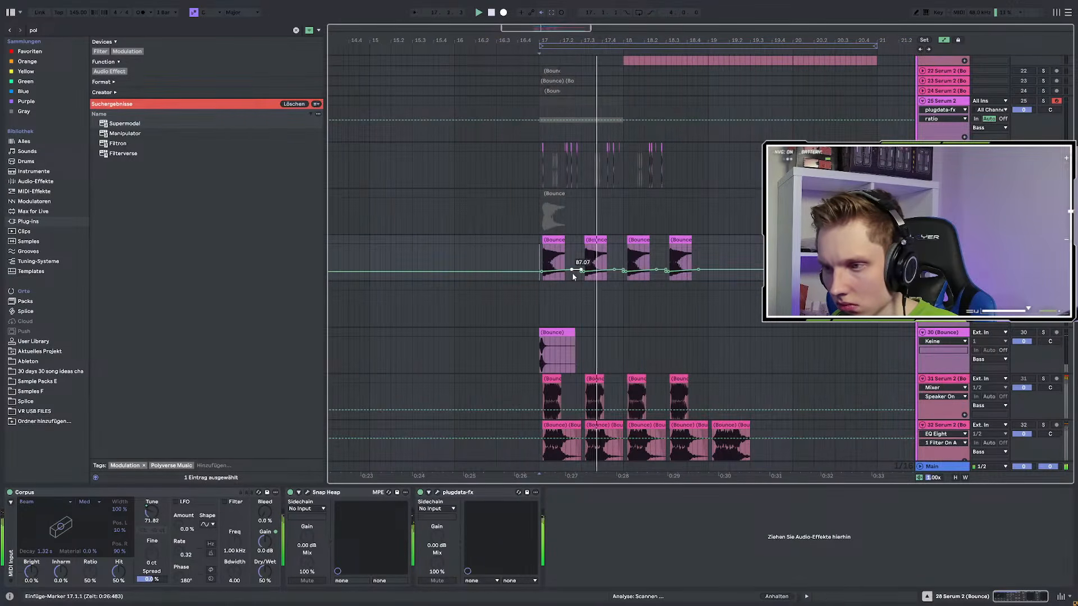
pyautogui.press('s')
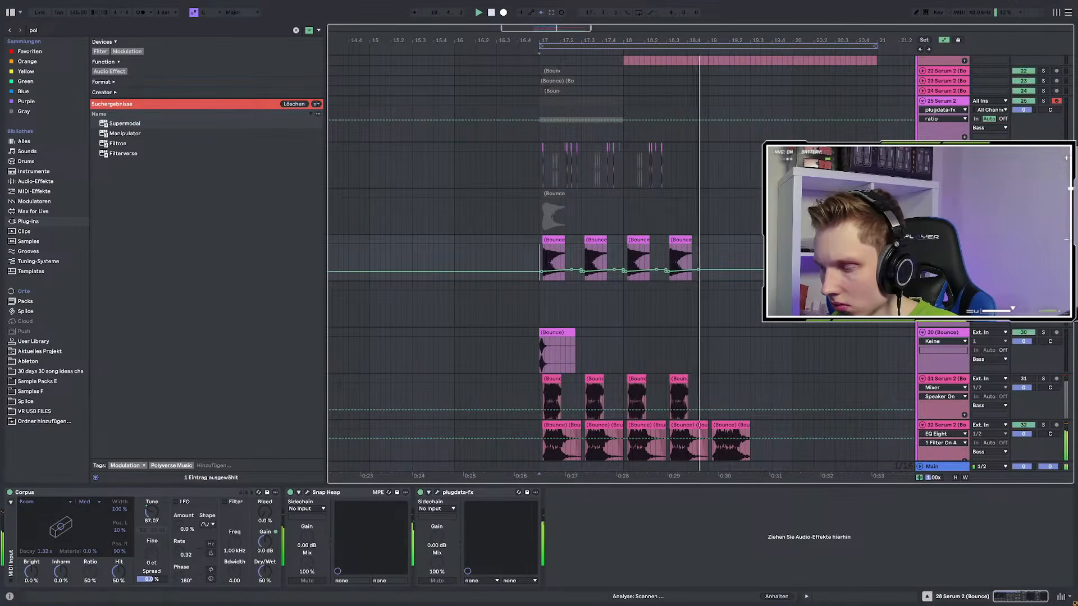
pyautogui.press('space')
pyautogui.press('space')
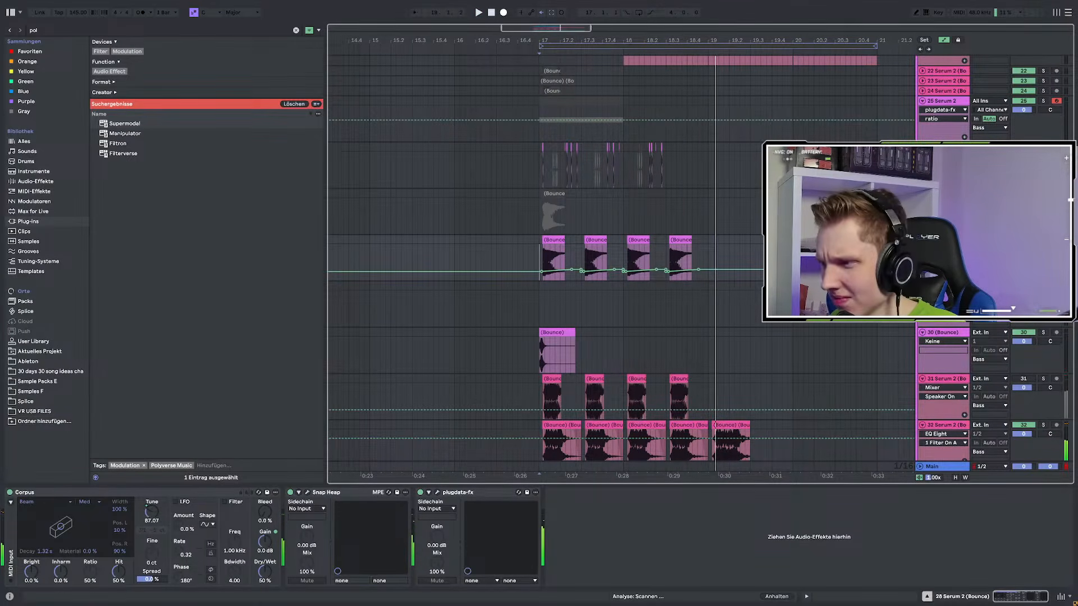
pyautogui.press('space')
pyautogui.press('space')
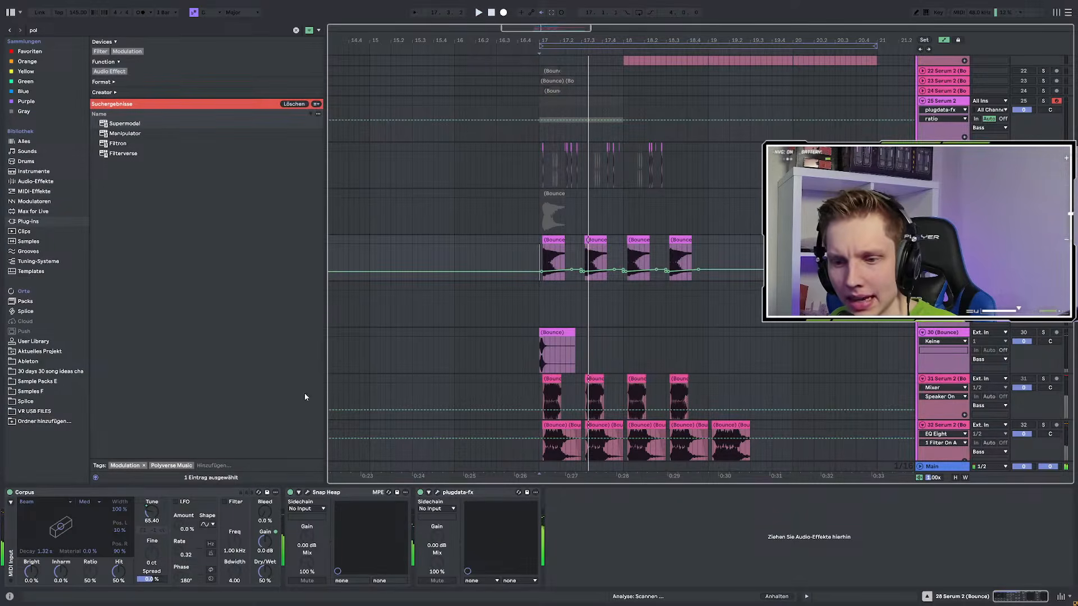
# Select track 28's Corpus tuning automation from 17.1.1 to 19.1.1 and lower it during playback so each rise starts near 23
pyautogui.rightClick(150, 512)
pyautogui.click(181, 422)
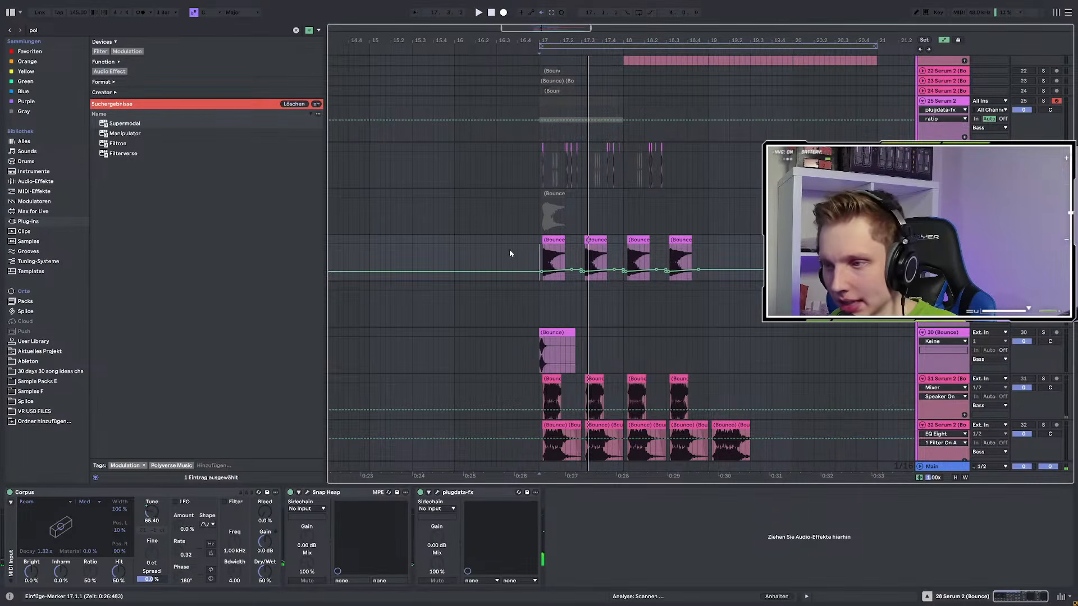
pyautogui.moveTo(764, 259); pyautogui.dragTo(600, 265)
pyautogui.scroll(3, 533, 262)
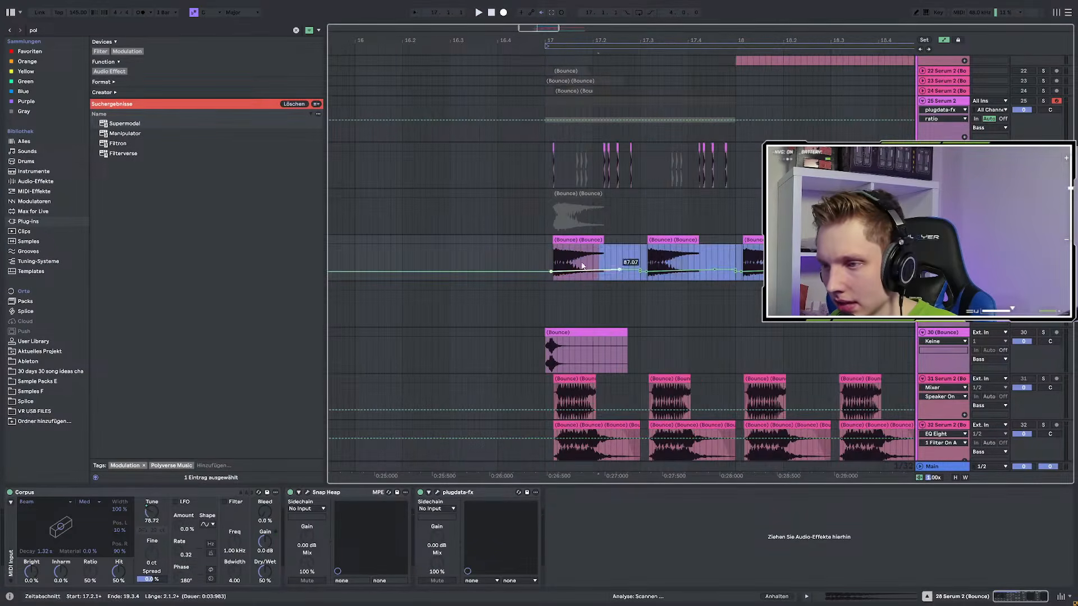
pyautogui.click(544, 251)
pyautogui.scroll(-3, 544, 251)
pyautogui.keyDown('shift'); pyautogui.click(715, 254); pyautogui.keyUp('shift')
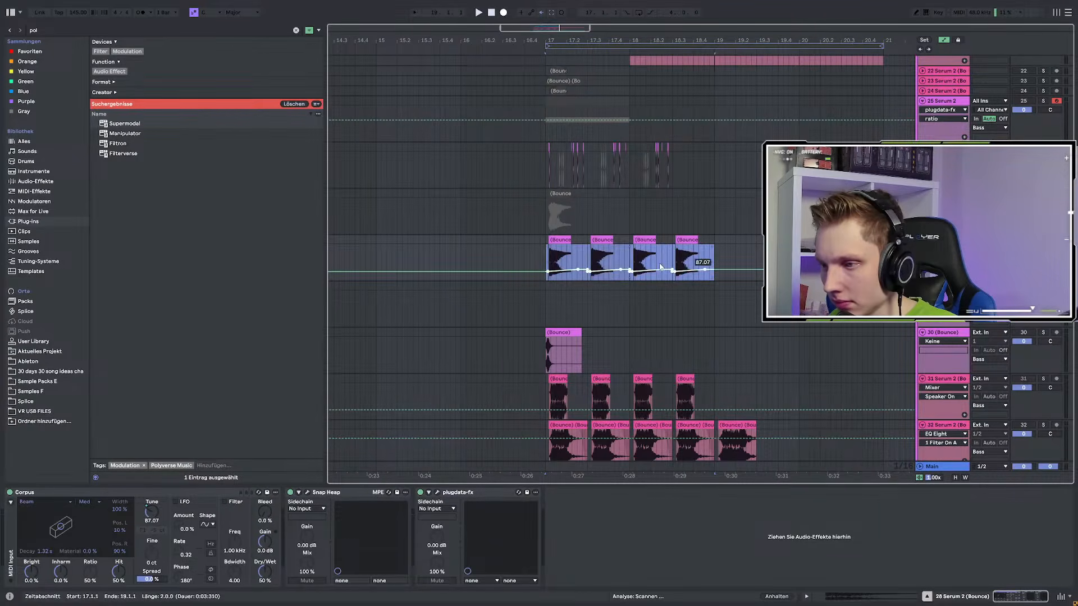
pyautogui.press('space')
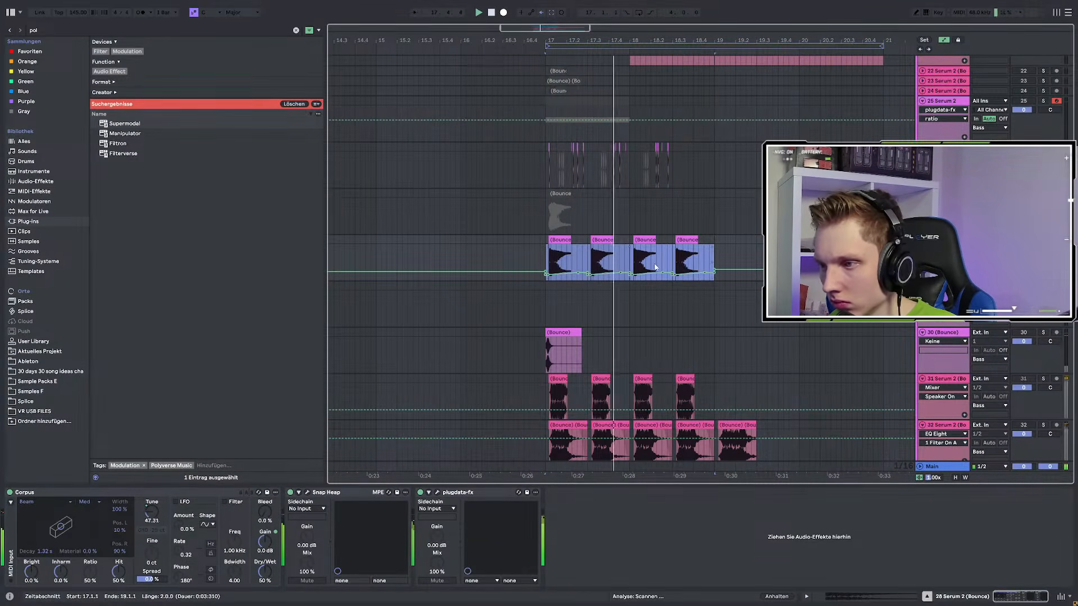
pyautogui.moveTo(547, 275); pyautogui.dragTo(547, 278)
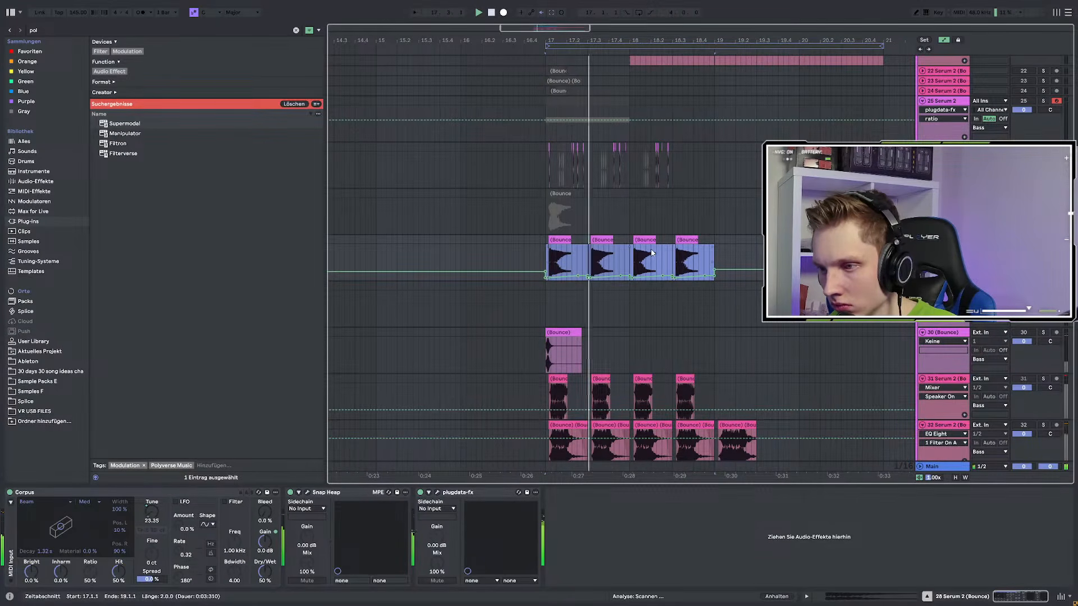
pyautogui.click(1043, 240)
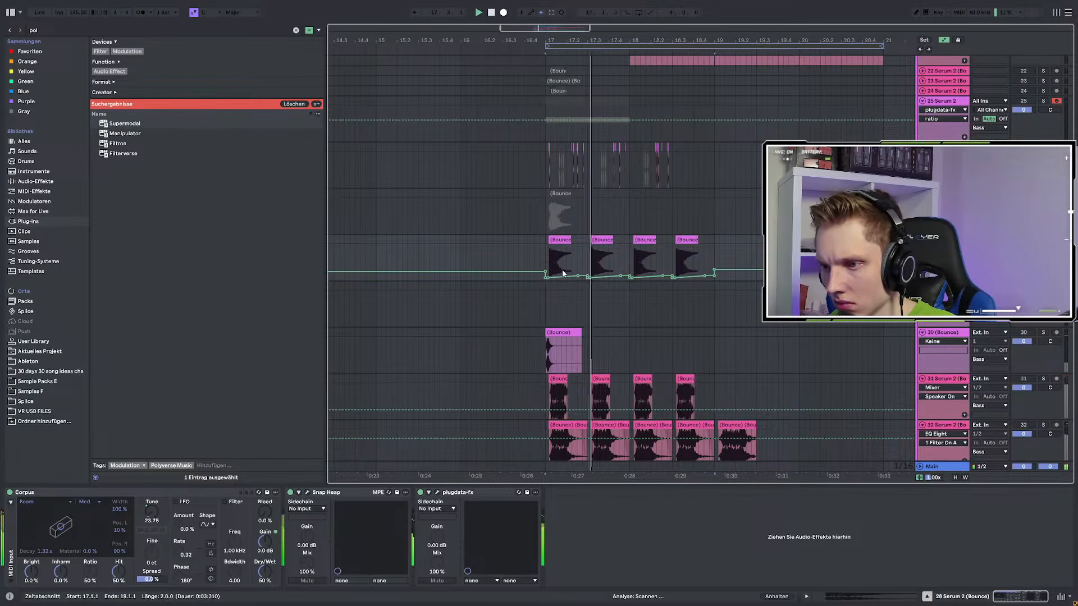
# Search the audio effects for a gate and insert Gate after Snap Heap in track 28's chain
pyautogui.hotkey('ctrl', 'f')
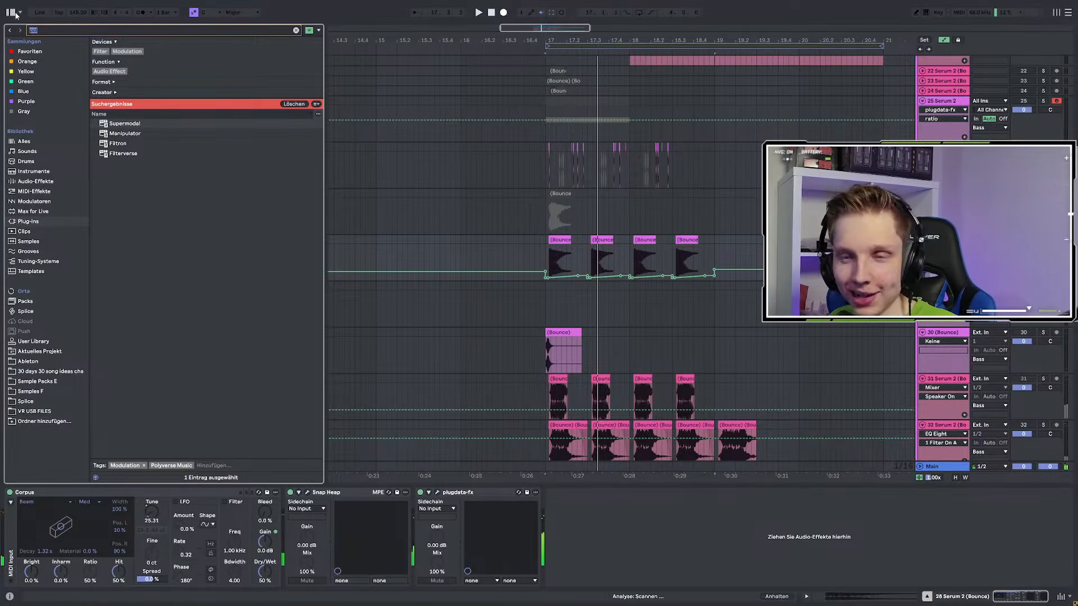
pyautogui.click(307, 493)
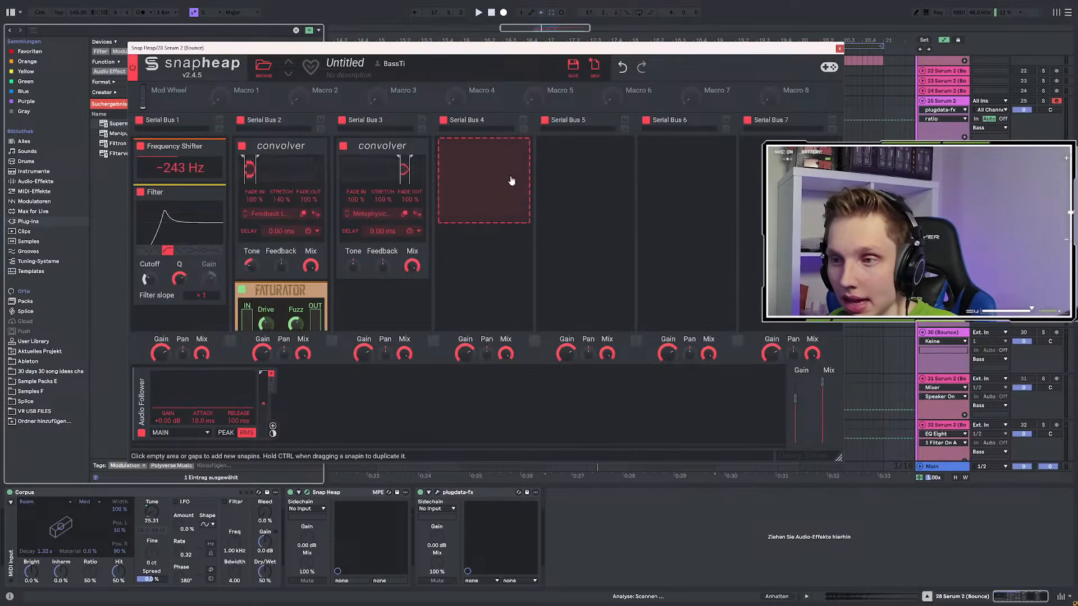
pyautogui.click(839, 49)
pyautogui.write('gate')
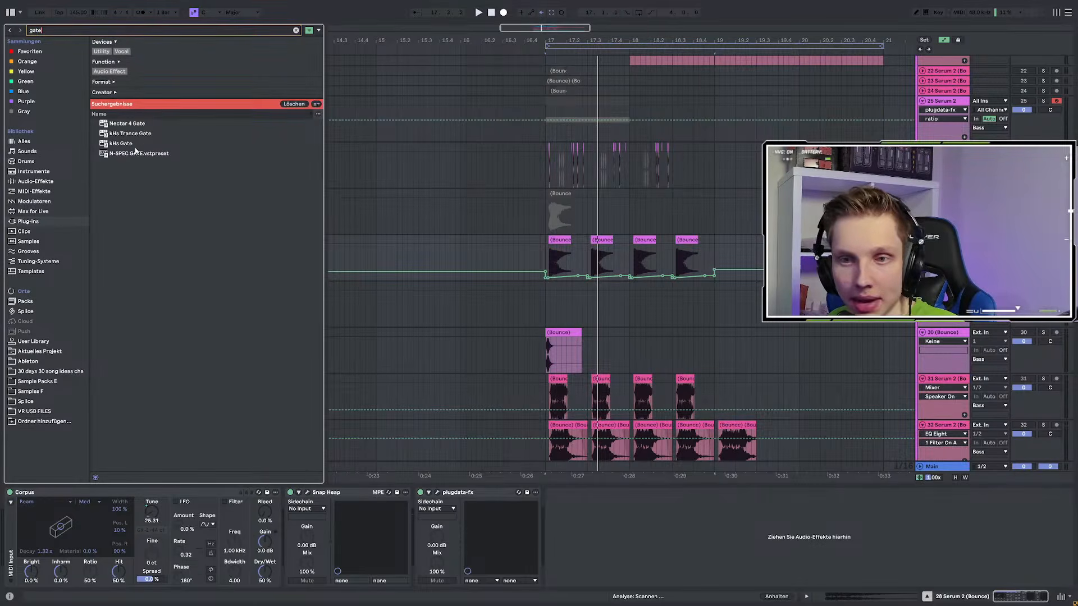
pyautogui.click(42, 181)
pyautogui.click(443, 557)
pyautogui.moveTo(443, 557); pyautogui.dragTo(442, 555)
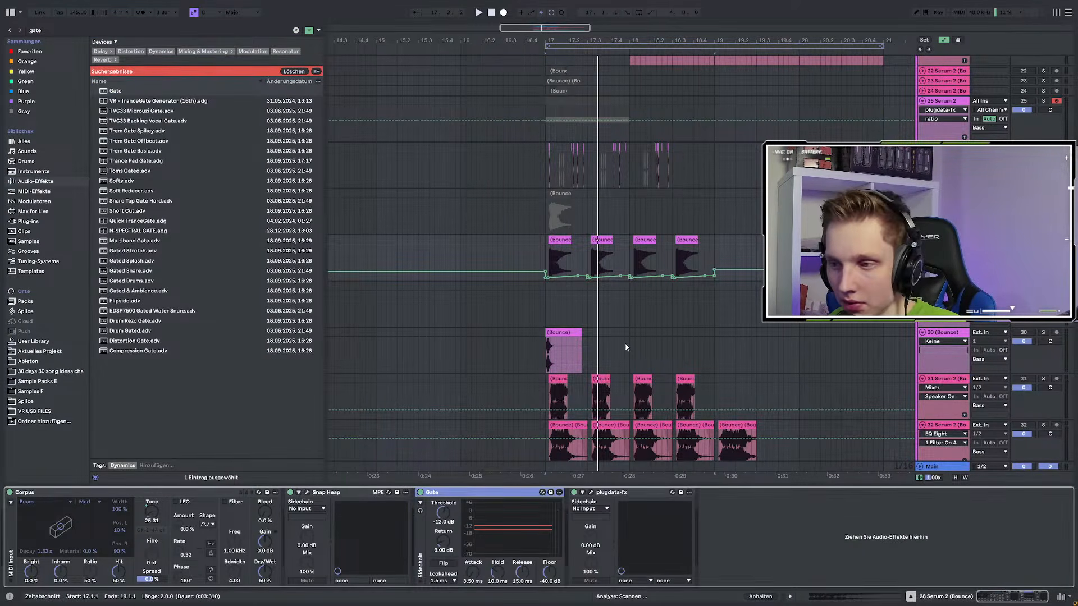
# Lower the Gate's return to 0 dB during playback and move the device to the end of track 28's chain
pyautogui.press('space')
pyautogui.moveTo(443, 541); pyautogui.dragTo(443, 557)
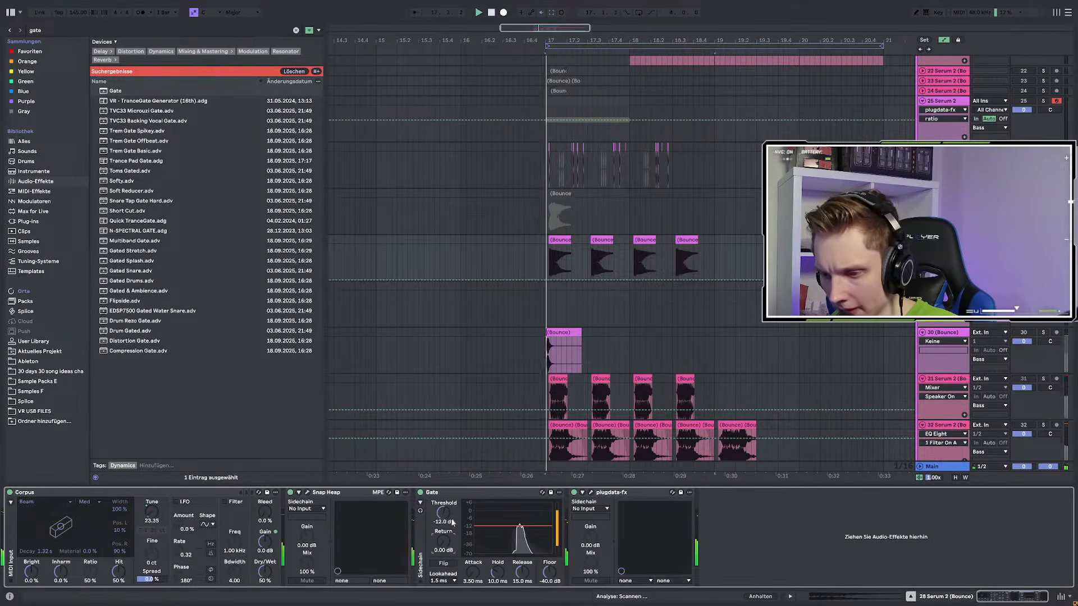
pyautogui.moveTo(442, 510); pyautogui.dragTo(709, 520)
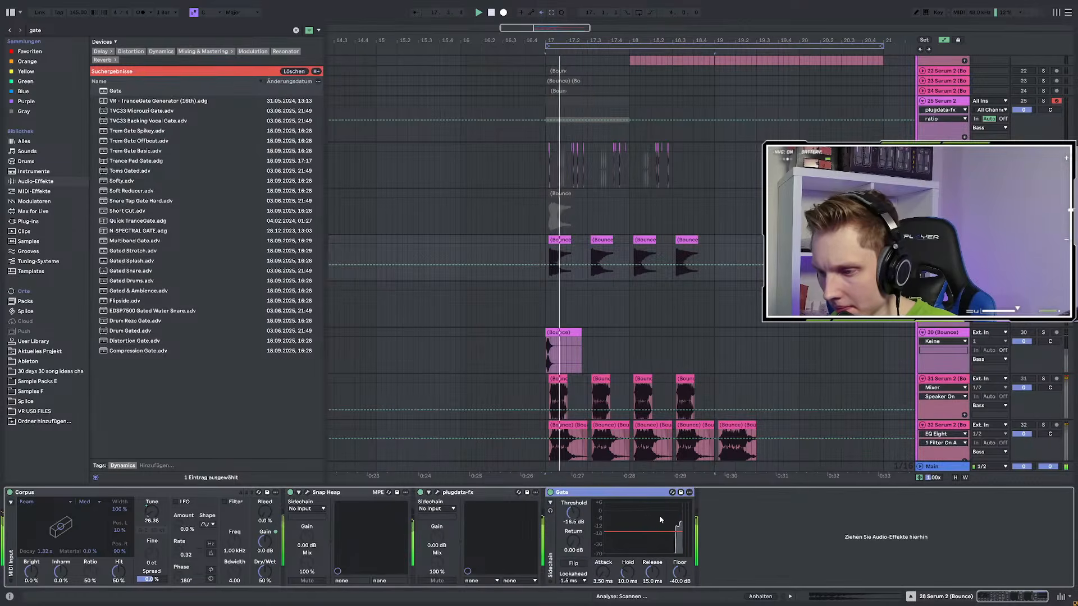
# Set the Gate's threshold to -11.5 dB while playing the hits
pyautogui.moveTo(569, 515); pyautogui.dragTo(569, 499)
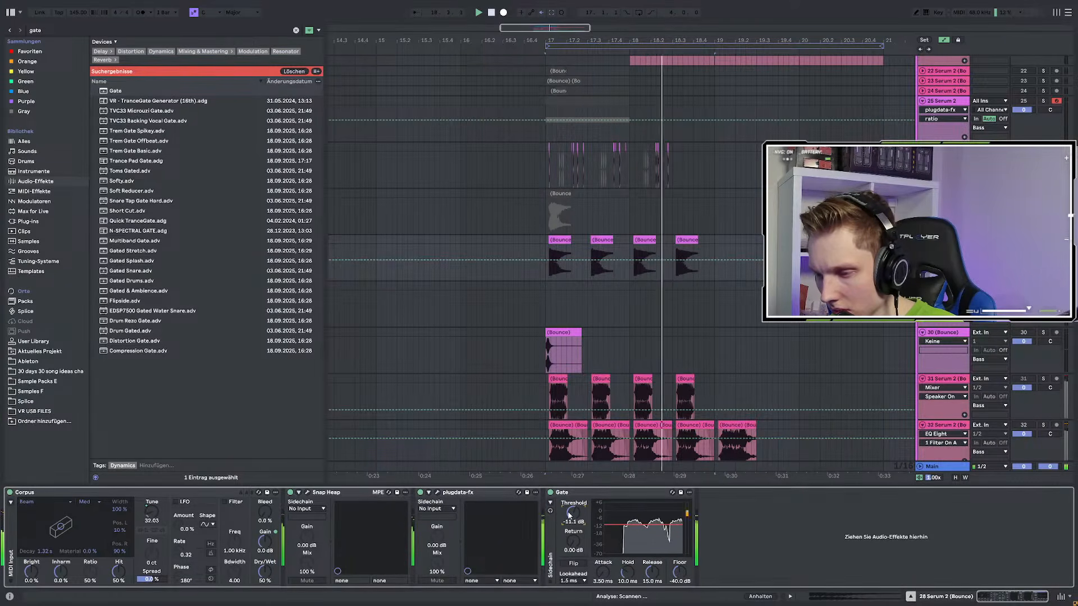
pyautogui.press('space')
pyautogui.press('space')
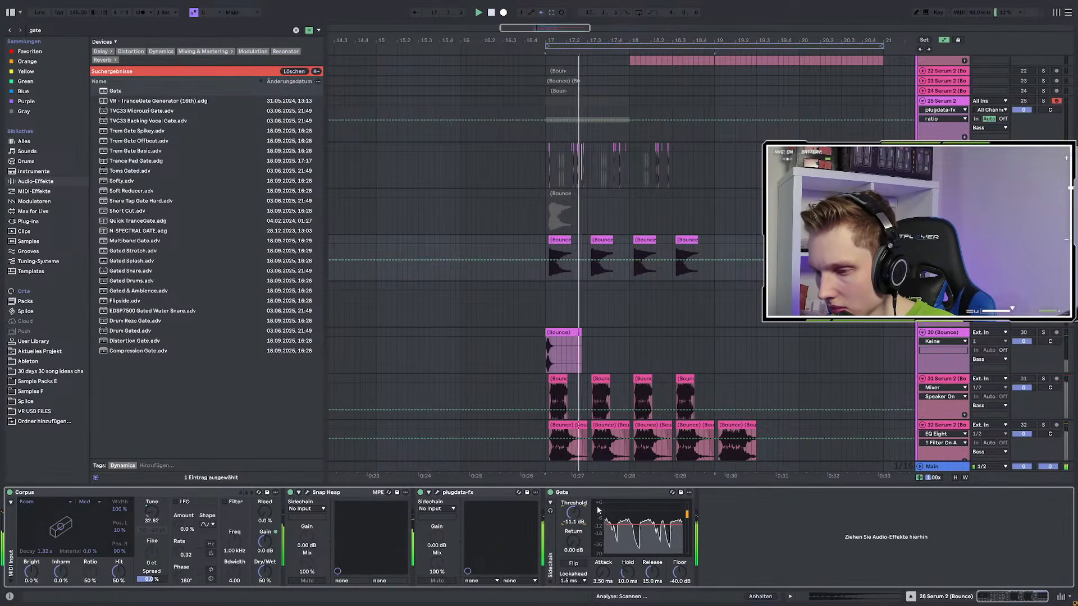
pyautogui.moveTo(577, 514); pyautogui.dragTo(577, 513)
pyautogui.press('space')
pyautogui.press('space')
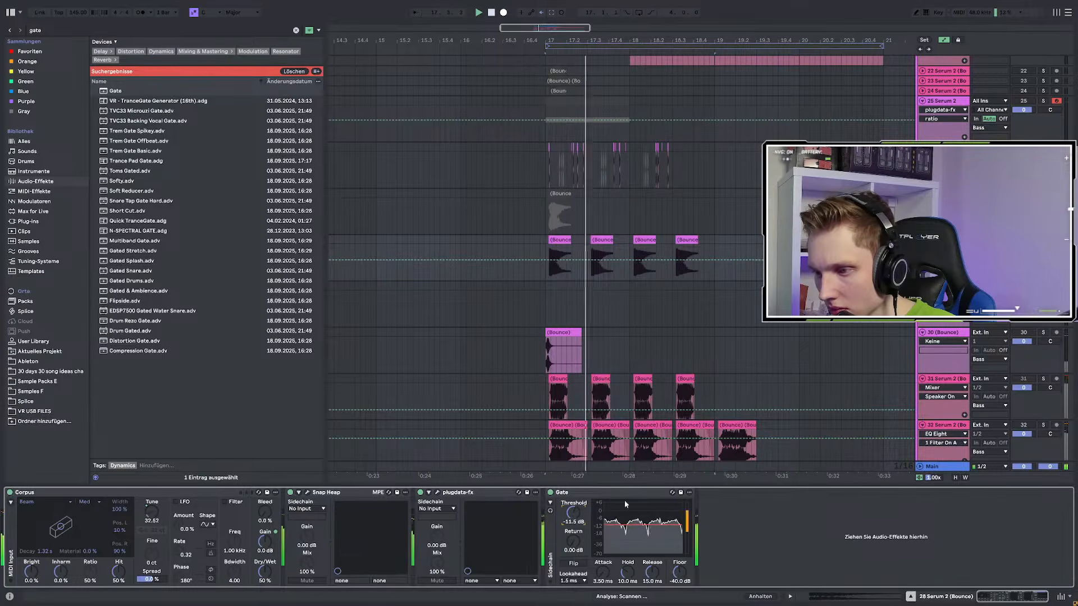
# Find Snap Heap among the plug-ins and insert a second instance before the Gate on track 28
pyautogui.click(588, 496)
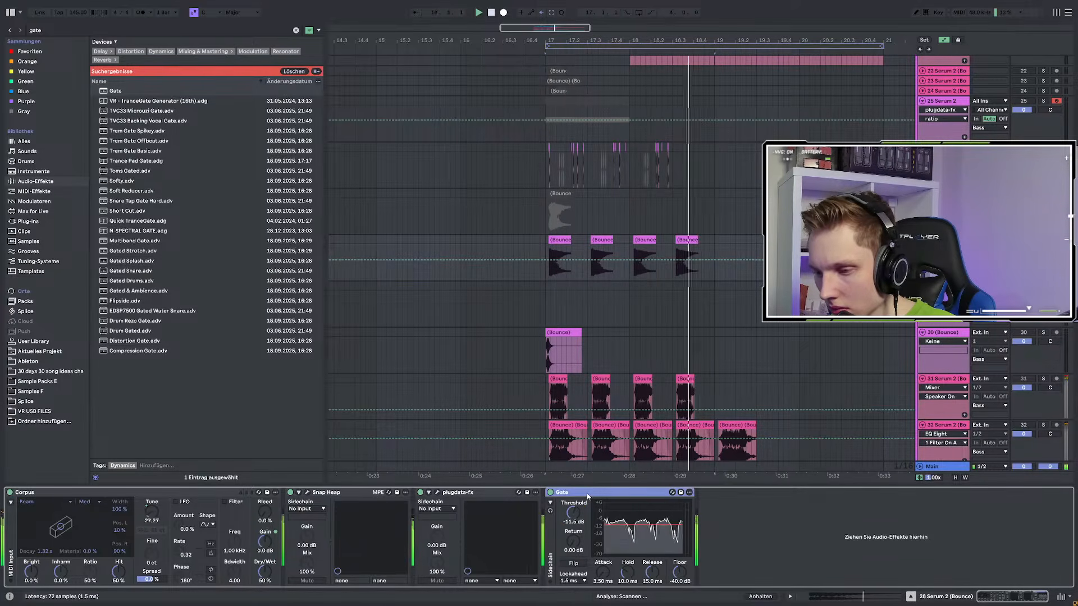
pyautogui.click(56, 29)
pyautogui.write('sna')
pyautogui.click(31, 52)
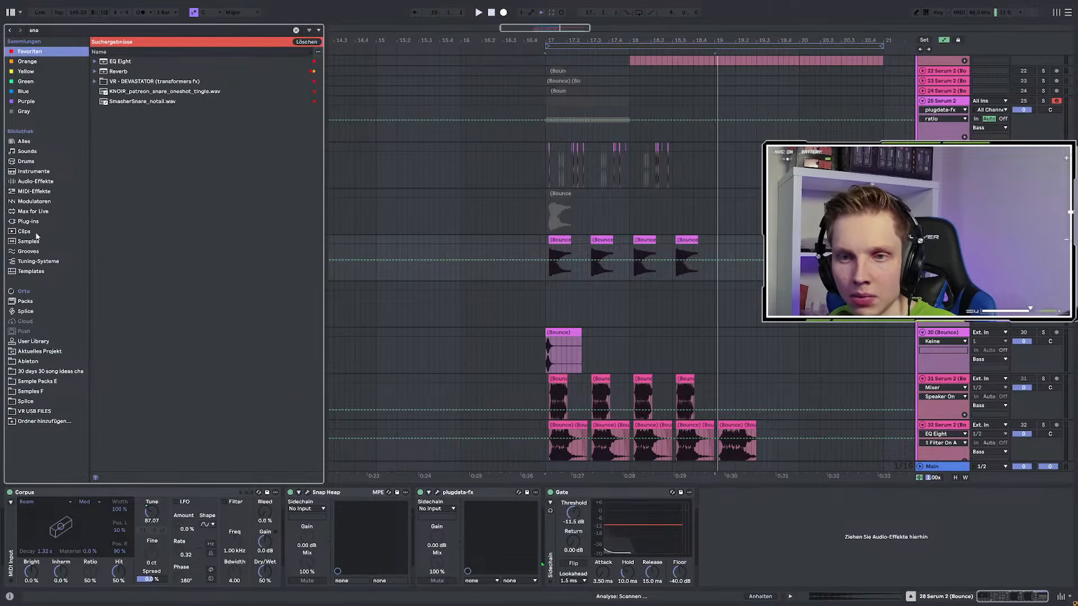
pyautogui.click(39, 182)
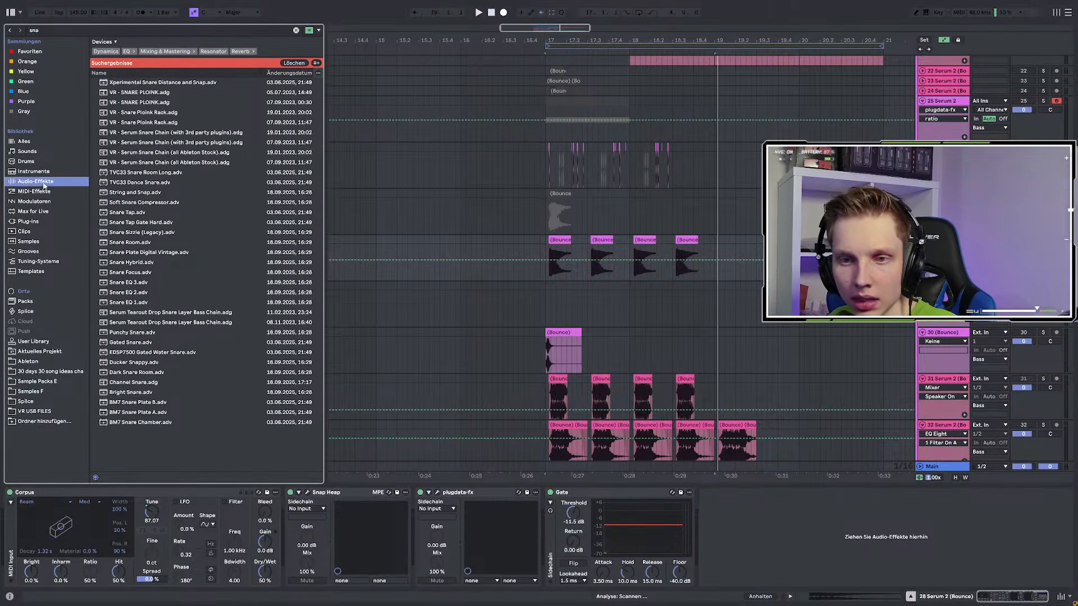
pyautogui.click(28, 221)
pyautogui.doubleClick(136, 106)
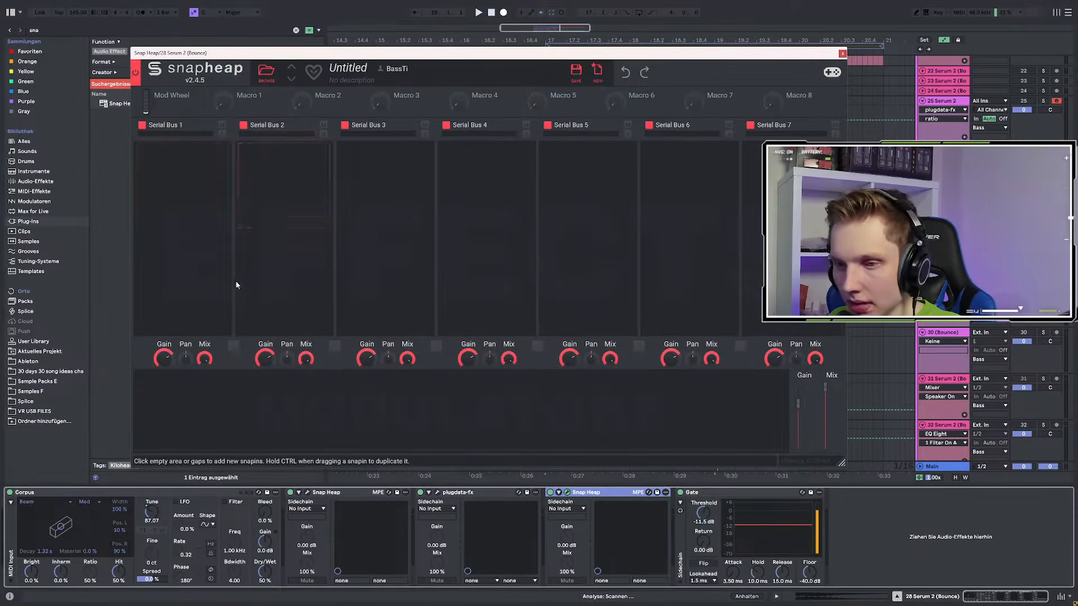
# Add a Frequency Shifter to the new Snap Heap's first bus, adjust its shift during playback and bypass the Gate
pyautogui.click(200, 207)
pyautogui.click(316, 264)
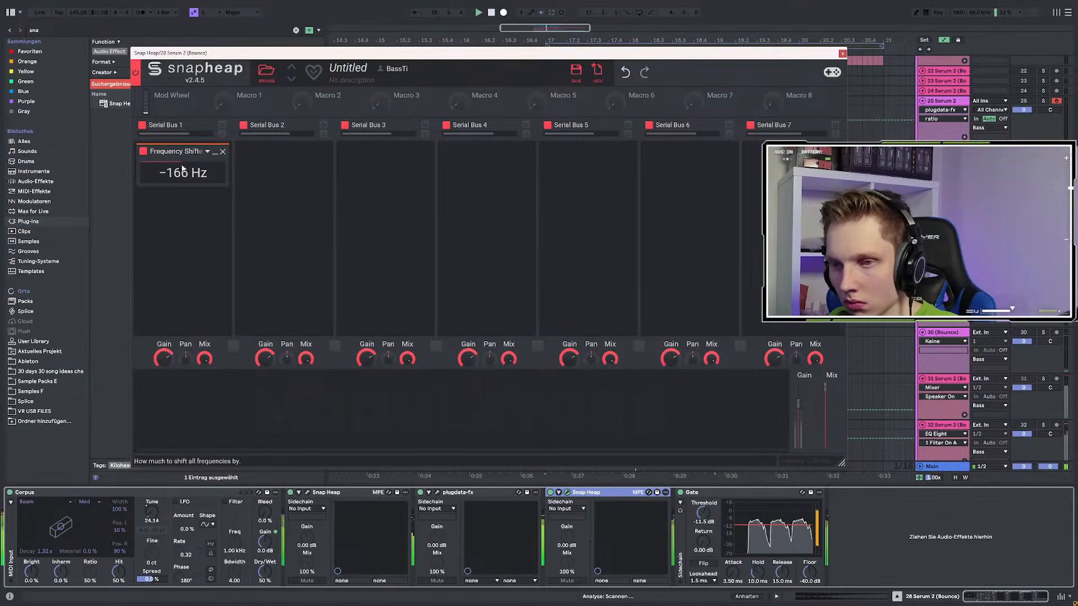
pyautogui.click(844, 55)
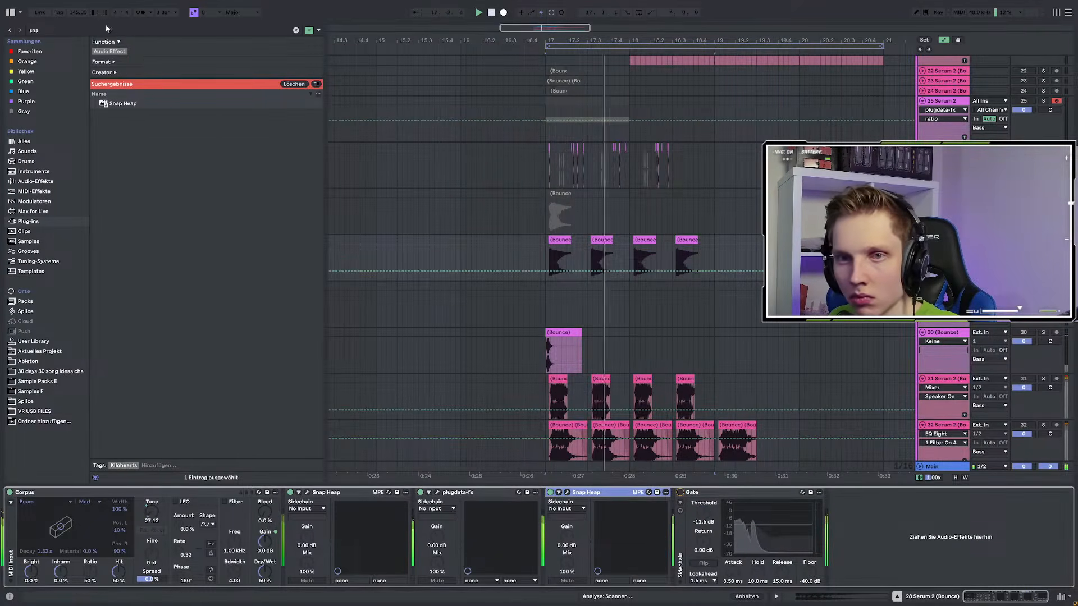
# Add EQ Eight at the end of track 28's chain and set a low cut at about 147 Hz
pyautogui.hotkey('ctrl', 'f')
pyautogui.write('eq')
pyautogui.press('Down')
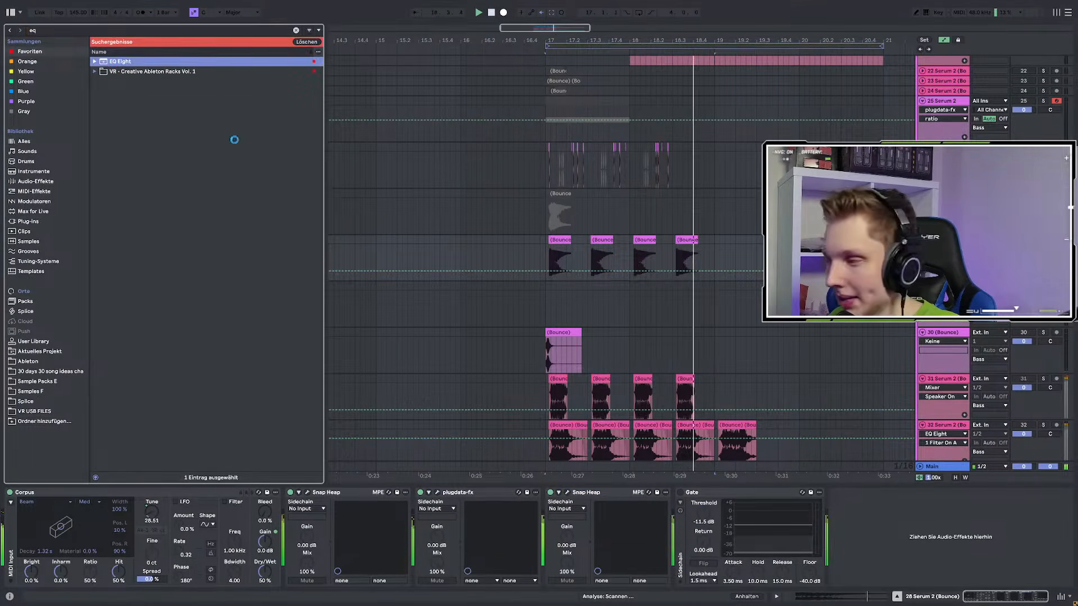
pyautogui.press('Return')
pyautogui.click(852, 582)
pyautogui.moveTo(873, 540); pyautogui.dragTo(913, 541)
pyautogui.moveTo(996, 601); pyautogui.dragTo(1007, 602)
pyautogui.press('space')
pyautogui.press('space')
pyautogui.press('space')
# Hide the automation and bounce track 28's four hits to a new track
pyautogui.press('a')
pyautogui.keyDown('shift'); pyautogui.click(560, 240); pyautogui.keyUp('shift')
pyautogui.rightClick(560, 241)
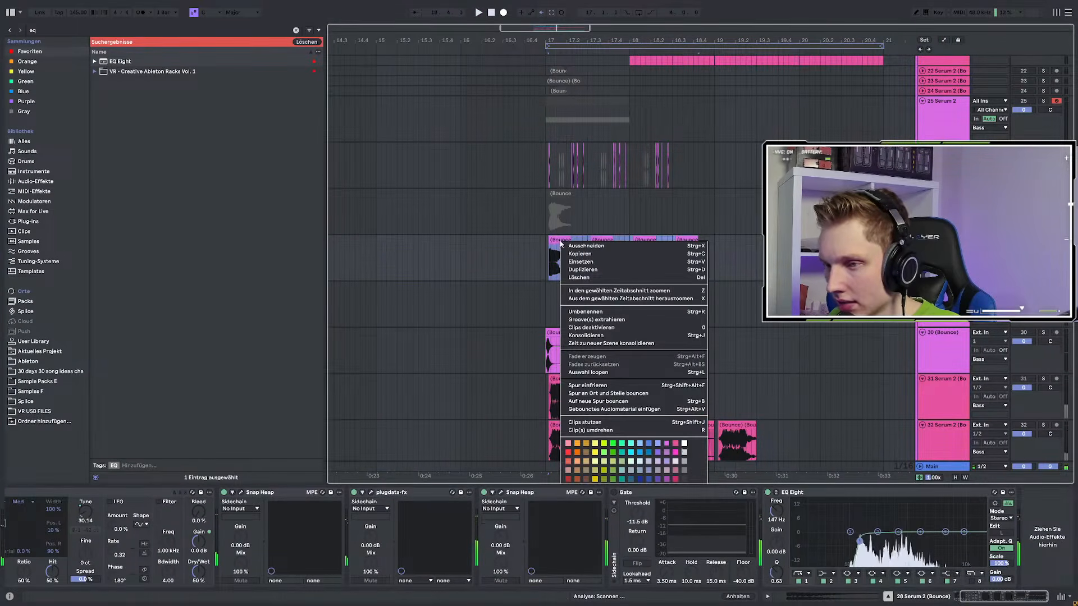
pyautogui.click(598, 402)
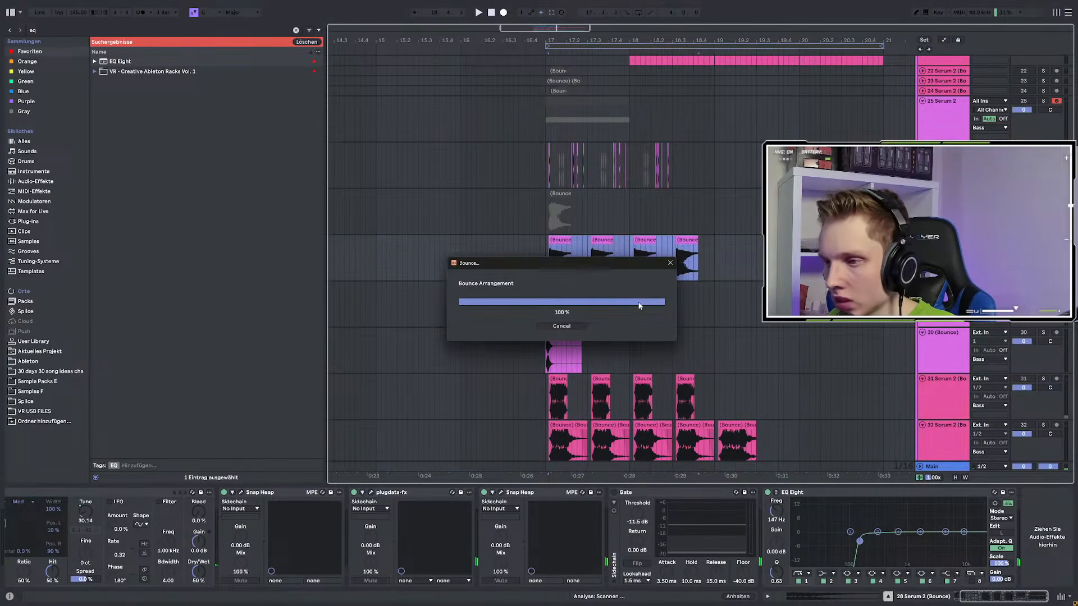
pyautogui.scroll(5, 534, 284)
pyautogui.scroll(-3, 535, 285)
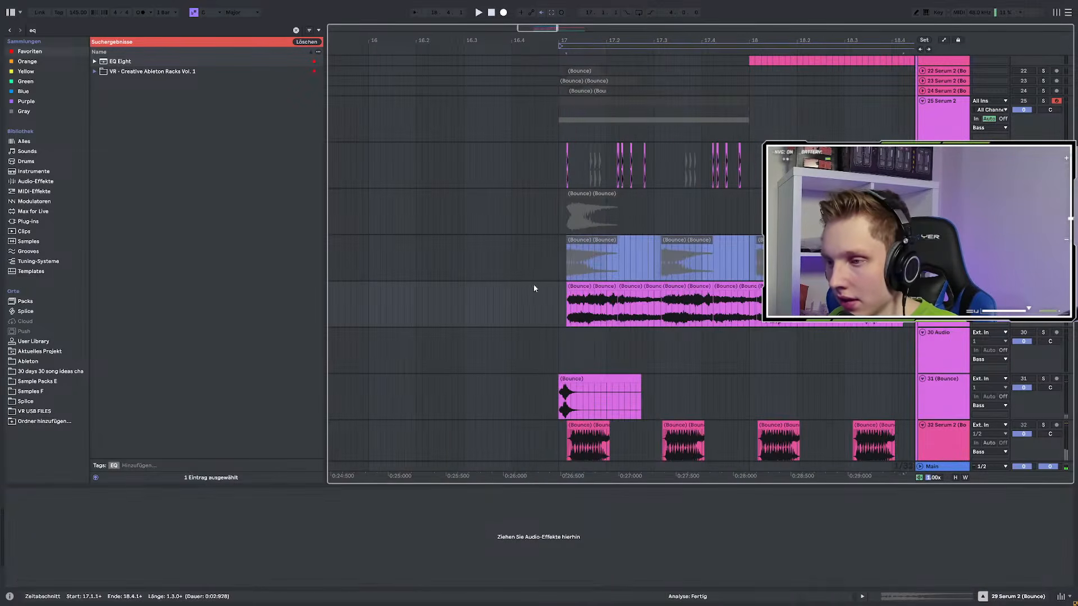
# Consolidate the bounced audio on track 29 into one clip and play it from its start
pyautogui.moveTo(618, 286); pyautogui.dragTo(660, 286)
pyautogui.hotkey('ctrl', 'z')
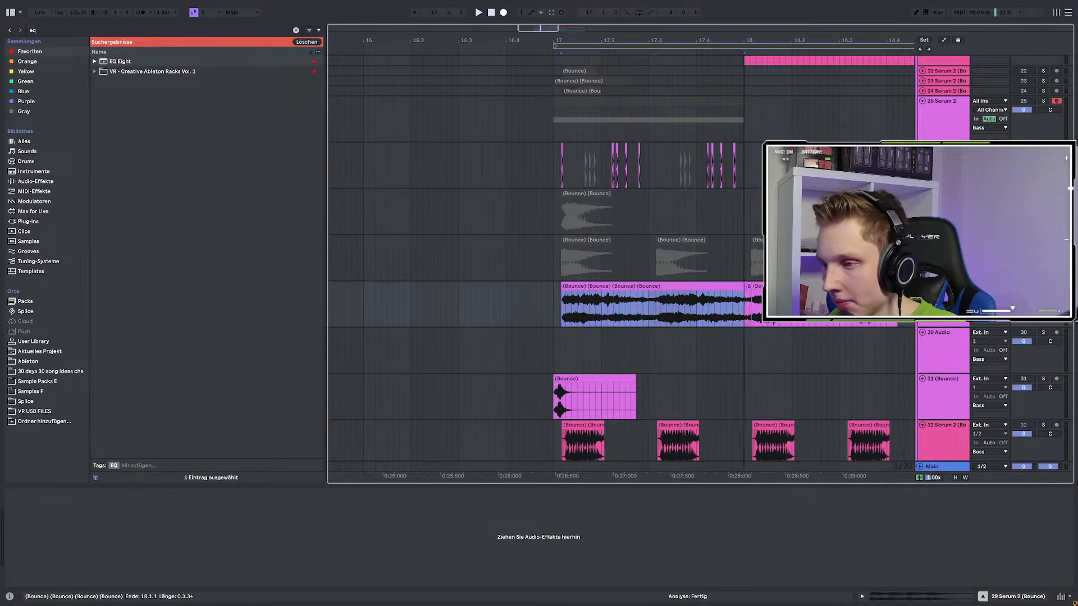
pyautogui.hotkey('ctrl', 'j')
pyautogui.click(556, 311)
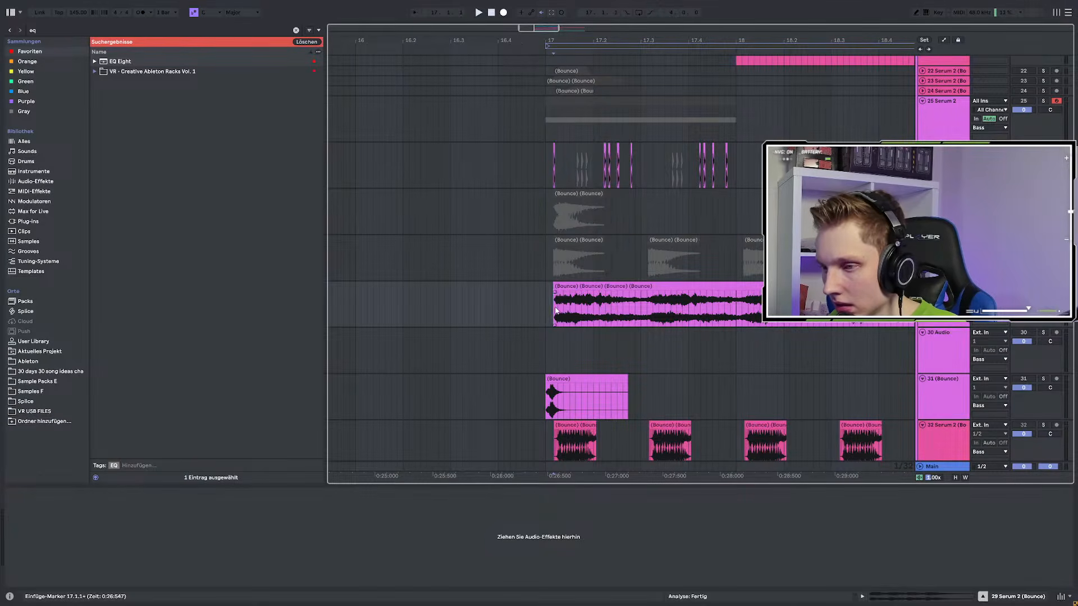
pyautogui.press('space')
pyautogui.scroll(-3, 590, 289)
pyautogui.scroll(3, 617, 293)
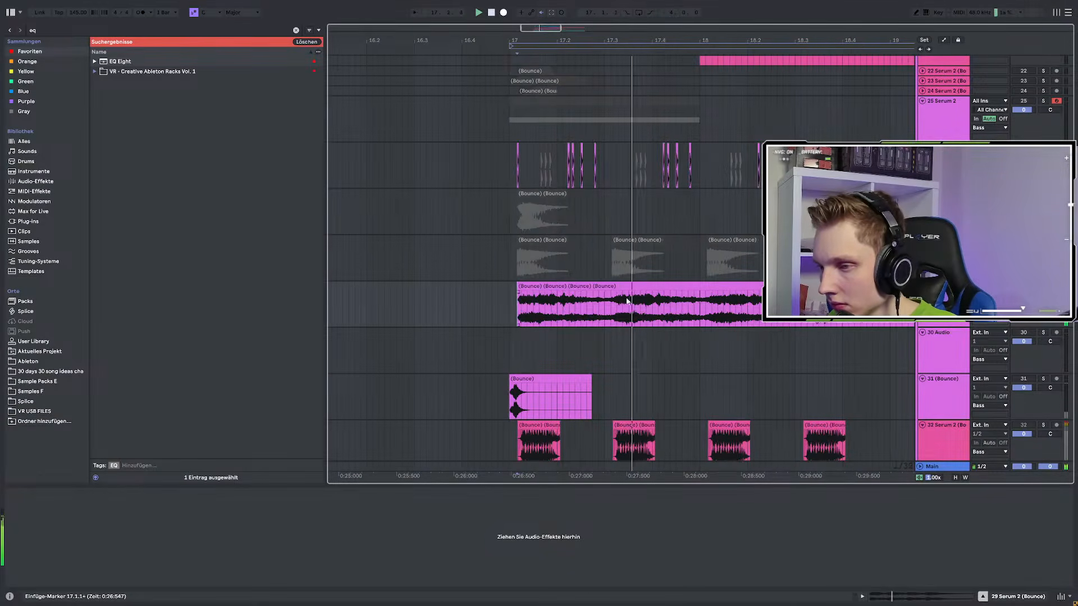
# Delete everything after the first hit on track 29 from 17.2.2 onward
pyautogui.scroll(-5, 587, 294)
pyautogui.scroll(5, 601, 298)
pyautogui.moveTo(536, 301); pyautogui.dragTo(845, 306)
pyautogui.press('Delete')
pyautogui.press('space')
# Add a short fade-in and a longer curved fade-out to the remaining hit on track 29
pyautogui.moveTo(449, 309); pyautogui.dragTo(480, 299)
pyautogui.scroll(4, 444, 309)
pyautogui.scroll(3, 444, 306)
pyautogui.moveTo(755, 290); pyautogui.dragTo(620, 287)
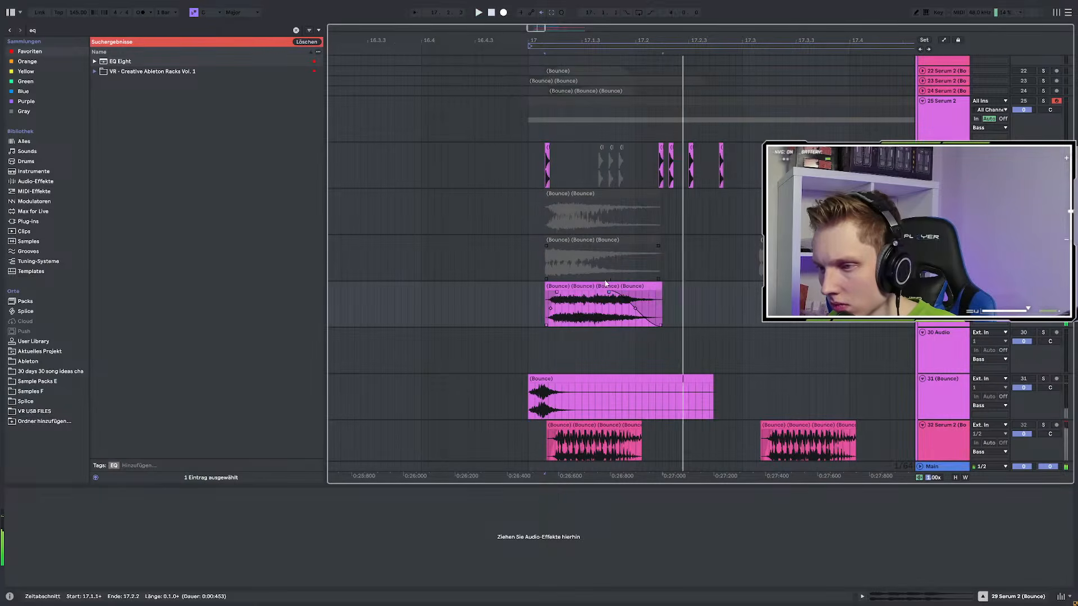
# Select the half bar from 17.1.1 around the faded hit on track 29 and duplicate it three times
pyautogui.moveTo(533, 290); pyautogui.dragTo(742, 297)
pyautogui.scroll(-3, 616, 315)
pyautogui.hotkey('ctrl', 'd')
pyautogui.hotkey('ctrl', 'd')
pyautogui.hotkey('ctrl', 'd')
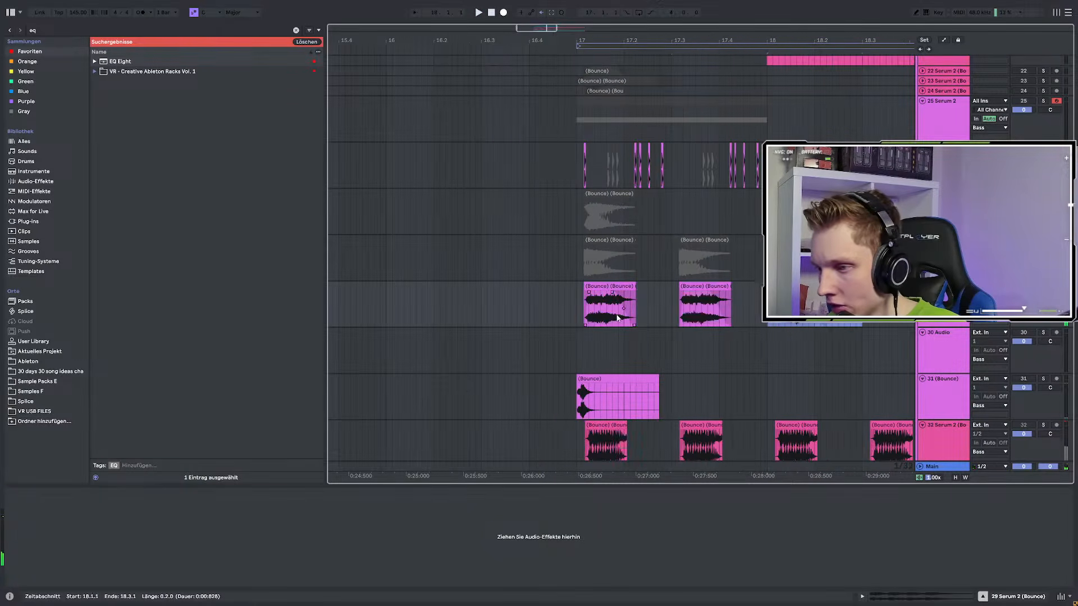
# Play the four hits on track 29 from bar 17, comparing playback after toggling the track's solo
pyautogui.click(414, 287)
pyautogui.press('space')
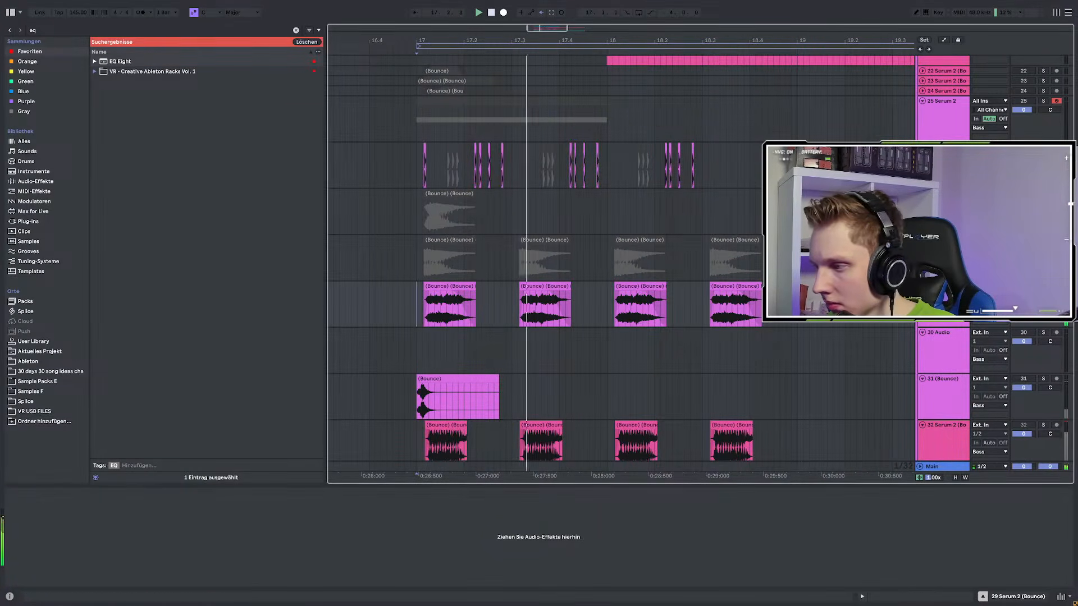
pyautogui.click(1044, 286)
pyautogui.press('space')
pyautogui.press('space')
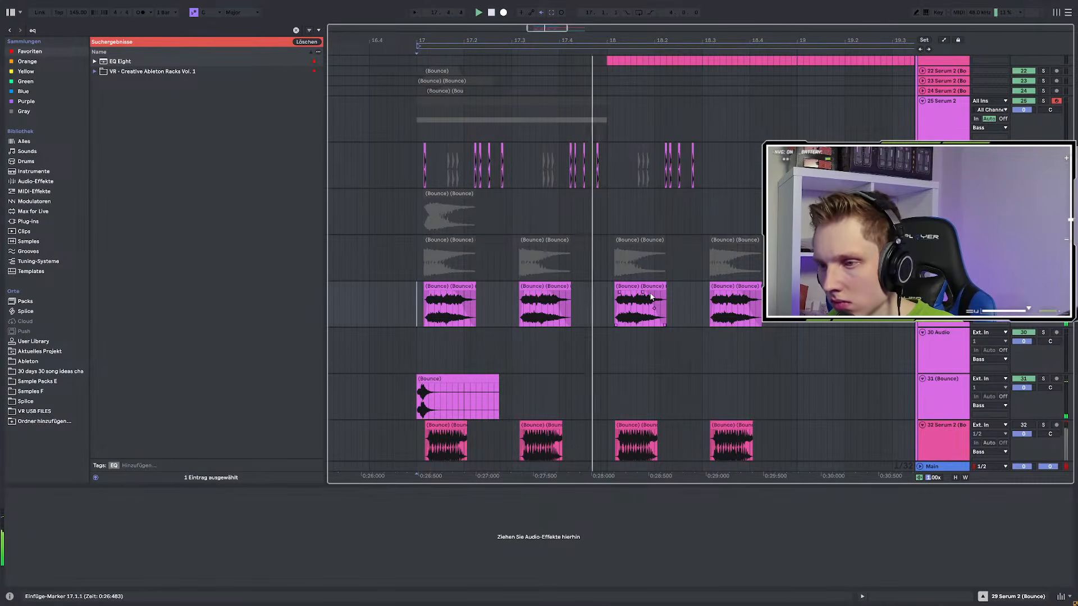
# Play from 17.1.1, audition track 26 with its solo toggled, and delete its first short hit just after 17.1.1
pyautogui.click(419, 157)
pyautogui.scroll(3, 419, 157)
pyautogui.press('space')
pyautogui.press('space')
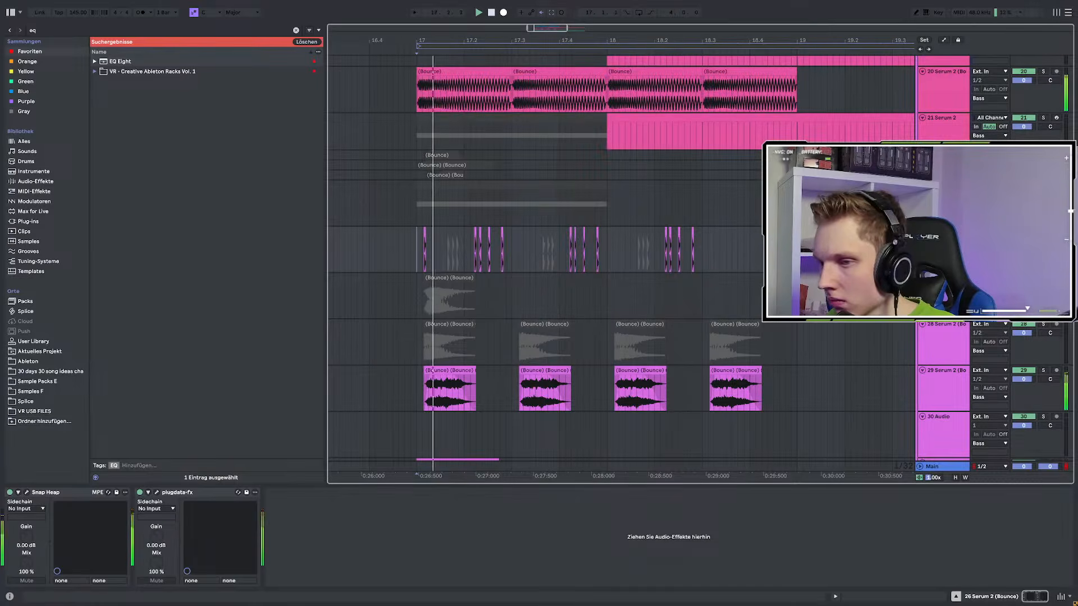
pyautogui.press('space')
pyautogui.press('s')
pyautogui.press('space')
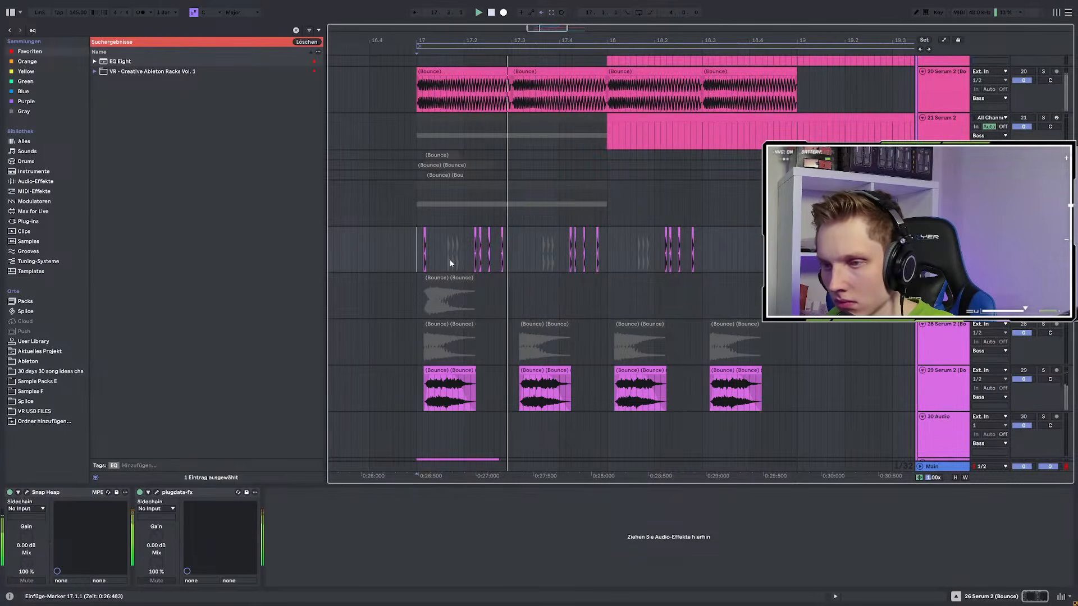
pyautogui.moveTo(440, 247); pyautogui.dragTo(399, 244)
pyautogui.click(475, 250)
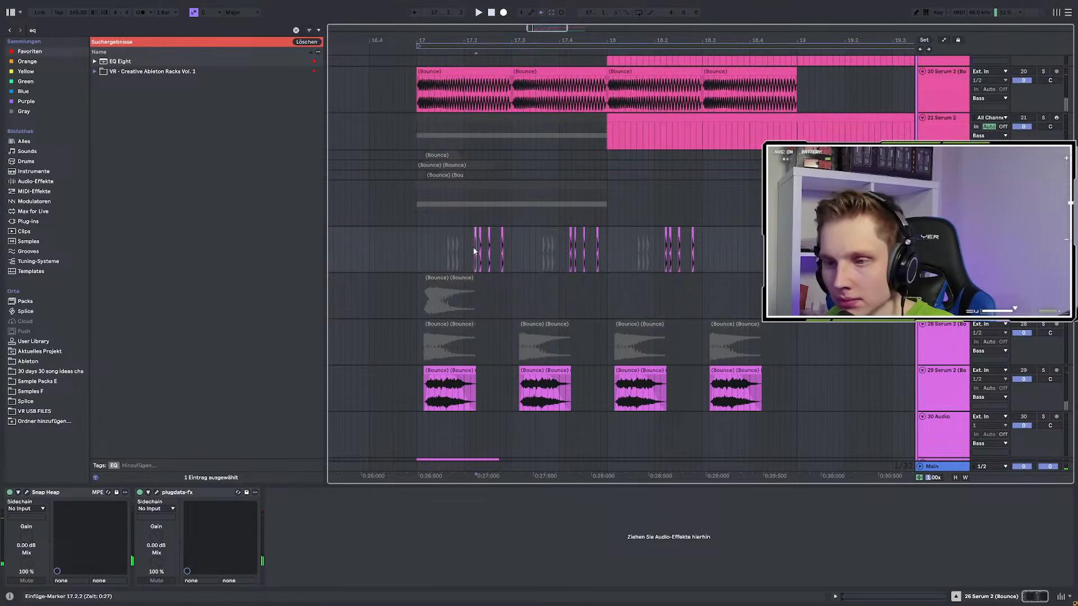
# Play the hits on track 26 from 17.2.2 and inspect the effects in the chain's existing Snap Heap
pyautogui.press('space')
pyautogui.press('space')
pyautogui.press('space')
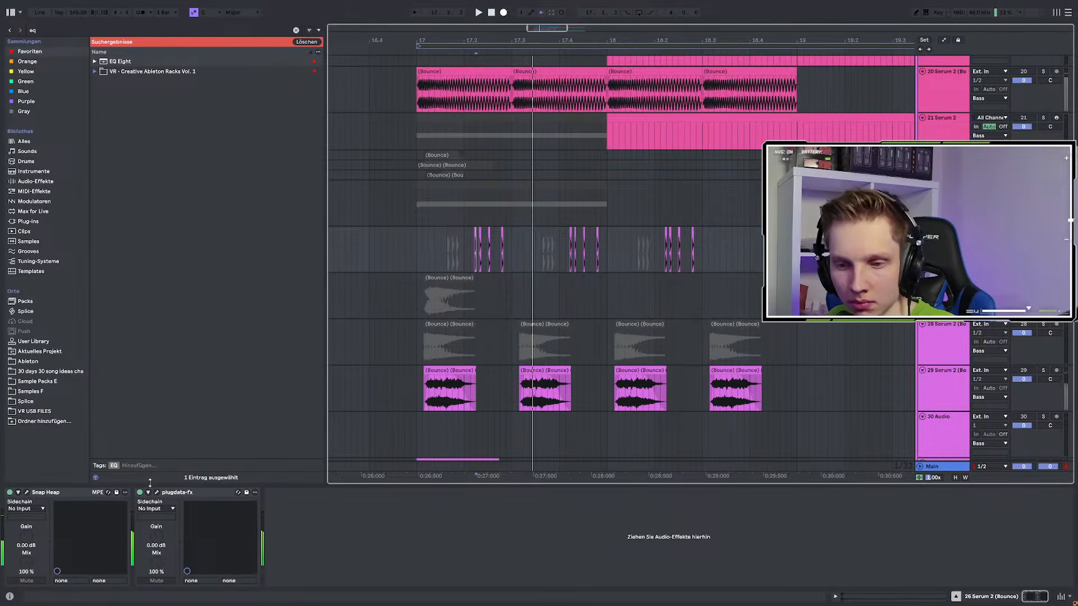
pyautogui.click(27, 493)
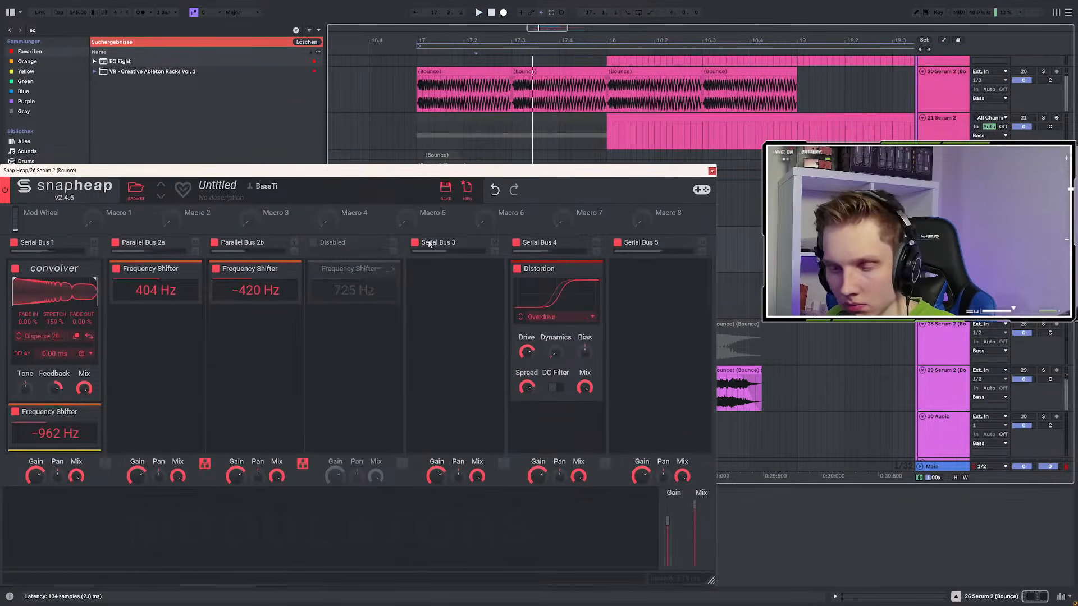
pyautogui.click(712, 171)
# Find Snap Heap among the plug-ins and insert a second instance between the existing Snap Heap and plugdata-fx on track 26
pyautogui.click(41, 29)
pyautogui.write('sna')
pyautogui.click(31, 219)
pyautogui.moveTo(147, 105); pyautogui.dragTo(183, 556)
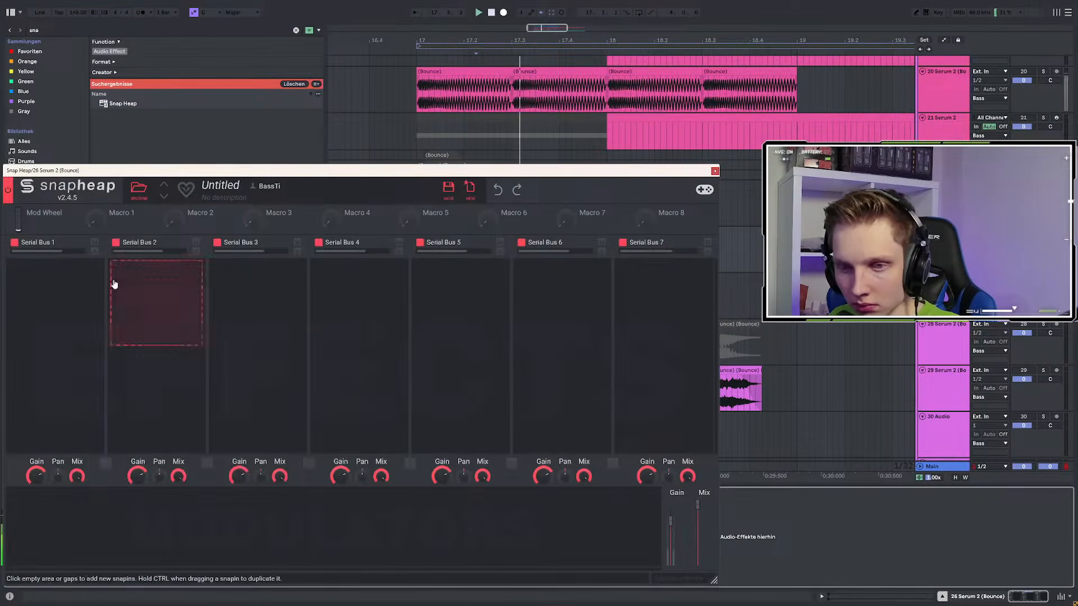
# Add a Disperser to Serial Bus 1 of the new Snap Heap and set its frequency to 1.98 kHz
pyautogui.click(90, 286)
pyautogui.click(334, 348)
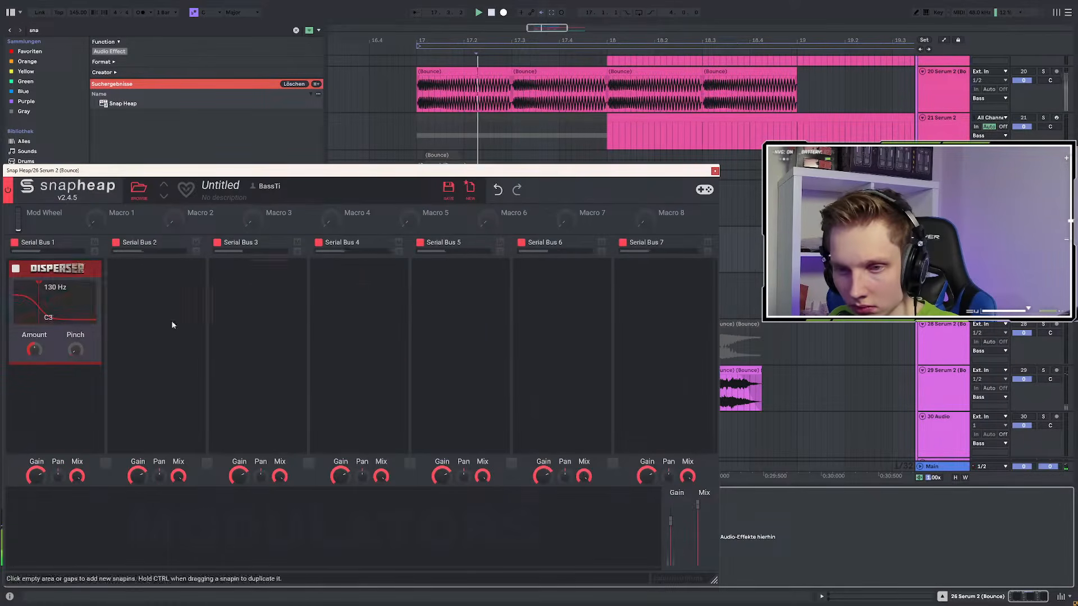
pyautogui.moveTo(218, 175); pyautogui.dragTo(388, 172)
pyautogui.moveTo(208, 292); pyautogui.dragTo(251, 292)
pyautogui.click(223, 382)
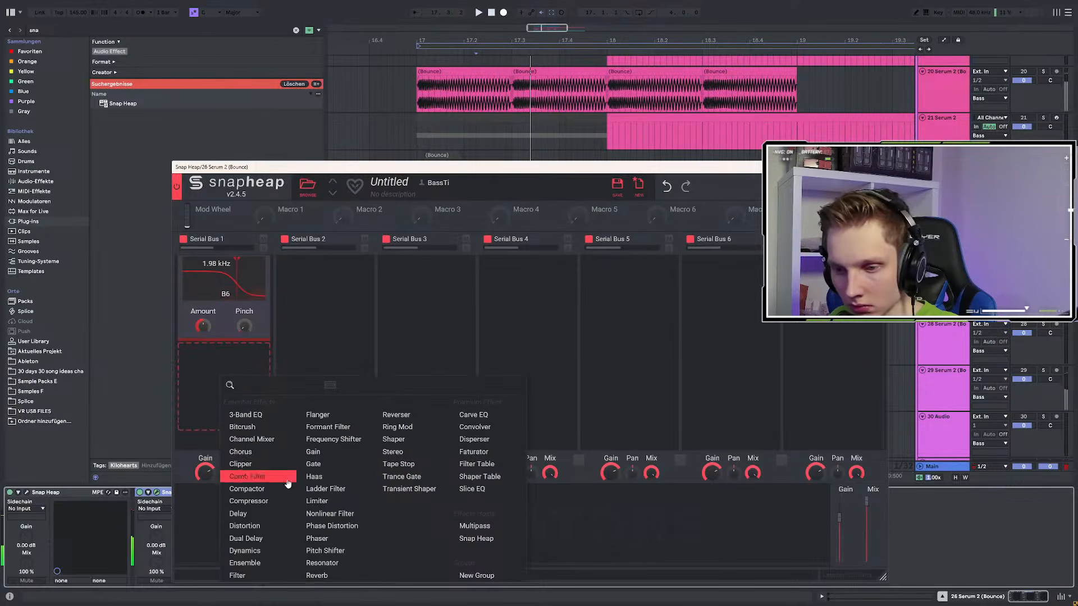
pyautogui.click(247, 515)
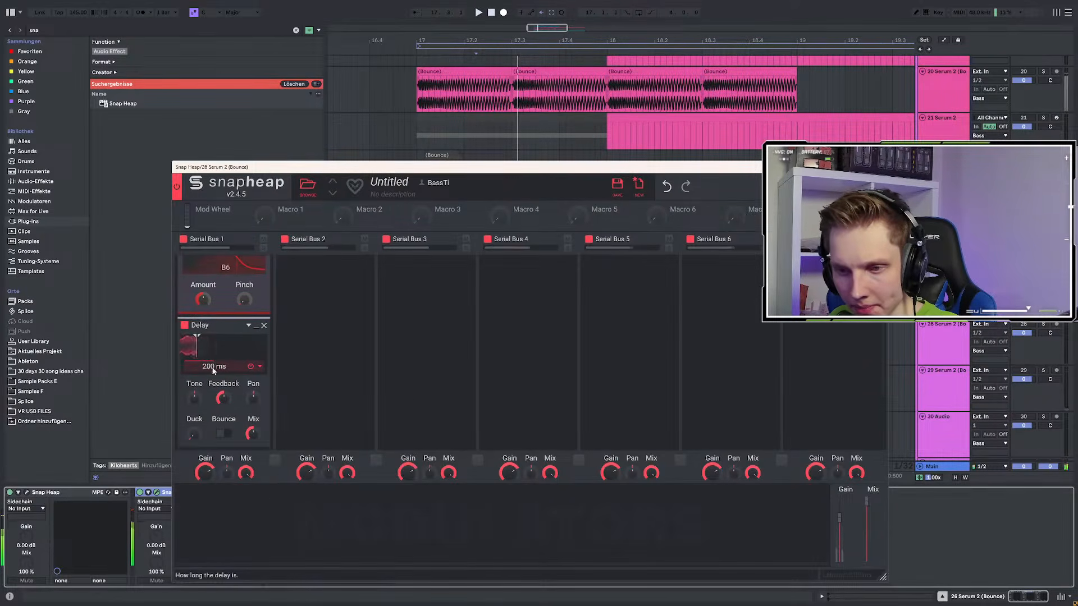
pyautogui.press('space')
pyautogui.moveTo(214, 366); pyautogui.dragTo(223, 422)
pyautogui.press('space')
pyautogui.press('space')
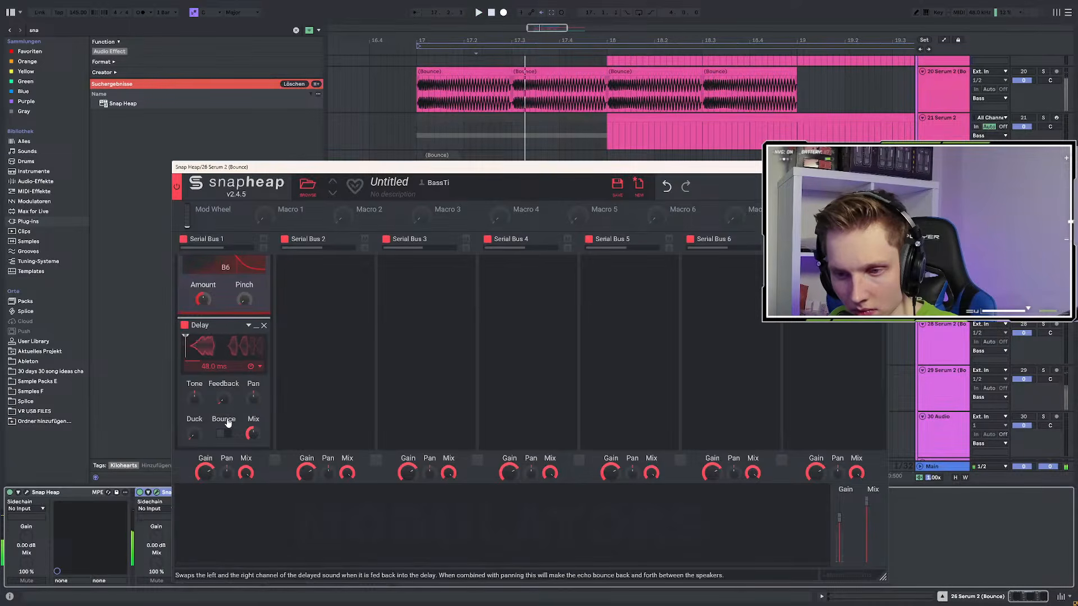
pyautogui.moveTo(250, 428); pyautogui.dragTo(251, 456)
pyautogui.moveTo(194, 433); pyautogui.dragTo(194, 407)
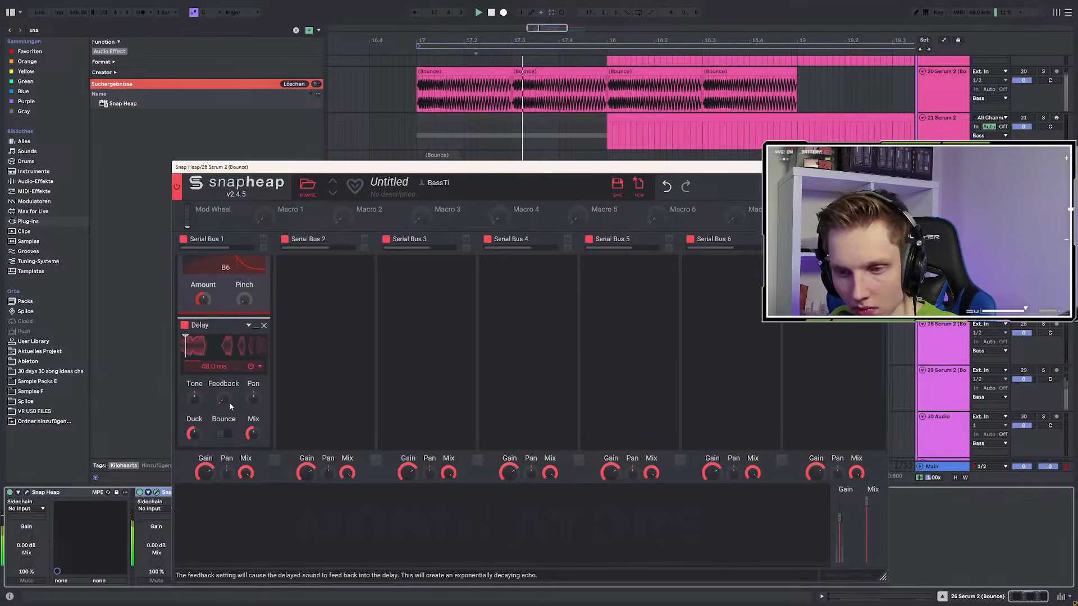
pyautogui.click(264, 325)
# Add Phase Distortion below the Disperser, raise Normalize, adjust Tone and set Spread to 90°
pyautogui.click(229, 364)
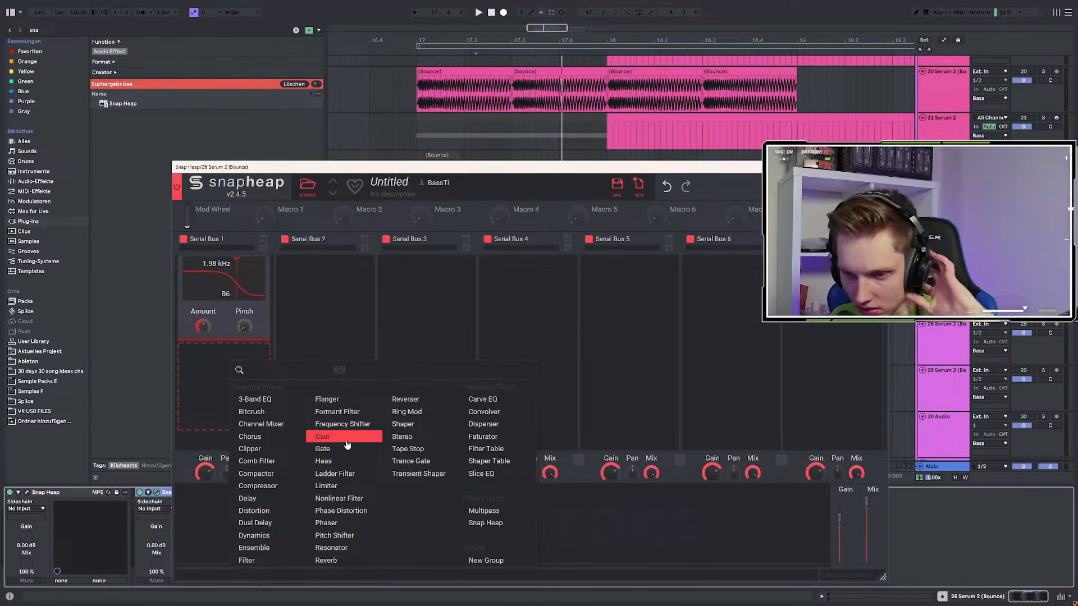
pyautogui.click(340, 513)
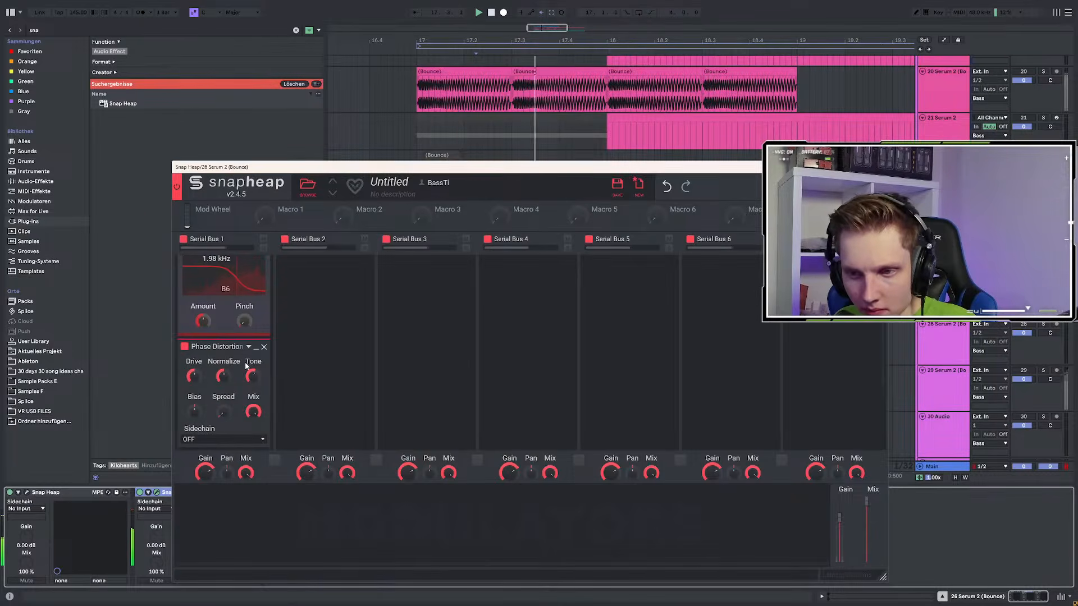
pyautogui.moveTo(223, 376); pyautogui.dragTo(224, 320)
pyautogui.moveTo(253, 376)
pyautogui.mouseDown()
pyautogui.moveTo(253, 405)
pyautogui.moveTo(252, 390)
pyautogui.mouseUp()
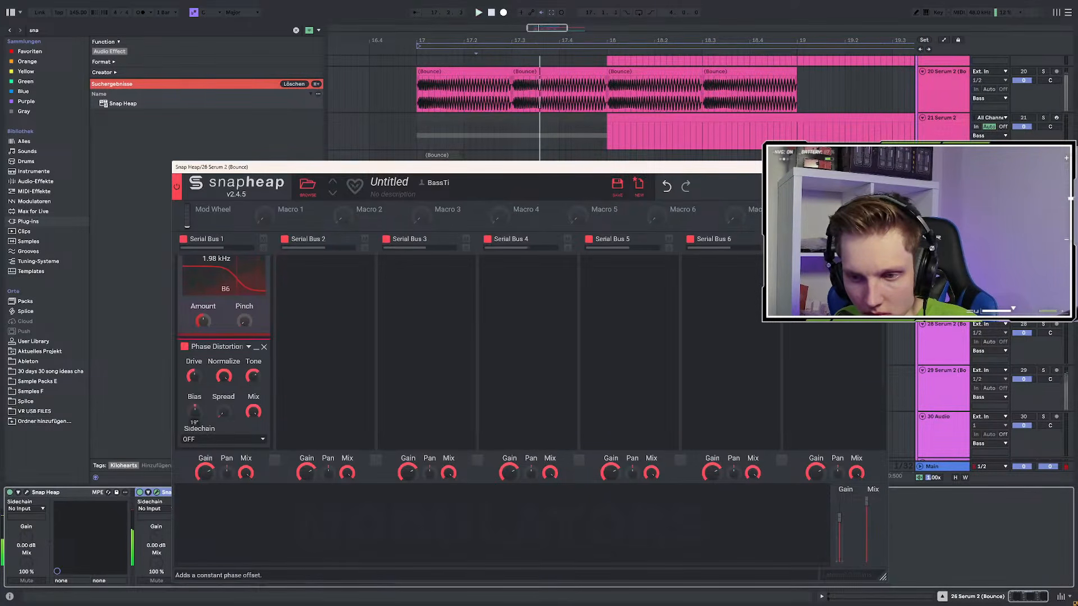
pyautogui.moveTo(224, 412); pyautogui.dragTo(224, 390)
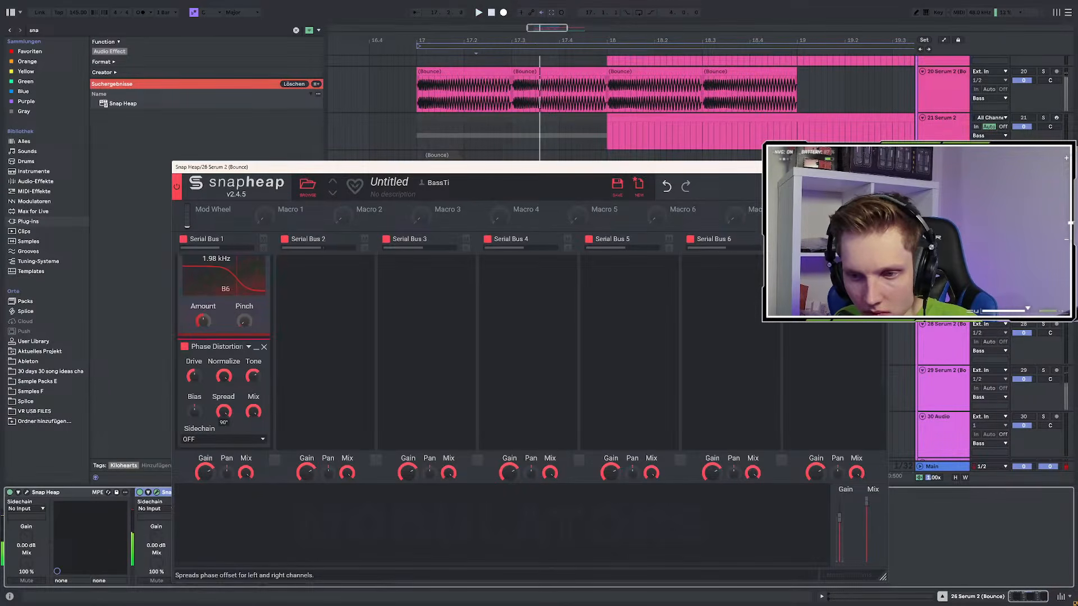
# Add a Formant Filter in Snap Heap and place it at the start of Serial Bus 1, ahead of the Disperser
pyautogui.scroll(1, 366, 395)
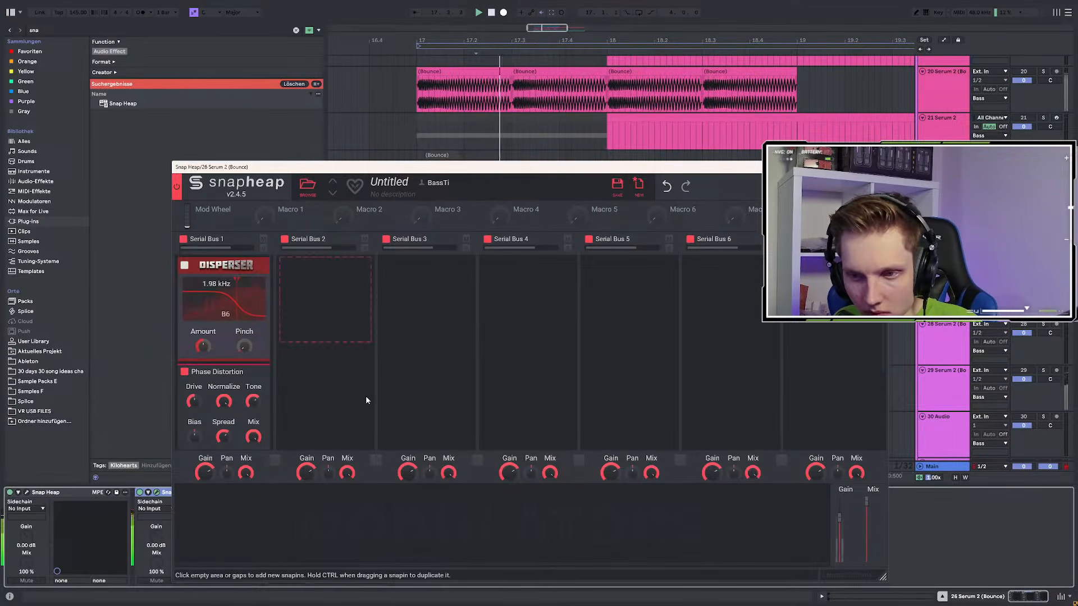
pyautogui.click(436, 304)
pyautogui.click(542, 351)
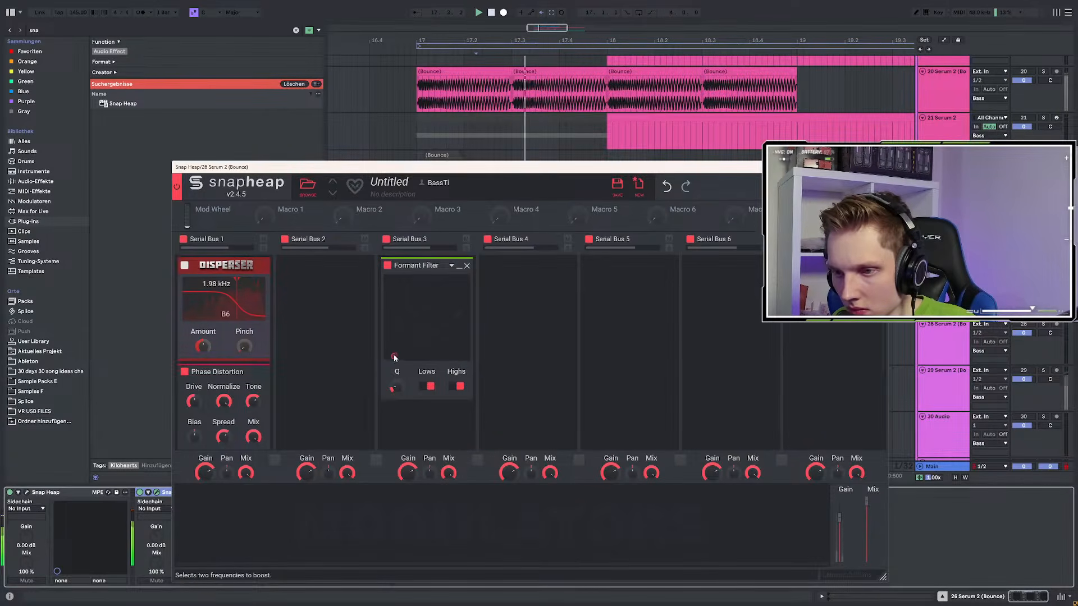
pyautogui.moveTo(418, 265); pyautogui.dragTo(228, 268)
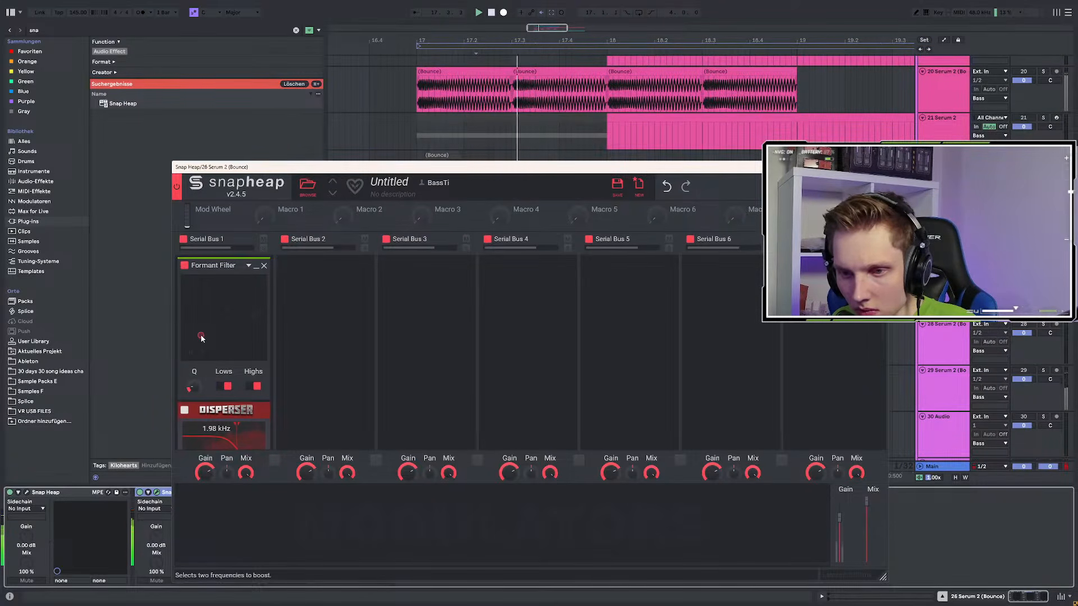
# Add a Shaper Table using the Disappearance wavetable to Serial Bus 3, adjust its table position and raise its Drive
pyautogui.click(434, 311)
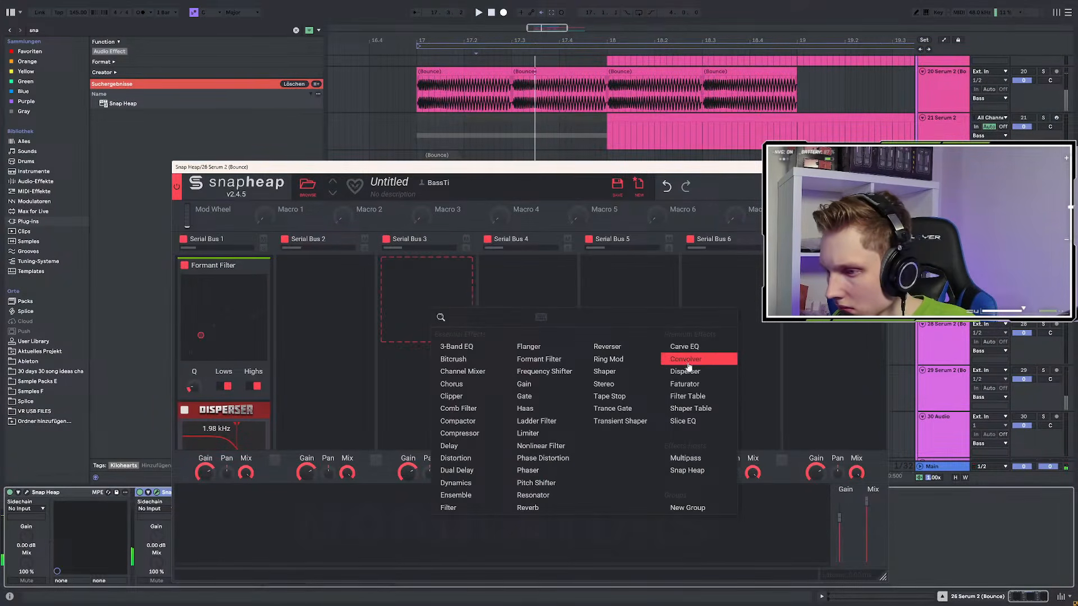
pyautogui.click(690, 409)
pyautogui.click(429, 388)
pyautogui.moveTo(426, 301); pyautogui.dragTo(425, 291)
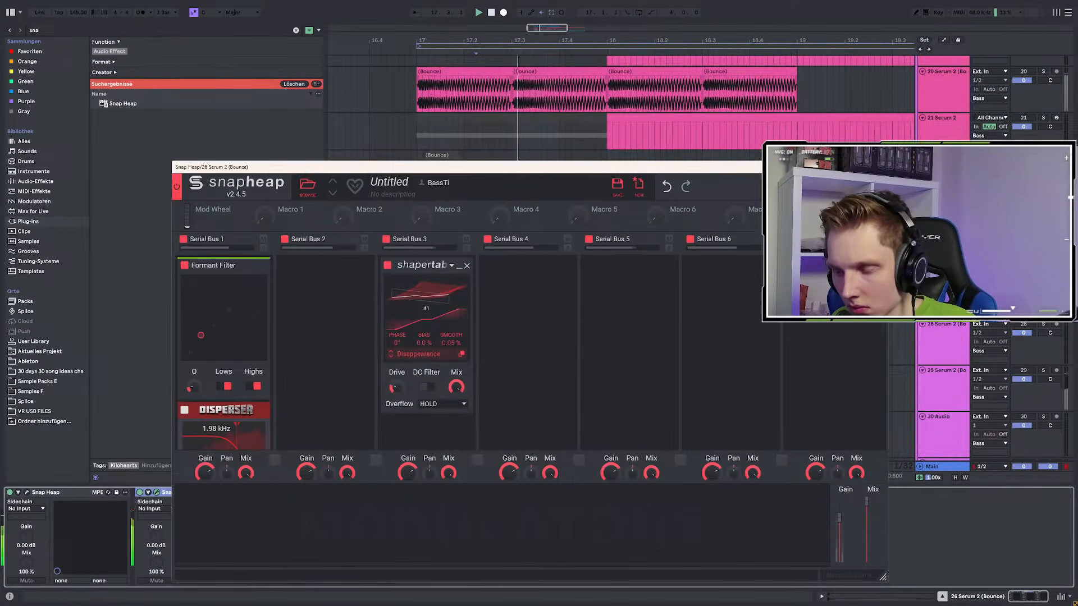
pyautogui.moveTo(393, 387); pyautogui.dragTo(393, 374)
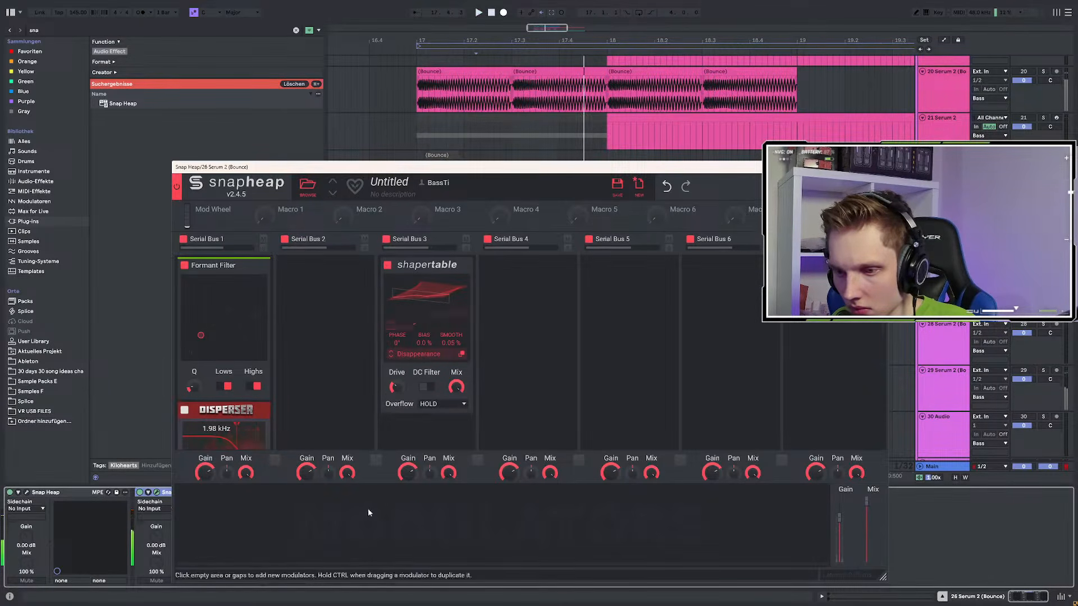
# Make the second and third buses parallel, add a high-pass Filter after the Shaper Table and lower that bus's gain
pyautogui.click(377, 460)
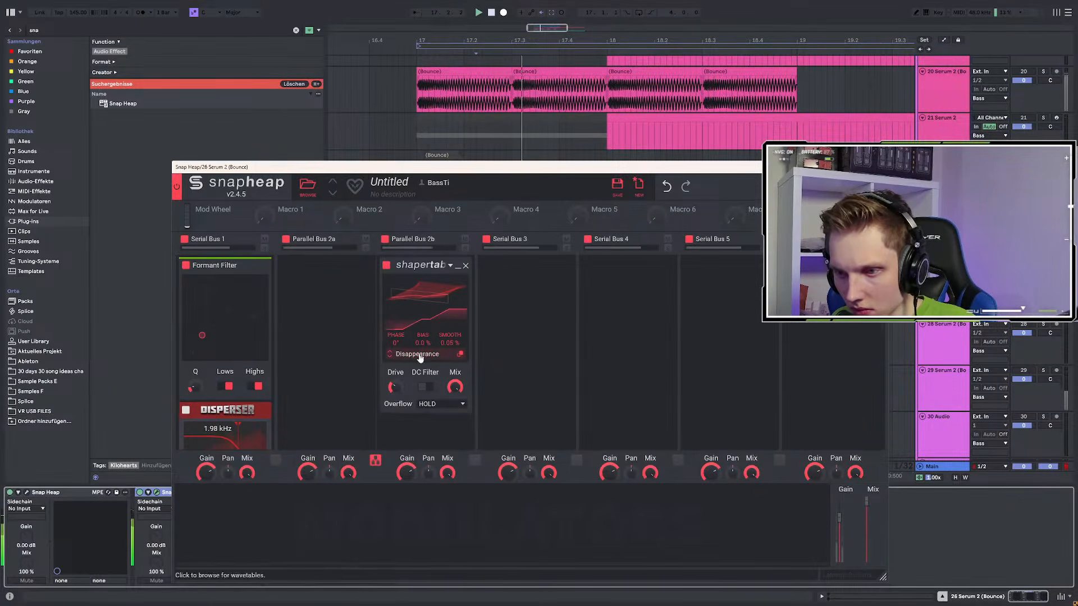
pyautogui.scroll(-3, 387, 365)
pyautogui.click(387, 366)
pyautogui.click(416, 534)
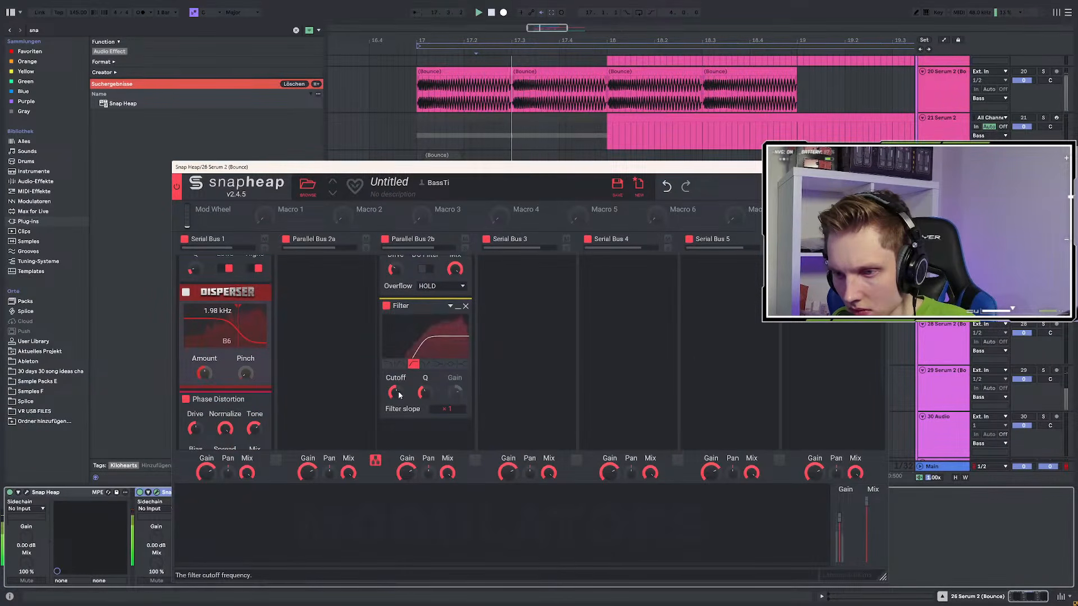
pyautogui.moveTo(412, 478); pyautogui.dragTo(412, 511)
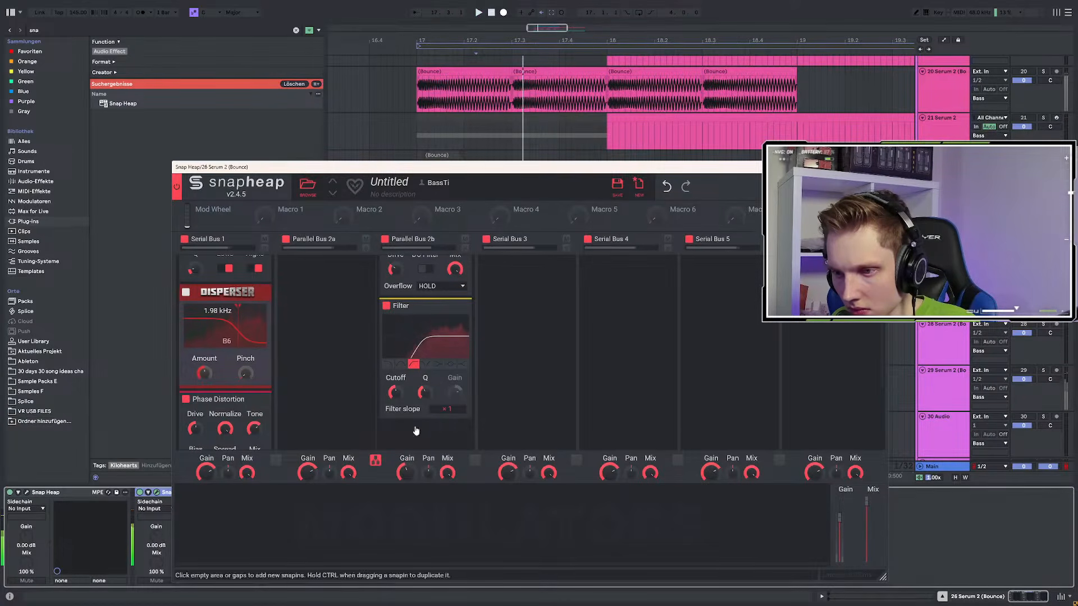
pyautogui.scroll(-3, 419, 409)
pyautogui.press('space')
pyautogui.hotkey('ctrl', 'alt', 'p')
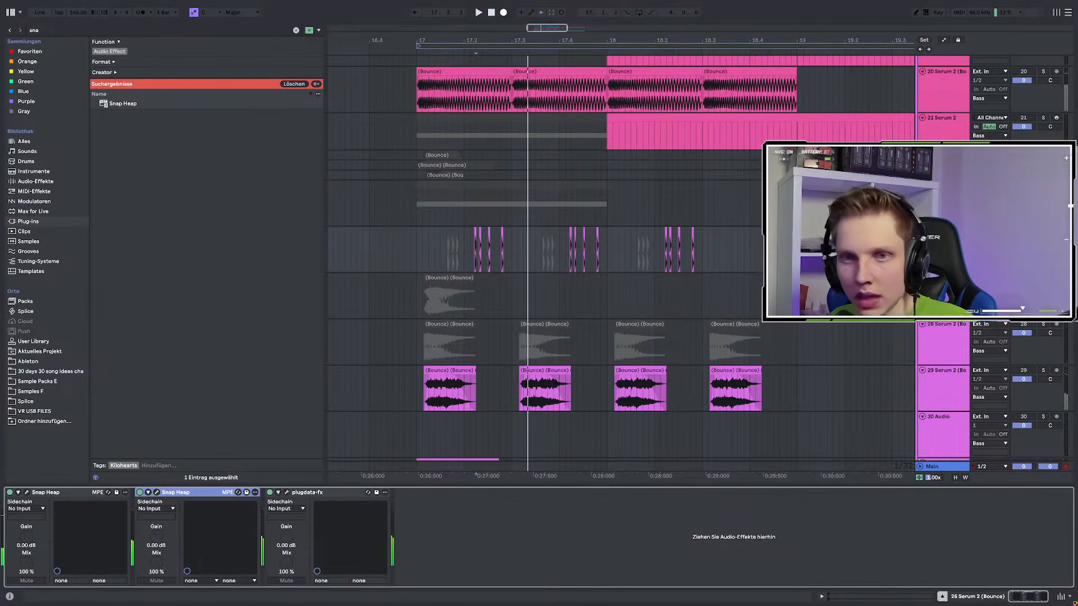
# Add a second plugdata-fx at the end of track 26's chain, deactivate it and load the SPEC COMP BETA 2 patch
pyautogui.click(36, 33)
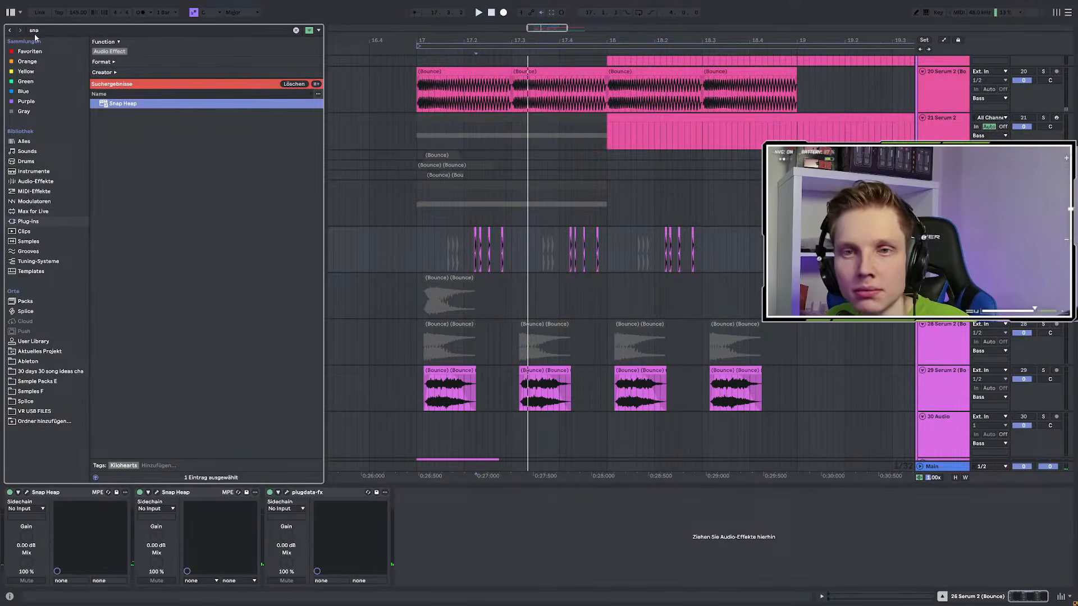
pyautogui.click(48, 30)
pyautogui.write('plug')
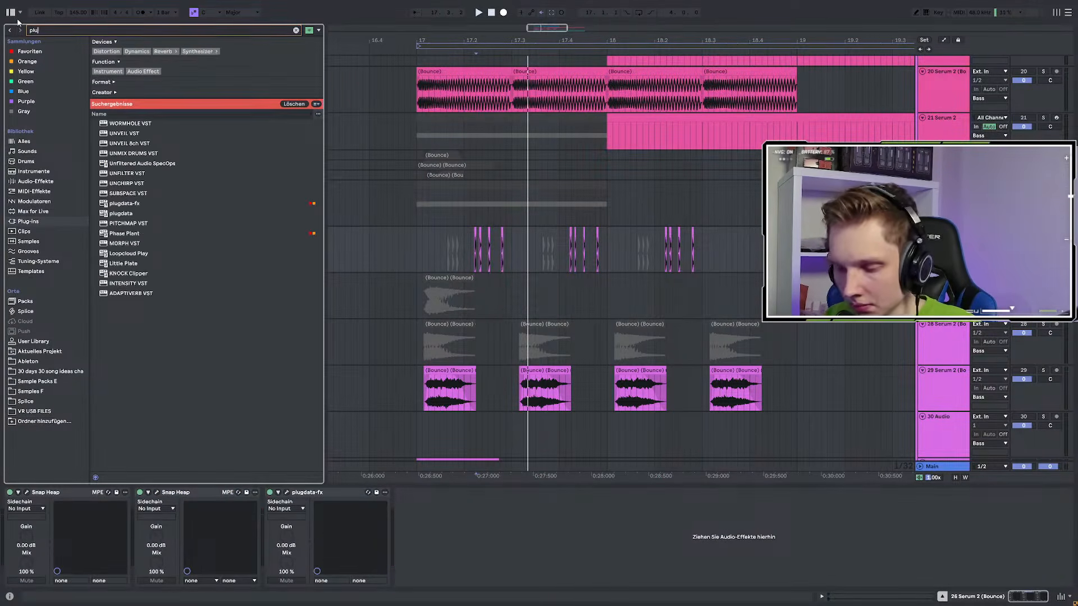
pyautogui.doubleClick(142, 202)
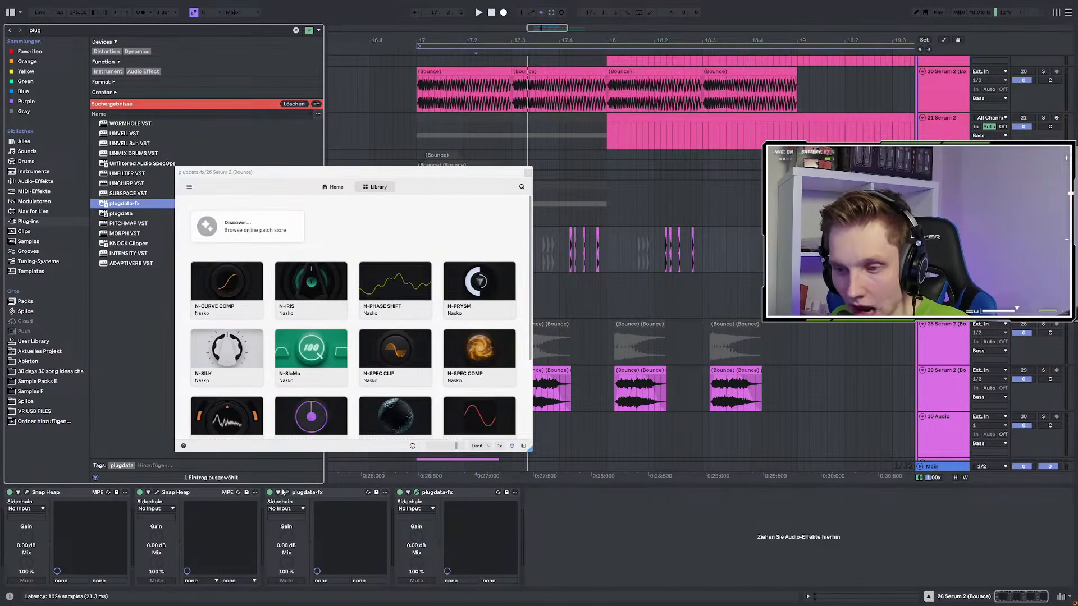
pyautogui.click(400, 493)
pyautogui.click(287, 493)
pyautogui.press('space')
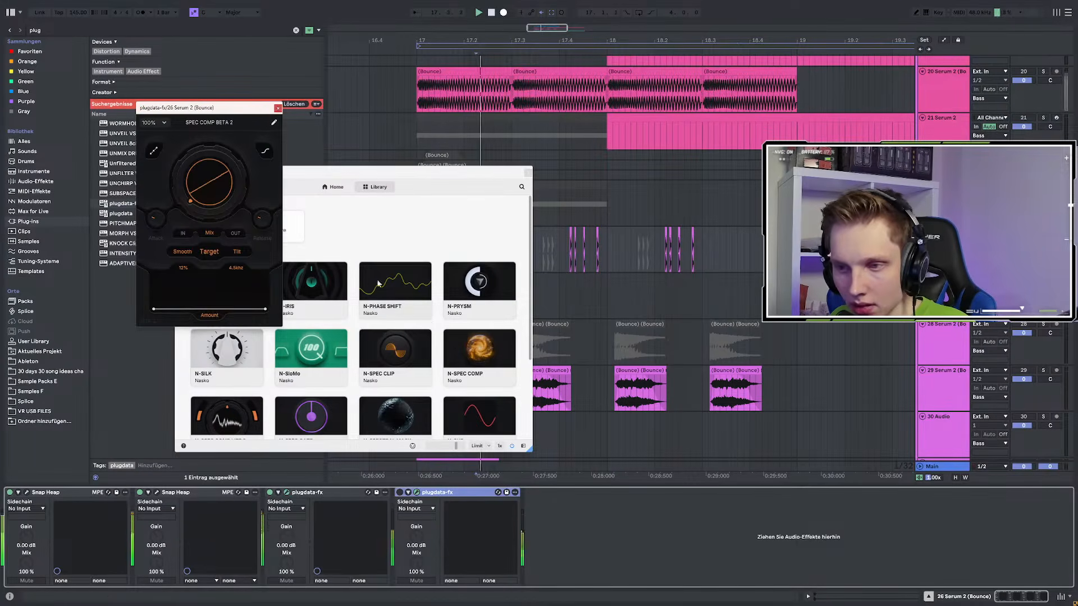
pyautogui.scroll(-3, 395, 308)
pyautogui.click(395, 362)
pyautogui.moveTo(219, 113); pyautogui.dragTo(558, 124)
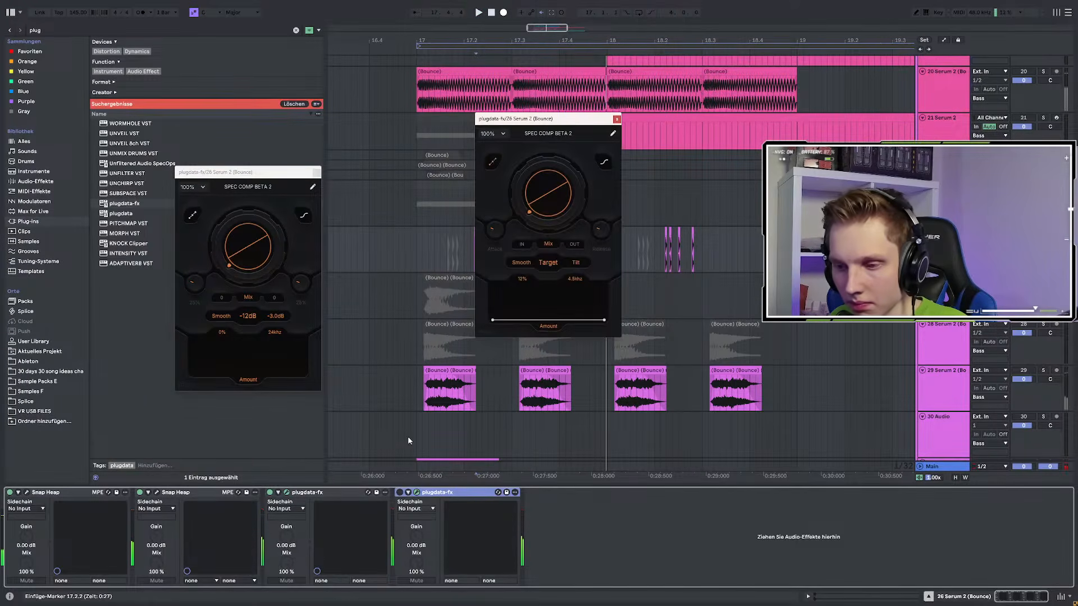
pyautogui.click(417, 492)
# Adjust the compression curve in the first plugdata-fx's Spec Comp while playing the hits
pyautogui.press('space')
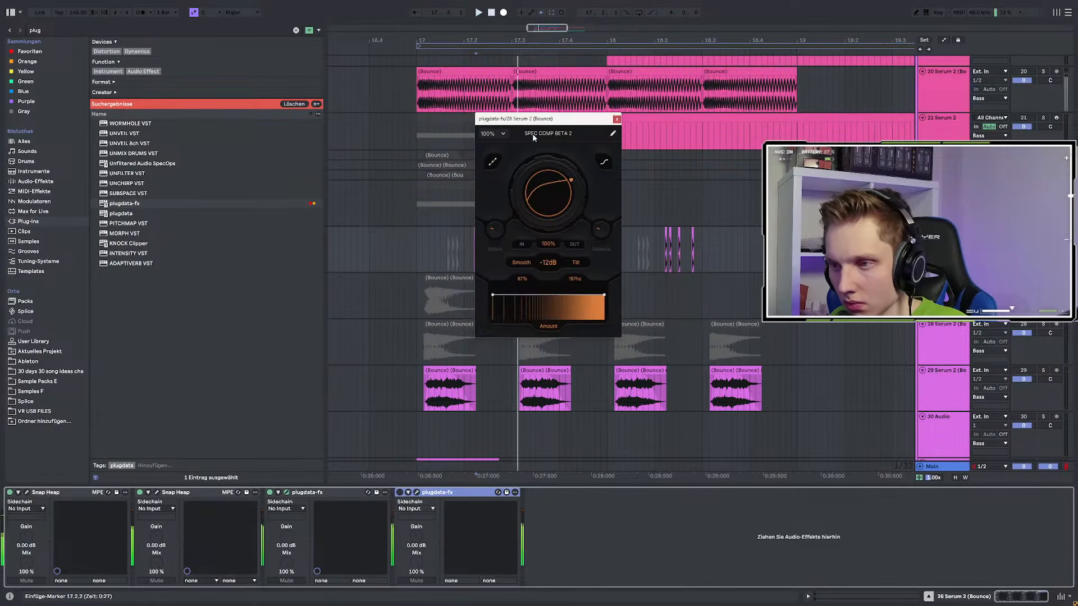
pyautogui.moveTo(551, 120); pyautogui.dragTo(146, 182)
pyautogui.moveTo(147, 253); pyautogui.dragTo(142, 321)
pyautogui.press('space')
pyautogui.press('space')
pyautogui.press('space')
pyautogui.moveTo(138, 263); pyautogui.dragTo(143, 241)
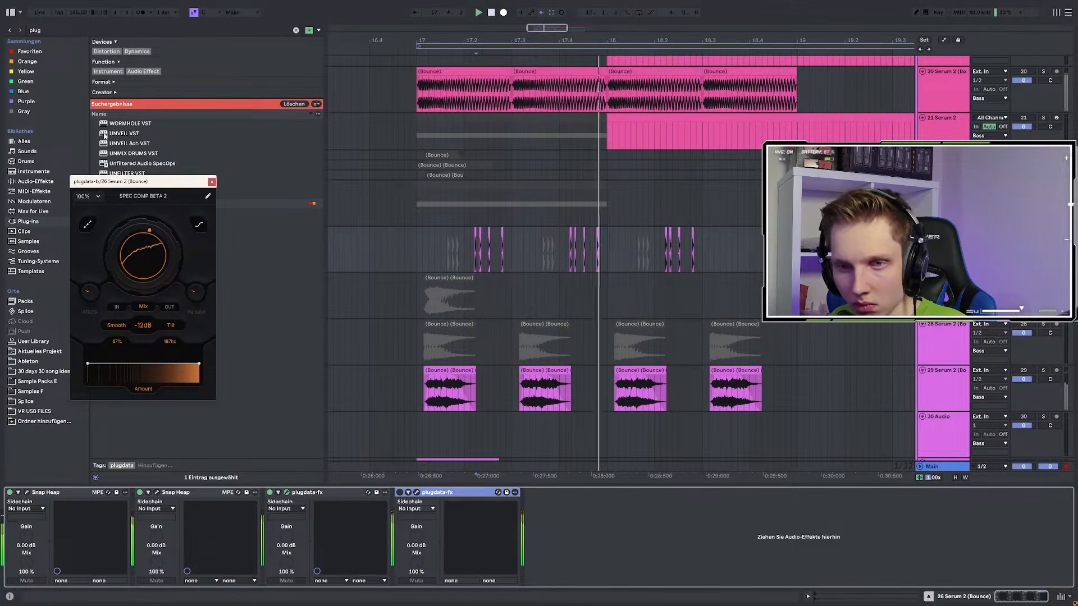
# Find Gate among the audio effects and insert it between the second Snap Heap and the first plugdata-fx
pyautogui.click(53, 32)
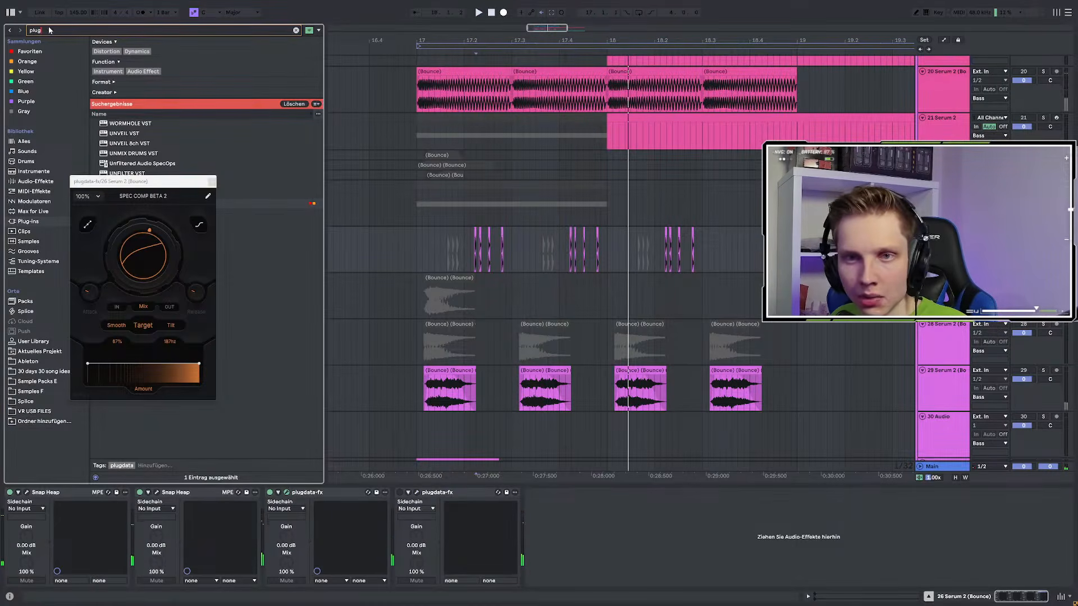
pyautogui.write('gate')
pyautogui.press('Down')
pyautogui.press('Down')
pyautogui.press('Down')
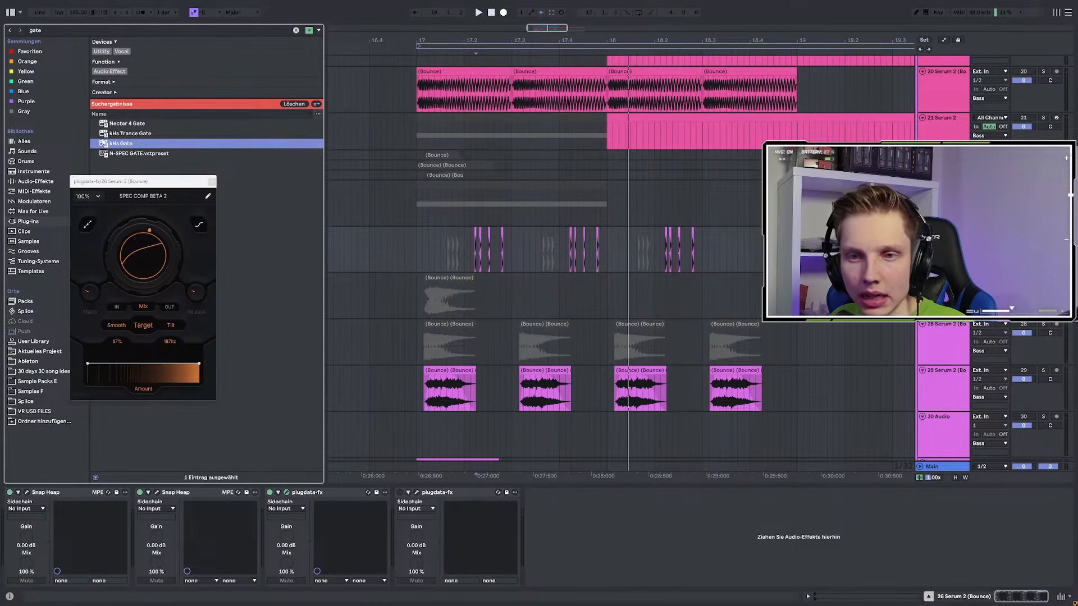
pyautogui.click(35, 183)
# Set the Gate to a -13.1 dB threshold, 0.00 dB return and -inf dB floor while playing the hits
pyautogui.click(302, 536)
pyautogui.moveTo(303, 536); pyautogui.dragTo(304, 527)
pyautogui.moveTo(398, 568); pyautogui.dragTo(398, 601)
pyautogui.press('space')
pyautogui.moveTo(293, 541); pyautogui.dragTo(293, 562)
pyautogui.press('space')
pyautogui.press('space')
pyautogui.moveTo(292, 512); pyautogui.dragTo(292, 514)
pyautogui.press('space')
pyautogui.press('space')
pyautogui.press('space')
pyautogui.press('space')
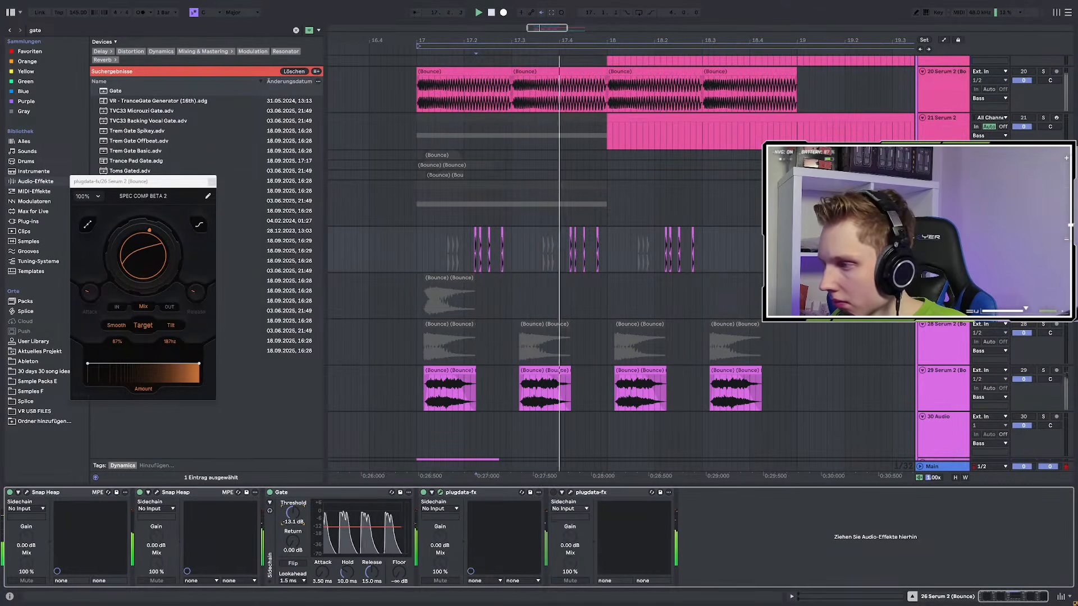
# Play the gated hits on track 26 with its solo toggled, comparing them against the other tracks, and close the Spec Comp window
pyautogui.press('s')
pyautogui.press('space')
pyautogui.press('space')
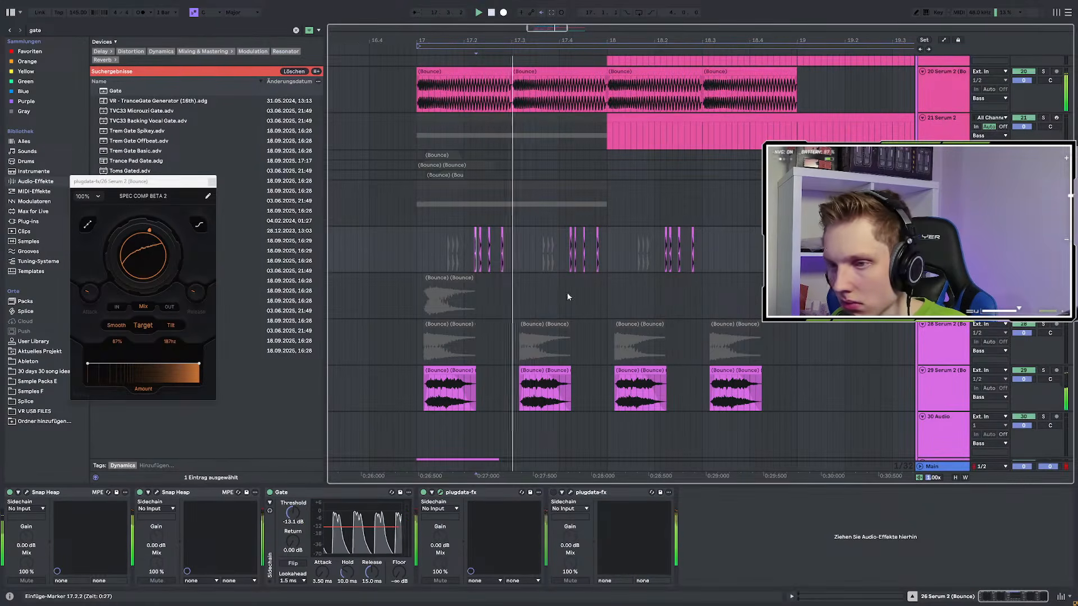
pyautogui.click(418, 231)
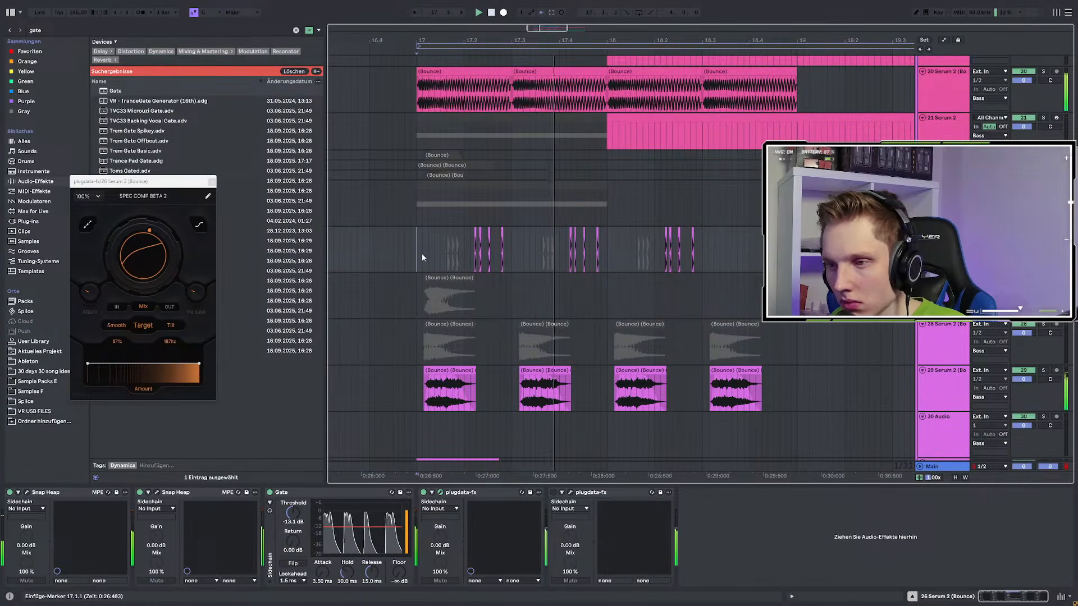
pyautogui.scroll(1, 422, 257)
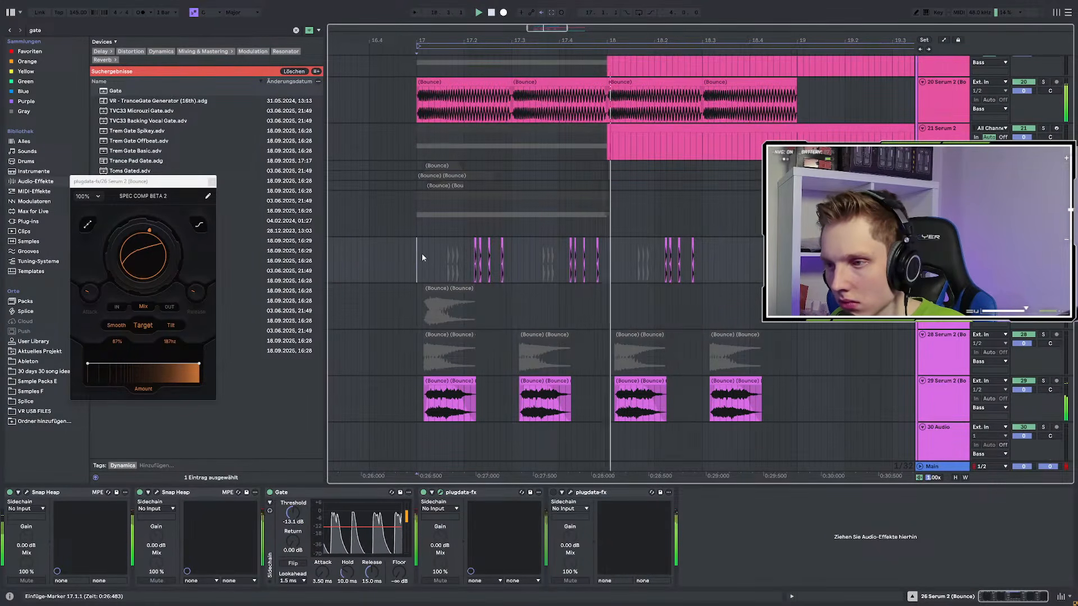
pyautogui.click(211, 182)
pyautogui.click(465, 281)
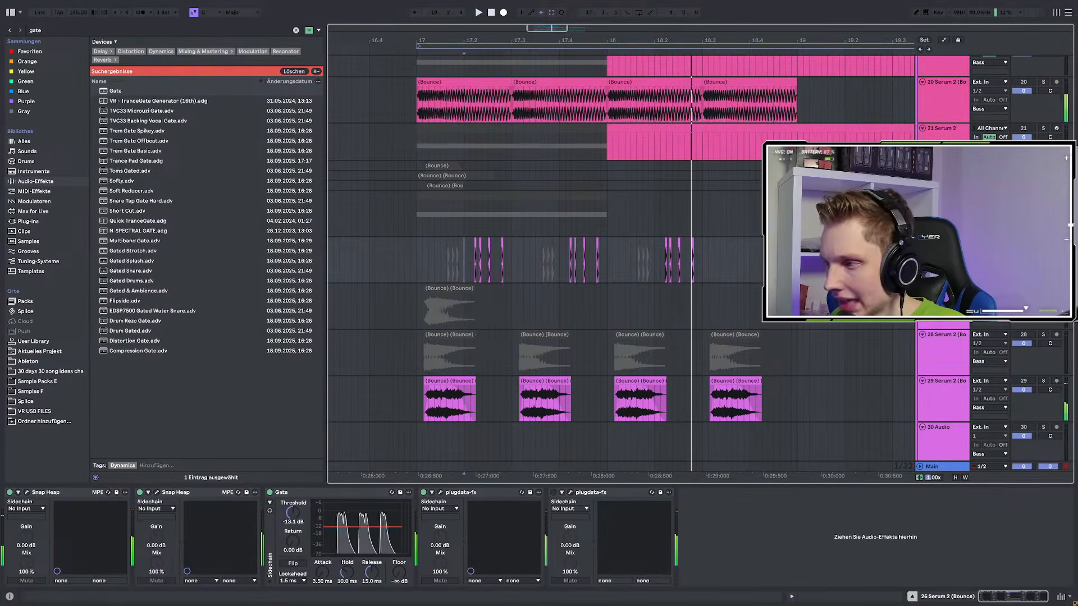
# Play the bass section from 17.2.1 repeatedly to hear the short clips on track 26
pyautogui.press('space')
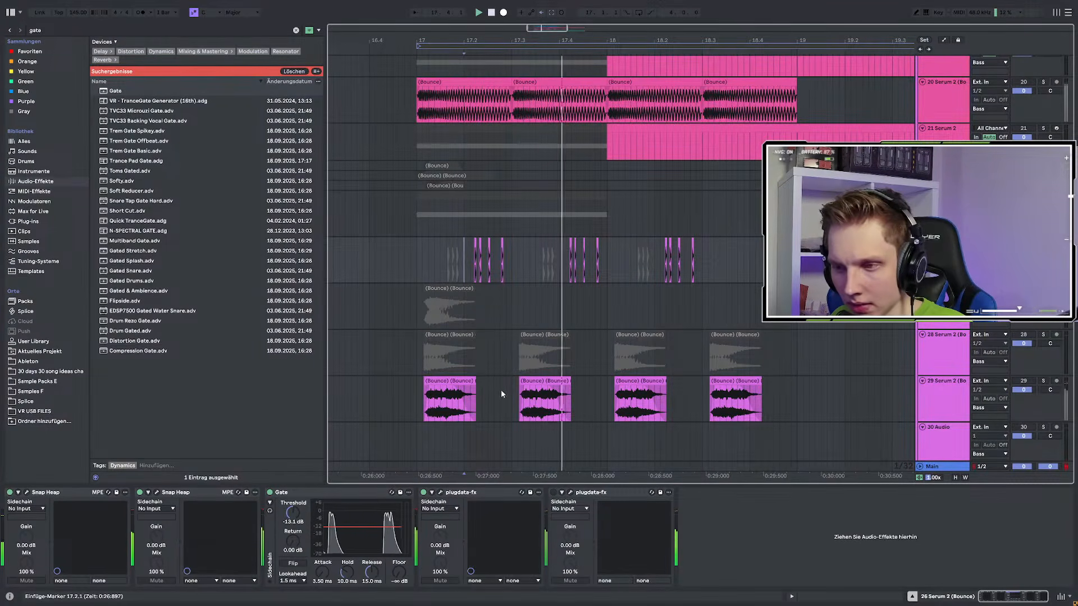
pyautogui.press('space')
pyautogui.press('space')
pyautogui.press('space')
# Insert an empty audio track directly below track 26 Serum 2 (Bounce)
pyautogui.scroll(1, 477, 249)
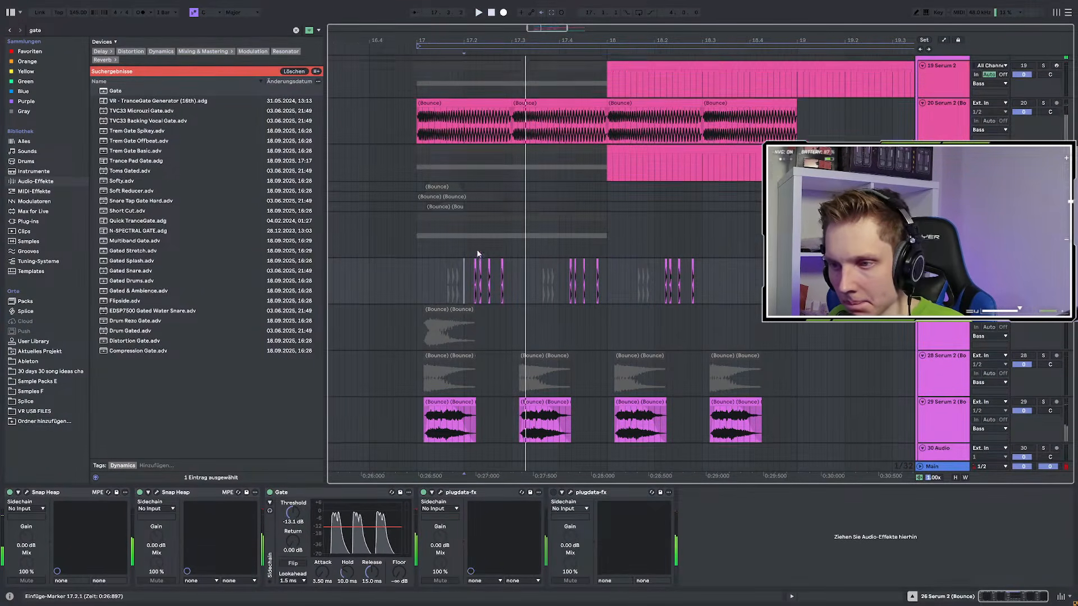
pyautogui.scroll(3, 477, 249)
pyautogui.click(475, 263)
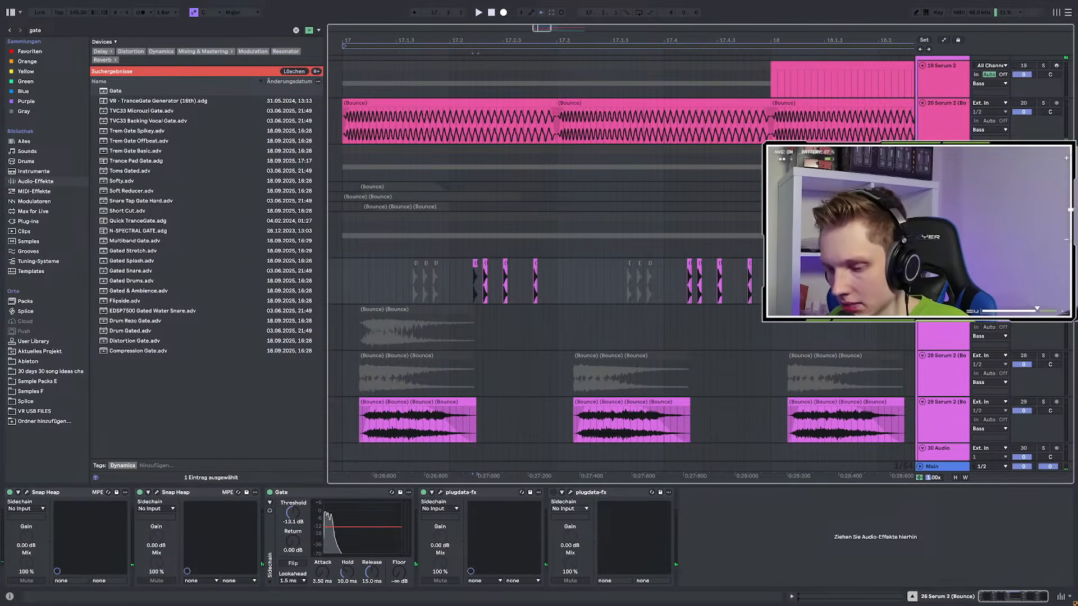
pyautogui.hotkey('ctrl', 't')
pyautogui.scroll(-3, 484, 280)
# Play the short clips on track 26 from position 17.2.1
pyautogui.click(475, 283)
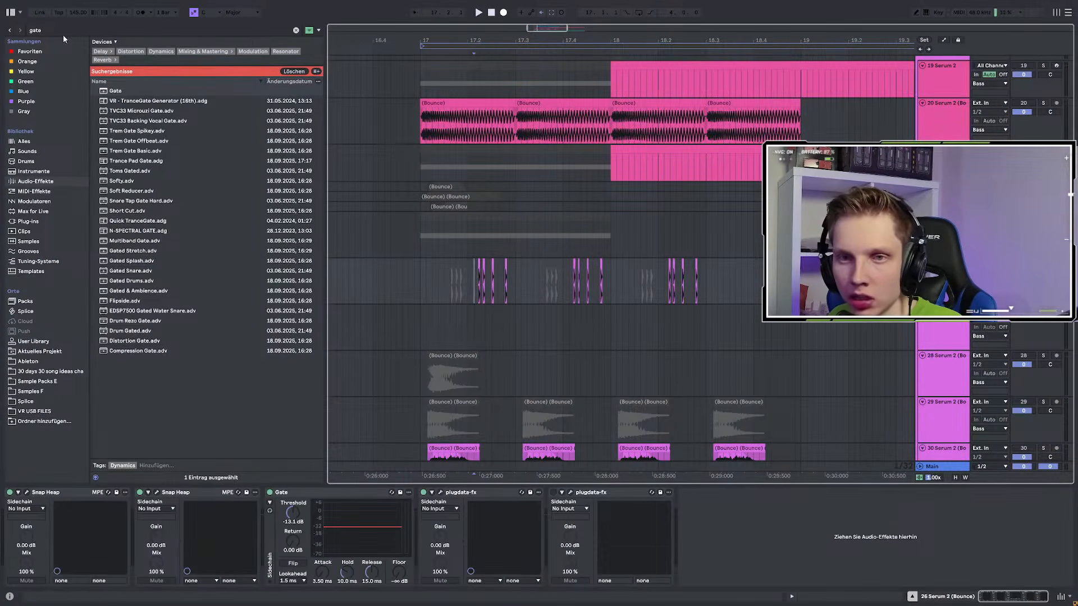
pyautogui.hotkey('ctrl', 'f')
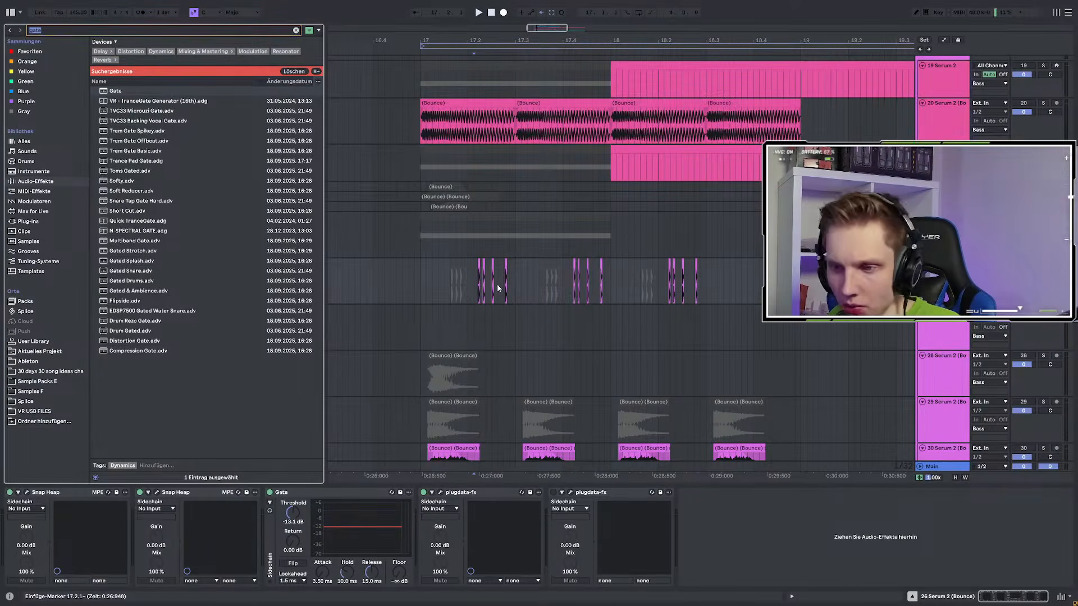
pyautogui.click(474, 274)
pyautogui.press('space')
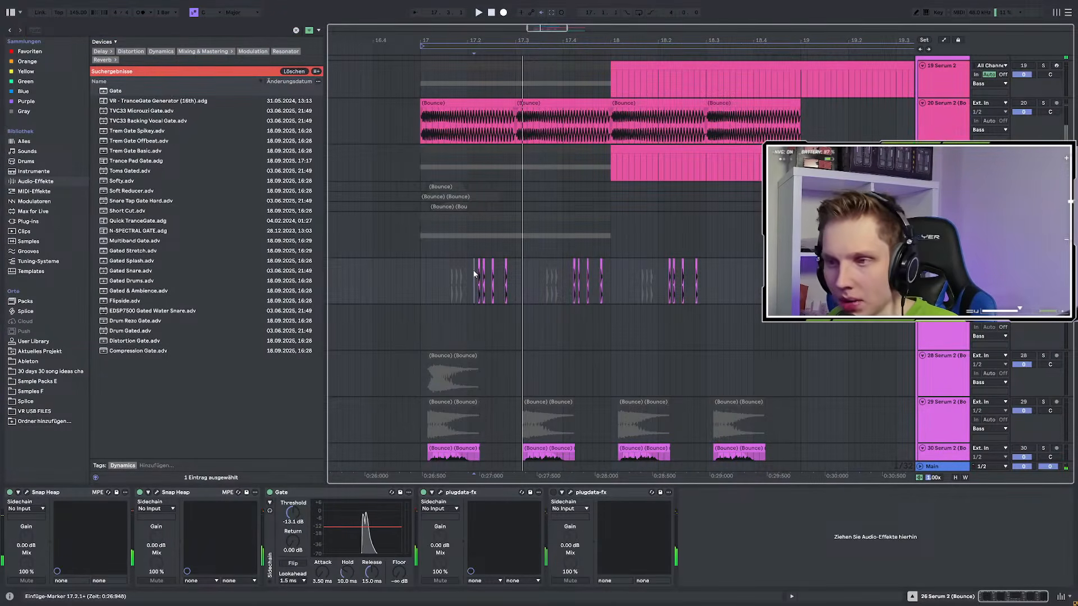
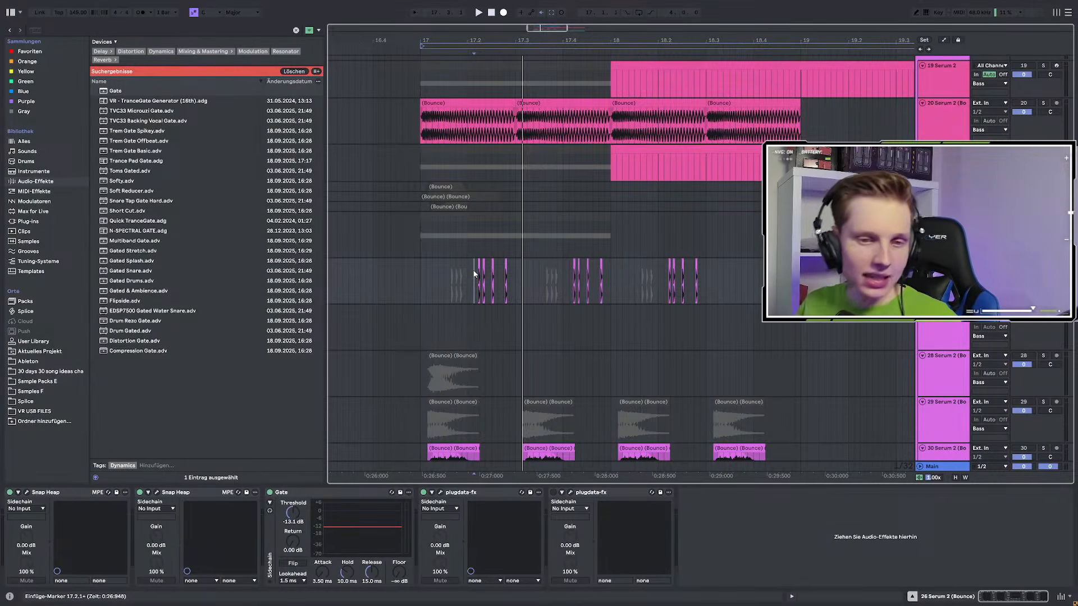
# Play the bass section from bar 17 several times to judge how the bounced layers work together
pyautogui.click(421, 126)
pyautogui.scroll(-3, 646, 233)
pyautogui.press('space')
pyautogui.press('space')
pyautogui.press('space')
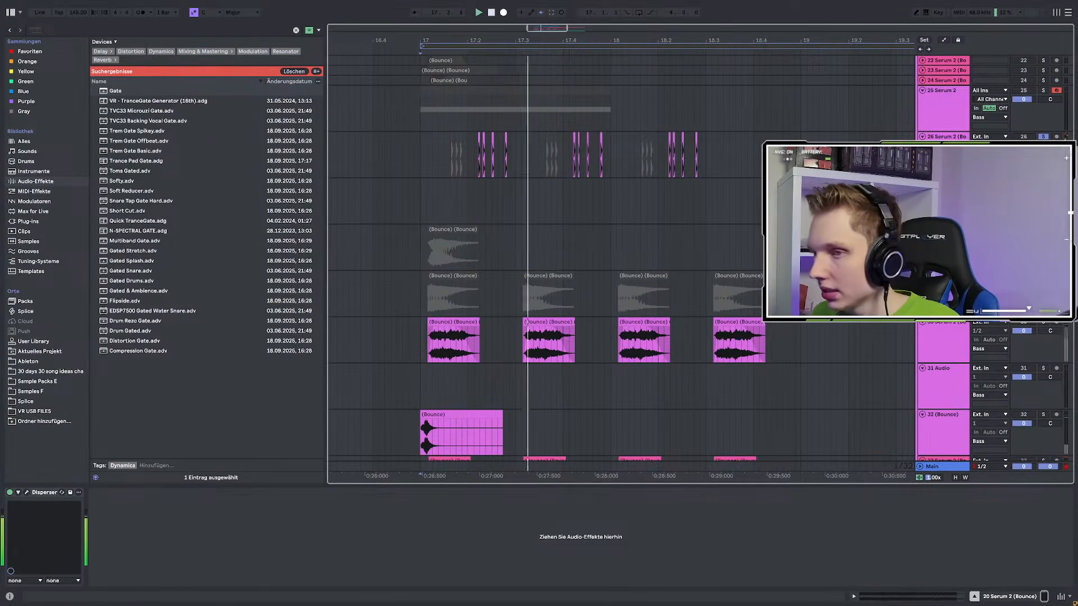
pyautogui.press('space')
pyautogui.press('space')
pyautogui.press('space')
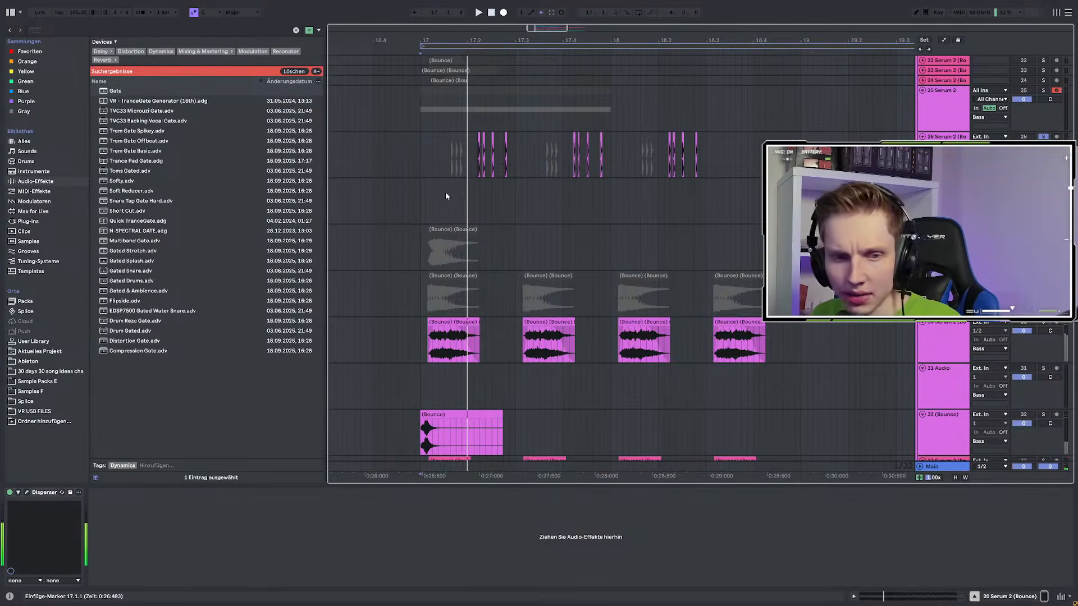
pyautogui.press('space')
pyautogui.press('space')
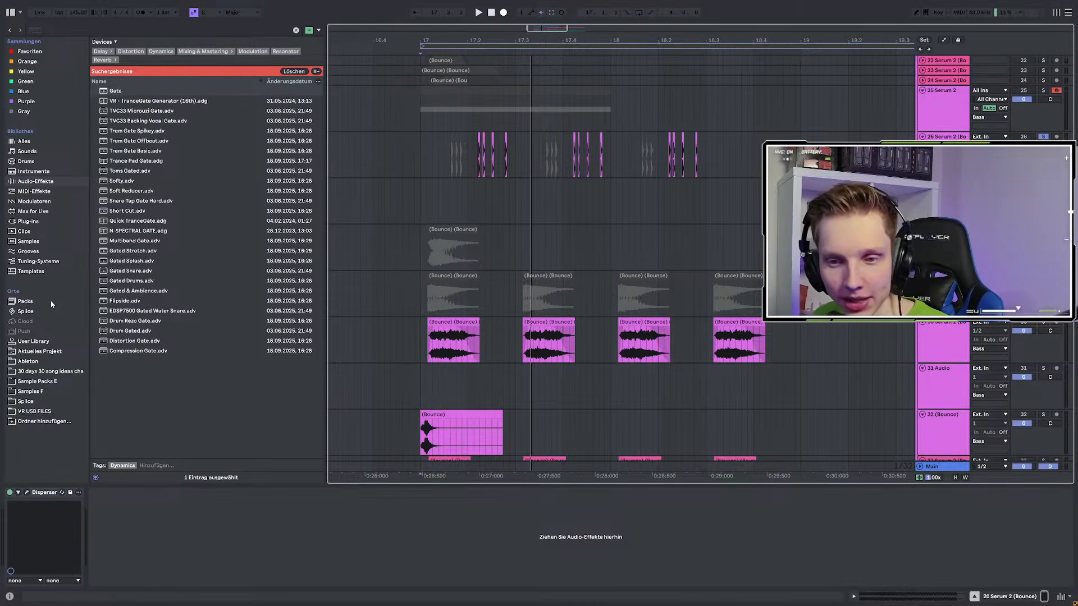
# Clear the browser search, list the installed plug-ins and expand the Kilohearts folder
pyautogui.click(34, 341)
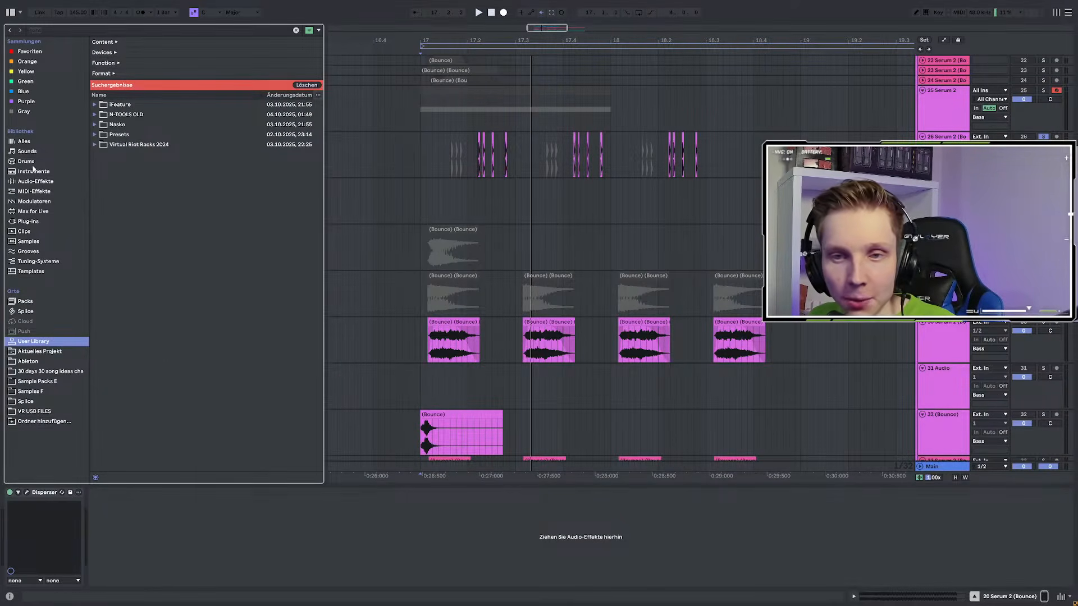
pyautogui.click(32, 222)
pyautogui.click(296, 30)
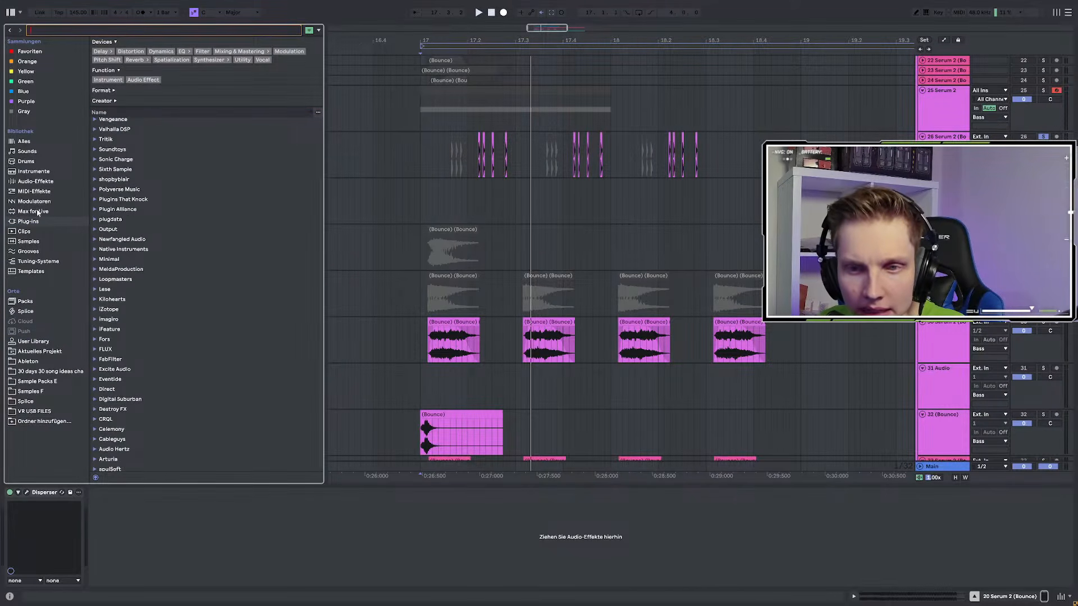
pyautogui.scroll(3, 121, 127)
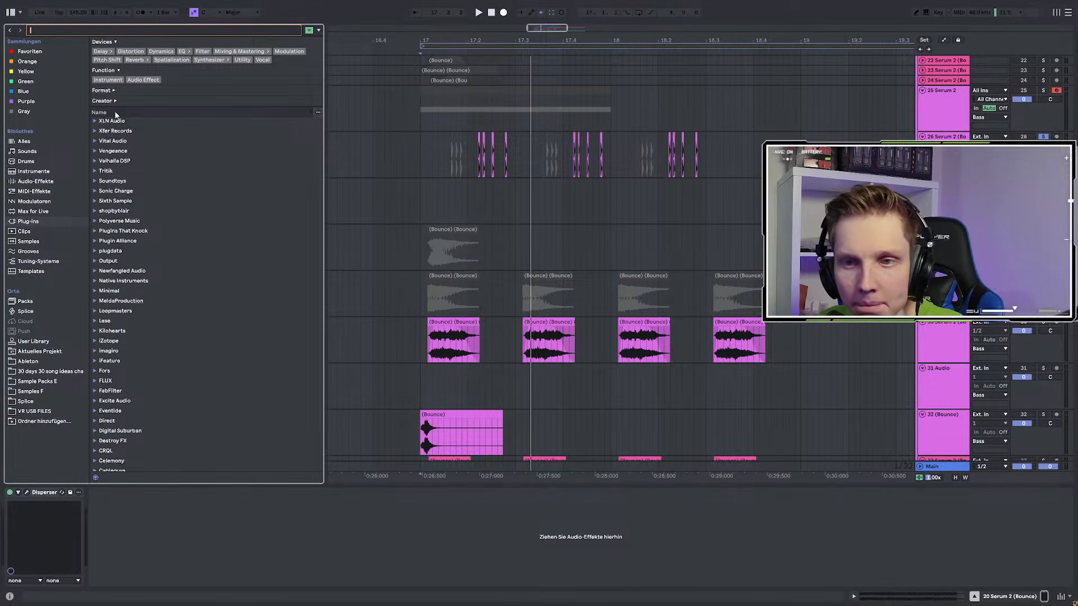
pyautogui.click(317, 112)
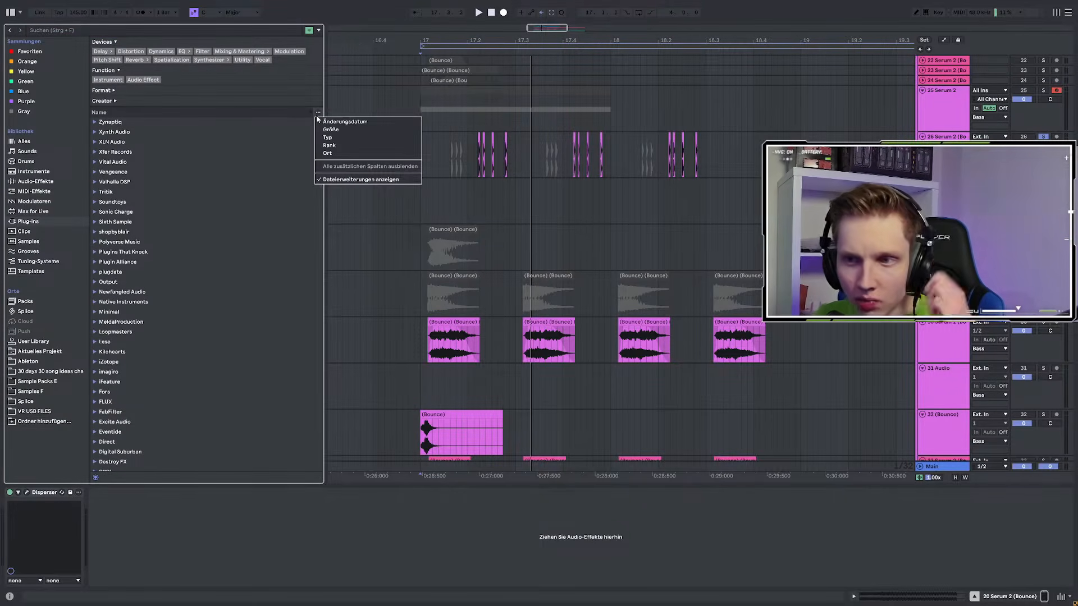
pyautogui.click(132, 105)
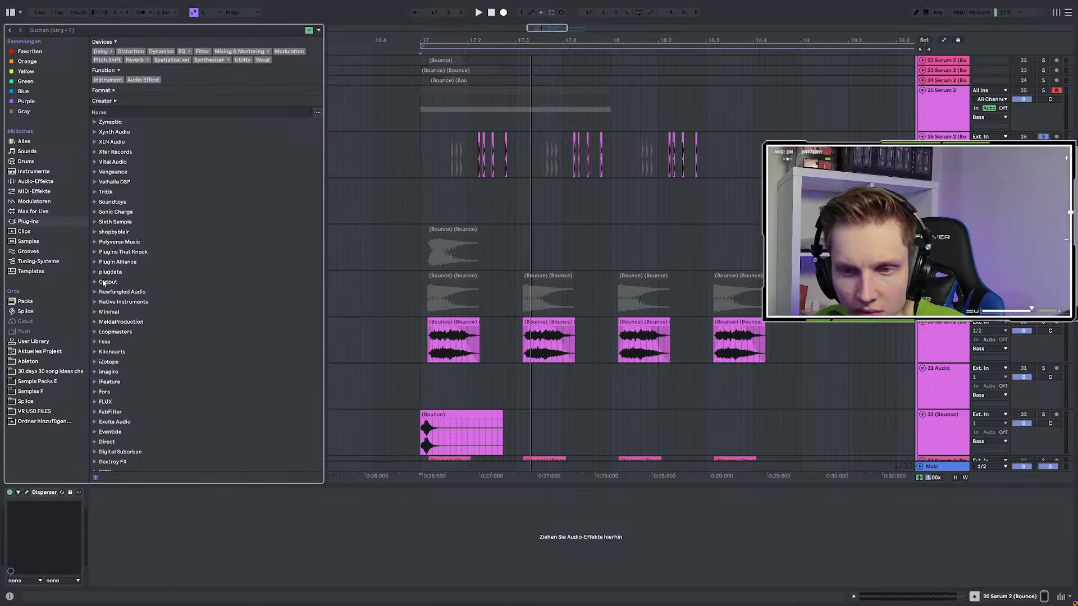
pyautogui.scroll(-3, 111, 261)
pyautogui.click(95, 296)
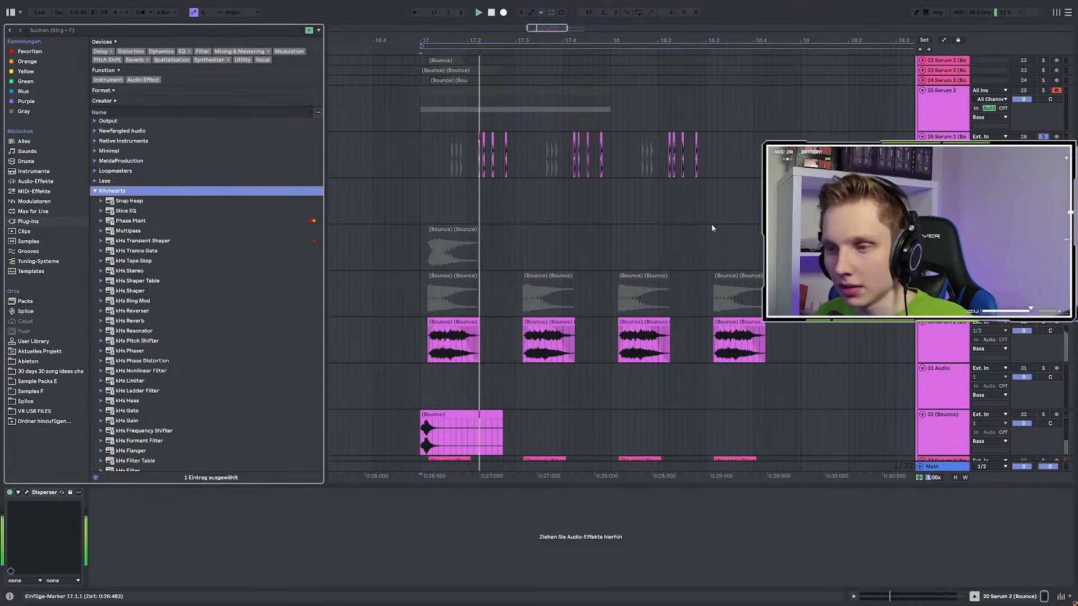
# Play the short clips on track 26 again from 17.2.1
pyautogui.click(472, 150)
pyautogui.press('space')
pyautogui.press('space')
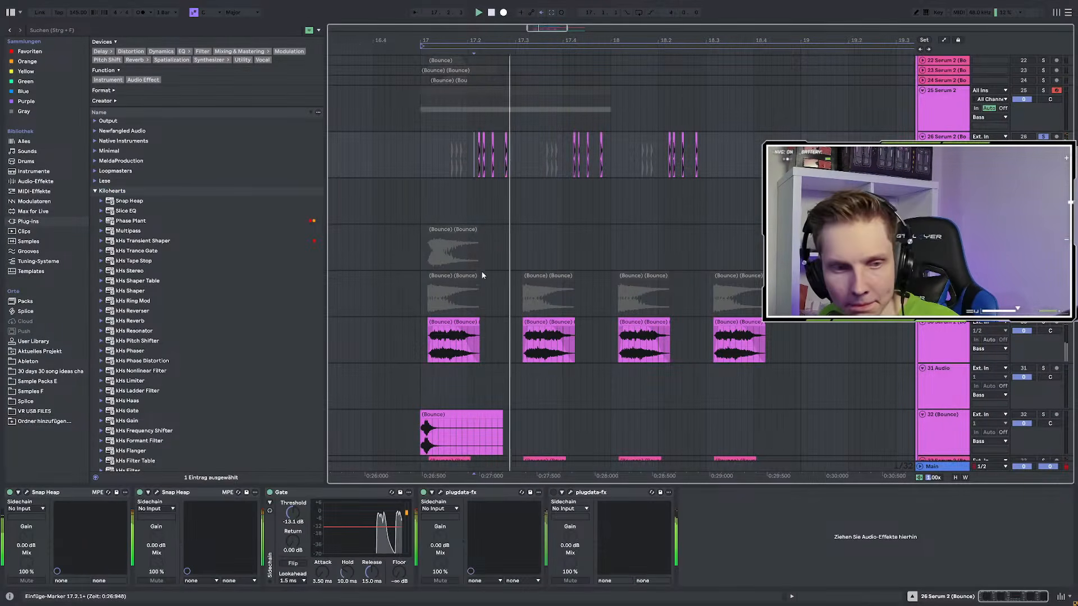
pyautogui.press('space')
# Bounce the short clip at 17.2.1 on track 26 to a new track
pyautogui.press('+')
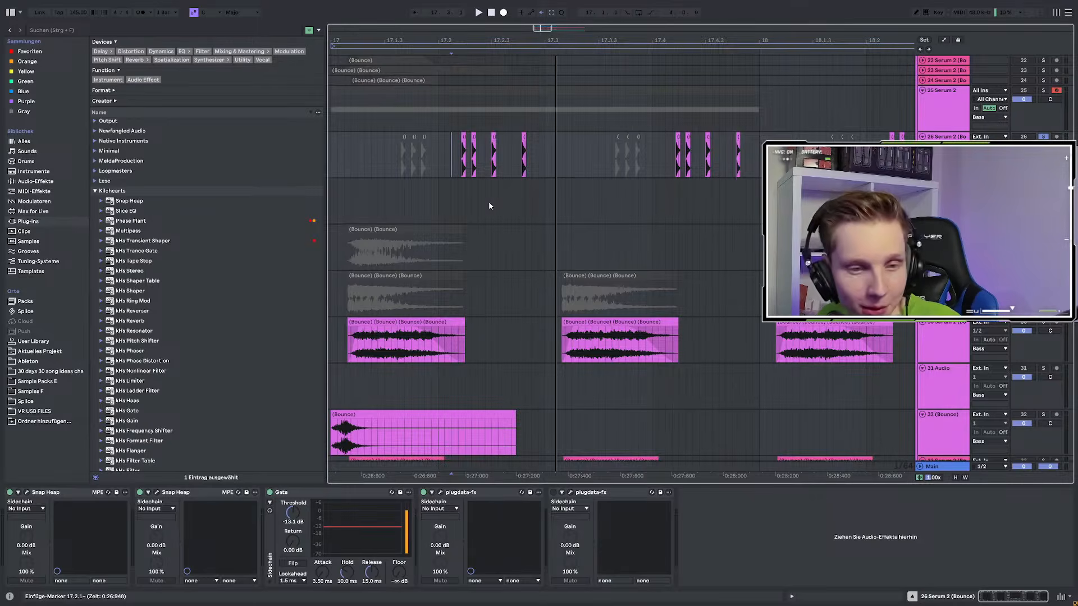
pyautogui.scroll(-3, 489, 206)
pyautogui.scroll(2, 505, 193)
pyautogui.scroll(5, 486, 209)
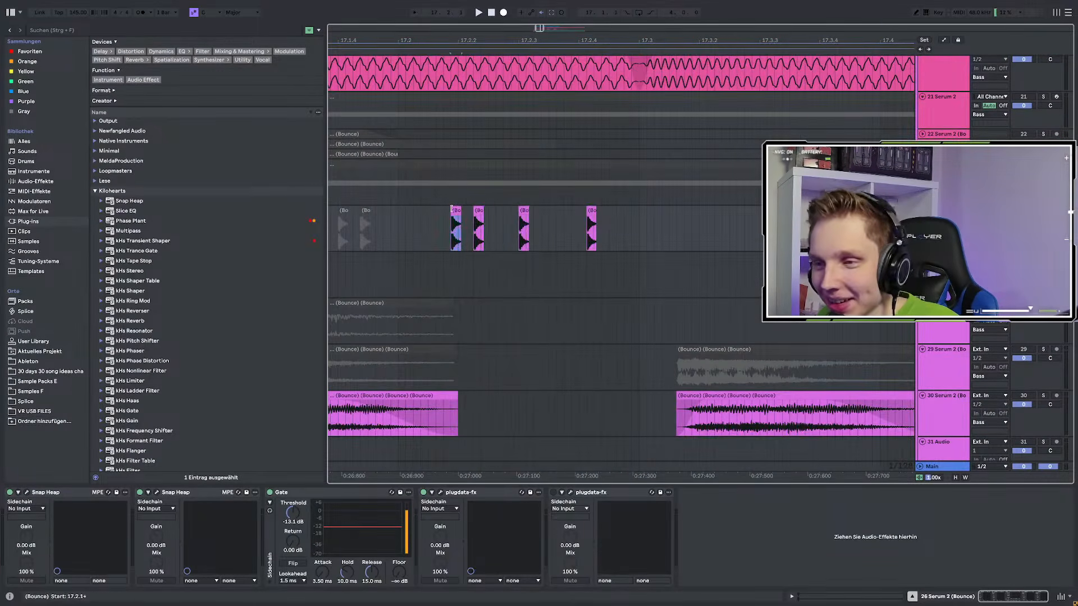
pyautogui.rightClick(452, 209)
pyautogui.click(508, 392)
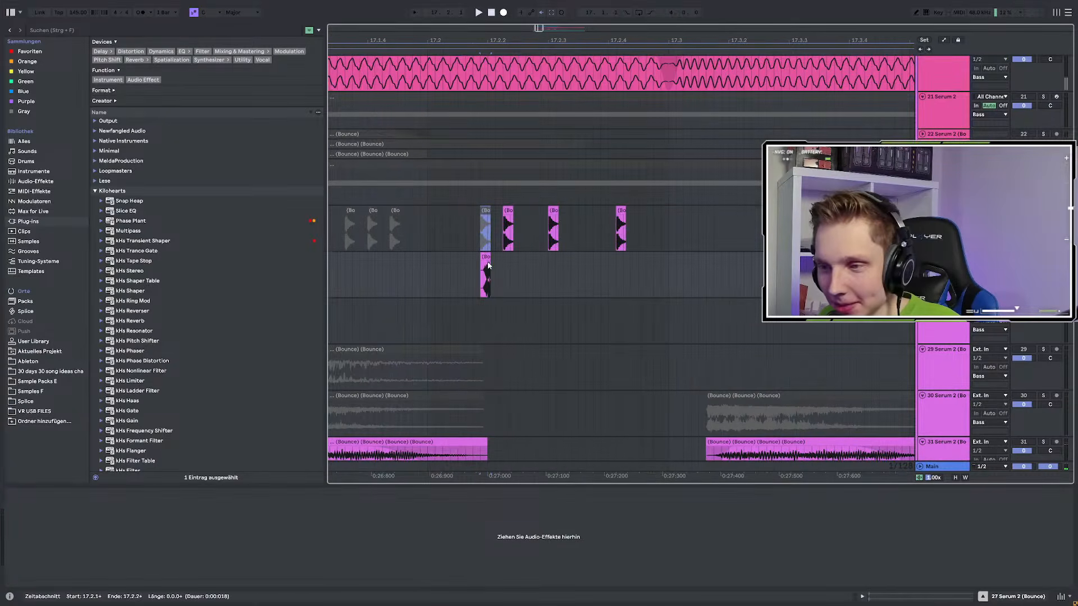
# Extend the end of the bounced clip on track 27 to about 17.2.4 and play it
pyautogui.moveTo(489, 260); pyautogui.dragTo(608, 260)
pyautogui.click(481, 284)
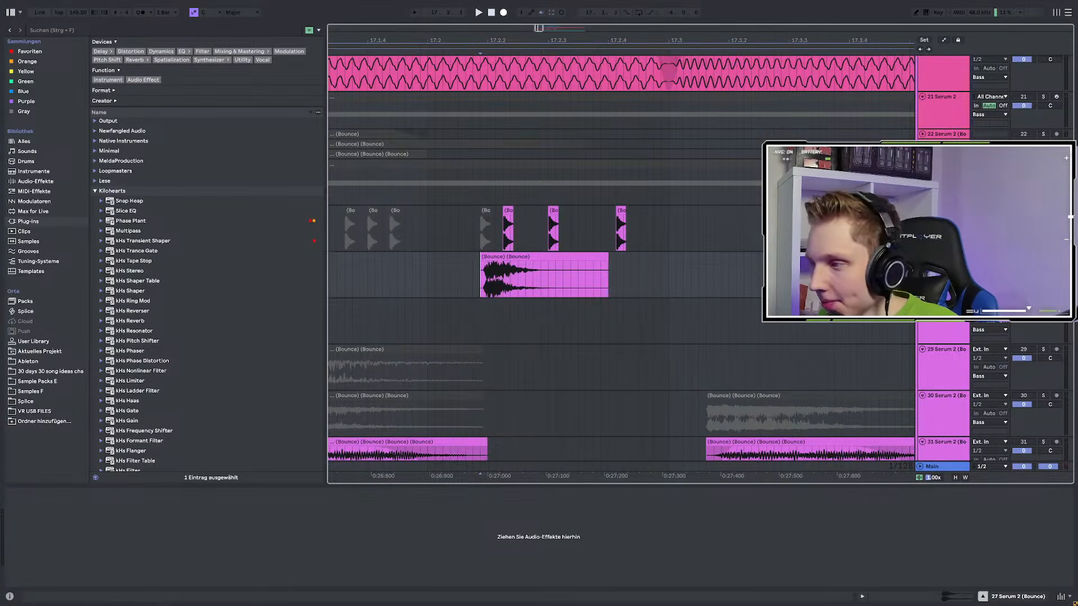
pyautogui.press('space')
pyautogui.press('space')
pyautogui.press('space')
pyautogui.press('space')
# Open the bounced clip's audio settings, set its warp mode to Texture and audition it
pyautogui.doubleClick(590, 257)
pyautogui.press('space')
pyautogui.press('space')
pyautogui.click(25, 458)
pyautogui.click(27, 484)
pyautogui.press('space')
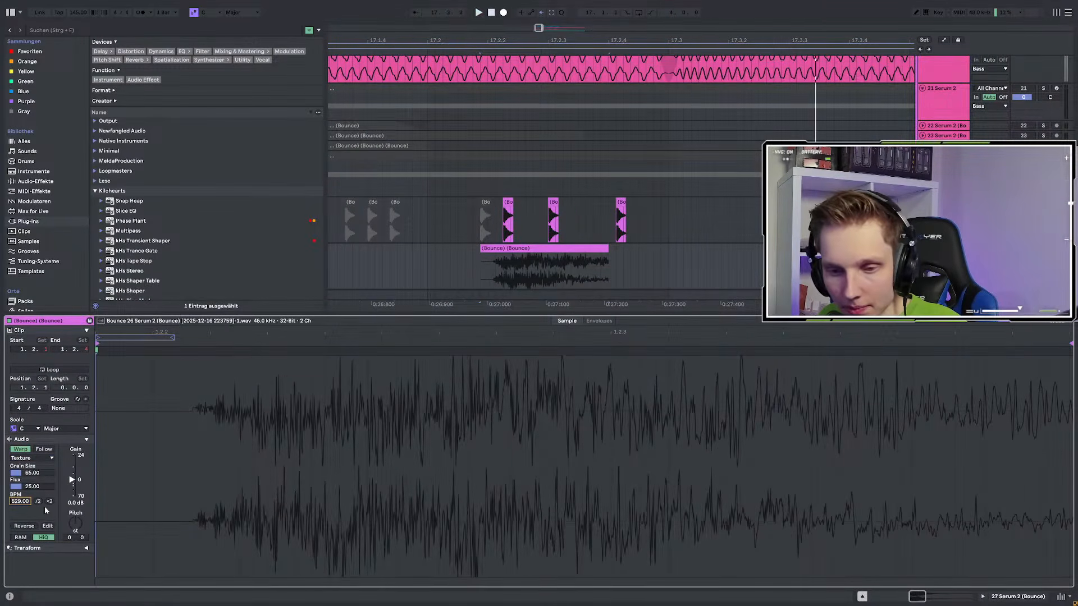
# Set the bounced clip's grain size to 263, its flux to 0 and its pitch to -7 semitones
pyautogui.moveTo(75, 523)
pyautogui.mouseDown()
pyautogui.moveTo(75, 572)
pyautogui.moveTo(75, 543)
pyautogui.mouseUp()
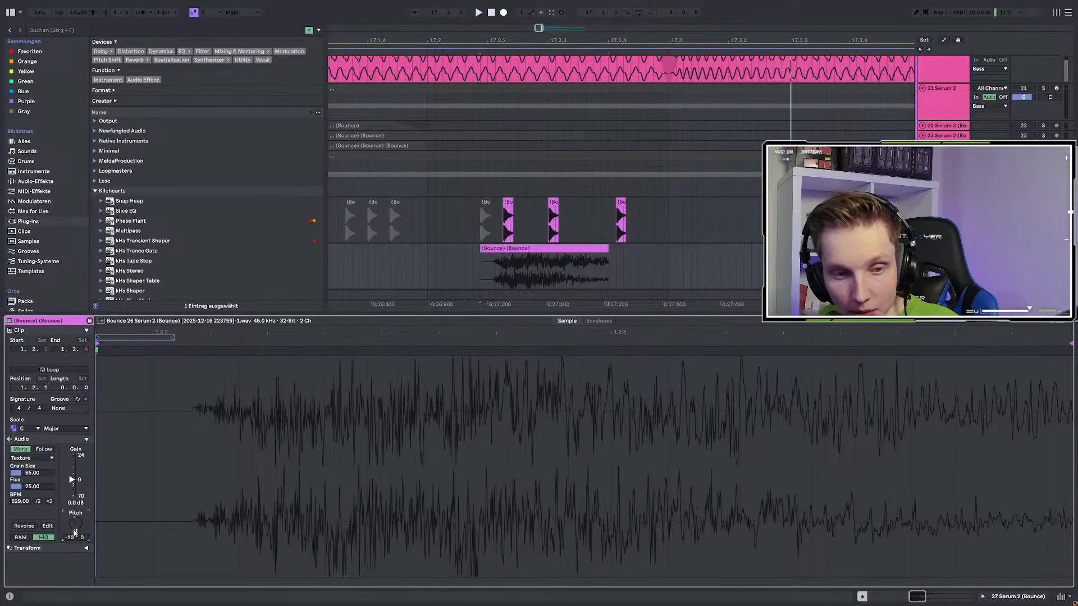
pyautogui.moveTo(32, 473); pyautogui.dragTo(32, 417)
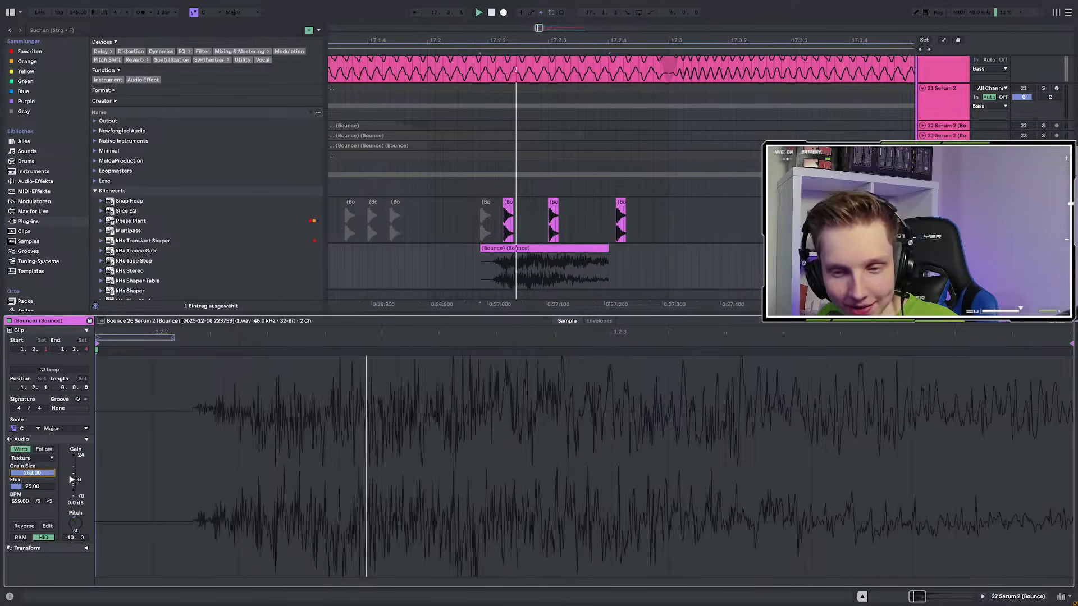
pyautogui.moveTo(32, 487); pyautogui.dragTo(76, 515)
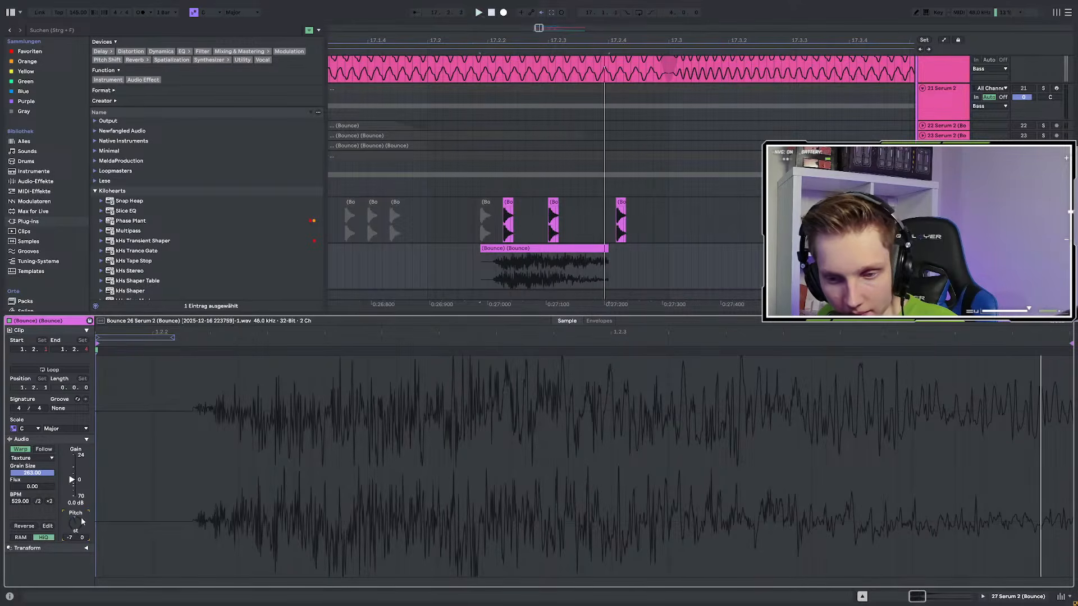
# Draw a transposition envelope for the clip that rises briefly and drops steeply to about -40 semitones
pyautogui.click(599, 321)
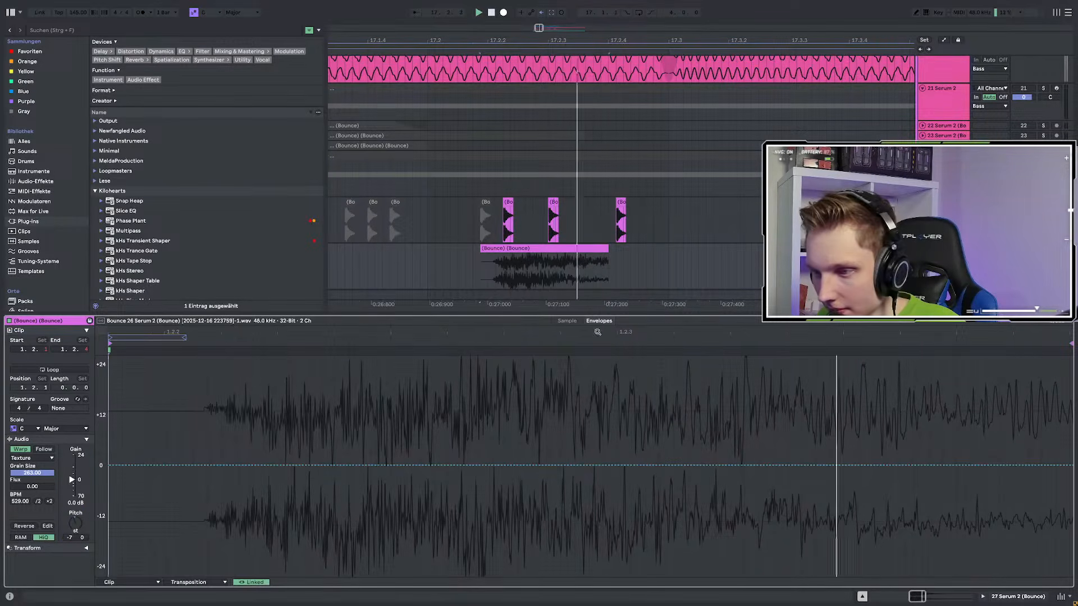
pyautogui.click(149, 468)
pyautogui.click(305, 427)
pyautogui.click(786, 511)
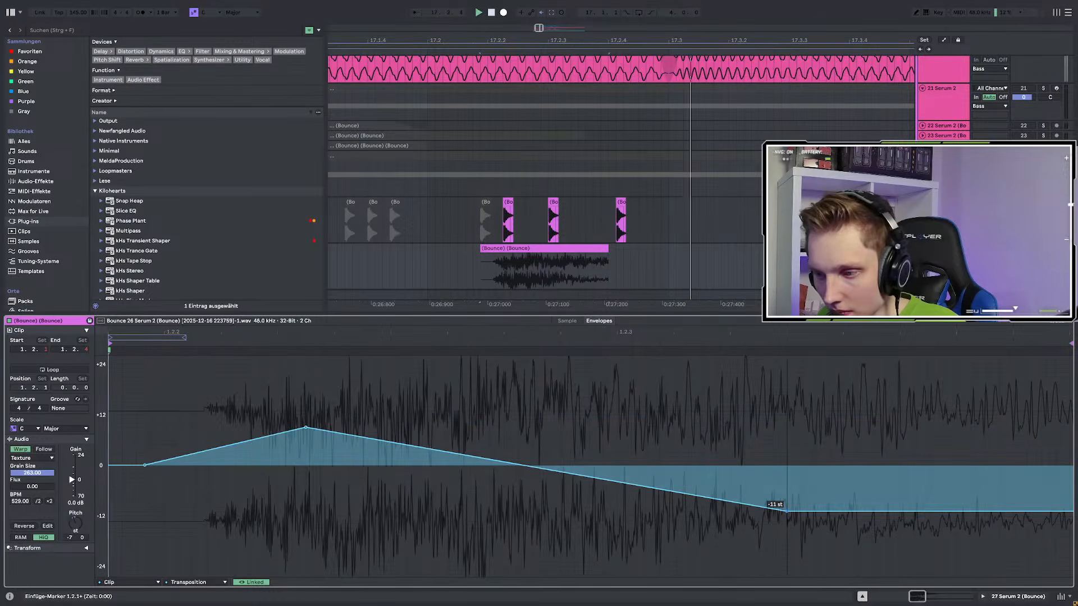
pyautogui.moveTo(786, 511); pyautogui.dragTo(348, 546)
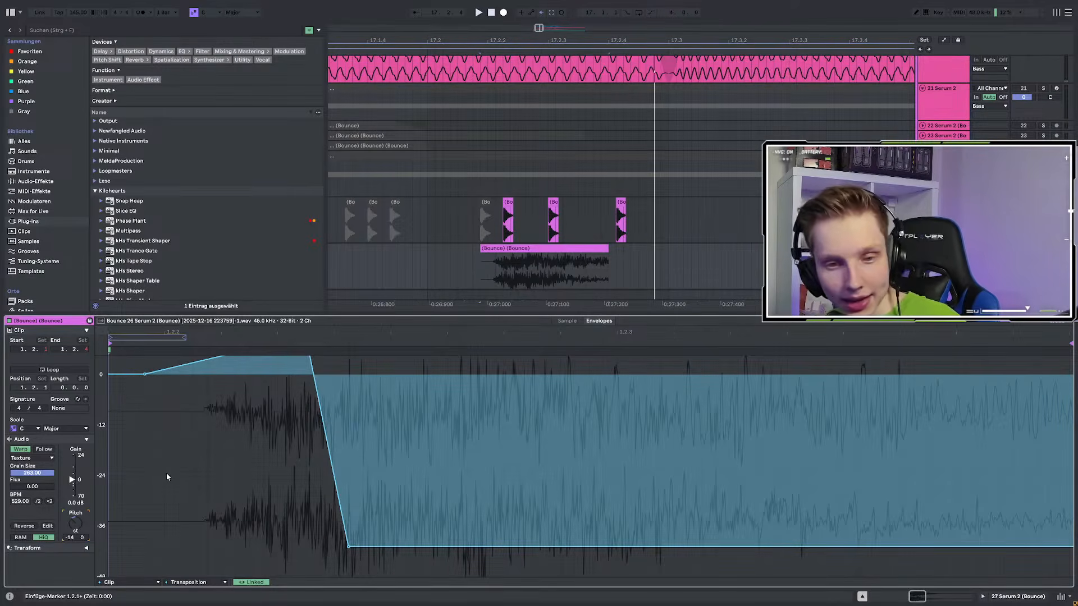
# Try different texture settings on the clip, ending with grain size 263, flux 100 and pitch -30 semitones
pyautogui.moveTo(73, 524); pyautogui.dragTo(73, 519)
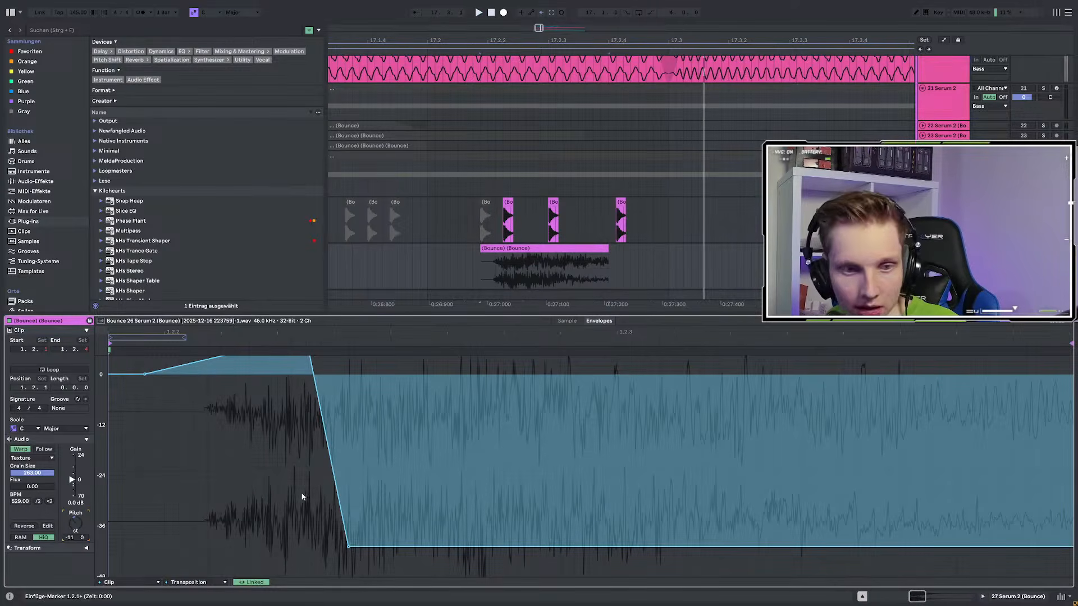
pyautogui.moveTo(20, 488); pyautogui.dragTo(29, 531)
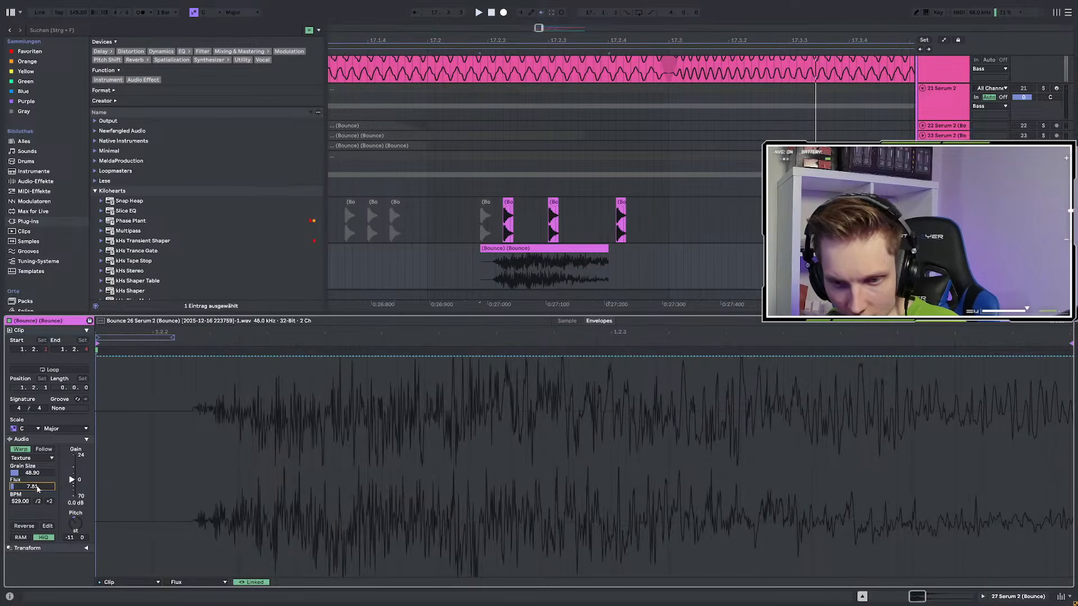
pyautogui.moveTo(31, 472); pyautogui.dragTo(29, 436)
pyautogui.press('space')
pyautogui.moveTo(75, 523); pyautogui.dragTo(75, 532)
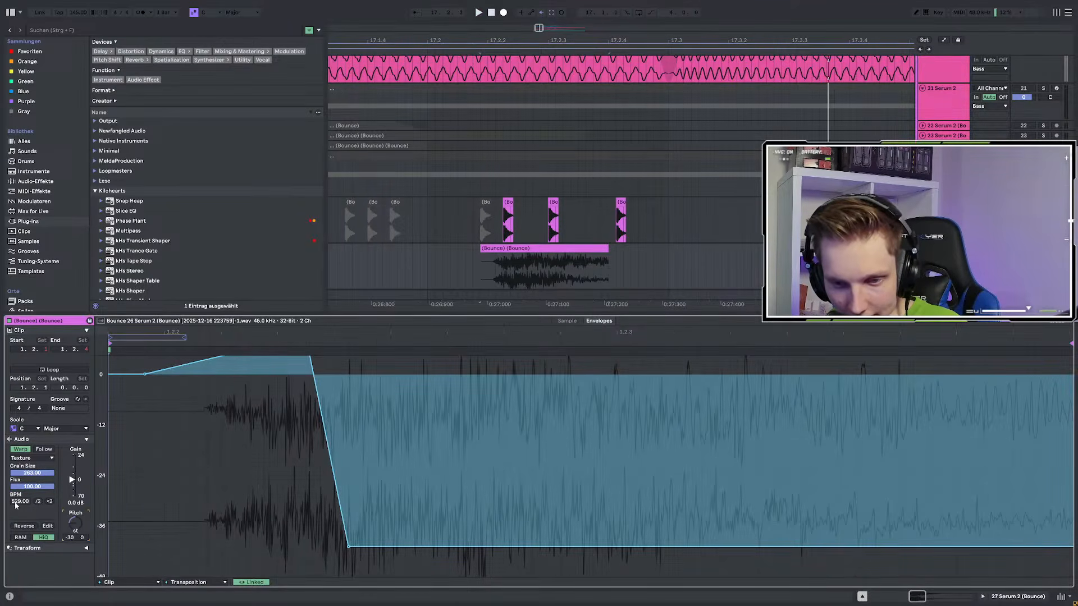
# Audition the processed clip and delete the bounced track 27 Serum 2 (Bounce)
pyautogui.press('space')
pyautogui.press('space')
pyautogui.doubleClick(943, 250)
pyautogui.press('Delete')
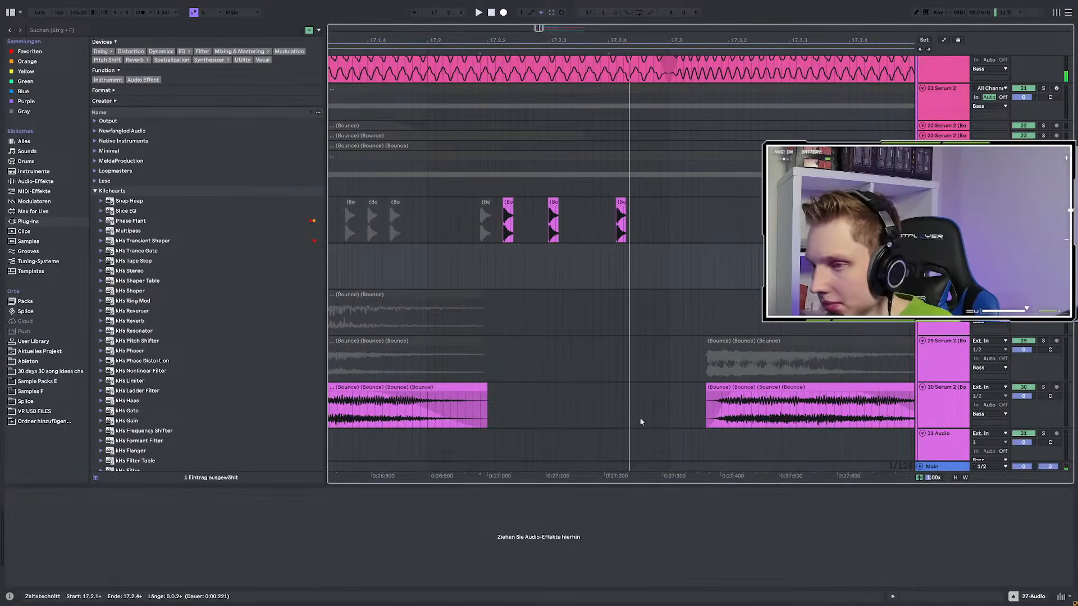
# Play the bass section from 17.2.2 to check the active short clips on track 26
pyautogui.scroll(-5, 621, 423)
pyautogui.scroll(4, 599, 393)
pyautogui.click(608, 341)
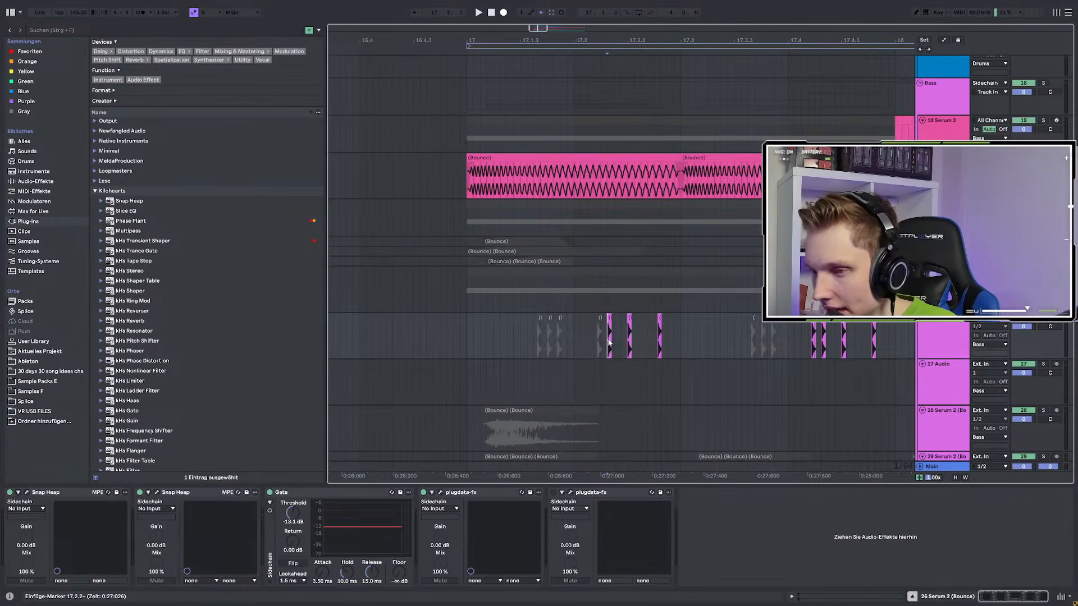
pyautogui.scroll(5, 618, 344)
pyautogui.press('space')
pyautogui.press('space')
pyautogui.press('space')
pyautogui.scroll(-7, 644, 356)
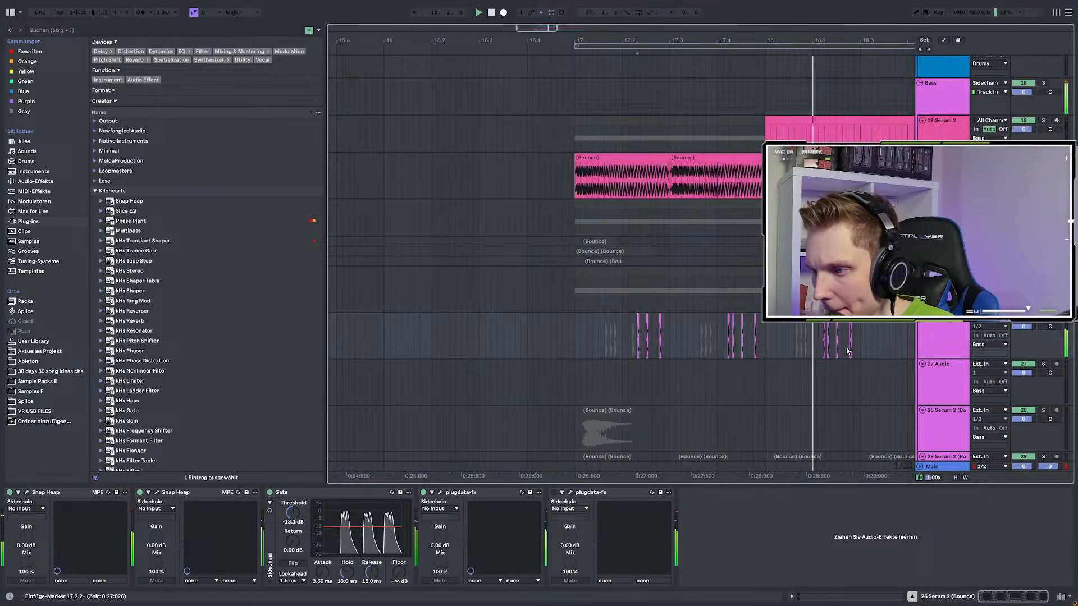
pyautogui.click(576, 324)
pyautogui.scroll(3, 648, 370)
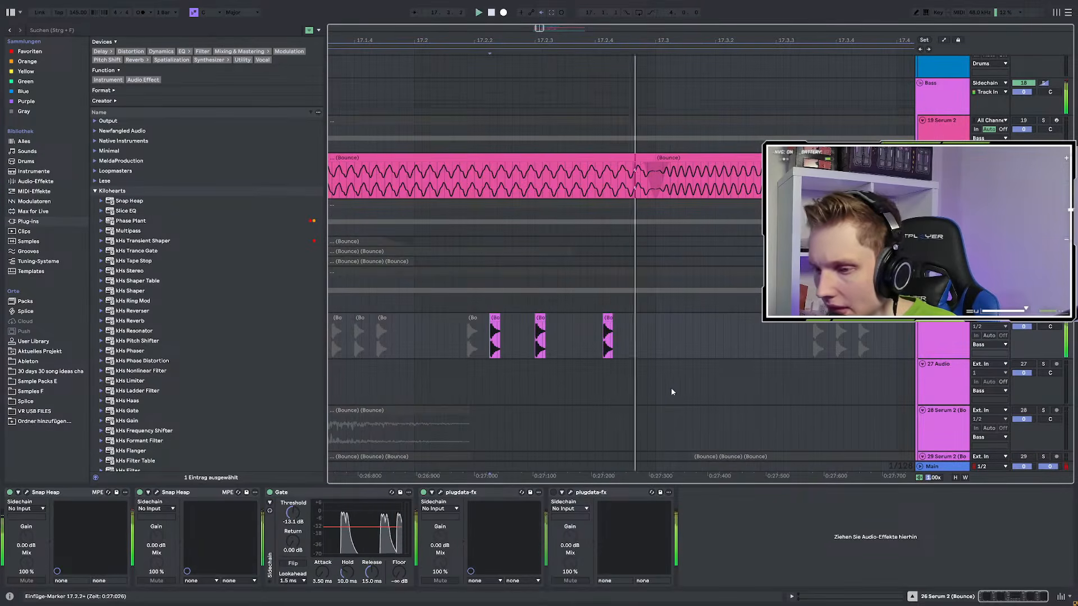
# Add a new Snap Heap at the end of track 26's effects with a Convolver loading the Disperse 80 ms impulse response
pyautogui.click(44, 32)
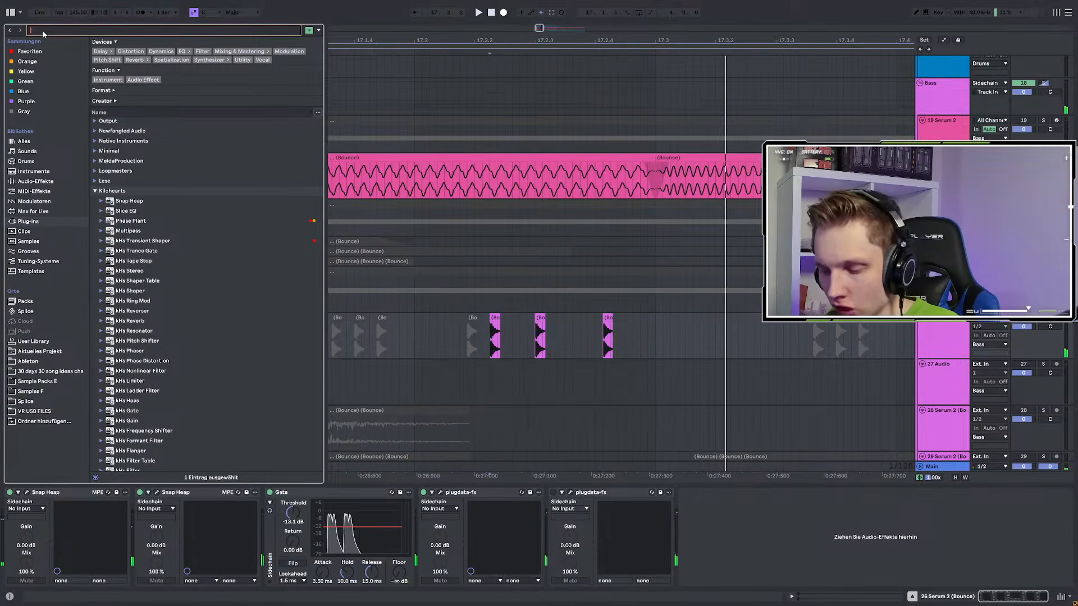
pyautogui.write('sna')
pyautogui.click(126, 105)
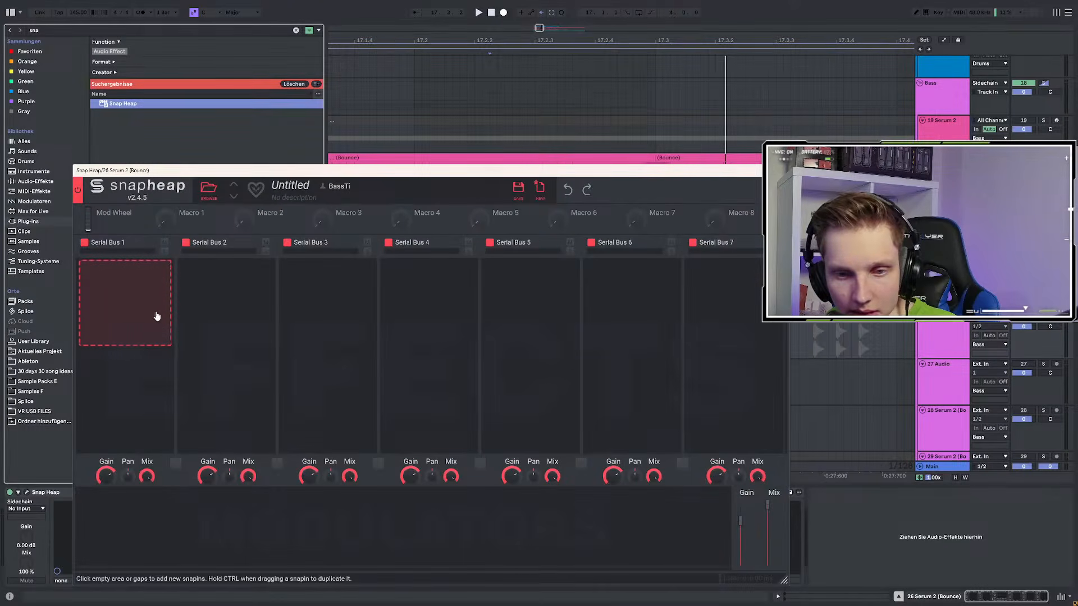
pyautogui.click(131, 311)
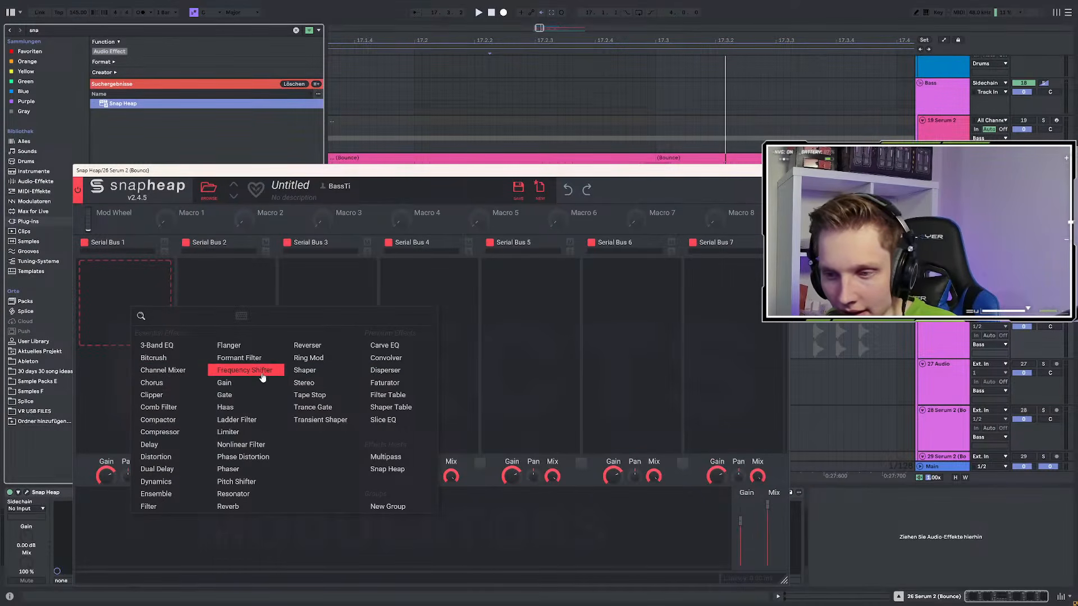
pyautogui.click(386, 358)
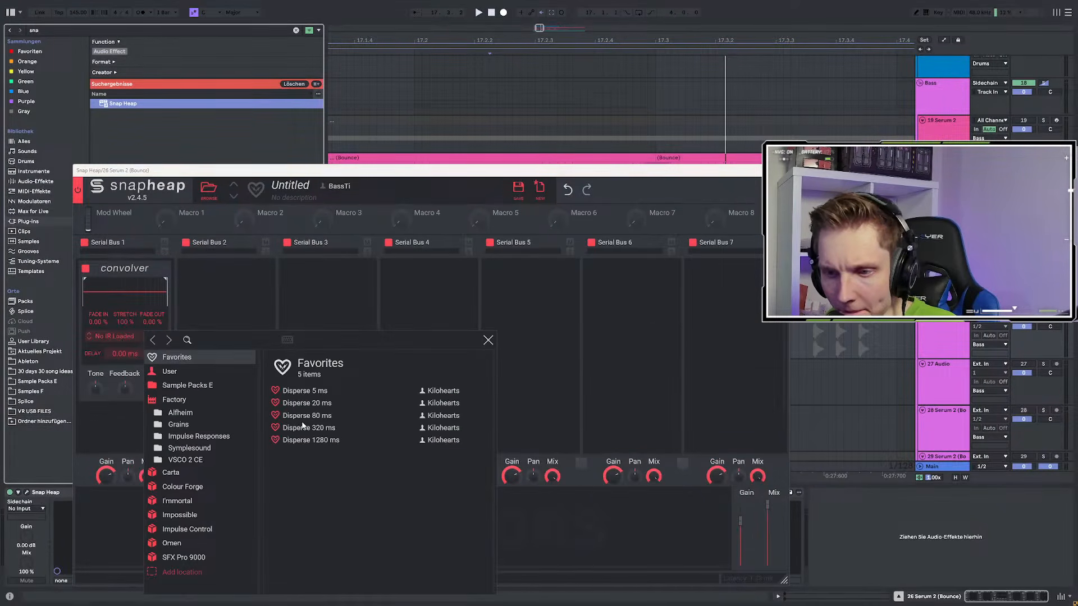
pyautogui.click(303, 416)
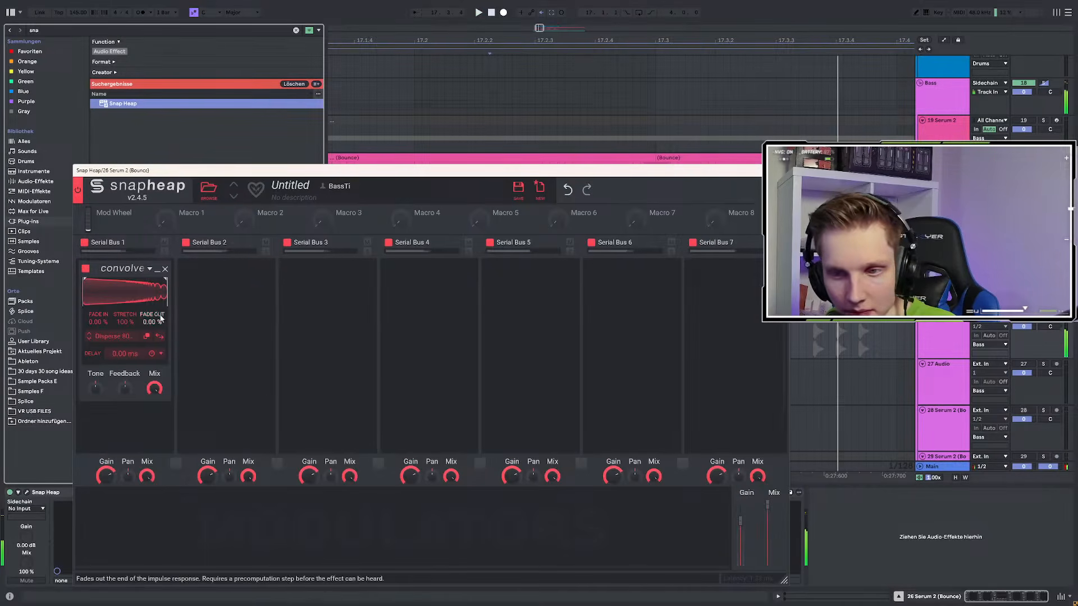
pyautogui.scroll(-2, 152, 348)
# Add a Frequency Shifter at 264 Hz and a Faturator on Serial Bus 2, keeping the bus enabled
pyautogui.click(223, 297)
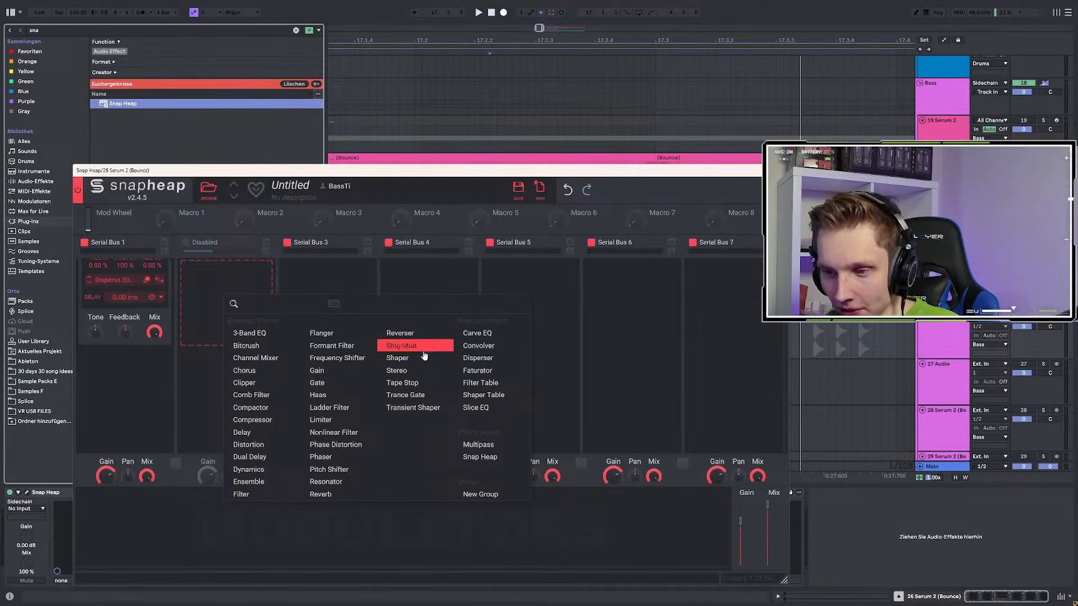
pyautogui.click(348, 357)
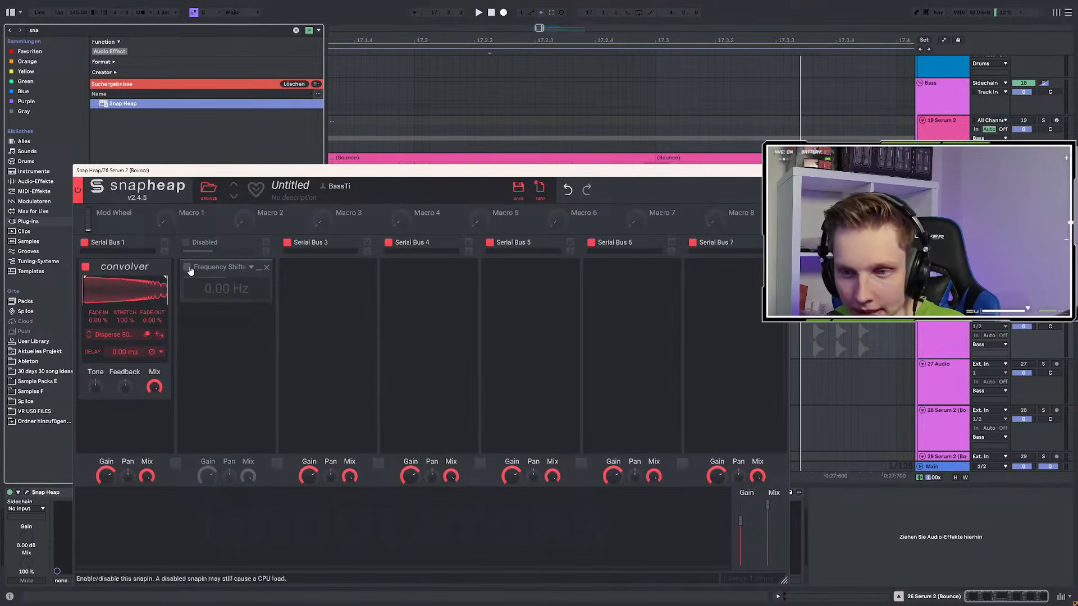
pyautogui.click(188, 244)
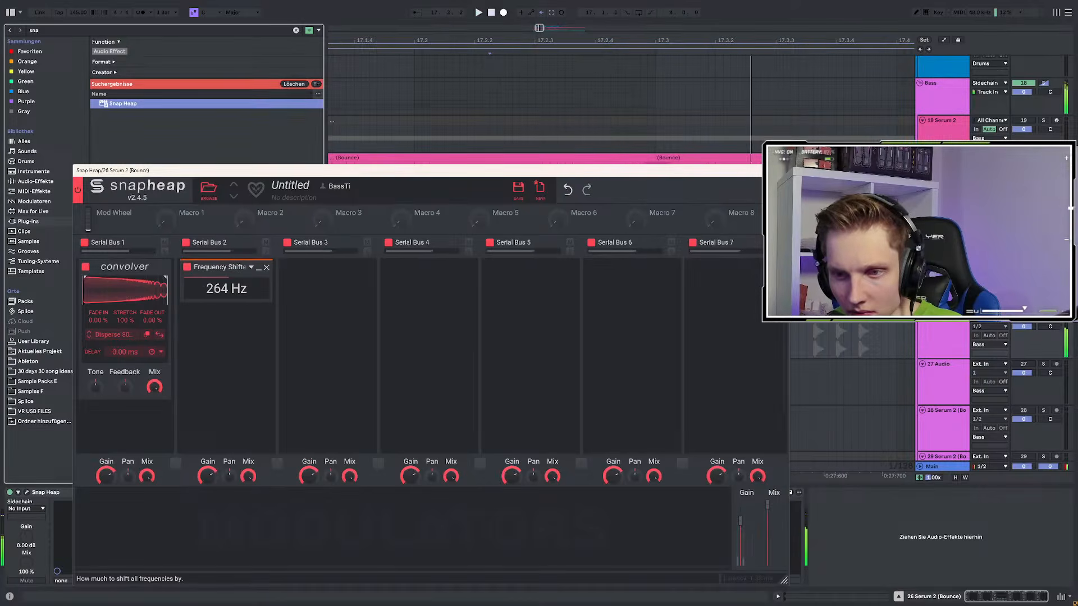
pyautogui.click(266, 335)
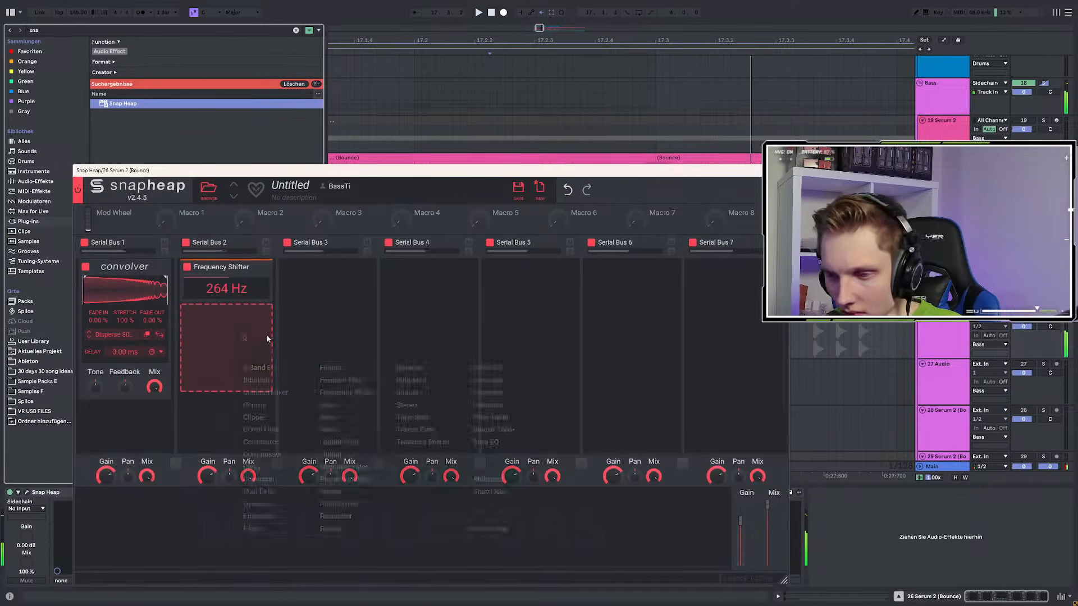
pyautogui.click(489, 405)
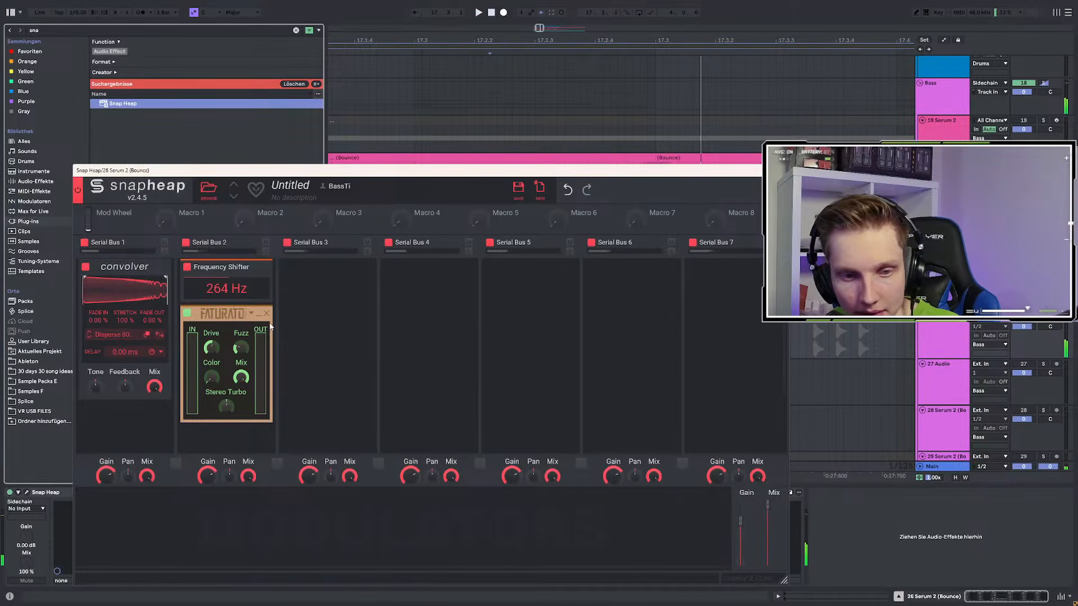
# Lower the Faturator's fuzz, raise its drive, try its color control and set the Frequency Shifter to -645 Hz
pyautogui.moveTo(241, 348); pyautogui.dragTo(240, 370)
pyautogui.moveTo(227, 288); pyautogui.dragTo(227, 326)
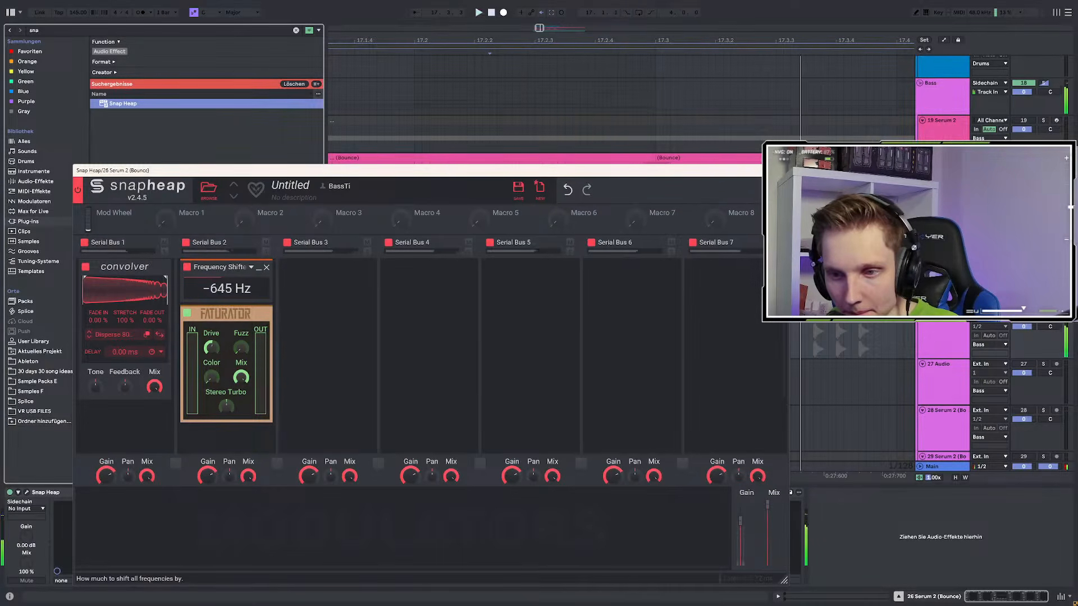
pyautogui.moveTo(211, 347); pyautogui.dragTo(211, 314)
pyautogui.moveTo(211, 378); pyautogui.dragTo(211, 340)
pyautogui.moveTo(211, 378); pyautogui.dragTo(211, 410)
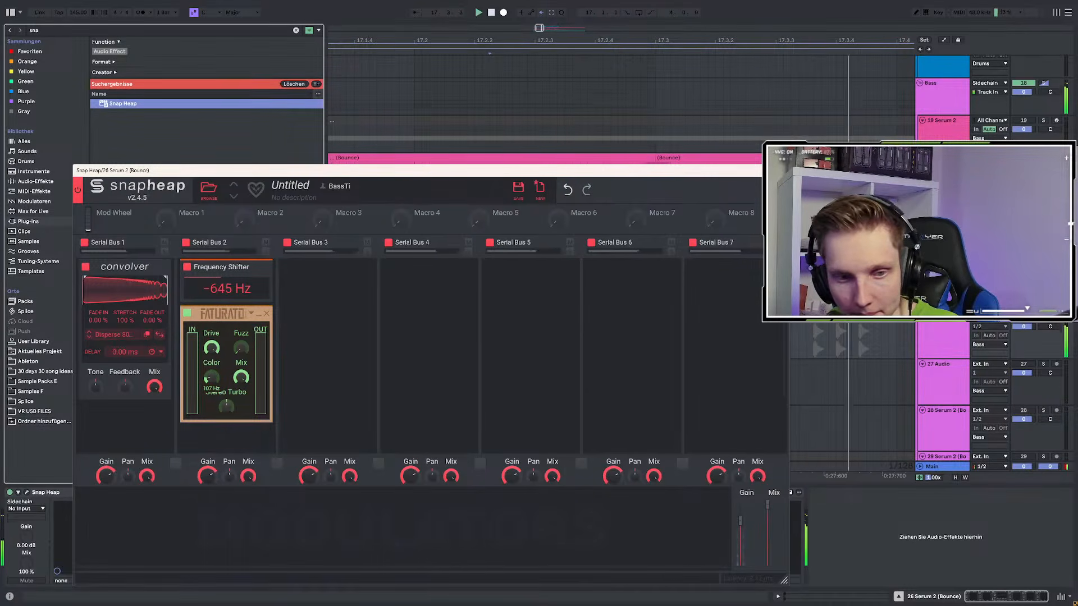
pyautogui.moveTo(241, 348)
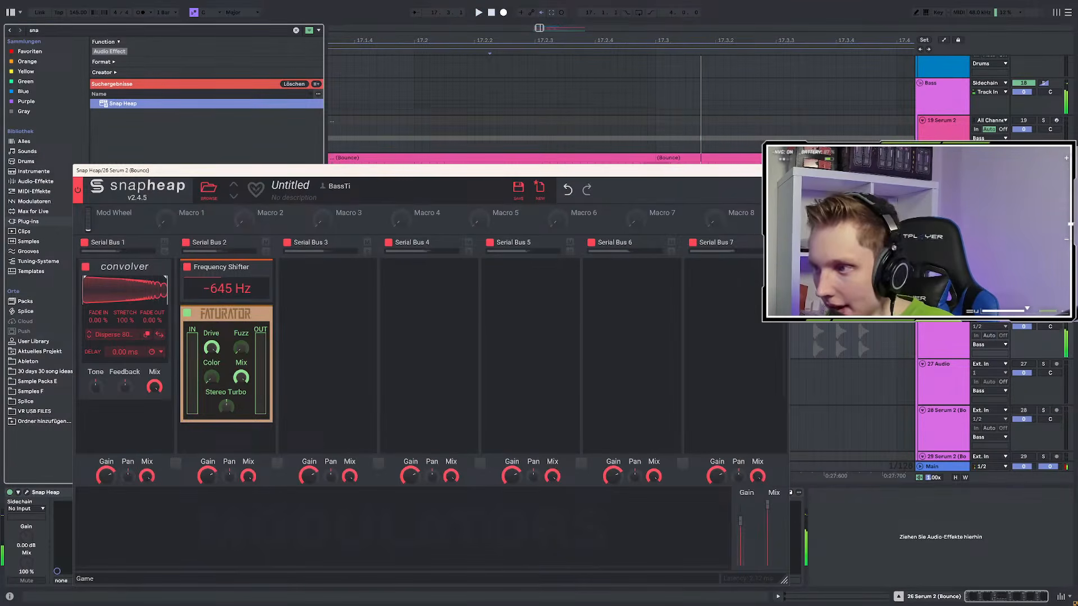
# Close Snap Heap and repeatedly audition the short clips on track 26 from 17.2.2 with the new effects
pyautogui.click(778, 170)
pyautogui.click(500, 336)
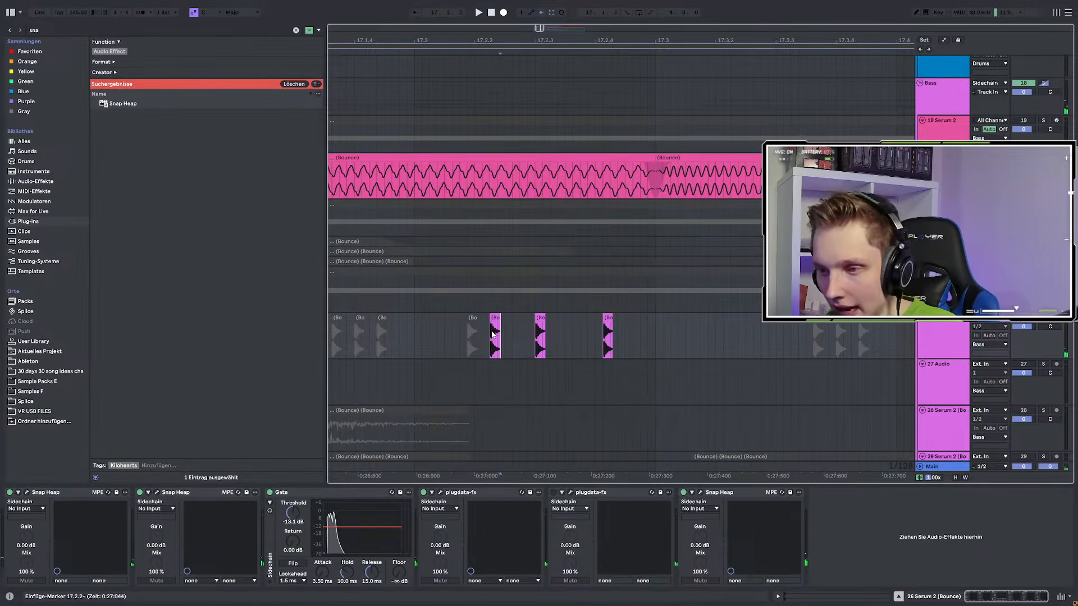
pyautogui.press('space')
pyautogui.press('space')
pyautogui.scroll(-3, 516, 342)
pyautogui.scroll(3, 504, 330)
pyautogui.click(507, 319)
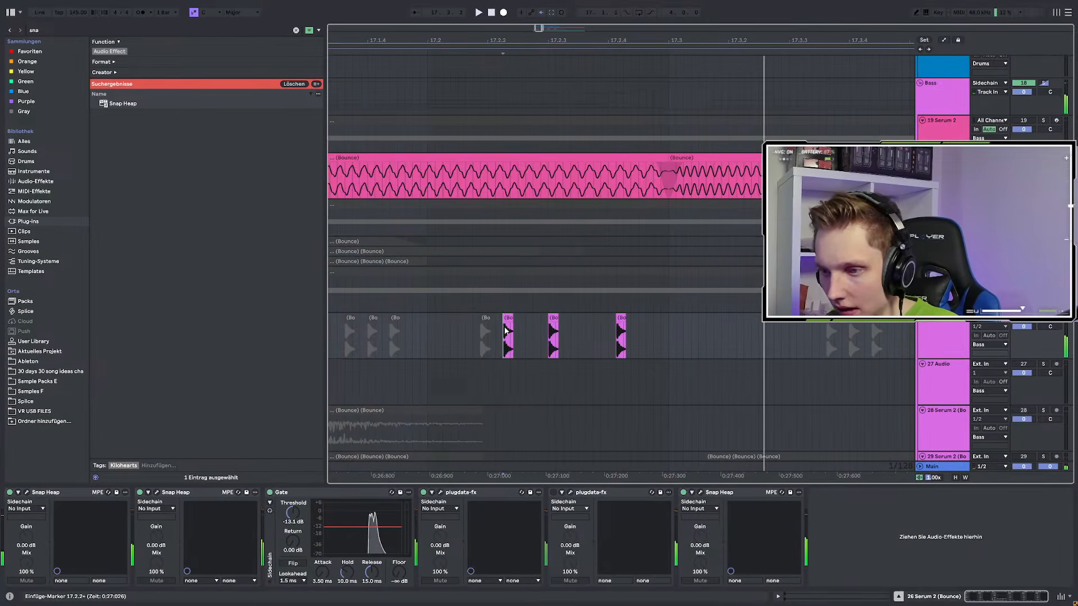
pyautogui.press('space')
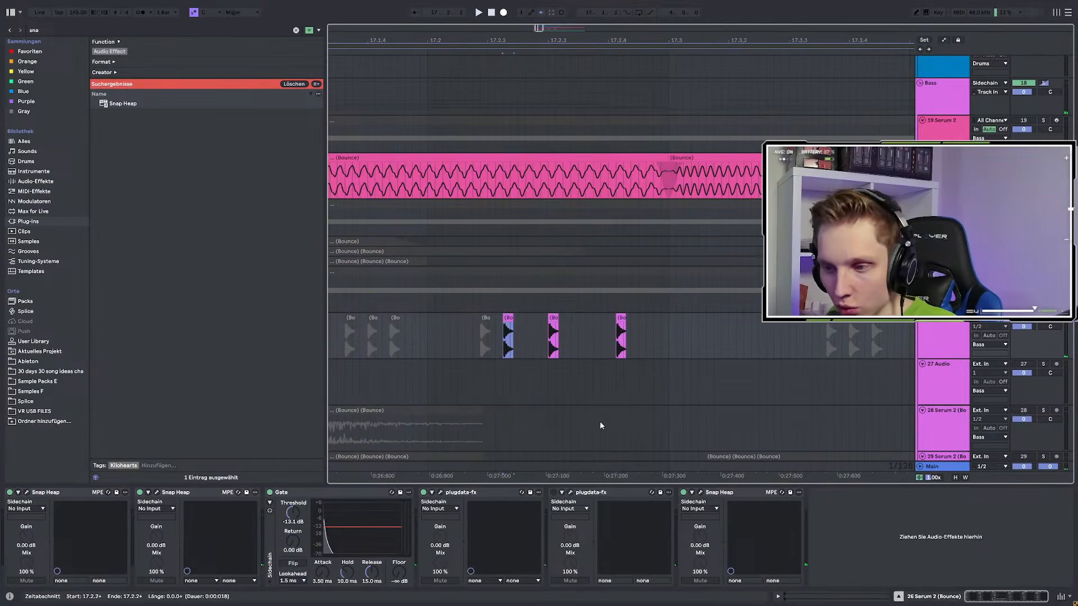
pyautogui.click(504, 349)
pyautogui.press('space')
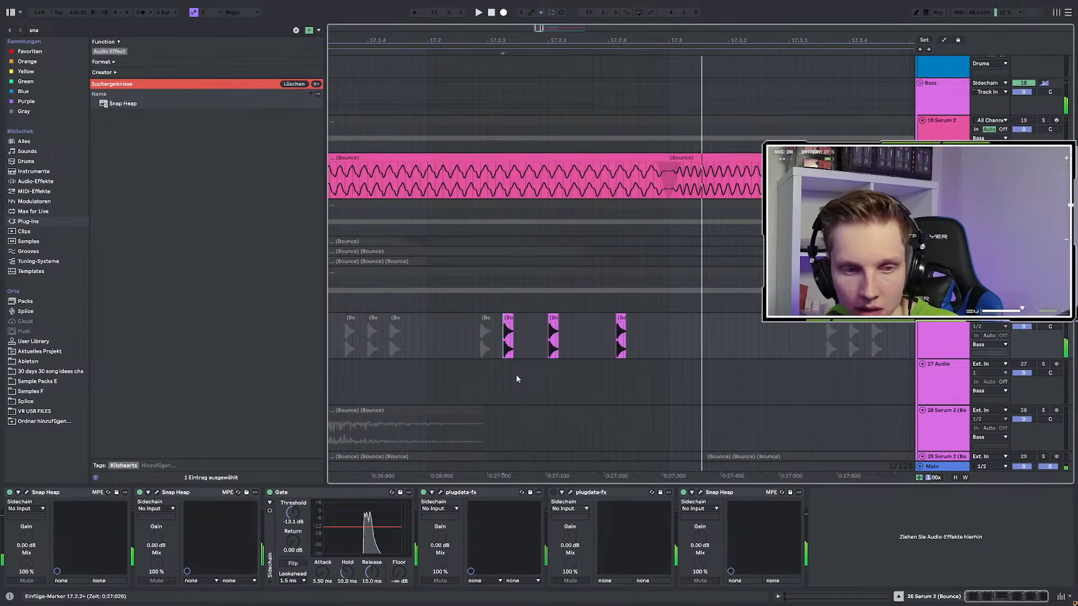
pyautogui.press('space')
pyautogui.press('space')
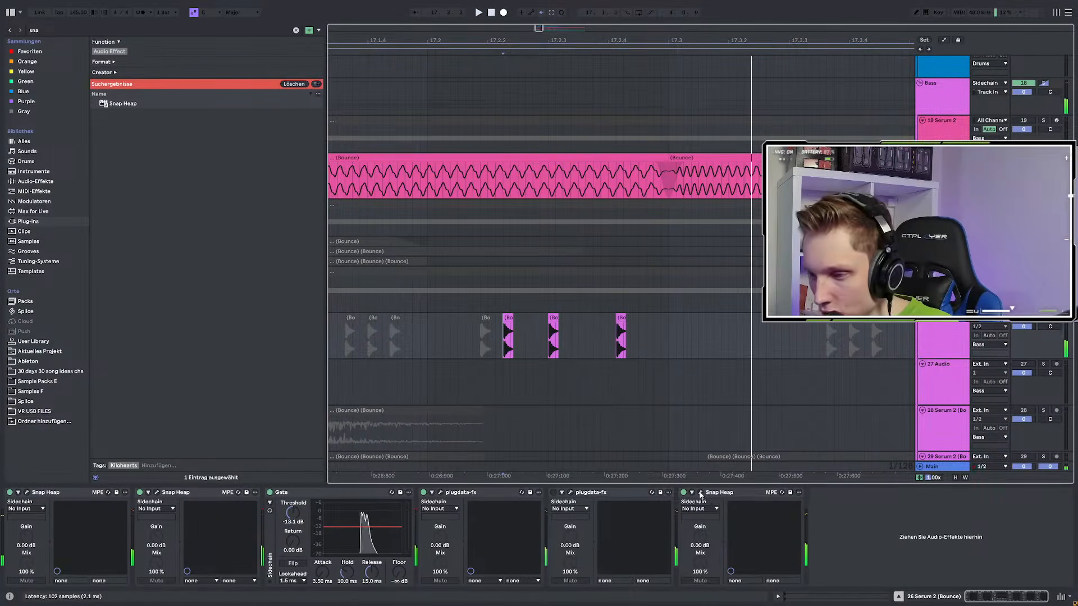
# Reopen the last Snap Heap, compare the sound with the Frequency Shifter bypassed and active, and set its shift to 530 Hz
pyautogui.click(701, 493)
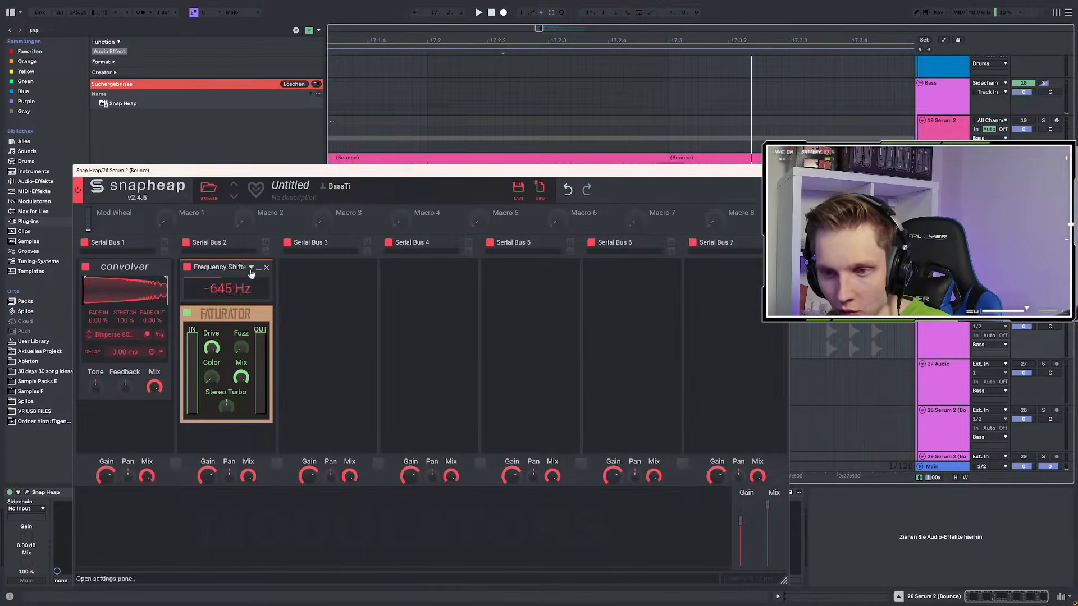
pyautogui.click(189, 271)
pyautogui.press('space')
pyautogui.press('space')
pyautogui.click(188, 270)
pyautogui.press('space')
pyautogui.press('space')
pyautogui.press('space')
pyautogui.moveTo(207, 290)
pyautogui.mouseDown()
pyautogui.moveTo(207, 342)
pyautogui.moveTo(207, 241)
pyautogui.moveTo(207, 273)
pyautogui.mouseUp()
pyautogui.press('space')
pyautogui.press('space')
pyautogui.press('space')
pyautogui.press('space')
pyautogui.press('space')
pyautogui.press('space')
pyautogui.press('space')
pyautogui.press('space')
pyautogui.press('space')
pyautogui.press('space')
pyautogui.press('space')
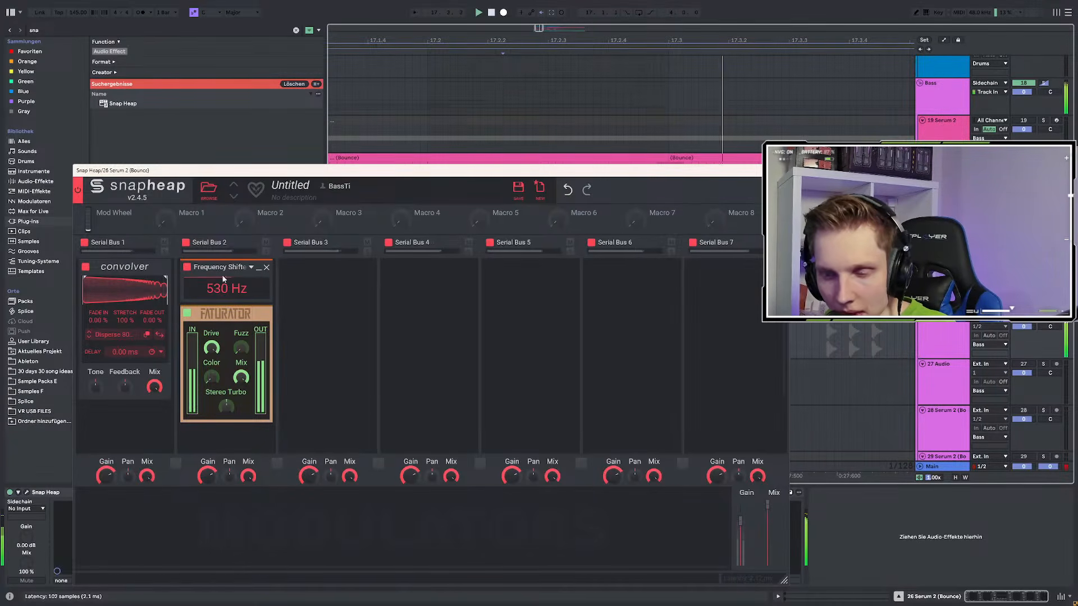
# Split bus 2 into parallel branches, try a second Frequency Shifter between 2.20 and -2.95 kHz on 2b, and remove it
pyautogui.click(276, 466)
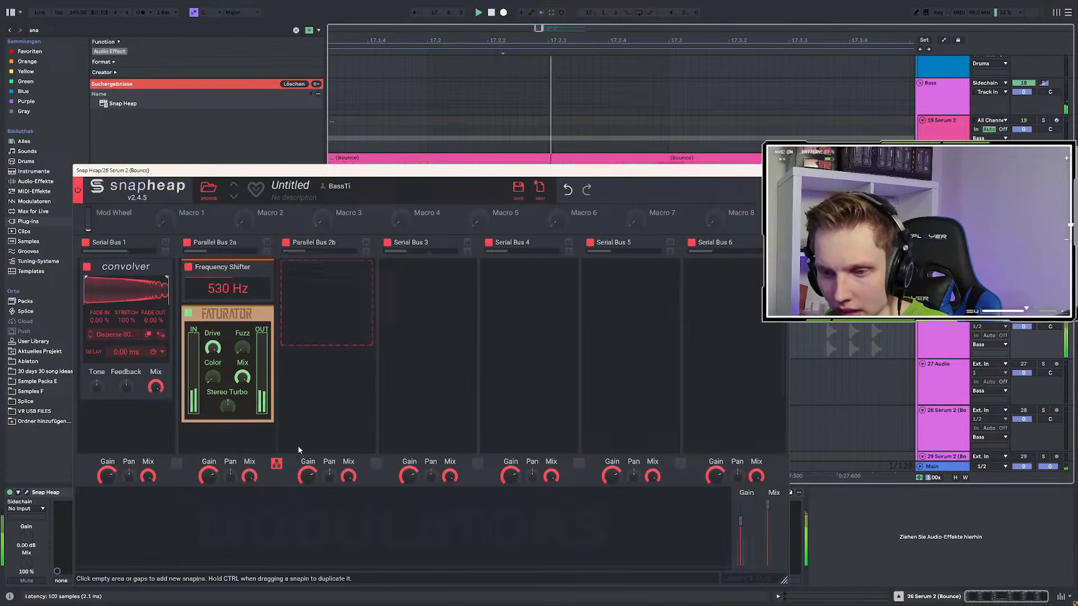
pyautogui.click(311, 300)
pyautogui.click(404, 360)
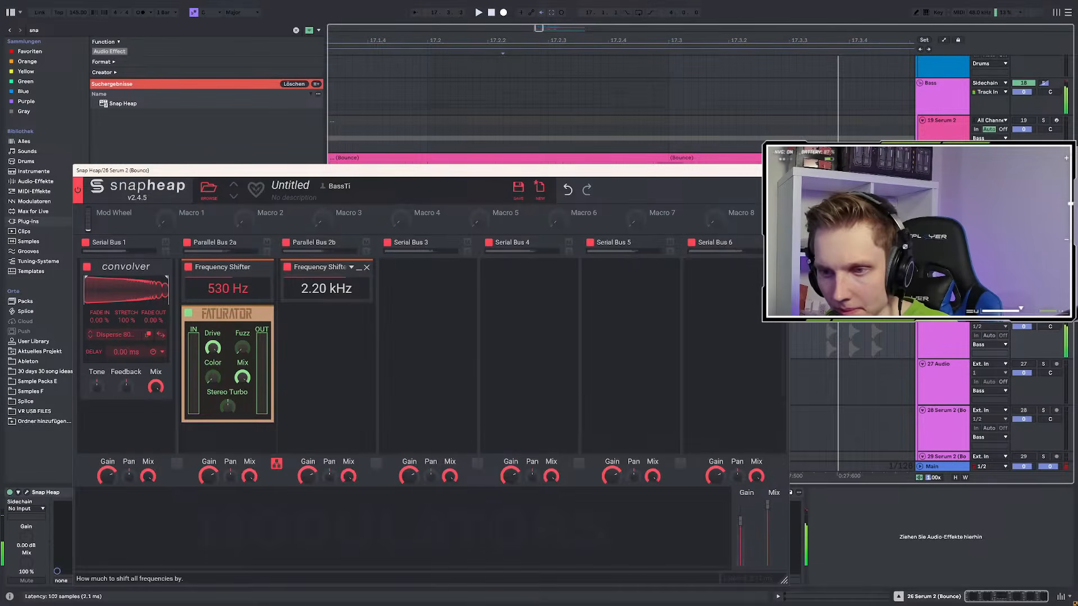
pyautogui.moveTo(325, 289); pyautogui.dragTo(325, 379)
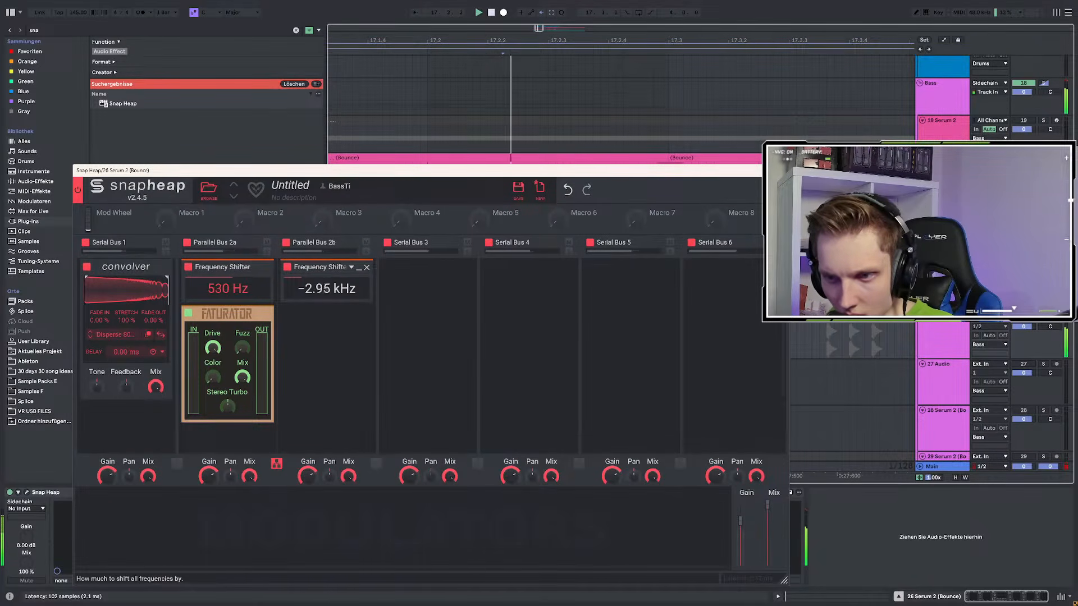
pyautogui.click(367, 267)
# Try bus 2a's Frequency Shifter at -5.36 Hz with the Faturator off and on, and settle on 248 Hz
pyautogui.moveTo(247, 293)
pyautogui.mouseDown()
pyautogui.moveTo(247, 305)
pyautogui.moveTo(247, 293)
pyautogui.mouseUp()
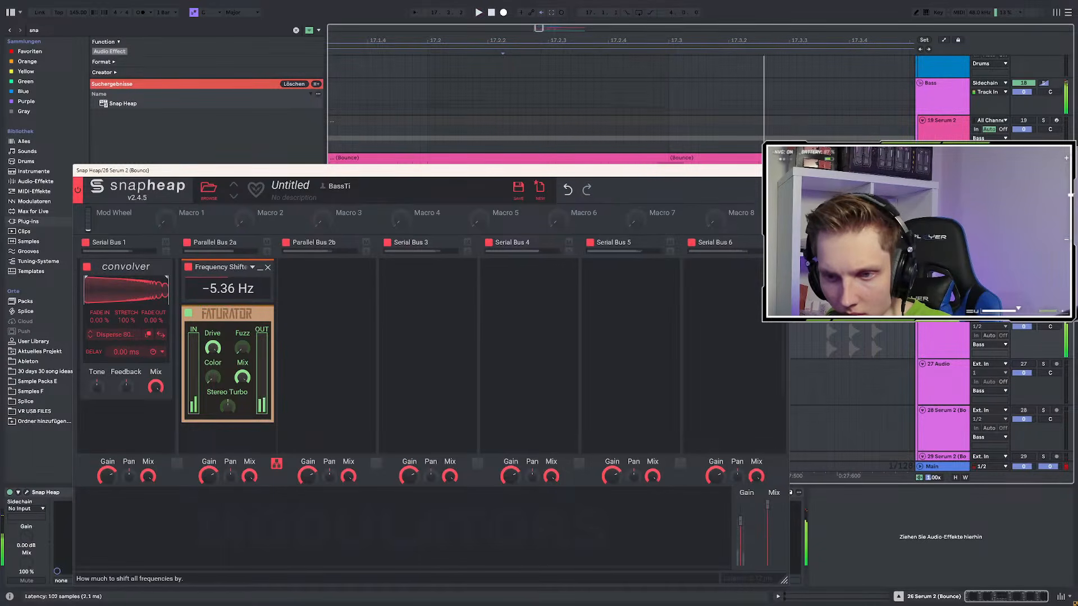
pyautogui.press('space')
pyautogui.click(188, 313)
pyautogui.press('space')
pyautogui.press('space')
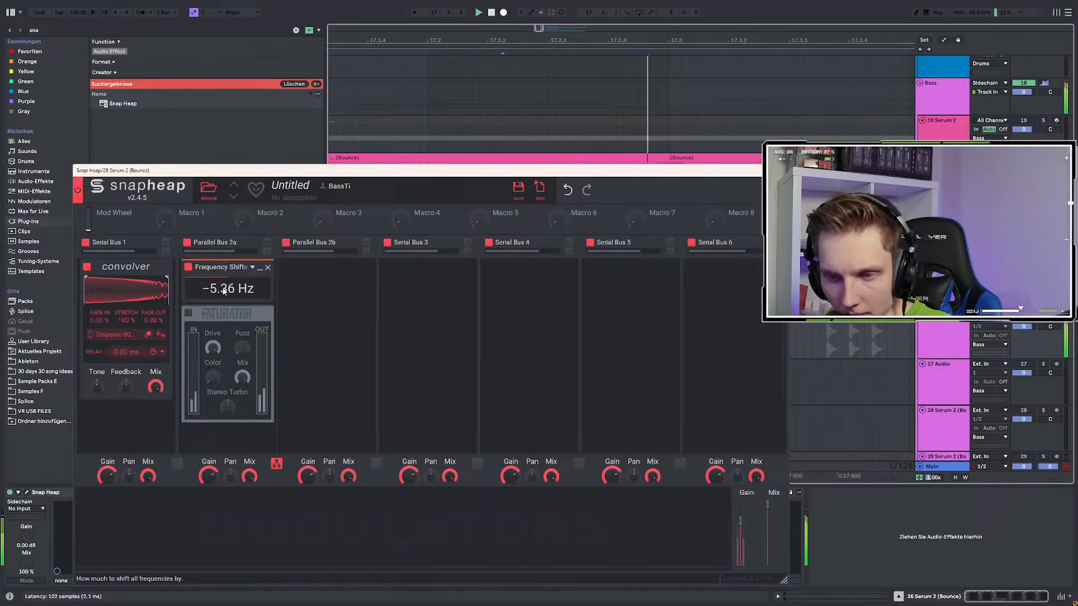
pyautogui.click(188, 315)
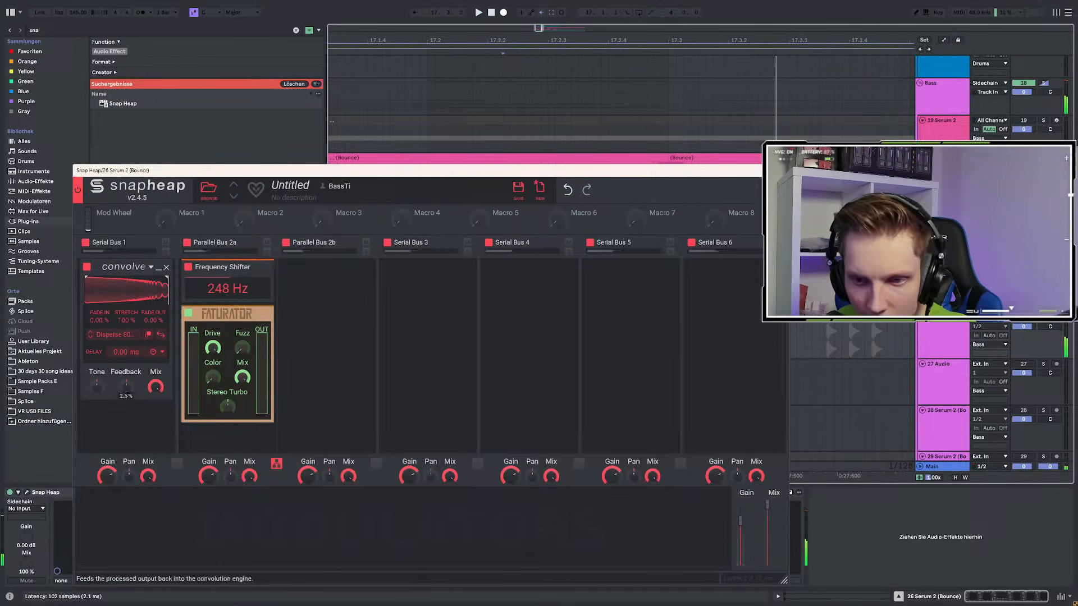
# Raise the Convolver's tone and feedback, disable the Frequency Shifter and Faturator, and audition the result
pyautogui.moveTo(99, 383)
pyautogui.mouseDown()
pyautogui.moveTo(99, 393)
pyautogui.moveTo(96, 365)
pyautogui.mouseUp()
pyautogui.click(188, 267)
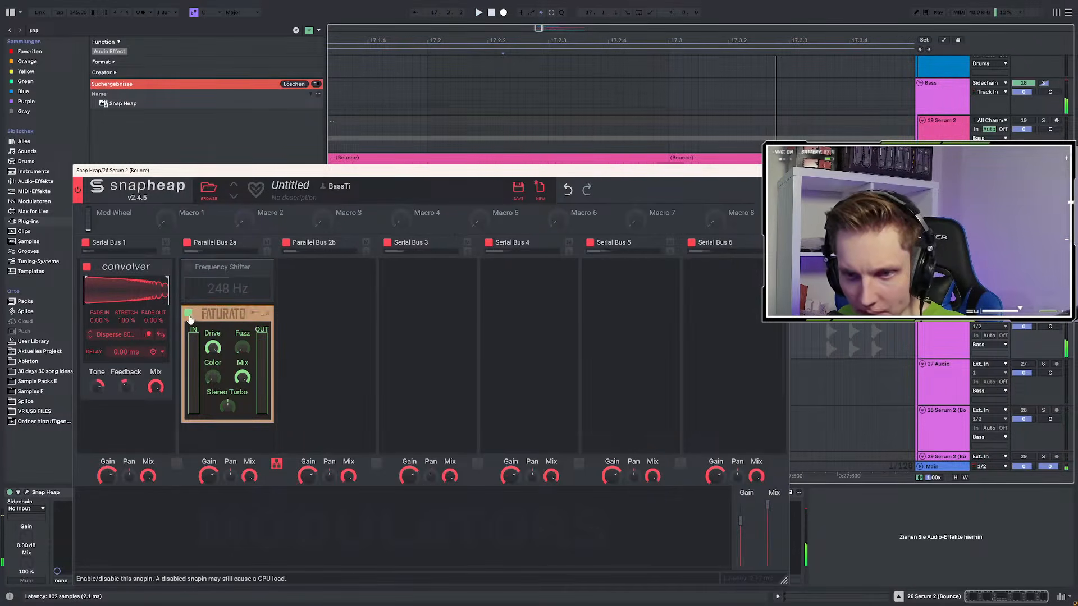
pyautogui.click(190, 316)
pyautogui.press('space')
pyautogui.press('space')
# Bring the Convolver's tone back near its default and stretch the impulse response beyond 100 % during playback
pyautogui.doubleClick(100, 384)
pyautogui.moveTo(100, 386); pyautogui.dragTo(103, 391)
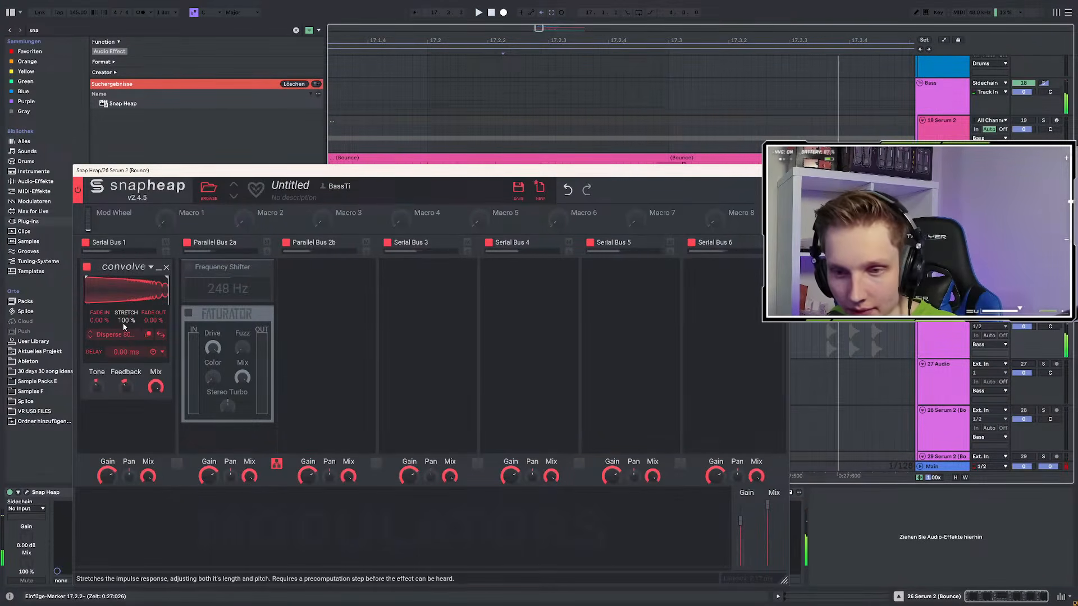
pyautogui.scroll(5, 122, 322)
pyautogui.press('space')
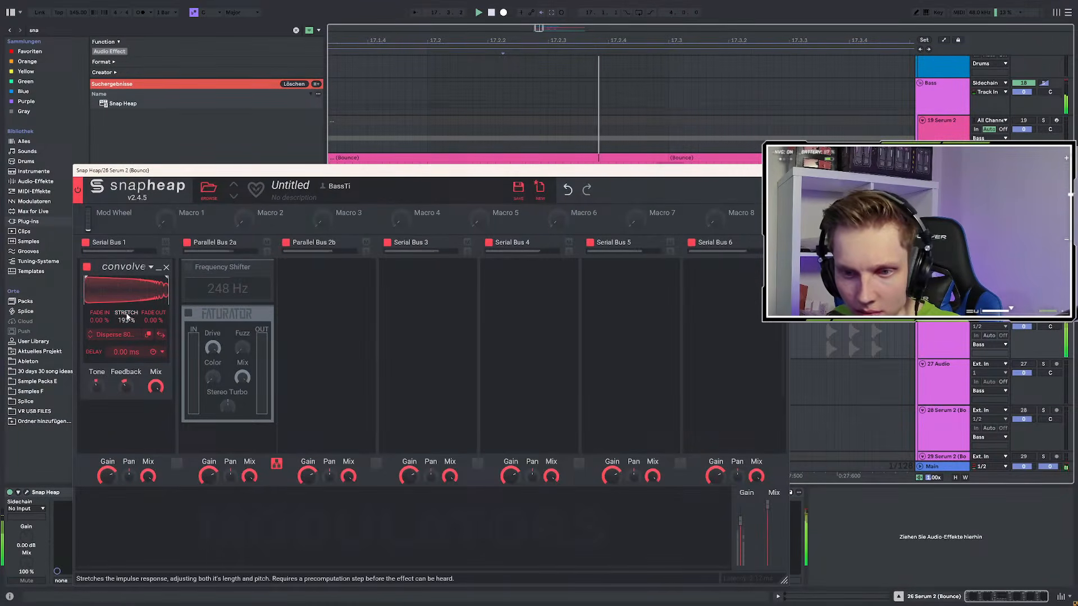
pyautogui.scroll(-1, 126, 320)
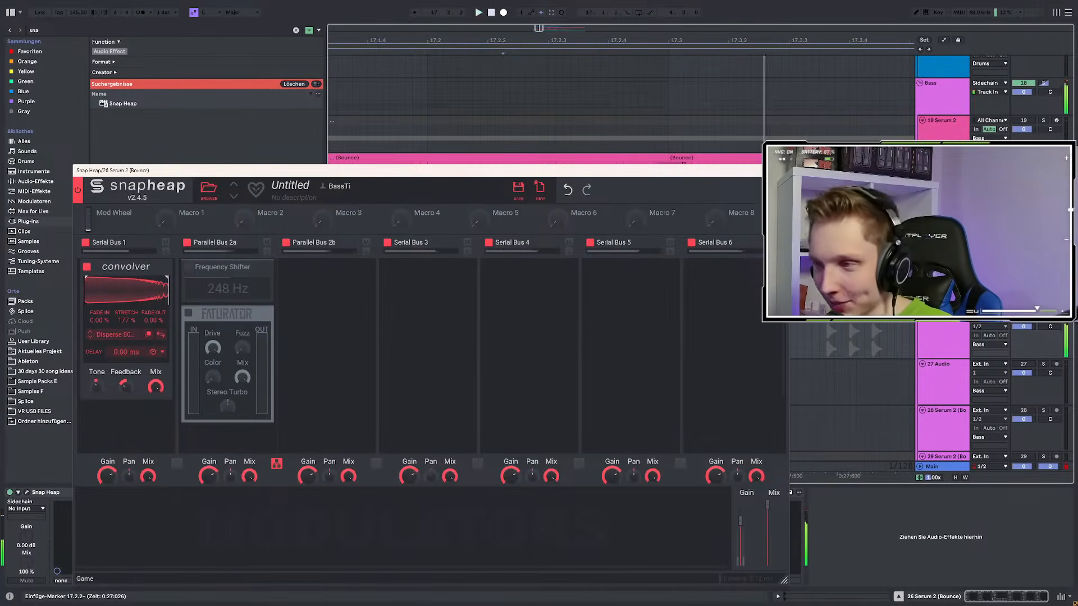
# Close Snap Heap and bounce the three active short clips on track 26 between 17.2.2 and 17.2.4 to a new track
pyautogui.click(779, 170)
pyautogui.hscroll(-1, 566, 300)
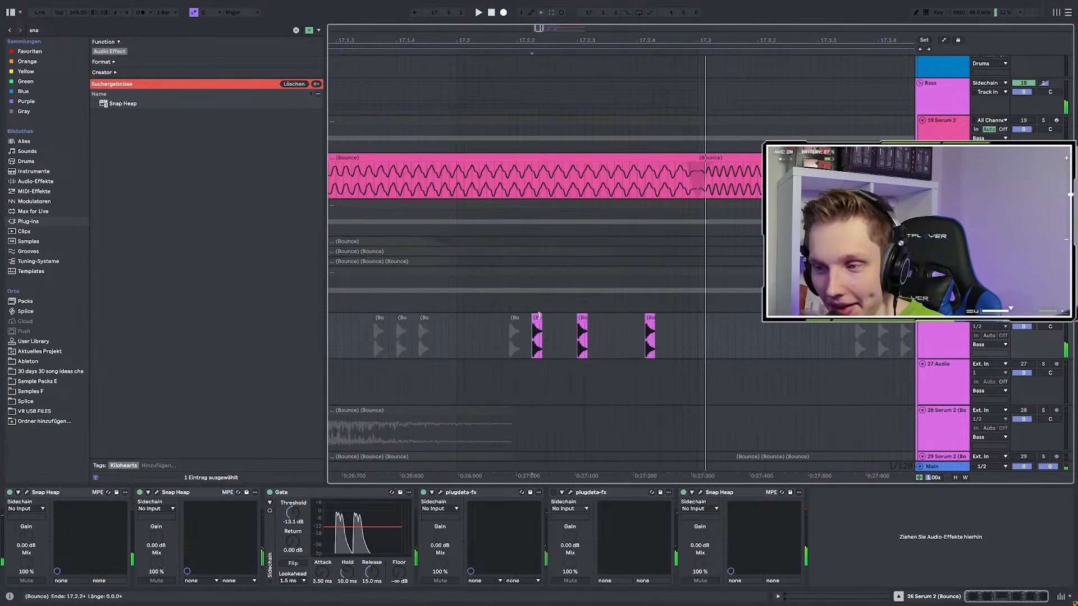
pyautogui.press('space')
pyautogui.keyDown('shift'); pyautogui.click(651, 319); pyautogui.keyUp('shift')
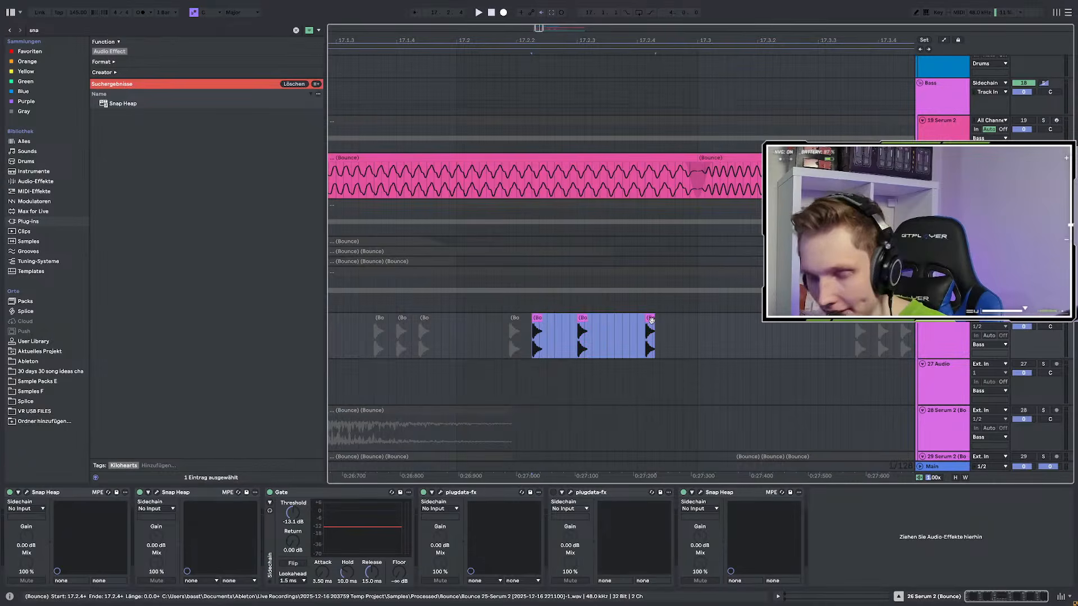
pyautogui.rightClick(651, 320)
pyautogui.click(697, 459)
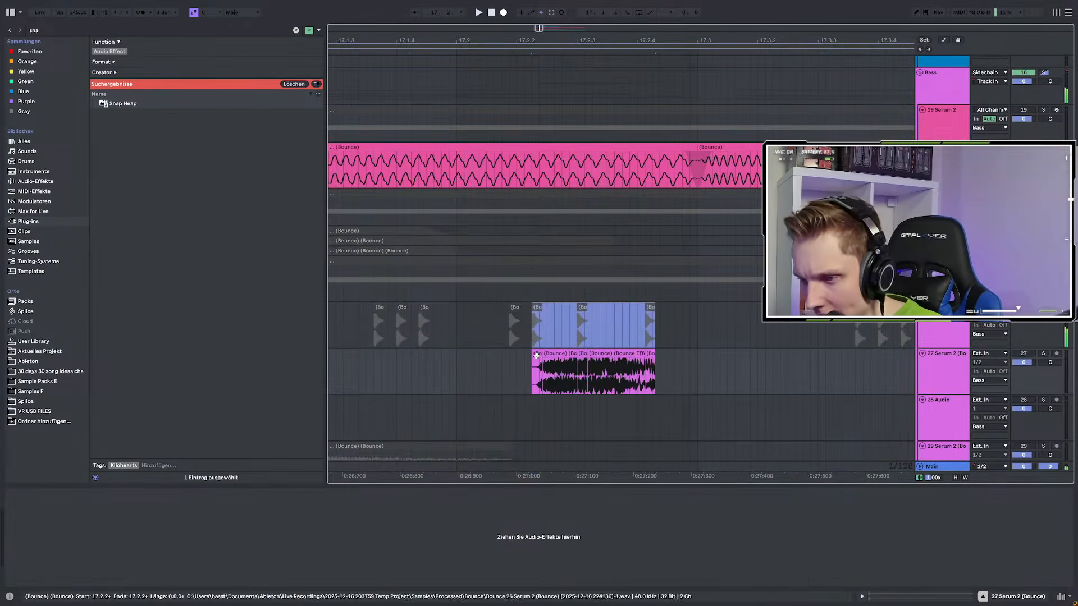
# Extend the bounced clip on track 27 to around 17.3.3 and shift it slightly earlier
pyautogui.moveTo(542, 353); pyautogui.dragTo(842, 353)
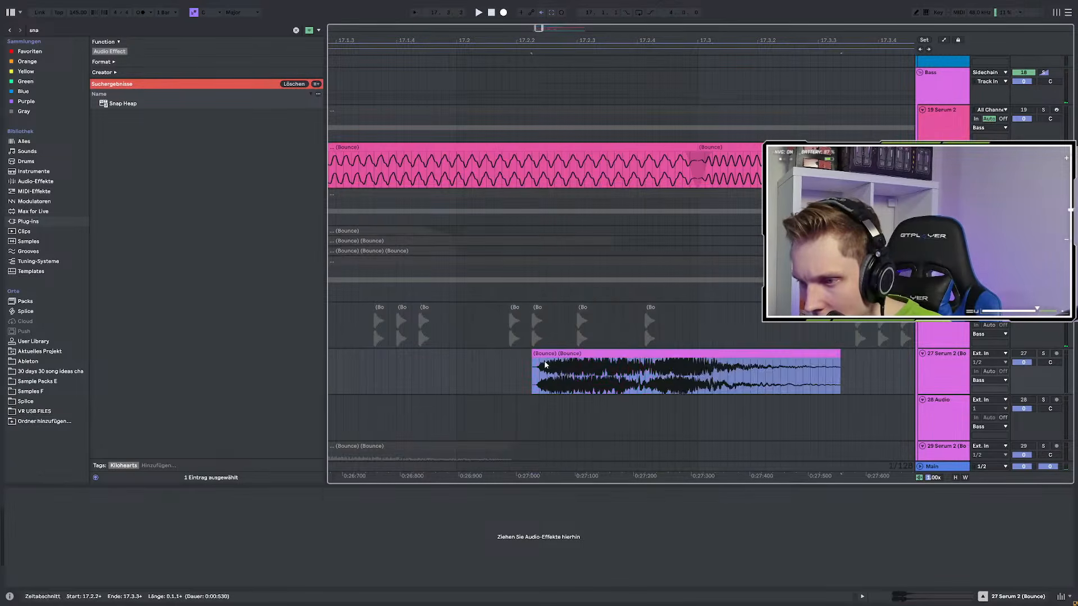
pyautogui.scroll(3, 547, 353)
pyautogui.moveTo(548, 353); pyautogui.dragTo(528, 354)
pyautogui.scroll(-3, 556, 355)
# Solo track 27 and repeatedly audition the bounced clip from its start and from around 17.2.3
pyautogui.click(1043, 353)
pyautogui.click(540, 374)
pyautogui.press('space')
pyautogui.click(586, 365)
pyautogui.press('space')
pyautogui.press('space')
pyautogui.press('space')
pyautogui.press('space')
pyautogui.press('space')
pyautogui.press('space')
pyautogui.press('space')
pyautogui.press('space')
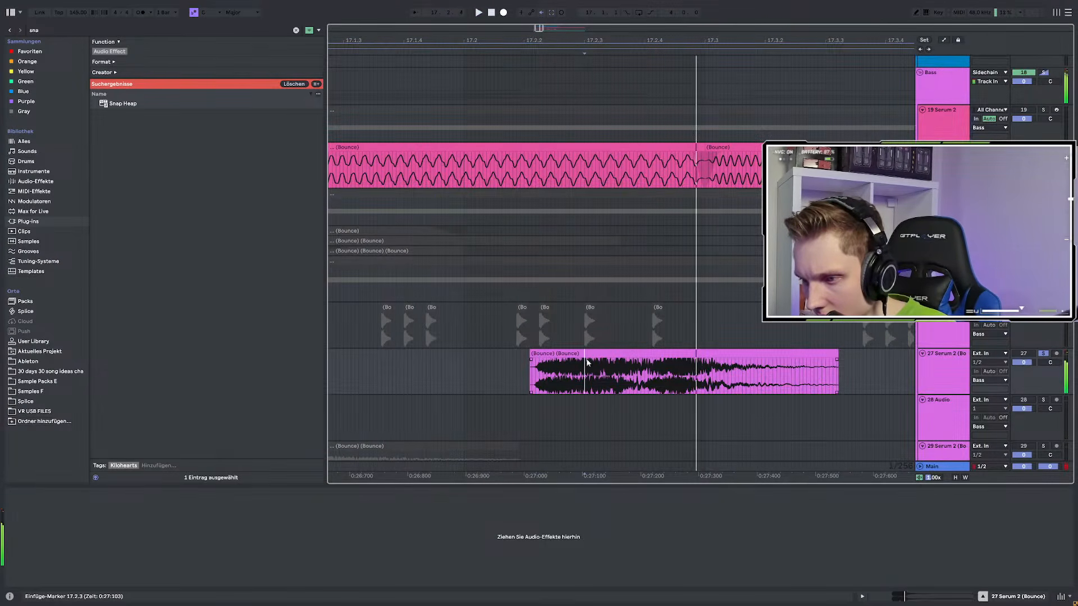
# Audition the bounced clip on track 27 from its start near 17.2.2 and compare playback from slightly later positions
pyautogui.scroll(3, 586, 365)
pyautogui.press('space')
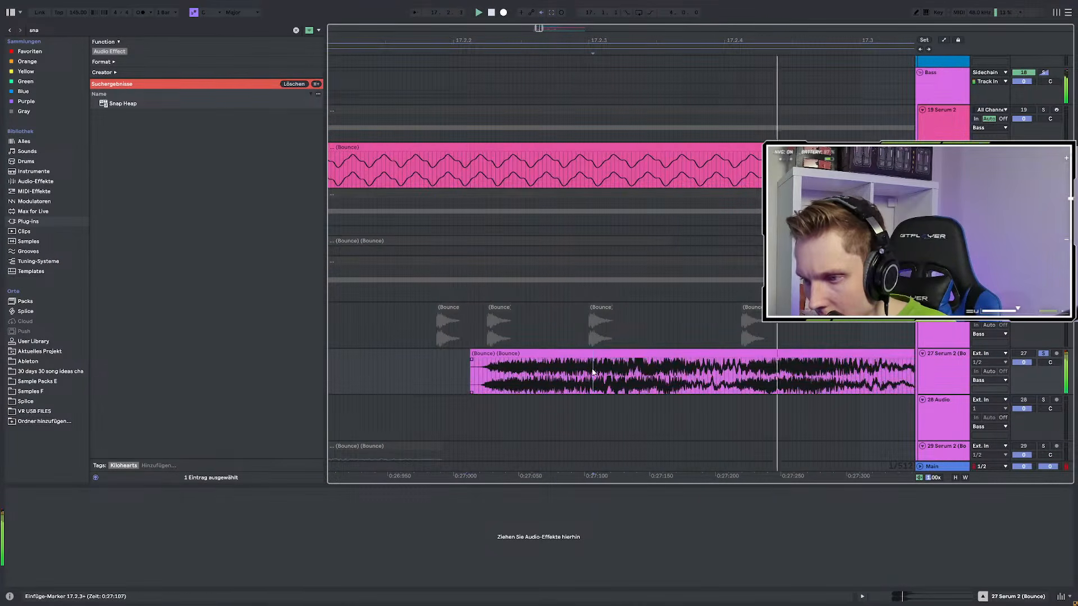
pyautogui.scroll(-3, 589, 372)
pyautogui.click(564, 373)
pyautogui.press('space')
pyautogui.press('space')
pyautogui.press('space')
pyautogui.press('space')
pyautogui.scroll(3, 570, 368)
pyautogui.press('space')
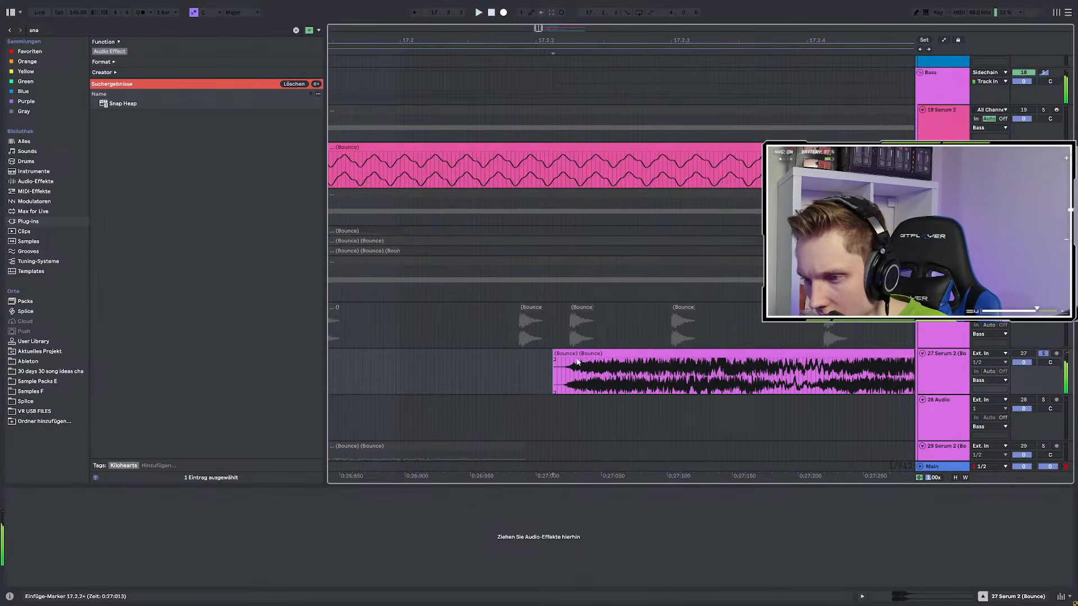
pyautogui.scroll(-4, 577, 363)
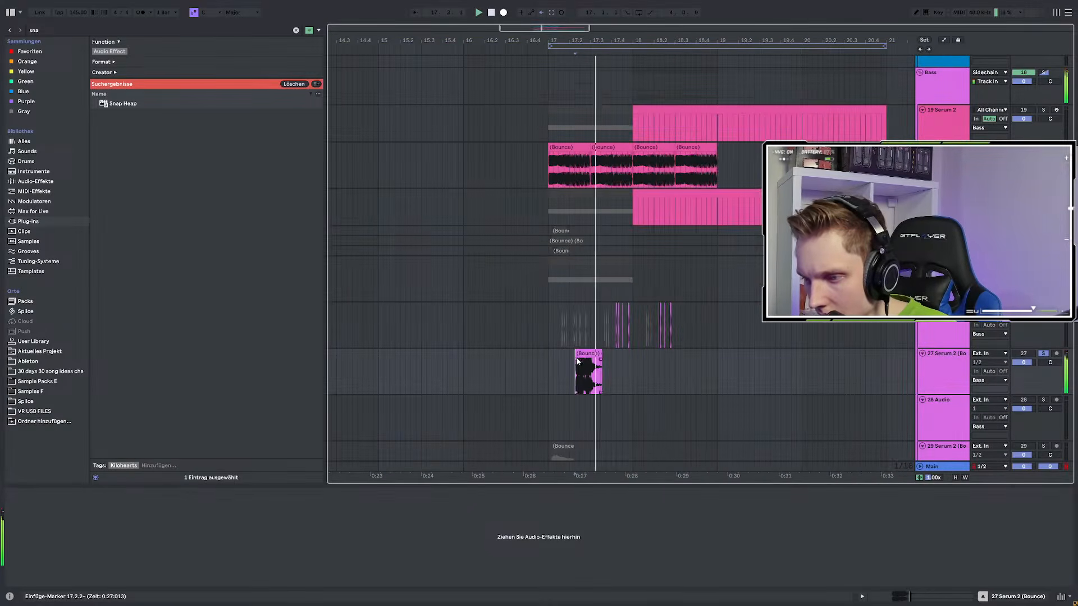
# Add an EQ Eight to track 27 and enable its low-cut band at about 64 Hz during playback
pyautogui.click(48, 30)
pyautogui.write('eq')
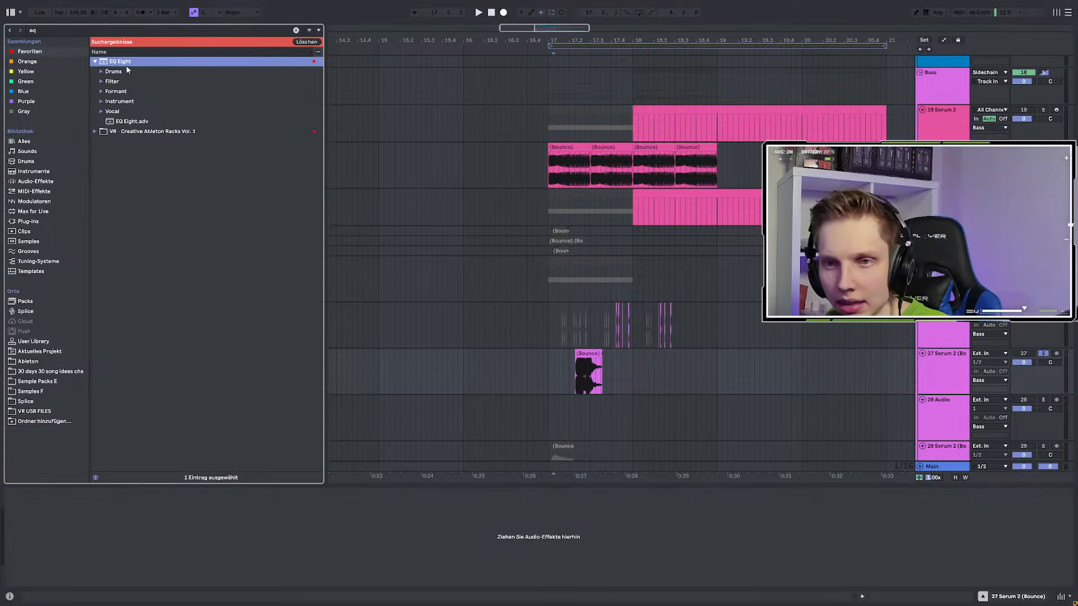
pyautogui.press('Return')
pyautogui.press('space')
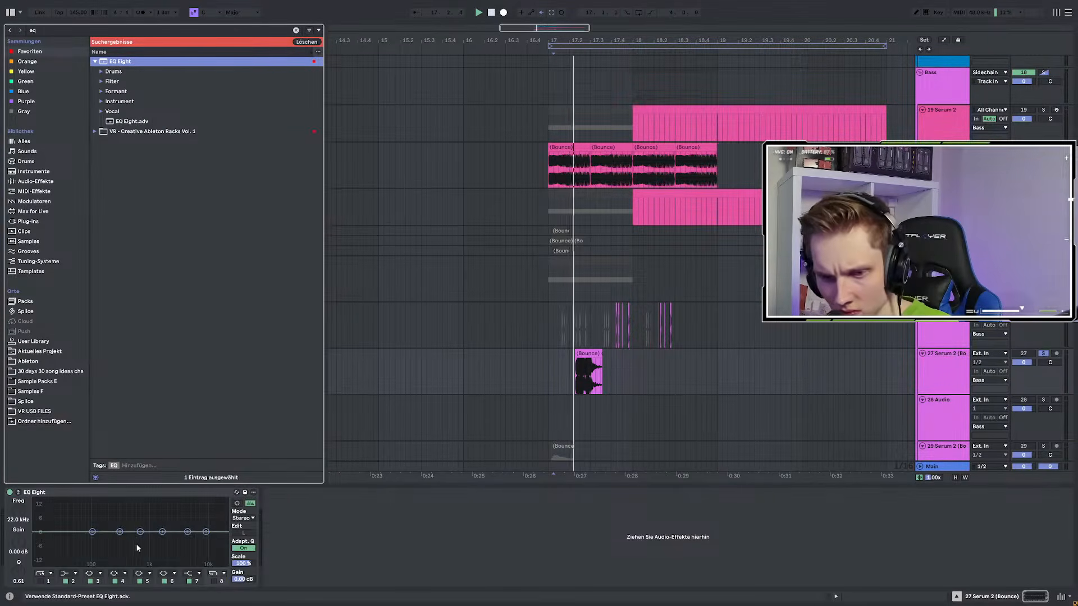
pyautogui.press('space')
pyautogui.click(40, 582)
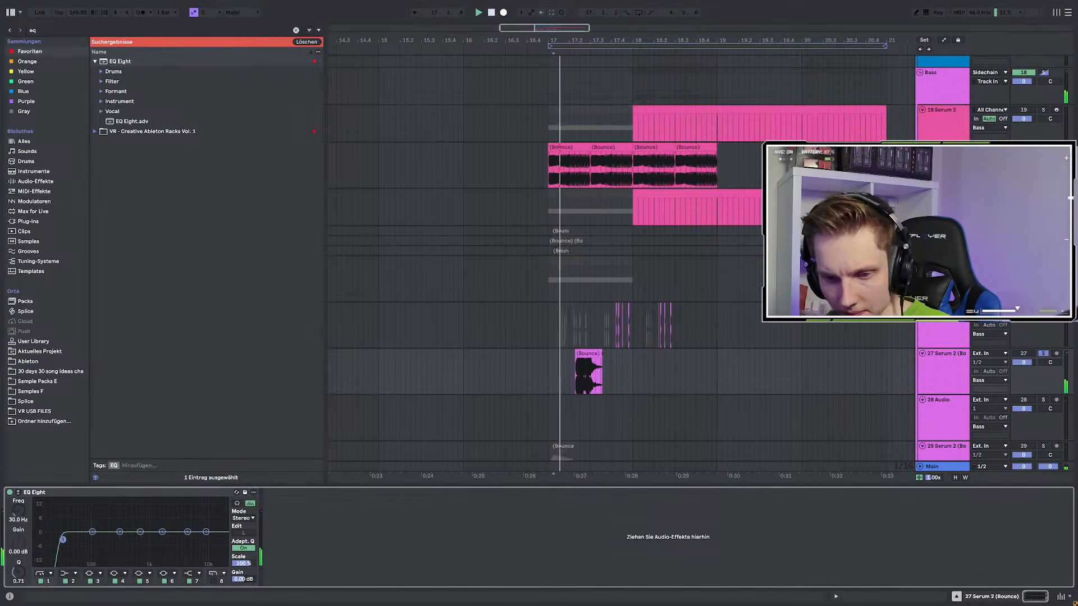
pyautogui.moveTo(63, 539); pyautogui.dragTo(82, 542)
pyautogui.press('space')
pyautogui.press('space')
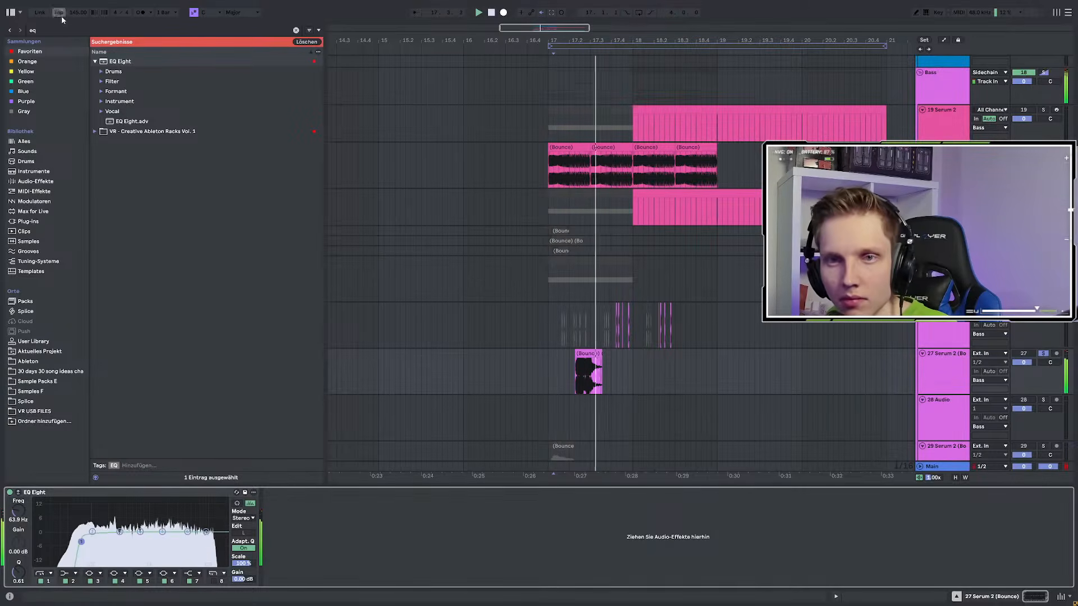
pyautogui.press('space')
# Insert plugdata-fx with the SPEC COMP BETA 2 patch after the EQ Eight on track 27 and play it back
pyautogui.hotkey('ctrl', 'f')
pyautogui.write('plug')
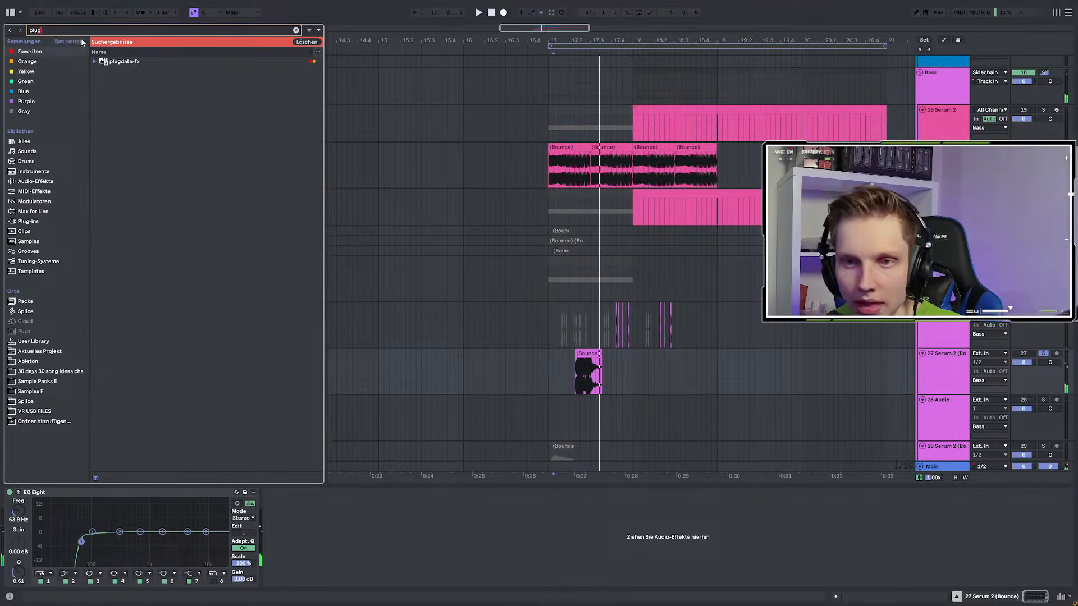
pyautogui.doubleClick(133, 64)
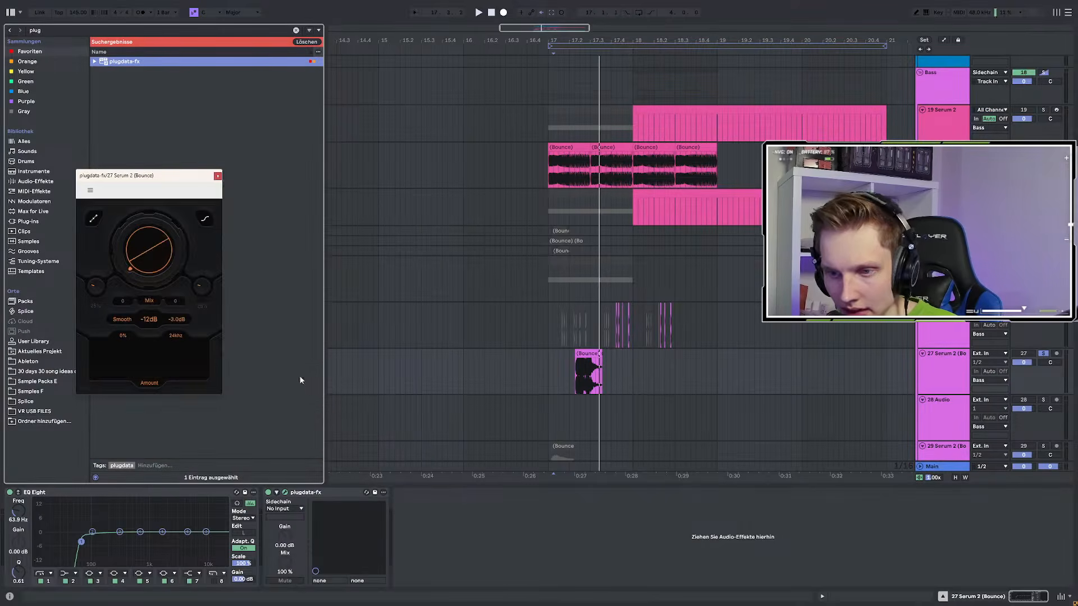
pyautogui.press('space')
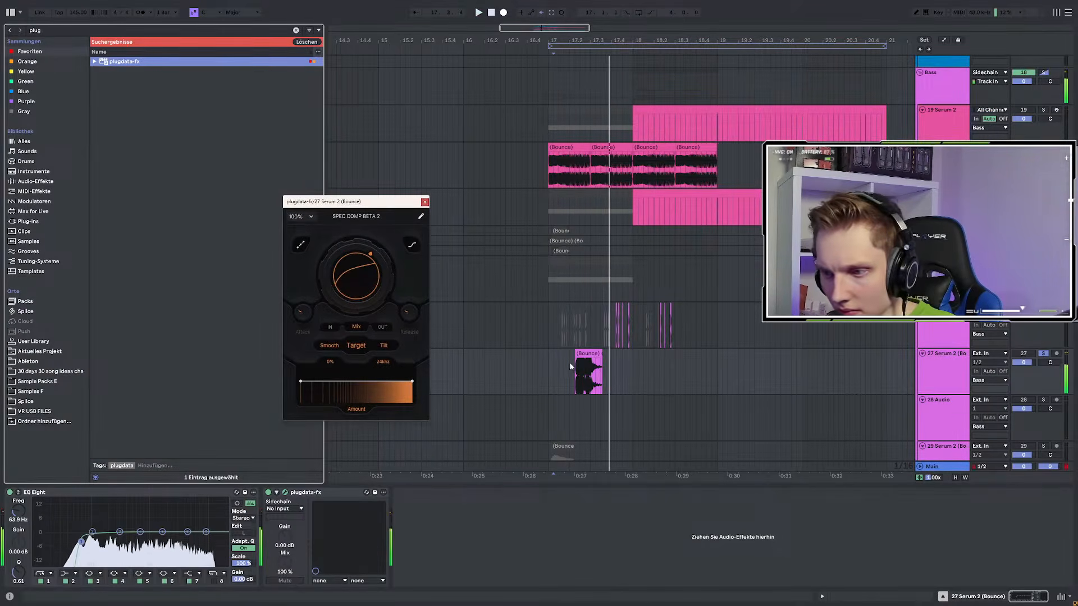
# Shorten the bounced clip on track 27 so it ends just after 17.3.1, auditioning the new length
pyautogui.click(580, 370)
pyautogui.press('space')
pyautogui.scroll(5, 580, 363)
pyautogui.press('space')
pyautogui.moveTo(694, 356); pyautogui.dragTo(631, 356)
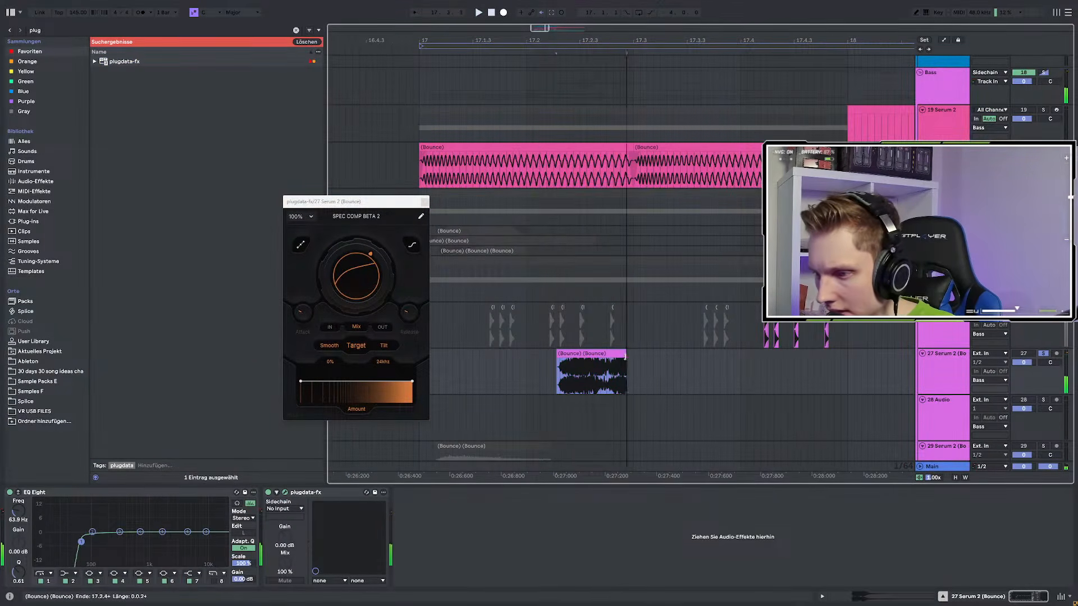
pyautogui.press('space')
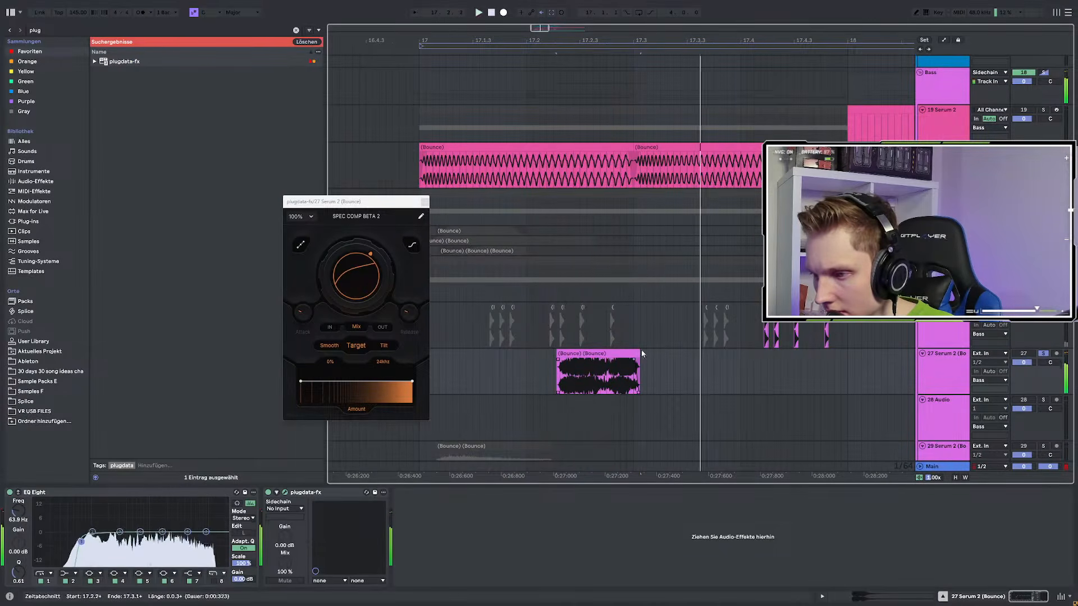
pyautogui.moveTo(642, 353); pyautogui.dragTo(647, 353)
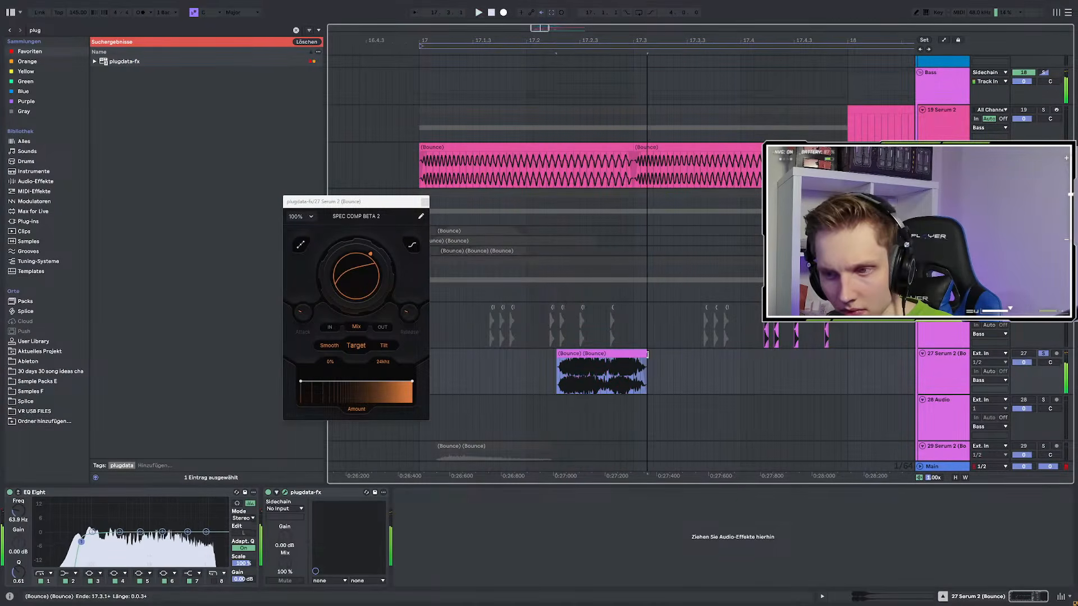
pyautogui.press('space')
pyautogui.press('space')
# Reset SPEC COMP BETA 2's large dial, then test a strong amount and settle around halfway while auditioning
pyautogui.doubleClick(350, 265)
pyautogui.press('space')
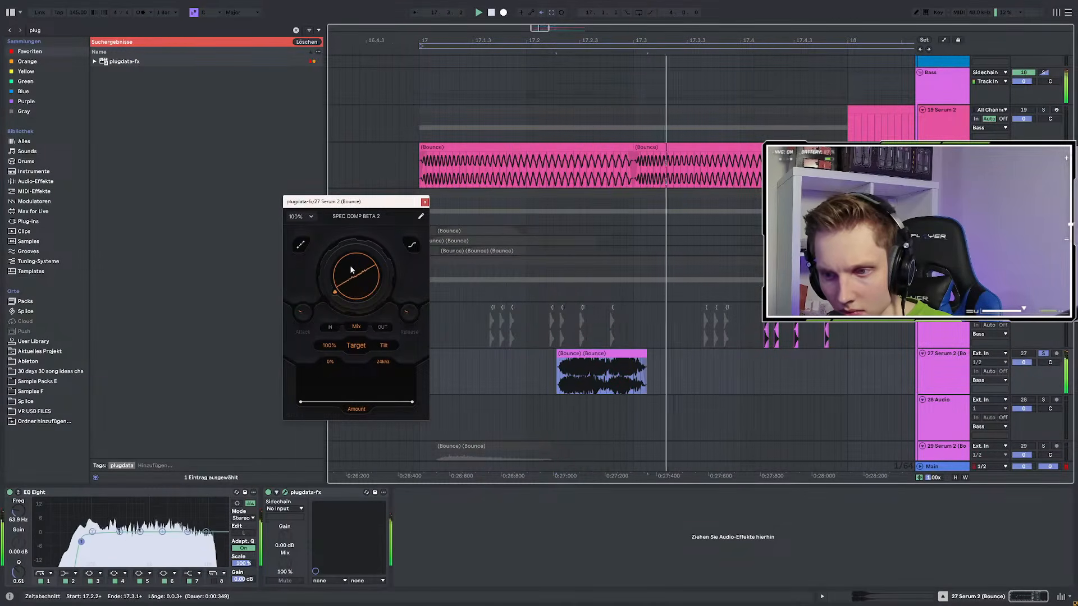
pyautogui.moveTo(354, 273); pyautogui.dragTo(375, 225)
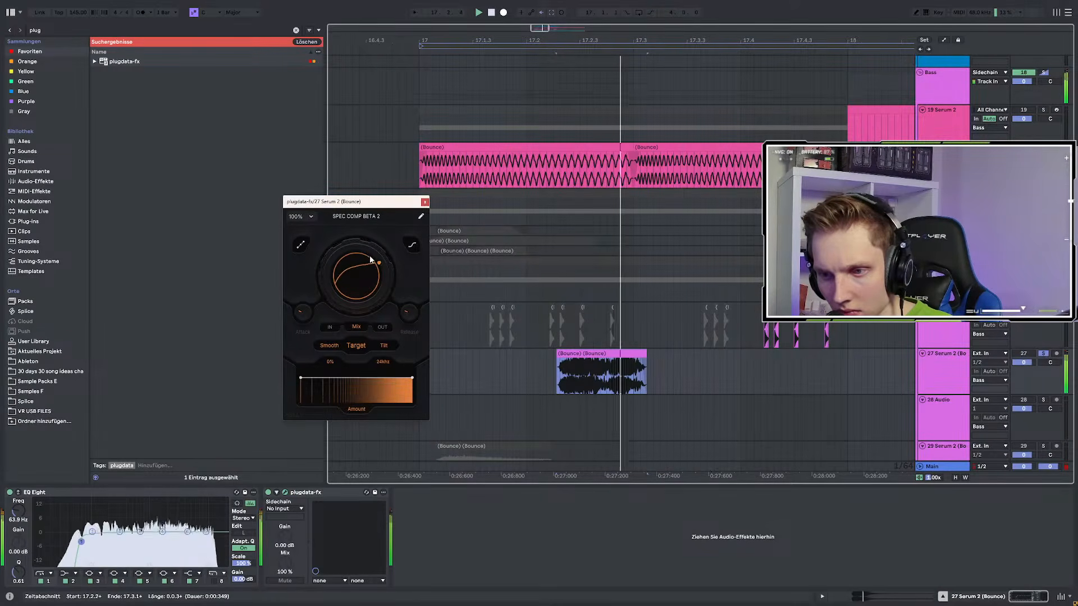
pyautogui.moveTo(361, 346); pyautogui.dragTo(359, 343)
pyautogui.press('space')
pyautogui.moveTo(360, 295); pyautogui.dragTo(355, 306)
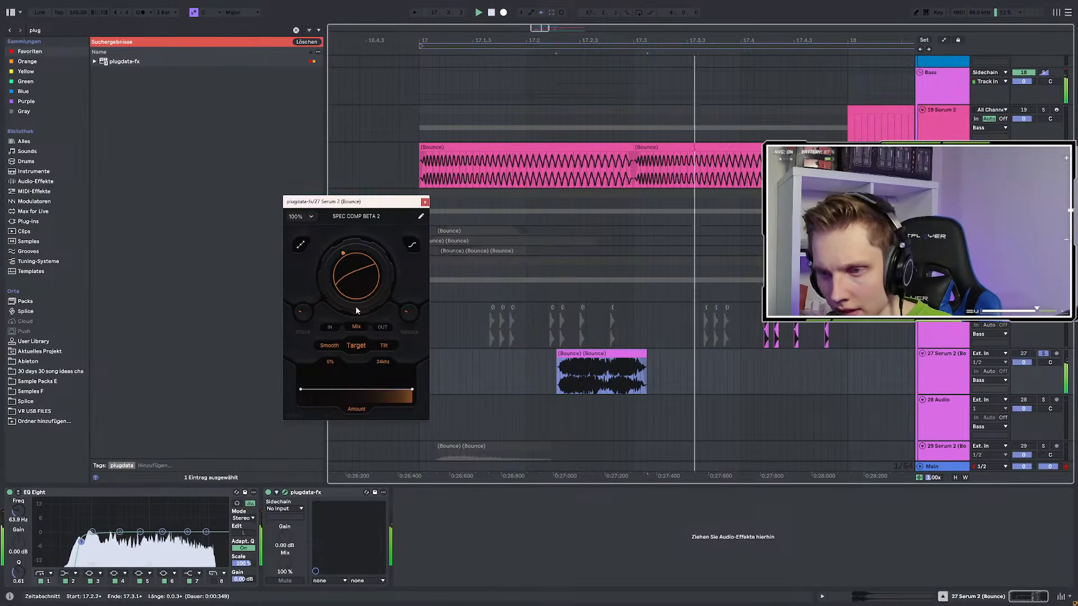
# Add SerumFX to track 27 with Hyper/Dimension enabled, Hyper mix and Dimension size at 0 %, and Dimension mix at about 43 %
pyautogui.hotkey('ctrl', 'f')
pyautogui.write('ser')
pyautogui.click(119, 95)
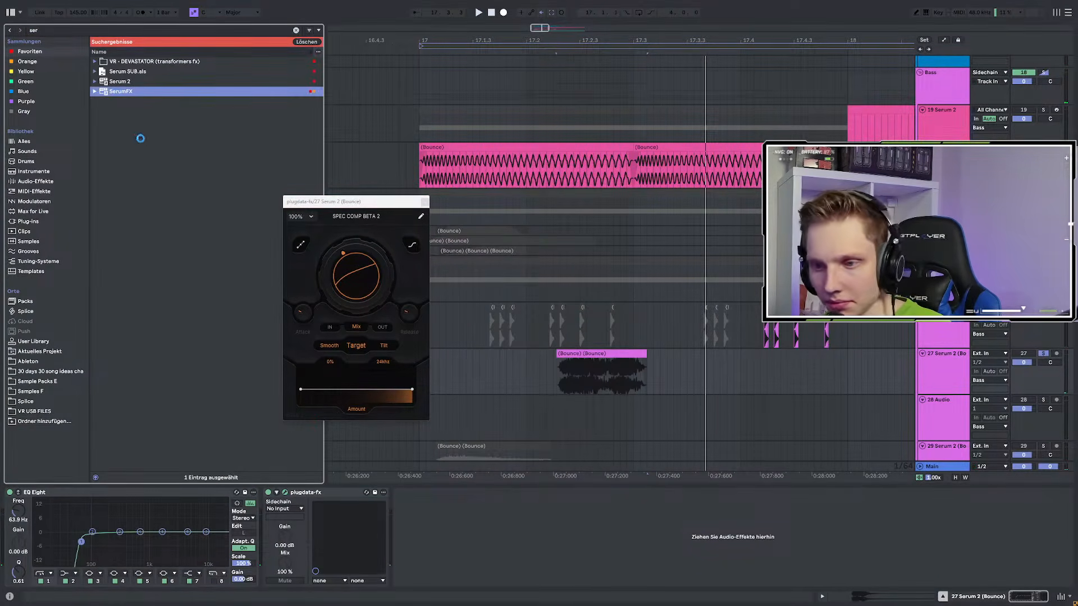
pyautogui.click(296, 251)
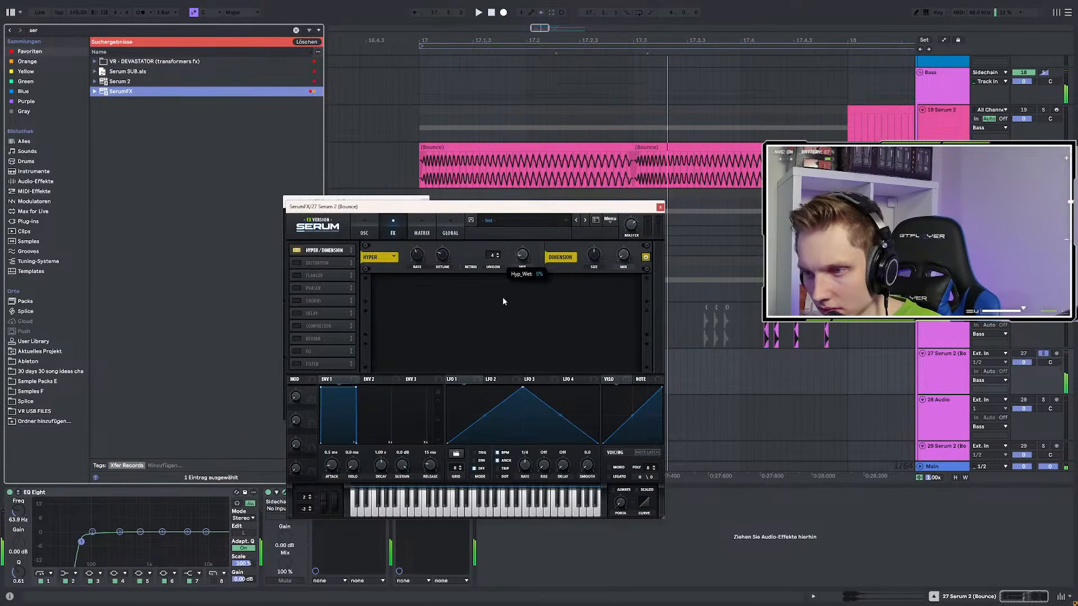
pyautogui.moveTo(507, 286); pyautogui.dragTo(504, 318)
pyautogui.moveTo(620, 257); pyautogui.dragTo(585, 293)
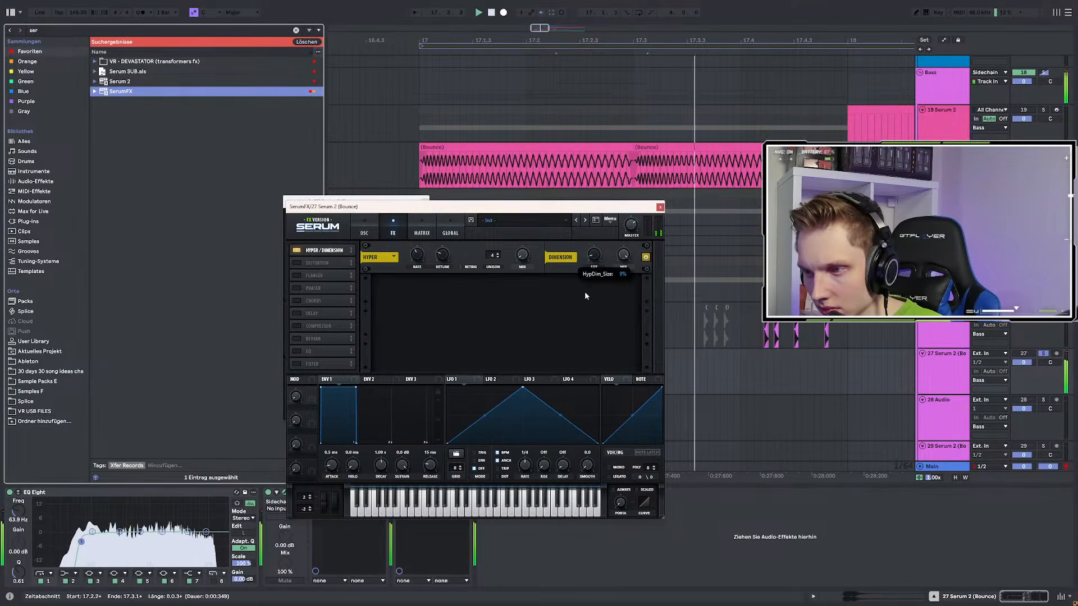
pyautogui.moveTo(623, 255); pyautogui.dragTo(614, 277)
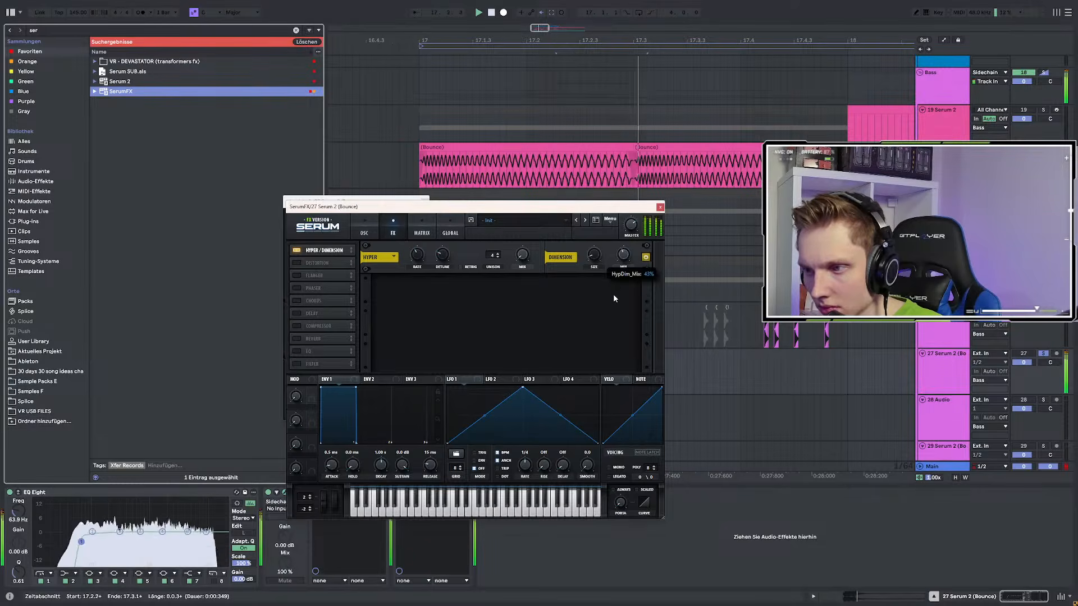
pyautogui.click(661, 207)
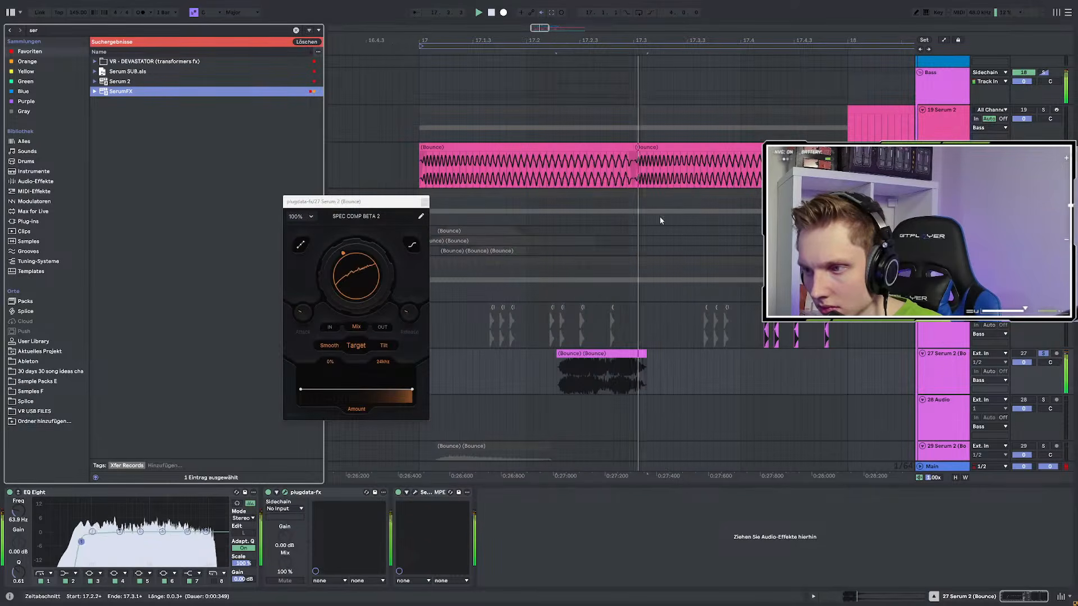
# Add ValhallaFutureVerb to track 27 with the Snare Plate-Short preset, set its mix to 13.2 %, and close the open plug-in windows
pyautogui.click(42, 30)
pyautogui.write('val')
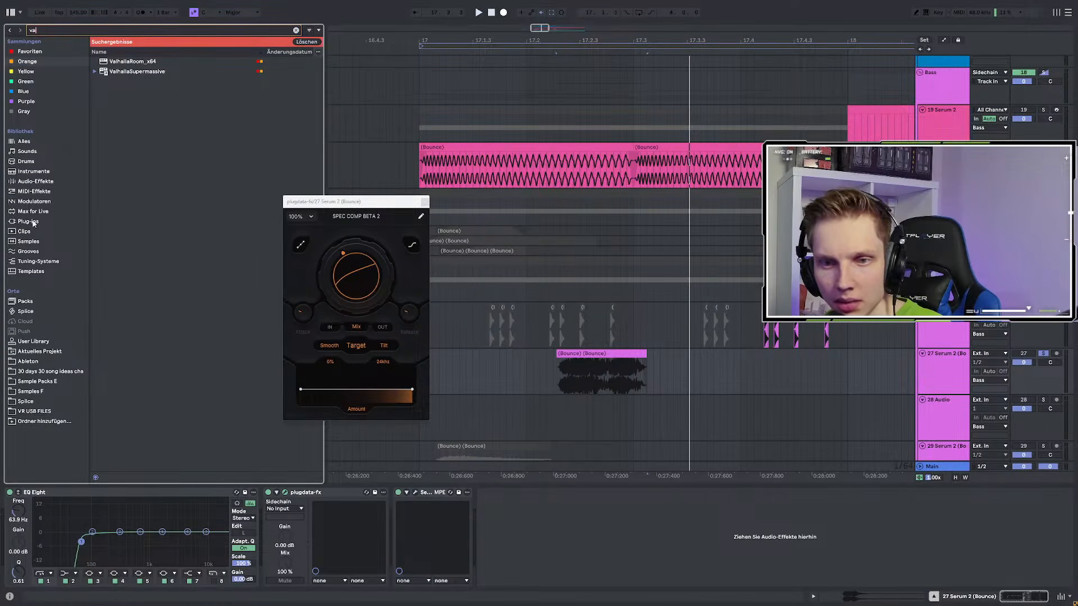
pyautogui.click(28, 222)
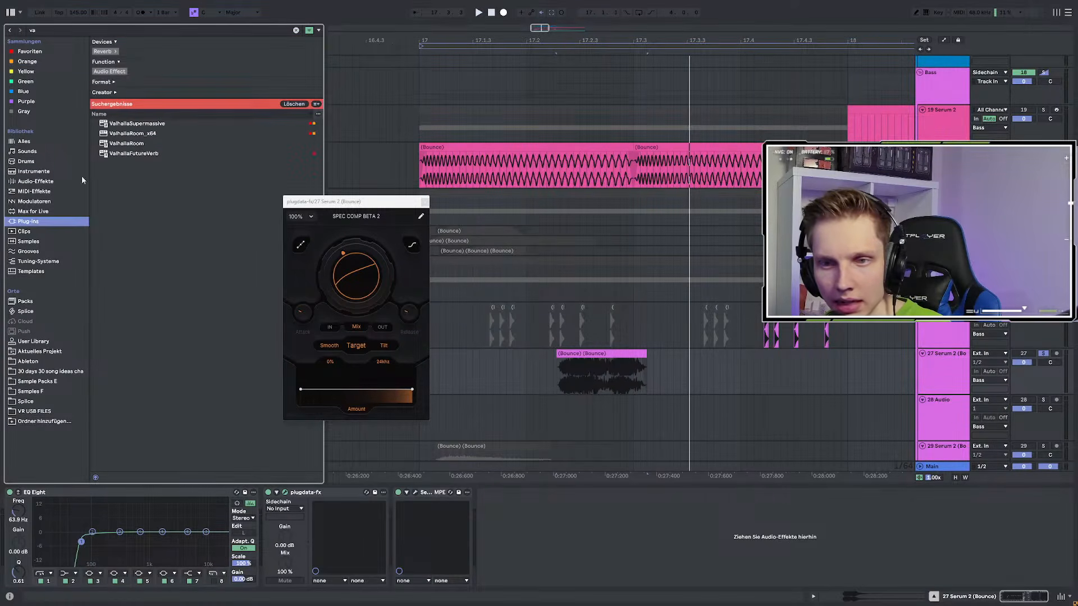
pyautogui.doubleClick(137, 153)
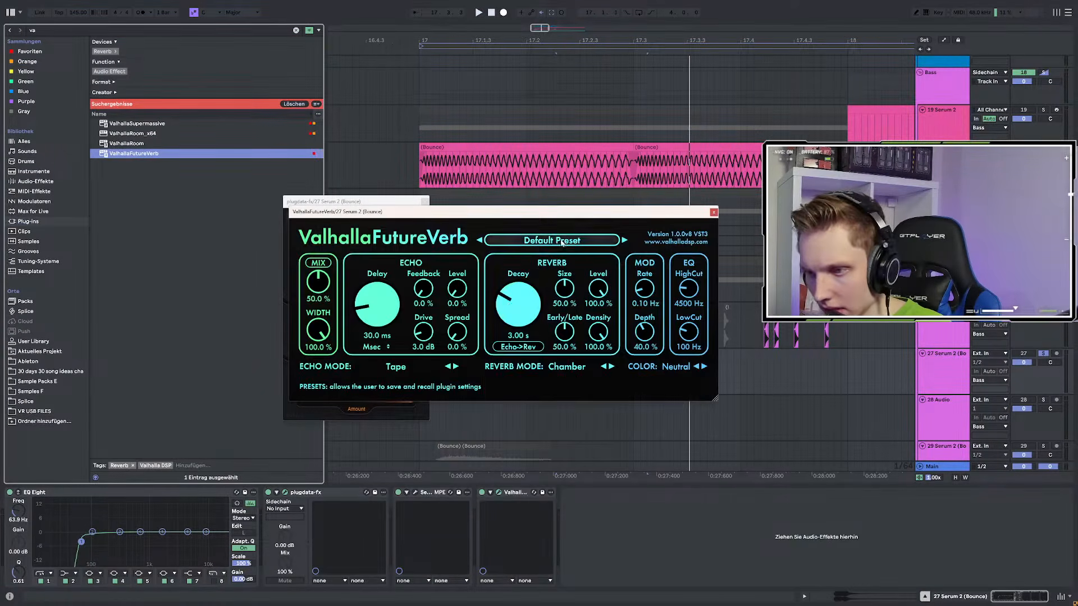
pyautogui.click(529, 240)
pyautogui.moveTo(556, 333)
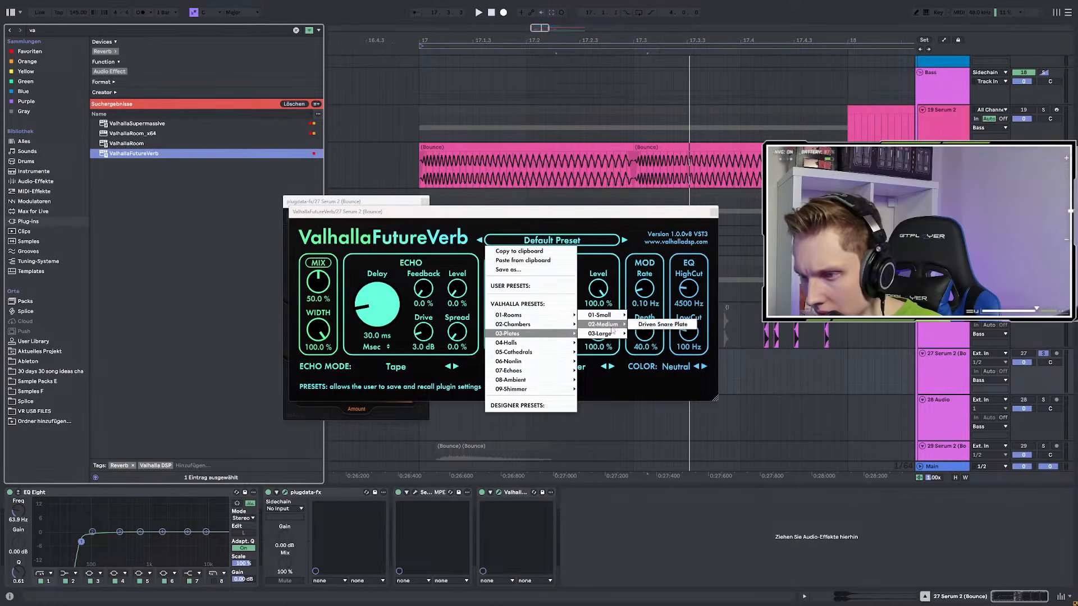
pyautogui.moveTo(609, 319)
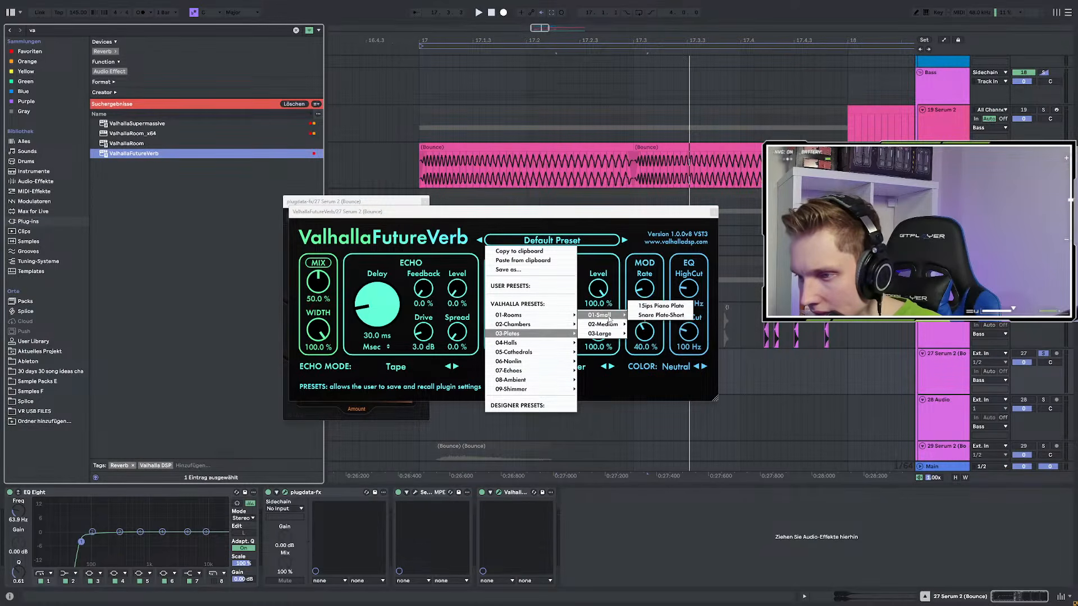
pyautogui.click(659, 315)
pyautogui.moveTo(298, 362); pyautogui.dragTo(297, 371)
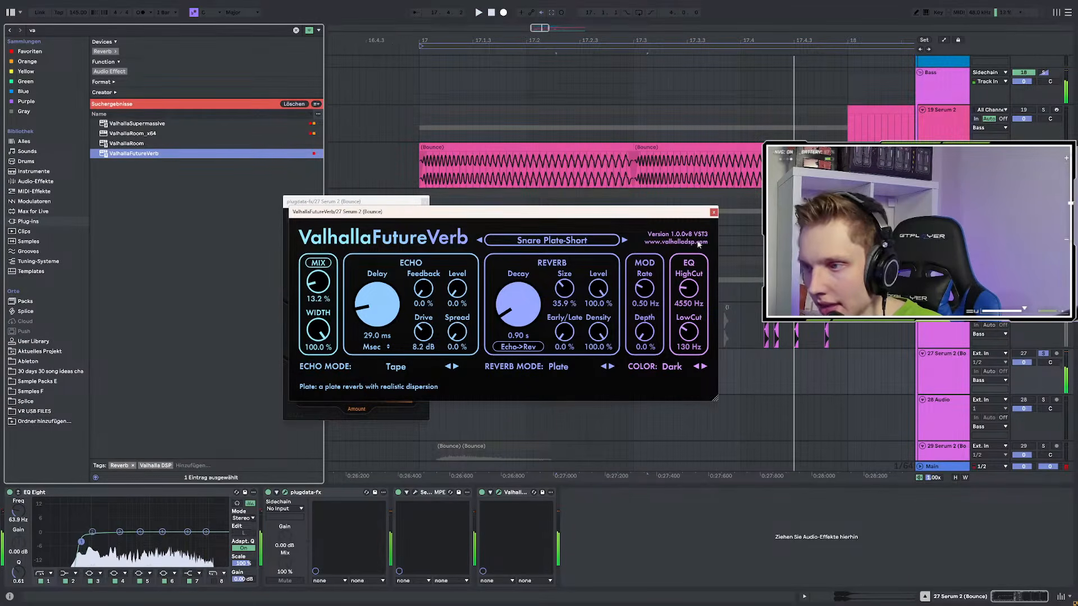
pyautogui.click(714, 211)
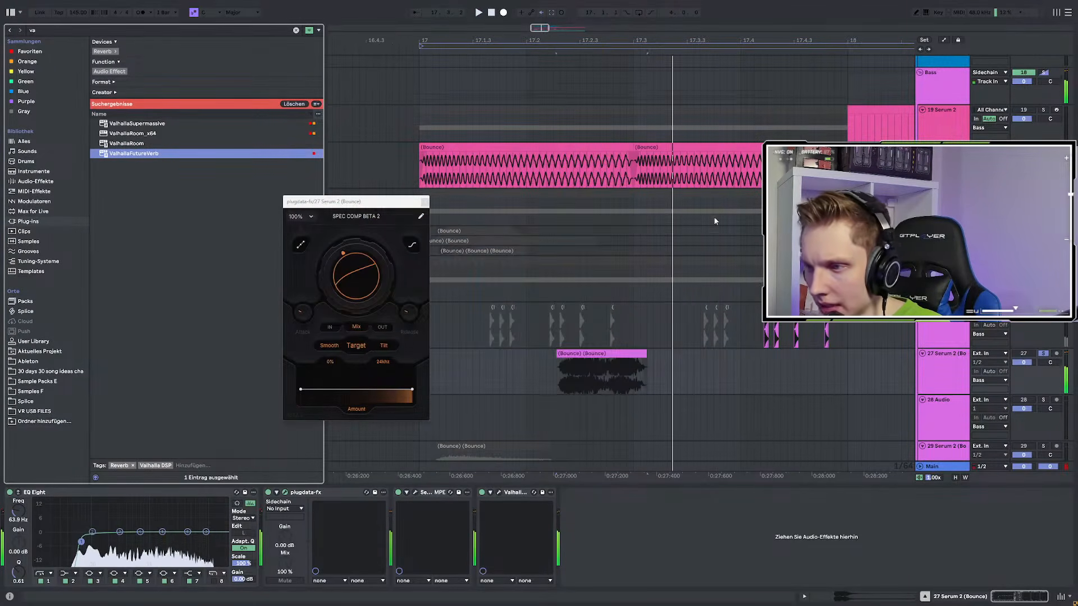
pyautogui.click(421, 202)
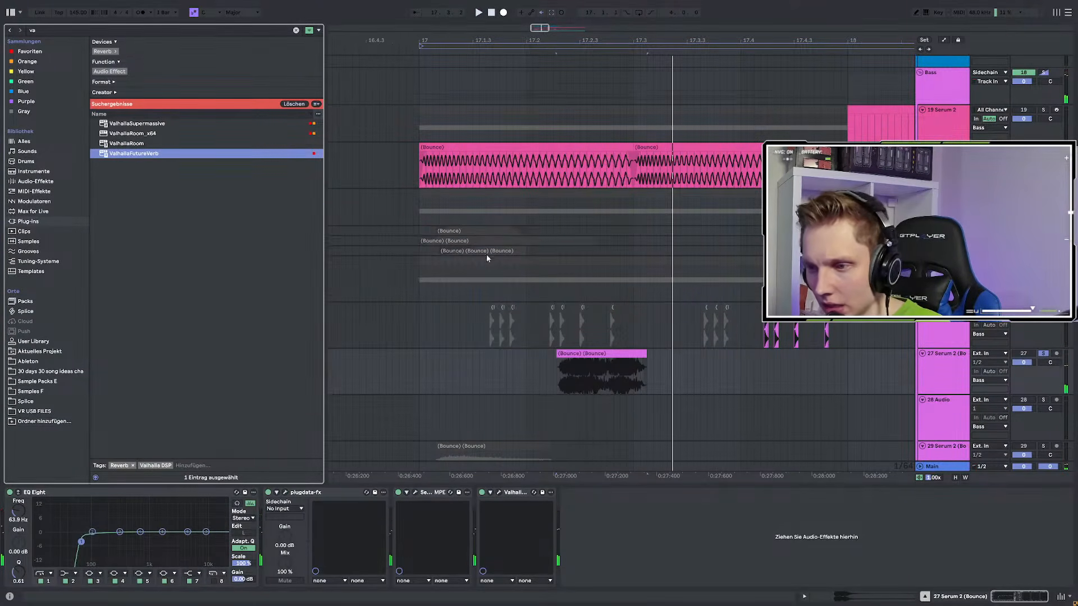
# Play from bar 17, then duplicate track 27's two-beat section from 17.2.1 to 17.4.1 twice
pyautogui.click(424, 355)
pyautogui.scroll(-3, 536, 349)
pyautogui.press('space')
pyautogui.scroll(-2, 538, 349)
pyautogui.press('space')
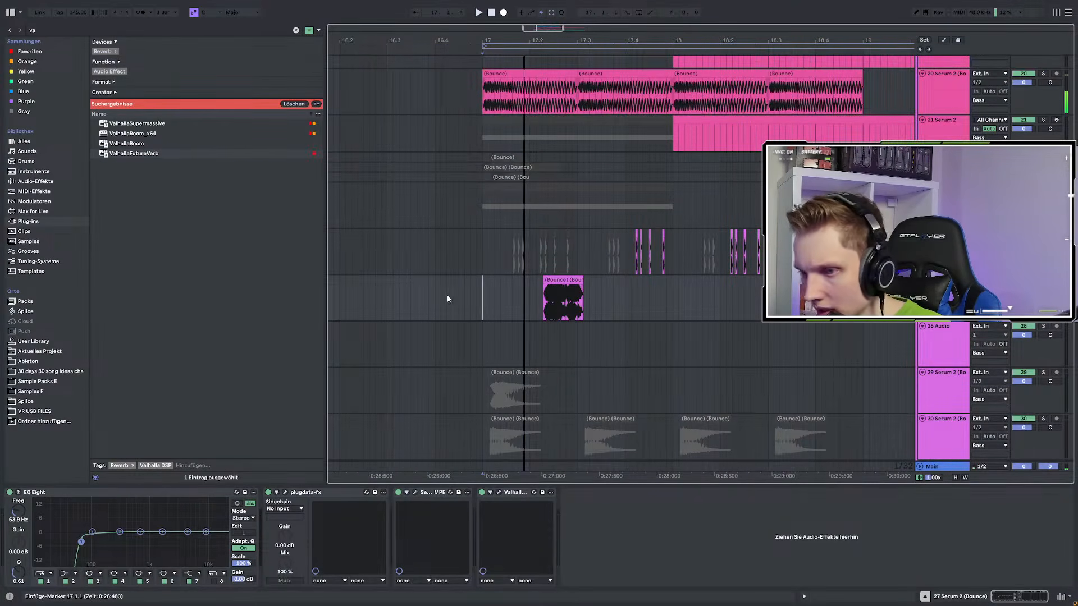
pyautogui.moveTo(527, 292); pyautogui.dragTo(628, 289)
pyautogui.hotkey('ctrl', 'd')
pyautogui.hotkey('ctrl', 'd')
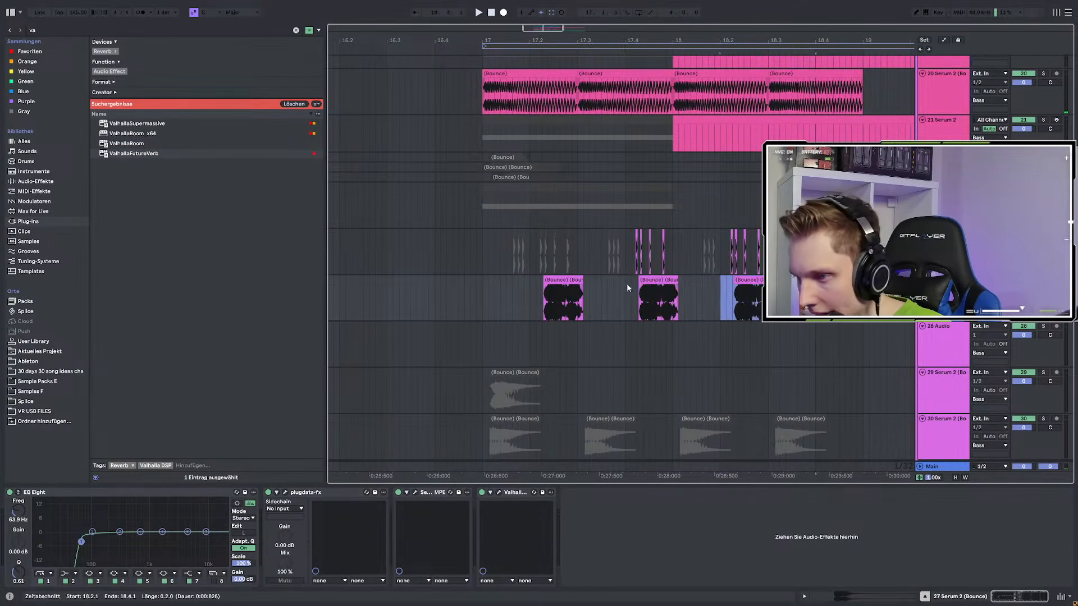
# Reactivate the short clips on track 26 between 17.2.2 and 17.2.4 and audition them from bar 17 and around 17.2
pyautogui.keyDown('ctrl'); pyautogui.scroll(3, 608, 253); pyautogui.keyUp('ctrl')
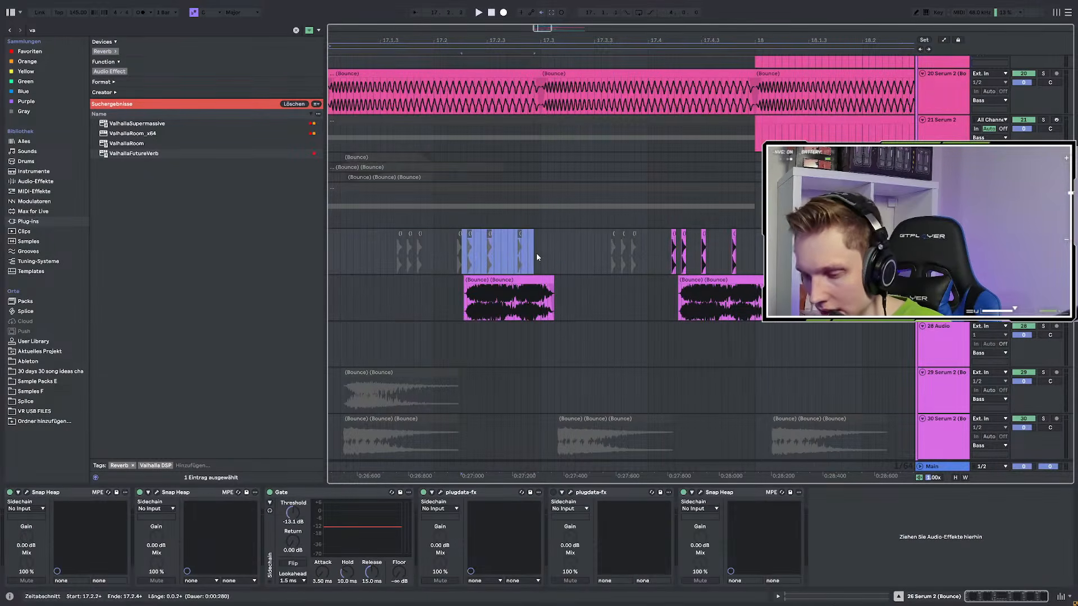
pyautogui.keyDown('ctrl'); pyautogui.scroll(-4, 494, 258); pyautogui.keyUp('ctrl')
pyautogui.click(505, 253)
pyautogui.press('space')
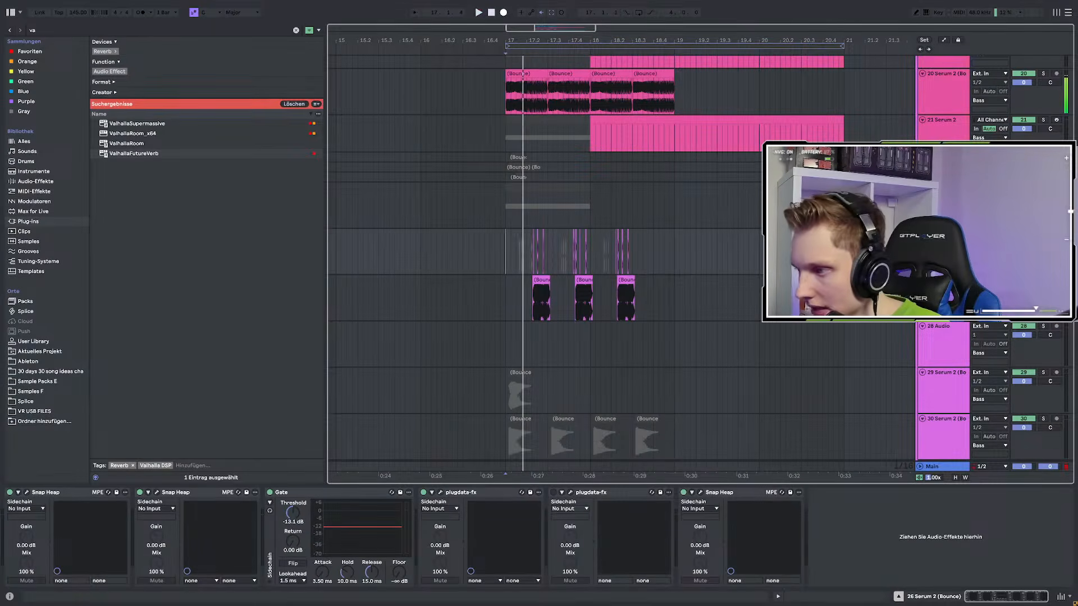
pyautogui.click(531, 254)
pyautogui.press('space')
pyautogui.press('space')
pyautogui.press('space')
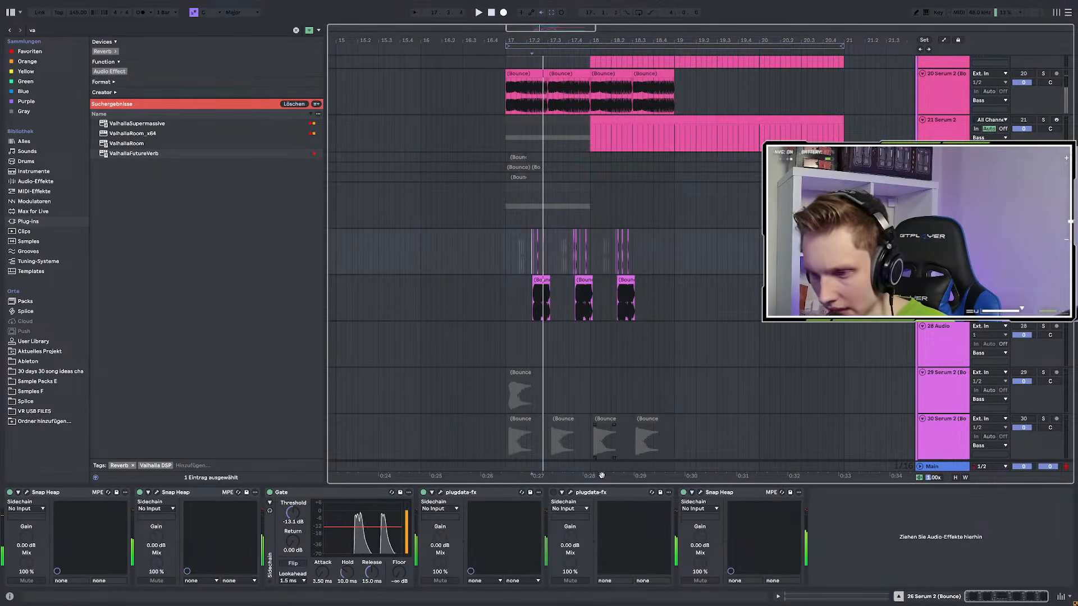
# Bypass the last Snap Heap in track 26's device chain and audition the short clips without it
pyautogui.click(683, 492)
pyautogui.press('space')
pyautogui.press('space')
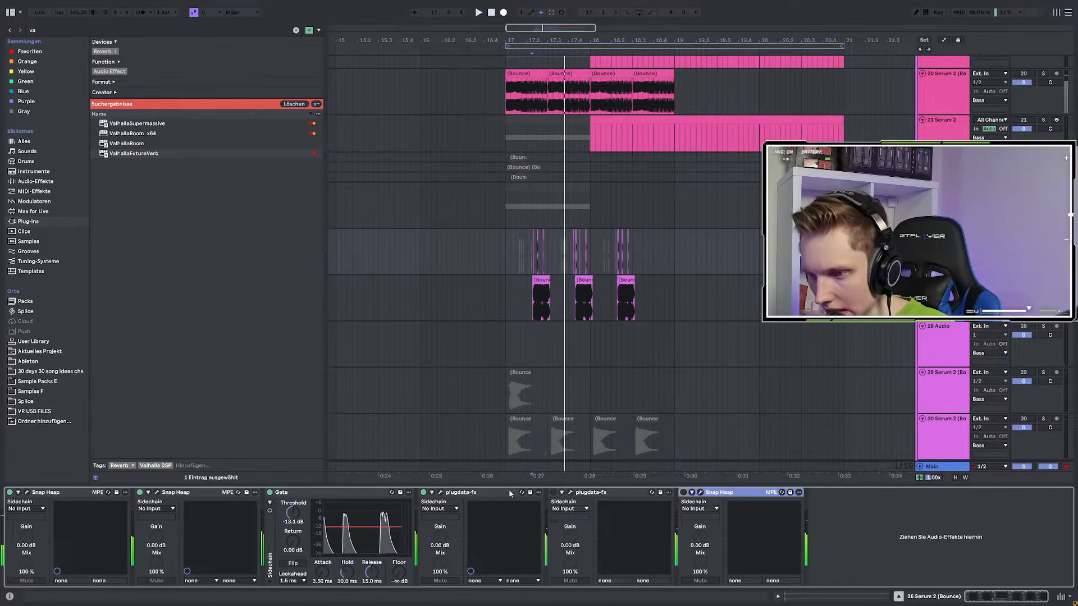
# Audition from bar 17, then chop track 27's first clip into shorter repeats starting on track 26's active hits between 17.2.2 and 17.2.4
pyautogui.click(520, 299)
pyautogui.press('space')
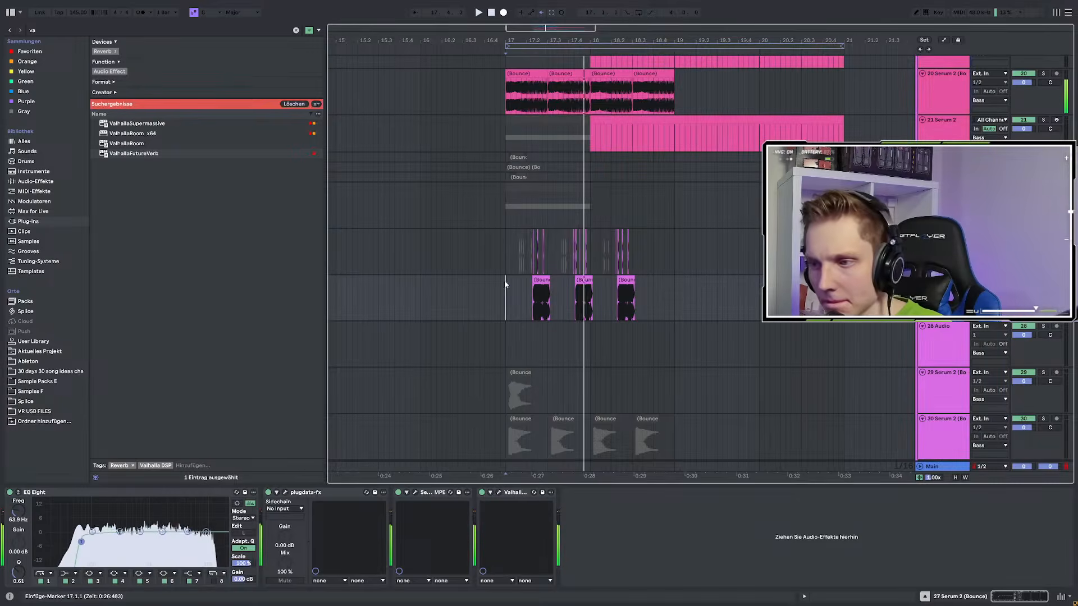
pyautogui.scroll(5, 575, 287)
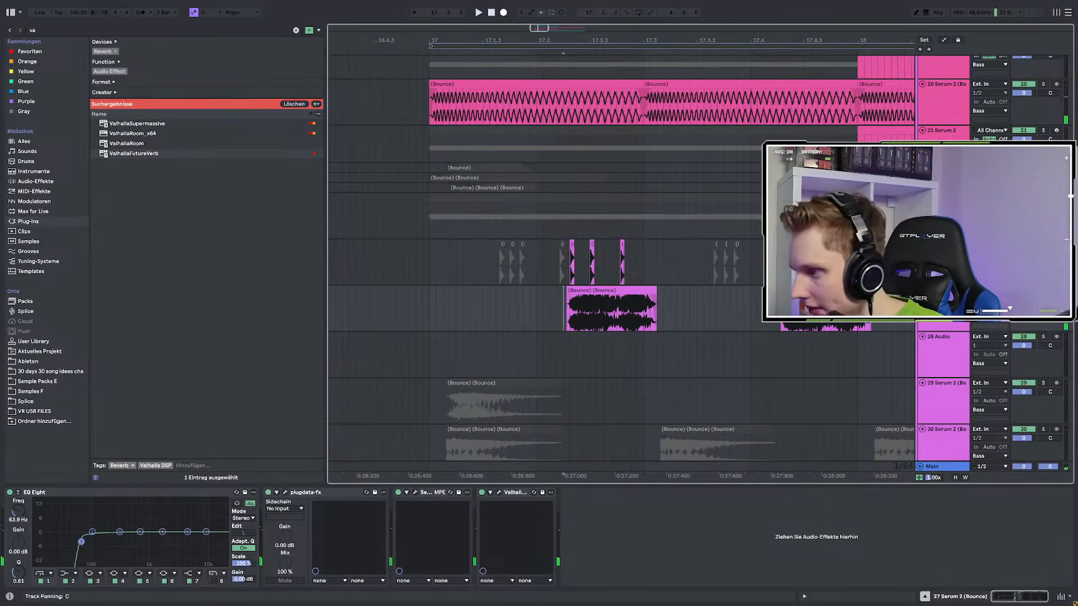
pyautogui.click(641, 306)
pyautogui.scroll(3, 641, 306)
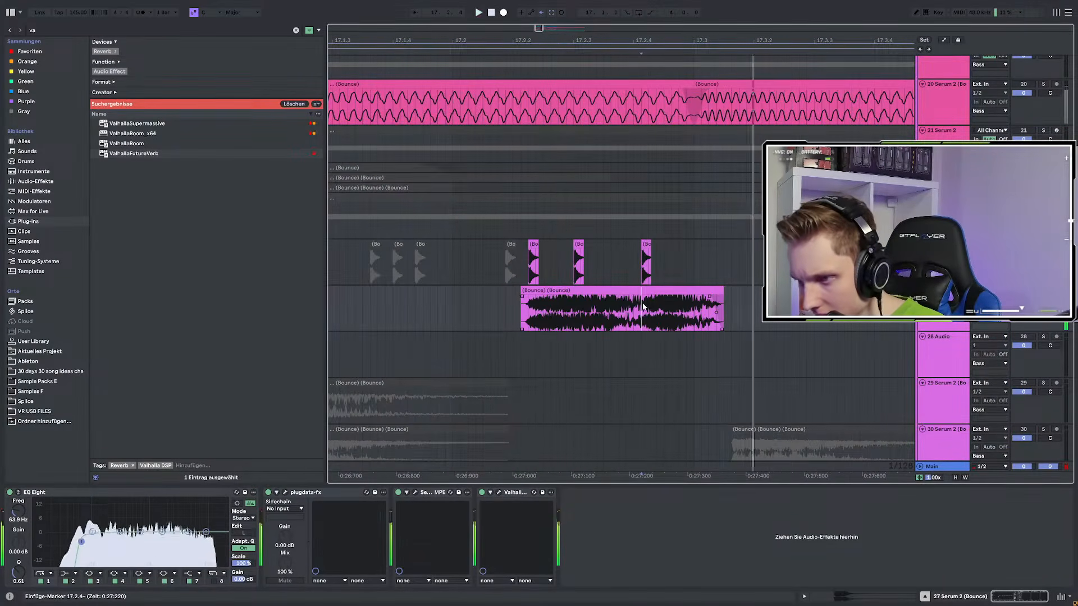
pyautogui.moveTo(646, 306); pyautogui.dragTo(672, 307)
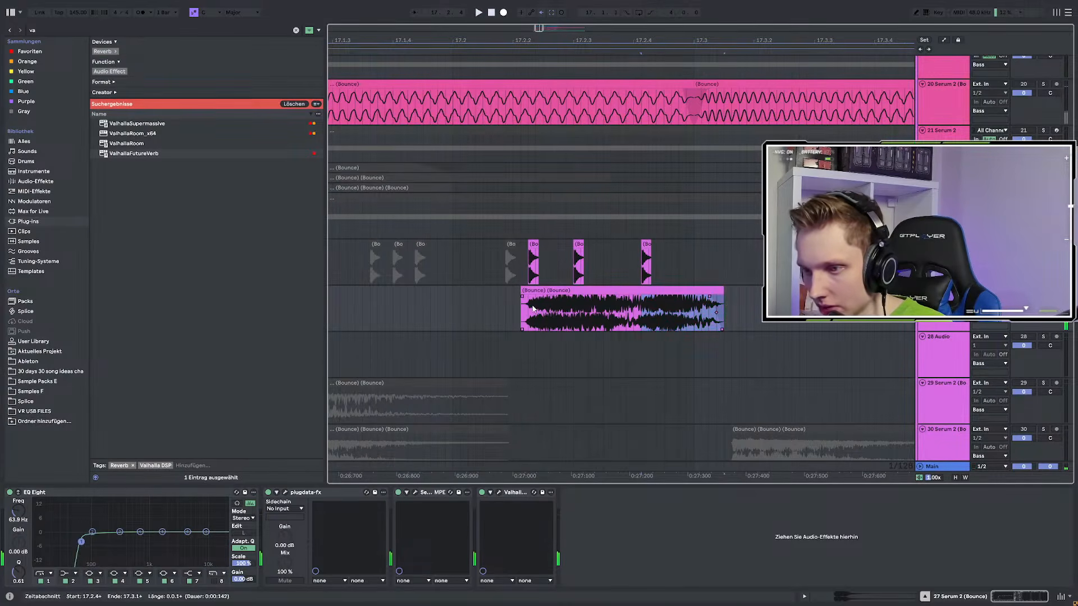
pyautogui.moveTo(608, 292); pyautogui.dragTo(573, 292)
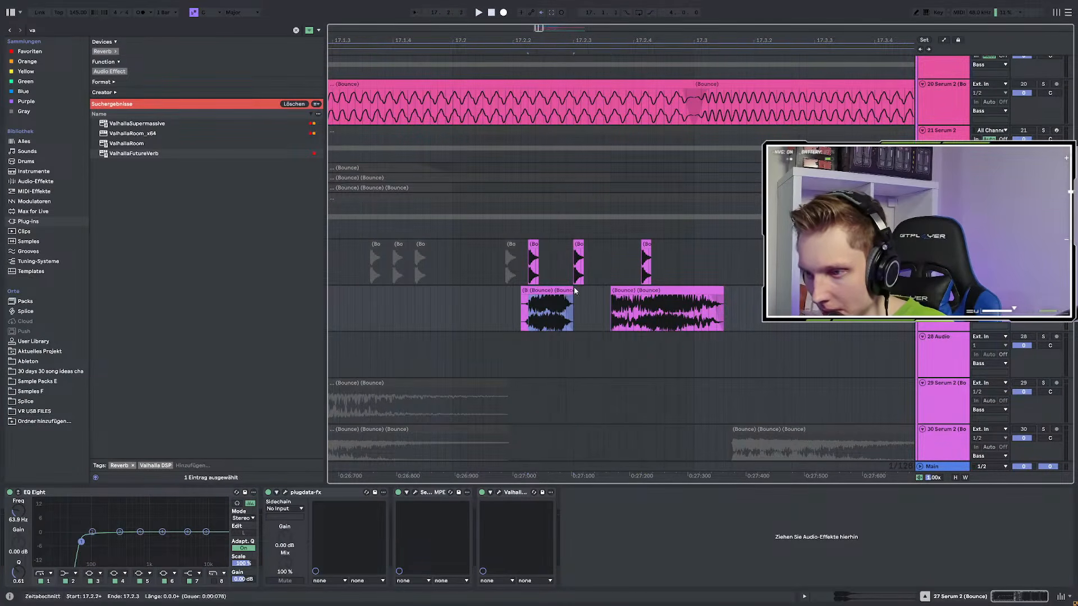
pyautogui.press('Delete')
pyautogui.click(534, 290)
pyautogui.hotkey('ctrl', 'd')
pyautogui.hotkey('ctrl', 'd')
# Delete the leftover tail and older clips on track 27, then duplicate its two-beat section from 17.2.1 to 17.4.1 twice
pyautogui.click(692, 289)
pyautogui.press('Delete')
pyautogui.moveTo(643, 290); pyautogui.dragTo(902, 306)
pyautogui.scroll(-5, 583, 304)
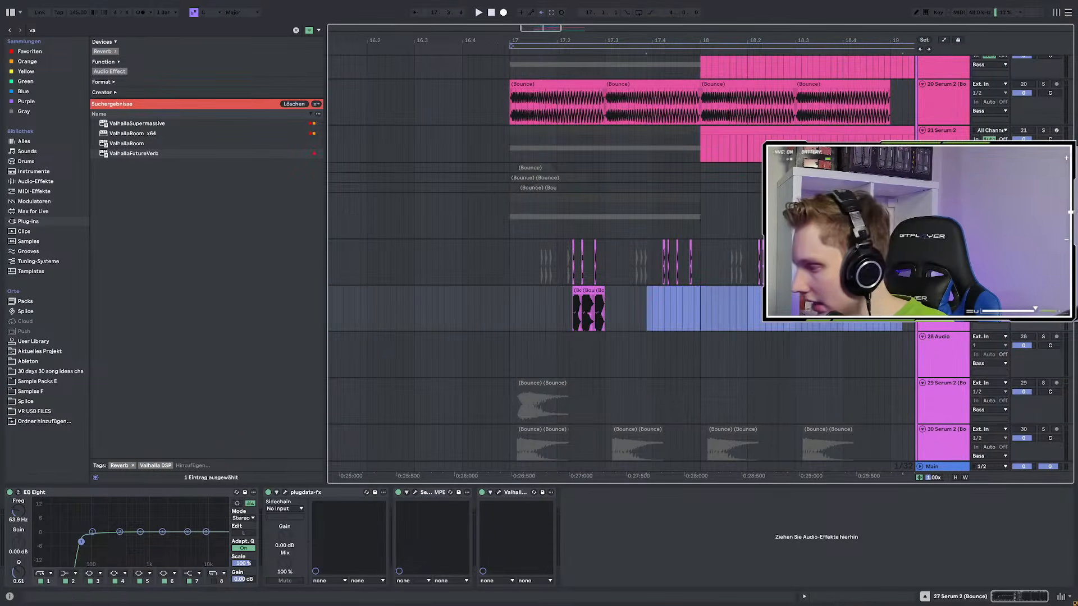
pyautogui.moveTo(560, 292); pyautogui.dragTo(636, 291)
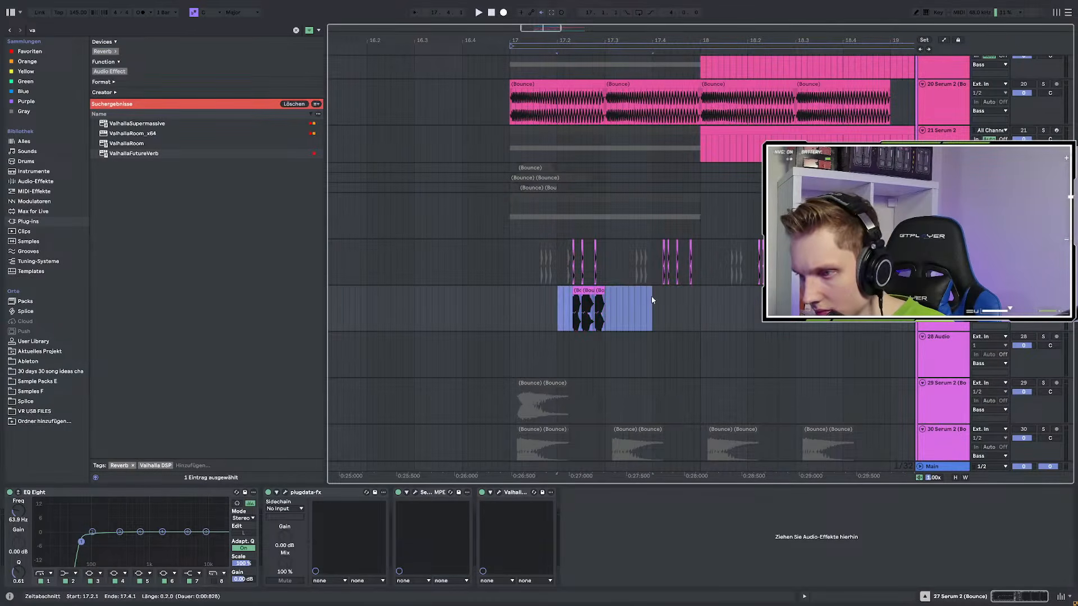
pyautogui.hotkey('ctrl', 'd')
pyautogui.hotkey('ctrl', 'd')
# Audition the chopped track 27 pattern repeatedly from bar 17
pyautogui.click(510, 295)
pyautogui.press('space')
pyautogui.press('space')
pyautogui.press('space')
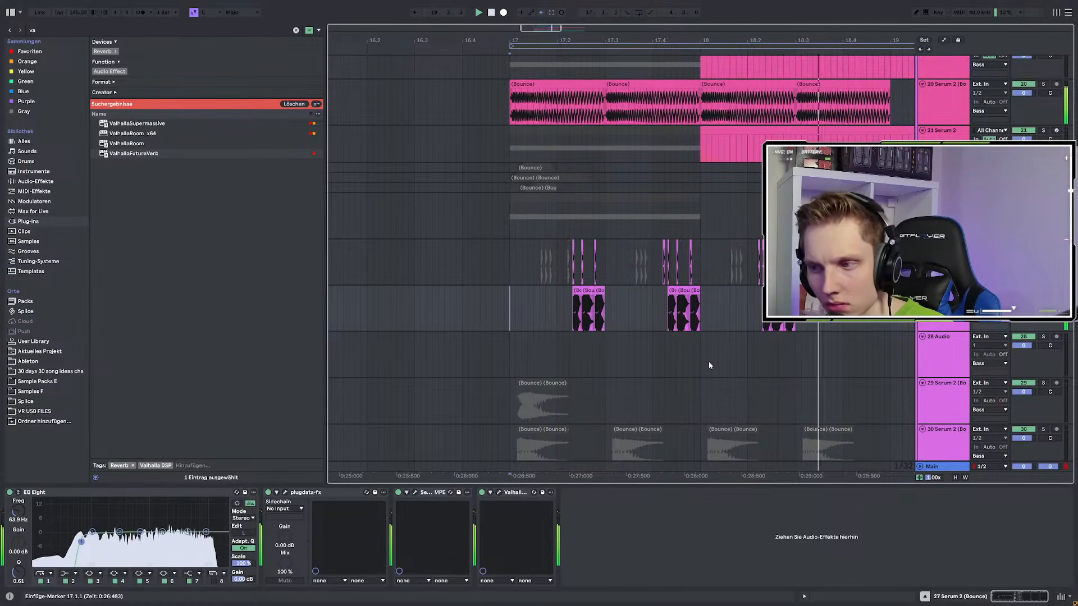
pyautogui.press('space')
pyautogui.press('space')
pyautogui.press('space')
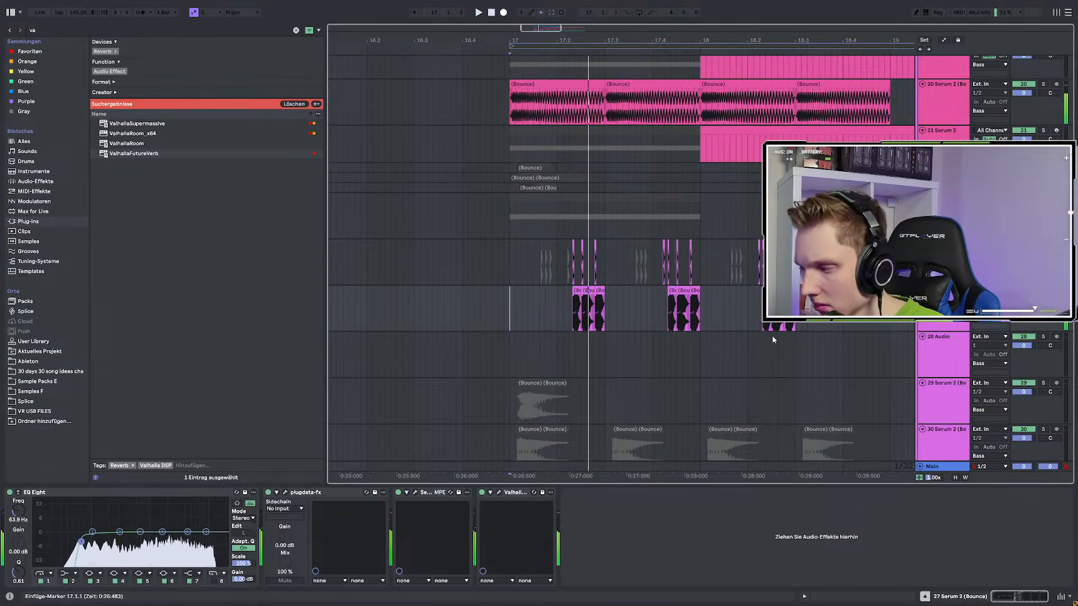
pyautogui.press('space')
pyautogui.press('space')
pyautogui.press('space')
pyautogui.press('space')
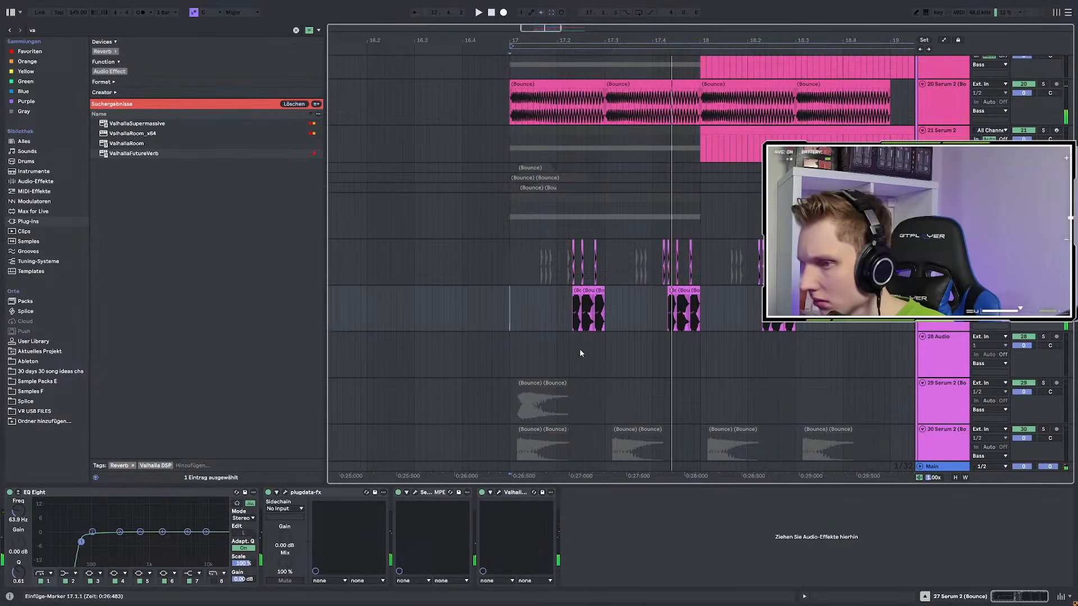
# Audition tracks 26 and 27 from the first active short clip at about 17.2.2
pyautogui.scroll(6, 584, 354)
pyautogui.click(589, 328)
pyautogui.press('space')
pyautogui.press('space')
pyautogui.click(514, 266)
pyautogui.press('space')
pyautogui.press('space')
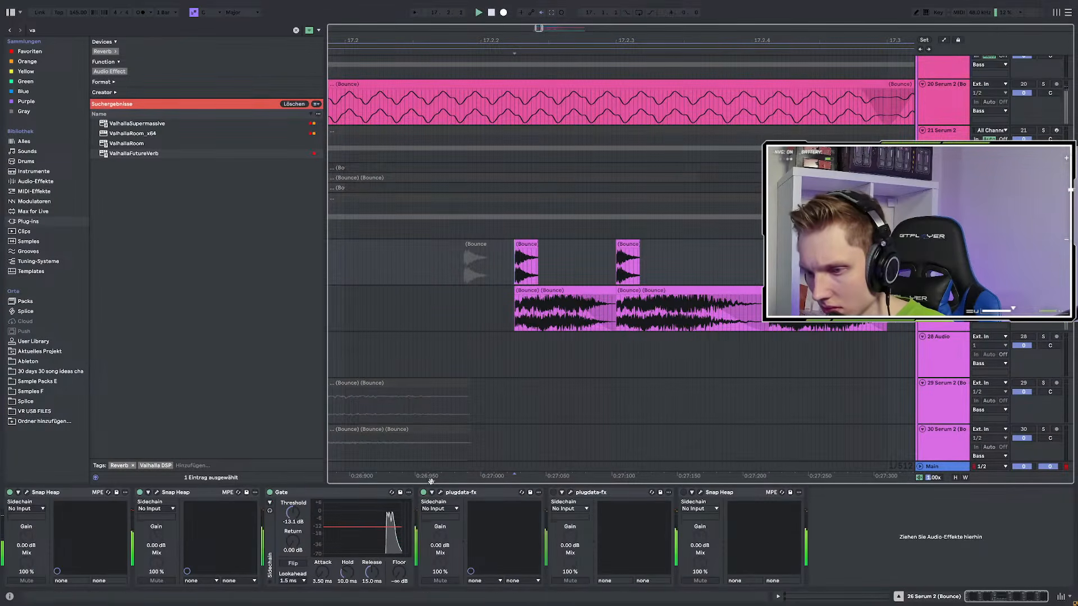
# Compare track 26's short clips with the second Snap Heap bypassed and enabled, leaving it enabled
pyautogui.click(157, 493)
pyautogui.press('space')
pyautogui.click(156, 492)
pyautogui.press('space')
pyautogui.click(139, 493)
pyautogui.press('space')
pyautogui.click(139, 493)
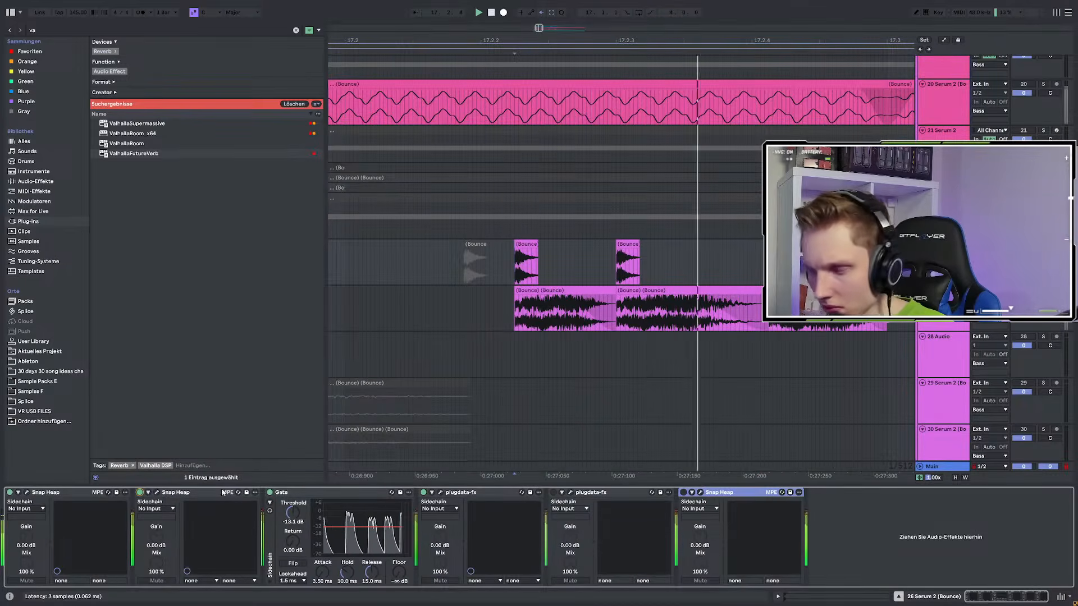
pyautogui.scroll(-5, 404, 343)
pyautogui.press('space')
pyautogui.press('space')
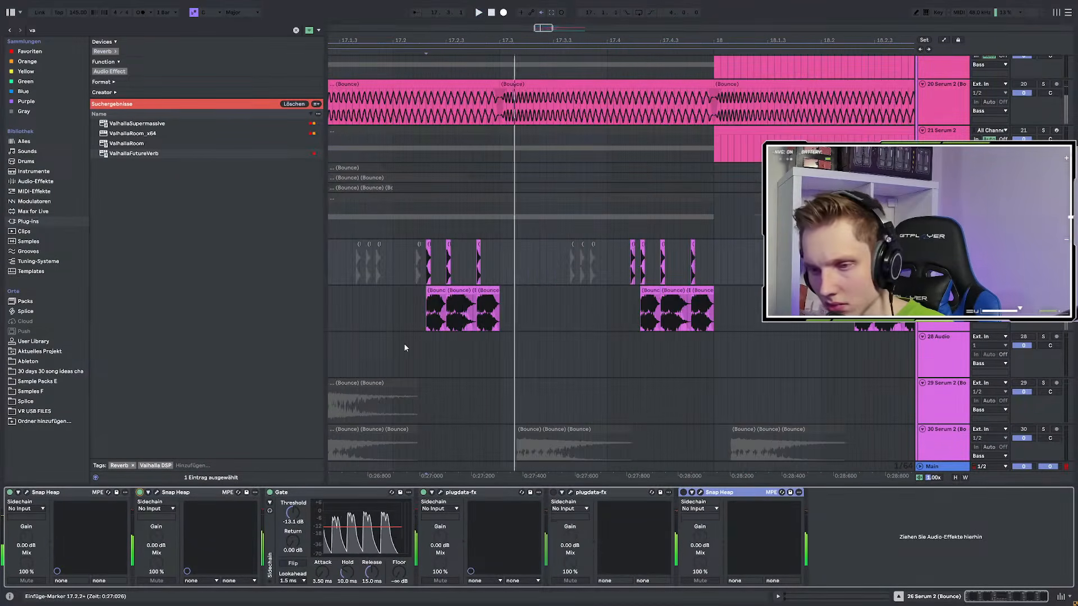
pyautogui.press('space')
pyautogui.press('space')
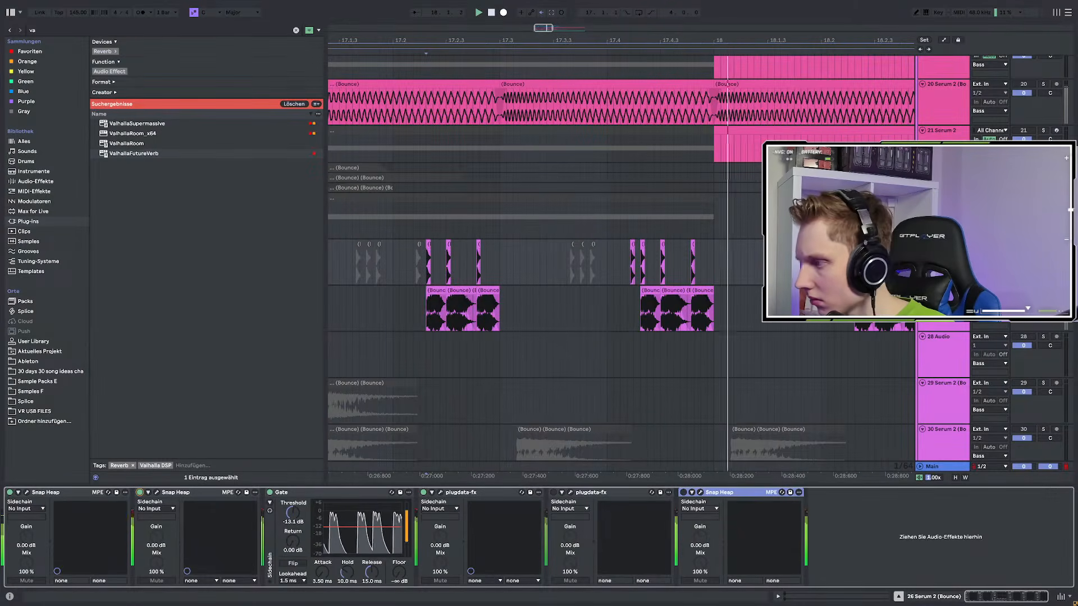
# Play the layered bass pattern from 16.4.4 through its repeats
pyautogui.scroll(-5, 596, 328)
pyautogui.click(502, 258)
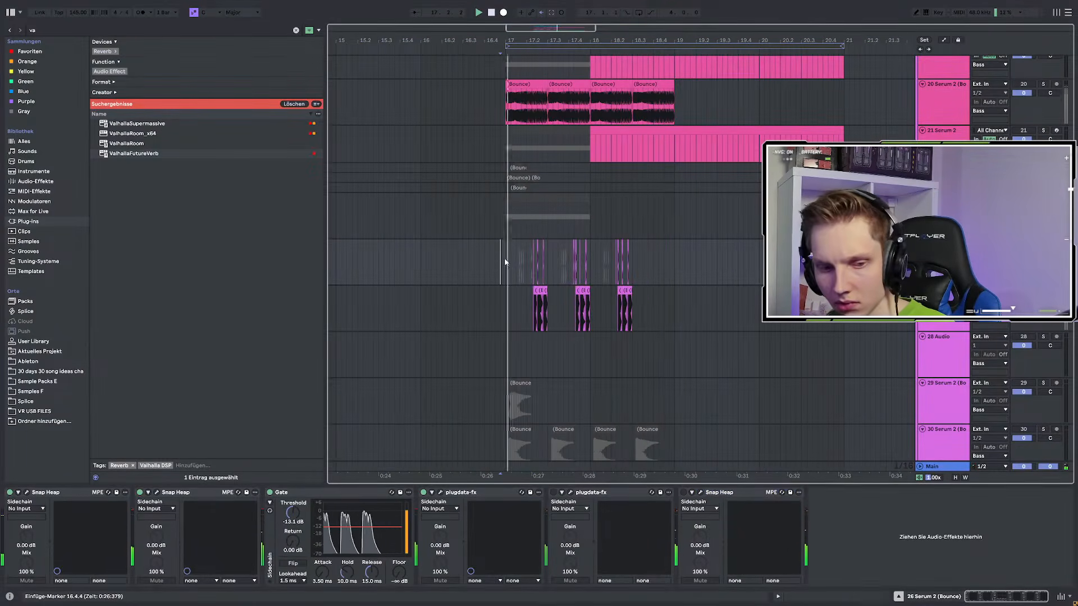
pyautogui.press('space')
pyautogui.press('s')
pyautogui.press('space')
pyautogui.press('space')
pyautogui.scroll(3, 565, 287)
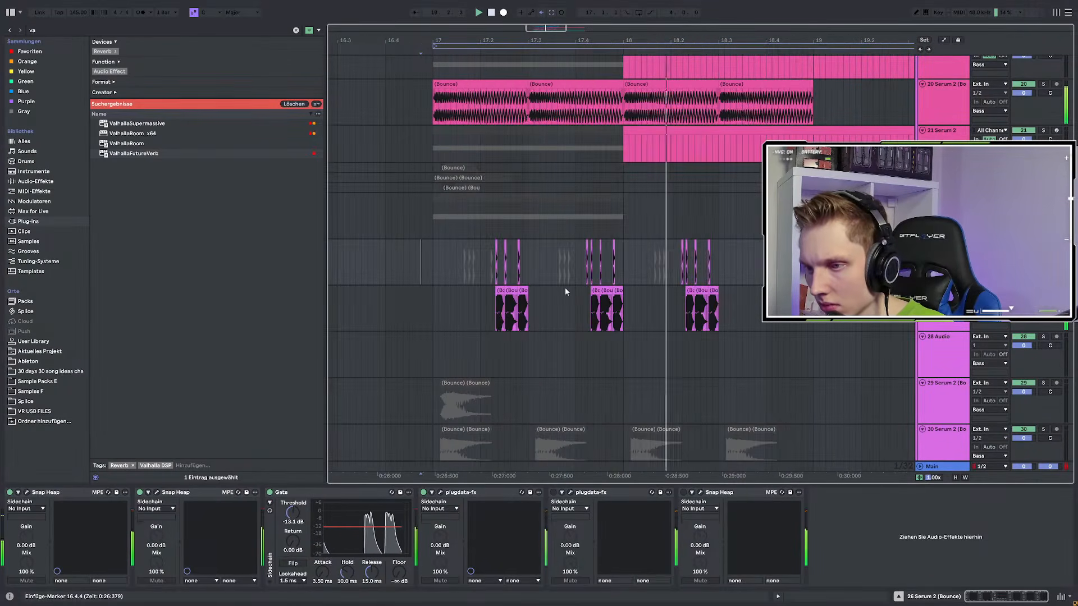
pyautogui.press('space')
# Deactivate the extra short clips on track 26 at 17.4.1 and 18.2.1
pyautogui.click(587, 243)
pyautogui.press('0')
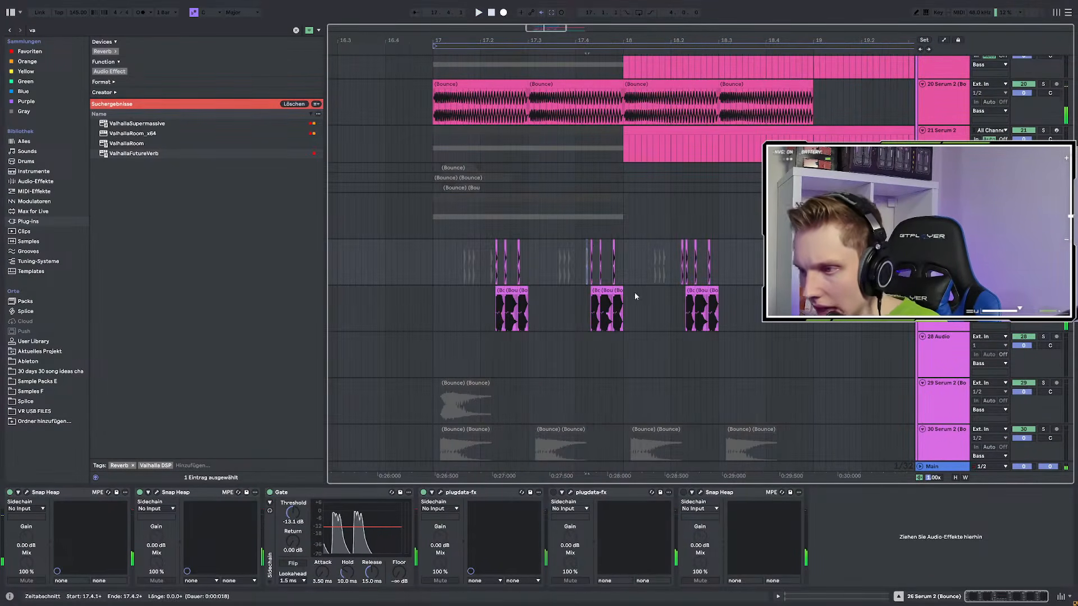
pyautogui.click(682, 245)
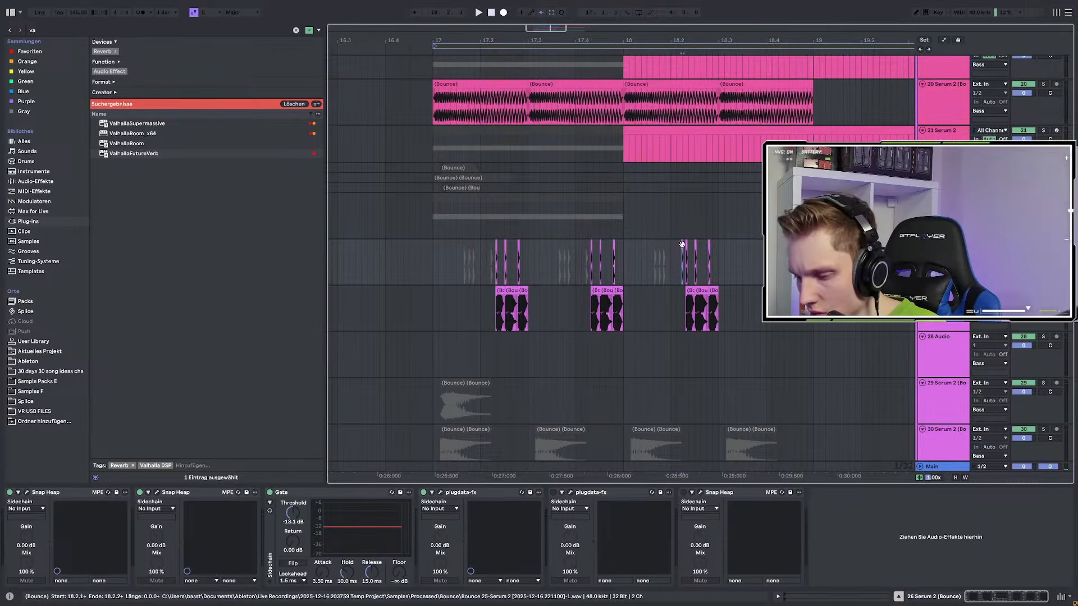
# Look through the drum and bass tracks around bar 17 and play the arrangement from 17.3.1
pyautogui.moveTo(730, 247); pyautogui.dragTo(482, 301)
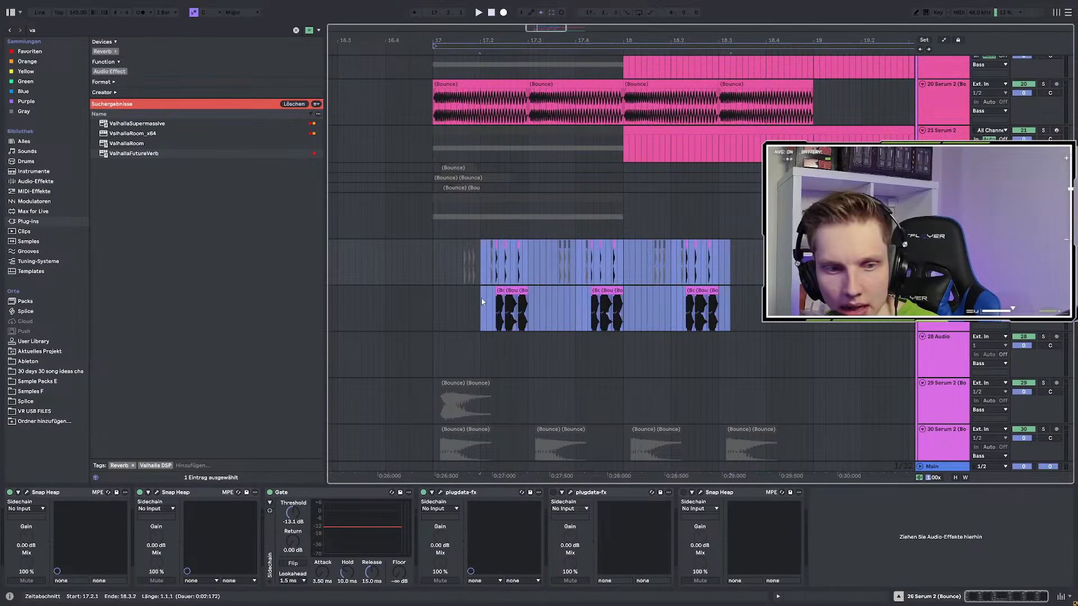
pyautogui.scroll(1, 482, 301)
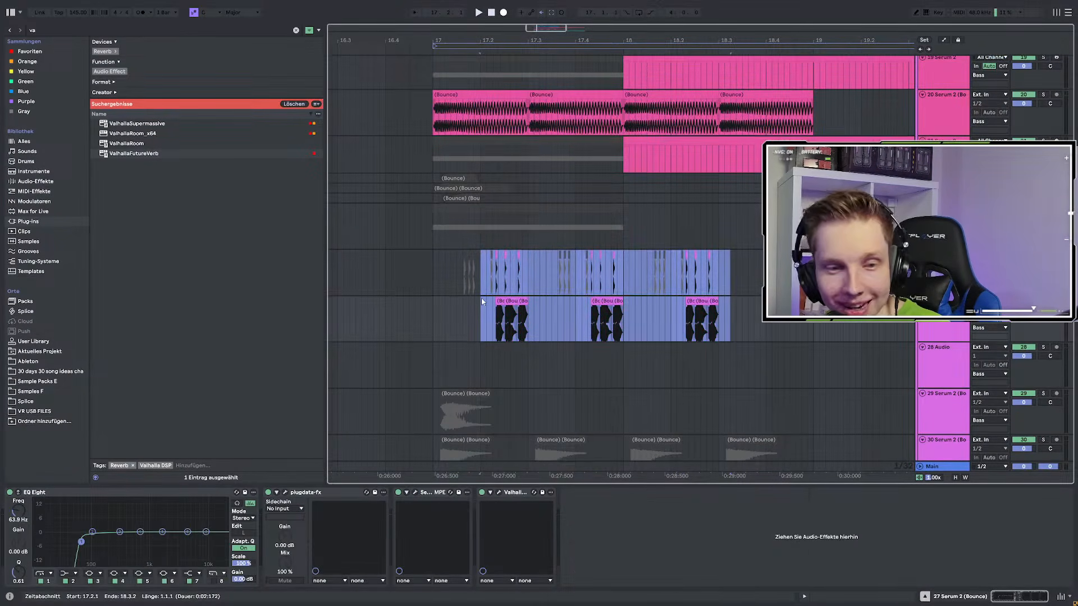
pyautogui.scroll(3, 482, 302)
pyautogui.scroll(4, 481, 302)
pyautogui.scroll(15, 481, 298)
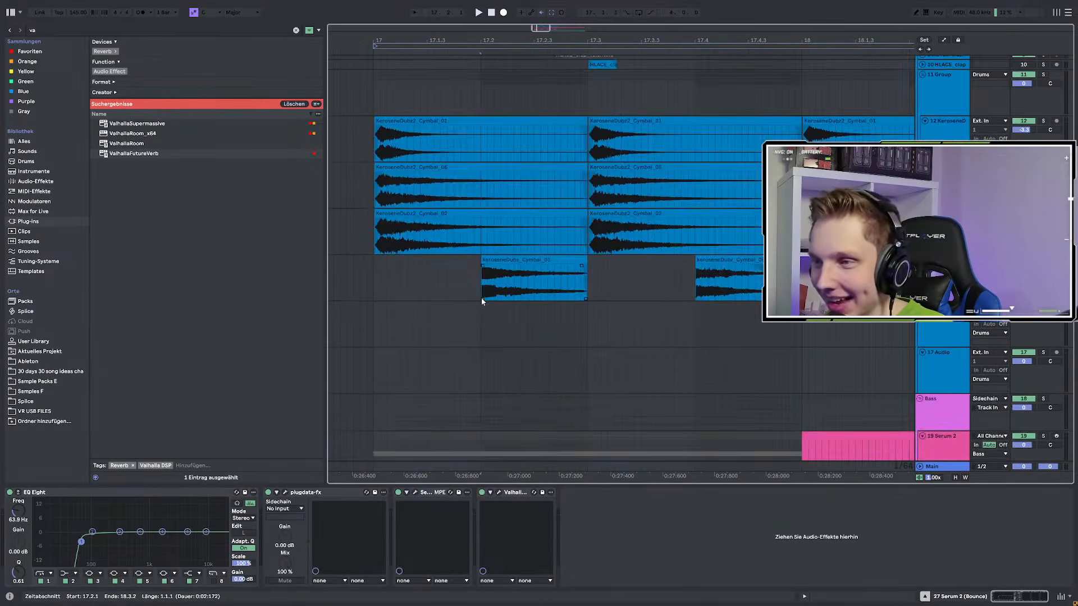
pyautogui.click(593, 241)
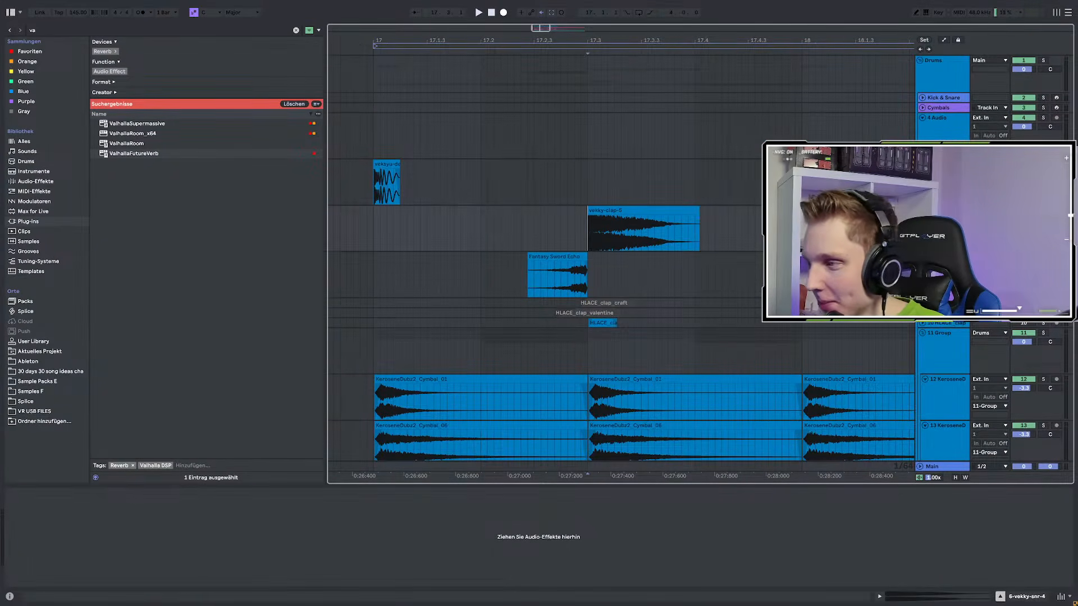
pyautogui.scroll(-20, 701, 285)
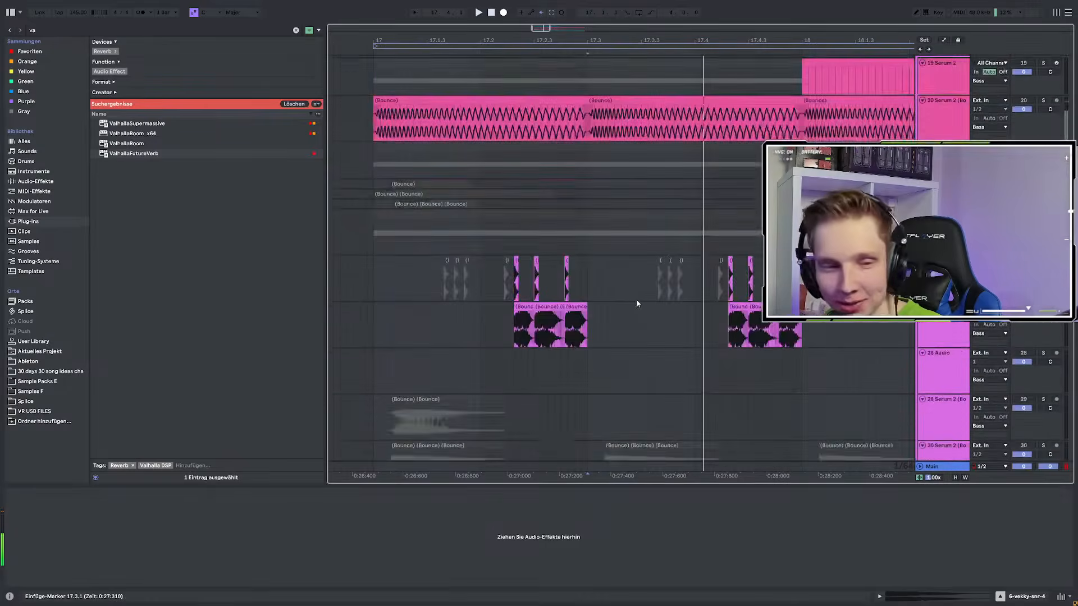
pyautogui.scroll(-6, 604, 312)
pyautogui.keyDown('ctrl'); pyautogui.scroll(-7, 560, 311); pyautogui.keyUp('ctrl')
pyautogui.scroll(5, 559, 311)
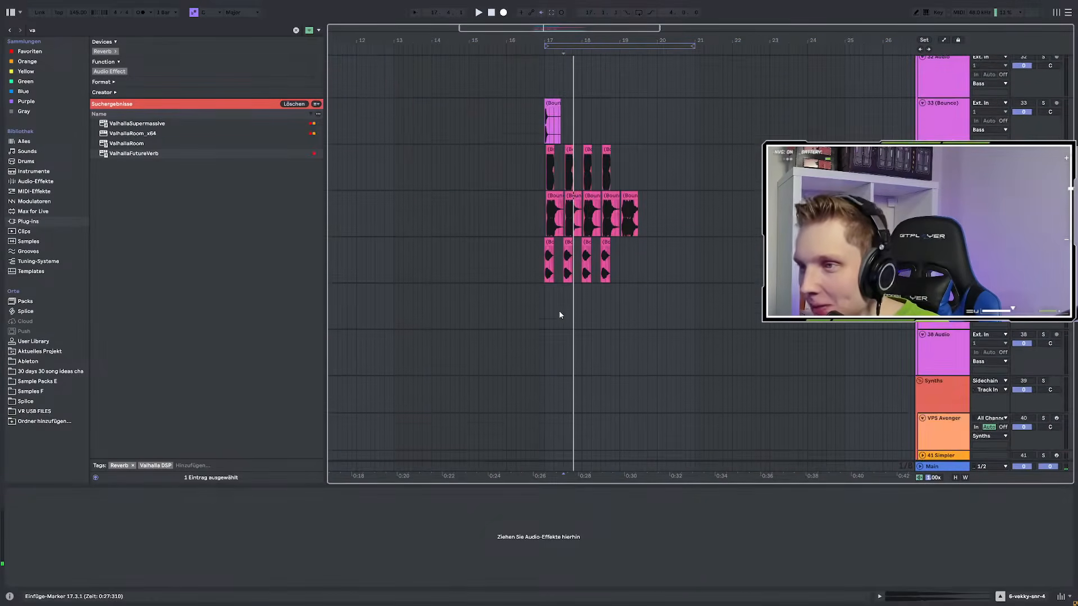
pyautogui.scroll(8, 559, 308)
pyautogui.scroll(6, 556, 231)
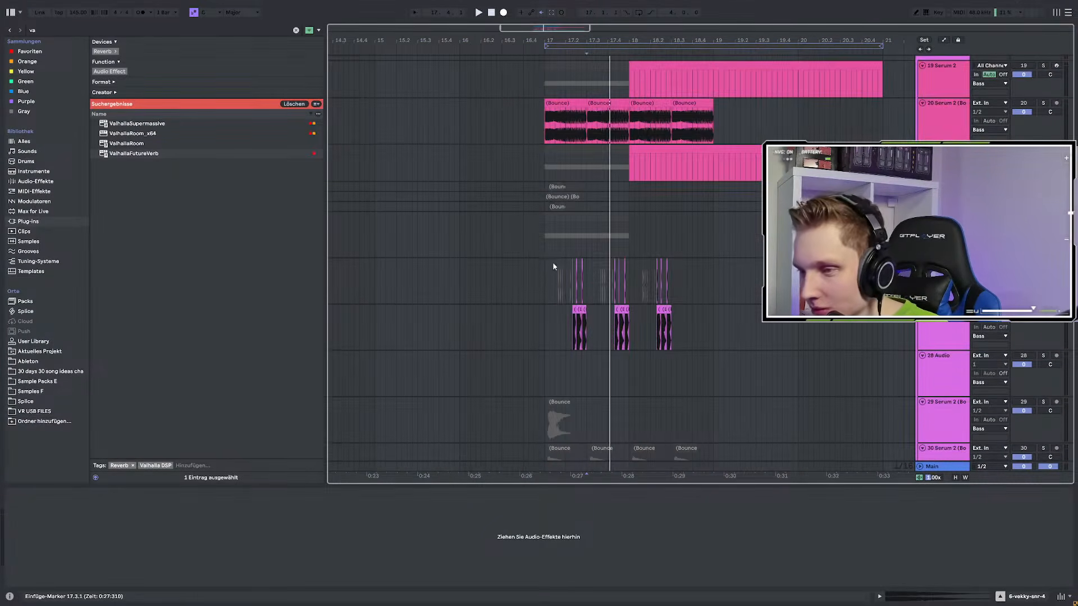
# Inspect the short clips on tracks 26 and 27 up close, then play them from bar 17
pyautogui.moveTo(552, 261); pyautogui.dragTo(743, 307)
pyautogui.keyDown('ctrl'); pyautogui.scroll(5, 546, 288); pyautogui.keyUp('ctrl')
pyautogui.keyDown('ctrl'); pyautogui.scroll(3, 716, 288); pyautogui.keyUp('ctrl')
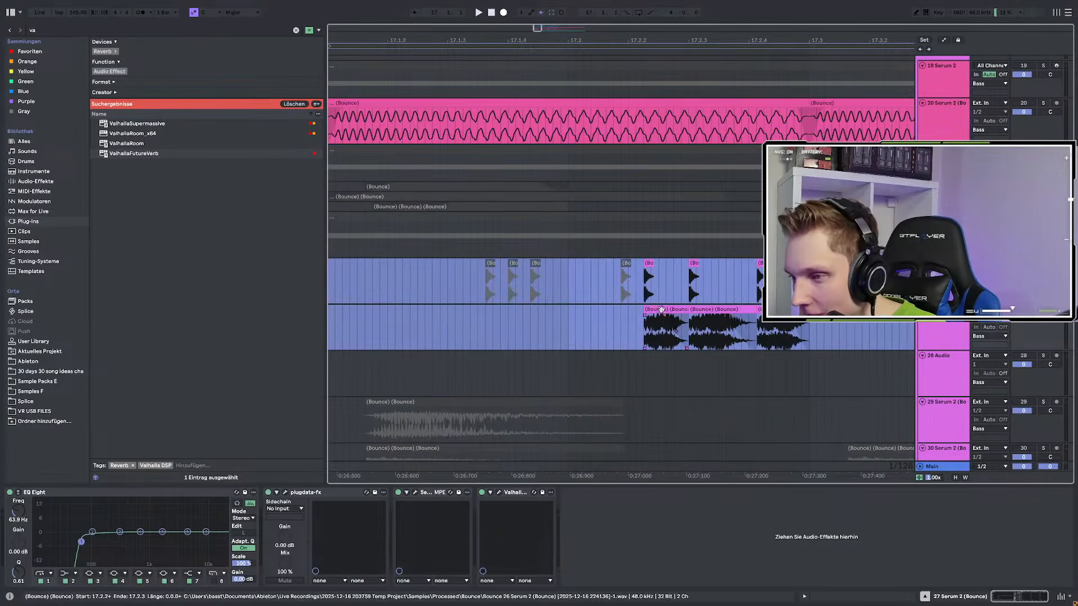
pyautogui.moveTo(662, 309); pyautogui.dragTo(653, 310)
pyautogui.scroll(-8, 654, 312)
pyautogui.click(614, 278)
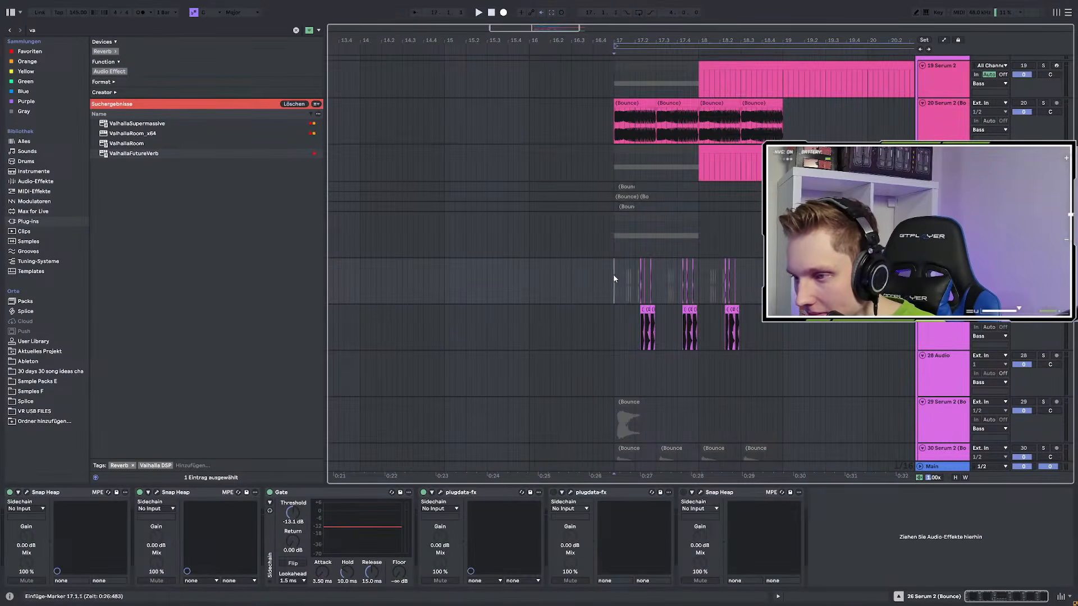
pyautogui.click(1043, 309)
pyautogui.press('space')
pyautogui.scroll(4, 713, 352)
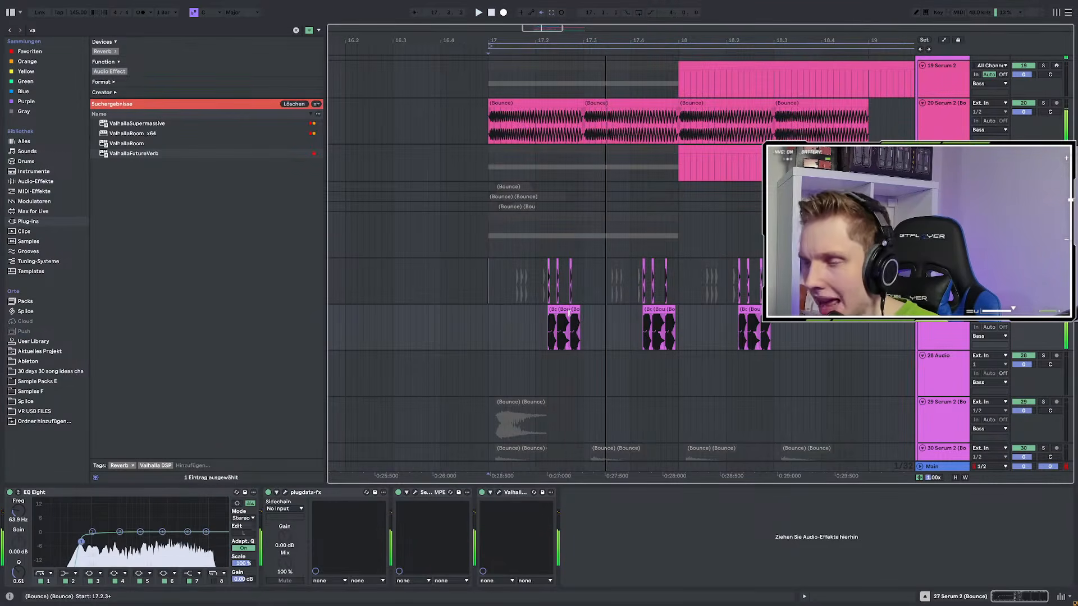
# Check the section from 16.4.4 to 18.4.1 across tracks 26 to 28 and replay it from bar 17
pyautogui.moveTo(483, 265); pyautogui.dragTo(794, 278)
pyautogui.moveTo(488, 273); pyautogui.dragTo(833, 362)
pyautogui.scroll(5, 554, 316)
pyautogui.scroll(-2, 541, 313)
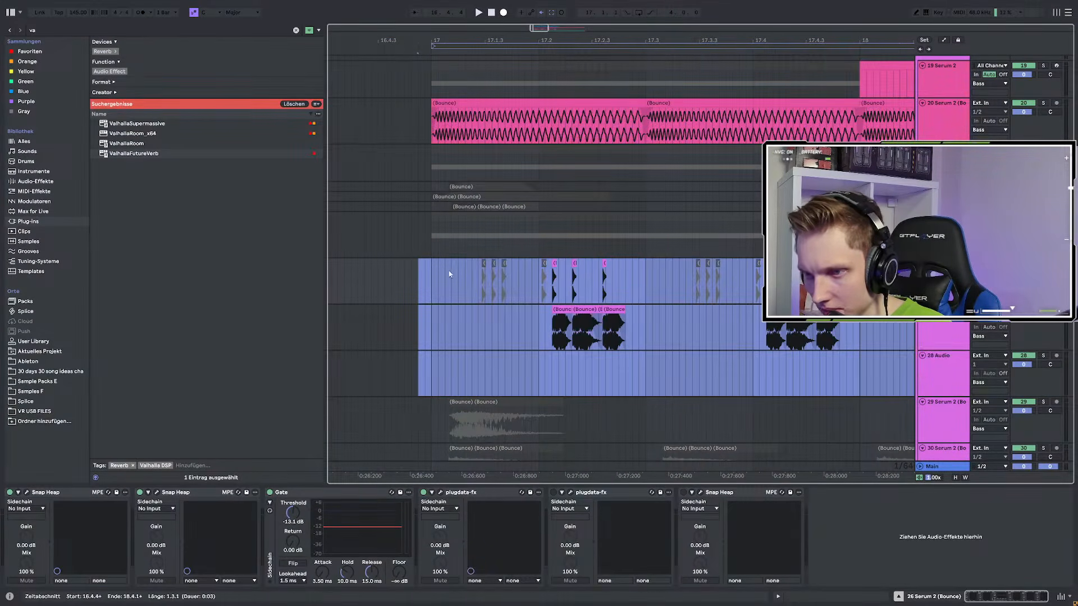
pyautogui.click(429, 268)
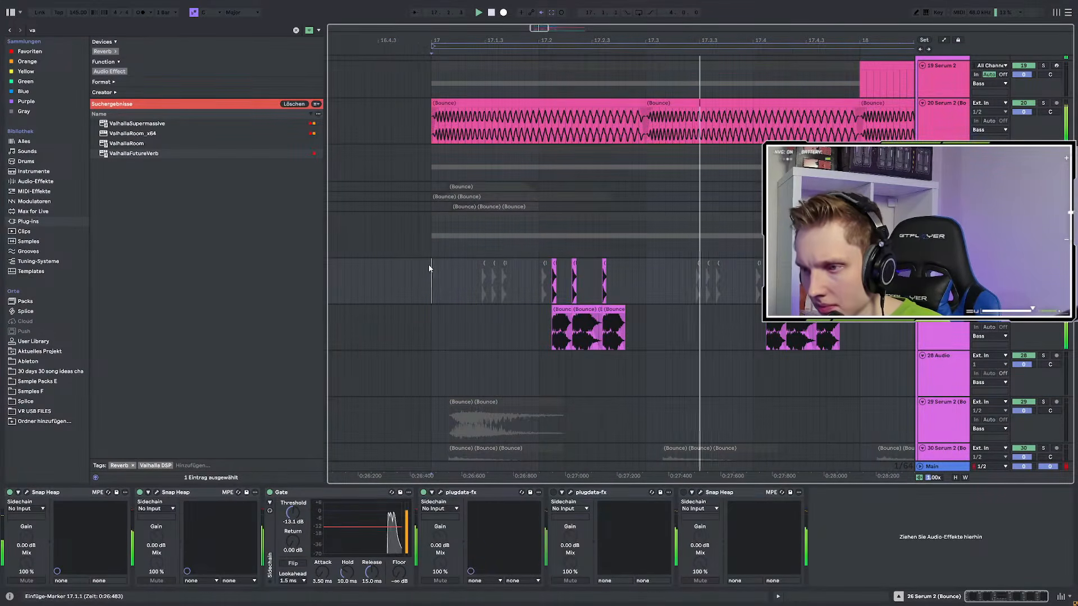
pyautogui.press('space')
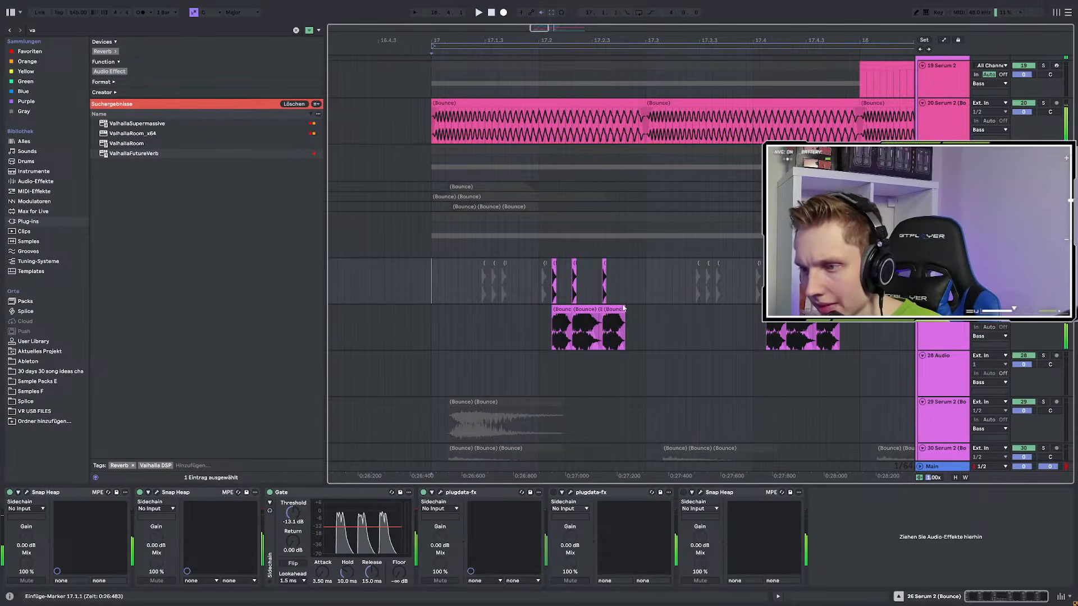
# Try extending the last short clip in track 27's first group to about 17.3.1 and audition it from bar 17
pyautogui.moveTo(624, 309); pyautogui.dragTo(645, 309)
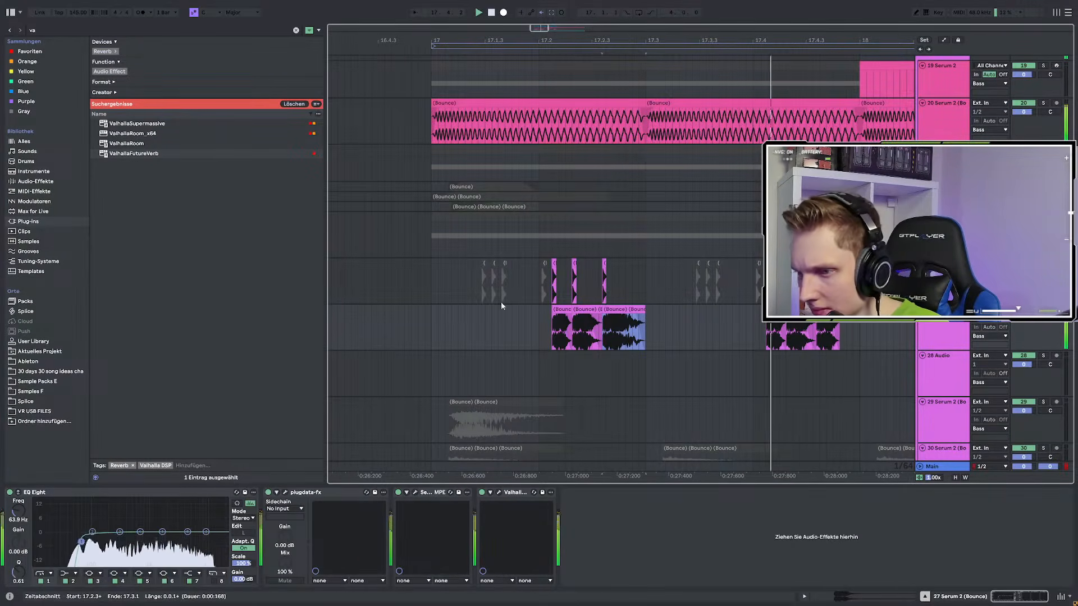
pyautogui.click(429, 264)
pyautogui.press('space')
pyautogui.scroll(-3, 483, 315)
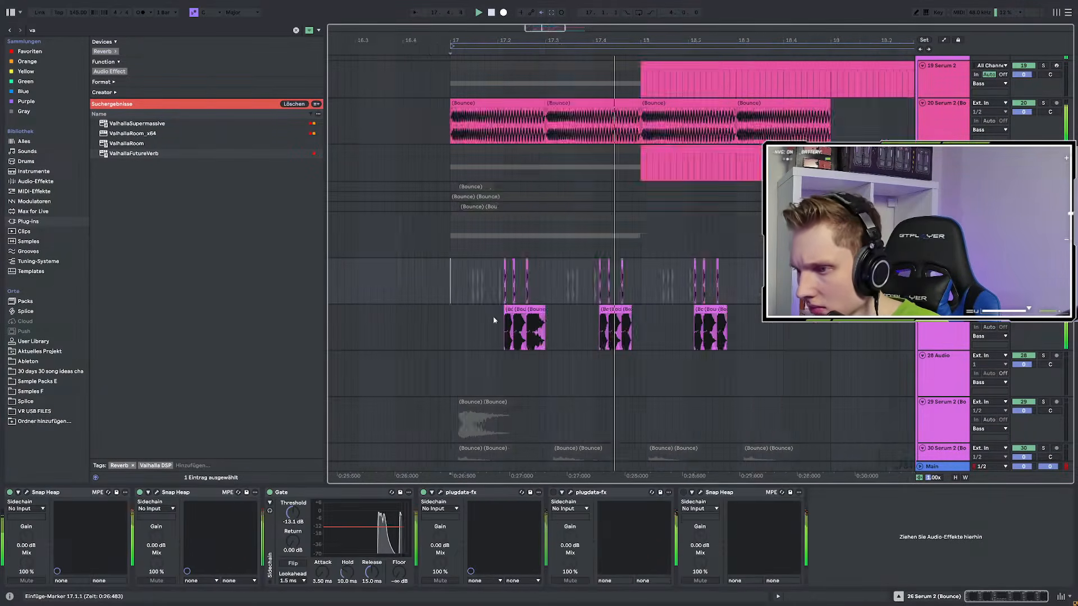
pyautogui.hotkey('ctrl', 'z')
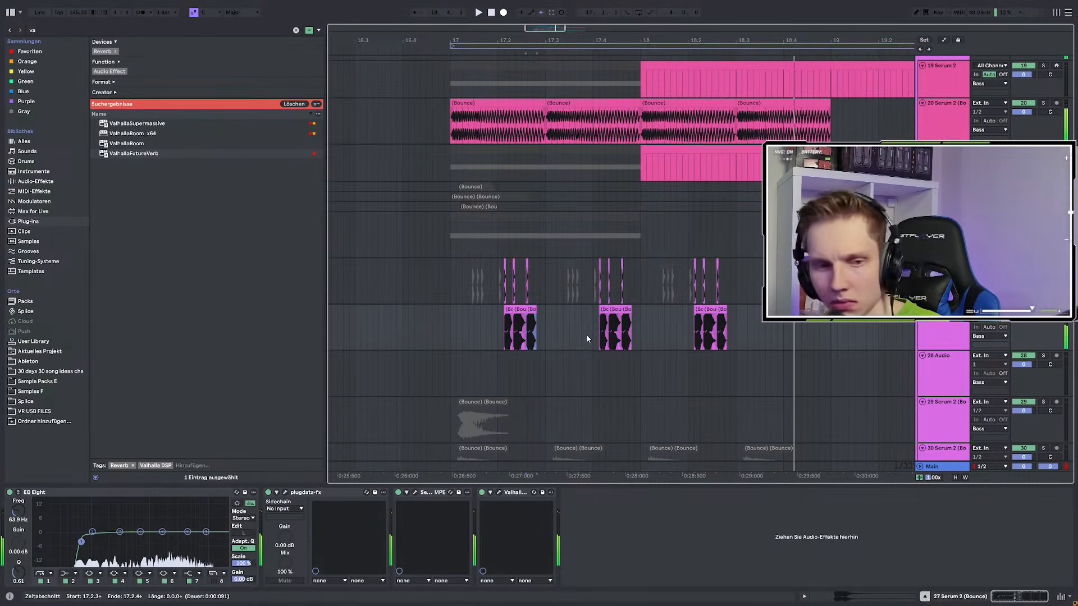
# Audition the first clip group from about 17.2.2, then place the insert marker at that position on track 25
pyautogui.press('space')
pyautogui.click(504, 270)
pyautogui.press('space')
pyautogui.press('space')
pyautogui.click(503, 234)
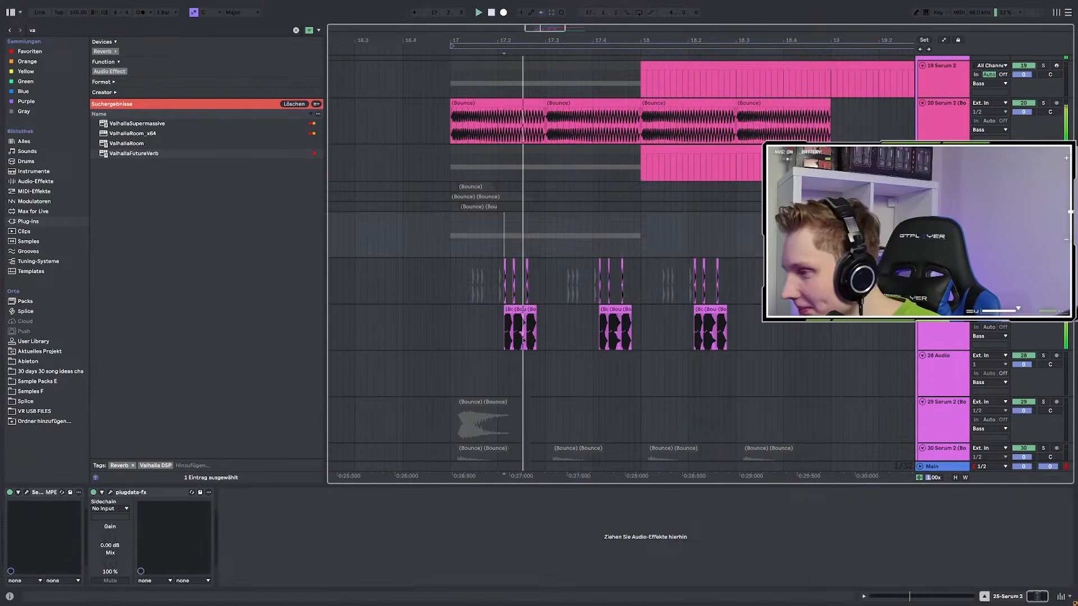
# Solo the short-clip tracks 26 and 27 and combine them into one track group
pyautogui.keyDown('shift'); pyautogui.click(503, 281); pyautogui.keyUp('shift')
pyautogui.press('s')
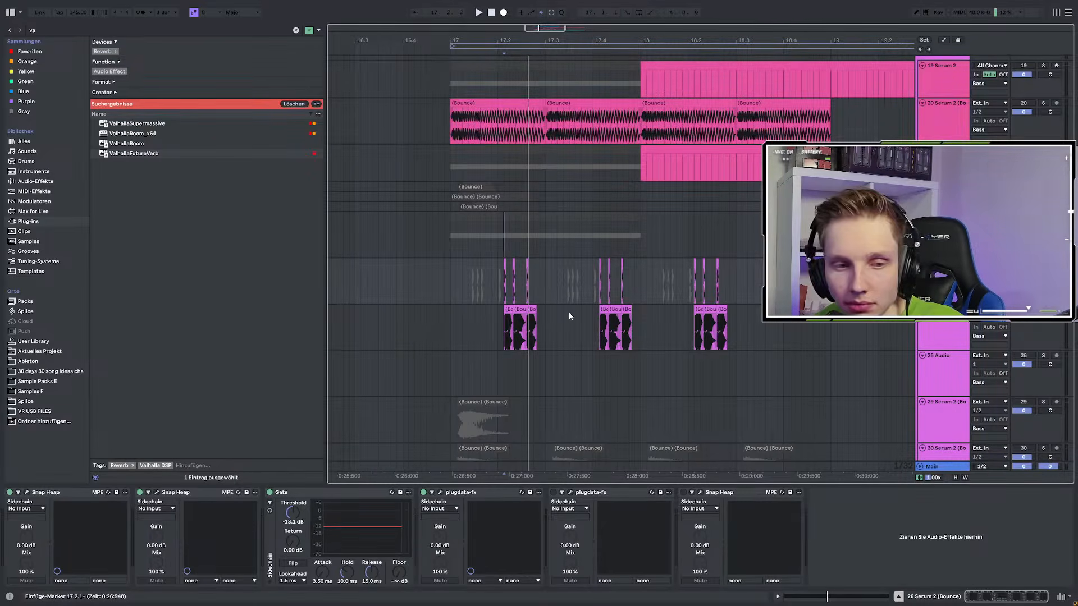
pyautogui.click(963, 330)
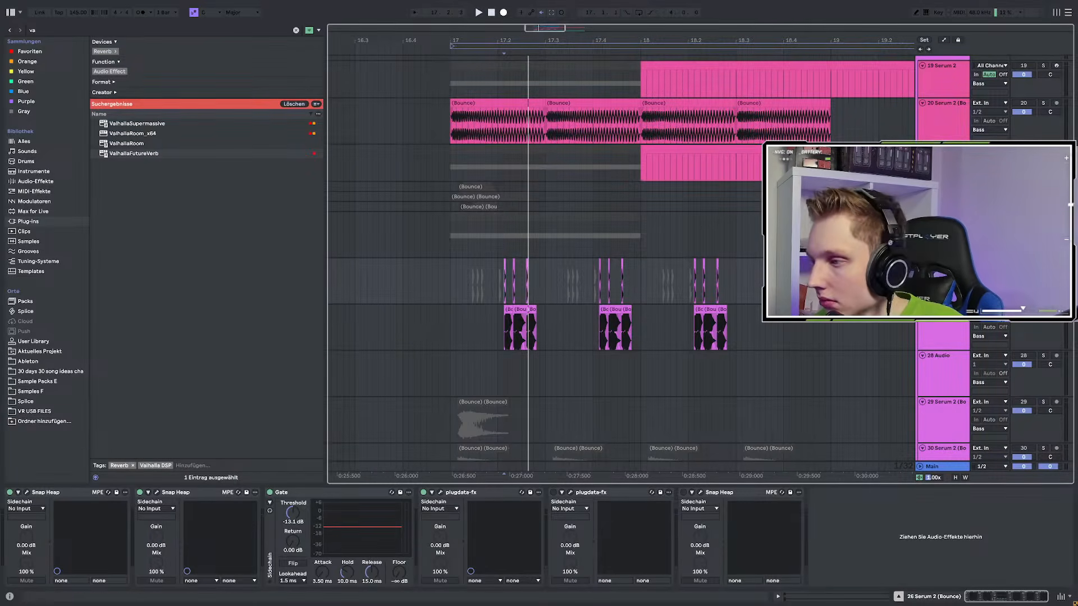
pyautogui.hotkey('ctrl', 'g')
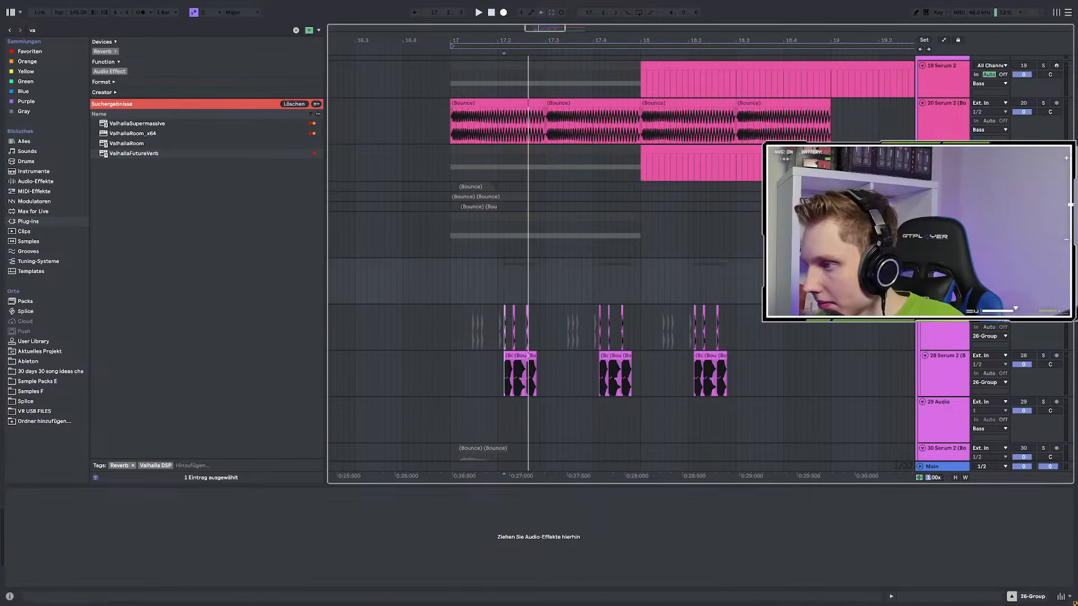
# Find EQ Eight in the browser and add it to the new group containing the short clips
pyautogui.hotkey('ctrl', 'f')
pyautogui.write('eq')
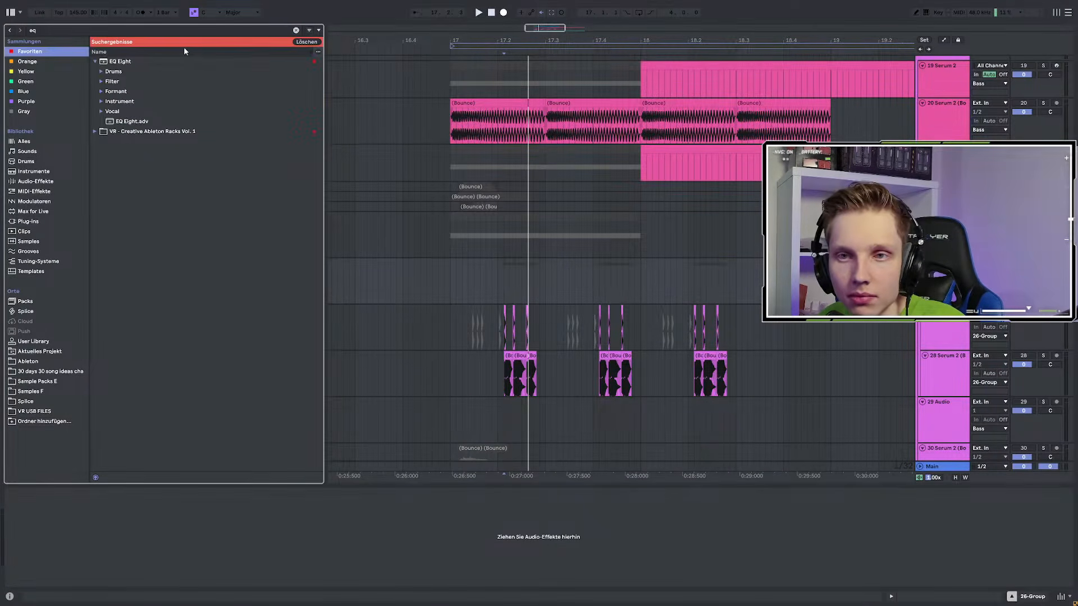
pyautogui.press('Down')
pyautogui.click(101, 111)
pyautogui.click(94, 61)
pyautogui.press('Return')
pyautogui.click(942, 466)
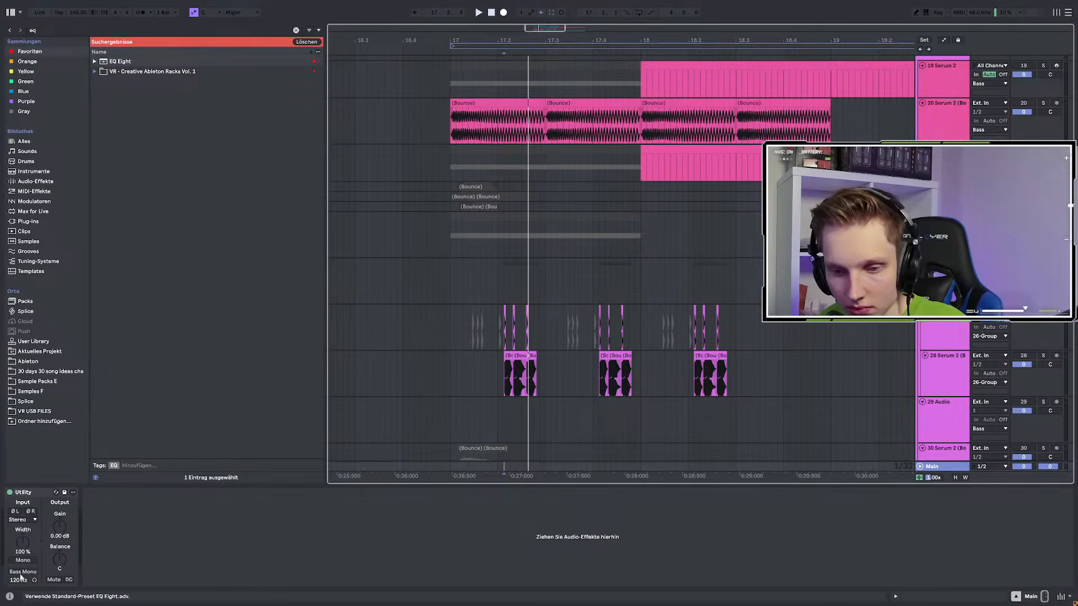
# Enable the low-cut band on the group's EQ Eight and set it to about 102 Hz with Q 0.49, auditioning from 17.2.1
pyautogui.click(498, 281)
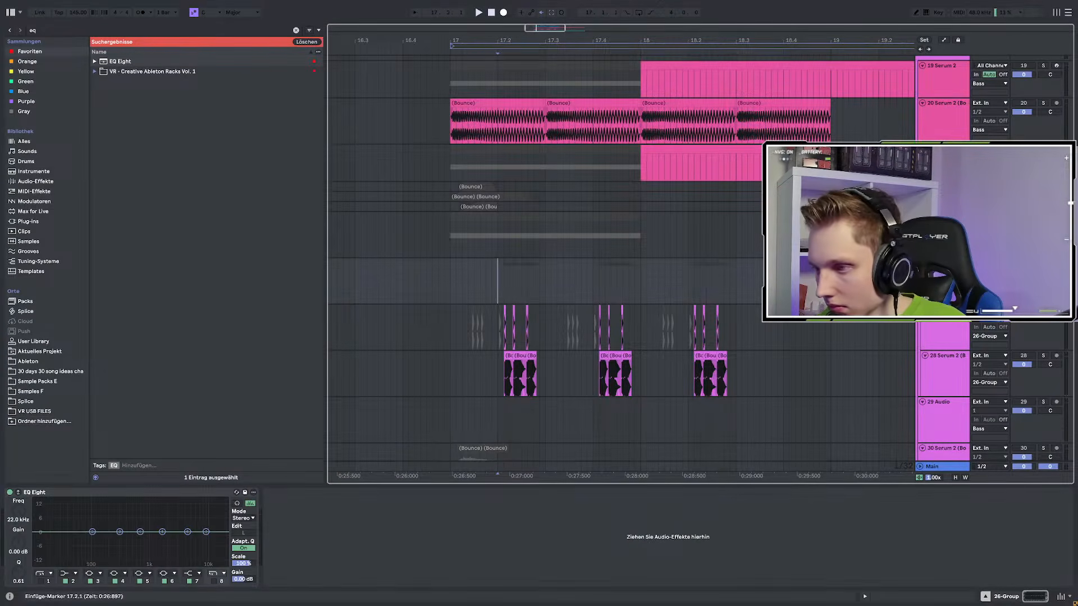
pyautogui.press('space')
pyautogui.press('space')
pyautogui.press('space')
pyautogui.click(41, 581)
pyautogui.press('space')
pyautogui.press('space')
pyautogui.moveTo(63, 540); pyautogui.dragTo(94, 540)
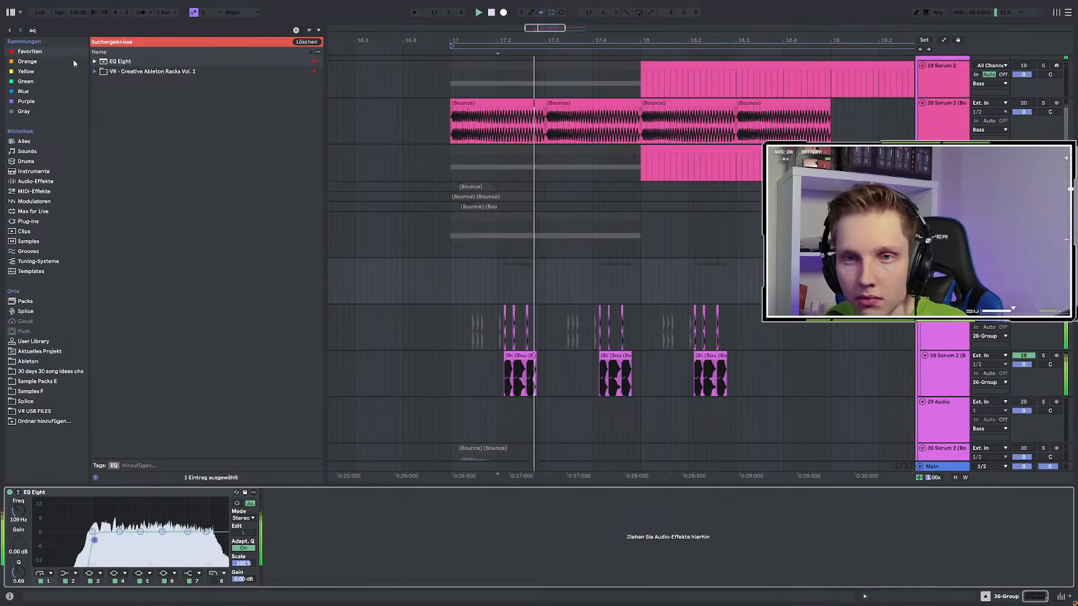
pyautogui.click(33, 30)
pyautogui.press('space')
pyautogui.moveTo(95, 540); pyautogui.dragTo(94, 546)
pyautogui.press('space')
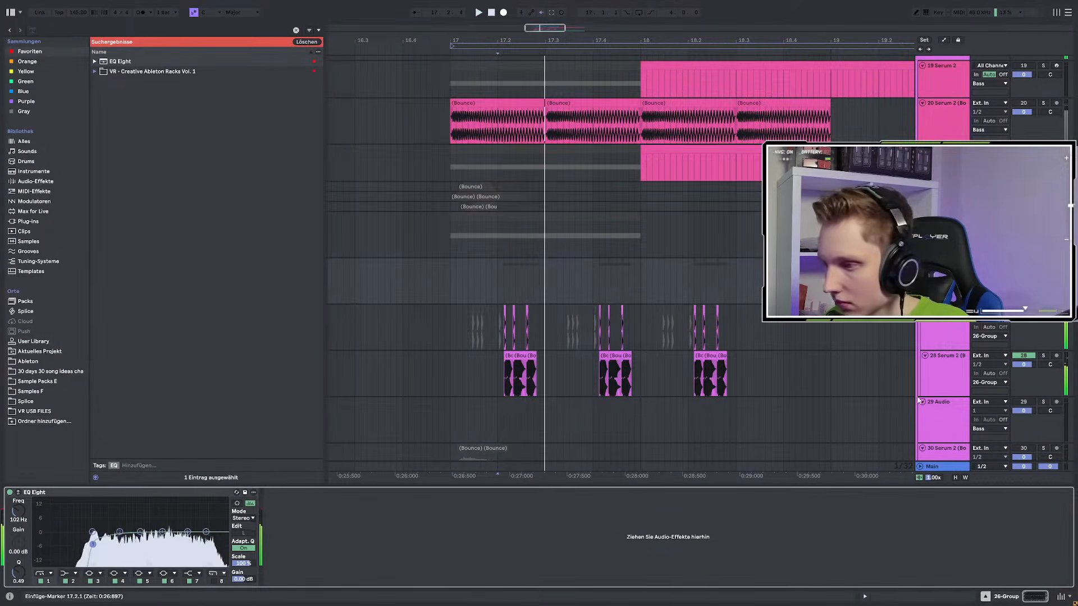
# Examine the clip layers on tracks 27 to 35 around bar 17, with empty track 29 selected
pyautogui.click(948, 369)
pyautogui.scroll(-2, 529, 279)
pyautogui.press('Down')
pyautogui.scroll(-3, 543, 301)
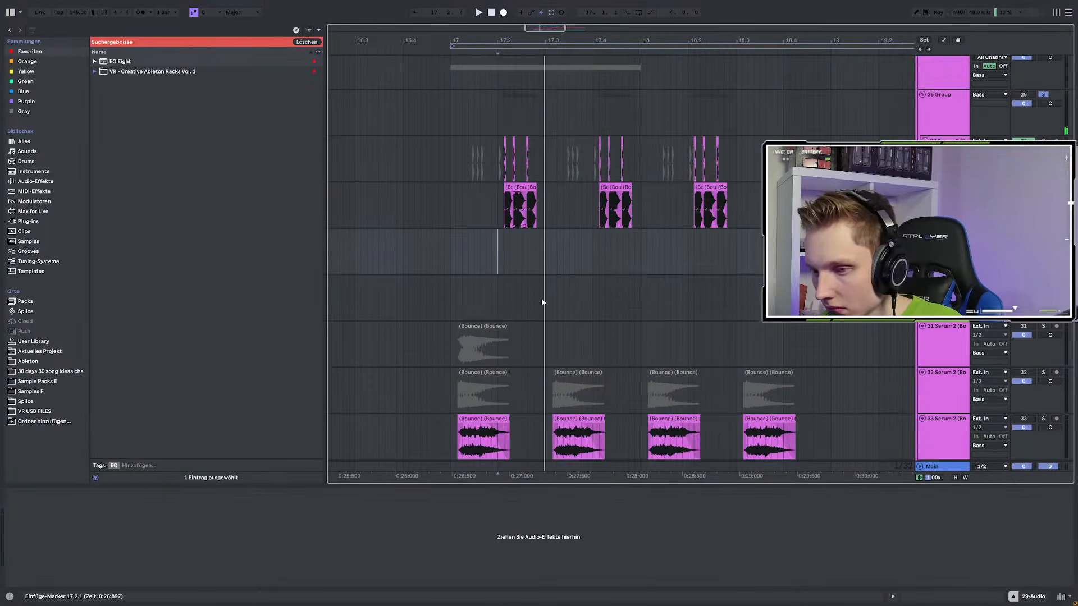
pyautogui.press('+')
pyautogui.press('+')
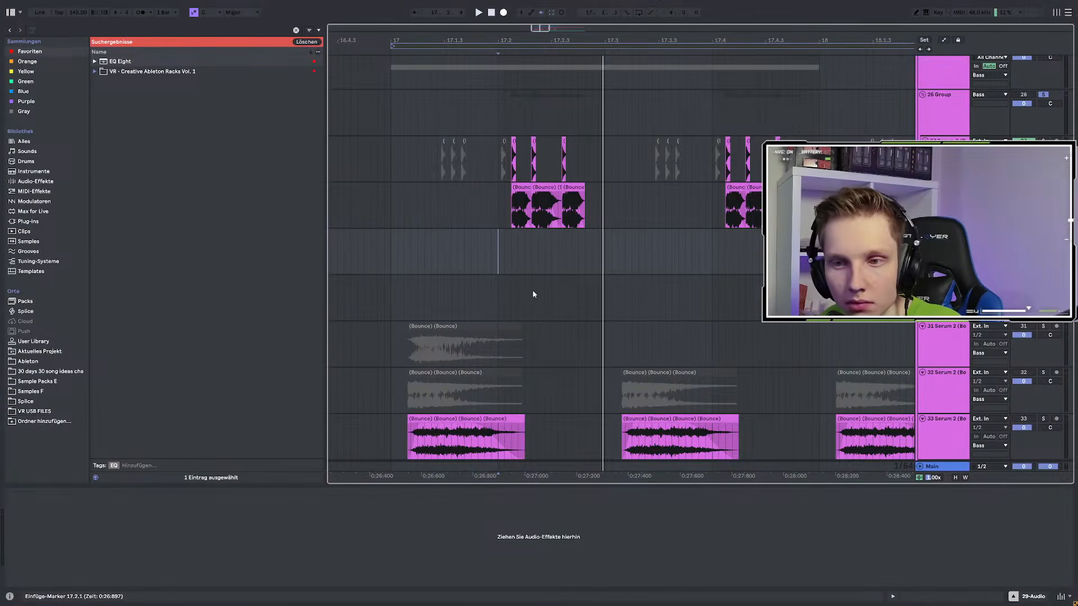
pyautogui.scroll(-2, 595, 359)
pyautogui.keyDown('ctrl'); pyautogui.scroll(-3, 506, 347); pyautogui.keyUp('ctrl')
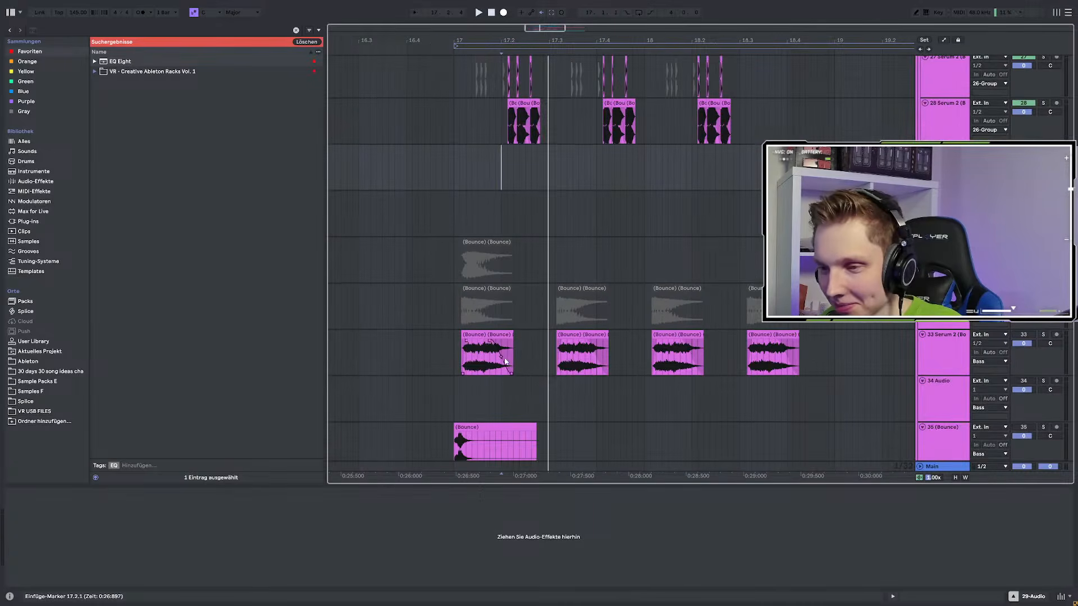
pyautogui.scroll(2, 509, 336)
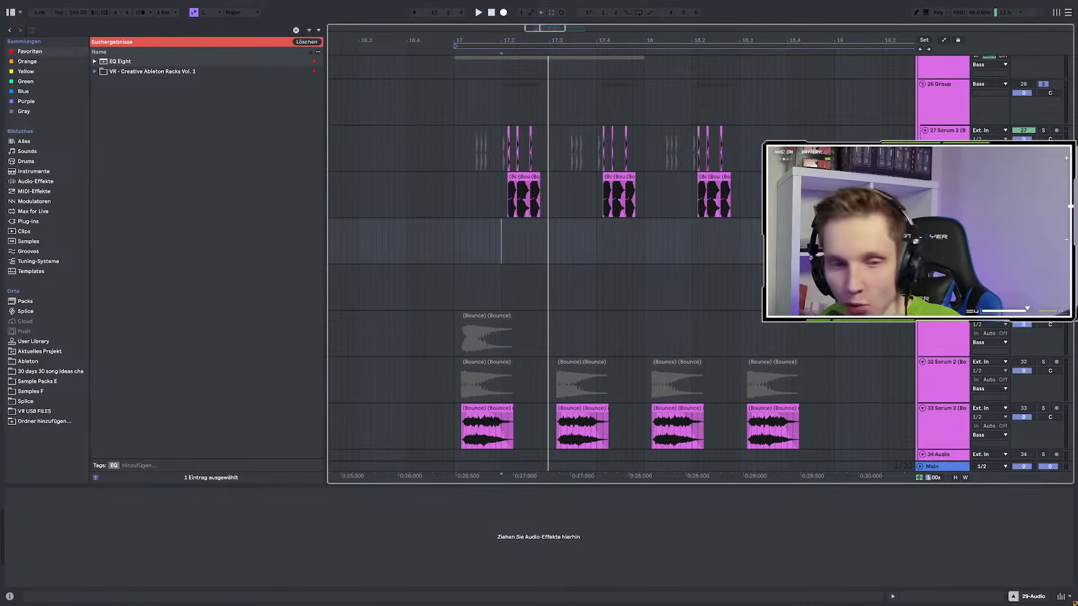
pyautogui.scroll(1, 667, 277)
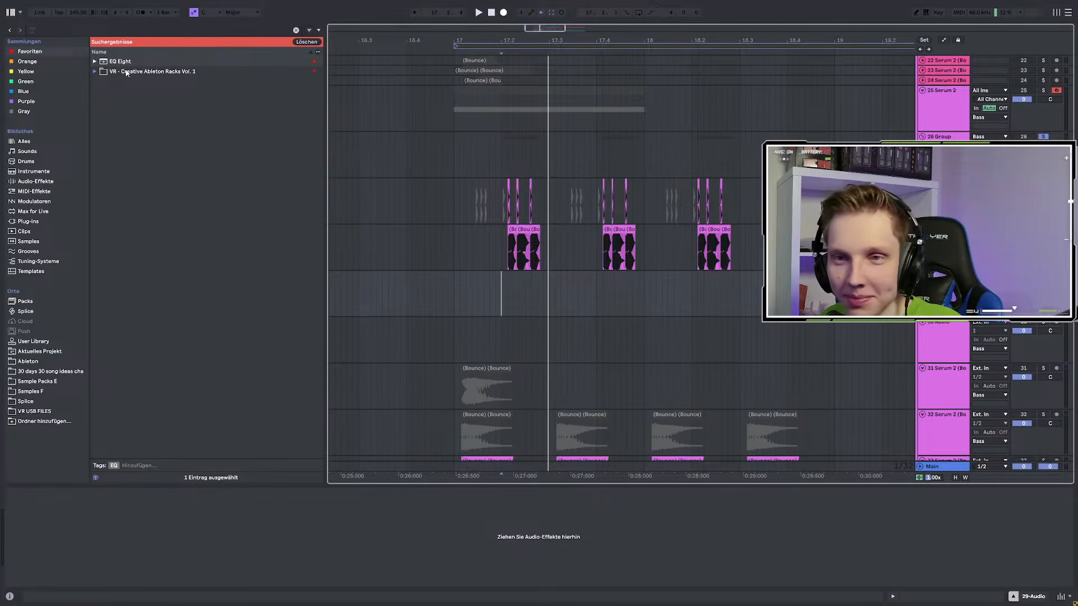
pyautogui.click(44, 31)
pyautogui.write('eq')
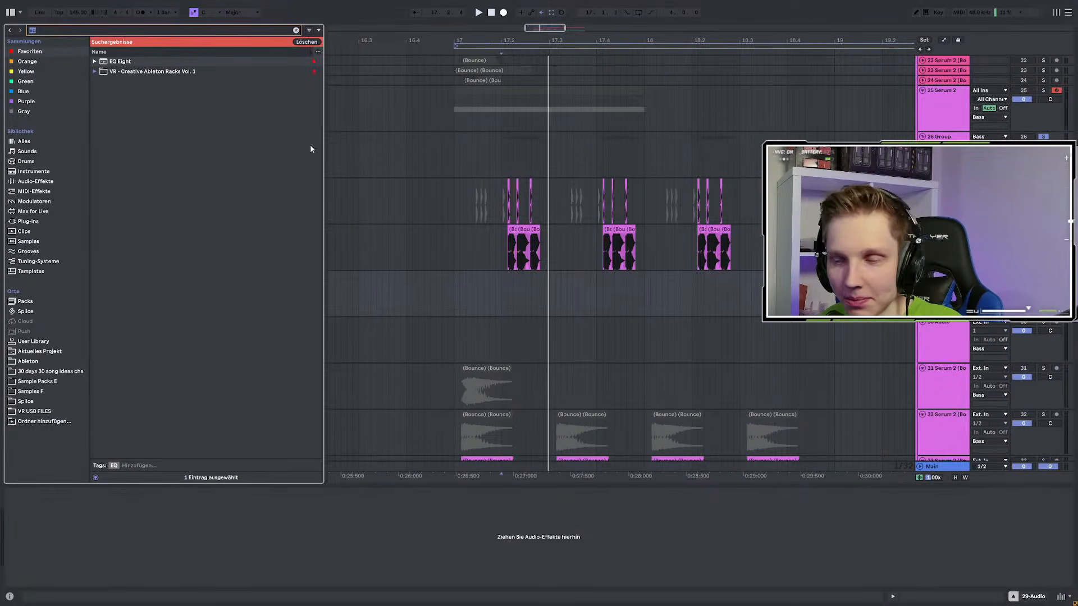
pyautogui.scroll(2, 520, 258)
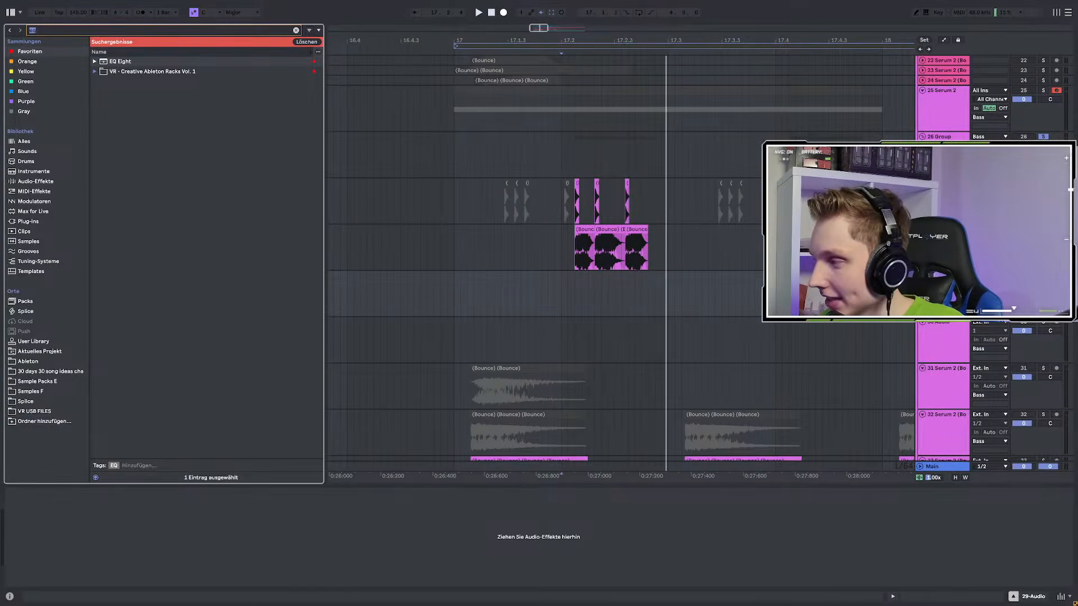
pyautogui.scroll(3, 702, 248)
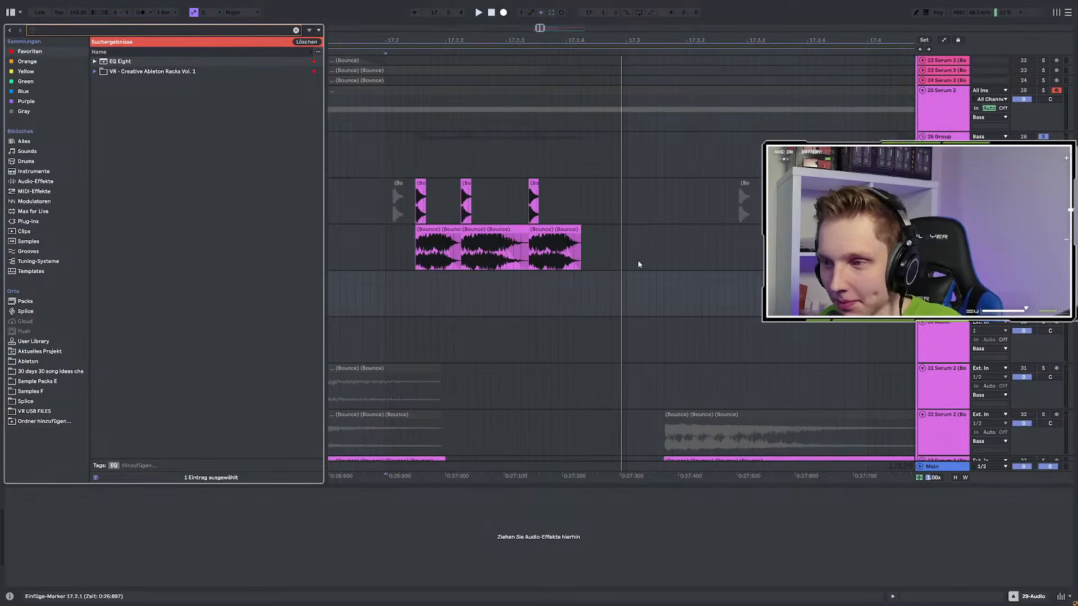
pyautogui.scroll(-3, 604, 257)
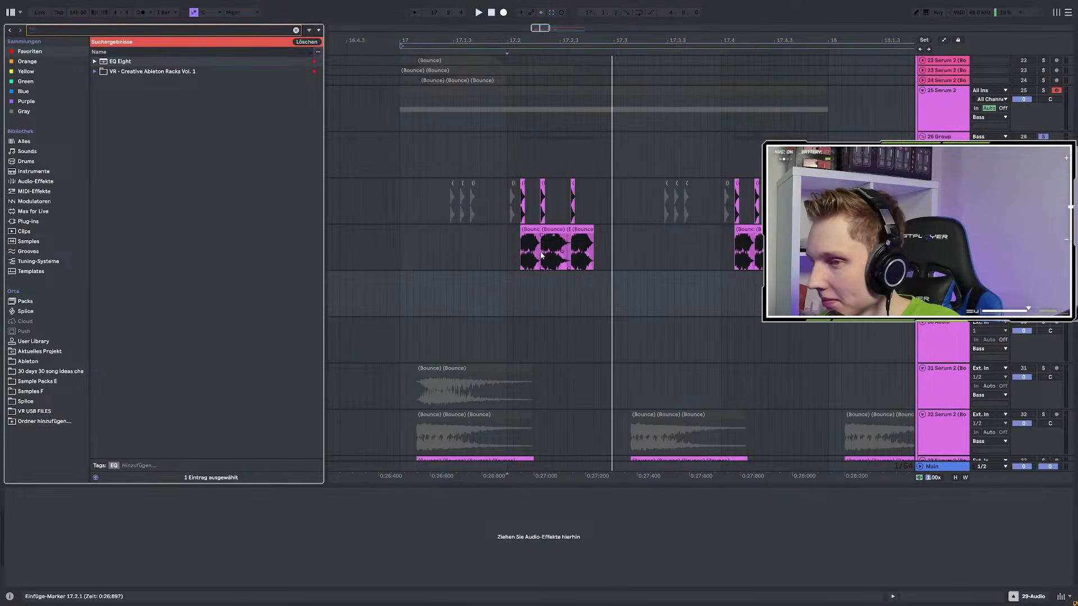
# Reveal track 28's first clip in the browser and try placing the Bounce 18 Serum 2 sample beneath it on track 29
pyautogui.click(520, 251)
pyautogui.click(519, 293)
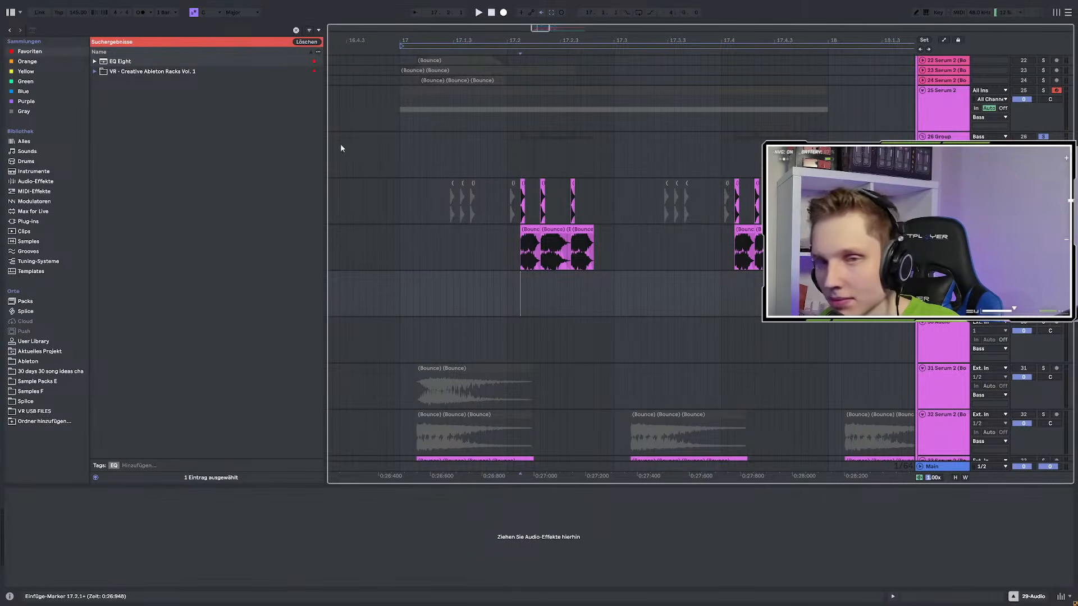
pyautogui.rightClick(530, 229)
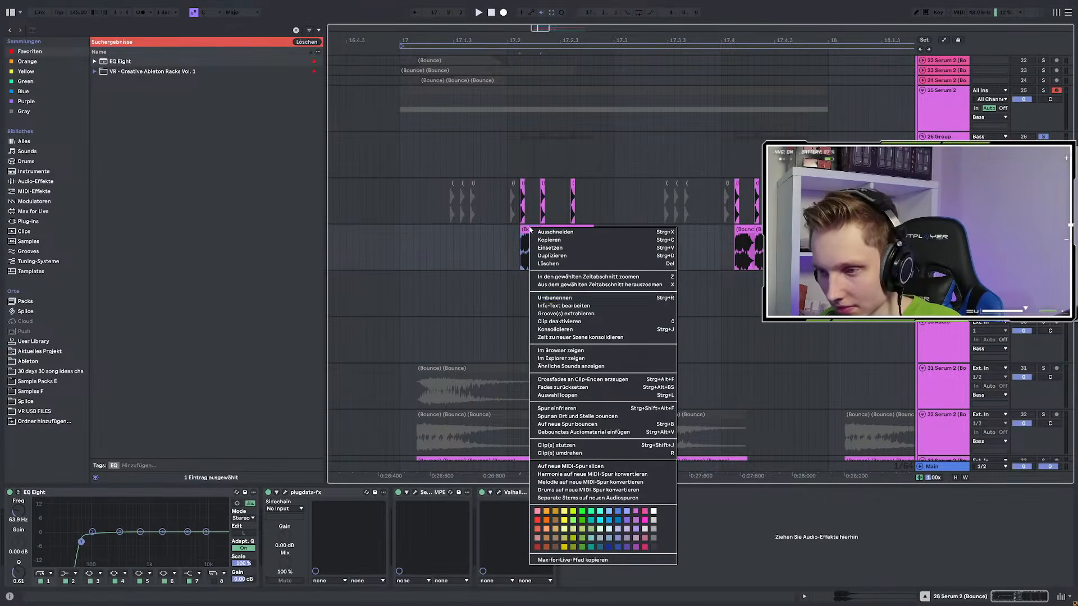
pyautogui.click(560, 351)
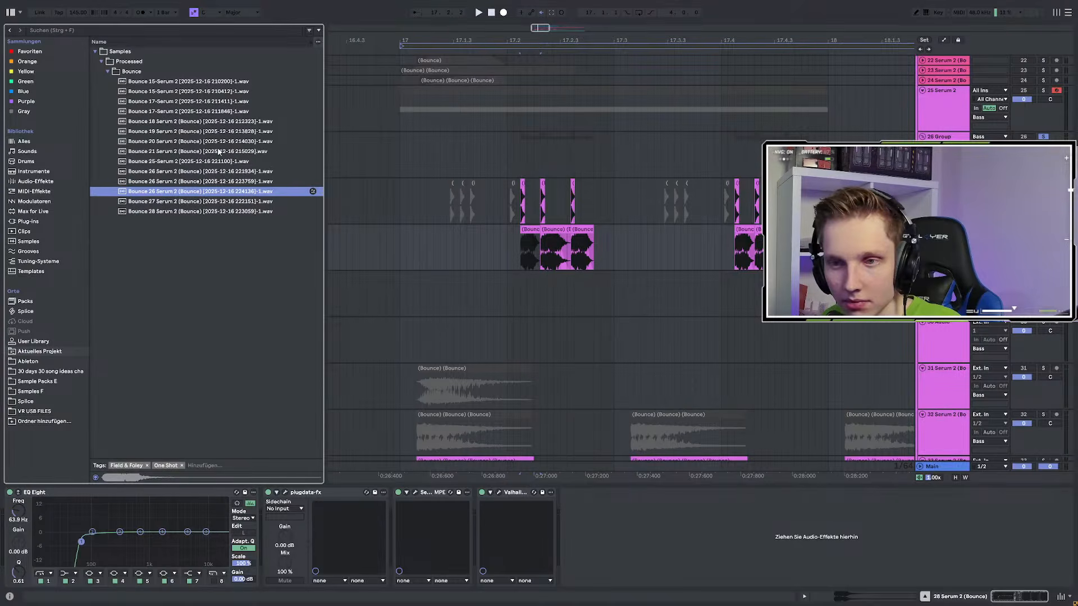
pyautogui.click(210, 122)
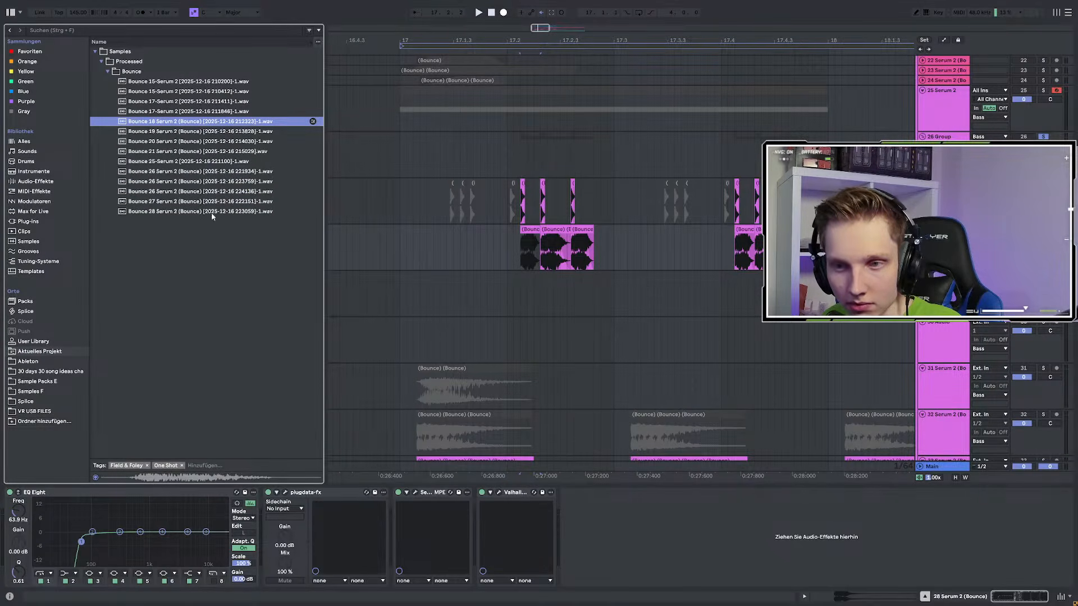
pyautogui.moveTo(224, 122); pyautogui.dragTo(533, 276)
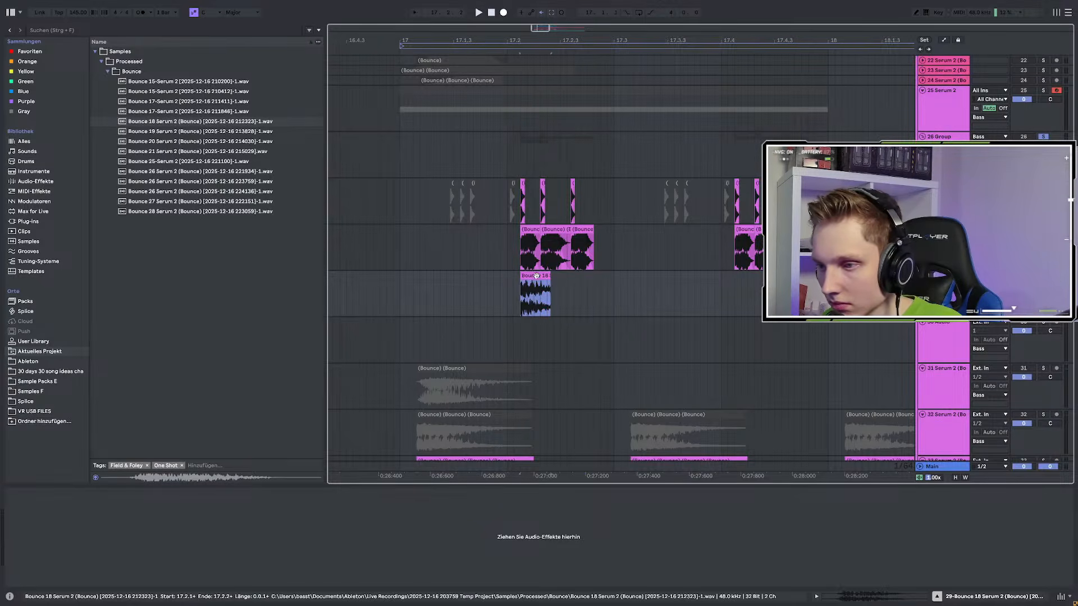
# Solo track 29 and trim the Bounce 18 clip to end where track 28's second clip begins
pyautogui.scroll(4, 534, 278)
pyautogui.press('s')
pyautogui.scroll(-3, 488, 280)
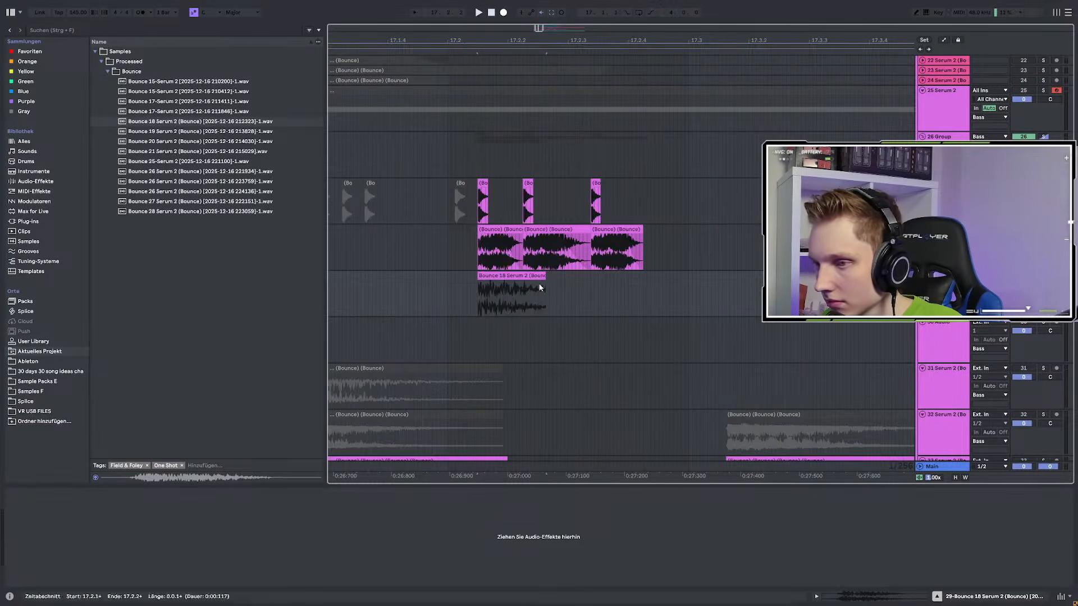
pyautogui.moveTo(542, 279); pyautogui.dragTo(523, 279)
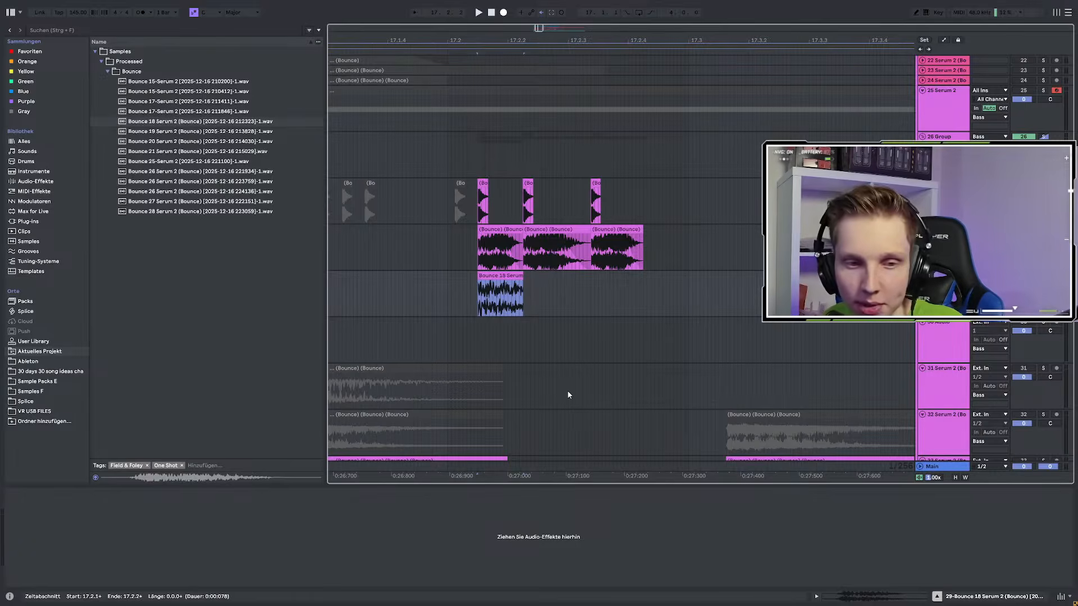
# Toggle the mute on the Main track's Utility and audition the trimmed Bounce 18 clip from its start
pyautogui.click(932, 466)
pyautogui.click(53, 581)
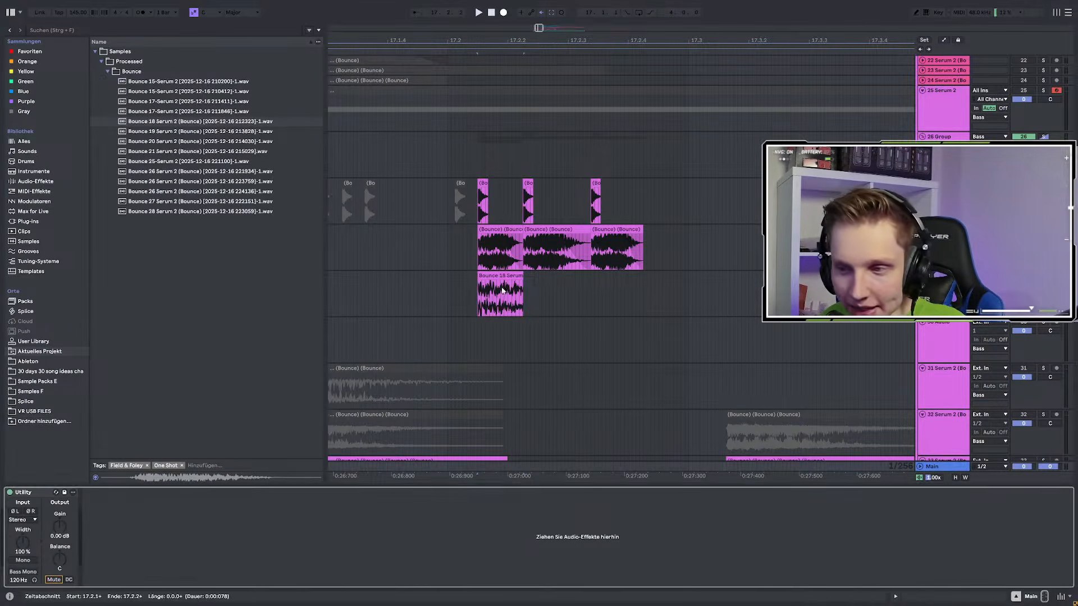
pyautogui.click(481, 308)
pyautogui.press('space')
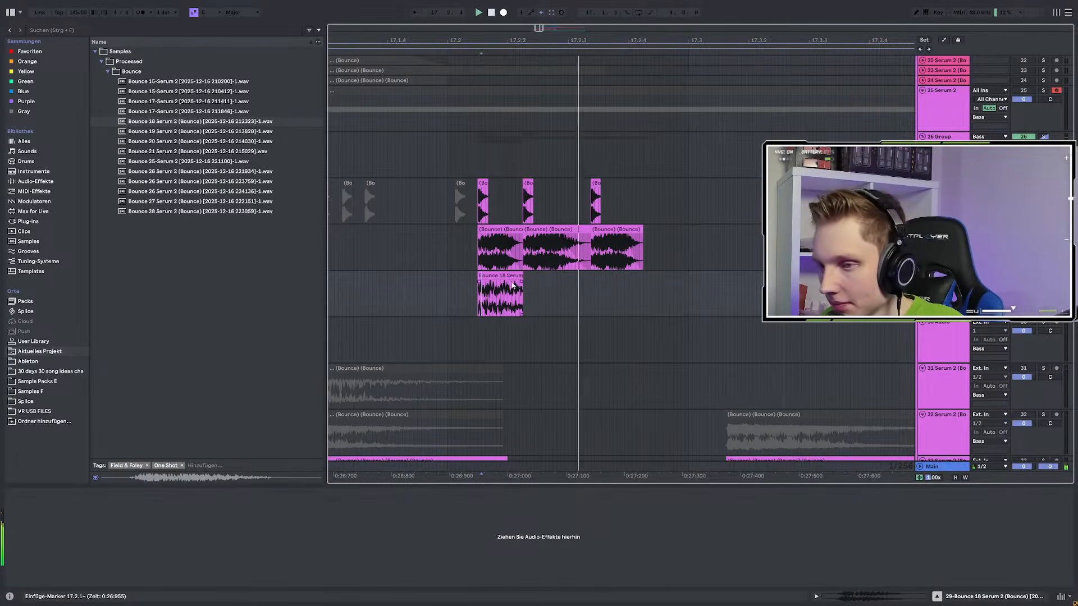
# Try a long fade-in across most of the trimmed Bounce 18 clip on track 29
pyautogui.click(510, 285)
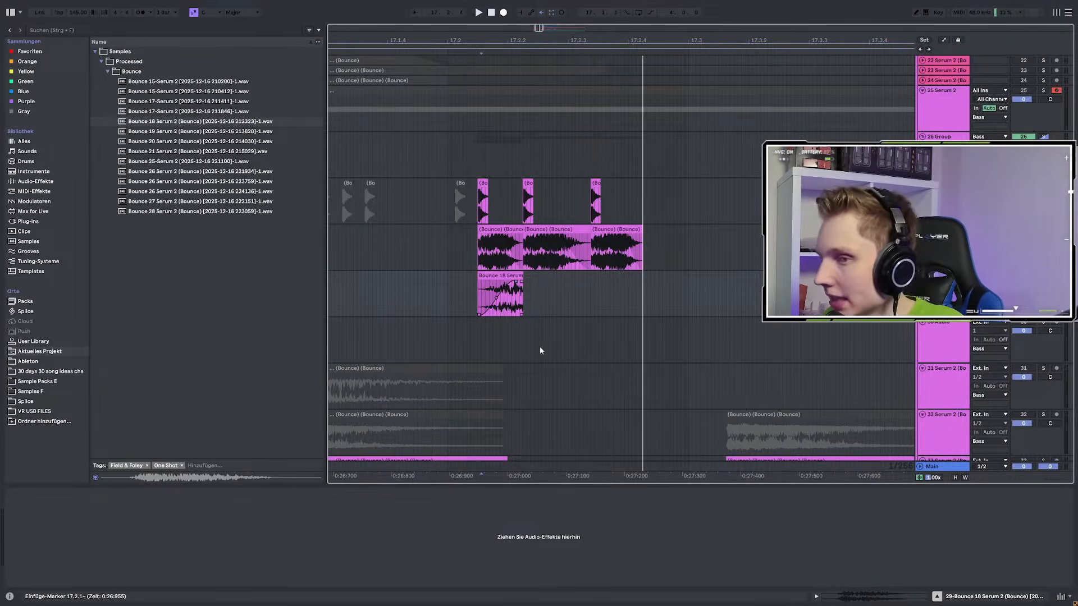
pyautogui.press('-')
pyautogui.press('-')
pyautogui.scroll(3, 607, 311)
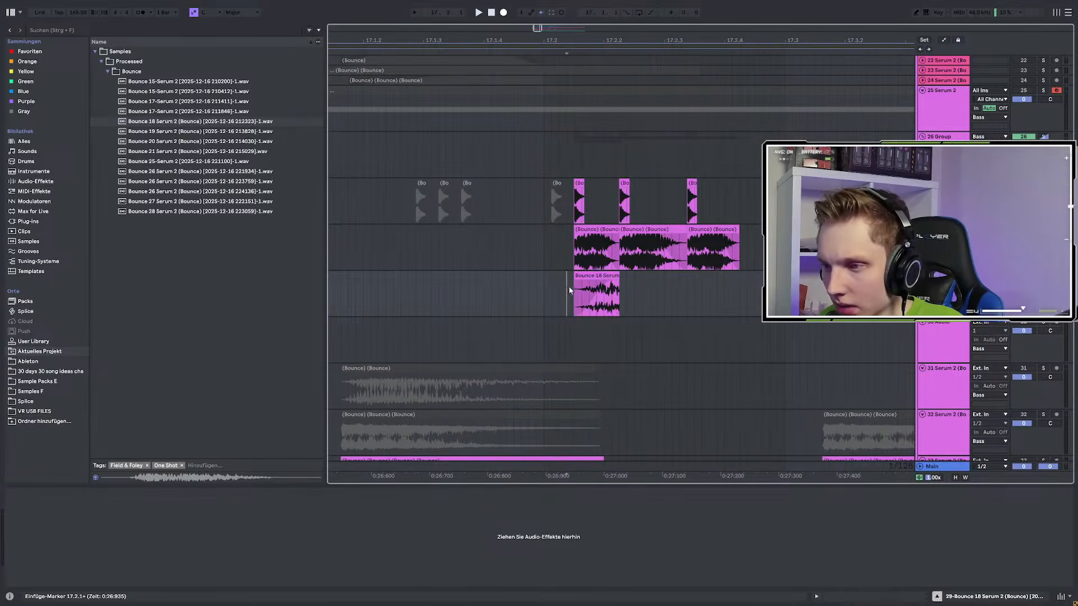
# Find EQ Eight in the browser and try it on track 29 with the Bounce 18 clip
pyautogui.click(45, 30)
pyautogui.write('eq')
pyautogui.click(157, 63)
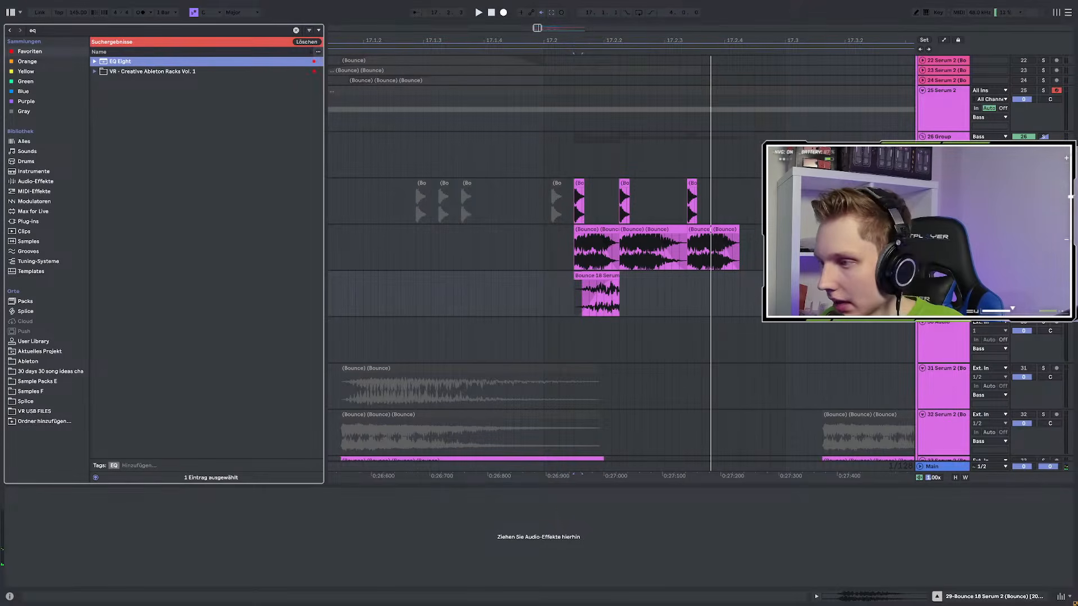
pyautogui.press('Return')
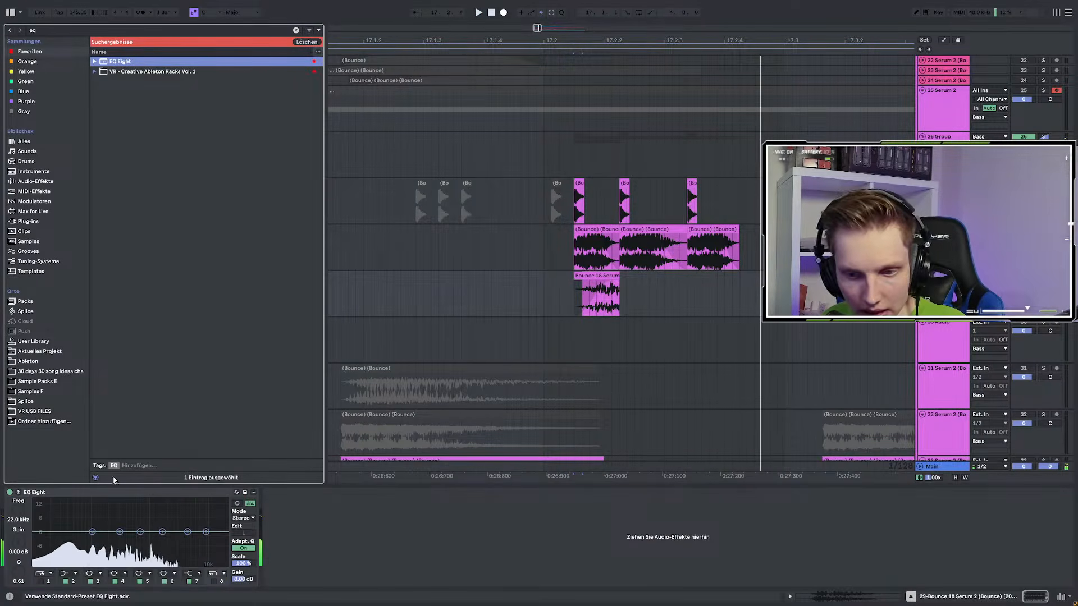
# Delete track 29 together with the Bounce 18 clip and its EQ Eight
pyautogui.scroll(-5, 601, 315)
pyautogui.click(604, 294)
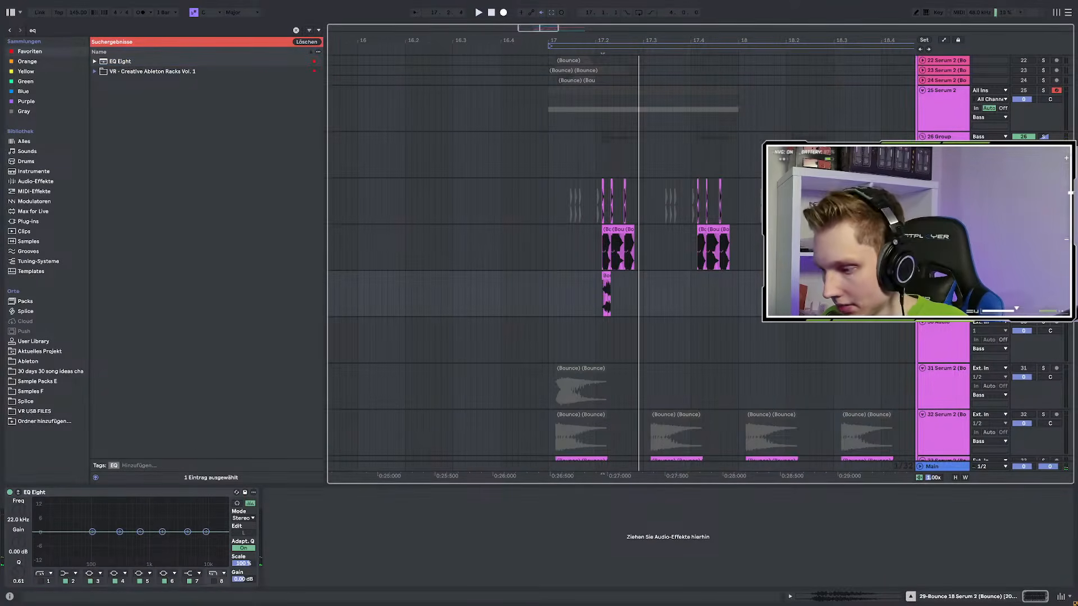
pyautogui.press('Delete')
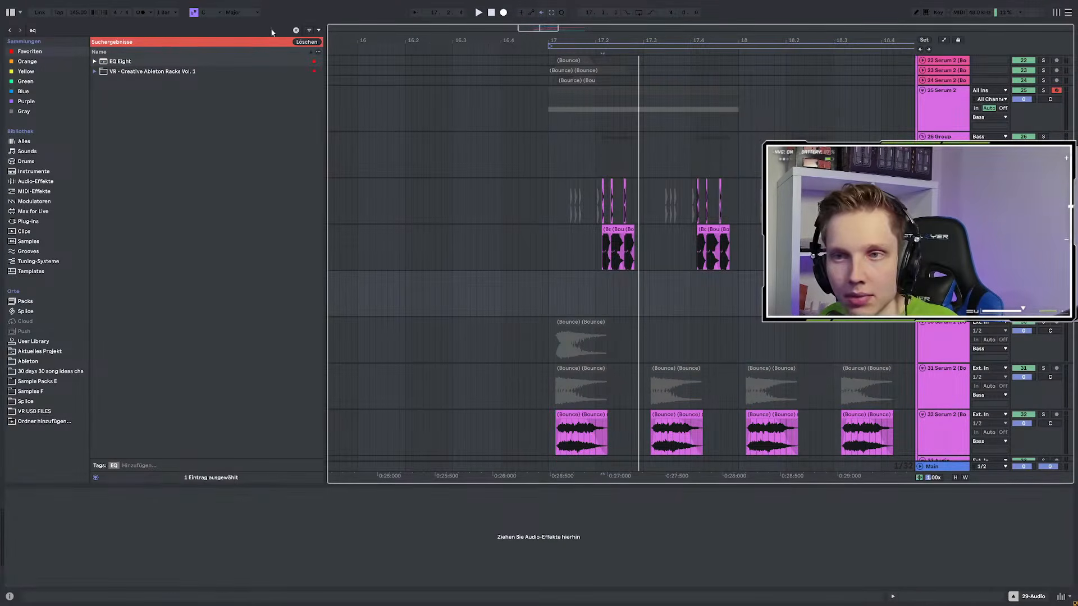
# Clear the old browser search and search the User Library for "crunch"
pyautogui.click(296, 31)
pyautogui.write('c')
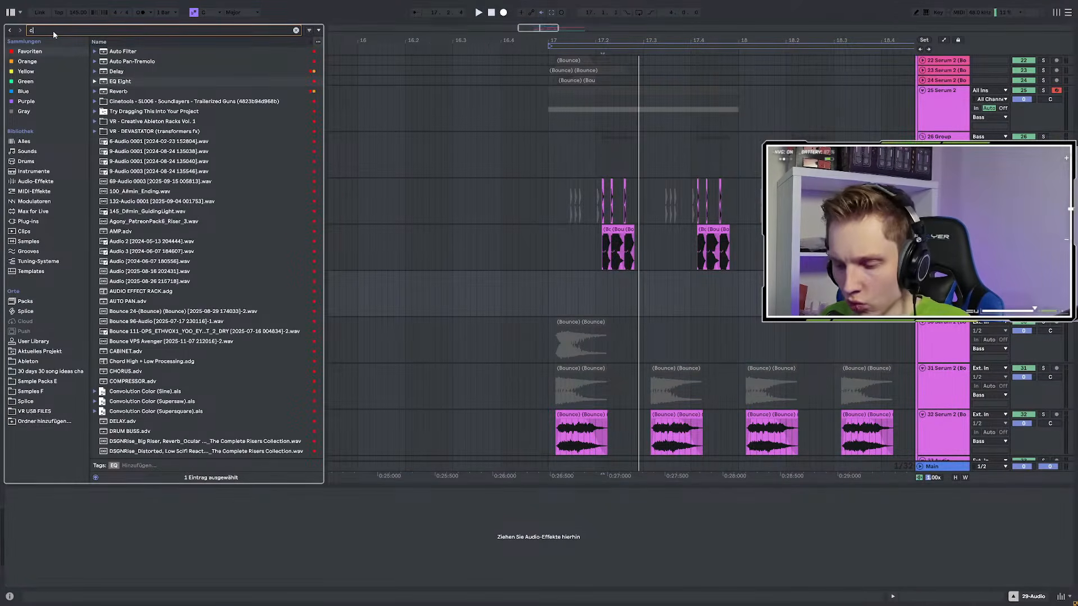
pyautogui.write('runch')
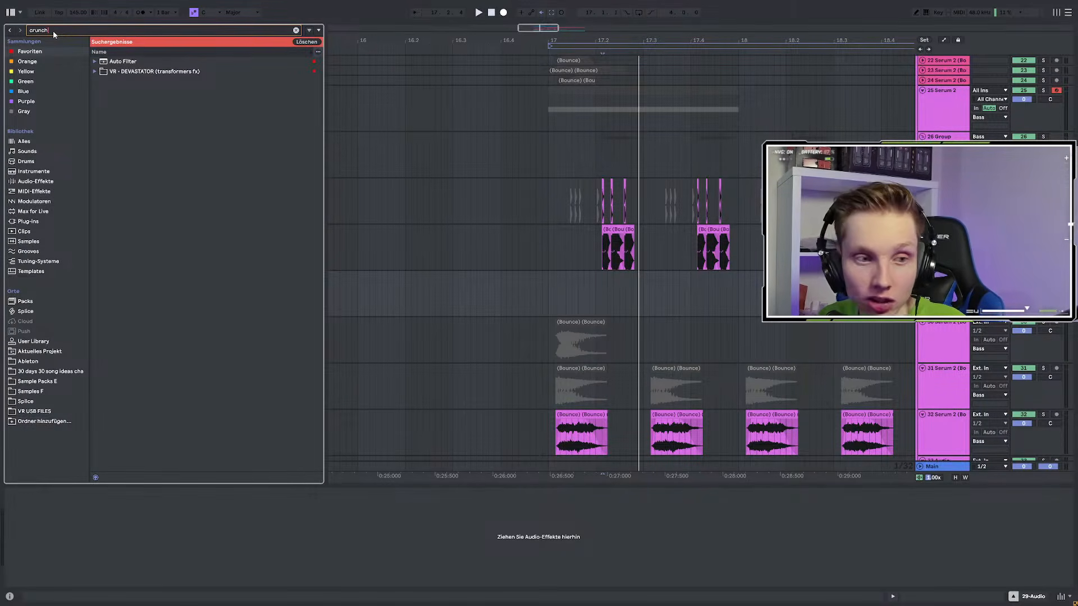
pyautogui.click(32, 341)
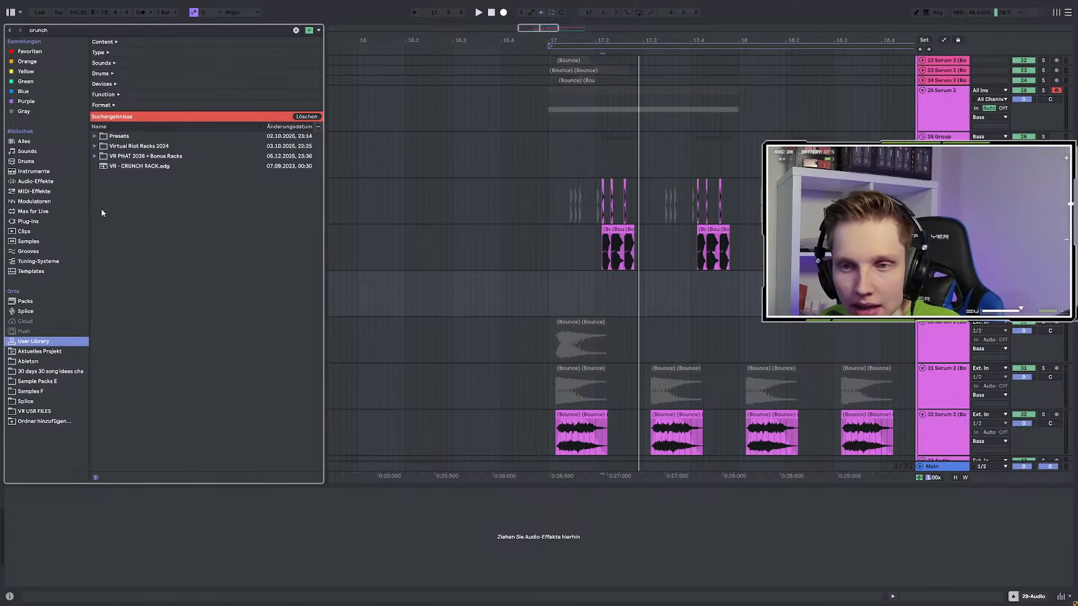
# Preview the Sub Crunch and Gun Lowend Crunch samples in the Free Sample Pack Street Project within the Ableton folder
pyautogui.click(27, 362)
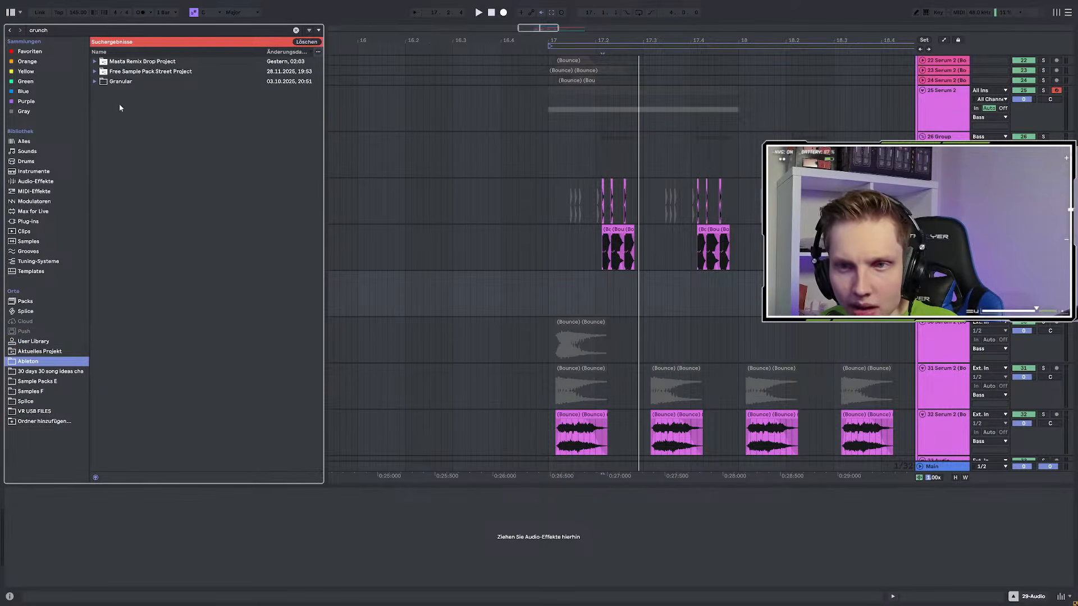
pyautogui.click(96, 71)
pyautogui.click(101, 81)
pyautogui.click(108, 91)
pyautogui.click(114, 101)
pyautogui.click(123, 115)
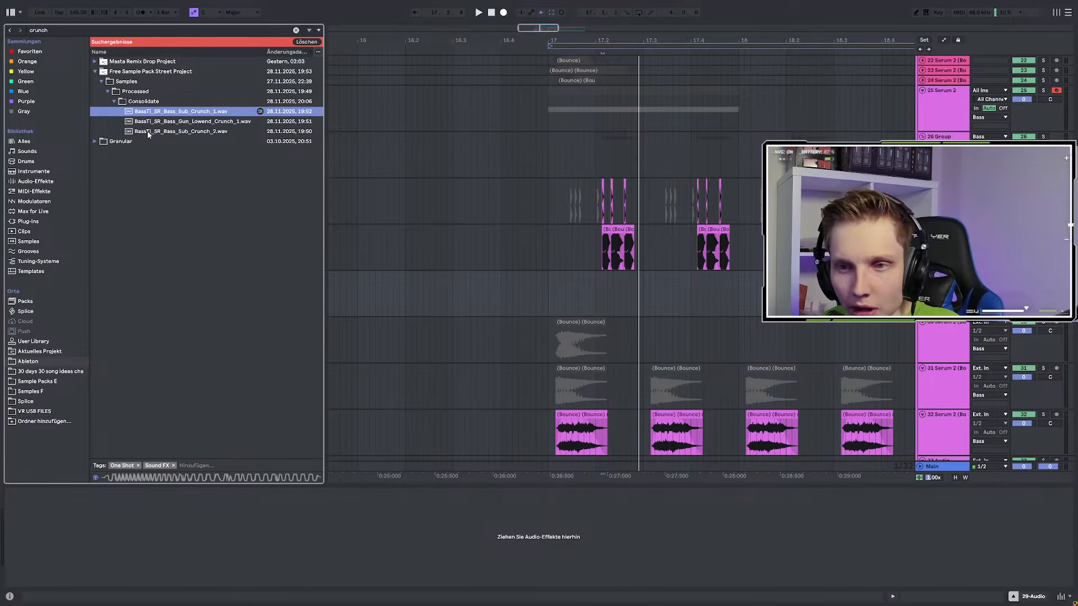
pyautogui.click(203, 122)
# Preview the FL Render Crunch samples in the Granular Sound Design Project and pick FL Render Crunch 4
pyautogui.click(96, 141)
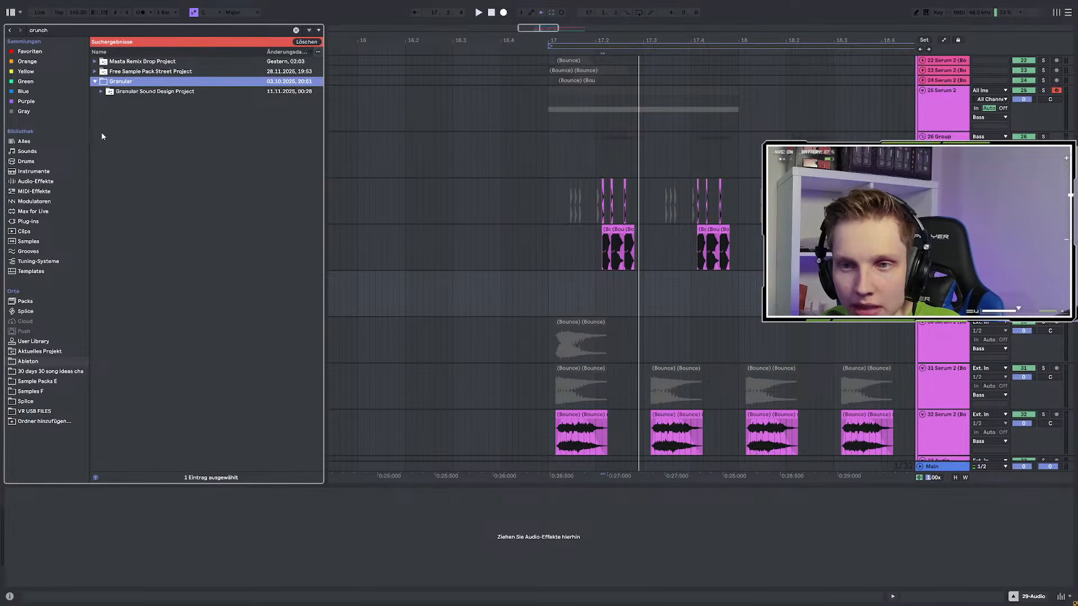
pyautogui.click(103, 92)
pyautogui.click(118, 112)
pyautogui.click(134, 122)
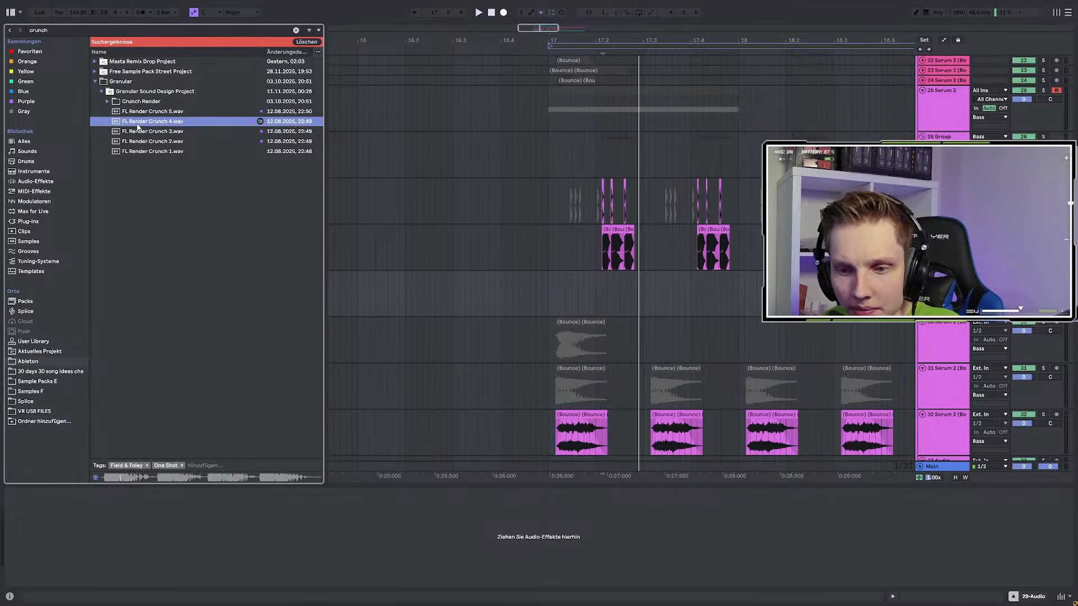
# Insert an audio track below track 28, place FL Render Crunch 4 on it just before bar 17, and play it
pyautogui.click(943, 247)
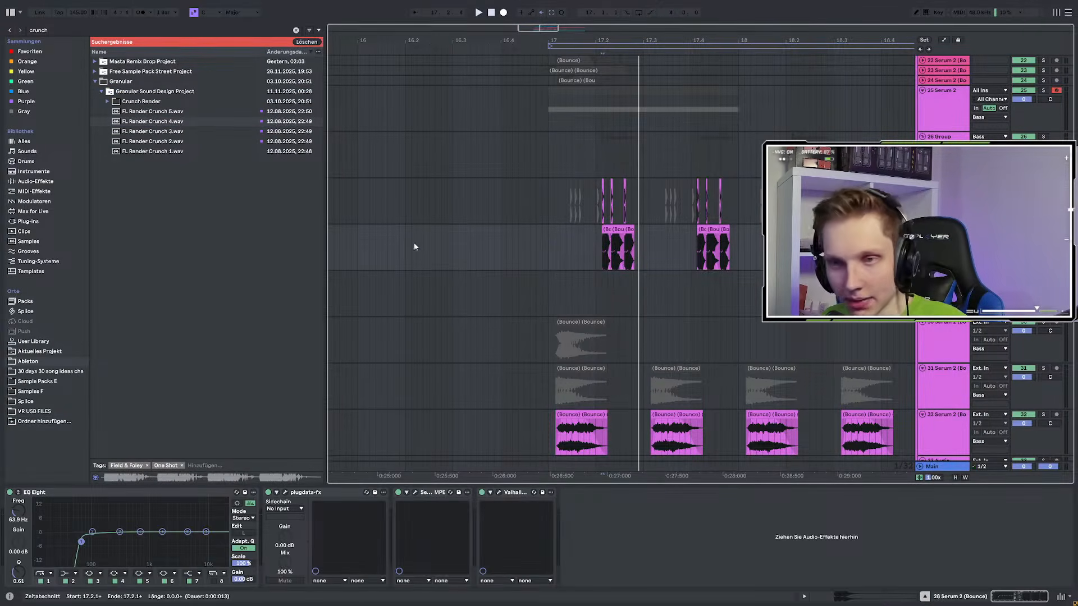
pyautogui.hotkey('ctrl', 't')
pyautogui.moveTo(155, 122); pyautogui.dragTo(542, 274)
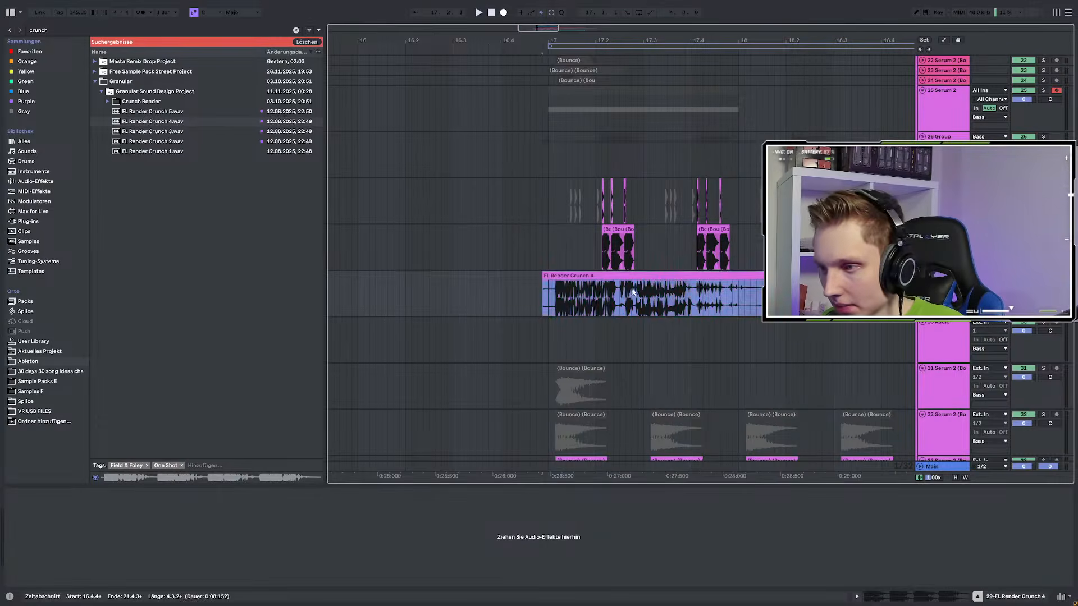
pyautogui.press('space')
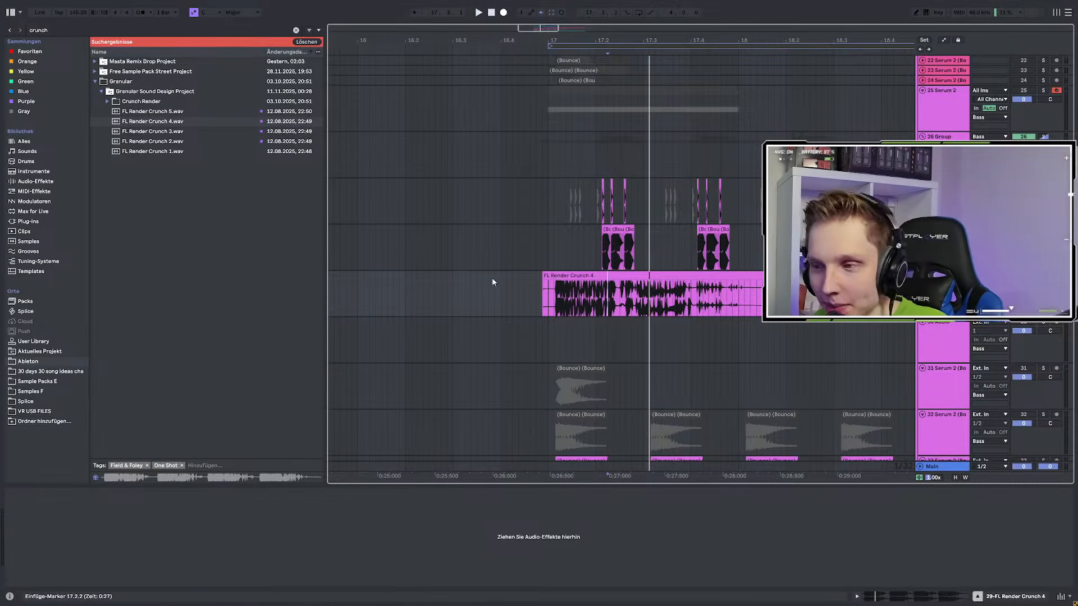
# Move the FL Render Crunch 4 clip to 17.1.2 and trim its beginning to line up with the track 28 clips at 17.2.1
pyautogui.click(565, 283)
pyautogui.click(598, 277)
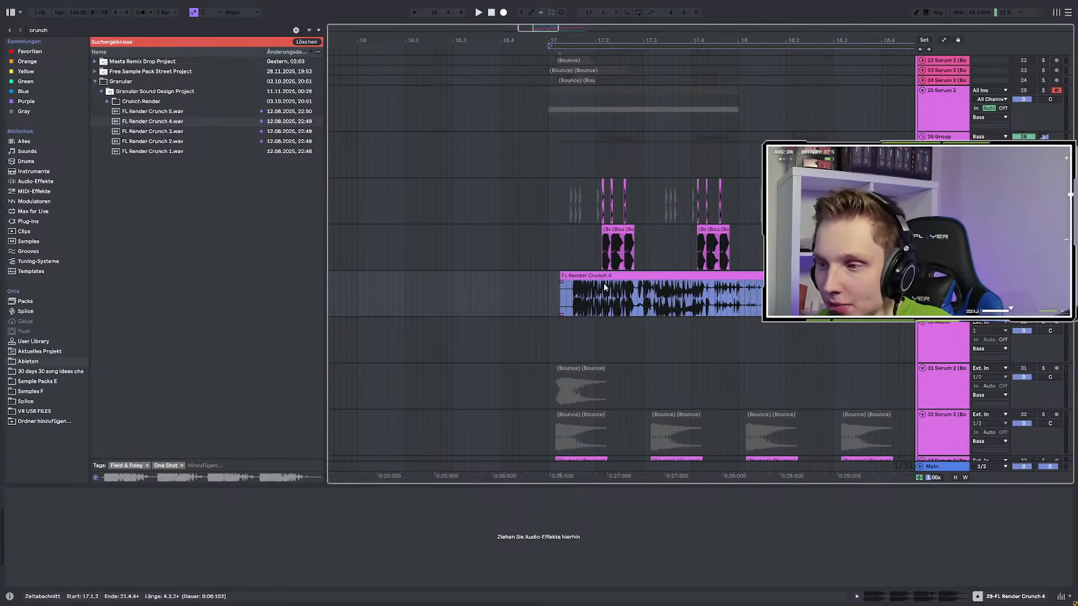
pyautogui.click(598, 286)
pyautogui.click(604, 286)
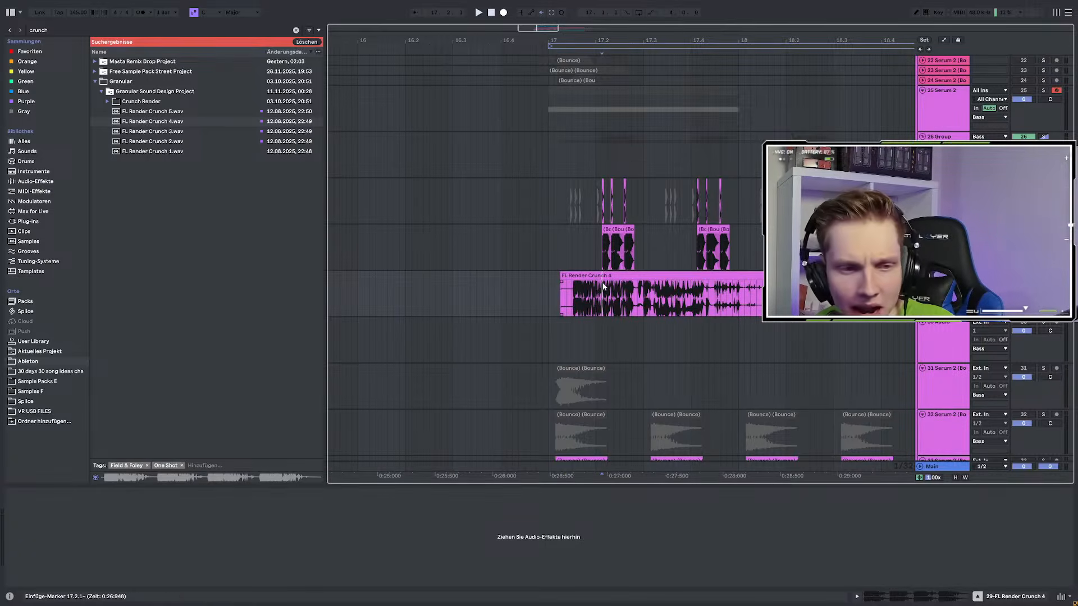
pyautogui.moveTo(561, 284); pyautogui.dragTo(602, 285)
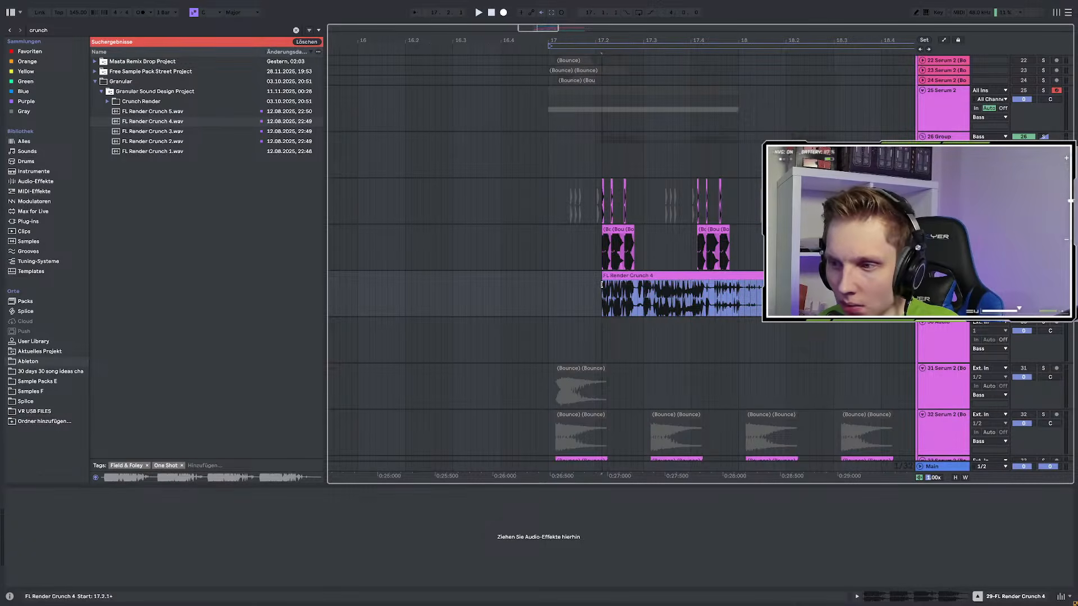
# Shorten the FL Render Crunch 4 clip to the length of the first track 28 clip and audition the layers together
pyautogui.scroll(-4, 595, 295)
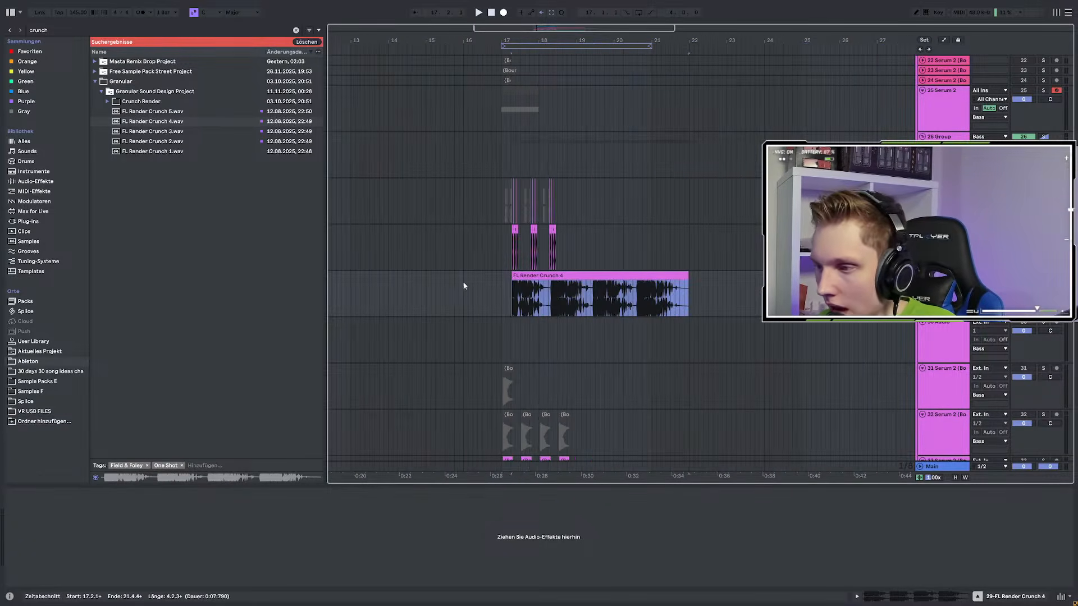
pyautogui.moveTo(678, 286); pyautogui.dragTo(551, 287)
pyautogui.scroll(6, 519, 285)
pyautogui.scroll(2, 511, 287)
pyautogui.click(557, 284)
pyautogui.scroll(3, 558, 284)
pyautogui.moveTo(560, 276); pyautogui.dragTo(563, 276)
pyautogui.scroll(-1, 494, 289)
pyautogui.click(461, 285)
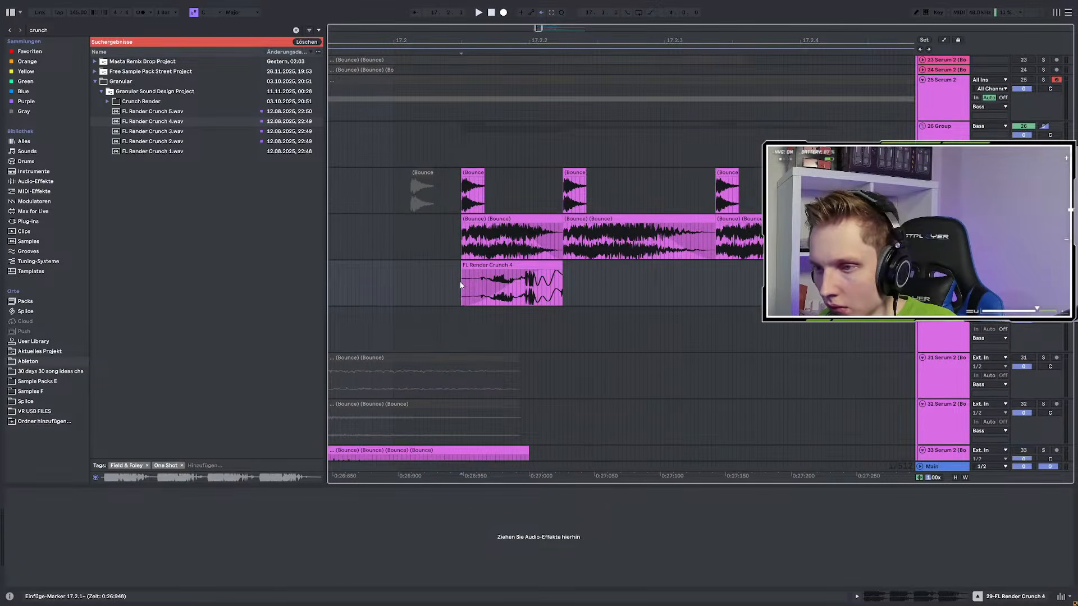
pyautogui.press('space')
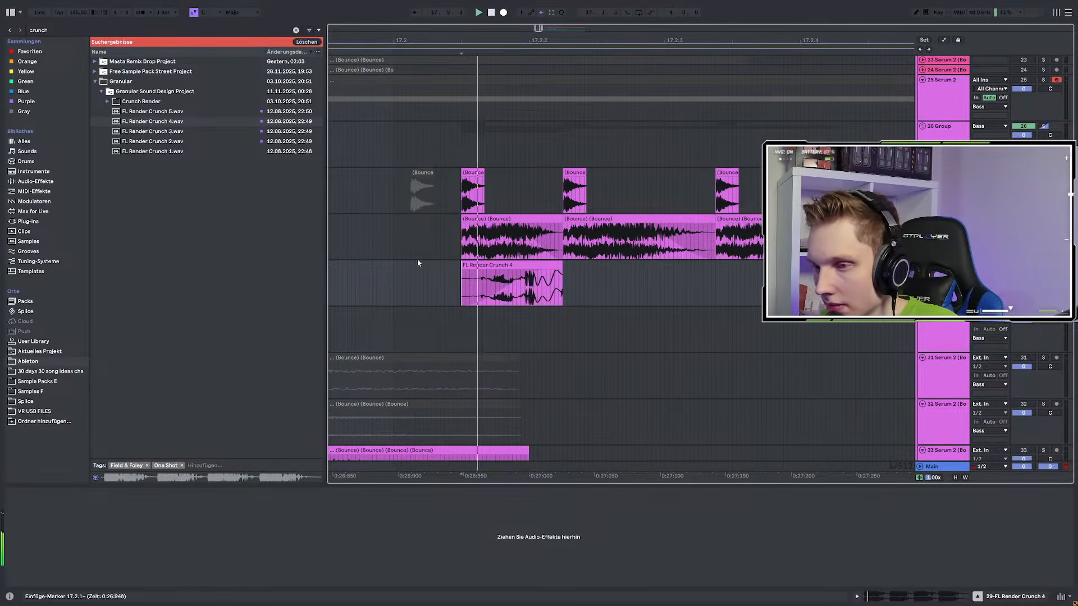
pyautogui.click(505, 285)
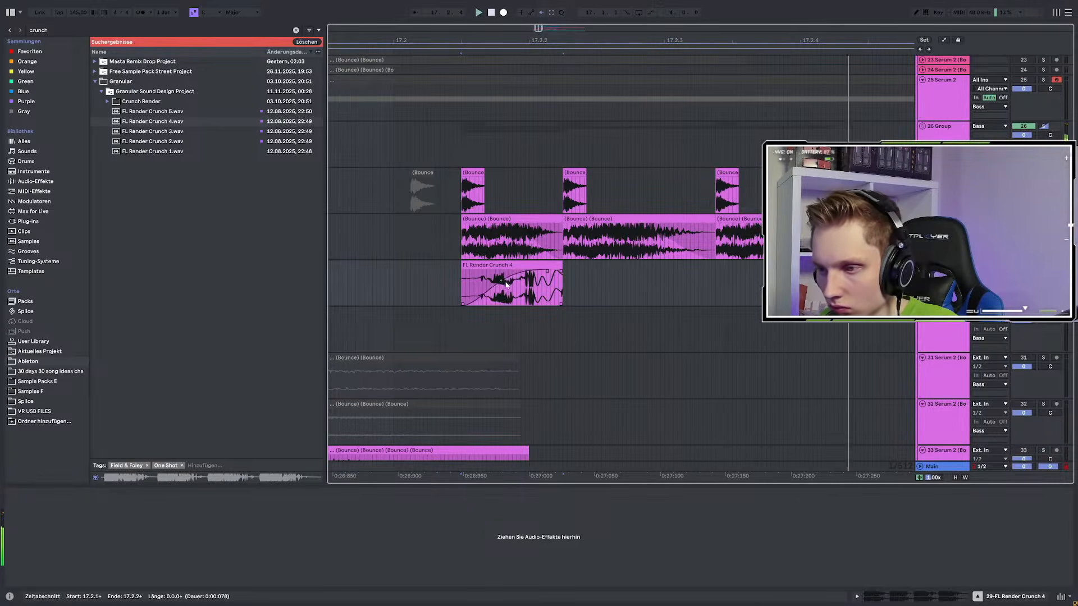
pyautogui.hotkey('ctrl', 'f')
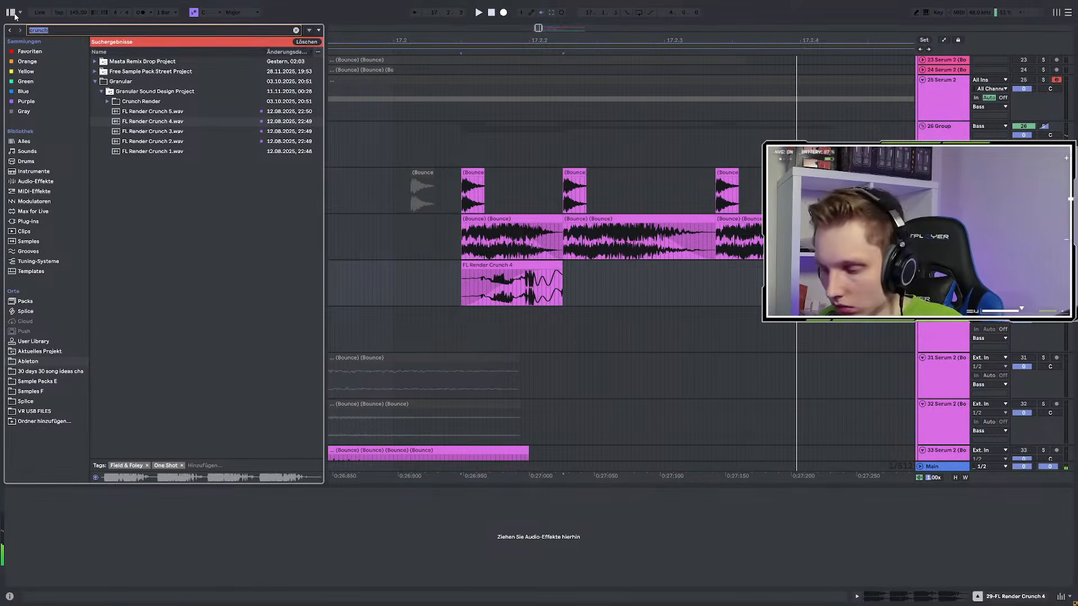
pyautogui.write('di')
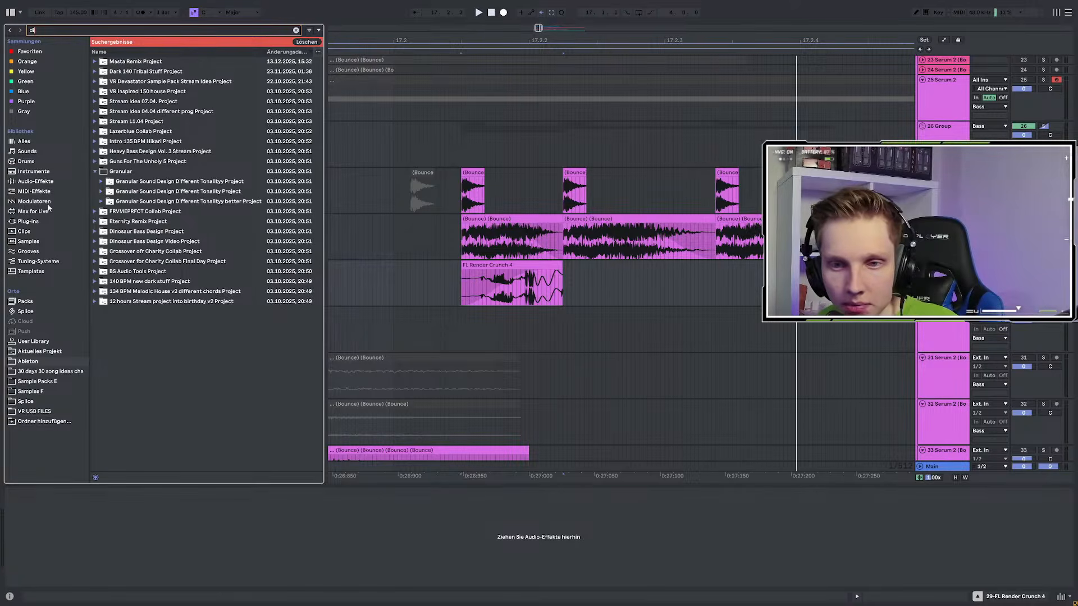
pyautogui.click(35, 221)
pyautogui.click(33, 181)
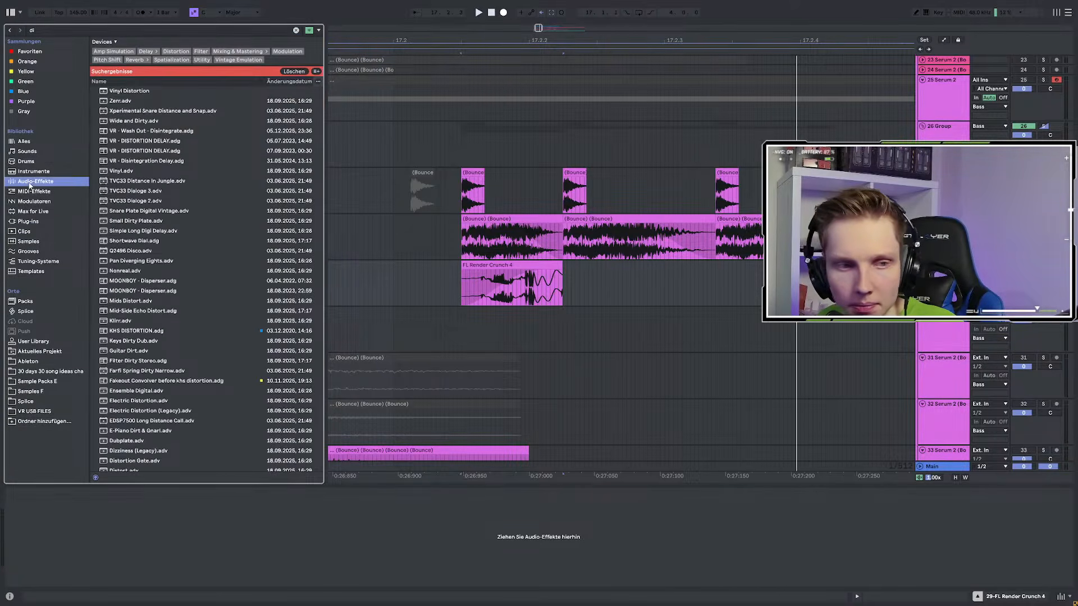
pyautogui.click(31, 52)
pyautogui.click(57, 30)
pyautogui.write('di')
pyautogui.press('BackSpace')
pyautogui.press('BackSpace')
# Search the plug-ins for "snap" and add Snap Heap to the favourites collection
pyautogui.write('snap')
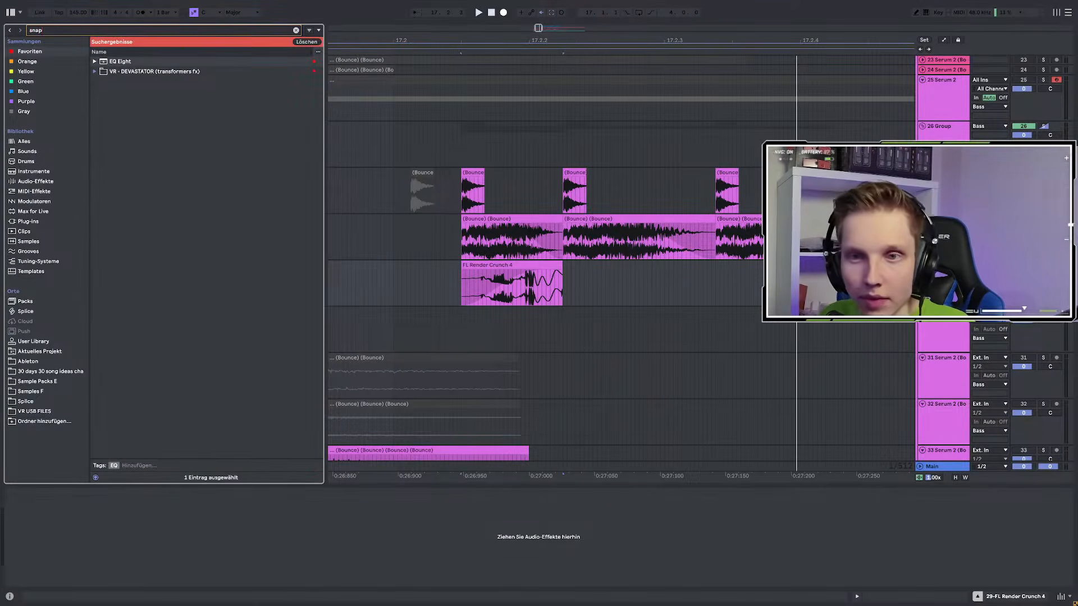
pyautogui.click(23, 222)
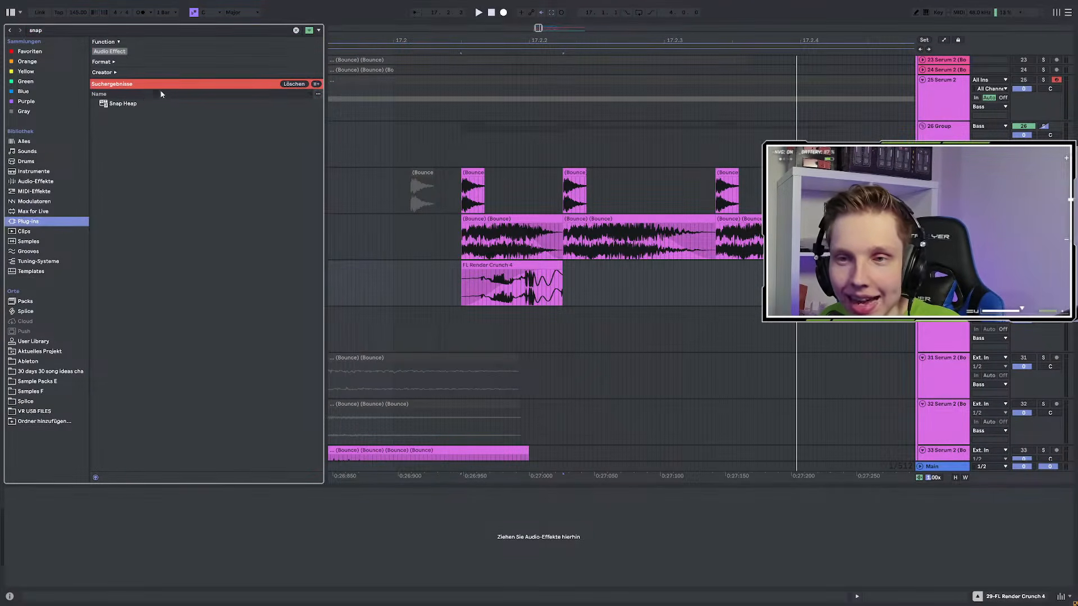
pyautogui.rightClick(143, 103)
pyautogui.click(202, 145)
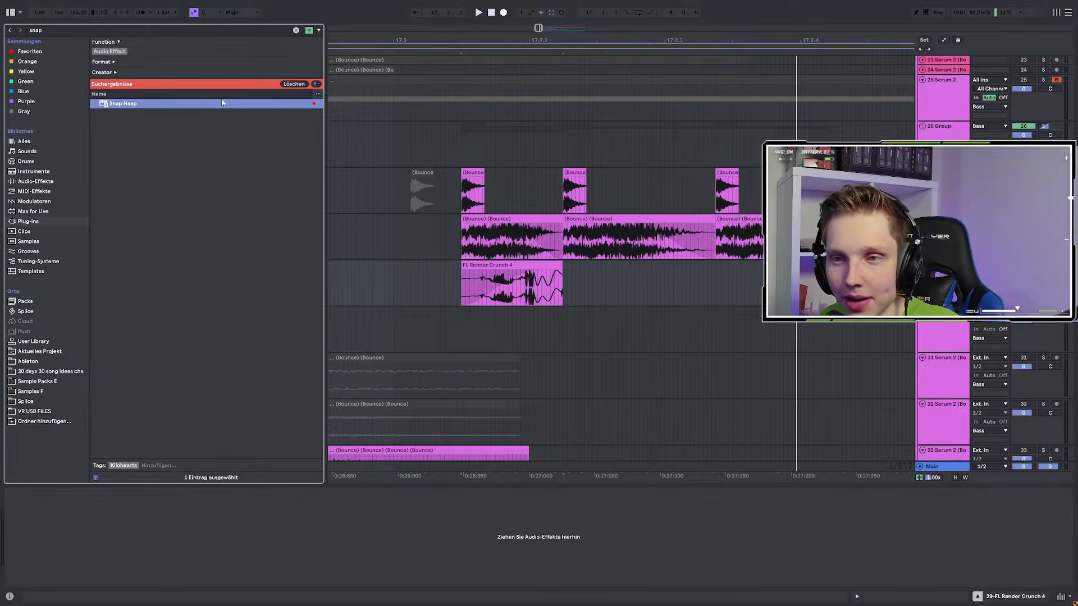
# Load Snap Heap on the FL Render Crunch 4 track and add a Distortion snapin to Serial Bus 1
pyautogui.click(530, 196)
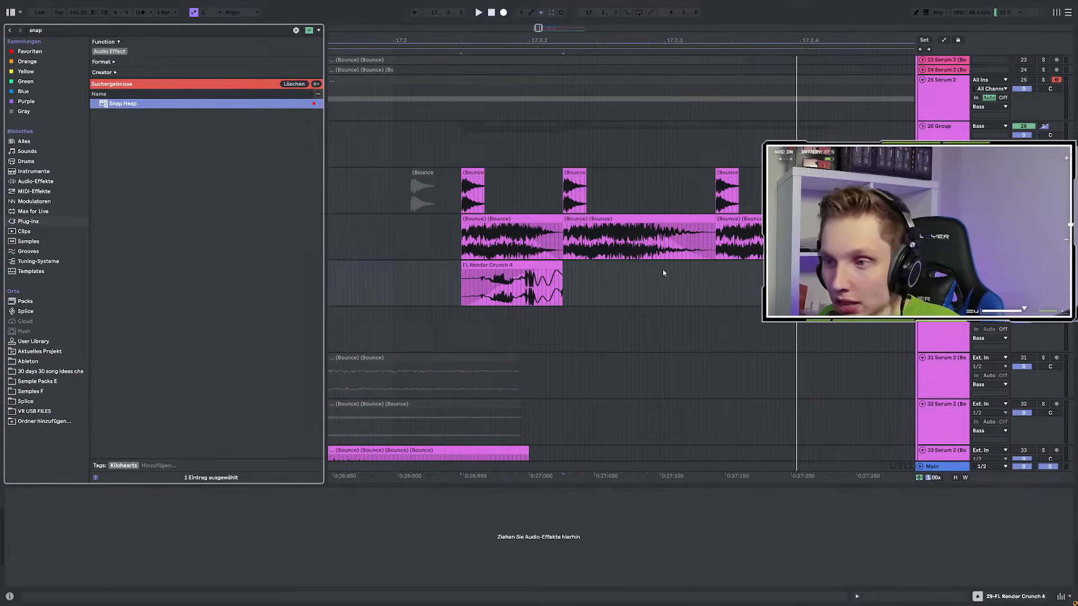
pyautogui.doubleClick(123, 103)
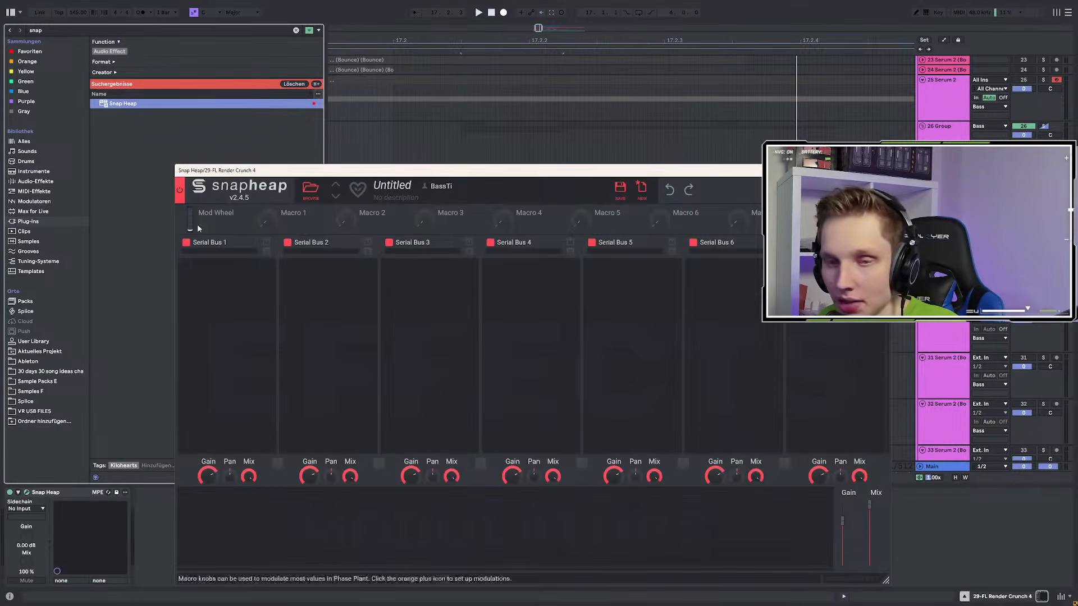
pyautogui.click(51, 29)
pyautogui.click(242, 312)
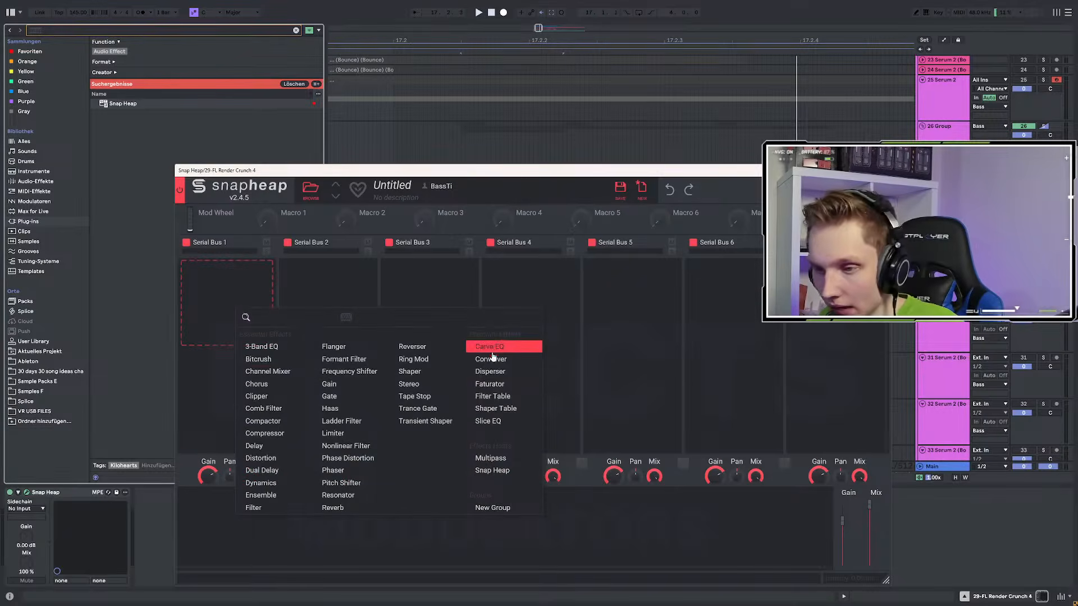
pyautogui.click(264, 459)
# Try a Faturator snapin in Serial Bus 2 and remove it
pyautogui.click(343, 299)
pyautogui.click(591, 370)
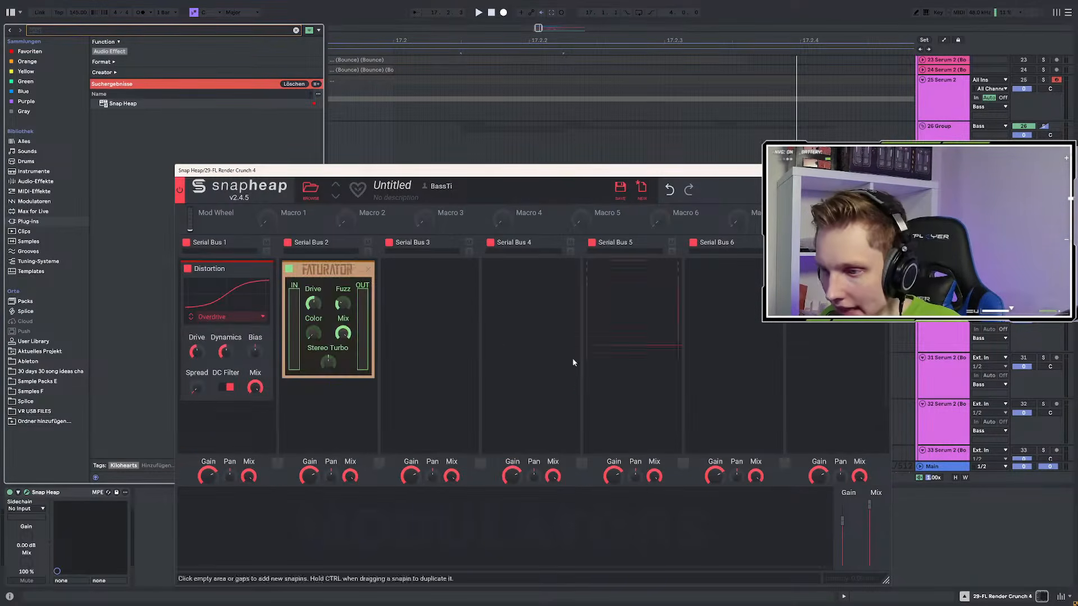
pyautogui.click(369, 267)
# Set the Distortion's Dynamics to 0% with its DC Filter off, and move the Snap Heap window clear of the clips
pyautogui.moveTo(459, 174); pyautogui.dragTo(505, 264)
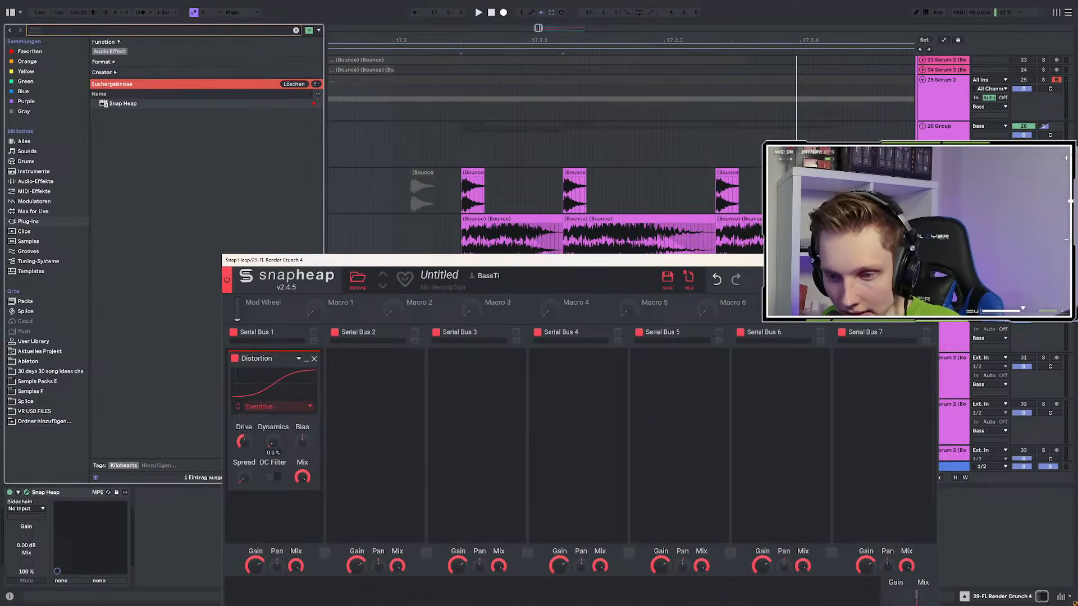
pyautogui.moveTo(520, 263); pyautogui.dragTo(385, 339)
pyautogui.scroll(-2, 443, 238)
pyautogui.moveTo(265, 340); pyautogui.dragTo(341, 334)
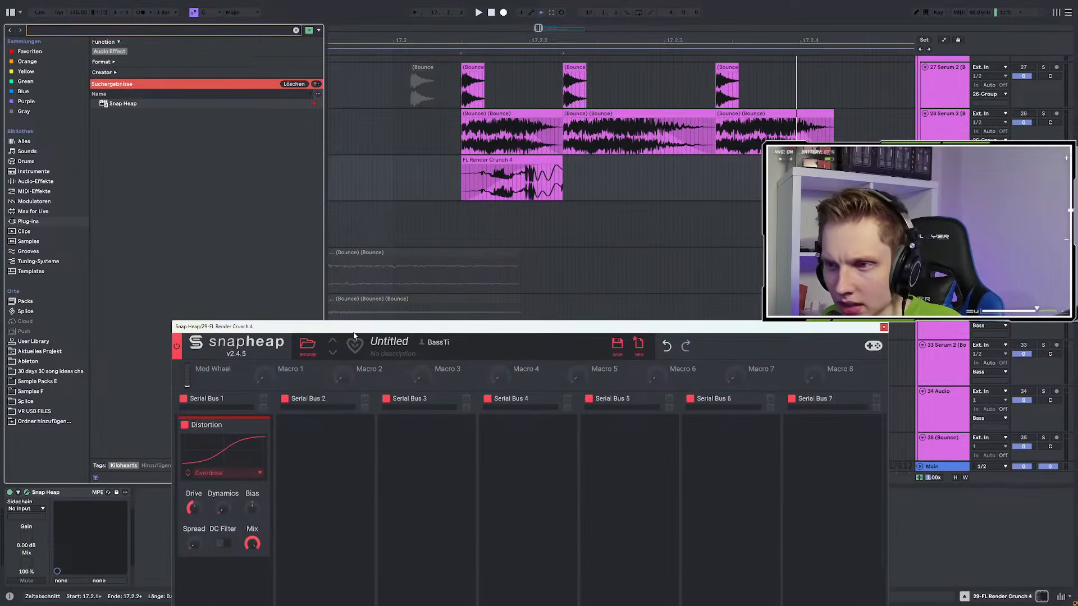
pyautogui.click(35, 51)
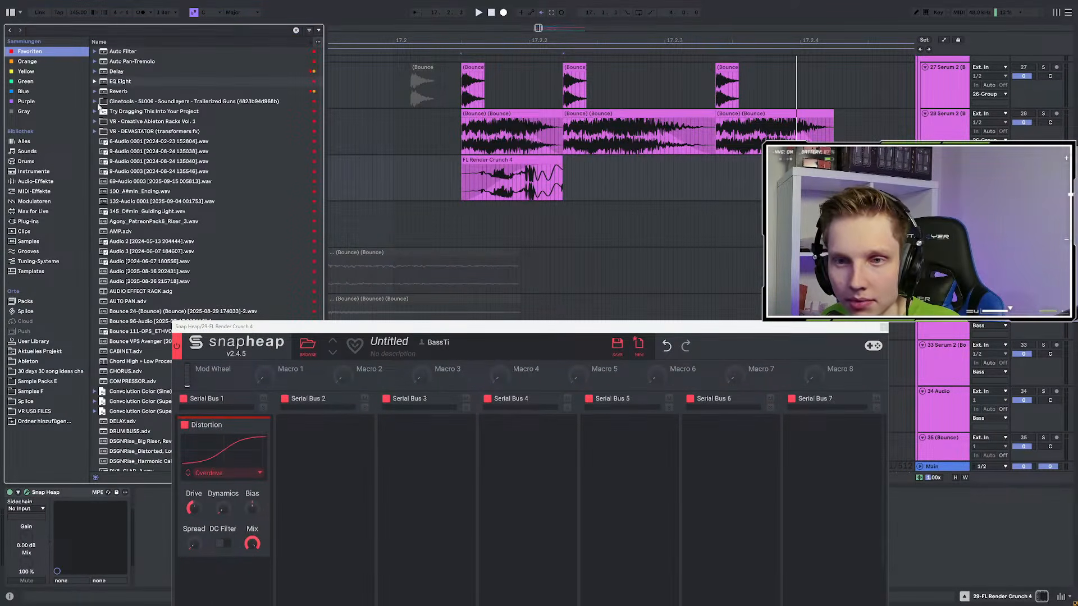
# Audition the distorted FL Render Crunch 4 clip from its start, keeping the clip visible above the Snap Heap window
pyautogui.click(464, 186)
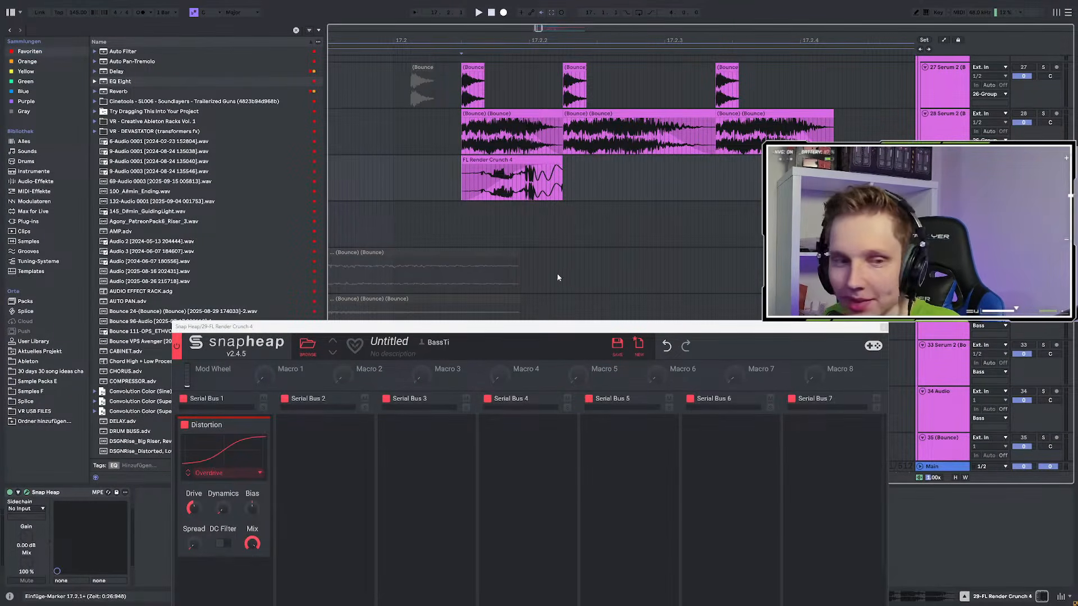
pyautogui.scroll(5, 648, 195)
pyautogui.scroll(-3, 499, 212)
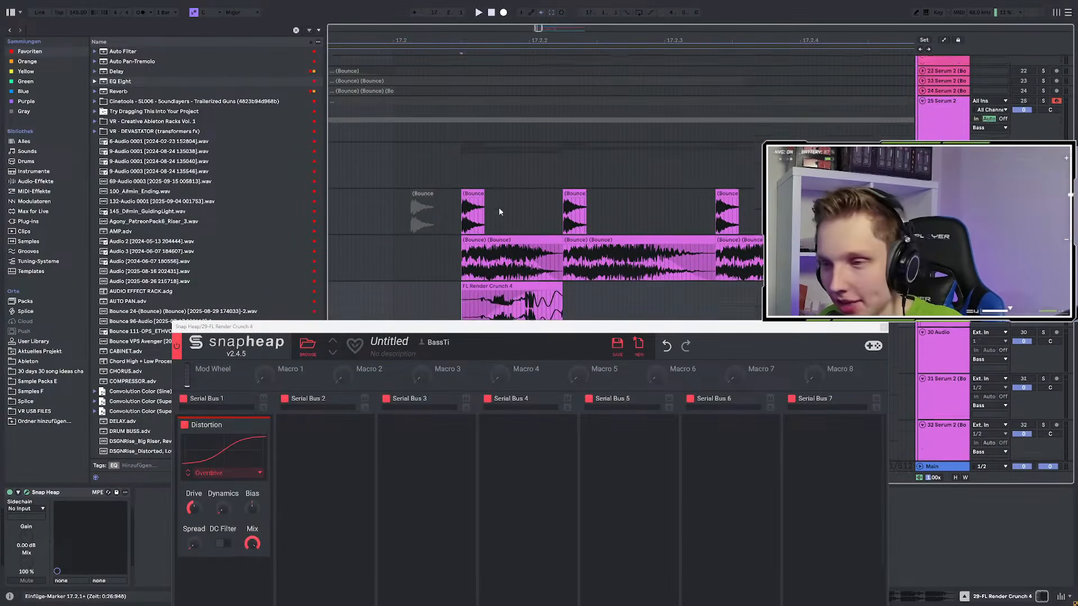
pyautogui.moveTo(382, 327); pyautogui.dragTo(451, 299)
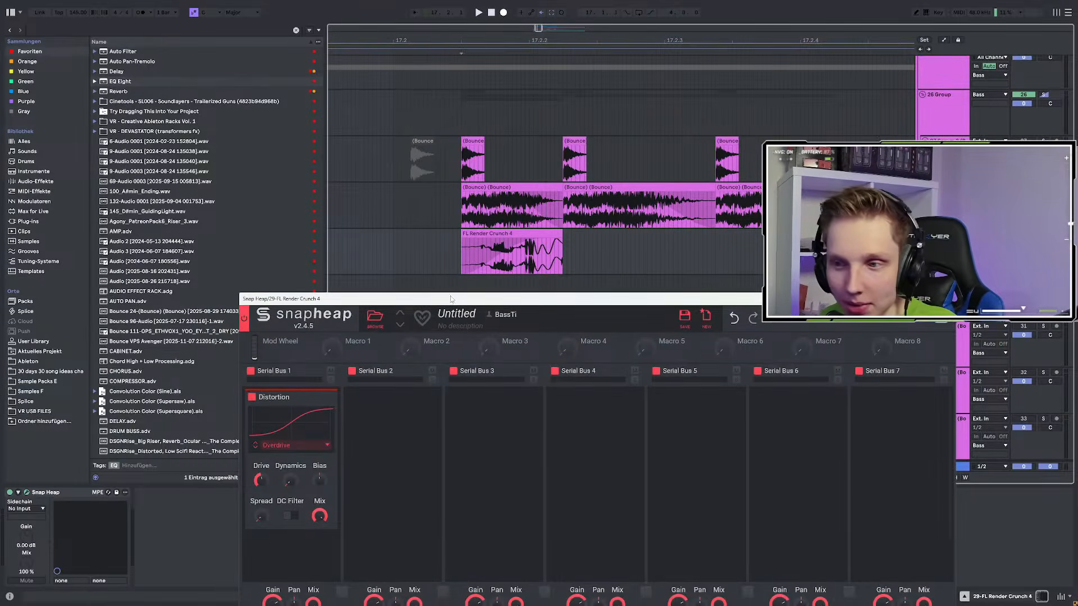
pyautogui.scroll(-1, 421, 278)
pyautogui.press('space')
pyautogui.press('space')
pyautogui.press('space')
# Raise the Distortion's Spread in Snap Heap and replay the layered clips to judge the sound
pyautogui.moveTo(260, 516)
pyautogui.mouseDown()
pyautogui.moveTo(260, 452)
pyautogui.moveTo(260, 469)
pyautogui.mouseUp()
pyautogui.press('space')
pyautogui.press('space')
pyautogui.press('space')
pyautogui.press('space')
pyautogui.press('space')
pyautogui.press('space')
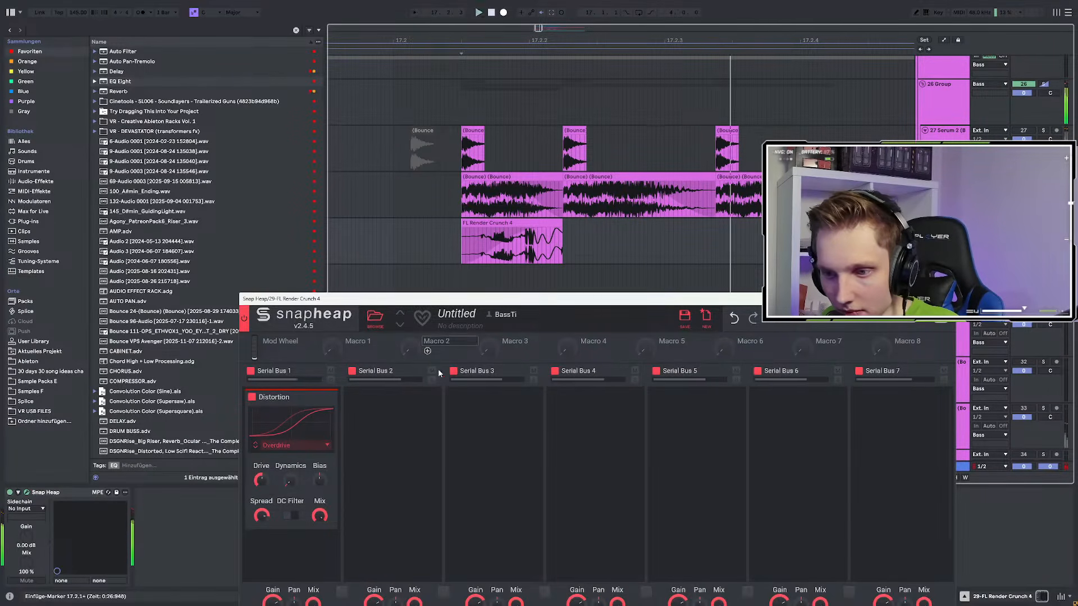
# Add a Shaper Table snapin to Serial Bus 2, adjust it while auditioning, and hide the Snap Heap window
pyautogui.click(402, 426)
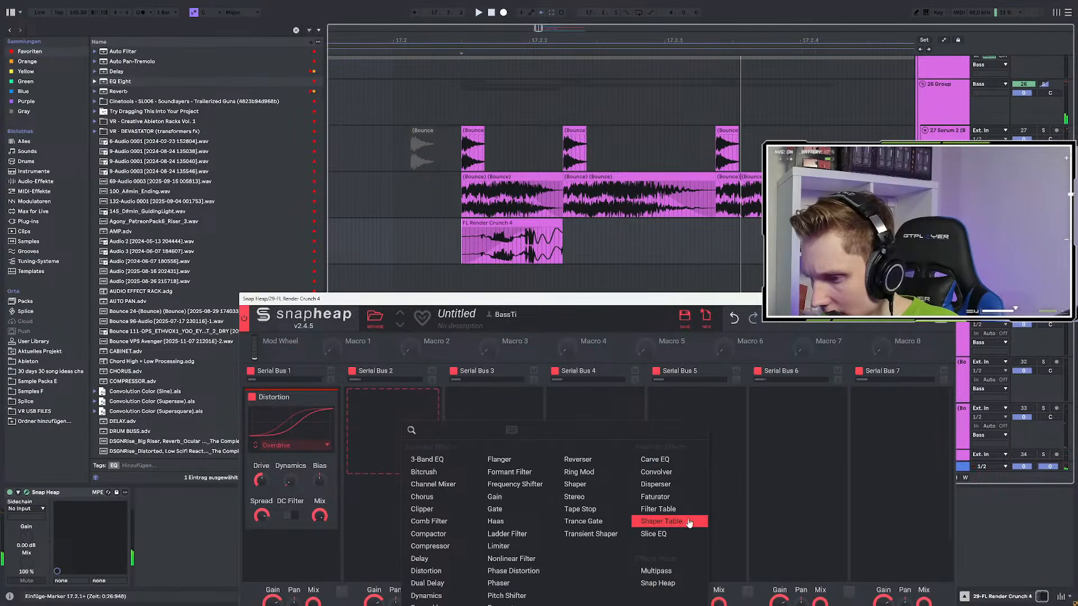
pyautogui.click(663, 520)
pyautogui.click(393, 518)
pyautogui.click(358, 485)
pyautogui.moveTo(361, 519)
pyautogui.mouseDown()
pyautogui.moveTo(361, 506)
pyautogui.moveTo(361, 519)
pyautogui.mouseUp()
pyautogui.moveTo(402, 432); pyautogui.dragTo(393, 440)
pyautogui.press('space')
pyautogui.press('space')
pyautogui.press('space')
pyautogui.hotkey('ctrl', 'alt', 'p')
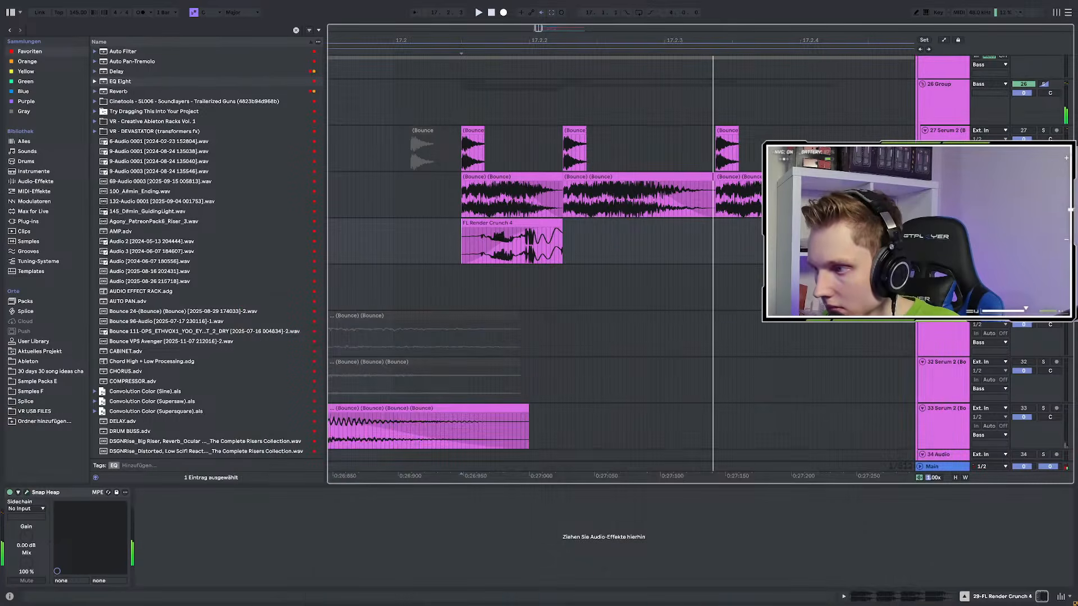
# Search the favourites for "eq", add EQ Eight after Snap Heap on track 29, and switch on its band 1 low cut
pyautogui.click(63, 35)
pyautogui.write('eq')
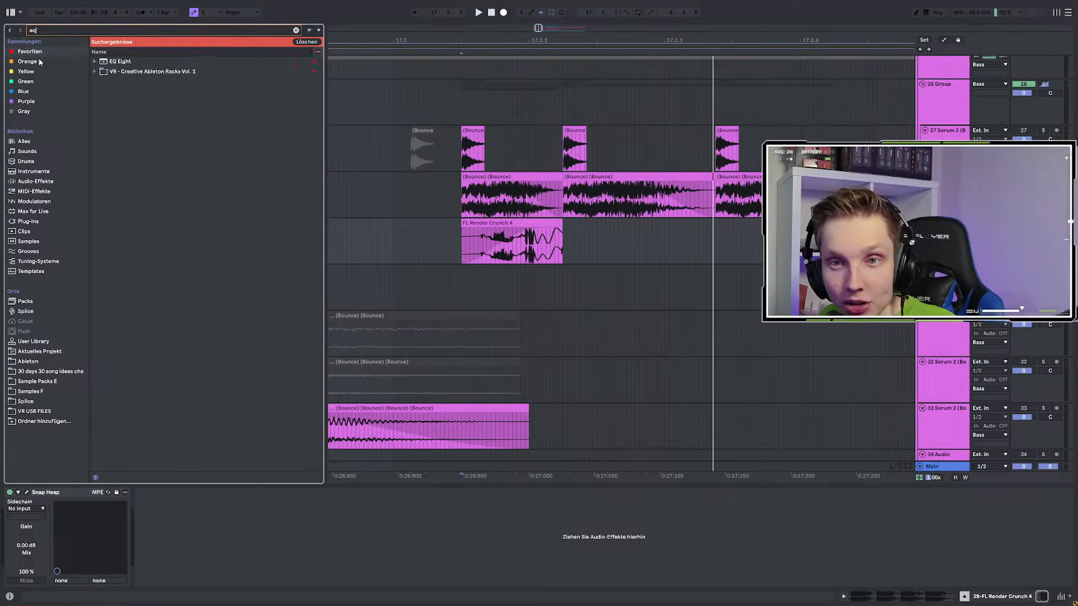
pyautogui.press('Down')
pyautogui.press('Return')
pyautogui.press('space')
pyautogui.click(170, 582)
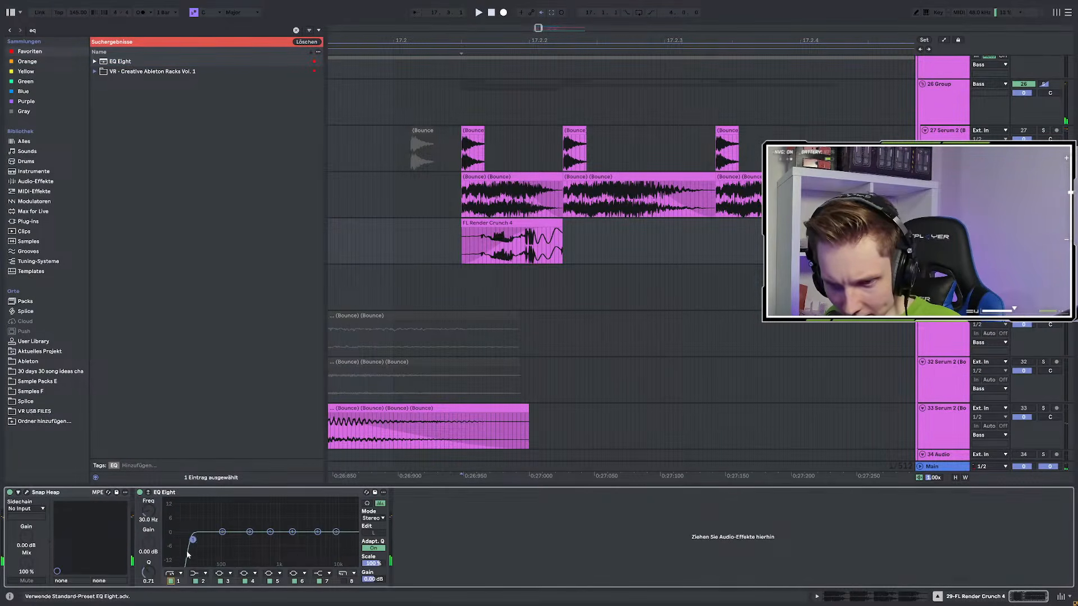
# Replay the layered clips from 17.2.2 and raise the low-cut frequency of EQ Eight's band 1 on track 29
pyautogui.press('space')
pyautogui.press('space')
pyautogui.press('space')
pyautogui.press('space')
pyautogui.press('space')
pyautogui.press('space')
pyautogui.press('space')
pyautogui.moveTo(193, 540); pyautogui.dragTo(238, 547)
# Lower the frequency of EQ Eight's band 8 on track 29 while repeatedly auditioning the layered clips
pyautogui.click(335, 532)
pyautogui.press('space')
pyautogui.press('space')
pyautogui.press('space')
pyautogui.press('space')
pyautogui.press('space')
pyautogui.press('space')
pyautogui.press('space')
pyautogui.moveTo(336, 532); pyautogui.dragTo(289, 525)
pyautogui.press('space')
pyautogui.press('space')
pyautogui.press('space')
pyautogui.press('space')
pyautogui.press('space')
# Bypass Opalize on track 19, reactivate its muted Serum 2 clip at bar 17 and audition it
pyautogui.scroll(-8, 587, 331)
pyautogui.scroll(3, 549, 252)
pyautogui.scroll(5, 549, 252)
pyautogui.scroll(5, 587, 358)
pyautogui.scroll(-3, 578, 332)
pyautogui.click(542, 236)
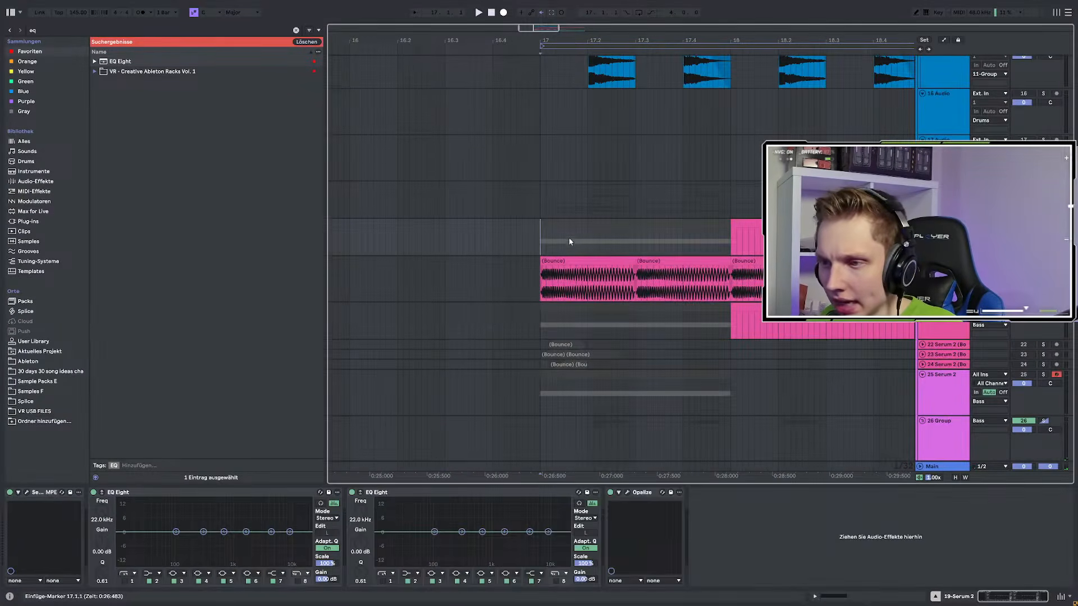
pyautogui.scroll(-4, 595, 252)
pyautogui.scroll(3, 625, 289)
pyautogui.moveTo(655, 320); pyautogui.dragTo(571, 320)
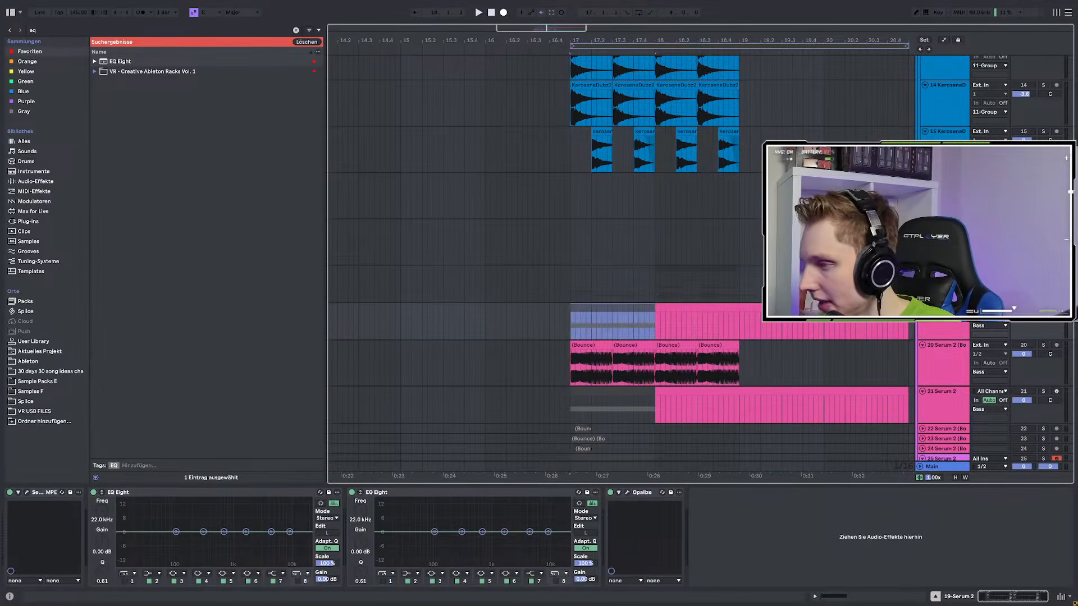
pyautogui.click(611, 493)
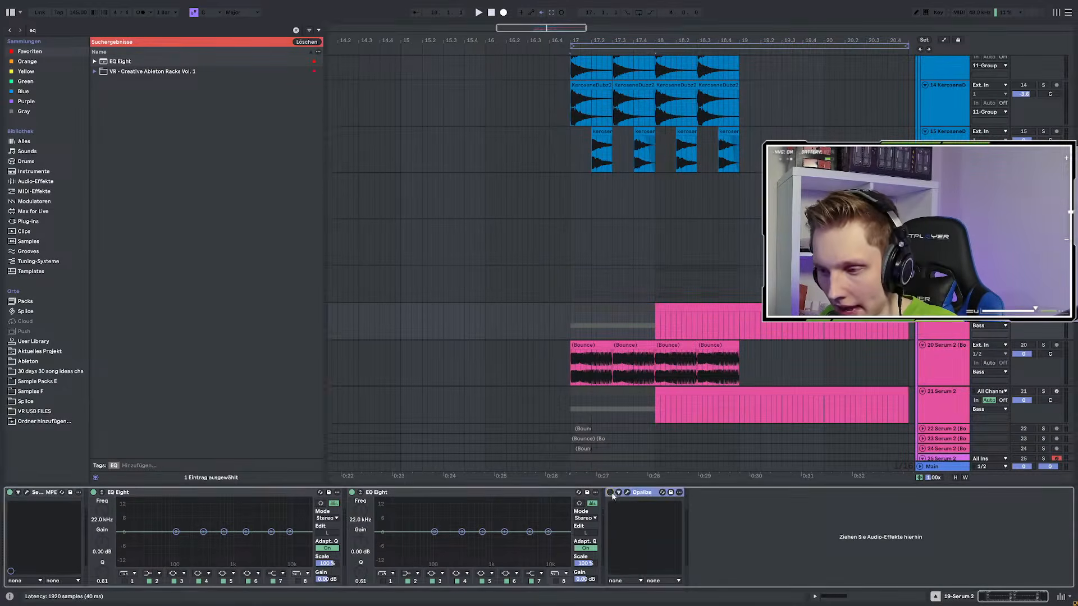
pyautogui.click(595, 311)
pyautogui.press('0')
pyautogui.press('space')
pyautogui.press('space')
# Check the effects page of Serum 2 on track 19 while the bar 17 bass plays
pyautogui.click(26, 493)
pyautogui.press('space')
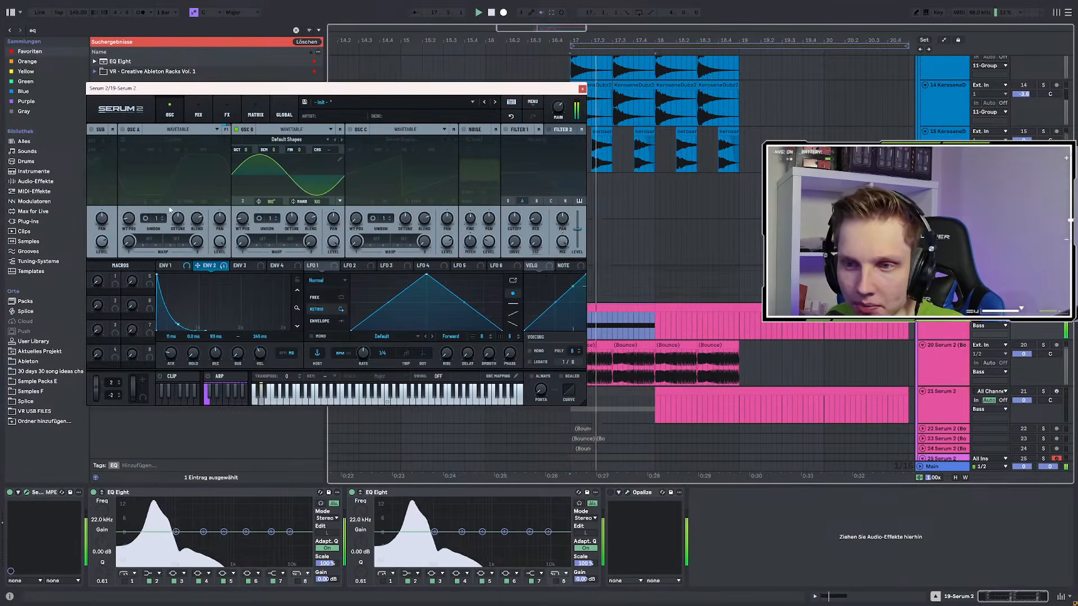
pyautogui.click(226, 112)
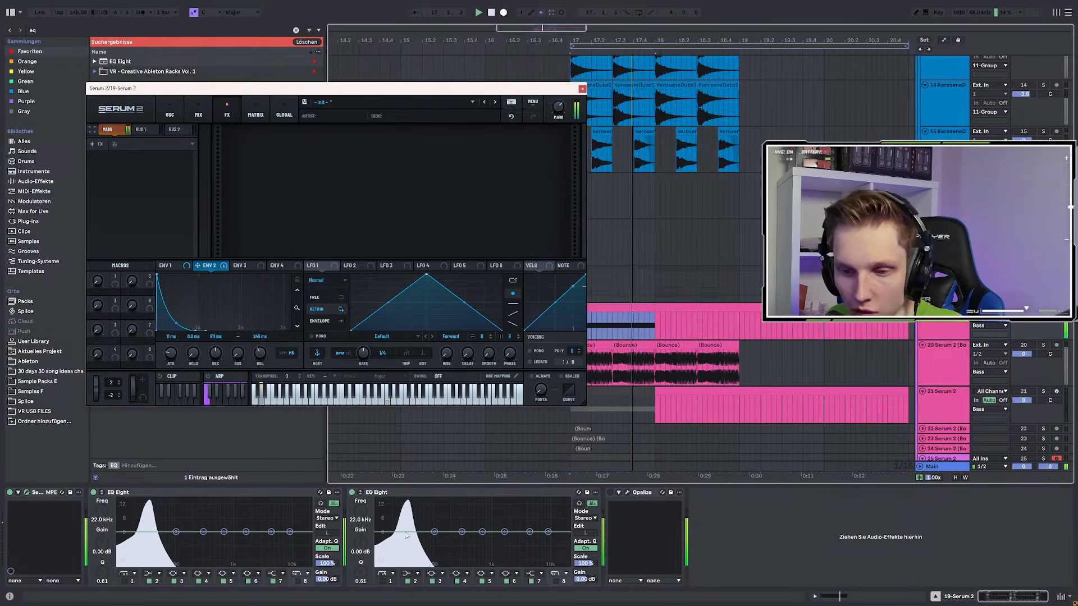
pyautogui.press('space')
pyautogui.press('space')
pyautogui.press('space')
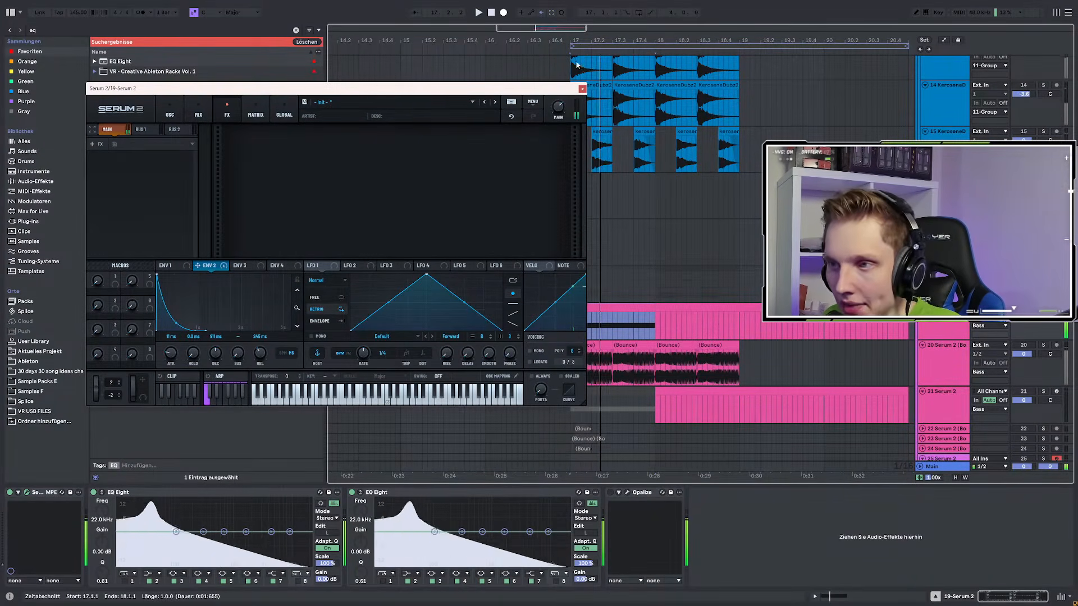
pyautogui.click(583, 88)
# Switch the existing Opalize on track 19 back on and watch its display while the bass plays
pyautogui.click(608, 494)
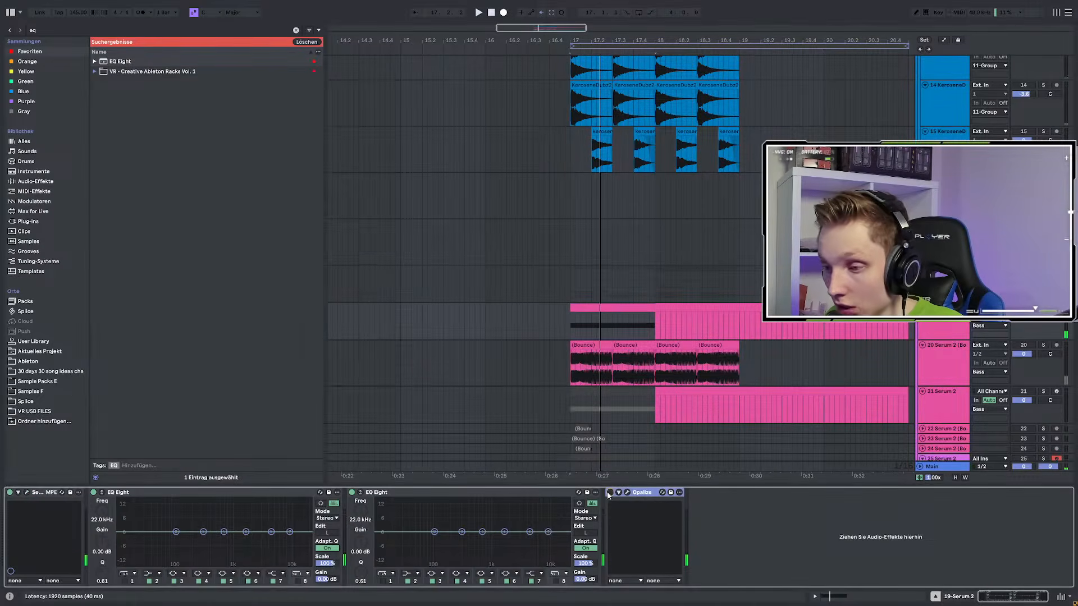
pyautogui.click(627, 494)
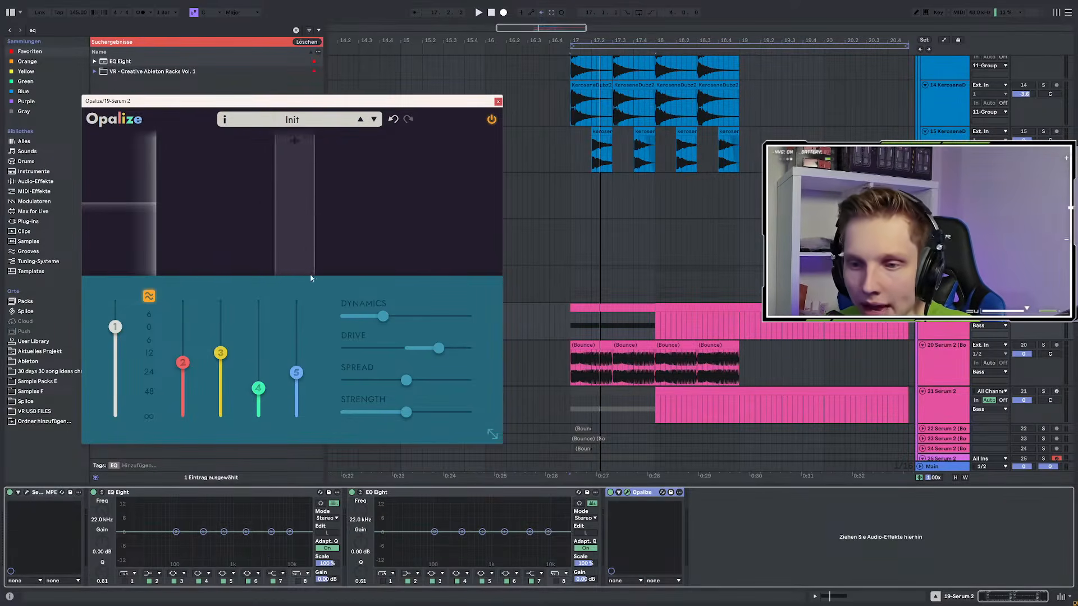
pyautogui.press('space')
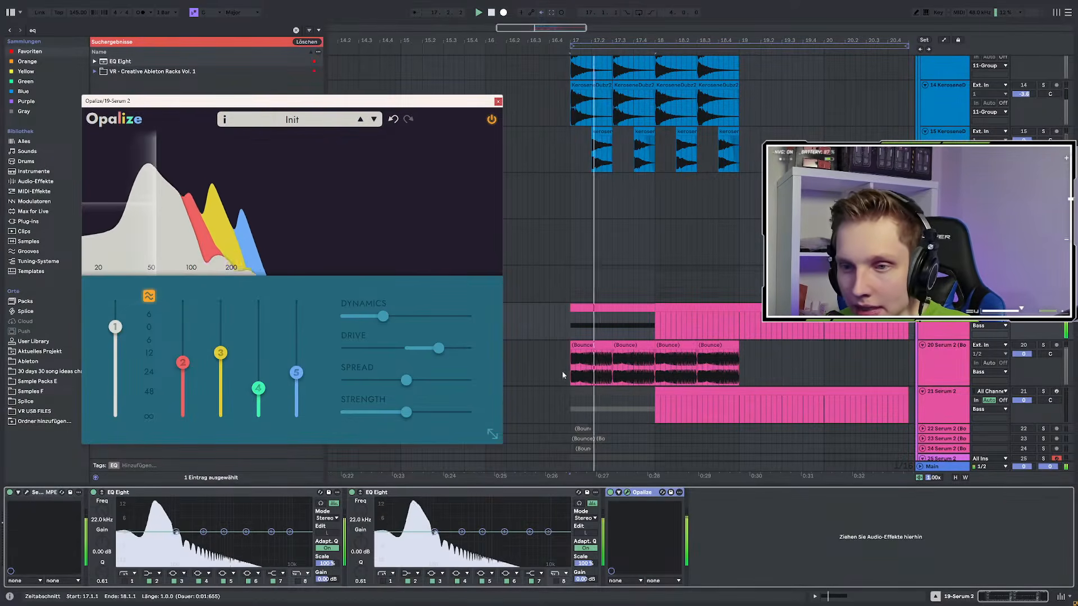
pyautogui.click(498, 101)
# Search the plug-ins for "op", add a second Opalize after the existing one on track 19 with the first bypassed, and audition it
pyautogui.click(26, 27)
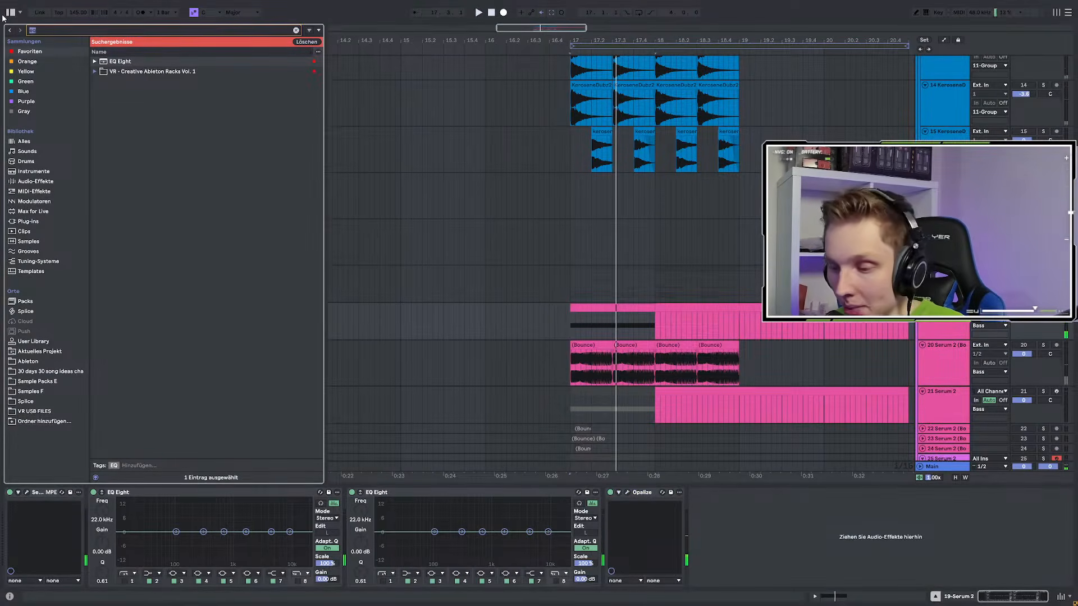
pyautogui.press('BackSpace')
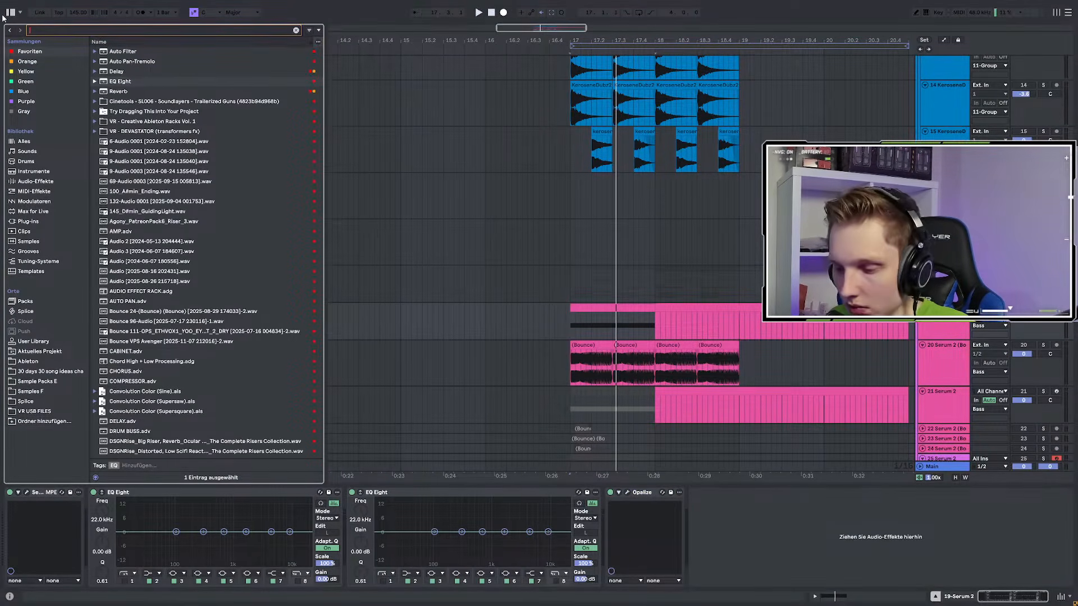
pyautogui.click(29, 220)
pyautogui.moveTo(120, 113); pyautogui.dragTo(611, 495)
pyautogui.press('space')
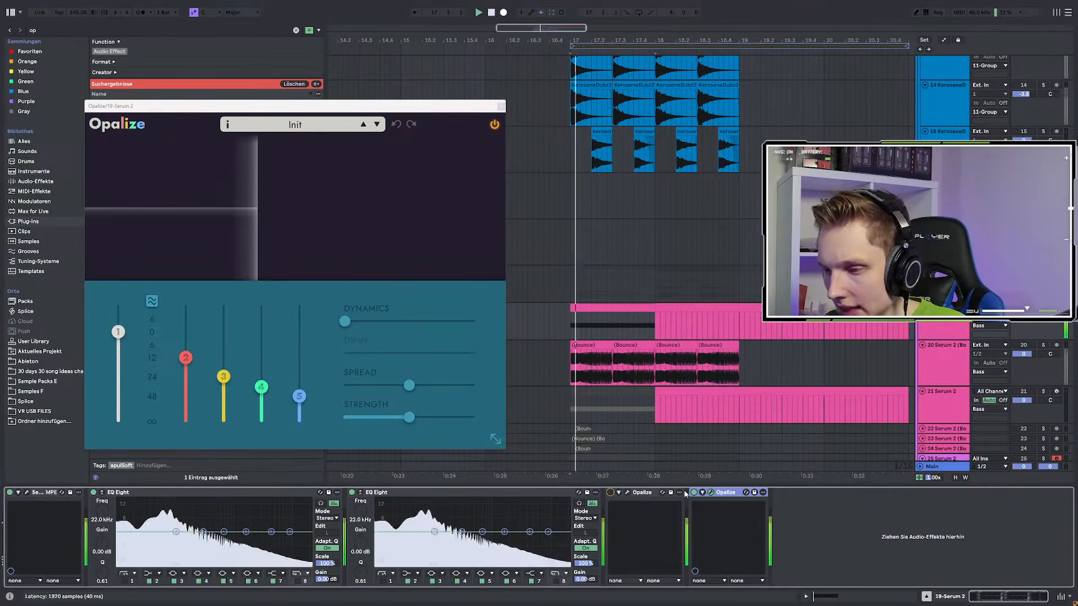
pyautogui.press('space')
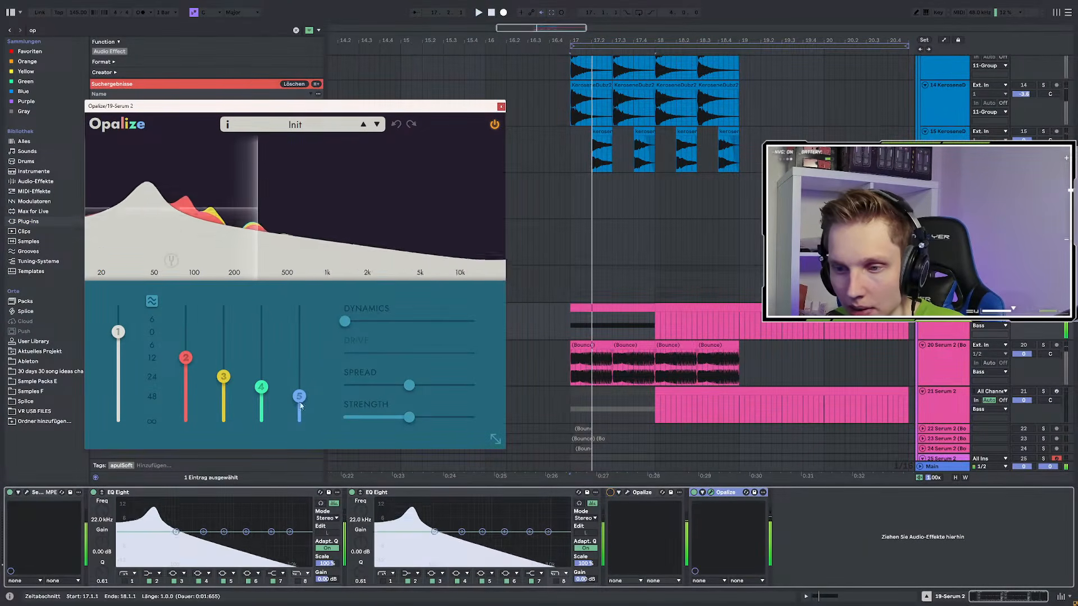
# Pull harmonics 2 to 5 fully down in the new Opalize and narrow its range to about 50 Hz during playback
pyautogui.moveTo(184, 359); pyautogui.dragTo(181, 416)
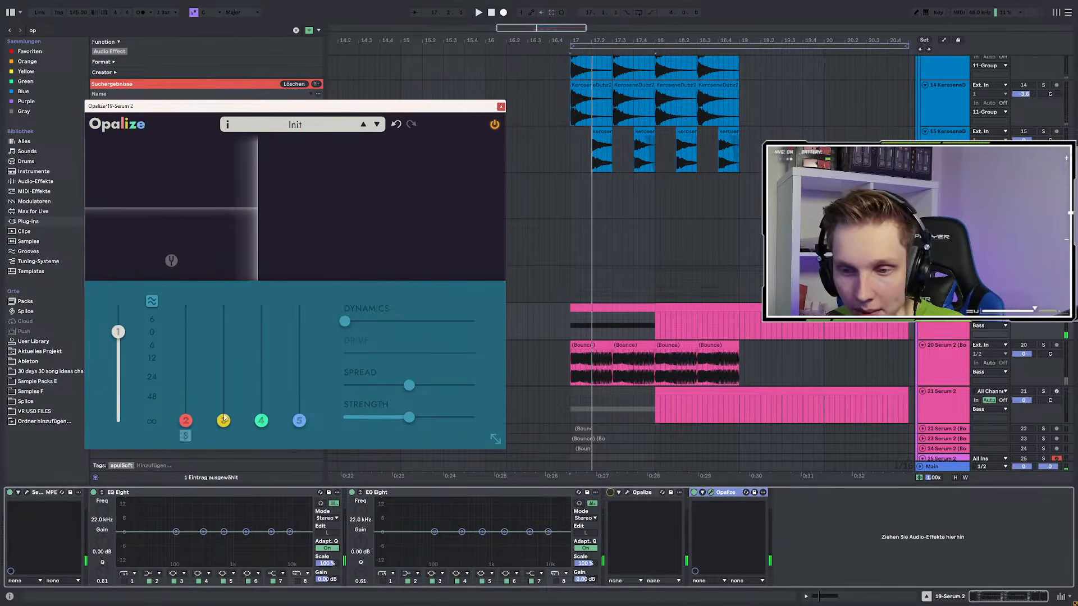
pyautogui.press('space')
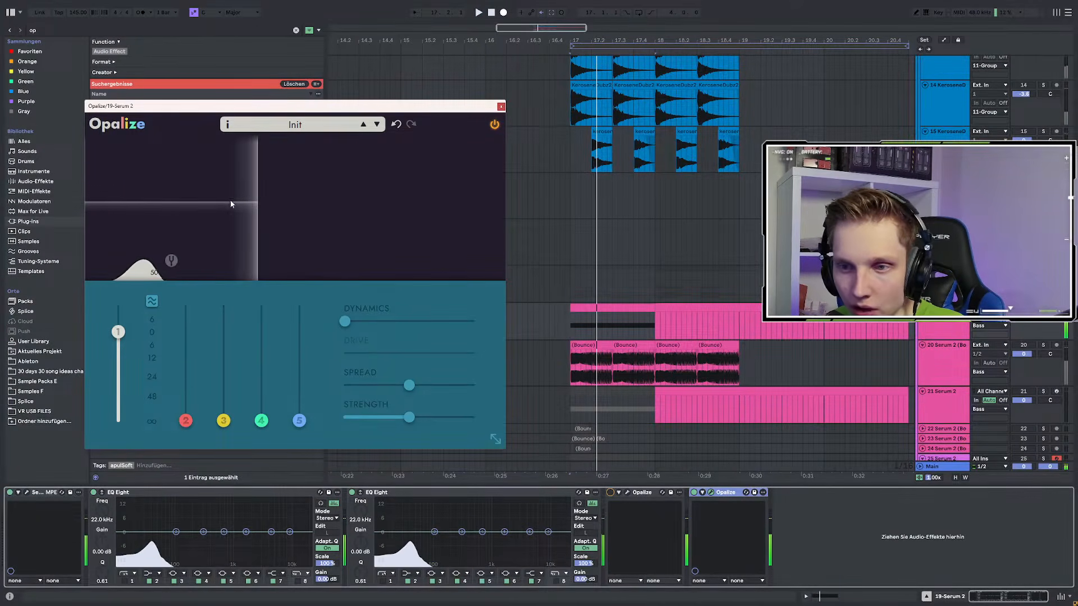
pyautogui.press('space')
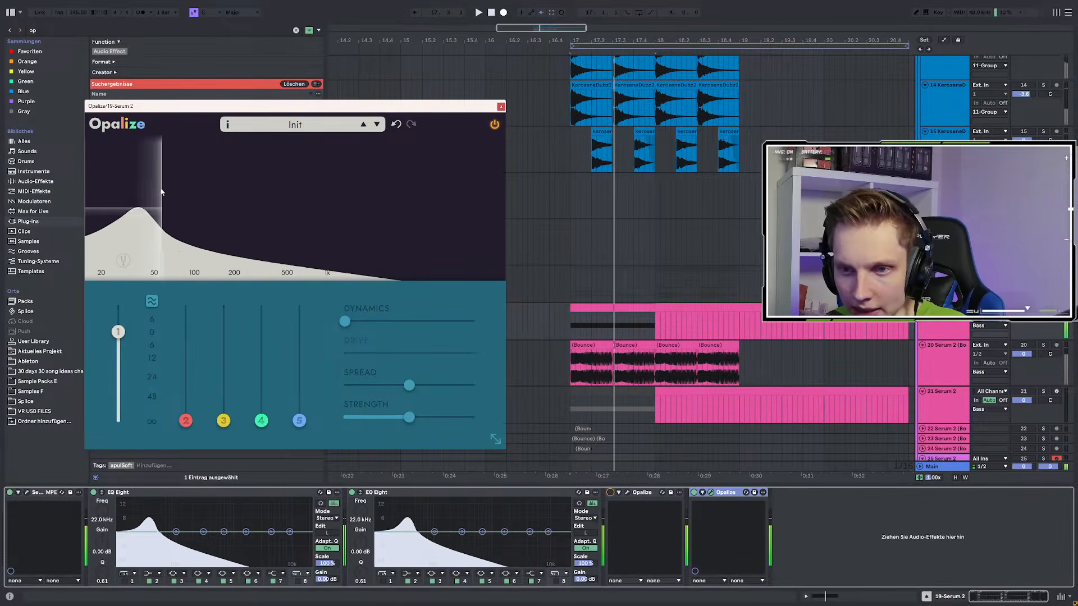
# Raise harmonics 2, 3, 4 and 5 in Opalize to separate levels, keeping harmonic 4 lowest, and audition the bass
pyautogui.moveTo(187, 419); pyautogui.dragTo(204, 356)
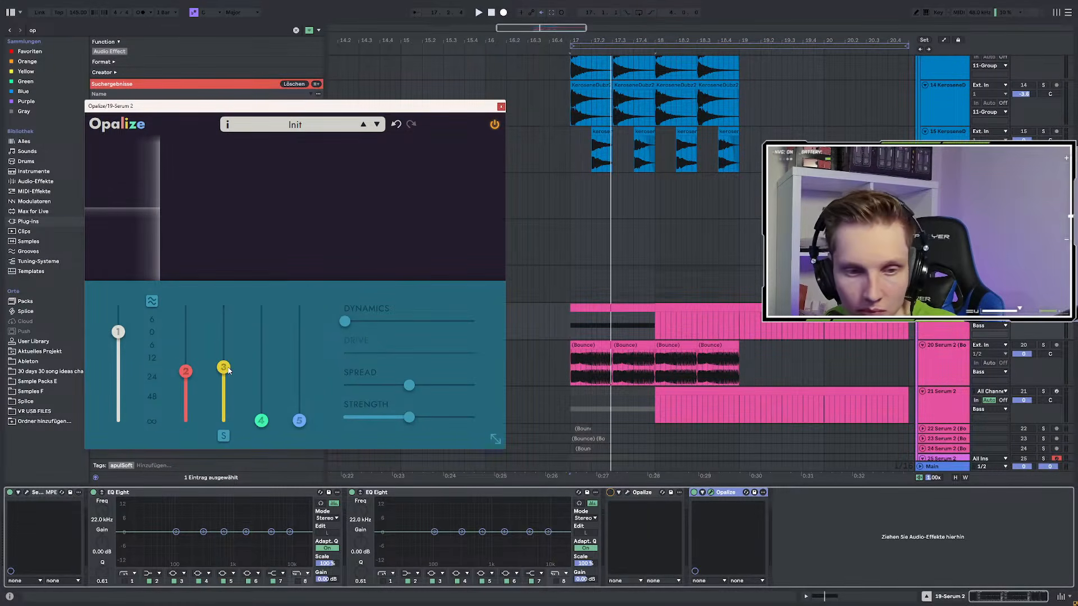
pyautogui.press('space')
pyautogui.moveTo(228, 370); pyautogui.dragTo(250, 378)
pyautogui.moveTo(261, 420); pyautogui.dragTo(301, 353)
pyautogui.press('space')
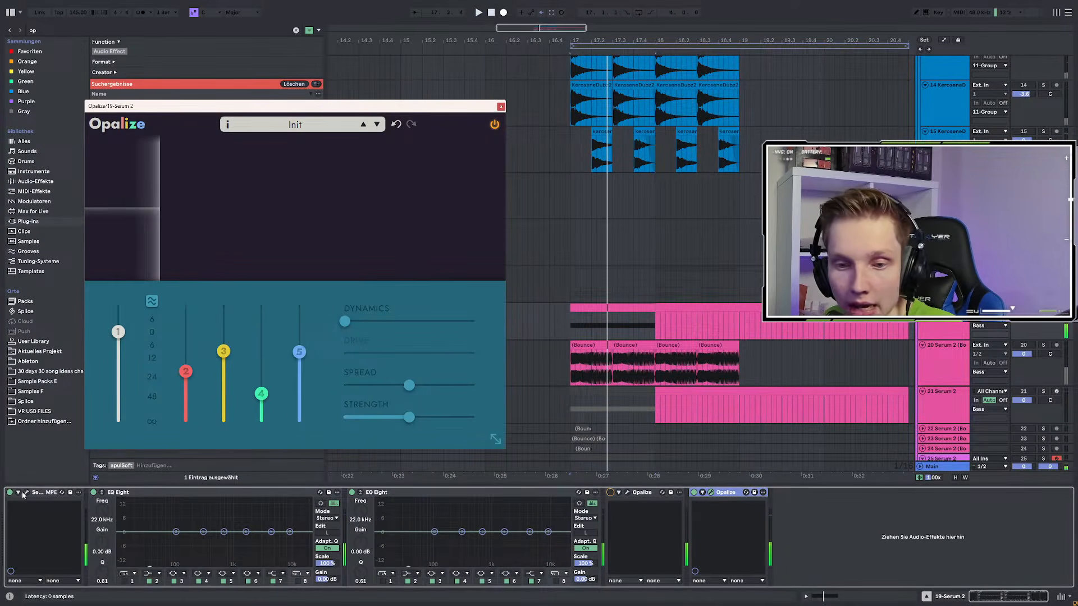
# Examine the harmonics of Serum 2's oscillator A wavetable, and return to oscillator B as the only active oscillator
pyautogui.click(26, 493)
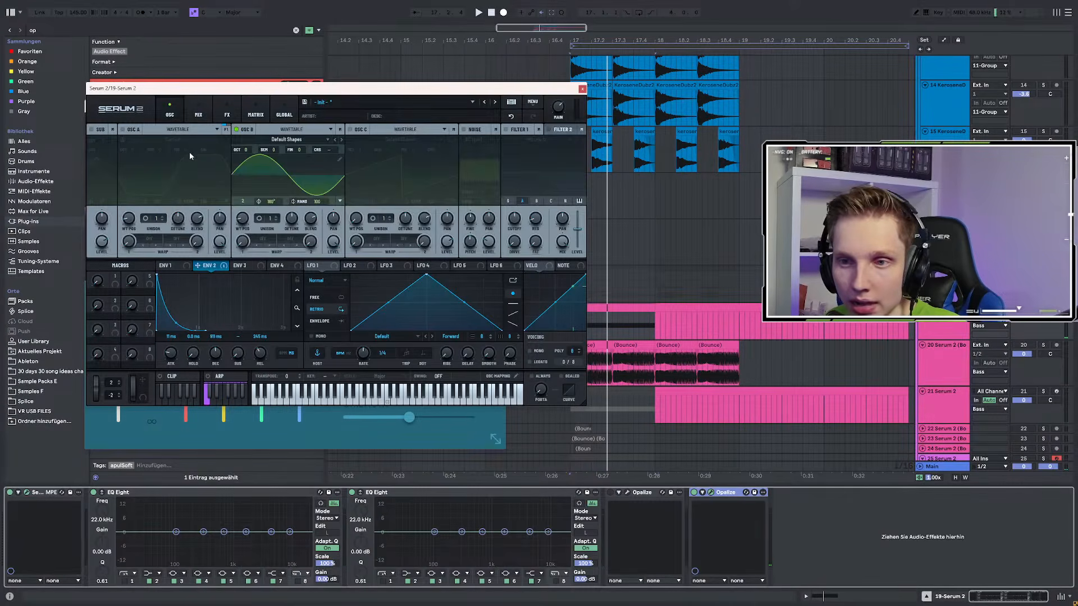
pyautogui.click(121, 129)
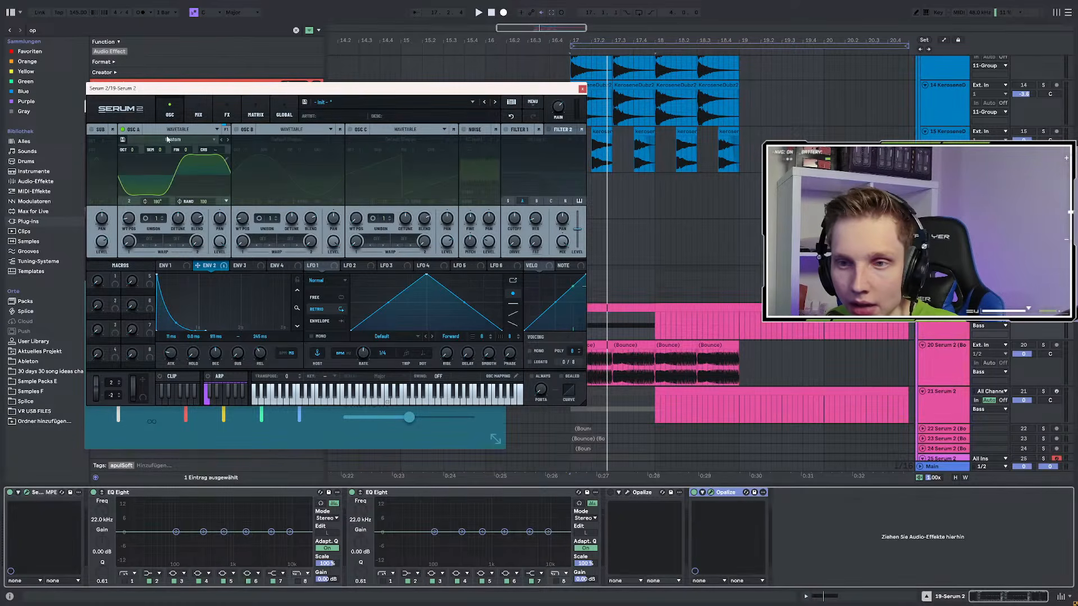
pyautogui.click(226, 159)
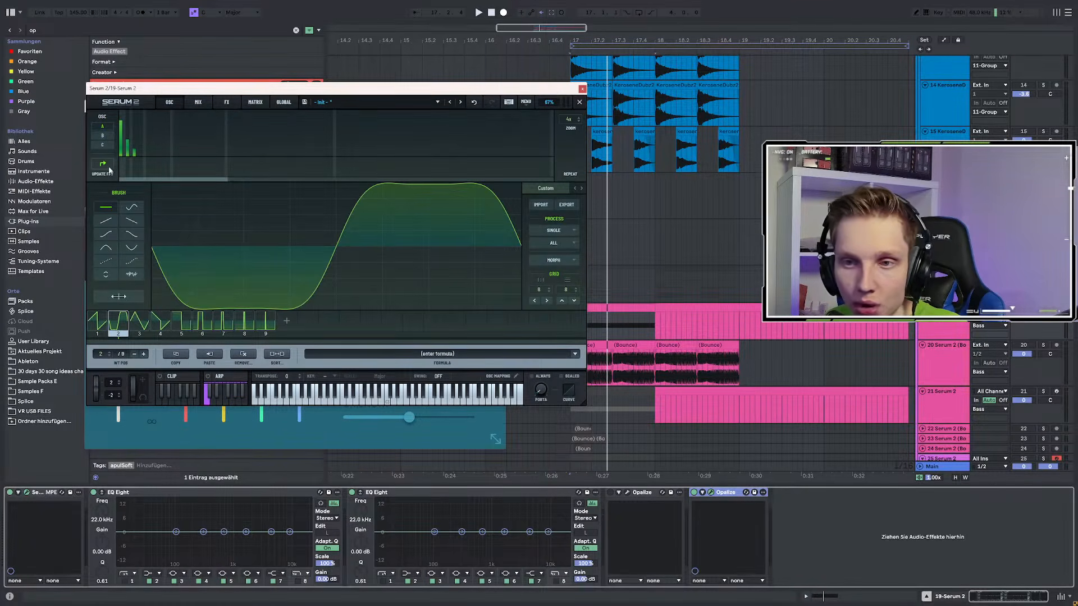
pyautogui.click(579, 105)
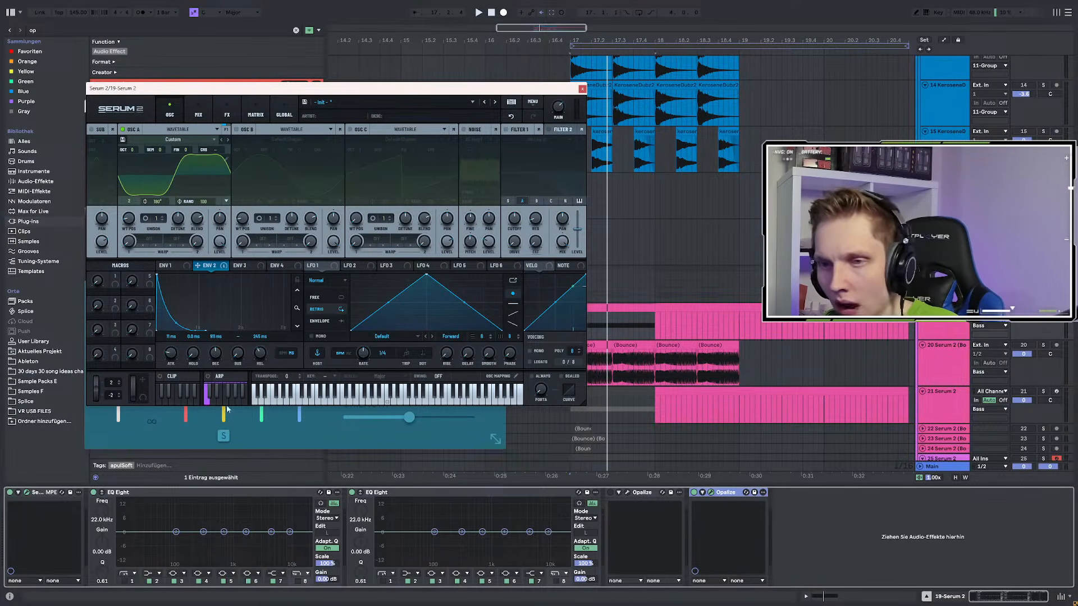
pyautogui.click(121, 129)
pyautogui.click(241, 130)
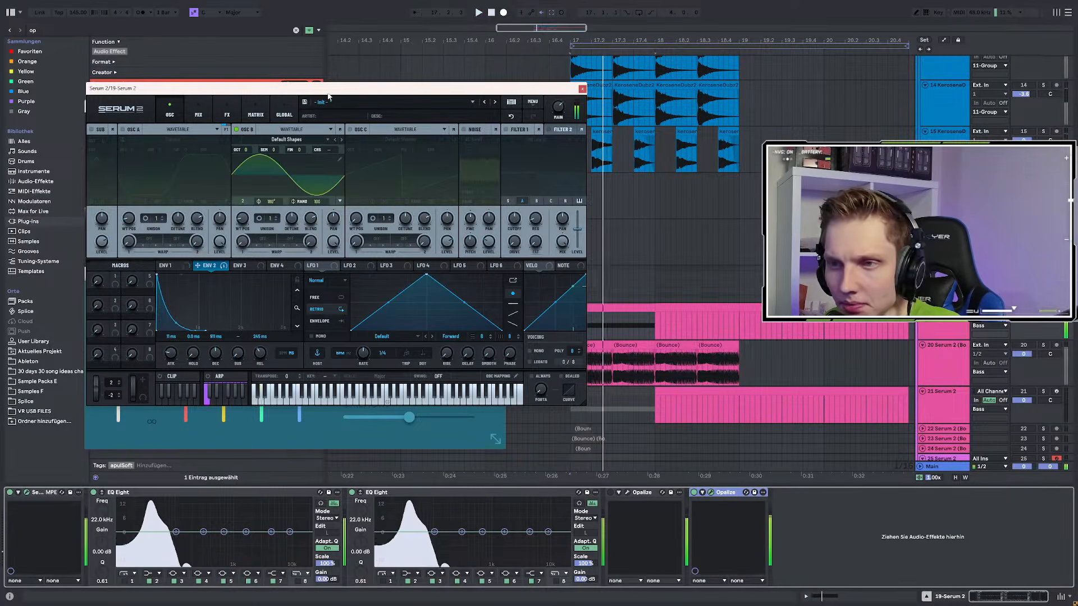
# Clear the Serum 2 window away and raise harmonic 5 slightly in Opalize while the bass plays
pyautogui.moveTo(324, 89); pyautogui.dragTo(702, 146)
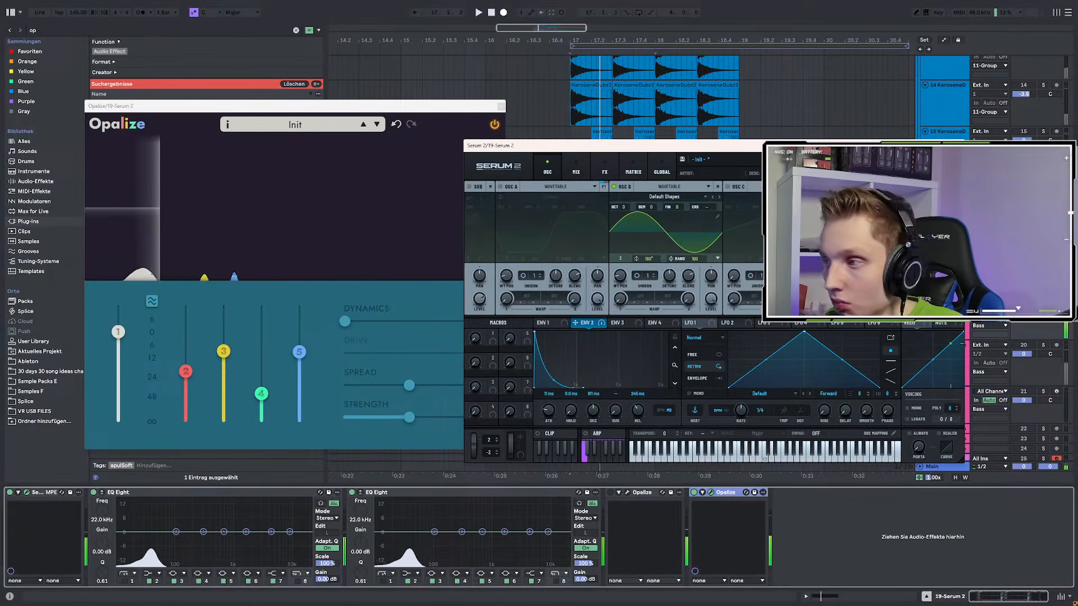
pyautogui.click(959, 145)
pyautogui.press('space')
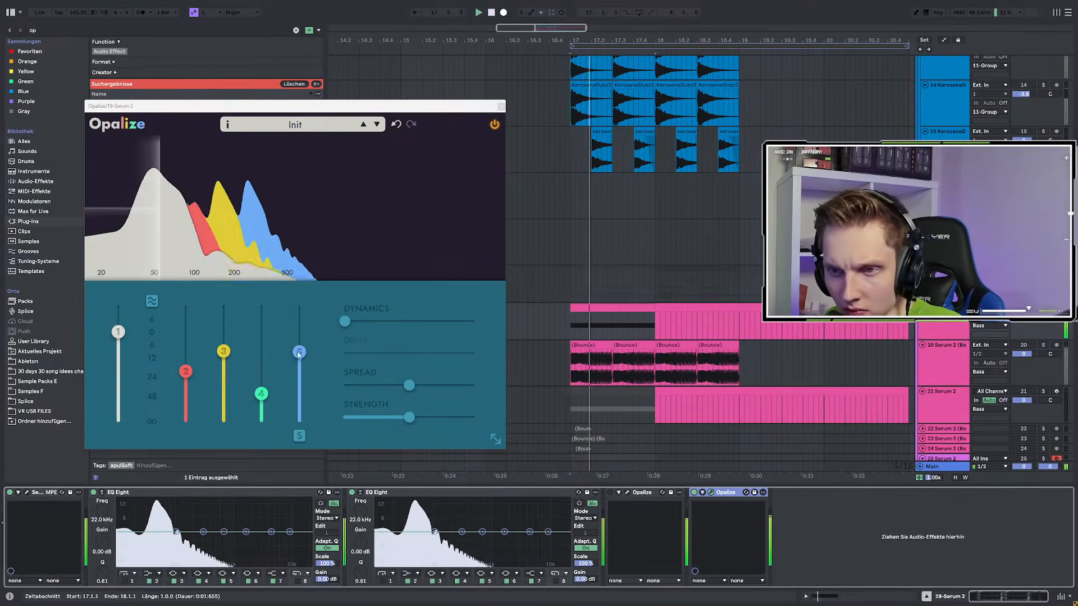
pyautogui.moveTo(306, 359); pyautogui.dragTo(306, 349)
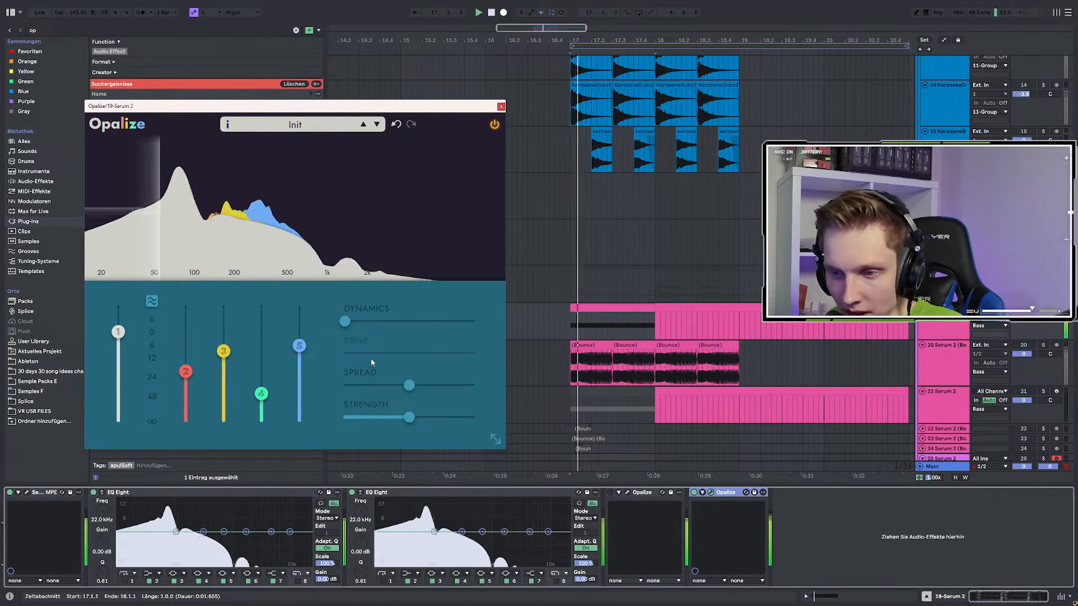
# Set Opalize's Spread to minimum, reduce Strength slightly, raise Dynamics close to maximum, and switch on the wave-symbol option
pyautogui.moveTo(409, 385); pyautogui.dragTo(343, 387)
pyautogui.moveTo(408, 418)
pyautogui.mouseDown()
pyautogui.moveTo(501, 407)
pyautogui.moveTo(396, 417)
pyautogui.mouseUp()
pyautogui.moveTo(345, 321); pyautogui.dragTo(462, 321)
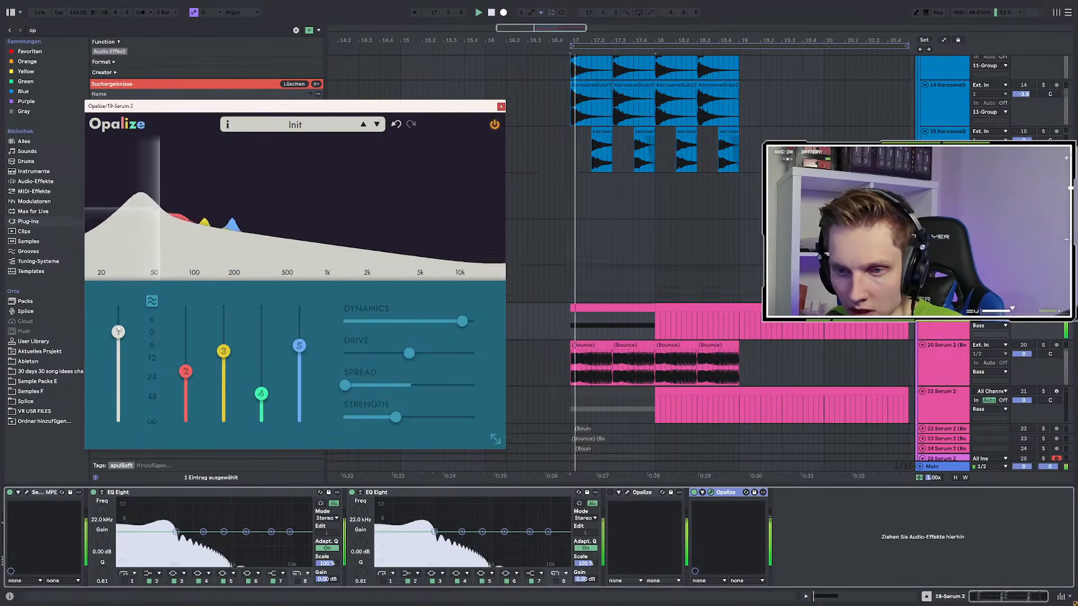
pyautogui.click(152, 301)
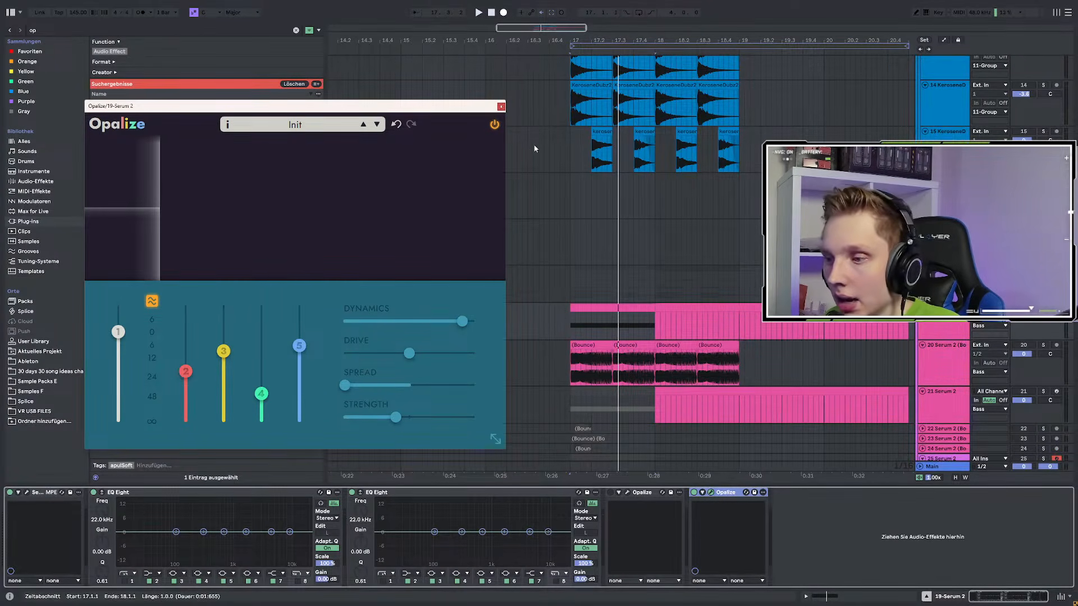
pyautogui.click(498, 107)
# Audition the bounced Serum 2 clips on track 28 from 17.2
pyautogui.scroll(10, 573, 186)
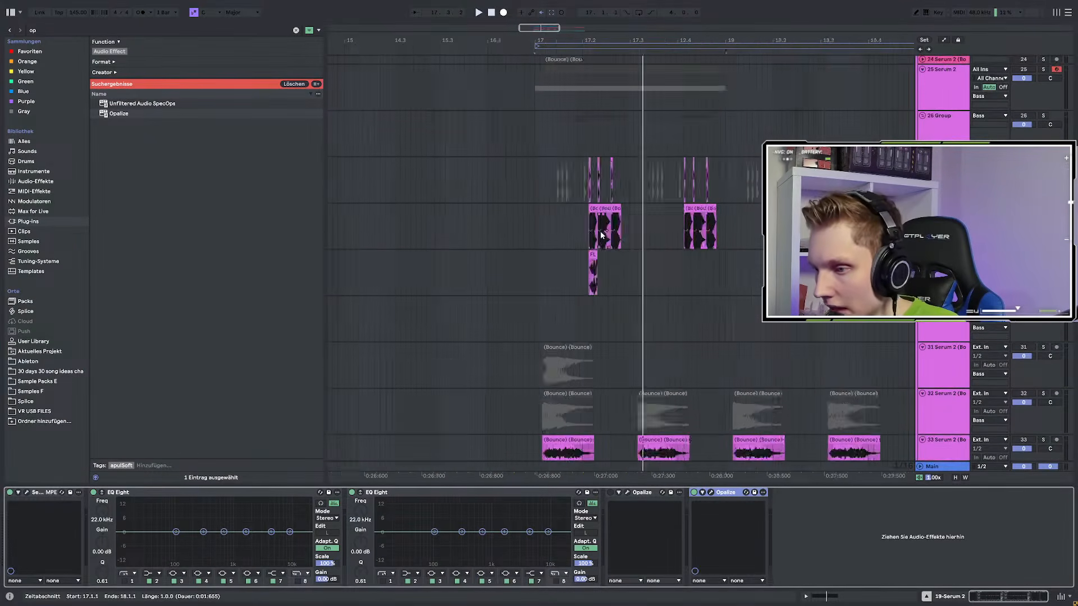
pyautogui.scroll(5, 584, 213)
pyautogui.click(537, 195)
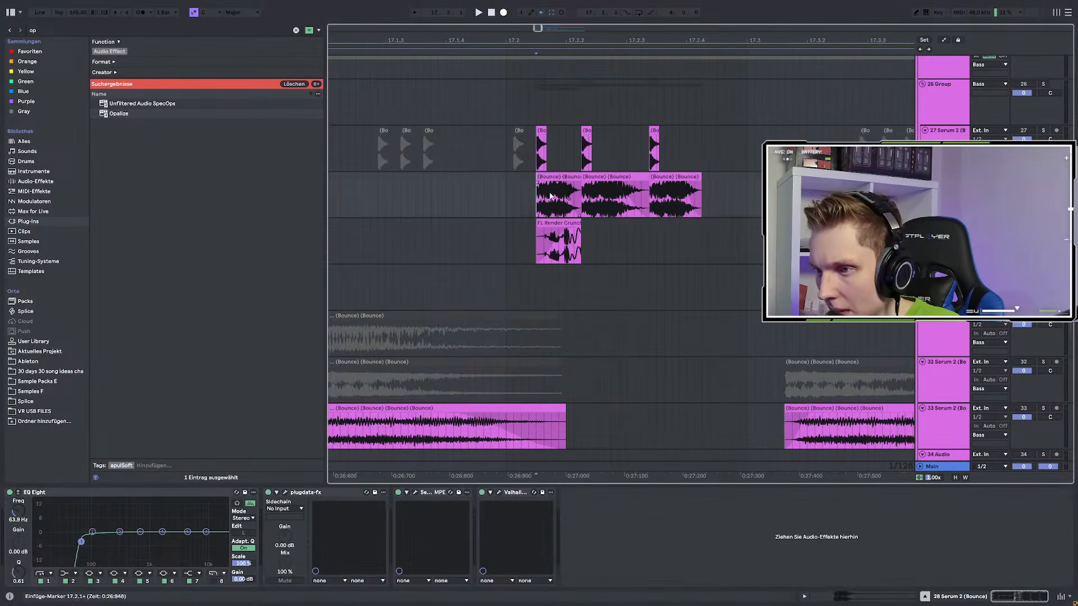
pyautogui.press('space')
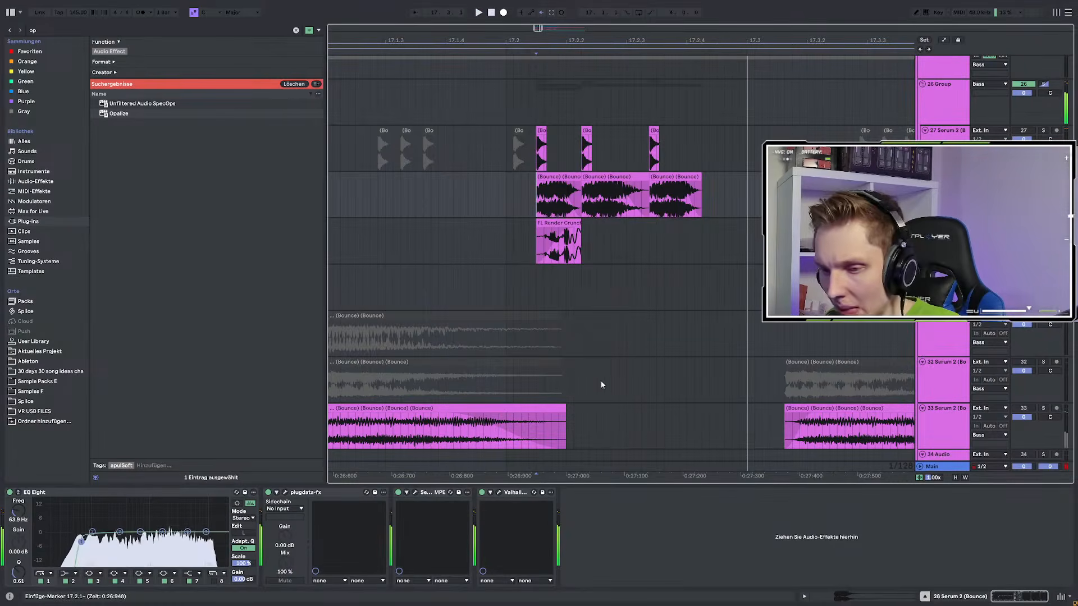
# Load Opalize onto track 28 and place it directly after EQ Eight in the device chain
pyautogui.doubleClick(118, 113)
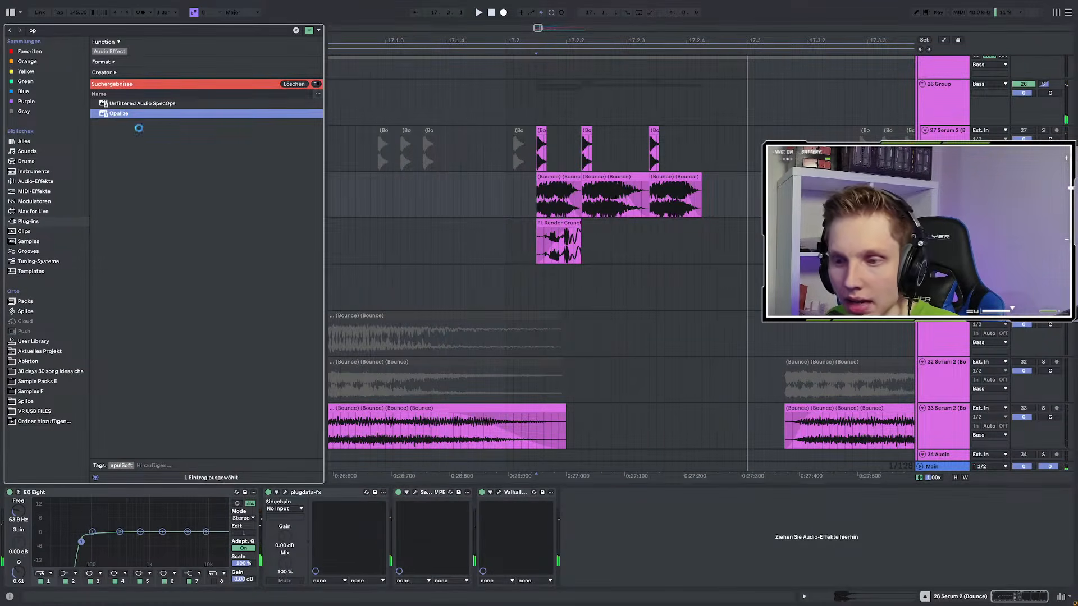
pyautogui.moveTo(659, 150); pyautogui.dragTo(351, 76)
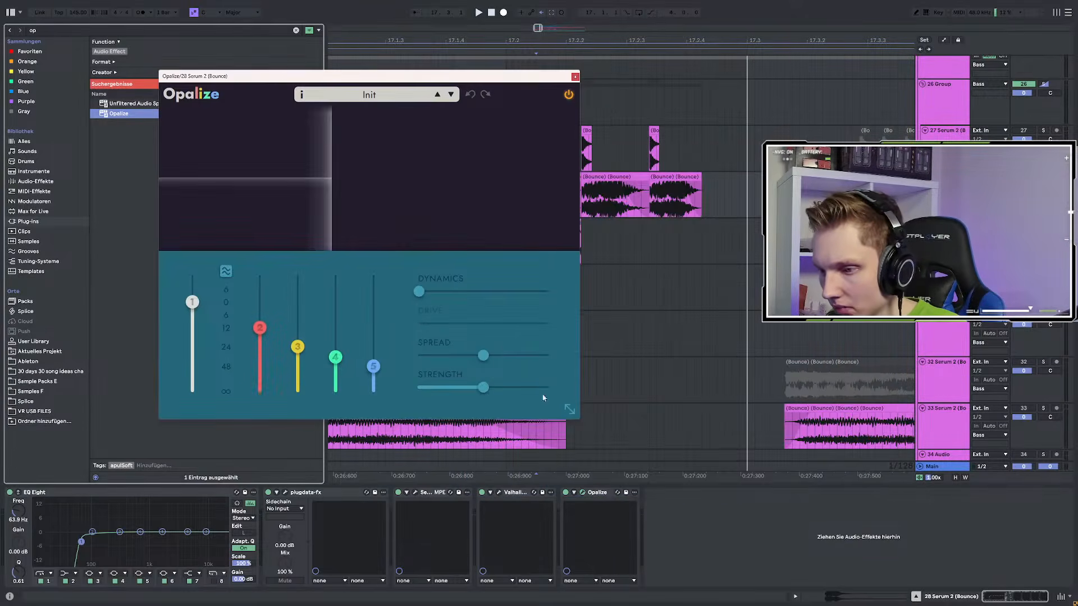
pyautogui.click(598, 495)
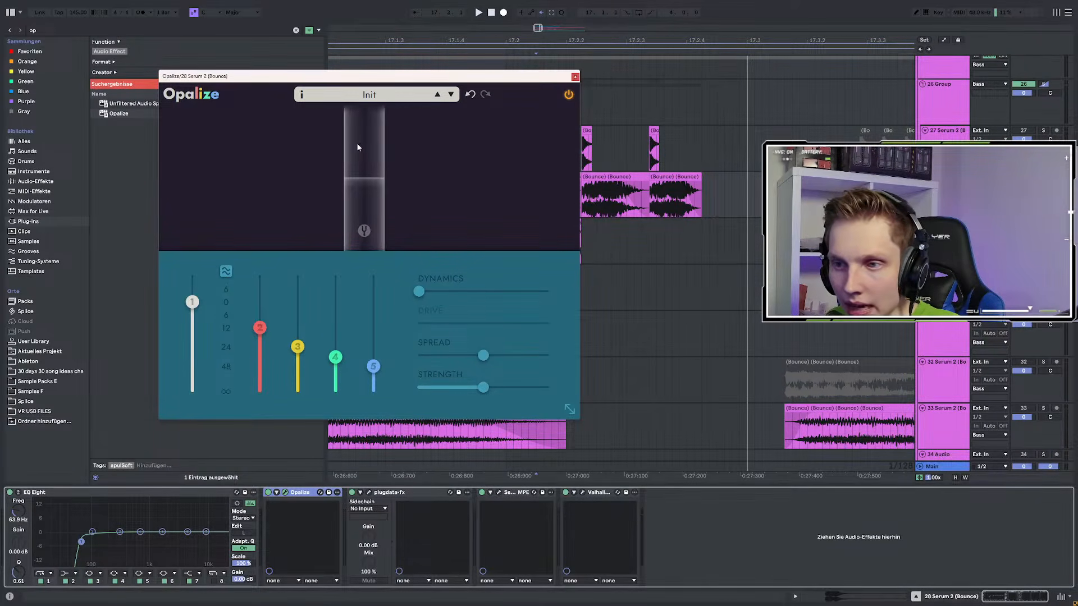
# Tune Opalize's band to about 200 Hz, lower harmonics 3, 4 and 5 to minimum, and raise harmonic 2 to maximum during playback
pyautogui.press('space')
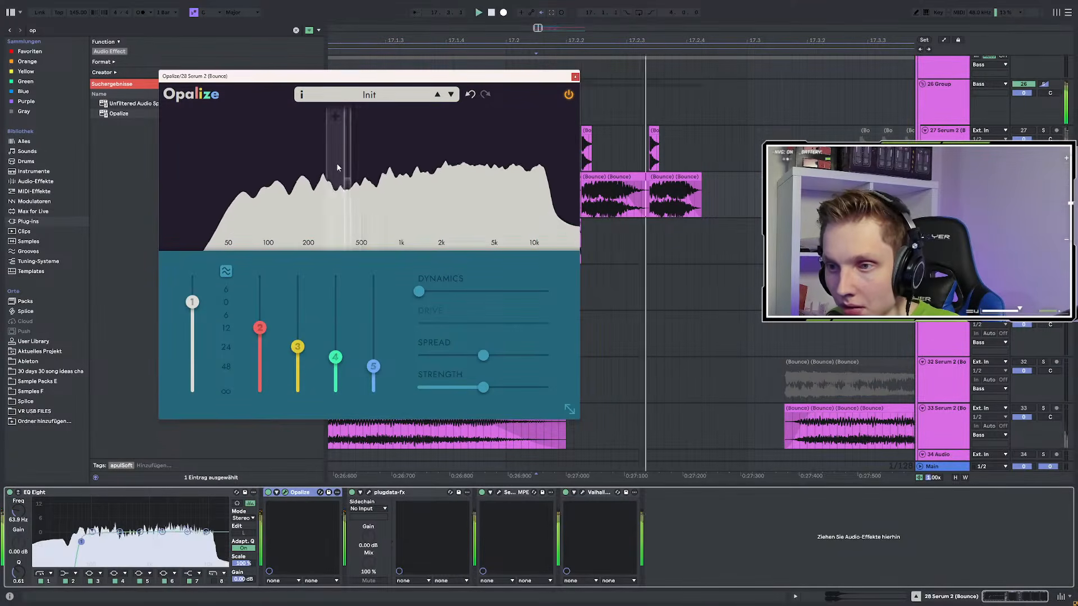
pyautogui.press('space')
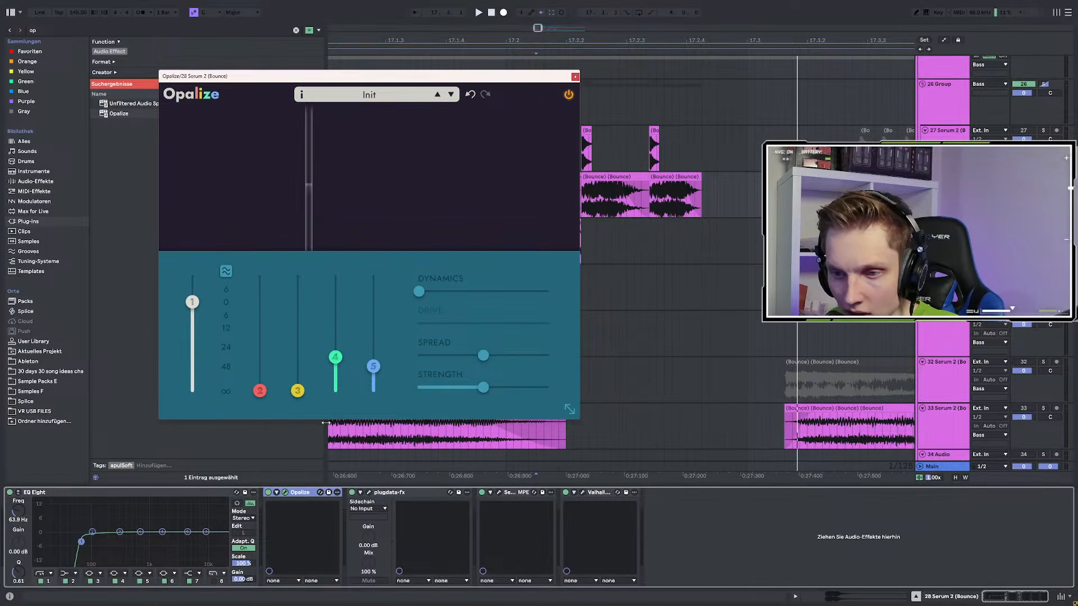
pyautogui.moveTo(371, 365); pyautogui.dragTo(357, 447)
pyautogui.press('space')
pyautogui.press('space')
pyautogui.moveTo(259, 391); pyautogui.dragTo(259, 275)
pyautogui.press('space')
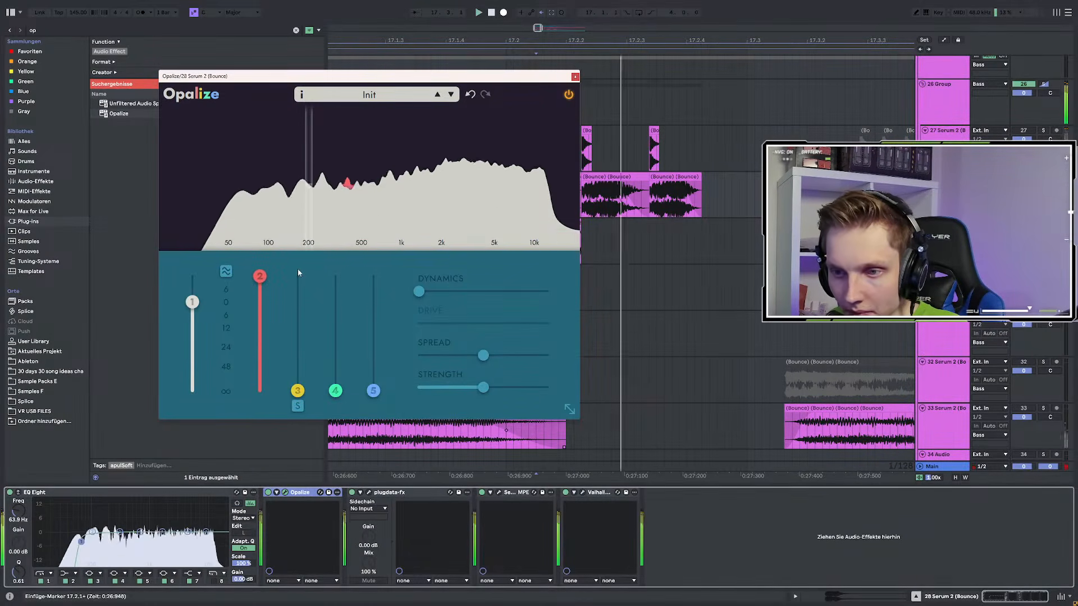
pyautogui.press('space')
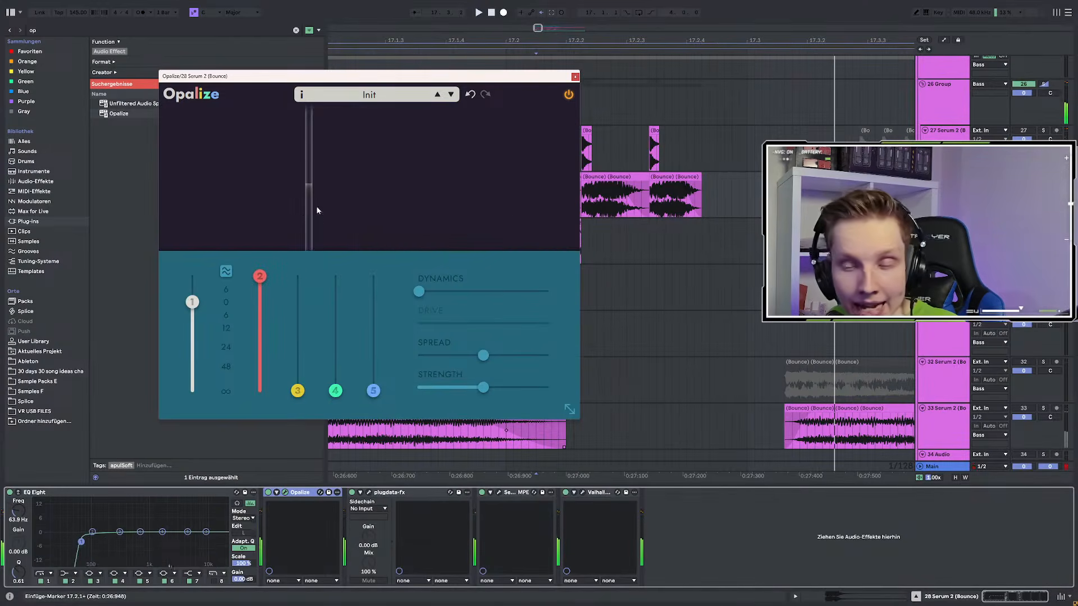
pyautogui.press('space')
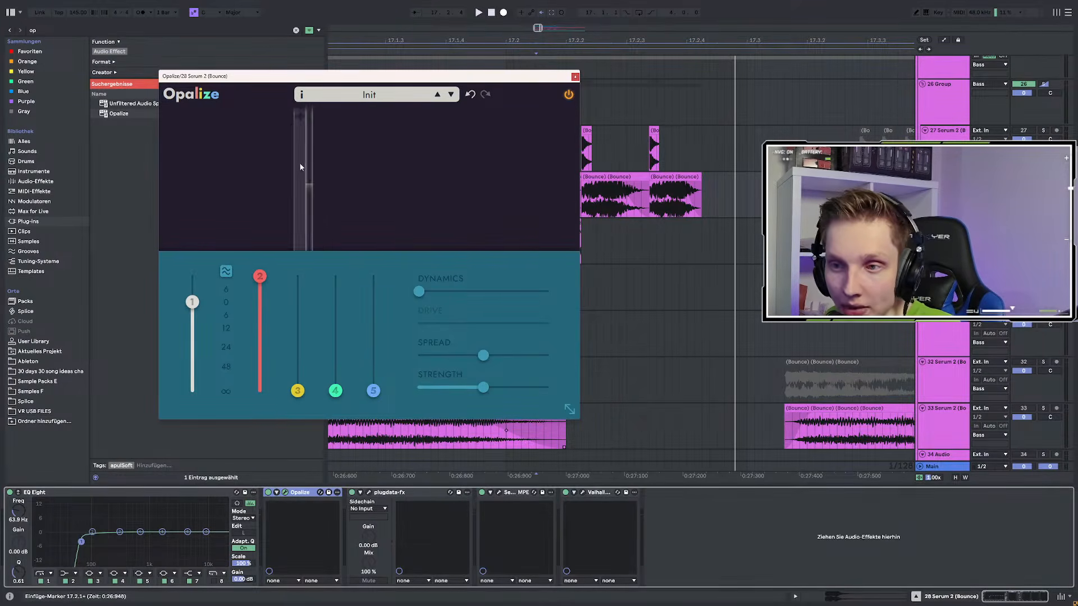
# Try different harmonic 2 levels in Opalize and sweep the band up to about 500 Hz while auditioning the clips
pyautogui.moveTo(308, 175)
pyautogui.mouseDown()
pyautogui.moveTo(134, 171)
pyautogui.moveTo(211, 140)
pyautogui.moveTo(315, 145)
pyautogui.mouseUp()
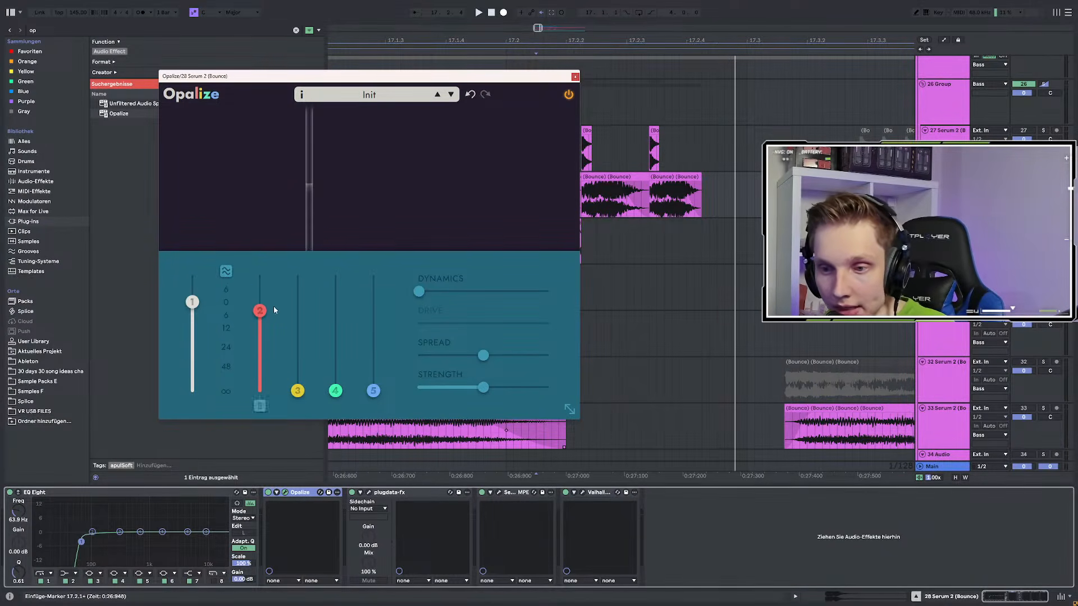
pyautogui.moveTo(272, 382)
pyautogui.mouseDown()
pyautogui.moveTo(276, 312)
pyautogui.moveTo(273, 383)
pyautogui.mouseUp()
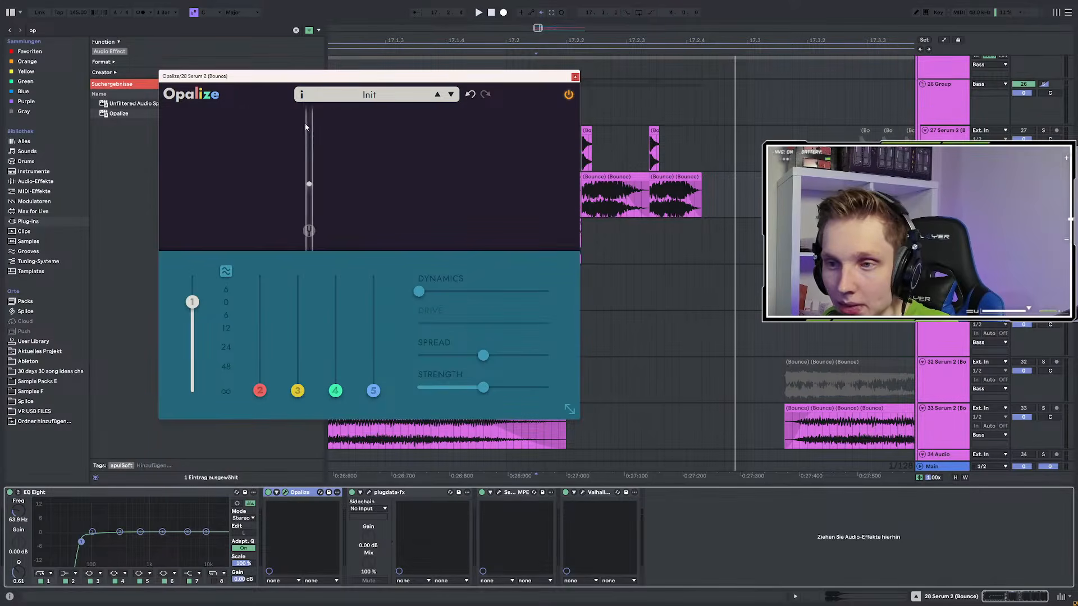
pyautogui.moveTo(265, 296); pyautogui.dragTo(265, 326)
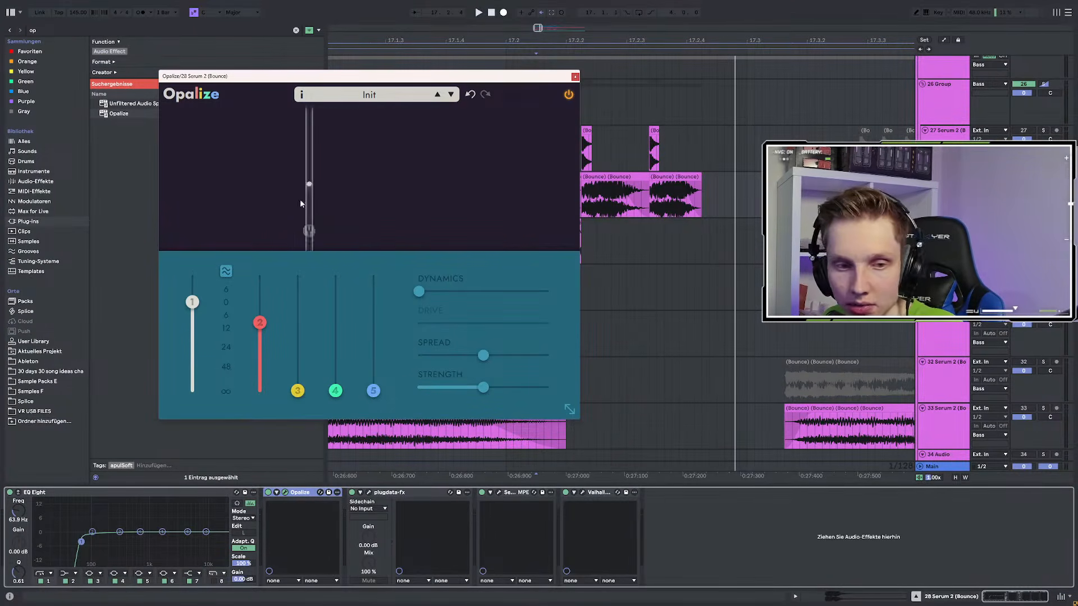
pyautogui.press('space')
pyautogui.moveTo(267, 344); pyautogui.dragTo(297, 290)
pyautogui.press('space')
pyautogui.press('space')
pyautogui.press('space')
pyautogui.press('space')
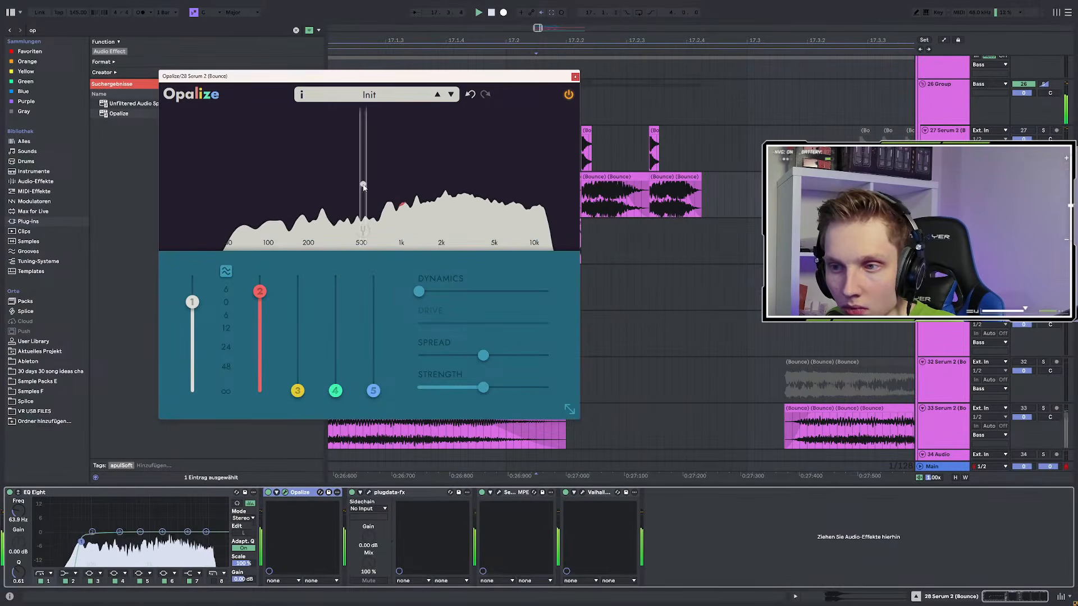
# Set Opalize's Strength to maximum, raise harmonic 4 close to the top, and lower harmonic 2 to minimum
pyautogui.moveTo(500, 386); pyautogui.dragTo(547, 387)
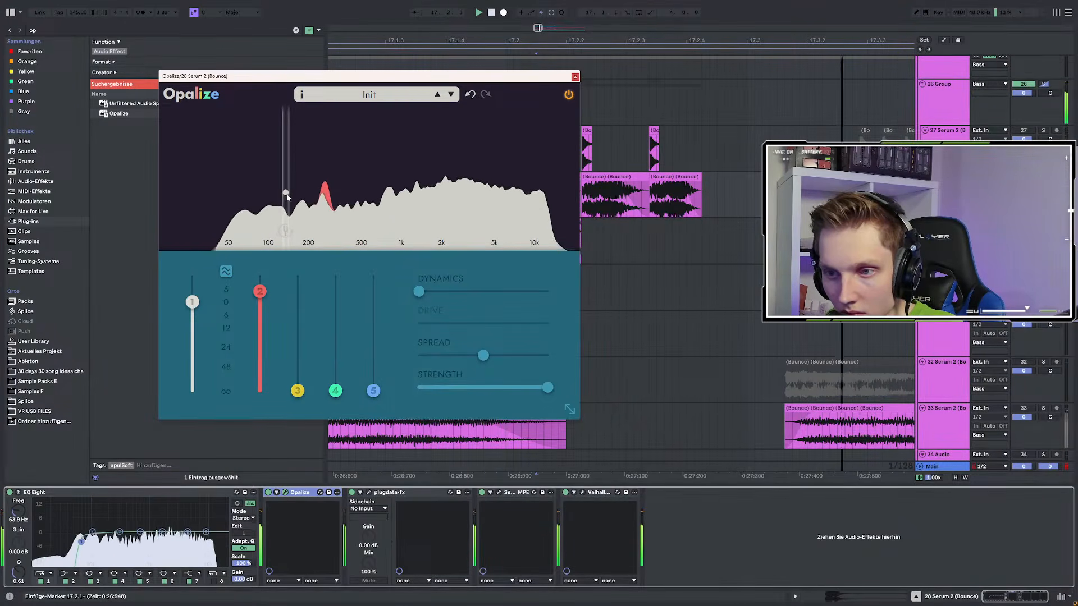
pyautogui.moveTo(335, 391); pyautogui.dragTo(342, 290)
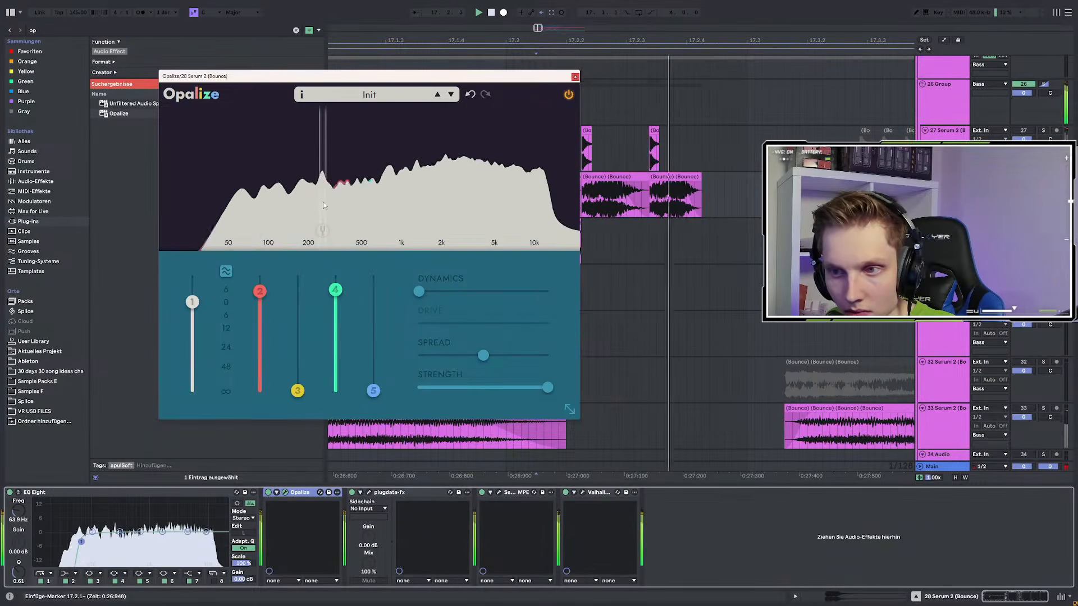
pyautogui.press('space')
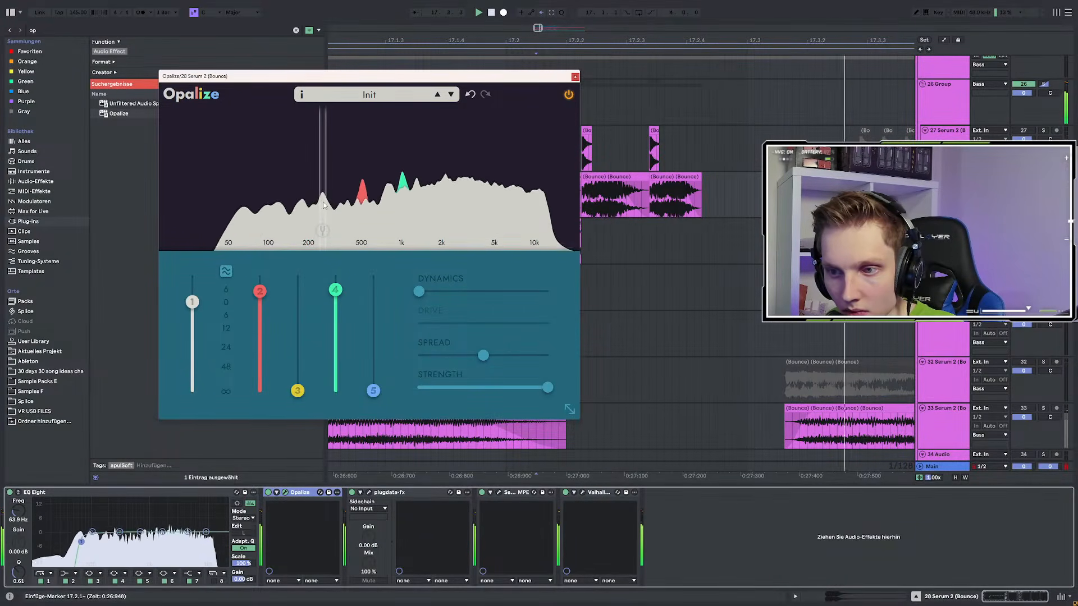
pyautogui.press('space')
pyautogui.moveTo(260, 293); pyautogui.dragTo(270, 413)
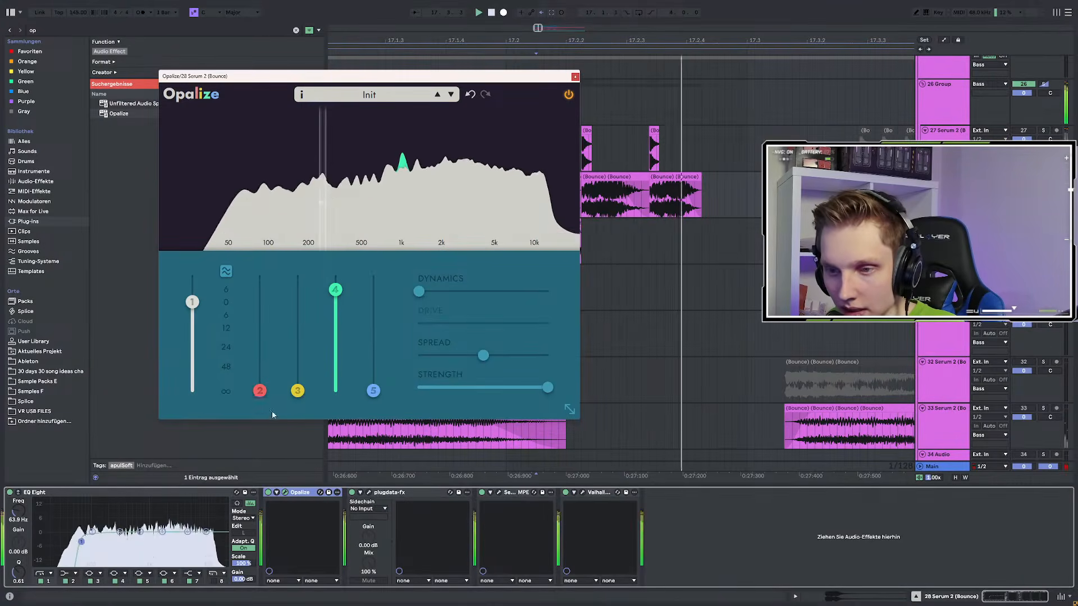
# Switch on Opalize's wave-symbol option, retune the band to about 200 Hz, and set harmonic 4 to maximum with harmonic 5 at minimum
pyautogui.click(226, 272)
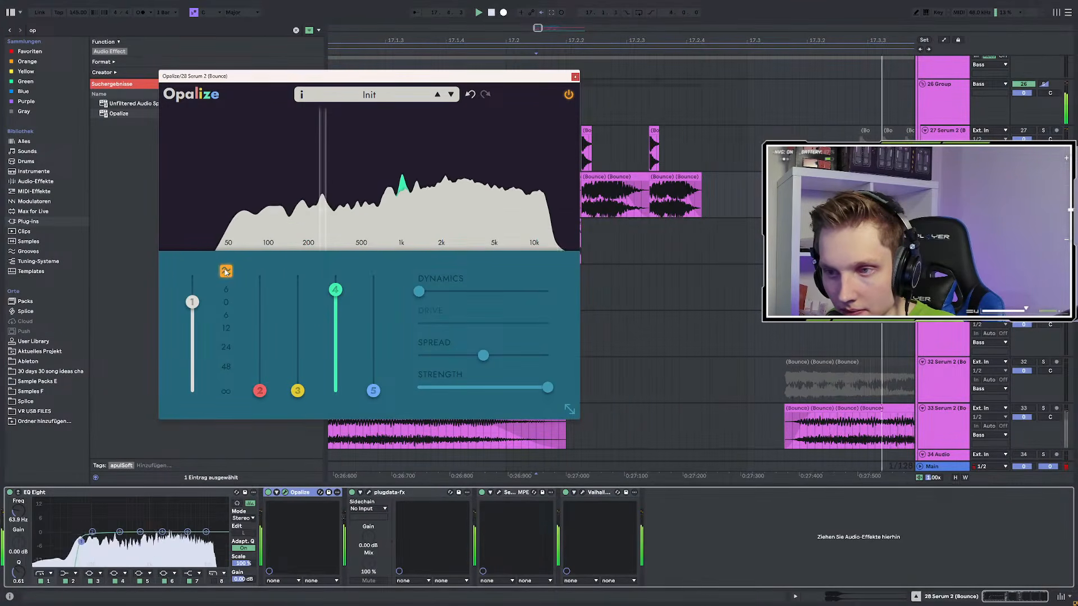
pyautogui.moveTo(373, 390); pyautogui.dragTo(378, 336)
pyautogui.moveTo(326, 162)
pyautogui.mouseDown()
pyautogui.moveTo(323, 202)
pyautogui.moveTo(307, 209)
pyautogui.moveTo(301, 181)
pyautogui.moveTo(288, 181)
pyautogui.moveTo(297, 180)
pyautogui.mouseUp()
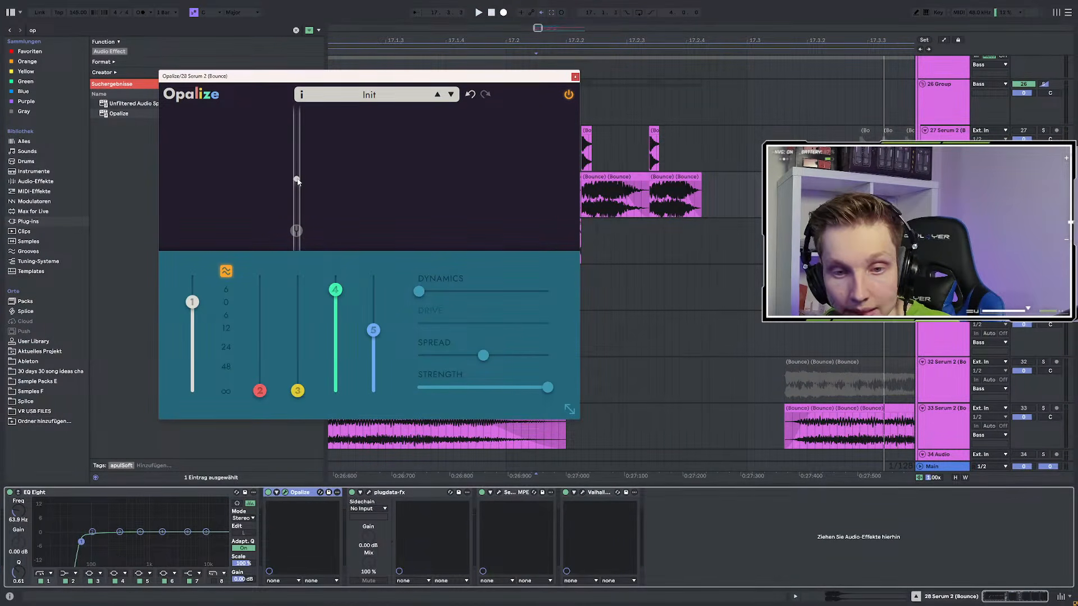
pyautogui.moveTo(297, 180); pyautogui.dragTo(309, 183)
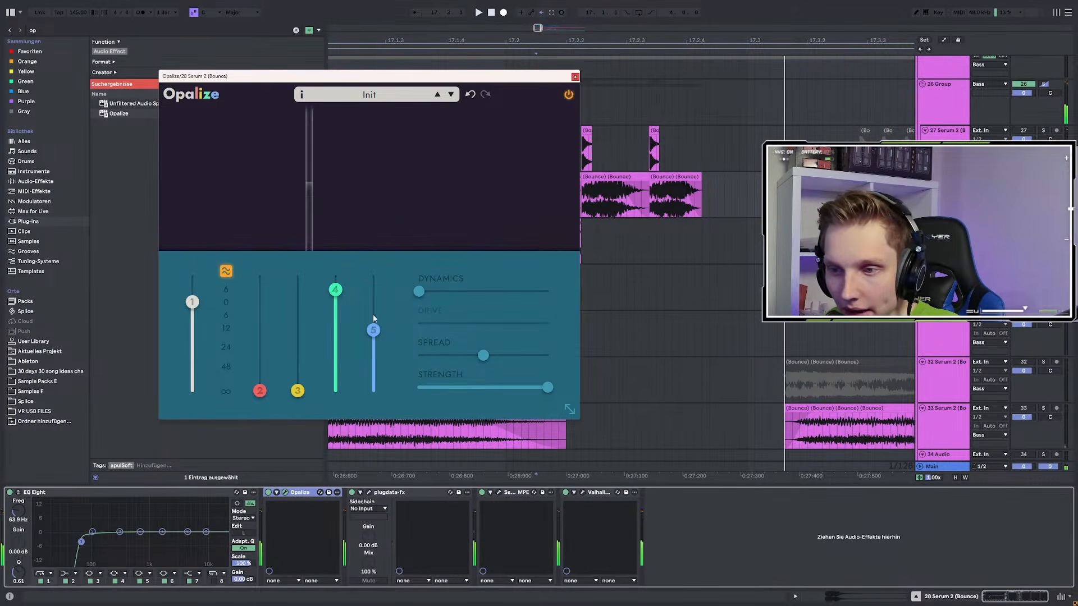
pyautogui.moveTo(373, 330); pyautogui.dragTo(374, 391)
pyautogui.moveTo(335, 290); pyautogui.dragTo(336, 276)
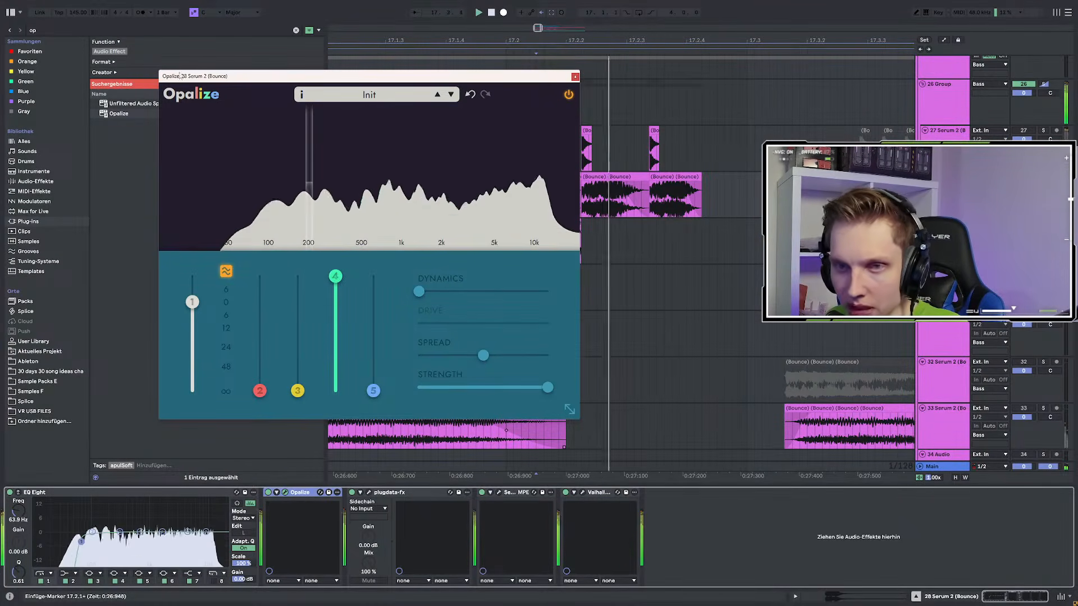
# Insert Pro-Q 3 after Opalize on track 28 and analyse the playing bass with both plug-in windows in view
pyautogui.click(60, 32)
pyautogui.write('eq')
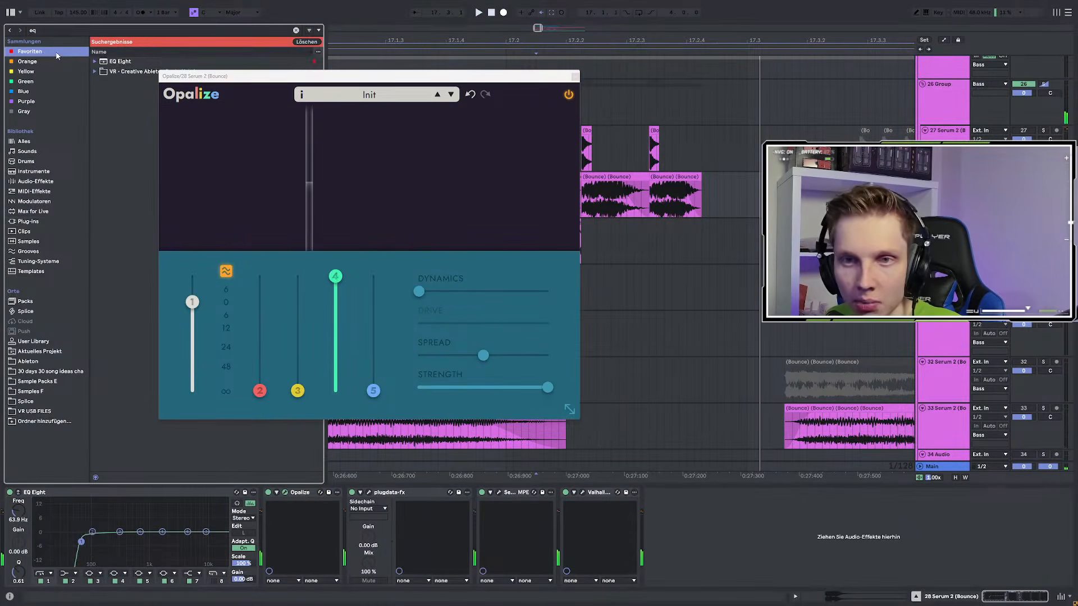
pyautogui.click(157, 62)
pyautogui.moveTo(119, 66)
pyautogui.mouseDown()
pyautogui.moveTo(343, 514)
pyautogui.moveTo(72, 27)
pyautogui.mouseUp()
pyautogui.click(50, 31)
pyautogui.write('pro')
pyautogui.click(31, 221)
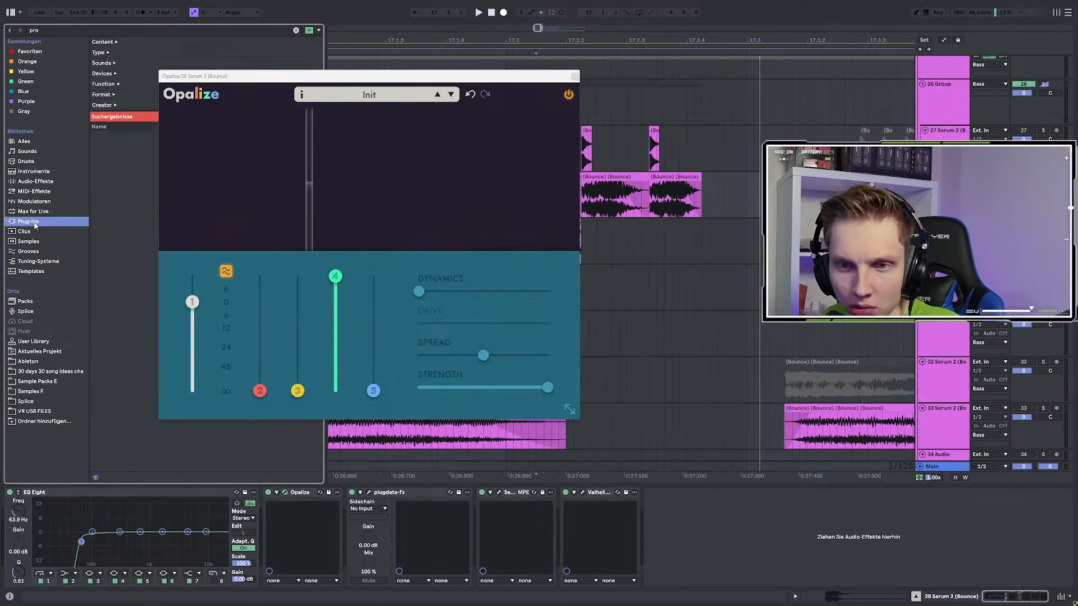
pyautogui.doubleClick(120, 233)
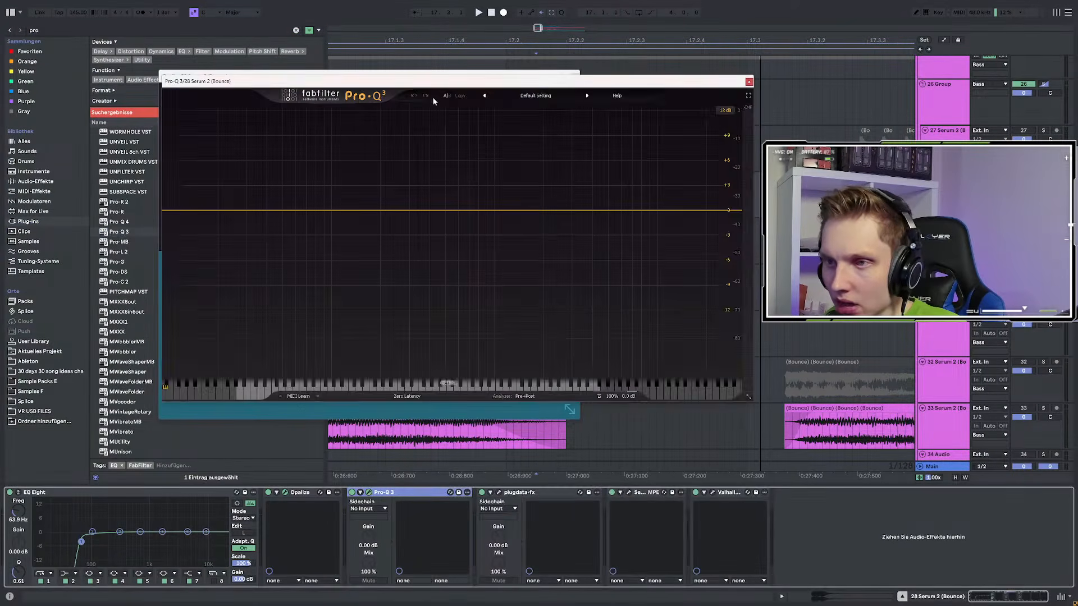
pyautogui.moveTo(433, 82); pyautogui.dragTo(733, 210)
pyautogui.press('space')
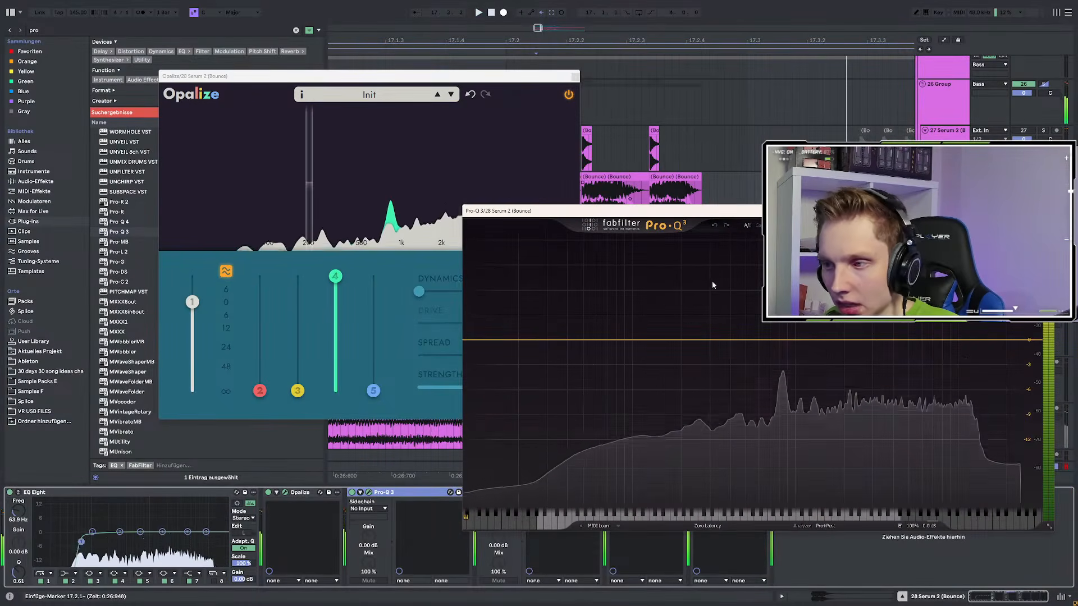
# Recreate Opalize's resonant peak with a narrow Pro-Q 3 bell boost and bypass Opalize for comparison
pyautogui.click(783, 340)
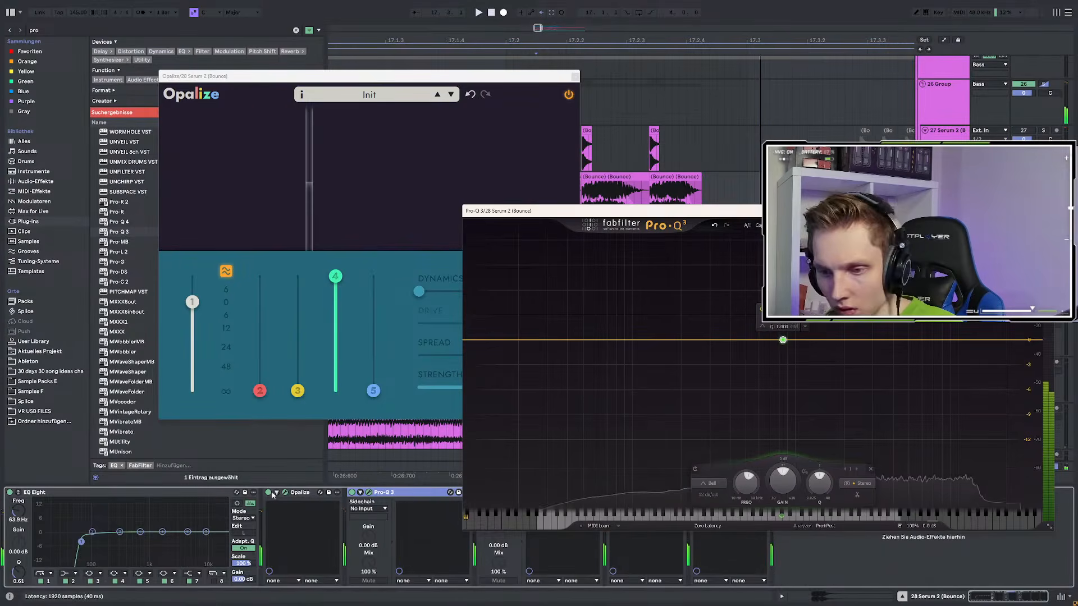
pyautogui.moveTo(783, 480); pyautogui.dragTo(804, 393)
pyautogui.scroll(15, 804, 389)
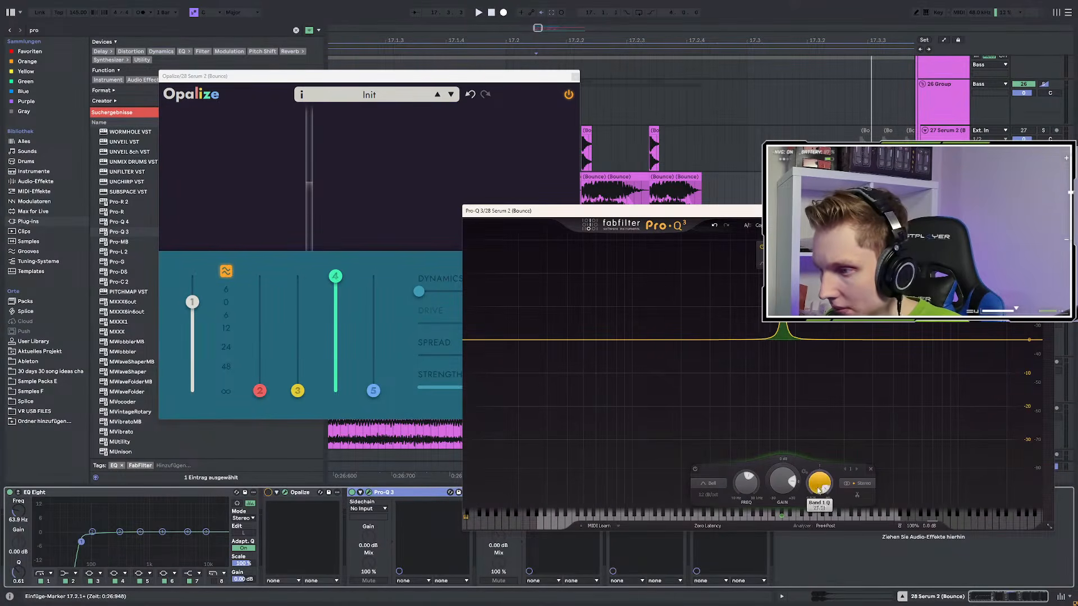
pyautogui.moveTo(825, 471)
pyautogui.mouseDown()
pyautogui.moveTo(823, 522)
pyautogui.moveTo(855, 447)
pyautogui.moveTo(828, 504)
pyautogui.moveTo(848, 459)
pyautogui.moveTo(842, 471)
pyautogui.mouseUp()
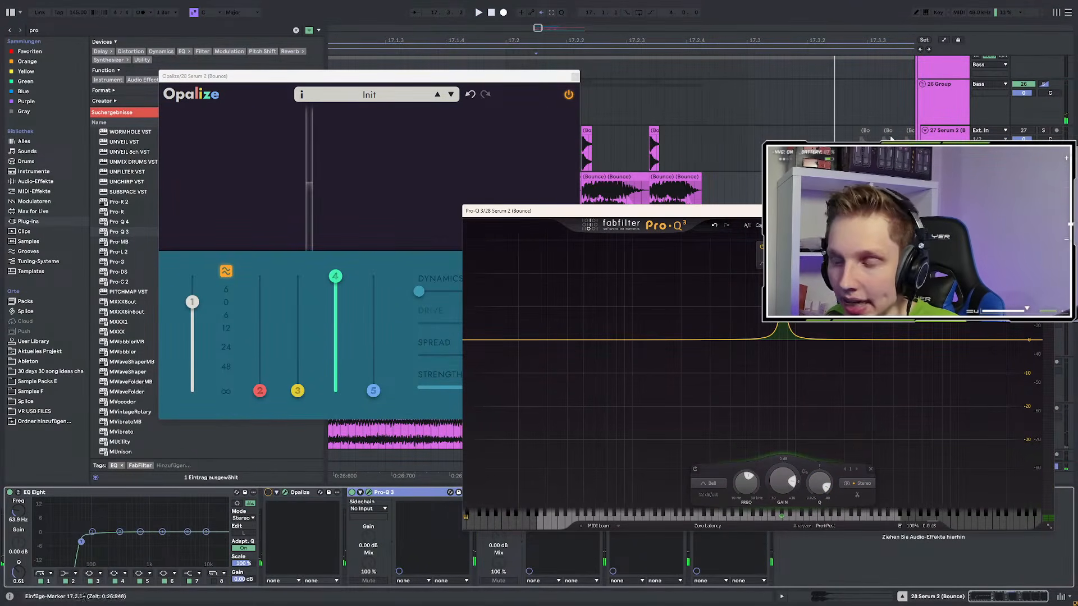
pyautogui.click(197, 95)
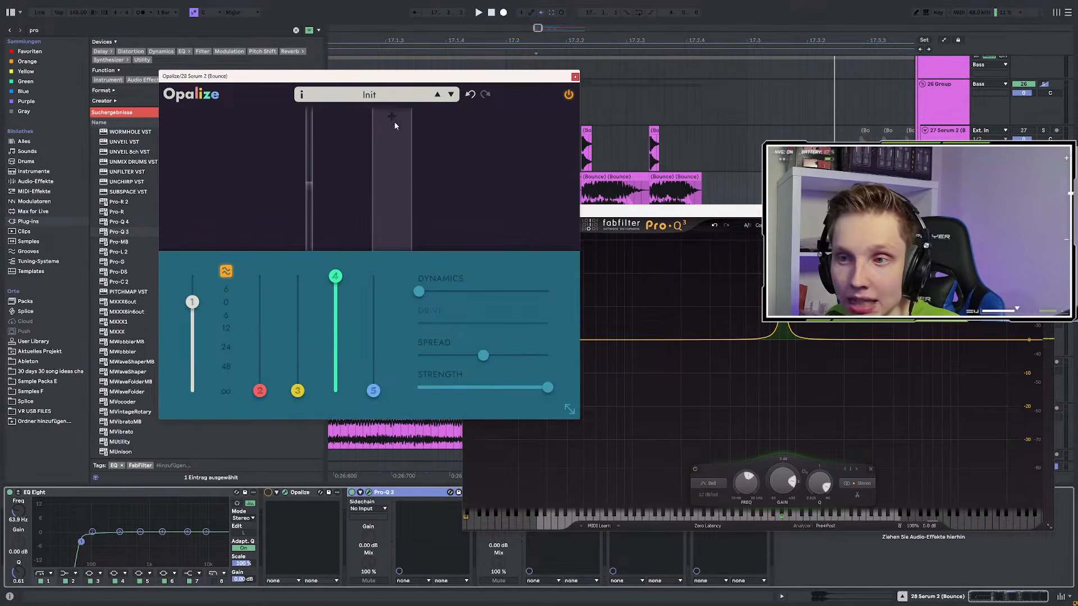
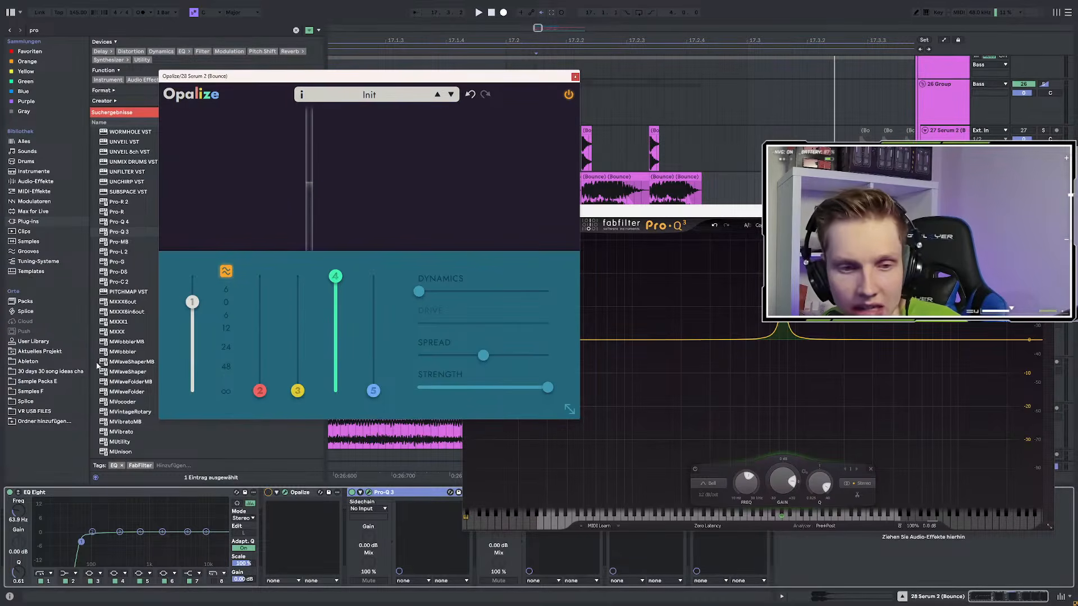
# Delete Pro-Q 3 from track 28, move the Opalize window off the clips, and switch Opalize back on
pyautogui.press('space')
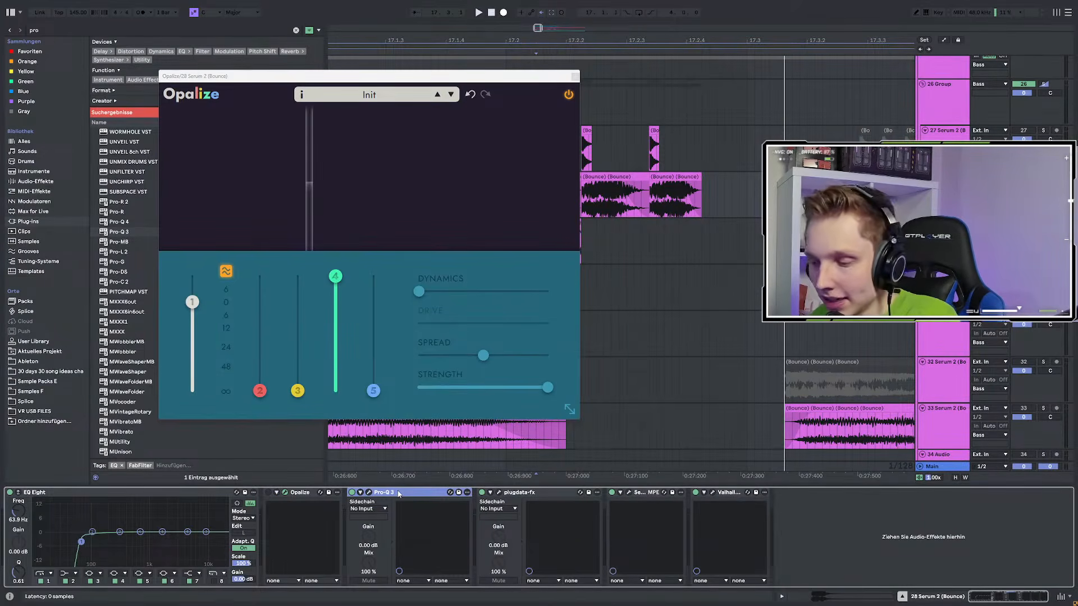
pyautogui.press('Delete')
pyautogui.moveTo(522, 76); pyautogui.dragTo(440, 124)
pyautogui.press('space')
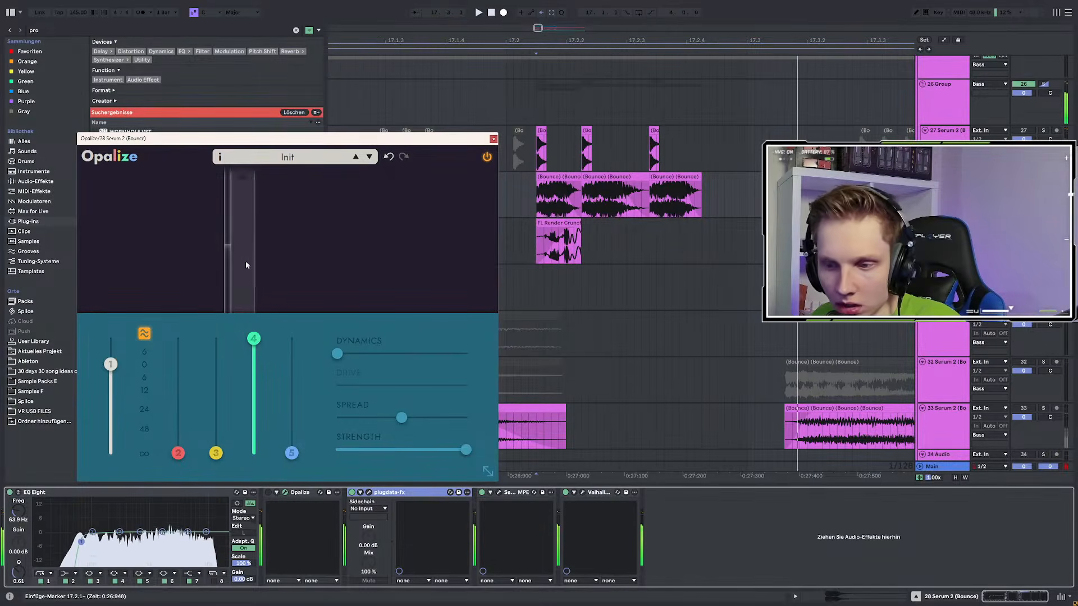
pyautogui.click(268, 493)
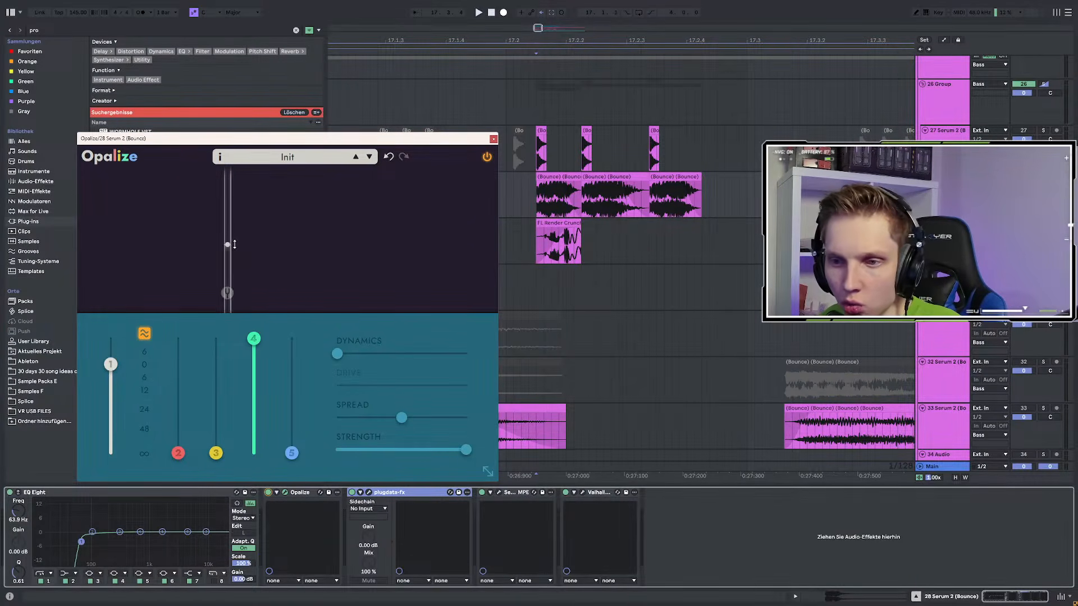
# Raise Opalize's Dynamics slightly and return the band to about 200 Hz while the bass plays
pyautogui.press('space')
pyautogui.moveTo(466, 354); pyautogui.dragTo(348, 337)
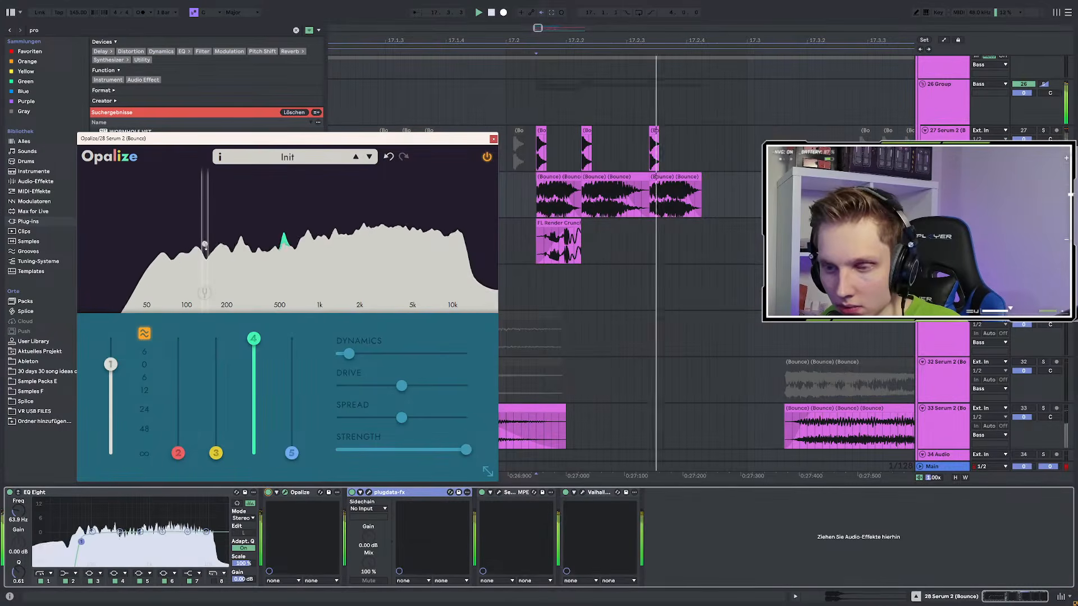
pyautogui.moveTo(208, 229); pyautogui.dragTo(224, 228)
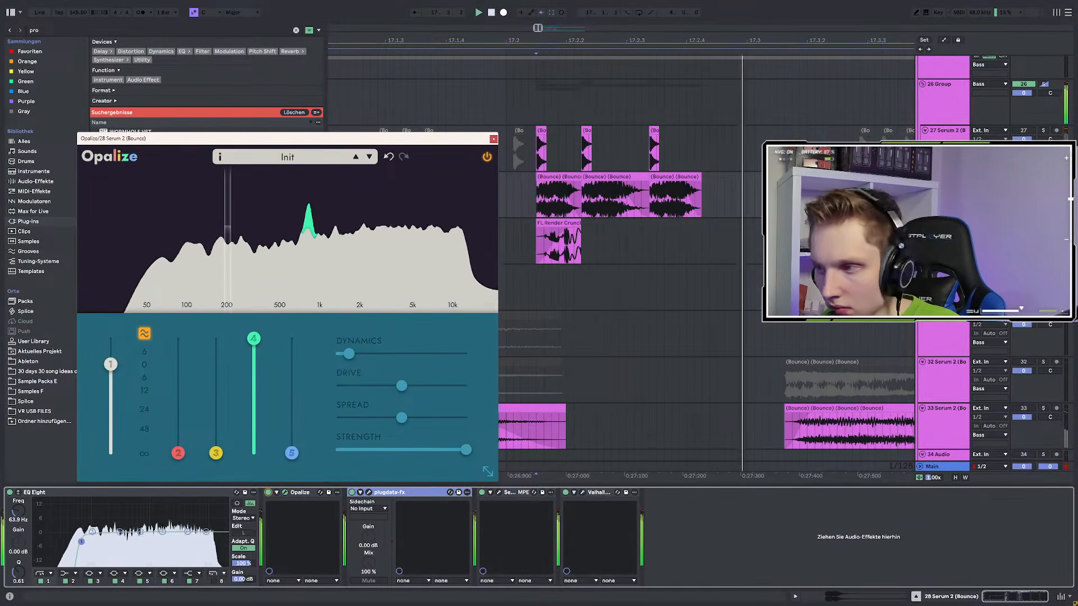
# Turn off the solo on track 28 and select Serum 2 track 27
pyautogui.press('s')
pyautogui.click(947, 131)
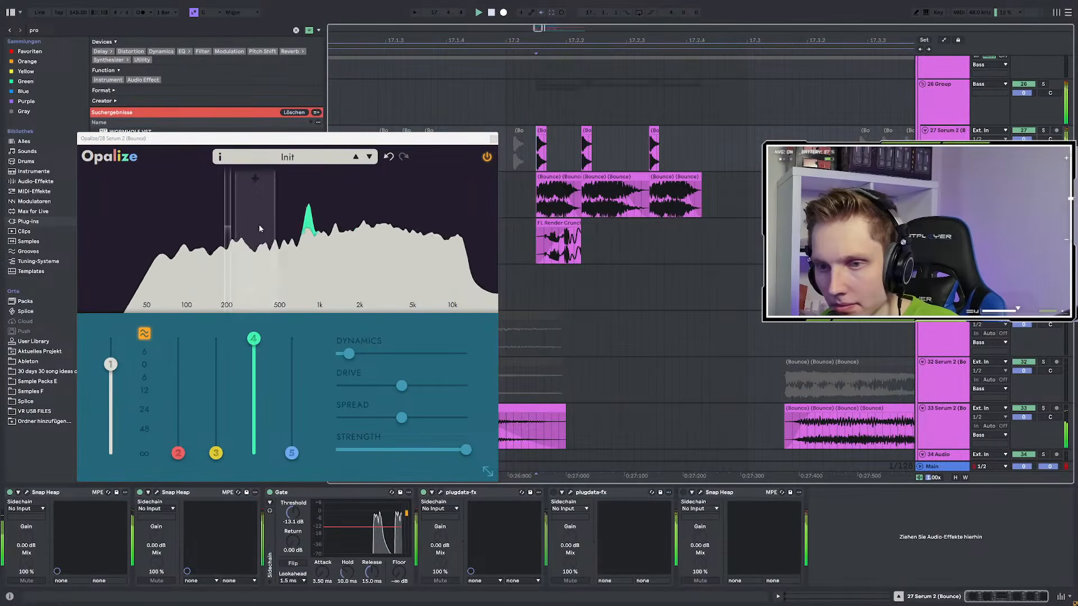
# Lower Opalize's band on track 28 to about 100 Hz and place the insert marker at bar 17 on that track
pyautogui.scroll(-4, 666, 238)
pyautogui.moveTo(227, 223)
pyautogui.mouseDown()
pyautogui.moveTo(175, 222)
pyautogui.moveTo(192, 225)
pyautogui.mouseUp()
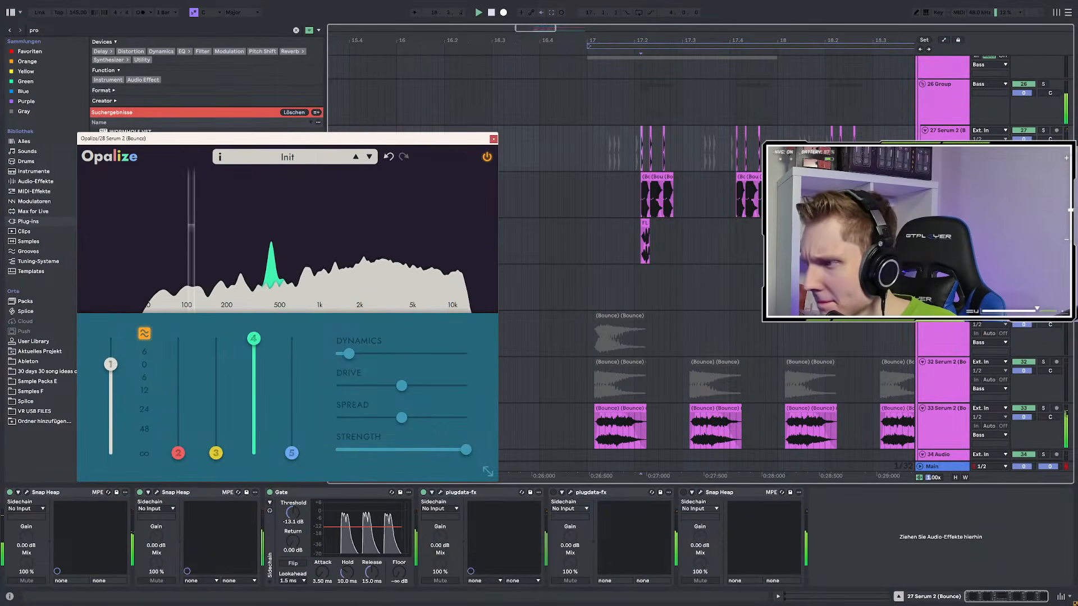
pyautogui.press('-')
pyautogui.press('-')
pyautogui.click(615, 179)
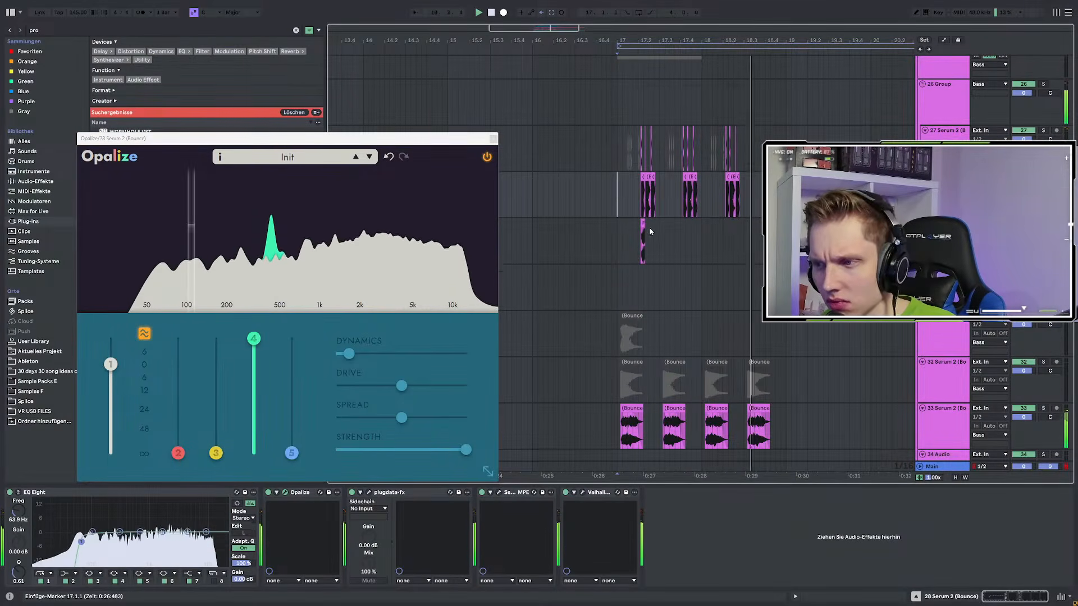
# Look over the lower bass tracks and the Trigger track while the layered bass plays from bar 17
pyautogui.scroll(2, 668, 255)
pyautogui.scroll(-5, 732, 249)
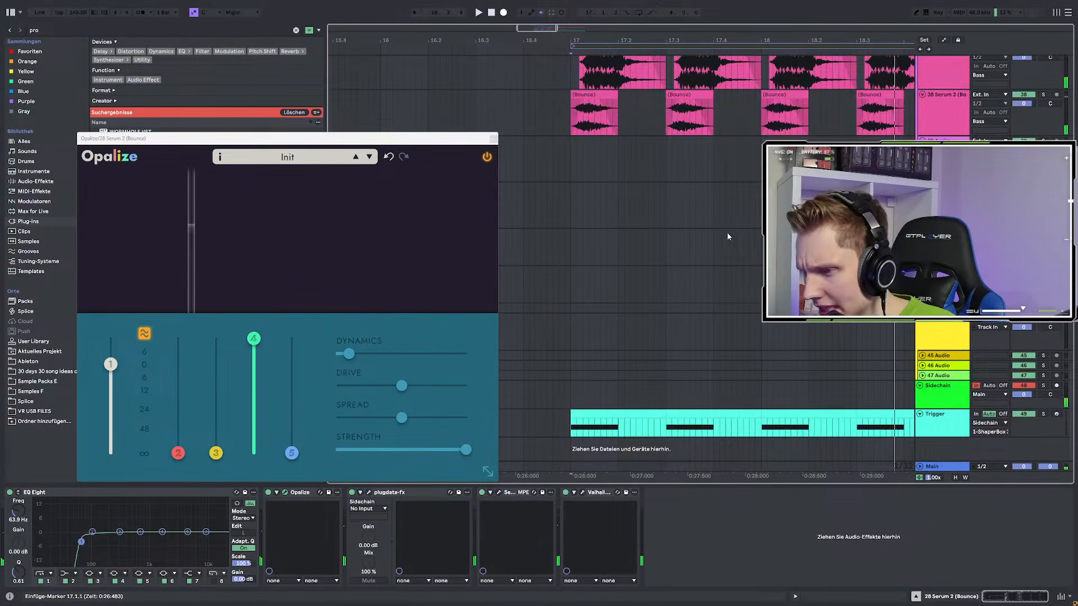
pyautogui.click(579, 430)
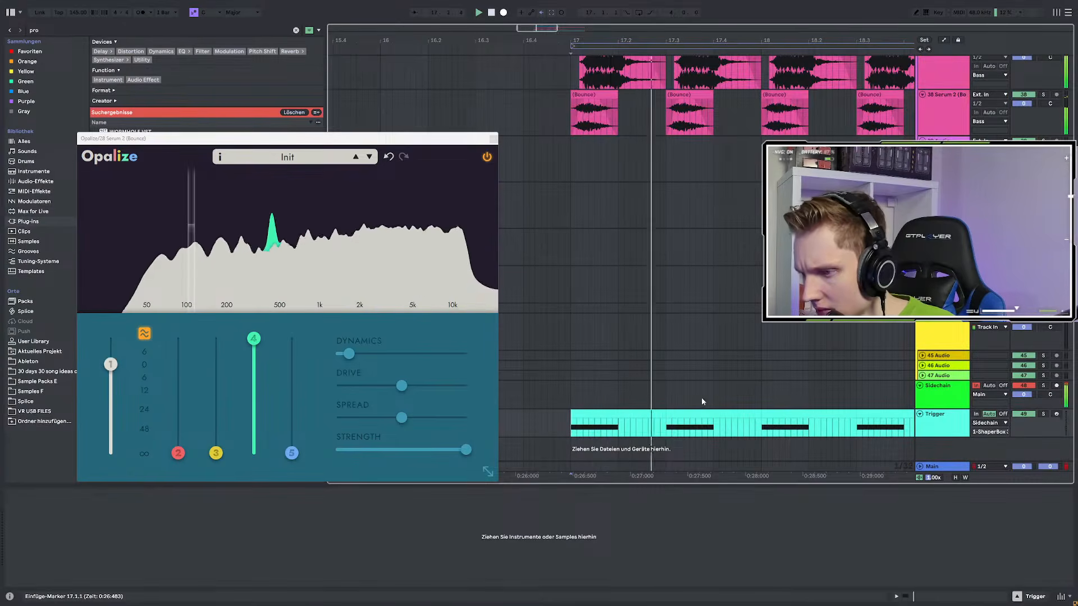
pyautogui.scroll(-3, 686, 382)
pyautogui.scroll(4, 696, 357)
pyautogui.scroll(3, 705, 348)
pyautogui.press('space')
pyautogui.scroll(-2, 673, 334)
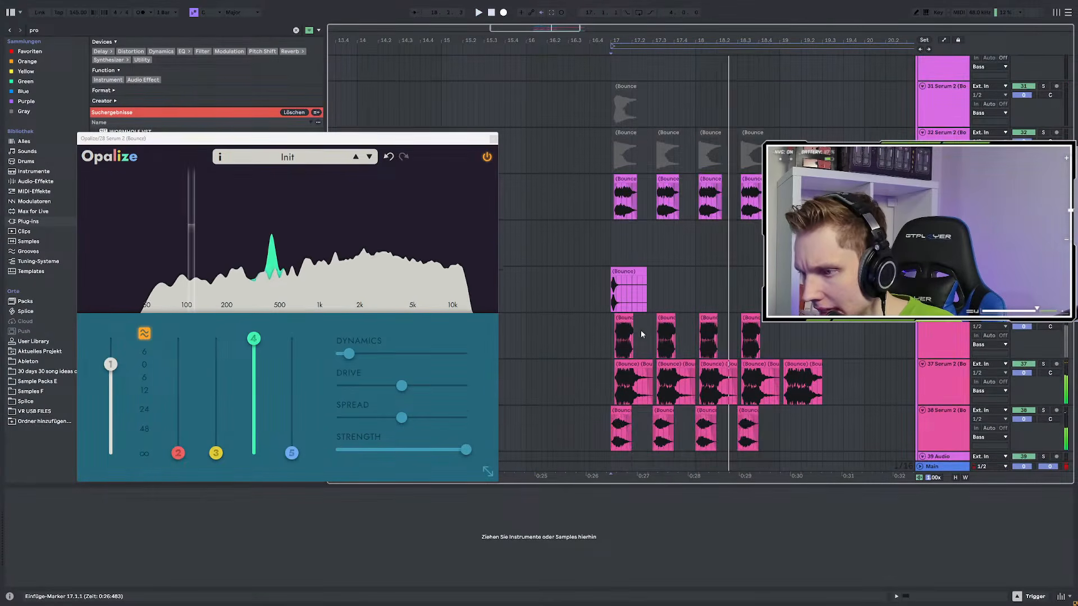
# Audition the (Bounce) track 35 in solo from the start of bar 17, then return to playing all layers
pyautogui.scroll(2, 622, 281)
pyautogui.click(604, 205)
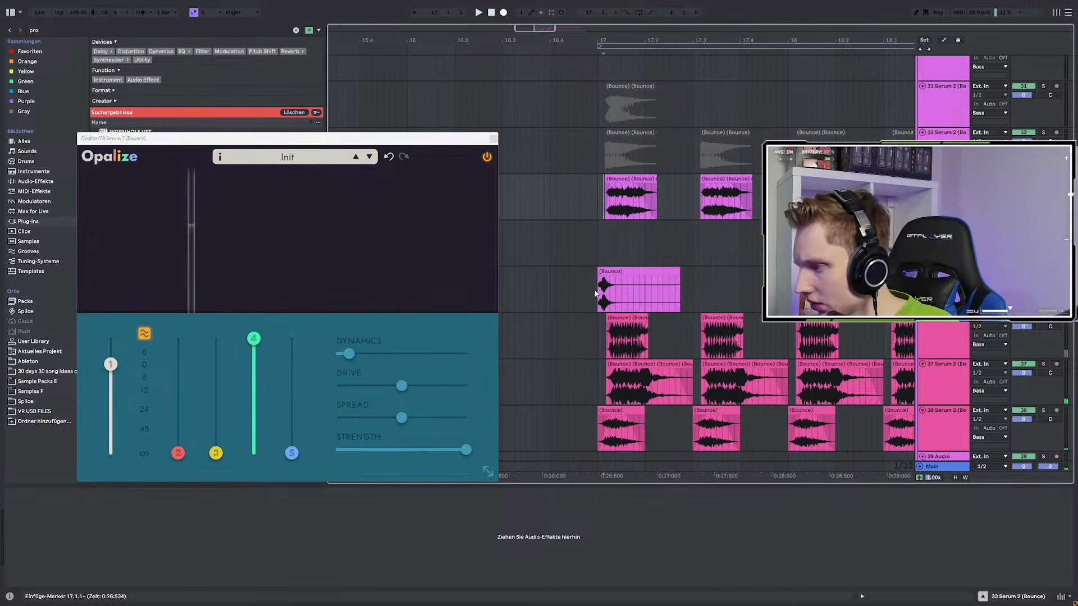
pyautogui.press('space')
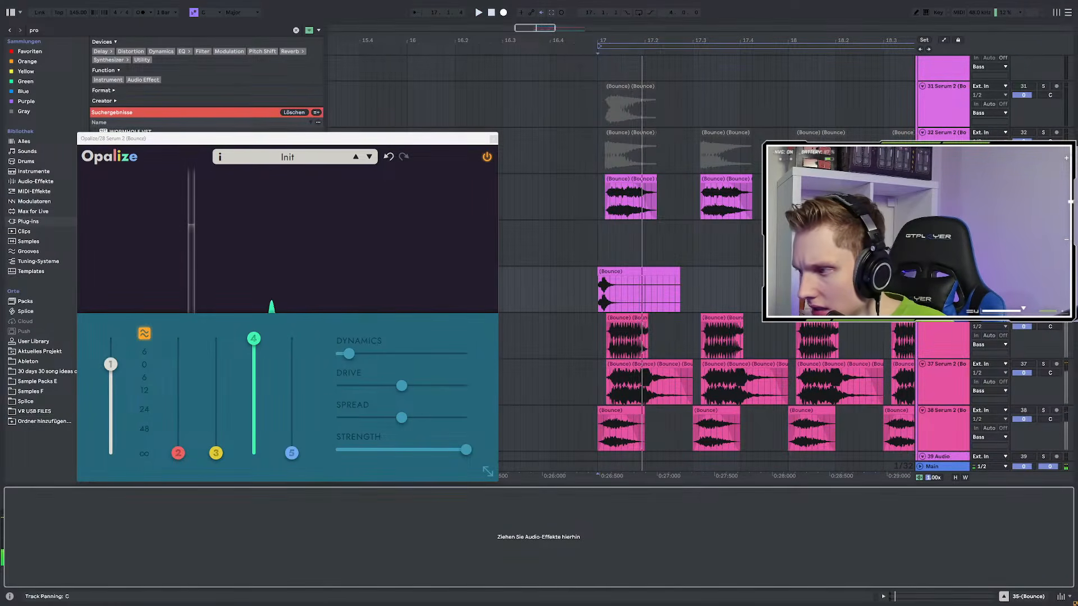
pyautogui.press('space')
pyautogui.press('space')
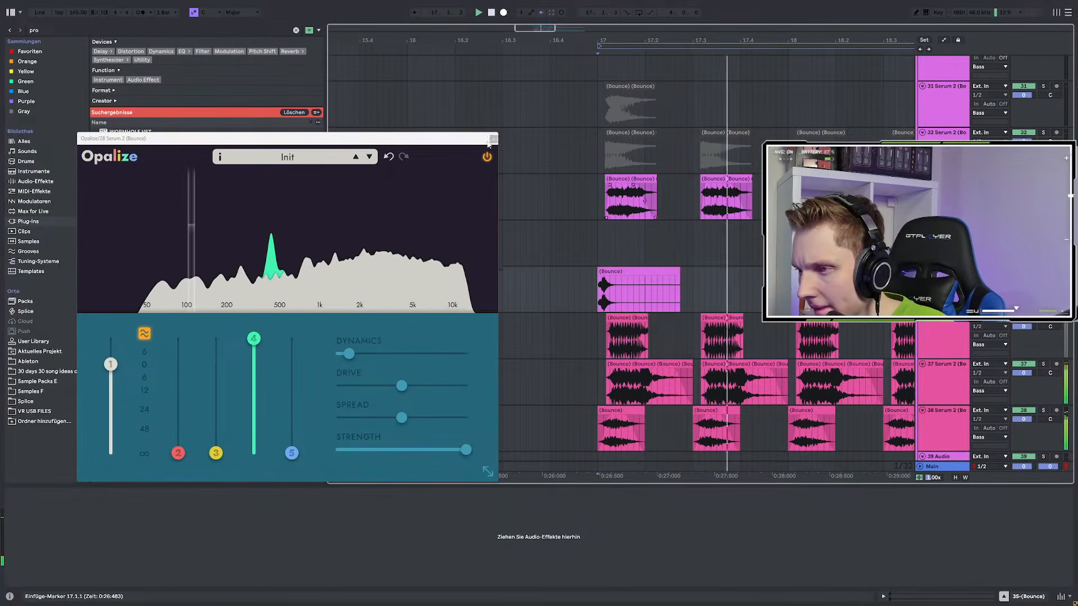
# Audition Serum 2 track 33 in solo from bar 17 and close the Opalize window
pyautogui.scroll(3, 594, 219)
pyautogui.click(609, 299)
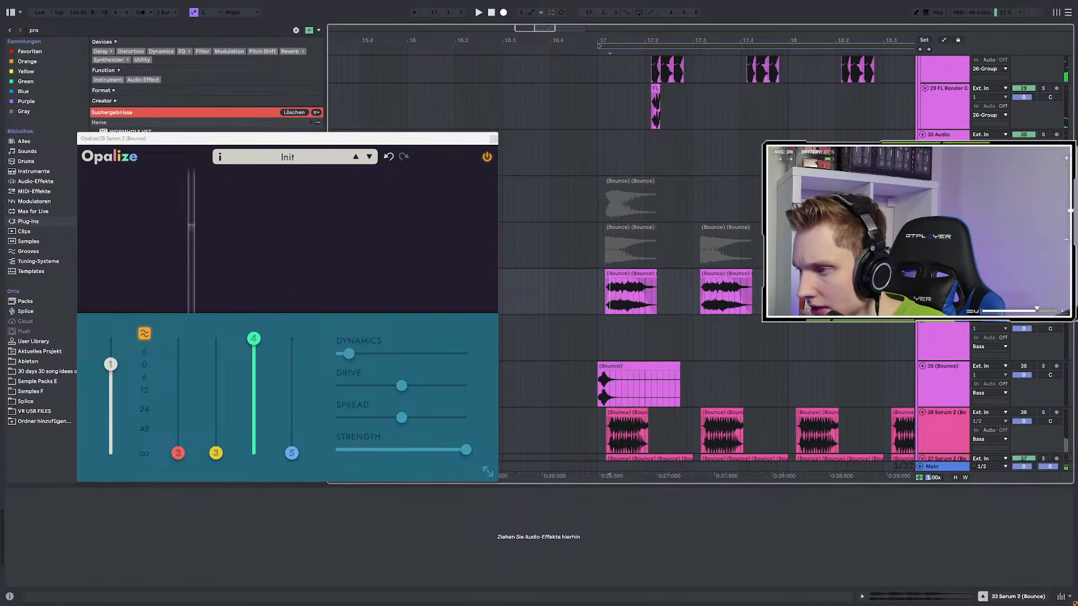
pyautogui.press('space')
pyautogui.press('space')
pyautogui.click(493, 139)
pyautogui.press('space')
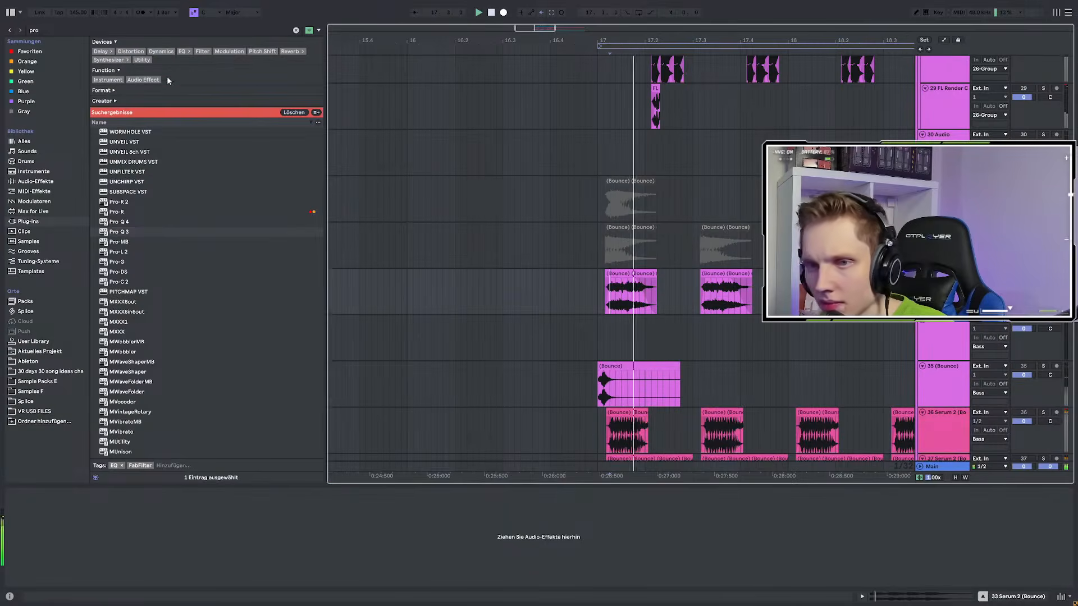
# Add EQ Eight to Serum 2 track 33 and set its low cut to about 100 Hz
pyautogui.click(50, 30)
pyautogui.write('eq')
pyautogui.doubleClick(139, 61)
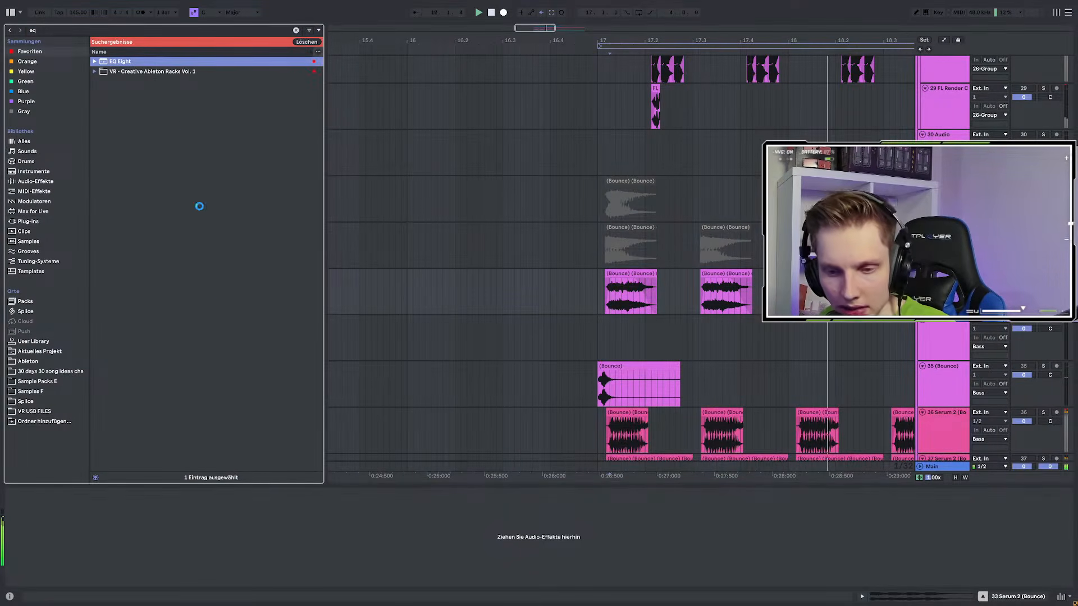
pyautogui.doubleClick(63, 540)
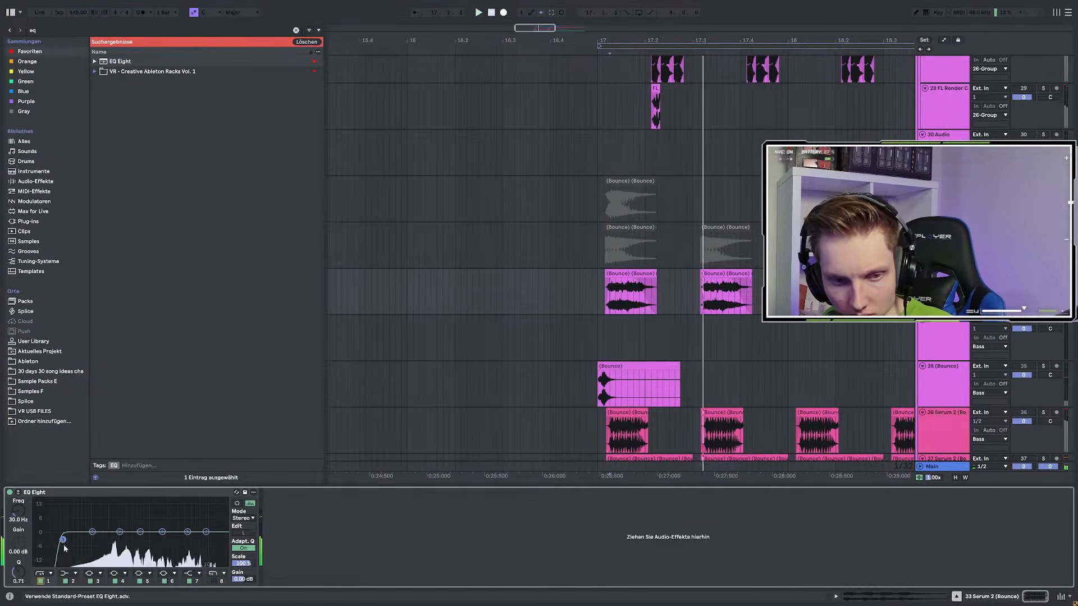
pyautogui.moveTo(62, 540); pyautogui.dragTo(92, 540)
# Solo the 26 Group, lower the level of Opalize's band on track 28 slightly during playback, and close the Opalize window
pyautogui.scroll(-2, 580, 259)
pyautogui.scroll(3, 579, 259)
pyautogui.scroll(2, 595, 267)
pyautogui.click(578, 258)
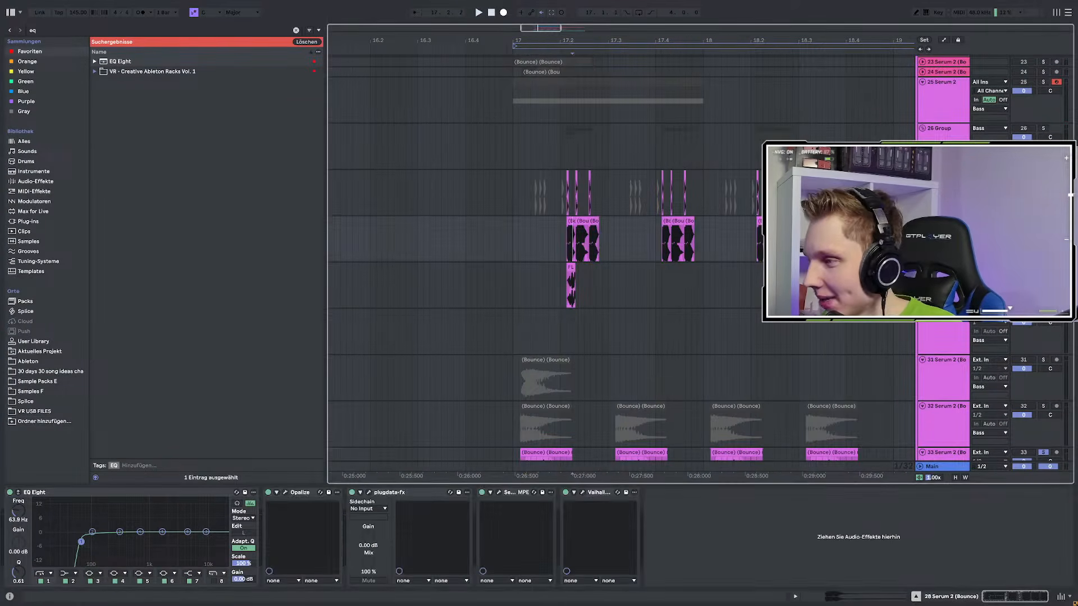
pyautogui.press('space')
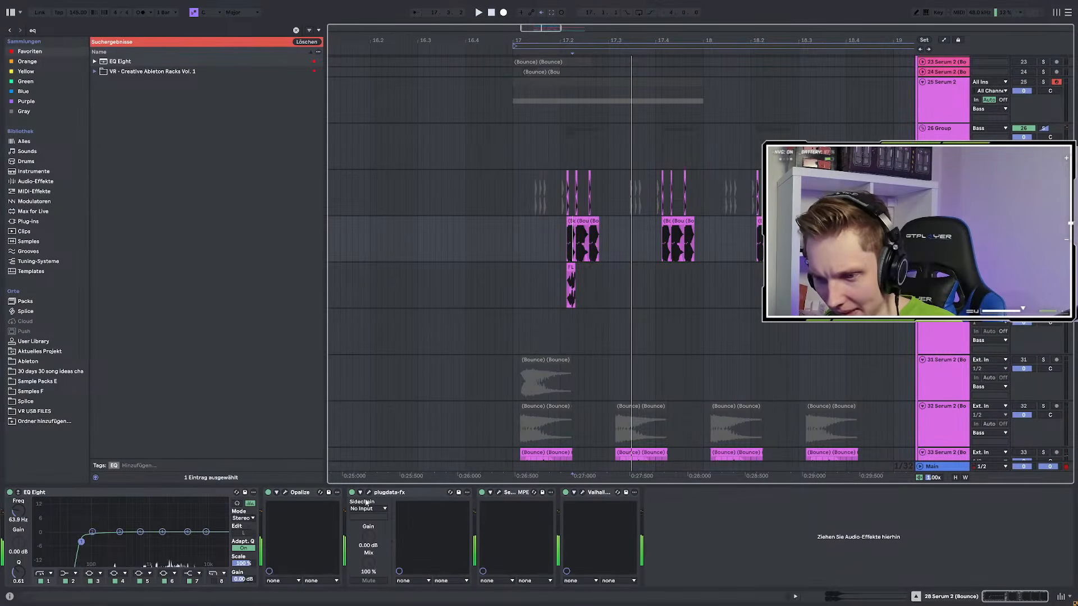
pyautogui.click(286, 492)
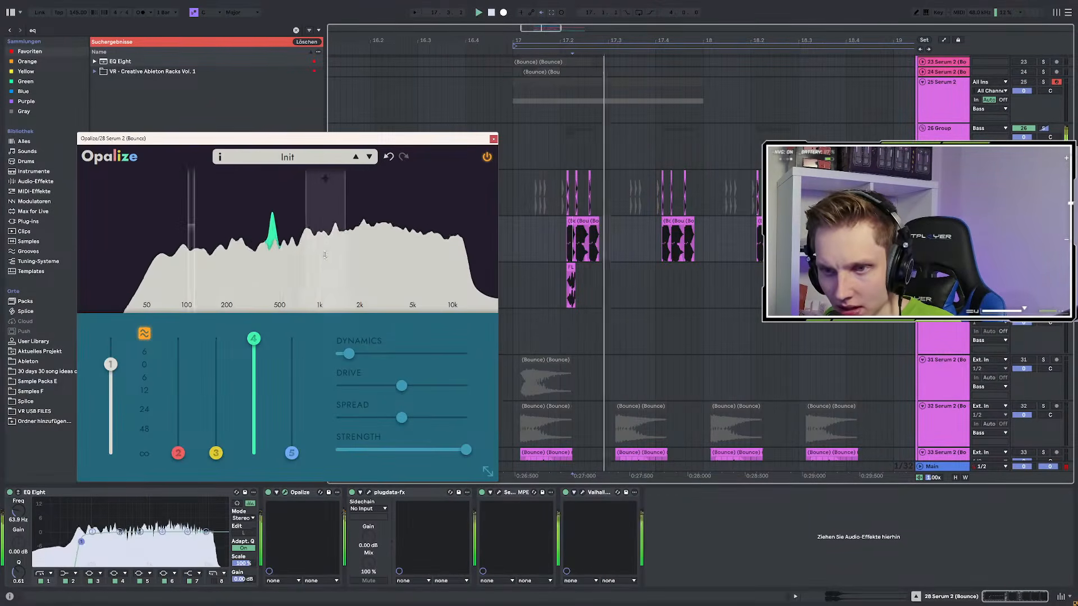
pyautogui.press('space')
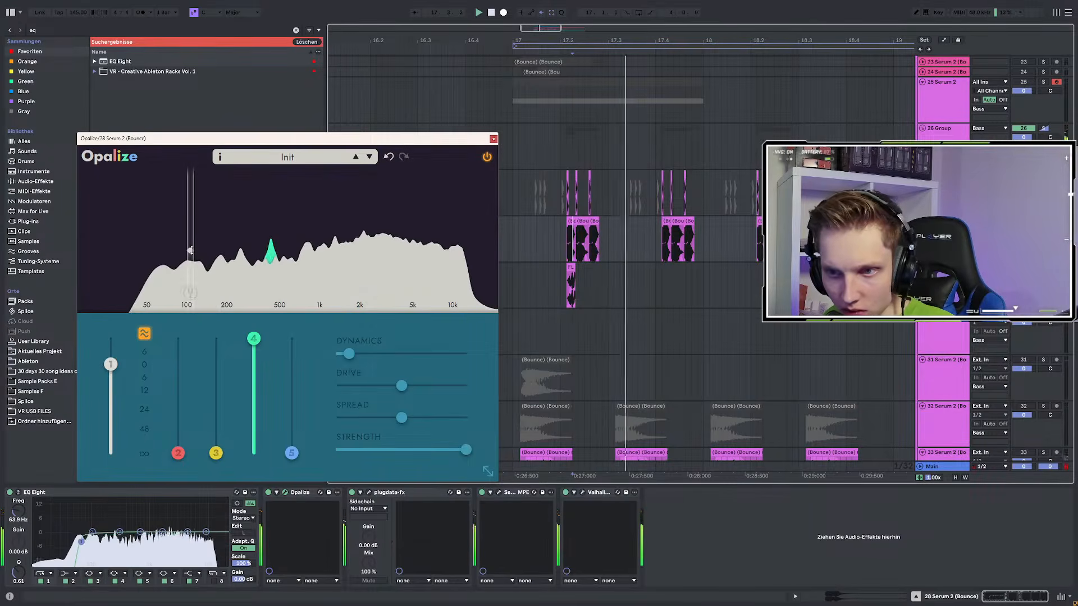
pyautogui.click(494, 139)
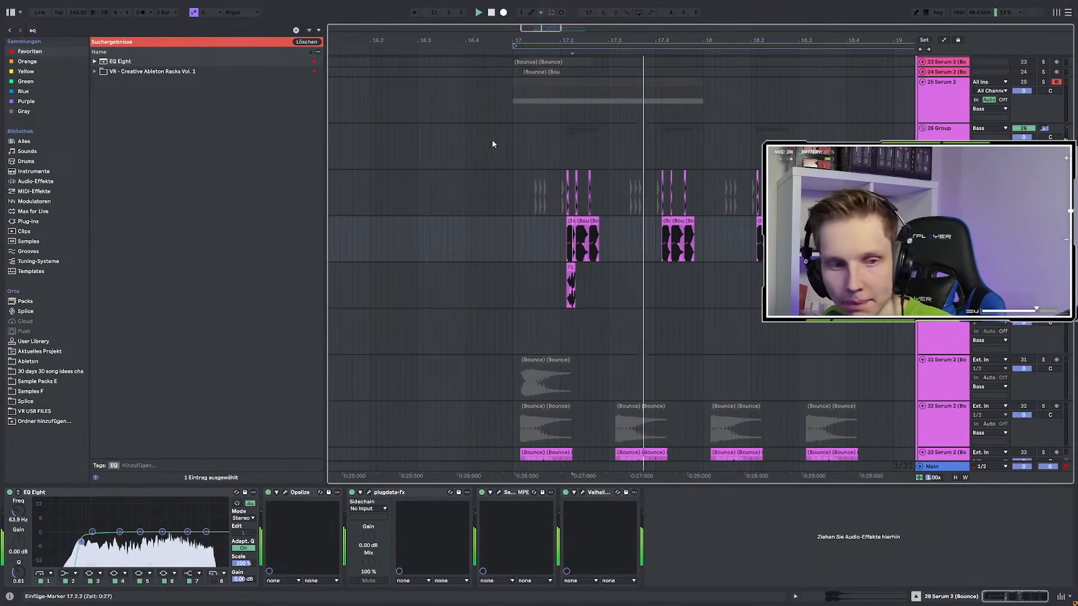
pyautogui.press('space')
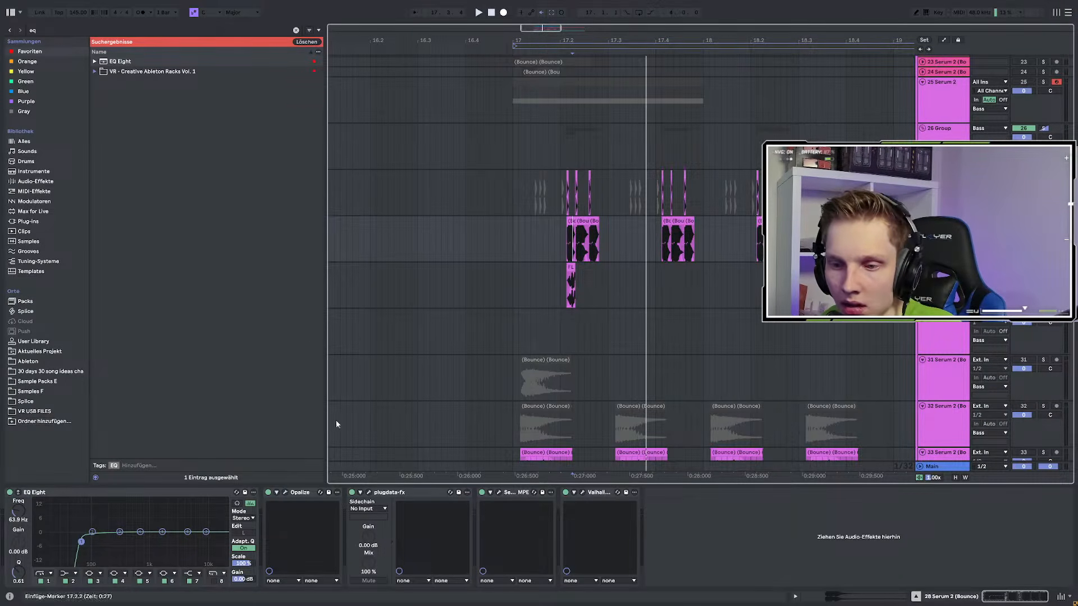
# Reopen Opalize on track 28, move its window up off the device chain, and replay the soloed group to judge its effect
pyautogui.click(301, 495)
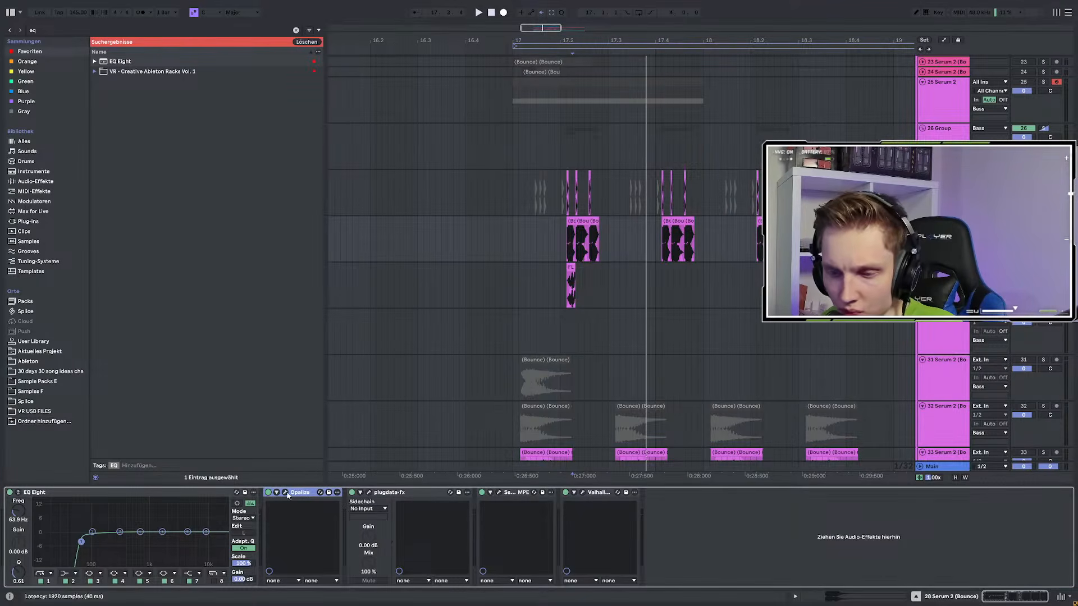
pyautogui.click(285, 492)
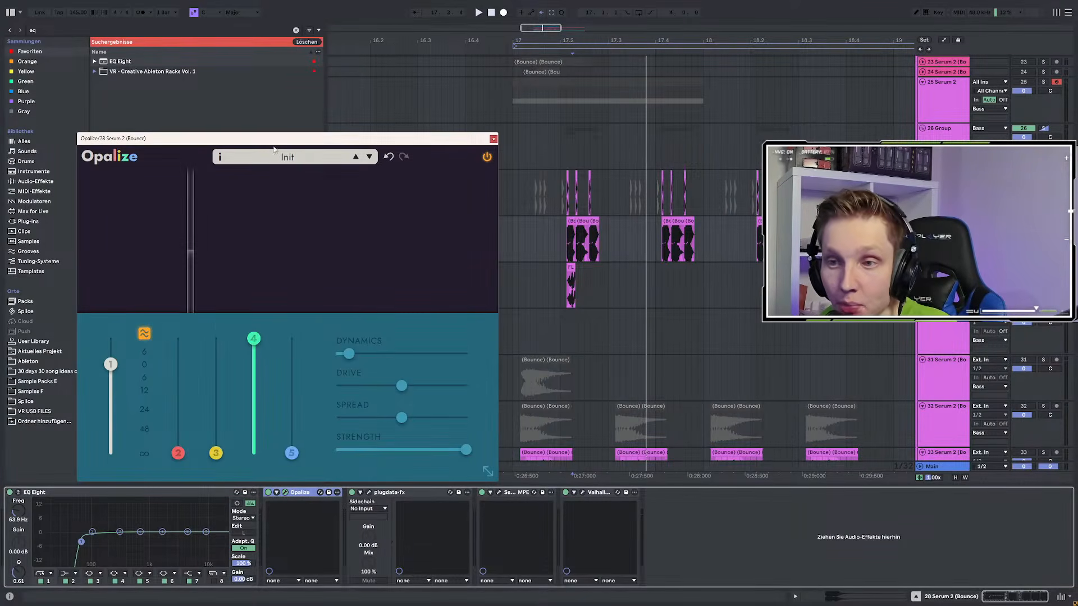
pyautogui.moveTo(276, 146); pyautogui.dragTo(268, 119)
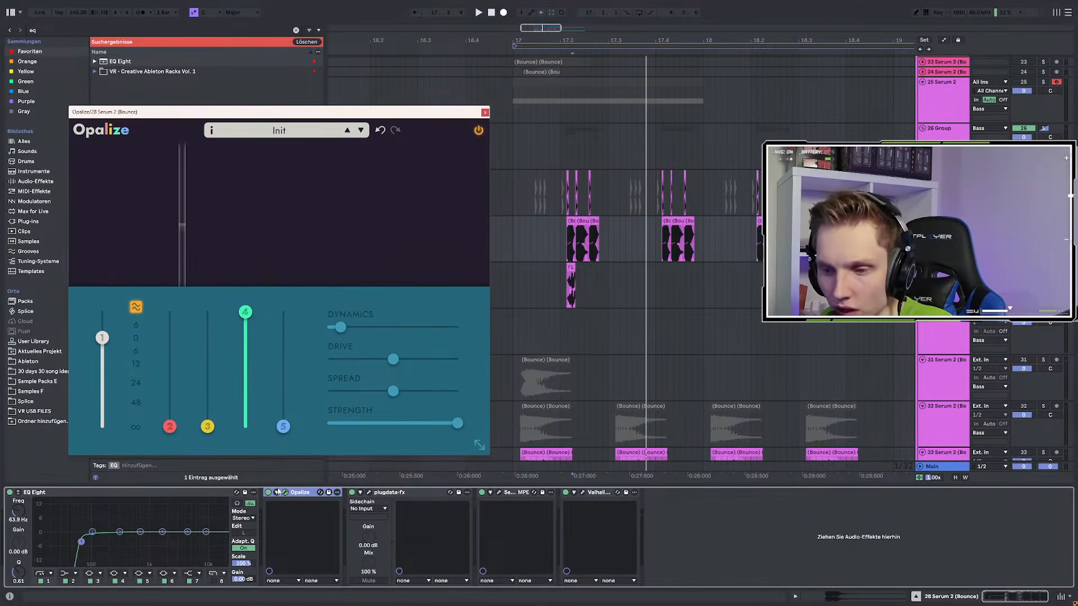
pyautogui.press('space')
pyautogui.press('space')
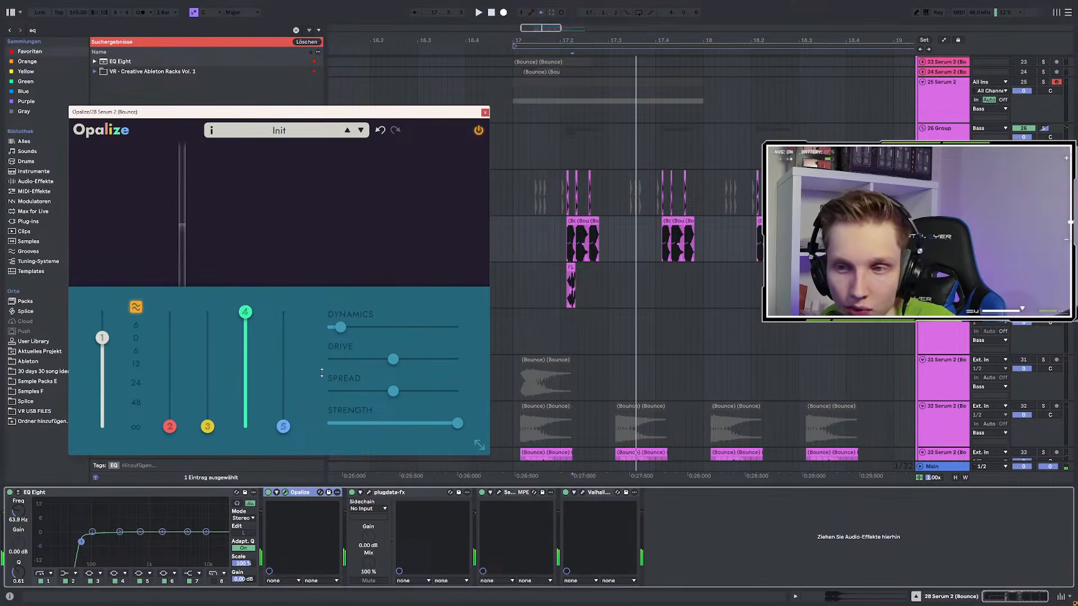
pyautogui.press('space')
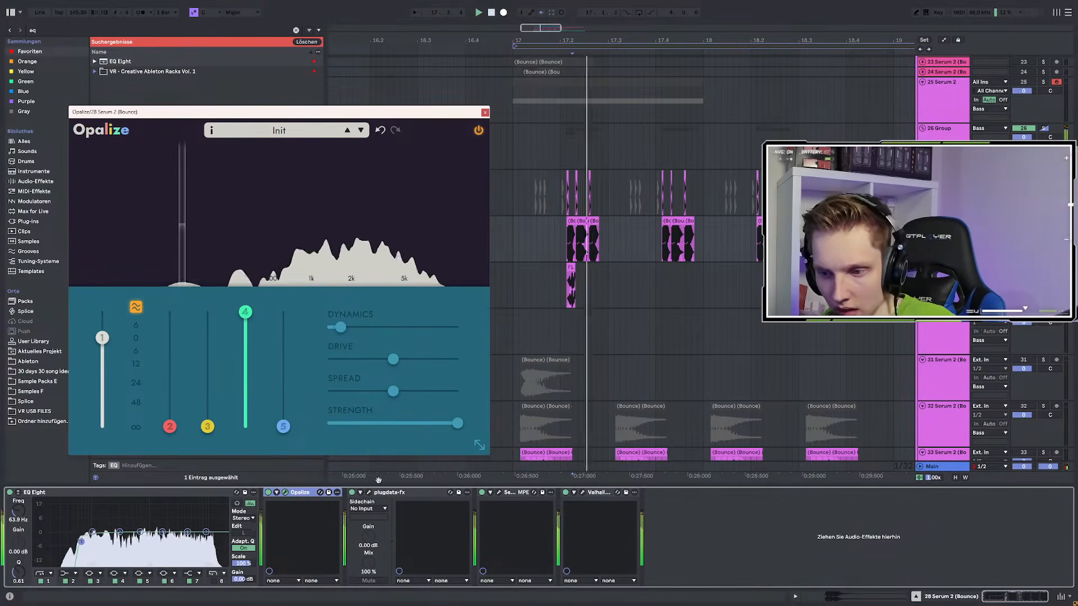
pyautogui.press('space')
pyautogui.press('space')
pyautogui.press('space')
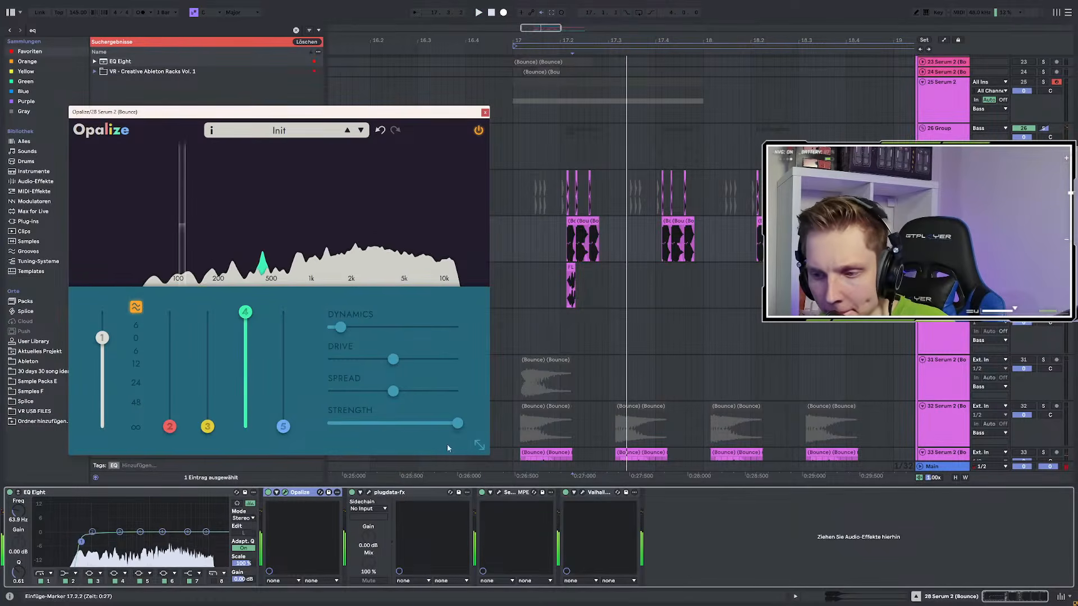
# Close Opalize and add a second EQ Eight at the end of track 28 with its low cut at 138 Hz
pyautogui.click(485, 112)
pyautogui.doubleClick(117, 61)
pyautogui.press('space')
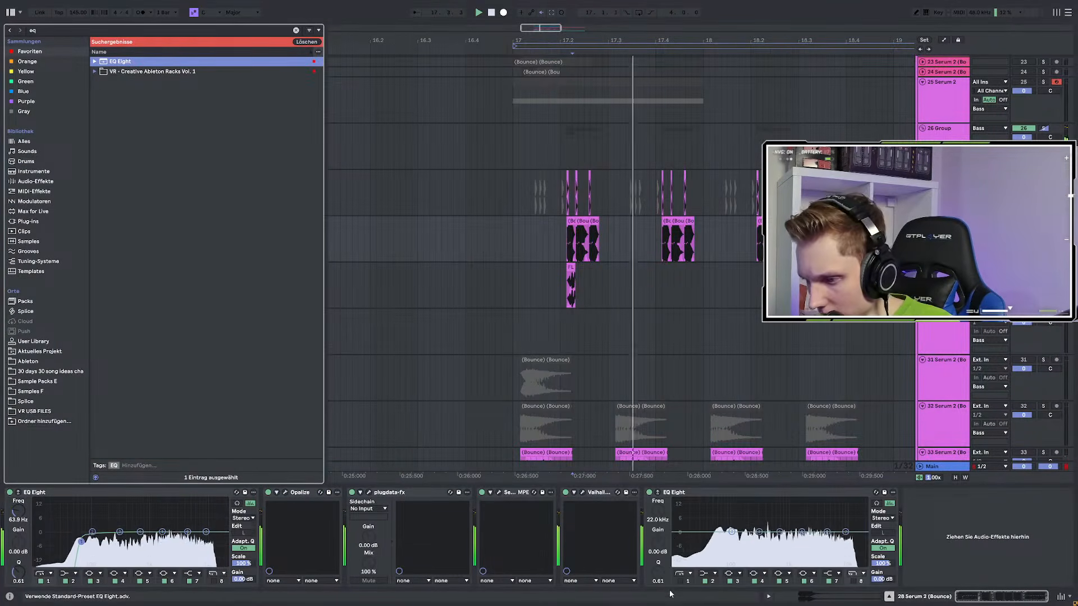
pyautogui.click(680, 581)
pyautogui.moveTo(704, 542); pyautogui.dragTo(740, 543)
pyautogui.press('space')
pyautogui.press('space')
pyautogui.press('space')
pyautogui.press('space')
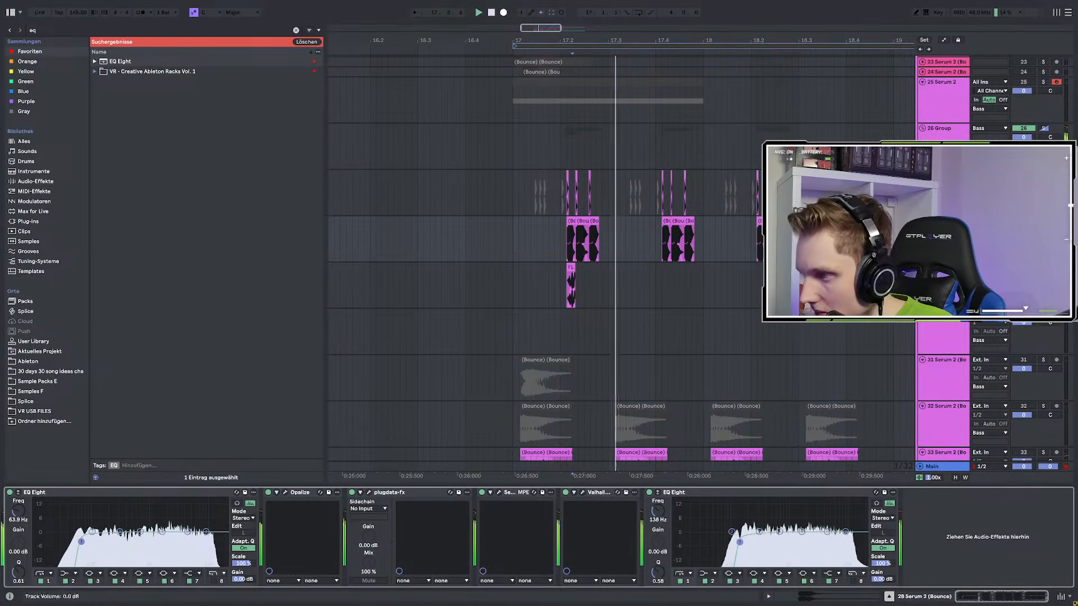
# Replay all layers from bar 17, then solo Serum 2 track 27 and add EQ Eight with its low cut at 119 Hz
pyautogui.click(510, 227)
pyautogui.scroll(3, 510, 227)
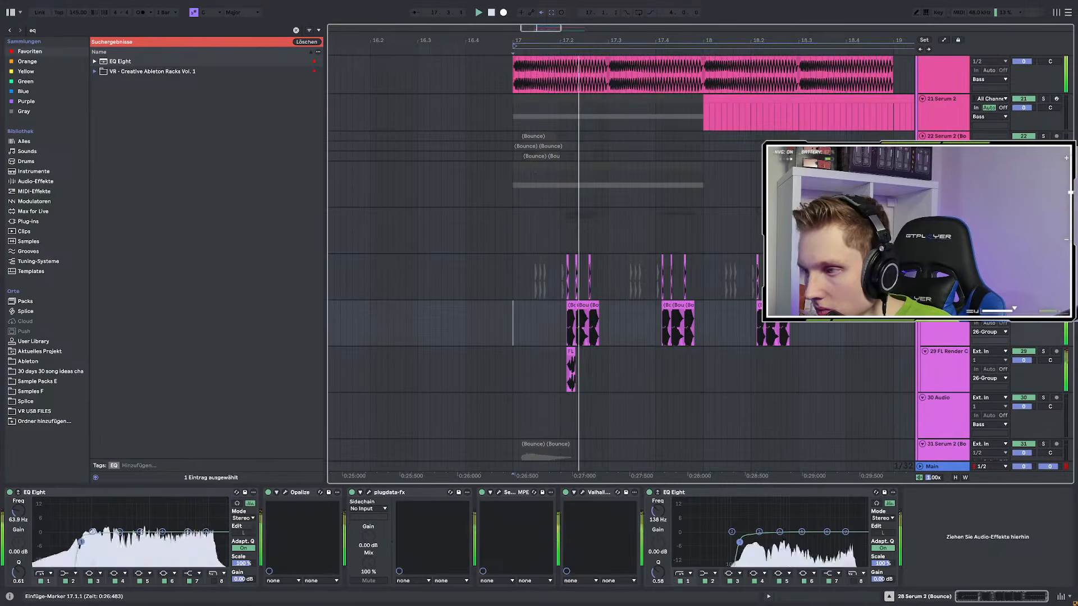
pyautogui.press('Up')
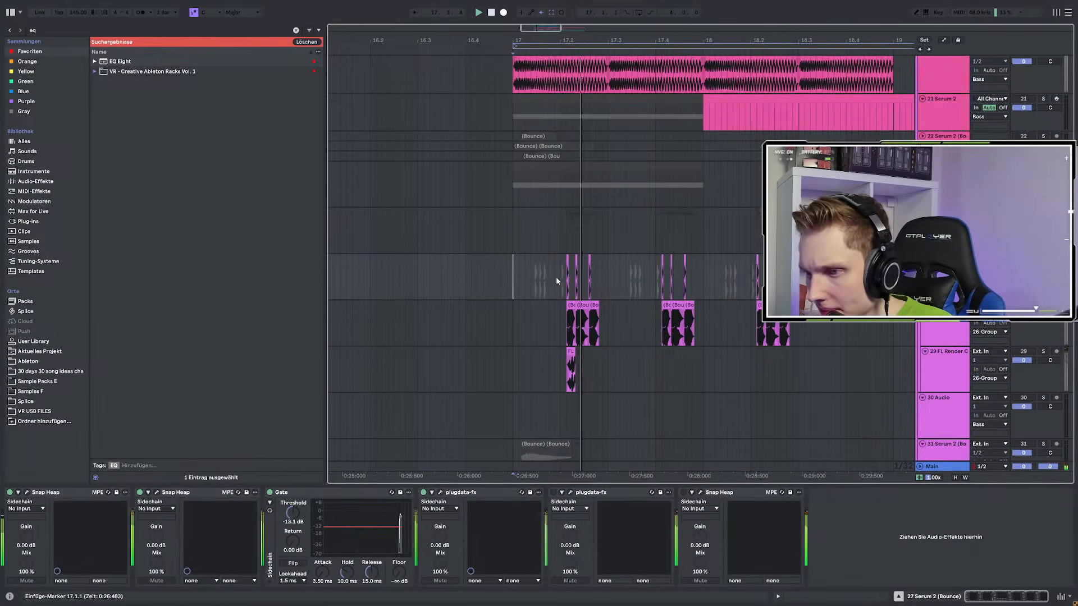
pyautogui.click(69, 31)
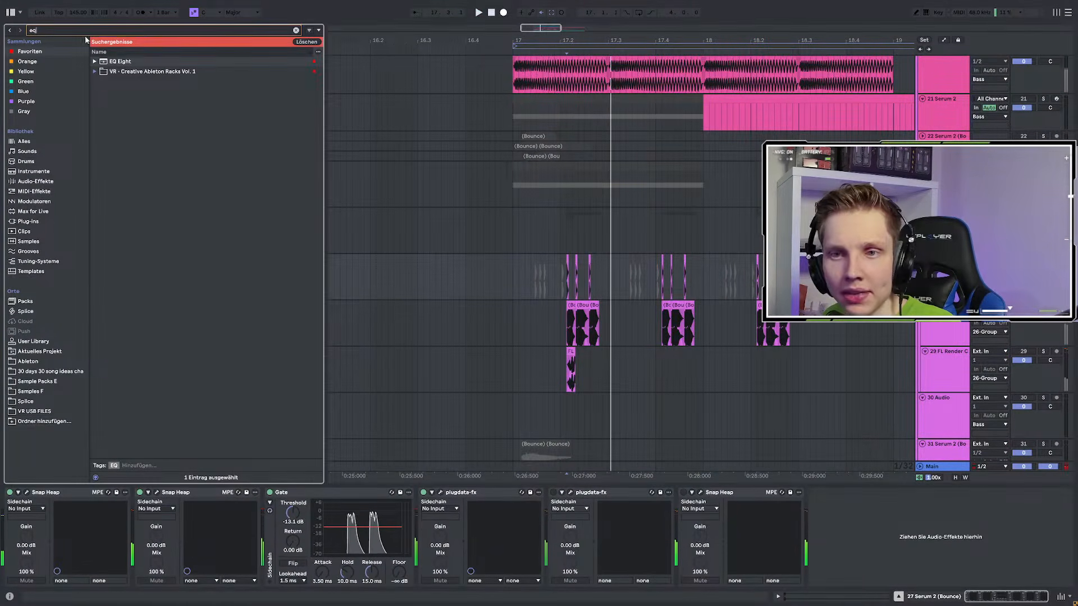
pyautogui.press('Down')
pyautogui.press('Return')
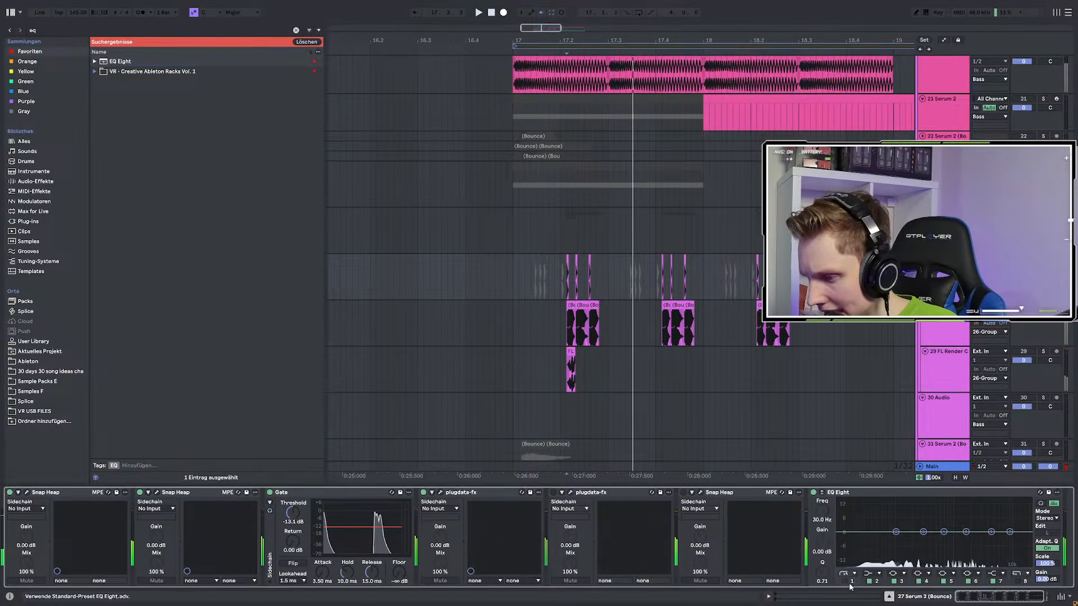
pyautogui.moveTo(910, 545); pyautogui.dragTo(900, 541)
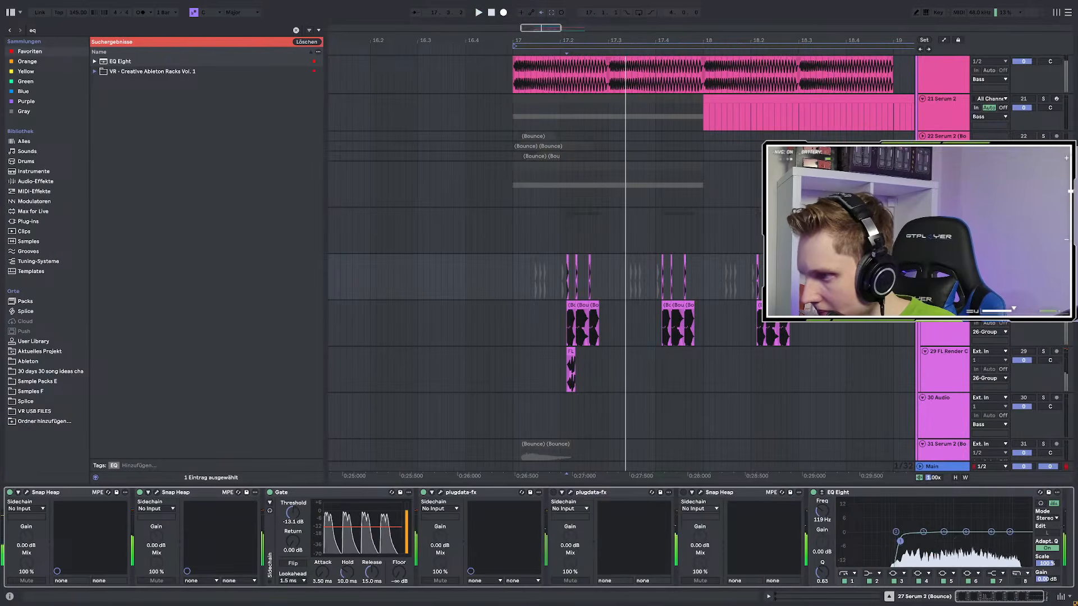
# Turn off the solo on track 27, replay all layers from bar 17, and select Serum 2 track 19
pyautogui.click(1044, 259)
pyautogui.click(514, 280)
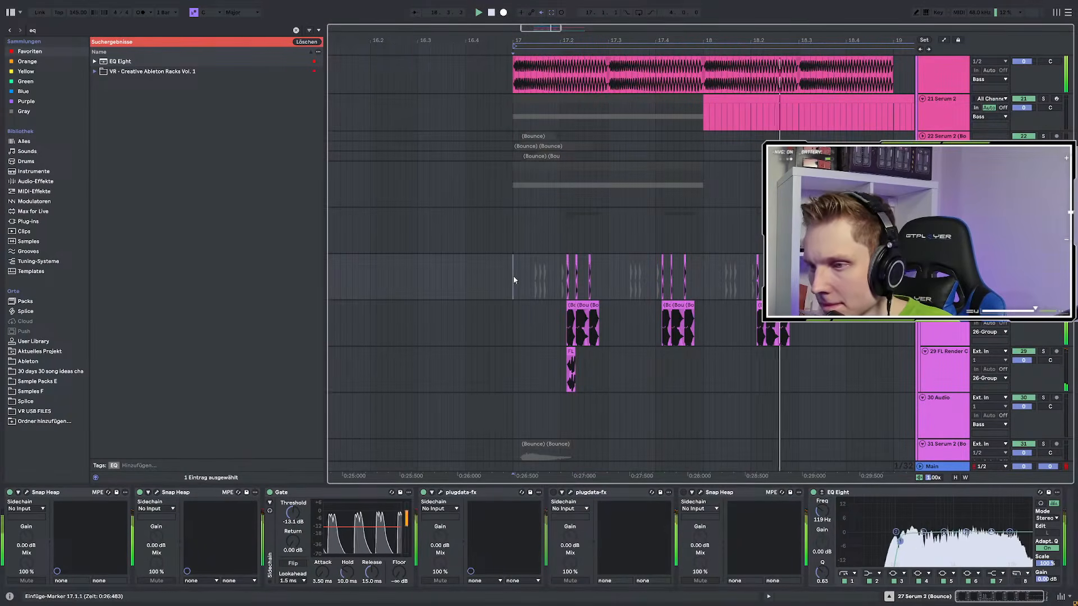
pyautogui.press('Up')
pyautogui.scroll(2, 620, 258)
pyautogui.scroll(2, 513, 242)
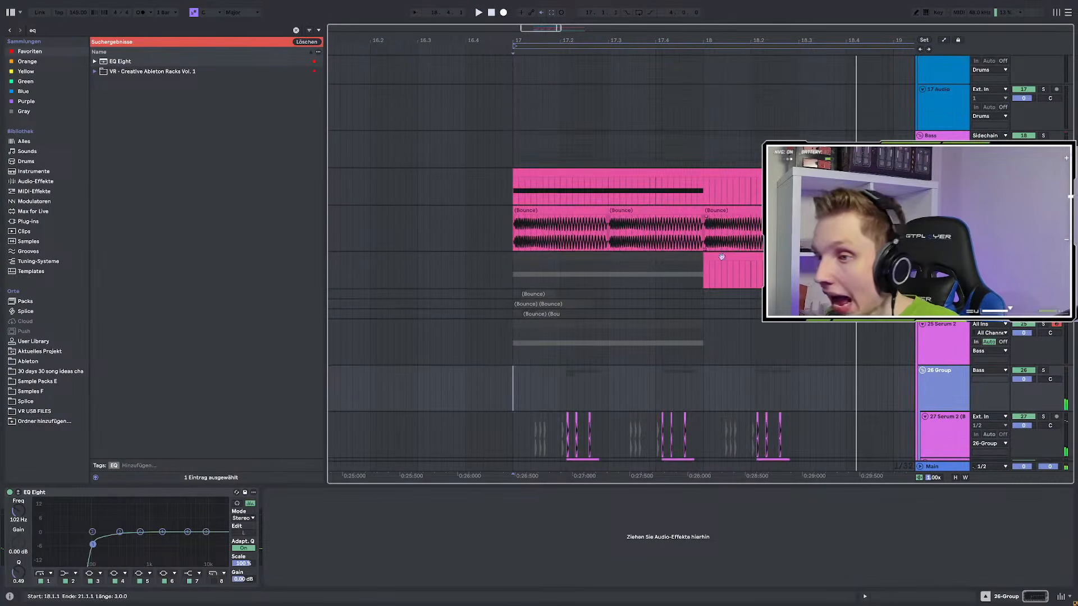
pyautogui.scroll(-3, 539, 248)
pyautogui.scroll(1, 539, 248)
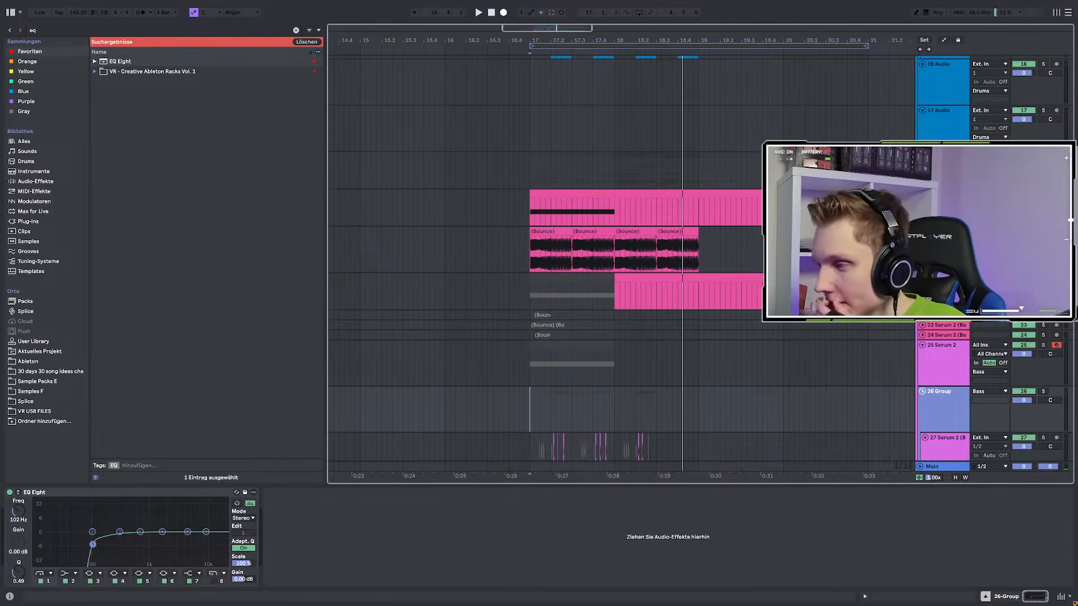
pyautogui.click(1043, 194)
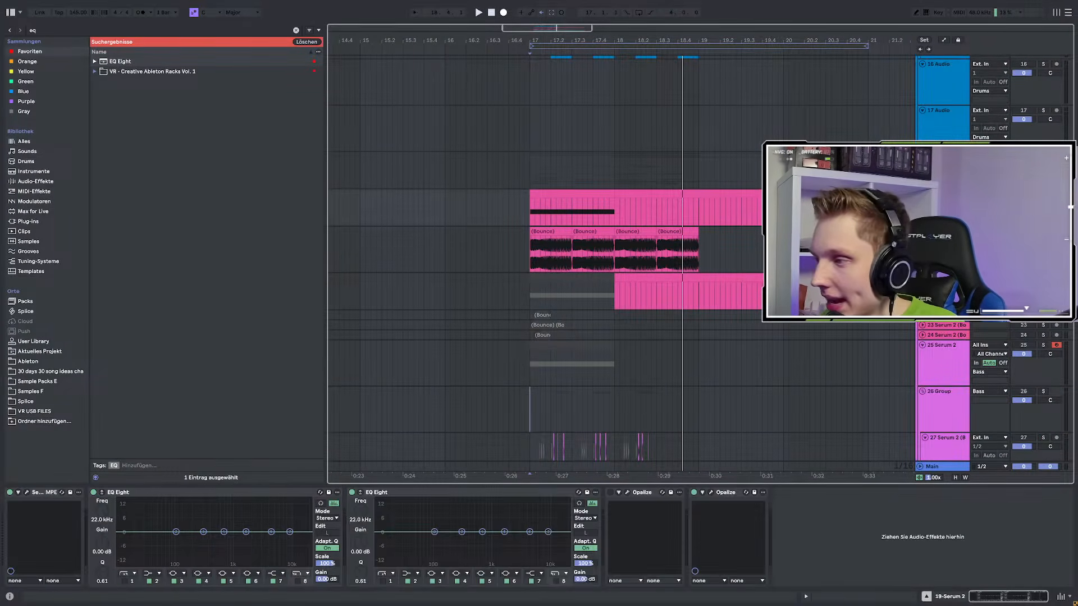
# Replay the layers from bar 17 while comparing the device chains of Serum 2 tracks 19 and 20
pyautogui.press('space')
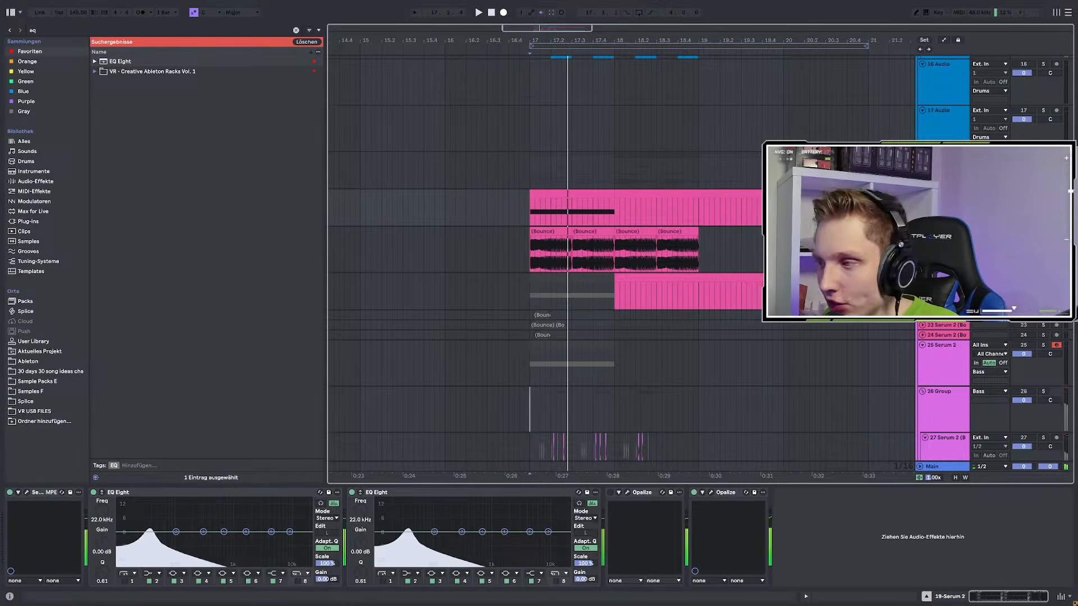
pyautogui.press('Down')
pyautogui.press('space')
pyautogui.press('space')
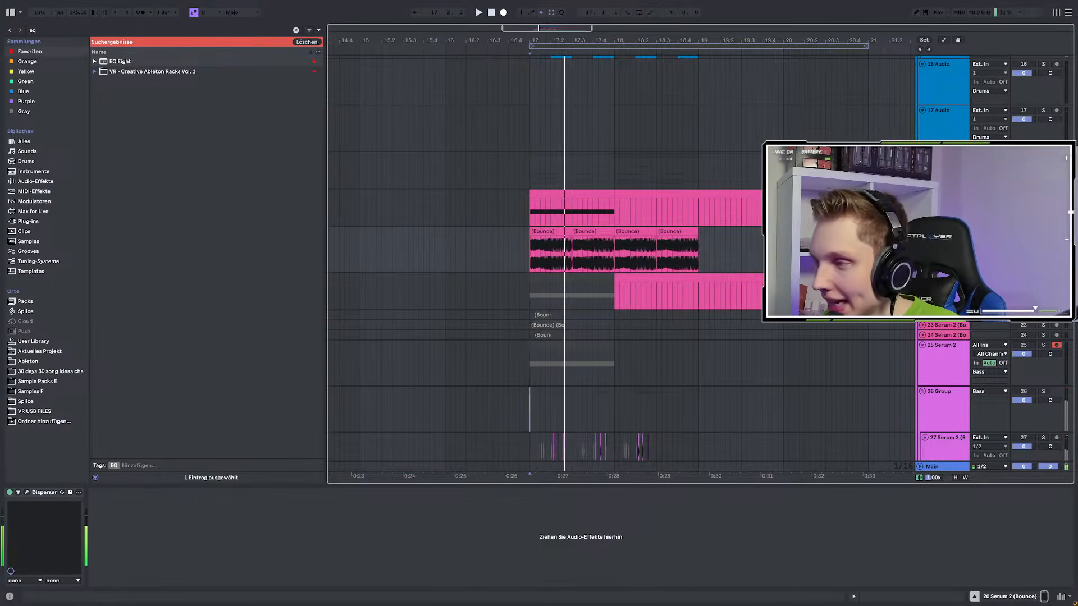
pyautogui.press('Up')
pyautogui.press('space')
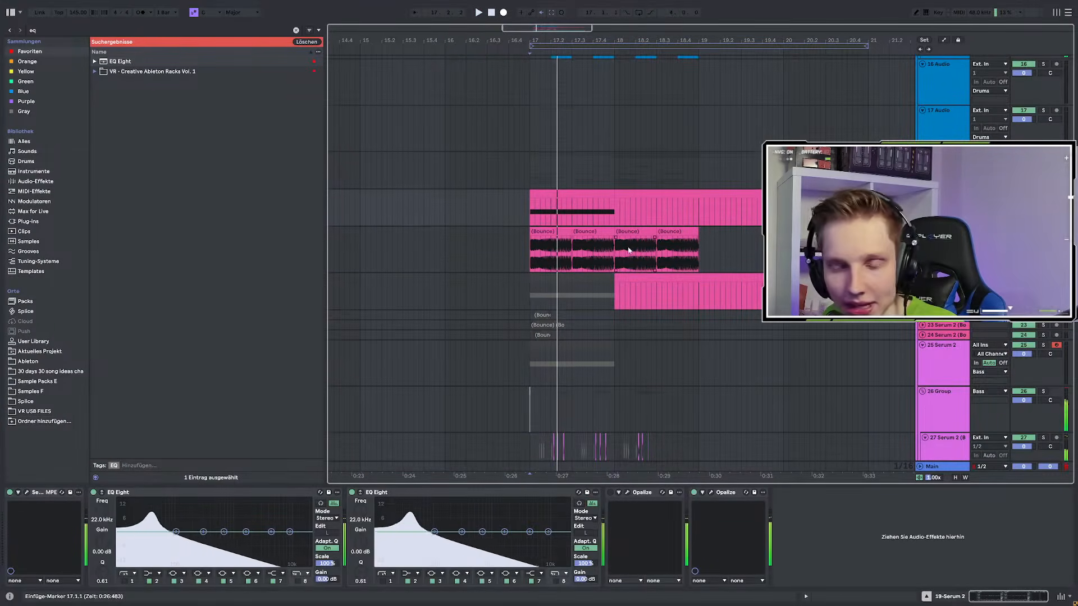
# Set the playback start just before bar 17 on the lower bass tracks and replay to review how the layers fit together
pyautogui.scroll(-5, 528, 227)
pyautogui.scroll(-3, 530, 234)
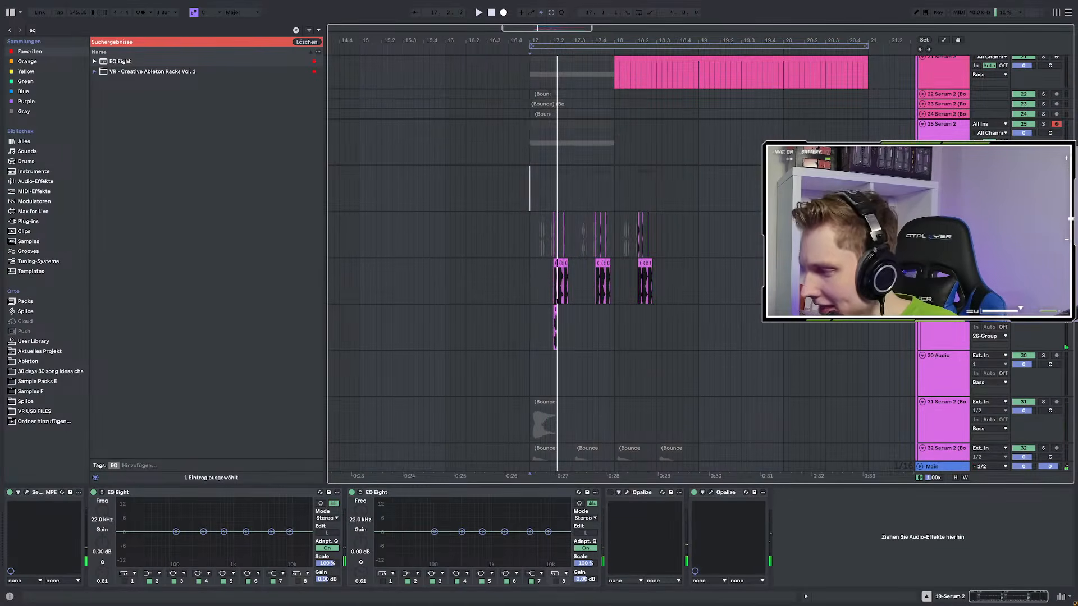
pyautogui.click(523, 225)
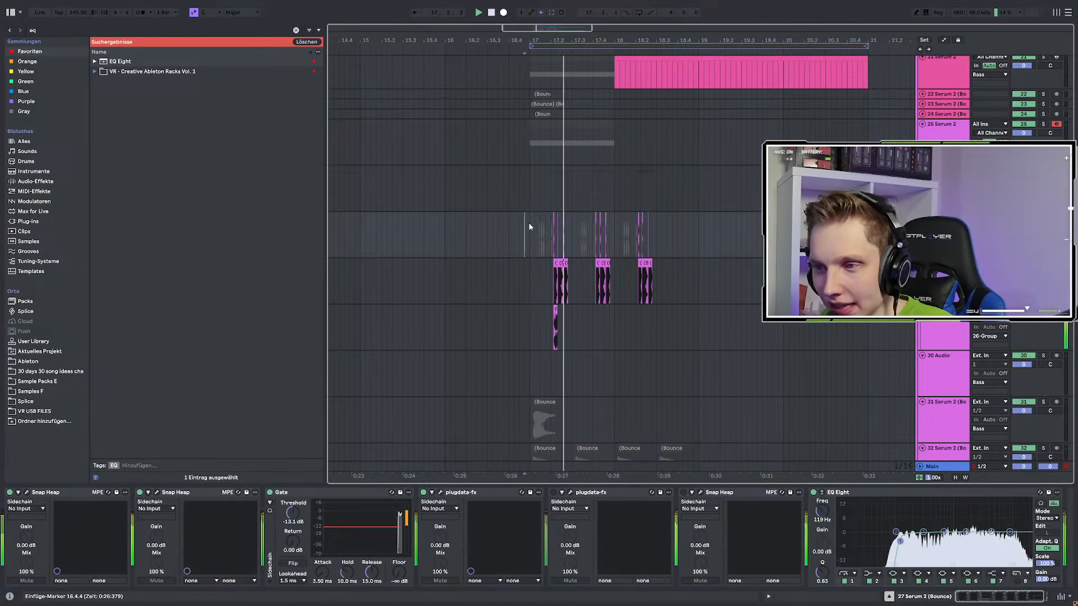
pyautogui.scroll(3, 466, 207)
pyautogui.scroll(-3, 477, 222)
pyautogui.scroll(8, 505, 230)
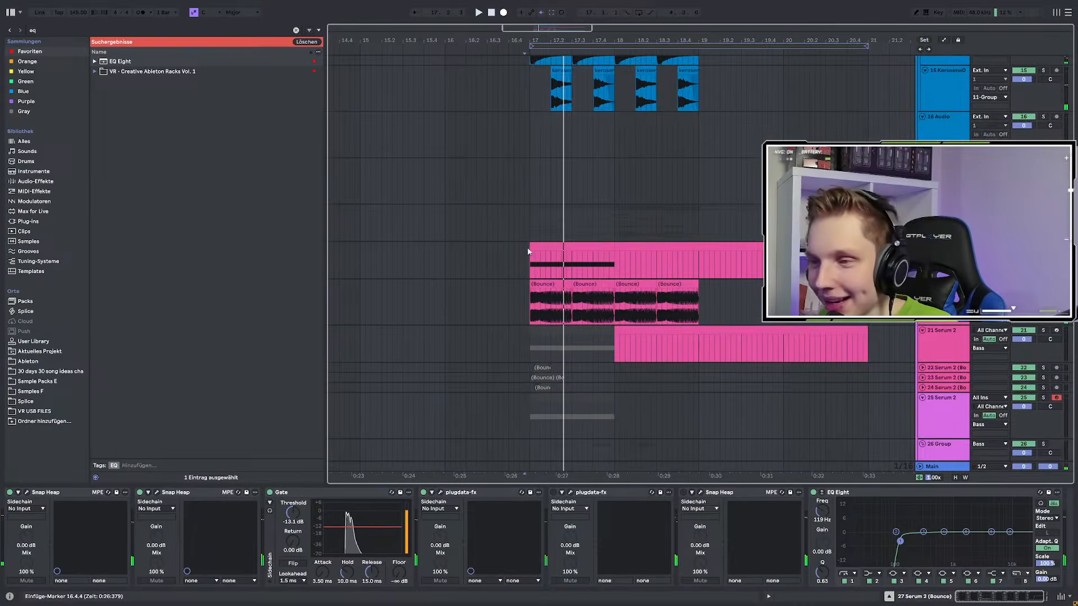
pyautogui.scroll(-8, 526, 228)
pyautogui.click(524, 227)
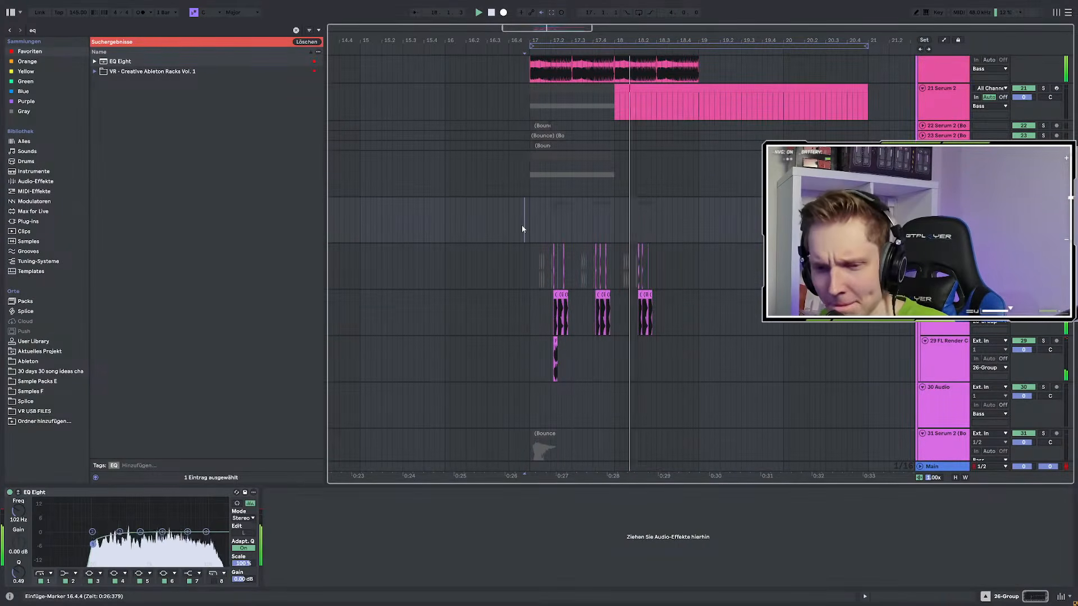
# Set the playback start at 17.2.1 on track 27 and replay the three short bass hits repeatedly
pyautogui.click(551, 265)
pyautogui.scroll(4, 553, 265)
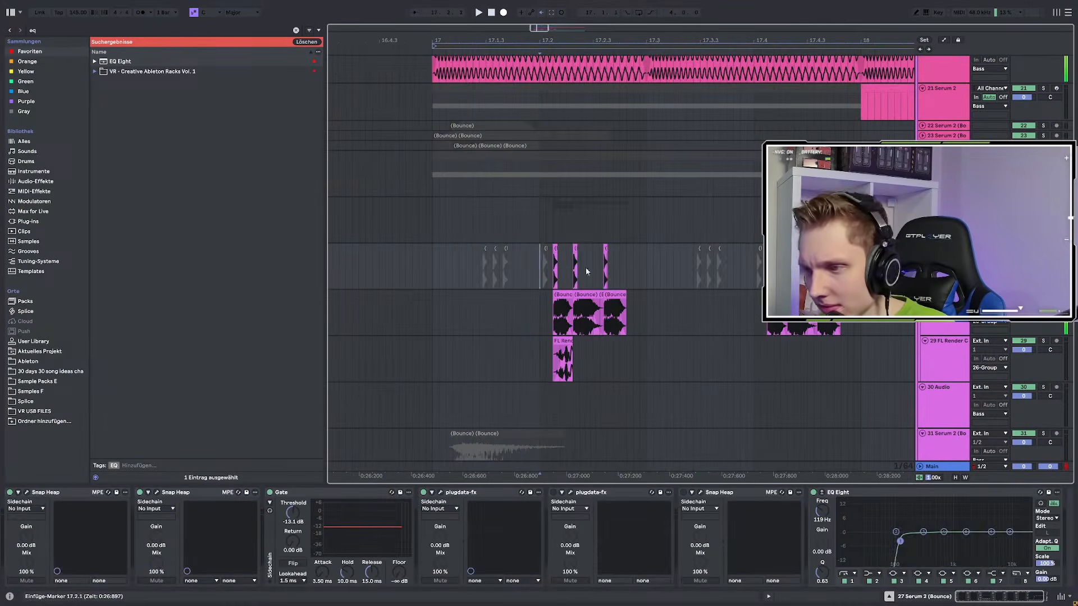
pyautogui.press('space')
pyautogui.press('space')
pyautogui.press('space')
pyautogui.press('space')
pyautogui.press('space')
pyautogui.press('space')
pyautogui.press('space')
pyautogui.press('s')
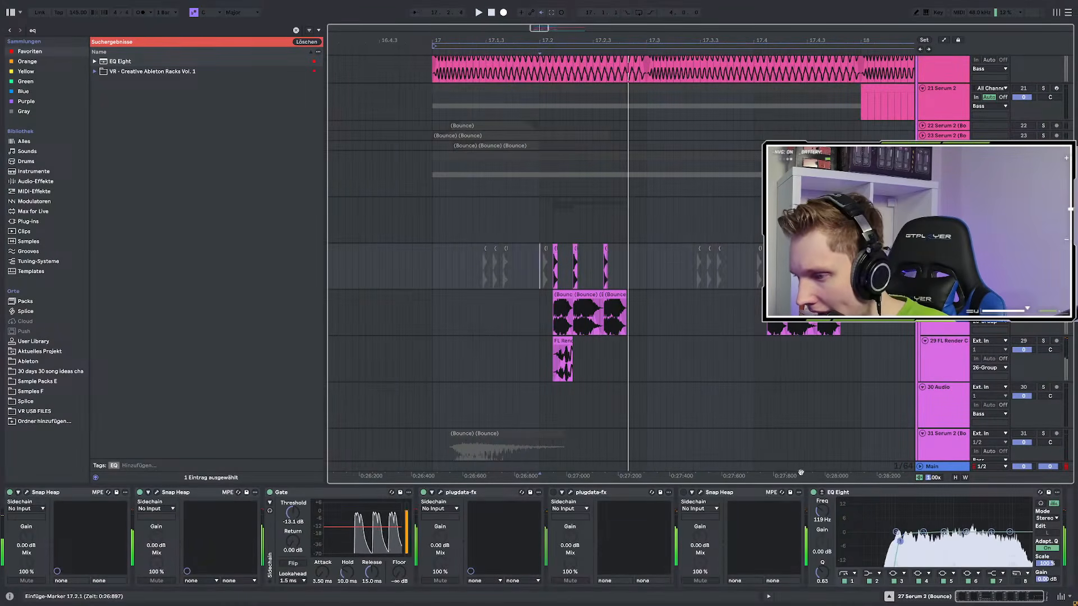
# Replay from 17.2.1 with track 28's device chain shown, and check its Opalize plug-in window before closing it
pyautogui.click(944, 329)
pyautogui.press('space')
pyautogui.press('space')
pyautogui.press('space')
pyautogui.press('space')
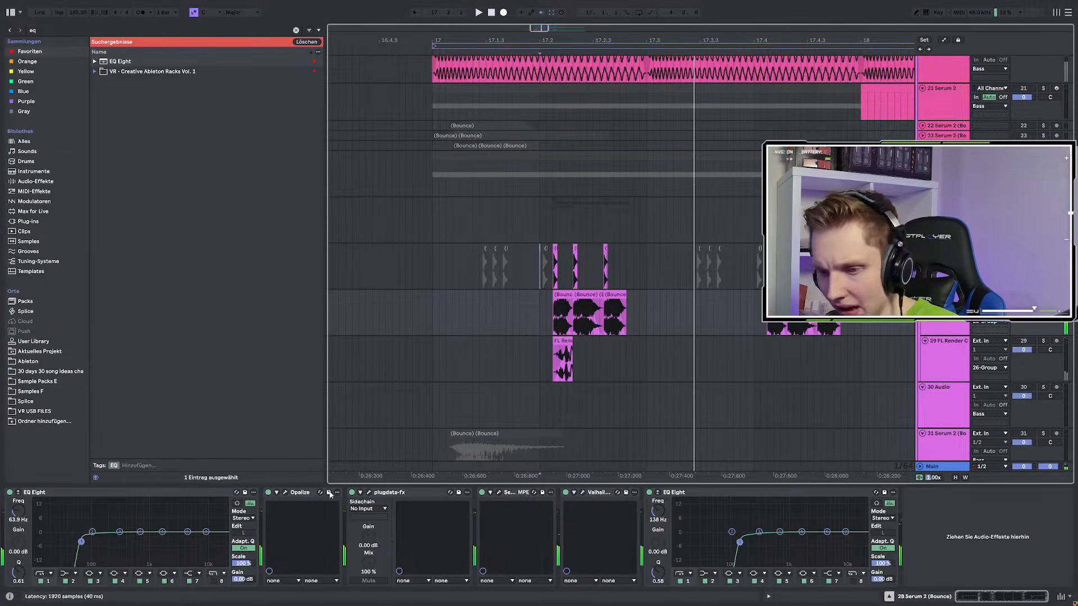
pyautogui.click(285, 493)
pyautogui.press('space')
pyautogui.press('space')
pyautogui.press('space')
pyautogui.click(484, 112)
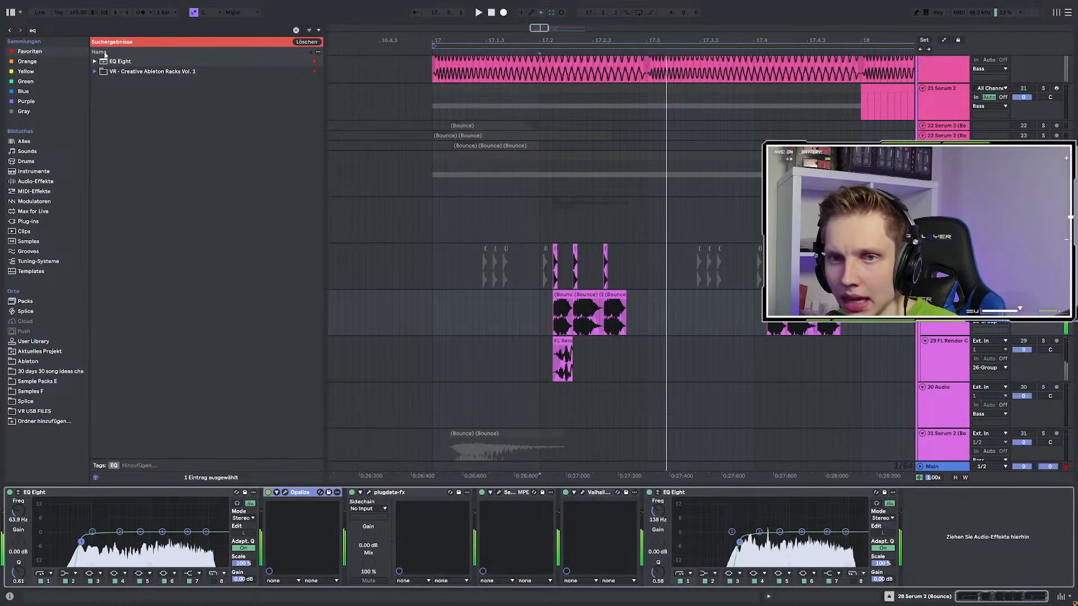
# Search the browser for "sna" and insert Snap Heap directly after Opalize on track 28
pyautogui.click(44, 31)
pyautogui.write('sna')
pyautogui.click(121, 112)
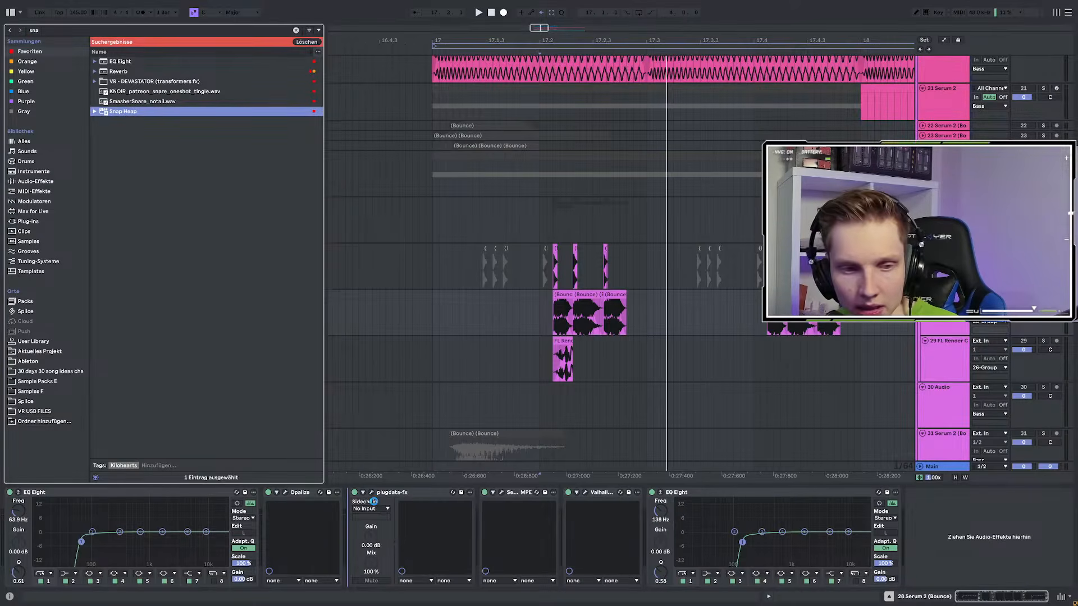
pyautogui.press('Return')
# Add a Frequency Shifter at -404 Hz to Serial Bus 1 in Snap Heap and compare it bypassed and active
pyautogui.click(117, 211)
pyautogui.click(292, 281)
pyautogui.moveTo(124, 236); pyautogui.dragTo(124, 307)
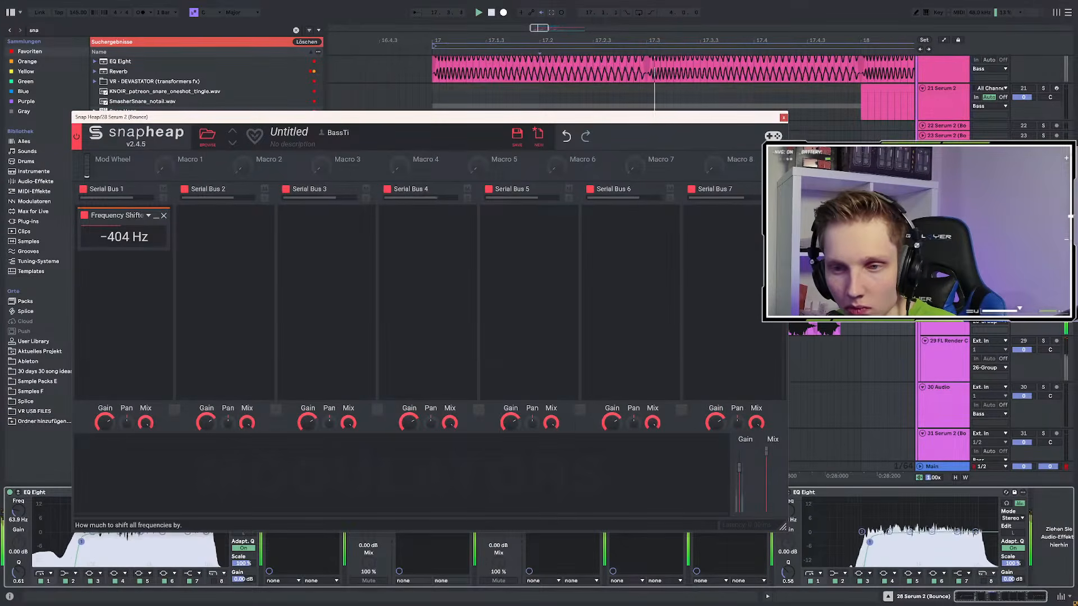
pyautogui.click(84, 216)
pyautogui.click(84, 217)
# Add a Convolver below the Frequency Shifter, load a Disperse impulse response and set its stretch to 62%
pyautogui.click(104, 261)
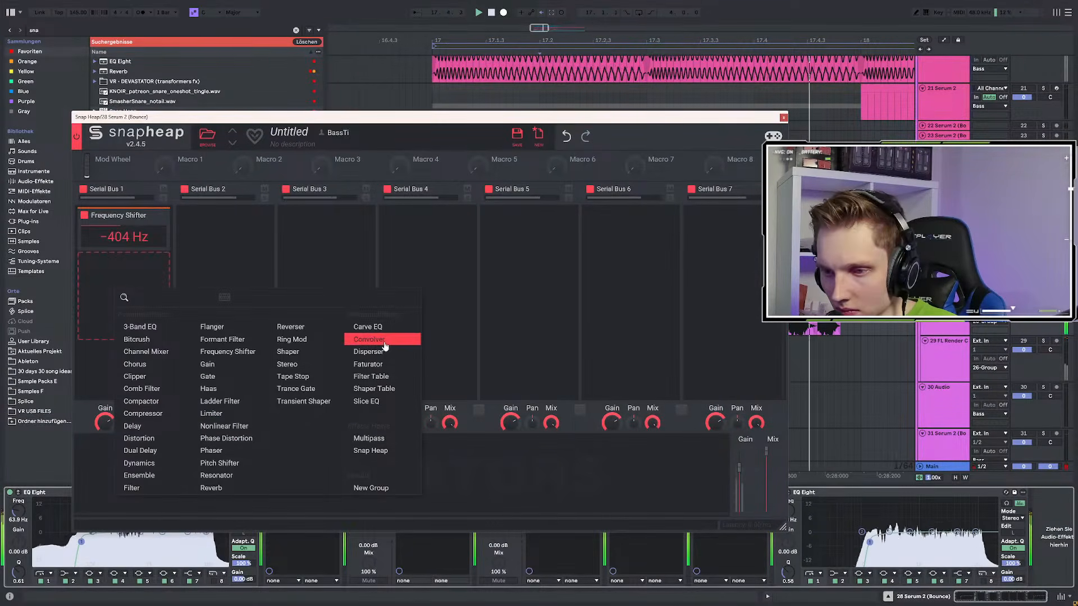
pyautogui.click(370, 339)
pyautogui.click(109, 337)
pyautogui.click(250, 362)
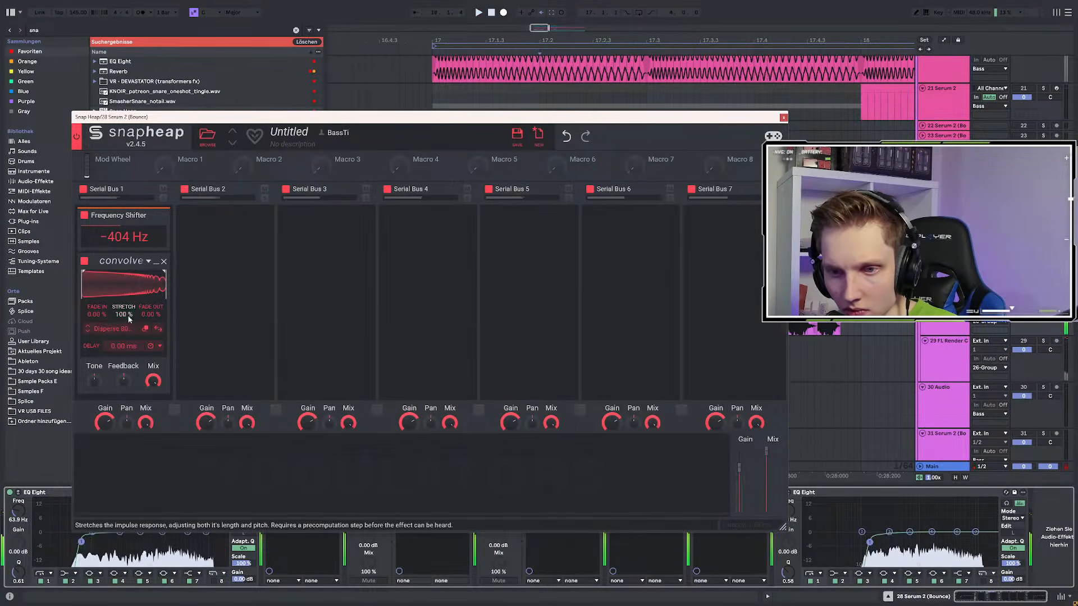
# Insert a Disperser directly below the Frequency Shifter and move the Convolver to Serial Bus 2
pyautogui.click(130, 258)
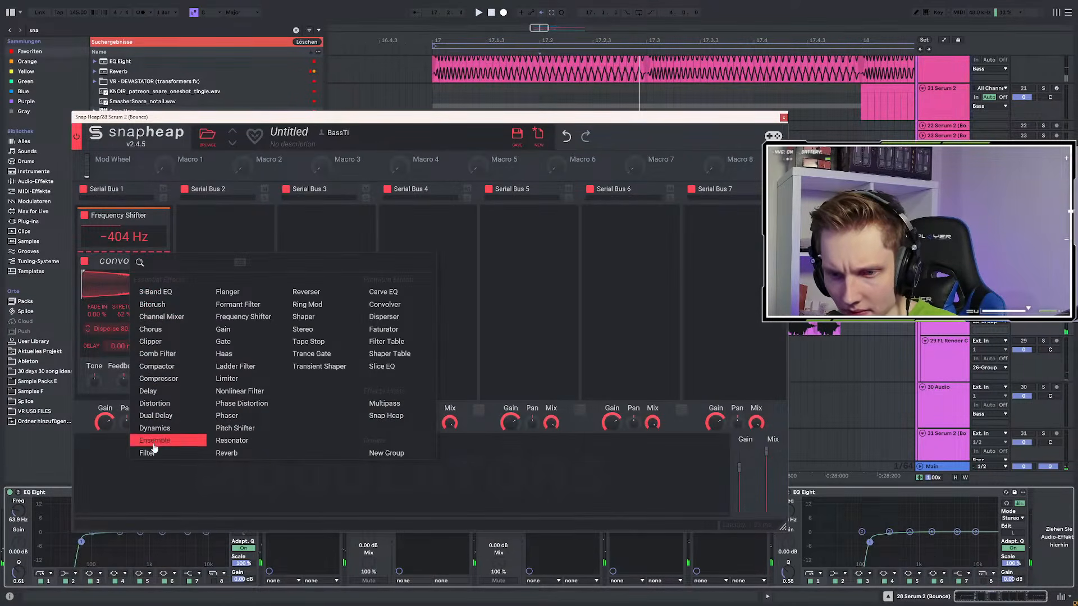
pyautogui.click(384, 317)
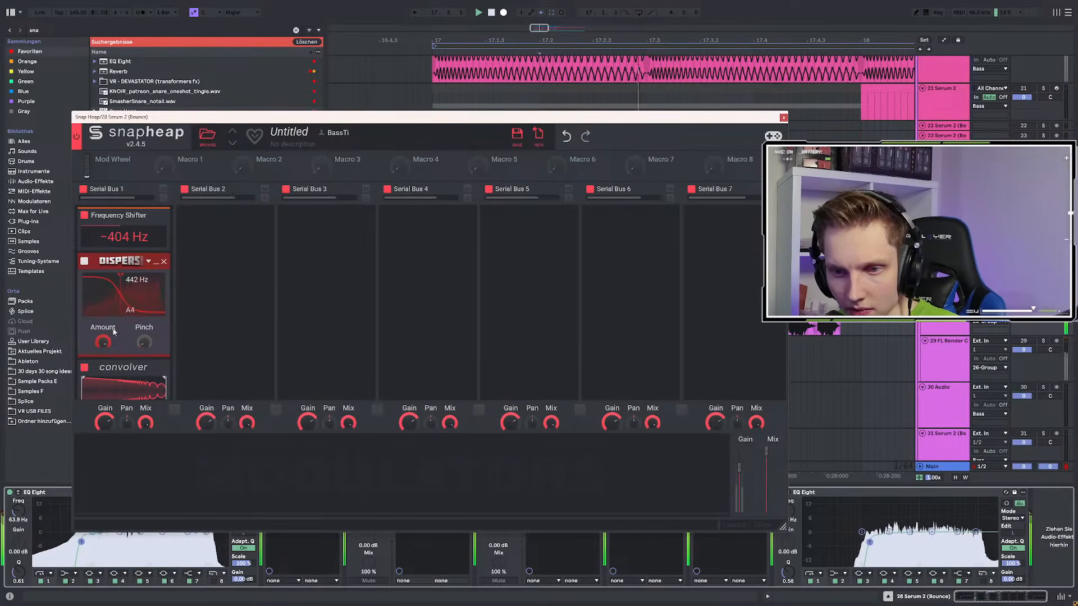
pyautogui.scroll(-1, 120, 335)
pyautogui.moveTo(114, 340); pyautogui.dragTo(252, 296)
# Stack copies of the Disperser in Serial Bus 1, try a higher Pinch on the last copy, and close Snap Heap
pyautogui.keyDown('ctrl'); pyautogui.moveTo(115, 234); pyautogui.dragTo(118, 313); pyautogui.keyUp('ctrl')
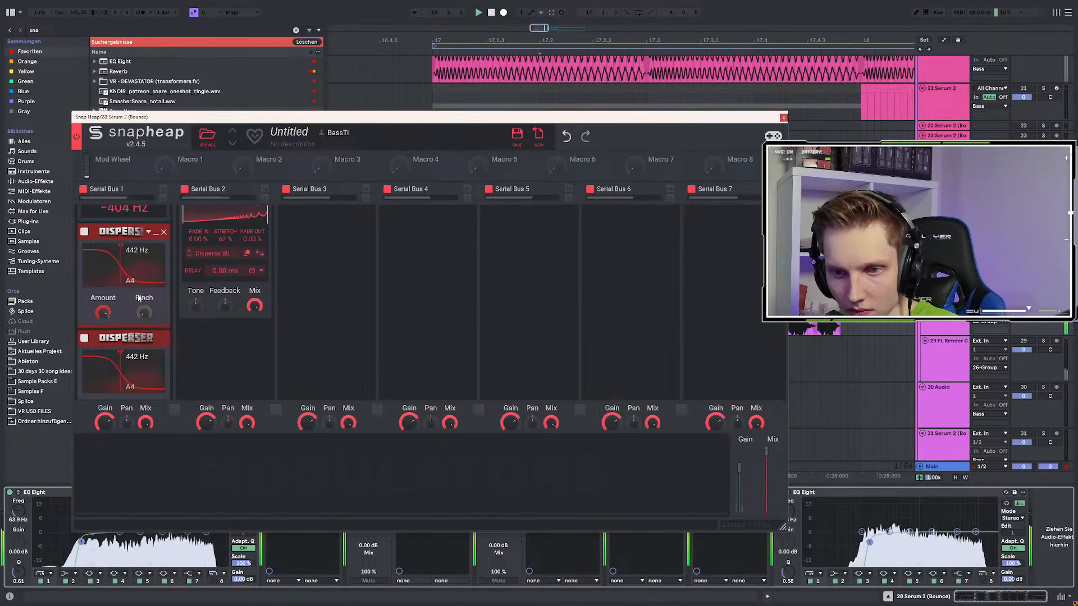
pyautogui.scroll(-1, 118, 318)
pyautogui.scroll(-1, 112, 297)
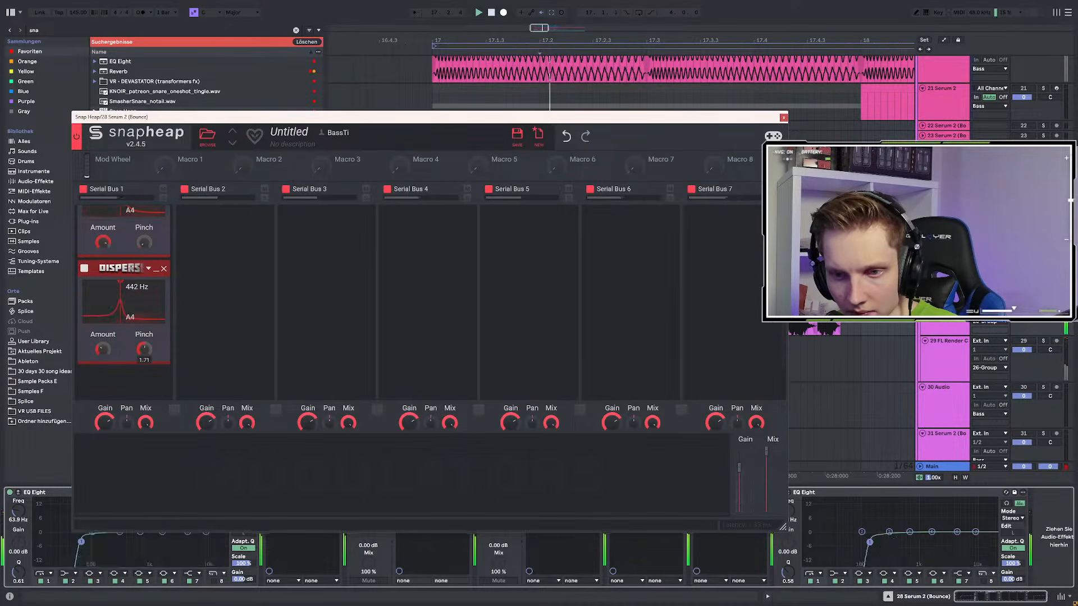
pyautogui.scroll(2, 155, 284)
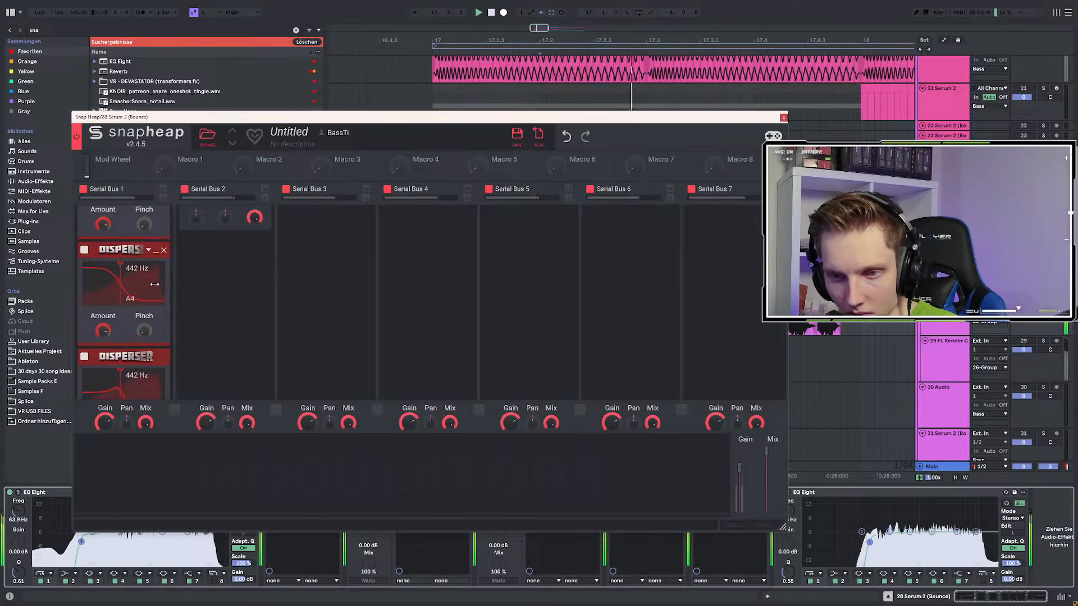
pyautogui.scroll(3, 197, 272)
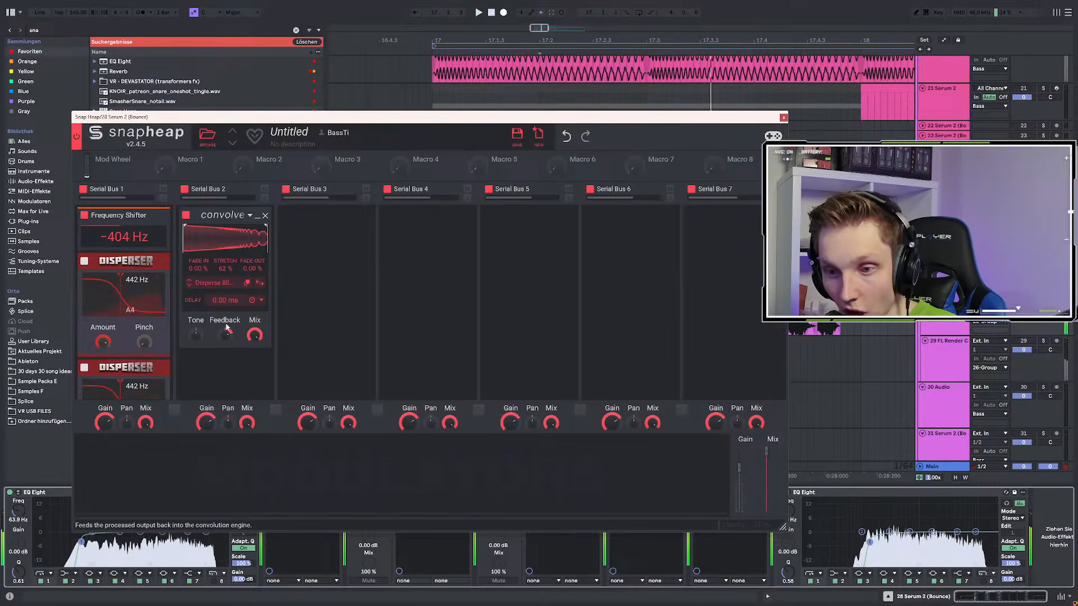
pyautogui.click(784, 117)
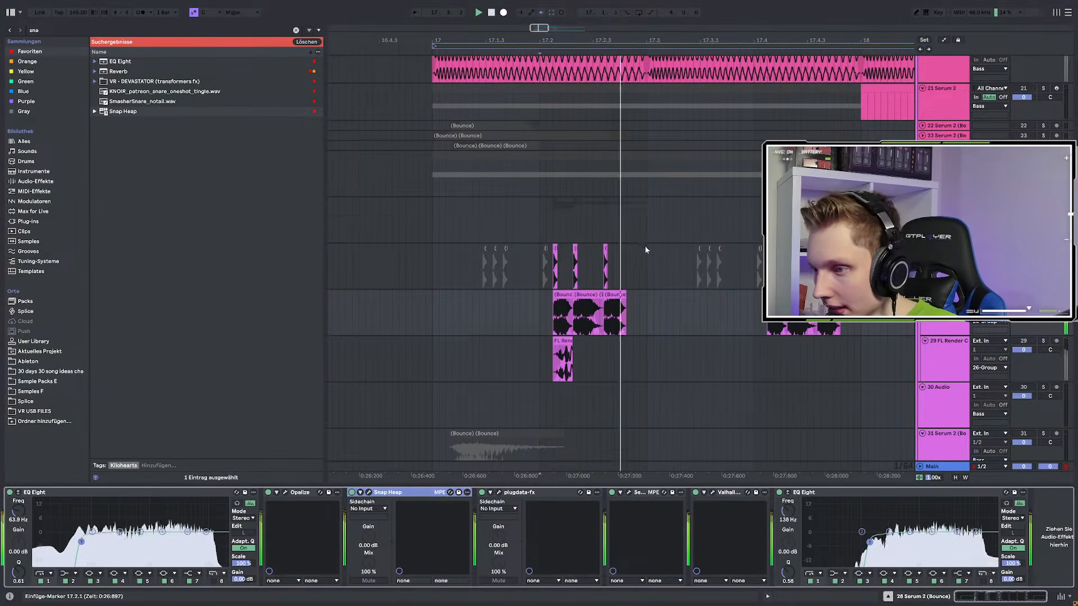
# Bounce the middle of the three clips after 17.2 on track 28 to a new track
pyautogui.moveTo(560, 292); pyautogui.dragTo(618, 297)
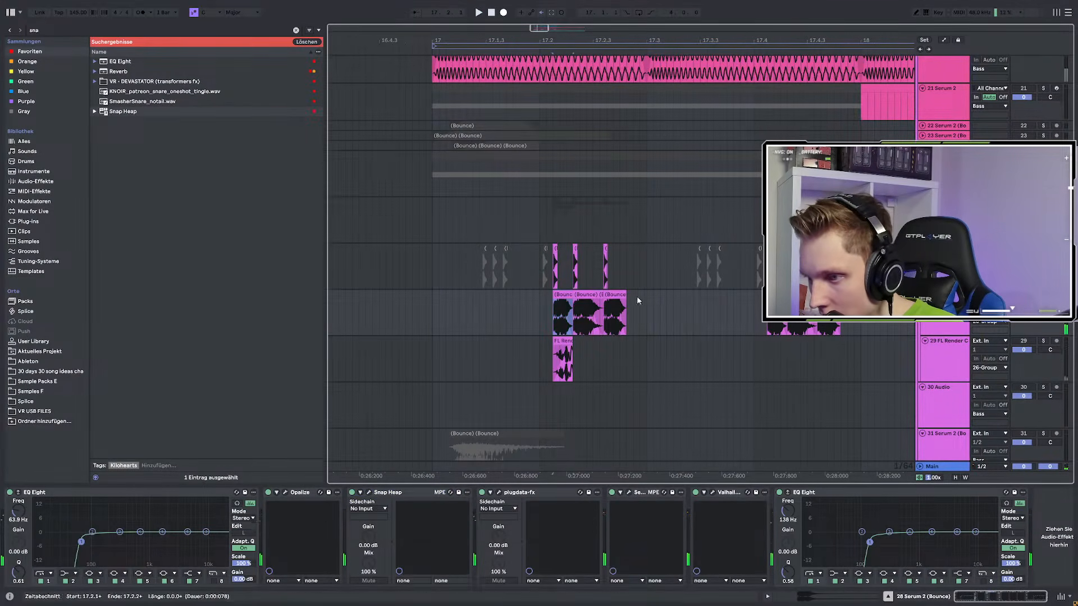
pyautogui.rightClick(618, 297)
pyautogui.click(636, 426)
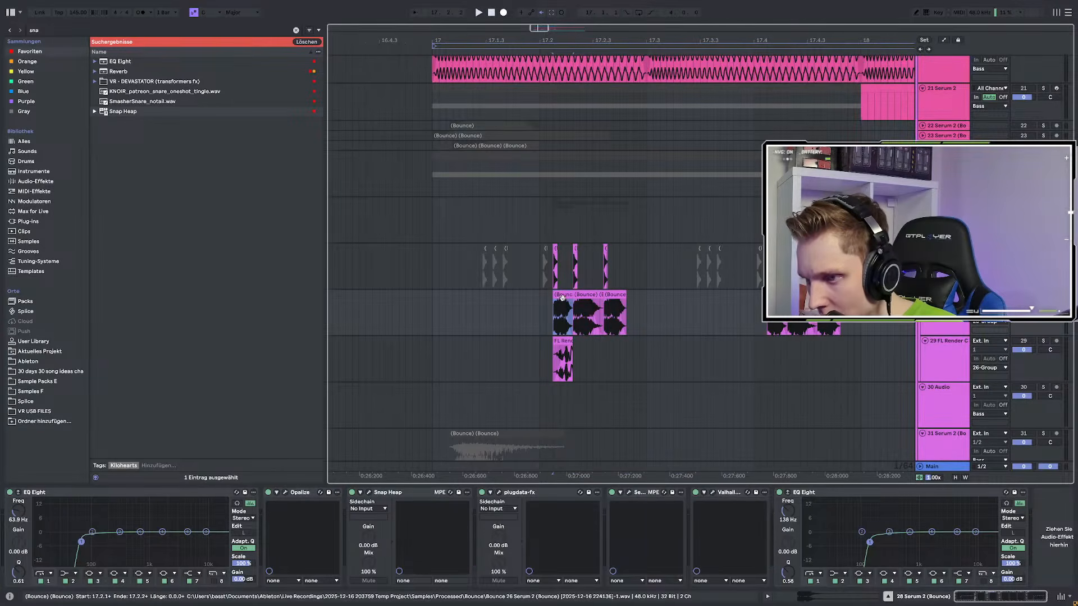
pyautogui.rightClick(594, 296)
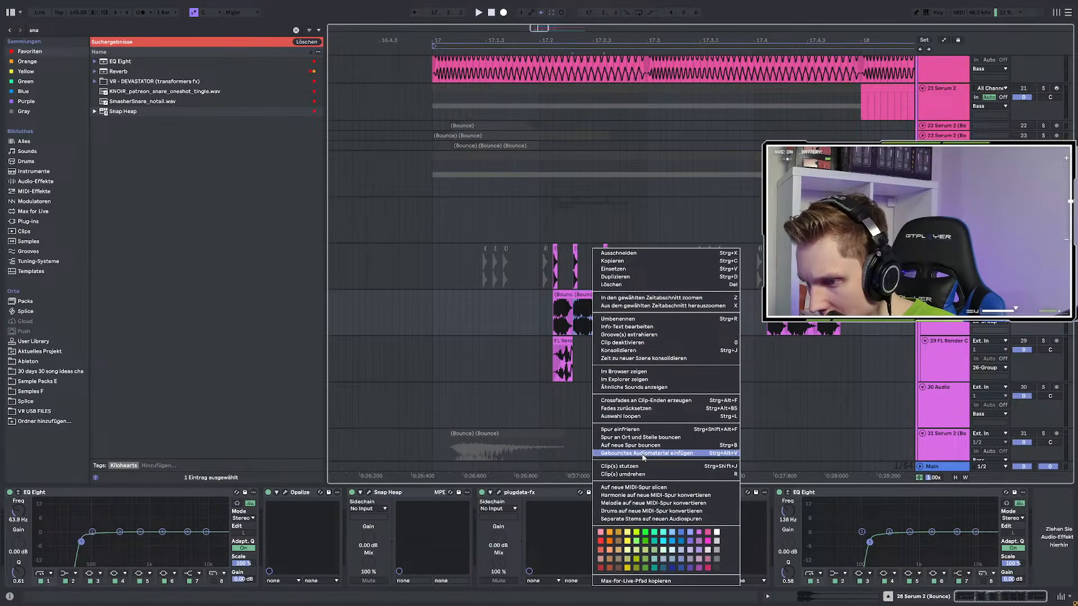
pyautogui.click(642, 446)
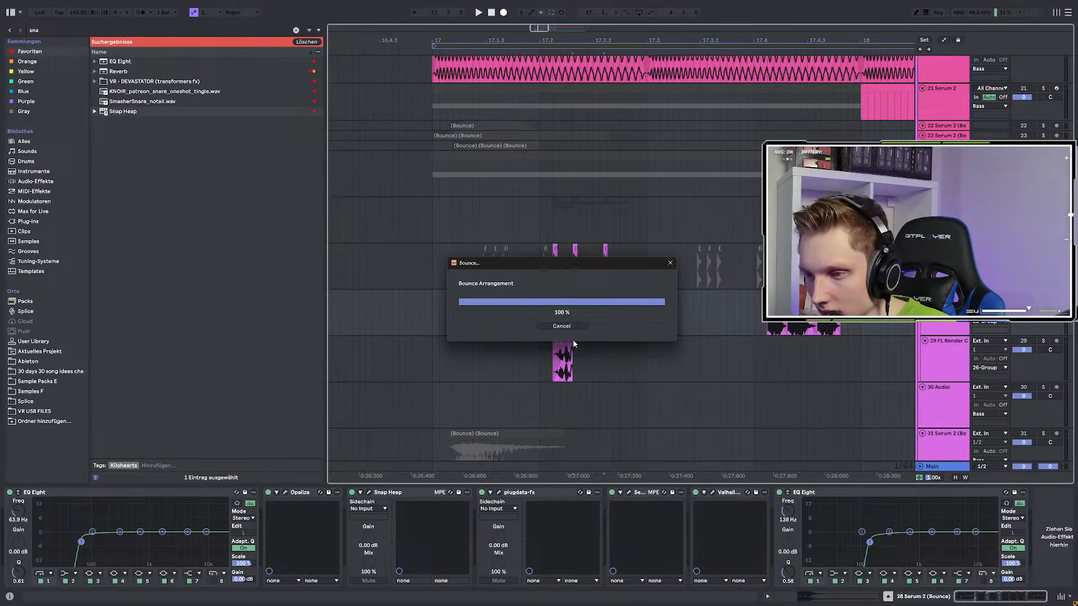
# Lengthen the bounced clip on track 29 to include its tail and align its start with the first hit after 17.2.1
pyautogui.scroll(5, 586, 345)
pyautogui.moveTo(672, 340); pyautogui.dragTo(911, 338)
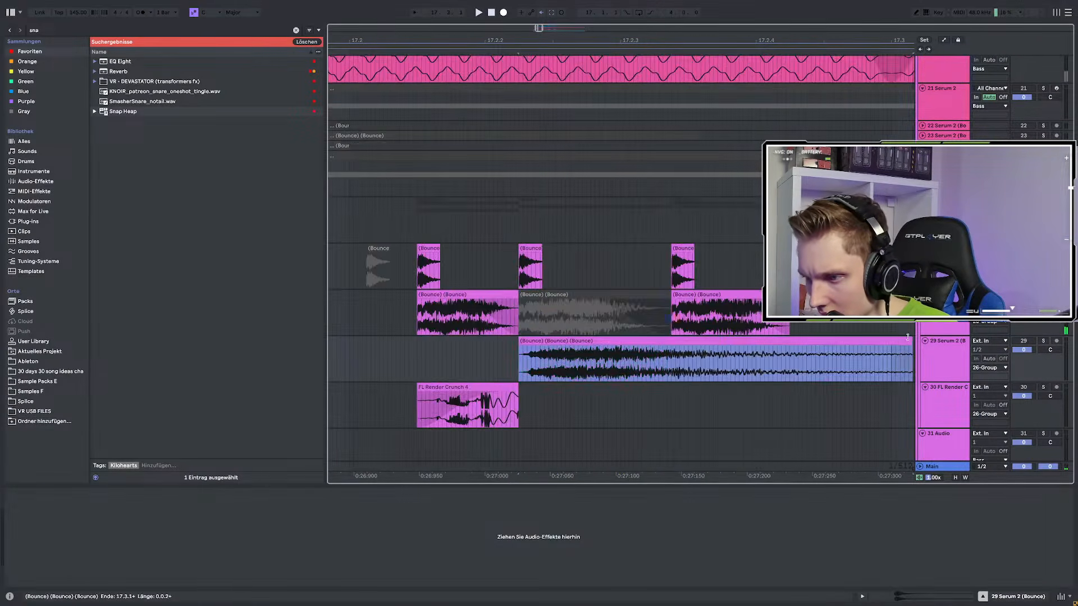
pyautogui.scroll(-5, 616, 337)
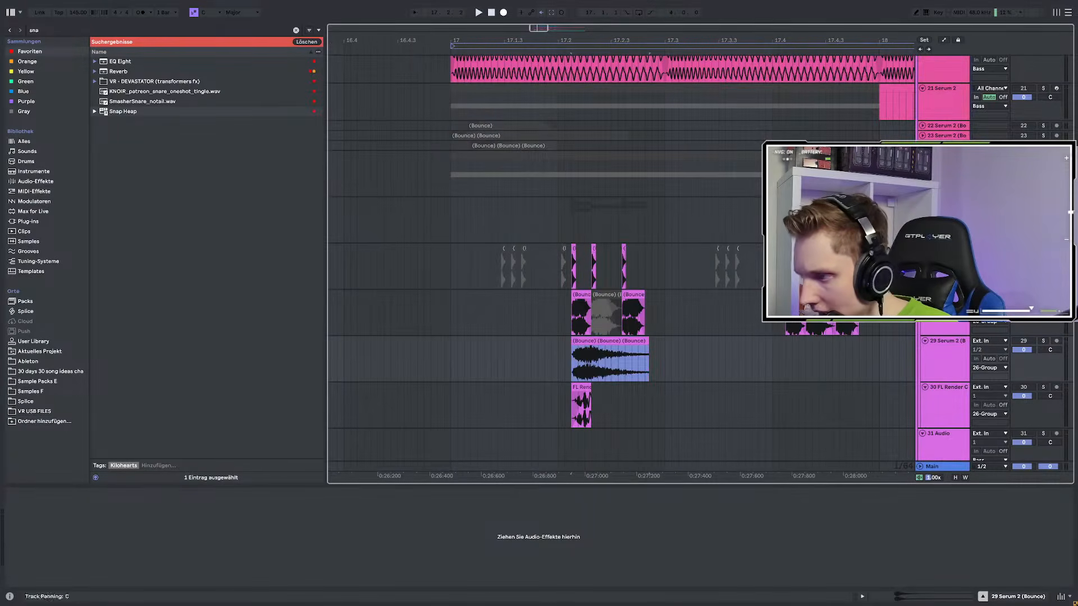
pyautogui.scroll(5, 537, 354)
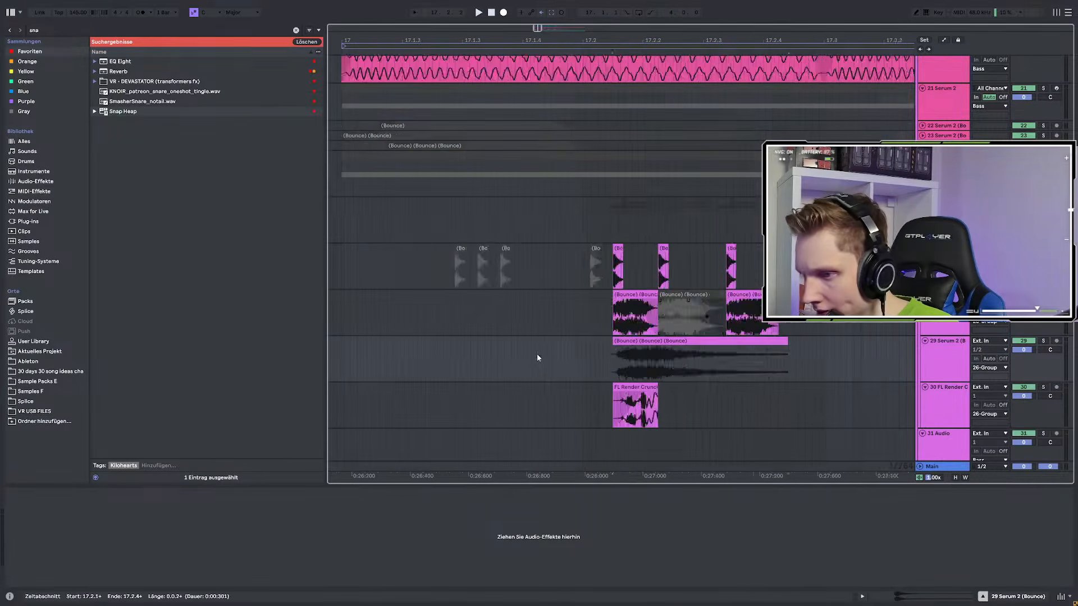
pyautogui.click(644, 360)
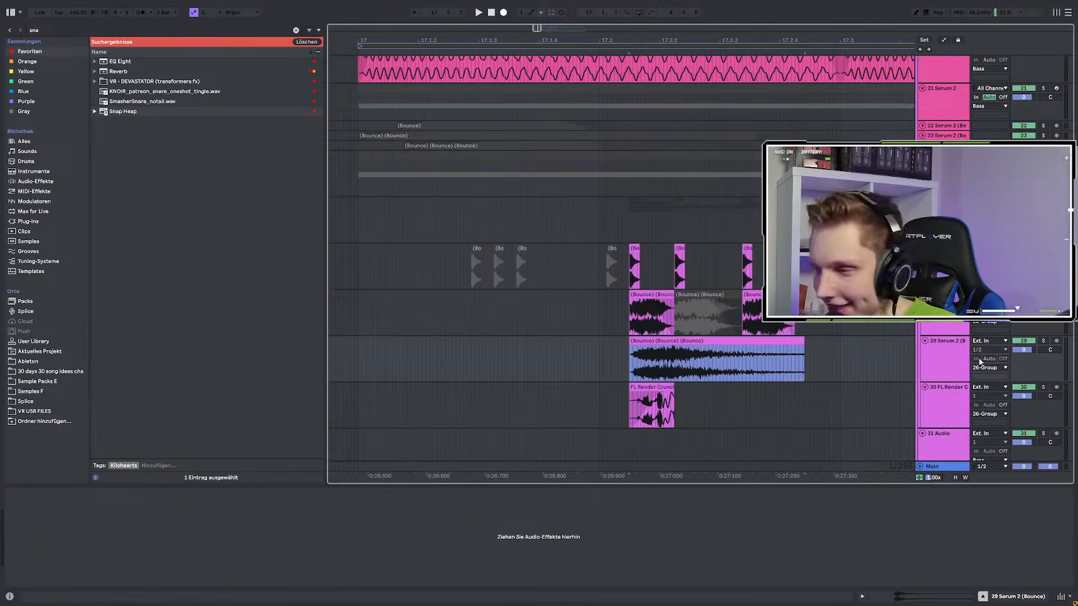
# Solo track 29 and replay the bounced clip on its own
pyautogui.click(1043, 340)
pyautogui.press('space')
pyautogui.press('space')
pyautogui.press('space')
pyautogui.scroll(3, 667, 357)
pyautogui.press('space')
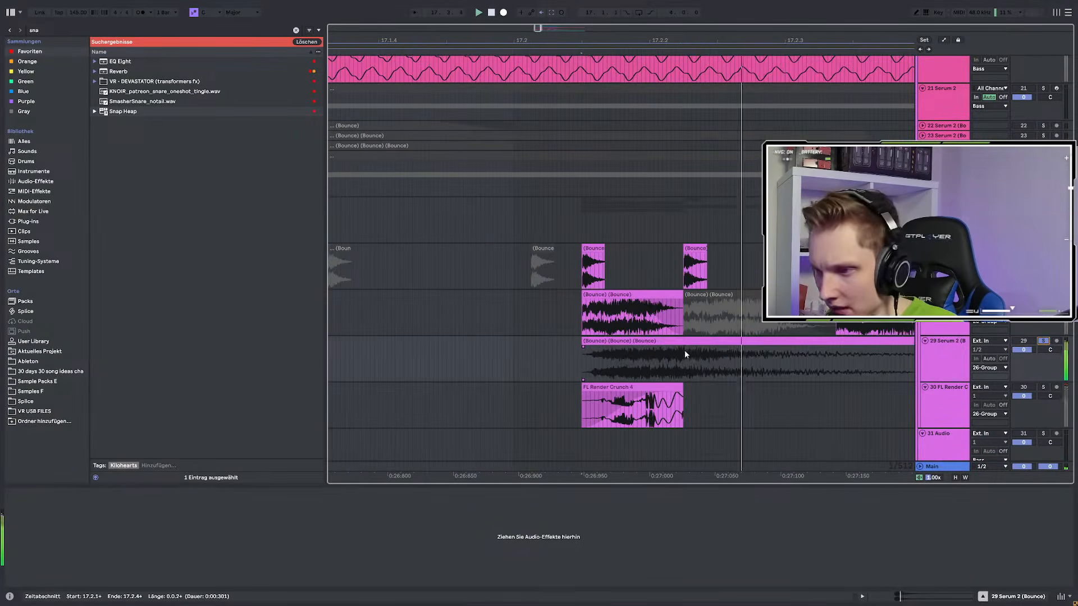
# Trim the start of the bounced clip on track 29 and realign it with the first hit, replaying it after each change
pyautogui.moveTo(712, 340); pyautogui.dragTo(707, 343)
pyautogui.press('space')
pyautogui.press('space')
pyautogui.press('space')
pyautogui.press('space')
pyautogui.press('space')
pyautogui.press('space')
pyautogui.press('space')
pyautogui.moveTo(633, 340); pyautogui.dragTo(582, 341)
pyautogui.press('space')
pyautogui.press('space')
pyautogui.press('space')
pyautogui.press('space')
pyautogui.press('space')
pyautogui.press('space')
# Shorten the bounced clip on track 29 to the length of the first hit and duplicate it
pyautogui.scroll(-3, 593, 354)
pyautogui.moveTo(753, 353); pyautogui.dragTo(634, 349)
pyautogui.hotkey('ctrl', 'd')
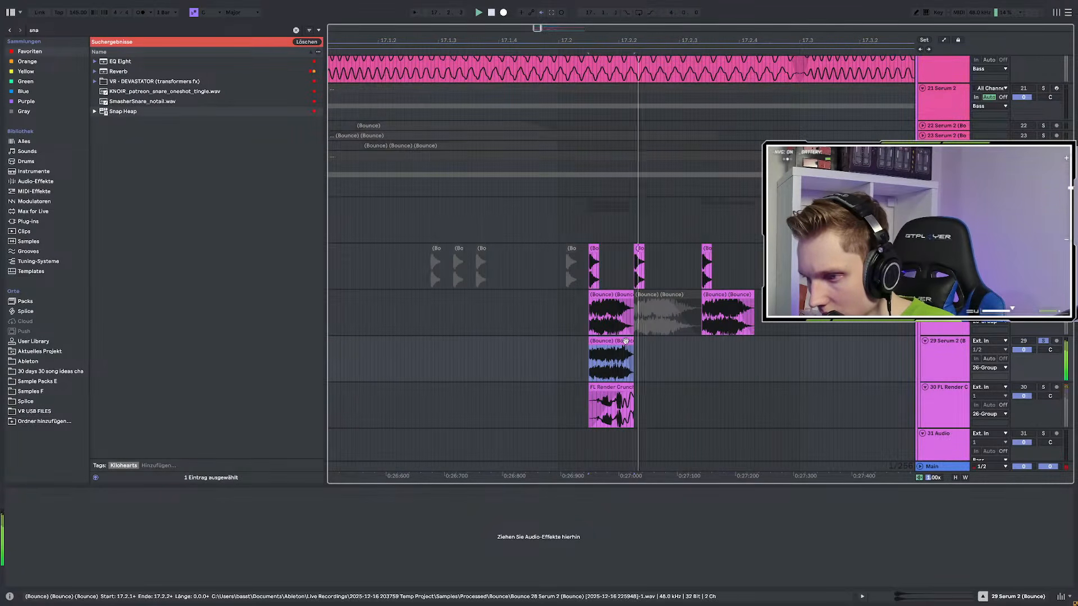
# Lengthen the copy to the start of the third hit, duplicate it there, and replay the pattern
pyautogui.moveTo(679, 348); pyautogui.dragTo(701, 347)
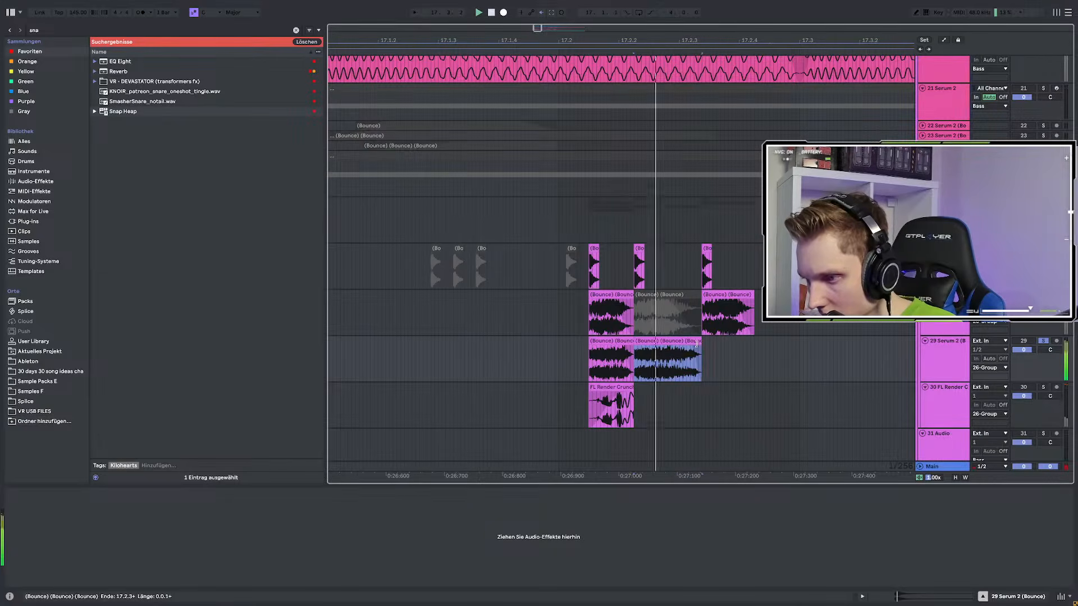
pyautogui.click(691, 342)
pyautogui.hotkey('ctrl', 'd')
pyautogui.press('space')
pyautogui.press('space')
# Extend the third clip on track 29 so its tail rings out to shortly before 17.4, replaying the result
pyautogui.moveTo(768, 345); pyautogui.dragTo(905, 347)
pyautogui.press('space')
pyautogui.press('space')
pyautogui.scroll(-3, 584, 356)
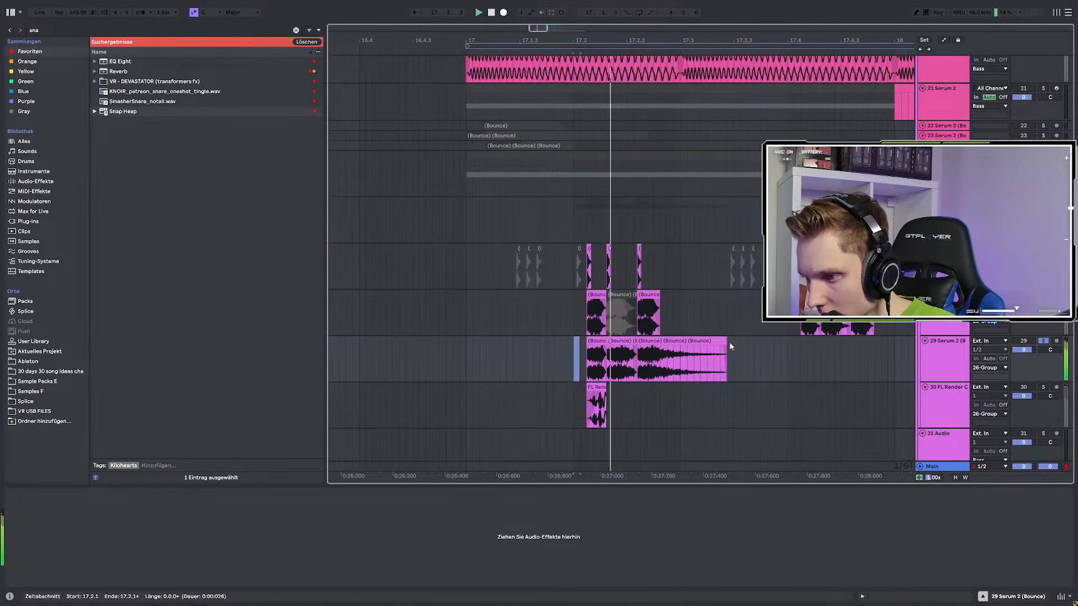
pyautogui.moveTo(728, 344); pyautogui.dragTo(774, 343)
# Extend the tail of the third clip on track 29 closer to 17.4 and replay the first hits
pyautogui.click(595, 341)
pyautogui.press('space')
pyautogui.click(620, 341)
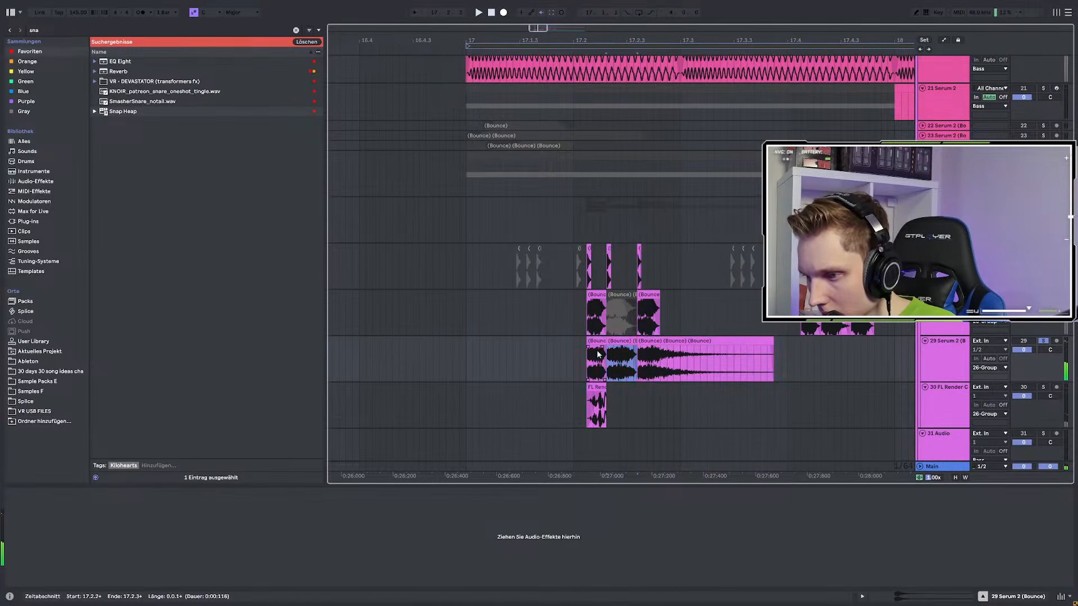
pyautogui.scroll(3, 599, 353)
pyautogui.click(593, 341)
pyautogui.click(591, 357)
pyautogui.press('space')
pyautogui.press('space')
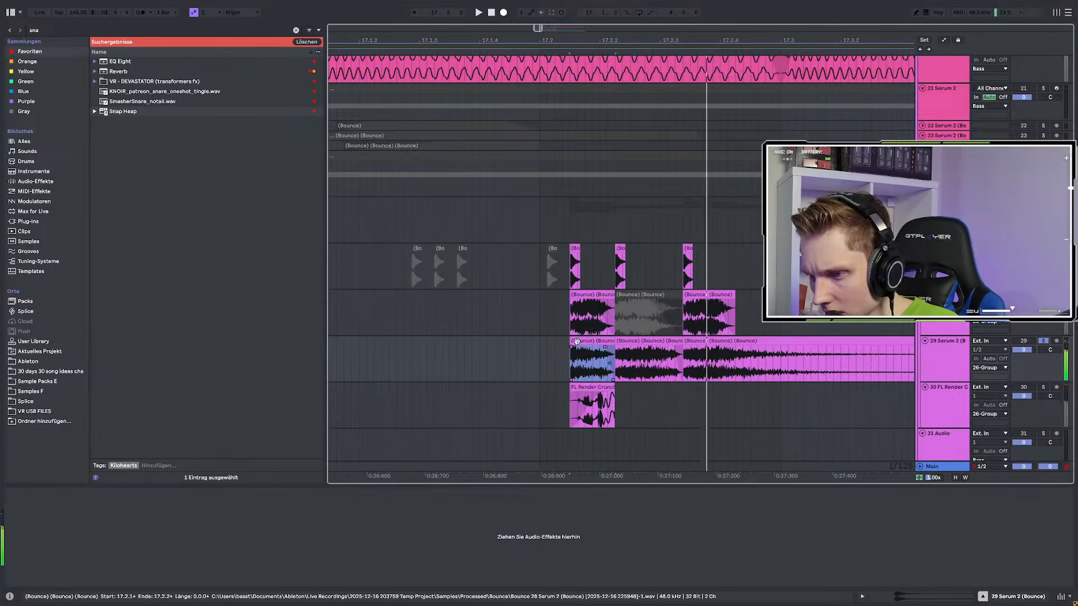
# Copy the first clip on track 29 over the second and third hits, keeping the last one's long tail, and replay the pattern
pyautogui.click(629, 343)
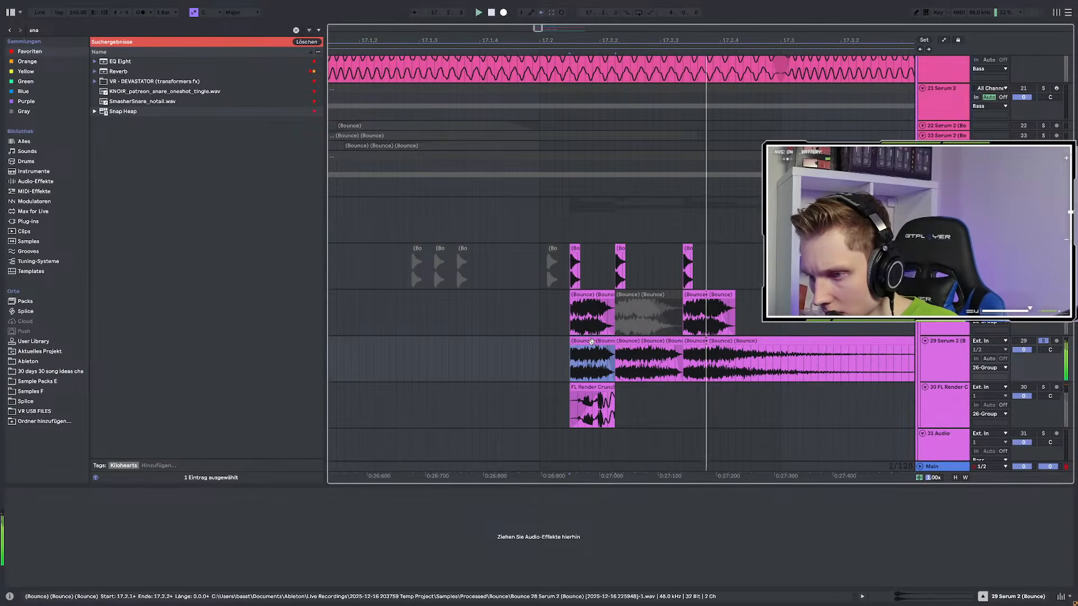
pyautogui.moveTo(667, 350); pyautogui.dragTo(676, 340)
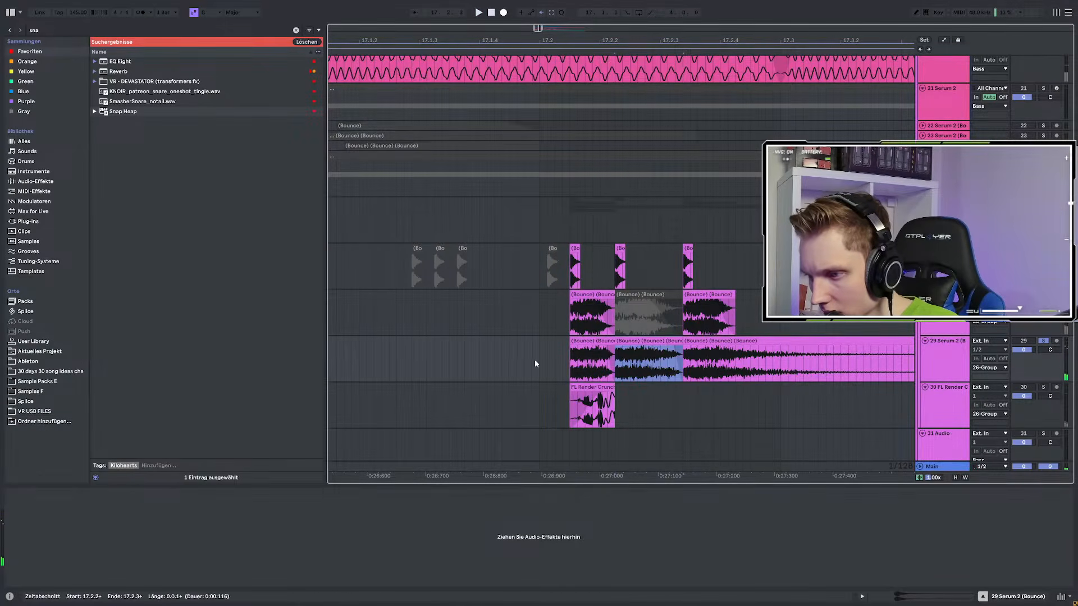
pyautogui.click(639, 341)
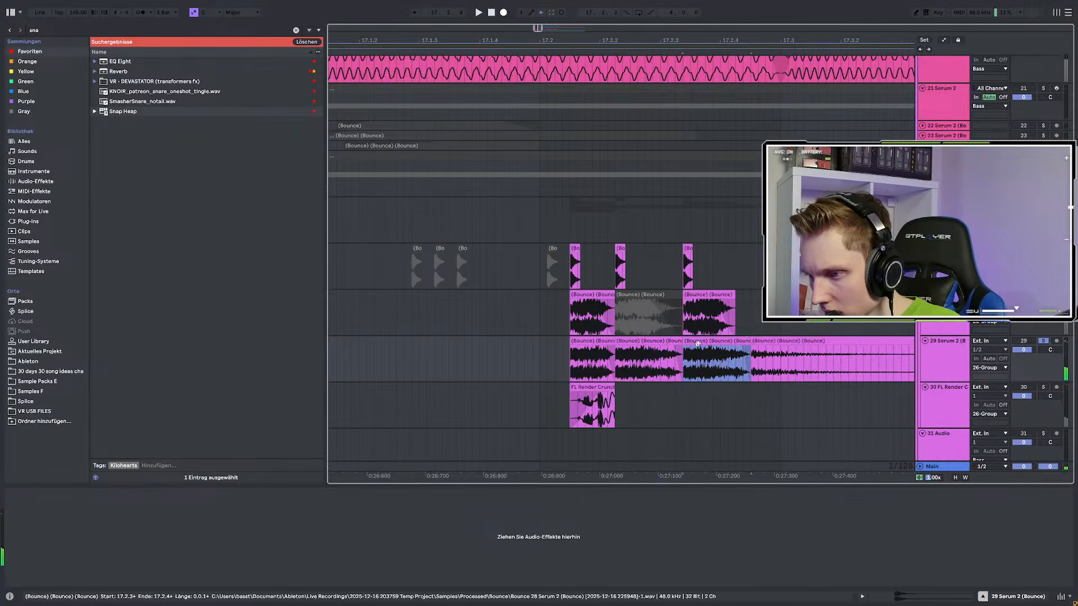
pyautogui.scroll(-3, 695, 344)
pyautogui.click(601, 359)
pyautogui.press('space')
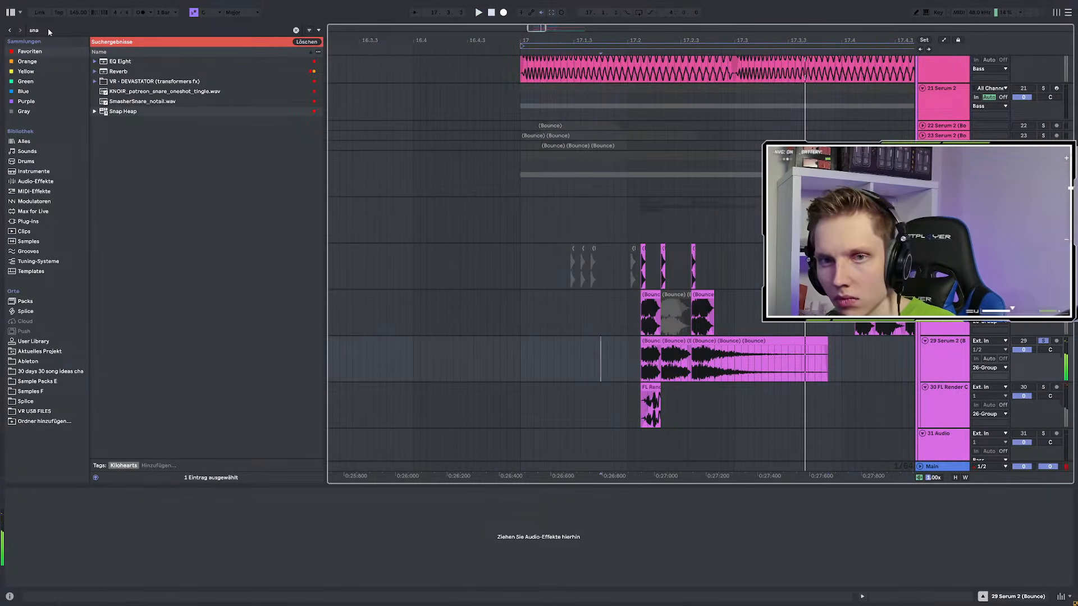
# Search the browser for "plug", add plugdata-fx to track 29 with the SPEC COMP BETA 2 patch, and start playback
pyautogui.hotkey('ctrl', 'f')
pyautogui.write('plug')
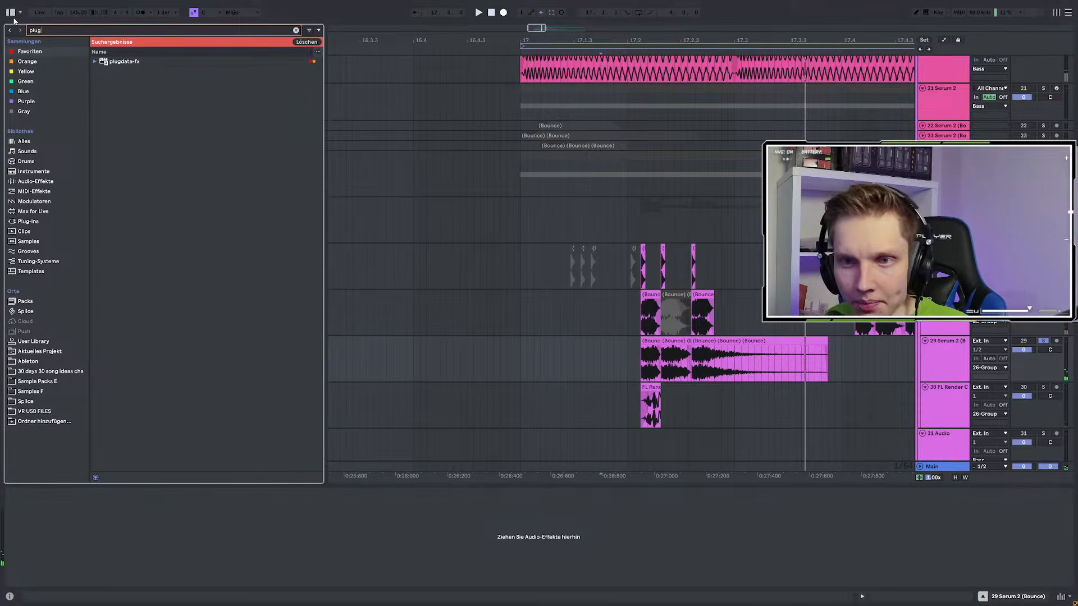
pyautogui.doubleClick(125, 60)
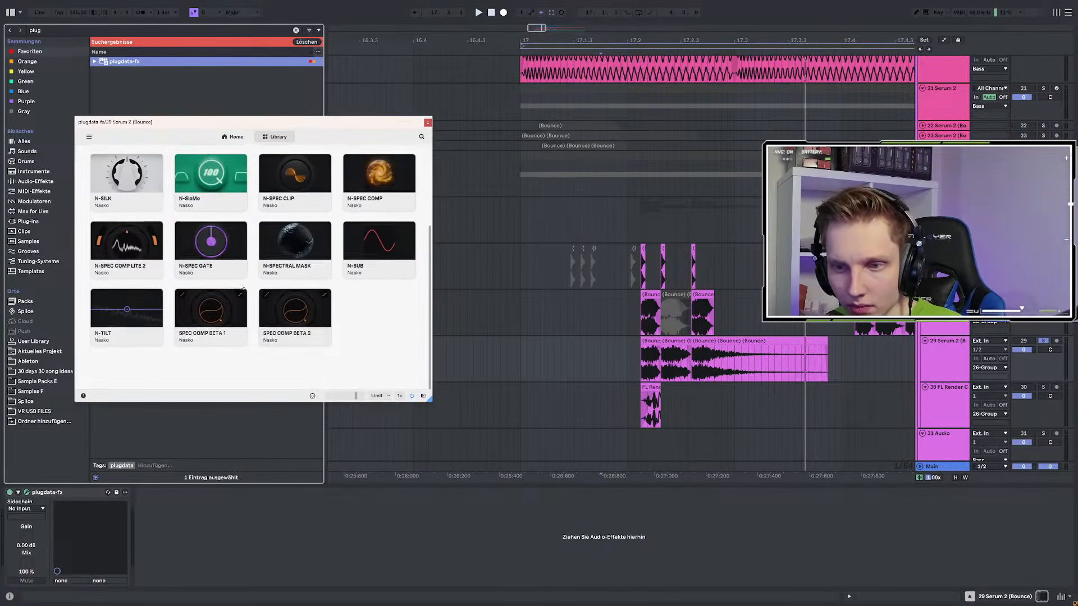
pyautogui.click(198, 317)
pyautogui.press('space')
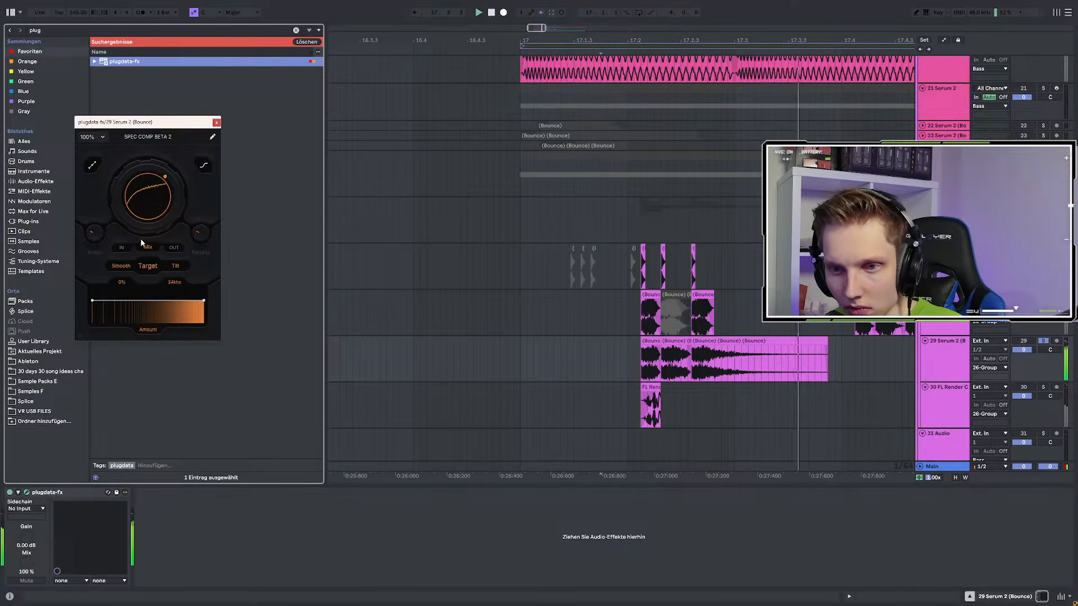
# Set the spectral compressor's target to about -13 dB and smoothing to 100% while replaying the third clip on track 29
pyautogui.moveTo(140, 195); pyautogui.dragTo(133, 224)
pyautogui.click(797, 340)
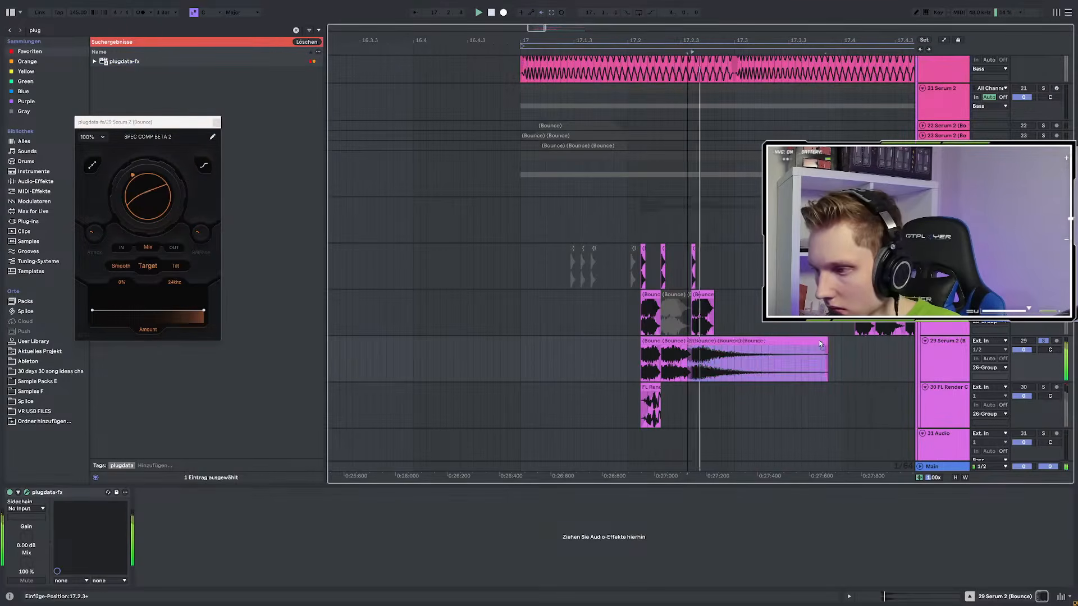
pyautogui.press('space')
pyautogui.press('space')
pyautogui.press('space')
pyautogui.moveTo(151, 267); pyautogui.dragTo(151, 184)
pyautogui.press('space')
pyautogui.press('space')
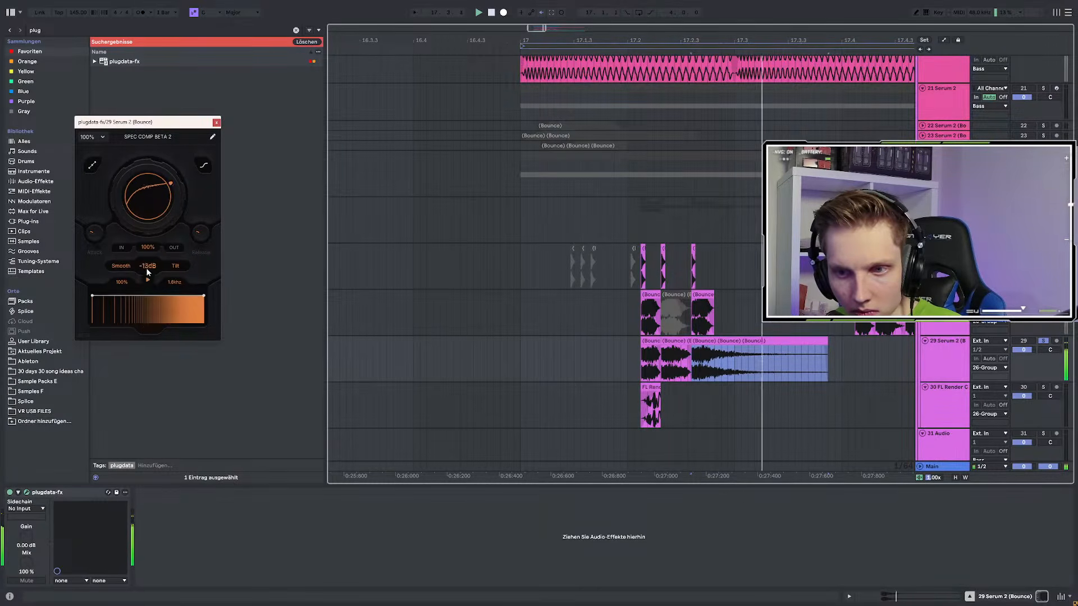
# Extend the third clip on track 29 slightly and add a fade-out to its tail, replaying from 17.2.1
pyautogui.moveTo(828, 339); pyautogui.dragTo(721, 347)
pyautogui.click(626, 344)
pyautogui.press('space')
pyautogui.press('space')
pyautogui.press('space')
pyautogui.press('space')
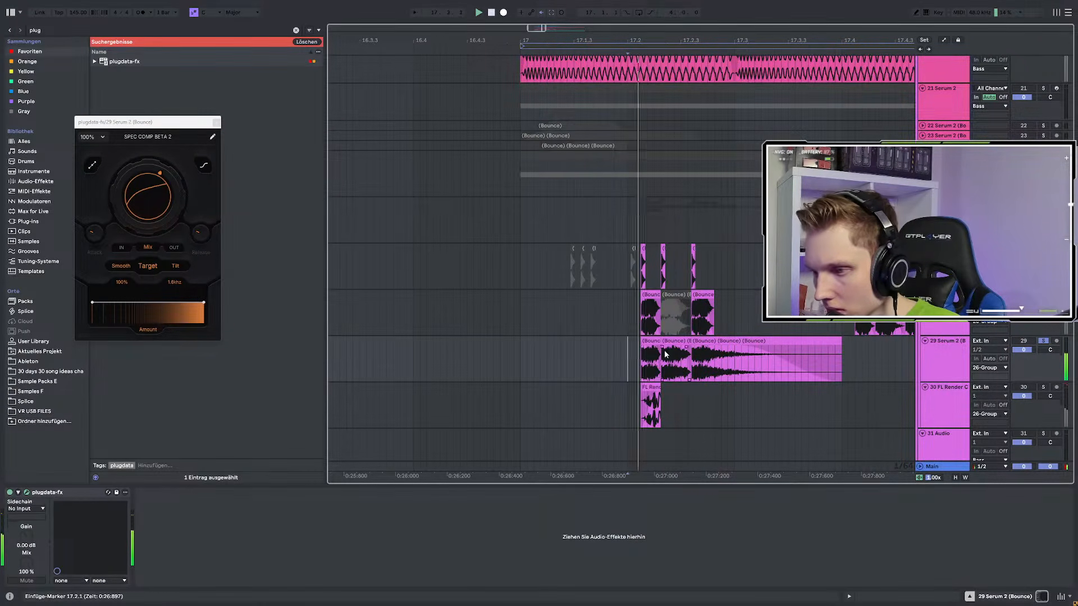
# Unsolo track 29, play the layers together from 17.1.1, and mute the crunch layer on track 30
pyautogui.click(1044, 342)
pyautogui.scroll(-3, 536, 351)
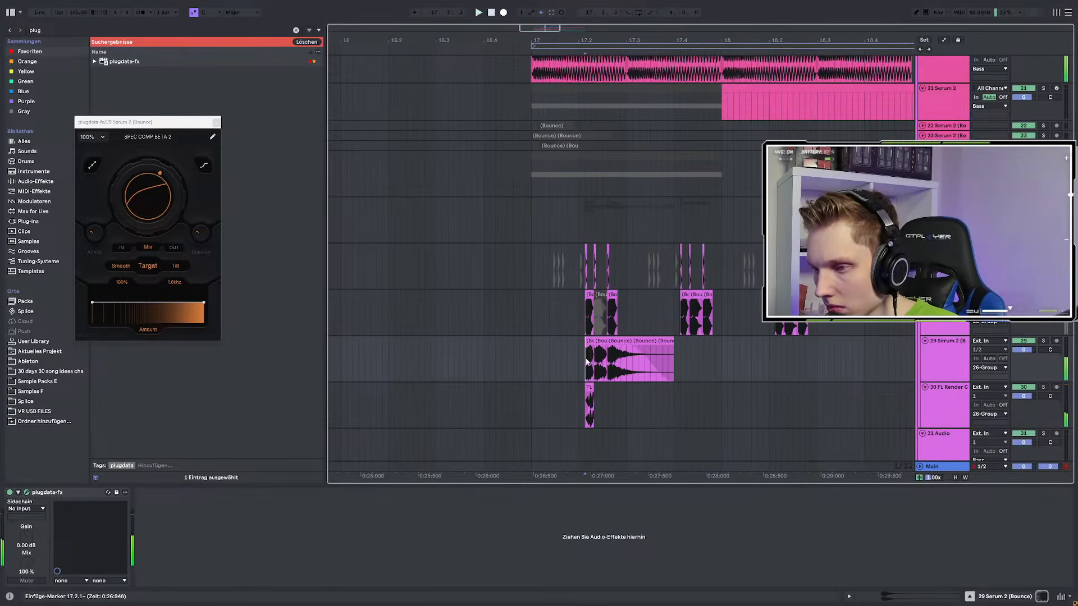
pyautogui.click(539, 331)
pyautogui.click(1023, 388)
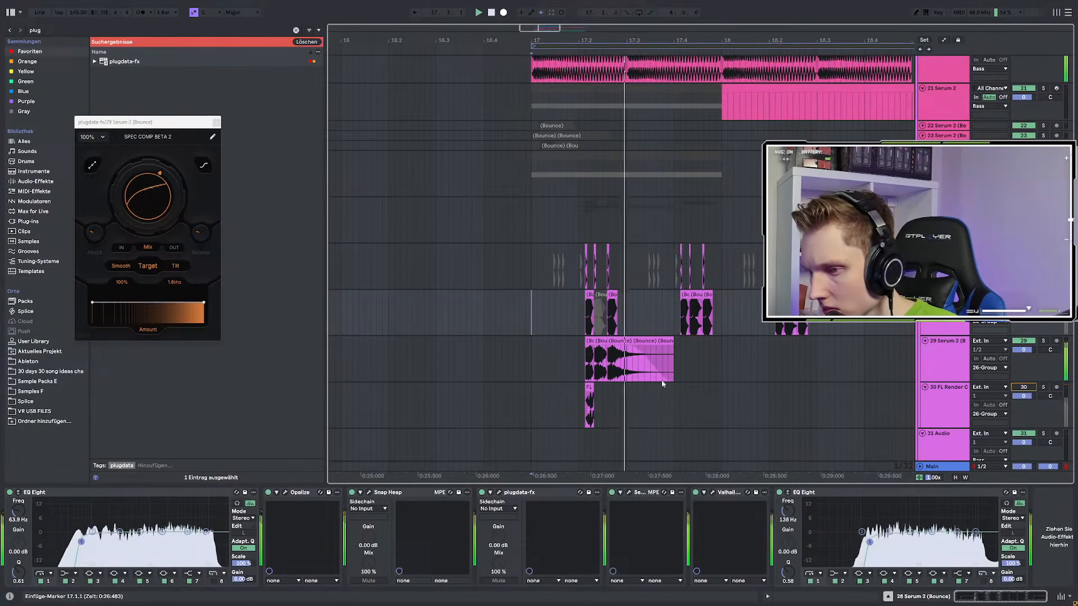
# Select the three clips on track 29, shift them slightly earlier, and replay the pattern from bar 17
pyautogui.scroll(3, 565, 376)
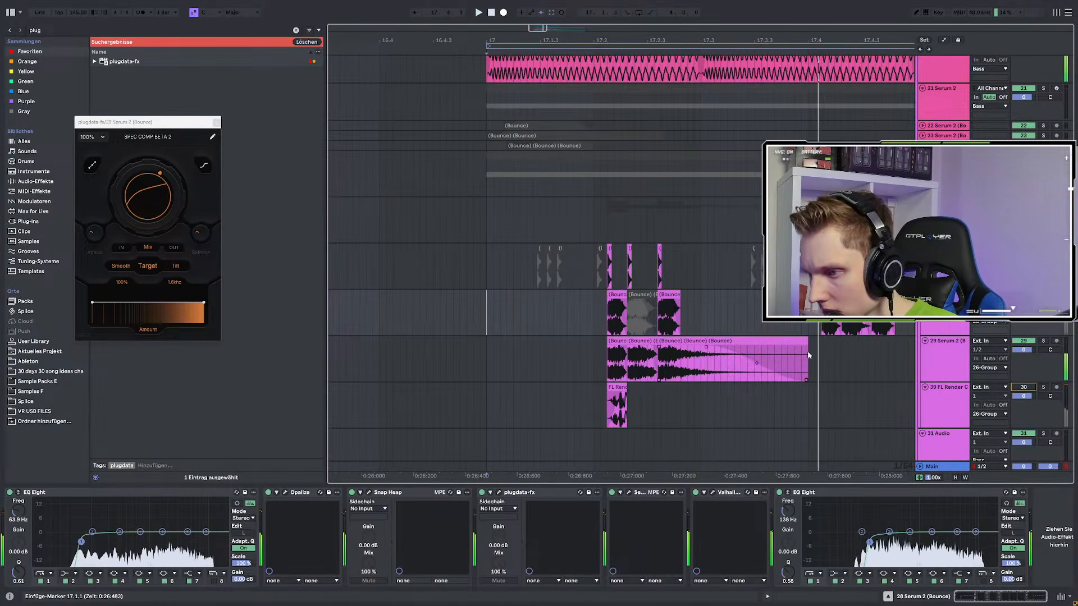
pyautogui.click(659, 365)
pyautogui.moveTo(678, 360); pyautogui.dragTo(829, 360)
pyautogui.scroll(3, 602, 358)
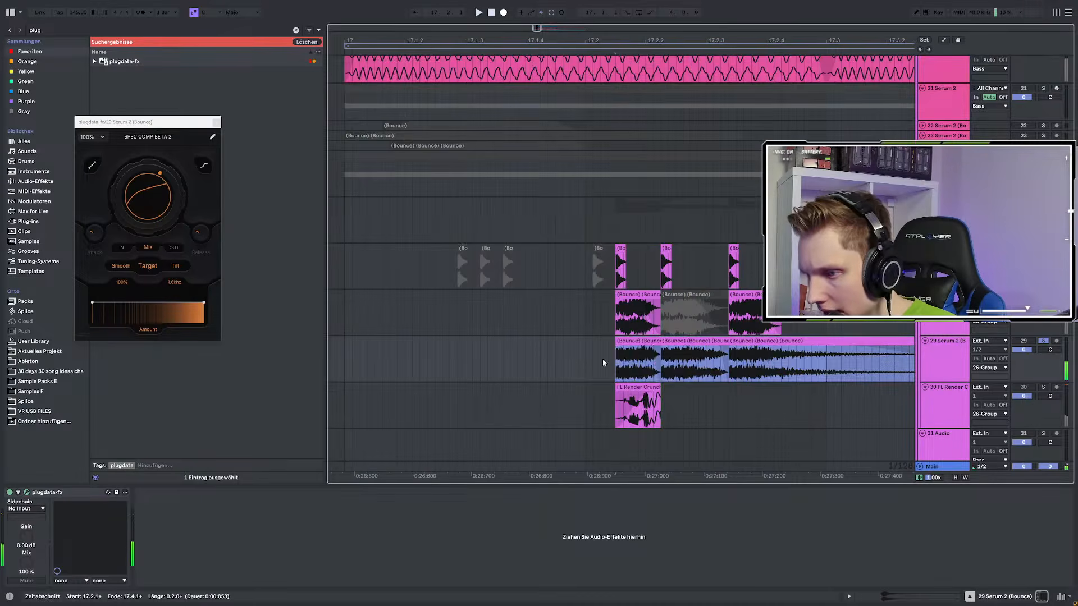
pyautogui.moveTo(630, 342); pyautogui.dragTo(620, 346)
pyautogui.scroll(-3, 620, 349)
pyautogui.click(497, 355)
pyautogui.press('space')
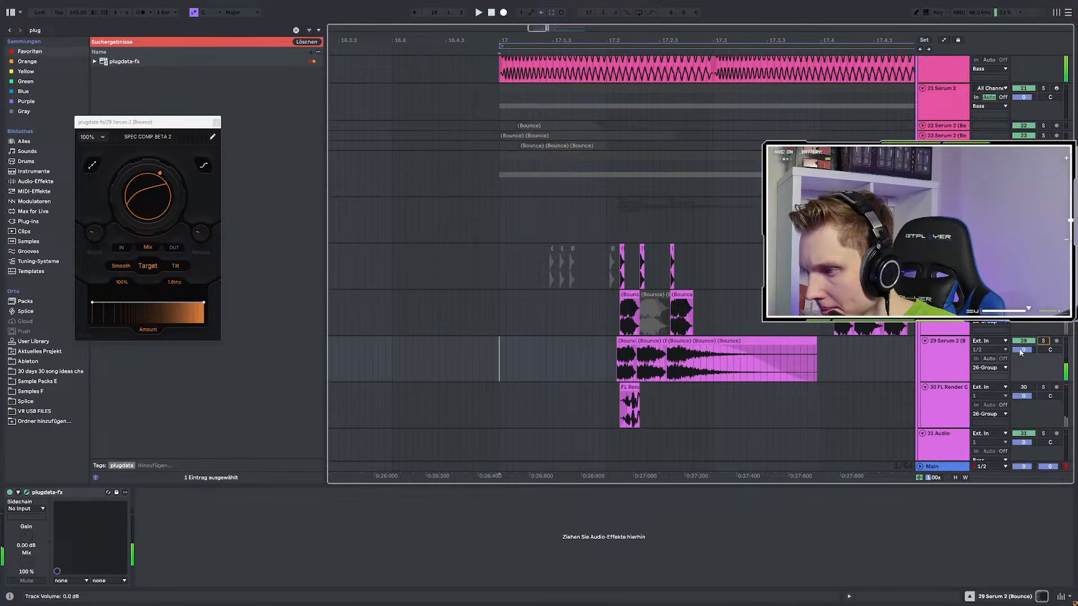
# Select the first hit on track 28, open its Snap Heap, and bypass the first Disperser while auditioning
pyautogui.click(1044, 341)
pyautogui.moveTo(618, 351); pyautogui.dragTo(639, 349)
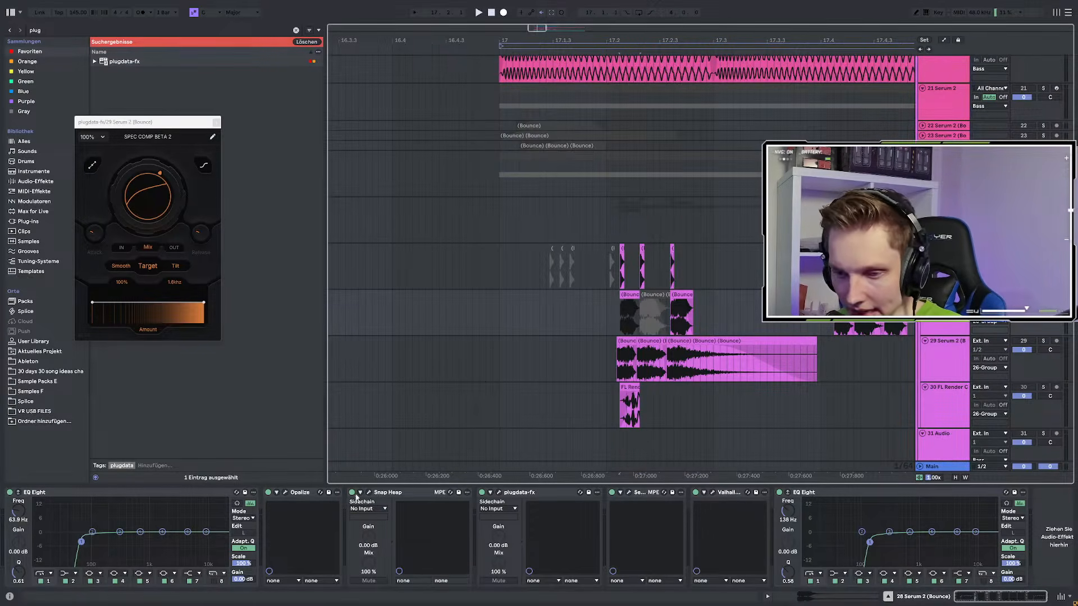
pyautogui.click(368, 494)
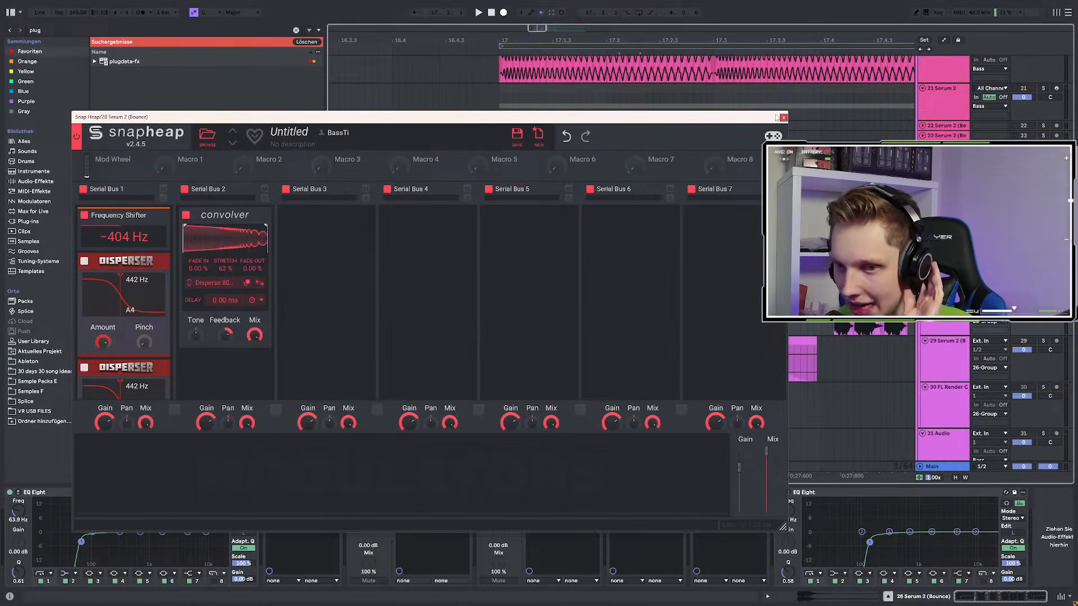
pyautogui.scroll(-1, 84, 336)
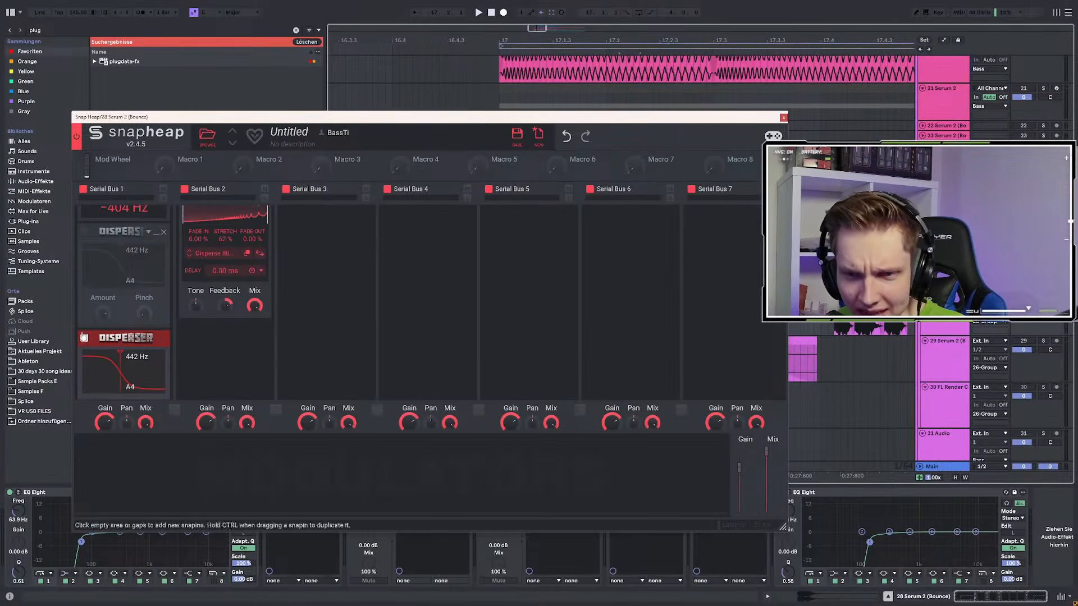
pyautogui.scroll(-5, 88, 344)
pyautogui.press('space')
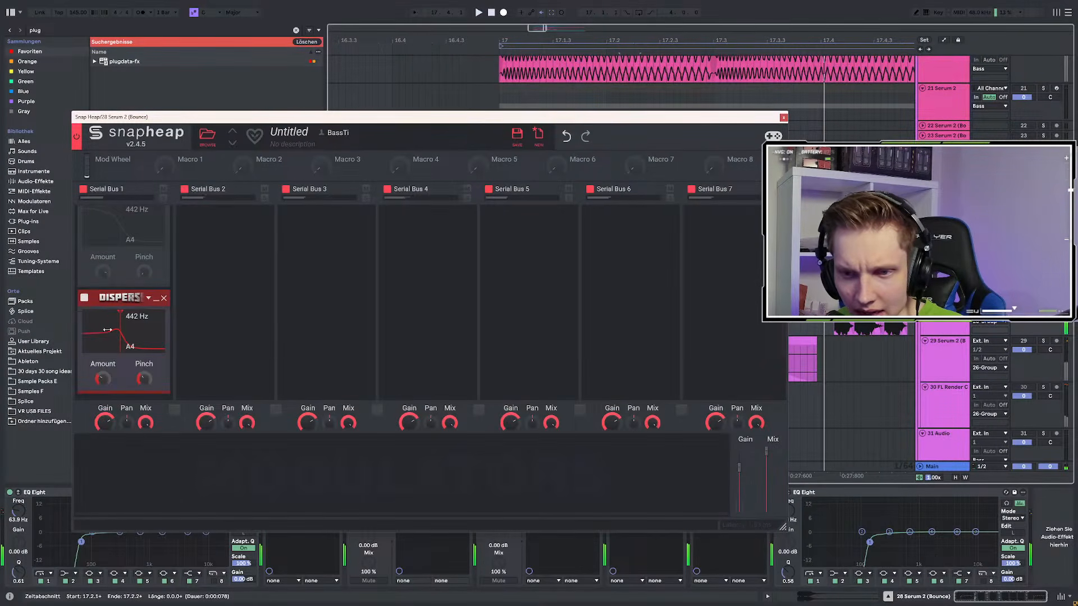
# Bypass the Convolver in track 28's Snap Heap, replaying the hit to compare, and close the plugin window
pyautogui.scroll(6, 115, 310)
pyautogui.press('space')
pyautogui.press('space')
pyautogui.press('space')
pyautogui.click(183, 218)
pyautogui.press('space')
pyautogui.press('space')
pyautogui.click(783, 118)
pyautogui.press('space')
pyautogui.press('space')
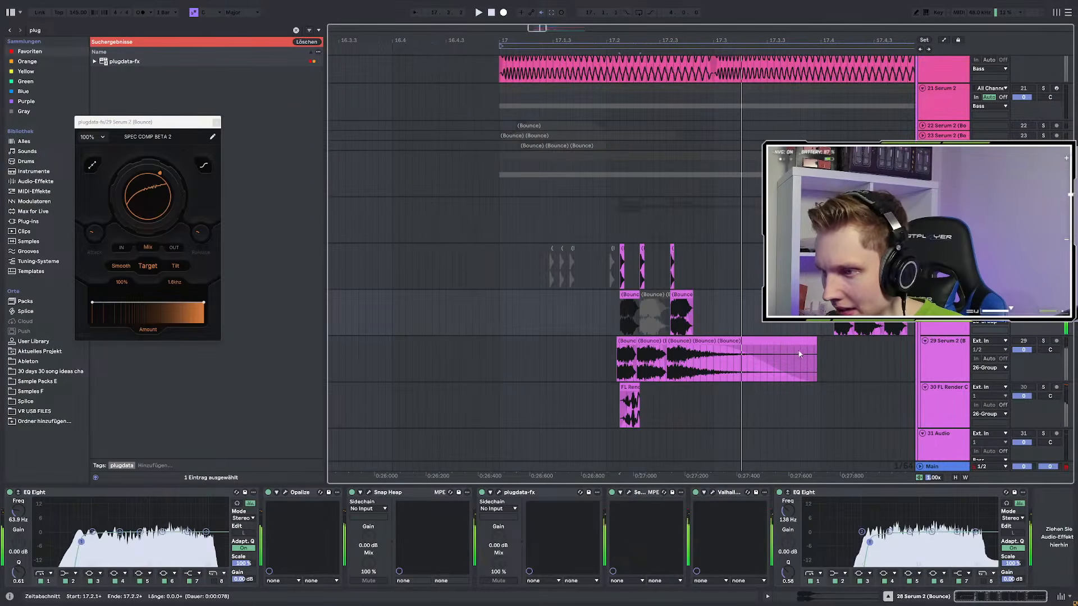
# Mute track 29, reactivate the second clip on track 28, and play the pattern from 17.1.3
pyautogui.click(1046, 341)
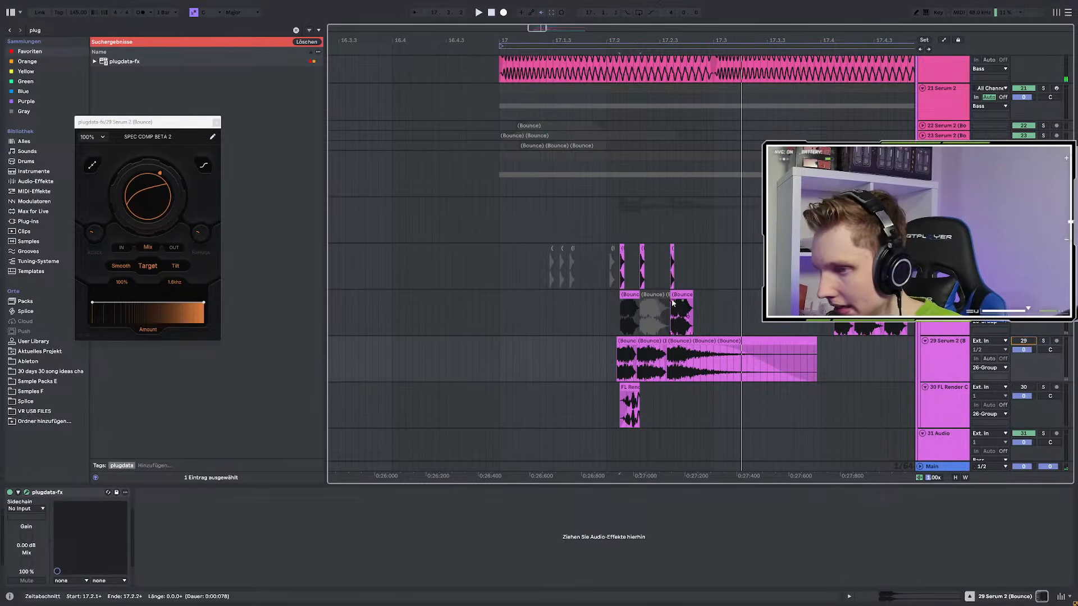
pyautogui.click(560, 313)
pyautogui.press('space')
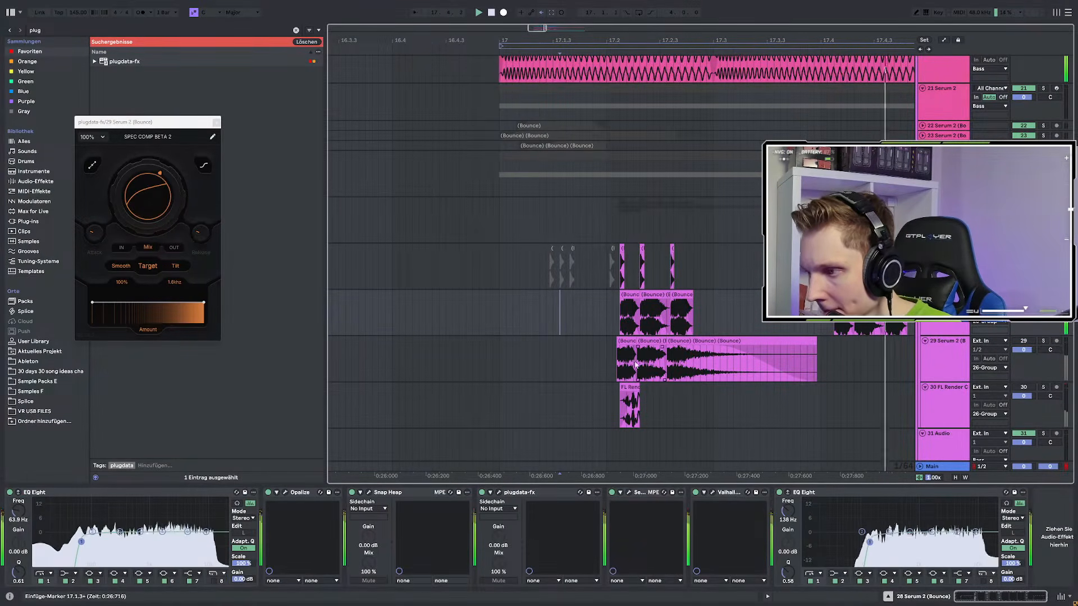
# Replay track 28 from 17.1.4, open its Opalize window, and show the arrangement's automation lanes
pyautogui.scroll(-3, 513, 374)
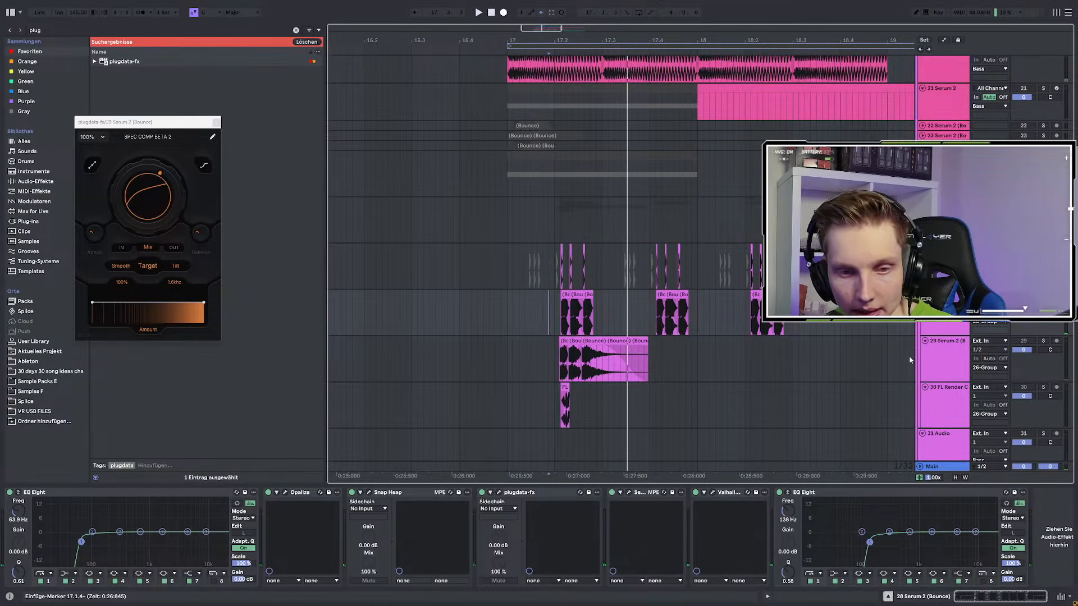
pyautogui.press('space')
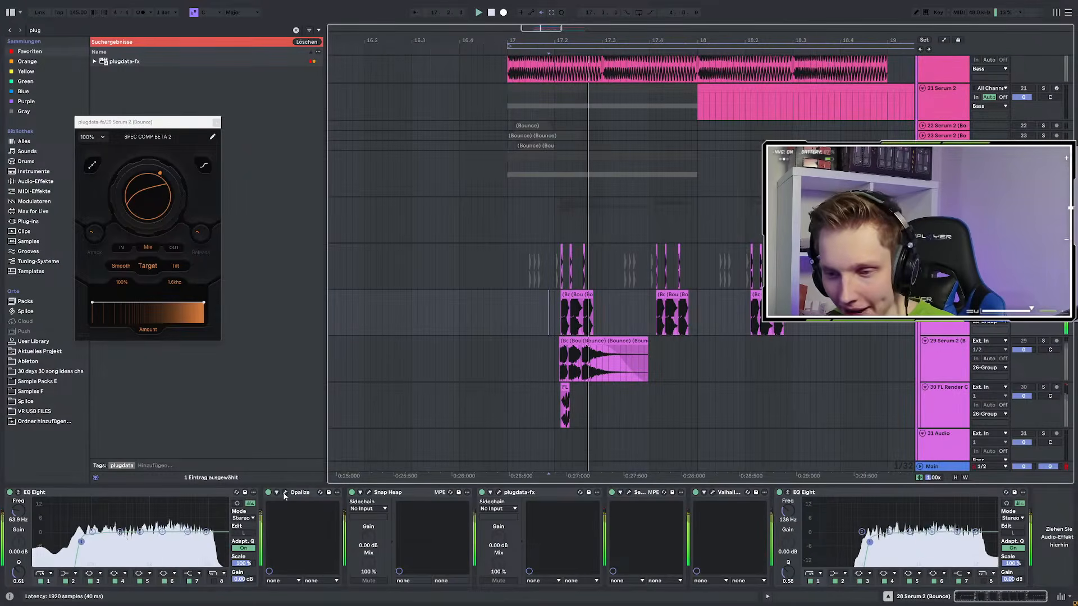
pyautogui.click(285, 493)
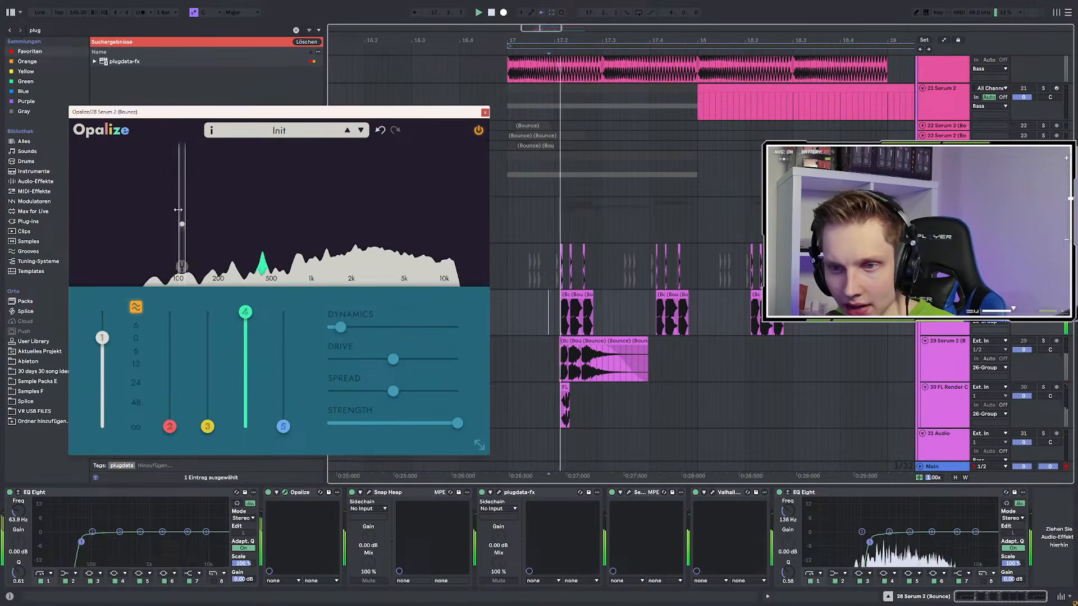
pyautogui.press('a')
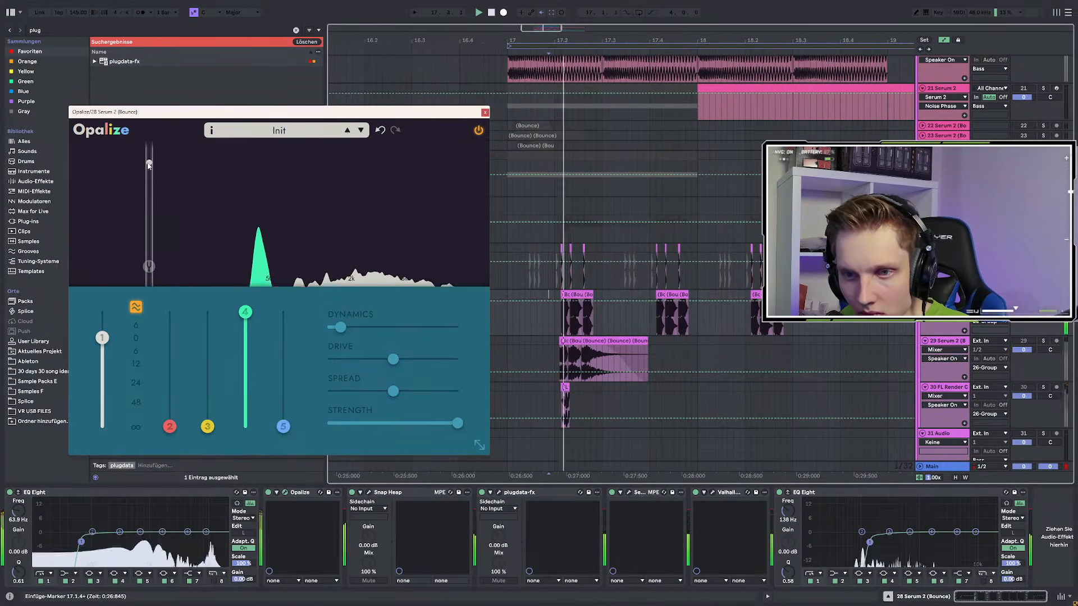
# Show the automation and adjust the frequency breakpoints just before the 17.4 clips on track 28, holding the line at about 114 Hz
pyautogui.press('a')
pyautogui.press('space')
pyautogui.click(554, 326)
pyautogui.press('space')
pyautogui.press('space')
pyautogui.click(644, 326)
pyautogui.moveTo(651, 325); pyautogui.dragTo(652, 318)
pyautogui.scroll(3, 656, 318)
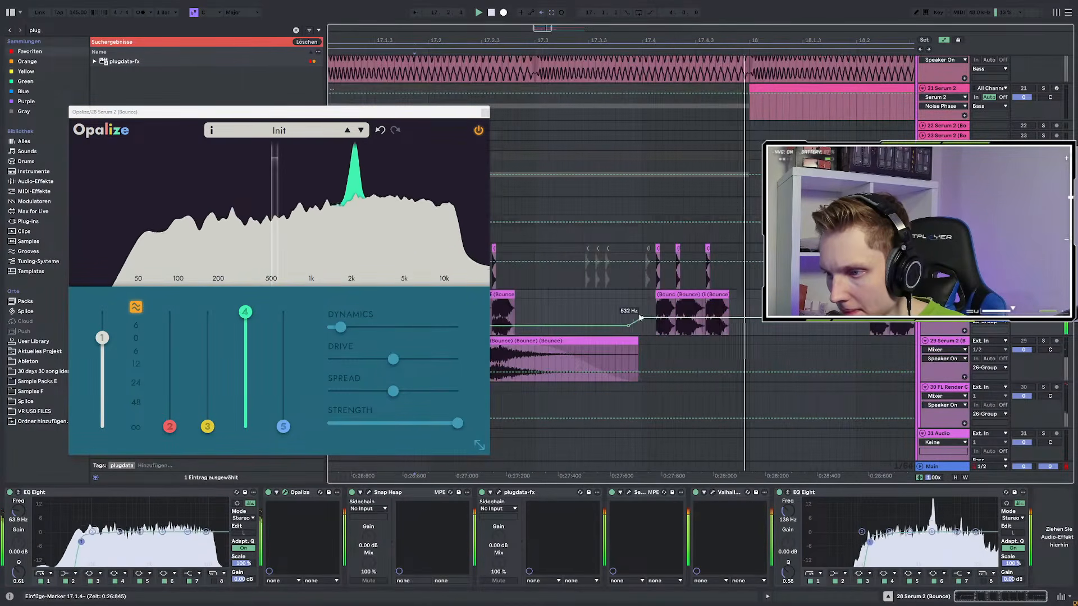
pyautogui.click(638, 309)
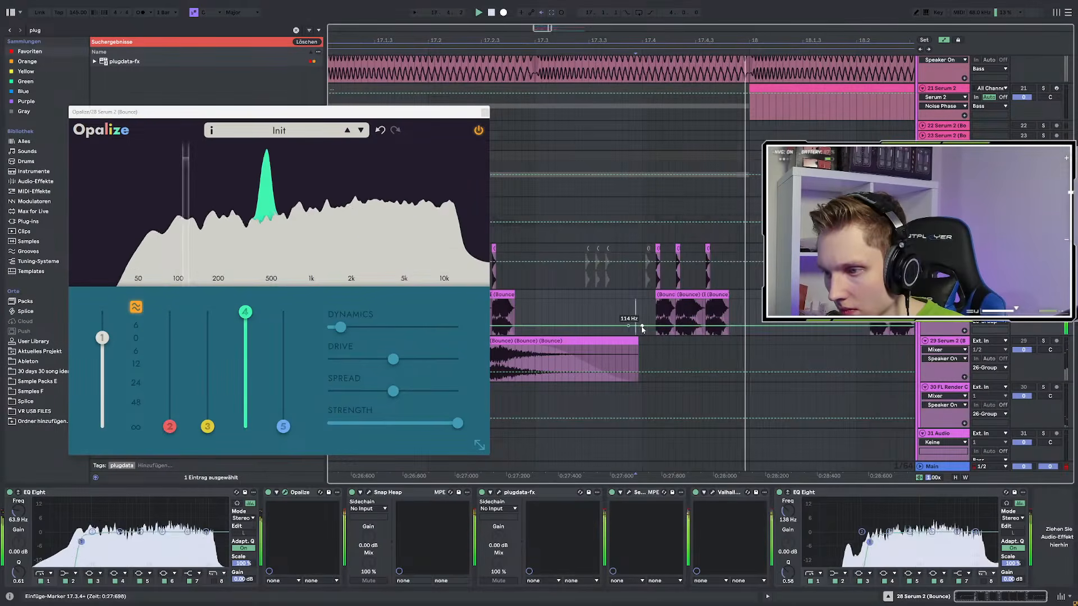
pyautogui.moveTo(642, 325); pyautogui.dragTo(641, 324)
pyautogui.press('space')
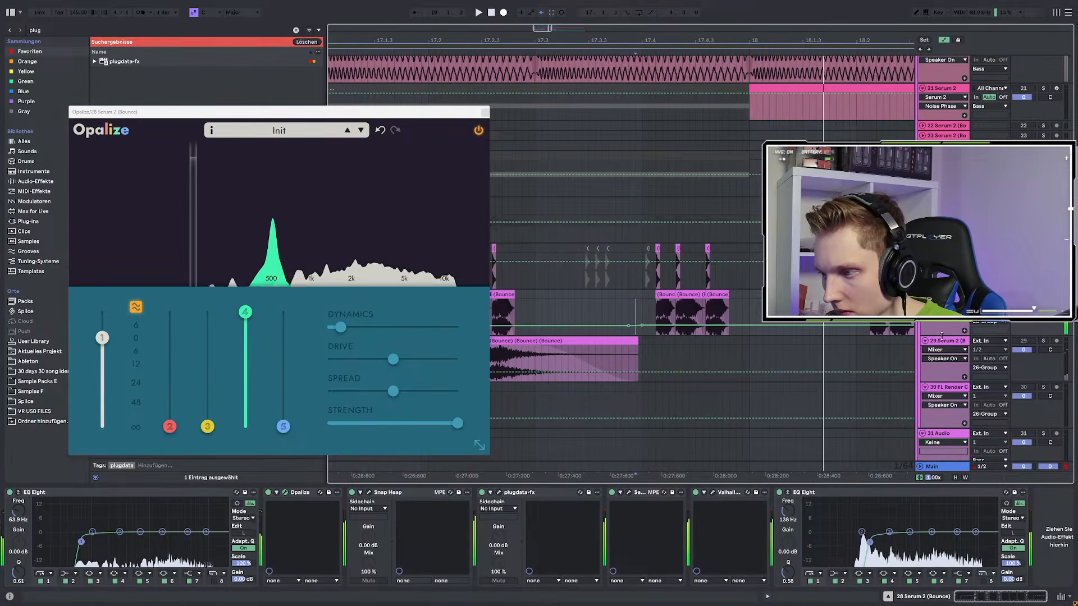
# Enlarge track 28 and shape its frequency automation into a peak falling across the first 17.4 clip, checking by playback
pyautogui.moveTo(942, 337); pyautogui.dragTo(942, 443)
pyautogui.press('space')
pyautogui.moveTo(655, 404); pyautogui.dragTo(655, 400)
pyautogui.moveTo(675, 323); pyautogui.dragTo(676, 414)
pyautogui.press('space')
pyautogui.press('space')
pyautogui.press('space')
pyautogui.press('space')
# Duplicate the falling frequency ramp onto the following two clips of the 17.4 group and stretch the second ramp to its clip's end
pyautogui.scroll(3, 654, 319)
pyautogui.moveTo(655, 354); pyautogui.dragTo(701, 354)
pyautogui.hotkey('ctrl', 'd')
pyautogui.click(745, 318)
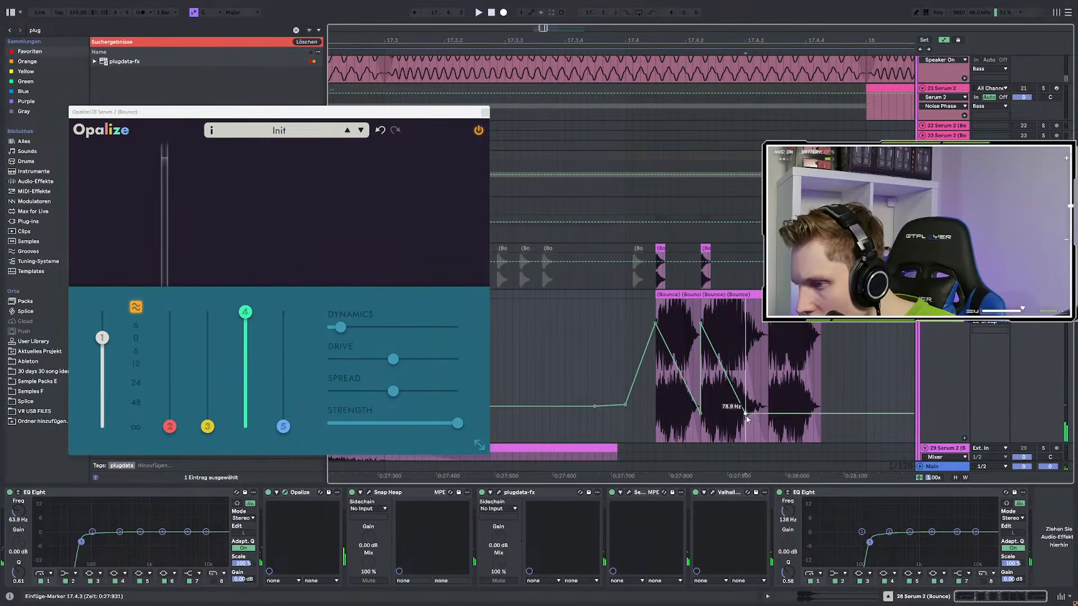
pyautogui.moveTo(747, 416); pyautogui.dragTo(776, 413)
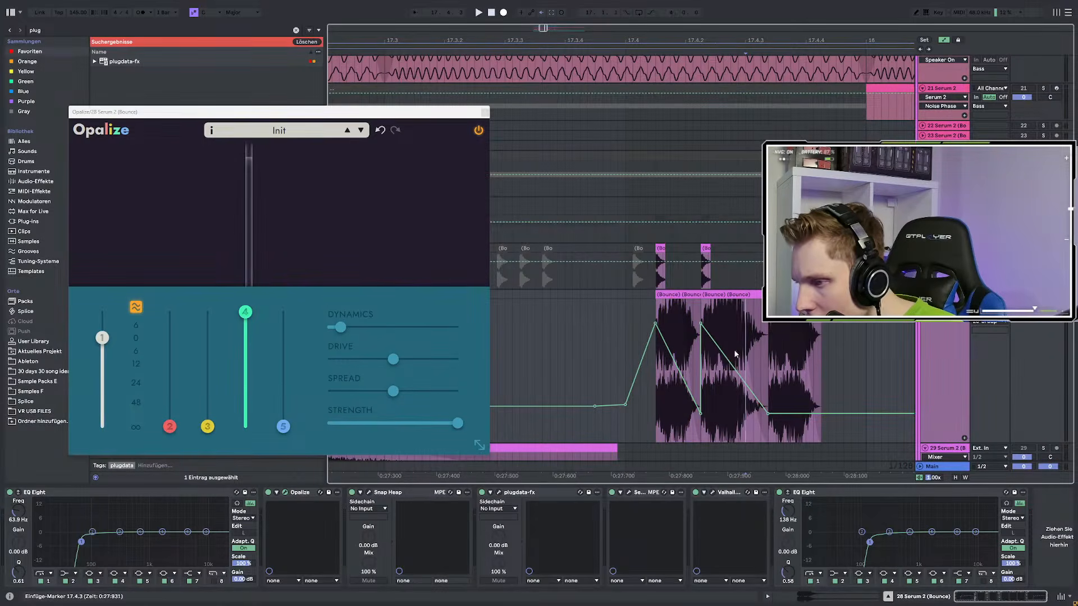
pyautogui.scroll(-3, 657, 309)
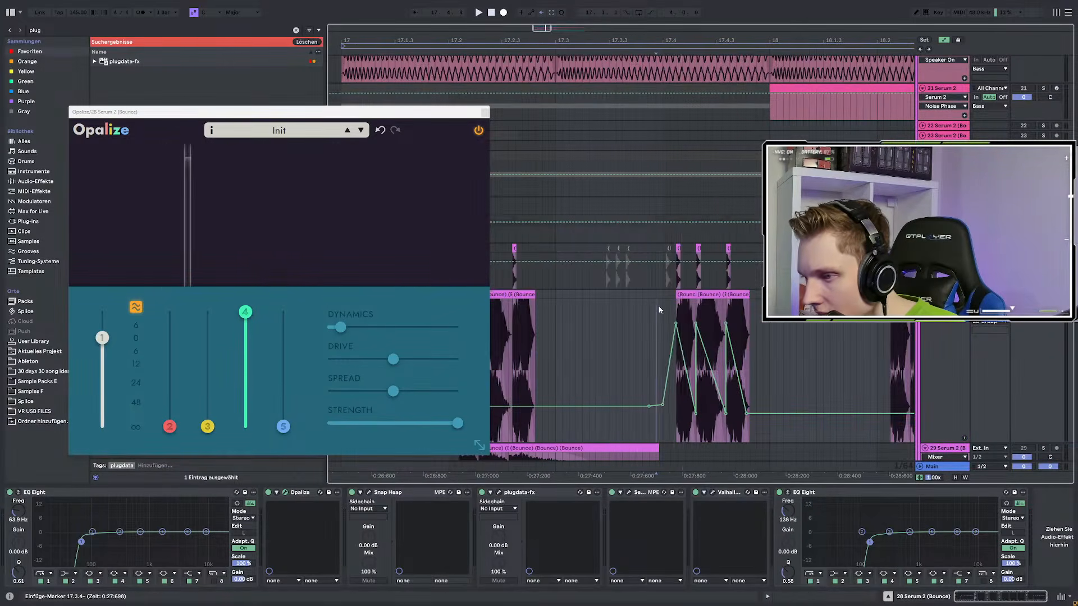
pyautogui.press('space')
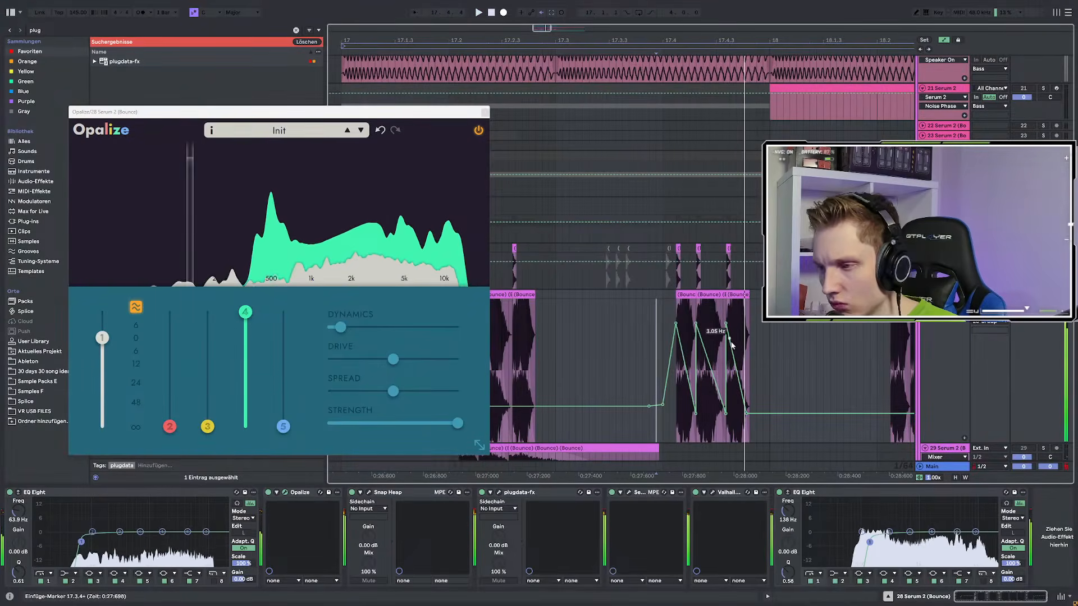
# Select the automation over the 17.4 clips and lower all three ramps to peaks of 2.28 Hz and lows of 28.5 Hz
pyautogui.moveTo(664, 318); pyautogui.dragTo(728, 346)
pyautogui.press('space')
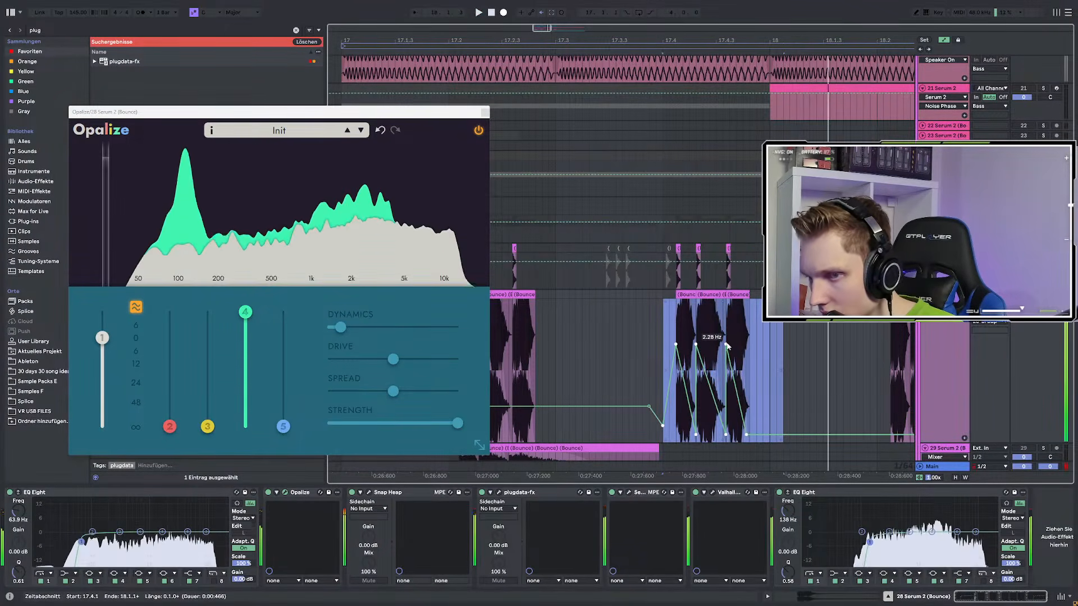
pyautogui.scroll(-1, 730, 333)
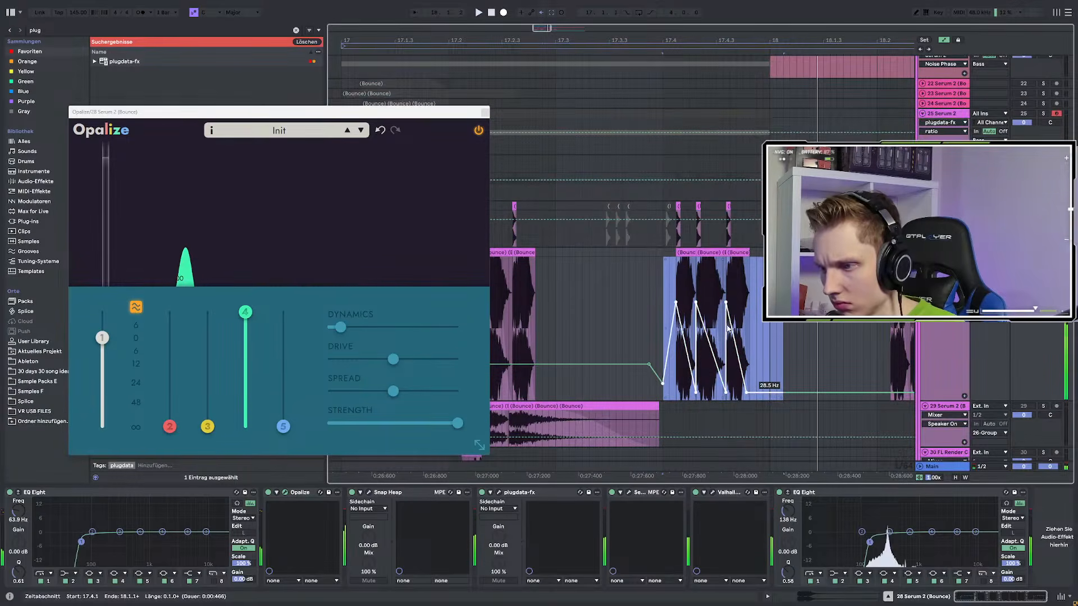
# Lower Opalize's harmonic 4 level to about -4.3 dB while playing back the clips
pyautogui.scroll(-3, 728, 329)
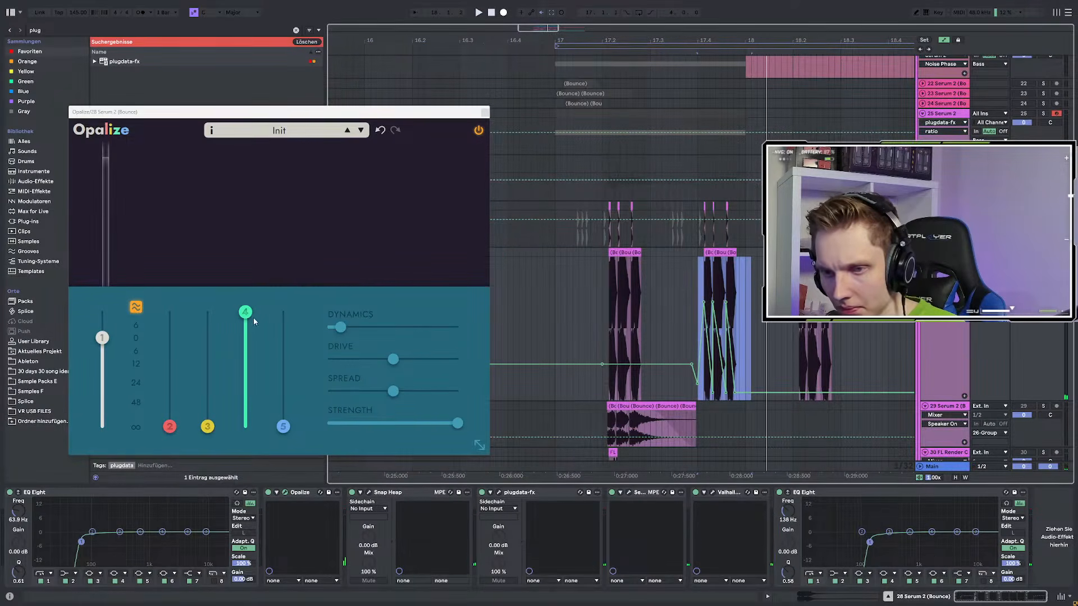
pyautogui.press('space')
pyautogui.moveTo(247, 375); pyautogui.dragTo(252, 355)
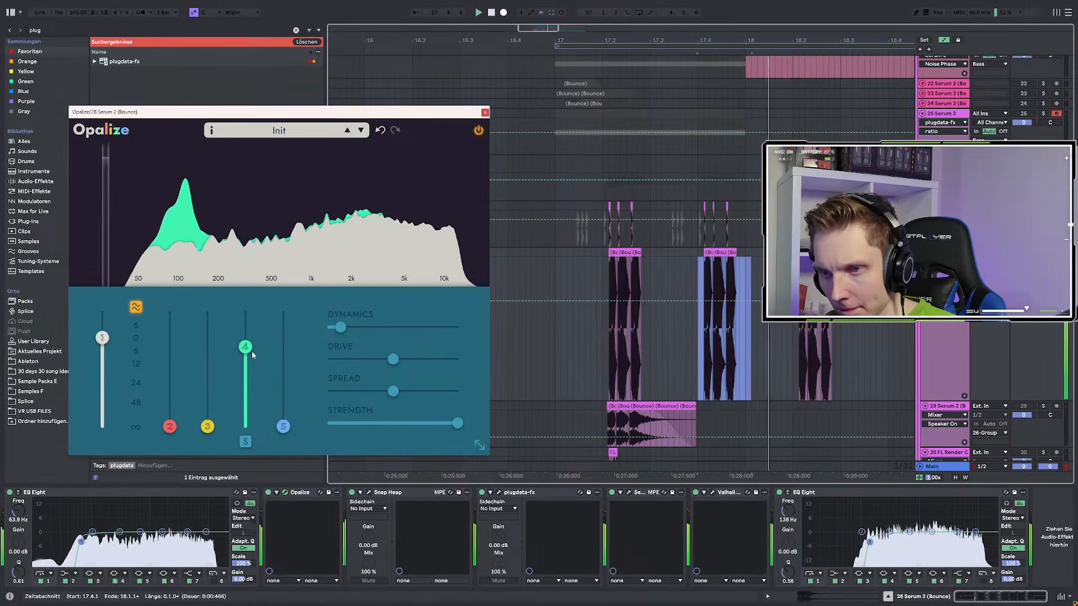
pyautogui.press('space')
pyautogui.press('space')
# Audition the lowered harmonic level by playing from just before bar 17 and again from the 17.4 clips
pyautogui.click(550, 267)
pyautogui.press('space')
pyautogui.press('space')
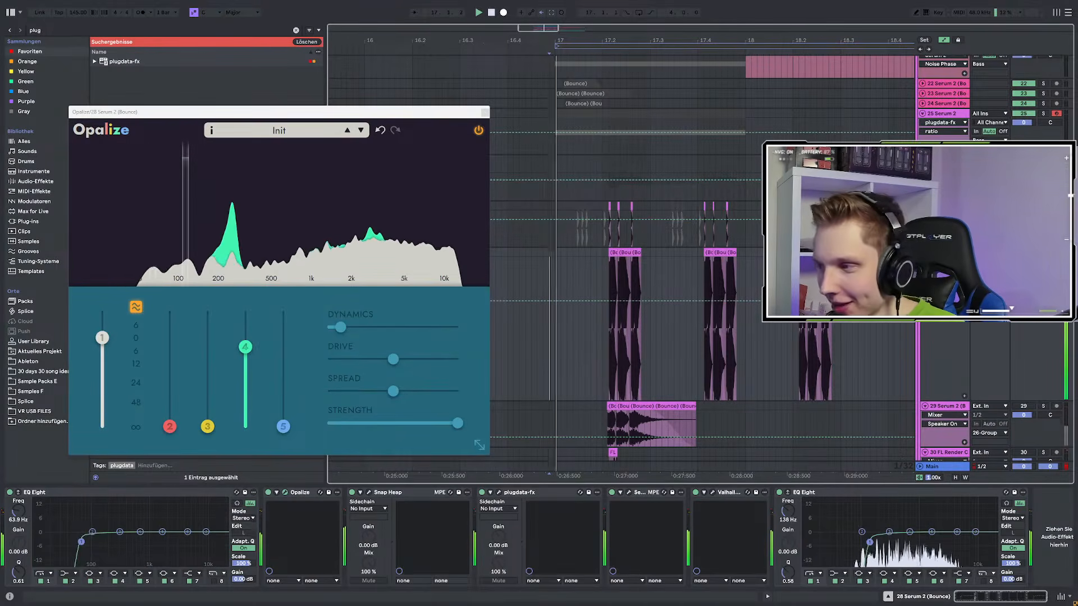
pyautogui.press('space')
pyautogui.click(705, 284)
pyautogui.press('space')
pyautogui.press('space')
pyautogui.press('space')
pyautogui.press('space')
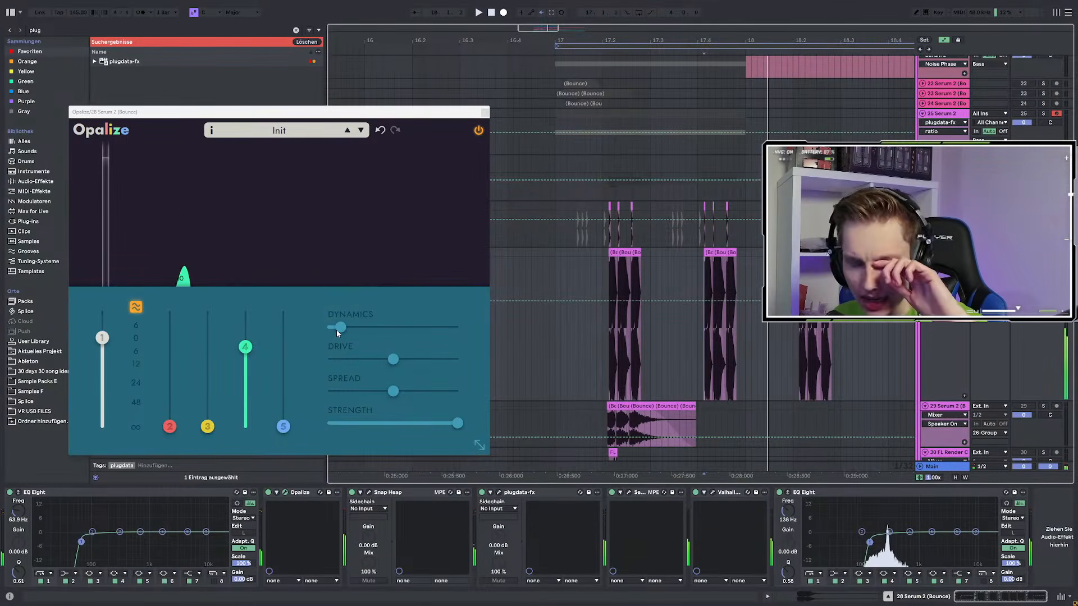
# Raise Opalize's harmonic 5 to about -3.7 dB, harmonic 3 to about -3.3 dB and harmonic 2 to about 4 dB
pyautogui.moveTo(285, 386); pyautogui.dragTo(289, 349)
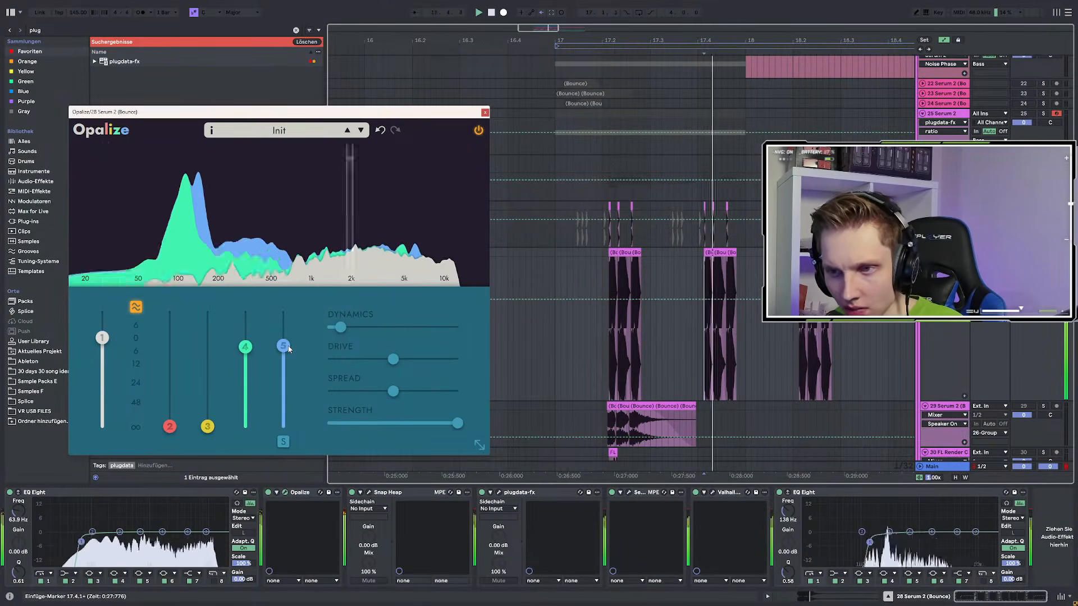
pyautogui.moveTo(207, 427); pyautogui.dragTo(207, 345)
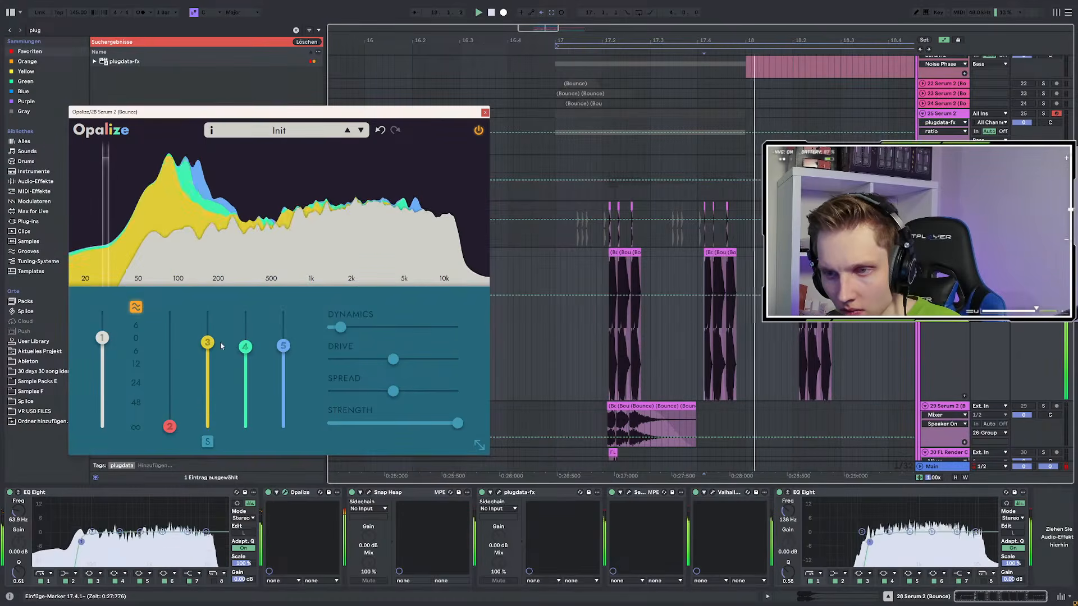
pyautogui.moveTo(170, 425); pyautogui.dragTo(184, 329)
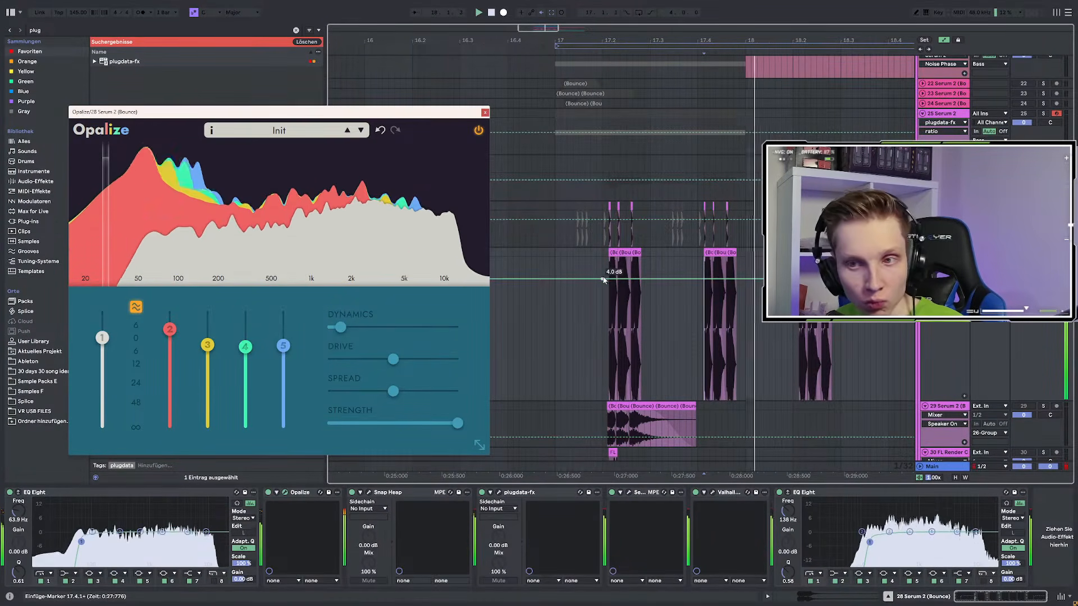
# Set Opalize's Dynamics to 0, Spread to about 0.49 and Strength to about 144 %
pyautogui.moveTo(341, 327); pyautogui.dragTo(309, 318)
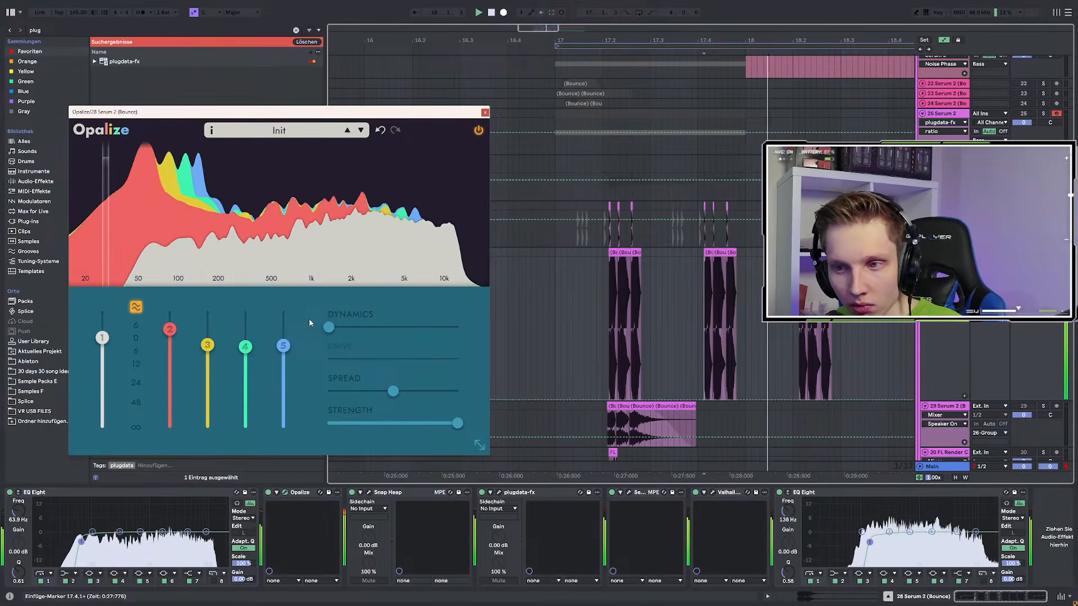
pyautogui.moveTo(393, 394); pyautogui.dragTo(425, 390)
pyautogui.moveTo(458, 423); pyautogui.dragTo(421, 424)
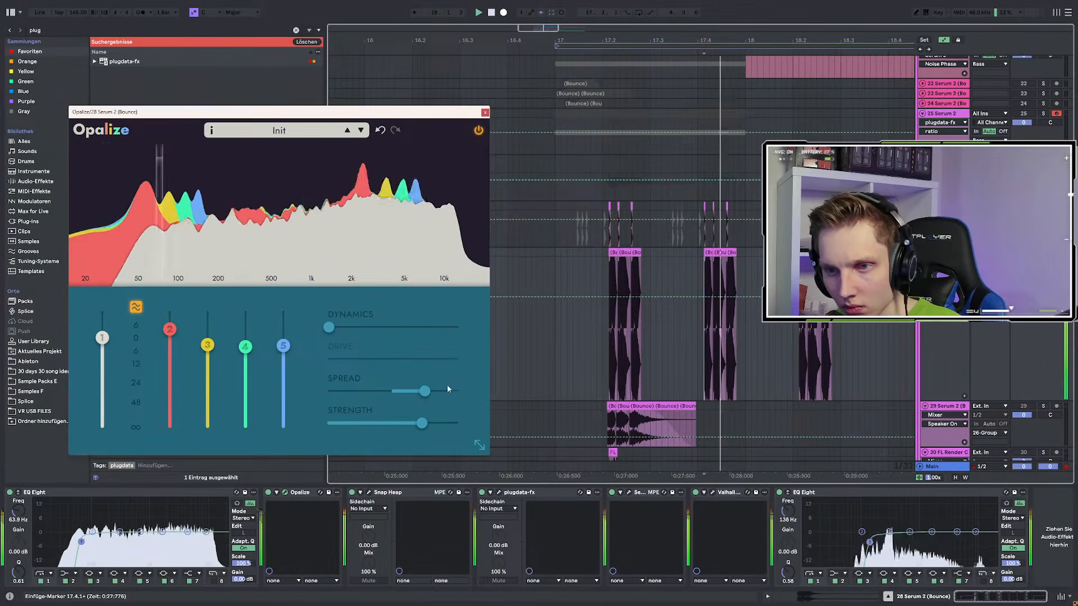
# Insert the Gate effect directly after Opalize with threshold -9.24 dB, return 0.00 dB and floor at minus infinity
pyautogui.hotkey('ctrl', 'f')
pyautogui.write('gate')
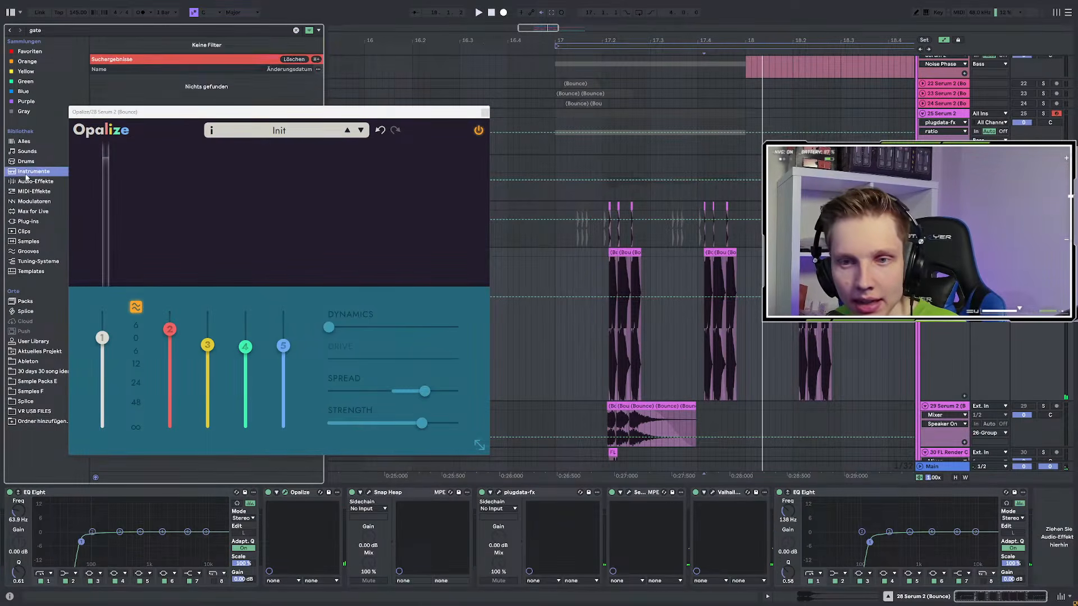
pyautogui.click(104, 91)
pyautogui.moveTo(575, 254); pyautogui.dragTo(561, 520)
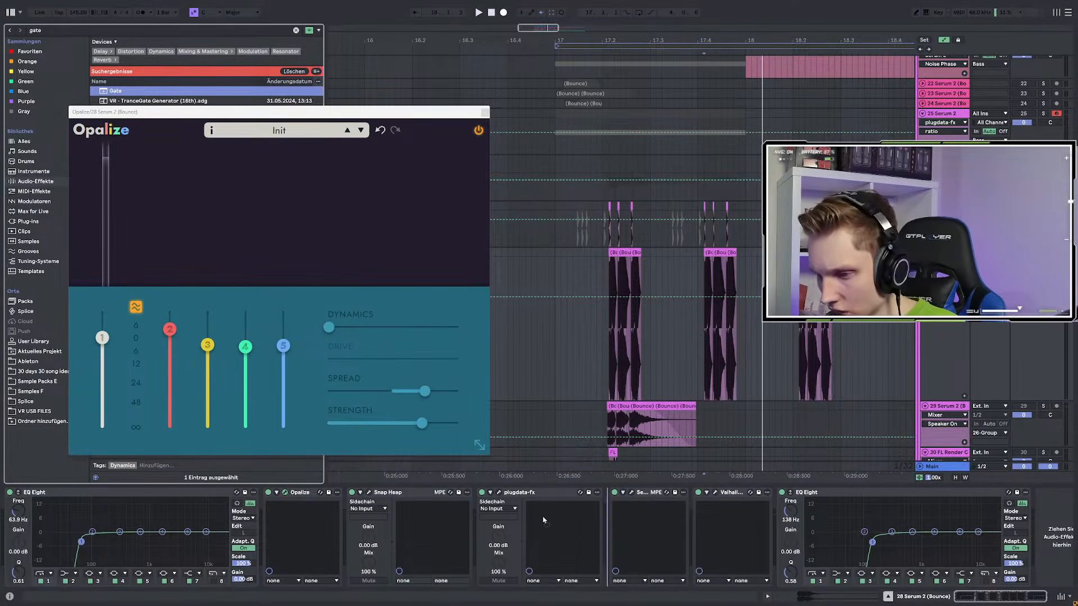
pyautogui.moveTo(445, 459); pyautogui.dragTo(349, 533)
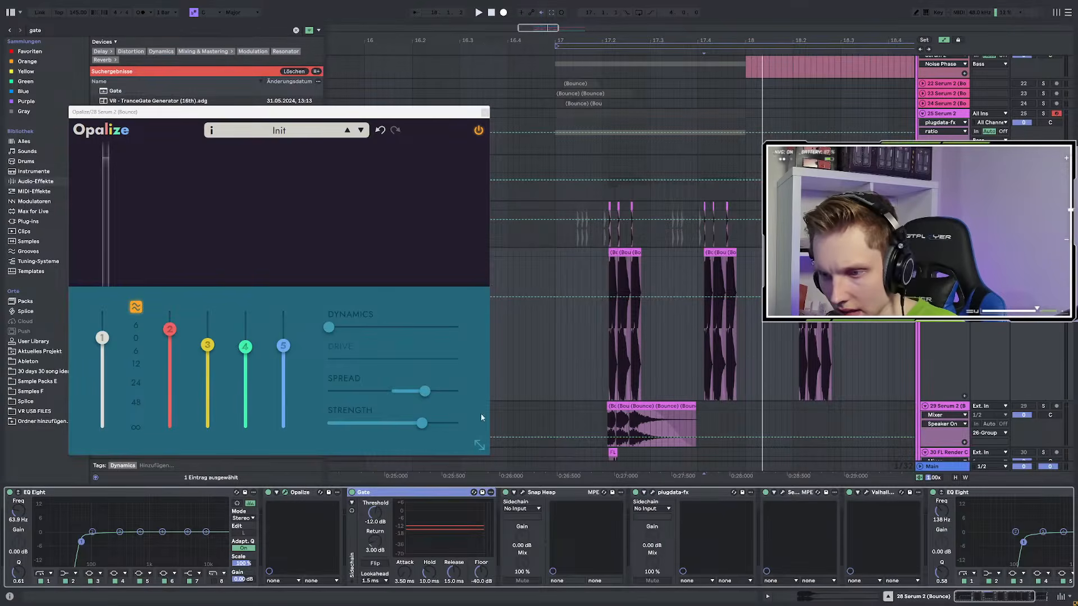
pyautogui.press('space')
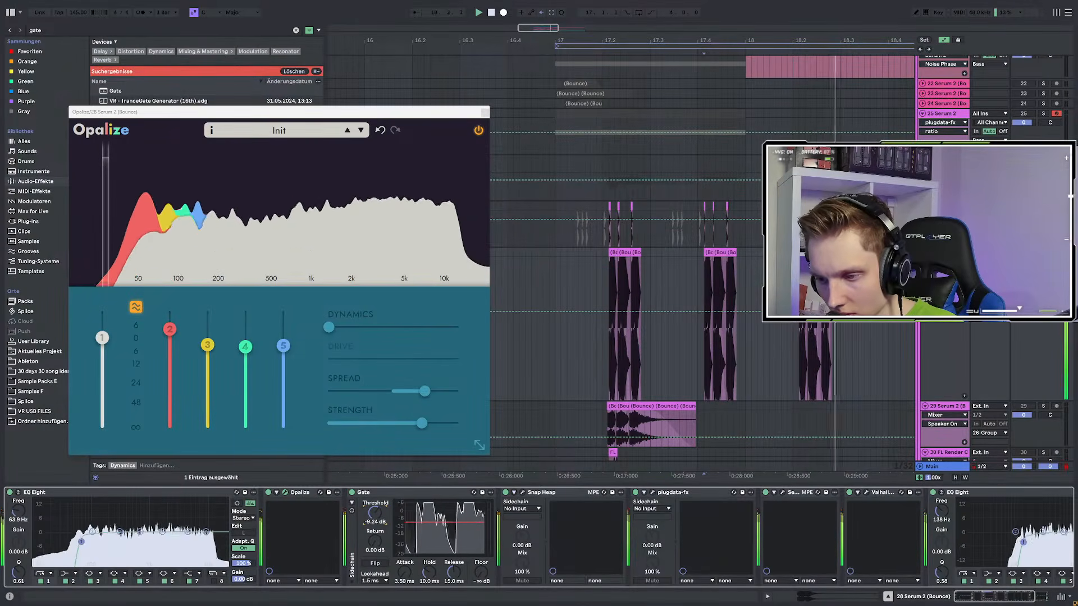
pyautogui.press('space')
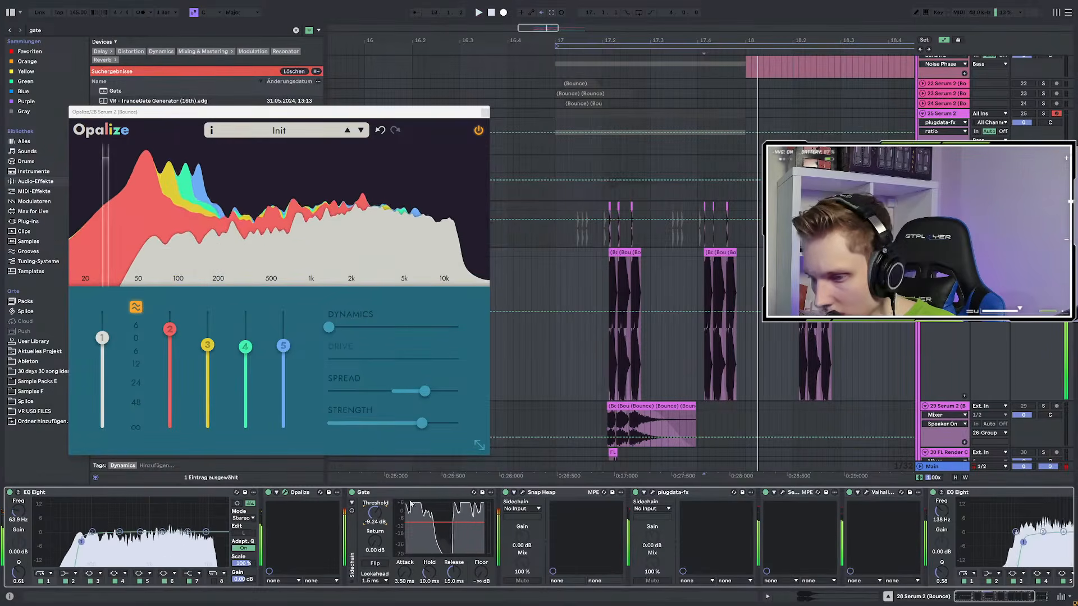
pyautogui.click(276, 493)
pyautogui.press('space')
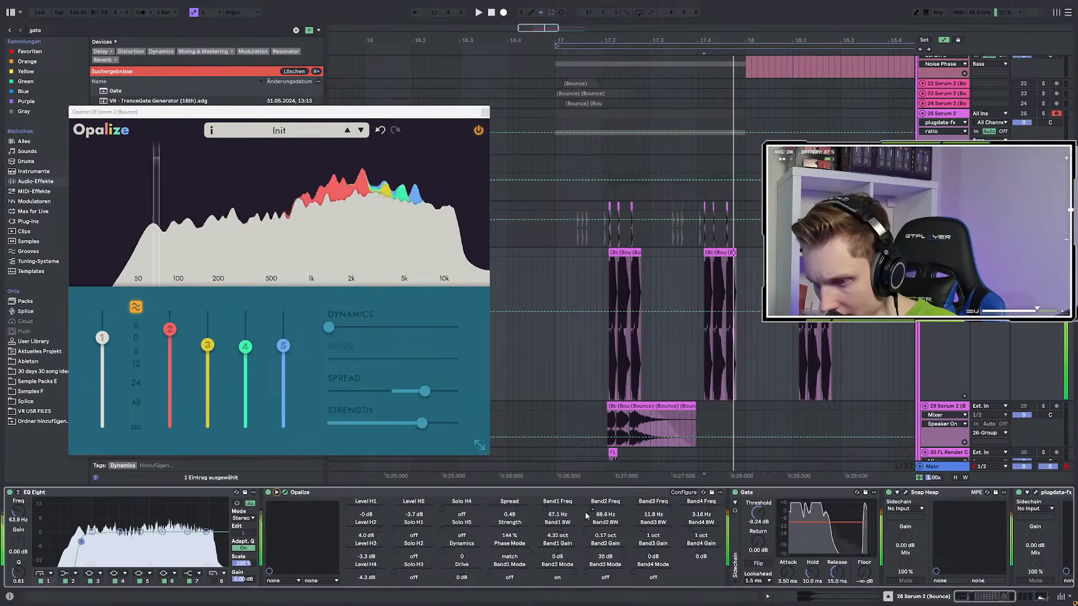
pyautogui.press('space')
pyautogui.rightClick(596, 515)
pyautogui.click(666, 305)
pyautogui.press('space')
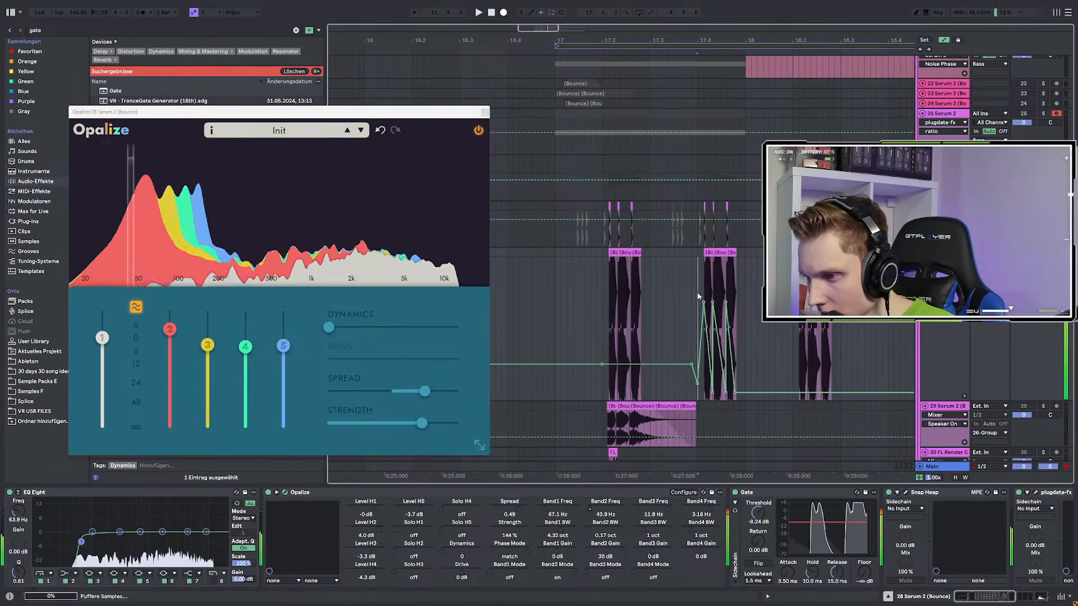
# Copy the frequency ramps from the 17.4 clips onto the clip groups at 17.2 and 18.2, and play back from 17.1.1
pyautogui.moveTo(699, 296); pyautogui.dragTo(740, 297)
pyautogui.moveTo(605, 274); pyautogui.dragTo(650, 275)
pyautogui.press('space')
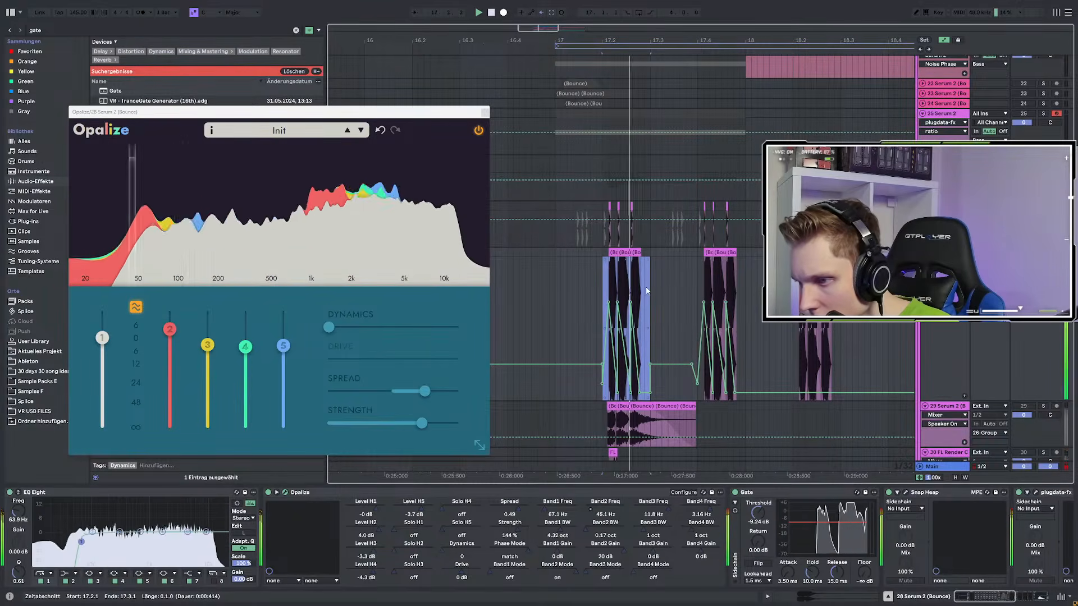
pyautogui.scroll(3, 614, 309)
pyautogui.scroll(-3, 601, 314)
pyautogui.click(786, 316)
pyautogui.hotkey('ctrl', 'v')
pyautogui.press('-')
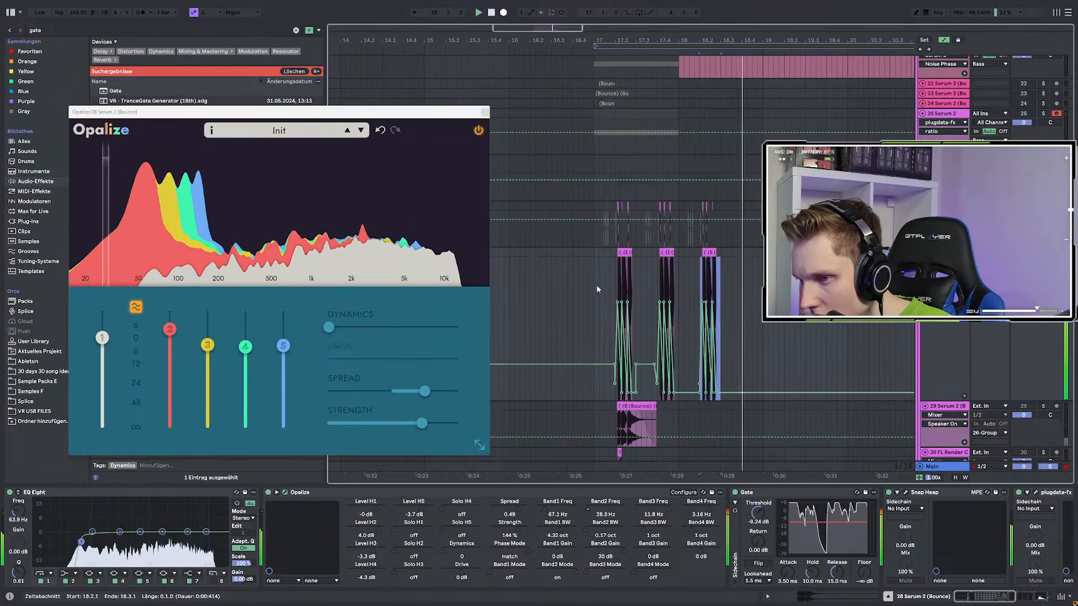
pyautogui.click(594, 284)
pyautogui.press('space')
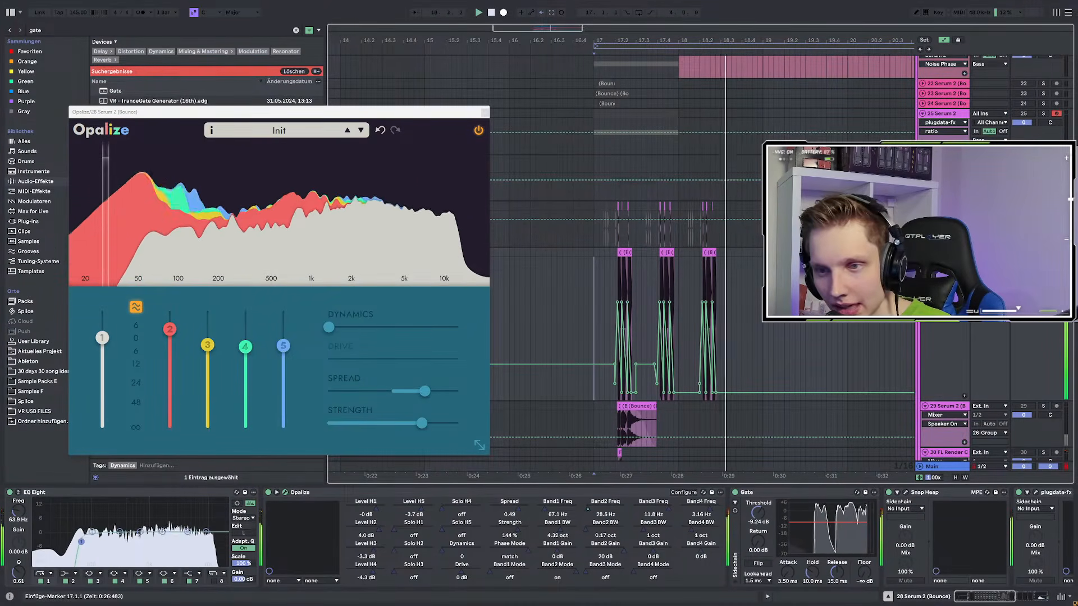
pyautogui.press('space')
# Lengthen the last clip of the groups at 17.2, 17.4 and 18.2 on track 28, and play back from bar 17
pyautogui.keyDown('ctrl'); pyautogui.scroll(3, 665, 365); pyautogui.keyUp('ctrl')
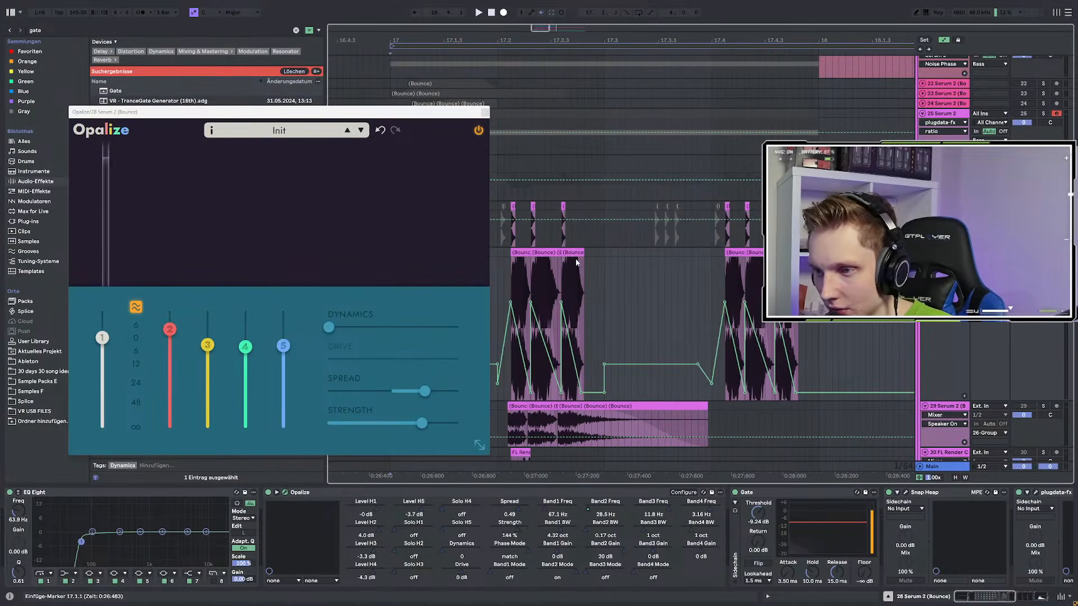
pyautogui.keyDown('ctrl'); pyautogui.scroll(3, 575, 260); pyautogui.keyUp('ctrl')
pyautogui.press('space')
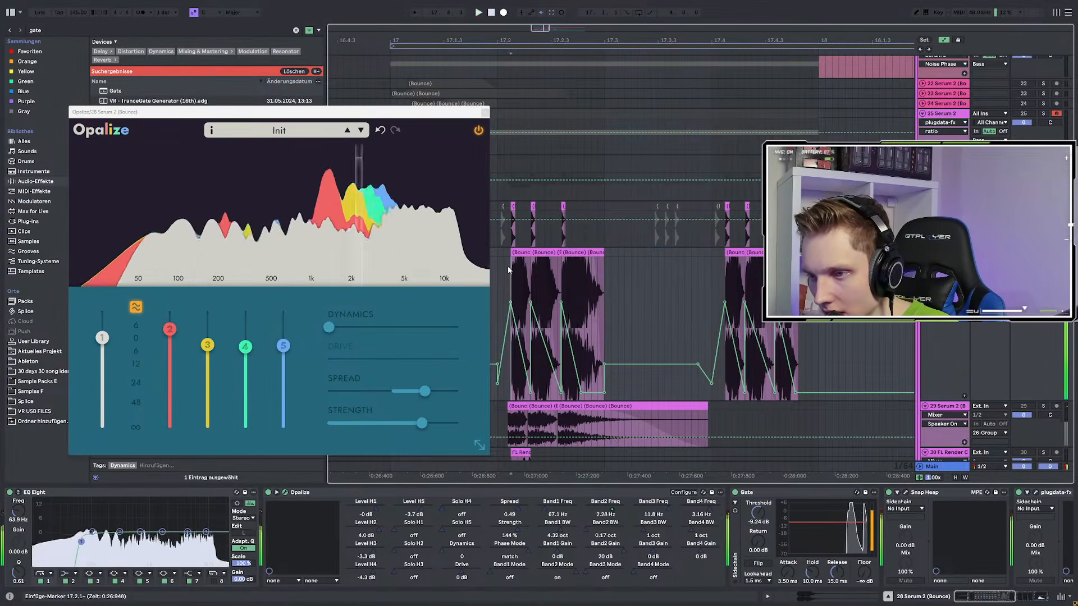
pyautogui.click(520, 252)
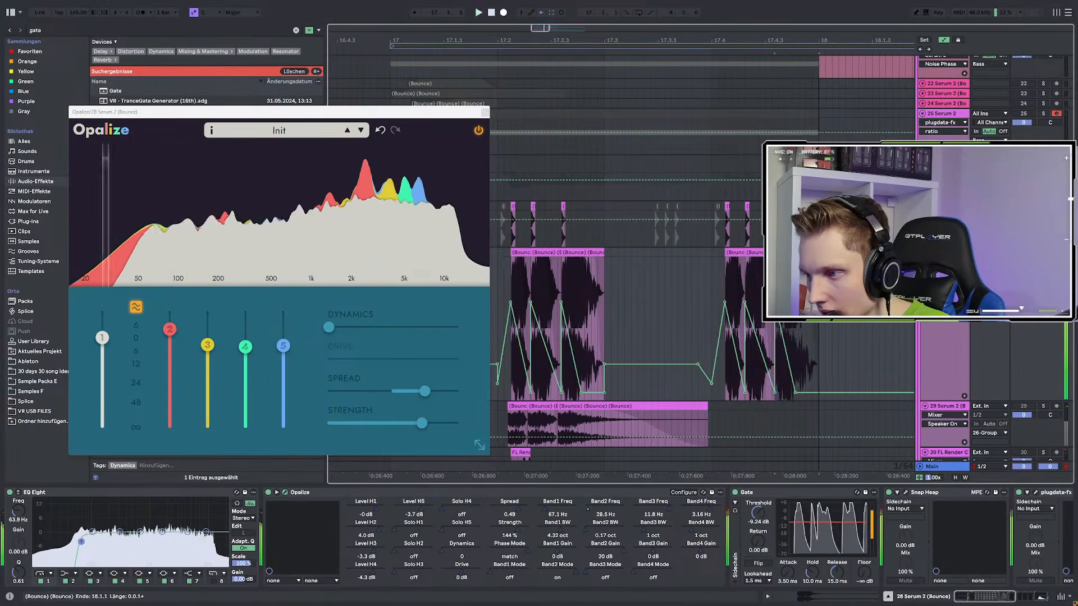
pyautogui.keyDown('ctrl'); pyautogui.scroll(-3, 643, 260); pyautogui.keyUp('ctrl')
pyautogui.click(709, 253)
pyautogui.press('space')
pyautogui.press('space')
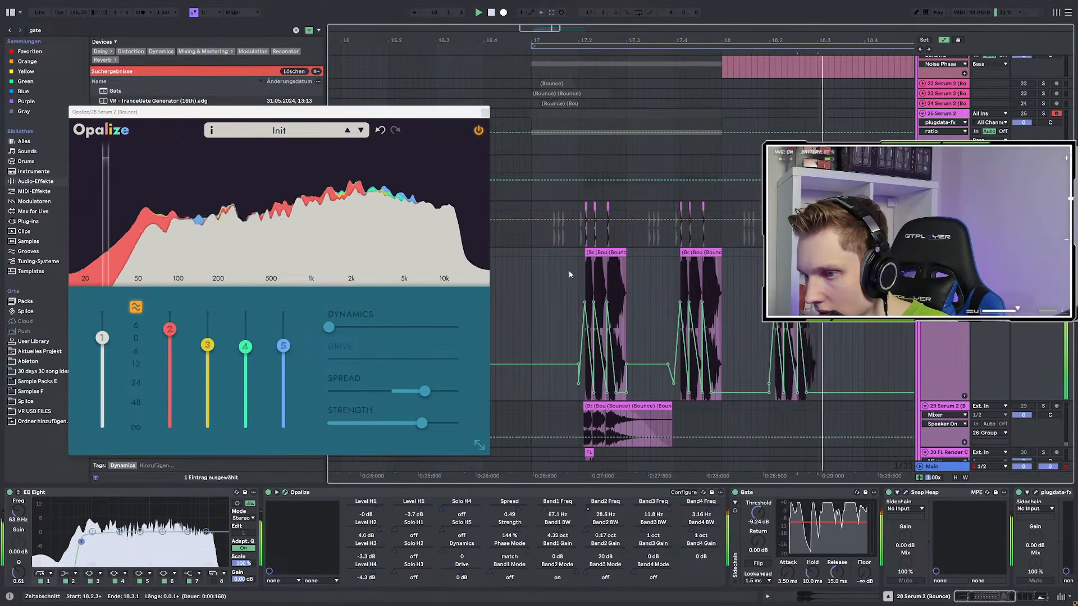
pyautogui.click(531, 260)
pyautogui.press('space')
pyautogui.press('space')
pyautogui.press('space')
# Move the Gate further down the device chain to directly before the Valhalla device, and play back the clips
pyautogui.hscroll(5, 956, 582)
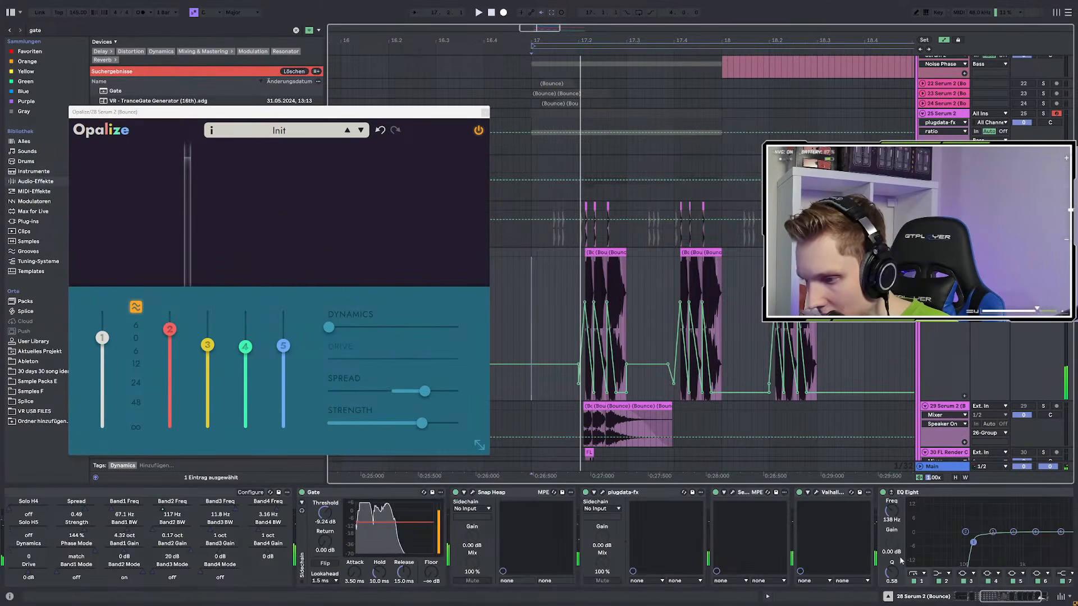
pyautogui.click(379, 494)
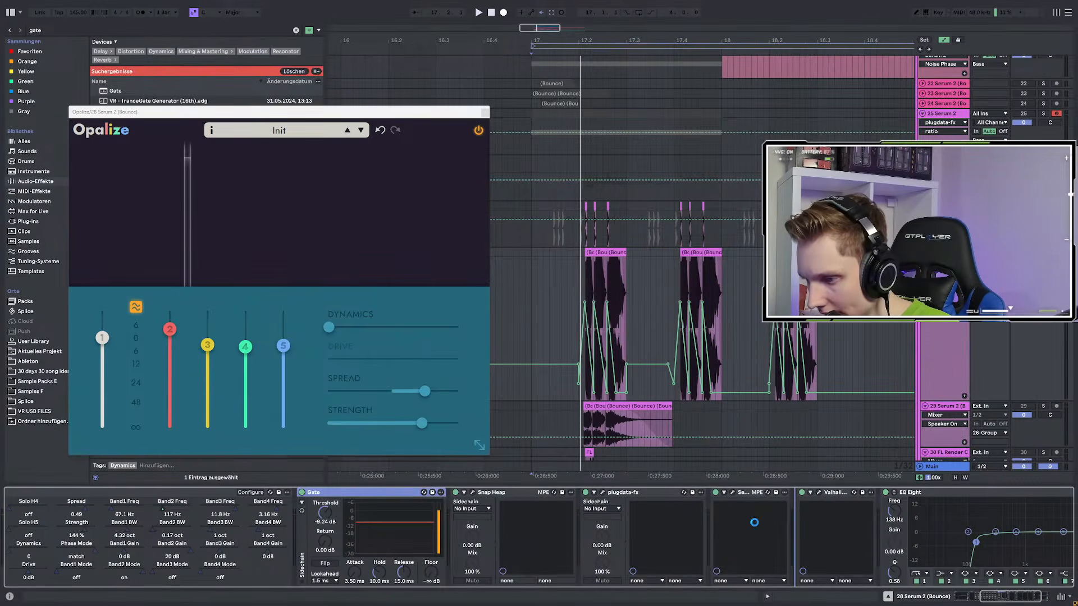
pyautogui.moveTo(753, 521); pyautogui.dragTo(764, 507)
pyautogui.press('space')
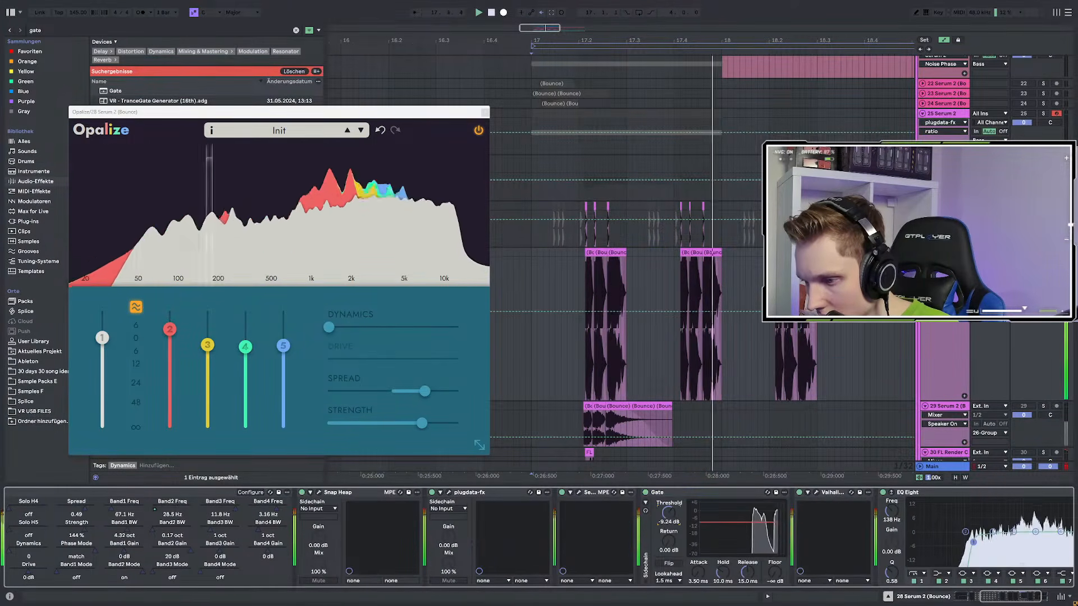
# Set the Gate's threshold to -16.2 dB while listening to the clips on track 28
pyautogui.moveTo(667, 517); pyautogui.dragTo(667, 508)
pyautogui.press('space')
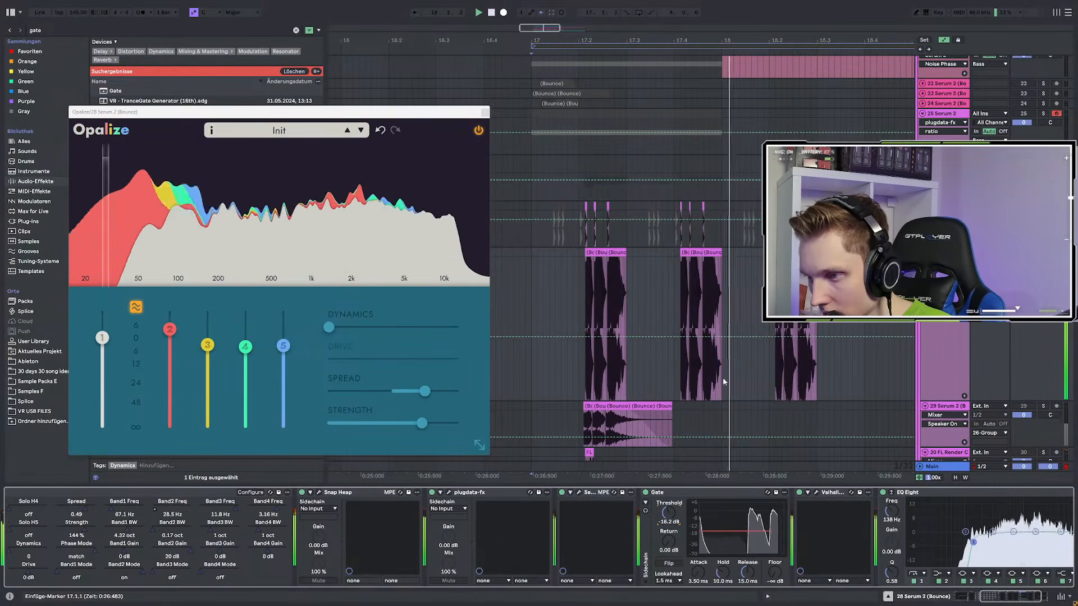
# Add a Frequency Shifter at -282 Hz above the Convolver on Serial Bus 2 in Snap Heap, and close the plug-in windows
pyautogui.click(319, 492)
pyautogui.press('space')
pyautogui.press('space')
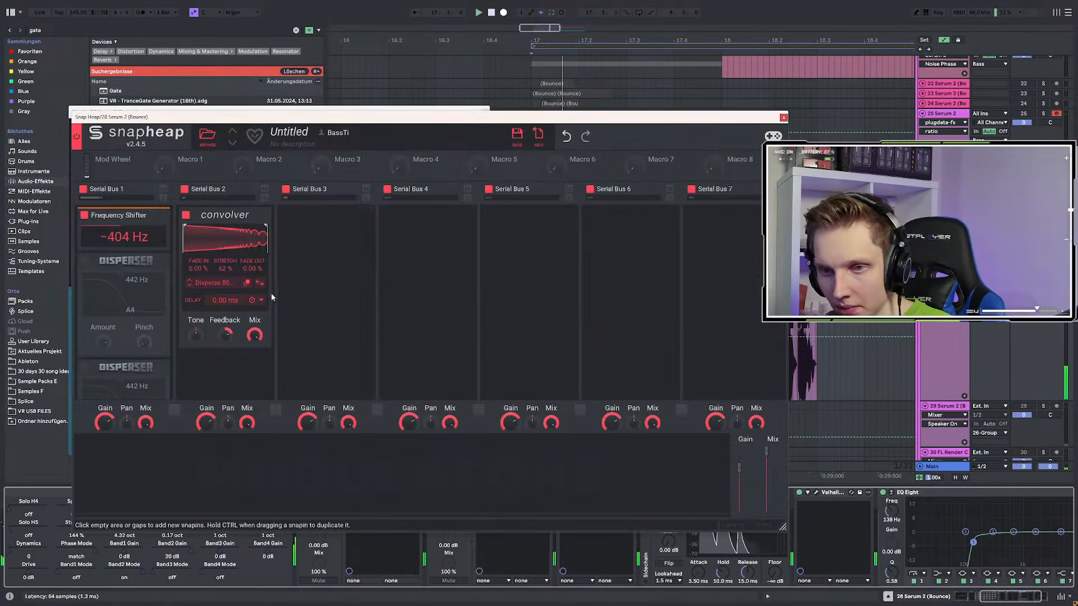
pyautogui.click(289, 248)
pyautogui.click(414, 313)
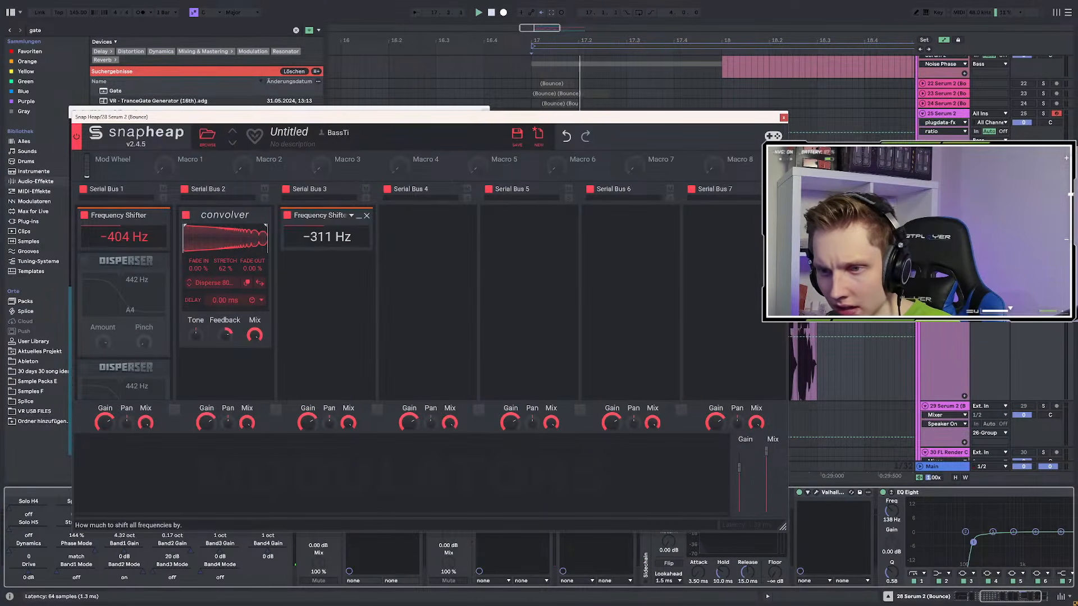
pyautogui.moveTo(320, 215); pyautogui.dragTo(228, 226)
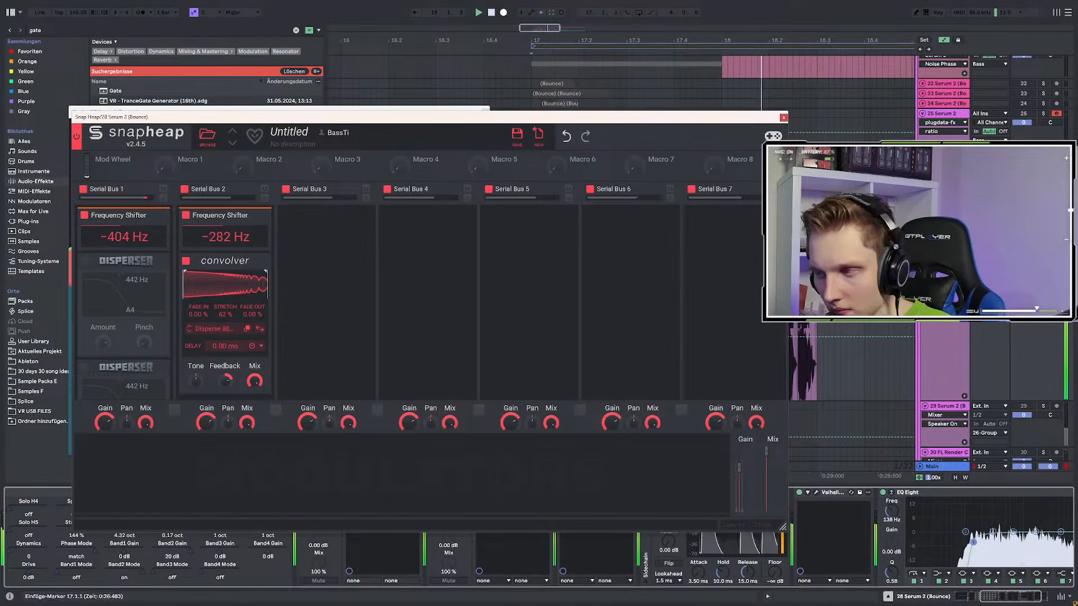
pyautogui.moveTo(689, 128); pyautogui.dragTo(549, 382)
pyautogui.press('space')
pyautogui.click(644, 380)
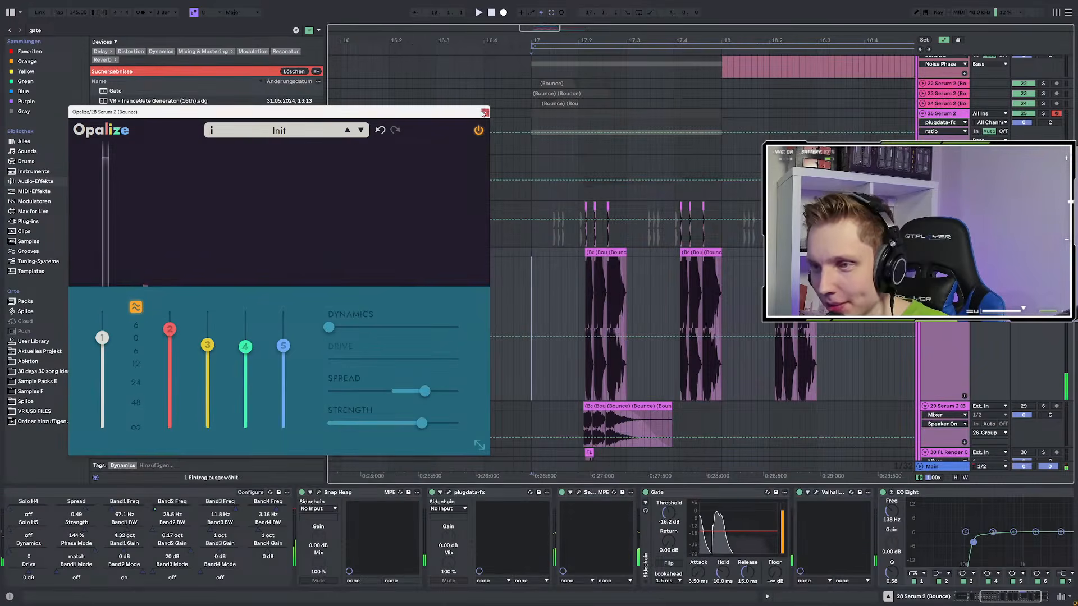
pyautogui.click(483, 113)
# Bounce the clip groups at 17.2, 17.4 and 18.2 on track 28 to a new track
pyautogui.click(559, 221)
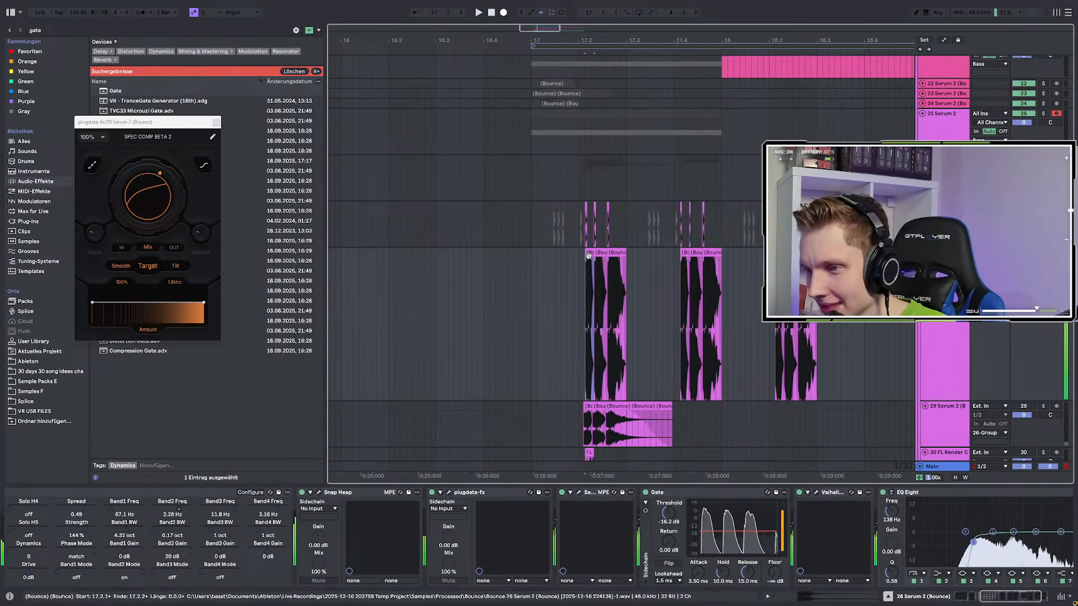
pyautogui.moveTo(585, 262); pyautogui.dragTo(805, 275)
pyautogui.rightClick(806, 275)
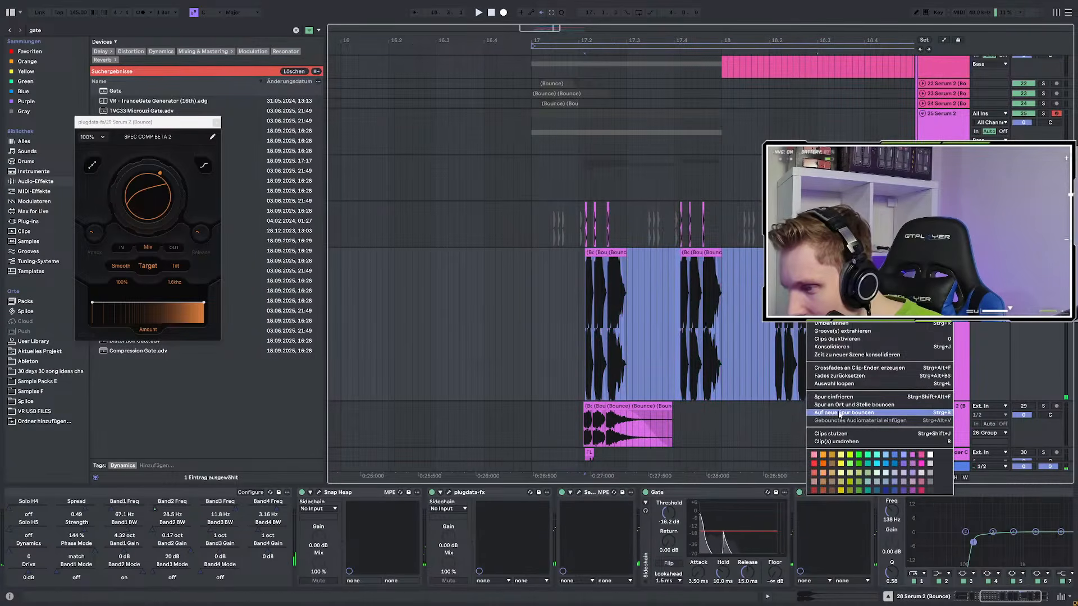
pyautogui.click(837, 412)
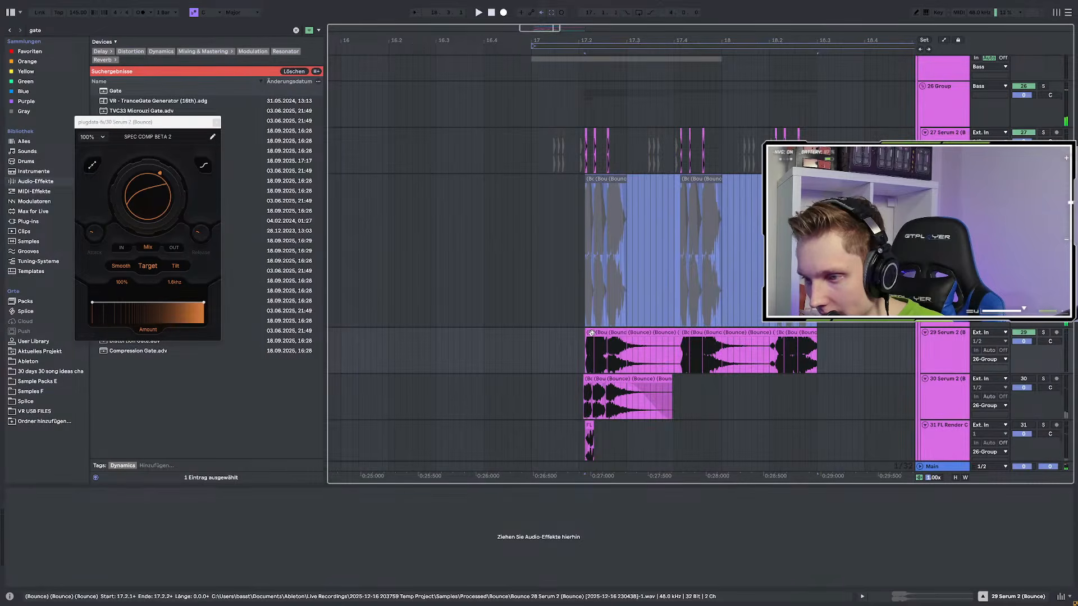
# Extend the first bounced clip on track 29 across the others, solo the track and play it back
pyautogui.moveTo(593, 333); pyautogui.dragTo(865, 336)
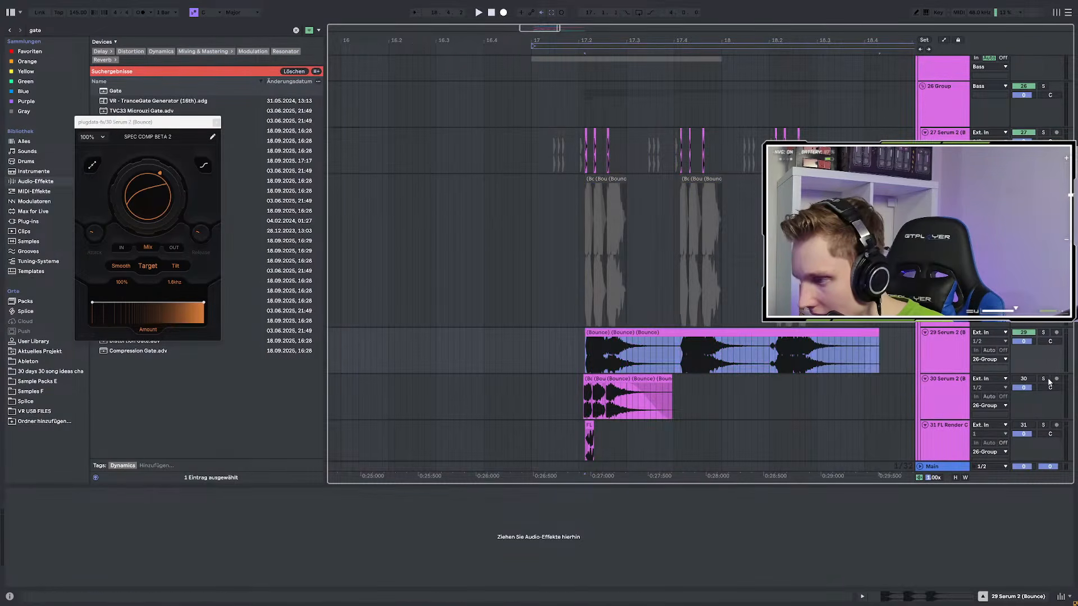
pyautogui.click(1049, 382)
pyautogui.scroll(8, 536, 352)
pyautogui.click(552, 349)
pyautogui.click(1043, 332)
pyautogui.press('space')
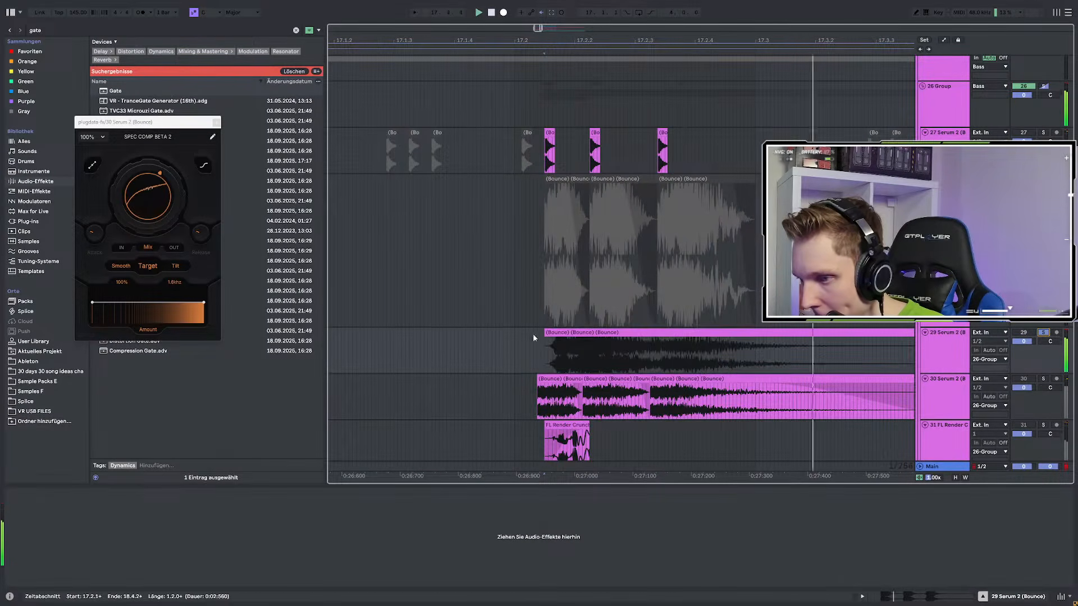
pyautogui.scroll(-5, 686, 345)
pyautogui.click(679, 347)
pyautogui.click(677, 349)
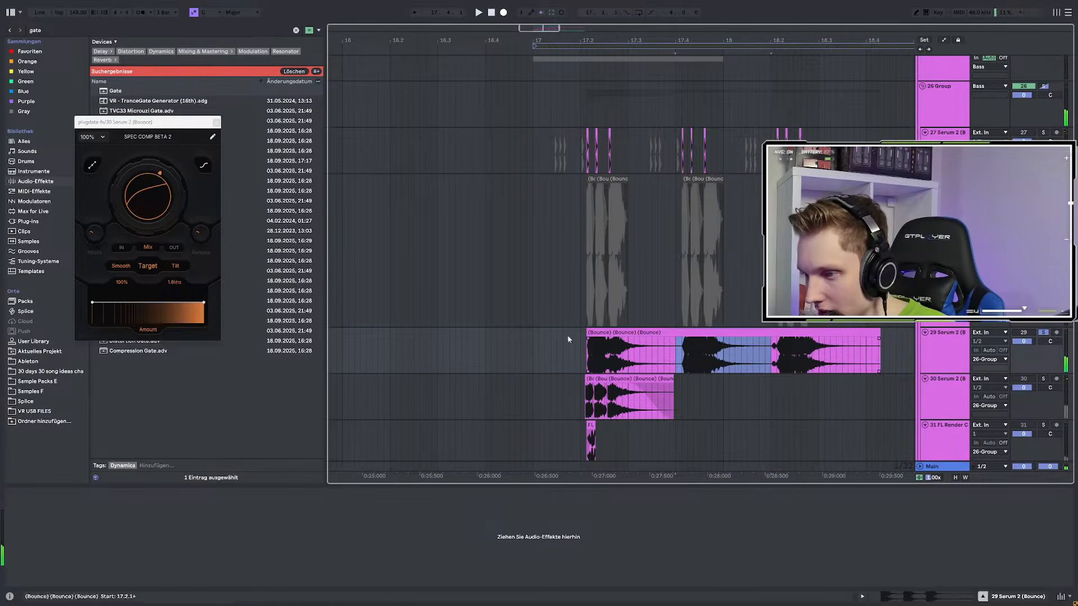
pyautogui.scroll(-5, 557, 338)
pyautogui.moveTo(577, 333); pyautogui.dragTo(718, 333)
pyautogui.scroll(5, 562, 343)
pyautogui.scroll(5, 556, 346)
pyautogui.click(546, 340)
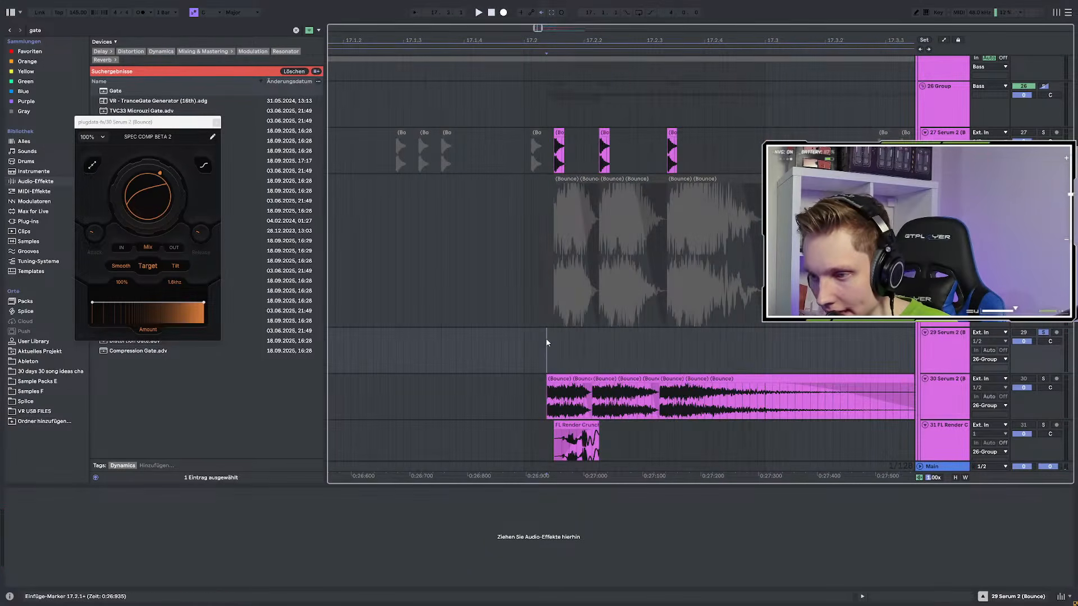
pyautogui.hotkey('ctrl', 'v')
pyautogui.moveTo(624, 332)
pyautogui.mouseDown()
pyautogui.moveTo(574, 334)
pyautogui.moveTo(585, 335)
pyautogui.mouseUp()
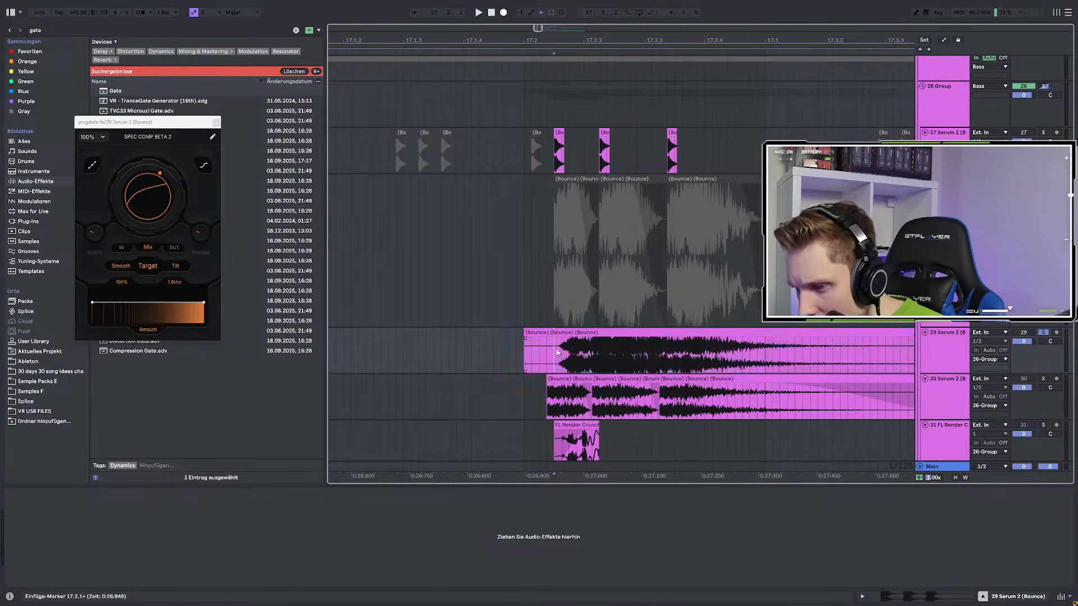
pyautogui.scroll(-4, 625, 339)
pyautogui.hotkey('ctrl', 'z')
pyautogui.hotkey('ctrl', 'z')
pyautogui.hotkey('ctrl', 'z')
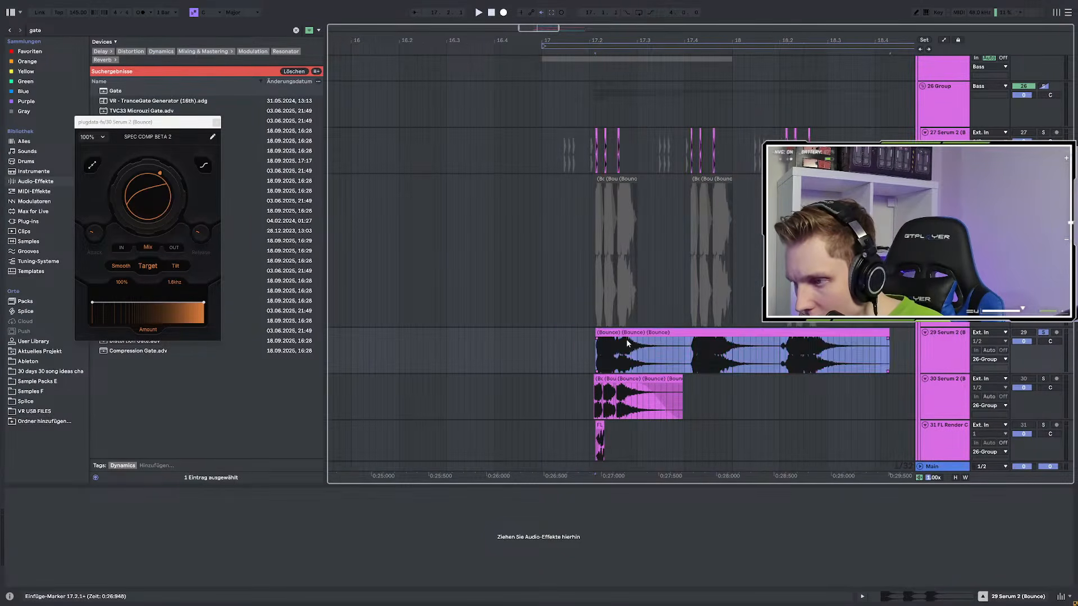
# Move a short bounced clip on track 29 past the others to about 18.4 and extend it to expose more of the bounce
pyautogui.scroll(4, 702, 349)
pyautogui.click(478, 340)
pyautogui.scroll(-3, 514, 335)
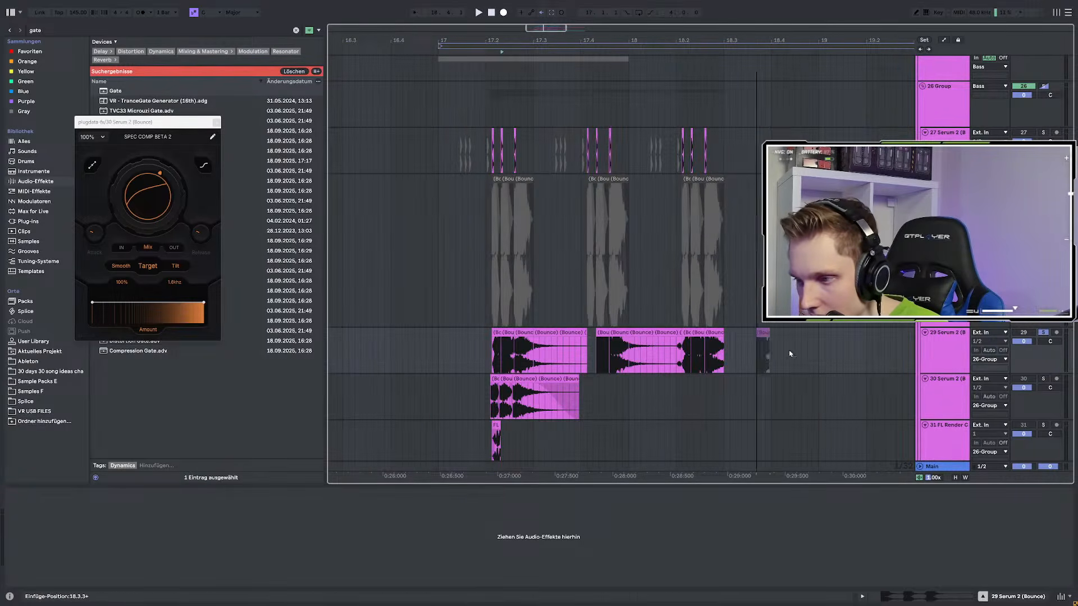
pyautogui.click(804, 339)
pyautogui.moveTo(816, 336); pyautogui.dragTo(1067, 339)
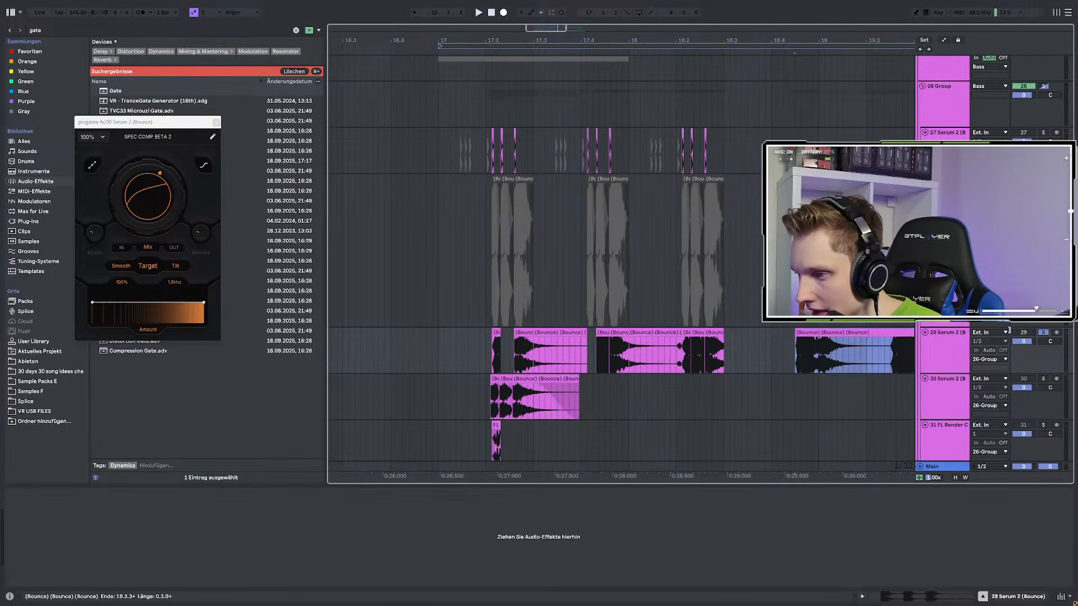
# Delete the clips from 17.2.3 to 18.3.1 on track 29, then extend the remaining 17.2 clip to about 17.3.1 and audition it
pyautogui.scroll(-5, 762, 346)
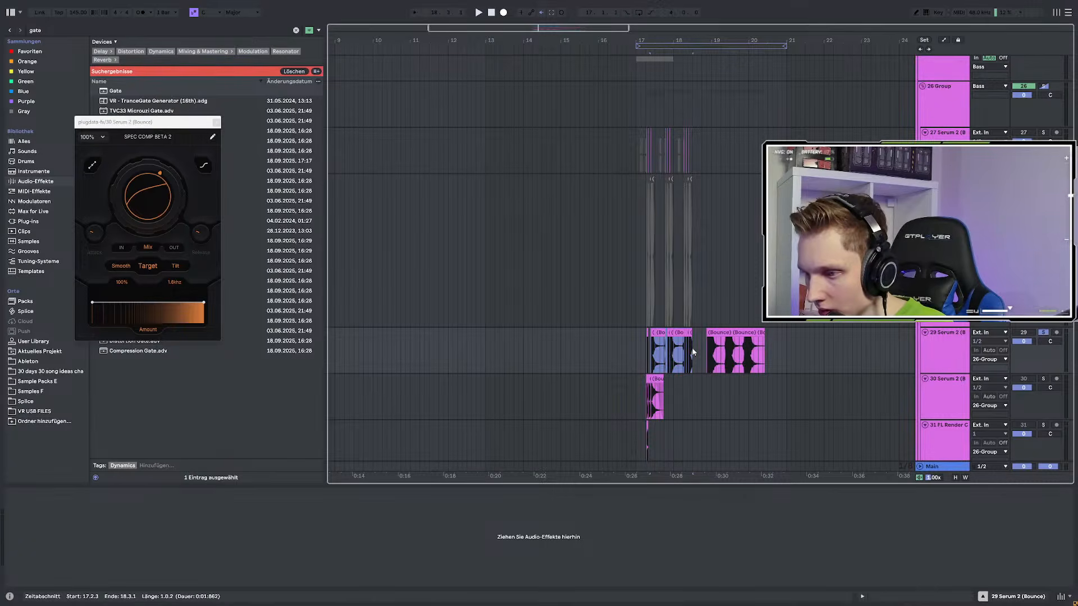
pyautogui.scroll(10, 649, 348)
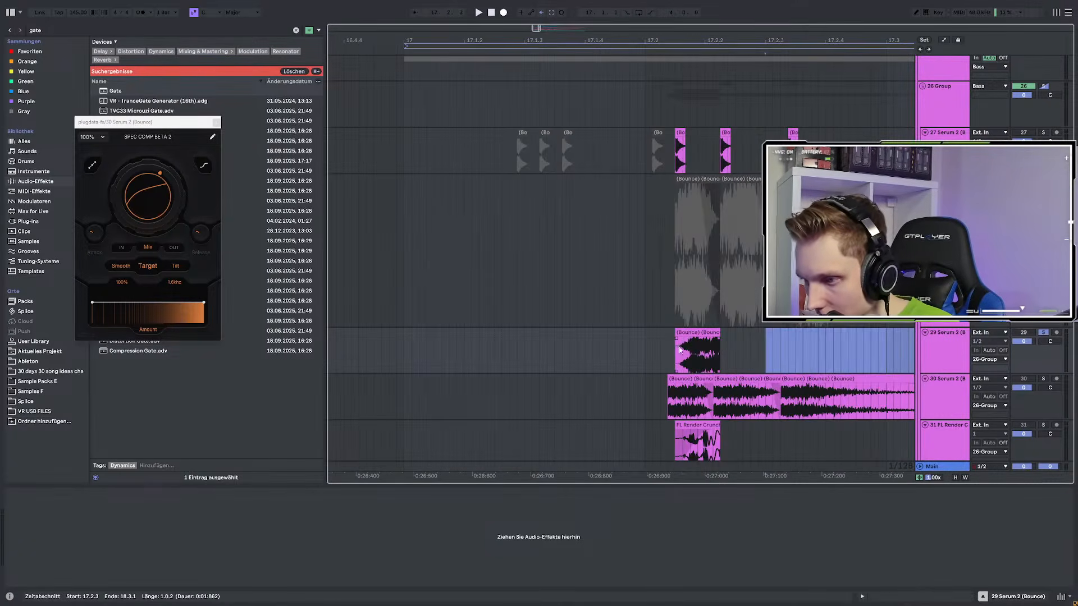
pyautogui.moveTo(705, 330); pyautogui.dragTo(893, 333)
pyautogui.press('space')
pyautogui.press('space')
pyautogui.press('space')
pyautogui.press('space')
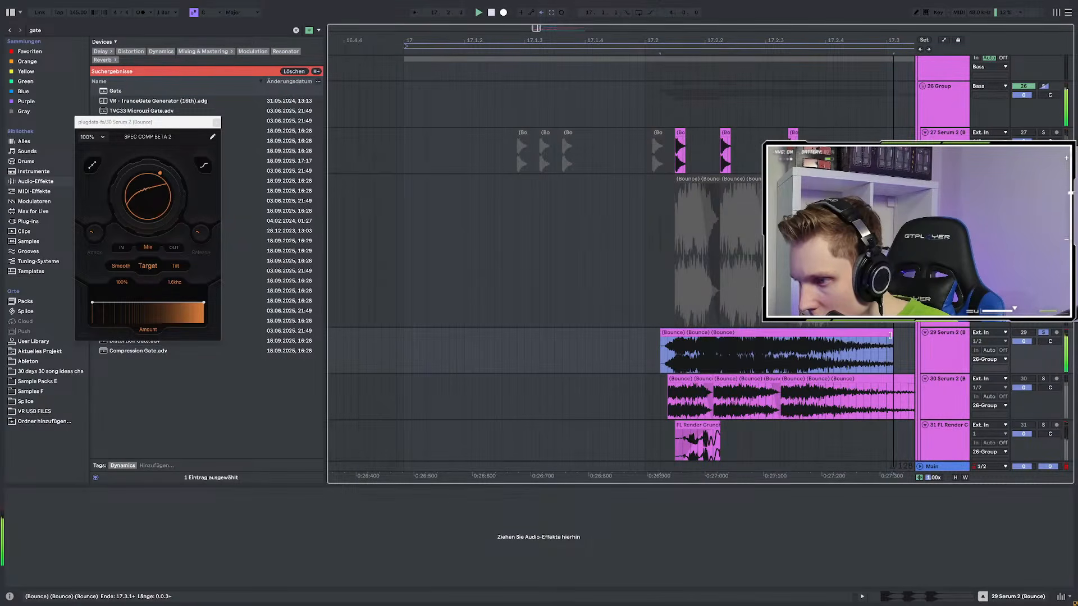
pyautogui.moveTo(703, 335); pyautogui.dragTo(717, 335)
pyautogui.click(682, 352)
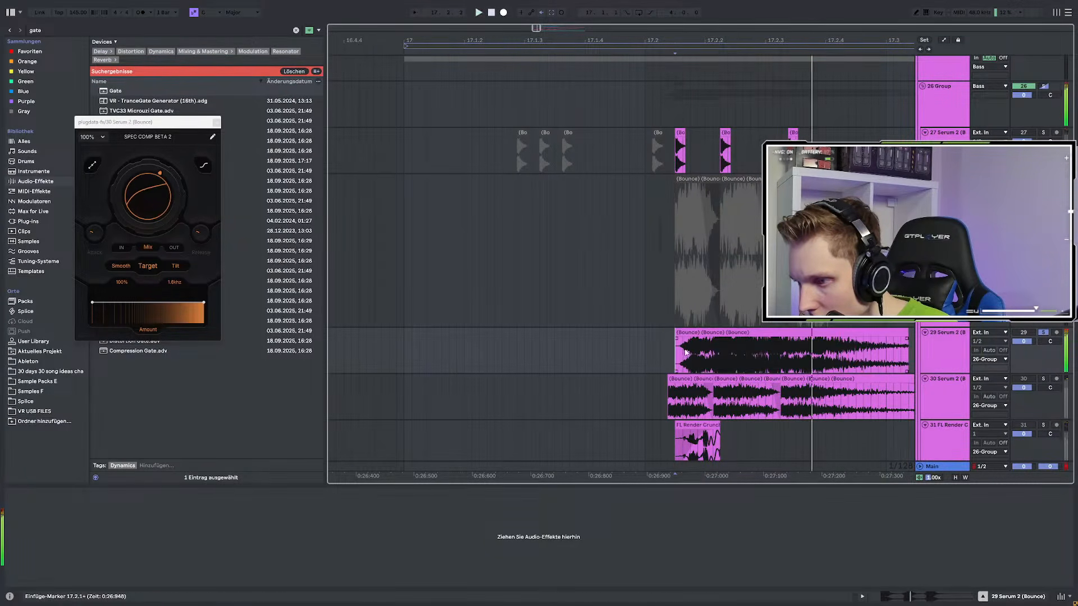
# Arrange copies of the bounced clip on track 29 as three hits following the rhythm of the track 28 clips at 17.2
pyautogui.scroll(2, 715, 352)
pyautogui.scroll(-2, 610, 348)
pyautogui.moveTo(641, 332)
pyautogui.mouseDown()
pyautogui.moveTo(629, 332)
pyautogui.moveTo(635, 349)
pyautogui.moveTo(662, 346)
pyautogui.moveTo(644, 340)
pyautogui.moveTo(658, 332)
pyautogui.mouseUp()
pyautogui.press('space')
pyautogui.press('space')
pyautogui.press('space')
pyautogui.scroll(2, 667, 354)
pyautogui.scroll(-2, 659, 355)
pyautogui.scroll(3, 729, 357)
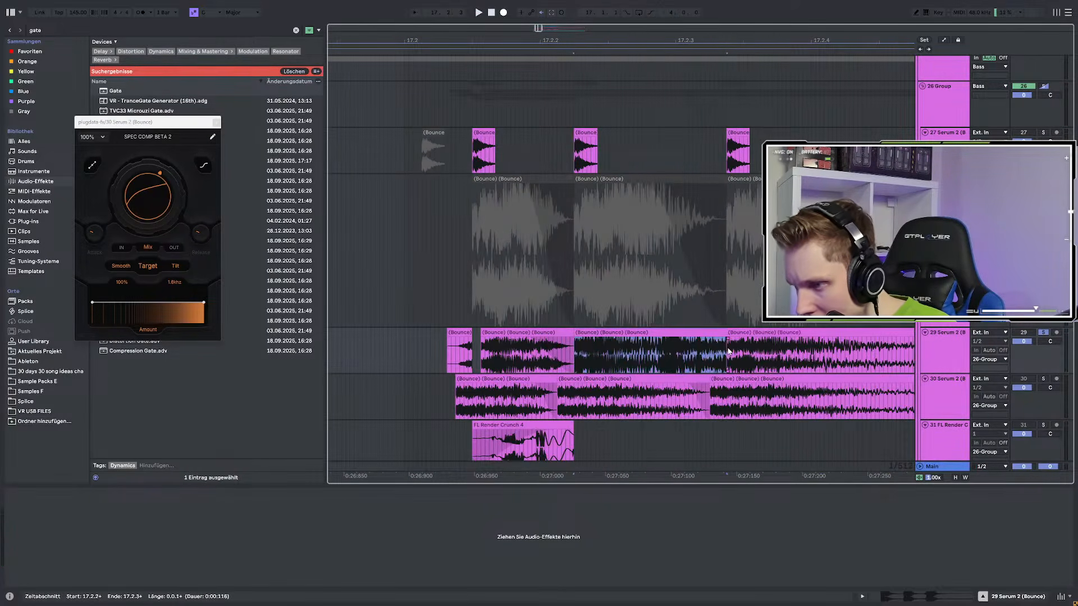
# Align the start of the first hit on track 29 with the track 28 clip and remove the fragment before it
pyautogui.click(485, 357)
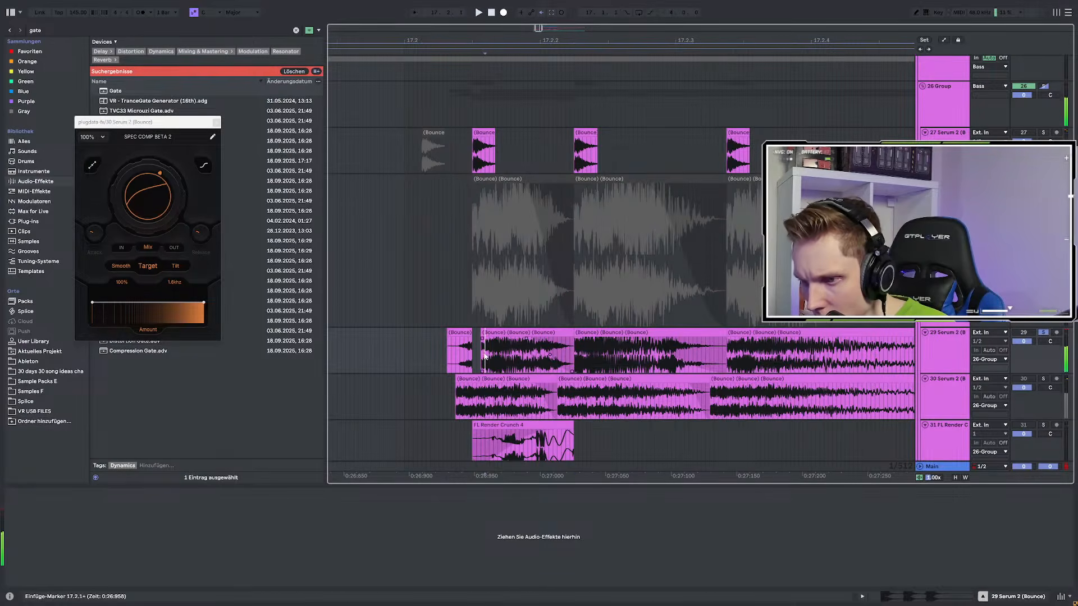
pyautogui.moveTo(486, 341)
pyautogui.mouseDown()
pyautogui.moveTo(473, 334)
pyautogui.moveTo(472, 344)
pyautogui.mouseUp()
pyautogui.click(486, 332)
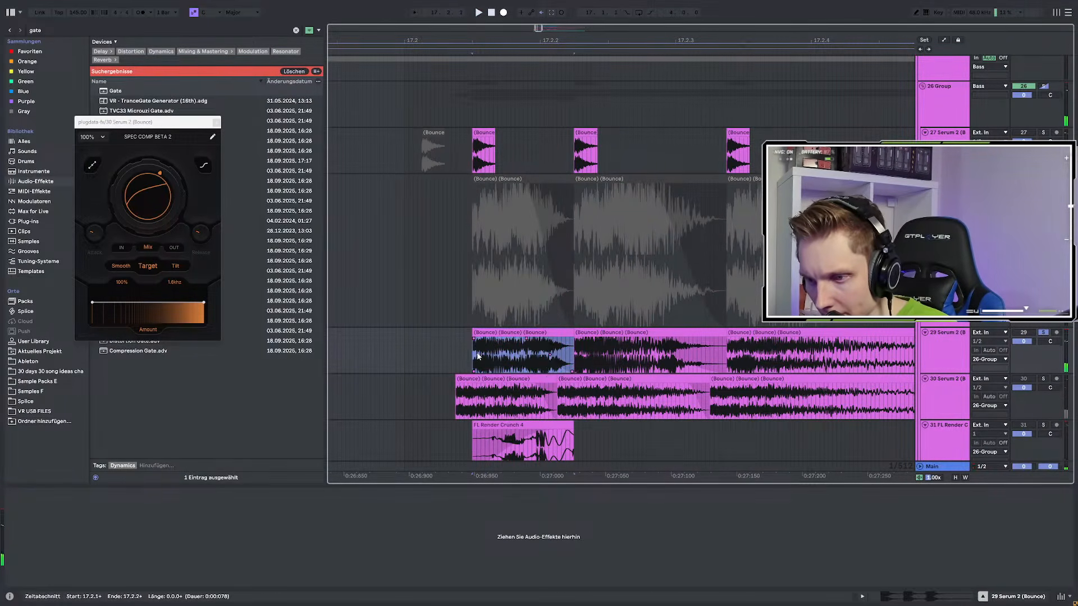
# Lengthen the third hit on track 29 to about 17.3.3 with a fade-out, and play back the three hits
pyautogui.scroll(-3, 568, 346)
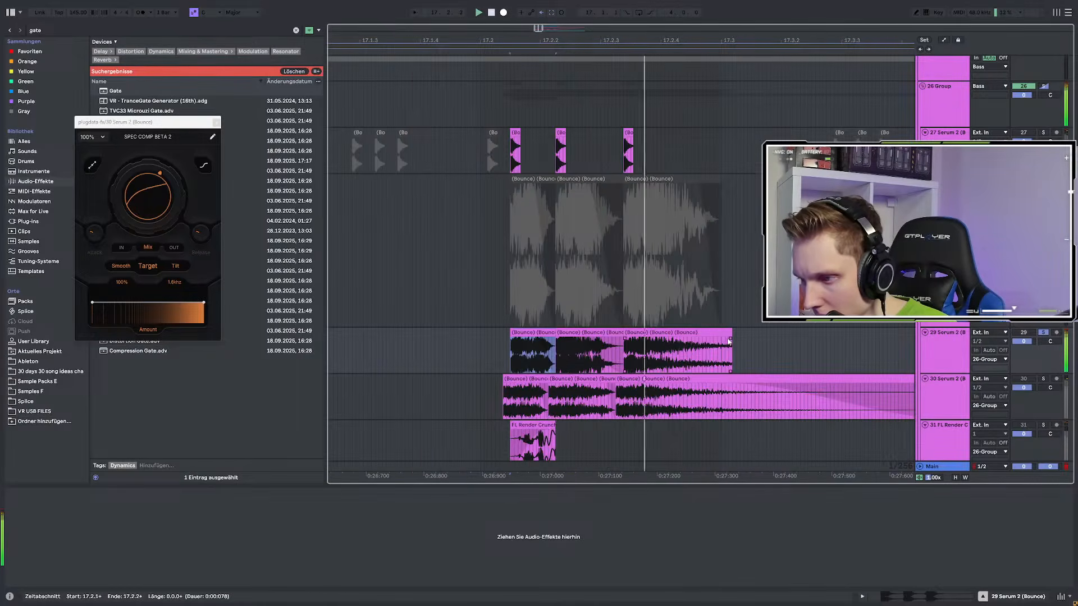
pyautogui.moveTo(729, 334); pyautogui.dragTo(886, 333)
pyautogui.scroll(-3, 680, 339)
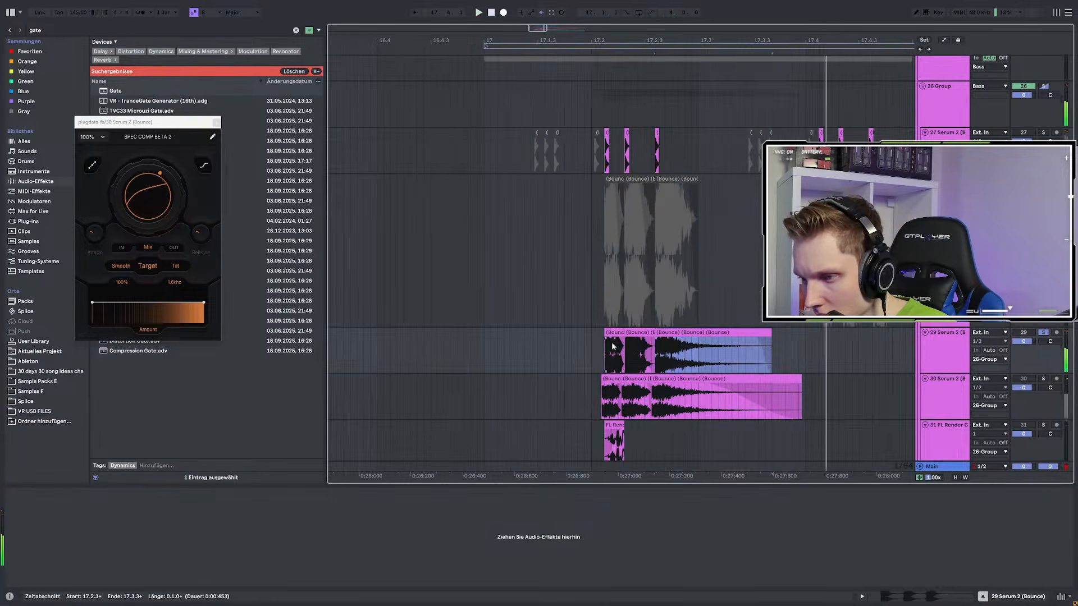
pyautogui.click(591, 339)
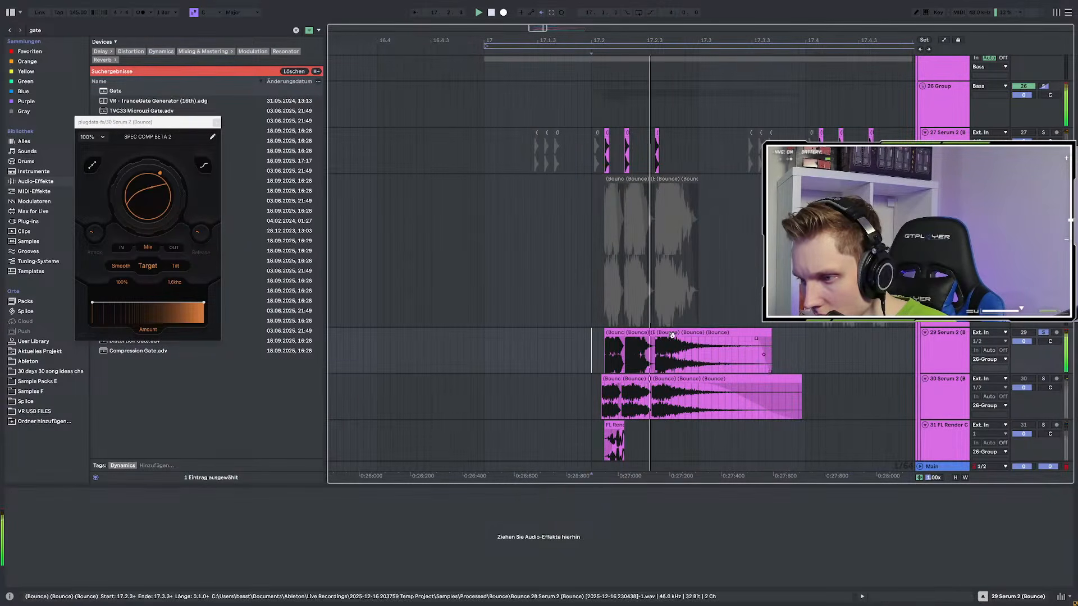
pyautogui.click(668, 340)
pyautogui.click(605, 348)
pyautogui.press('space')
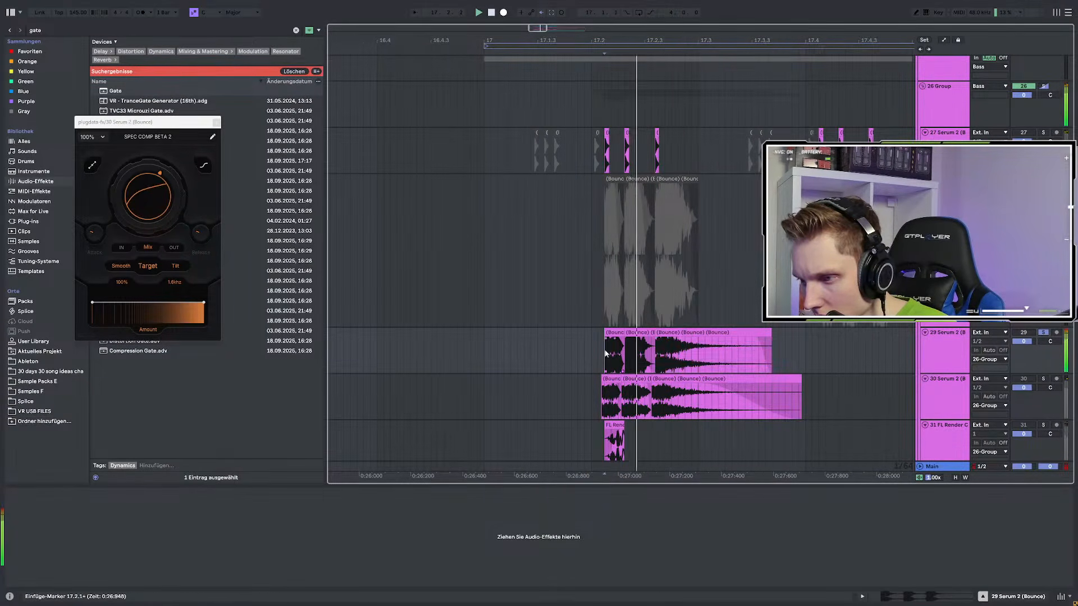
# Play back the hits from 17.2 and move the first one to 17.4 on track 29
pyautogui.scroll(-3, 554, 348)
pyautogui.press('space')
pyautogui.press('space')
pyautogui.press('space')
pyautogui.press('space')
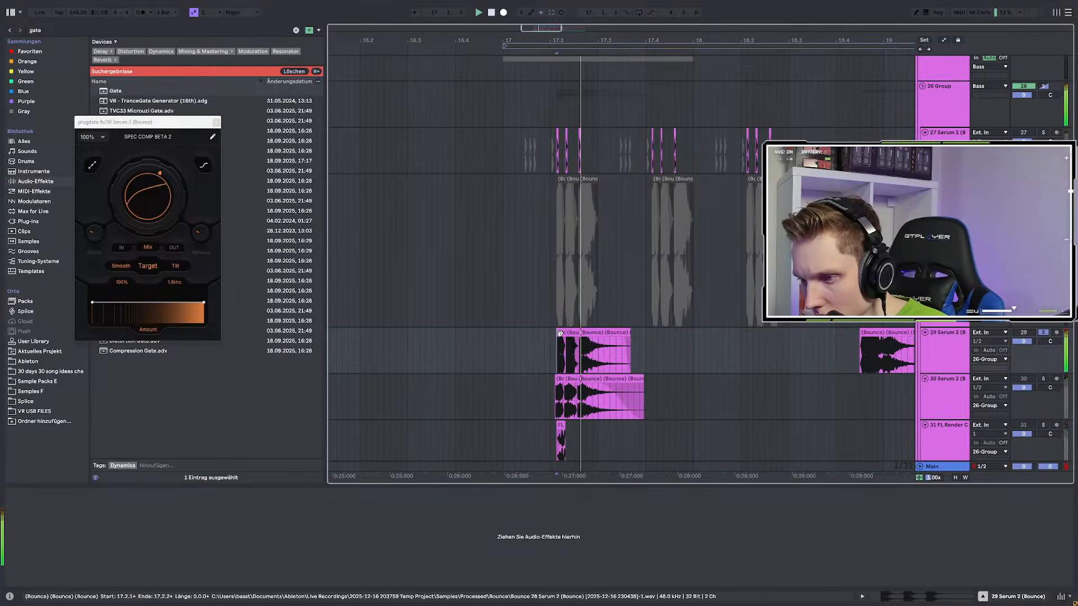
pyautogui.moveTo(560, 333); pyautogui.dragTo(656, 334)
pyautogui.press('space')
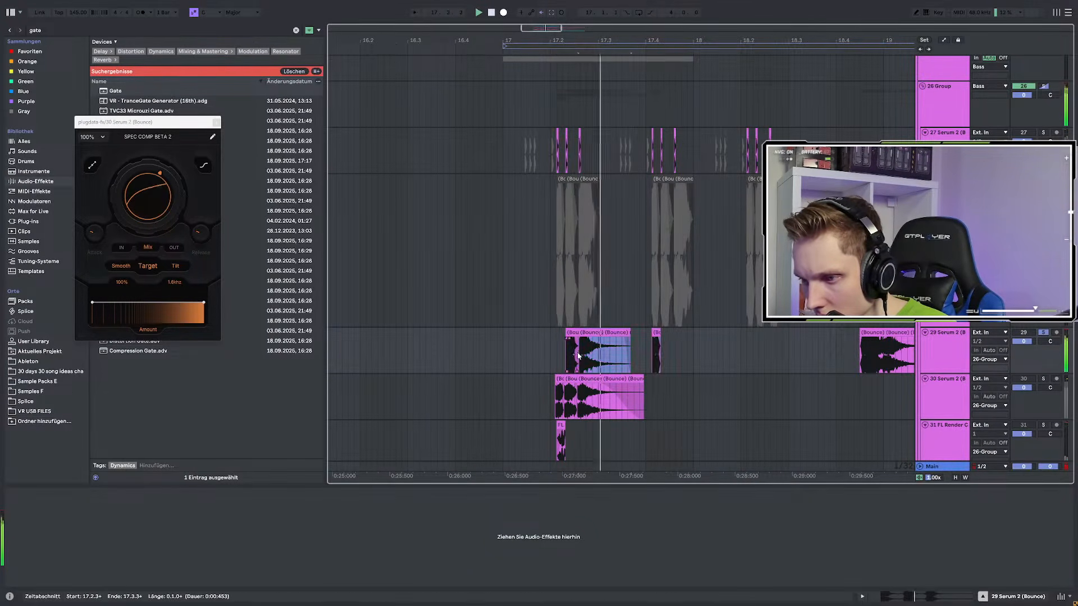
# Paste a copy of the second hit at the start of the 17.2 group, shorten it to about 17.2.2, and play it back
pyautogui.scroll(5, 597, 348)
pyautogui.click(465, 339)
pyautogui.hotkey('ctrl', 'v')
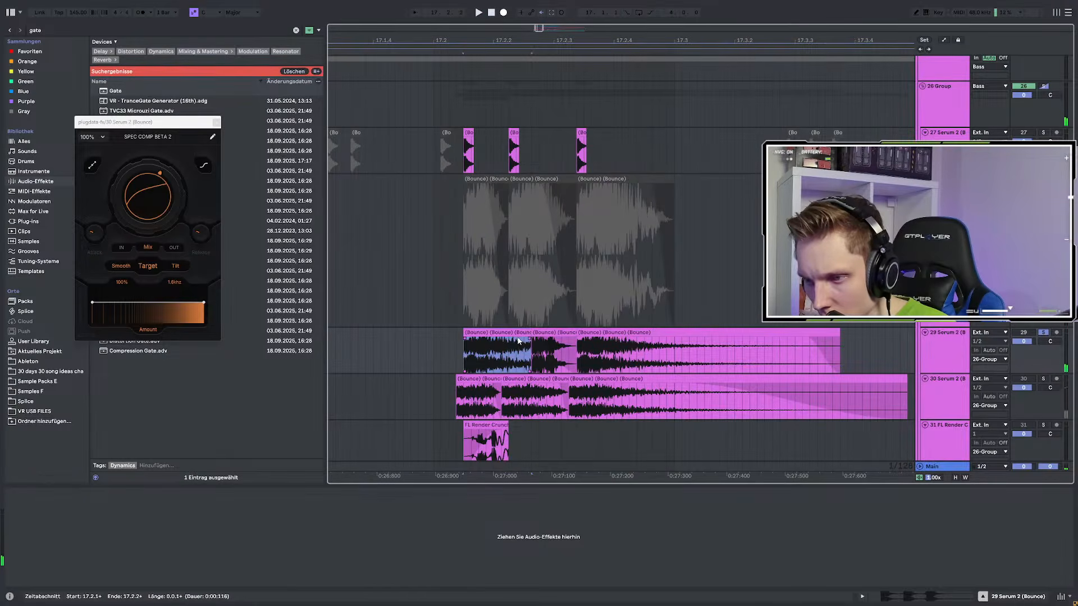
pyautogui.moveTo(528, 334); pyautogui.dragTo(504, 334)
pyautogui.press('space')
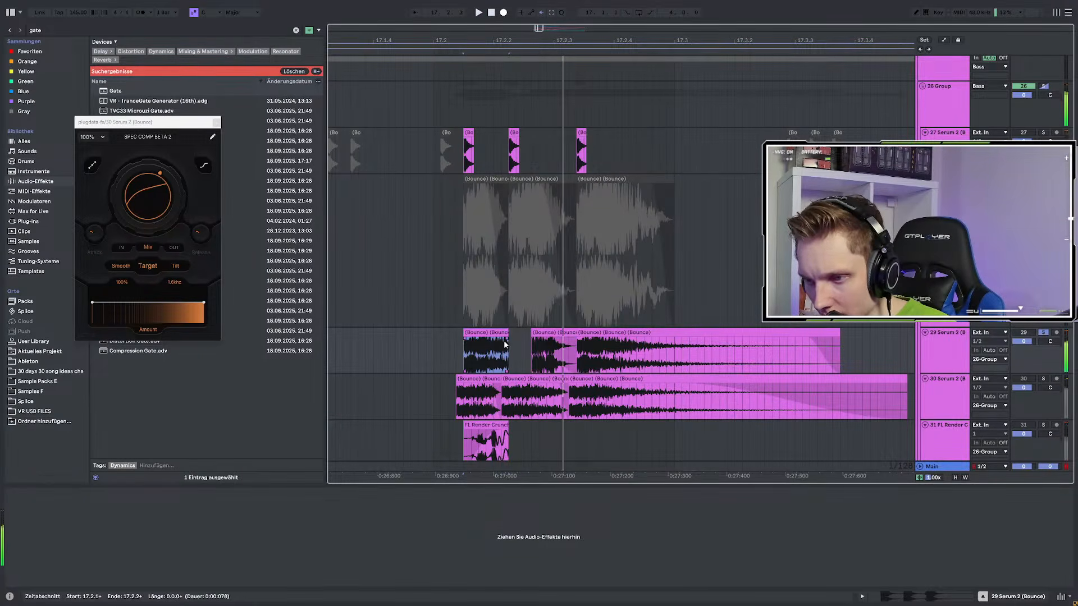
pyautogui.press('space')
pyautogui.press('space')
pyautogui.press('space')
# Duplicate the shortened hit to fill the gap up to the third hit on track 29, and play back the group
pyautogui.hotkey('ctrl', 'd')
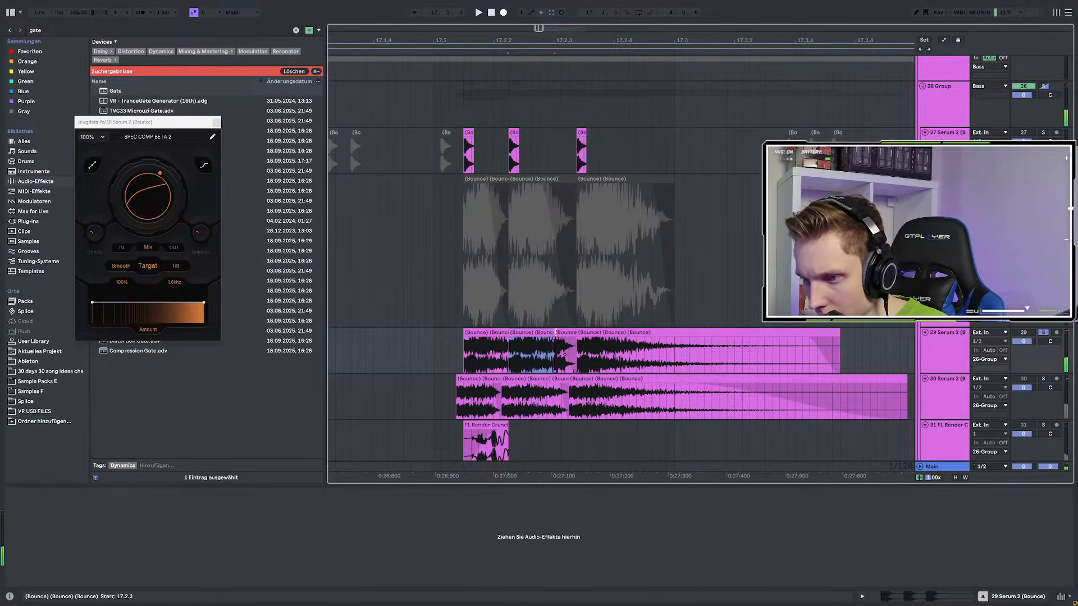
pyautogui.click(450, 351)
pyautogui.press('space')
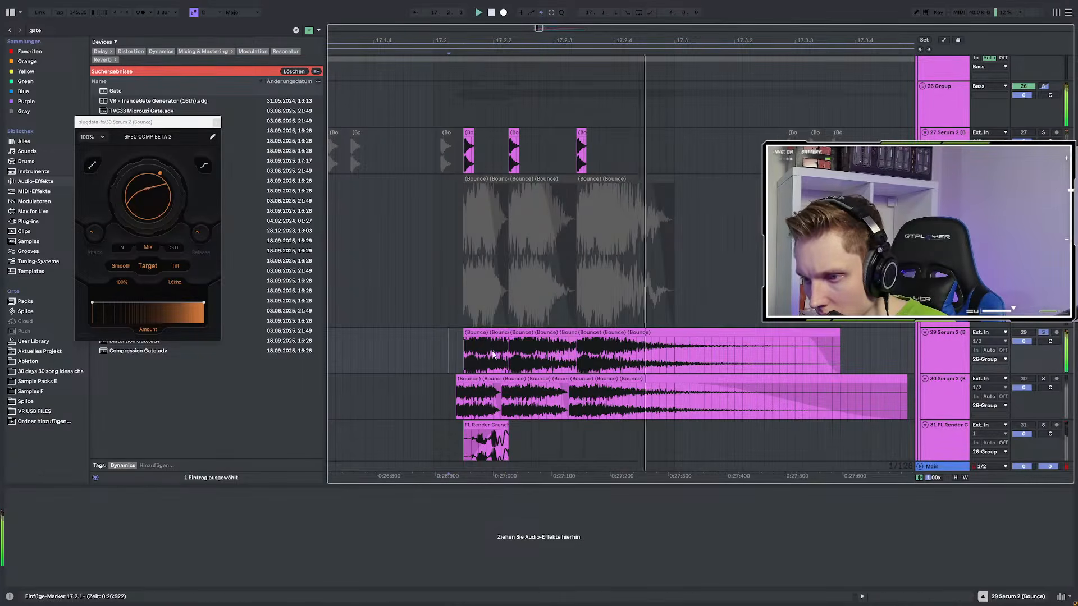
# Build three hits at 17.4 on track 29 in the rhythm of the track 28 clips, extending the last one to 18.1.1
pyautogui.scroll(-5, 494, 362)
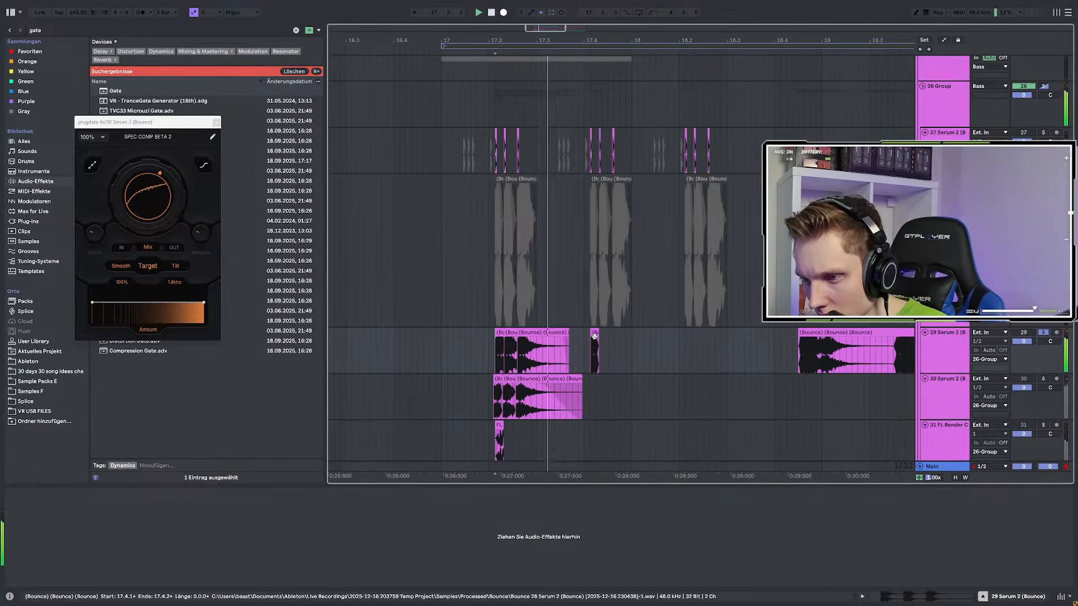
pyautogui.scroll(5, 597, 337)
pyautogui.moveTo(606, 333); pyautogui.dragTo(777, 332)
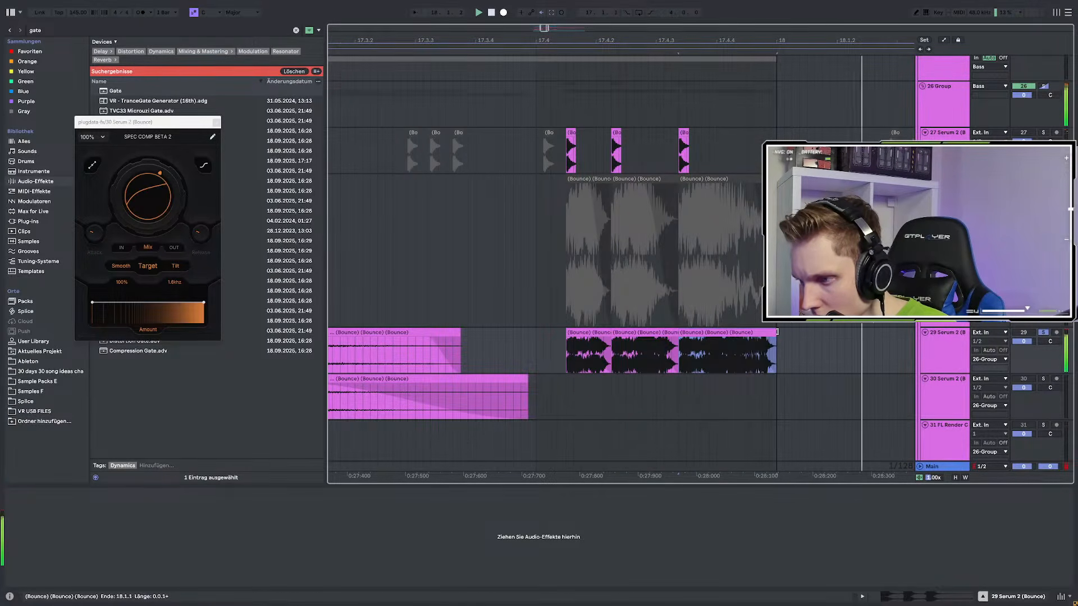
# Move the long bounced hit from about 18.4 to 18.2 on track 29
pyautogui.scroll(-5, 667, 350)
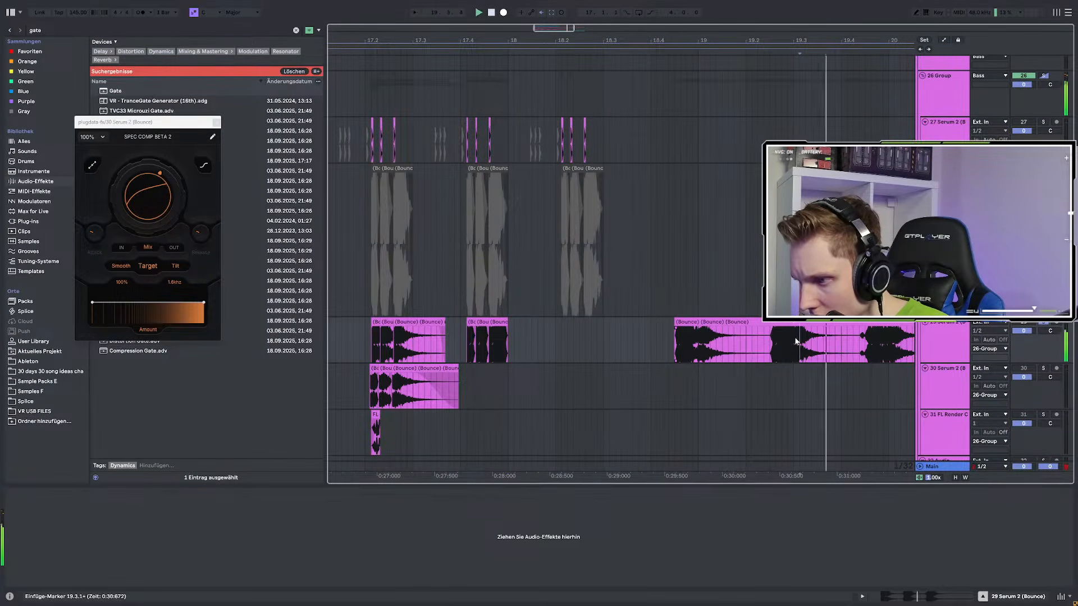
pyautogui.scroll(-3, 801, 343)
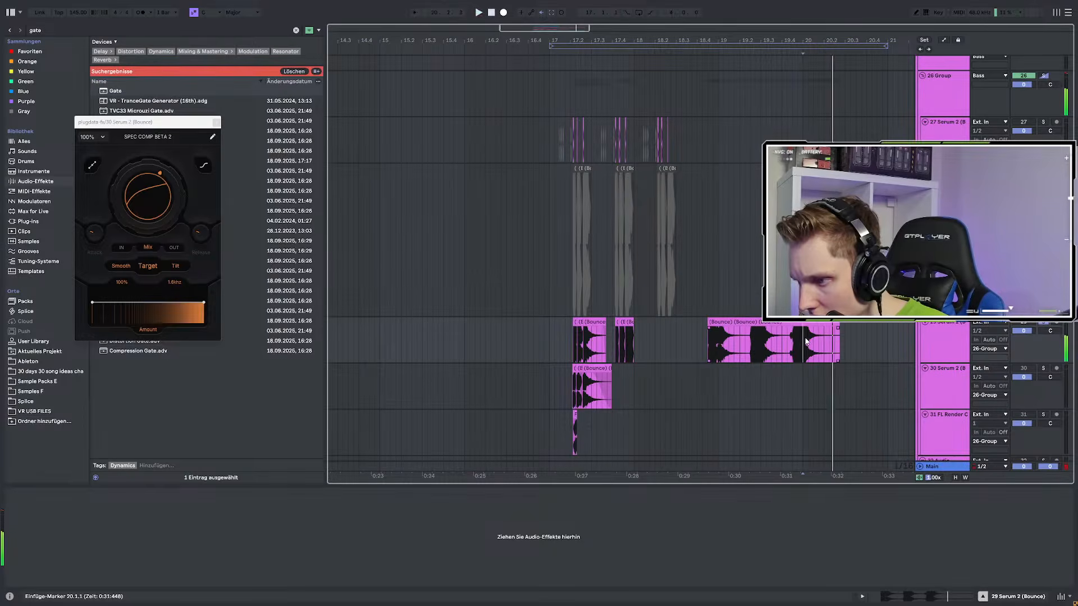
pyautogui.scroll(3, 719, 336)
pyautogui.moveTo(720, 337); pyautogui.dragTo(772, 339)
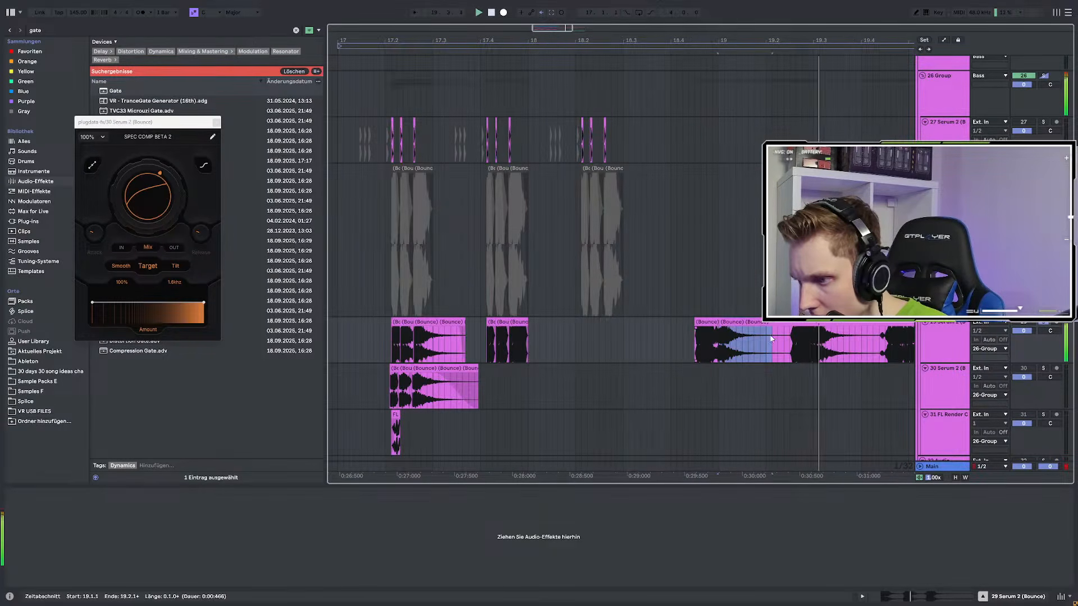
pyautogui.scroll(3, 514, 342)
pyautogui.scroll(-3, 512, 342)
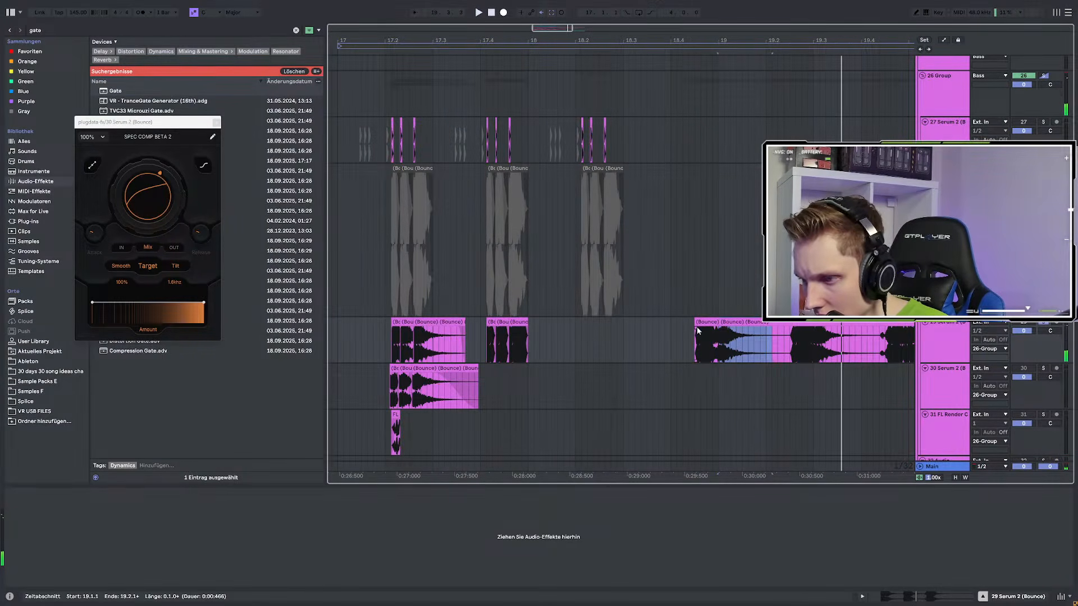
pyautogui.moveTo(702, 321); pyautogui.dragTo(588, 323)
pyautogui.click(606, 339)
pyautogui.scroll(3, 605, 339)
pyautogui.scroll(3, 606, 339)
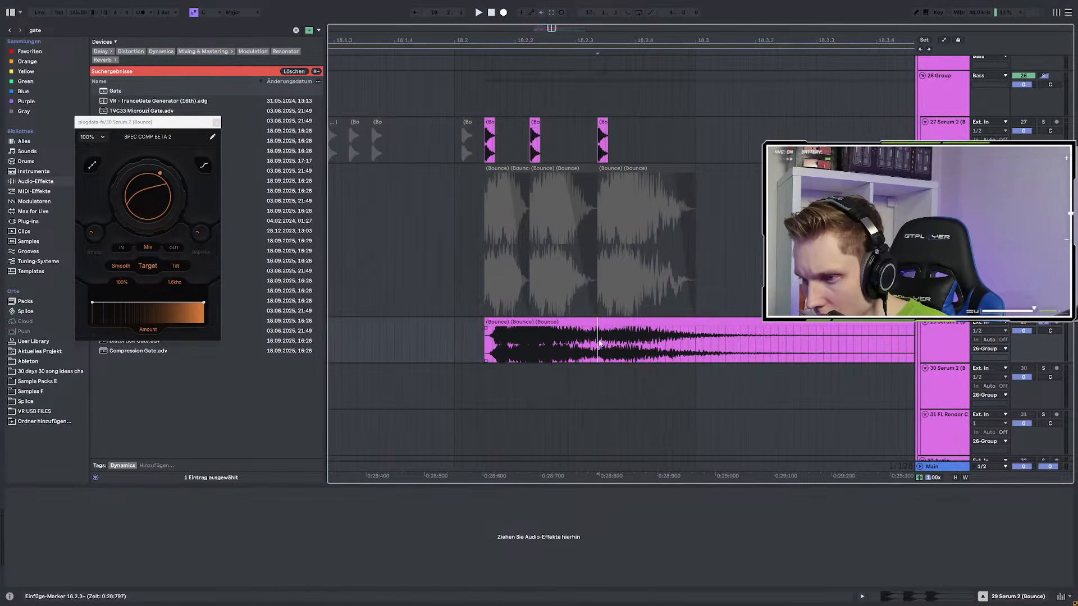
# Copy the long hit's 18.2.3–18.3.3 section to 17.4.3 on track 29 as the third hit, and extend it to about 18.2
pyautogui.scroll(-6, 771, 349)
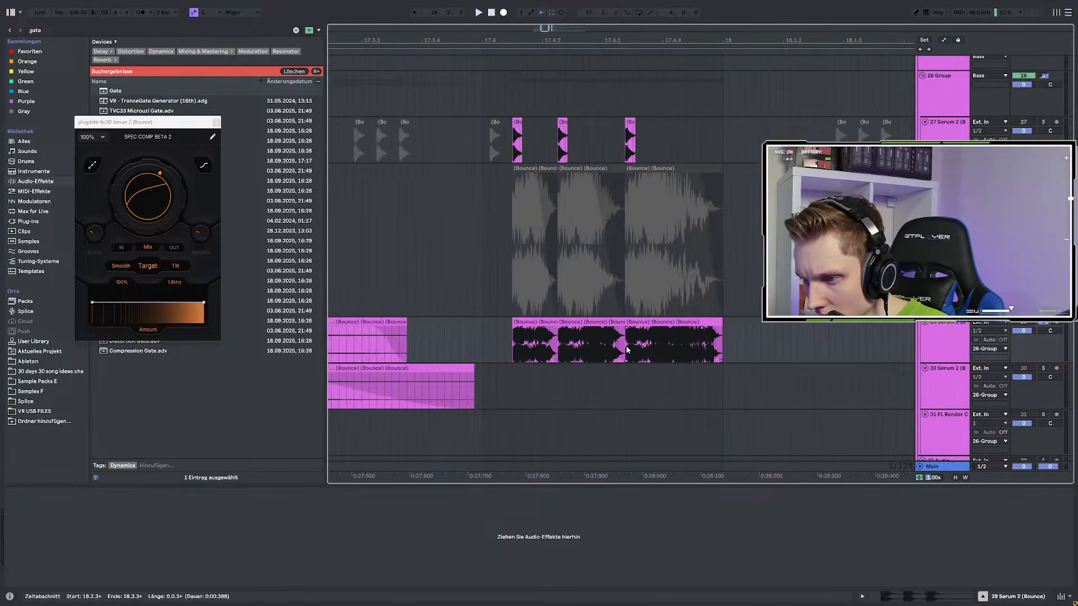
pyautogui.scroll(3, 662, 349)
pyautogui.click(627, 349)
pyautogui.hotkey('ctrl', 'v')
pyautogui.scroll(-3, 649, 348)
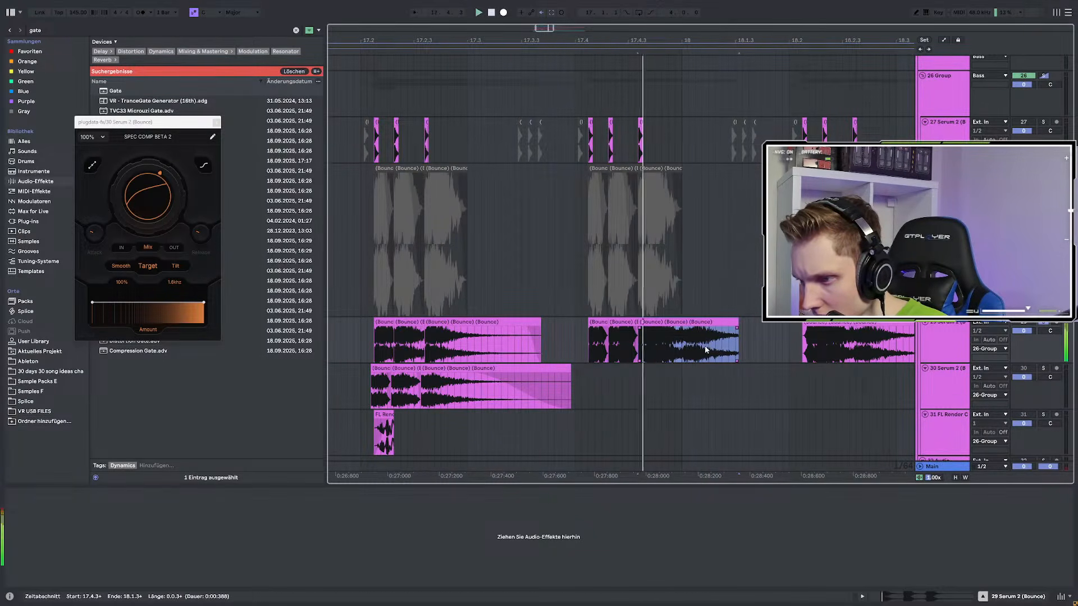
pyautogui.moveTo(737, 326); pyautogui.dragTo(893, 329)
# Duplicate the 17.2 group of hits to 18.2 on track 29, and play back from 16.4.3
pyautogui.scroll(-6, 703, 328)
pyautogui.moveTo(558, 335); pyautogui.dragTo(617, 337)
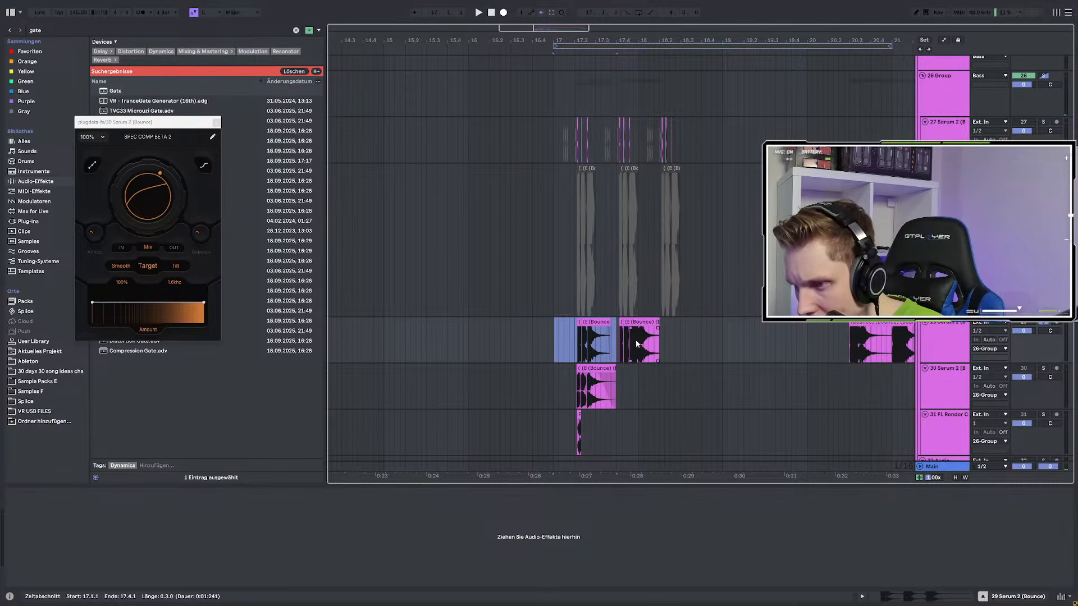
pyautogui.hotkey('ctrl', 'd')
pyautogui.click(540, 337)
pyautogui.press('space')
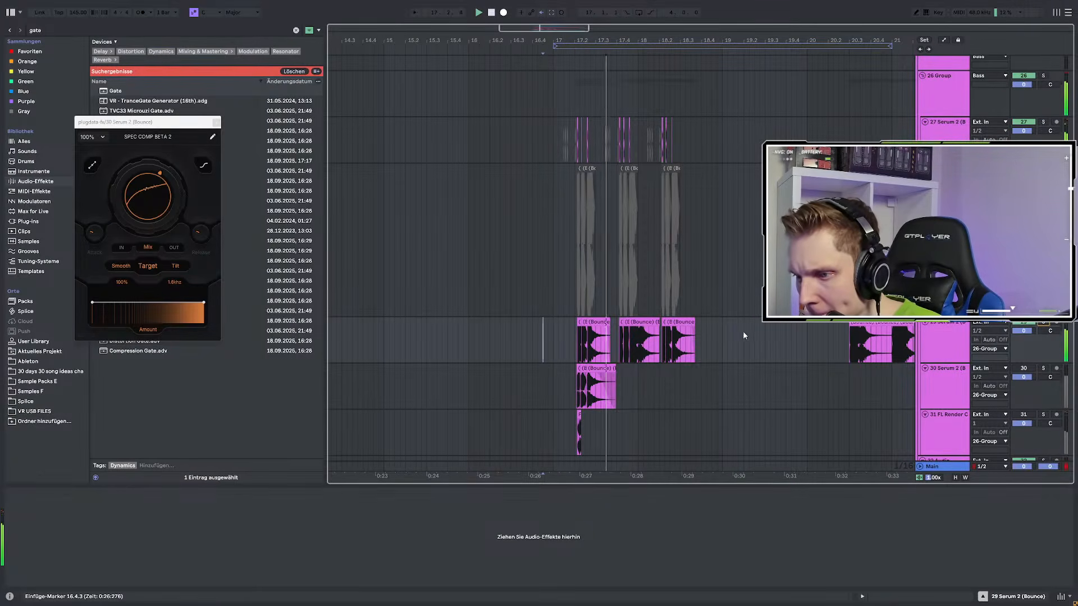
pyautogui.press('space')
pyautogui.press('space')
# Delete the 17.4 group of hits on track 29, and play back the remaining groups from 17.1.3
pyautogui.scroll(3, 628, 337)
pyautogui.moveTo(661, 338)
pyautogui.mouseDown()
pyautogui.moveTo(628, 337)
pyautogui.moveTo(687, 345)
pyautogui.mouseUp()
pyautogui.press('space')
pyautogui.click(498, 343)
pyautogui.press('space')
pyautogui.press('space')
pyautogui.press('Delete')
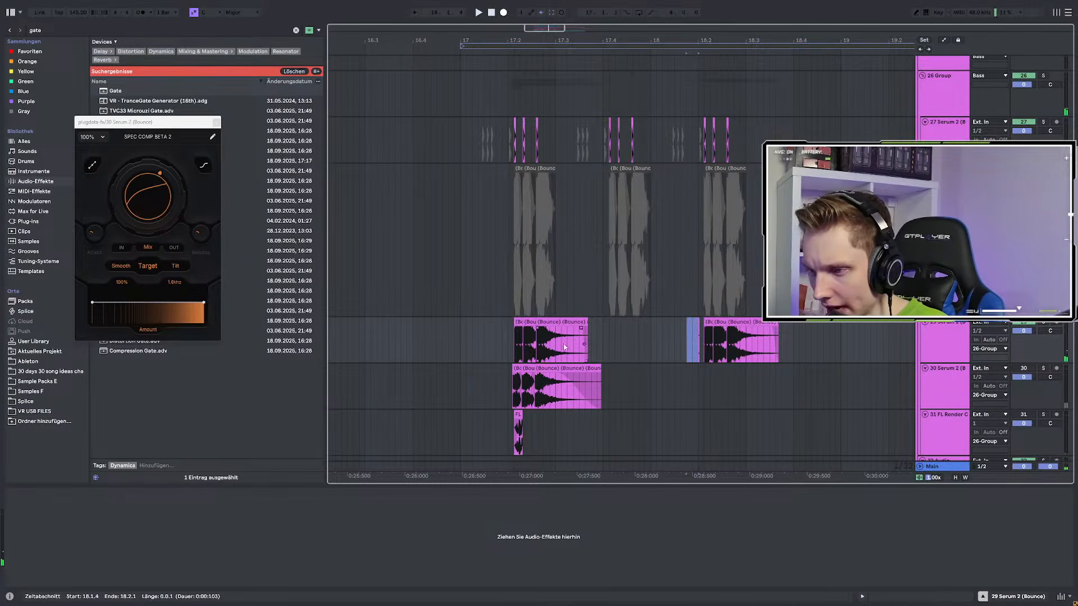
pyautogui.click(491, 343)
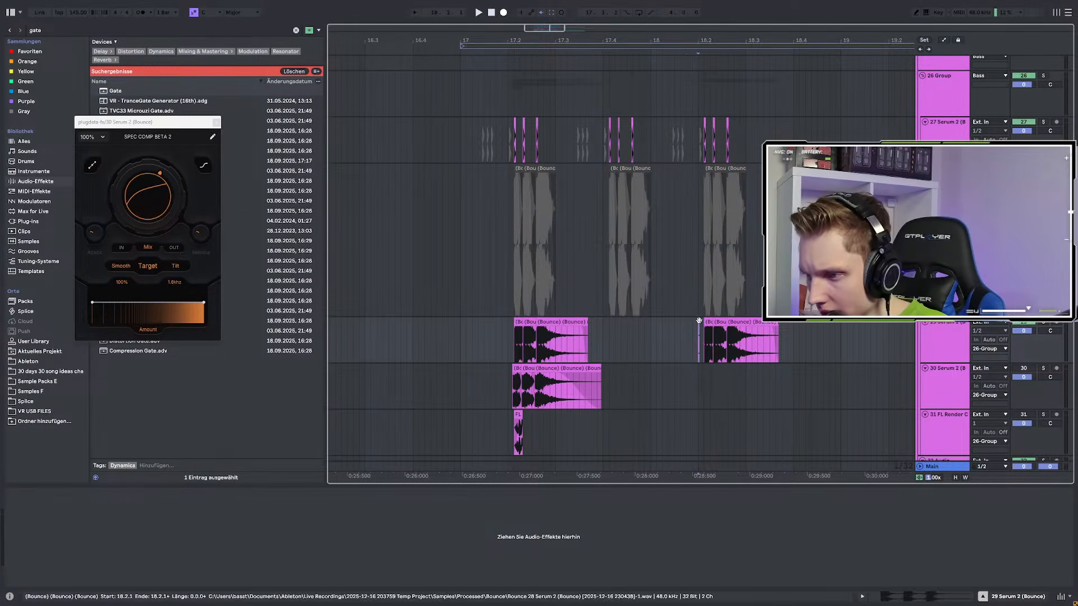
pyautogui.press('space')
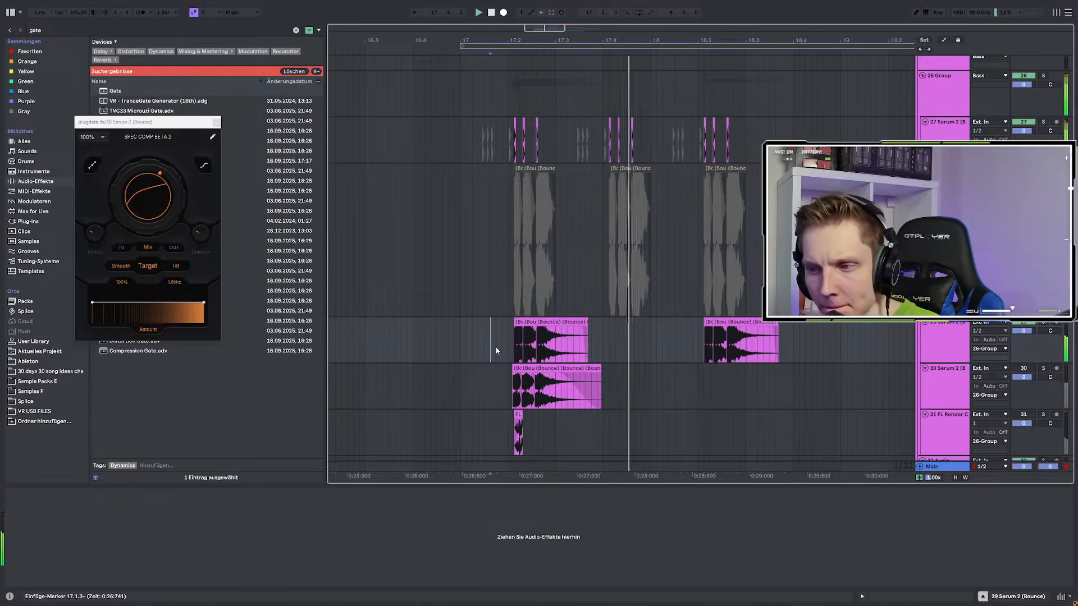
pyautogui.press('space')
pyautogui.press('space')
# Try duplicating the 17.2 group directly behind itself on track 29, play it back, and undo the duplication
pyautogui.moveTo(515, 337); pyautogui.dragTo(601, 347)
pyautogui.press('space')
pyautogui.press('space')
pyautogui.hotkey('ctrl', 'd')
pyautogui.press('space')
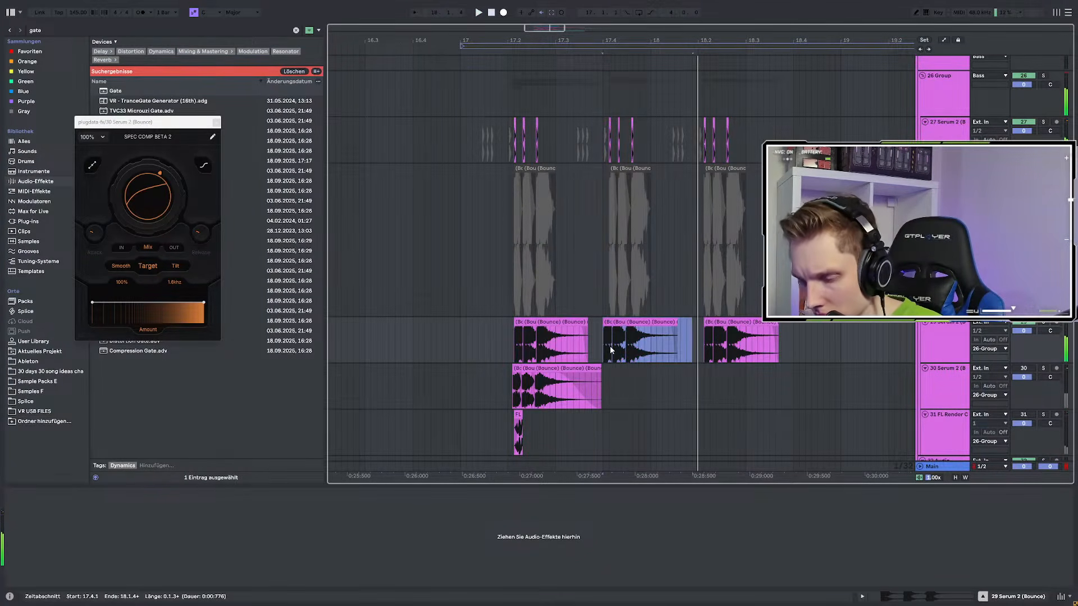
pyautogui.hotkey('ctrl', 'z')
# Duplicate the 17.2.1–17.4.1 range on track 29 so a copy starts at 17.4.1, and play back from 17.1.1
pyautogui.moveTo(506, 344); pyautogui.dragTo(602, 340)
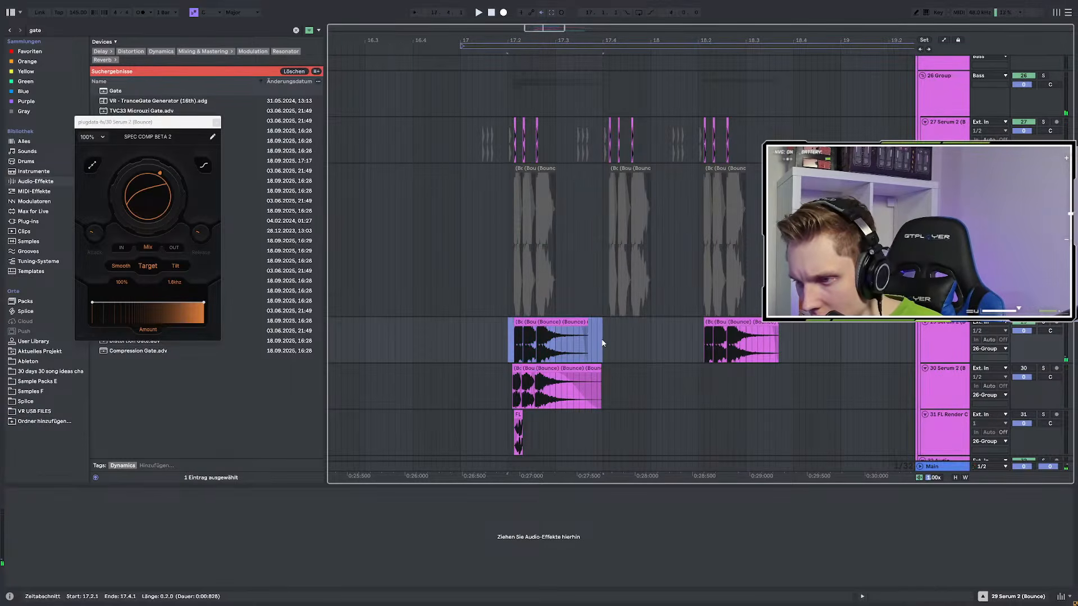
pyautogui.hotkey('ctrl', 'd')
pyautogui.click(463, 331)
pyautogui.press('space')
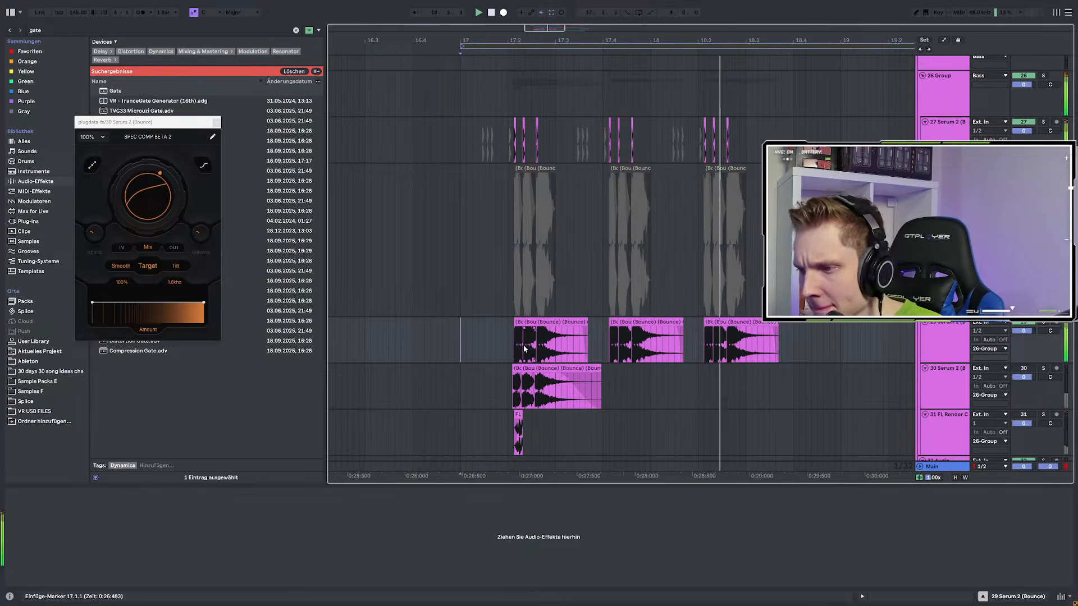
pyautogui.press('space')
pyautogui.press('s')
pyautogui.press('space')
pyautogui.press('space')
# Close the old Spec Comp window, search the plug-ins for "plug", and load plugdata-fx on track 29
pyautogui.click(217, 122)
pyautogui.click(54, 31)
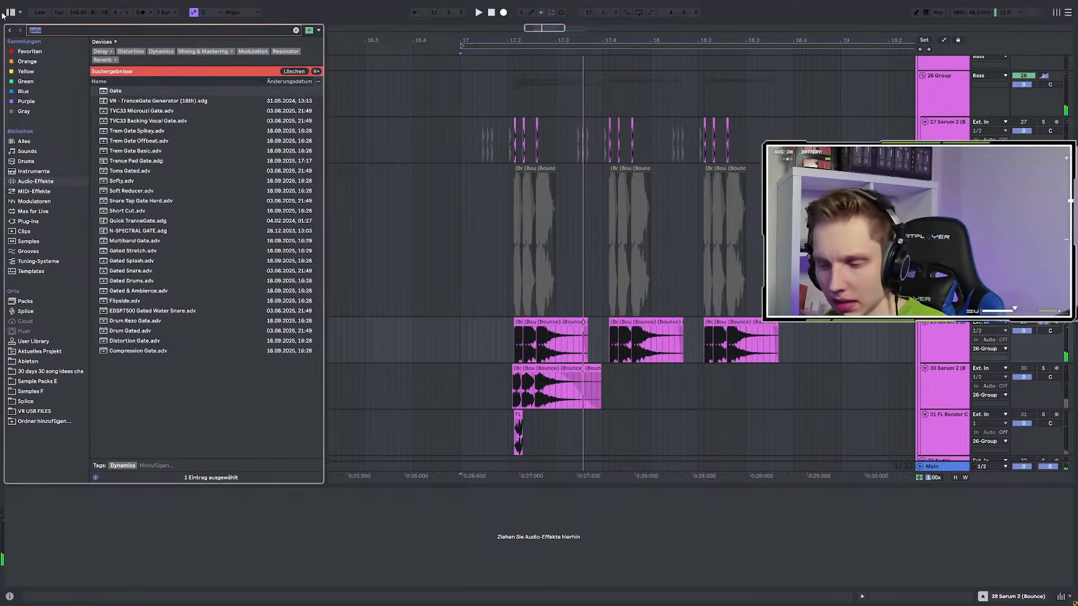
pyautogui.write('plug')
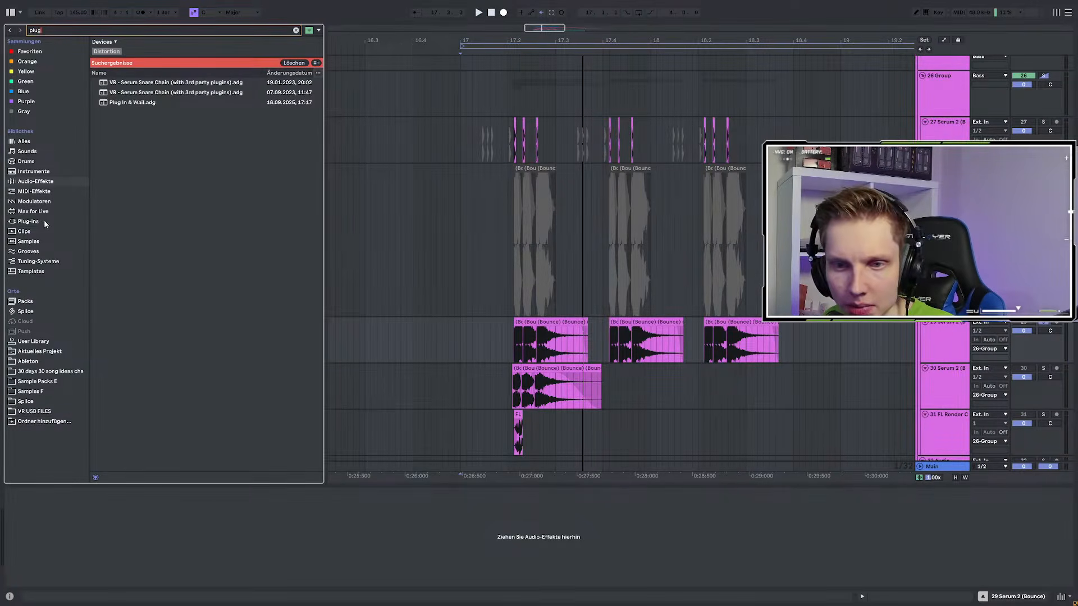
pyautogui.click(28, 221)
pyautogui.doubleClick(124, 203)
# Play back track 29 through Spec Comp Beta 2 from 17.1.1, and close the plug-in window
pyautogui.press('space')
pyautogui.scroll(-3, 162, 418)
pyautogui.click(221, 498)
pyautogui.press('space')
pyautogui.press('space')
pyautogui.moveTo(90, 311); pyautogui.dragTo(271, 239)
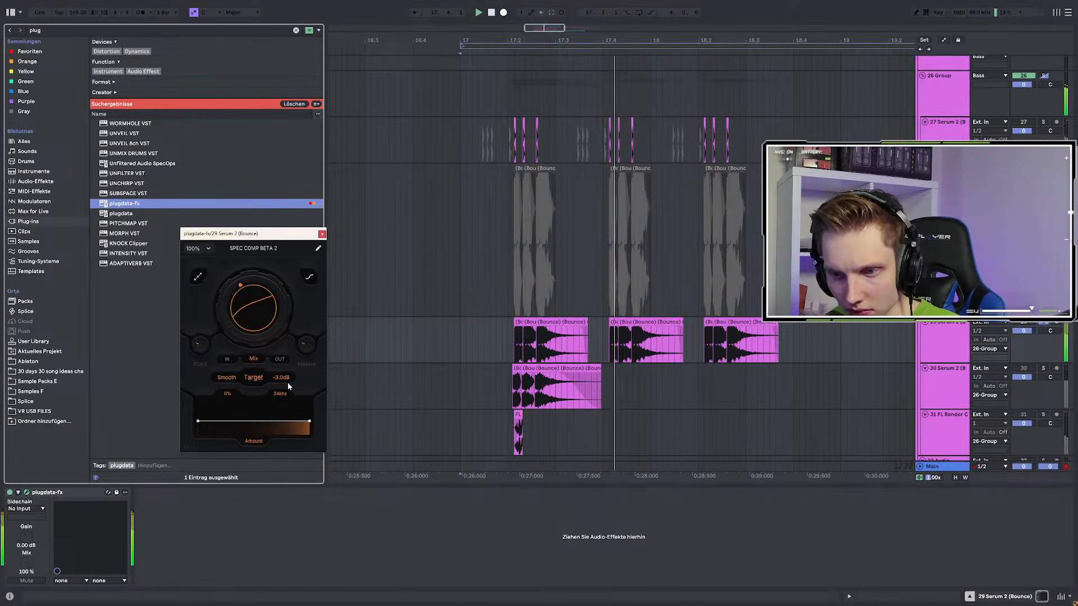
pyautogui.click(454, 327)
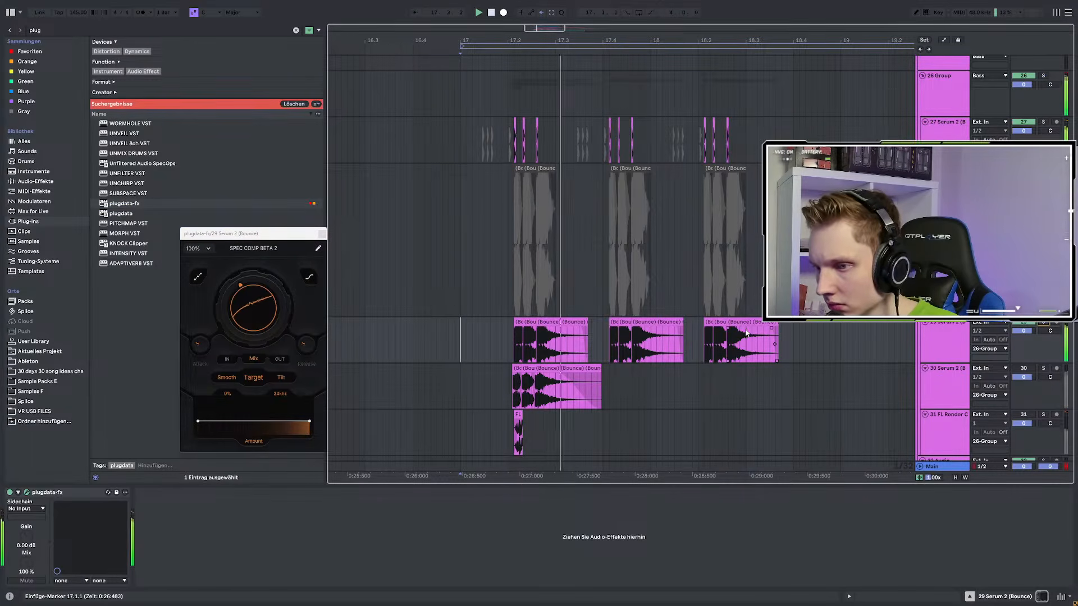
pyautogui.press('space')
pyautogui.click(322, 234)
# Reactivate the muted group of hits at 17.4 on track 28
pyautogui.scroll(-3, 559, 270)
pyautogui.hscroll(2, 623, 298)
pyautogui.click(717, 327)
pyautogui.scroll(3, 483, 252)
pyautogui.moveTo(558, 191); pyautogui.dragTo(611, 241)
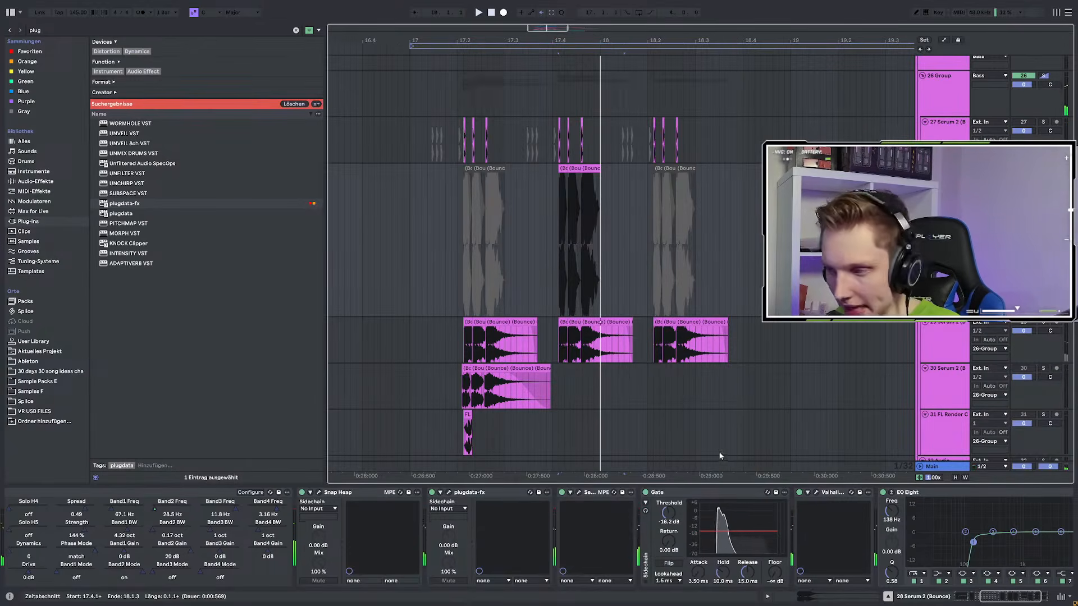
# In Snap Heap on track 28, assign Macro 2 to the Serial Bus 2 frequency shifter and raise the macro slightly
pyautogui.click(318, 492)
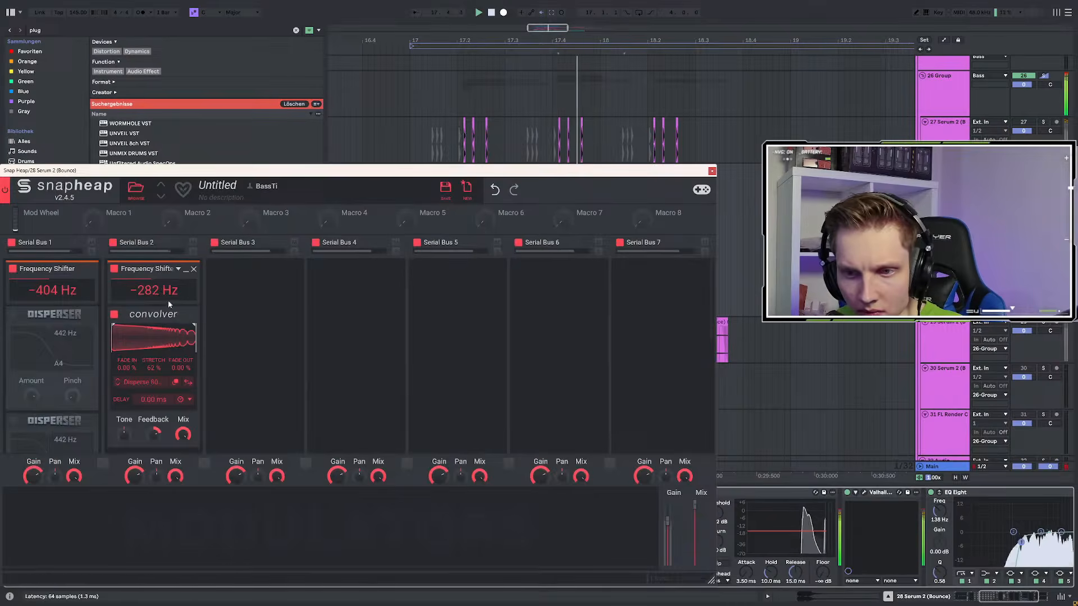
pyautogui.moveTo(188, 222); pyautogui.dragTo(154, 304)
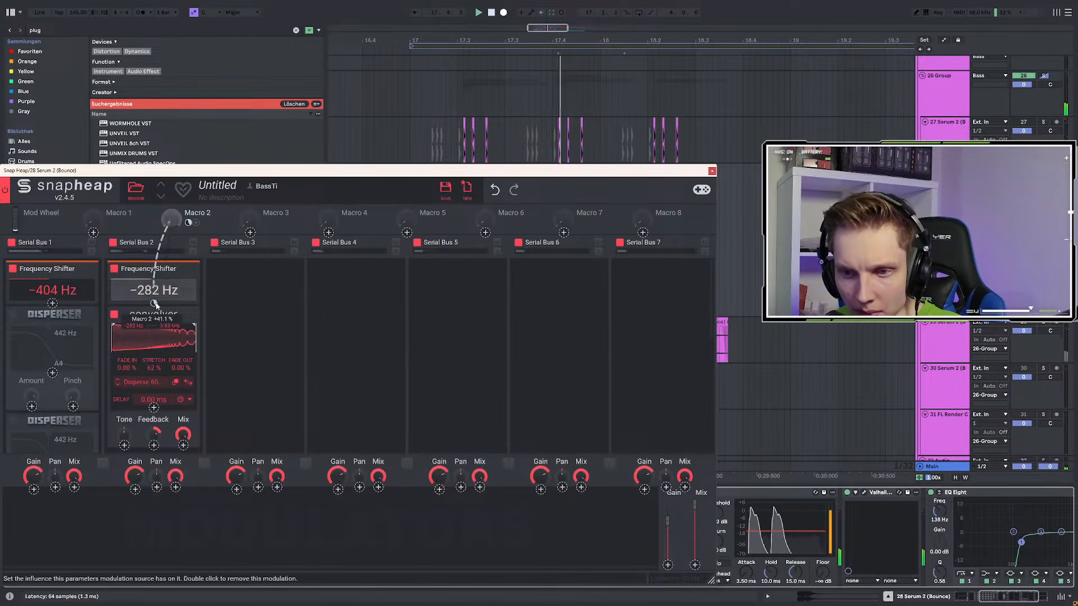
pyautogui.moveTo(173, 217)
pyautogui.mouseDown()
pyautogui.moveTo(173, 190)
pyautogui.moveTo(173, 210)
pyautogui.mouseUp()
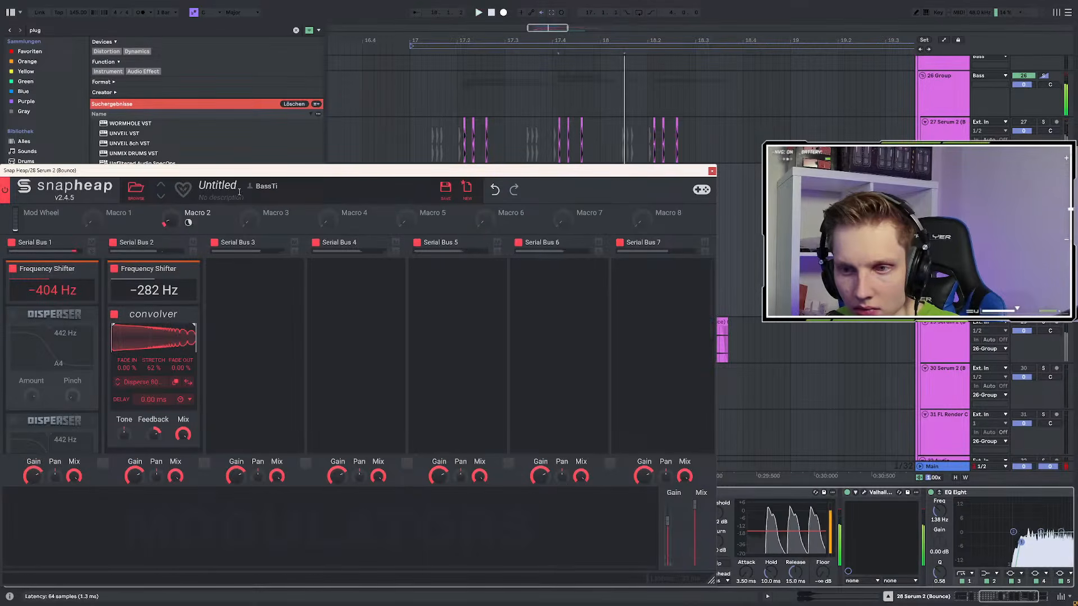
# Bounce the range from 17.4.1 to about 18.2 on track 28 to a new track
pyautogui.moveTo(269, 171); pyautogui.dragTo(395, 455)
pyautogui.moveTo(558, 227); pyautogui.dragTo(635, 212)
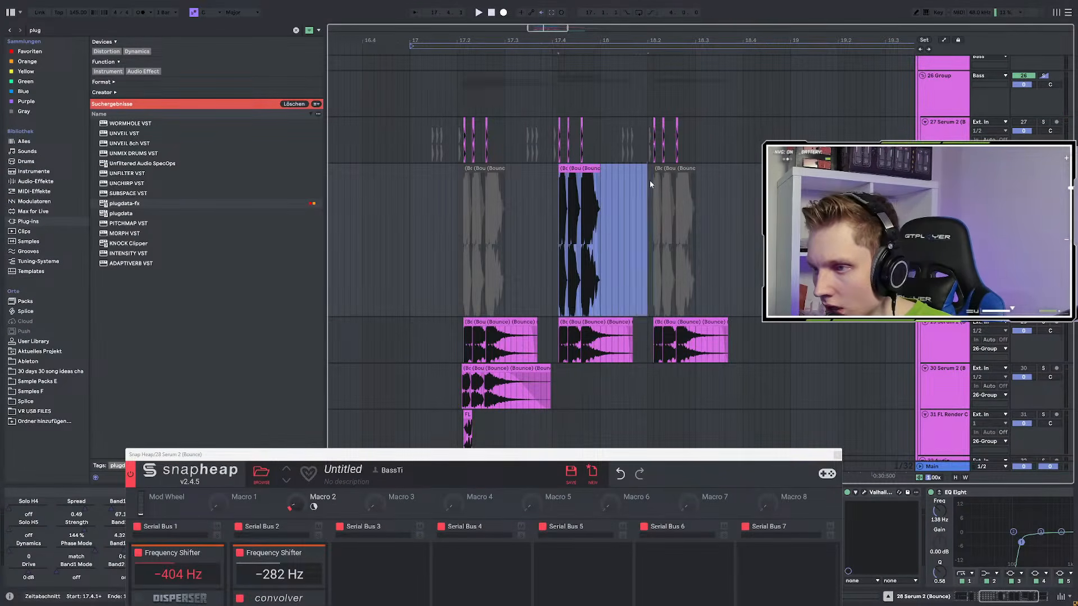
pyautogui.rightClick(595, 167)
pyautogui.click(627, 329)
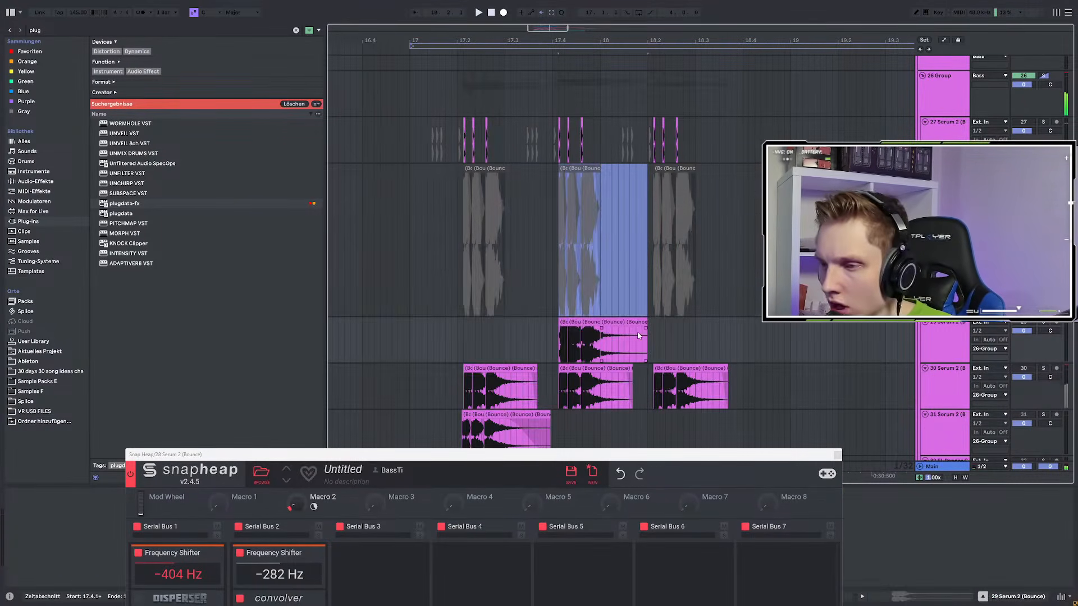
# Extend the first newly bounced hit over the others on track 29, trim its end to about 18.2, and play it back
pyautogui.moveTo(568, 323); pyautogui.dragTo(761, 322)
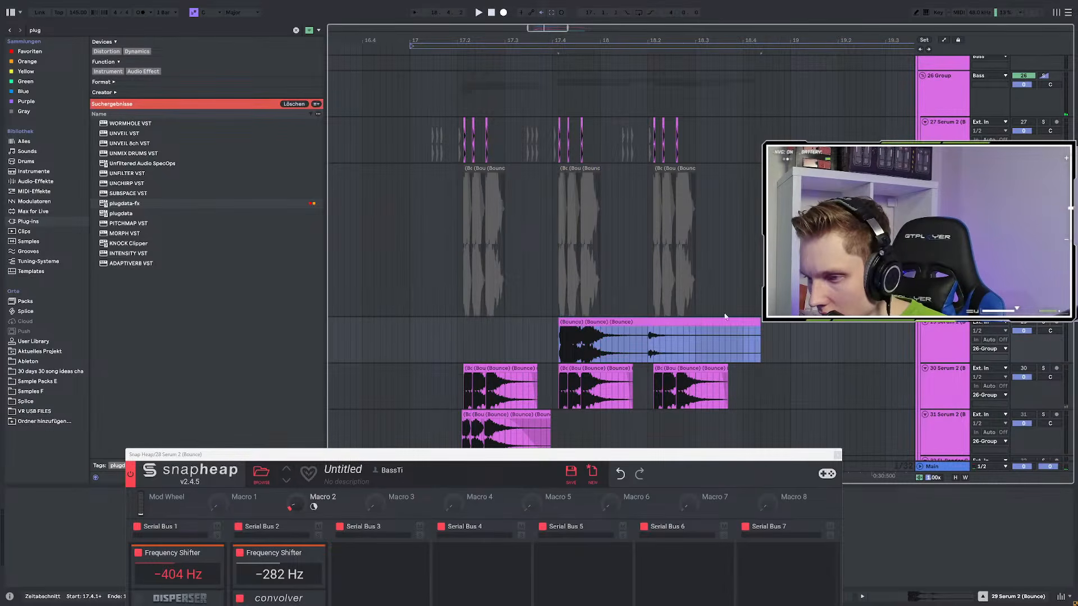
pyautogui.click(651, 340)
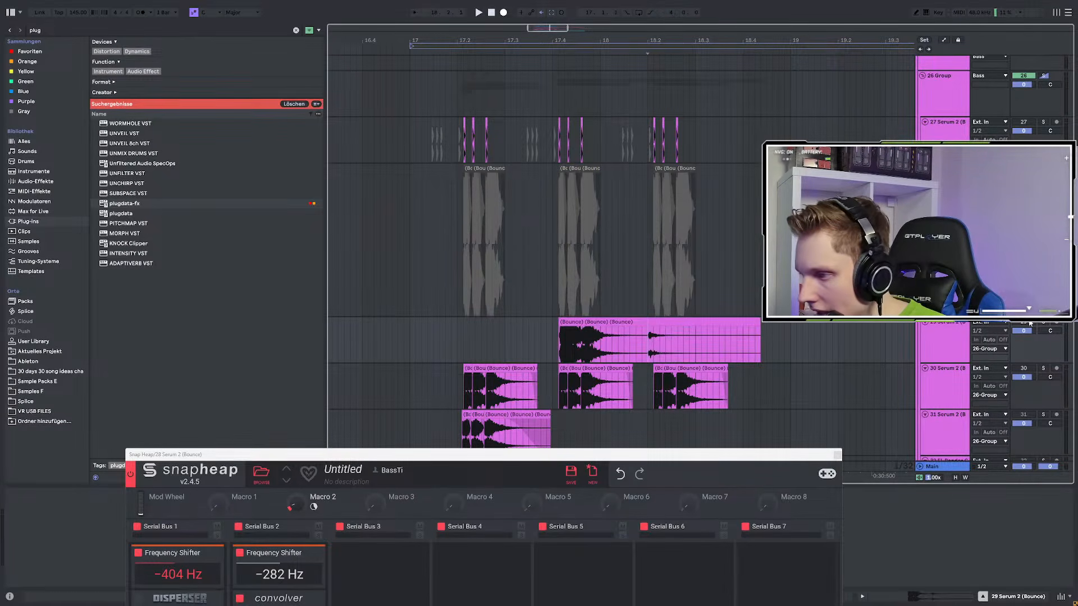
pyautogui.moveTo(755, 321); pyautogui.dragTo(645, 336)
pyautogui.press('space')
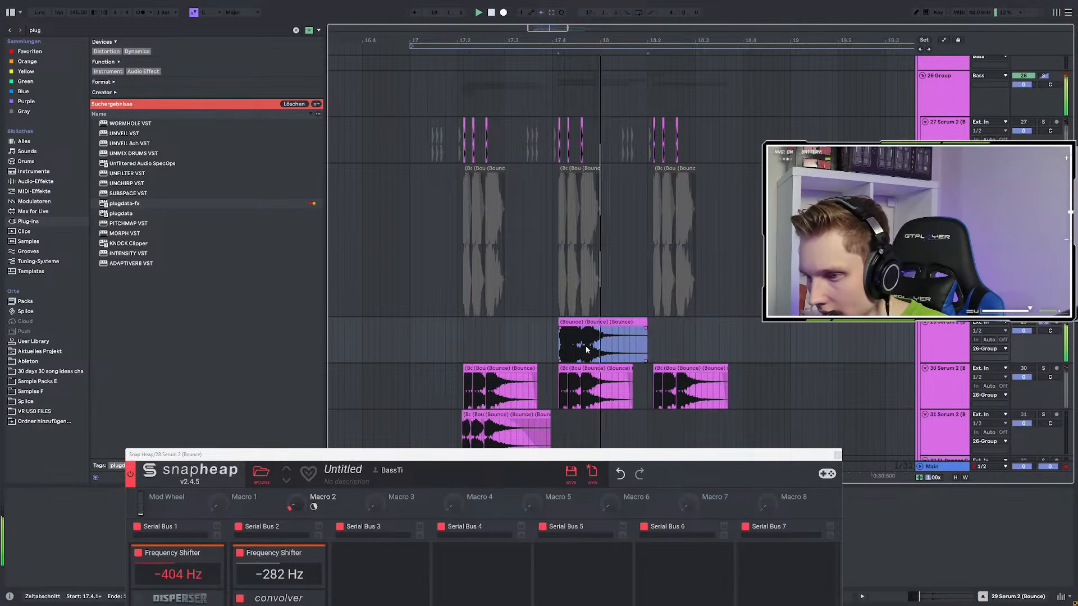
pyautogui.scroll(5, 588, 345)
pyautogui.click(573, 340)
pyautogui.press('space')
pyautogui.press('space')
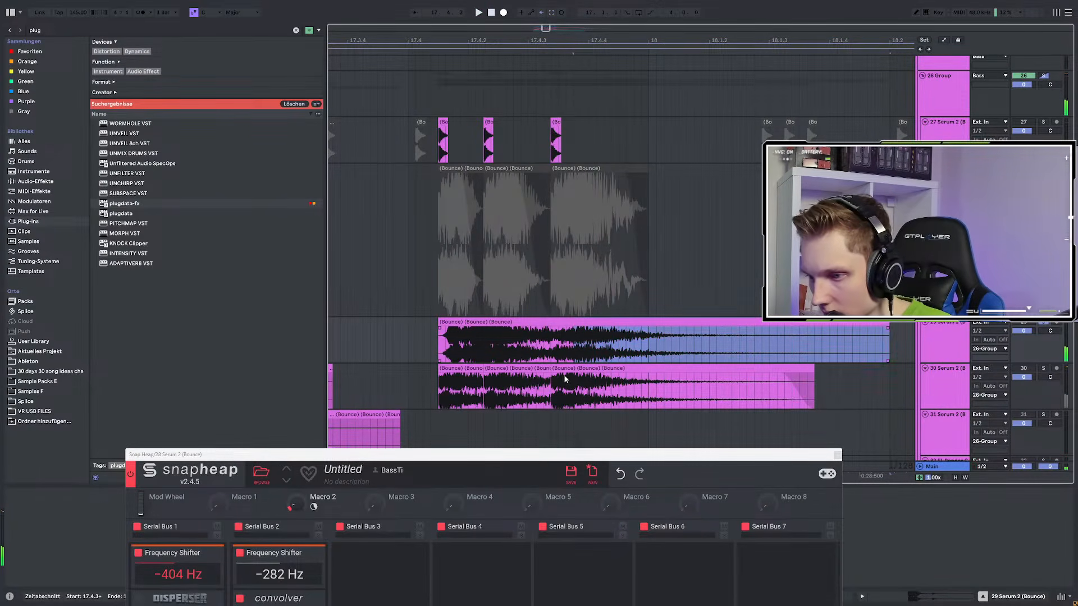
# Try extending the third hit of the 17.4 group on track 30, and trim its end back
pyautogui.scroll(-3, 554, 387)
pyautogui.moveTo(555, 393); pyautogui.dragTo(681, 379)
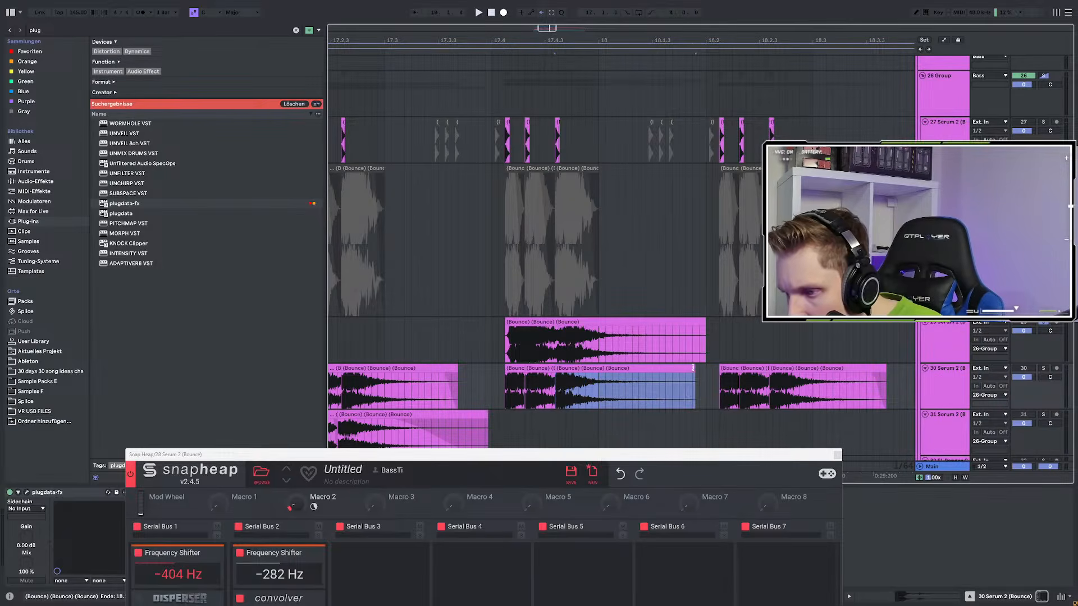
pyautogui.moveTo(693, 368); pyautogui.dragTo(673, 370)
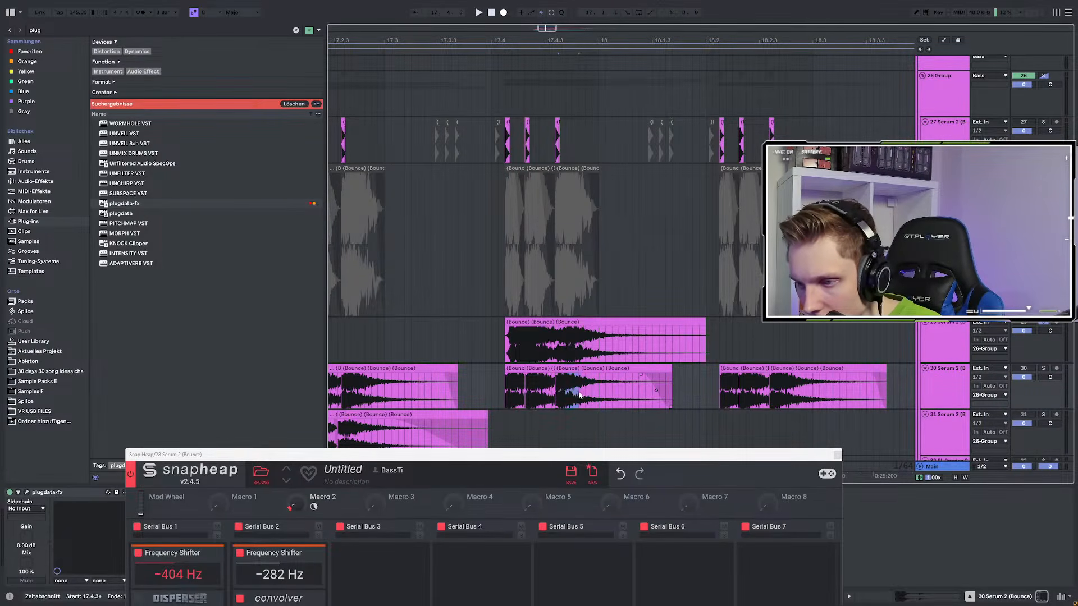
# Replace the second hit of the 17.4 group on track 30 with a duplicate of the first, extended to the third hit's start
pyautogui.scroll(5, 513, 402)
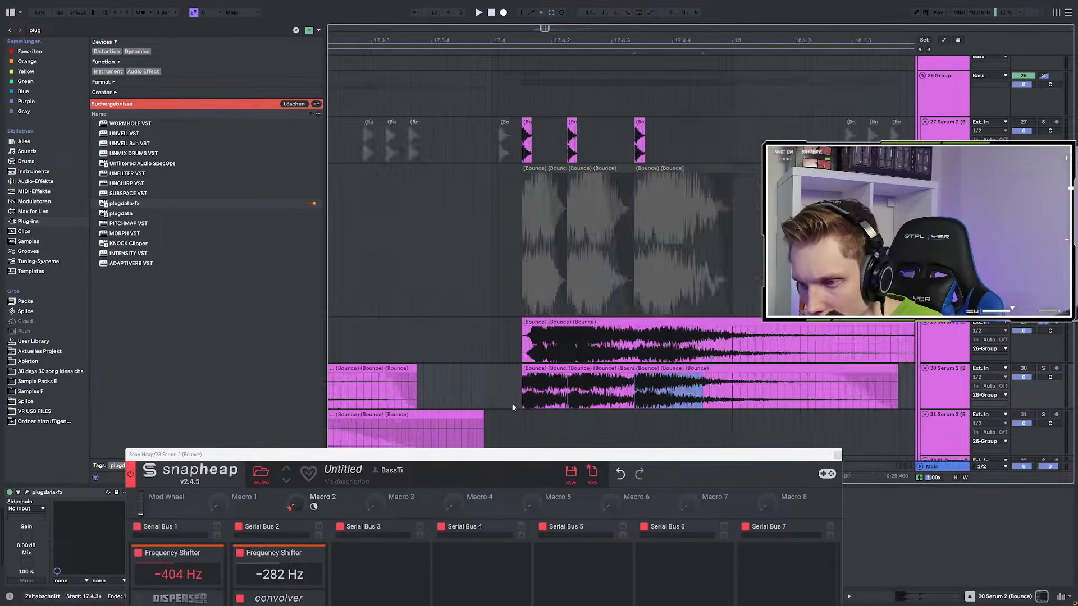
pyautogui.scroll(-3, 646, 383)
pyautogui.hotkey('ctrl', 'z')
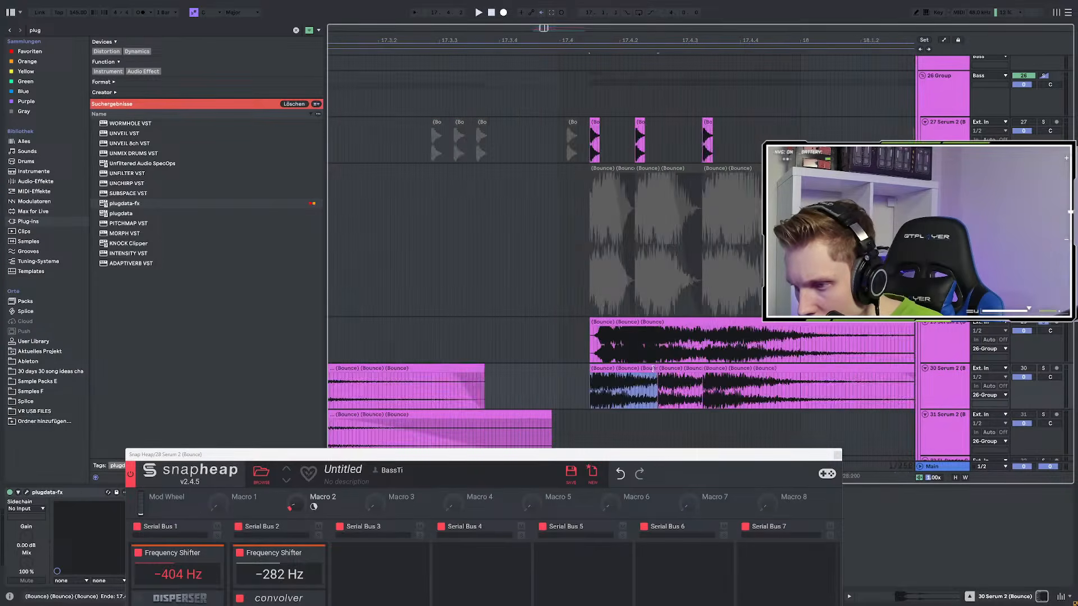
pyautogui.scroll(3, 653, 368)
pyautogui.moveTo(662, 368); pyautogui.dragTo(613, 367)
pyautogui.hotkey('ctrl', 'd')
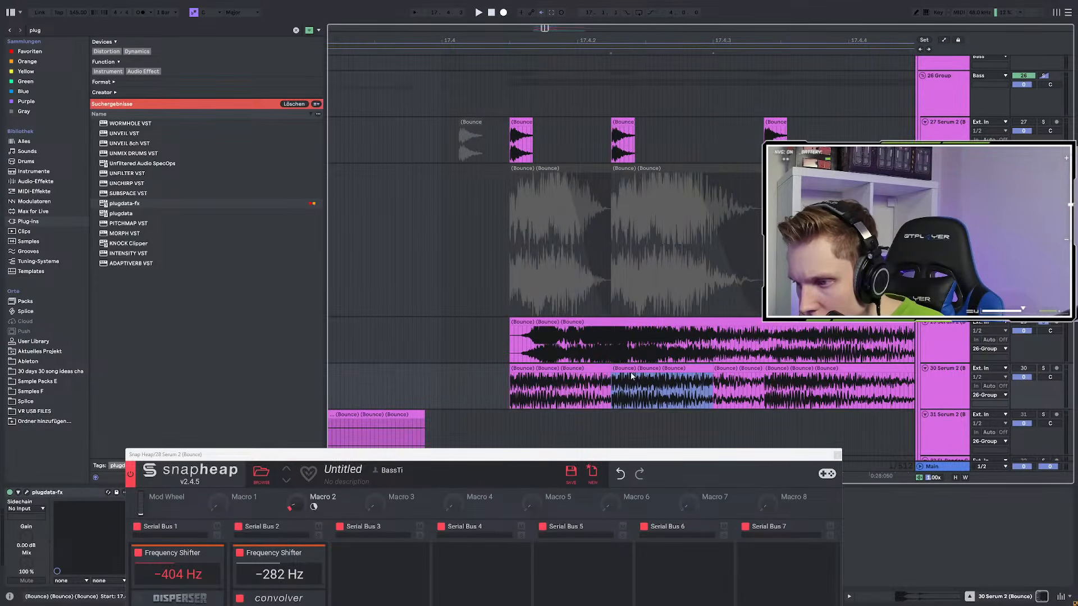
pyautogui.moveTo(722, 371); pyautogui.dragTo(757, 370)
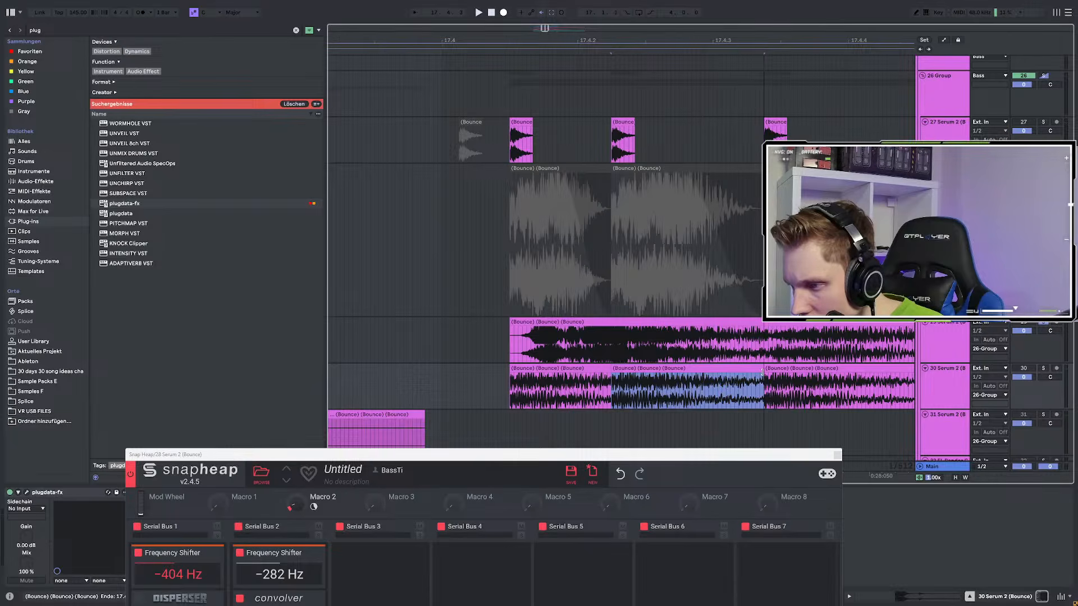
# Solo track 30 and close the Snap Heap plug-in window
pyautogui.scroll(-5, 762, 371)
pyautogui.scroll(-1, 762, 371)
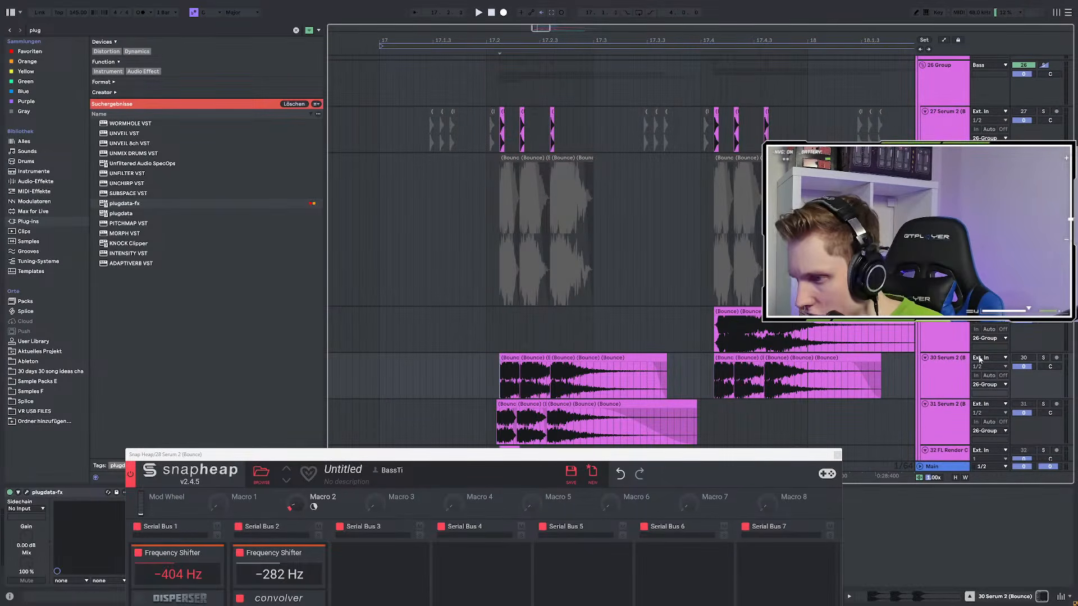
pyautogui.click(948, 366)
pyautogui.click(1043, 357)
pyautogui.click(1043, 358)
pyautogui.scroll(-4, 741, 372)
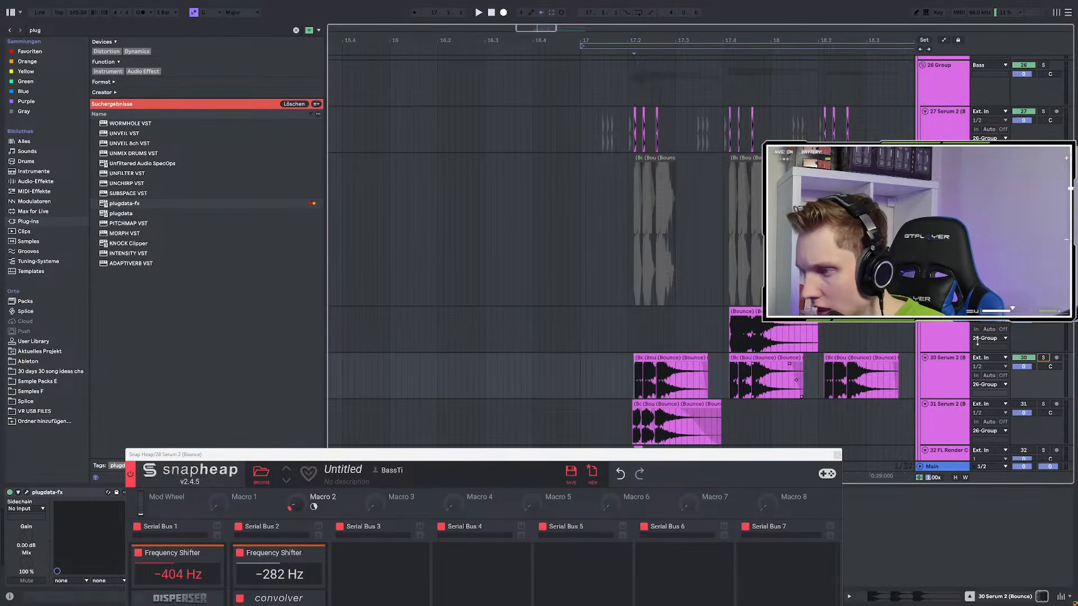
pyautogui.scroll(-3, 594, 275)
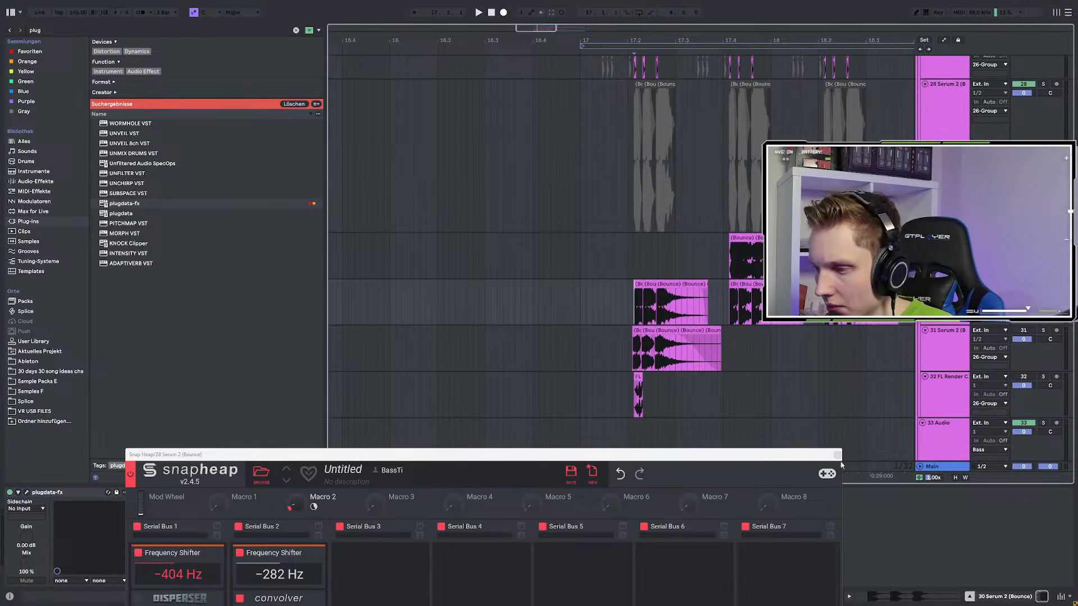
pyautogui.click(838, 455)
# Play the hit groups on track 30 from 17.1.1, 17.4.1 and 17.2.1
pyautogui.scroll(-2, 563, 287)
pyautogui.click(566, 293)
pyautogui.press('space')
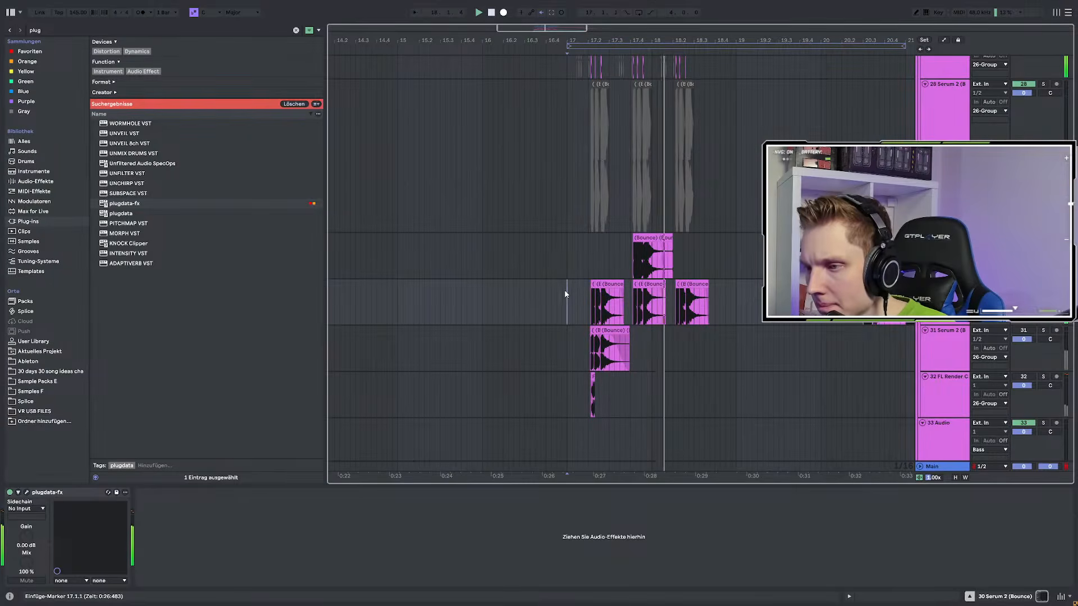
pyautogui.click(639, 306)
pyautogui.click(639, 306)
pyautogui.click(639, 306)
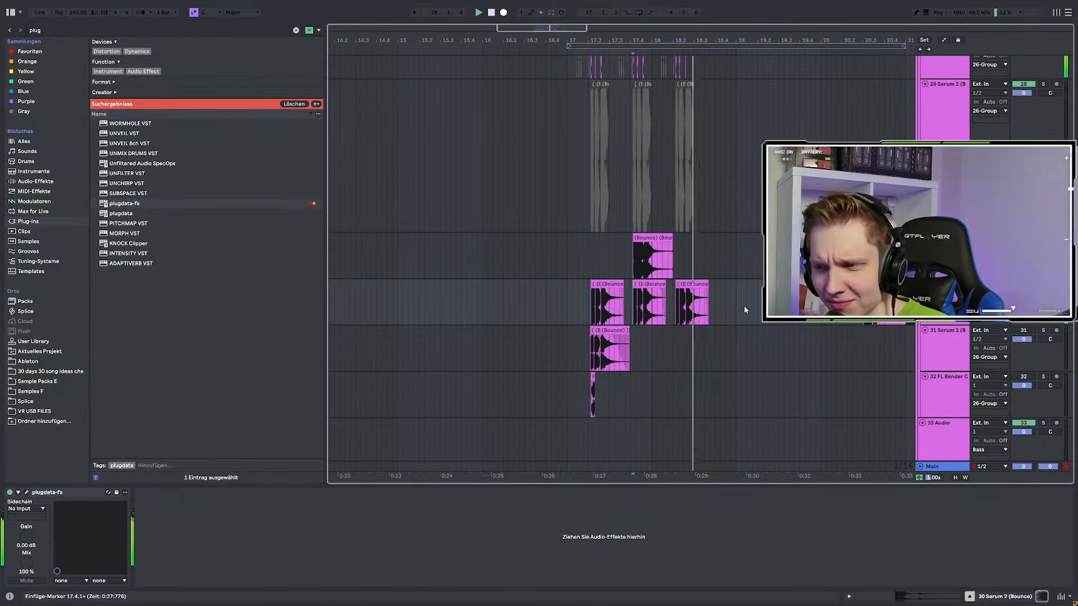
pyautogui.click(567, 296)
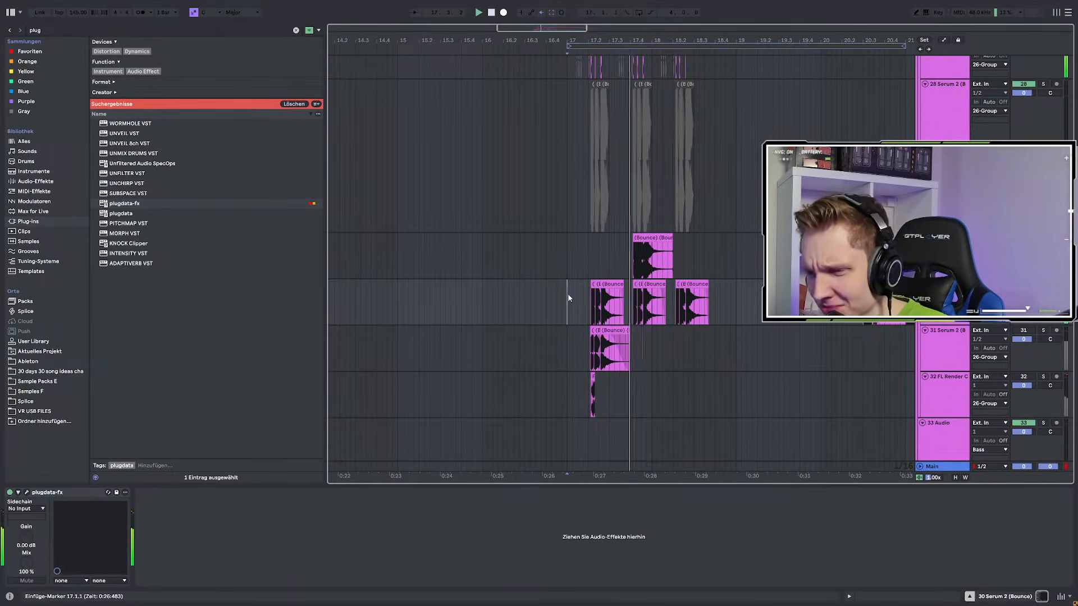
pyautogui.click(589, 299)
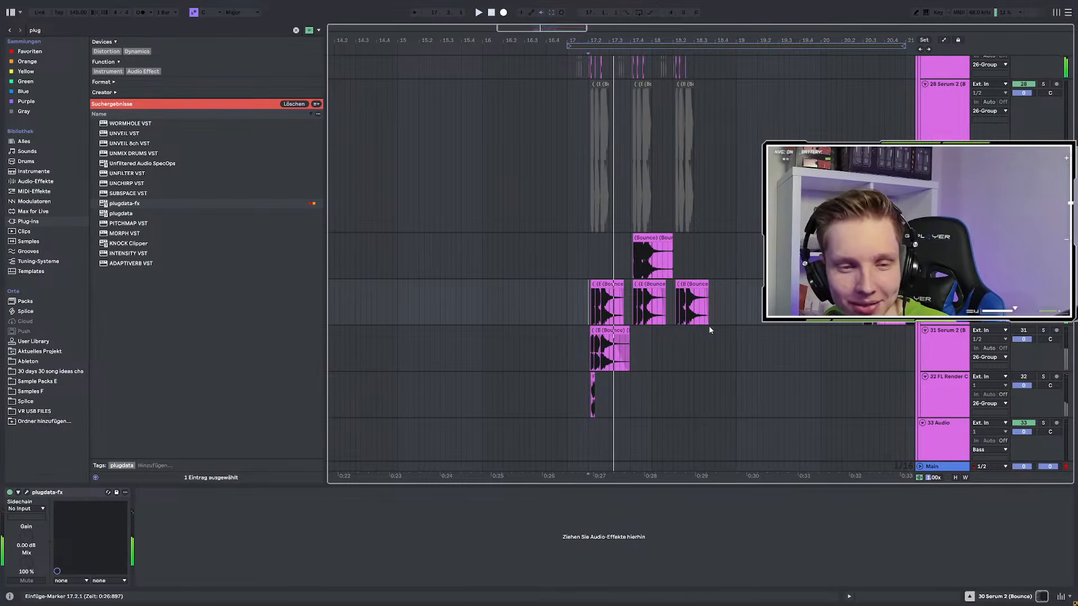
# Toggle solo on track 30 and replay the groove from 17.2.1
pyautogui.press('space')
pyautogui.press('space')
pyautogui.click(1043, 284)
pyautogui.press('space')
pyautogui.press('space')
pyautogui.press('space')
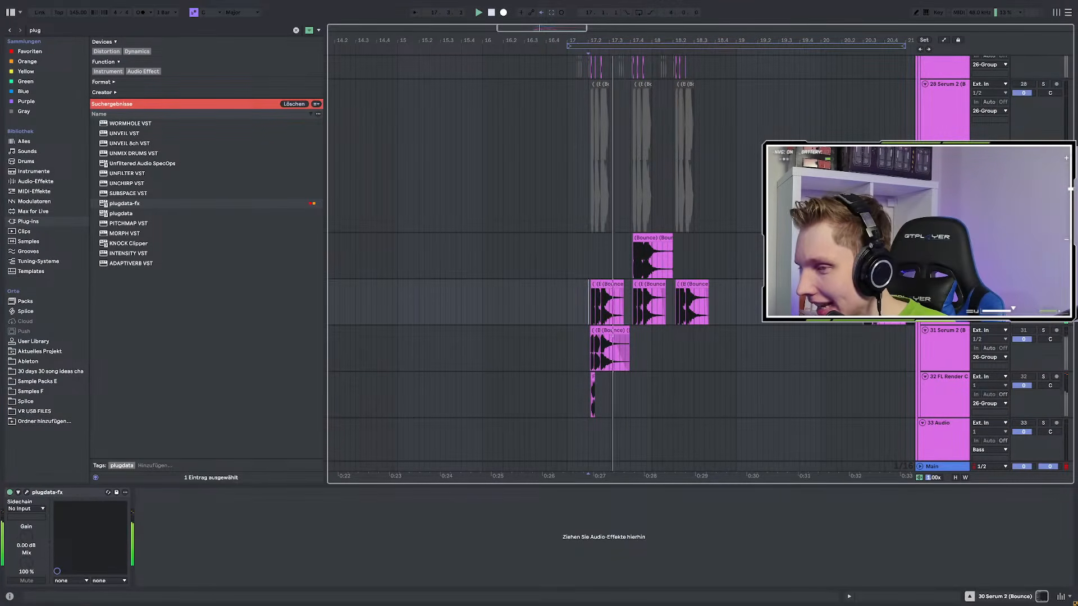
# Copy the range 17.4.1 to 18.2.1 on track 30, paste it at 15.1.1, and duplicate it three times
pyautogui.click(633, 306)
pyautogui.click(633, 306)
pyautogui.moveTo(633, 306); pyautogui.dragTo(654, 305)
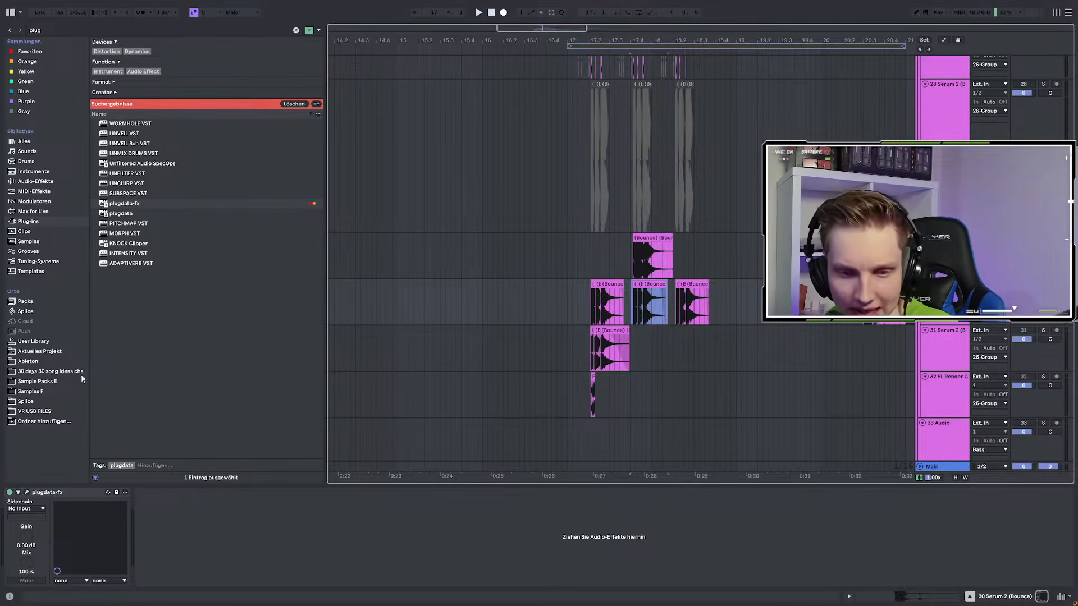
pyautogui.moveTo(632, 307); pyautogui.dragTo(646, 308)
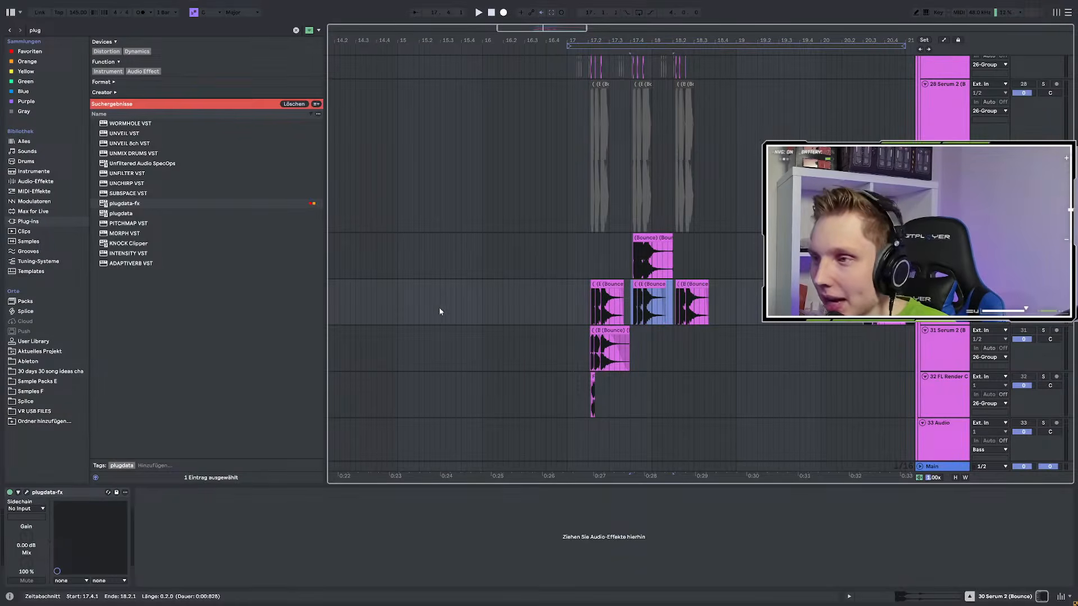
pyautogui.click(397, 295)
pyautogui.hotkey('ctrl', 'v')
pyautogui.scroll(3, 402, 293)
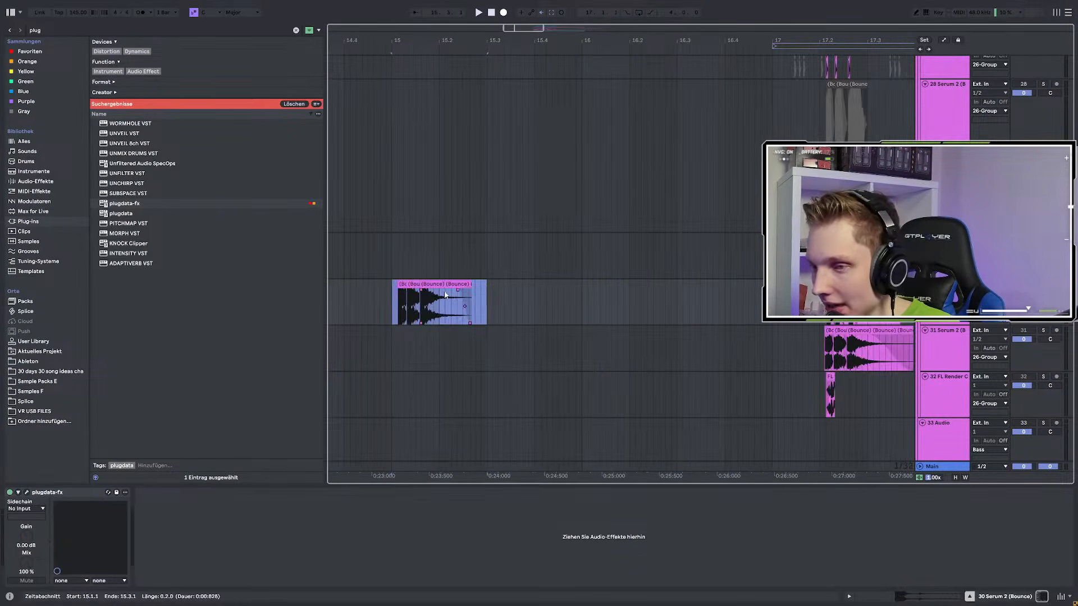
pyautogui.scroll(-3, 453, 296)
pyautogui.hotkey('ctrl', 'd')
pyautogui.hotkey('ctrl', 'd')
pyautogui.hotkey('ctrl', 'd')
pyautogui.click(411, 300)
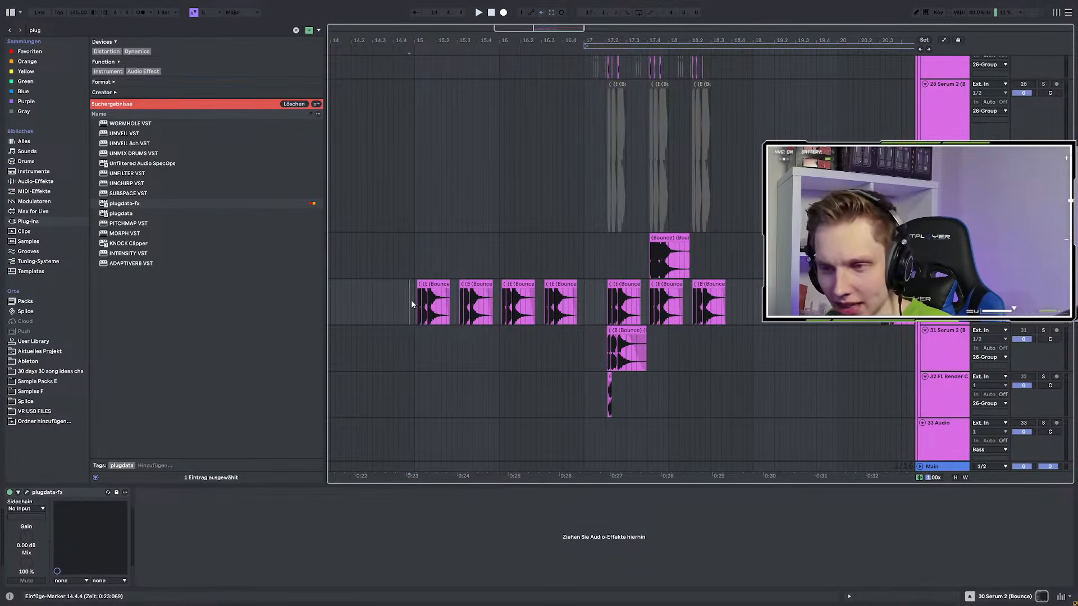
# Play the pasted groups and repeat the first beat of the bar 15 group at 15.2 on track 30
pyautogui.press('space')
pyautogui.scroll(2, 618, 327)
pyautogui.scroll(1, 618, 327)
pyautogui.press('space')
pyautogui.press('space')
pyautogui.press('space')
pyautogui.scroll(3, 415, 391)
pyautogui.press('space')
pyautogui.press('space')
pyautogui.moveTo(416, 392); pyautogui.dragTo(512, 388)
pyautogui.press('space')
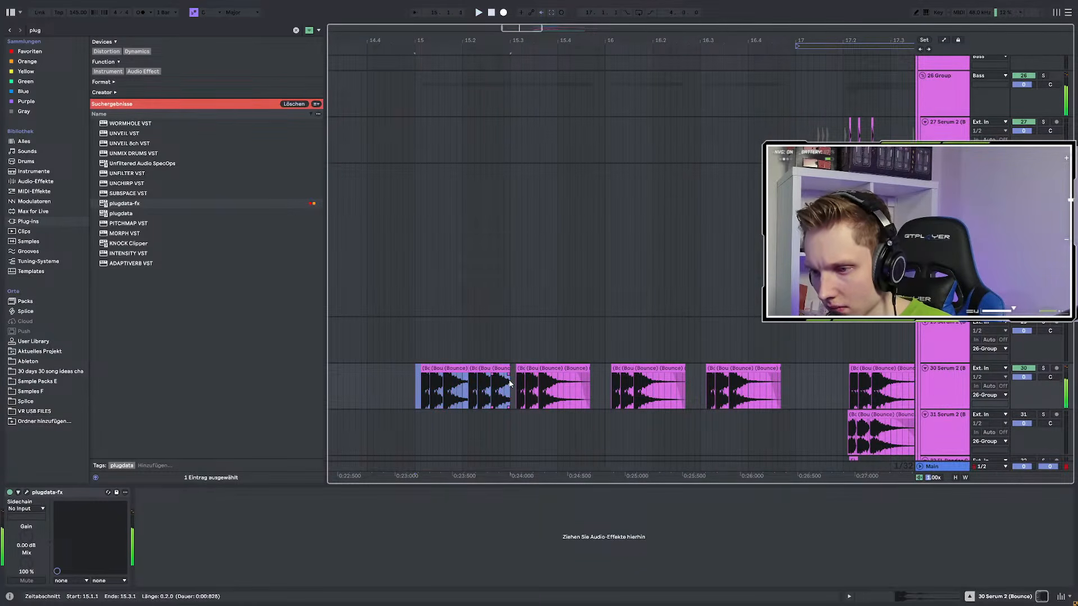
# Extend the last hit of the 15.2 group to the next group's start just after 15.3.1 and play it back
pyautogui.moveTo(487, 369); pyautogui.dragTo(516, 373)
pyautogui.press('space')
pyautogui.click(417, 377)
pyautogui.press('space')
pyautogui.press('space')
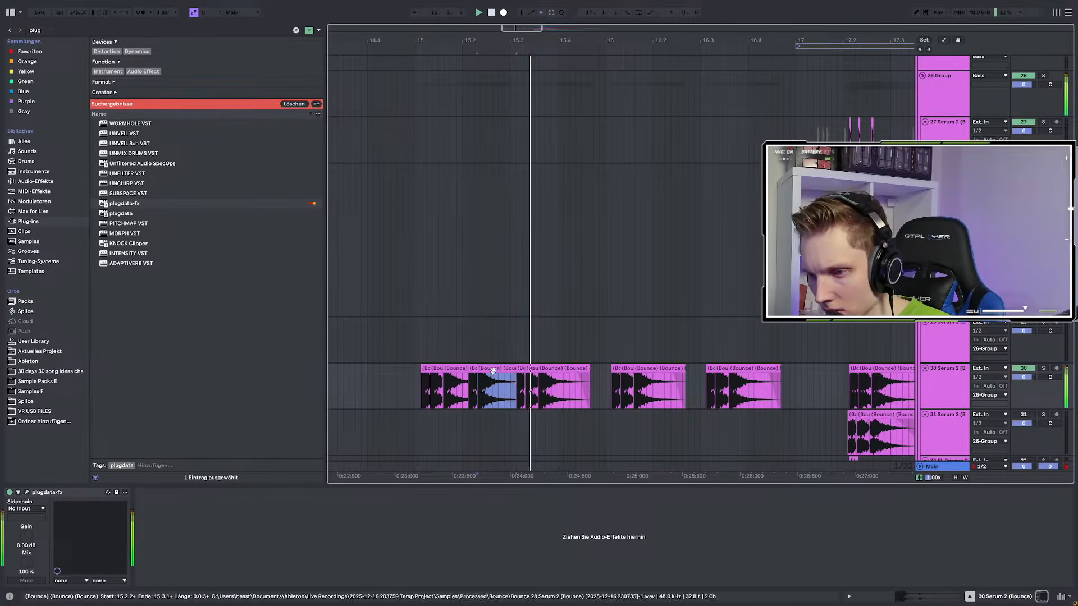
# Duplicate the two-beat pattern from 15.1 to 15.3 on track 30 until bar 17, and play it from 14.4.4
pyautogui.click(413, 385)
pyautogui.moveTo(422, 385); pyautogui.dragTo(525, 391)
pyautogui.hotkey('ctrl', 'd')
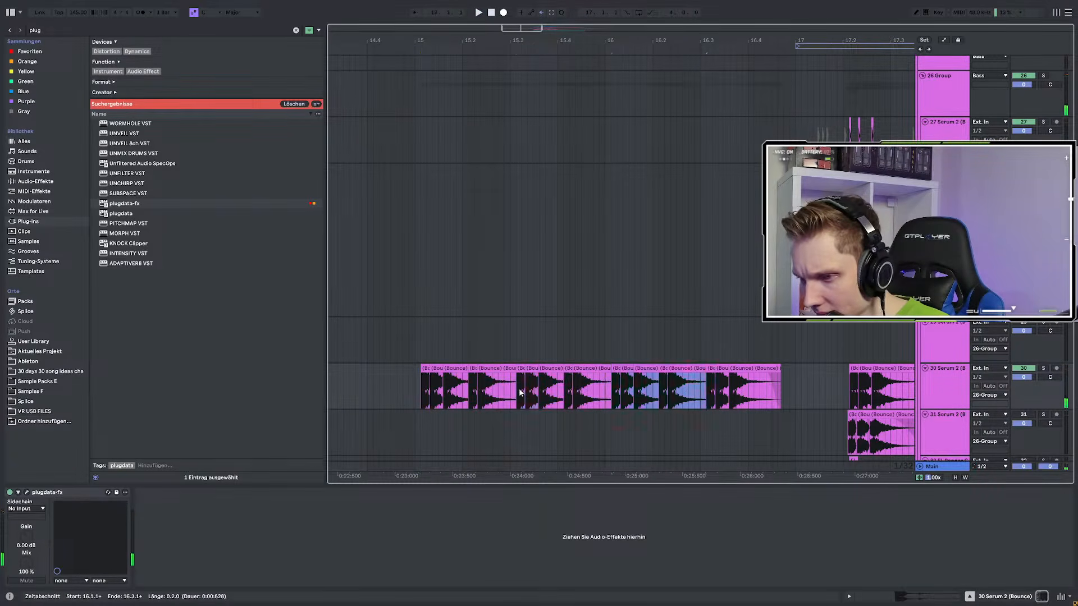
pyautogui.scroll(-3, 520, 392)
pyautogui.click(471, 384)
pyautogui.press('space')
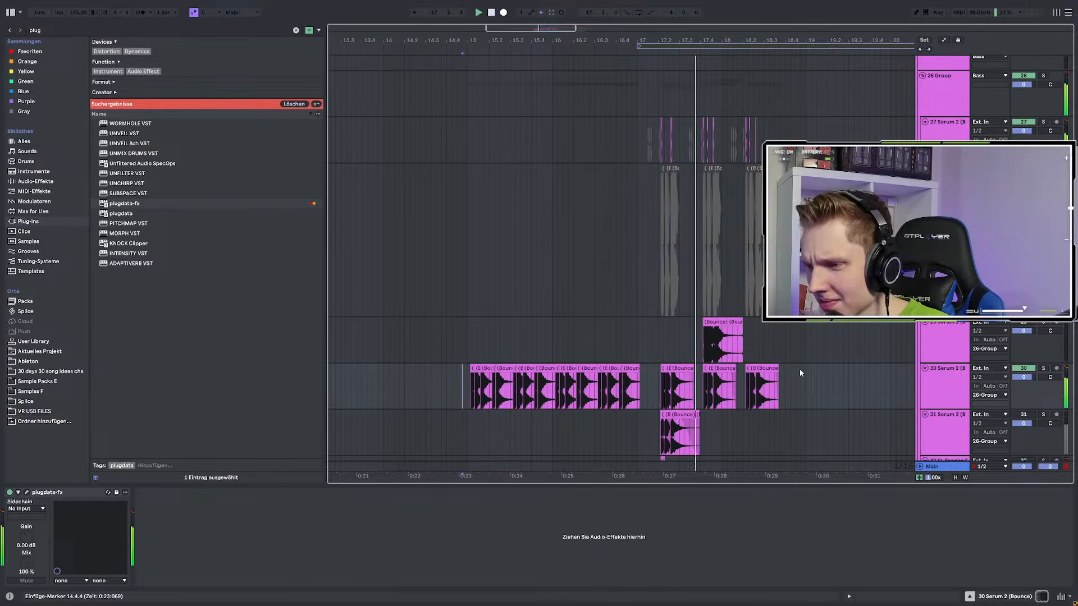
# Play the repeated pattern on track 30 from 15.1.1 to check its rhythm
pyautogui.scroll(-5, 725, 348)
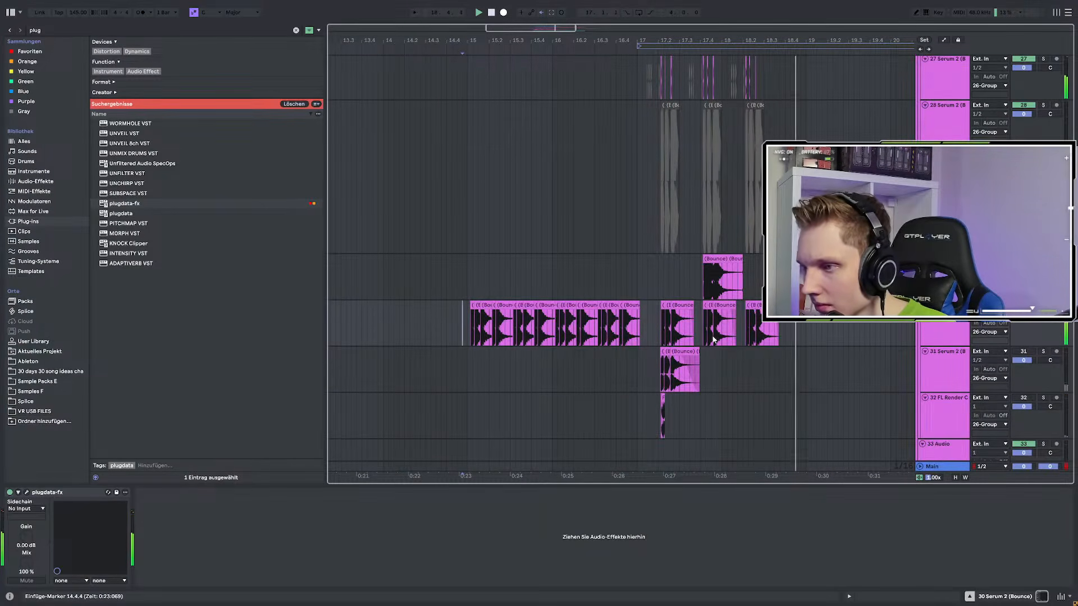
pyautogui.click(640, 245)
pyautogui.click(467, 275)
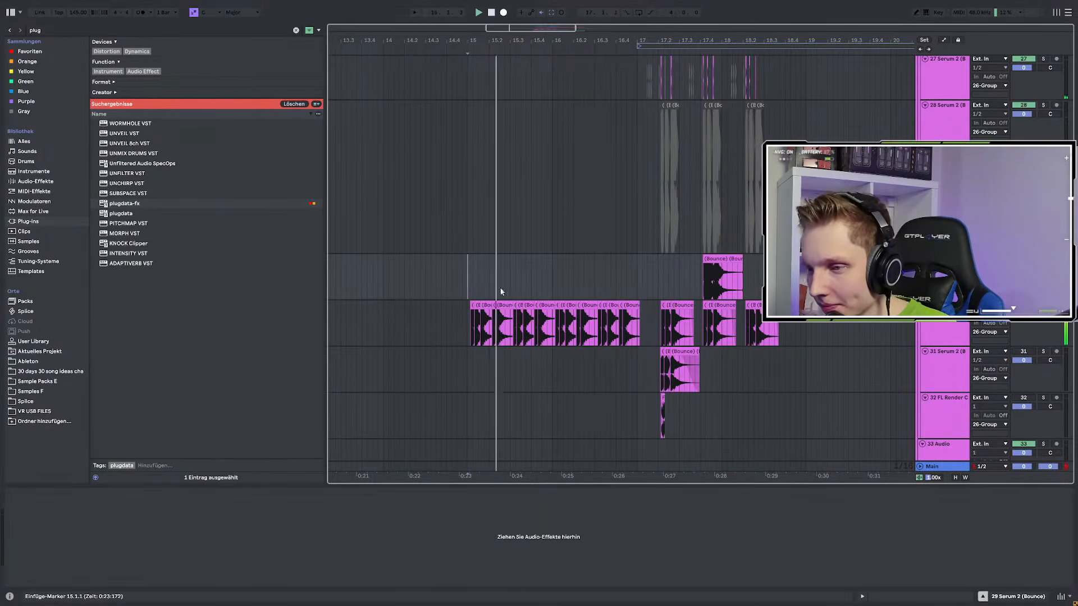
pyautogui.click(466, 323)
pyautogui.press('space')
pyautogui.press('space')
pyautogui.scroll(3, 471, 323)
pyautogui.press('space')
pyautogui.press('space')
pyautogui.press('space')
# Repeat the opening half beat of the bar 15 pattern on track 30 to fill its first beat
pyautogui.moveTo(474, 305); pyautogui.dragTo(491, 305)
pyautogui.press('space')
pyautogui.press('space')
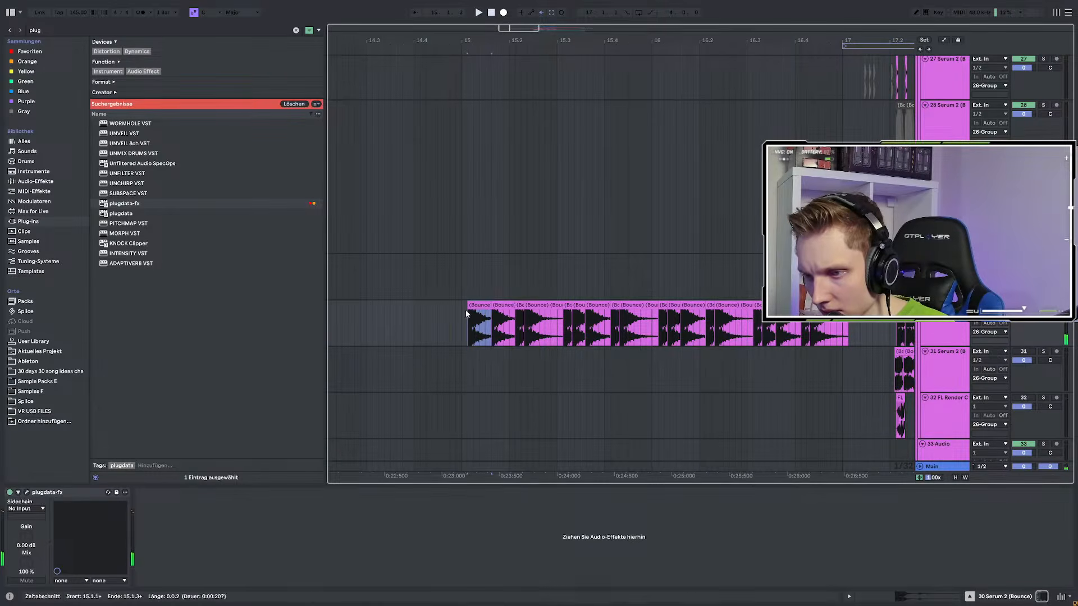
# Duplicate the revised two-beat pattern at 15.1 three times up to bar 17 and play it back
pyautogui.keyDown('shift'); pyautogui.click(503, 304); pyautogui.keyUp('shift')
pyautogui.hotkey('ctrl', 'd')
pyautogui.hotkey('ctrl', 'd')
pyautogui.hotkey('ctrl', 'd')
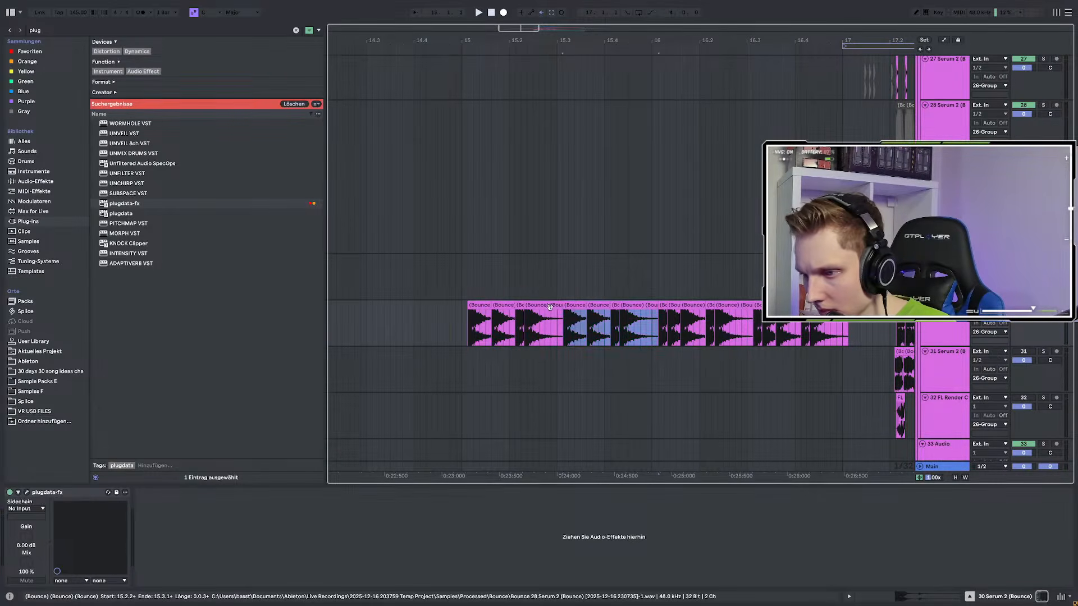
pyautogui.click(458, 320)
pyautogui.press('space')
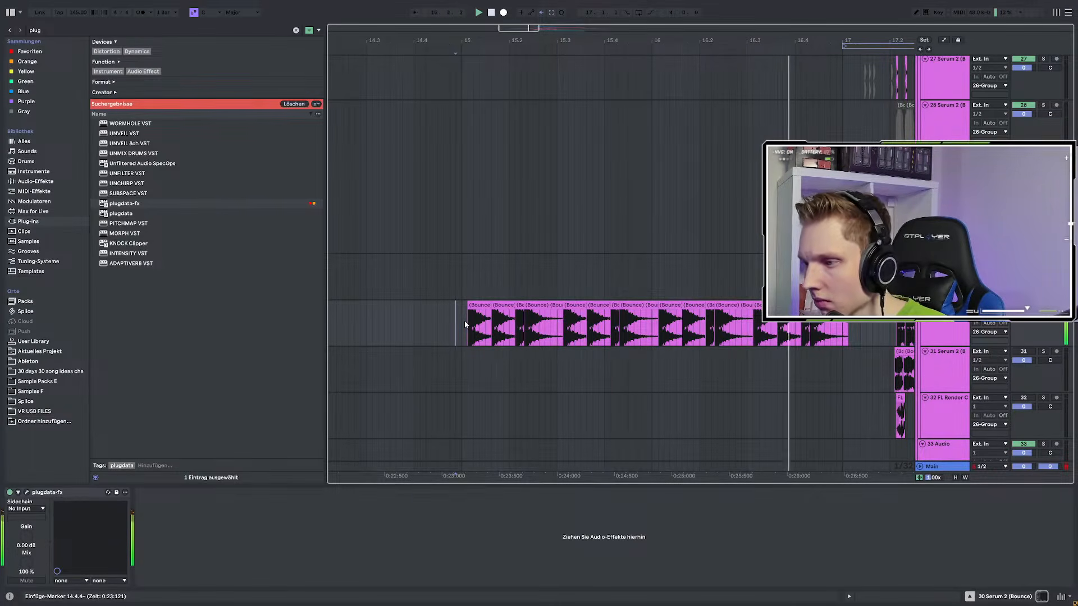
# Replay the pattern from 15.1.1 and move it one bar earlier on track 30, starting its range at 14.1.1
pyautogui.scroll(-2, 472, 321)
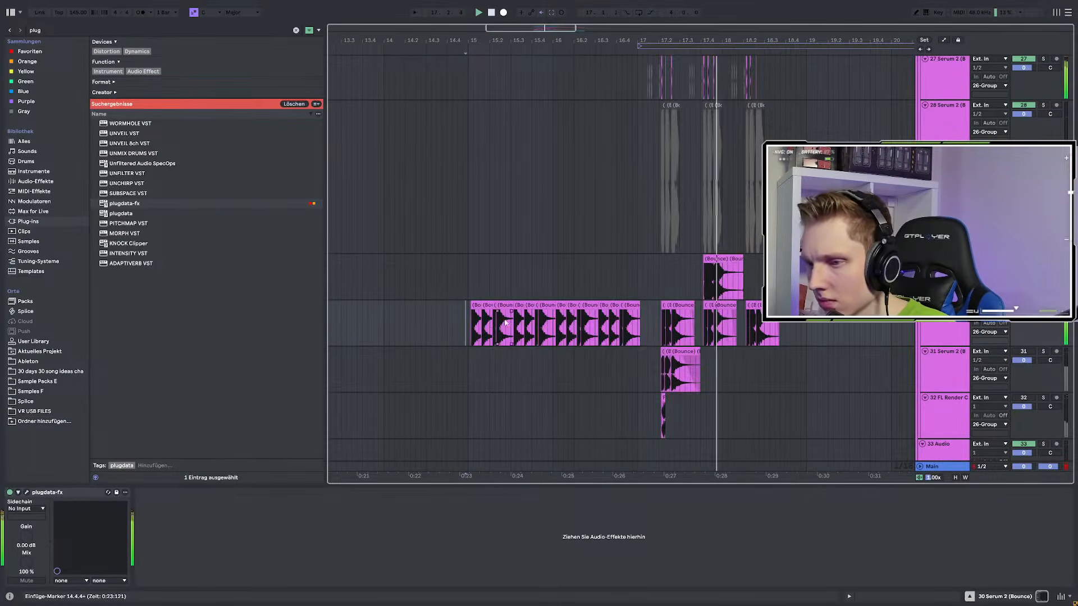
pyautogui.click(468, 319)
pyautogui.press('space')
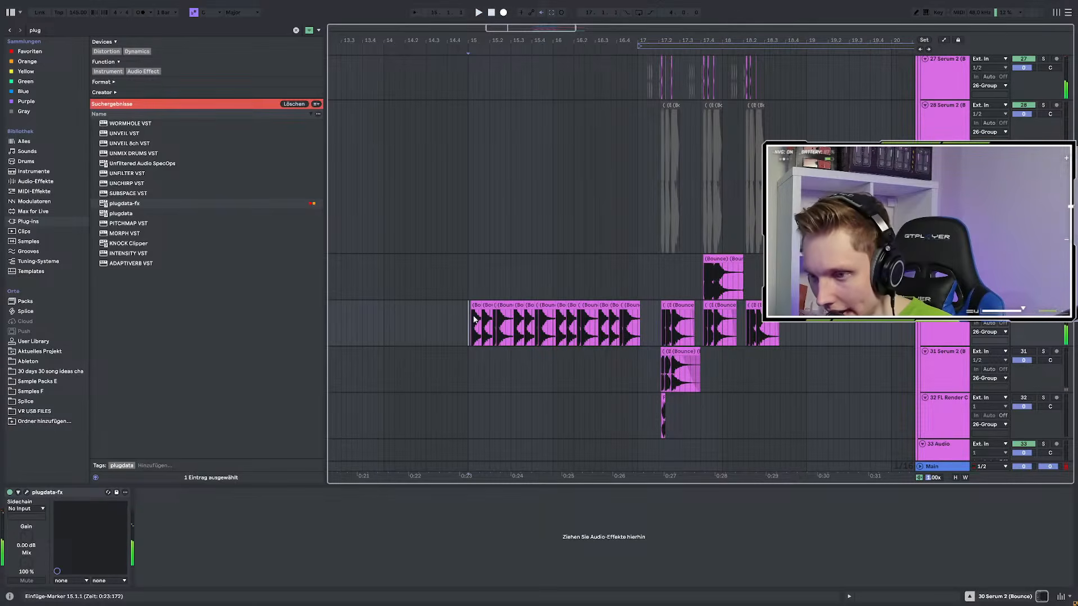
pyautogui.click(479, 322)
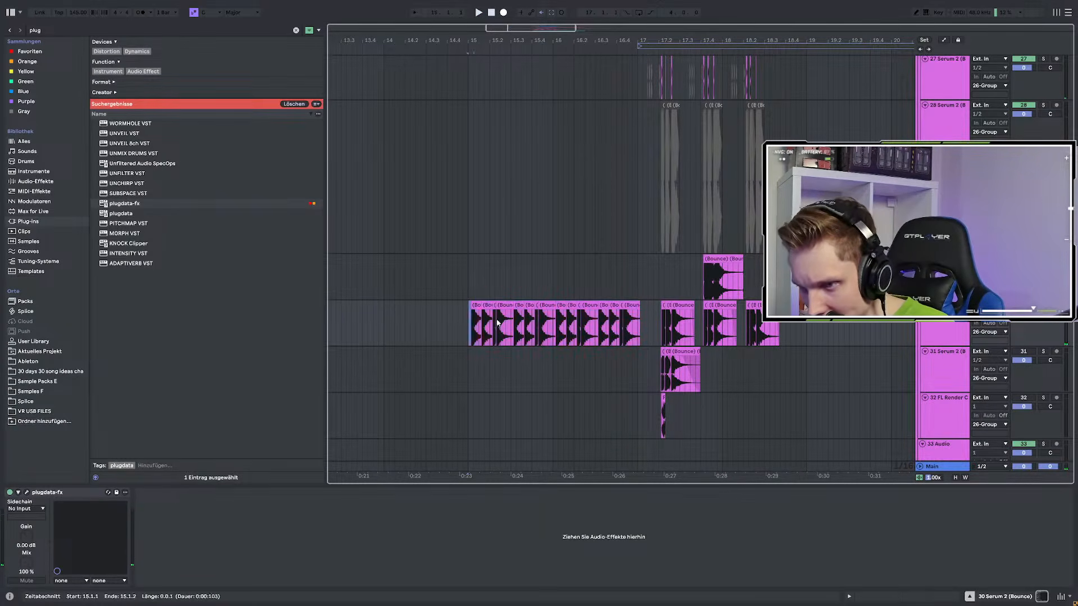
pyautogui.scroll(1, 640, 296)
pyautogui.moveTo(479, 328); pyautogui.dragTo(390, 332)
pyautogui.scroll(10, 686, 291)
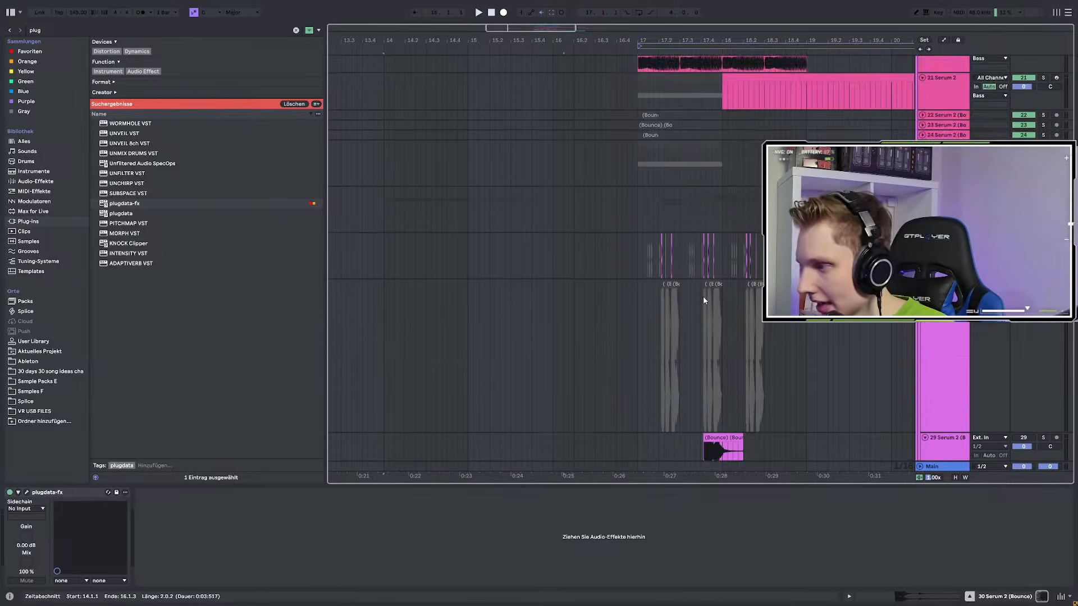
# Move all clips from bar 17 onward on all tracks to bar 24
pyautogui.scroll(-5, 635, 107)
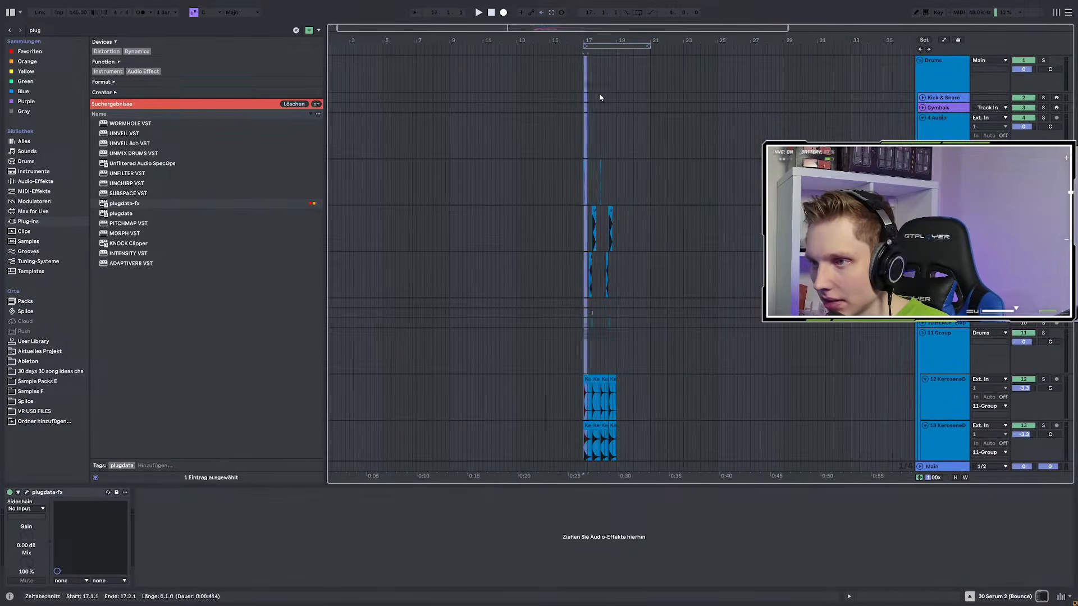
pyautogui.moveTo(585, 81); pyautogui.dragTo(1076, 505)
pyautogui.scroll(-3, 539, 342)
pyautogui.scroll(-8, 539, 342)
pyautogui.scroll(7, 509, 336)
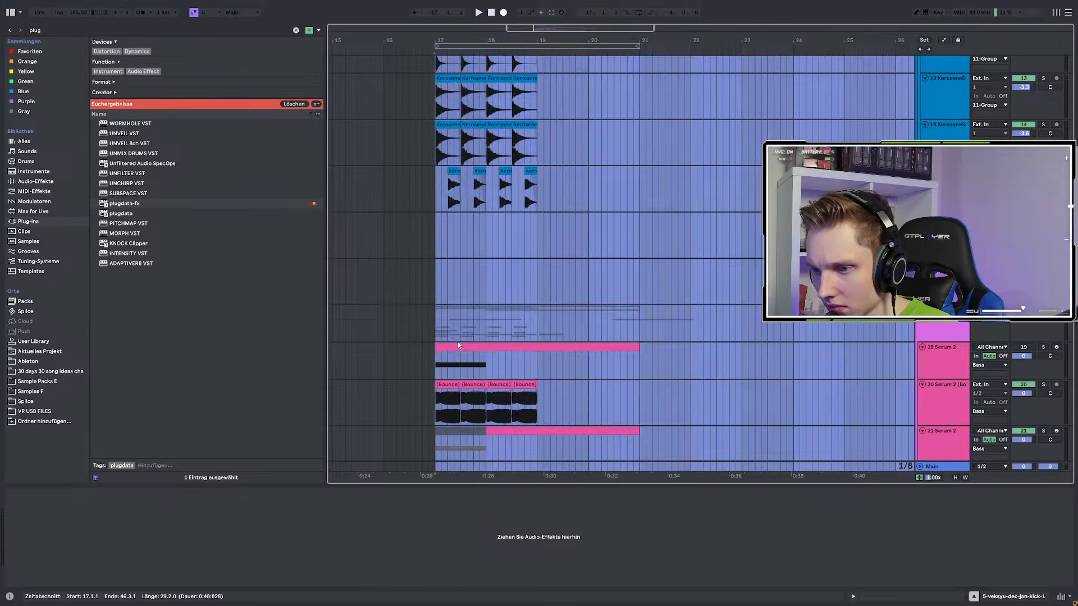
pyautogui.click(458, 345)
pyautogui.click(493, 284)
pyautogui.scroll(5, 459, 241)
pyautogui.moveTo(434, 55); pyautogui.dragTo(1073, 478)
pyautogui.scroll(-4, 471, 332)
pyautogui.scroll(1, 460, 247)
pyautogui.moveTo(455, 192); pyautogui.dragTo(813, 193)
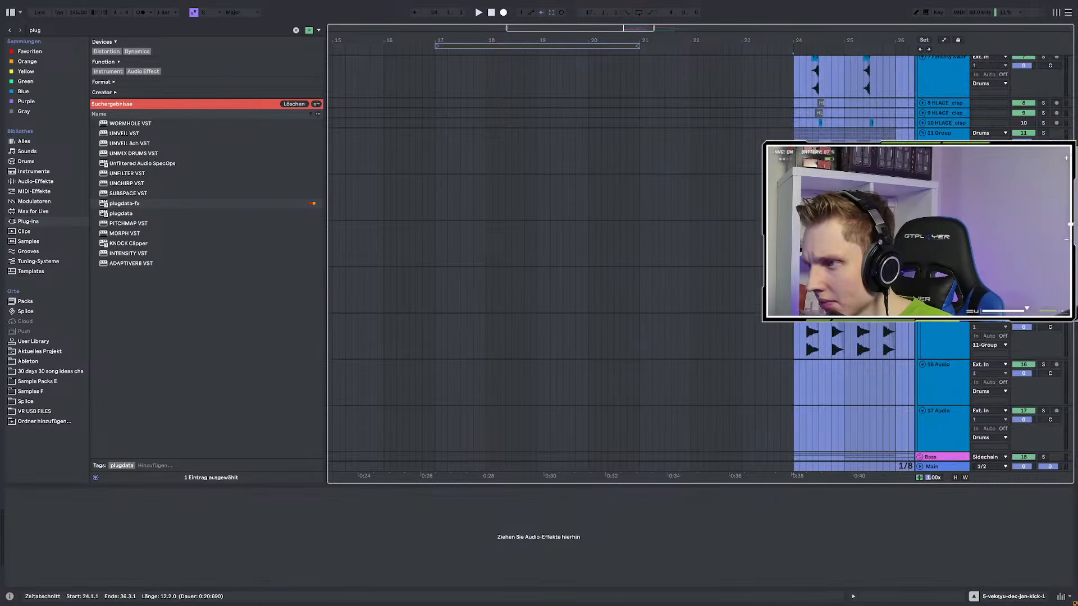
pyautogui.scroll(4, 813, 193)
pyautogui.scroll(-5, 729, 159)
pyautogui.scroll(-2, 729, 159)
pyautogui.click(616, 169)
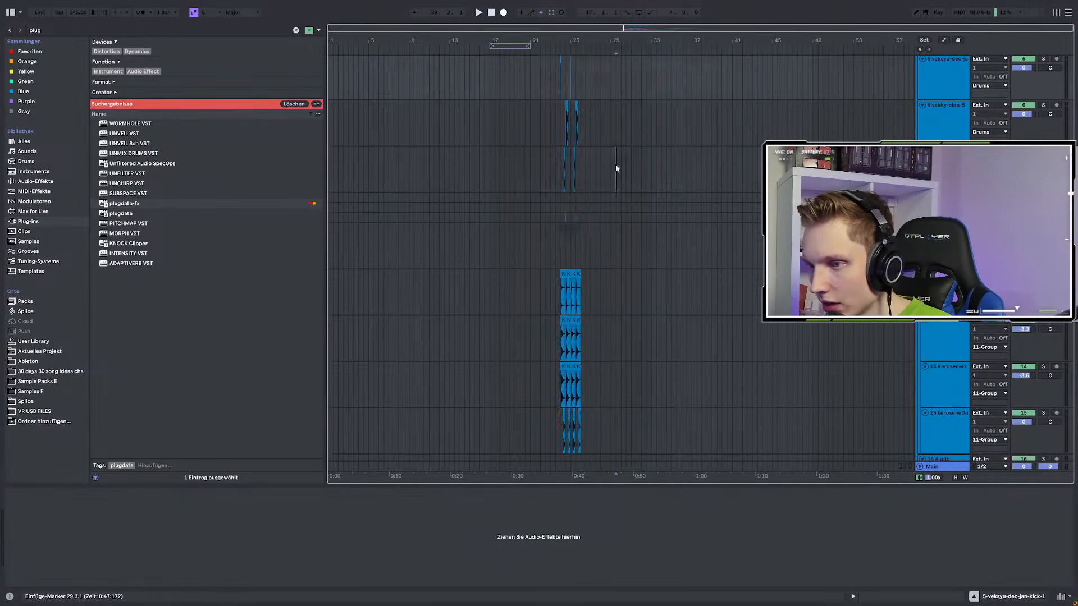
# Copy the drum clips from 24.1.1 to 26.1.1 to 17.1.1, and duplicate them once up to 21.1.1
pyautogui.scroll(3, 570, 126)
pyautogui.scroll(1, 551, 98)
pyautogui.moveTo(565, 160); pyautogui.dragTo(592, 447)
pyautogui.scroll(-3, 600, 369)
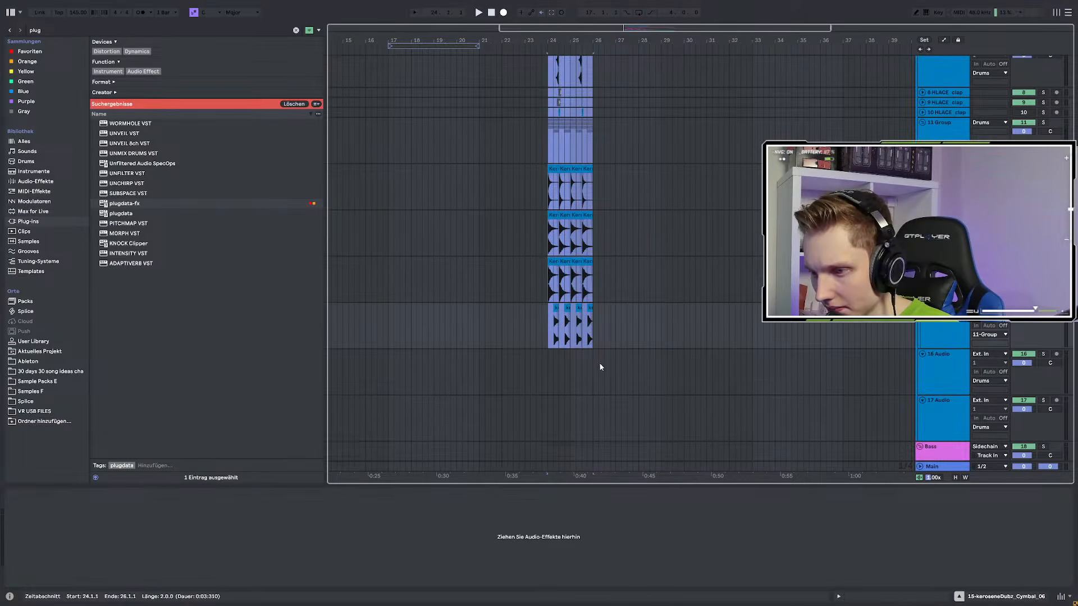
pyautogui.scroll(5, 417, 196)
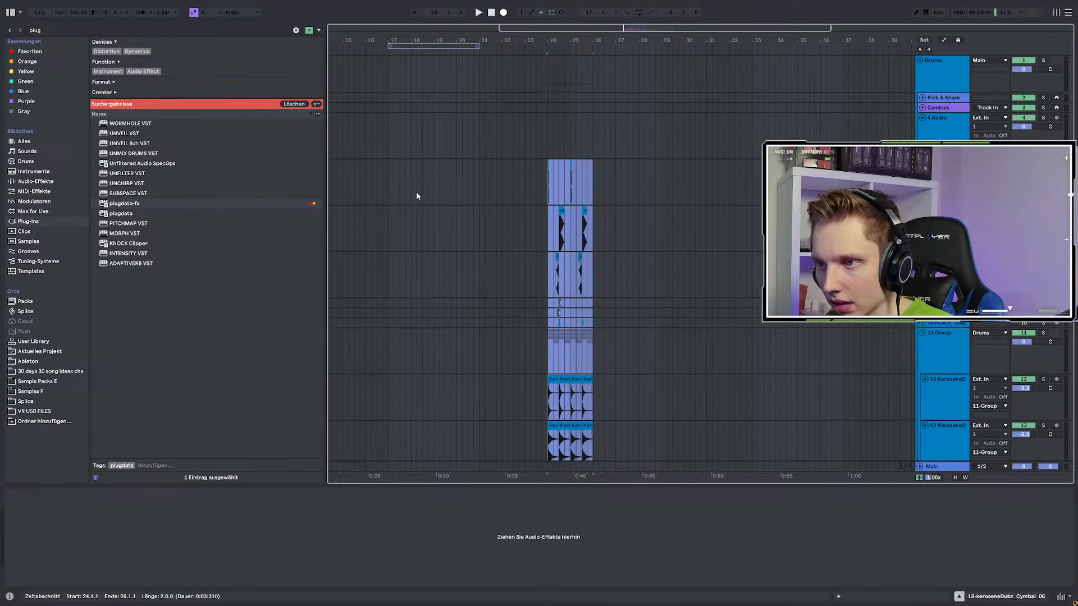
pyautogui.click(387, 184)
pyautogui.hotkey('ctrl', 'v')
pyautogui.hotkey('ctrl', 'd')
pyautogui.scroll(-2, 407, 198)
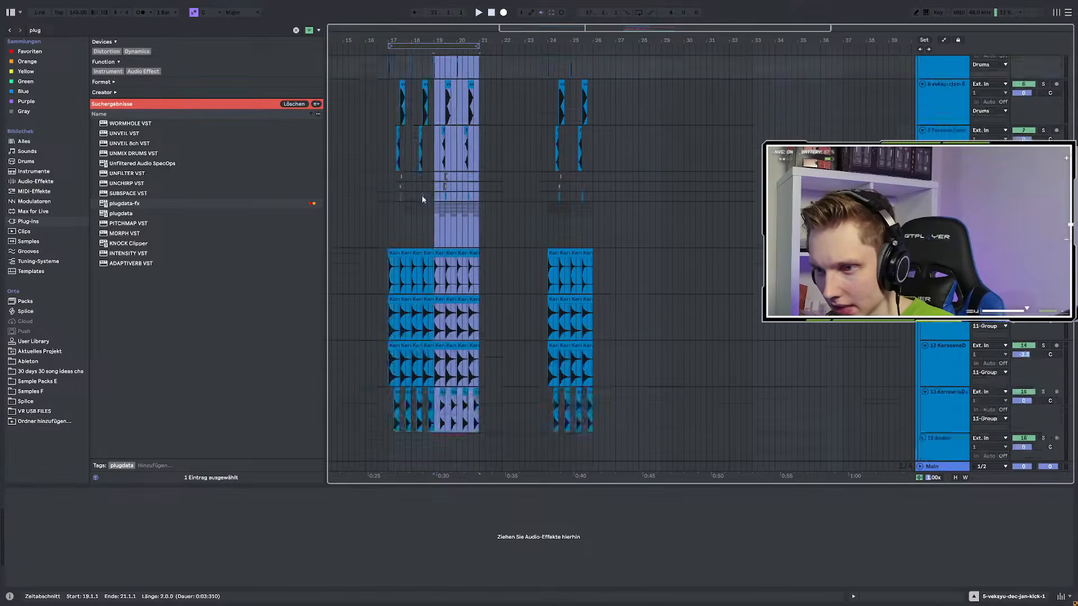
# Copy the bounced bass clips at bar 24 on track 20 to 17.1.1, and duplicate them once up to 21.1.1
pyautogui.scroll(-10, 422, 213)
pyautogui.scroll(8, 492, 235)
pyautogui.scroll(3, 547, 248)
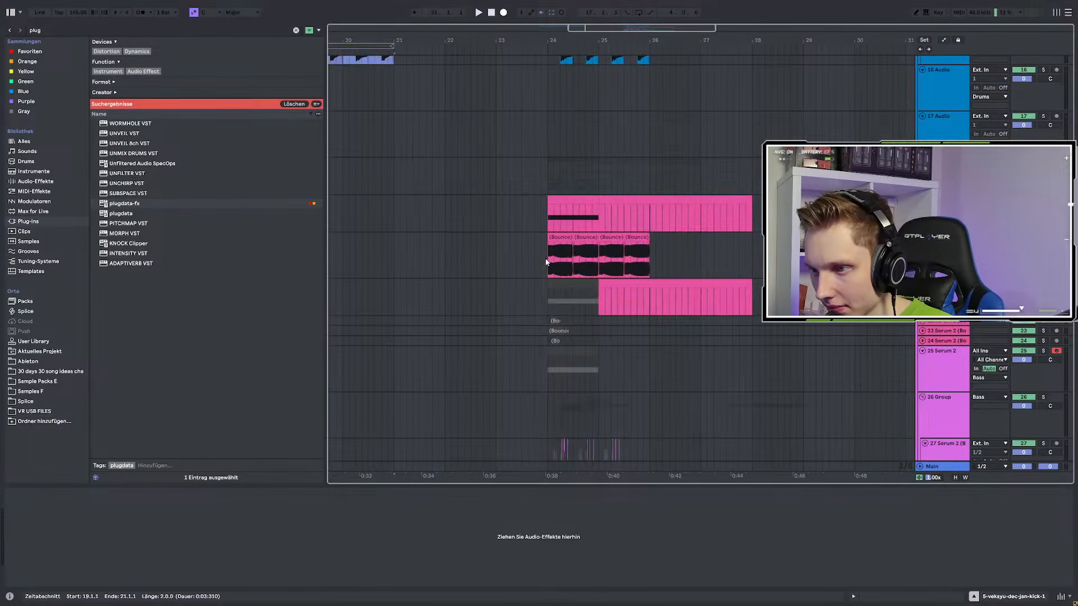
pyautogui.moveTo(545, 262); pyautogui.dragTo(748, 260)
pyautogui.hotkey('ctrl', 'c')
pyautogui.hscroll(-4, 505, 260)
pyautogui.click(513, 253)
pyautogui.hotkey('ctrl', 'v')
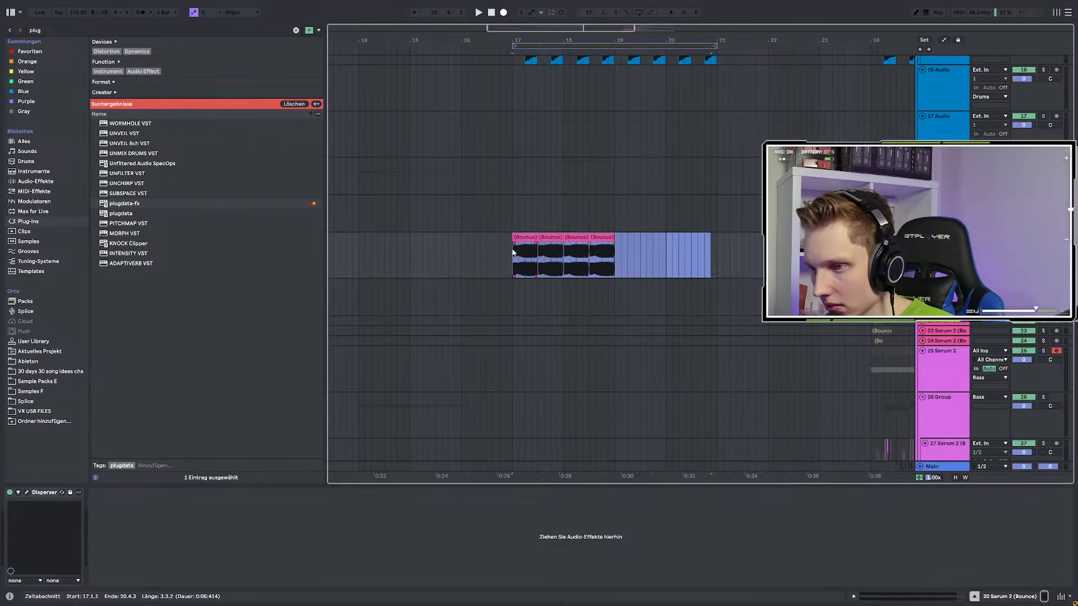
pyautogui.moveTo(512, 258); pyautogui.dragTo(614, 260)
pyautogui.hotkey('ctrl', 'd')
pyautogui.scroll(4, 573, 281)
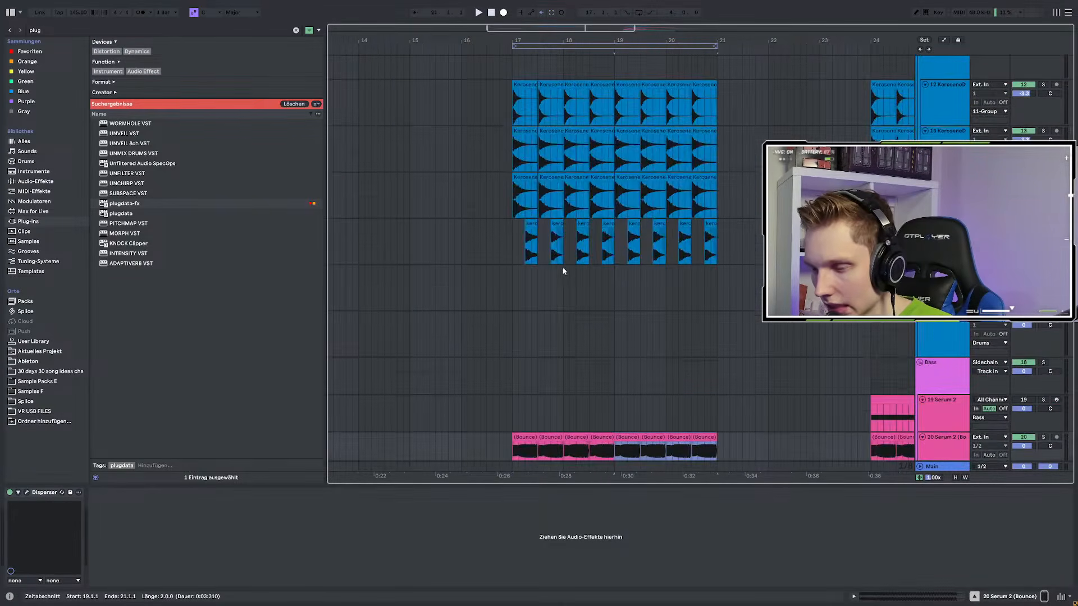
# Copy the trigger clips at bar 24 on the Trigger track to 17.1.1
pyautogui.scroll(-15, 564, 271)
pyautogui.scroll(-5, 762, 434)
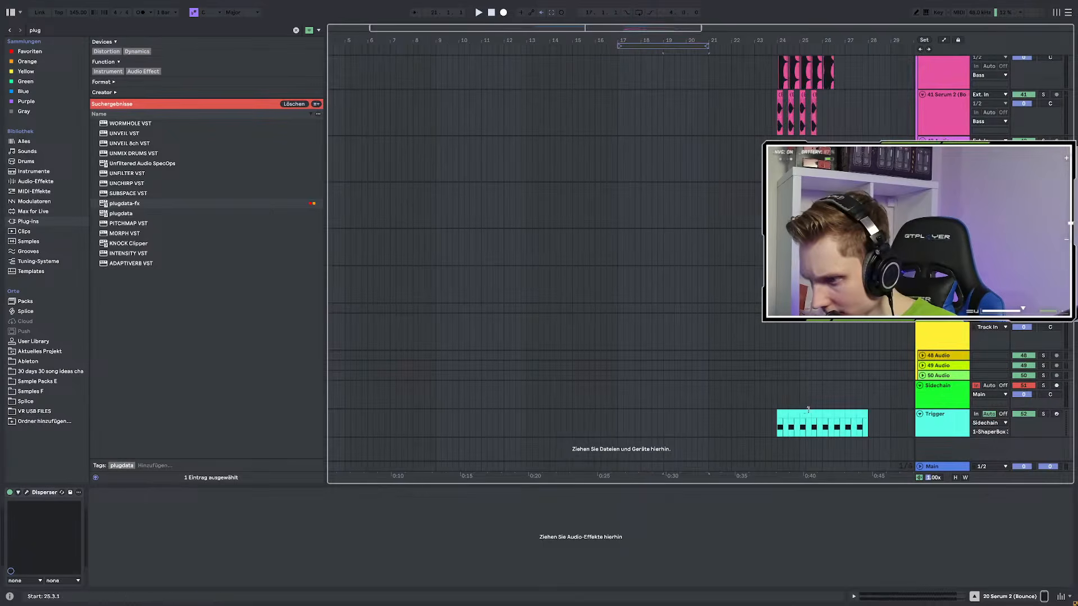
pyautogui.click(777, 429)
pyautogui.click(527, 416)
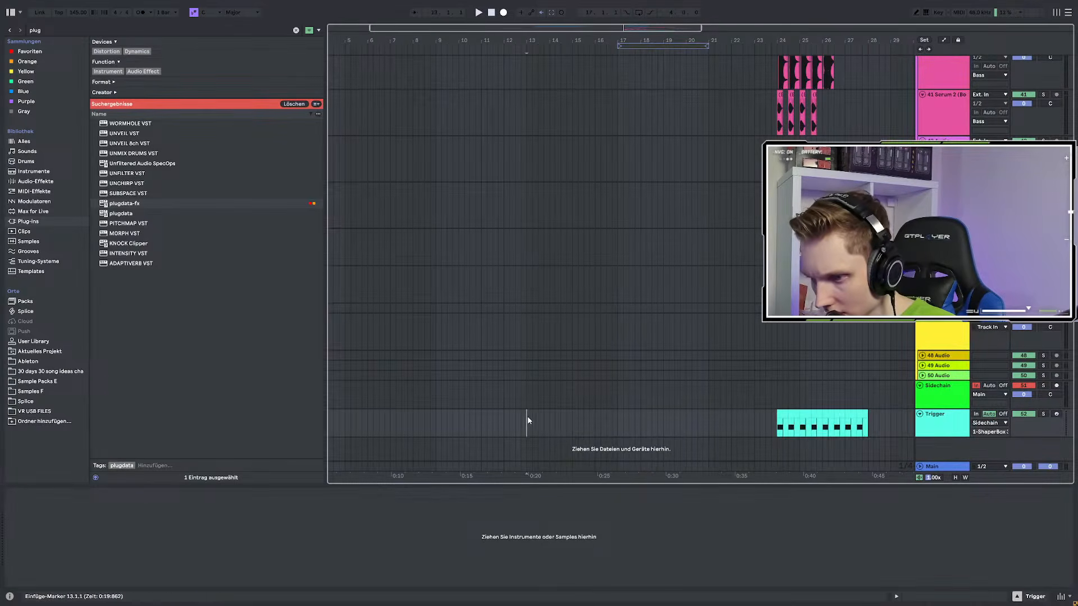
pyautogui.click(617, 418)
pyautogui.hotkey('ctrl', 'v')
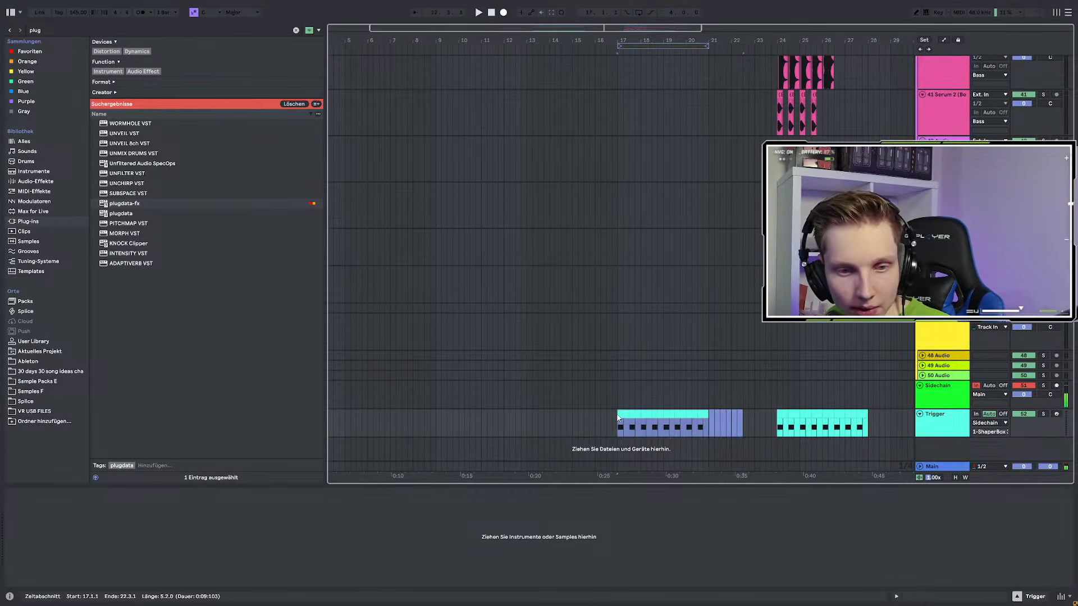
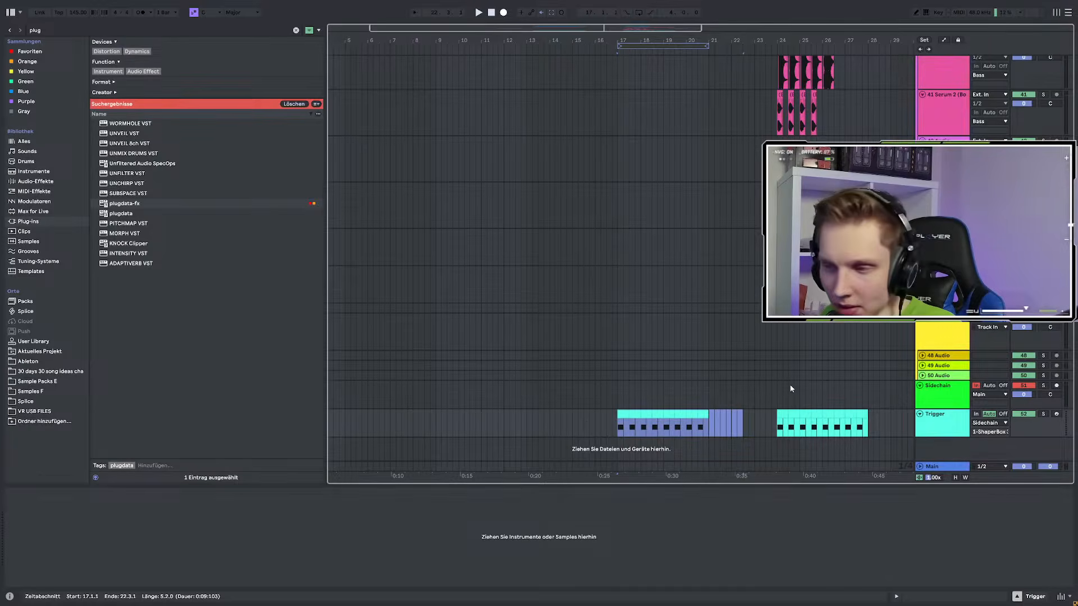
# Review the copied drum and bass clips in bars 17 to 21 and play the arrangement from 17.1.1
pyautogui.scroll(3, 788, 389)
pyautogui.scroll(-3, 532, 392)
pyautogui.click(483, 398)
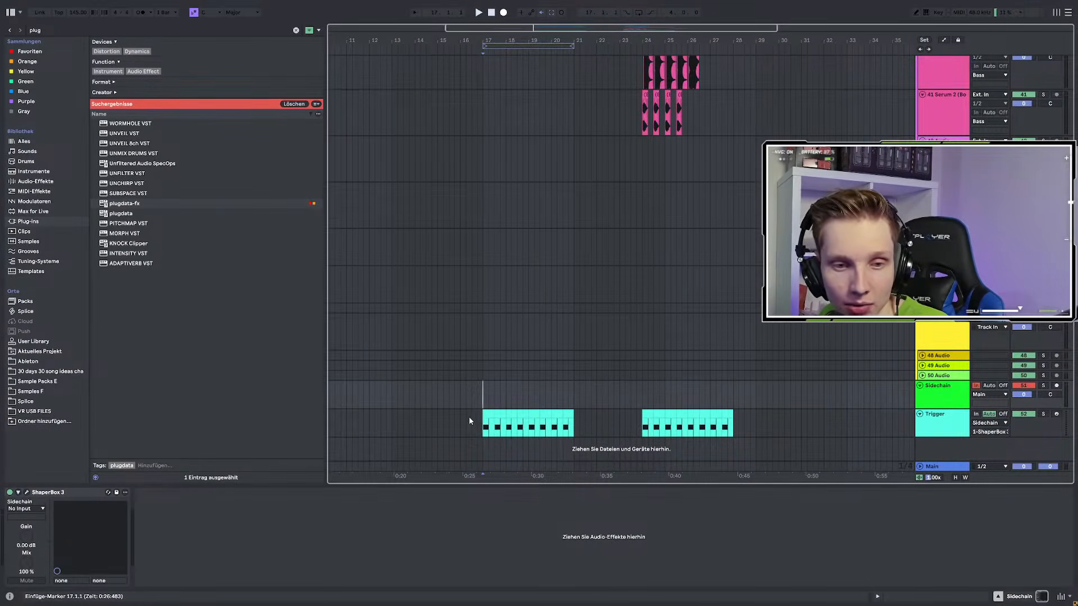
pyautogui.scroll(15, 463, 409)
pyautogui.scroll(-3, 480, 379)
pyautogui.scroll(3, 493, 202)
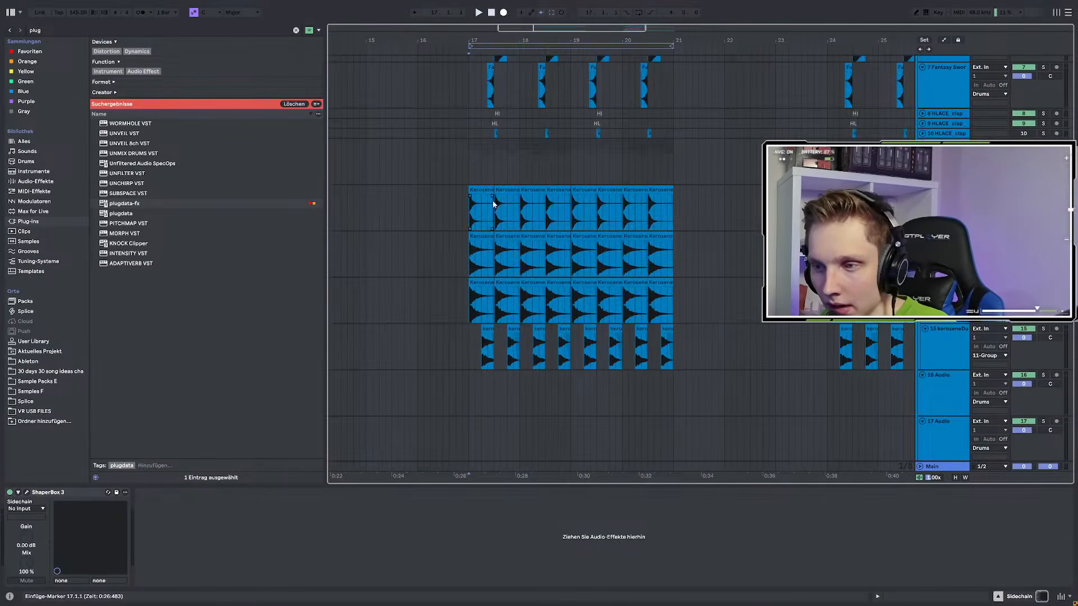
pyautogui.click(466, 162)
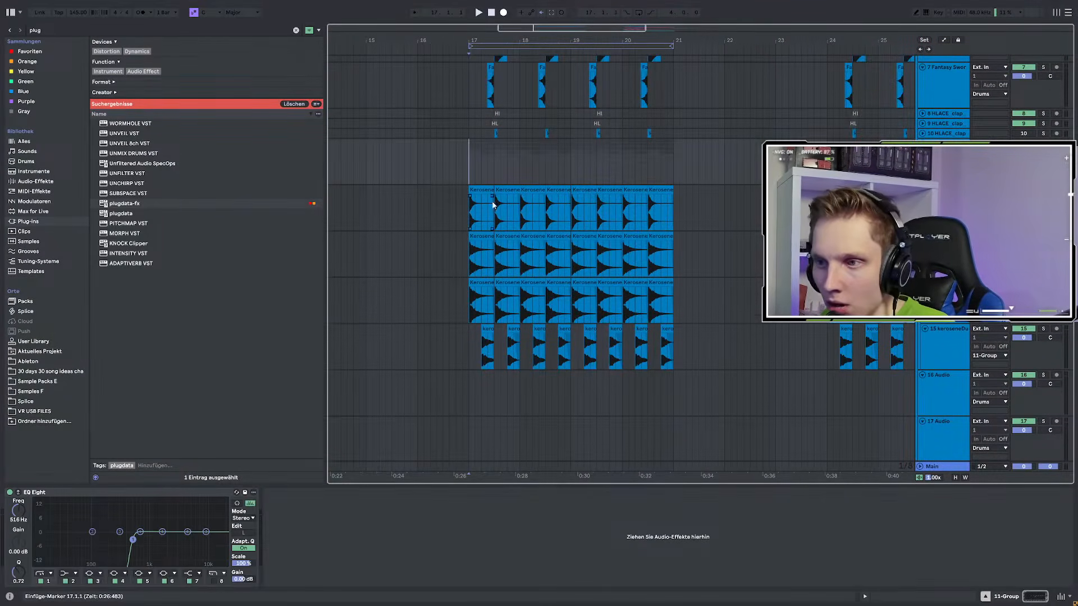
pyautogui.scroll(3, 601, 231)
pyautogui.scroll(-3, 590, 232)
pyautogui.scroll(-2, 577, 236)
pyautogui.scroll(-3, 575, 241)
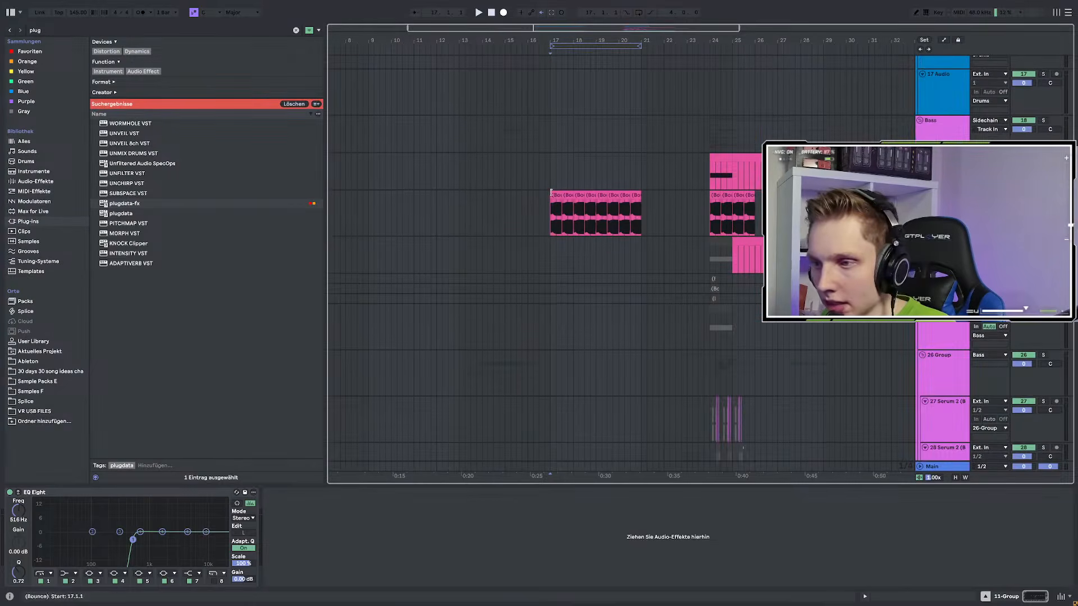
pyautogui.click(553, 178)
pyautogui.press('space')
# Duplicate the three-bar range from 14.1.1 on track 30 so the bass pattern repeats at 17.1.1
pyautogui.scroll(-5, 608, 252)
pyautogui.scroll(-4, 608, 254)
pyautogui.scroll(3, 711, 247)
pyautogui.scroll(-3, 821, 247)
pyautogui.scroll(3, 553, 202)
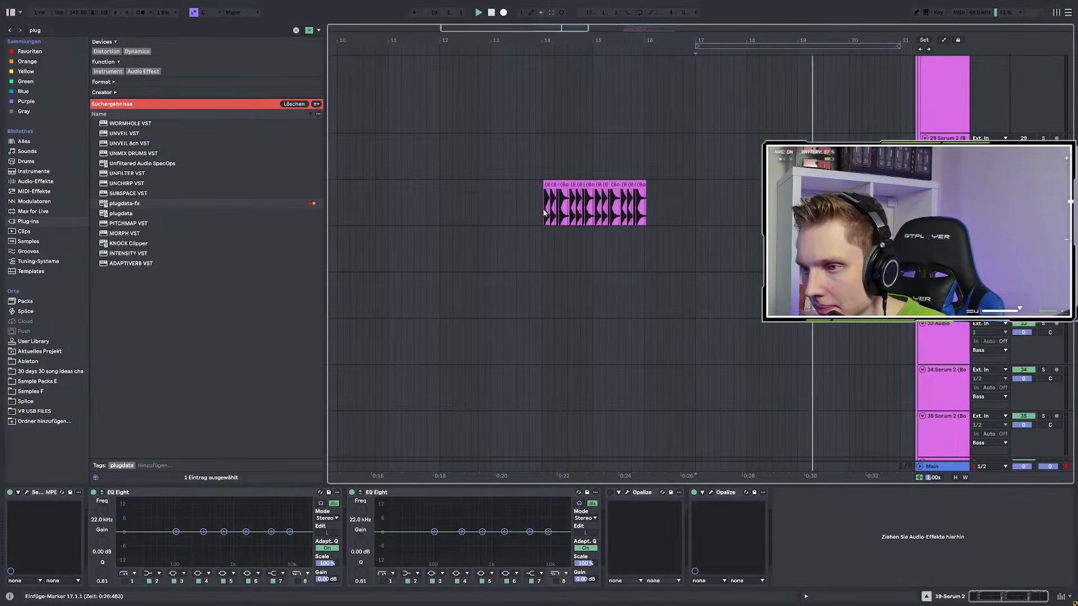
pyautogui.moveTo(547, 202); pyautogui.dragTo(677, 208)
pyautogui.scroll(-5, 659, 218)
pyautogui.hotkey('ctrl', 'd')
pyautogui.scroll(3, 659, 217)
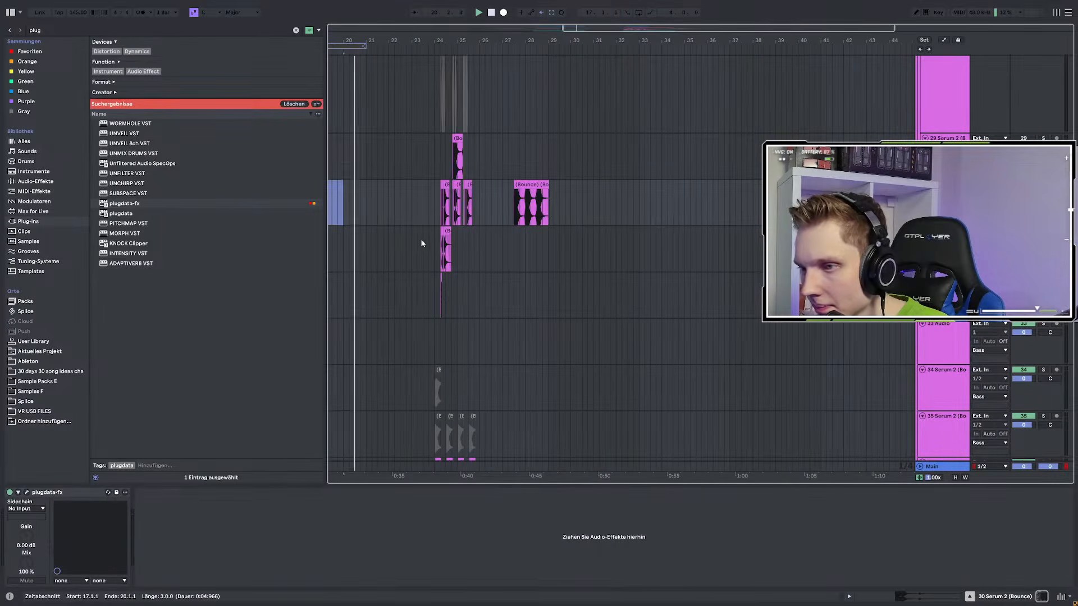
# Play the copied bass pattern on track 30 from 17.1.1 and select its range up to 19.1.1
pyautogui.scroll(-3, 443, 230)
pyautogui.scroll(3, 444, 230)
pyautogui.click(440, 206)
pyautogui.press('space')
pyautogui.press('space')
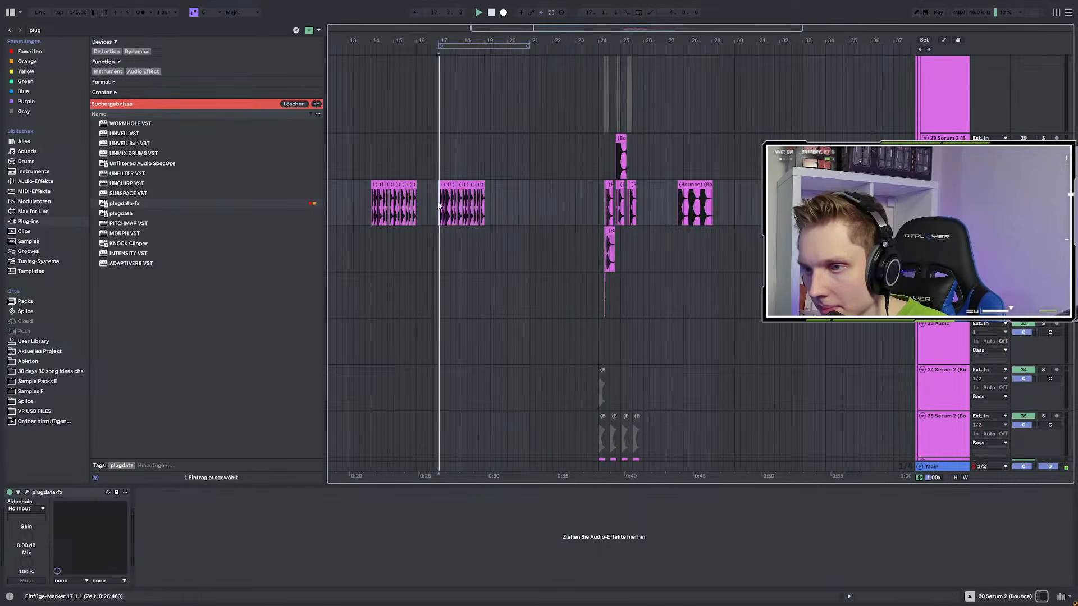
pyautogui.scroll(3, 440, 206)
pyautogui.moveTo(439, 206); pyautogui.dragTo(543, 206)
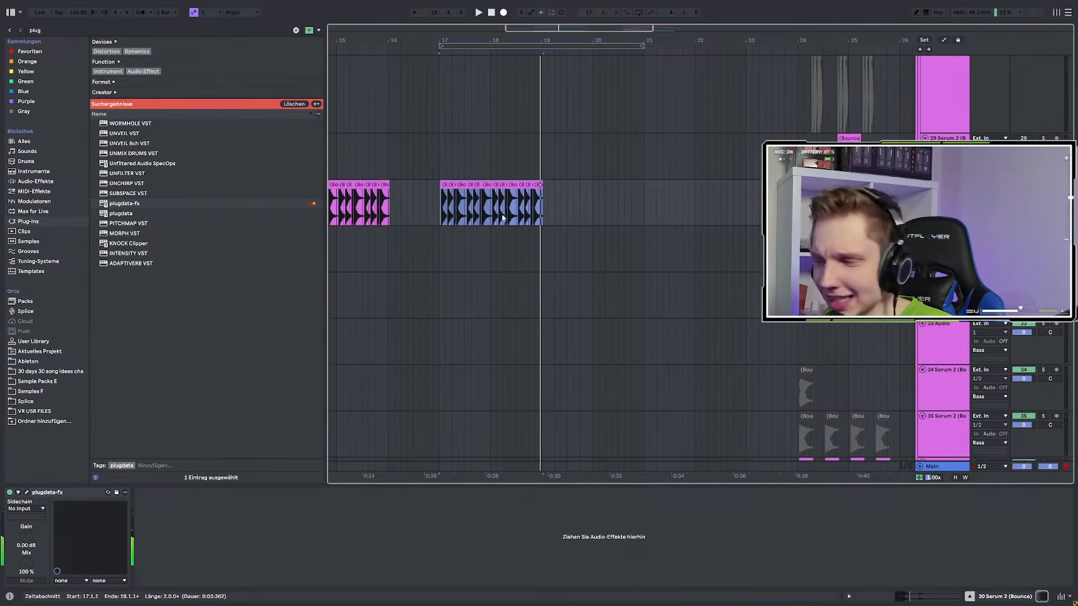
# Copy the short bounced clips at bar 24 on track 27 to 17.1.1 on the same track
pyautogui.scroll(2, 545, 244)
pyautogui.scroll(-3, 540, 244)
pyautogui.scroll(6, 662, 256)
pyautogui.scroll(3, 664, 250)
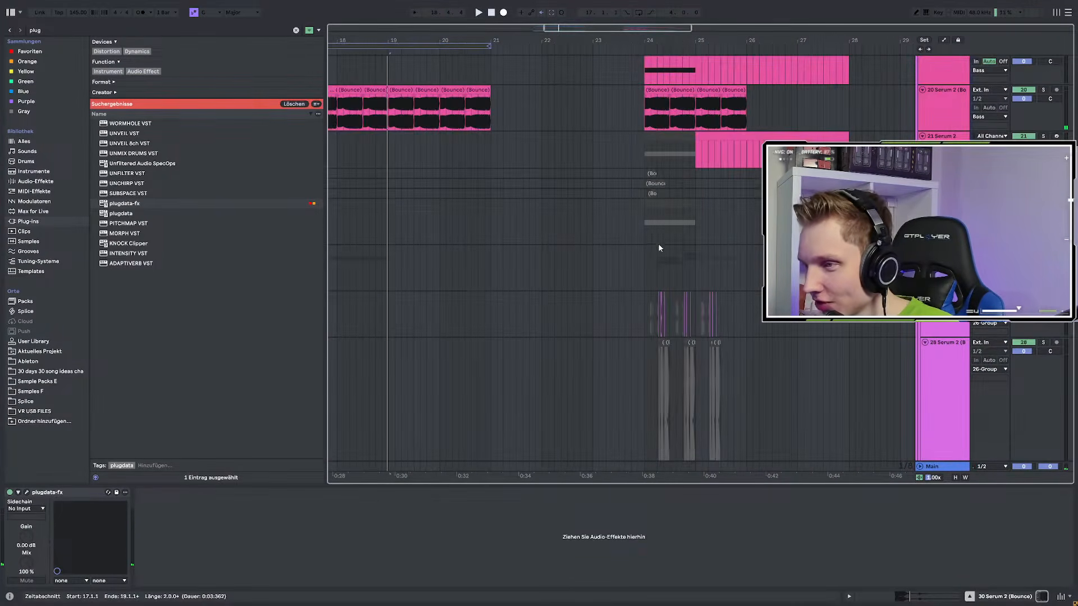
pyautogui.click(645, 304)
pyautogui.hscroll(-5, 566, 305)
pyautogui.click(531, 300)
pyautogui.scroll(-5, 561, 301)
pyautogui.scroll(-3, 595, 302)
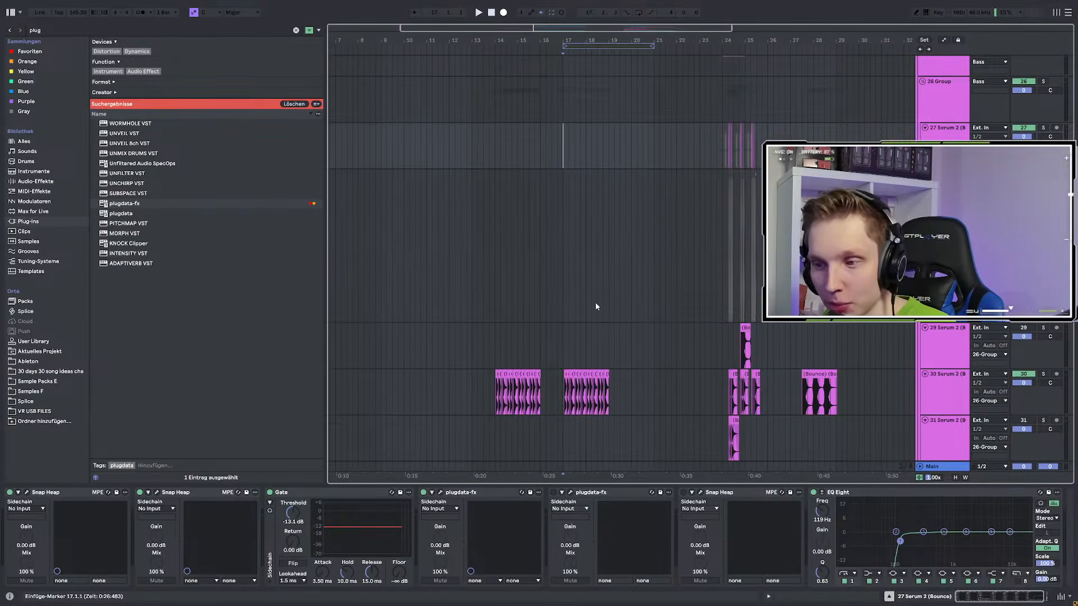
pyautogui.scroll(2, 601, 307)
pyautogui.hotkey('ctrl', 'v')
pyautogui.scroll(3, 584, 303)
pyautogui.scroll(-2, 732, 302)
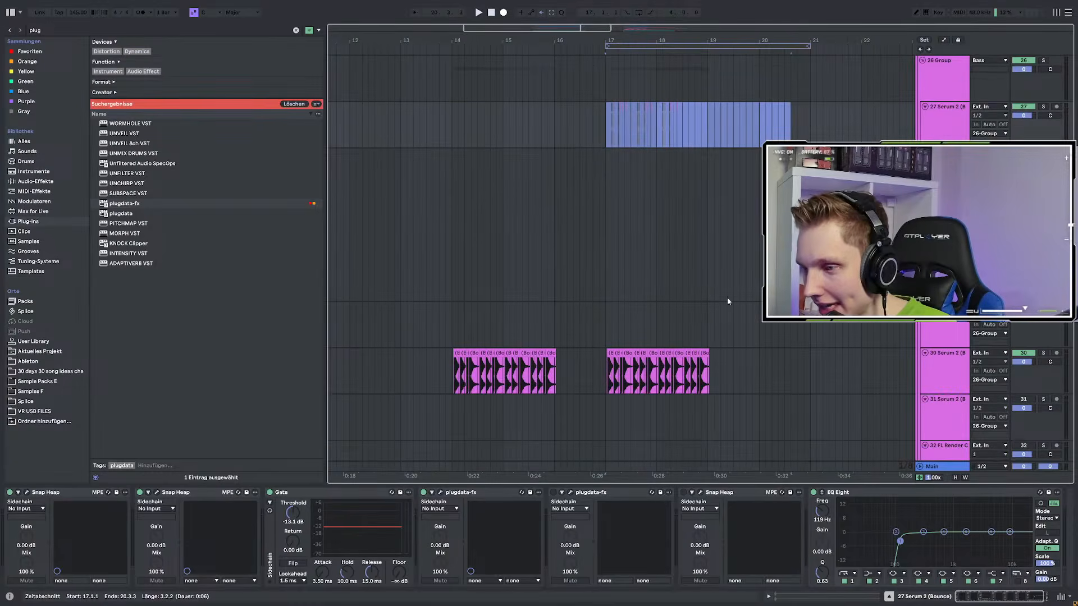
# Examine how the pasted clips on track 27 line up with the track 30 bass hits from 17.1.1 to 18.4.2
pyautogui.scroll(3, 690, 298)
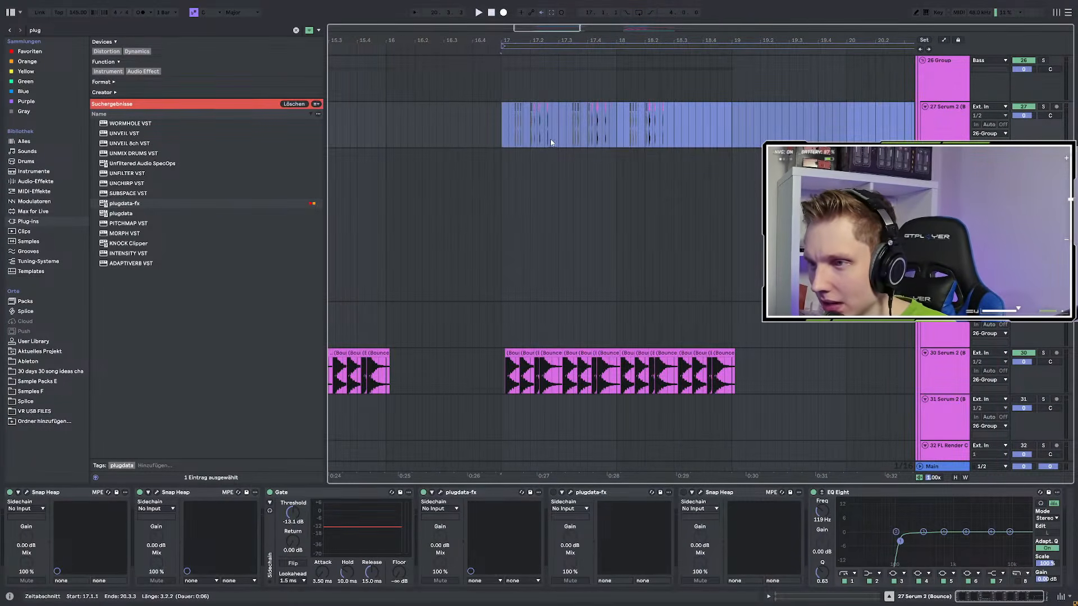
pyautogui.click(537, 125)
pyautogui.scroll(3, 533, 124)
pyautogui.click(517, 126)
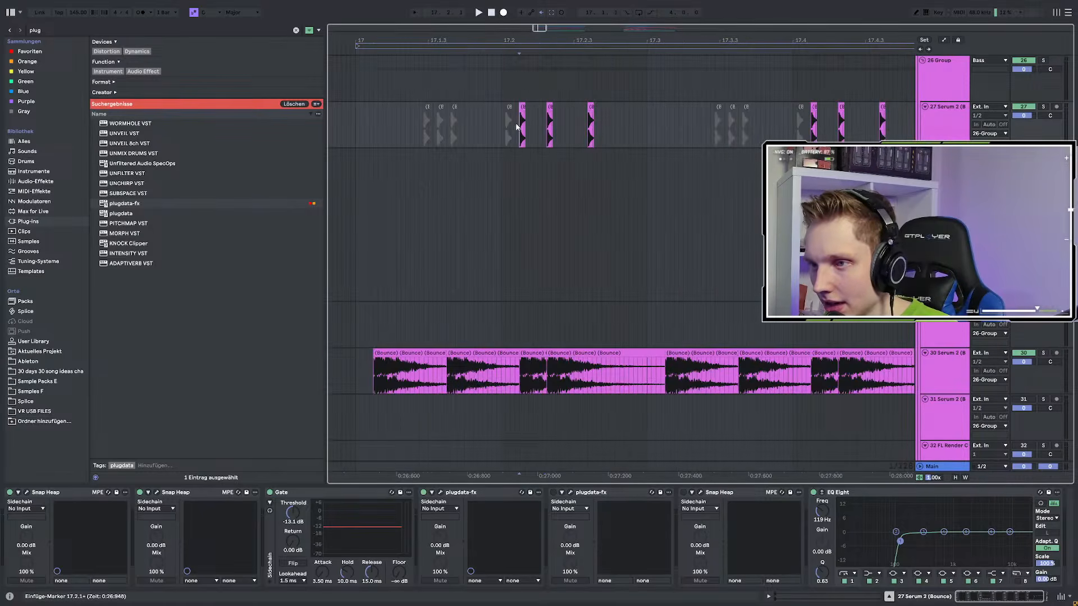
pyautogui.scroll(-5, 517, 127)
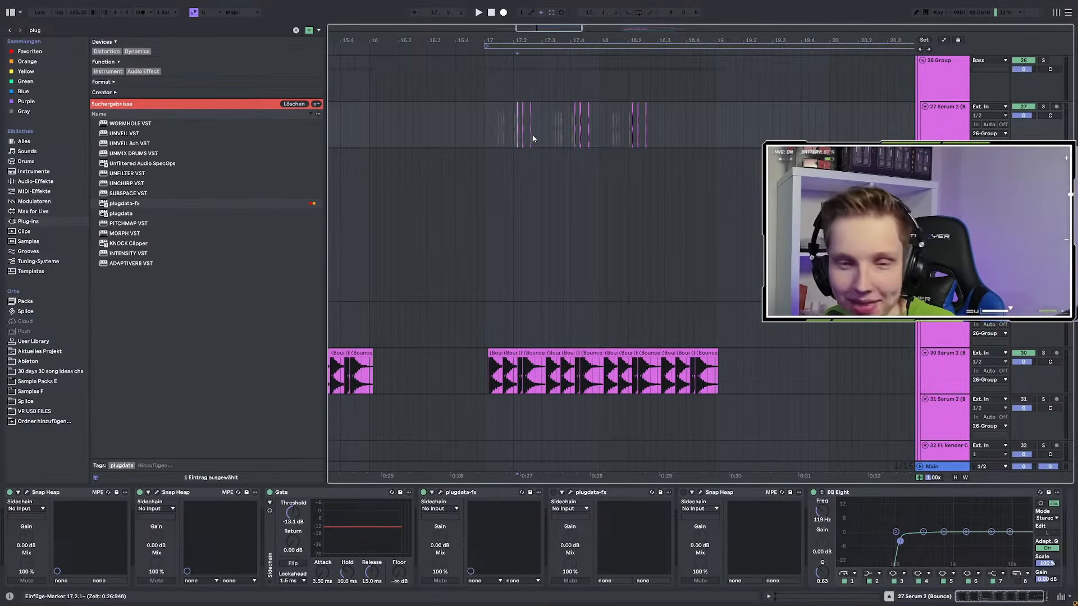
pyautogui.scroll(3, 527, 163)
pyautogui.moveTo(485, 206); pyautogui.dragTo(693, 211)
pyautogui.scroll(-3, 479, 206)
pyautogui.scroll(4, 494, 227)
pyautogui.scroll(5, 507, 231)
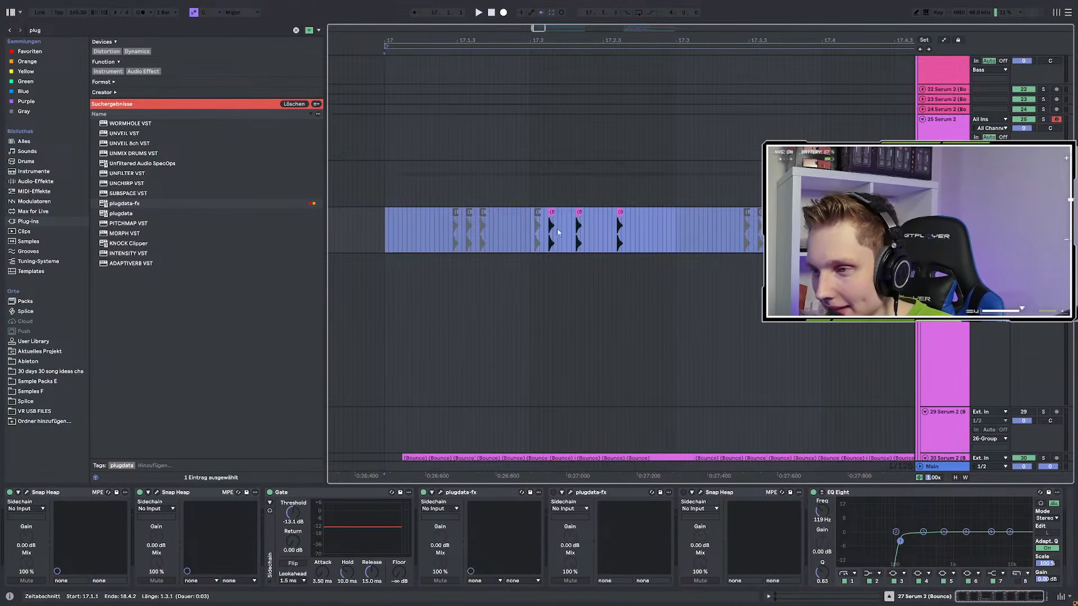
# Copy the first active clip after 17.2.1 on track 27 to the start of the first bass hit after 17.1.1
pyautogui.click(551, 212)
pyautogui.scroll(-3, 474, 240)
pyautogui.scroll(5, 394, 241)
pyautogui.scroll(-3, 407, 236)
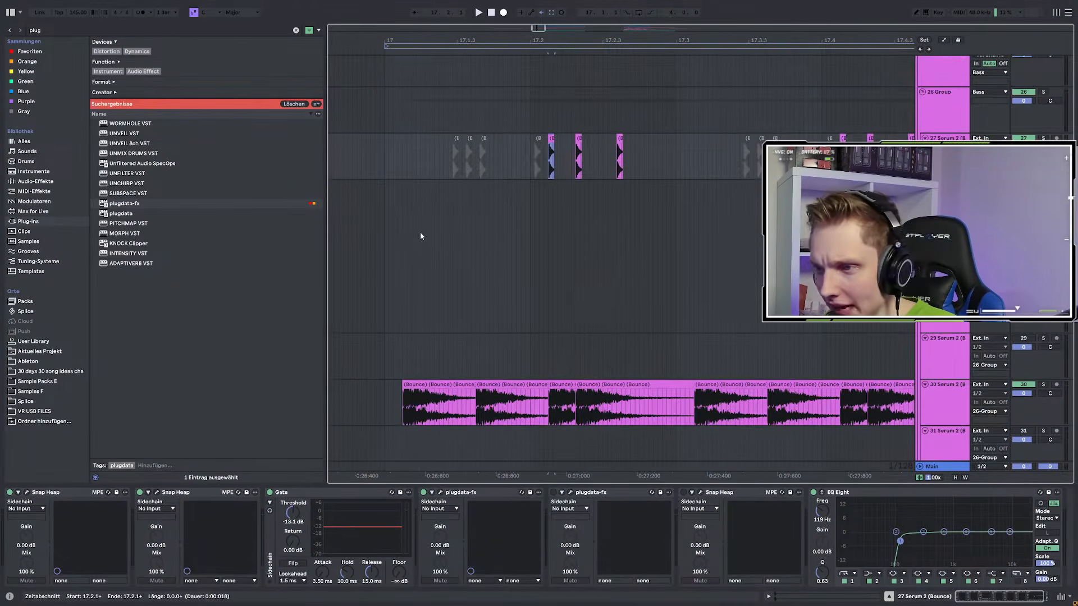
pyautogui.scroll(2, 372, 240)
pyautogui.hscroll(-3, 404, 224)
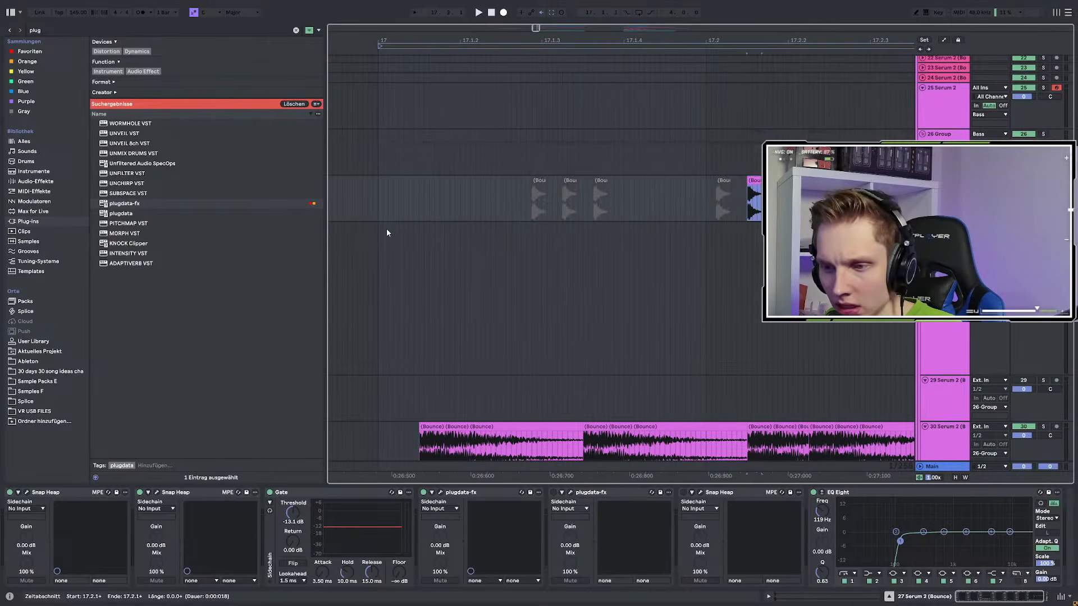
pyautogui.scroll(3, 426, 196)
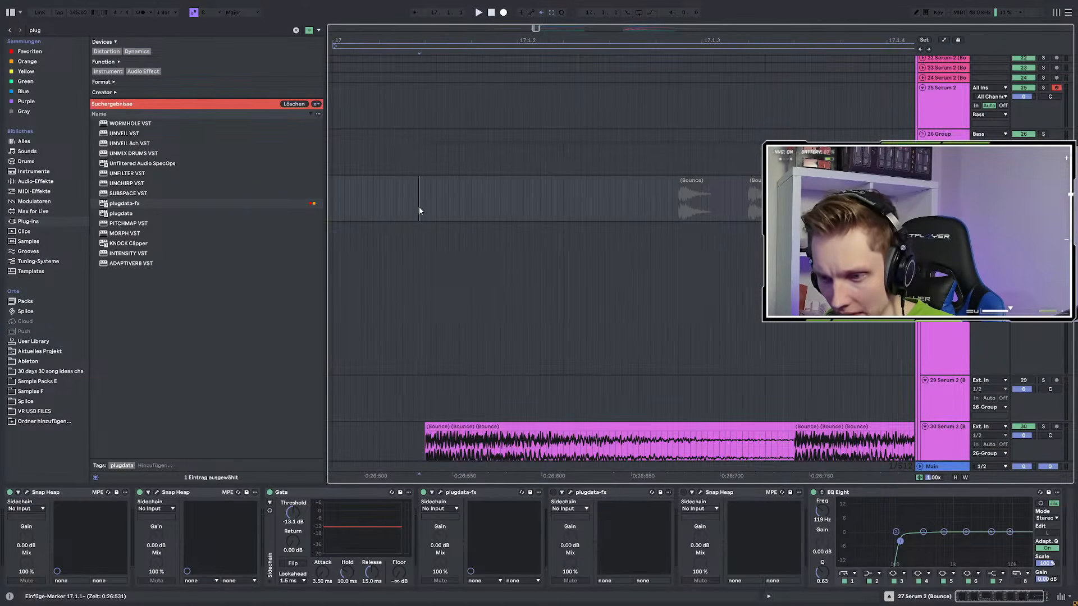
pyautogui.click(427, 441)
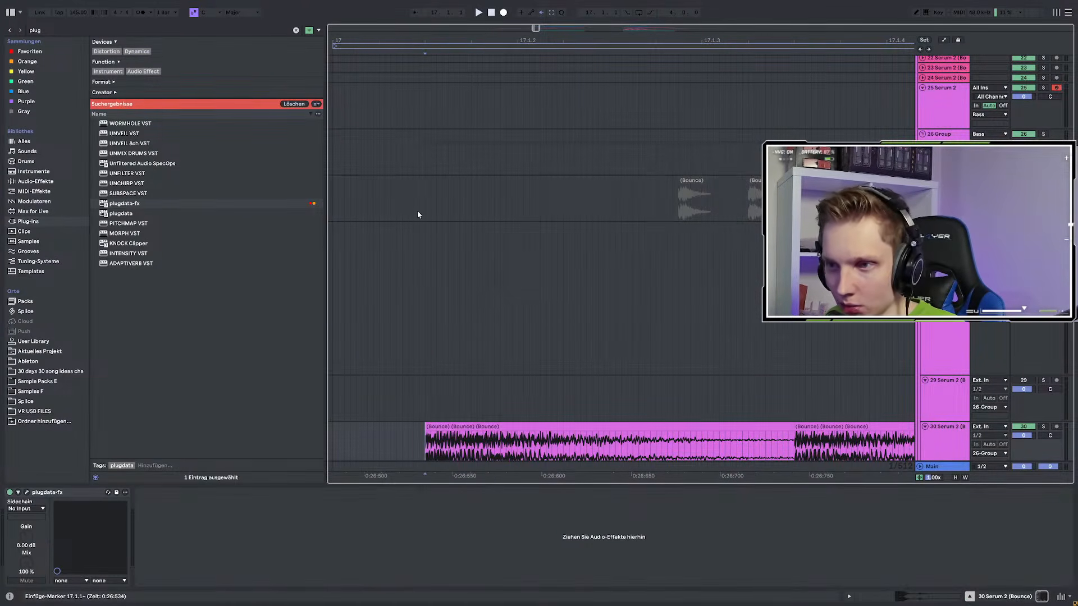
pyautogui.click(425, 211)
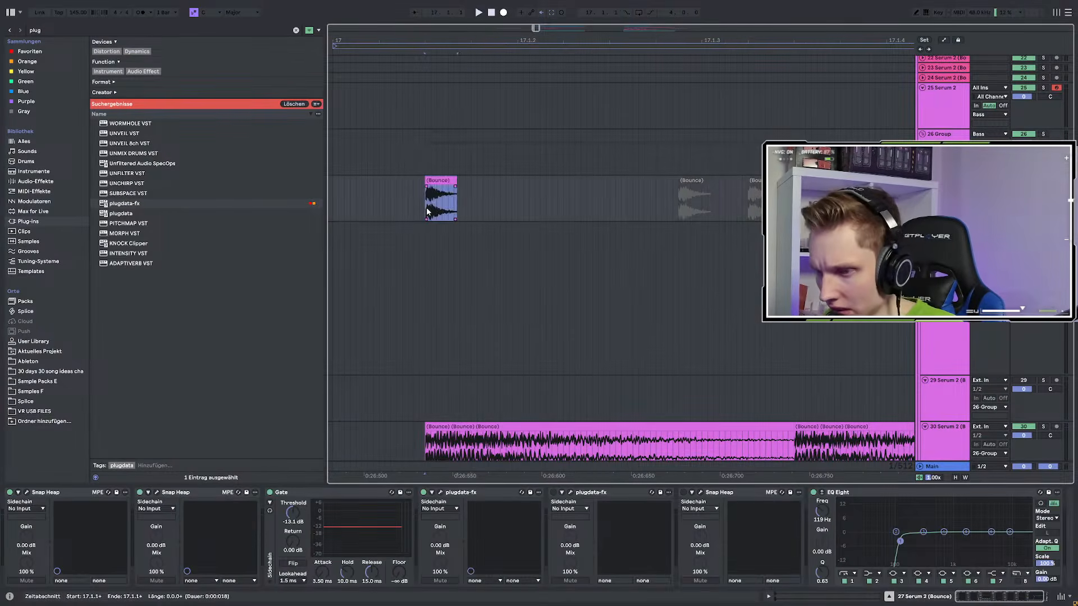
# Copy that short clip on track 27 to the start of the second bass hit, just after 17.1.3
pyautogui.scroll(-2, 427, 212)
pyautogui.moveTo(427, 210); pyautogui.dragTo(538, 210)
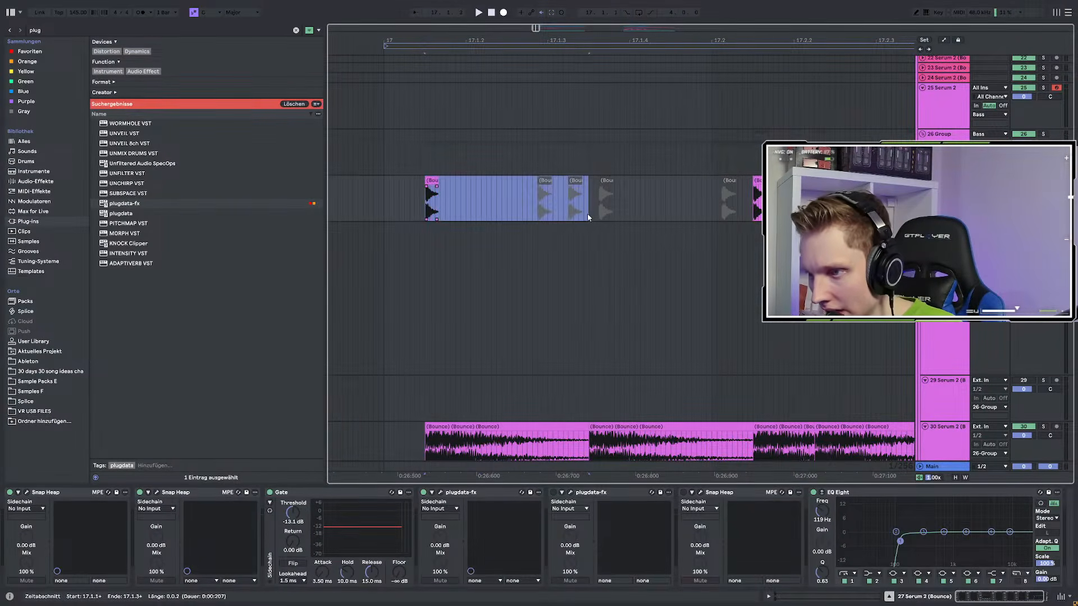
pyautogui.click(431, 180)
pyautogui.scroll(2, 588, 231)
pyautogui.click(588, 231)
pyautogui.click(589, 200)
pyautogui.scroll(5, 589, 200)
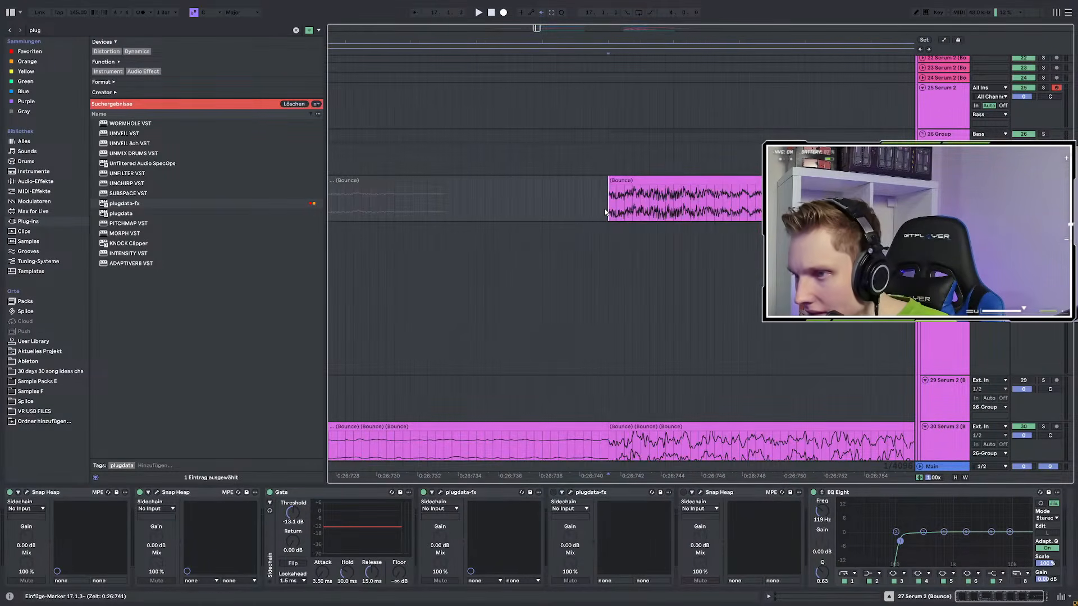
pyautogui.click(612, 445)
# Deactivate the short clip just after 17.2.3 on track 27, which has no matching bass hit
pyautogui.scroll(-8, 540, 361)
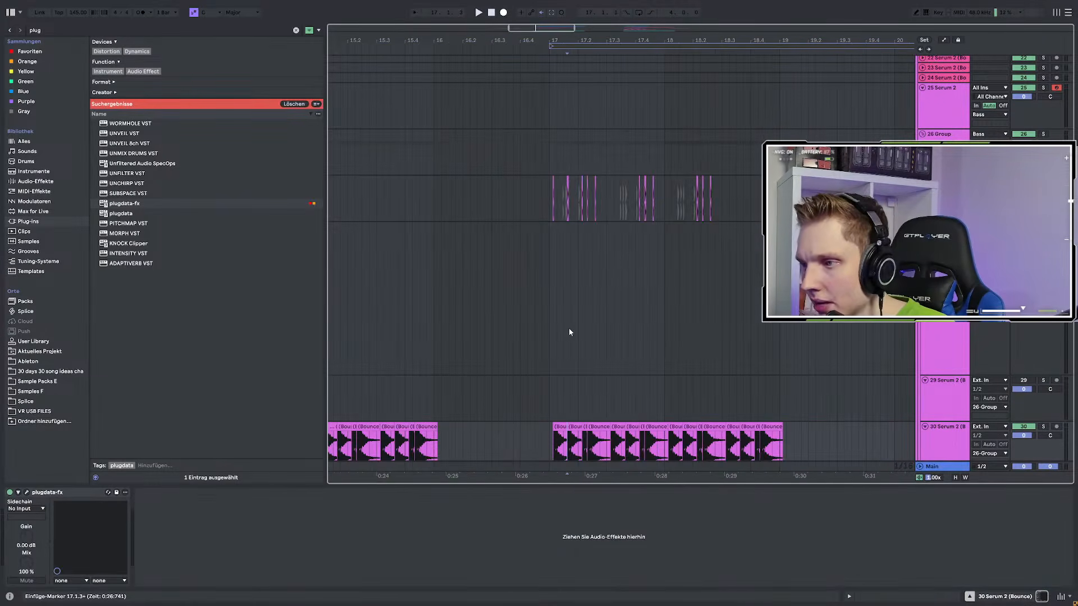
pyautogui.scroll(5, 588, 260)
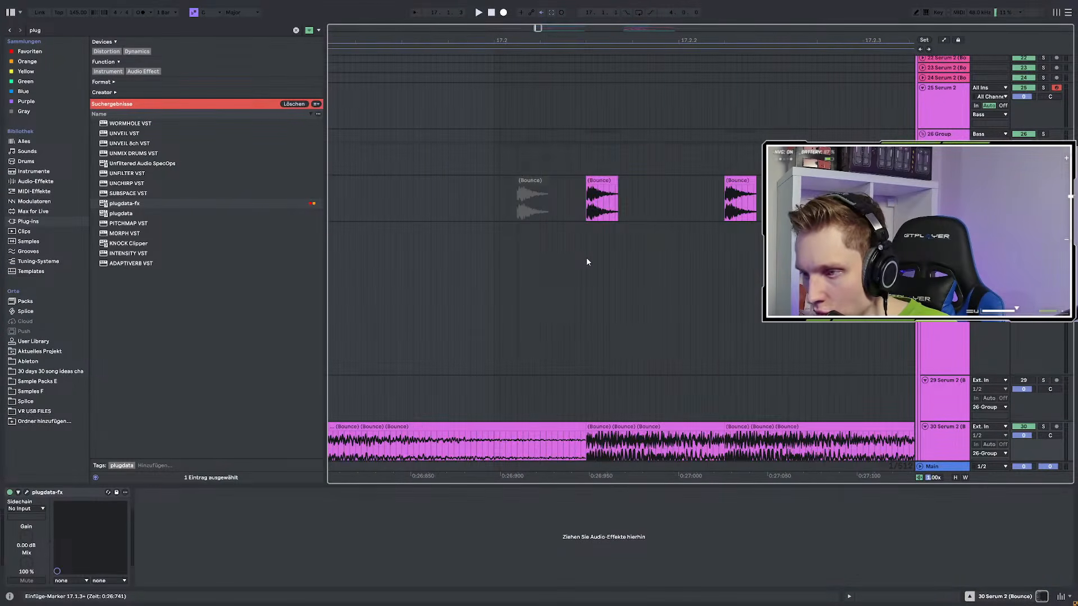
pyautogui.scroll(-3, 587, 258)
pyautogui.click(746, 180)
pyautogui.press('0')
pyautogui.scroll(-4, 566, 233)
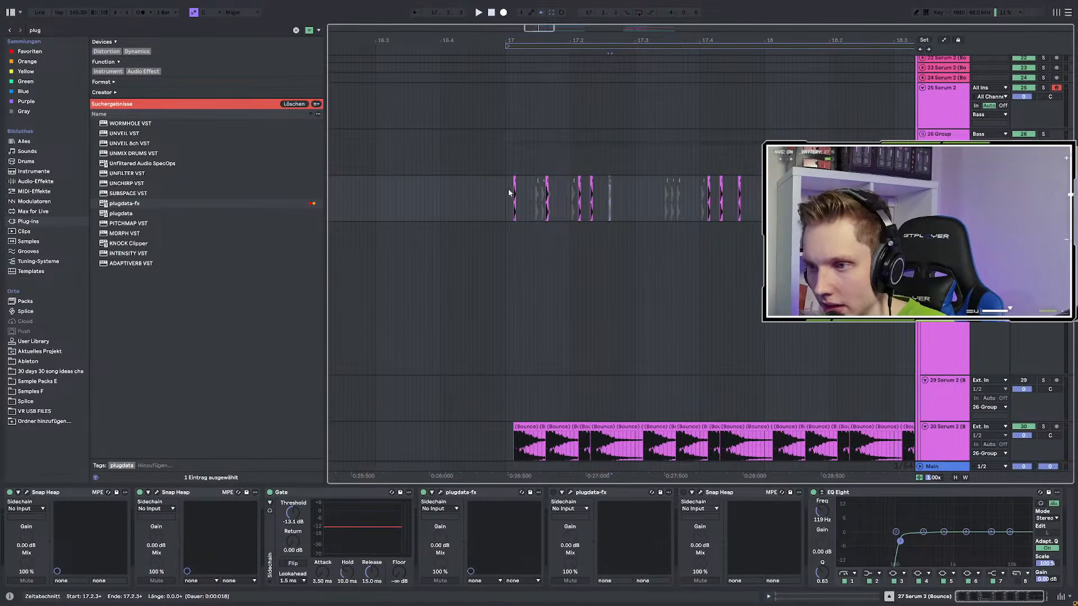
# Delete the clips from 17.3.1 to 19.2.3 on track 27
pyautogui.moveTo(507, 186); pyautogui.dragTo(804, 202)
pyautogui.scroll(-4, 628, 201)
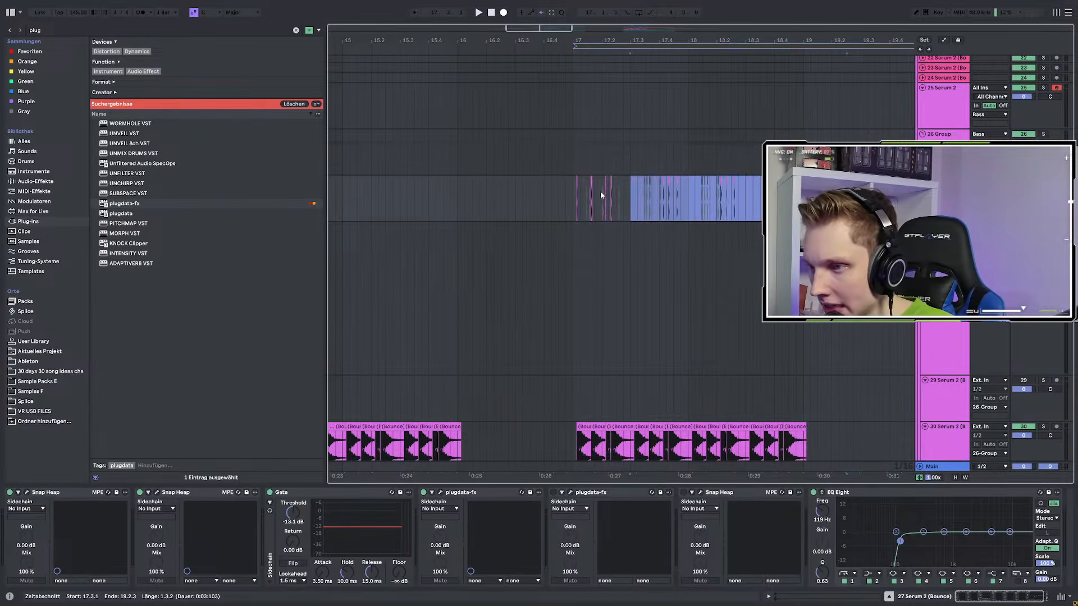
pyautogui.click(571, 187)
pyautogui.scroll(-6, 579, 185)
pyautogui.scroll(2, 580, 185)
pyautogui.scroll(4, 370, 203)
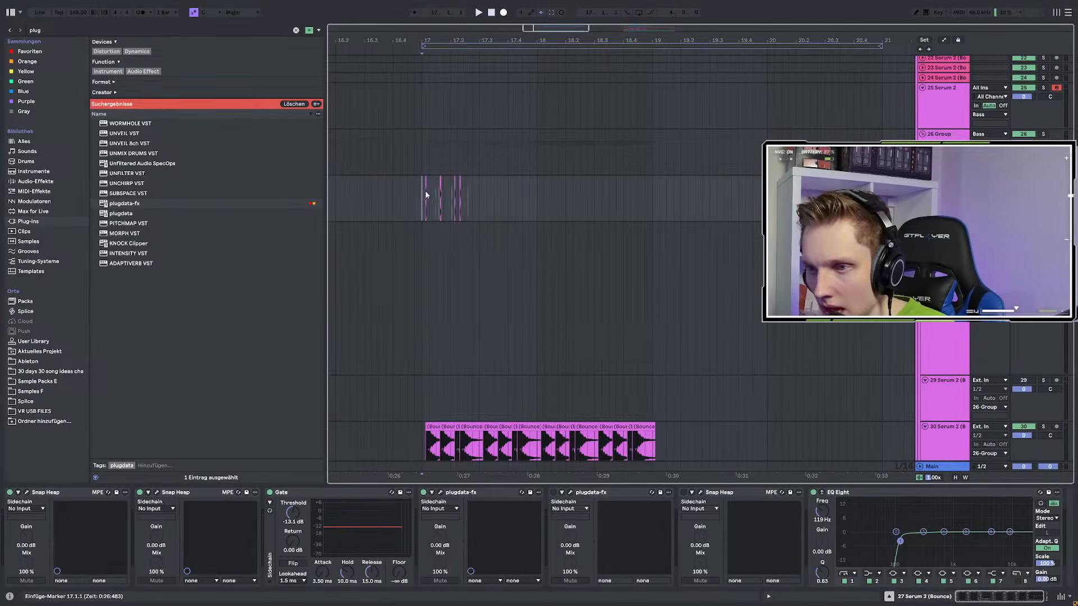
# Duplicate the track 27 clips from 17.1.1 to 17.3.1 three times, filling the track up to 19.1.1
pyautogui.moveTo(469, 191); pyautogui.dragTo(479, 191)
pyautogui.hotkey('ctrl', 'd')
pyautogui.hotkey('ctrl', 'd')
pyautogui.scroll(4, 479, 194)
pyautogui.hotkey('ctrl', 'd')
pyautogui.scroll(-3, 606, 219)
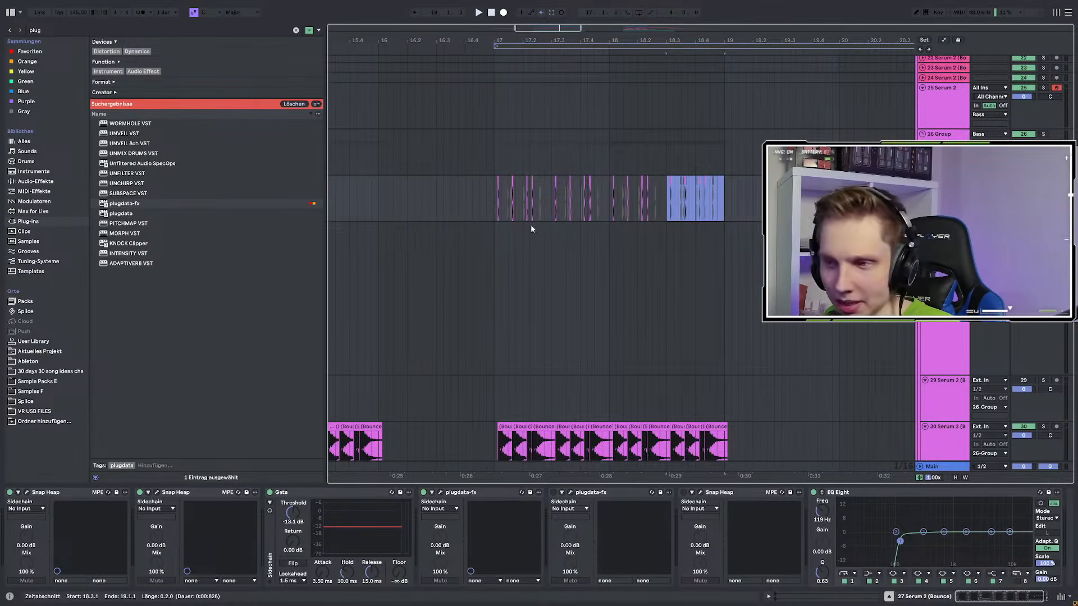
# Play the layered pattern on tracks 27 and 30 from 17.1.1
pyautogui.click(495, 197)
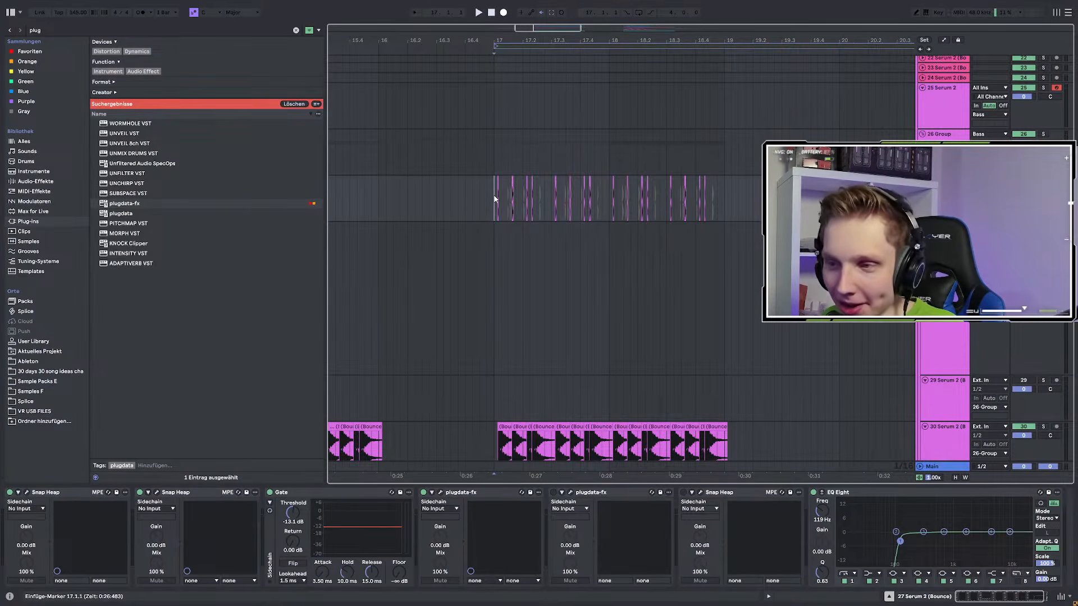
pyautogui.press('space')
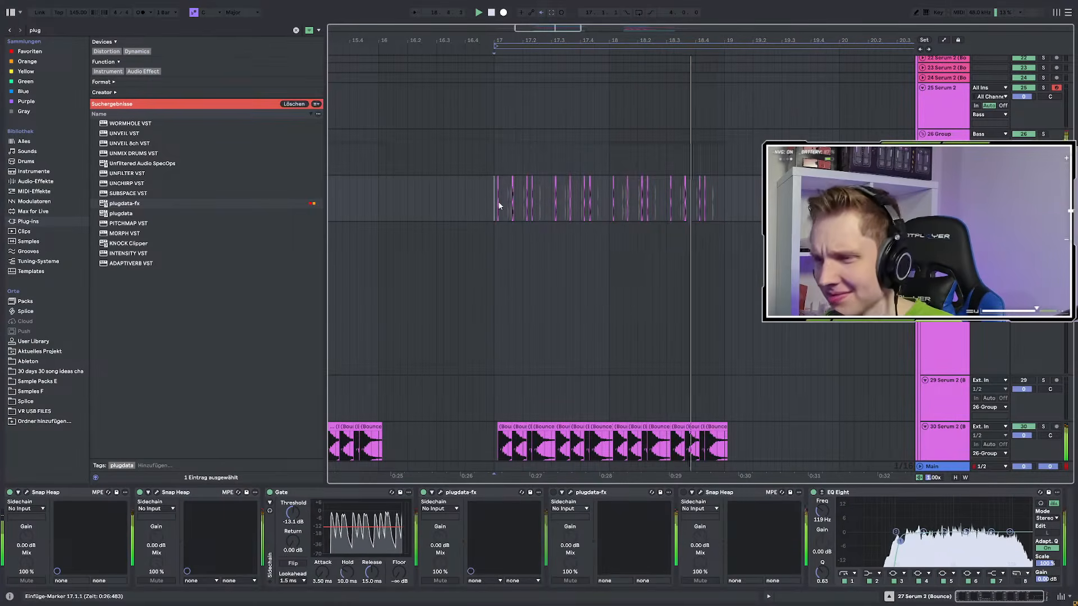
pyautogui.press('space')
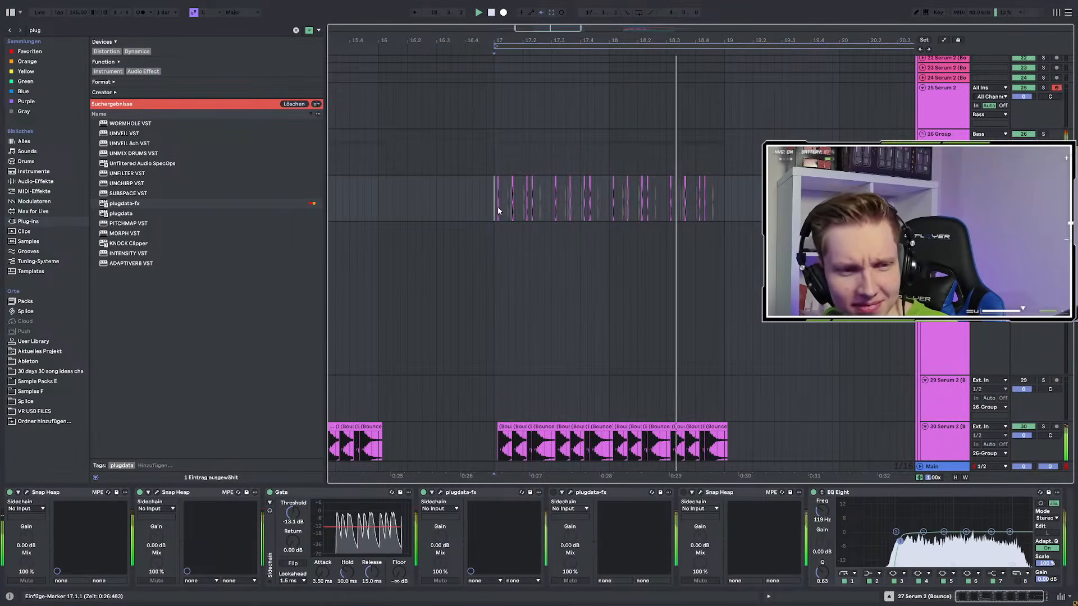
# Play the layered pattern from 17.1.1 and look through the lower bass tracks for further layers at bar 24
pyautogui.press('space')
pyautogui.press('space')
pyautogui.scroll(-2, 497, 210)
pyautogui.scroll(-8, 622, 250)
pyautogui.press('space')
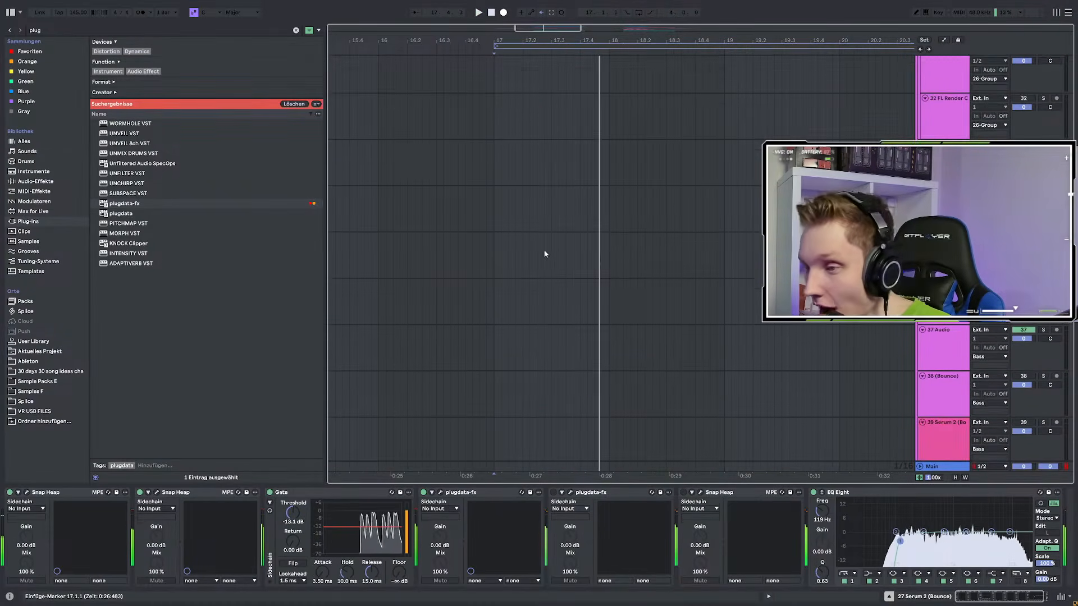
pyautogui.scroll(-5, 550, 250)
pyautogui.scroll(-3, 554, 241)
pyautogui.scroll(4, 563, 211)
pyautogui.scroll(1, 505, 191)
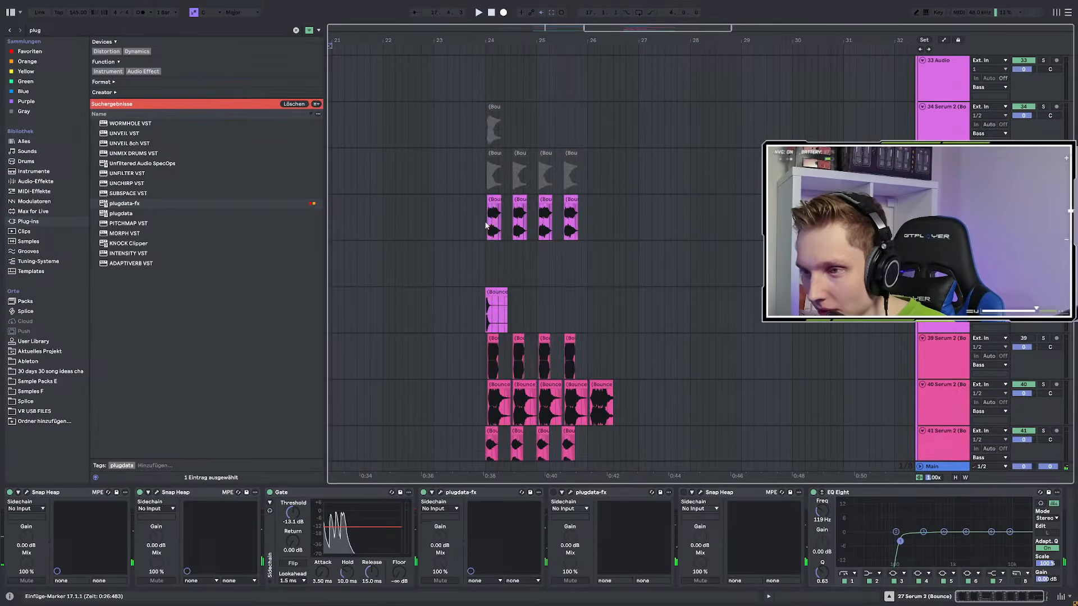
# Copy the four track 36 clips from bar 24 to 17.1.1 on the same track and play them
pyautogui.moveTo(486, 224); pyautogui.dragTo(697, 232)
pyautogui.scroll(-3, 733, 234)
pyautogui.scroll(3, 431, 215)
pyautogui.scroll(3, 431, 215)
pyautogui.click(542, 220)
pyautogui.press('space')
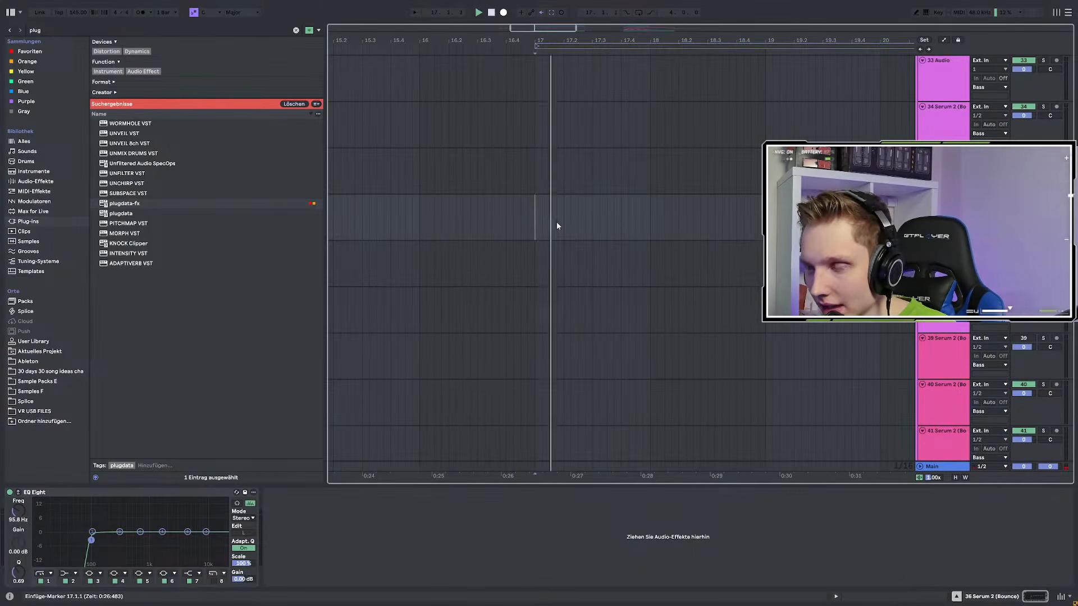
pyautogui.scroll(5, 567, 220)
pyautogui.scroll(-8, 569, 219)
pyautogui.press('space')
pyautogui.scroll(4, 567, 221)
pyautogui.hotkey('ctrl', 'v')
pyautogui.press('space')
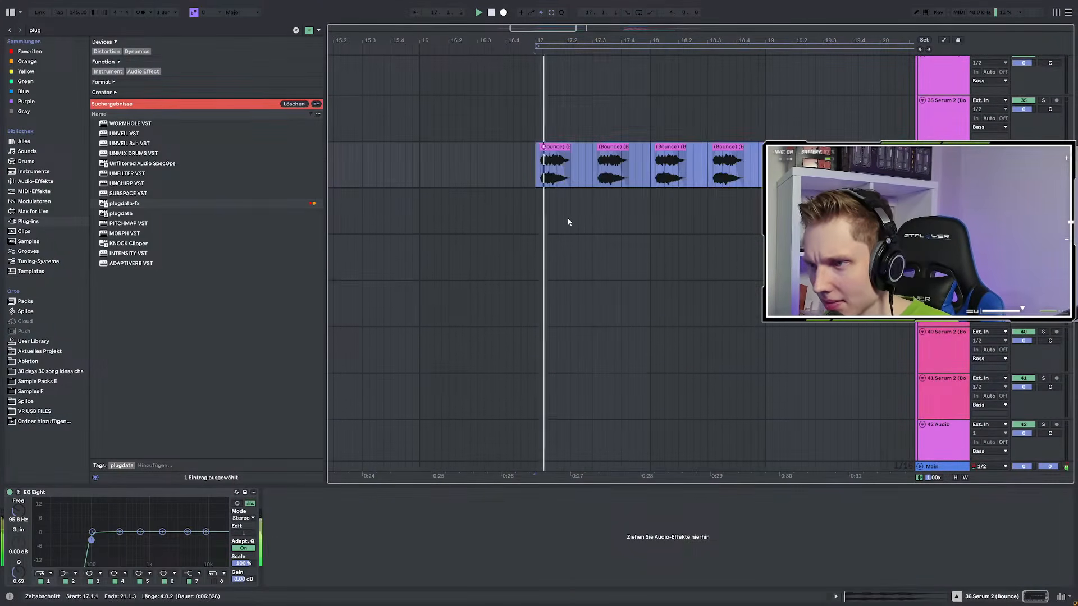
pyautogui.scroll(-3, 568, 222)
pyautogui.scroll(-3, 592, 215)
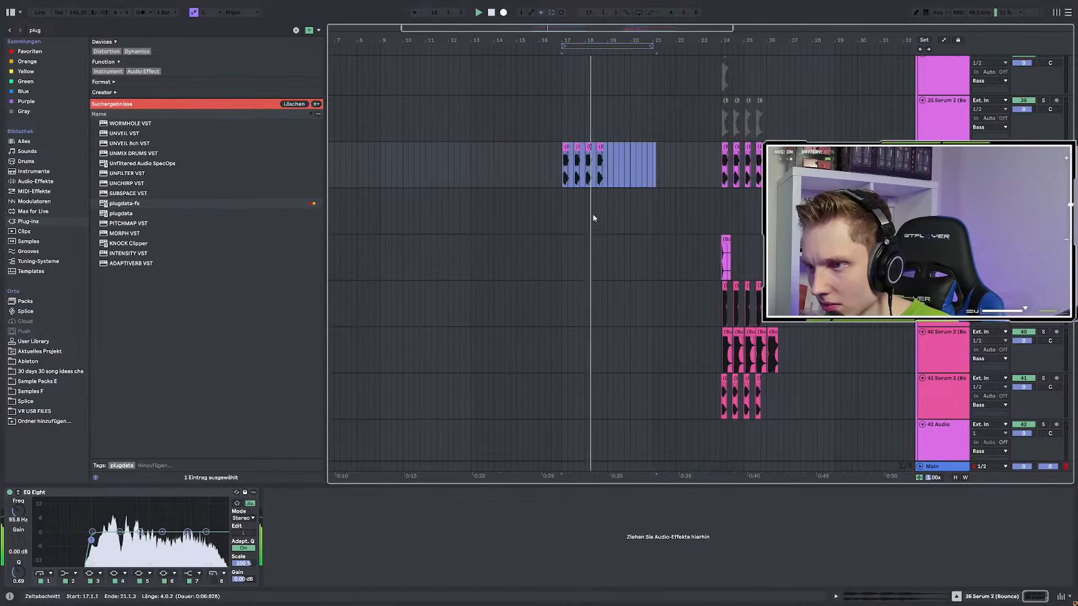
pyautogui.moveTo(561, 157); pyautogui.dragTo(614, 163)
# Copy the track 40 and 41 clips from 24.1.1 to 17.1.1 on tracks 39 and 40 and play them
pyautogui.scroll(-2, 730, 236)
pyautogui.scroll(3, 732, 238)
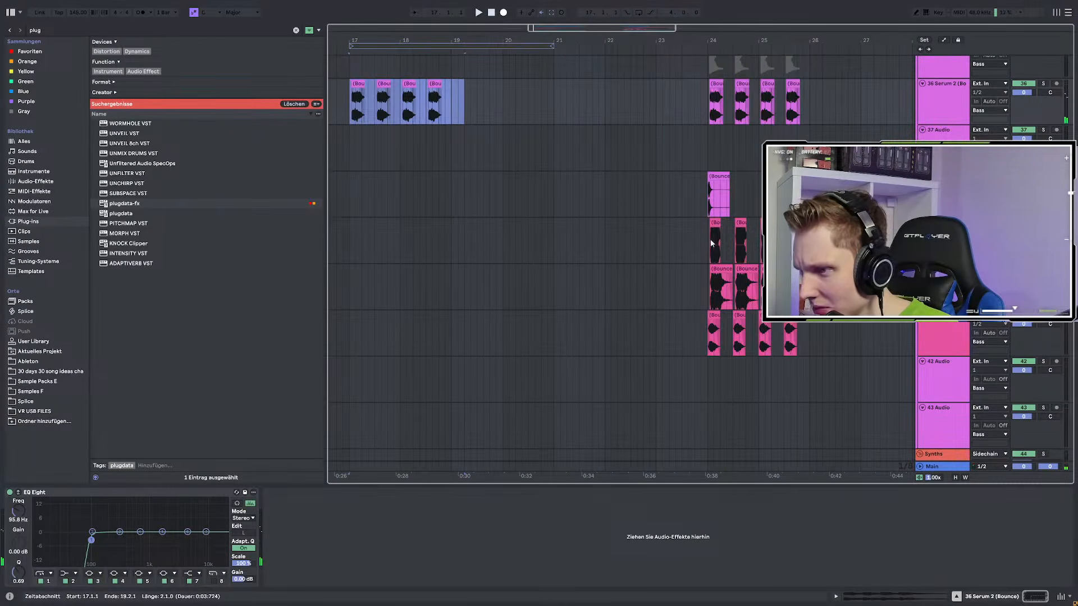
pyautogui.moveTo(707, 289); pyautogui.dragTo(861, 349)
pyautogui.hotkey('ctrl', 'c')
pyautogui.scroll(-3, 486, 268)
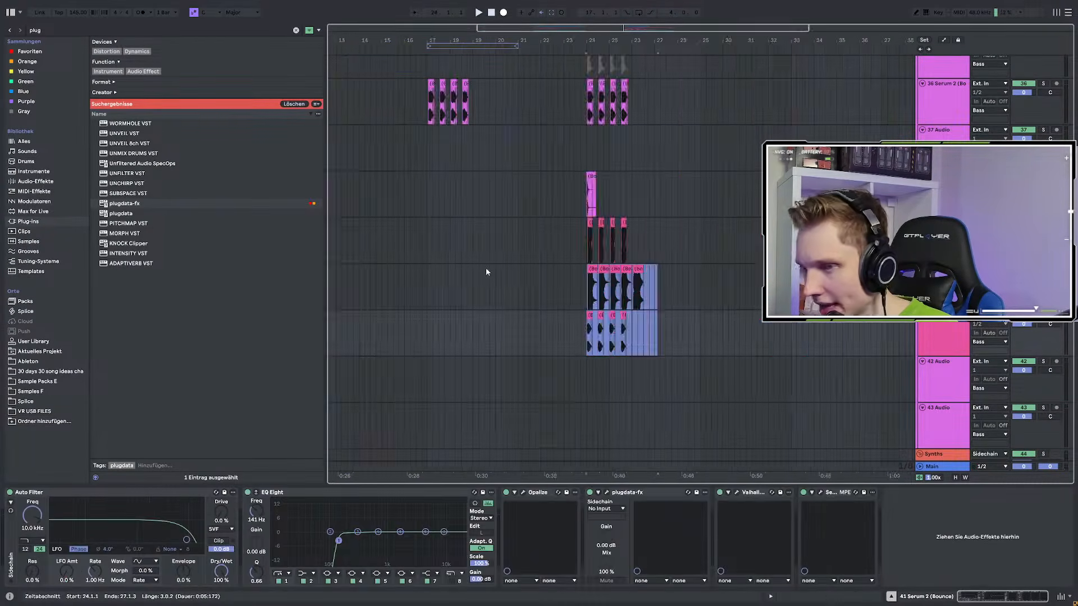
pyautogui.scroll(3, 421, 245)
pyautogui.click(434, 245)
pyautogui.hotkey('ctrl', 'v')
pyautogui.press('space')
pyautogui.scroll(1, 474, 239)
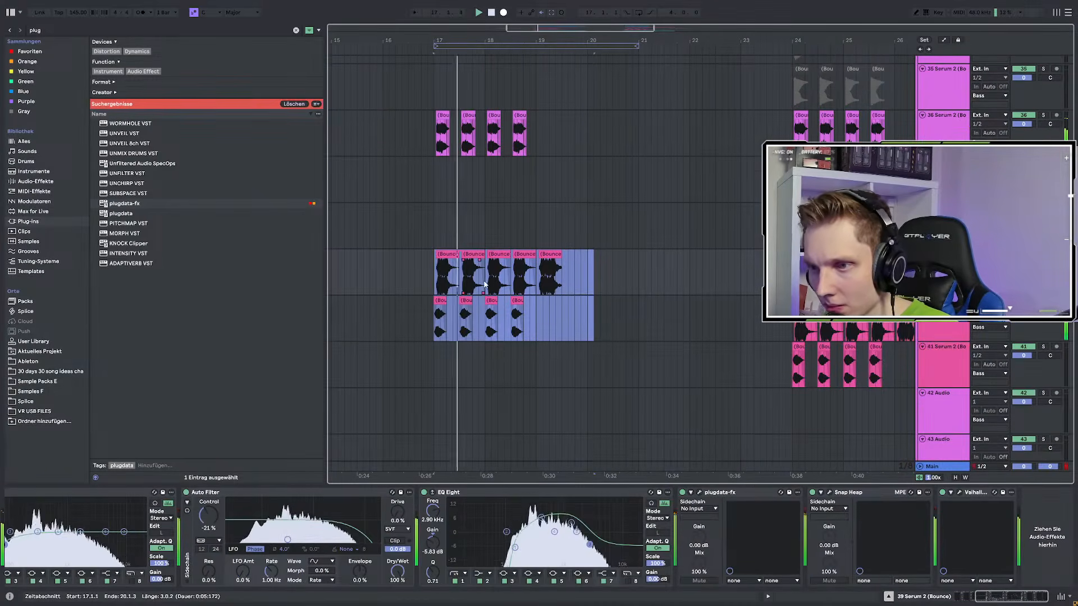
# Compare the copied layers at bar 17 with the original section by playing from 24.1.1
pyautogui.click(474, 241)
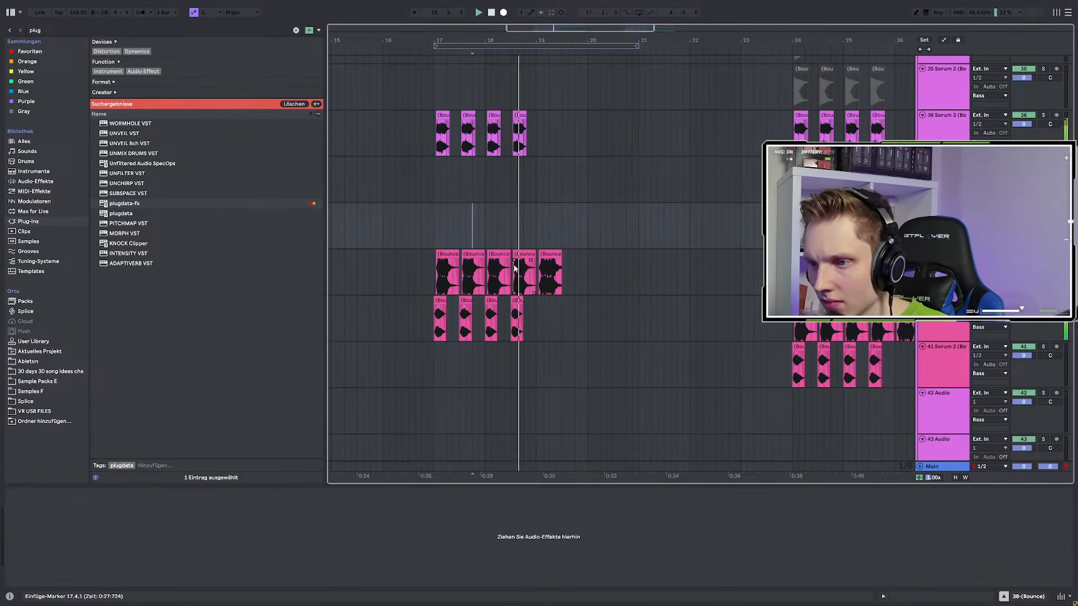
pyautogui.press('space')
pyautogui.scroll(3, 519, 268)
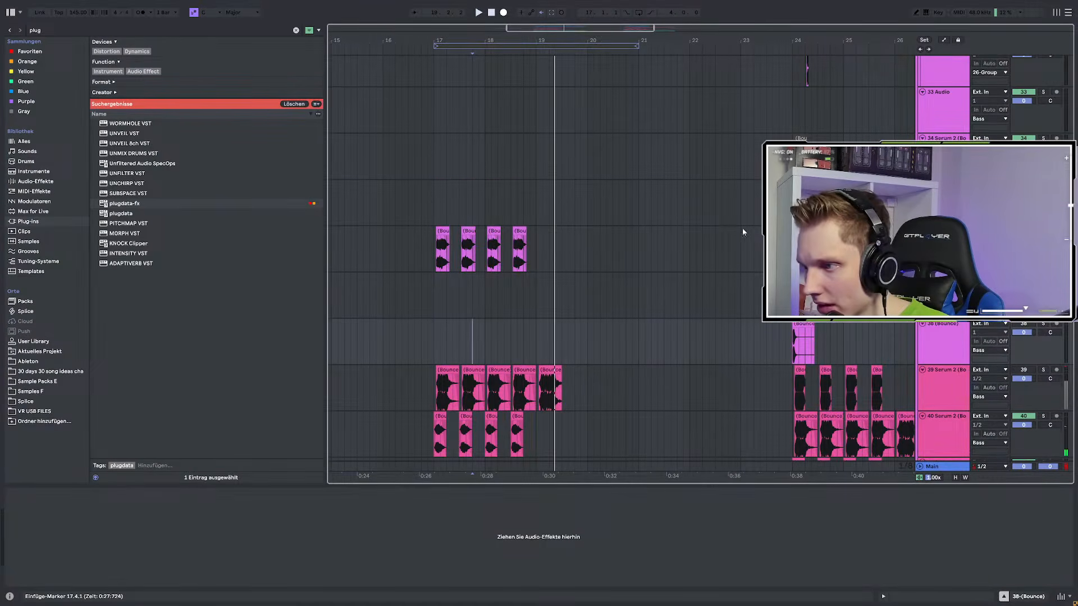
pyautogui.click(792, 157)
pyautogui.press('space')
pyautogui.scroll(5, 621, 256)
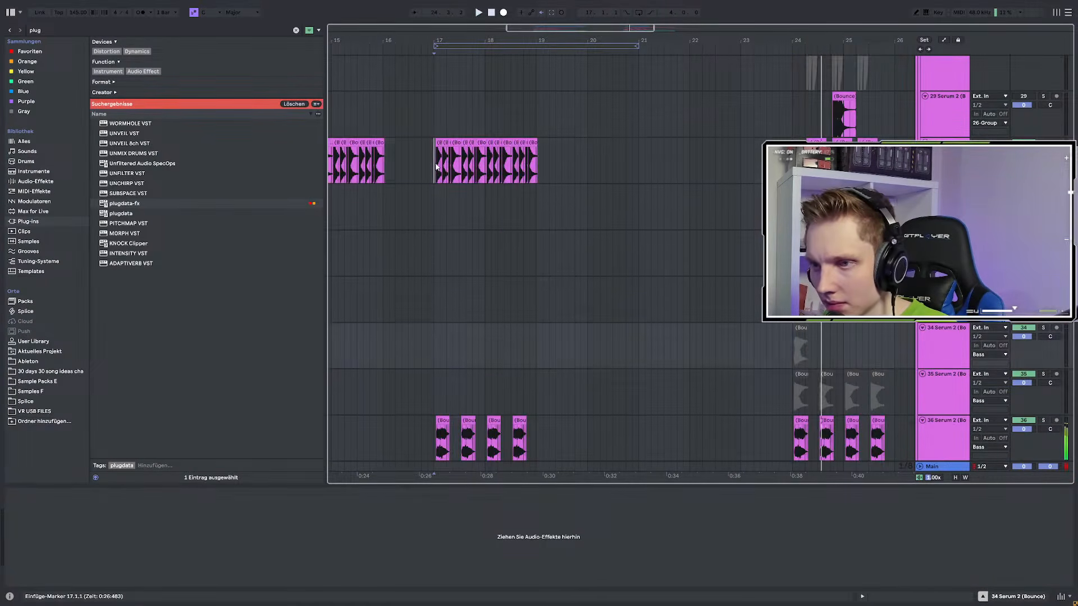
# Deactivate the first two bass clips after 17.1.1 on track 30 and play from 17.1.1
pyautogui.click(436, 161)
pyautogui.scroll(5, 436, 162)
pyautogui.click(468, 142)
pyautogui.press('space')
pyautogui.keyDown('shift'); pyautogui.click(488, 142); pyautogui.keyUp('shift')
pyautogui.press('0')
pyautogui.click(434, 159)
pyautogui.press('space')
pyautogui.scroll(-4, 442, 179)
pyautogui.press('space')
pyautogui.scroll(-4, 438, 222)
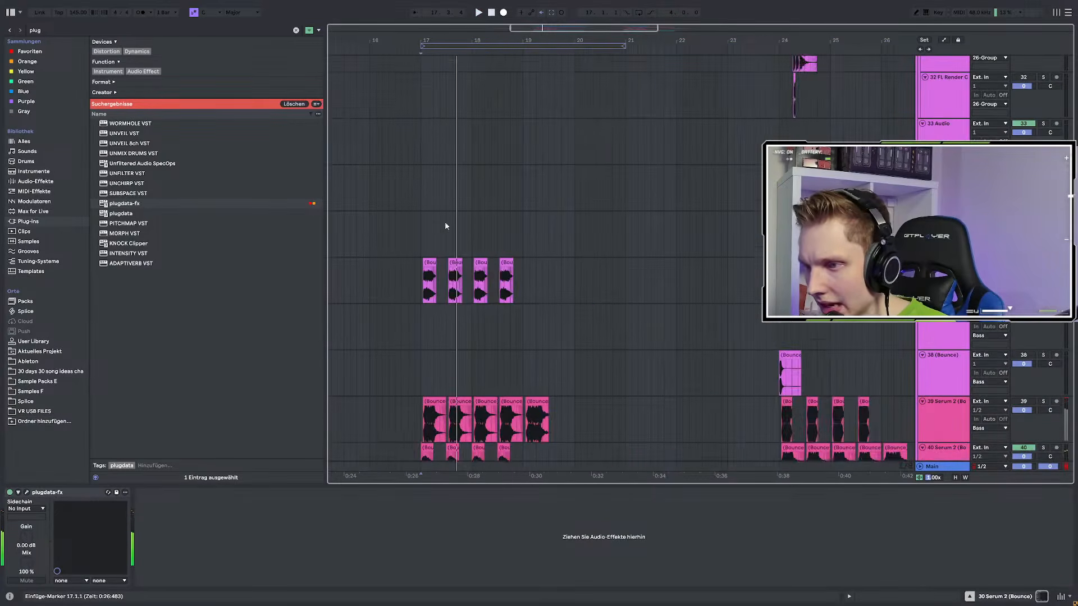
# Play the original section around bar 24, including track 40 soloed from 24.1.1
pyautogui.scroll(-1, 662, 226)
pyautogui.scroll(-2, 621, 228)
pyautogui.scroll(4, 622, 230)
pyautogui.click(672, 183)
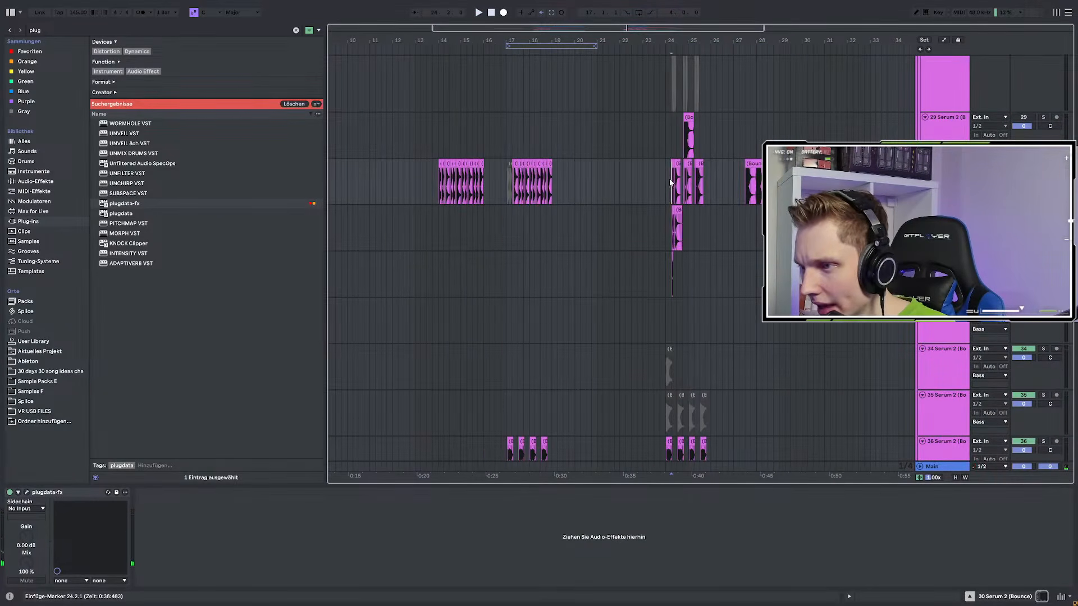
pyautogui.press('space')
pyautogui.scroll(5, 680, 183)
pyautogui.scroll(-7, 605, 196)
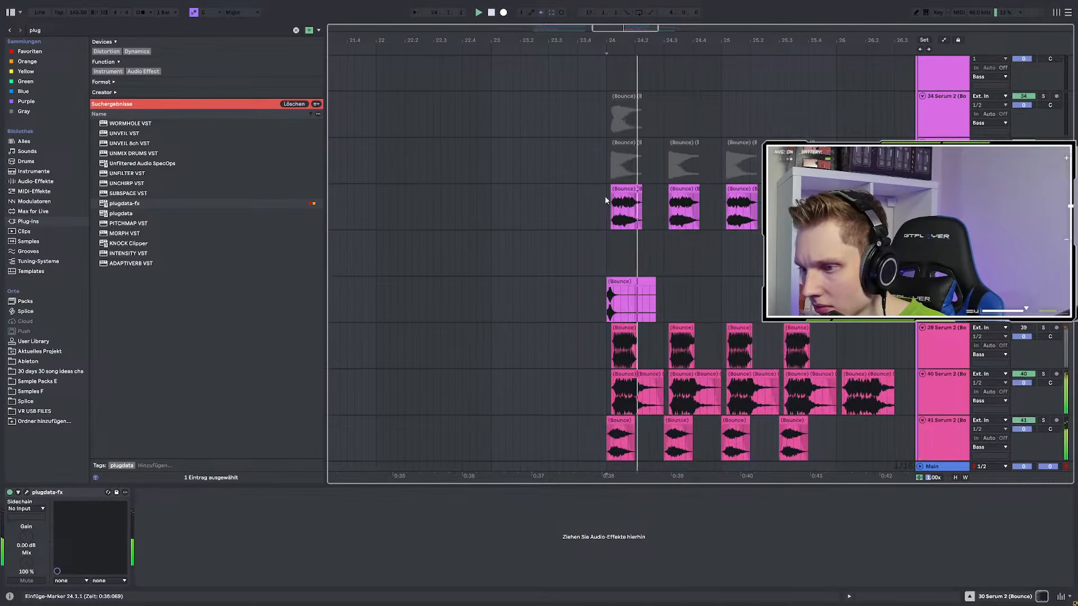
pyautogui.press('space')
pyautogui.click(606, 317)
pyautogui.press('space')
pyautogui.scroll(-4, 678, 272)
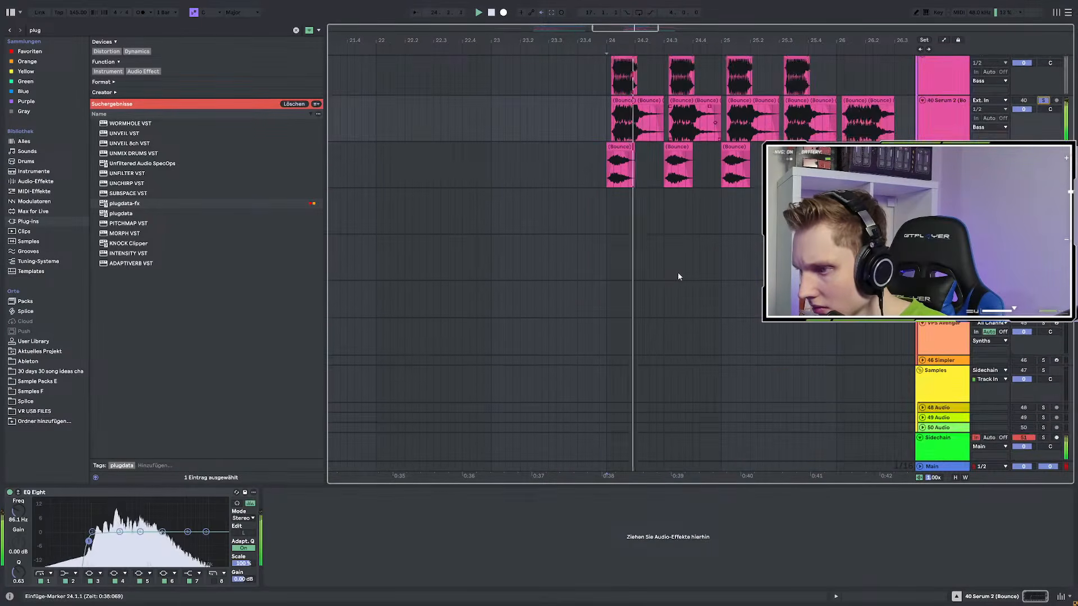
pyautogui.scroll(2, 678, 272)
pyautogui.press('space')
# Delete the misplaced clips between bars 17 and 21 on tracks 39 and 40
pyautogui.scroll(-3, 657, 219)
pyautogui.scroll(-4, 621, 216)
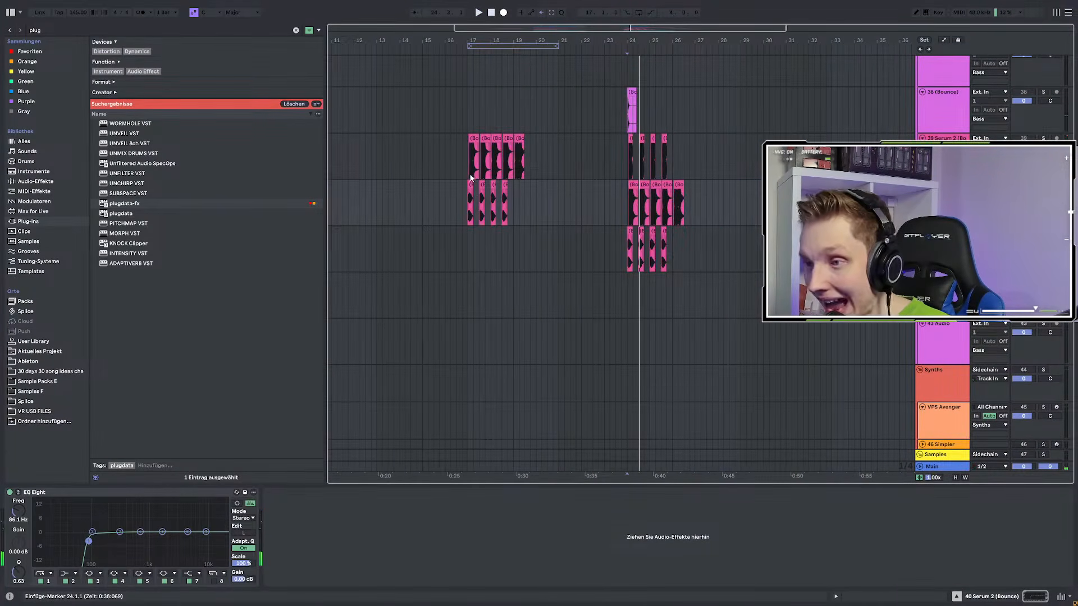
pyautogui.moveTo(464, 153); pyautogui.dragTo(559, 191)
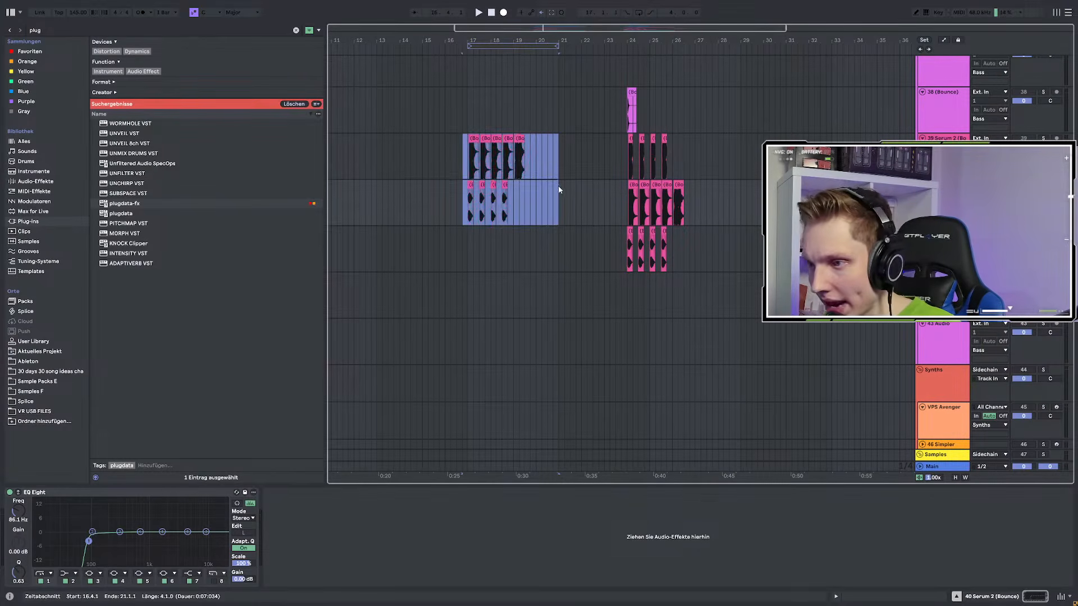
# Copy the track 40 and 41 clips from 24.1.1 to 17.1.1 on their own tracks and play them
pyautogui.moveTo(625, 200); pyautogui.dragTo(747, 246)
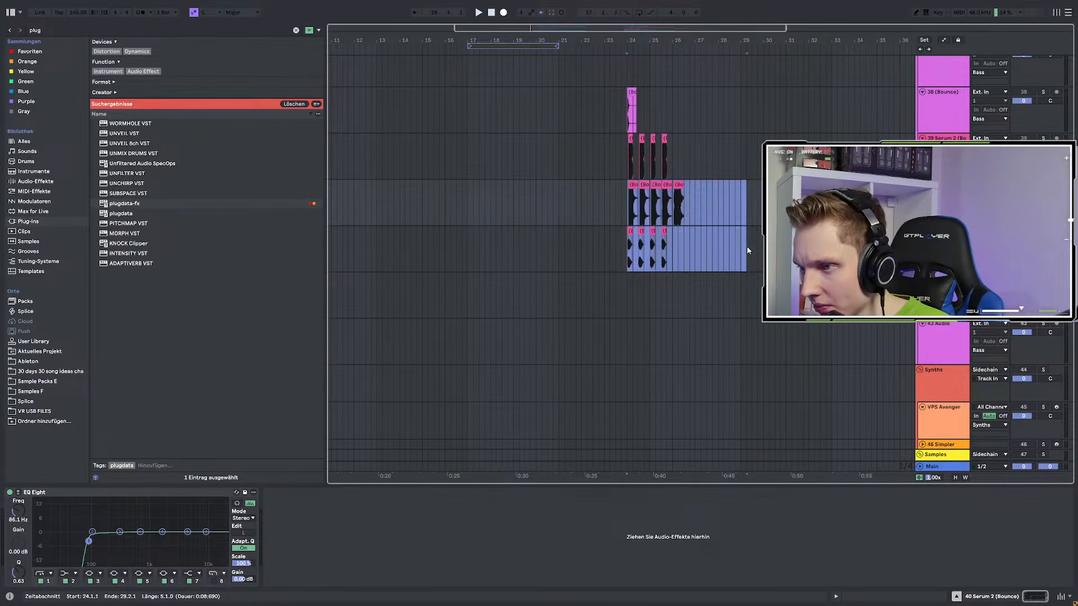
pyautogui.hotkey('ctrl', 'c')
pyautogui.click(466, 192)
pyautogui.hotkey('ctrl', 'v')
pyautogui.press('space')
pyautogui.scroll(4, 470, 196)
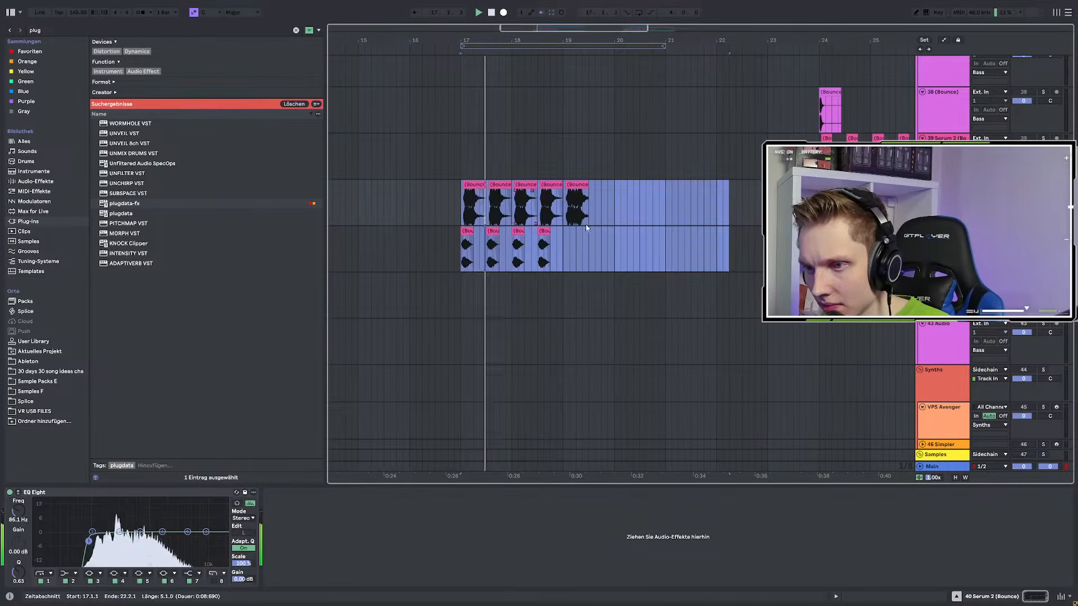
# Toggle solo on tracks 40 and 41 and play the bass layers from 17.1.1
pyautogui.press('s')
pyautogui.press('space')
pyautogui.press('space')
pyautogui.scroll(2, 539, 253)
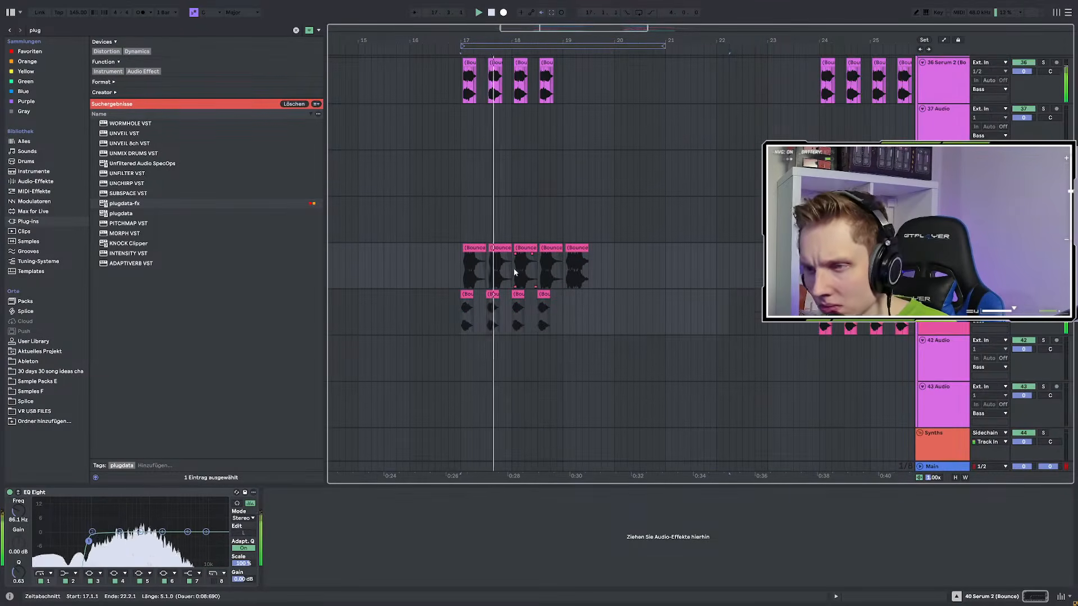
pyautogui.scroll(8, 506, 266)
pyautogui.click(460, 297)
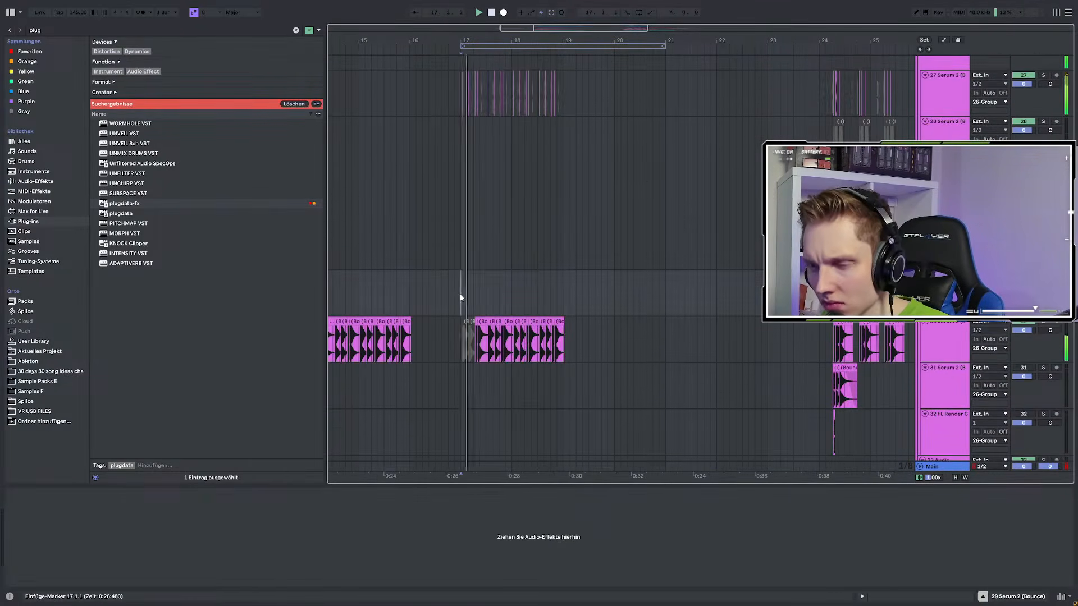
pyautogui.scroll(2, 450, 296)
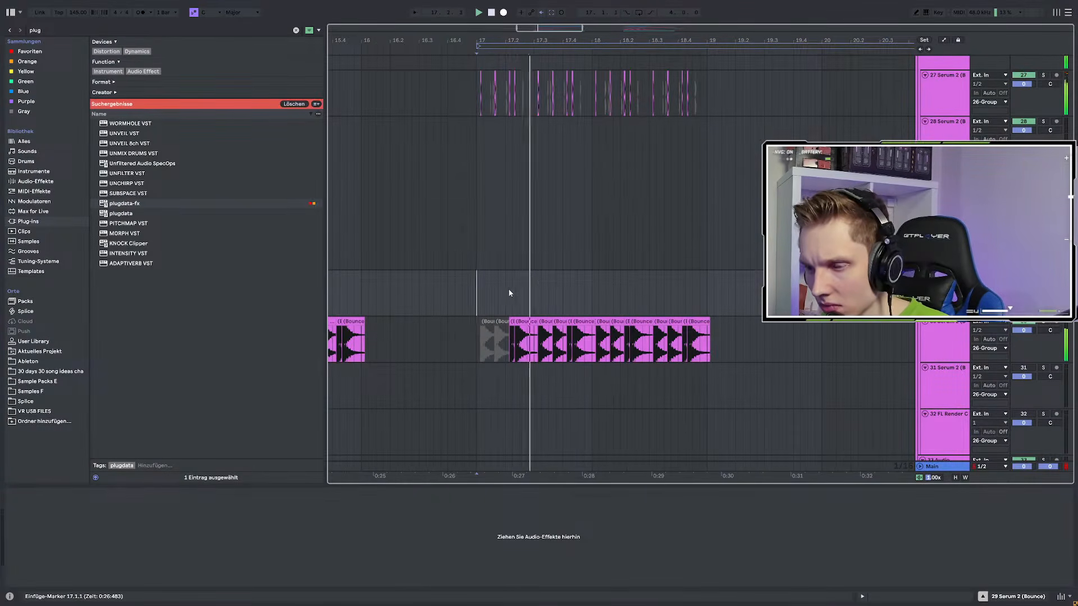
# Reactivate the first two bass clips after 17.1.1 on track 30 and play from 16.4.4
pyautogui.scroll(1, 500, 290)
pyautogui.keyDown('shift'); pyautogui.click(488, 333); pyautogui.keyUp('shift')
pyautogui.keyDown('shift'); pyautogui.click(499, 333); pyautogui.keyUp('shift')
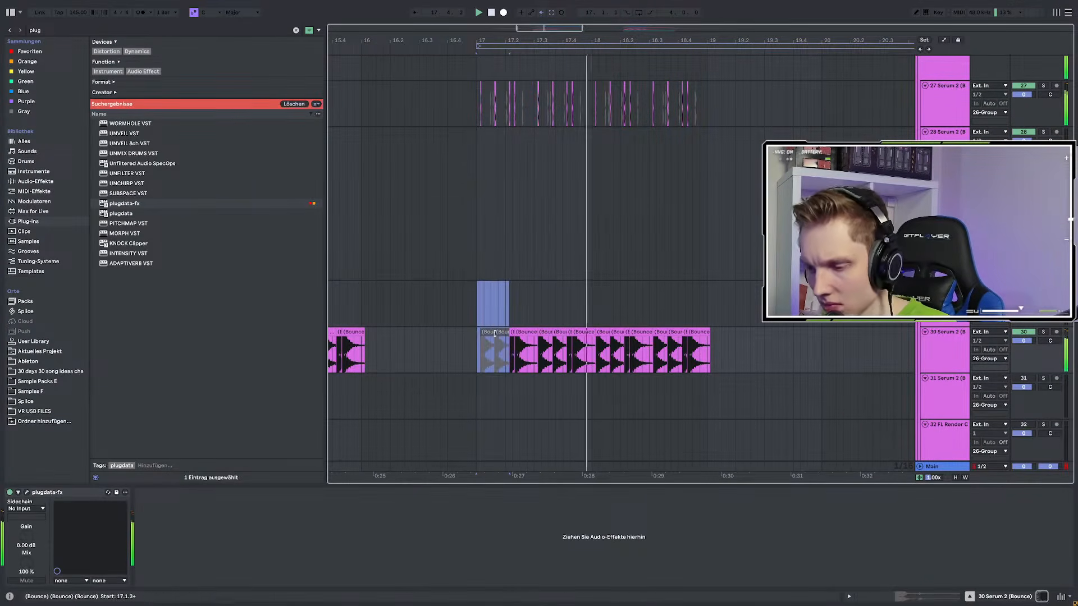
pyautogui.press('0')
pyautogui.click(467, 302)
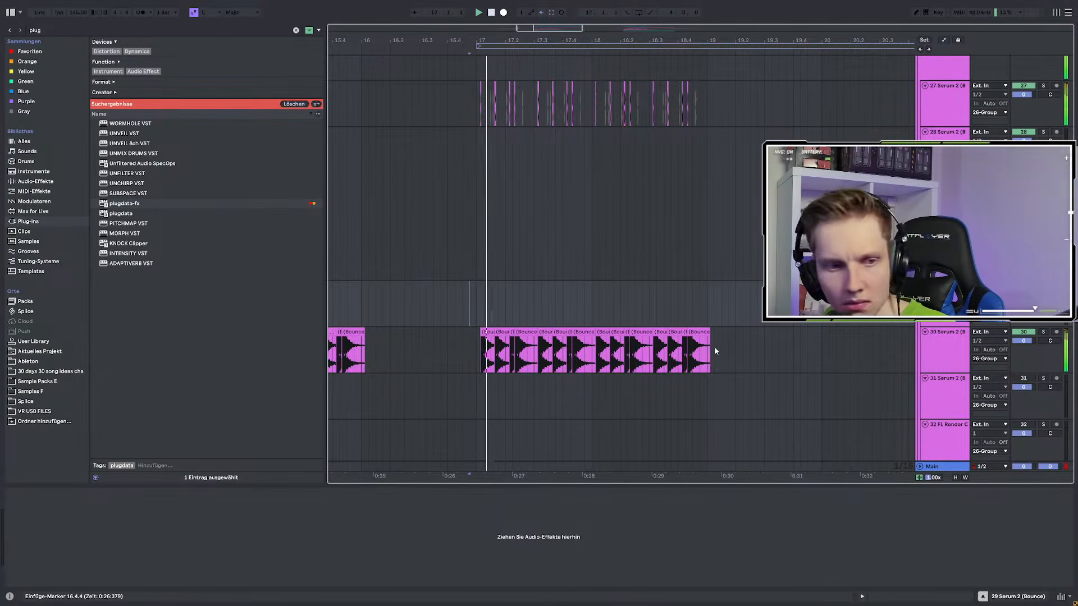
# Play the earlier track 30 bass pattern from just before bar 14
pyautogui.scroll(-3, 648, 332)
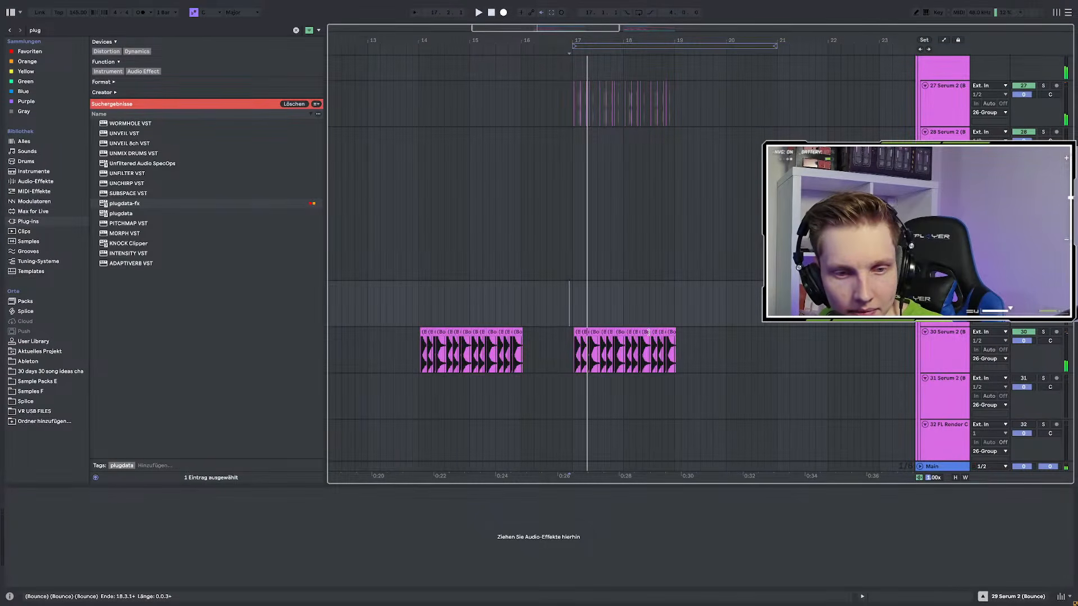
pyautogui.click(417, 314)
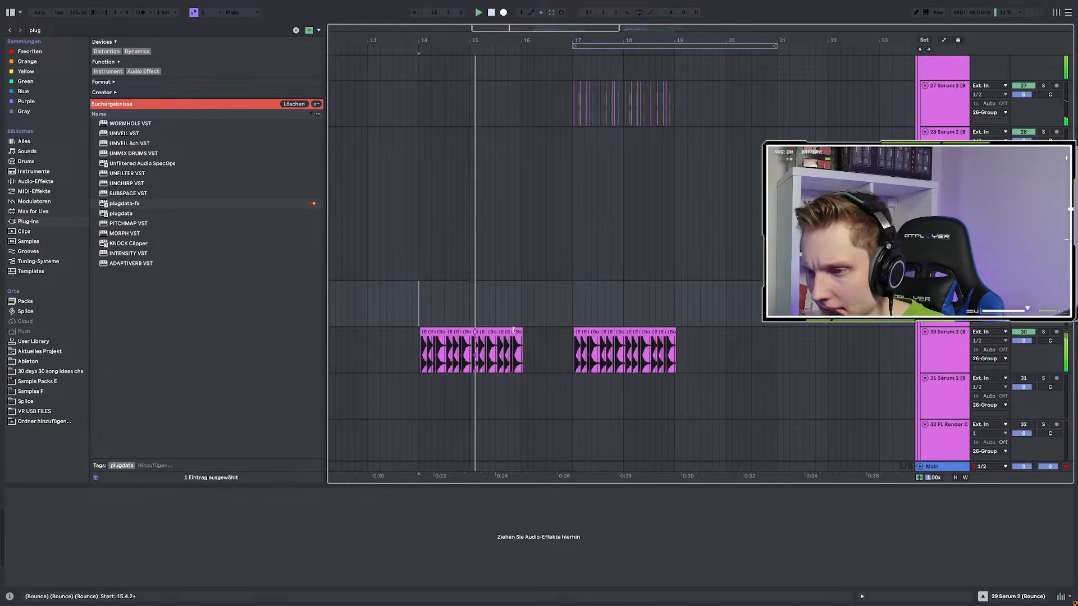
pyautogui.press('space')
pyautogui.press('space')
pyautogui.press('space')
pyautogui.press('space')
pyautogui.scroll(3, 489, 335)
pyautogui.press('space')
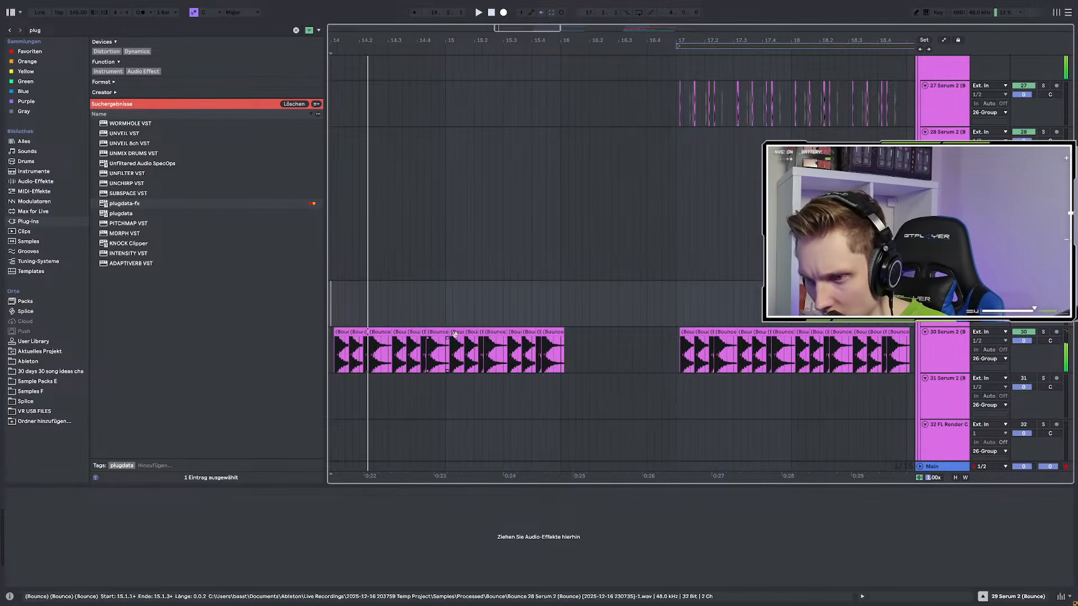
# Copy the track 30 clips from 15.1.1 to 15.3.1 to bar 16 and play from 13.4.3
pyautogui.click(454, 334)
pyautogui.keyDown('shift'); pyautogui.click(472, 331); pyautogui.keyUp('shift')
pyautogui.keyDown('shift'); pyautogui.click(482, 332); pyautogui.keyUp('shift')
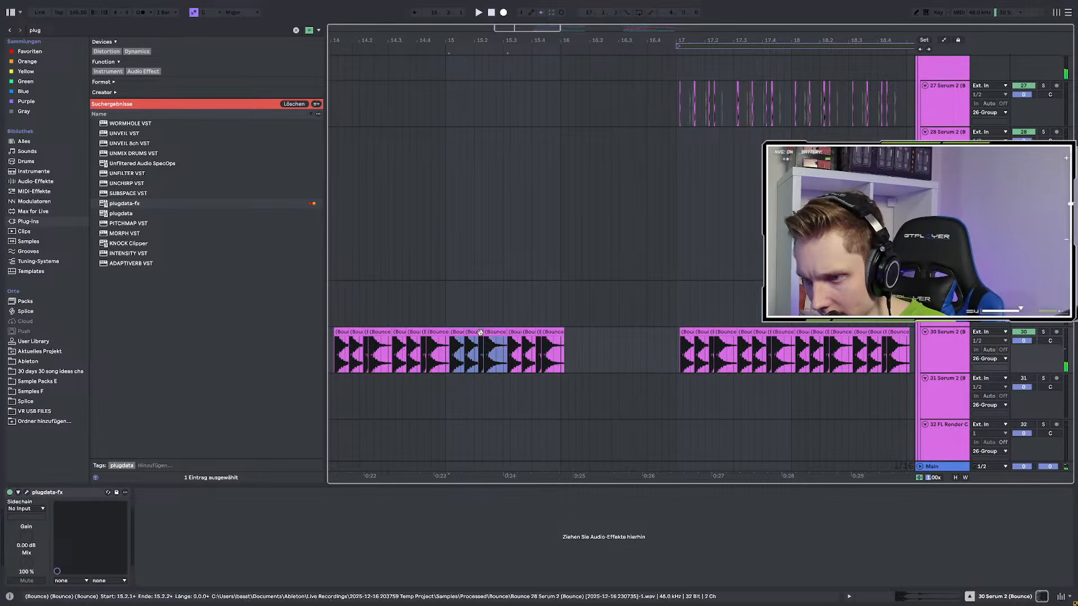
pyautogui.click(565, 349)
pyautogui.hotkey('ctrl', 'v')
pyautogui.press('-')
pyautogui.press('-')
pyautogui.click(494, 311)
pyautogui.click(477, 310)
pyautogui.press('space')
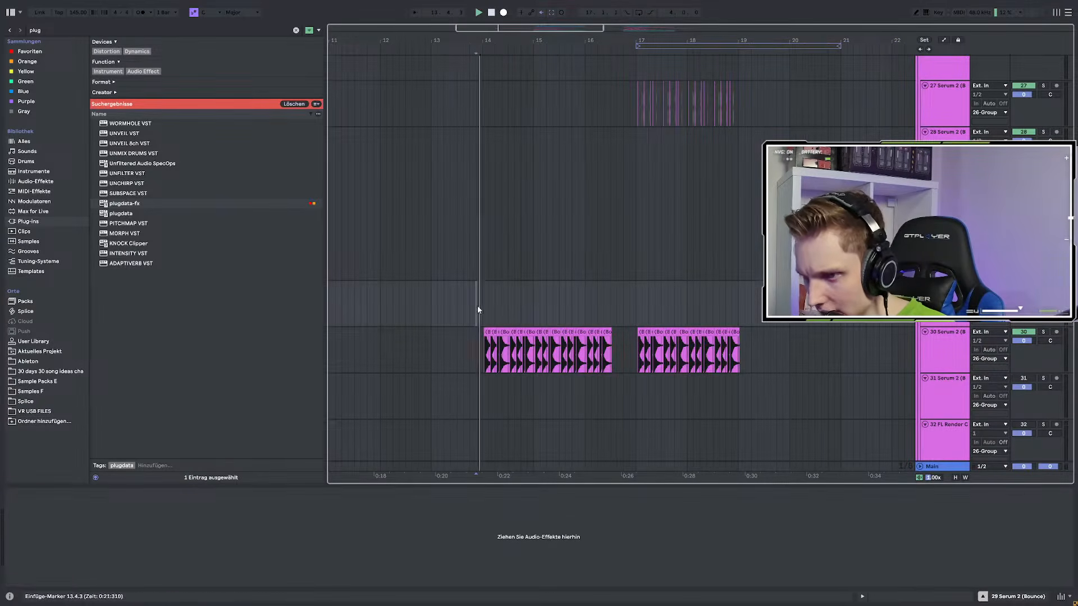
# Extend the last clip of the earlier track 30 pattern to 16.3.3
pyautogui.scroll(3, 686, 337)
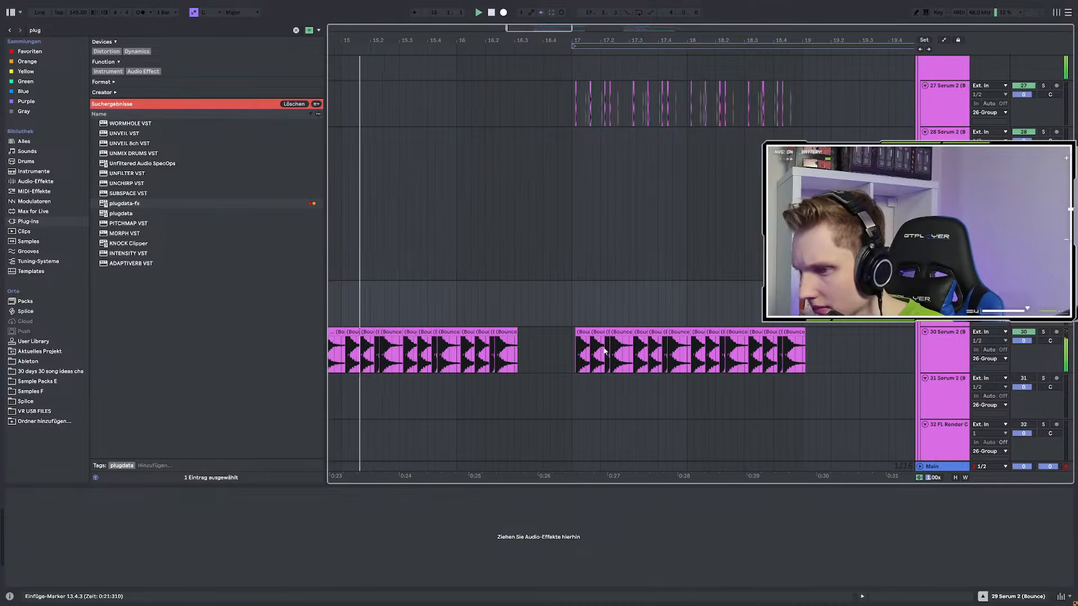
pyautogui.moveTo(516, 332)
pyautogui.mouseDown()
pyautogui.moveTo(581, 331)
pyautogui.moveTo(530, 332)
pyautogui.mouseUp()
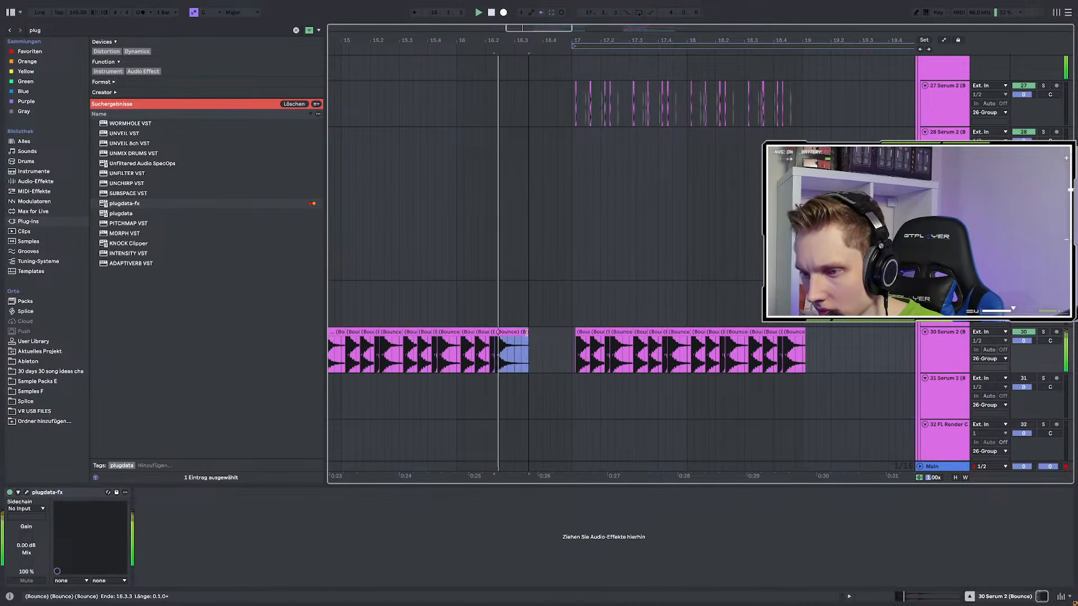
pyautogui.scroll(-3, 601, 345)
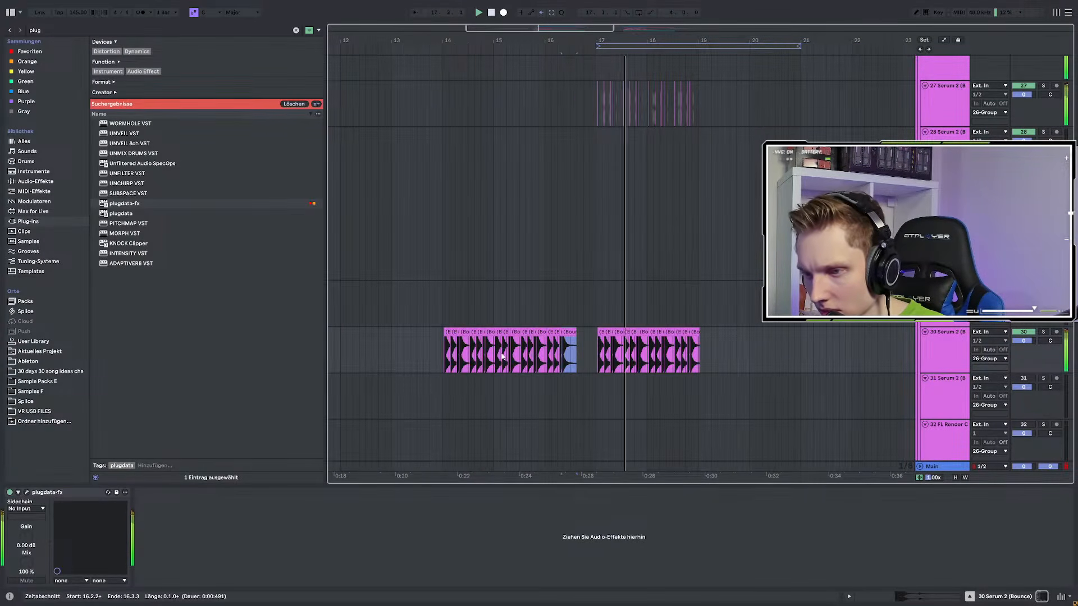
# Remove the added clips after bar 16 from the earlier track 30 pattern
pyautogui.click(449, 331)
pyautogui.press('space')
pyautogui.moveTo(557, 341); pyautogui.dragTo(542, 341)
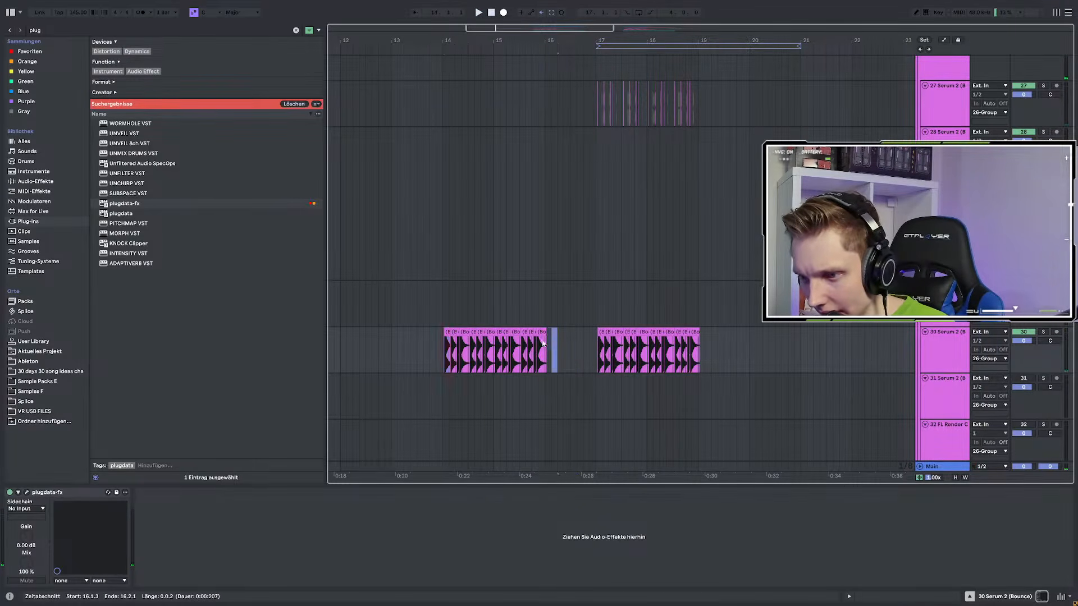
# Move the earlier two-bar track 30 pattern from bar 14 one bar later, so it starts at bar 15
pyautogui.scroll(3, 441, 347)
pyautogui.click(452, 332)
pyautogui.keyDown('shift'); pyautogui.click(665, 332); pyautogui.keyUp('shift')
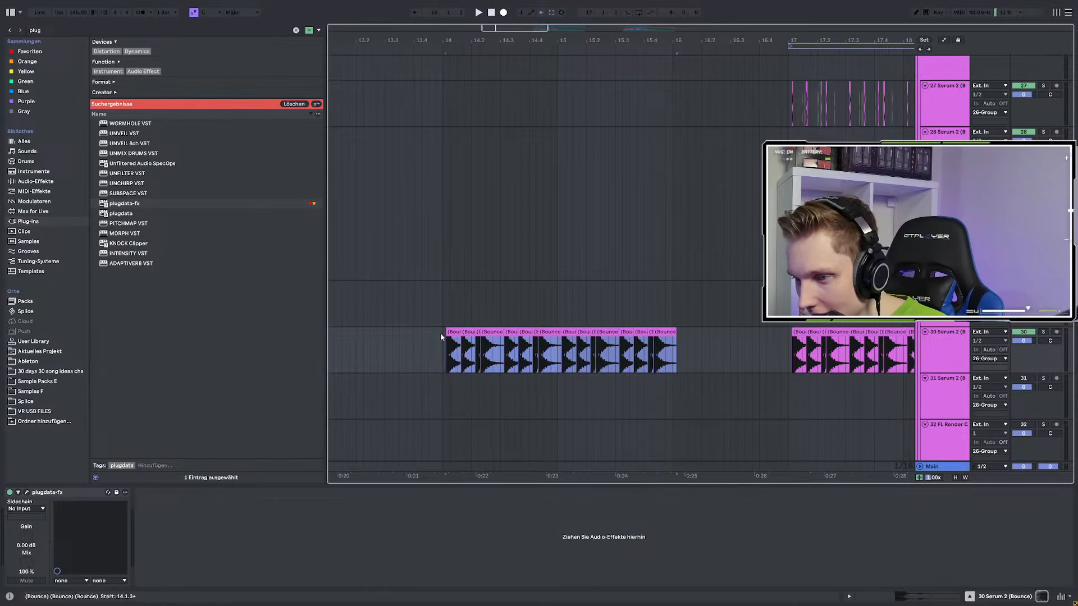
pyautogui.click(453, 332)
pyautogui.moveTo(443, 347); pyautogui.dragTo(673, 349)
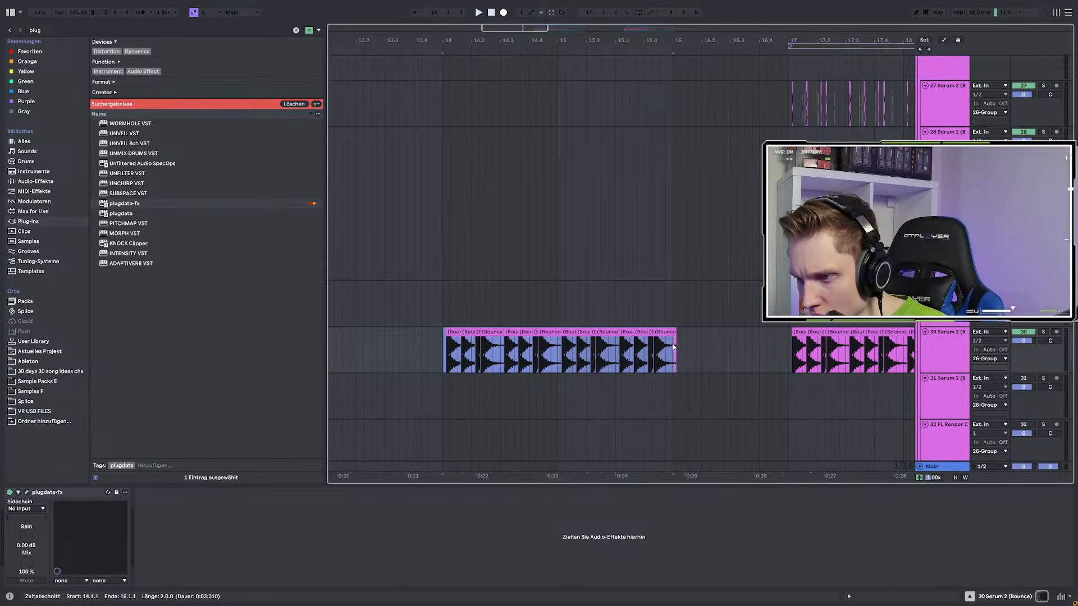
pyautogui.moveTo(468, 335); pyautogui.dragTo(577, 342)
# Deactivate the track 30 bass clips in the last half bar before bar 17
pyautogui.click(778, 335)
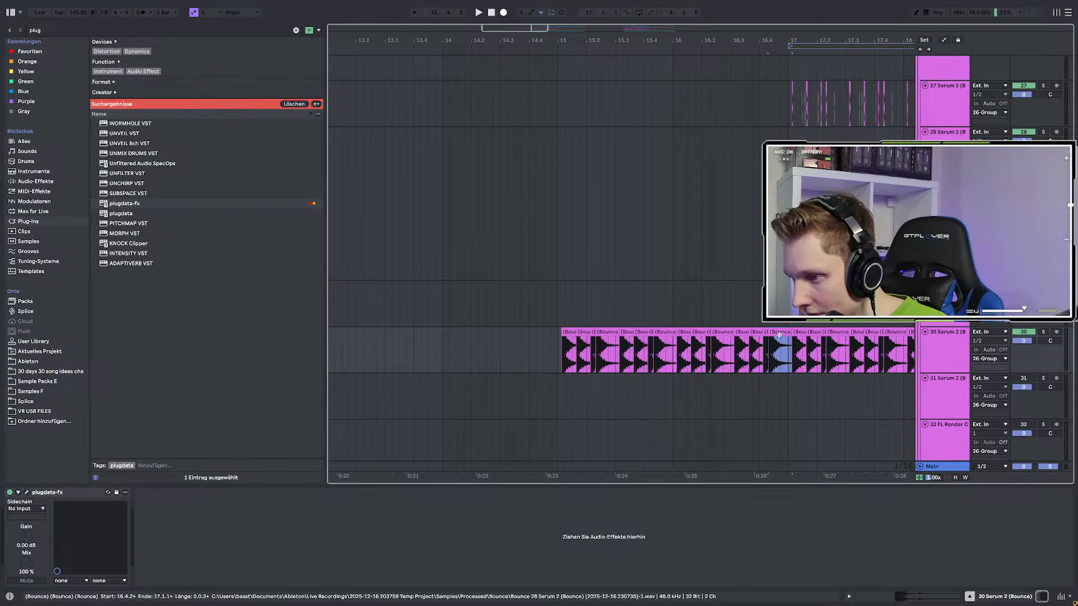
pyautogui.keyDown('shift'); pyautogui.click(742, 332); pyautogui.keyUp('shift')
pyautogui.press('0')
pyautogui.click(558, 340)
# Show the unfiltered Purple sample collection and preview vocal samples such as Vocal 103 and Vocal 120
pyautogui.hotkey('ctrl', 'f')
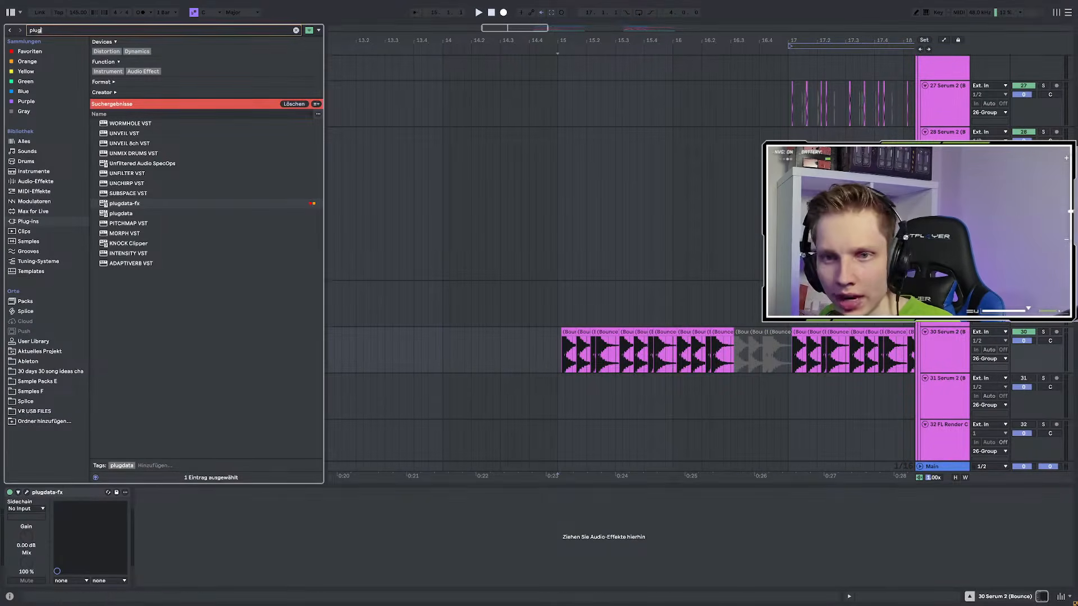
pyautogui.click(25, 103)
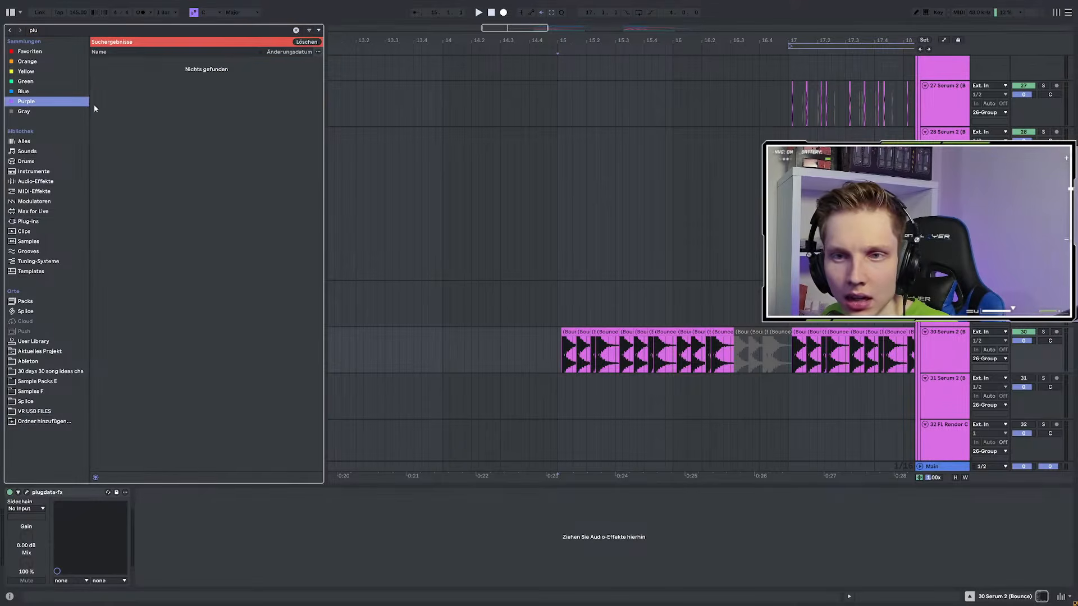
pyautogui.click(307, 41)
pyautogui.scroll(-6, 156, 223)
pyautogui.click(135, 362)
pyautogui.scroll(-3, 136, 359)
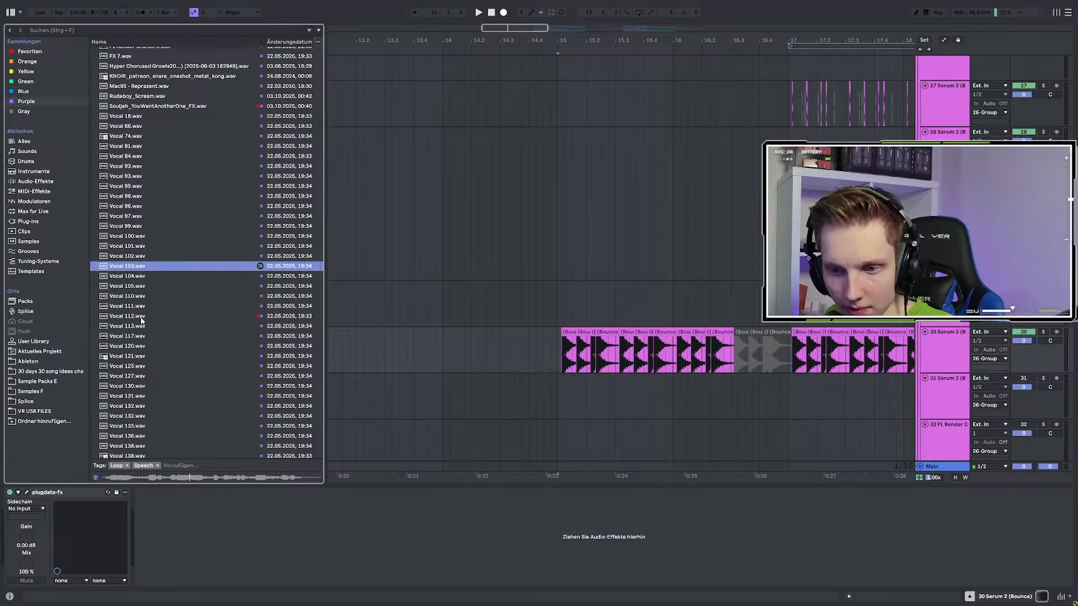
pyautogui.click(144, 326)
pyautogui.scroll(-3, 144, 327)
pyautogui.click(142, 297)
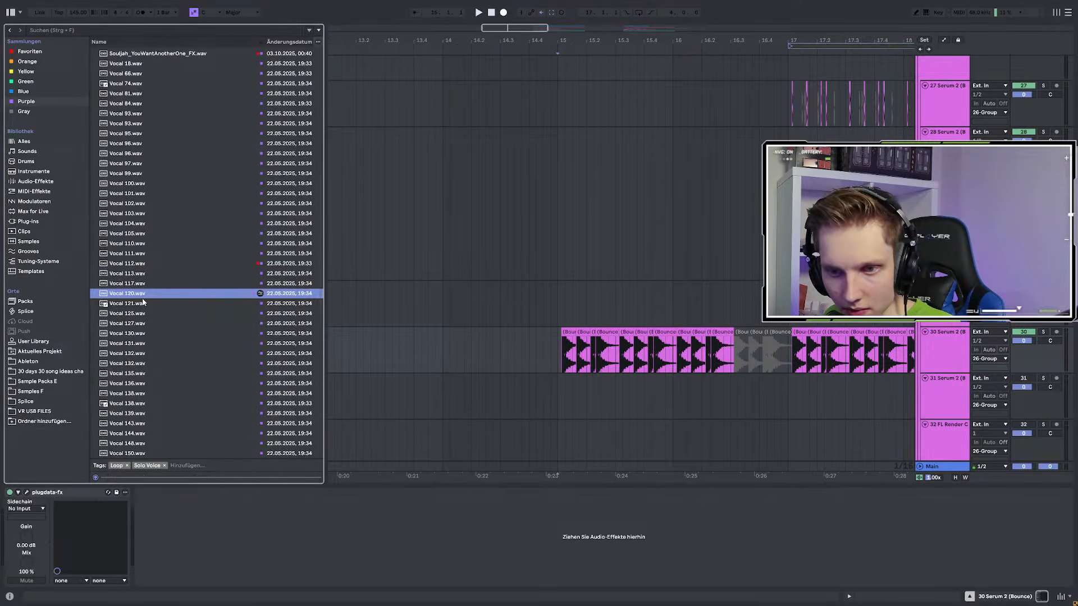
# Preview the vocal samples in the range from Vocal 103 up to Vocal 84, ending on Vocal 93
pyautogui.click(144, 215)
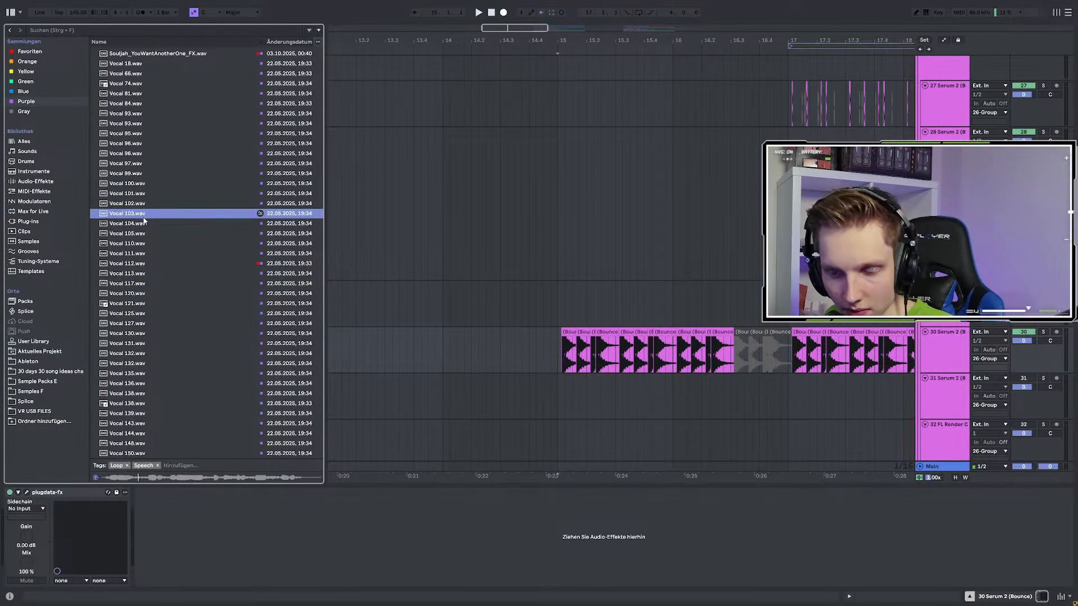
pyautogui.click(144, 195)
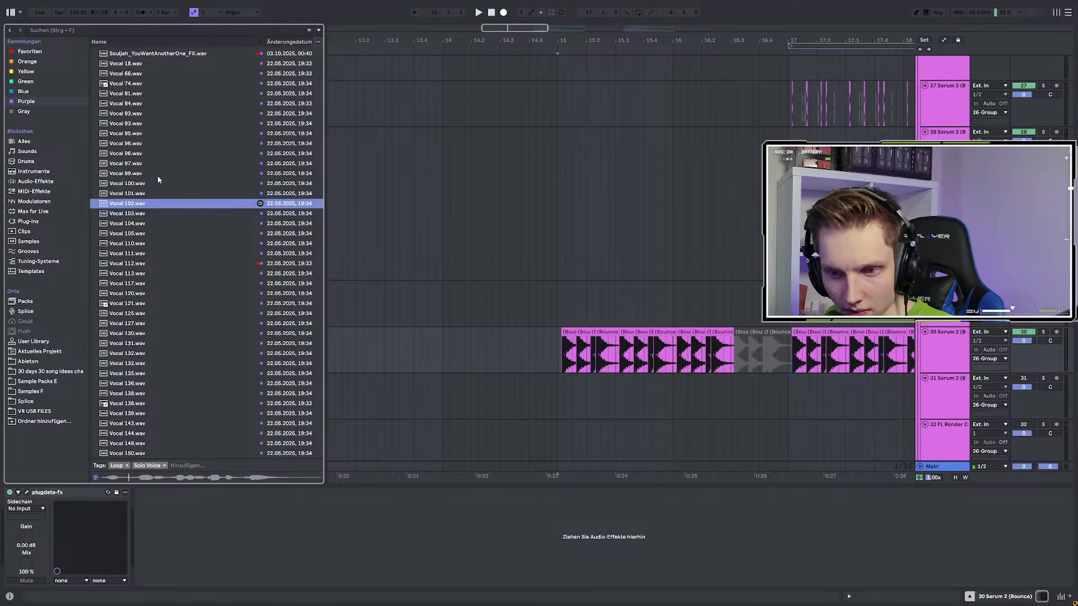
pyautogui.click(139, 166)
pyautogui.click(141, 154)
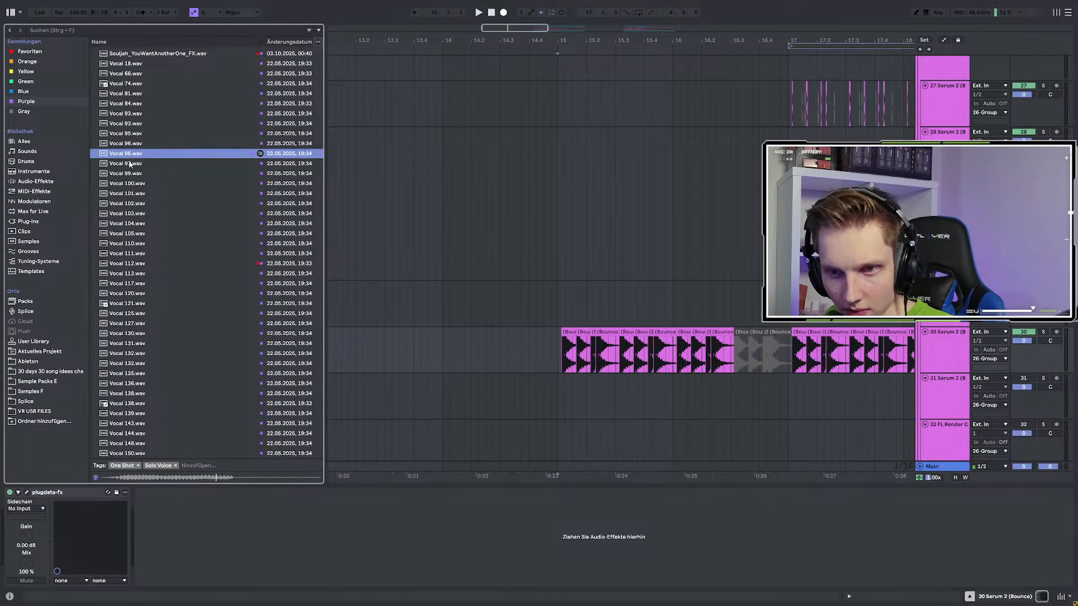
pyautogui.click(130, 163)
pyautogui.click(136, 124)
pyautogui.click(137, 104)
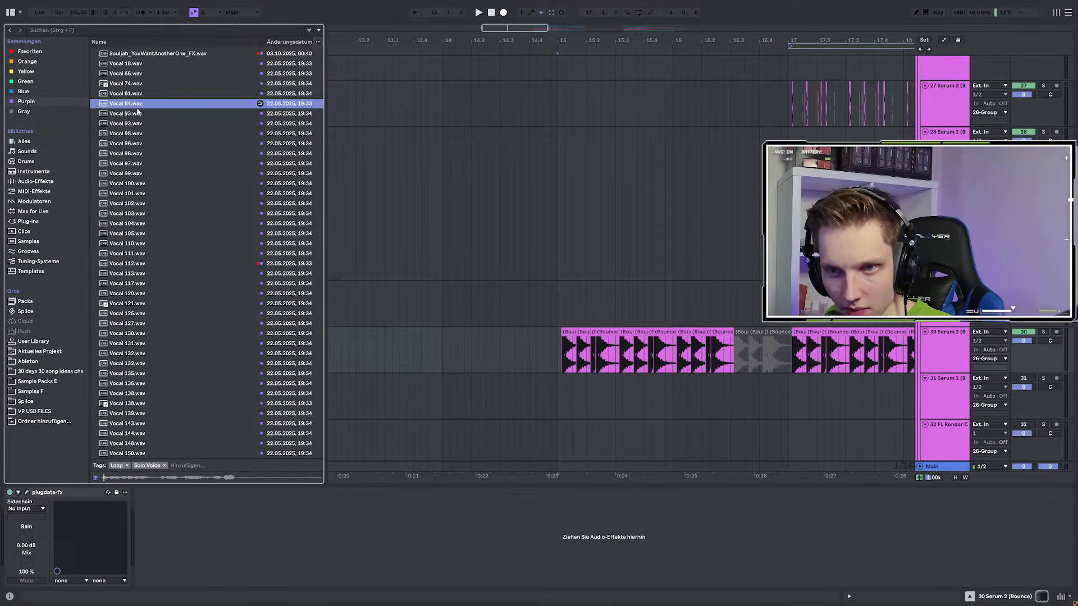
pyautogui.click(135, 114)
pyautogui.click(136, 124)
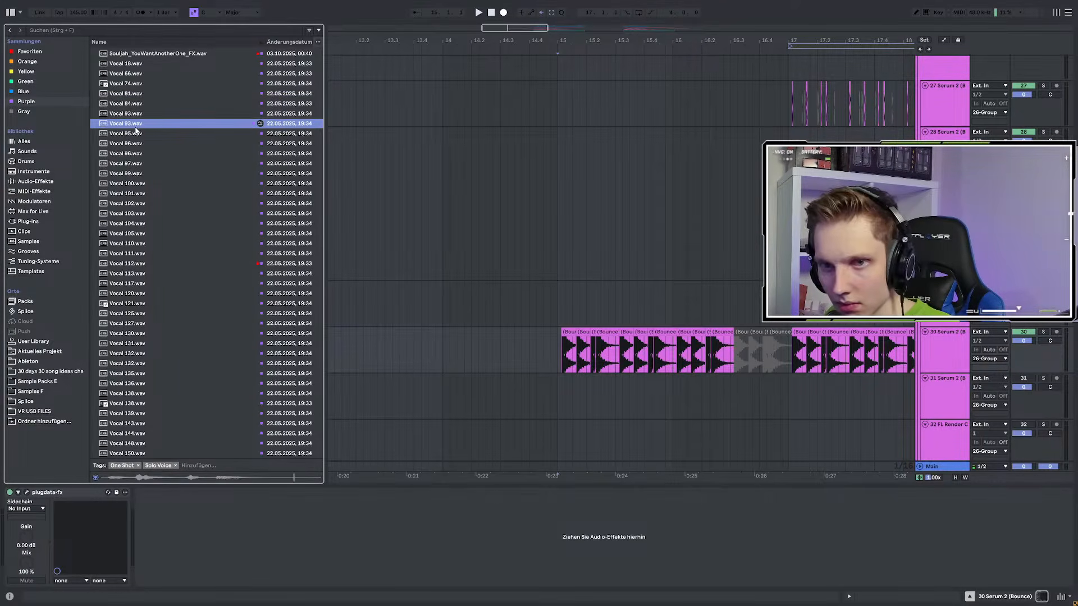
# Add an audio track below track 48 and place Vocal 93 on it at 16.3.1
pyautogui.scroll(-5, 722, 303)
pyautogui.scroll(-2, 721, 303)
pyautogui.scroll(1, 745, 297)
pyautogui.click(724, 288)
pyautogui.press('space')
pyautogui.scroll(-6, 725, 288)
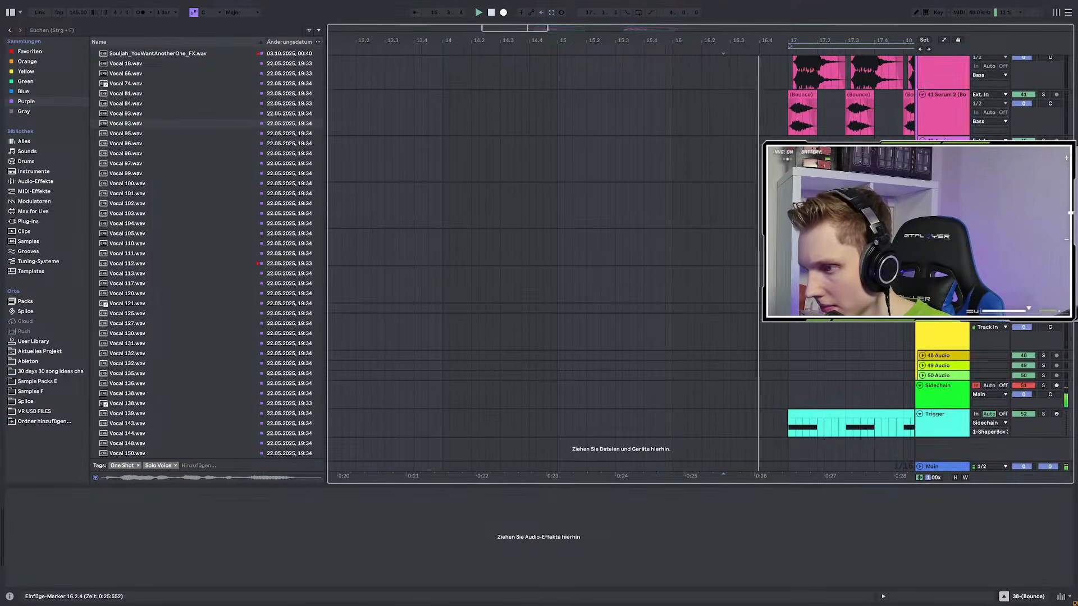
pyautogui.click(922, 356)
pyautogui.hotkey('ctrl', 't')
pyautogui.moveTo(136, 123); pyautogui.dragTo(731, 375)
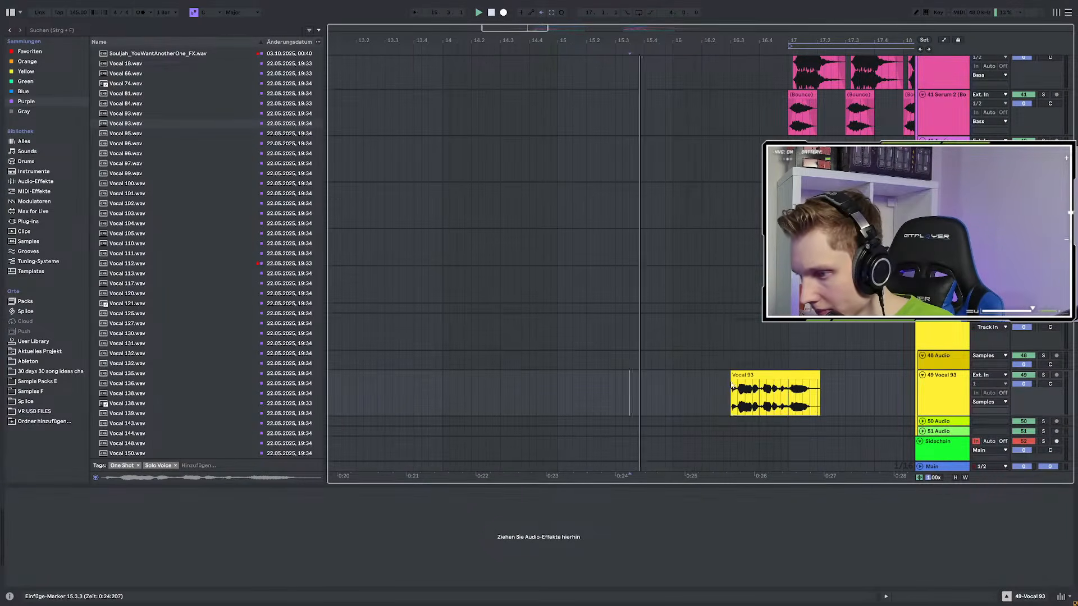
# Duplicate the half-bar section of the Vocal 93 clip from bar 17 three times, filling through bar 18
pyautogui.moveTo(817, 377)
pyautogui.mouseDown()
pyautogui.moveTo(791, 377)
pyautogui.moveTo(822, 401)
pyautogui.mouseUp()
pyautogui.press('space')
pyautogui.hscroll(4, 824, 402)
pyautogui.moveTo(678, 396)
pyautogui.mouseDown()
pyautogui.moveTo(753, 395)
pyautogui.moveTo(734, 393)
pyautogui.mouseUp()
pyautogui.press('space')
pyautogui.press('space')
pyautogui.press('space')
pyautogui.hotkey('ctrl', 'd')
pyautogui.hotkey('ctrl', 'd')
pyautogui.hotkey('ctrl', 'd')
# Play the vocal clips with the drop, starting from 16.3.1
pyautogui.scroll(-3, 698, 399)
pyautogui.click(654, 391)
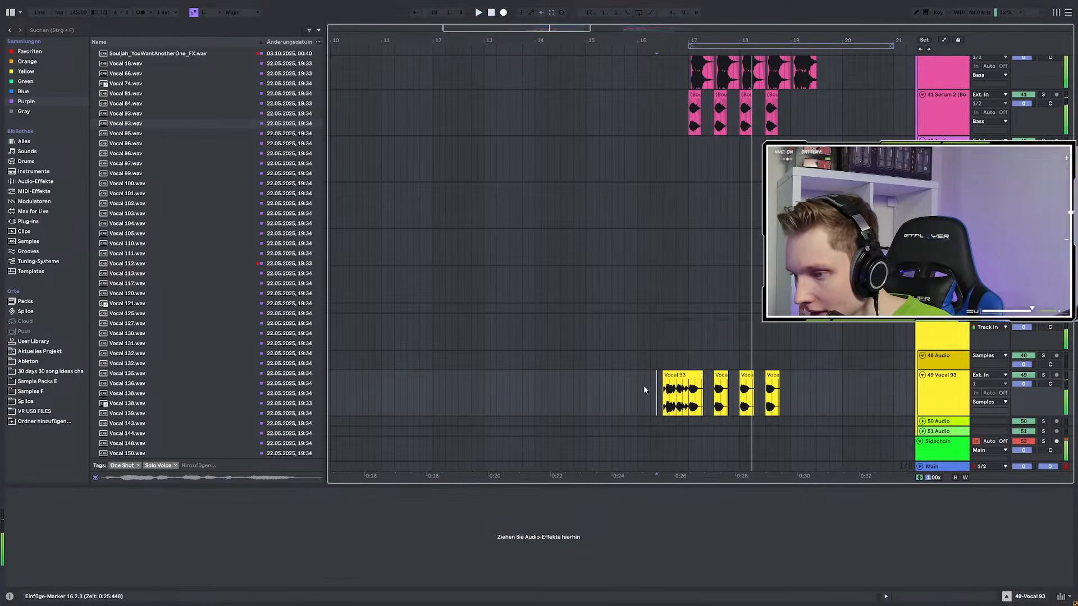
pyautogui.press('space')
pyautogui.press('space')
pyautogui.press('space')
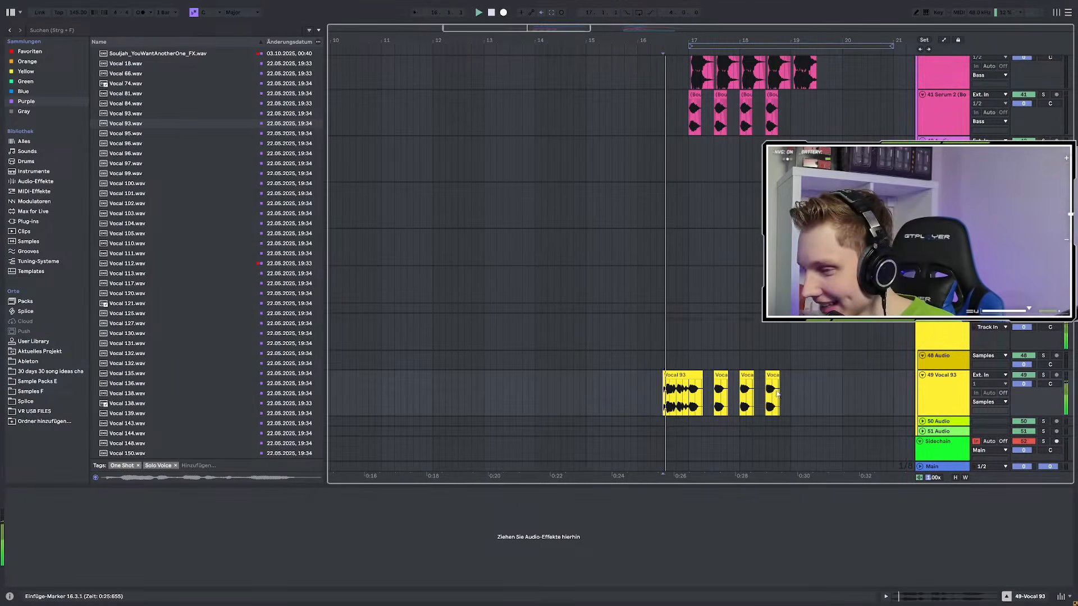
# Add EQ Eight to the soloed Vocal 93 track and set a low cut at about 116 Hz
pyautogui.click(54, 32)
pyautogui.write('eq')
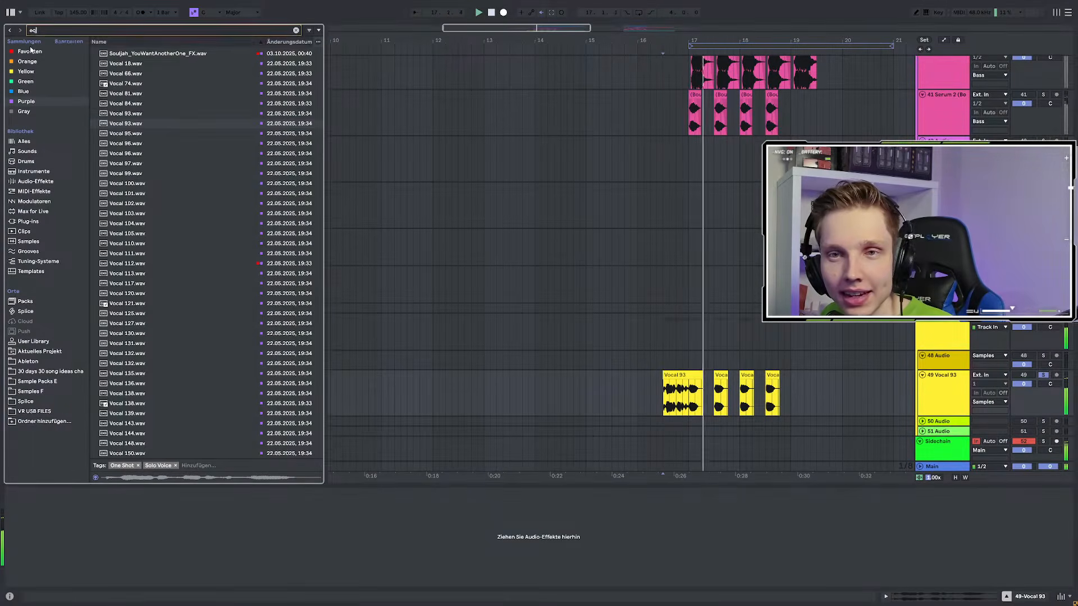
pyautogui.press('Down')
pyautogui.press('Return')
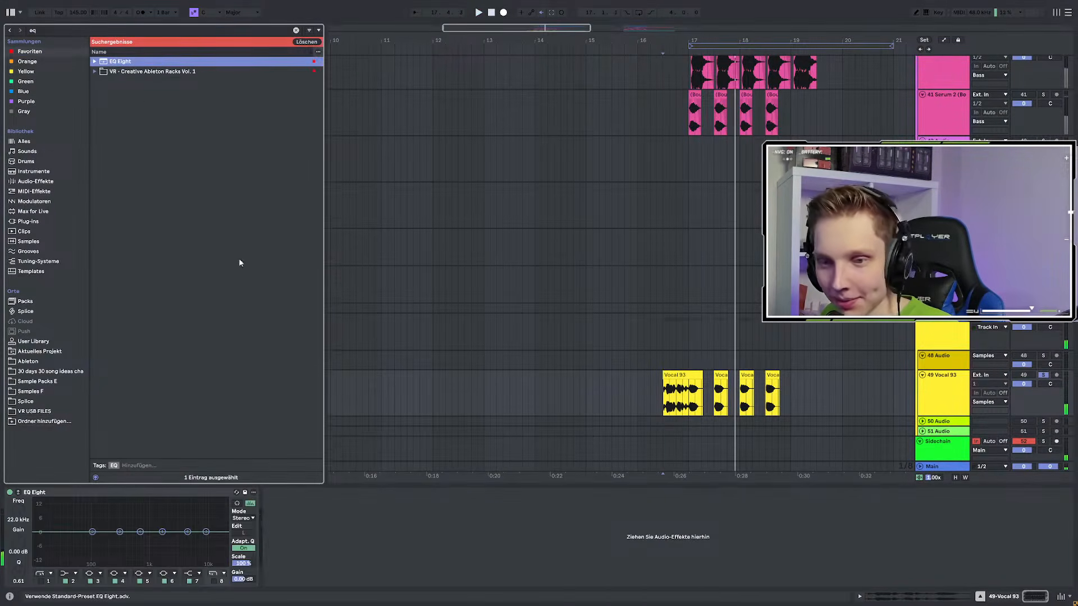
pyautogui.click(40, 581)
pyautogui.moveTo(60, 540); pyautogui.dragTo(66, 540)
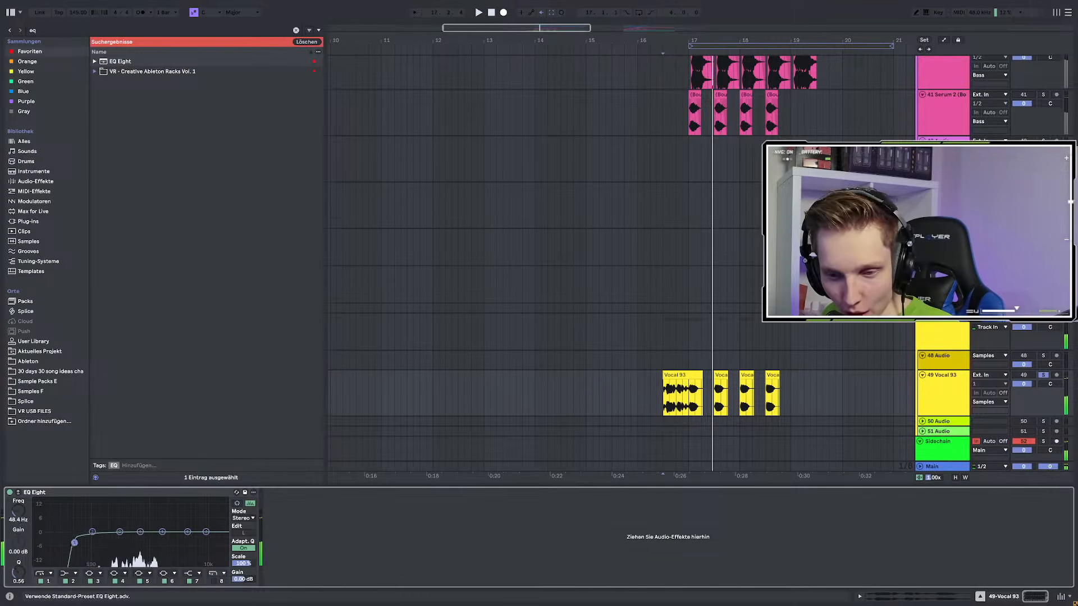
pyautogui.press('space')
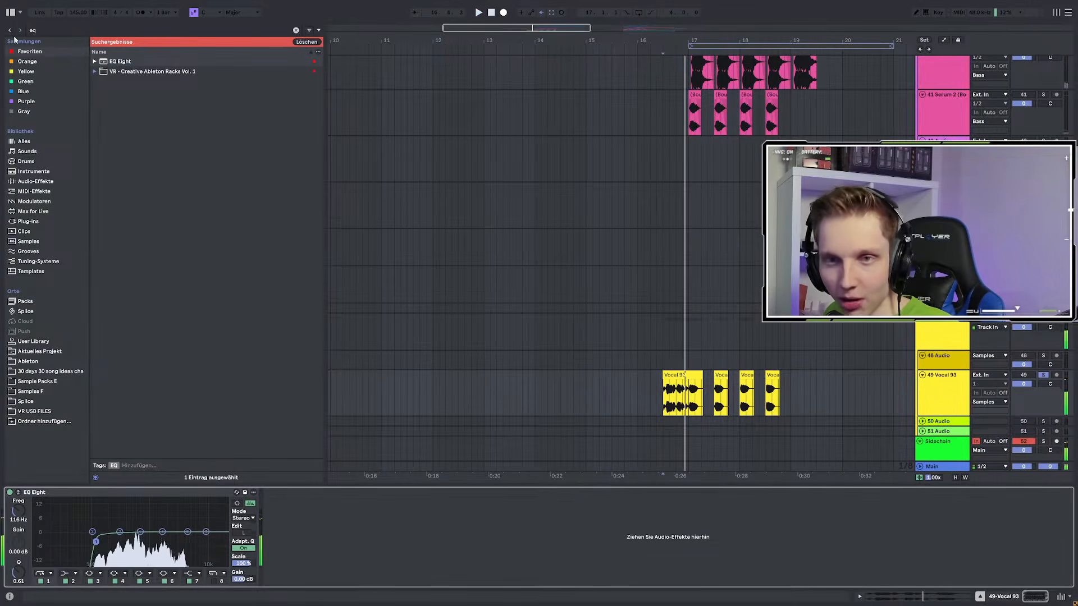
# Add plugdata-fx with SPEC COMP BETA 2 and a second EQ Eight to the Vocal 93 track, and play it
pyautogui.click(36, 32)
pyautogui.write('plug')
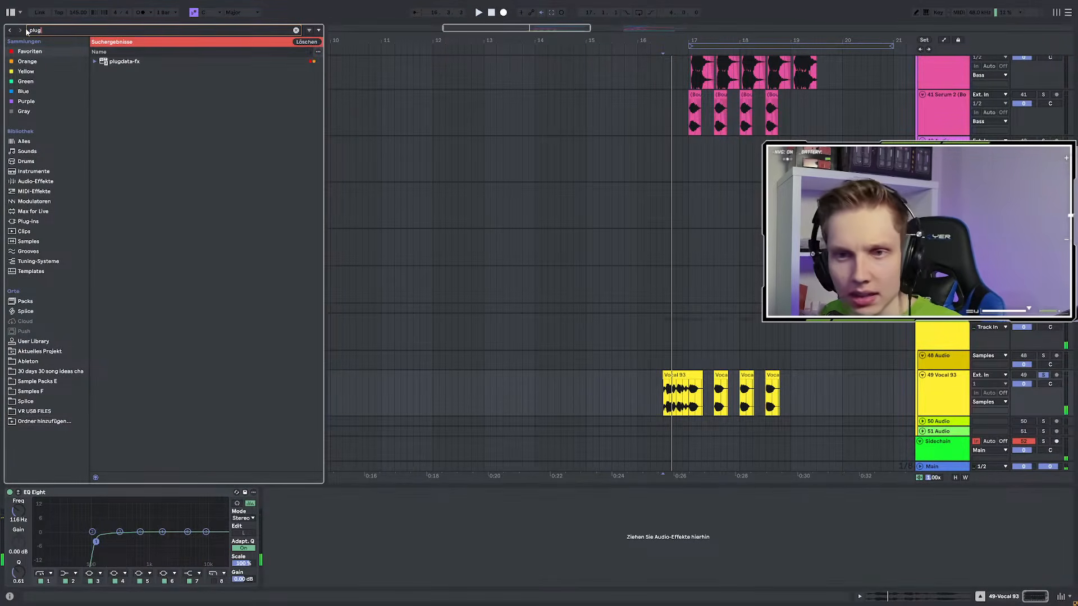
pyautogui.doubleClick(155, 62)
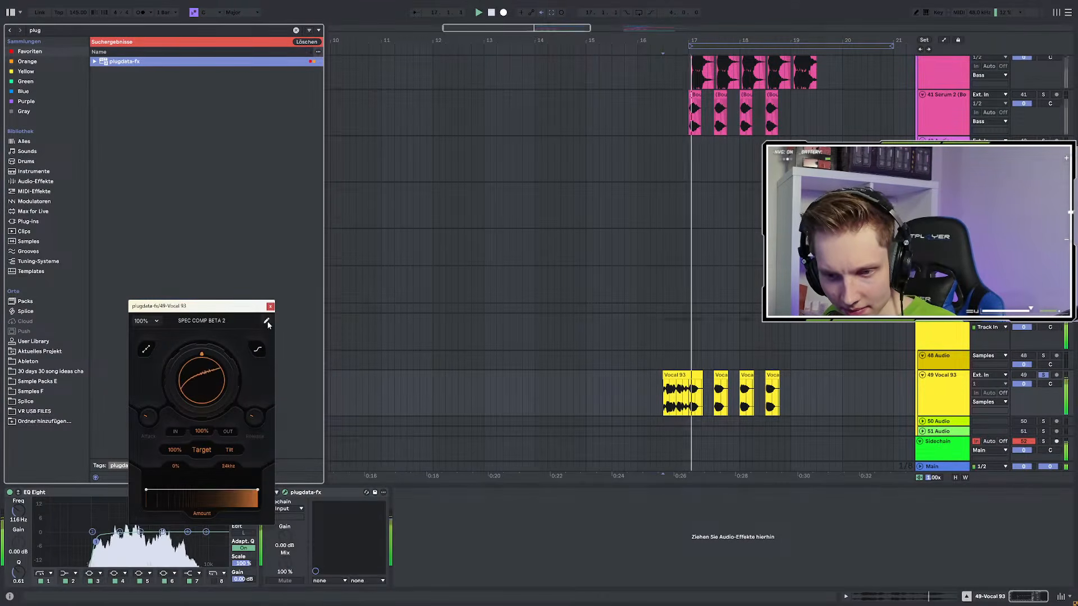
pyautogui.click(52, 30)
pyautogui.click(67, 52)
pyautogui.doubleClick(110, 61)
pyautogui.press('space')
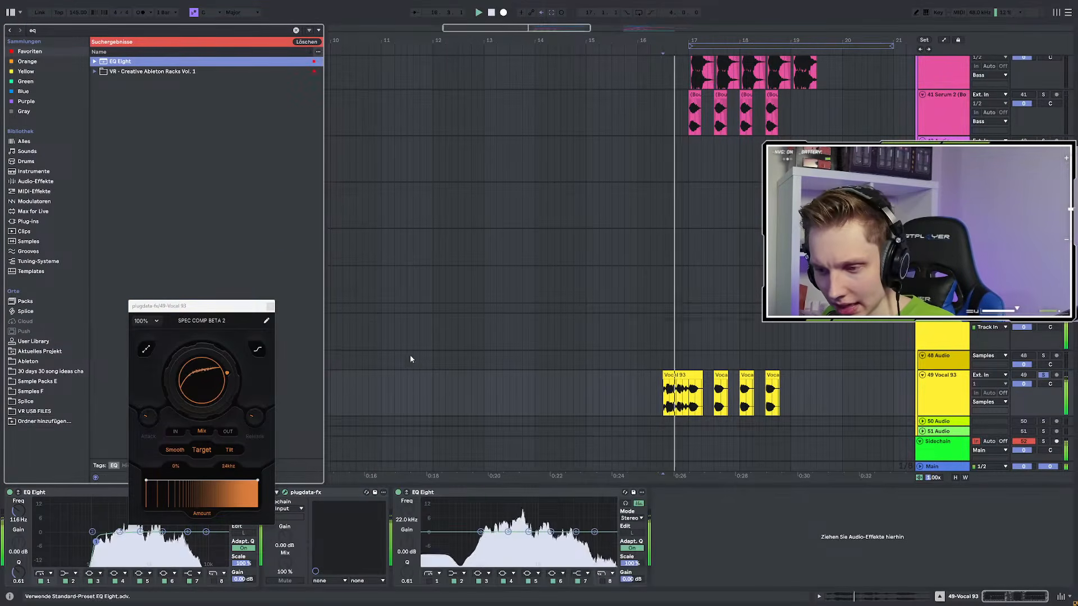
# Insert SerumFX before the second EQ Eight, enable its Hyper/Dimension effect and play the vocal
pyautogui.click(46, 32)
pyautogui.write('ser')
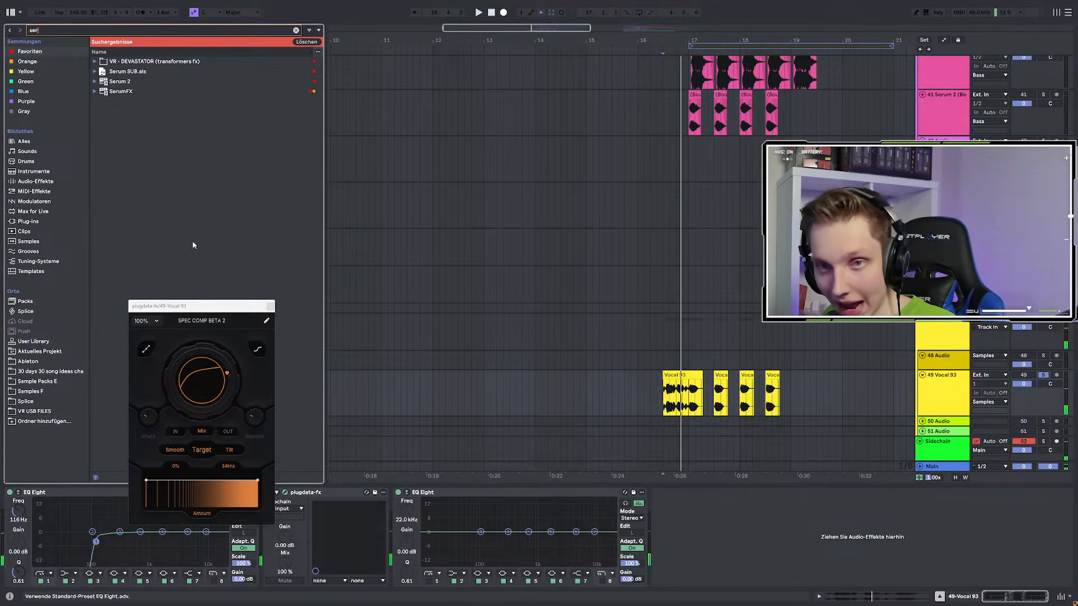
pyautogui.moveTo(121, 90); pyautogui.dragTo(404, 516)
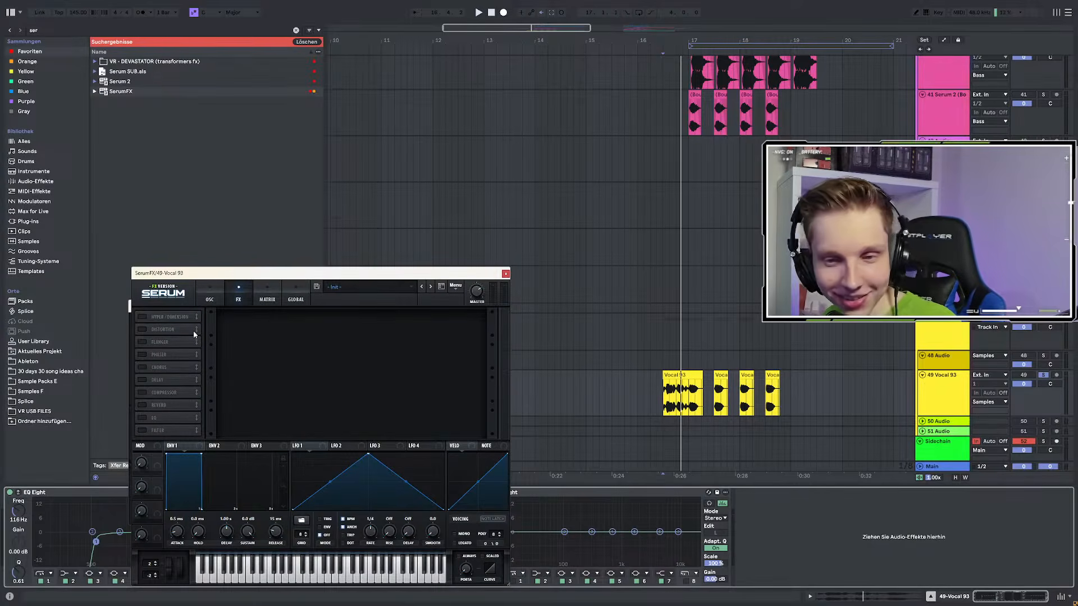
pyautogui.click(142, 317)
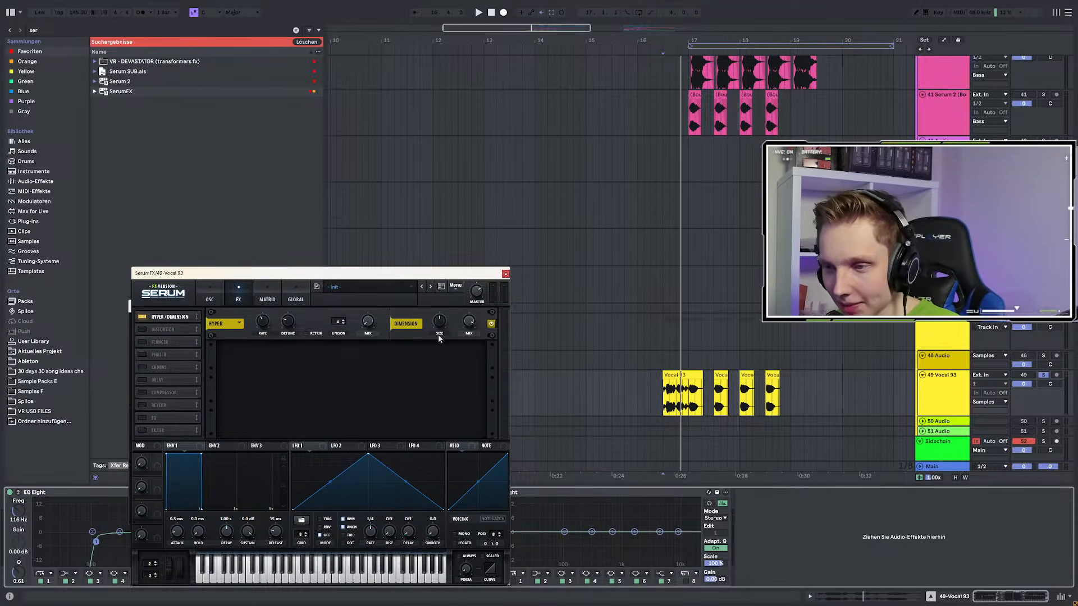
pyautogui.press('space')
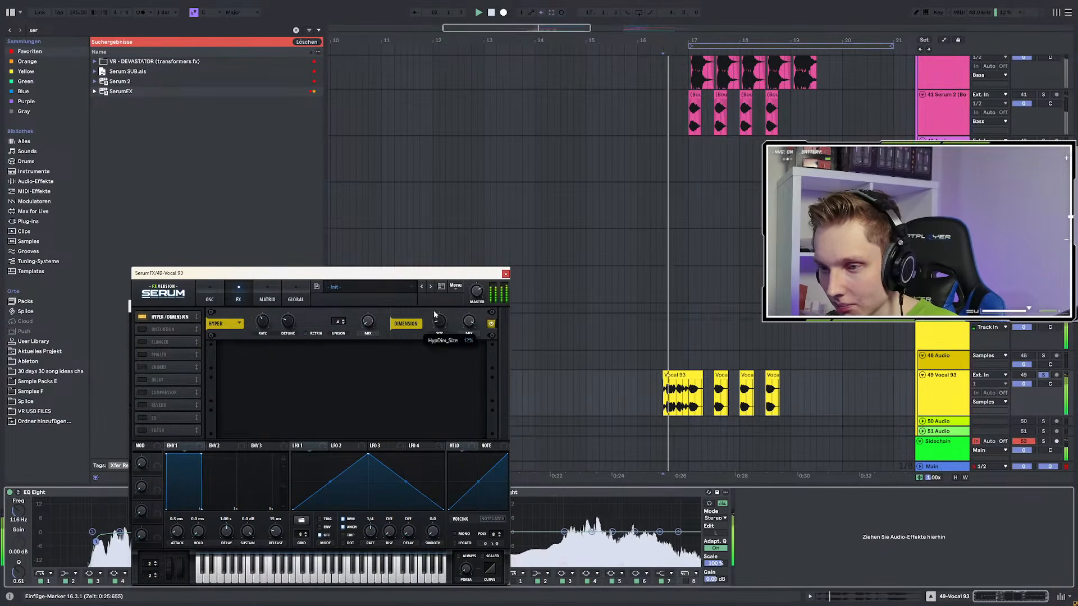
pyautogui.press('space')
# Insert the Gate effect between plugdata-fx and SerumFX on the vocal track, closing the SPEC COMP window
pyautogui.hotkey('ctrl', 'f')
pyautogui.write('gate')
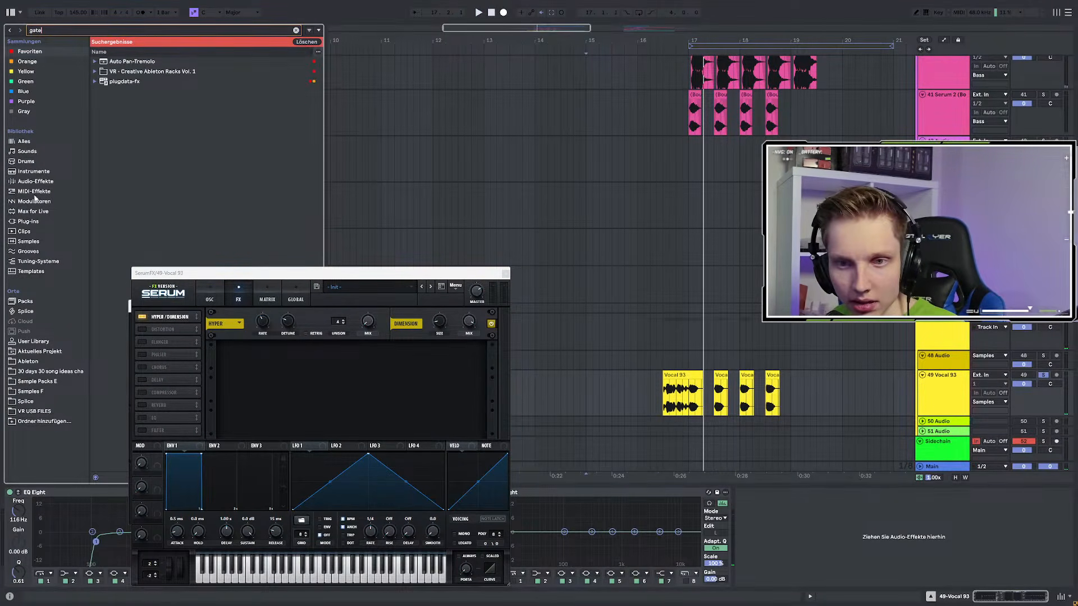
pyautogui.click(36, 181)
pyautogui.click(120, 91)
pyautogui.moveTo(260, 271); pyautogui.dragTo(519, 92)
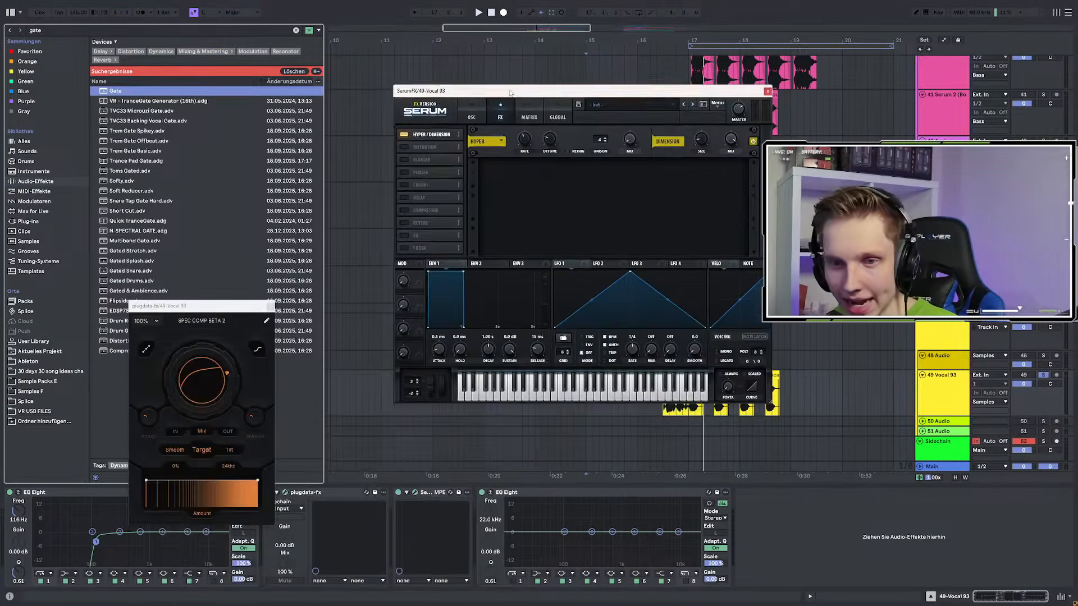
pyautogui.click(270, 306)
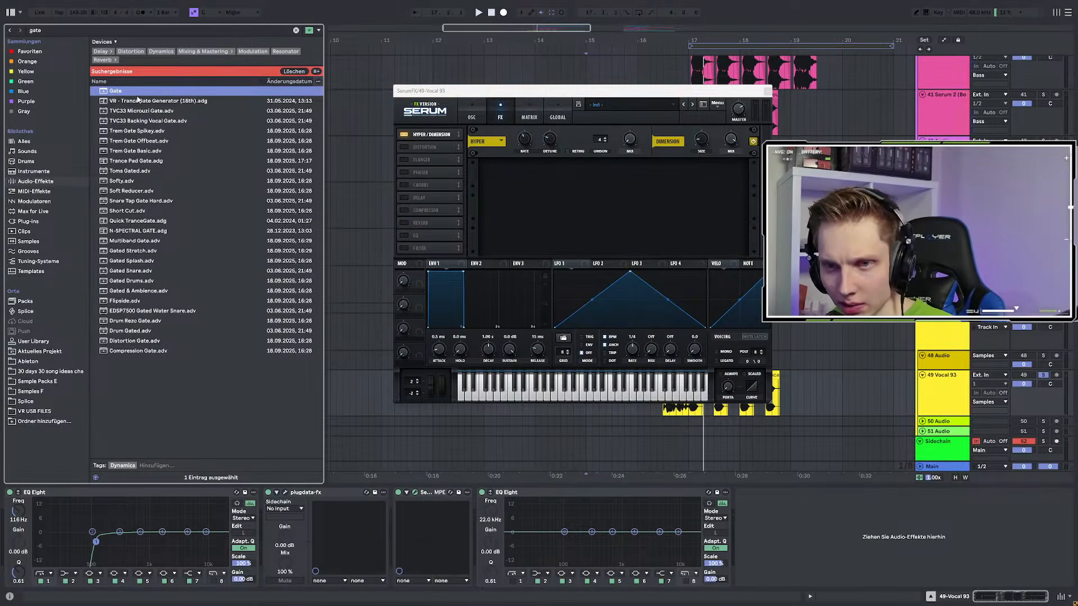
pyautogui.moveTo(127, 98)
pyautogui.mouseDown()
pyautogui.moveTo(449, 549)
pyautogui.moveTo(416, 536)
pyautogui.mouseUp()
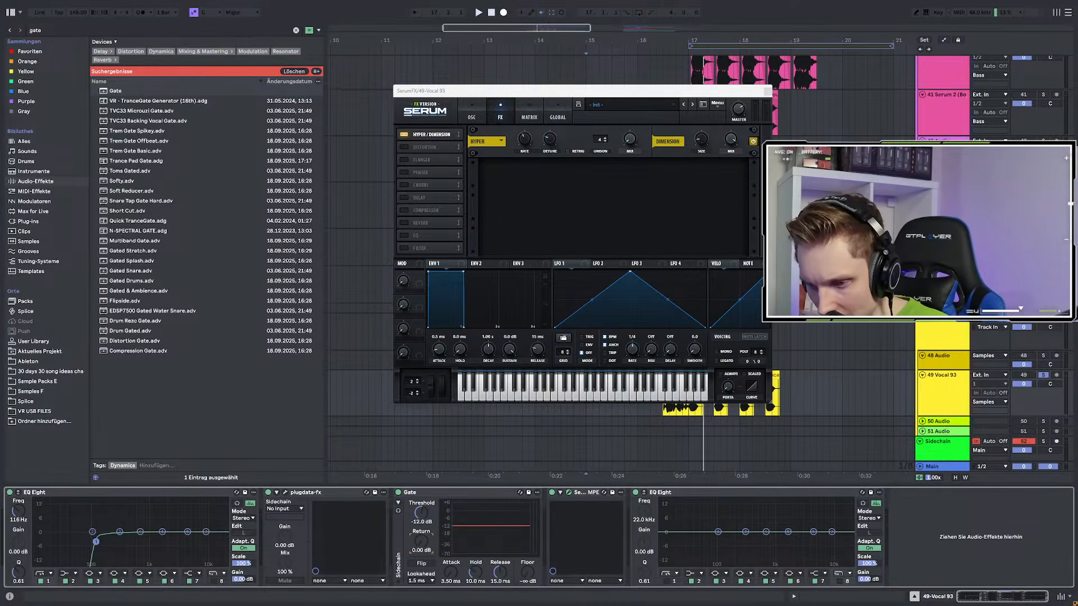
# Set the Gate threshold to -16.5 dB while playing the soloed vocal
pyautogui.moveTo(590, 90); pyautogui.dragTo(377, 91)
pyautogui.press('space')
pyautogui.moveTo(422, 506)
pyautogui.mouseDown()
pyautogui.moveTo(423, 495)
pyautogui.moveTo(423, 508)
pyautogui.mouseUp()
pyautogui.press('space')
pyautogui.press('space')
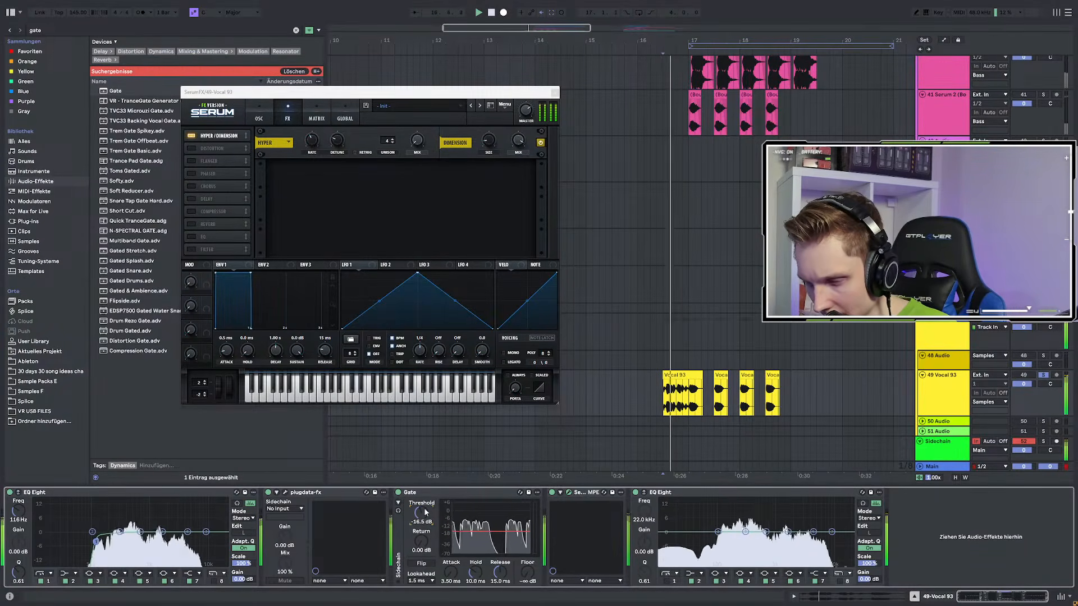
# Turn off the vocal track's solo and play the full mix from 16.3.1 and from bar 17
pyautogui.click(1043, 377)
pyautogui.press('space')
pyautogui.press('space')
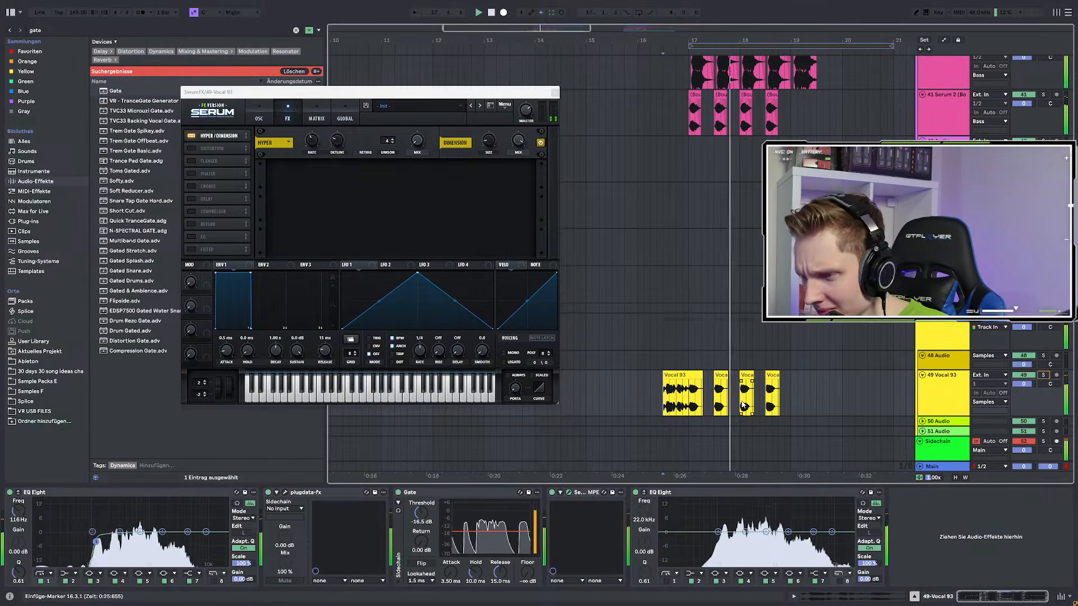
pyautogui.click(688, 402)
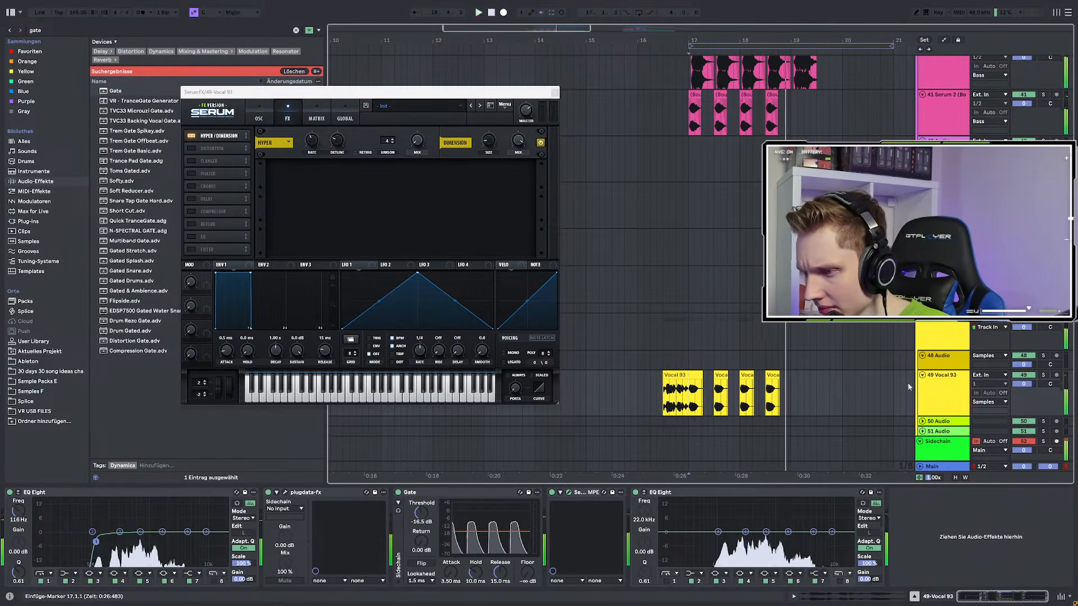
pyautogui.press('space')
pyautogui.press('space')
# Solo the Vocal 93 track again and play it repeatedly from bar 17
pyautogui.click(1043, 375)
pyautogui.press('space')
pyautogui.press('space')
pyautogui.press('space')
pyautogui.press('space')
pyautogui.press('space')
pyautogui.press('space')
pyautogui.press('space')
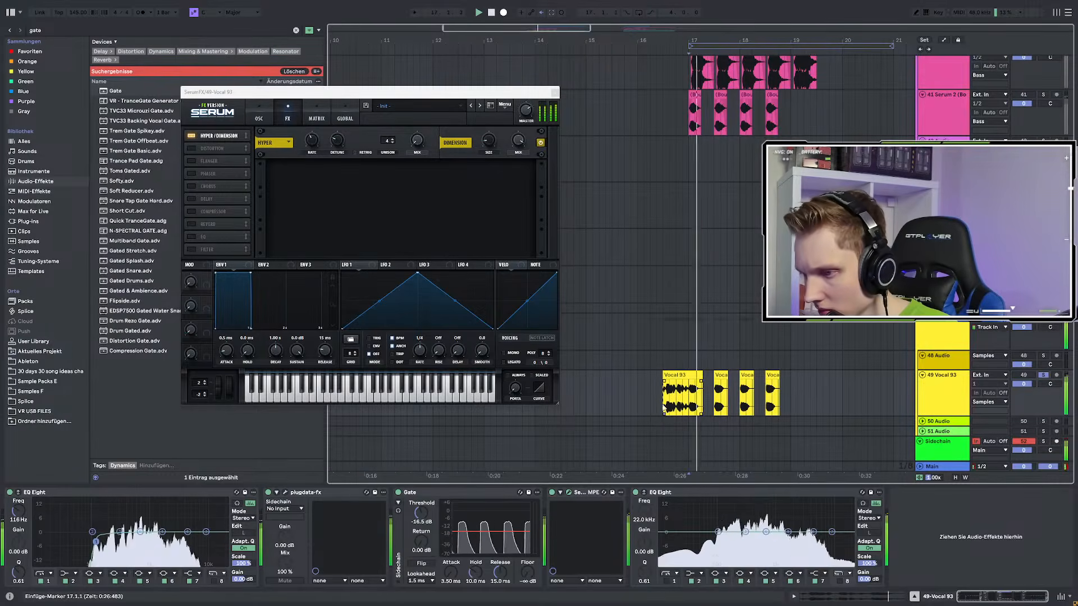
# Open the SPEC COMP window of the vocal track and play from just before the Vocal 93 lead-in
pyautogui.click(285, 492)
pyautogui.press('space')
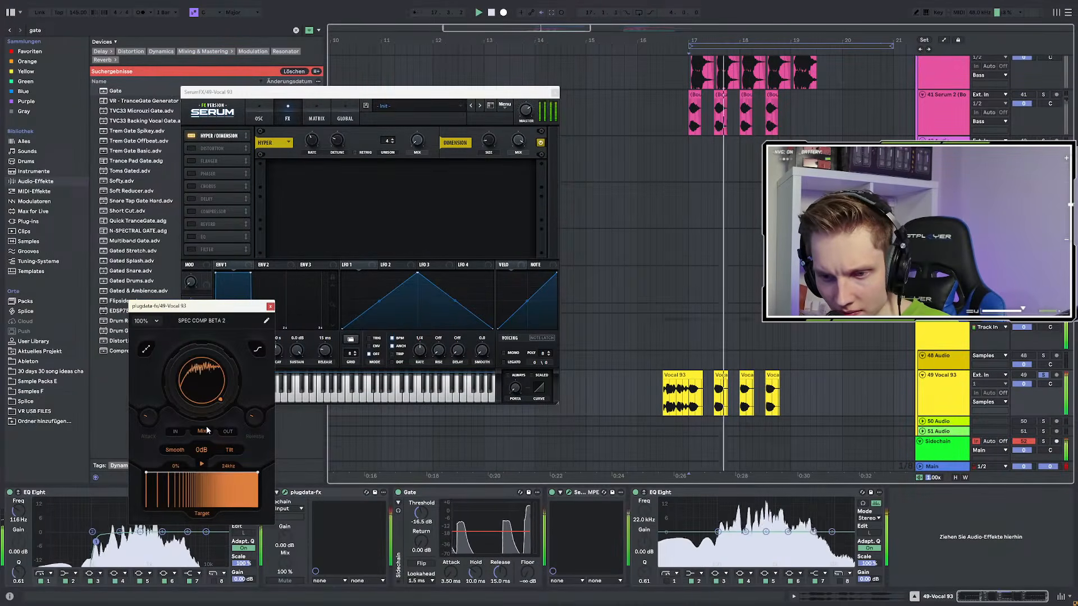
pyautogui.click(631, 393)
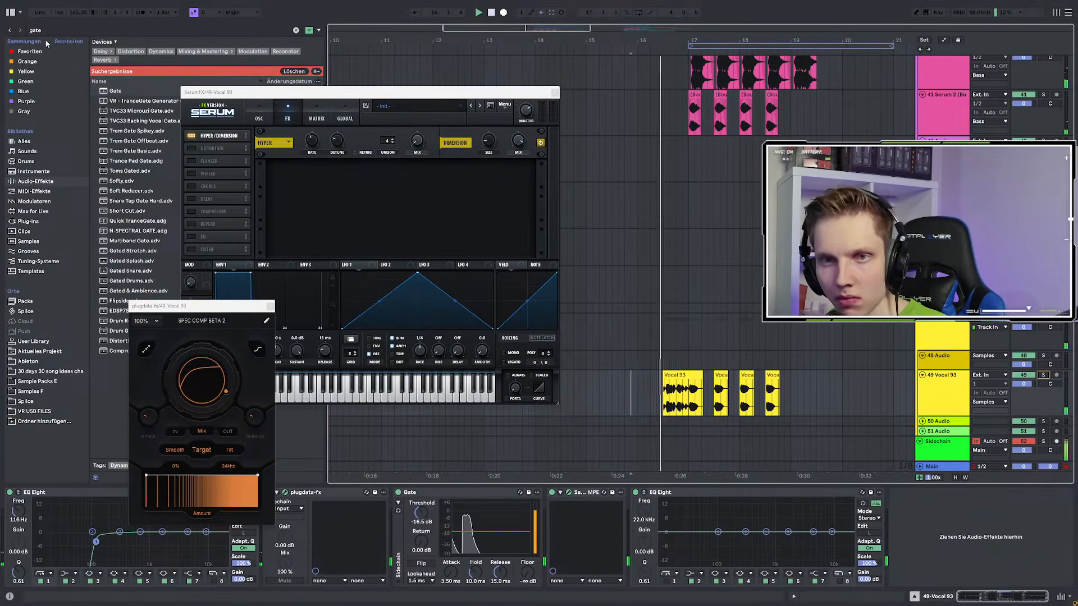
# Search the plug-ins for "bit", insert Bitspeek between EQ Eight and plugdata-fx on the vocal track, and play from 16.3.1
pyautogui.hotkey('ctrl', 'f')
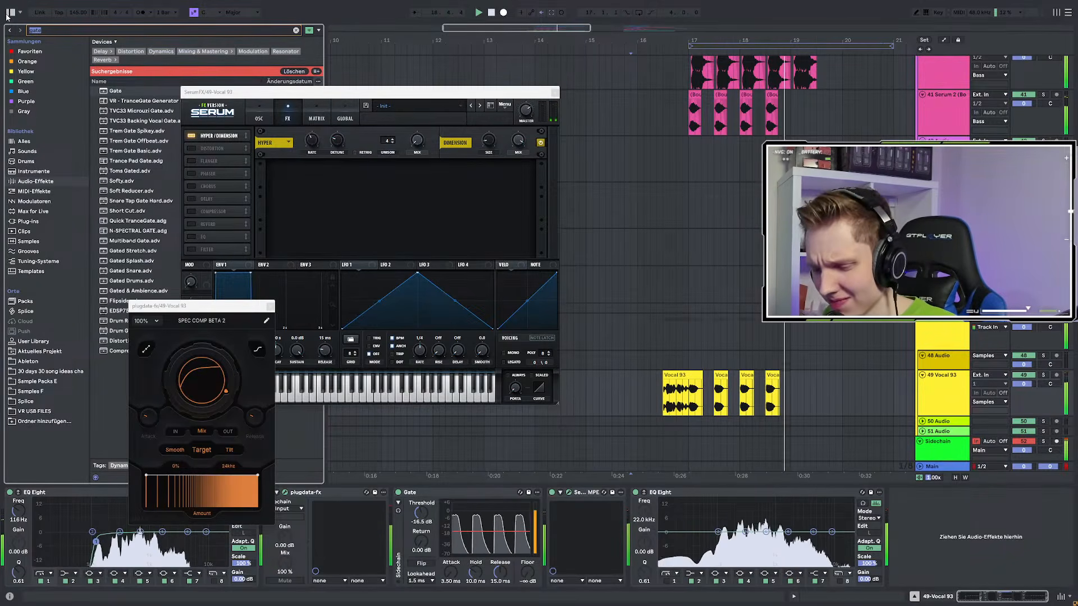
pyautogui.write('bit')
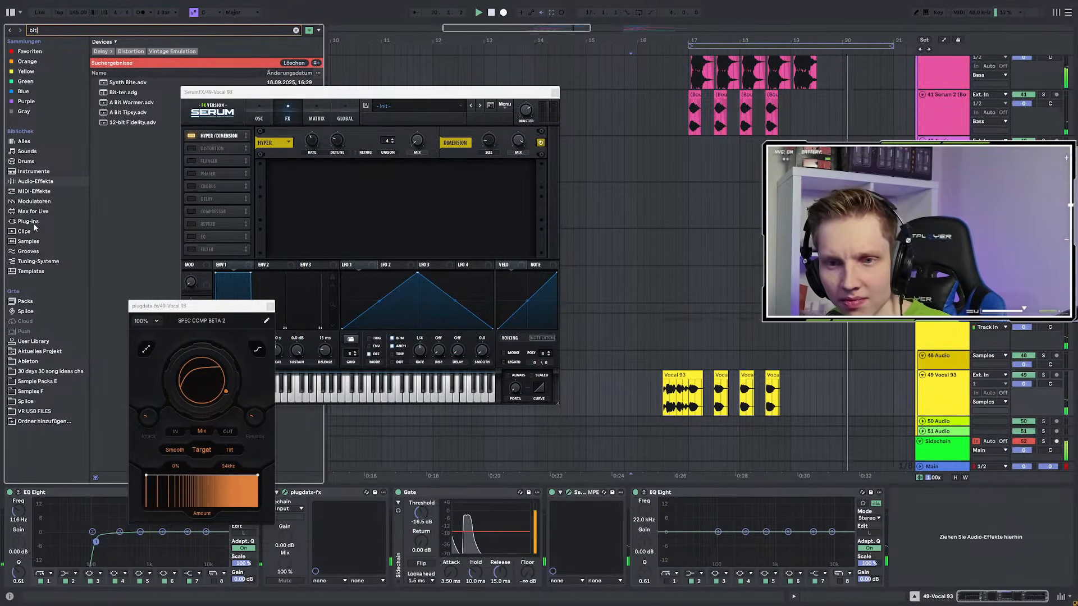
pyautogui.click(33, 222)
pyautogui.click(119, 143)
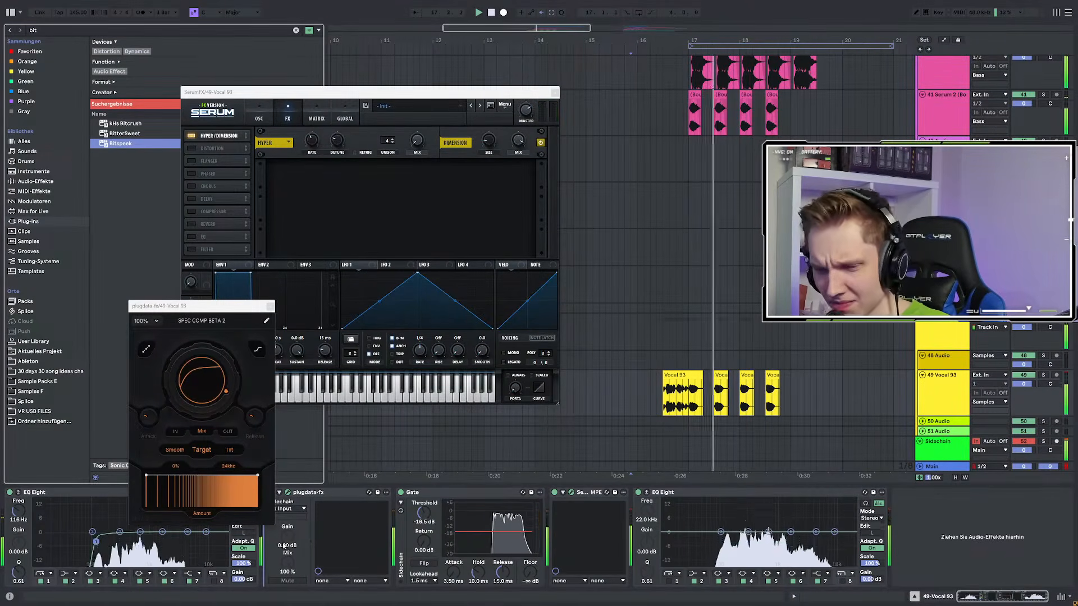
pyautogui.press('Return')
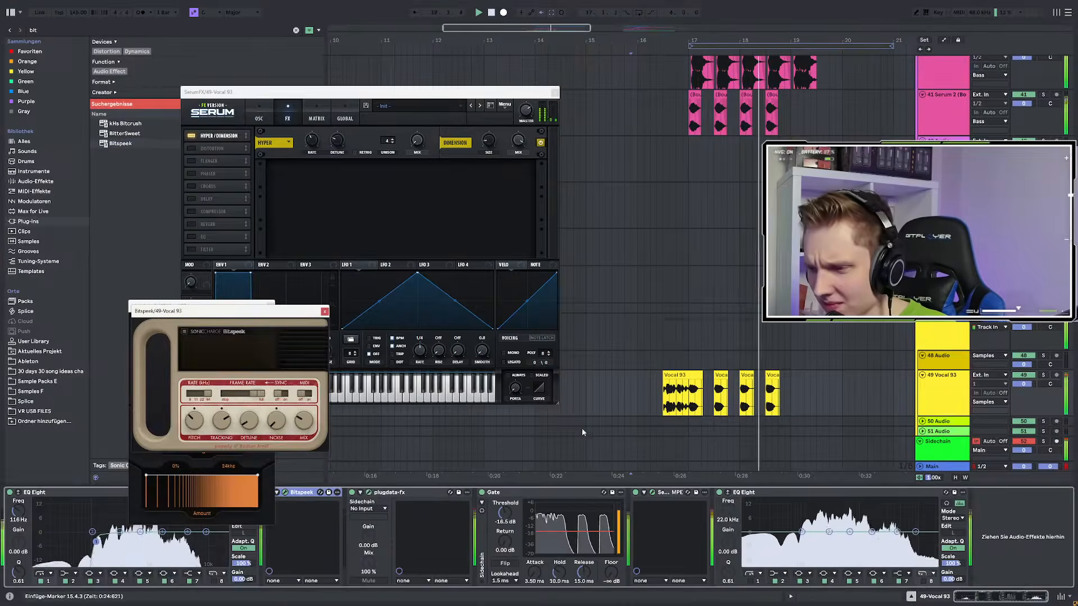
pyautogui.click(664, 402)
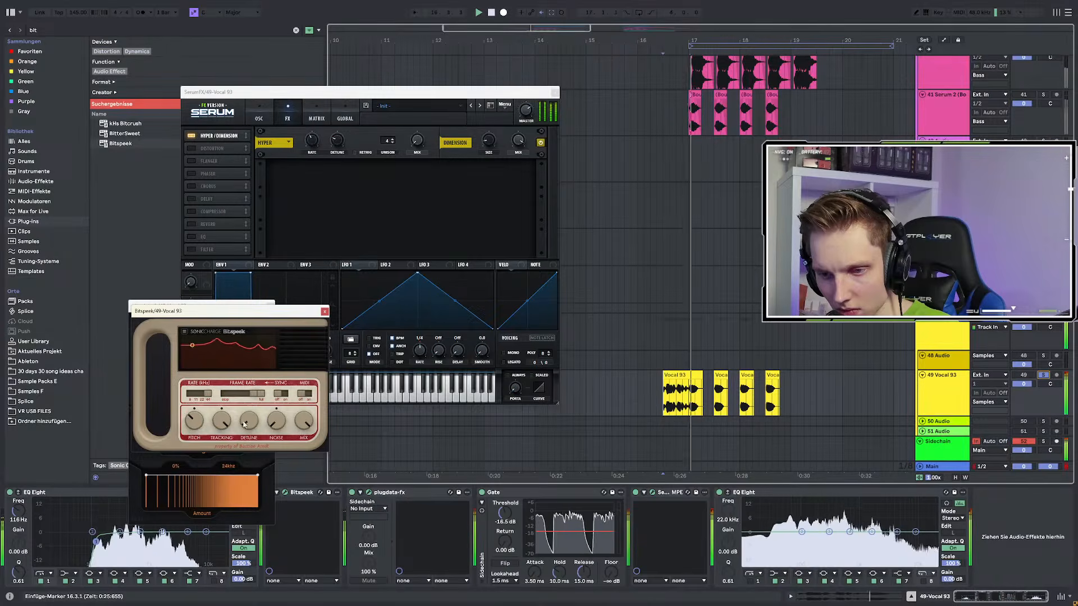
# Move the Bitspeek window clear of SPEC COMP, check the vocal with both effects playing, and close Bitspeek
pyautogui.moveTo(279, 318); pyautogui.dragTo(518, 277)
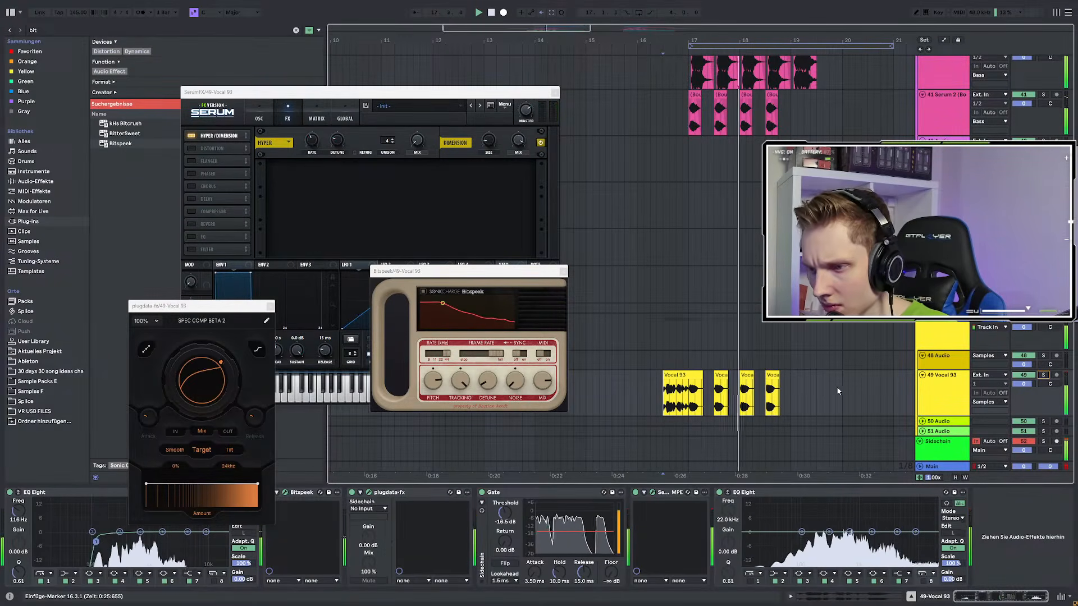
pyautogui.click(203, 449)
pyautogui.press('space')
pyautogui.press('space')
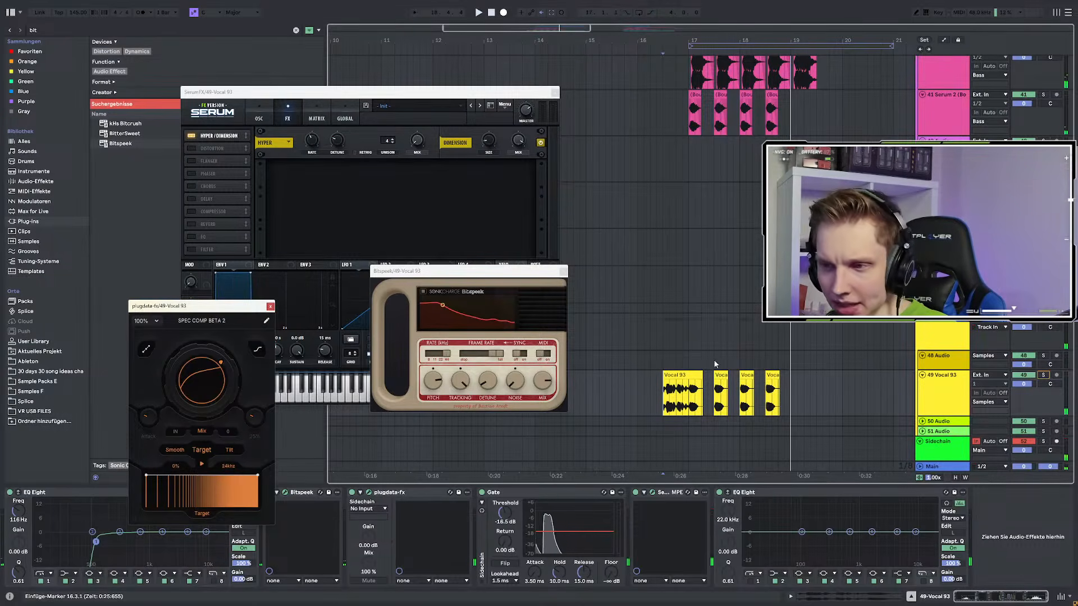
pyautogui.click(563, 273)
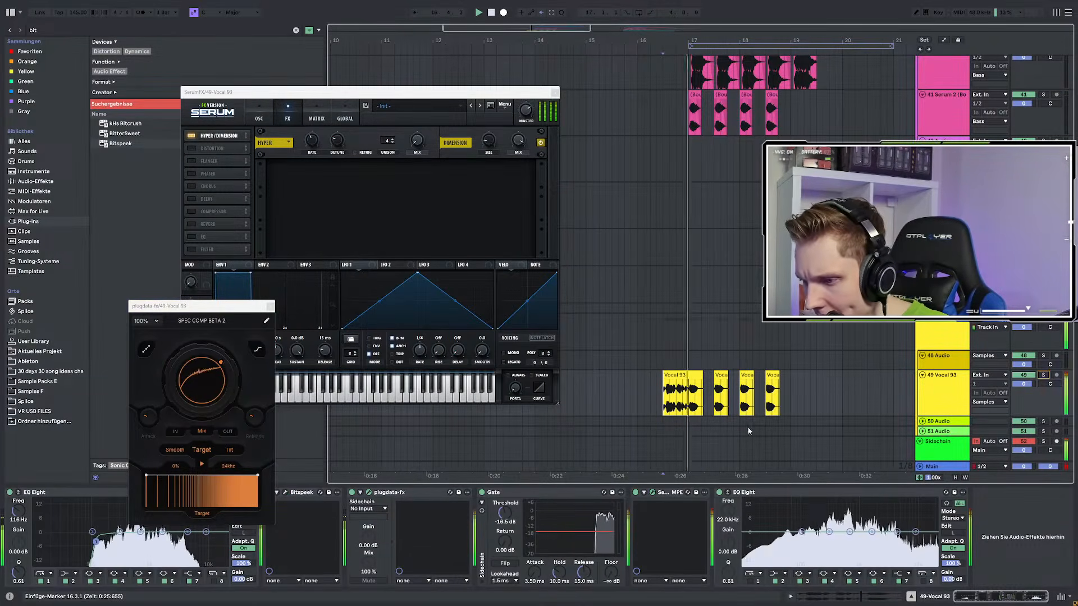
# Set a low cut at 124 Hz in the vocal track's last EQ Eight and move it between the Gate and SerumFX
pyautogui.click(751, 581)
pyautogui.press('space')
pyautogui.moveTo(773, 540); pyautogui.dragTo(808, 542)
pyautogui.moveTo(813, 495); pyautogui.dragTo(698, 507)
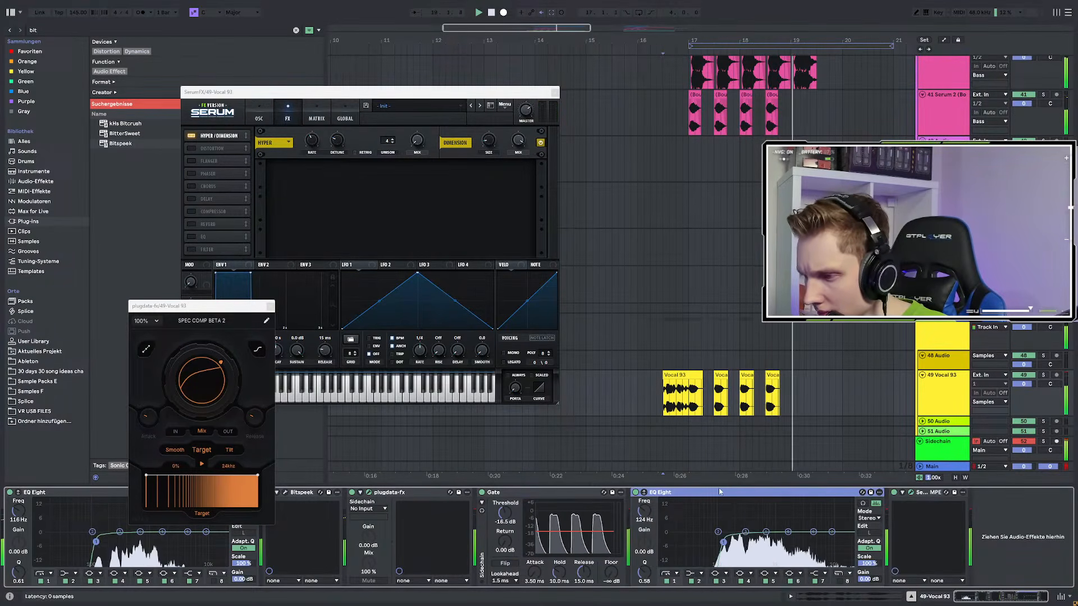
# Boost the EQ Eight band at 3.67 kHz by 2.36 dB after the Gate, and play the vocal from 16.1.1
pyautogui.moveTo(765, 533); pyautogui.dragTo(807, 528)
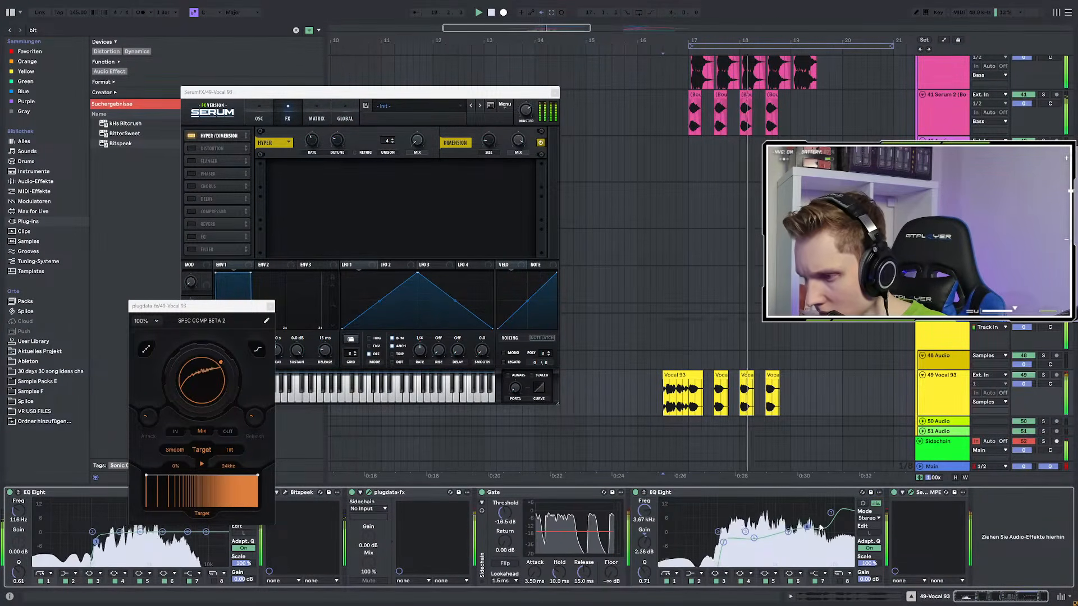
pyautogui.click(637, 391)
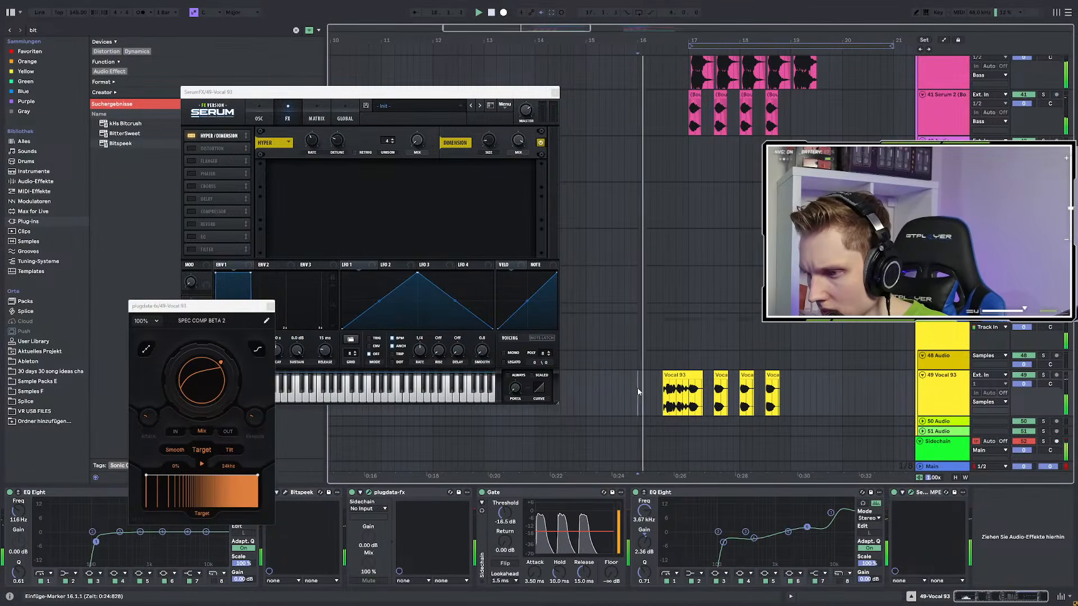
pyautogui.press('space')
pyautogui.press('space')
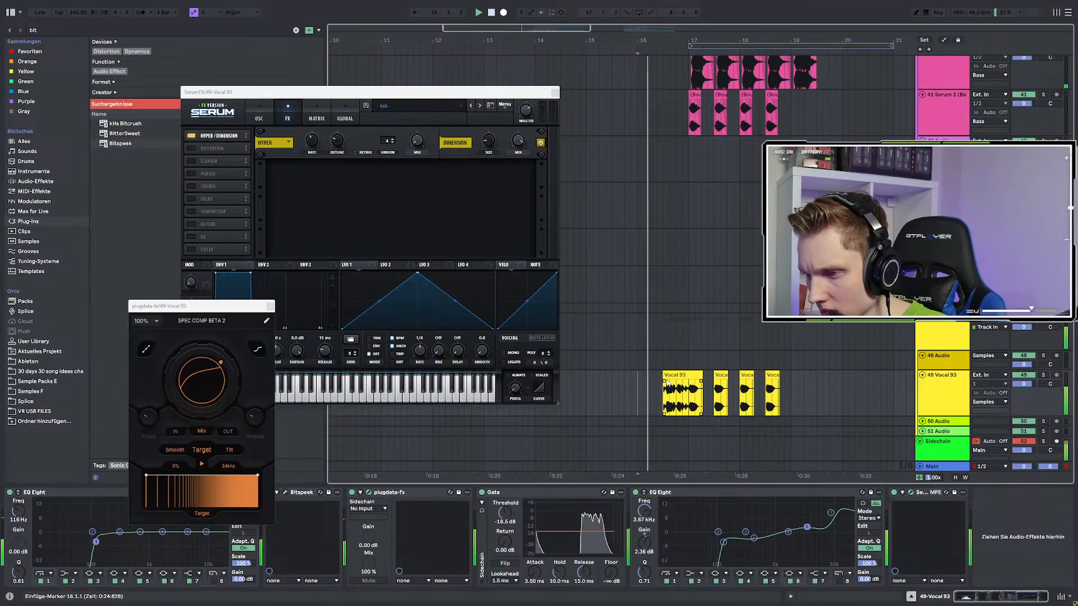
pyautogui.press('space')
pyautogui.press('space')
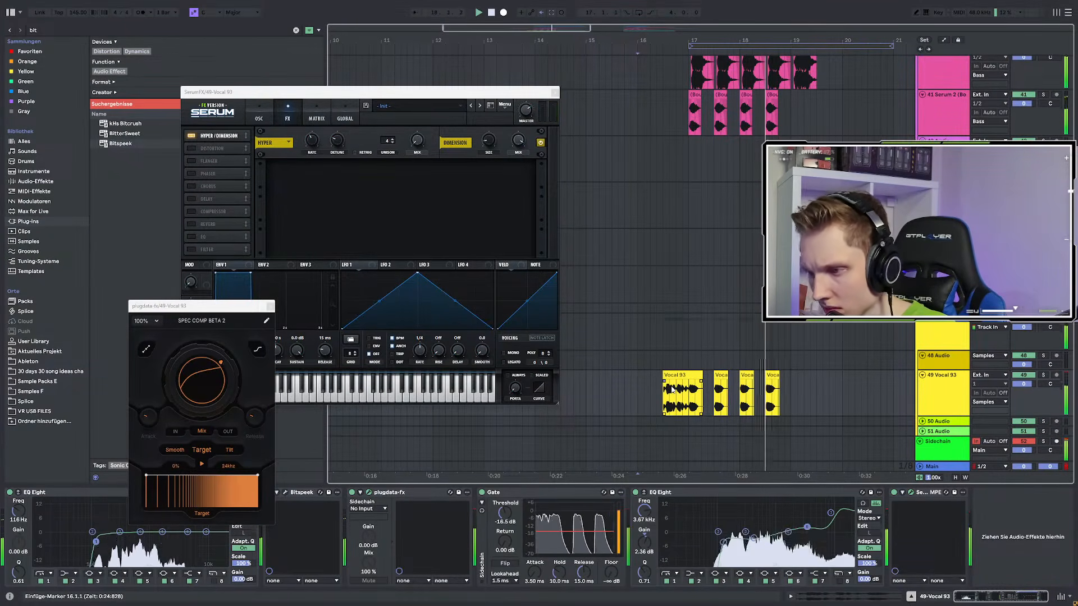
# Deactivate the Vocal 93 clips from 16.3.1 to 19.2.1 and close the SerumFX and SPEC COMP windows
pyautogui.moveTo(662, 397); pyautogui.dragTo(806, 397)
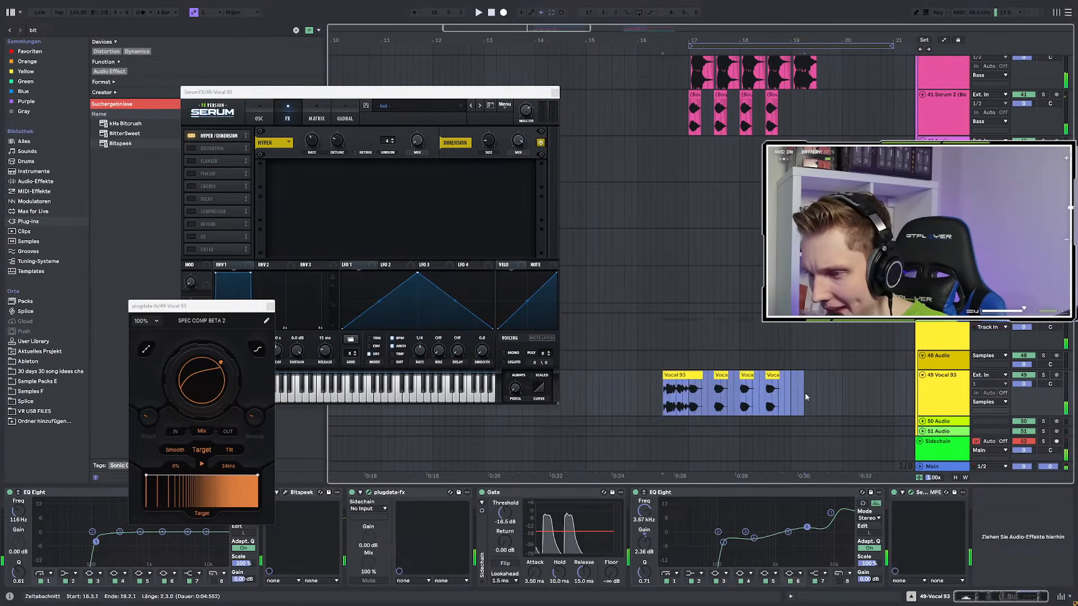
pyautogui.press('0')
pyautogui.click(555, 92)
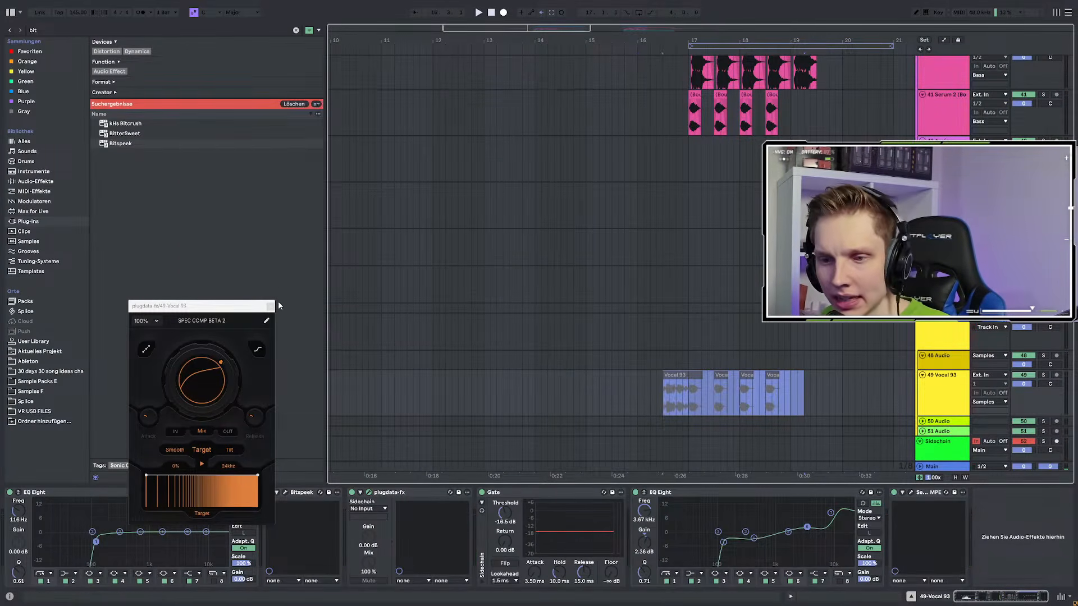
pyautogui.click(270, 306)
# Play the arrangement briefly from bar 15 with the Vocal 93 clips deactivated
pyautogui.scroll(-3, 535, 249)
pyautogui.scroll(1, 592, 306)
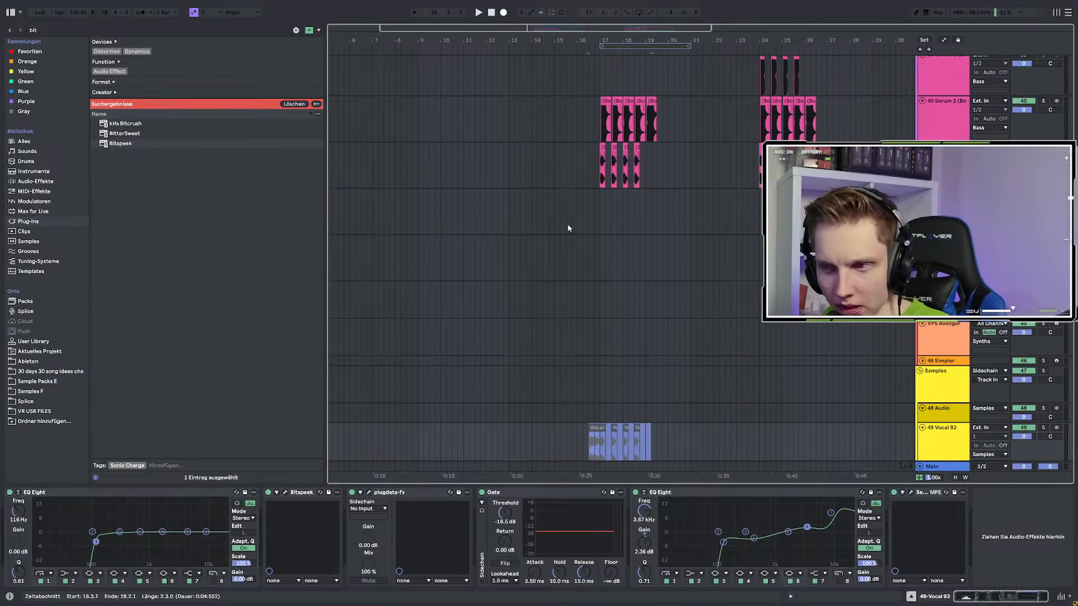
pyautogui.click(566, 224)
pyautogui.press('space')
pyautogui.scroll(2, 644, 257)
pyautogui.scroll(-3, 578, 213)
pyautogui.press('space')
# Select the 50 Audio track below Vocal 93 and clear the browser search
pyautogui.click(937, 405)
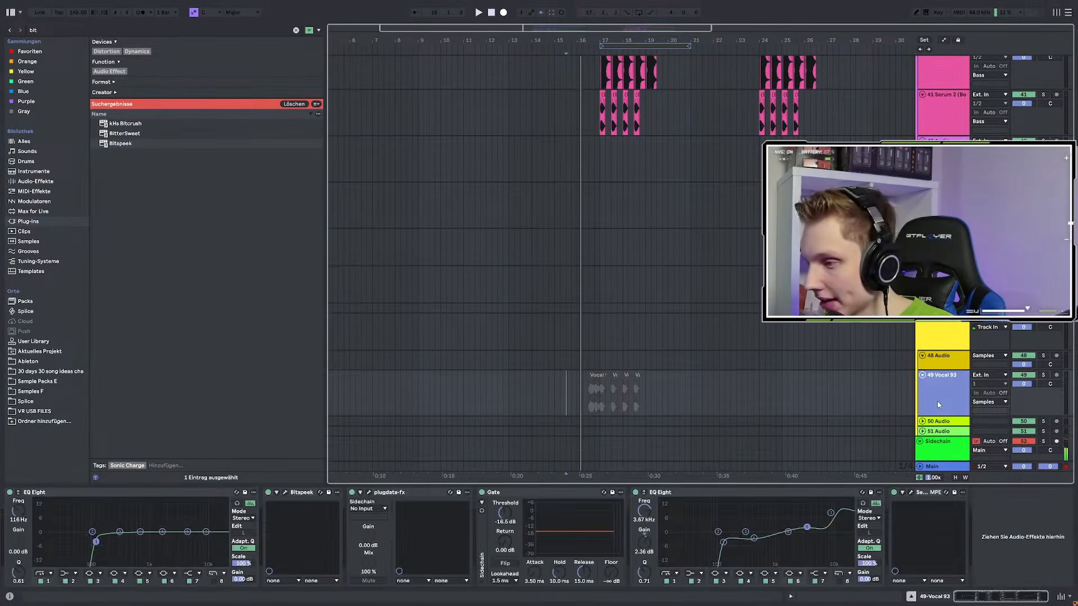
pyautogui.press('Down')
pyautogui.moveTo(50, 30); pyautogui.dragTo(15, 13)
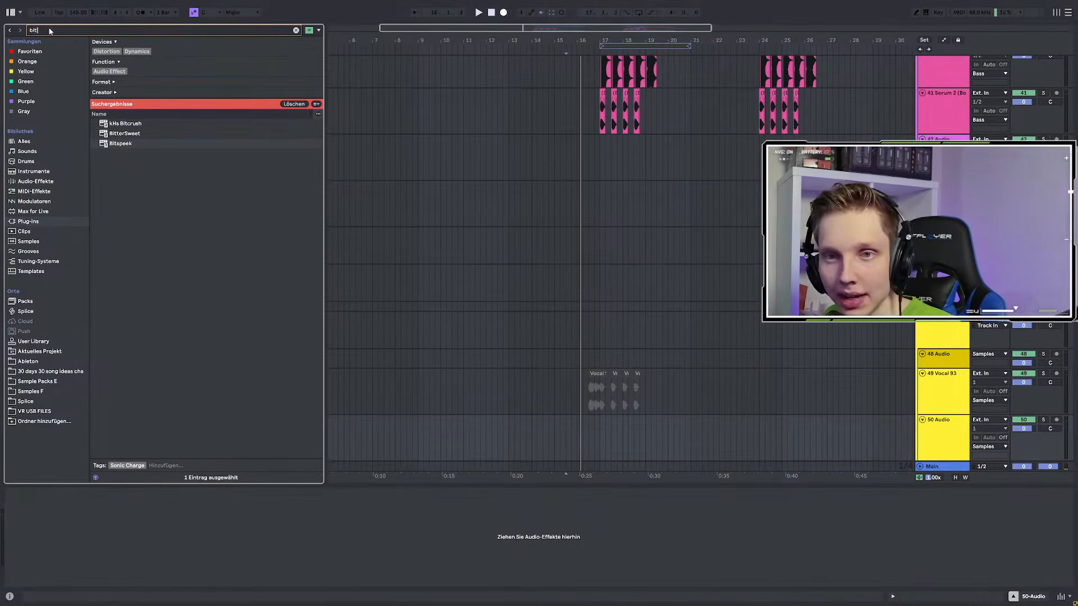
pyautogui.press('BackSpace')
# Place the insert marker at bar 17 on the 38 (Bounce) track and open the Favorites collection
pyautogui.scroll(3, 595, 147)
pyautogui.click(605, 152)
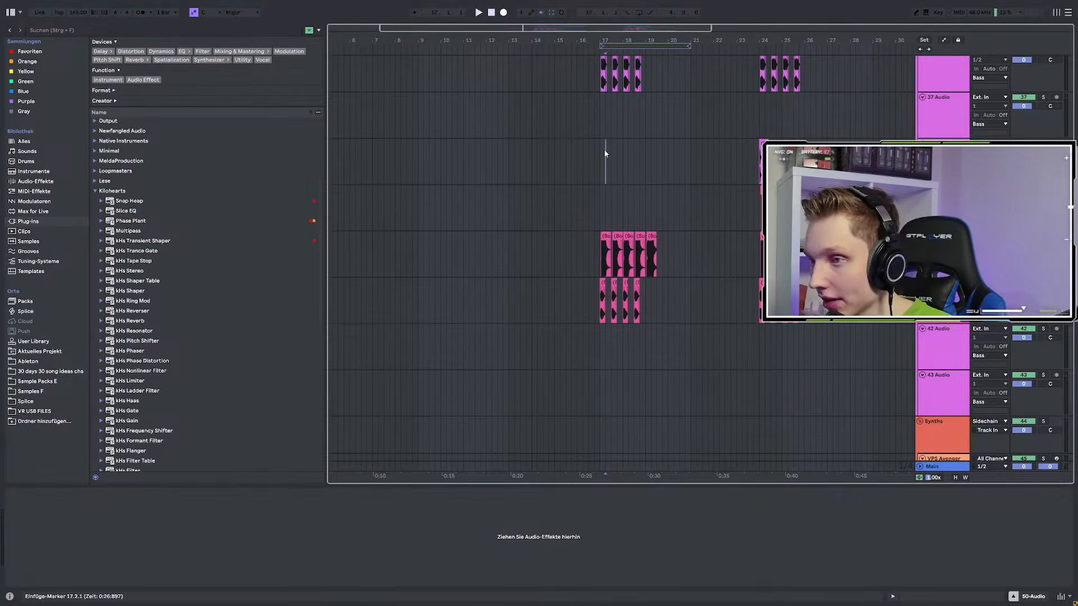
pyautogui.scroll(-2, 598, 168)
pyautogui.scroll(-10, 248, 308)
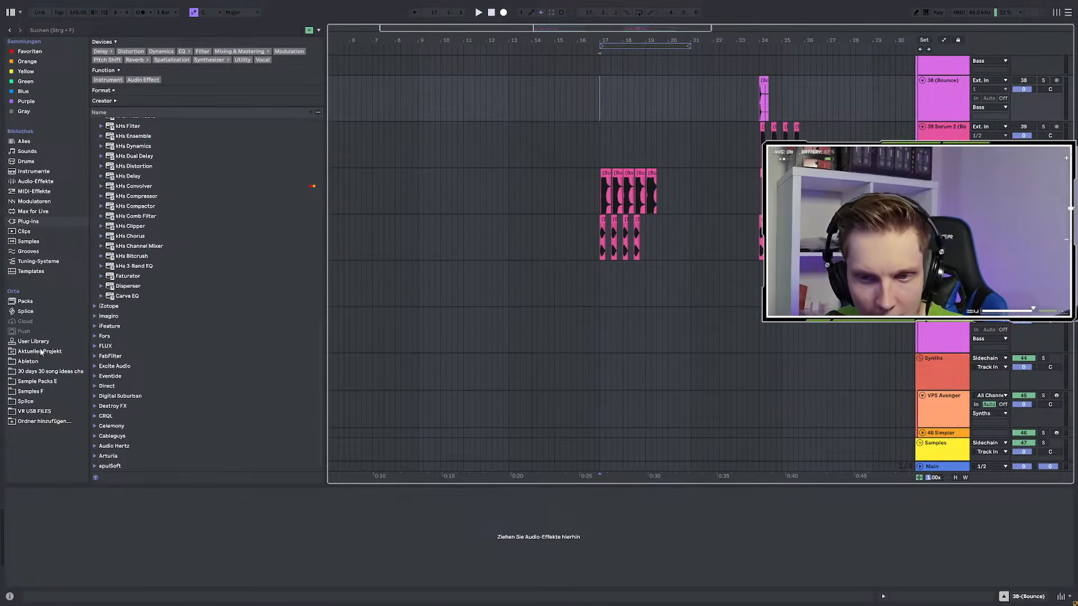
pyautogui.click(37, 382)
pyautogui.click(20, 52)
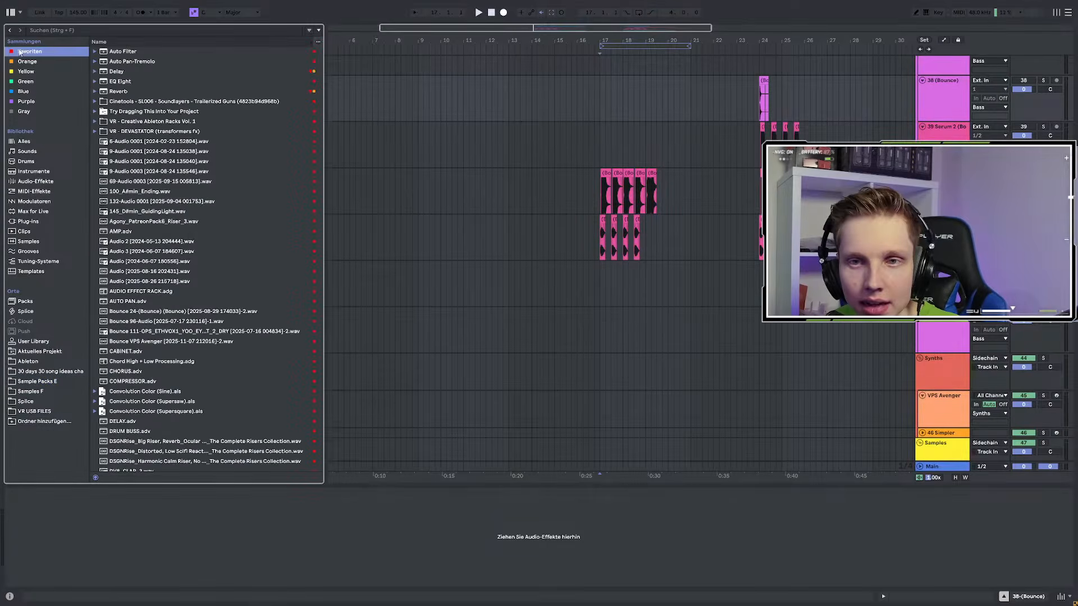
# Audition vocal samples in Favorites, including Vocal 112, Vocal 44 and Vocal 35, and the Bounce VPS Avenger file
pyautogui.scroll(-15, 193, 319)
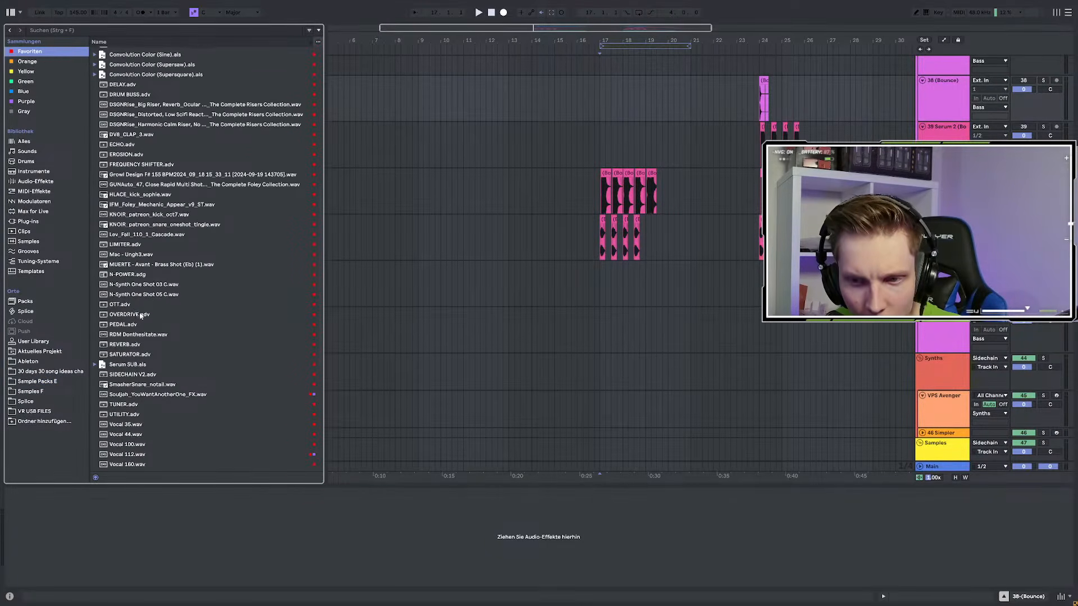
pyautogui.scroll(-3, 130, 337)
pyautogui.click(129, 265)
pyautogui.click(134, 255)
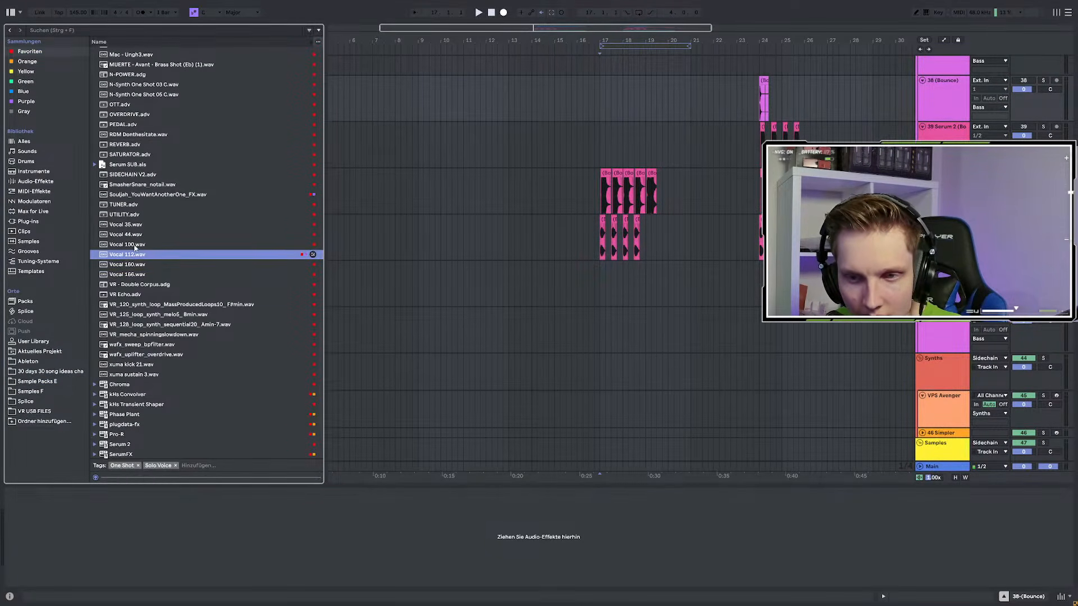
pyautogui.click(136, 234)
pyautogui.click(138, 225)
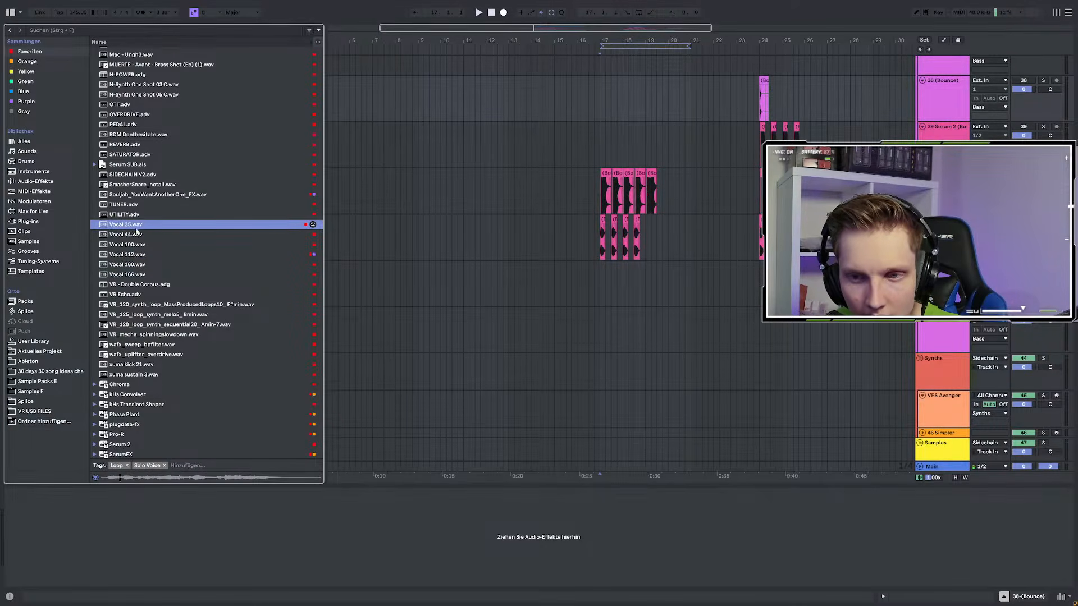
pyautogui.click(135, 275)
pyautogui.click(136, 255)
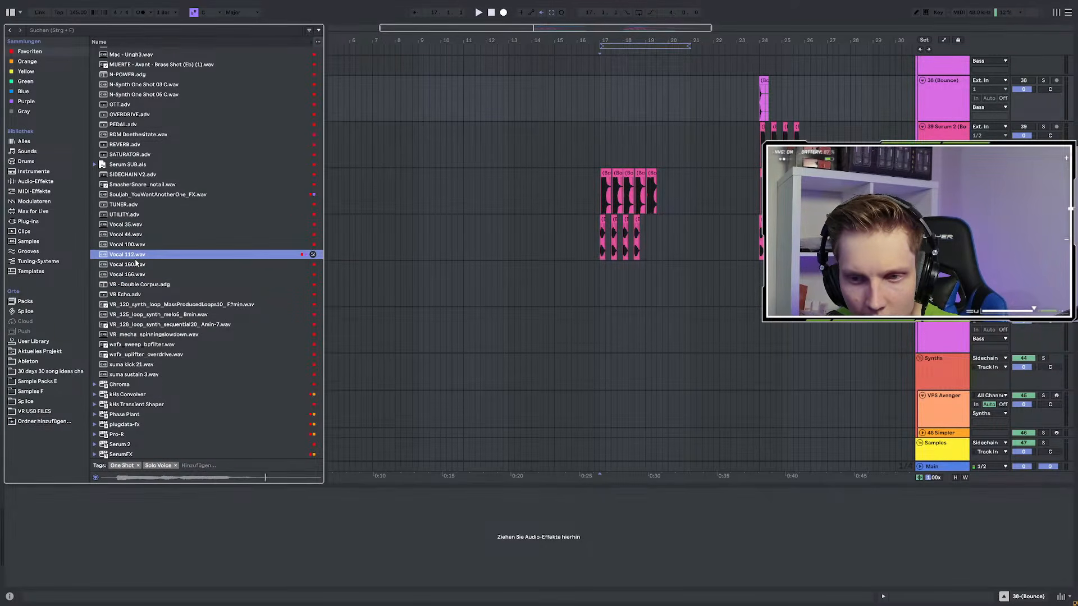
pyautogui.scroll(15, 154, 384)
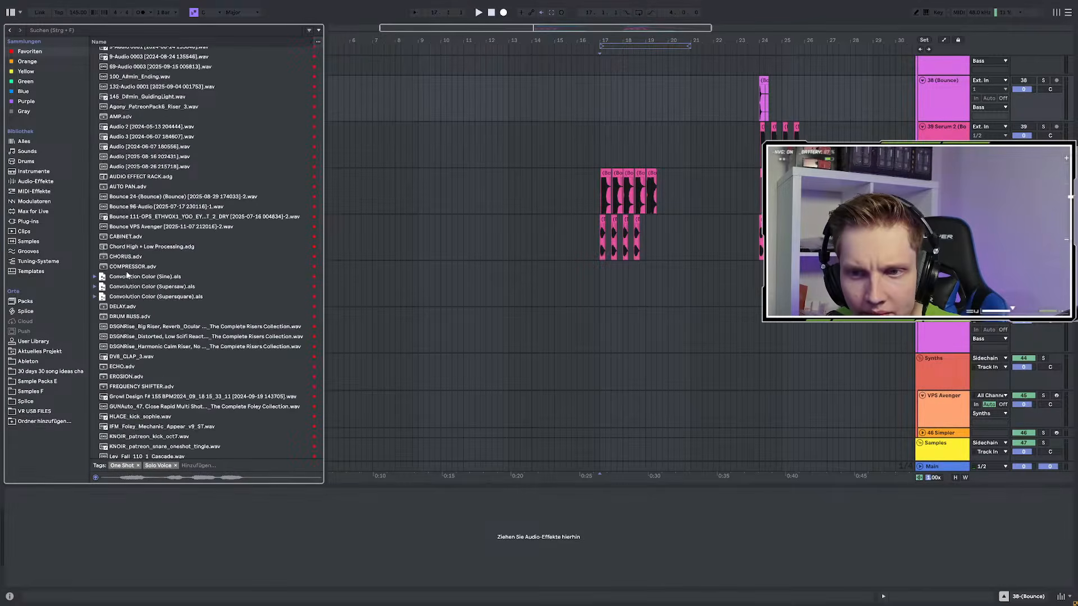
pyautogui.click(138, 321)
pyautogui.scroll(1, 145, 259)
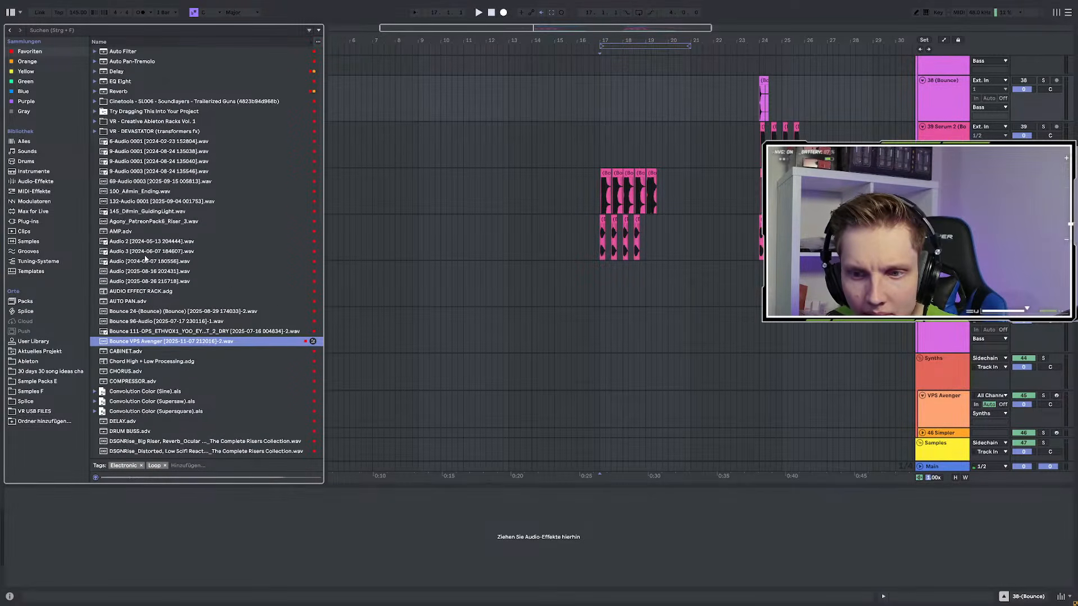
# Audition vocal samples in the Purple collection, from Vocal 101 through Vocal 156 to Vocal 264
pyautogui.click(45, 31)
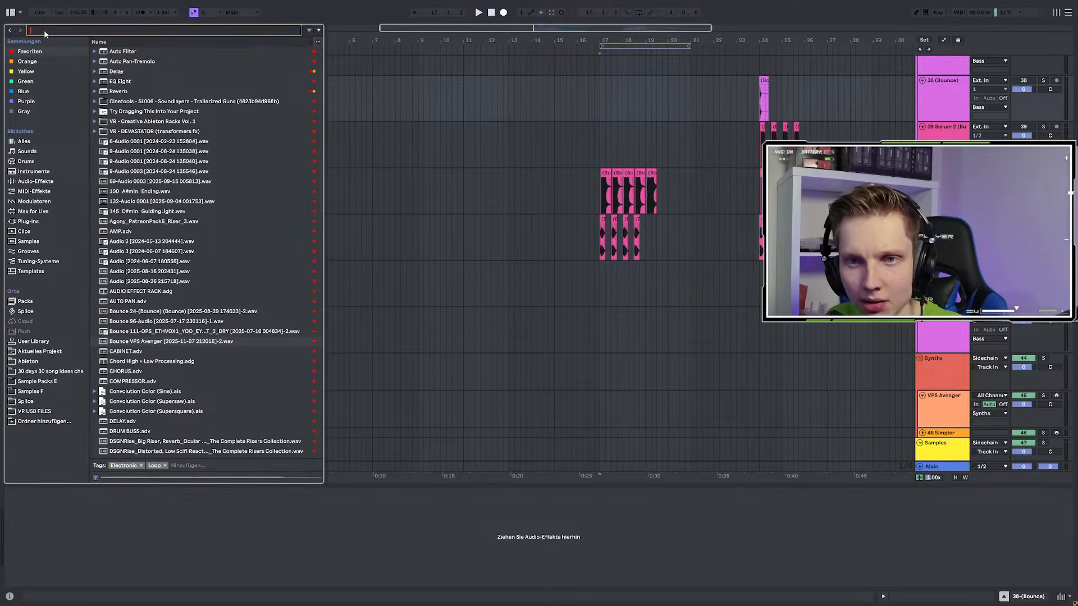
pyautogui.click(26, 101)
pyautogui.scroll(-10, 124, 225)
pyautogui.click(123, 225)
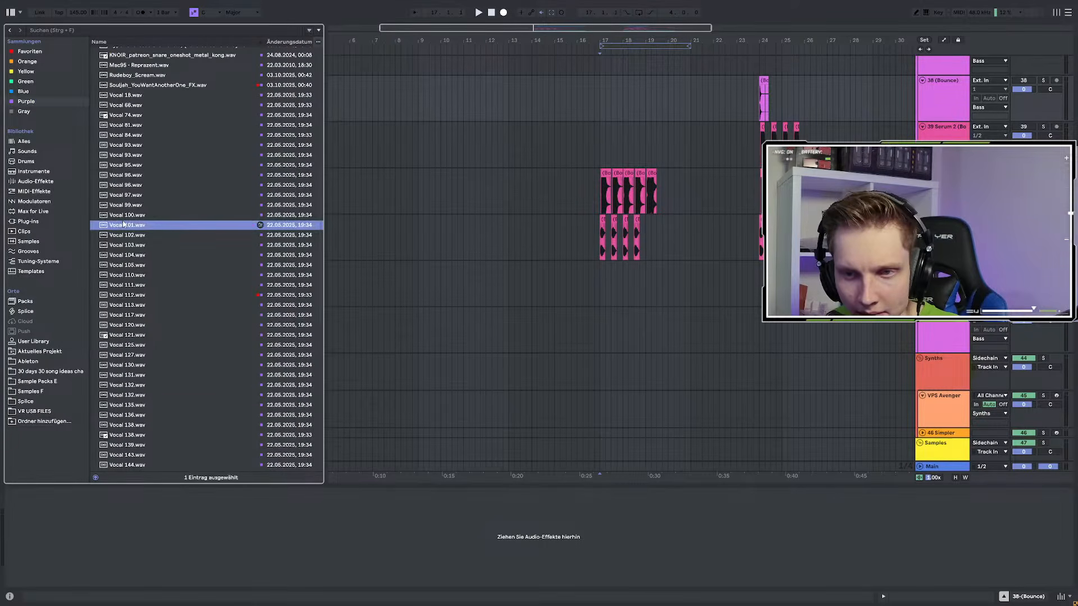
pyautogui.click(126, 266)
pyautogui.scroll(-5, 127, 309)
pyautogui.click(131, 348)
pyautogui.scroll(-4, 133, 343)
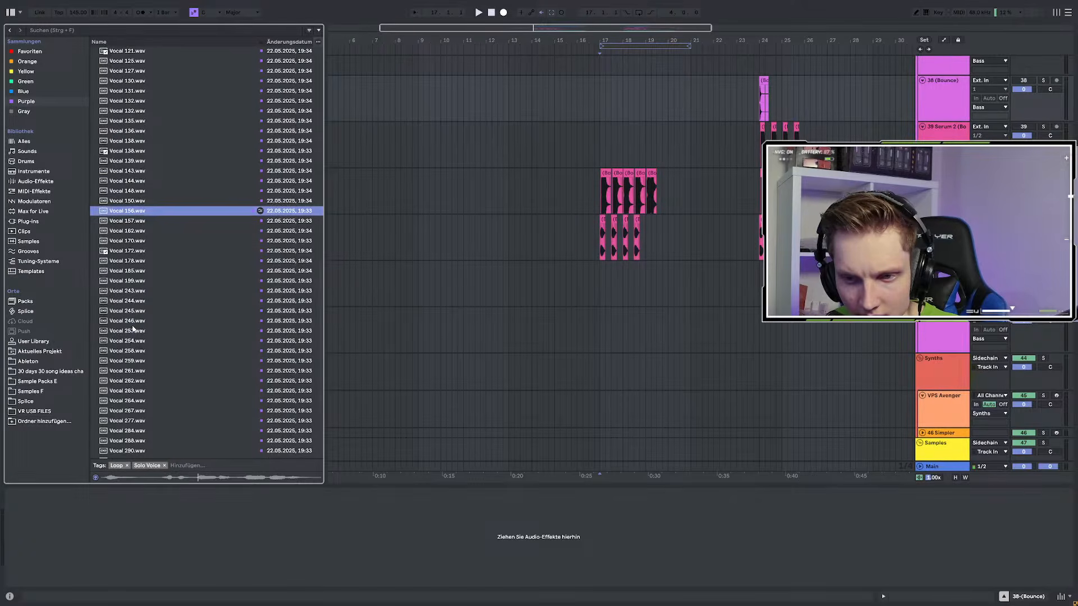
pyautogui.click(132, 324)
pyautogui.scroll(-3, 134, 328)
pyautogui.click(133, 328)
pyautogui.scroll(-3, 133, 334)
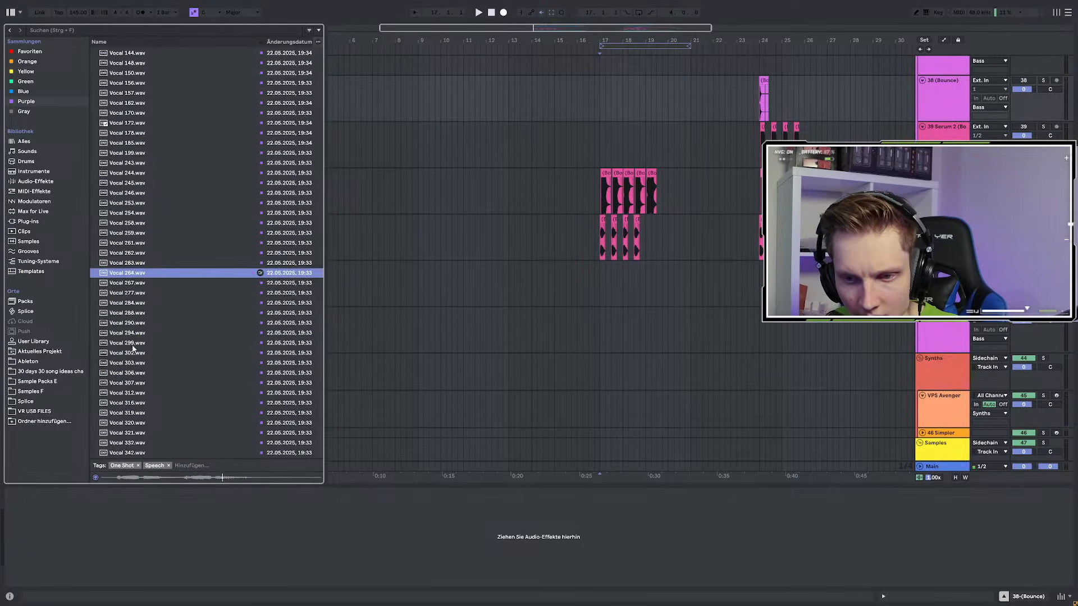
# Audition the Purple collection's samples from Vocal 299 to Vocal 342, returning to Vocal 321
pyautogui.click(133, 344)
pyautogui.click(130, 383)
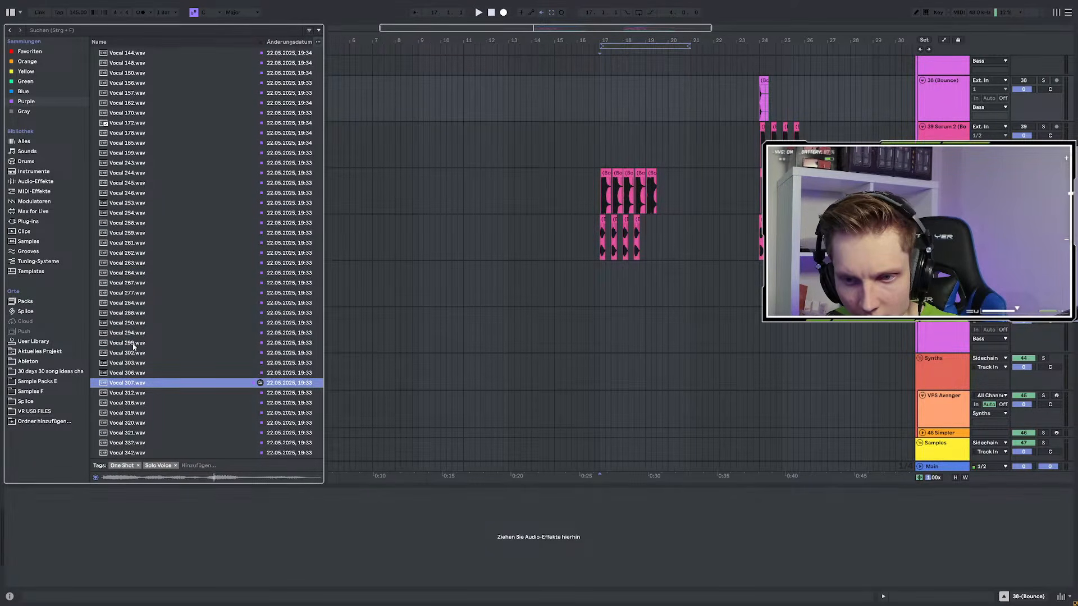
pyautogui.click(134, 405)
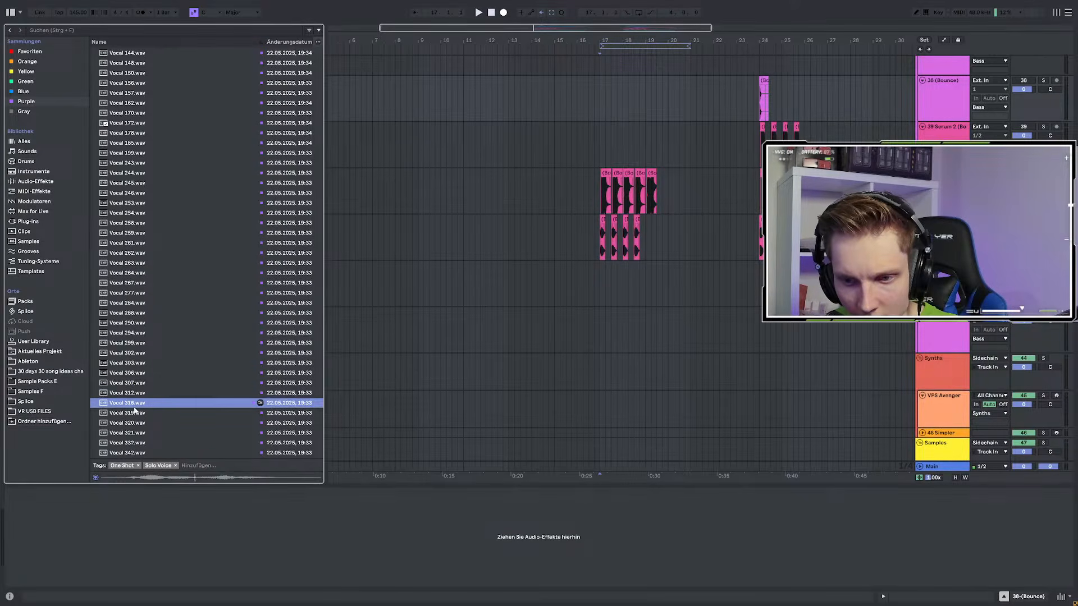
pyautogui.click(123, 422)
pyautogui.click(118, 447)
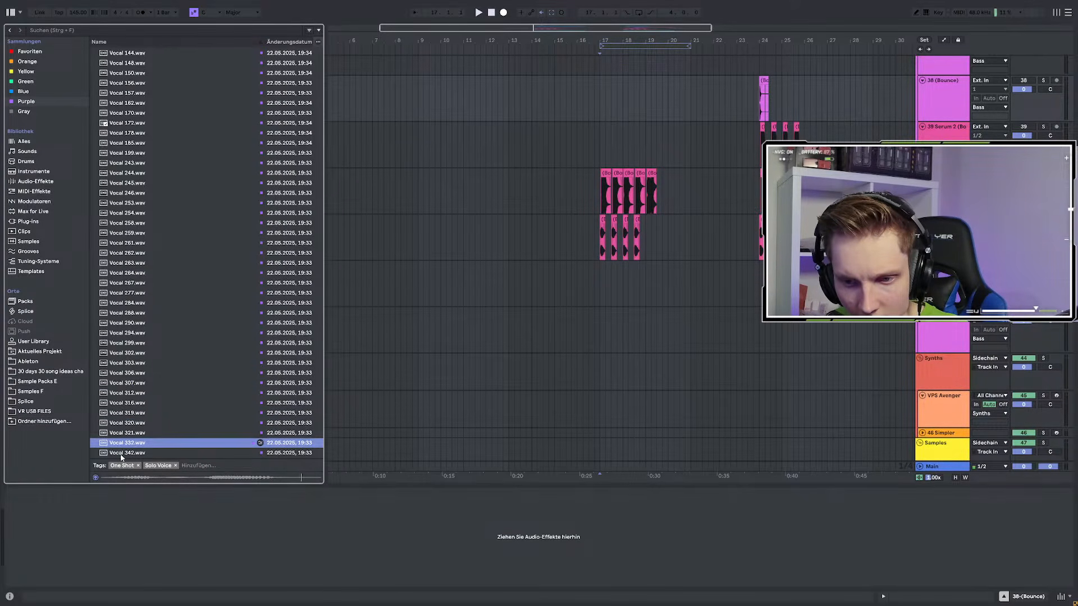
pyautogui.click(121, 454)
pyautogui.click(129, 444)
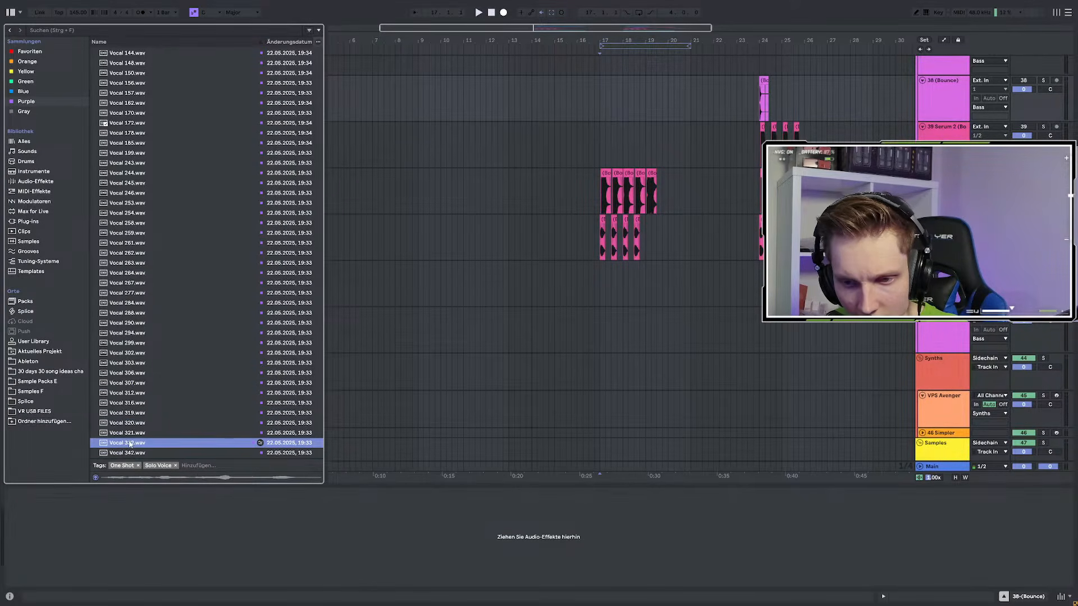
pyautogui.click(130, 434)
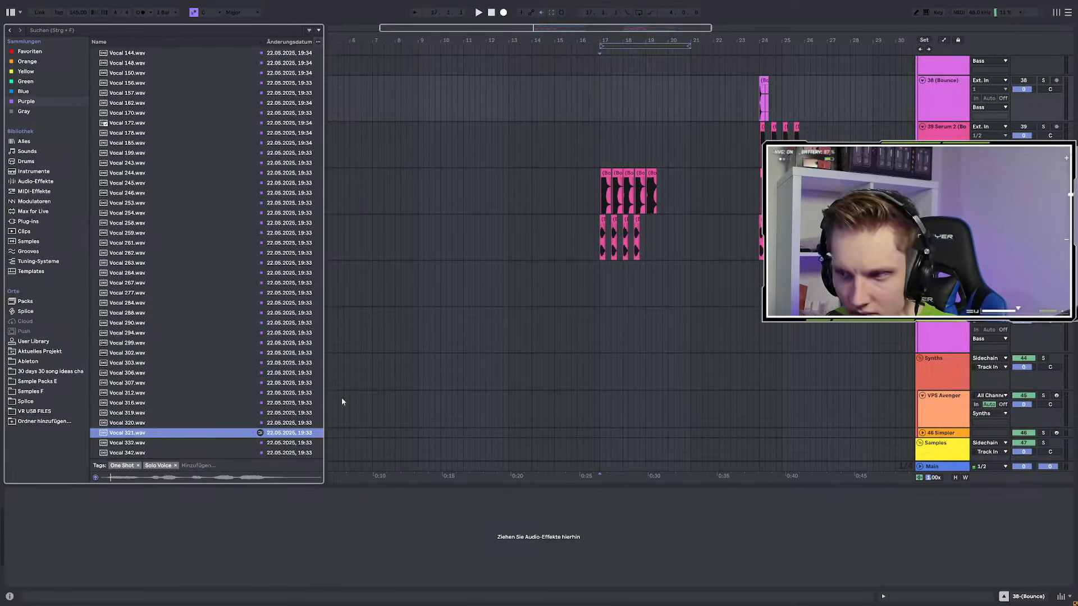
# Place Vocal 321.wav on the 50 Audio track starting at bar 16 and play from just before the clip
pyautogui.scroll(-5, 567, 234)
pyautogui.click(566, 236)
pyautogui.click(566, 348)
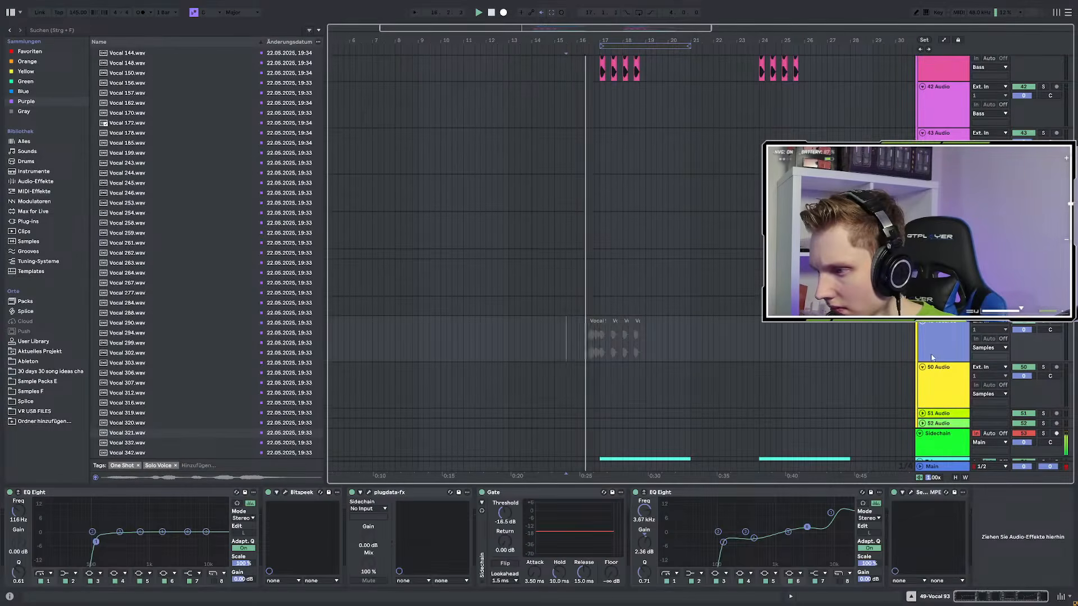
pyautogui.moveTo(135, 435); pyautogui.dragTo(545, 420)
pyautogui.scroll(3, 584, 379)
pyautogui.moveTo(587, 378); pyautogui.dragTo(581, 367)
pyautogui.press('space')
pyautogui.click(559, 380)
pyautogui.press('space')
pyautogui.press('space')
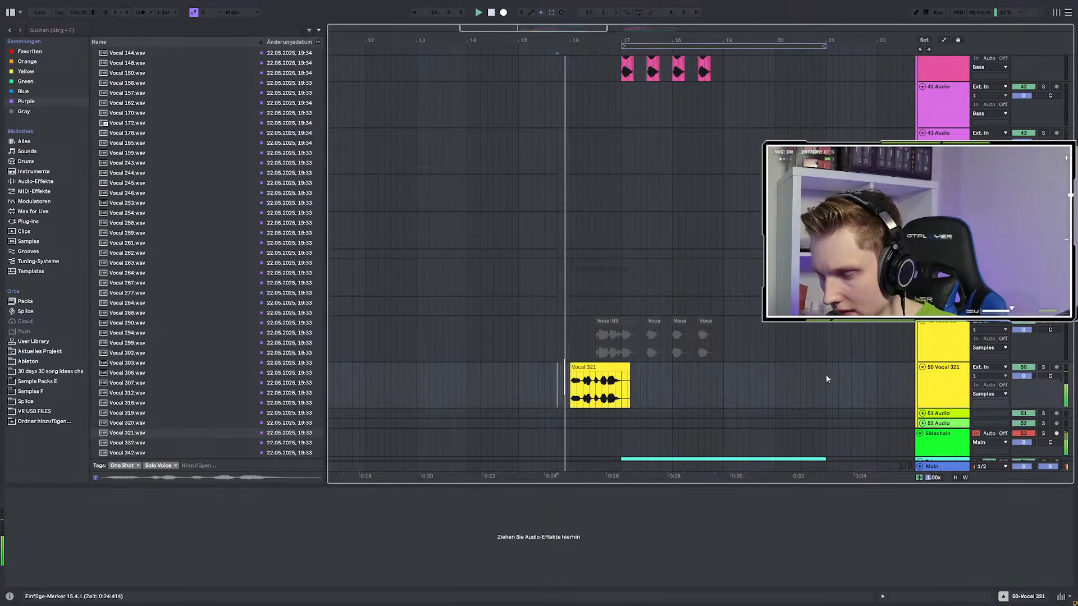
# Copy the complete effect chain of the Vocal 93 track onto the Vocal 321 track
pyautogui.press('Up')
pyautogui.click(989, 510)
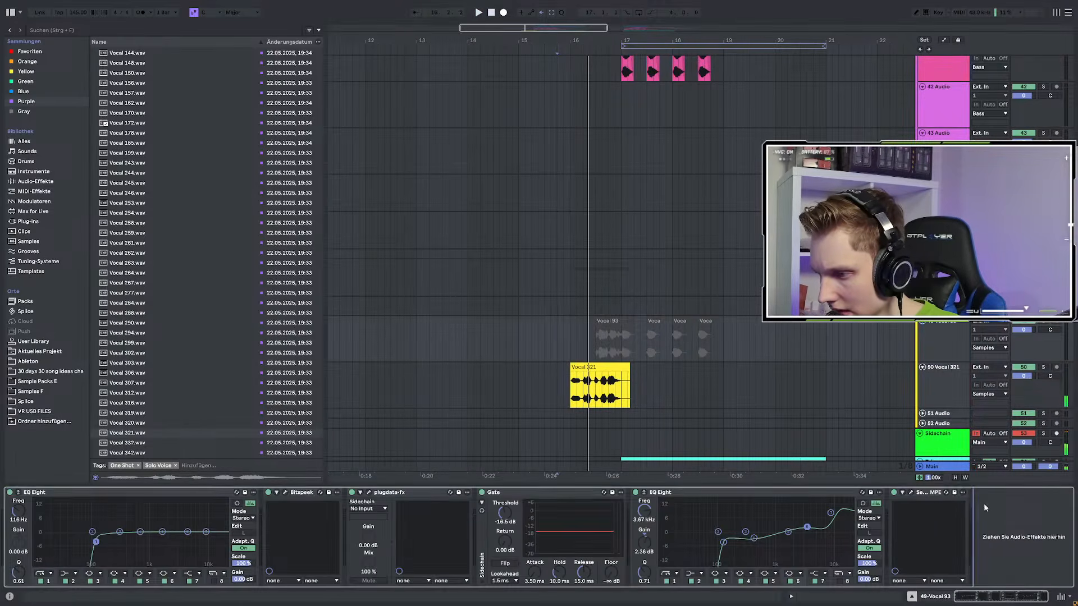
pyautogui.hotkey('ctrl', 'a')
pyautogui.click(946, 380)
# Play the Vocal 321 clip with the copied effects, restarting from bar 16
pyautogui.press('space')
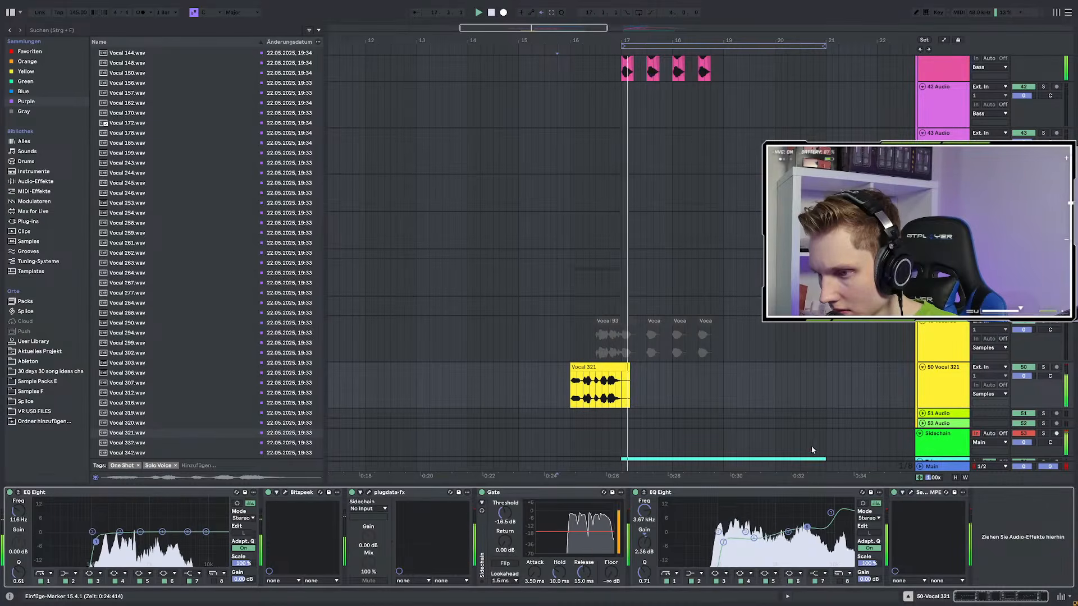
pyautogui.click(609, 387)
pyautogui.press('space')
pyautogui.press('space')
pyautogui.click(570, 393)
pyautogui.press('space')
pyautogui.press('space')
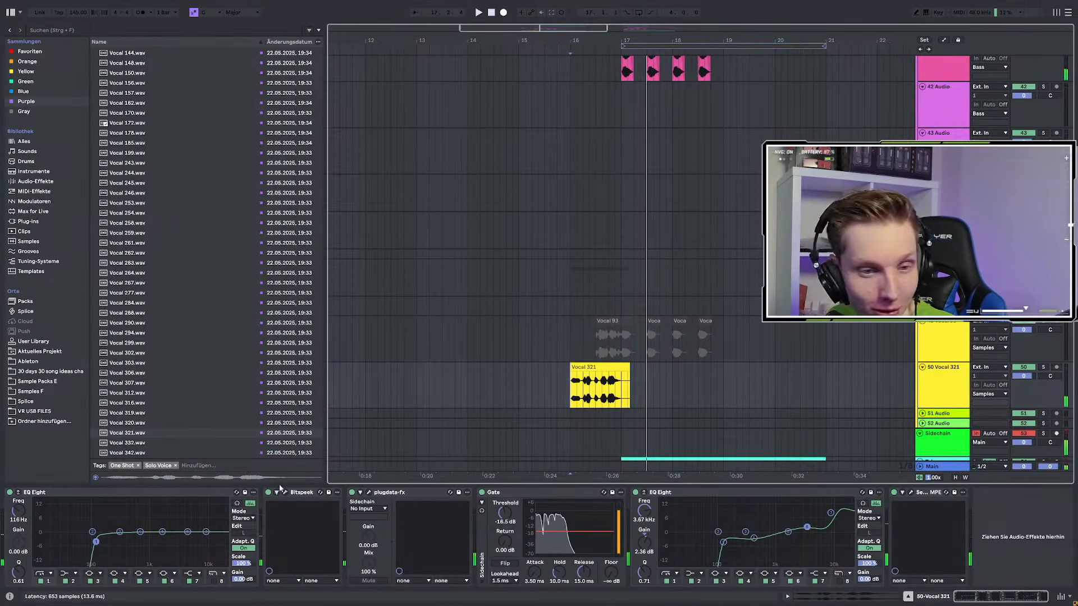
pyautogui.scroll(-2, 544, 348)
pyautogui.click(569, 346)
pyautogui.press('space')
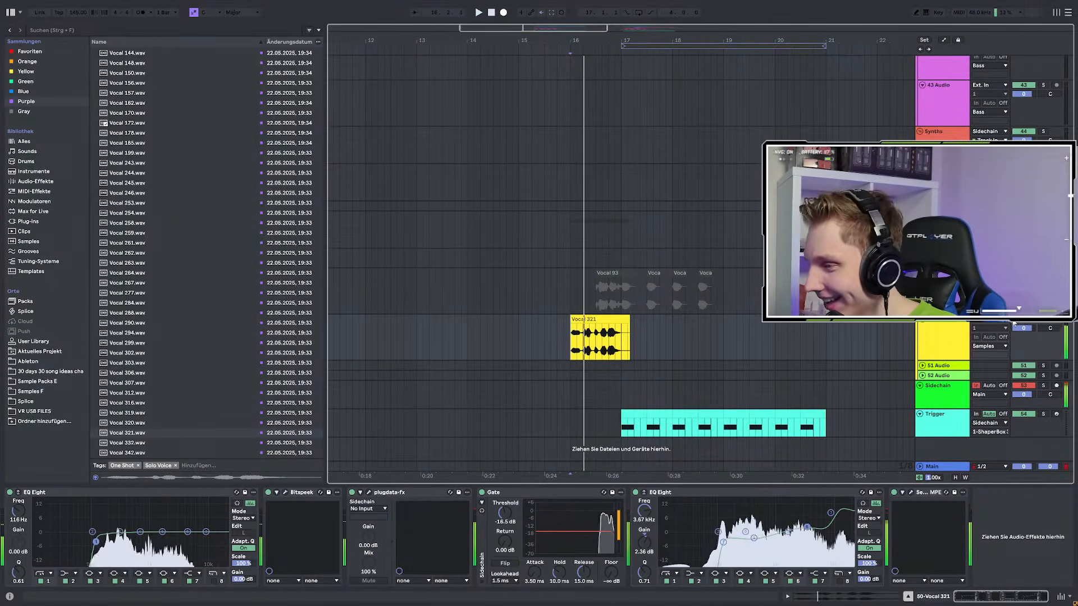
# Open the Bitspeek window on the Vocal 321 track, show the automation, and move the window clear of the clip
pyautogui.click(286, 495)
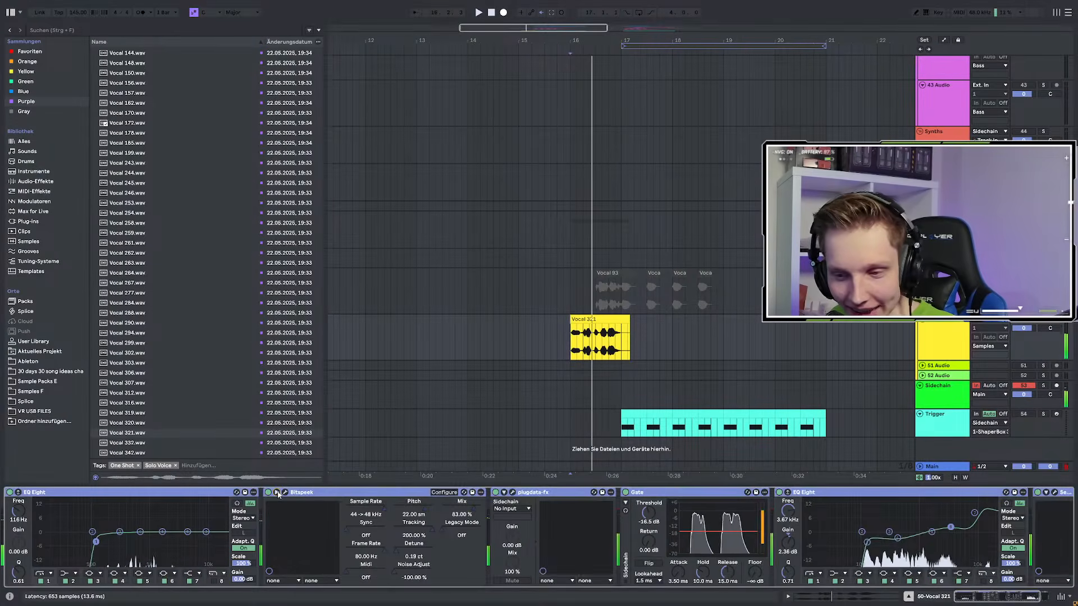
pyautogui.click(285, 492)
pyautogui.press('a')
pyautogui.press('space')
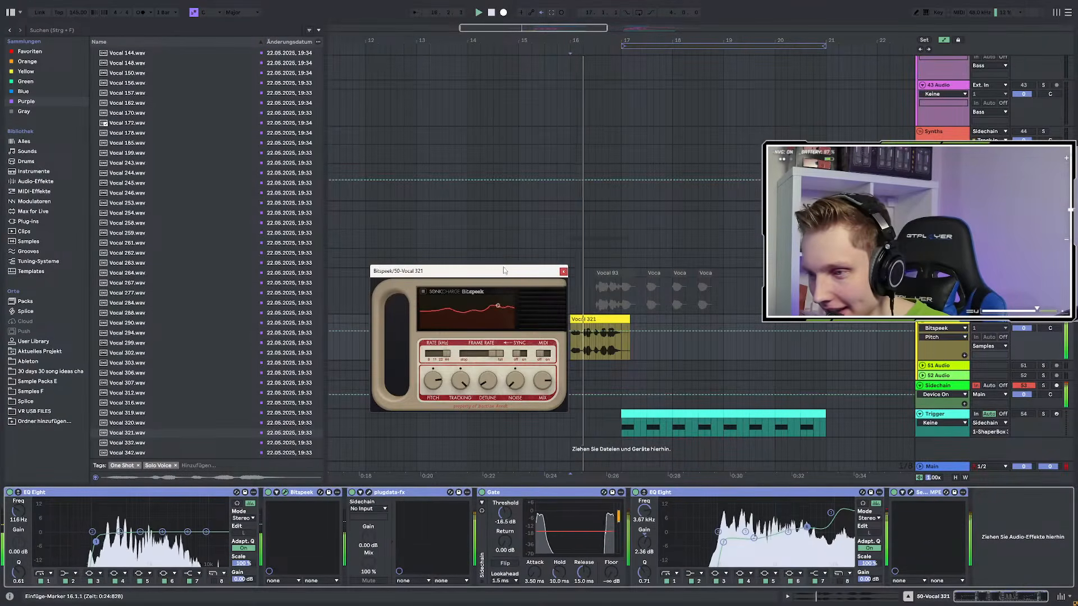
pyautogui.moveTo(504, 271); pyautogui.dragTo(441, 269)
pyautogui.click(607, 330)
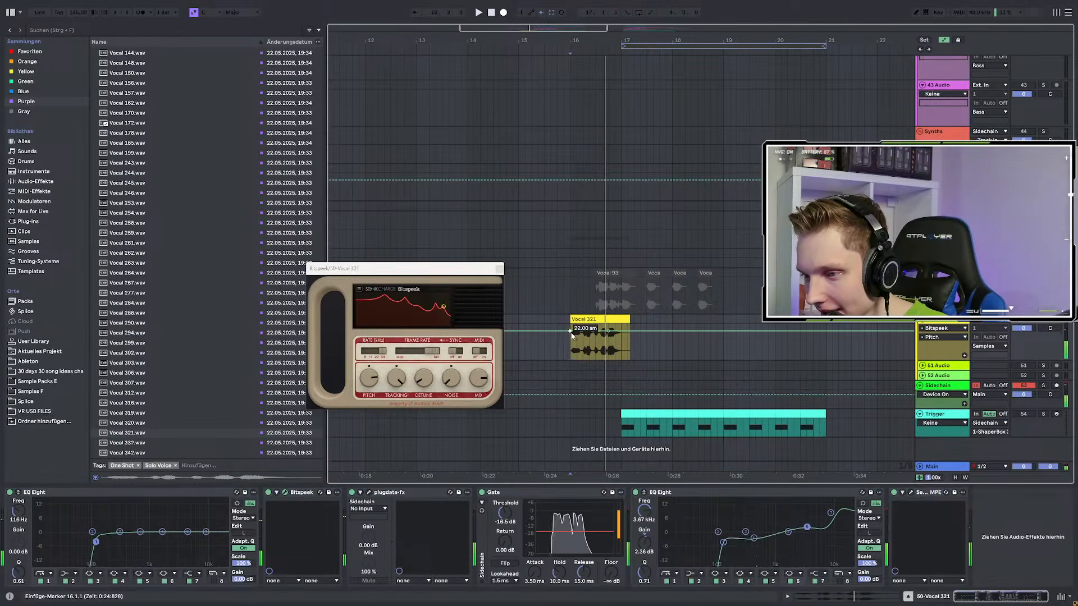
# Automate Bitspeek's pitch across the Vocal 321 clip, rising from -36 to 22 semitones and falling back to -36
pyautogui.moveTo(570, 330); pyautogui.dragTo(570, 360)
pyautogui.press('space')
pyautogui.press('space')
pyautogui.press('space')
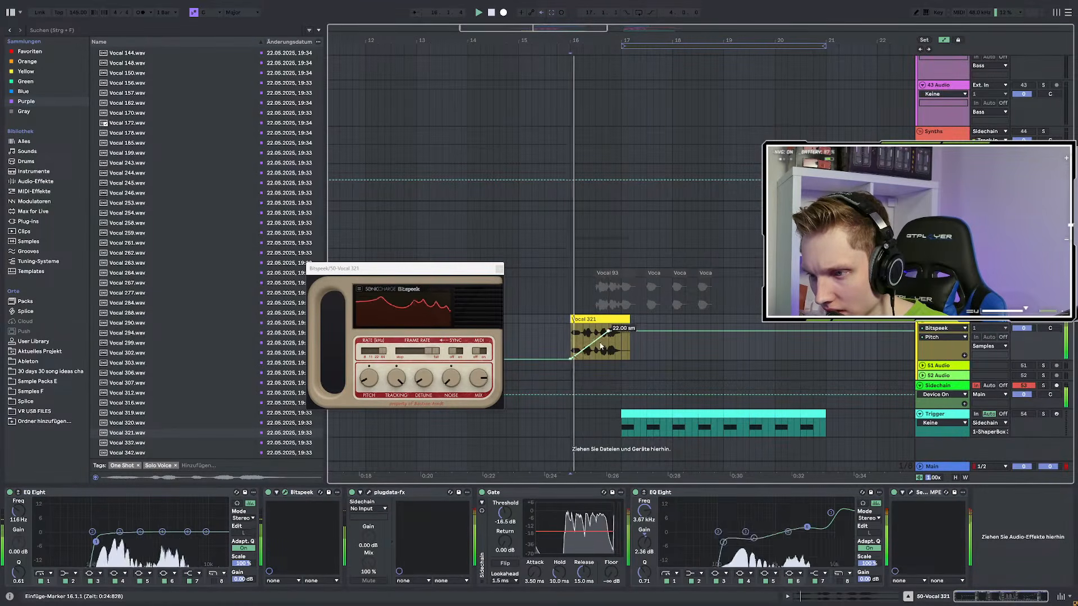
pyautogui.moveTo(621, 331); pyautogui.dragTo(621, 359)
pyautogui.press('space')
pyautogui.press('space')
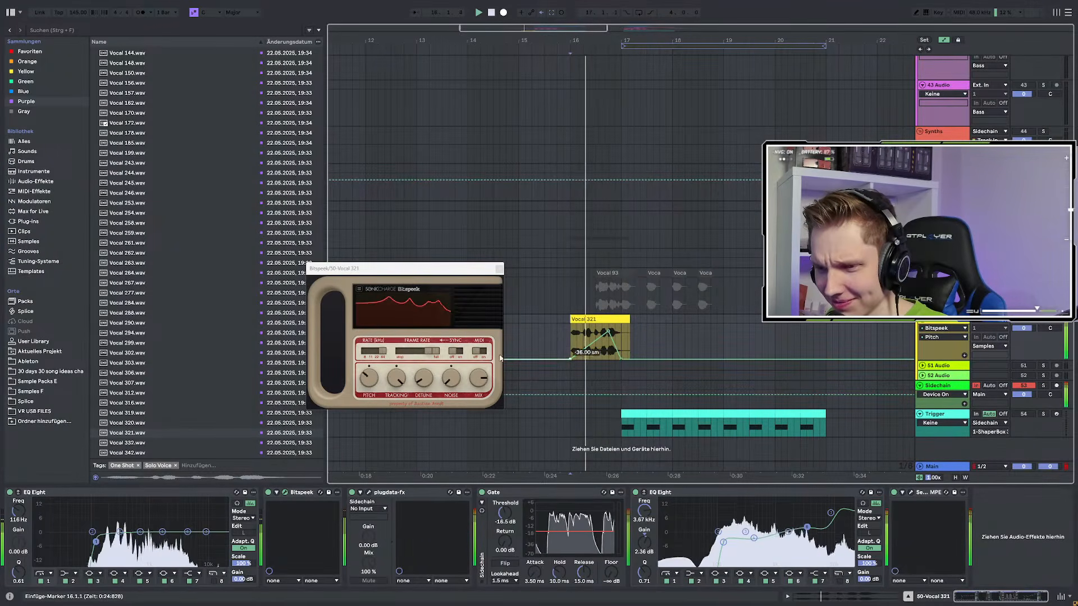
# Set Bitspeek's noise adjustment to about -88% and try different detune amounts during playback
pyautogui.moveTo(451, 379); pyautogui.dragTo(452, 354)
pyautogui.press('space')
pyautogui.press('space')
pyautogui.click(423, 377)
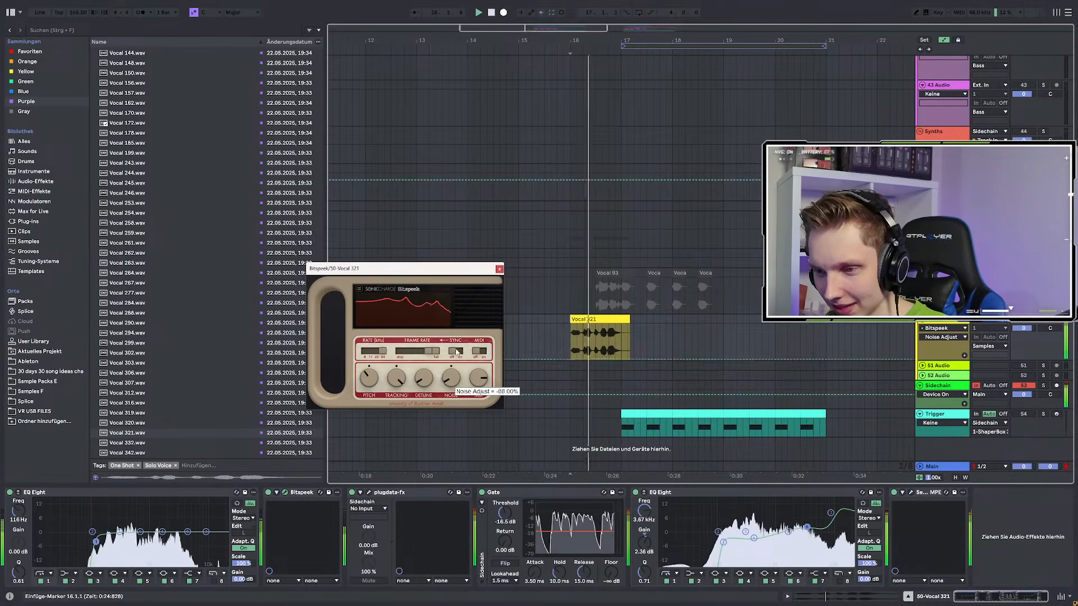
pyautogui.moveTo(432, 317); pyautogui.dragTo(424, 393)
# Adjust Bitspeek's tracking amount and play the vocal from bar 16 to check it
pyautogui.click(397, 395)
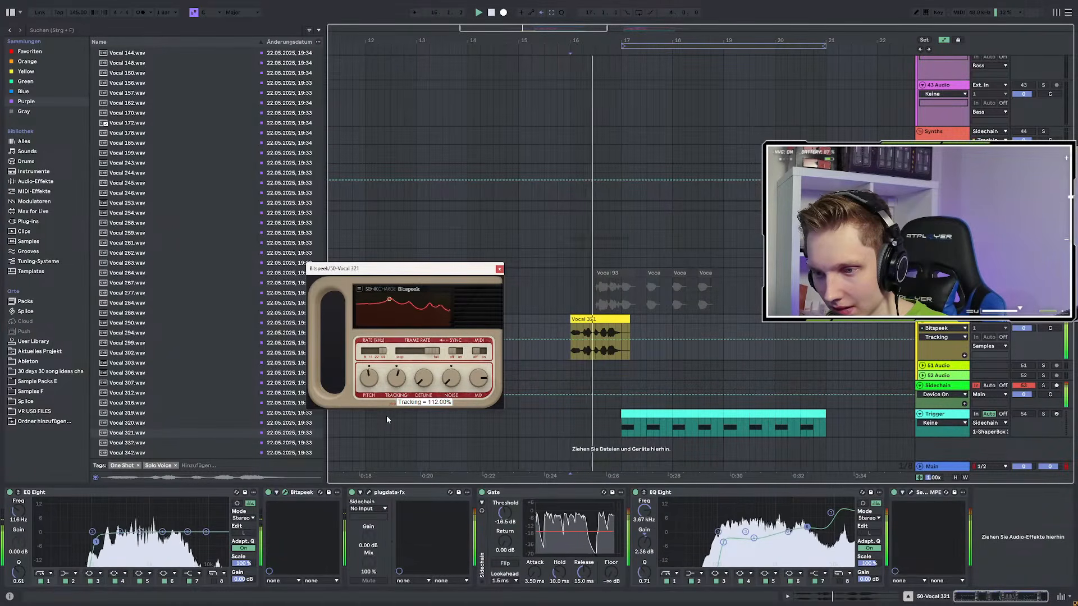
pyautogui.moveTo(368, 498)
pyautogui.mouseDown()
pyautogui.moveTo(386, 361)
pyautogui.moveTo(384, 391)
pyautogui.mouseUp()
pyautogui.press('space')
pyautogui.press('space')
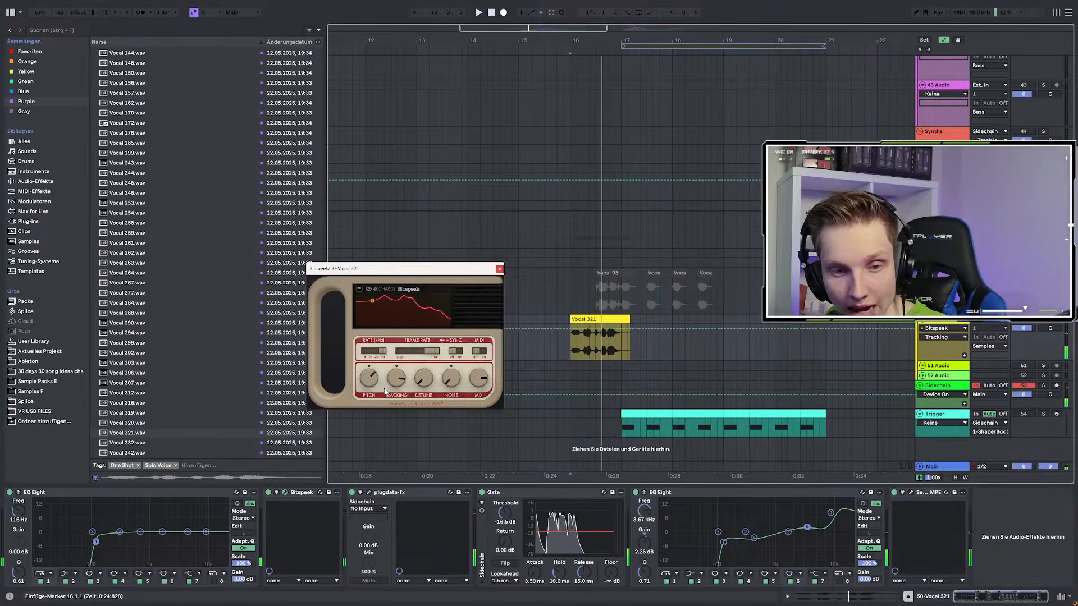
pyautogui.press('space')
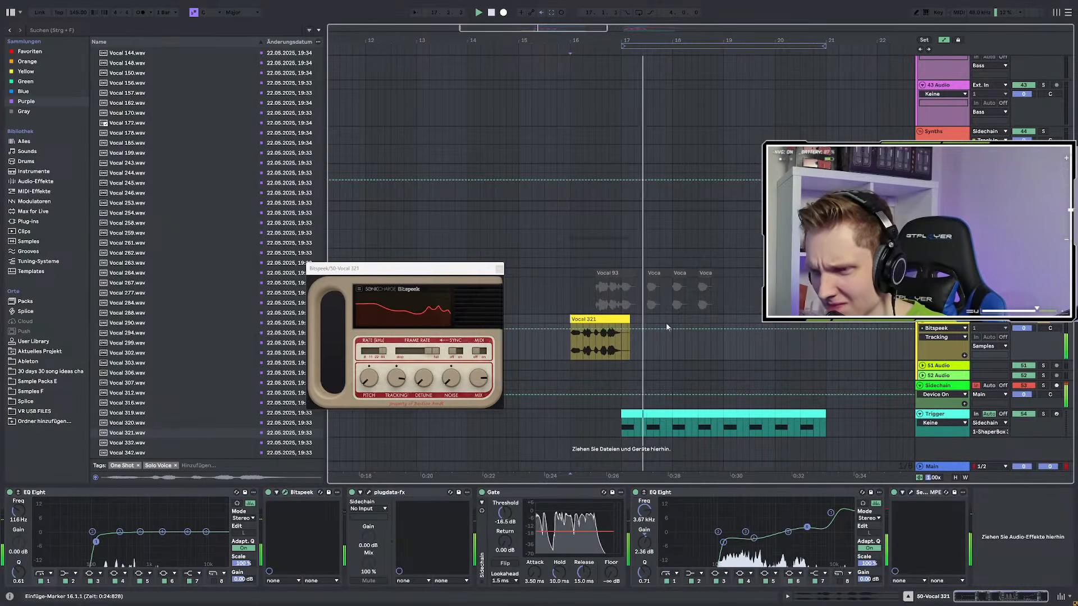
# Hide the automation, play the processed vocal once more, and close the Bitspeek window
pyautogui.press('a')
pyautogui.press('space')
pyautogui.press('space')
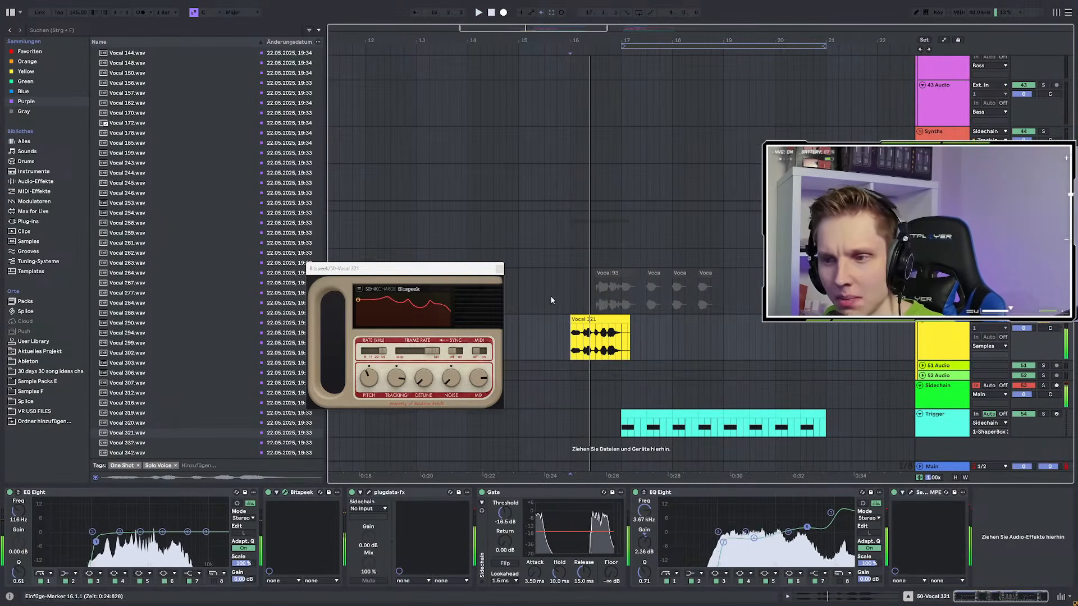
pyautogui.click(499, 268)
# Search the browser for "sna" and insert Snap Heap after the first EQ Eight on the Vocal 321 track
pyautogui.click(44, 29)
pyautogui.write('sna')
pyautogui.click(119, 111)
pyautogui.moveTo(291, 499); pyautogui.dragTo(298, 534)
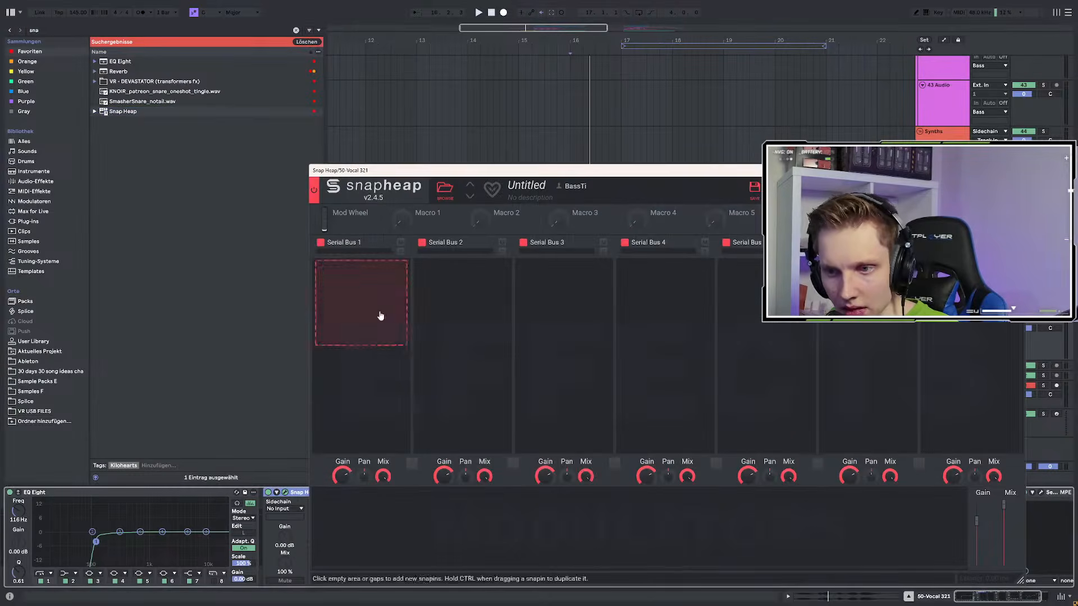
# Add a Frequency Shifter to Serial Bus 1 in Snap Heap and set its shift to -298 Hz during playback
pyautogui.click(380, 316)
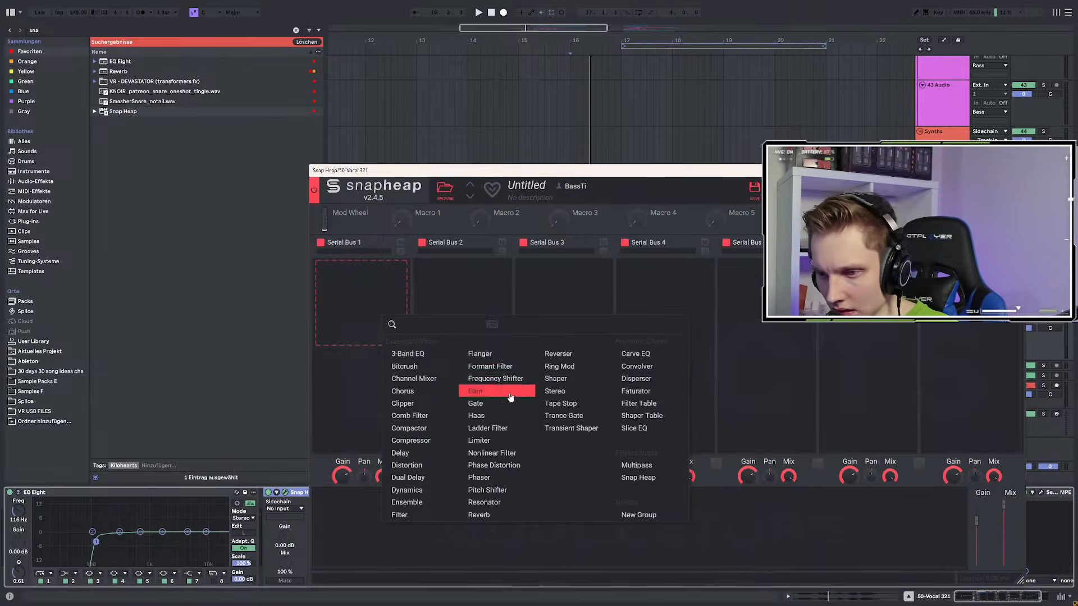
pyautogui.click(506, 379)
pyautogui.press('space')
pyautogui.moveTo(361, 290); pyautogui.dragTo(362, 368)
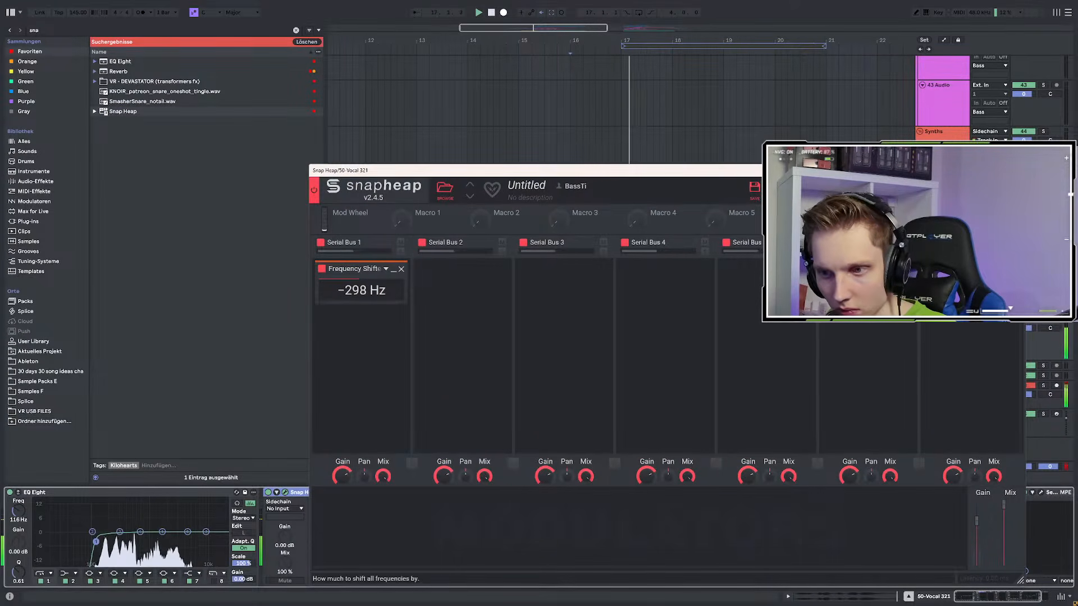
pyautogui.press('space')
pyautogui.press('space')
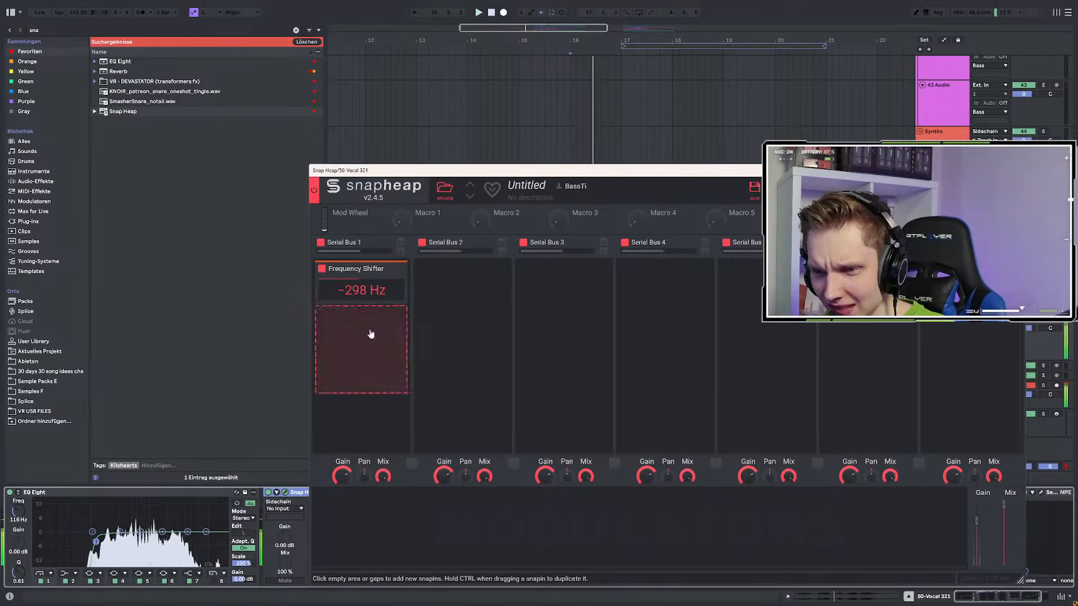
# Move the Snap Heap window clear of the Vocal 321 clip and play the clip from bar 16
pyautogui.moveTo(755, 173); pyautogui.dragTo(448, 354)
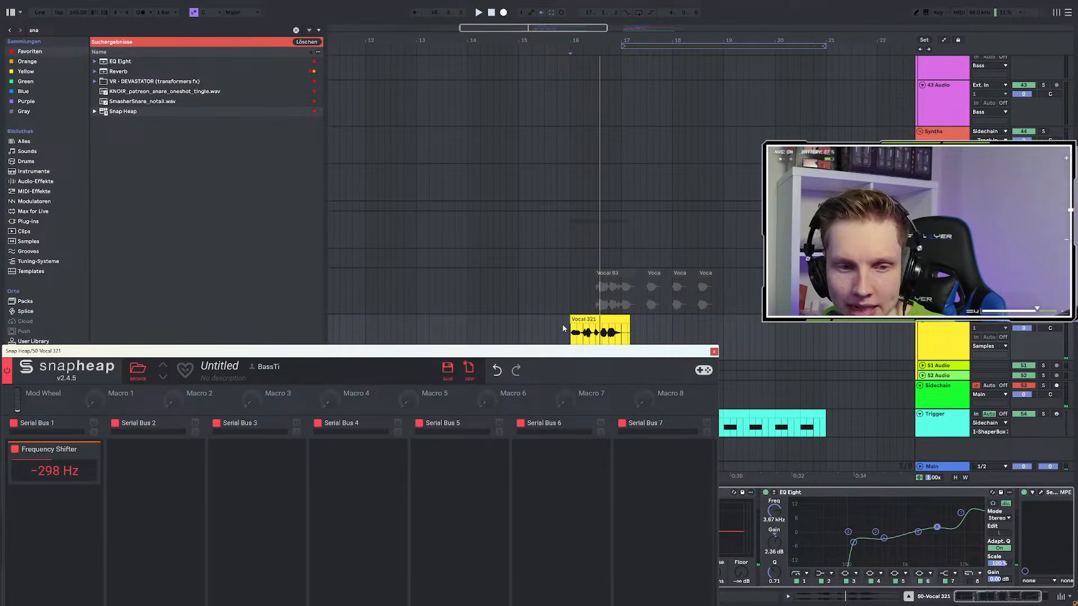
pyautogui.moveTo(393, 353); pyautogui.dragTo(459, 243)
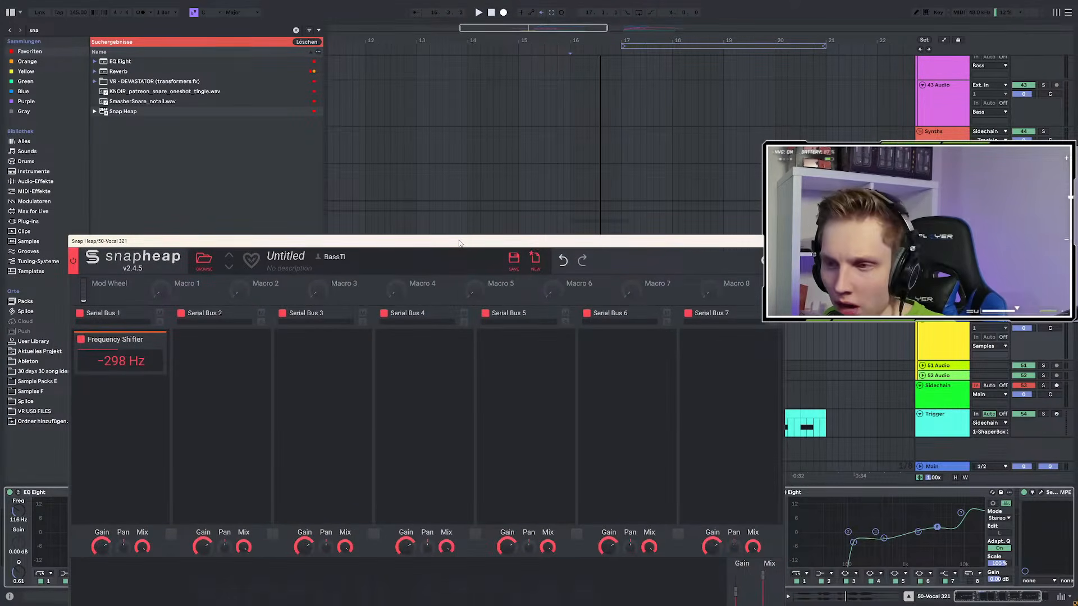
pyautogui.moveTo(460, 243); pyautogui.dragTo(481, 239)
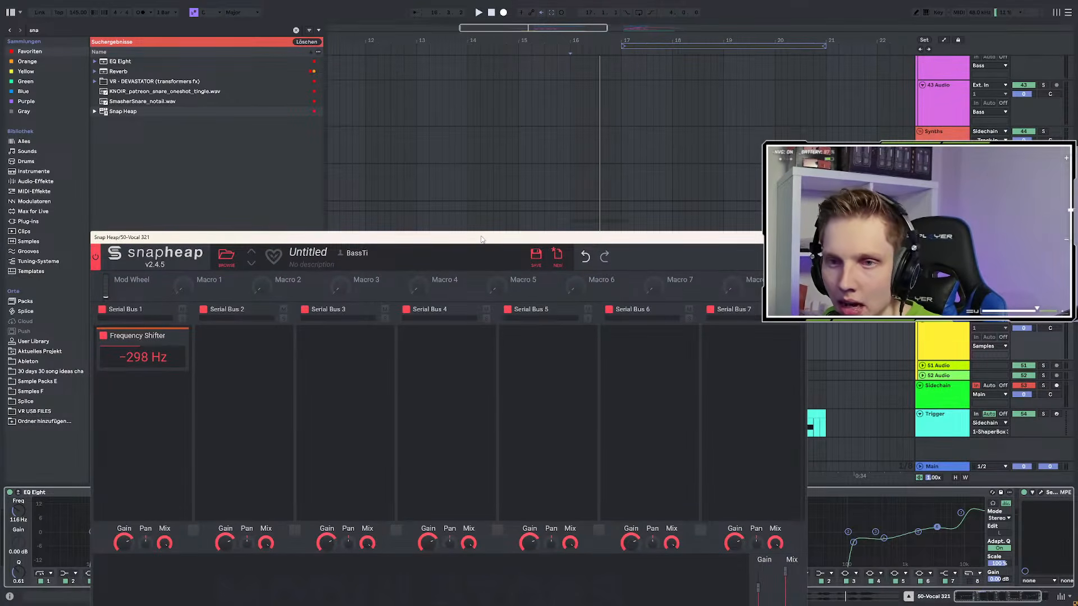
pyautogui.moveTo(599, 238); pyautogui.dragTo(570, 184)
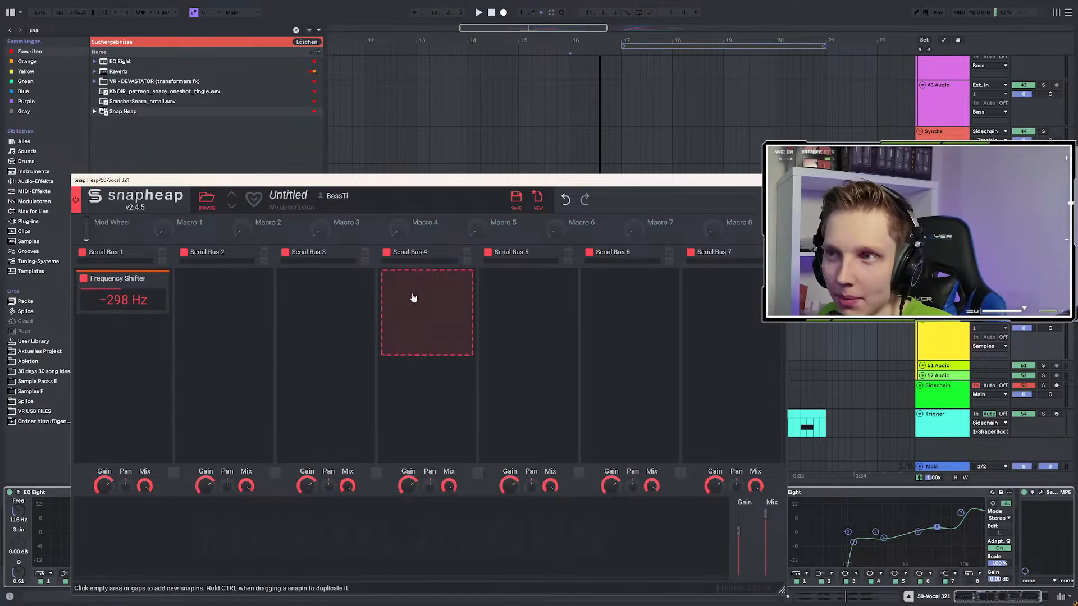
pyautogui.press('space')
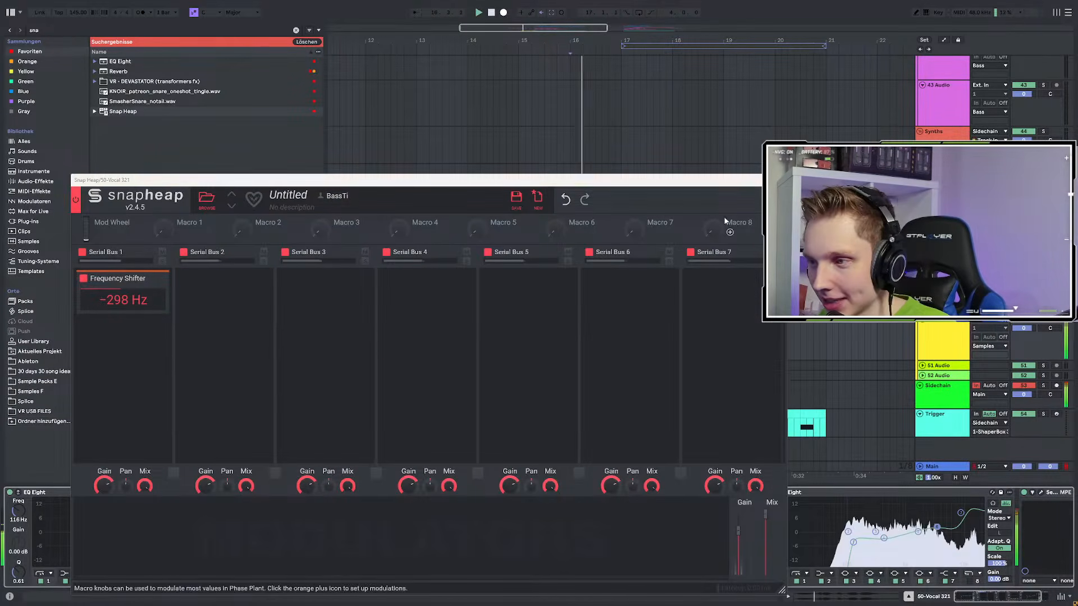
pyautogui.moveTo(738, 188); pyautogui.dragTo(704, 386)
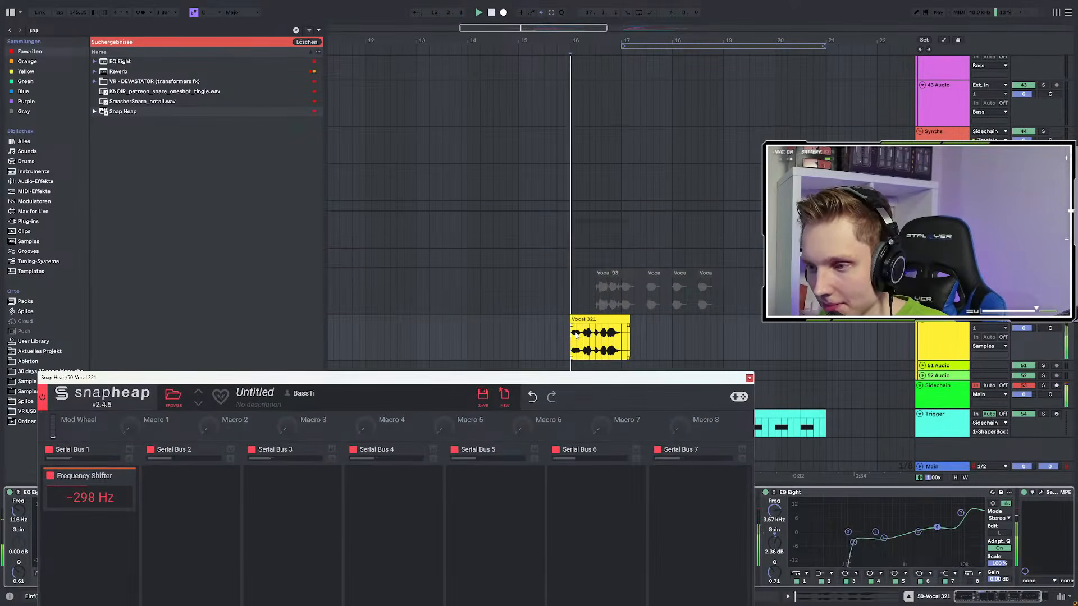
# Assign Macro 1 to the Frequency Shifter's shift and automate Macro 1 to fall to 0% across the Vocal 321 clip
pyautogui.moveTo(147, 430); pyautogui.dragTo(89, 498)
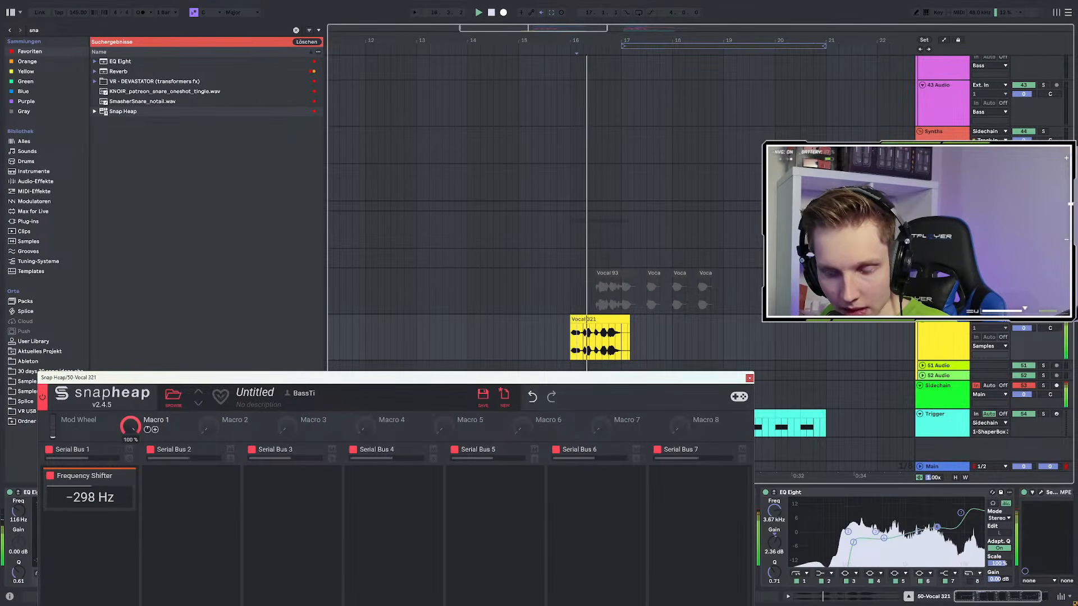
pyautogui.moveTo(128, 425); pyautogui.dragTo(128, 435)
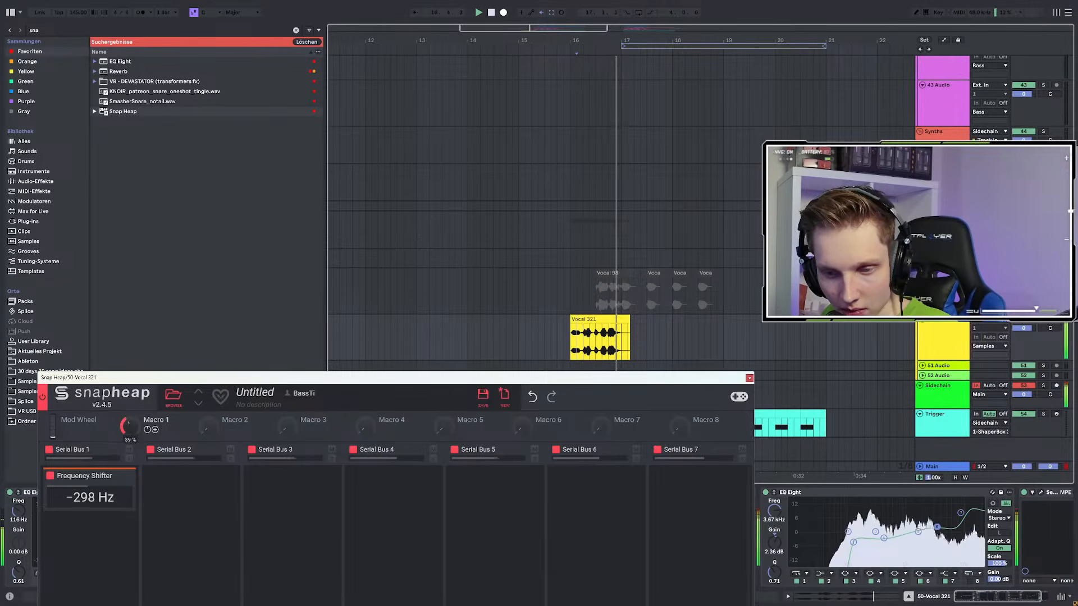
pyautogui.press('a')
pyautogui.moveTo(623, 339); pyautogui.dragTo(621, 359)
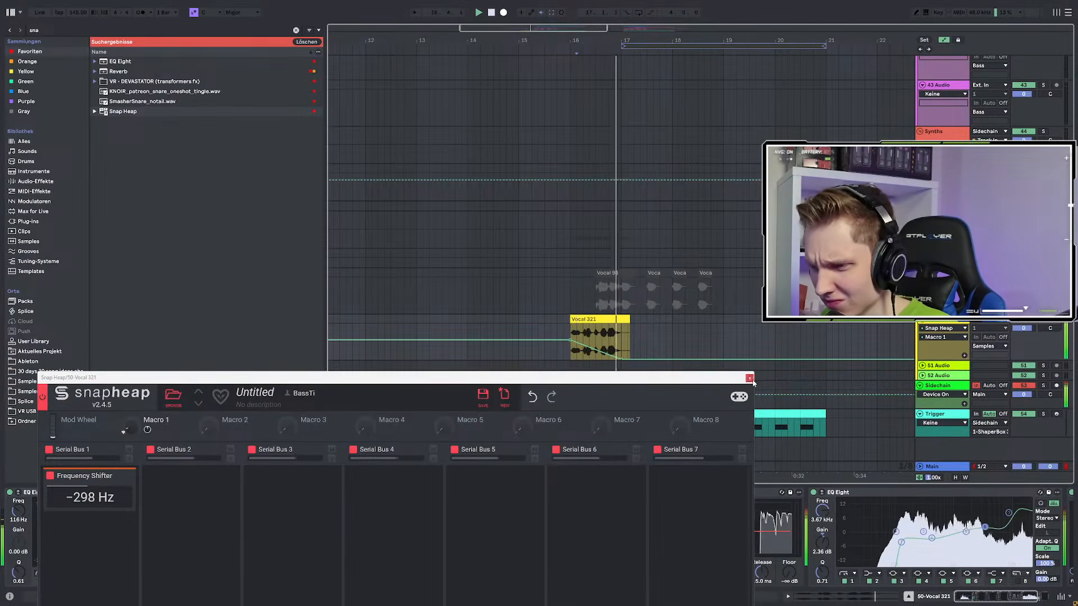
pyautogui.click(749, 378)
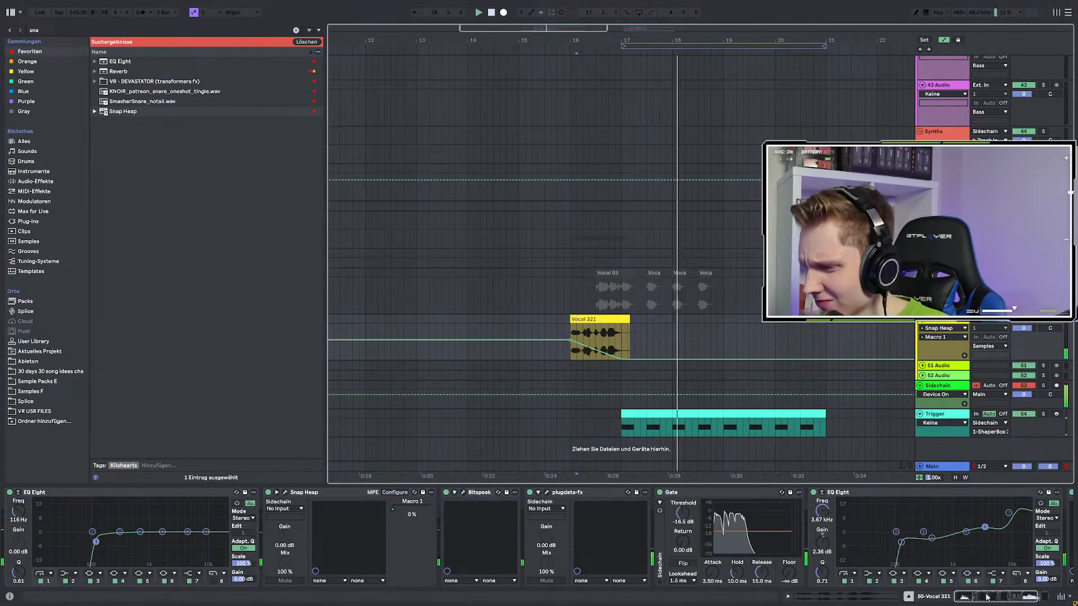
# Open SerumFX at the end of the Vocal 321 chain and set the Dimension mix to 67%
pyautogui.scroll(-3, 948, 522)
pyautogui.click(958, 492)
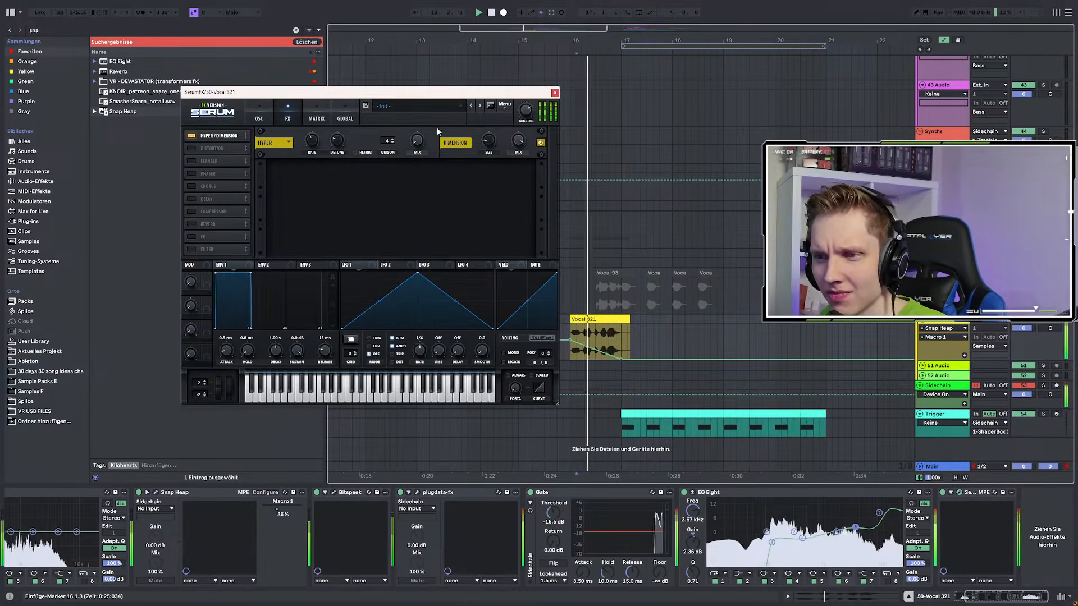
pyautogui.moveTo(518, 140); pyautogui.dragTo(517, 162)
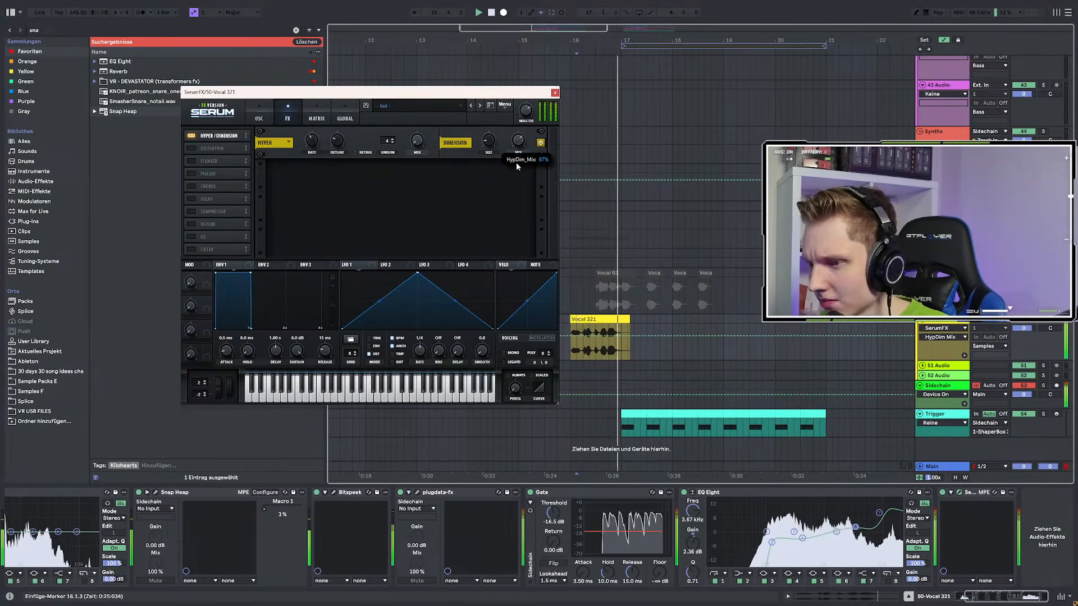
# Hide the automation and duplicate the two-bar section from 16.4.1, repeating the end of Vocal 321 at 18.4.1
pyautogui.press('a')
pyautogui.moveTo(616, 335); pyautogui.dragTo(709, 336)
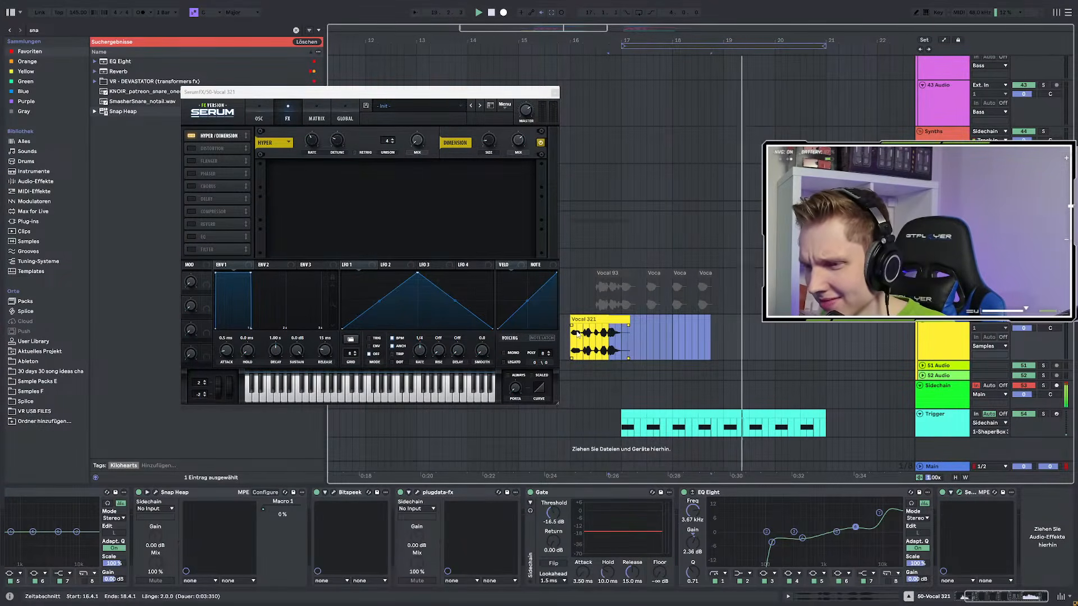
pyautogui.press('Delete')
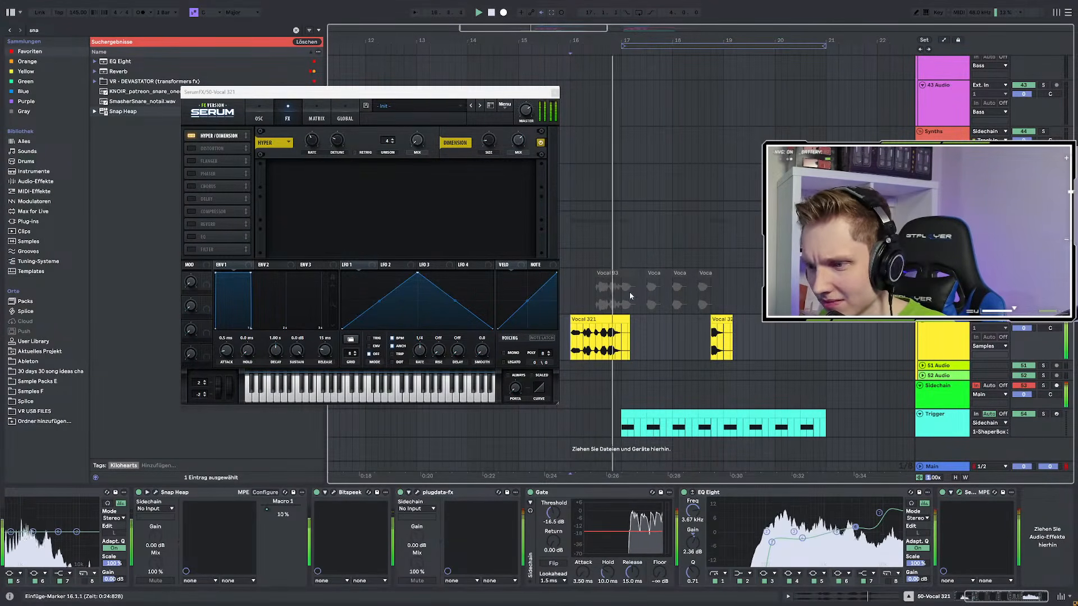
# Reduce the high-frequency boost in the last EQ Eight, set one band to 323 Hz and 0.37 dB, and close SerumFX
pyautogui.moveTo(880, 512); pyautogui.dragTo(854, 528)
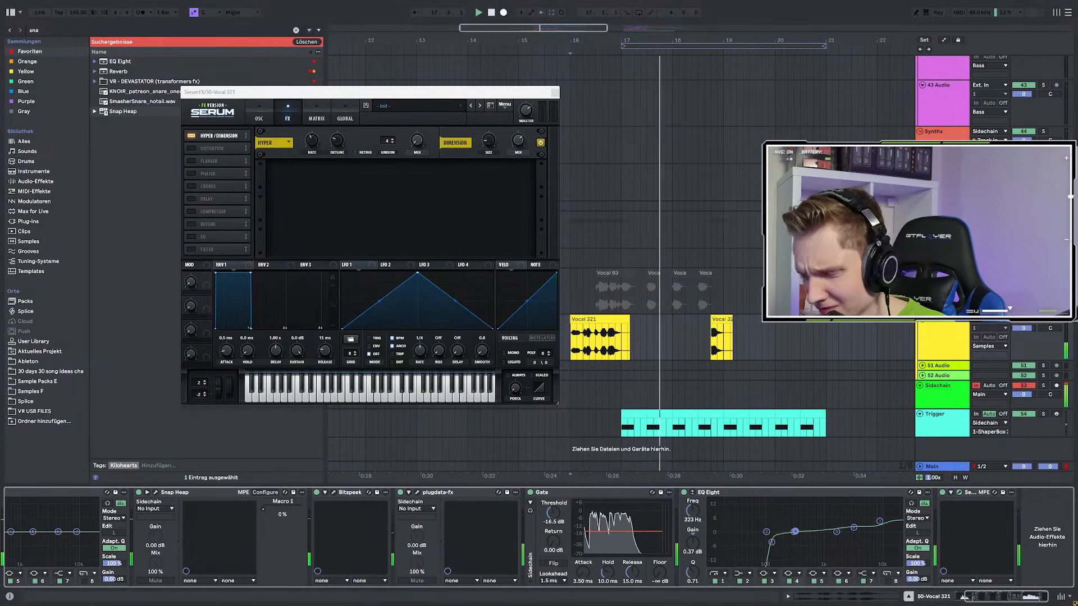
pyautogui.press('space')
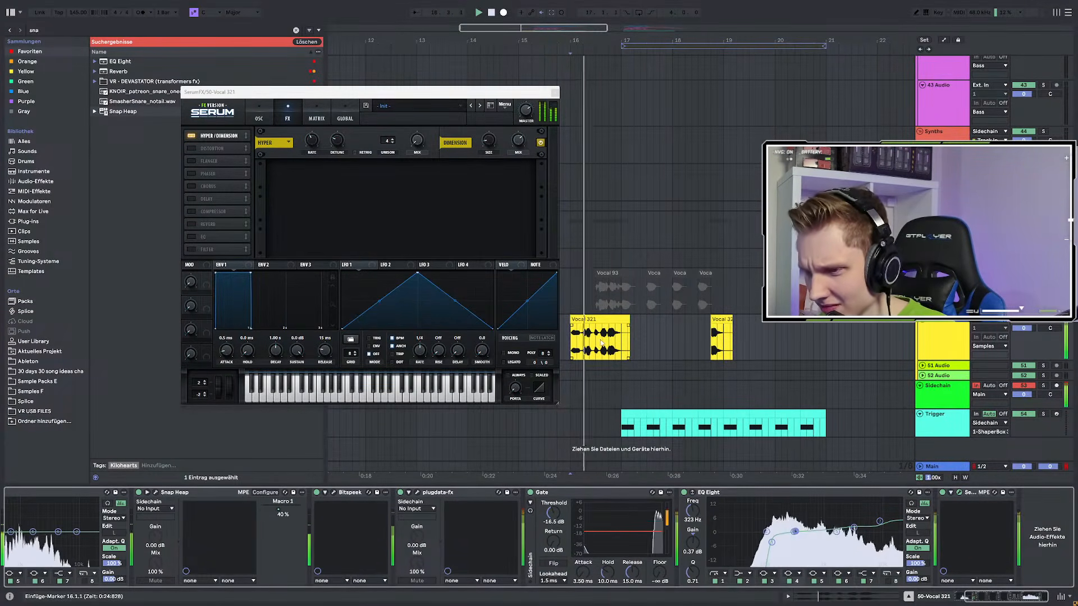
pyautogui.click(555, 92)
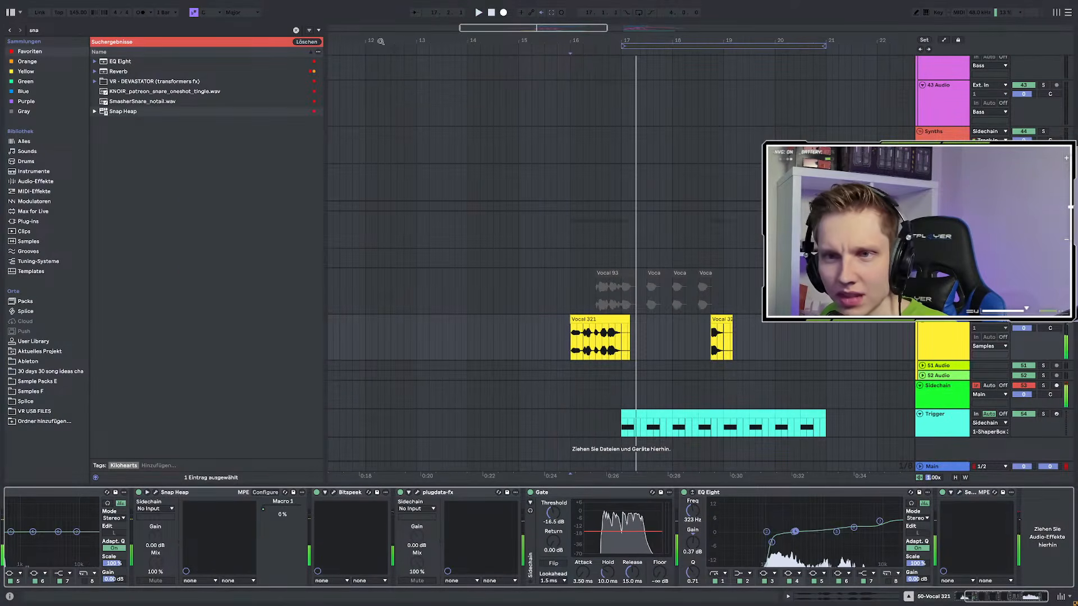
# Clear the browser search and show the Vocal 321 clip's sample in the browser
pyautogui.click(296, 30)
pyautogui.rightClick(591, 329)
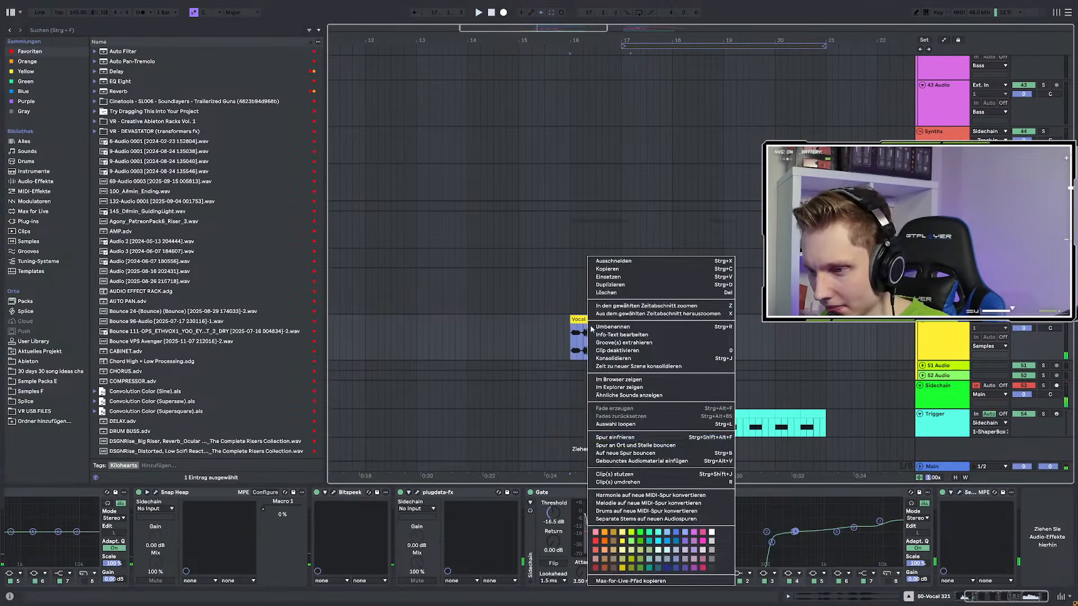
pyautogui.click(620, 380)
# Audition vocal samples in the folder from Vocal 320 back to Vocal 299
pyautogui.click(164, 254)
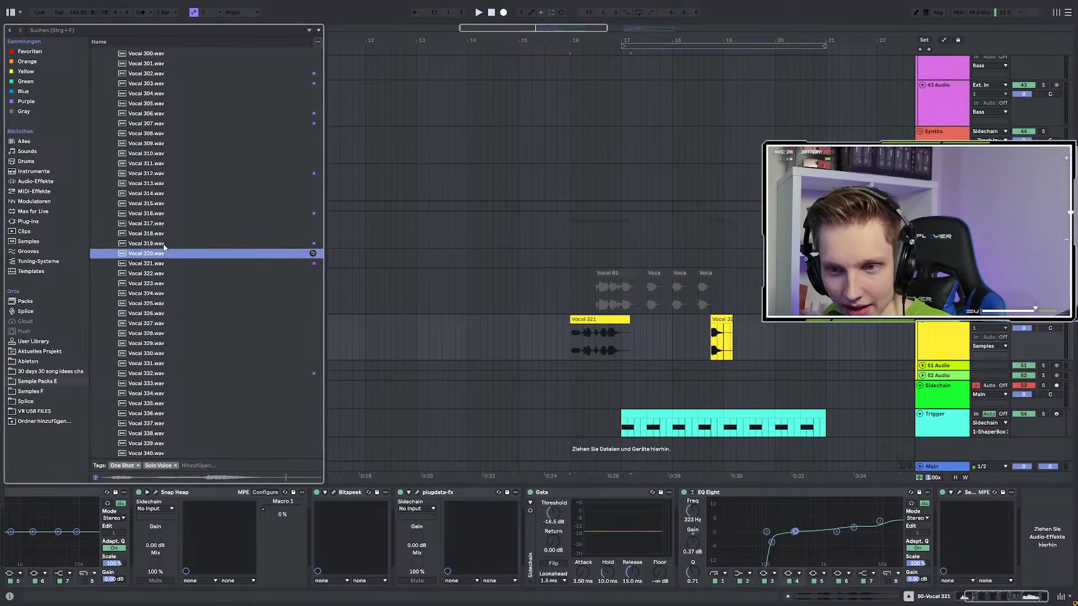
pyautogui.click(165, 244)
pyautogui.click(160, 214)
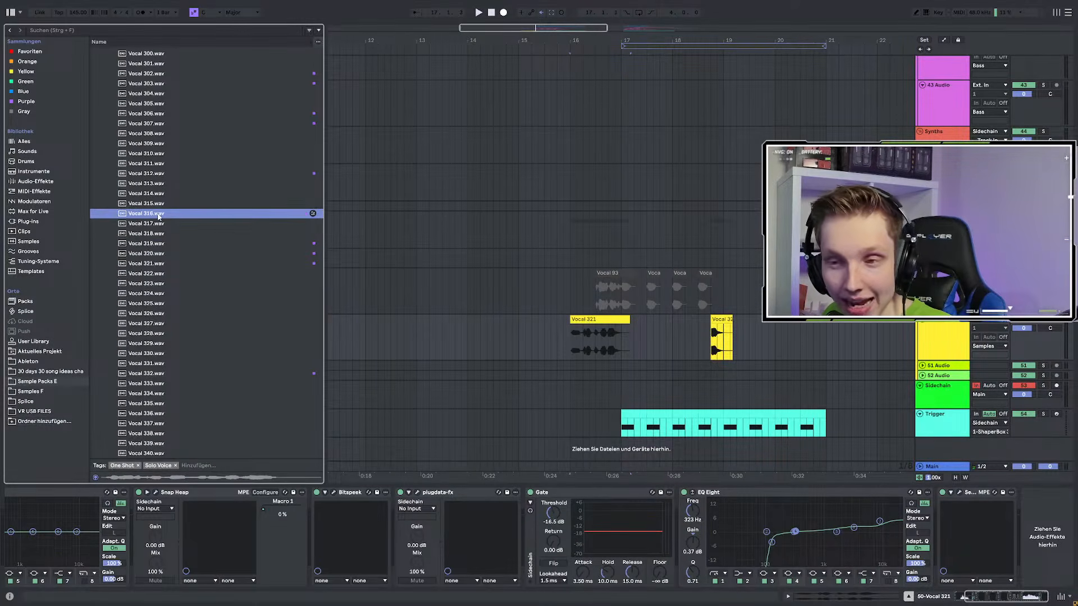
pyautogui.click(162, 183)
pyautogui.click(163, 174)
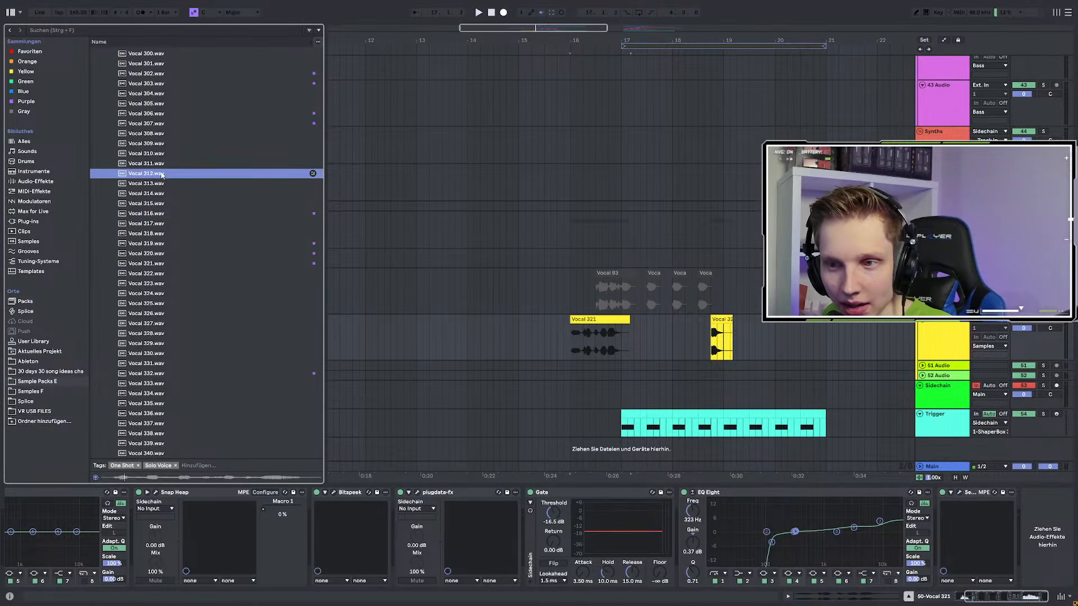
pyautogui.scroll(3, 179, 235)
pyautogui.click(158, 210)
pyautogui.click(157, 199)
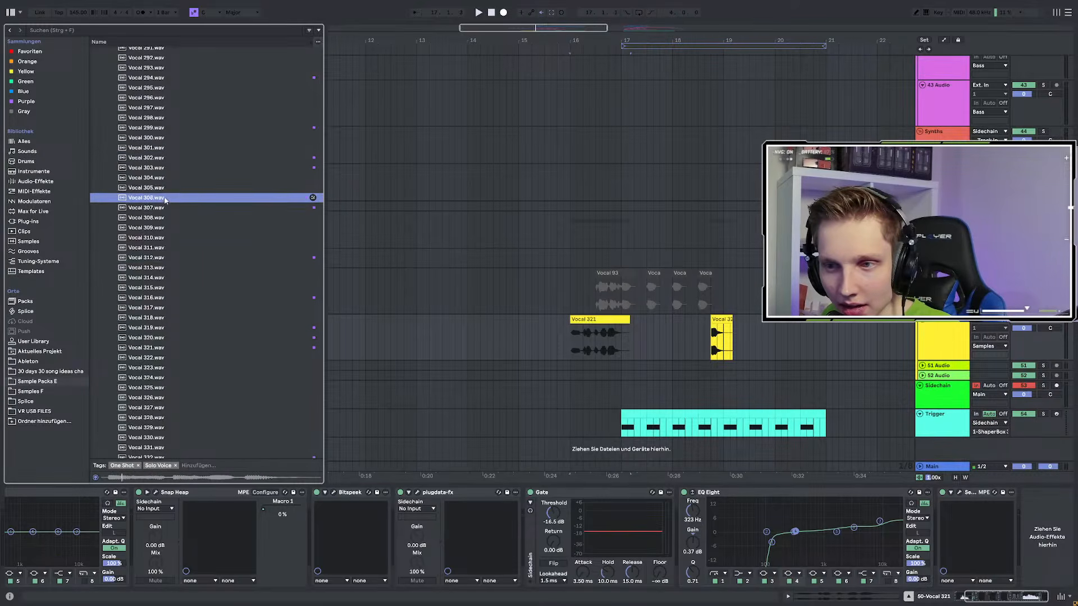
pyautogui.scroll(2, 157, 202)
pyautogui.click(156, 217)
pyautogui.click(155, 210)
pyautogui.click(152, 219)
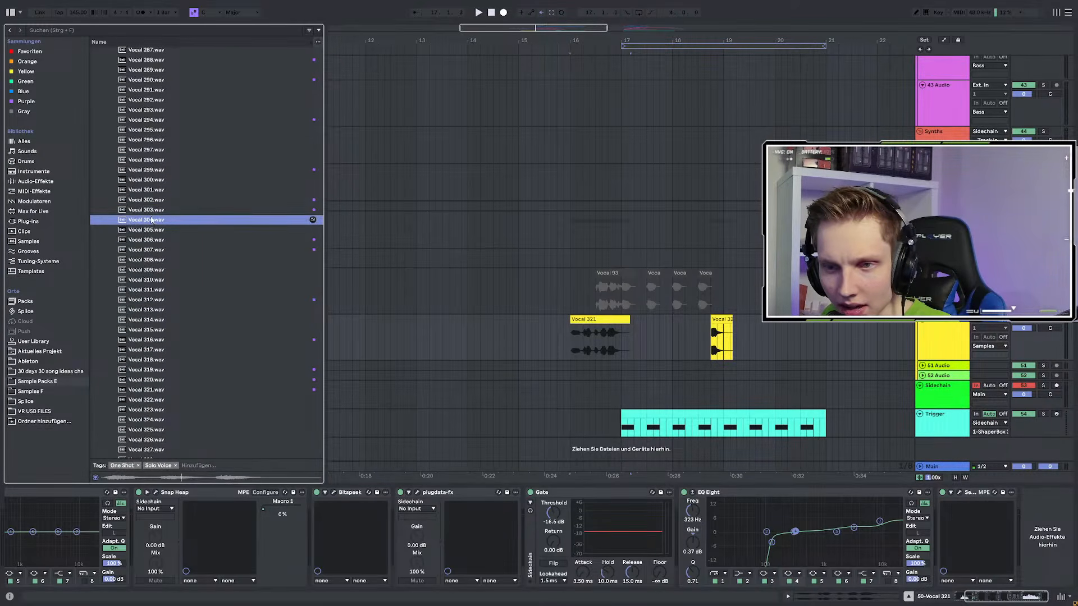
pyautogui.click(155, 201)
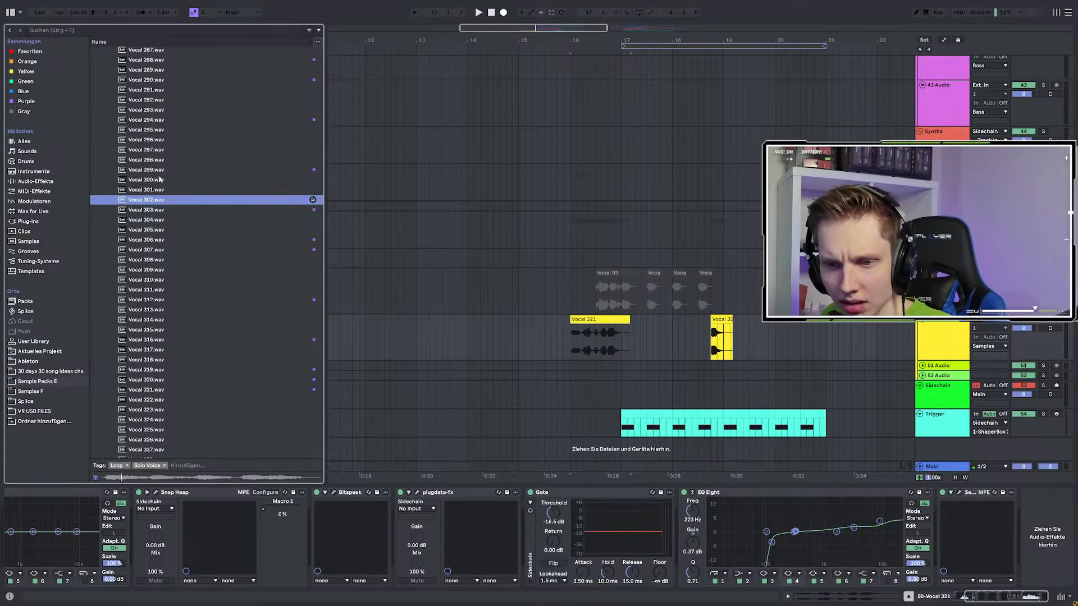
pyautogui.click(160, 171)
pyautogui.scroll(4, 155, 185)
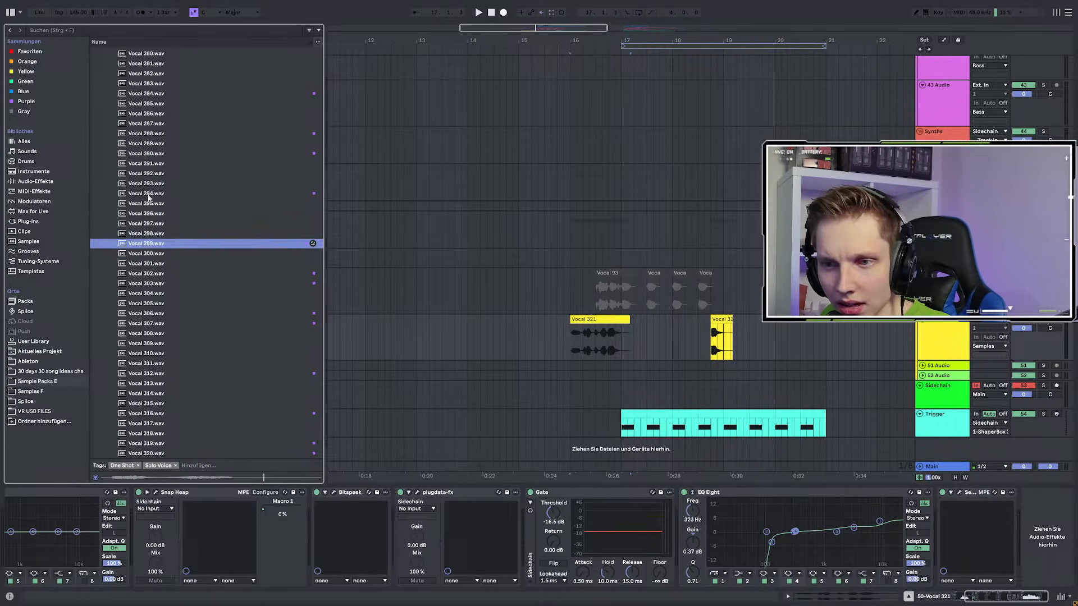
# Place Vocal 299 on the Vocal 321 track at 17.3.1 and play it
pyautogui.click(710, 347)
pyautogui.moveTo(512, 340); pyautogui.dragTo(654, 335)
pyautogui.press('space')
pyautogui.press('space')
pyautogui.press('space')
pyautogui.press('space')
pyautogui.press('space')
pyautogui.press('Right')
pyautogui.click(657, 342)
pyautogui.press('space')
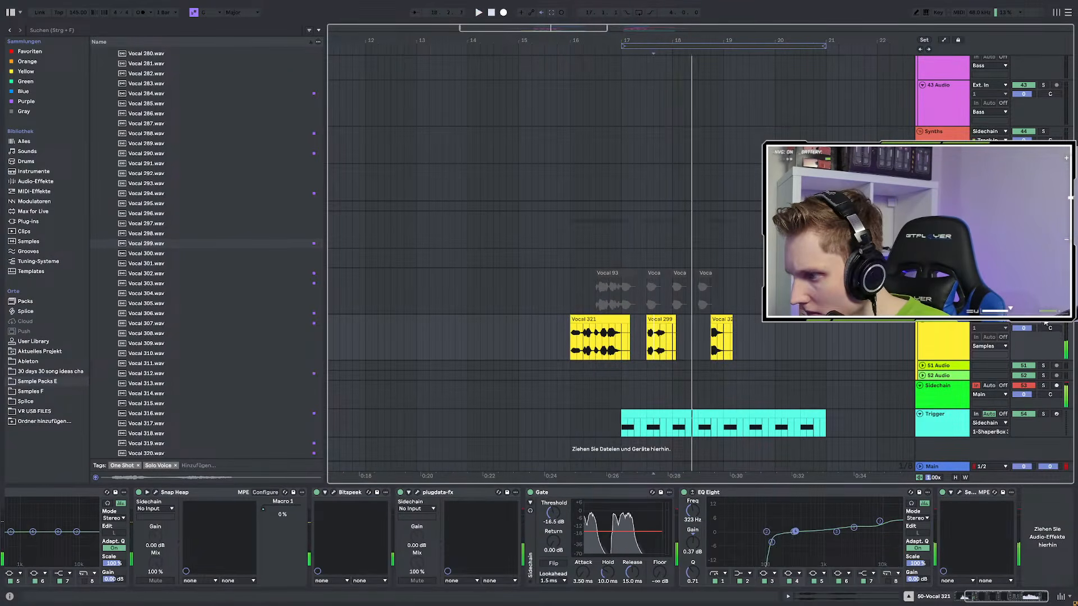
# Replay the Vocal 299 clip from 17.3.1 to judge its processed sound
pyautogui.press('s')
pyautogui.press('space')
pyautogui.click(648, 344)
pyautogui.press('space')
pyautogui.press('space')
pyautogui.press('space')
pyautogui.press('space')
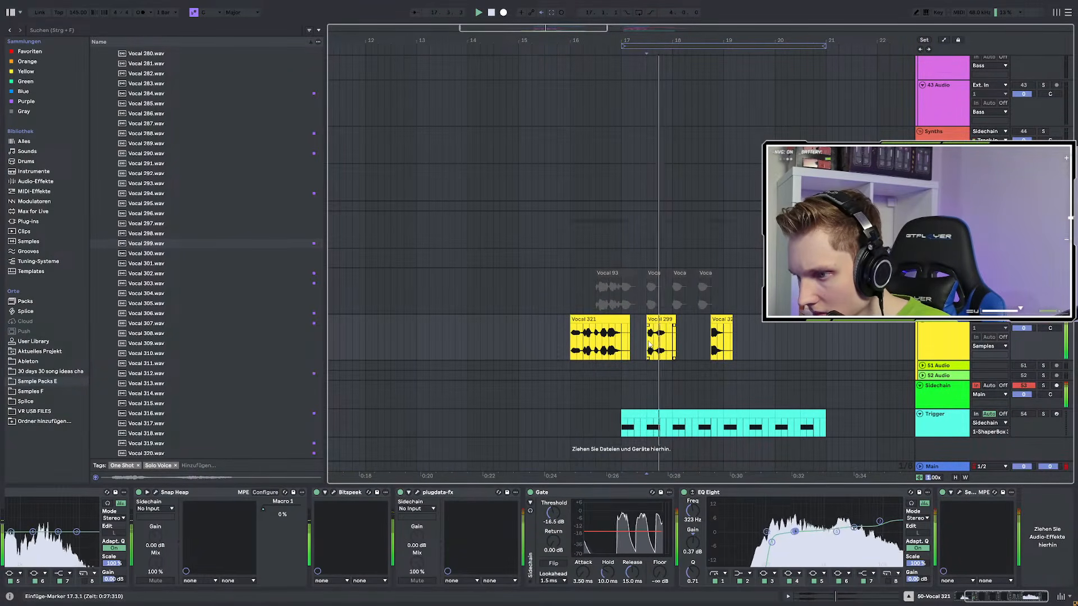
pyautogui.press('space')
pyautogui.press('space')
pyautogui.press('space')
pyautogui.press('space')
# Bounce the Vocal 299 clip to a new track and set the bounced clip's gain to -7.3 dB
pyautogui.rightClick(663, 319)
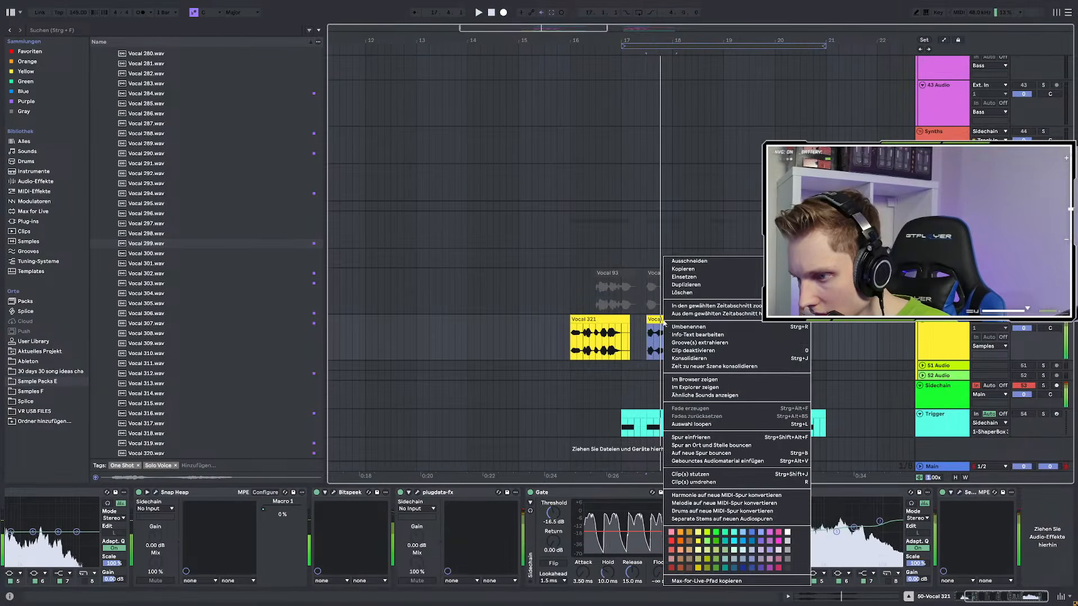
pyautogui.click(721, 460)
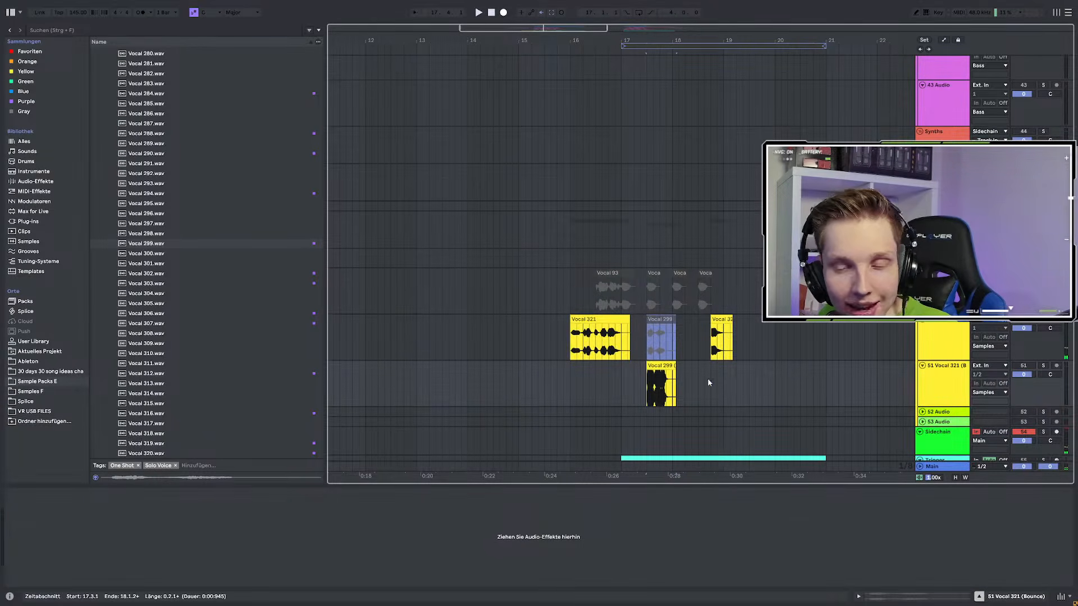
pyautogui.scroll(-2, 708, 394)
pyautogui.scroll(4, 660, 333)
pyautogui.doubleClick(658, 319)
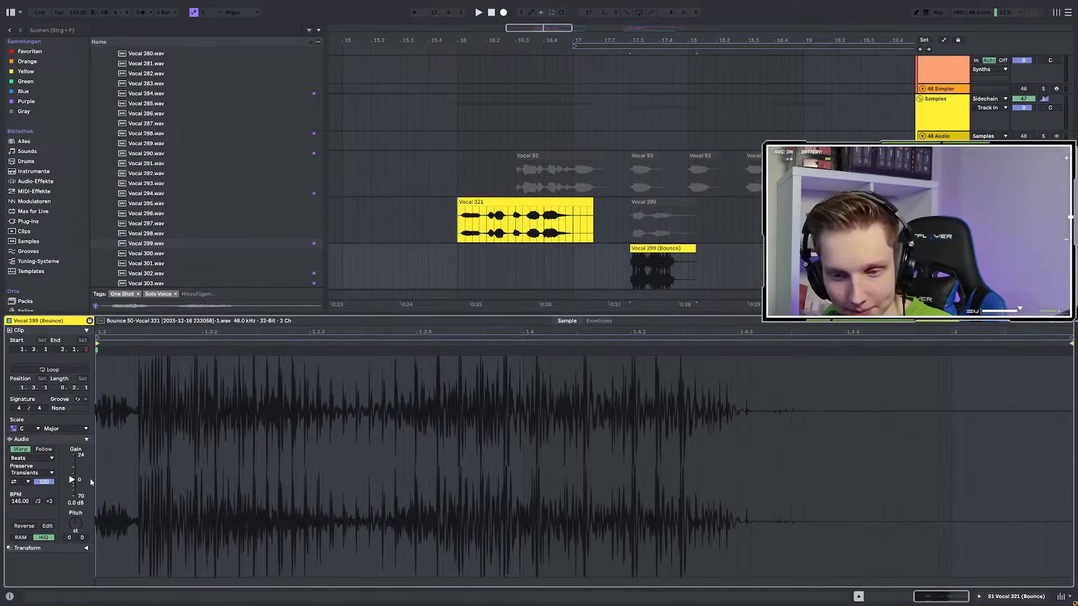
pyautogui.press('space')
pyautogui.moveTo(72, 480); pyautogui.dragTo(71, 484)
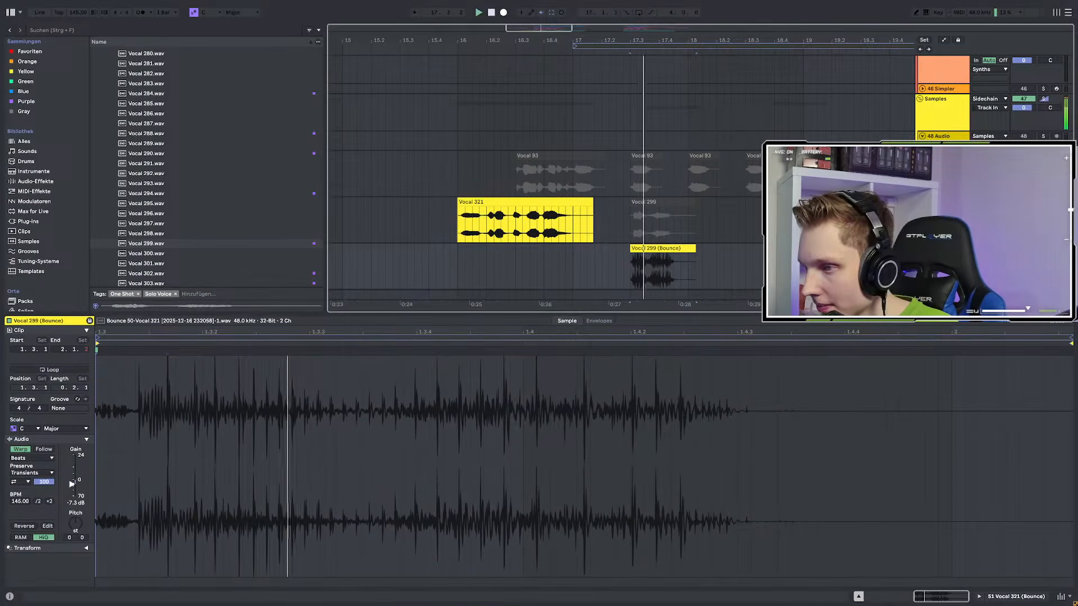
pyautogui.hotkey('shift', 'Tab')
# Shorten the bounced Vocal 299 clip to one beat and play it
pyautogui.scroll(-2, 662, 326)
pyautogui.click(647, 351)
pyautogui.click(634, 320)
pyautogui.moveTo(632, 320); pyautogui.dragTo(689, 319)
pyautogui.click(654, 328)
pyautogui.press('space')
pyautogui.press('space')
pyautogui.press('space')
pyautogui.press('space')
pyautogui.press('space')
# Duplicate the one-beat Vocal 299 clip twice at half-bar spacing, with copies on beats 18.2 and 18.4
pyautogui.moveTo(687, 321); pyautogui.dragTo(705, 337)
pyautogui.hotkey('ctrl', 'd')
pyautogui.hotkey('ctrl', 'd')
pyautogui.press('space')
# Copy SerumFX and EQ Eight from the Vocal 321 track to the bounce track, placing EQ Eight before SerumFX
pyautogui.click(943, 275)
pyautogui.click(978, 492)
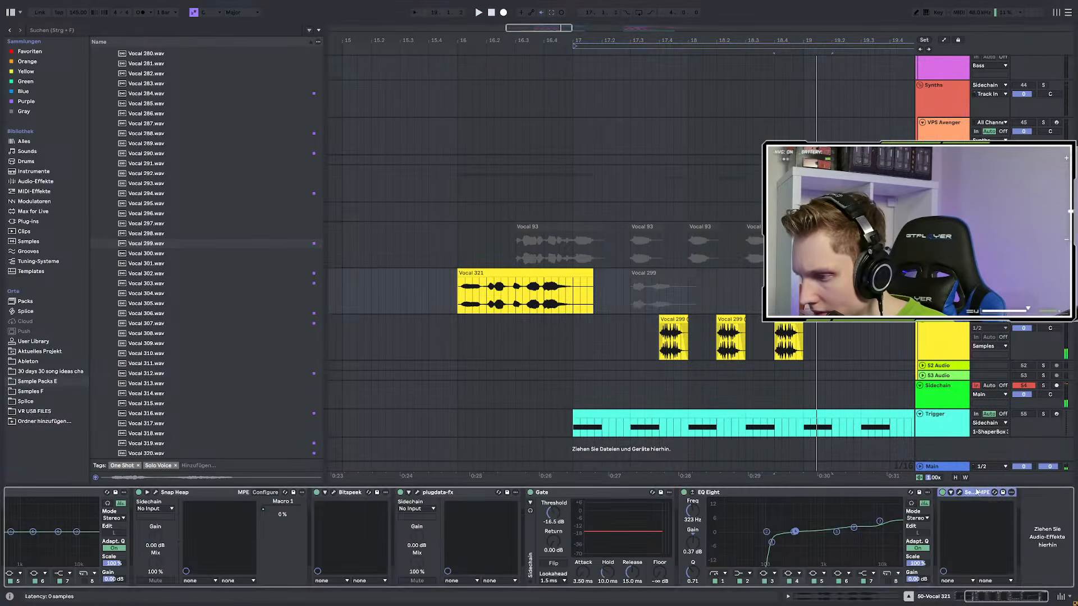
pyautogui.click(937, 338)
pyautogui.click(930, 355)
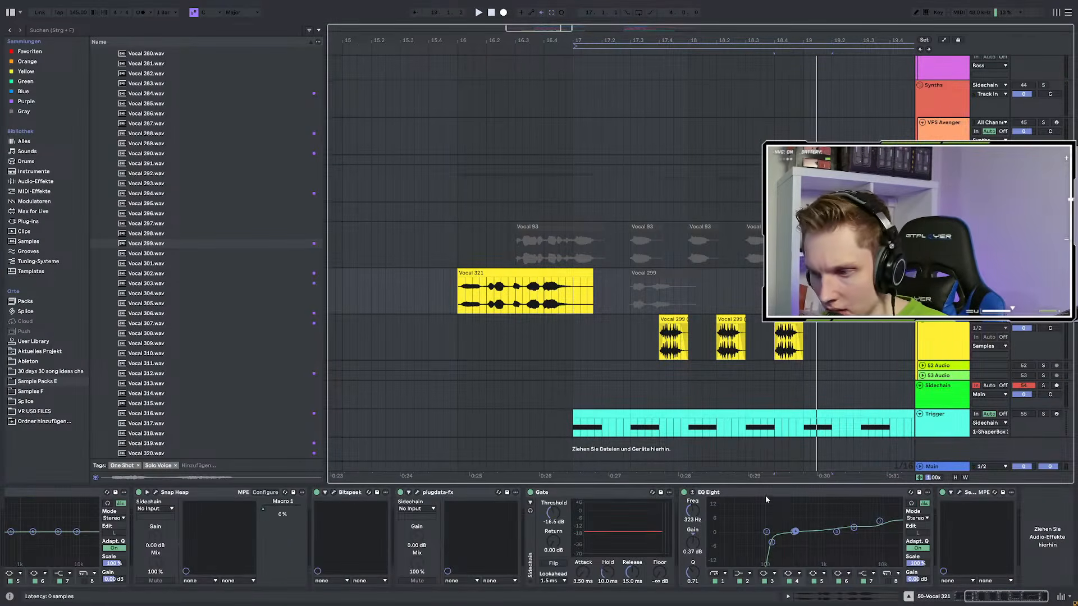
pyautogui.click(930, 354)
pyautogui.click(902, 522)
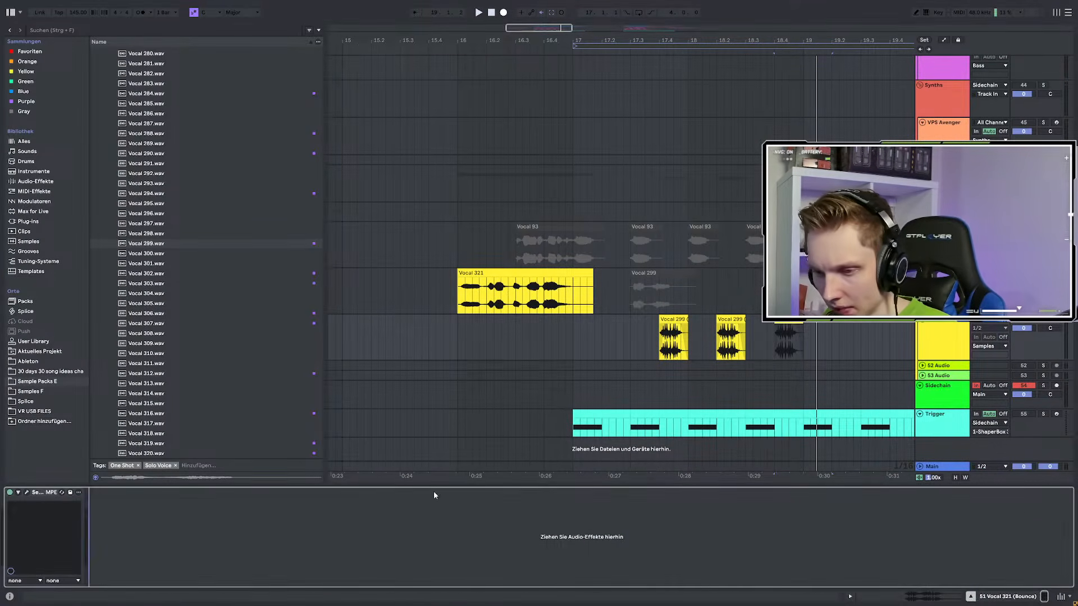
pyautogui.hotkey('ctrl', 'v')
pyautogui.click(266, 484)
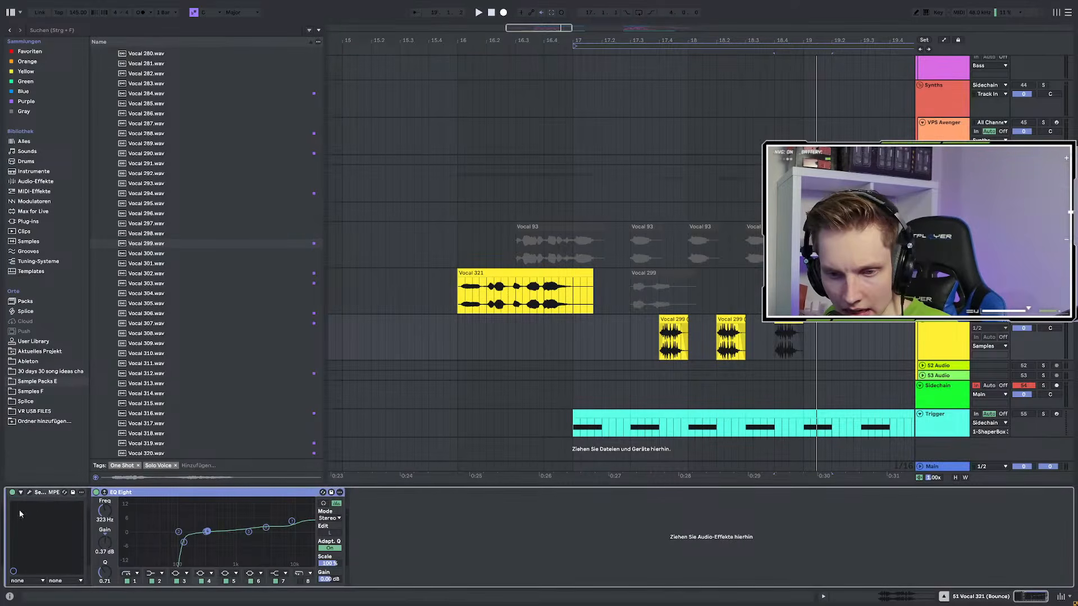
# Play the bounced Vocal 299 clips from beat 17.4 and open the copied SerumFX
pyautogui.click(652, 343)
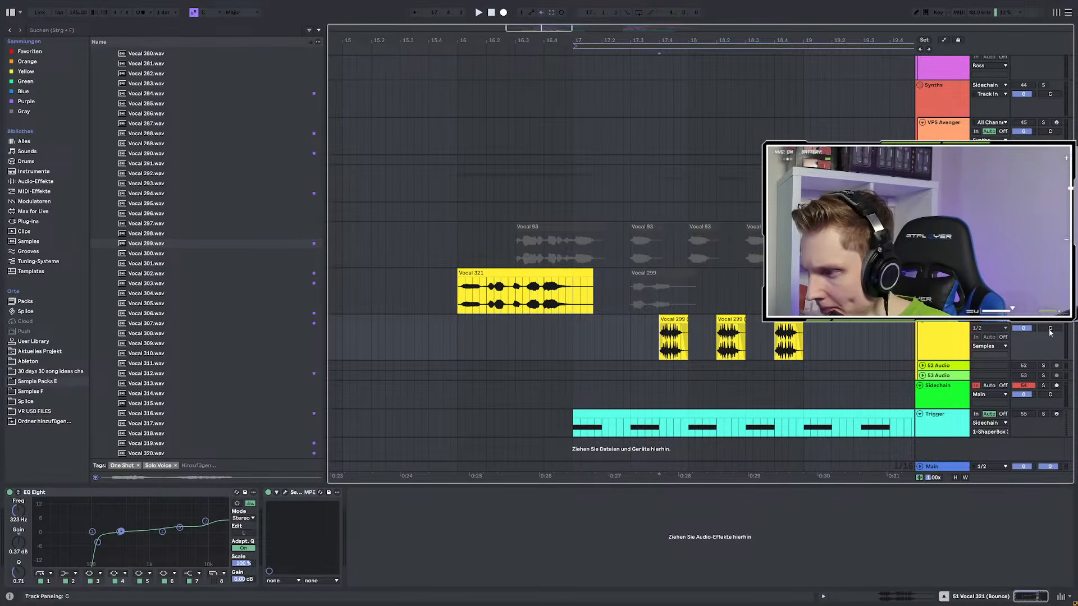
pyautogui.press('space')
pyautogui.click(285, 493)
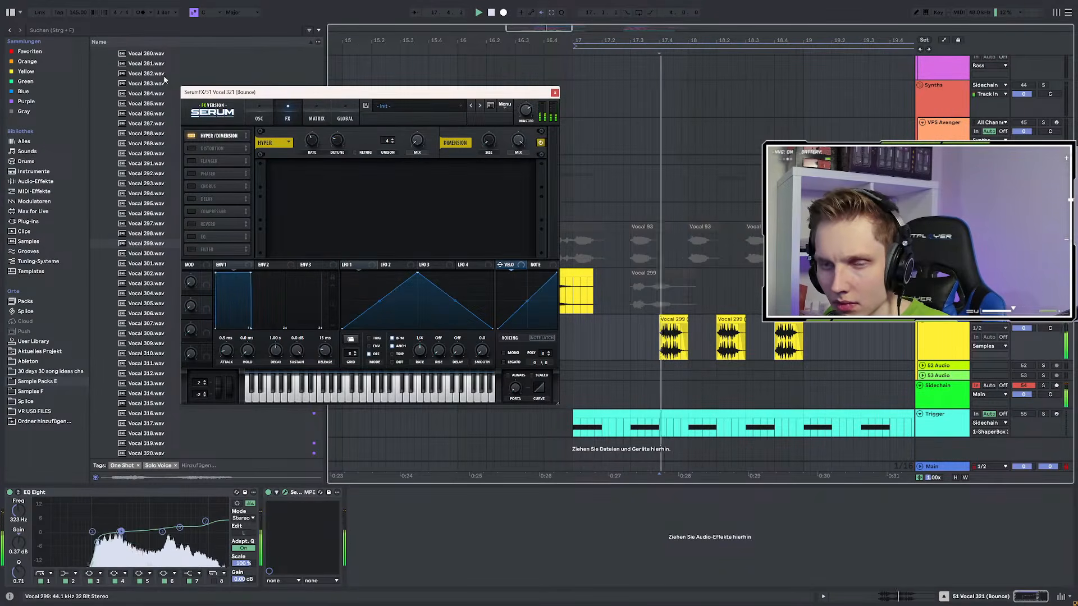
# Search the browser for "sna", insert Snap Heap before SerumFX on the bounce track, and add a Disperser to Serial Bus 1
pyautogui.click(49, 31)
pyautogui.write('sna')
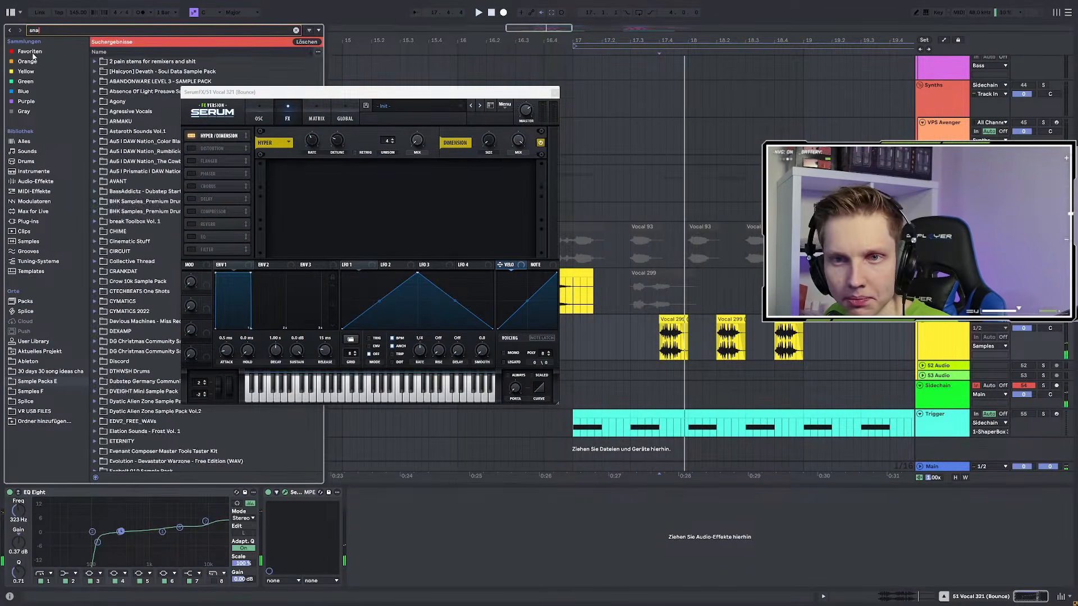
pyautogui.doubleClick(118, 111)
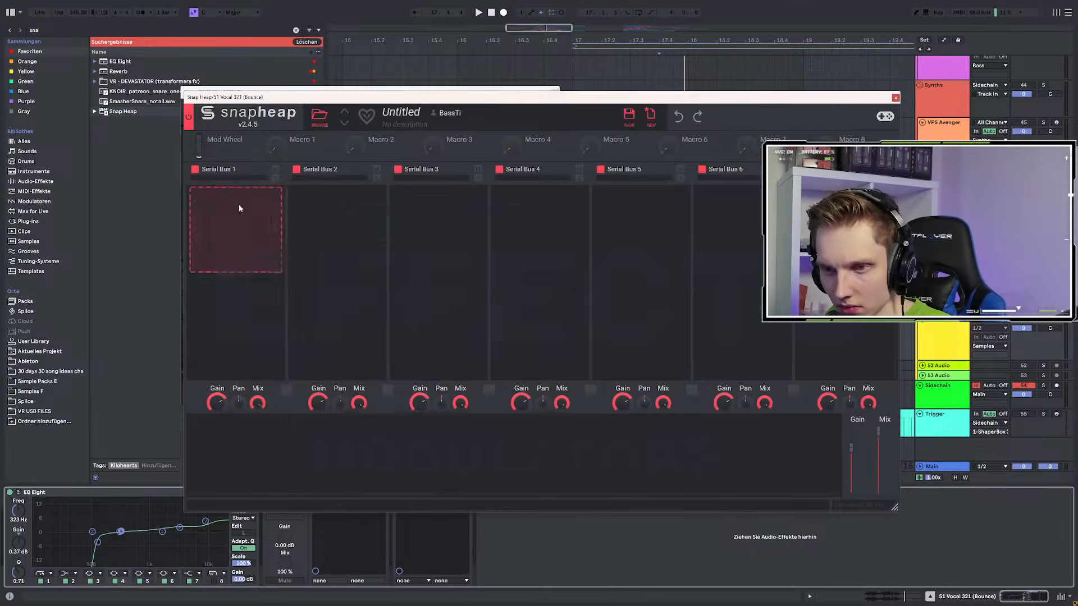
pyautogui.click(238, 205)
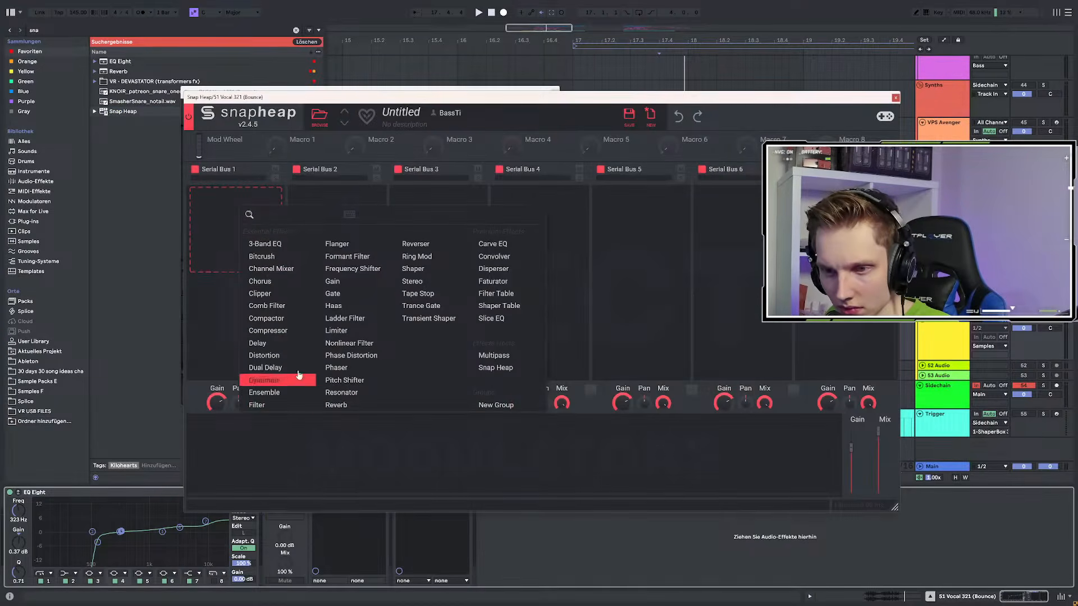
pyautogui.click(519, 268)
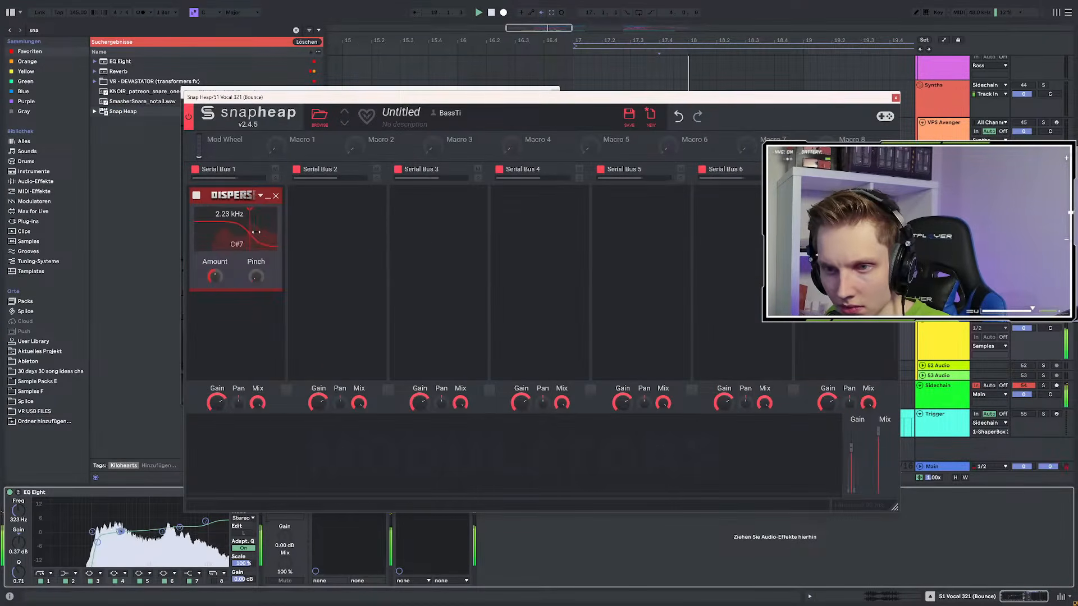
# Raise the Disperser's Pinch, tune its frequency to about 799 Hz, and close the open plug-in windows
pyautogui.moveTo(255, 276); pyautogui.dragTo(256, 258)
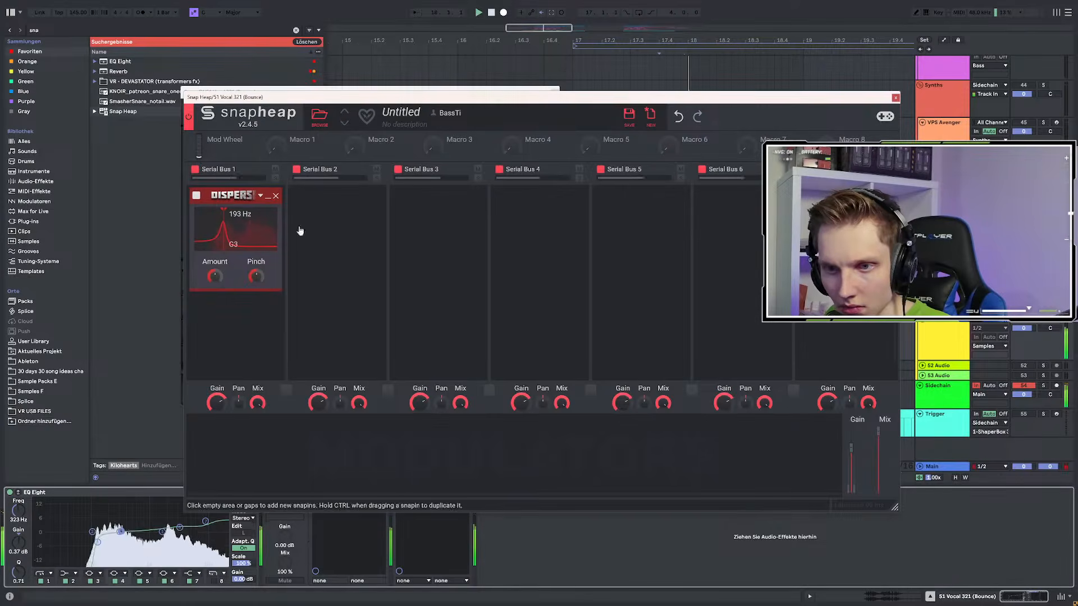
pyautogui.moveTo(231, 232); pyautogui.dragTo(246, 232)
pyautogui.press('space')
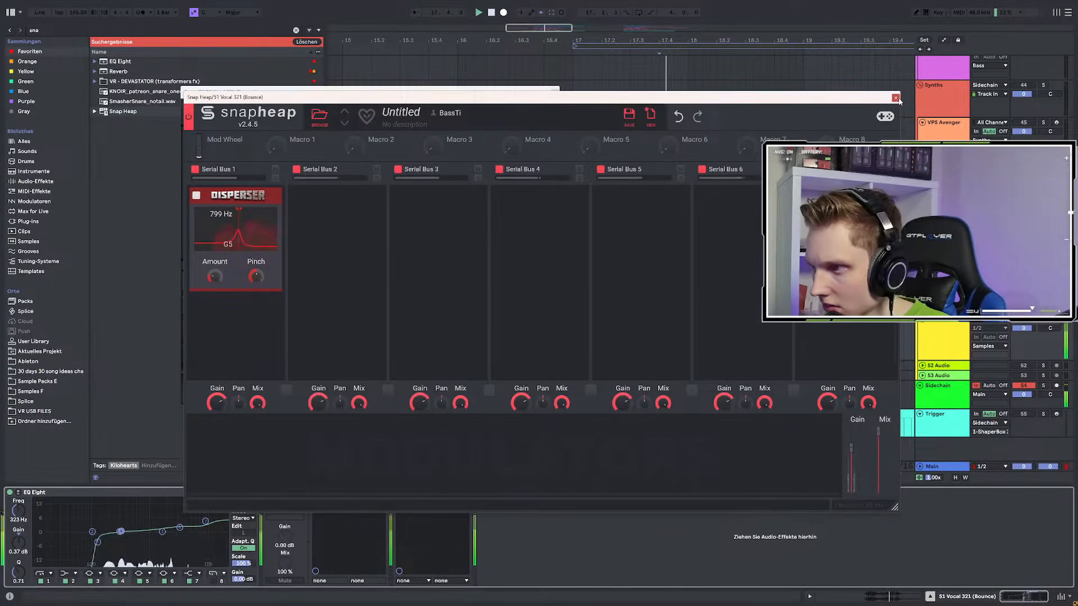
pyautogui.click(896, 98)
pyautogui.click(556, 90)
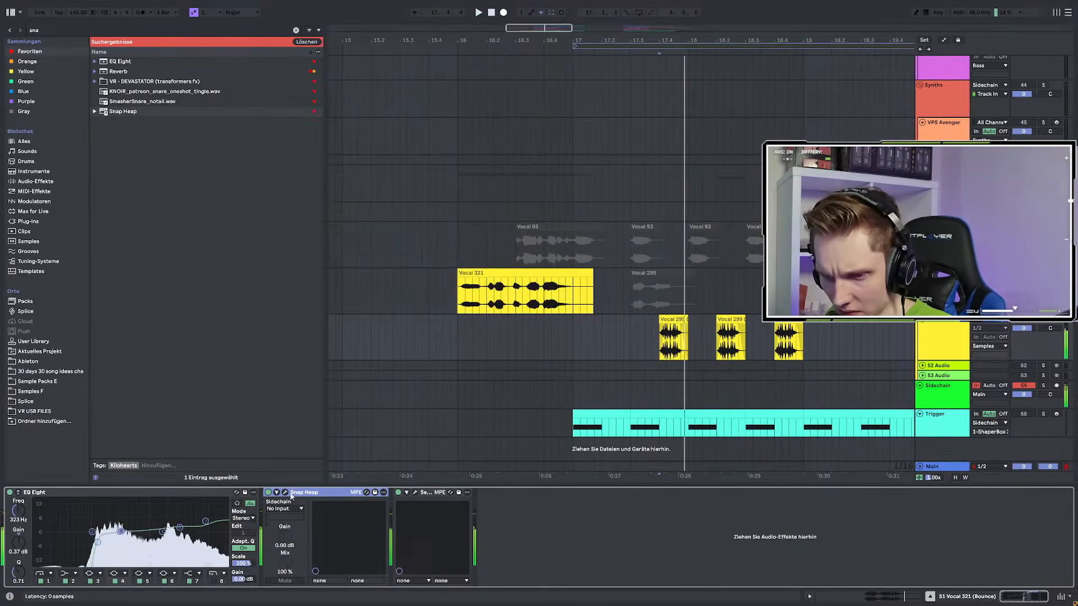
# Bypass Snap Heap on the bounce track and play the Vocal 299 chops from beat 17.4 and from bar 17
pyautogui.click(660, 334)
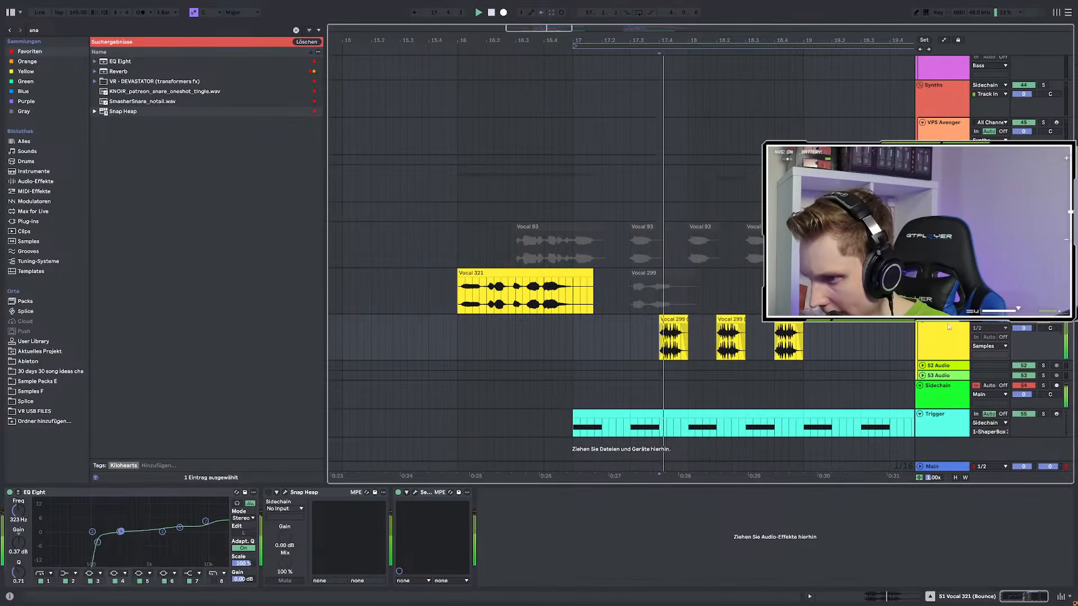
pyautogui.click(575, 332)
pyautogui.press('space')
pyautogui.press('space')
pyautogui.scroll(-3, 579, 336)
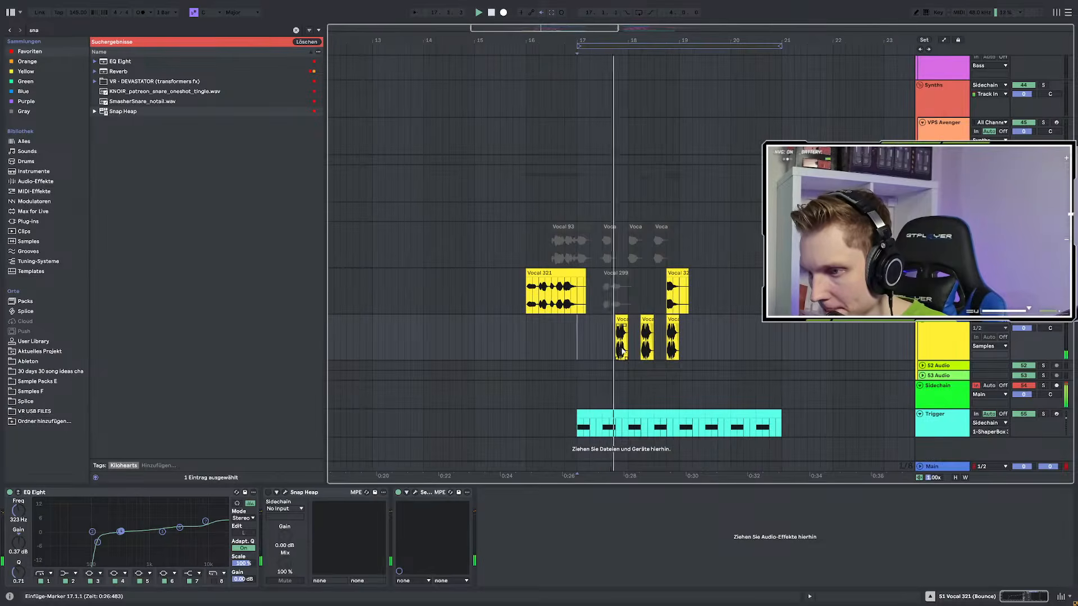
pyautogui.scroll(3, 622, 354)
pyautogui.press('space')
pyautogui.press('space')
# Delete the Vocal 299 chop at beat 18.2 and duplicate the two remaining chops from bars 17 and 18 after bar 19
pyautogui.moveTo(667, 345); pyautogui.dragTo(690, 347)
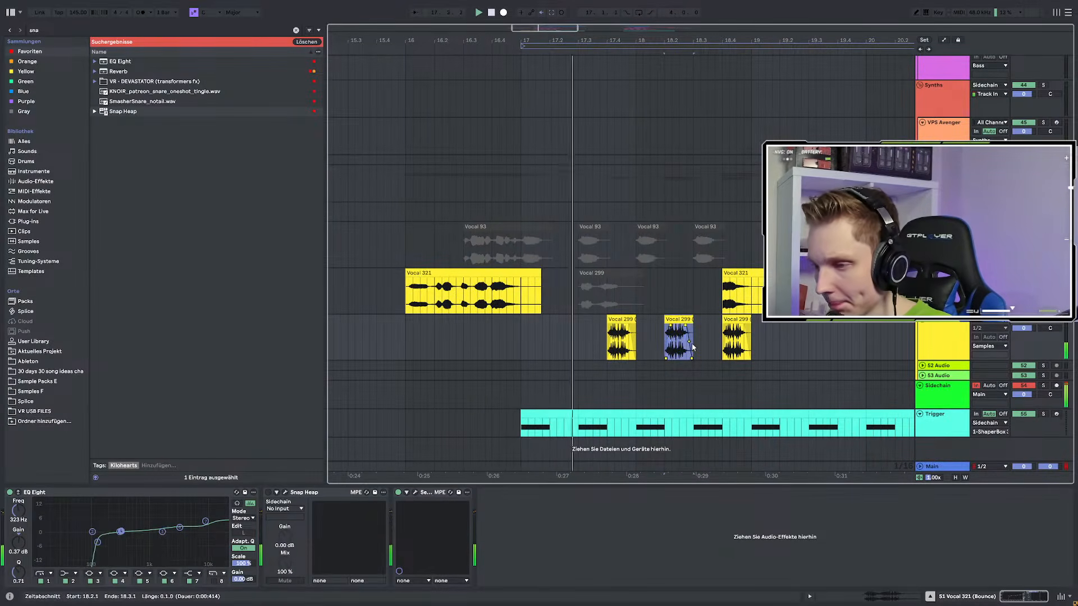
pyautogui.press('Delete')
pyautogui.scroll(-2, 530, 347)
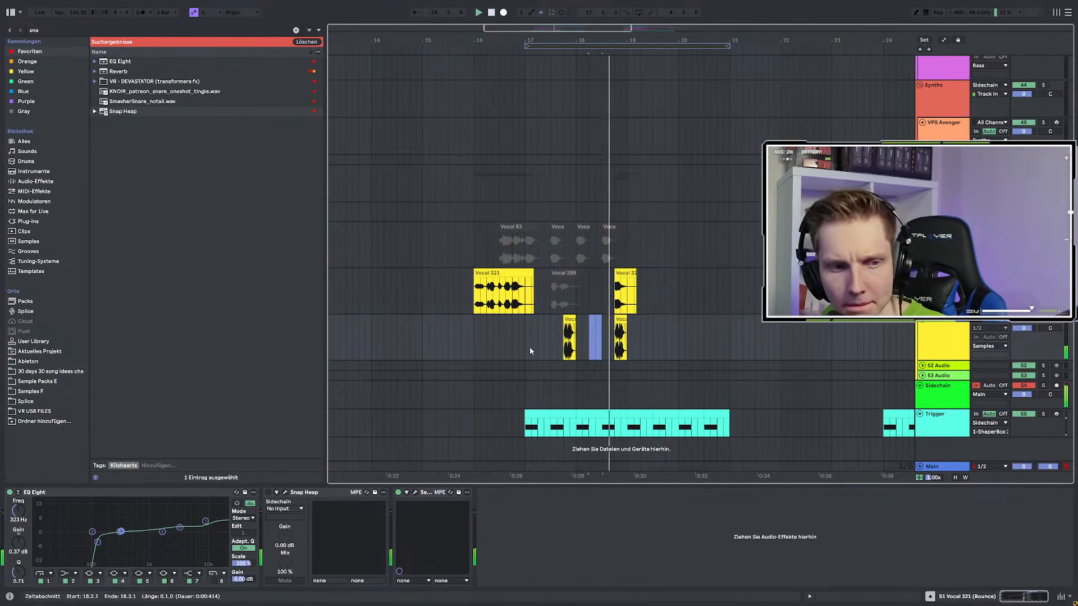
pyautogui.moveTo(525, 340); pyautogui.dragTo(634, 337)
pyautogui.hotkey('ctrl', 'd')
# Deactivate the first two Vocal 299 chops and the short Vocal 321 clip at beat 18.4
pyautogui.click(629, 276)
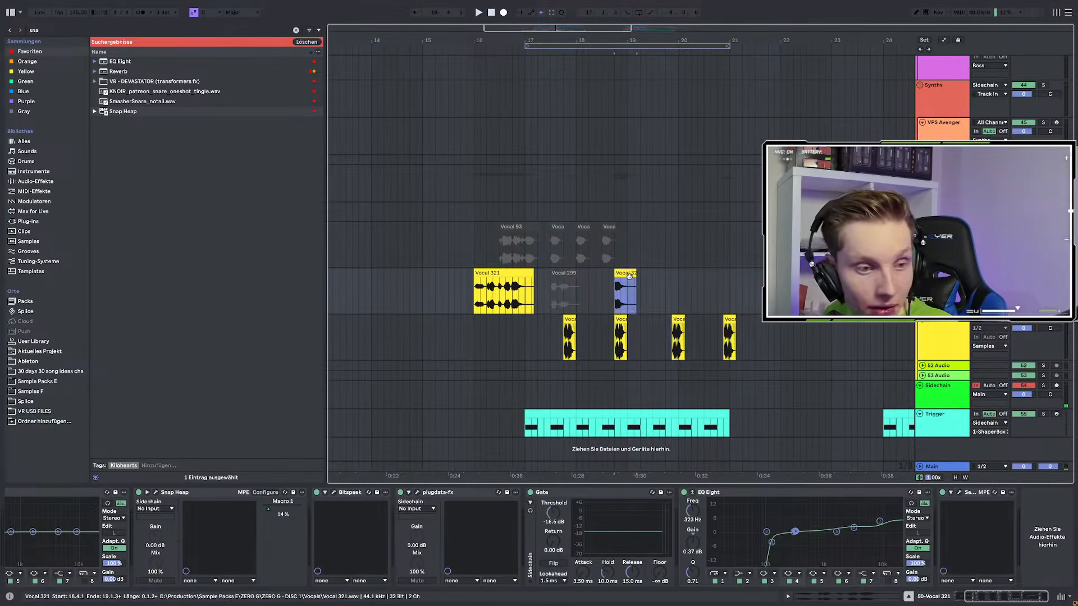
pyautogui.click(625, 327)
pyautogui.click(525, 330)
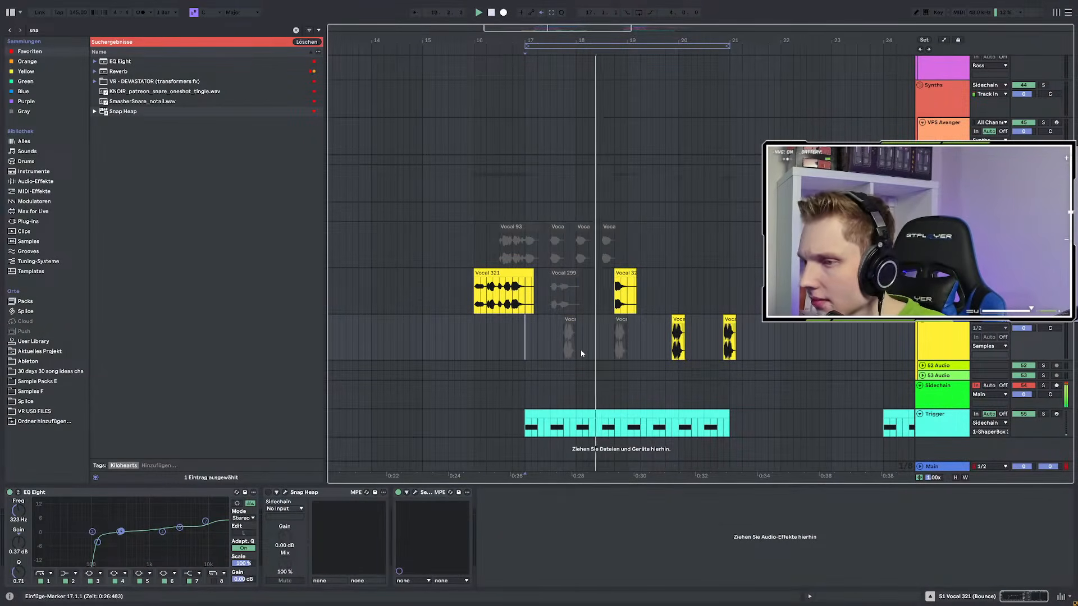
pyautogui.click(620, 270)
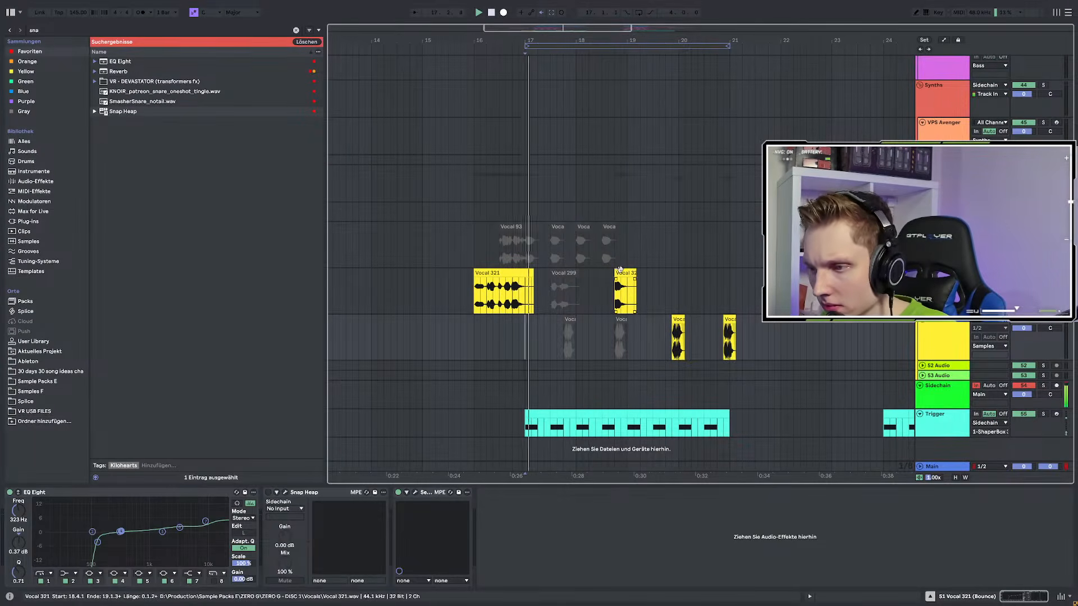
pyautogui.click(621, 270)
pyautogui.press('0')
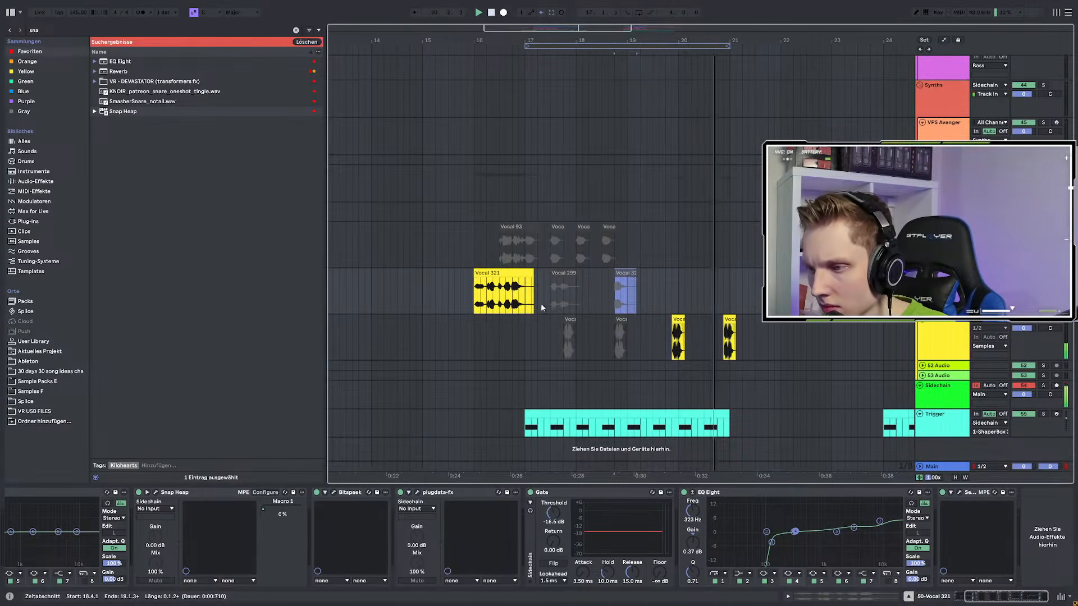
# Move the long closing bass chop on the 30 Serum 2 (Bounce) track earlier, to beat 18.3
pyautogui.click(520, 254)
pyautogui.scroll(15, 605, 348)
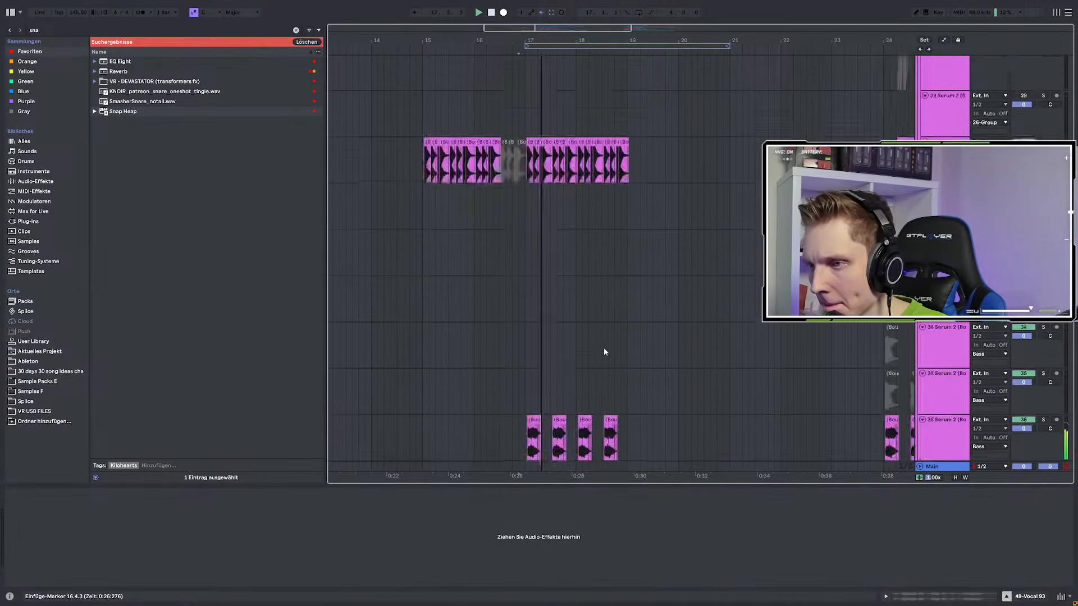
pyautogui.scroll(-3, 604, 353)
pyautogui.scroll(4, 604, 354)
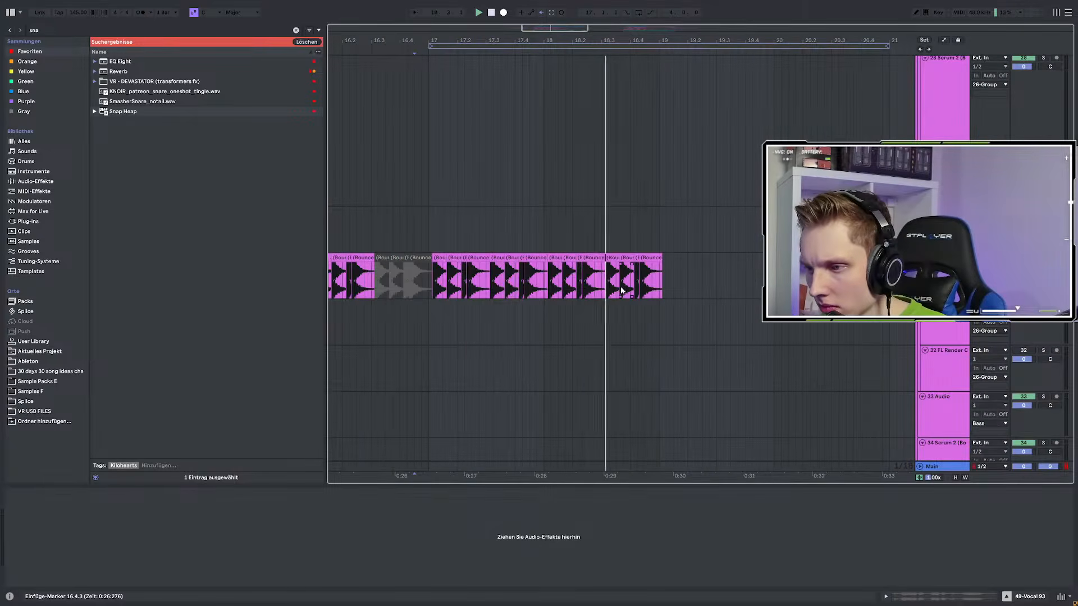
pyautogui.click(626, 260)
pyautogui.moveTo(630, 260)
pyautogui.mouseDown()
pyautogui.moveTo(623, 266)
pyautogui.moveTo(633, 267)
pyautogui.mouseUp()
pyautogui.hotkey('ctrl', 'z')
# Play the bass chops on the 30 Serum 2 (Bounce) track from 15.2.1 and from bar 17
pyautogui.scroll(3, 624, 266)
pyautogui.scroll(-5, 616, 268)
pyautogui.click(538, 272)
pyautogui.press('space')
pyautogui.press('space')
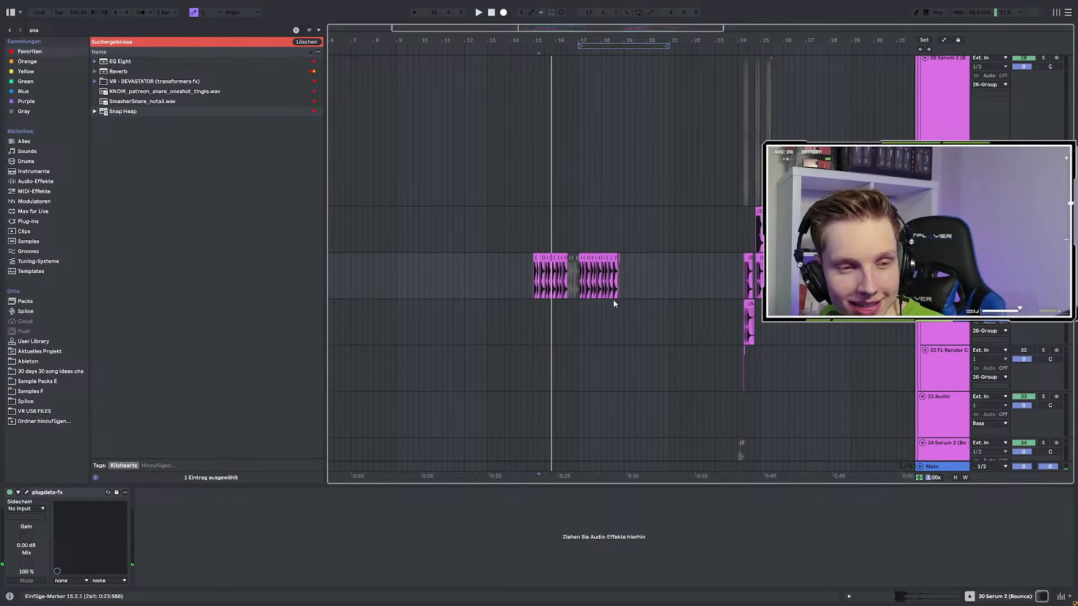
pyautogui.click(578, 217)
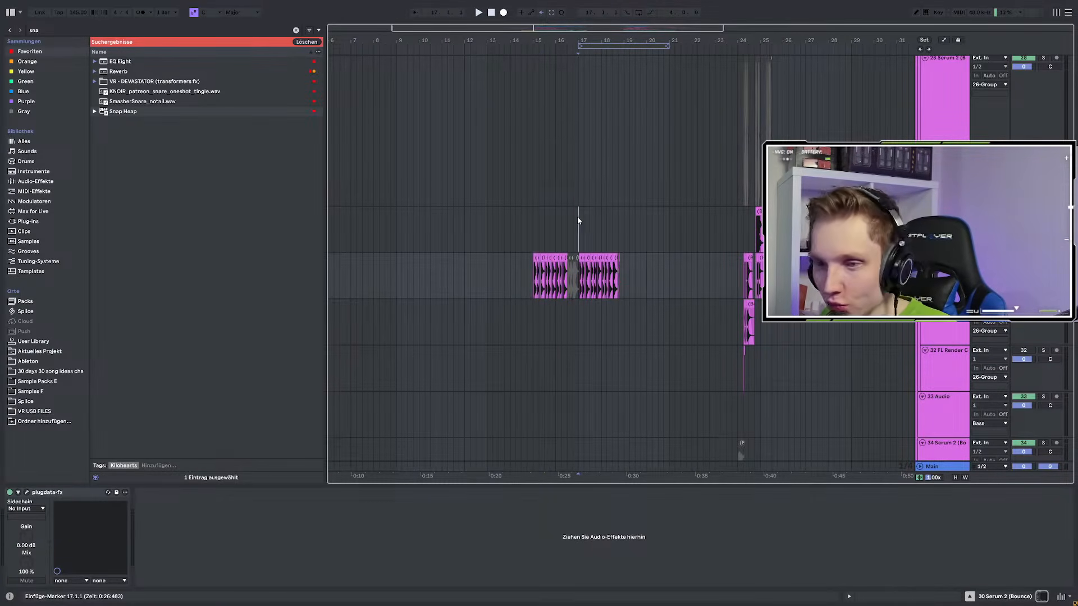
pyautogui.scroll(3, 592, 281)
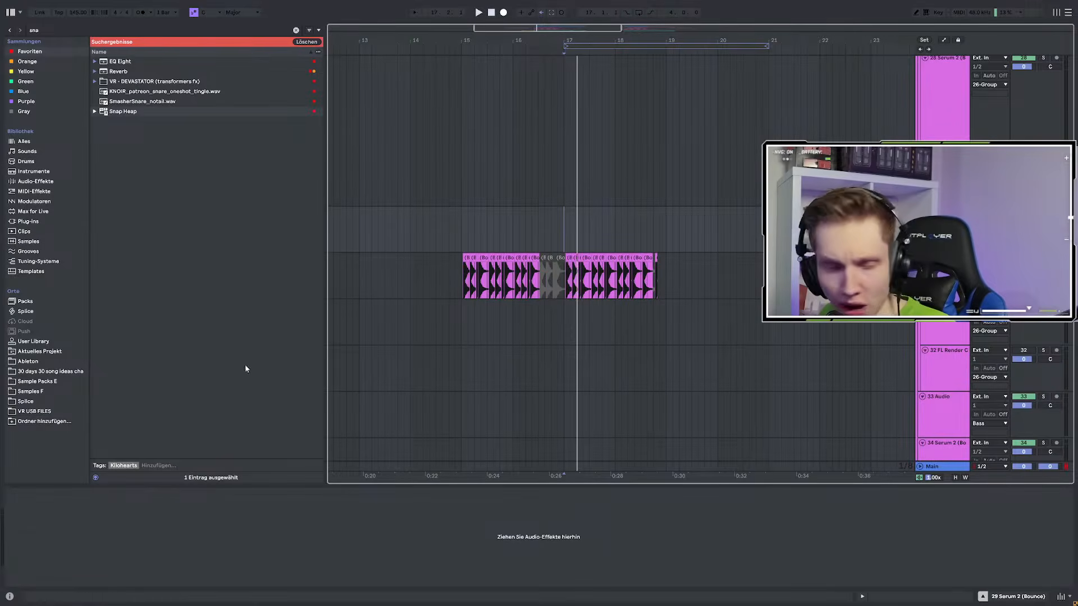
# Extend the closing bass chop at beat 18.3 to end at about 18.4.2 and deactivate the chops from 16.1 to 16.3
pyautogui.click(571, 258)
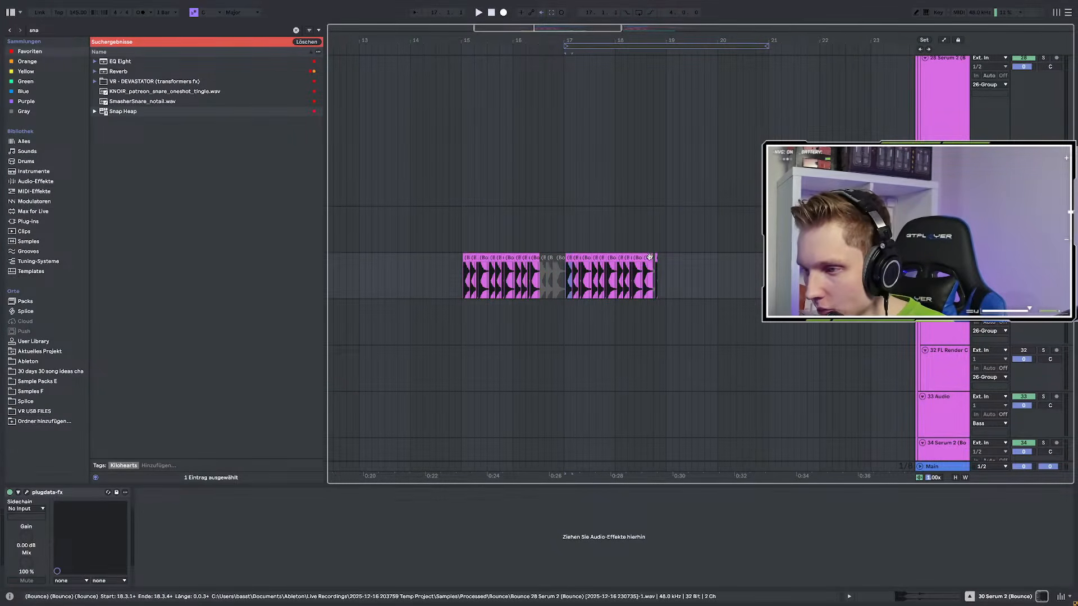
pyautogui.moveTo(655, 258)
pyautogui.mouseDown()
pyautogui.moveTo(678, 263)
pyautogui.moveTo(651, 259)
pyautogui.mouseUp()
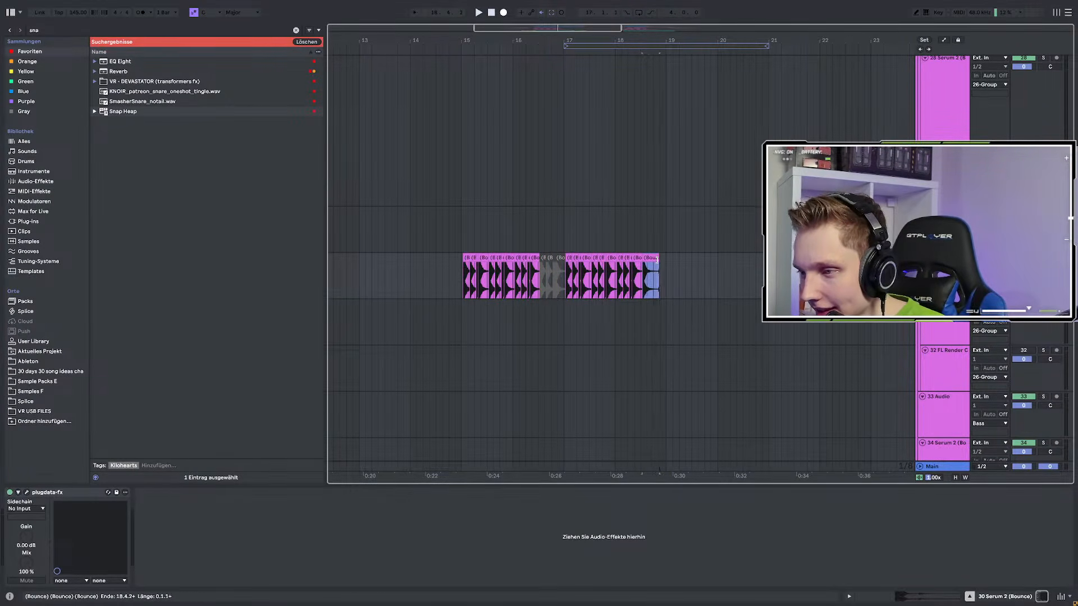
pyautogui.scroll(5, 657, 260)
pyautogui.scroll(-5, 651, 262)
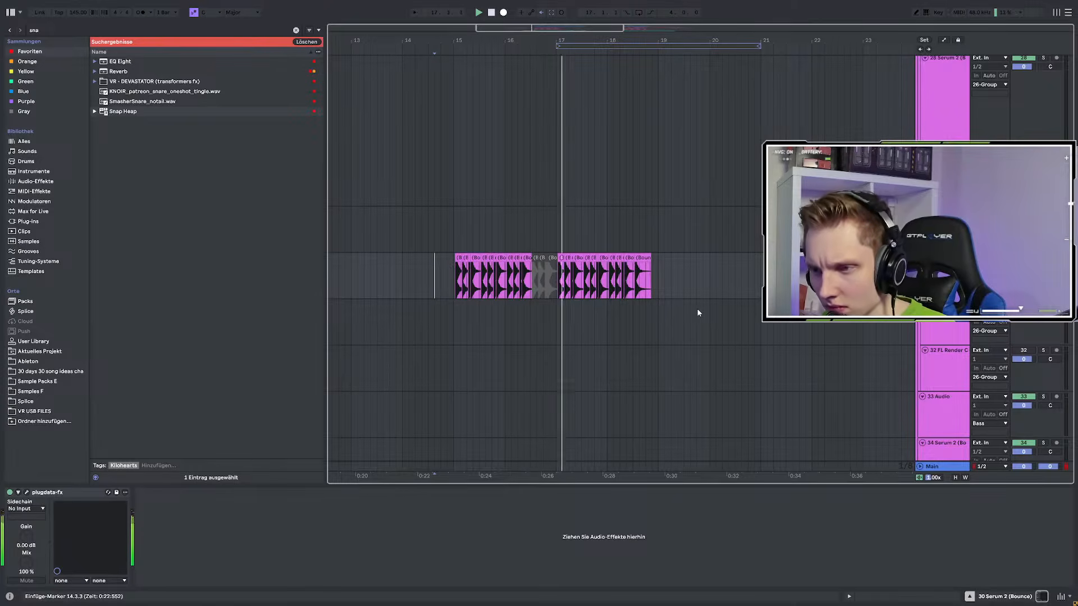
pyautogui.moveTo(507, 280); pyautogui.dragTo(531, 281)
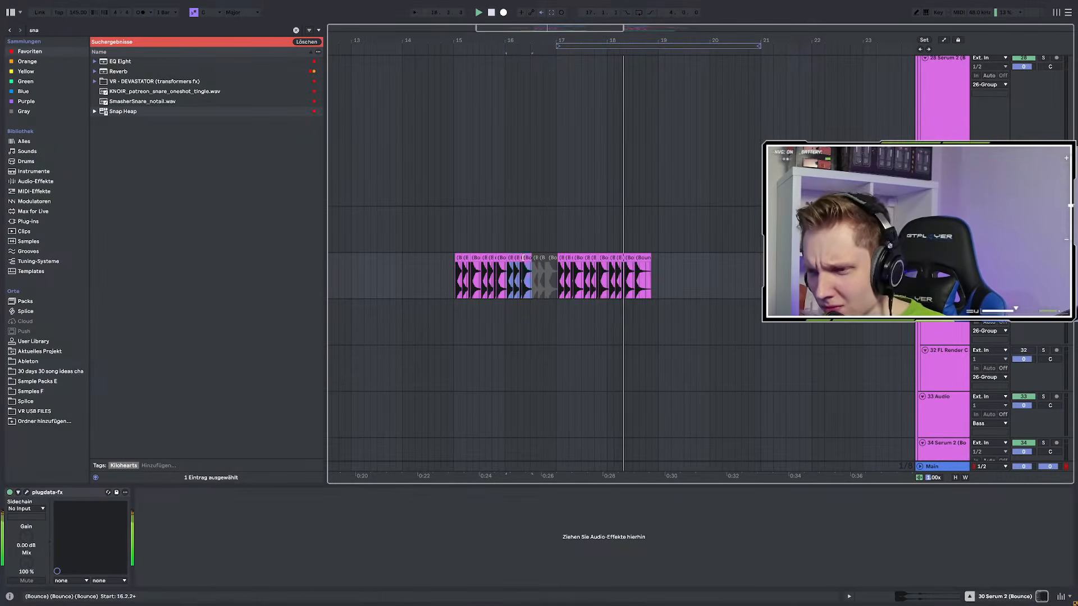
pyautogui.press('0')
# Copy the bar 15 bass chops and place the copy from 14.1.1 to 15.1.1 on the same track
pyautogui.click(457, 258)
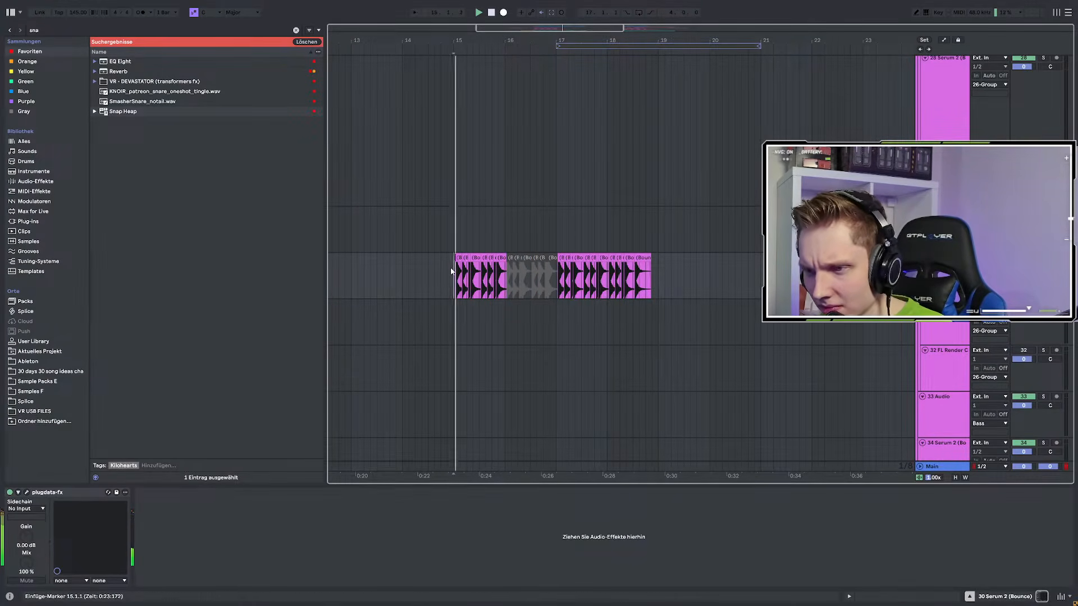
pyautogui.keyDown('shift'); pyautogui.click(499, 257); pyautogui.keyUp('shift')
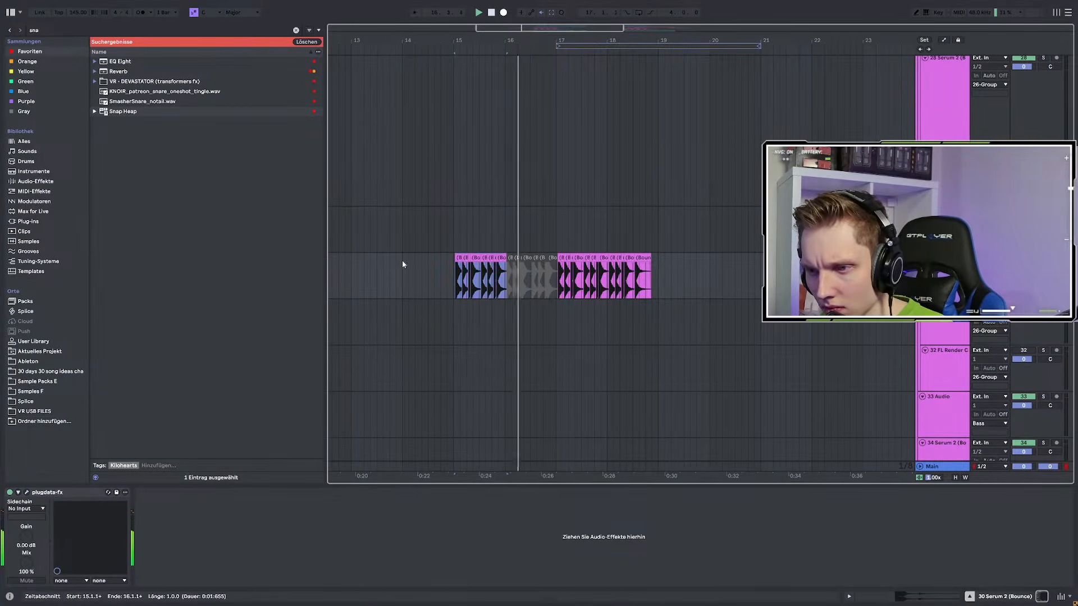
pyautogui.scroll(3, 402, 262)
pyautogui.click(414, 267)
pyautogui.hotkey('ctrl', 'v')
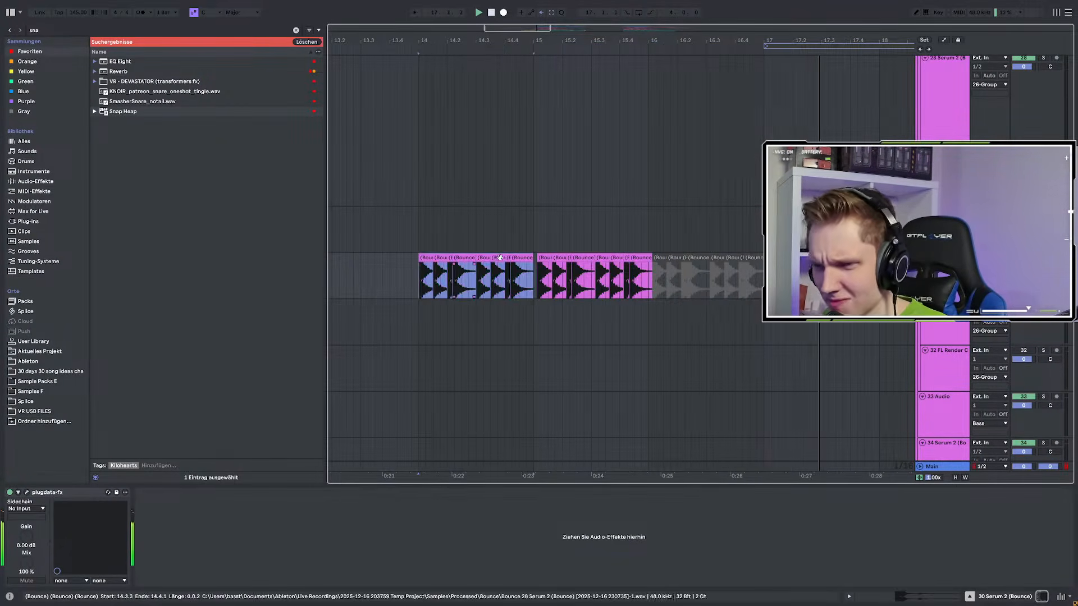
pyautogui.scroll(3, 512, 260)
pyautogui.moveTo(521, 258); pyautogui.dragTo(529, 258)
pyautogui.scroll(-3, 527, 270)
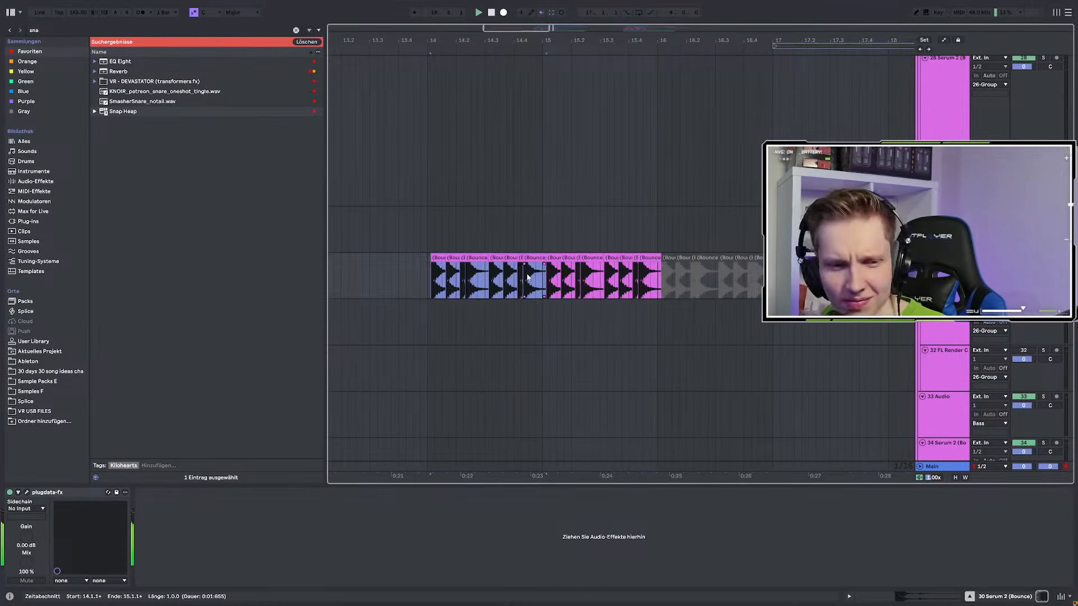
# Play the extended bass phrase from the start of bar 14
pyautogui.press('space')
pyautogui.click(431, 231)
pyautogui.scroll(-3, 409, 232)
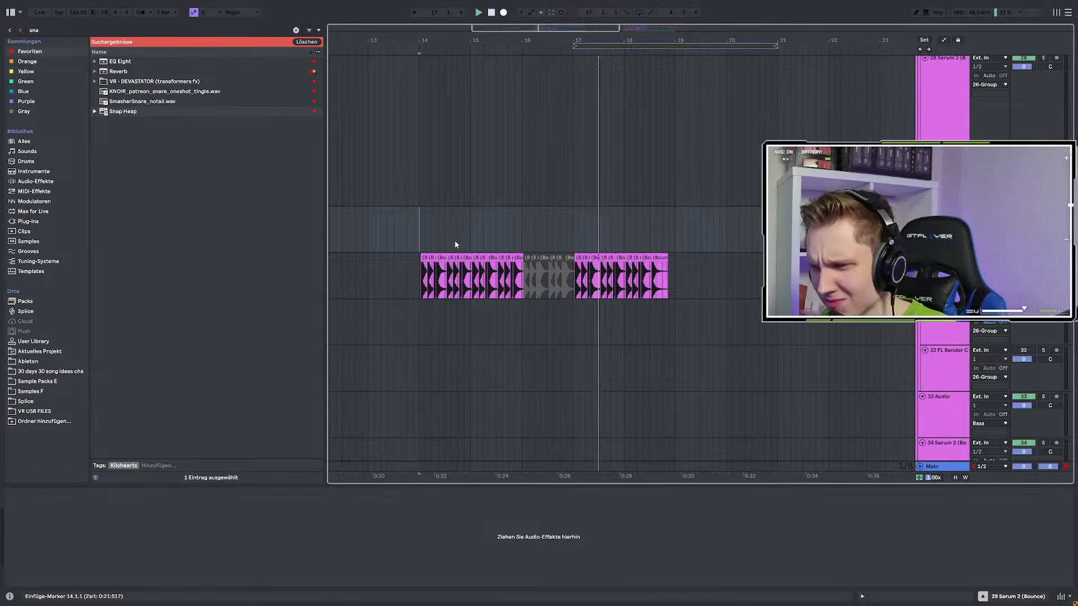
pyautogui.press('space')
# Play the drop from 16.4.1 and review the drum and bass tracks around bars 17 to 19
pyautogui.scroll(10, 621, 252)
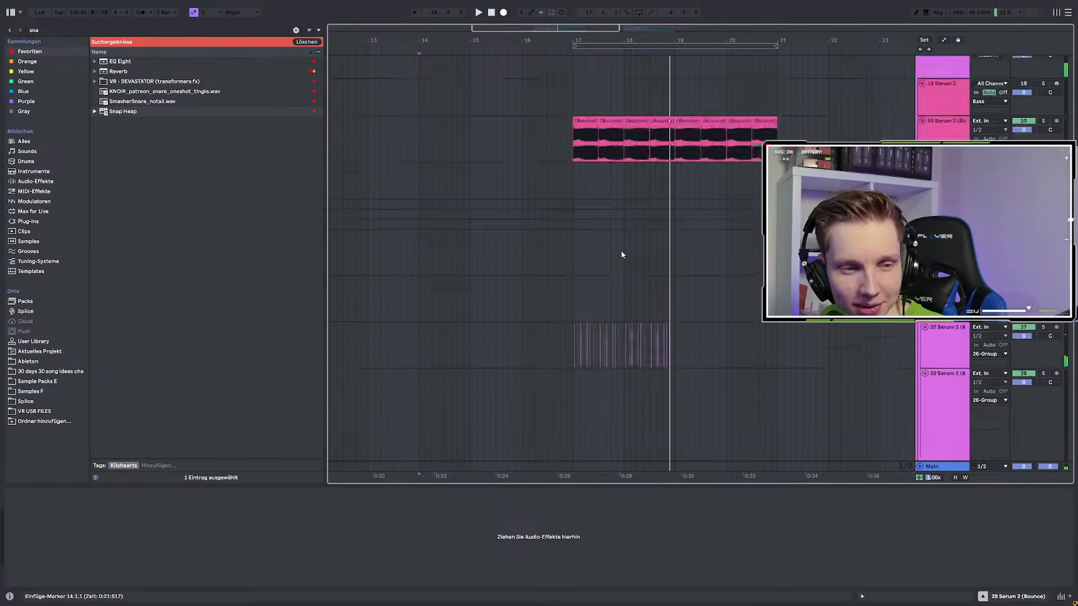
pyautogui.scroll(-3, 427, 246)
pyautogui.scroll(-2, 503, 162)
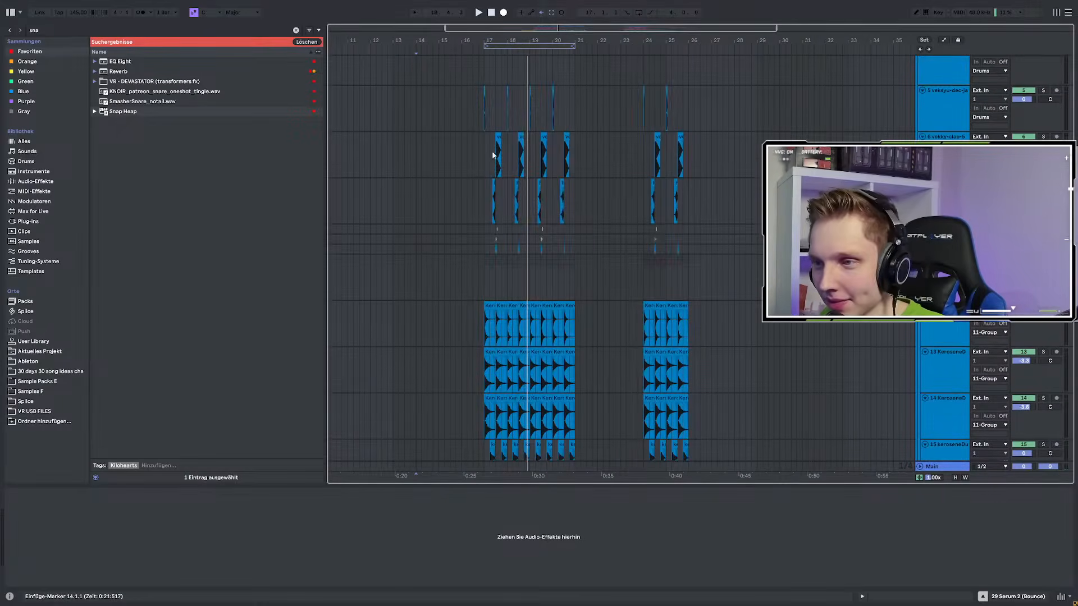
pyautogui.press('space')
pyautogui.scroll(-6, 623, 169)
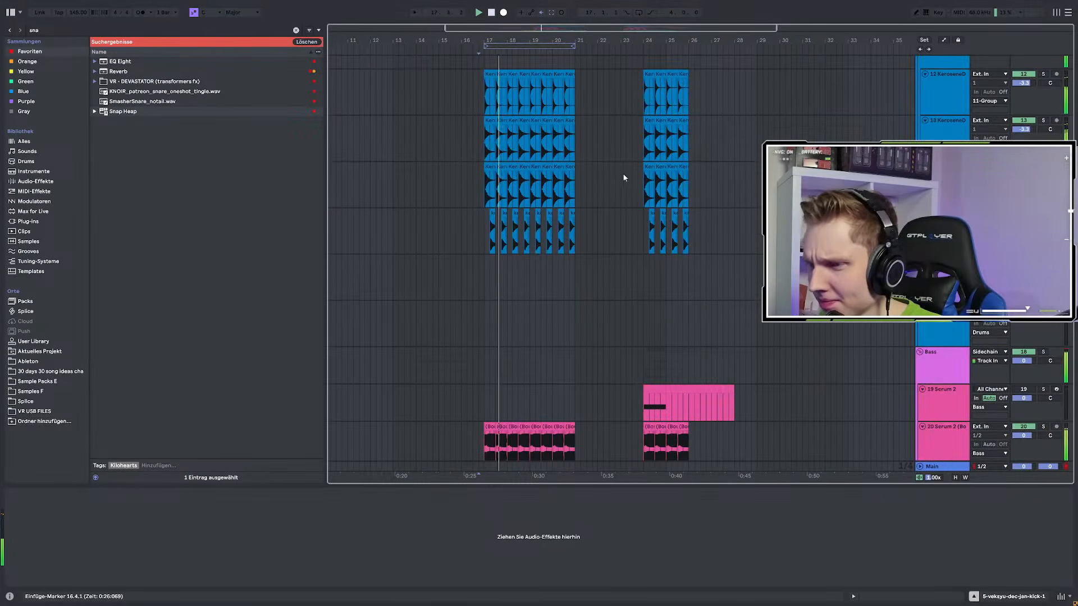
pyautogui.scroll(-10, 632, 192)
pyautogui.scroll(3, 520, 197)
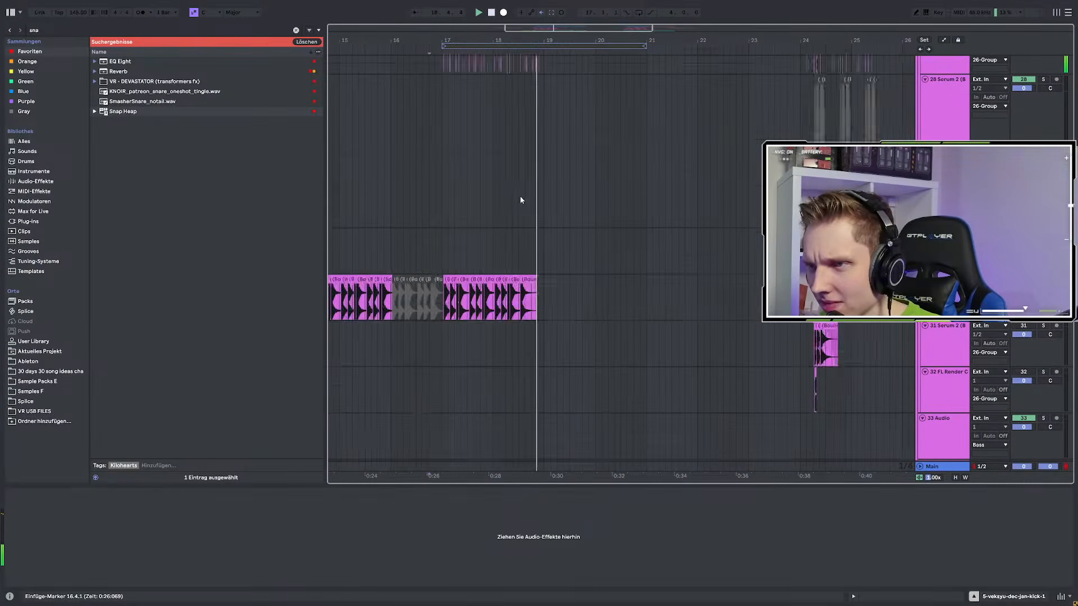
pyautogui.scroll(8, 466, 200)
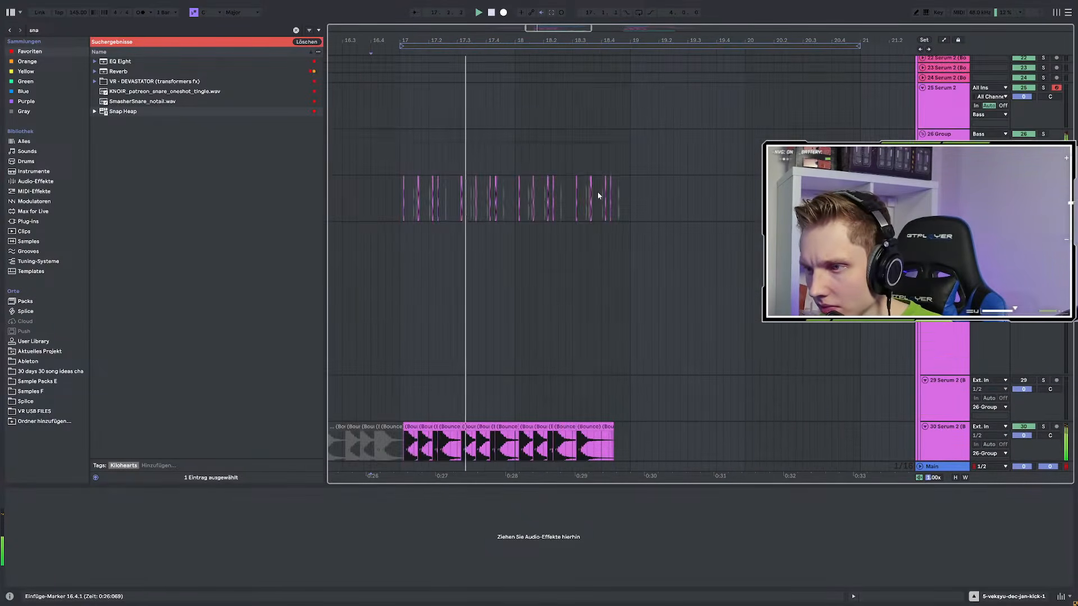
# Select the short clips from 18.3.3 to about 18.4.2 on the 27 Serum 2 (Bounce) track
pyautogui.click(628, 183)
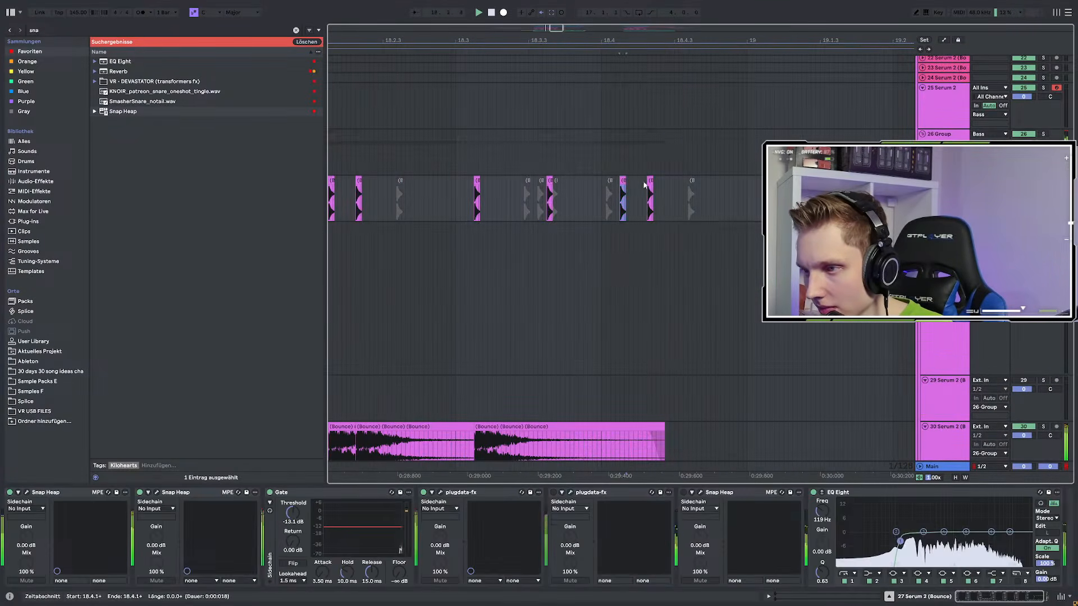
pyautogui.keyDown('shift'); pyautogui.click(550, 181); pyautogui.keyUp('shift')
pyautogui.scroll(-6, 669, 234)
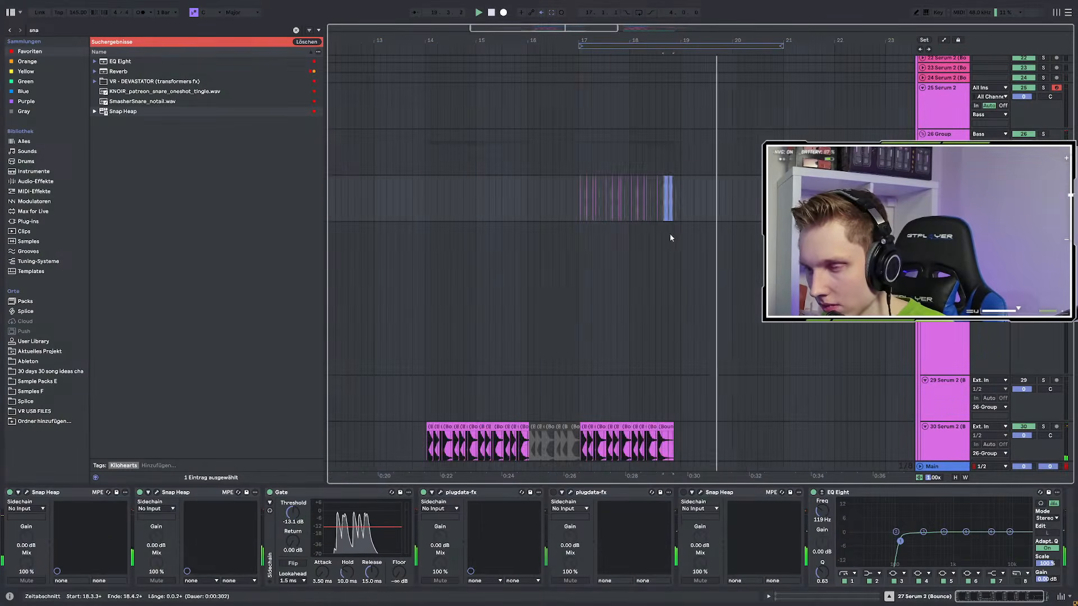
# Copy the chopped audio from 17.3.1 to 18.3.2 on track 27 Serum 2 and paste it at 19.3.1
pyautogui.click(574, 187)
pyautogui.scroll(-10, 674, 225)
pyautogui.scroll(4, 656, 224)
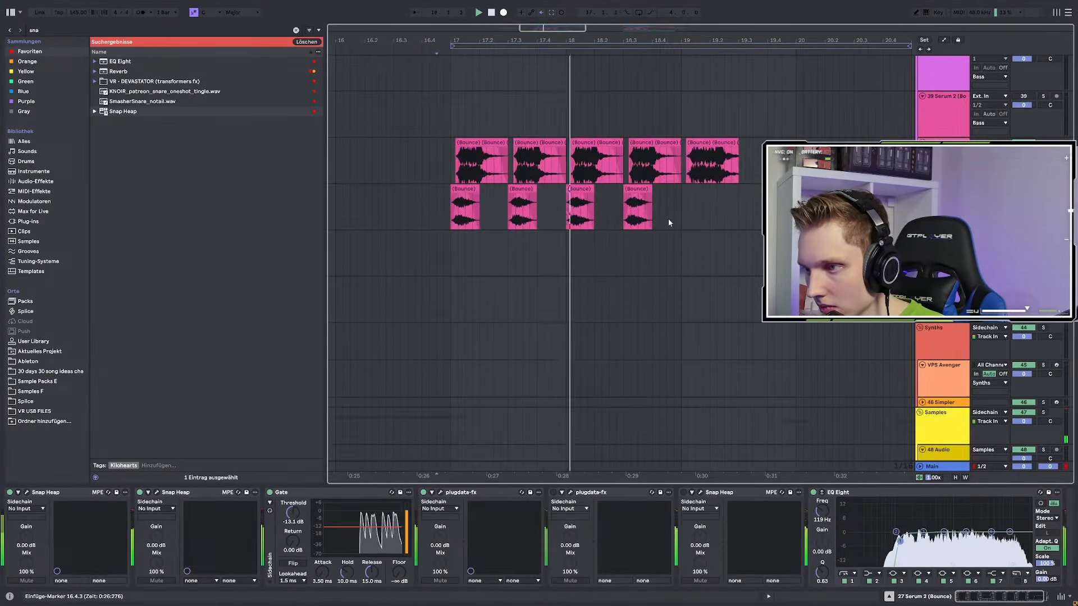
pyautogui.scroll(12, 618, 236)
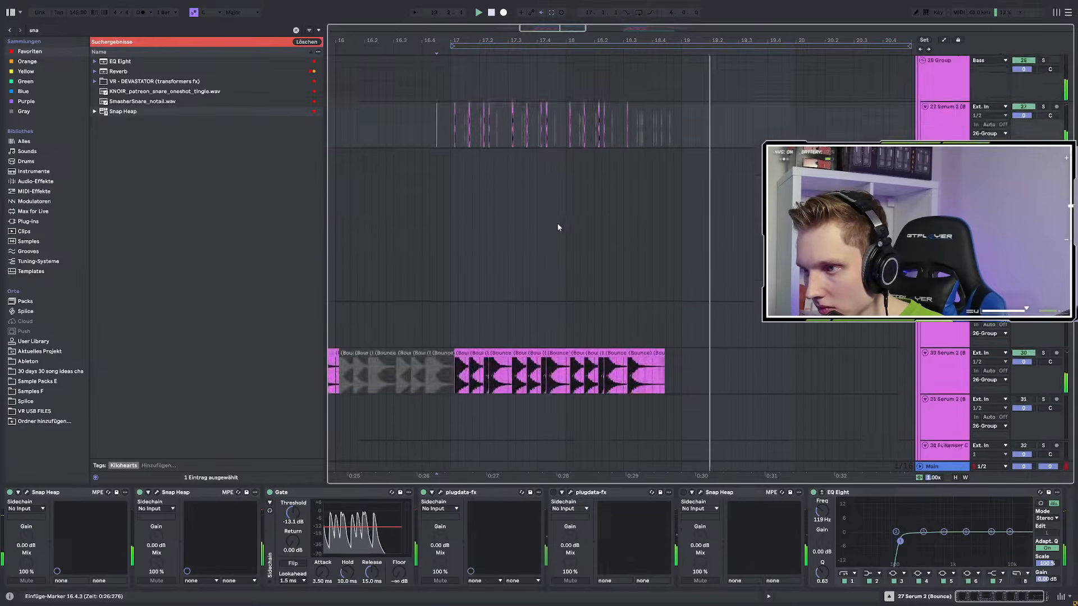
pyautogui.scroll(-3, 544, 228)
pyautogui.click(452, 256)
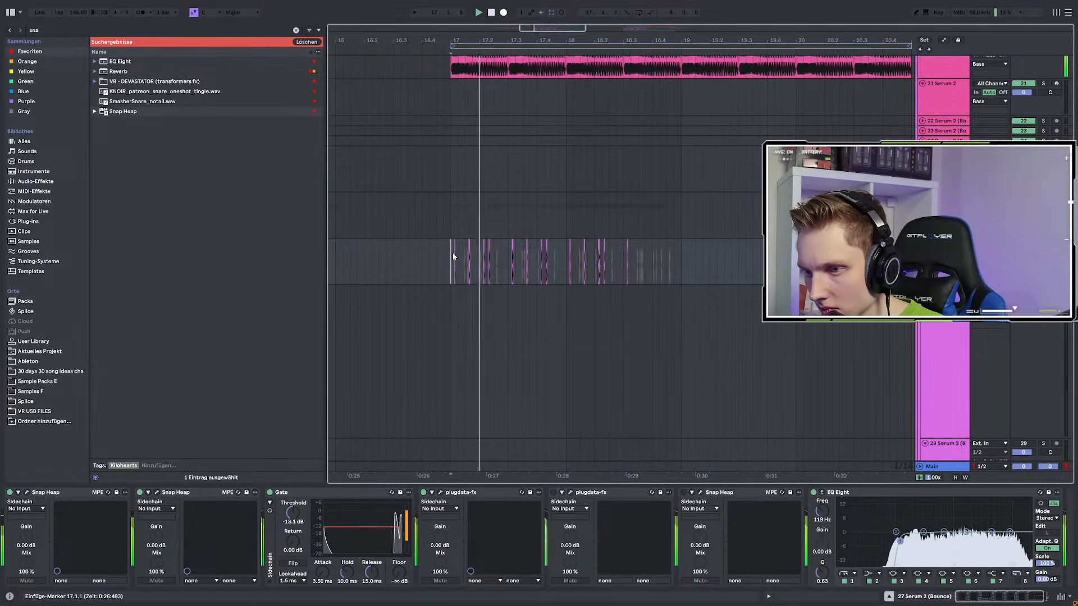
pyautogui.moveTo(509, 256); pyautogui.dragTo(631, 254)
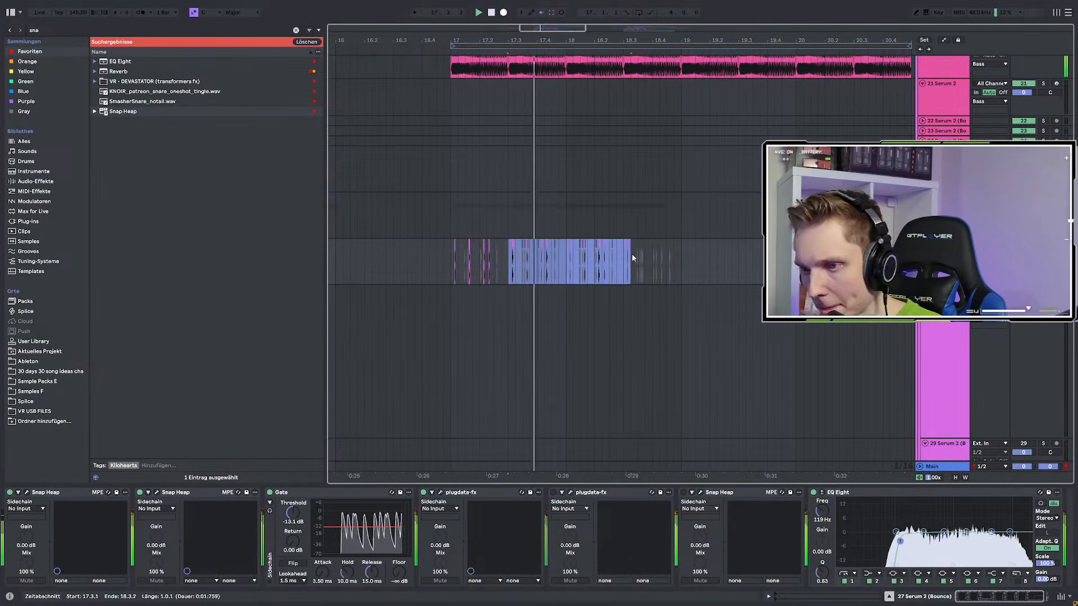
pyautogui.hotkey('ctrl', 'c')
pyautogui.click(739, 253)
pyautogui.hotkey('ctrl', 'v')
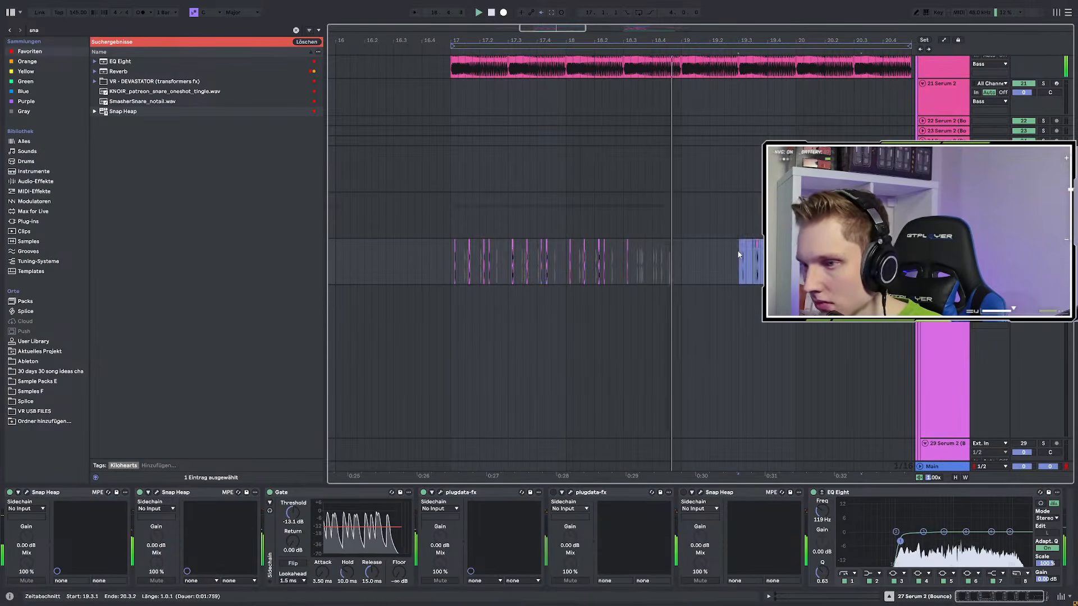
# Duplicate the bounced clips in bars 17 and 18 on tracks 40 and 41 Serum 2 into bars 19 and 20
pyautogui.scroll(-3, 740, 253)
pyautogui.scroll(-8, 724, 251)
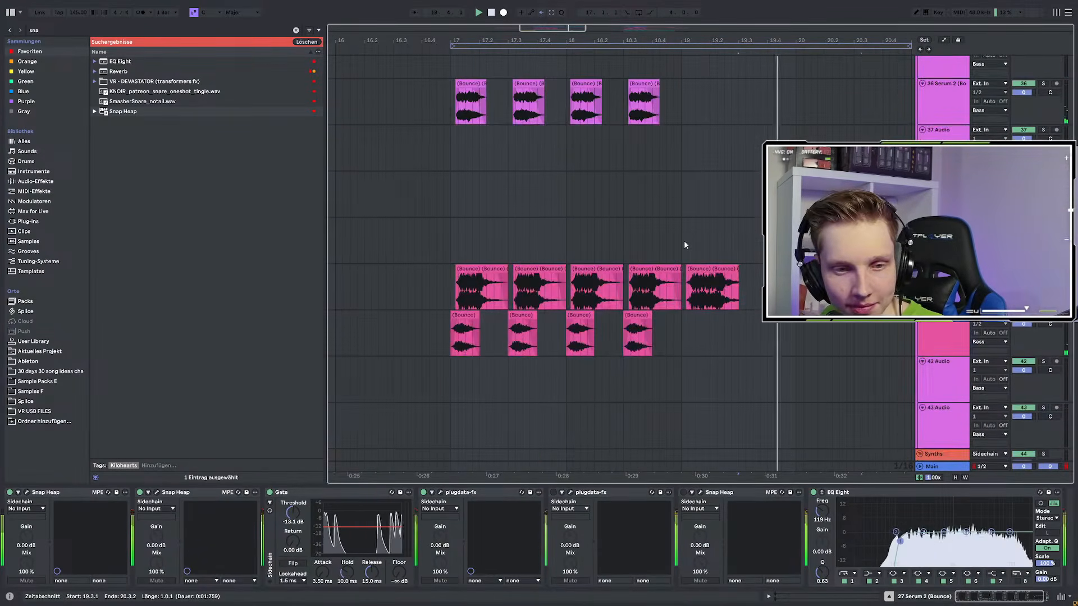
pyautogui.scroll(-3, 651, 234)
pyautogui.scroll(3, 617, 230)
pyautogui.press('space')
pyautogui.click(448, 207)
pyautogui.press('space')
pyautogui.scroll(-3, 458, 217)
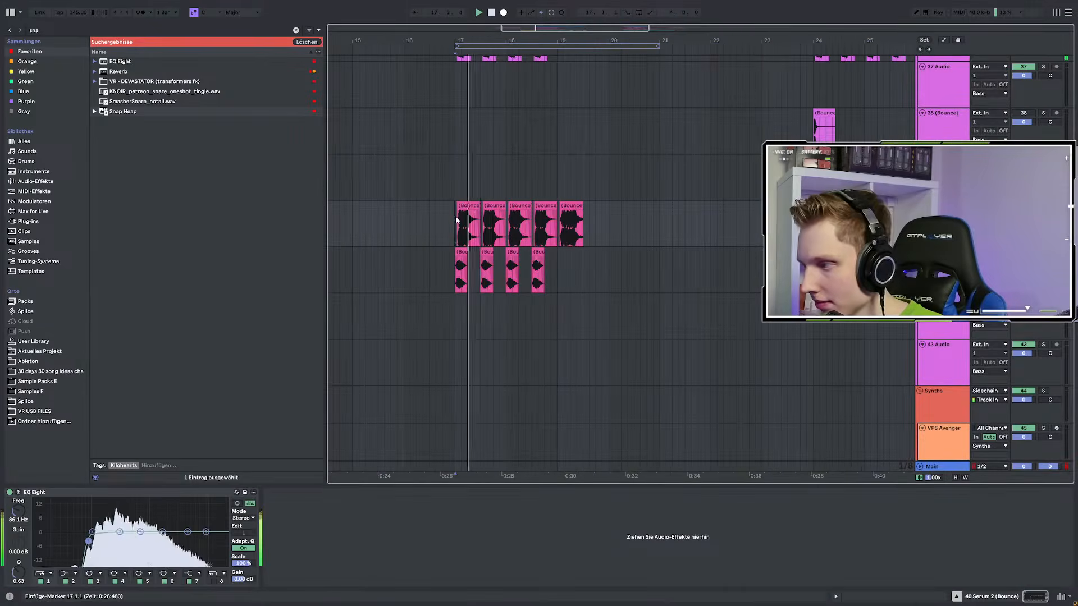
pyautogui.moveTo(452, 223); pyautogui.dragTo(557, 261)
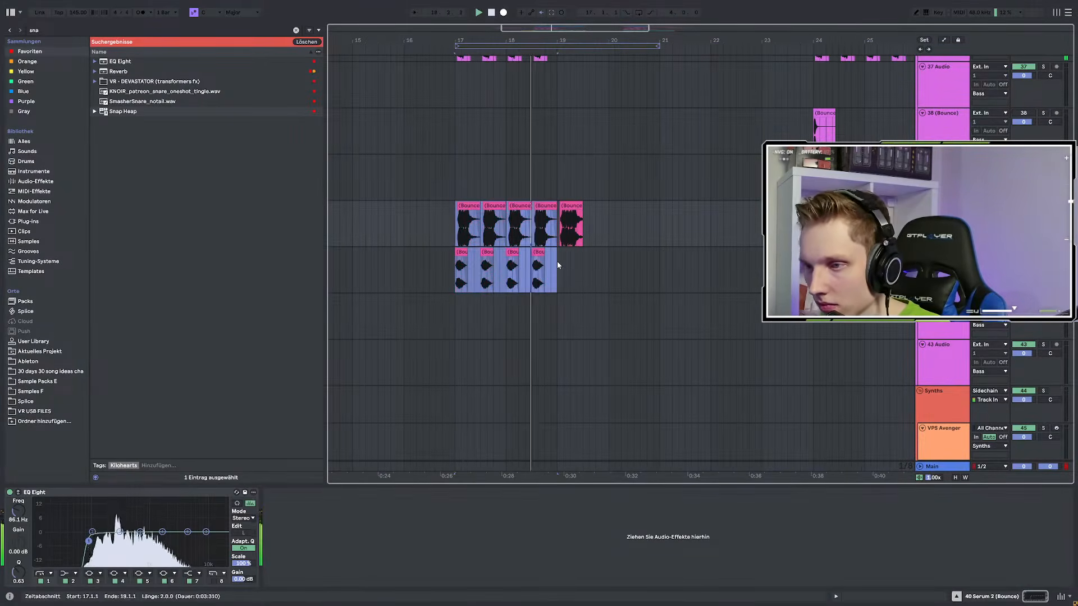
pyautogui.hotkey('ctrl', 'd')
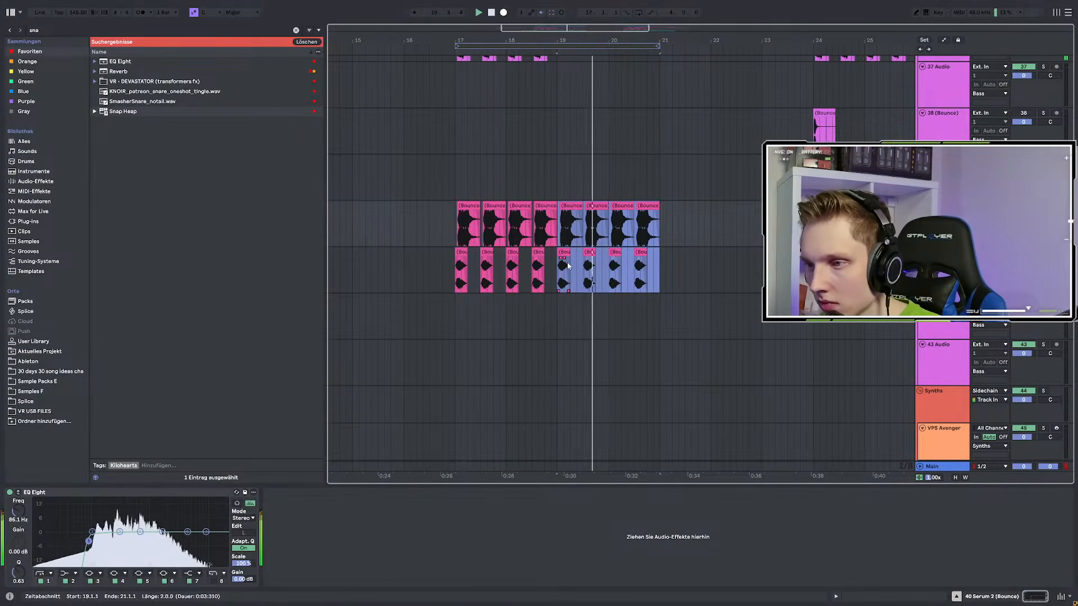
# Deactivate the bounced clip at bar 19 on track 41 Serum 2
pyautogui.scroll(2, 568, 275)
pyautogui.click(560, 279)
pyautogui.click(560, 279)
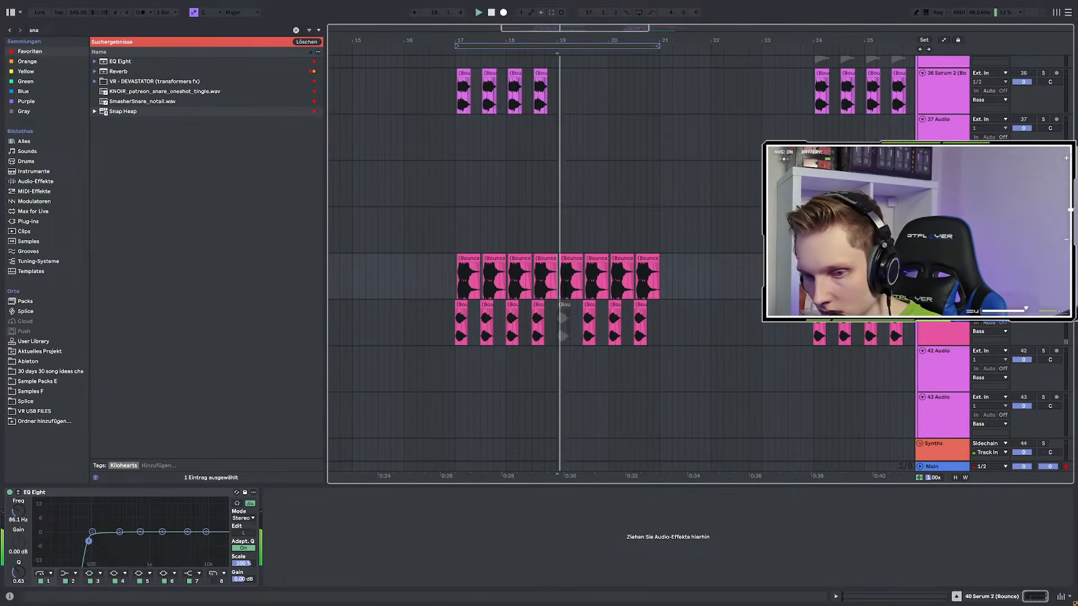
# Set a band of track 40's EQ Eight to 186 Hz with 12 dB gain and audition it with the track
pyautogui.moveTo(187, 532); pyautogui.dragTo(108, 506)
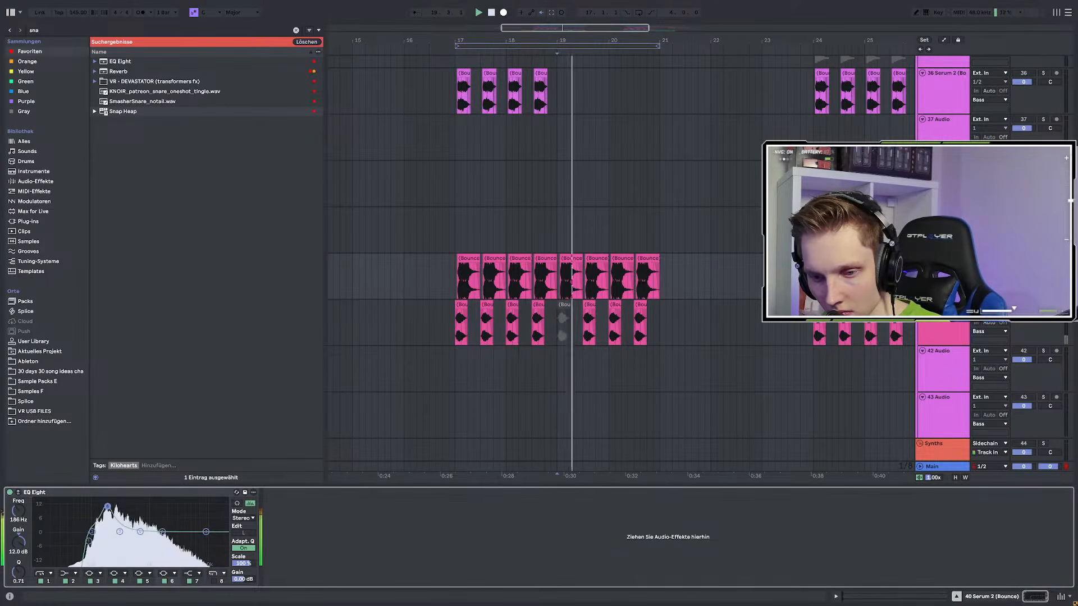
pyautogui.click(1043, 258)
pyautogui.press('space')
pyautogui.press('space')
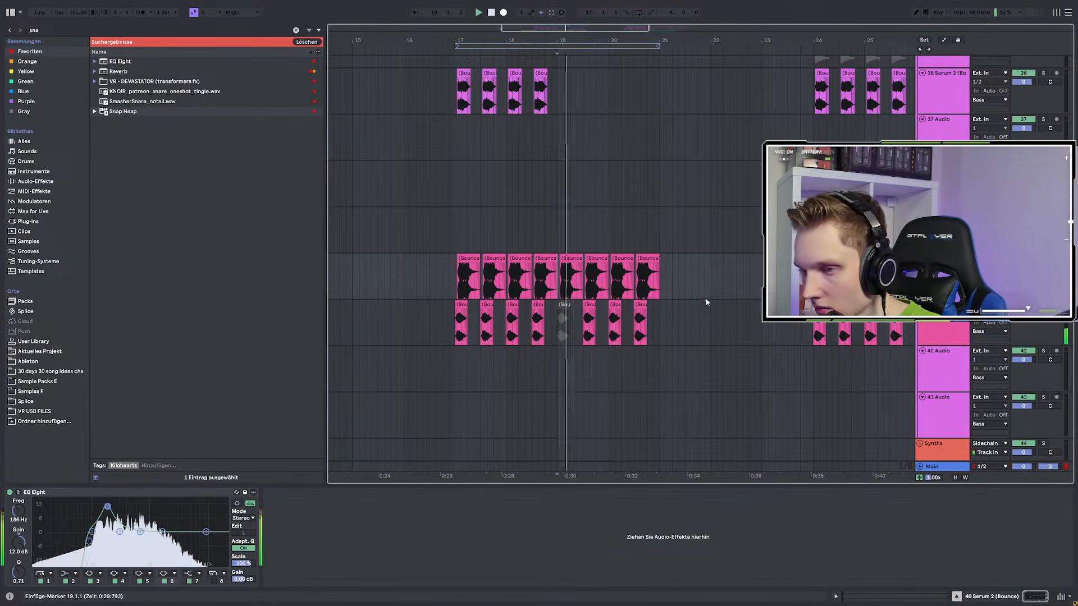
pyautogui.click(455, 278)
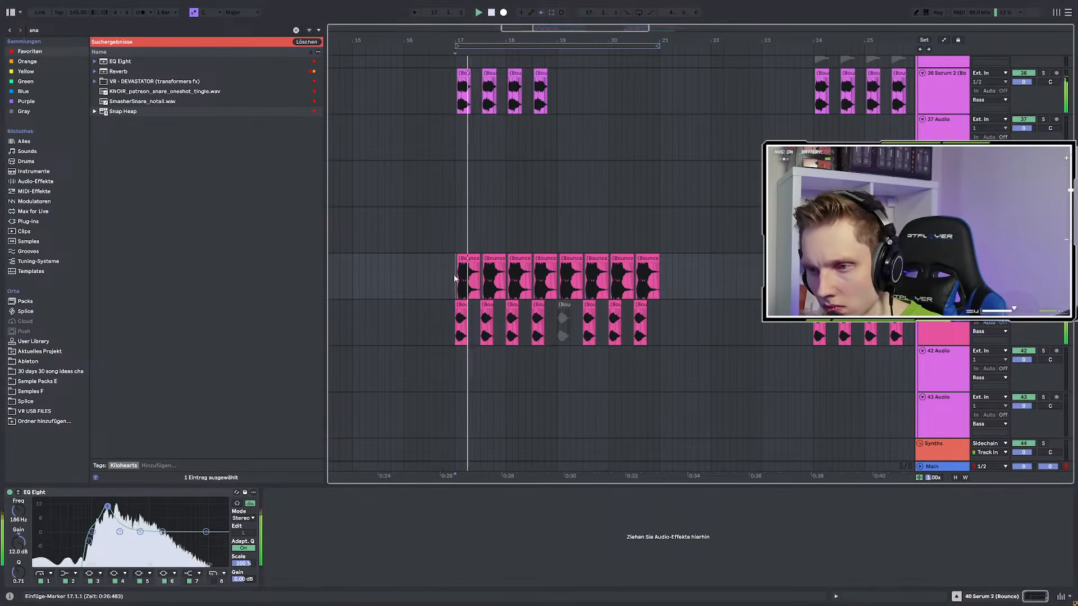
# Return the 186 Hz band's gain on track 40 to 0 dB and automate a curved rise to about 13.4 dB at bar 19
pyautogui.press('space')
pyautogui.press('a')
pyautogui.click(22, 543)
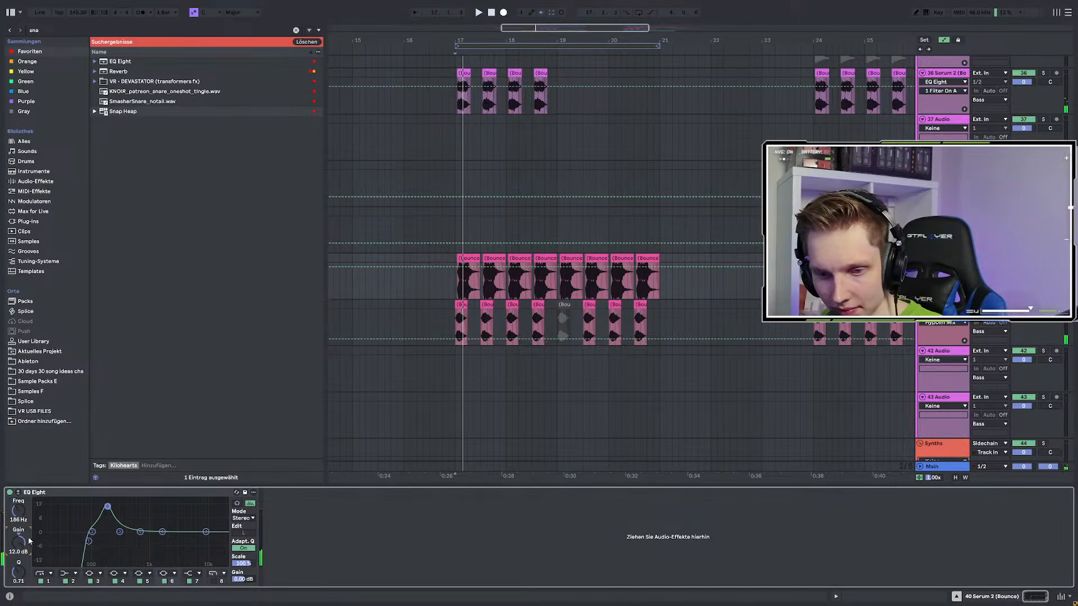
pyautogui.press('space')
pyautogui.scroll(3, 539, 280)
pyautogui.click(581, 280)
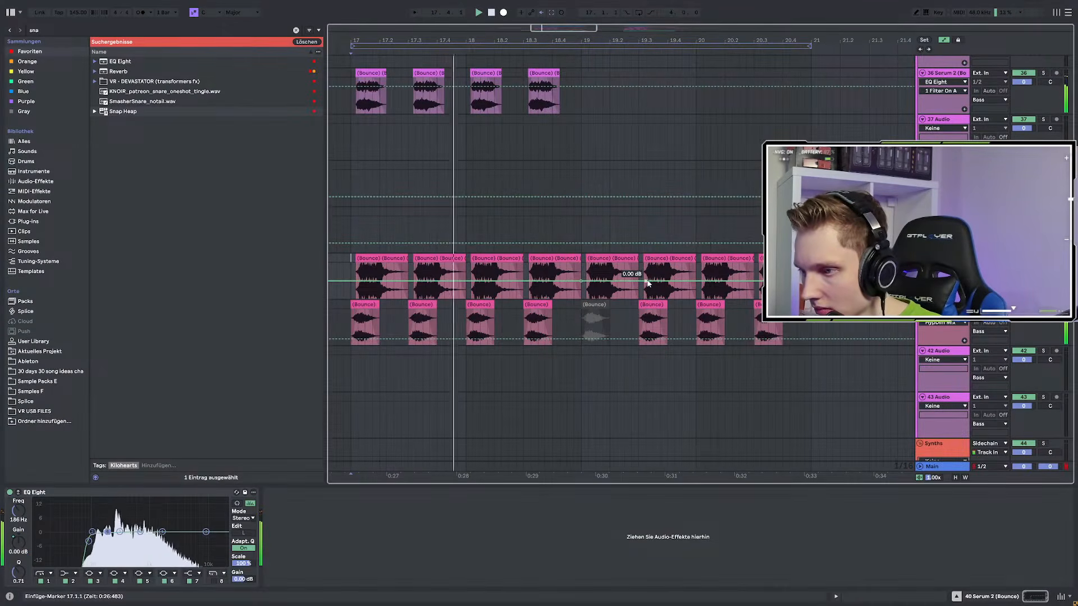
pyautogui.scroll(3, 632, 282)
pyautogui.moveTo(584, 281)
pyautogui.mouseDown()
pyautogui.moveTo(584, 269)
pyautogui.moveTo(547, 264)
pyautogui.moveTo(584, 264)
pyautogui.mouseUp()
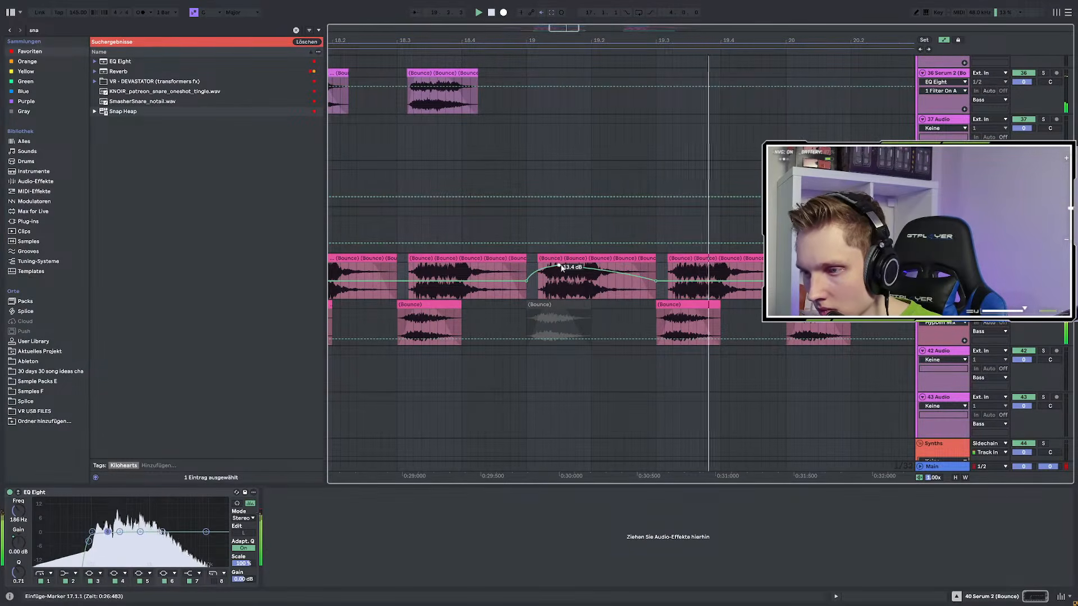
# Shift the two active Vocal 299 clips on track 51 earlier so that the first starts at 19.4.1
pyautogui.scroll(-5, 562, 322)
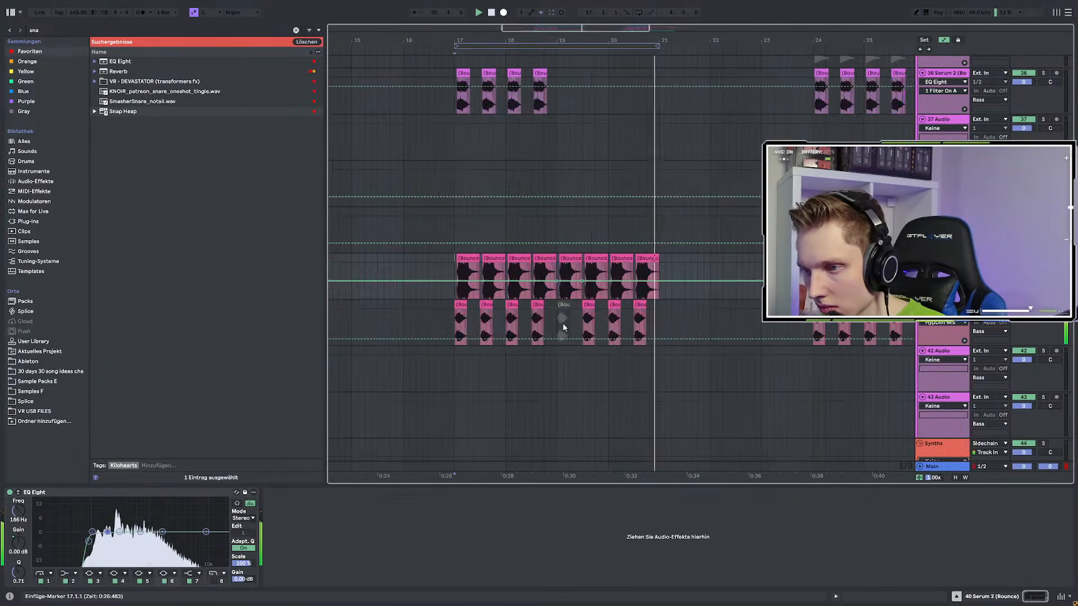
pyautogui.scroll(-10, 562, 322)
pyautogui.moveTo(604, 338); pyautogui.dragTo(692, 337)
pyautogui.scroll(3, 596, 328)
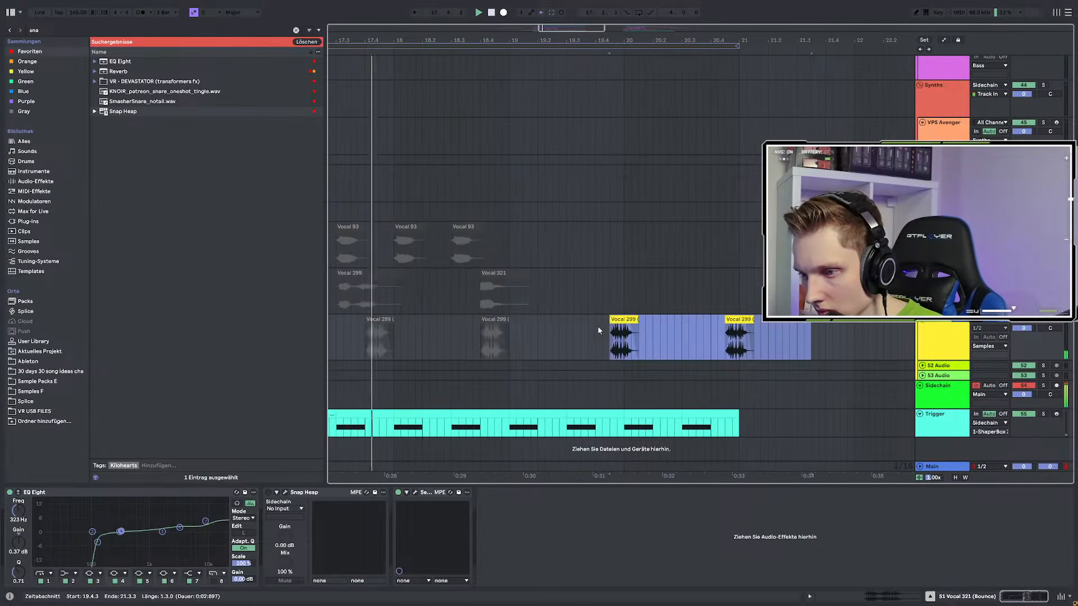
pyautogui.moveTo(627, 320); pyautogui.dragTo(613, 319)
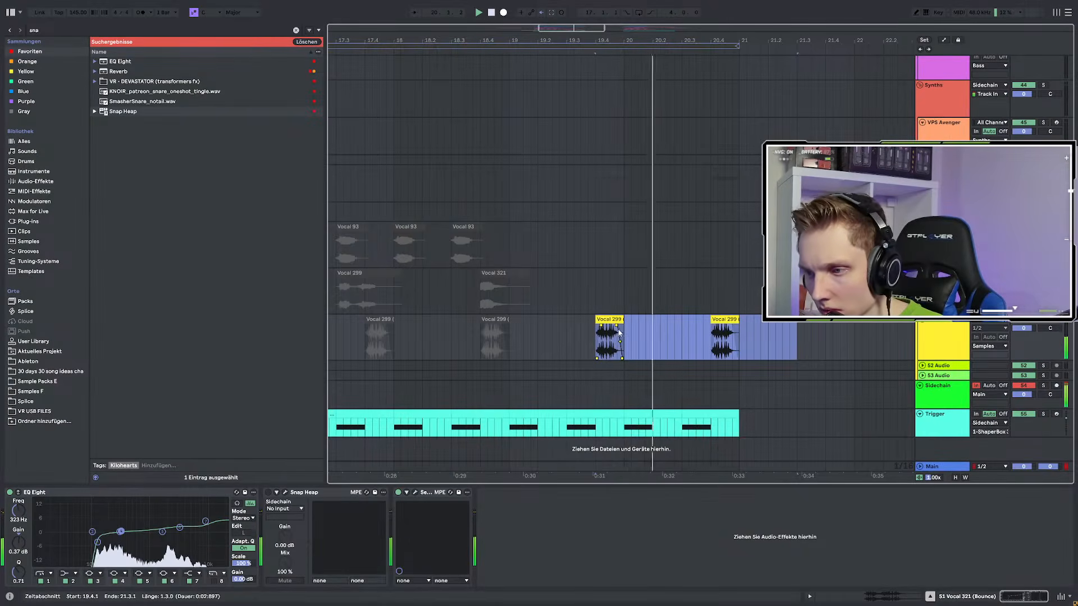
# Move the first active Vocal 299 clip on track 51 to 19.1.1 and listen to its placement
pyautogui.scroll(-3, 619, 331)
pyautogui.click(457, 297)
pyautogui.press('space')
pyautogui.press('space')
pyautogui.moveTo(637, 319); pyautogui.dragTo(599, 322)
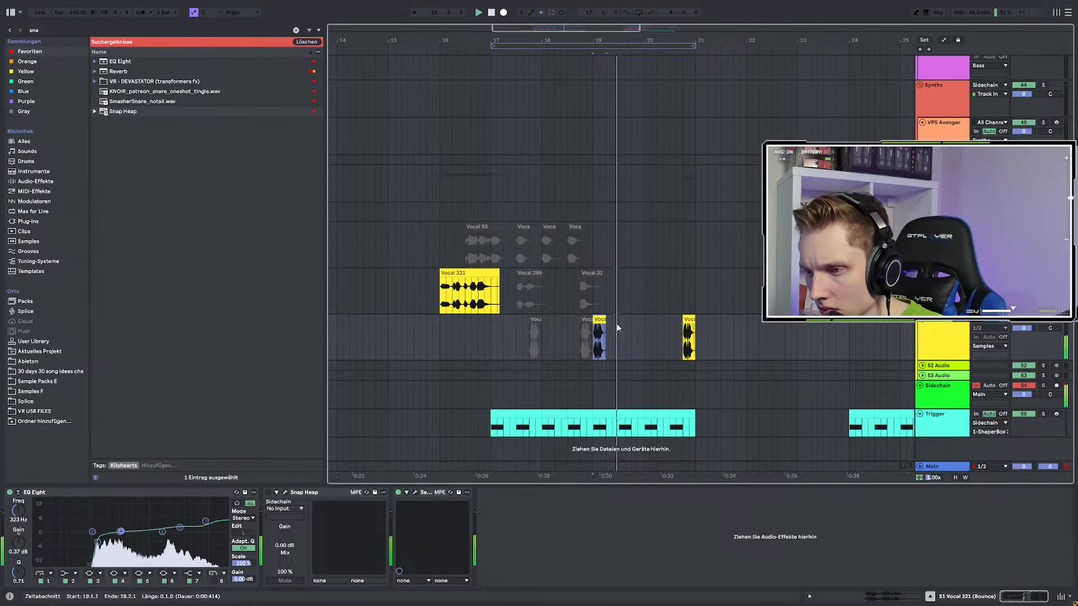
pyautogui.press('space')
pyautogui.press('space')
pyautogui.press('space')
pyautogui.press('space')
# Play from 17.1.1 and move the first active Vocal 299 clip on track 51 to 20.1.1
pyautogui.click(490, 334)
pyautogui.press('space')
pyautogui.press('space')
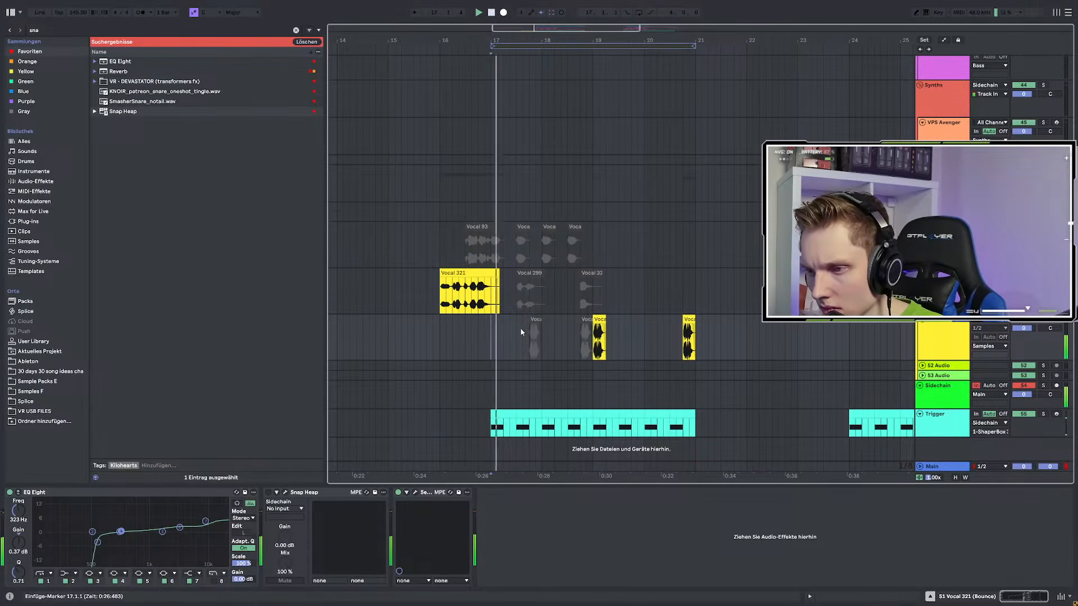
pyautogui.moveTo(598, 319); pyautogui.dragTo(649, 321)
# Duplicate the chopped audio in bars 17 and 18 on track 27 Serum 2 into bars 19 and 20
pyautogui.scroll(8, 578, 243)
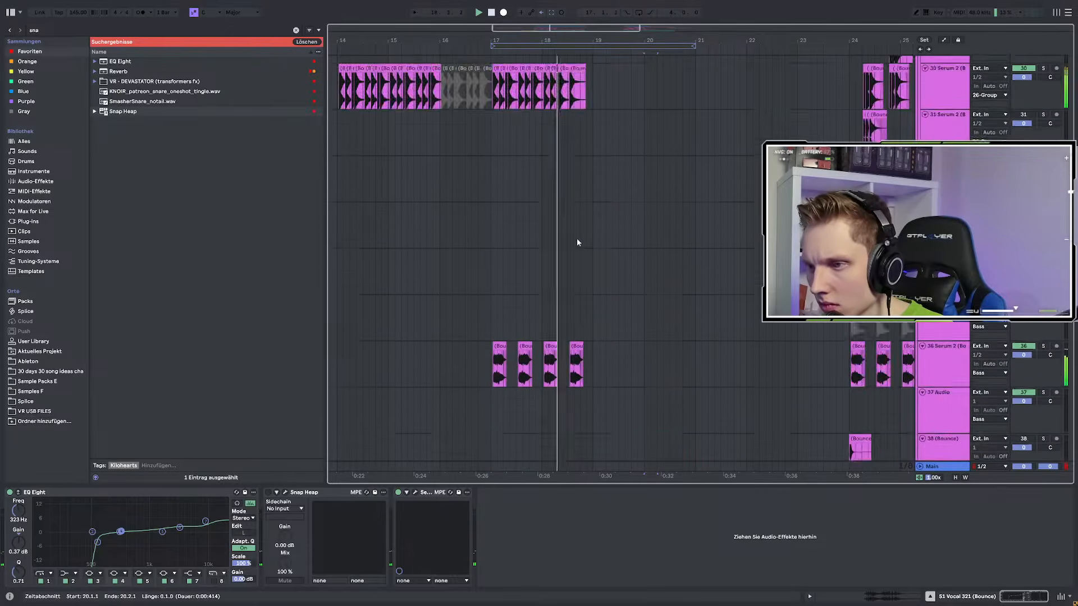
pyautogui.scroll(-5, 577, 247)
pyautogui.scroll(-2, 575, 268)
pyautogui.click(490, 338)
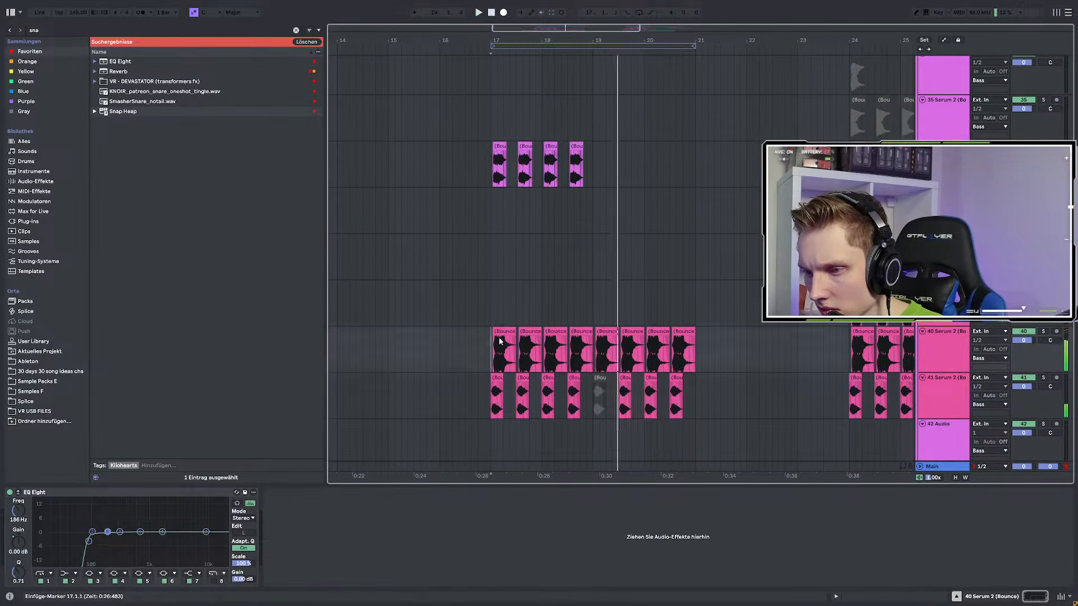
pyautogui.keyDown('ctrl'); pyautogui.scroll(3, 599, 329); pyautogui.keyUp('ctrl')
pyautogui.scroll(5, 599, 330)
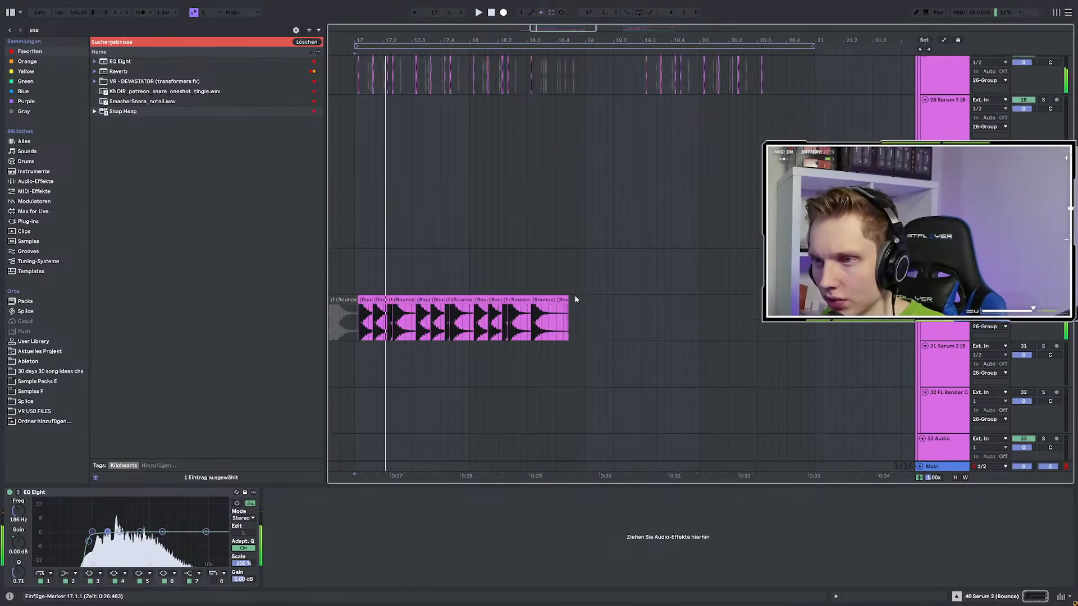
pyautogui.scroll(5, 457, 180)
pyautogui.scroll(-3, 574, 335)
pyautogui.moveTo(482, 322); pyautogui.dragTo(580, 324)
pyautogui.hotkey('ctrl', 'd')
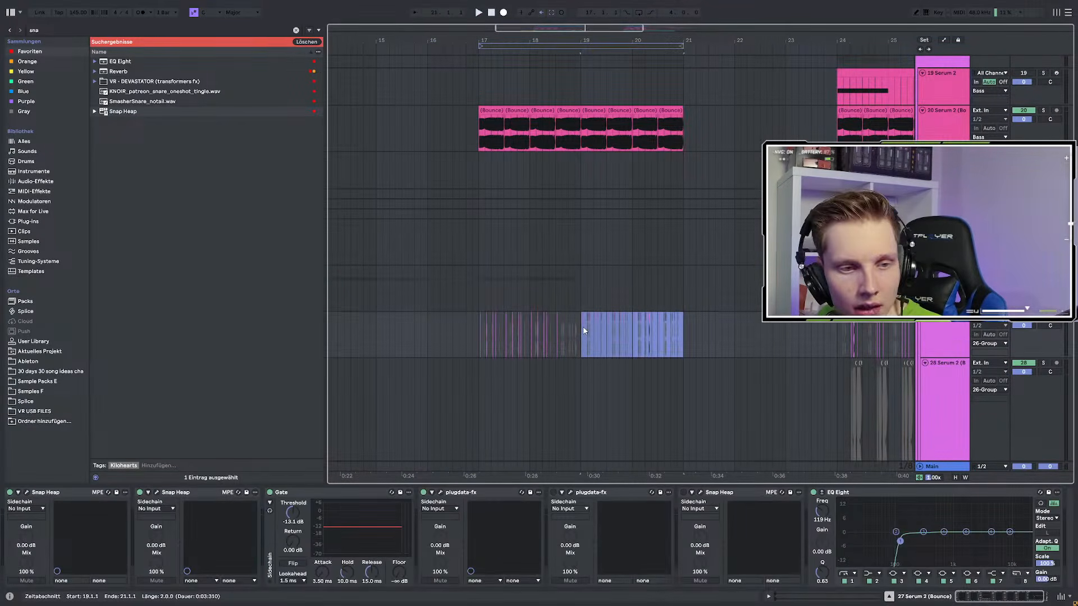
# Review the cymbal layers on tracks 14 and 15 and the bounced bass clips on track 20 across bars 17 to 20
pyautogui.scroll(-5, 584, 330)
pyautogui.scroll(4, 583, 330)
pyautogui.scroll(8, 584, 330)
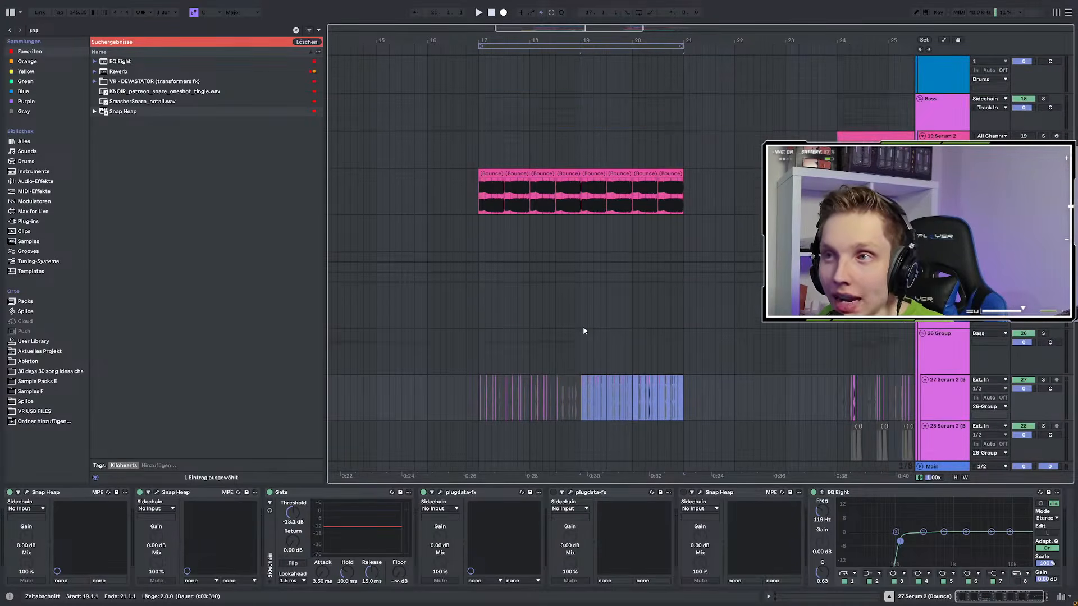
pyautogui.scroll(4, 584, 331)
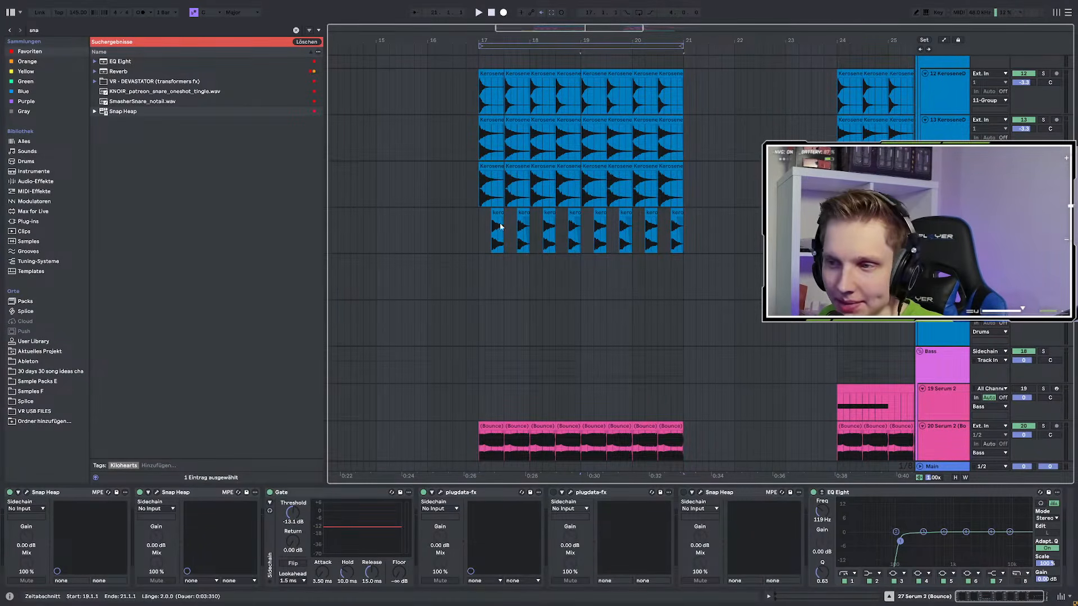
pyautogui.click(477, 200)
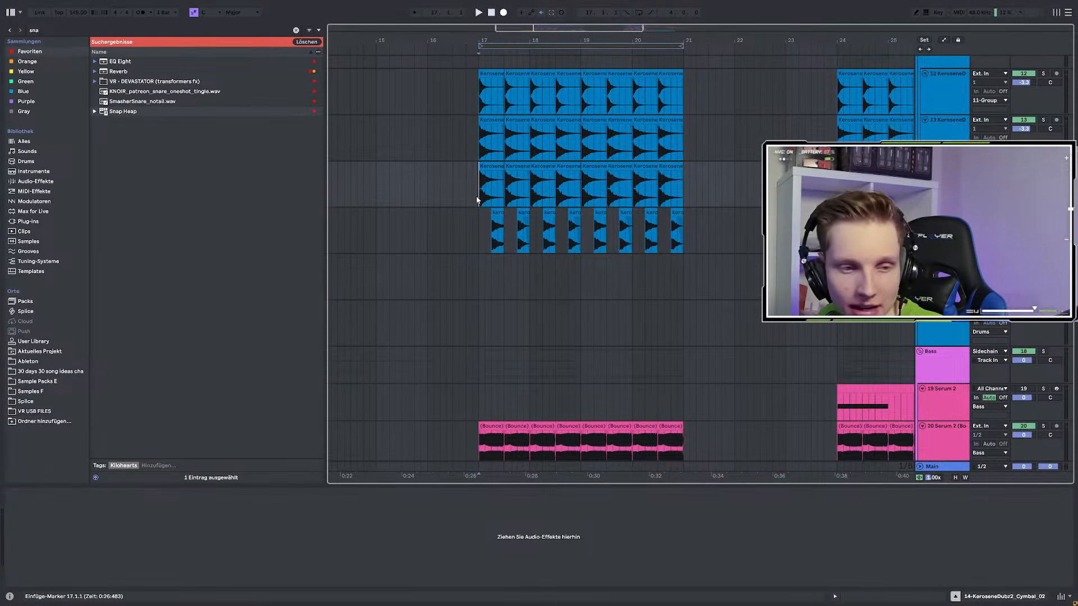
pyautogui.moveTo(476, 197); pyautogui.dragTo(682, 233)
pyautogui.scroll(-3, 554, 273)
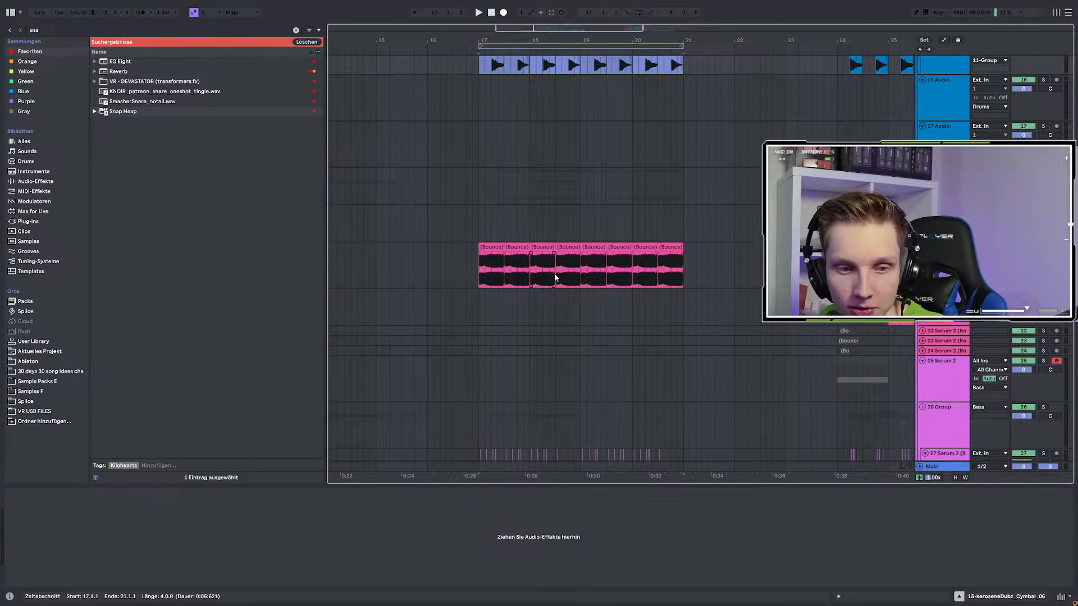
pyautogui.click(479, 305)
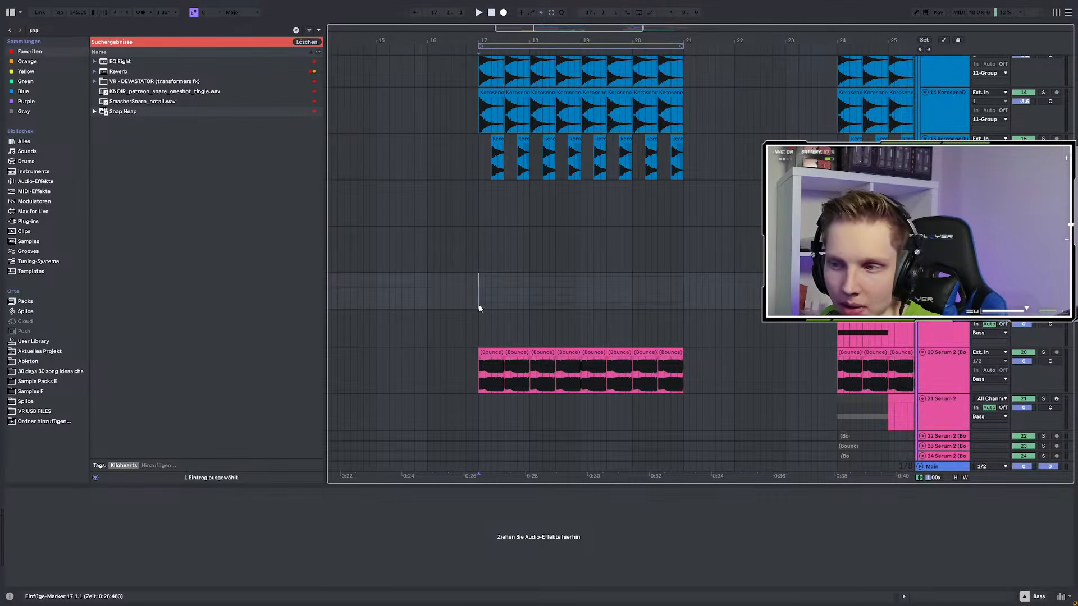
pyautogui.click(481, 337)
pyautogui.moveTo(482, 356); pyautogui.dragTo(685, 367)
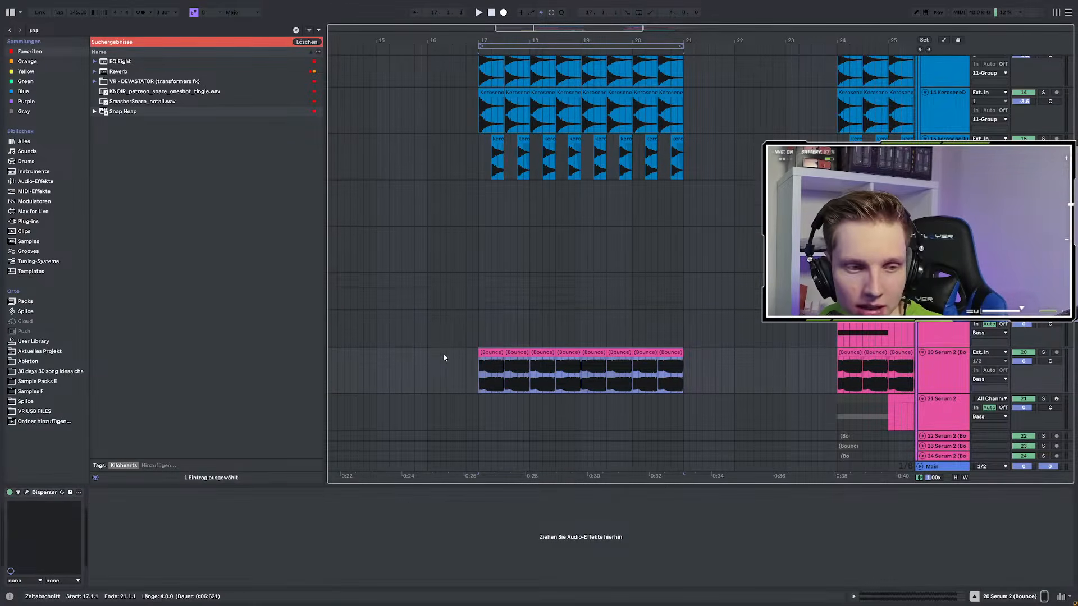
pyautogui.scroll(-1, 443, 355)
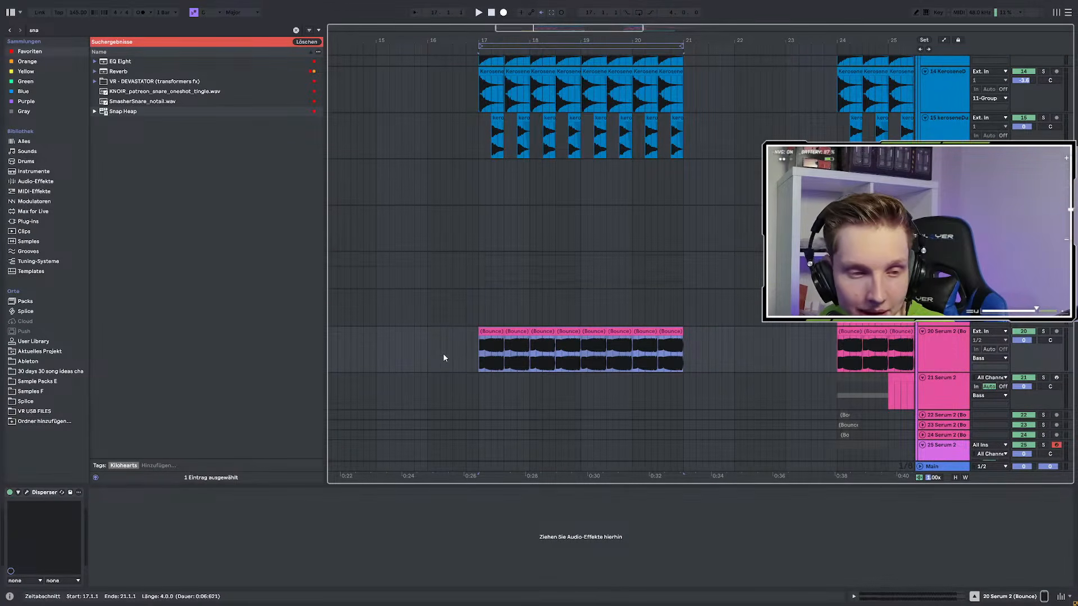
pyautogui.click(478, 228)
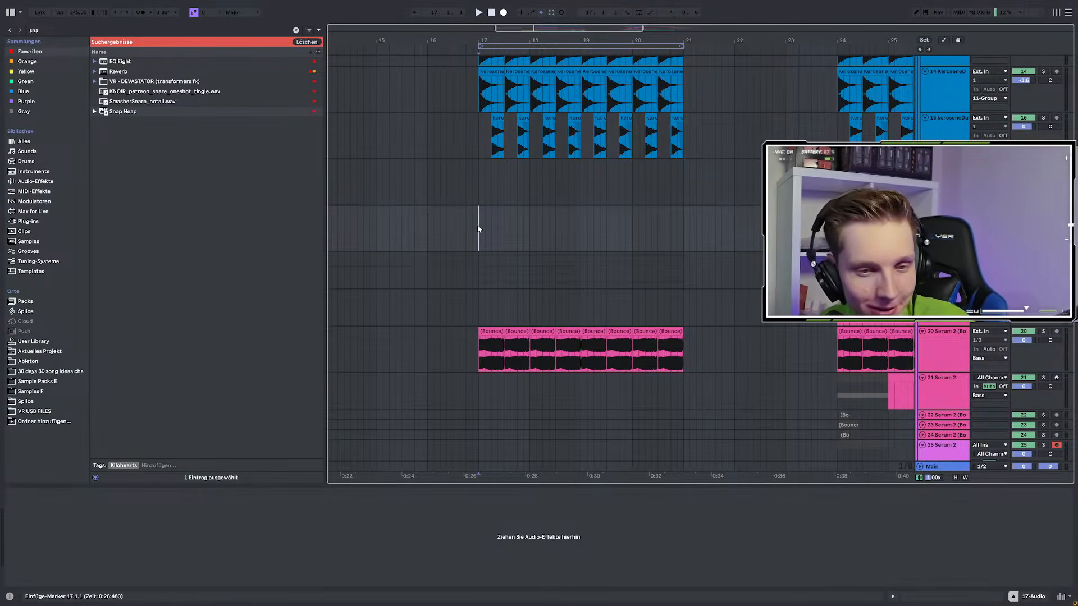
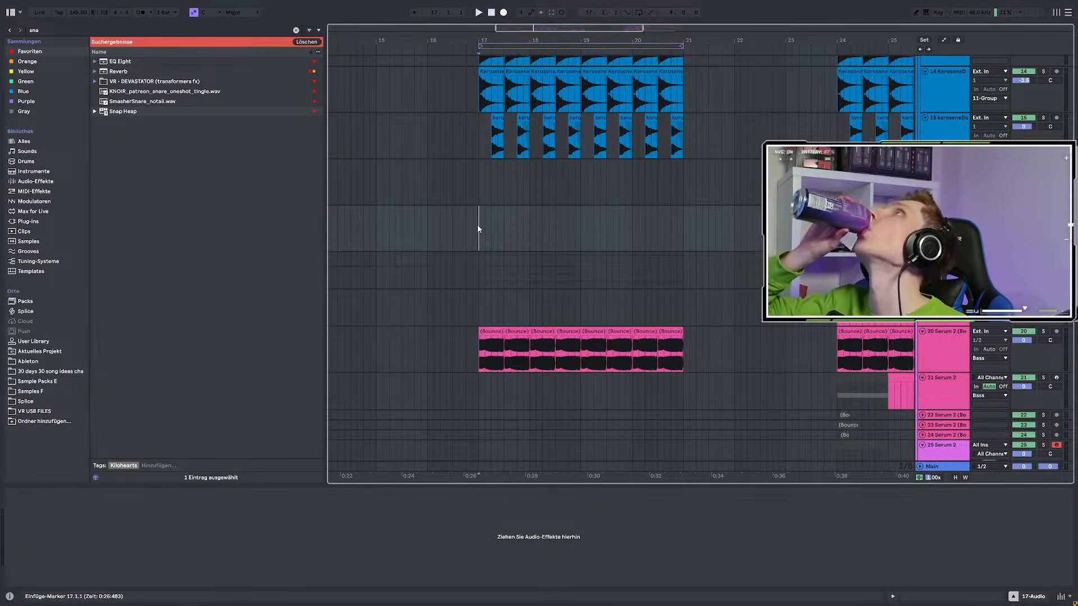
# Duplicate the chopped audio in bars 17 and 18 on track 30 Serum 2 (Bounce) into bars 19 and 20
pyautogui.press('space')
pyautogui.scroll(-5, 620, 296)
pyautogui.scroll(-10, 614, 291)
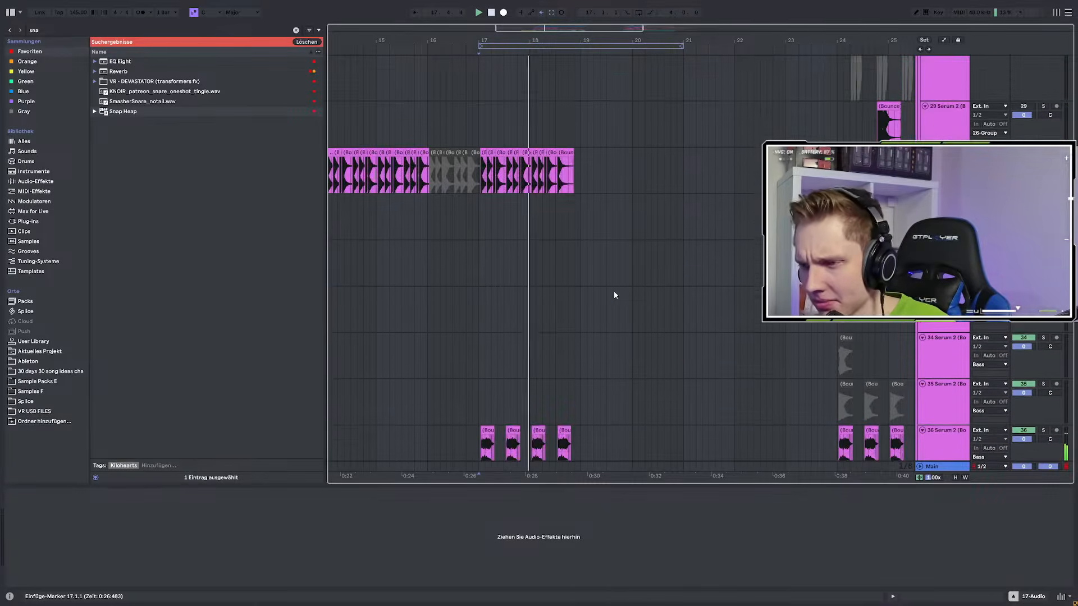
pyautogui.moveTo(479, 289); pyautogui.dragTo(584, 291)
pyautogui.hotkey('ctrl', 'd')
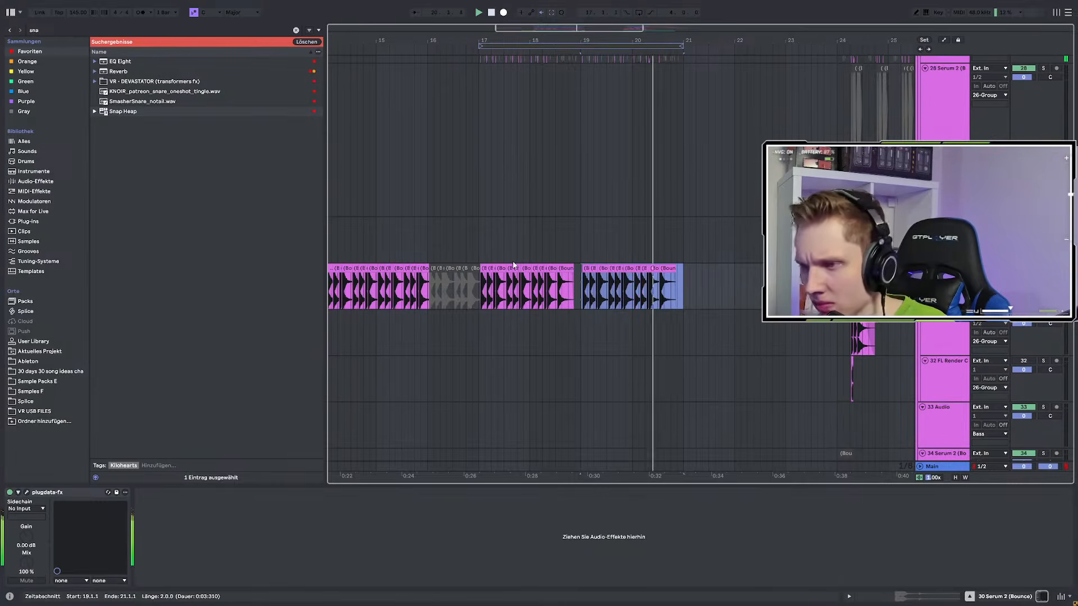
# Duplicate the four clips in bars 17 and 18 on track 36 Serum 2 (Bounce) into bars 19 and 20
pyautogui.click(472, 233)
pyautogui.scroll(-5, 547, 281)
pyautogui.moveTo(477, 315); pyautogui.dragTo(582, 313)
pyautogui.hotkey('ctrl', 'd')
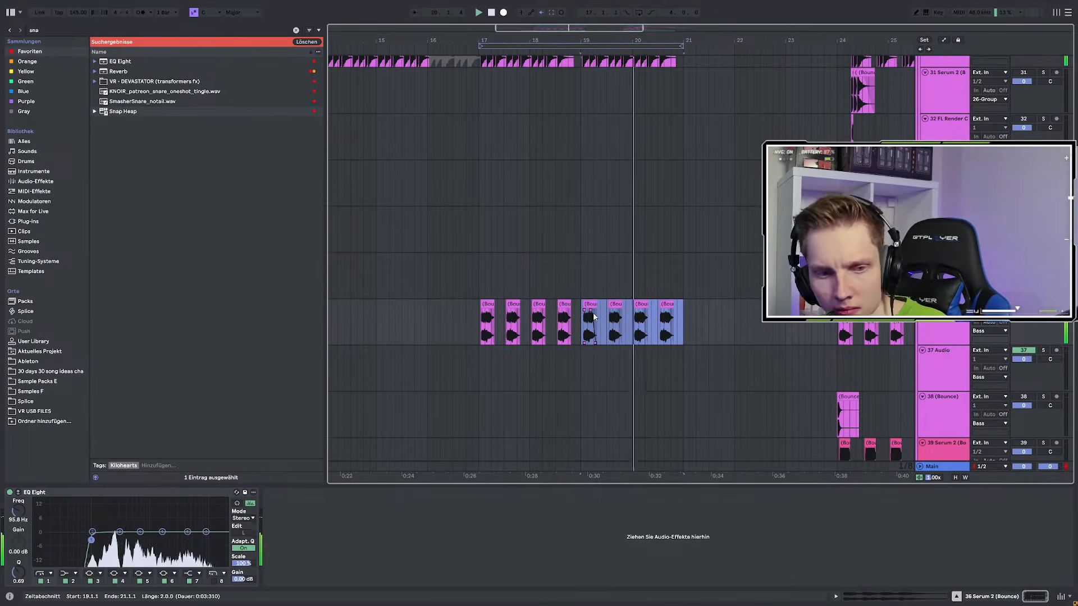
# Deactivate the last chopped clips from 20.3.1 on track 30 Serum 2 (Bounce) and listen from 19.3.1
pyautogui.click(659, 272)
pyautogui.scroll(3, 670, 312)
pyautogui.click(663, 305)
pyautogui.scroll(6, 663, 305)
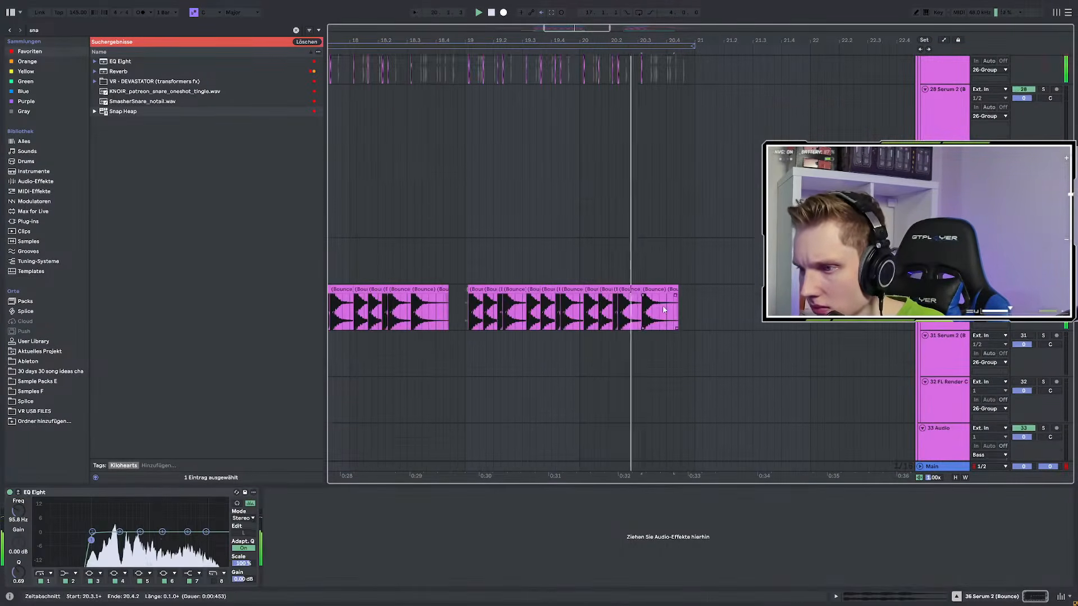
pyautogui.click(527, 272)
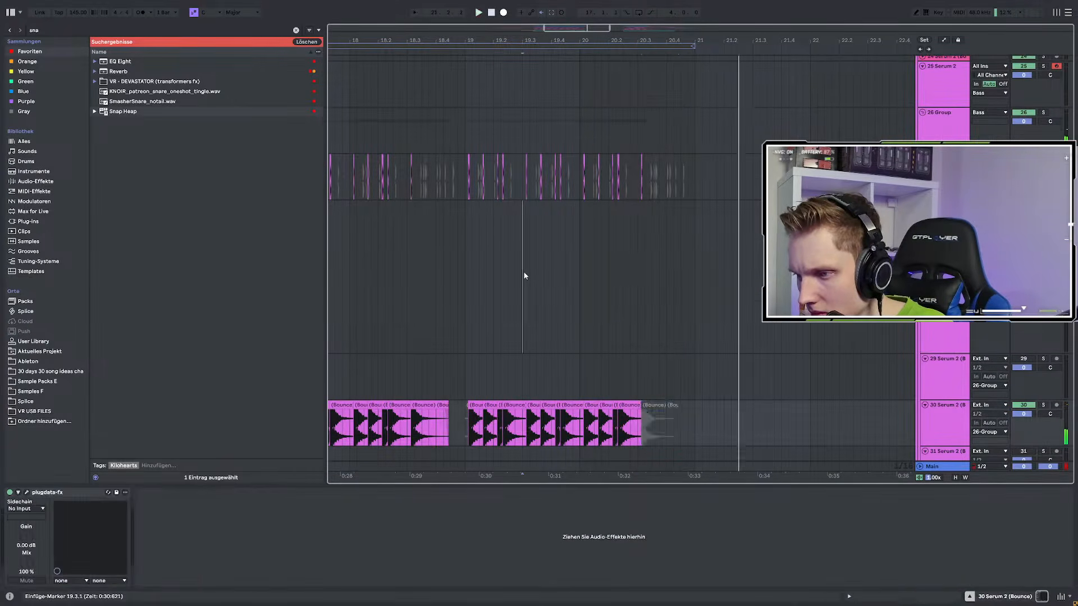
pyautogui.scroll(8, 686, 283)
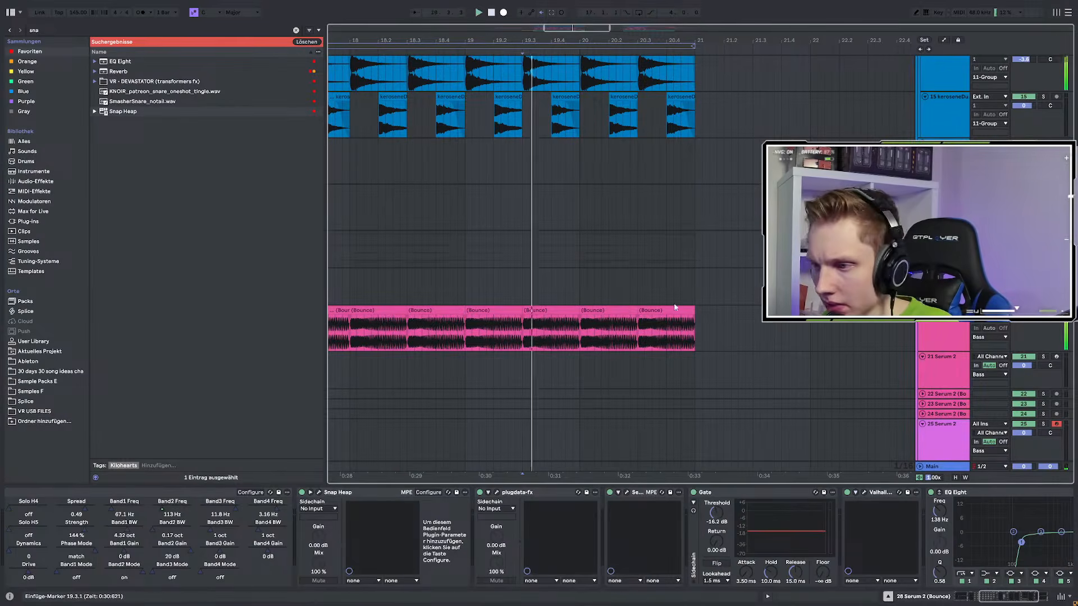
# Listen to the drums around 20.3.1 and deactivate the vekky-clap-5 clip at 20.3.1 on track 6
pyautogui.click(664, 308)
pyautogui.scroll(5, 664, 309)
pyautogui.moveTo(644, 164); pyautogui.dragTo(695, 345)
pyautogui.press('space')
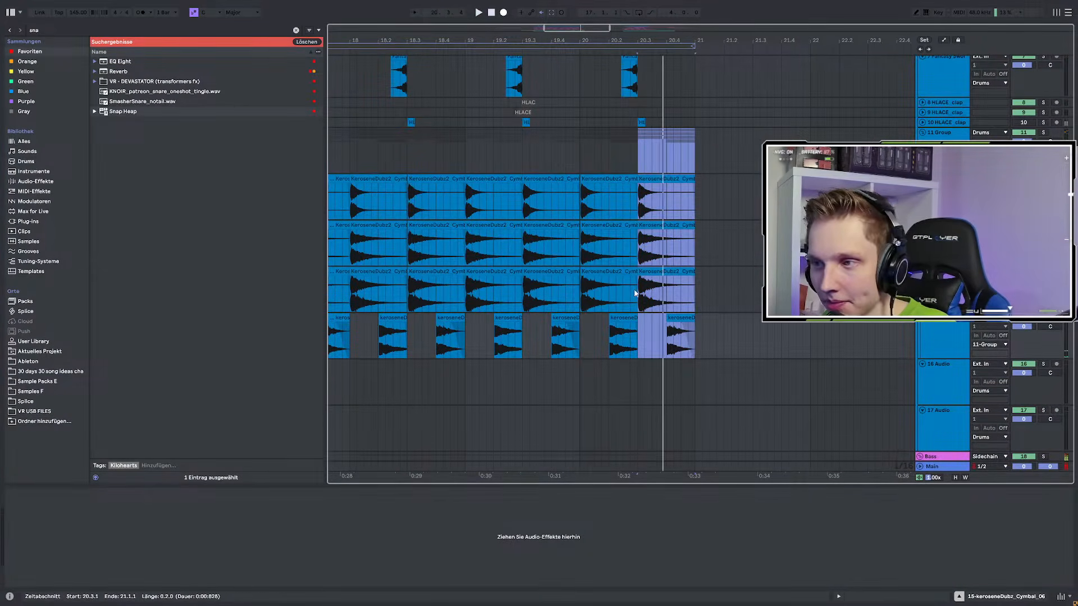
pyautogui.scroll(4, 622, 266)
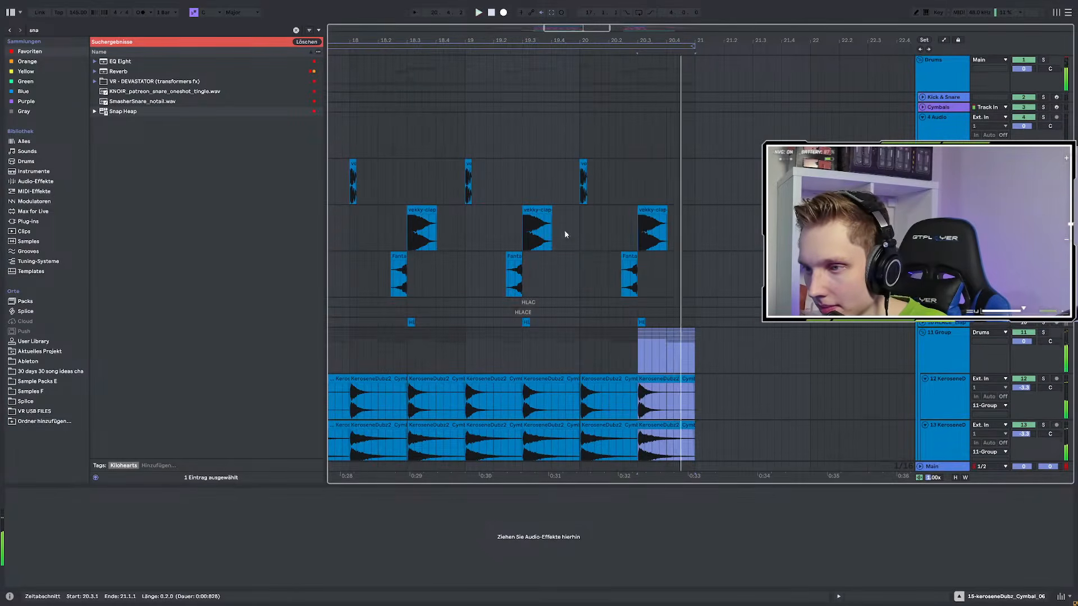
pyautogui.click(393, 219)
pyautogui.scroll(-3, 666, 258)
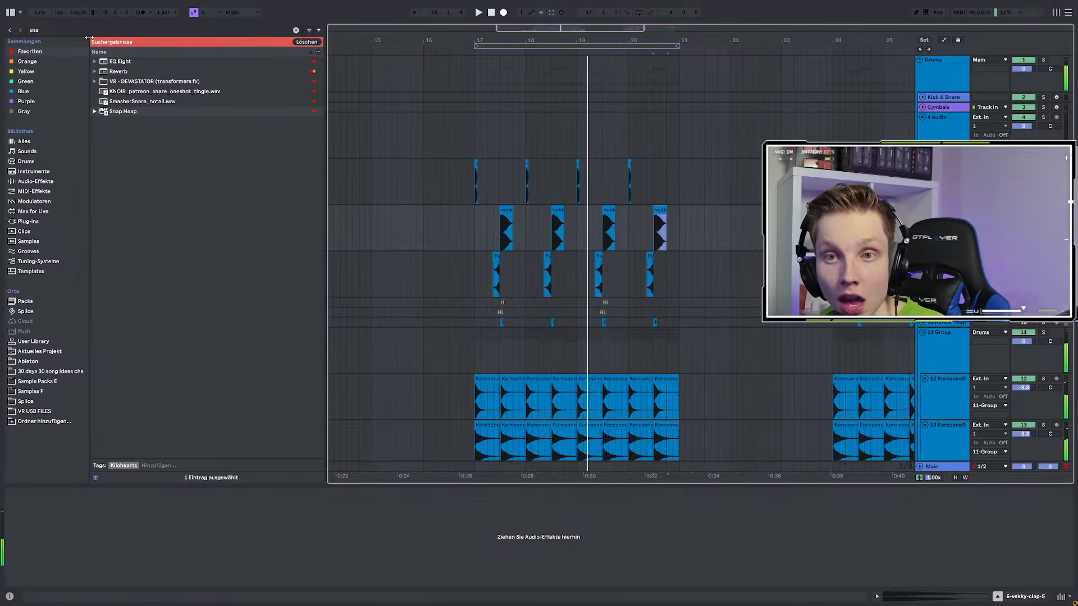
# Search the Splice sample folder for "aco" to find acoustic drum samples
pyautogui.click(43, 30)
pyautogui.press('BackSpace')
pyautogui.press('BackSpace')
pyautogui.press('BackSpace')
pyautogui.write('accous')
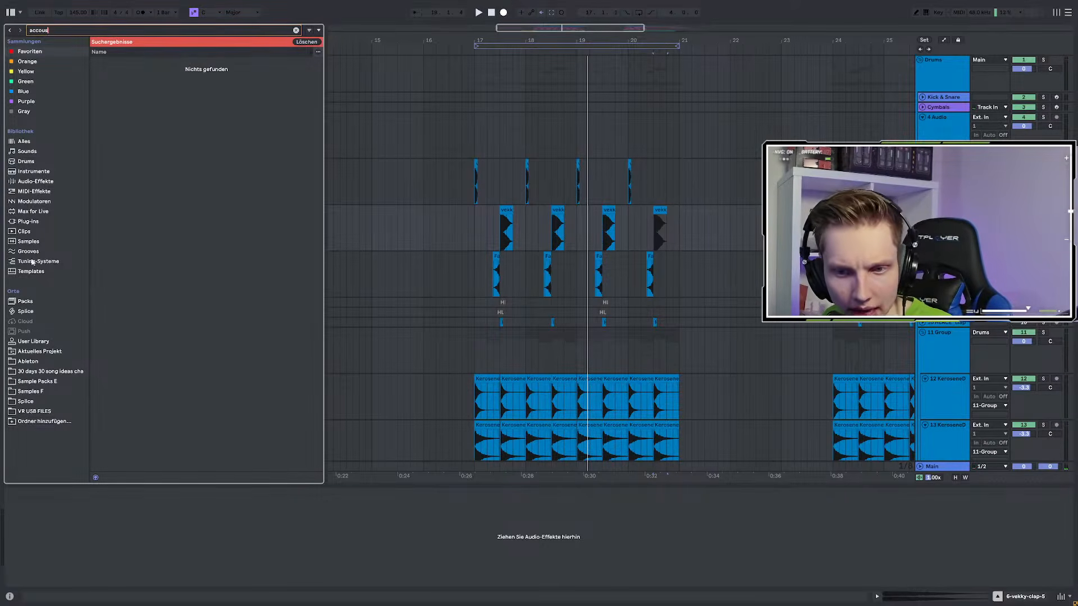
pyautogui.click(40, 402)
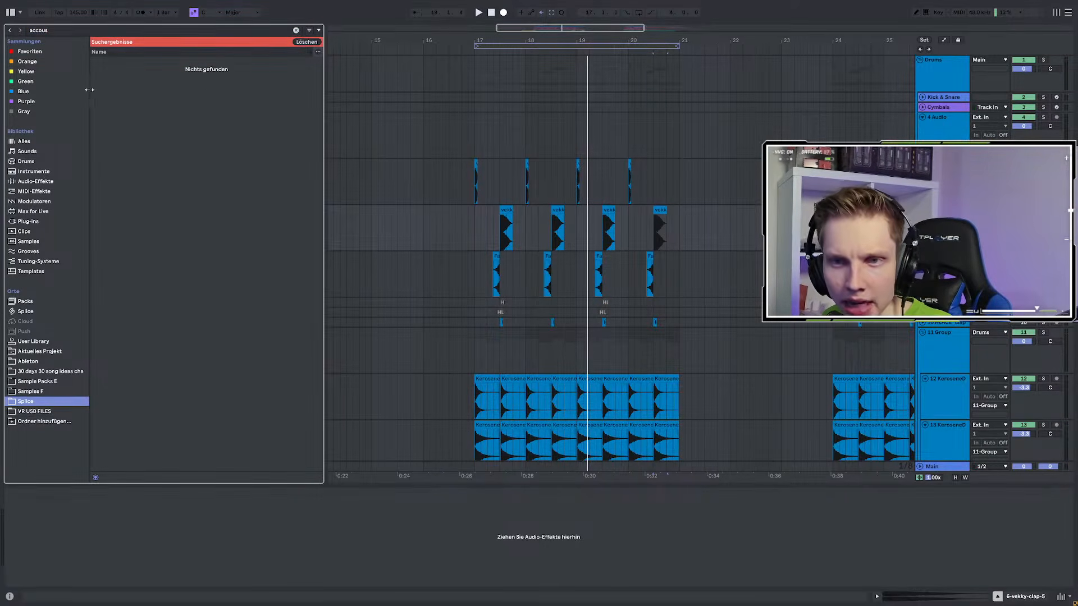
pyautogui.click(55, 32)
pyautogui.press('BackSpace')
pyautogui.press('BackSpace')
pyautogui.press('BackSpace')
pyautogui.press('BackSpace')
pyautogui.write('o')
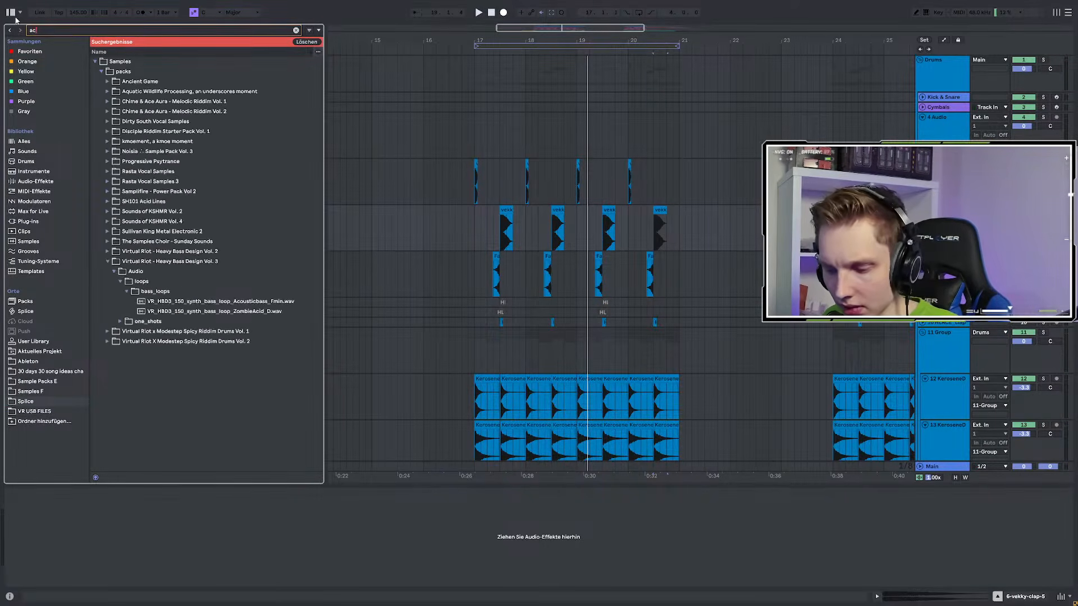
# Open the kicks folder of Virtual Riot x Modestep Spicy Riddim Drums Vol. 1 and preview V_RIOT_MDSTP_kick_acoustic_rattle_01.wav
pyautogui.click(110, 194)
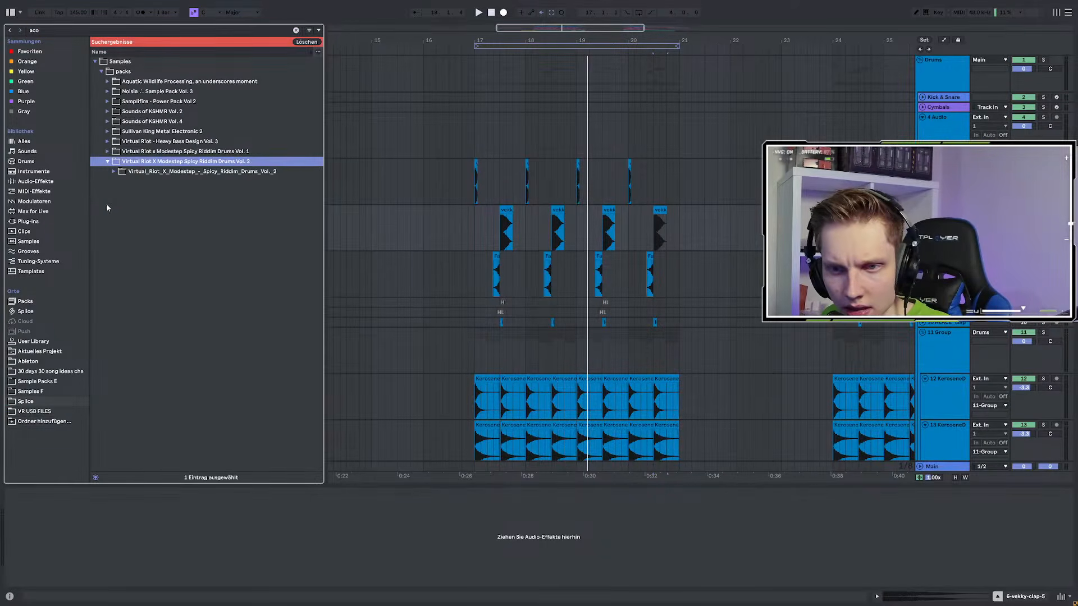
pyautogui.click(114, 162)
pyautogui.click(120, 171)
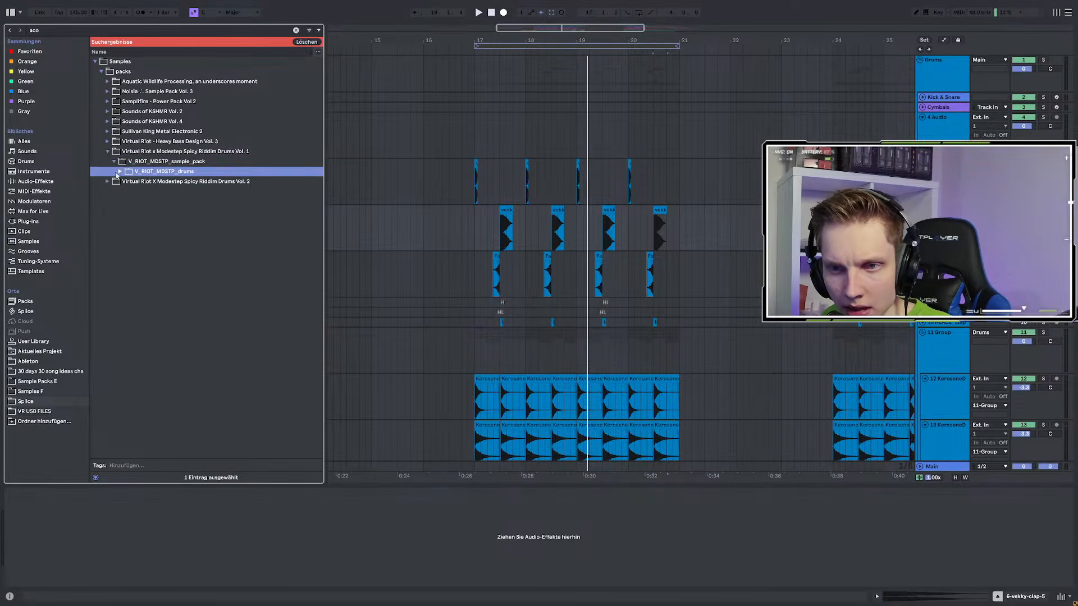
pyautogui.click(127, 182)
pyautogui.click(133, 191)
pyautogui.click(138, 202)
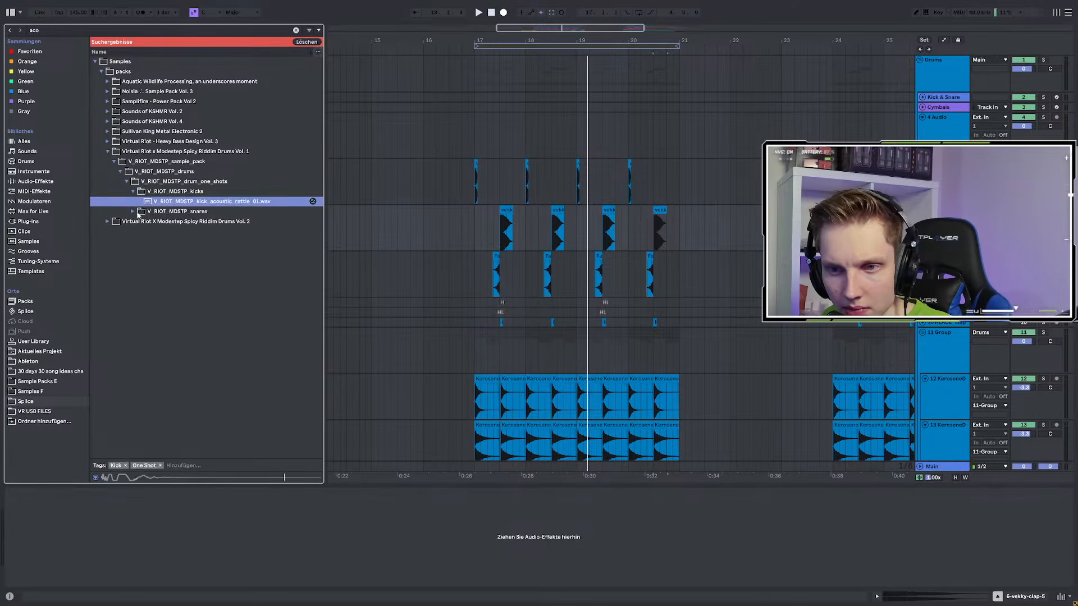
# Audition the acoustic snare one-shots in the V_RIOT_MDSTP_snares folder one after another
pyautogui.click(135, 211)
pyautogui.click(138, 213)
pyautogui.click(154, 222)
pyautogui.click(199, 231)
pyautogui.click(202, 251)
pyautogui.click(224, 241)
pyautogui.click(225, 261)
pyautogui.click(225, 281)
pyautogui.click(221, 272)
pyautogui.click(213, 291)
pyautogui.click(205, 301)
# Open the snares folder of Spicy Riddim Drums Vol. 2 and audition its acoustic snare one-shots
pyautogui.click(108, 311)
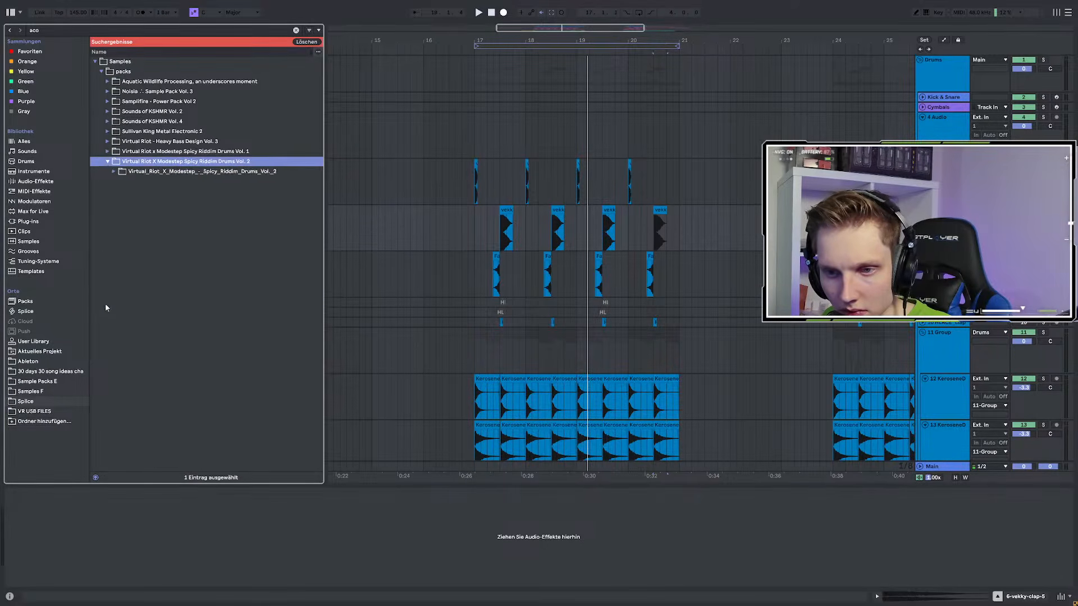
pyautogui.click(113, 171)
pyautogui.click(119, 182)
pyautogui.click(128, 192)
pyautogui.click(135, 201)
pyautogui.click(140, 231)
pyautogui.click(147, 241)
pyautogui.click(193, 230)
pyautogui.click(195, 242)
# Place DS_SRD2_snare_one_shot_acoustic_dirty.wav at 20.3.1 on a new audio track below the vekky-clap-5 track
pyautogui.click(474, 233)
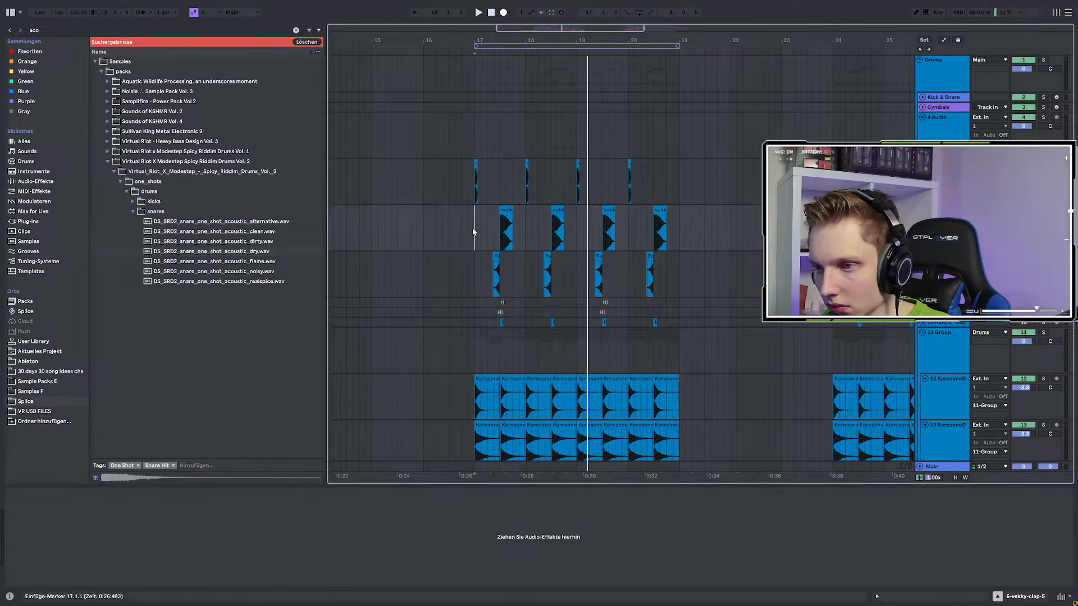
pyautogui.press('space')
pyautogui.hotkey('ctrl', 't')
pyautogui.moveTo(255, 242); pyautogui.dragTo(654, 265)
pyautogui.scroll(5, 653, 265)
# Play the new acoustic snare in context and trim its clip end to 21.1.1
pyautogui.click(677, 210)
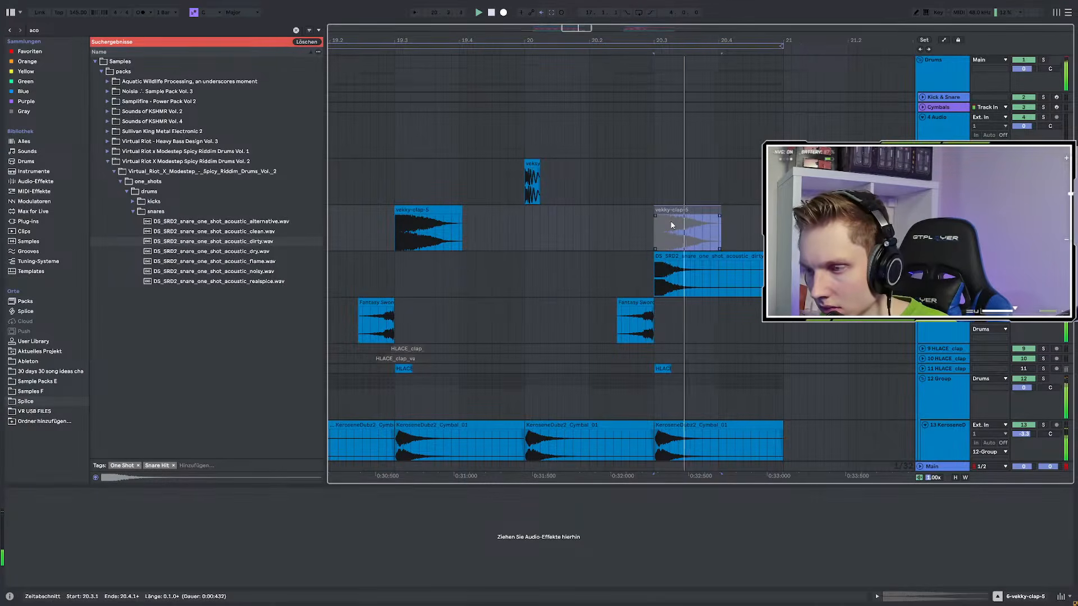
pyautogui.click(655, 291)
pyautogui.press('space')
pyautogui.press('space')
pyautogui.scroll(-1, 561, 278)
pyautogui.click(499, 262)
pyautogui.press('space')
pyautogui.press('space')
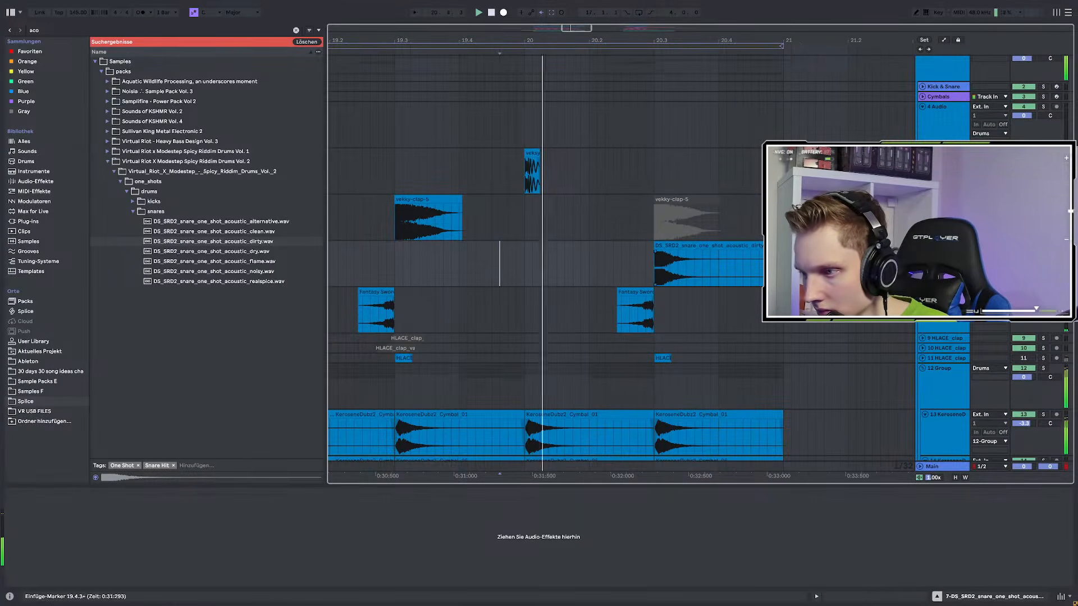
pyautogui.moveTo(783, 246); pyautogui.dragTo(784, 246)
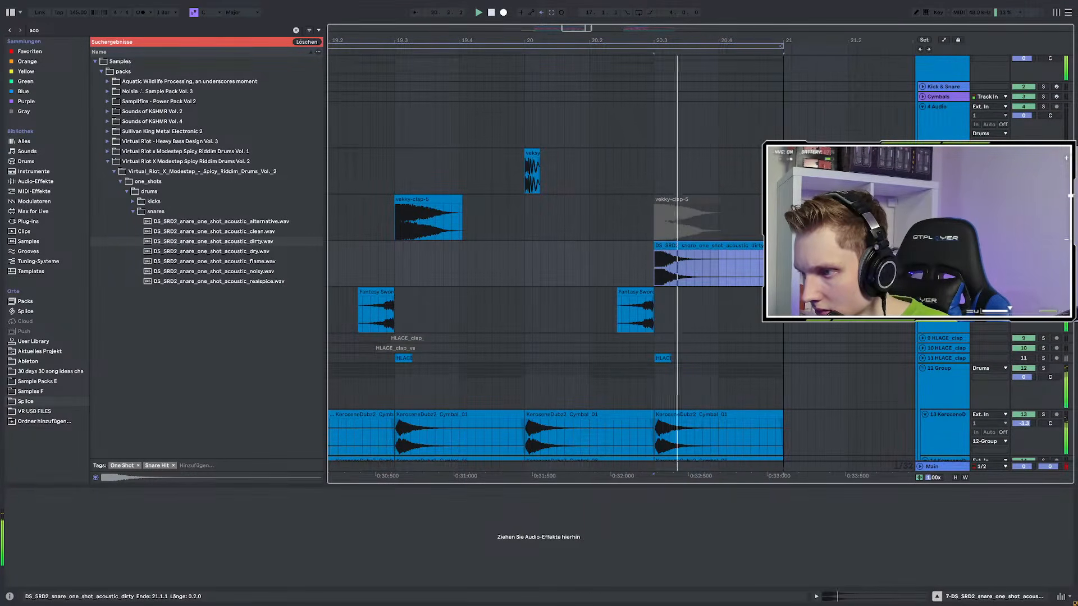
pyautogui.click(654, 265)
# Set the start of the last Vocal 299 (Bounce) clip on track 52 to 20.3.2 and move the clip to 20.3.1
pyautogui.scroll(-20, 655, 265)
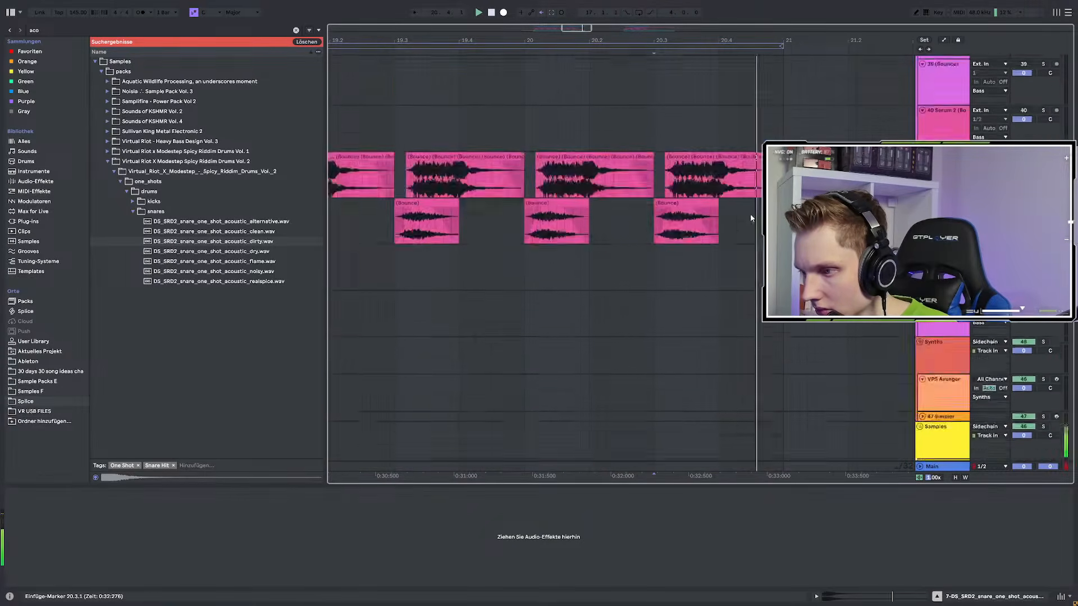
pyautogui.moveTo(729, 323); pyautogui.dragTo(669, 319)
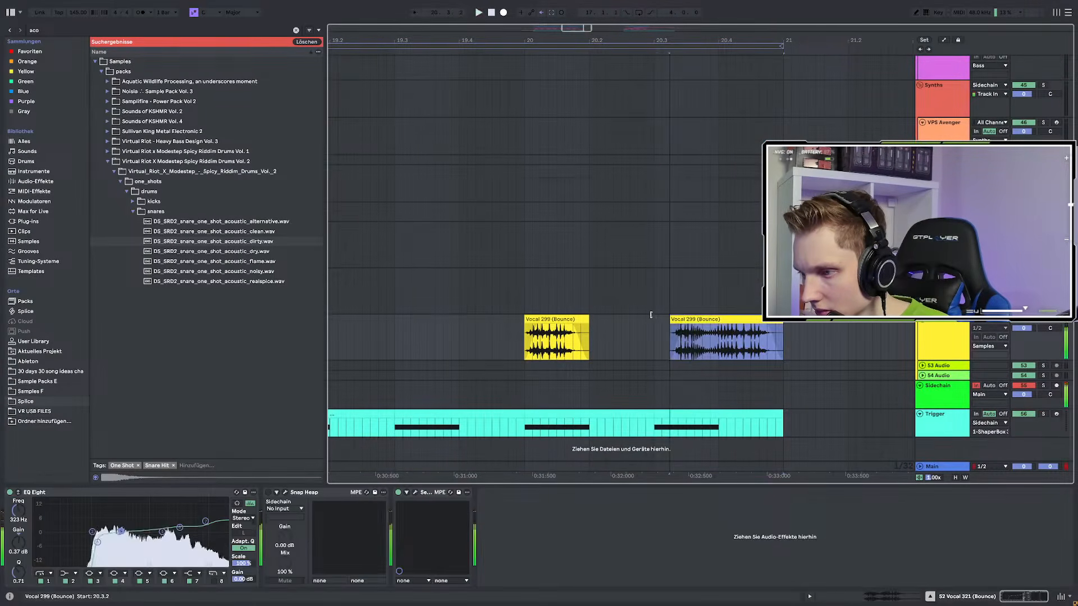
pyautogui.click(661, 320)
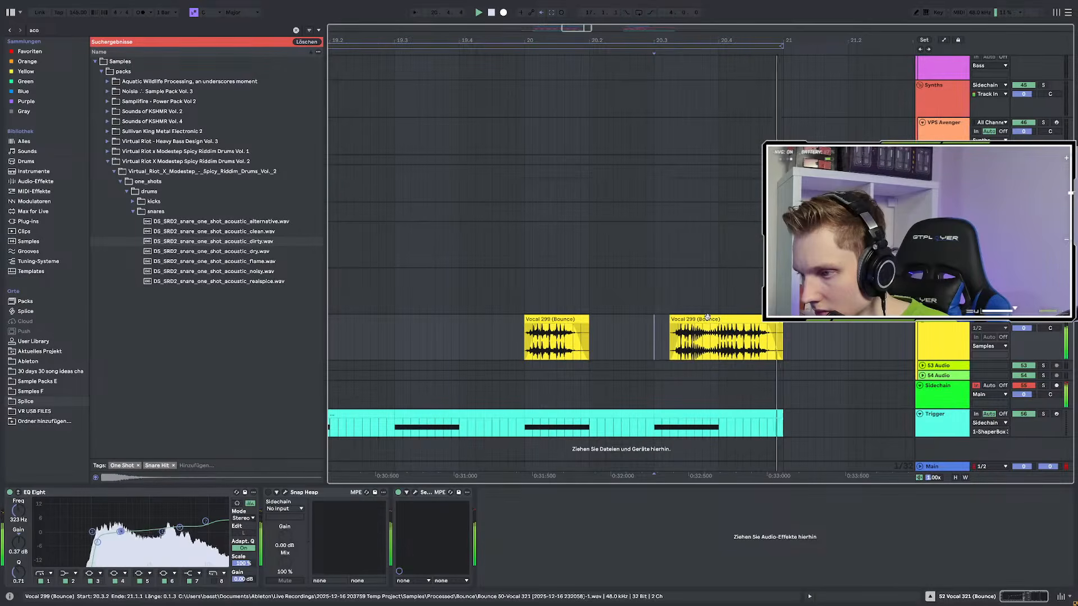
pyautogui.click(689, 324)
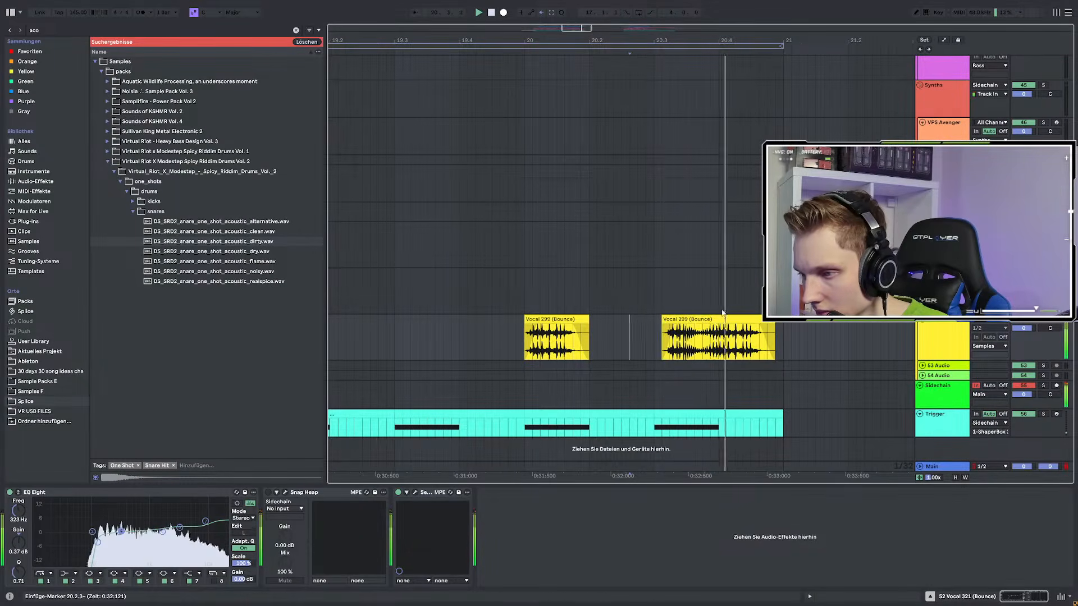
pyautogui.scroll(-5, 632, 306)
pyautogui.scroll(5, 625, 319)
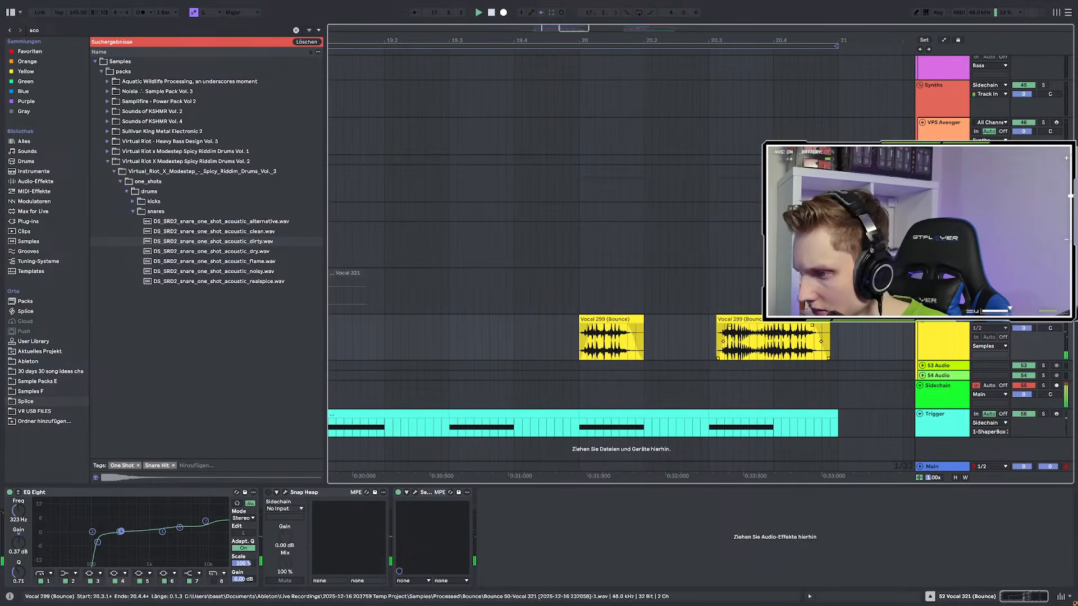
pyautogui.click(766, 324)
pyautogui.scroll(-3, 704, 315)
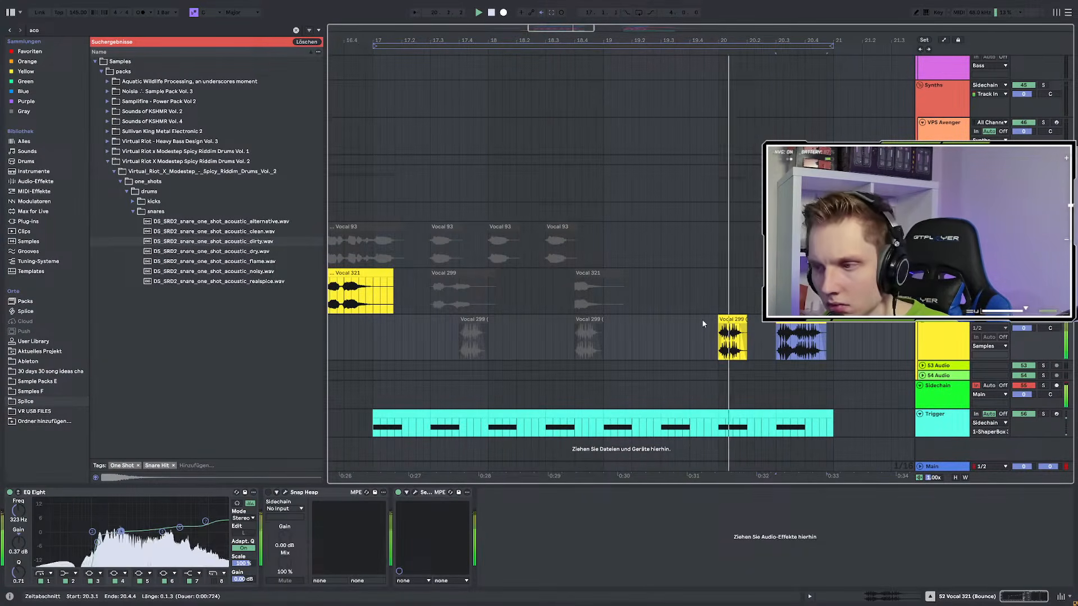
# Deactivate the Vocal 299 (Bounce) clip at 20.1.1 on track 52 and listen from 19.1.3
pyautogui.click(730, 319)
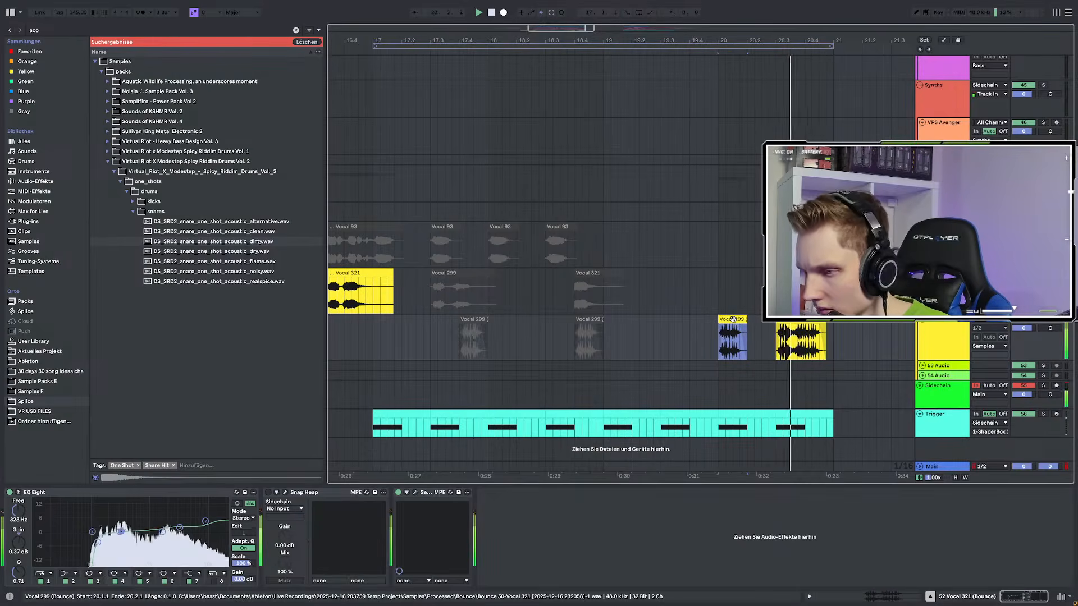
pyautogui.press('0')
pyautogui.click(618, 320)
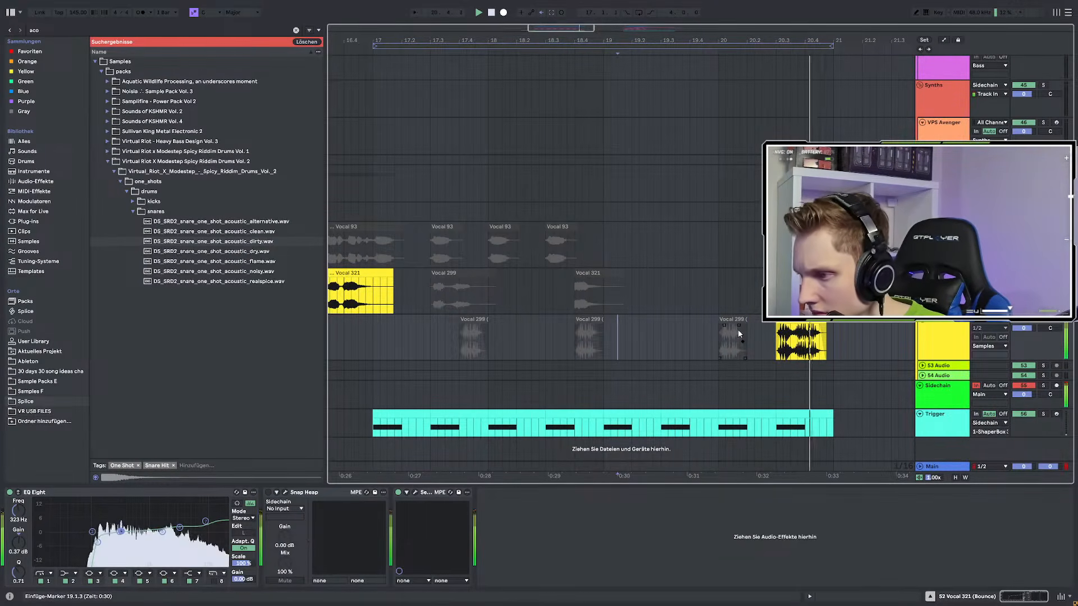
pyautogui.press('space')
pyautogui.press('space')
pyautogui.scroll(10, 819, 332)
pyautogui.scroll(6, 798, 270)
pyautogui.press('space')
pyautogui.press('space')
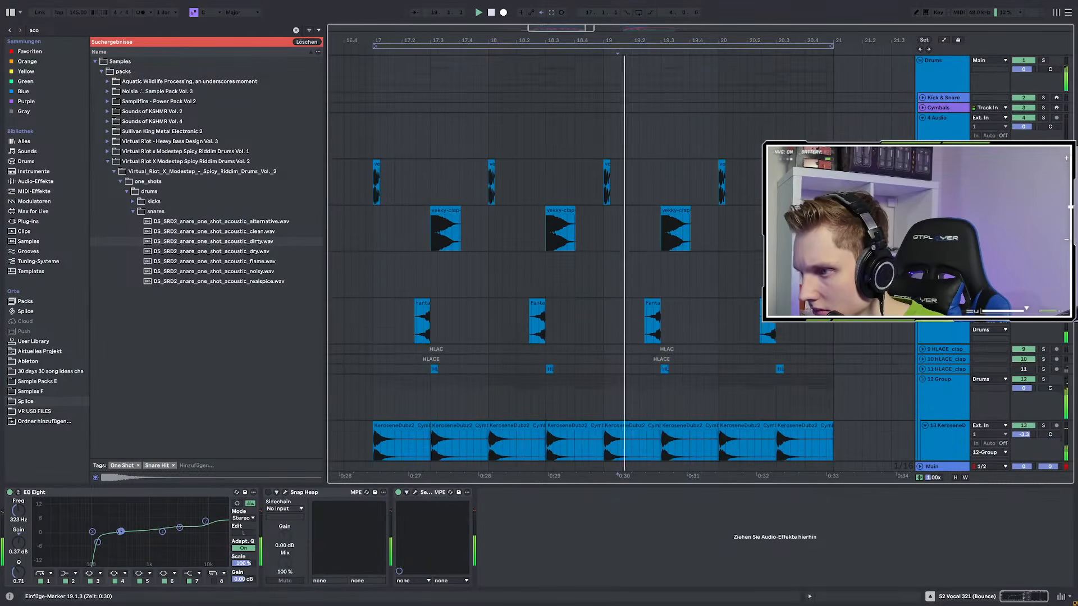
# Reactivate only a very short attack slice of the muted vekky-clap-5 clip at 20.3.1 and play it with the snare
pyautogui.scroll(8, 798, 242)
pyautogui.click(561, 241)
pyautogui.click(615, 210)
pyautogui.press('0')
pyautogui.click(535, 256)
pyautogui.press('space')
pyautogui.press('space')
pyautogui.click(590, 210)
pyautogui.press('space')
pyautogui.press('space')
pyautogui.click(573, 268)
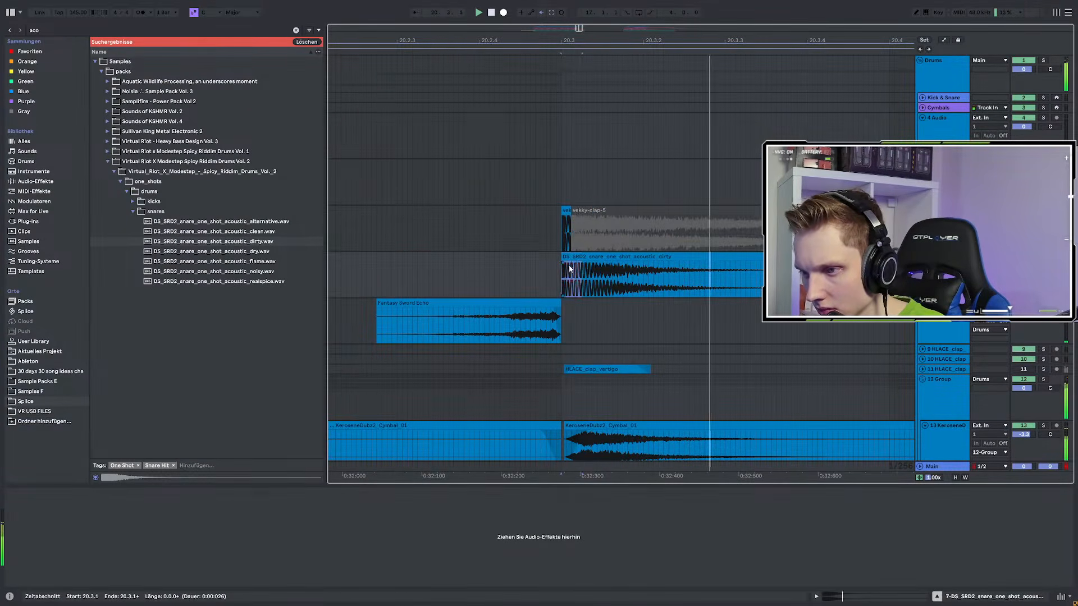
pyautogui.click(481, 230)
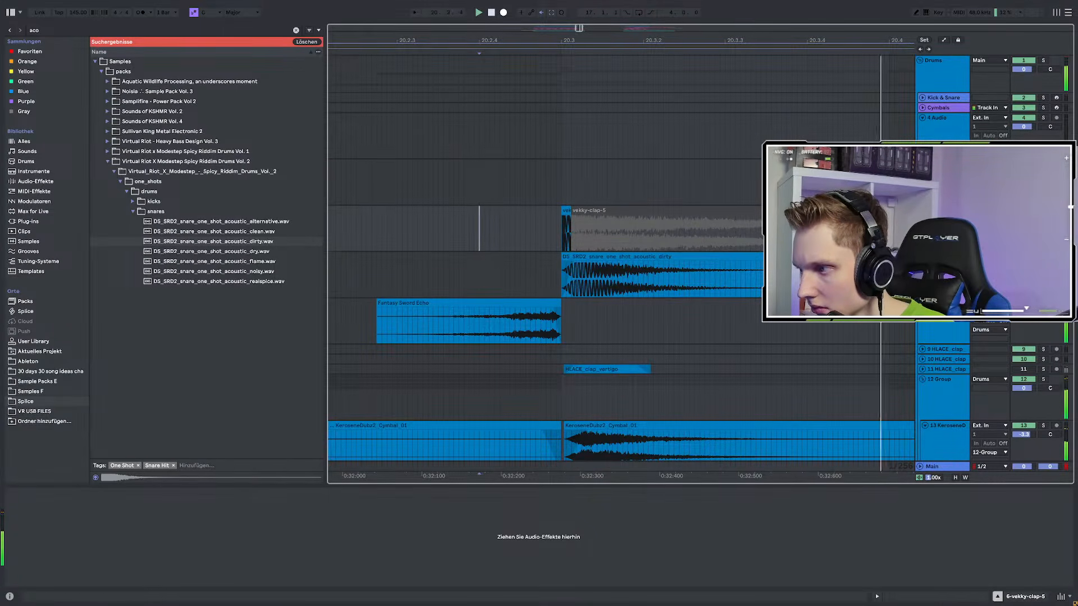
# Solo the Drums group and lengthen the active vekky-clap-5 attack slice at 20.3.1
pyautogui.press('s')
pyautogui.press('space')
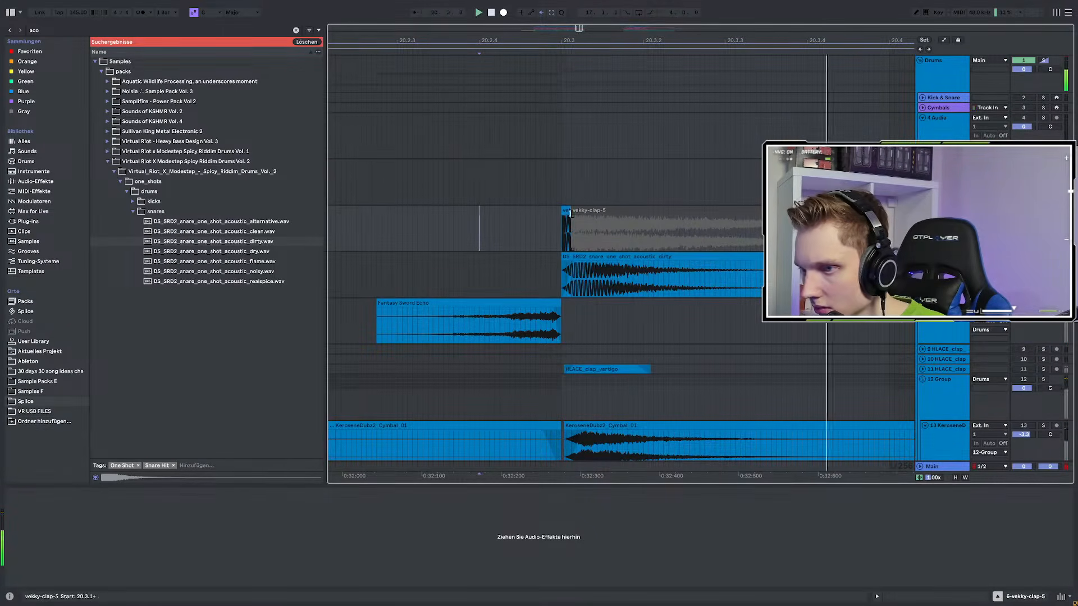
pyautogui.press('space')
pyautogui.press('space')
pyautogui.moveTo(571, 223); pyautogui.dragTo(582, 222)
pyautogui.press('space')
pyautogui.press('space')
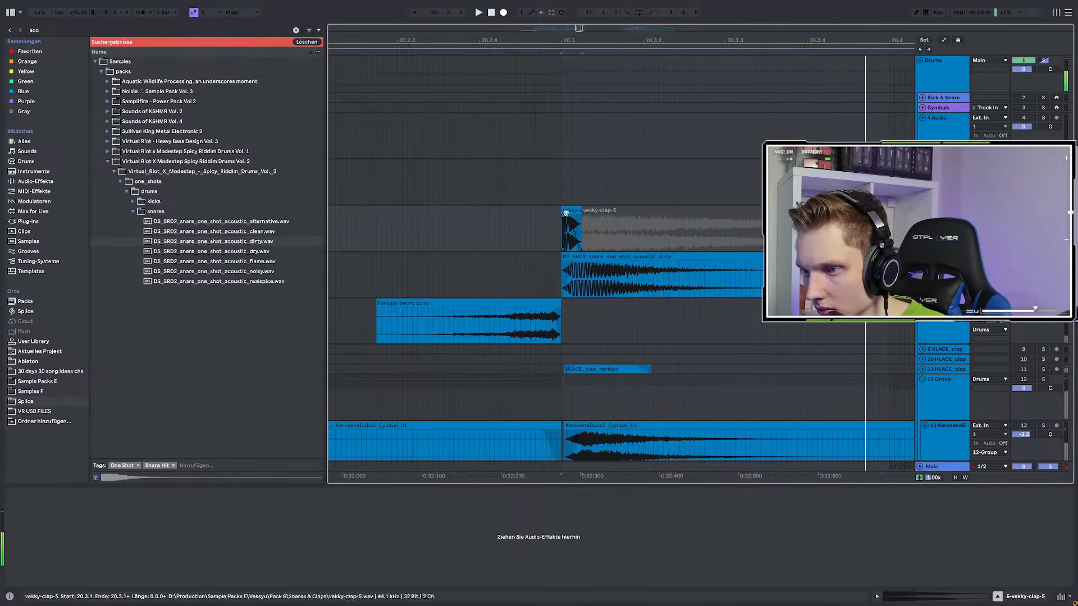
# Replay the layered snare from 20.3.1, unsolo the Drums group and listen in the full mix
pyautogui.press('Down')
pyautogui.press('space')
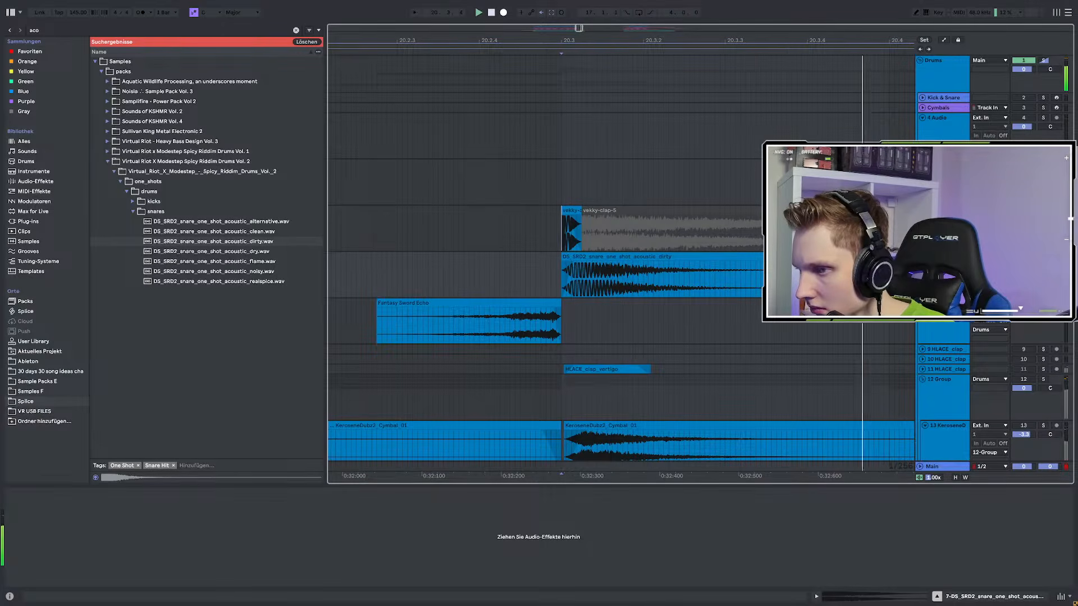
pyautogui.press('space')
pyautogui.press('s')
pyautogui.press('space')
pyautogui.press('x')
pyautogui.press('space')
pyautogui.press('space')
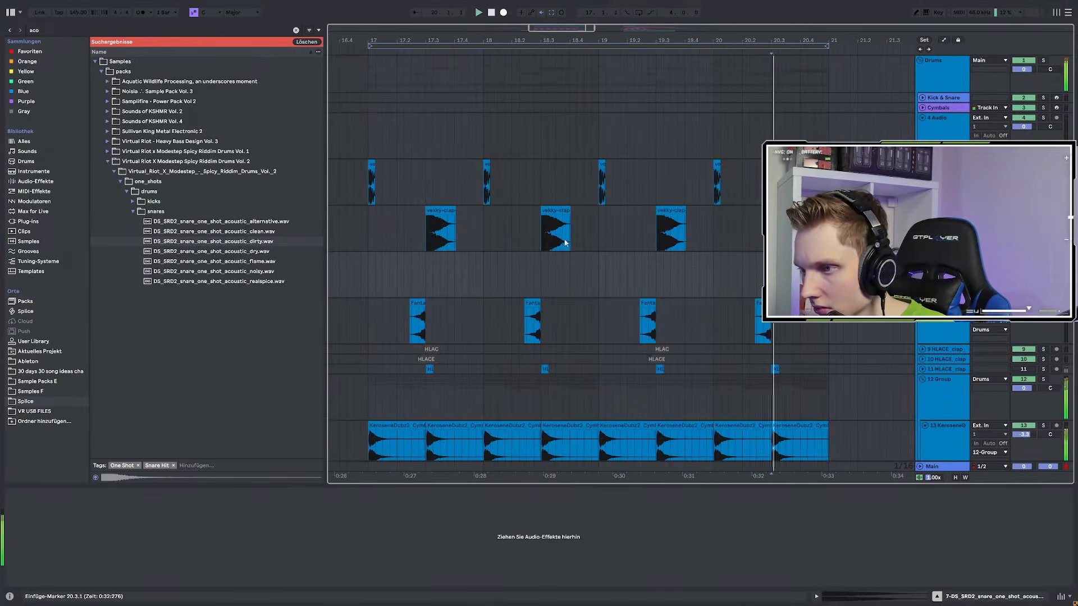
# Listen to the full section from 16.4.4, checking the bass clips on track 31 around 20.1.1
pyautogui.click(362, 224)
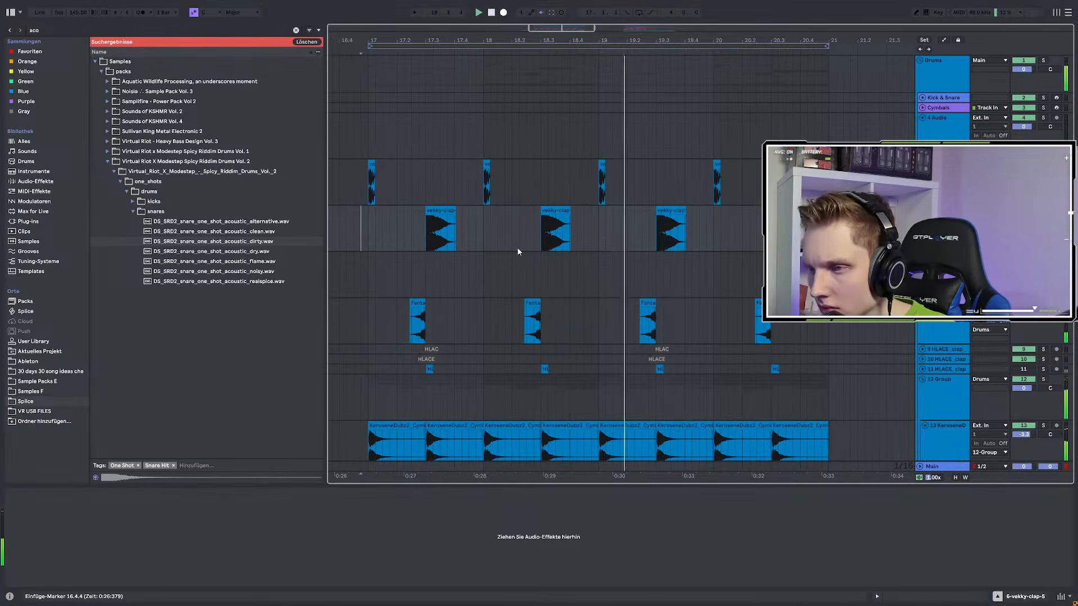
pyautogui.scroll(-3, 582, 247)
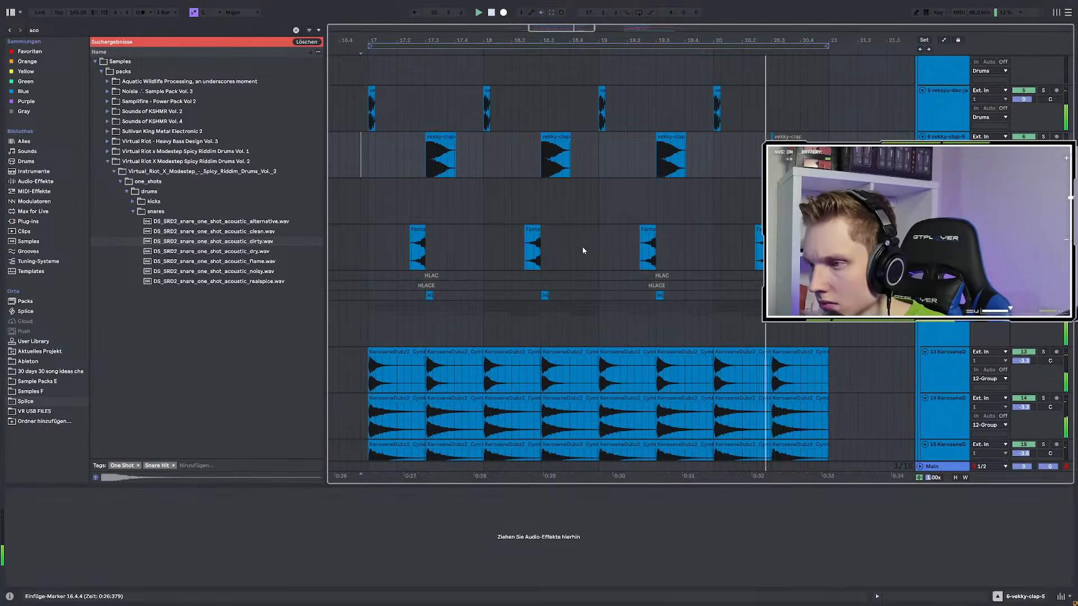
pyautogui.scroll(-15, 582, 251)
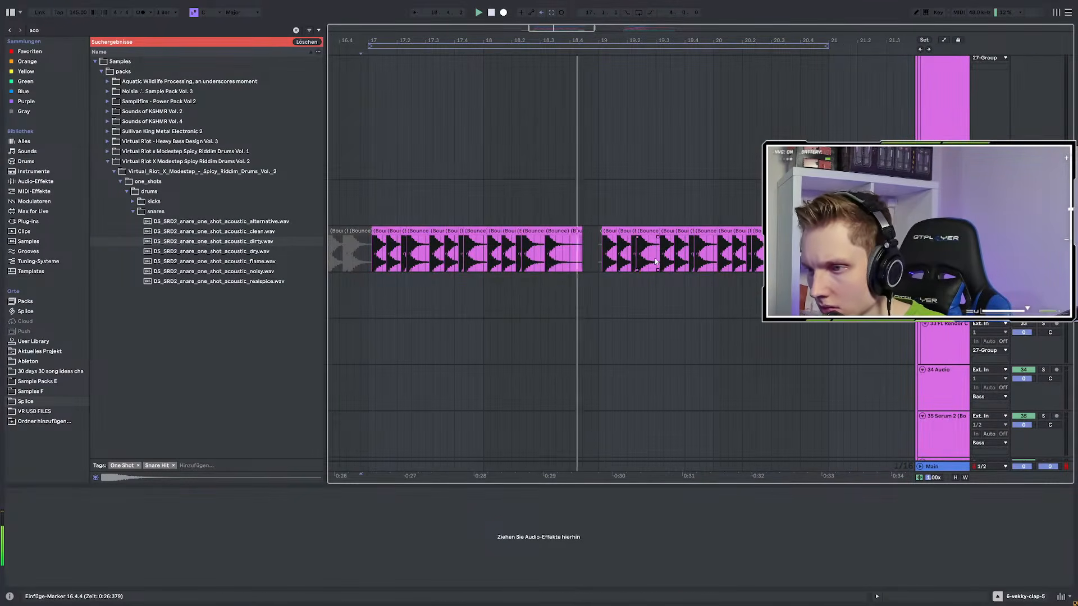
pyautogui.click(609, 231)
pyautogui.click(727, 251)
pyautogui.press('space')
pyautogui.press('space')
# Set the bass clip at 20.1.1 on track 31 to Complex Pro warping, envelope 256, pitched +2 semitones and 30 cents
pyautogui.scroll(3, 734, 247)
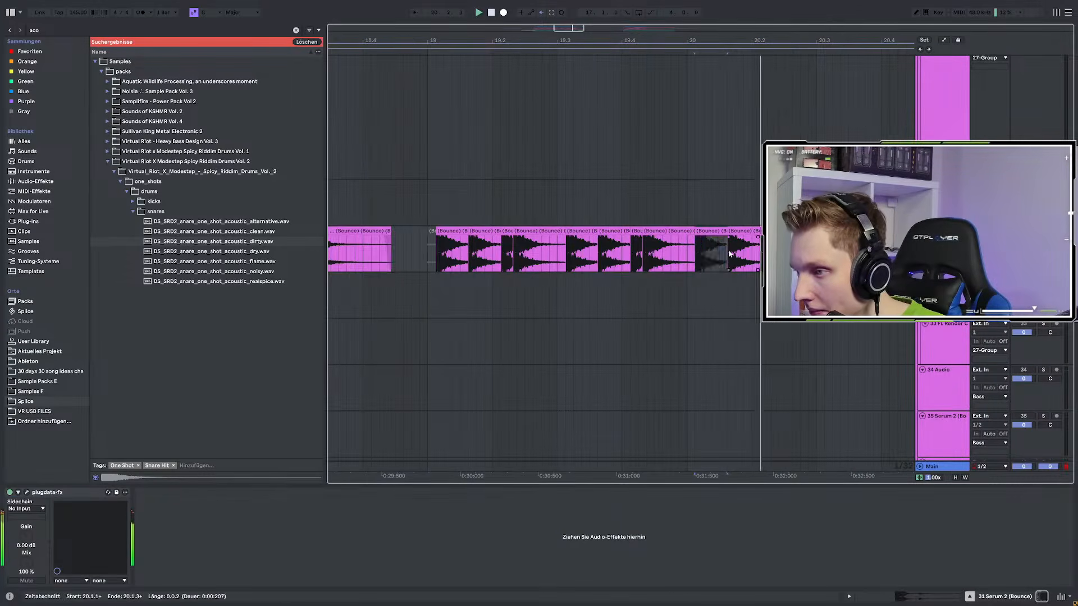
pyautogui.press('space')
pyautogui.doubleClick(713, 231)
pyautogui.press('space')
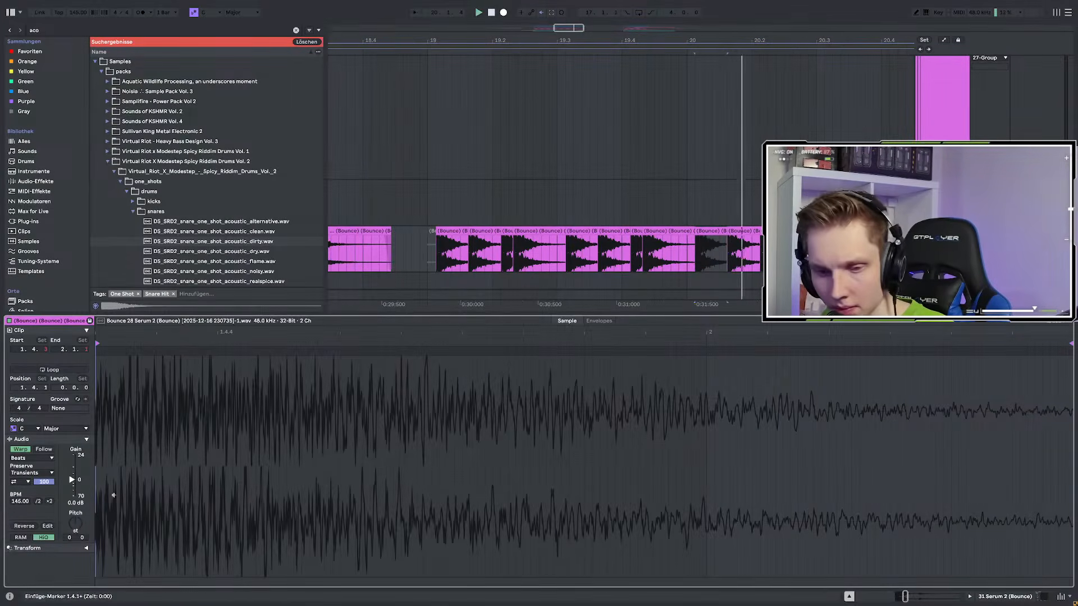
pyautogui.click(23, 458)
pyautogui.click(46, 508)
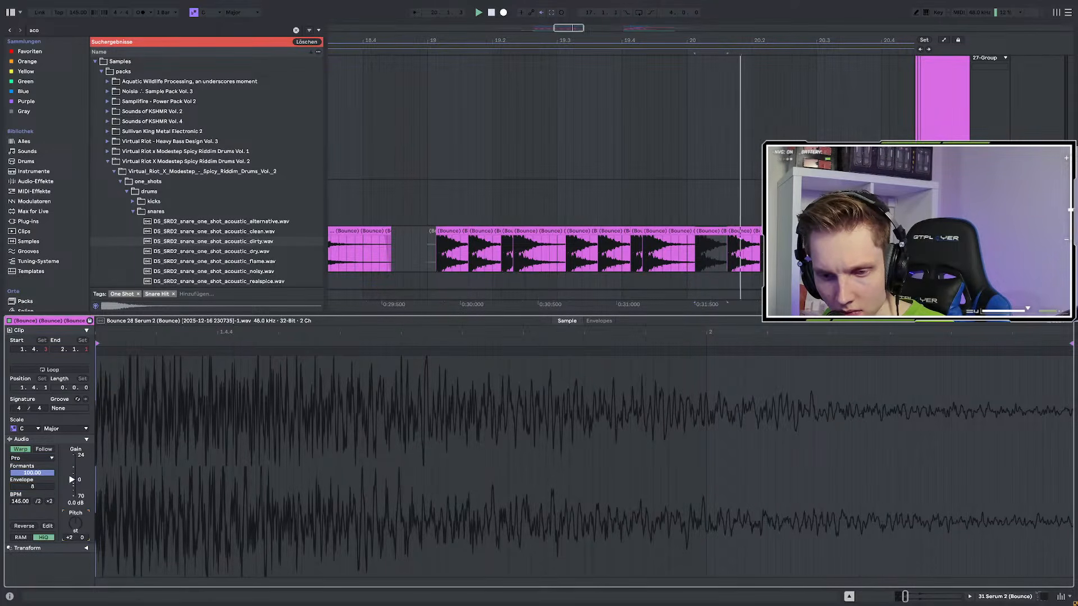
pyautogui.moveTo(76, 523); pyautogui.dragTo(76, 512)
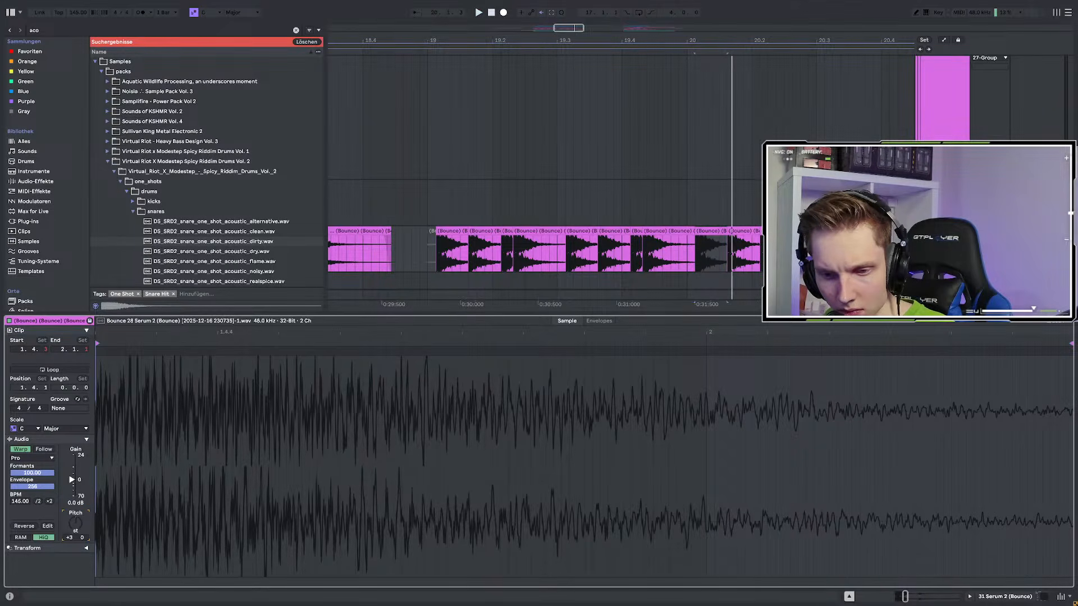
pyautogui.moveTo(75, 523); pyautogui.dragTo(75, 529)
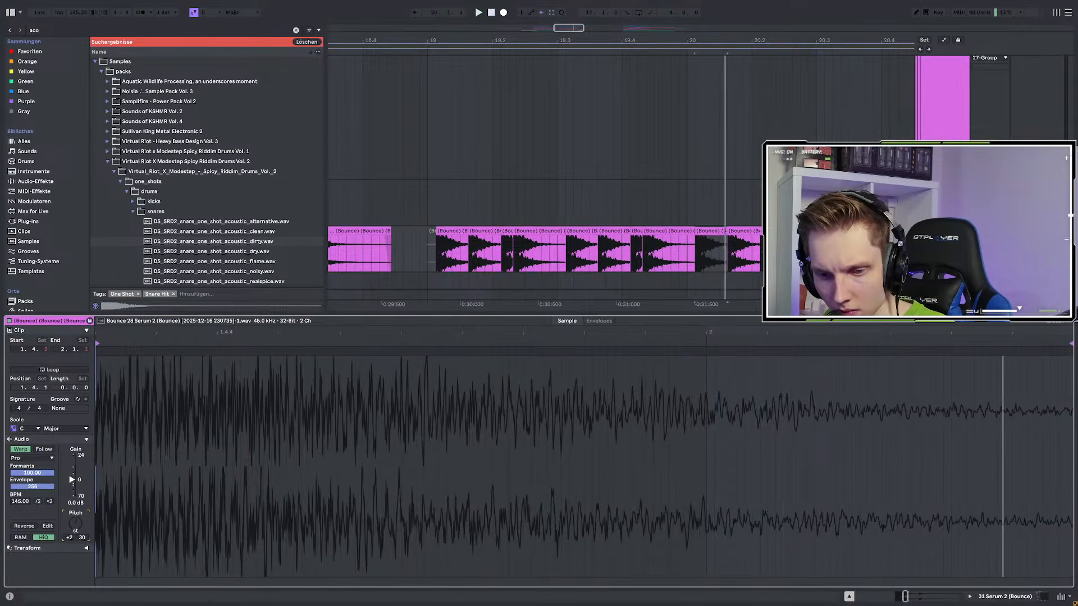
# Duplicate the pitched bass clip on track 31 to 20.1.3 and 20.2.1
pyautogui.click(717, 231)
pyautogui.hotkey('ctrl', 'd')
pyautogui.scroll(4, 761, 250)
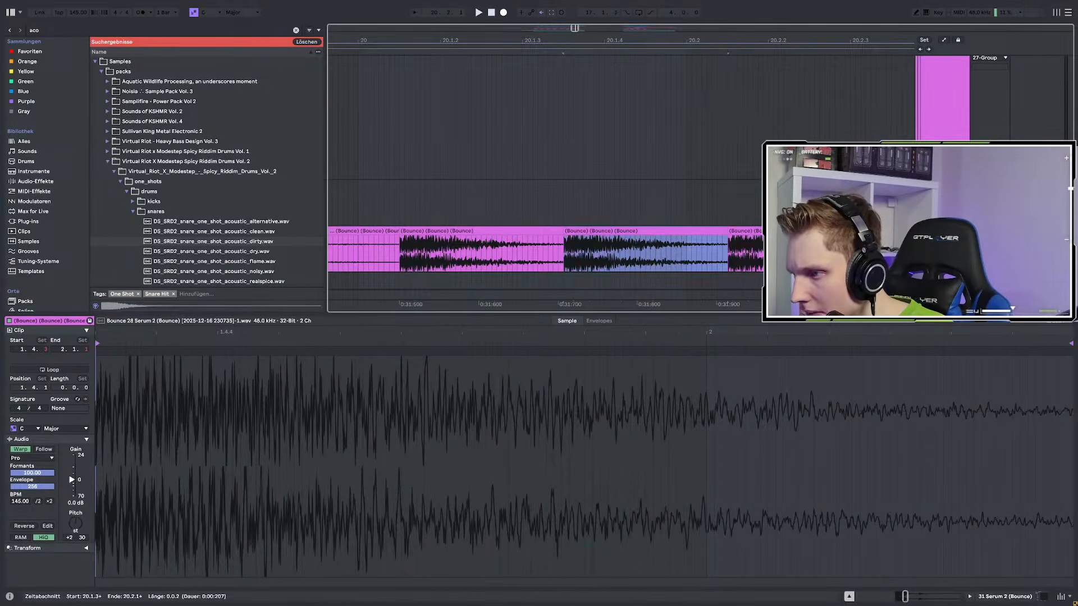
# Split the pitched copy at 20.2.1 into a short slice, duplicate the slice and extend the repeat to 20.3.1
pyautogui.click(789, 253)
pyautogui.hotkey('ctrl', 'e')
pyautogui.click(758, 231)
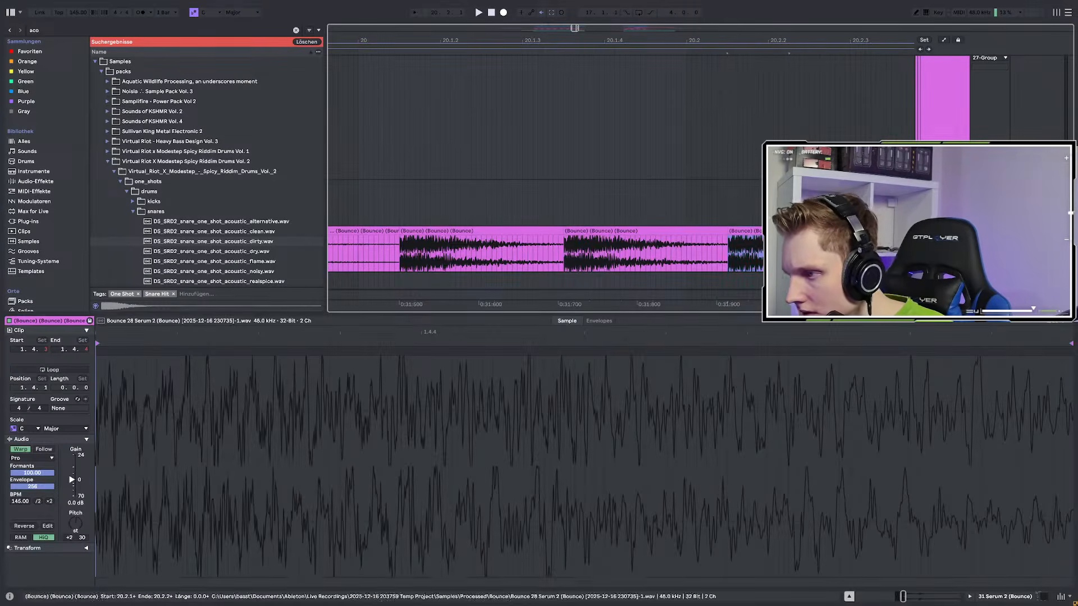
pyautogui.press('-')
pyautogui.hotkey('ctrl', 'd')
pyautogui.moveTo(755, 230); pyautogui.dragTo(832, 231)
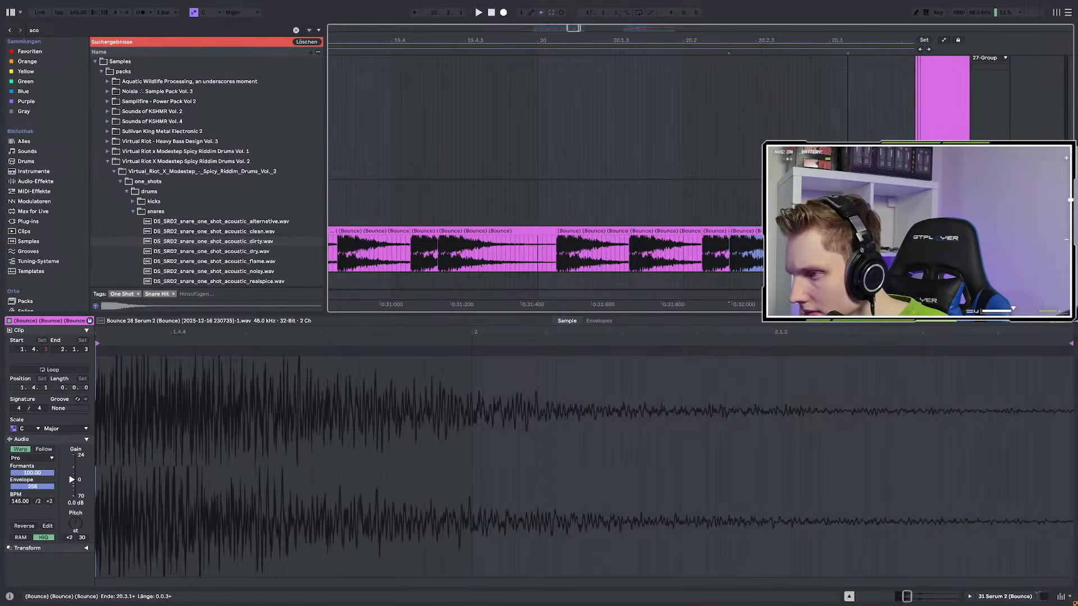
# Play the arrangement from 18.1.3 to hear the pitched bass slices in context
pyautogui.scroll(-6, 832, 241)
pyautogui.click(710, 252)
pyautogui.press('space')
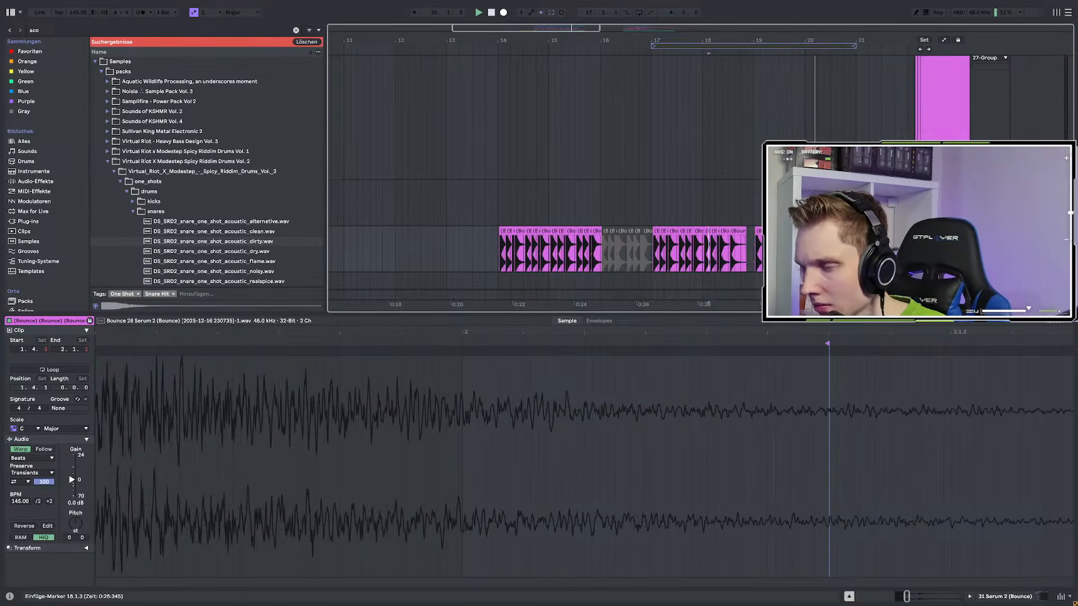
pyautogui.hotkey('shift', 'Tab')
pyautogui.press('space')
pyautogui.press('space')
# Set the Complex Pro envelope to 8 for the four bass clips between 20.1.1 and 20.3.1 and play them
pyautogui.scroll(3, 836, 253)
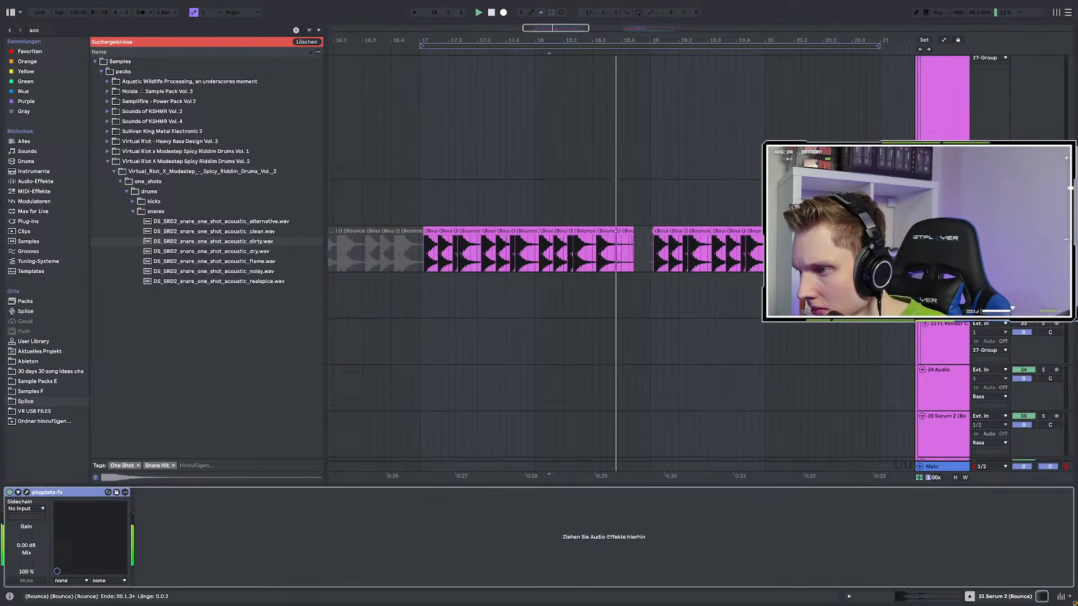
pyautogui.moveTo(768, 253); pyautogui.dragTo(827, 252)
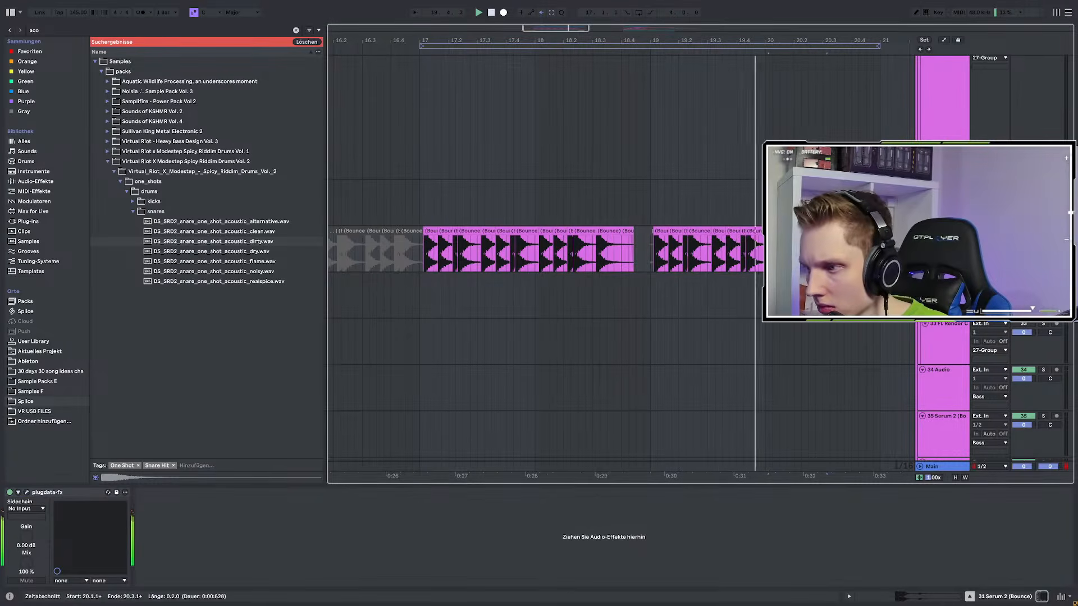
pyautogui.hotkey('shift', 'Tab')
pyautogui.press('space')
pyautogui.press('space')
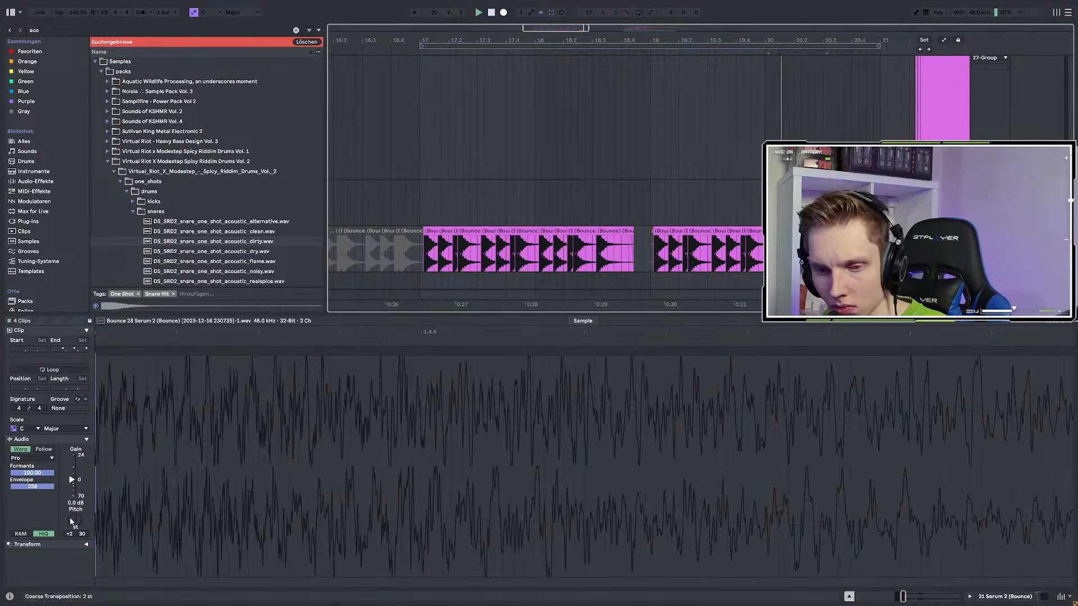
pyautogui.moveTo(45, 486); pyautogui.dragTo(45, 539)
pyautogui.press('space')
pyautogui.press('space')
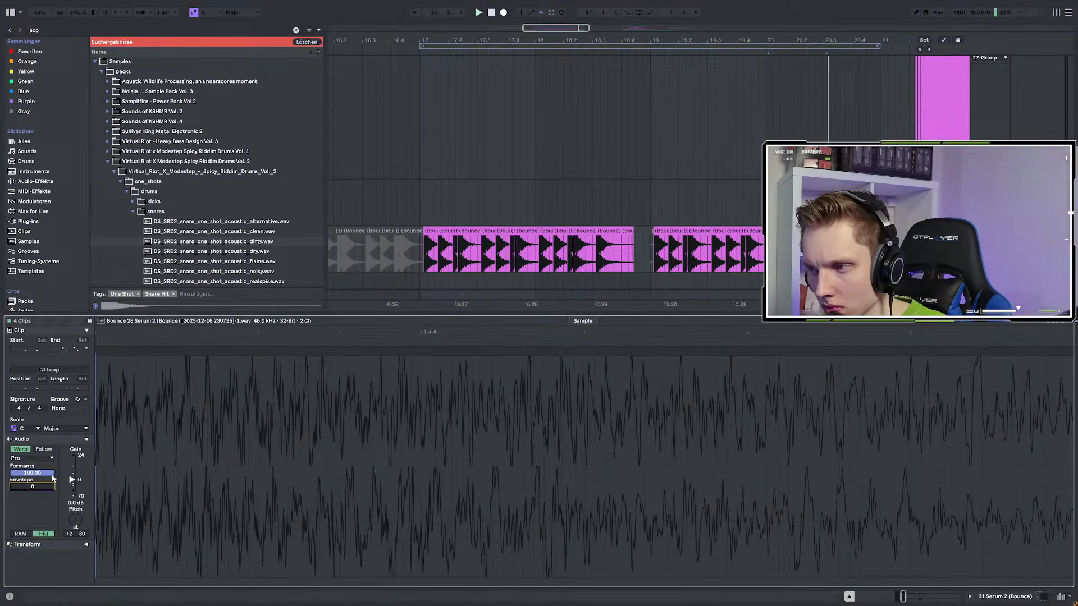
# Listen from 16.4.4 and 20.1.1, and solo bass track 31 to hear it from 16.4.4
pyautogui.click(411, 252)
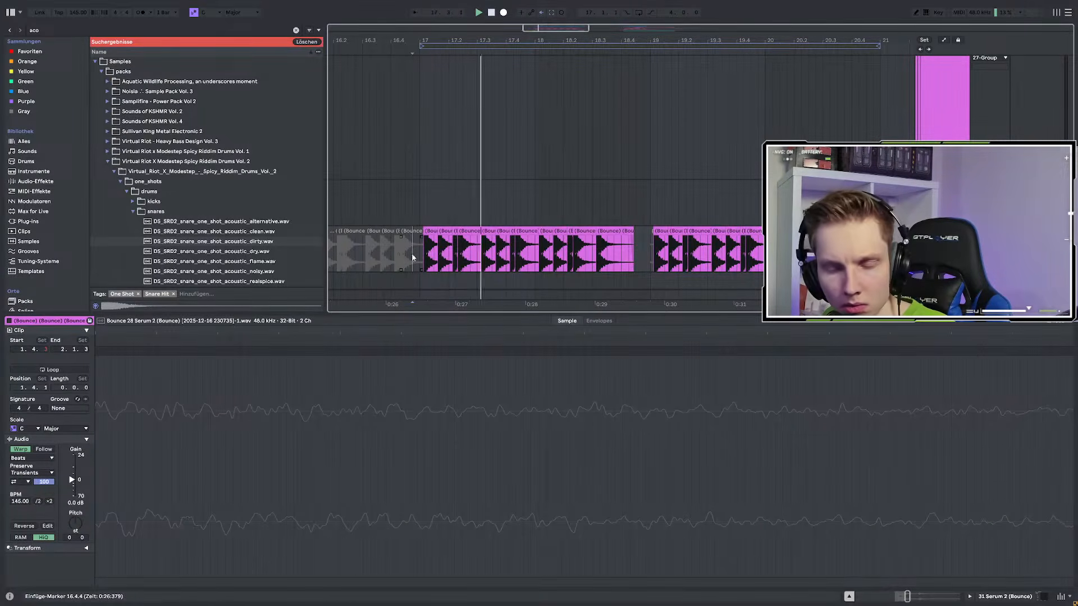
pyautogui.hotkey('shift', 'Tab')
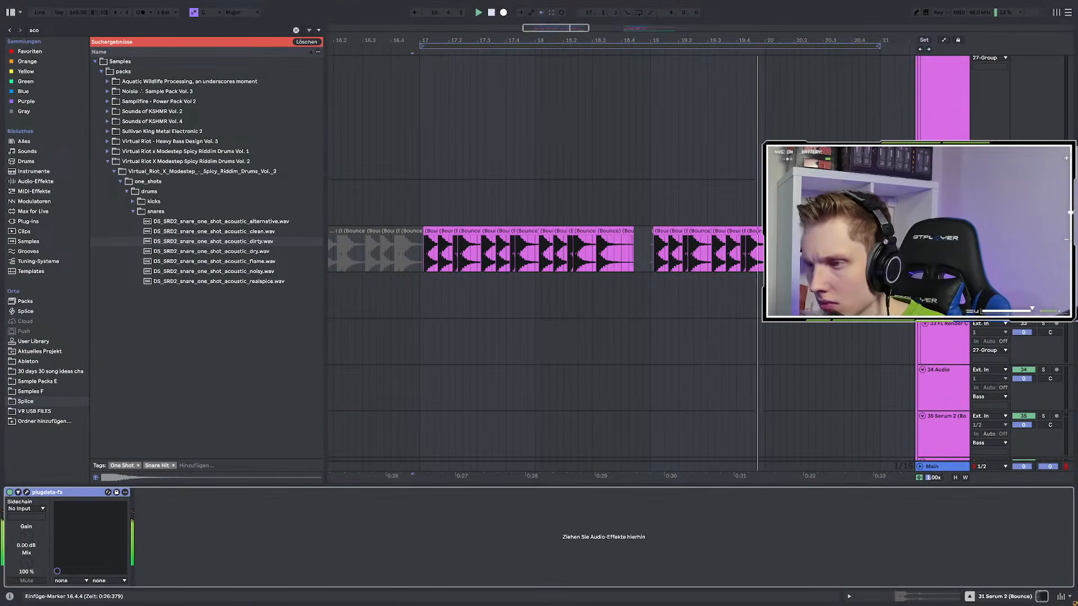
pyautogui.click(769, 250)
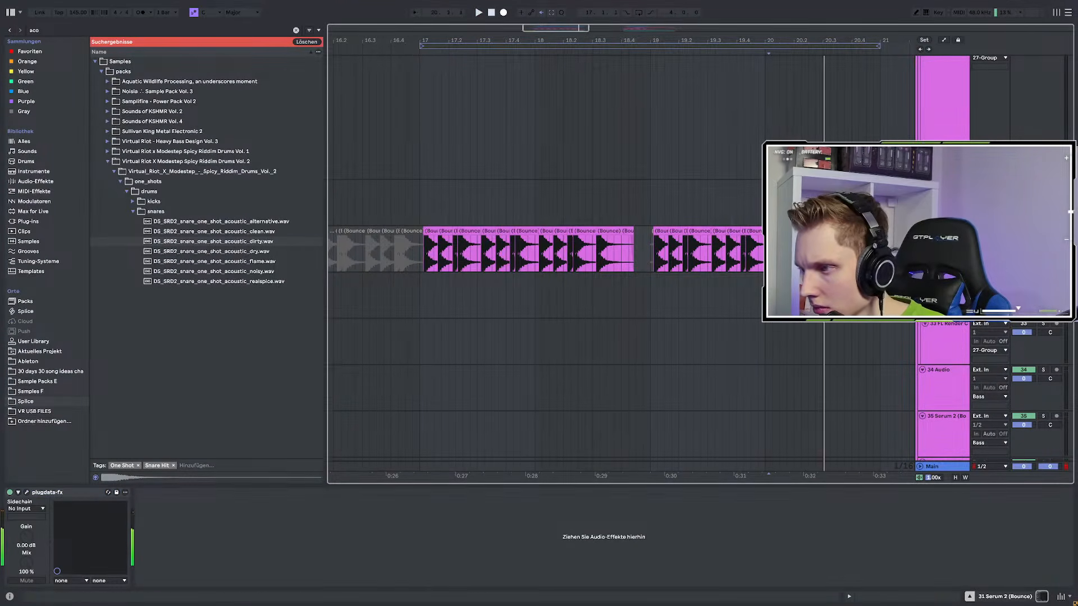
pyautogui.press('space')
pyautogui.press('s')
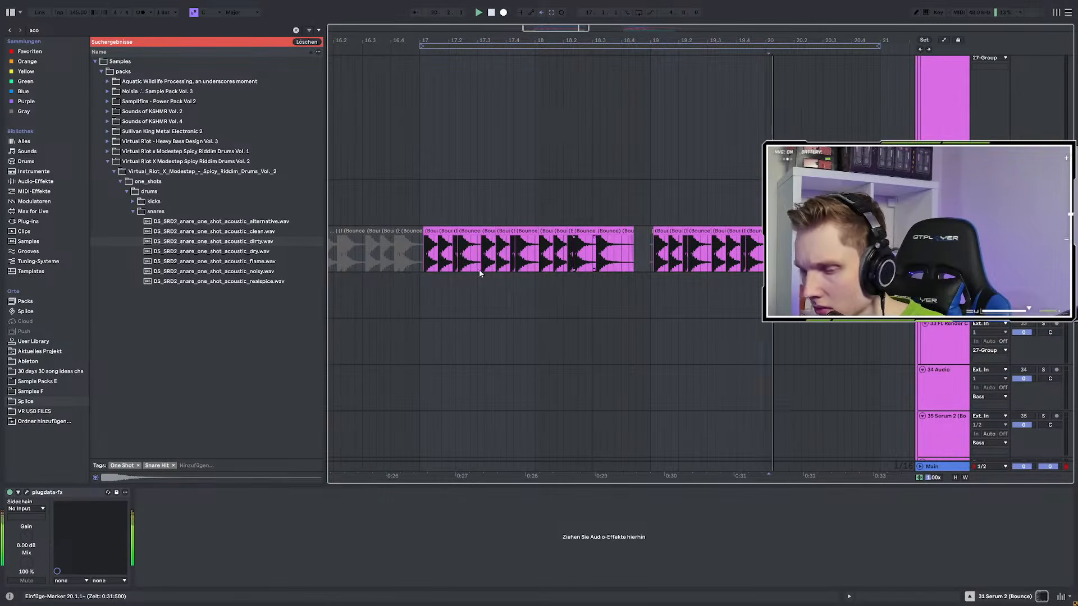
pyautogui.click(416, 256)
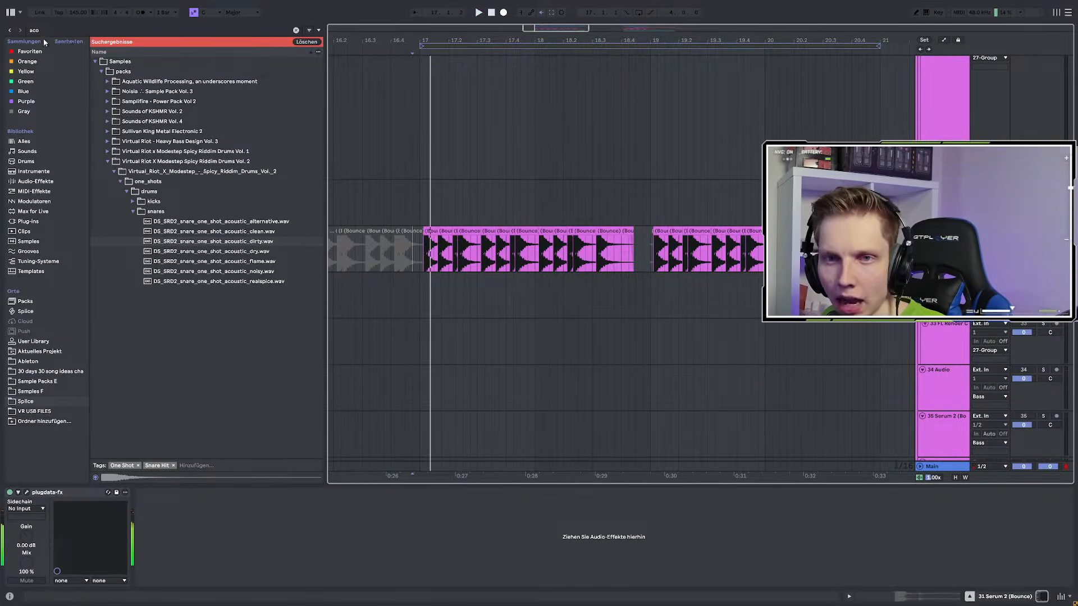
# Add EQ Eight to bass track 31 and set a low cut at about 95.8 Hz
pyautogui.hotkey('ctrl', 'f')
pyautogui.write('eq')
pyautogui.press('Down')
pyautogui.press('Return')
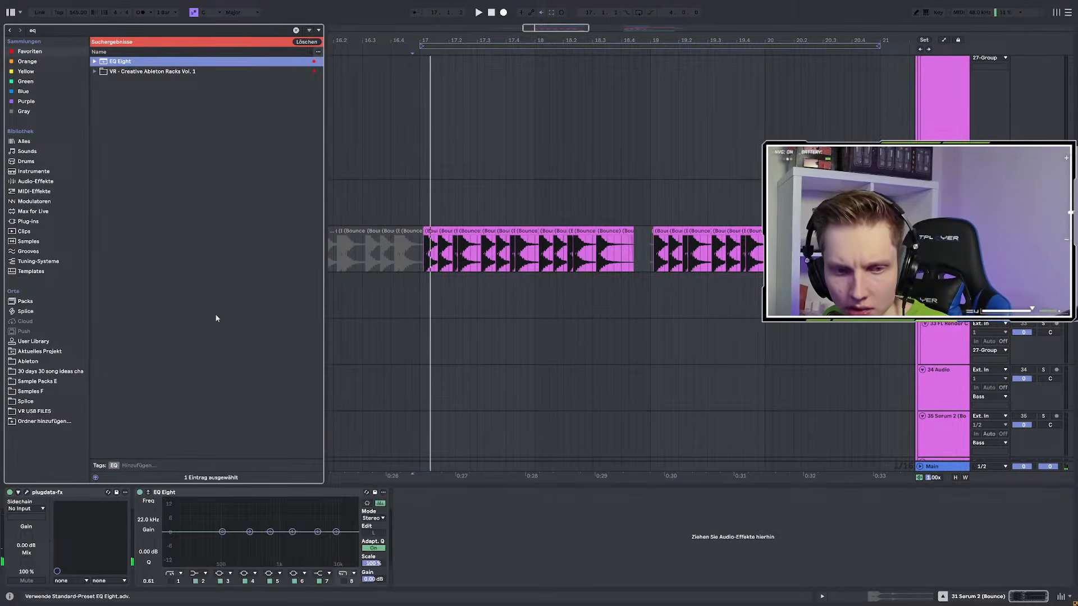
pyautogui.click(171, 581)
pyautogui.moveTo(190, 539); pyautogui.dragTo(222, 543)
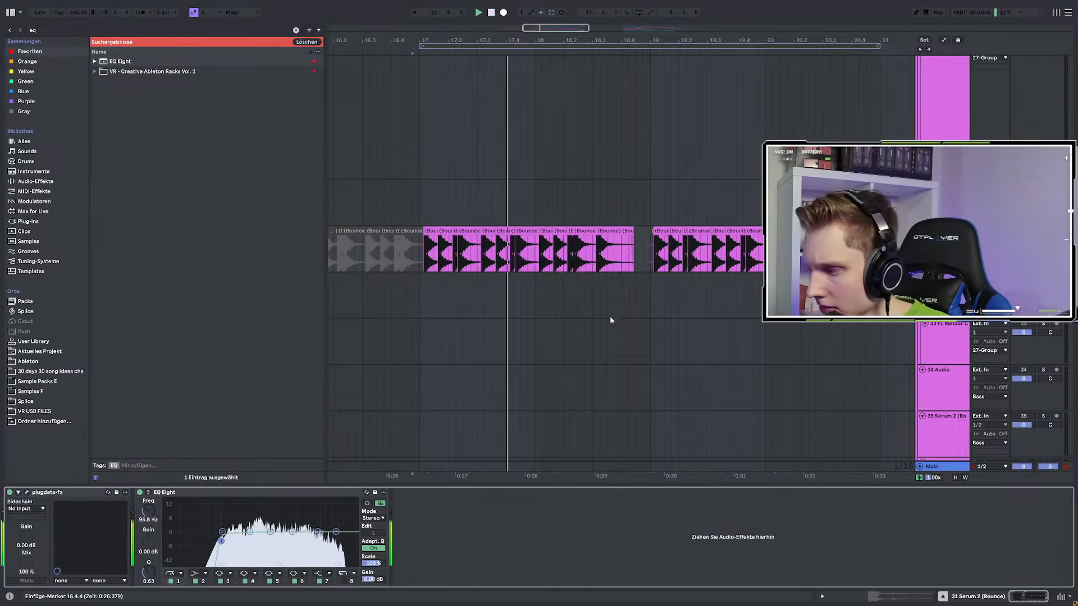
# Unsolo bass track 31 and listen to its clips from 14.1.1
pyautogui.keyDown('ctrl'); pyautogui.scroll(-3, 624, 313); pyautogui.keyUp('ctrl')
pyautogui.click(379, 262)
pyautogui.press('s')
pyautogui.press('space')
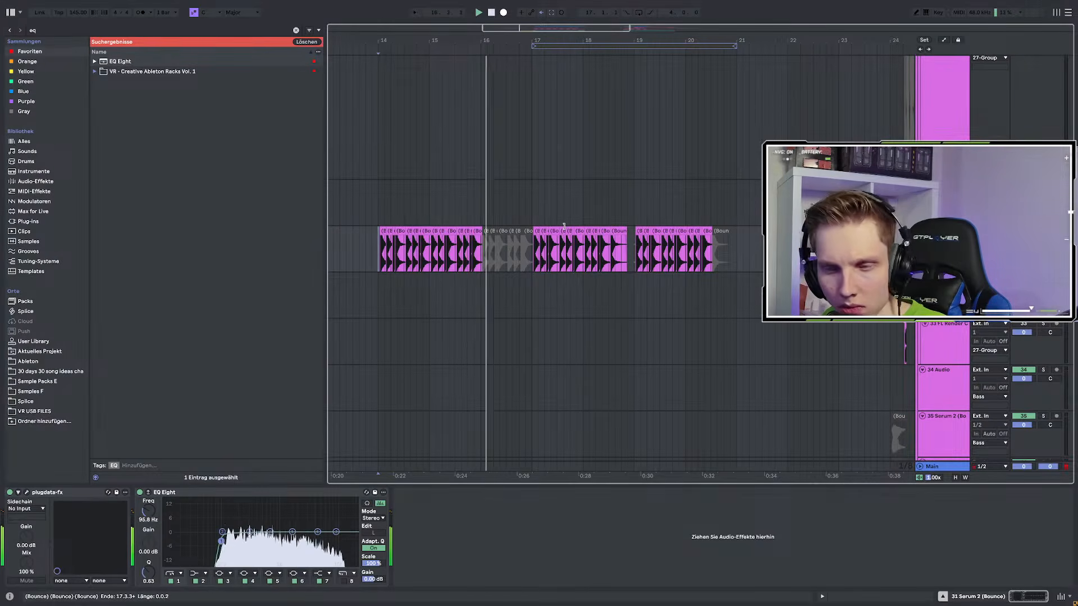
pyautogui.click(375, 204)
pyautogui.press('space')
pyautogui.press('space')
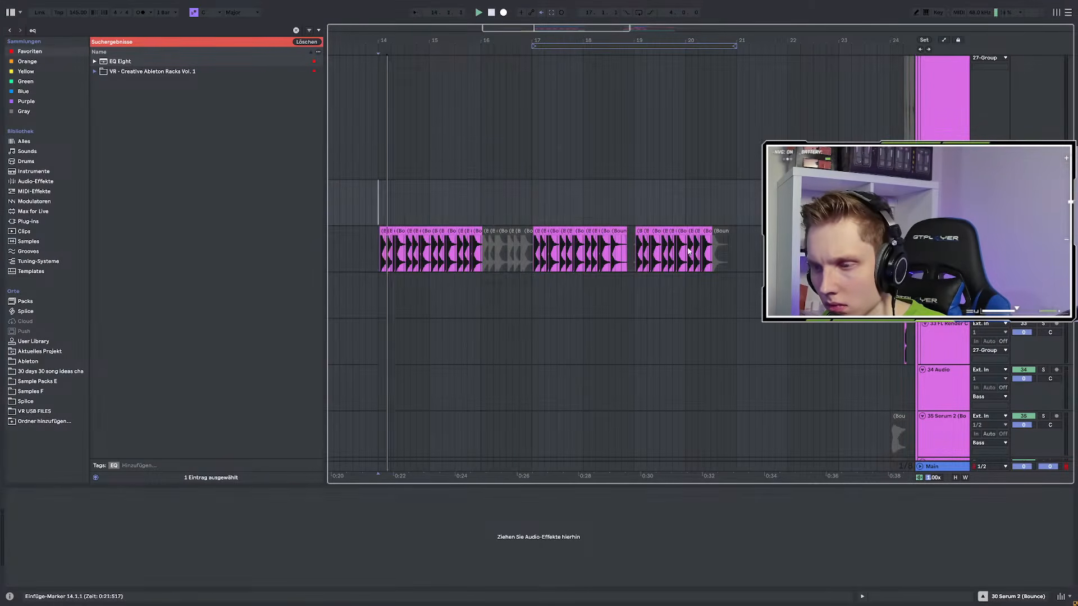
pyautogui.hscroll(-3, 560, 252)
pyautogui.press('space')
pyautogui.press('space')
# Copy the bass clips between 14.1.1 and 15.1.1 on track 31 to 13.1.1 and play from there
pyautogui.moveTo(533, 247); pyautogui.dragTo(587, 247)
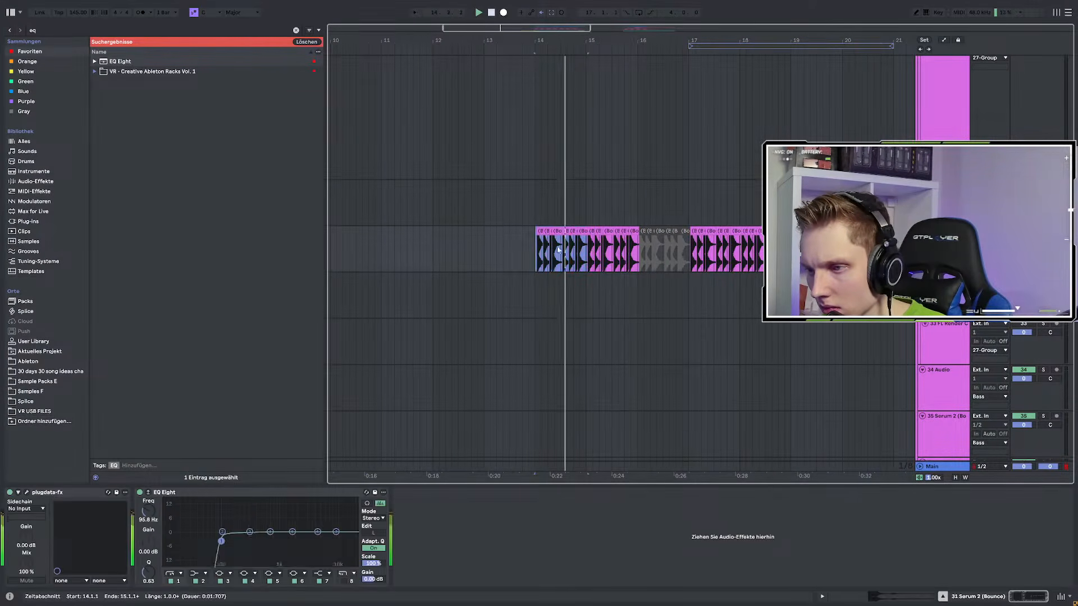
pyautogui.scroll(3, 504, 246)
pyautogui.click(464, 242)
pyautogui.hotkey('ctrl', 'v')
pyautogui.press('space')
pyautogui.press('space')
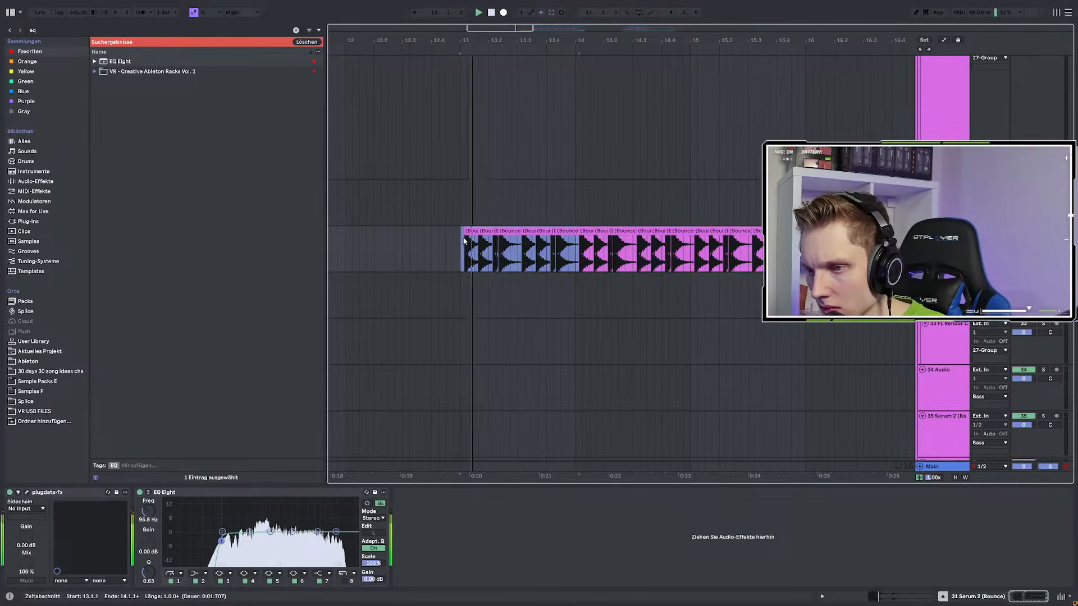
# Play the four-bar section from 17.1.1 and examine the Serum 2 bass tracks 35 to 42
pyautogui.scroll(-3, 465, 246)
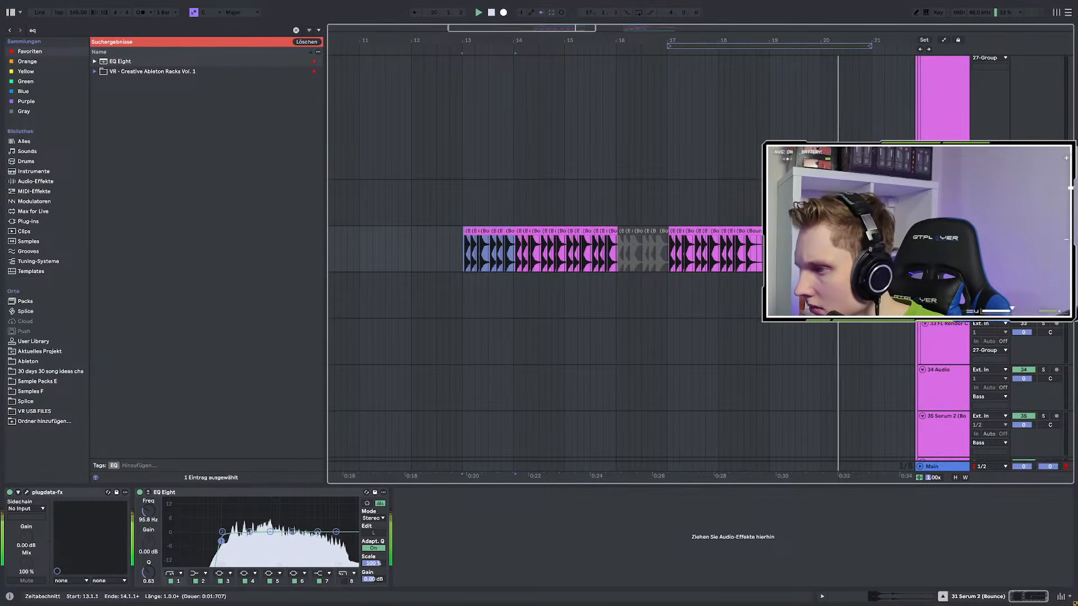
pyautogui.click(667, 246)
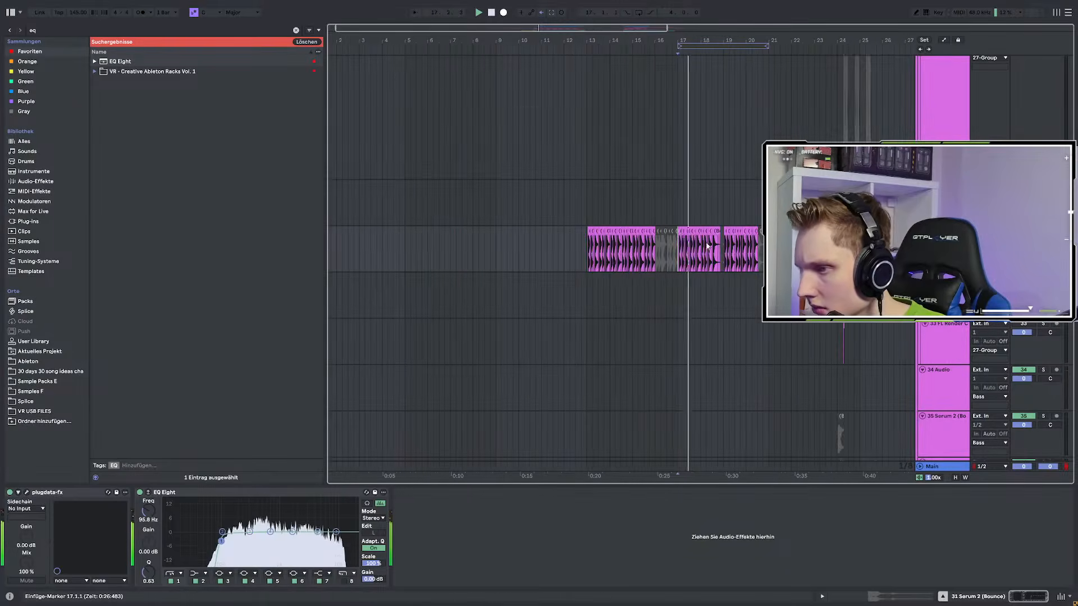
pyautogui.scroll(-5, 749, 257)
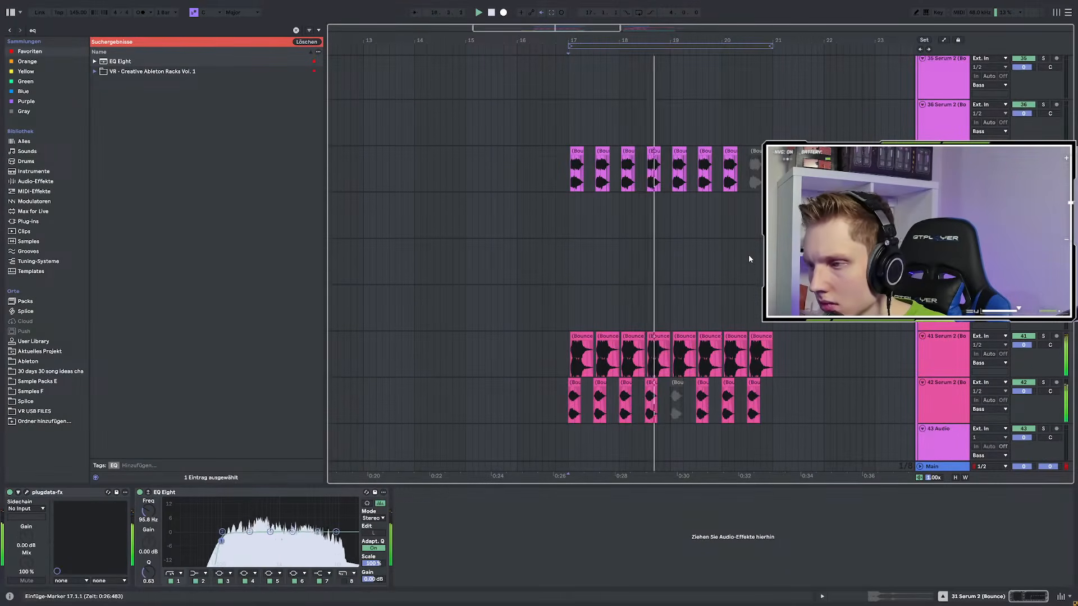
pyautogui.scroll(-2, 749, 259)
pyautogui.scroll(3, 681, 282)
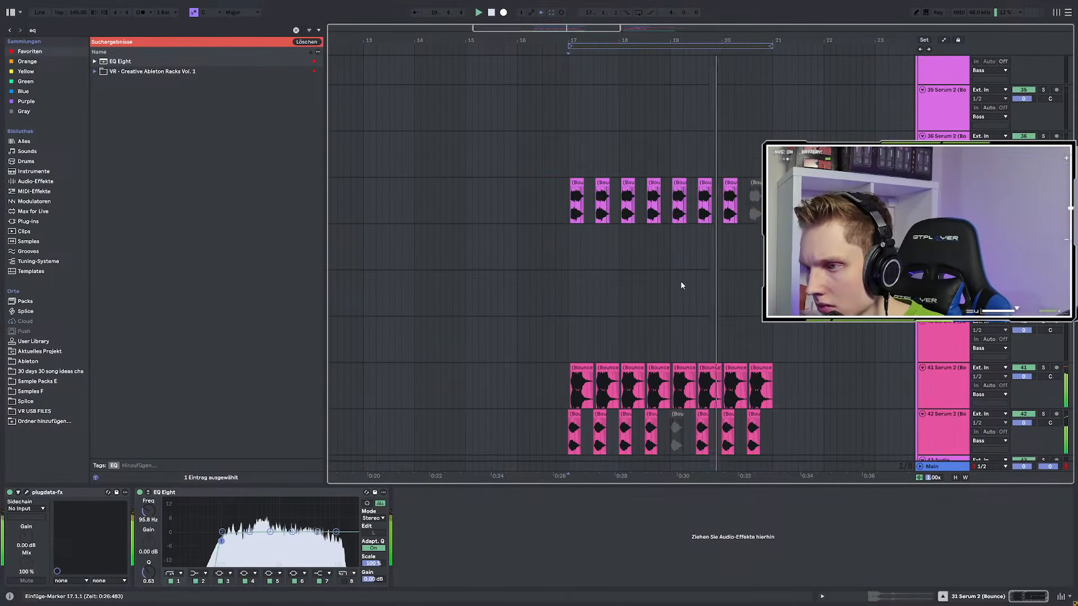
# Replay the full mix from 16.4.3 and examine the snare and vekky-clap-5 layers at 20.3.1
pyautogui.click(567, 203)
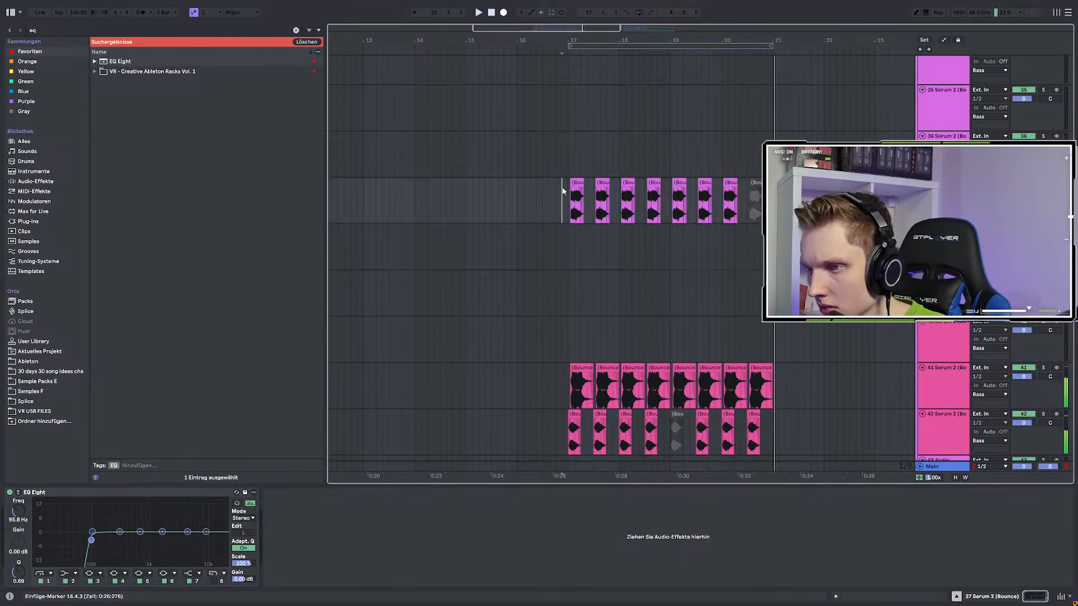
pyautogui.scroll(5, 716, 284)
pyautogui.scroll(3, 716, 288)
pyautogui.scroll(10, 726, 289)
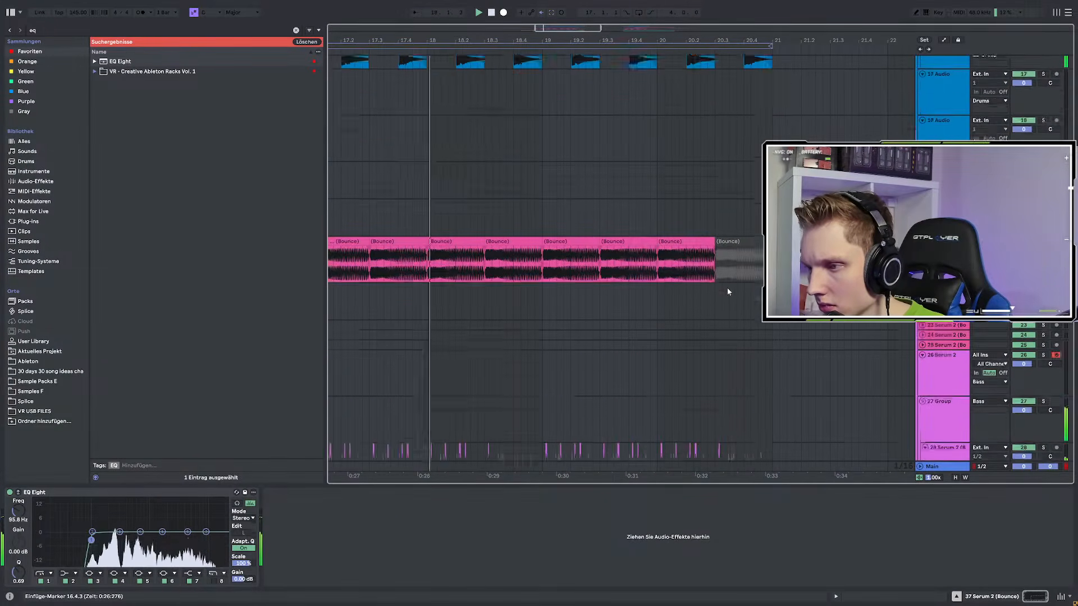
pyautogui.scroll(5, 726, 288)
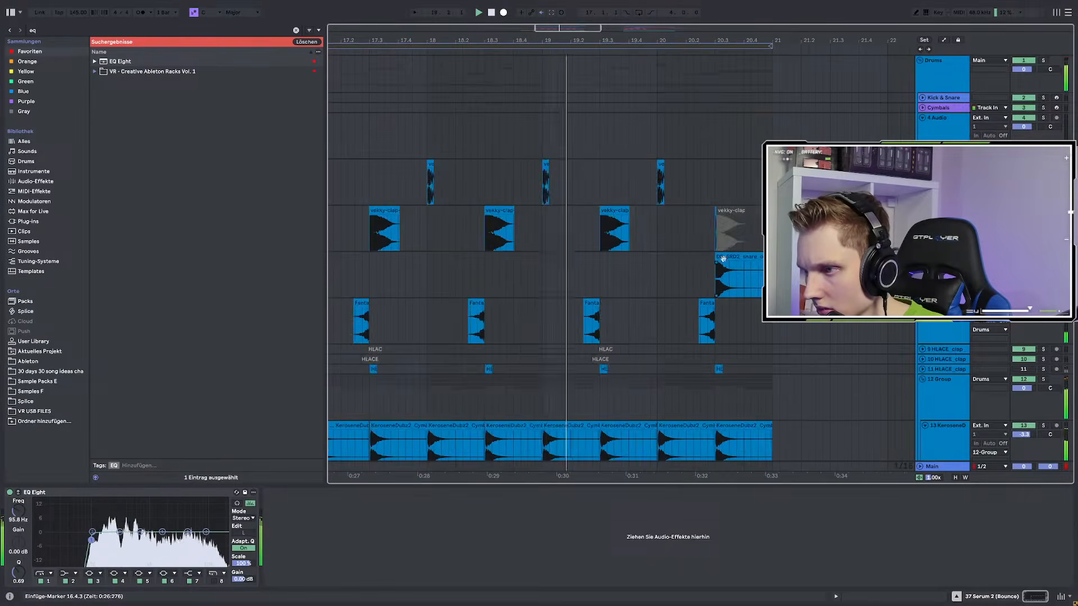
pyautogui.scroll(6, 693, 211)
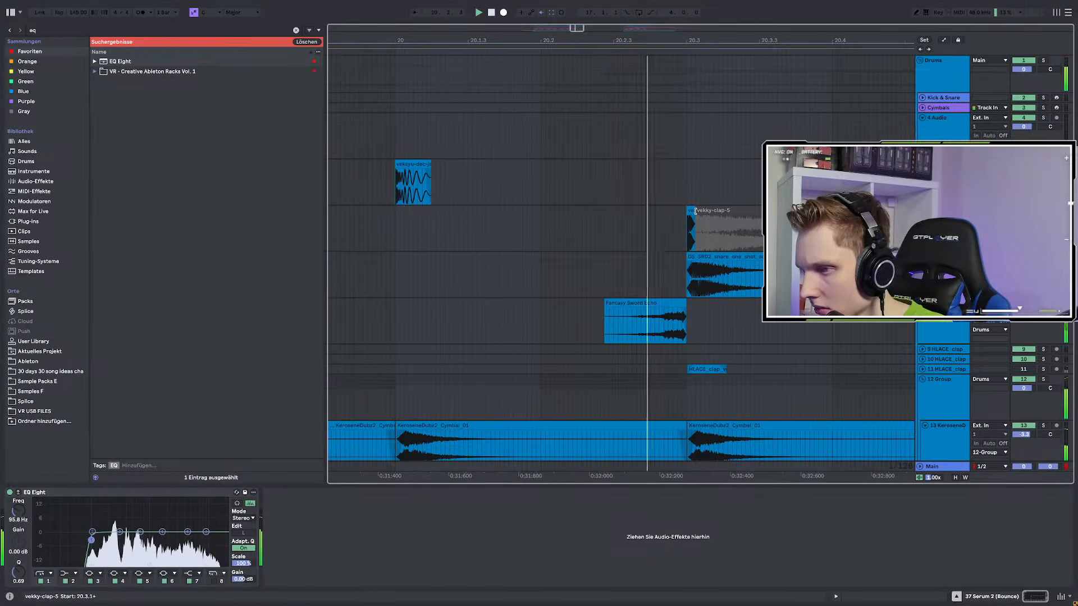
# Lengthen the vekky-clap-5 clip at 20.3.1 past 20.4.1 and deactivate it
pyautogui.moveTo(696, 211); pyautogui.dragTo(778, 211)
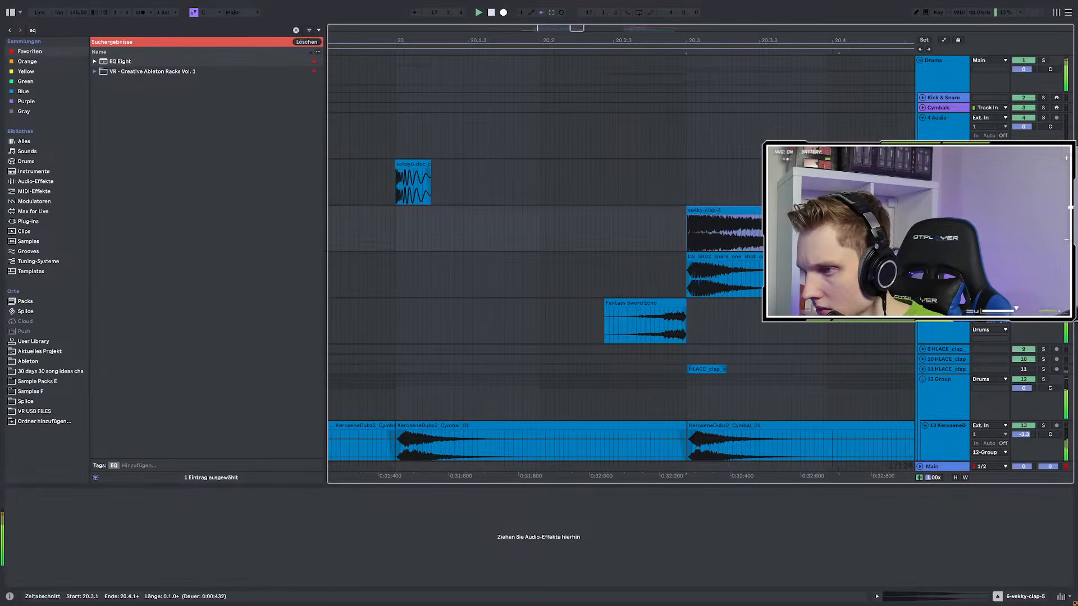
pyautogui.scroll(-3, 777, 225)
pyautogui.click(778, 256)
pyautogui.press('space')
pyautogui.click(747, 219)
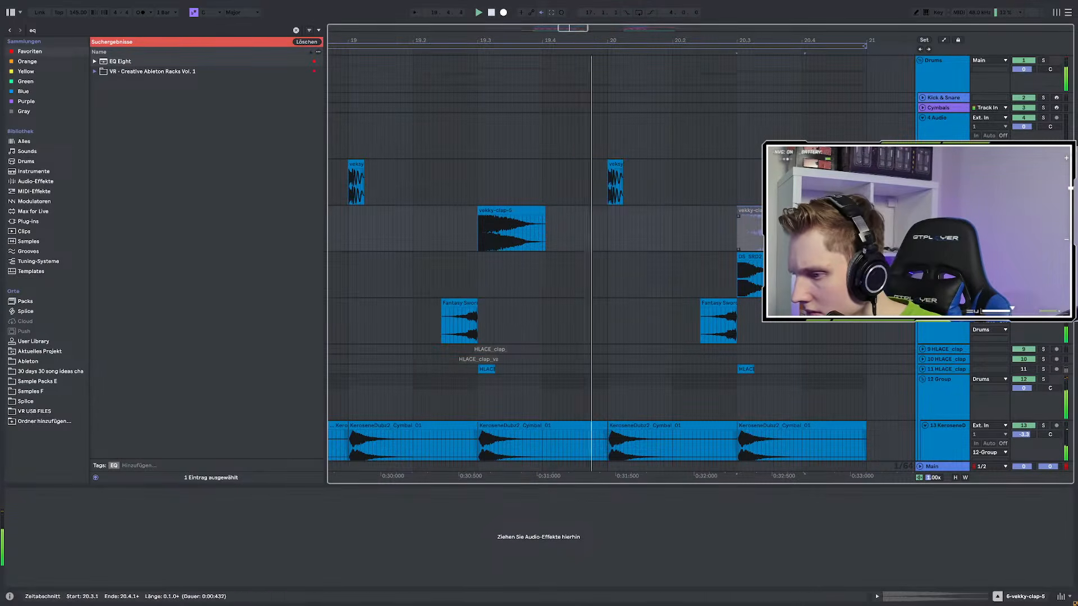
# Play the snare one-shot on track 7 from 20.3.1 and solo its track
pyautogui.click(736, 267)
pyautogui.press('space')
pyautogui.press('space')
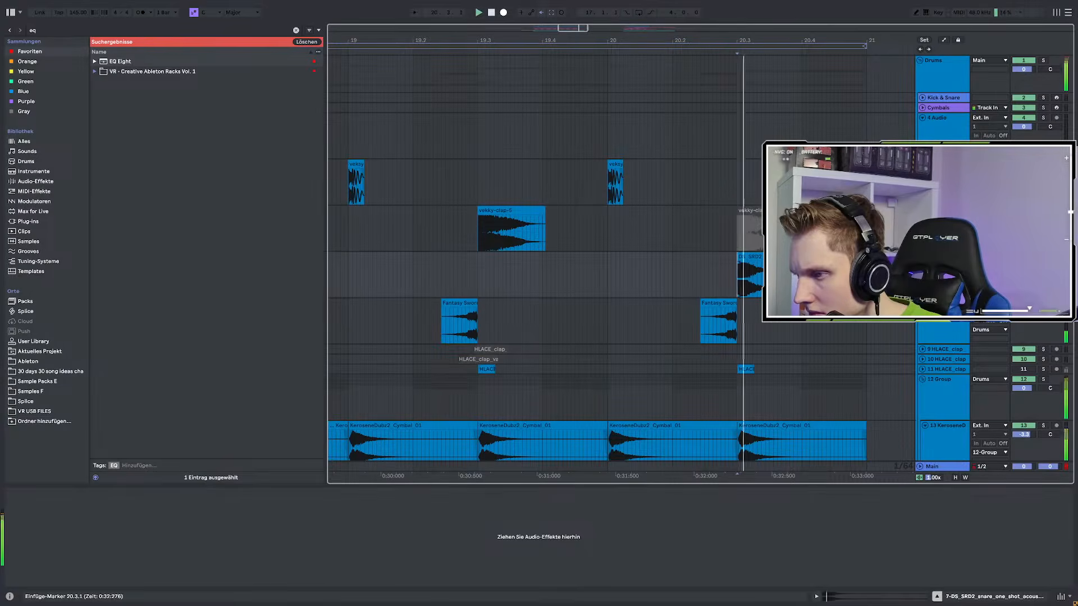
pyautogui.press('space')
pyautogui.press('space')
pyautogui.press('space')
pyautogui.press('space')
pyautogui.press('space')
pyautogui.press('s')
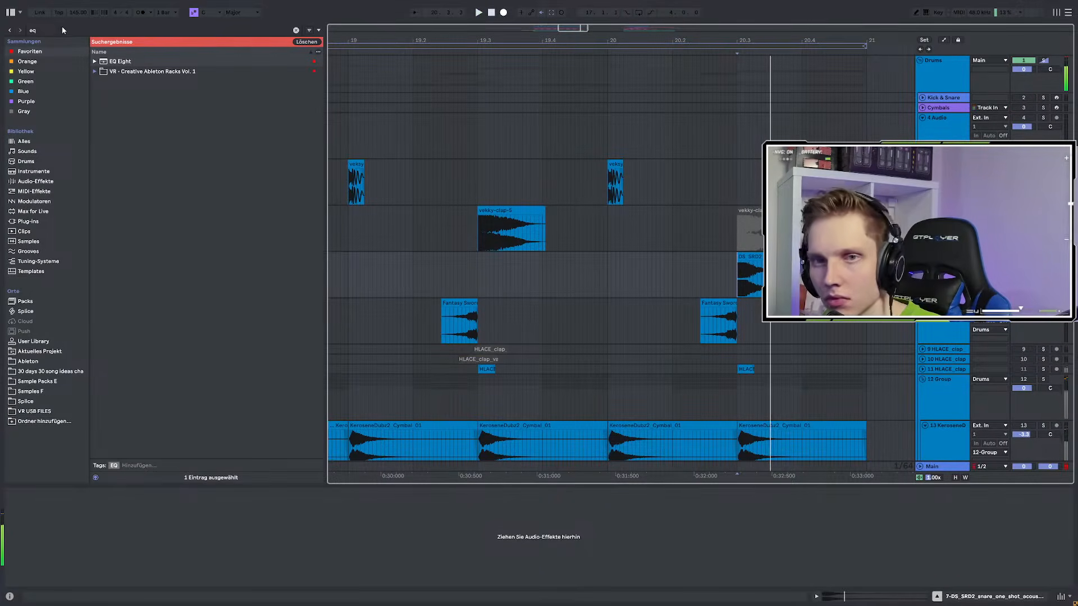
# Search the browser for "sna", load Snap Heap onto the snare track and add a Disperser to Serial Bus 1
pyautogui.click(45, 29)
pyautogui.write('sna')
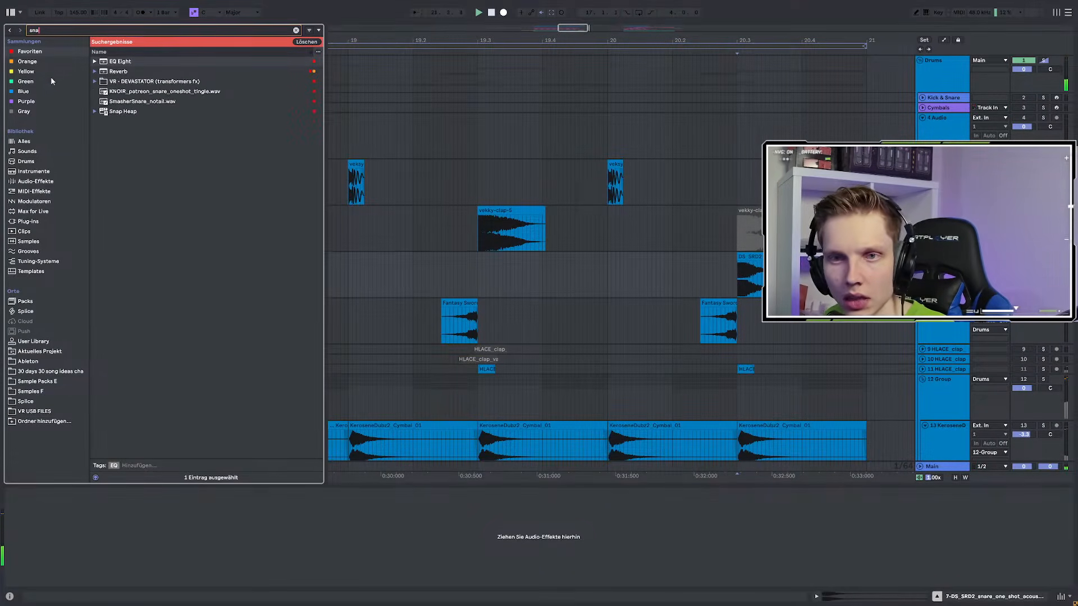
pyautogui.doubleClick(132, 112)
pyautogui.click(245, 230)
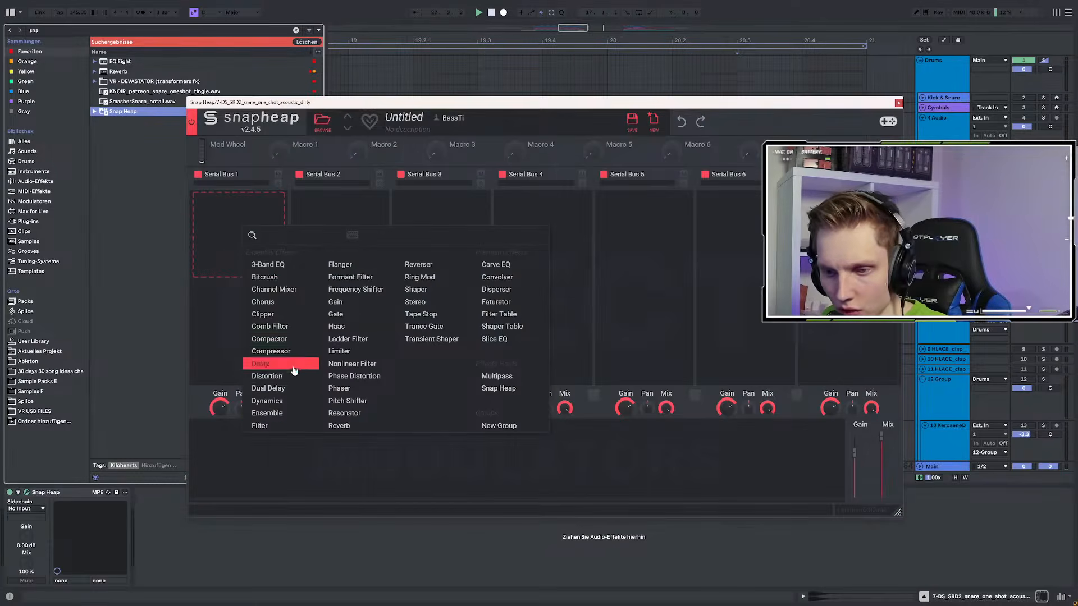
pyautogui.click(497, 289)
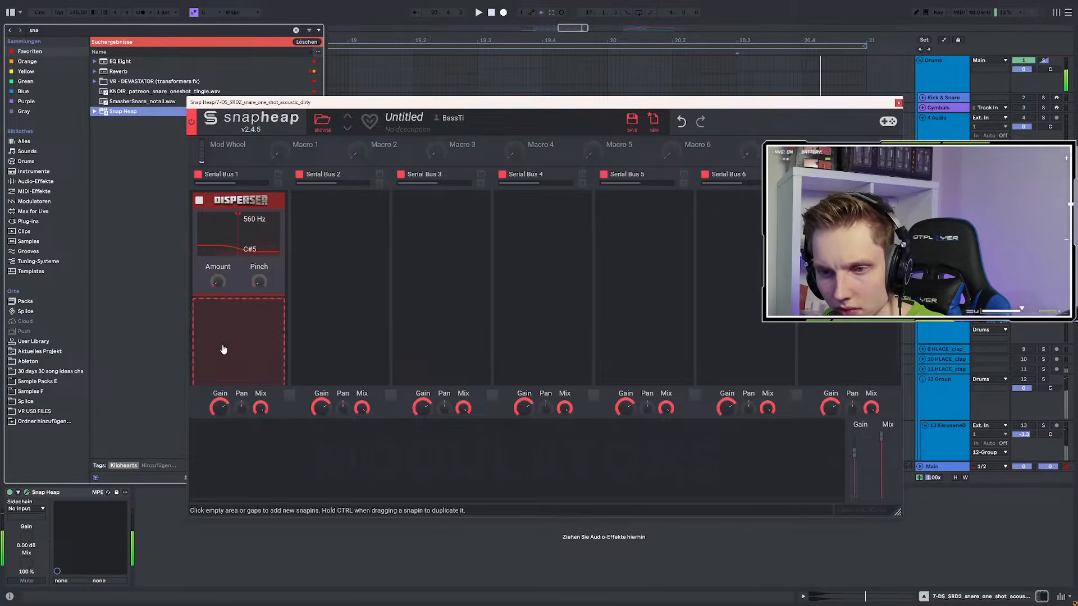
# Add a Convolver below the Disperser, load a Disperse impulse response and set its stretch to 52 %
pyautogui.click(239, 322)
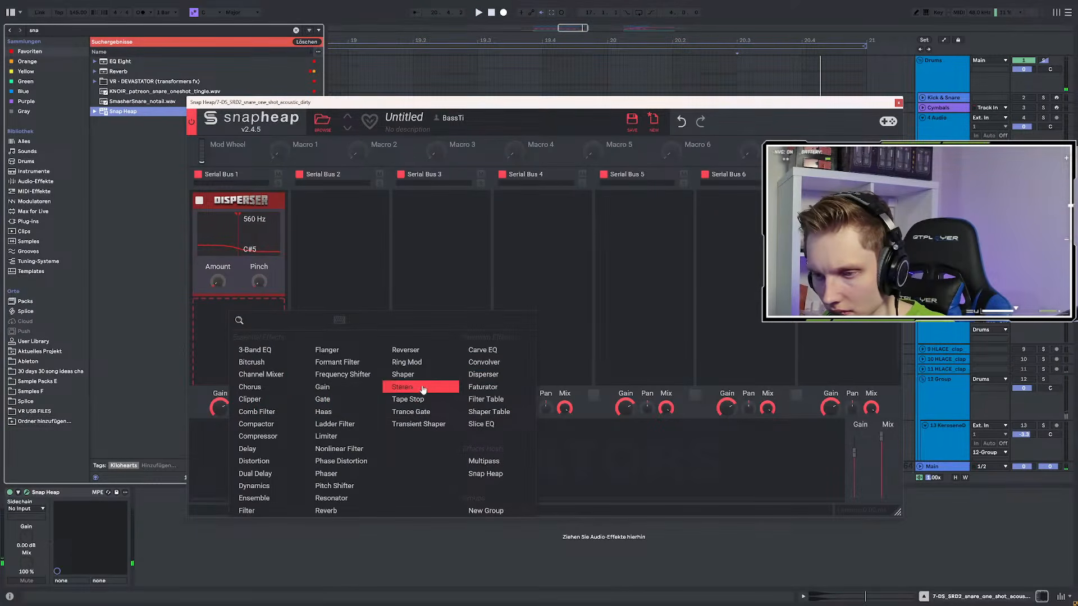
pyautogui.click(488, 363)
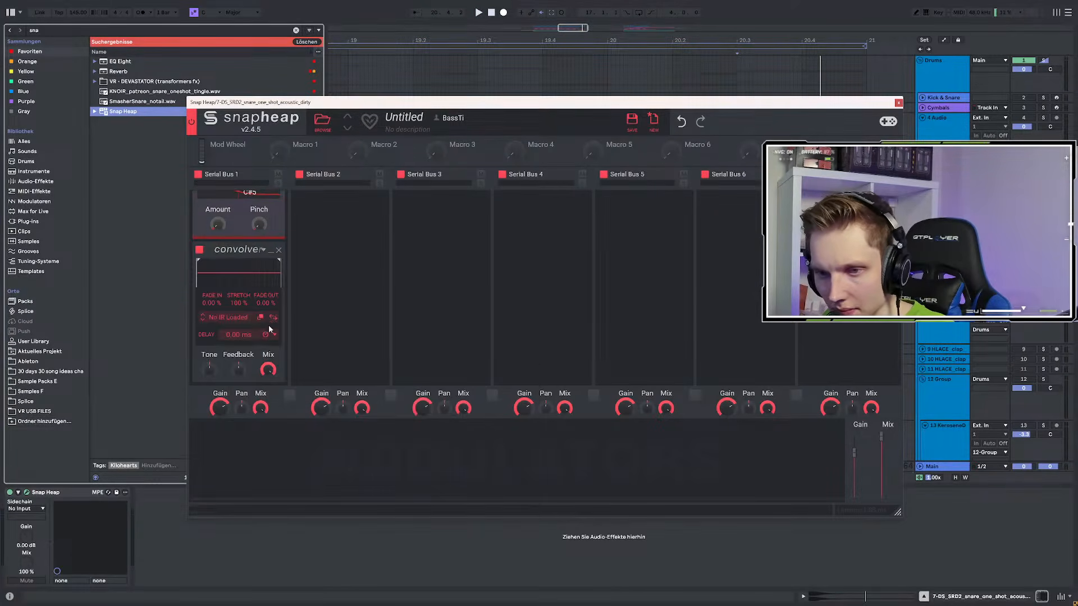
pyautogui.click(228, 317)
pyautogui.click(426, 386)
pyautogui.click(546, 242)
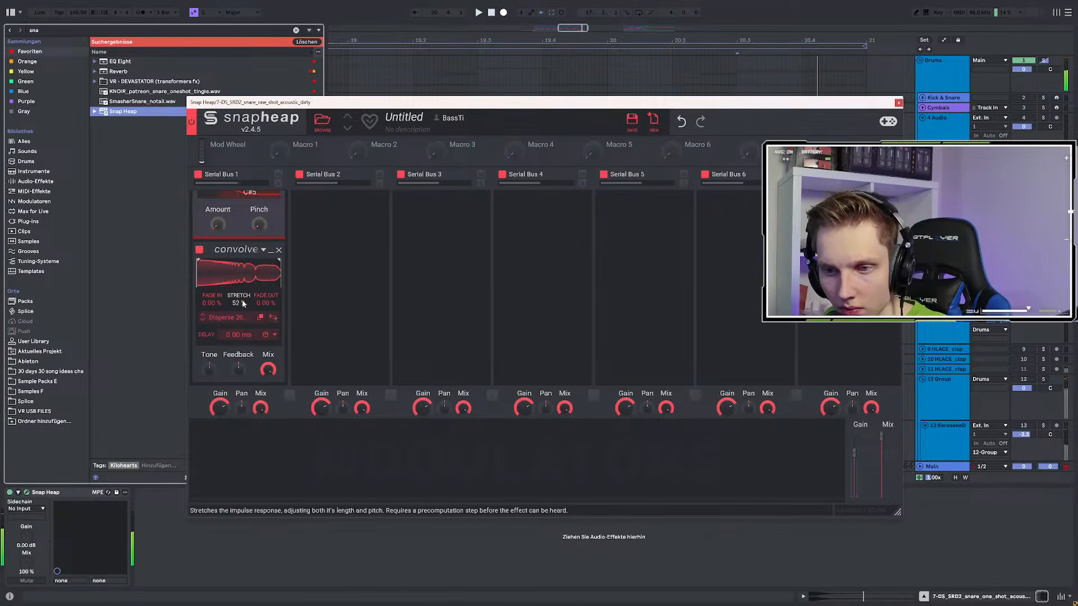
# Add a Transient Shaper below the Convolver and raise its attack to 70 %
pyautogui.scroll(-1, 250, 274)
pyautogui.scroll(-2, 245, 277)
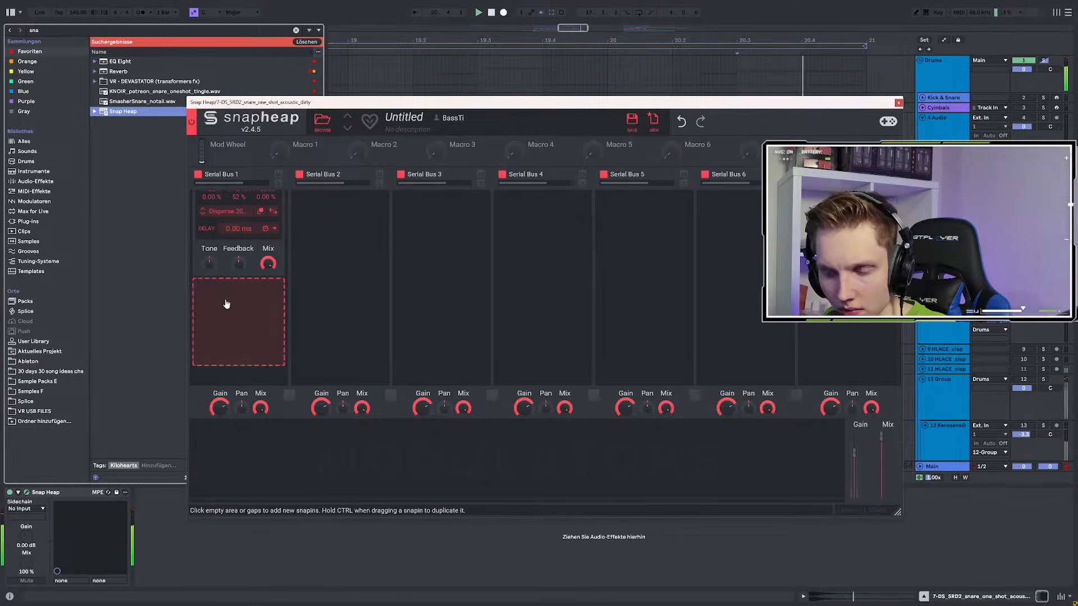
pyautogui.click(227, 303)
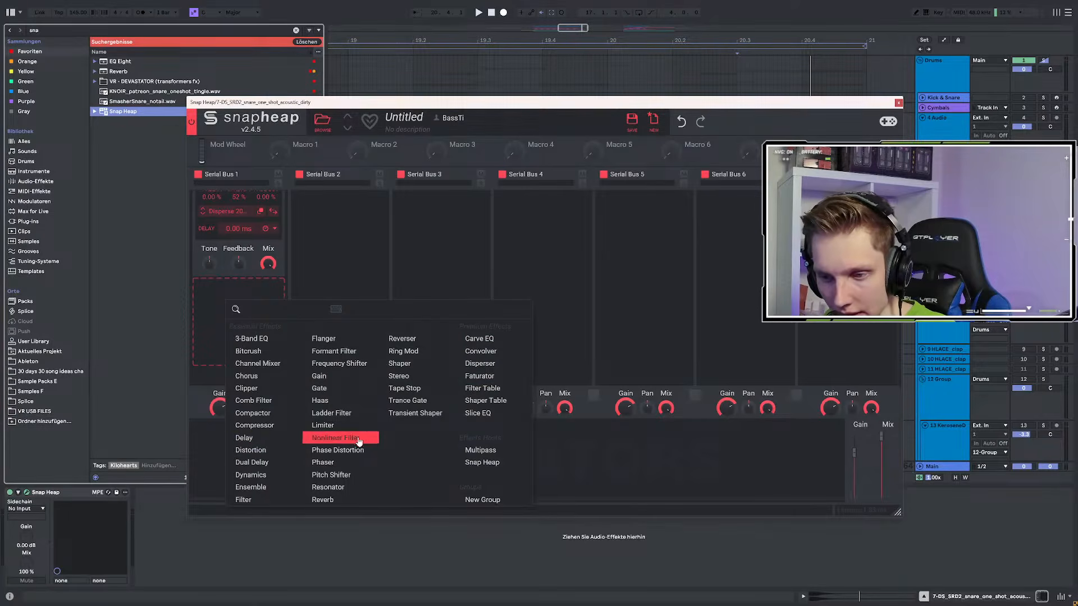
pyautogui.click(415, 413)
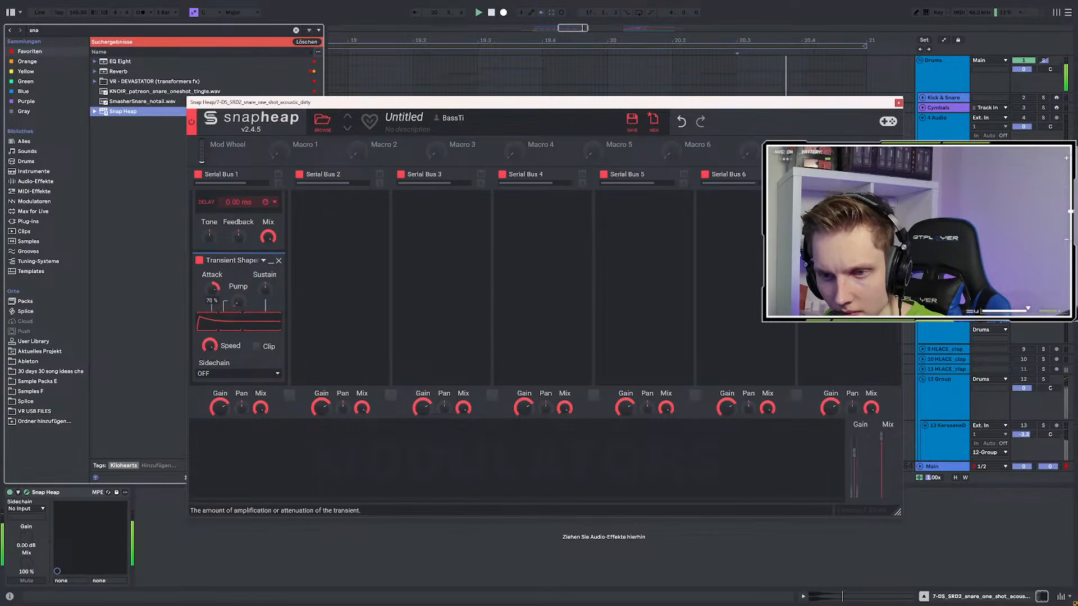
# Try the Convolver with its stretch at 100 % and a raised feedback
pyautogui.scroll(3, 216, 293)
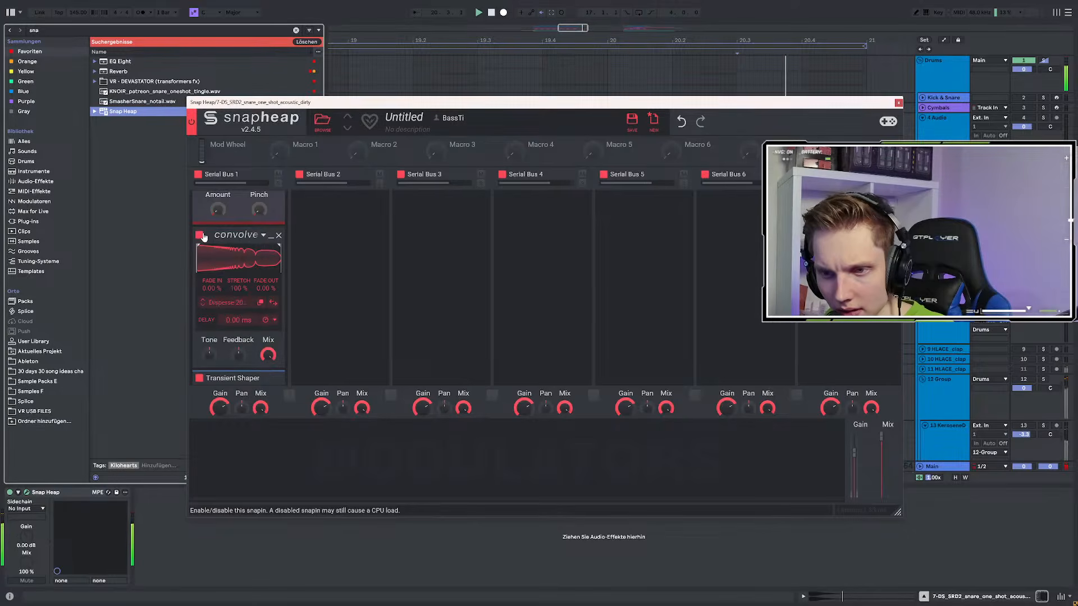
pyautogui.moveTo(238, 354); pyautogui.dragTo(238, 337)
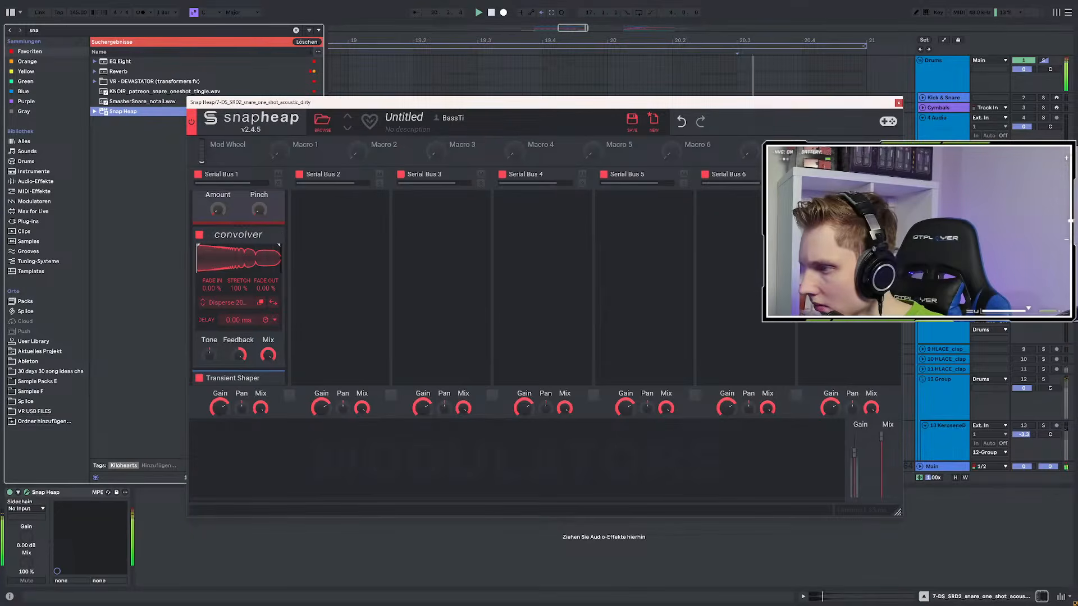
# Unsolo the snare track and set the Convolver's stretch to 55 % with no feedback while playing from 20.1.1
pyautogui.click(1043, 255)
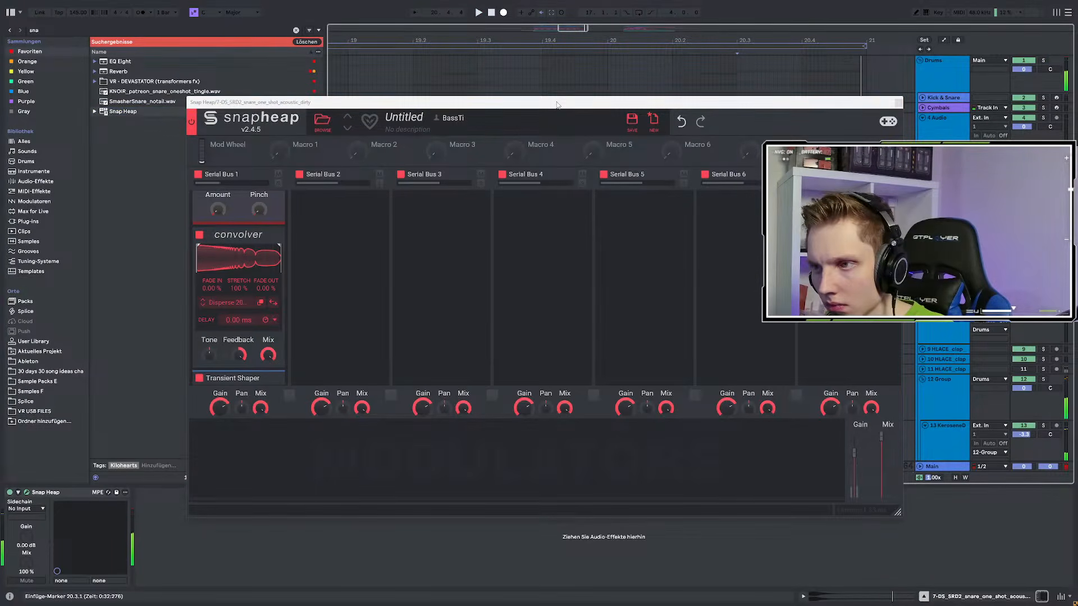
pyautogui.moveTo(557, 105); pyautogui.dragTo(452, 331)
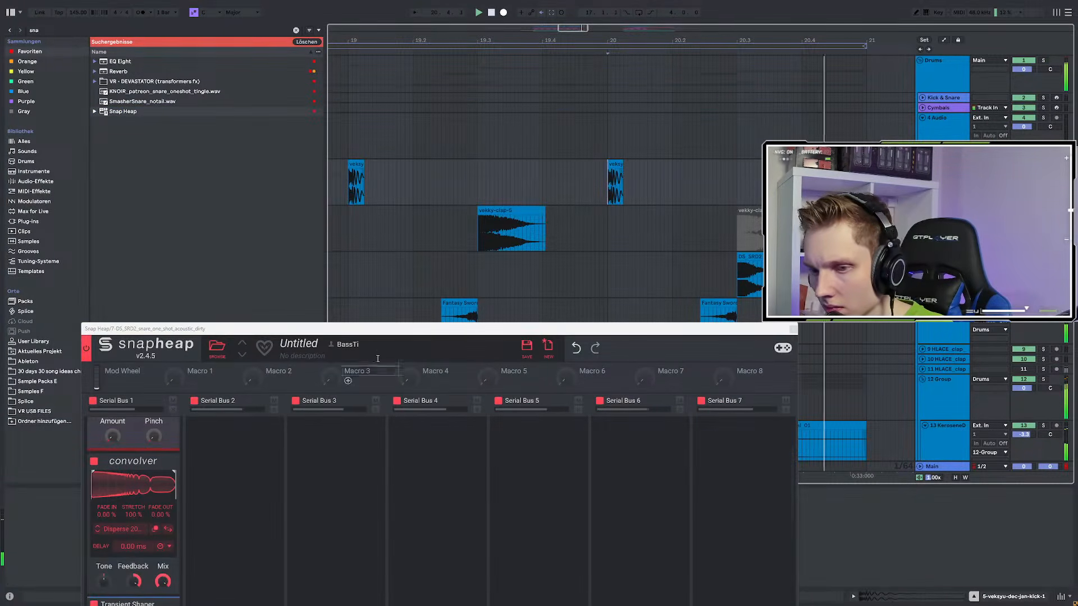
pyautogui.moveTo(380, 337); pyautogui.dragTo(492, 206)
pyautogui.moveTo(219, 446); pyautogui.dragTo(219, 457)
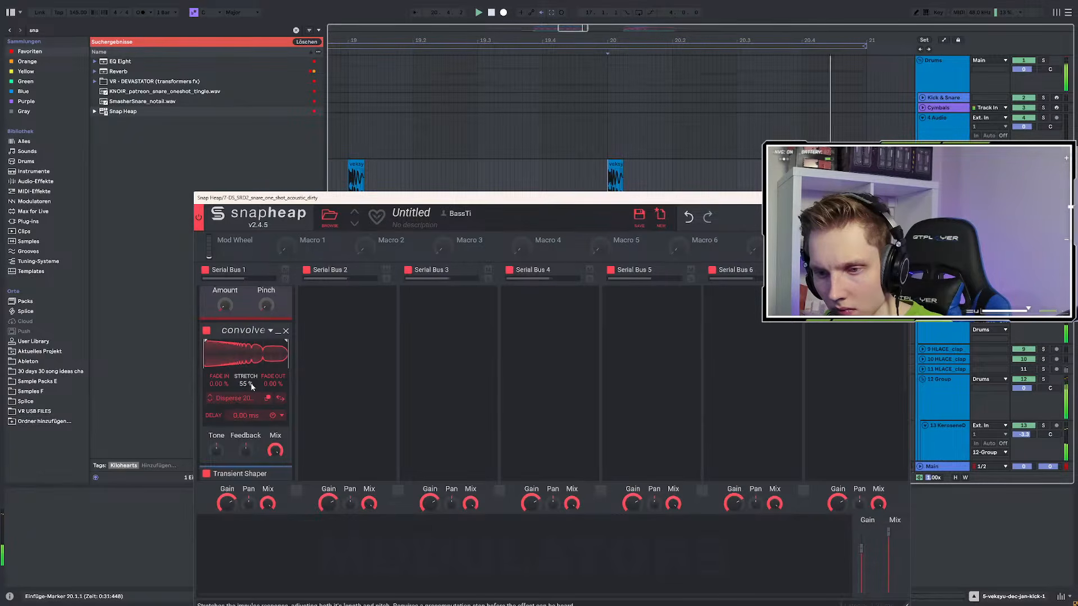
# Raise the Transient Shaper's sustain and close the Snap Heap window
pyautogui.scroll(-3, 252, 387)
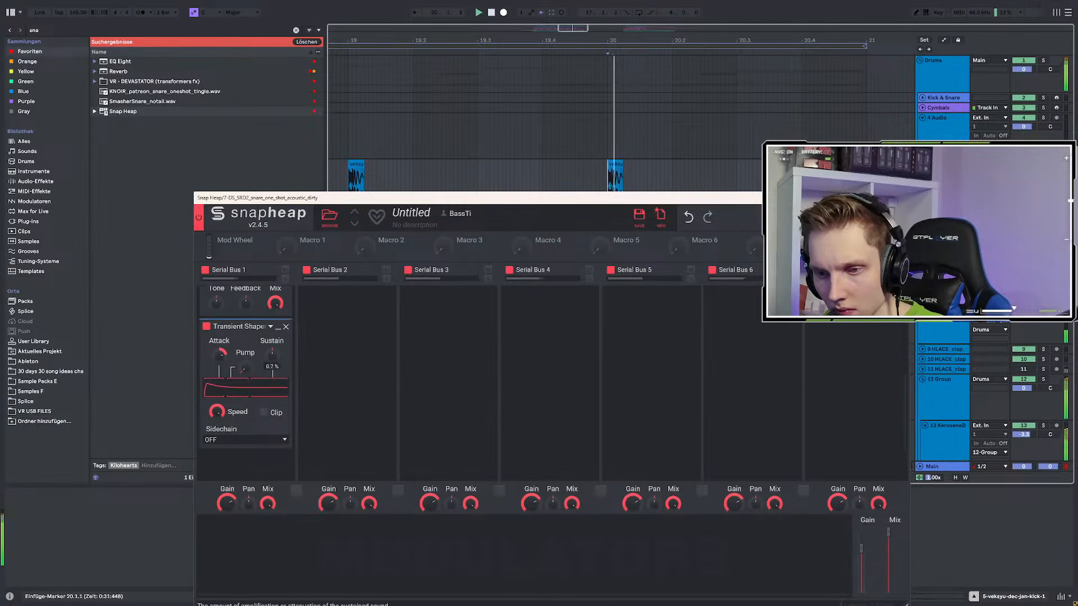
pyautogui.moveTo(271, 356); pyautogui.dragTo(271, 365)
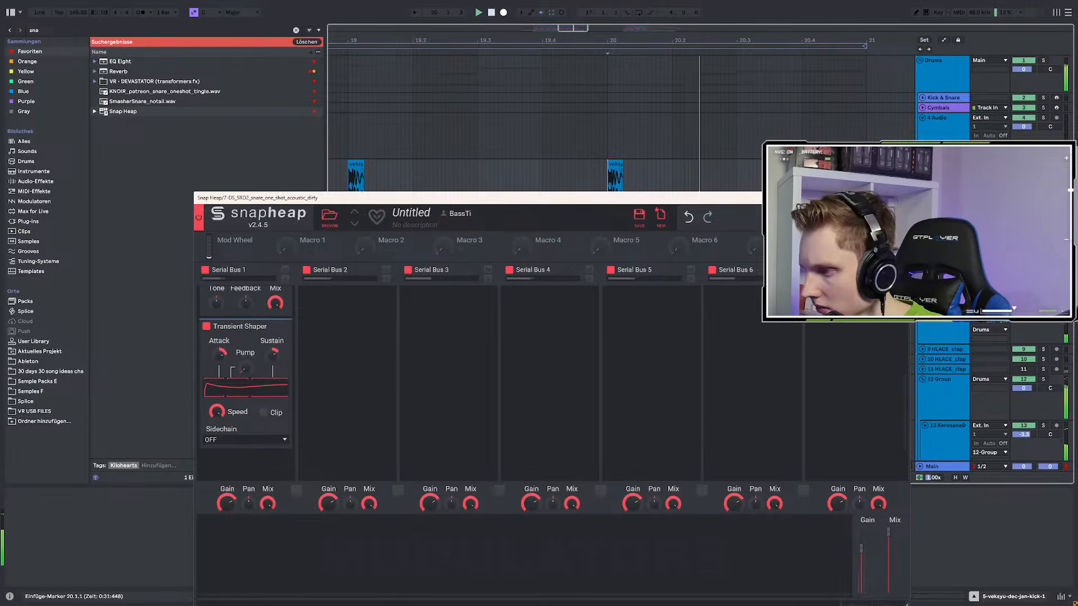
pyautogui.press('space')
pyautogui.click(901, 198)
# Replay the full mix from 17.1.1 to check the processed snare
pyautogui.scroll(-6, 660, 216)
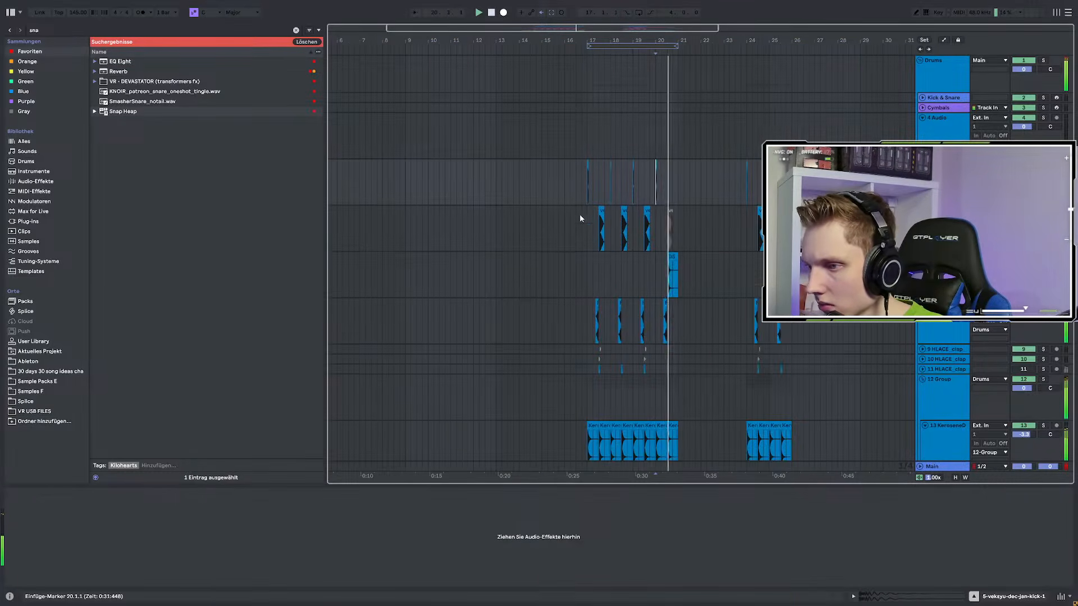
pyautogui.scroll(-2, 586, 207)
pyautogui.press('space')
pyautogui.press('space')
pyautogui.click(588, 201)
pyautogui.scroll(-6, 693, 179)
pyautogui.scroll(5, 694, 183)
pyautogui.scroll(-10, 716, 183)
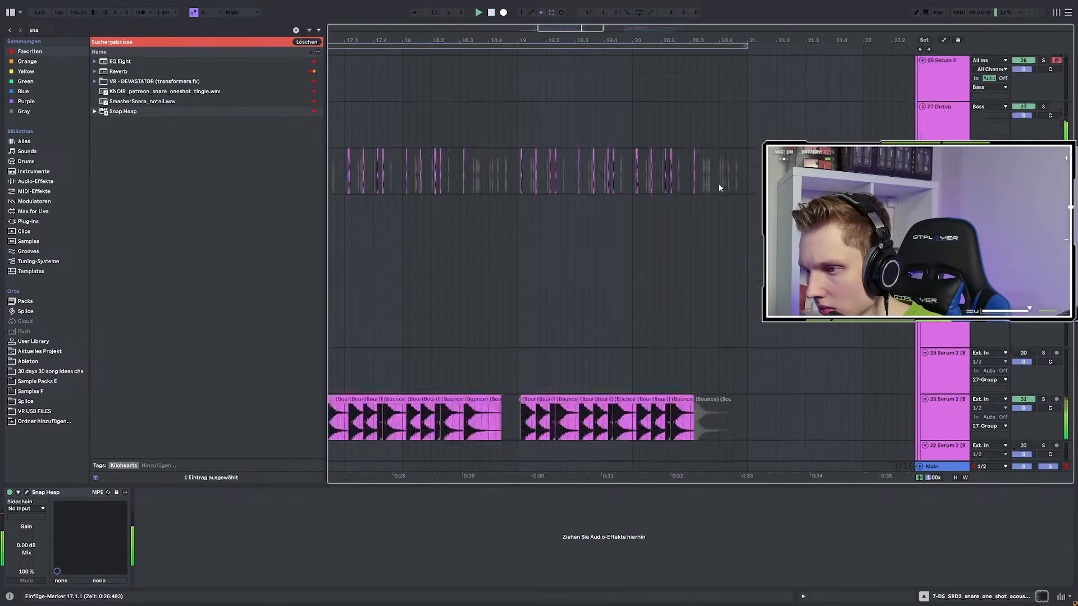
# Deactivate the bass clips at 20.3.1 on tracks 41 and 42 and replay from 17.1.1
pyautogui.scroll(-1, 719, 184)
pyautogui.click(710, 220)
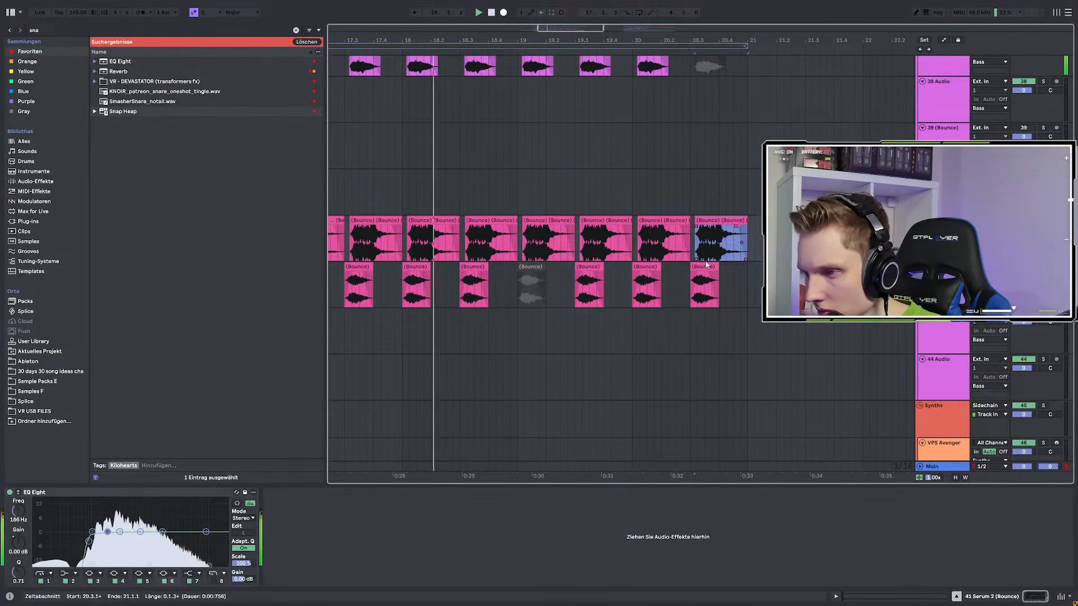
pyautogui.keyDown('shift'); pyautogui.click(705, 266); pyautogui.keyUp('shift')
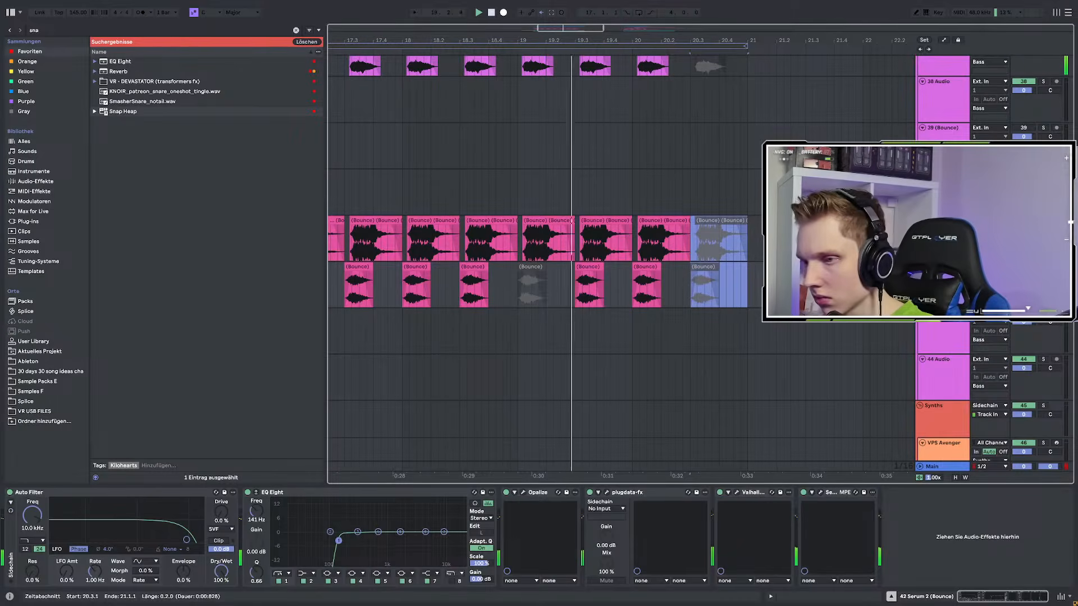
pyautogui.scroll(-4, 468, 191)
pyautogui.scroll(4, 469, 211)
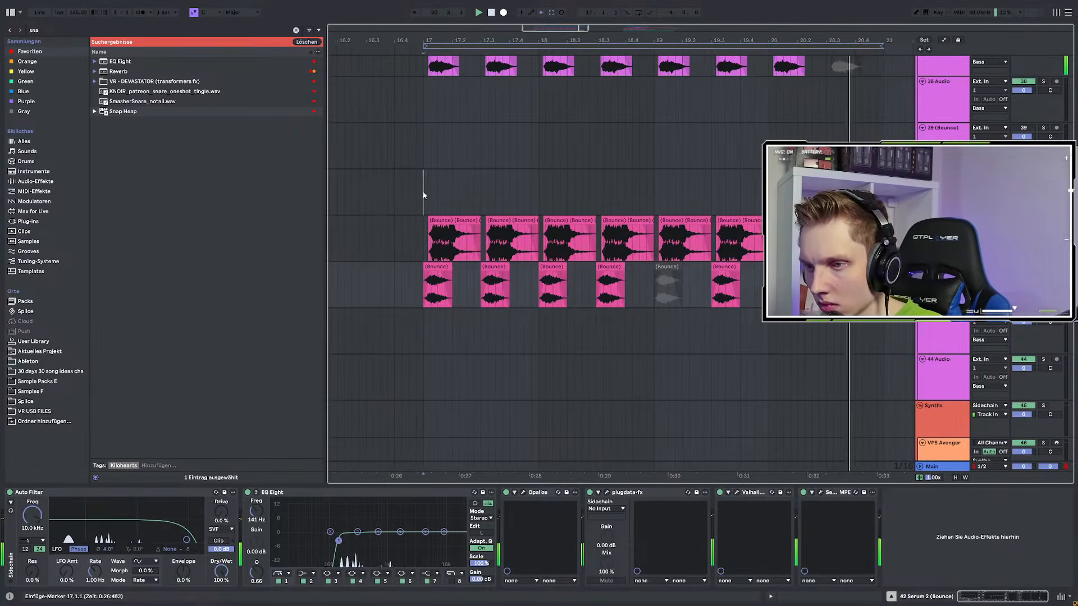
pyautogui.click(423, 195)
# Open the bass clip at 18.3.1 on track 41 and transpose it up by 7 semitones
pyautogui.click(609, 220)
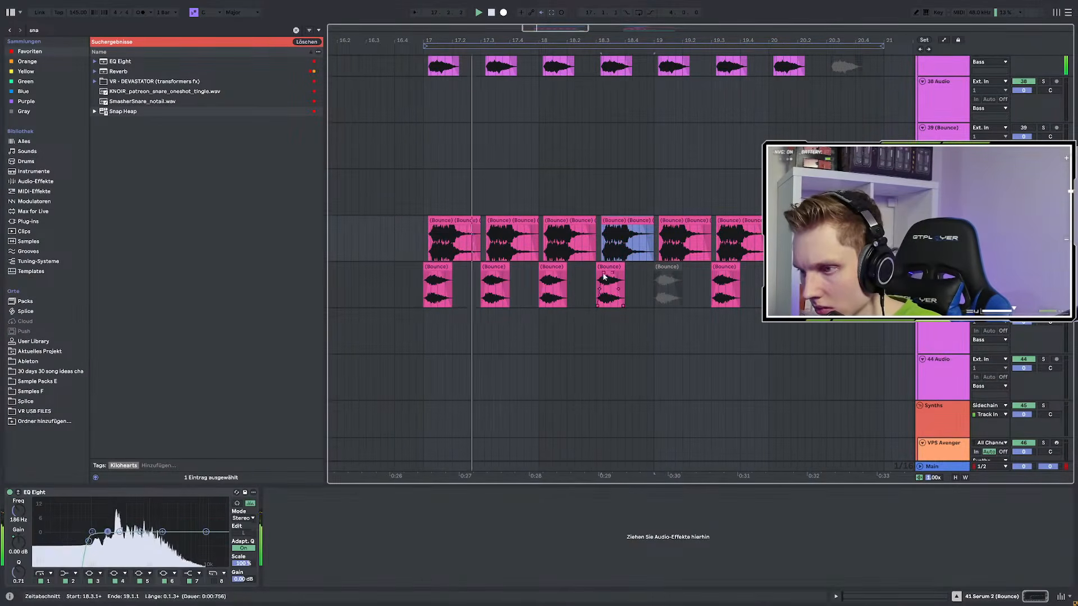
pyautogui.click(622, 243)
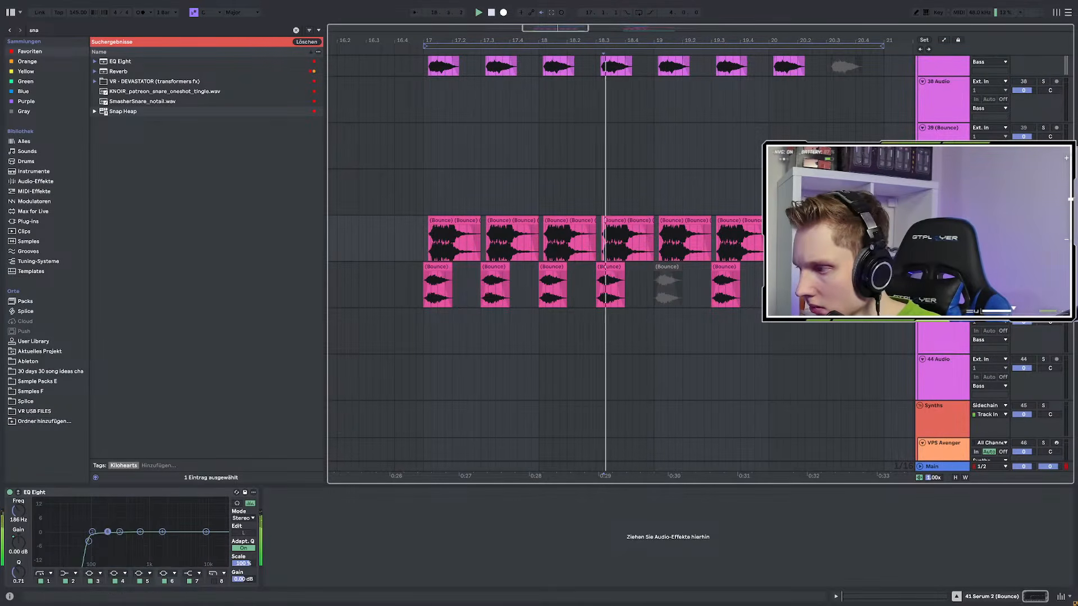
pyautogui.doubleClick(619, 216)
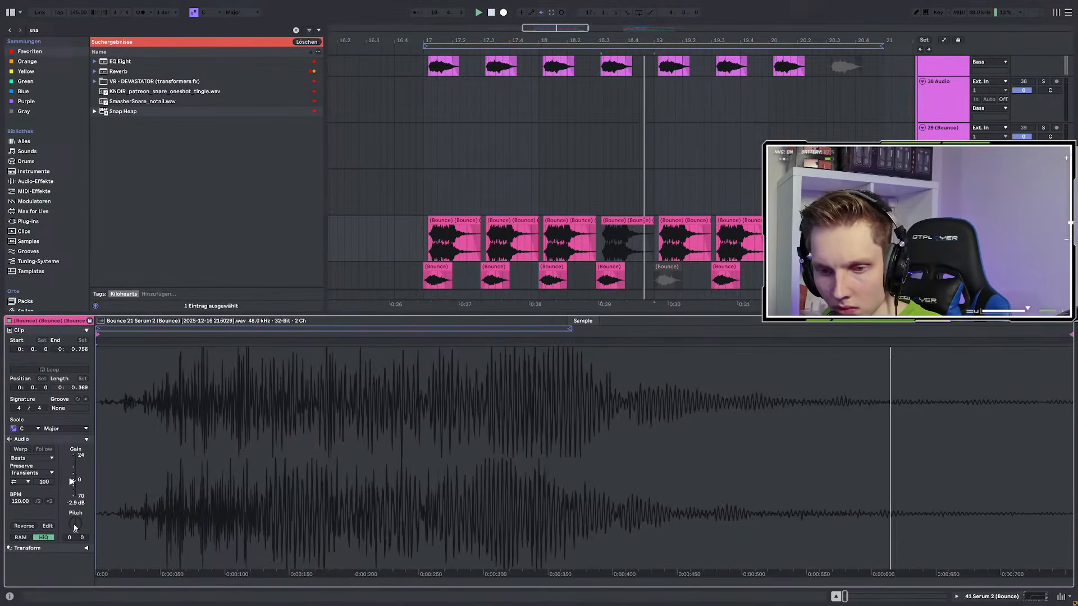
pyautogui.moveTo(83, 525); pyautogui.dragTo(82, 508)
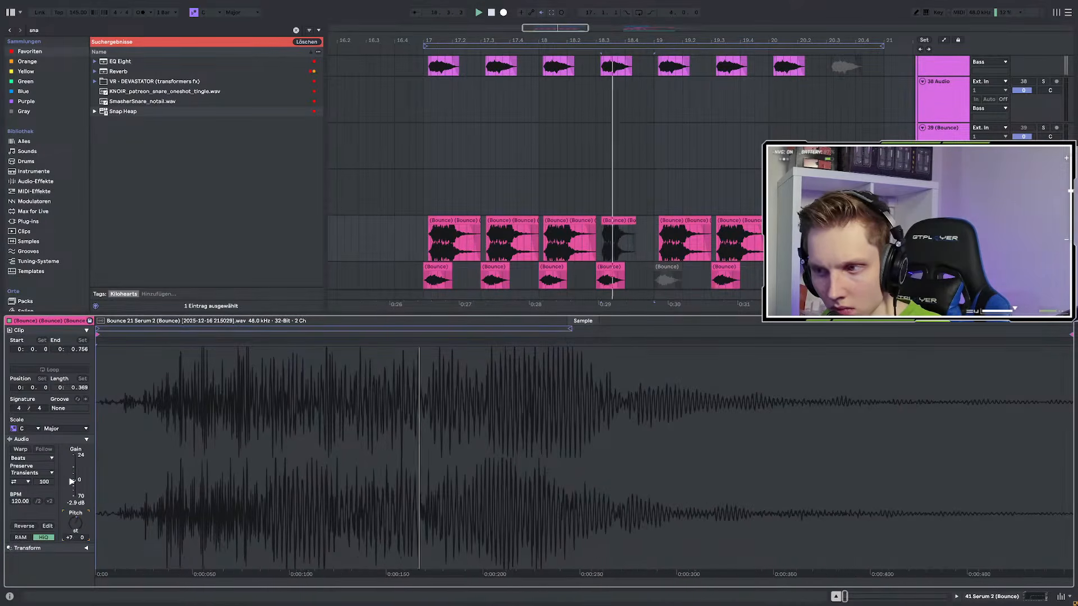
# Replay the section, set the 18.3.1 bass clip's pitch to +6 semitones and extend its end to 19.1.1
pyautogui.click(416, 239)
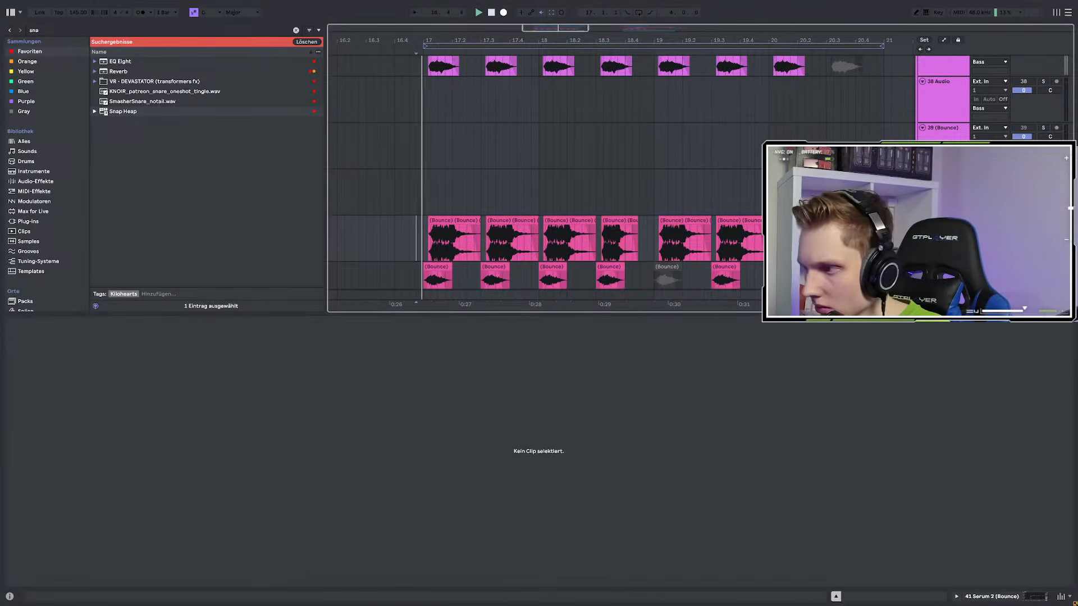
pyautogui.press('space')
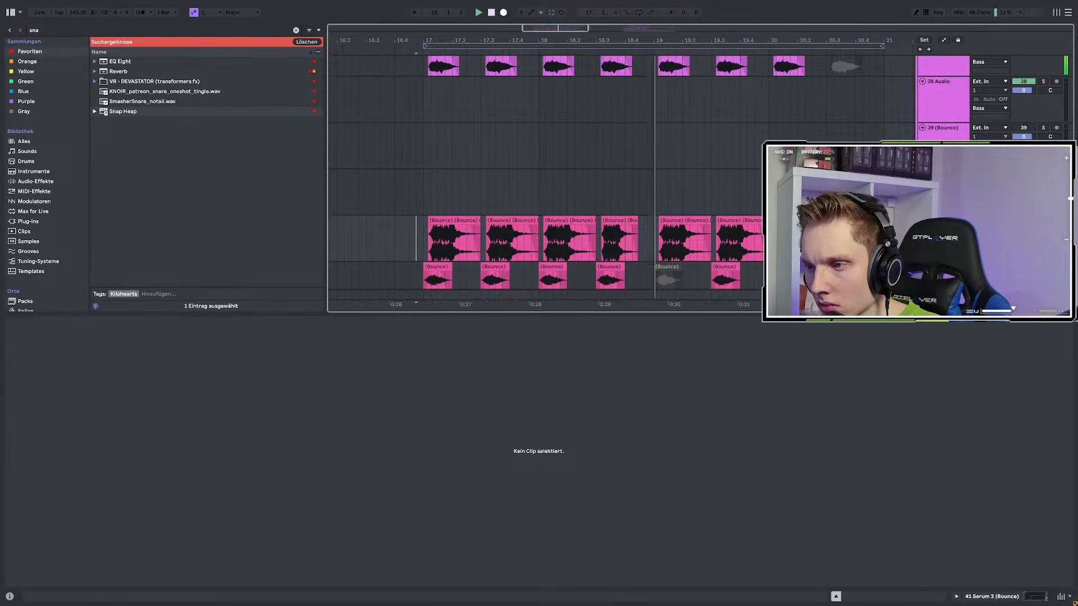
pyautogui.click(653, 220)
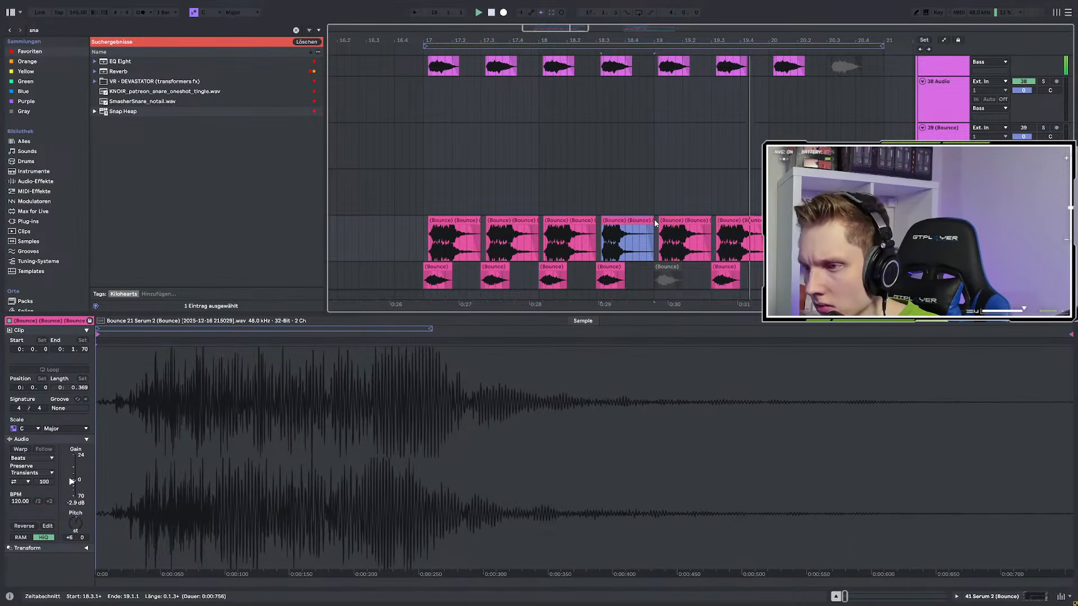
pyautogui.hotkey('shift', 'Tab')
# Listen to the pitched bass clip at 18.3.1 and compare it with the track 41 clip at 26.1.1
pyautogui.press('space')
pyautogui.press('space')
pyautogui.scroll(-7, 500, 244)
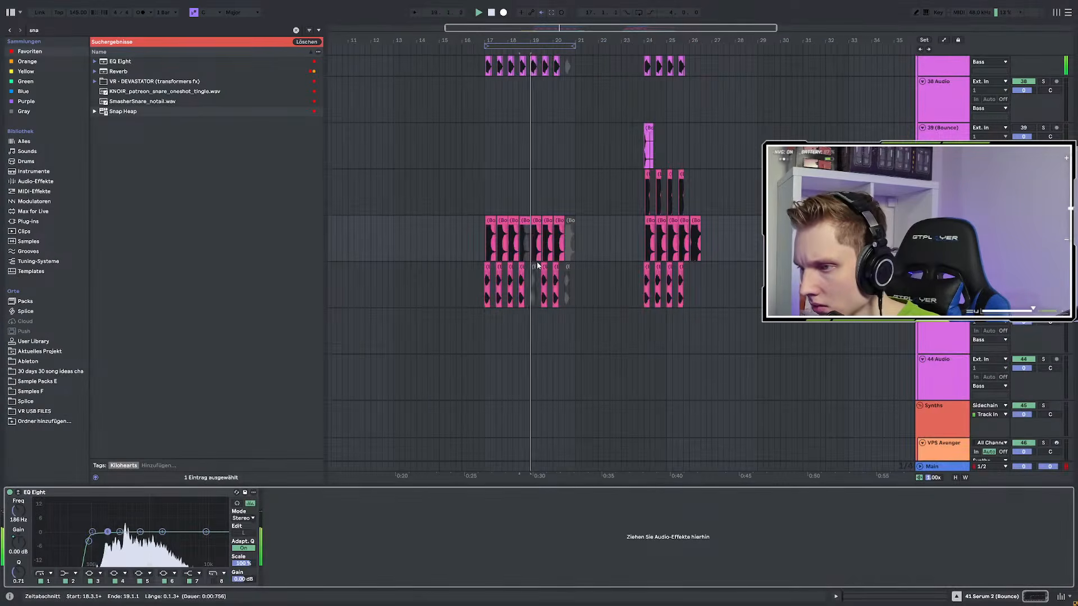
pyautogui.scroll(4, 643, 243)
pyautogui.click(742, 241)
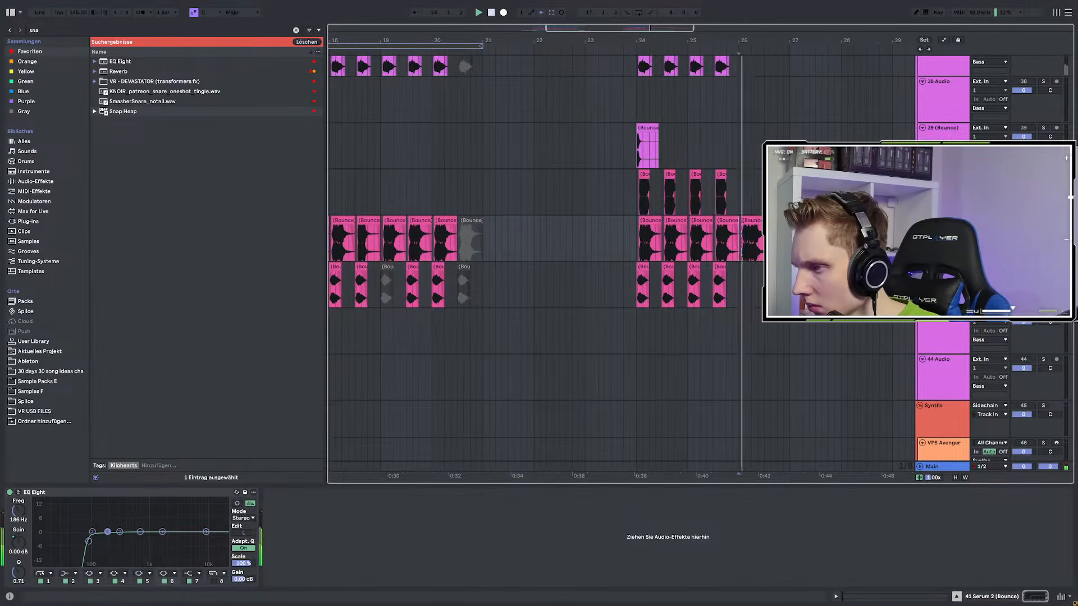
pyautogui.press('space')
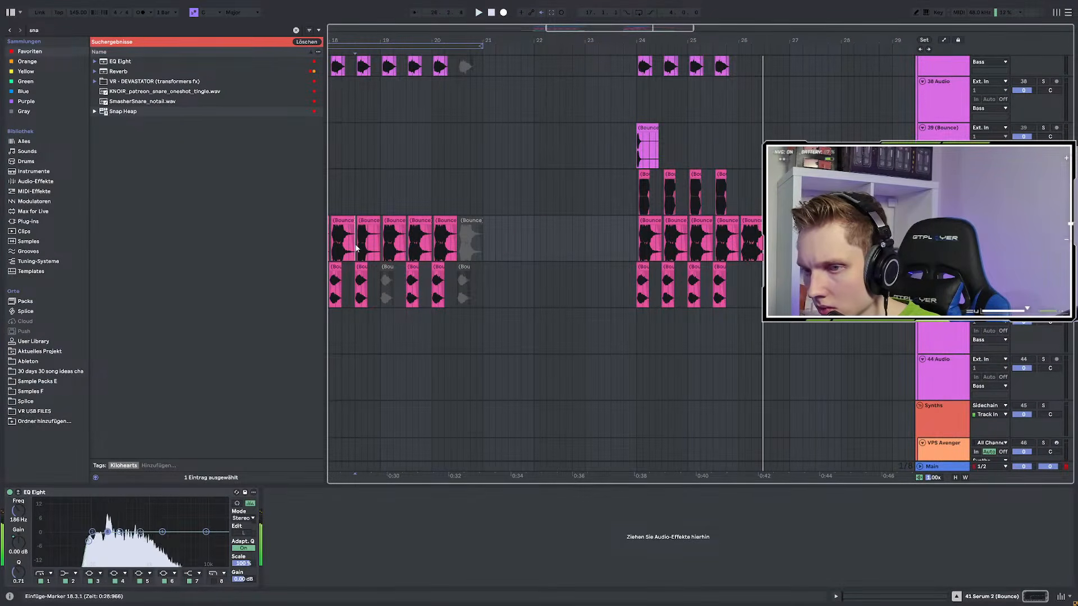
# Listen to the track 41 bass from 26.1.1 and select the range up to 26.4.3
pyautogui.press('space')
pyautogui.scroll(-4, 660, 250)
pyautogui.scroll(4, 547, 260)
pyautogui.click(785, 241)
pyautogui.press('space')
pyautogui.press('space')
pyautogui.click(894, 220)
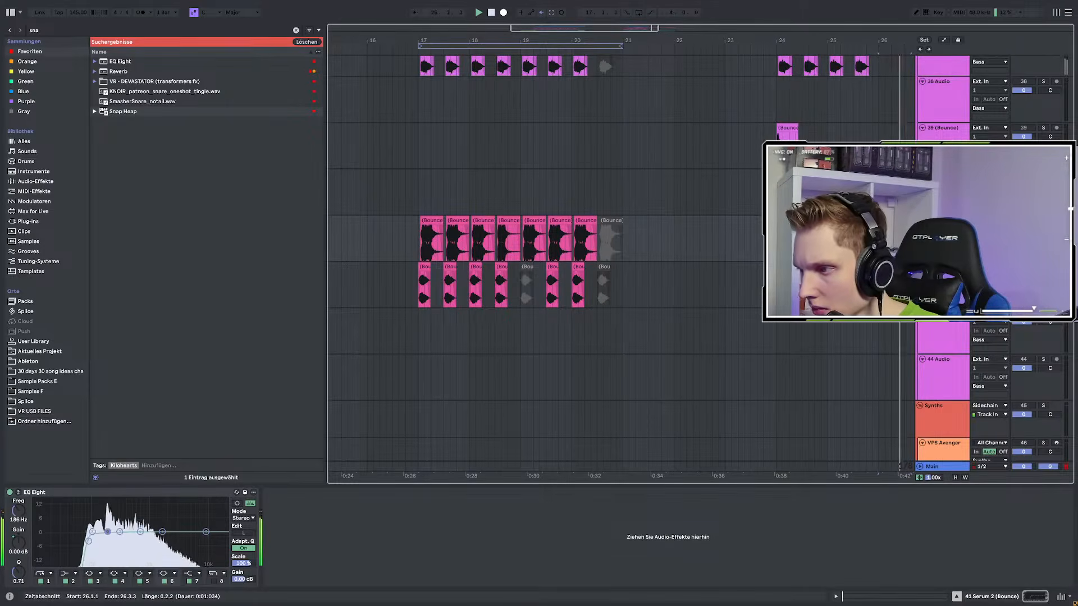
pyautogui.moveTo(904, 221); pyautogui.dragTo(911, 220)
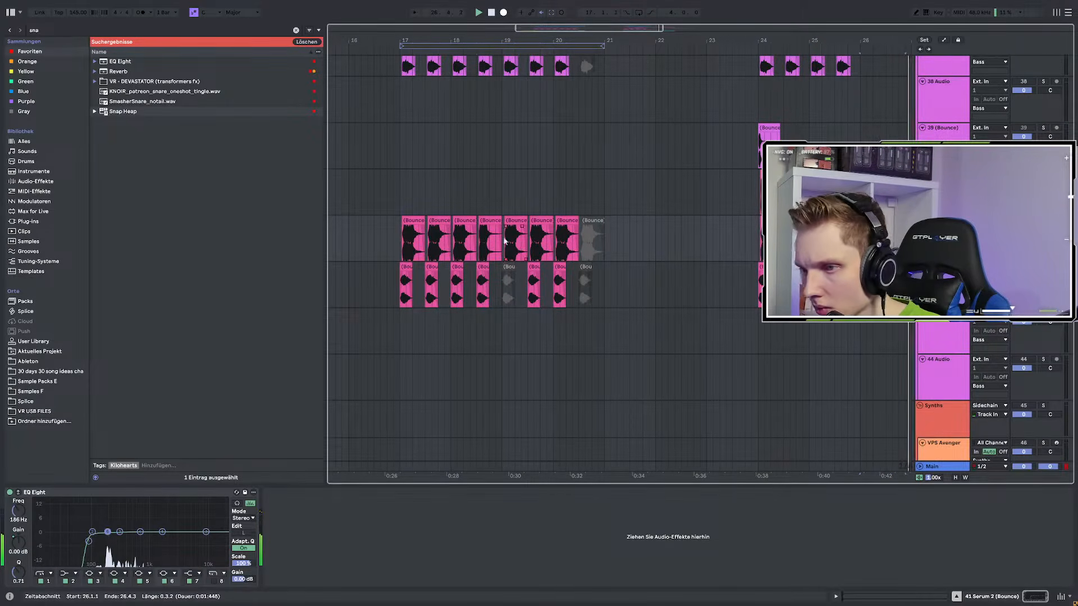
# Turn off solo on bass track 41 and replay the four-bar section from 17.1.1 with all tracks
pyautogui.scroll(3, 484, 242)
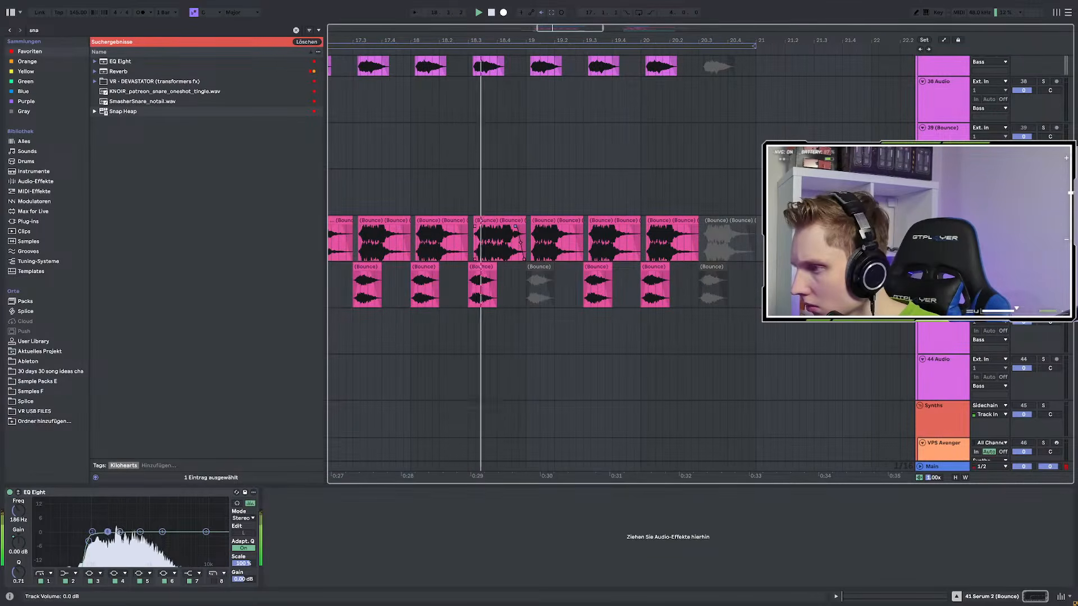
pyautogui.press('s')
pyautogui.scroll(-3, 724, 229)
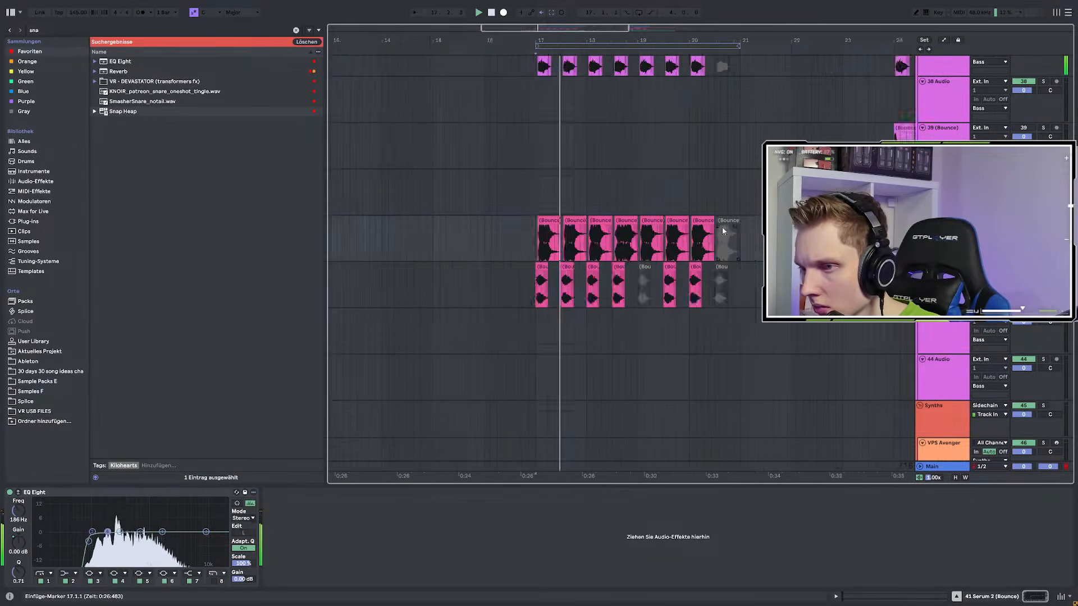
pyautogui.scroll(5, 617, 244)
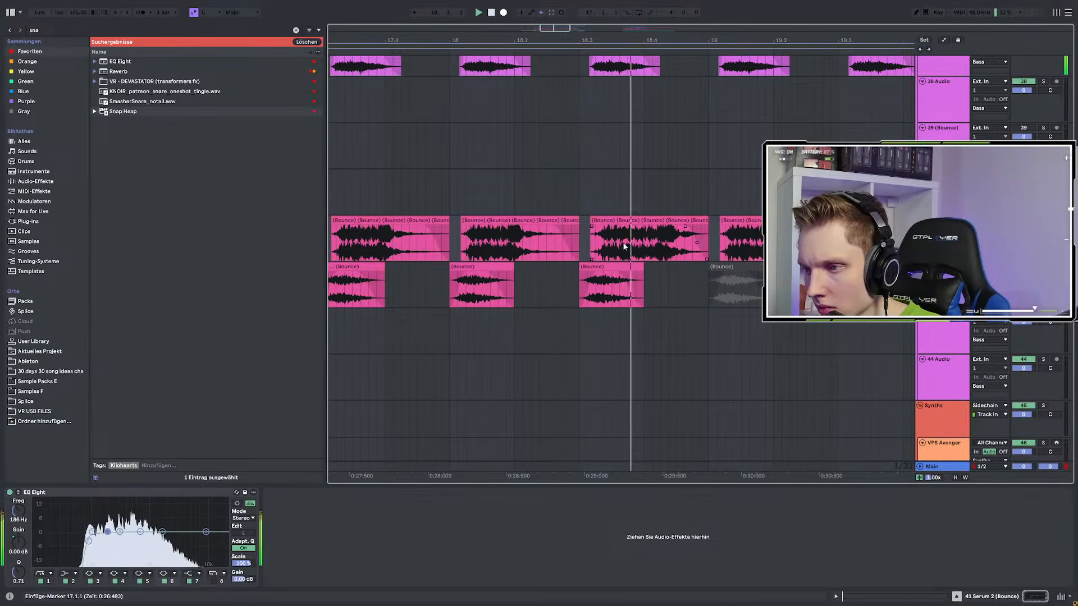
pyautogui.scroll(-2, 623, 245)
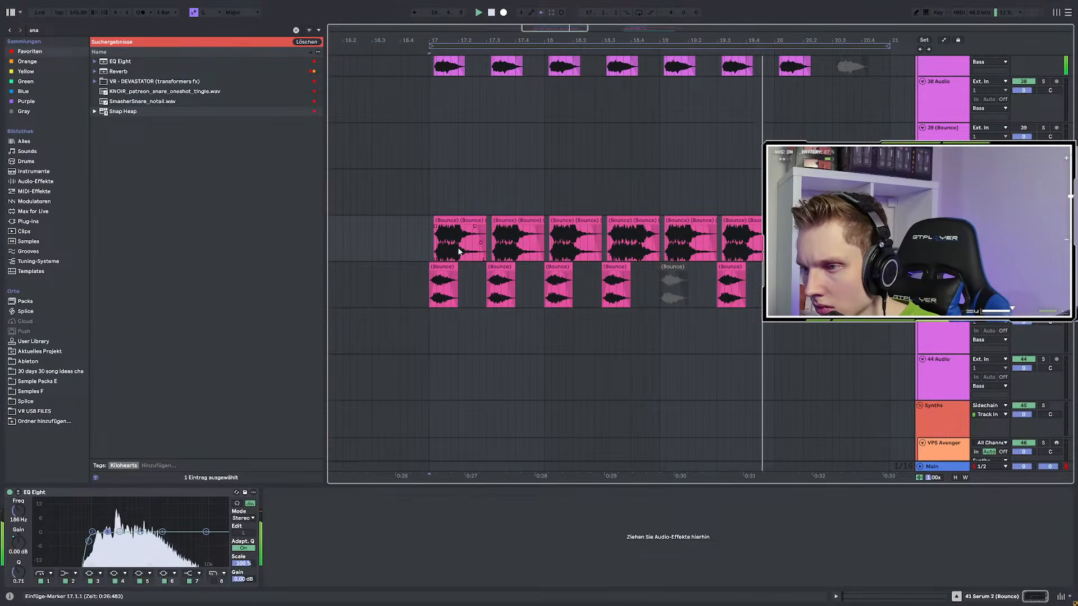
pyautogui.scroll(2, 630, 242)
# Trim the pitched bass clip in bar 18 on track 41 to end at 18.4.4 and replay from just before bar 17
pyautogui.moveTo(610, 222)
pyautogui.mouseDown()
pyautogui.moveTo(623, 227)
pyautogui.moveTo(615, 223)
pyautogui.mouseUp()
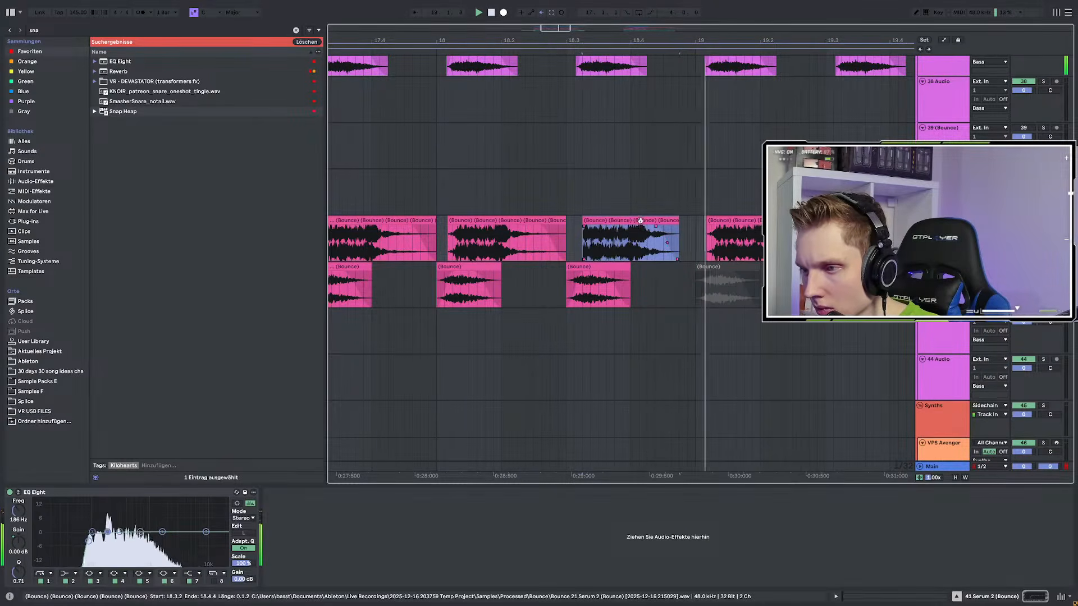
pyautogui.scroll(2, 635, 222)
pyautogui.scroll(-2, 635, 223)
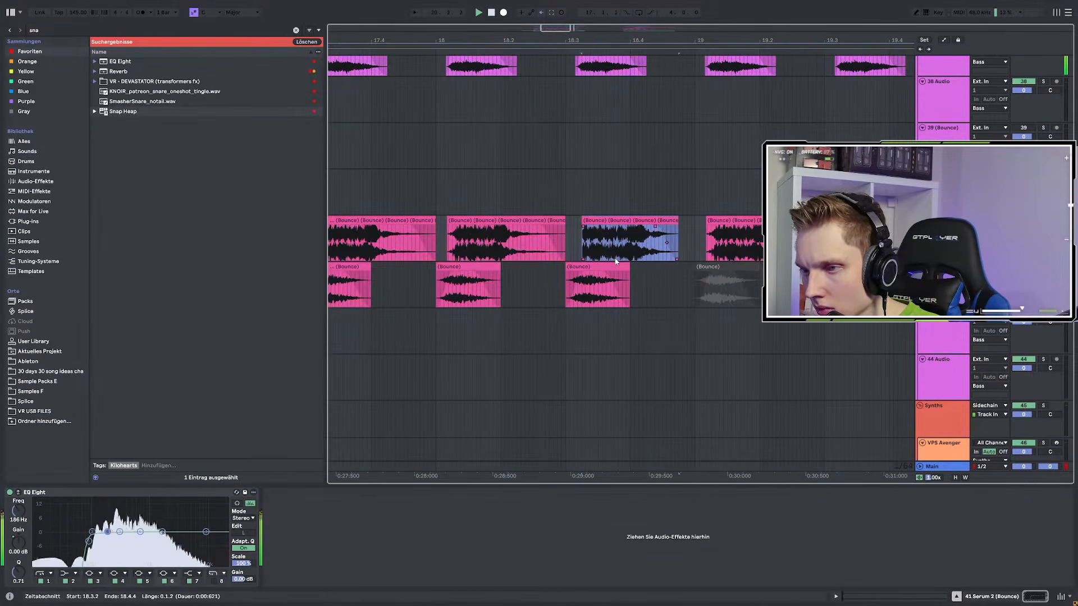
pyautogui.scroll(-2, 615, 261)
pyautogui.press('space')
pyautogui.click(414, 238)
pyautogui.press('space')
# Examine the drum tracks and listen to the snare accent from 20.3.1
pyautogui.scroll(-5, 605, 252)
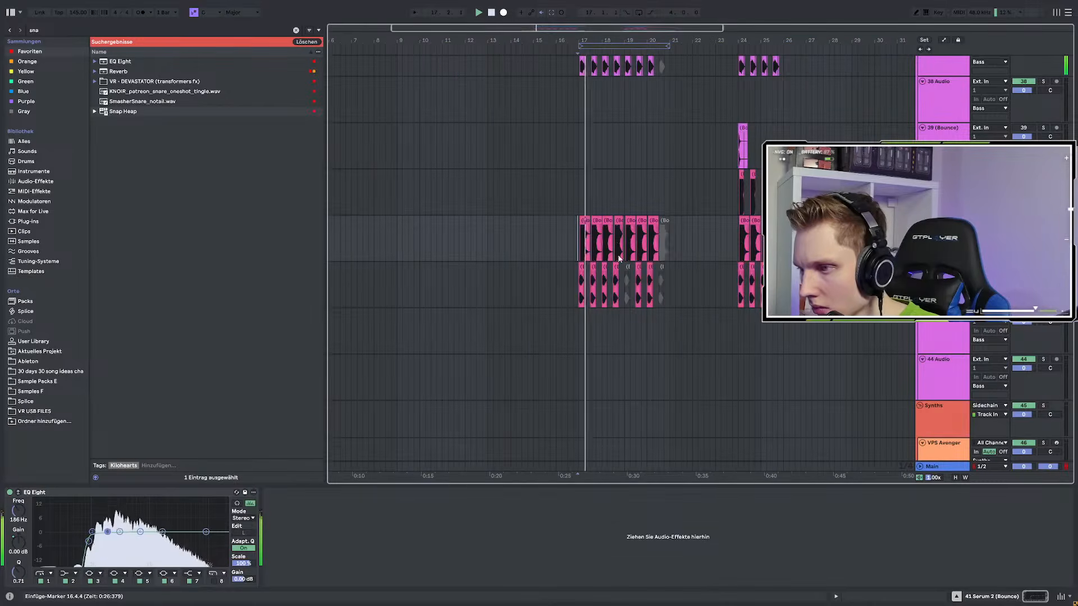
pyautogui.scroll(8, 681, 265)
pyautogui.scroll(10, 650, 270)
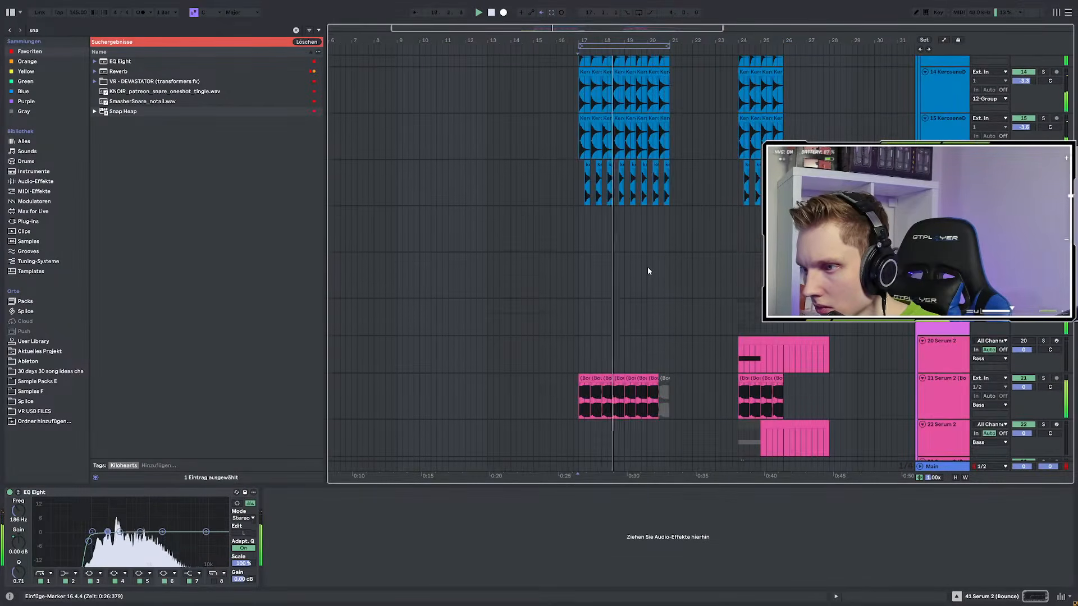
pyautogui.scroll(3, 664, 291)
pyautogui.scroll(6, 676, 248)
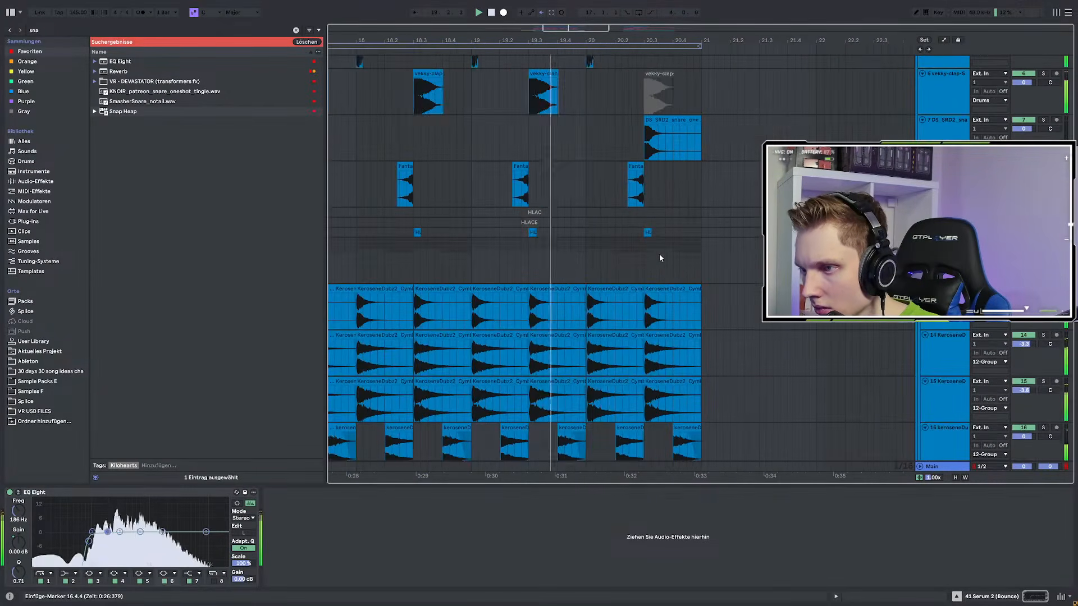
pyautogui.scroll(-2, 659, 253)
pyautogui.click(646, 179)
pyautogui.press('space')
pyautogui.click(645, 182)
pyautogui.press('space')
pyautogui.scroll(4, 646, 186)
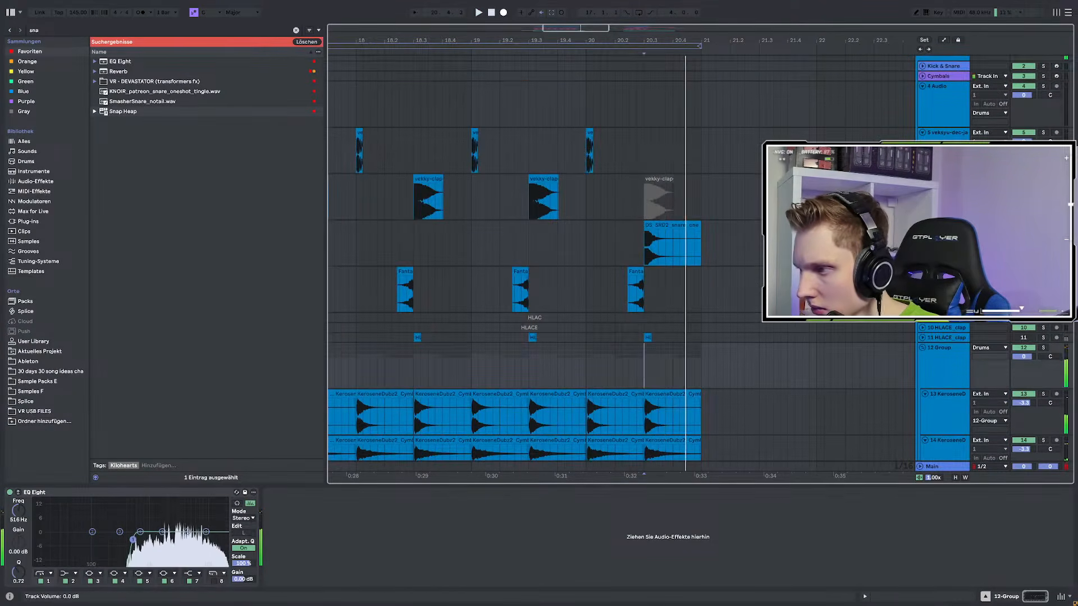
# Add ValhallaFutureVerb after Snap Heap on snare track 7 and load its Driven Snare Plate preset
pyautogui.click(45, 30)
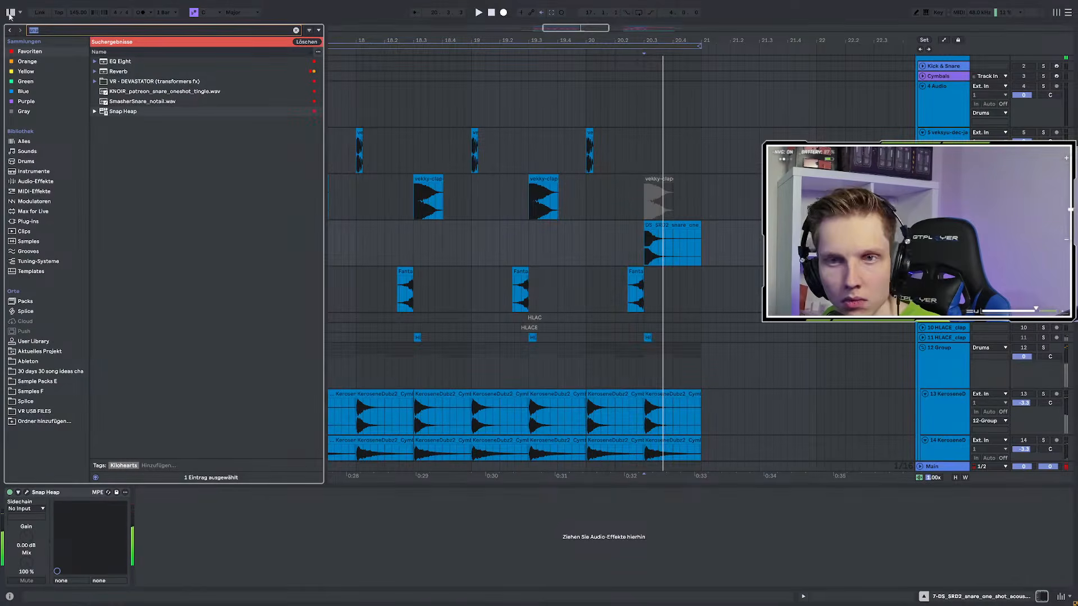
pyautogui.write('va')
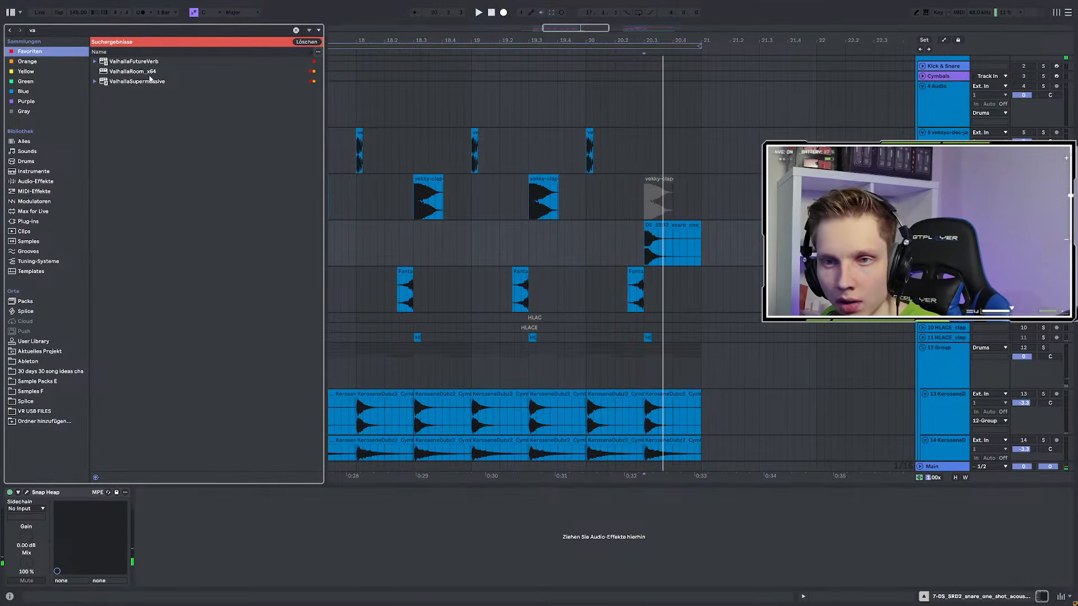
pyautogui.click(148, 63)
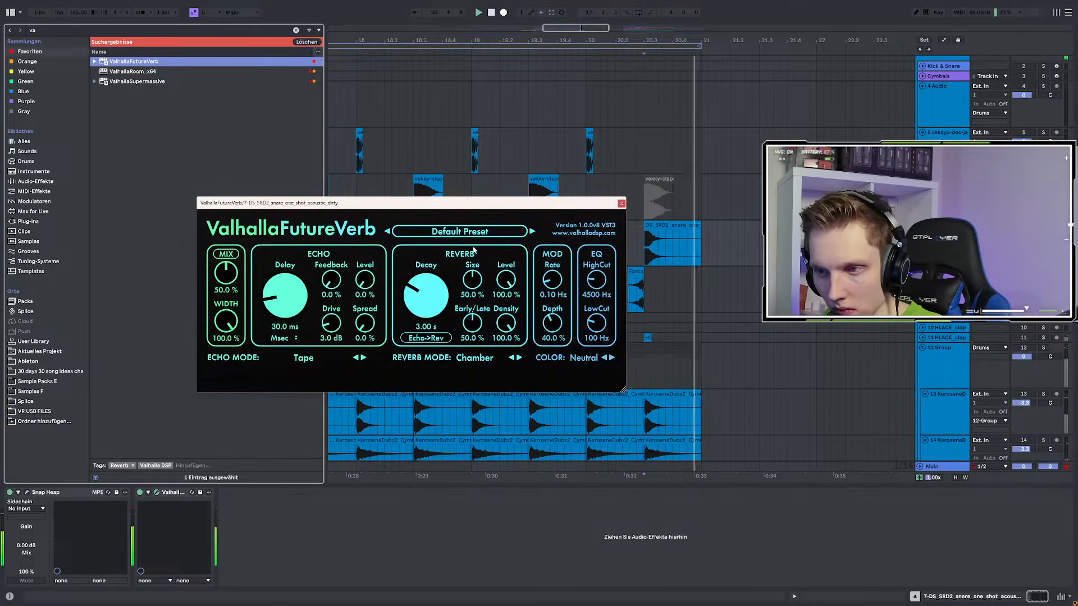
pyautogui.click(460, 231)
pyautogui.moveTo(438, 319)
pyautogui.moveTo(509, 315)
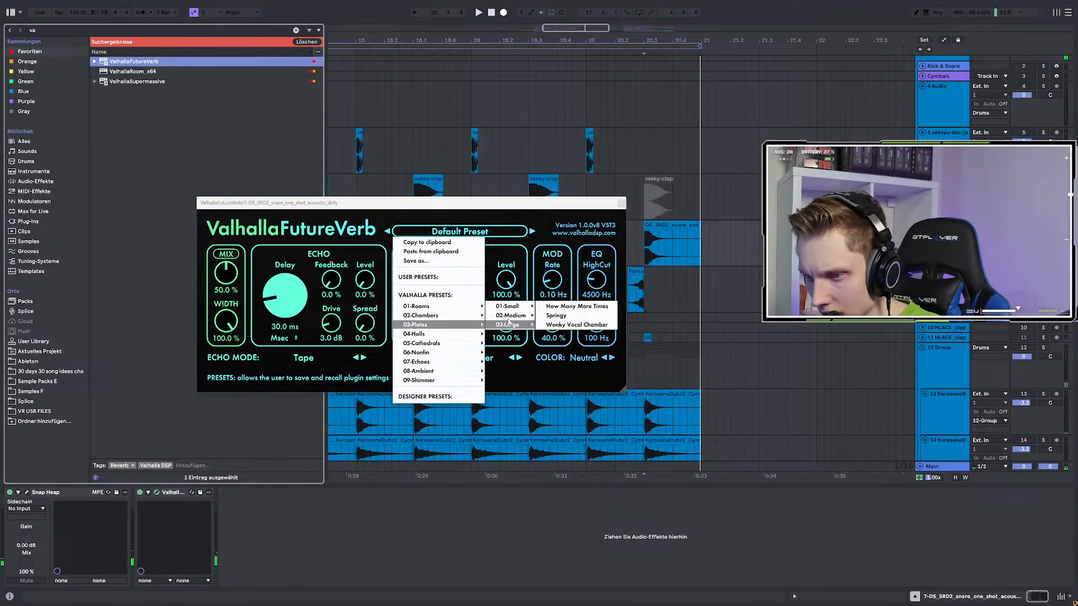
pyautogui.click(588, 316)
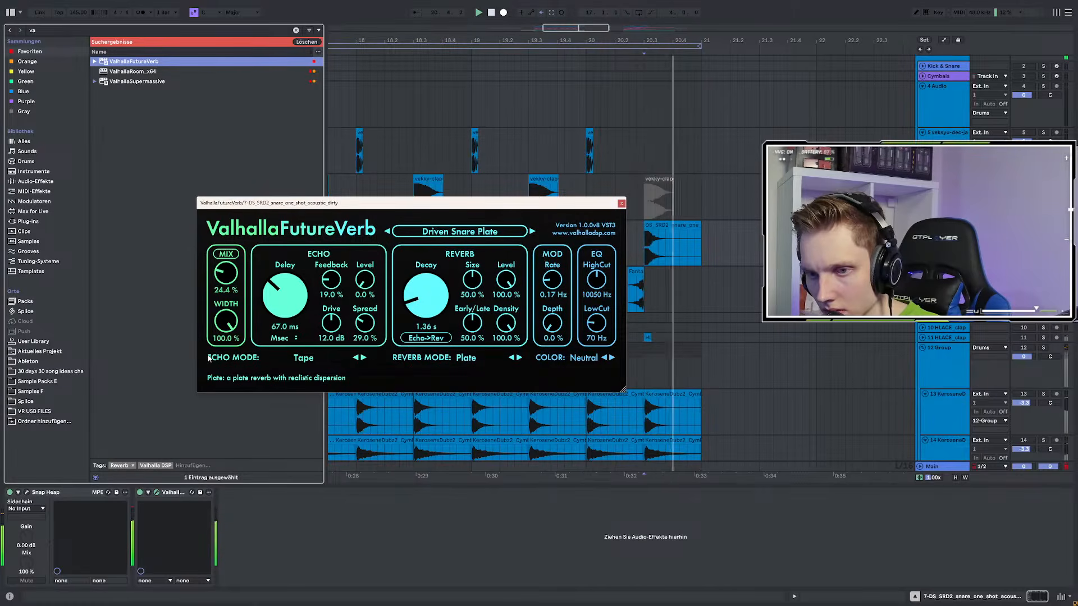
# Set the snare reverb's mix to 40%, echo delay to 51.8 ms, low cut to 20 Hz and high cut to 13050 Hz
pyautogui.moveTo(226, 273); pyautogui.dragTo(227, 262)
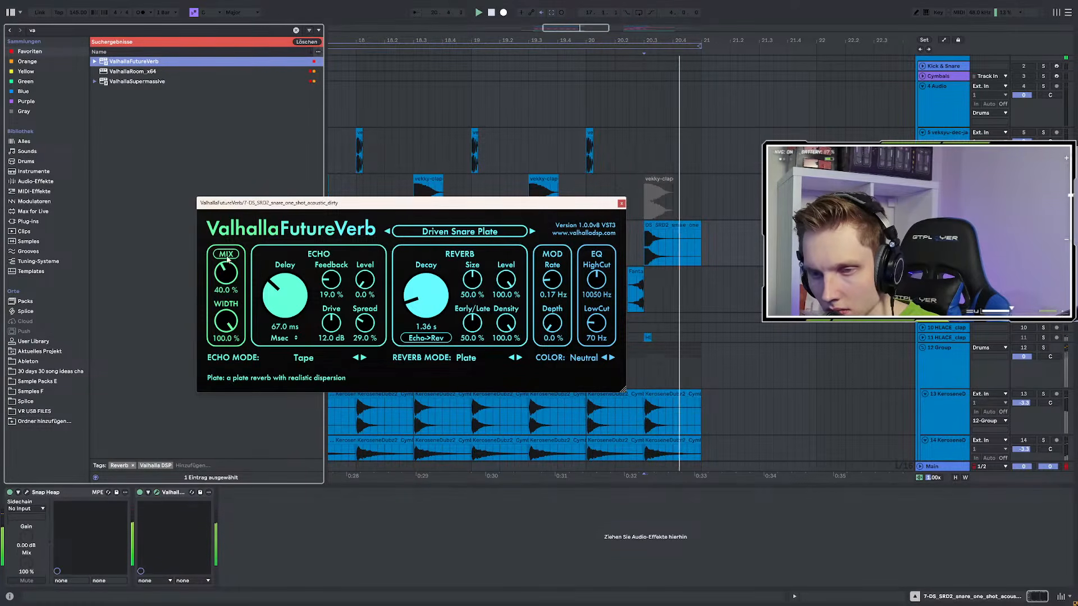
pyautogui.press('space')
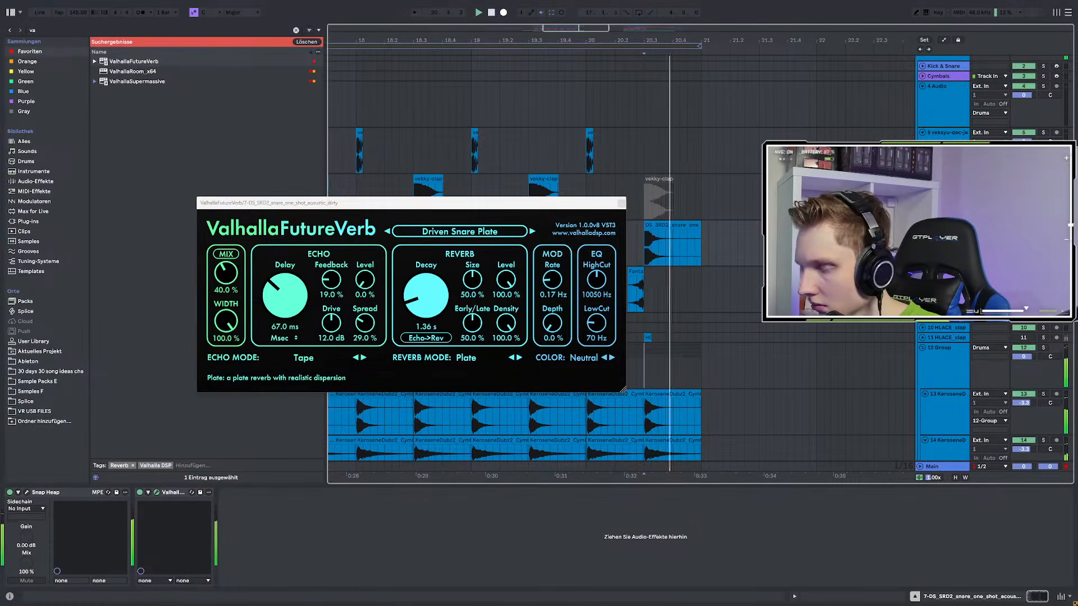
pyautogui.moveTo(286, 293); pyautogui.dragTo(285, 305)
pyautogui.moveTo(463, 206); pyautogui.dragTo(340, 234)
pyautogui.moveTo(472, 353); pyautogui.dragTo(472, 377)
pyautogui.moveTo(472, 308); pyautogui.dragTo(472, 294)
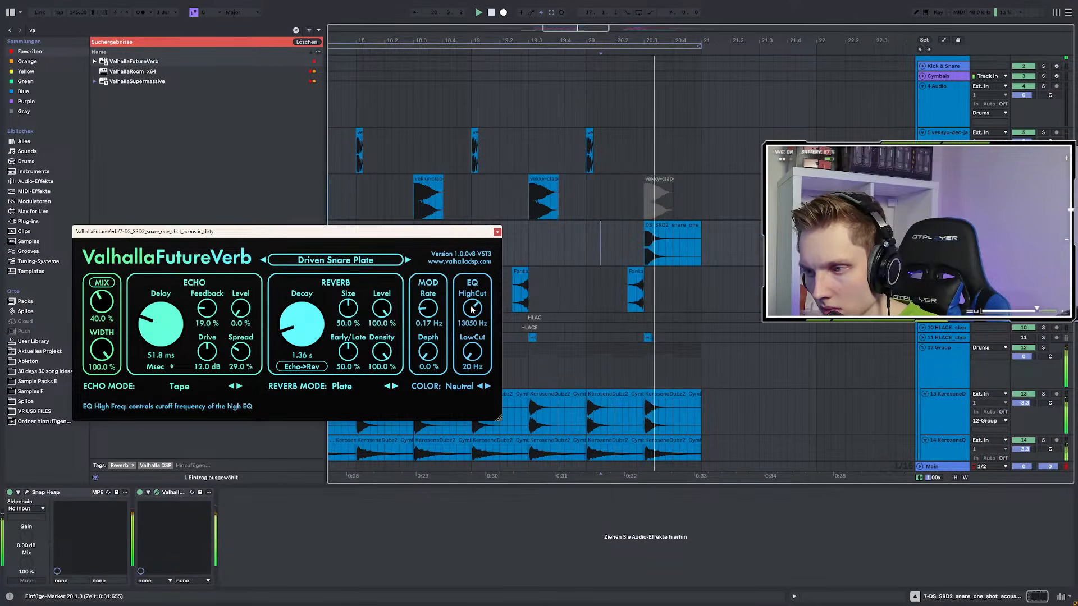
# Set the snare reverb to 44.8% mix, 27.0 ms delay, 1.02 s decay, 82.4% size, 0% early/late and Bright color
pyautogui.moveTo(102, 303); pyautogui.dragTo(103, 298)
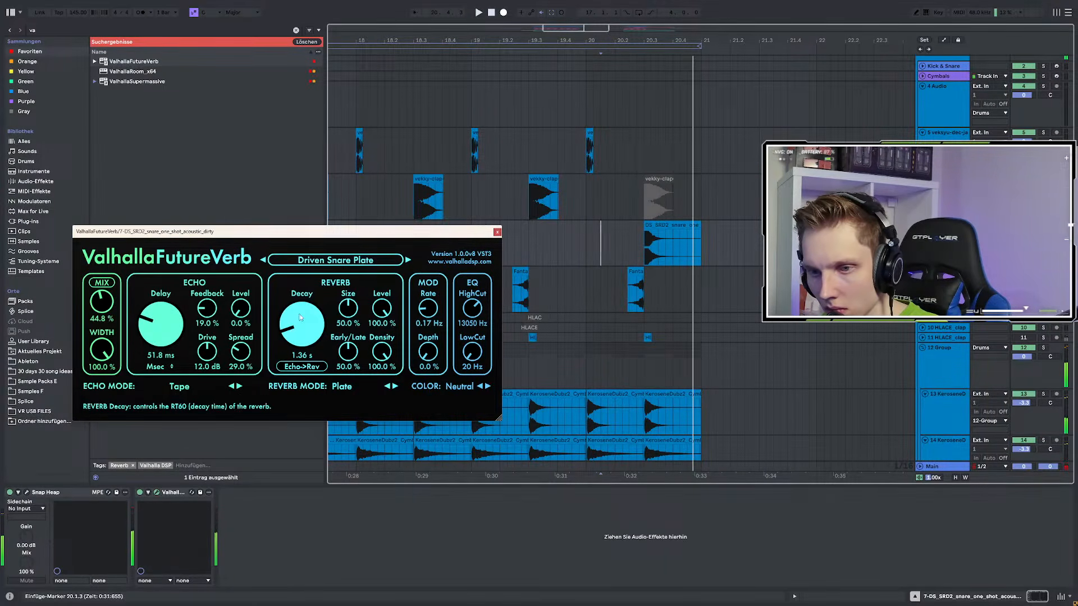
pyautogui.moveTo(160, 327); pyautogui.dragTo(160, 337)
pyautogui.moveTo(301, 324); pyautogui.dragTo(301, 336)
pyautogui.moveTo(348, 307); pyautogui.dragTo(354, 278)
pyautogui.moveTo(348, 352); pyautogui.dragTo(357, 477)
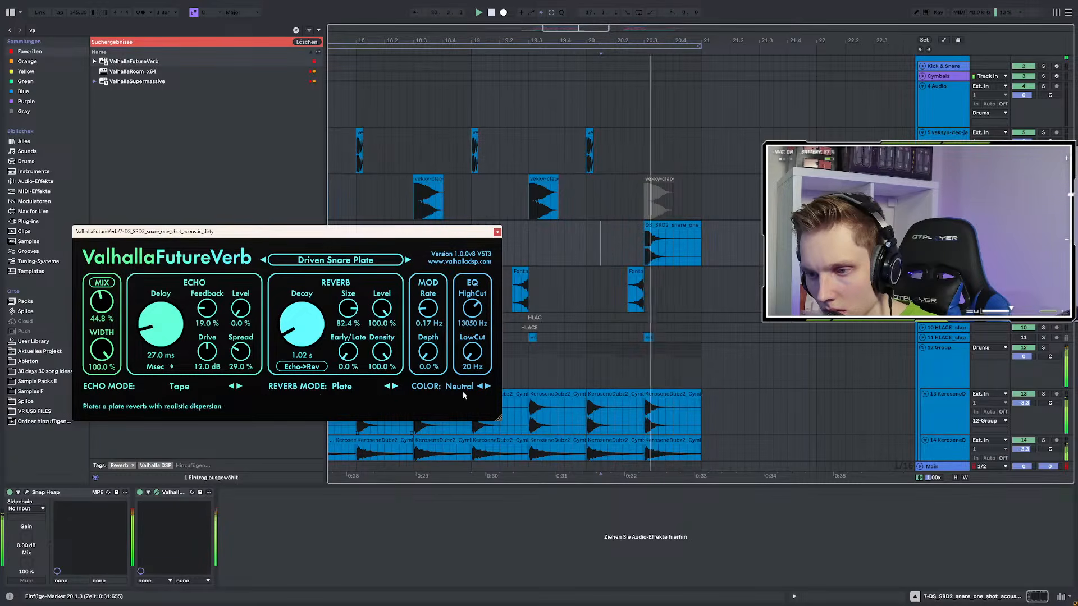
pyautogui.click(480, 388)
# Replay the section from 17.1.1 to check the snare reverb and close the ValhallaFutureVerb window
pyautogui.press('space')
pyautogui.press('space')
pyautogui.scroll(-5, 695, 240)
pyautogui.click(690, 238)
pyautogui.press('space')
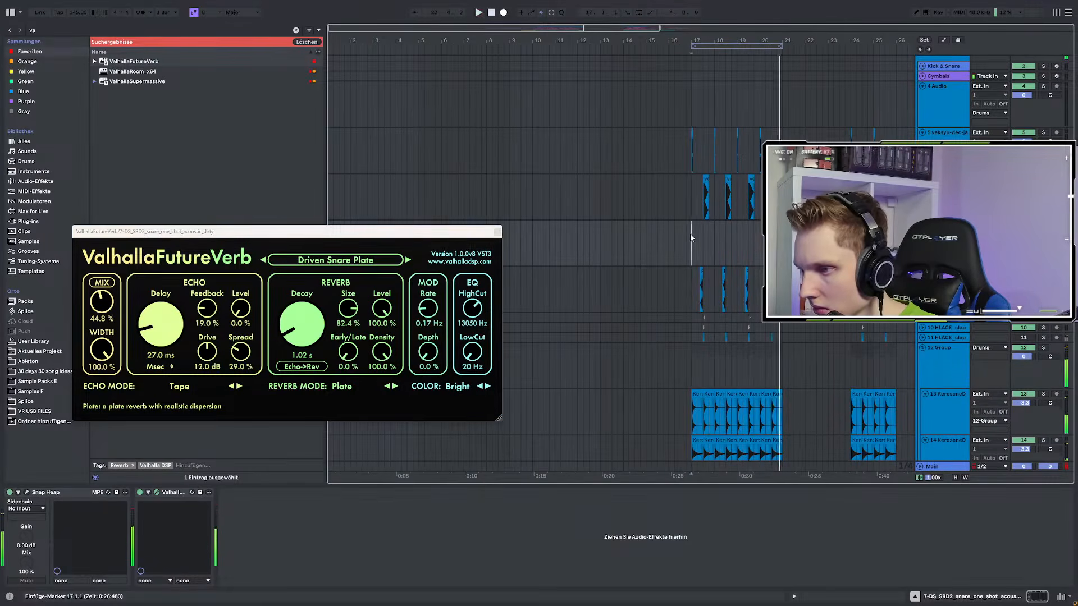
pyautogui.press('space')
pyautogui.scroll(4, 746, 251)
pyautogui.click(497, 232)
# Find the bass clips starting at bar 13 on track 31 and play them back
pyautogui.scroll(-3, 736, 290)
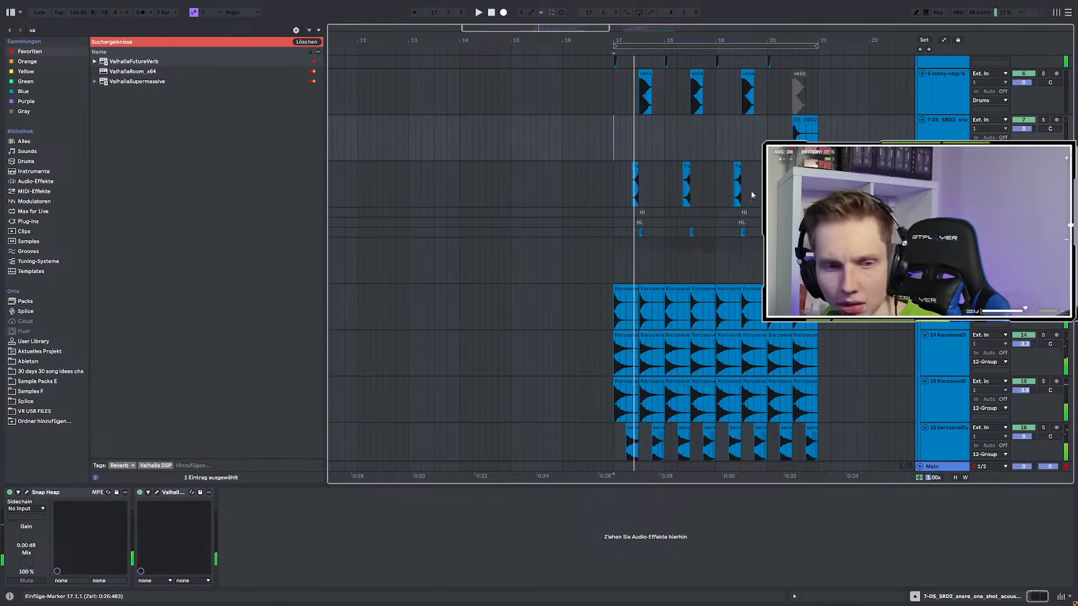
pyautogui.scroll(-5, 638, 206)
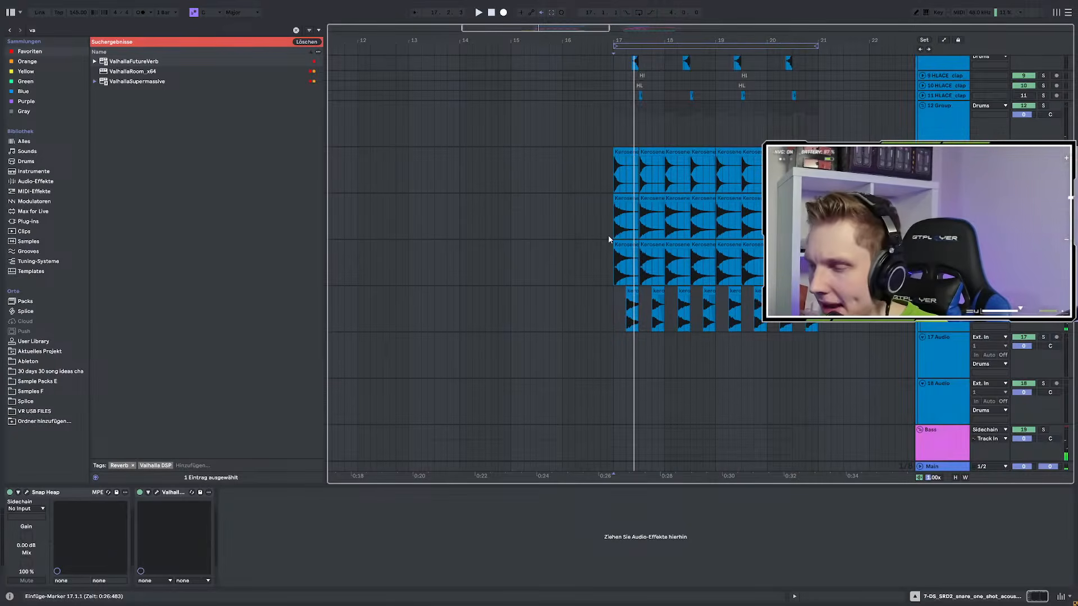
pyautogui.scroll(-3, 609, 240)
pyautogui.click(537, 168)
pyautogui.click(490, 167)
pyautogui.press('space')
pyautogui.click(460, 167)
pyautogui.scroll(-7, 555, 211)
pyautogui.scroll(-10, 638, 208)
pyautogui.click(409, 268)
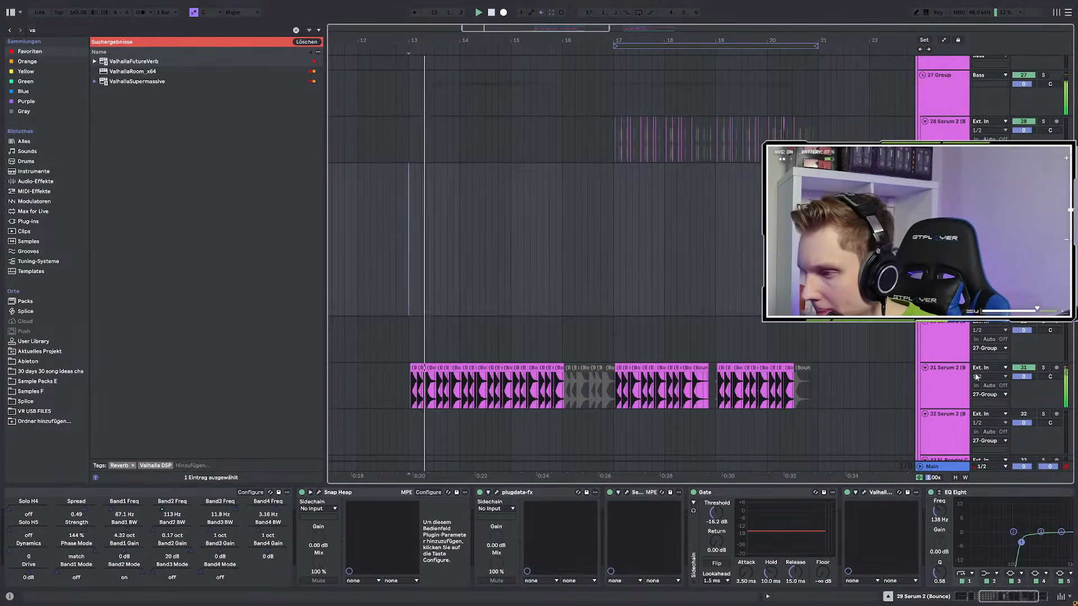
# Add kHs Convolver to track 31 and load the Disperse 80 ms impulse response
pyautogui.click(976, 377)
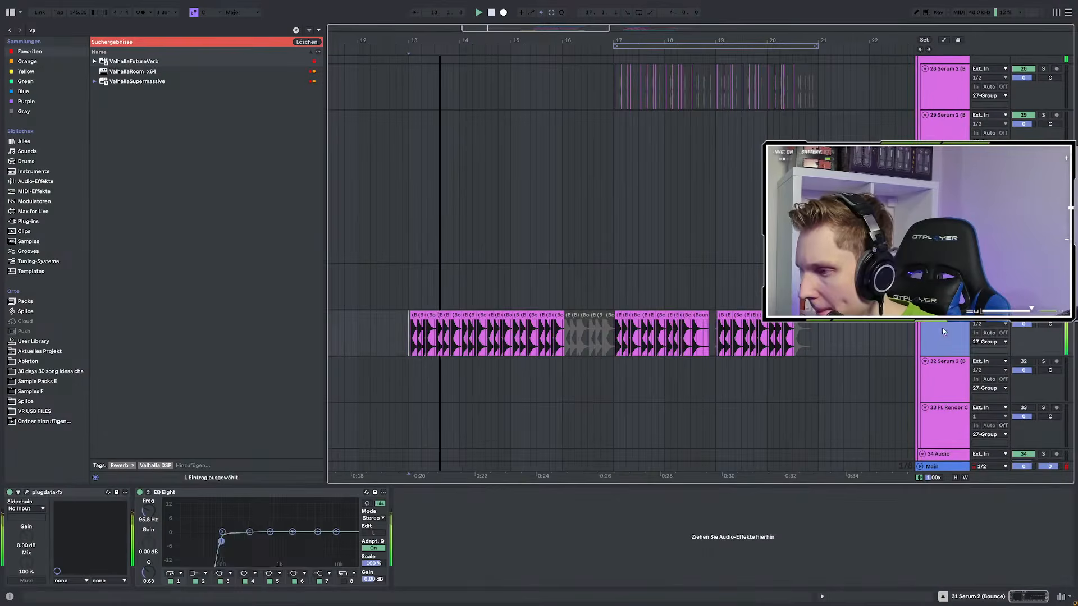
pyautogui.click(40, 31)
pyautogui.write('khs')
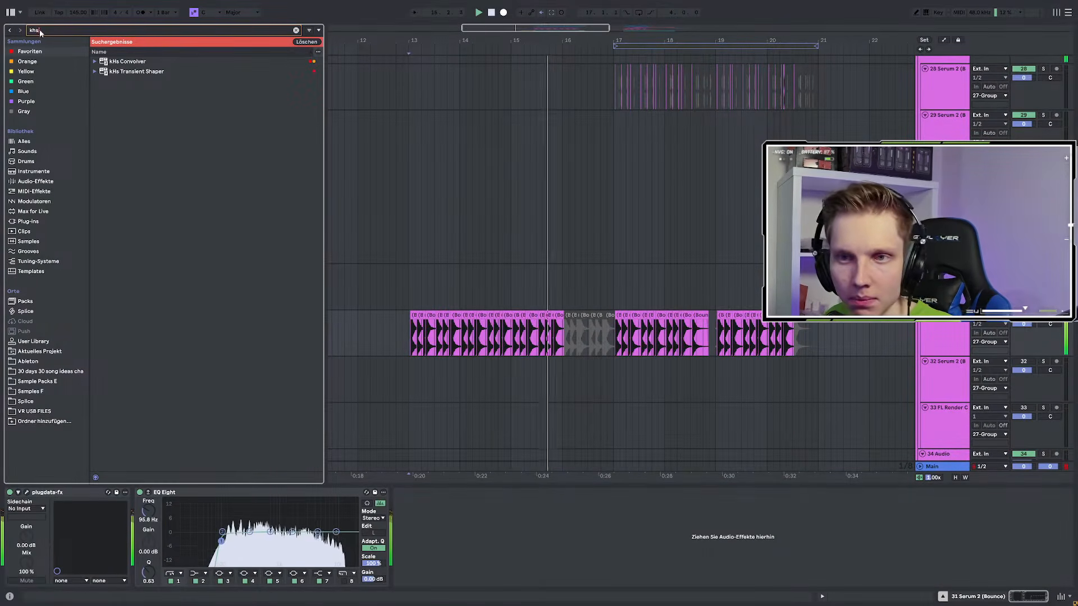
pyautogui.press('Down')
pyautogui.press('Return')
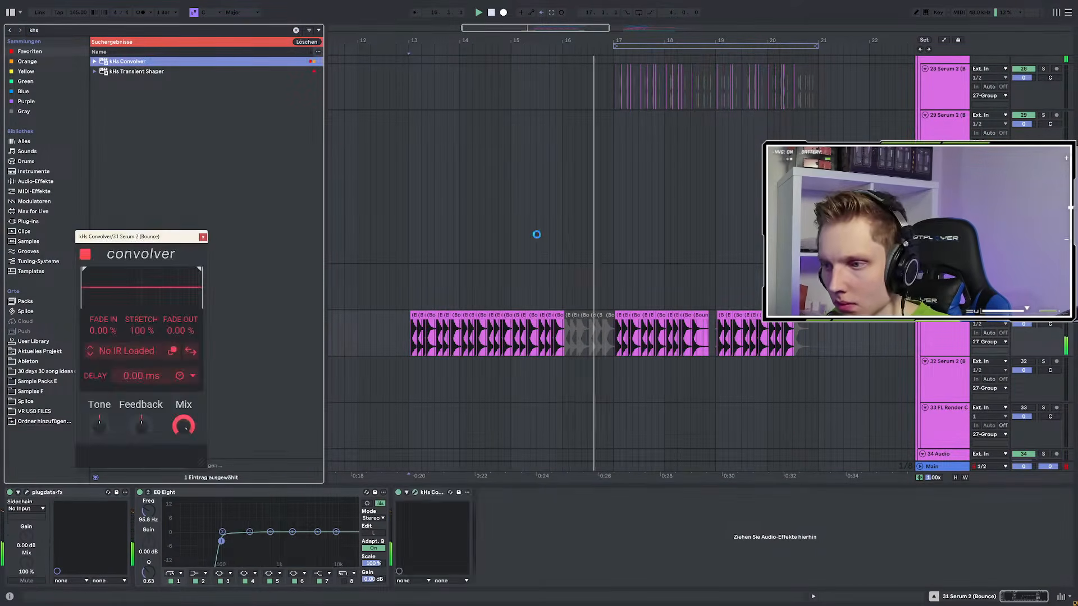
pyautogui.click(127, 352)
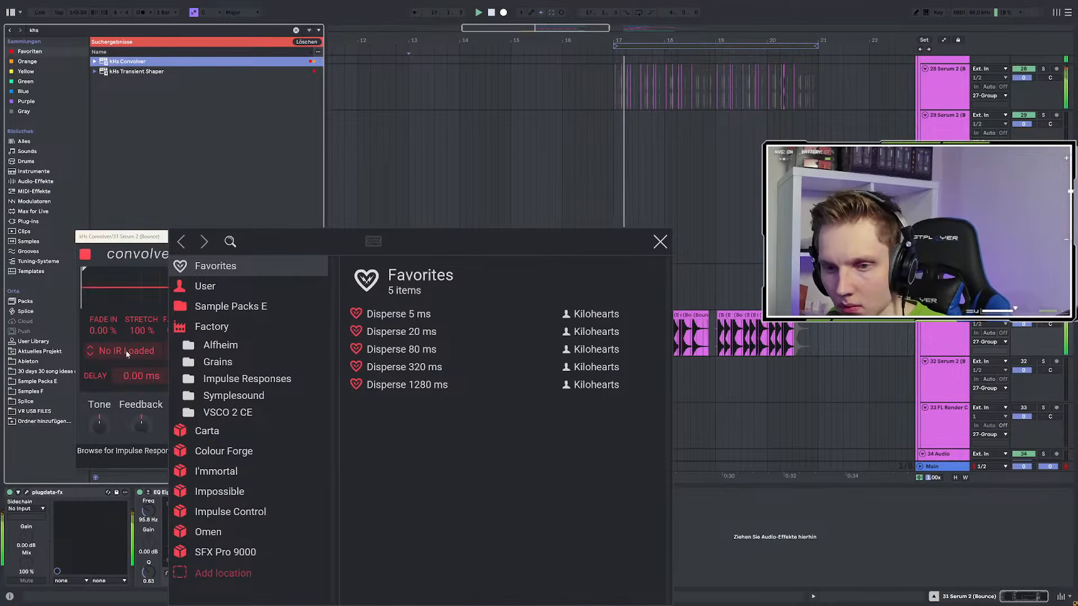
pyautogui.click(384, 353)
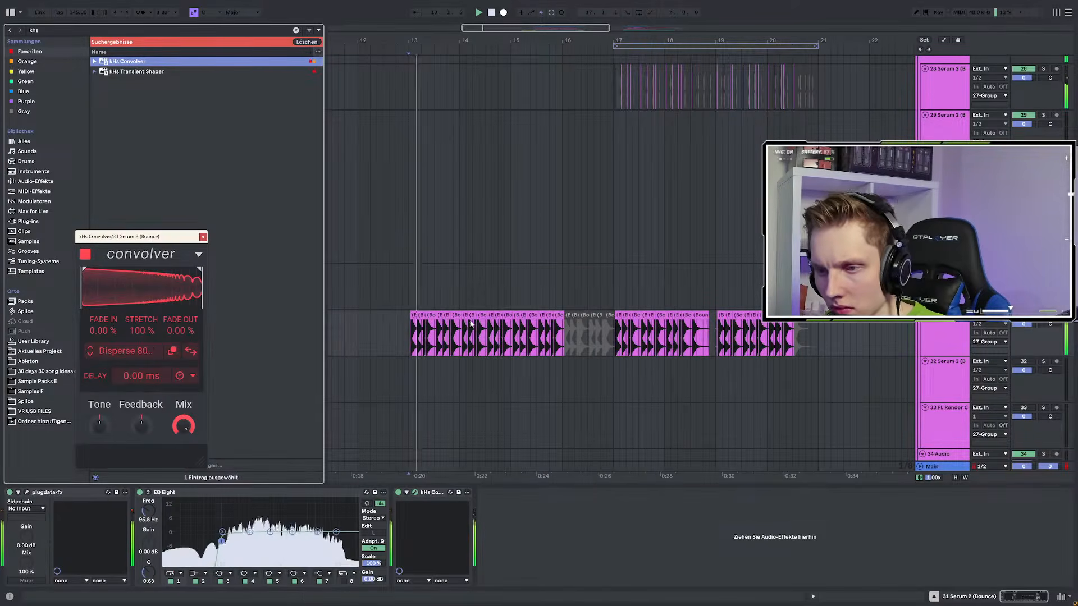
# Load the Xylo 1 (C6) impulse response from Symplesound's Mallets folder and set its stretch to 400%
pyautogui.click(127, 351)
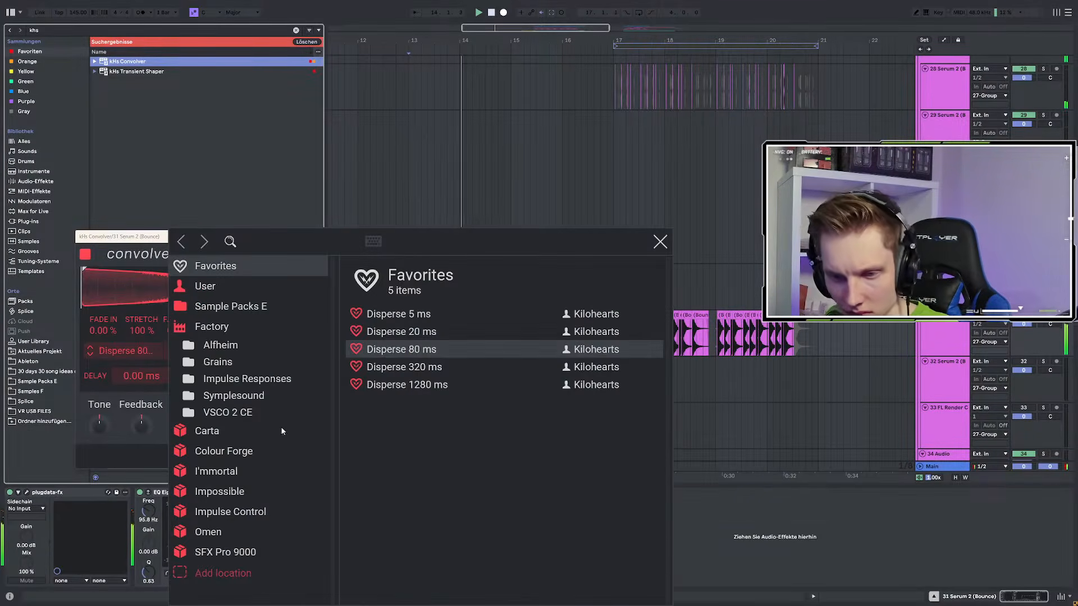
pyautogui.click(234, 396)
pyautogui.click(371, 410)
pyautogui.click(423, 376)
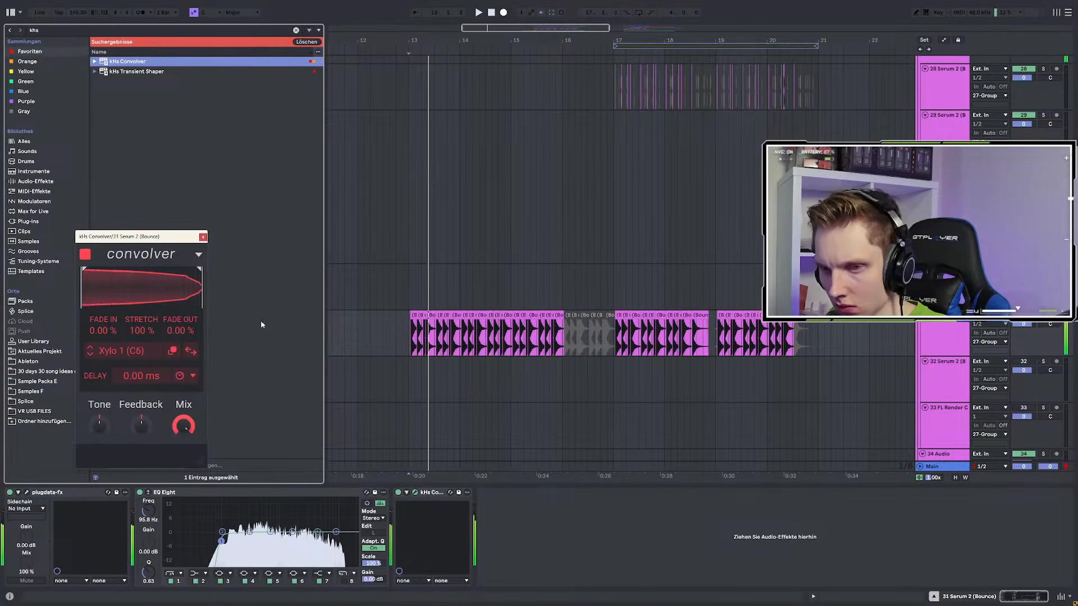
pyautogui.moveTo(141, 329); pyautogui.dragTo(141, 371)
pyautogui.moveTo(143, 327); pyautogui.dragTo(143, 270)
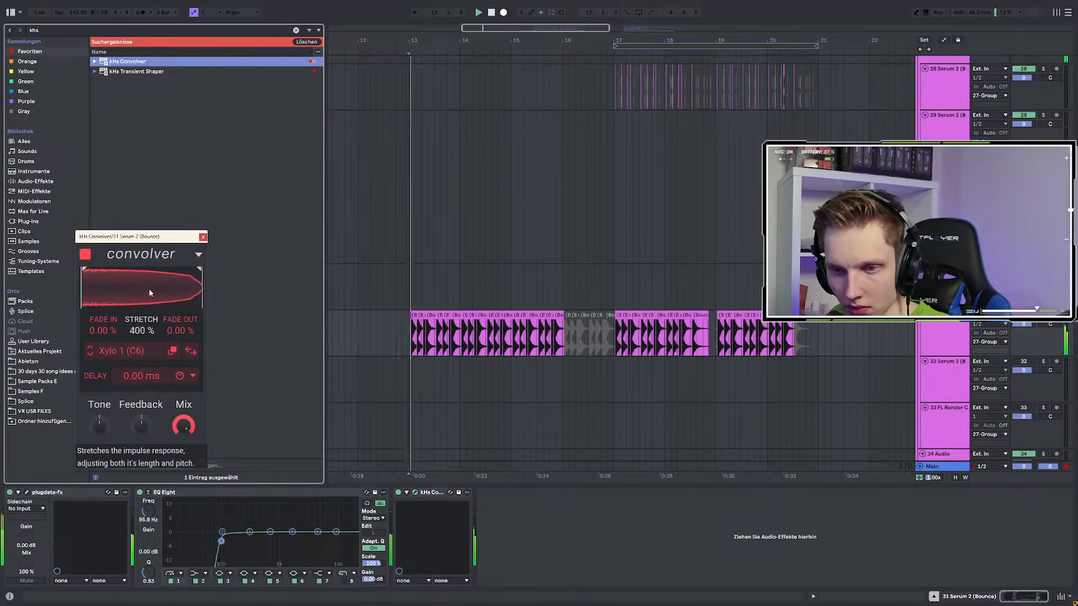
# Load the Granular Chip impulse response from the factory Spaces Experimental folder into kHs Convolver
pyautogui.click(127, 351)
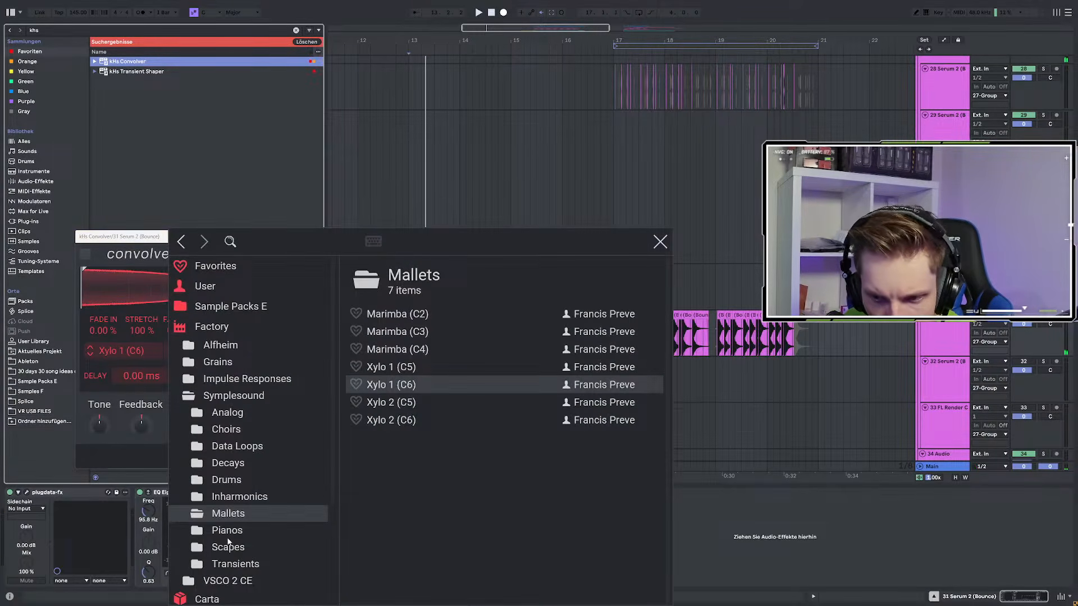
pyautogui.click(225, 395)
pyautogui.click(230, 382)
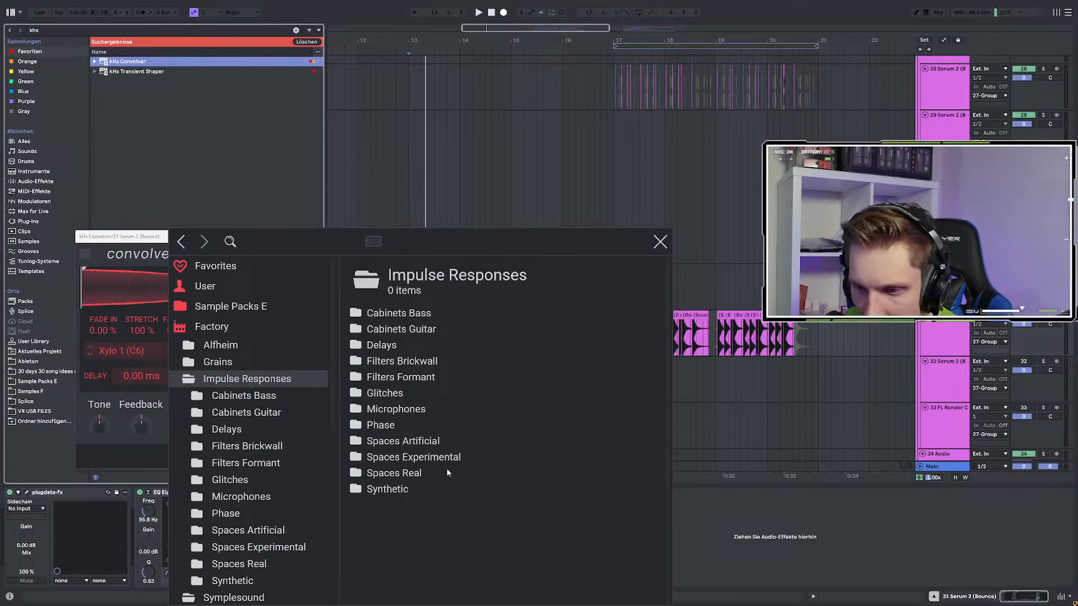
pyautogui.doubleClick(421, 458)
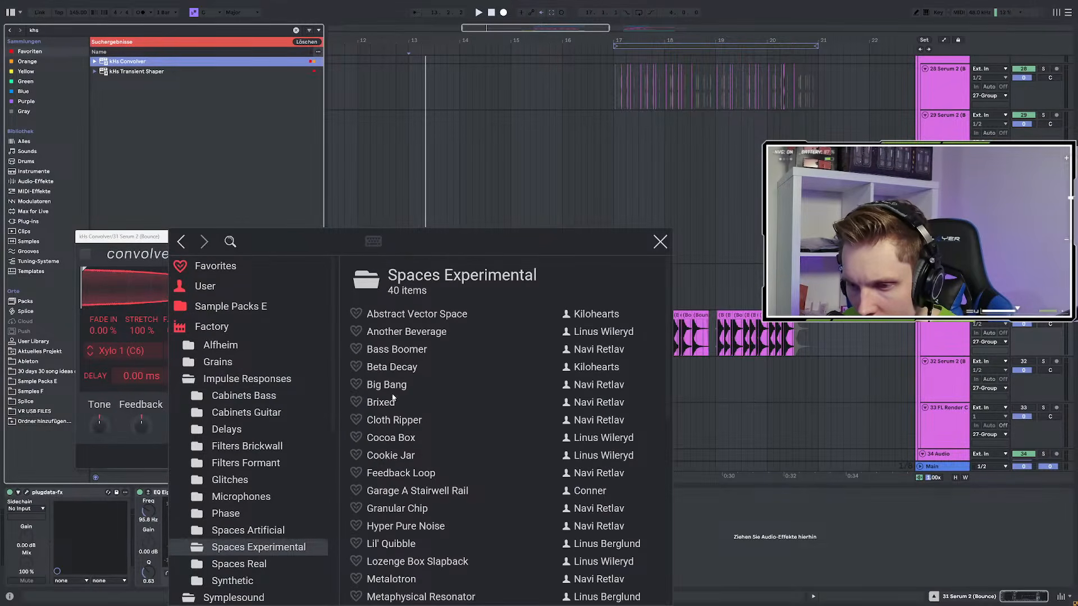
pyautogui.click(421, 516)
# Trim the Granular Chip impulse response to a short portion and play it back
pyautogui.click(130, 290)
pyautogui.press('space')
pyautogui.moveTo(200, 292); pyautogui.dragTo(103, 290)
pyautogui.press('space')
pyautogui.moveTo(180, 331); pyautogui.dragTo(180, 306)
pyautogui.press('space')
pyautogui.press('space')
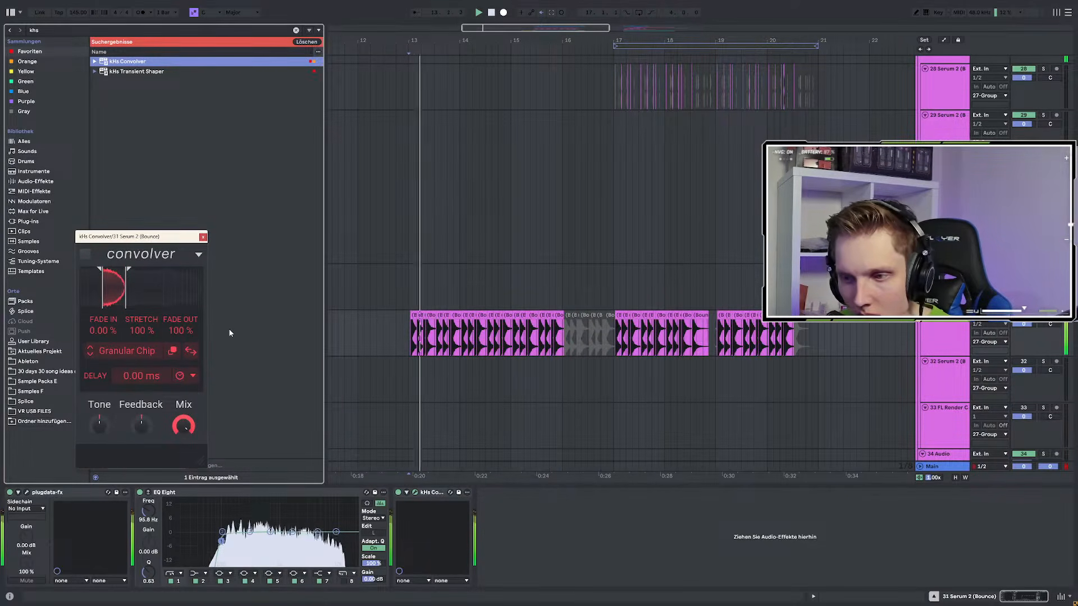
# Replay the bass clips from 13.1.1 with the convolver toggled off and on and track 31 soloed
pyautogui.click(408, 331)
pyautogui.press('space')
pyautogui.press('space')
pyautogui.press('space')
pyautogui.press('space')
pyautogui.click(398, 493)
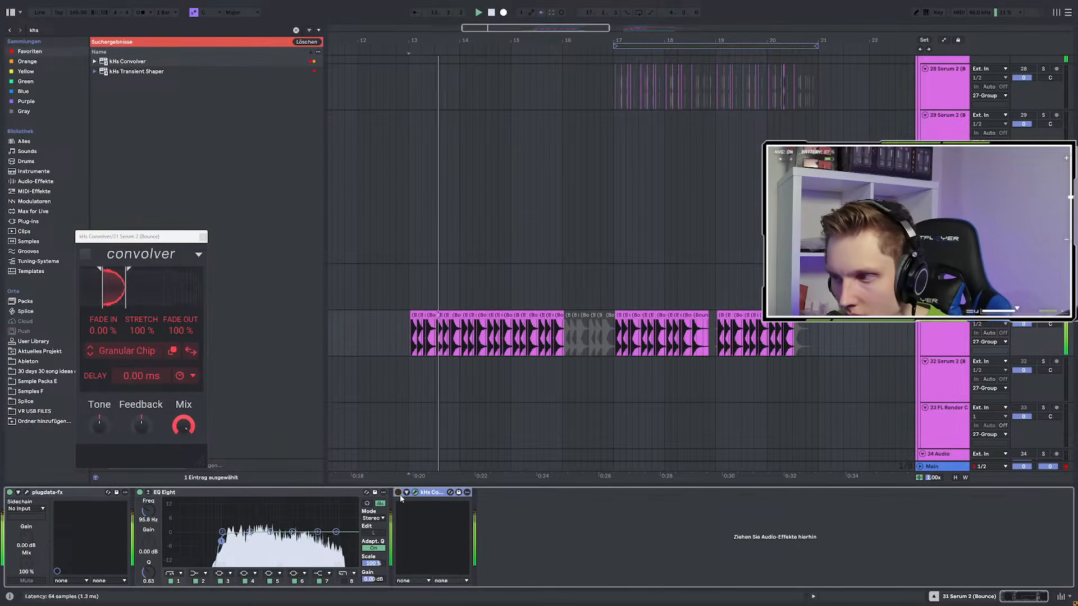
pyautogui.press('space')
pyautogui.press('space')
pyautogui.scroll(3, 621, 262)
pyautogui.press('space')
pyautogui.scroll(-2, 935, 360)
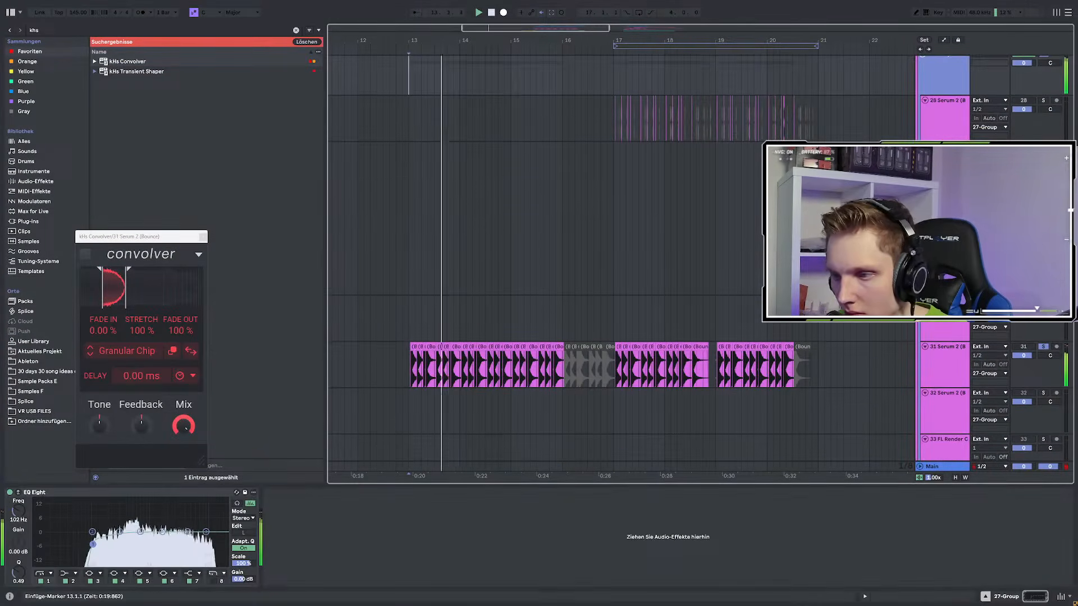
# Switch the convolver to the Hyper Pure Noise impulse response and trim it to a short portion ending at about 256 ms
pyautogui.moveTo(130, 285); pyautogui.dragTo(208, 288)
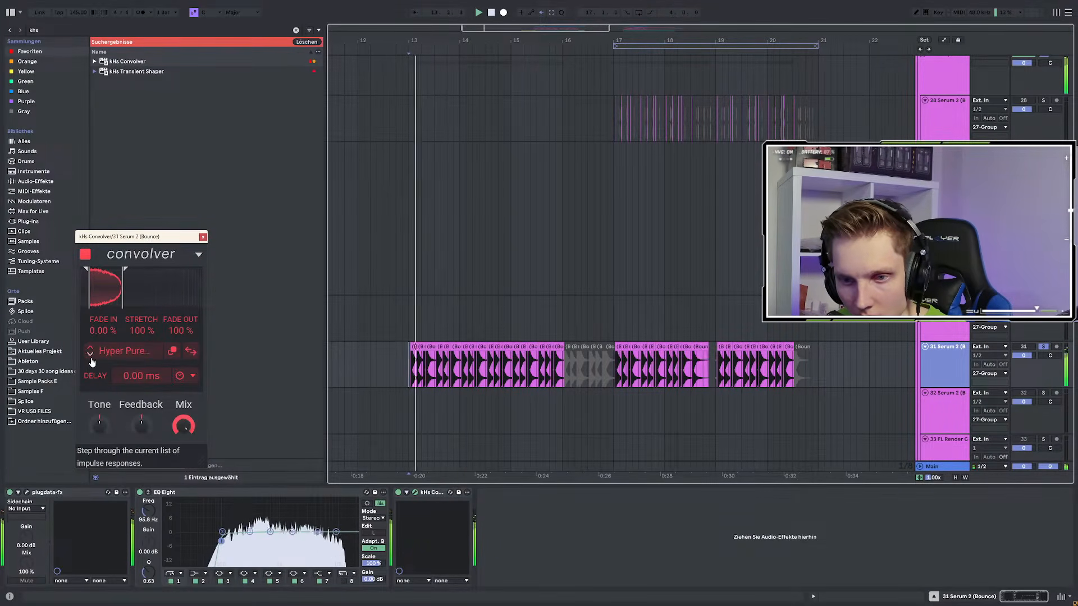
pyautogui.moveTo(104, 288)
pyautogui.mouseDown()
pyautogui.moveTo(150, 287)
pyautogui.moveTo(148, 301)
pyautogui.mouseUp()
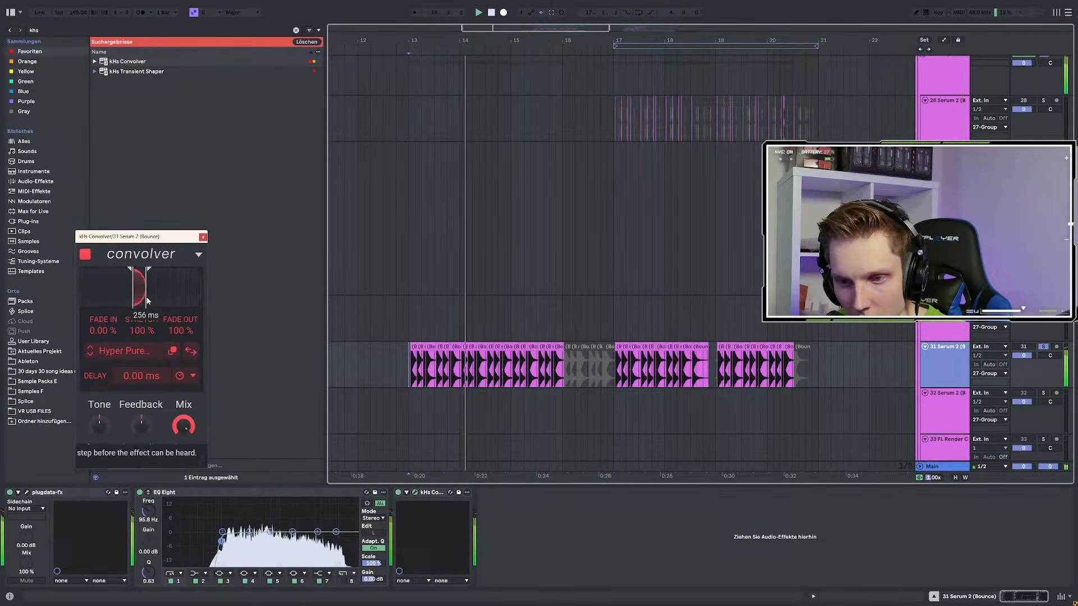
# Group the convolver into an audio effect rack and add an EQ Eight after it inside the rack
pyautogui.click(433, 496)
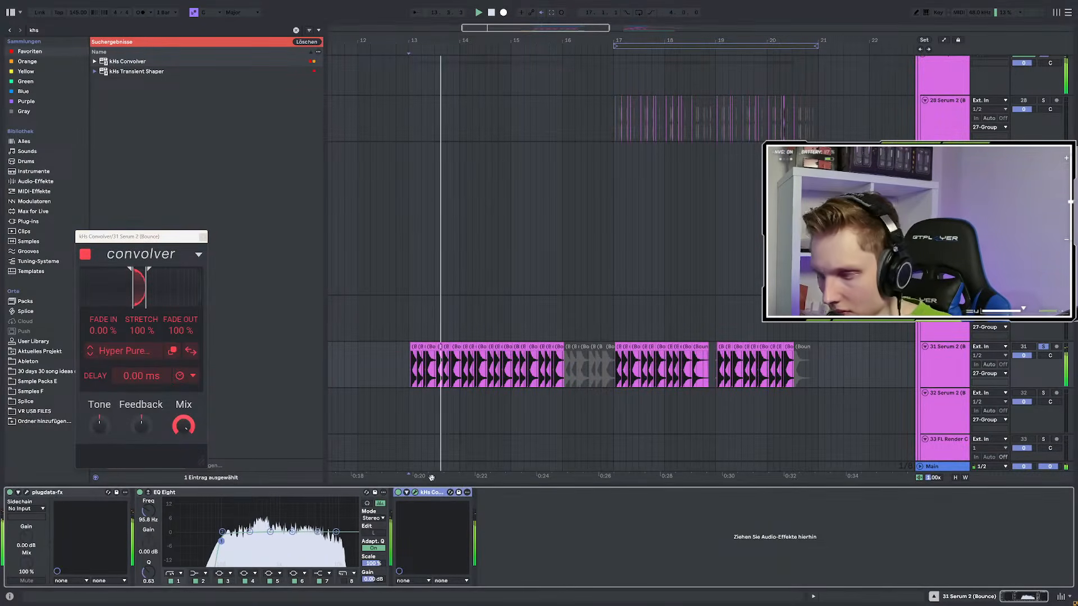
pyautogui.click(47, 29)
pyautogui.write('eq')
pyautogui.press('Down')
pyautogui.press('Return')
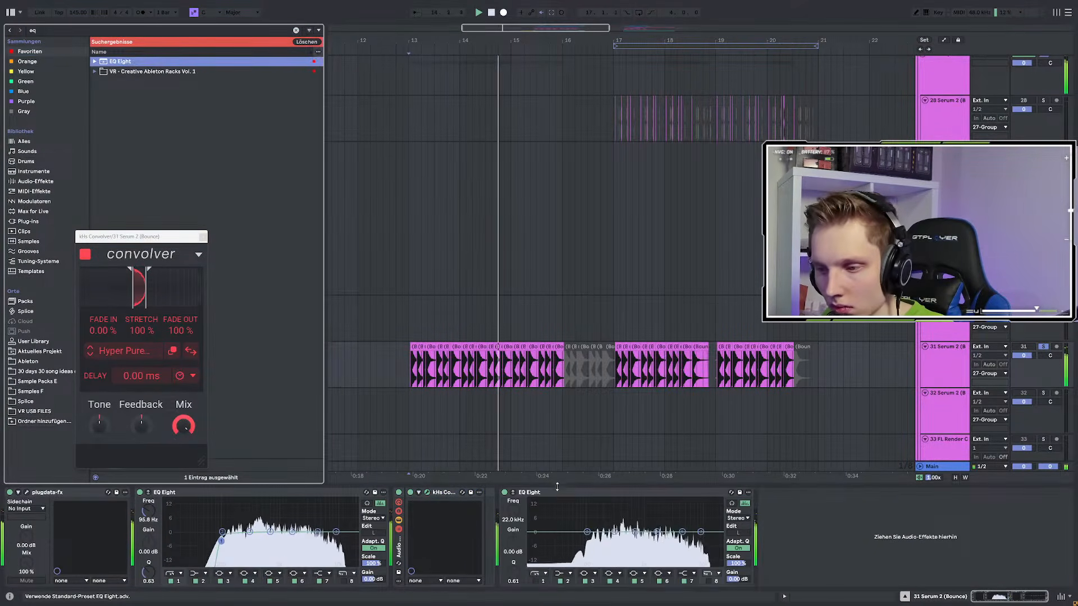
pyautogui.click(544, 493)
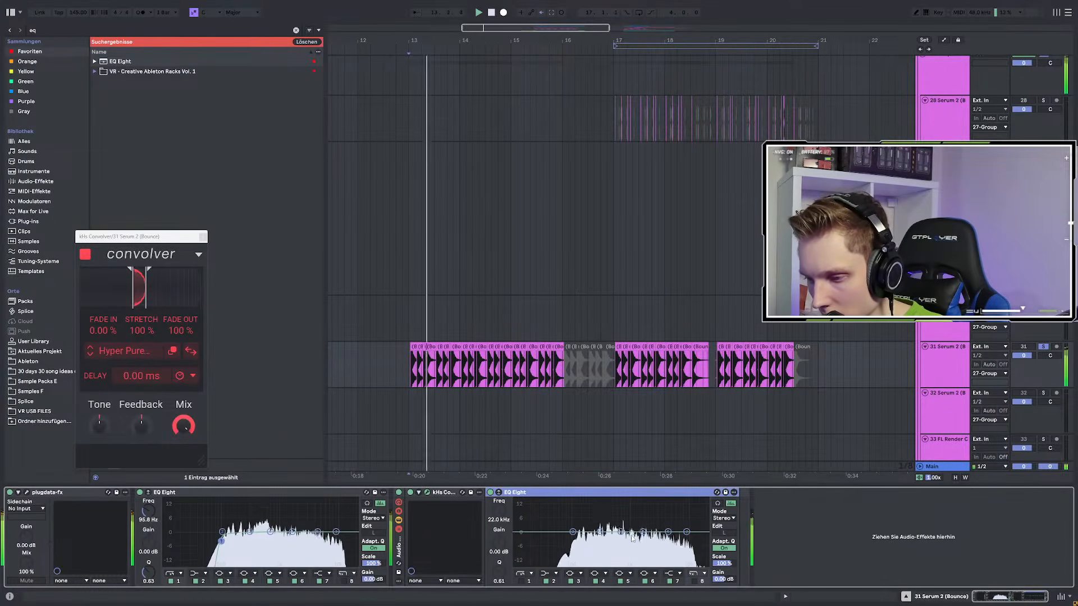
# Shape the new EQ Eight with a low cut near 141 Hz, a slight lift at 220 Hz and a high cut at 4.00 kHz
pyautogui.moveTo(600, 532); pyautogui.dragTo(596, 536)
pyautogui.moveTo(668, 532); pyautogui.dragTo(628, 528)
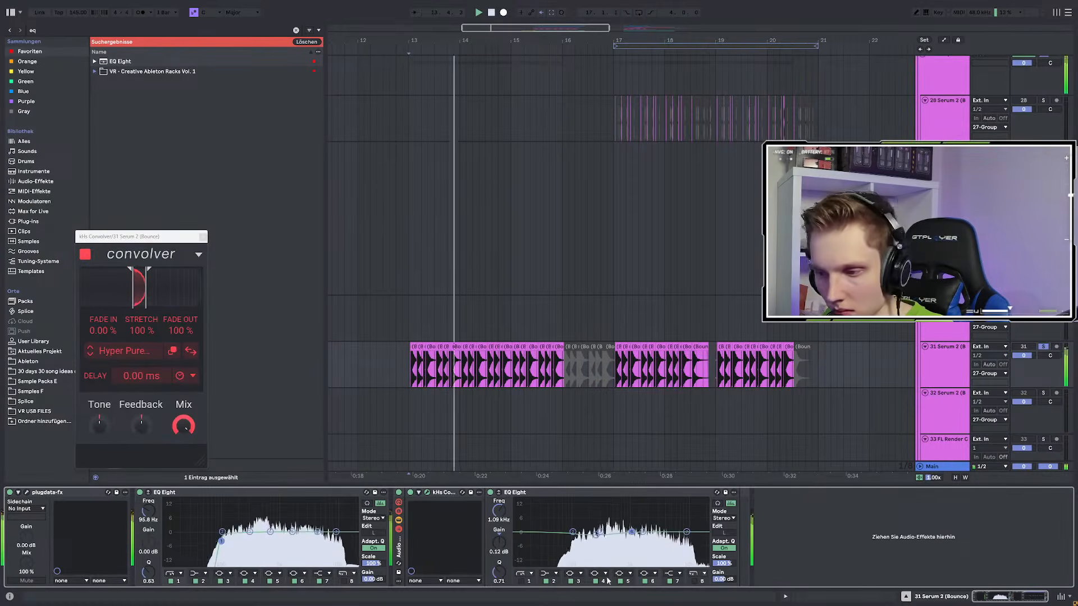
pyautogui.click(695, 582)
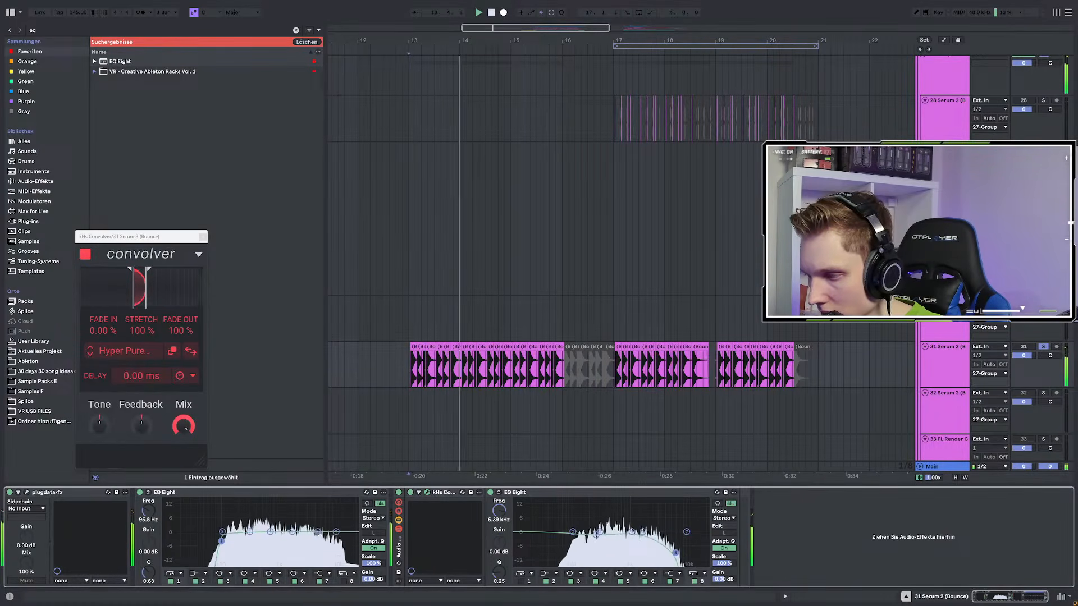
pyautogui.click(521, 581)
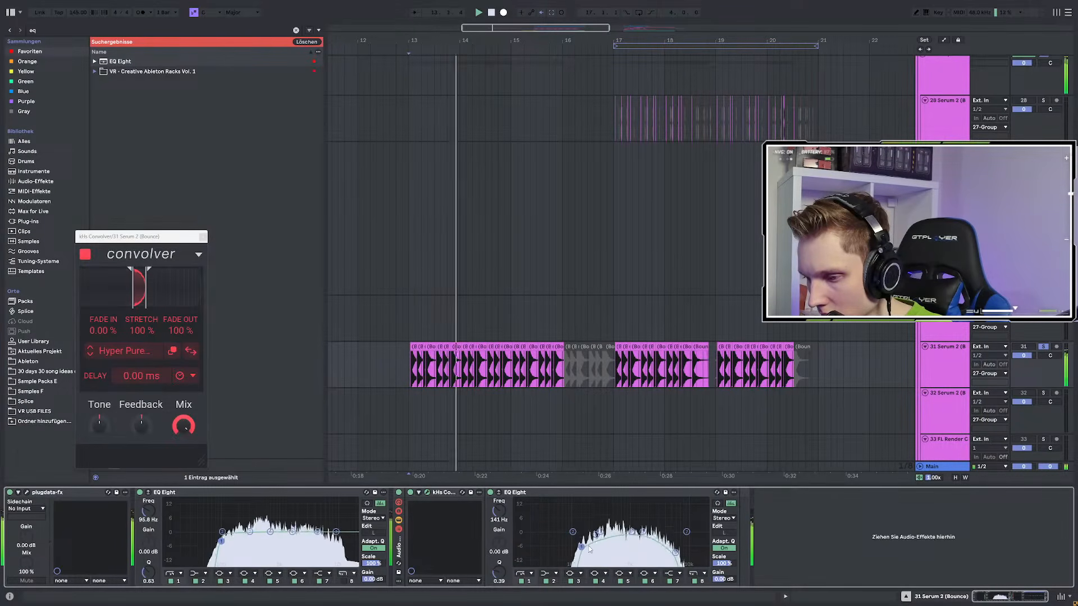
pyautogui.moveTo(674, 556); pyautogui.dragTo(664, 557)
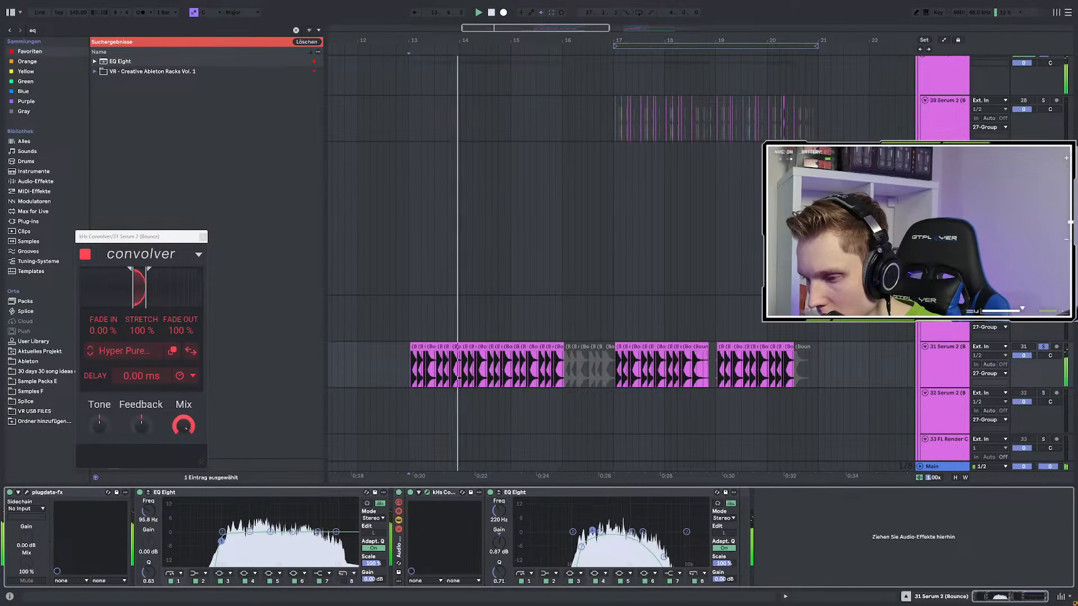
pyautogui.press('space')
pyautogui.press('space')
pyautogui.click(664, 557)
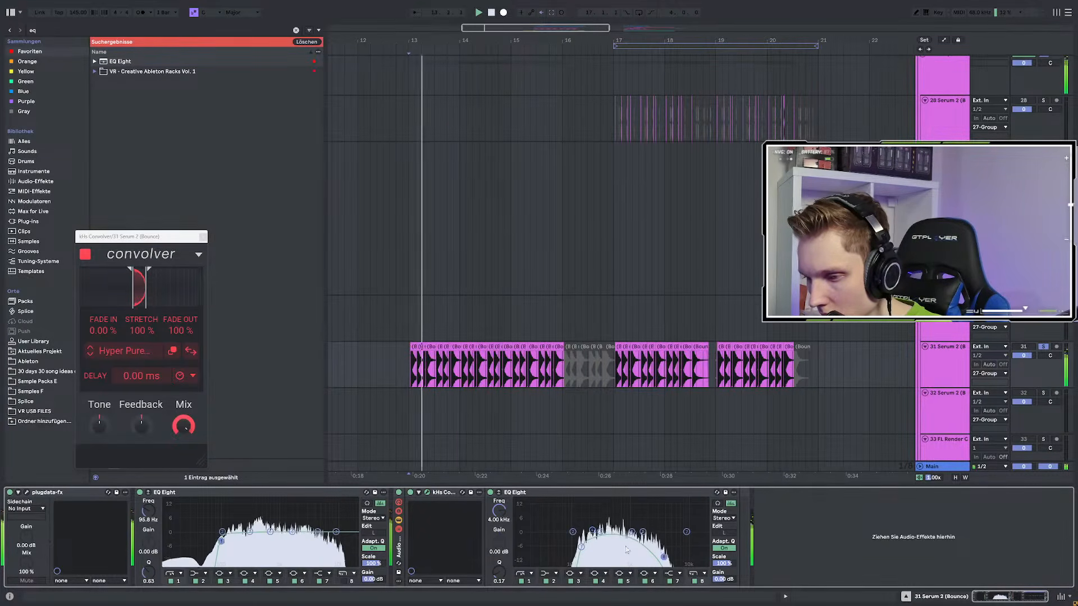
# Automate the EQ's high-cut frequency on track 31 to rise from 4.00 kHz at bar 13 to about 7.8 kHz at bar 16
pyautogui.press('a')
pyautogui.press('space')
pyautogui.press('space')
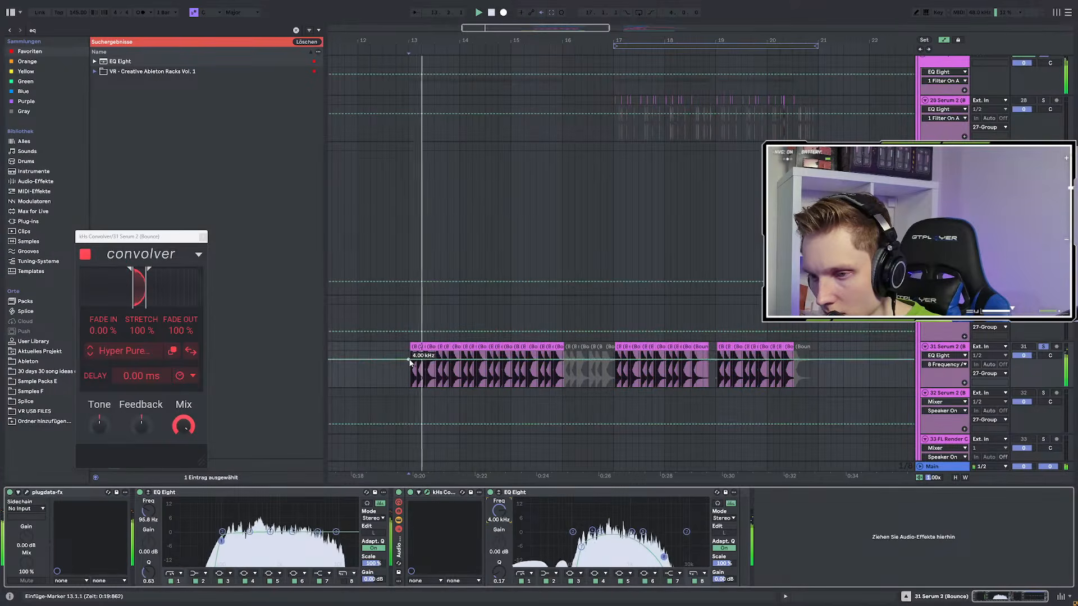
pyautogui.click(562, 359)
pyautogui.moveTo(562, 359); pyautogui.dragTo(562, 356)
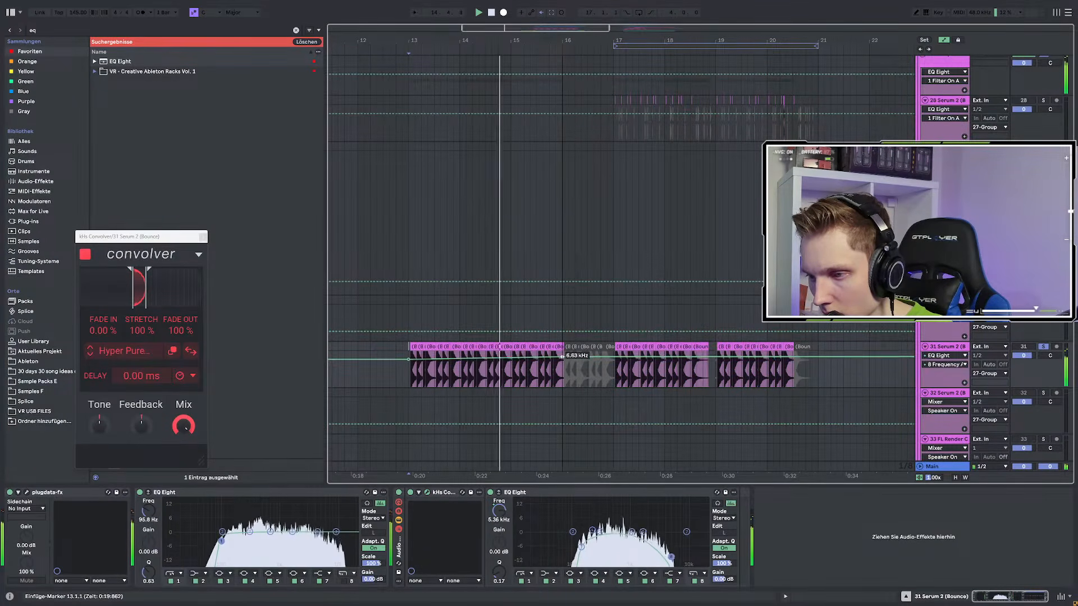
# Automate the effect rack on track 31 to stay on until bar 17 and off from there
pyautogui.click(399, 493)
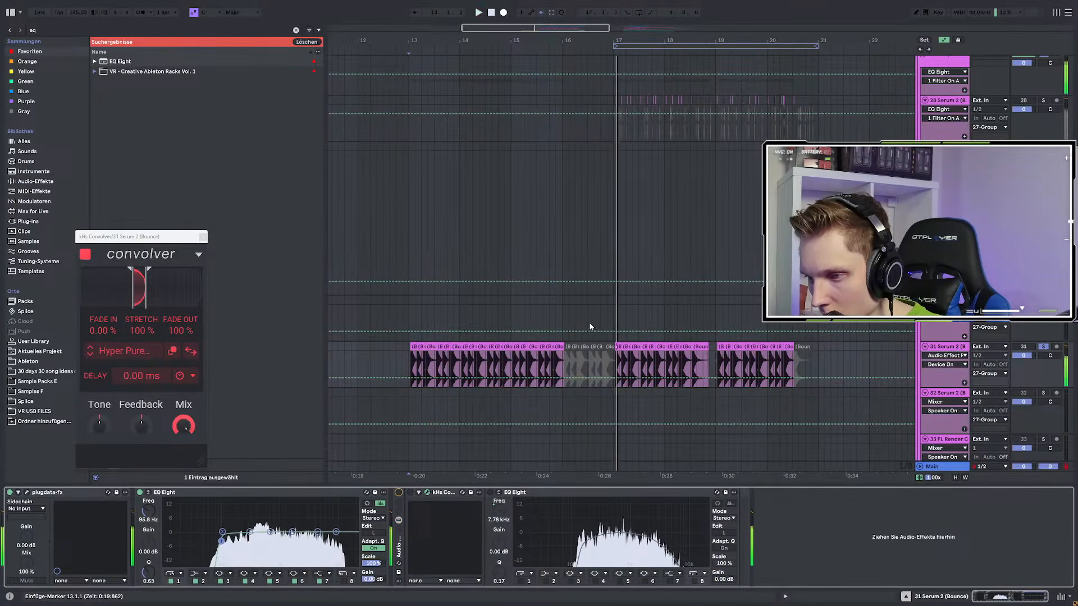
pyautogui.moveTo(615, 379); pyautogui.dragTo(613, 360)
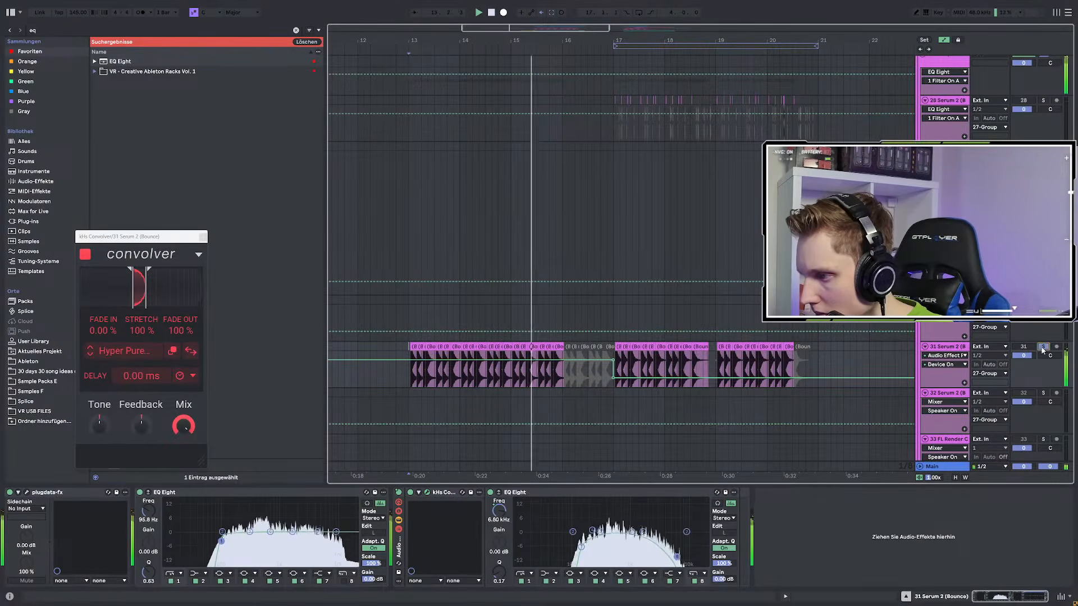
# Copy the first bar of the pink bounced clips at bar 17 to bar 13 and duplicate it to fill bars 13 to 15
pyautogui.scroll(6, 643, 404)
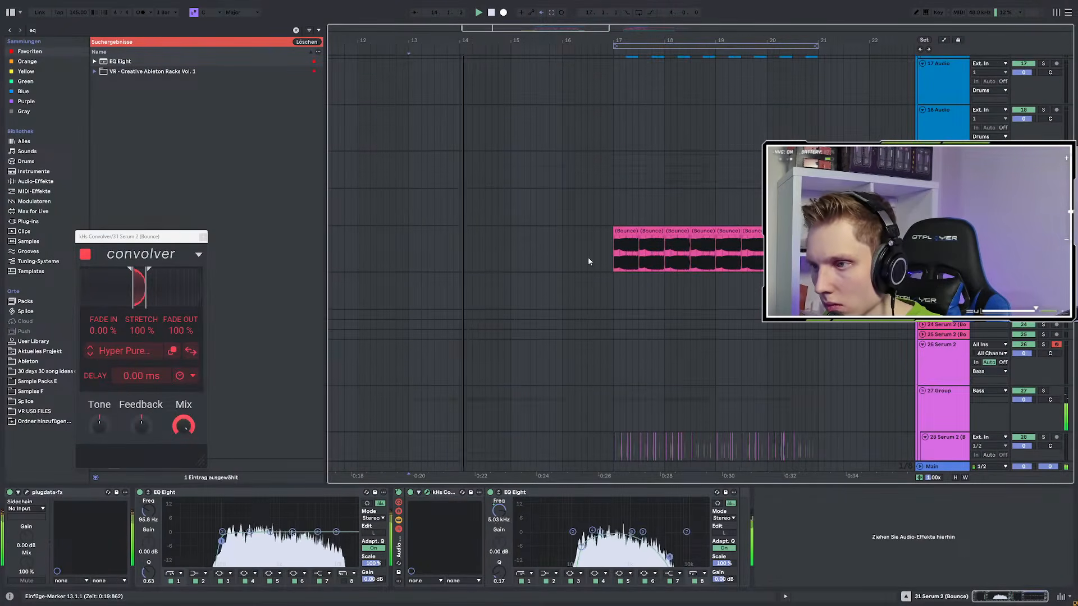
pyautogui.moveTo(609, 259); pyautogui.dragTo(648, 259)
pyautogui.hotkey('ctrl', 'c')
pyautogui.click(407, 232)
pyautogui.hotkey('ctrl', 'v')
pyautogui.press('space')
pyautogui.press('space')
pyautogui.hotkey('ctrl', 'd')
pyautogui.hotkey('ctrl', 'd')
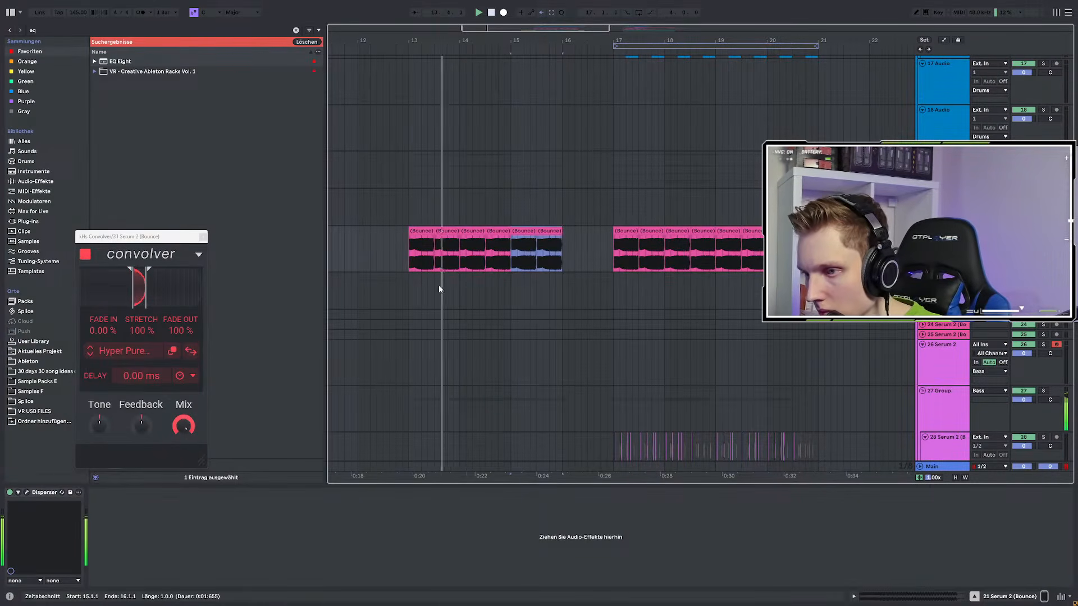
# Move track 31 directly below the pink bass track, group both tracks and play from bar 13
pyautogui.scroll(-2, 668, 281)
pyautogui.scroll(2, 695, 319)
pyautogui.scroll(-5, 633, 328)
pyautogui.scroll(3, 673, 326)
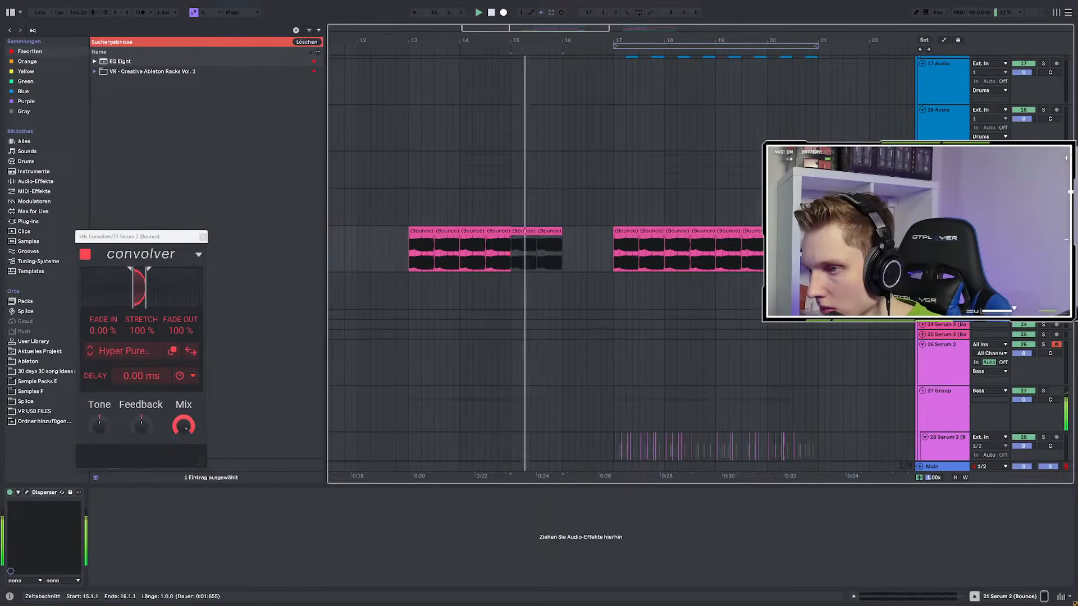
pyautogui.scroll(-6, 773, 328)
pyautogui.click(967, 349)
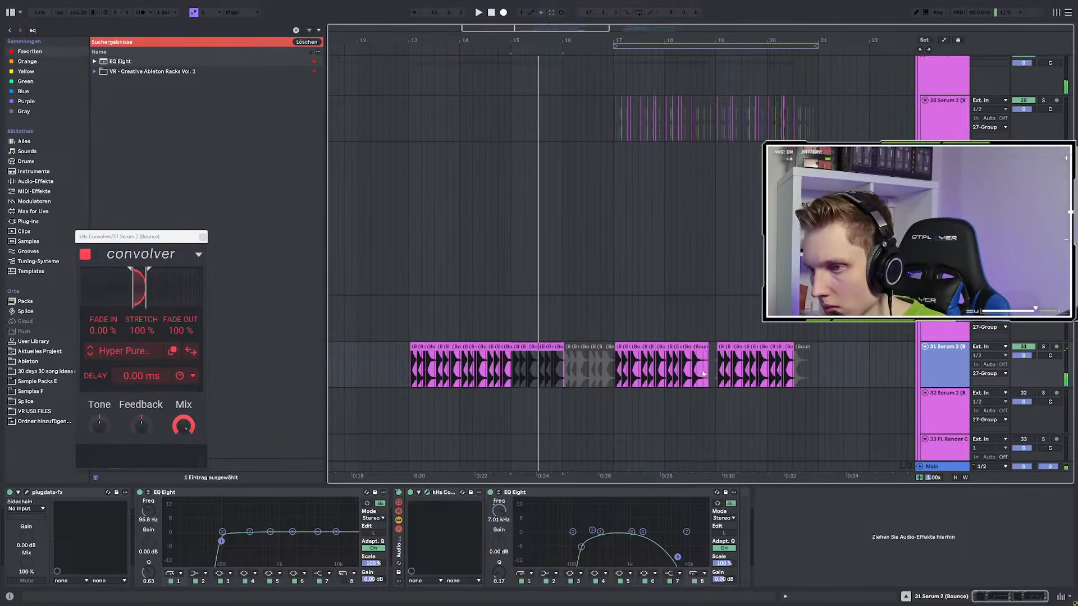
pyautogui.scroll(4, 696, 372)
pyautogui.press('space')
pyautogui.press('space')
pyautogui.click(409, 247)
pyautogui.press('space')
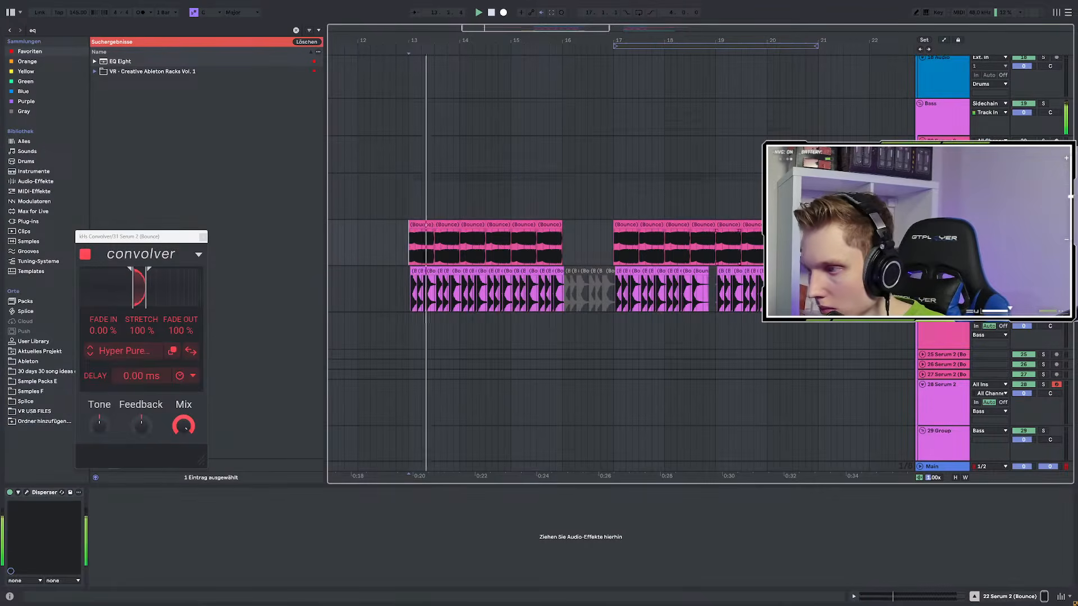
# Solo the Bass group and play the section from bar 13
pyautogui.press('Up')
pyautogui.press('Down')
pyautogui.press('Down')
pyautogui.press('s')
pyautogui.press('space')
pyautogui.press('space')
pyautogui.press('space')
# Move the convolver and EQ rack from track 23 to 21-Group and play it back
pyautogui.click(399, 552)
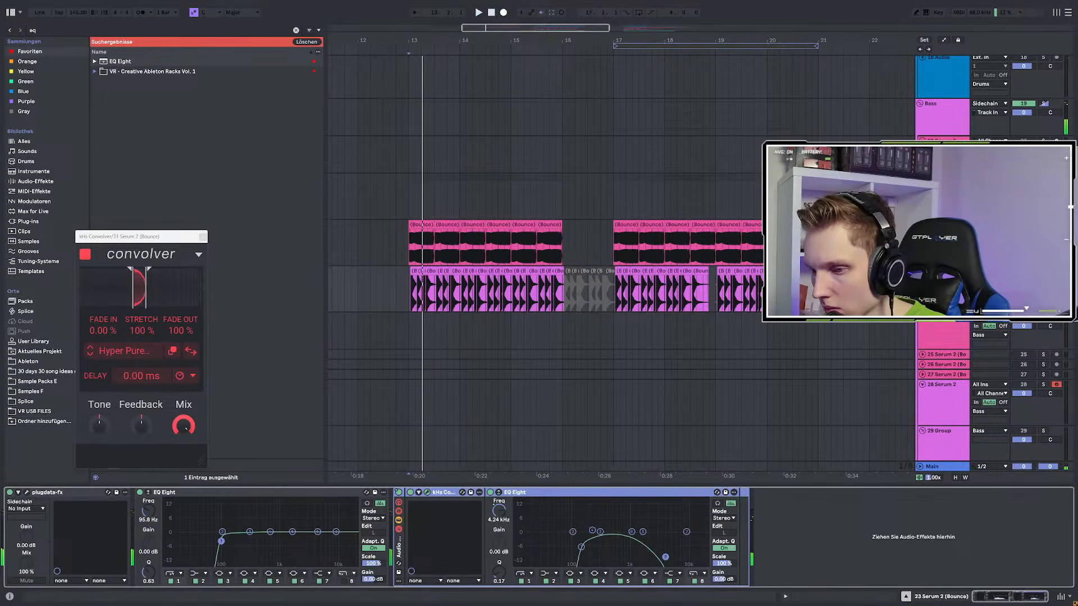
pyautogui.press('Up')
pyautogui.press('space')
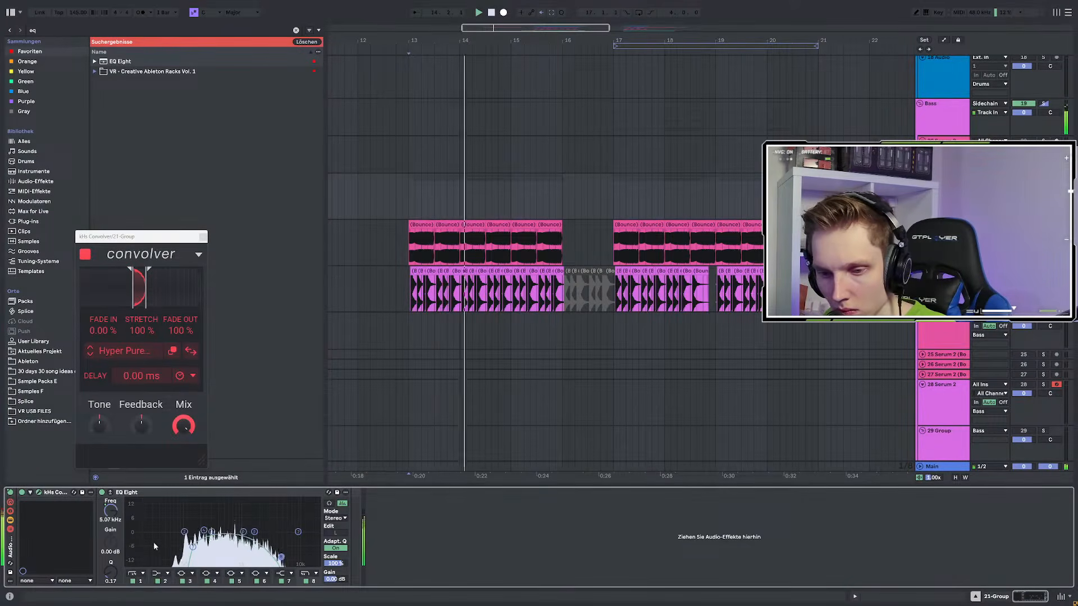
# Turn off the low cut in the rack's EQ Eight and lower its low band to about -3.8 dB at 156 Hz
pyautogui.press('space')
pyautogui.press('space')
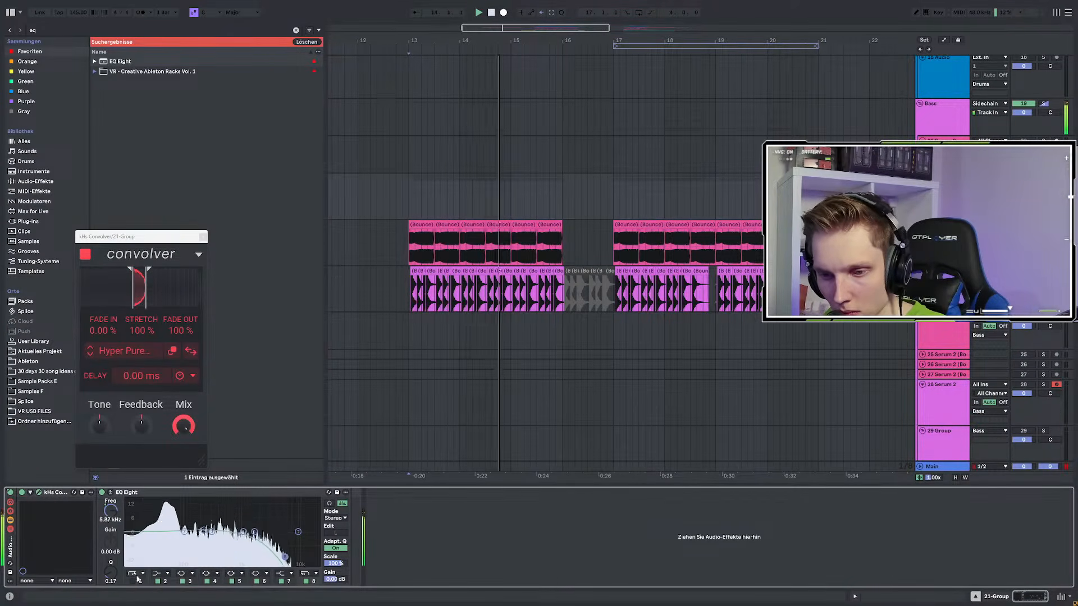
pyautogui.press('space')
pyautogui.press('space')
pyautogui.moveTo(185, 532)
pyautogui.mouseDown()
pyautogui.moveTo(176, 543)
pyautogui.moveTo(196, 541)
pyautogui.mouseUp()
pyautogui.press('space')
pyautogui.press('space')
# Search the plug-ins for mbass and add MBassador after the rack's EQ Eight on 21-Group
pyautogui.click(65, 31)
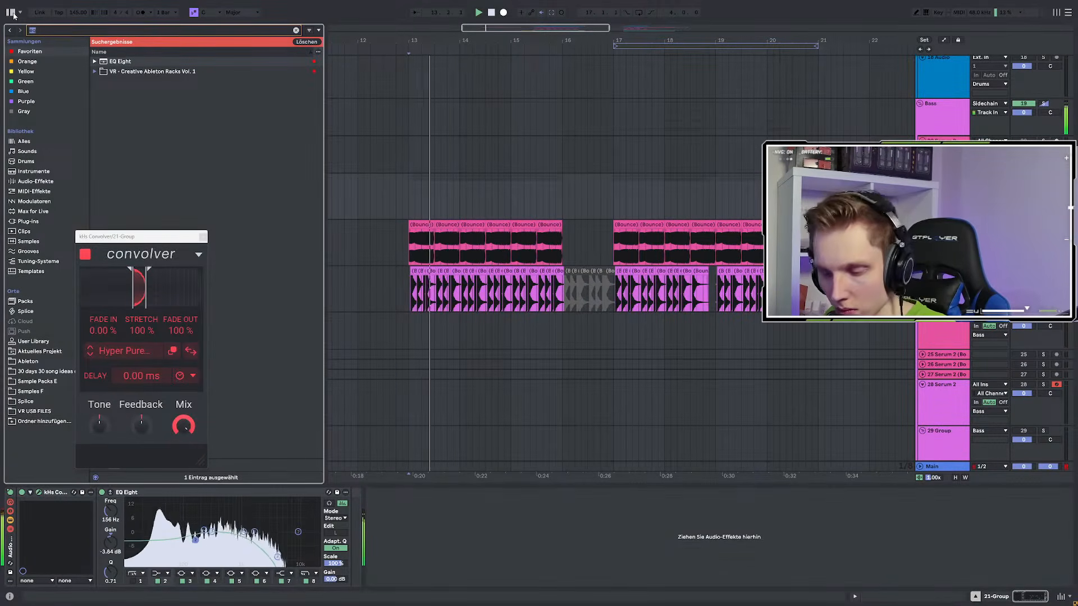
pyautogui.write('mbass')
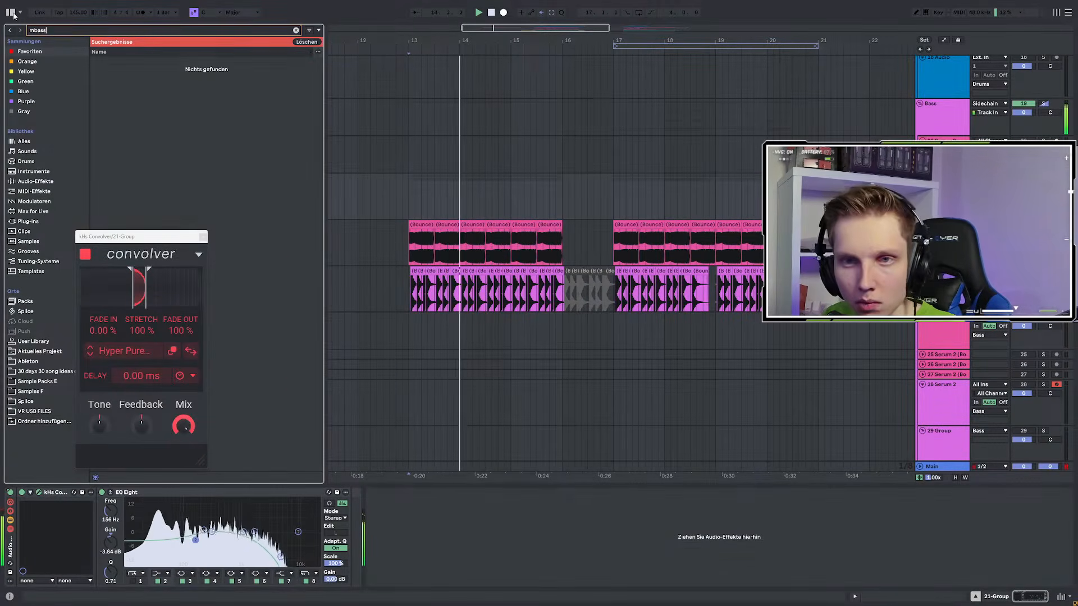
pyautogui.click(28, 223)
pyautogui.press('space')
pyautogui.press('space')
pyautogui.moveTo(129, 104)
pyautogui.mouseDown()
pyautogui.moveTo(270, 194)
pyautogui.moveTo(354, 530)
pyautogui.mouseUp()
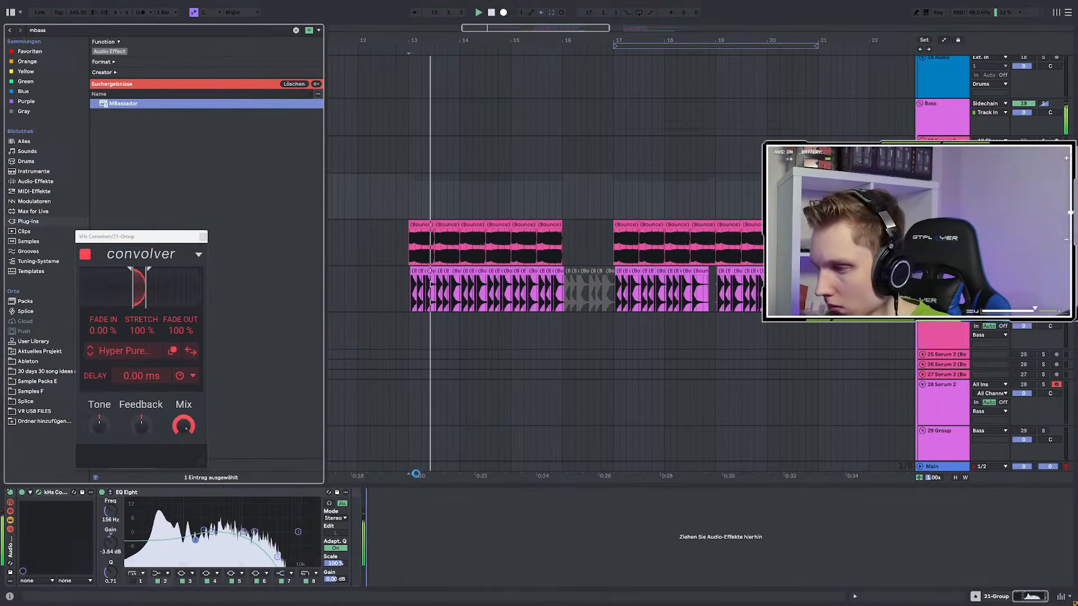
pyautogui.press('space')
pyautogui.press('space')
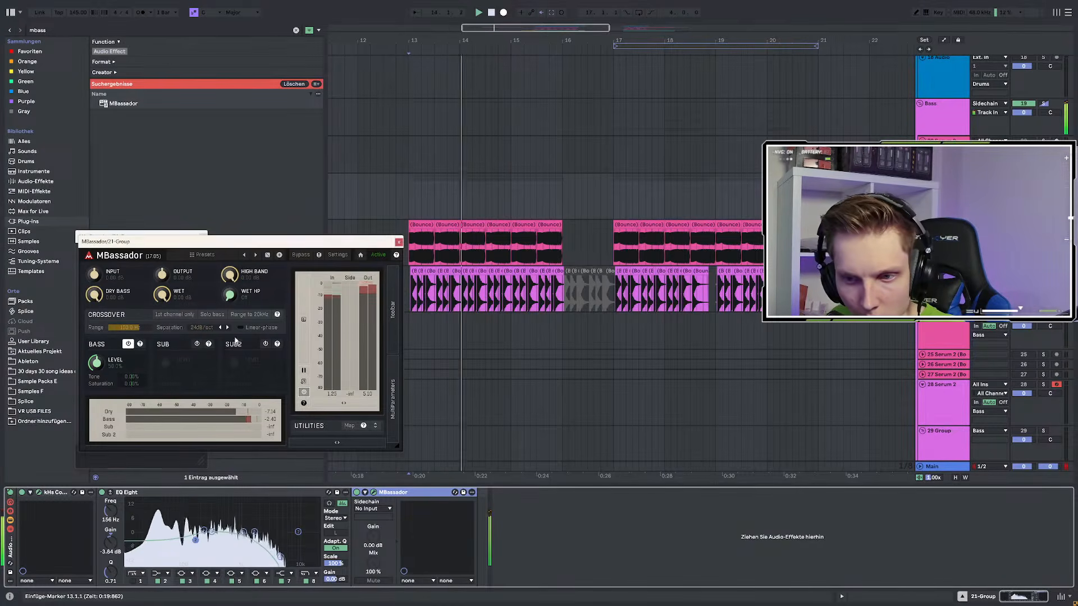
# Enable linear phase for MBassador's crossover and raise the crossover range
pyautogui.press('space')
pyautogui.press('space')
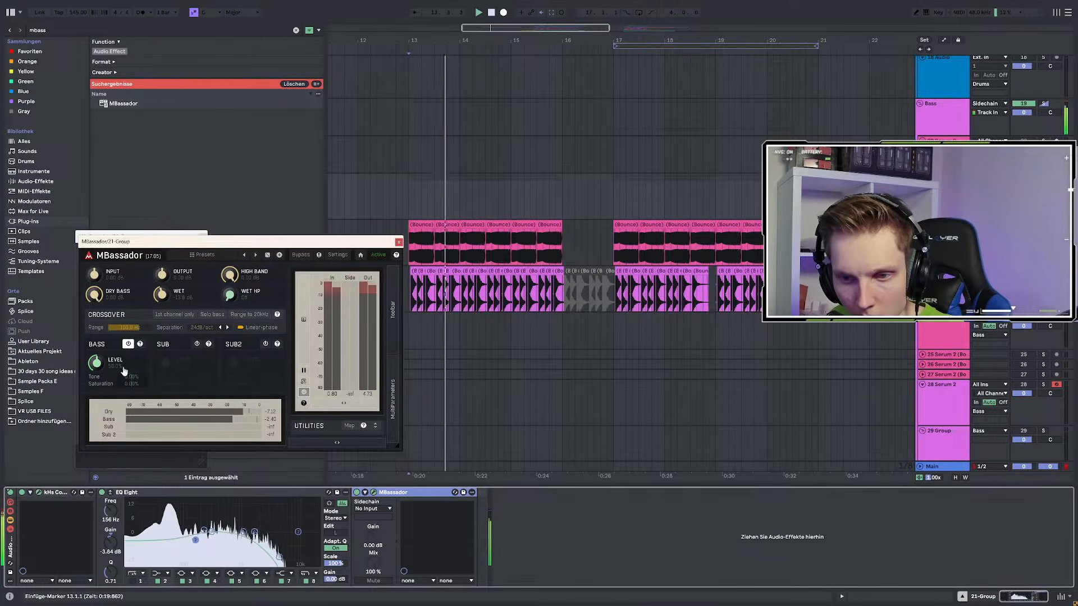
pyautogui.press('space')
pyautogui.press('space')
pyautogui.moveTo(135, 327); pyautogui.dragTo(152, 327)
# Raise MBassador's bass tone and saturation, and adjust the bass level down while the section plays
pyautogui.moveTo(97, 362); pyautogui.dragTo(137, 337)
pyautogui.press('space')
pyautogui.press('space')
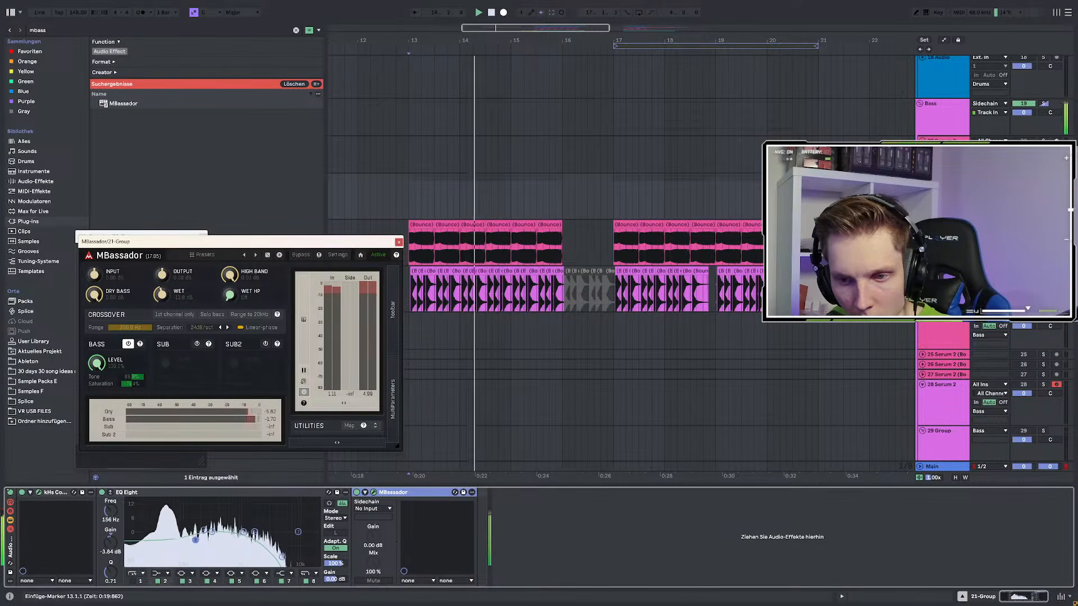
pyautogui.press('space')
pyautogui.press('space')
pyautogui.moveTo(102, 363); pyautogui.dragTo(103, 427)
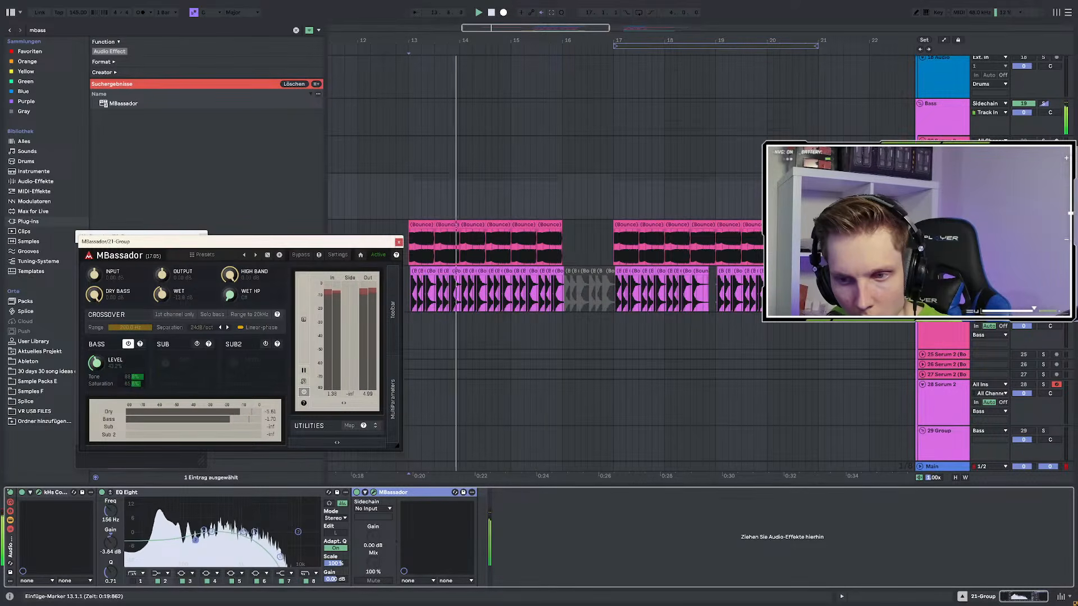
# Lower the rack EQ Eight's low band to about -5.3 dB at 167 Hz and close the MBassador window
pyautogui.moveTo(194, 541); pyautogui.dragTo(201, 548)
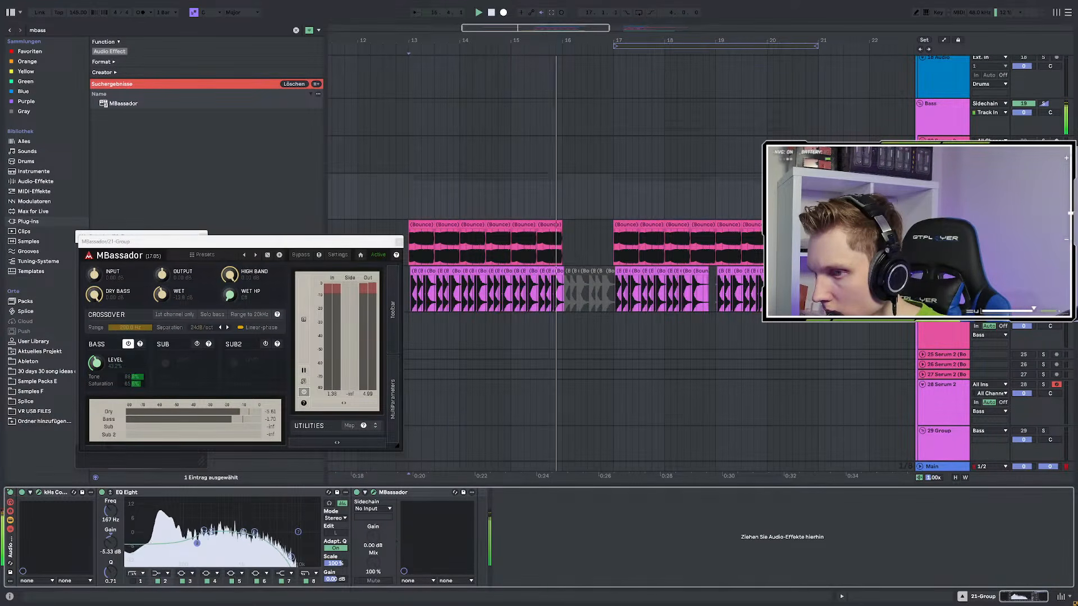
pyautogui.scroll(5, 604, 287)
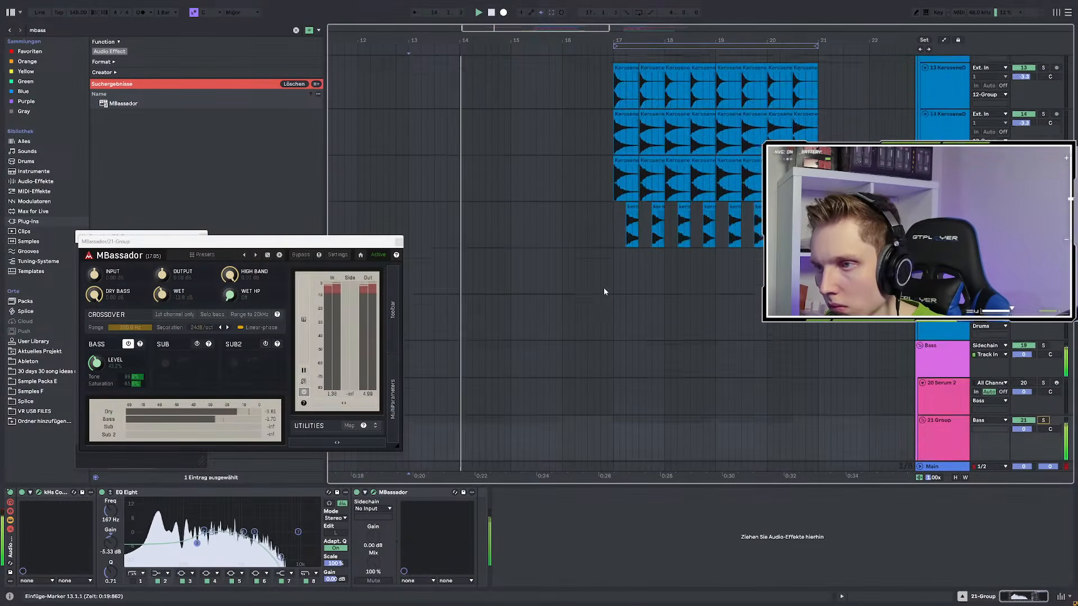
pyautogui.scroll(5, 604, 292)
pyautogui.scroll(-2, 645, 315)
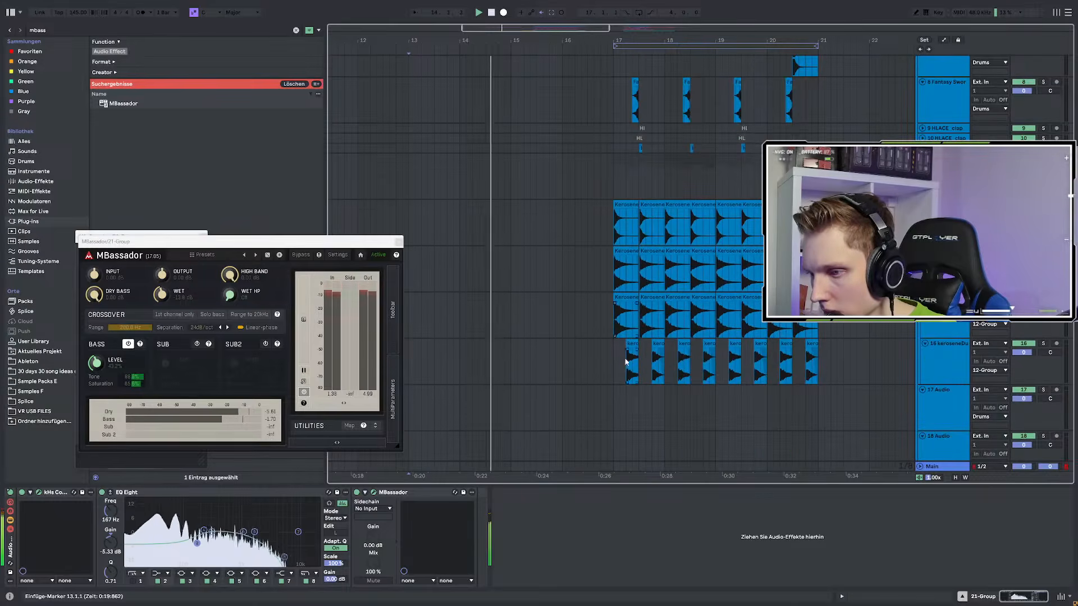
pyautogui.click(399, 243)
pyautogui.scroll(-5, 579, 255)
pyautogui.click(409, 250)
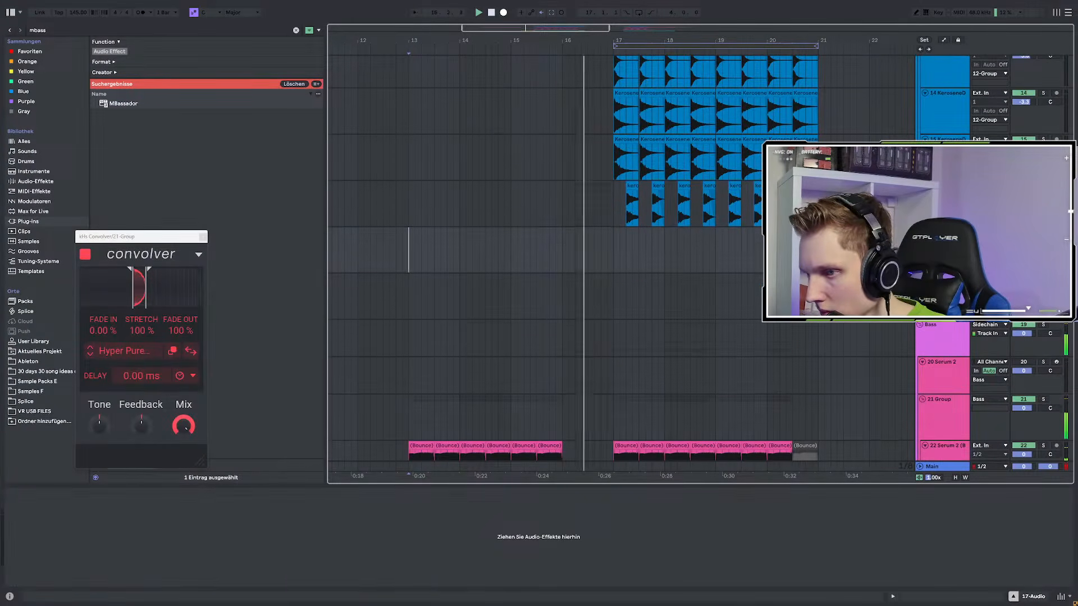
# Move MBassador out of the rack so it follows the rack on 21-Group, and replay from bar 13
pyautogui.scroll(-3, 730, 270)
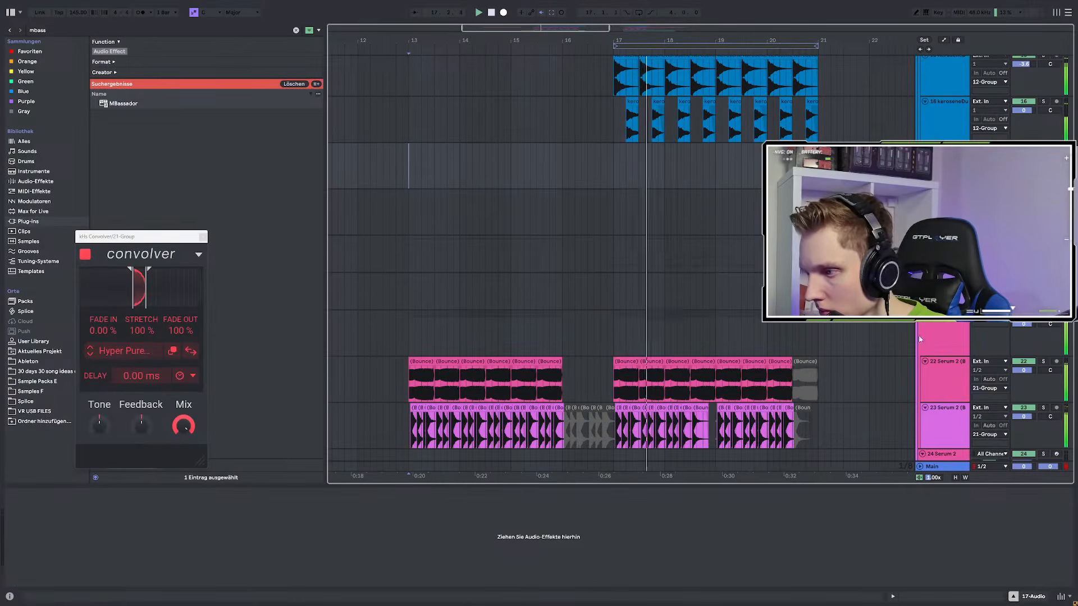
pyautogui.click(927, 336)
pyautogui.click(510, 506)
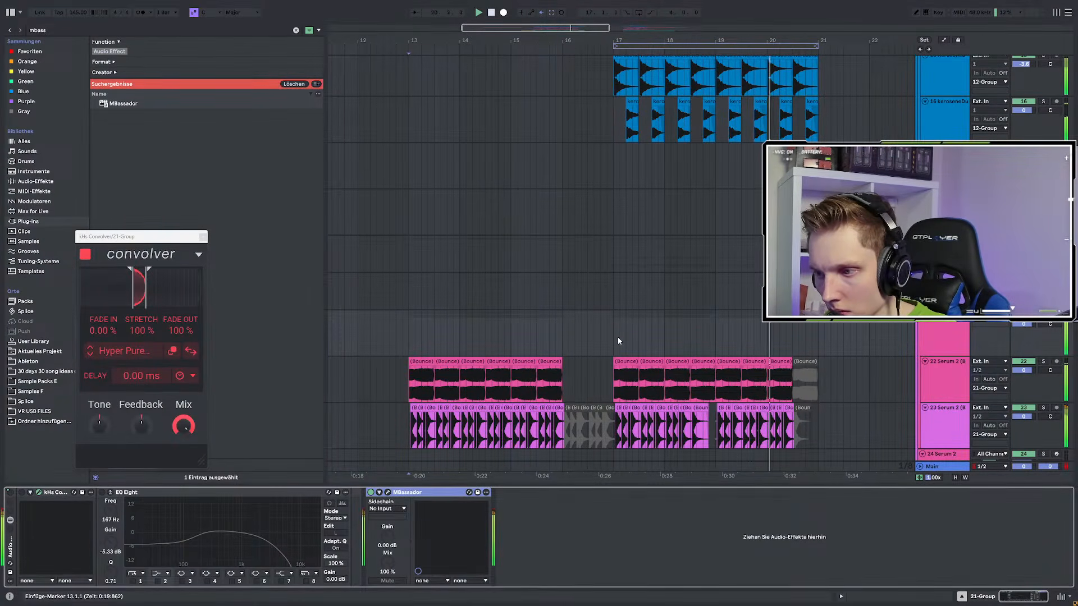
pyautogui.press('space')
pyautogui.press('space')
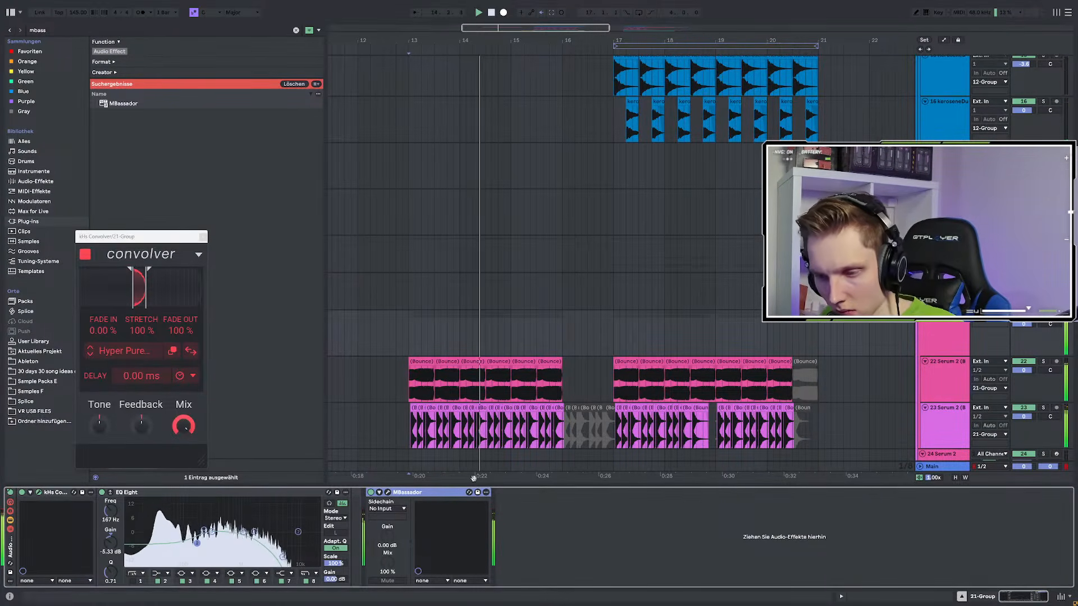
# Check MBassador's meters and audition track 22 Serum 2 soloed from bar 17, then close the plug-in window
pyautogui.click(469, 492)
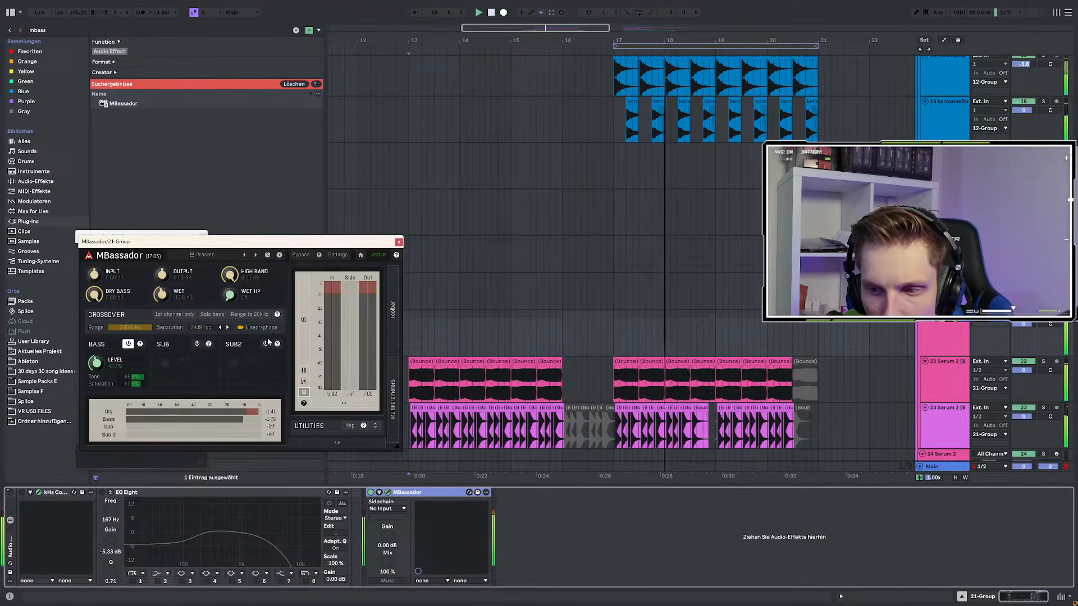
pyautogui.click(615, 339)
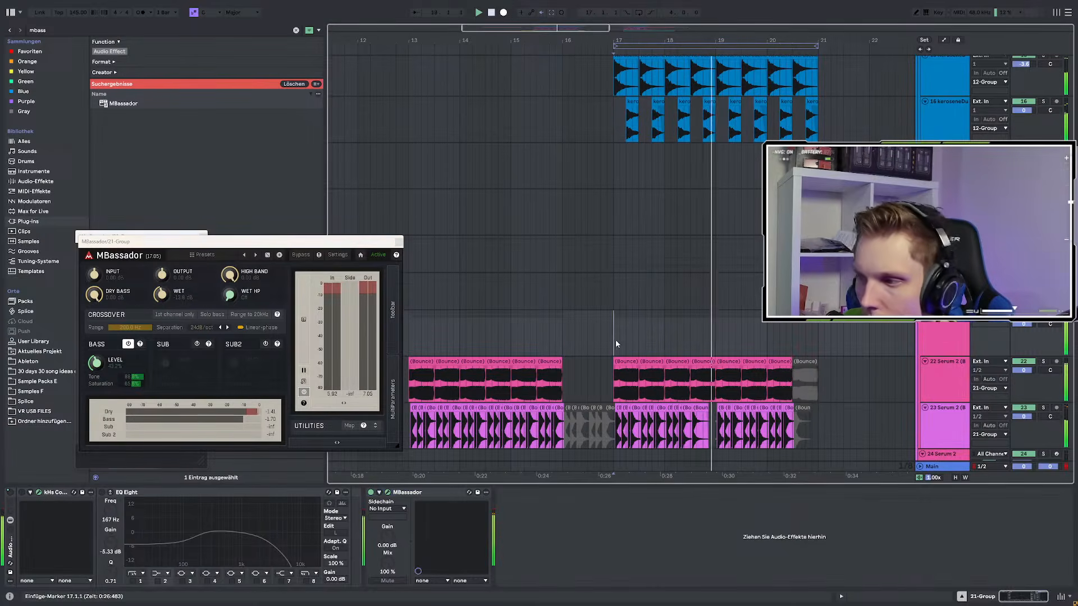
pyautogui.click(1044, 361)
pyautogui.press('space')
pyautogui.press('space')
pyautogui.click(929, 329)
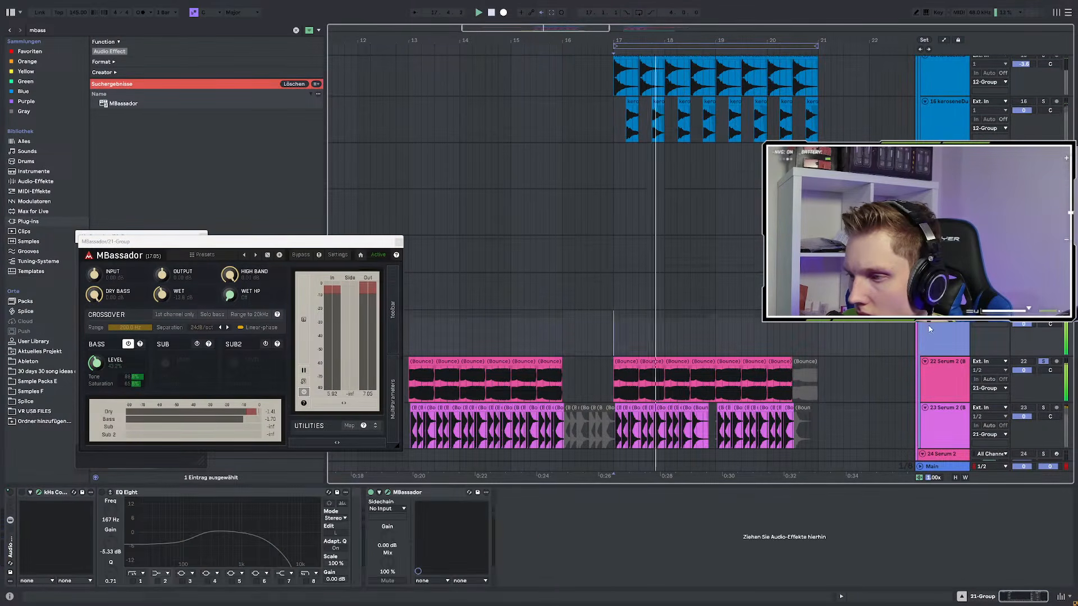
pyautogui.press('space')
pyautogui.press('space')
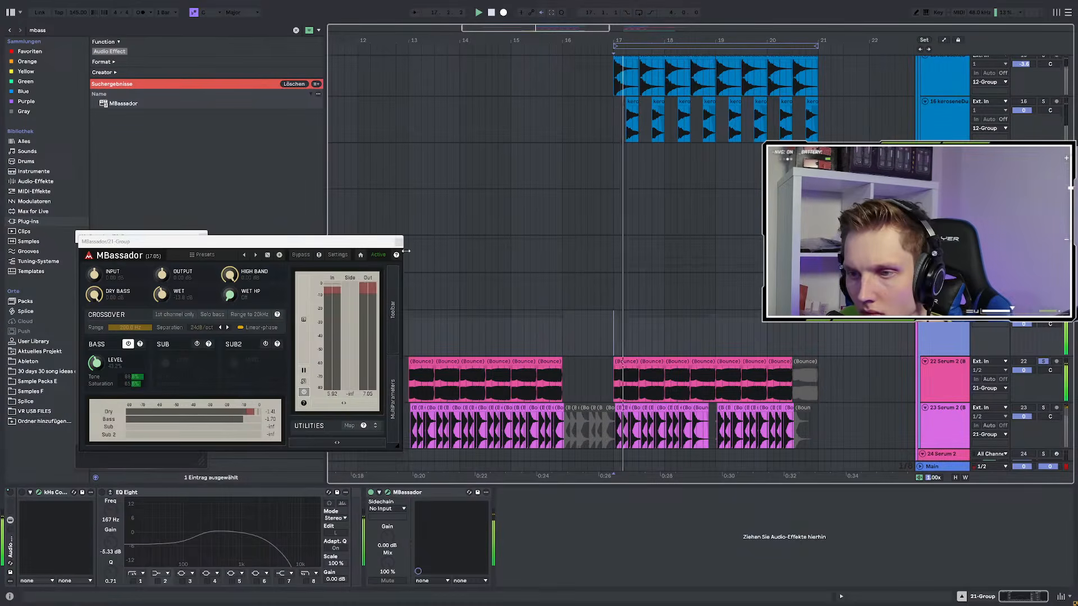
pyautogui.click(398, 242)
# Raise the rack EQ Eight's low band to about -1.7 dB at 170 Hz while playing from bar 13
pyautogui.press('space')
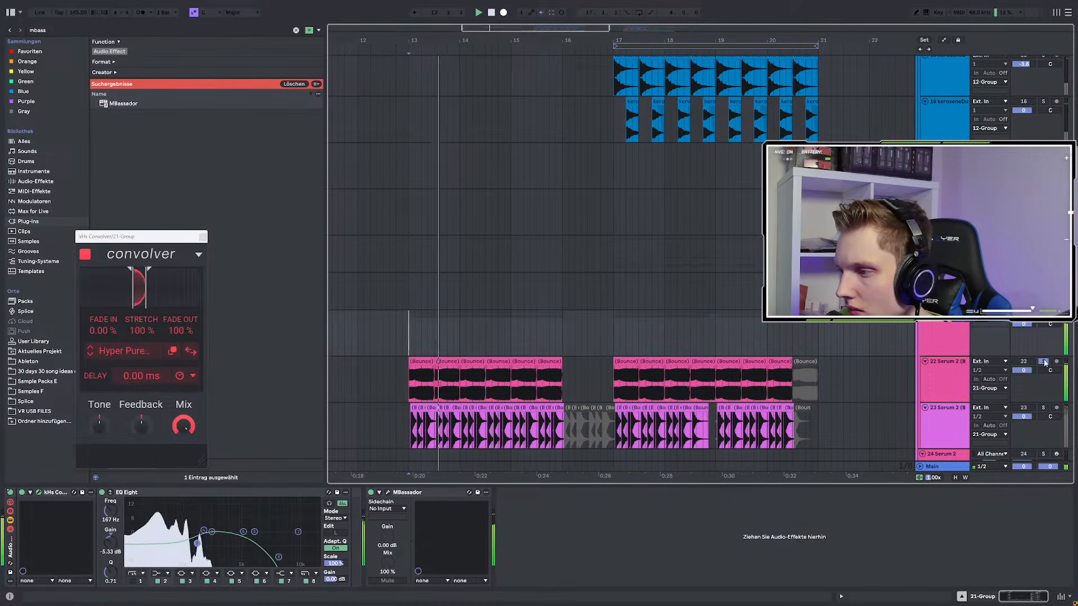
pyautogui.moveTo(197, 544); pyautogui.dragTo(197, 538)
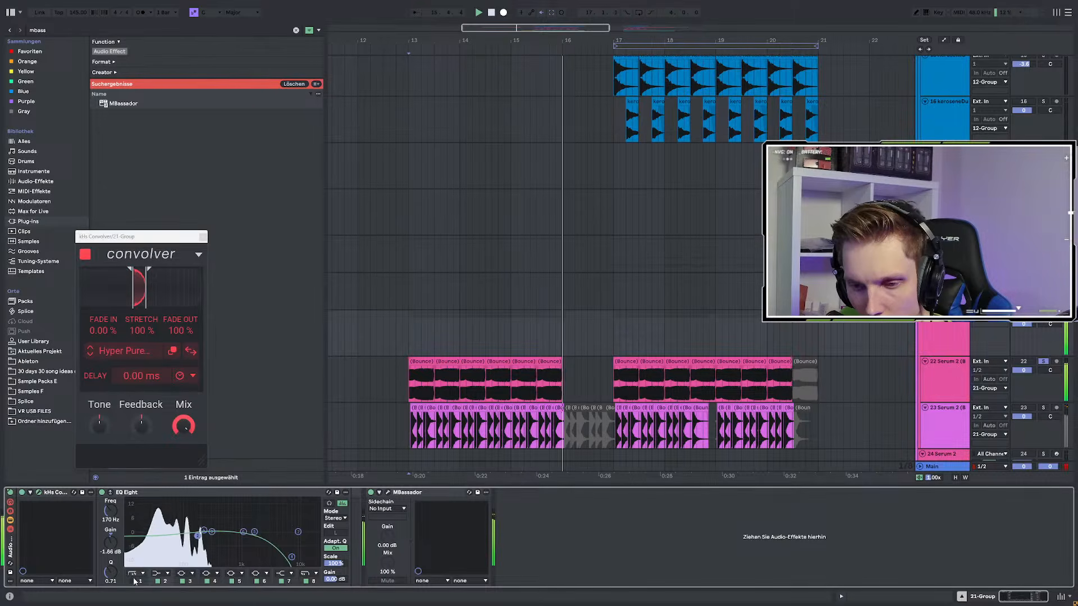
pyautogui.press('space')
pyautogui.press('space')
# Search the plug-ins for disp and add a second Disperser to track 22 Serum 2, auditioning it from bar 17
pyautogui.click(35, 29)
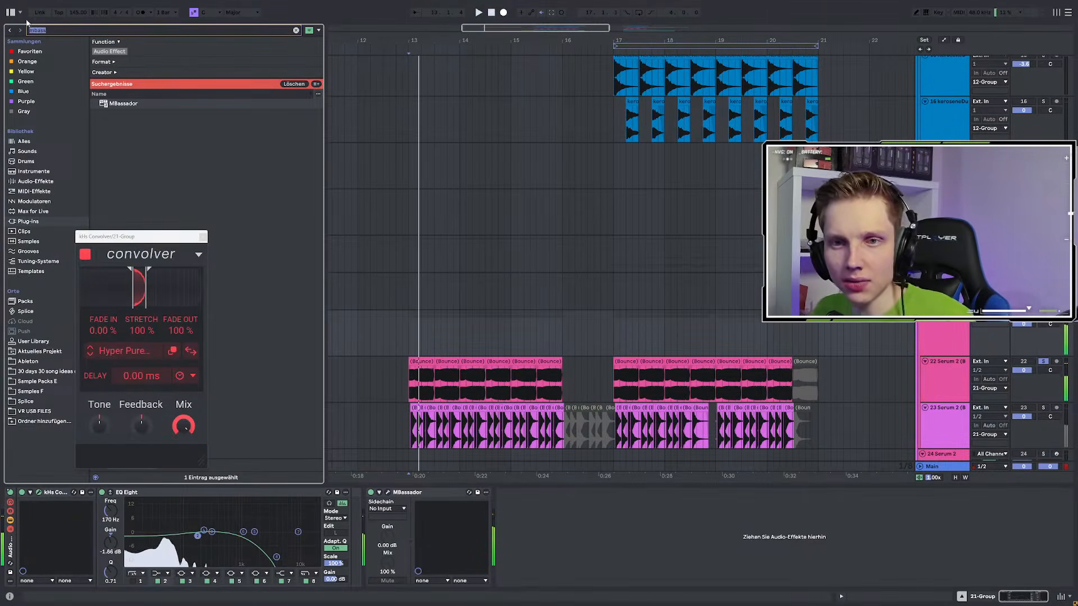
pyautogui.write('disp')
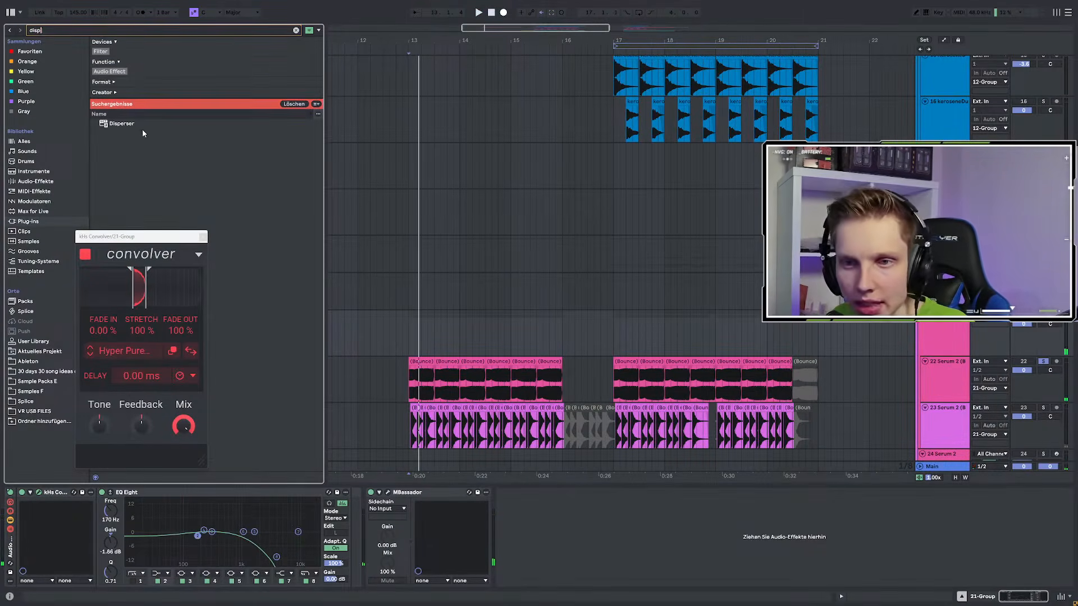
pyautogui.click(128, 126)
pyautogui.moveTo(164, 136); pyautogui.dragTo(613, 386)
pyautogui.click(613, 386)
pyautogui.press('space')
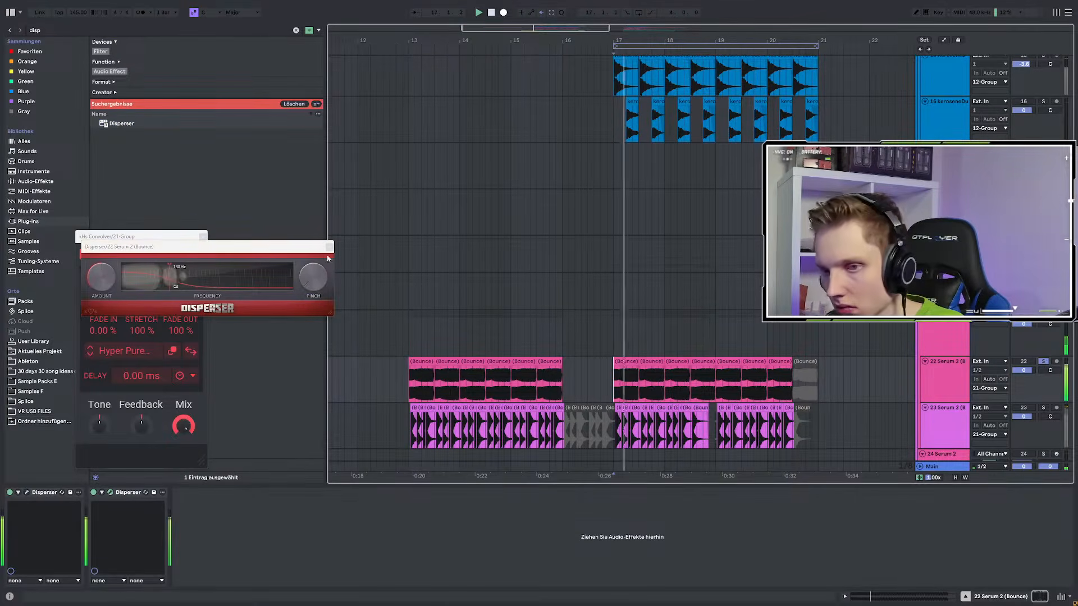
pyautogui.moveTo(141, 247); pyautogui.dragTo(418, 238)
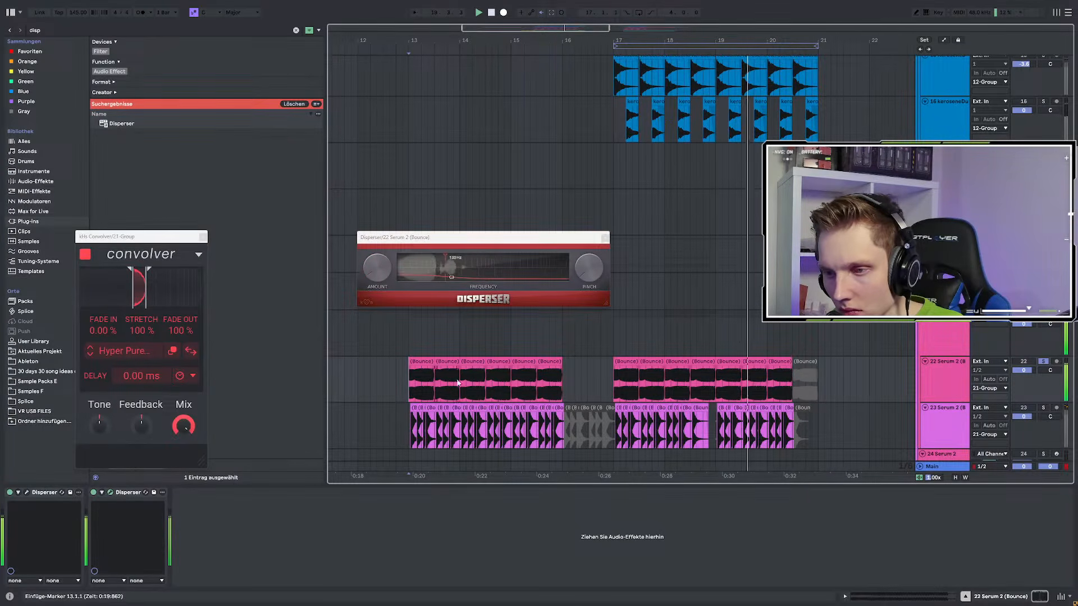
# Compare the track from bar 13 with the second Disperser switched off, and unsolo track 22 Serum 2
pyautogui.press('space')
pyautogui.press('space')
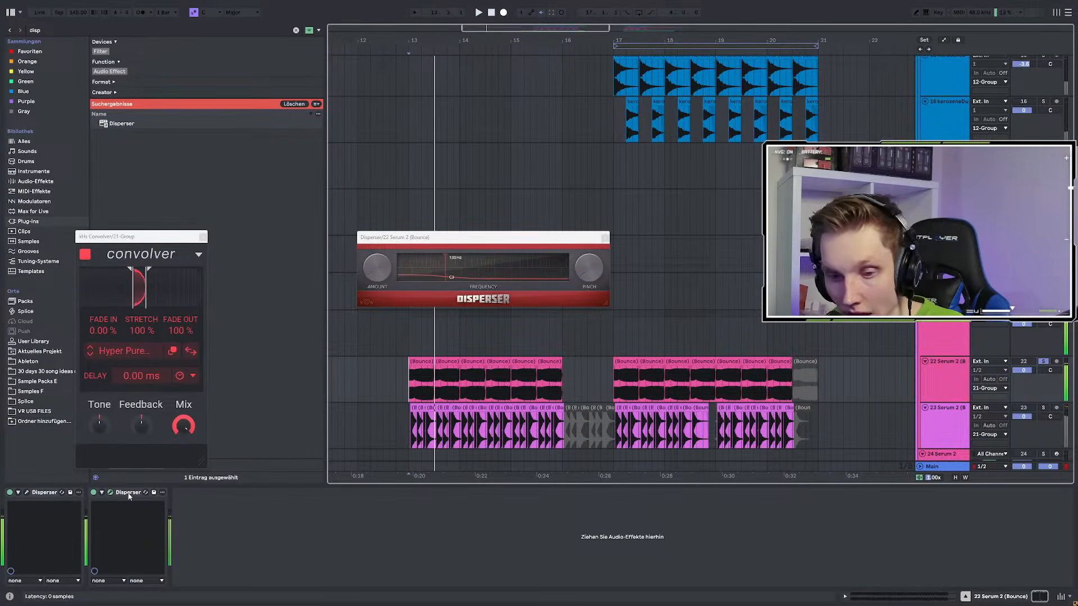
pyautogui.click(27, 492)
pyautogui.press('space')
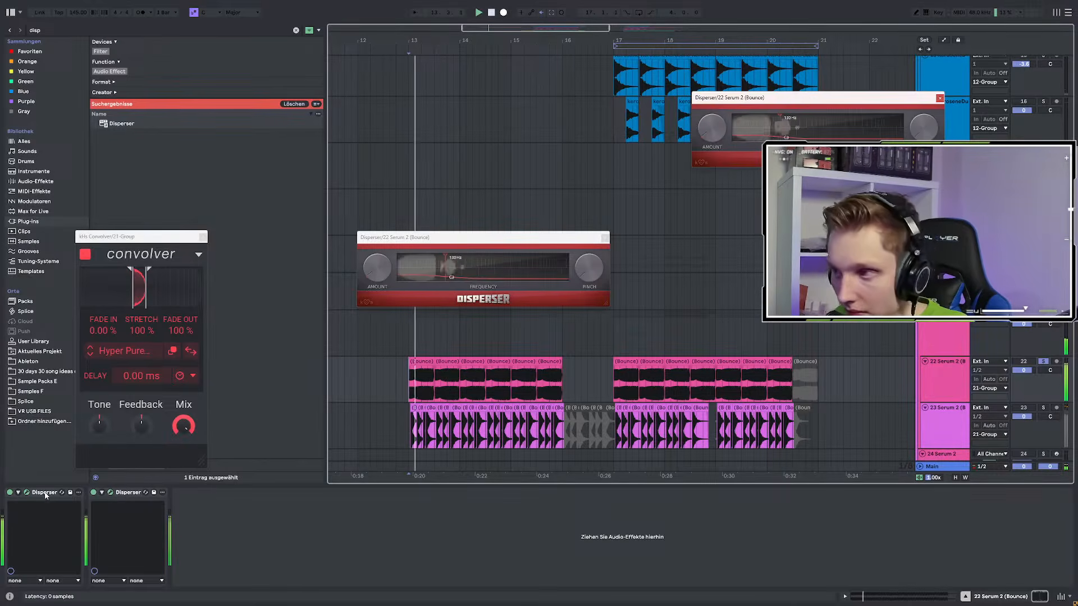
pyautogui.click(94, 492)
pyautogui.click(1044, 363)
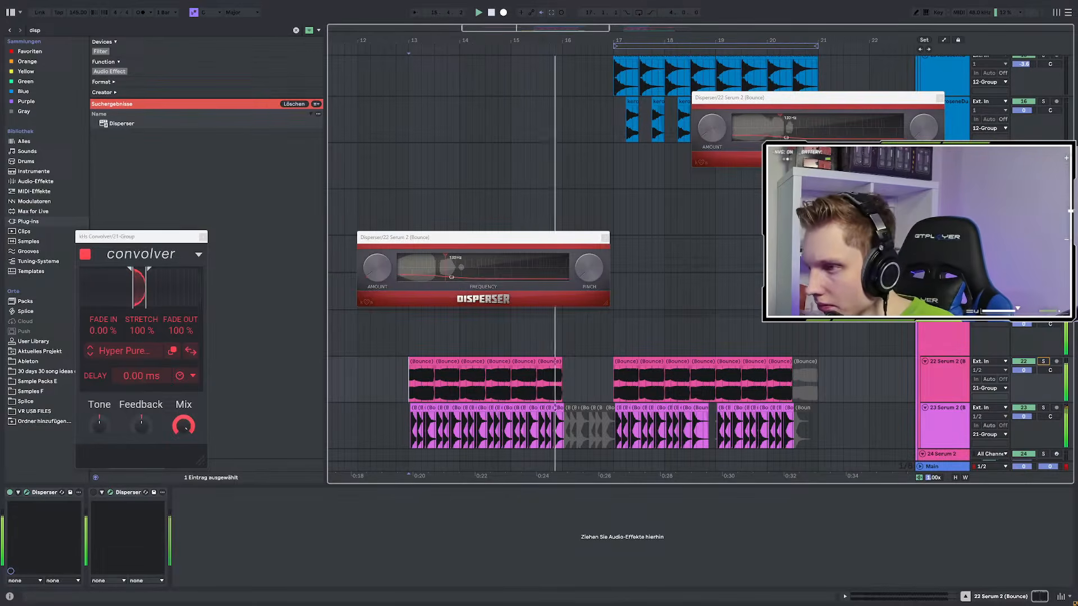
# Delete the second Disperser from track 22, close the remaining Disperser window and replay 21-Group from bar 13
pyautogui.click(139, 495)
pyautogui.press('Delete')
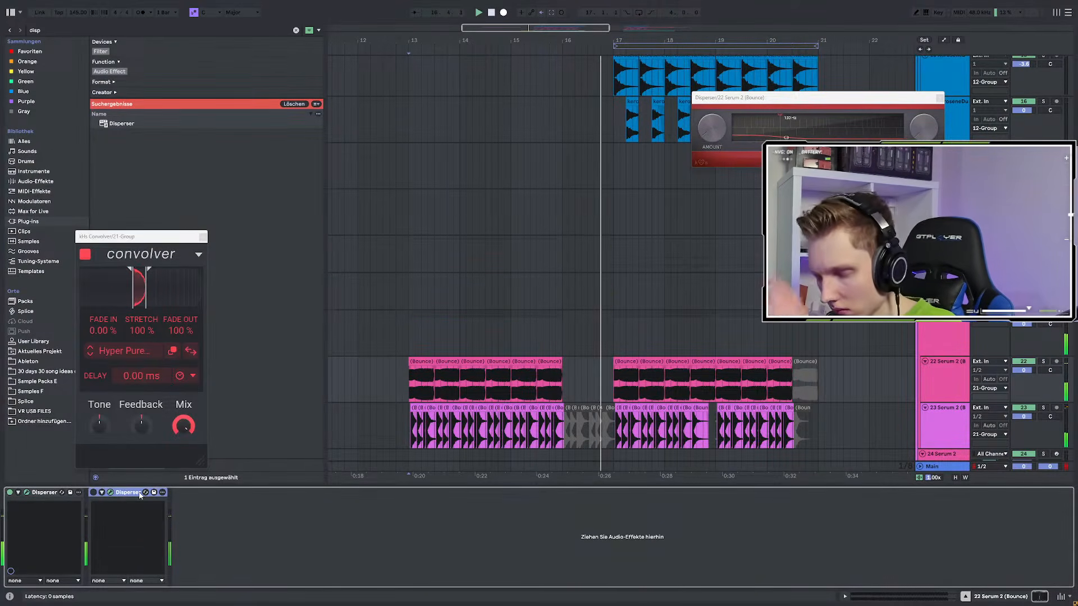
pyautogui.press('Delete')
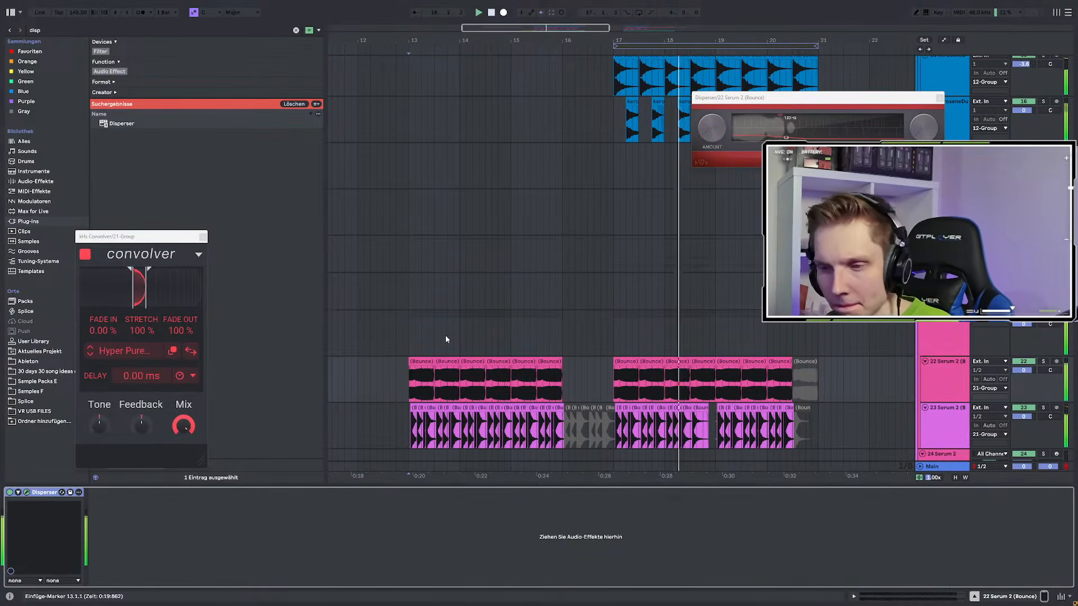
pyautogui.click(410, 341)
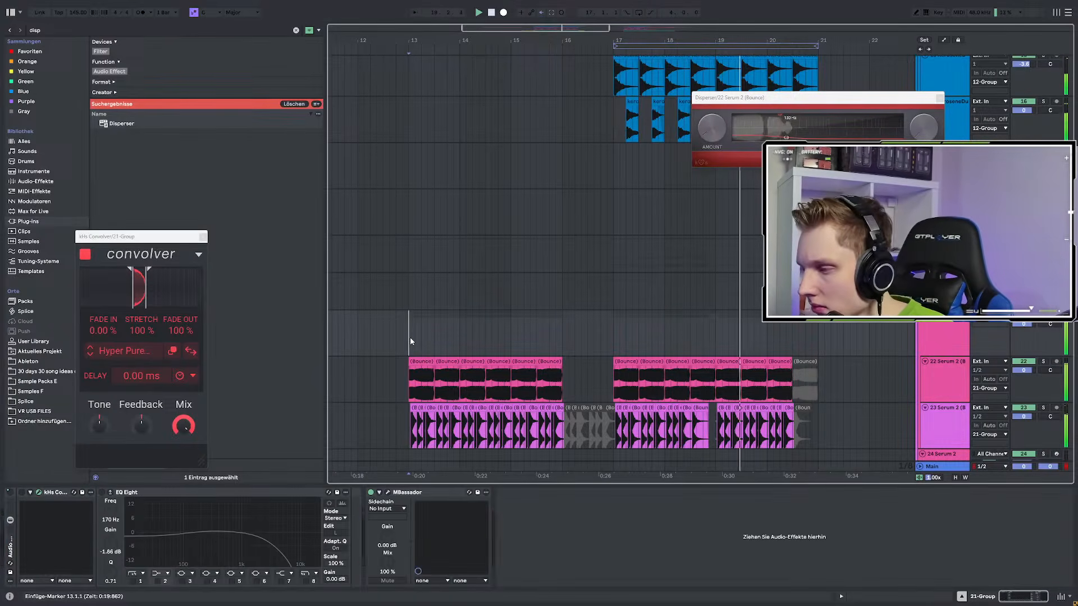
pyautogui.click(939, 98)
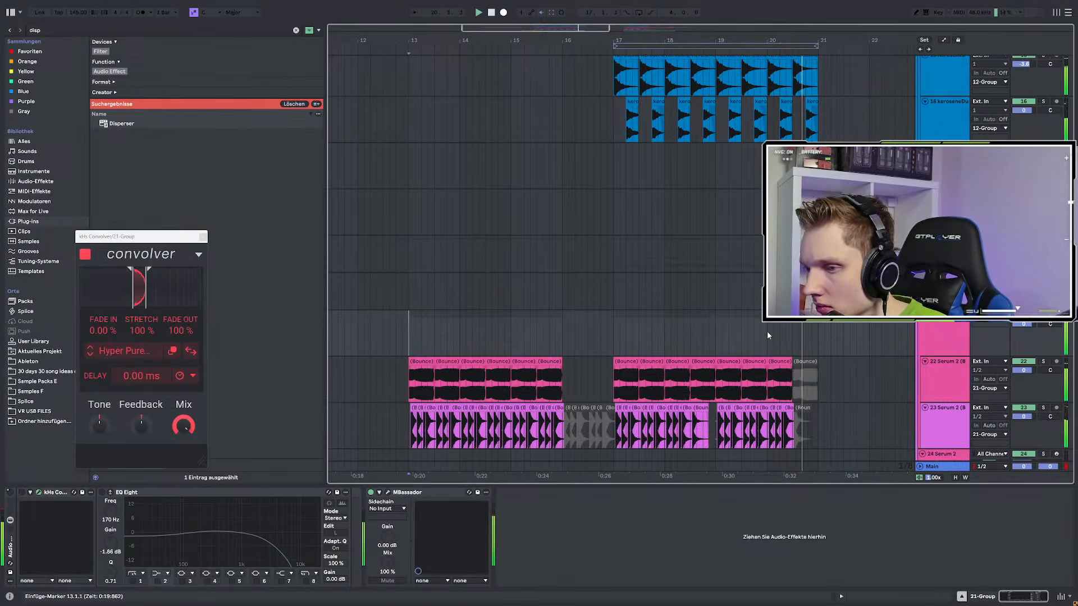
pyautogui.press('space')
pyautogui.press('space')
# Search Sample Packs E for kero and open the Hihats folder of KeroseneDubz Jet Fuel Samples Vol. 2 FINAL
pyautogui.scroll(-2, 770, 327)
pyautogui.scroll(4, 558, 328)
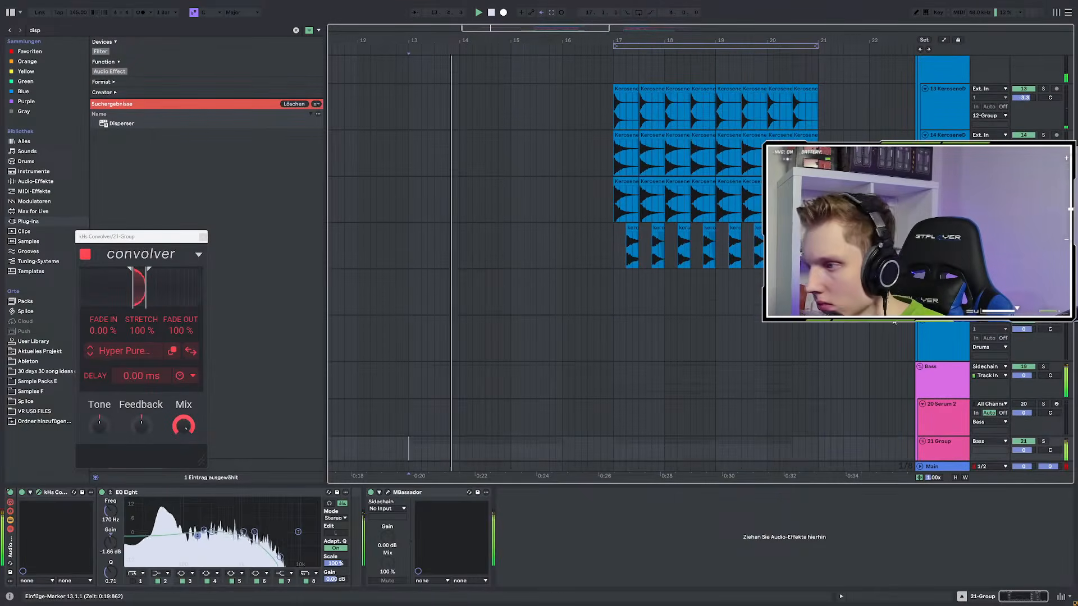
pyautogui.click(942, 303)
pyautogui.moveTo(50, 30); pyautogui.dragTo(20, 30)
pyautogui.write('ker')
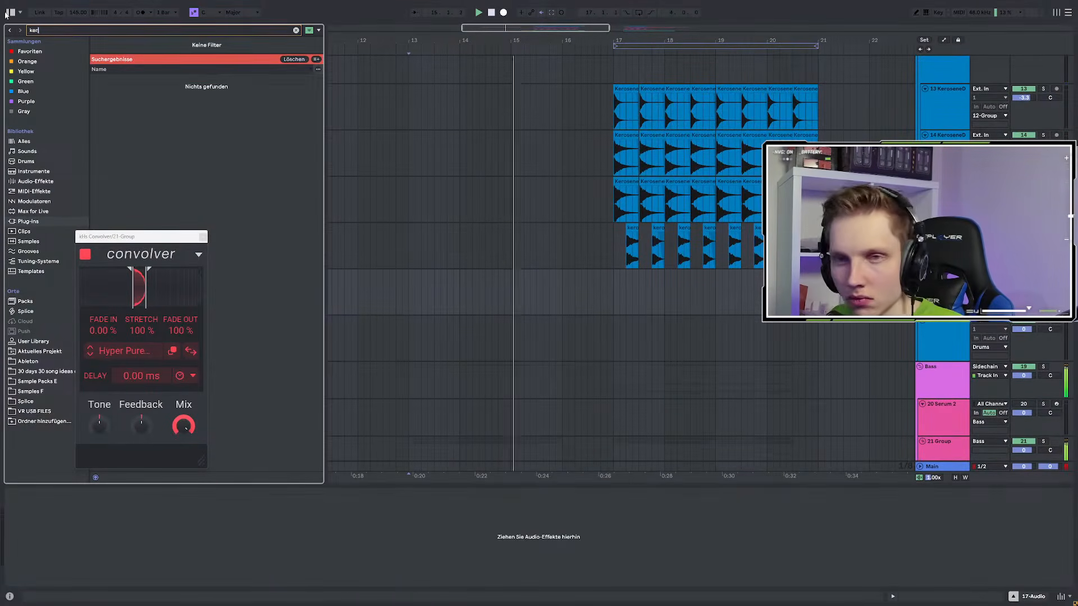
pyautogui.write('o')
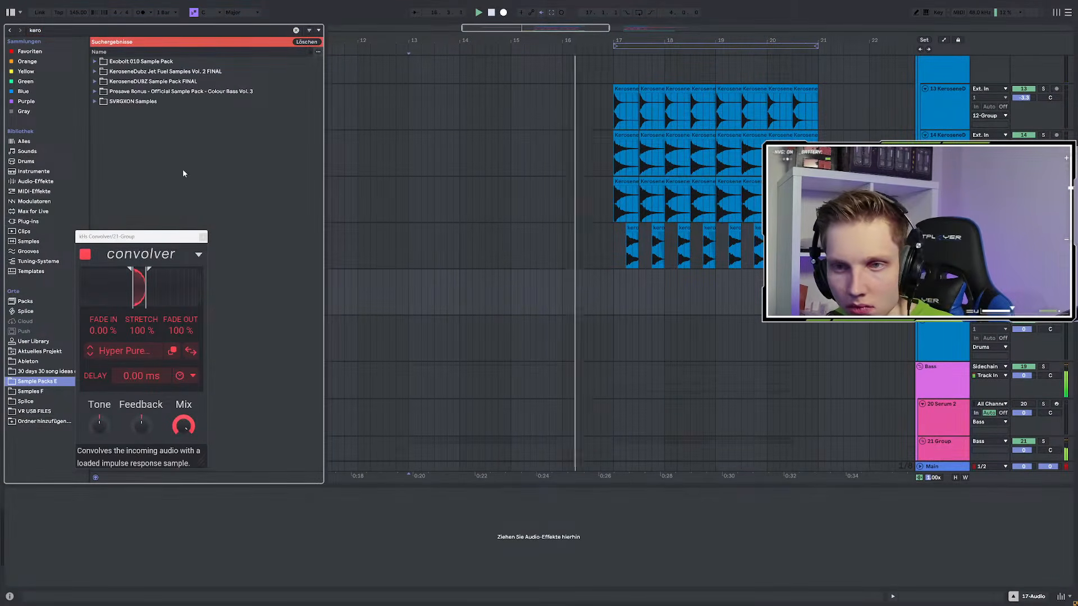
pyautogui.click(95, 72)
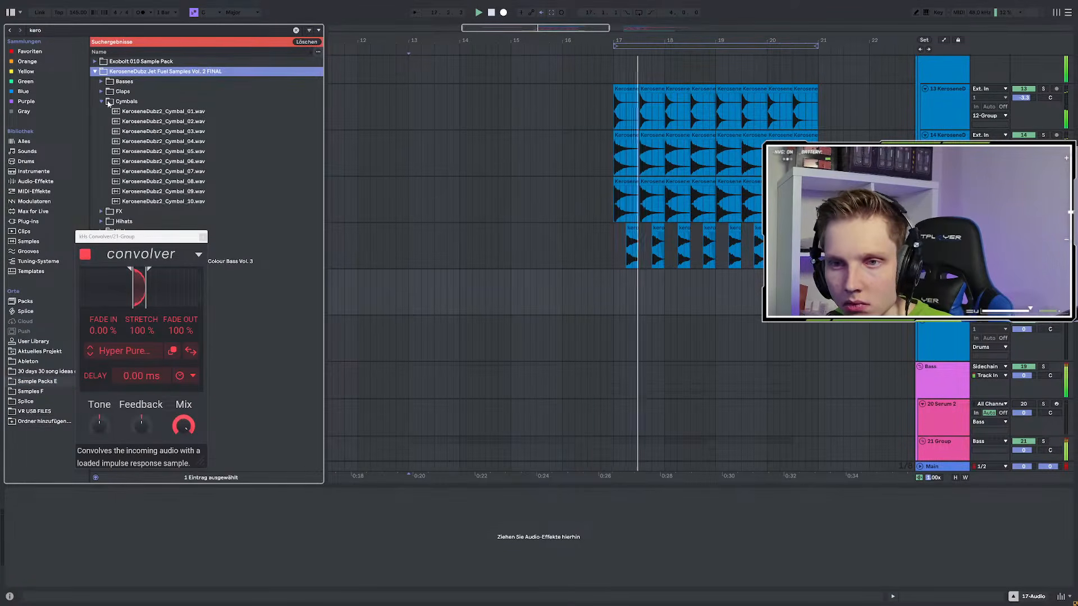
pyautogui.click(102, 101)
pyautogui.click(102, 121)
# Stop playback and audition the KeroseneDubz2 hi-hat samples down to KeroseneDubz2_Hihat_09.wav
pyautogui.press('space')
pyautogui.click(160, 133)
pyautogui.click(162, 143)
pyautogui.click(166, 171)
pyautogui.click(171, 190)
pyautogui.click(174, 201)
pyautogui.click(176, 211)
pyautogui.press('Down')
pyautogui.click(174, 213)
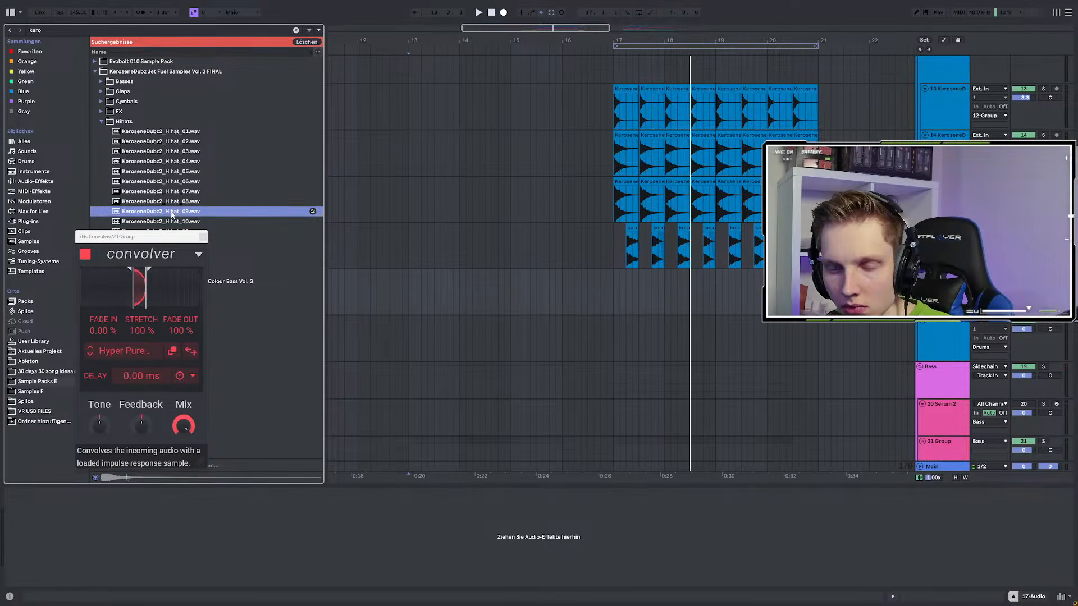
# Place KeroseneDubz2_Hihat_09.wav on the empty audio track 17 at 13.1.3
pyautogui.click(456, 287)
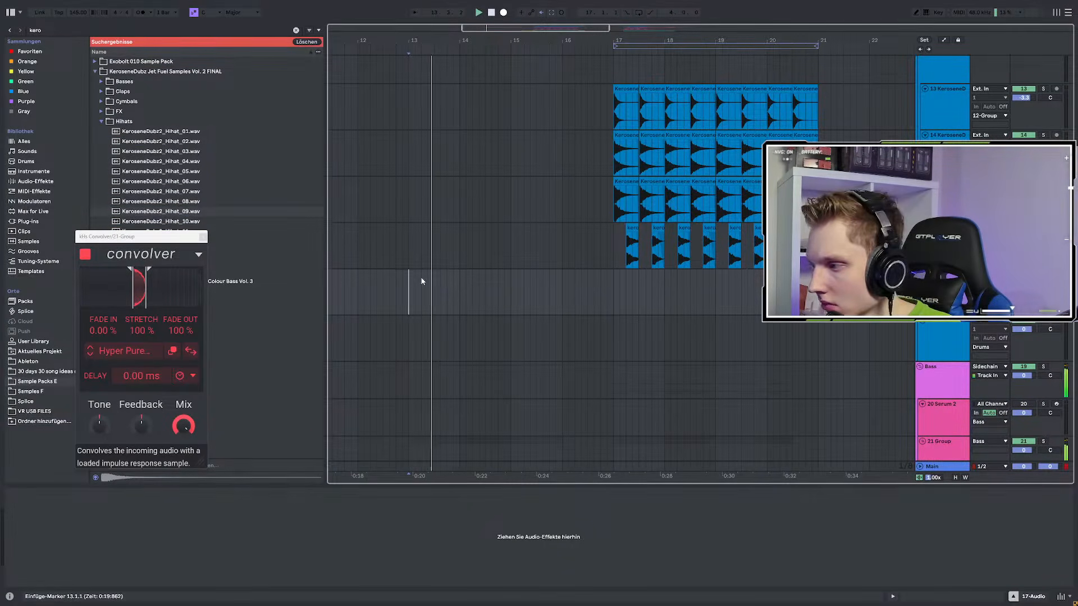
pyautogui.moveTo(177, 213); pyautogui.dragTo(420, 292)
pyautogui.scroll(3, 408, 295)
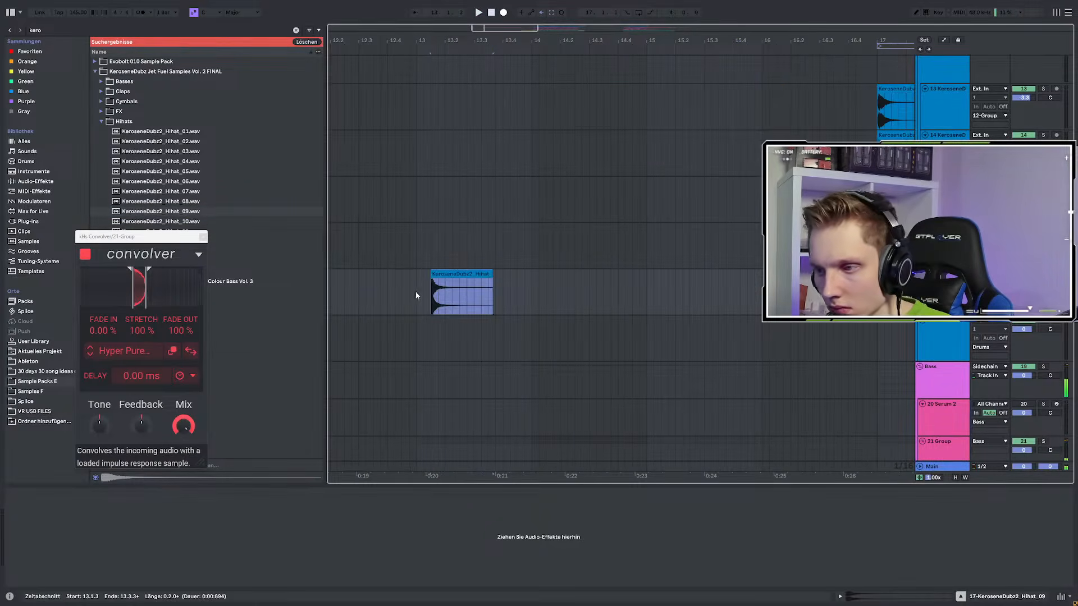
pyautogui.scroll(-3, 841, 292)
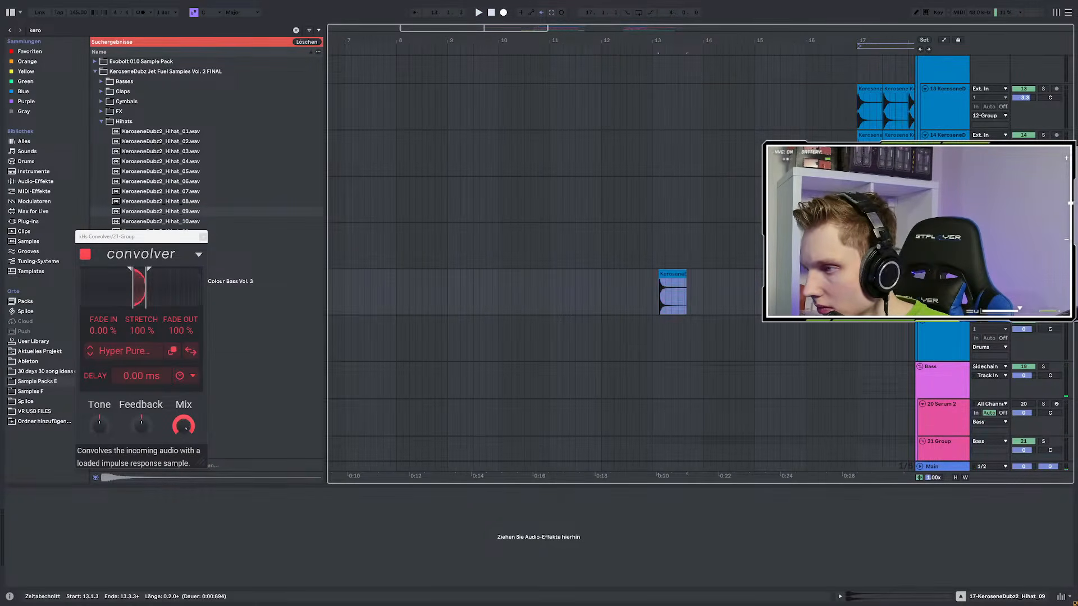
# Copy the KeroseneDubz2_Cymbal_02 clip on track 15 from bar 17 to 13.1.1
pyautogui.click(869, 182)
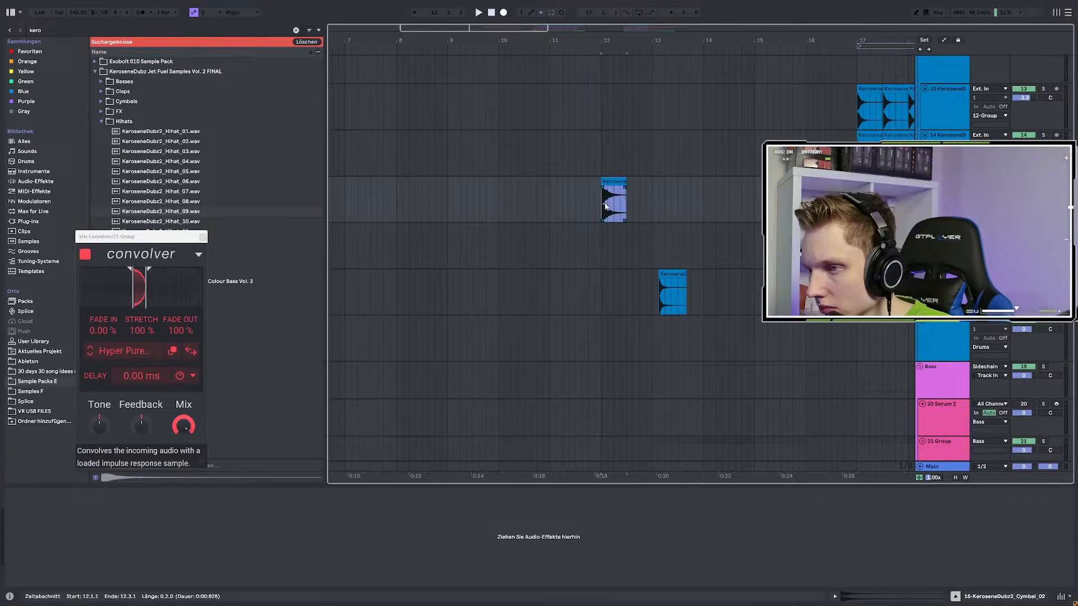
pyautogui.scroll(-3, 638, 255)
pyautogui.scroll(4, 641, 254)
pyautogui.click(623, 204)
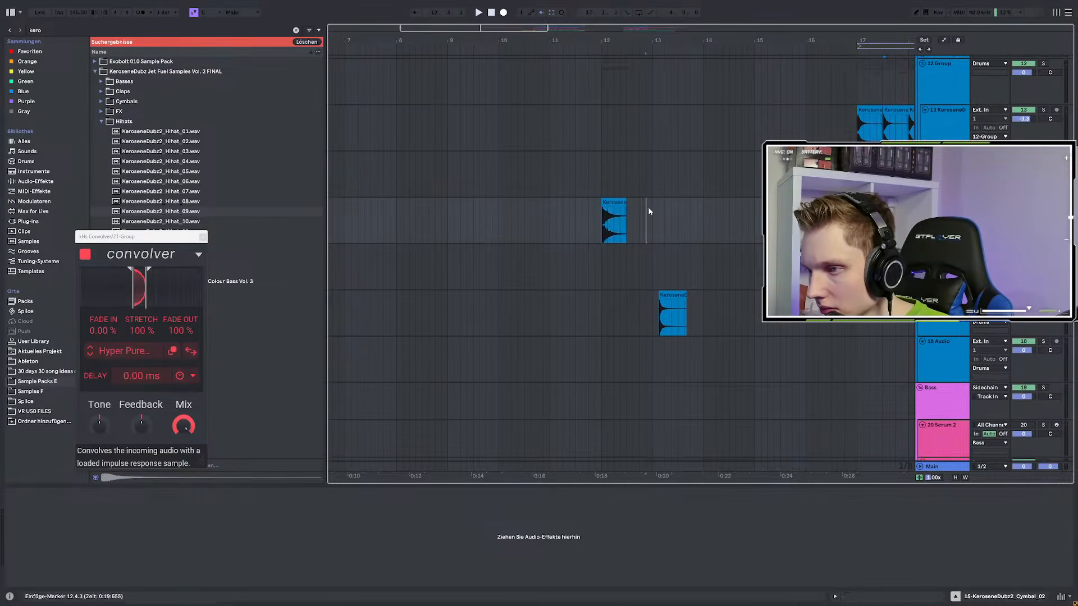
pyautogui.press('z')
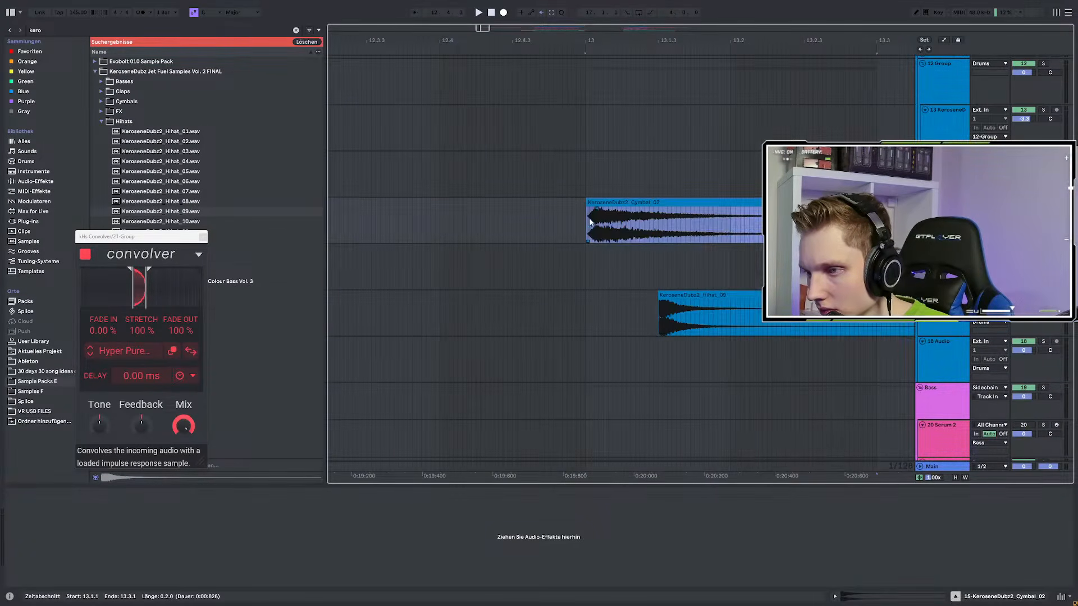
# Move the KeroseneDubz2_Hihat_09 clip on track 17 to 13.1.1, delete the cymbal clip on track 15, and play the hi-hat
pyautogui.moveTo(659, 300); pyautogui.dragTo(614, 303)
pyautogui.scroll(5, 593, 298)
pyautogui.click(598, 302)
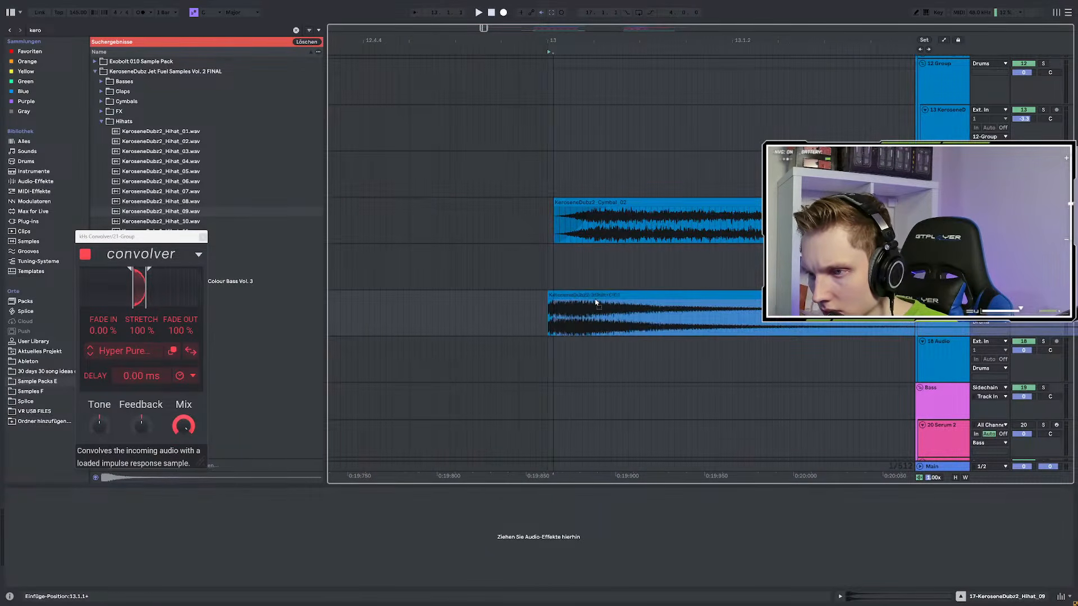
pyautogui.click(597, 302)
pyautogui.scroll(-5, 597, 302)
pyautogui.moveTo(628, 296); pyautogui.dragTo(622, 296)
pyautogui.moveTo(655, 220); pyautogui.dragTo(409, 220)
pyautogui.press('Delete')
pyautogui.click(569, 311)
pyautogui.press('space')
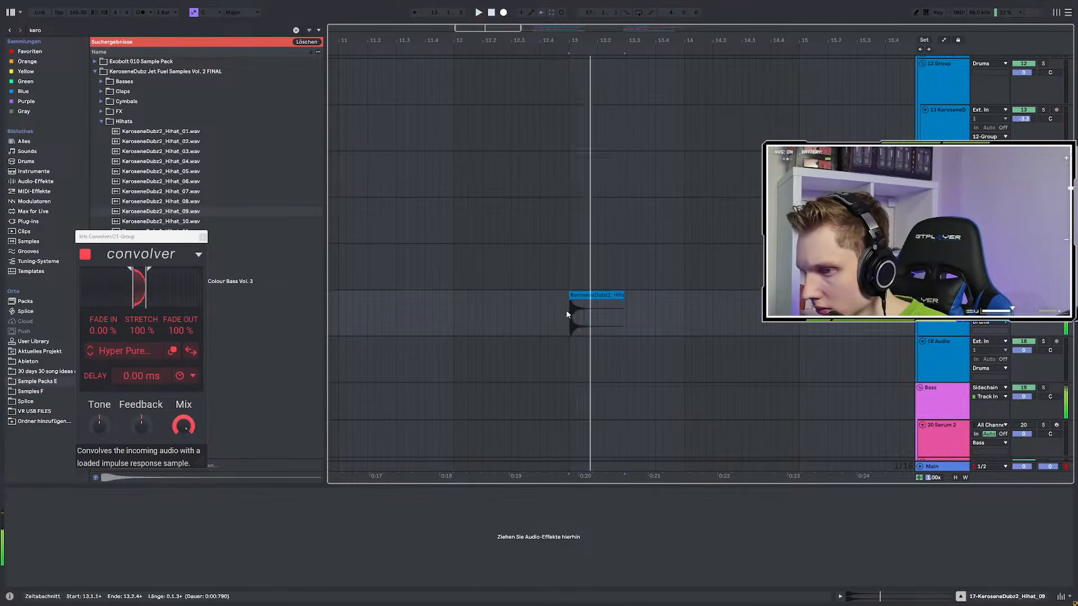
# Repeat the first beat of the hi-hat clip back to back on track 17 from 13.1.1 to about bar 16
pyautogui.moveTo(568, 313); pyautogui.dragTo(596, 316)
pyautogui.hotkey('ctrl', 'd')
pyautogui.hotkey('ctrl', 'd')
pyautogui.press('-')
pyautogui.hotkey('ctrl', 'd')
pyautogui.hotkey('ctrl', 'd')
pyautogui.hotkey('ctrl', 'd')
pyautogui.hotkey('ctrl', 'd')
pyautogui.hotkey('ctrl', 'd')
pyautogui.hotkey('ctrl', 'd')
pyautogui.hotkey('ctrl', 'd')
pyautogui.hotkey('ctrl', 'd')
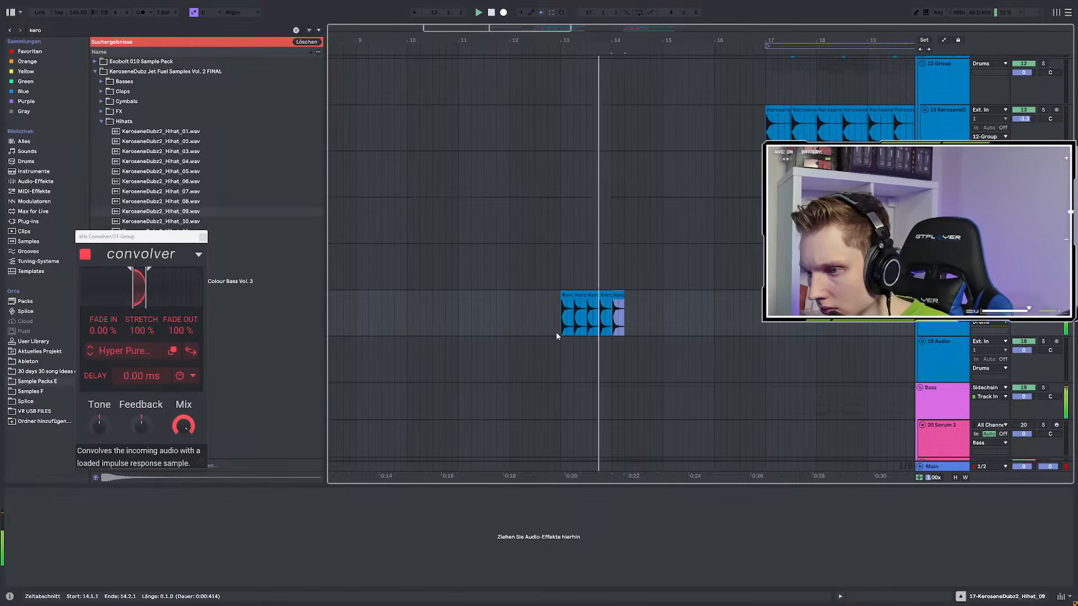
pyautogui.hotkey('ctrl', 'd')
# Nudge the row of hi-hat clips slightly later so it starts just after 13.1.1, and play from 13.1.1
pyautogui.moveTo(716, 321)
pyautogui.mouseDown()
pyautogui.moveTo(561, 320)
pyautogui.moveTo(595, 296)
pyautogui.mouseUp()
pyautogui.scroll(6, 561, 319)
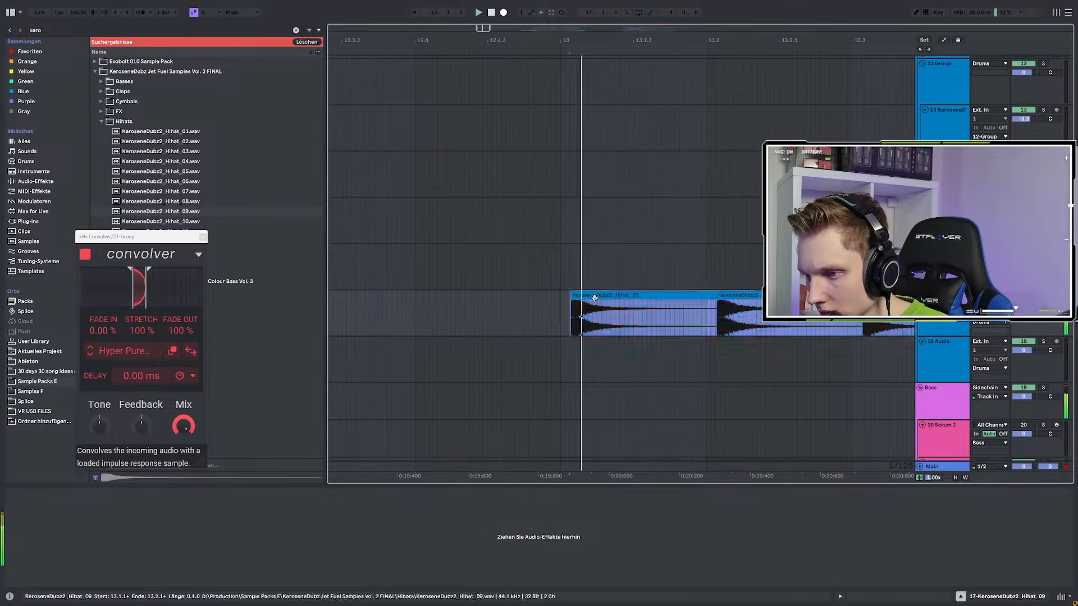
pyautogui.click(561, 311)
pyautogui.press('-')
pyautogui.press('-')
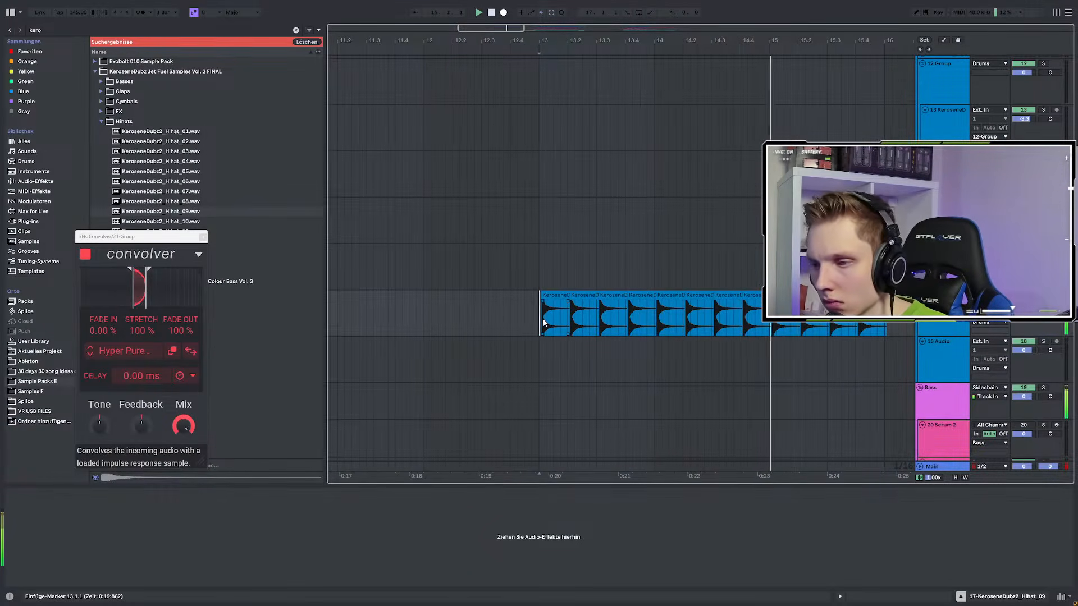
# Try the whole hi-hat row slightly ahead of bar 13 and listen to its timing
pyautogui.moveTo(543, 318); pyautogui.dragTo(818, 318)
pyautogui.scroll(3, 556, 314)
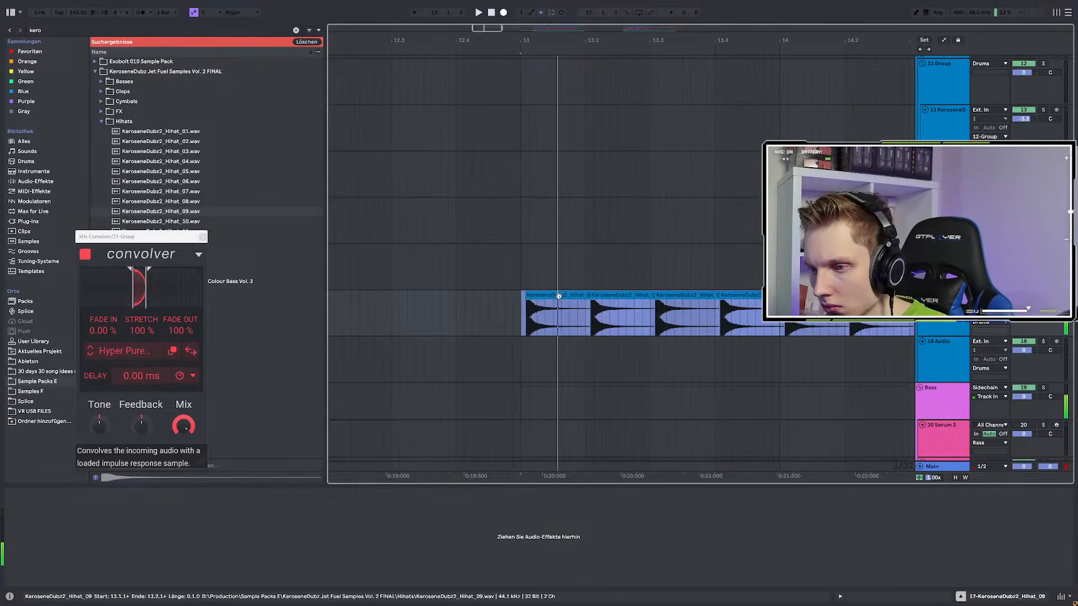
pyautogui.moveTo(558, 296); pyautogui.dragTo(536, 295)
pyautogui.press('space')
pyautogui.scroll(-3, 518, 312)
pyautogui.press('space')
# Try the hi-hat row about a third of a beat after 13.1.1 and play it
pyautogui.click(519, 296)
pyautogui.keyDown('shift'); pyautogui.click(859, 295); pyautogui.keyUp('shift')
pyautogui.scroll(3, 523, 318)
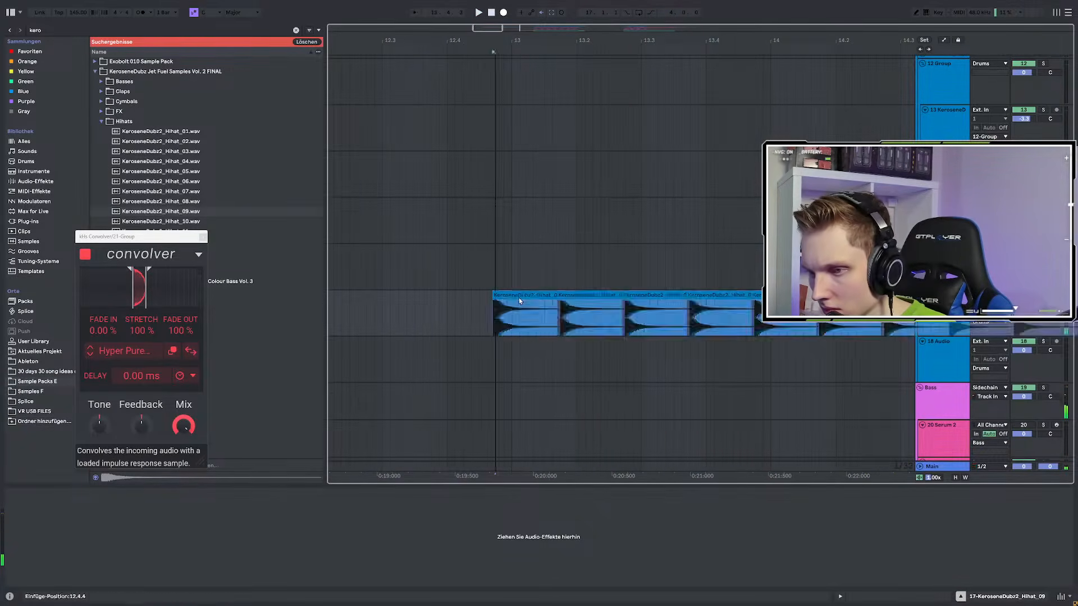
pyautogui.moveTo(518, 297); pyautogui.dragTo(547, 305)
pyautogui.click(504, 303)
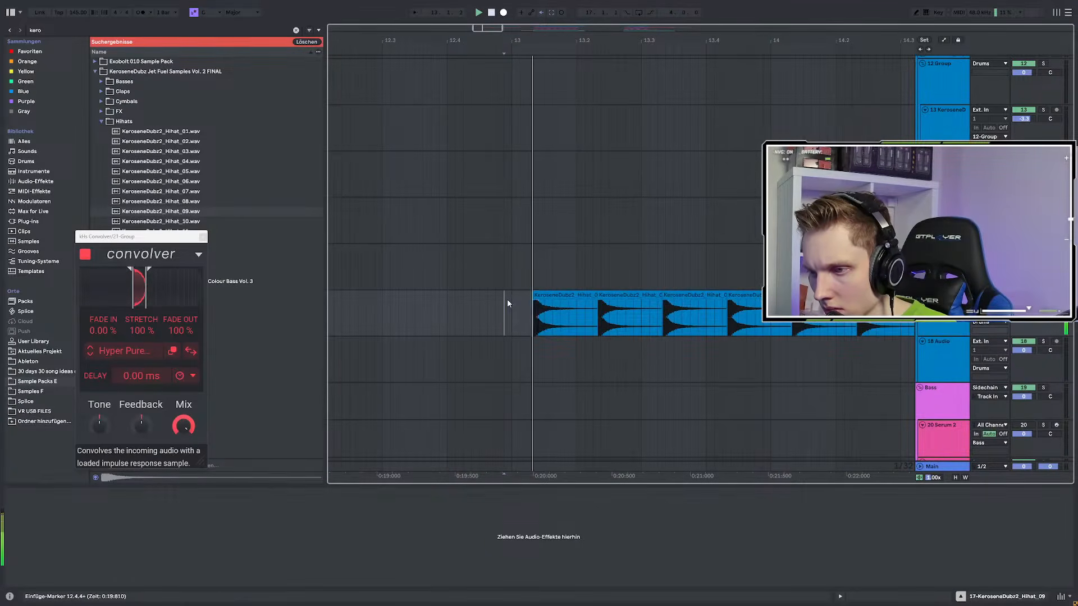
pyautogui.scroll(-3, 510, 301)
pyautogui.click(511, 304)
pyautogui.press('space')
pyautogui.press('space')
pyautogui.click(518, 311)
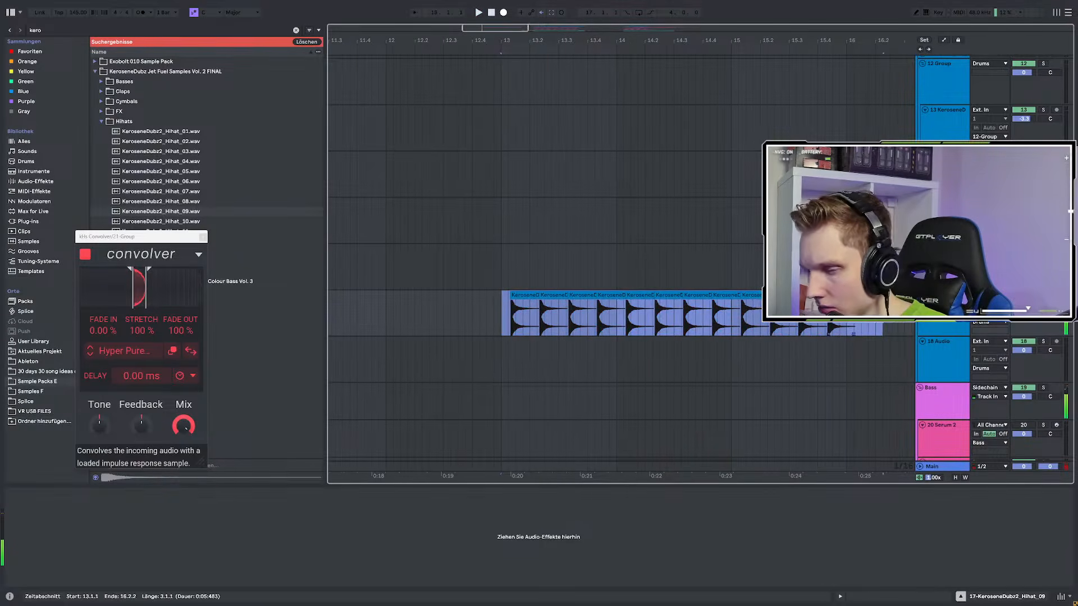
# Try the hi-hat row about half a beat after 13.1.1 during playback
pyautogui.press('+')
pyautogui.moveTo(464, 298); pyautogui.dragTo(501, 299)
pyautogui.click(431, 306)
pyautogui.press('-')
pyautogui.press('-')
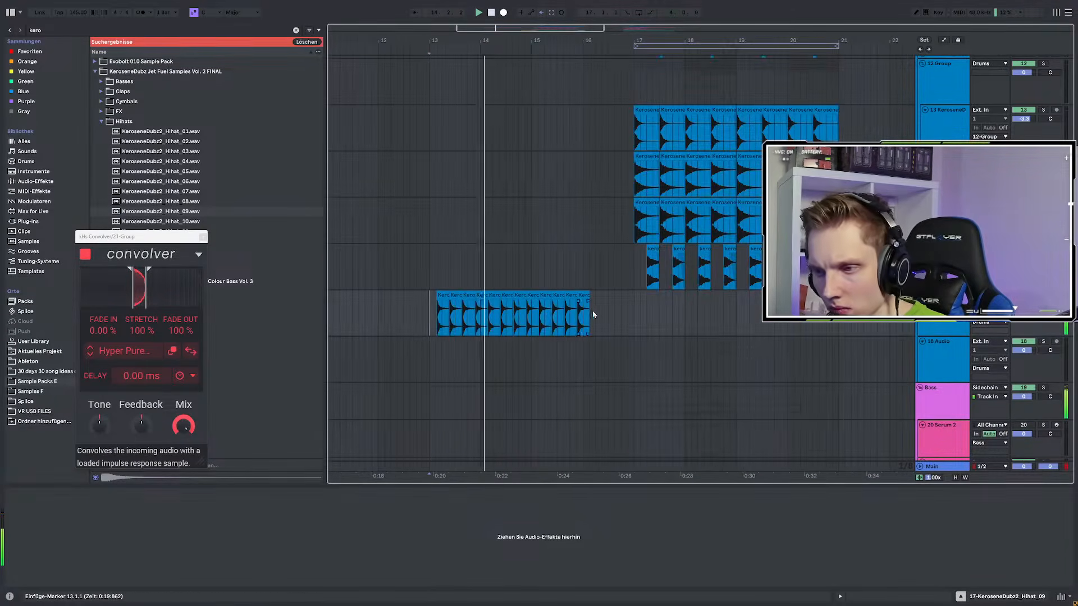
# Place the hi-hat row so it starts just after 13.1.1 and check its timing by playing from 13.1.1
pyautogui.moveTo(615, 312); pyautogui.dragTo(417, 321)
pyautogui.scroll(4, 426, 319)
pyautogui.moveTo(497, 293); pyautogui.dragTo(464, 292)
pyautogui.click(446, 308)
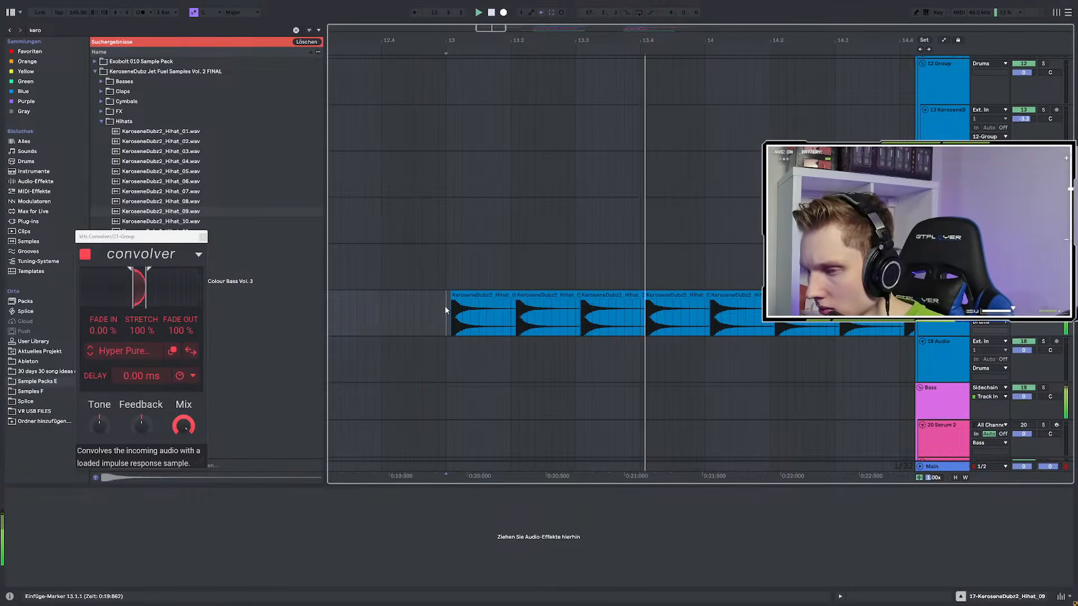
pyautogui.scroll(-2, 445, 310)
pyautogui.press('space')
pyautogui.press('space')
pyautogui.scroll(2, 477, 296)
pyautogui.press('space')
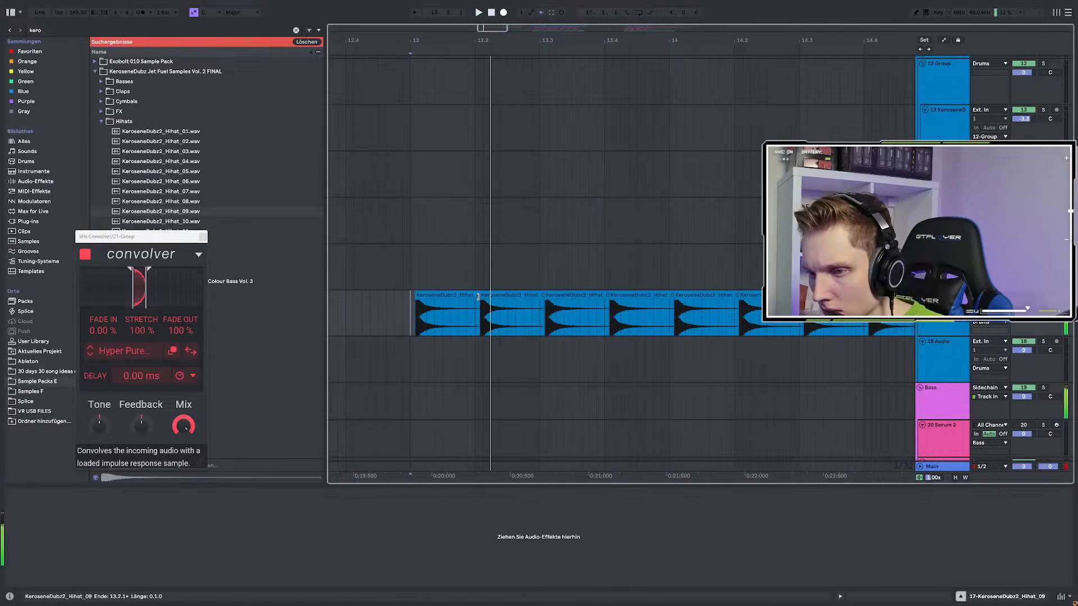
# Shorten the first hi-hat clip to half a beat, duplicate it three times, and play from 13.1.1
pyautogui.moveTo(476, 296); pyautogui.dragTo(445, 296)
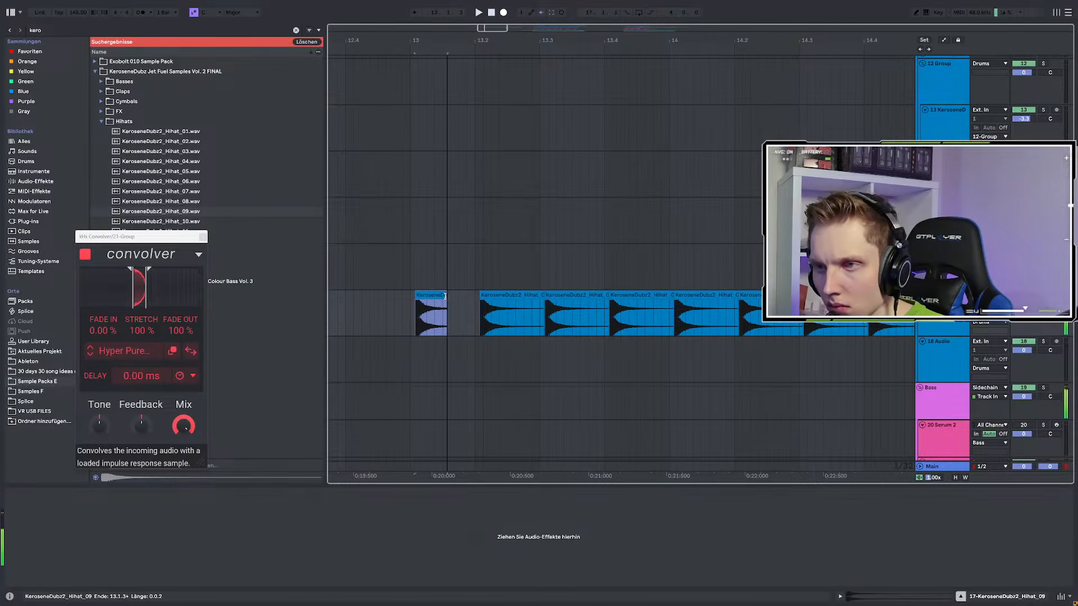
pyautogui.hotkey('ctrl', 'd')
pyautogui.hotkey('ctrl', 'd')
pyautogui.hotkey('ctrl', 'd')
pyautogui.click(408, 309)
pyautogui.press('space')
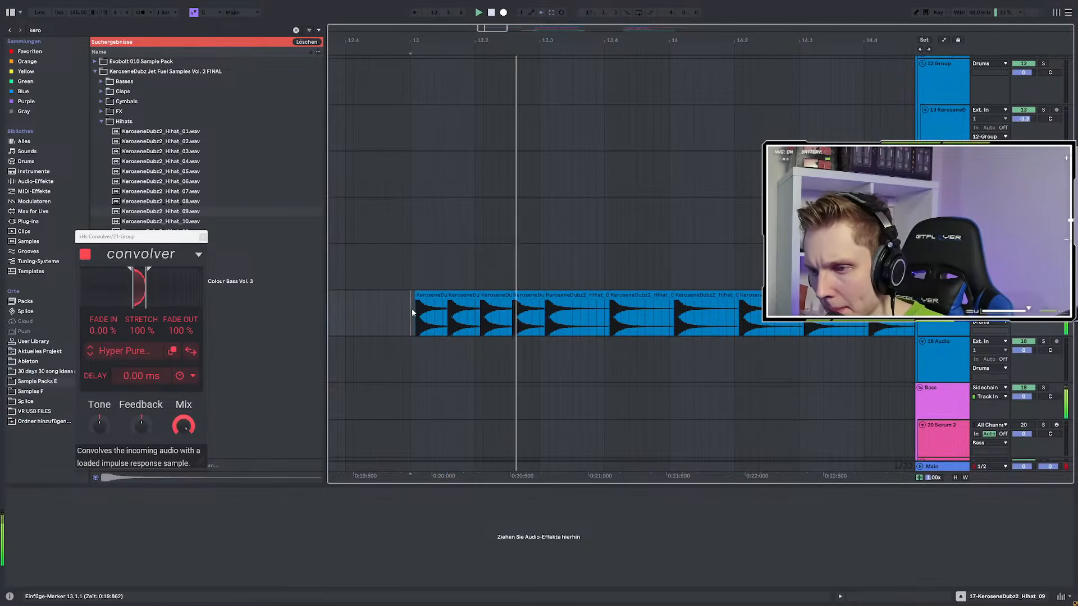
# Listen to the half-beat hi-hats, then undo the duplicates and the shortening of the first clip
pyautogui.press('space')
pyautogui.press('space')
pyautogui.press('-')
pyautogui.press('-')
pyautogui.press('space')
pyautogui.press('space')
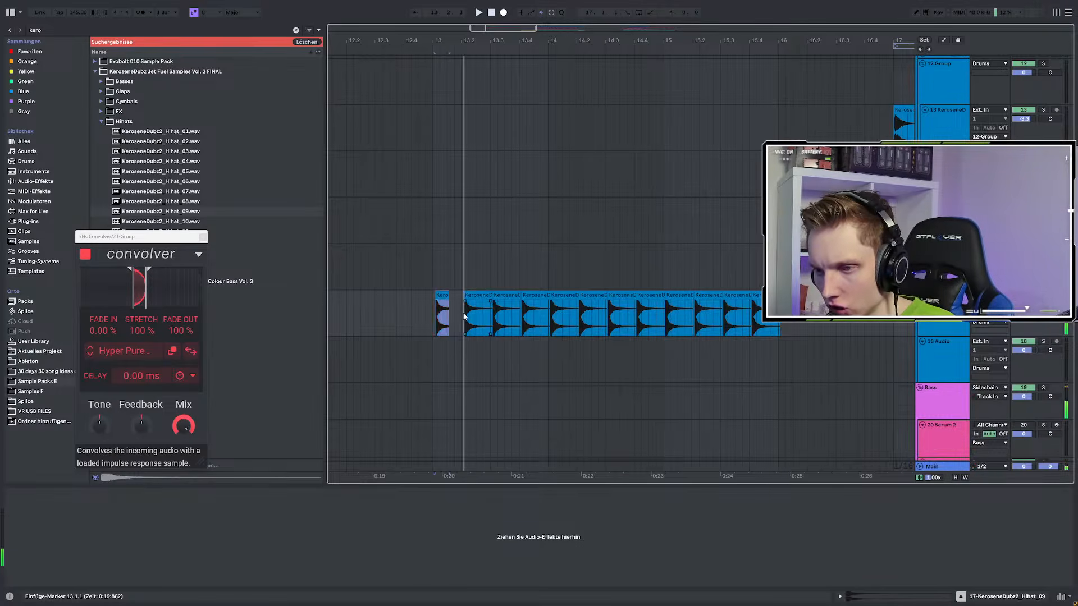
pyautogui.scroll(3, 464, 317)
pyautogui.click(408, 325)
# Play the one-beat hi-hat row from 13.1.1 through into the section at bar 17
pyautogui.press('space')
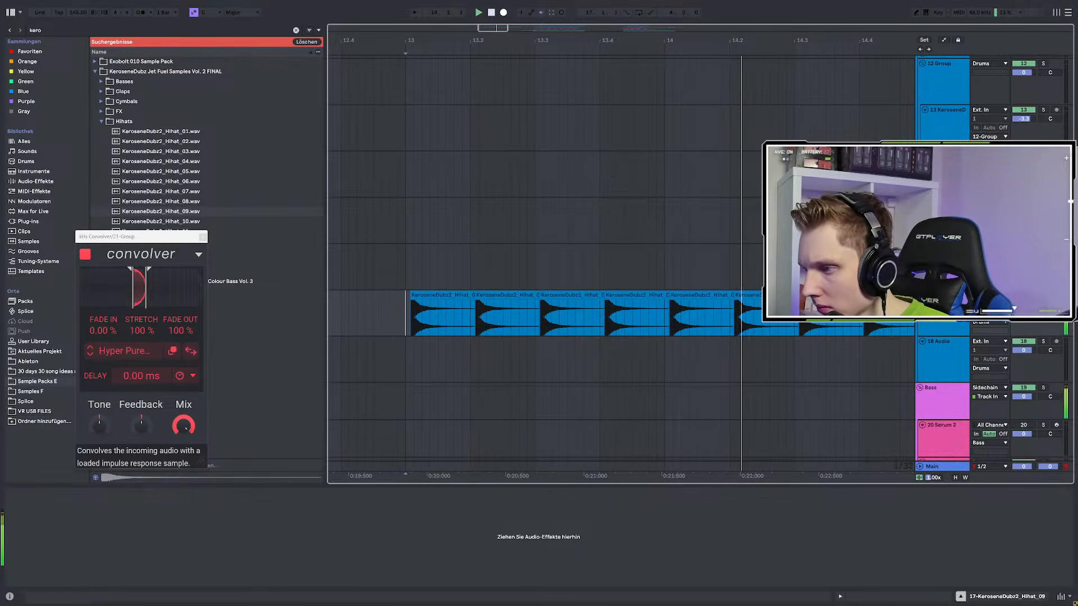
pyautogui.scroll(-3, 676, 317)
pyautogui.scroll(-4, 671, 317)
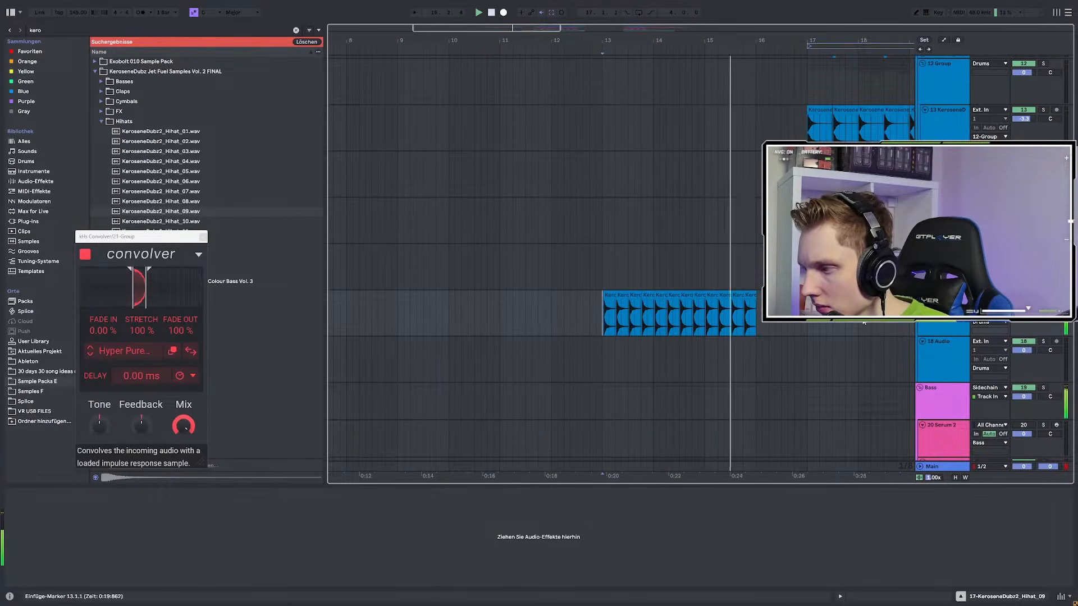
pyautogui.click(941, 317)
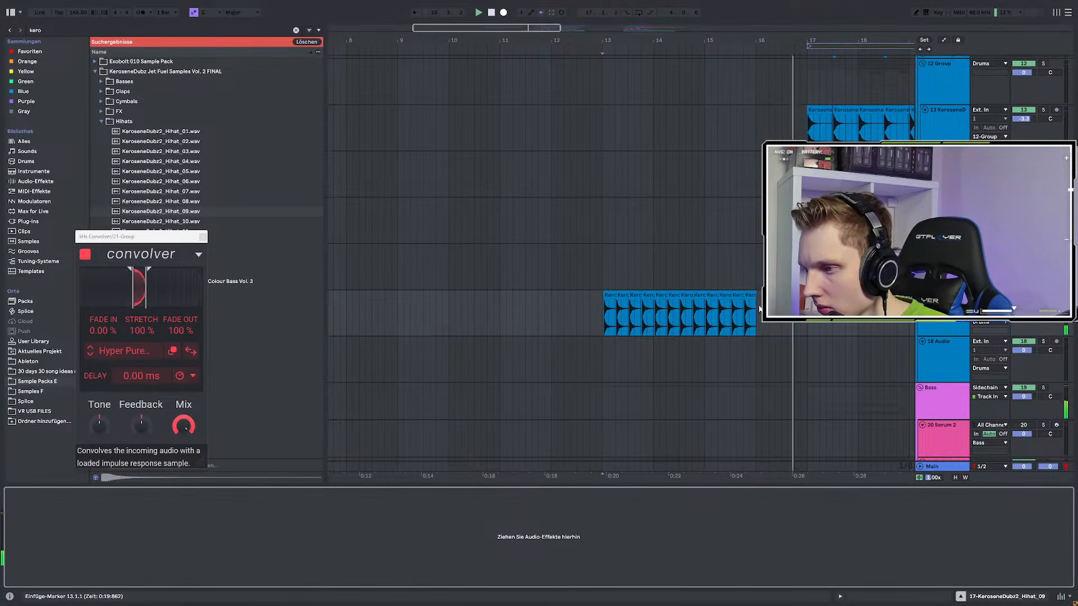
pyautogui.scroll(1, 874, 325)
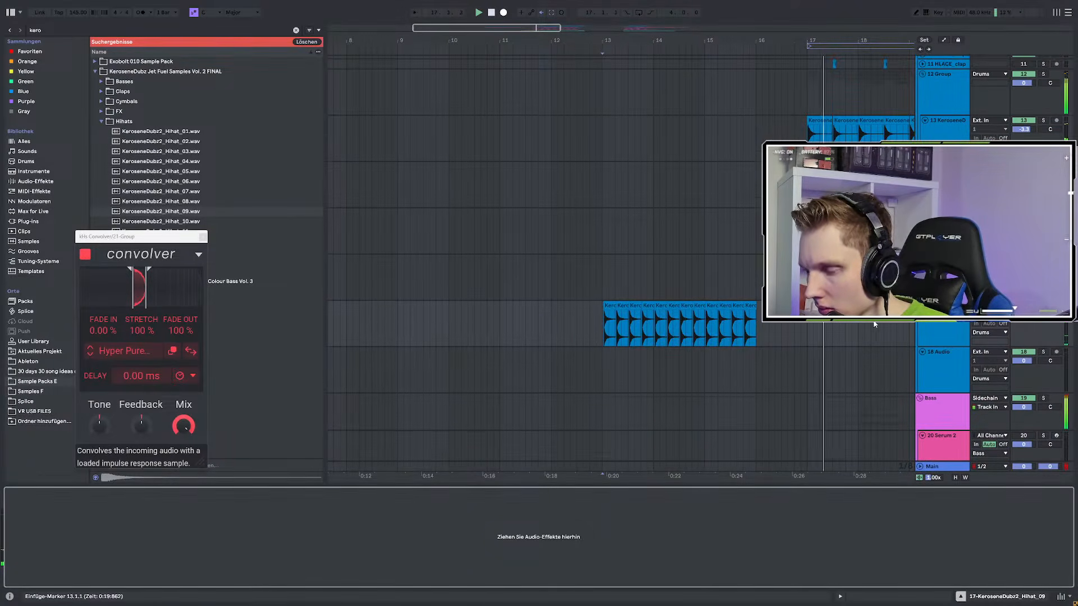
# Close the Convolver window and add an EQ Eight to the hi-hat track 17
pyautogui.click(203, 237)
pyautogui.hotkey('ctrl', 'f')
pyautogui.write('eq')
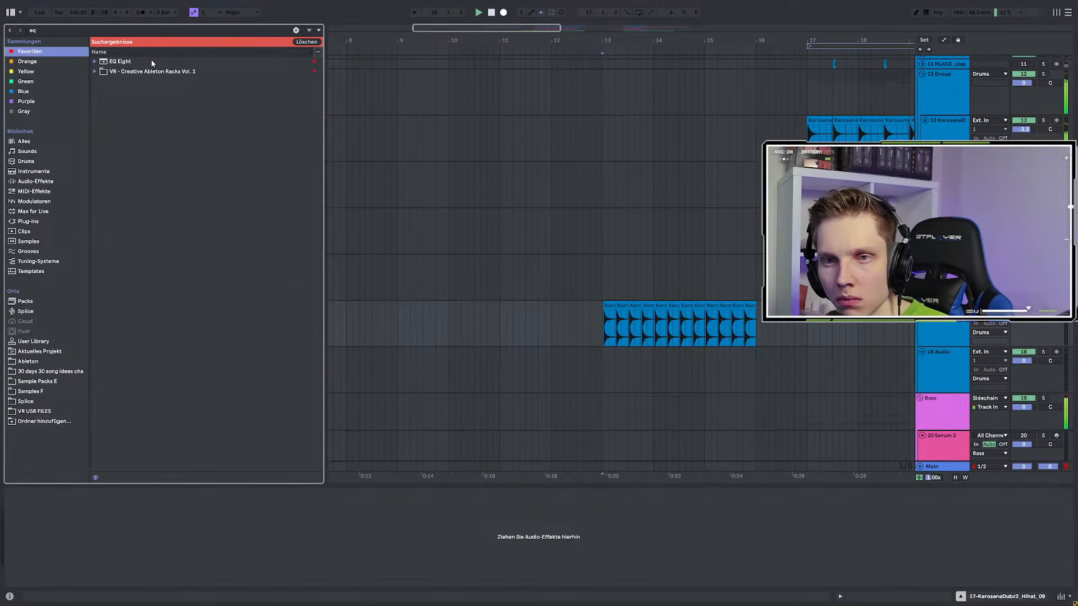
pyautogui.click(152, 62)
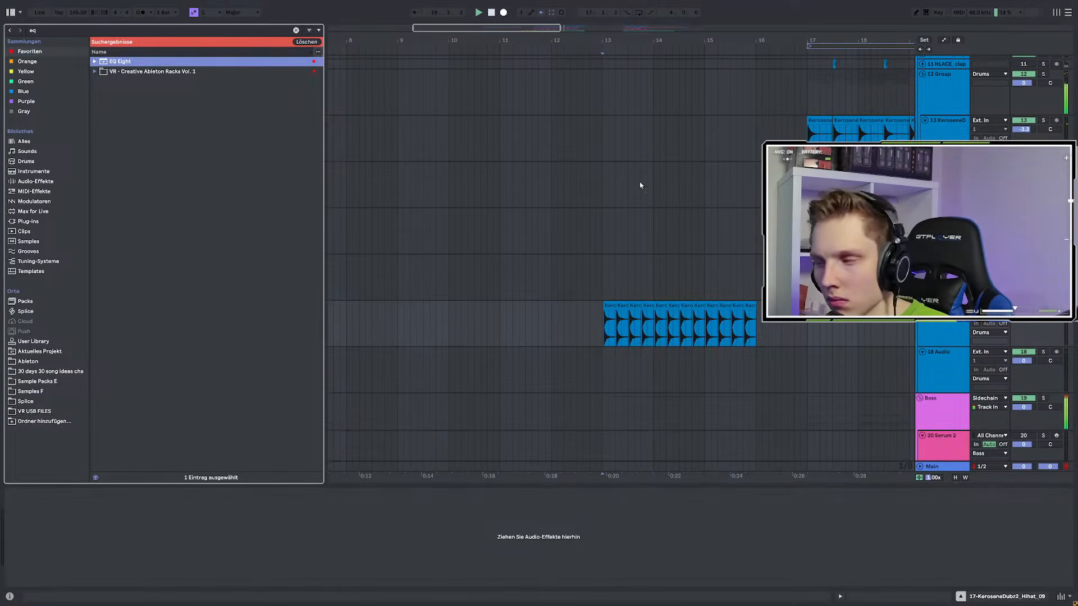
# Play from 13.1.1 and dip the EQ Eight's upper band to -2.11 dB at 7.42 kHz
pyautogui.click(603, 331)
pyautogui.press('space')
pyautogui.press('space')
pyautogui.moveTo(187, 532); pyautogui.dragTo(198, 536)
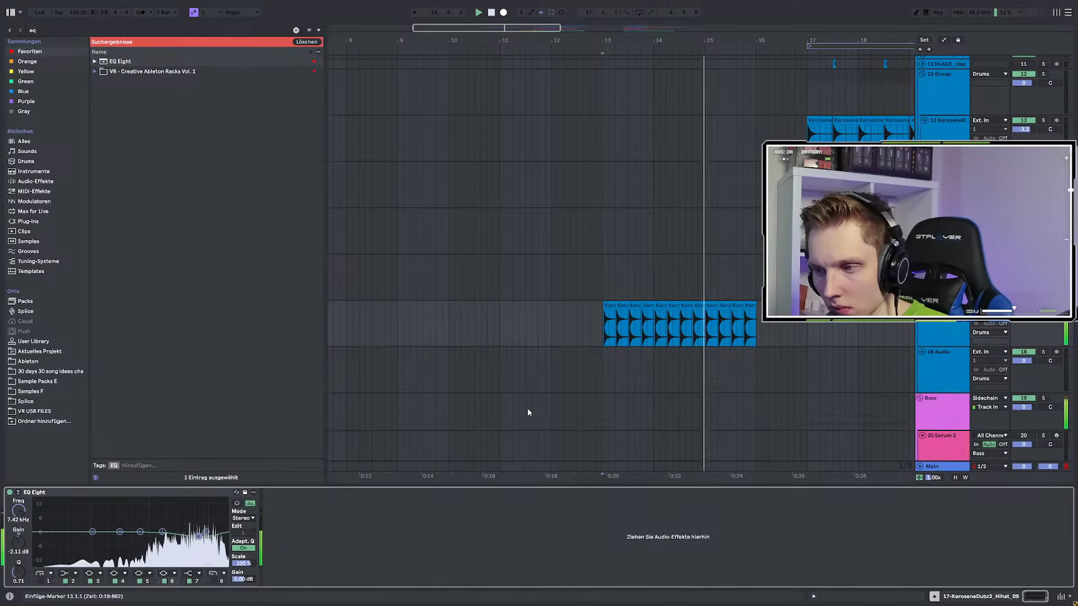
# Add Snap Heap after the EQ Eight and enable the EQ's low cut at 681 Hz with a Q of 0.43
pyautogui.click(42, 31)
pyautogui.write('sna')
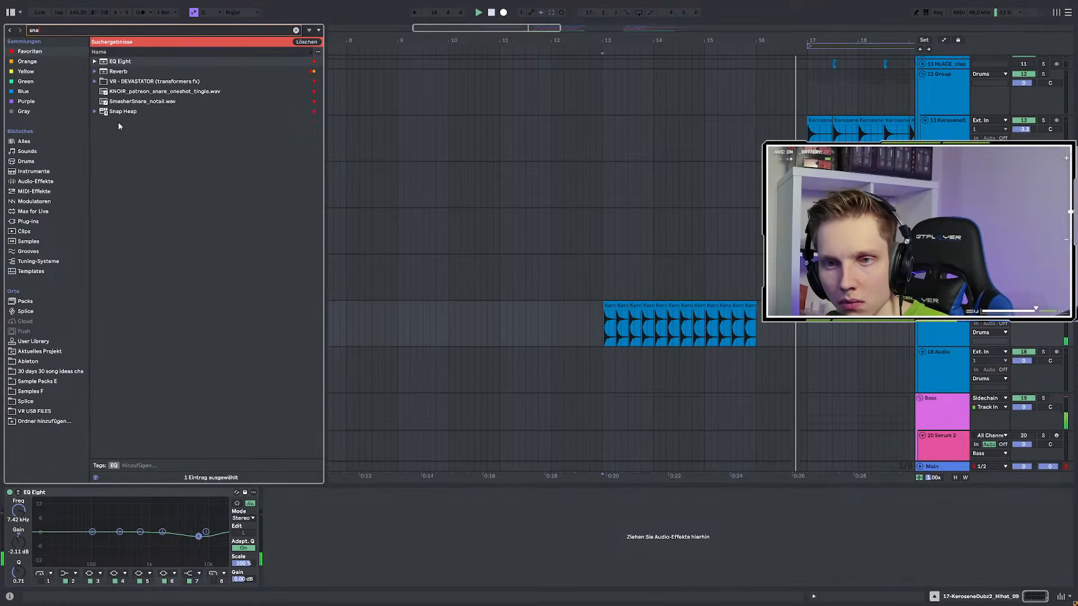
pyautogui.click(112, 112)
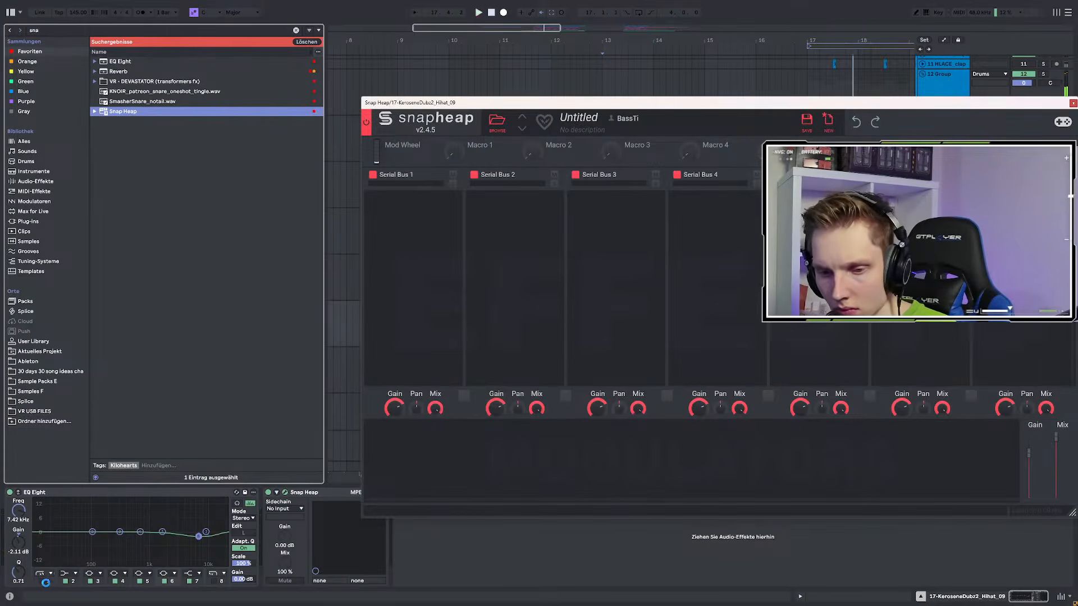
pyautogui.click(40, 582)
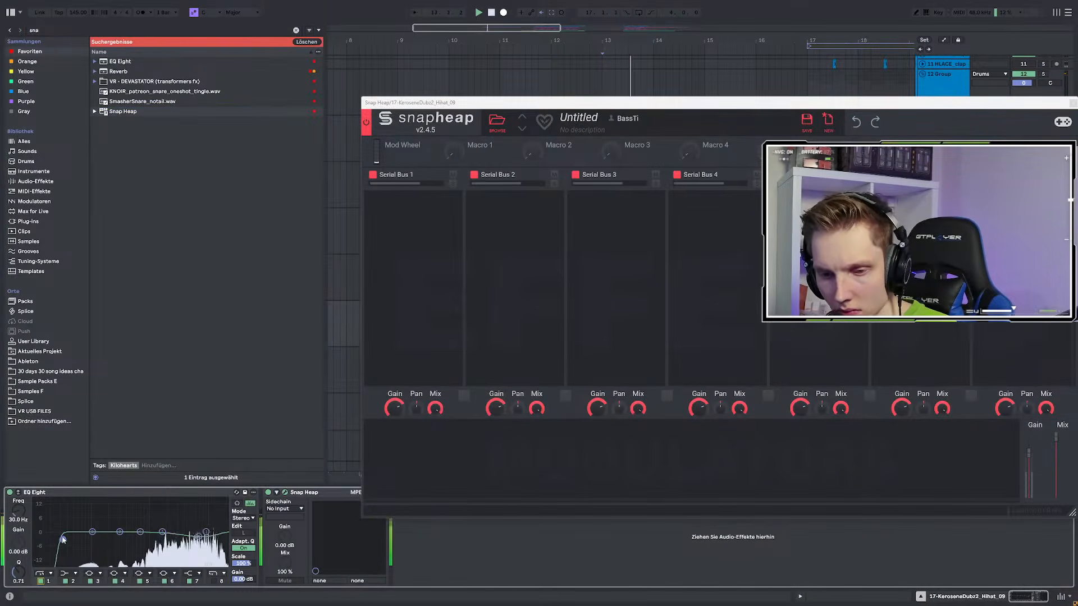
# Add a Frequency Shifter to Snap Heap's Serial Bus 1, shift it to -346 Hz, and close the plug-in window
pyautogui.click(410, 252)
pyautogui.click(522, 308)
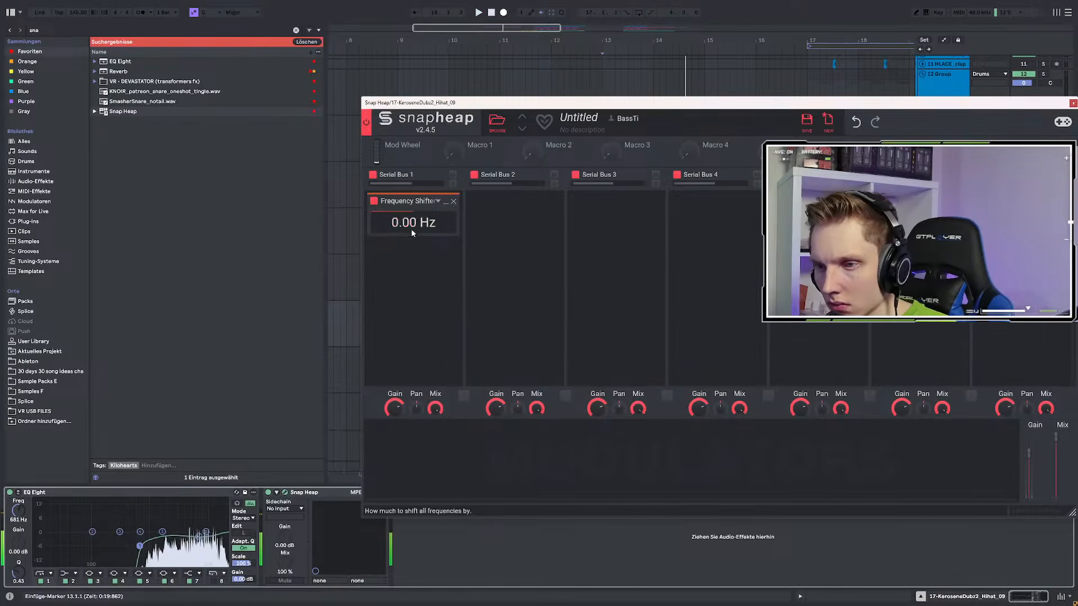
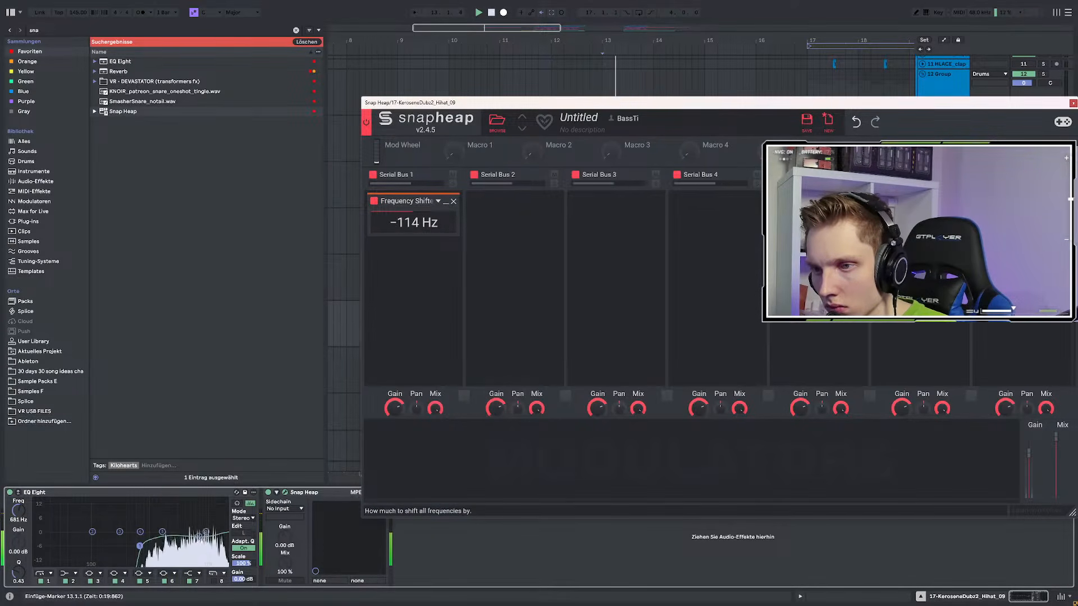
pyautogui.moveTo(409, 229); pyautogui.dragTo(408, 216)
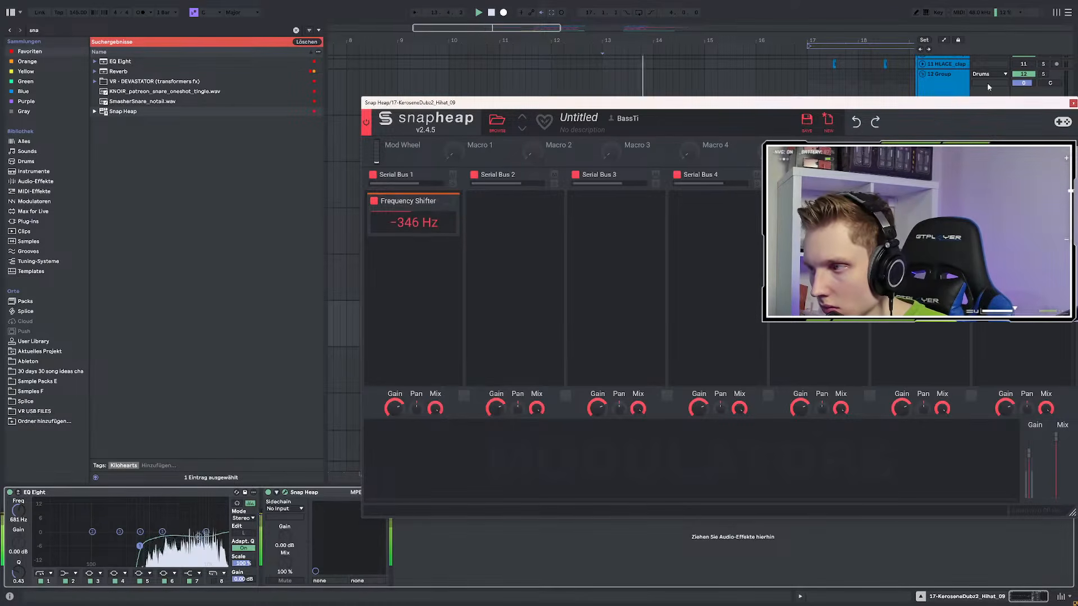
pyautogui.moveTo(952, 107); pyautogui.dragTo(662, 107)
pyautogui.click(784, 103)
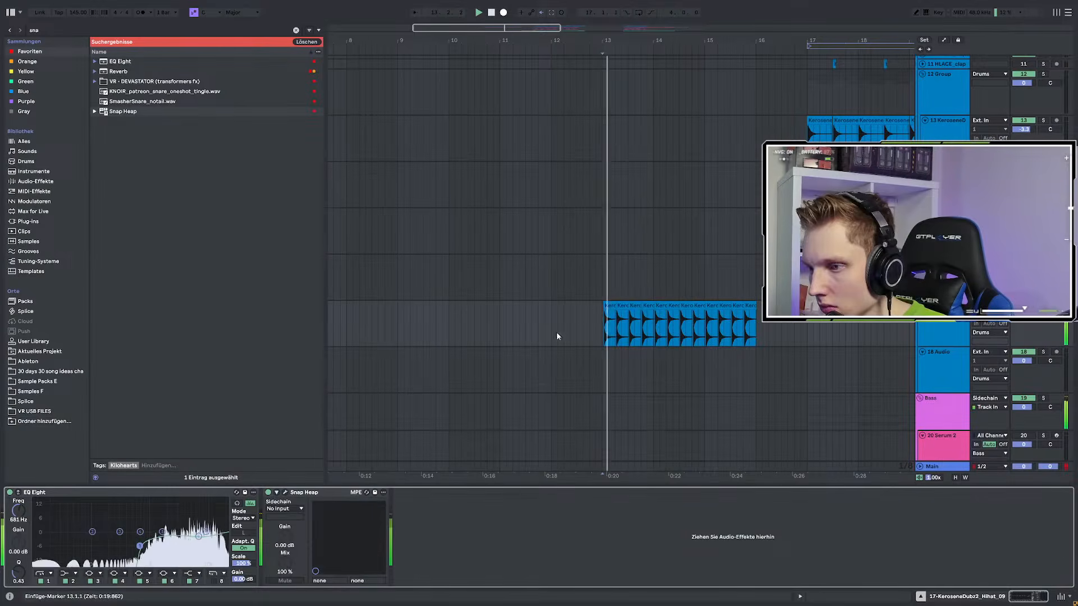
# Bypass Snap Heap and play the hi-hat row together with the bass clips from 13.1.1
pyautogui.scroll(-8, 517, 326)
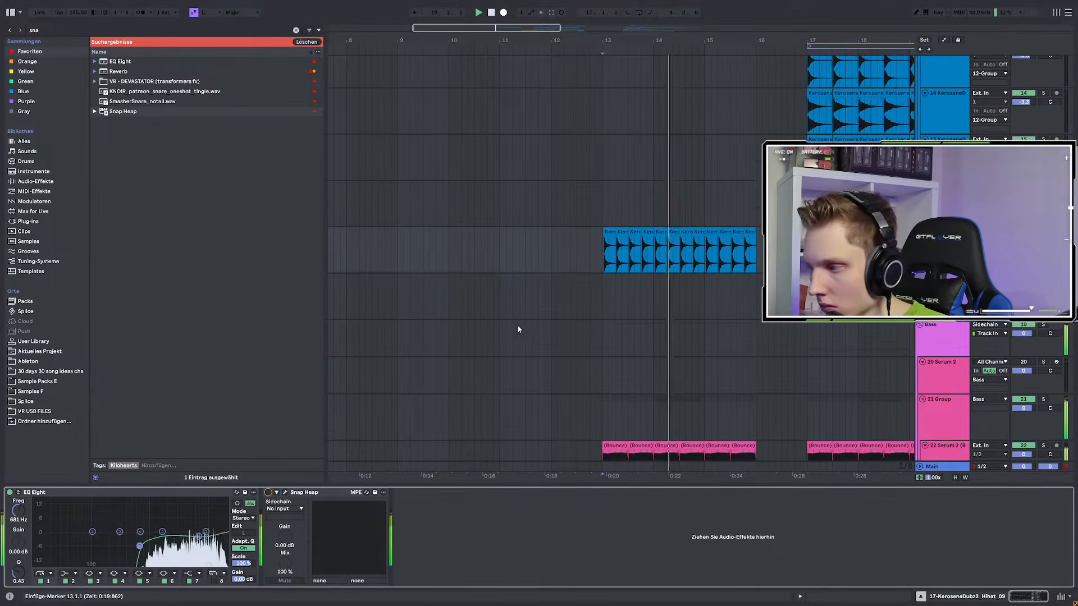
pyautogui.scroll(4, 646, 268)
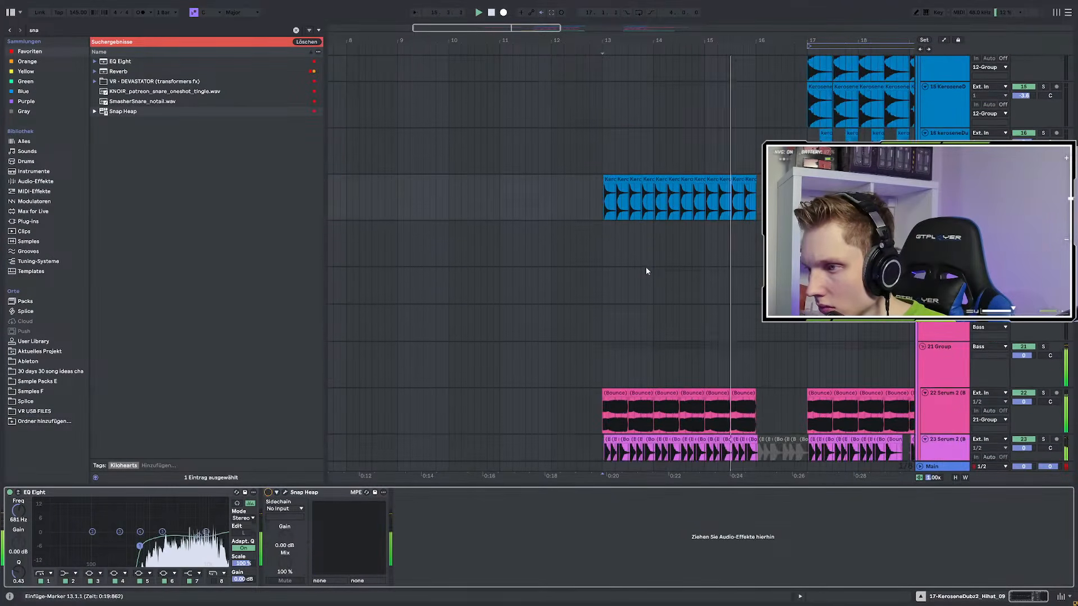
pyautogui.scroll(-4, 646, 267)
pyautogui.scroll(3, 647, 267)
pyautogui.click(616, 192)
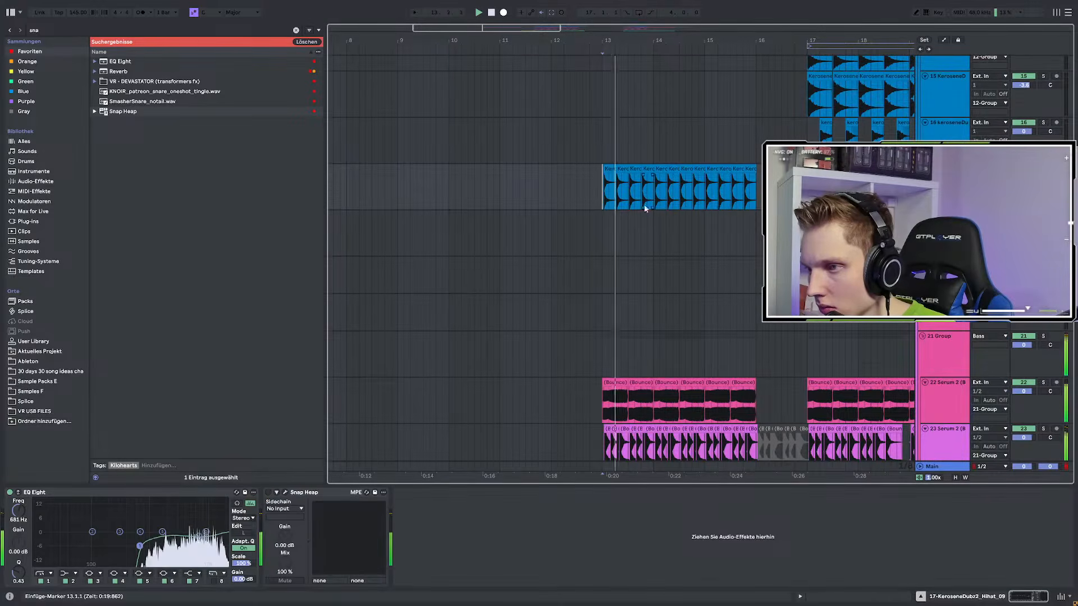
# Shorten the first hi-hat clip, duplicate it so three hits fill 13.1.1 to 13.3.1, and play from 13.1.1
pyautogui.scroll(3, 640, 202)
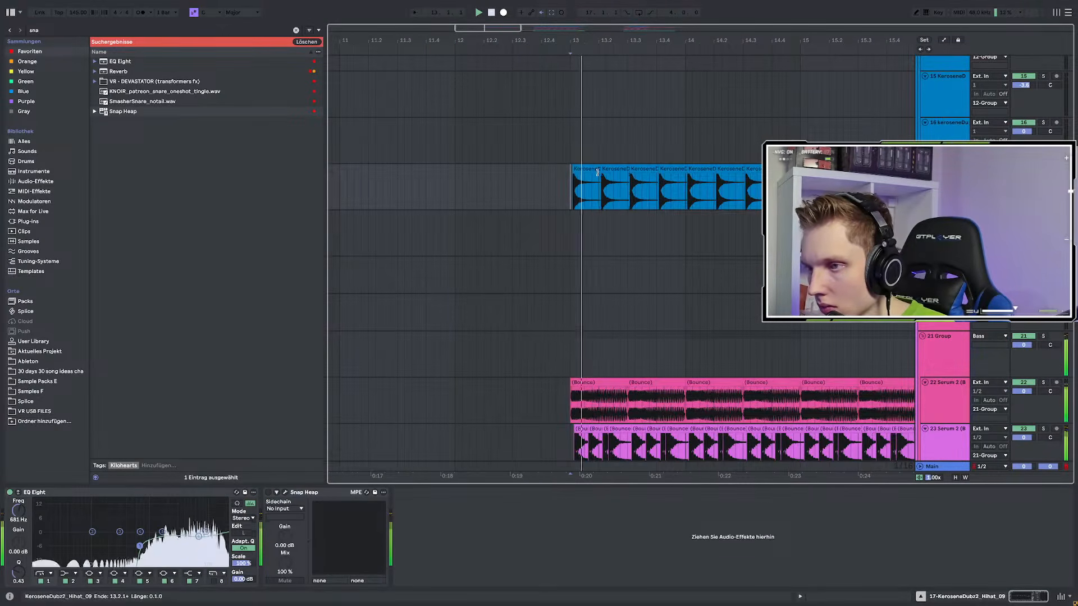
pyautogui.click(560, 183)
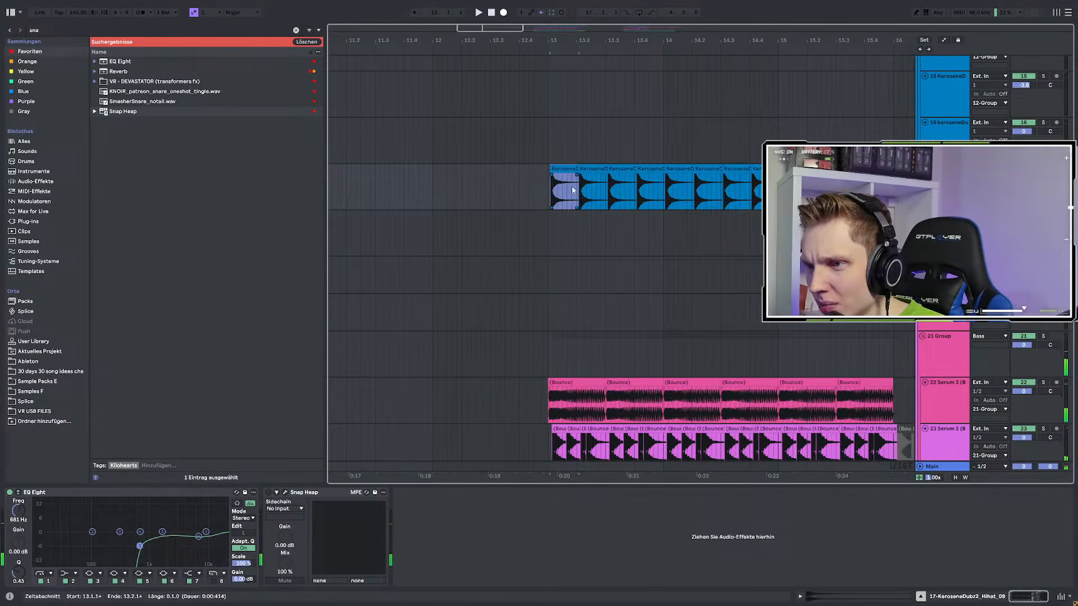
pyautogui.scroll(2, 573, 189)
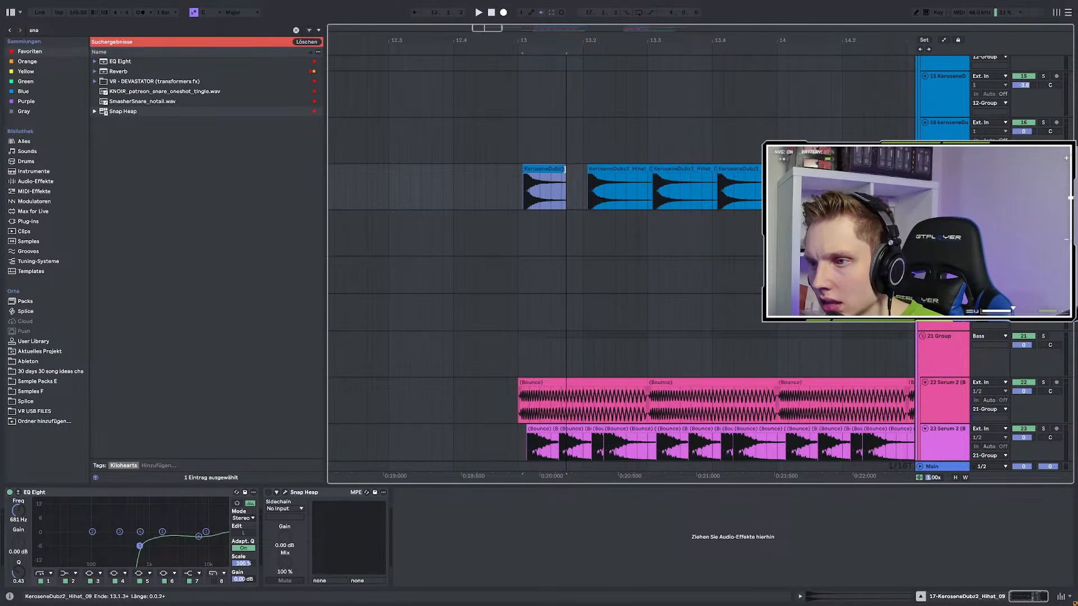
pyautogui.hotkey('ctrl', 'd')
pyautogui.hotkey('ctrl', 'd')
pyautogui.hotkey('ctrl', 'd')
pyautogui.click(517, 185)
pyautogui.press('space')
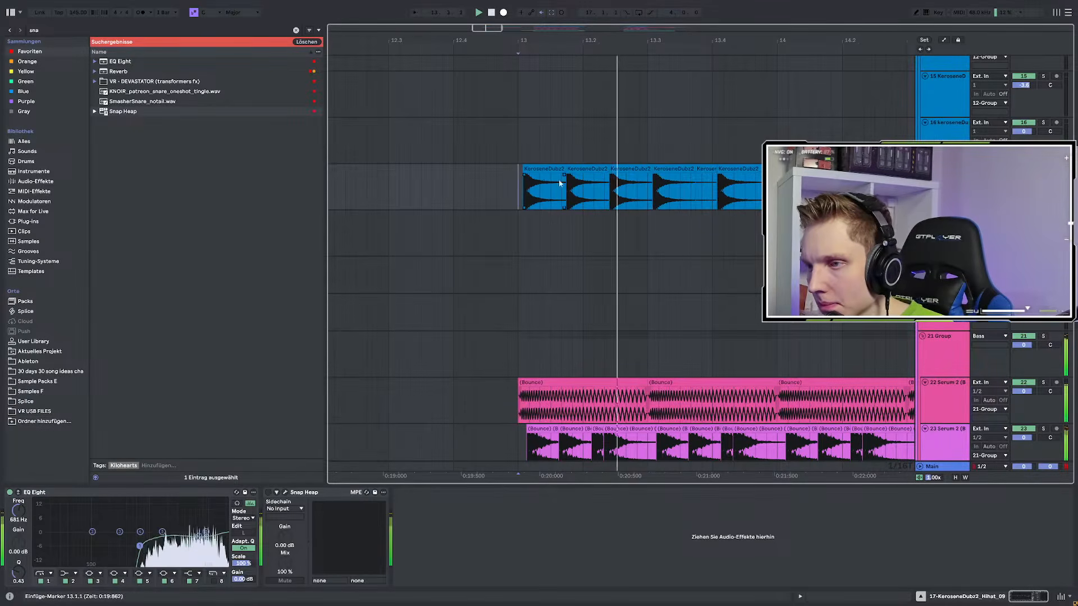
# Duplicate the group of three shortened hi-hat hits half a bar at a time up to 15.3.1
pyautogui.click(533, 170)
pyautogui.press('space')
pyautogui.press('space')
pyautogui.press('space')
pyautogui.press('space')
pyautogui.keyDown('shift'); pyautogui.click(622, 171); pyautogui.keyUp('shift')
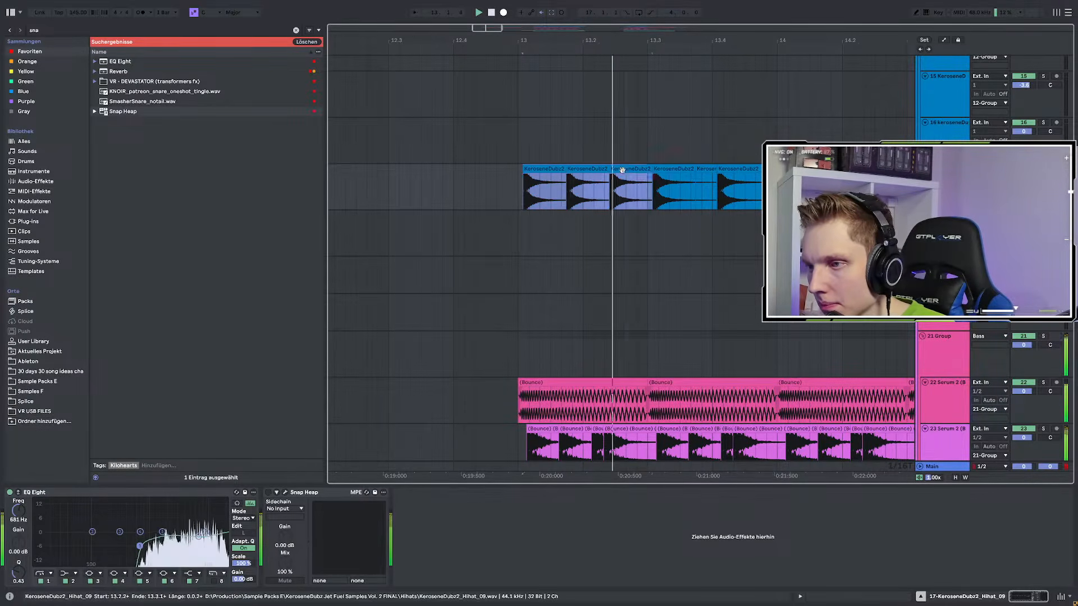
pyautogui.hotkey('ctrl', 'd')
pyautogui.hotkey('ctrl', 'd')
pyautogui.hotkey('ctrl', 'd')
pyautogui.scroll(-2, 518, 219)
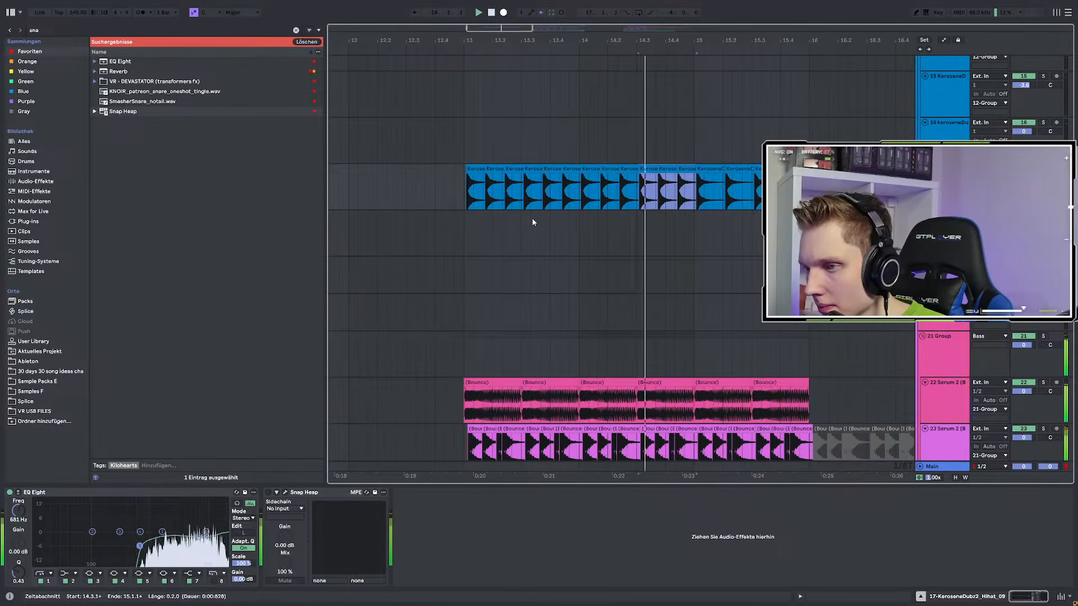
pyautogui.hotkey('ctrl', 'd')
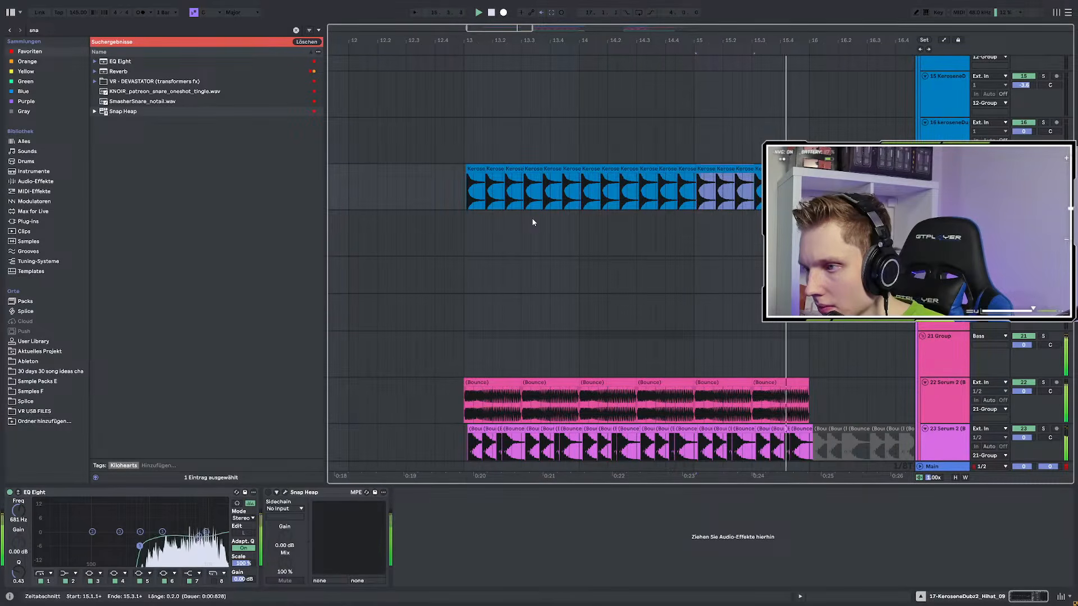
# Play the hi-hat pattern from its start and repeat the shortened hits up to 17.1.1
pyautogui.click(454, 189)
pyautogui.press('space')
pyautogui.press('space')
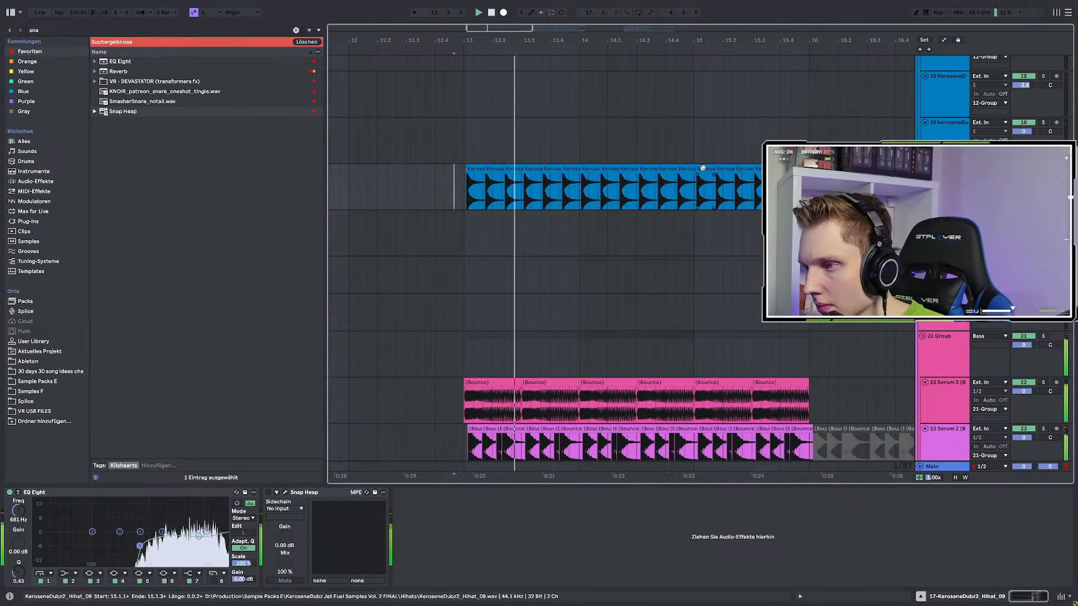
pyautogui.keyDown('shift'); pyautogui.click(773, 183); pyautogui.keyUp('shift')
pyautogui.moveTo(811, 186); pyautogui.dragTo(869, 187)
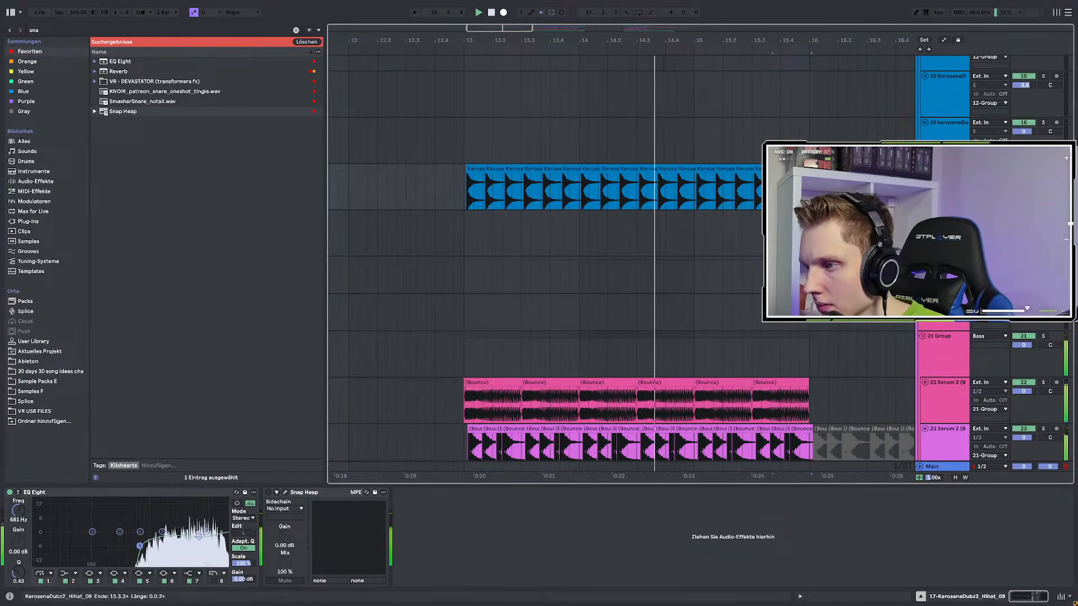
pyautogui.scroll(-3, 627, 197)
pyautogui.hotkey('ctrl', 'd')
pyautogui.scroll(3, 733, 209)
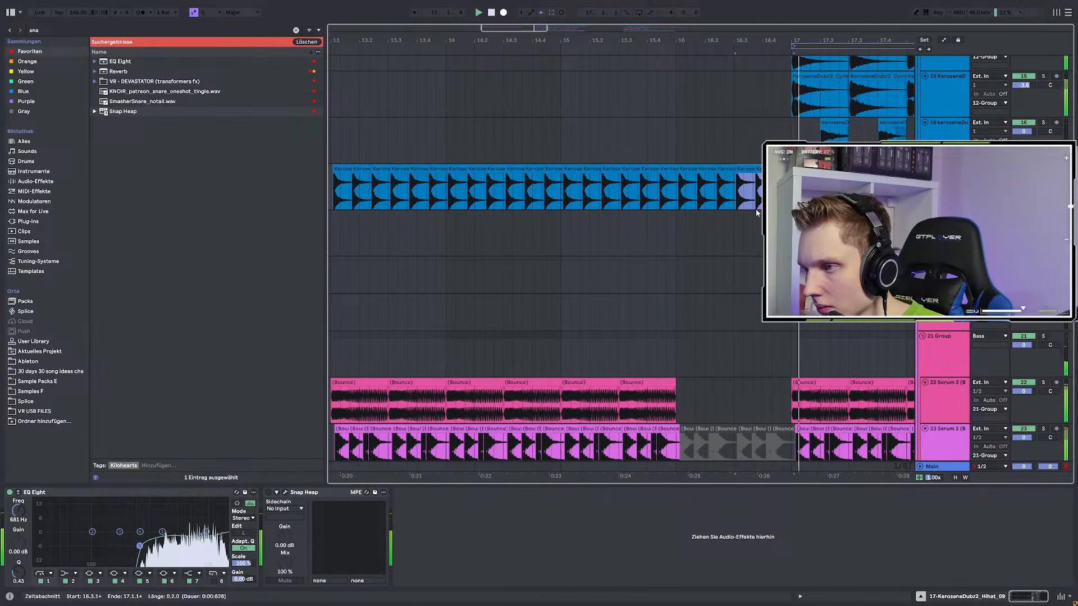
# Shift the complete hi-hat row so its start lines up with the first bass clip on track 23
pyautogui.scroll(-3, 734, 207)
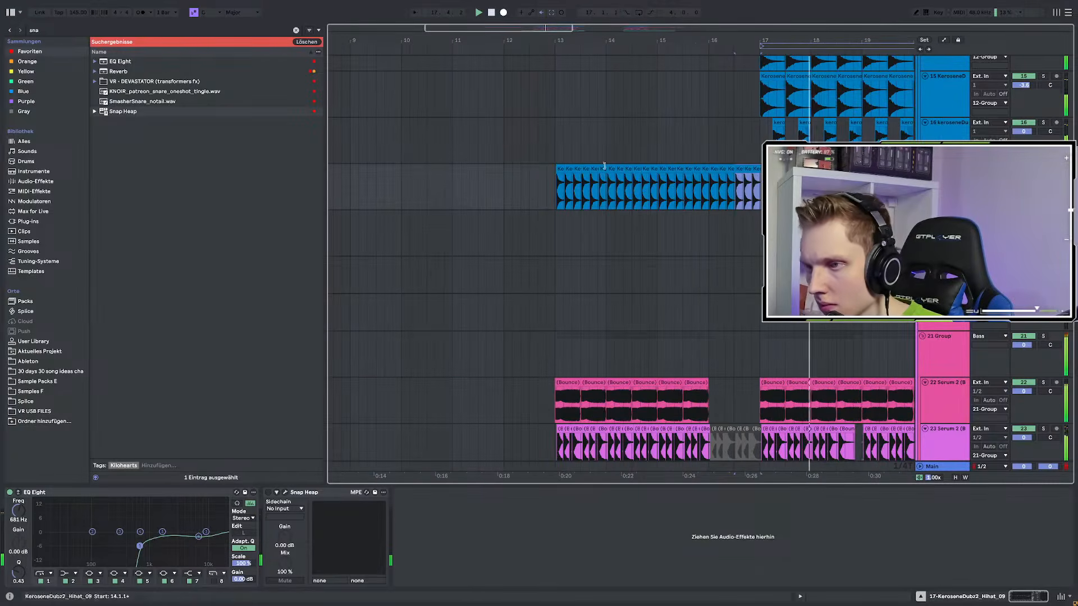
pyautogui.keyDown('shift'); pyautogui.click(559, 169); pyautogui.keyUp('shift')
pyautogui.scroll(5, 559, 174)
pyautogui.moveTo(559, 172); pyautogui.dragTo(565, 172)
pyautogui.click(564, 171)
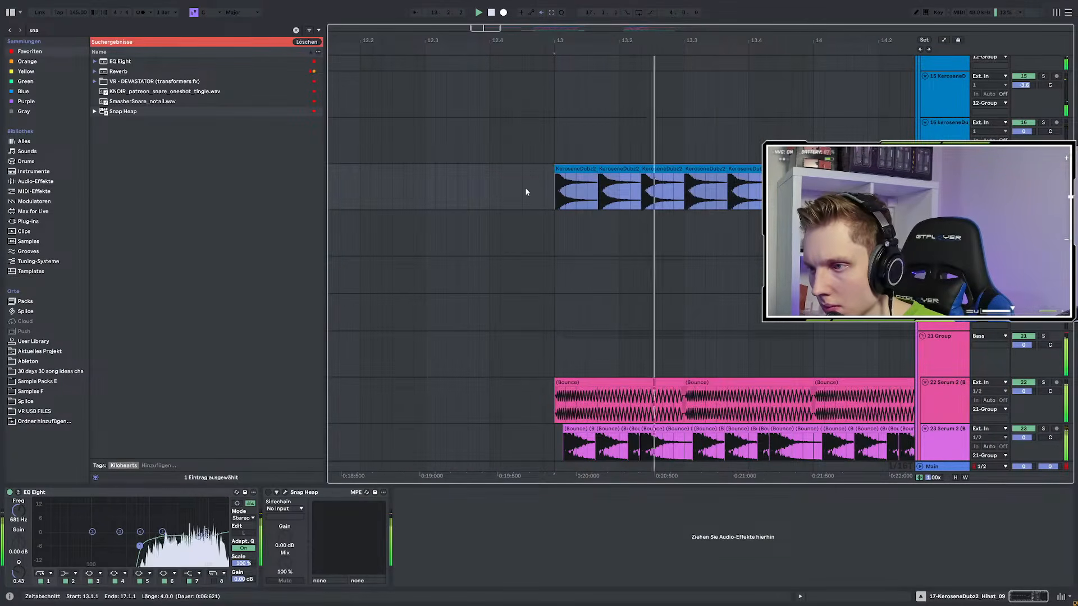
pyautogui.scroll(5, 551, 206)
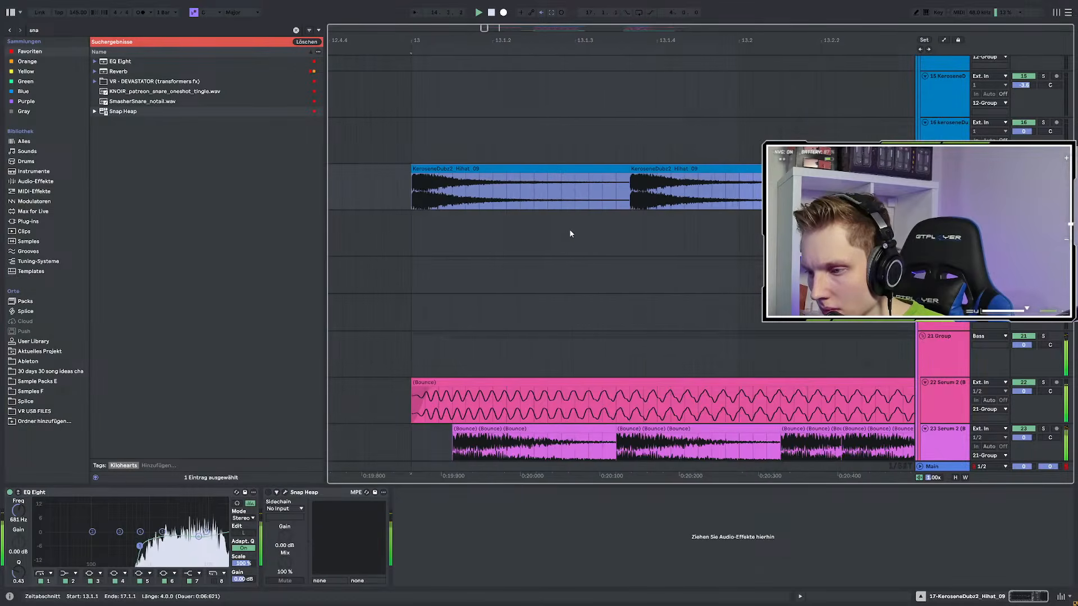
pyautogui.scroll(4, 516, 190)
pyautogui.moveTo(534, 173); pyautogui.dragTo(568, 172)
pyautogui.click(512, 179)
pyautogui.scroll(-2, 508, 191)
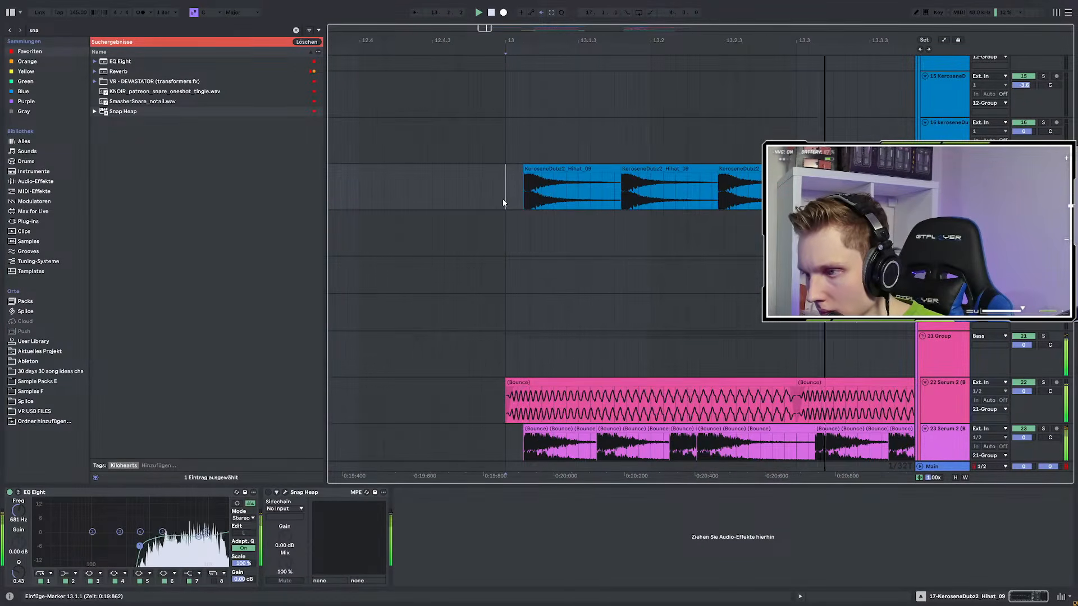
# Nudge the complete hi-hat row in small offsets against the bass clips and play from 13.1.1
pyautogui.scroll(-6, 537, 209)
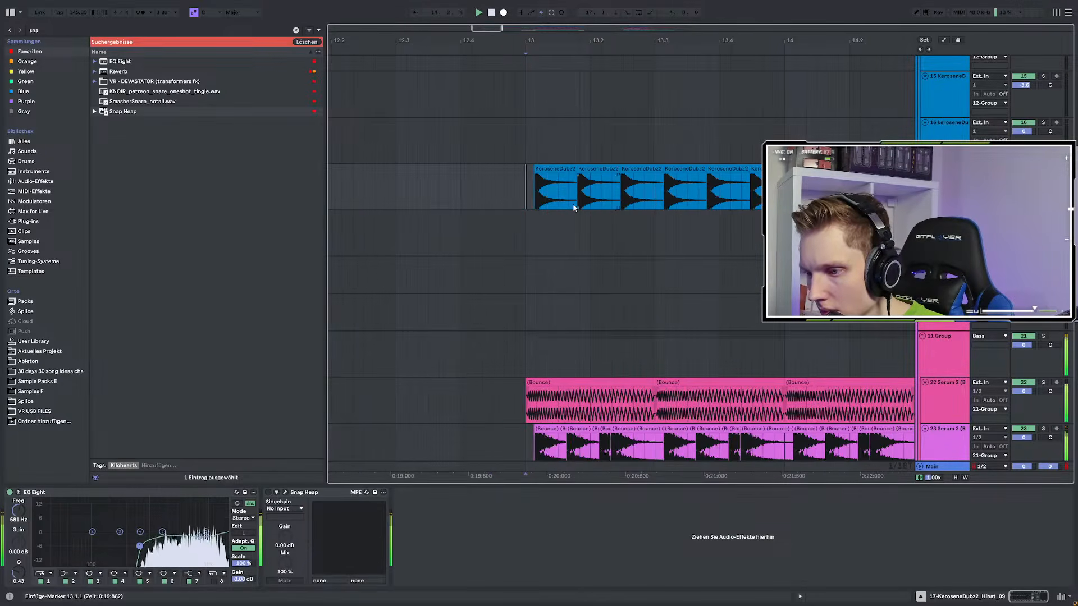
pyautogui.scroll(-3, 616, 185)
pyautogui.moveTo(782, 190); pyautogui.dragTo(553, 190)
pyautogui.scroll(9, 586, 191)
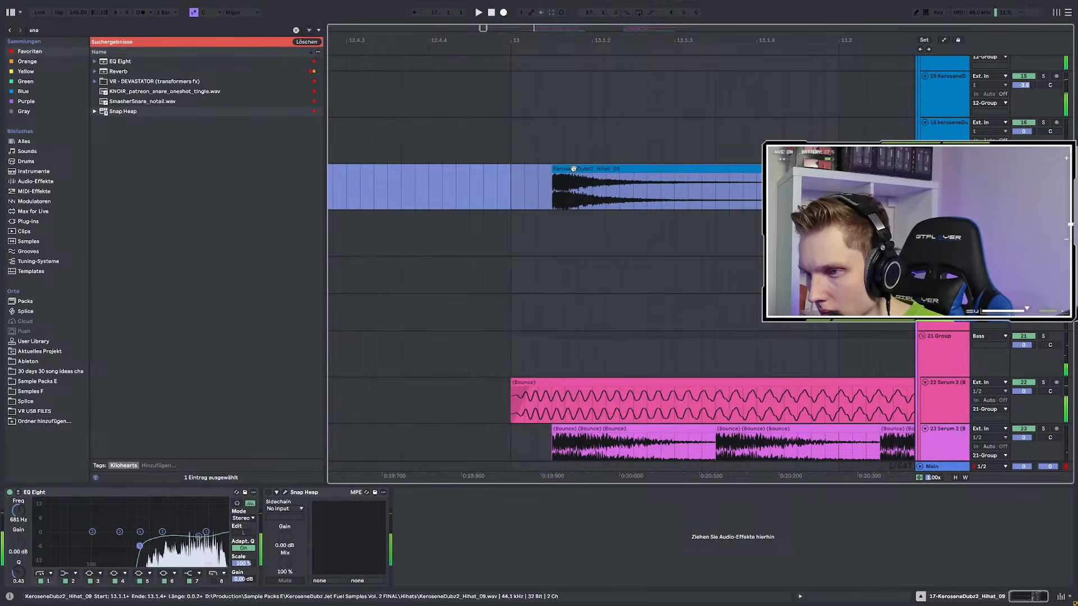
pyautogui.click(505, 186)
pyautogui.scroll(-5, 505, 187)
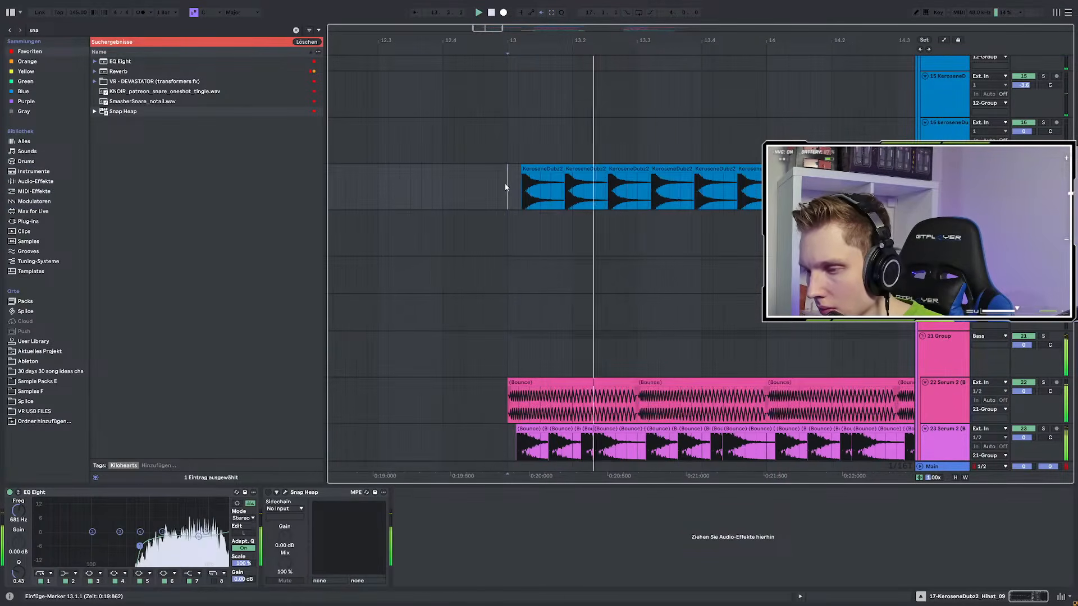
pyautogui.scroll(-5, 504, 186)
pyautogui.moveTo(759, 206); pyautogui.dragTo(521, 204)
pyautogui.press('space')
pyautogui.press('space')
pyautogui.scroll(8, 544, 178)
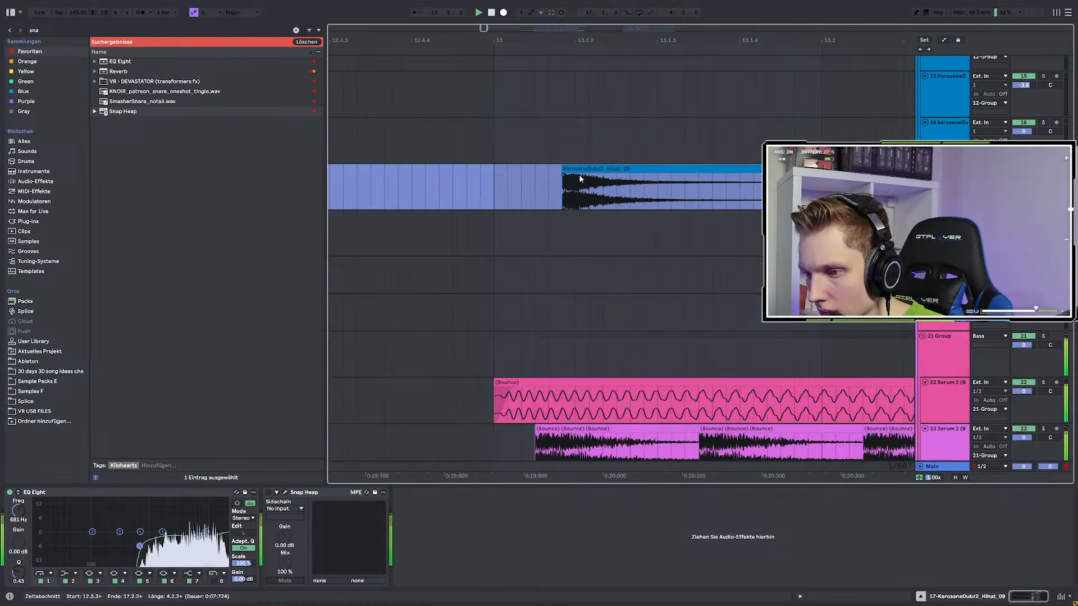
pyautogui.click(489, 181)
# Replace the second and third hi-hat hits before 13.3.1 with one longer hit and play the result
pyautogui.scroll(-5, 490, 181)
pyautogui.scroll(4, 489, 185)
pyautogui.moveTo(506, 174); pyautogui.dragTo(543, 190)
pyautogui.click(484, 186)
pyautogui.press('space')
pyautogui.press('space')
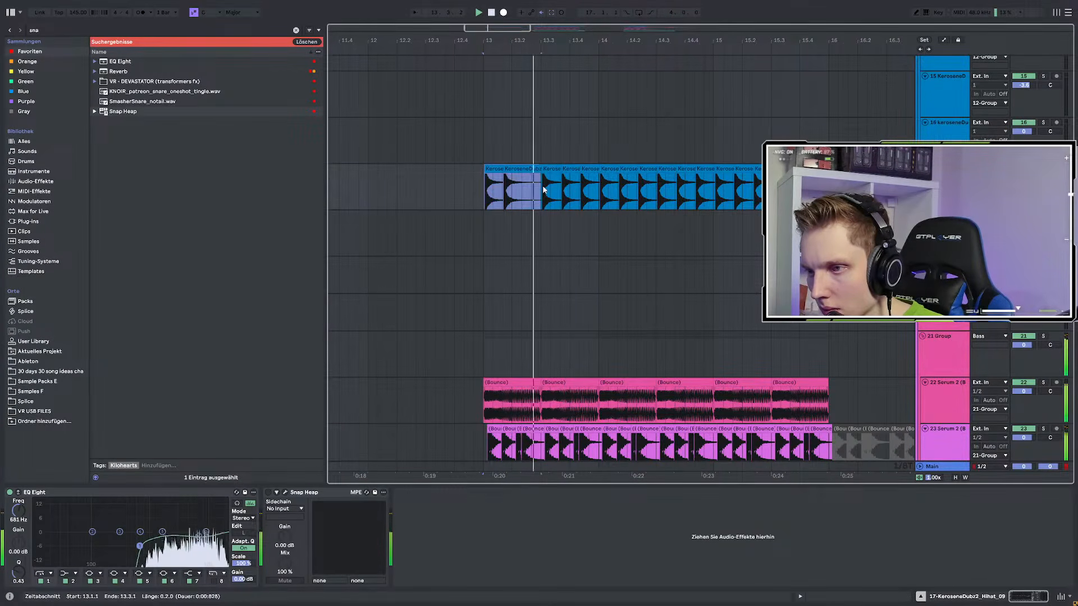
# Repeat the short and long hi-hat pair up to bar 17 and play it with the bass clips
pyautogui.click(522, 168)
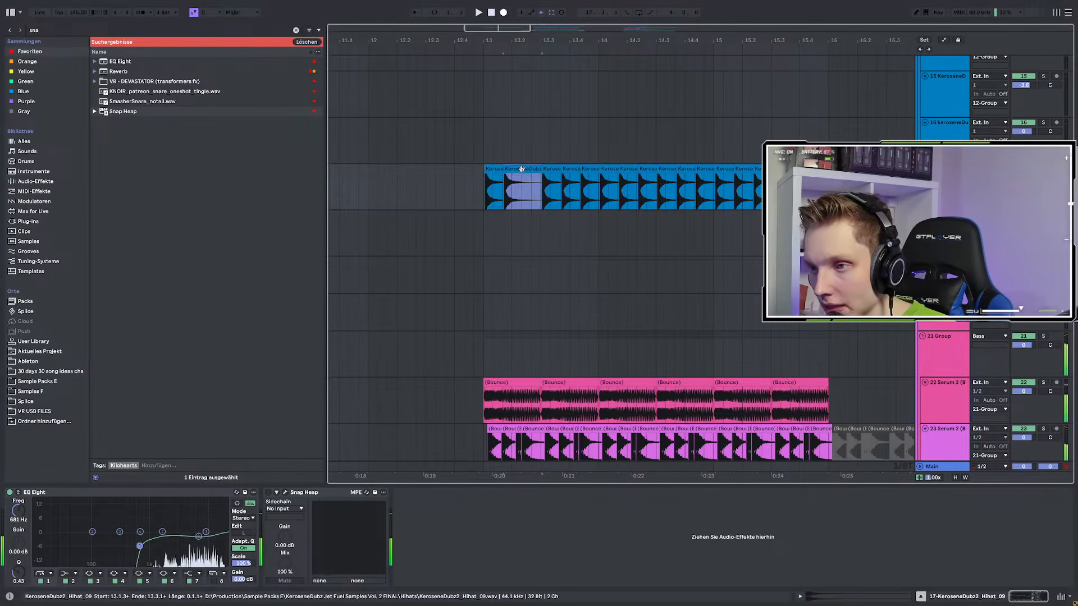
pyautogui.hotkey('ctrl', 'd')
pyautogui.hotkey('ctrl', 'd')
pyautogui.hotkey('ctrl', 'd')
pyautogui.hotkey('ctrl', 'd')
pyautogui.scroll(-4, 494, 197)
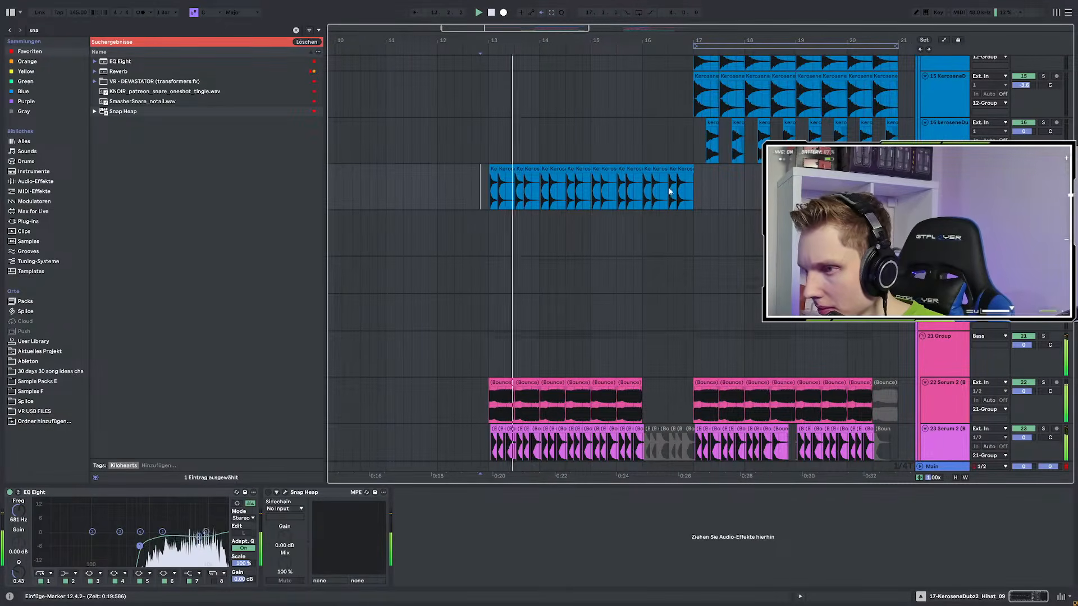
pyautogui.scroll(3, 667, 191)
pyautogui.scroll(-3, 667, 191)
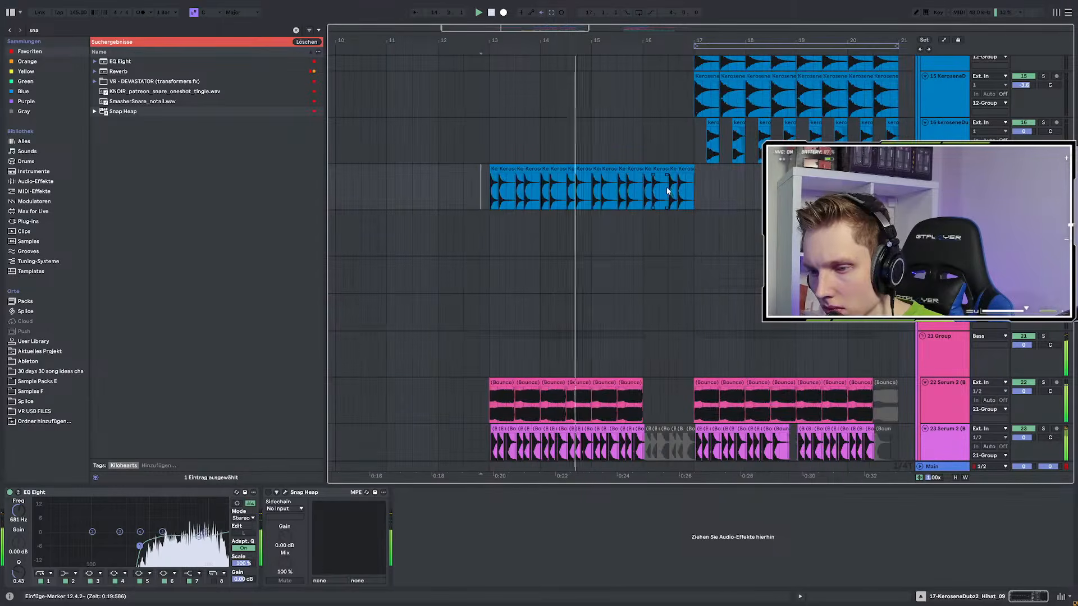
# Line up the first short hi-hat hit and the start of the following long hit with the track 23 bass cuts
pyautogui.moveTo(710, 182); pyautogui.dragTo(568, 170)
pyautogui.scroll(10, 486, 200)
pyautogui.moveTo(741, 171)
pyautogui.mouseDown()
pyautogui.moveTo(672, 169)
pyautogui.moveTo(722, 169)
pyautogui.mouseUp()
pyautogui.moveTo(655, 168); pyautogui.dragTo(684, 169)
pyautogui.scroll(-3, 556, 172)
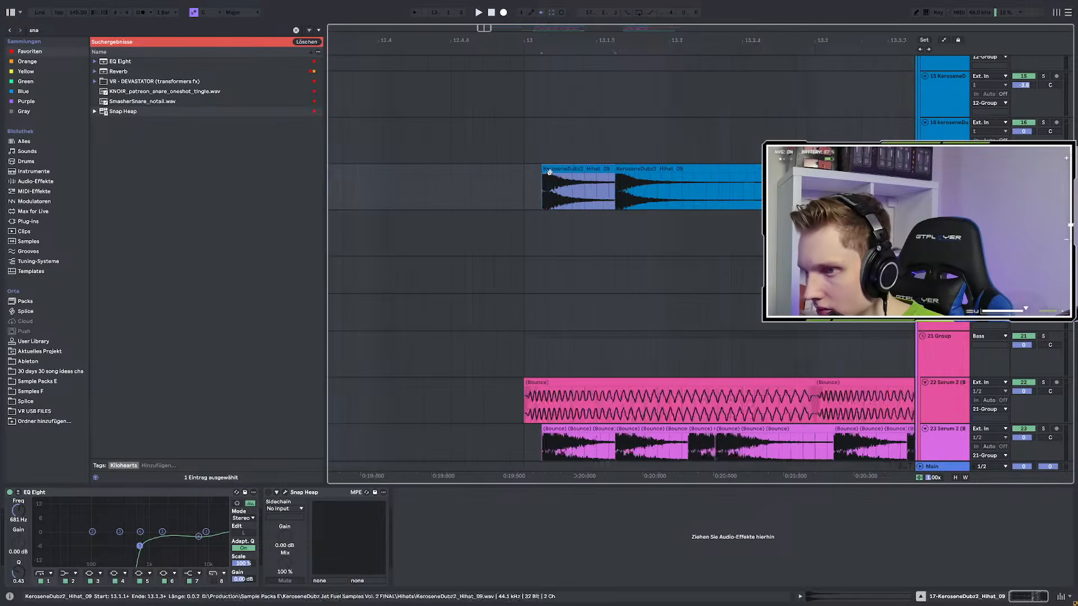
# Extend the first long hi-hat hit's end to meet the next hit just after 13.3.1
pyautogui.scroll(-3, 550, 171)
pyautogui.keyDown('shift'); pyautogui.click(618, 169); pyautogui.keyUp('shift')
pyautogui.scroll(3, 646, 173)
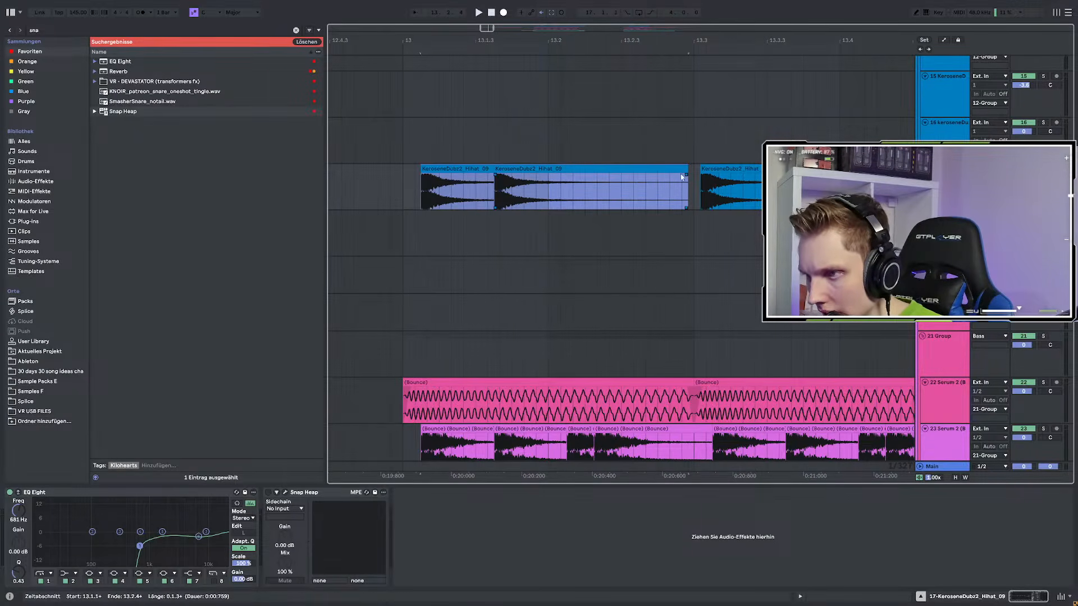
pyautogui.moveTo(685, 169); pyautogui.dragTo(702, 169)
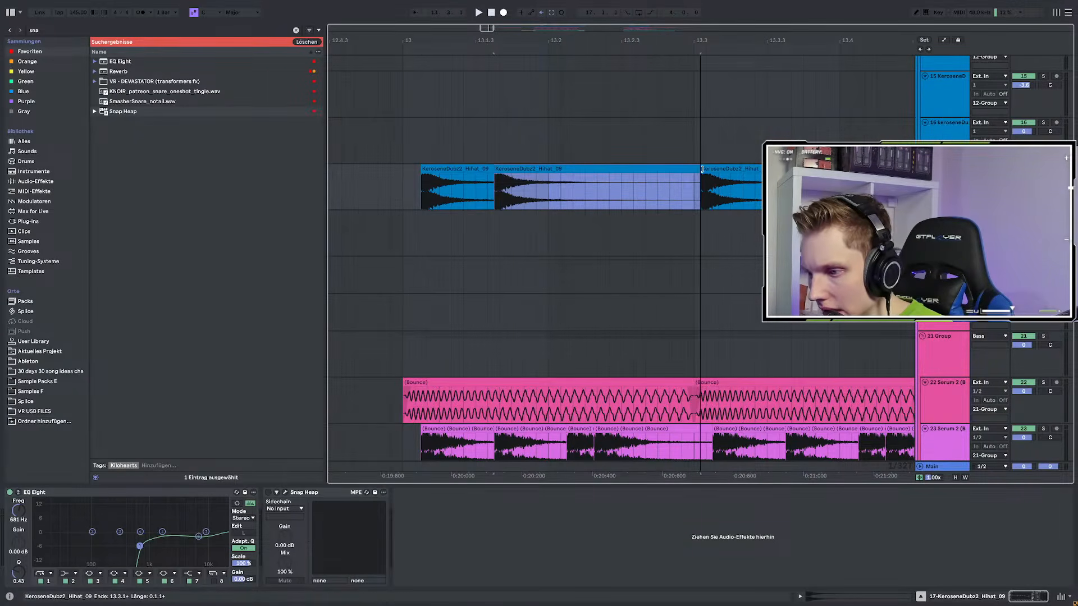
# Duplicate the adjusted short and long hi-hat pair at half-bar intervals up to 16.1.1
pyautogui.scroll(-3, 522, 169)
pyautogui.click(500, 169)
pyautogui.keyDown('shift'); pyautogui.click(520, 169); pyautogui.keyUp('shift')
pyautogui.scroll(-6, 512, 180)
pyautogui.hotkey('ctrl', 'd')
pyautogui.hotkey('ctrl', 'd')
pyautogui.hotkey('ctrl', 'd')
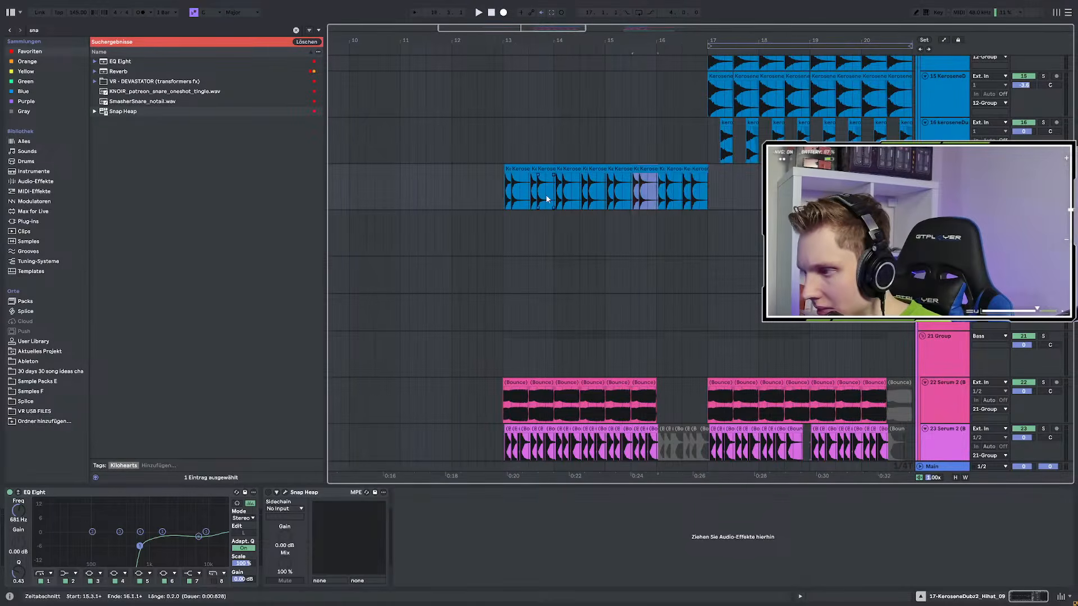
# Play the hi-hat row into the four-bar section and delete its hits from 16.1.1 to 17.1.1
pyautogui.click(500, 187)
pyautogui.press('space')
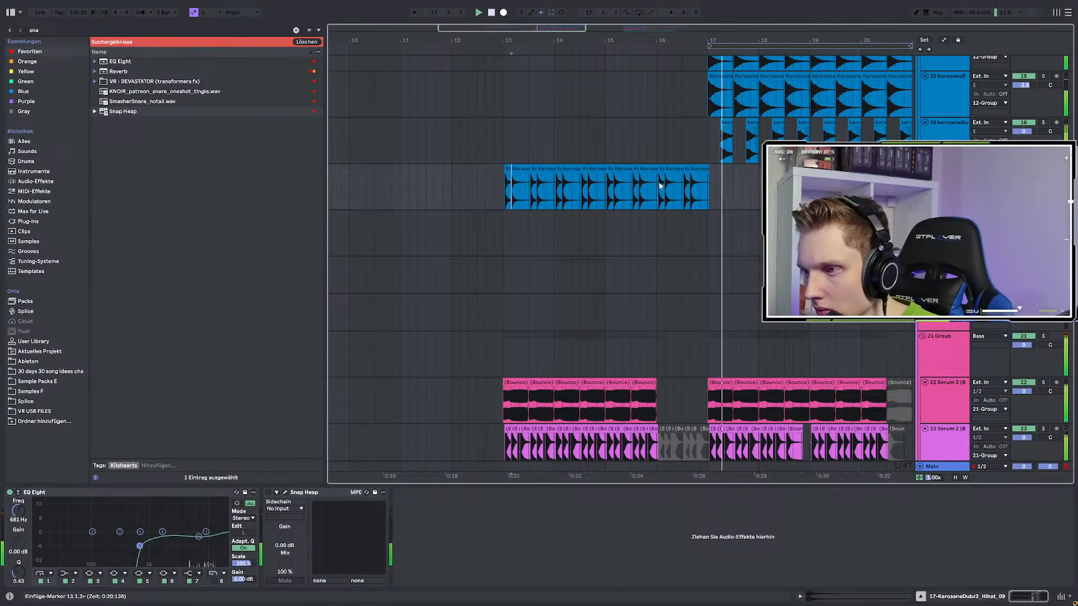
pyautogui.moveTo(659, 183); pyautogui.dragTo(742, 188)
pyautogui.click(698, 168)
pyautogui.keyDown('shift'); pyautogui.click(684, 168); pyautogui.keyUp('shift')
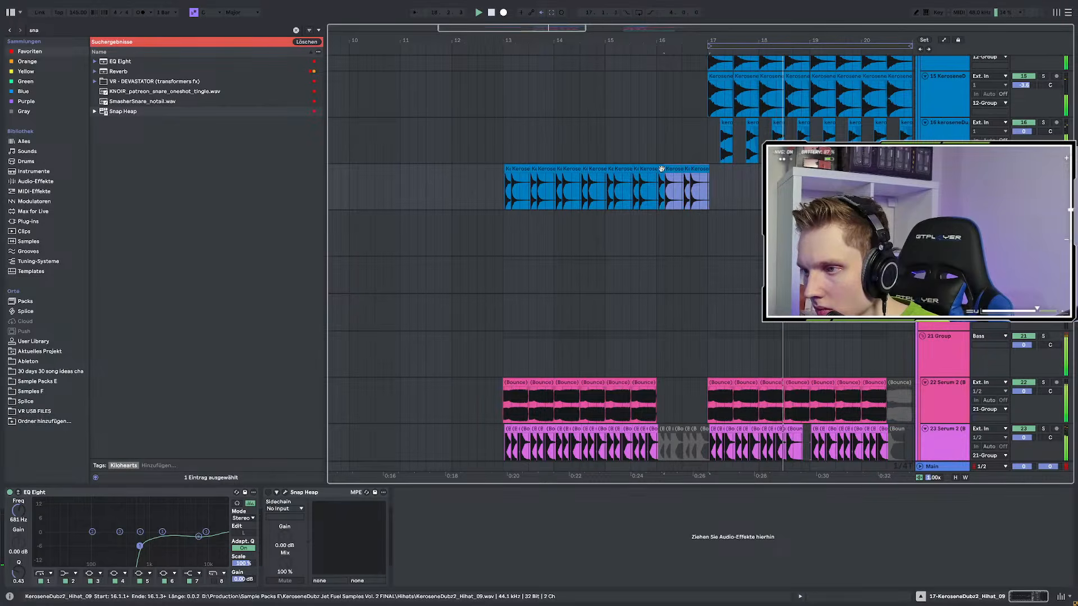
pyautogui.moveTo(662, 168); pyautogui.dragTo(653, 169)
pyautogui.click(509, 187)
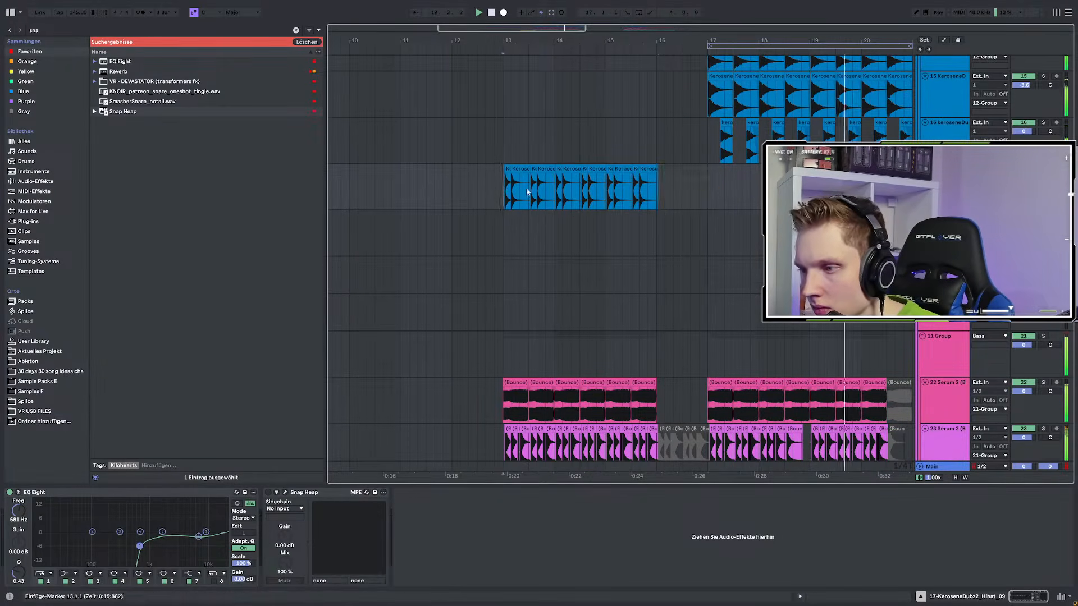
# Go through the lower bass tracks in bars 17 to 20 and play them from 18.3.1
pyautogui.scroll(-3, 718, 222)
pyautogui.scroll(3, 718, 222)
pyautogui.scroll(-5, 718, 222)
pyautogui.scroll(-3, 718, 225)
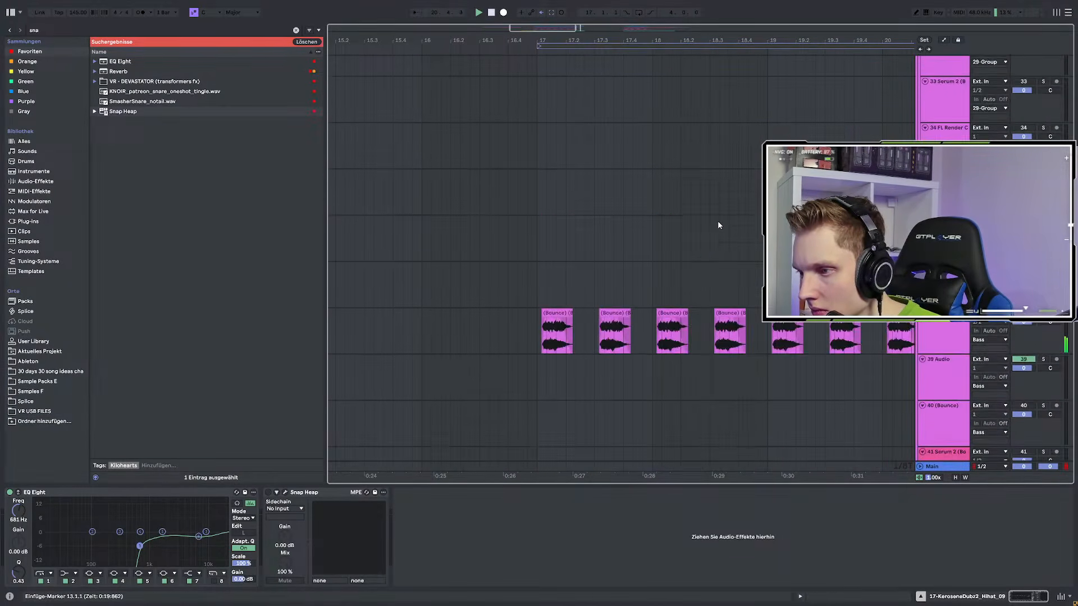
pyautogui.click(718, 236)
pyautogui.press('space')
pyautogui.press('space')
pyautogui.scroll(-3, 691, 242)
pyautogui.scroll(3, 710, 260)
pyautogui.scroll(-2, 539, 264)
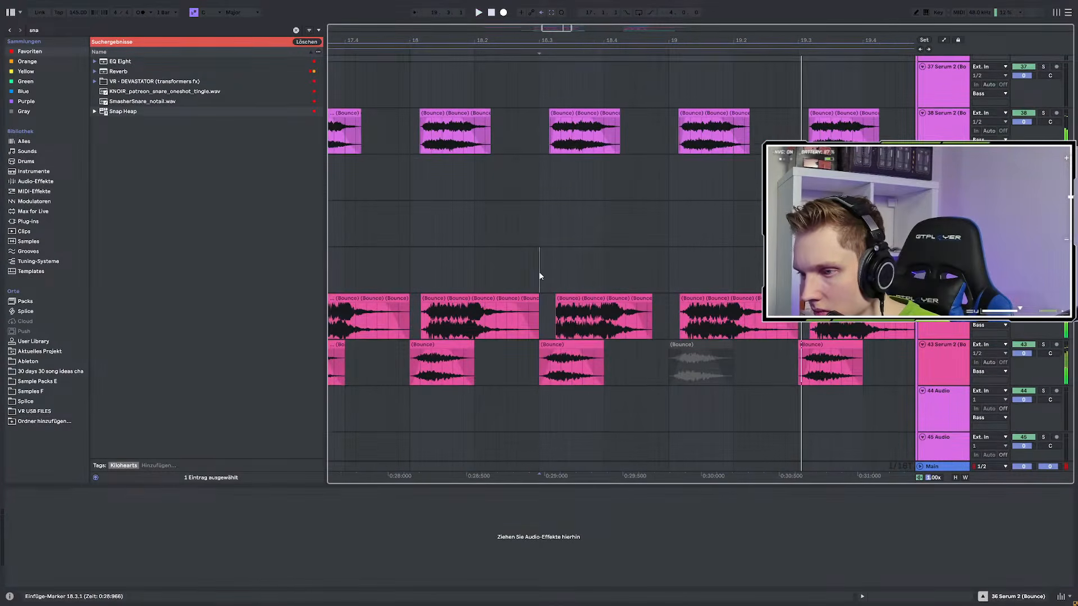
# Solo the 42 Serum 2 (Bounce) track and play it from 18.3.1
pyautogui.click(539, 265)
pyautogui.press('Down')
pyautogui.press('s')
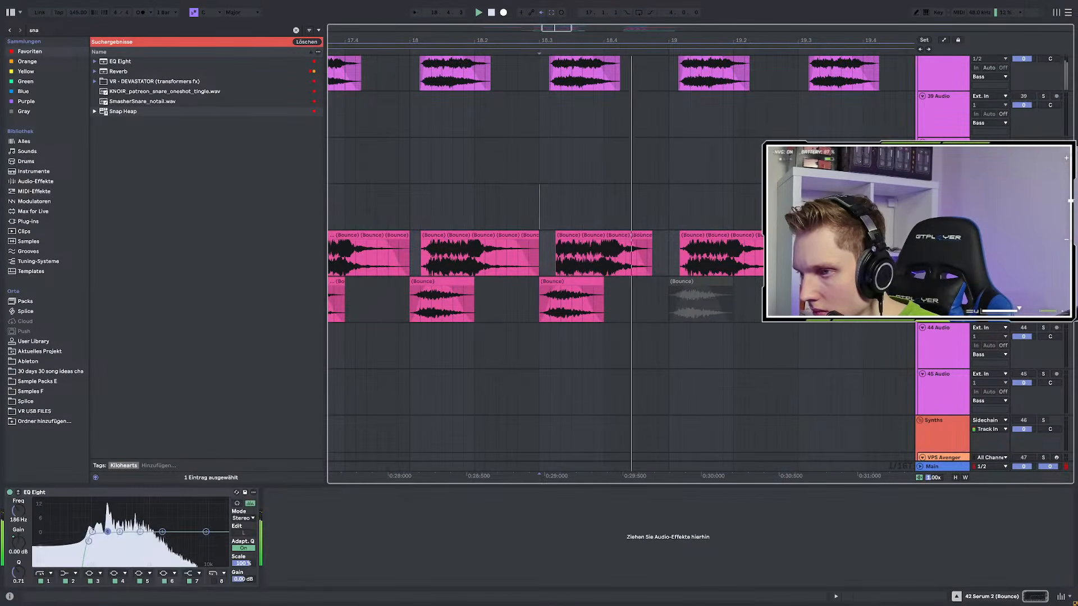
pyautogui.press('space')
pyautogui.press('space')
pyautogui.scroll(3, 620, 264)
pyautogui.press('space')
# Search the plug-ins for "fusi" and add IFEA - Fusion after the EQ Eight on track 42
pyautogui.click(130, 30)
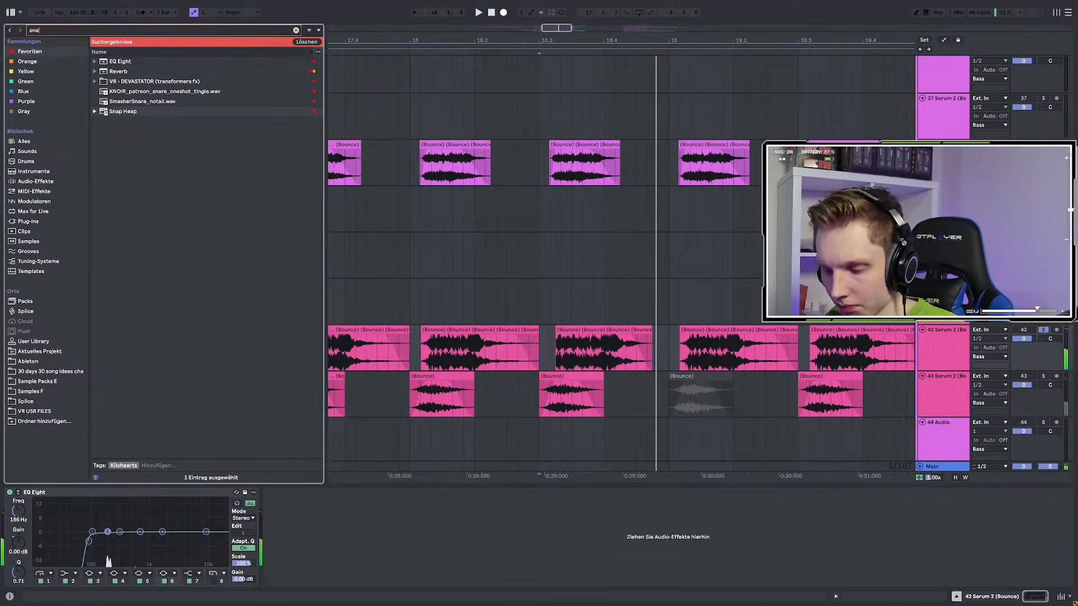
pyautogui.write('fusifusi')
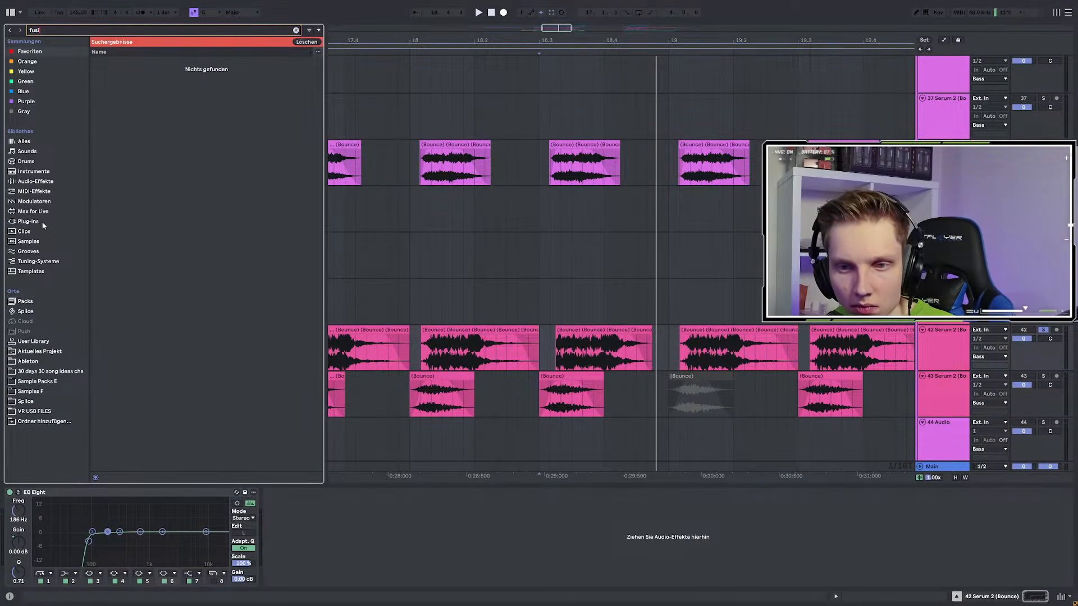
pyautogui.press('Down')
pyautogui.press('Return')
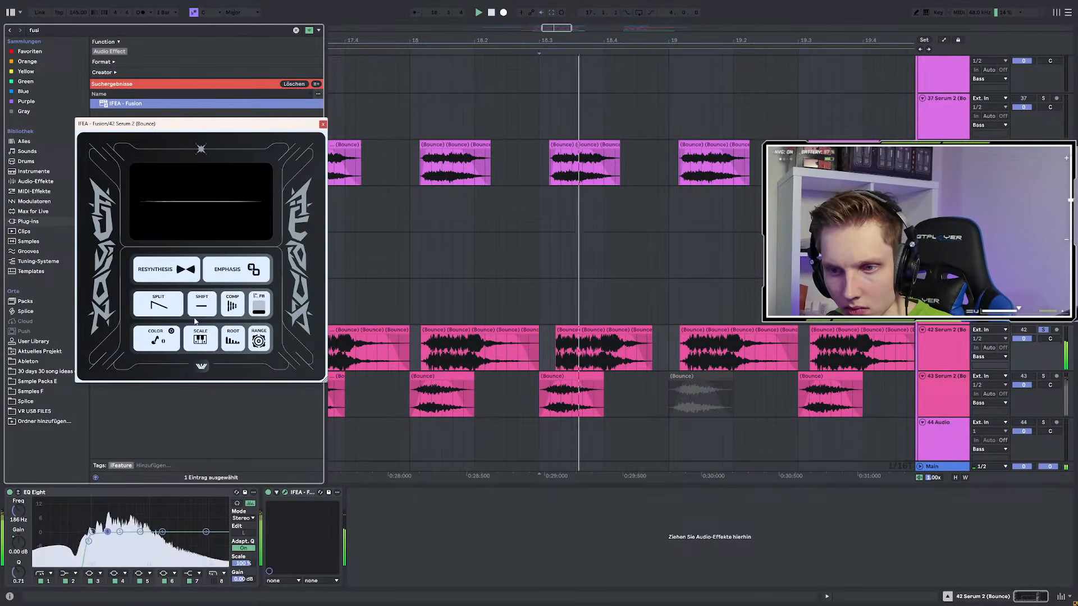
# Move IFEA - Fusion ahead of the EQ Eight on the 42 Serum 2 (Bounce) track
pyautogui.click(940, 340)
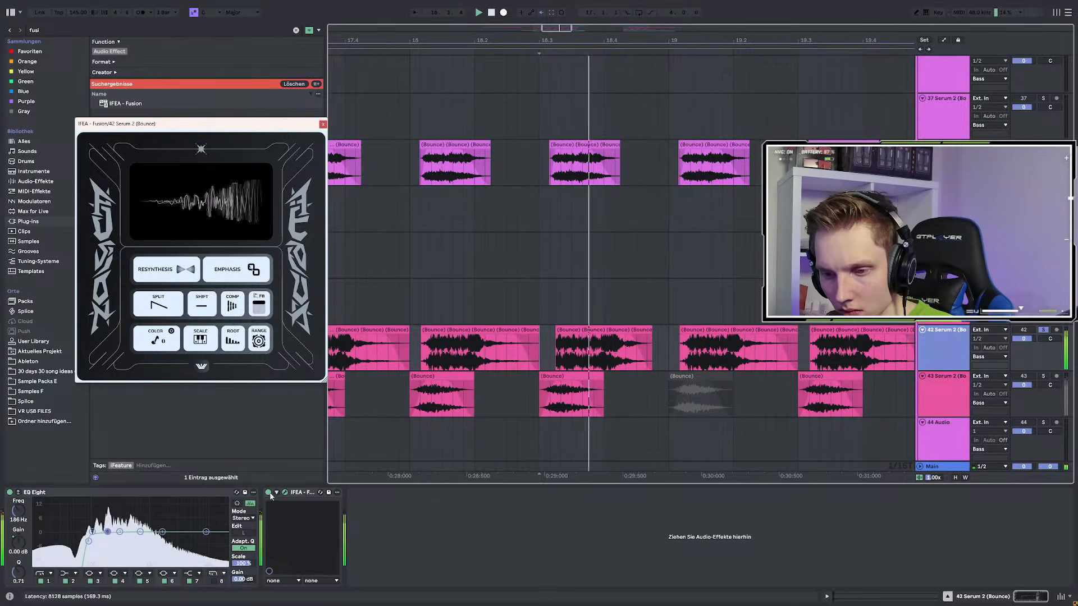
pyautogui.click(290, 494)
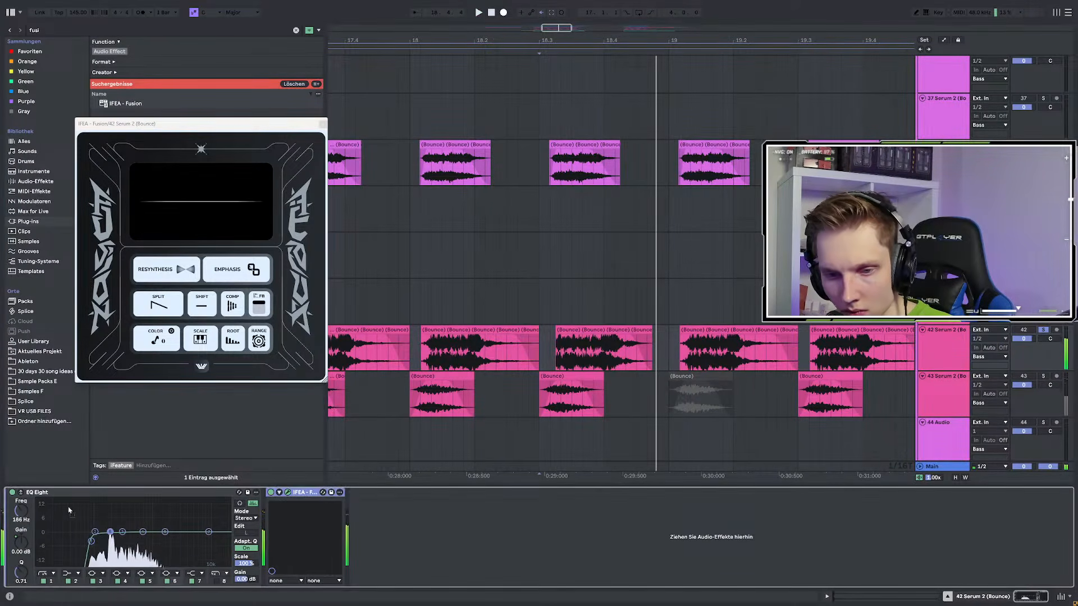
pyautogui.moveTo(291, 493); pyautogui.dragTo(11, 492)
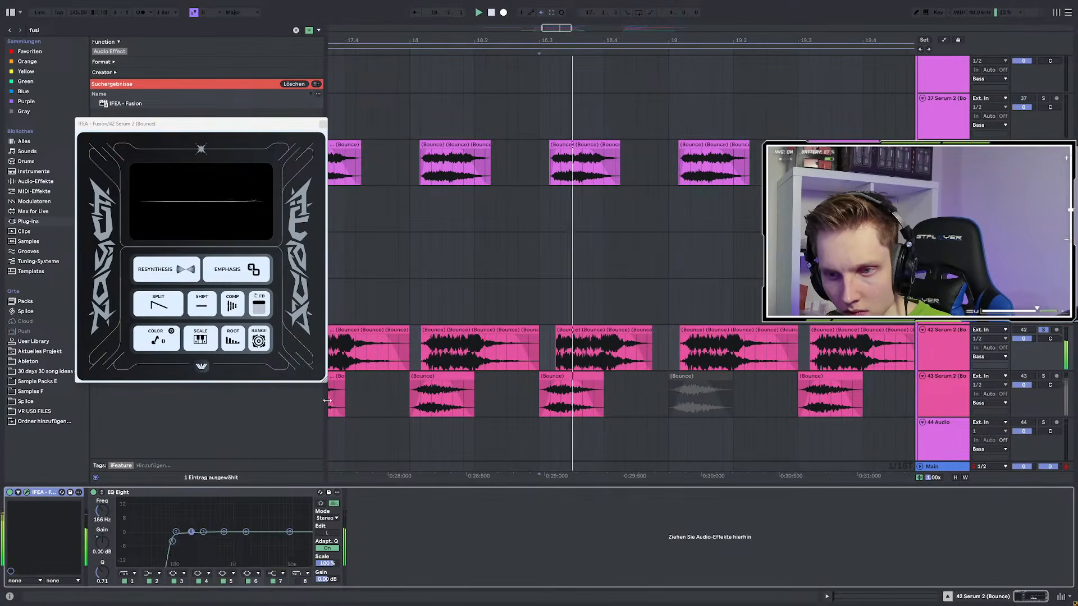
pyautogui.click(205, 310)
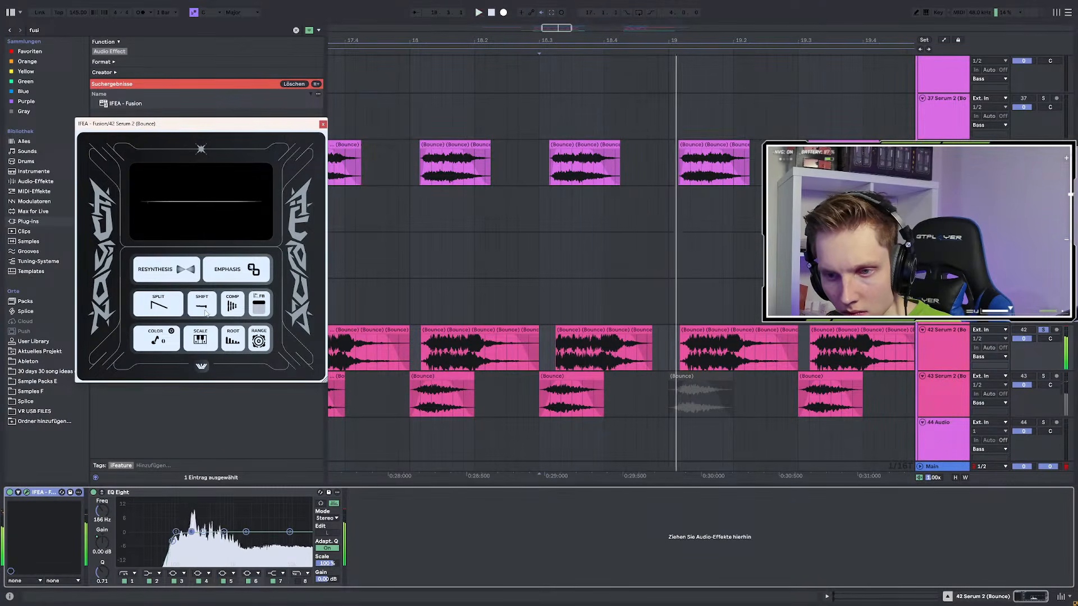
# Raise the automation line across the track 42 clip from 18.3.2 to 18.4.4 and play the passage
pyautogui.doubleClick(584, 336)
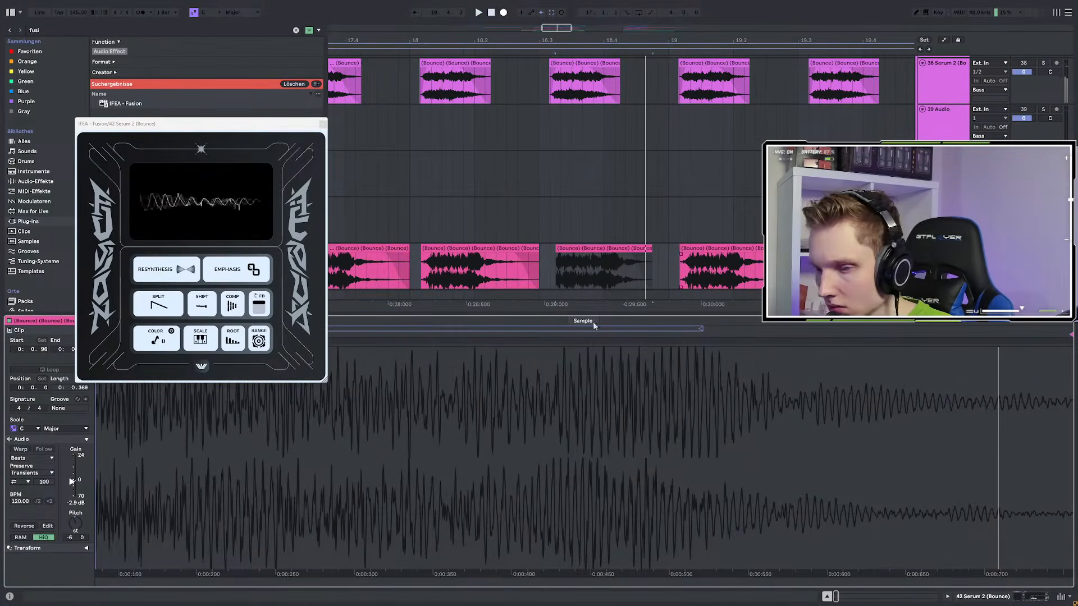
pyautogui.press('a')
pyautogui.scroll(-2, 556, 214)
pyautogui.press('space')
pyautogui.moveTo(550, 245); pyautogui.dragTo(552, 232)
pyautogui.press('space')
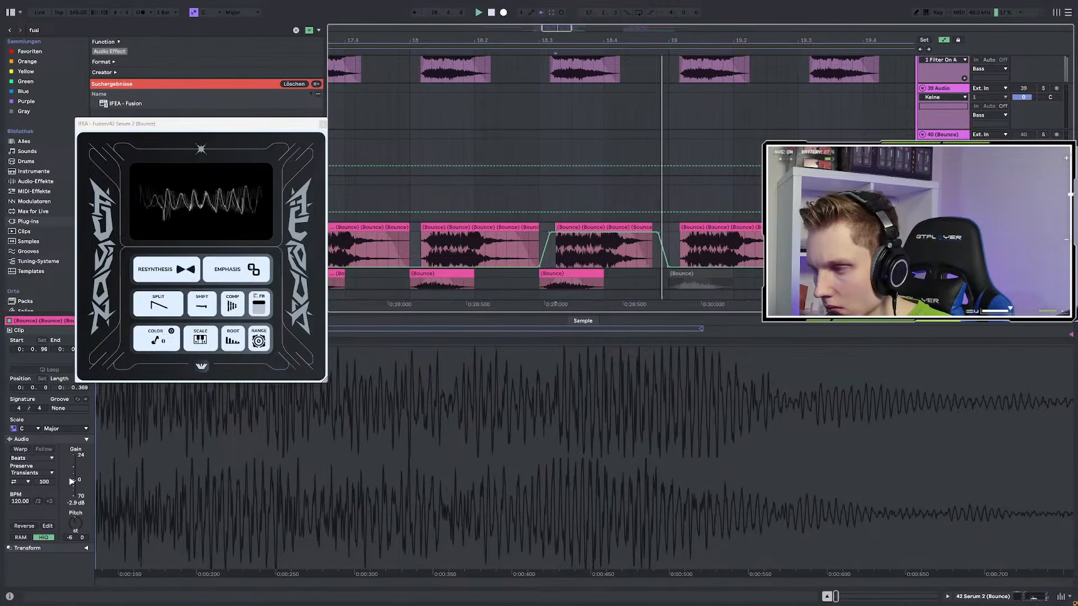
pyautogui.press('space')
pyautogui.press('-')
pyautogui.press('-')
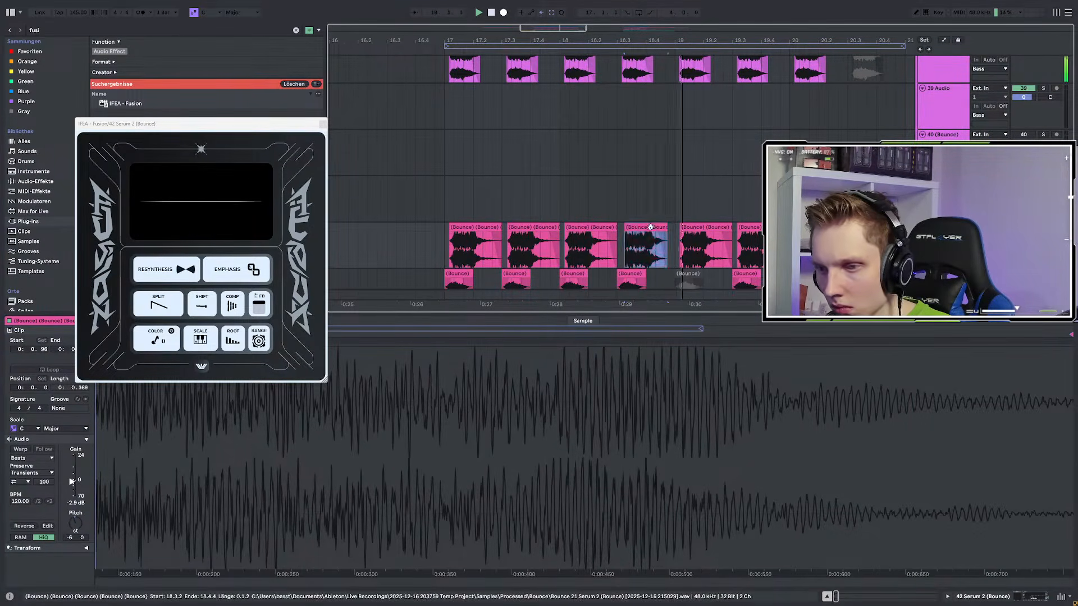
# Switch off the IFEA - Fusion device on track 42 and play the section
pyautogui.click(19, 451)
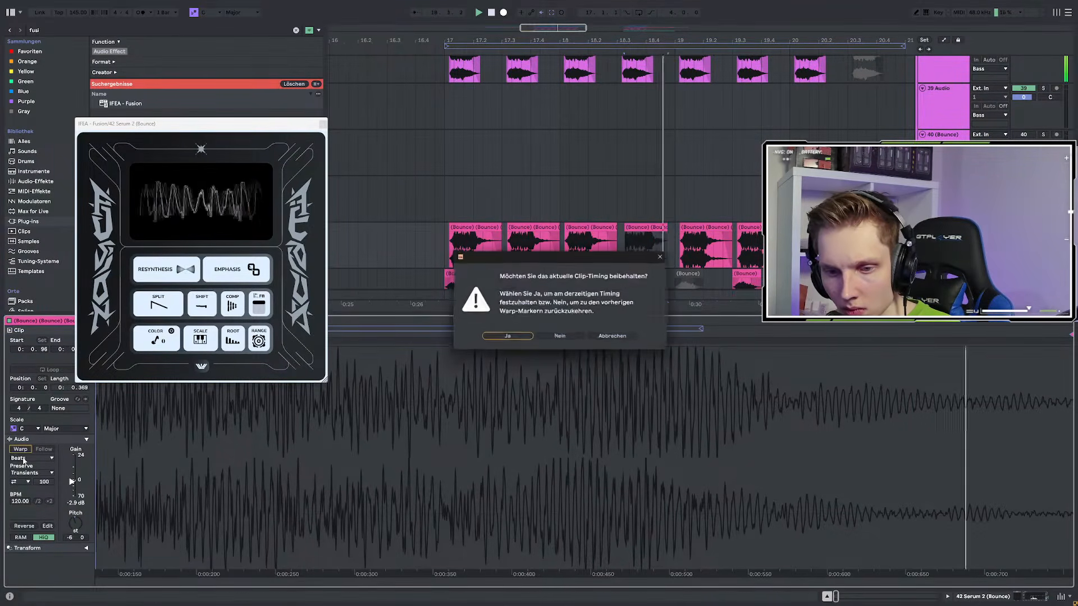
pyautogui.click(620, 337)
pyautogui.hotkey('shift', 'Tab')
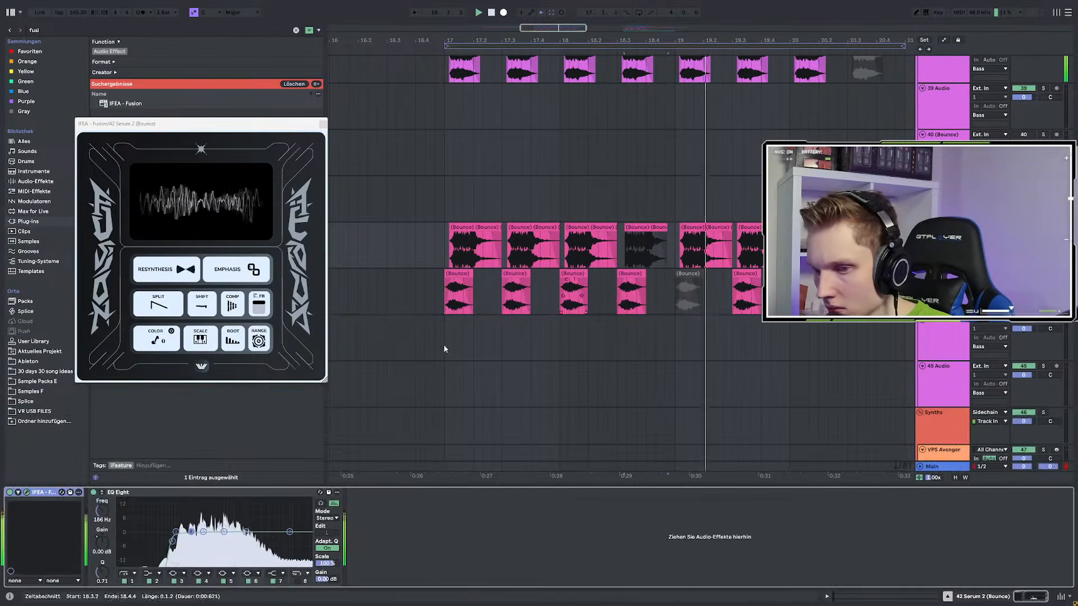
pyautogui.click(9, 493)
pyautogui.press('space')
pyautogui.press('space')
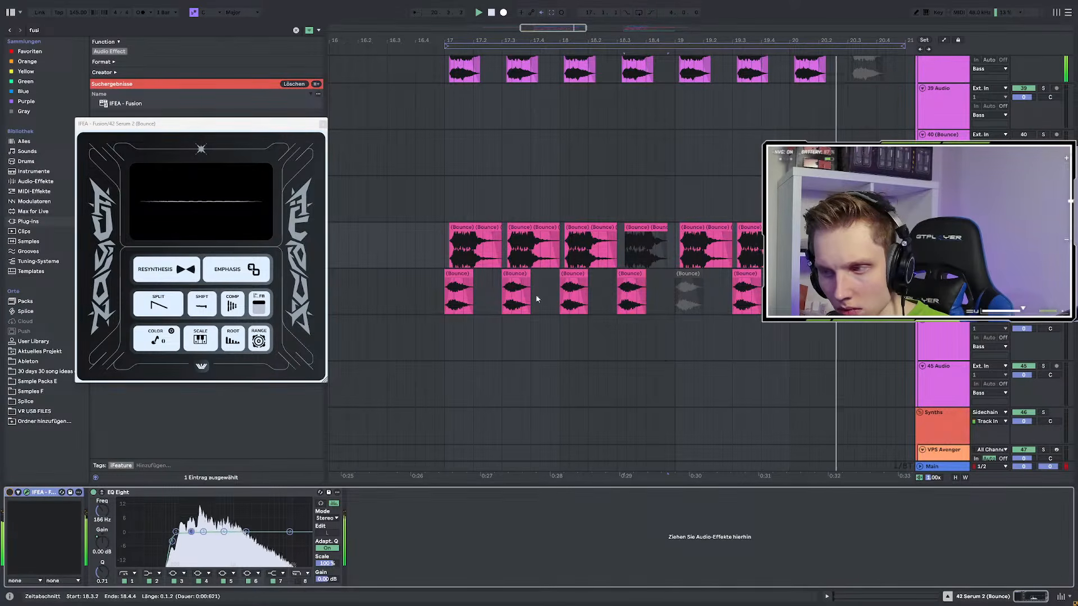
# Play the section from 17.1.1 and the bass lead-in from 13.1.1, and close the Fusion window
pyautogui.scroll(-3, 541, 292)
pyautogui.scroll(2, 545, 292)
pyautogui.click(500, 224)
pyautogui.scroll(5, 522, 264)
pyautogui.scroll(2, 522, 279)
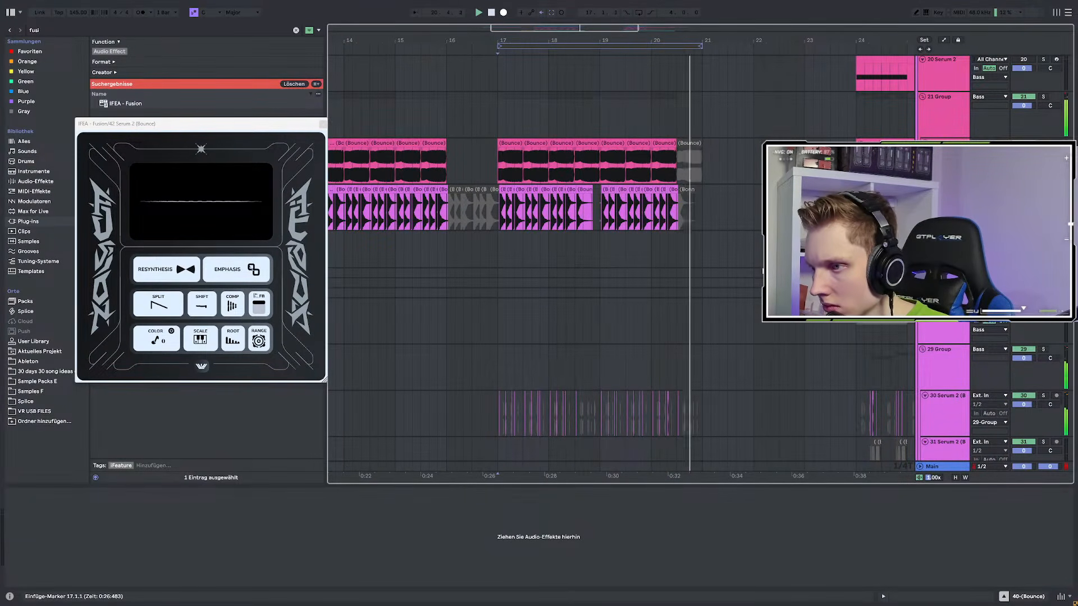
pyautogui.scroll(-3, 555, 247)
pyautogui.press('space')
pyautogui.click(542, 192)
pyautogui.press('space')
pyautogui.scroll(2, 426, 197)
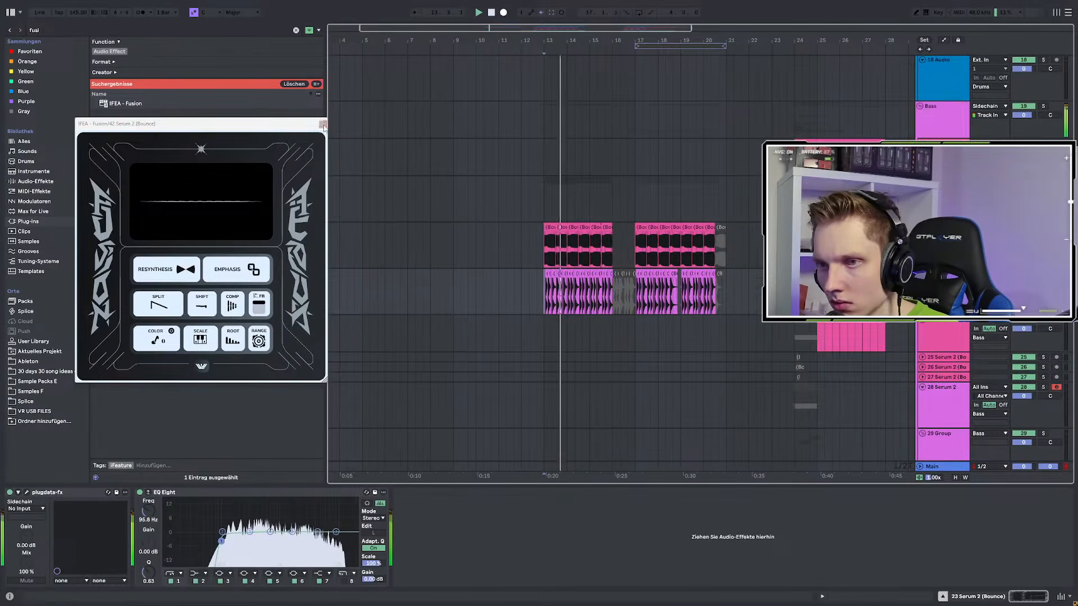
pyautogui.click(323, 125)
# Try deactivating the short hi-hat hits in bars 13 to 15 of track 17, playing the row along the way
pyautogui.scroll(4, 558, 253)
pyautogui.scroll(3, 558, 252)
pyautogui.click(531, 236)
pyautogui.press('space')
pyautogui.press('space')
pyautogui.press('0')
pyautogui.press('space')
pyautogui.press('space')
pyautogui.click(555, 234)
pyautogui.press('0')
pyautogui.click(581, 233)
pyautogui.press('0')
pyautogui.click(607, 231)
pyautogui.press('0')
pyautogui.click(633, 231)
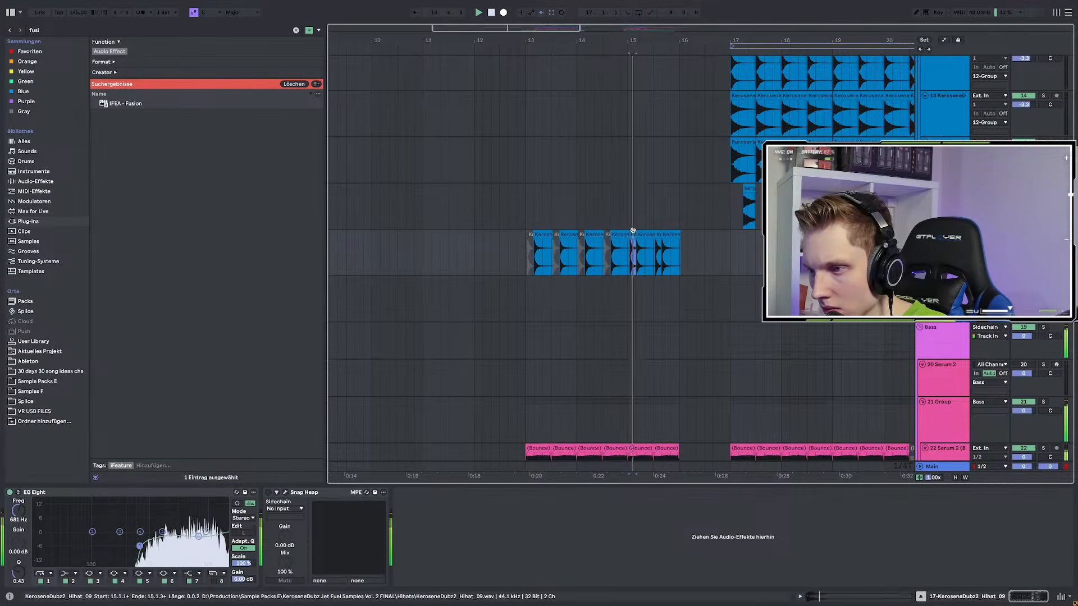
# Try reactivating the first short hi-hat hit and making it start at 13.1.1
pyautogui.click(529, 259)
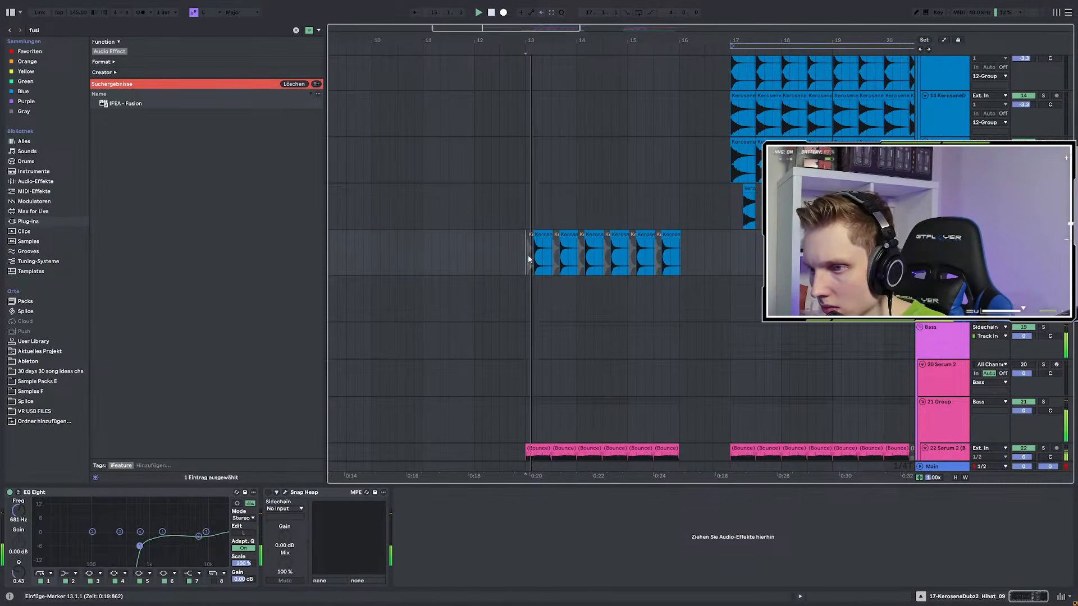
pyautogui.scroll(5, 528, 259)
pyautogui.scroll(-4, 531, 259)
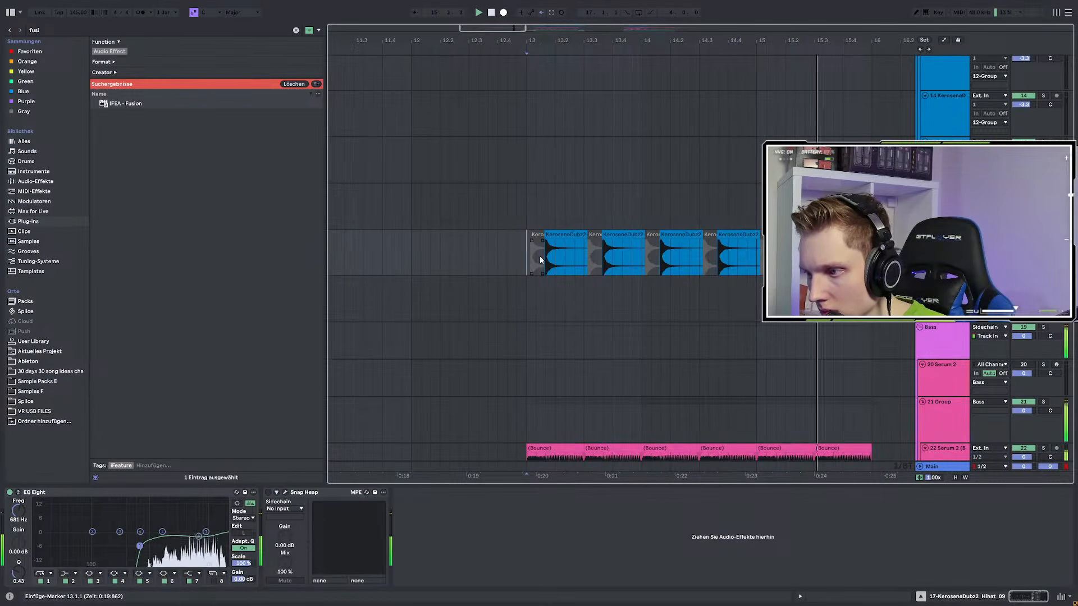
pyautogui.scroll(4, 536, 253)
pyautogui.click(527, 235)
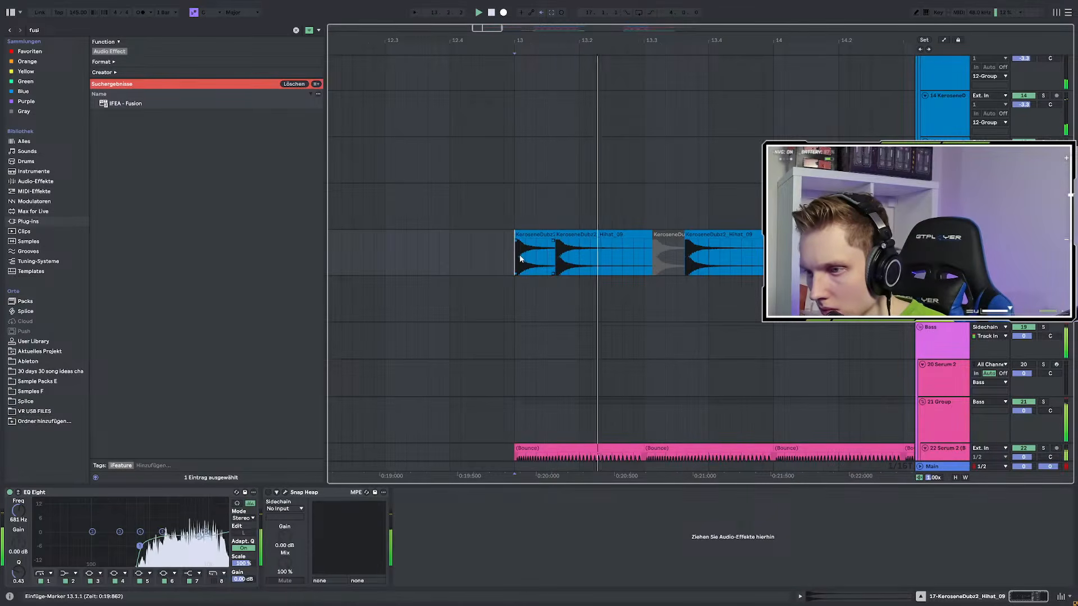
pyautogui.press('space')
pyautogui.press('space')
# Try duplicating the first pair of hi-hat hits right behind itself, and undo the copy
pyautogui.click(534, 235)
pyautogui.keyDown('shift'); pyautogui.click(573, 235); pyautogui.keyUp('shift')
pyautogui.hotkey('ctrl', 'd')
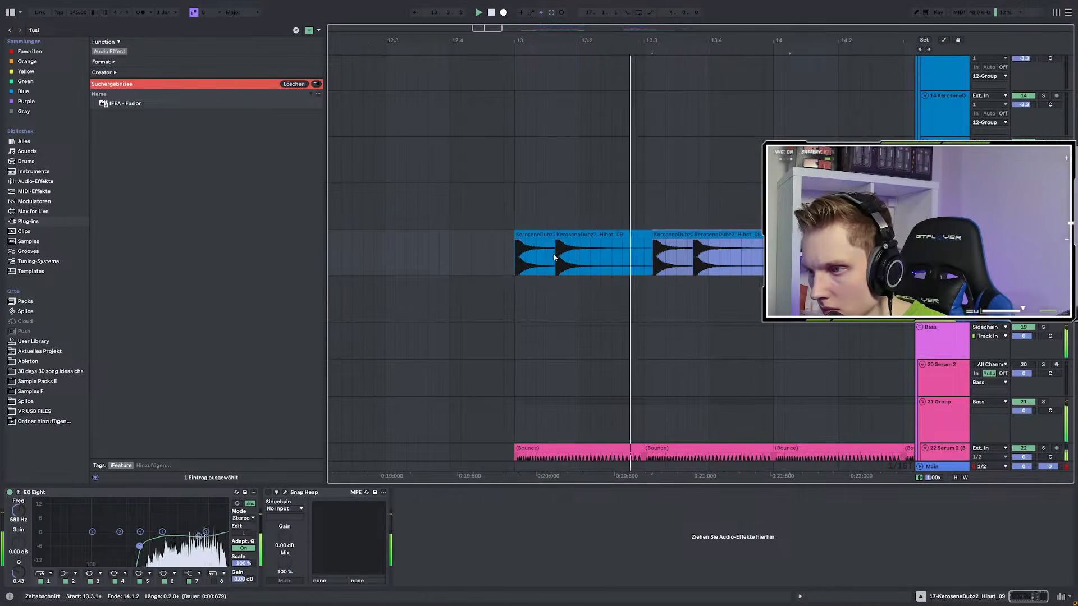
pyautogui.hotkey('ctrl', 'z')
pyautogui.press('space')
pyautogui.press('space')
# Try repeating the hi-hat pattern from 13.1.1 to 13.3.1 up to 16.1.1
pyautogui.click(527, 234)
pyautogui.press('space')
pyautogui.press('space')
pyautogui.keyDown('shift'); pyautogui.click(611, 234); pyautogui.keyUp('shift')
pyautogui.hotkey('ctrl', 'd')
pyautogui.hotkey('ctrl', 'd')
pyautogui.hotkey('ctrl', 'd')
pyautogui.hotkey('ctrl', 'd')
pyautogui.scroll(-3, 546, 277)
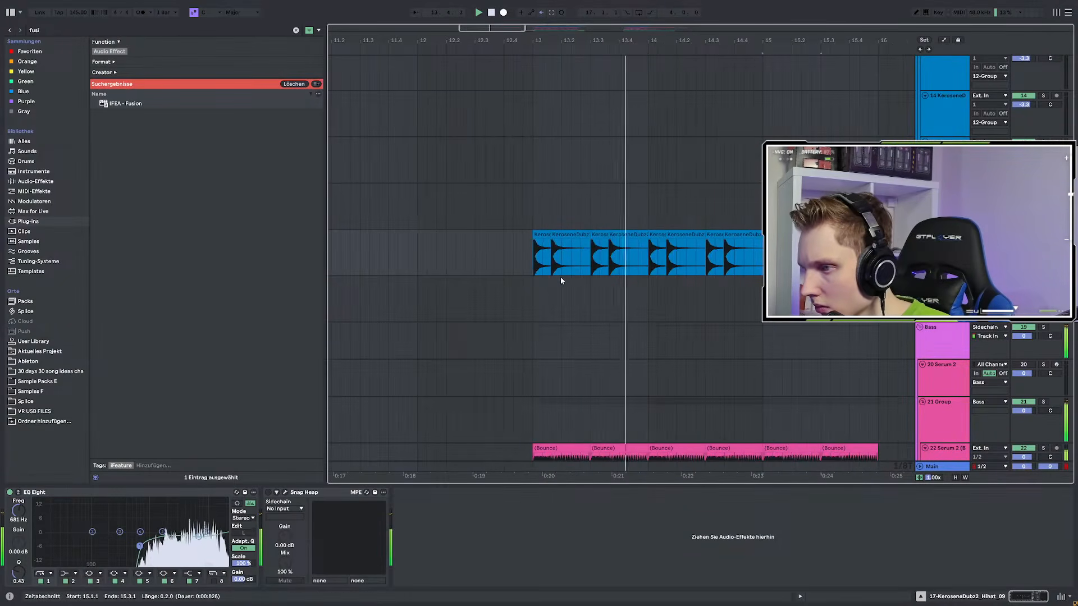
pyautogui.scroll(-3, 560, 277)
pyautogui.hotkey('ctrl', 'd')
pyautogui.scroll(3, 681, 276)
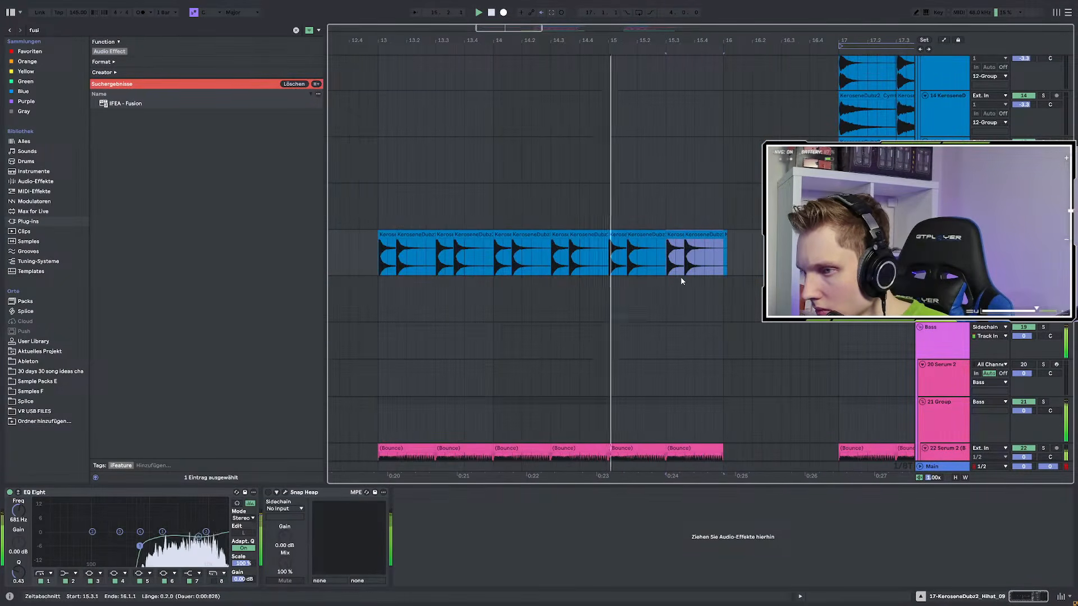
# Try deactivating the first longer hi-hat hit and the short hit at 13.3.1
pyautogui.click(396, 245)
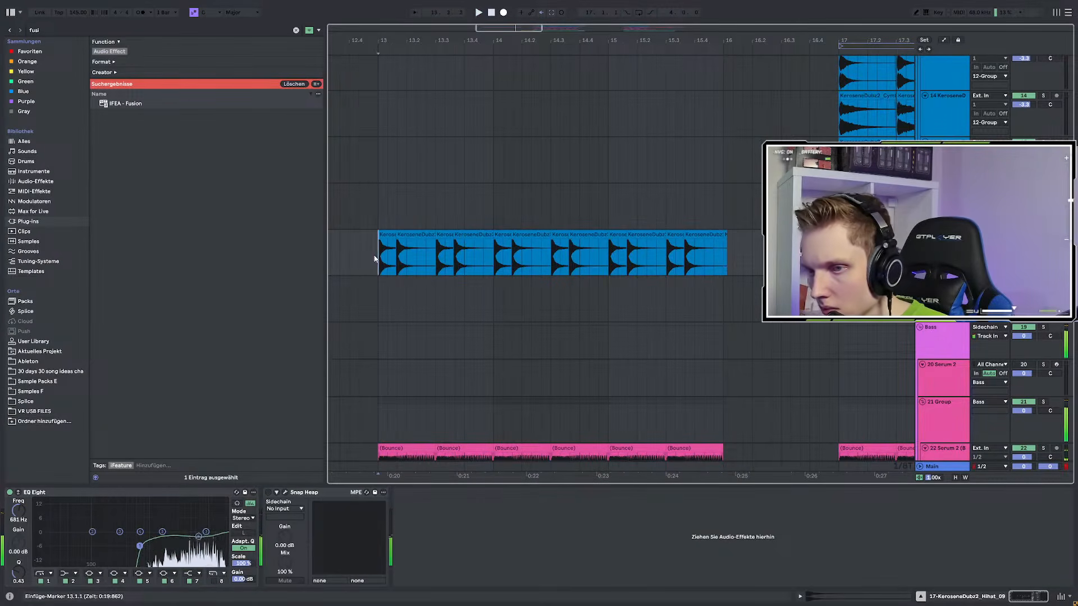
pyautogui.press('space')
pyautogui.press('space')
pyautogui.click(416, 235)
pyautogui.press('0')
pyautogui.click(446, 236)
pyautogui.press('0')
# Try starting the first longer hi-hat hit at 13.1.1 in place of the short one, and play it
pyautogui.click(379, 241)
pyautogui.press('space')
pyautogui.press('space')
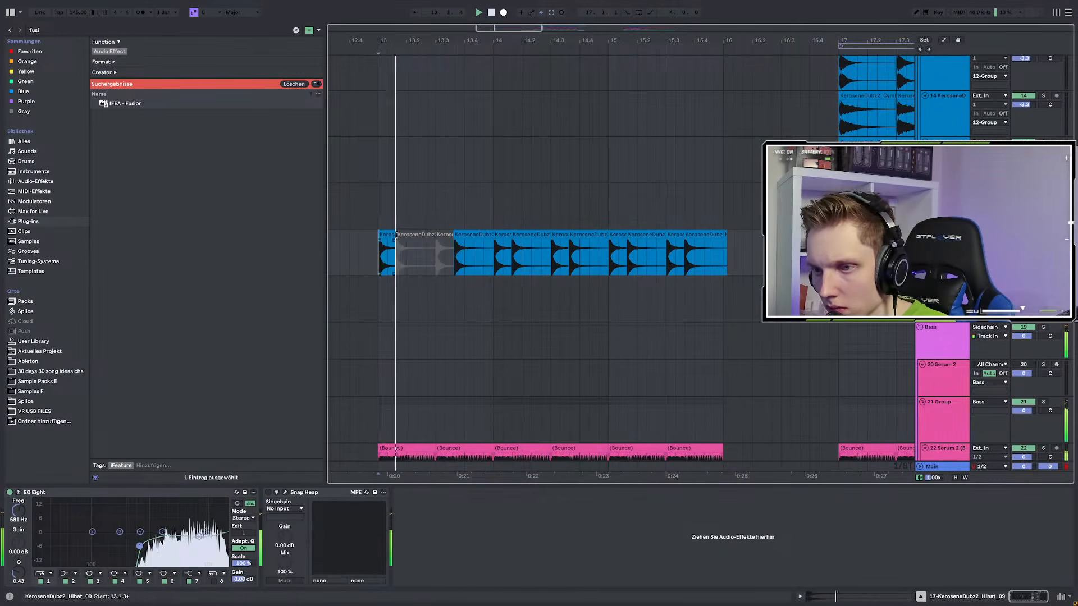
pyautogui.moveTo(396, 236); pyautogui.dragTo(378, 236)
pyautogui.click(380, 263)
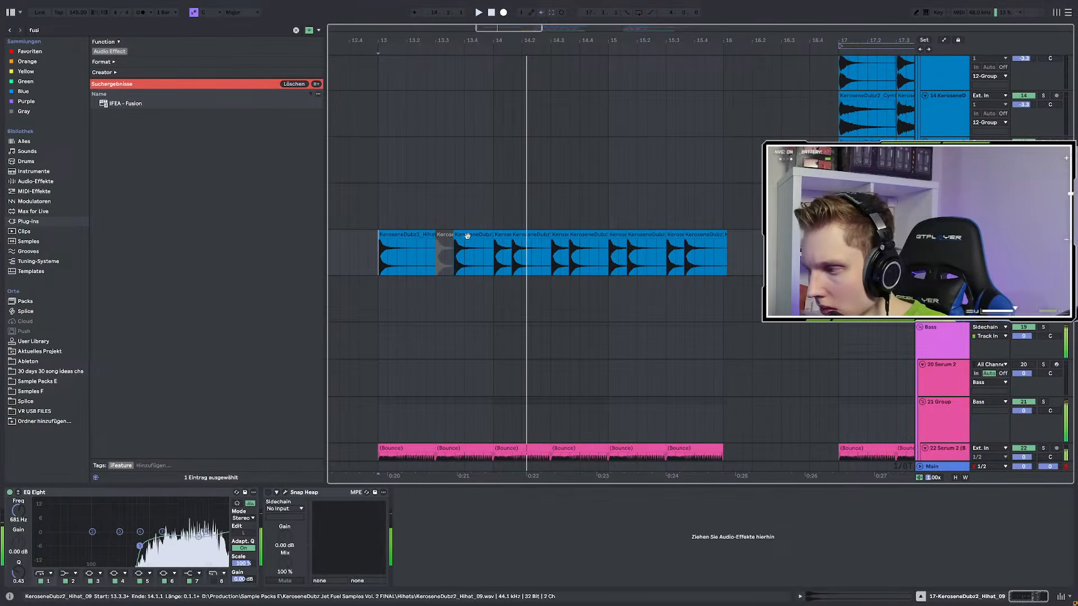
# Undo the hi-hat rhythm edits in bars 13 to 15
pyautogui.hotkey('ctrl', 'z')
pyautogui.hotkey('ctrl', 'z')
pyautogui.hotkey('ctrl', 'z')
pyautogui.hotkey('ctrl', 'z')
pyautogui.hotkey('ctrl', 'z')
pyautogui.hotkey('ctrl', 'z')
pyautogui.hotkey('ctrl', 'z')
pyautogui.hotkey('ctrl', 'z')
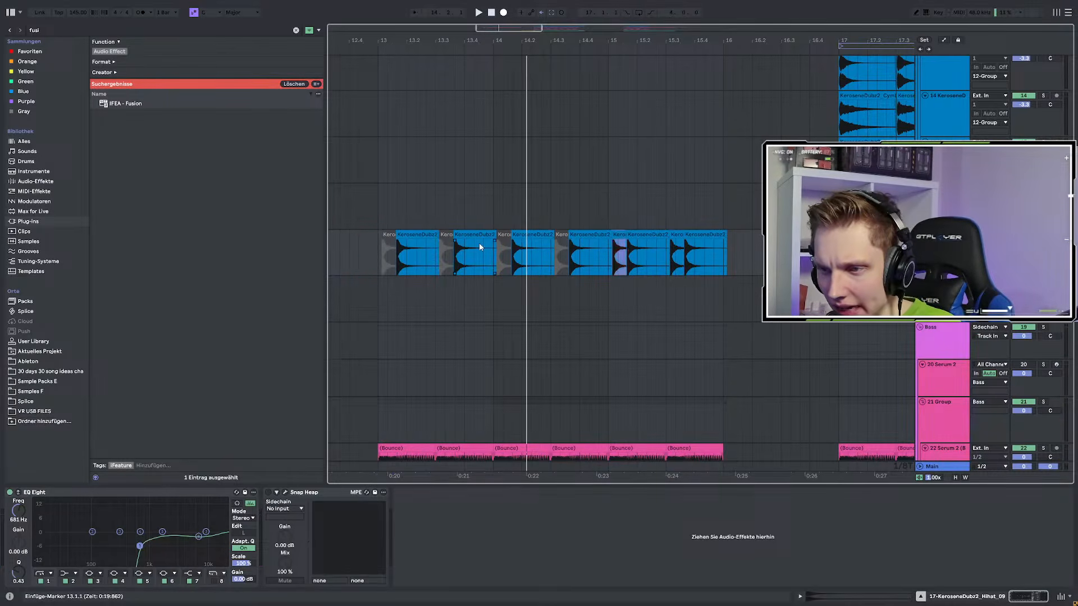
# Play from 13.1.1 into the four-bar section and look through the bass, vocal and sidechain tracks
pyautogui.press('space')
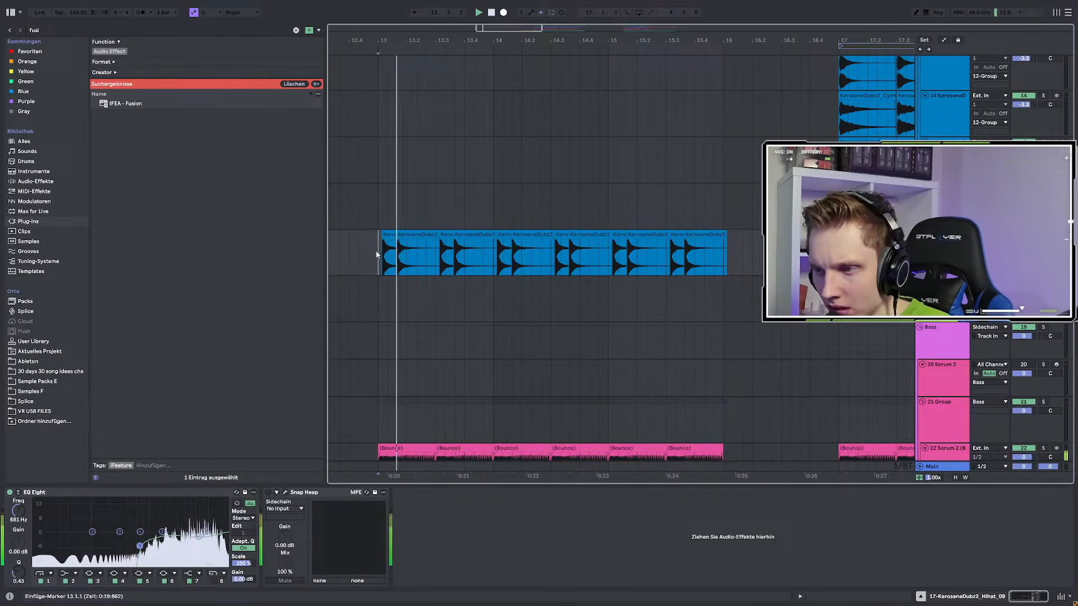
pyautogui.scroll(-3, 467, 266)
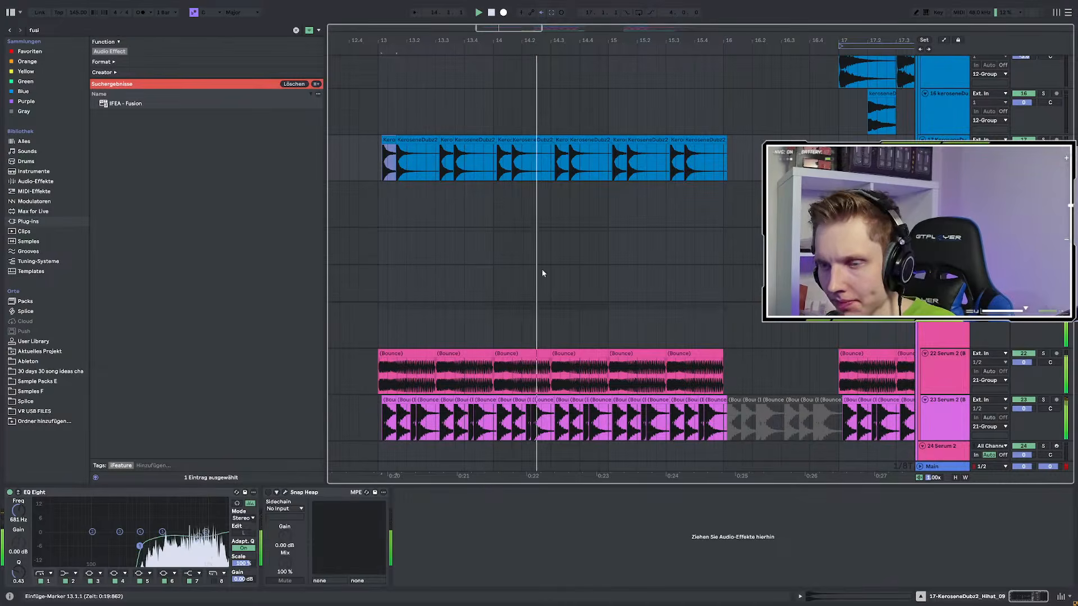
pyautogui.scroll(-6, 649, 253)
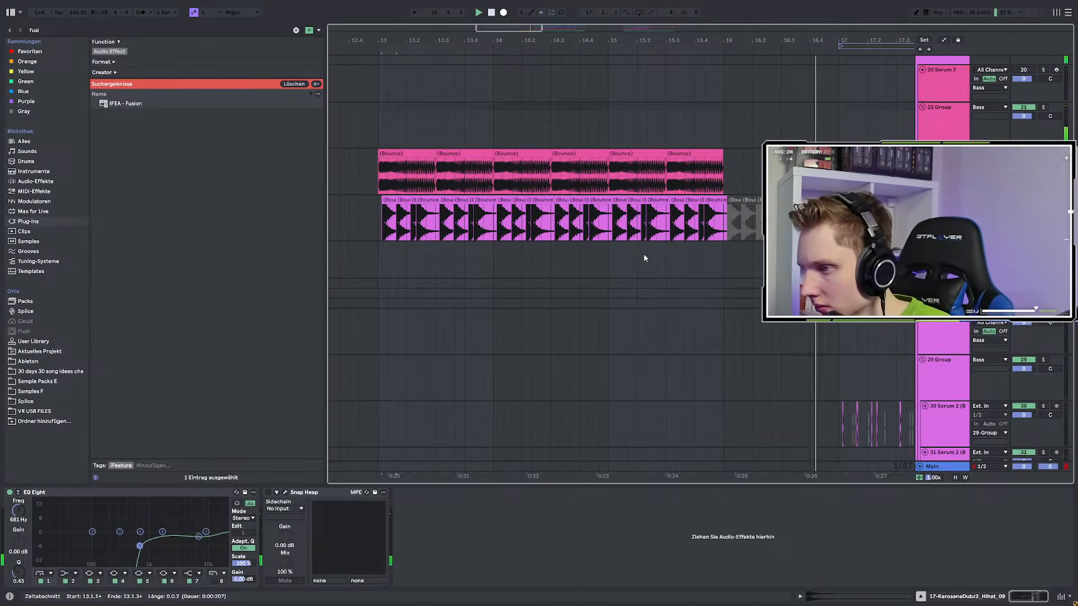
pyautogui.scroll(-10, 643, 258)
pyautogui.scroll(-10, 684, 257)
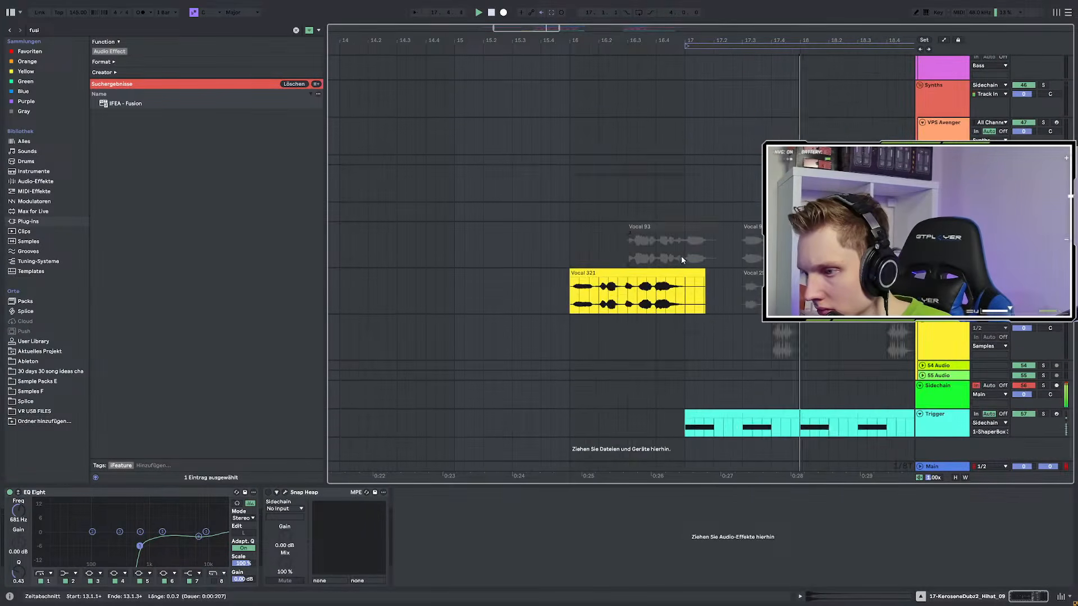
pyautogui.scroll(-5, 567, 285)
pyautogui.scroll(2, 674, 285)
pyautogui.scroll(6, 662, 290)
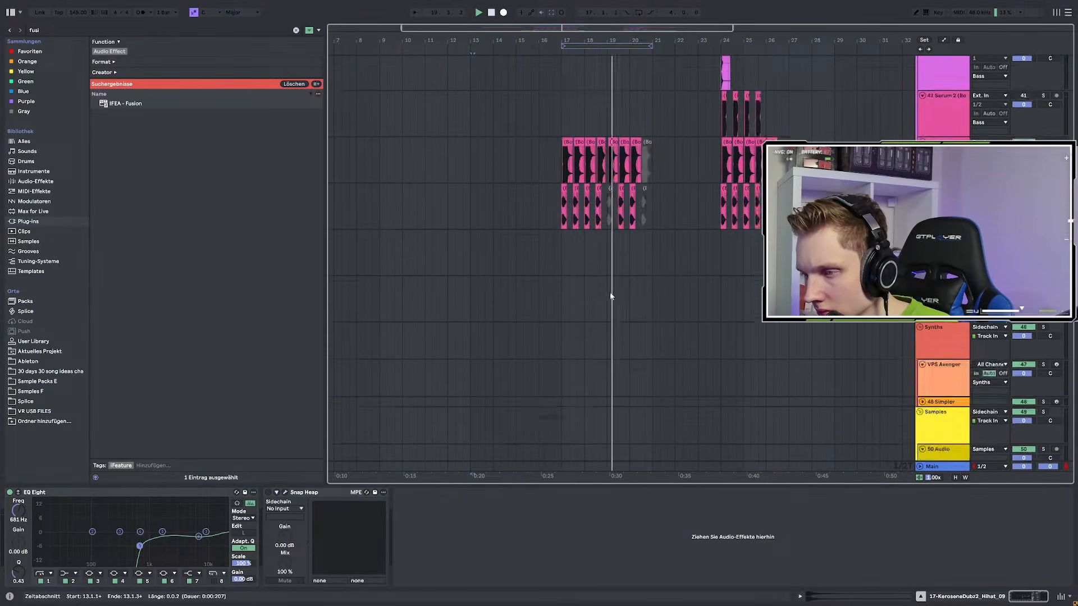
pyautogui.scroll(4, 612, 297)
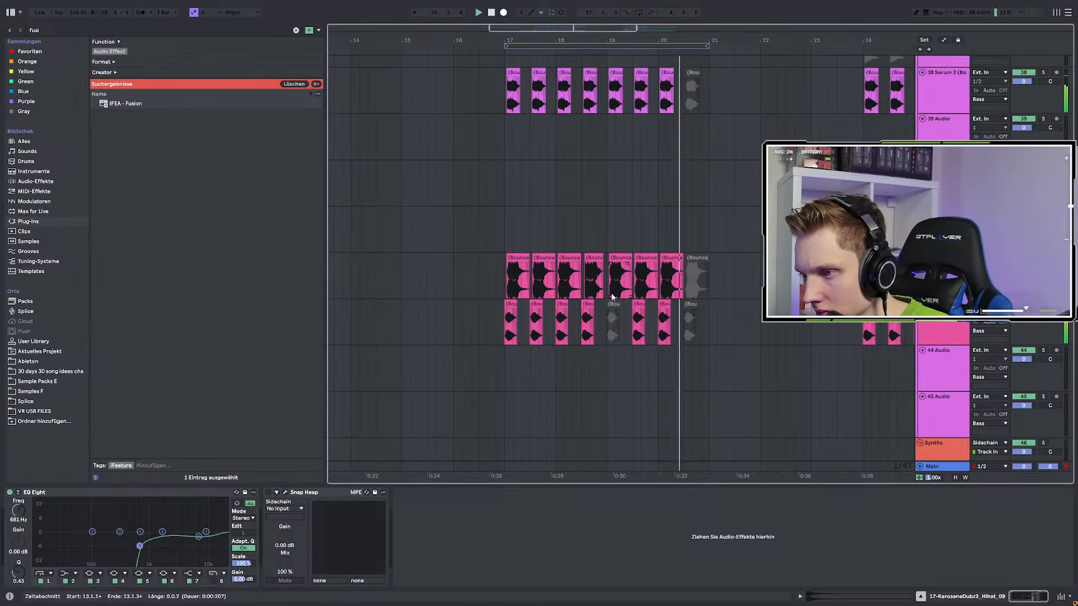
# Play the four-bar section from 17.1.1 and check its lower and upper bass tracks
pyautogui.click(504, 223)
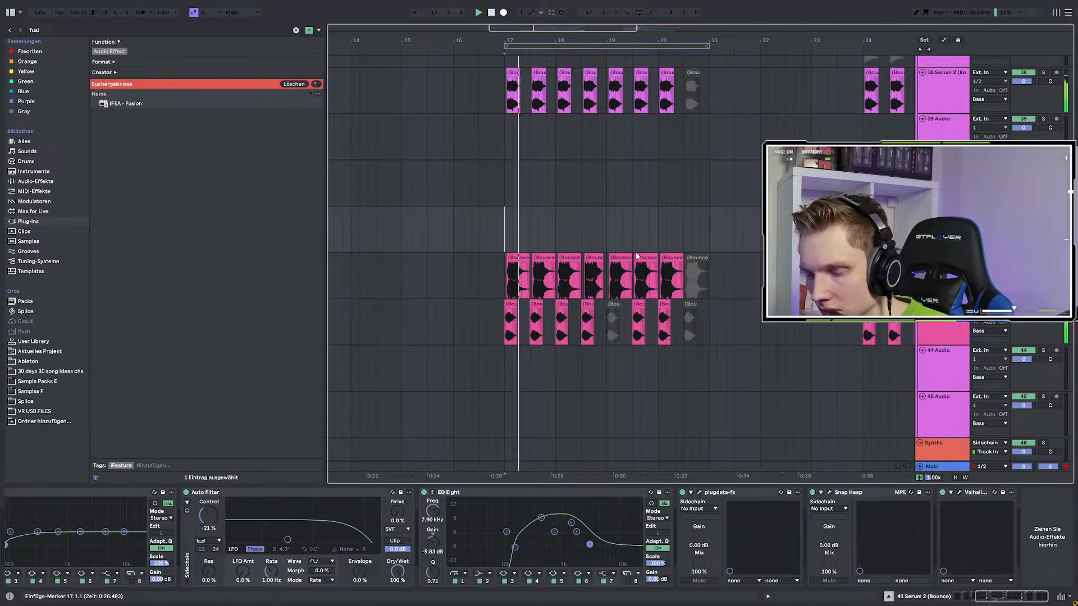
pyautogui.scroll(-3, 636, 256)
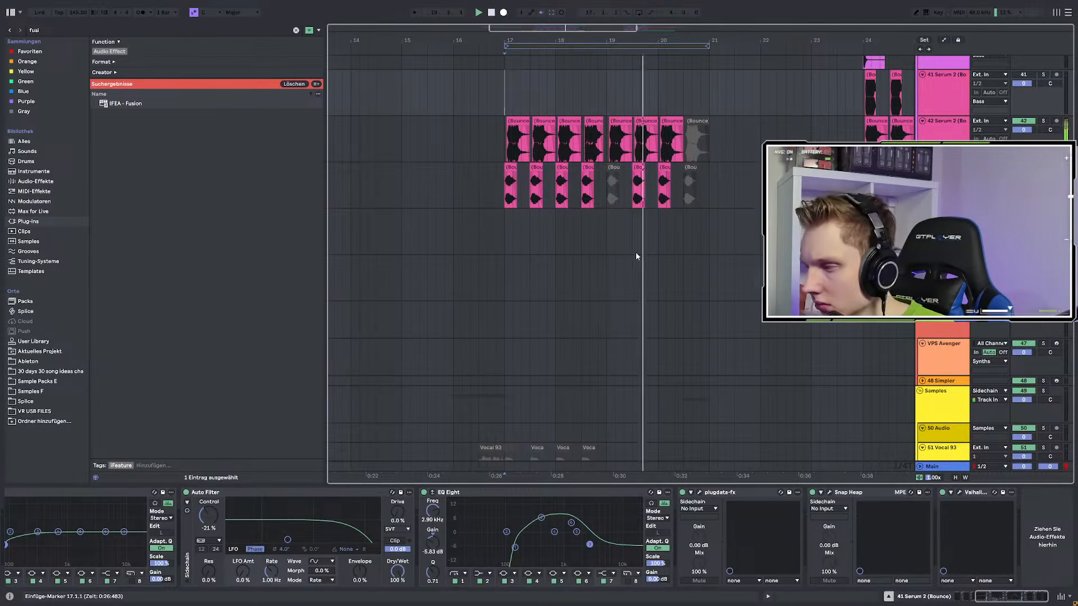
pyautogui.scroll(10, 636, 256)
pyautogui.scroll(7, 625, 295)
pyautogui.click(505, 289)
pyautogui.press('space')
pyautogui.press('space')
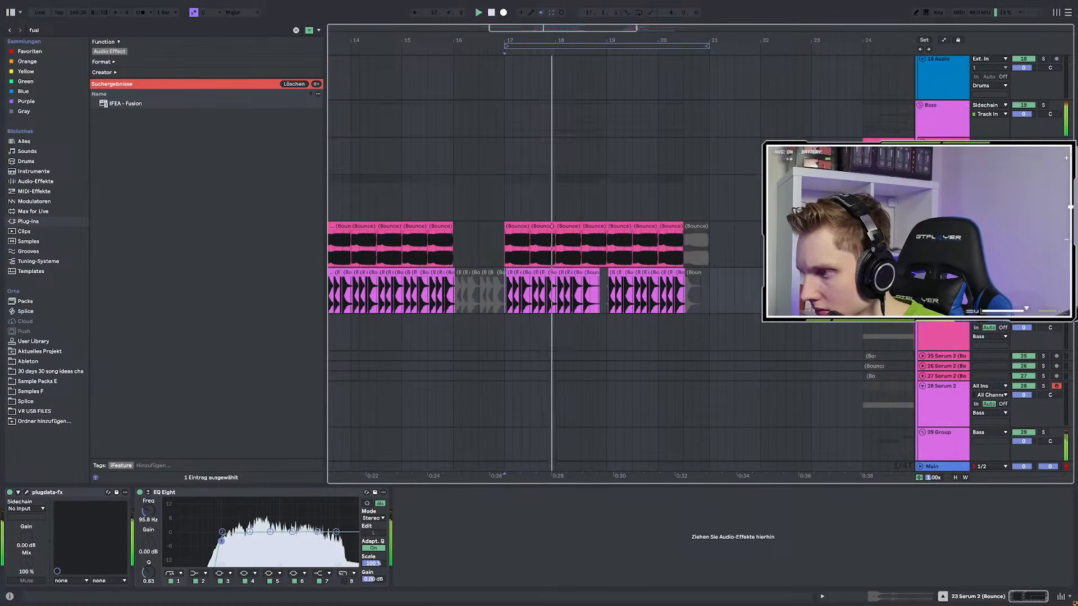
# Solo the Bass group and boost the highest EQ Eight band on track 23 by 3.60 dB at 6.12 kHz
pyautogui.click(1044, 105)
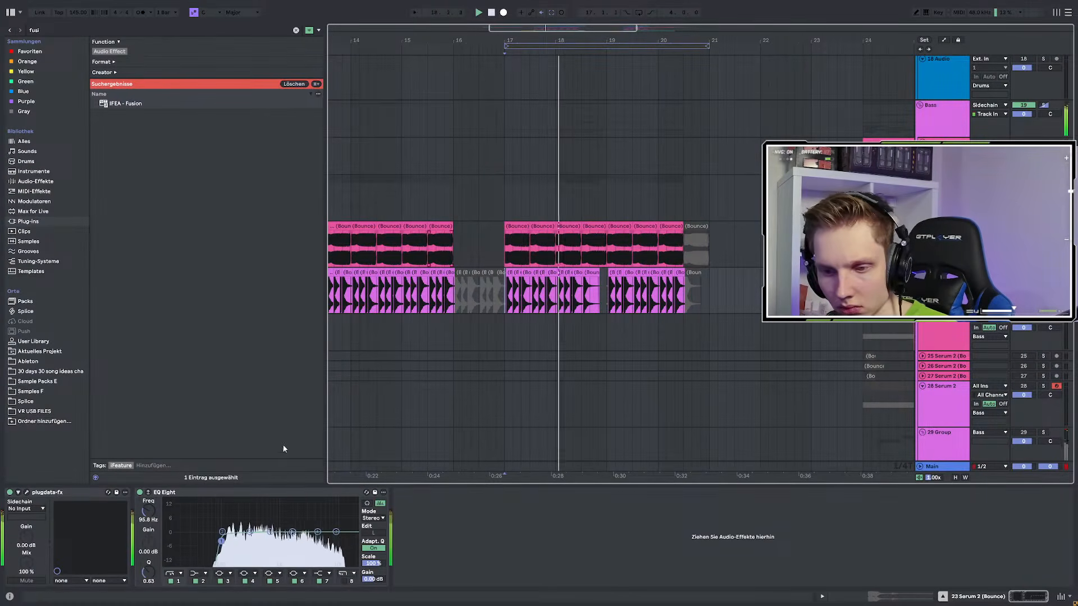
pyautogui.moveTo(336, 531); pyautogui.dragTo(324, 525)
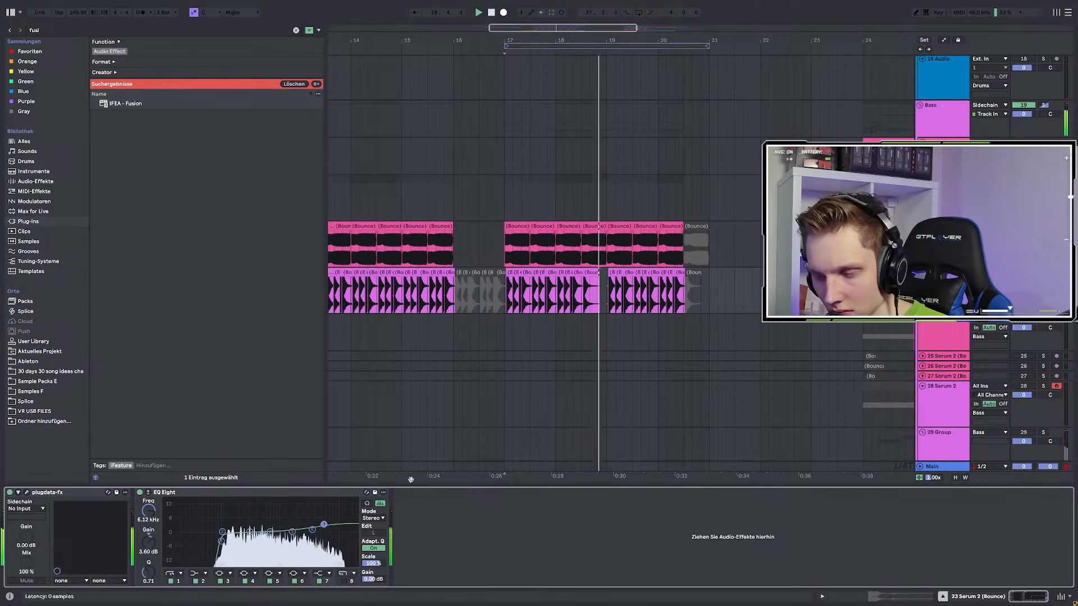
# Adjust the end of the track 23 bass clip just before bar 19 and play the passage
pyautogui.scroll(3, 619, 301)
pyautogui.click(578, 273)
pyautogui.press('space')
pyautogui.press('space')
pyautogui.moveTo(580, 273)
pyautogui.mouseDown()
pyautogui.moveTo(594, 272)
pyautogui.moveTo(579, 272)
pyautogui.mouseUp()
pyautogui.press('space')
pyautogui.press('space')
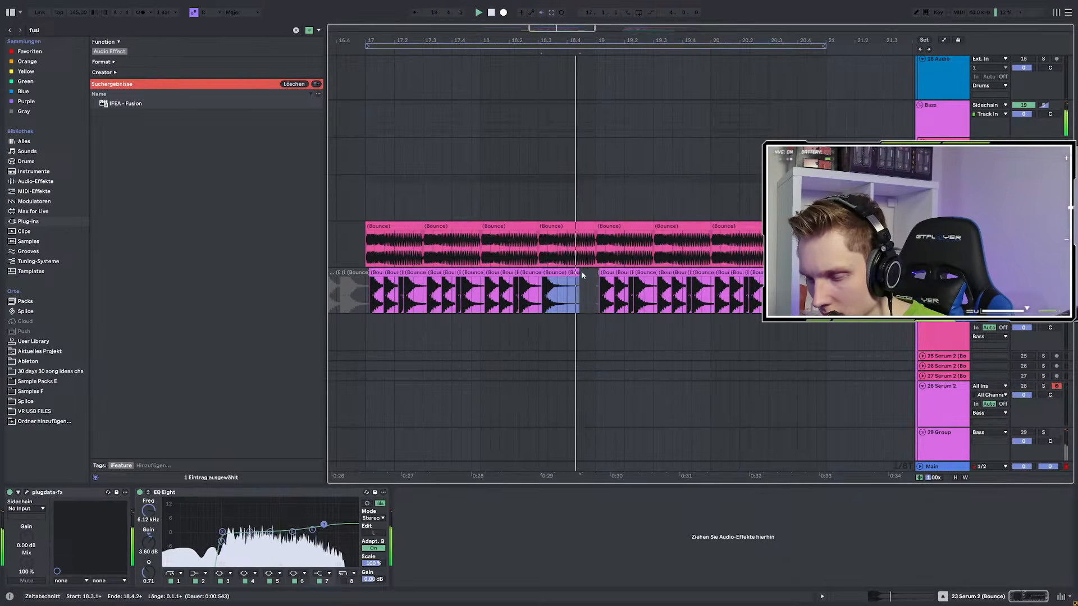
# Play the bass lead-in from 13.1.1 and listen to how it moves into the four-bar section
pyautogui.scroll(-3, 593, 278)
pyautogui.scroll(3, 598, 287)
pyautogui.scroll(-3, 607, 292)
pyautogui.scroll(3, 615, 298)
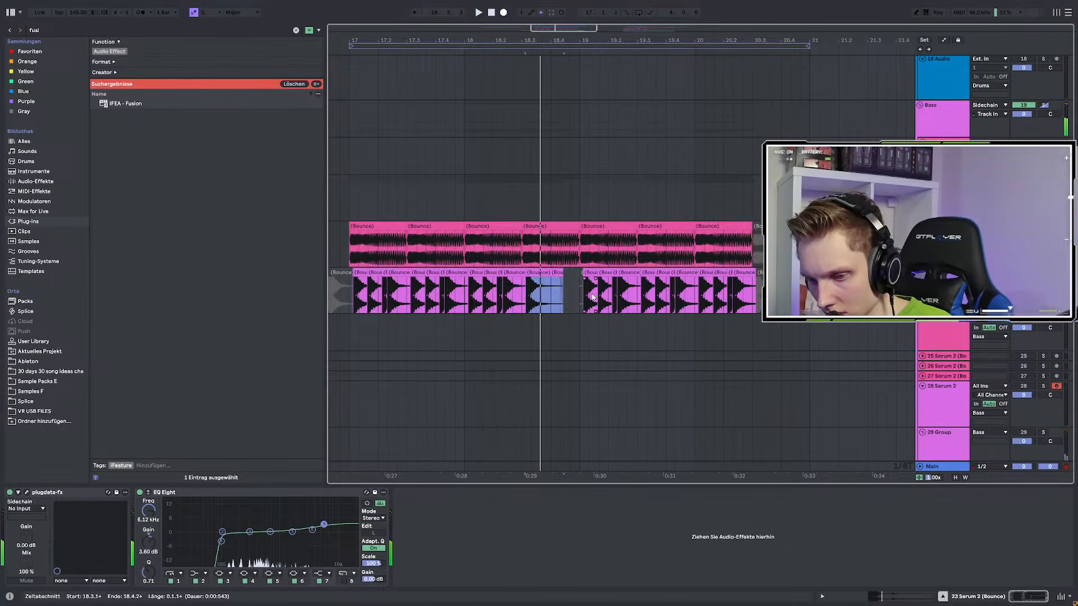
pyautogui.scroll(-3, 578, 303)
pyautogui.scroll(-3, 572, 307)
pyautogui.click(518, 293)
pyautogui.press('space')
pyautogui.press('space')
# Automate the highest EQ Eight band's gain on track 23 to rise to 3.20 dB at bar 17
pyautogui.press('a')
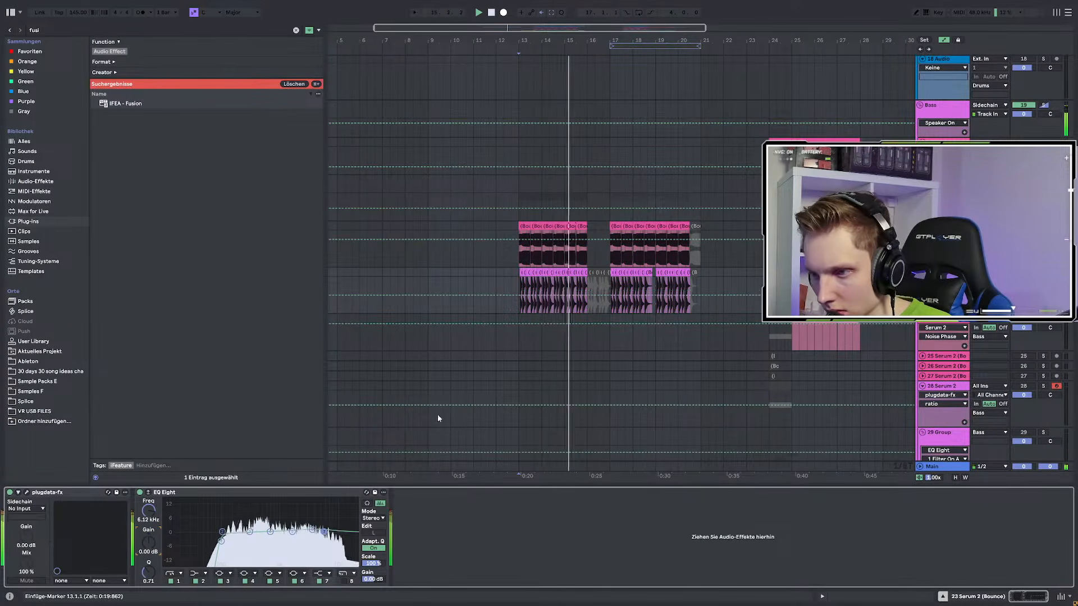
pyautogui.scroll(5, 595, 298)
pyautogui.click(673, 296)
pyautogui.moveTo(699, 295); pyautogui.dragTo(702, 291)
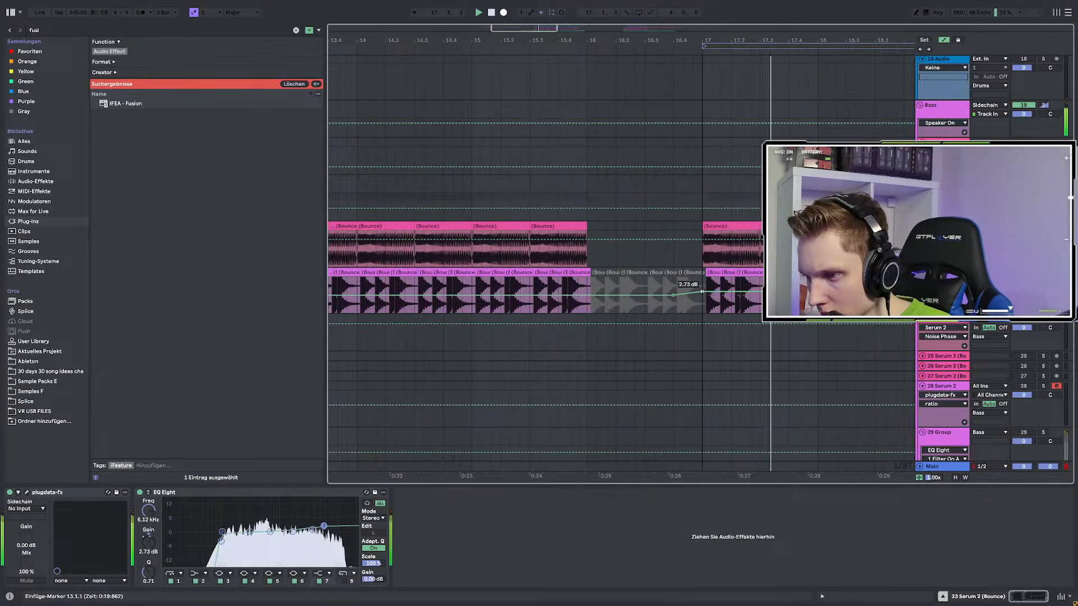
pyautogui.scroll(-5, 673, 311)
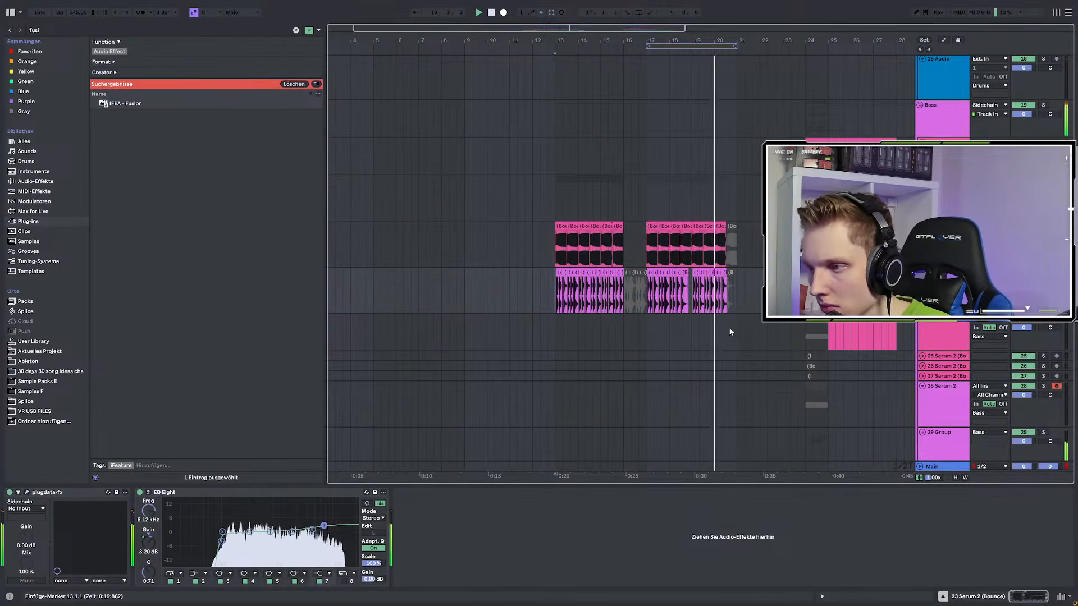
# Play the four-bar section from 17.1.1 and look through its lower bass tracks, upper bass tracks and drum tracks
pyautogui.scroll(3, 729, 328)
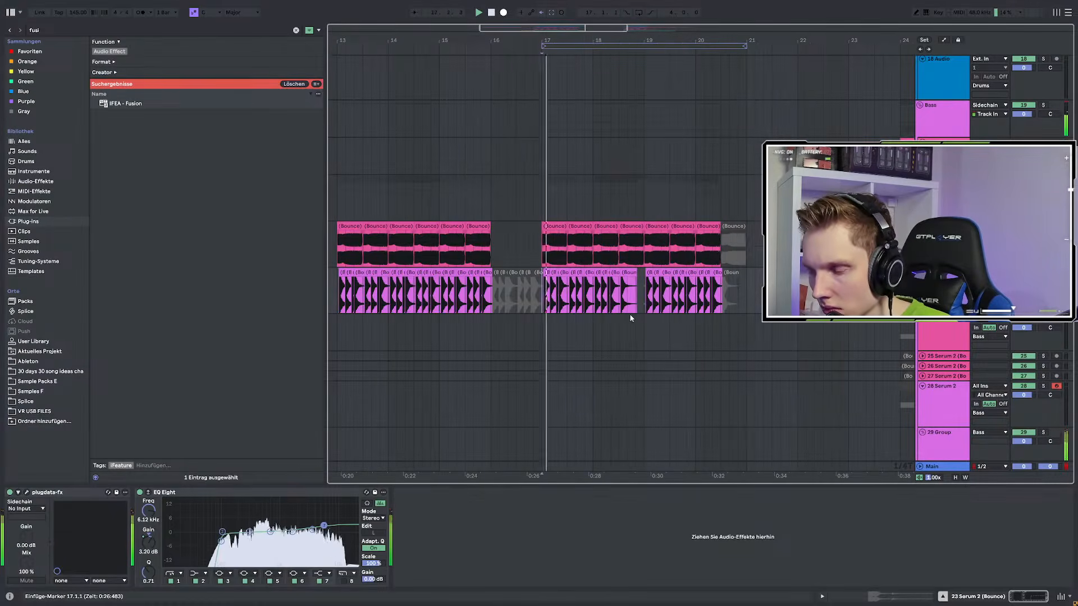
pyautogui.scroll(-15, 629, 316)
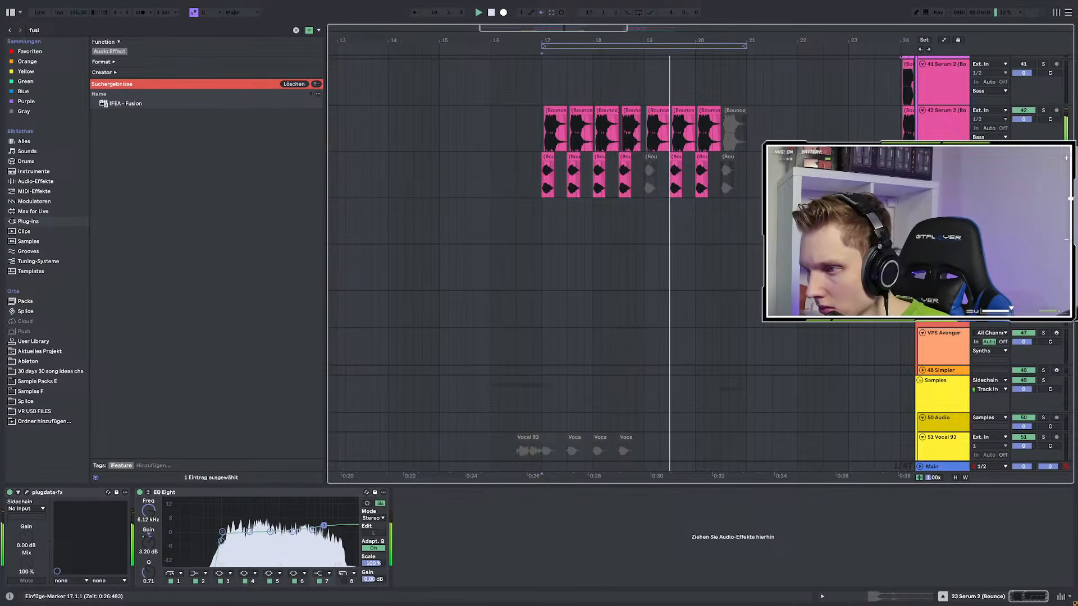
pyautogui.scroll(4, 690, 295)
pyautogui.scroll(3, 640, 295)
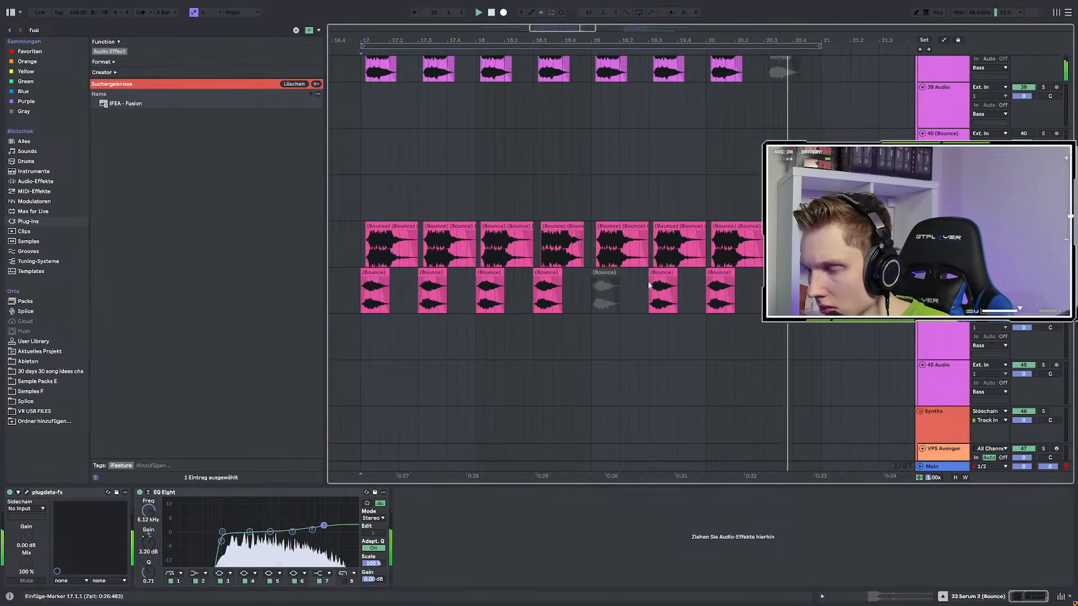
pyautogui.click(525, 170)
pyautogui.scroll(12, 552, 236)
pyautogui.scroll(8, 548, 320)
pyautogui.click(541, 324)
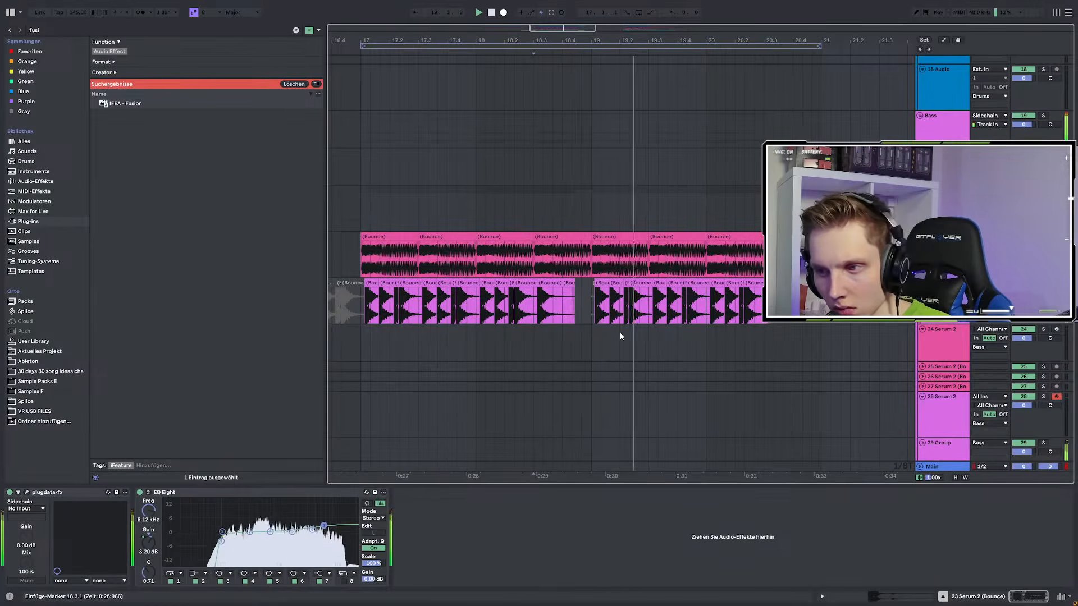
pyautogui.scroll(-3, 620, 334)
pyautogui.click(509, 194)
pyautogui.click(510, 194)
pyautogui.scroll(10, 564, 274)
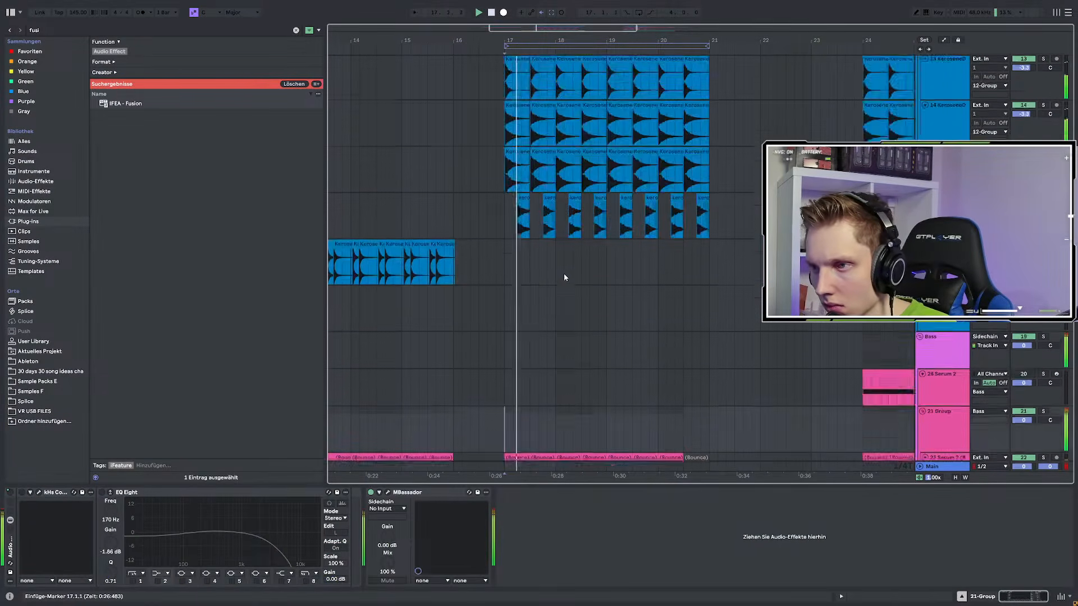
pyautogui.scroll(3, 564, 292)
# Search the Sample Packs E folder for "kero" and open the Claps of KeroseneDubz Jet Fuel Samples Vol. 2 FINAL
pyautogui.rightClick(507, 213)
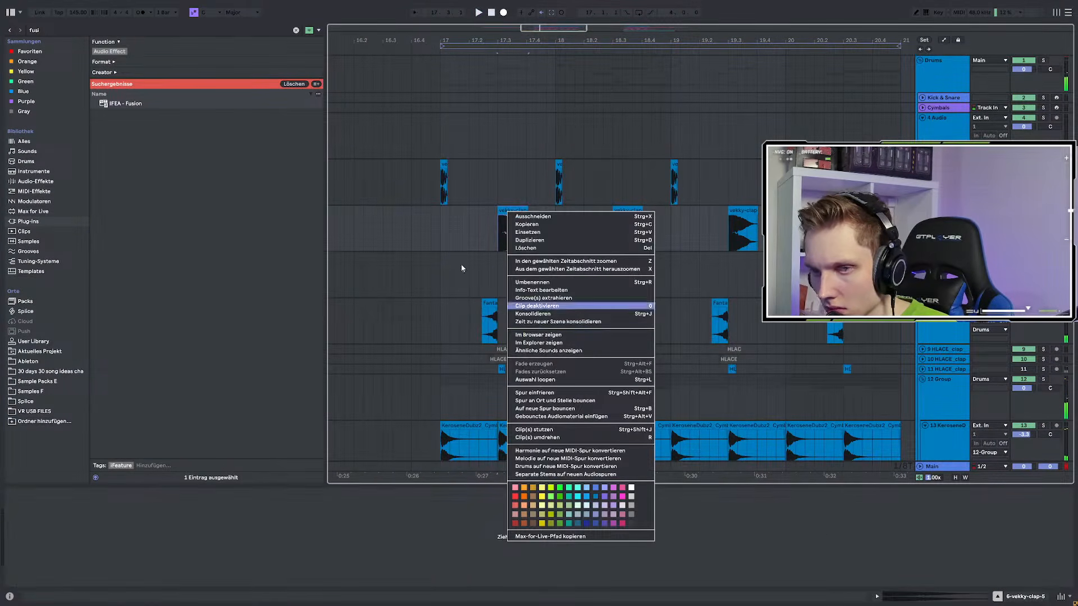
pyautogui.press('Escape')
pyautogui.hotkey('ctrl', 'f')
pyautogui.write('kero')
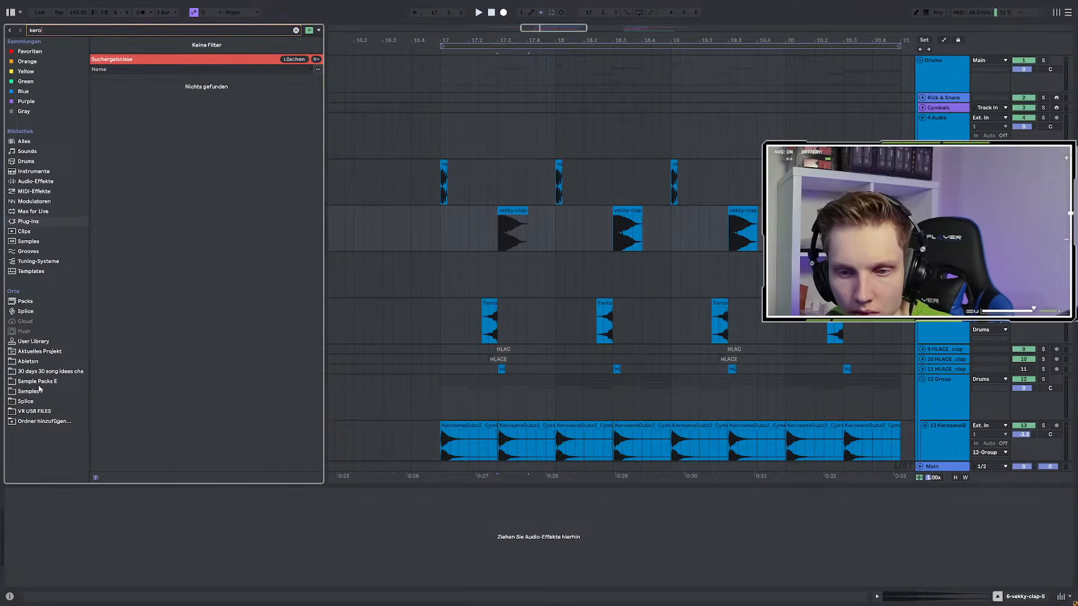
pyautogui.click(38, 382)
pyautogui.click(101, 121)
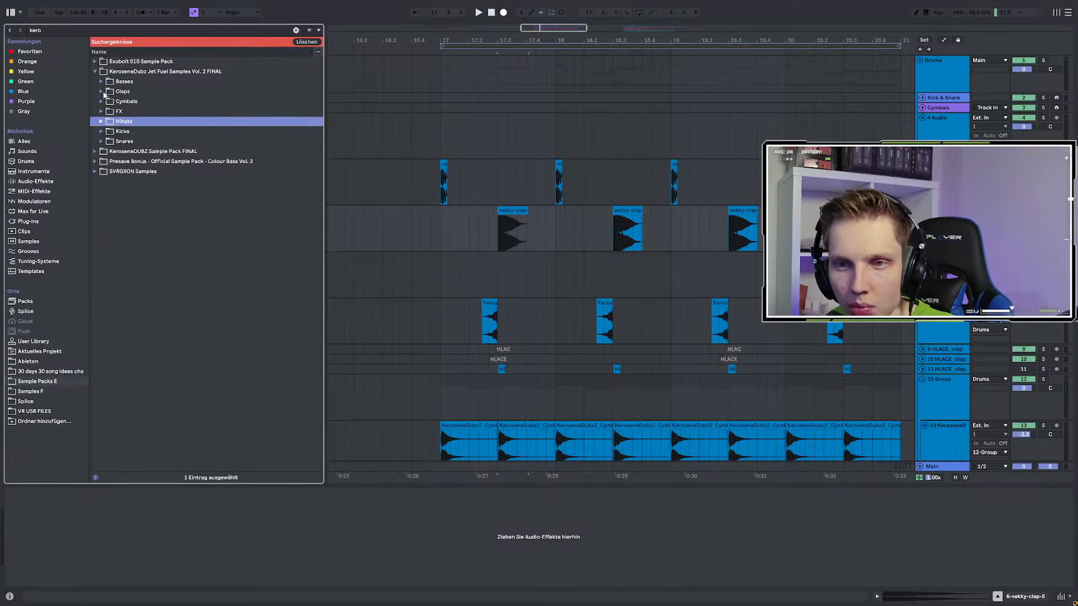
pyautogui.click(102, 91)
# Audition the KeroseneDubz2 clap samples between Clap_07 and Clap_12
pyautogui.click(160, 162)
pyautogui.click(163, 181)
pyautogui.click(166, 191)
pyautogui.click(169, 201)
pyautogui.click(173, 211)
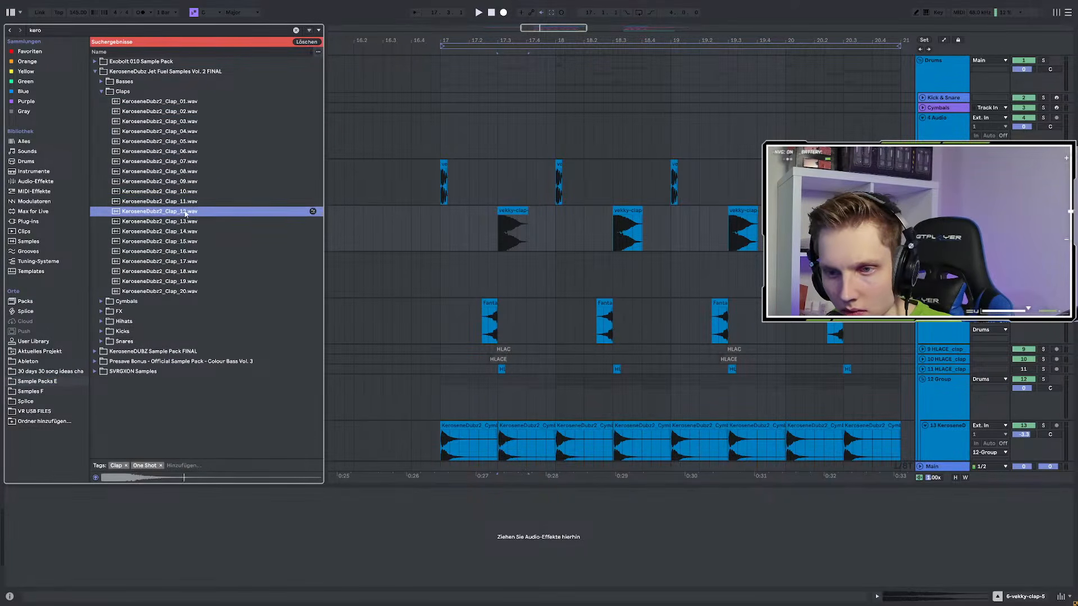
# Create an audio track below the vekky-clap-5 track and place KeroseneDubz2_Clap_11.wav on it at 17.3.1
pyautogui.click(494, 218)
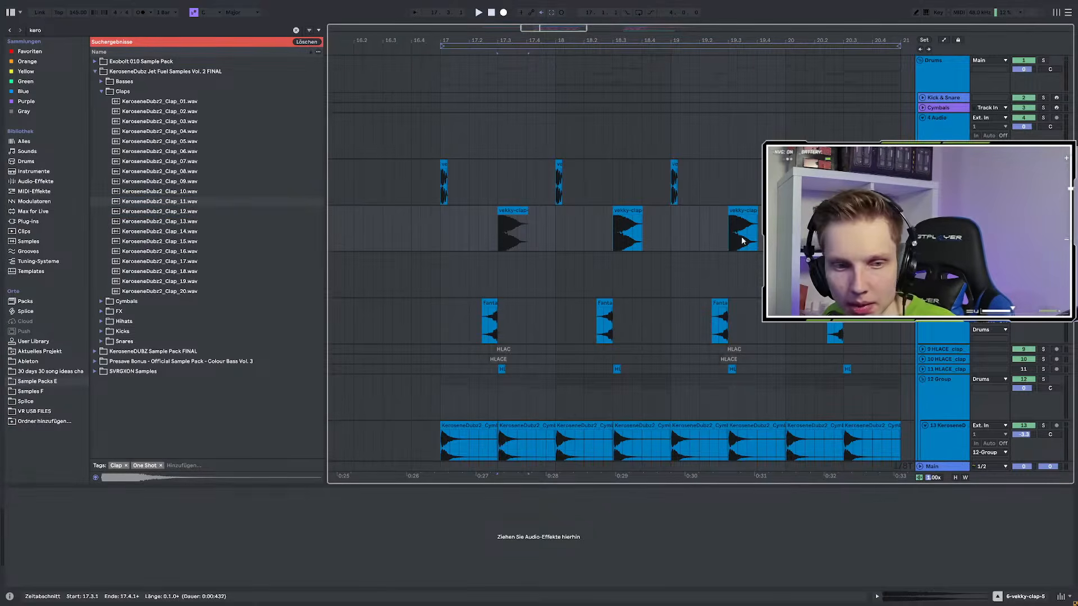
pyautogui.hotkey('ctrl', 't')
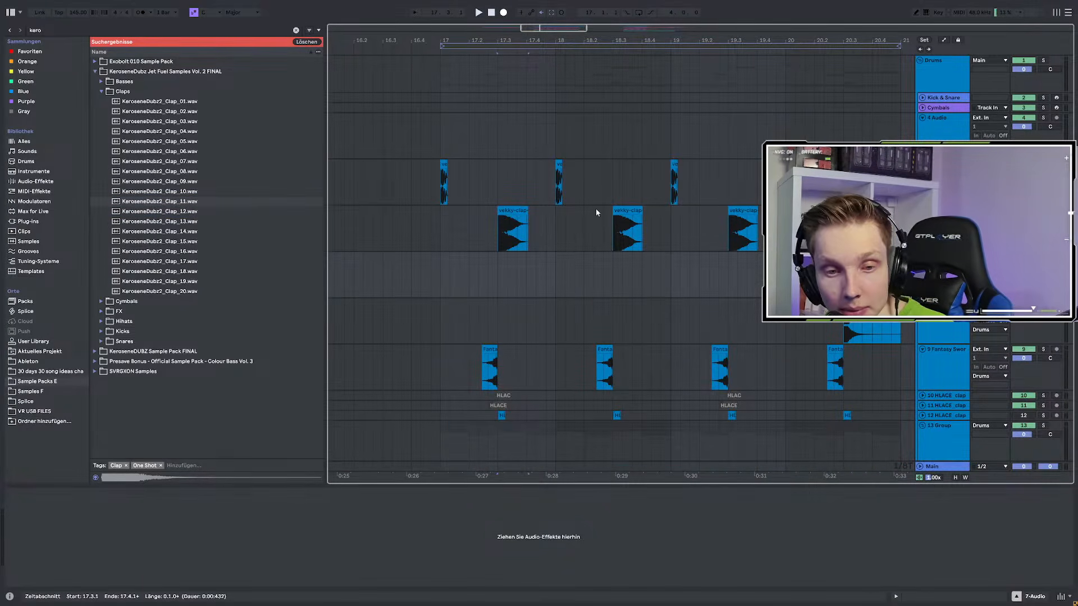
pyautogui.moveTo(174, 201); pyautogui.dragTo(497, 278)
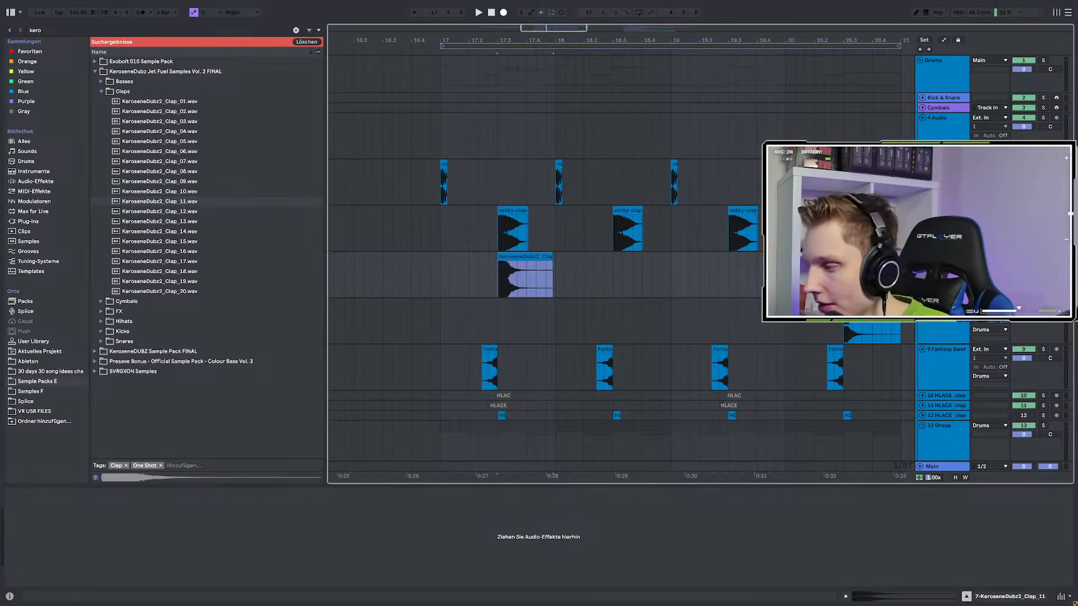
pyautogui.press('+')
pyautogui.press('+')
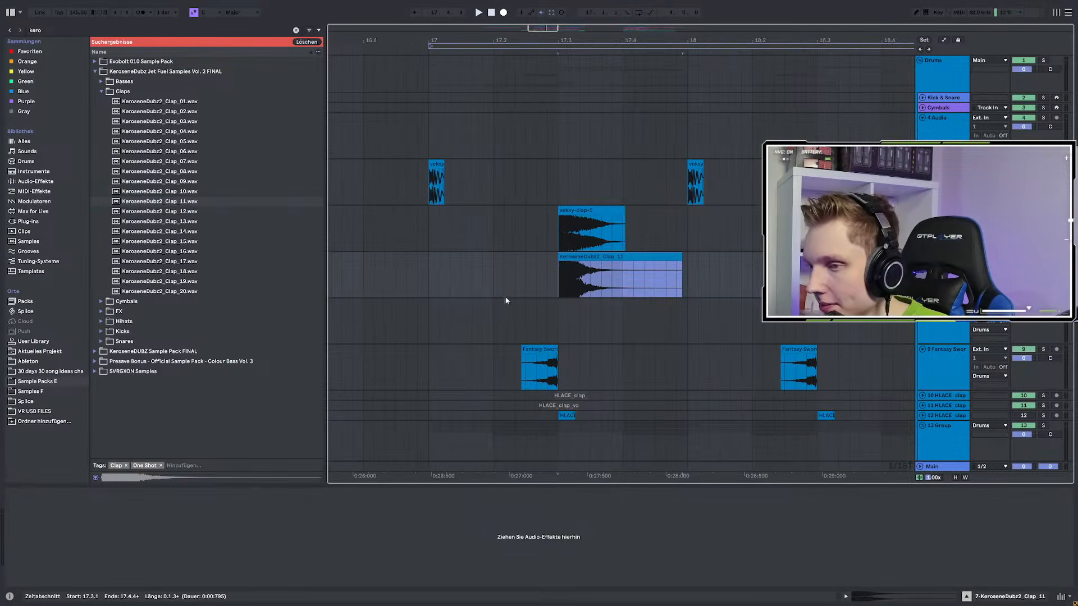
# Play the new clap in solo, then compare it with the full mix from 17.1.1
pyautogui.click(558, 288)
pyautogui.press('space')
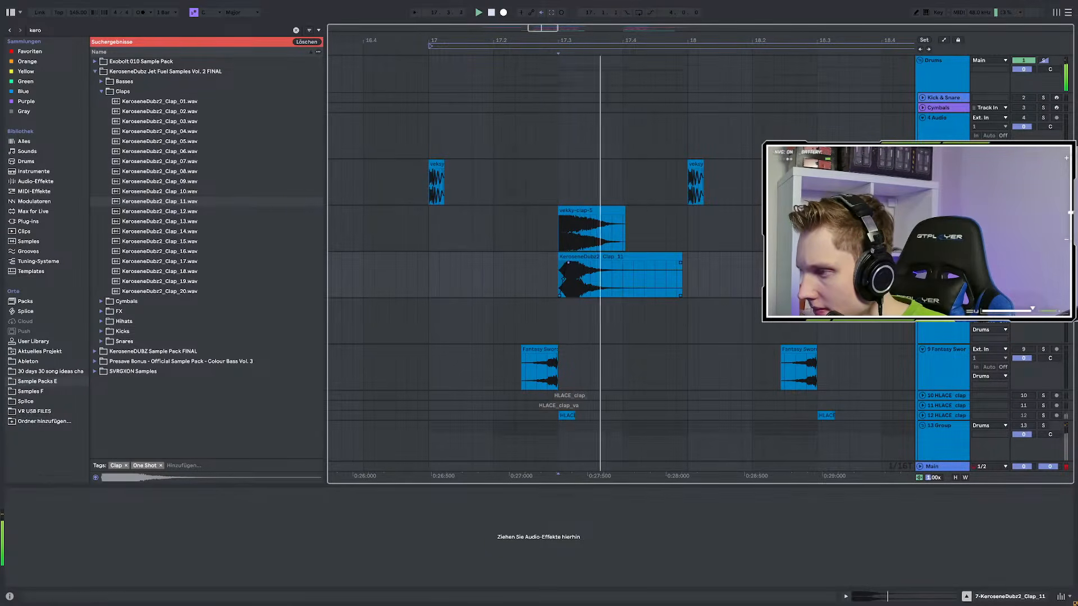
pyautogui.press('space')
pyautogui.press('s')
pyautogui.press('space')
pyautogui.scroll(-4, 473, 271)
pyautogui.click(472, 270)
pyautogui.press('space')
pyautogui.press('space')
pyautogui.scroll(2, 487, 270)
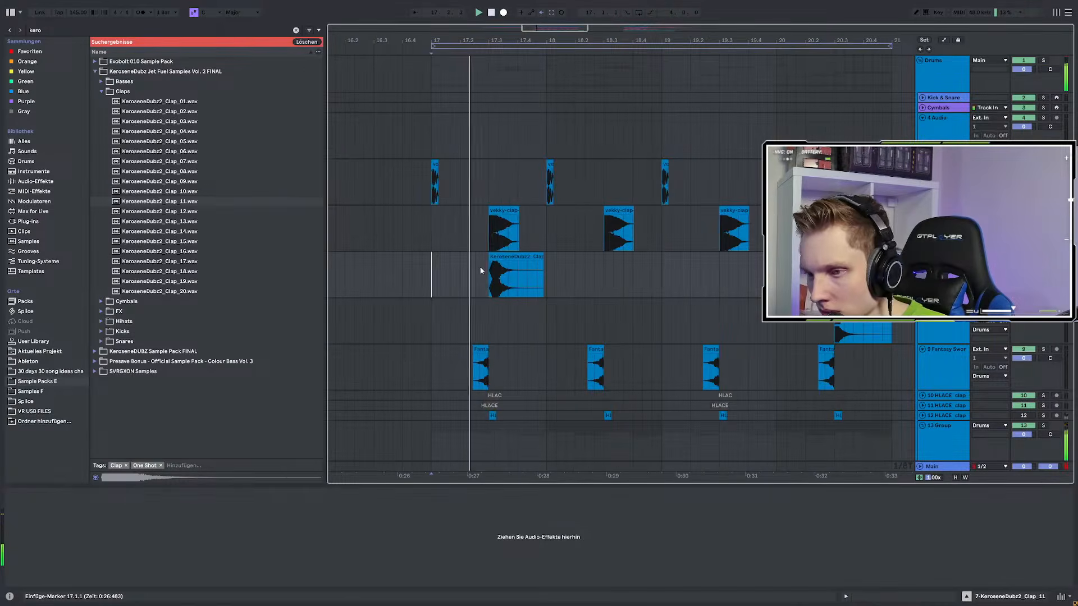
pyautogui.press('space')
pyautogui.press('space')
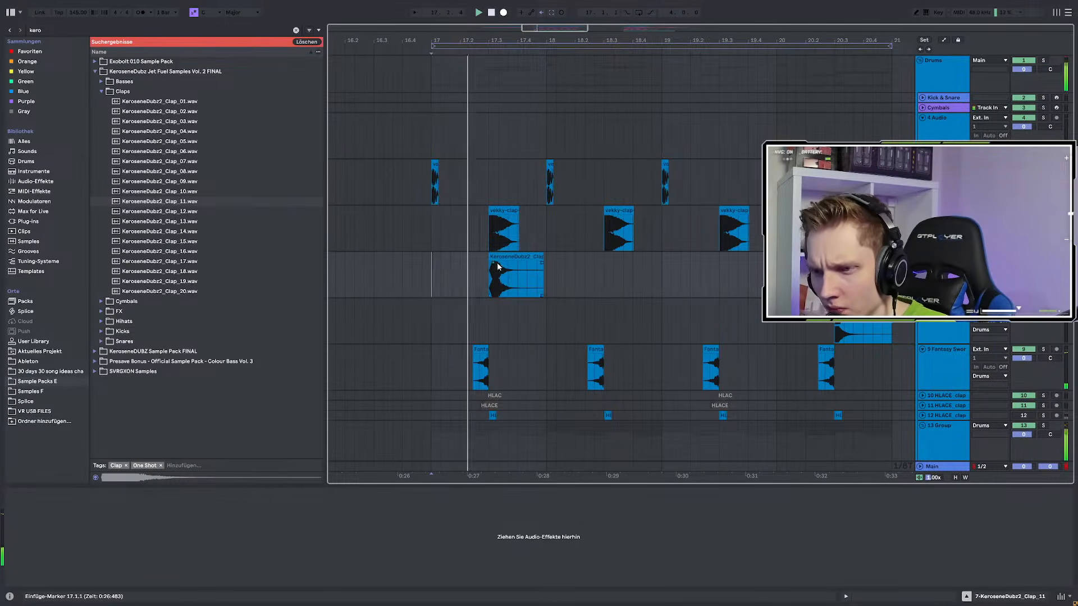
# Shift the KeroseneDubz2_Clap_11 clip slightly after 17.3.1 and play the section from 17.1.1
pyautogui.scroll(5, 498, 267)
pyautogui.press('+')
pyautogui.press('+')
pyautogui.click(523, 258)
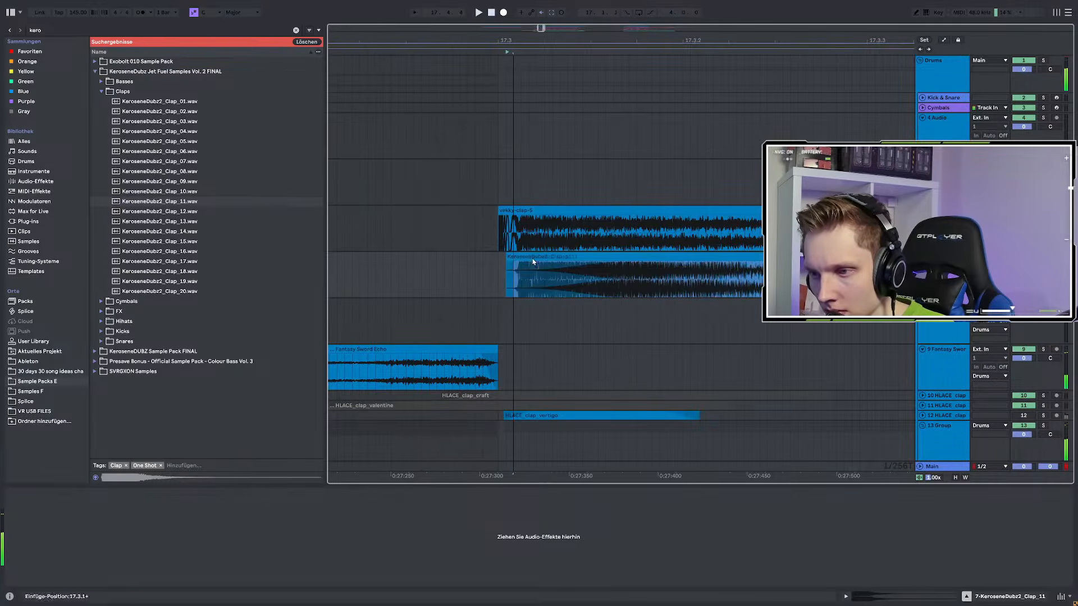
pyautogui.press('-')
pyautogui.press('-')
pyautogui.press('-')
pyautogui.click(401, 265)
pyautogui.press('-')
pyautogui.press('-')
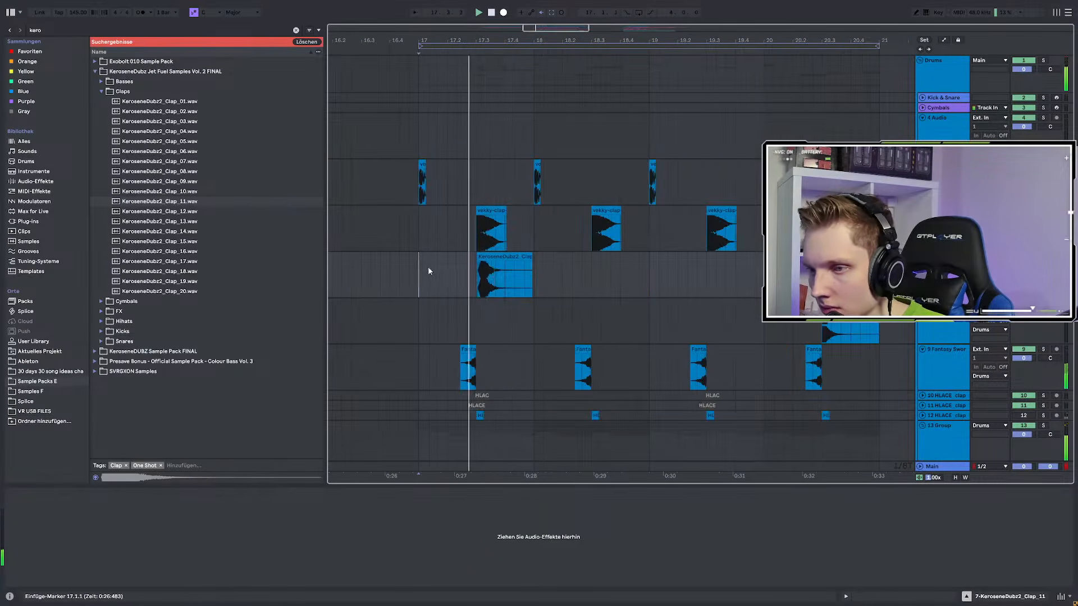
# Duplicate the one-bar KeroseneDubz2_Clap_11 section from bar 17 into bar 18 and play it with its track soloed
pyautogui.moveTo(425, 257); pyautogui.dragTo(534, 268)
pyautogui.hotkey('ctrl', 'd')
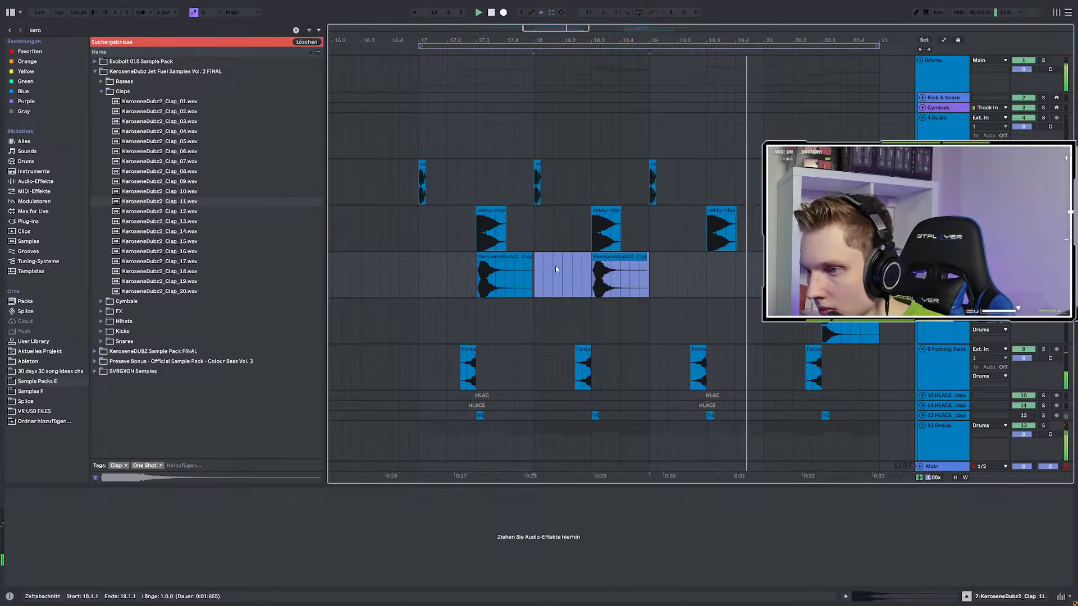
pyautogui.click(424, 267)
pyautogui.press('space')
pyautogui.press('s')
pyautogui.press('space')
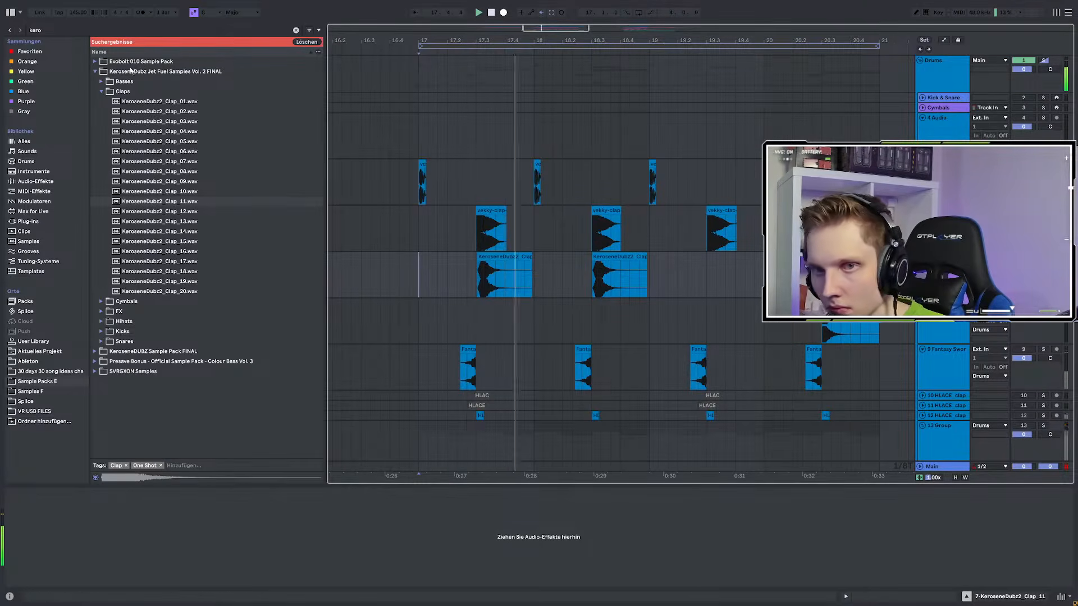
# Add SerumFX to the KeroseneDubz2_Clap_11 track with Hyper/Dimension enabled and Dimension size at 0%, and play it unsoloed
pyautogui.hotkey('ctrl', 'f')
pyautogui.write('ser')
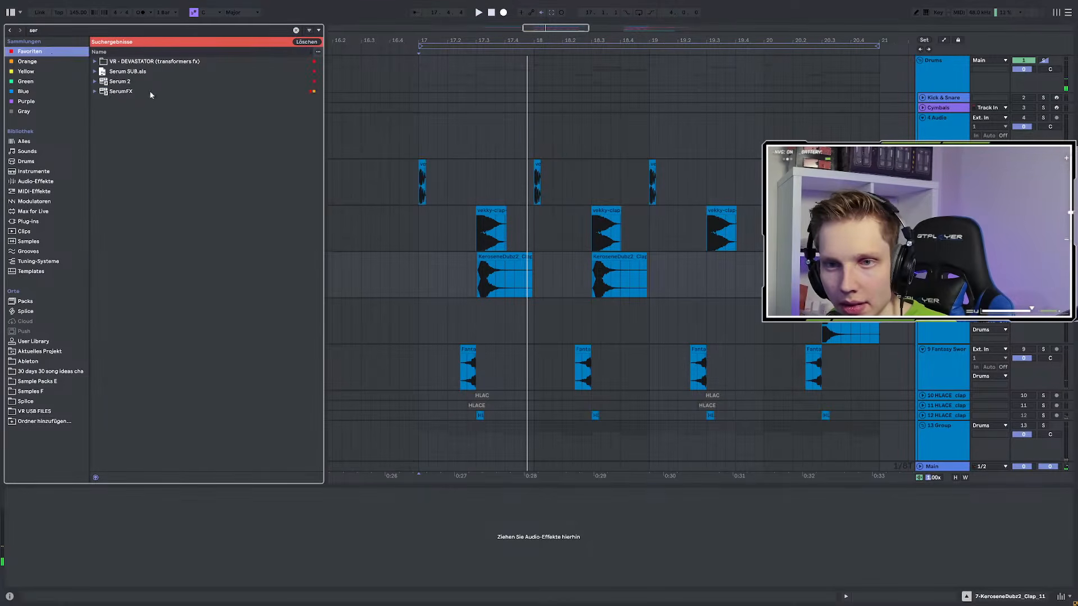
pyautogui.click(152, 90)
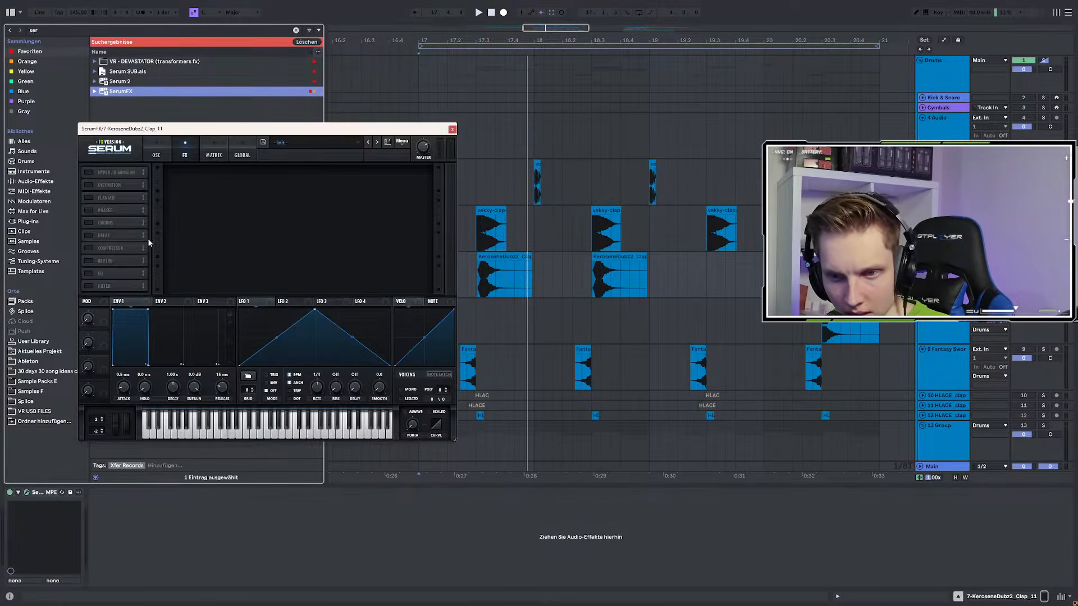
pyautogui.click(88, 172)
pyautogui.press('space')
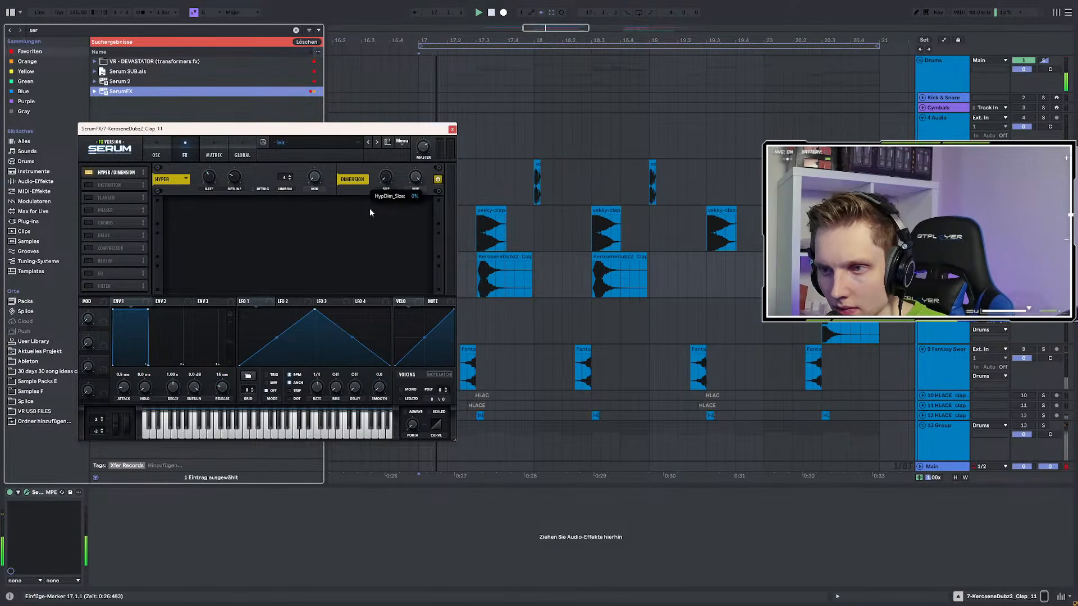
pyautogui.click(1043, 257)
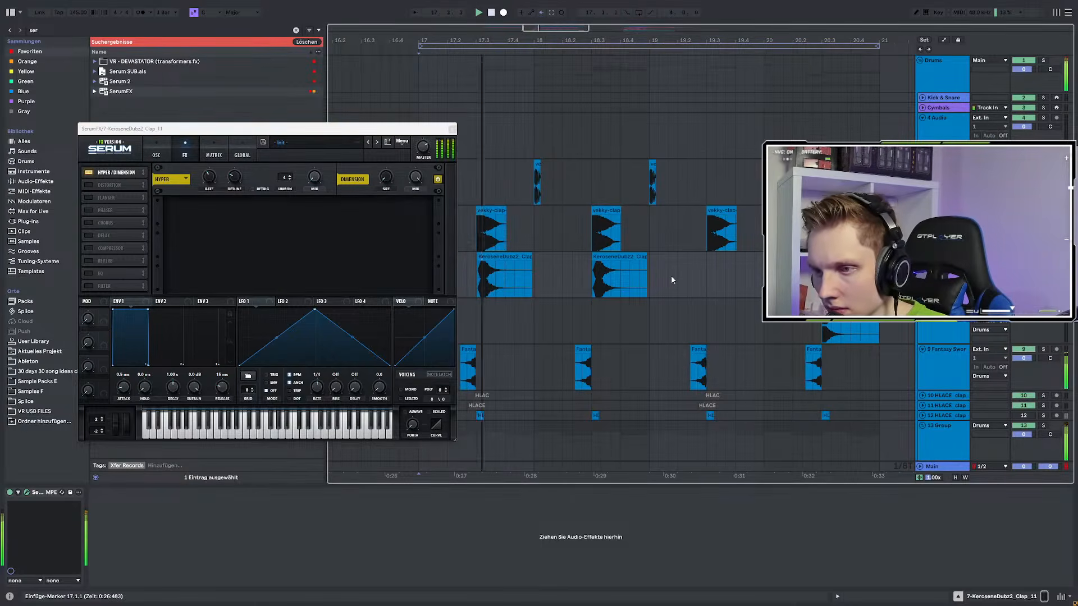
pyautogui.click(453, 130)
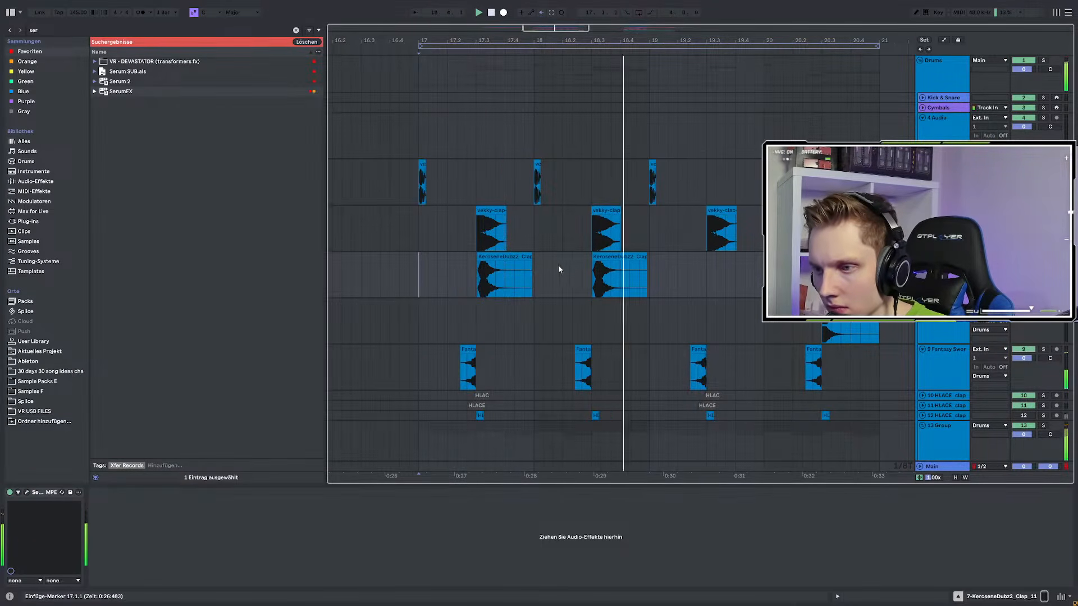
# Play the drum loop and solo the KeroseneDubz2_Clap_11 track to isolate the clap
pyautogui.press('space')
pyautogui.press('space')
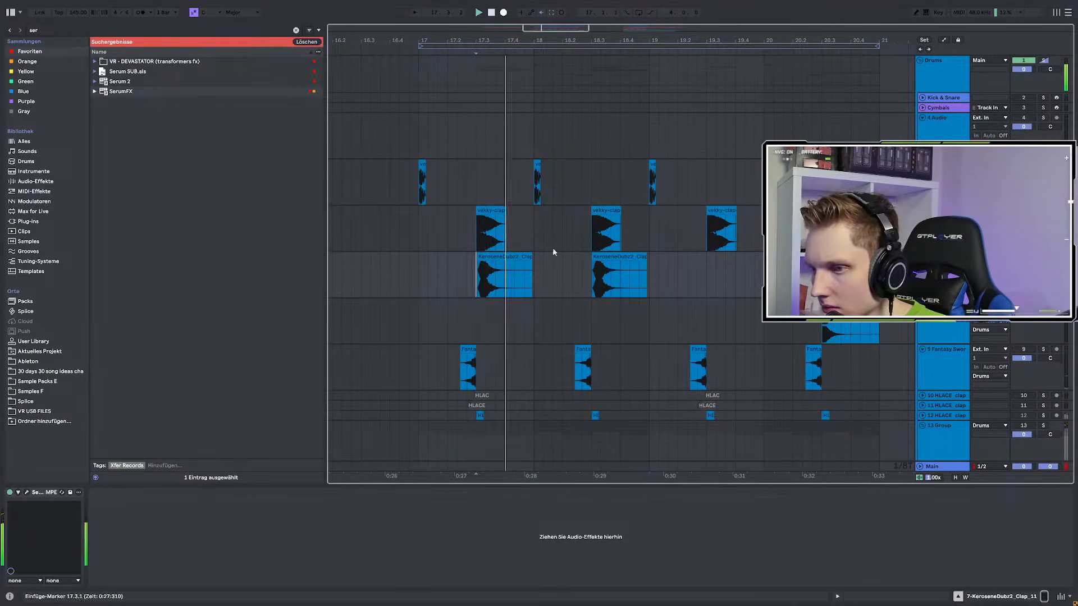
pyautogui.press('space')
pyautogui.press('space')
pyautogui.scroll(5, 495, 276)
pyautogui.press('s')
# Audition the KeroseneDubz2_Clap_11 clip at 17.3 from several points to locate the start of its main hit
pyautogui.click(443, 278)
pyautogui.press('space')
pyautogui.press('space')
pyautogui.press('space')
pyautogui.press('space')
pyautogui.press('space')
pyautogui.press('space')
pyautogui.press('space')
pyautogui.press('space')
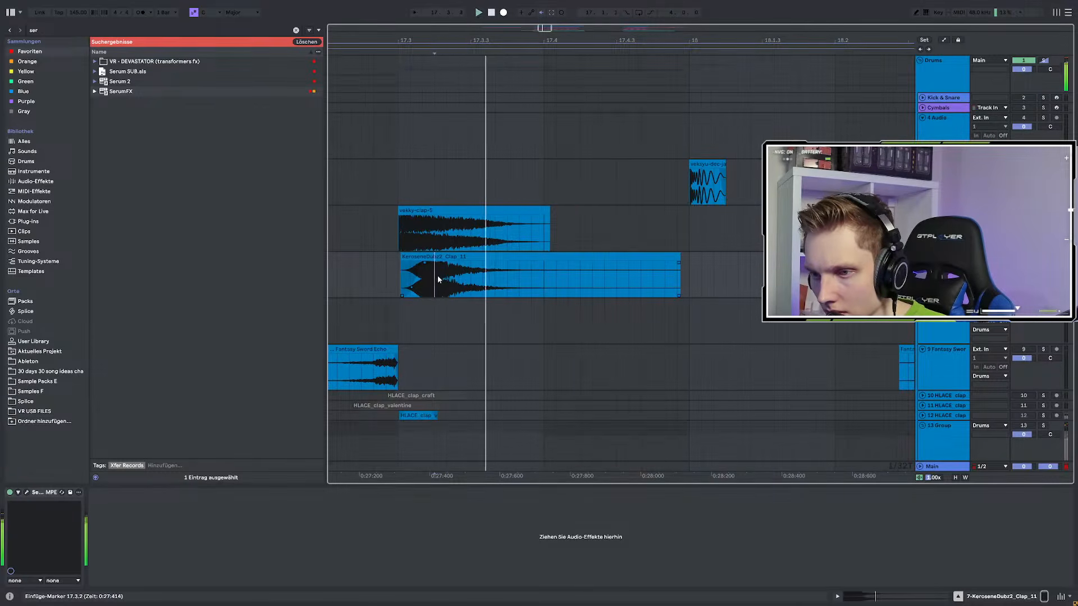
pyautogui.press('space')
pyautogui.press('space')
pyautogui.press('space')
pyautogui.press('space')
pyautogui.press('space')
pyautogui.press('space')
pyautogui.press('space')
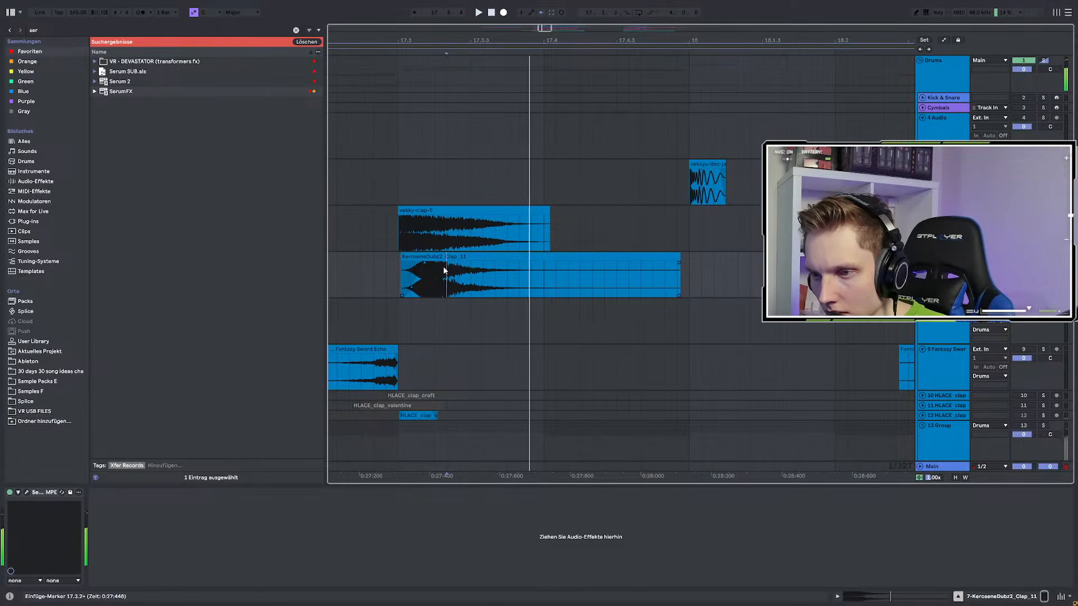
# Remove the swell from the start of the clap clip at 17.3, up to just after 17.3.2, and adjust its fade-in
pyautogui.moveTo(446, 271); pyautogui.dragTo(357, 275)
pyautogui.click(397, 279)
pyautogui.press('space')
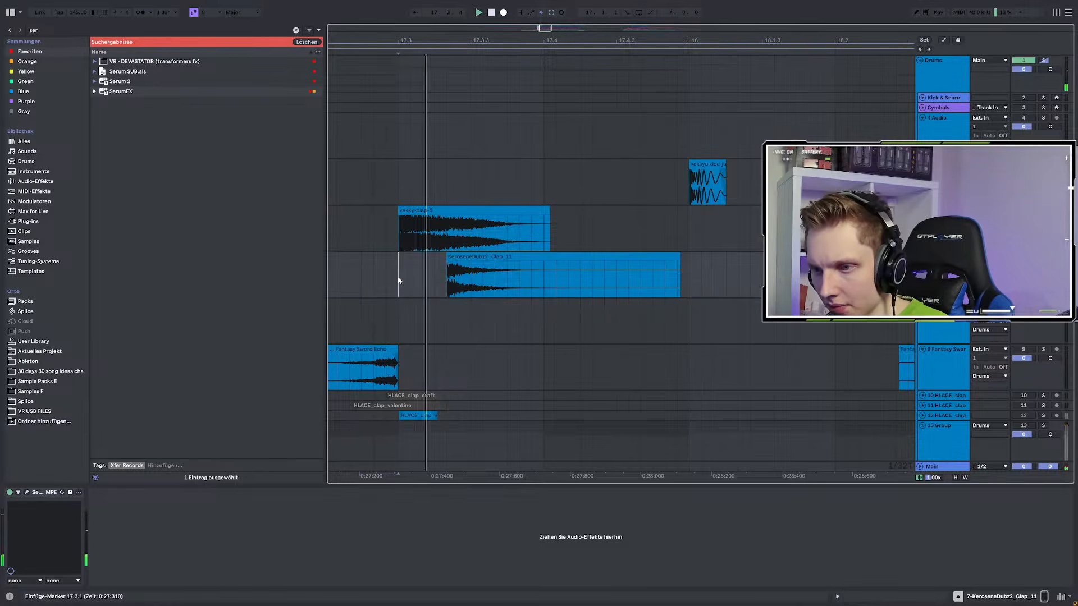
pyautogui.moveTo(454, 265)
pyautogui.mouseDown()
pyautogui.moveTo(544, 262)
pyautogui.moveTo(462, 269)
pyautogui.mouseUp()
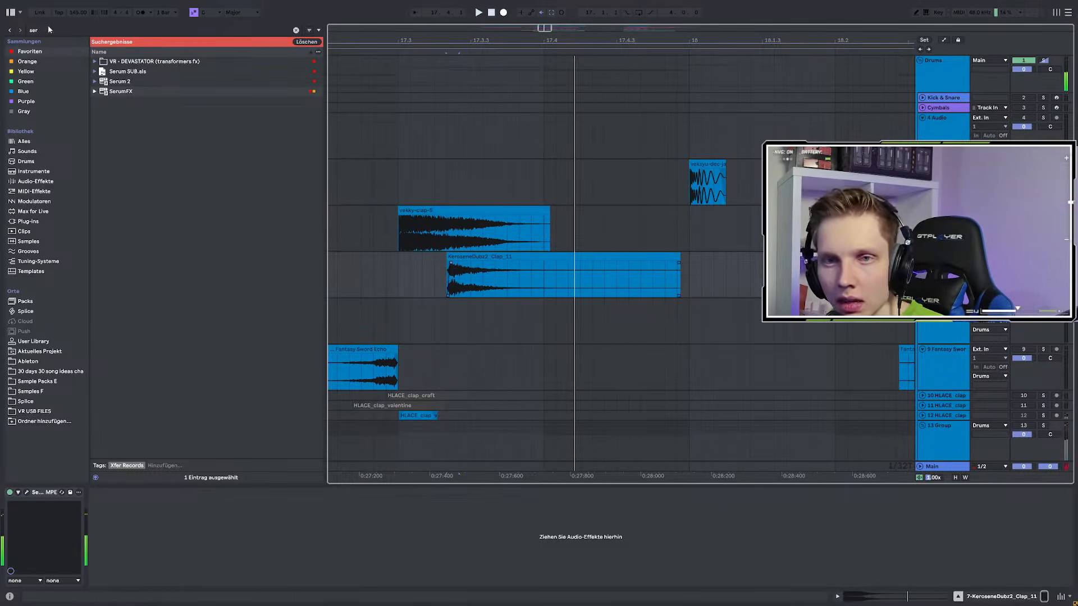
# Search the browser for plug, add plugdata-fx to the clap track and load the SPEC COMP BETA 2 patch
pyautogui.hotkey('ctrl', 'f')
pyautogui.write('plug')
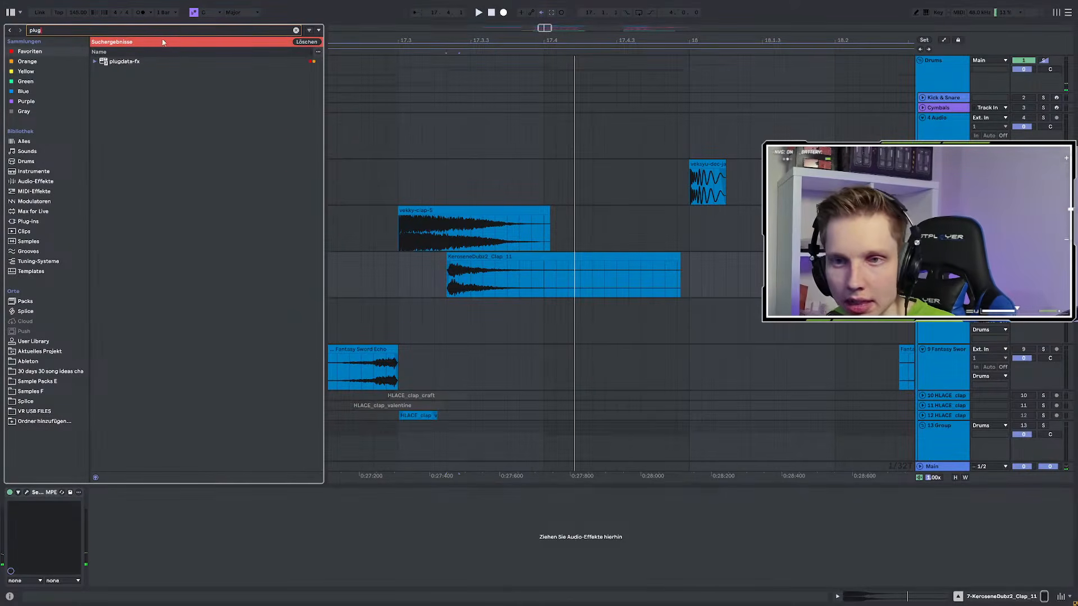
pyautogui.press('Down')
pyautogui.click(332, 322)
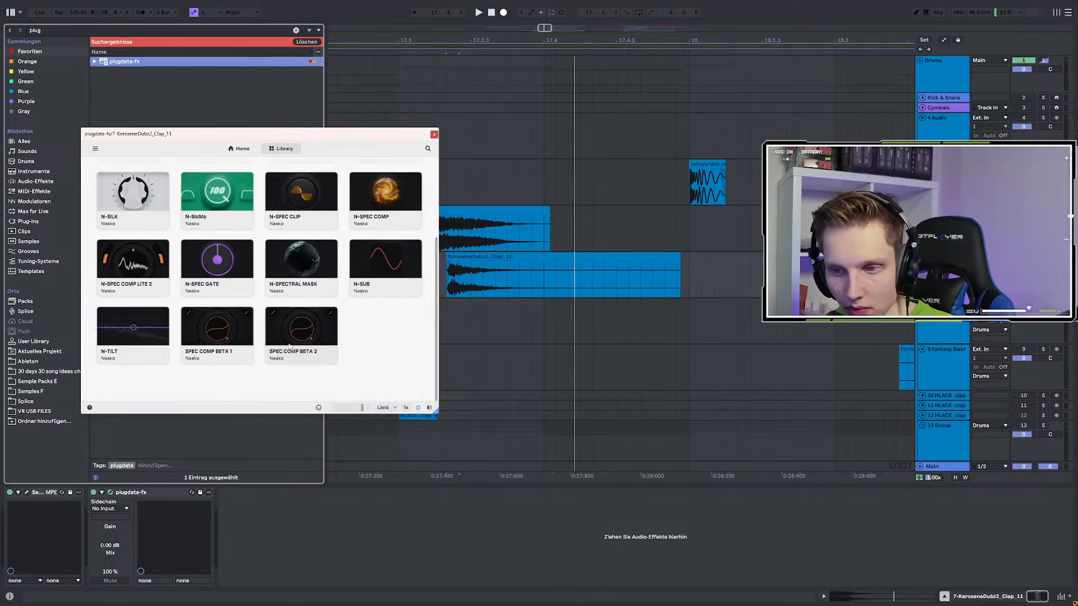
# Adjust SPEC COMP BETA 2 with its Target at -2 dB while playing the clap
pyautogui.press('space')
pyautogui.press('space')
pyautogui.press('space')
pyautogui.moveTo(154, 189); pyautogui.dragTo(153, 197)
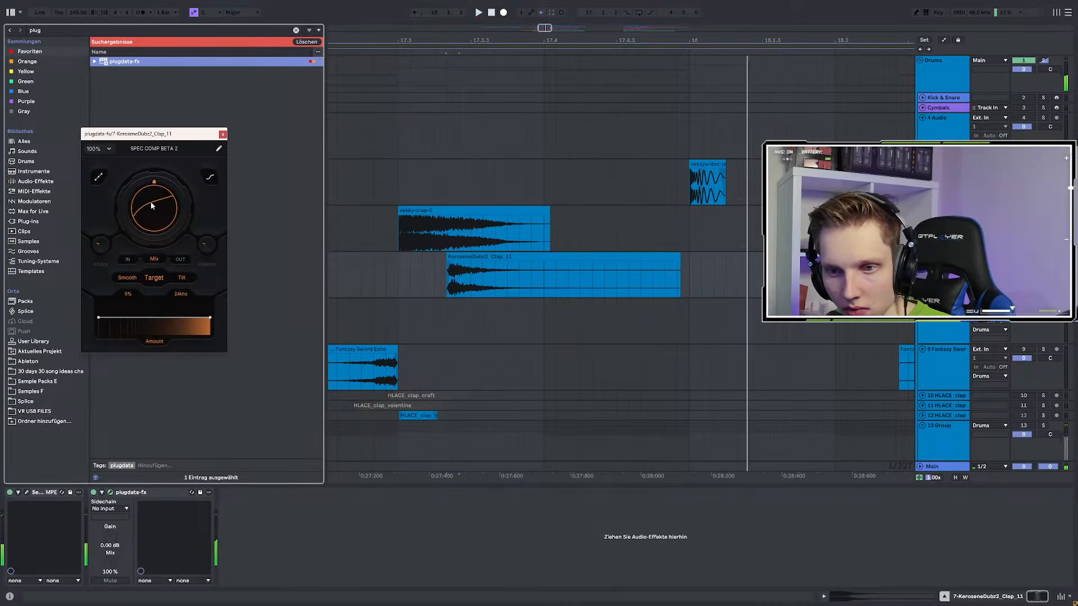
pyautogui.click(155, 278)
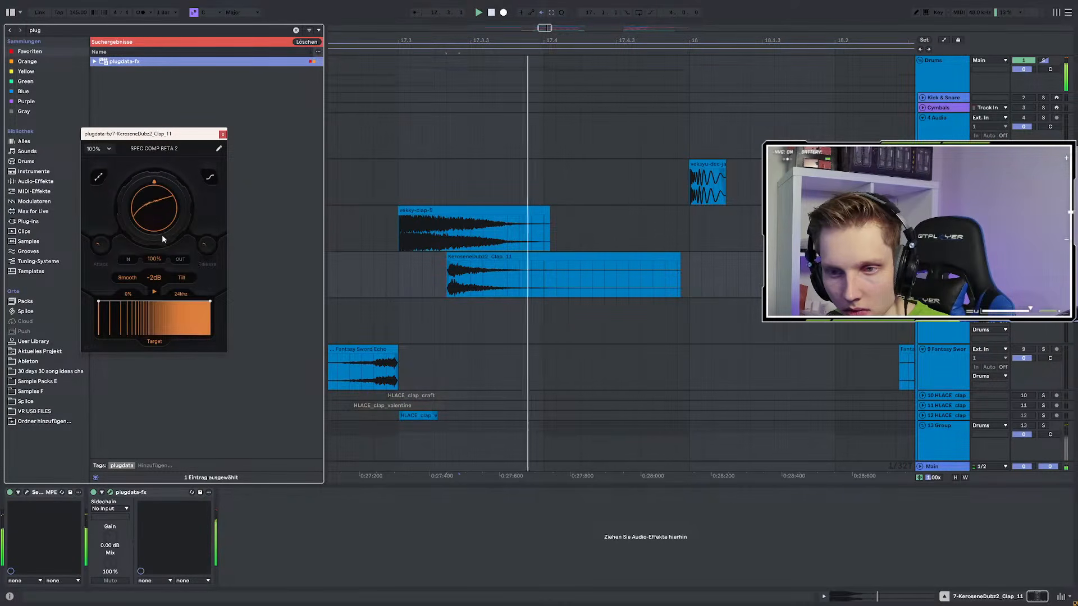
# Readjust the fade-in of the trimmed clap clip in bar 17 and audition the result
pyautogui.click(398, 275)
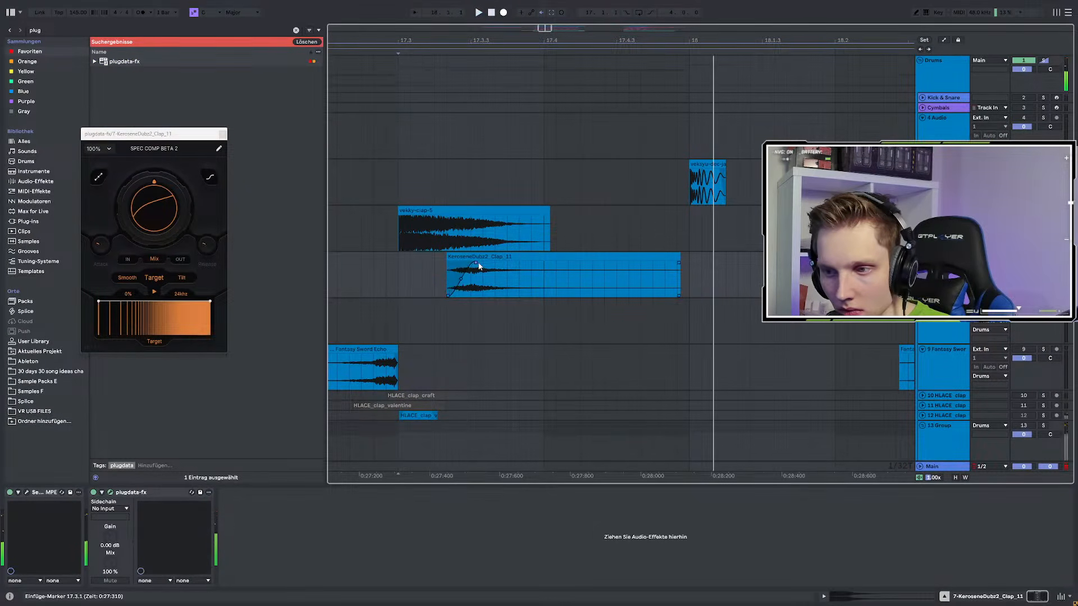
pyautogui.moveTo(447, 268); pyautogui.dragTo(435, 268)
pyautogui.click(439, 276)
pyautogui.press('space')
pyautogui.press('space')
# Unsolo the clap track and play the full drum loop from 17.1.1
pyautogui.scroll(-3, 460, 268)
pyautogui.press('x')
pyautogui.click(479, 241)
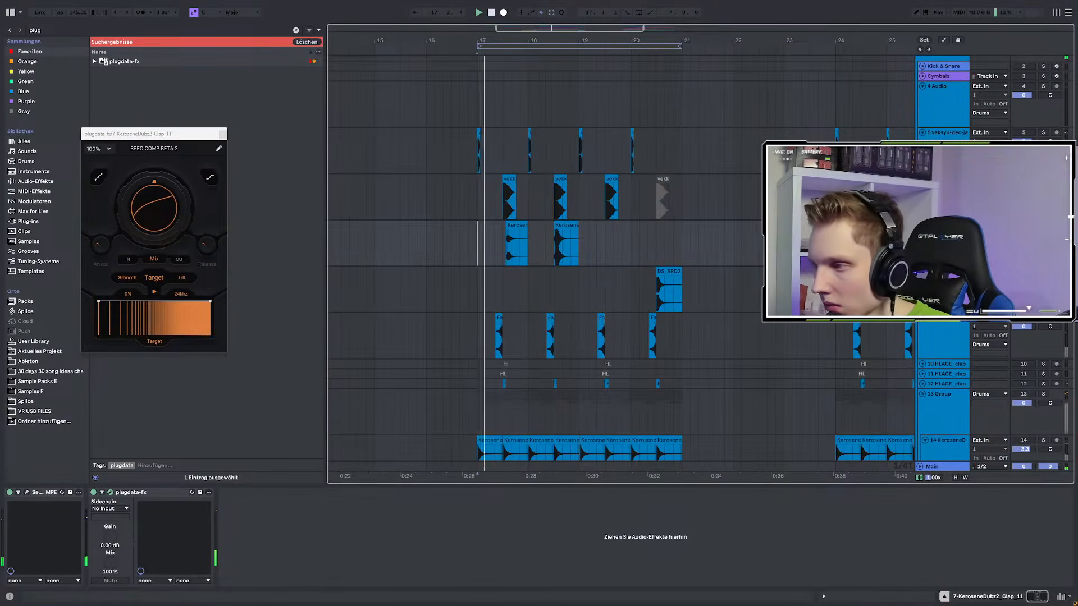
pyautogui.scroll(3, 520, 254)
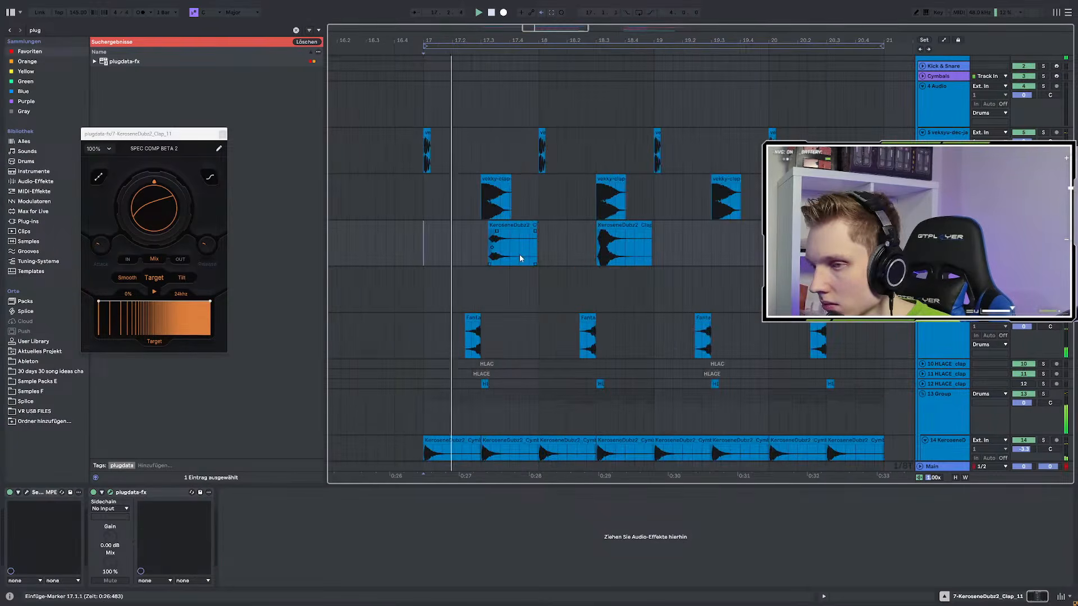
# Move the Serum effect behind plugdata-fx in the clap track's device chain, keeping the clap clip active, and play from 17.3.1
pyautogui.click(495, 227)
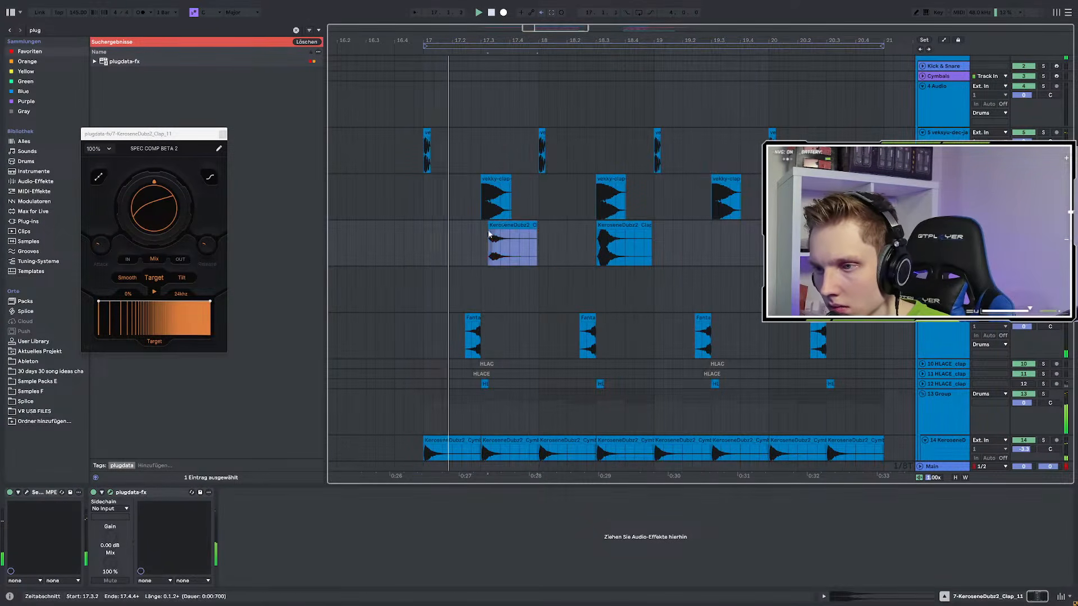
pyautogui.scroll(3, 492, 228)
pyautogui.click(46, 493)
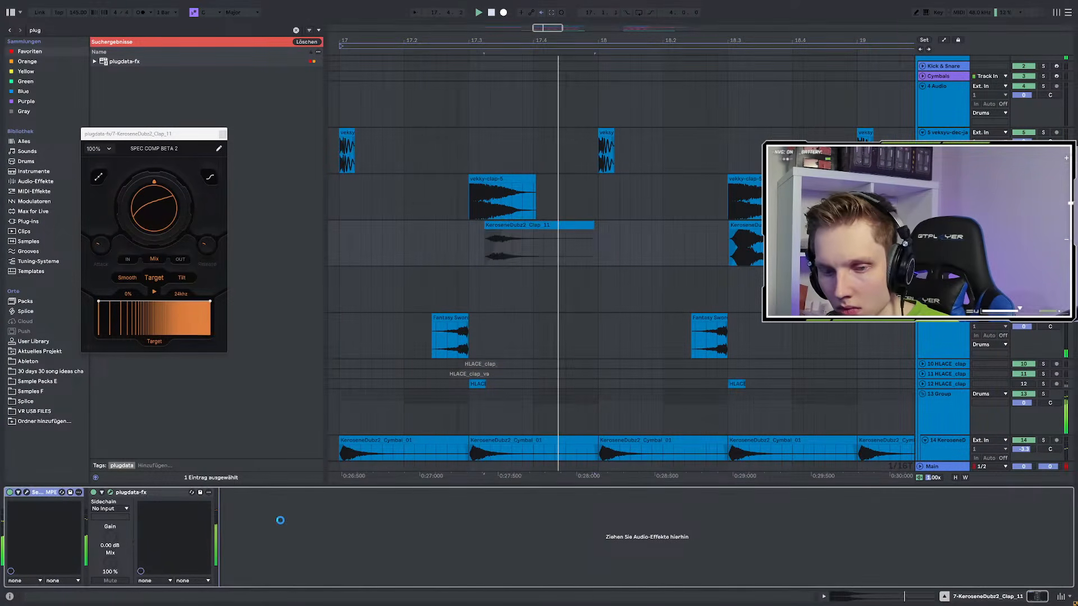
pyautogui.hotkey('ctrl', 'z')
pyautogui.click(468, 236)
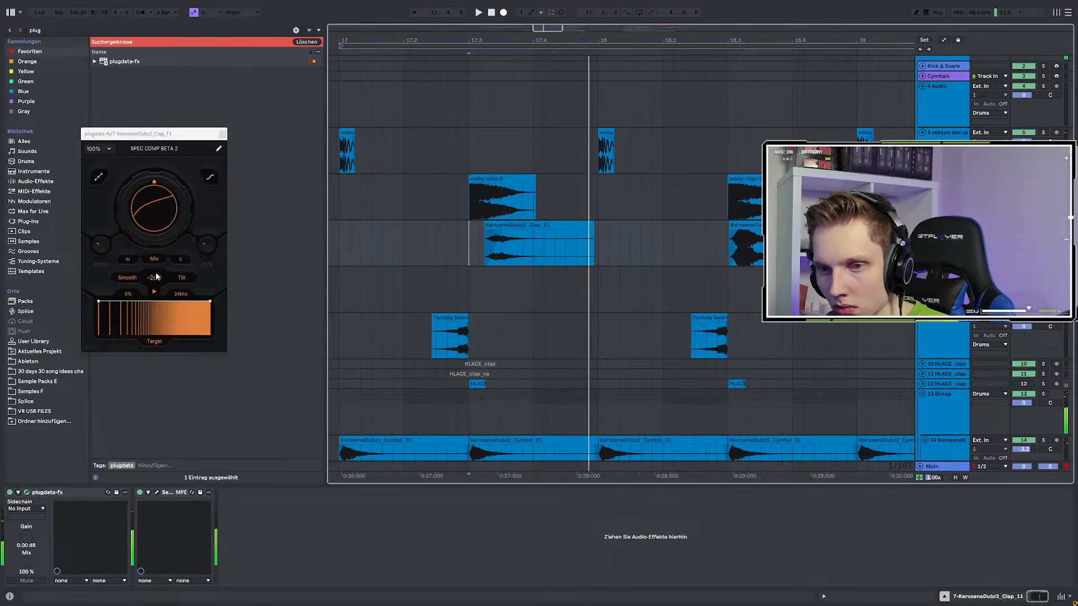
# Replace the untrimmed clap in bar 18 with a duplicate of bar 17's trimmed clap and play from 17.1.1
pyautogui.press('-')
pyautogui.press('-')
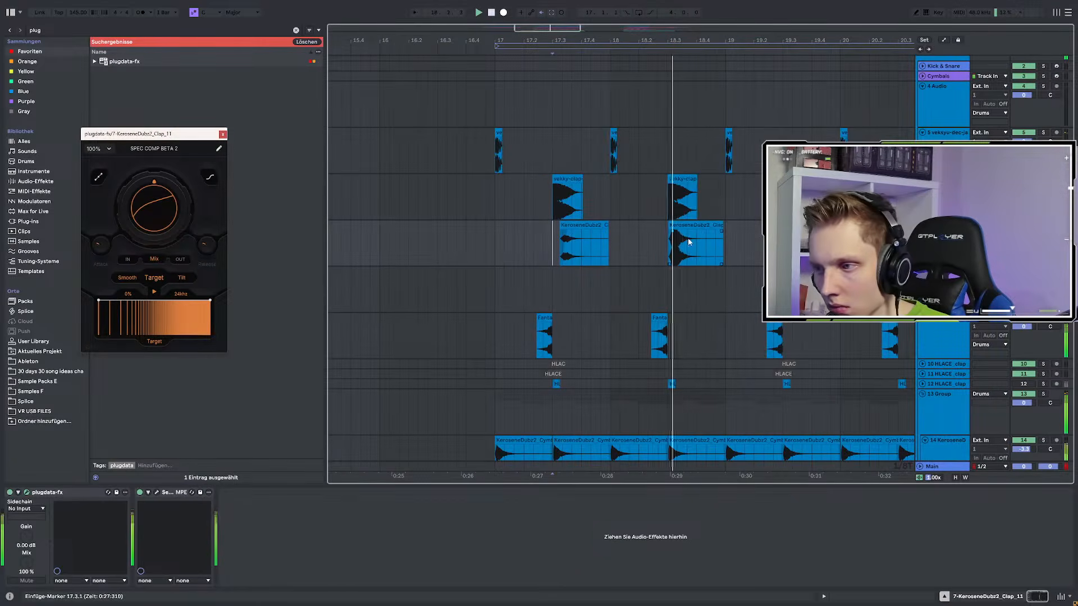
pyautogui.click(690, 224)
pyautogui.press('Delete')
pyautogui.moveTo(500, 230); pyautogui.dragTo(610, 238)
pyautogui.hotkey('ctrl', 'd')
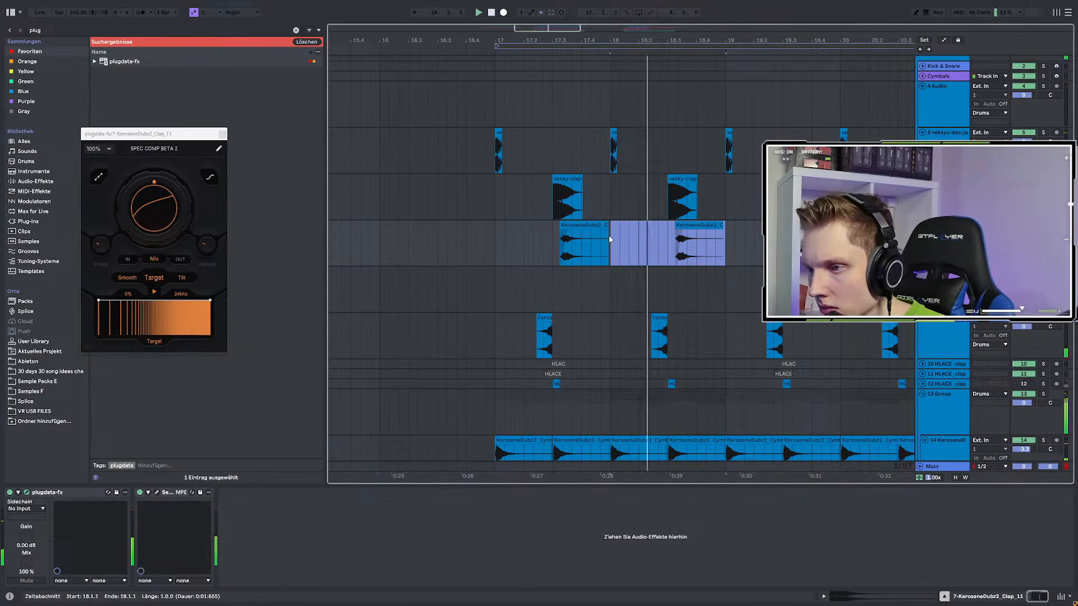
pyautogui.click(610, 236)
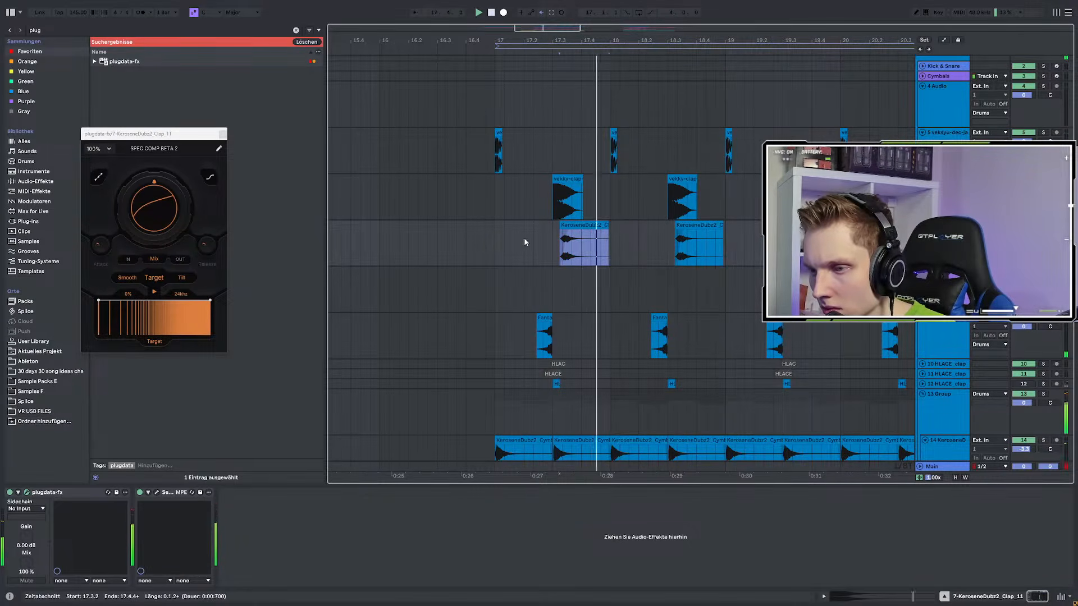
pyautogui.click(503, 241)
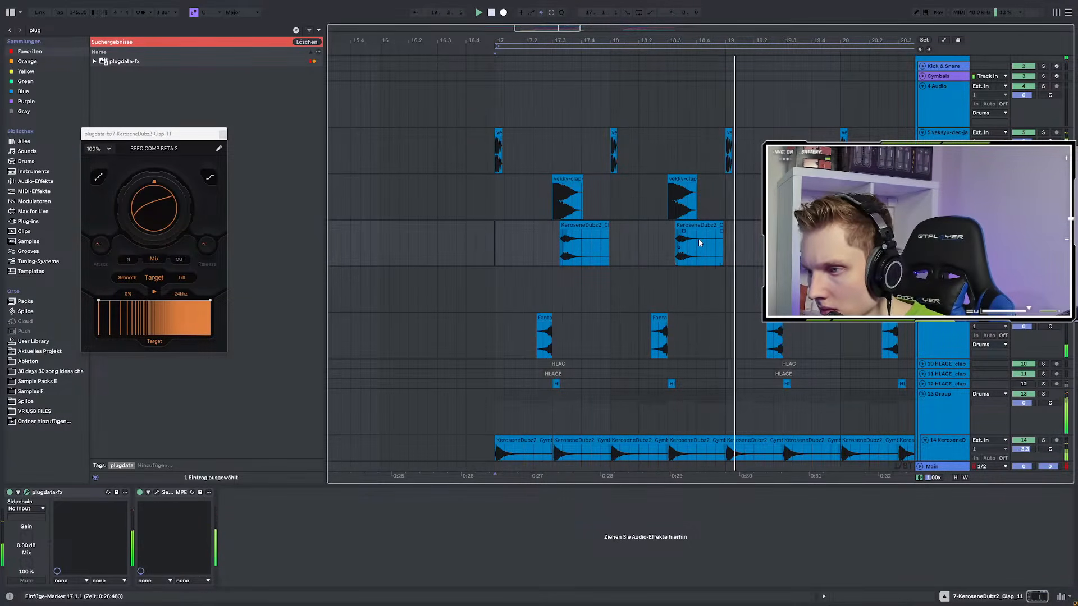
# Duplicate the trimmed clap into bars 19 and 20 at the same offset after beat 3
pyautogui.press('-')
pyautogui.press('-')
pyautogui.moveTo(561, 236); pyautogui.dragTo(713, 241)
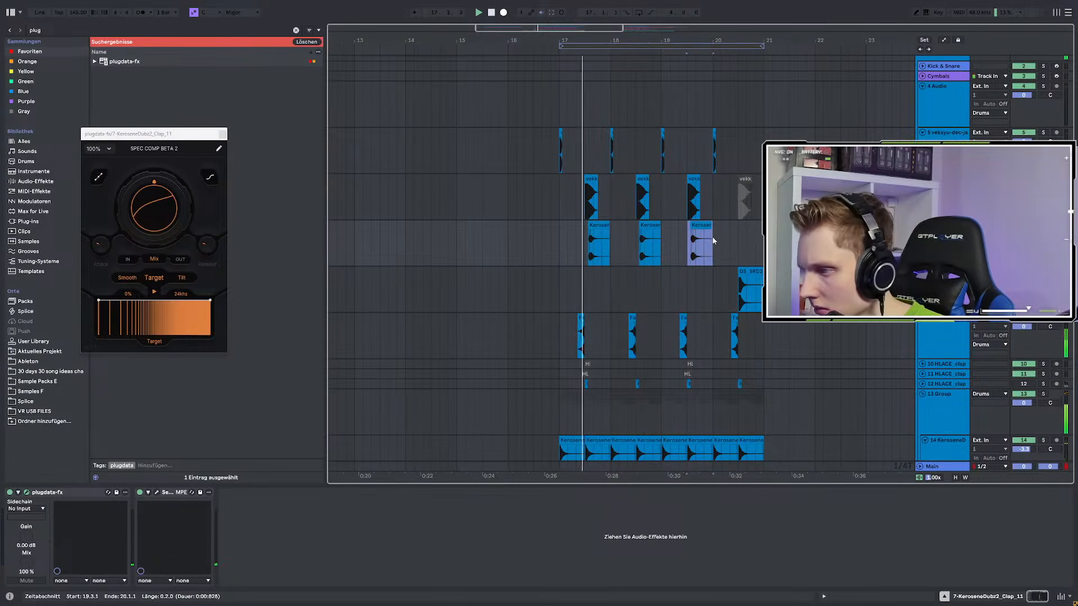
pyautogui.keyDown('shift'); pyautogui.click(732, 251); pyautogui.keyUp('shift')
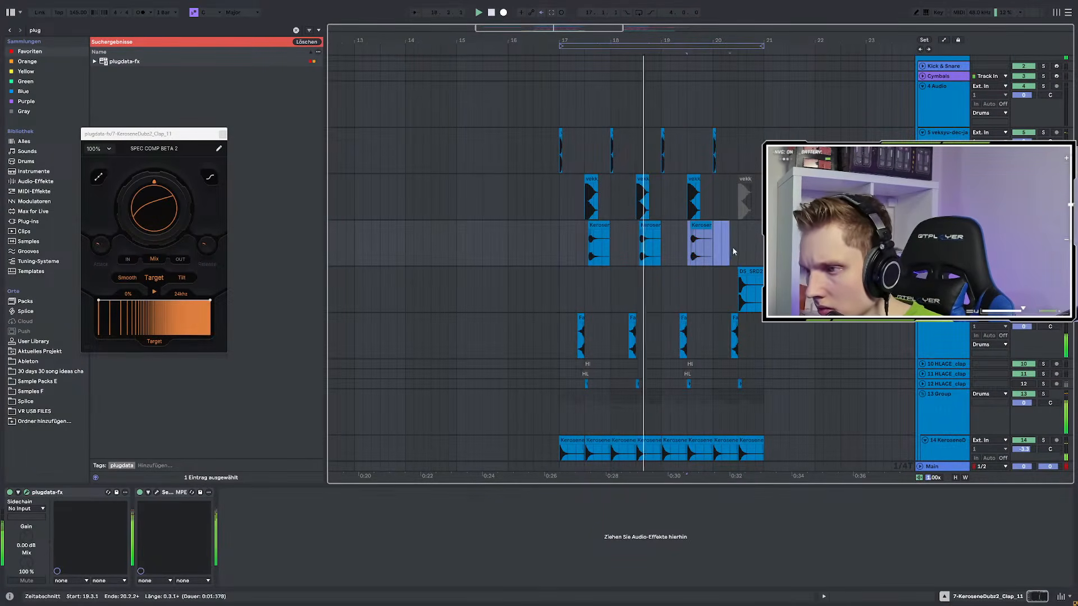
pyautogui.hotkey('ctrl', 'd')
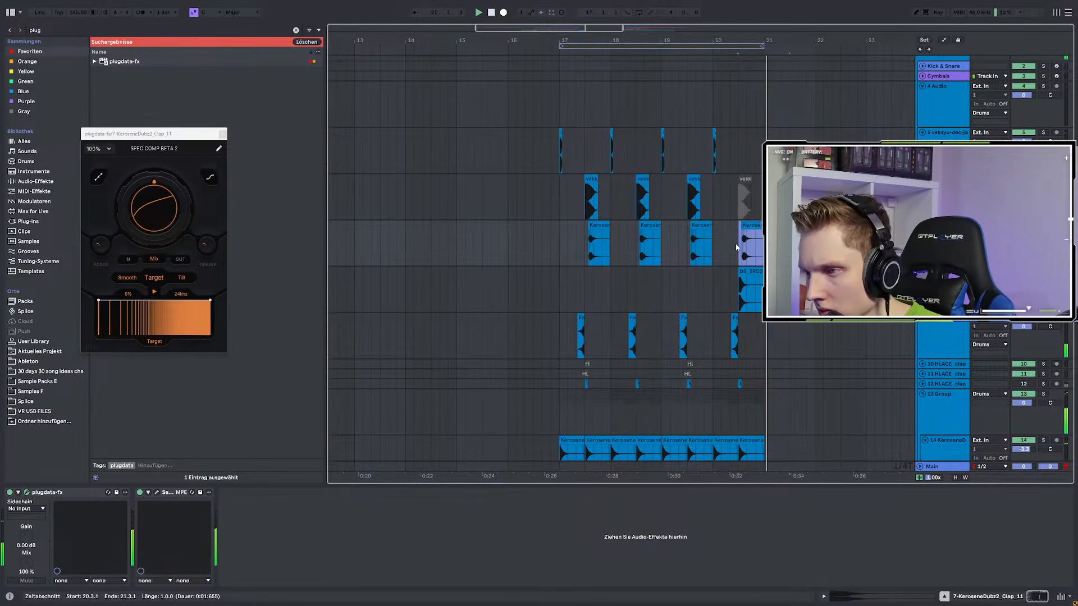
# Deactivate the trimmed clap clips in bars 17, 18 and 19, leaving the one in bar 20 active
pyautogui.click(700, 242)
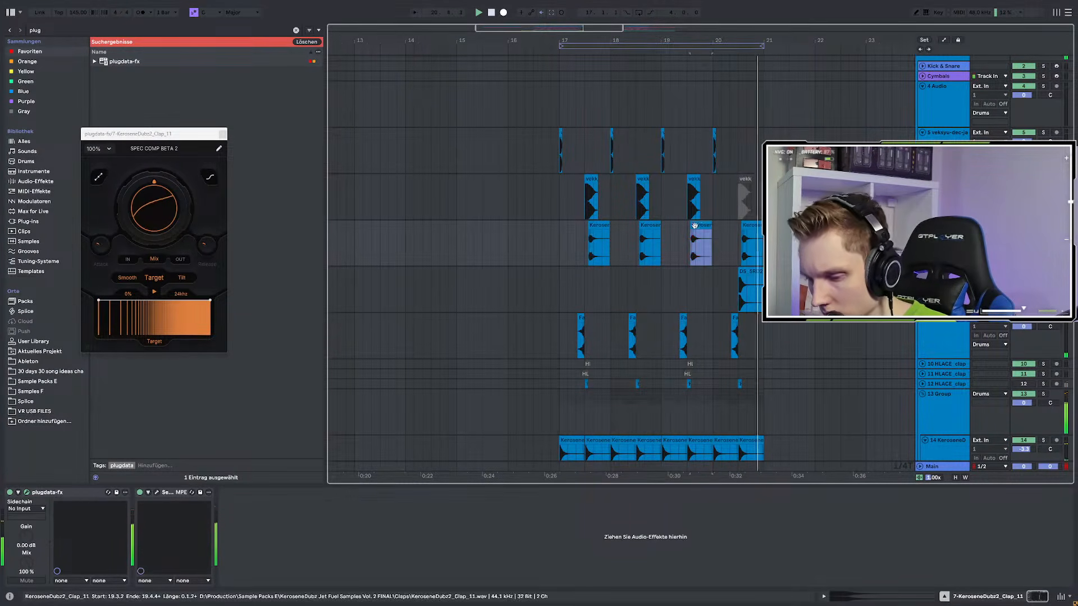
pyautogui.click(598, 224)
pyautogui.press('0')
pyautogui.click(571, 234)
pyautogui.click(652, 224)
pyautogui.press('0')
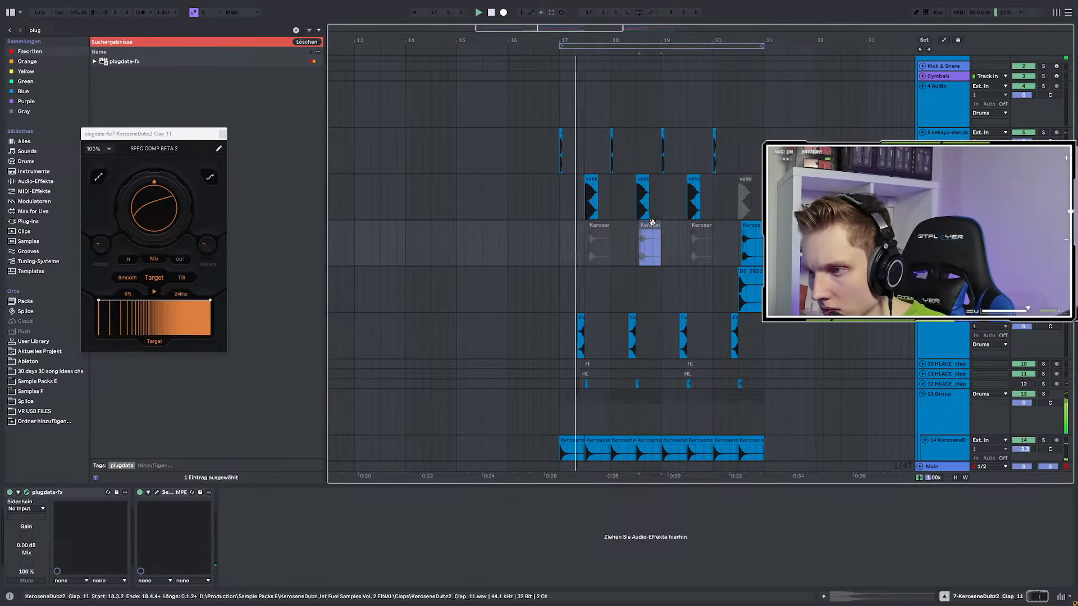
# Deactivate the yellow vocal clip at 20.3.1
pyautogui.scroll(-15, 754, 231)
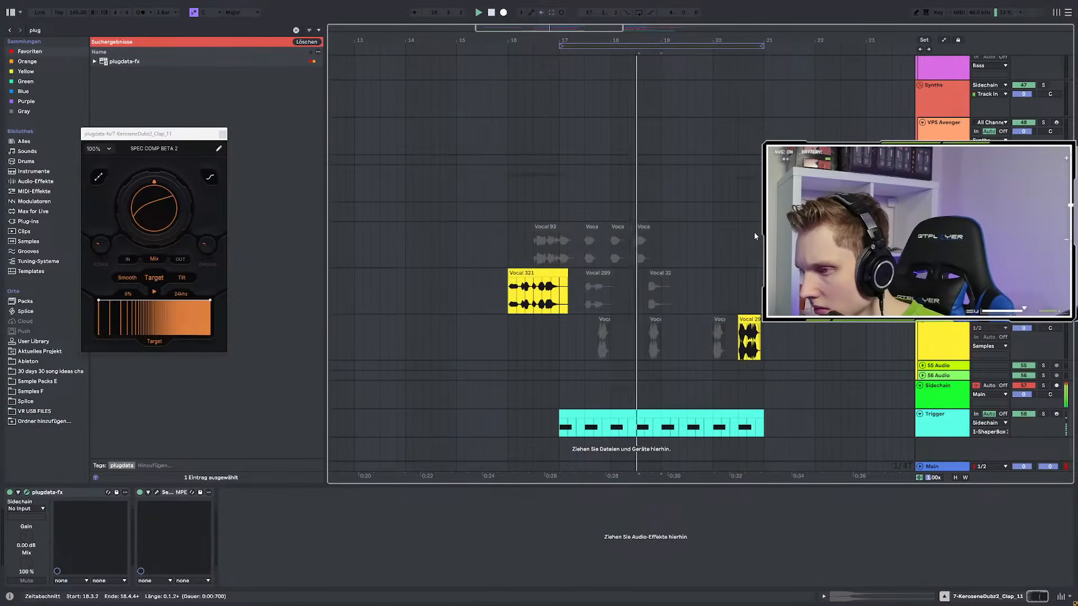
pyautogui.scroll(3, 747, 319)
pyautogui.click(748, 319)
pyautogui.press('0')
pyautogui.scroll(10, 526, 248)
pyautogui.scroll(10, 527, 252)
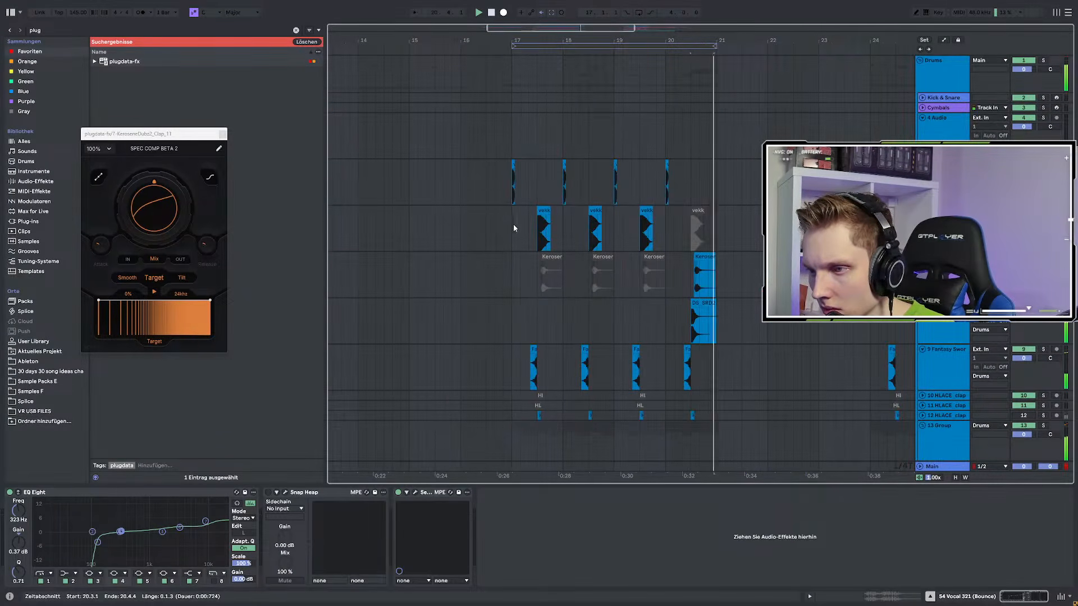
# Play the drum loop from 17.1.1 and audition the remaining active clap from 20.3
pyautogui.click(518, 225)
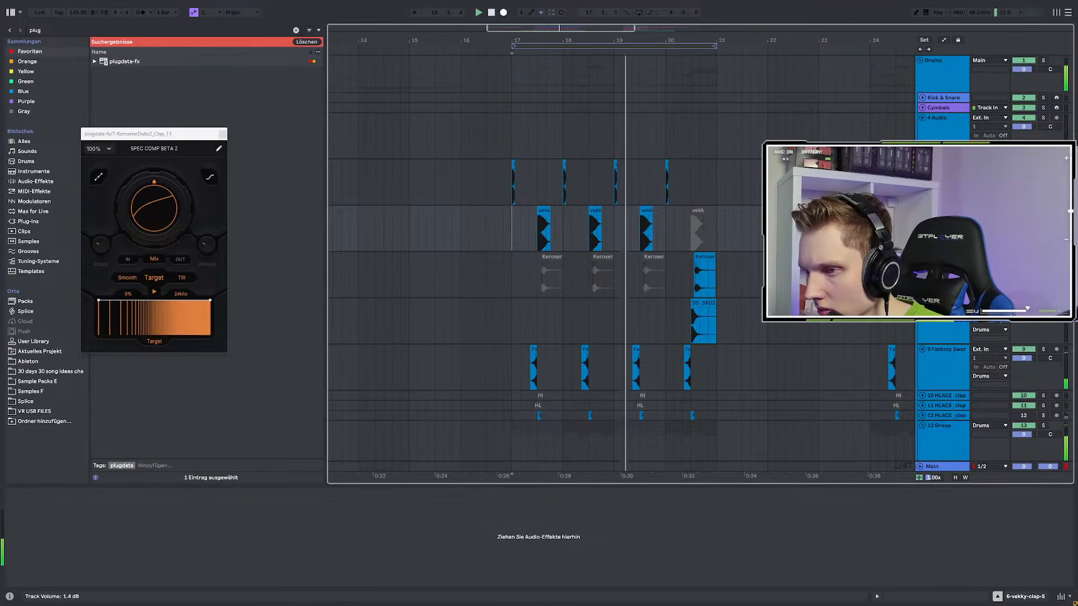
pyautogui.scroll(-5, 693, 262)
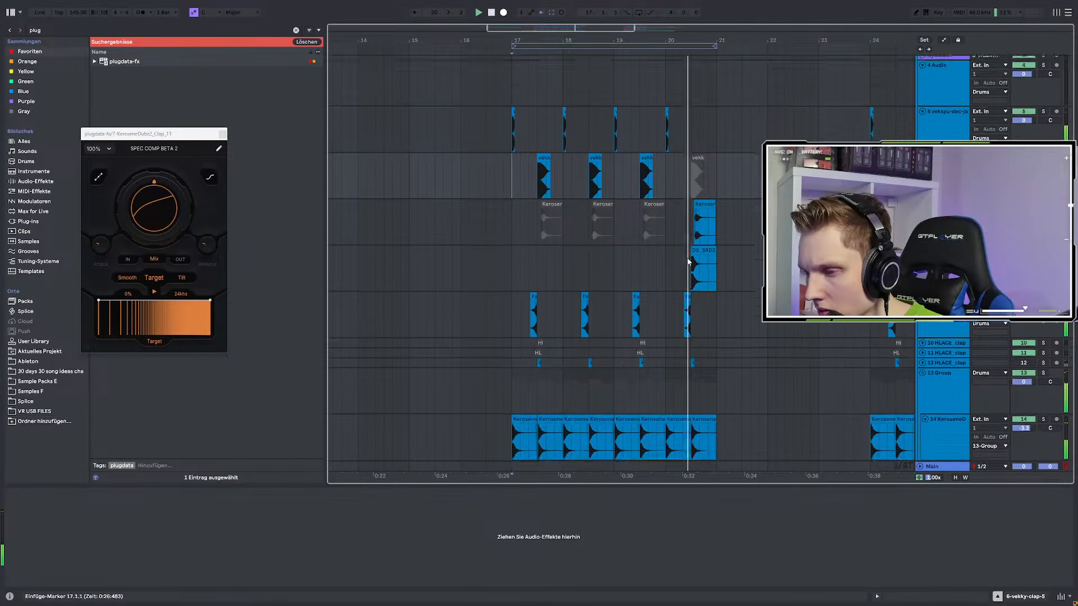
pyautogui.scroll(4, 693, 260)
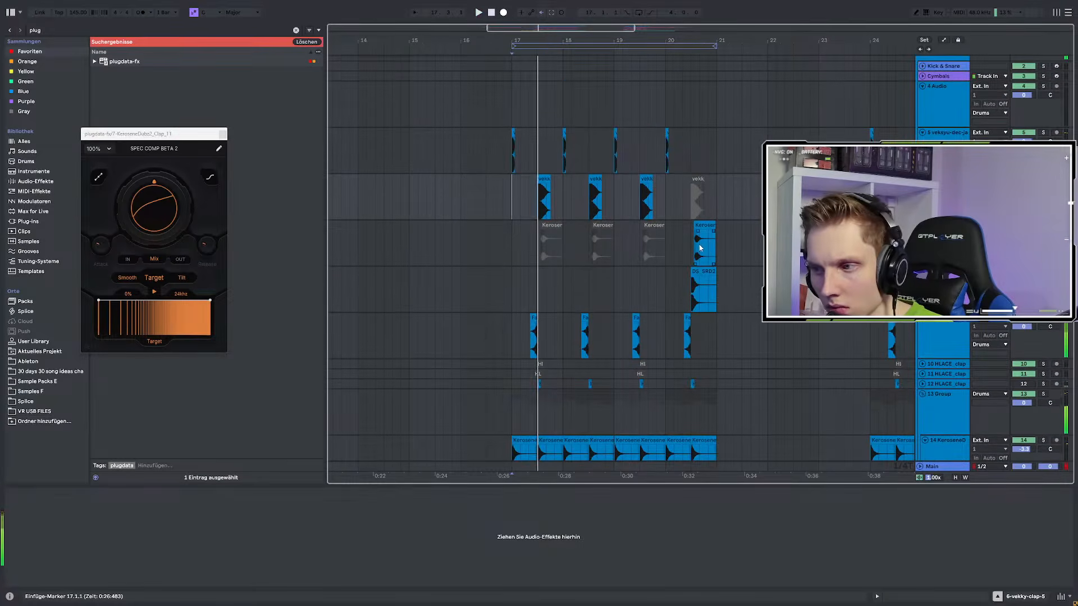
pyautogui.click(693, 247)
pyautogui.press('space')
pyautogui.press('space')
pyautogui.scroll(3, 707, 268)
pyautogui.press('space')
pyautogui.press('space')
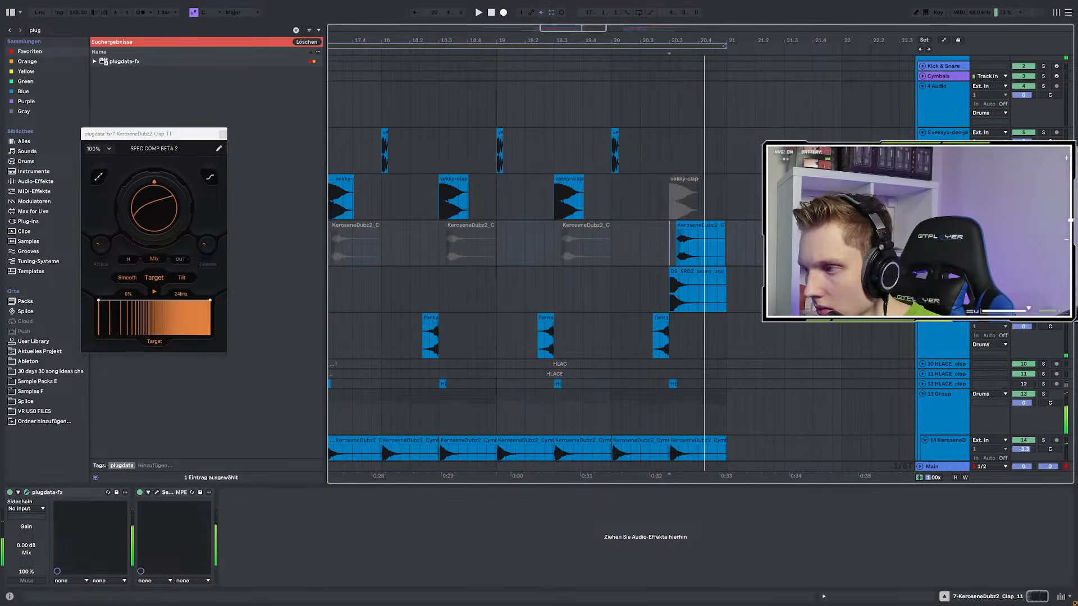
# Enable warping on the bar 20 clap clip in Texture mode, transpose it +2 semitones, and listen to it
pyautogui.hotkey('shift', 'Tab')
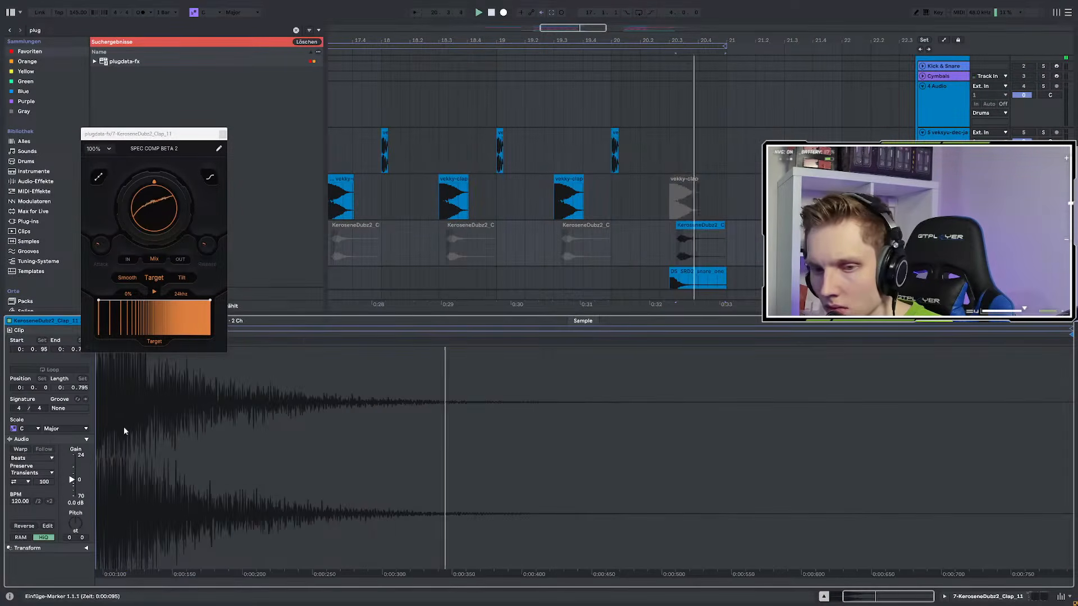
pyautogui.click(20, 449)
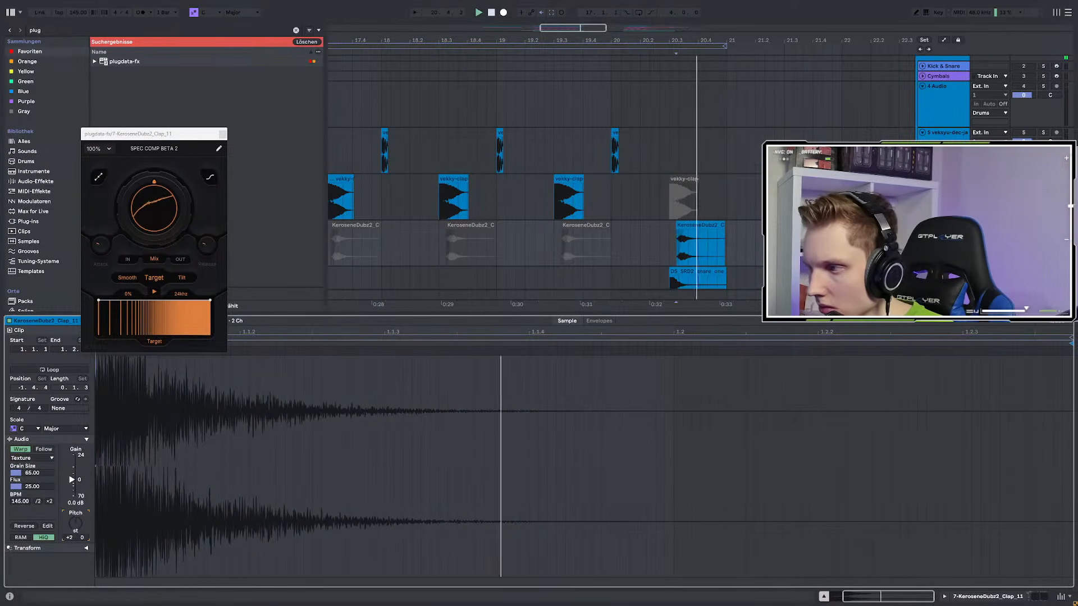
pyautogui.press('space')
pyautogui.press('s')
pyautogui.click(497, 246)
pyautogui.press('space')
pyautogui.press('space')
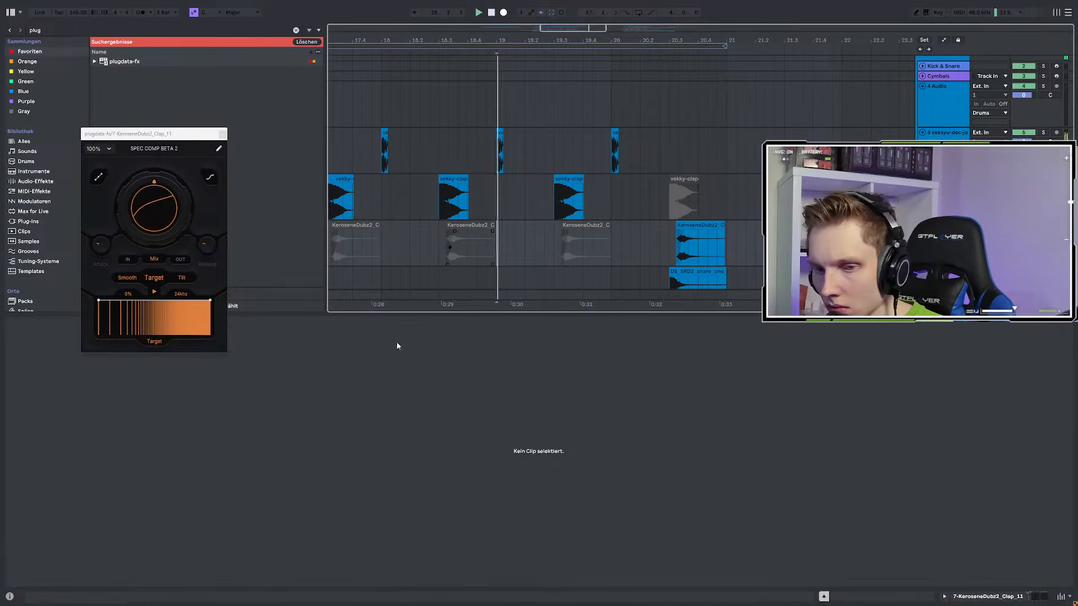
# Set the bar 20 clap clip's pitch to -6 semitones, audition it and return to the start of bar 17
pyautogui.doubleClick(696, 226)
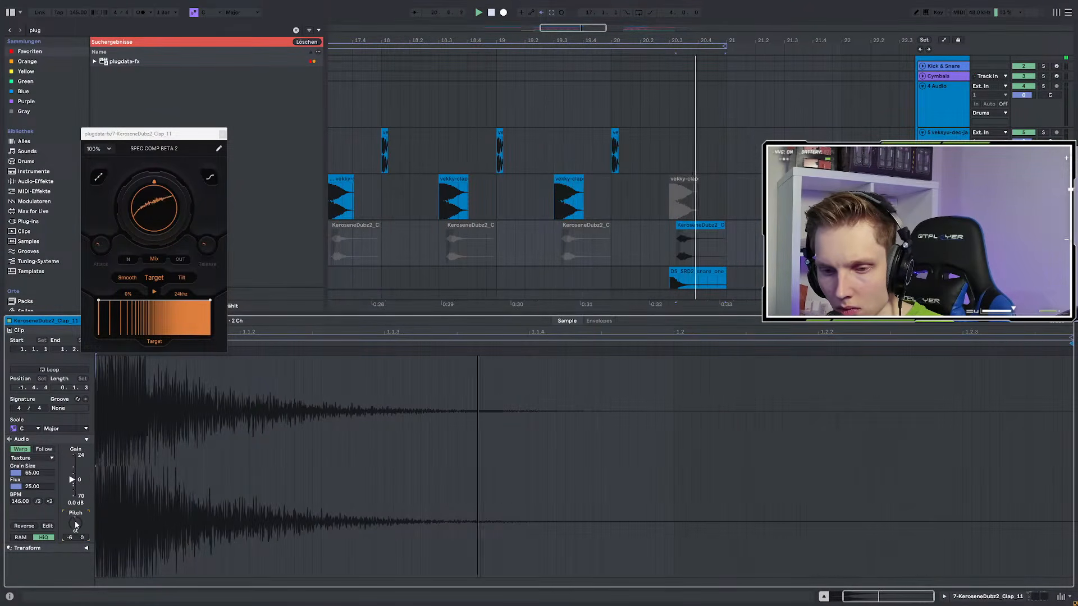
pyautogui.press('space')
pyautogui.press('space')
pyautogui.scroll(-5, 638, 260)
pyautogui.press('space')
pyautogui.click(565, 216)
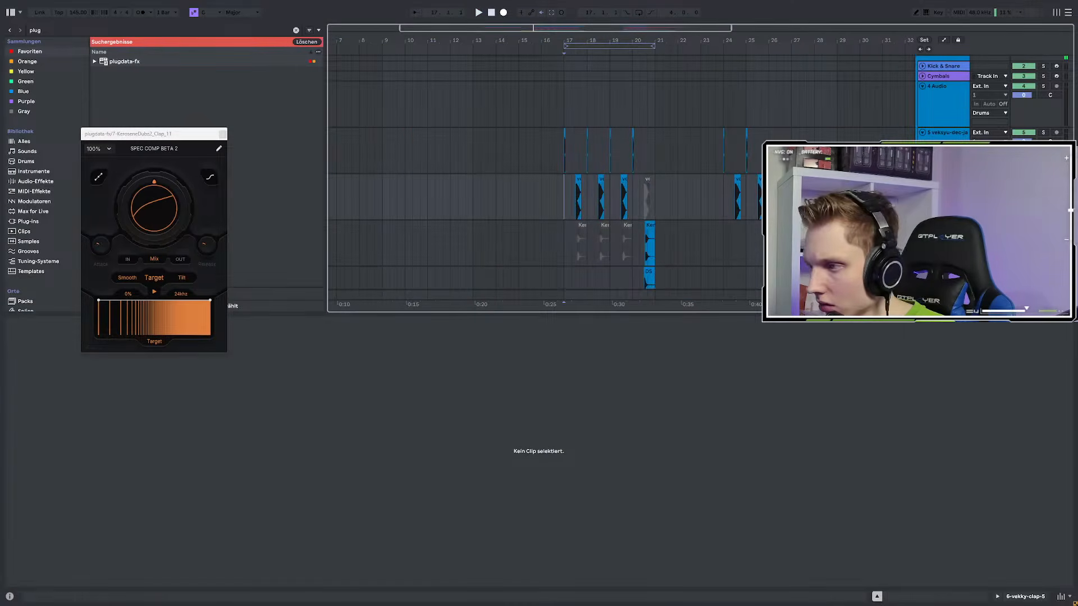
# Play the arrangement from 17.1.1, look through the tracks below the drums, and close the plugdata-fx window
pyautogui.hotkey('shift', 'Tab')
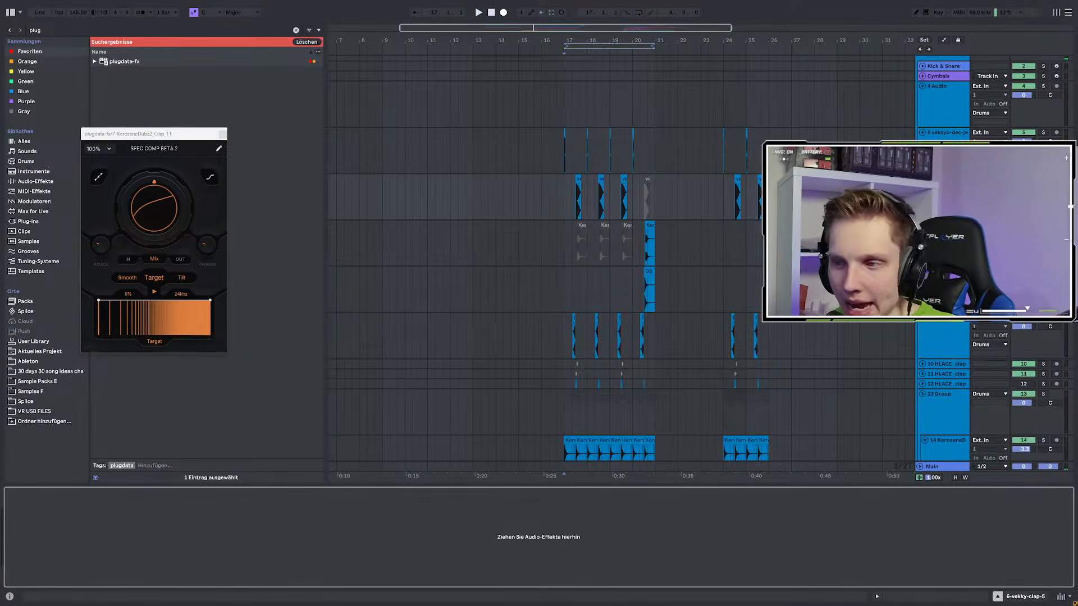
pyautogui.scroll(-5, 561, 224)
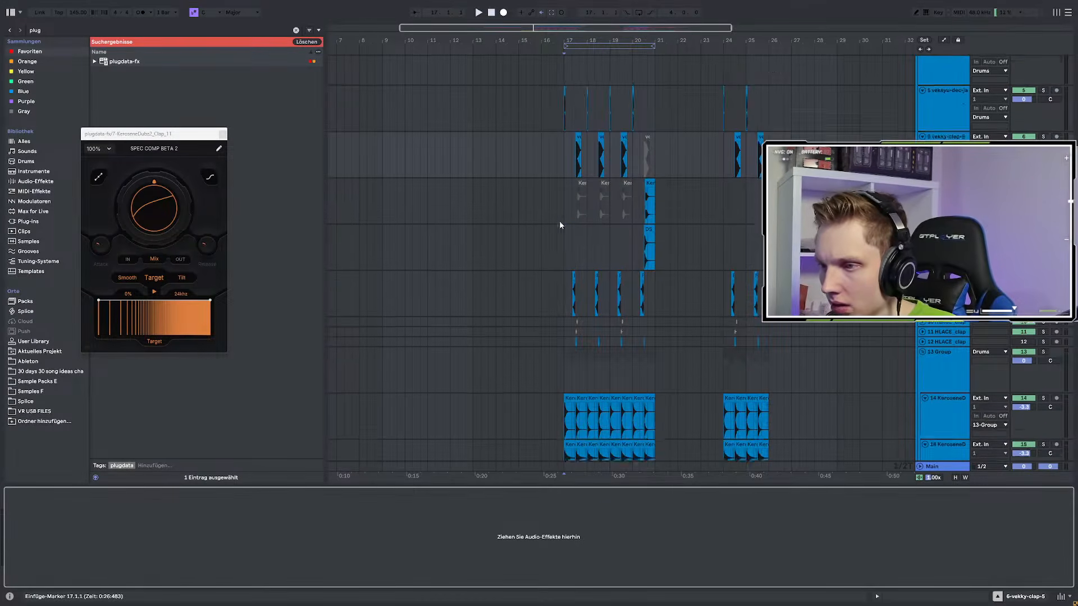
pyautogui.click(565, 195)
pyautogui.press('space')
pyautogui.scroll(-3, 601, 209)
pyautogui.scroll(-15, 600, 209)
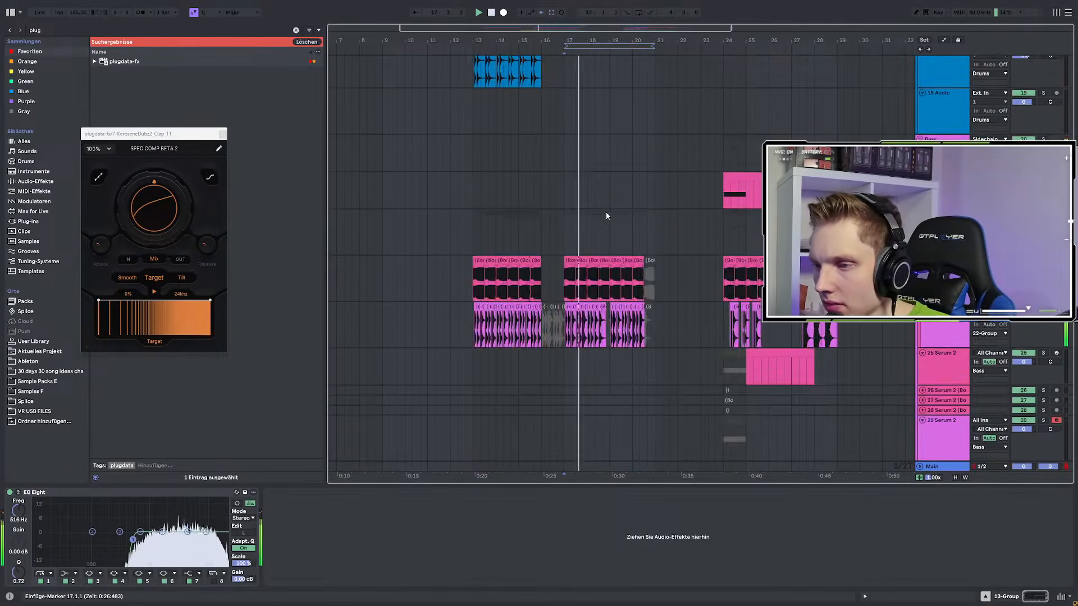
pyautogui.scroll(-5, 612, 222)
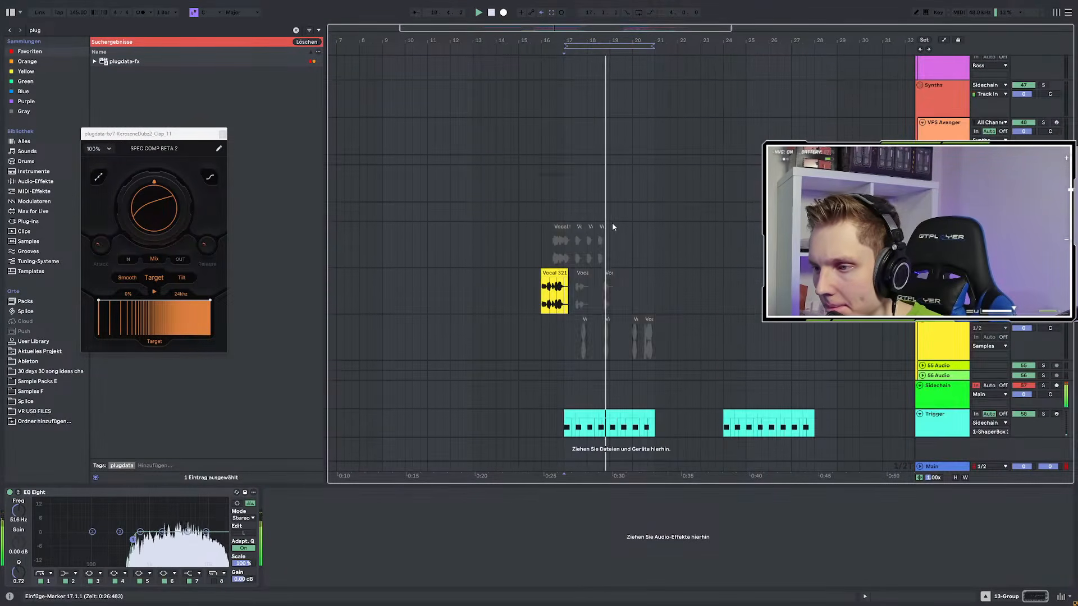
pyautogui.scroll(4, 615, 241)
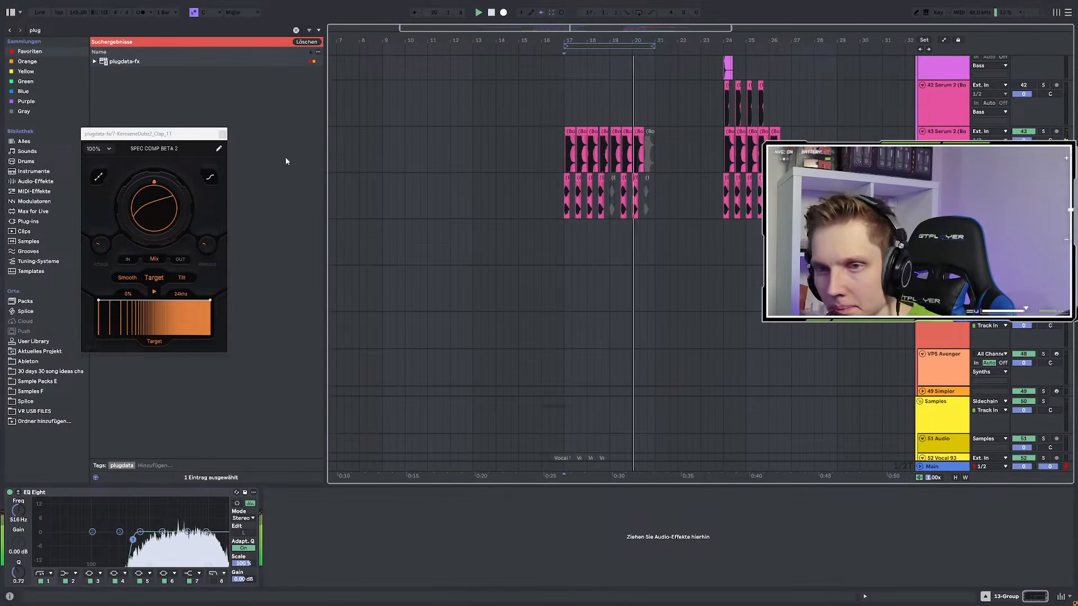
pyautogui.click(223, 134)
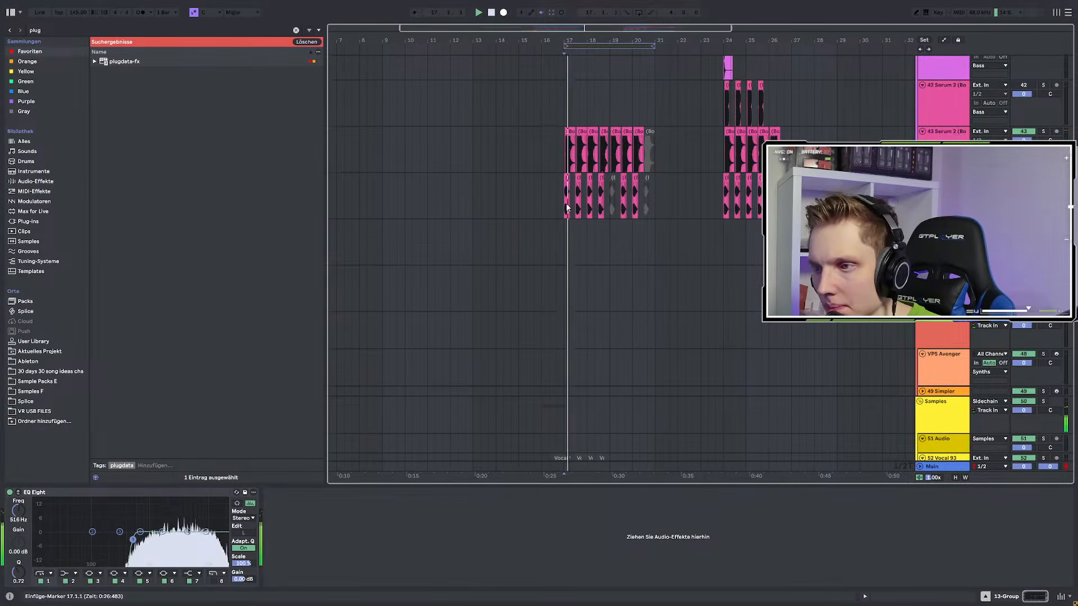
# Find the short FL Render Crunch 4 clip near 24.2 on the bass tracks and copy the range from 24.2.1 to 24.4.3
pyautogui.scroll(3, 574, 208)
pyautogui.scroll(5, 580, 219)
pyautogui.scroll(-6, 582, 225)
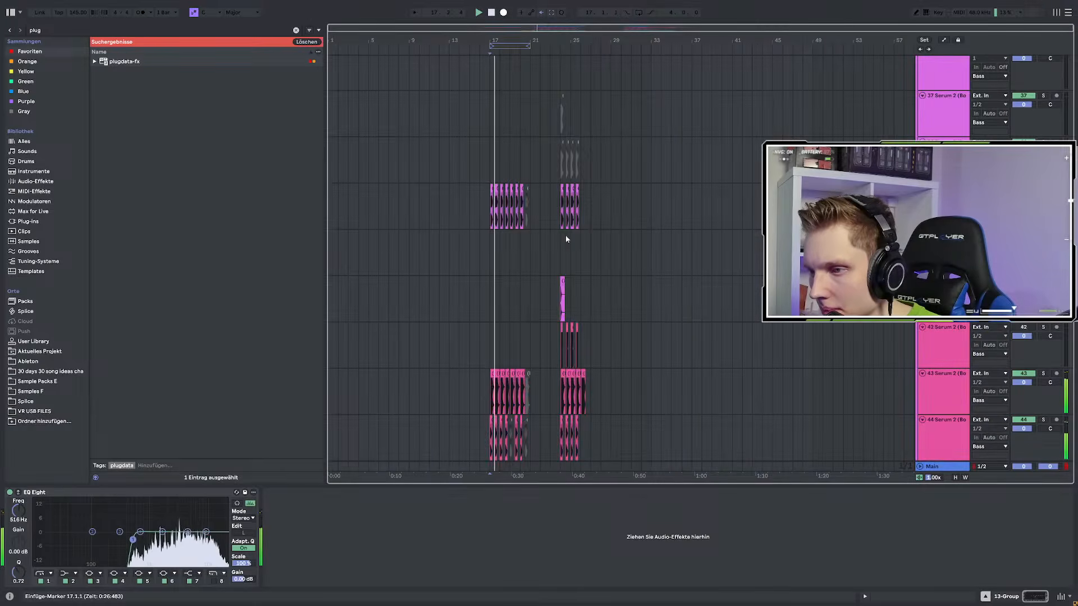
pyautogui.scroll(6, 581, 234)
pyautogui.scroll(3, 602, 275)
pyautogui.scroll(-8, 571, 265)
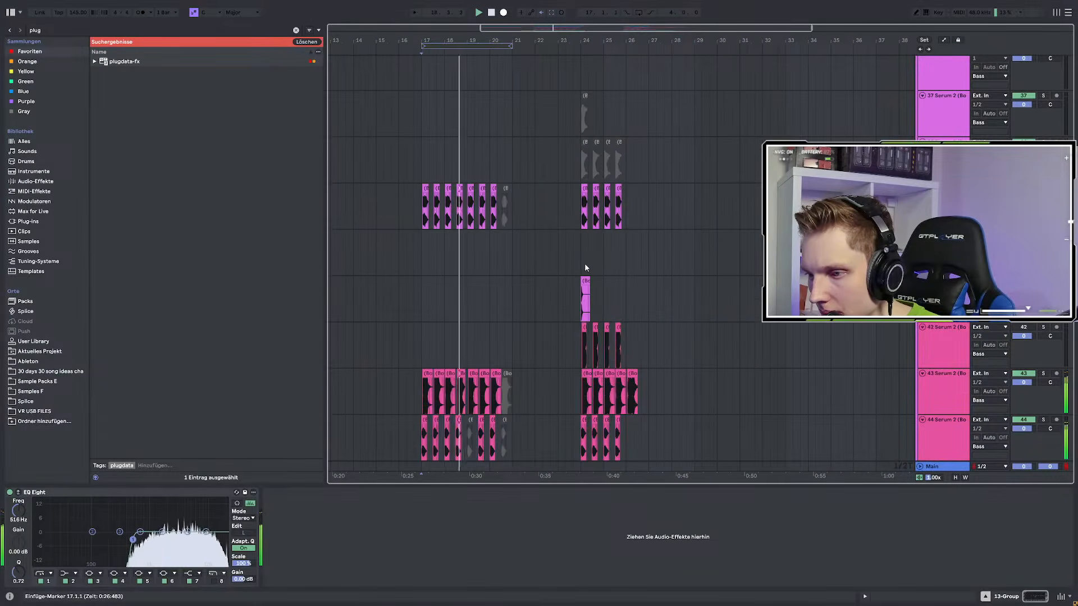
pyautogui.scroll(10, 553, 265)
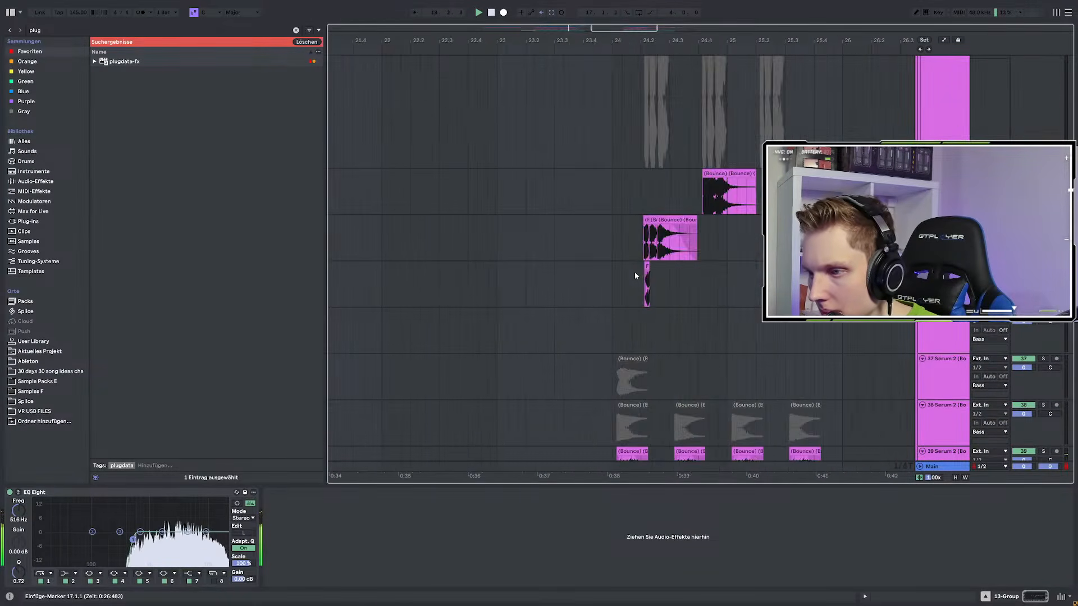
pyautogui.scroll(-10, 696, 278)
pyautogui.click(706, 278)
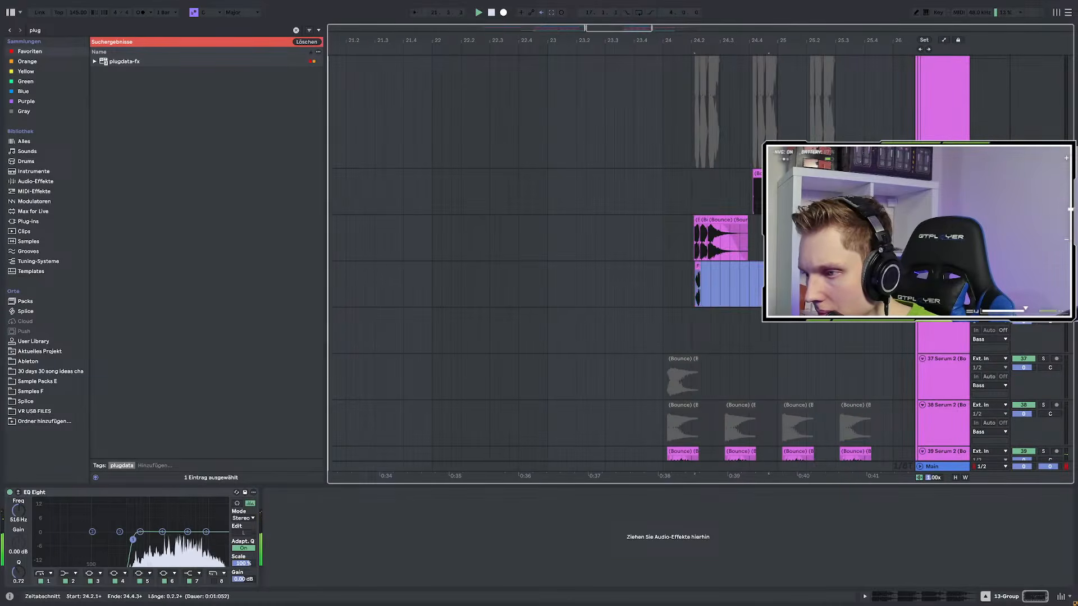
# Insert a new audio track below the purple bounce track in the 22 Group and paste the FL Render Crunch 4 clip at 17.1.1
pyautogui.scroll(-3, 716, 278)
pyautogui.scroll(8, 470, 287)
pyautogui.click(366, 233)
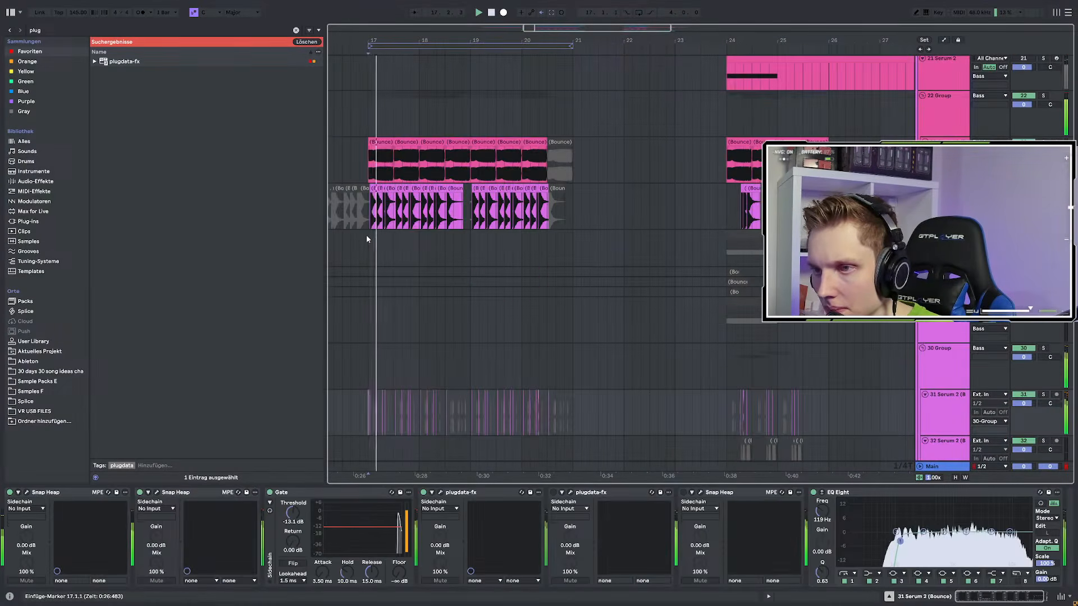
pyautogui.click(366, 211)
pyautogui.hotkey('ctrl', 't')
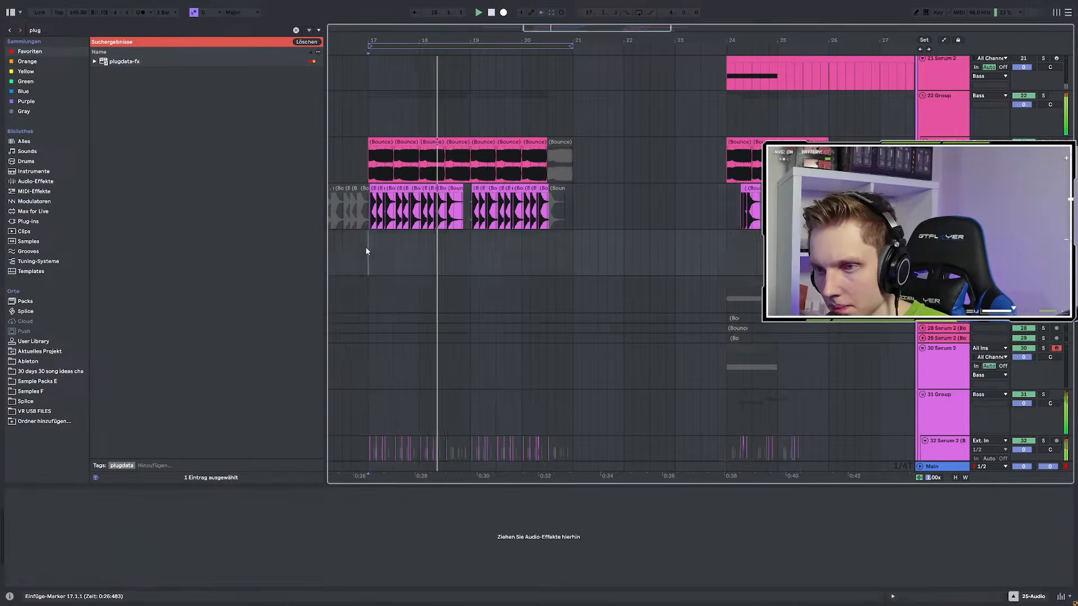
pyautogui.scroll(8, 372, 251)
pyautogui.hscroll(-3, 393, 247)
pyautogui.click(399, 248)
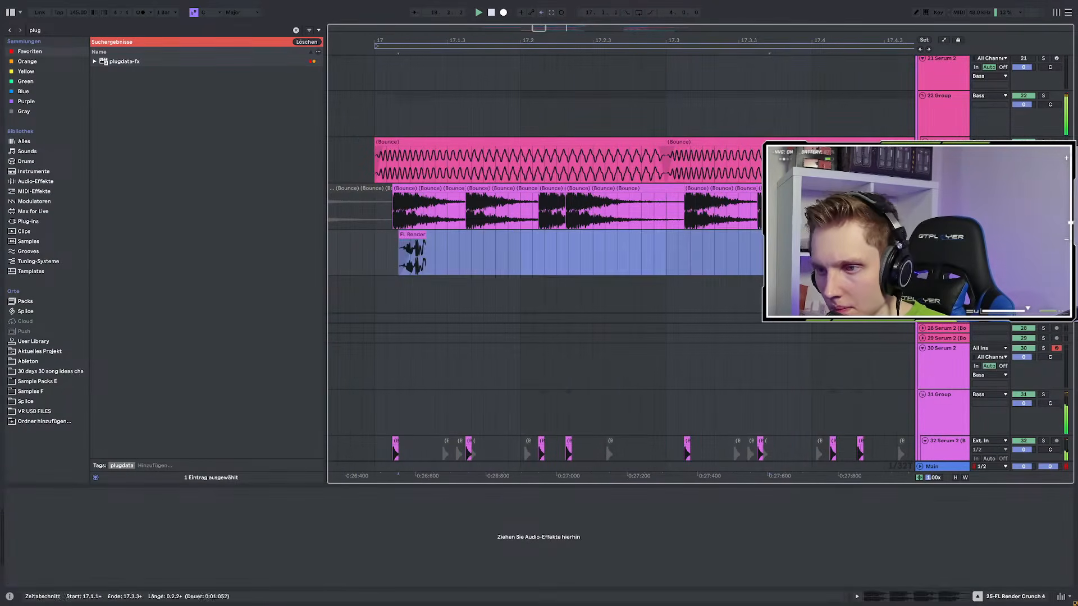
# Solo the 22 Group and extend the FL Render Crunch 4 clip's end to the second purple bounce clip after 17.1.3
pyautogui.press('space')
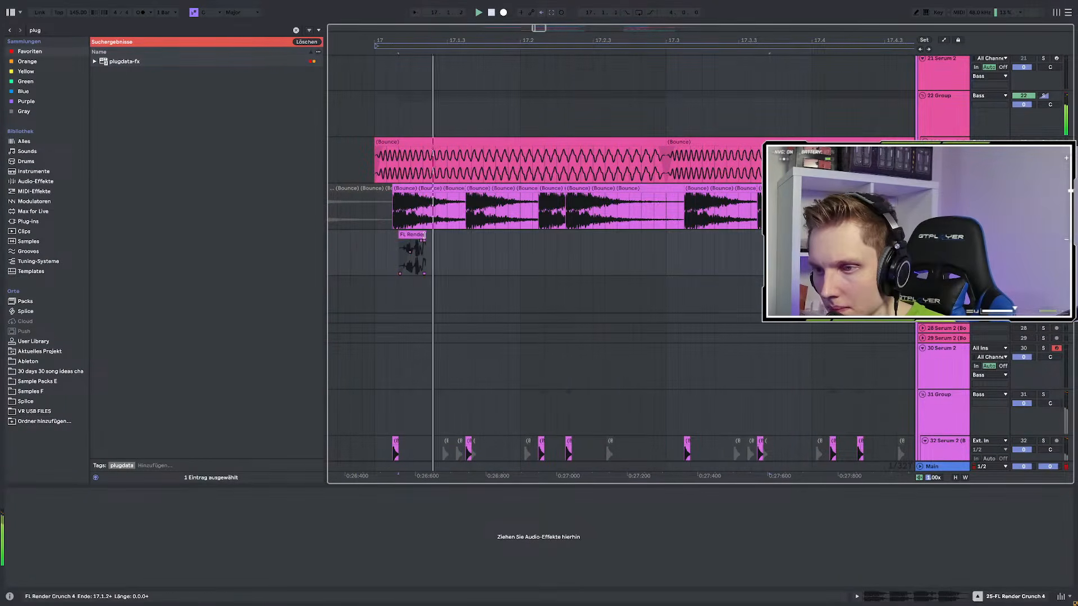
pyautogui.moveTo(426, 235); pyautogui.dragTo(462, 234)
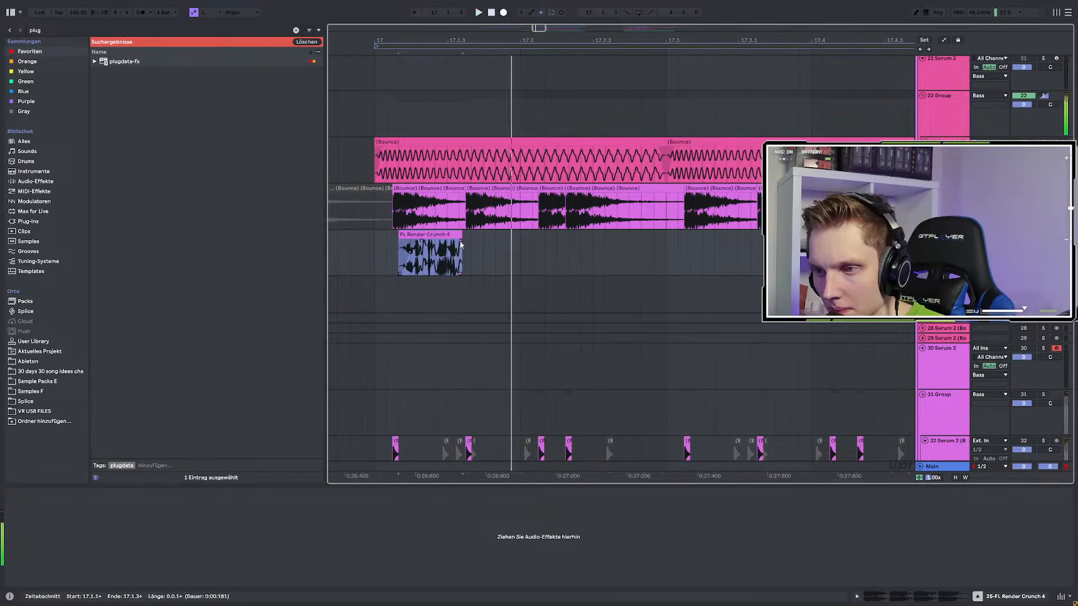
pyautogui.scroll(5, 461, 236)
pyautogui.moveTo(471, 236); pyautogui.dragTo(492, 239)
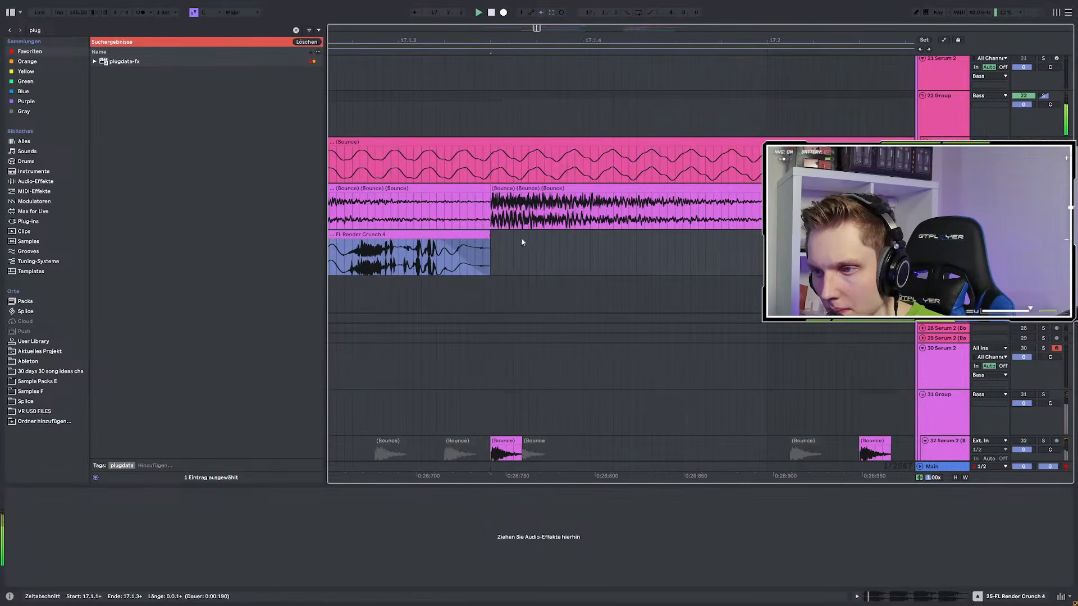
pyautogui.scroll(-5, 496, 240)
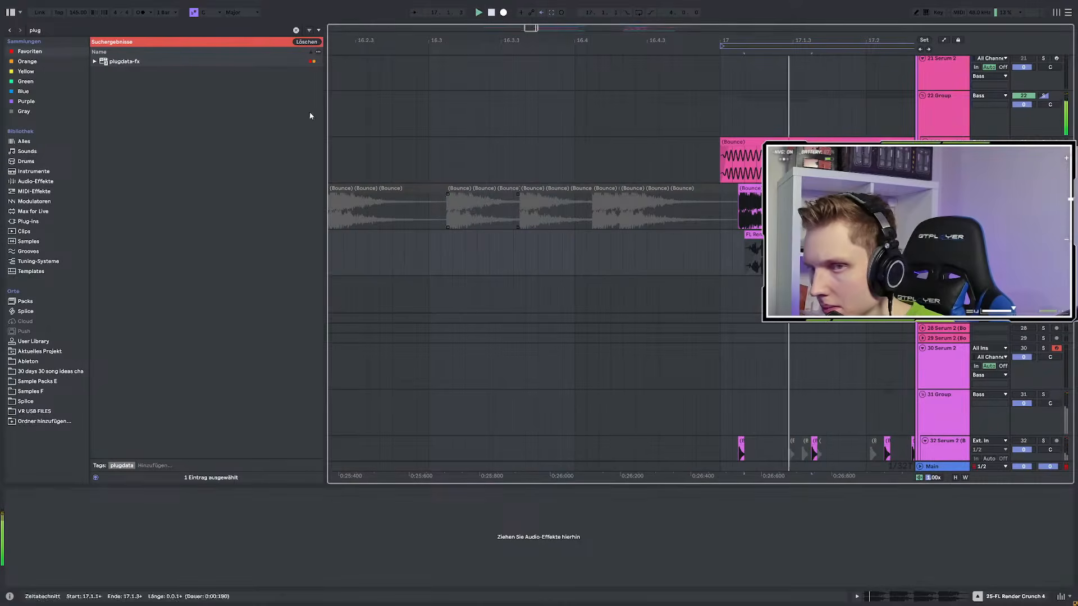
# Search the browser for "eq", and copy the Snap Heap and EQ Eight devices from the bar 24 FL Render Crunch 4 track
pyautogui.click(56, 29)
pyautogui.scroll(-10, 611, 262)
pyautogui.scroll(-8, 547, 274)
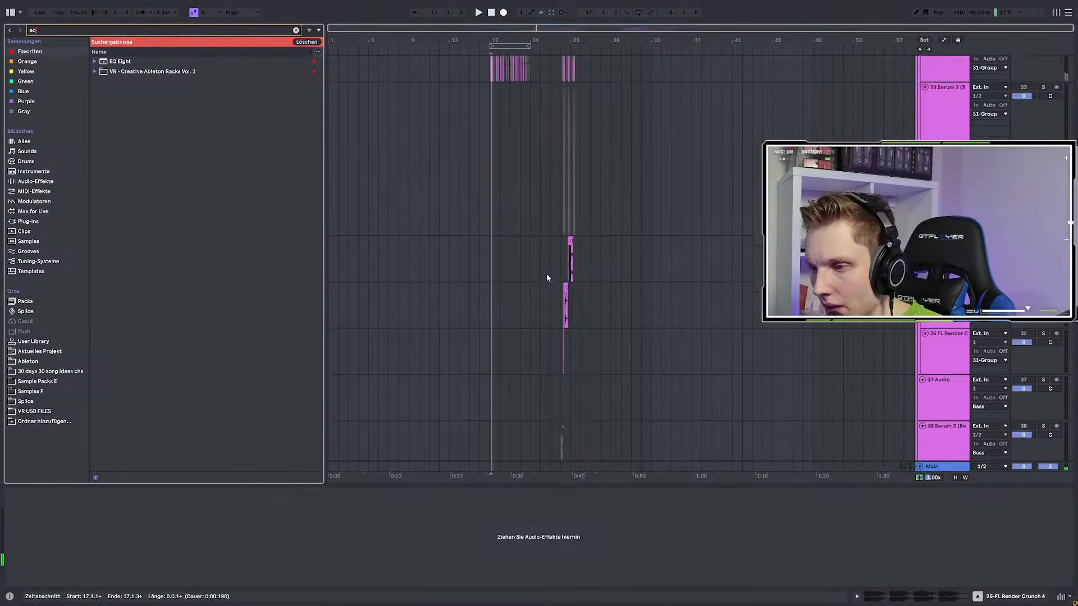
pyautogui.scroll(5, 550, 278)
pyautogui.scroll(3, 578, 228)
pyautogui.scroll(8, 590, 222)
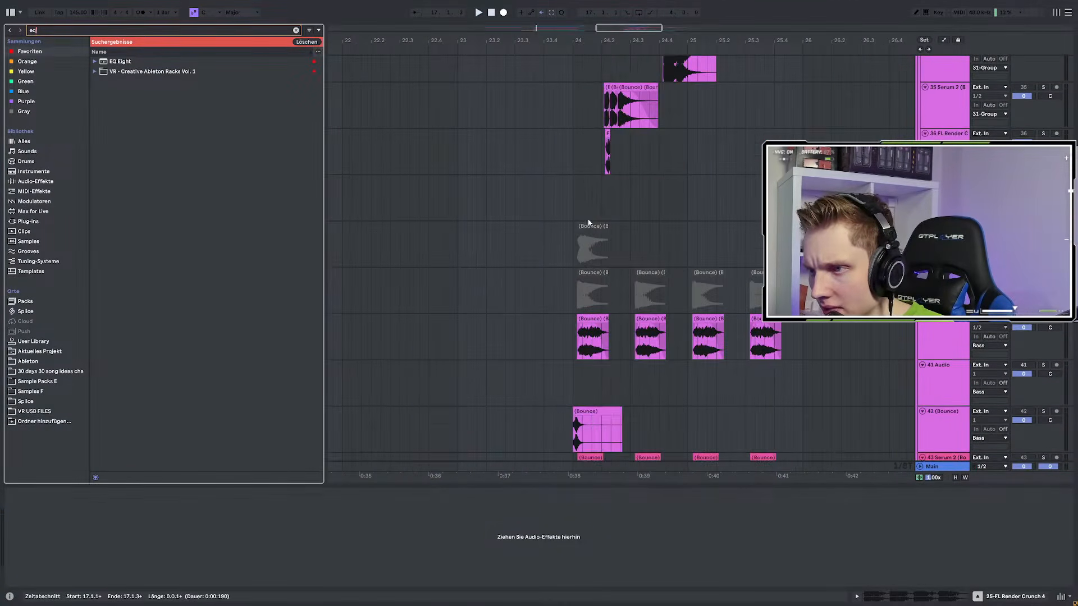
pyautogui.click(608, 225)
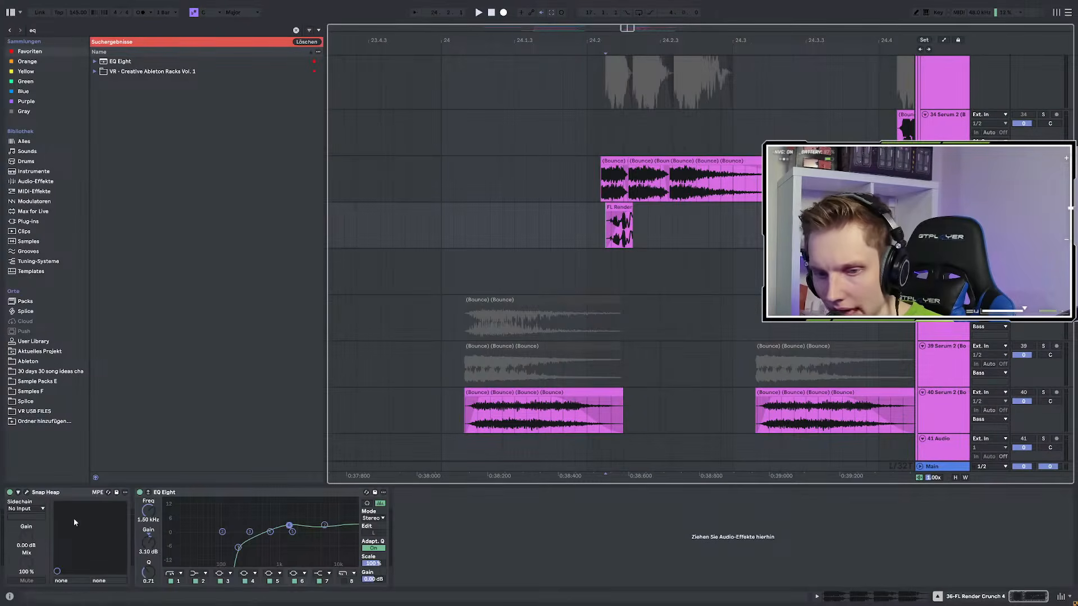
pyautogui.click(127, 495)
# Paste the Snap Heap and EQ Eight devices onto track 25, the new FL Render Crunch 4 track at bar 17
pyautogui.scroll(-10, 615, 365)
pyautogui.scroll(10, 465, 354)
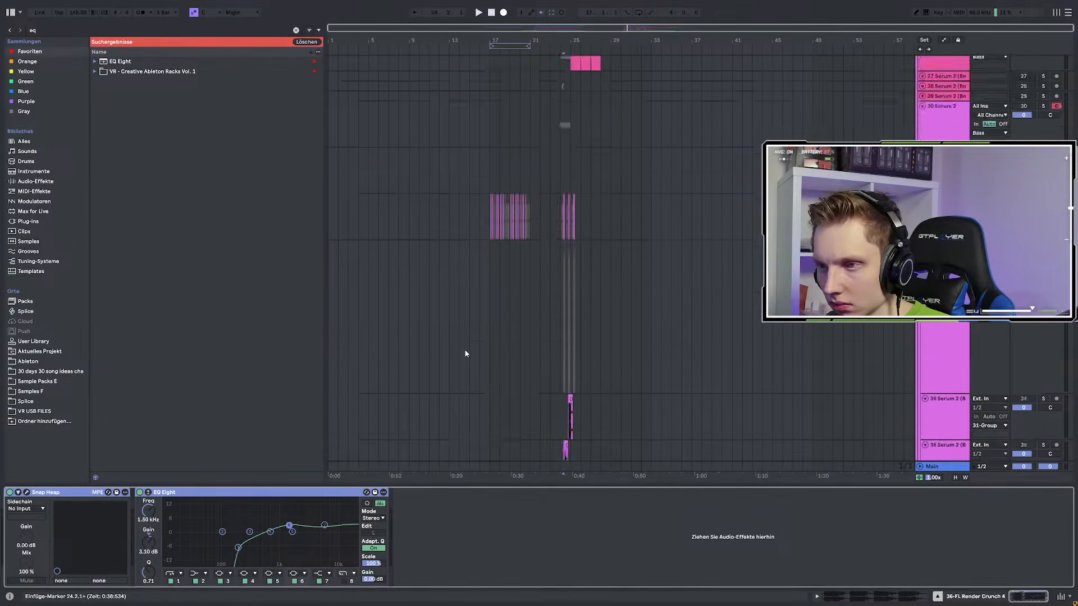
pyautogui.scroll(-3, 465, 354)
pyautogui.scroll(8, 466, 355)
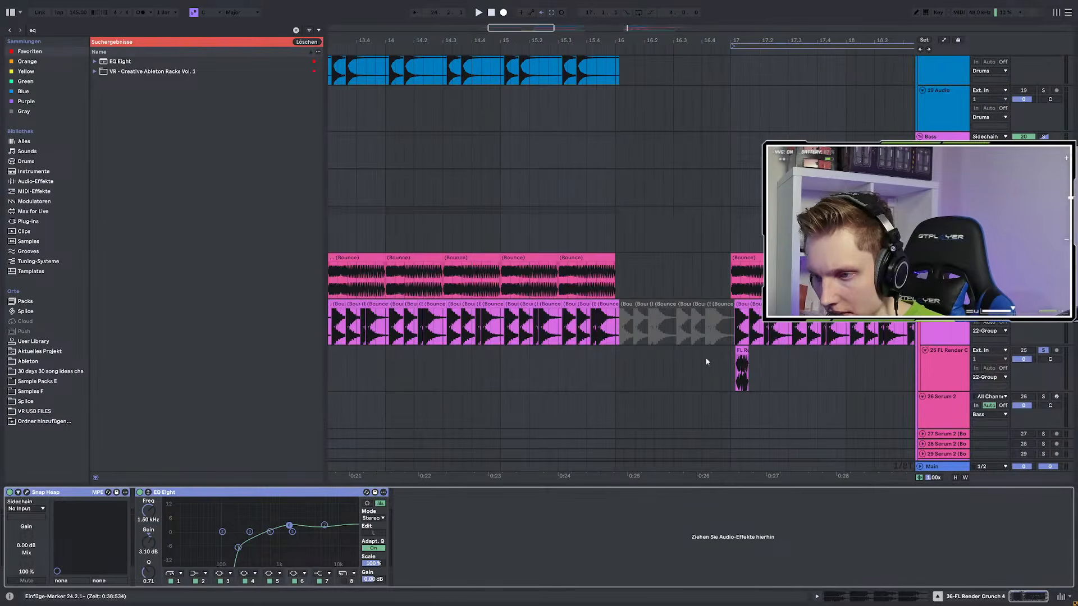
pyautogui.scroll(-5, 685, 359)
pyautogui.click(944, 368)
pyautogui.click(469, 571)
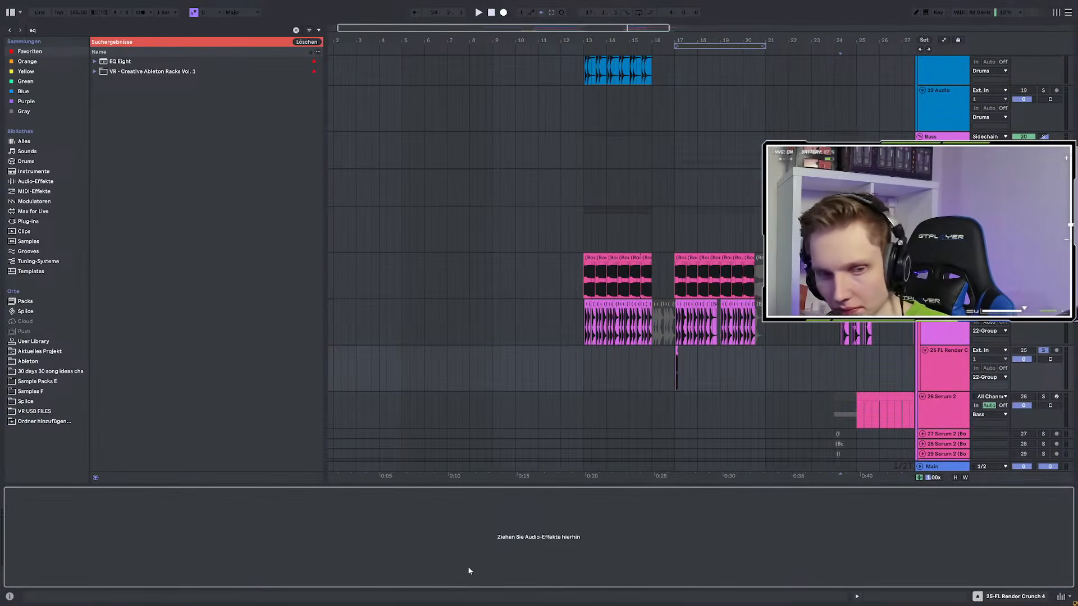
# Audition the FL Render Crunch 4 clip from 17.1.1 with its effects and fade in its opening up to 17.1.2
pyautogui.click(667, 369)
pyautogui.scroll(5, 690, 368)
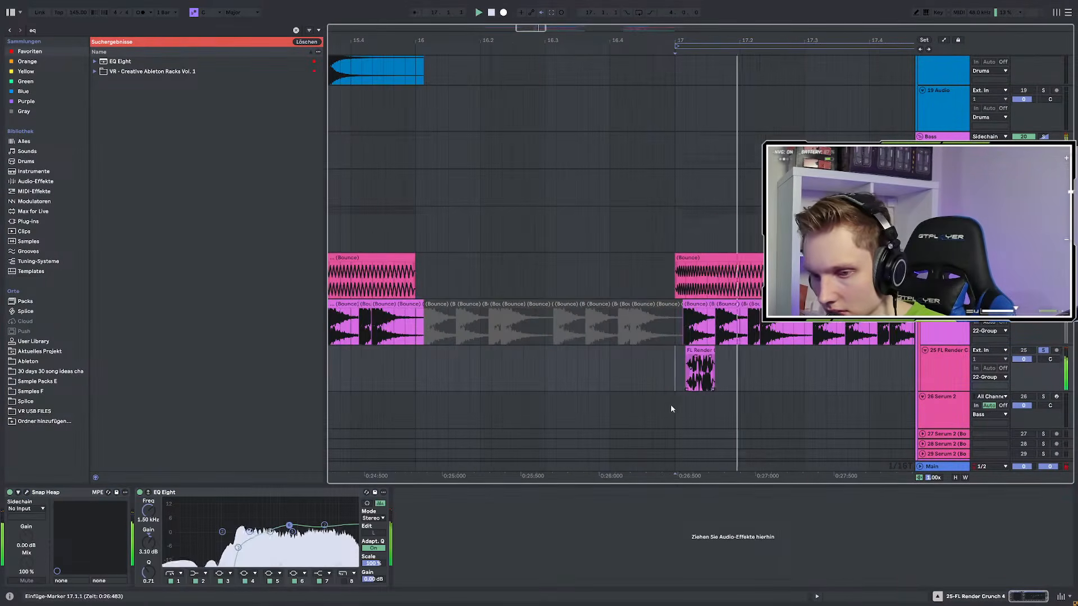
pyautogui.scroll(3, 723, 407)
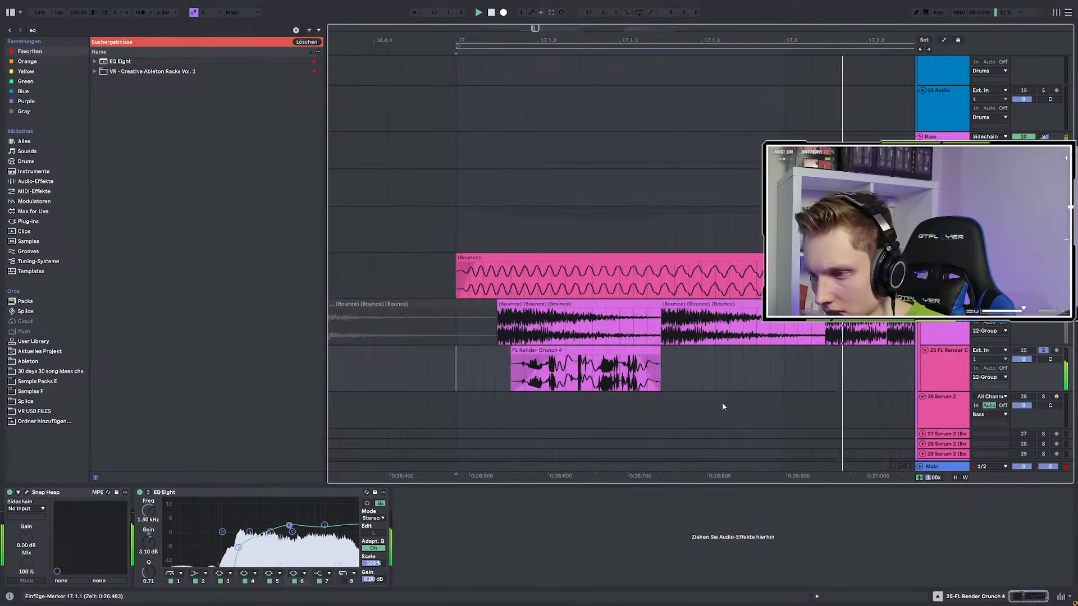
pyautogui.click(505, 366)
pyautogui.press('space')
pyautogui.press('space')
pyautogui.scroll(-5, 483, 363)
pyautogui.press('space')
pyautogui.press('space')
pyautogui.scroll(3, 493, 361)
pyautogui.press('space')
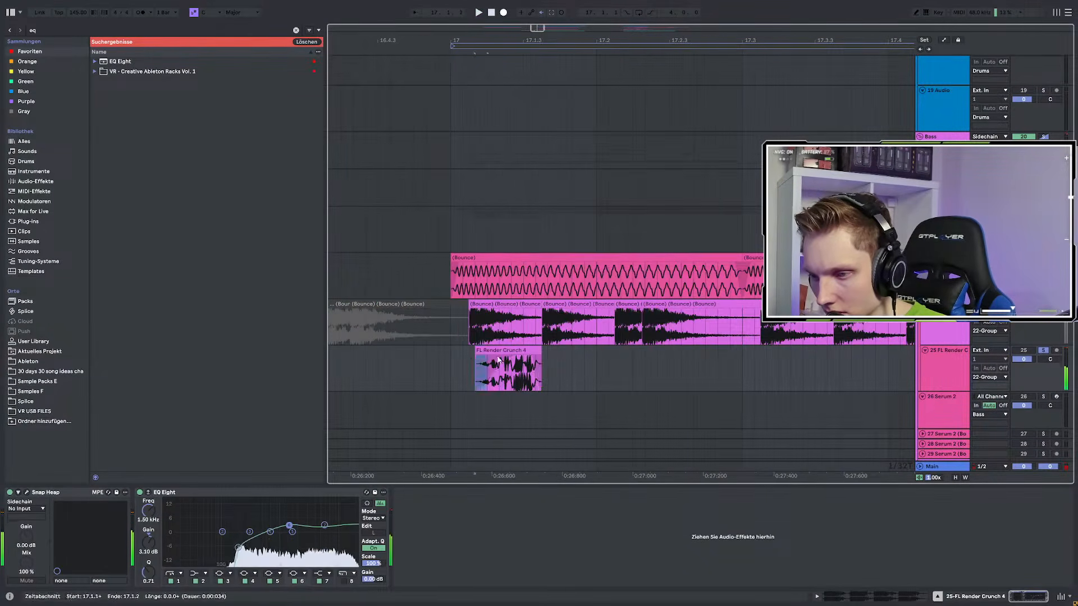
# Duplicate the FL Render Crunch 4 clip twice and trim the third clip's end to the bounce hit at 17.2.2
pyautogui.keyDown('shift'); pyautogui.click(494, 360); pyautogui.keyUp('shift')
pyautogui.scroll(2, 466, 365)
pyautogui.hotkey('ctrl', 'd')
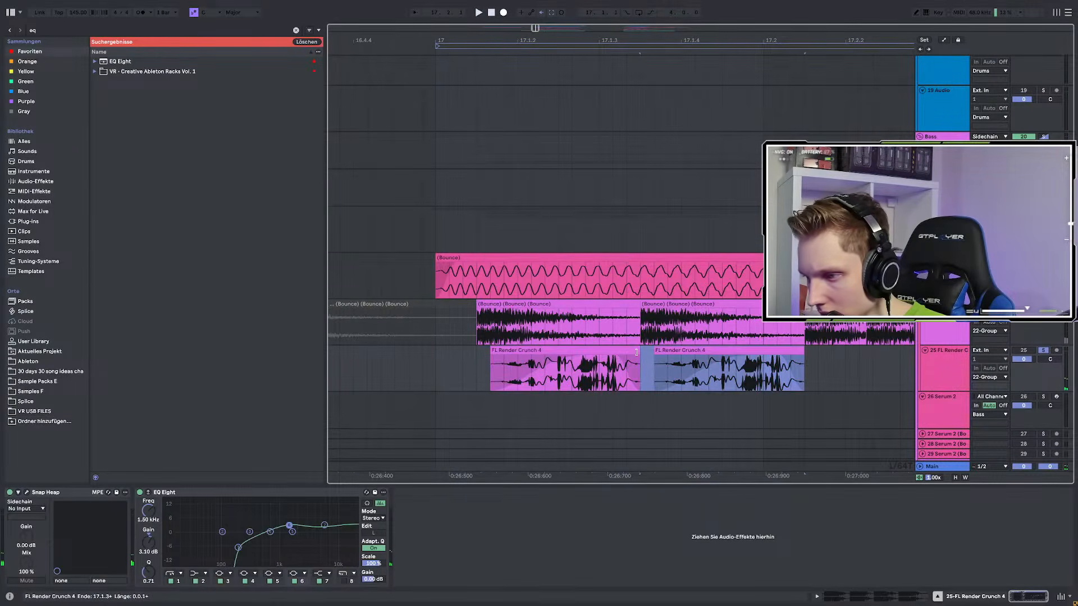
pyautogui.hotkey('ctrl', 'd')
pyautogui.moveTo(828, 351); pyautogui.dragTo(723, 359)
pyautogui.keyDown('ctrl'); pyautogui.scroll(3, 738, 357); pyautogui.keyUp('ctrl')
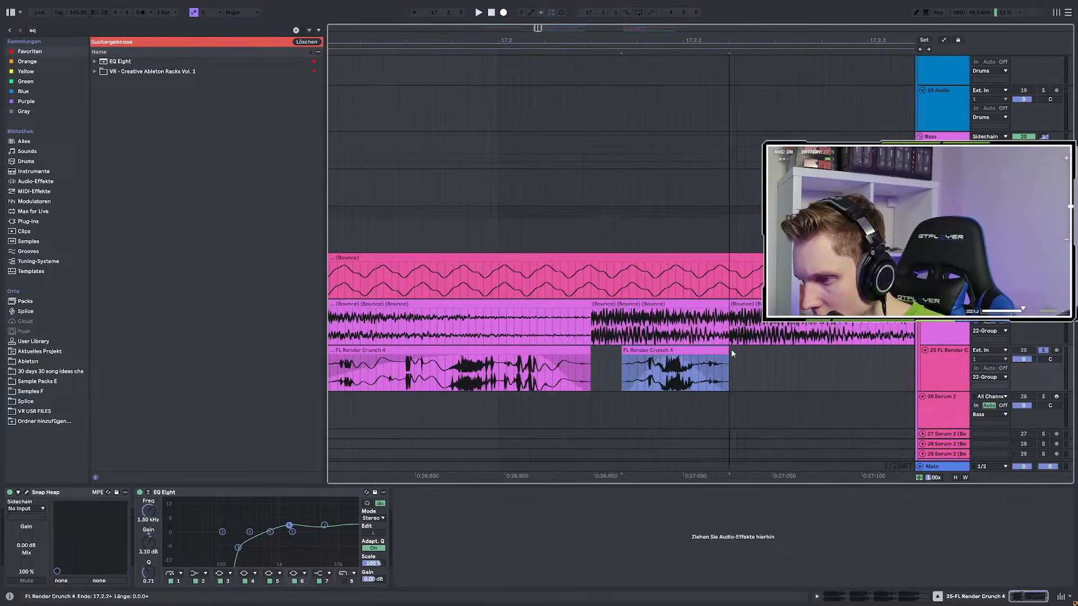
# Paste a fourth FL Render Crunch 4 clip after the trimmed one at 17.2.2 and extend its end to the bounce hit at 17.3.1
pyautogui.keyDown('ctrl'); pyautogui.scroll(-3, 730, 350); pyautogui.keyUp('ctrl')
pyautogui.click(596, 350)
pyautogui.keyDown('ctrl'); pyautogui.scroll(3, 756, 337); pyautogui.keyUp('ctrl')
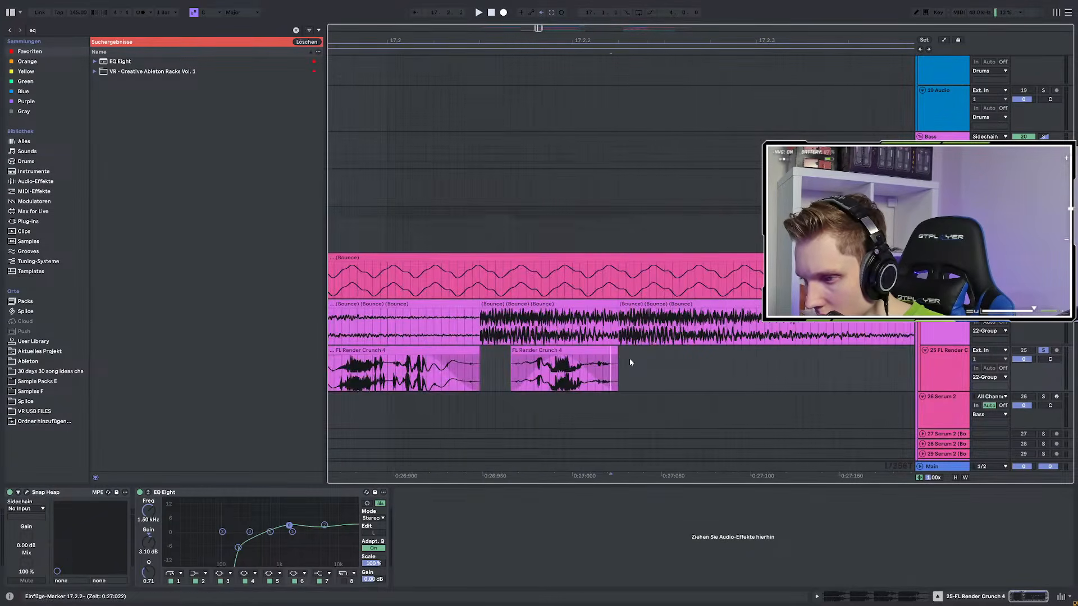
pyautogui.hotkey('ctrl', 'v')
pyautogui.keyDown('ctrl'); pyautogui.scroll(-3, 663, 364); pyautogui.keyUp('ctrl')
pyautogui.keyDown('ctrl'); pyautogui.scroll(3, 700, 361); pyautogui.keyUp('ctrl')
pyautogui.keyDown('ctrl'); pyautogui.moveTo(686, 351); pyautogui.dragTo(822, 350); pyautogui.keyUp('ctrl')
pyautogui.keyDown('ctrl'); pyautogui.scroll(-5, 694, 352); pyautogui.keyUp('ctrl')
pyautogui.keyDown('ctrl'); pyautogui.scroll(3, 756, 356); pyautogui.keyUp('ctrl')
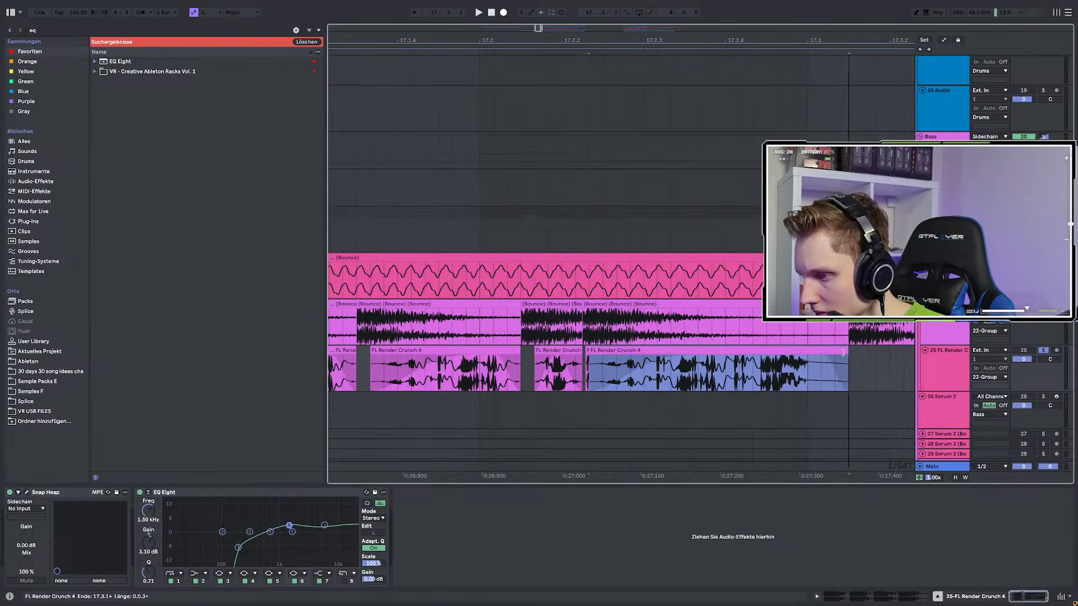
# Try duplicating the four FL Render Crunch 4 clips twice along the track, and undo both duplications
pyautogui.keyDown('ctrl'); pyautogui.scroll(-3, 668, 367); pyautogui.keyUp('ctrl')
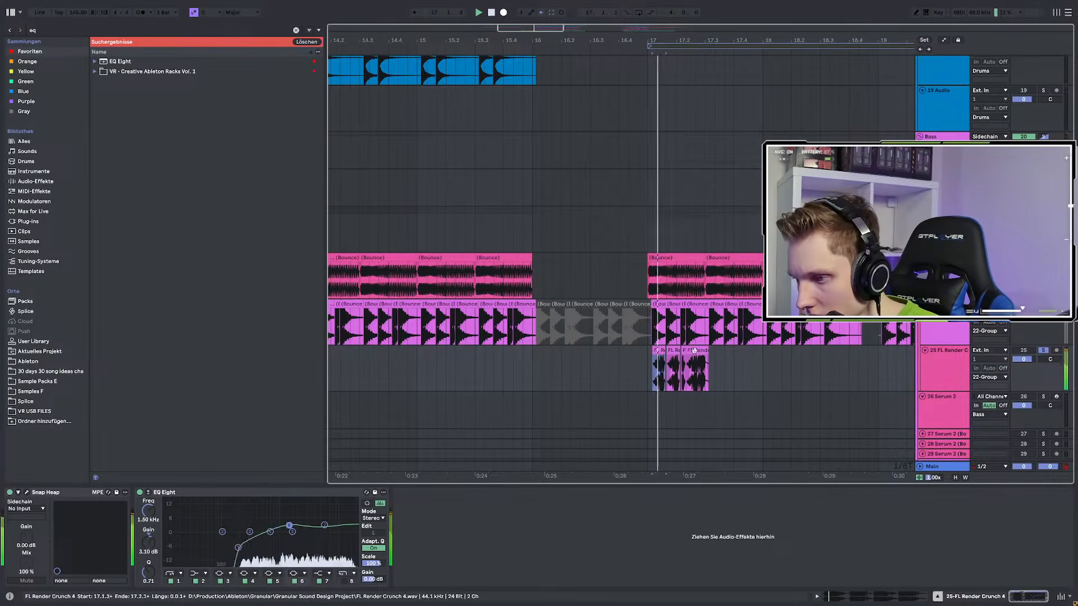
pyautogui.keyDown('ctrl'); pyautogui.scroll(3, 671, 357); pyautogui.keyUp('ctrl')
pyautogui.hotkey('ctrl', 'd')
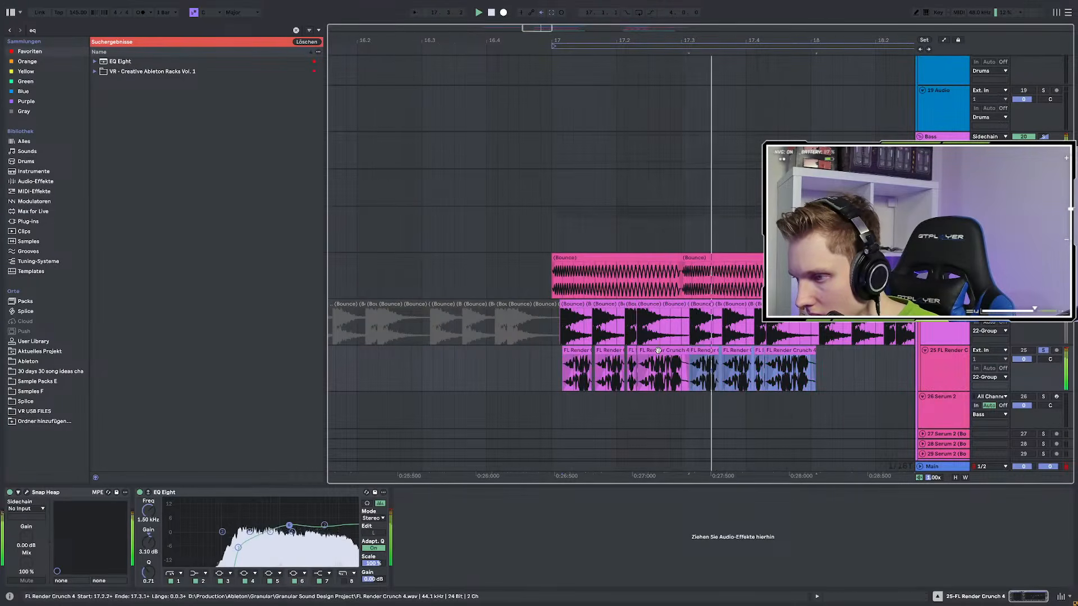
pyautogui.keyDown('ctrl'); pyautogui.scroll(-3, 645, 360); pyautogui.keyUp('ctrl')
pyautogui.hotkey('ctrl', 'd')
pyautogui.keyDown('ctrl'); pyautogui.scroll(3, 644, 361); pyautogui.keyUp('ctrl')
pyautogui.hotkey('ctrl', 'z')
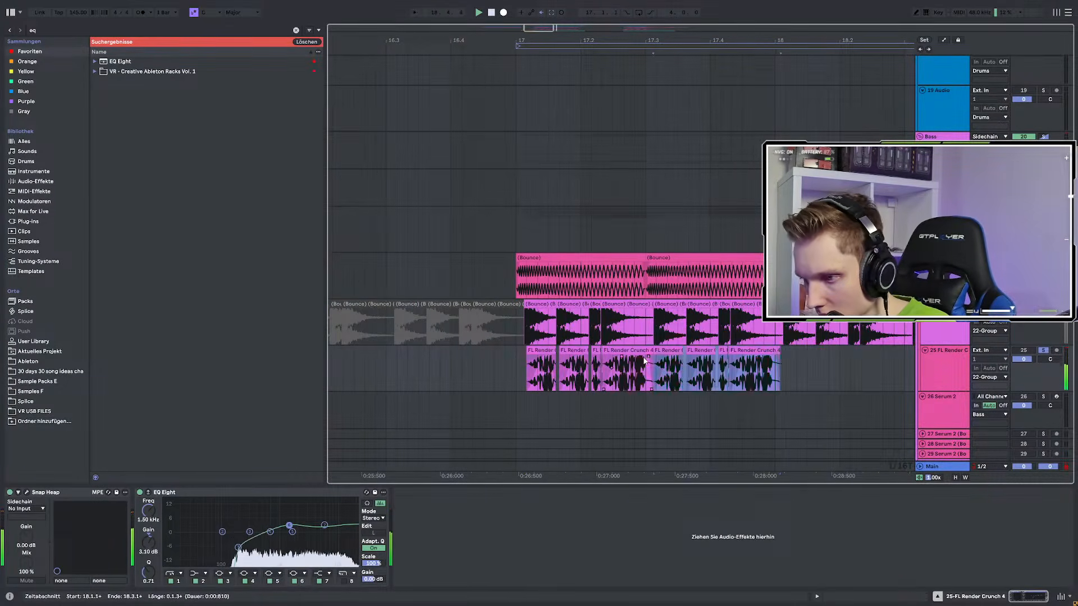
pyautogui.hotkey('ctrl', 'z')
# Trim the fourth FL Render Crunch 4 clip's end at 17.3.1 and duplicate the 17.1.1 to 17.3.1 phrase three times
pyautogui.keyDown('ctrl'); pyautogui.scroll(3, 656, 362); pyautogui.keyUp('ctrl')
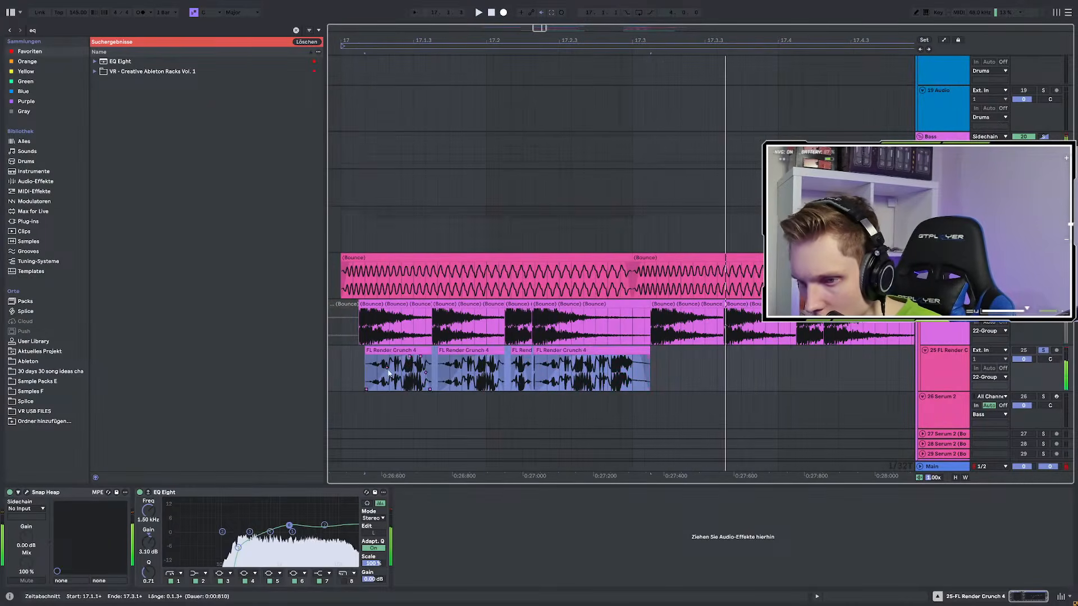
pyautogui.moveTo(352, 356); pyautogui.dragTo(499, 363)
pyautogui.moveTo(631, 368); pyautogui.dragTo(755, 372)
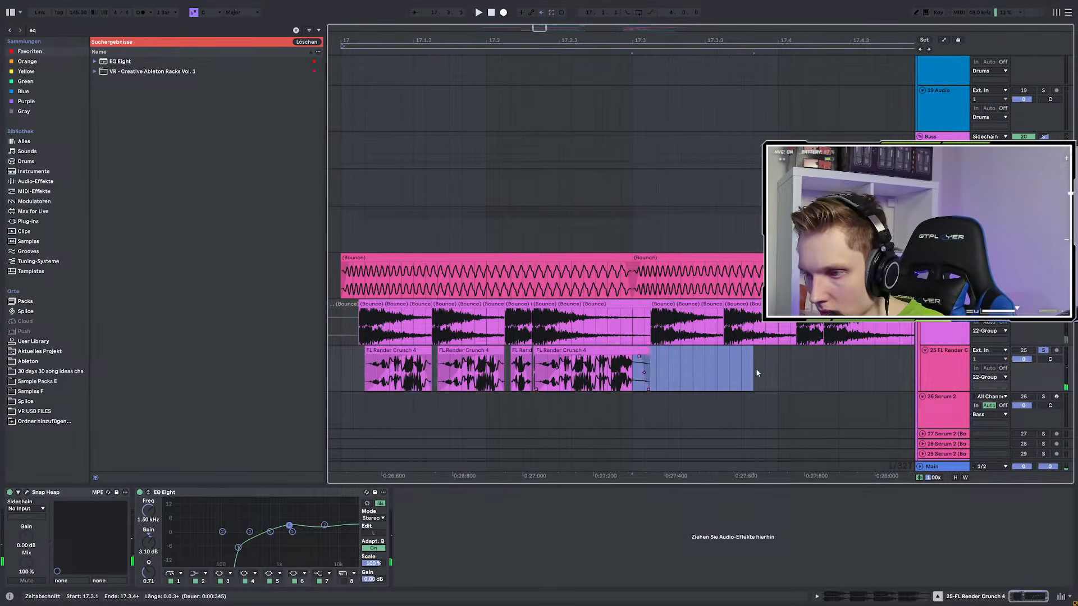
pyautogui.moveTo(342, 368); pyautogui.dragTo(564, 368)
pyautogui.hotkey('ctrl', 'd')
pyautogui.hotkey('ctrl', 'd')
pyautogui.keyDown('ctrl'); pyautogui.scroll(-4, 633, 375); pyautogui.keyUp('ctrl')
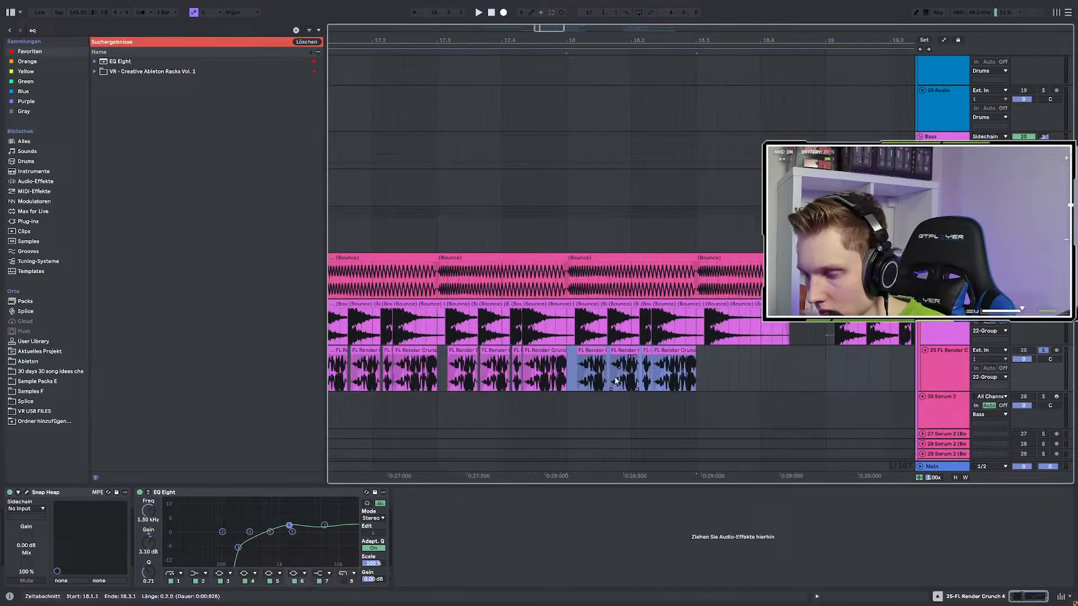
pyautogui.hotkey('ctrl', 'd')
# Delete the last three FL Render Crunch 4 clips of the final duplicated phrase, keeping only its first clip
pyautogui.click(488, 367)
pyautogui.press('space')
pyautogui.click(705, 350)
pyautogui.press('Delete')
pyautogui.click(687, 351)
pyautogui.press('Delete')
pyautogui.moveTo(695, 359); pyautogui.dragTo(736, 365)
pyautogui.press('Delete')
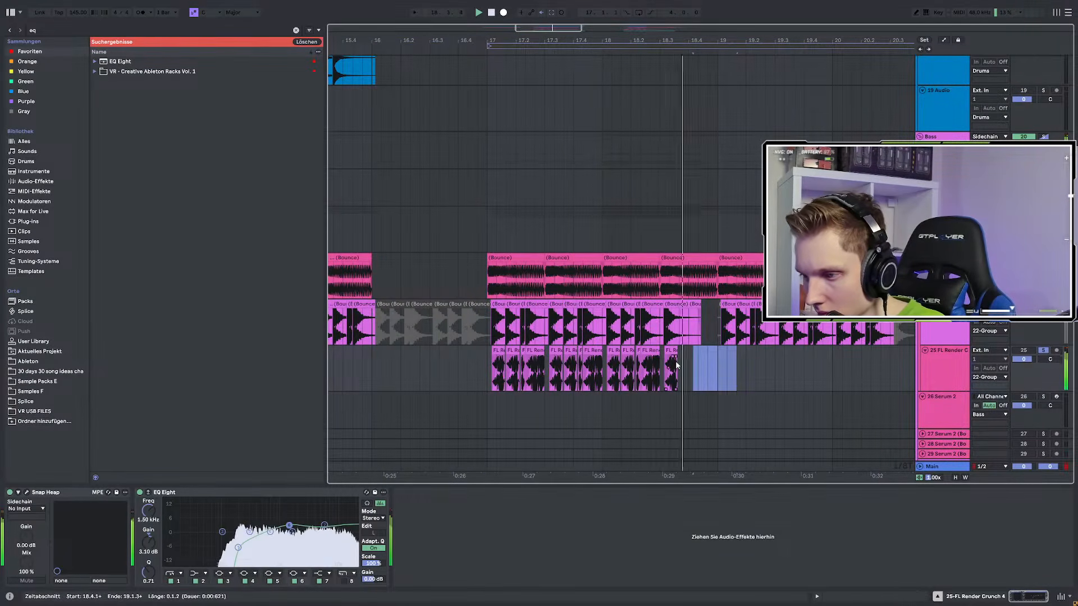
# Unsolo the FL Render Crunch 4 track, set its volume to -4.0 dB and play the layer from 17.1.1
pyautogui.click(672, 352)
pyautogui.click(487, 365)
pyautogui.press('space')
pyautogui.press('space')
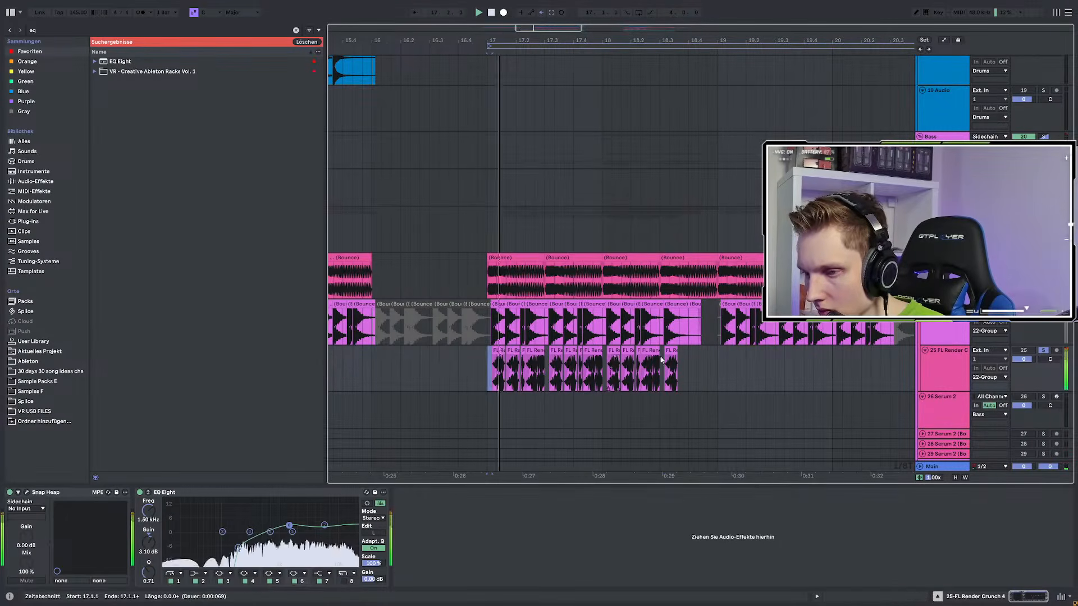
pyautogui.click(1043, 350)
pyautogui.moveTo(1023, 359); pyautogui.dragTo(1023, 375)
pyautogui.press('space')
pyautogui.press('space')
pyautogui.scroll(3, 504, 365)
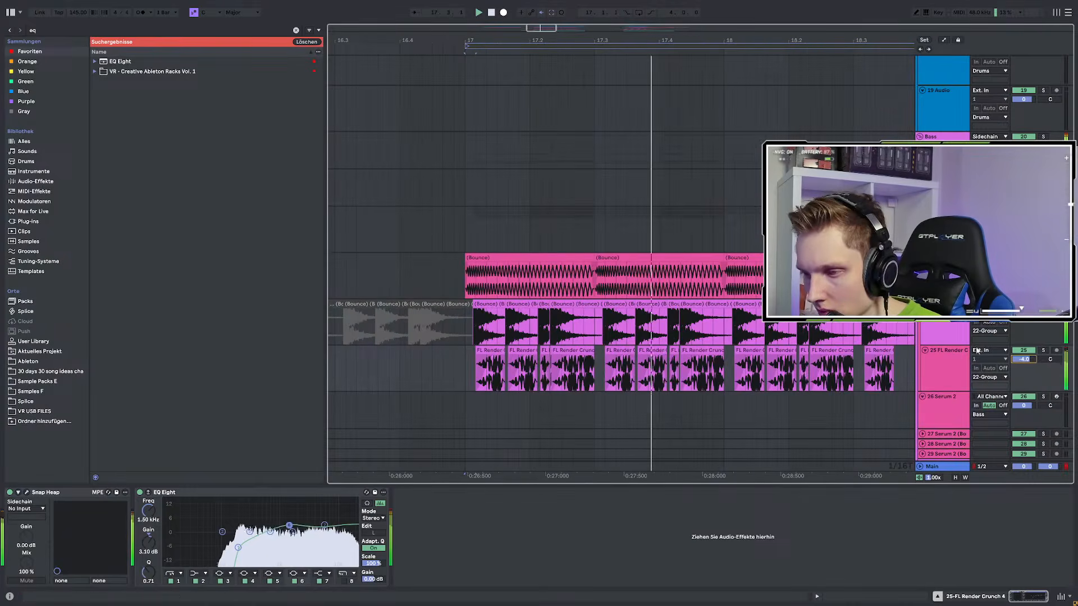
# Solo the FL Render Crunch 4 track and paste a copy of its second clip over the start of the fourth at 17.2.2
pyautogui.press('s')
pyautogui.press('space')
pyautogui.press('space')
pyautogui.press('+')
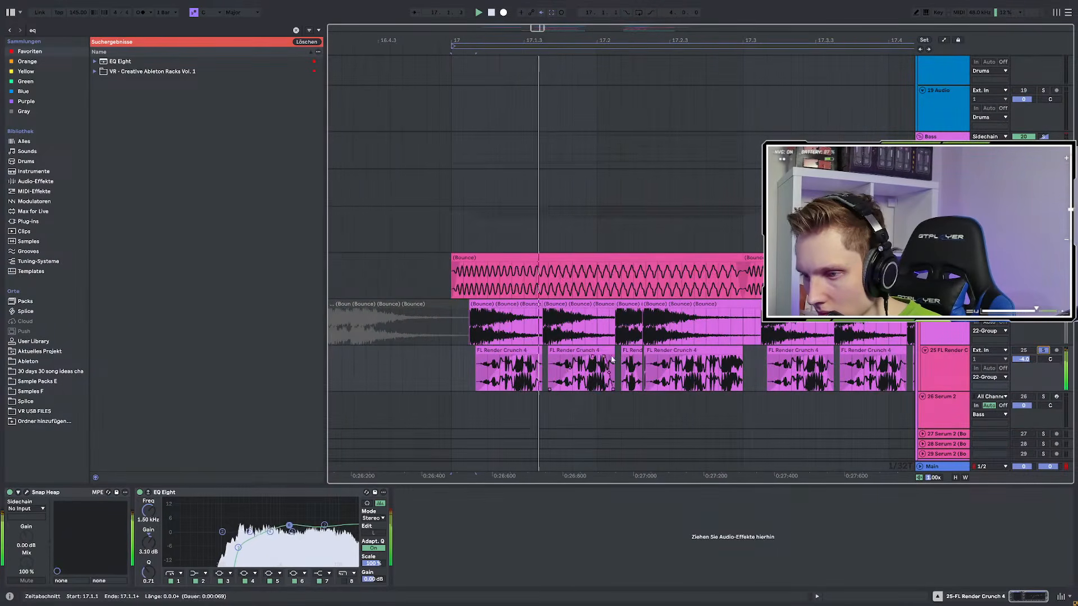
pyautogui.click(608, 360)
pyautogui.press('+')
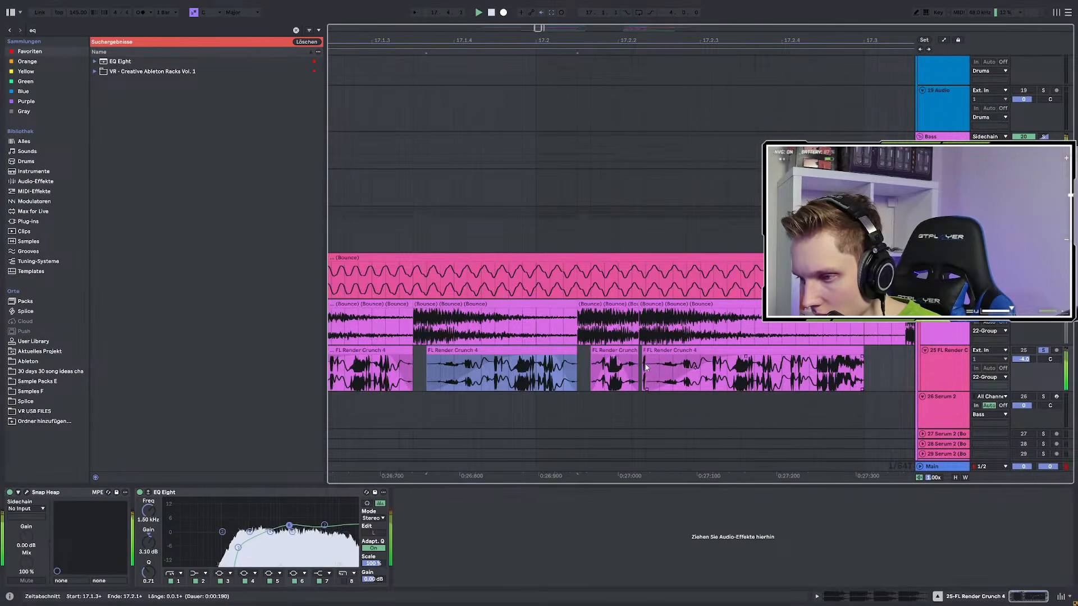
pyautogui.click(645, 367)
pyautogui.scroll(2, 645, 368)
pyautogui.click(643, 362)
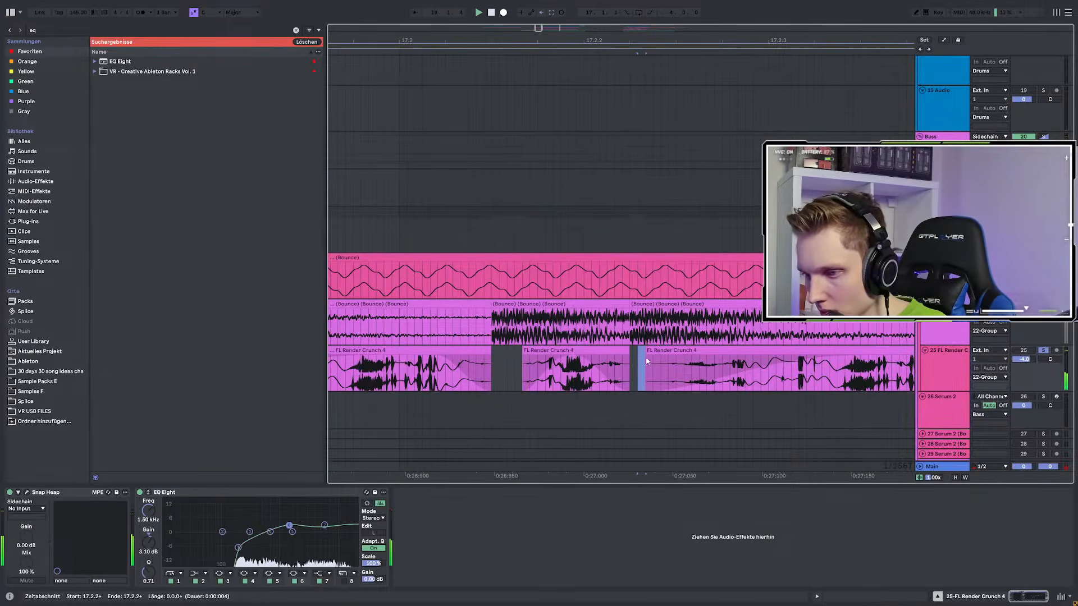
pyautogui.scroll(-4, 630, 368)
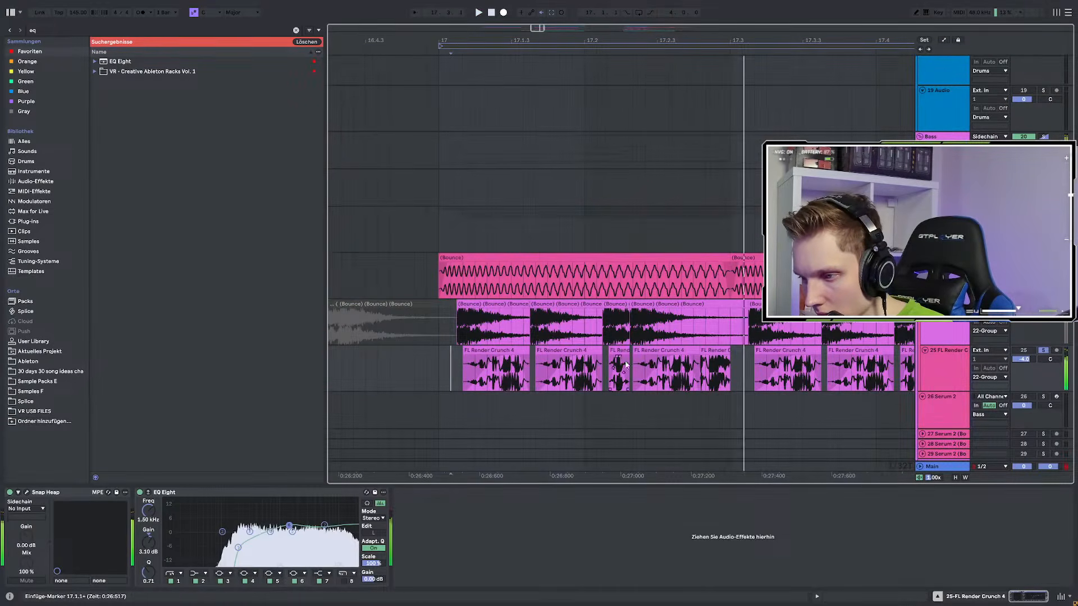
# Nudge the pasted fourth clip to just after 17.2.2 and delete the leftover tail clip before 17.3.1
pyautogui.press('+')
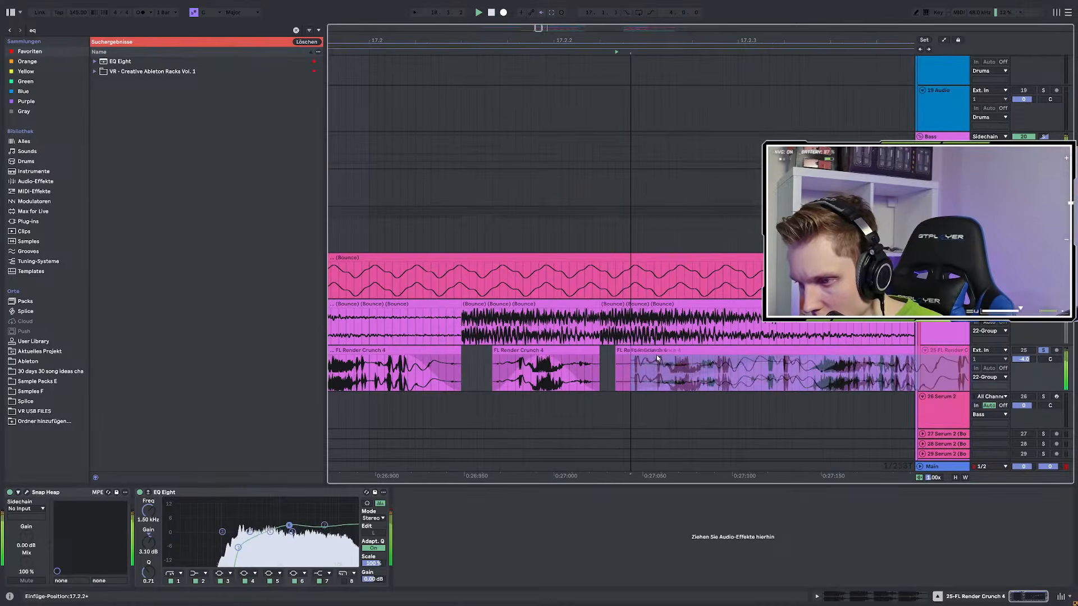
pyautogui.press('-')
pyautogui.press('-')
pyautogui.click(559, 359)
pyautogui.press('space')
pyautogui.press('space')
pyautogui.click(681, 350)
pyautogui.press('Delete')
pyautogui.click(561, 364)
pyautogui.press('space')
pyautogui.press('space')
pyautogui.press('-')
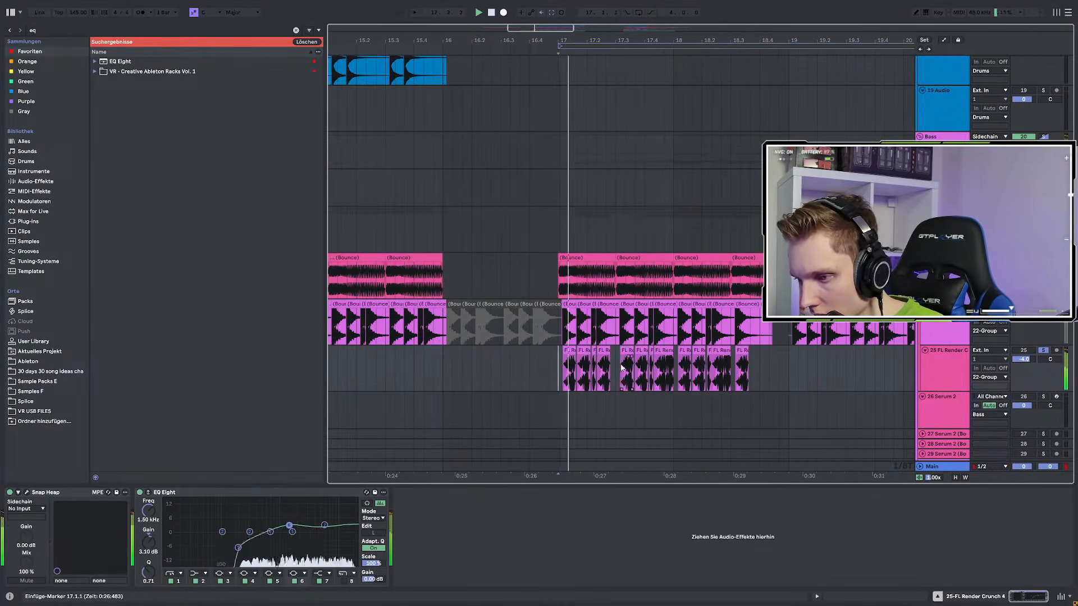
# Delete all duplicated FL Render Crunch 4 clips from 17.3.1 onward and shift the sample content inside the fourth clip
pyautogui.moveTo(621, 367); pyautogui.dragTo(864, 370)
pyautogui.press('Delete')
pyautogui.scroll(5, 599, 373)
pyautogui.click(644, 377)
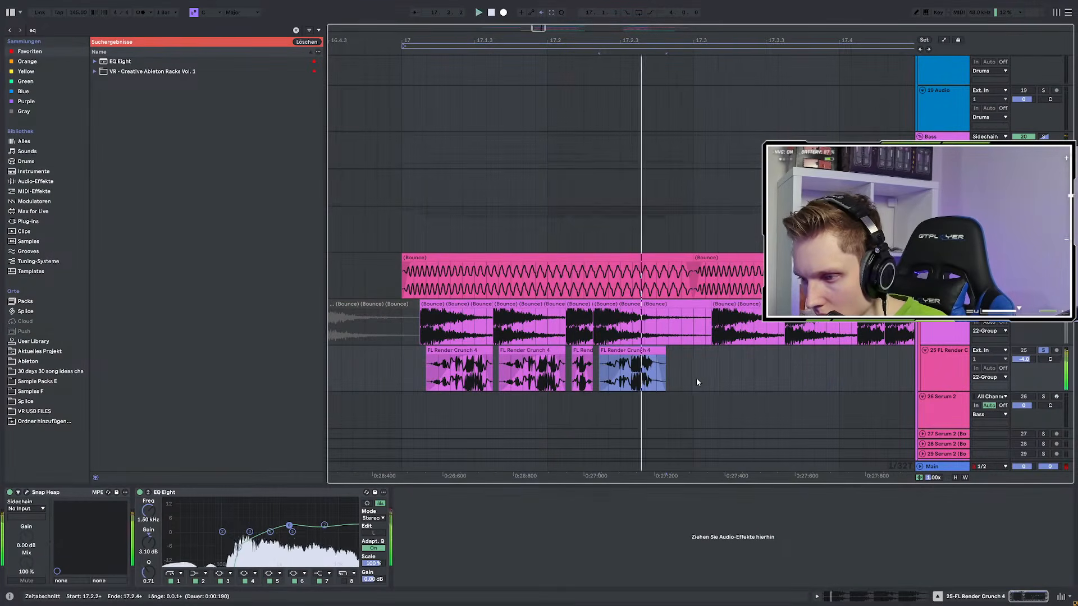
# Shift the sample content inside the second clip, then unsolo the track and play the layer from 17.1.1
pyautogui.click(526, 374)
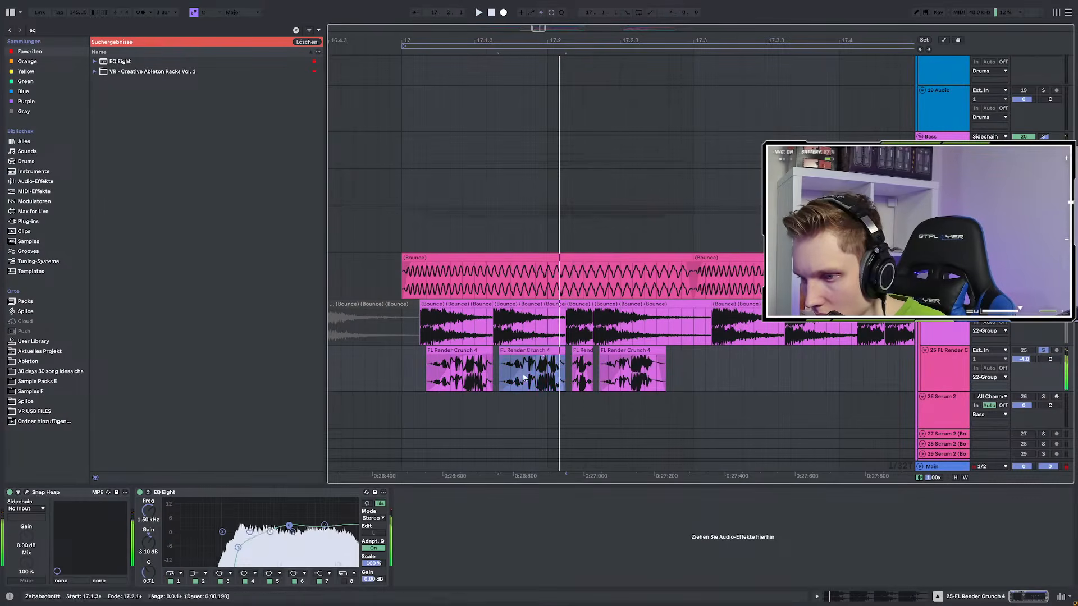
pyautogui.press('space')
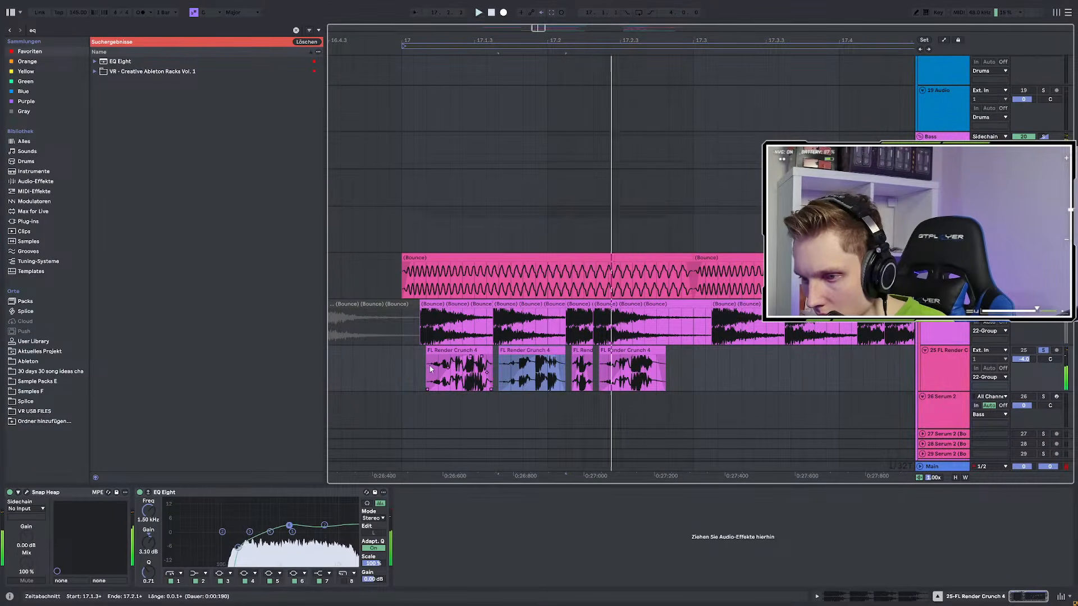
pyautogui.click(537, 384)
pyautogui.click(528, 350)
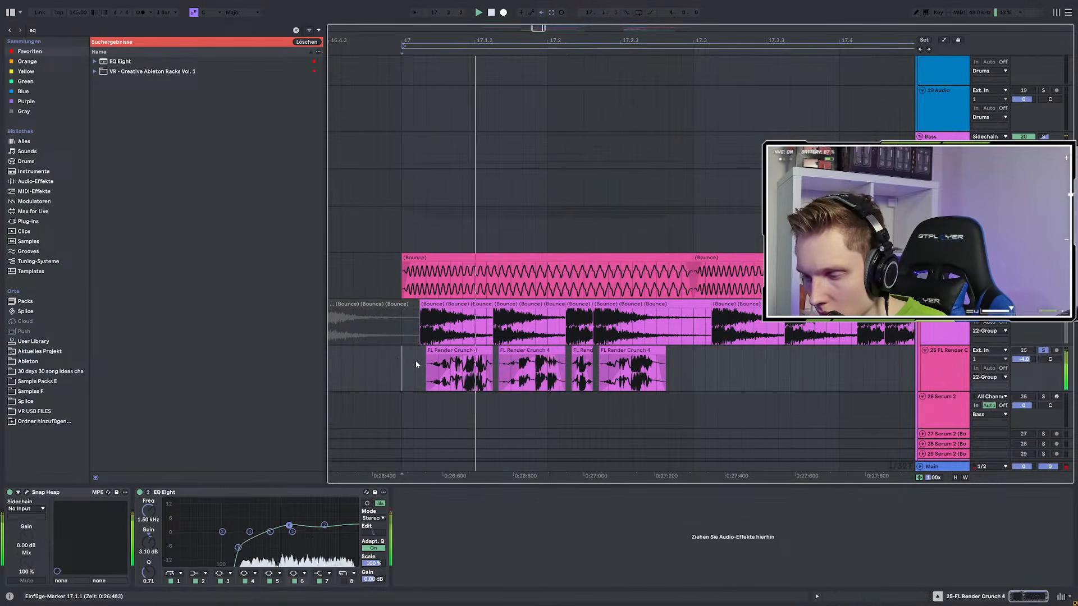
pyautogui.scroll(-3, 509, 361)
pyautogui.click(1043, 351)
pyautogui.press('space')
pyautogui.press('space')
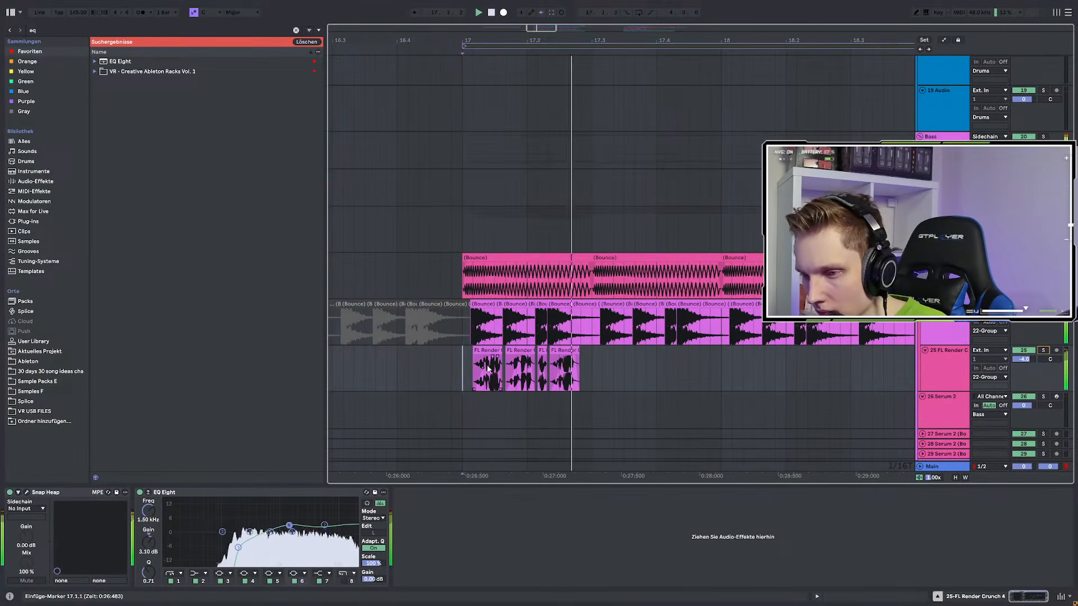
# Move the four FL Render Crunch 4 clips about one sixteenth note earlier and play them back
pyautogui.moveTo(463, 358); pyautogui.dragTo(603, 354)
pyautogui.press('space')
pyautogui.scroll(3, 463, 362)
pyautogui.moveTo(495, 350); pyautogui.dragTo(458, 353)
pyautogui.click(460, 366)
pyautogui.press('space')
pyautogui.press('space')
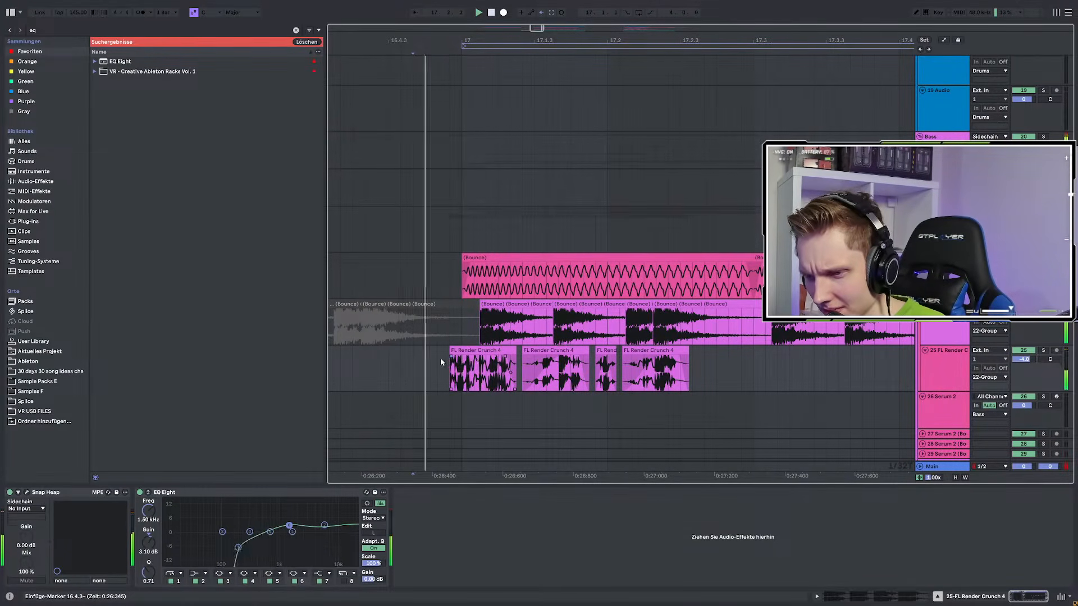
# Trim the opening of the first FL Render Crunch 4 clip to just after 17.1.1, near the first bounce hit
pyautogui.moveTo(448, 354); pyautogui.dragTo(485, 353)
pyautogui.scroll(5, 486, 353)
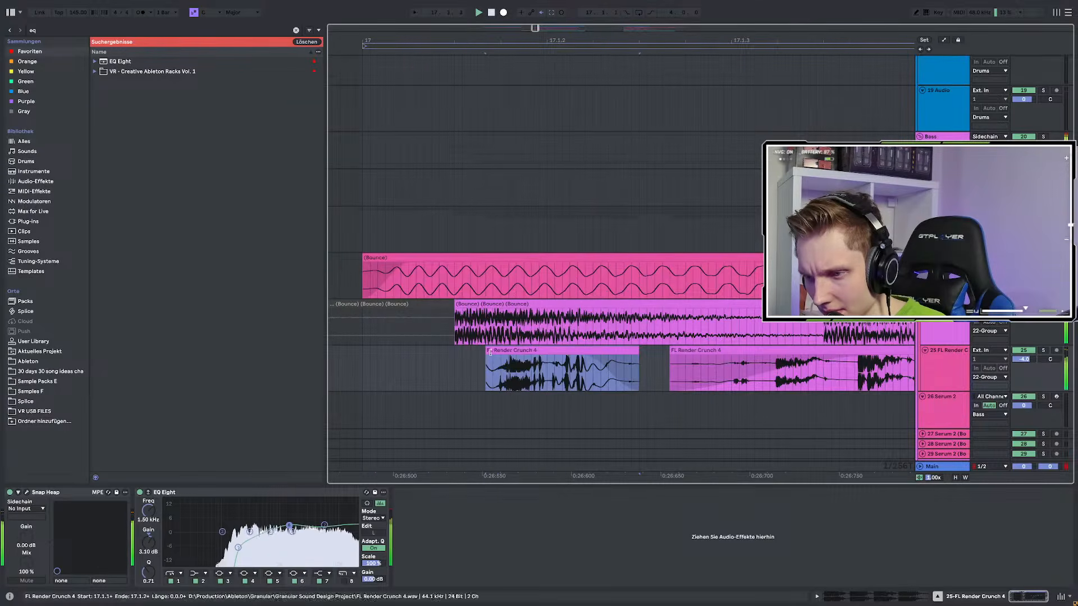
pyautogui.scroll(-3, 581, 359)
pyautogui.scroll(5, 695, 364)
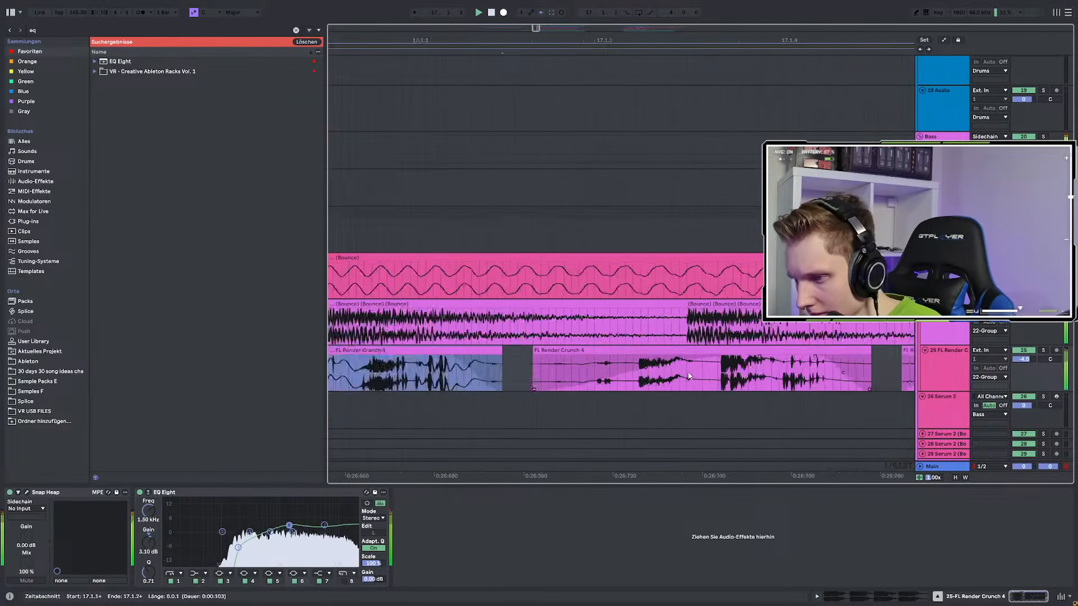
# Cut the second clip's opening up to the bounce hit after 17.1.3 and shift the sample content inside it
pyautogui.click(690, 377)
pyautogui.press('Delete')
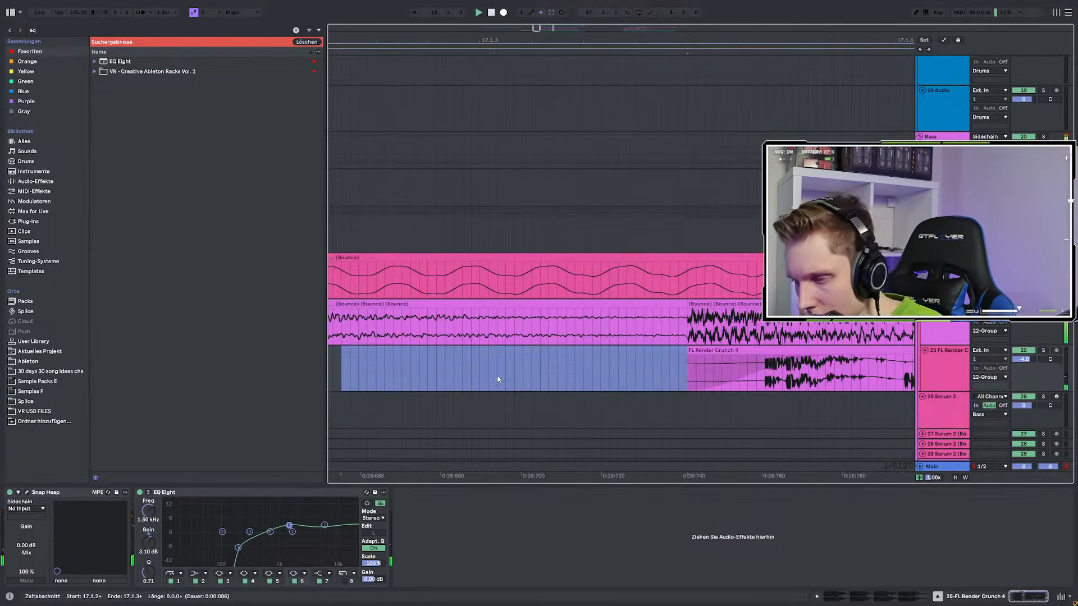
pyautogui.scroll(-3, 497, 375)
pyautogui.click(648, 350)
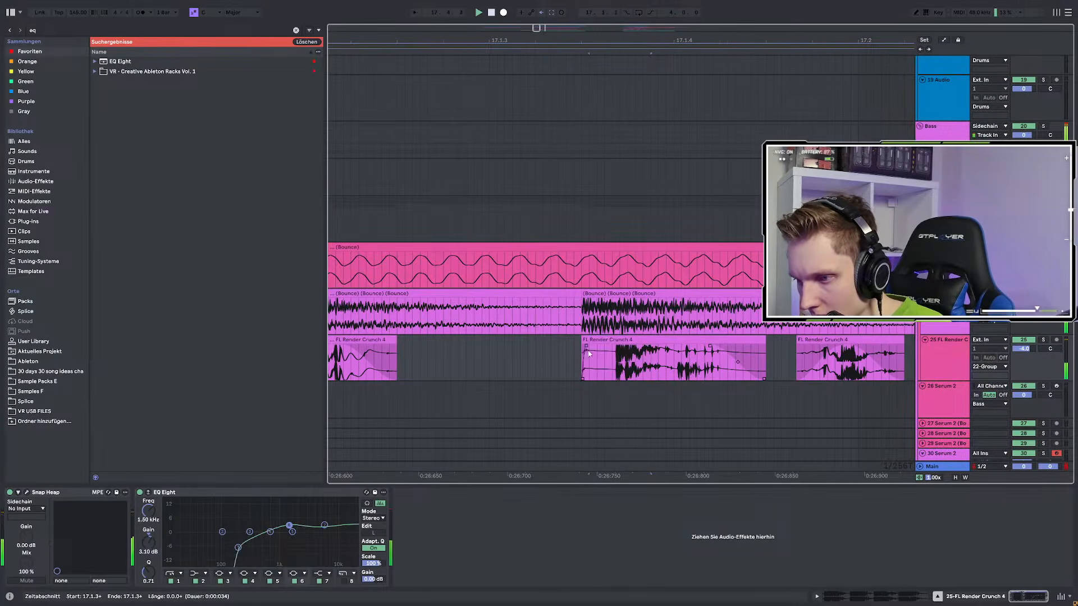
pyautogui.scroll(-3, 649, 363)
pyautogui.click(650, 365)
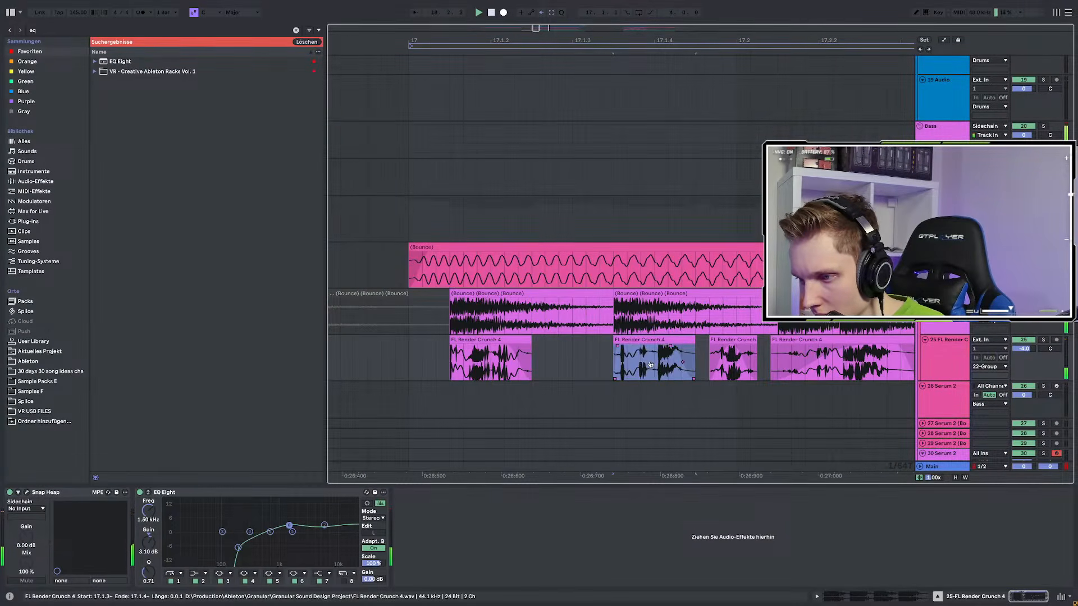
pyautogui.press('space')
pyautogui.press('space')
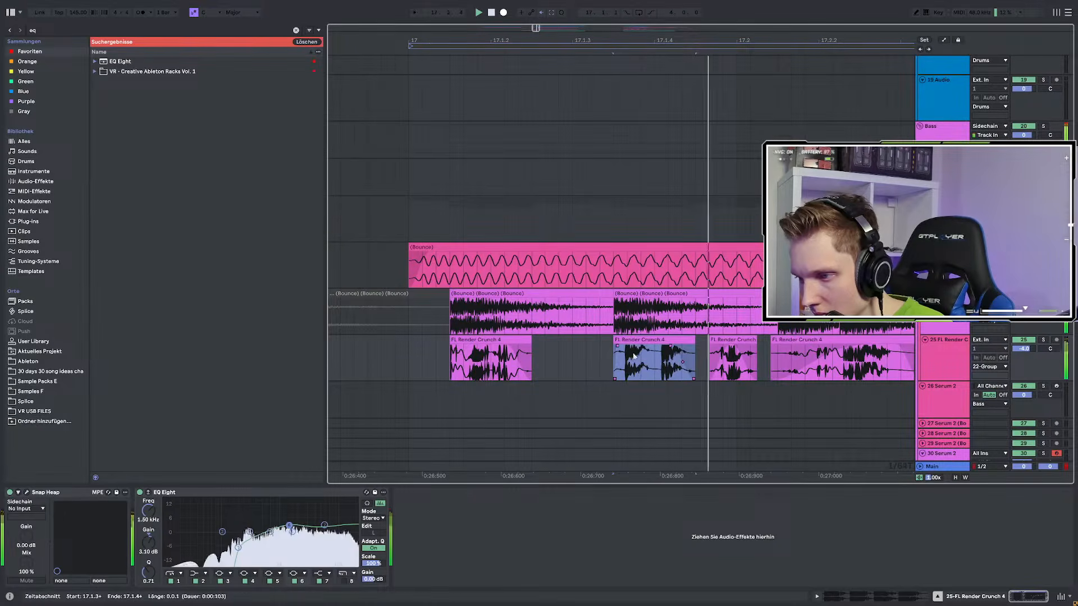
# Delete the third FL Render Crunch 4 clip and align the last clip's start with the bounce hit after 17.2.1
pyautogui.scroll(-3, 629, 362)
pyautogui.click(677, 341)
pyautogui.press('Delete')
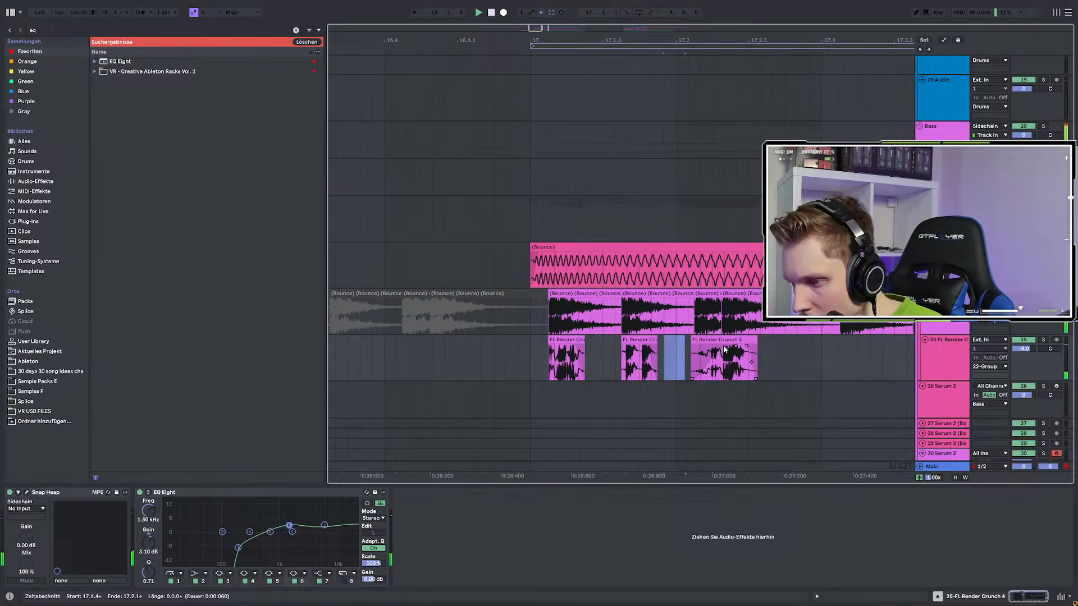
pyautogui.scroll(3, 715, 341)
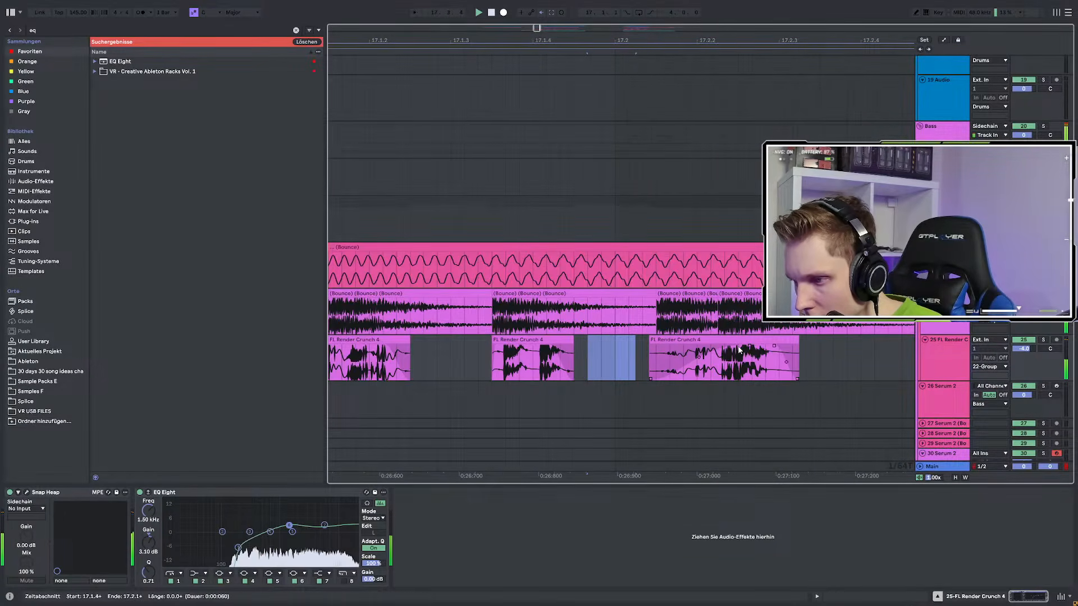
pyautogui.moveTo(630, 360); pyautogui.dragTo(658, 352)
pyautogui.scroll(3, 701, 349)
pyautogui.moveTo(749, 348); pyautogui.dragTo(716, 341)
pyautogui.press('space')
pyautogui.press('space')
pyautogui.scroll(-3, 714, 351)
# Delete the last clip's tail from the bounce hit near 17.2.2 and duplicate the shortened clip onto that hit
pyautogui.moveTo(805, 340); pyautogui.dragTo(733, 354)
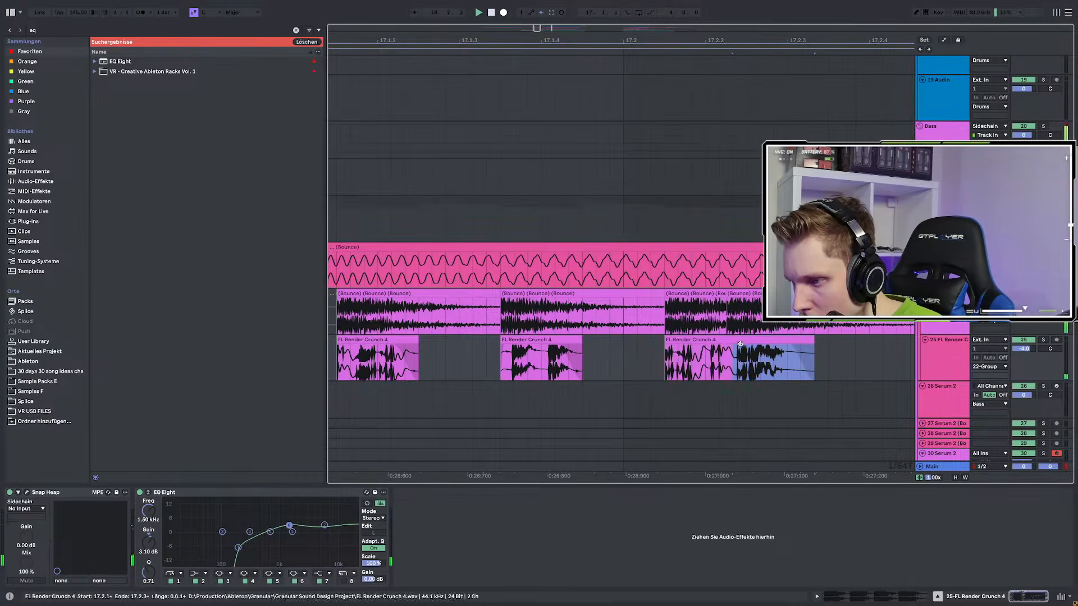
pyautogui.scroll(5, 733, 354)
pyautogui.press('Delete')
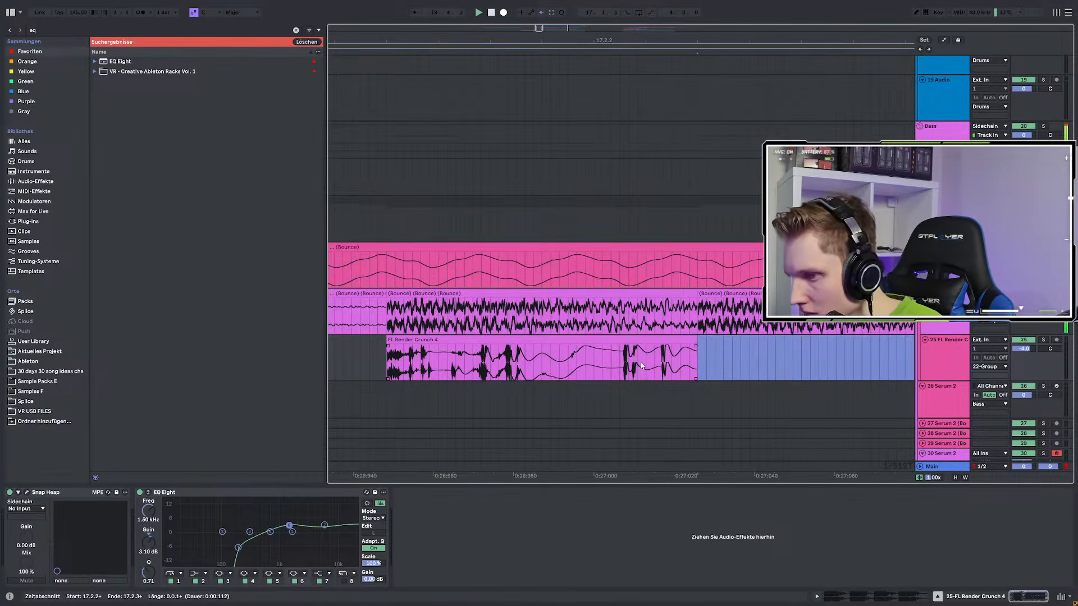
pyautogui.scroll(-3, 612, 351)
pyautogui.click(645, 340)
pyautogui.hotkey('ctrl', 'd')
pyautogui.scroll(-5, 596, 346)
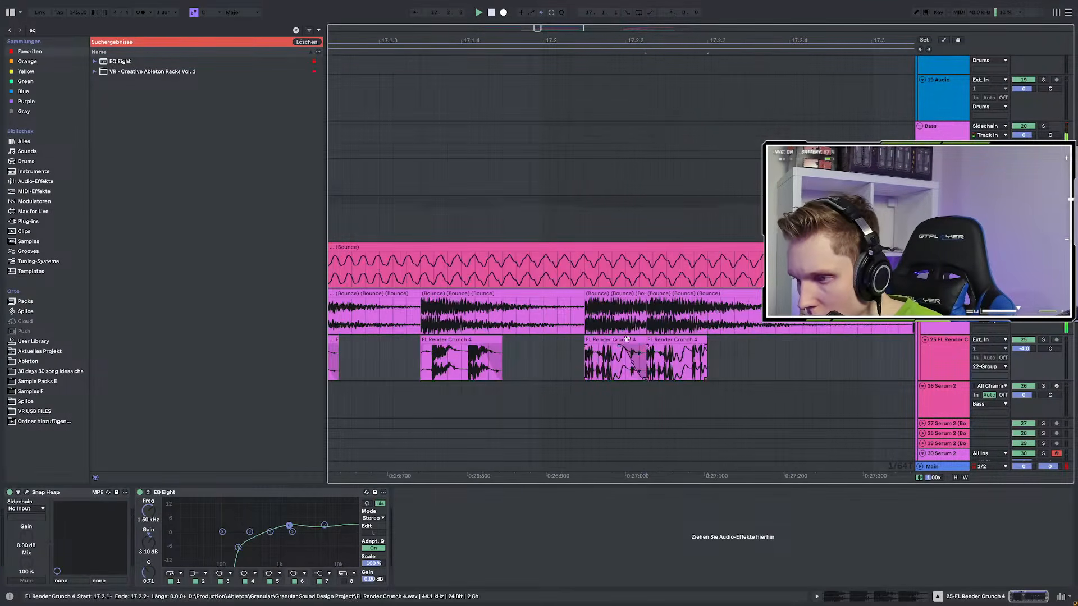
# Play the four clips from 17.1.1 and shift the sample content inside the fourth clip
pyautogui.press('space')
pyautogui.click(463, 347)
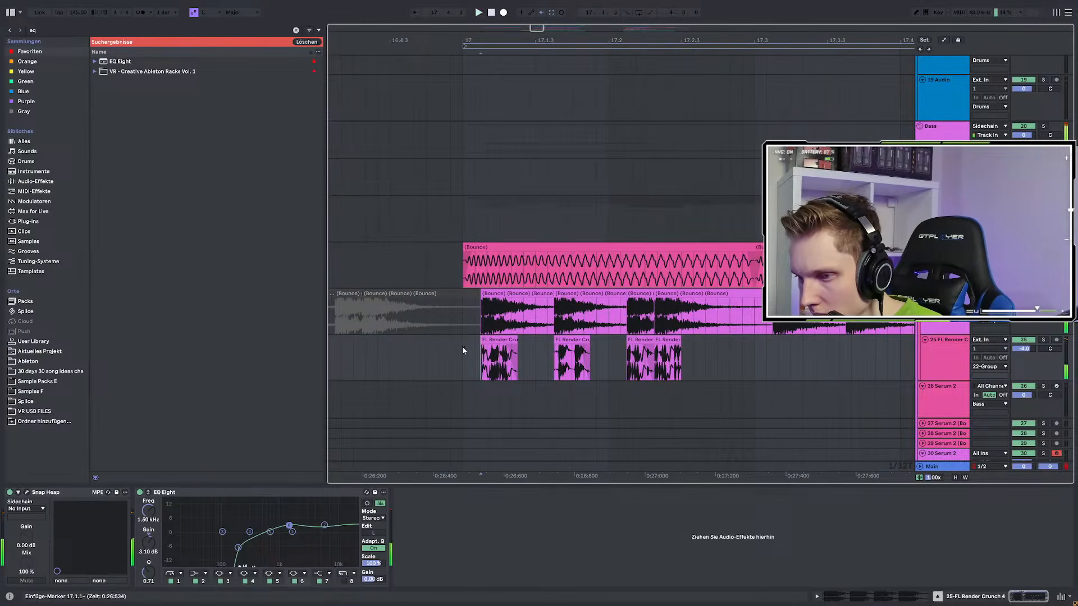
pyautogui.press('space')
pyautogui.press('space')
pyautogui.press('space')
pyautogui.press('space')
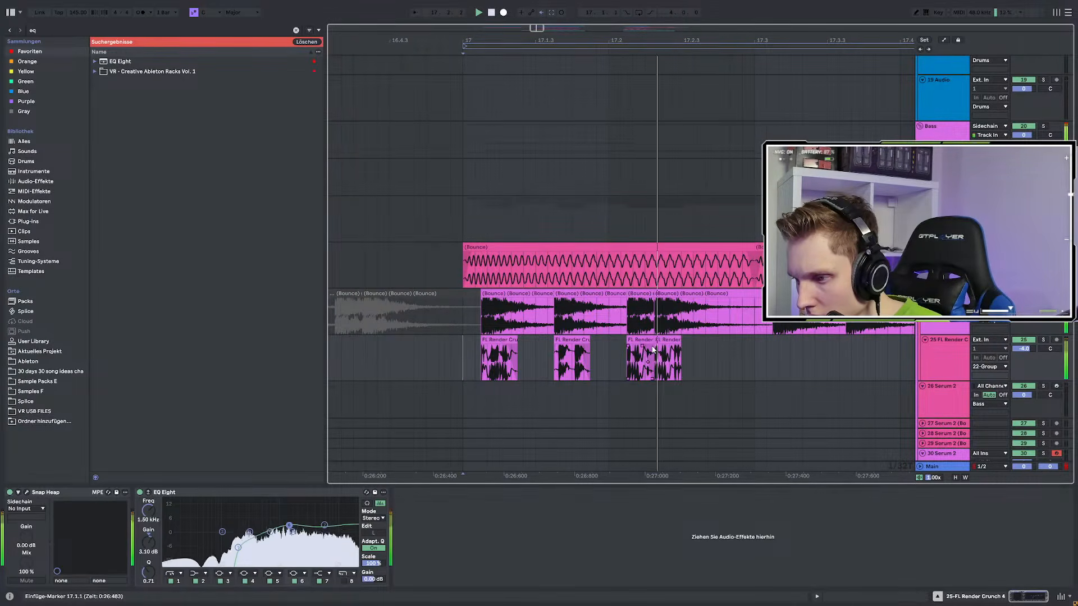
pyautogui.click(641, 350)
pyautogui.click(656, 354)
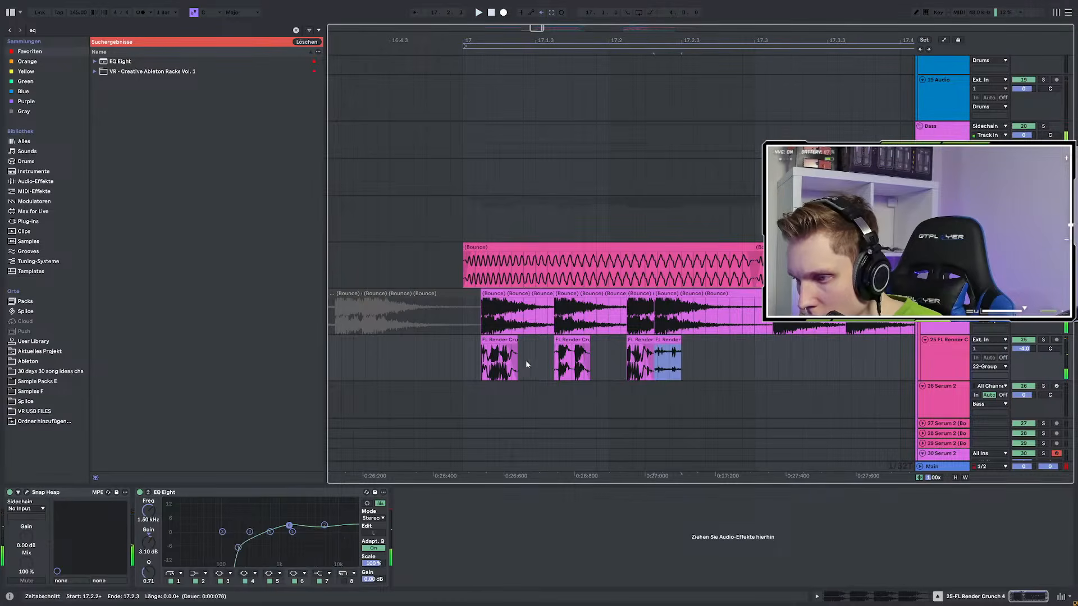
# Play from 17.1.1 again and lengthen the third clip's fade-out leading up to the bounce hit near 17.2.2
pyautogui.click(466, 359)
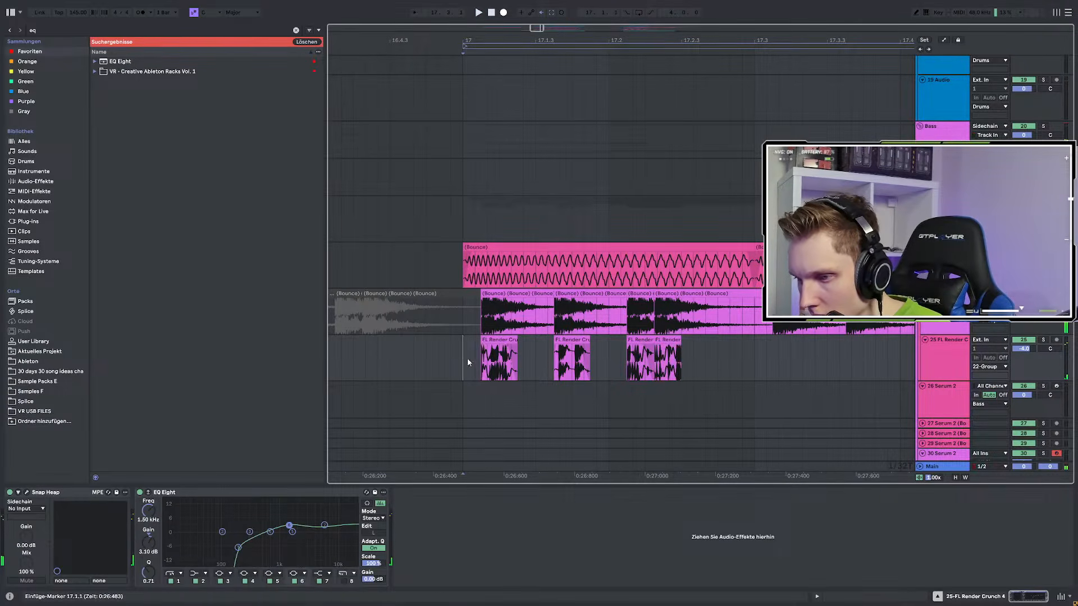
pyautogui.scroll(5, 654, 354)
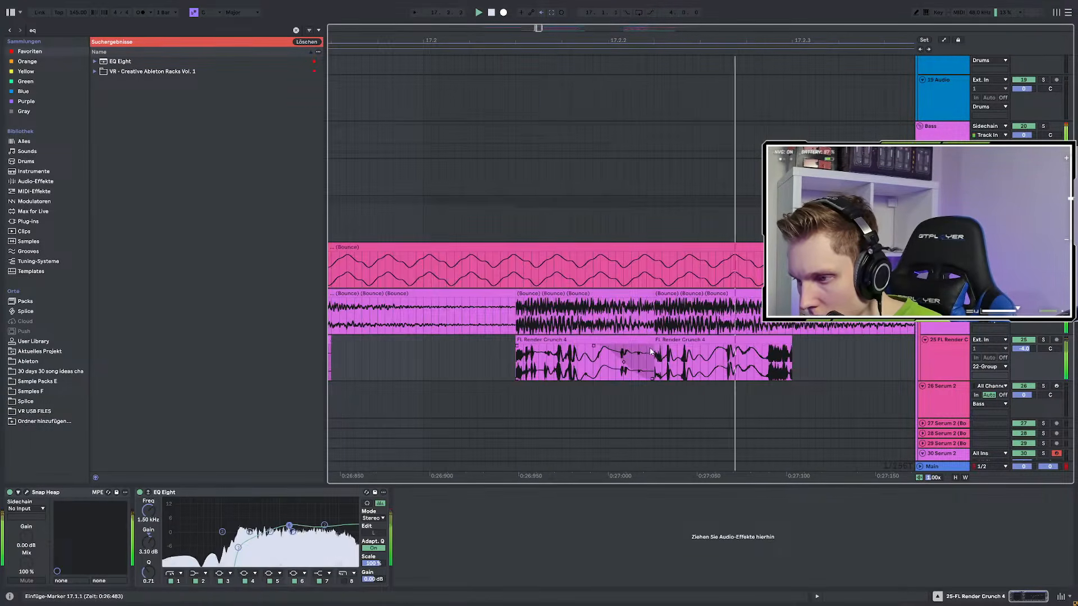
pyautogui.moveTo(594, 346); pyautogui.dragTo(549, 345)
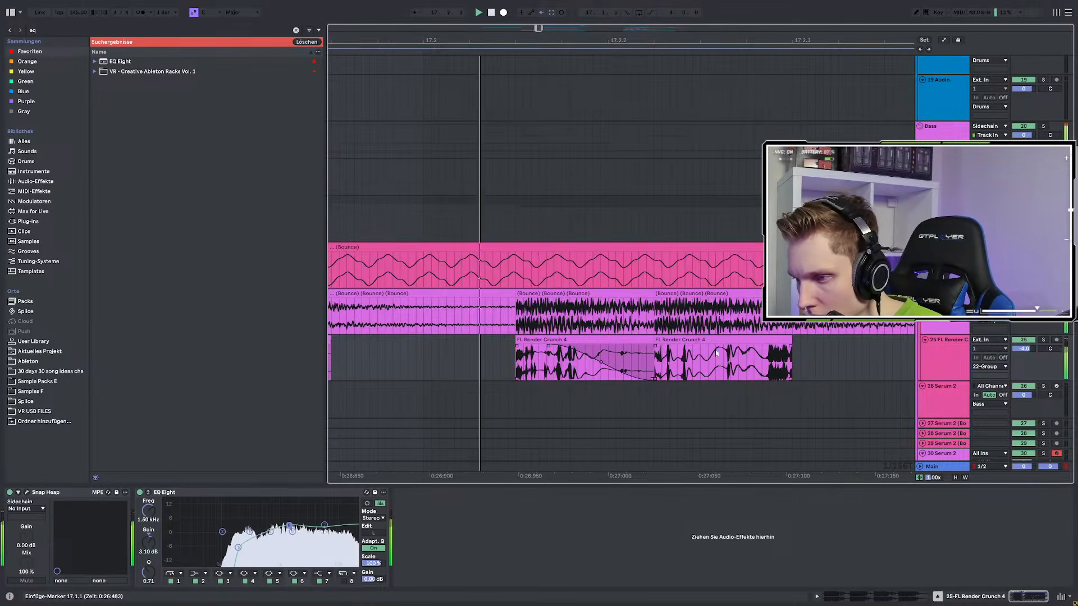
# Lengthen the fourth clip's fade-out and duplicate the four-clip pattern every half bar from bar 17 up to 20.3
pyautogui.moveTo(790, 350); pyautogui.dragTo(678, 366)
pyautogui.keyDown('ctrl'); pyautogui.scroll(-5, 716, 372); pyautogui.keyUp('ctrl')
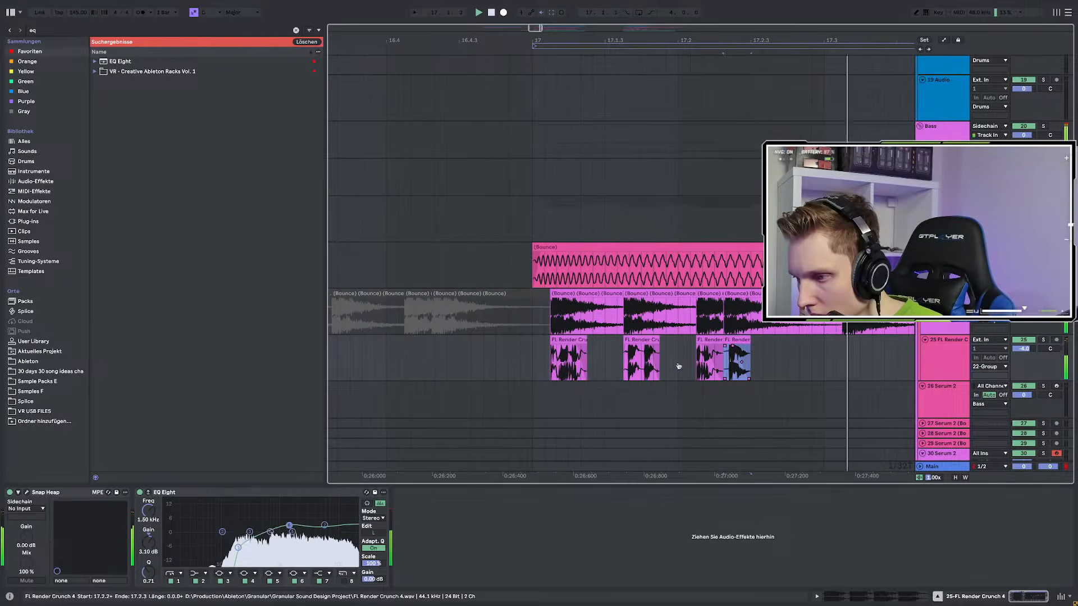
pyautogui.keyDown('ctrl'); pyautogui.scroll(-4, 529, 355); pyautogui.keyUp('ctrl')
pyautogui.moveTo(530, 355); pyautogui.dragTo(652, 354)
pyautogui.hotkey('ctrl', 'd')
pyautogui.keyDown('ctrl'); pyautogui.scroll(-4, 606, 376); pyautogui.keyUp('ctrl')
pyautogui.hotkey('ctrl', 'd')
pyautogui.hotkey('ctrl', 'd')
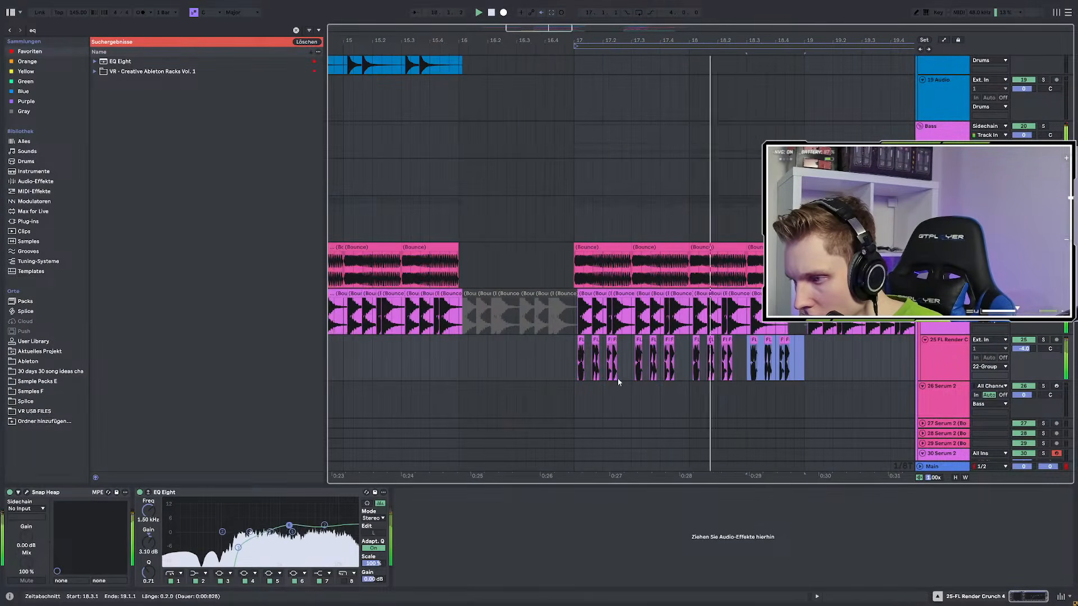
pyautogui.hotkey('ctrl', 'd')
pyautogui.hotkey('ctrl', 'd')
pyautogui.hotkey('ctrl', 'd')
pyautogui.hotkey('ctrl', 'd')
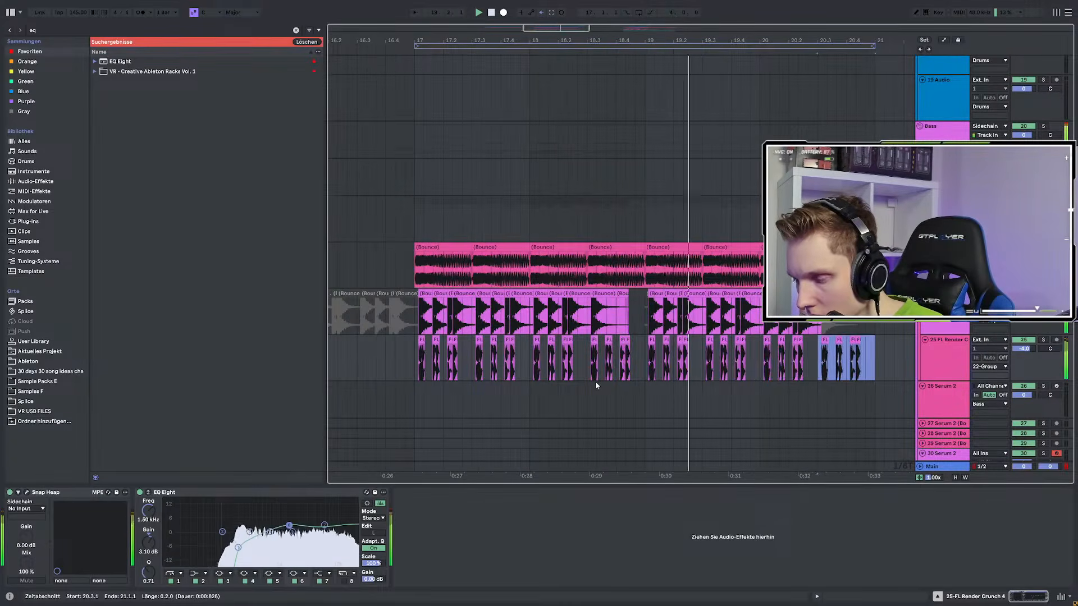
pyautogui.hotkey('ctrl', 'z')
# Clear the clips after the first hit in the half-bar group starting at 18.3 and play the drop from bar 17
pyautogui.keyDown('ctrl'); pyautogui.scroll(-3, 595, 382); pyautogui.keyUp('ctrl')
pyautogui.keyDown('ctrl'); pyautogui.scroll(5, 611, 365); pyautogui.keyUp('ctrl')
pyautogui.moveTo(585, 359); pyautogui.dragTo(680, 360)
pyautogui.keyDown('ctrl'); pyautogui.scroll(-6, 670, 372); pyautogui.keyUp('ctrl')
pyautogui.click(622, 349)
pyautogui.press('space')
pyautogui.press('space')
pyautogui.keyDown('ctrl'); pyautogui.scroll(2, 642, 373); pyautogui.keyUp('ctrl')
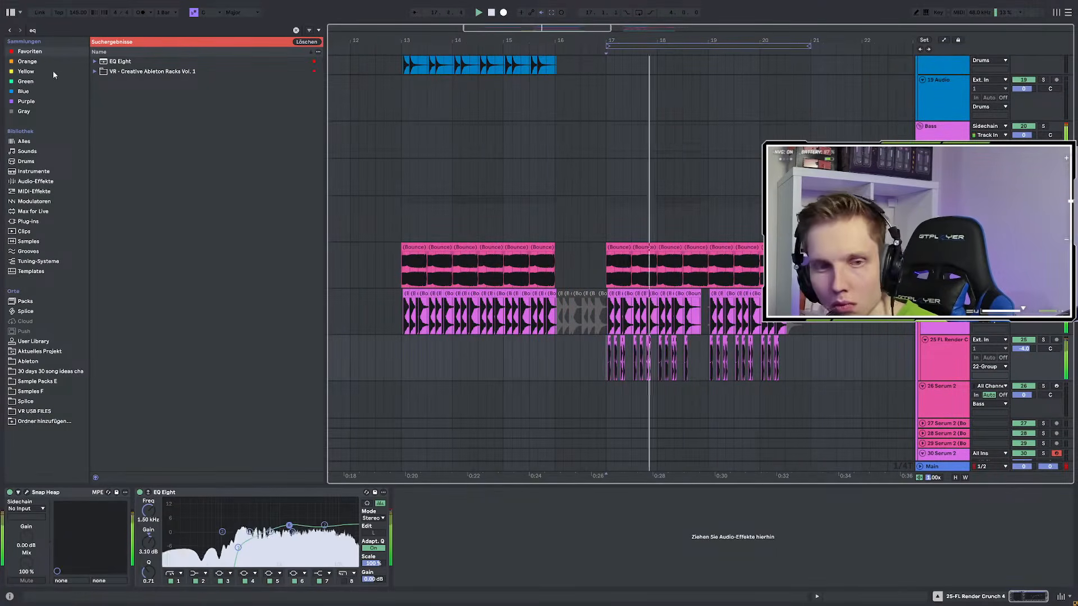
# Add SerumFX to the FL Render Crunch 4 track with Hyper/Dimension active and lower the Dimension size
pyautogui.hotkey('ctrl', 'f')
pyautogui.write('ser')
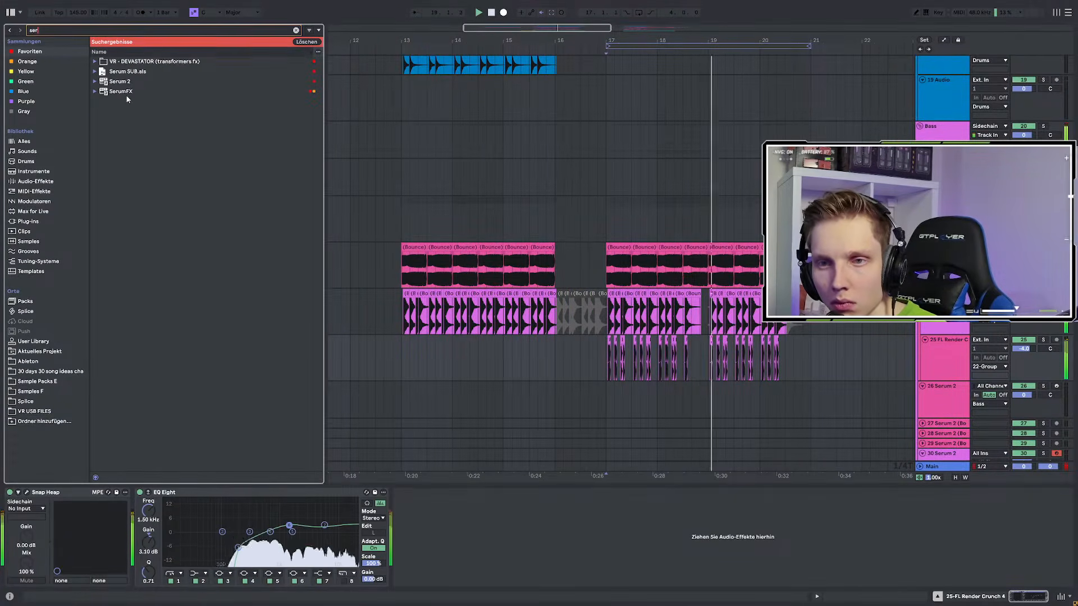
pyautogui.click(124, 92)
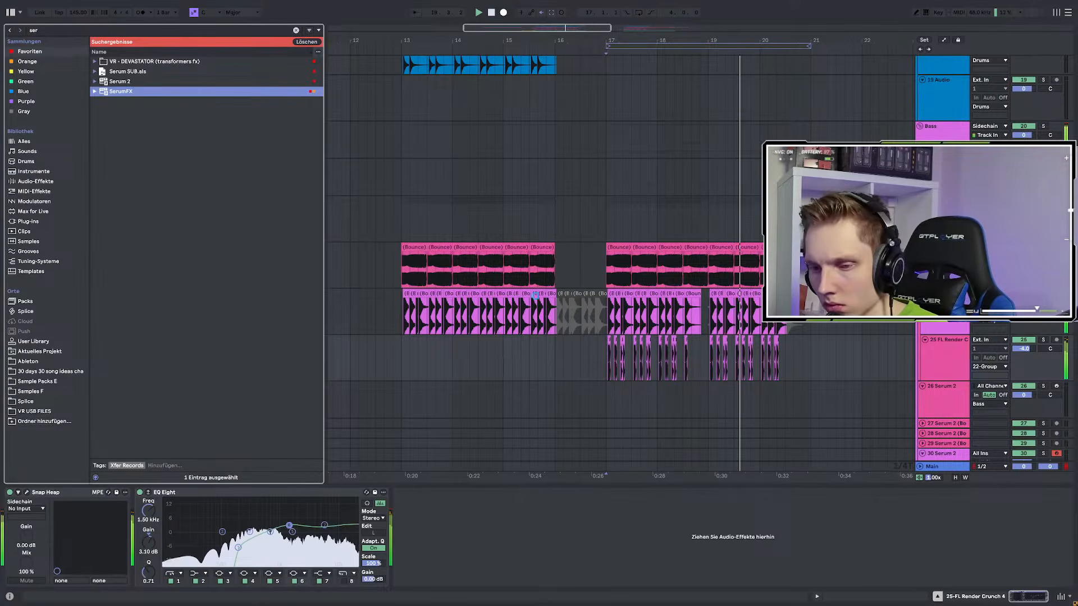
pyautogui.press('Return')
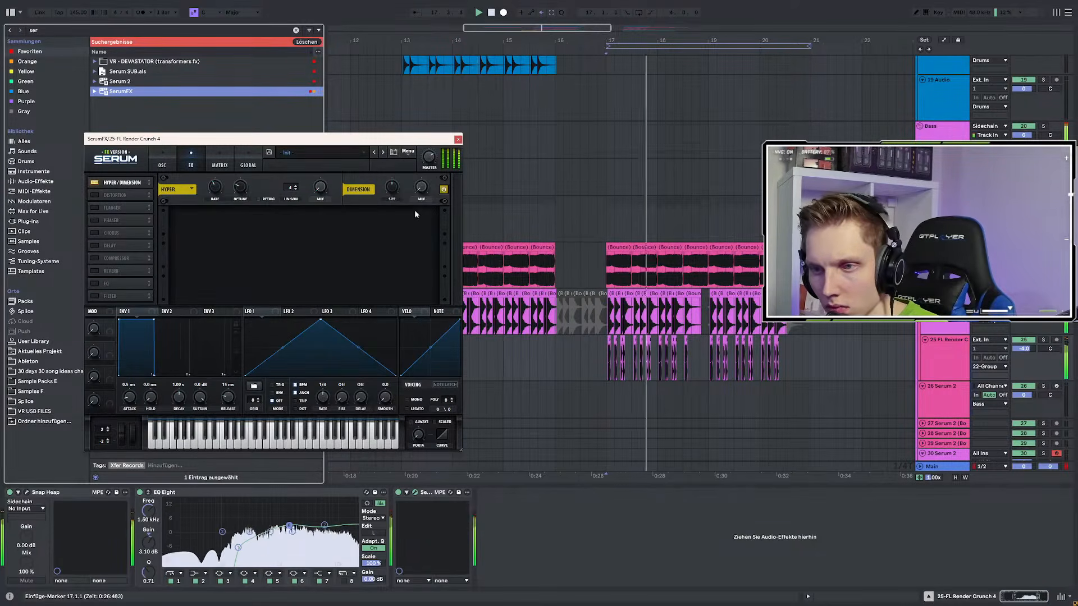
pyautogui.moveTo(393, 185); pyautogui.dragTo(383, 211)
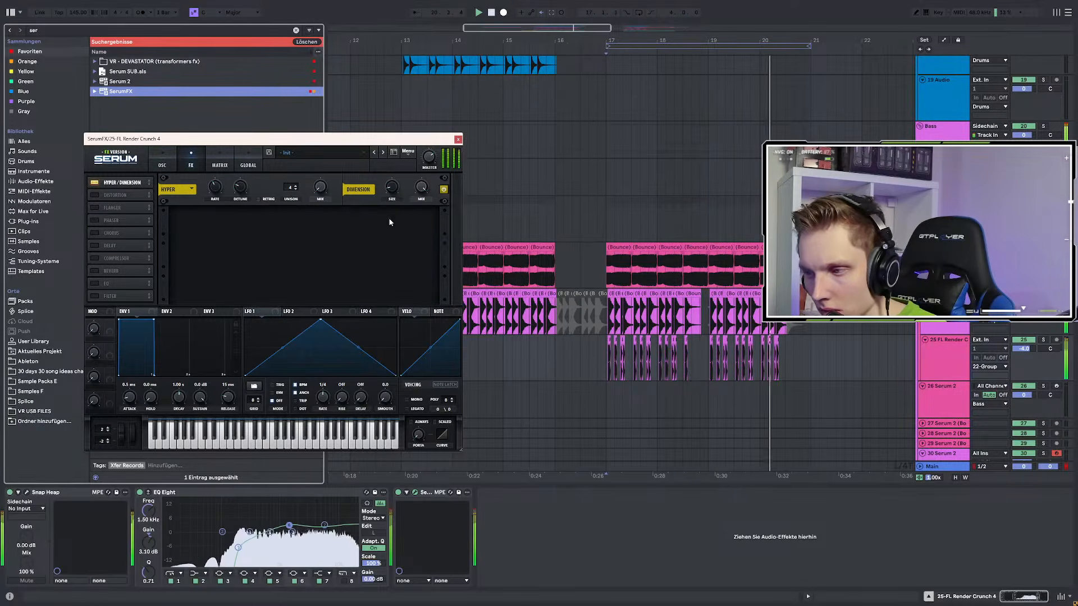
pyautogui.press('space')
pyautogui.click(459, 139)
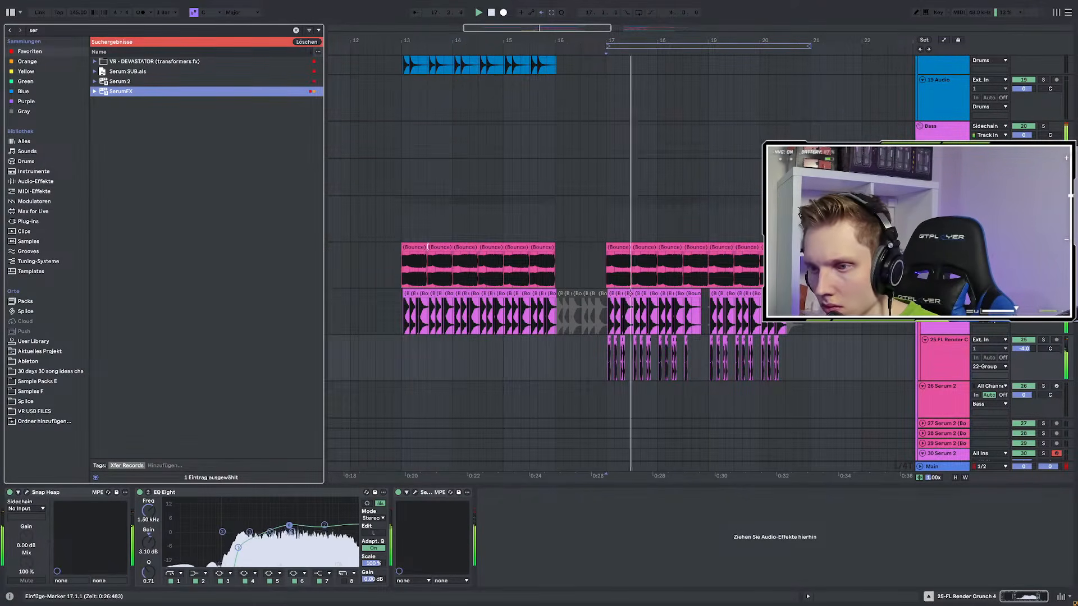
# Play the section from 13.1.1 to hear its bass bounces with the KeroseneDubz2_Hihat_09 clips
pyautogui.click(401, 324)
pyautogui.press('space')
pyautogui.press('space')
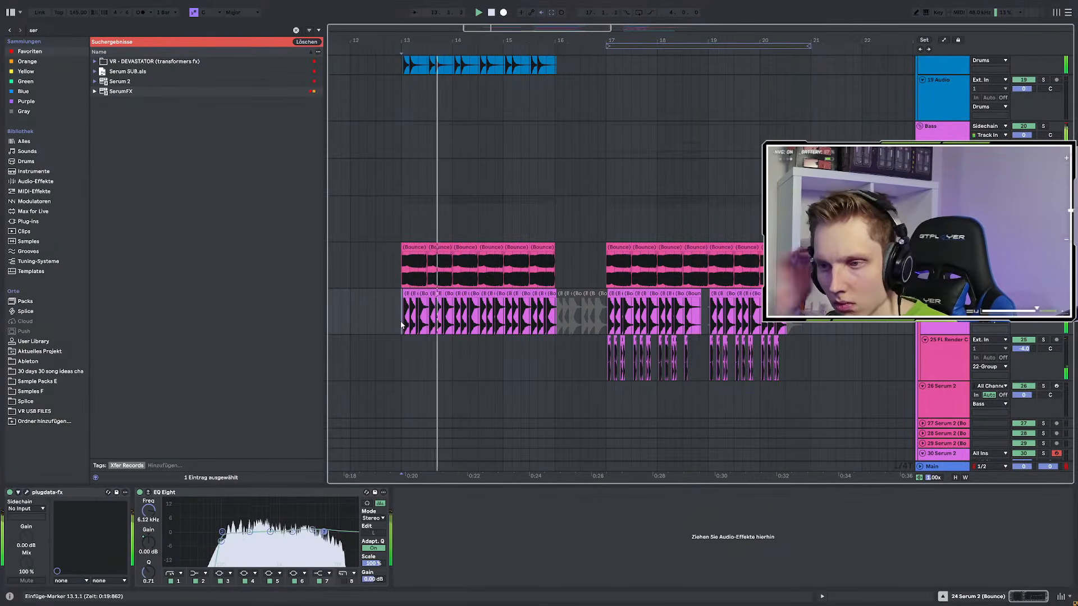
pyautogui.scroll(5, 478, 179)
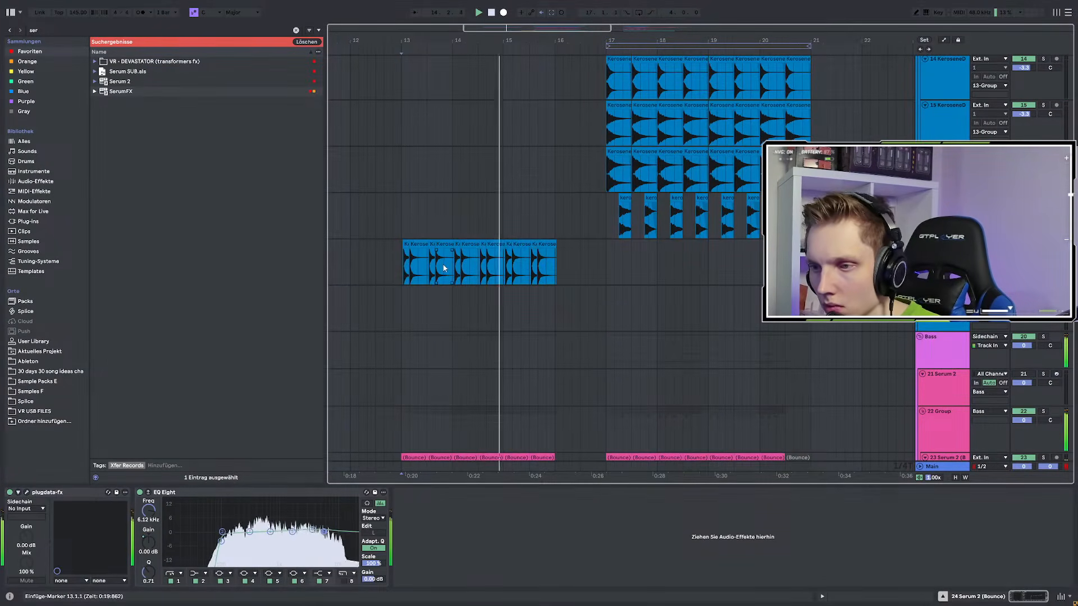
pyautogui.click(402, 272)
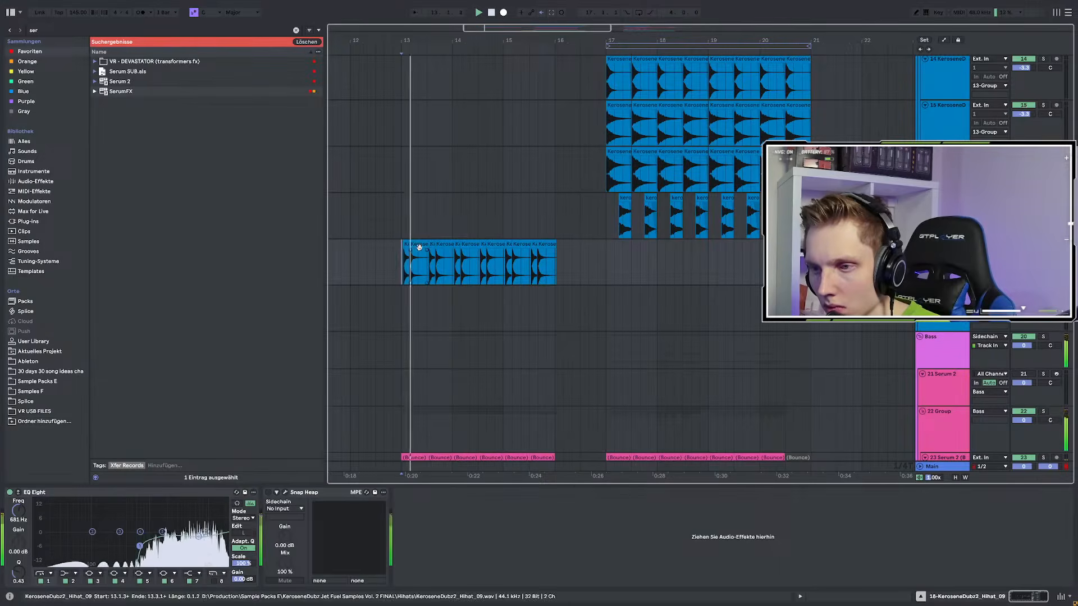
# Turn bar 15's hi-hats into four one-beat KeroseneDubz2_Hihat_09 clips and play them from bar 15
pyautogui.scroll(1, 514, 248)
pyautogui.scroll(5, 509, 253)
pyautogui.moveTo(498, 256); pyautogui.dragTo(555, 254)
pyautogui.hotkey('ctrl', 'd')
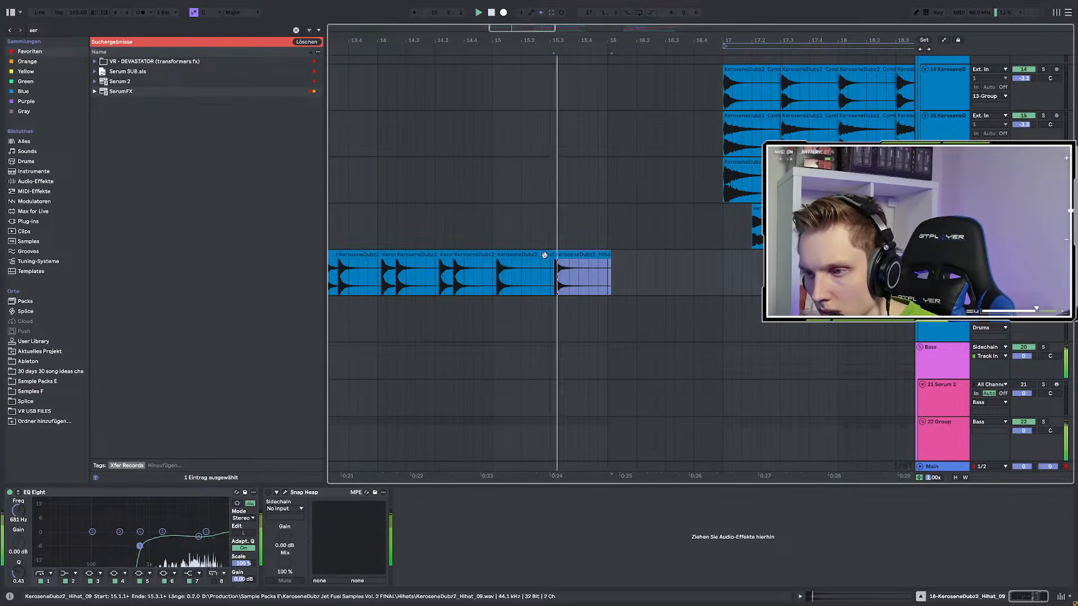
pyautogui.click(544, 255)
pyautogui.moveTo(553, 255); pyautogui.dragTo(524, 255)
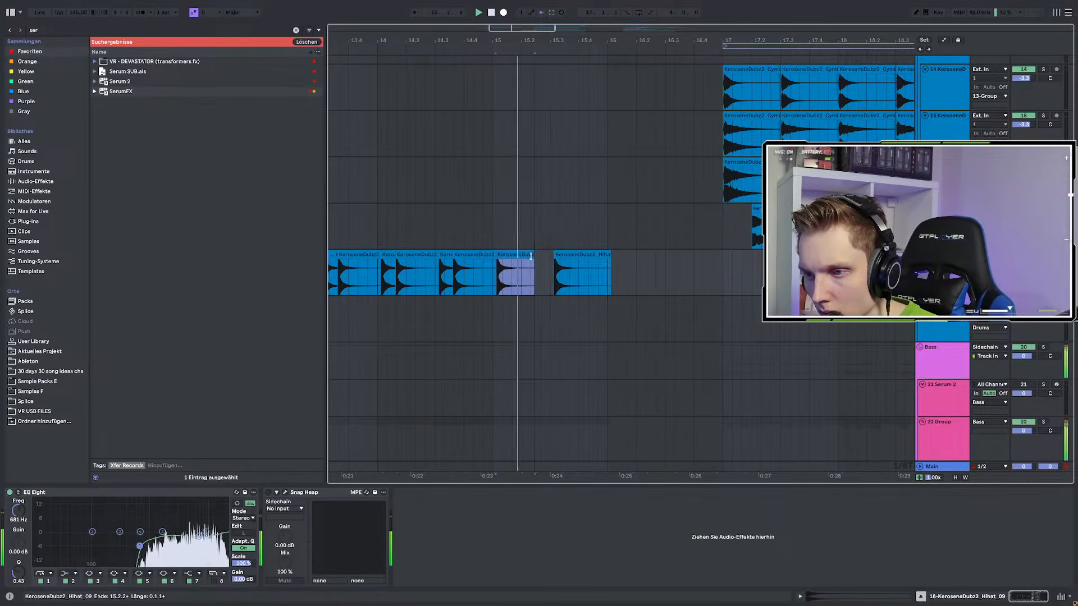
pyautogui.hotkey('ctrl', 'd')
pyautogui.hotkey('ctrl', 'd')
pyautogui.hotkey('ctrl', 'd')
pyautogui.click(493, 276)
pyautogui.press('space')
pyautogui.press('space')
# Copy bar 15's four hi-hat clips to 13.1.1, duplicate them across bar 14 and play from 12.4.2
pyautogui.click(510, 256)
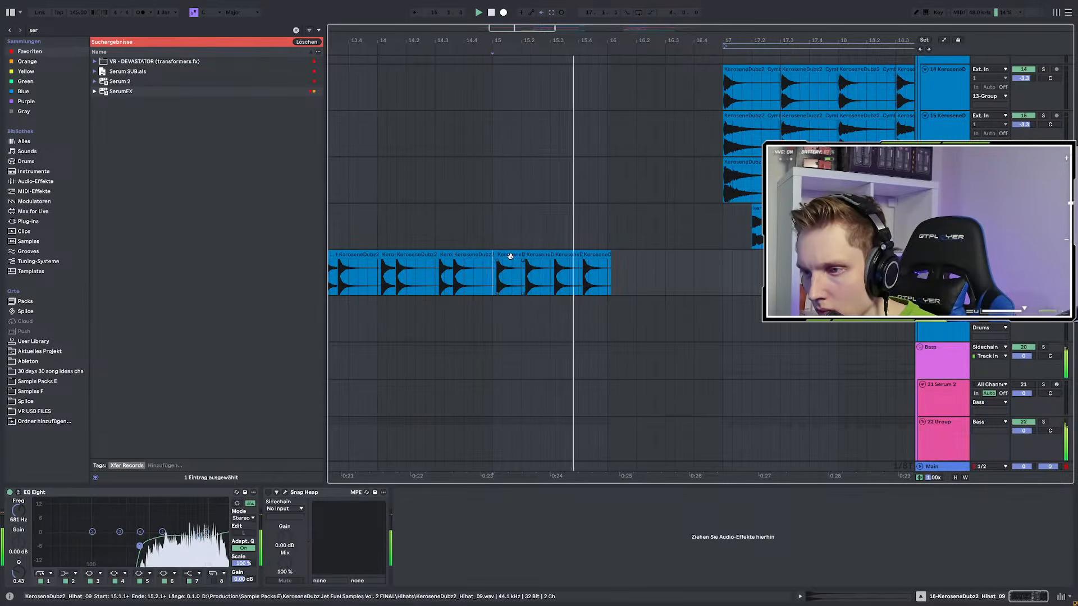
pyautogui.keyDown('shift'); pyautogui.click(539, 257); pyautogui.keyUp('shift')
pyautogui.keyDown('shift'); pyautogui.click(568, 256); pyautogui.keyUp('shift')
pyautogui.keyDown('shift'); pyautogui.click(597, 255); pyautogui.keyUp('shift')
pyautogui.hscroll(-4, 678, 262)
pyautogui.click(507, 274)
pyautogui.hotkey('ctrl', 'v')
pyautogui.hotkey('ctrl', 'd')
pyautogui.click(491, 275)
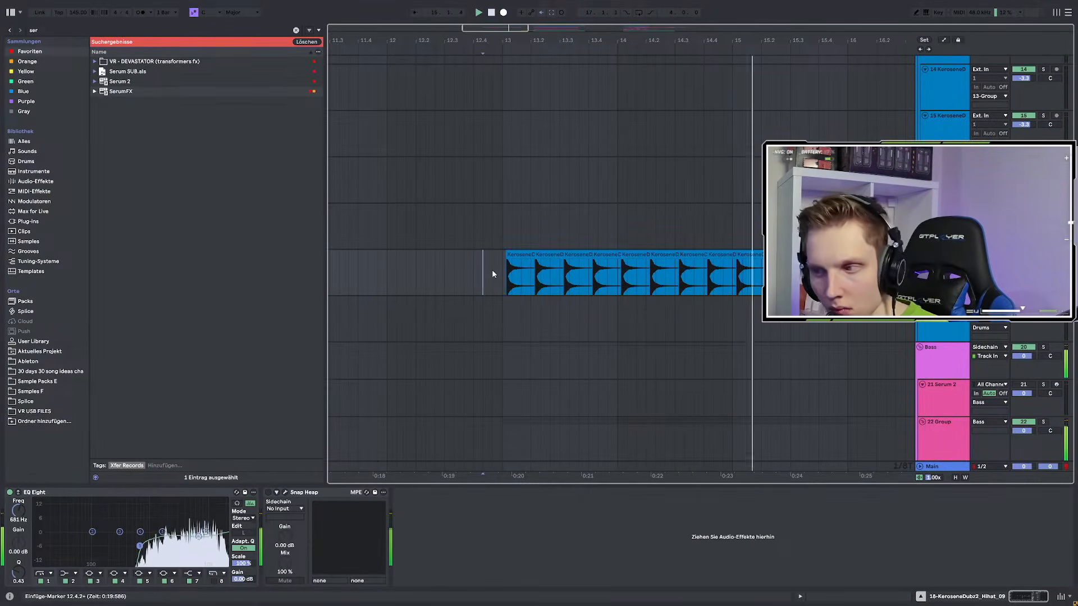
# Examine the clips on the lower bass, synth, vocal and sidechain tracks while playing the drop from 17.1.1
pyautogui.scroll(-3, 525, 274)
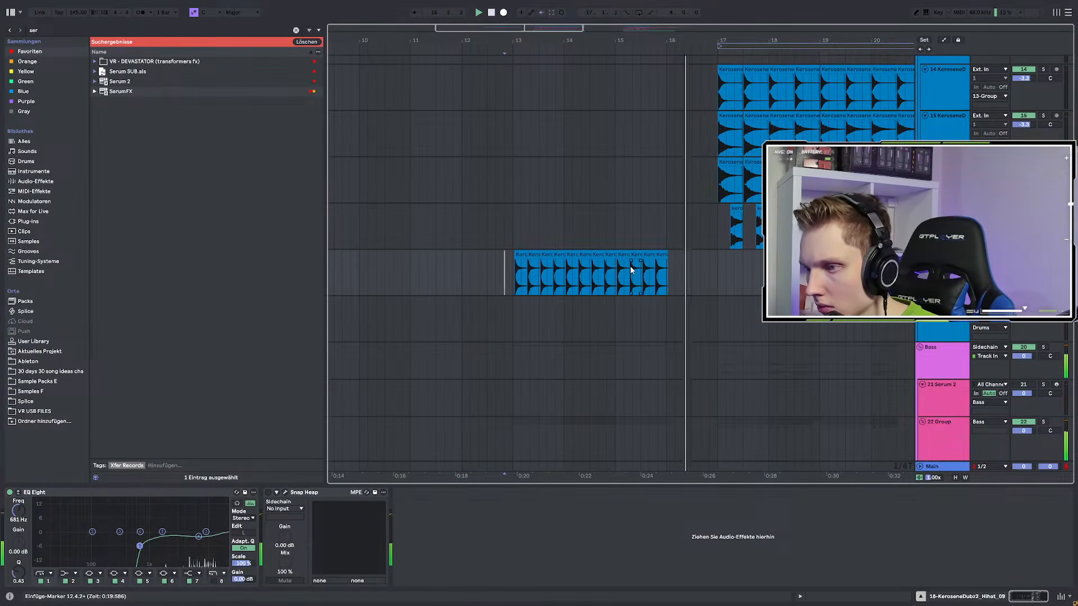
pyautogui.scroll(-5, 696, 255)
pyautogui.scroll(-10, 736, 246)
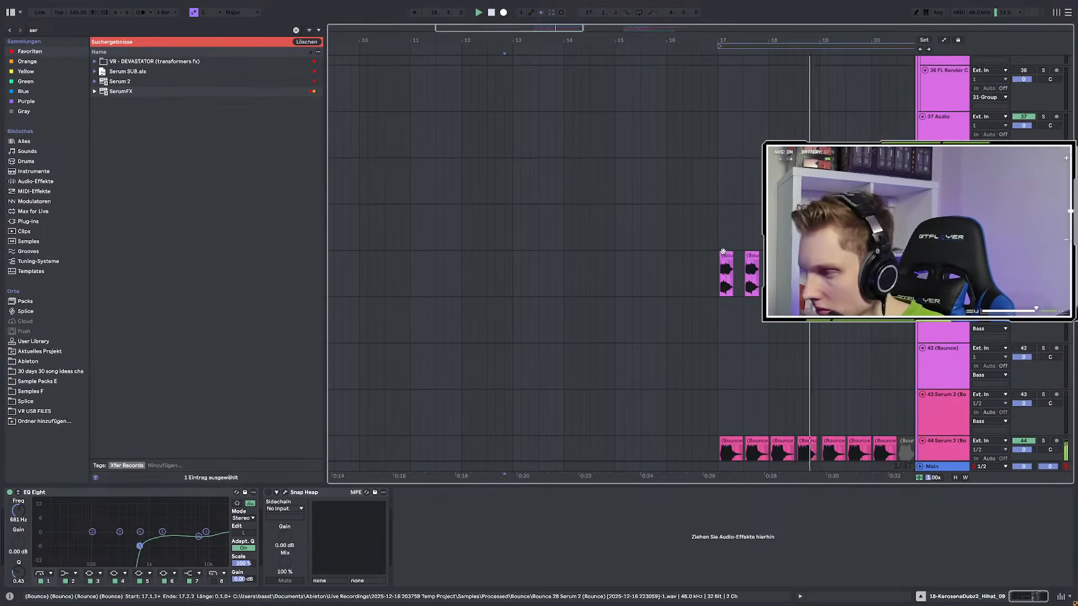
pyautogui.scroll(-3, 622, 244)
pyautogui.scroll(-5, 692, 249)
pyautogui.scroll(-2, 690, 247)
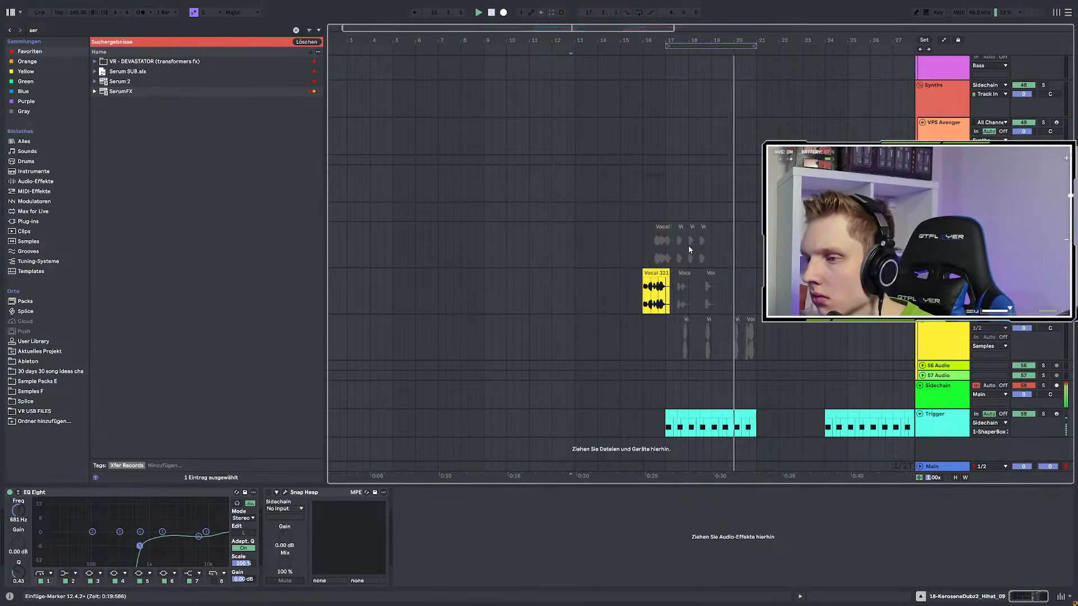
pyautogui.scroll(7, 675, 267)
pyautogui.scroll(8, 679, 211)
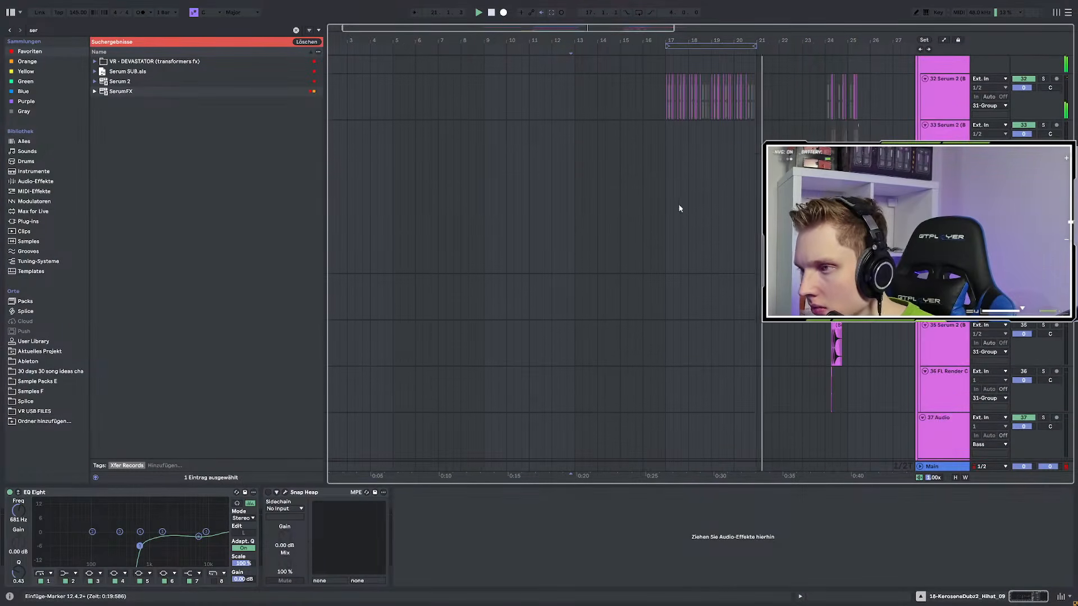
pyautogui.click(669, 161)
pyautogui.scroll(3, 689, 219)
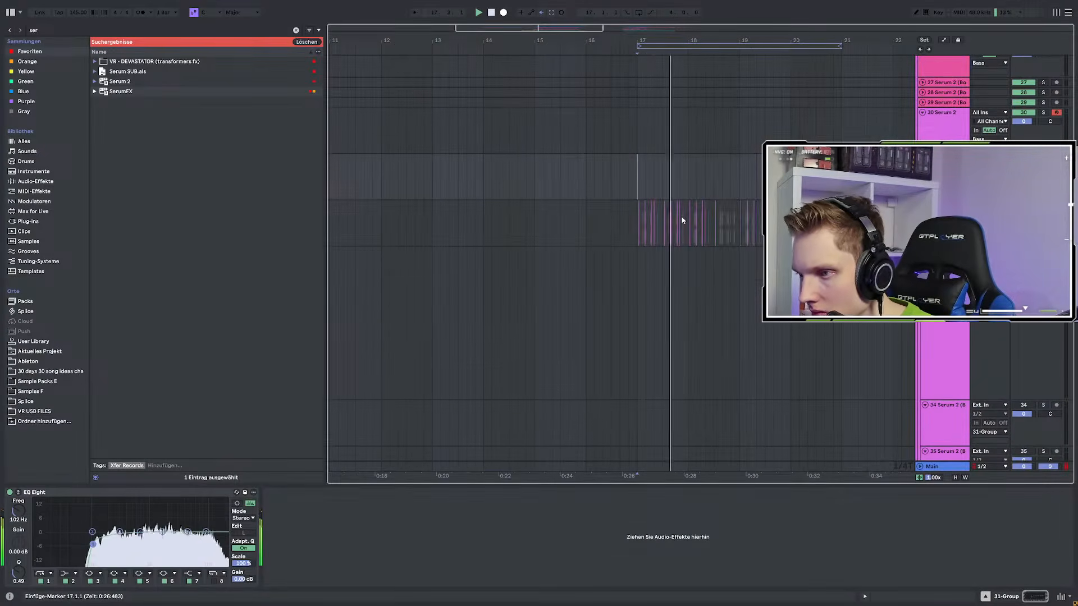
pyautogui.scroll(-8, 682, 216)
pyautogui.scroll(5, 682, 220)
pyautogui.scroll(12, 681, 242)
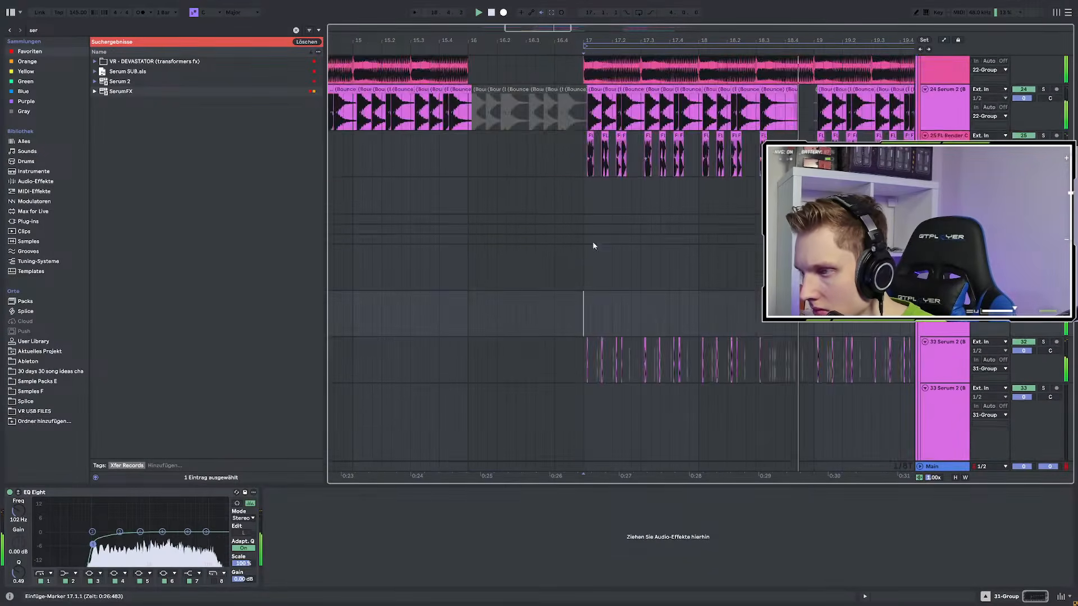
pyautogui.scroll(-3, 618, 261)
# Open Snap Heap on the FL Render Crunch 4 track and add a Disperser to Serial Bus 3, playing from 17.1.1
pyautogui.click(585, 243)
pyautogui.press('space')
pyautogui.press('space')
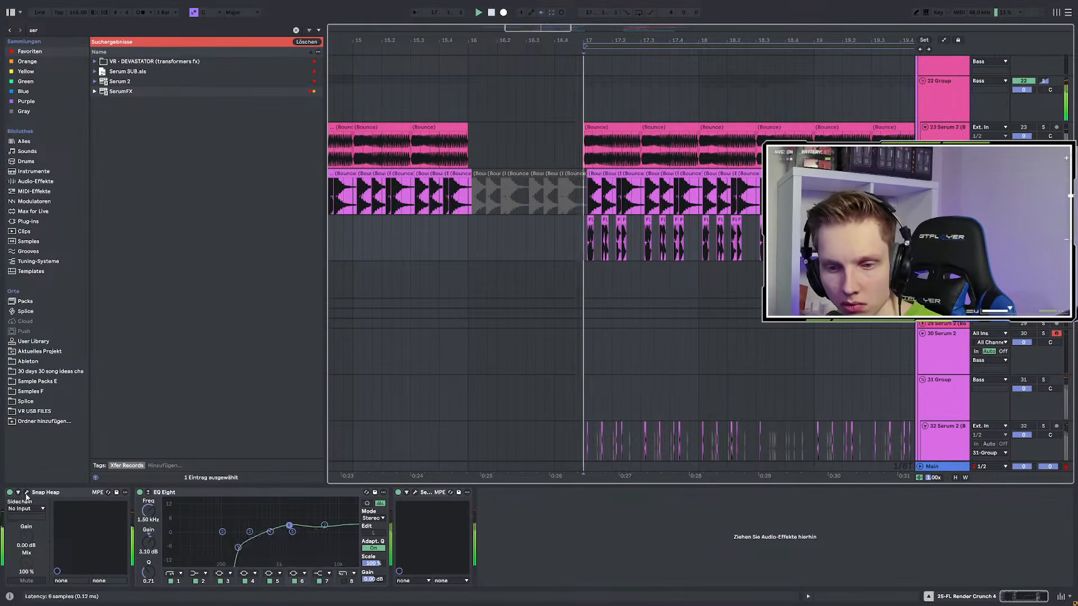
pyautogui.click(26, 493)
pyautogui.click(496, 295)
pyautogui.click(752, 354)
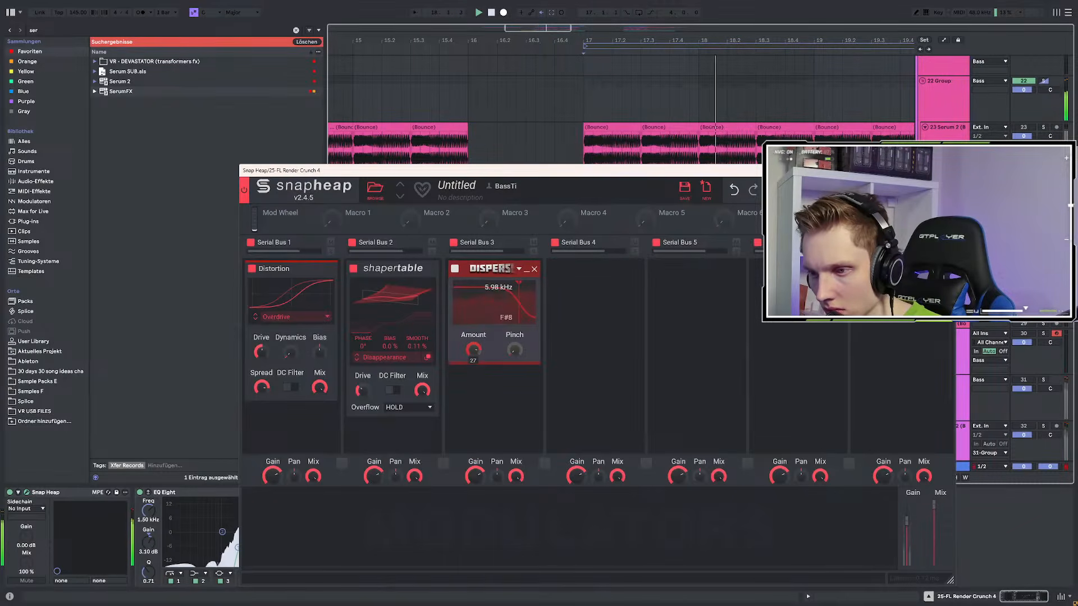
pyautogui.press('space')
# Set the shapertable drive to about +5.92 dB and the Disperser frequency to about 16.0 kHz, and close Snap Heap
pyautogui.moveTo(362, 390); pyautogui.dragTo(361, 382)
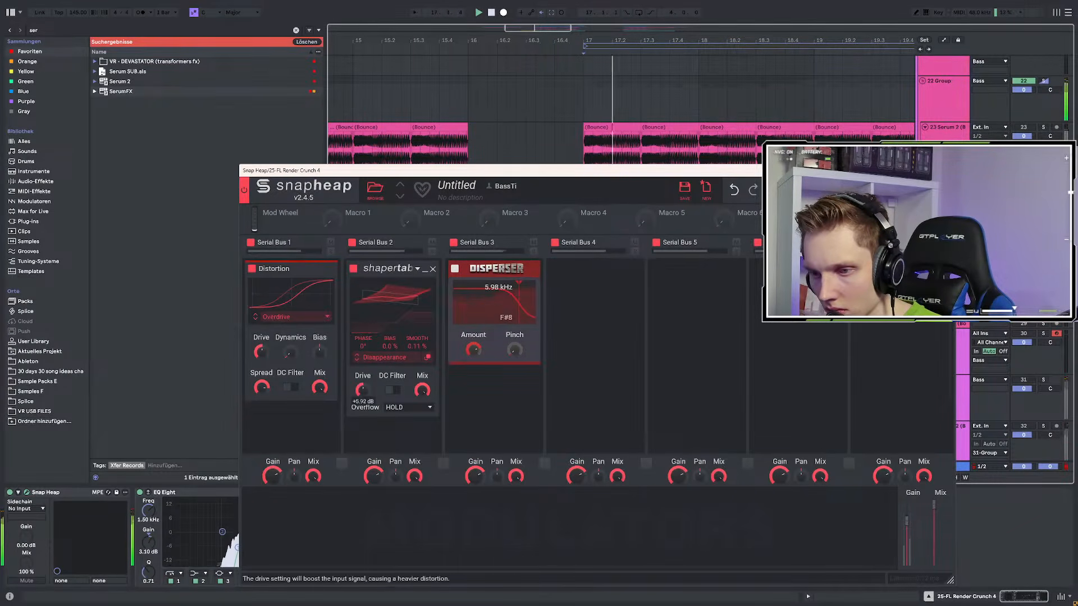
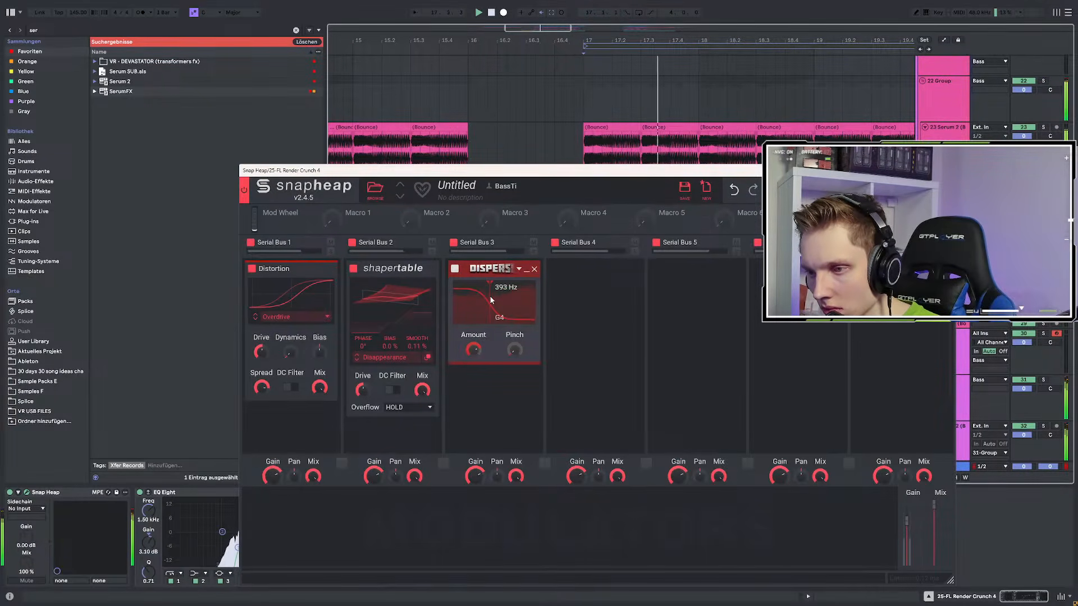
pyautogui.moveTo(491, 299); pyautogui.dragTo(530, 297)
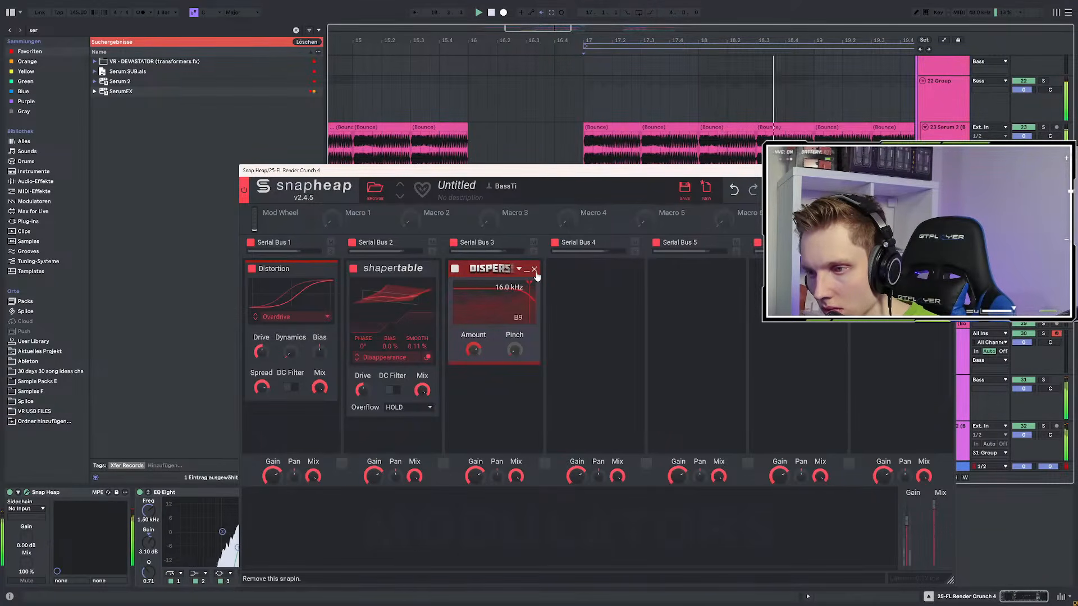
pyautogui.click(944, 170)
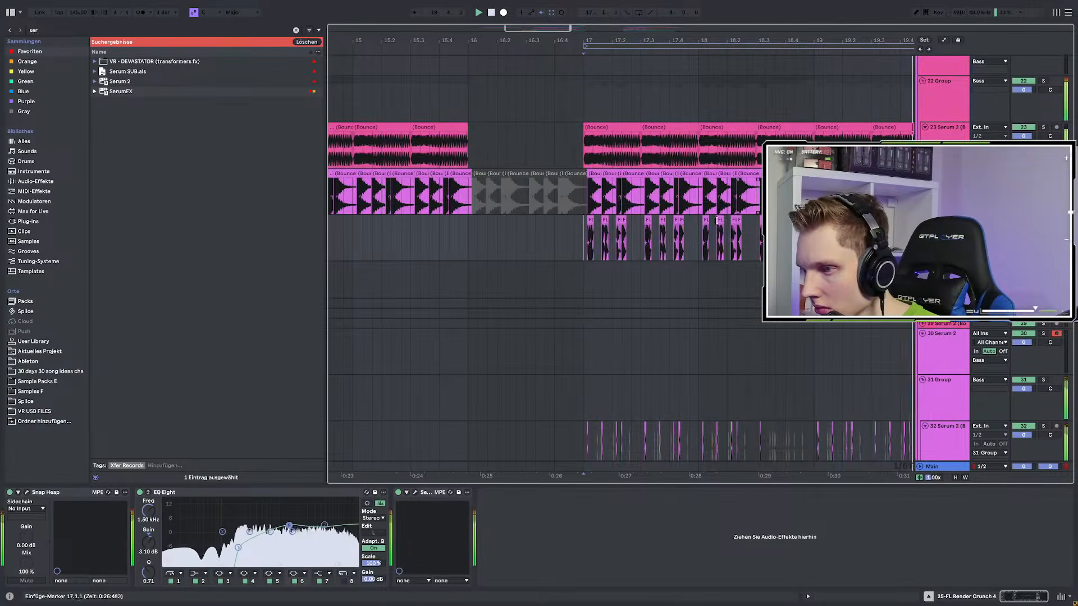
# Try to shift all FL Render Crunch 4 clips in bars 17 to 20 slightly ahead of the bass bounces and undo it
pyautogui.scroll(-5, 577, 240)
pyautogui.moveTo(669, 233); pyautogui.dragTo(579, 241)
pyautogui.scroll(10, 579, 241)
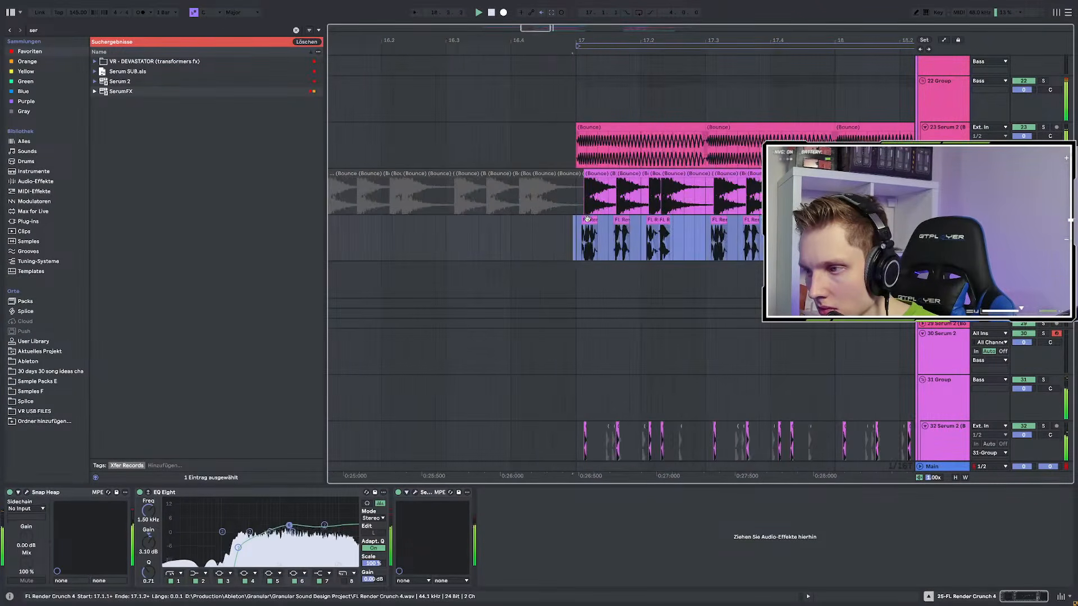
pyautogui.scroll(5, 588, 219)
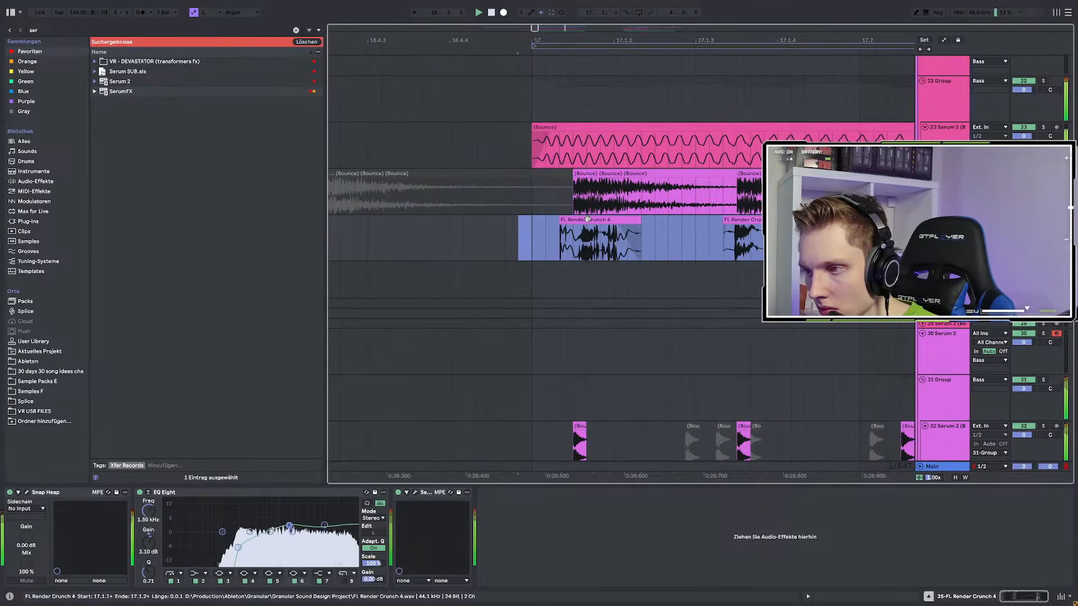
pyautogui.scroll(3, 588, 219)
pyautogui.moveTo(588, 221); pyautogui.dragTo(522, 227)
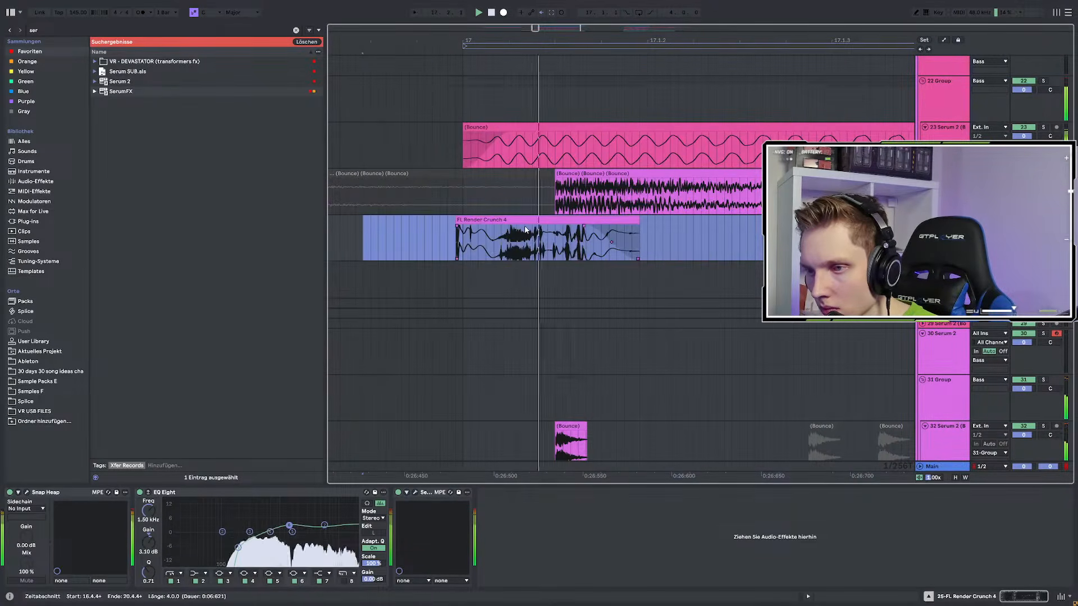
pyautogui.scroll(-3, 526, 230)
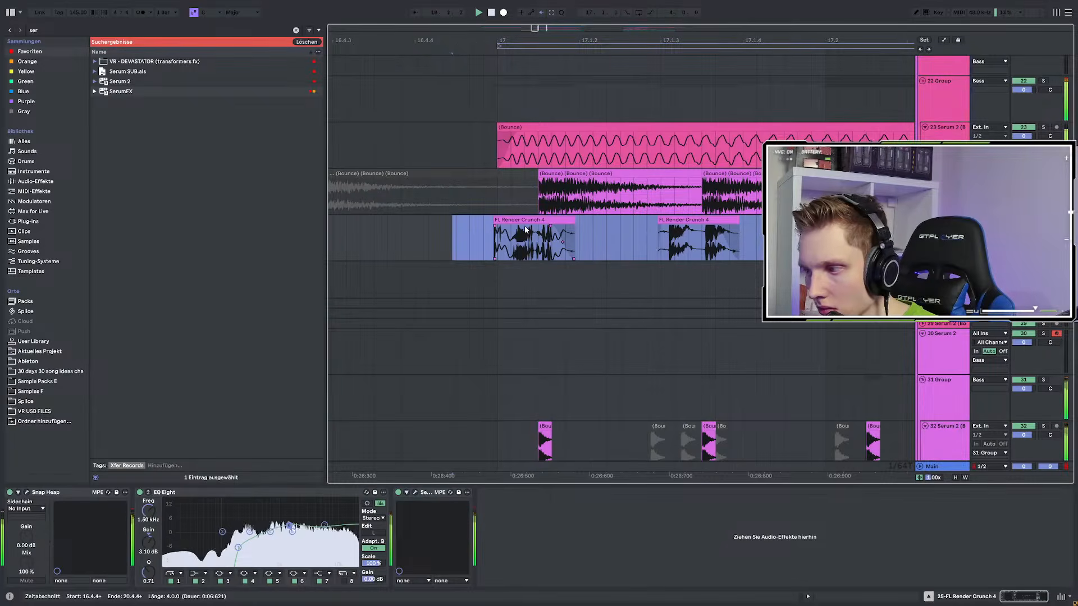
pyautogui.scroll(-7, 526, 230)
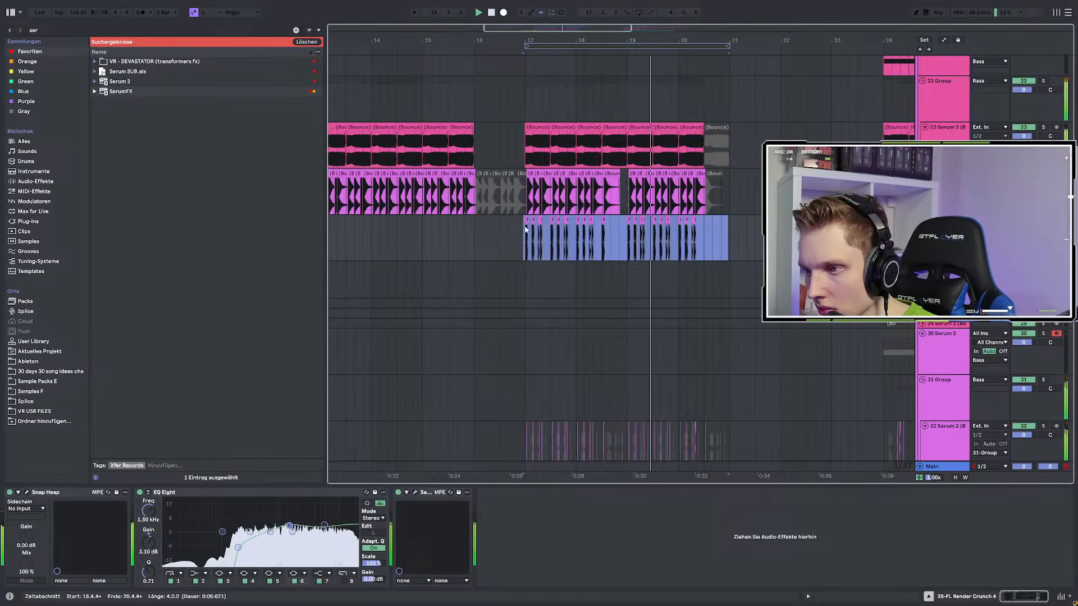
pyautogui.scroll(7, 525, 229)
pyautogui.hotkey('ctrl', 'z')
pyautogui.scroll(5, 529, 227)
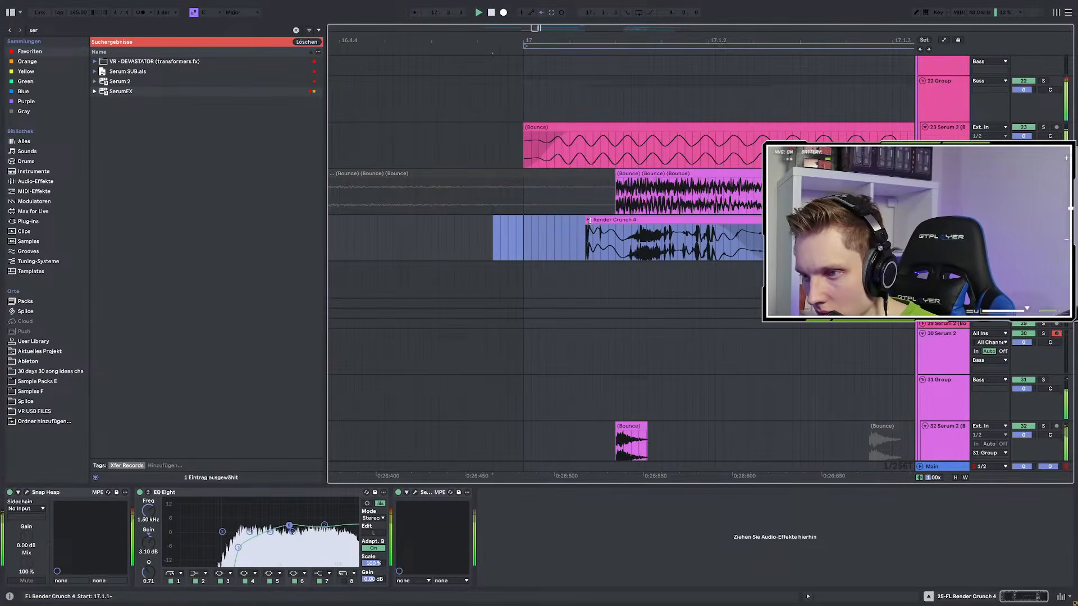
pyautogui.scroll(-12, 606, 222)
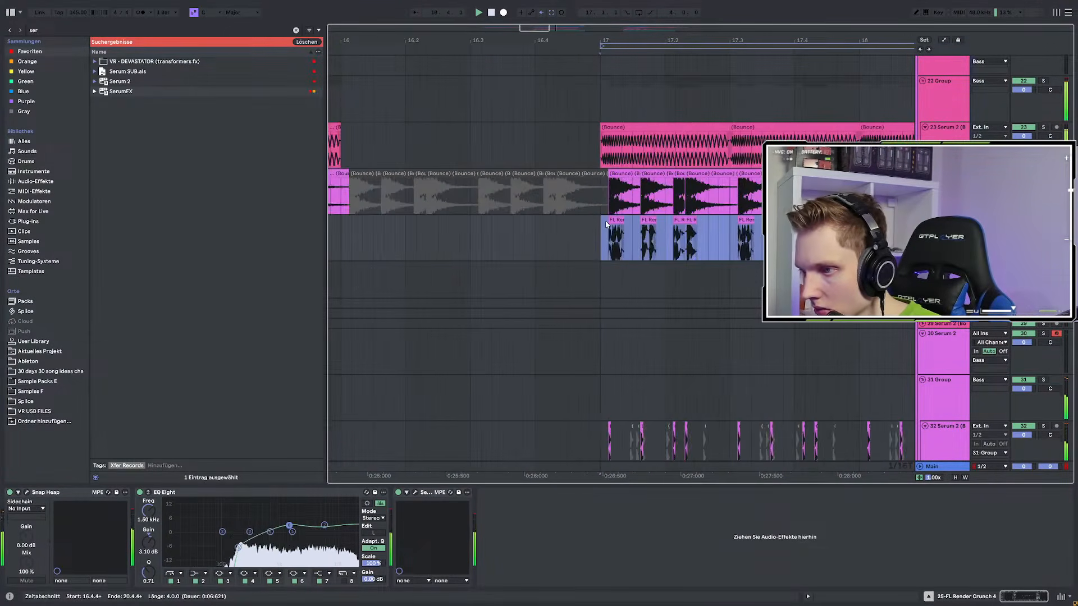
# Search the browser for "de" and add a Delay to the FL Render Crunch 4 effect chain
pyautogui.scroll(3, 629, 225)
pyautogui.click(577, 237)
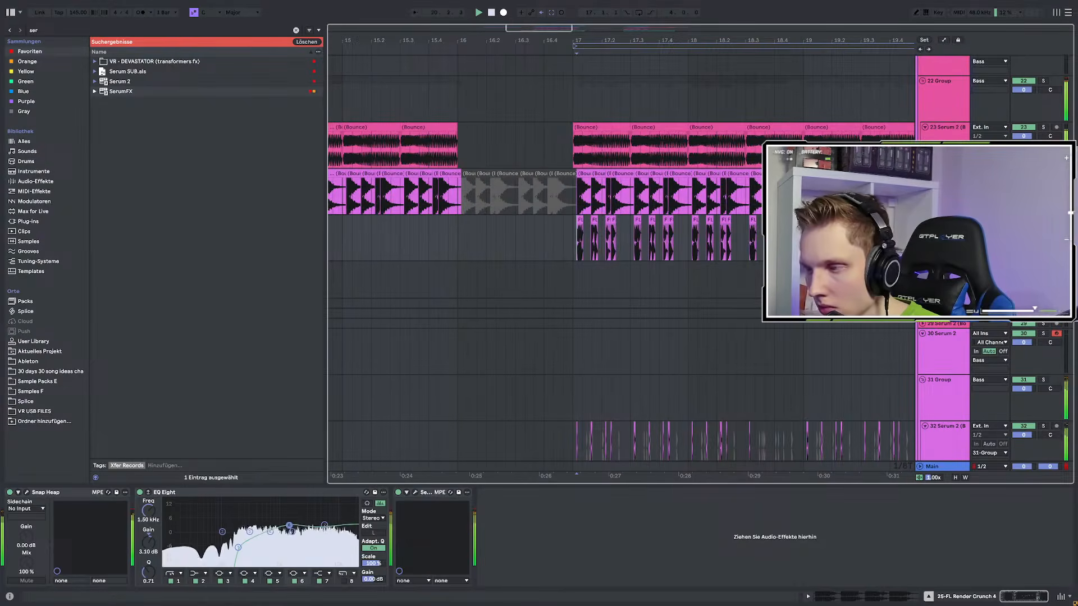
pyautogui.click(47, 28)
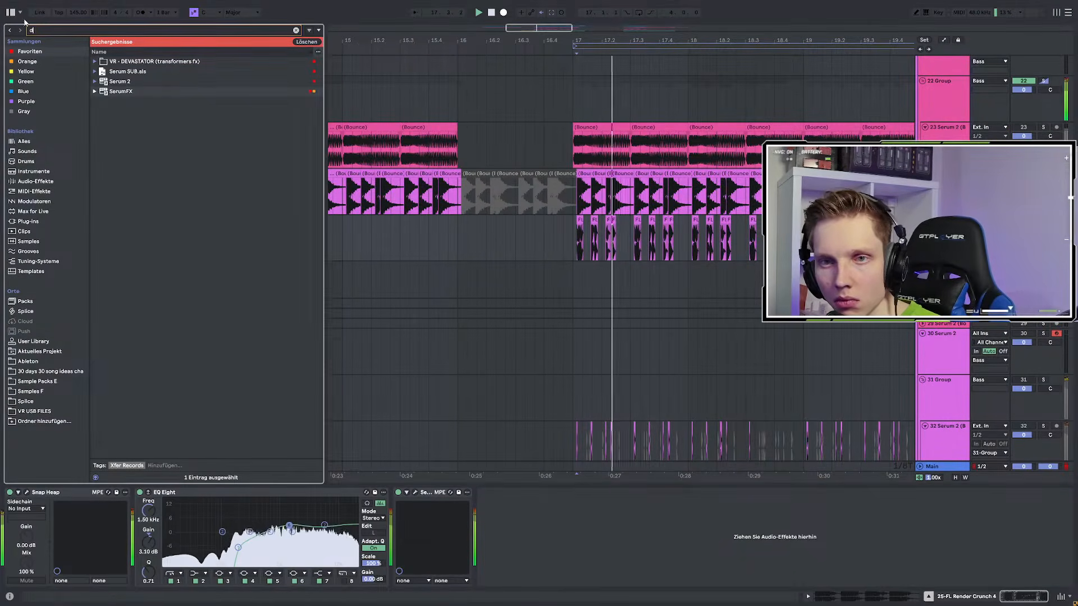
pyautogui.write('de')
pyautogui.doubleClick(120, 71)
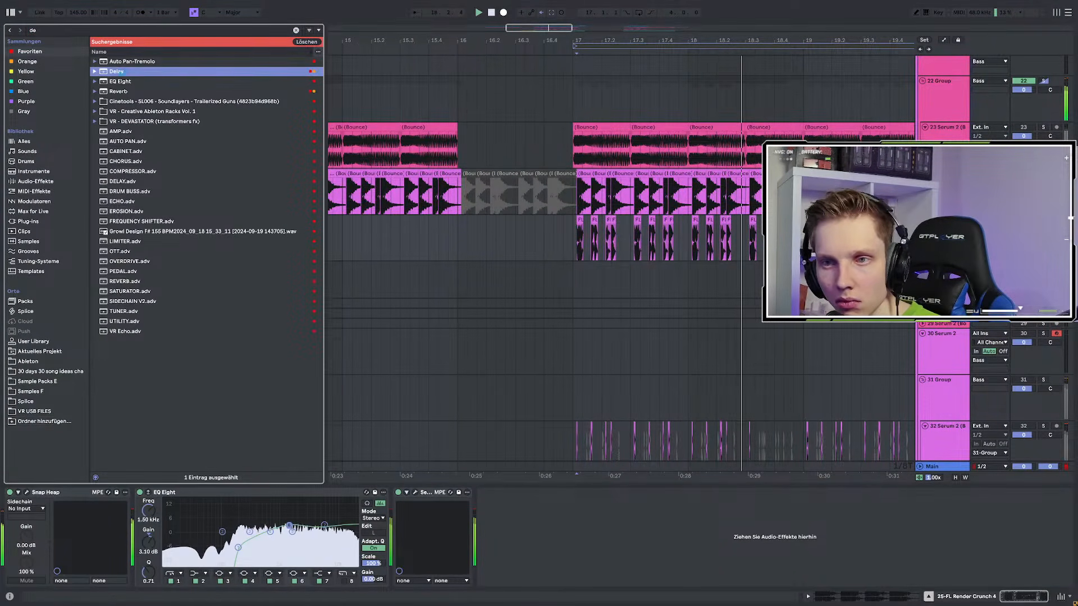
# Add a Ring Mod in Snap Heap, raise its spread, and place it ahead of the Distortion in Serial Bus 1
pyautogui.click(27, 493)
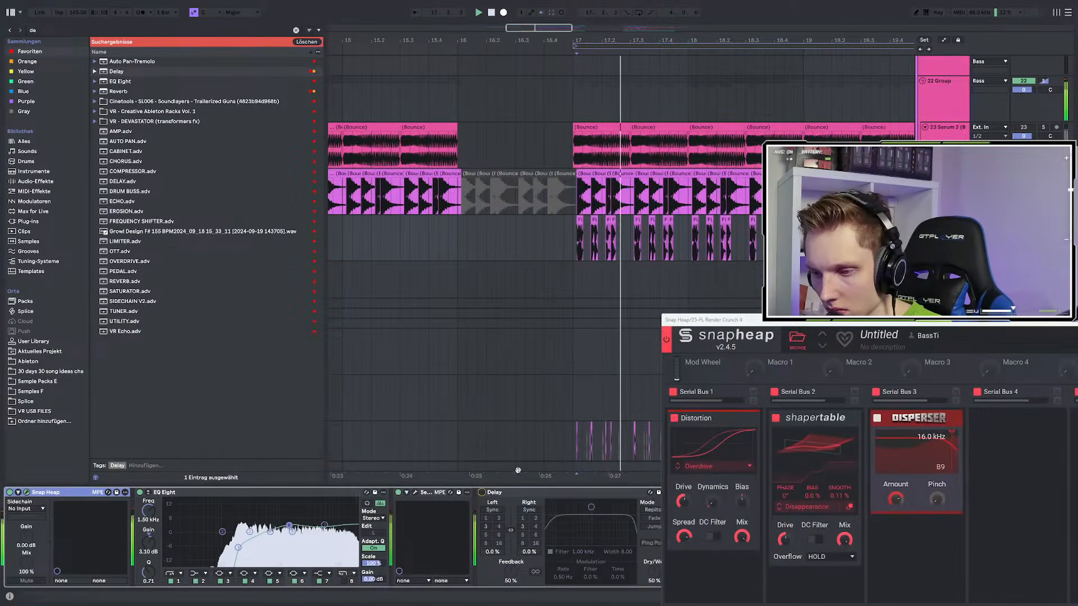
pyautogui.moveTo(777, 324); pyautogui.dragTo(164, 100)
pyautogui.click(418, 219)
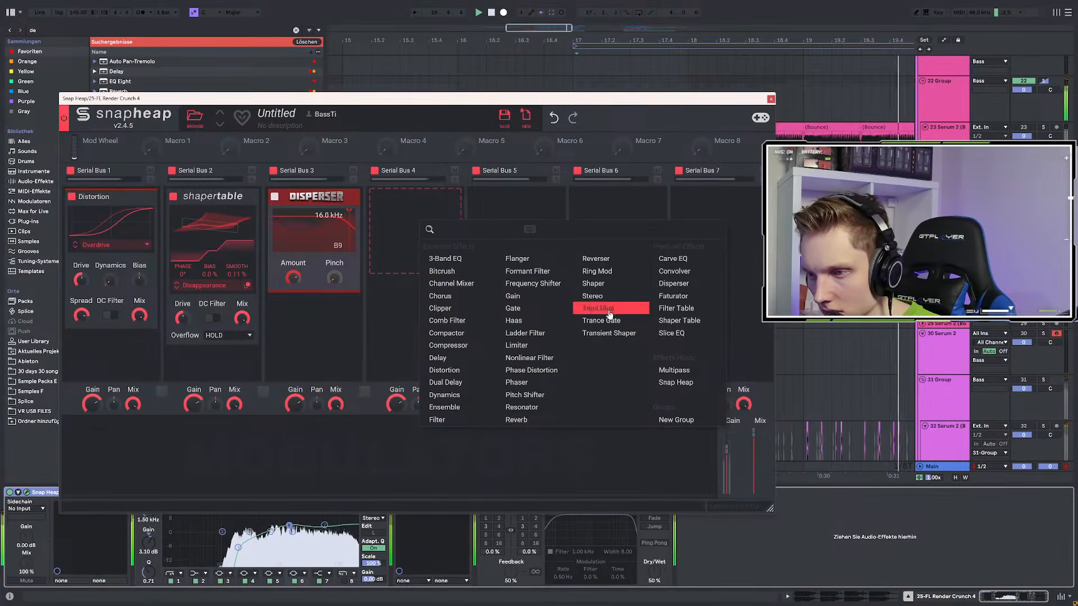
pyautogui.click(597, 271)
pyautogui.moveTo(384, 264); pyautogui.dragTo(385, 250)
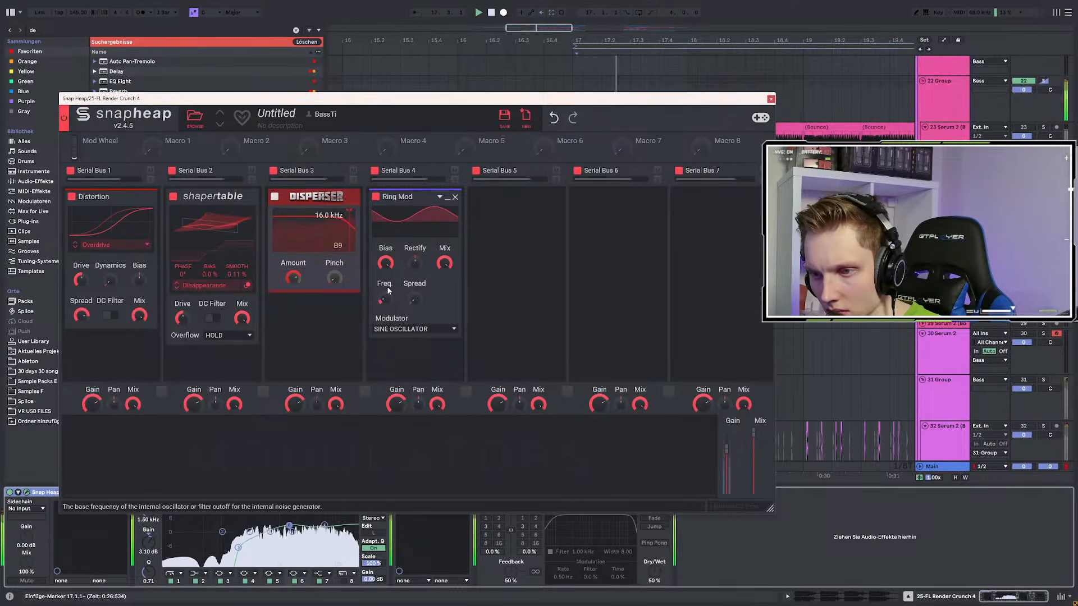
pyautogui.moveTo(413, 199); pyautogui.dragTo(109, 225)
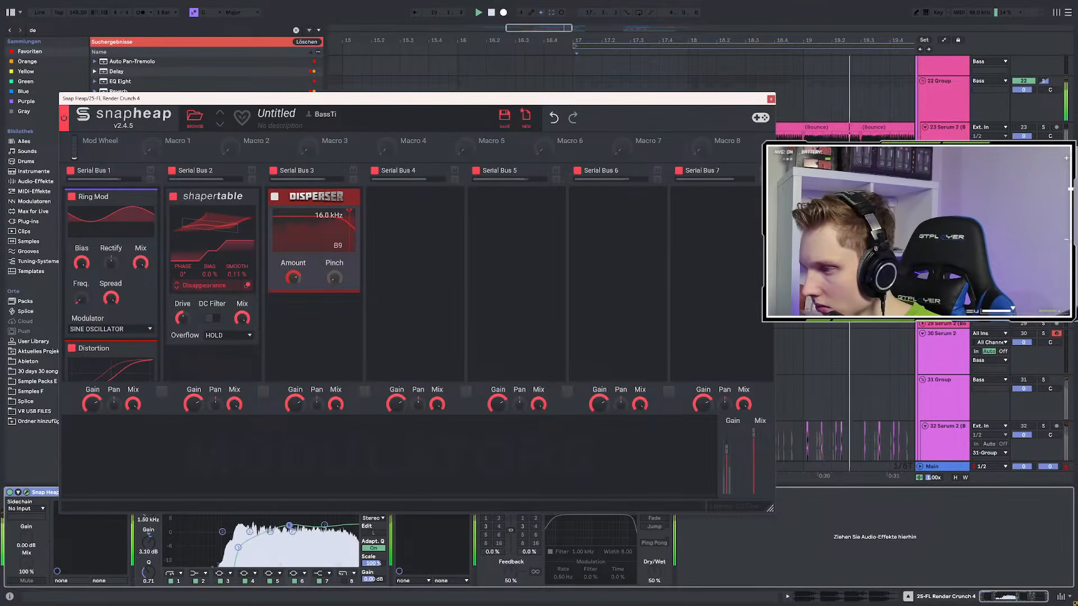
# Unsolo FL Render Crunch 4, lower the Ring Mod's mix while playing the drop, and close Snap Heap
pyautogui.press('space')
pyautogui.click(1043, 221)
pyautogui.press('space')
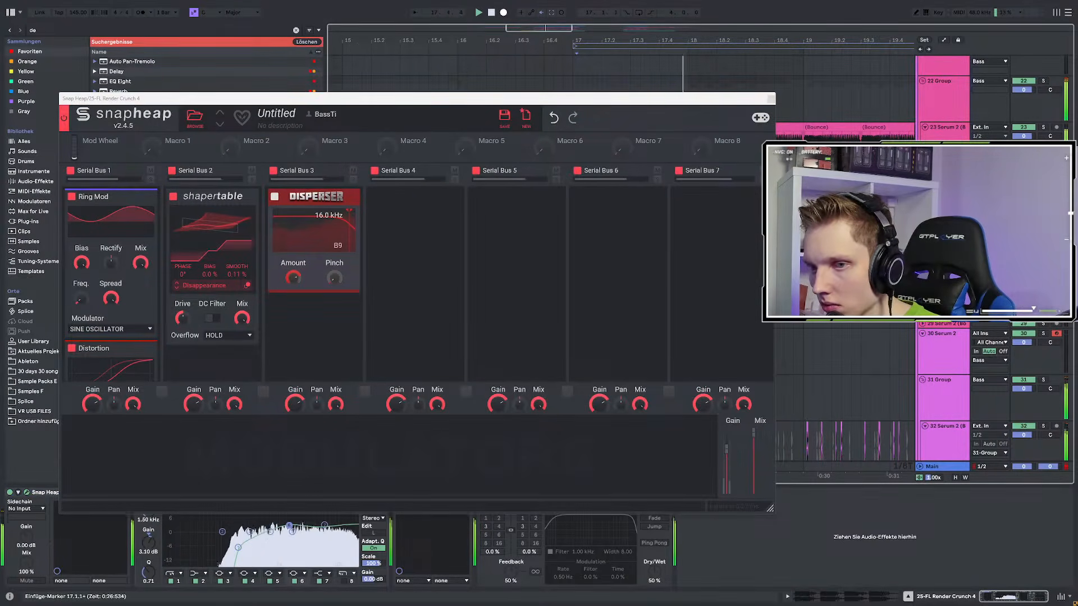
pyautogui.moveTo(140, 263); pyautogui.dragTo(140, 271)
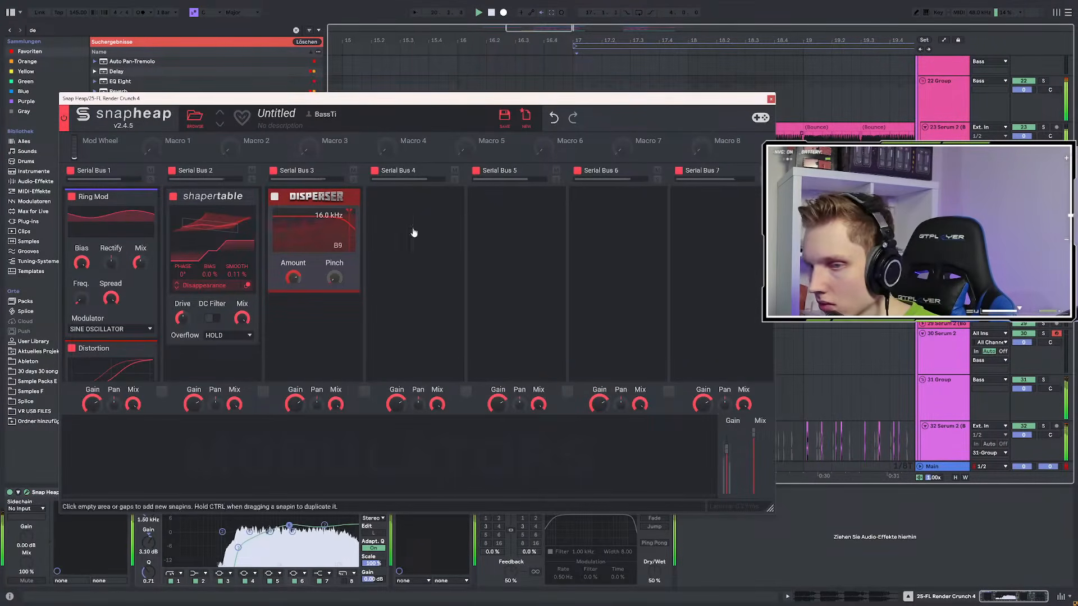
pyautogui.click(771, 99)
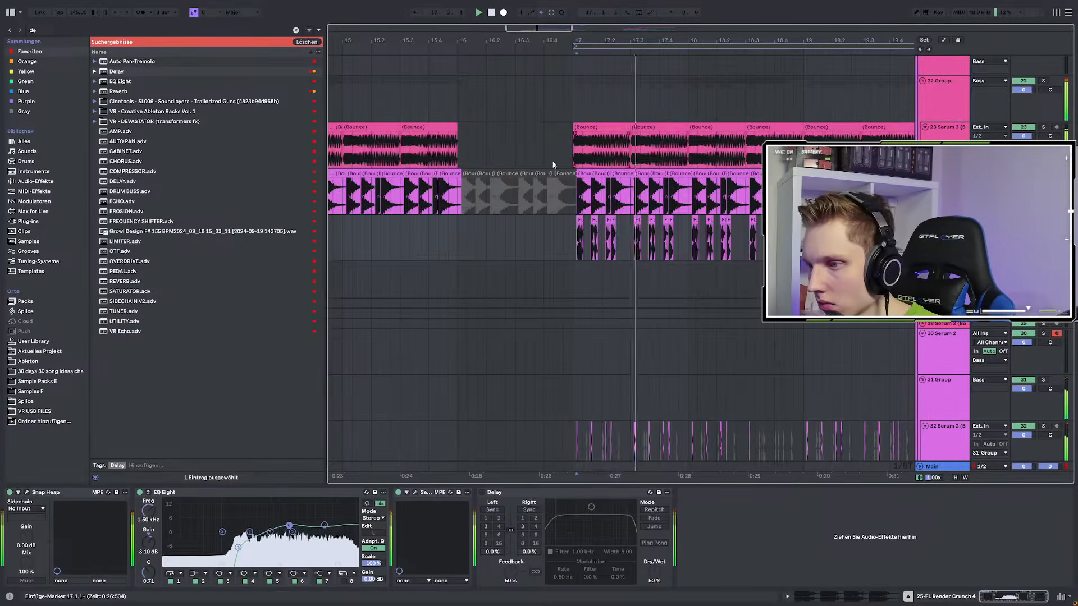
# Bounce the FL Render Crunch 4 clips in bars 17 to 20 to a new track
pyautogui.scroll(-4, 524, 185)
pyautogui.click(547, 228)
pyautogui.moveTo(548, 228); pyautogui.dragTo(743, 224)
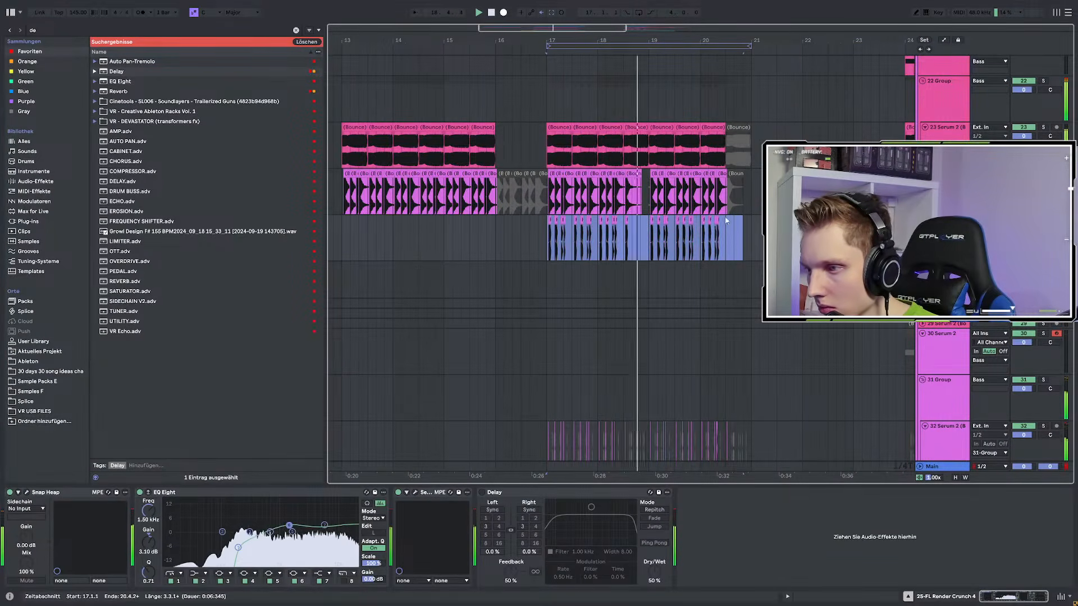
pyautogui.rightClick(718, 221)
pyautogui.click(767, 364)
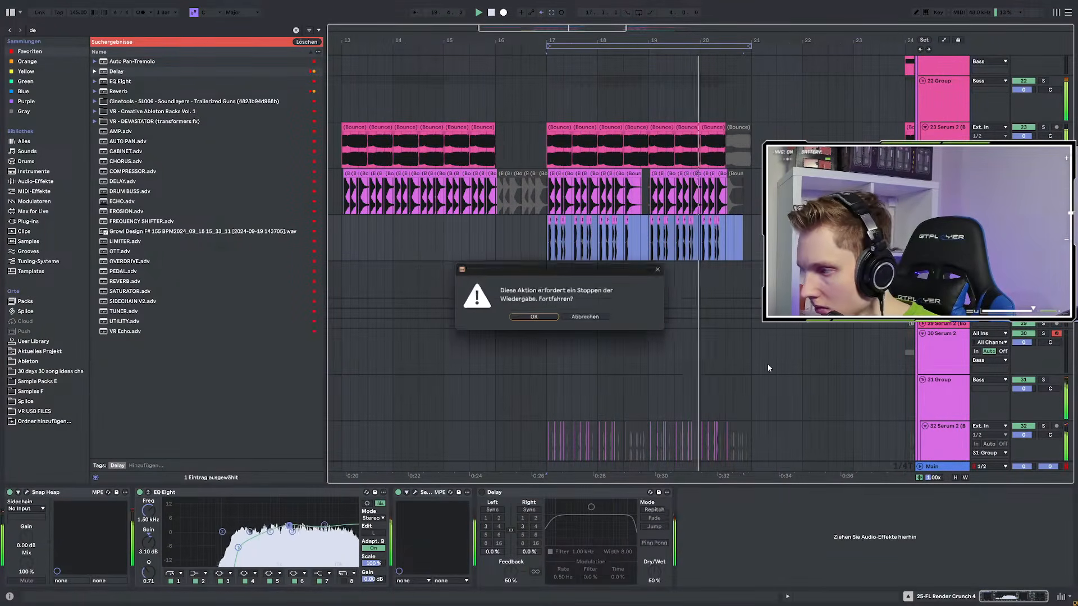
pyautogui.click(537, 323)
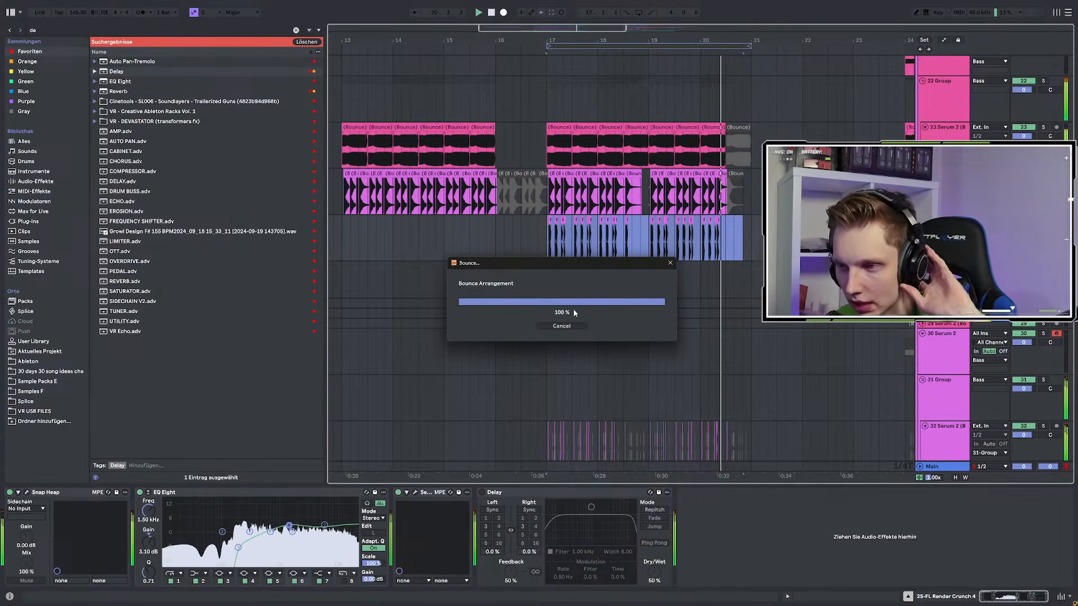
# Consolidate the bounced FL Render Crunch 4 clips in bars 17 to 20 into one clip
pyautogui.scroll(5, 556, 294)
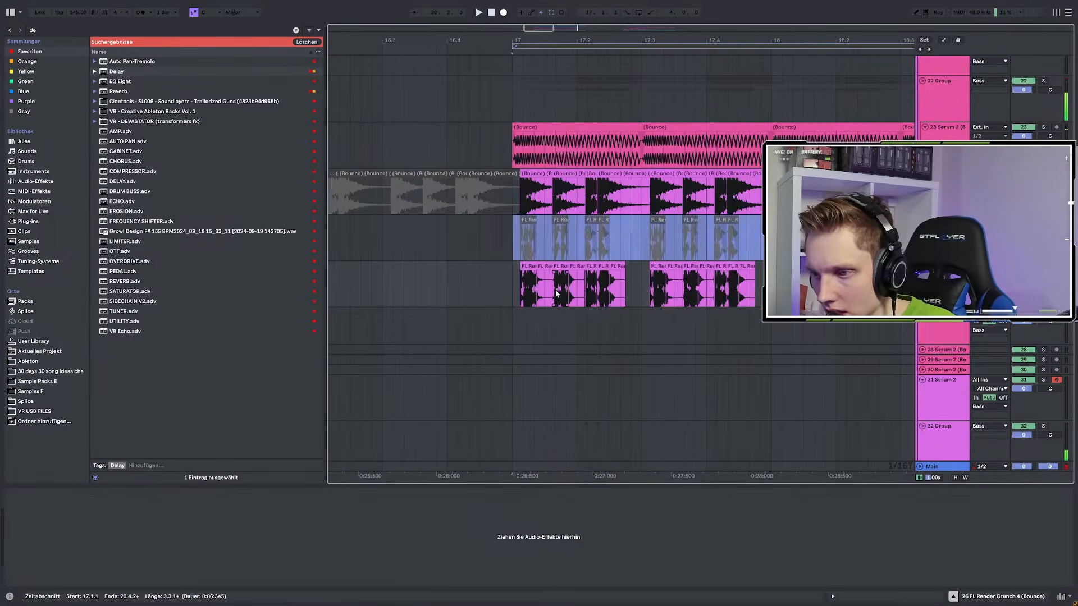
pyautogui.click(531, 267)
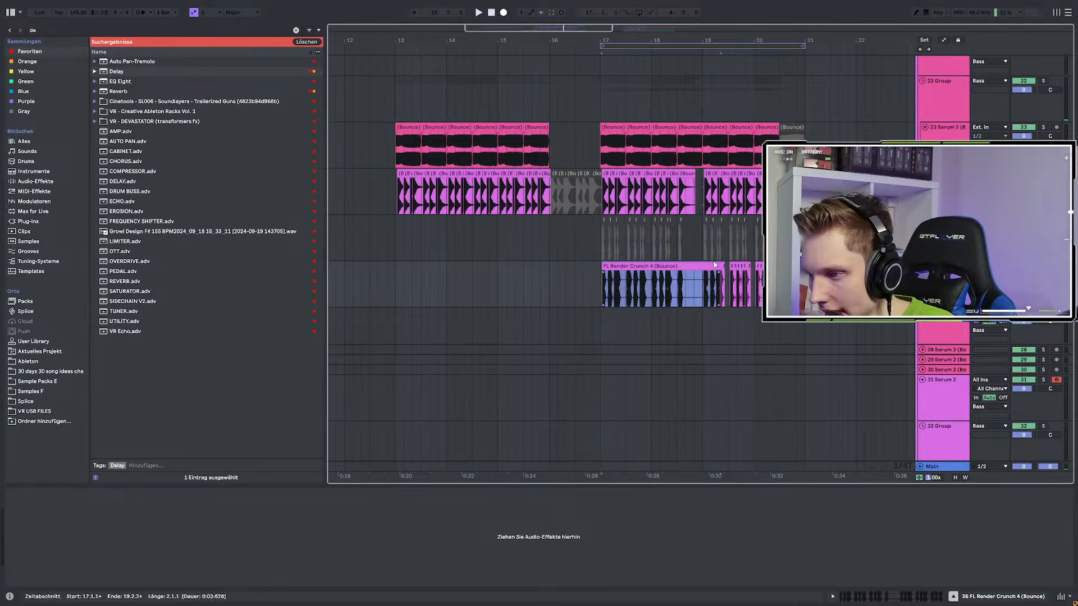
pyautogui.scroll(5, 617, 290)
pyautogui.scroll(-3, 636, 289)
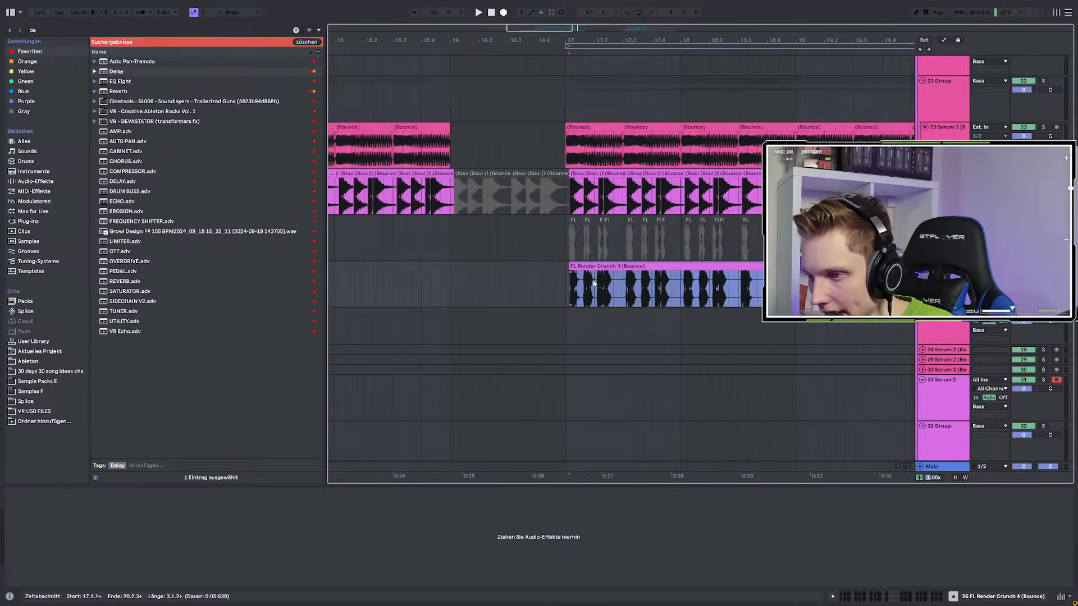
# Shift the consolidated FL Render Crunch 4 bounce slightly ahead of the bass bounces and play the drop from 17.1.1
pyautogui.scroll(6, 600, 284)
pyautogui.moveTo(564, 265); pyautogui.dragTo(551, 264)
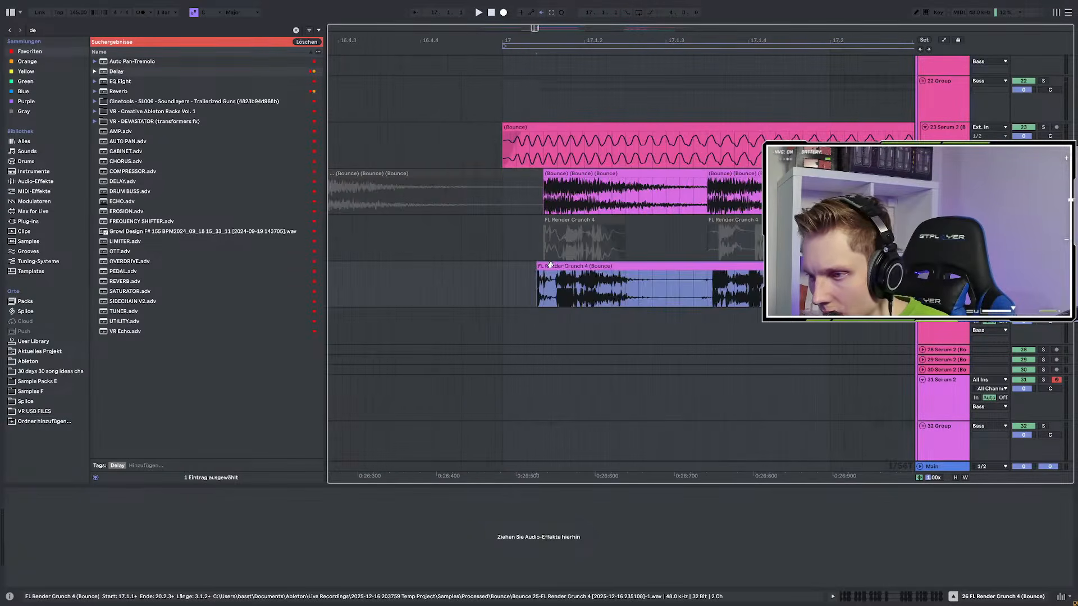
pyautogui.hotkey('ctrl', 'z')
pyautogui.scroll(-2, 551, 266)
pyautogui.scroll(2, 551, 265)
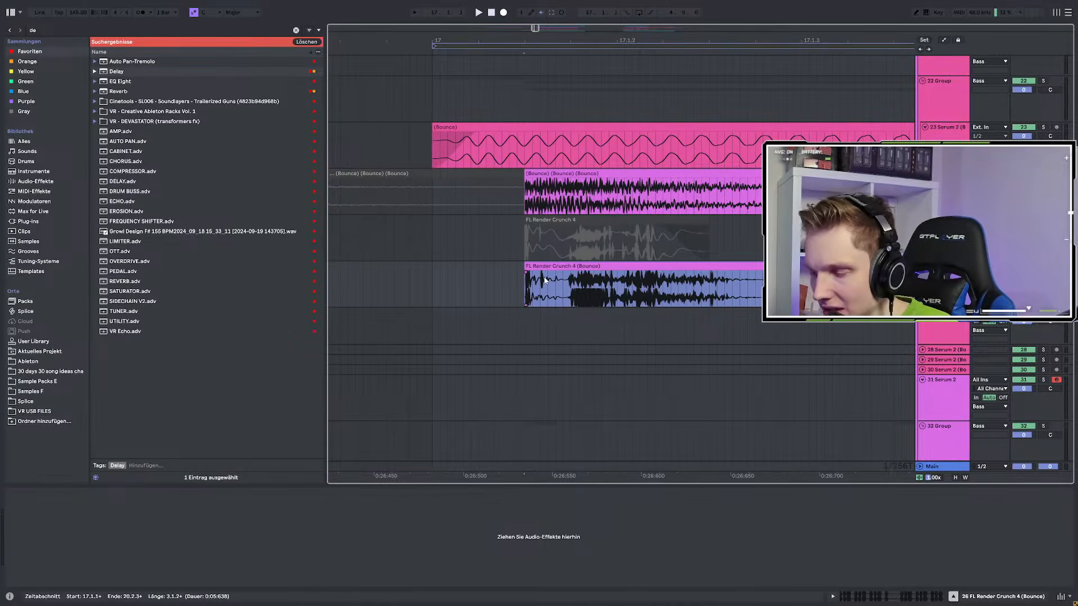
pyautogui.moveTo(563, 266); pyautogui.dragTo(532, 274)
pyautogui.click(432, 275)
pyautogui.press('space')
pyautogui.scroll(-4, 509, 275)
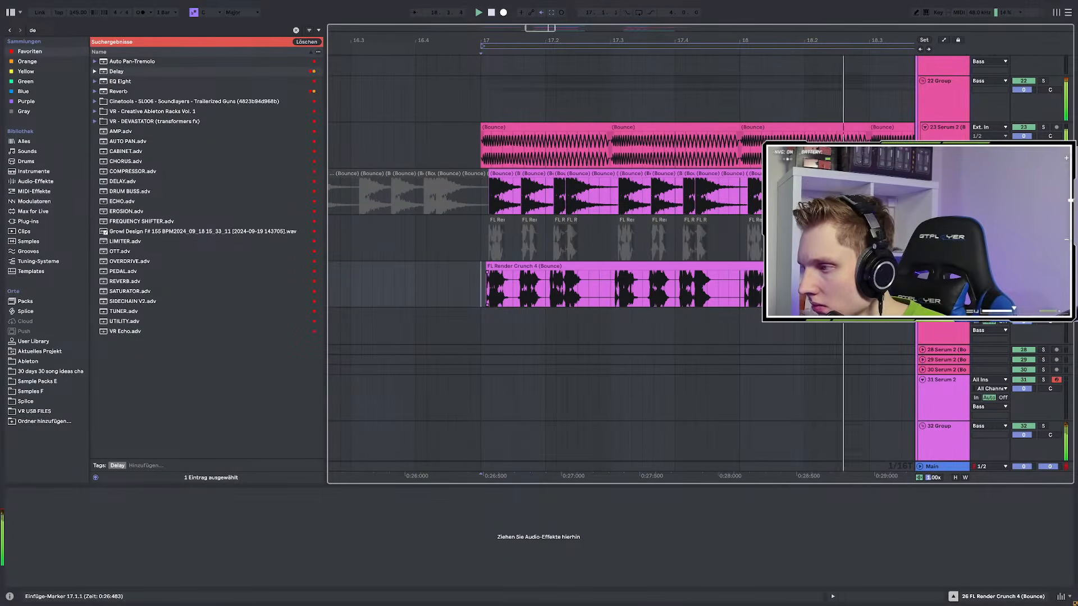
pyautogui.scroll(-3, 553, 275)
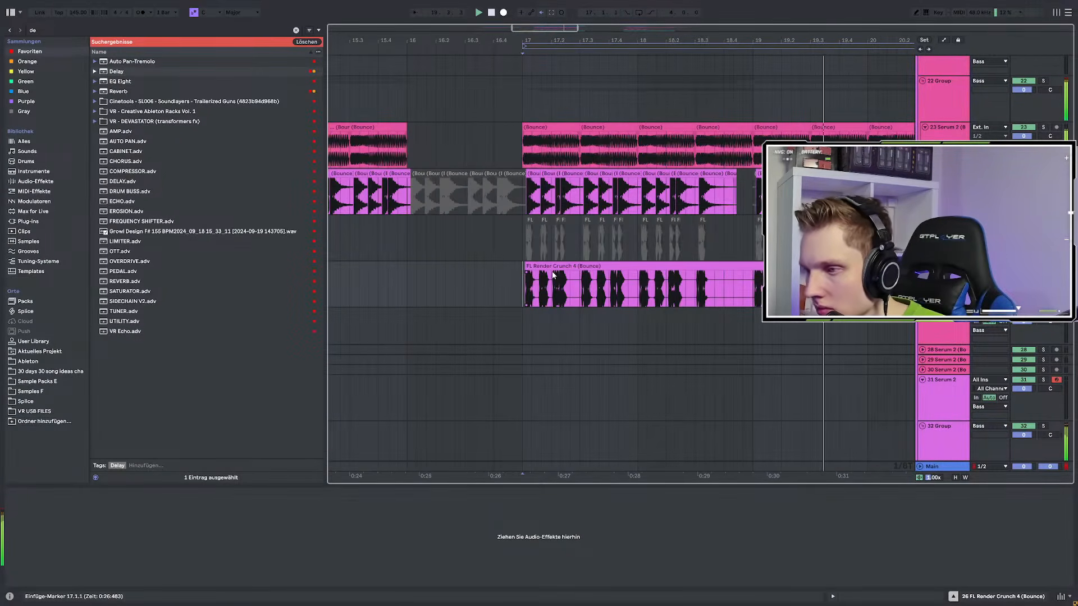
pyautogui.scroll(-3, 565, 267)
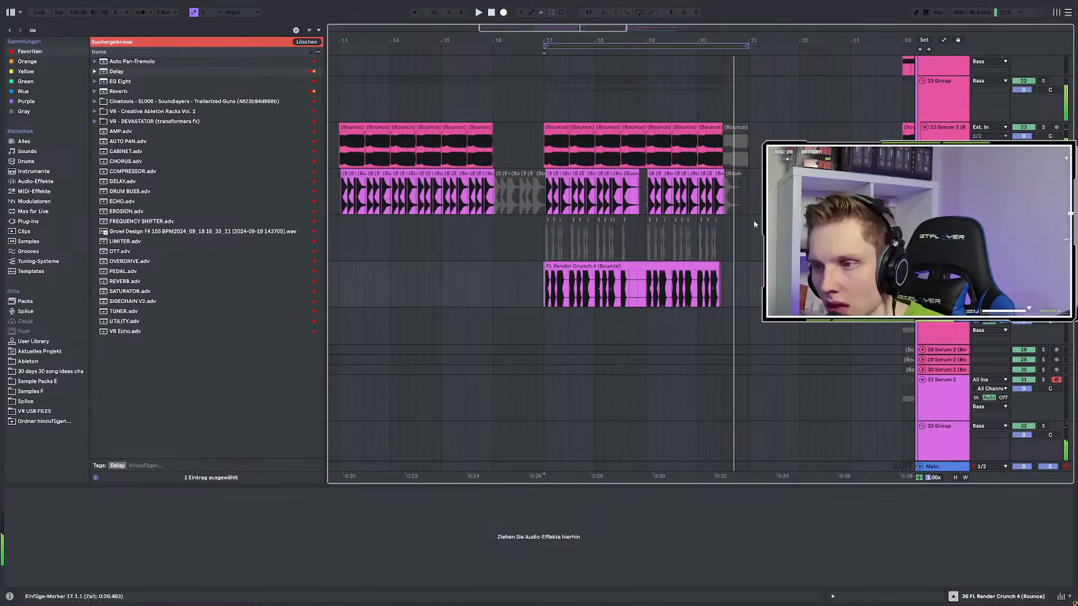
# Move the Delay from the original FL Render Crunch 4 track to the bounced track and enable it, playing from 17.1.1
pyautogui.press('Up')
pyautogui.click(525, 492)
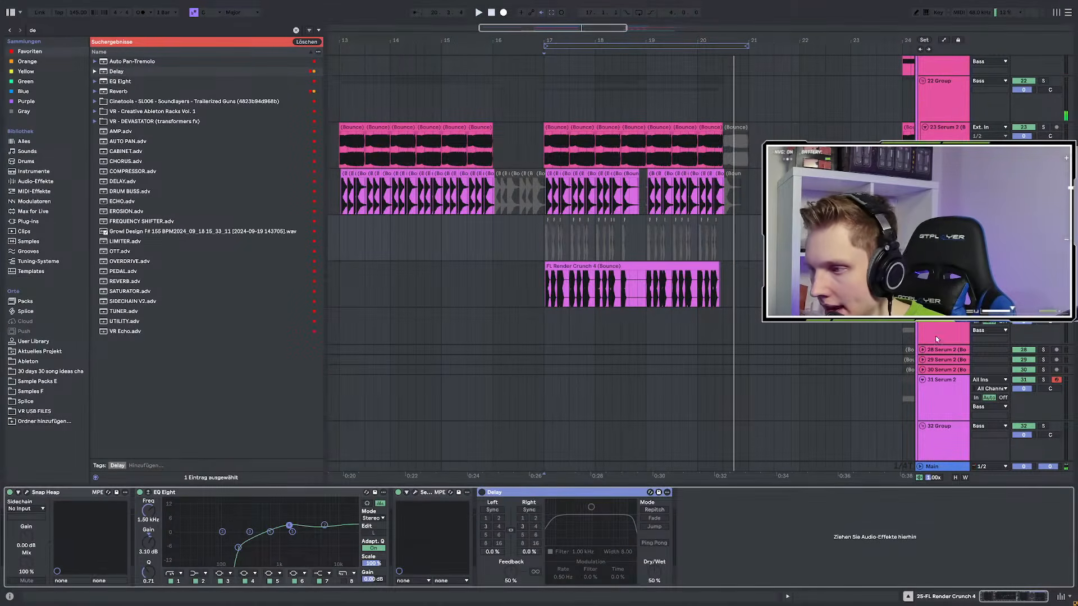
pyautogui.moveTo(526, 492); pyautogui.dragTo(588, 306)
pyautogui.scroll(6, 554, 302)
pyautogui.click(514, 282)
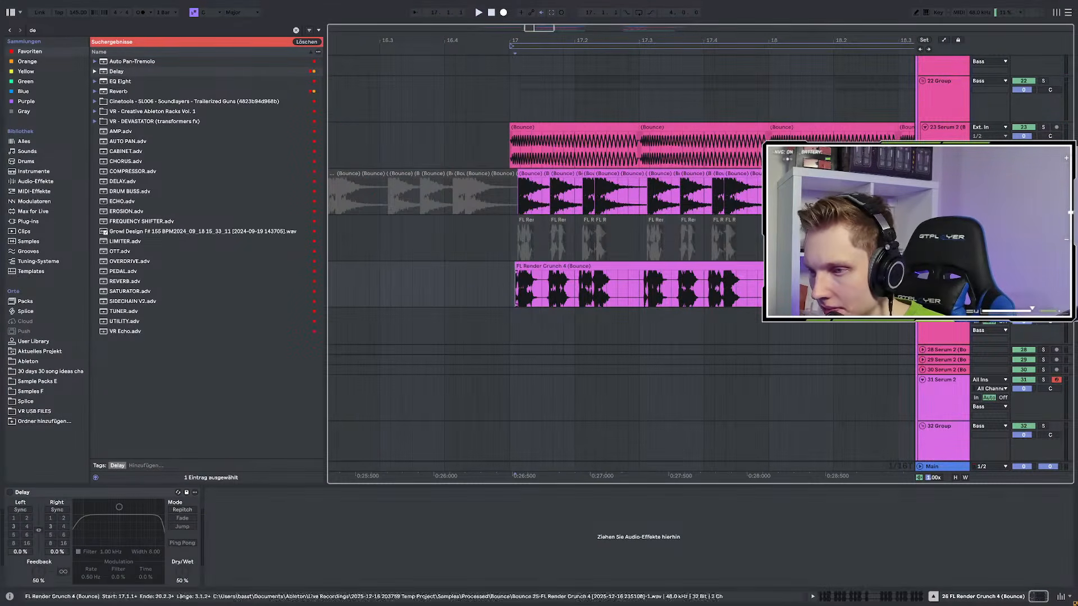
pyautogui.press('space')
pyautogui.click(9, 493)
pyautogui.press('space')
pyautogui.press('space')
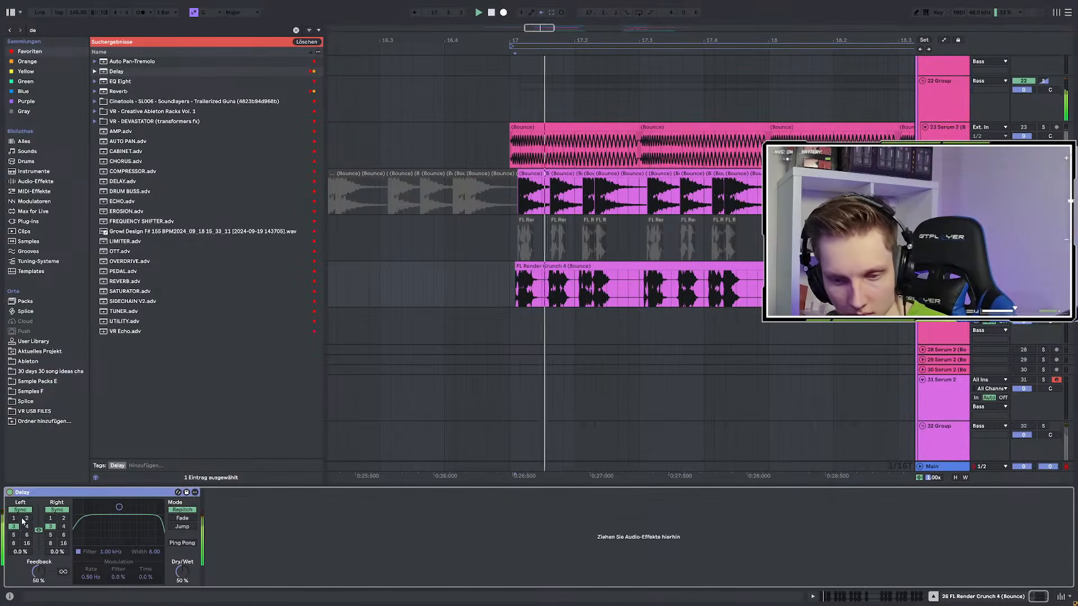
# Unlink the Delay's channels, switch both from Sync to Time, and set the right delay time to 1.00 ms
pyautogui.click(22, 510)
pyautogui.click(38, 529)
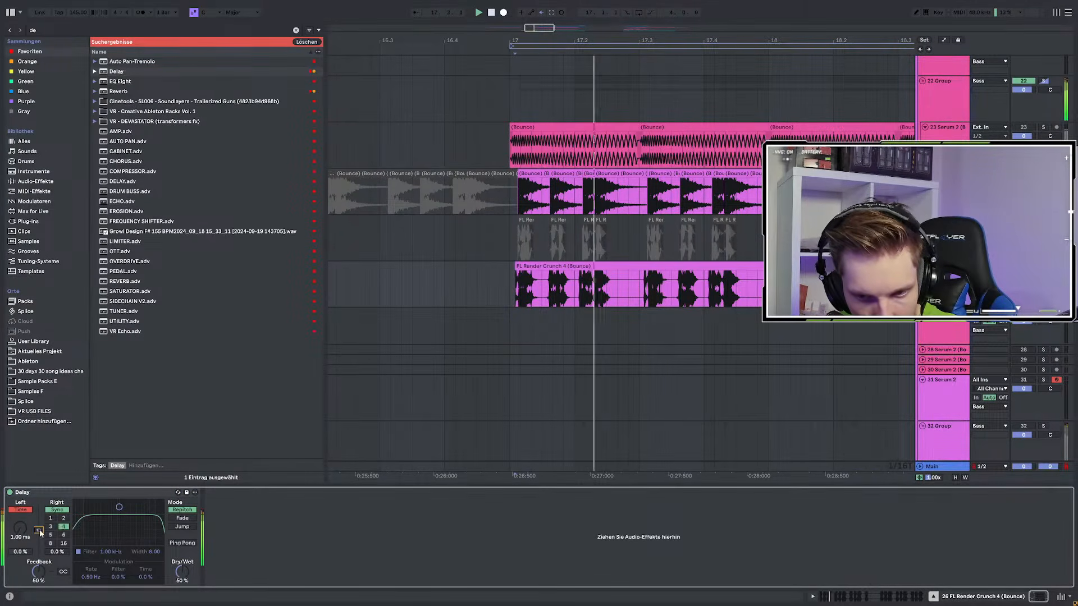
pyautogui.press('space')
pyautogui.moveTo(58, 529); pyautogui.dragTo(58, 584)
pyautogui.press('space')
pyautogui.press('space')
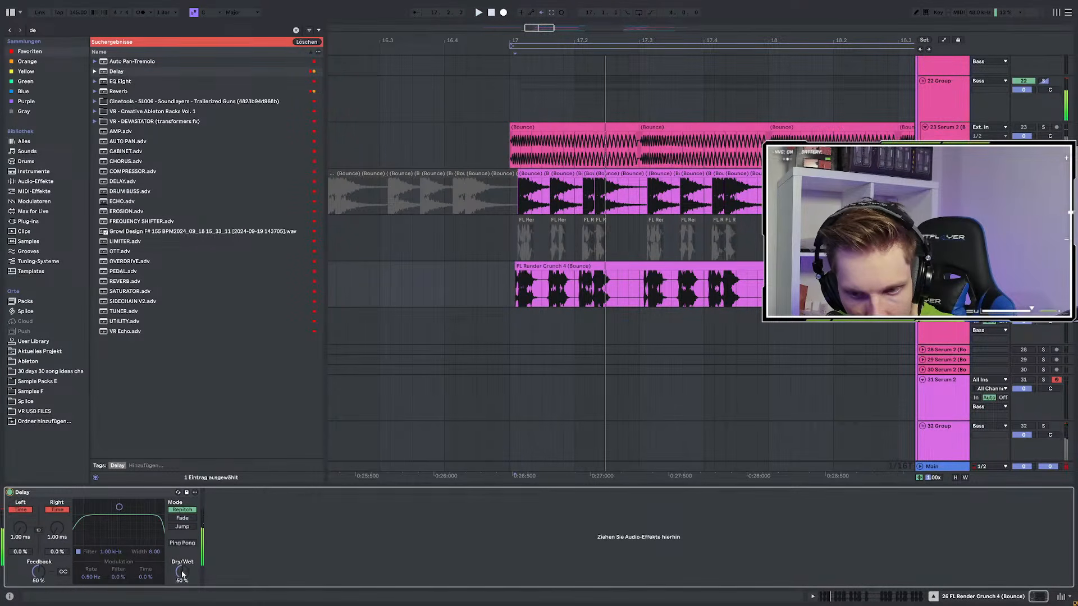
# Set the Delay's Dry/Wet to 100 % and try a right delay time of about 7.15 ms during playback
pyautogui.moveTo(182, 571); pyautogui.dragTo(182, 560)
pyautogui.press('space')
pyautogui.press('space')
pyautogui.press('space')
pyautogui.press('space')
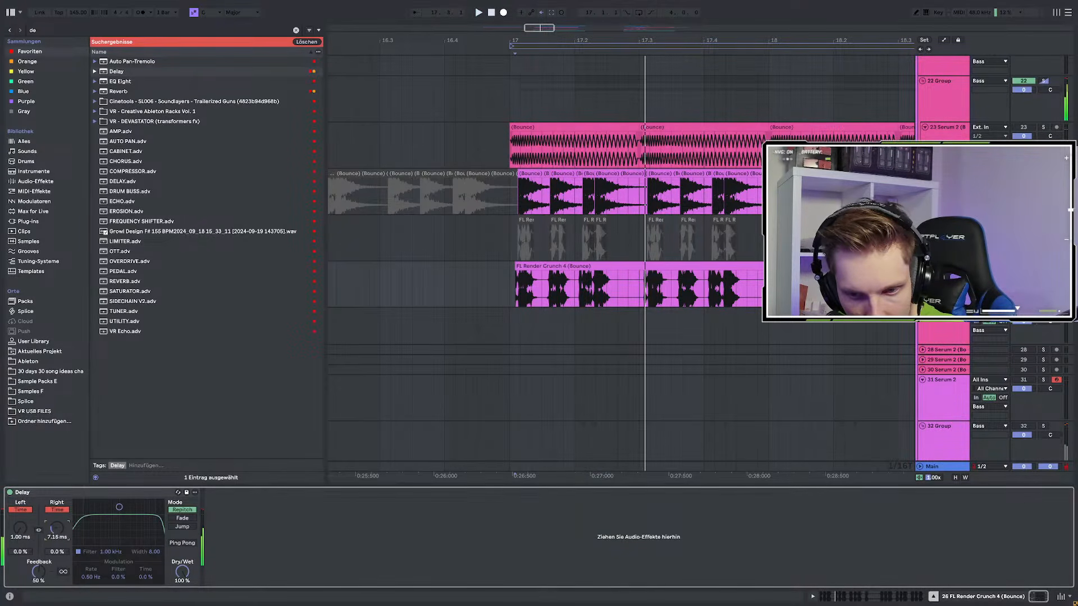
# Raise the left delay time to about 10.5 ms and set the Delay's feedback to 0 %
pyautogui.press('space')
pyautogui.press('space')
pyautogui.moveTo(19, 530); pyautogui.dragTo(18, 514)
pyautogui.press('space')
pyautogui.moveTo(38, 572); pyautogui.dragTo(38, 604)
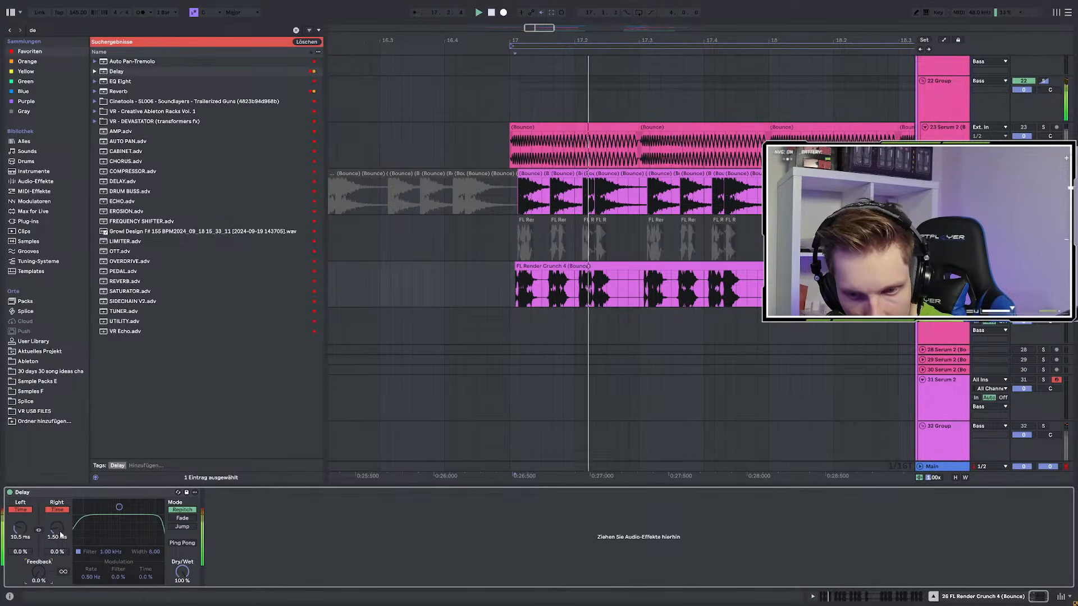
# Turn off the Delay's filter, set the left delay time to a few milliseconds, and play the unsoloed drop from 17.1.1
pyautogui.moveTo(21, 529); pyautogui.dragTo(20, 499)
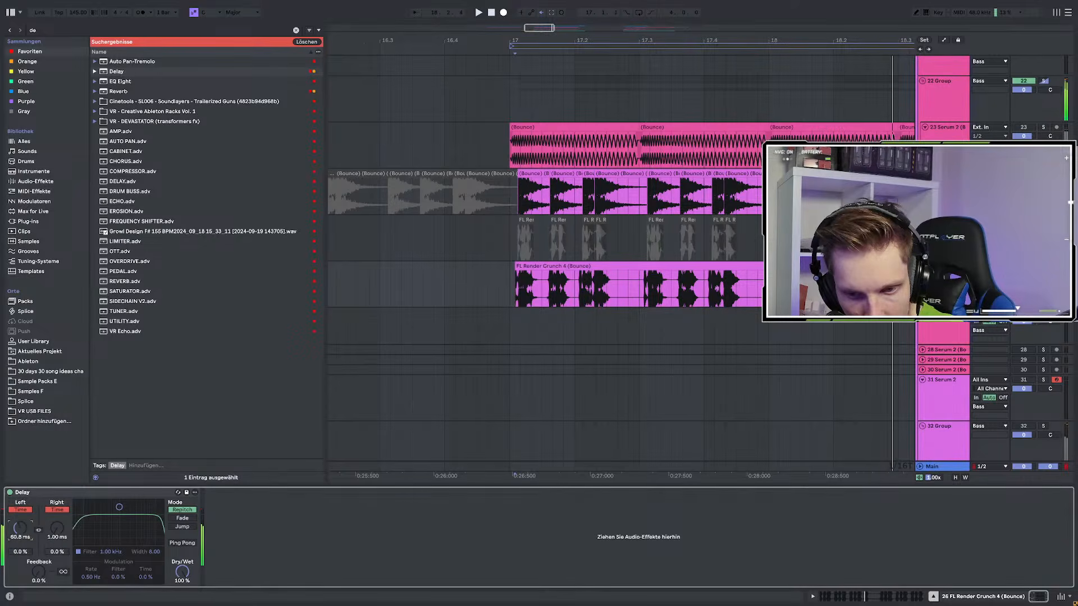
pyautogui.click(79, 553)
pyautogui.click(23, 531)
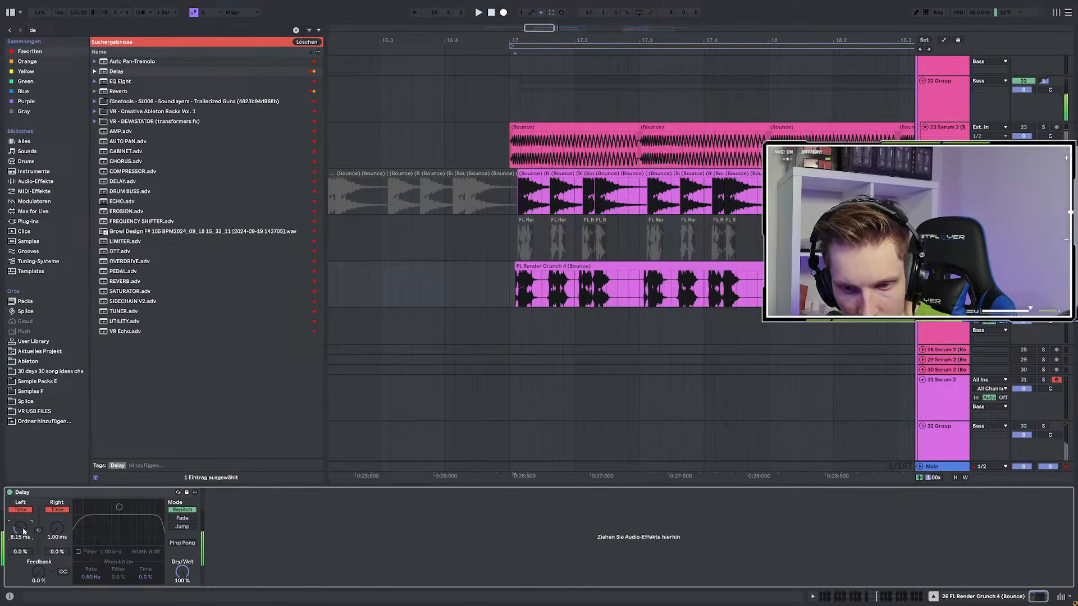
pyautogui.click(1043, 266)
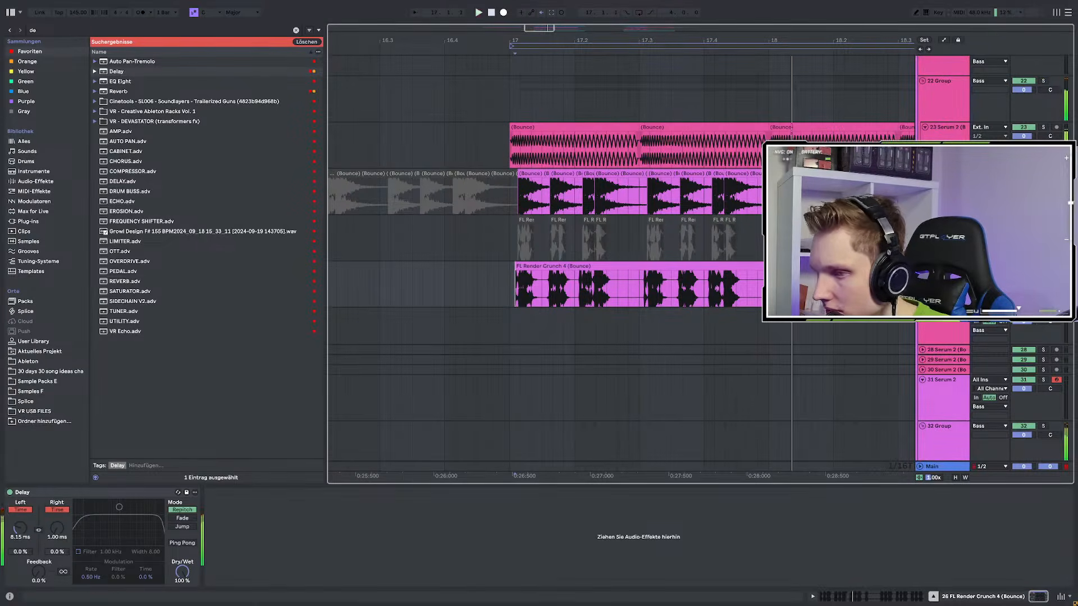
pyautogui.click(507, 283)
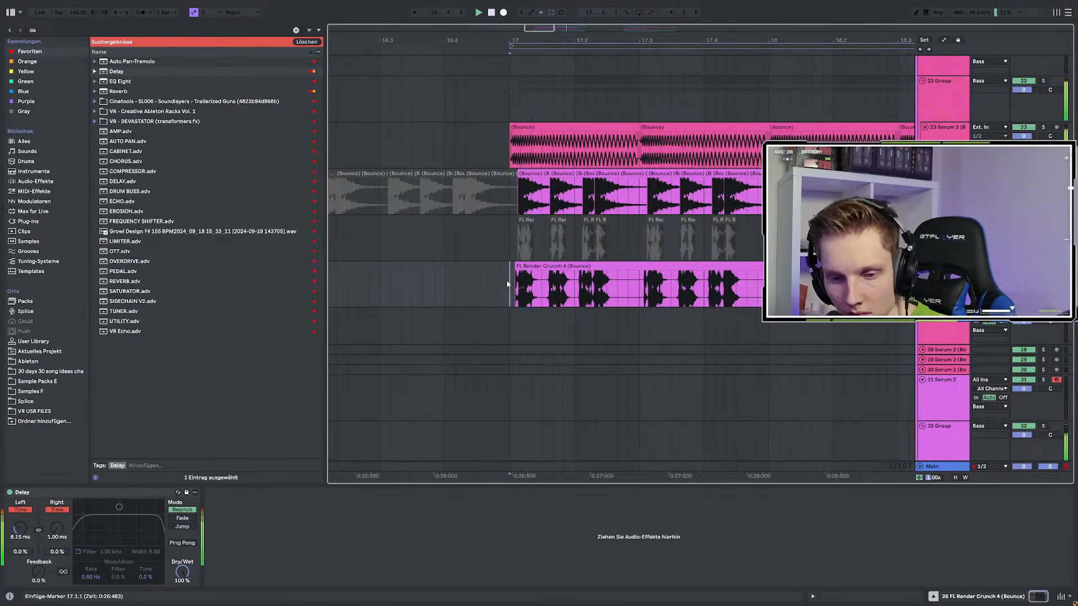
# Raise the Delay's feedback to 75 %, solo the bounced track during playback, and toggle the left/right channel link
pyautogui.moveTo(39, 571)
pyautogui.mouseDown()
pyautogui.moveTo(38, 528)
pyautogui.moveTo(38, 551)
pyautogui.mouseUp()
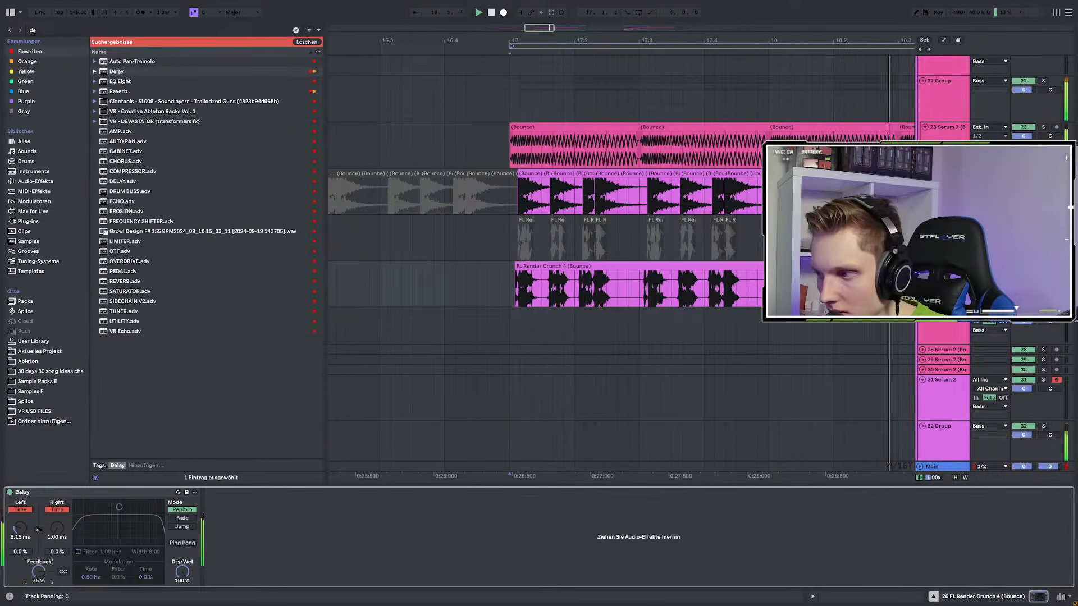
pyautogui.click(1043, 266)
pyautogui.press('space')
pyautogui.press('space')
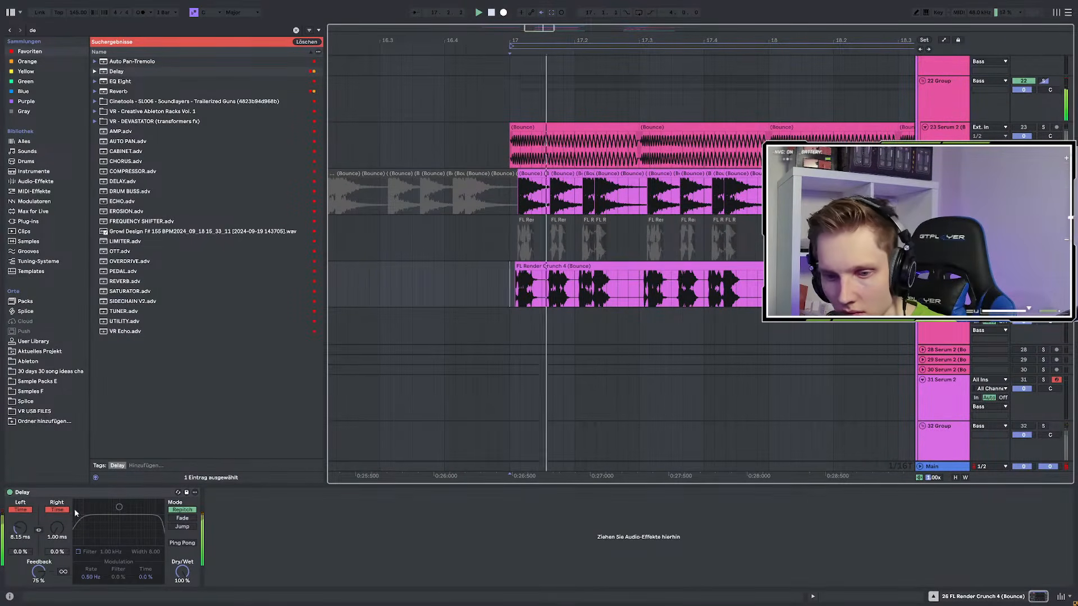
pyautogui.click(38, 531)
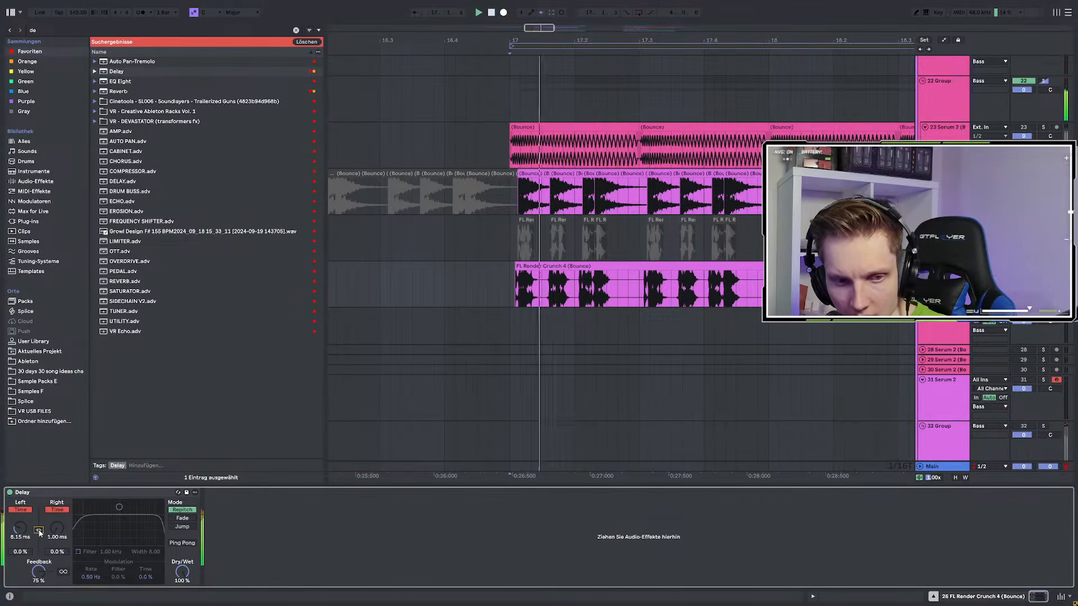
# Try a left delay time of about 13.5 ms and a right time of about 8.15 ms while repeatedly playing the drop
pyautogui.press('space')
pyautogui.press('space')
pyautogui.moveTo(24, 534); pyautogui.dragTo(57, 513)
pyautogui.press('space')
pyautogui.press('space')
pyautogui.press('space')
pyautogui.press('space')
pyautogui.press('space')
pyautogui.press('space')
pyautogui.press('space')
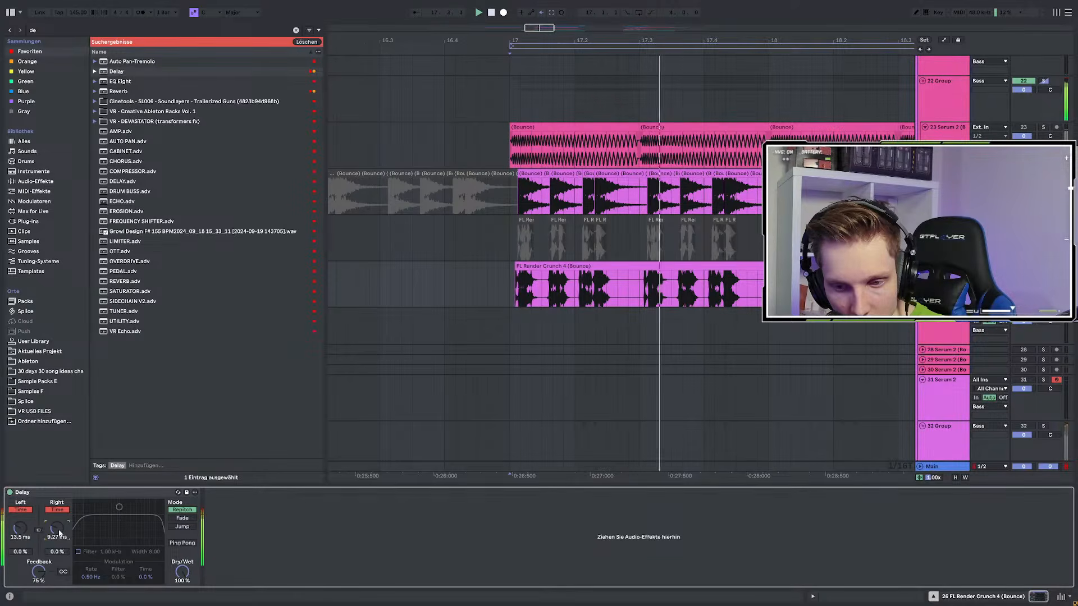
pyautogui.press('space')
pyautogui.press('space')
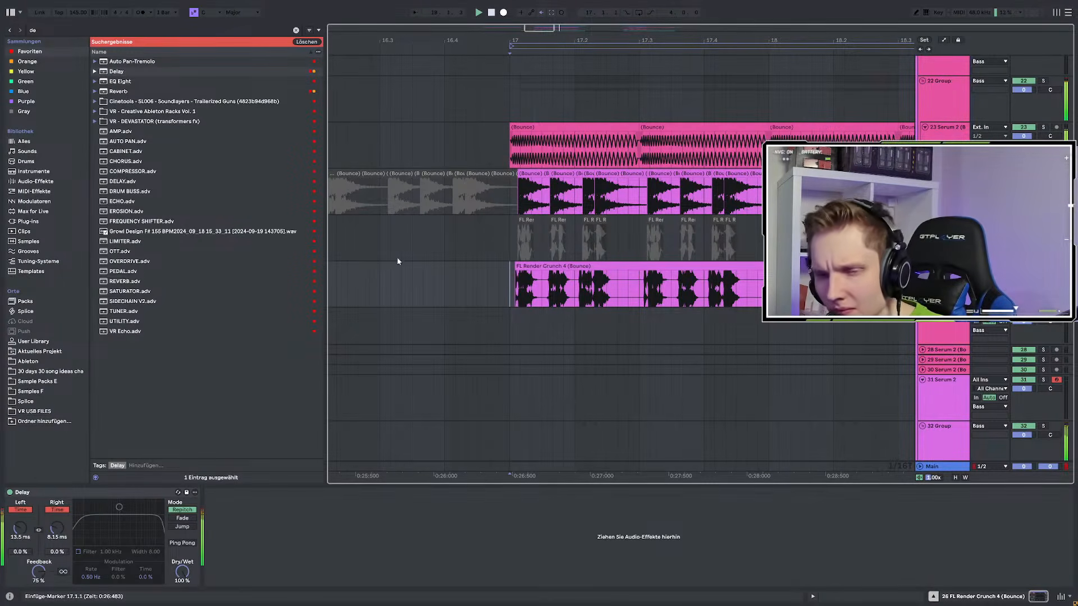
# Search the browser for "eq", add EQ Eight after the Delay on the bounced FL Render Crunch 4 track, and solo the track
pyautogui.moveTo(70, 28); pyautogui.dragTo(34, 20)
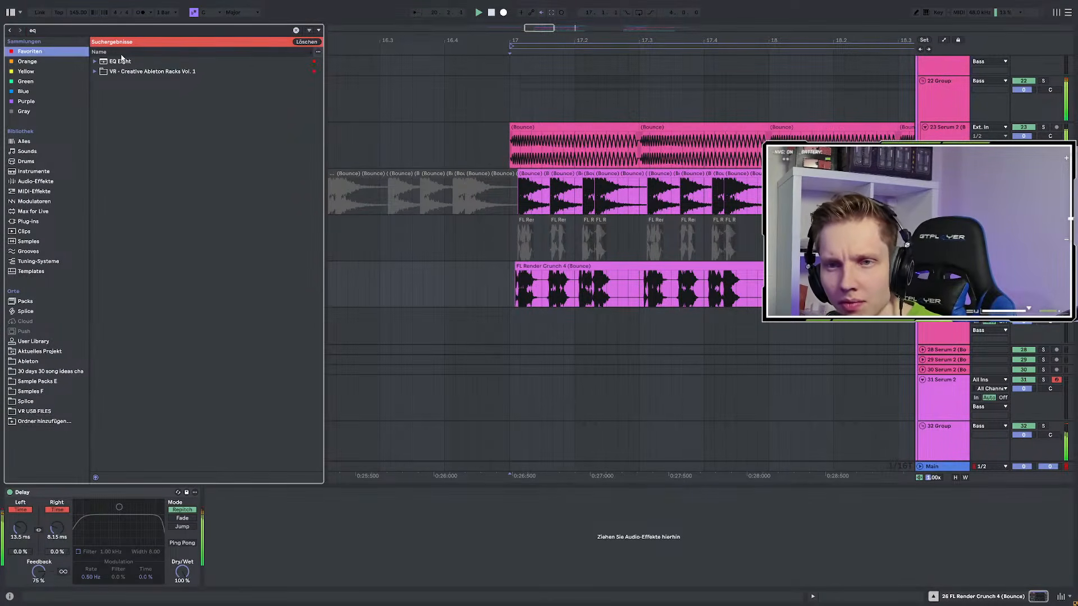
pyautogui.click(123, 61)
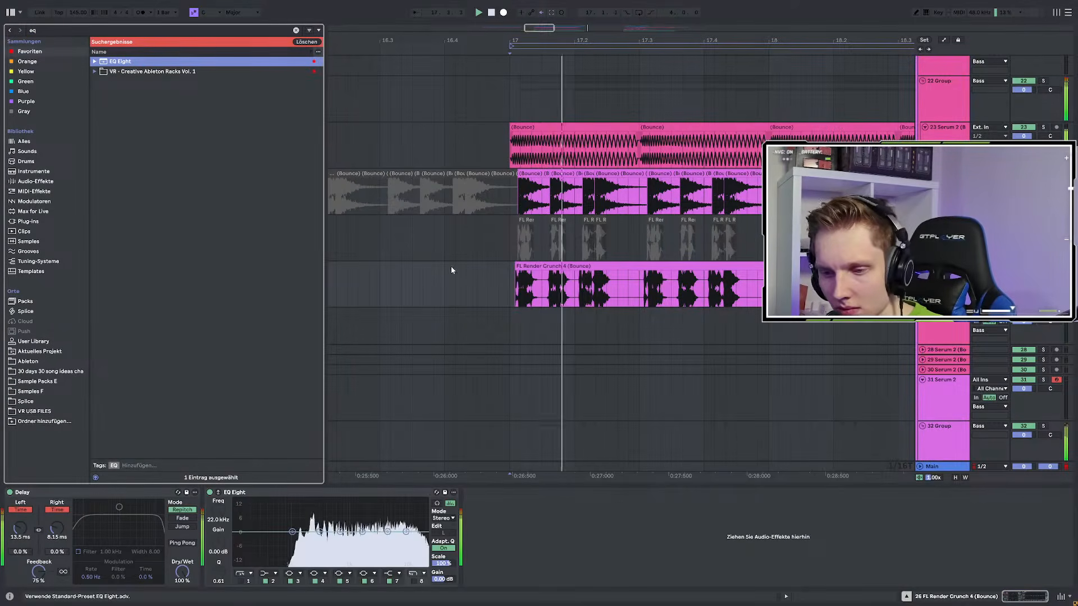
pyautogui.press('space')
pyautogui.click(1043, 266)
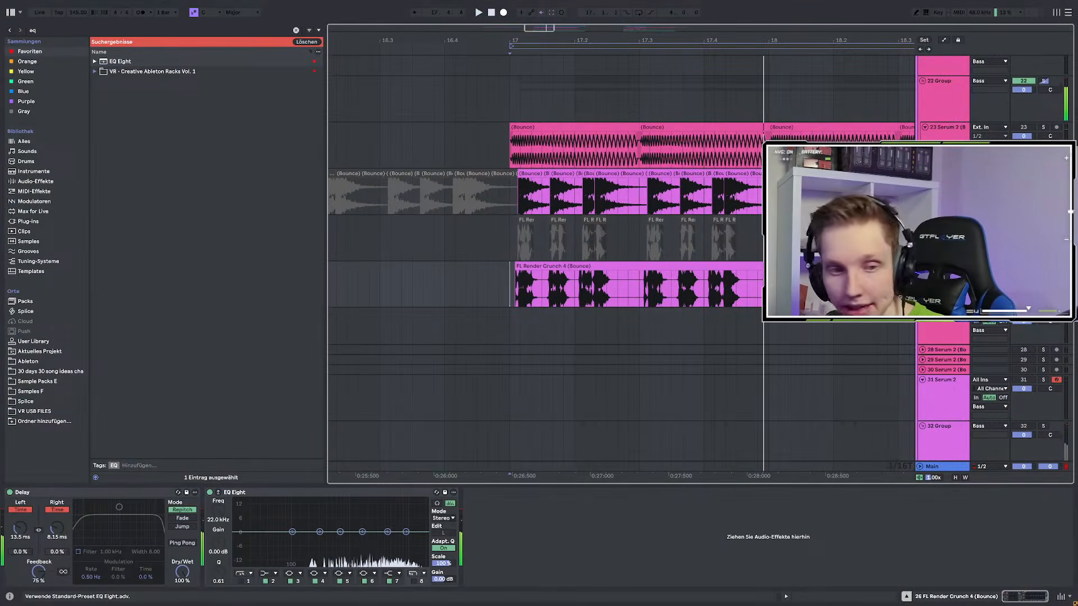
# Compare the soloed bounced track with the Delay switched off and on during playback
pyautogui.click(10, 493)
pyautogui.press('space')
pyautogui.click(10, 492)
pyautogui.press('space')
pyautogui.press('space')
# Set the Delay's left time to about 1.01 ms, its right time to about 15.2 ms and its feedback to 11 %
pyautogui.moveTo(38, 571); pyautogui.dragTo(38, 591)
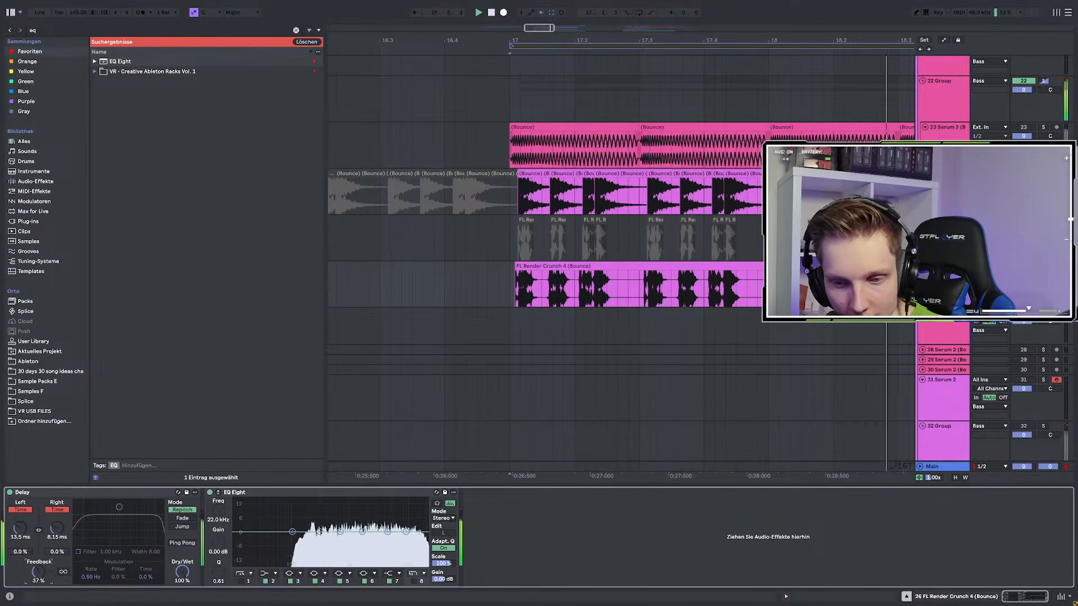
pyautogui.moveTo(64, 530)
pyautogui.mouseDown()
pyautogui.moveTo(63, 544)
pyautogui.moveTo(54, 505)
pyautogui.moveTo(59, 547)
pyautogui.mouseUp()
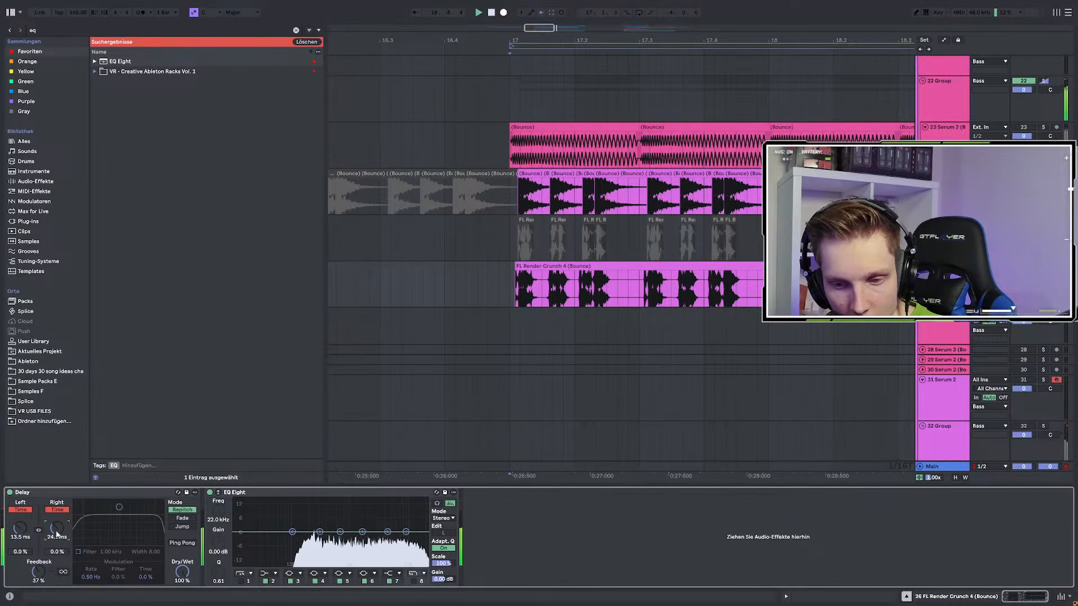
pyautogui.press('space')
pyautogui.moveTo(20, 530)
pyautogui.mouseDown()
pyautogui.moveTo(20, 562)
pyautogui.moveTo(52, 540)
pyautogui.moveTo(20, 528)
pyautogui.mouseUp()
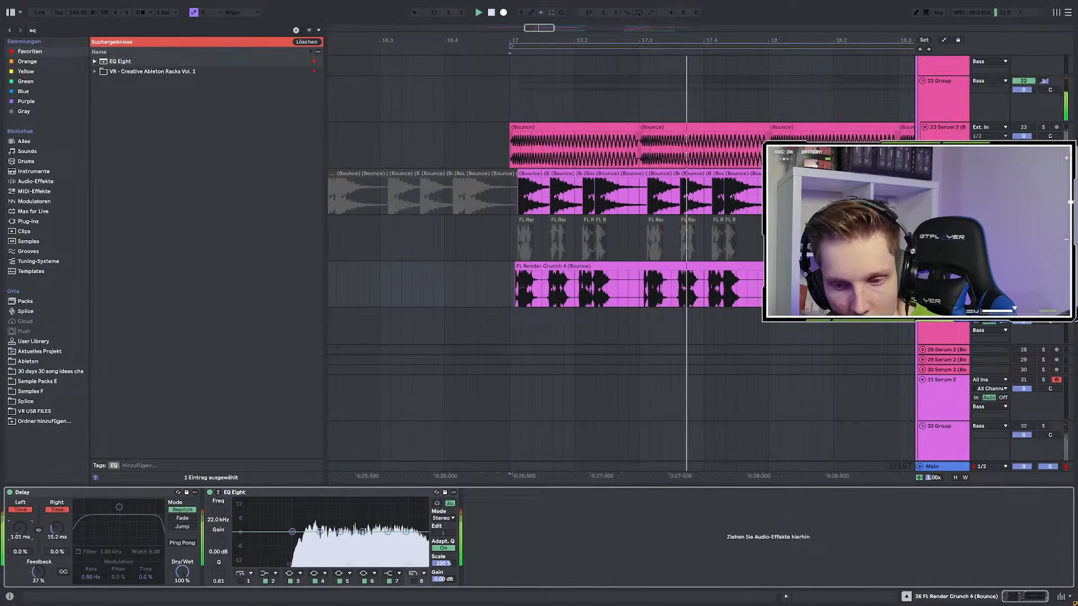
pyautogui.moveTo(38, 572); pyautogui.dragTo(38, 589)
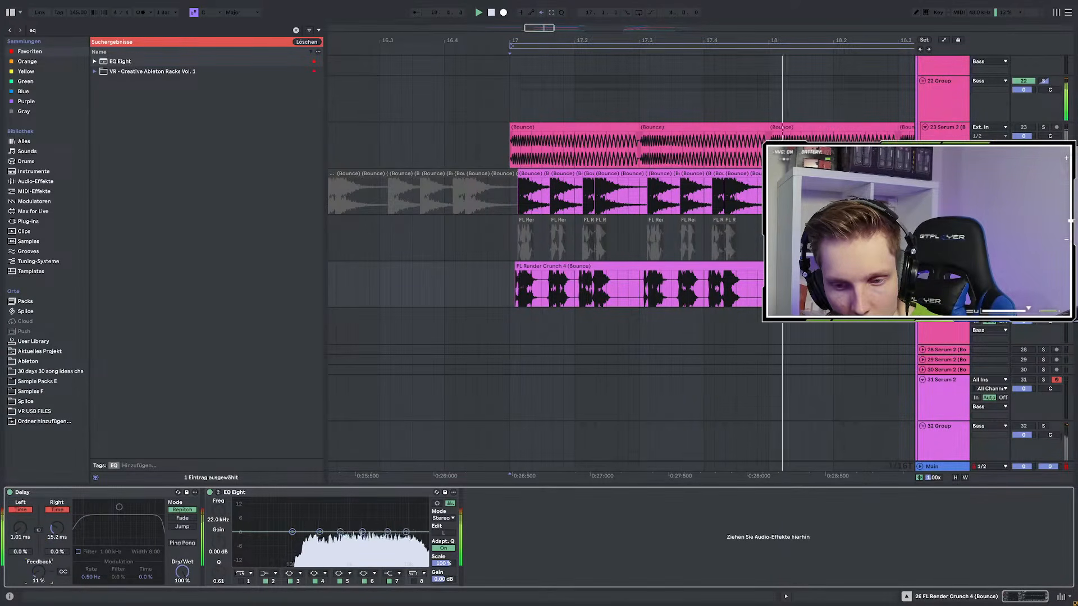
# Unsolo the bounced track, play the drop from 17.1.1, and raise the Delay's left time to about 10.5 ms
pyautogui.press('s')
pyautogui.press('space')
pyautogui.press('space')
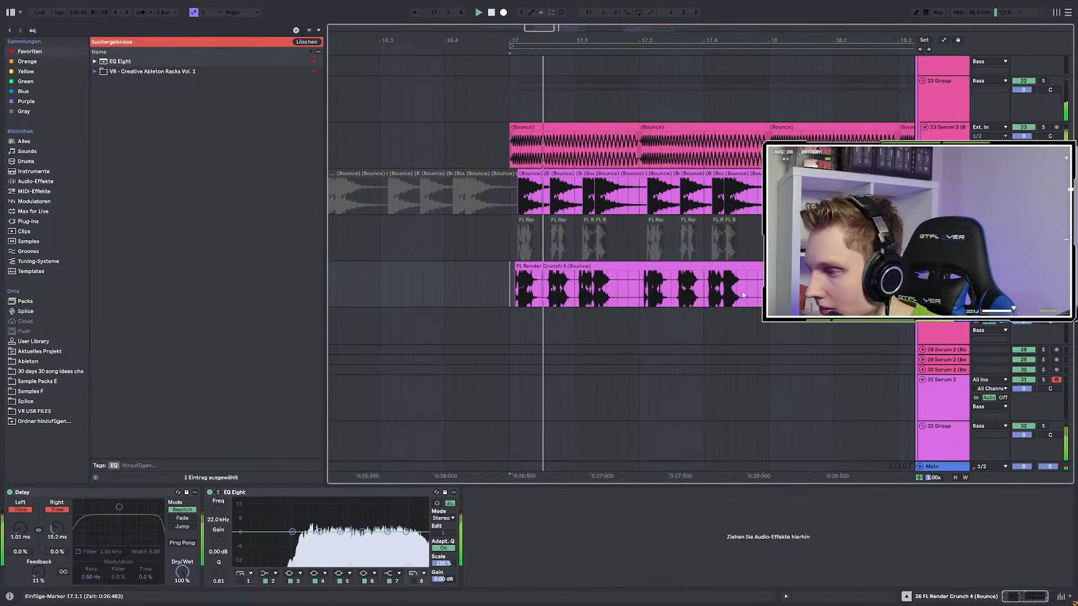
pyautogui.click(21, 528)
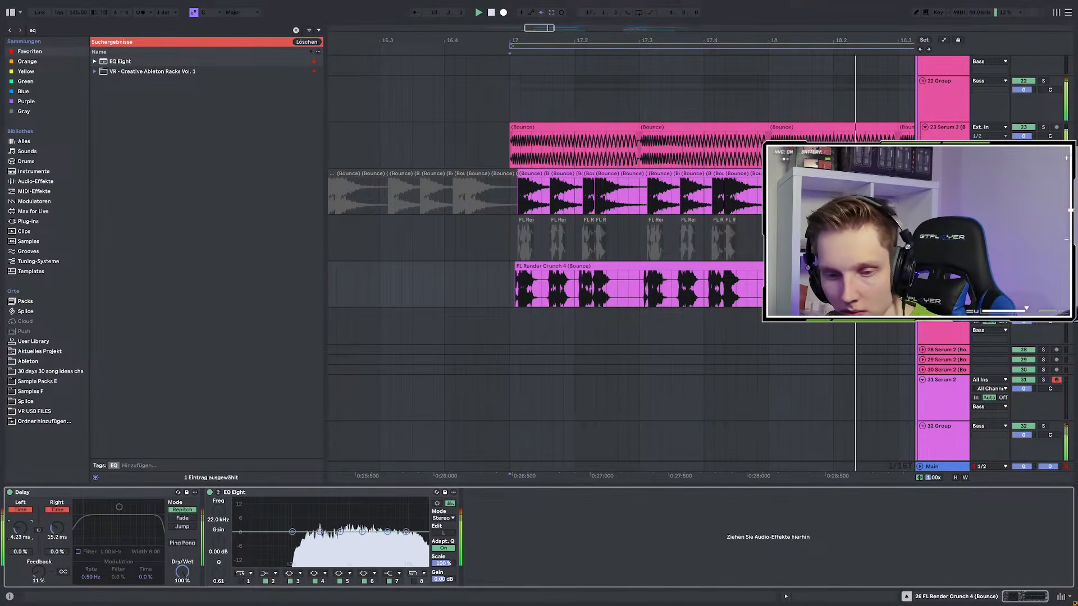
# Reactivate the deactivated clips on the original FL Render Crunch 4 track across bars 17 to 20 and play the drop
pyautogui.scroll(-3, 494, 282)
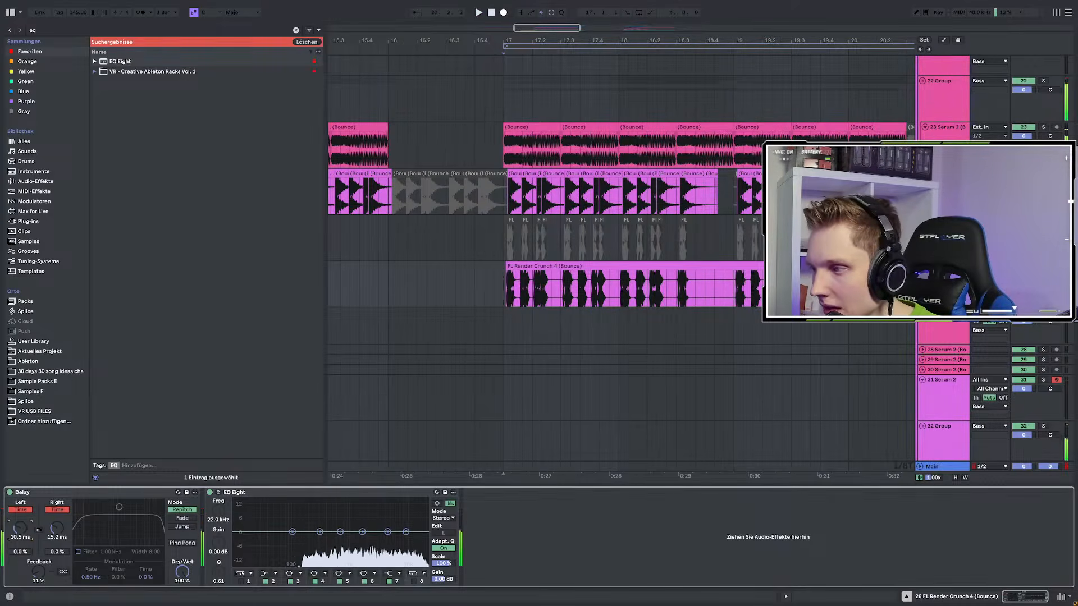
pyautogui.click(504, 284)
pyautogui.scroll(-3, 681, 241)
pyautogui.moveTo(815, 239); pyautogui.dragTo(586, 242)
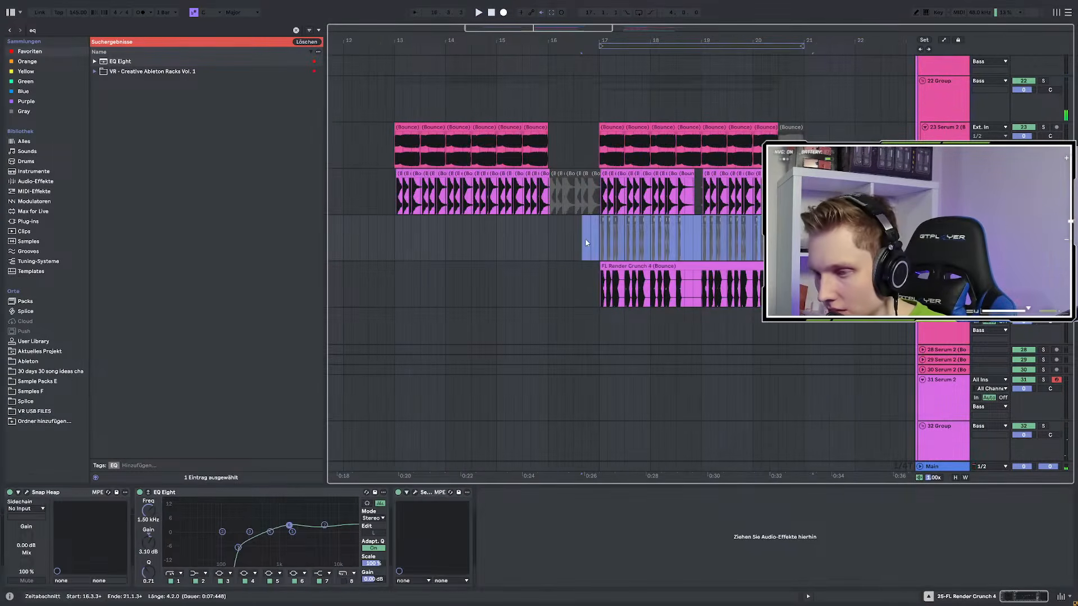
pyautogui.press('space')
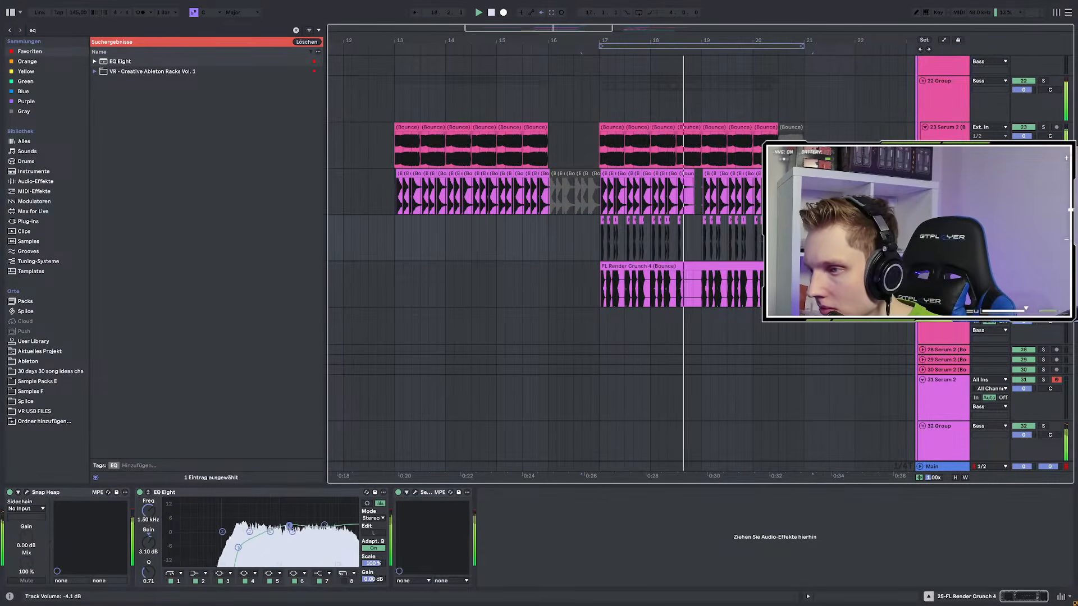
pyautogui.scroll(3, 693, 233)
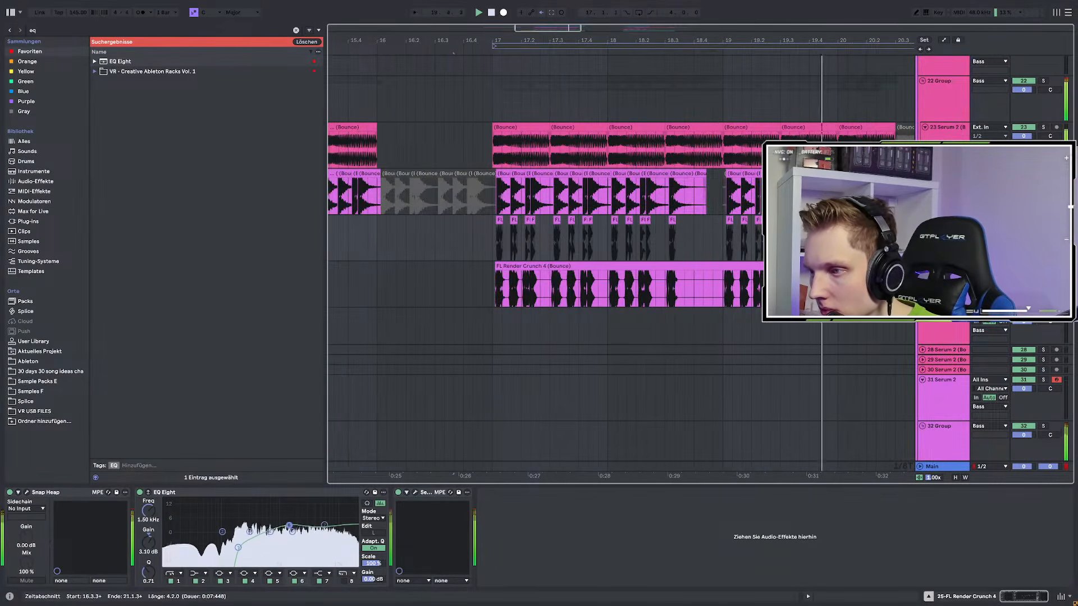
pyautogui.press('space')
pyautogui.press('space')
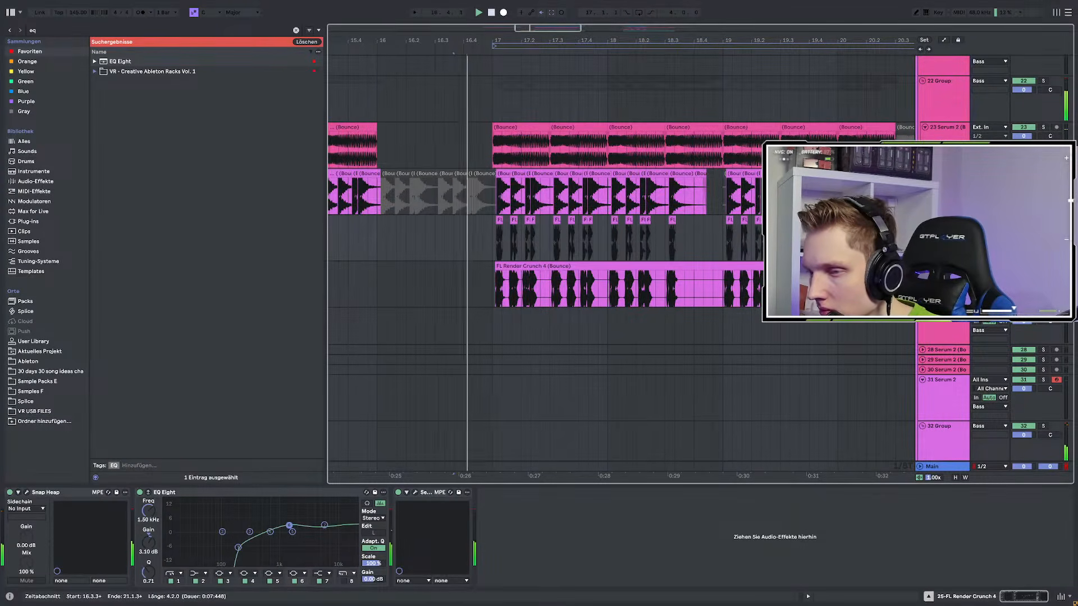
pyautogui.scroll(5, 493, 230)
pyautogui.press('space')
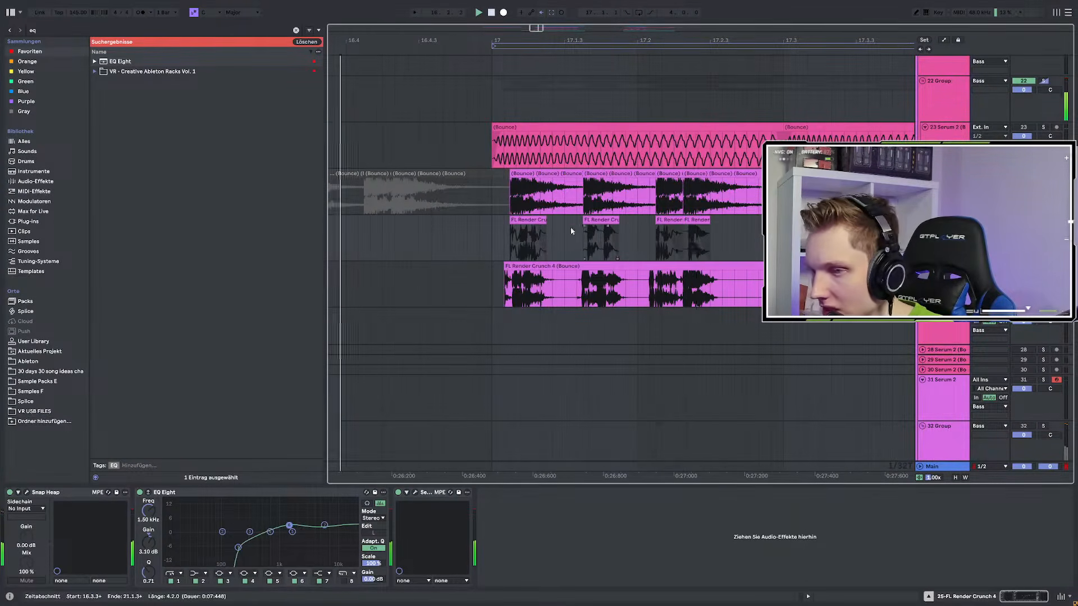
# Shorten the first two FL Render Crunch 4 clips in bar 17 to about 69 ms each
pyautogui.scroll(3, 579, 223)
pyautogui.moveTo(568, 220); pyautogui.dragTo(543, 219)
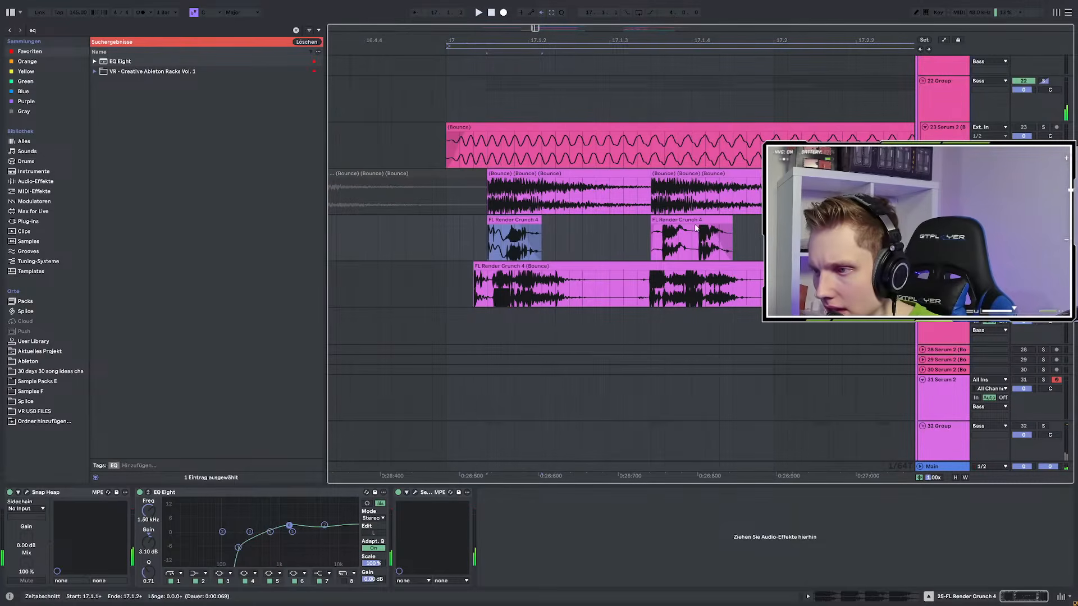
pyautogui.scroll(-3, 665, 240)
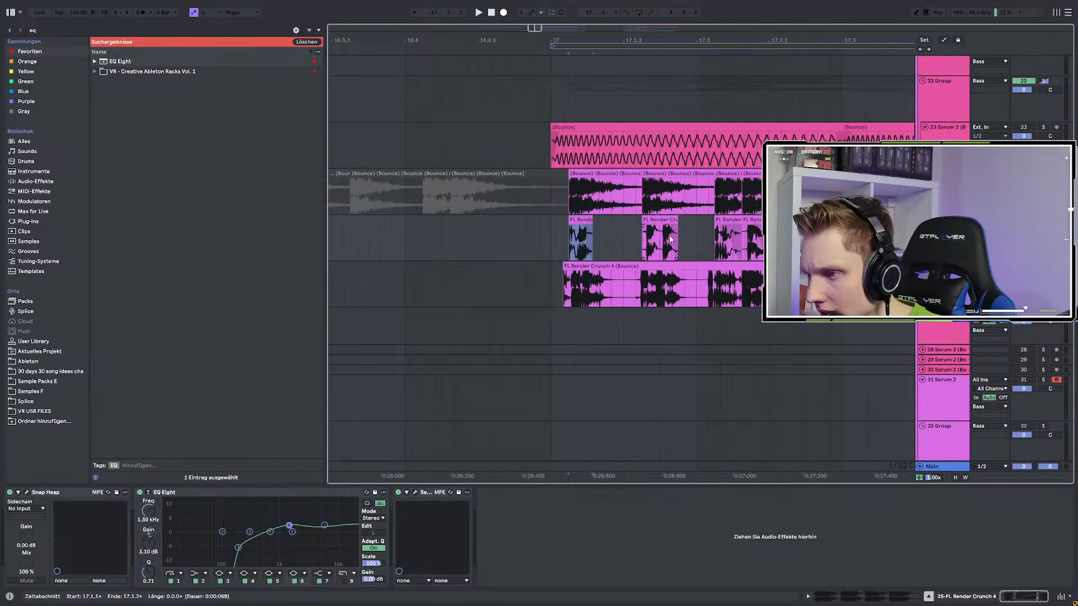
pyautogui.scroll(-4, 670, 240)
pyautogui.click(670, 240)
pyautogui.scroll(4, 711, 240)
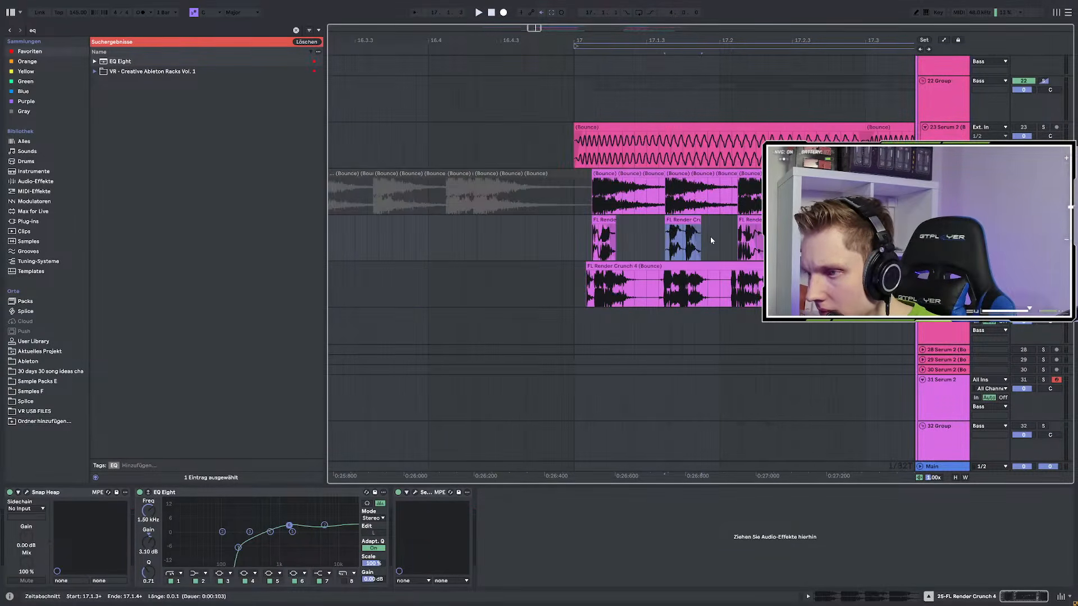
pyautogui.scroll(3, 699, 224)
pyautogui.moveTo(702, 222); pyautogui.dragTo(597, 247)
pyautogui.scroll(3, 678, 231)
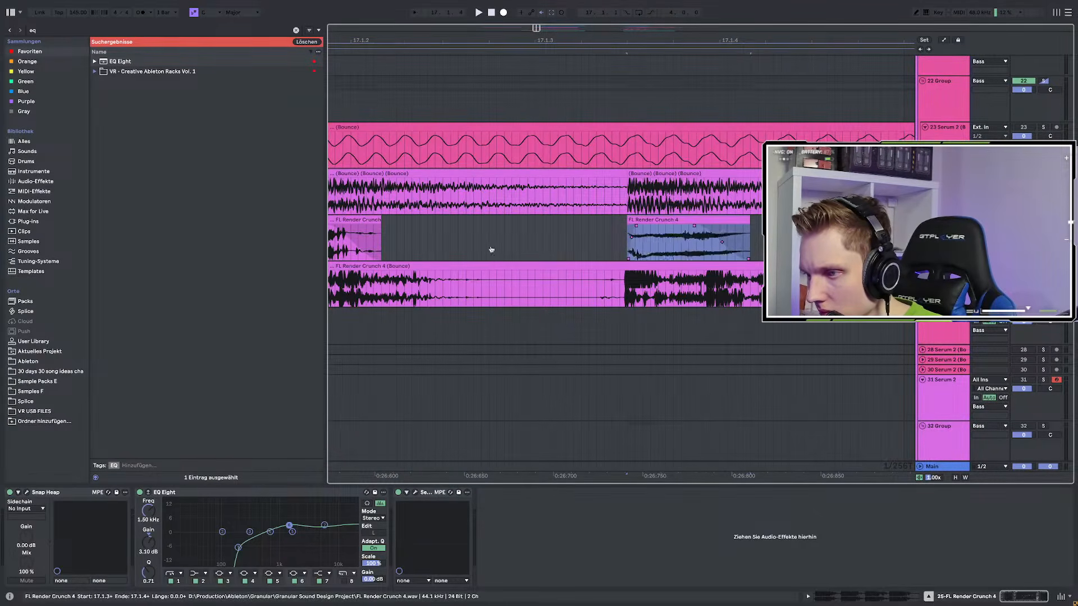
pyautogui.scroll(-4, 601, 248)
pyautogui.scroll(3, 498, 247)
pyautogui.scroll(-3, 498, 248)
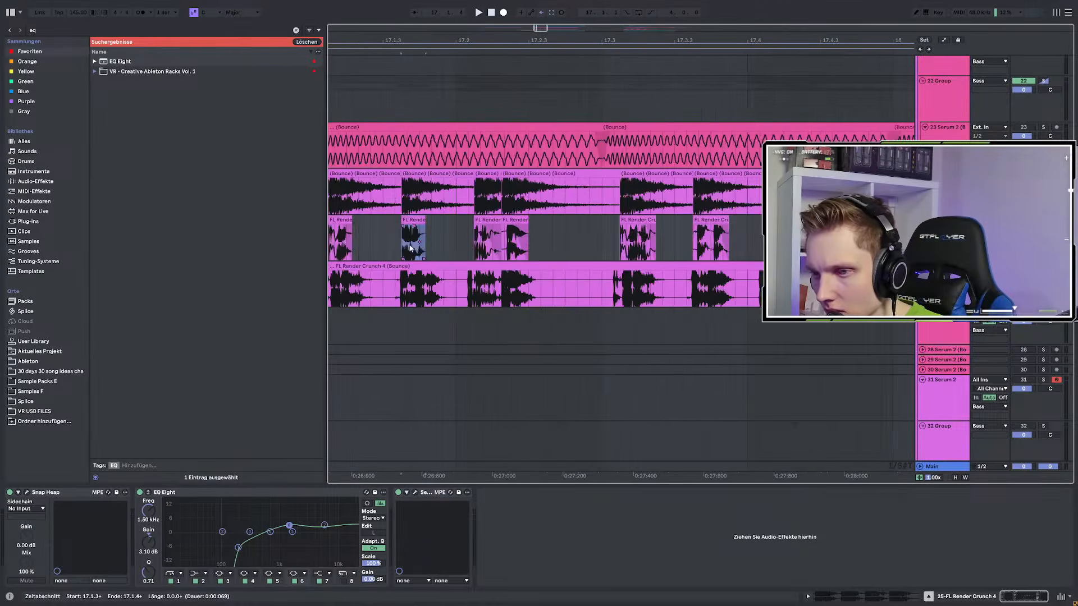
# Shift the audio content inside the two adjacent FL Render Crunch 4 clips around 17.2.2
pyautogui.scroll(3, 413, 248)
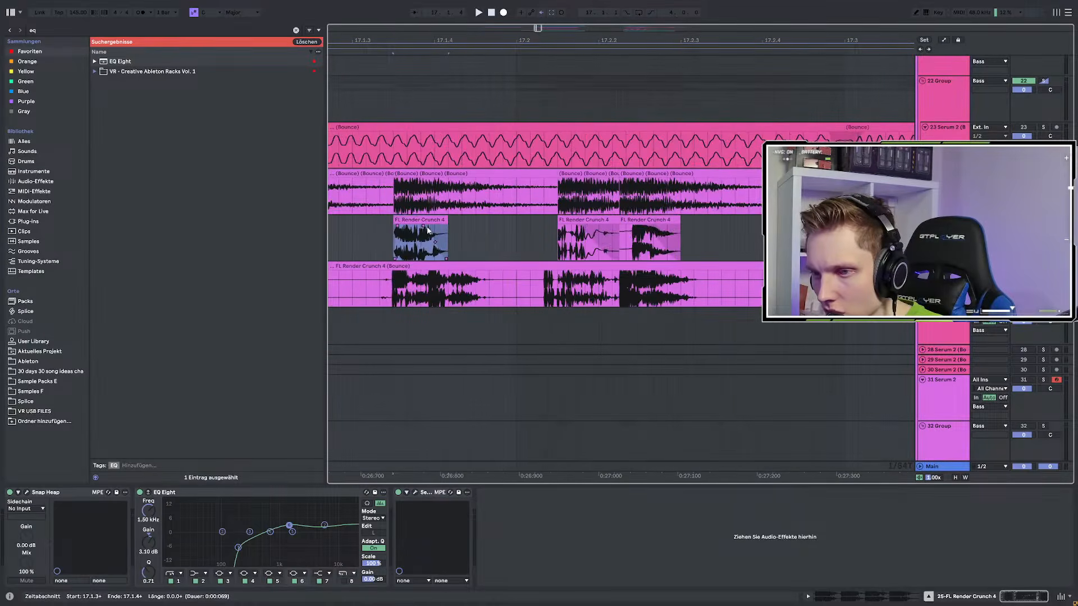
pyautogui.click(576, 231)
pyautogui.click(672, 232)
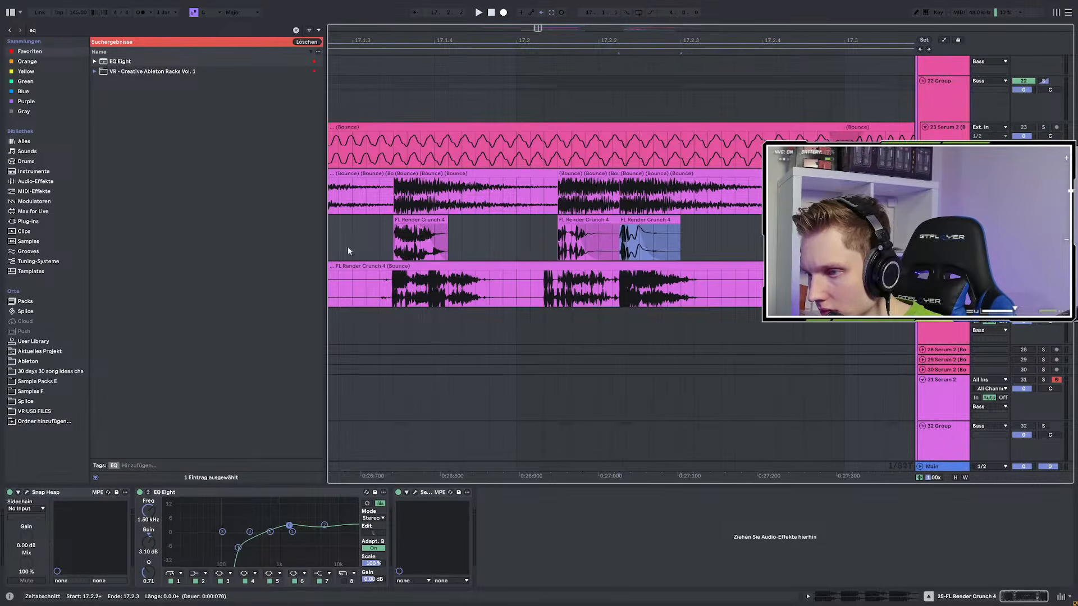
# Delete all clips on the original FL Render Crunch 4 track after 17.3.1, keeping only the first half bar
pyautogui.scroll(-2, 360, 246)
pyautogui.scroll(-2, 667, 240)
pyautogui.moveTo(504, 240); pyautogui.dragTo(632, 232)
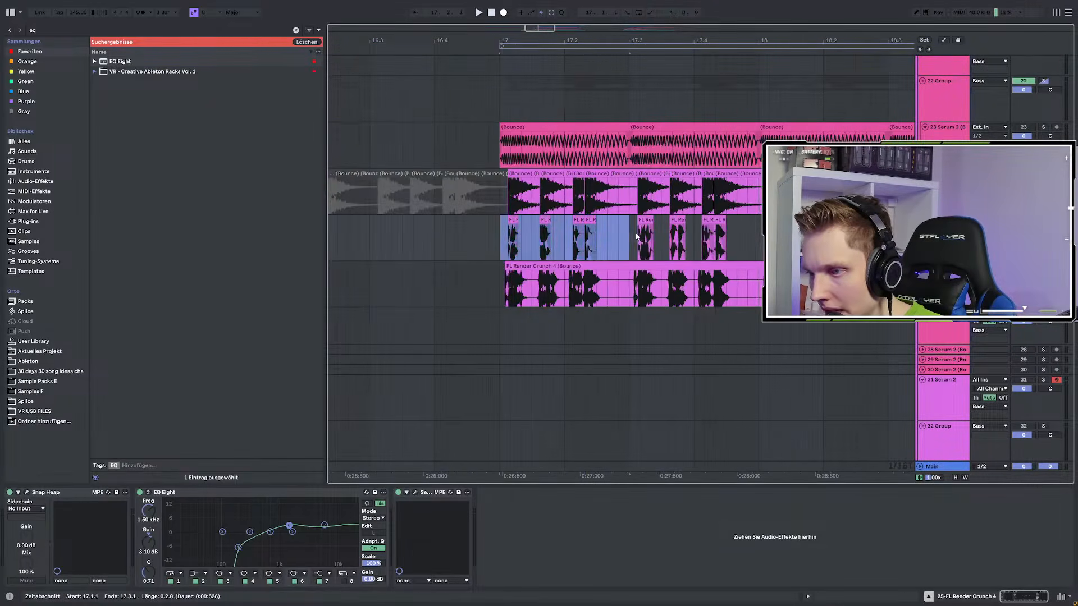
pyautogui.scroll(-4, 614, 237)
pyautogui.moveTo(786, 237); pyautogui.dragTo(608, 230)
pyautogui.press('Delete')
# Duplicate the half-bar pattern from 17.1.1 to 17.3.1 three times to fill bars 17 and 18, and play it
pyautogui.hotkey('ctrl', 'd')
pyautogui.hotkey('ctrl', 'd')
pyautogui.hotkey('ctrl', 'd')
pyautogui.click(592, 235)
pyautogui.press('space')
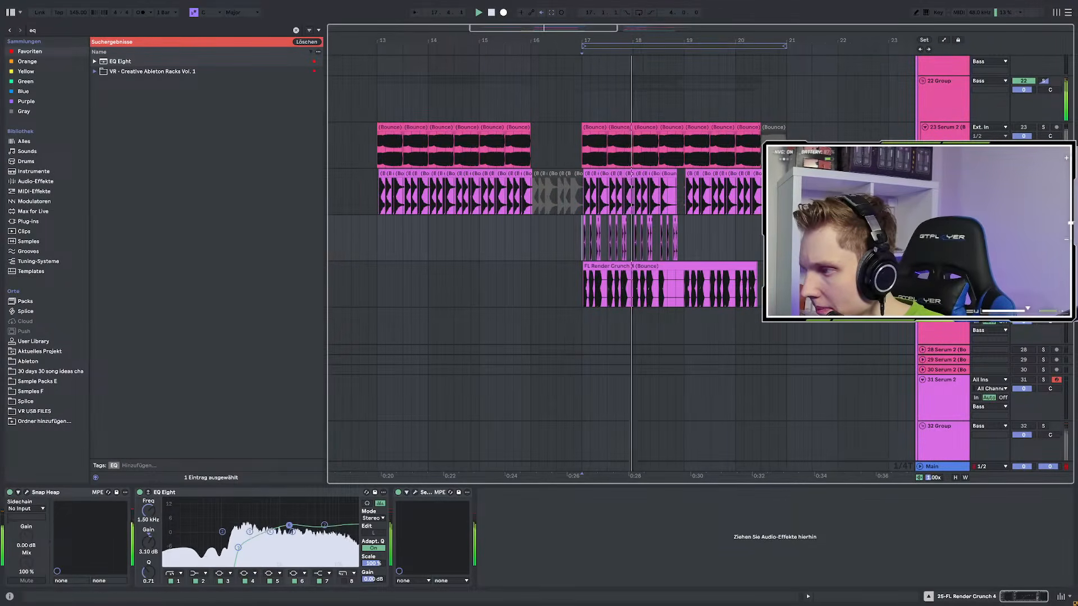
# Replay the drop and duplicate the two-bar pattern from 17.1.1 to 19.1.1 into bars 19 and 20
pyautogui.press('space')
pyautogui.press('space')
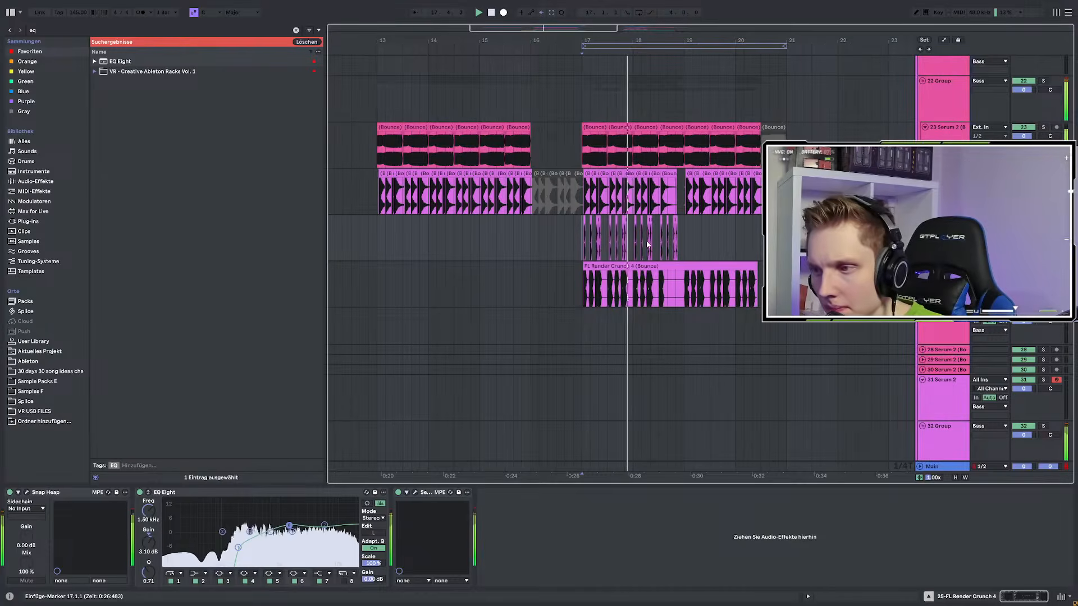
pyautogui.click(583, 220)
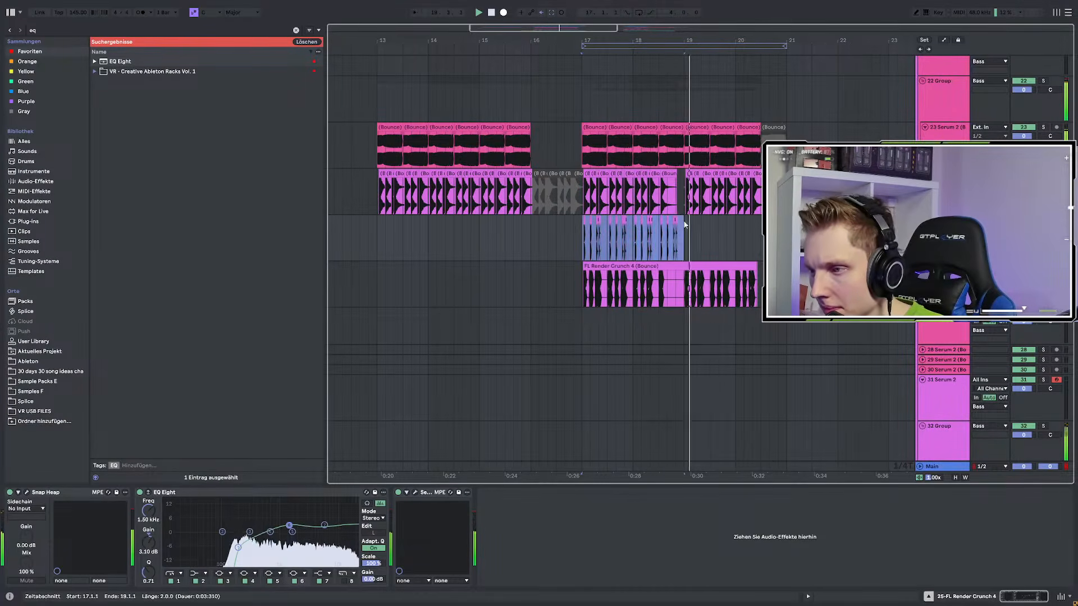
pyautogui.hotkey('ctrl', 'd')
# Delete the FL Render Crunch 4 clips at 18.4.1 and those from 20.3.1 onward
pyautogui.scroll(3, 685, 228)
pyautogui.moveTo(670, 233); pyautogui.dragTo(655, 231)
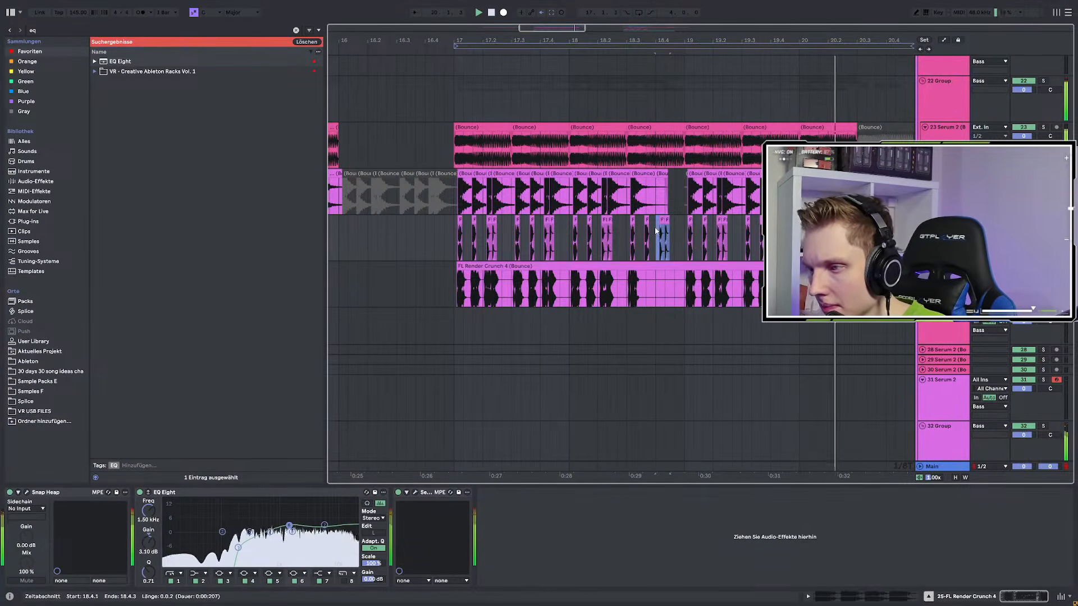
pyautogui.scroll(-3, 688, 231)
pyautogui.click(762, 239)
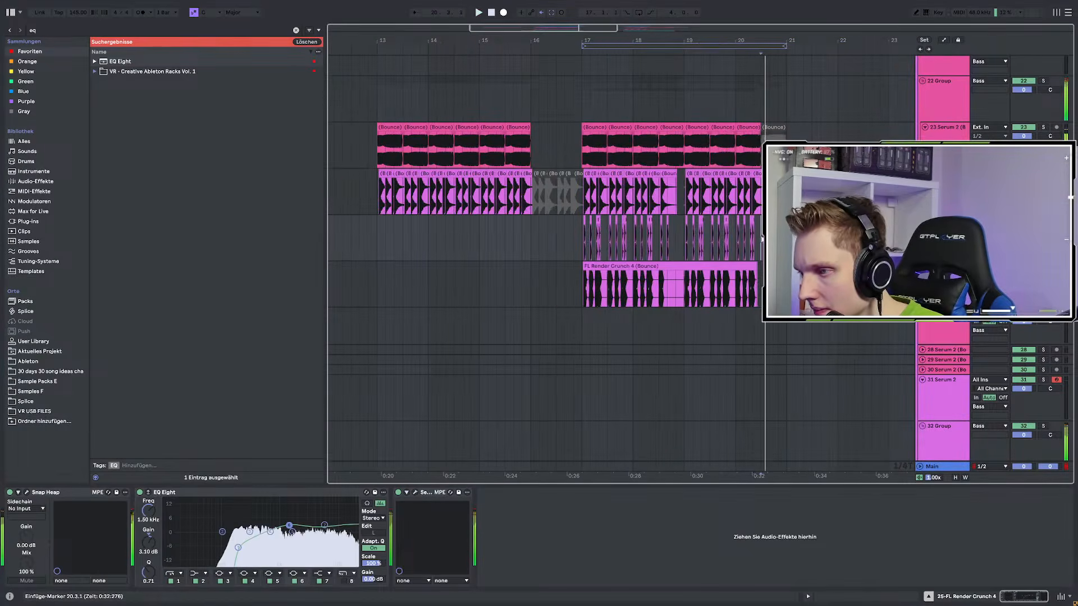
pyautogui.scroll(3, 762, 238)
pyautogui.click(752, 246)
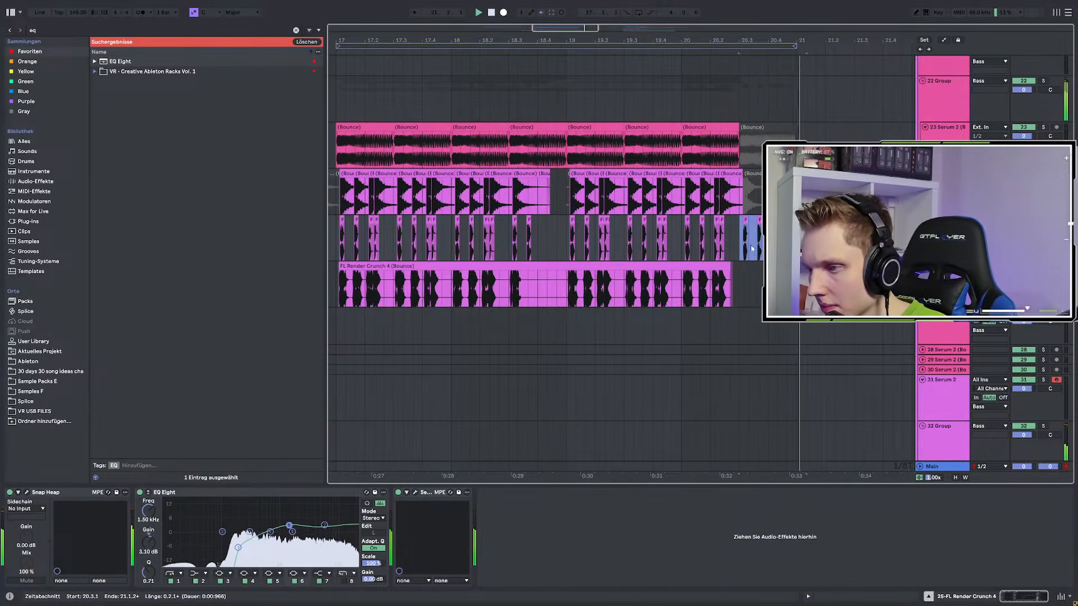
# Start playback shortly before bar 13 and delete the bounced FL Render Crunch 4 clip across bars 17 to 20
pyautogui.scroll(-5, 756, 268)
pyautogui.click(636, 275)
pyautogui.click(577, 272)
pyautogui.press('space')
pyautogui.click(686, 266)
pyautogui.press('Delete')
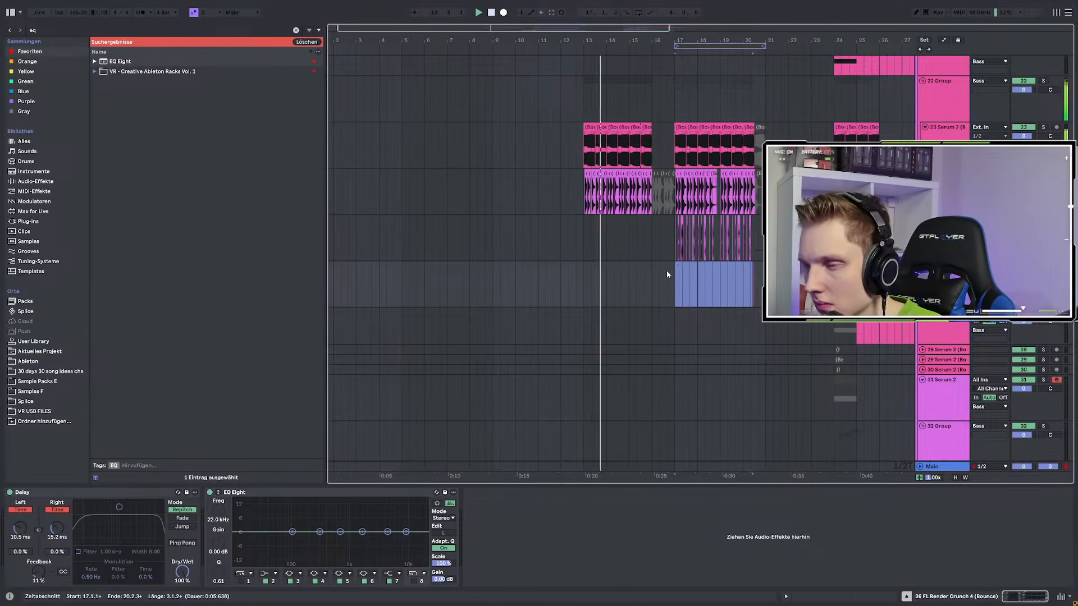
# Select the Vocal 321 track at the drop section to show its effect chain
pyautogui.scroll(-10, 667, 274)
pyautogui.scroll(-10, 697, 285)
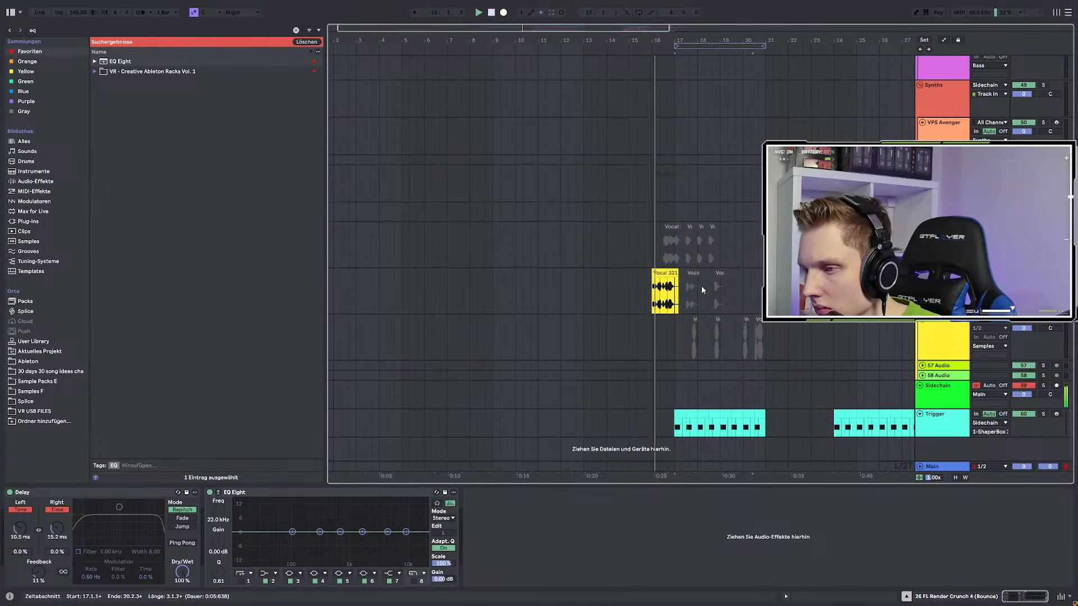
pyautogui.click(738, 279)
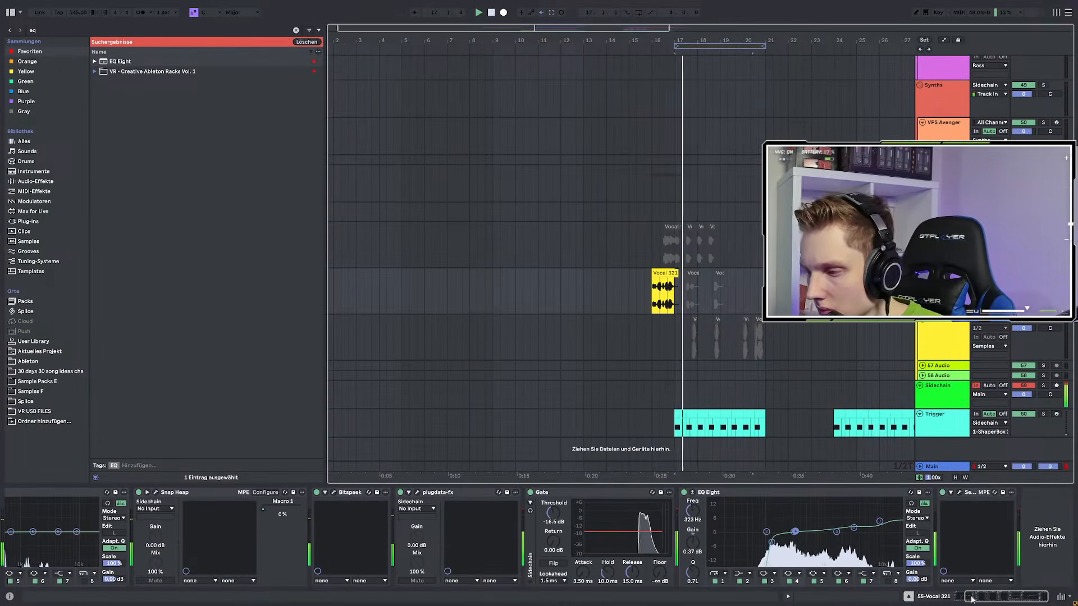
pyautogui.hotkey('ctrl', 'f')
pyautogui.write('voc')
pyautogui.press('BackSpace')
pyautogui.press('BackSpace')
pyautogui.press('BackSpace')
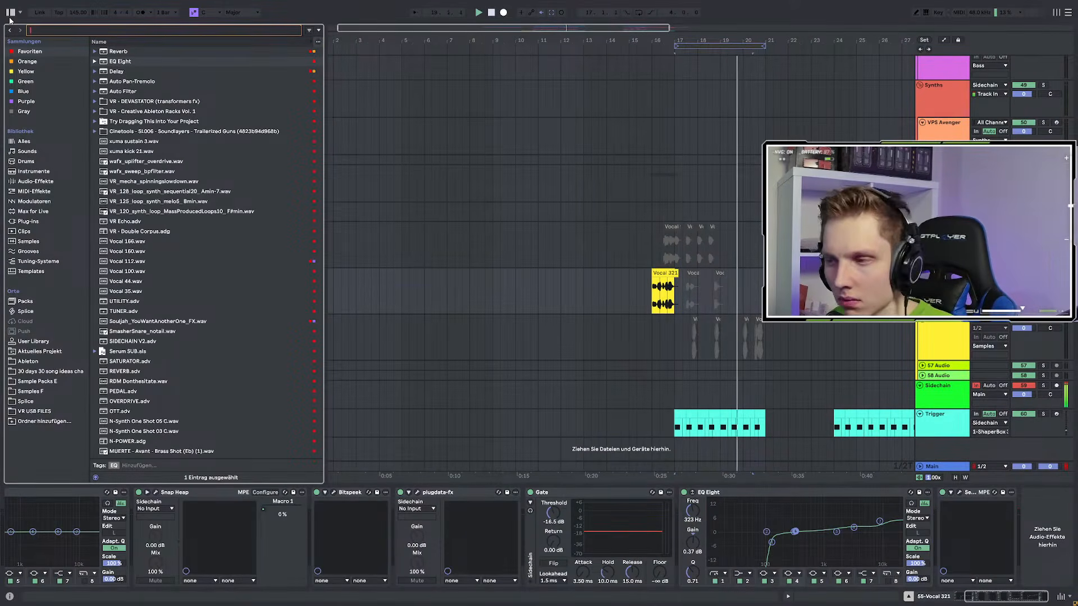
# Replay the drop and inspect the 33 Serum 2 (Bounce) clips and the FL Render Crunch 4 clips between 18.3.3 and 18.4.1
pyautogui.scroll(10, 730, 224)
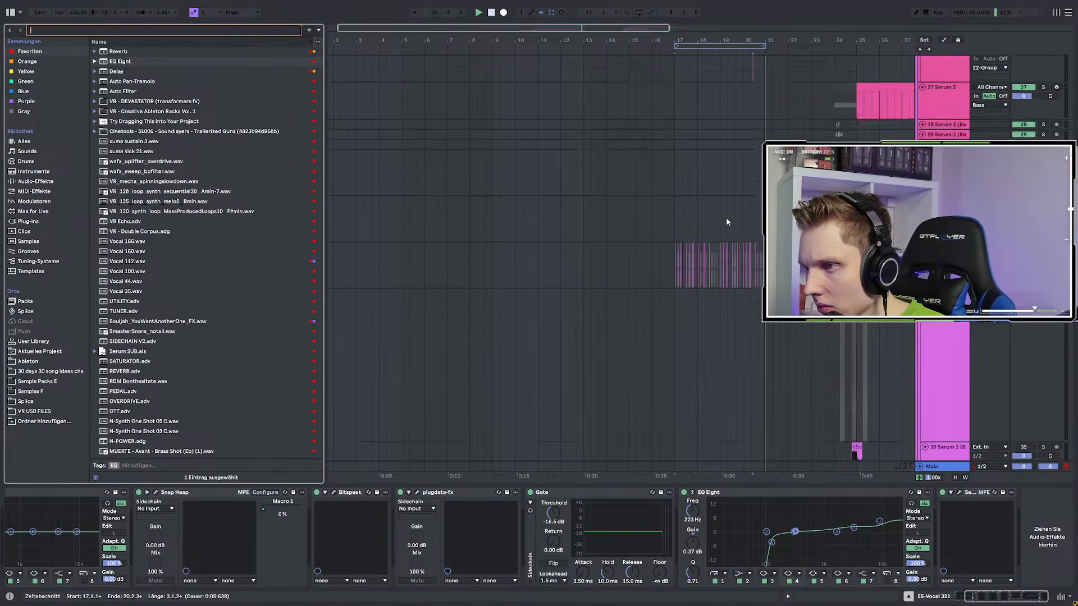
pyautogui.scroll(1, 727, 222)
pyautogui.moveTo(659, 308); pyautogui.dragTo(667, 308)
pyautogui.press('space')
pyautogui.press('space')
pyautogui.scroll(6, 708, 302)
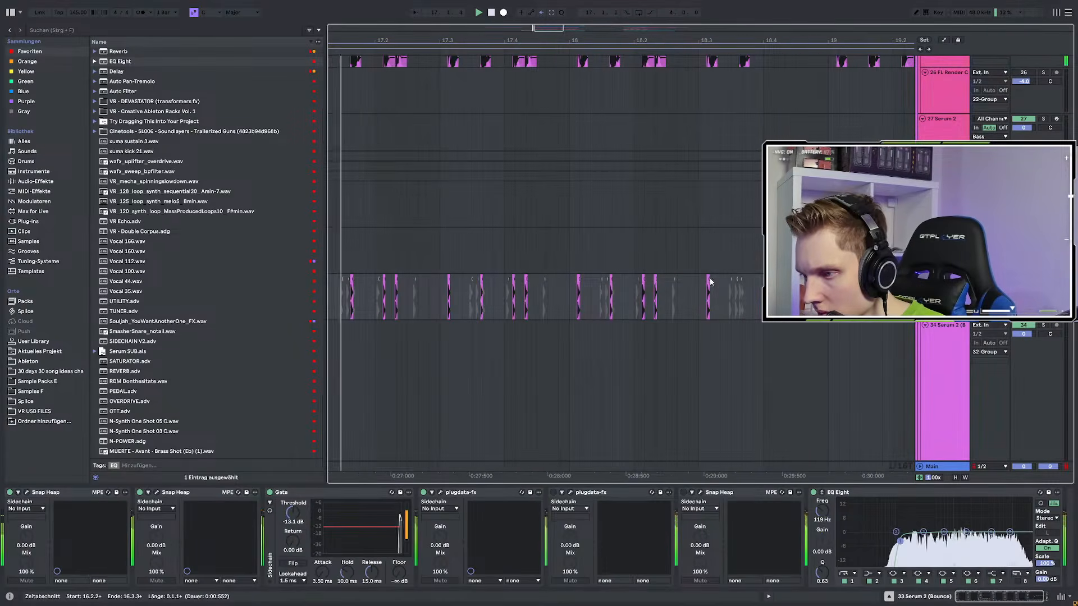
pyautogui.click(710, 283)
pyautogui.scroll(5, 712, 283)
pyautogui.moveTo(762, 183); pyautogui.dragTo(733, 185)
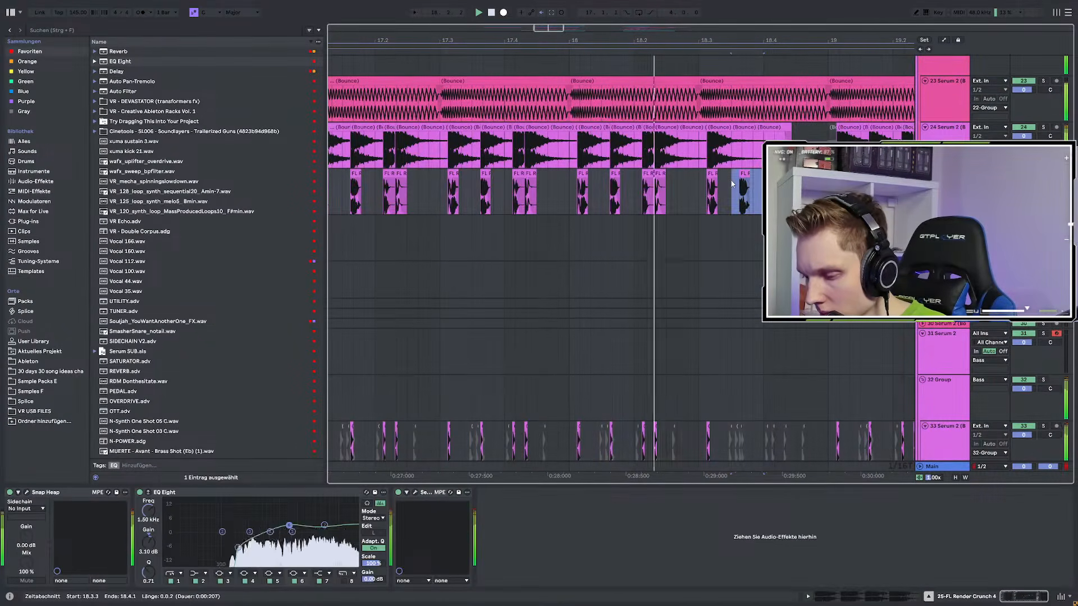
# Search the browser for "val" and add ValhallaFutureVerb to the end of the Vocal 321 track's effect chain
pyautogui.scroll(-10, 622, 227)
pyautogui.scroll(-15, 621, 230)
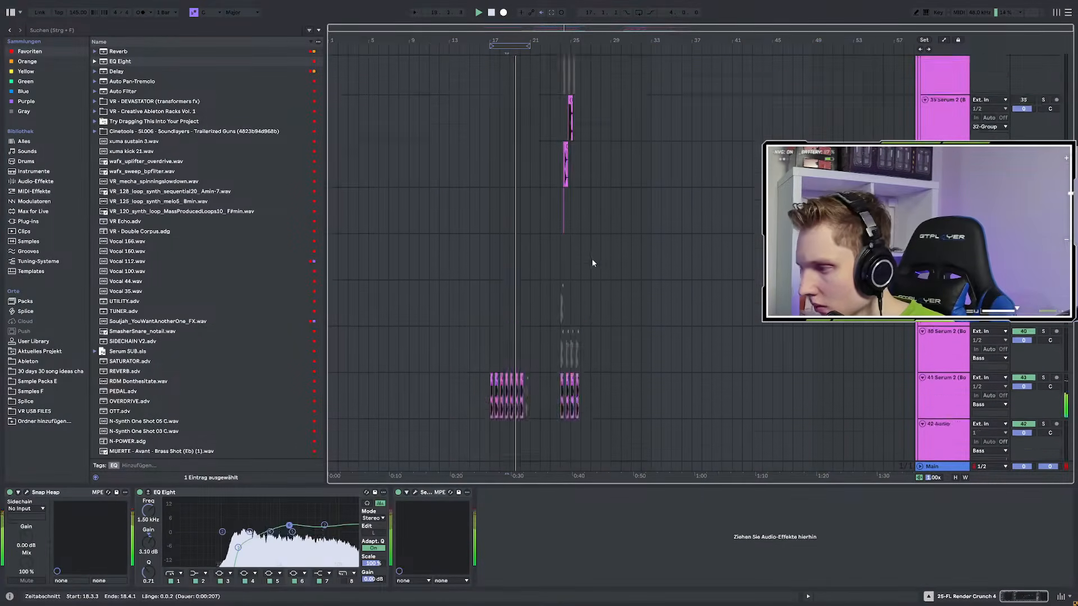
pyautogui.scroll(6, 447, 279)
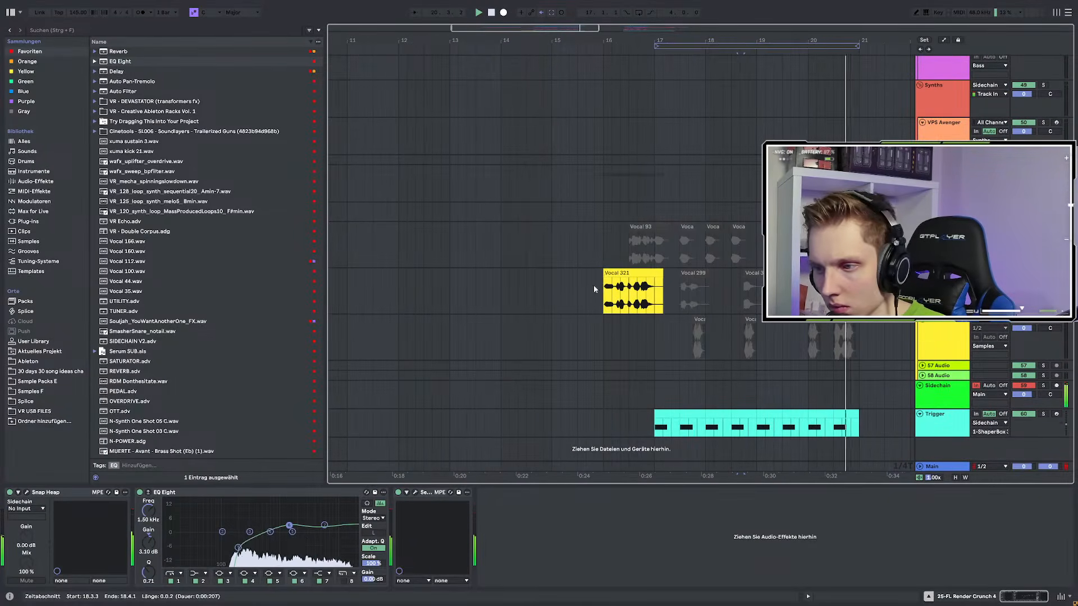
pyautogui.click(608, 297)
pyautogui.click(52, 33)
pyautogui.write('v')
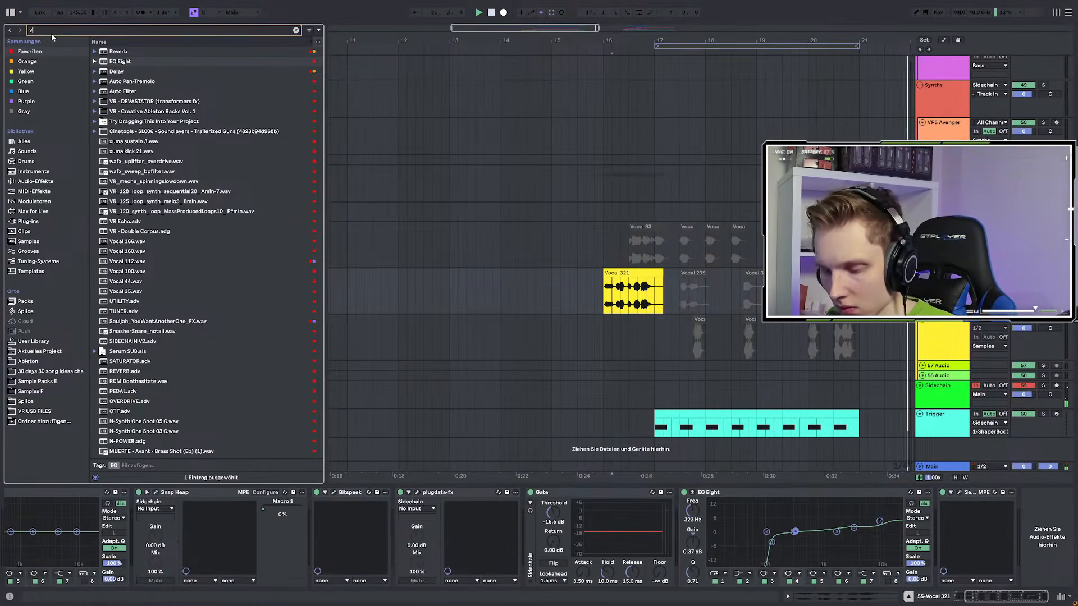
pyautogui.write('al')
pyautogui.press('Down')
pyautogui.press('Down')
pyautogui.press('Down')
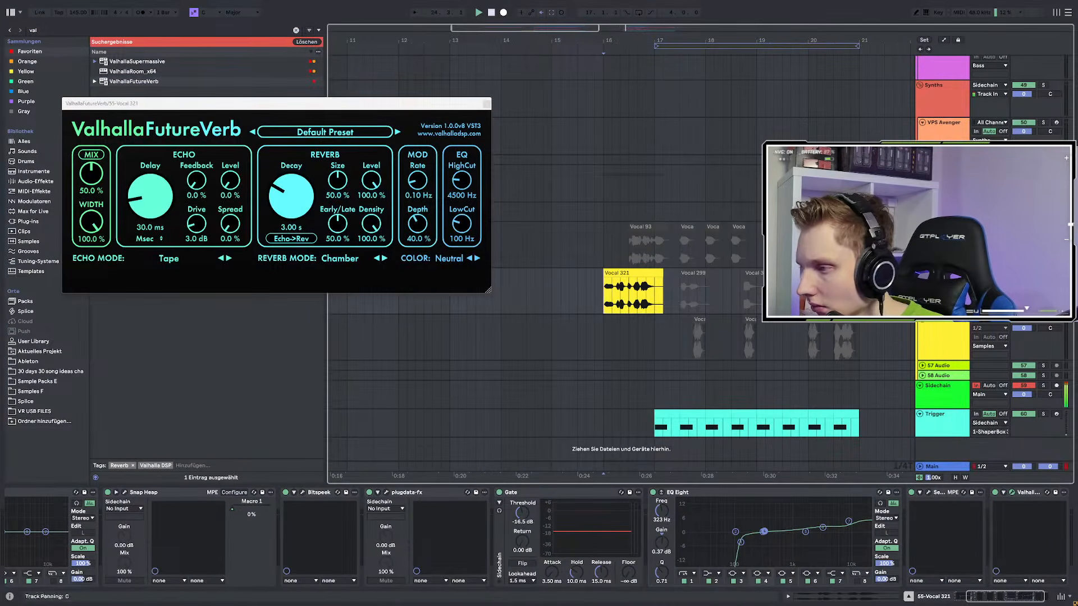
# Play the vocal from 16.1.1 and load the Small Vocal Room-Dark preset in ValhallaFutureVerb
pyautogui.press('space')
pyautogui.press('space')
pyautogui.moveTo(91, 173); pyautogui.dragTo(91, 192)
pyautogui.click(320, 132)
pyautogui.moveTo(303, 207)
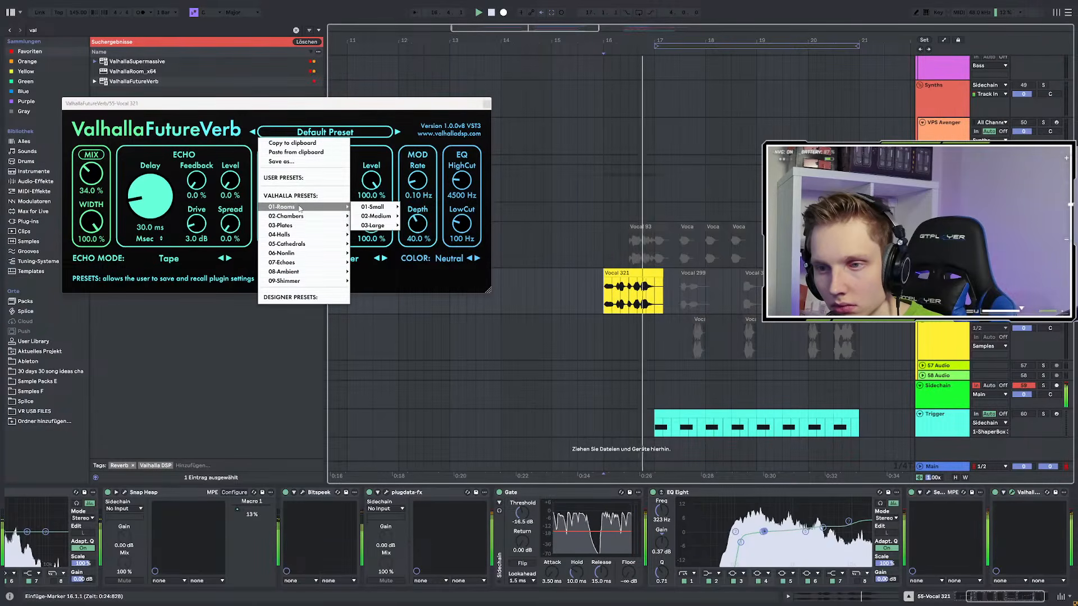
pyautogui.moveTo(393, 207)
pyautogui.click(466, 272)
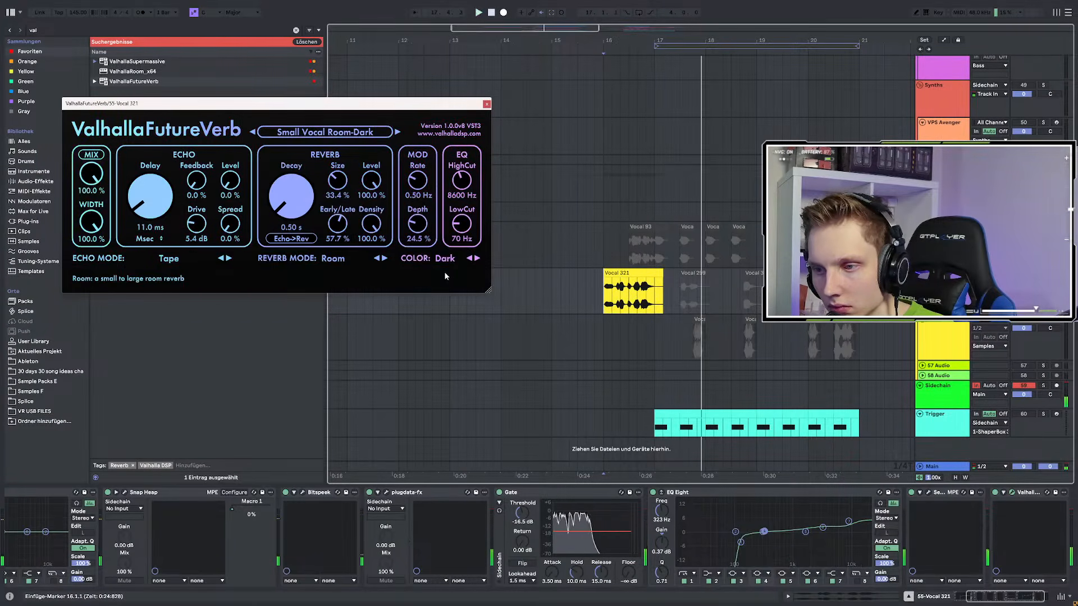
# Set the reverb mix to 36.4 %, replay the vocal in context, and close the ValhallaFutureVerb window
pyautogui.moveTo(91, 174); pyautogui.dragTo(65, 245)
pyautogui.press('space')
pyautogui.press('space')
pyautogui.press('space')
pyautogui.press('space')
pyautogui.press('s')
pyautogui.scroll(-5, 599, 280)
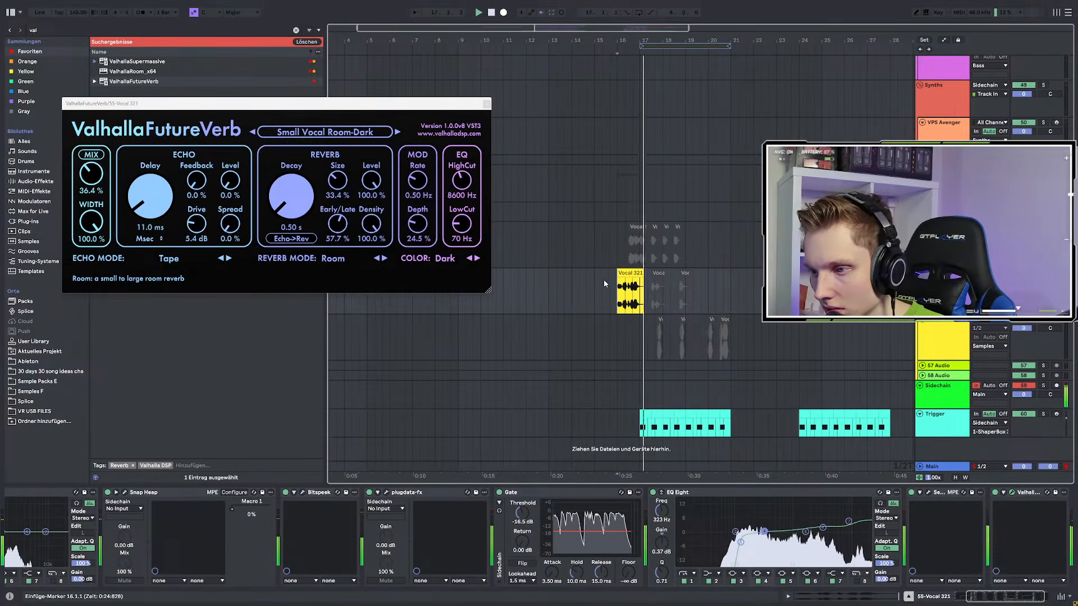
pyautogui.scroll(-5, 652, 247)
pyautogui.scroll(8, 557, 248)
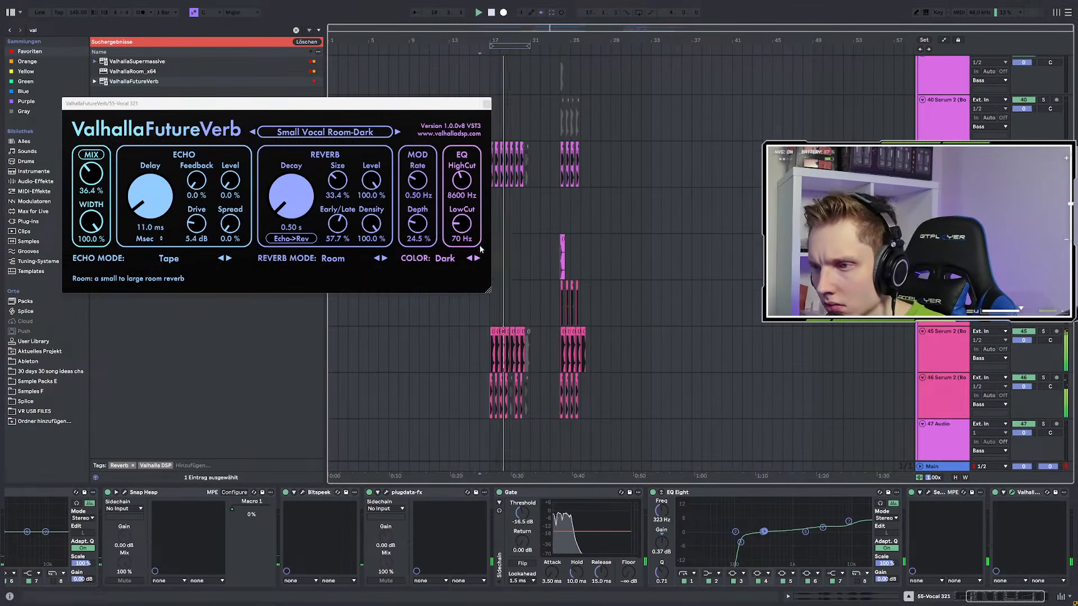
pyautogui.scroll(8, 494, 132)
pyautogui.click(487, 104)
# Play the section from 24.1.1 and the drop from 17.1.1 to compare them
pyautogui.scroll(-4, 633, 176)
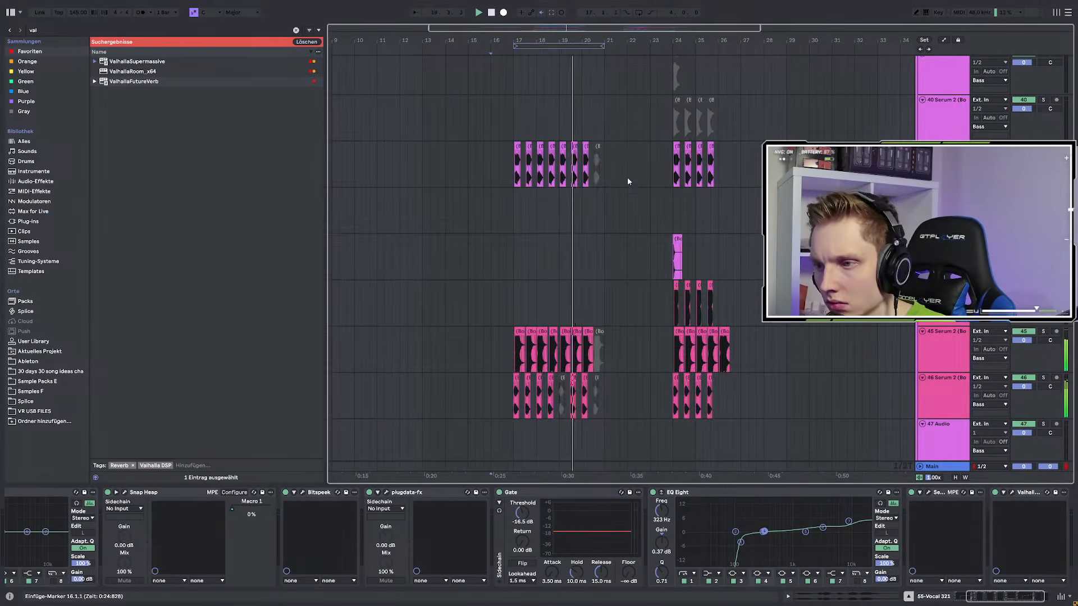
pyautogui.scroll(4, 568, 228)
pyautogui.scroll(-4, 680, 233)
pyautogui.scroll(4, 680, 233)
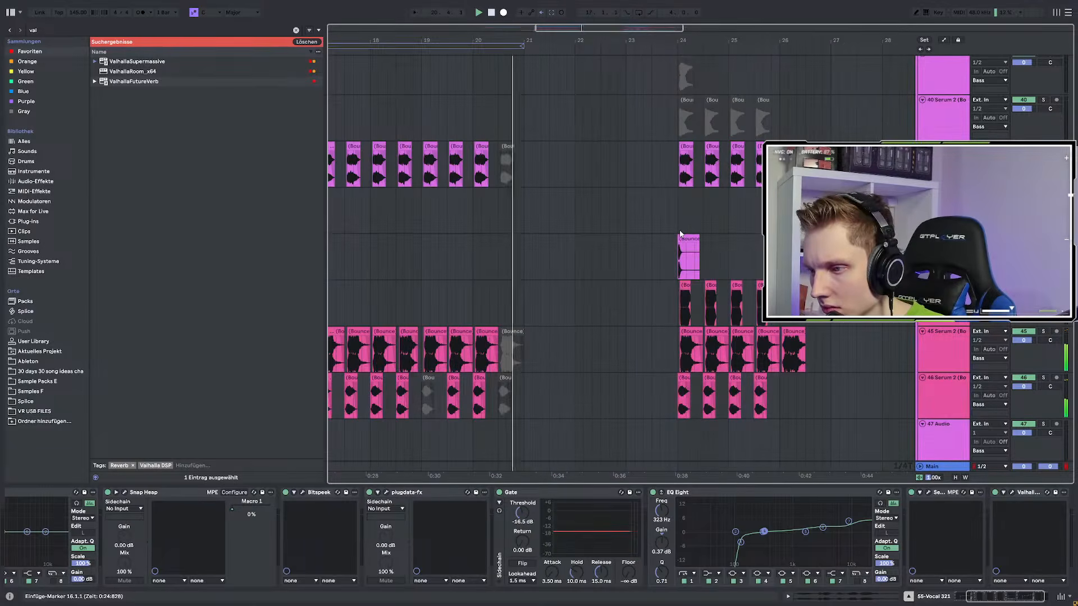
pyautogui.click(680, 234)
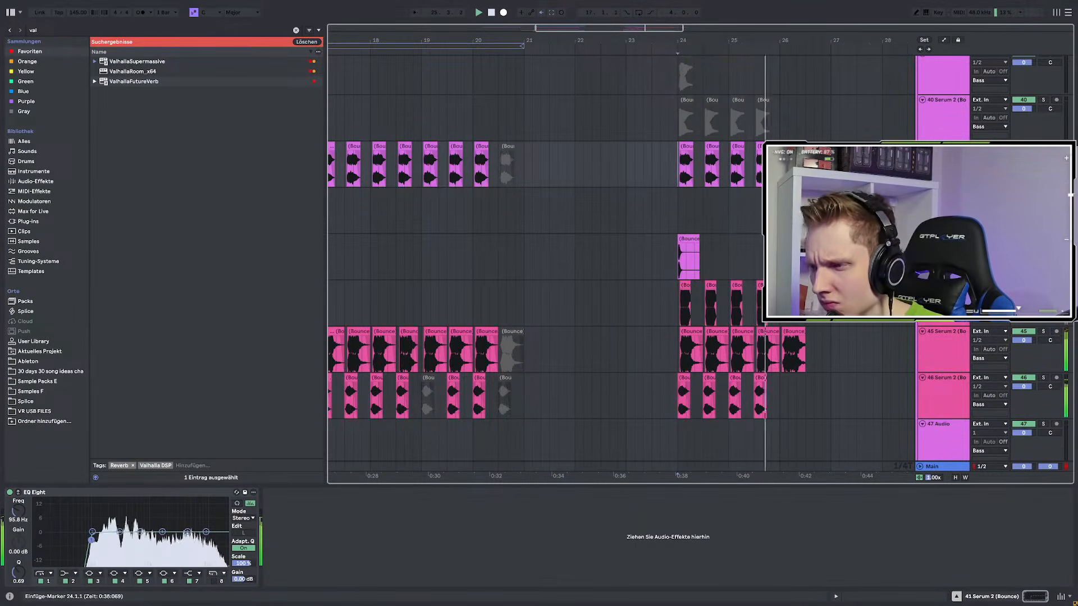
pyautogui.scroll(-4, 625, 202)
pyautogui.click(588, 162)
pyautogui.press('space')
pyautogui.press('space')
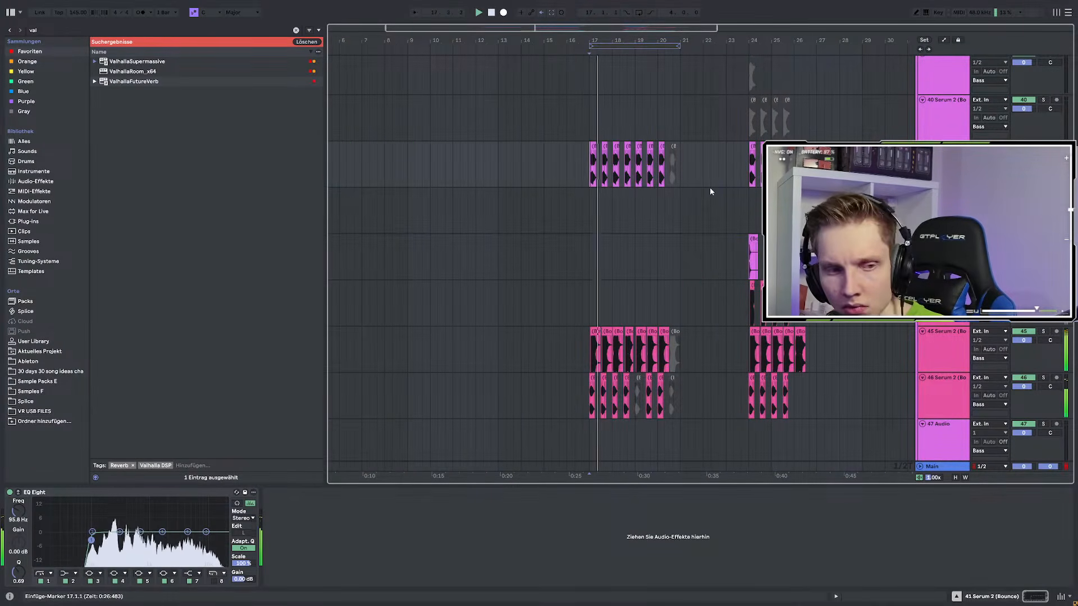
# Review the bass layers of the drop during playback and show the effect chain of the 24 Serum 2 (Bounce) track
pyautogui.scroll(4, 637, 203)
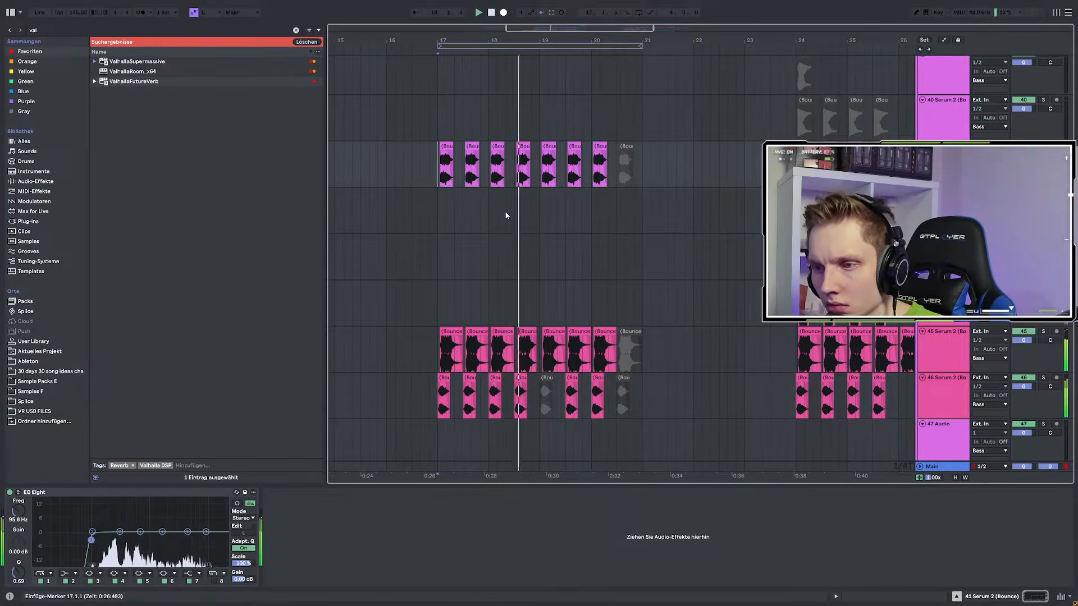
pyautogui.scroll(10, 509, 215)
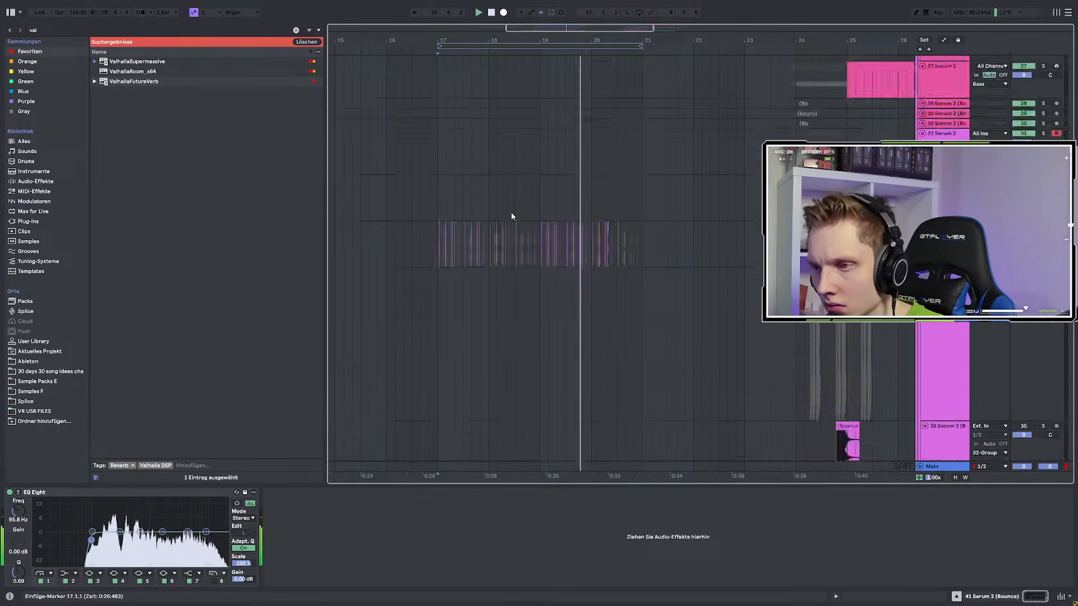
pyautogui.scroll(-8, 511, 216)
pyautogui.press('space')
pyautogui.press('space')
pyautogui.click(439, 147)
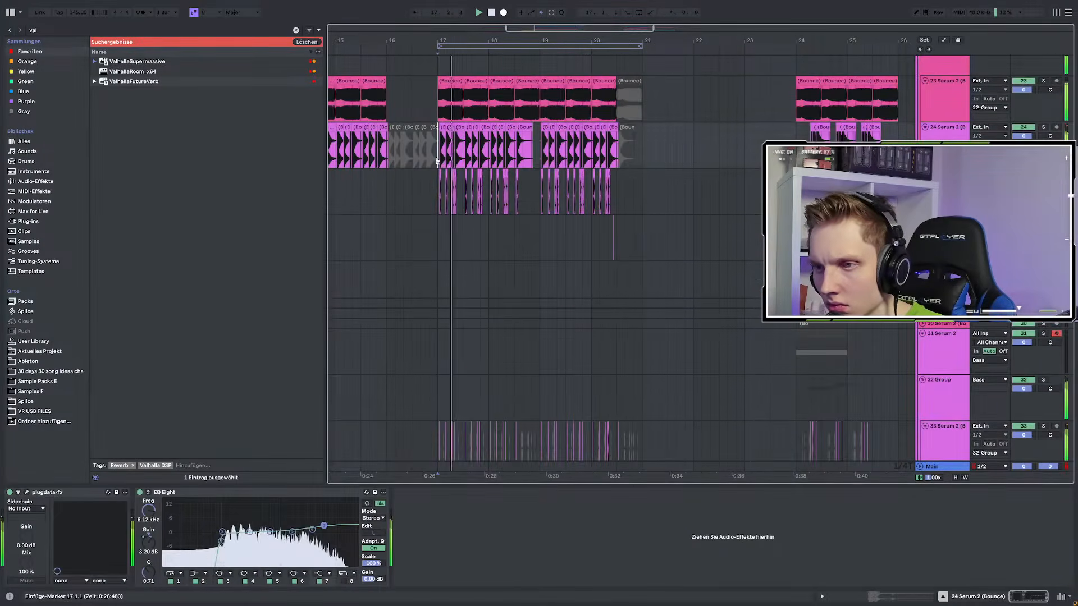
pyautogui.scroll(4, 438, 147)
pyautogui.scroll(-3, 553, 184)
pyautogui.scroll(3, 563, 186)
pyautogui.scroll(-4, 631, 191)
# Replay the drop with the 32 Group soloed and show EQ Eight in the 33 Serum 2 (Bounce) effect chain
pyautogui.click(944, 216)
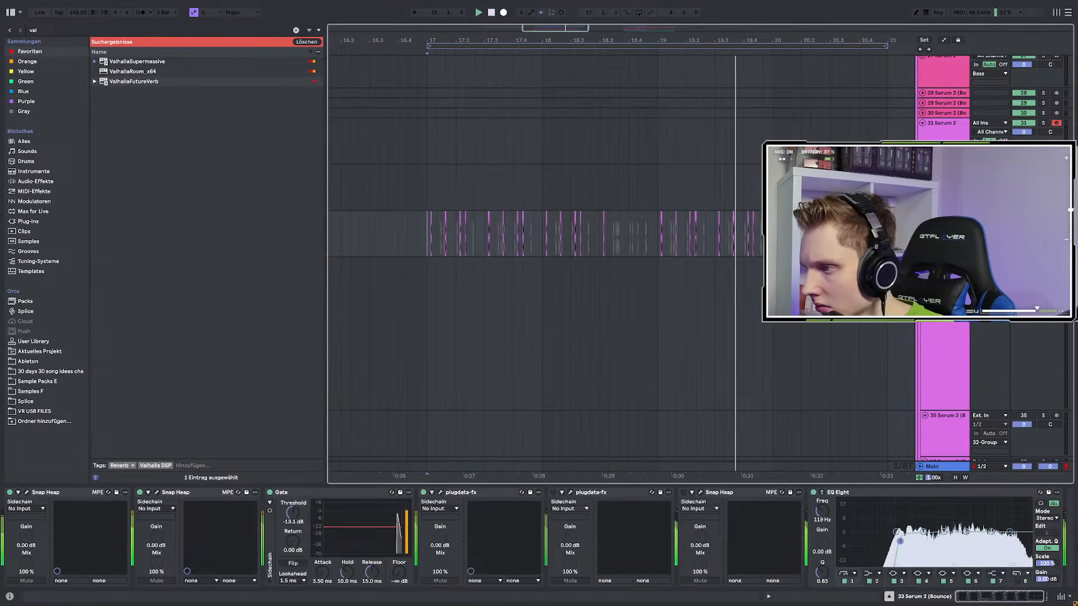
pyautogui.press('space')
pyautogui.press('space')
pyautogui.scroll(-2, 511, 204)
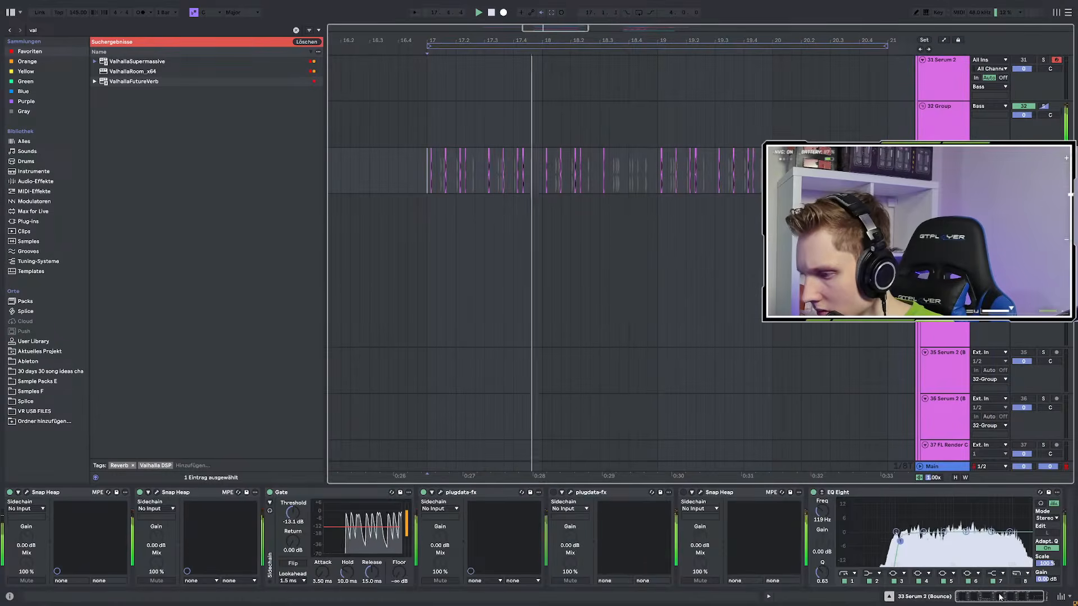
pyautogui.scroll(-1, 952, 537)
pyautogui.press('space')
pyautogui.press('space')
# Try a high-frequency EQ Eight boost of 9.55 dB at 14.1 kHz on the 33 Serum 2 (Bounce) track
pyautogui.moveTo(946, 532); pyautogui.dragTo(972, 512)
pyautogui.press('space')
pyautogui.press('space')
pyautogui.press('space')
pyautogui.press('space')
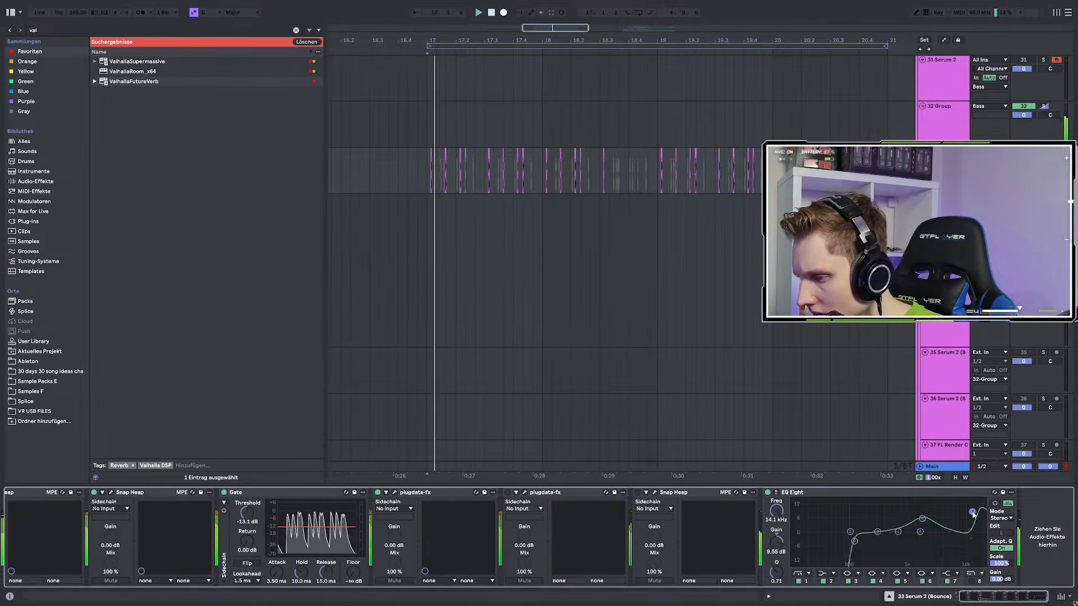
# Unsolo the 32 Group and set the high EQ Eight band to 3.10 dB at 6.80 kHz while replaying the drop
pyautogui.click(1043, 152)
pyautogui.press('space')
pyautogui.press('space')
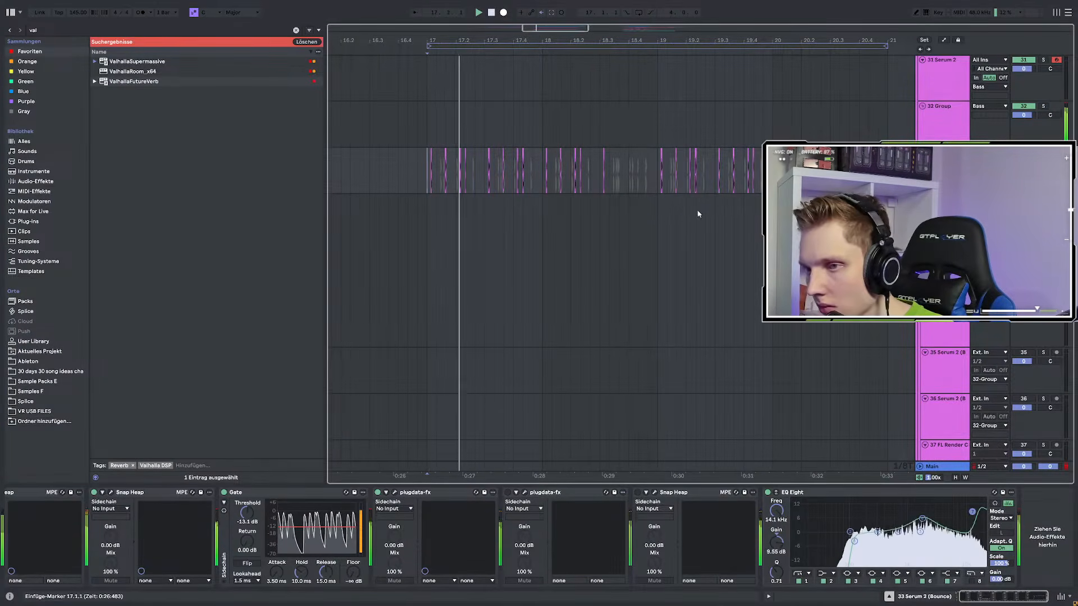
pyautogui.moveTo(923, 519); pyautogui.dragTo(961, 525)
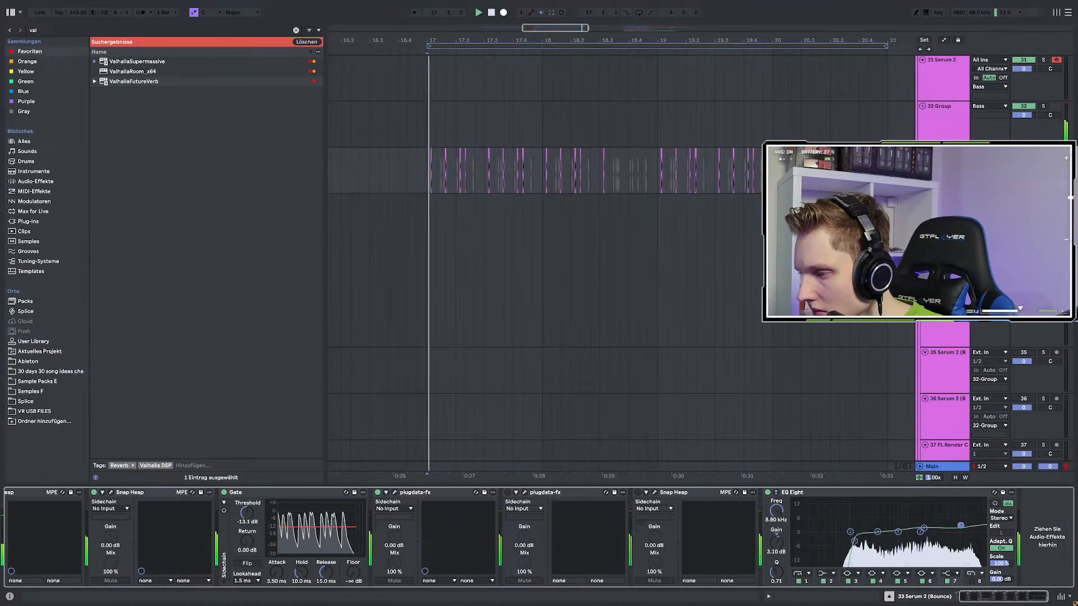
# Select the time range from 24.1.1 to 32.1.1 across all tracks, starting from the drums
pyautogui.scroll(5, 616, 332)
pyautogui.scroll(-4, 708, 294)
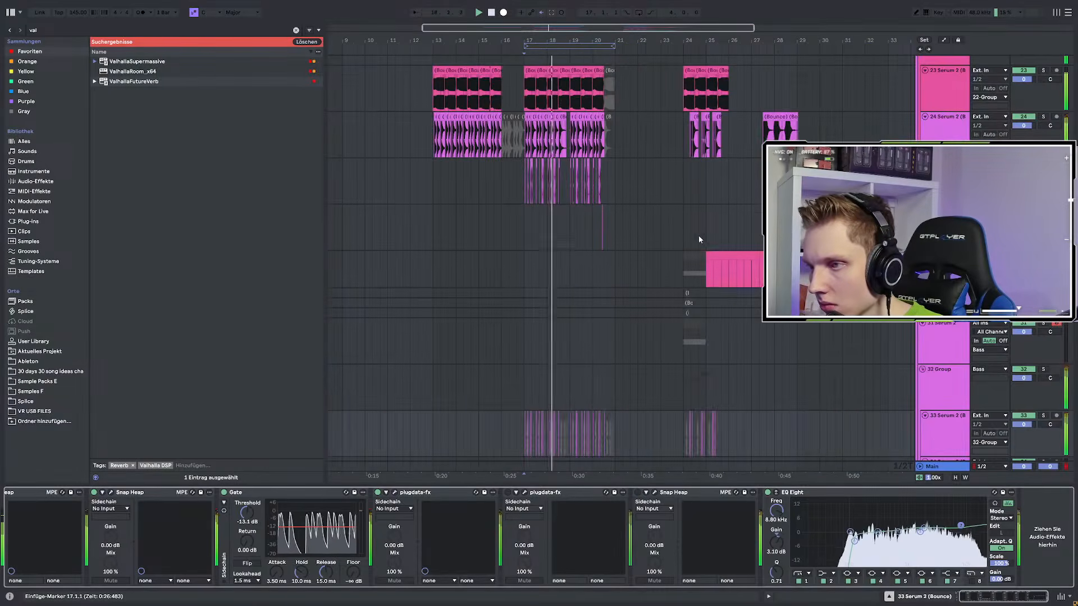
pyautogui.scroll(3, 697, 242)
pyautogui.scroll(3, 698, 242)
pyautogui.scroll(10, 669, 256)
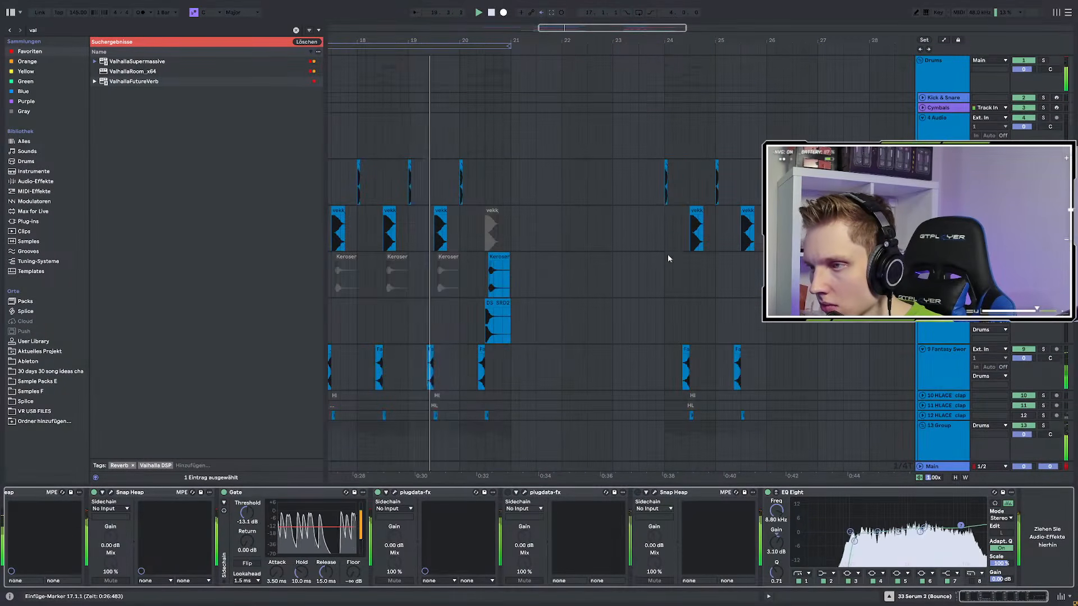
pyautogui.moveTo(665, 80); pyautogui.dragTo(1075, 471)
pyautogui.scroll(-3, 641, 289)
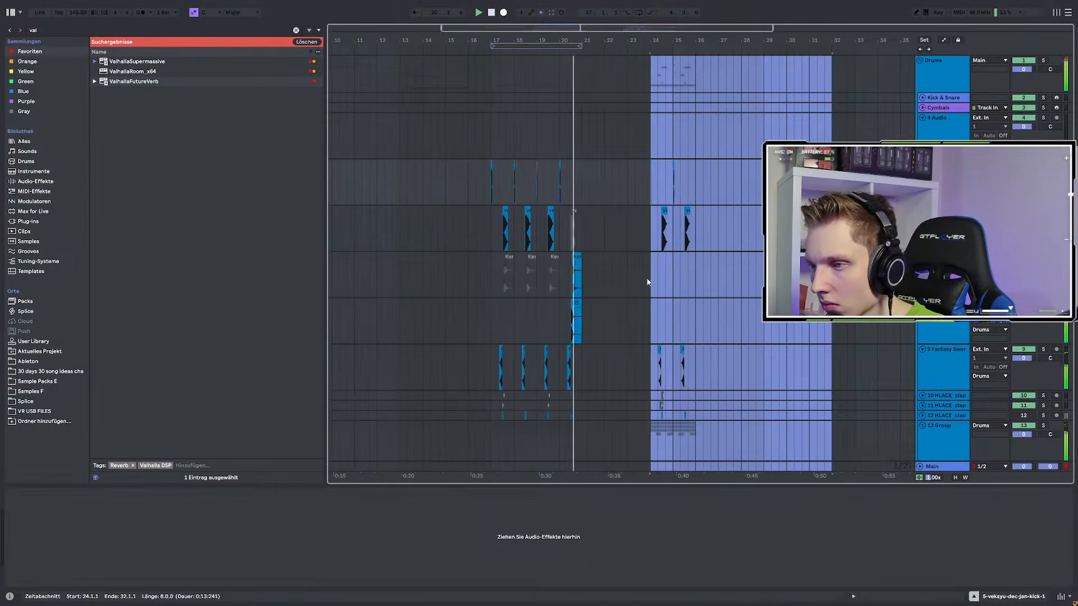
# Try moving the selected section to start at 26.1.1, and undo the move
pyautogui.scroll(3, 681, 253)
pyautogui.moveTo(645, 213); pyautogui.dragTo(746, 222)
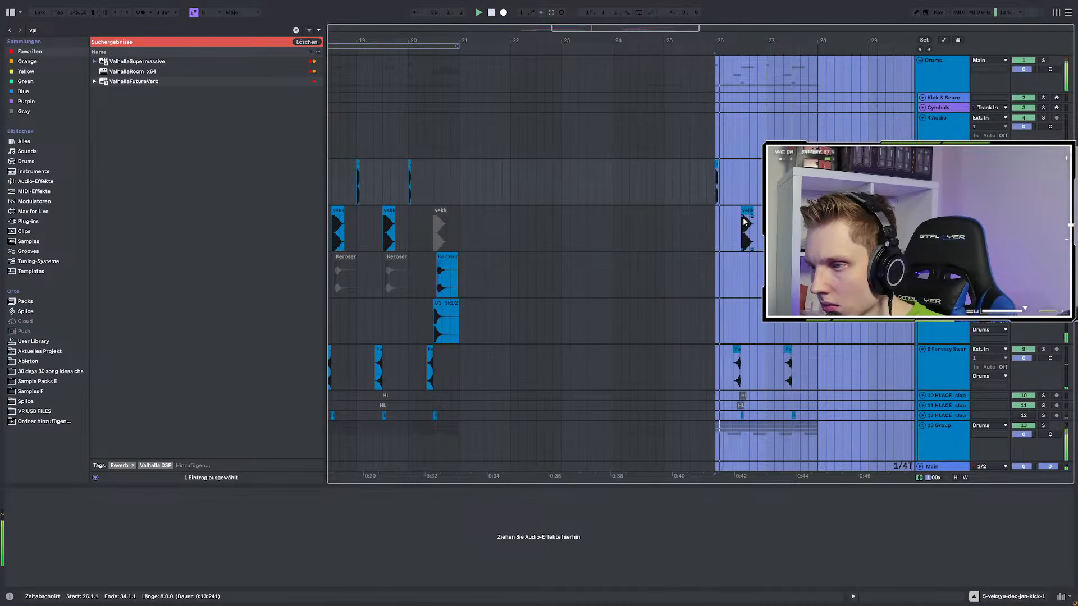
pyautogui.scroll(-3, 638, 224)
pyautogui.scroll(3, 662, 164)
pyautogui.click(660, 161)
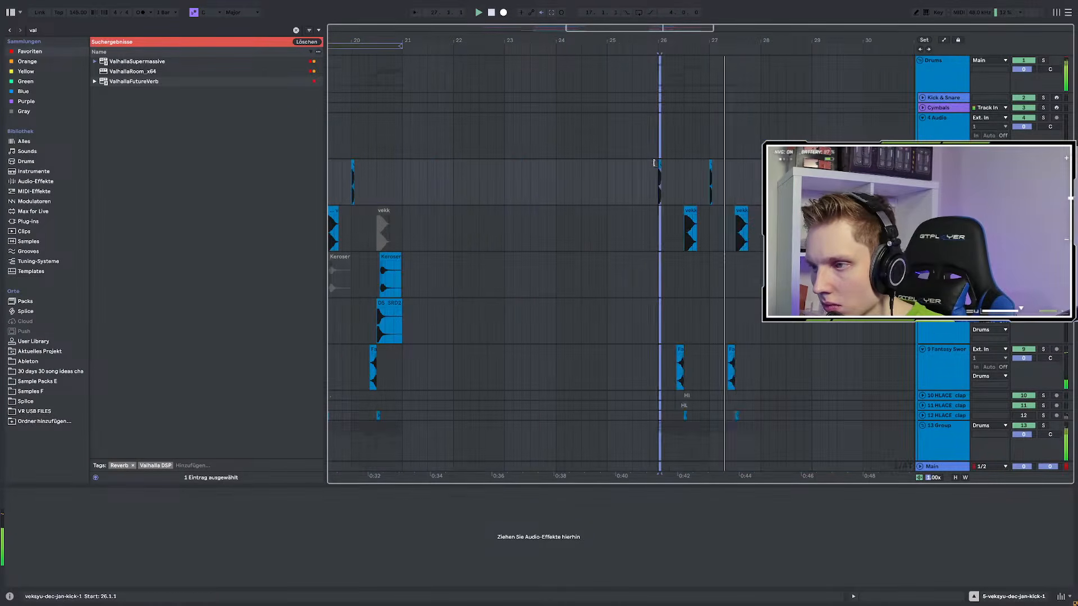
pyautogui.hotkey('ctrl', 'z')
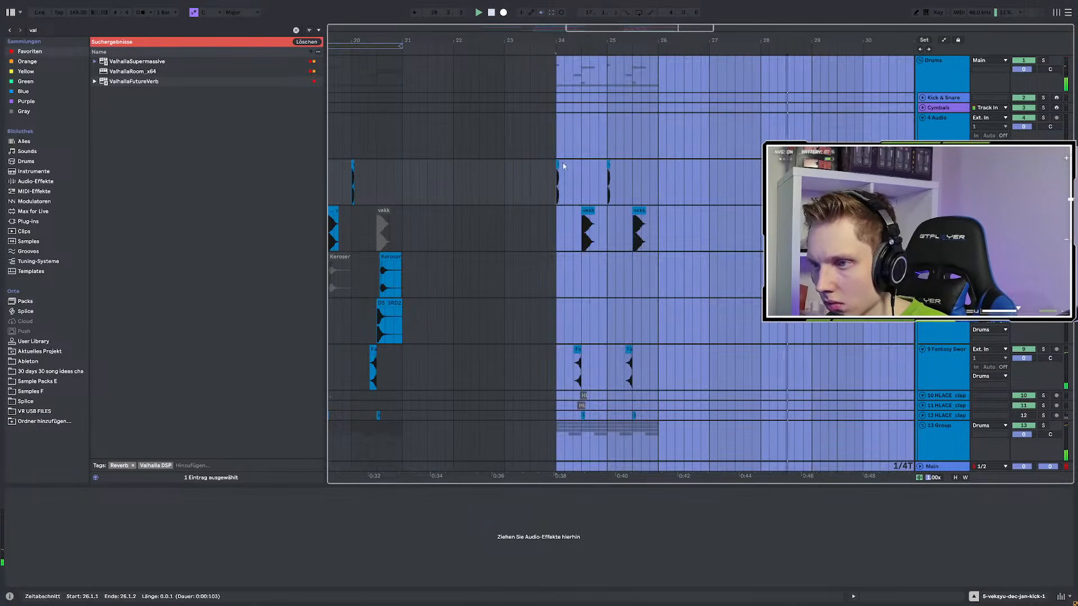
# Move the selected section to start at 25.1.1 and play it from there
pyautogui.moveTo(558, 162); pyautogui.dragTo(608, 181)
pyautogui.click(609, 183)
pyautogui.press('space')
pyautogui.press('space')
pyautogui.scroll(-1, 615, 187)
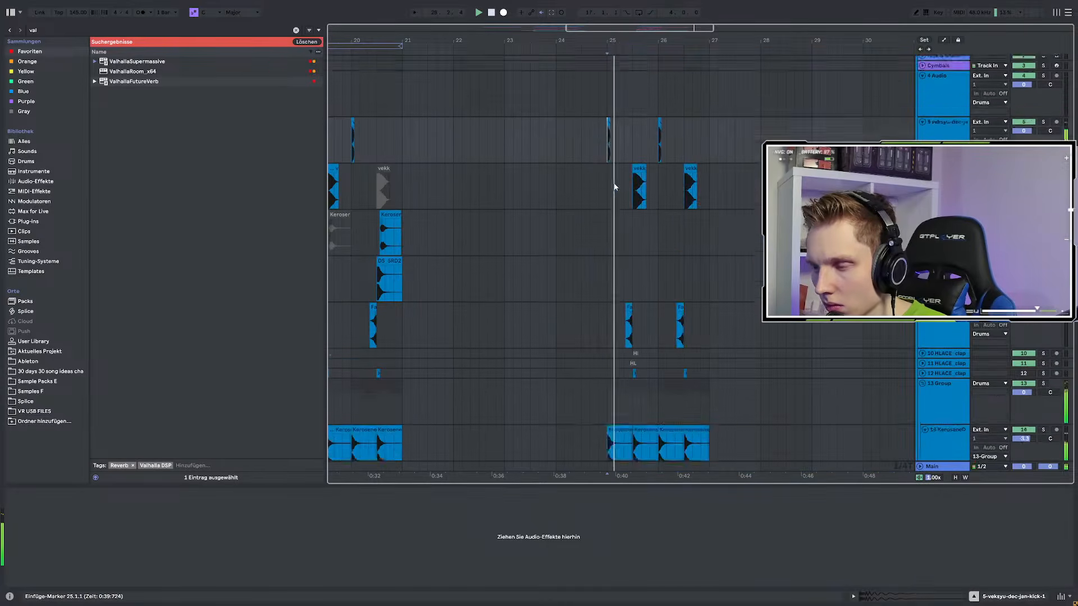
# Play the moved section from 25.1.1 and examine its drum, bass and 32 Group tracks
pyautogui.scroll(-10, 618, 197)
pyautogui.scroll(3, 631, 213)
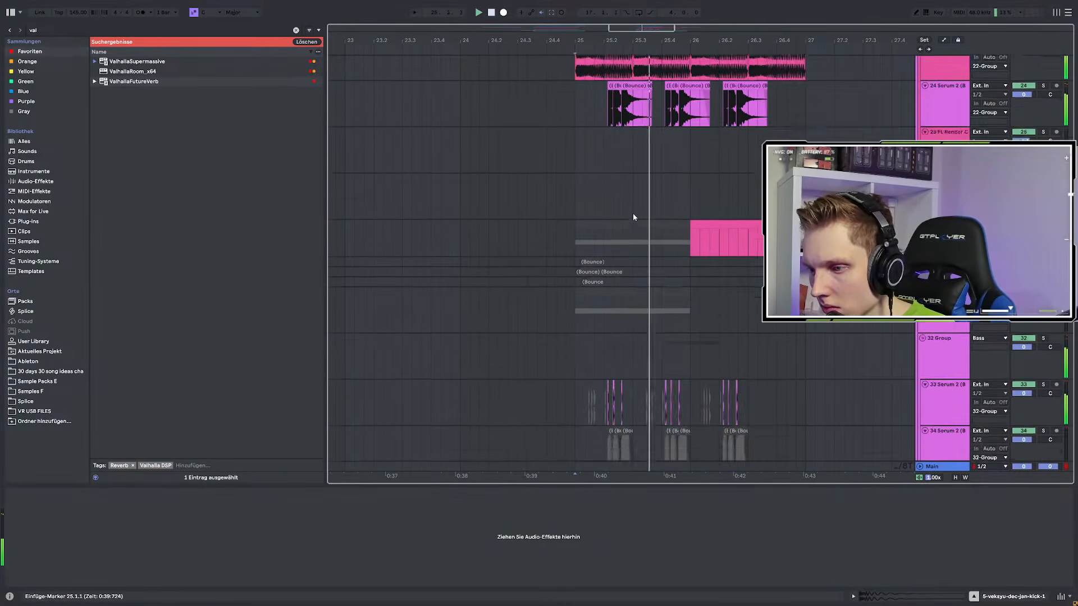
pyautogui.scroll(2, 633, 217)
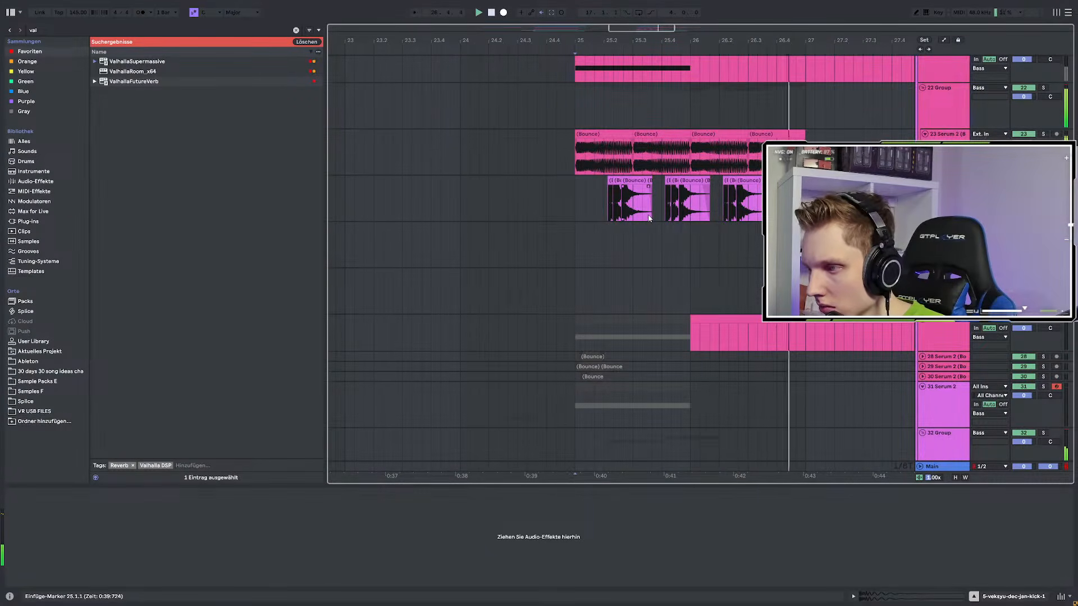
pyautogui.scroll(1, 674, 216)
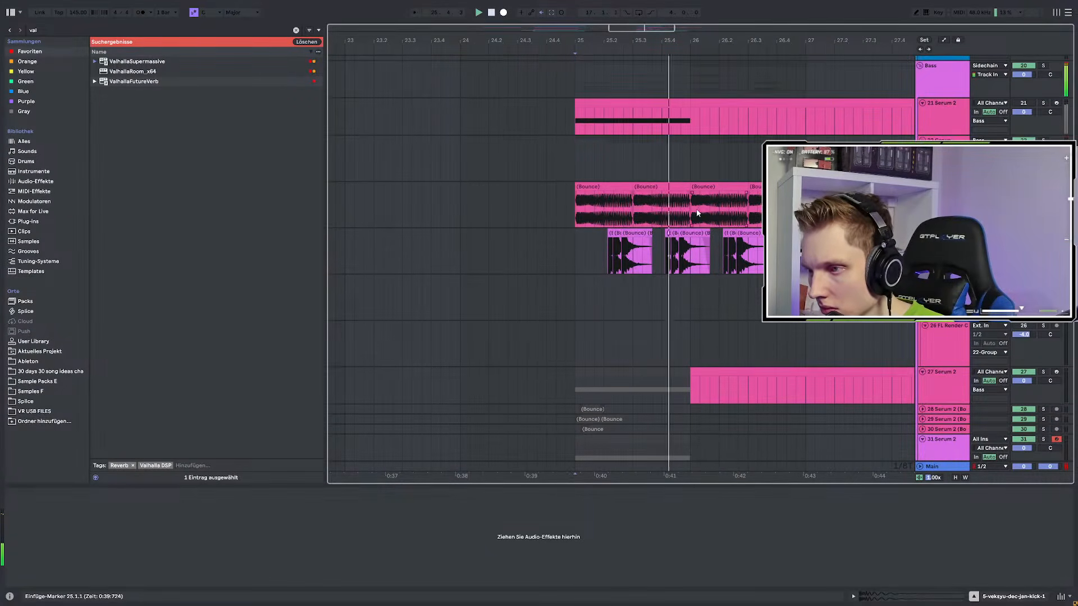
pyautogui.scroll(-5, 705, 207)
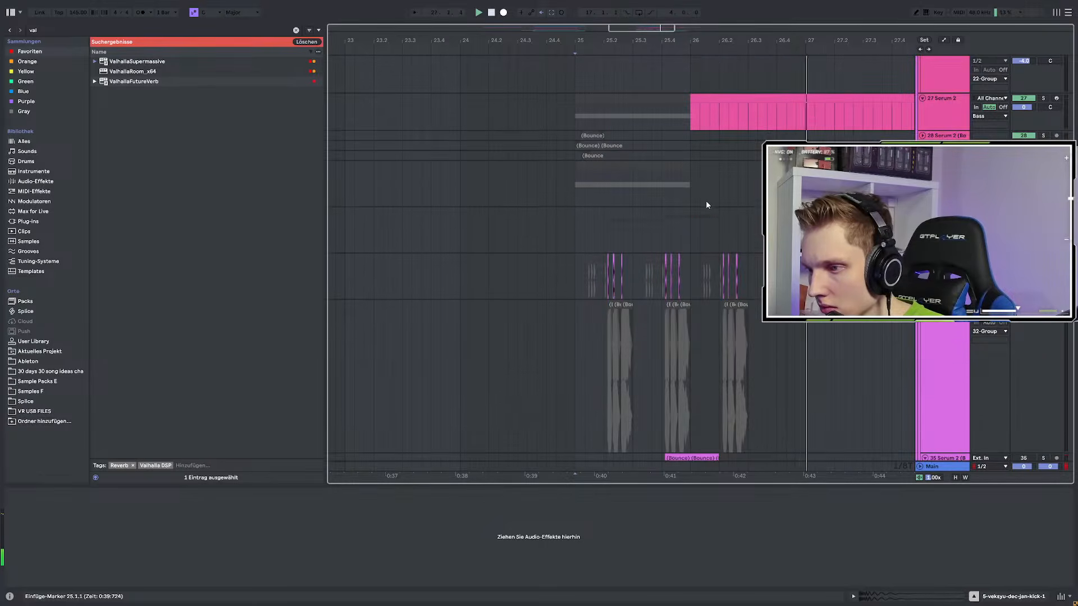
pyautogui.scroll(-1, 706, 205)
pyautogui.click(578, 217)
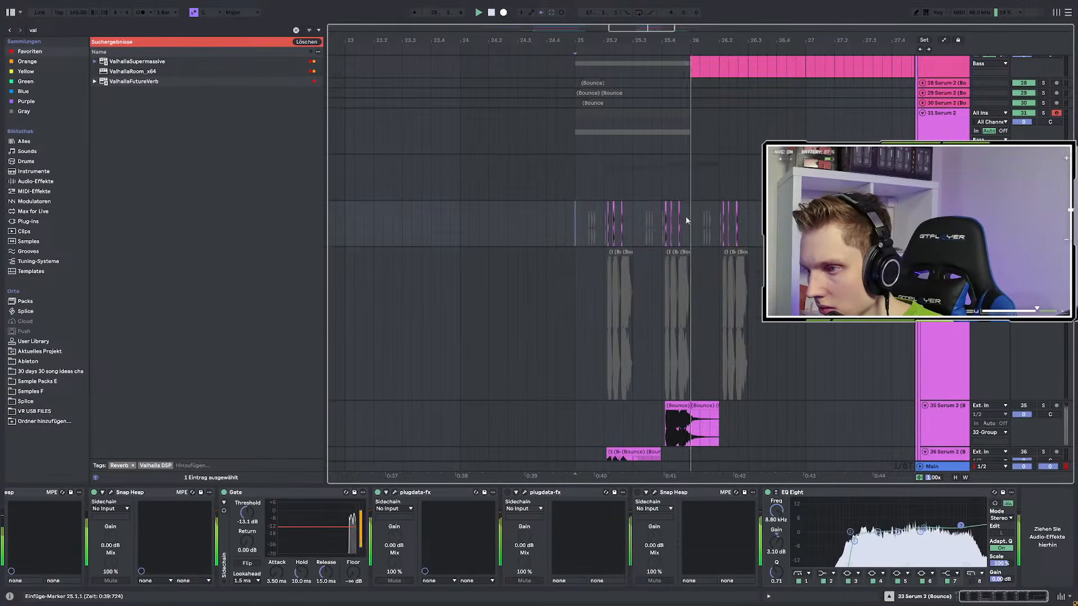
pyautogui.scroll(-4, 702, 219)
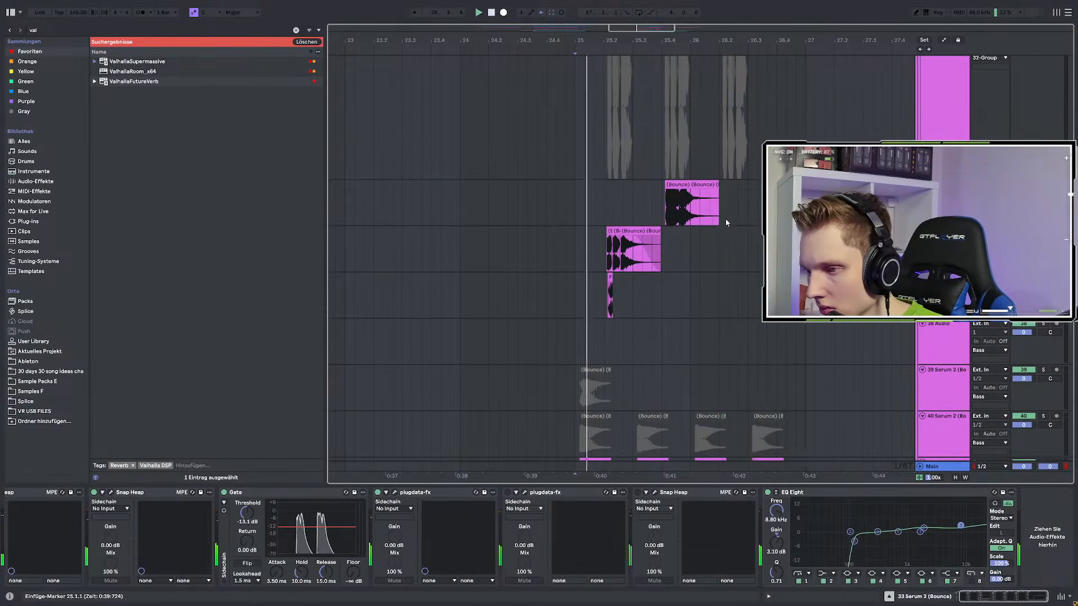
pyautogui.scroll(-6, 730, 221)
pyautogui.press('space')
pyautogui.scroll(-5, 739, 220)
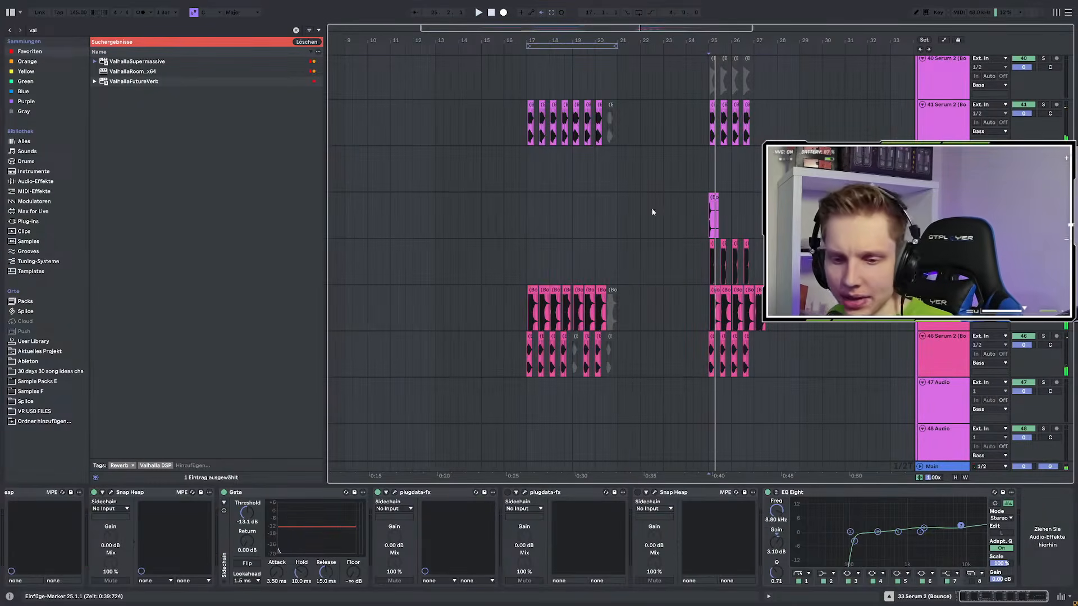
pyautogui.scroll(-3, 729, 217)
# Replay the drop from 17.1.1 and the preceding bass part from 13.1.1 to check the transition between them
pyautogui.click(490, 229)
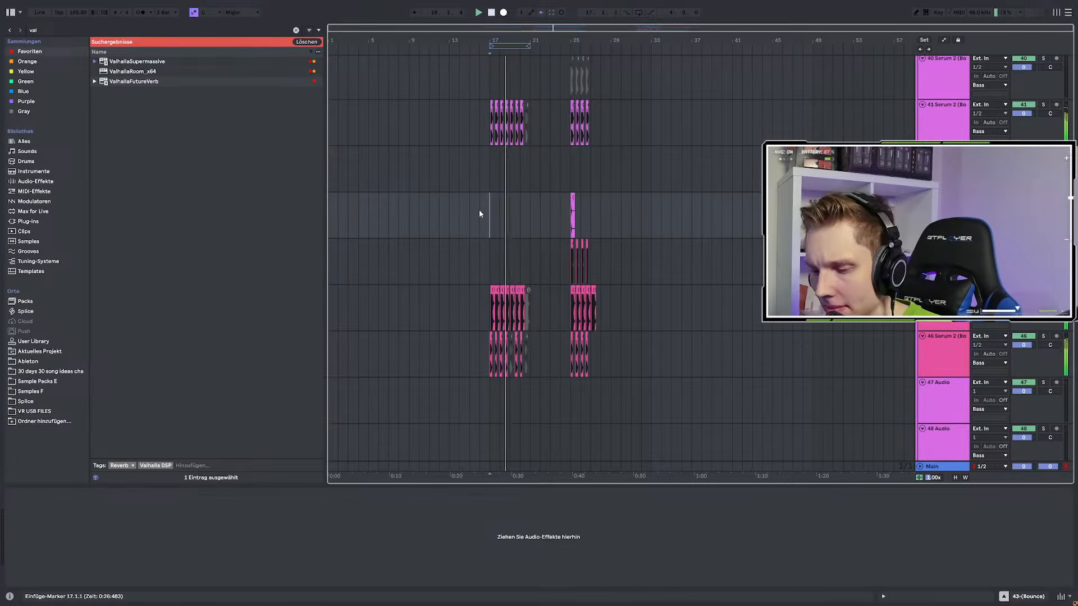
pyautogui.scroll(3, 492, 208)
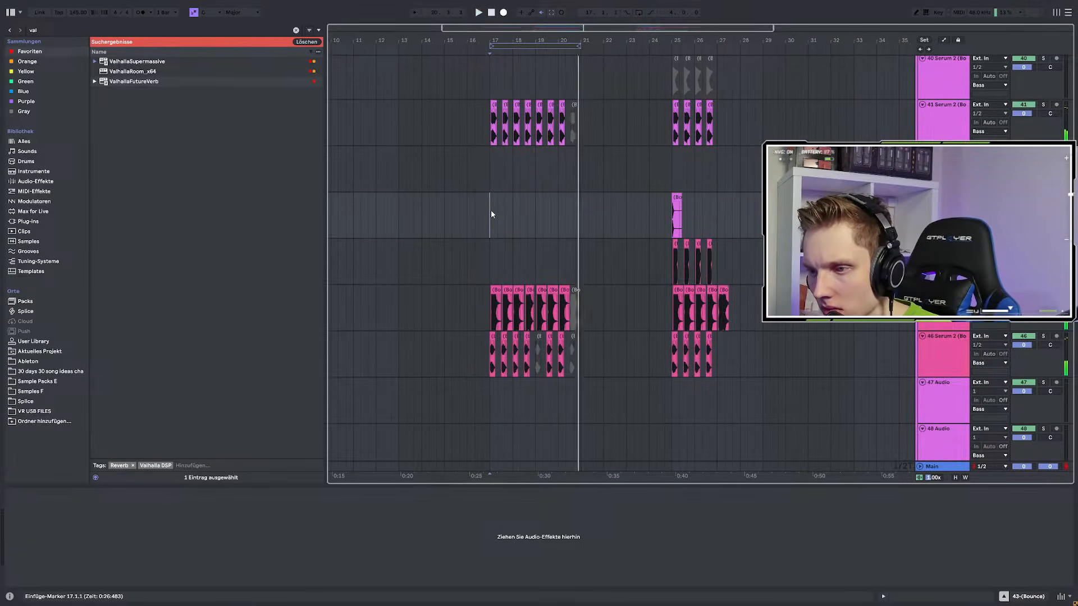
pyautogui.scroll(-5, 491, 210)
pyautogui.scroll(-3, 504, 213)
pyautogui.click(449, 145)
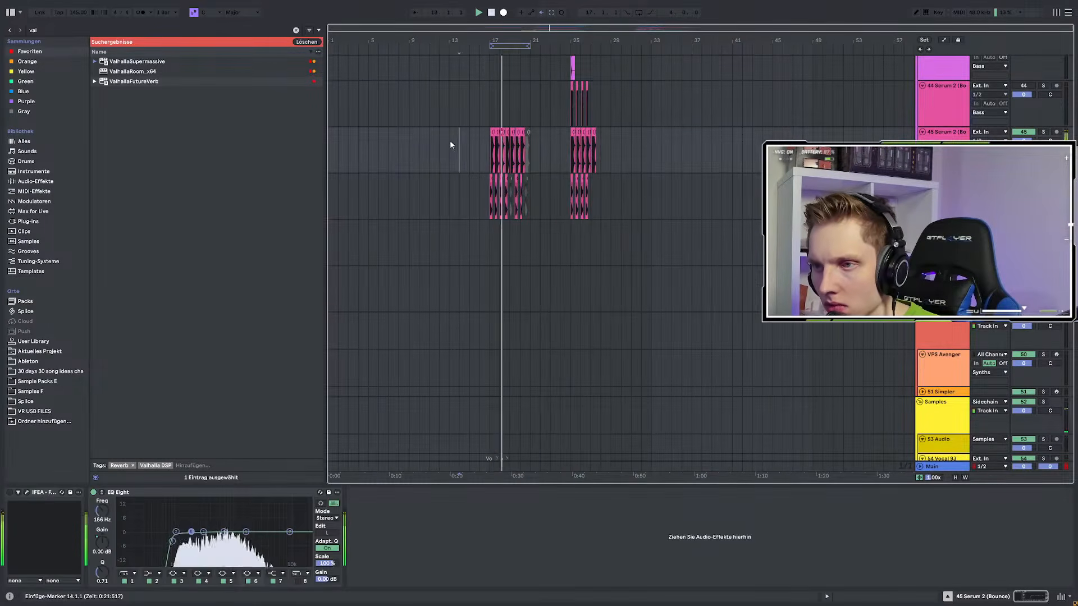
pyautogui.scroll(5, 440, 180)
pyautogui.scroll(6, 402, 204)
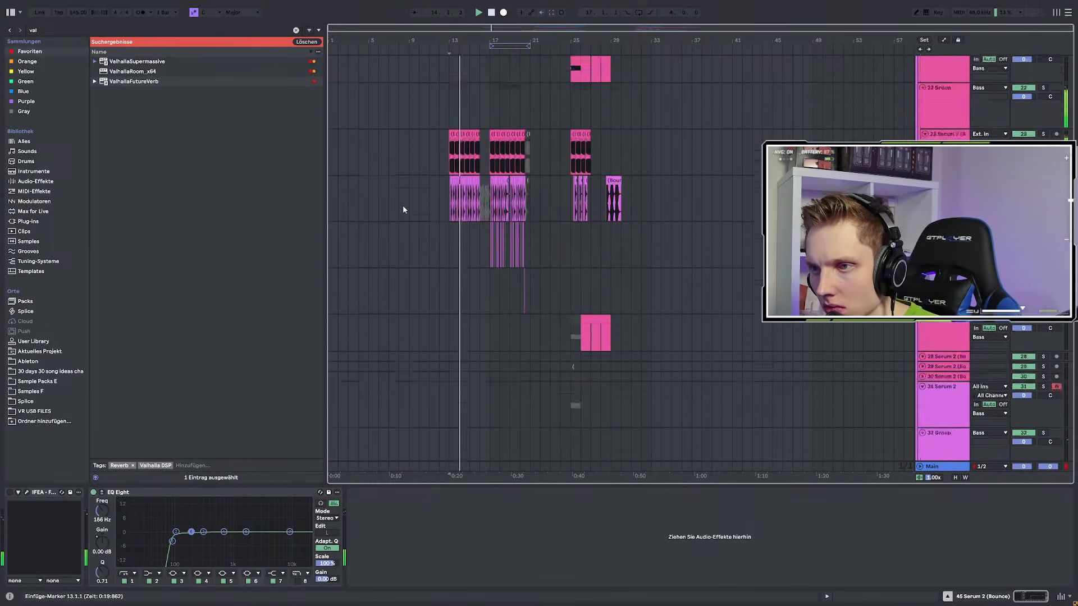
pyautogui.scroll(3, 403, 205)
pyautogui.scroll(-3, 476, 207)
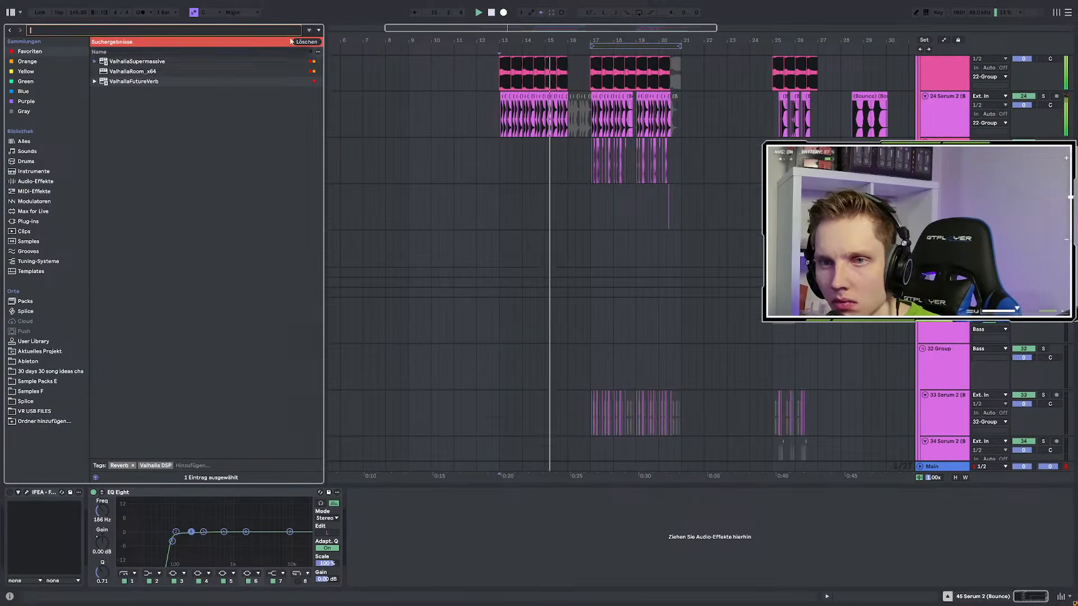
# Search the browser for "riser" in the Sample Packs E folder and collapse the FOUR Editors - Sound Effects results
pyautogui.click(296, 30)
pyautogui.write('riser')
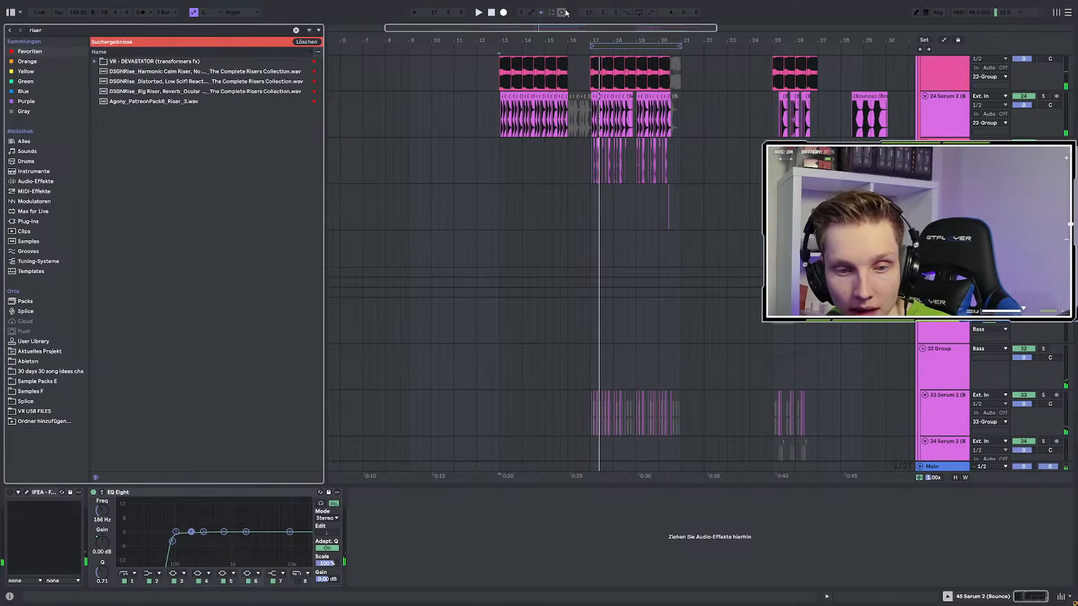
pyautogui.scroll(5, 517, 284)
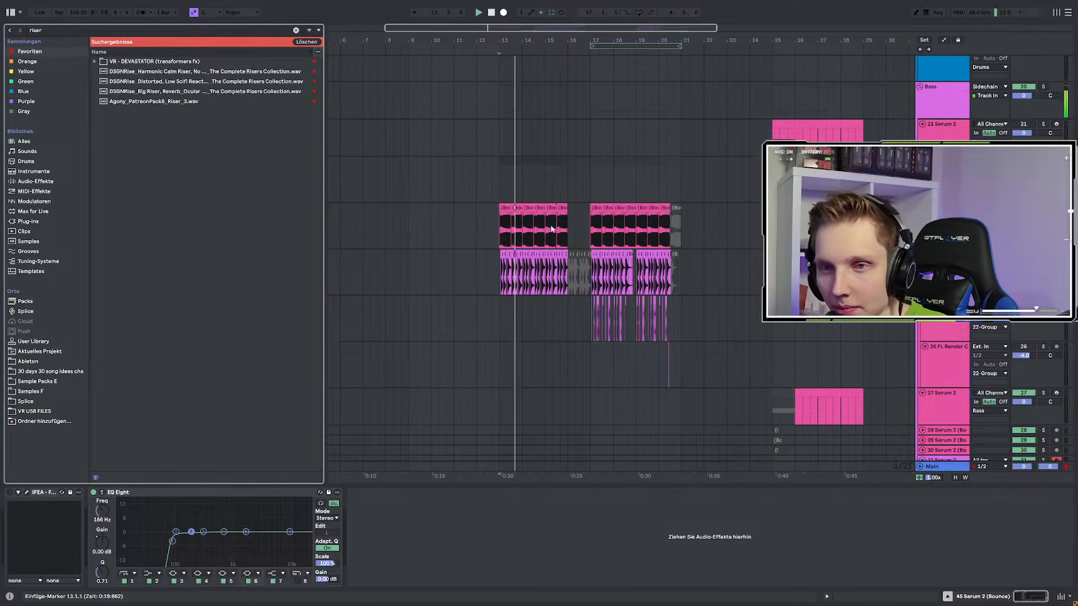
pyautogui.scroll(4, 545, 226)
pyautogui.click(38, 382)
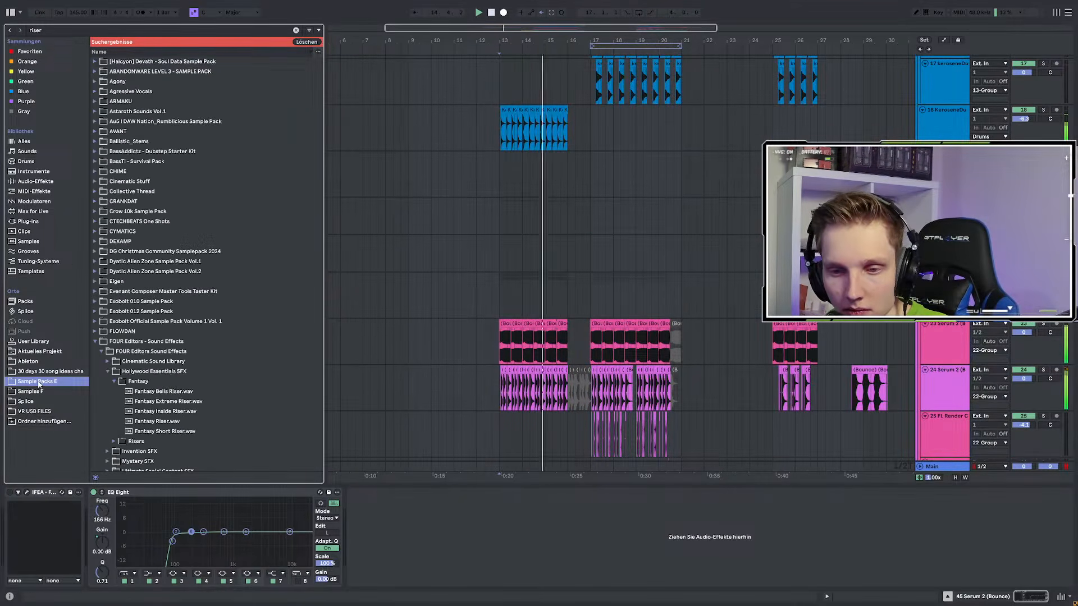
pyautogui.scroll(-2, 148, 337)
pyautogui.click(95, 268)
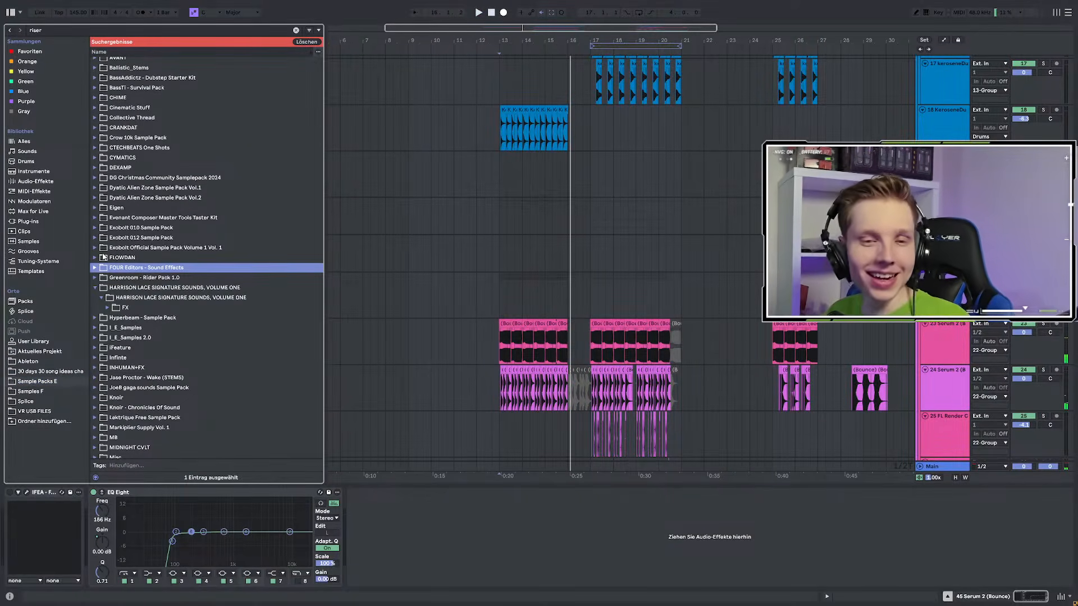
# Browse the riser results and preview HLACE_fx_clean_noise_riser.wav and HLACE_fx_exalted_riser.wav from the HARRISON LACE FX folder
pyautogui.scroll(2, 103, 258)
pyautogui.click(95, 309)
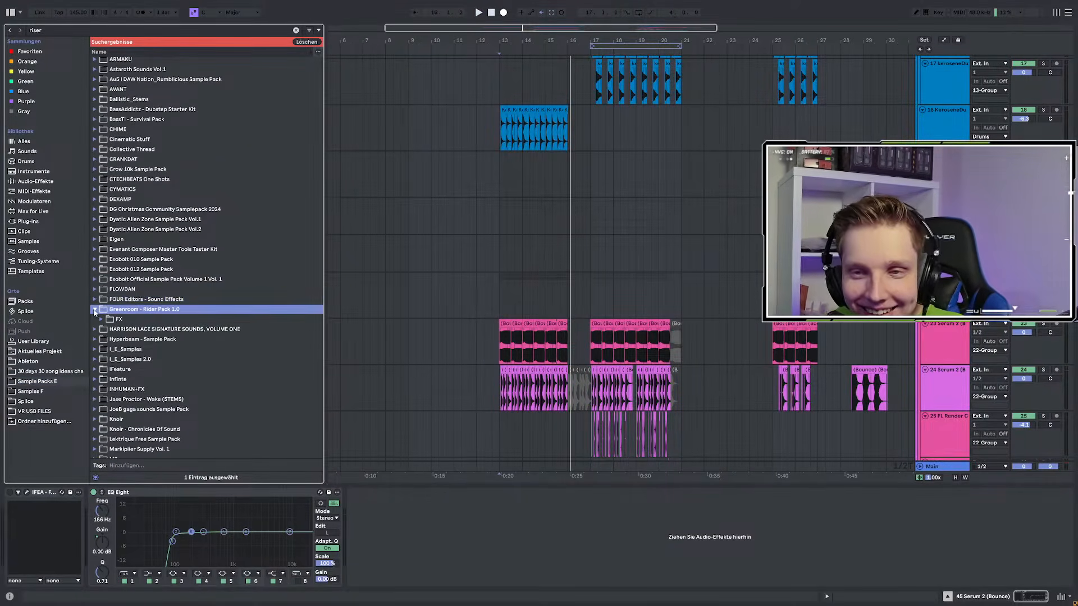
pyautogui.scroll(-3, 133, 252)
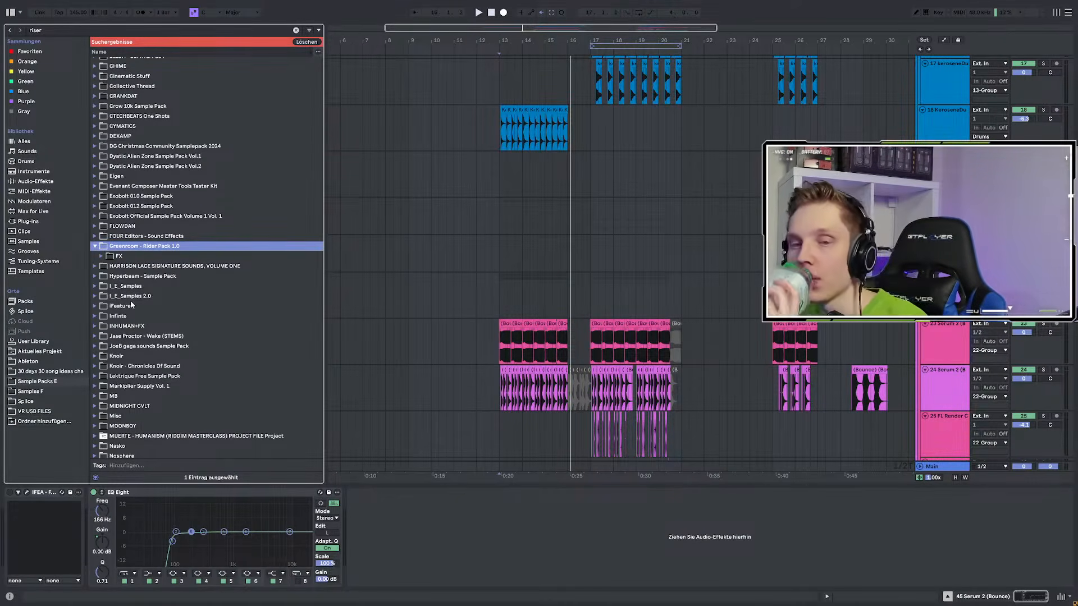
pyautogui.scroll(-1, 153, 260)
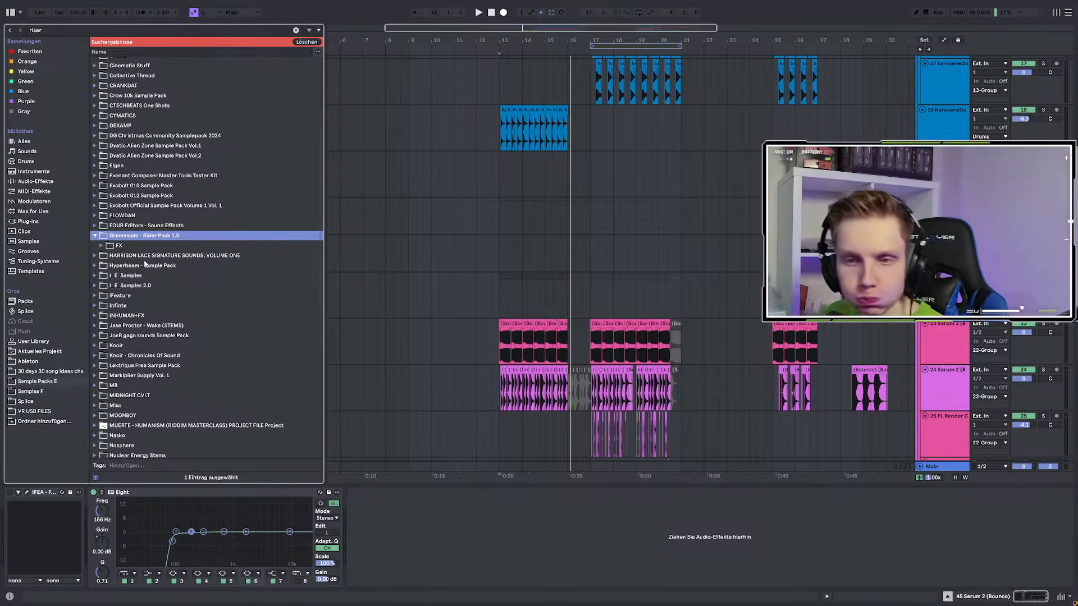
pyautogui.scroll(-2, 115, 287)
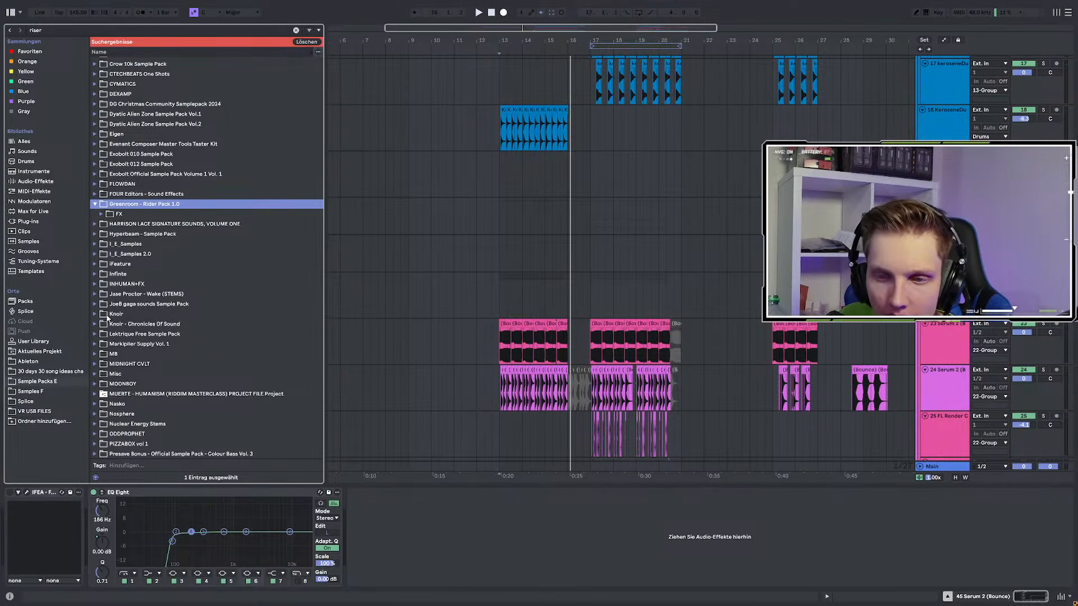
pyautogui.click(105, 225)
pyautogui.click(105, 236)
pyautogui.click(115, 247)
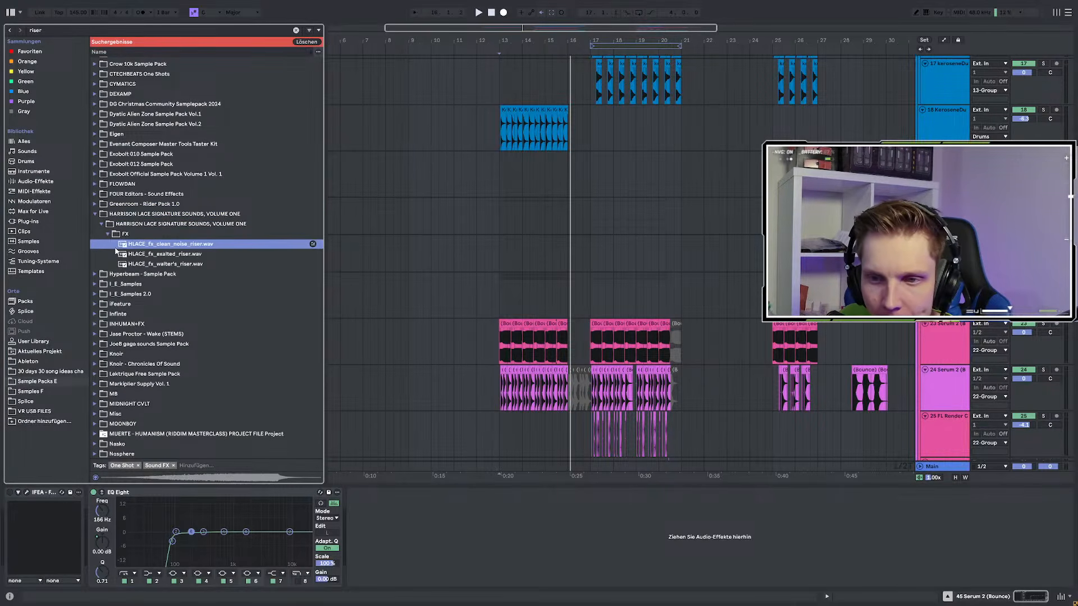
pyautogui.press('Down')
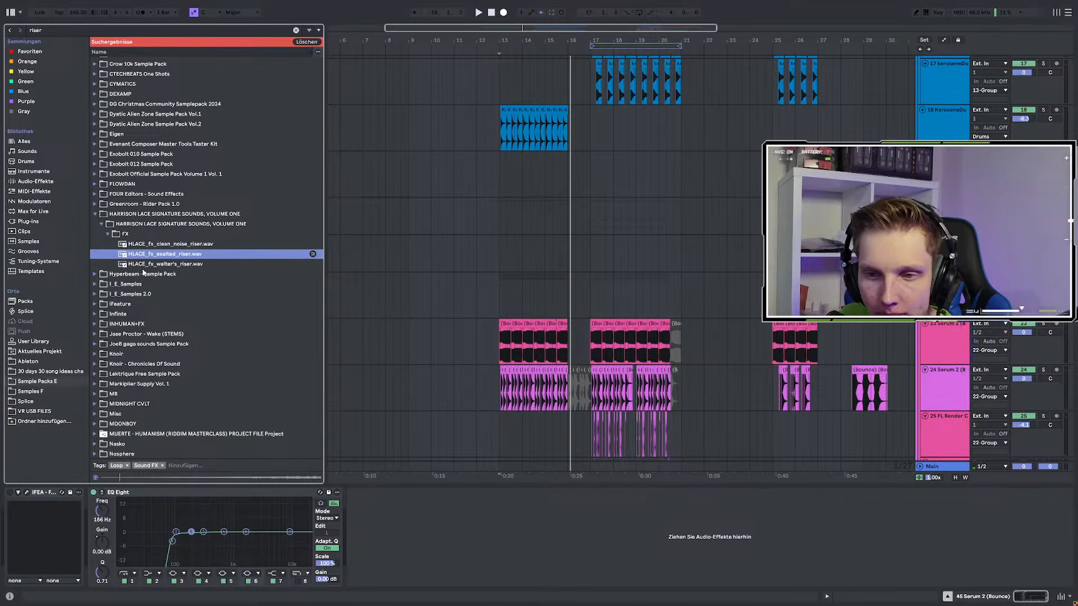
# Place HLACE_fx_exalted_riser.wav on its own track in the Samples group below Vocal 93, ending at 16.1.1
pyautogui.scroll(-5, 484, 232)
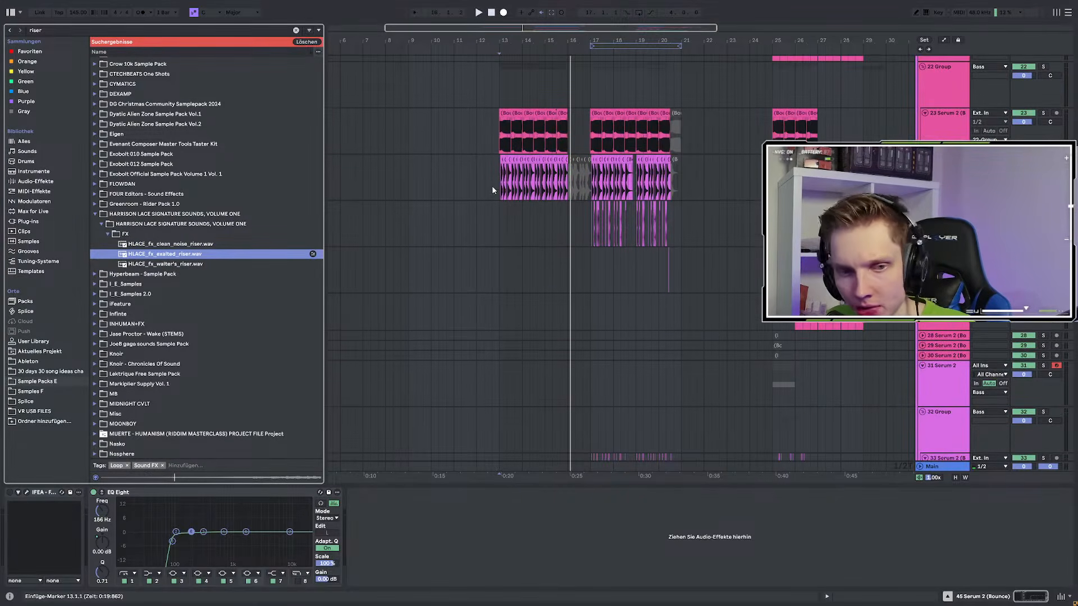
pyautogui.scroll(-10, 492, 190)
pyautogui.click(508, 186)
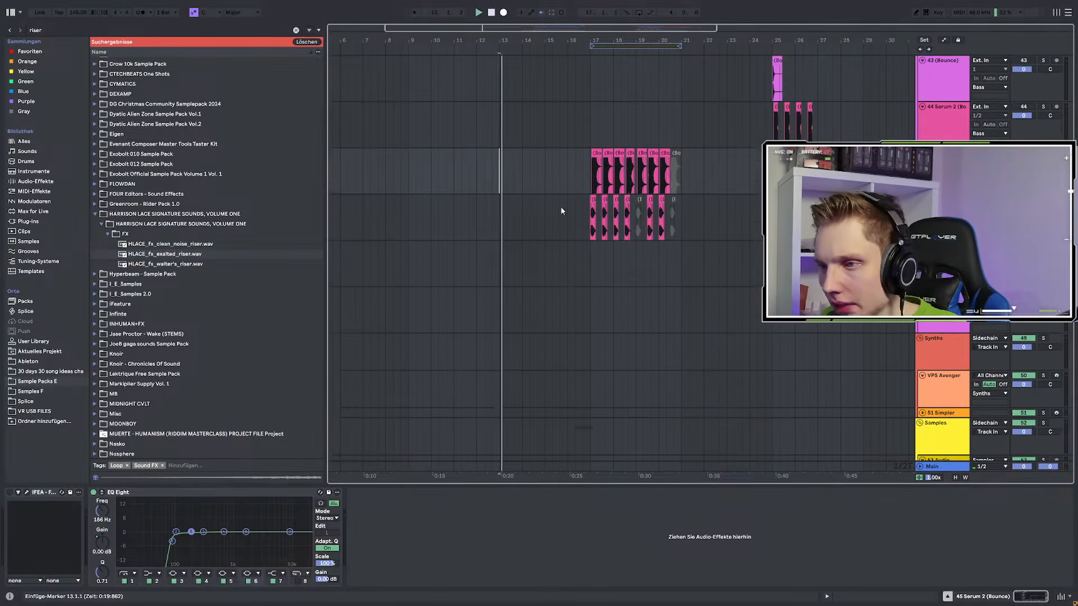
pyautogui.scroll(-6, 554, 206)
pyautogui.click(503, 243)
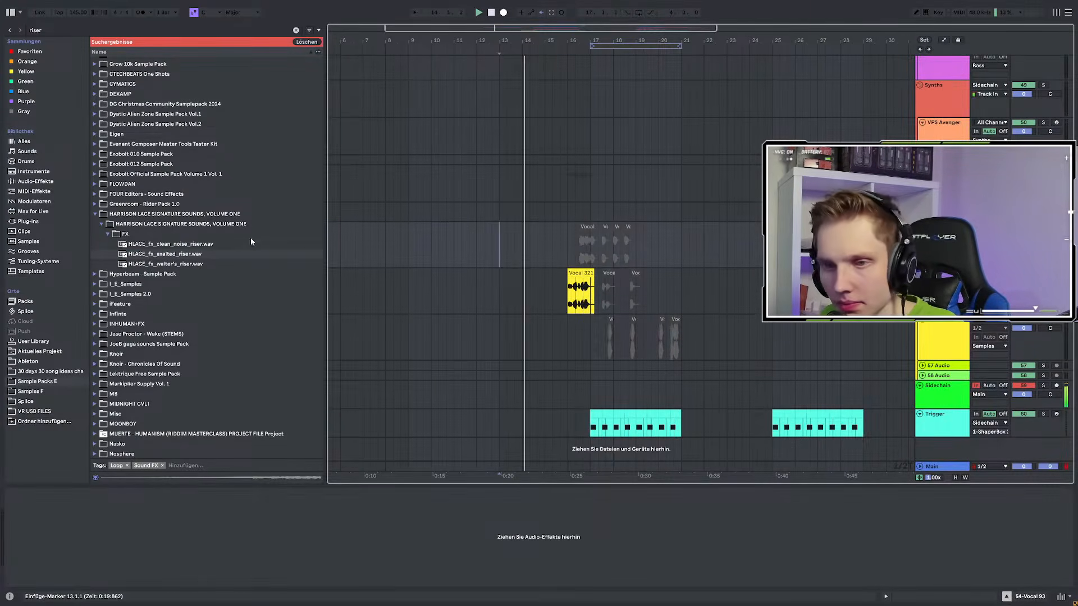
pyautogui.moveTo(208, 254); pyautogui.dragTo(500, 283)
pyautogui.moveTo(609, 284)
pyautogui.mouseDown()
pyautogui.moveTo(595, 283)
pyautogui.moveTo(607, 278)
pyautogui.mouseUp()
pyautogui.scroll(4, 595, 284)
pyautogui.scroll(-4, 565, 285)
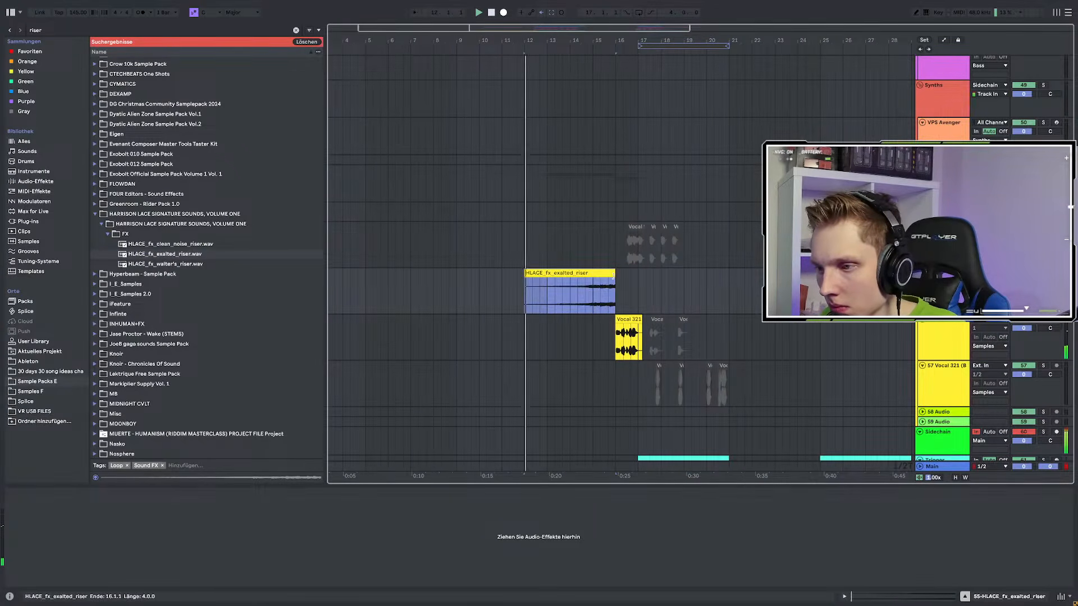
# Trim the start of the exalted riser clip to 13.1.1 and give it a long fade-in reaching nearly its end
pyautogui.moveTo(526, 274); pyautogui.dragTo(548, 275)
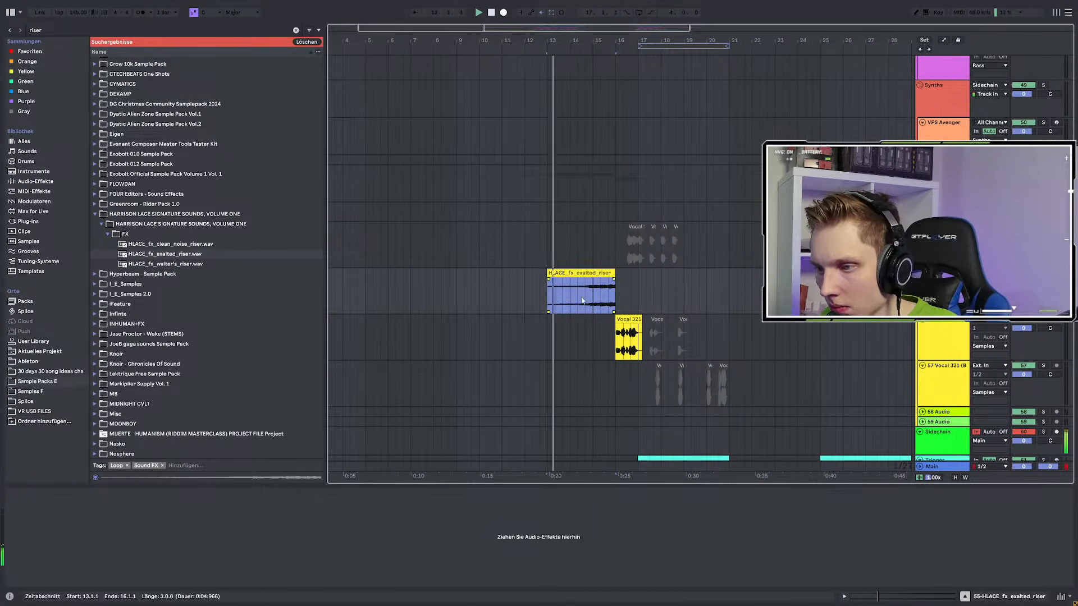
pyautogui.scroll(5, 581, 301)
pyautogui.moveTo(435, 286); pyautogui.dragTo(741, 283)
pyautogui.moveTo(426, 279); pyautogui.dragTo(765, 277)
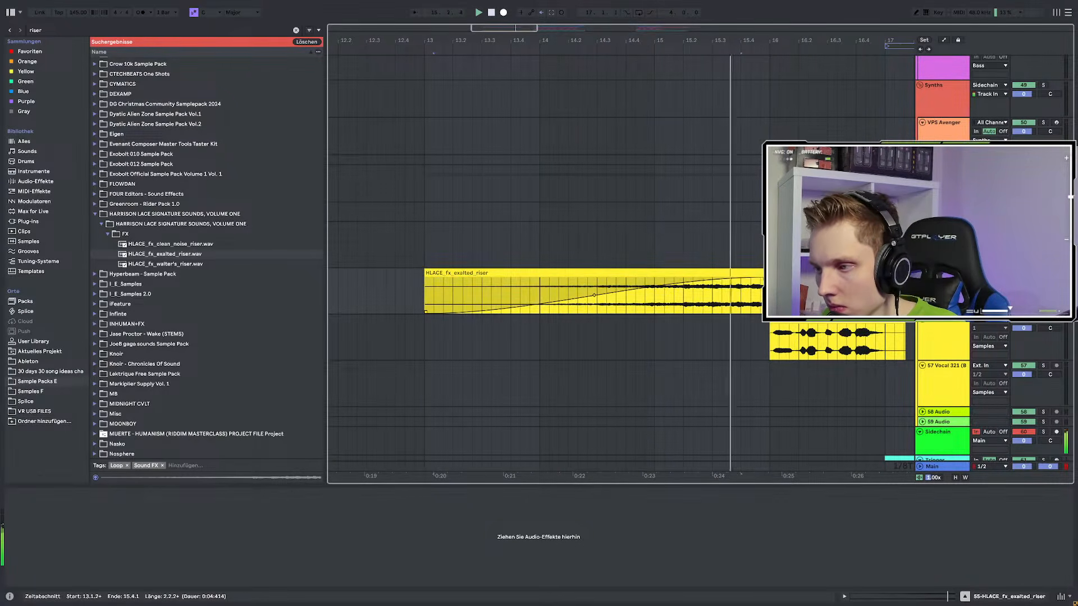
pyautogui.scroll(-4, 636, 298)
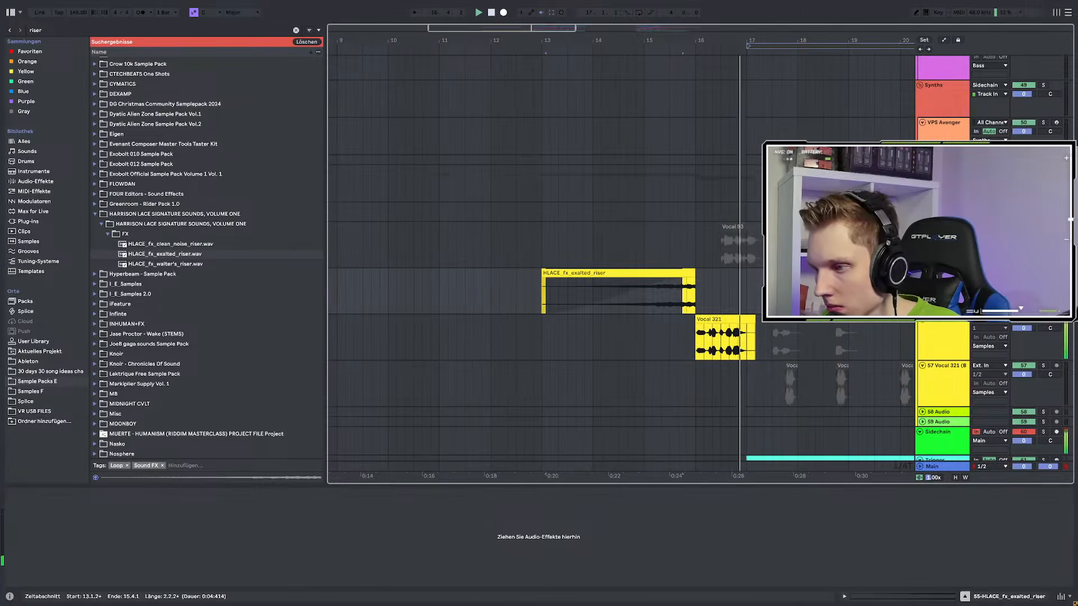
# Insert an audio track below the riser track and search for "tape" in the Splice folder
pyautogui.hotkey('ctrl', 't')
pyautogui.hotkey('ctrl', 'f')
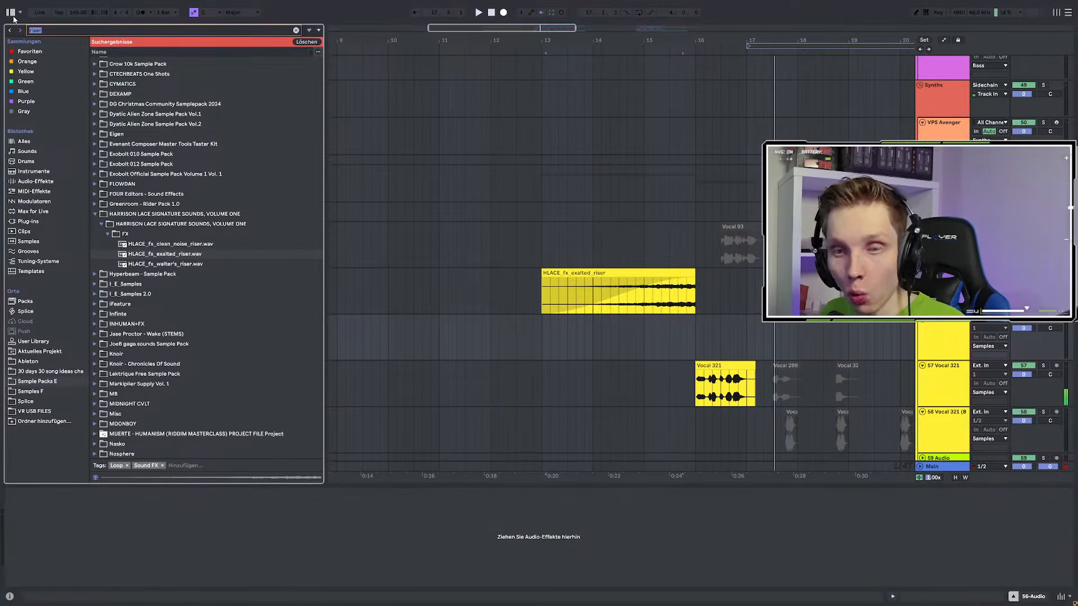
pyautogui.write('tape')
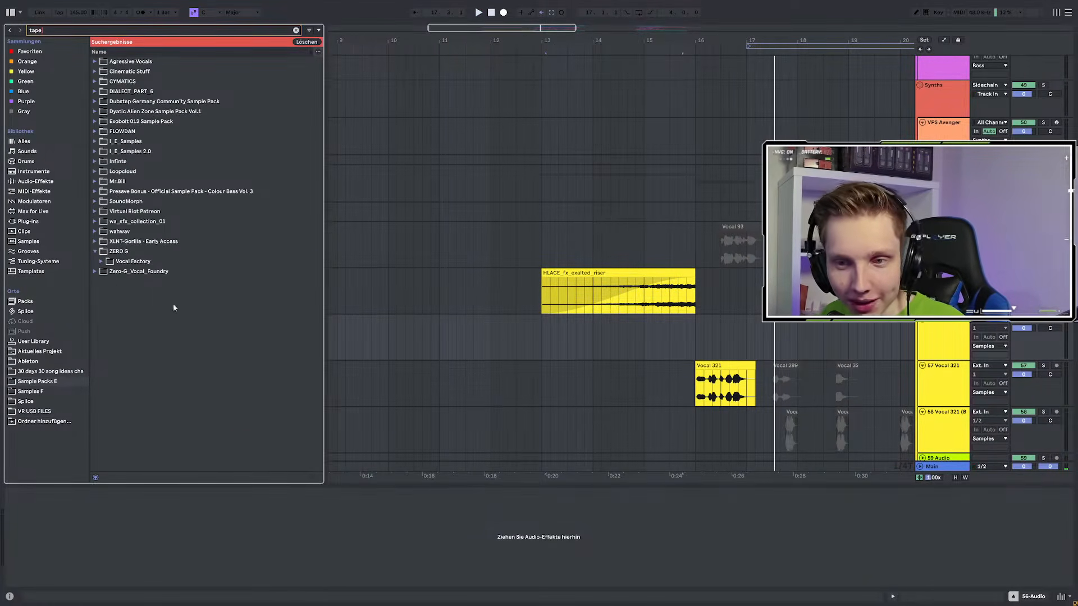
pyautogui.click(25, 401)
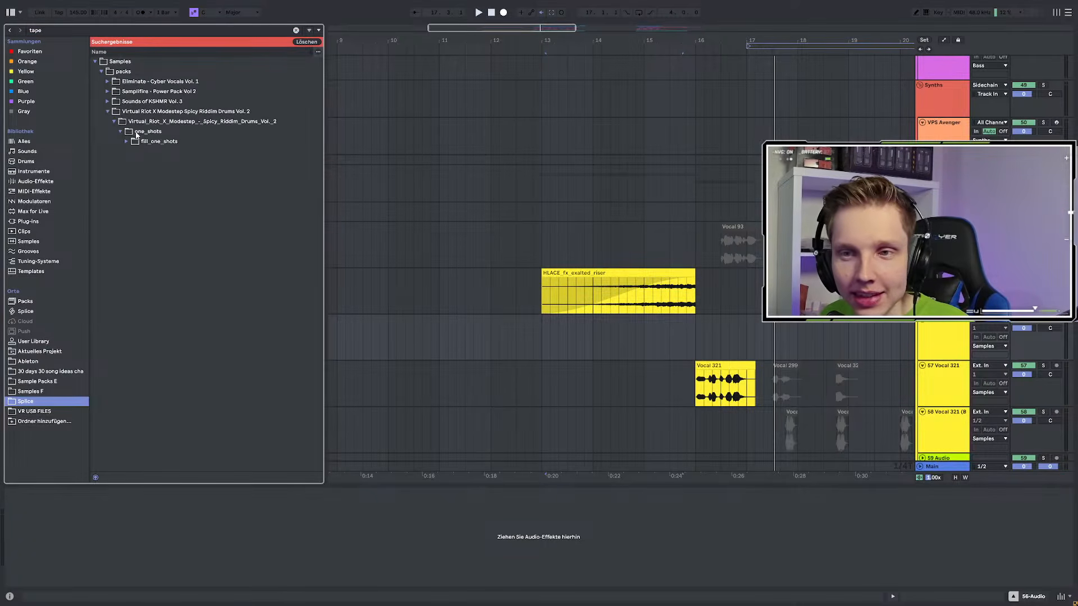
# Place KSHMR_Tape_Stop_01.wav from the Sounds of KSHMR Vol. 3 pack on the new audio track at 16.1.1
pyautogui.click(108, 102)
pyautogui.click(114, 112)
pyautogui.click(120, 121)
pyautogui.click(127, 131)
pyautogui.click(134, 141)
pyautogui.click(144, 152)
pyautogui.click(536, 309)
pyautogui.press('space')
pyautogui.moveTo(191, 161); pyautogui.dragTo(723, 342)
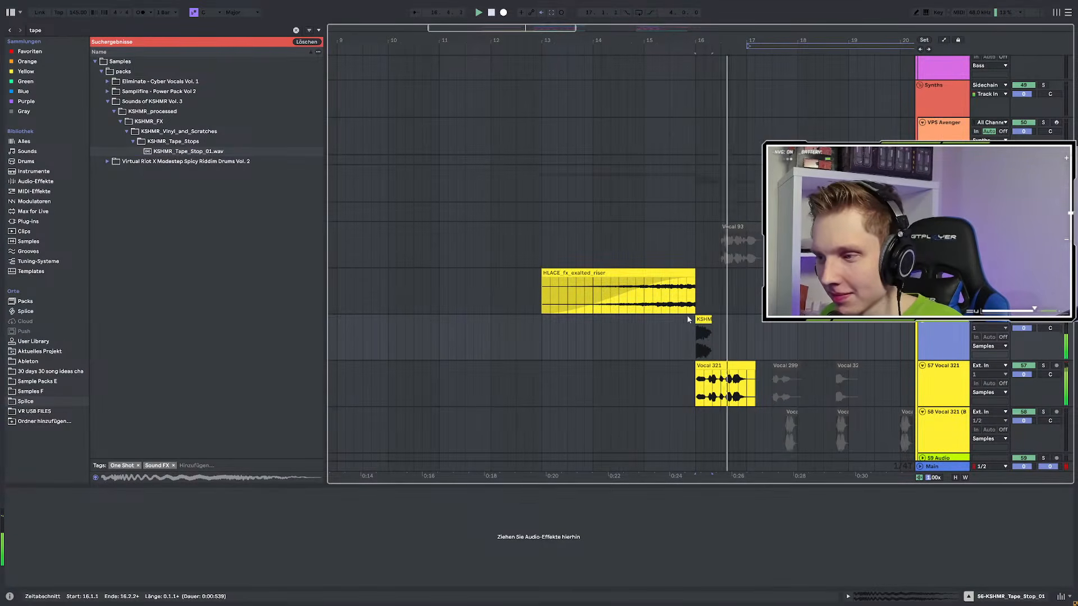
# Replay the transition into bar 16 with the tape stop and select the Vocal 321 clip
pyautogui.click(712, 366)
pyautogui.press('space')
pyautogui.press('space')
pyautogui.scroll(3, 754, 378)
pyautogui.press('space')
pyautogui.click(521, 326)
pyautogui.press('space')
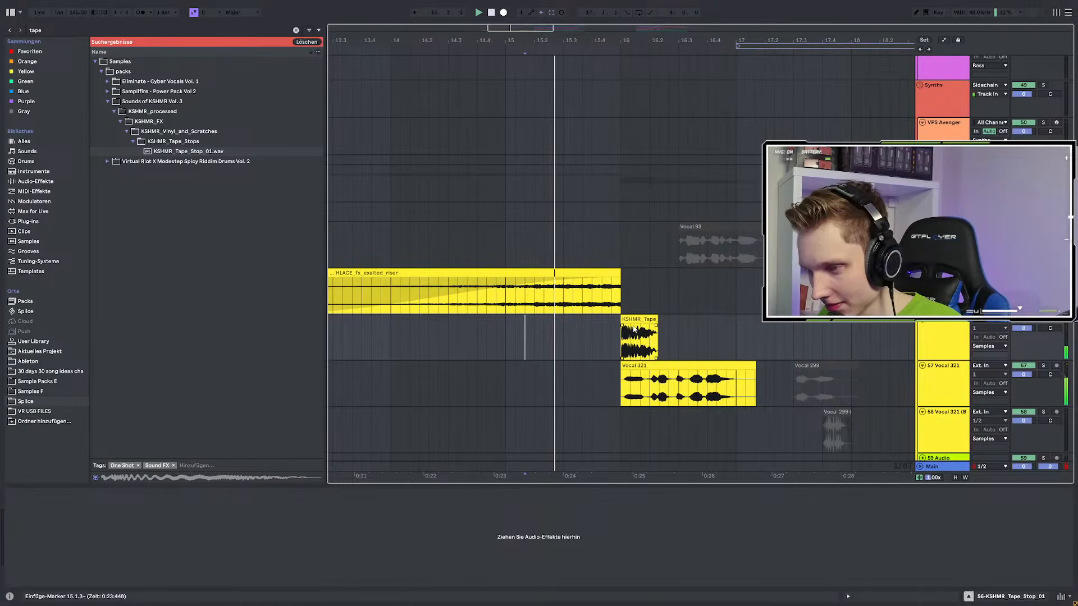
pyautogui.click(650, 365)
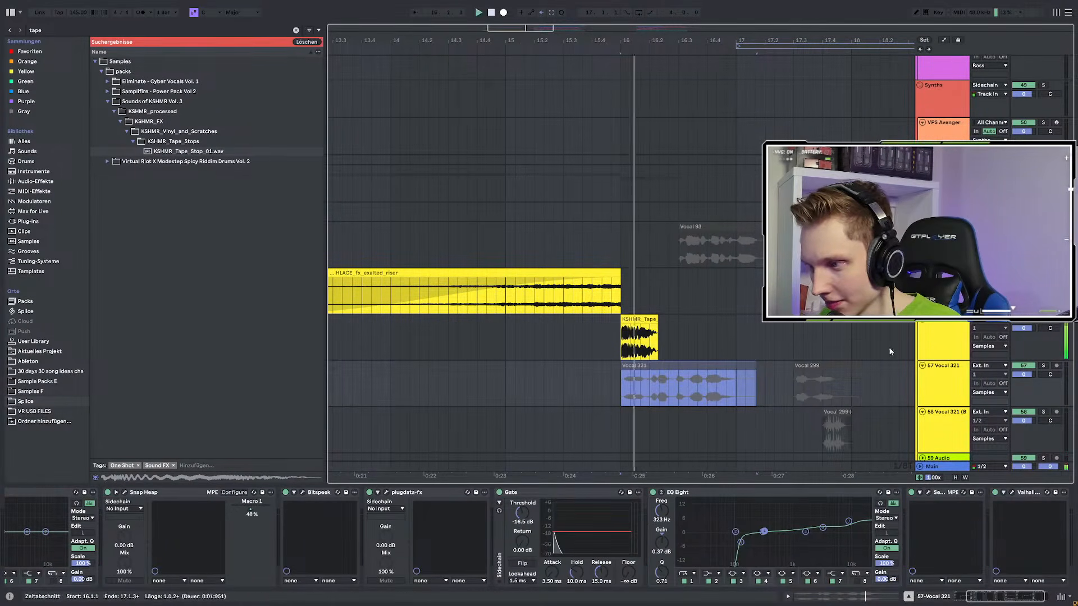
# Search for "mesh" in the Sample Packs E folder and expand the MESH VOCALS folder
pyautogui.hotkey('ctrl', 'f')
pyautogui.write('mesh')
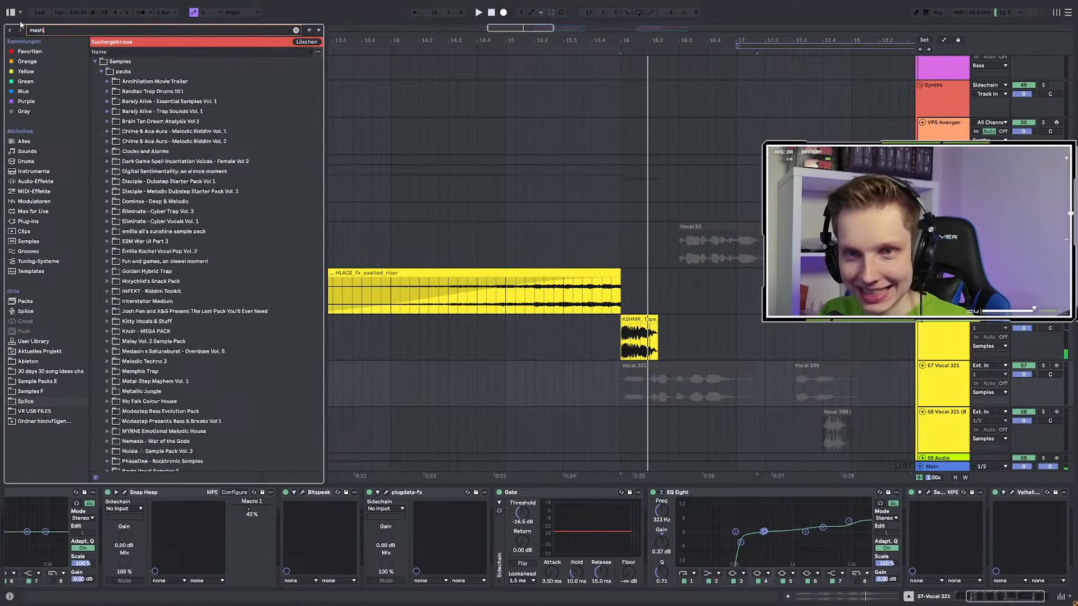
pyautogui.press('Return')
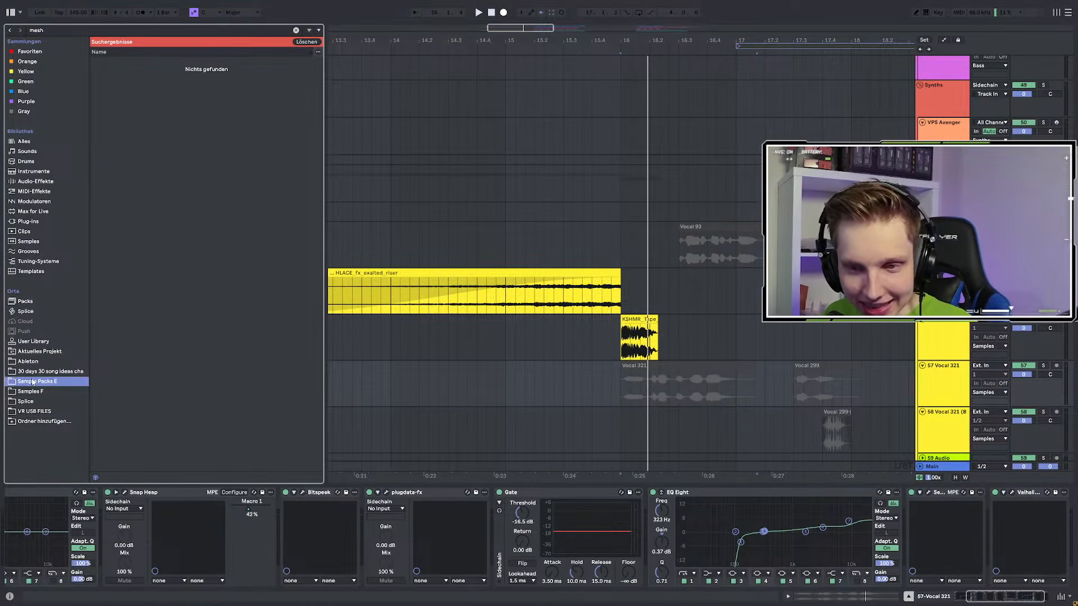
pyautogui.click(104, 72)
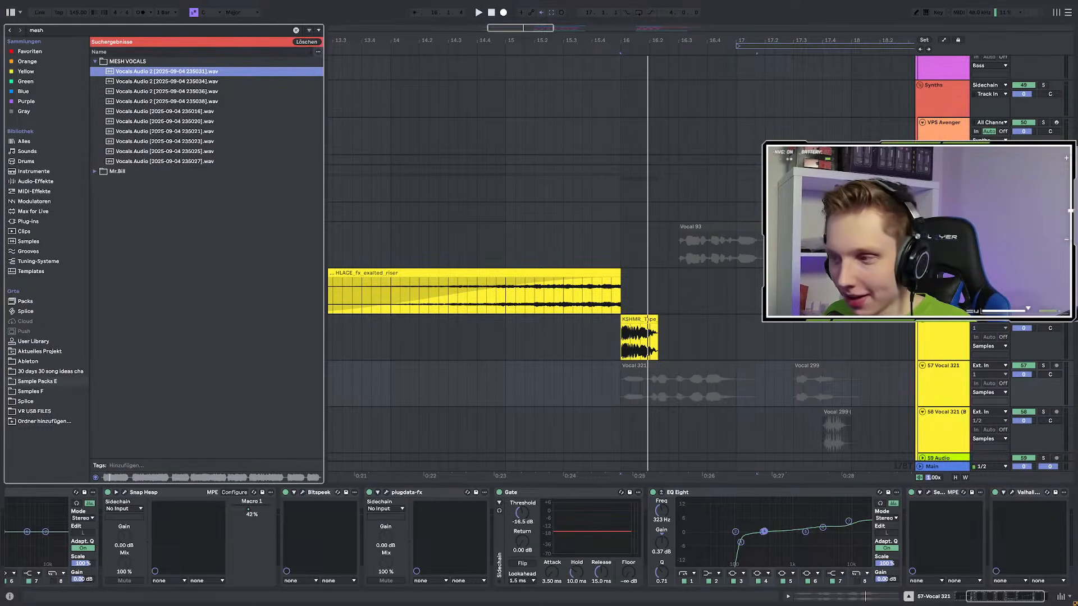
pyautogui.click(938, 341)
pyautogui.click(160, 83)
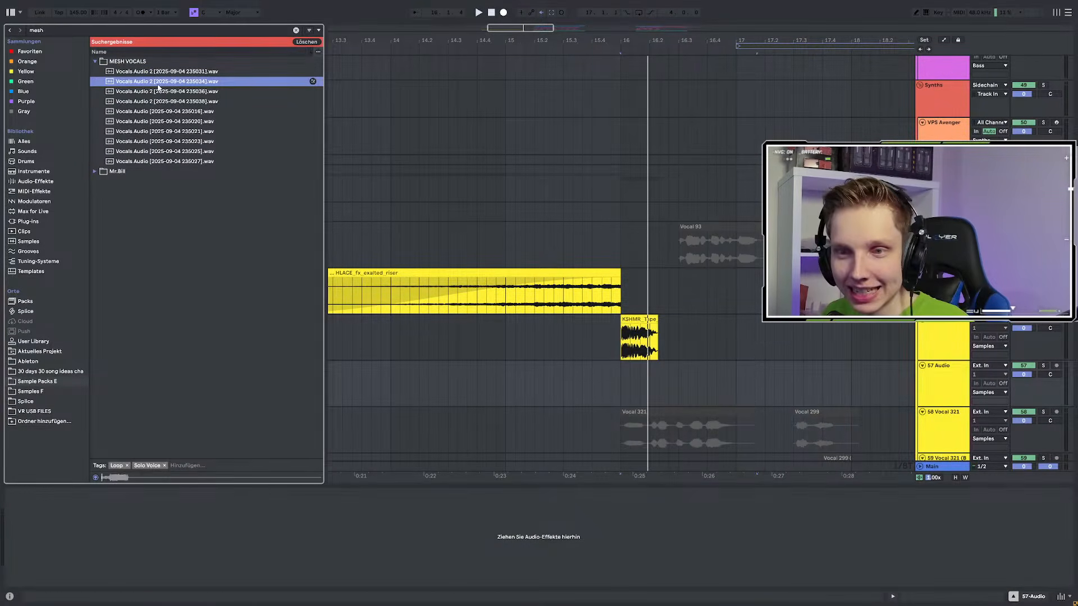
pyautogui.click(163, 101)
pyautogui.click(164, 111)
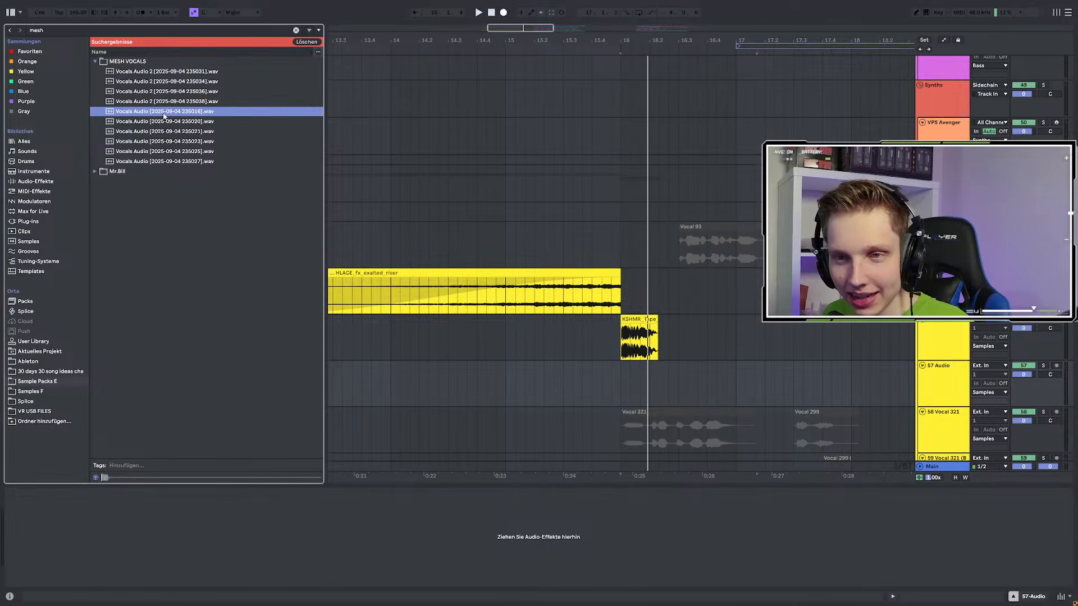
pyautogui.moveTo(158, 118); pyautogui.dragTo(621, 375)
# Trim the end of the vocal clip to 17.1.1 and play the transition from 13.1.1
pyautogui.scroll(-5, 560, 371)
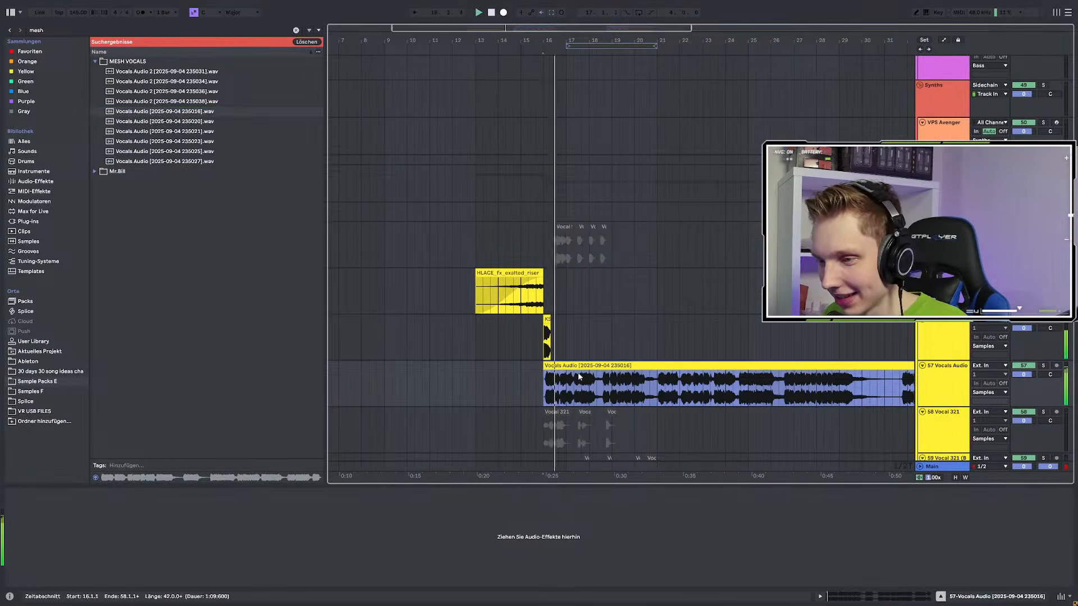
pyautogui.scroll(-3, 514, 382)
pyautogui.moveTo(847, 366); pyautogui.dragTo(501, 366)
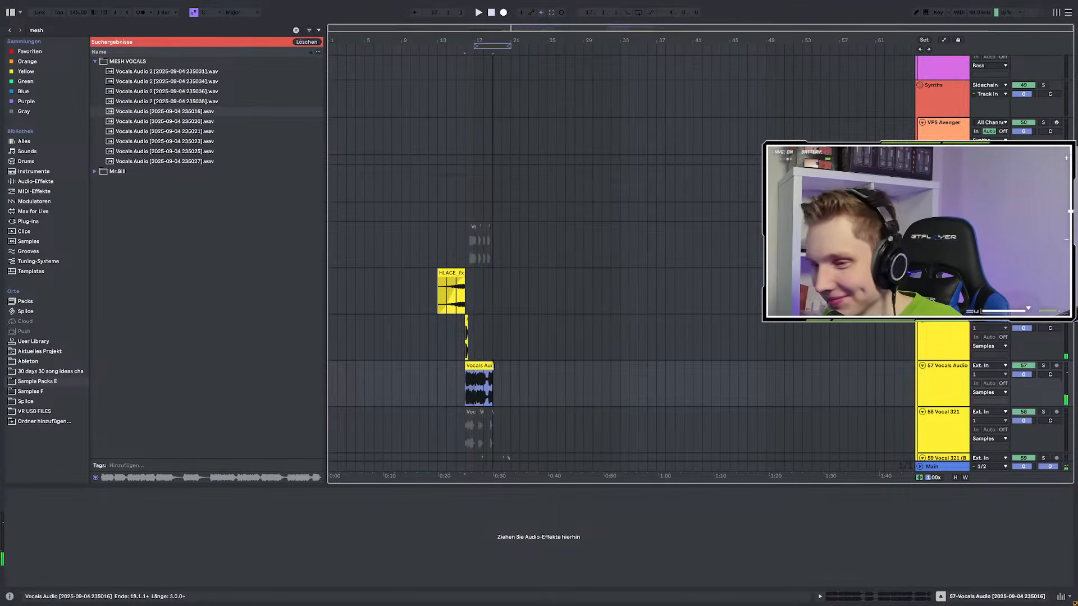
pyautogui.click(439, 369)
pyautogui.scroll(5, 439, 369)
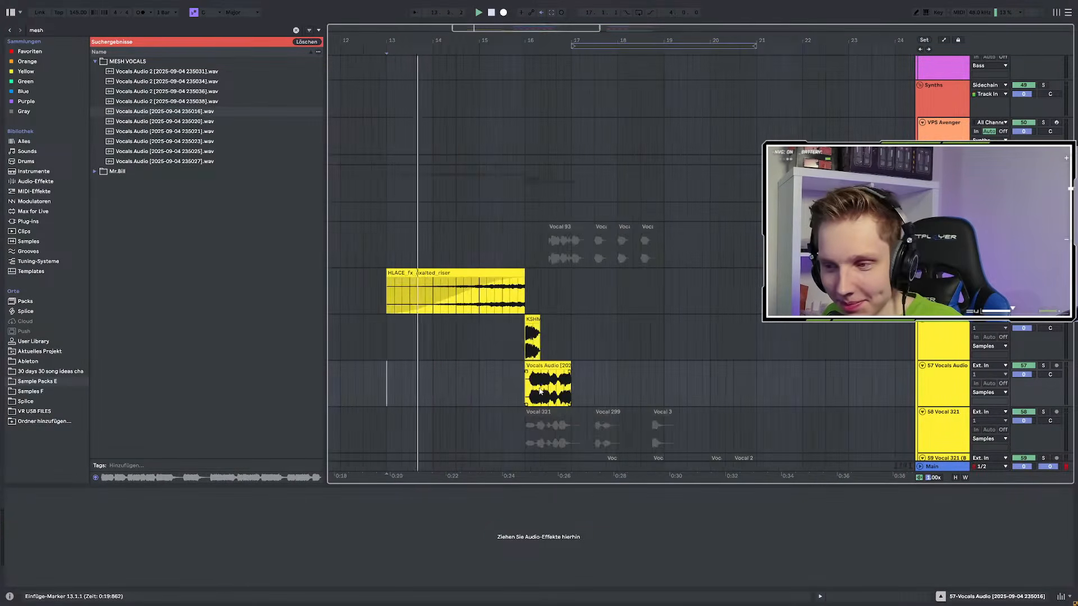
pyautogui.scroll(3, 545, 387)
# Replay the vocal clip from 16.1.1 and move it one beat later to 16.2.1
pyautogui.click(526, 386)
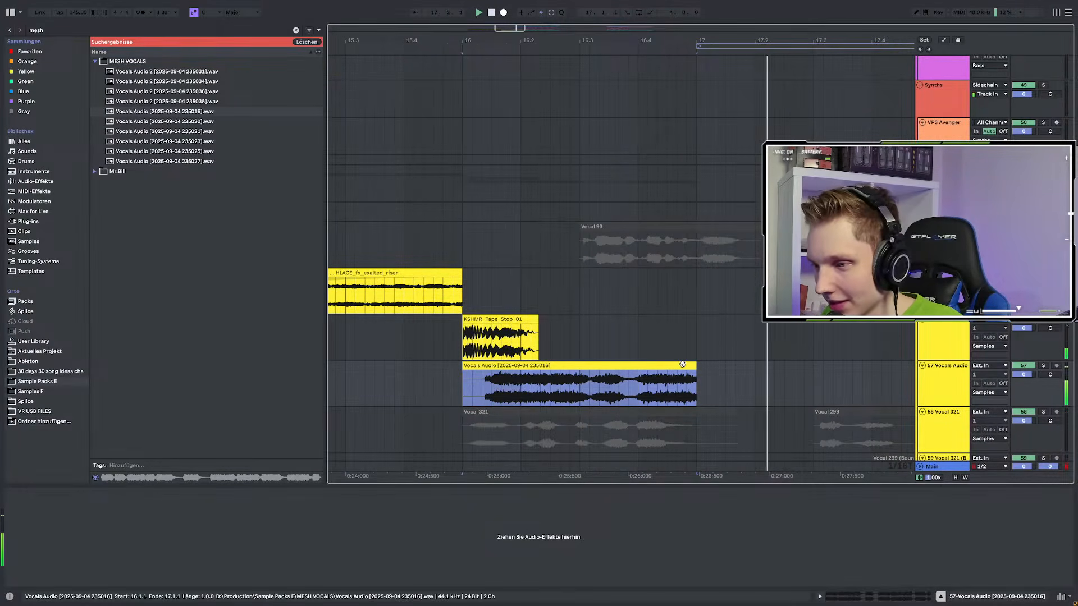
pyautogui.scroll(-3, 550, 377)
pyautogui.click(511, 381)
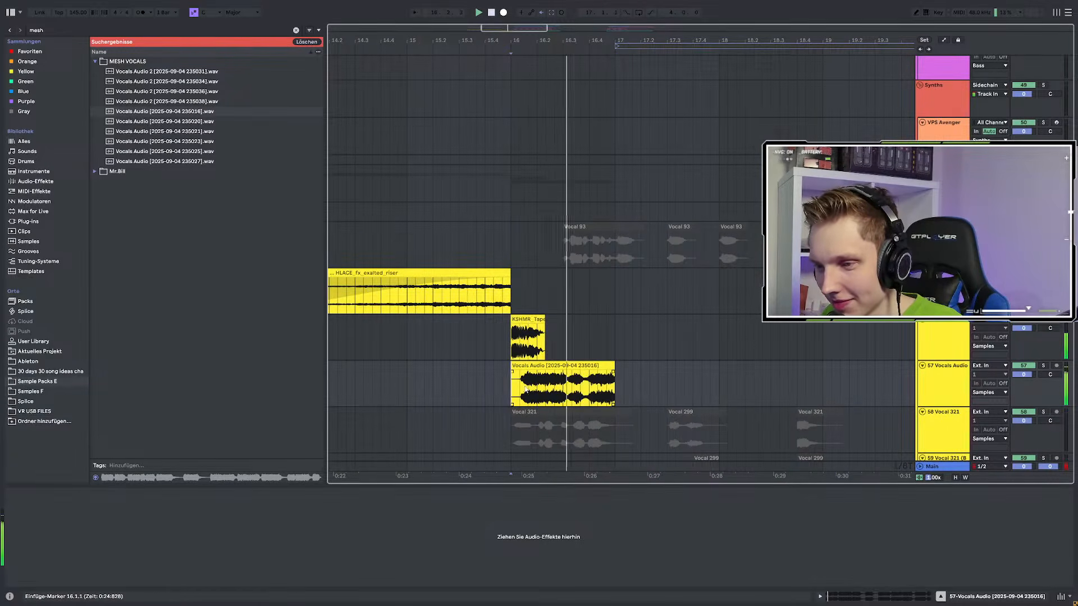
pyautogui.moveTo(577, 392); pyautogui.dragTo(603, 391)
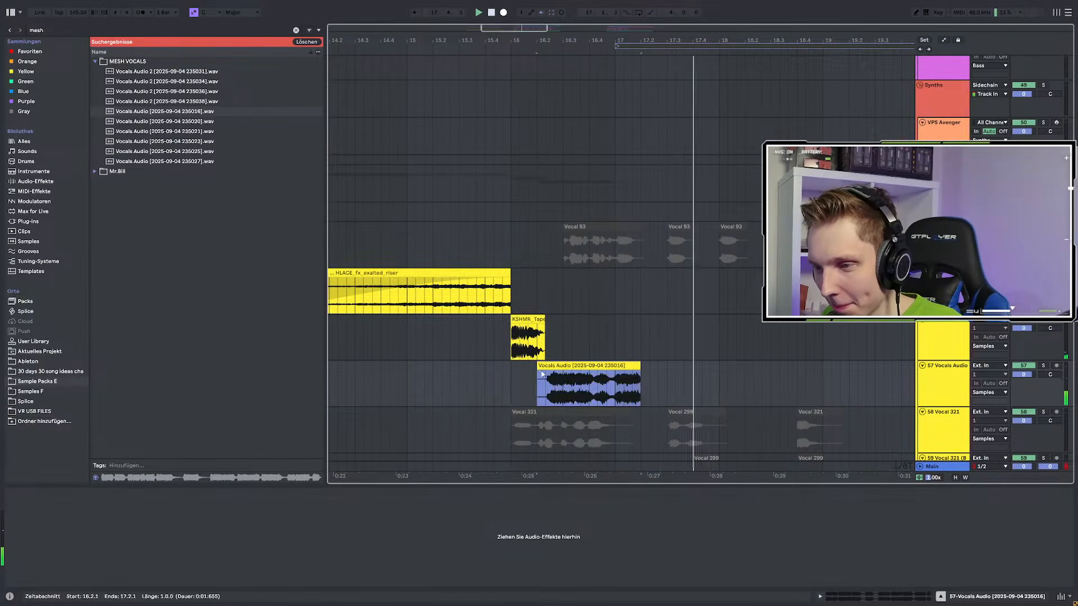
pyautogui.click(510, 373)
# Slip the recording inside the vocal clip at 16.2.1 repeatedly, auditioning different passages without moving the clip's edges
pyautogui.scroll(3, 604, 382)
pyautogui.click(461, 389)
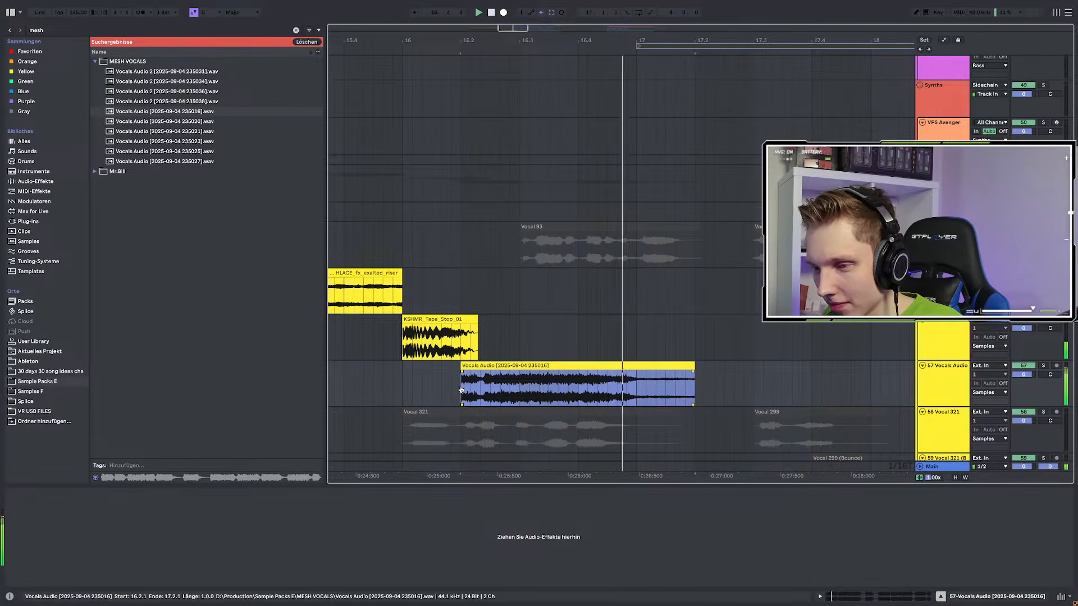
pyautogui.moveTo(461, 389); pyautogui.dragTo(299, 381)
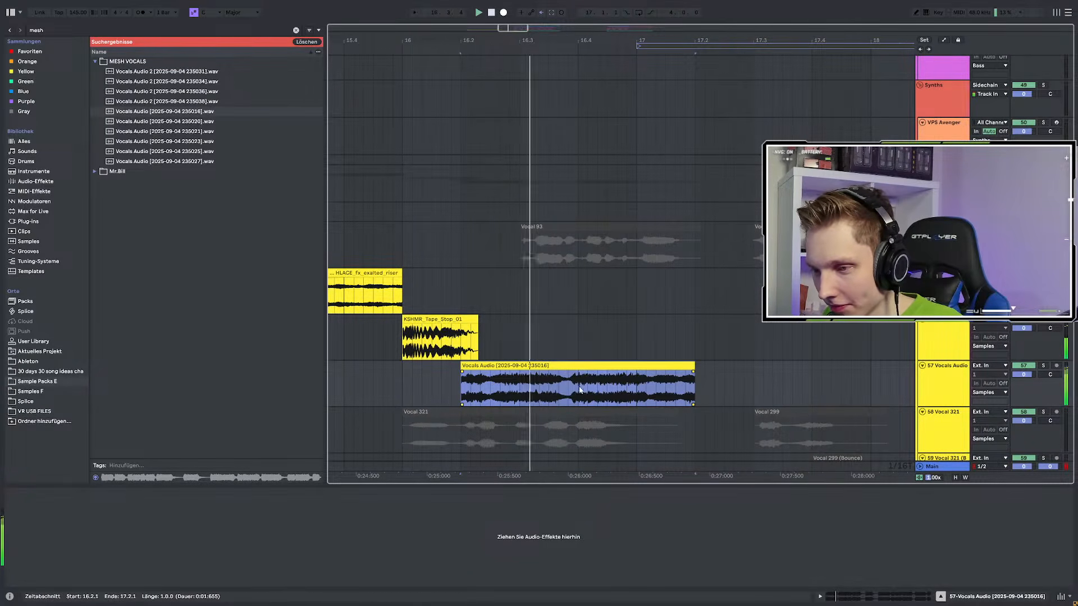
pyautogui.moveTo(474, 388)
pyautogui.mouseDown()
pyautogui.moveTo(524, 386)
pyautogui.moveTo(467, 388)
pyautogui.mouseUp()
pyautogui.press('space')
pyautogui.press('space')
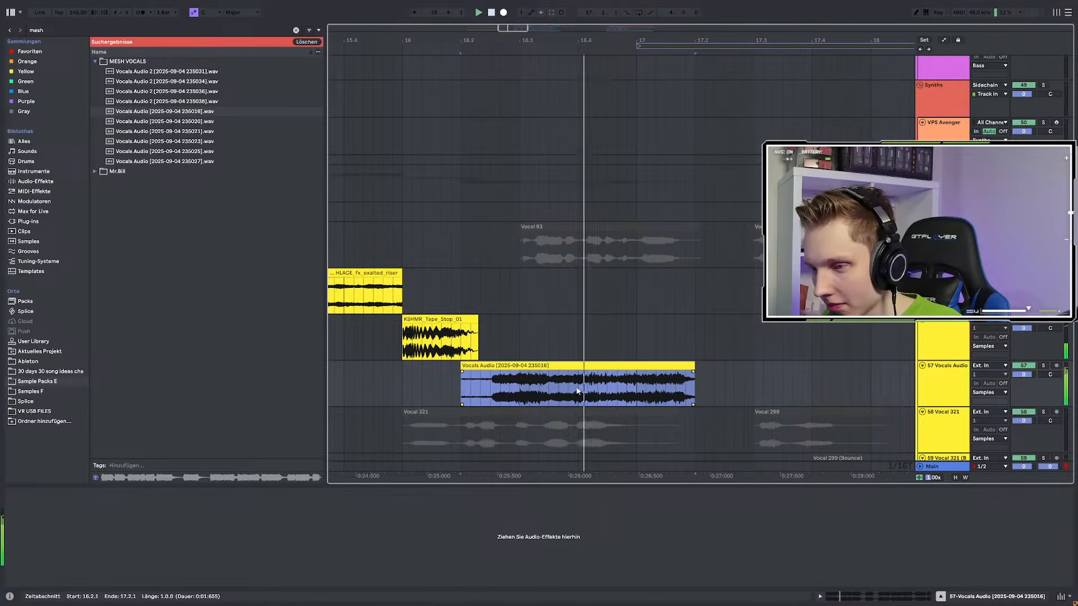
pyautogui.press('space')
pyautogui.press('space')
pyautogui.moveTo(660, 385); pyautogui.dragTo(526, 390)
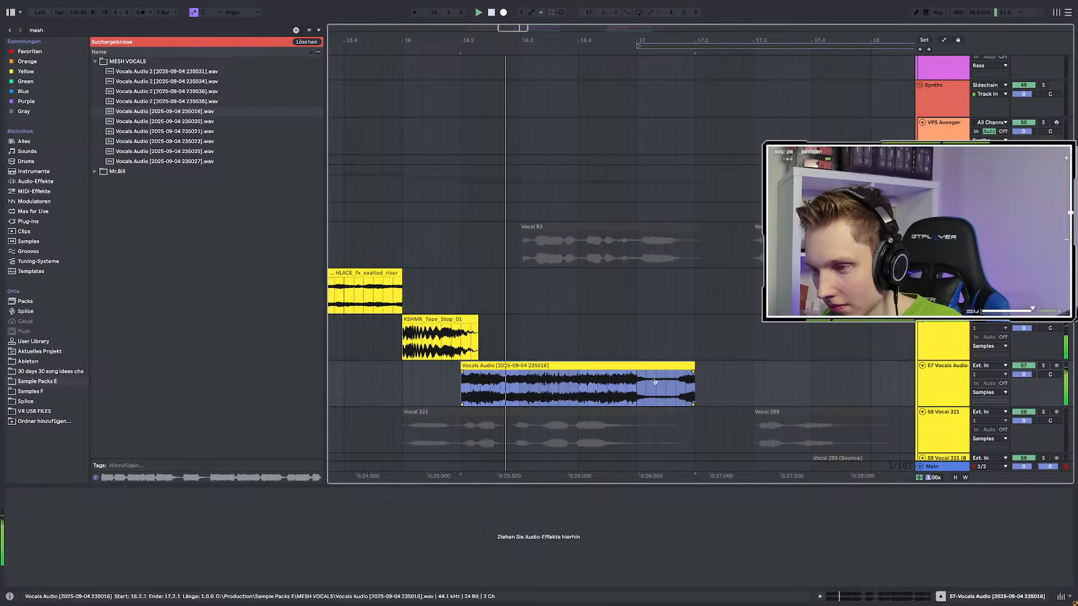
pyautogui.moveTo(660, 380); pyautogui.dragTo(566, 383)
pyautogui.press('space')
pyautogui.press('space')
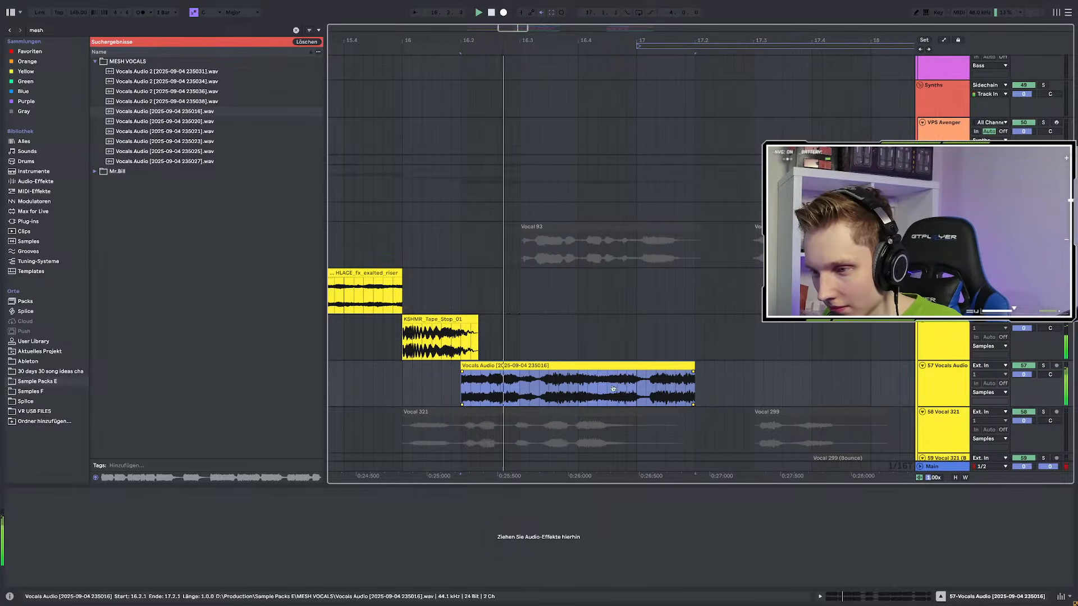
pyautogui.press('space')
pyautogui.press('space')
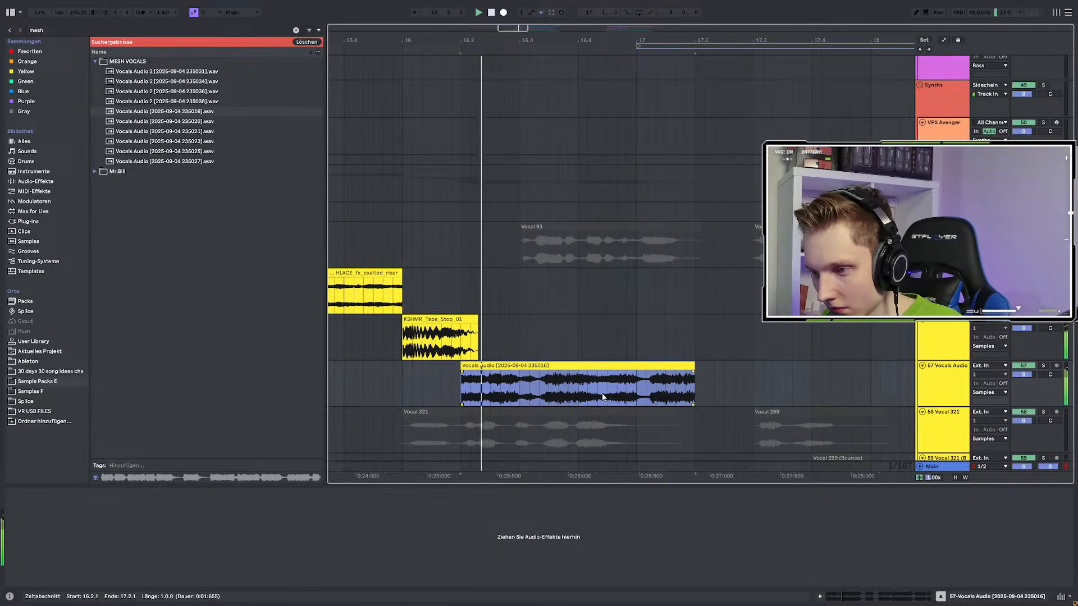
pyautogui.moveTo(607, 397); pyautogui.dragTo(583, 394)
pyautogui.press('space')
pyautogui.press('space')
pyautogui.moveTo(651, 393)
pyautogui.mouseDown()
pyautogui.moveTo(580, 393)
pyautogui.moveTo(740, 385)
pyautogui.mouseUp()
pyautogui.press('space')
pyautogui.press('space')
pyautogui.click(627, 383)
pyautogui.hotkey('ctrl', 'd')
pyautogui.press('-')
pyautogui.hotkey('ctrl', 'd')
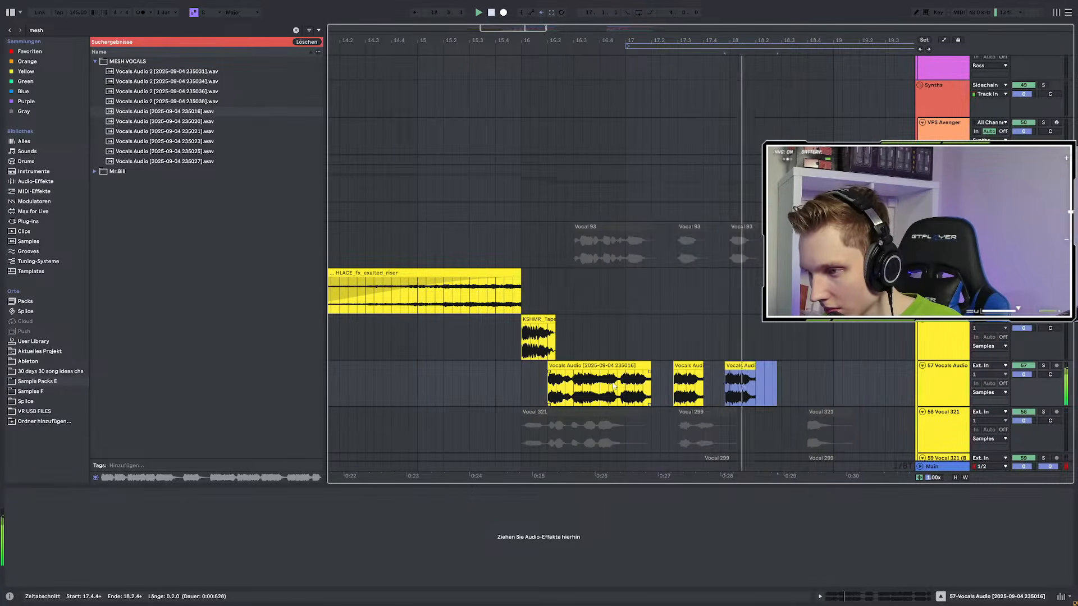
pyautogui.hotkey('ctrl', 'z')
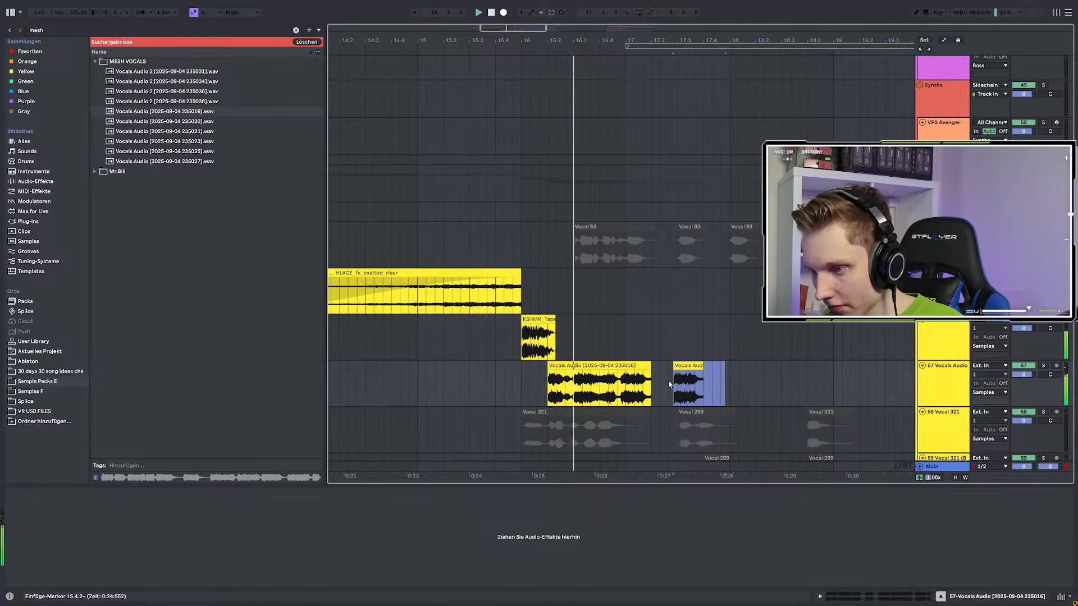
pyautogui.hotkey('ctrl', 'z')
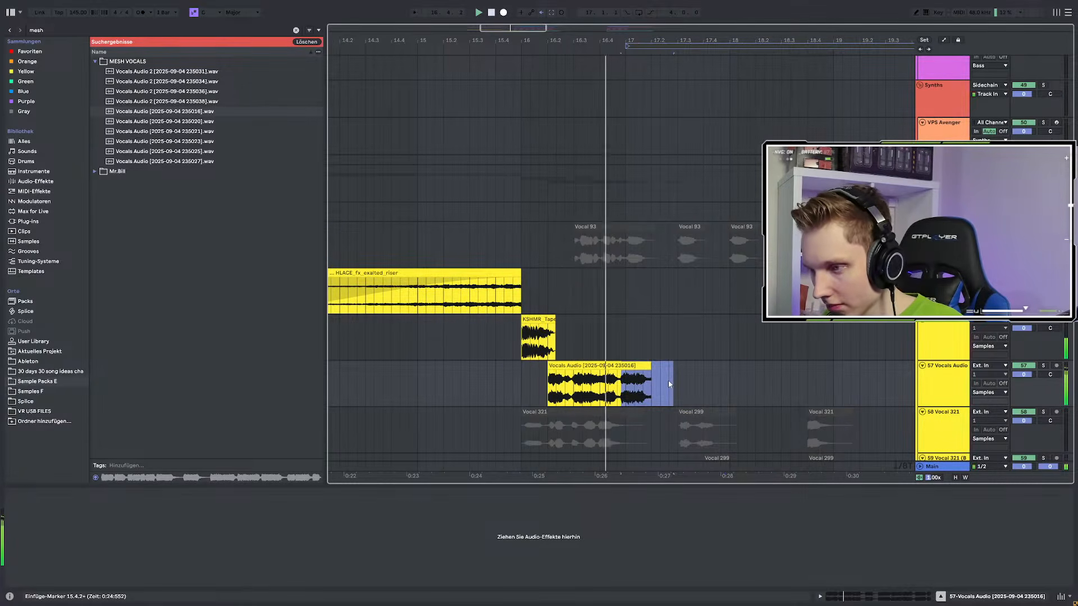
# Replay the transition from bar 15 and from 14.2.1 to check how the vocal follows the tape stop
pyautogui.click(522, 378)
pyautogui.click(461, 366)
pyautogui.press('space')
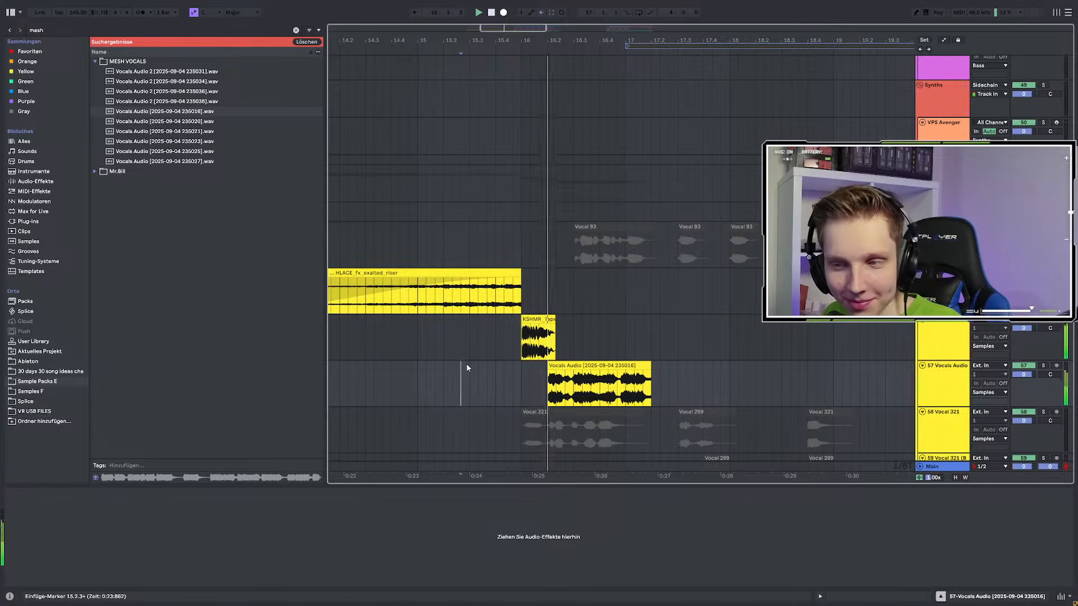
pyautogui.scroll(-3, 740, 348)
pyautogui.scroll(3, 686, 354)
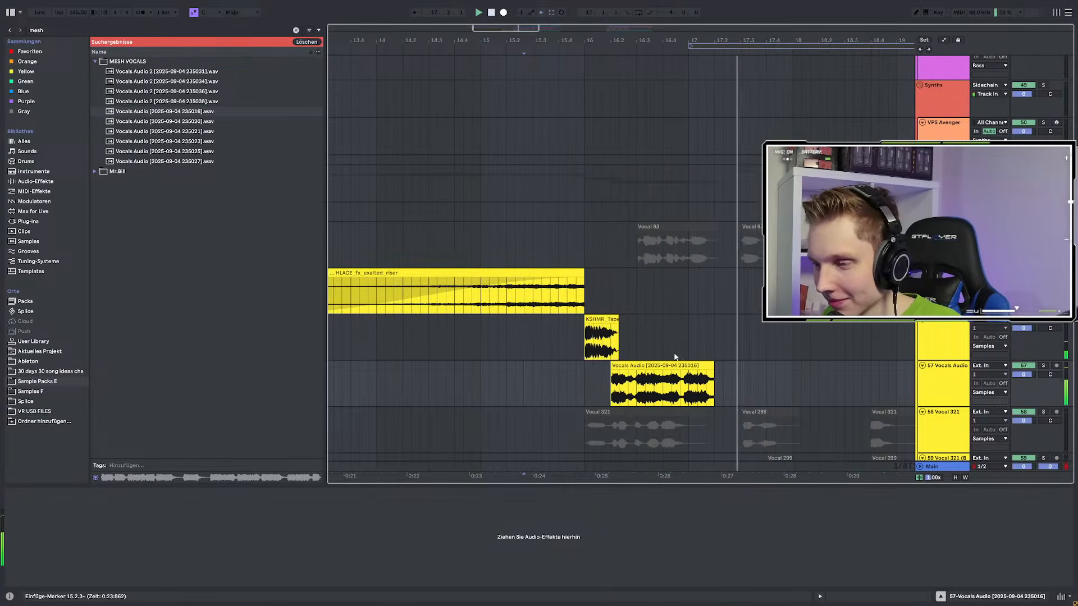
pyautogui.press('space')
pyautogui.click(403, 299)
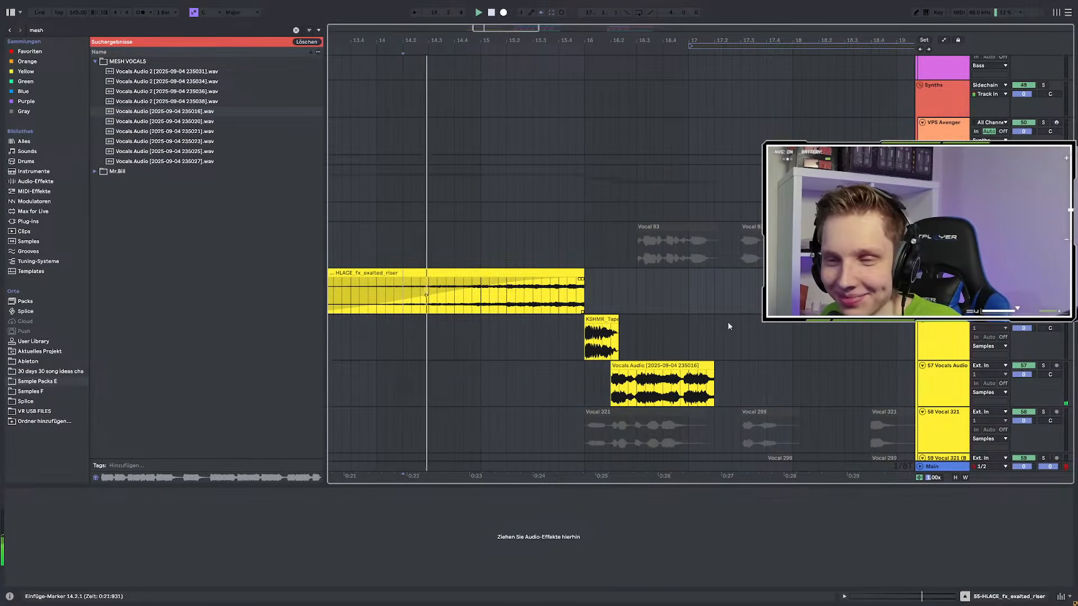
# Insert an empty audio track below the exalted riser track and replay from 16.1.1
pyautogui.hotkey('ctrl', 't')
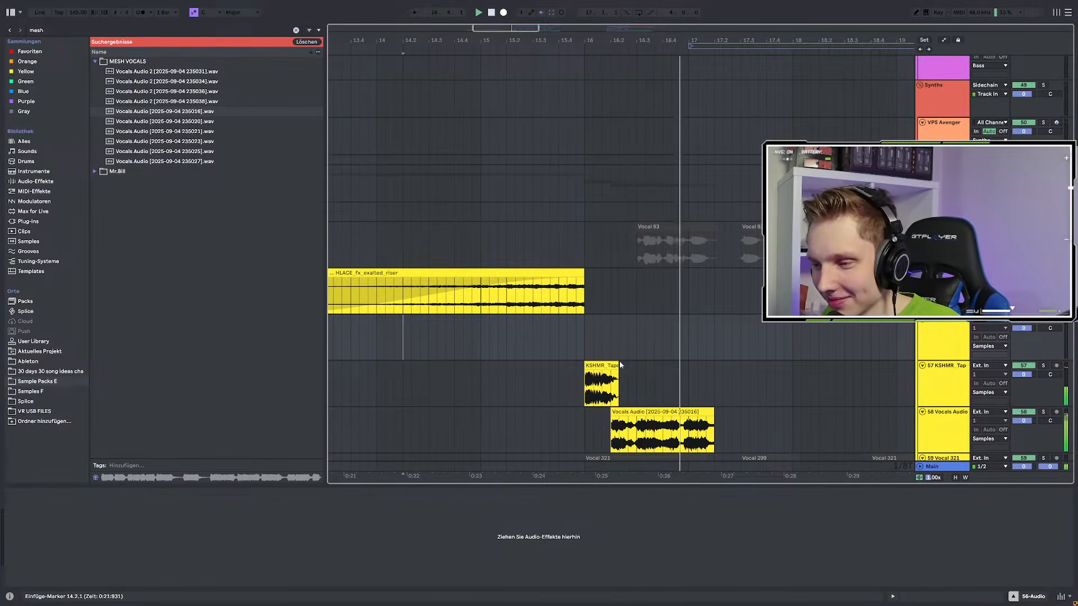
pyautogui.click(584, 426)
pyautogui.press('space')
pyautogui.scroll(-1, 616, 428)
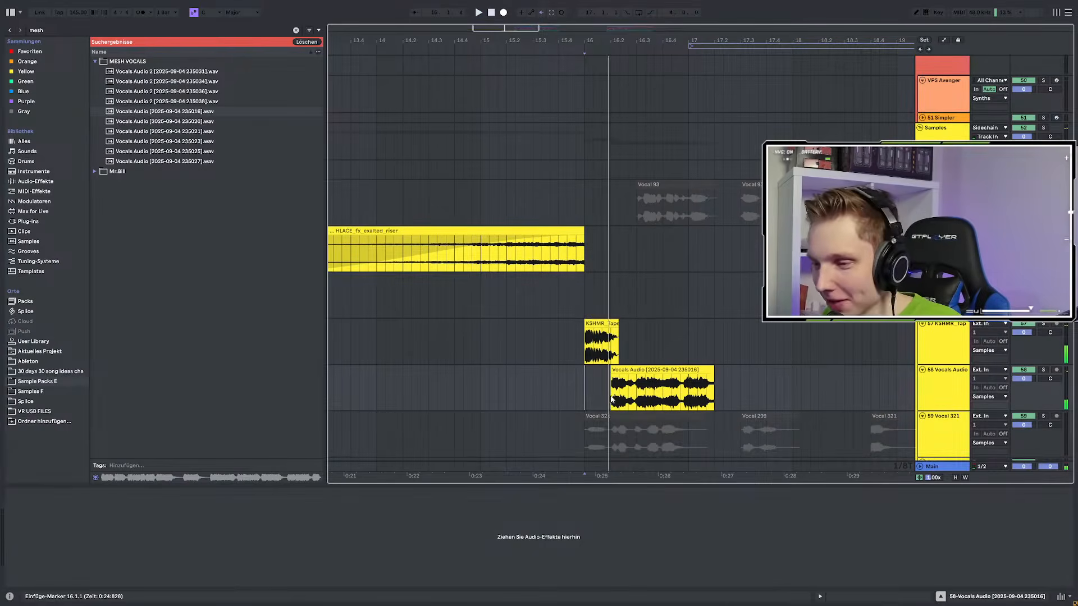
# Solo the Vocals Audio track and play its clip from several positions
pyautogui.click(615, 387)
pyautogui.click(1044, 370)
pyautogui.press('space')
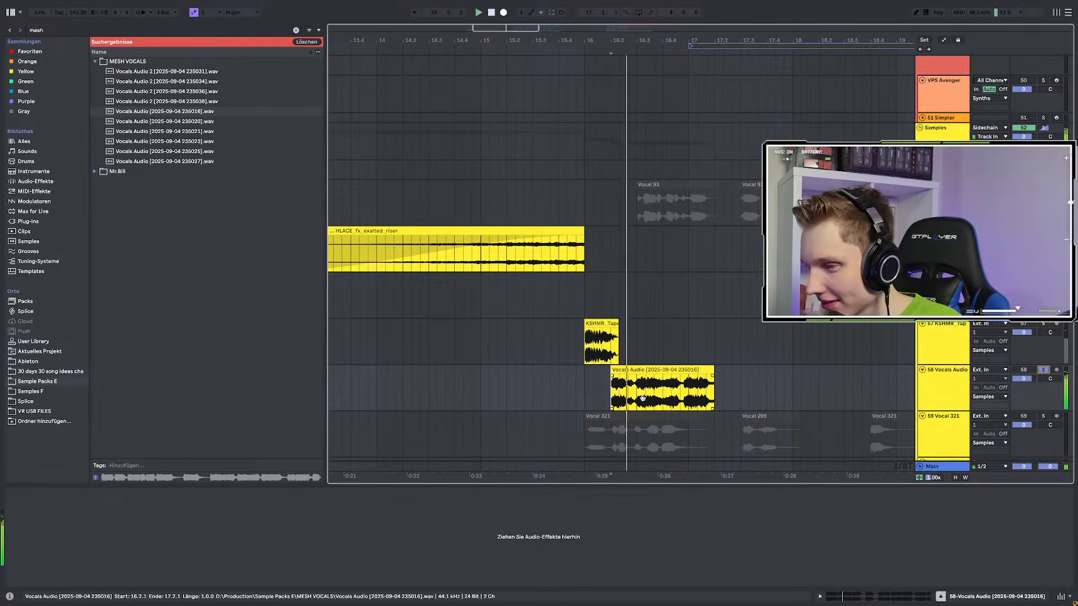
pyautogui.click(648, 398)
pyautogui.click(631, 391)
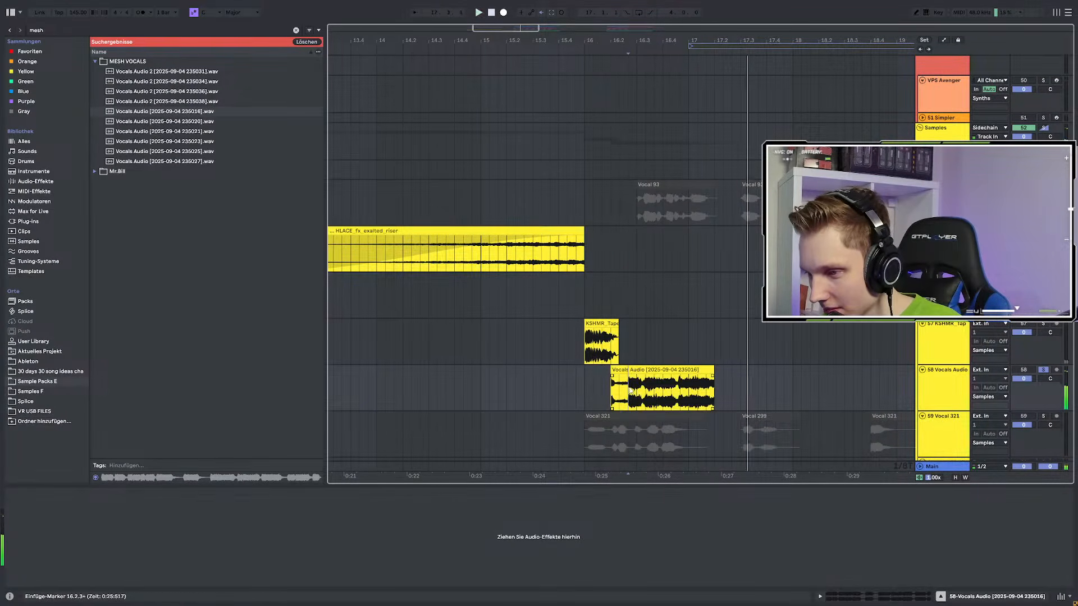
# Slip the soloed vocal clip's audio to another passage of the recording, auditioning the candidates
pyautogui.click(646, 393)
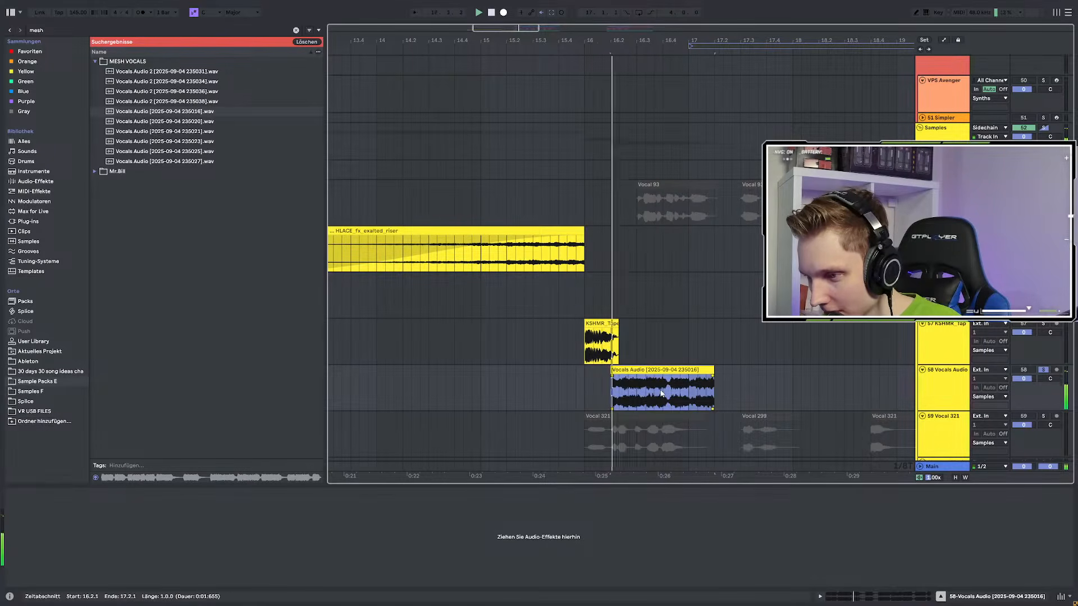
pyautogui.press('space')
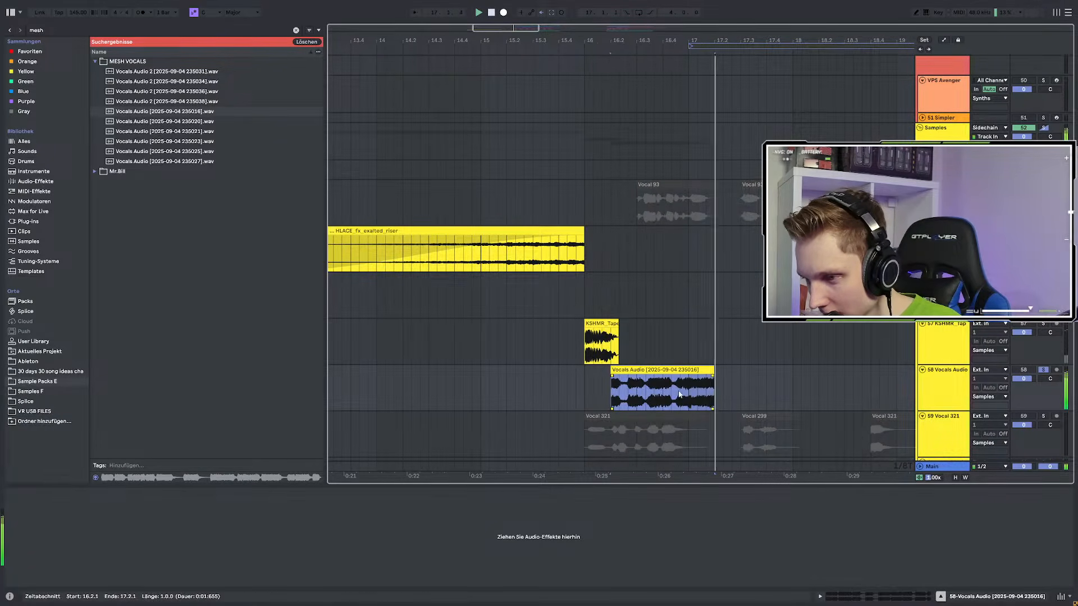
pyautogui.moveTo(677, 394); pyautogui.dragTo(598, 393)
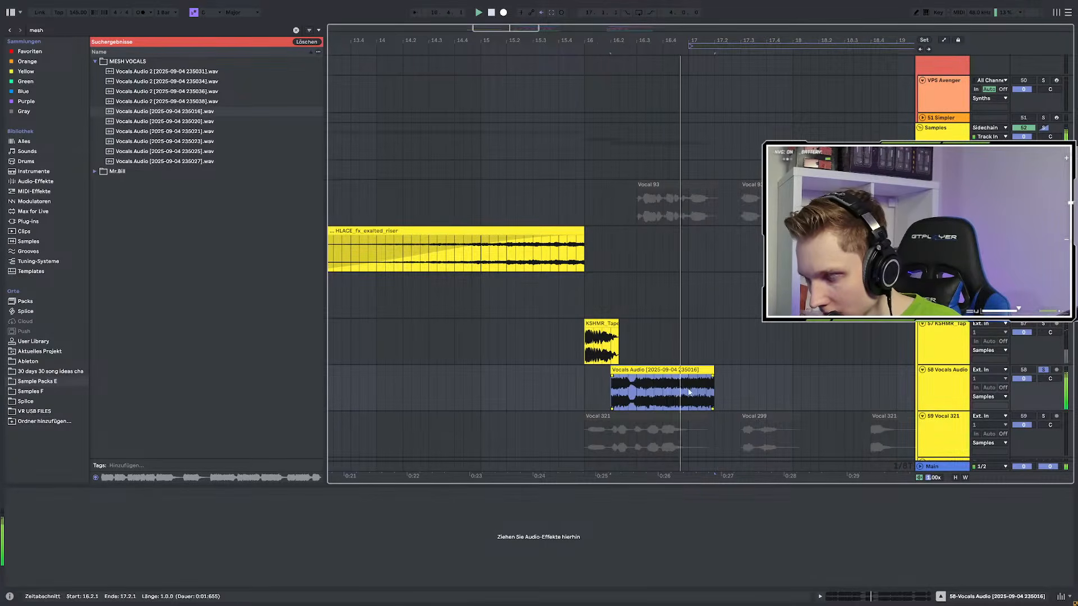
pyautogui.press('space')
pyautogui.press('space')
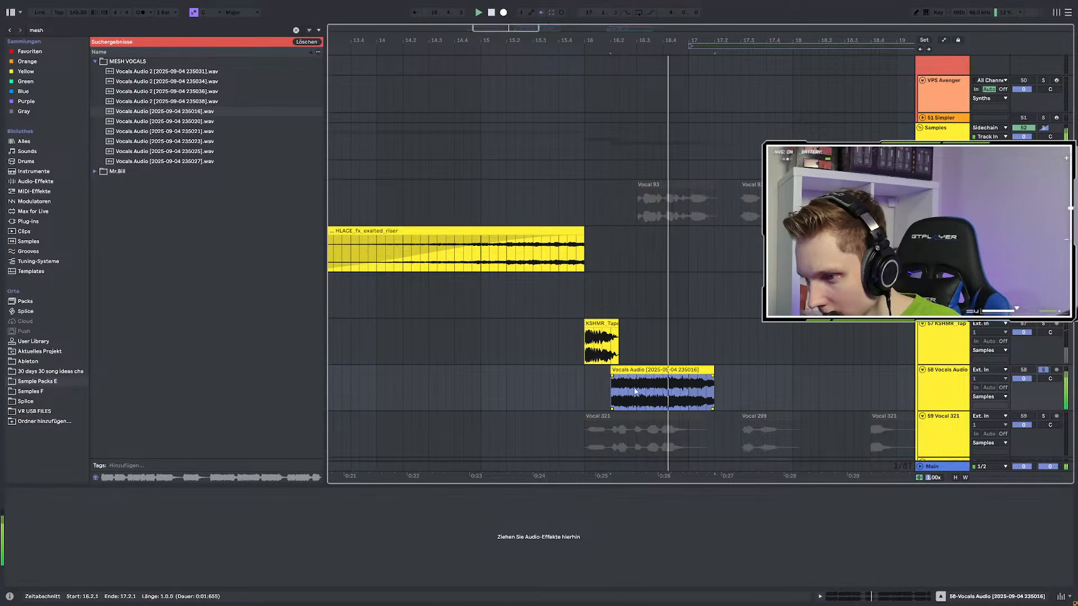
pyautogui.press('space')
pyautogui.press('space')
# Extend the start of the vocal clip back to 16.1.1 and replay it
pyautogui.moveTo(611, 382); pyautogui.dragTo(585, 395)
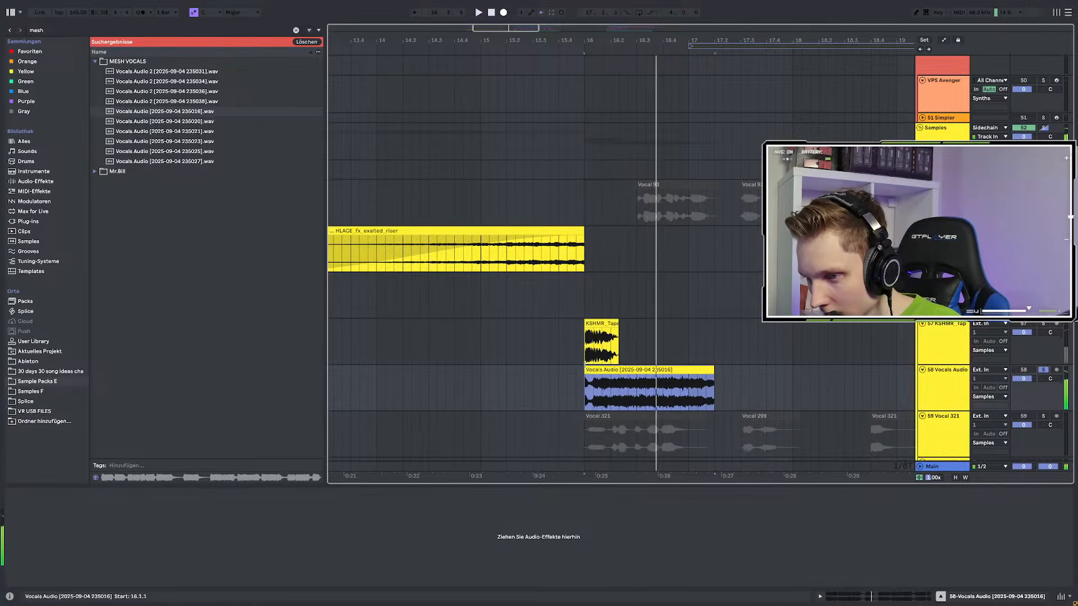
pyautogui.press('space')
pyautogui.press('space')
# Fine-tune the audio offset inside the vocal clip and add a short fade-in at its 16.1.1 start
pyautogui.scroll(2, 585, 396)
pyautogui.scroll(3, 616, 401)
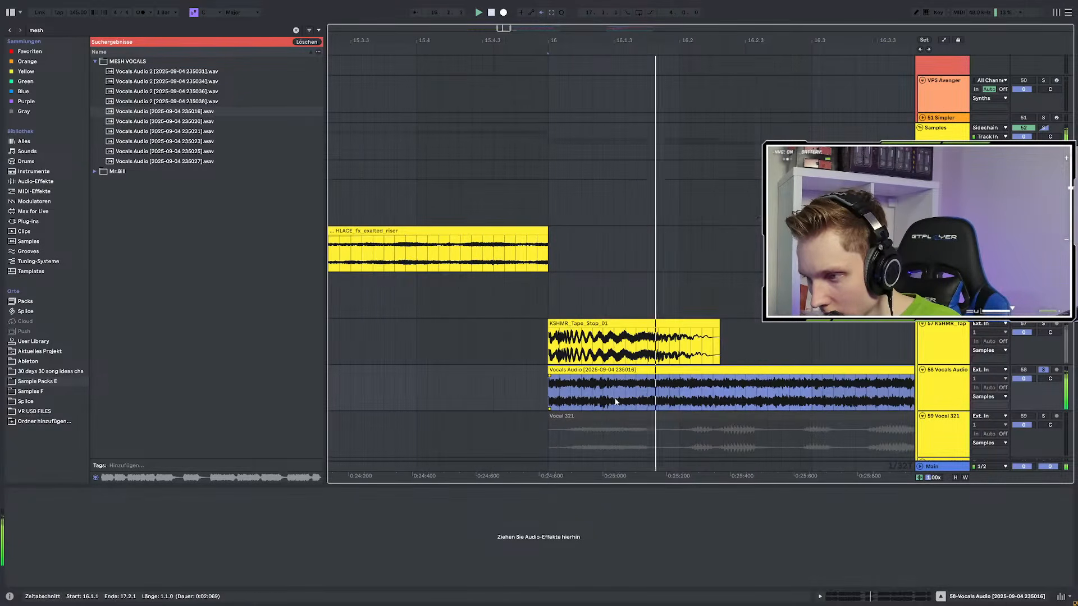
pyautogui.moveTo(589, 397); pyautogui.dragTo(612, 395)
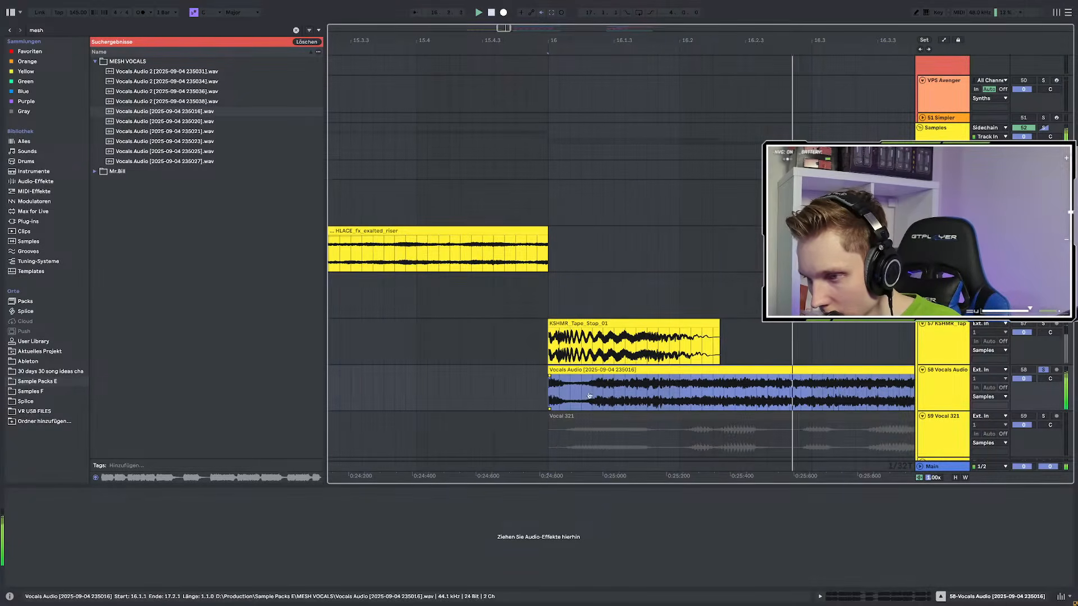
pyautogui.moveTo(549, 384); pyautogui.dragTo(576, 383)
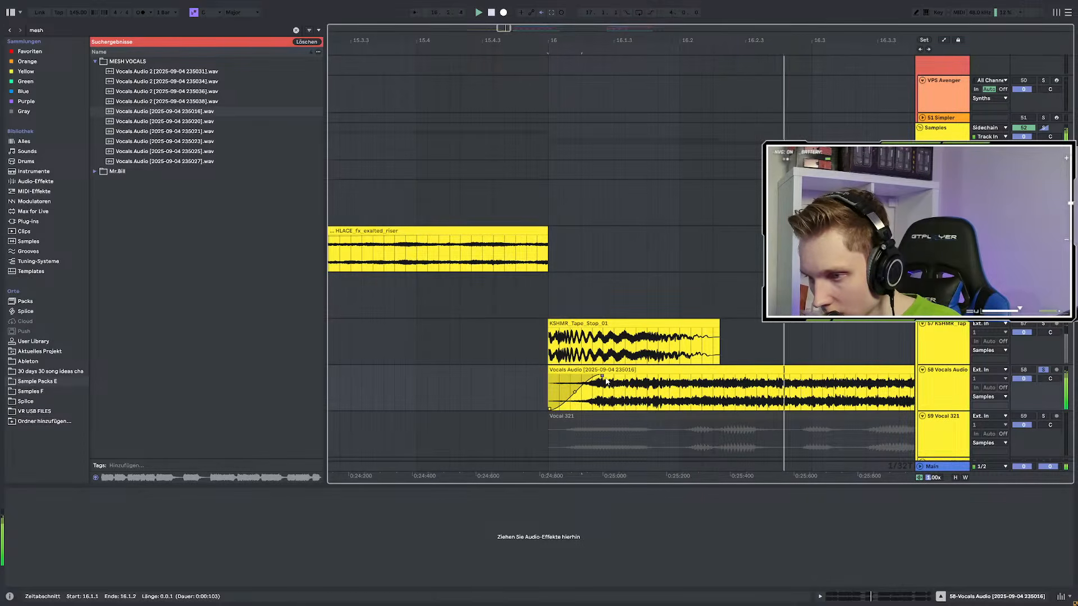
# Set the end of the vocal clip to 19.1.1, unsolo the Vocals Audio track and replay the passage in context
pyautogui.scroll(-8, 569, 384)
pyautogui.press('space')
pyautogui.press('space')
pyautogui.moveTo(623, 372); pyautogui.dragTo(704, 370)
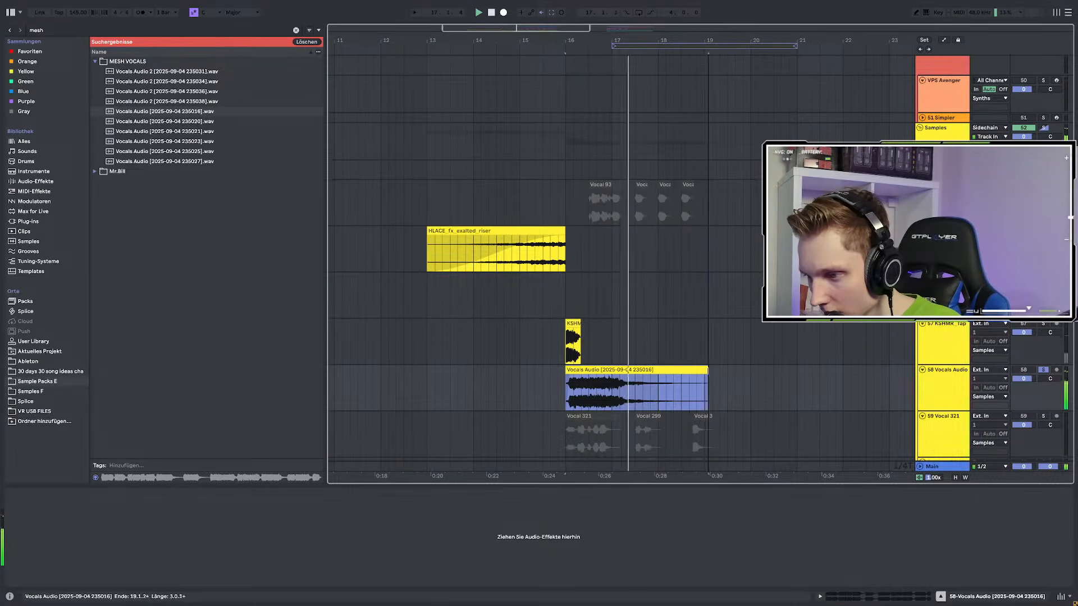
pyautogui.click(1043, 370)
pyautogui.press('space')
pyautogui.press('space')
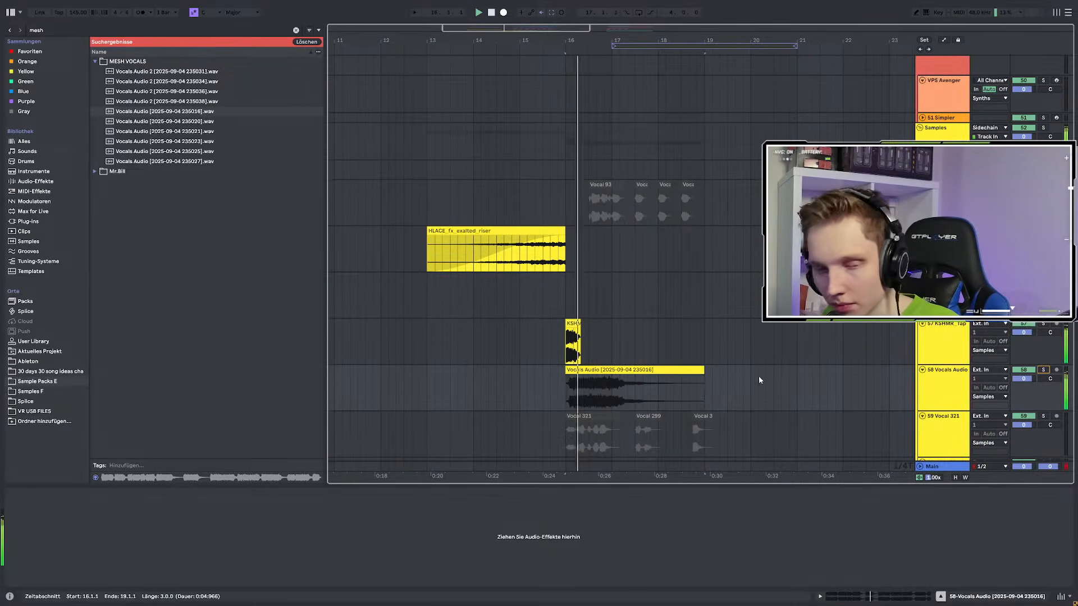
# Shorten the vocal clip on the Vocals Audio track so it ends at 17.1.1, and deactivate it
pyautogui.scroll(4, 605, 385)
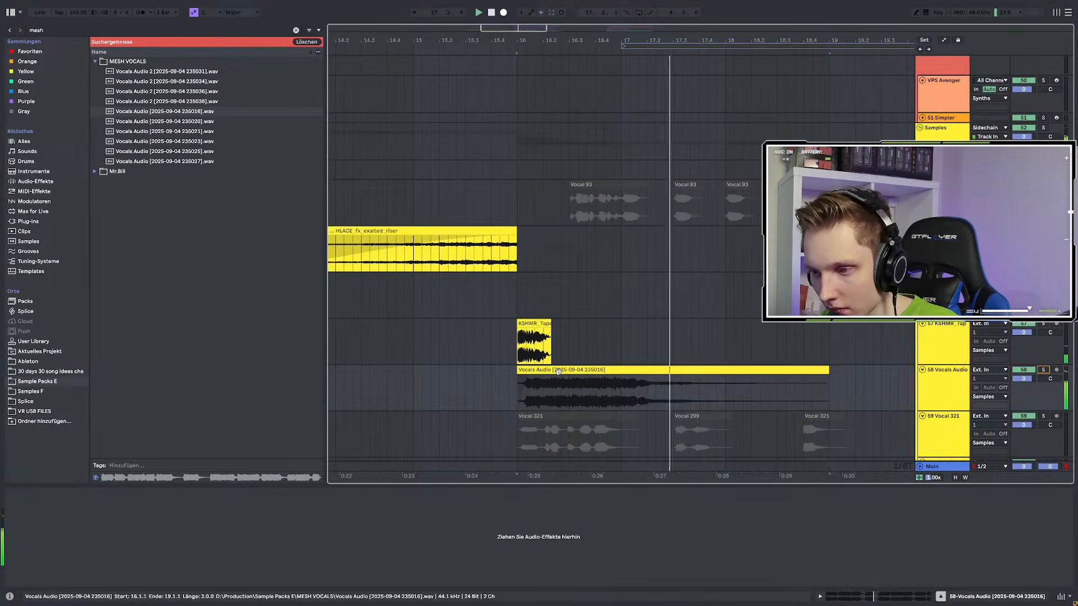
pyautogui.click(546, 371)
pyautogui.moveTo(833, 374); pyautogui.dragTo(622, 370)
pyautogui.scroll(-3, 622, 368)
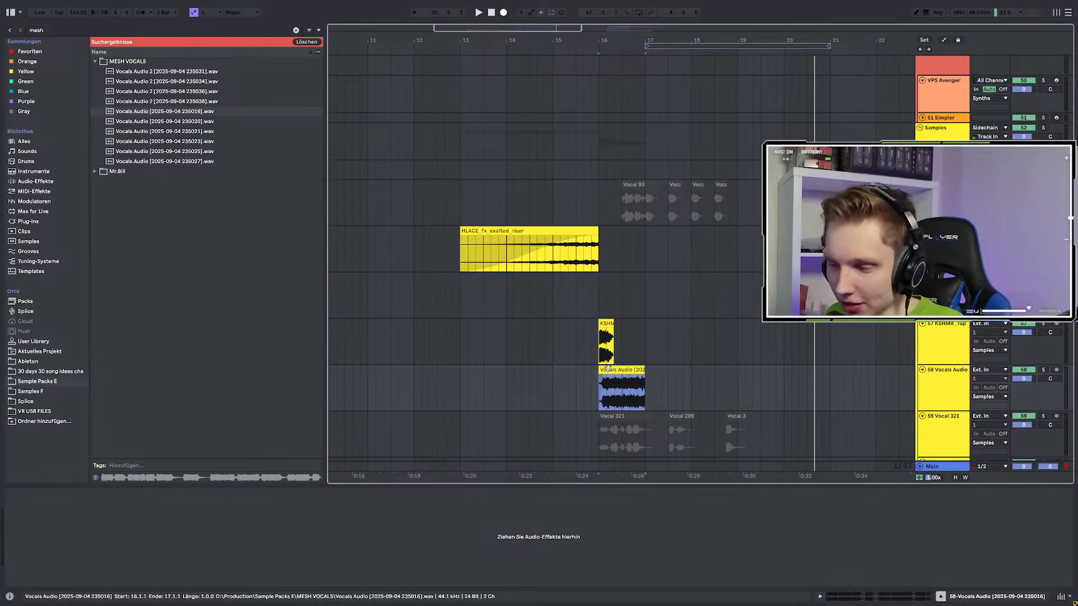
pyautogui.press('0')
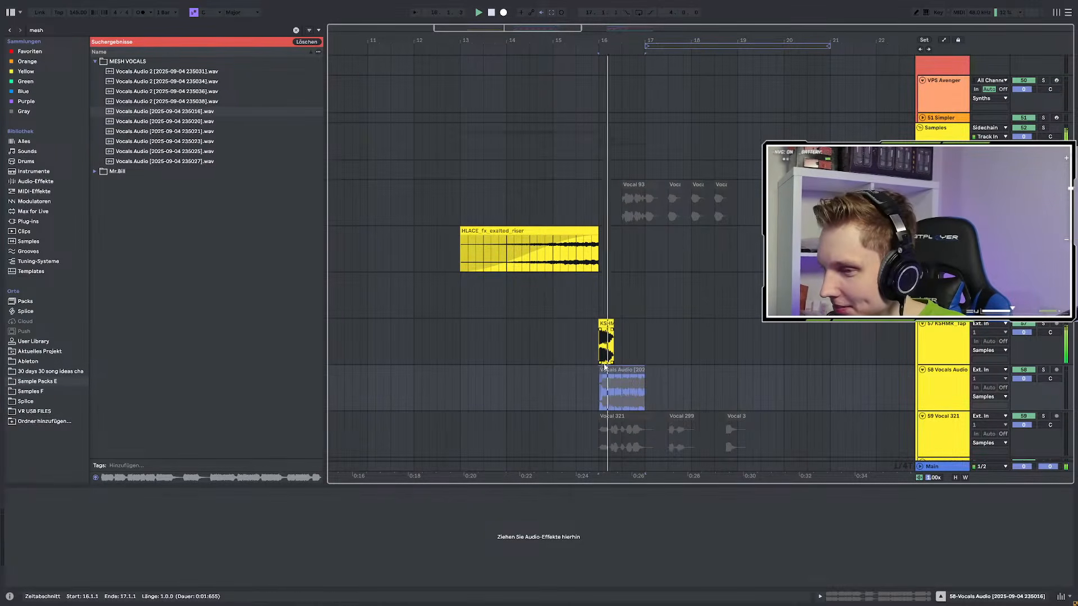
pyautogui.click(598, 357)
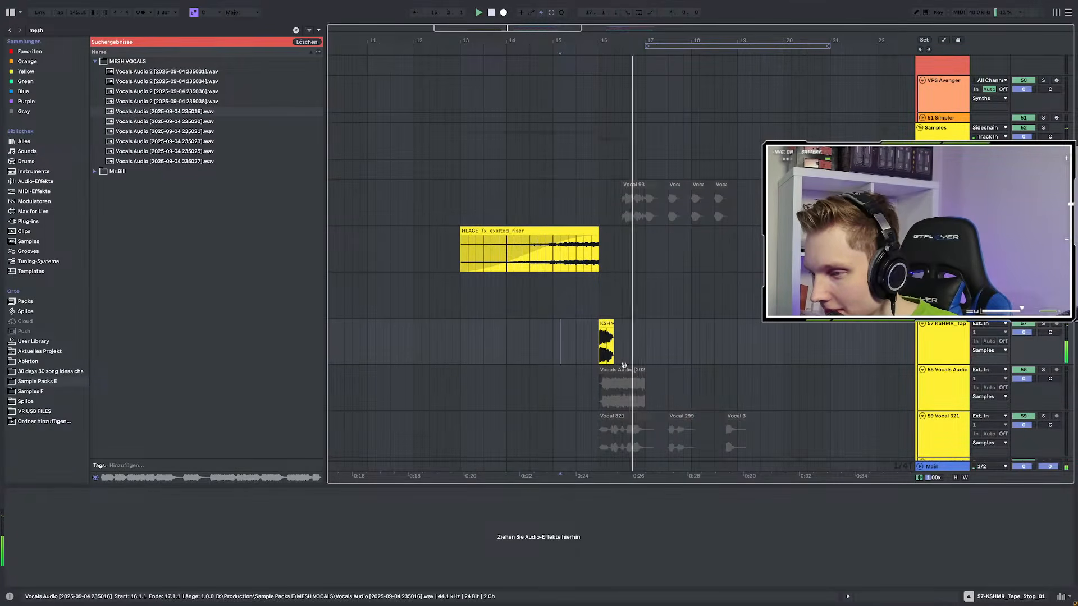
# Reactivate the Vocal 321 clip in bar 16 and replay the transition from 15.1.1
pyautogui.click(621, 417)
pyautogui.press('0')
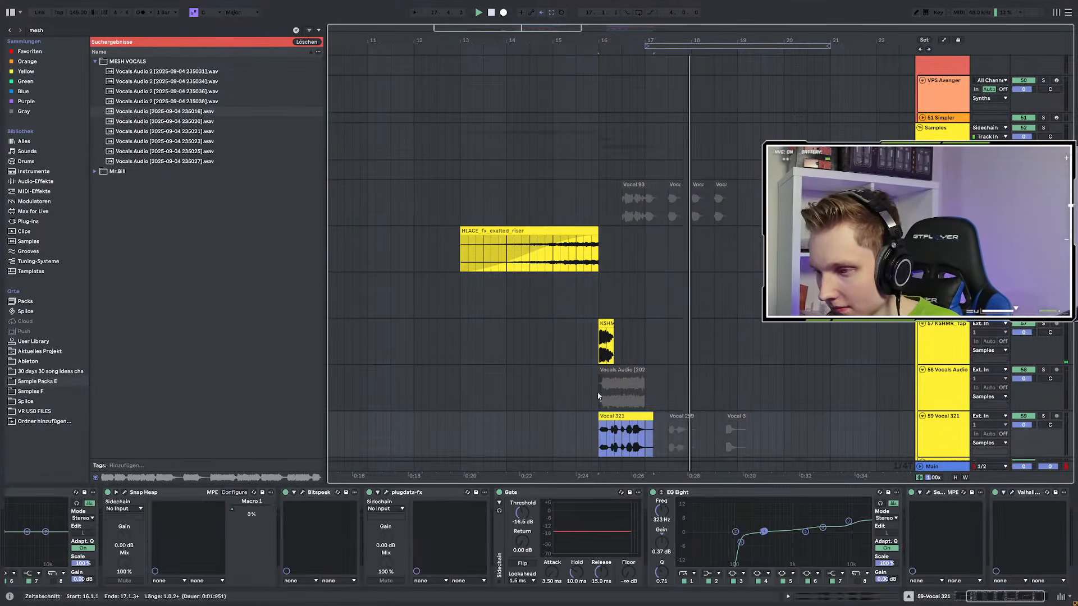
pyautogui.click(558, 356)
pyautogui.press('space')
pyautogui.press('space')
pyautogui.scroll(-3, 651, 383)
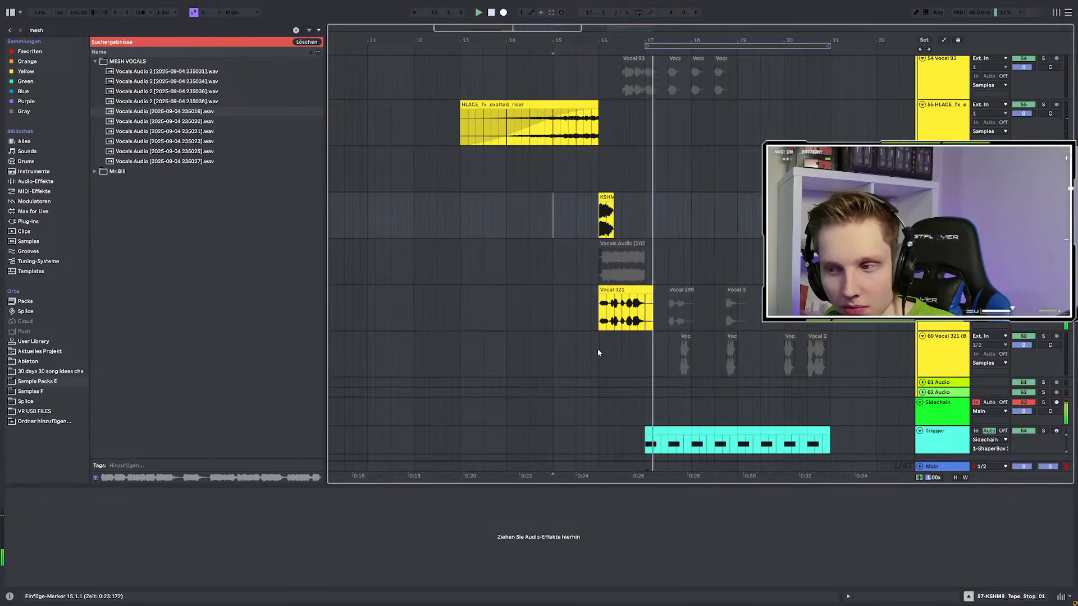
# Open Serum FX on the Vocal 321 track, lower the Dimension size and set the Dimension mix to 37%
pyautogui.scroll(3, 597, 349)
pyautogui.click(621, 289)
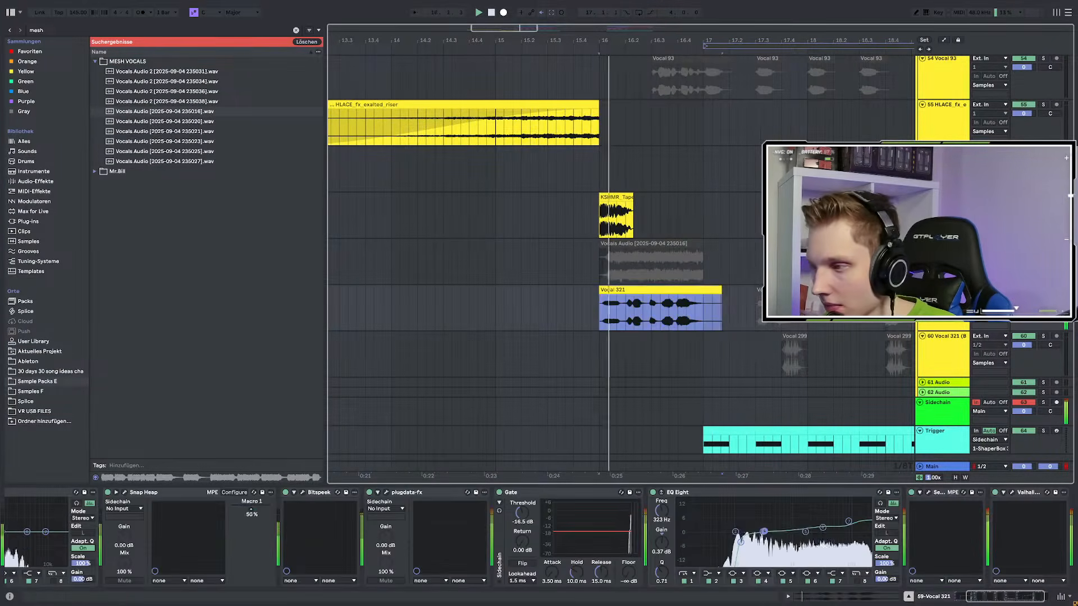
pyautogui.click(912, 492)
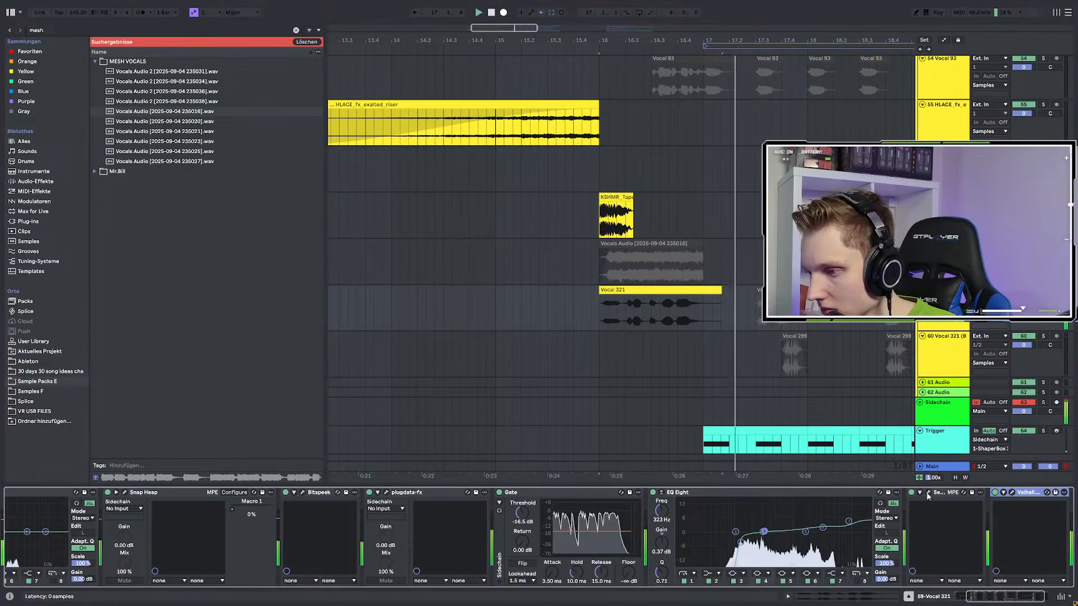
pyautogui.click(928, 492)
pyautogui.press('space')
pyautogui.press('space')
pyautogui.moveTo(488, 140); pyautogui.dragTo(458, 219)
pyautogui.moveTo(518, 140); pyautogui.dragTo(512, 158)
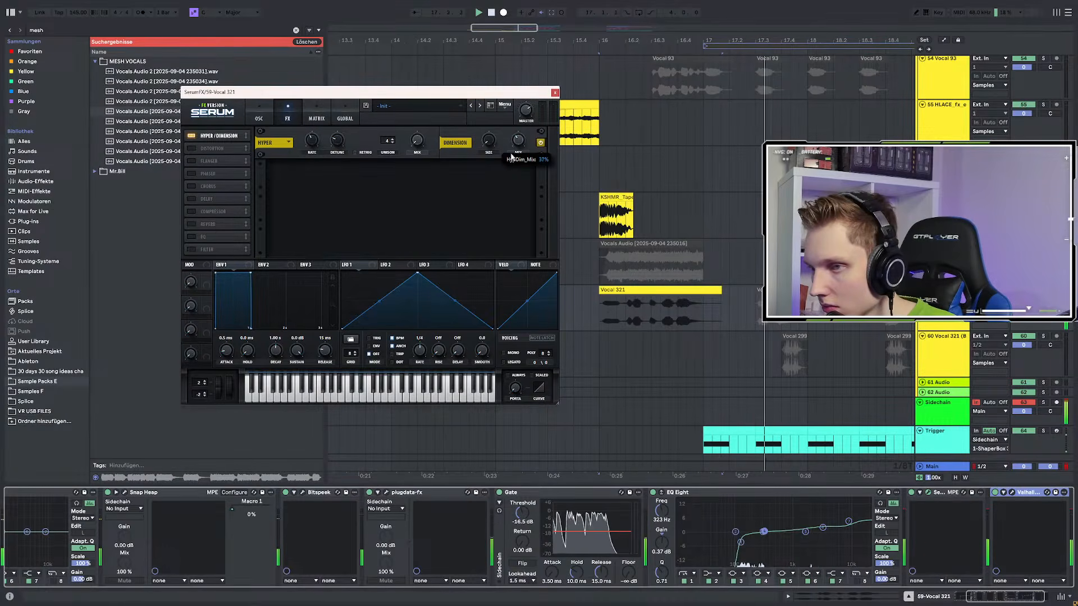
pyautogui.scroll(-3, 692, 254)
pyautogui.click(692, 254)
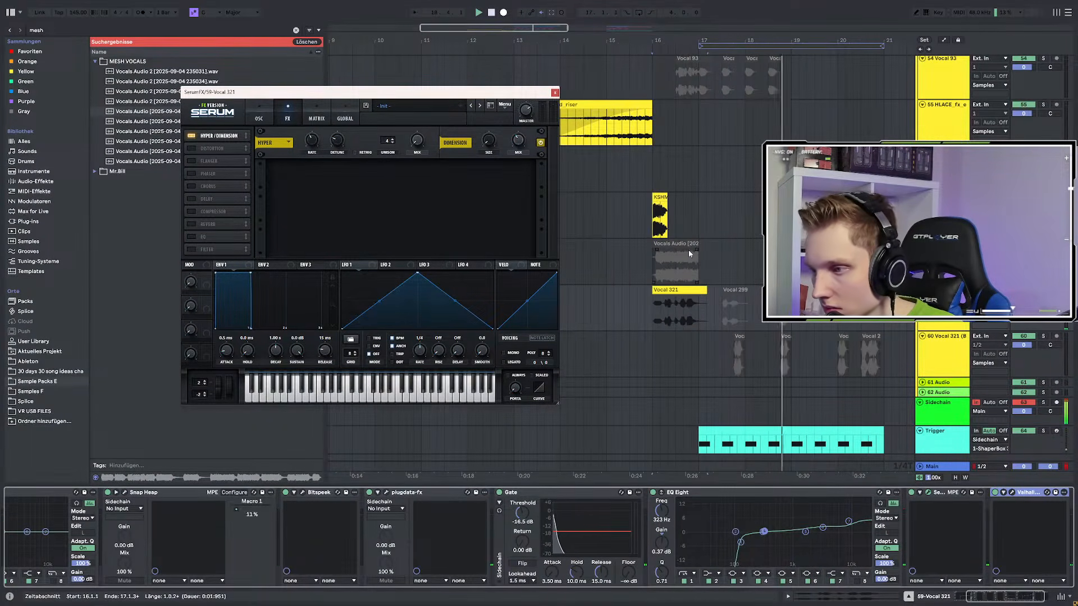
pyautogui.click(555, 92)
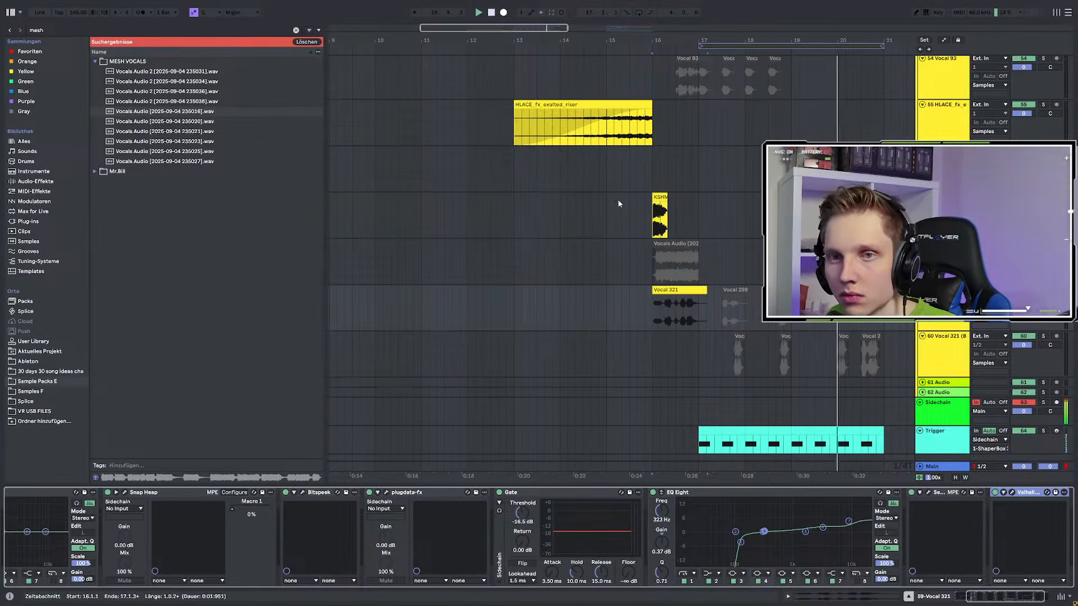
# Search the sample browser for joeb and open the FX folder of the JOEB x KNOIR sample pack
pyautogui.scroll(-3, 621, 204)
pyautogui.click(296, 30)
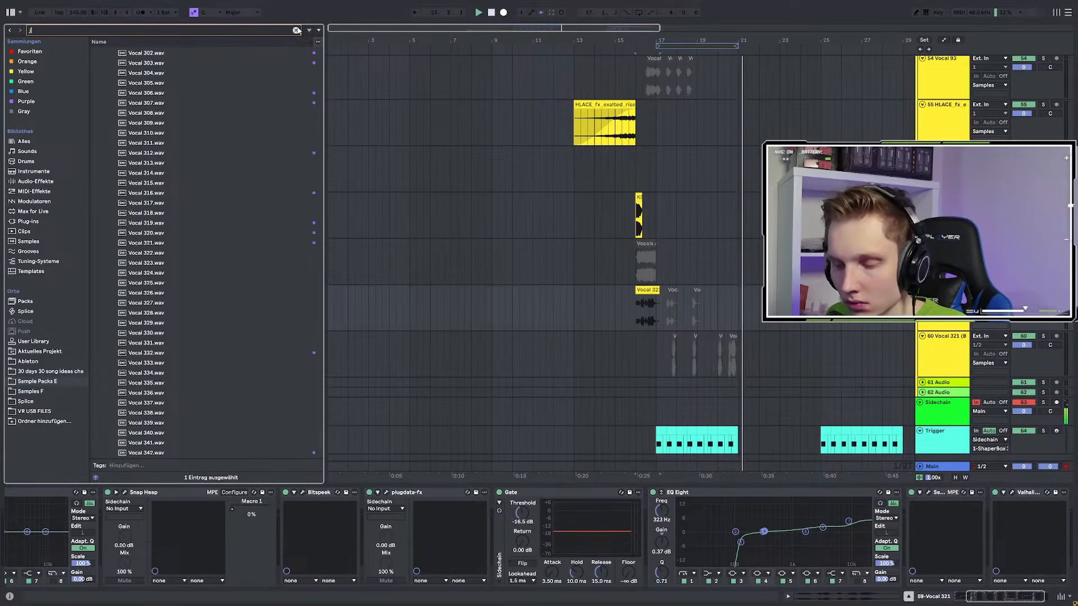
pyautogui.write('joeb')
pyautogui.click(94, 72)
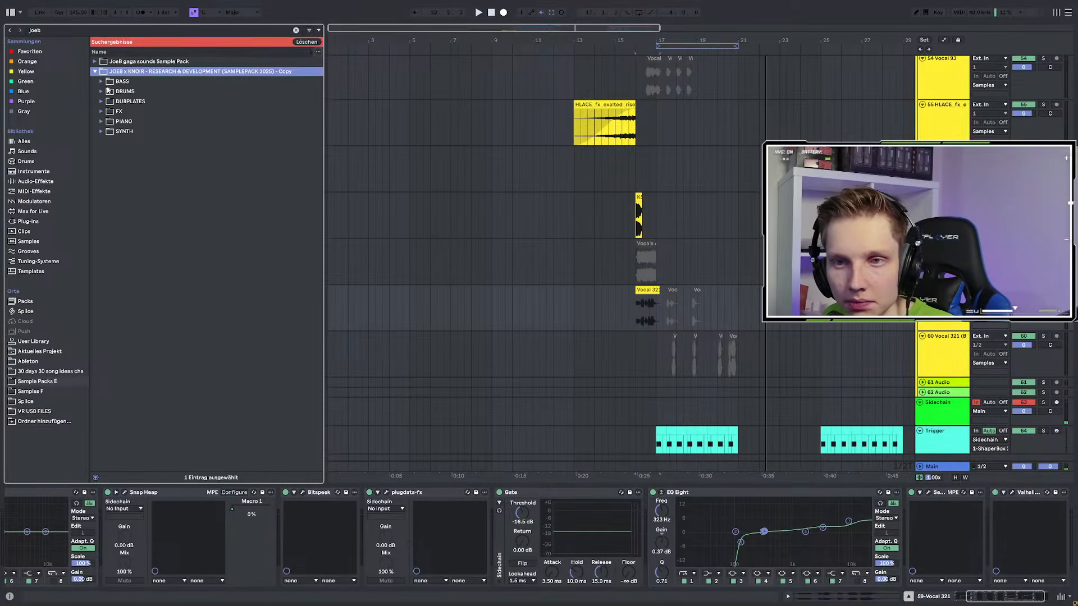
pyautogui.click(101, 111)
# Place JOEB_KNOIR_FX_4bar_sine_rise.wav at 13.1.1 on the empty track beneath the exalted riser
pyautogui.click(147, 121)
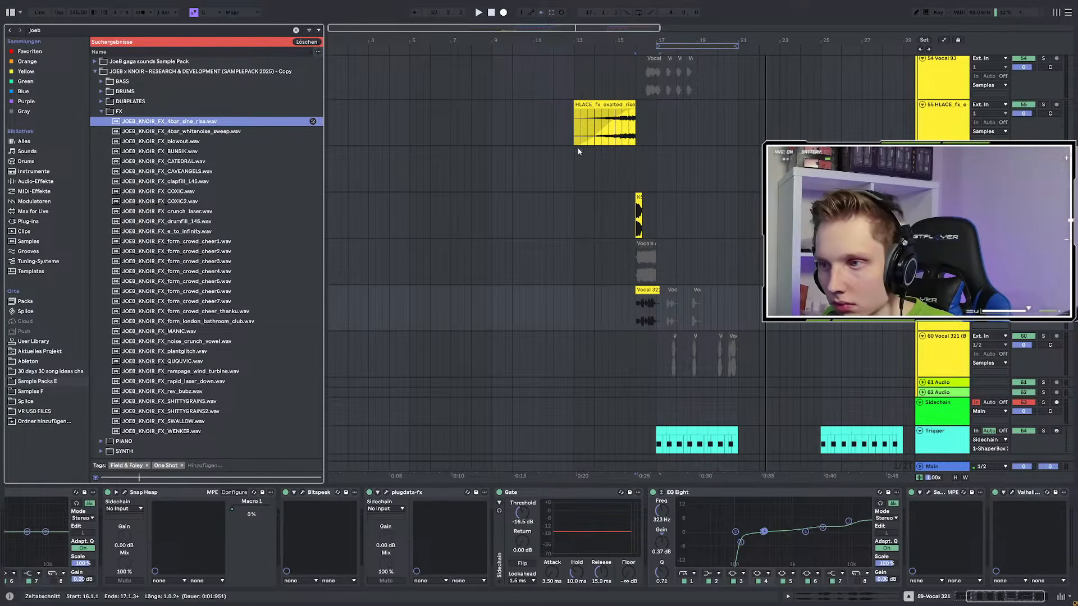
pyautogui.moveTo(205, 124); pyautogui.dragTo(587, 157)
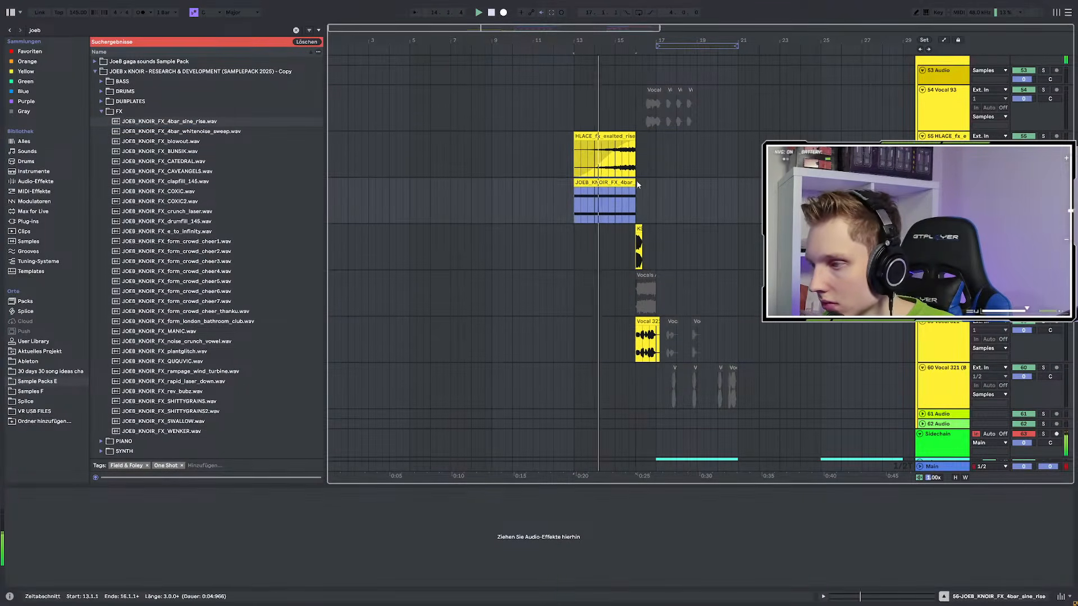
pyautogui.scroll(2, 655, 227)
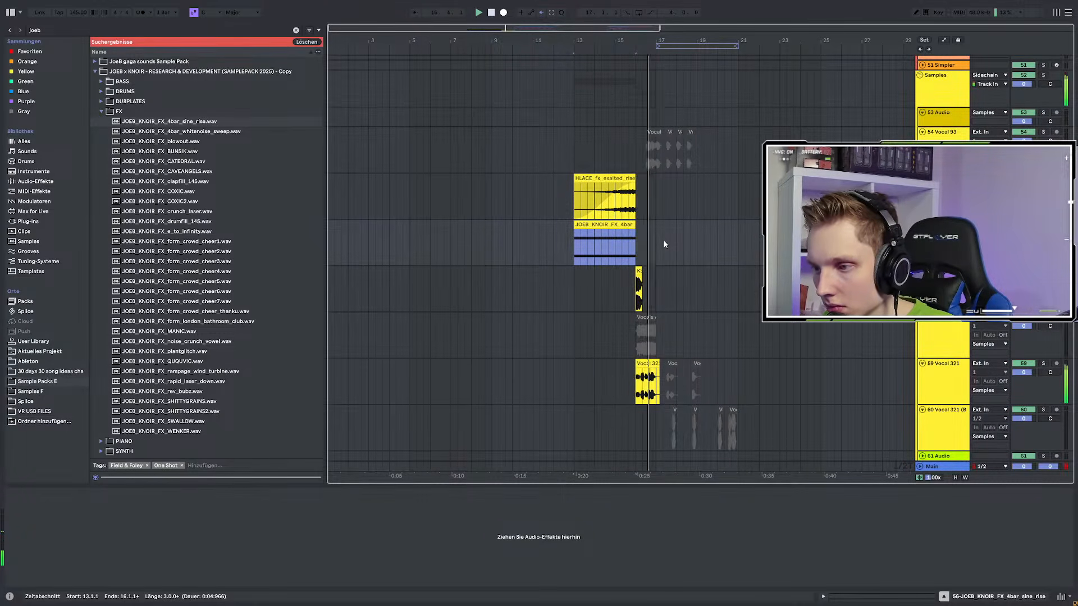
# Try moving the Vocal 321 clip later to about 16.2.2 and replay from 16.1.1
pyautogui.scroll(3, 648, 314)
pyautogui.click(619, 378)
pyautogui.press('space')
pyautogui.press('space')
pyautogui.moveTo(634, 363); pyautogui.dragTo(650, 363)
pyautogui.click(618, 377)
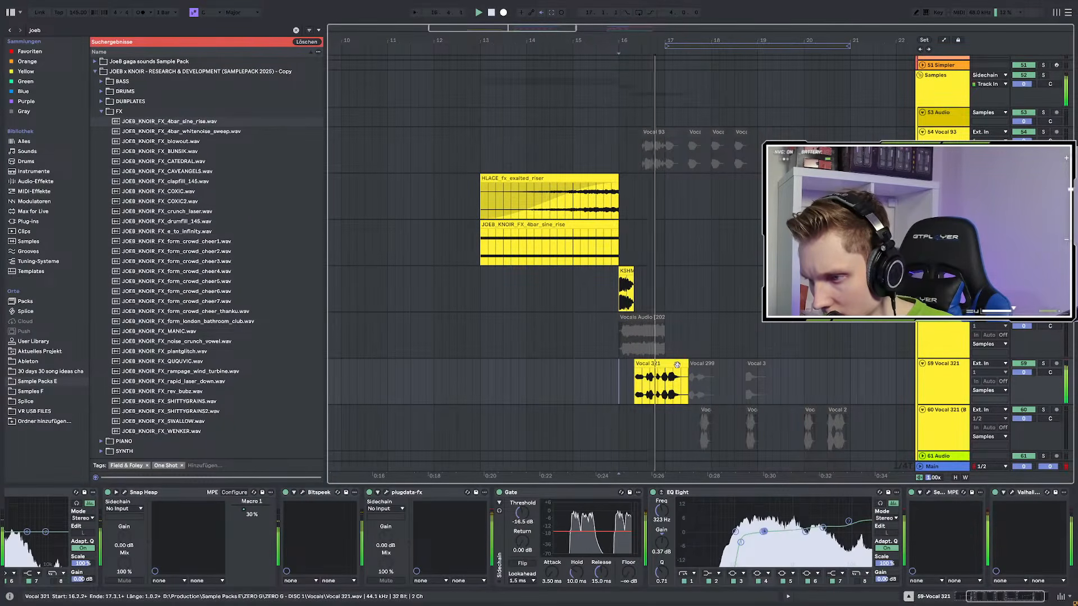
# Try the Vocal 321 clip starting at 16.2.1 instead, replaying it from several positions in bar 16
pyautogui.scroll(3, 643, 372)
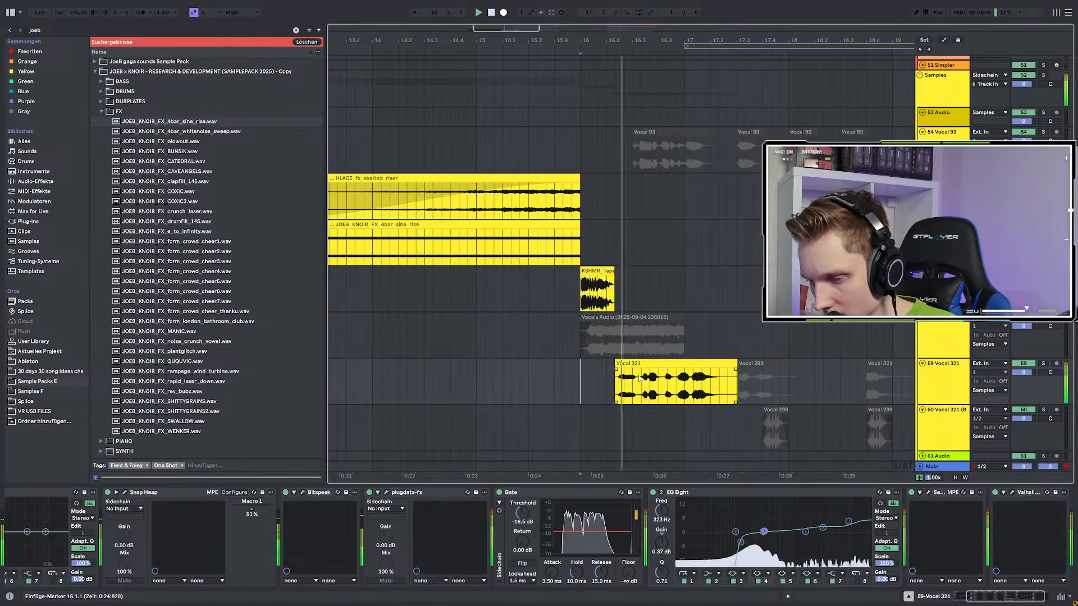
pyautogui.moveTo(635, 364); pyautogui.dragTo(625, 364)
pyautogui.click(582, 373)
pyautogui.press('space')
pyautogui.press('space')
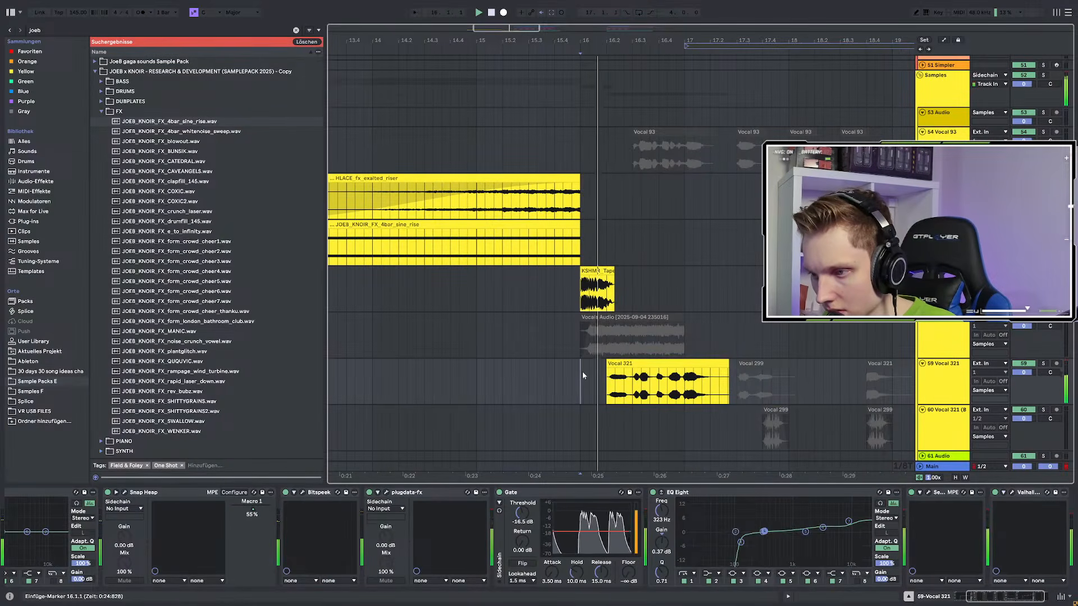
pyautogui.click(636, 380)
pyautogui.press('space')
pyautogui.press('space')
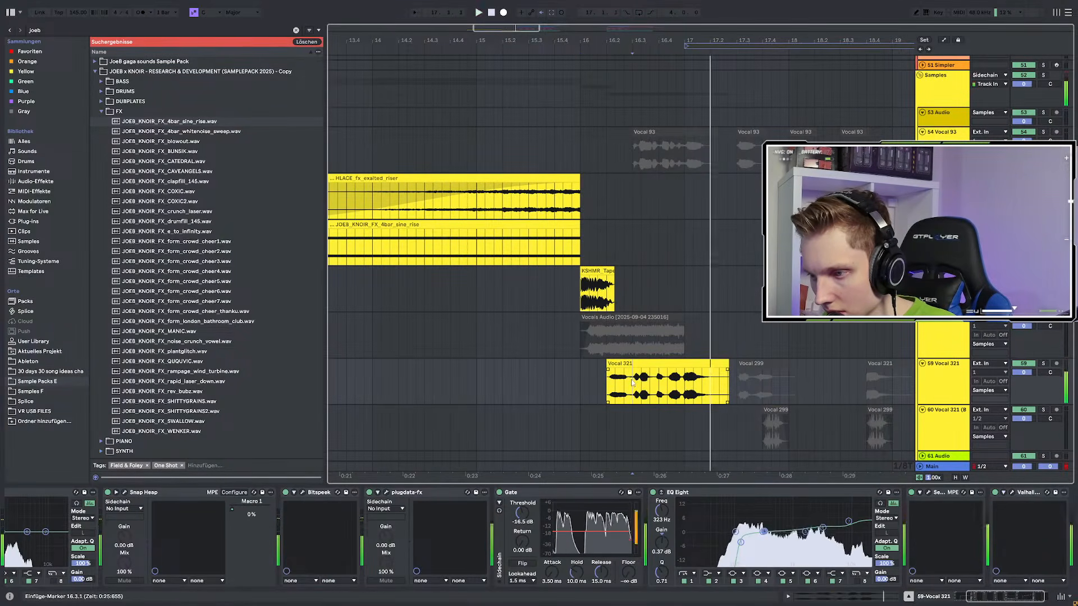
pyautogui.click(607, 387)
pyautogui.press('space')
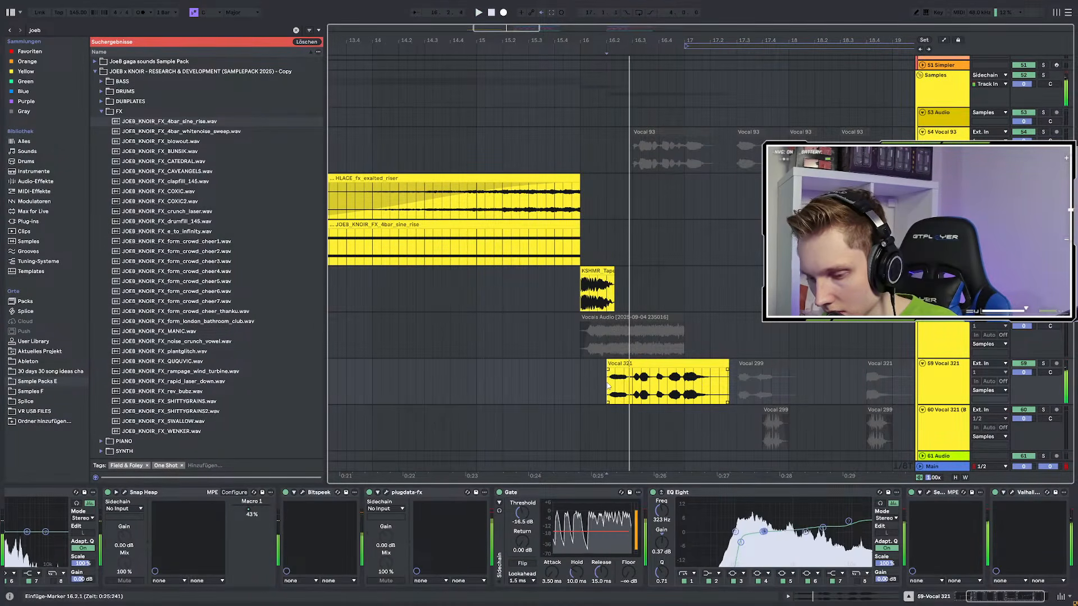
# Nudge the Vocal 321 clip back so it starts at 16.1.1
pyautogui.press('Right')
pyautogui.press('Left')
pyautogui.press('Left')
pyautogui.press('Left')
pyautogui.press('Left')
# Play the layered risers from 13.1.1 to check the build-up
pyautogui.click(582, 292)
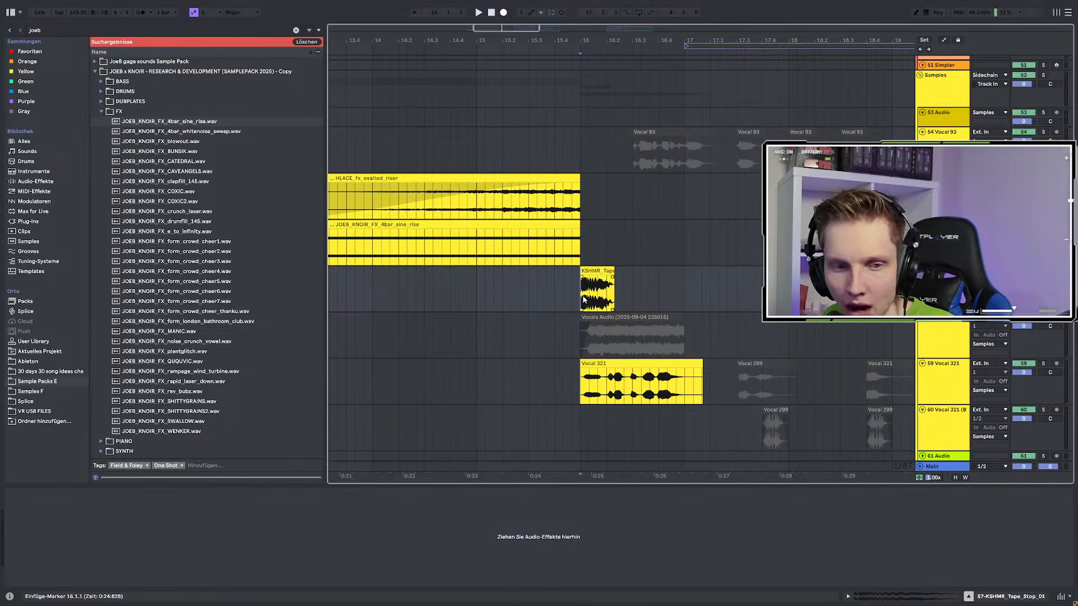
pyautogui.click(598, 386)
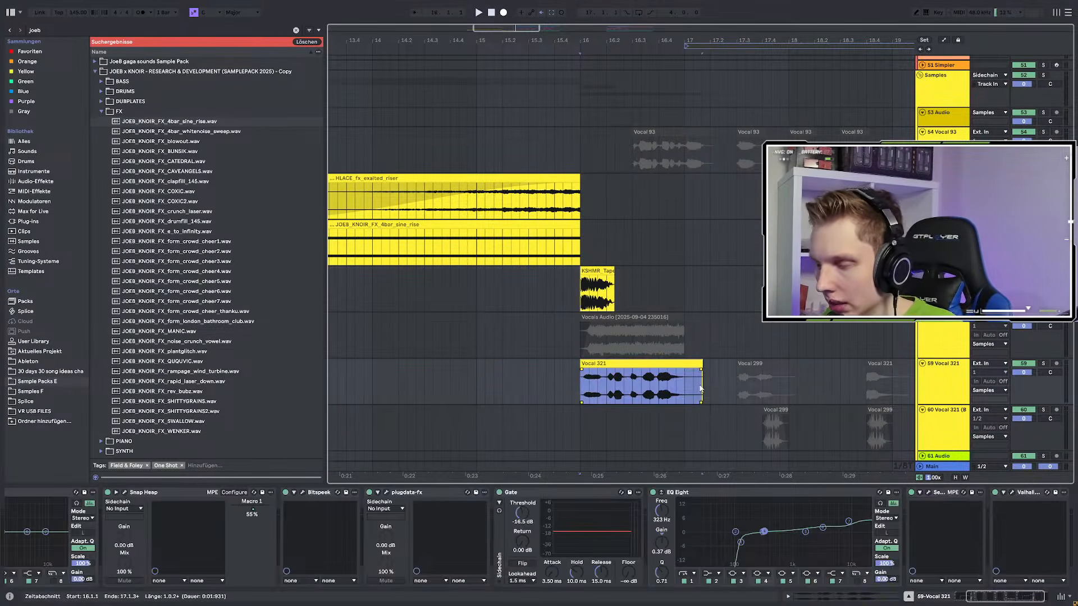
pyautogui.scroll(-3, 699, 375)
pyautogui.click(509, 275)
pyautogui.press('space')
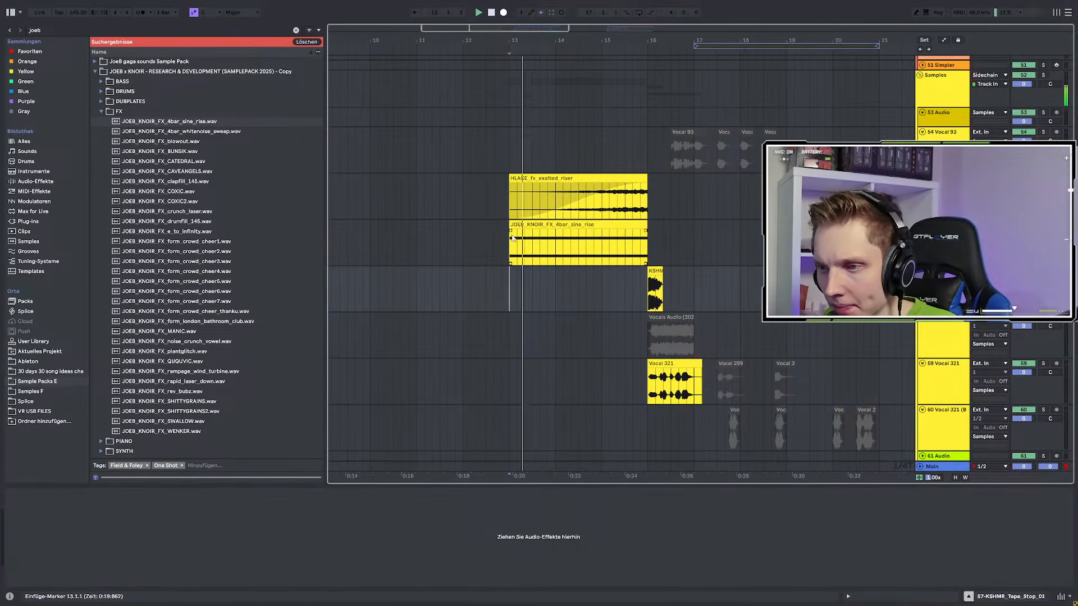
# Audition samples in the JOEB x KNOIR FX folder, from BUNSIK through the crowd cheers to form_london_bathroom_club
pyautogui.click(187, 152)
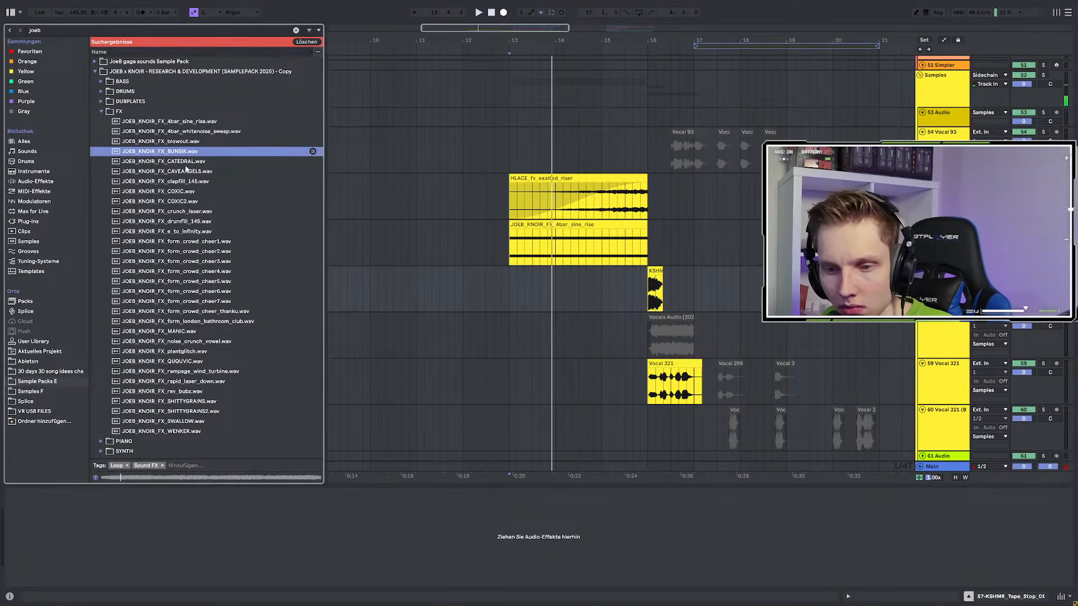
pyautogui.click(185, 163)
pyautogui.click(176, 221)
pyautogui.click(174, 232)
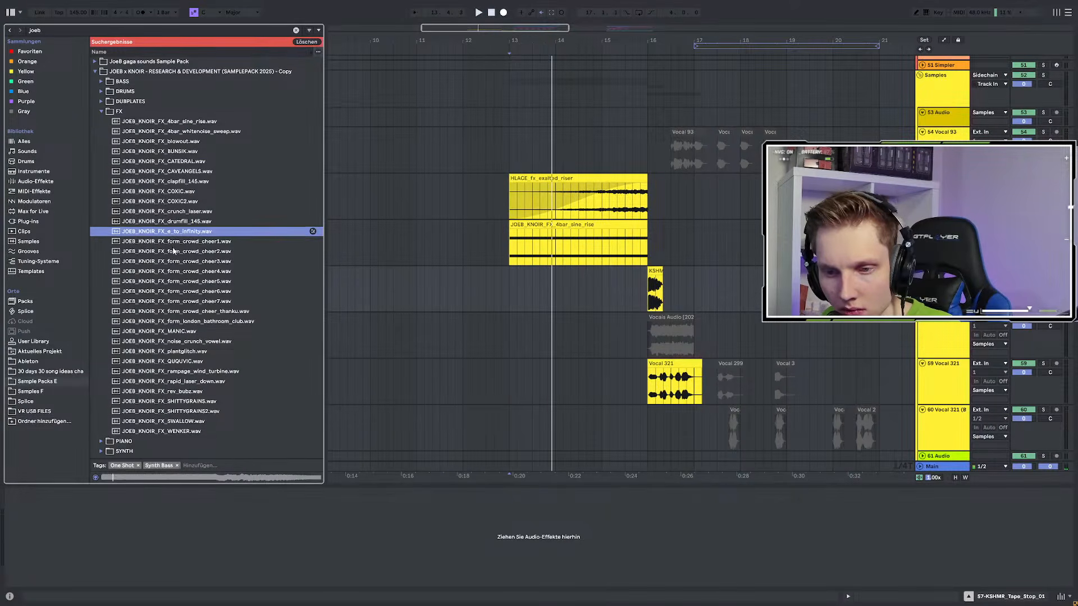
pyautogui.click(173, 252)
pyautogui.click(194, 284)
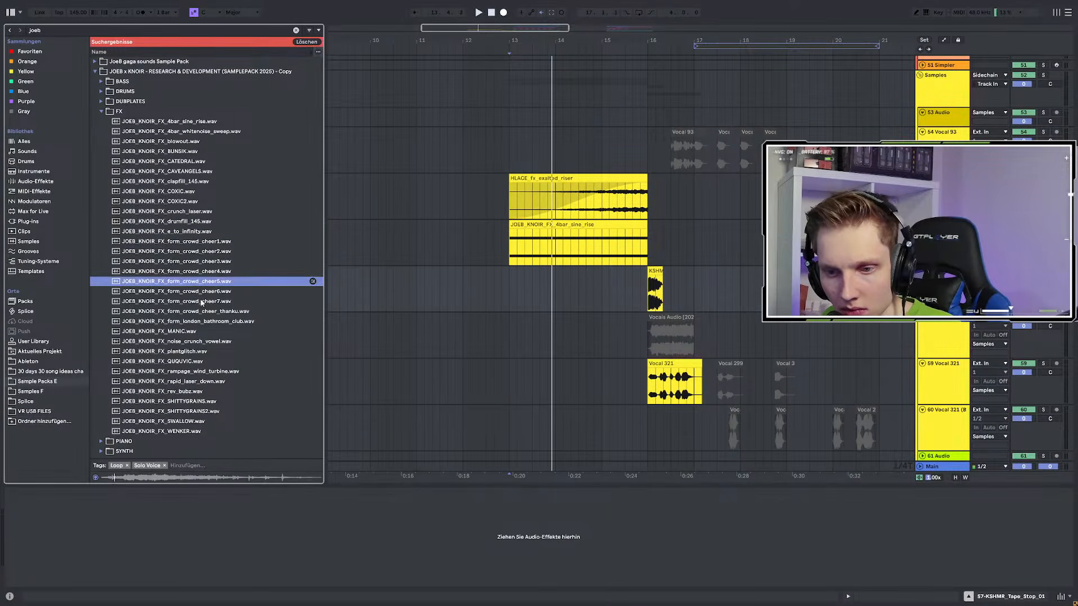
pyautogui.click(200, 313)
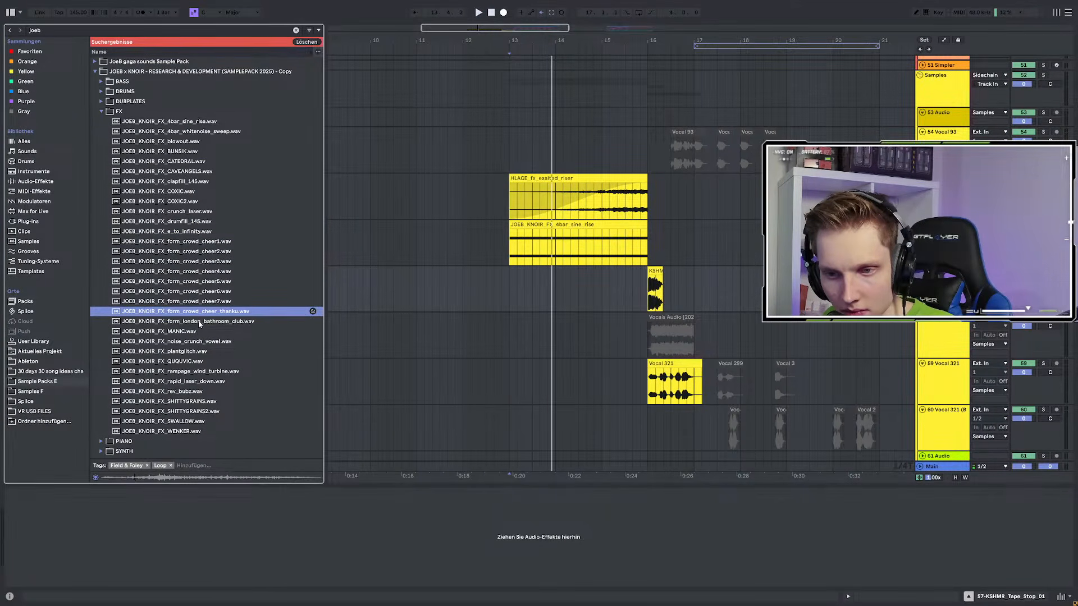
pyautogui.click(198, 322)
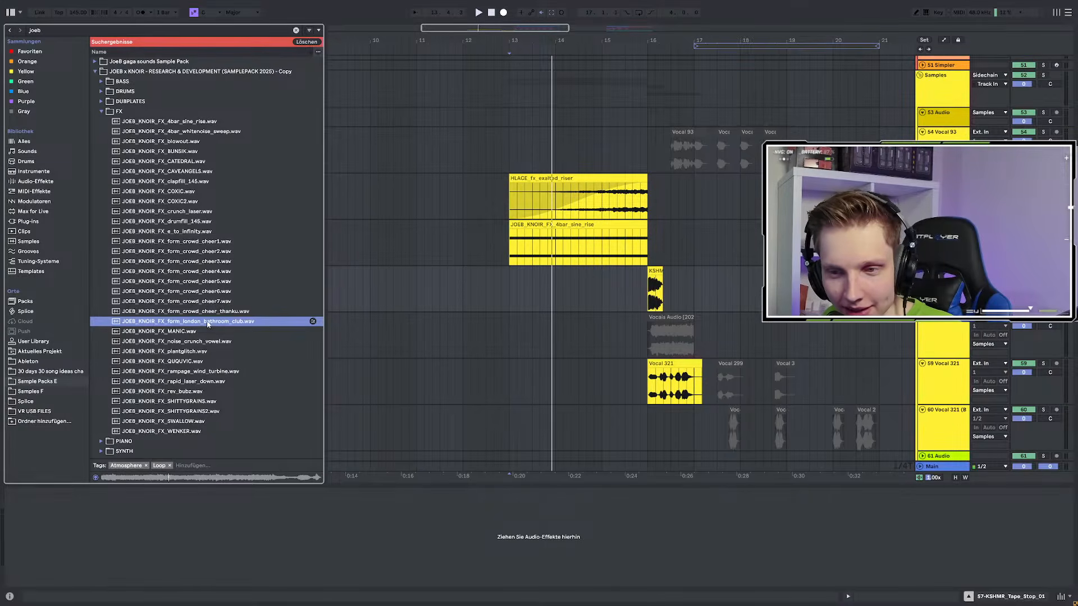
# Audition the remaining samples of the FX folder, from MANIC and noise_crunch_vowel down to WENKER
pyautogui.click(189, 332)
pyautogui.click(182, 343)
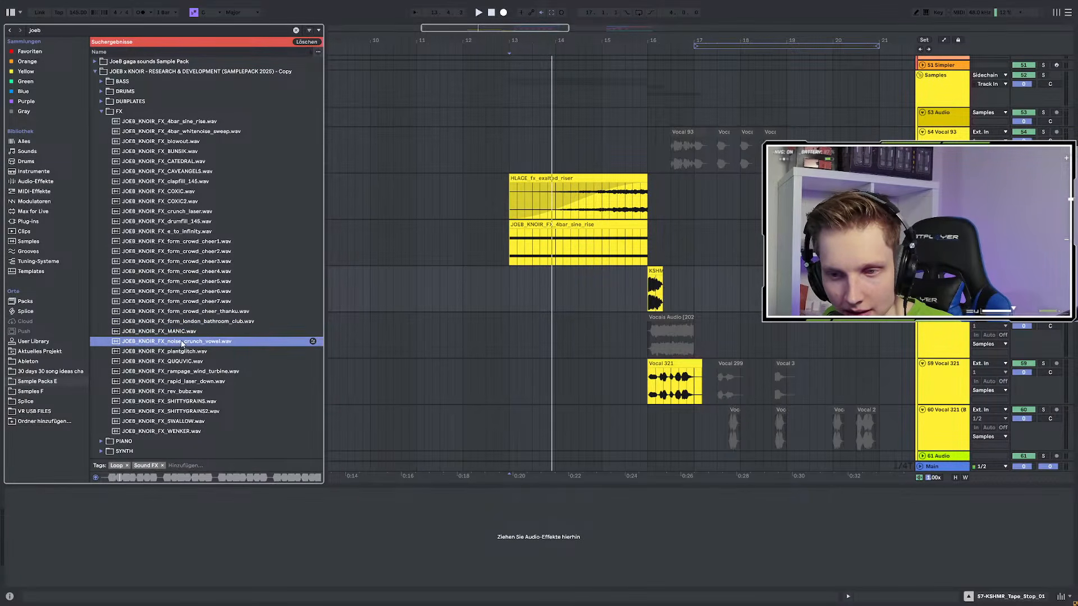
pyautogui.click(178, 352)
pyautogui.click(172, 362)
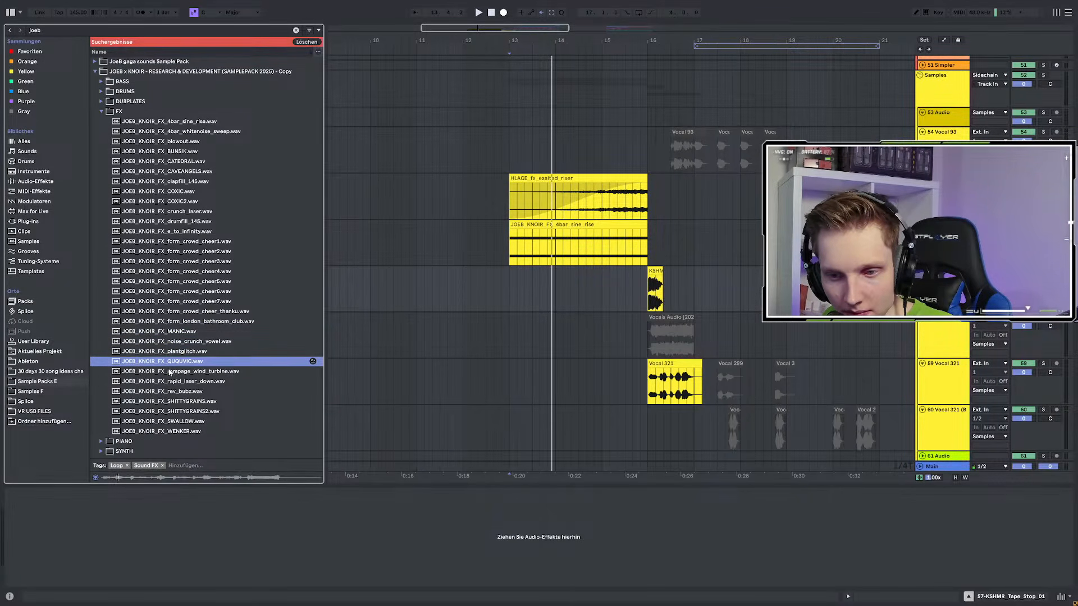
pyautogui.click(169, 372)
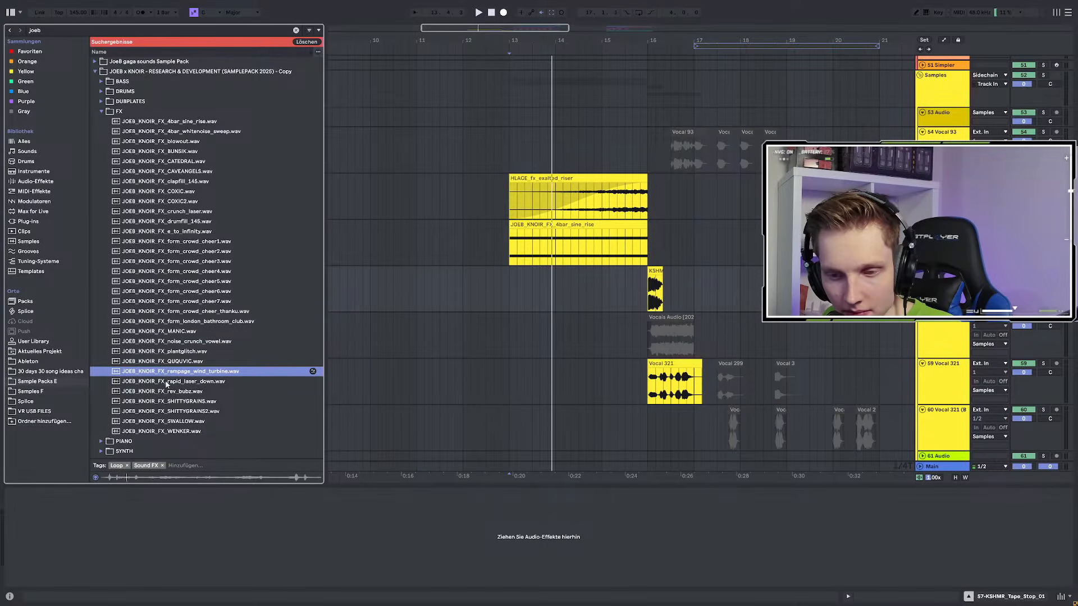
pyautogui.click(167, 382)
pyautogui.click(160, 392)
pyautogui.click(169, 402)
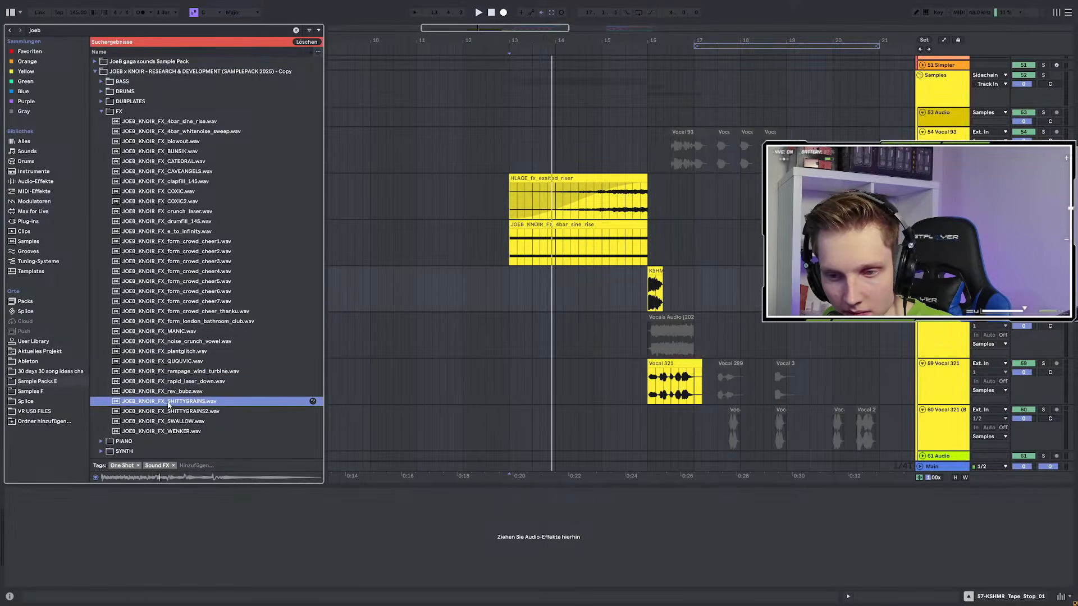
pyautogui.click(175, 413)
pyautogui.click(174, 421)
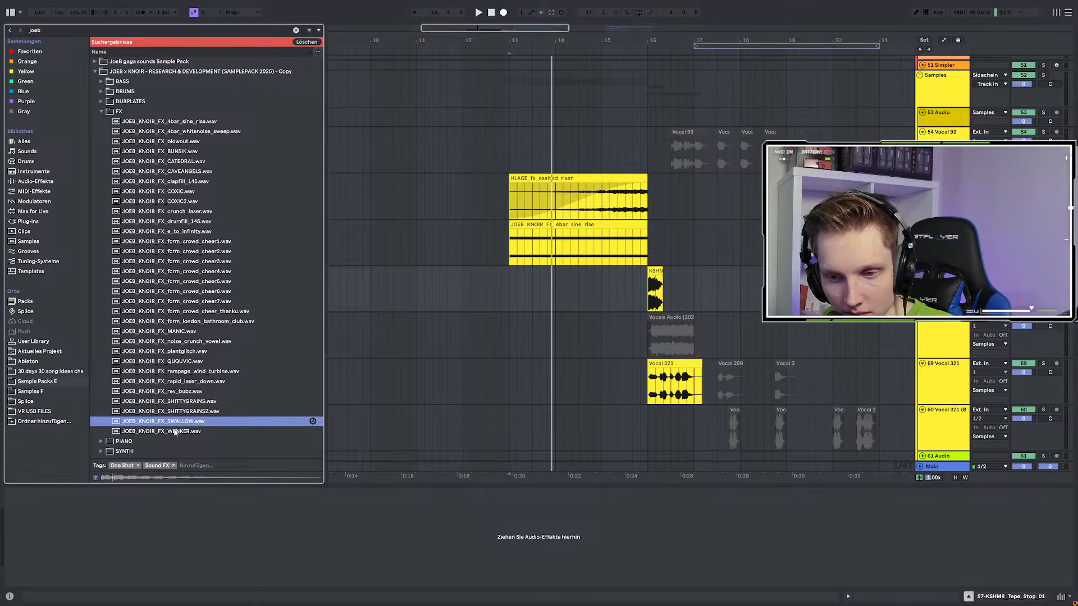
pyautogui.click(171, 429)
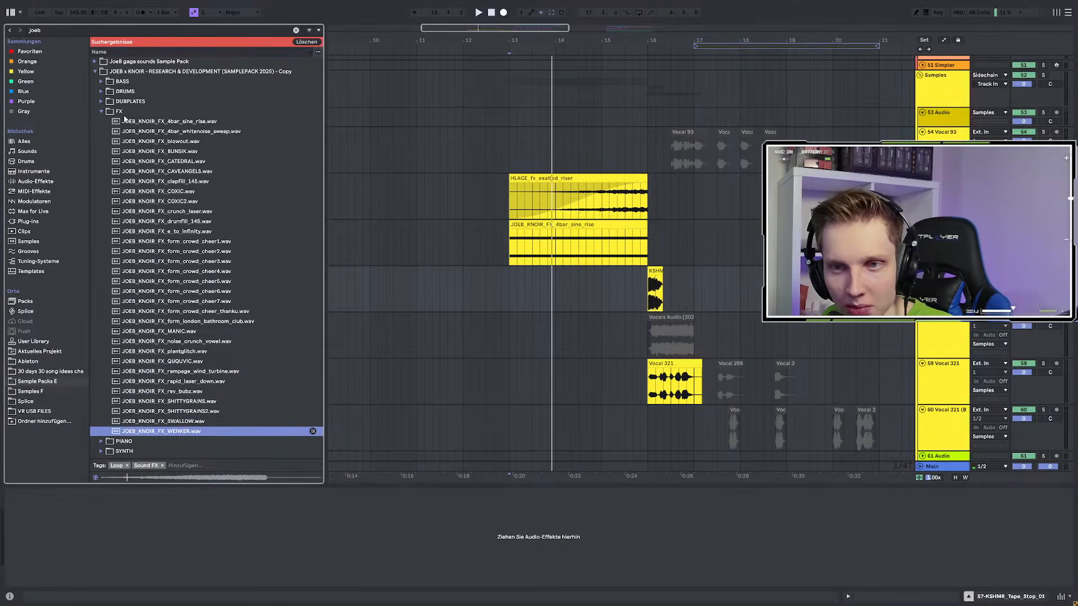
# Open the pack's DRUMS folder and audition its organic drum loop, hats and kicks
pyautogui.click(101, 92)
pyautogui.click(118, 111)
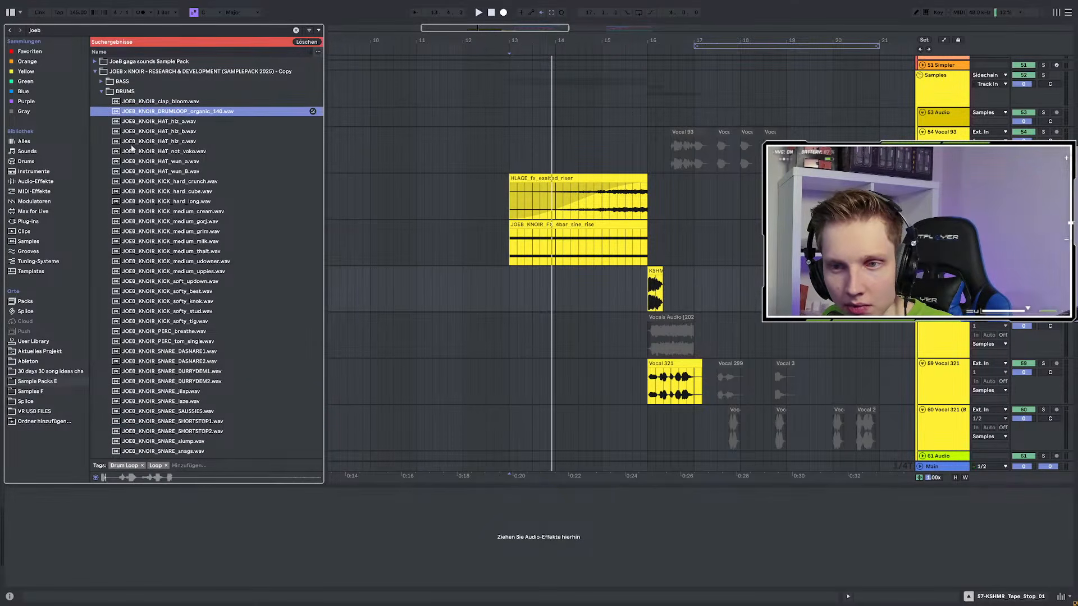
pyautogui.click(157, 161)
pyautogui.scroll(-3, 163, 225)
pyautogui.click(180, 273)
pyautogui.click(180, 256)
pyautogui.click(183, 225)
pyautogui.click(188, 214)
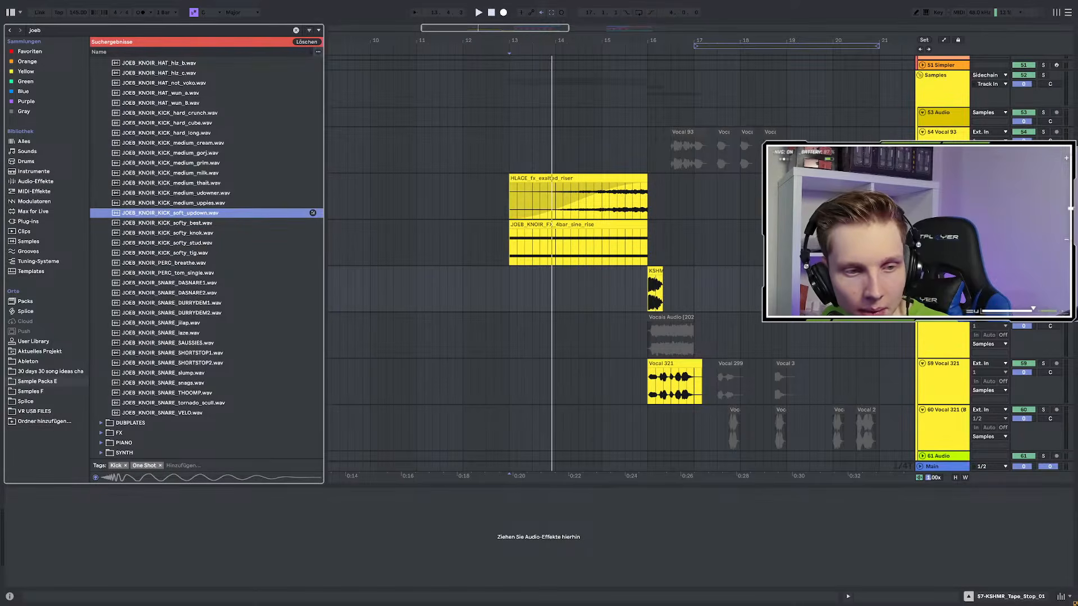
# Solo the Vocal 321 track and play its phrase from 16.1.1
pyautogui.click(624, 391)
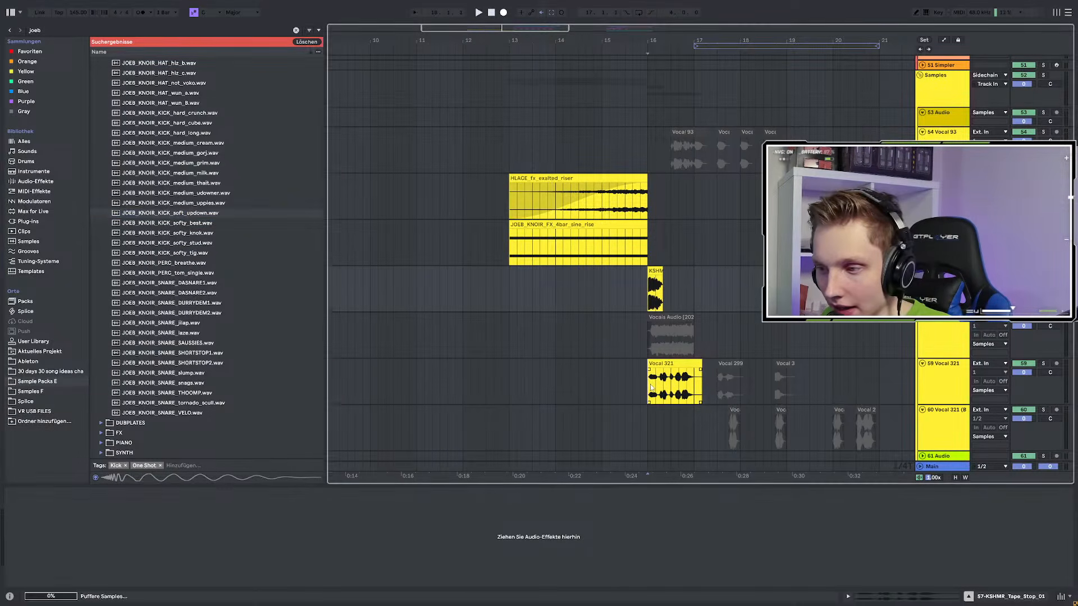
pyautogui.click(1043, 364)
pyautogui.press('space')
pyautogui.scroll(5, 708, 349)
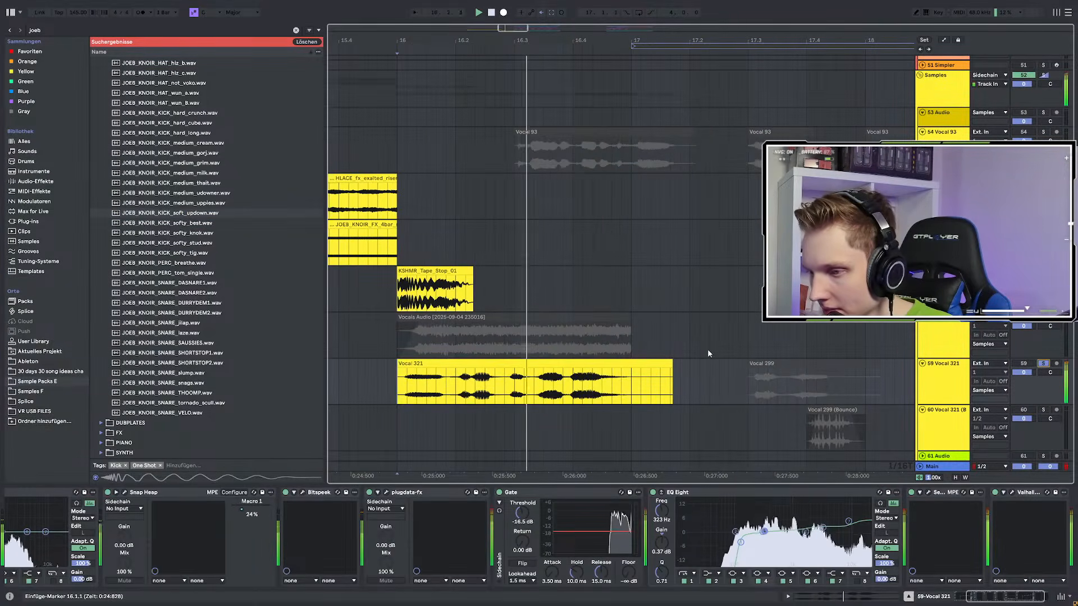
pyautogui.scroll(-3, 621, 345)
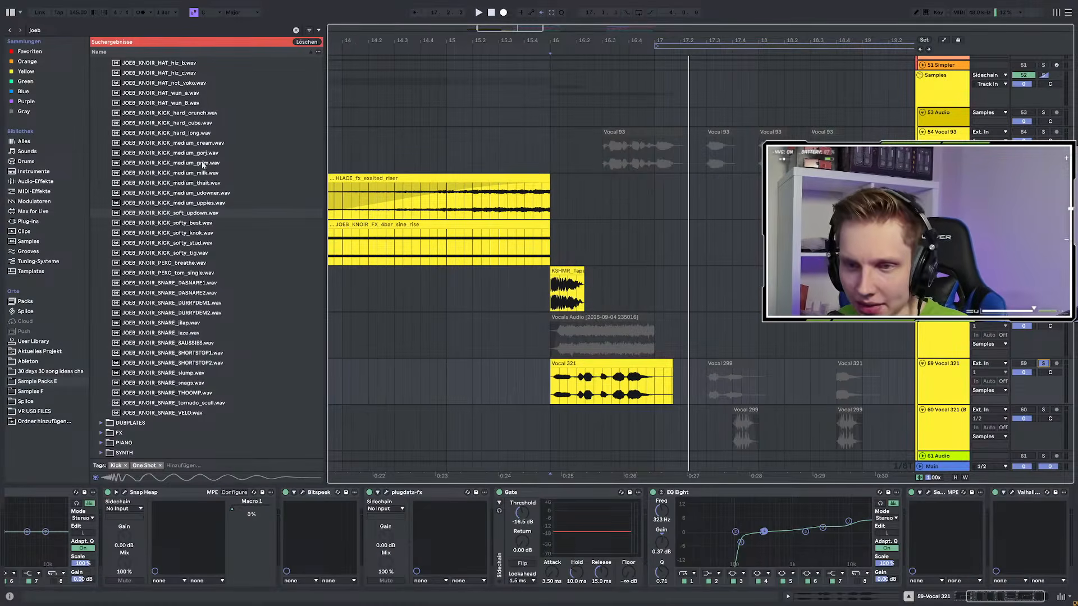
# Audition the tom_single and snare samples, including DURRYDEM1 and SAUSSIES, and collapse the sample pack folder
pyautogui.click(197, 213)
pyautogui.click(168, 275)
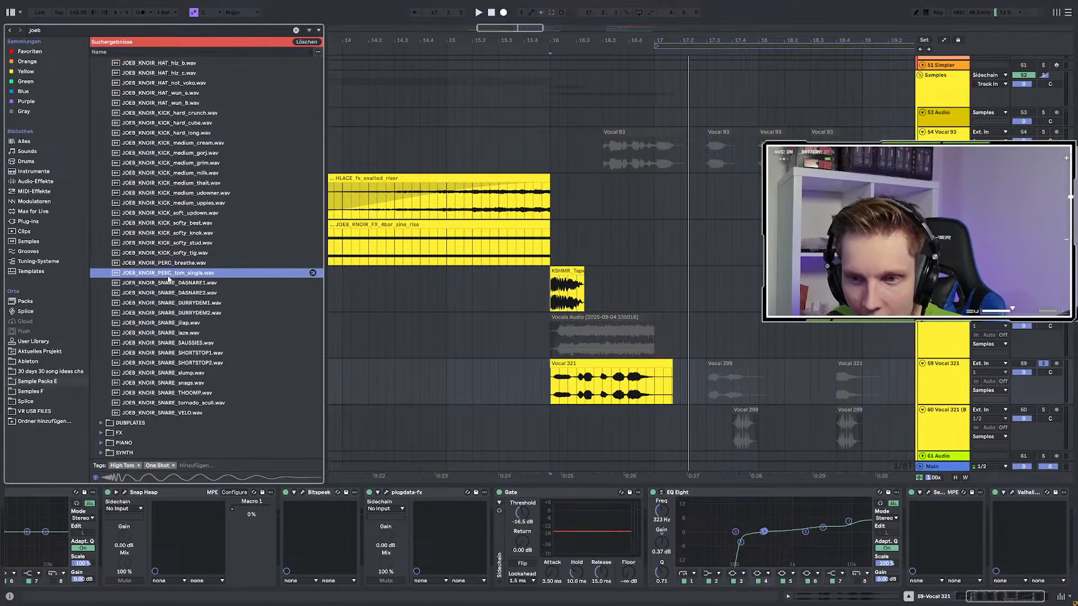
pyautogui.click(167, 286)
pyautogui.click(167, 306)
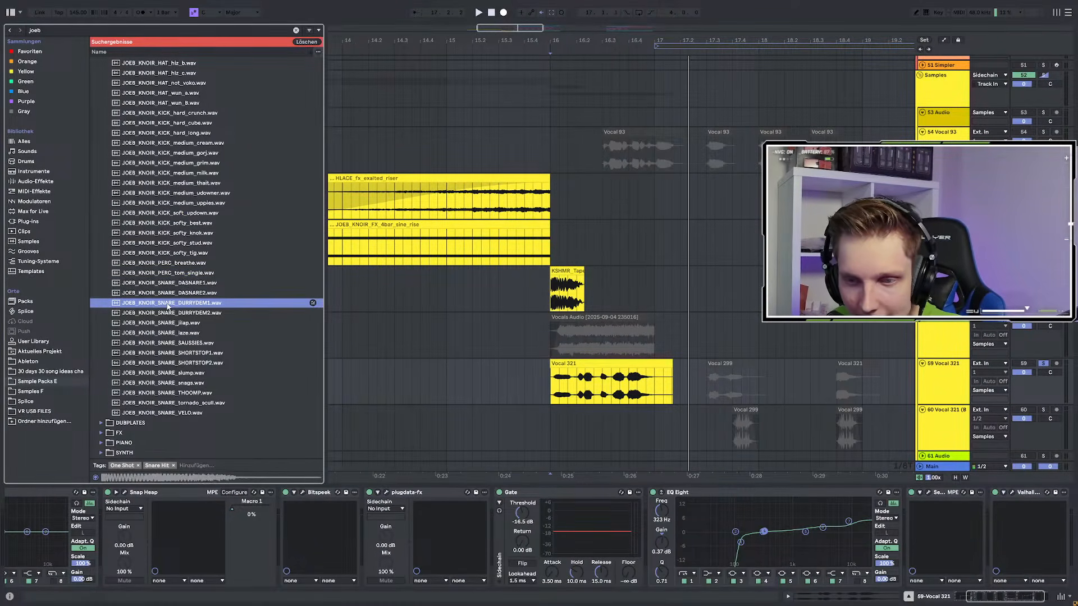
pyautogui.click(168, 343)
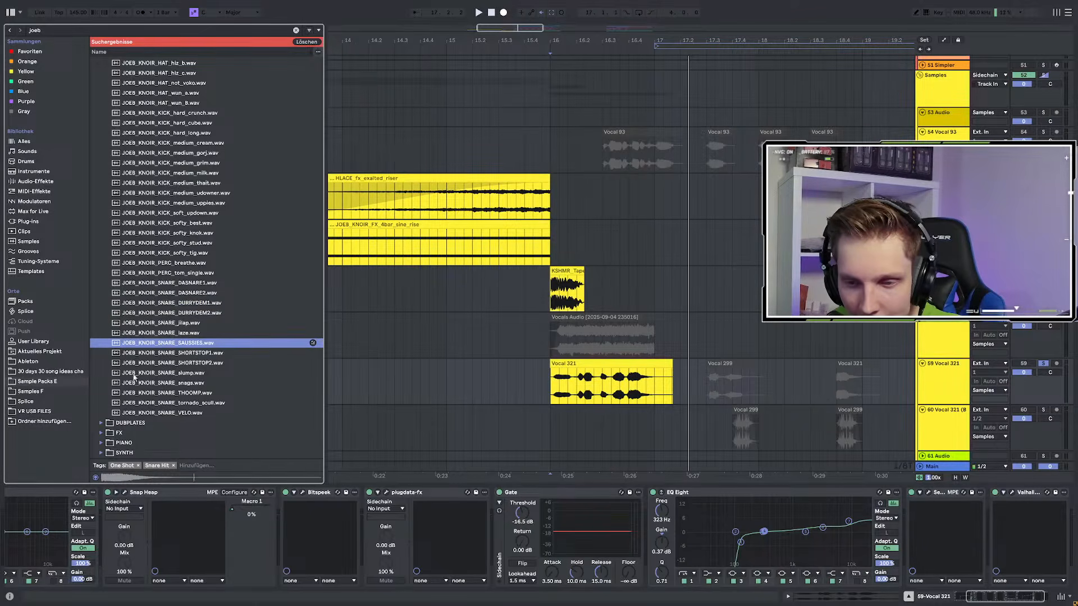
pyautogui.scroll(3, 156, 349)
pyautogui.click(102, 72)
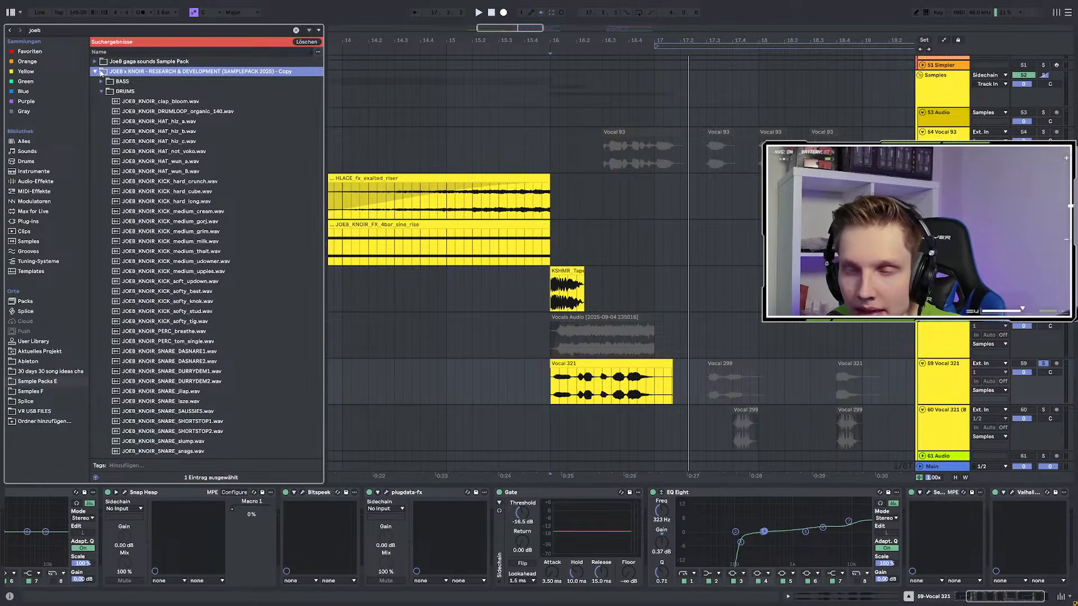
pyautogui.click(95, 72)
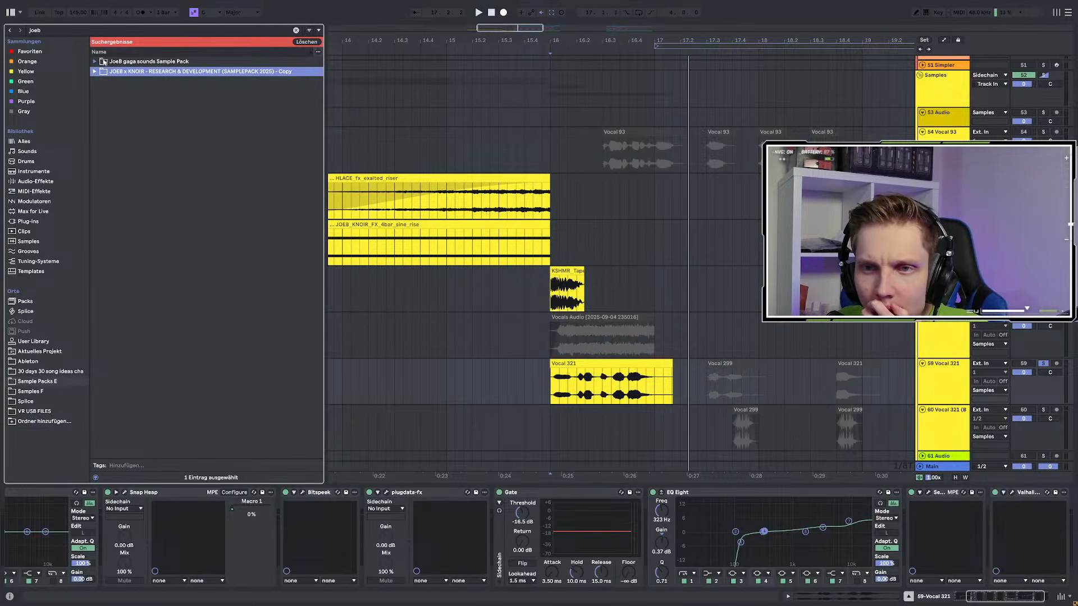
# Play from 12.3.3 and add a fade-in of about two bars to the JOEB_KNOIR_FX_4bar_sine_rise clip
pyautogui.scroll(-5, 621, 241)
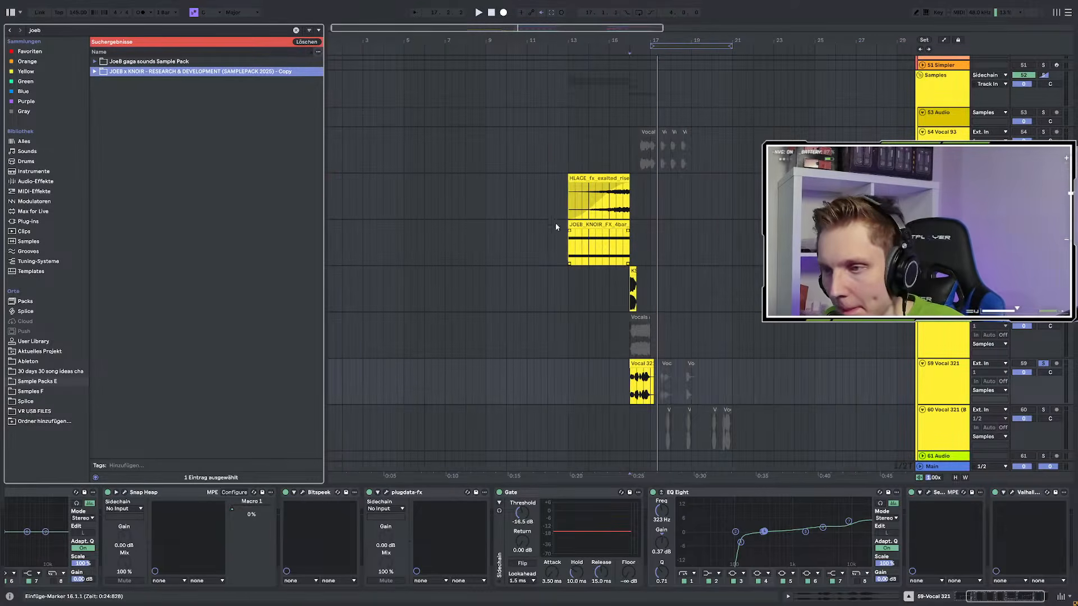
pyautogui.click(562, 239)
pyautogui.press('space')
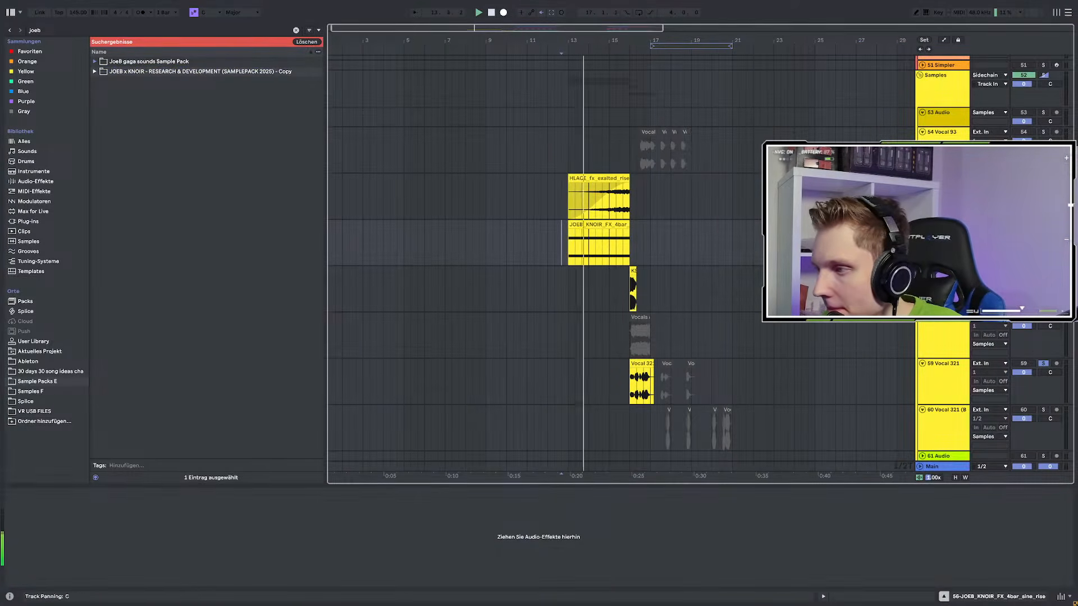
pyautogui.press('space')
pyautogui.press('space')
pyautogui.scroll(3, 564, 239)
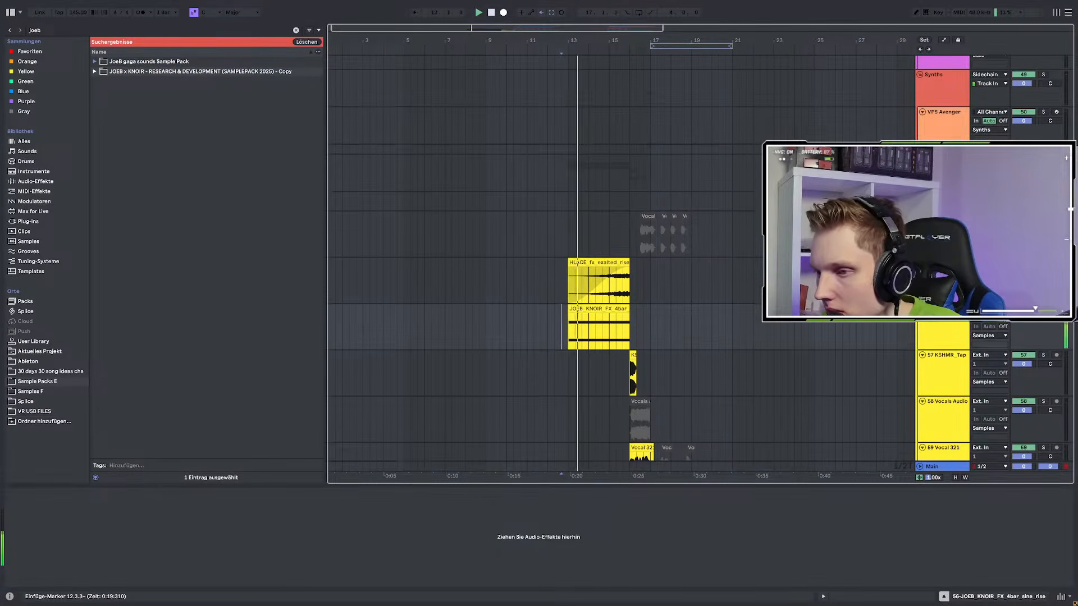
pyautogui.moveTo(570, 314); pyautogui.dragTo(611, 315)
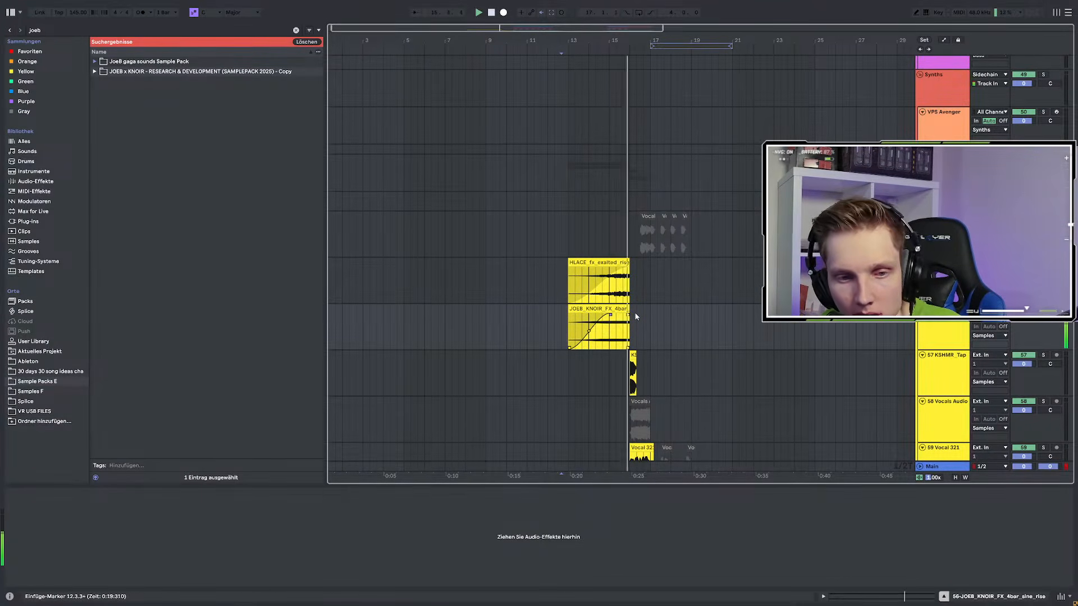
# Copy the KSHMR_Tape_Stop_01 clip from bar 16 to 20.4.1 on the same track
pyautogui.scroll(-3, 636, 316)
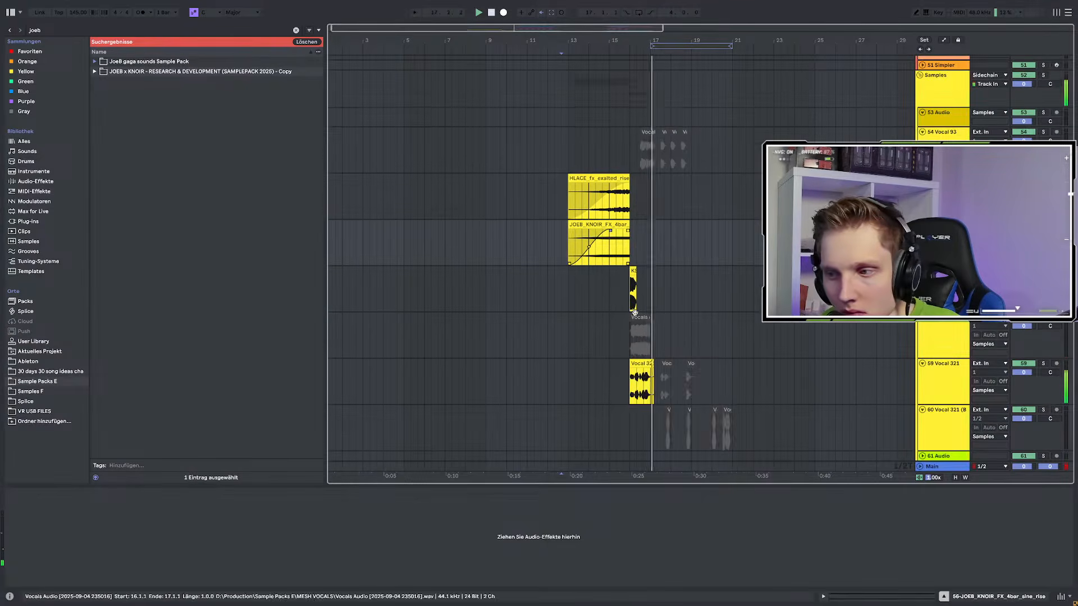
pyautogui.scroll(5, 640, 315)
pyautogui.scroll(-3, 706, 308)
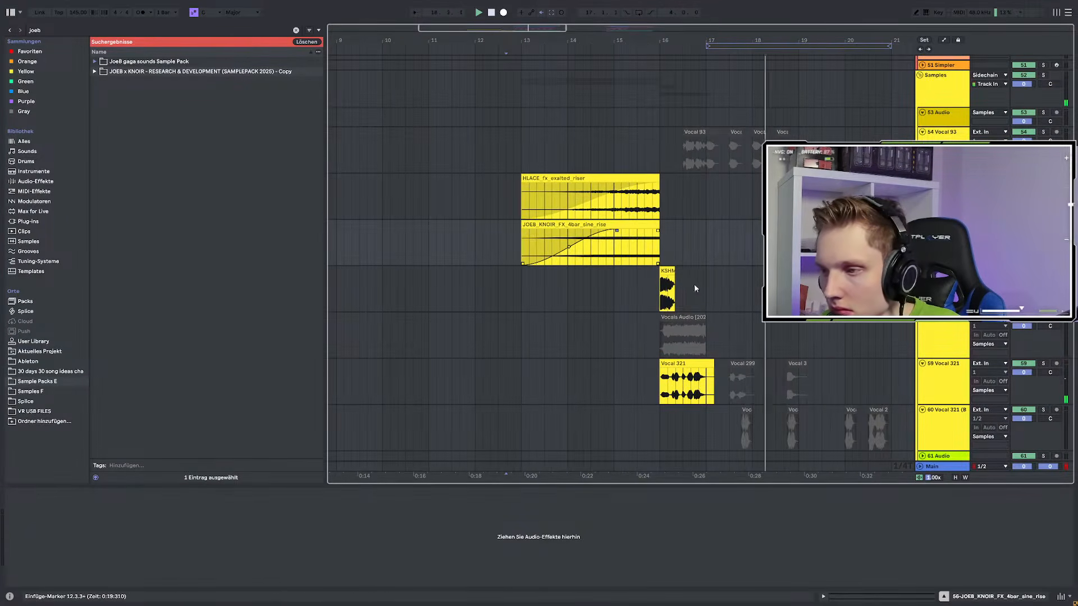
pyautogui.scroll(-3, 691, 289)
pyautogui.scroll(3, 691, 296)
pyautogui.moveTo(532, 292); pyautogui.dragTo(635, 291)
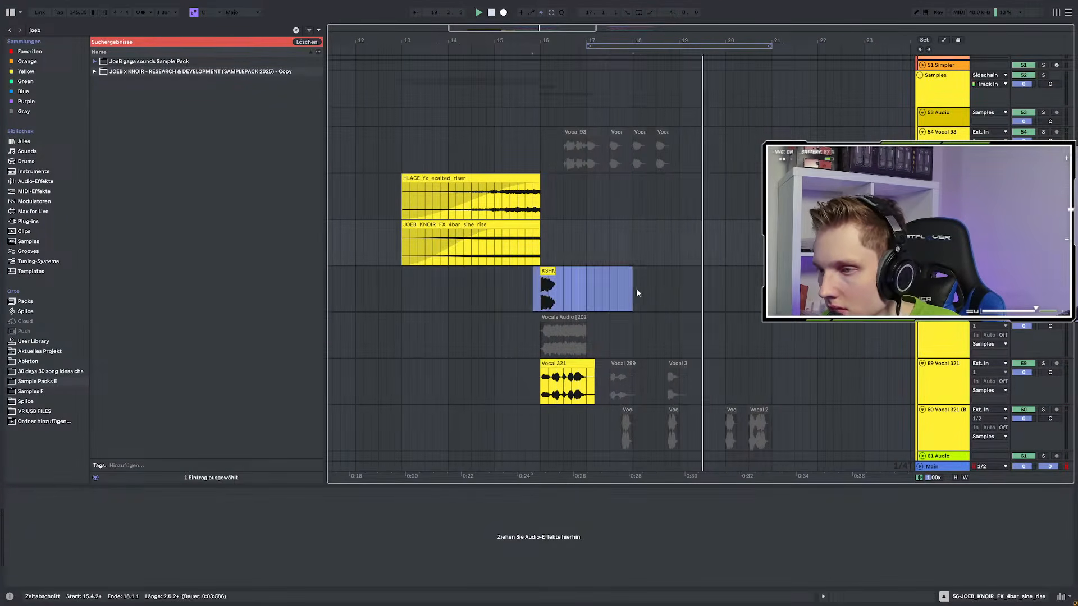
pyautogui.scroll(-3, 657, 292)
pyautogui.scroll(3, 665, 294)
pyautogui.moveTo(502, 284); pyautogui.dragTo(692, 276)
pyautogui.click(647, 289)
pyautogui.click(596, 288)
# Play the copied tape stop and shift it slightly earlier so it starts just before 20.4
pyautogui.press('space')
pyautogui.press('space')
pyautogui.scroll(3, 664, 281)
pyautogui.click(556, 291)
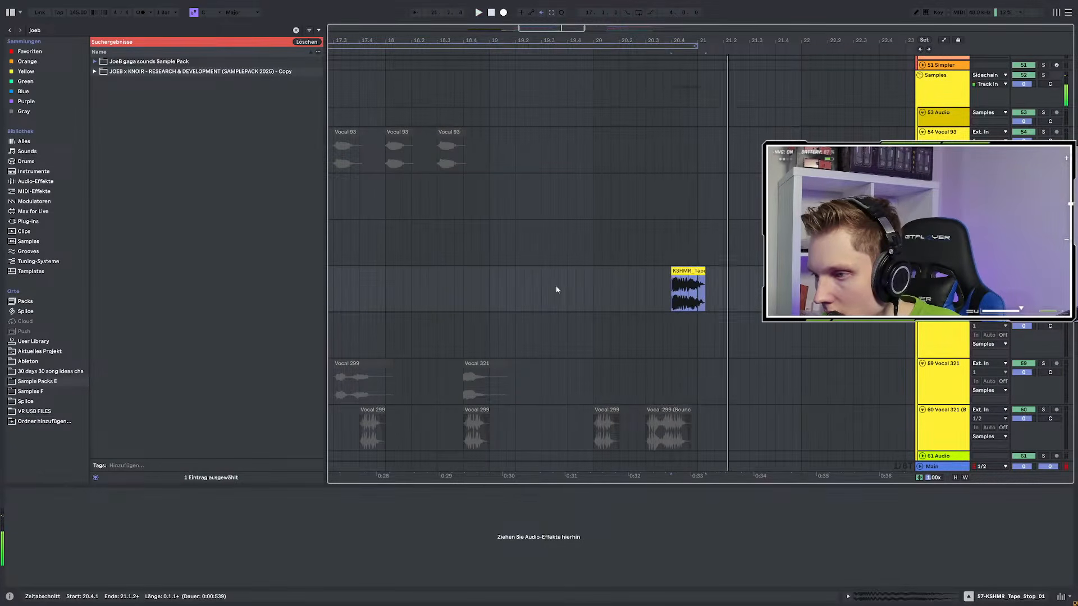
pyautogui.scroll(5, 661, 290)
pyautogui.scroll(3, 662, 291)
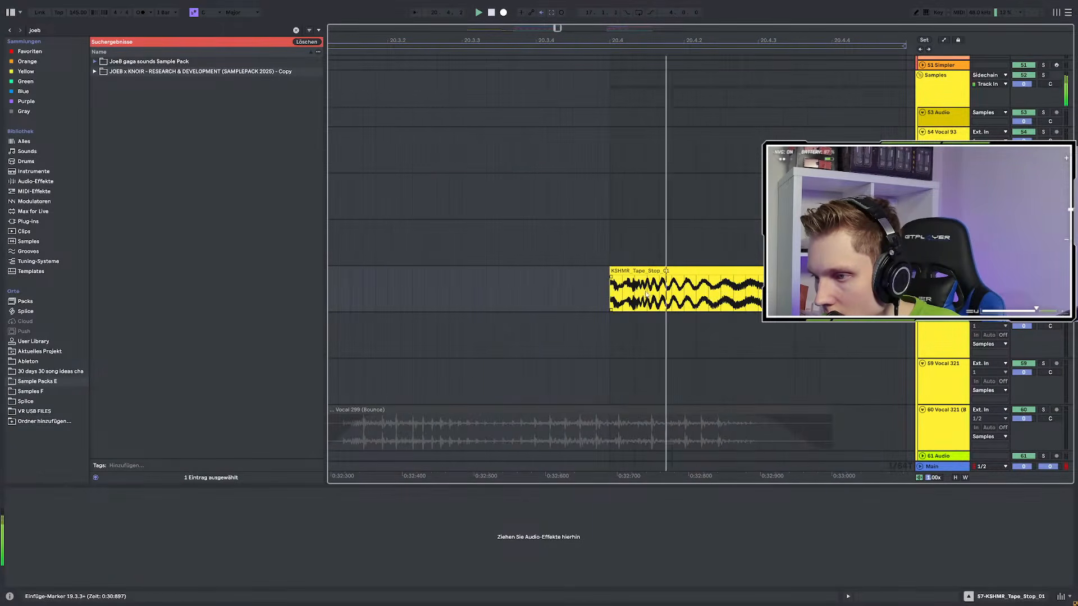
pyautogui.click(635, 291)
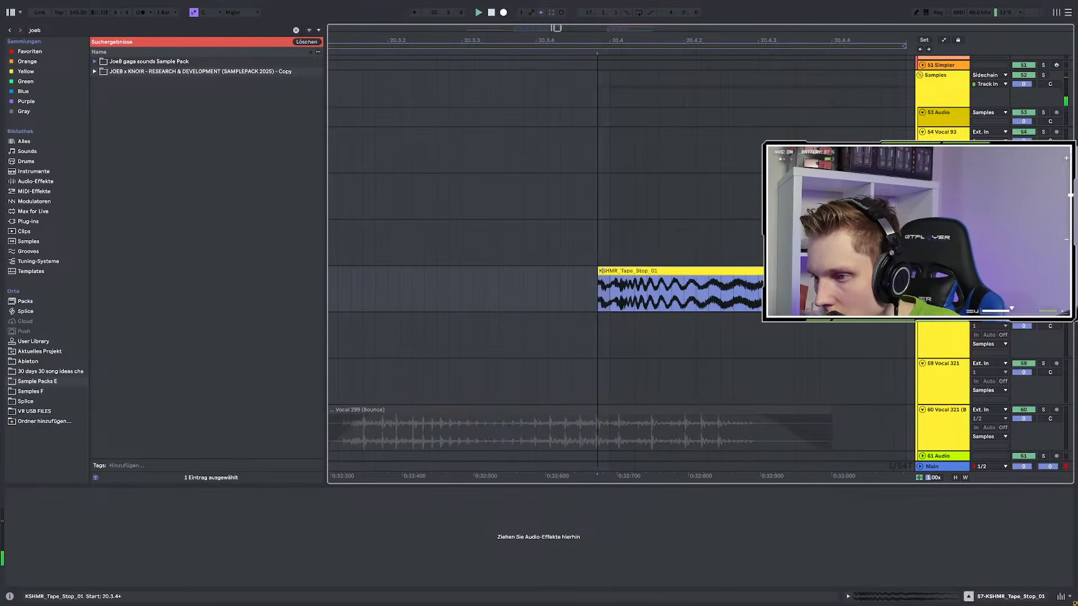
# Play the transition from 15.1.3, and the Vocal 321 phrase from 16.1.1
pyautogui.scroll(-8, 695, 291)
pyautogui.moveTo(434, 284); pyautogui.dragTo(441, 285)
pyautogui.press('space')
pyautogui.press('space')
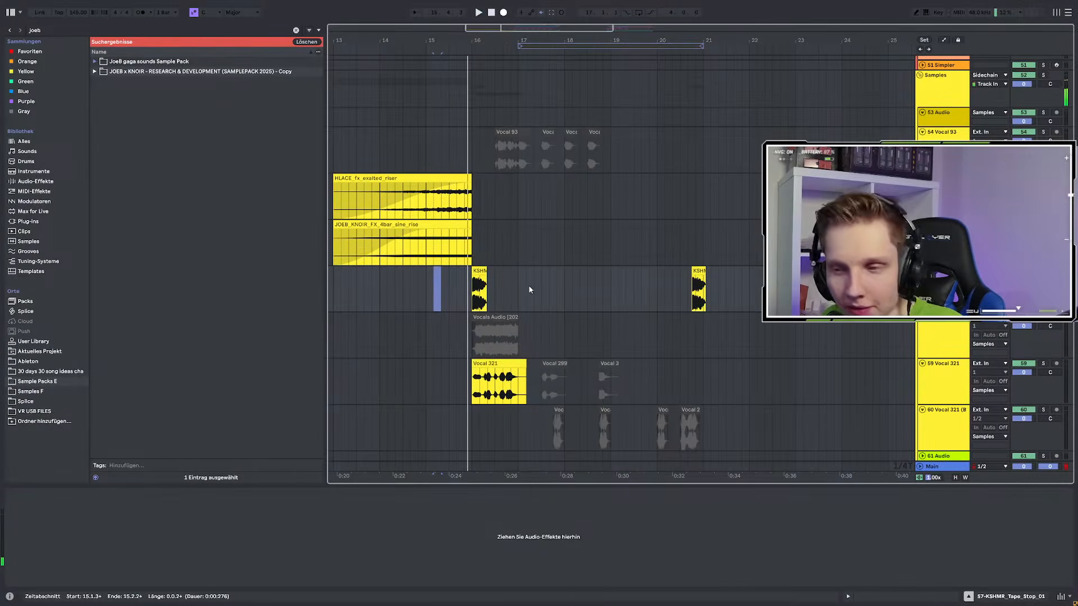
pyautogui.scroll(-3, 500, 286)
pyautogui.click(474, 316)
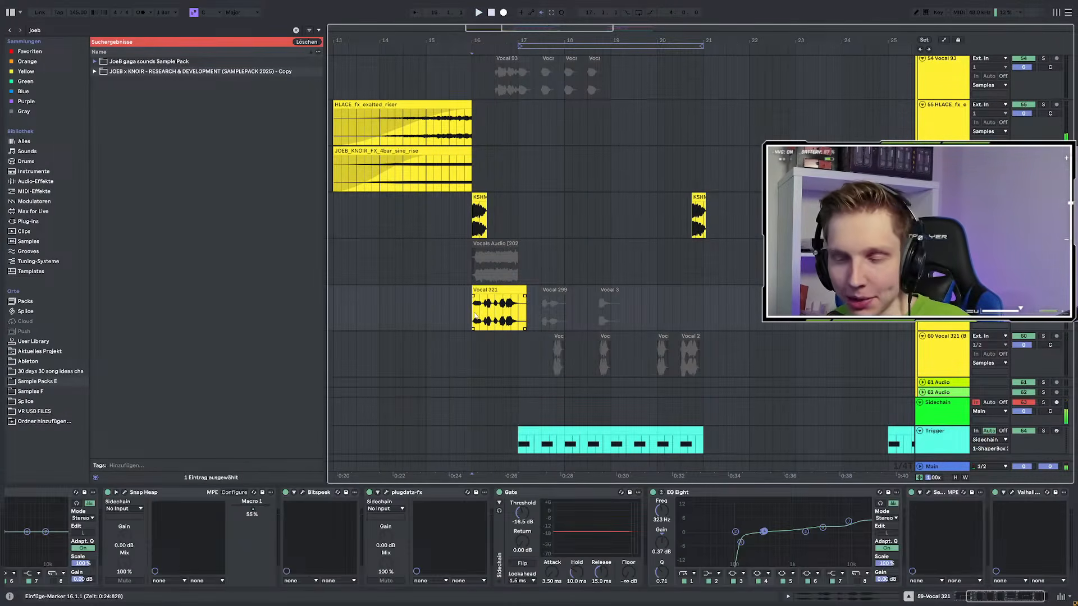
pyautogui.press('space')
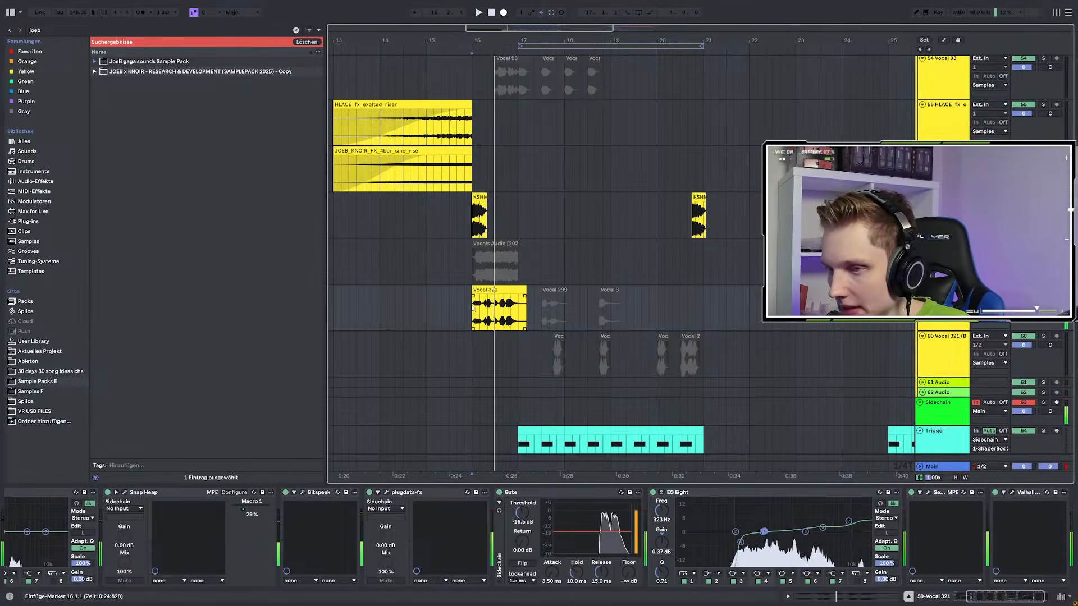
pyautogui.press('space')
# Deactivate the KSHMR_Tape_Stop_01 clip at bar 16 and play the transition from 14.4.2
pyautogui.moveTo(502, 213); pyautogui.dragTo(419, 211)
pyautogui.click(420, 210)
pyautogui.press('space')
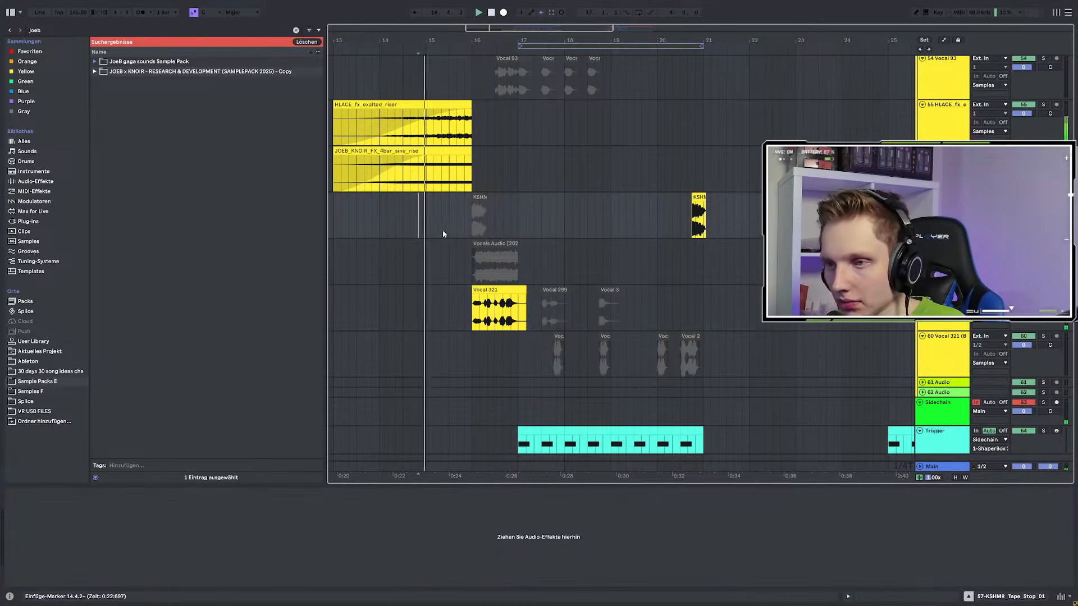
# Look over the drop's tracks during playback and search the browser for "kont"
pyautogui.scroll(15, 463, 259)
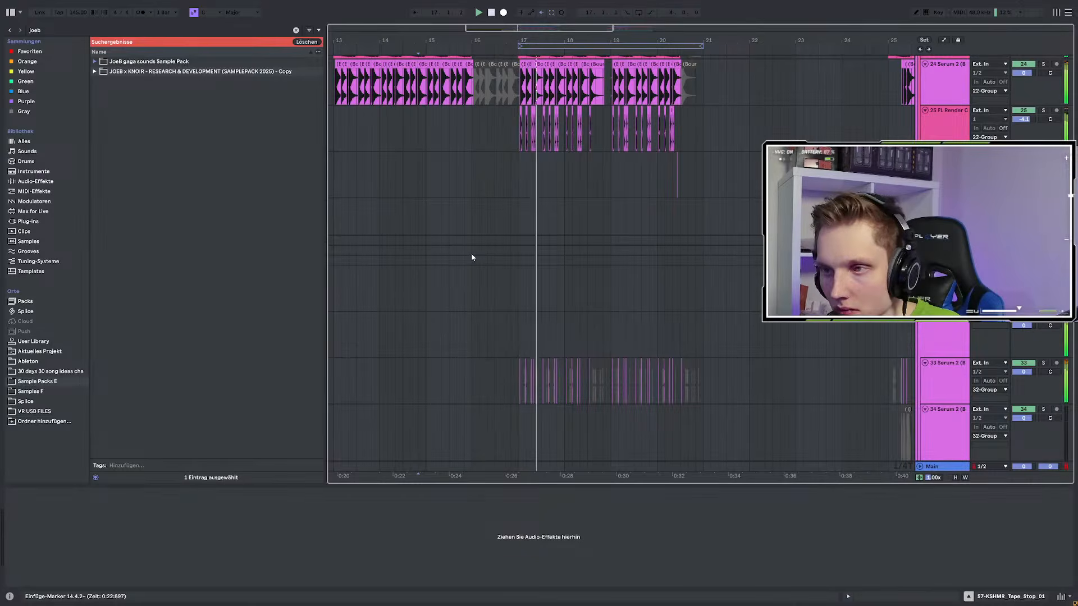
pyautogui.scroll(-10, 605, 243)
pyautogui.scroll(-12, 612, 247)
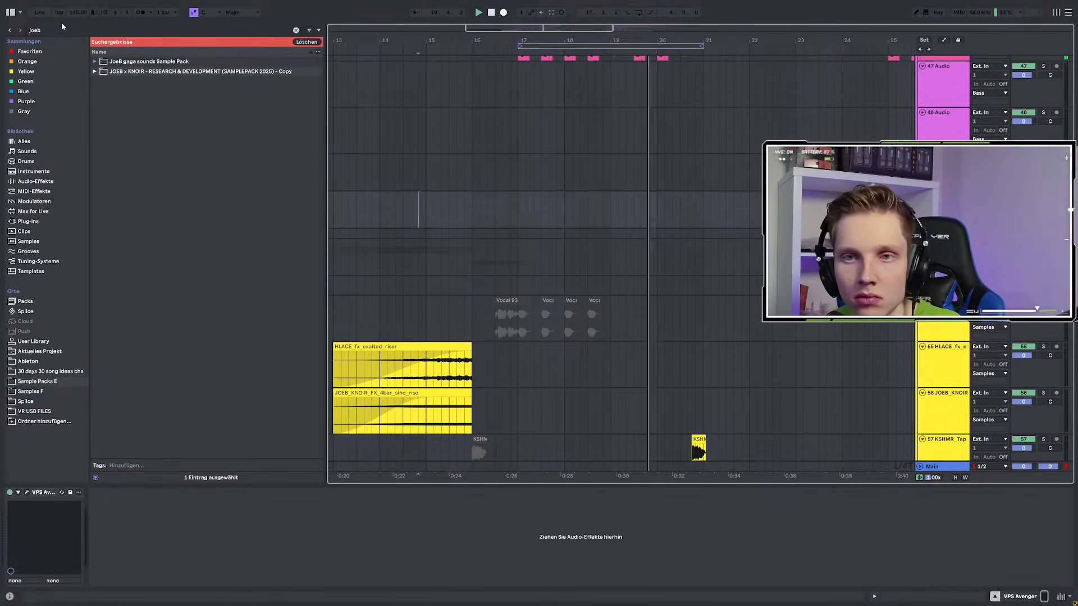
pyautogui.hotkey('ctrl', 'f')
pyautogui.write('kont')
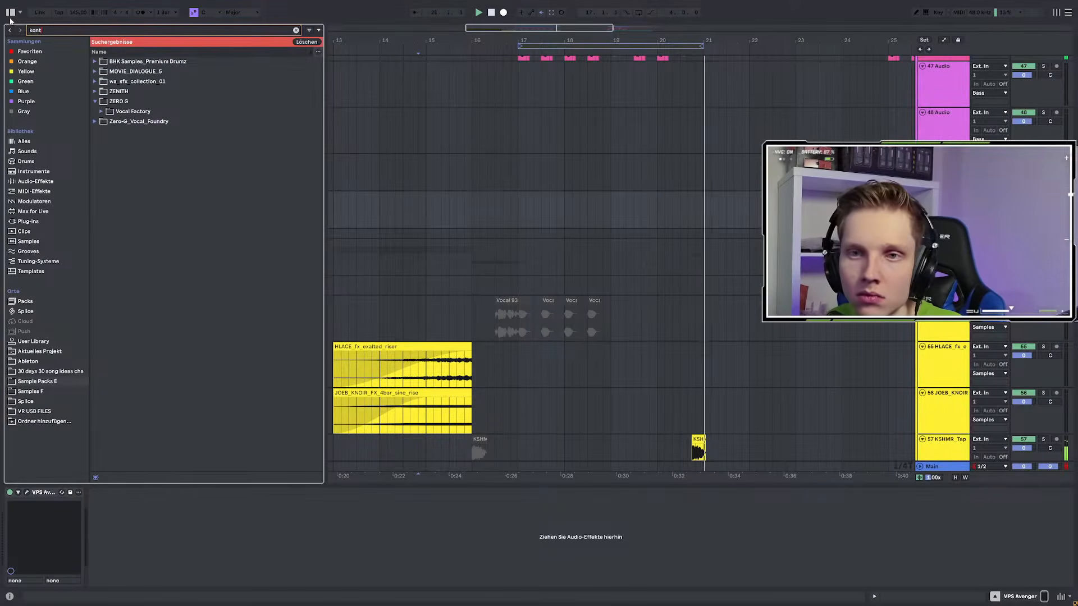
# Loop playback of the drop from 17.1.1 to 21.1.1
pyautogui.click(504, 133)
pyautogui.moveTo(517, 84); pyautogui.dragTo(703, 84)
pyautogui.hotkey('ctrl', 'l')
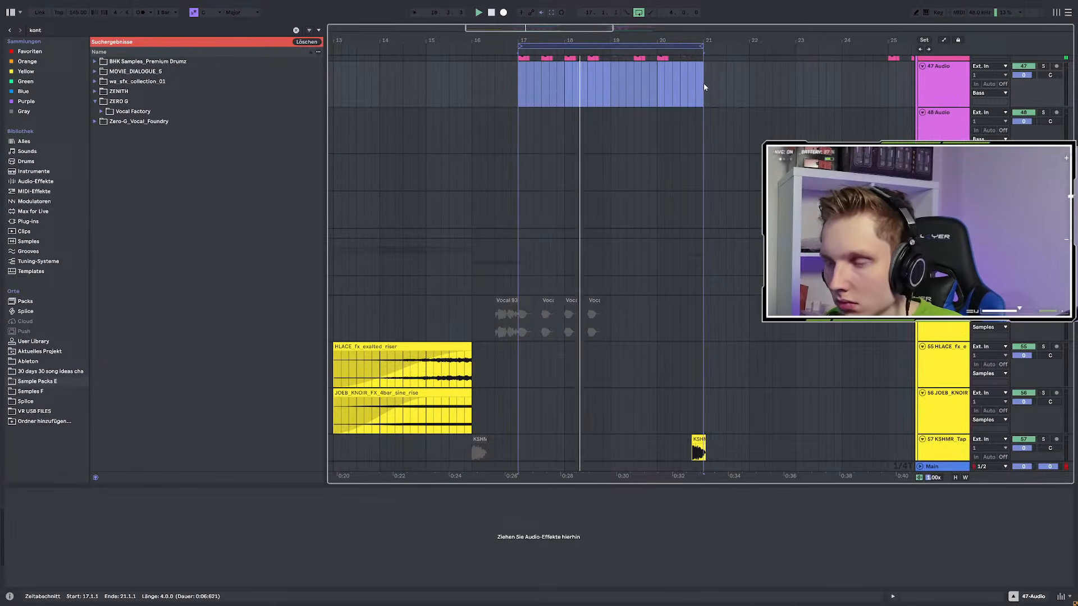
pyautogui.scroll(-5, 730, 135)
pyautogui.scroll(5, 747, 169)
pyautogui.scroll(-8, 730, 197)
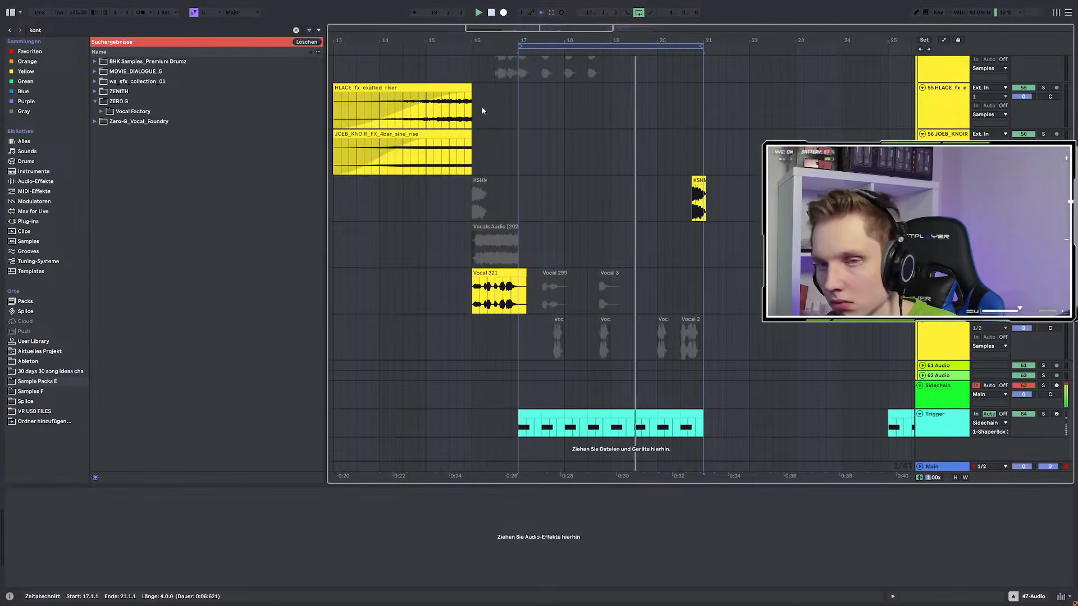
# Play back from bar 13 and shorten the fade-in of the JOEB_KNOIR_FX_4bar_sine_rise clip to almost nothing
pyautogui.scroll(4, 705, 216)
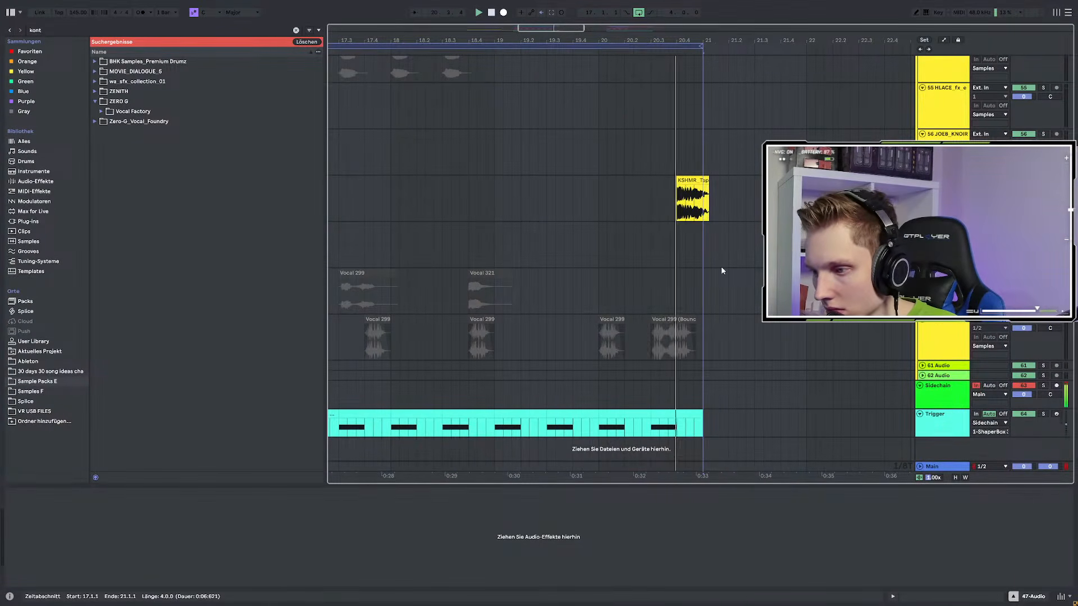
pyautogui.scroll(-5, 719, 241)
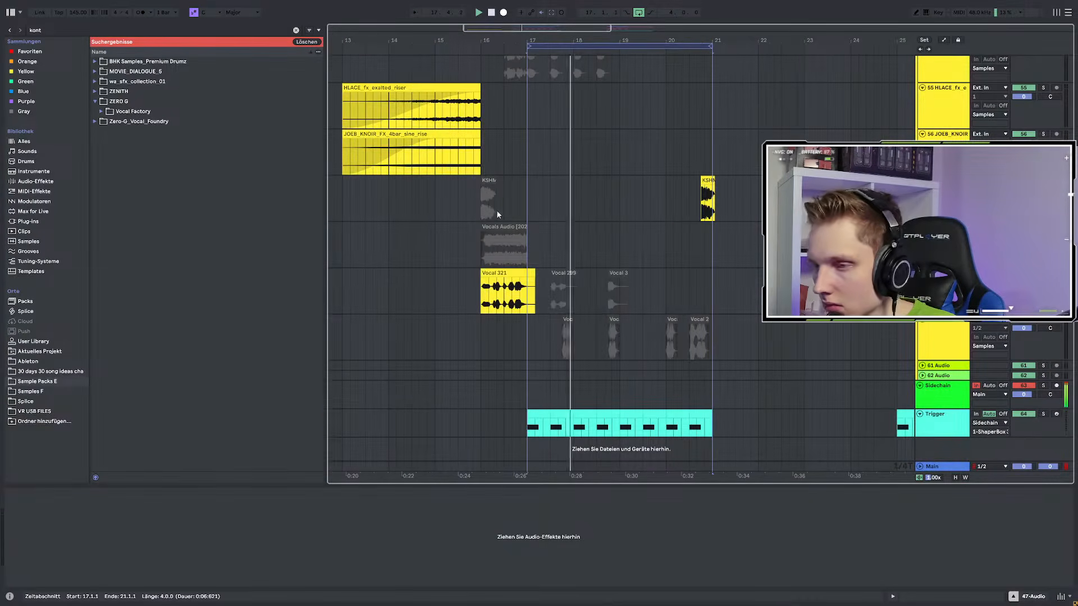
pyautogui.click(344, 194)
pyautogui.press('space')
pyautogui.press('space')
pyautogui.scroll(3, 442, 238)
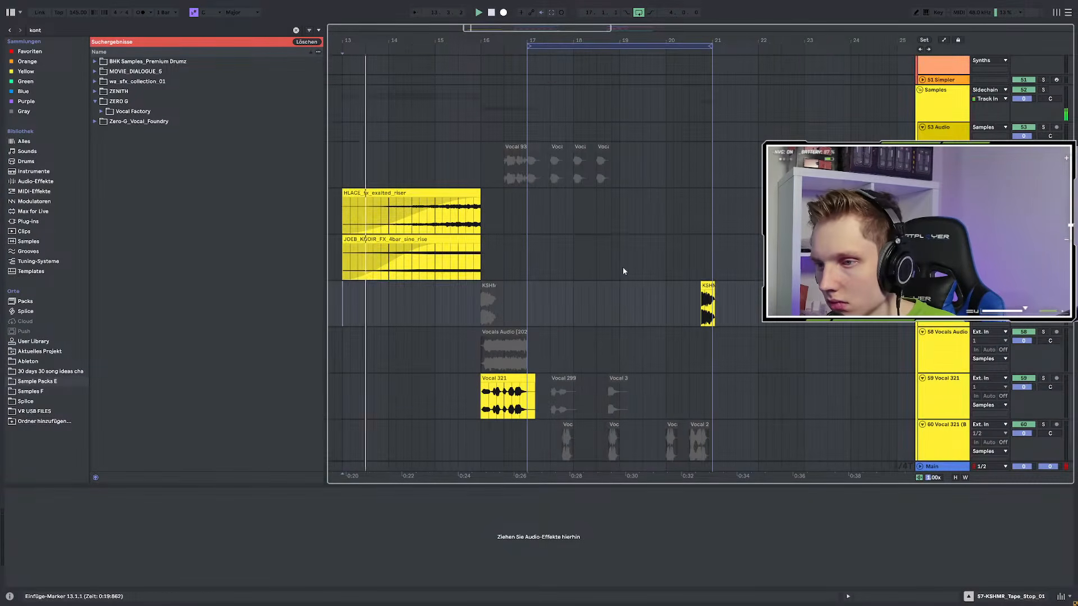
pyautogui.moveTo(436, 245); pyautogui.dragTo(349, 250)
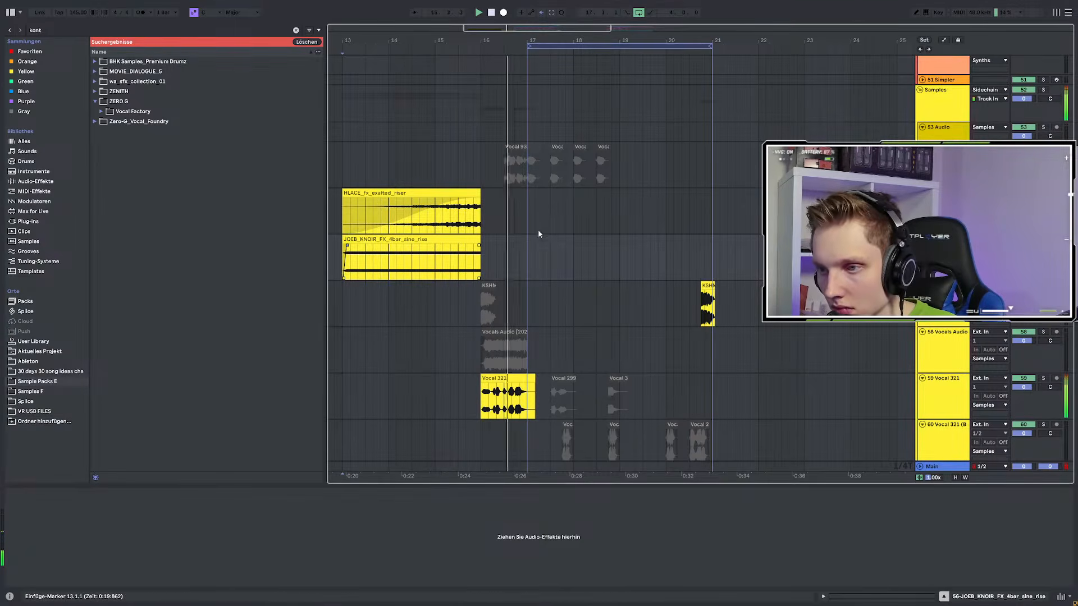
# Trim the end of the HLACE_fx_exalted_riser clip to bar 16 and give it a short fade-out
pyautogui.click(482, 191)
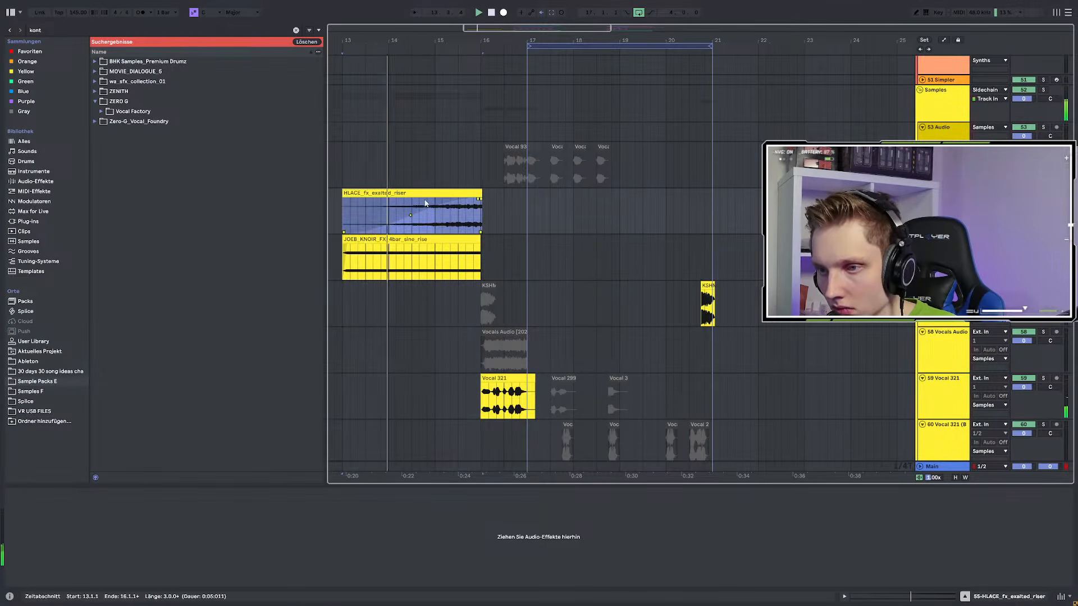
pyautogui.scroll(4, 483, 212)
pyautogui.scroll(4, 517, 218)
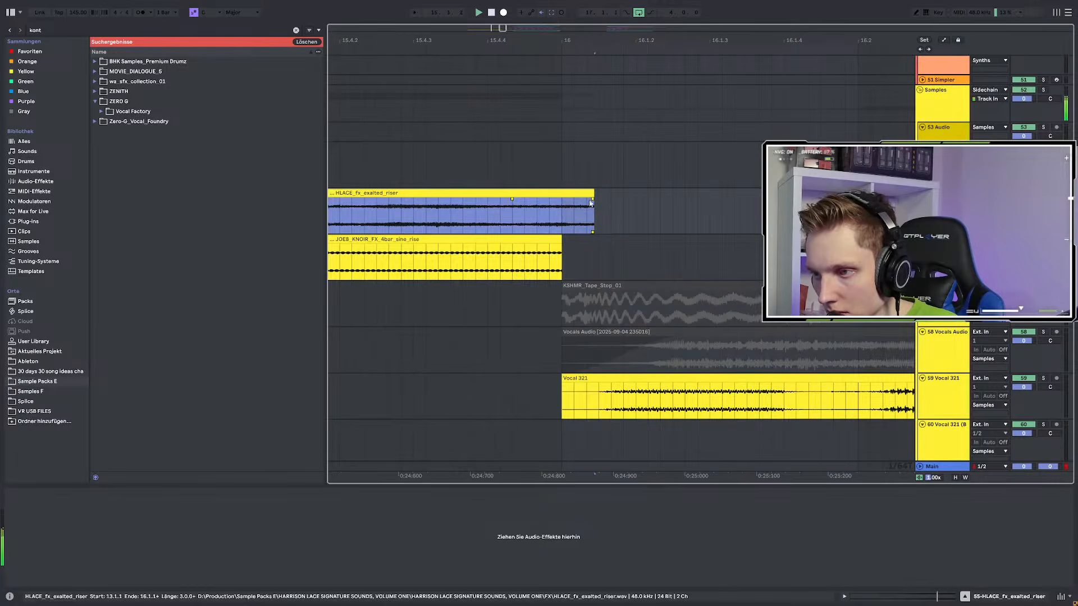
pyautogui.moveTo(561, 201); pyautogui.dragTo(537, 200)
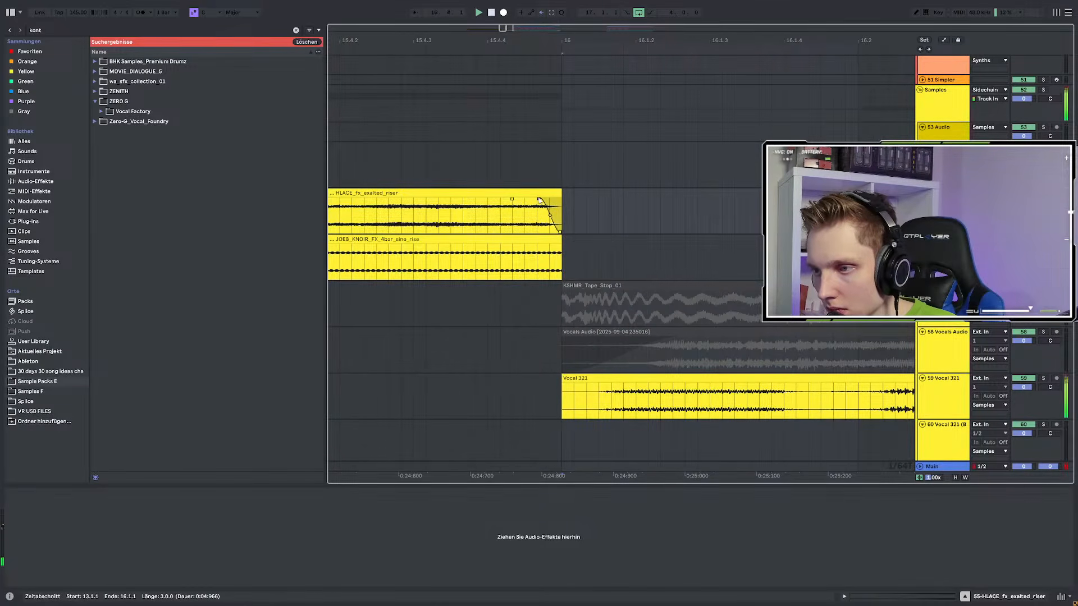
pyautogui.click(559, 247)
pyautogui.scroll(-6, 572, 236)
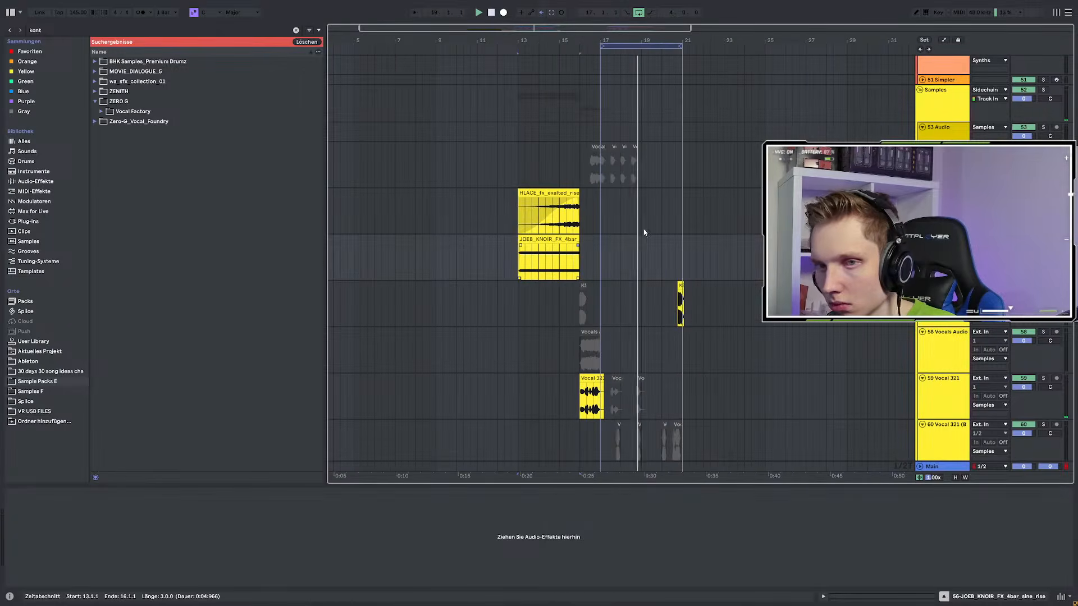
# Replace the VPS Avenger instrument on its track with the Kontakt 8 plug-in
pyautogui.scroll(5, 632, 234)
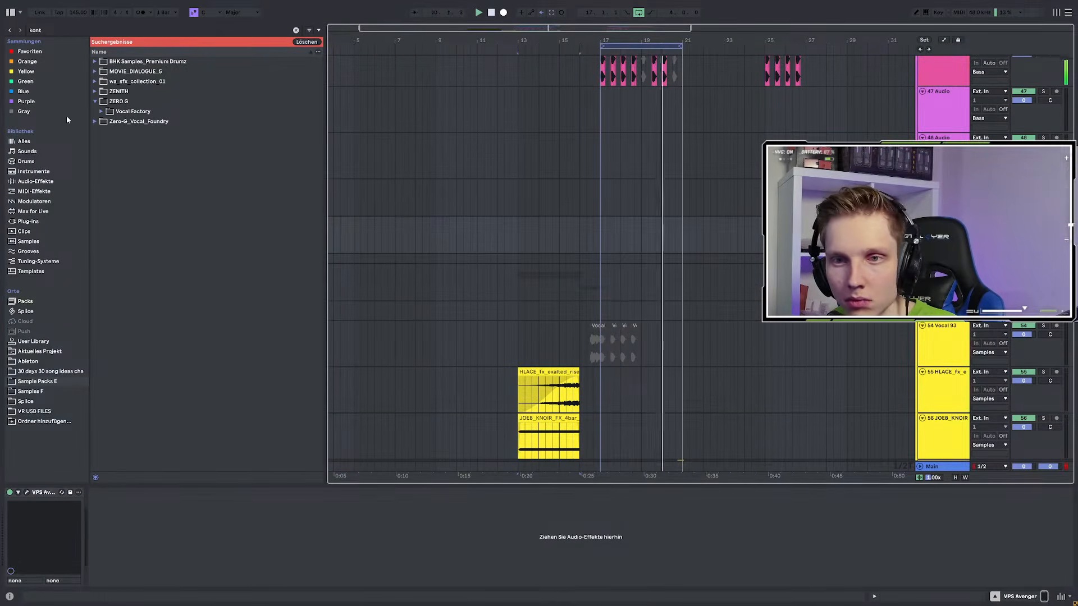
pyautogui.click(28, 221)
pyautogui.moveTo(121, 103); pyautogui.dragTo(61, 507)
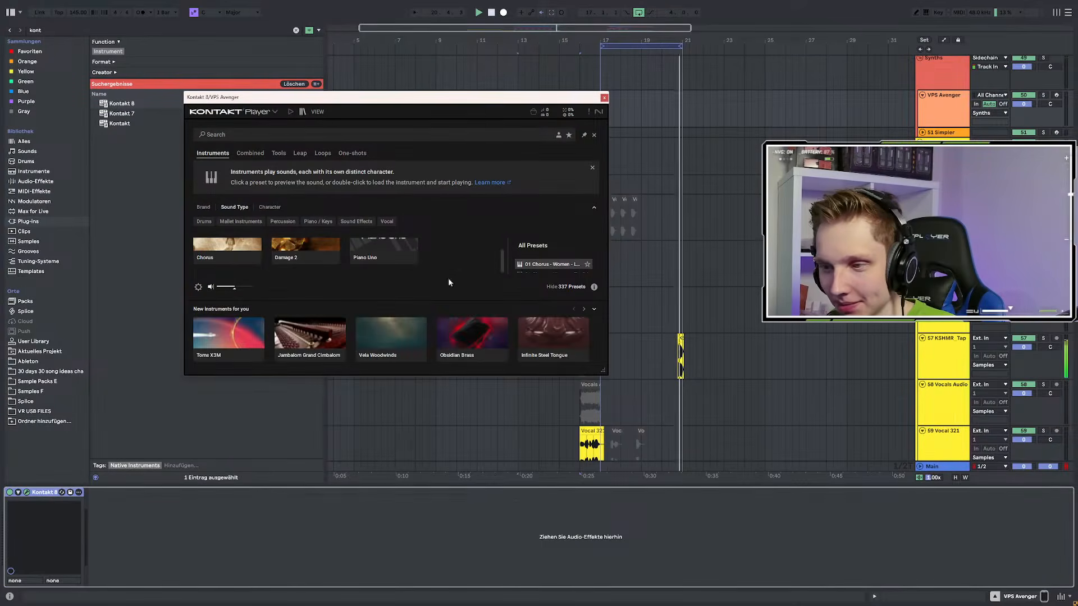
# Shorten the KSHMR_Tape_Stop_01 clip near bar 20.4 and position it so it ends exactly at bar 21
pyautogui.click(680, 354)
pyautogui.scroll(10, 685, 343)
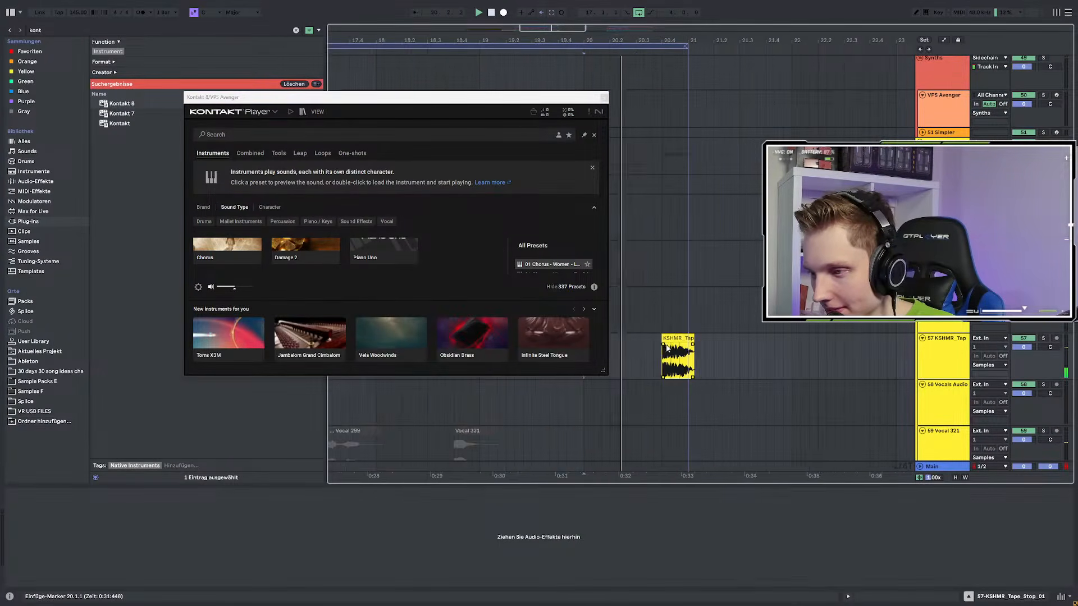
pyautogui.moveTo(675, 336); pyautogui.dragTo(721, 338)
pyautogui.click(633, 348)
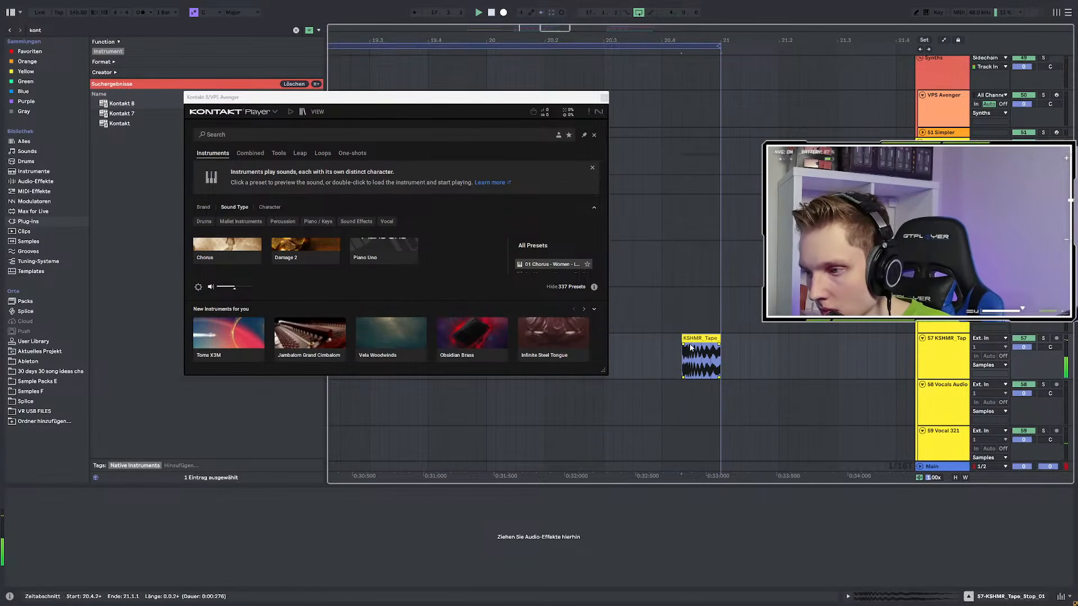
pyautogui.moveTo(692, 348); pyautogui.dragTo(711, 348)
pyautogui.click(658, 348)
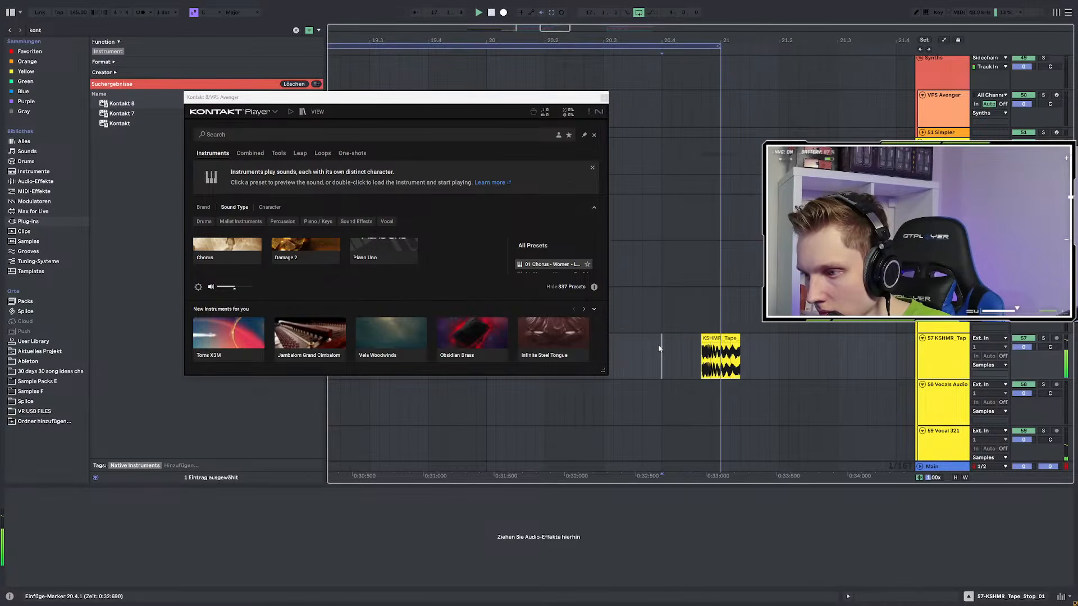
pyautogui.moveTo(713, 340); pyautogui.dragTo(694, 339)
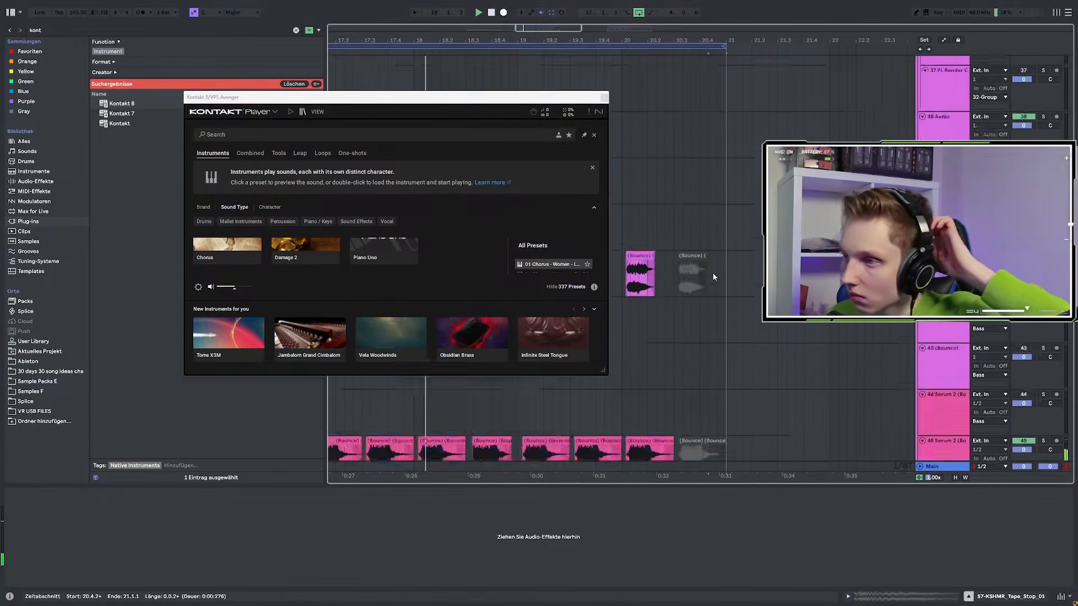
# Insert a new audio track directly below the DS_SRD2 snare one-shot track in the Drums group
pyautogui.scroll(15, 713, 277)
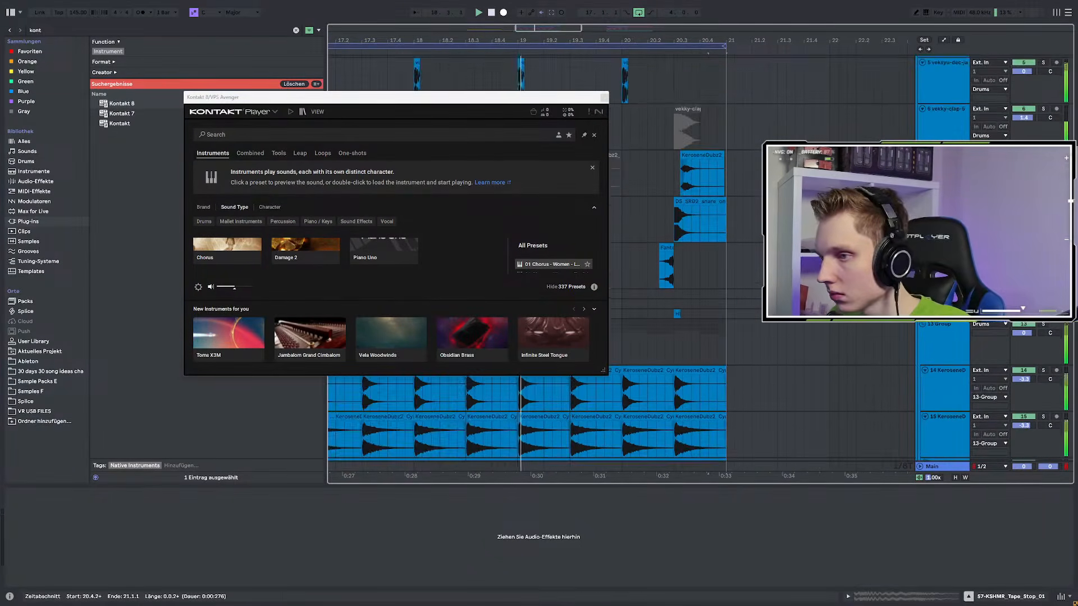
pyautogui.click(943, 333)
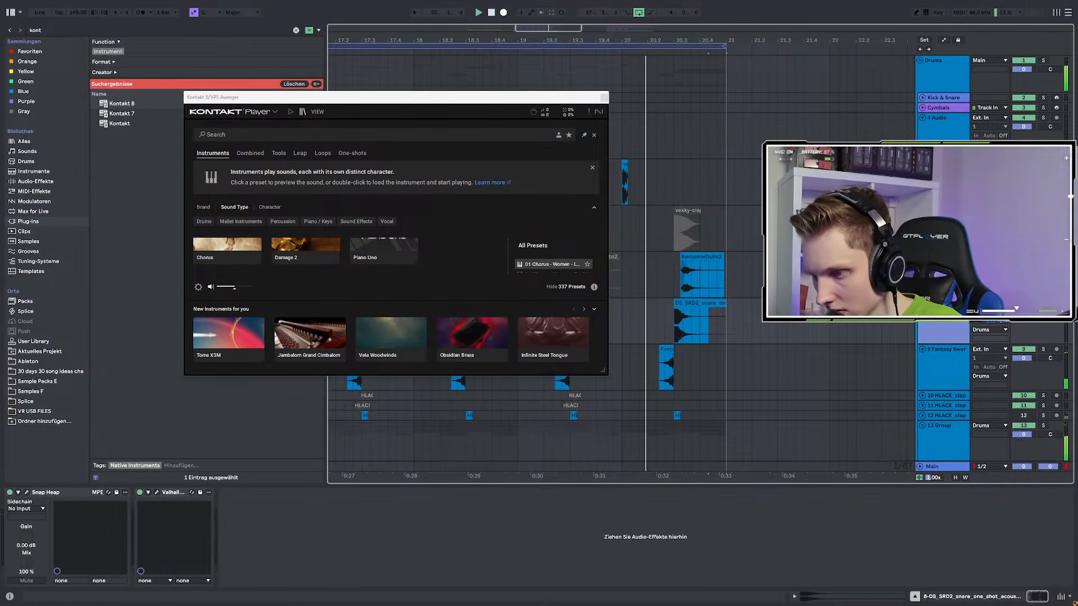
pyautogui.hotkey('ctrl', 't')
pyautogui.scroll(-3, 699, 362)
pyautogui.press('space')
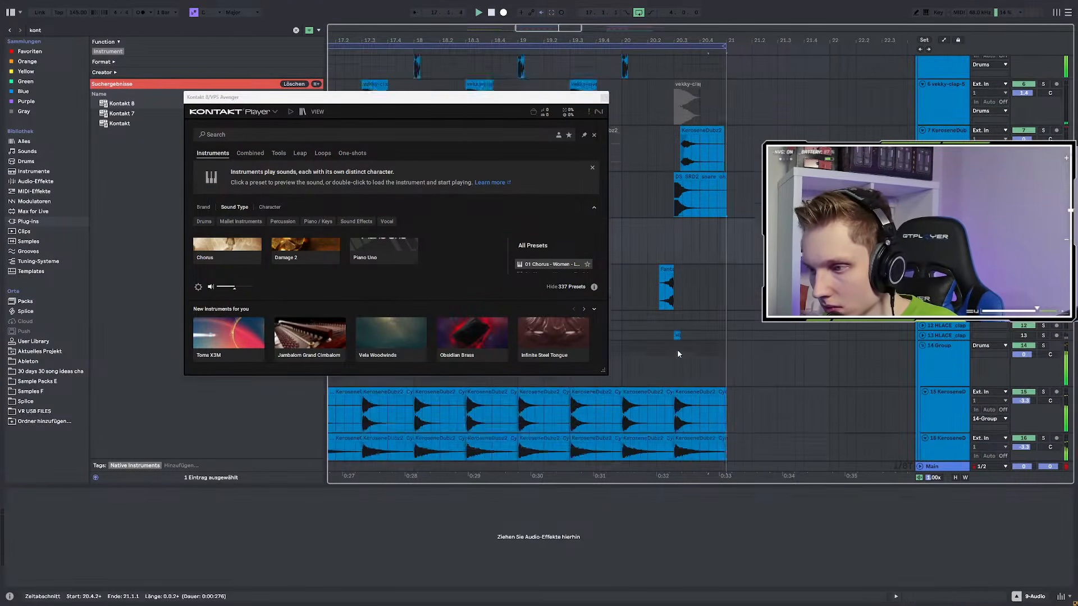
# Reveal the source sample of the Fantasy Sword Echo clip in the browser and close the Kontakt window
pyautogui.scroll(5, 675, 345)
pyautogui.rightClick(656, 271)
pyautogui.click(674, 372)
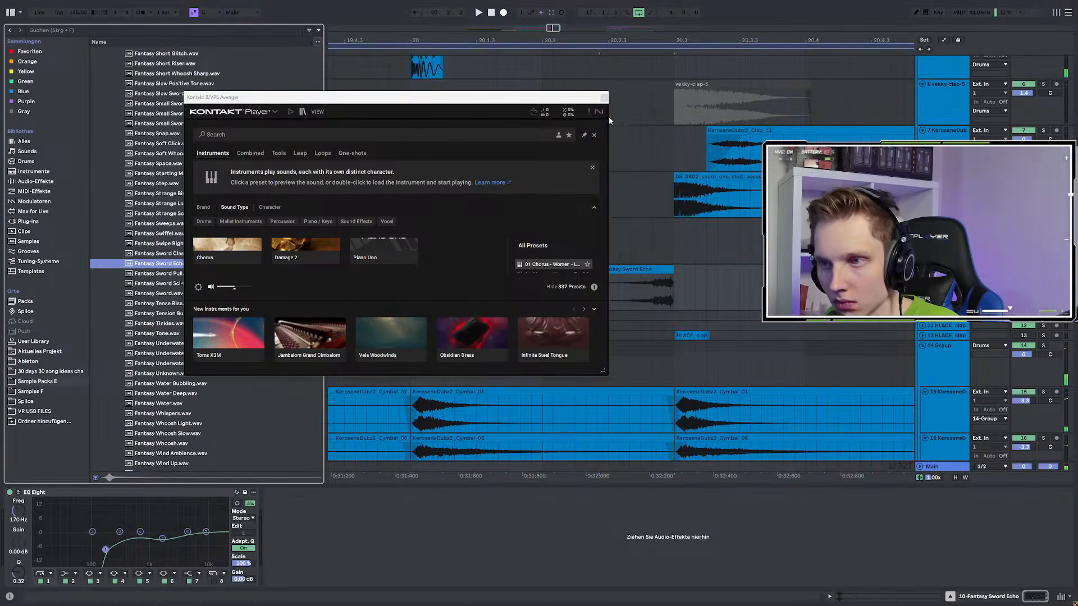
pyautogui.click(604, 98)
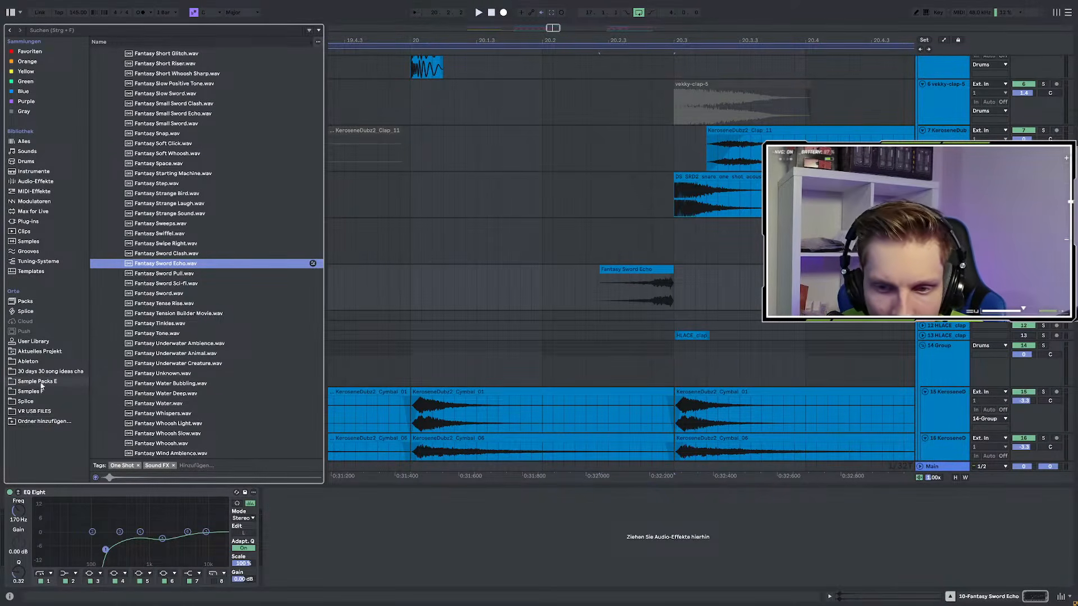
# Search the sample packs for "clap" and audition Harrison Lace claps, including HLACE_clap_office.wav and HLACE_clap_layer_cake.wav
pyautogui.scroll(7, 115, 98)
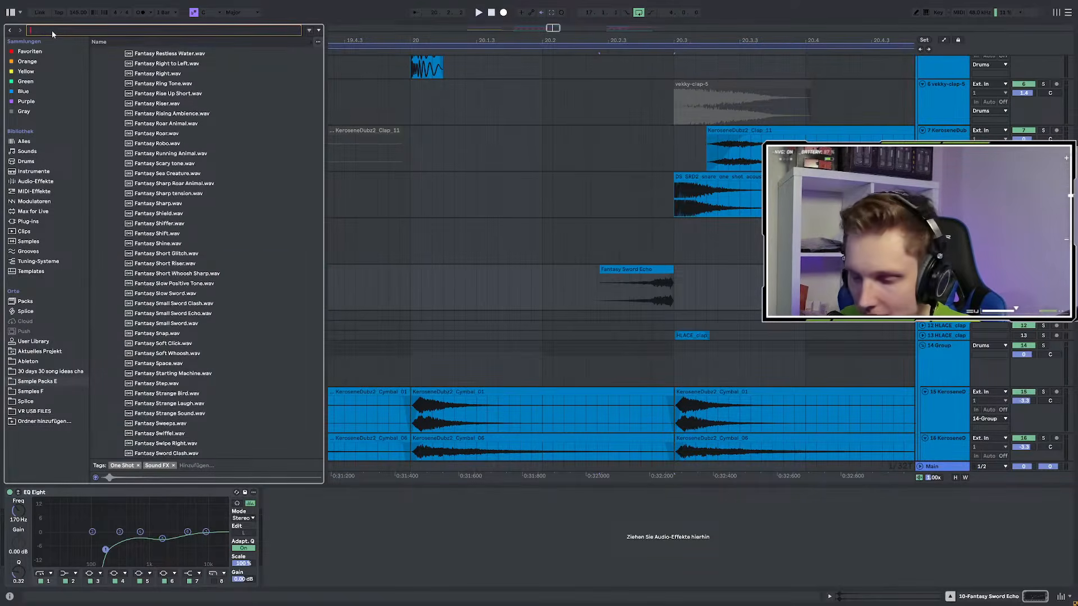
pyautogui.write('clap')
pyautogui.scroll(-6, 117, 125)
pyautogui.click(129, 373)
pyautogui.click(154, 395)
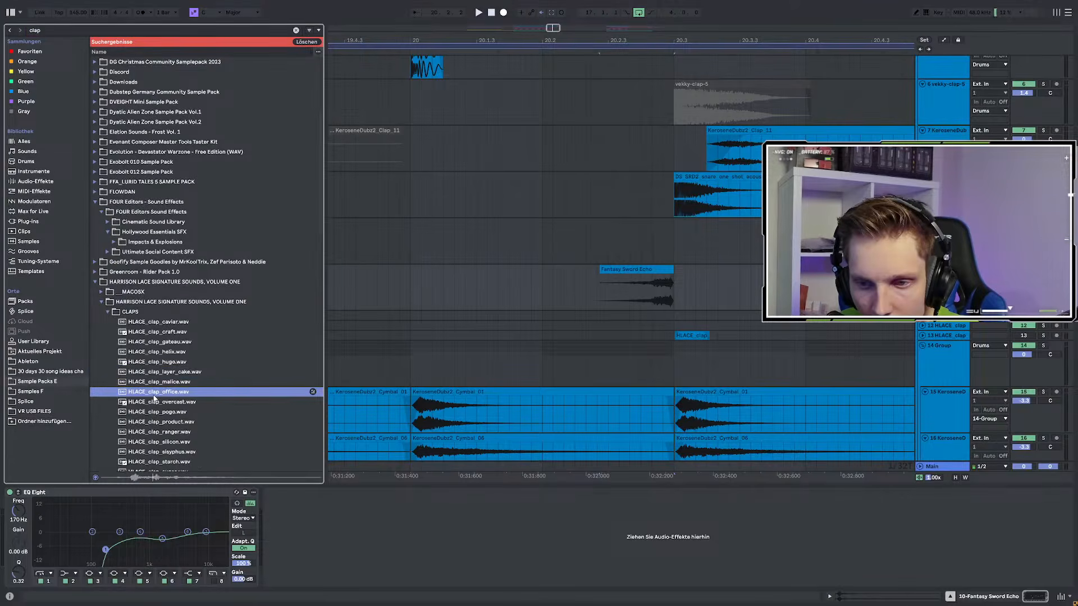
pyautogui.click(192, 375)
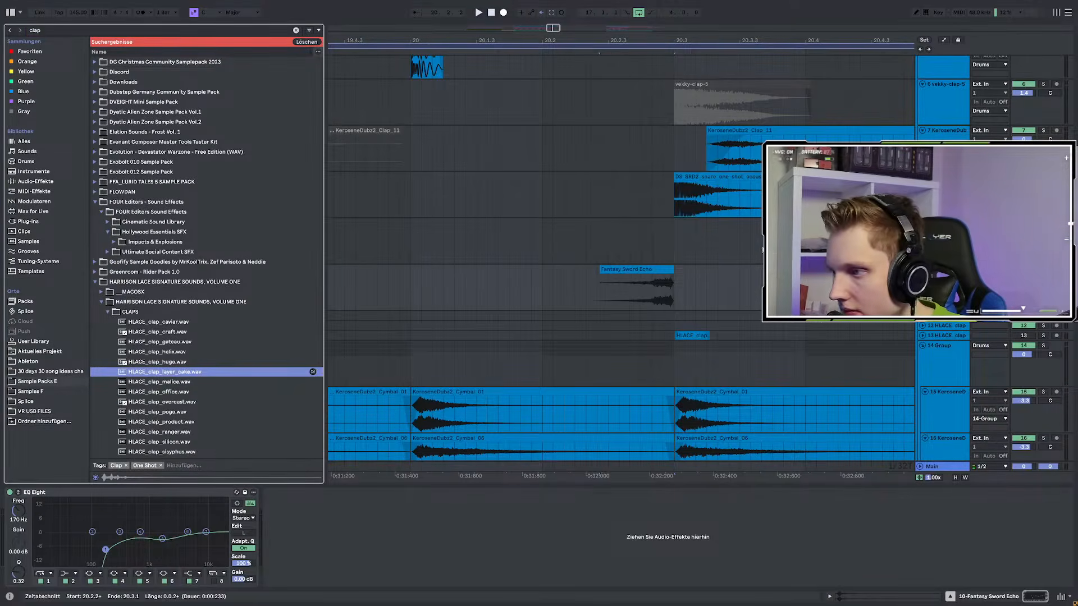
# Place HLACE_clap_layer_cake.wav on the empty audio track below the snare, starting at 20.4.1
pyautogui.hscroll(2, 621, 252)
pyautogui.click(673, 232)
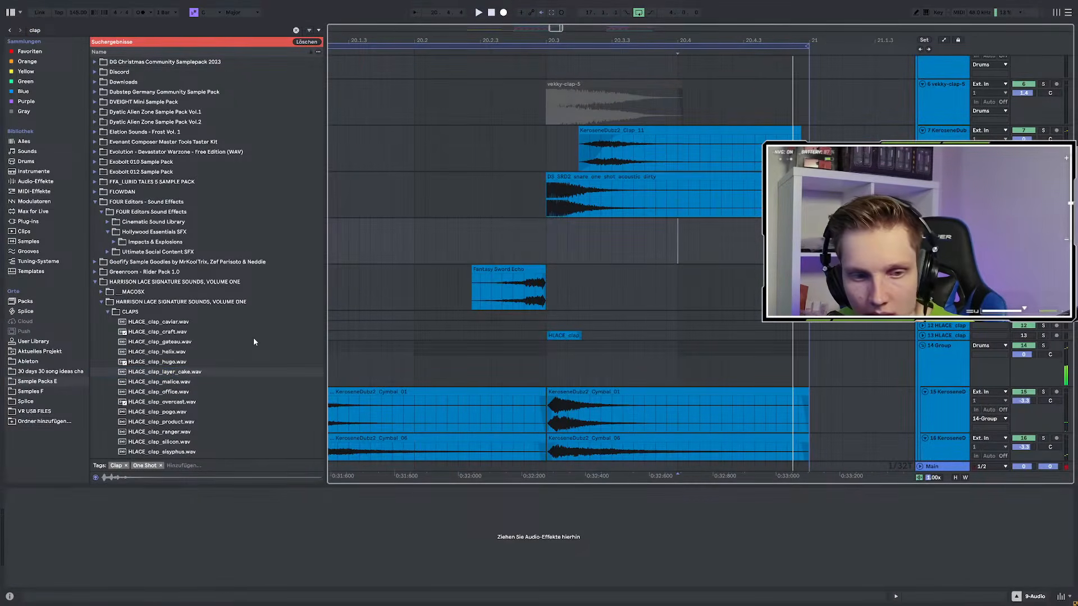
pyautogui.moveTo(145, 371); pyautogui.dragTo(680, 227)
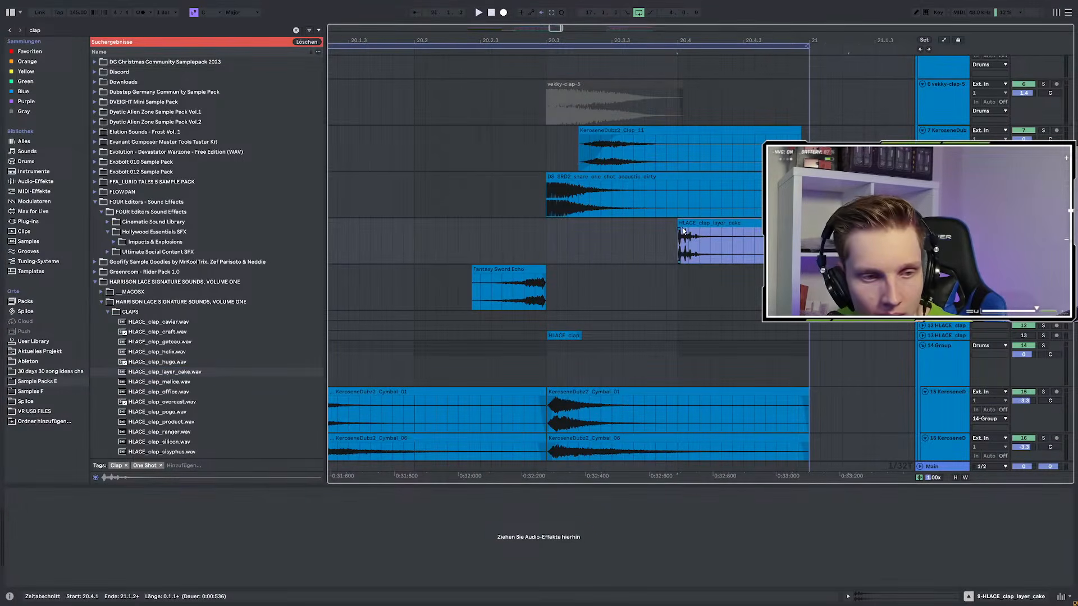
# Load the D2 Ensemble Designer preset from the Damage 2 library into Kontakt 8 and close its window
pyautogui.scroll(-3, 681, 254)
pyautogui.scroll(-10, 678, 258)
pyautogui.scroll(-8, 679, 264)
pyautogui.scroll(-12, 679, 268)
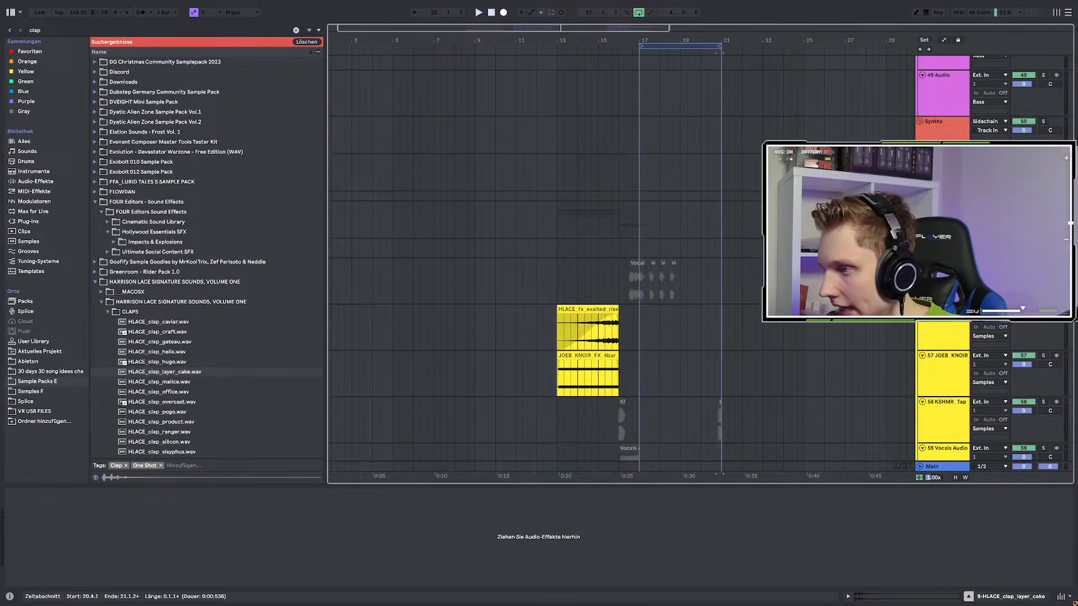
pyautogui.click(27, 492)
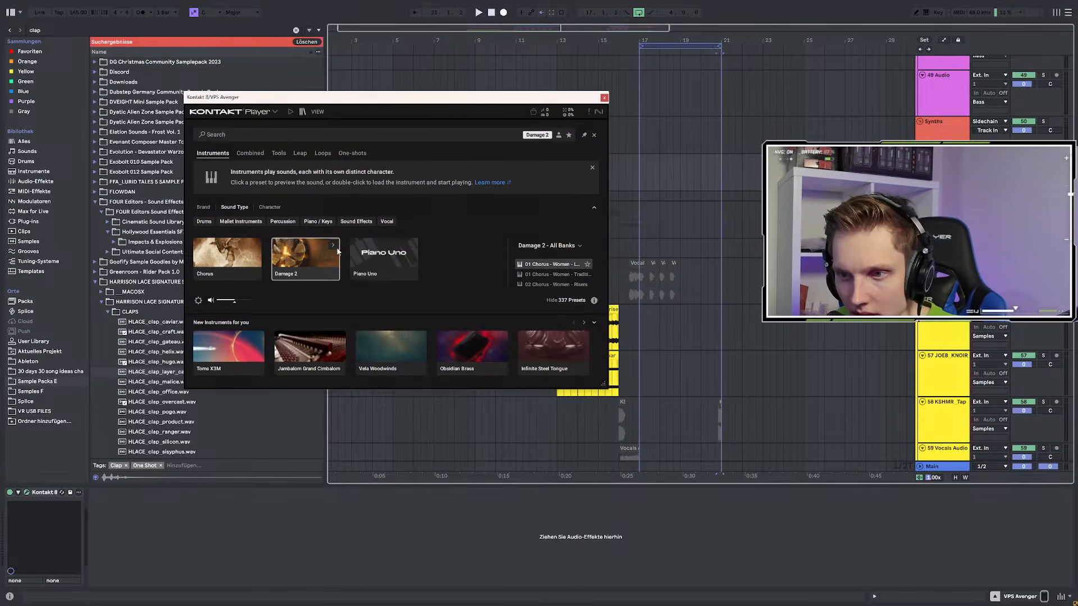
pyautogui.scroll(1, 698, 256)
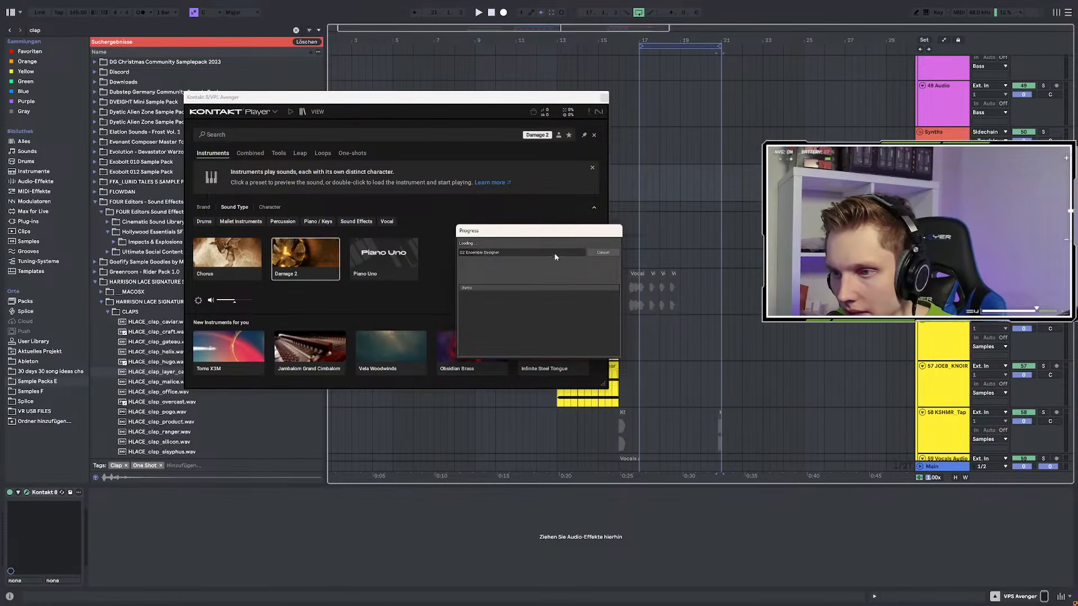
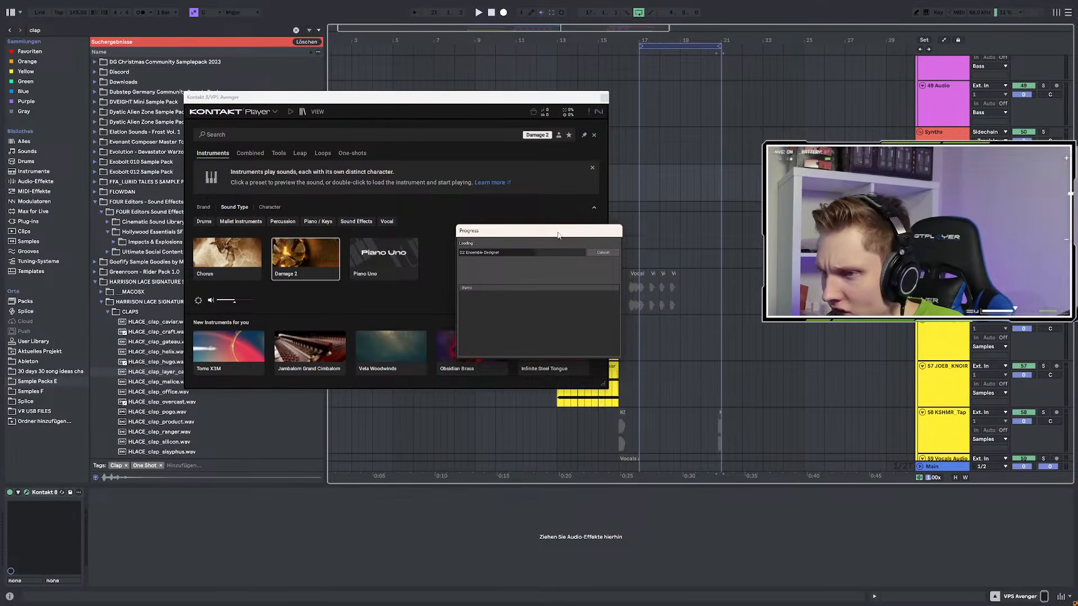
pyautogui.moveTo(558, 234); pyautogui.dragTo(453, 221)
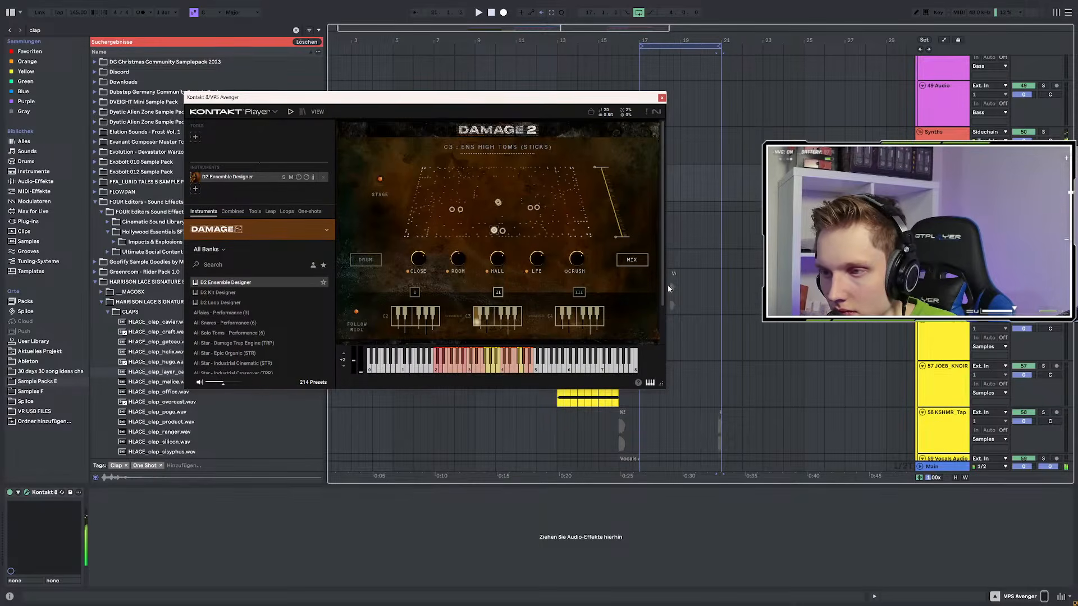
pyautogui.scroll(9, 712, 272)
pyautogui.scroll(-2, 712, 288)
pyautogui.click(662, 98)
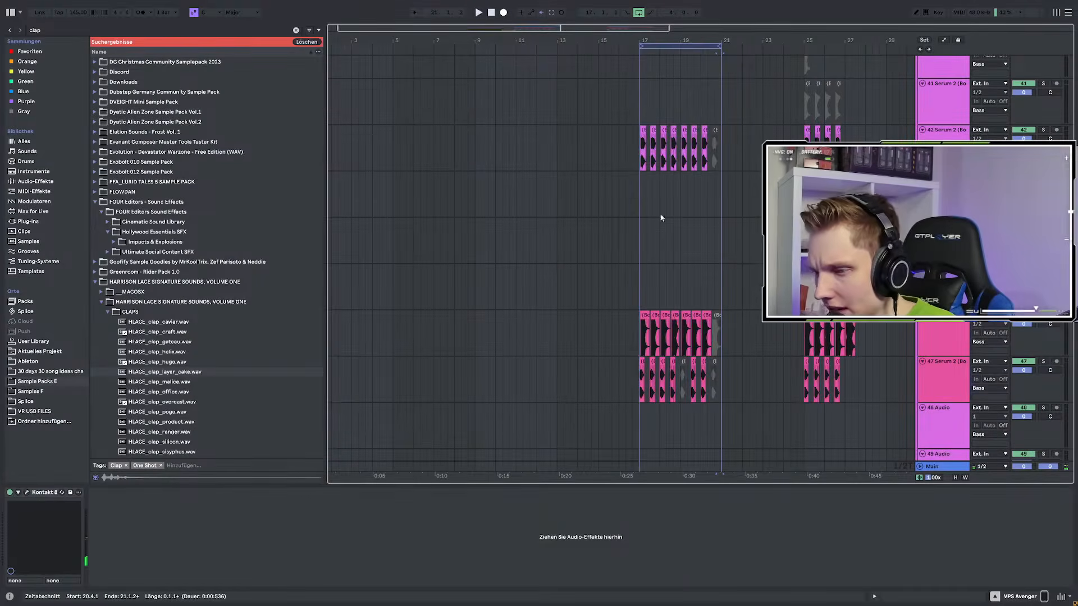
# Solo the 46 Serum 2 (Bounce) bass track and listen to it from bar 17
pyautogui.click(1045, 329)
pyautogui.press('space')
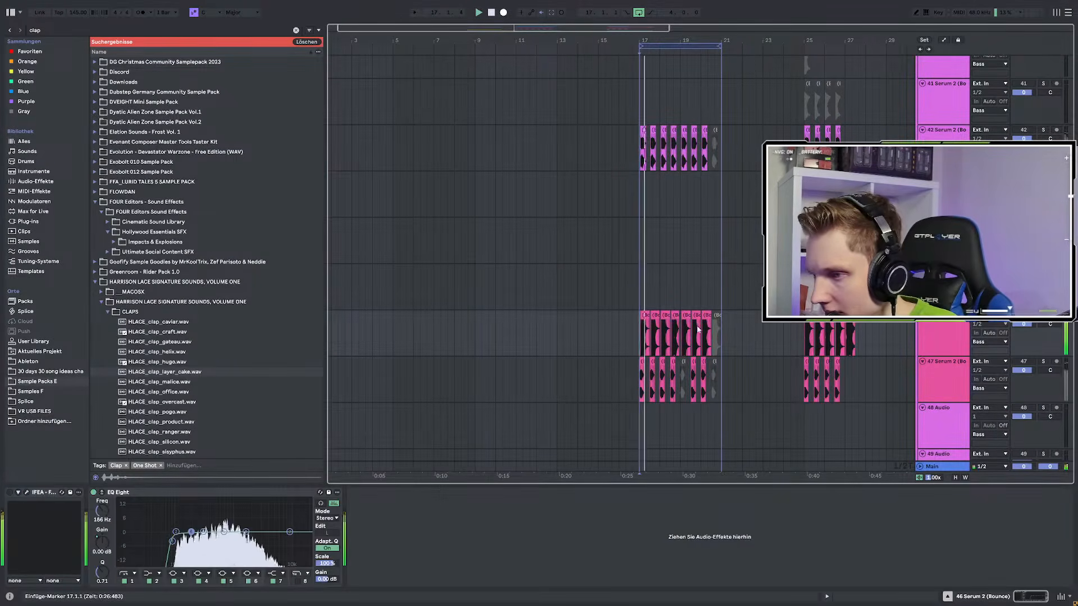
pyautogui.scroll(5, 671, 339)
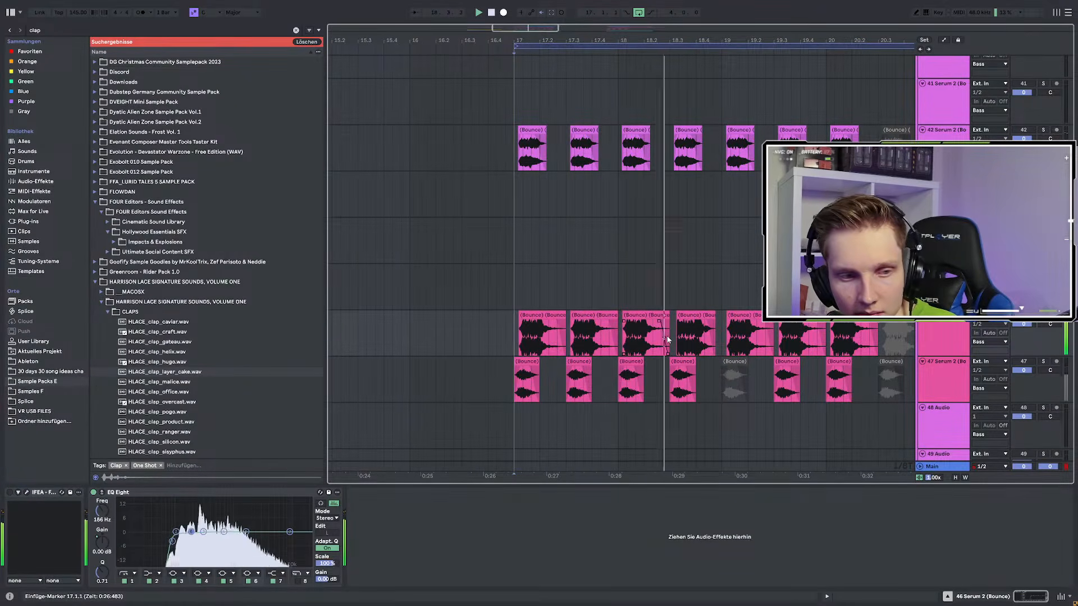
pyautogui.press('space')
pyautogui.press('space')
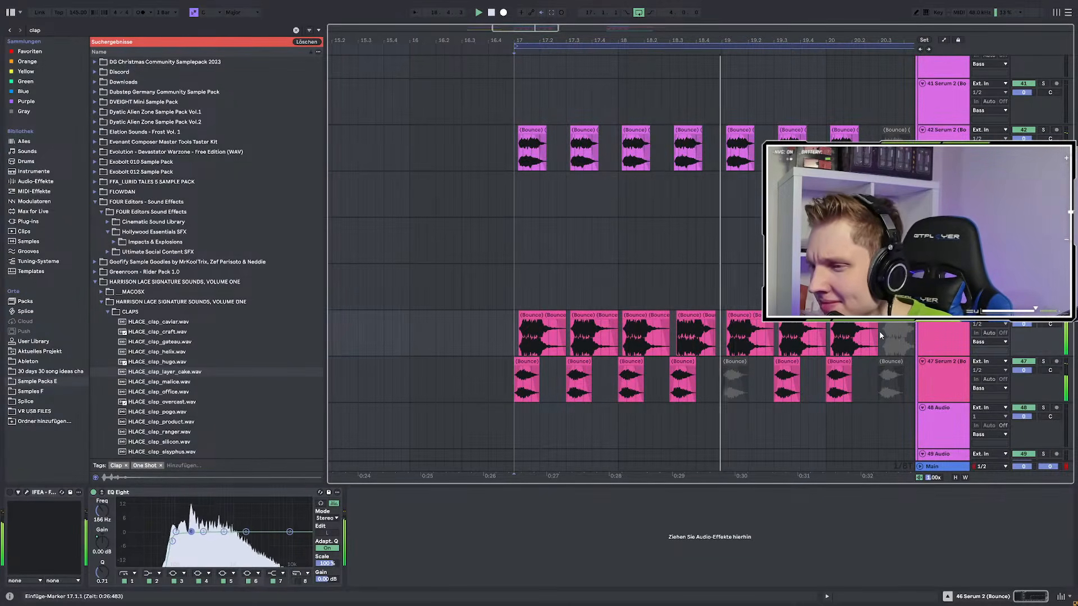
pyautogui.press('space')
# Solo the 45 Serum 2 (Bounce) track, listen to it from bar 25, and show its first clip's source file in the browser
pyautogui.scroll(-10, 587, 347)
pyautogui.scroll(-4, 516, 281)
pyautogui.scroll(5, 515, 277)
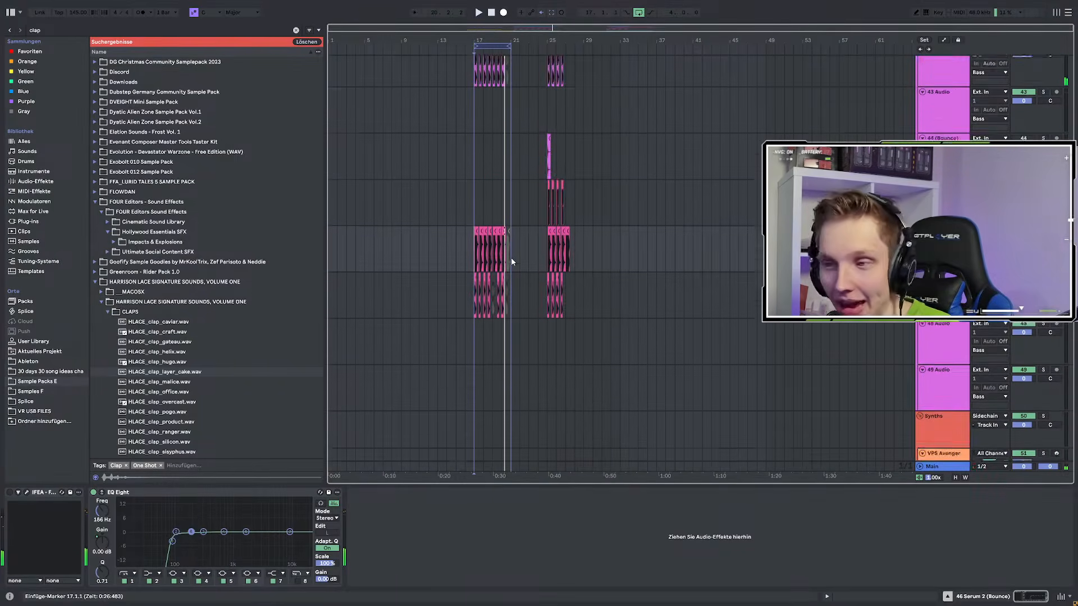
pyautogui.click(544, 336)
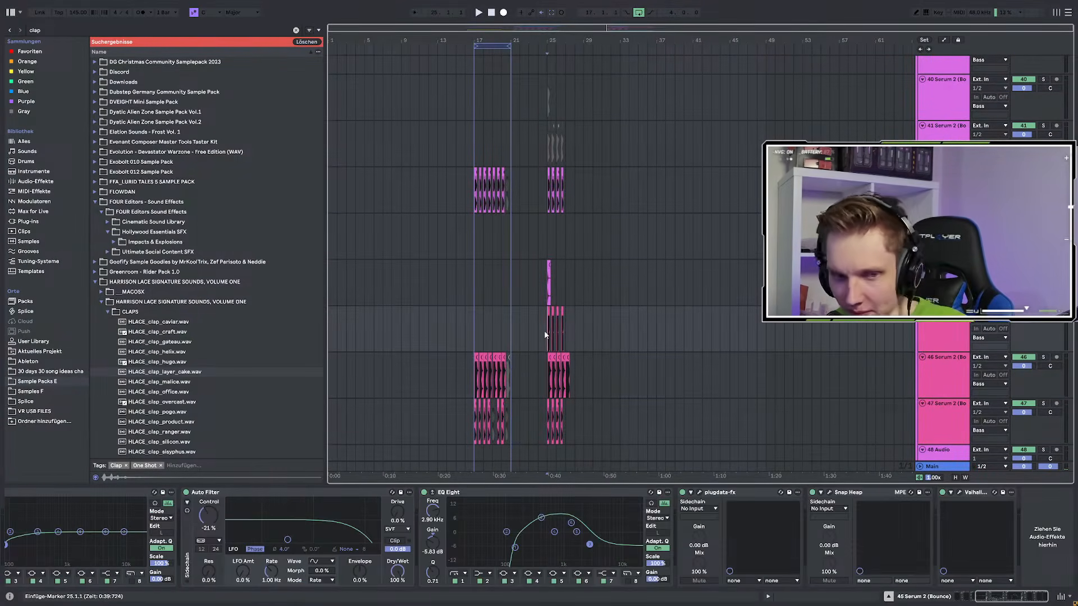
pyautogui.press('+')
pyautogui.press('+')
pyautogui.scroll(3, 597, 343)
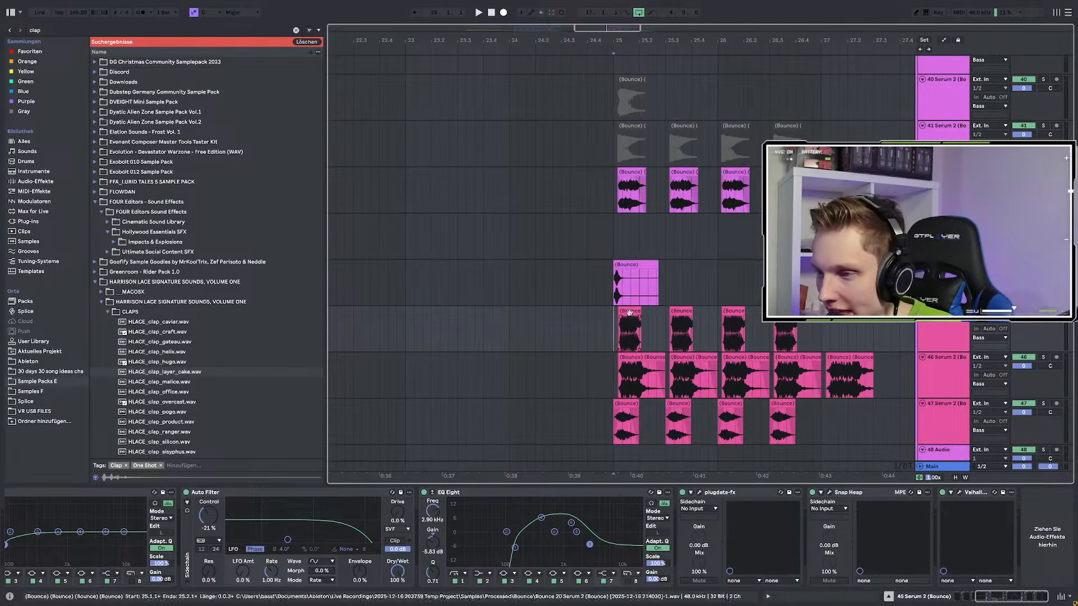
pyautogui.click(616, 286)
pyautogui.scroll(3, 661, 320)
pyautogui.click(944, 338)
pyautogui.press('s')
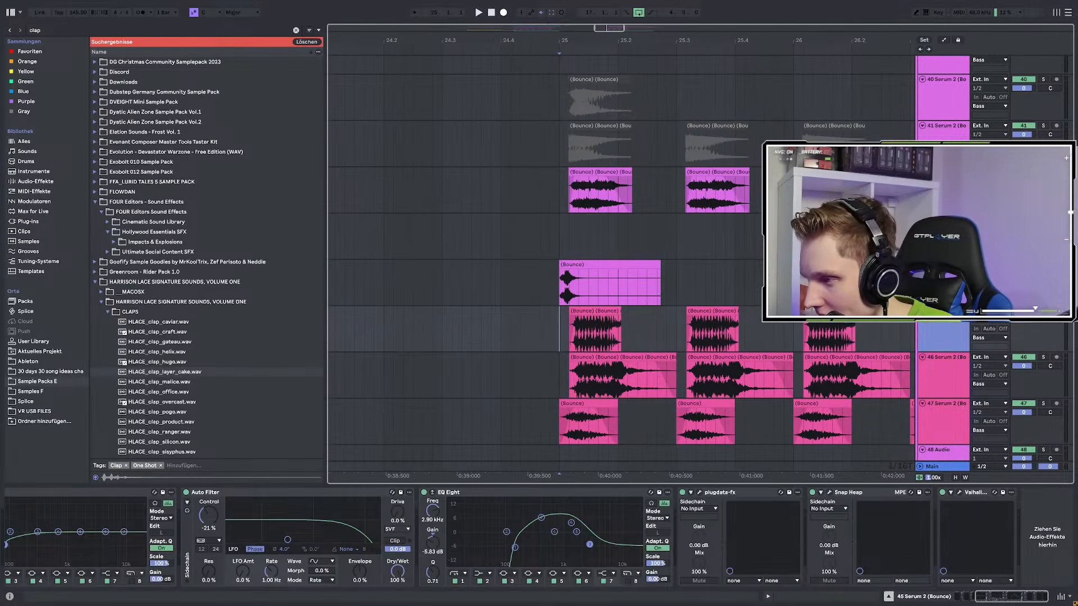
pyautogui.press('space')
pyautogui.rightClick(609, 317)
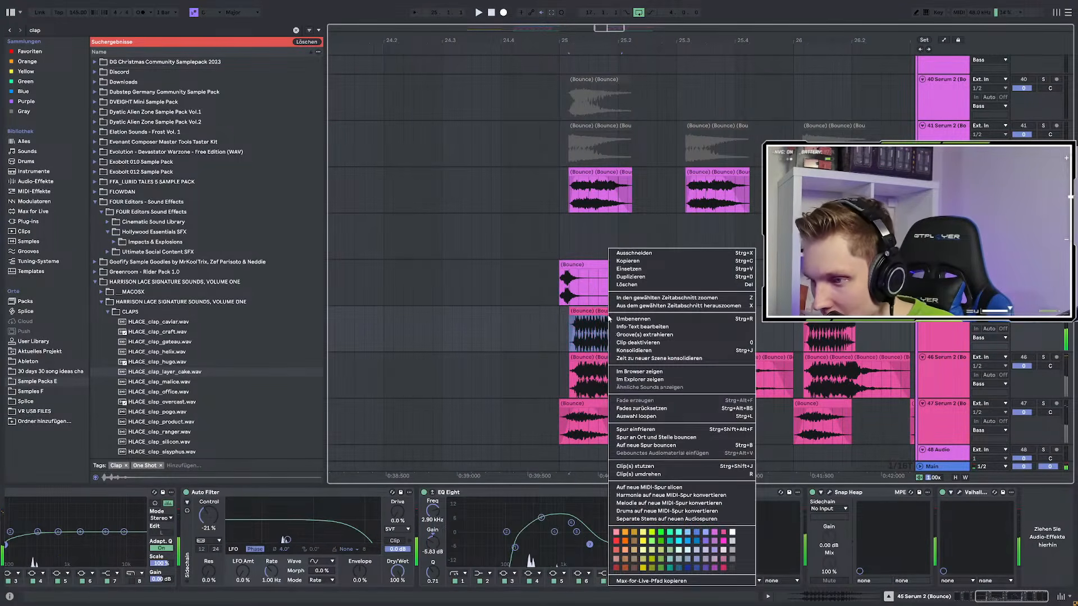
pyautogui.click(634, 372)
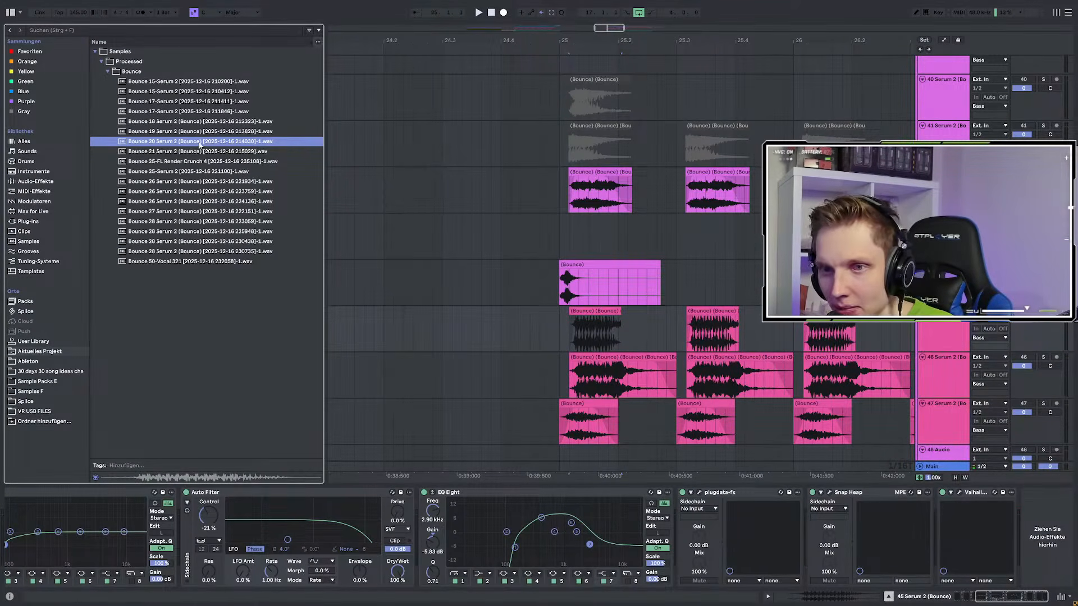
# Solo the 42 Serum 2 (Bounce) track, listen to its first clip at bar 25, and look over the surrounding bass layers
pyautogui.scroll(2, 475, 217)
pyautogui.click(598, 258)
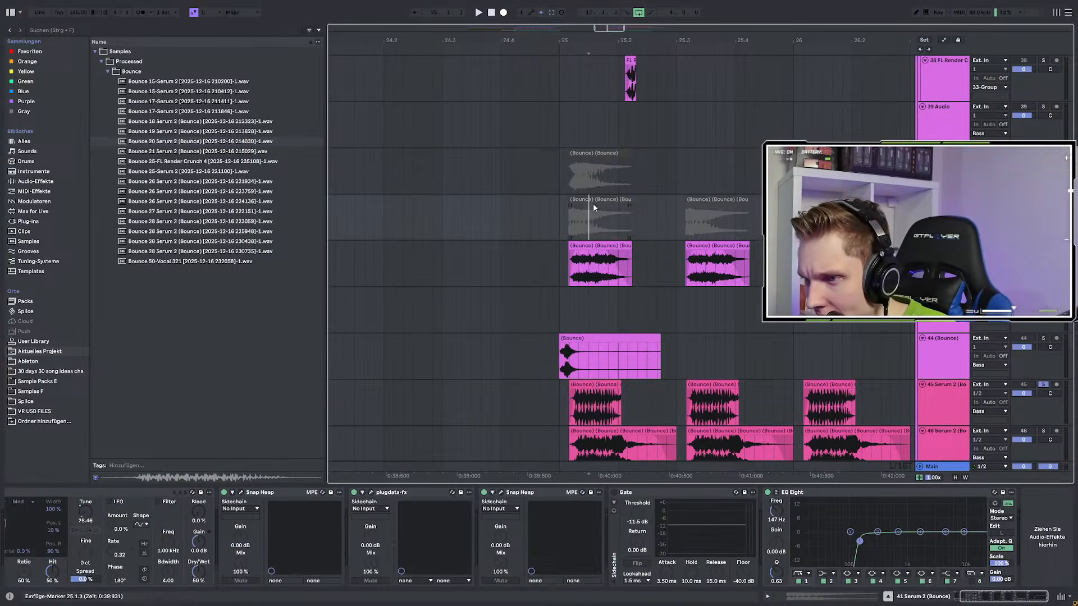
pyautogui.click(592, 150)
pyautogui.press('space')
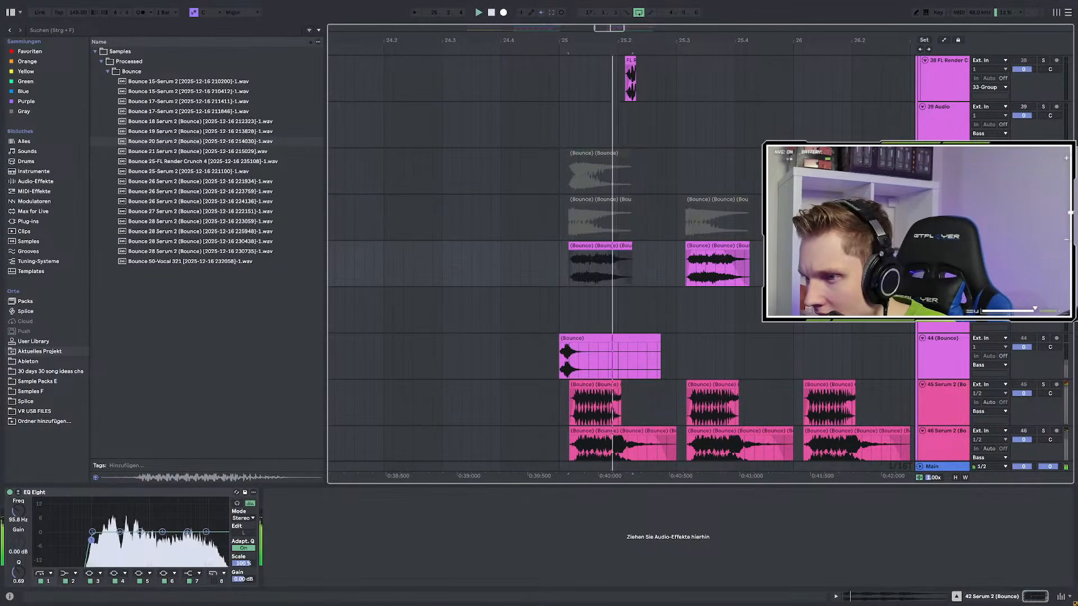
pyautogui.scroll(5, 591, 151)
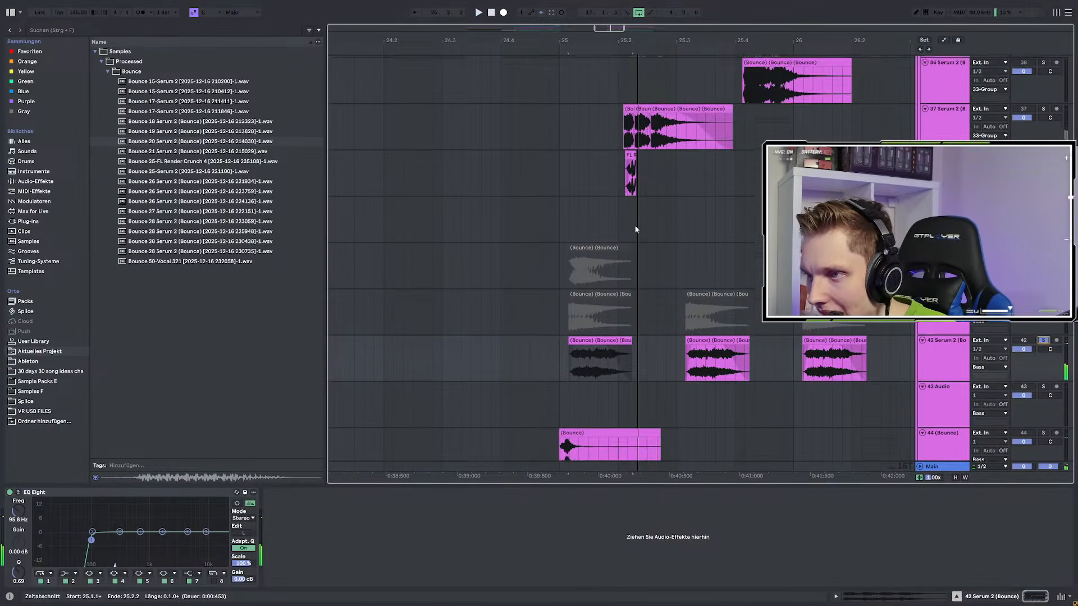
pyautogui.scroll(6, 740, 253)
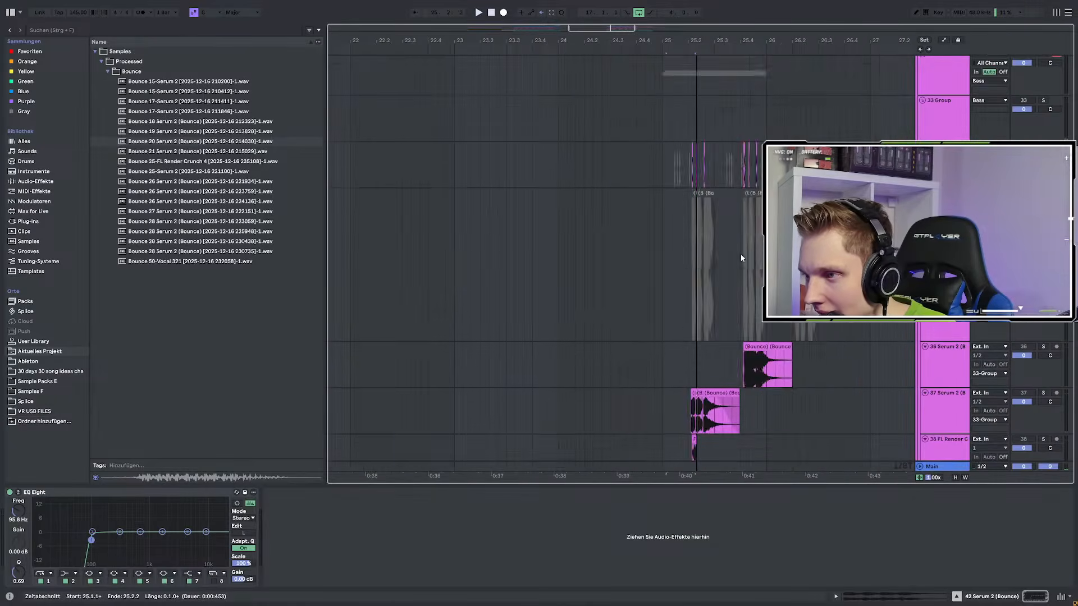
pyautogui.scroll(3, 741, 254)
pyautogui.scroll(-8, 631, 333)
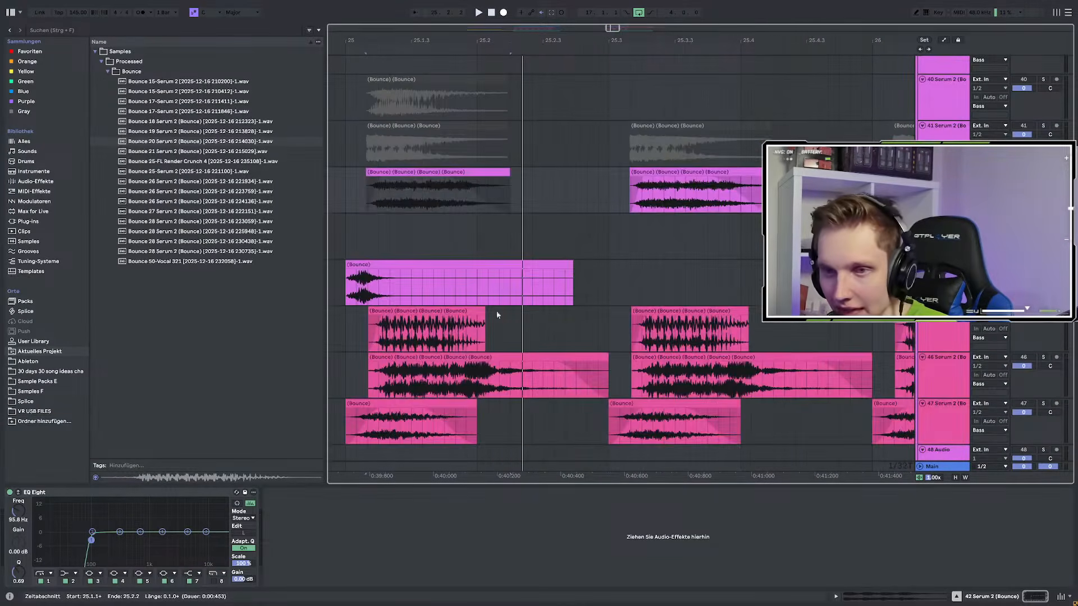
# Compare the bass layers at bar 25 by playing tracks 45 and 46 Serum 2 (Bounce) in solo
pyautogui.click(229, 143)
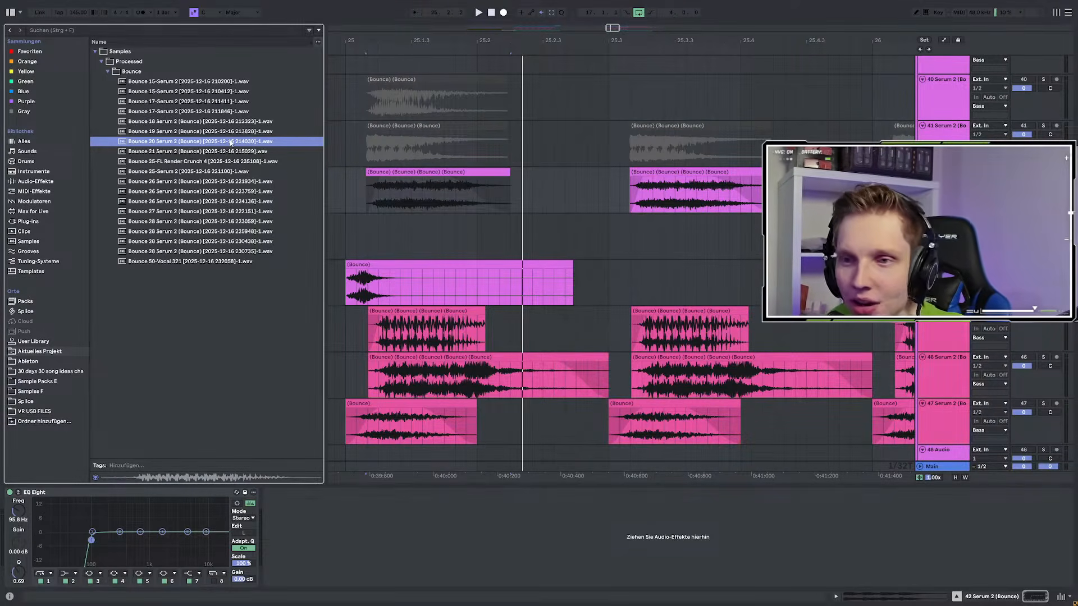
pyautogui.scroll(-3, 616, 221)
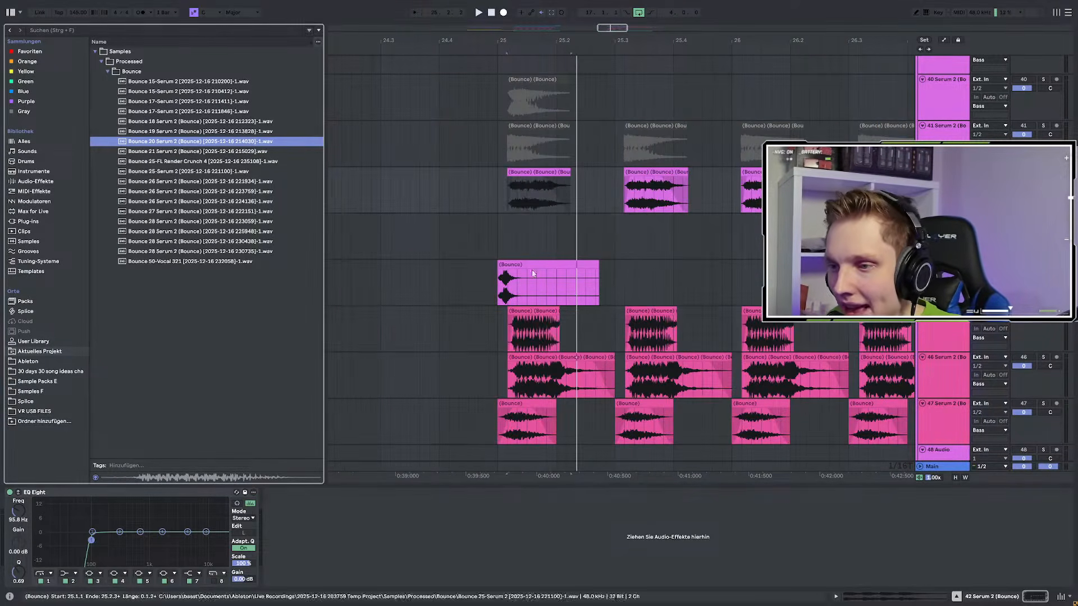
pyautogui.click(530, 311)
pyautogui.press('space')
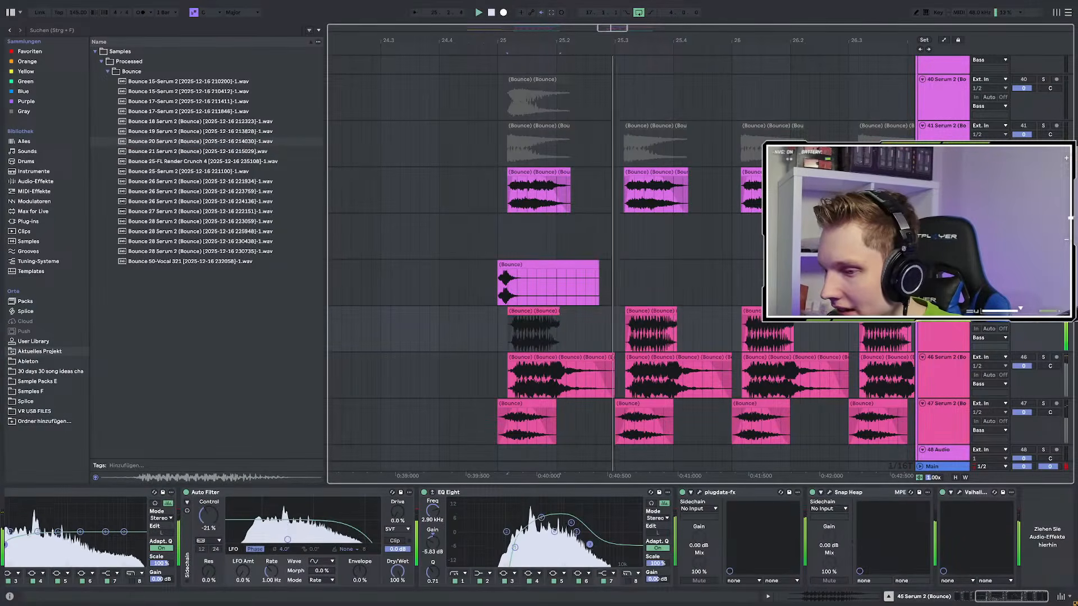
pyautogui.click(1046, 357)
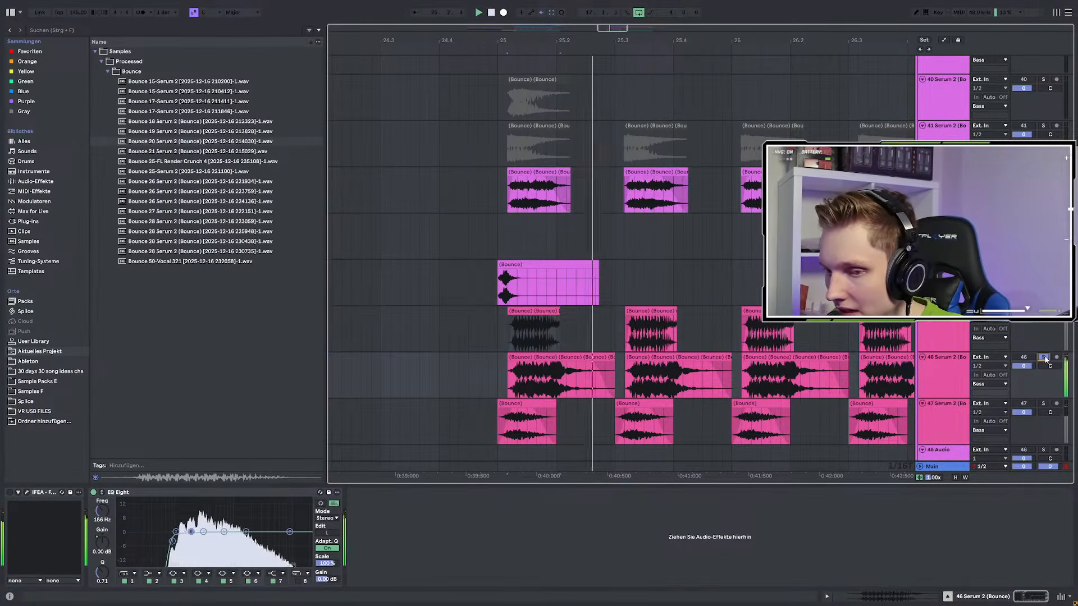
pyautogui.click(137, 493)
pyautogui.press('space')
pyautogui.press('space')
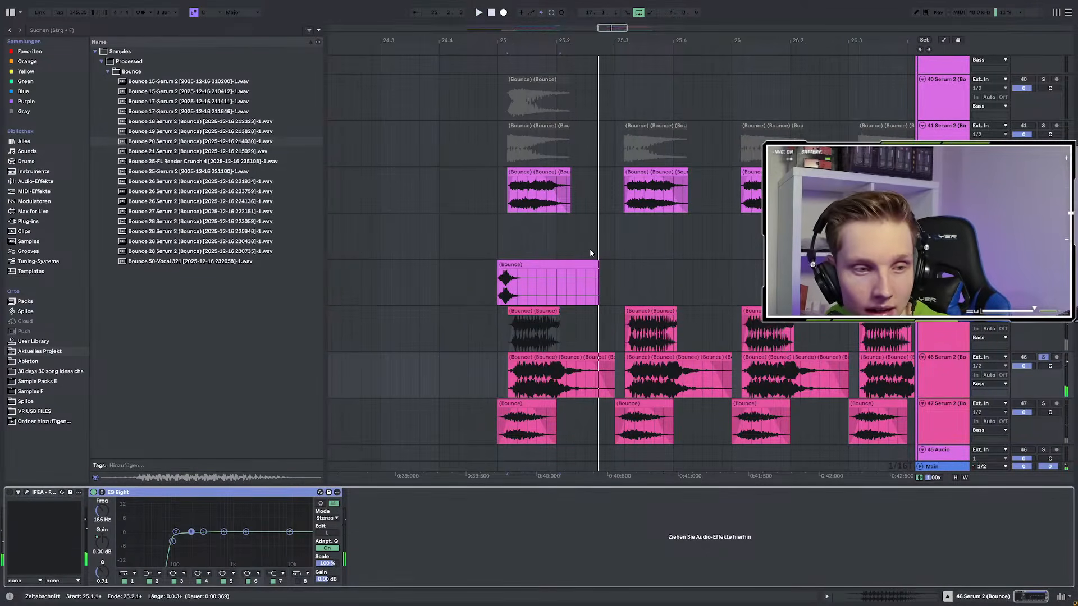
# Turn the bass solo off and play the full mix from 25.1.1
pyautogui.scroll(-4, 589, 249)
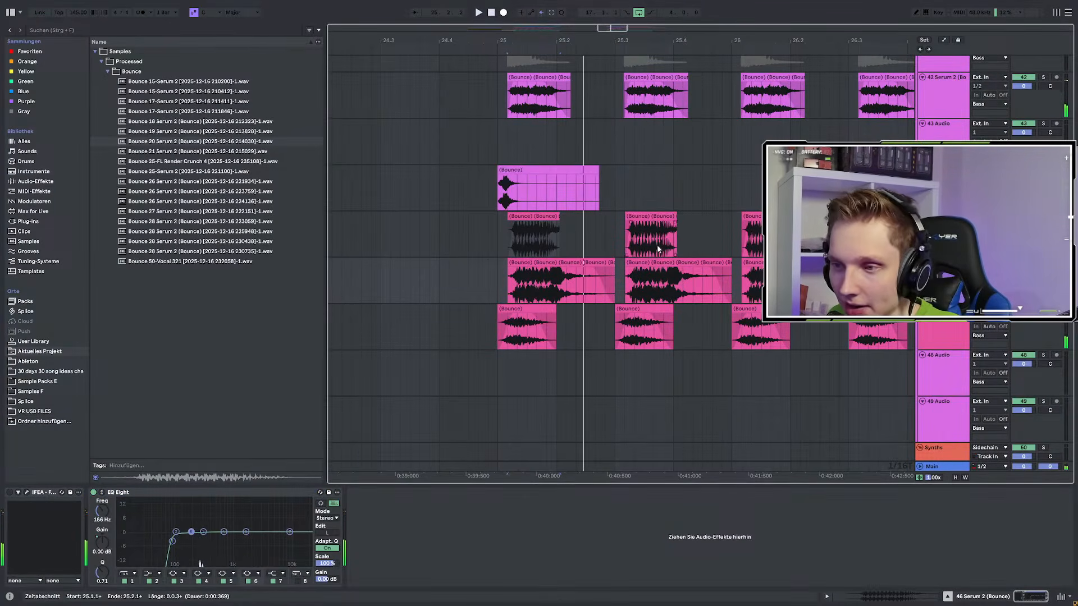
pyautogui.click(498, 267)
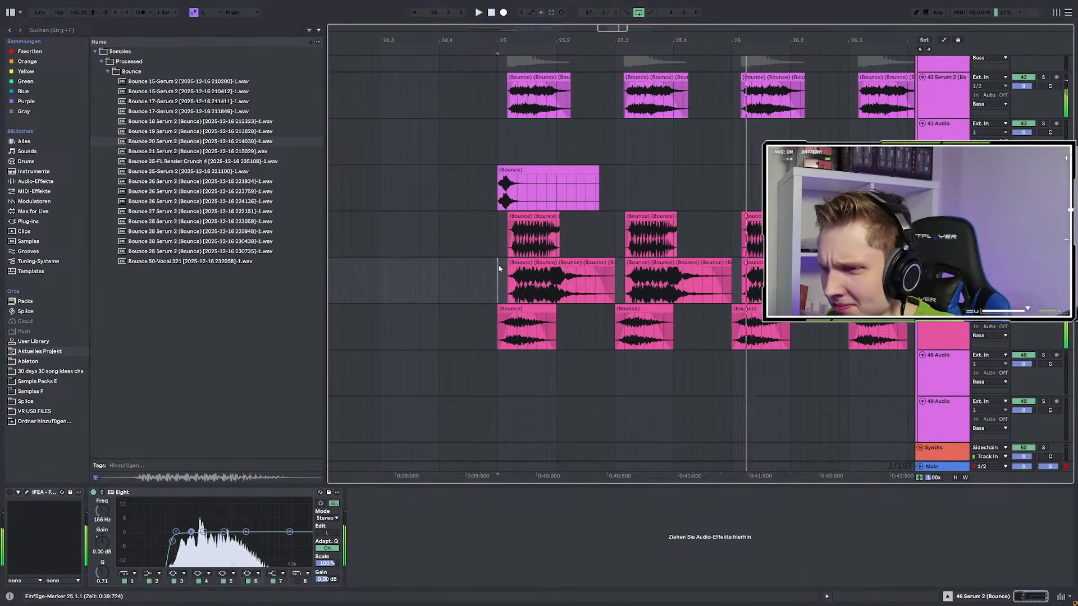
pyautogui.scroll(-3, 615, 276)
pyautogui.scroll(-5, 628, 266)
pyautogui.scroll(-6, 642, 260)
pyautogui.scroll(-3, 646, 261)
pyautogui.scroll(-3, 753, 269)
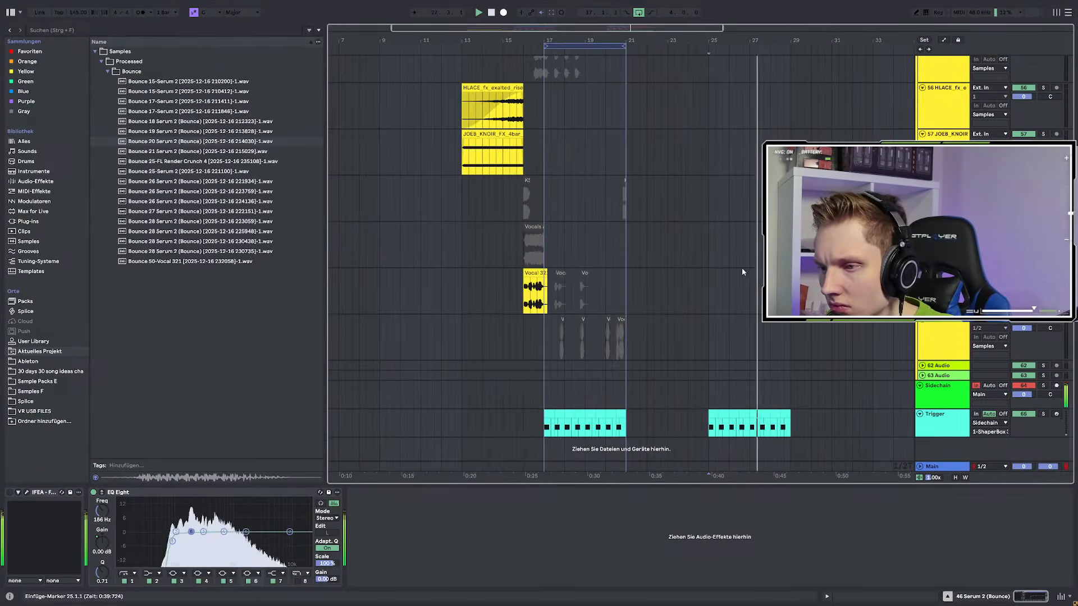
# Play the transition into the drop from just before bar 16 and review the vocal, riser and bass tracks
pyautogui.click(546, 247)
pyautogui.press('space')
pyautogui.press('space')
pyautogui.scroll(3, 534, 258)
pyautogui.scroll(3, 577, 270)
pyautogui.scroll(3, 577, 272)
pyautogui.scroll(-6, 562, 281)
pyautogui.click(524, 294)
pyautogui.scroll(5, 589, 300)
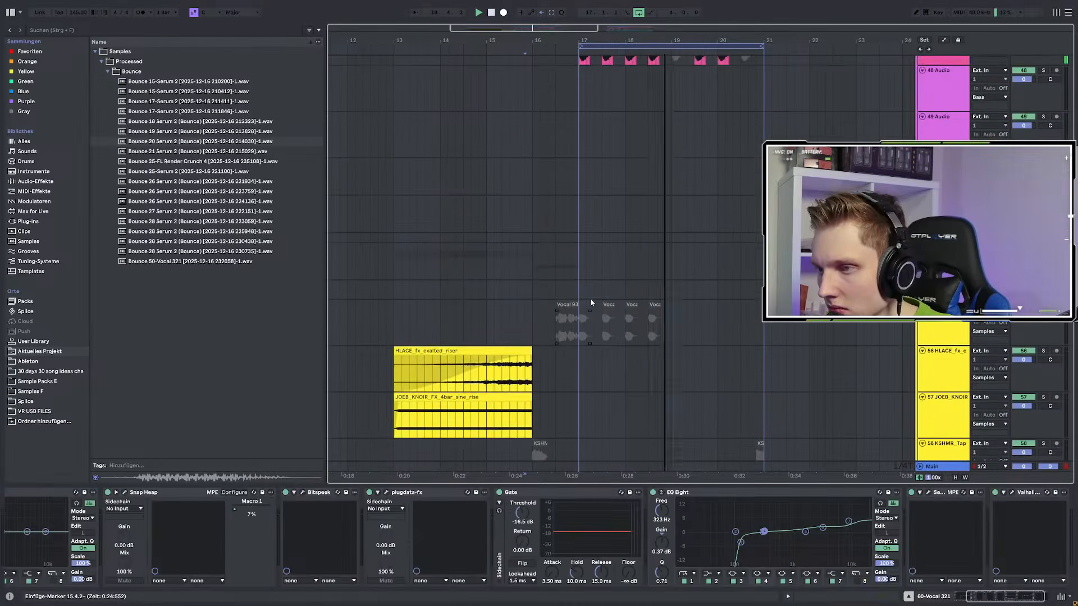
pyautogui.scroll(5, 589, 301)
pyautogui.scroll(-3, 623, 289)
pyautogui.scroll(-3, 671, 297)
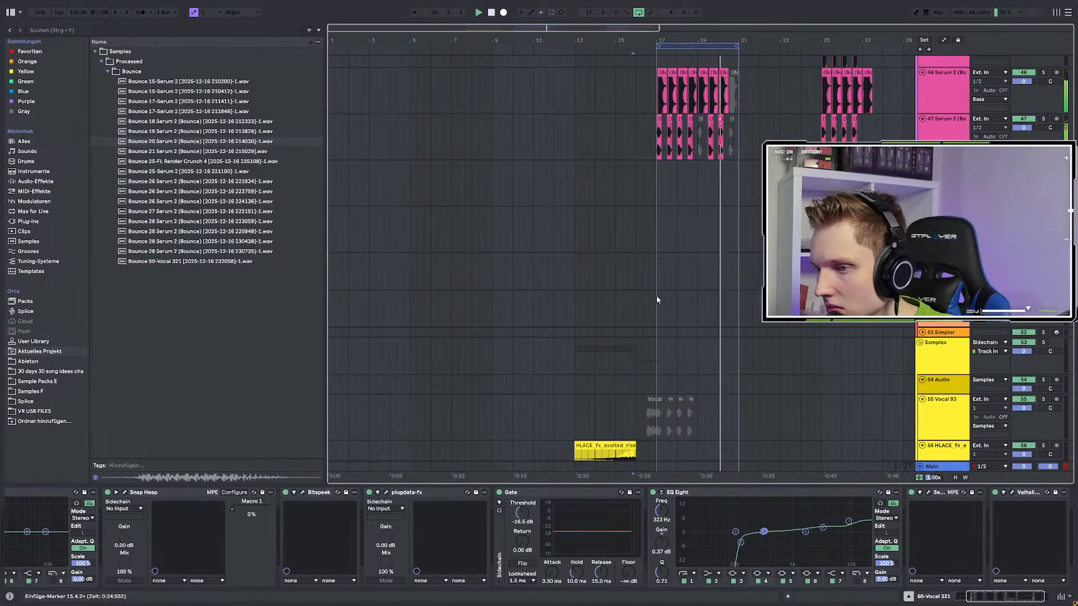
pyautogui.scroll(3, 671, 298)
# Solo the 24 Serum 2 (Bounce) track and play the build-up from 13.1.1
pyautogui.click(542, 303)
pyautogui.scroll(8, 702, 292)
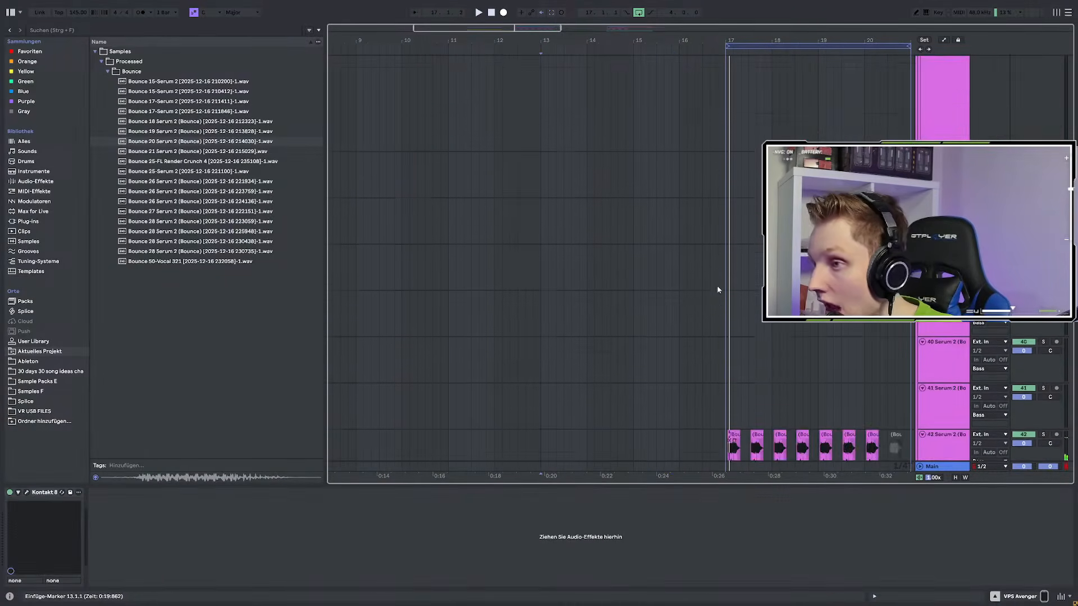
pyautogui.scroll(8, 714, 282)
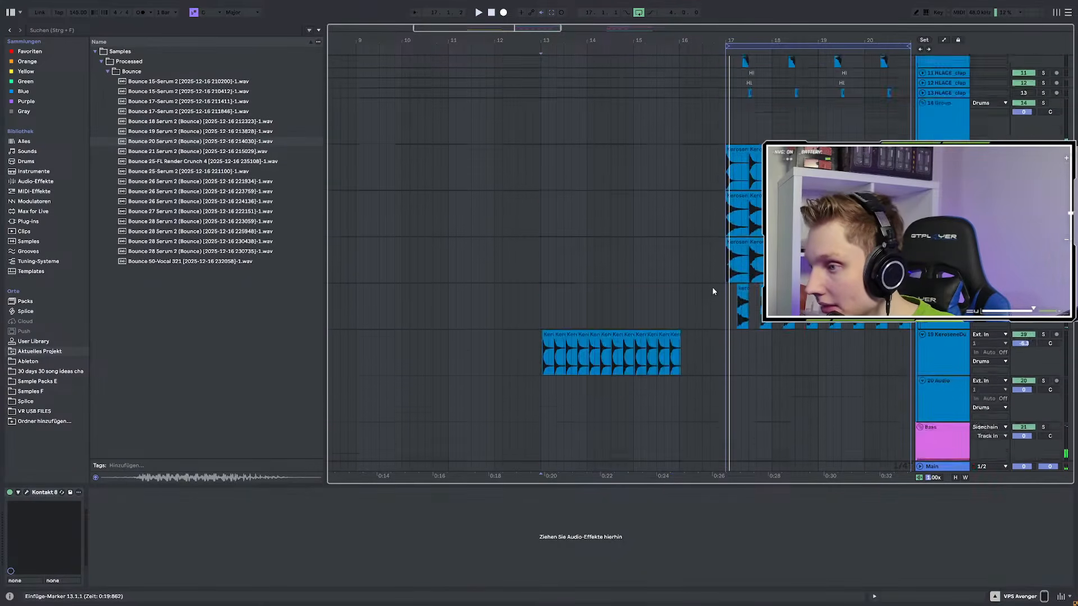
pyautogui.click(934, 337)
pyautogui.press('space')
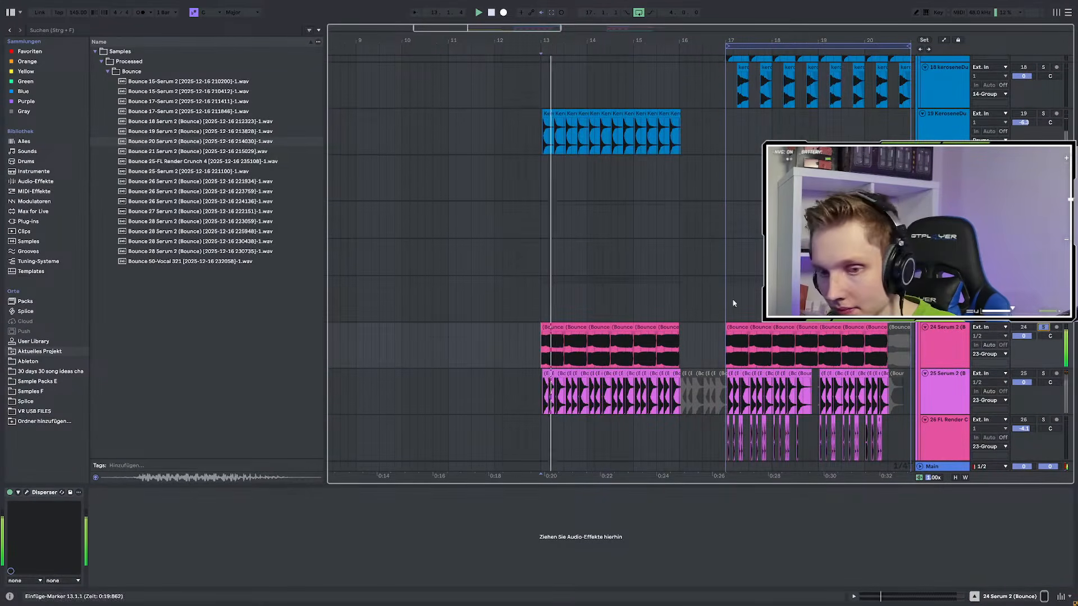
# Search the plug-ins for "dis" and load kHs Distortion at the end of the 23-Group effect chain
pyautogui.click(63, 31)
pyautogui.click(931, 347)
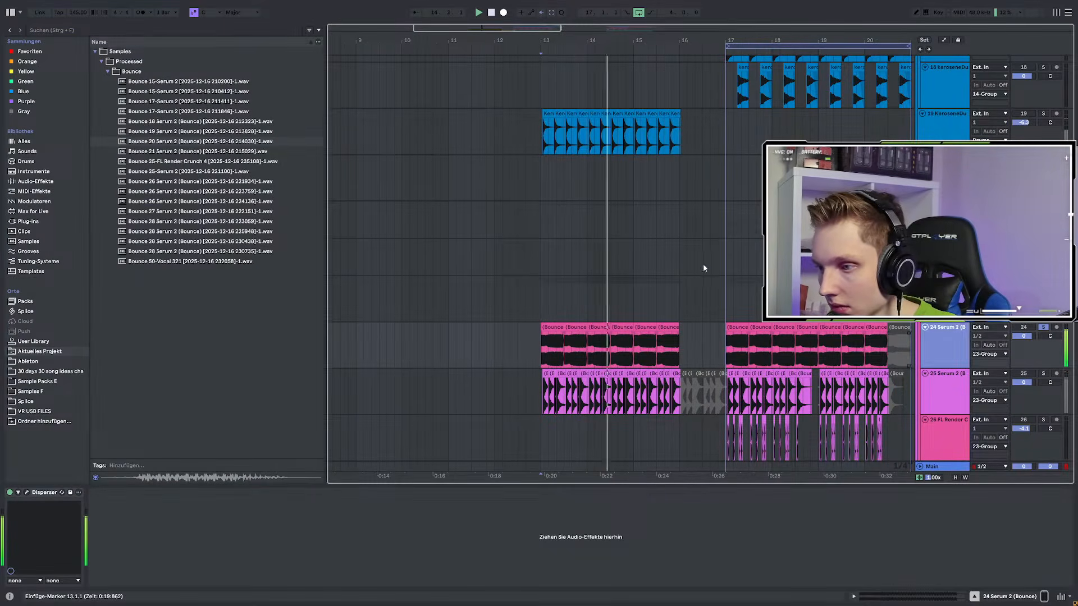
pyautogui.click(944, 300)
pyautogui.click(71, 30)
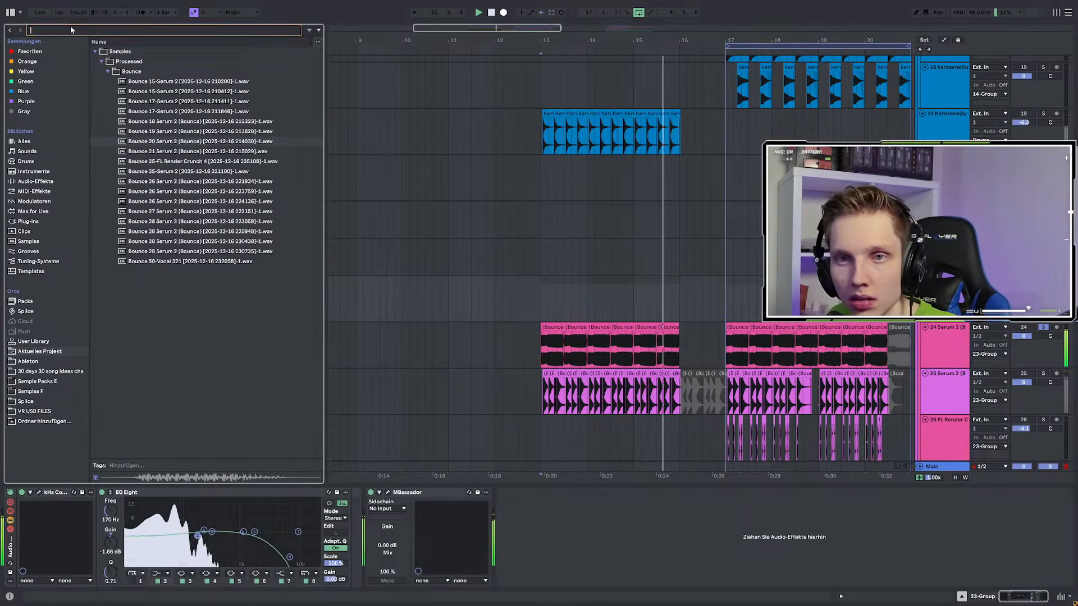
pyautogui.write('dis')
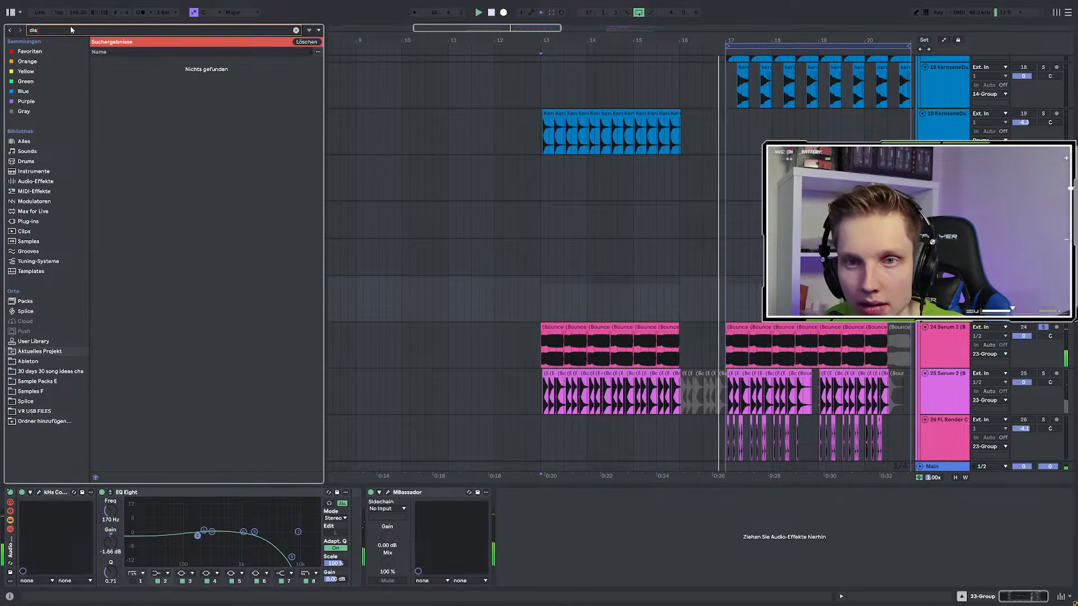
pyautogui.click(27, 223)
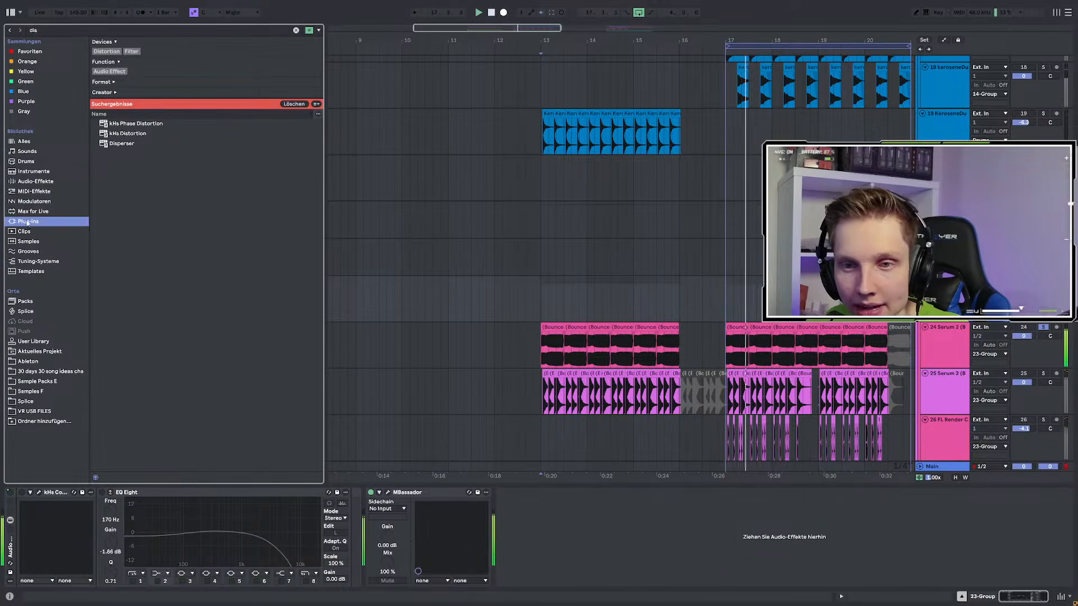
pyautogui.click(134, 135)
pyautogui.doubleClick(133, 133)
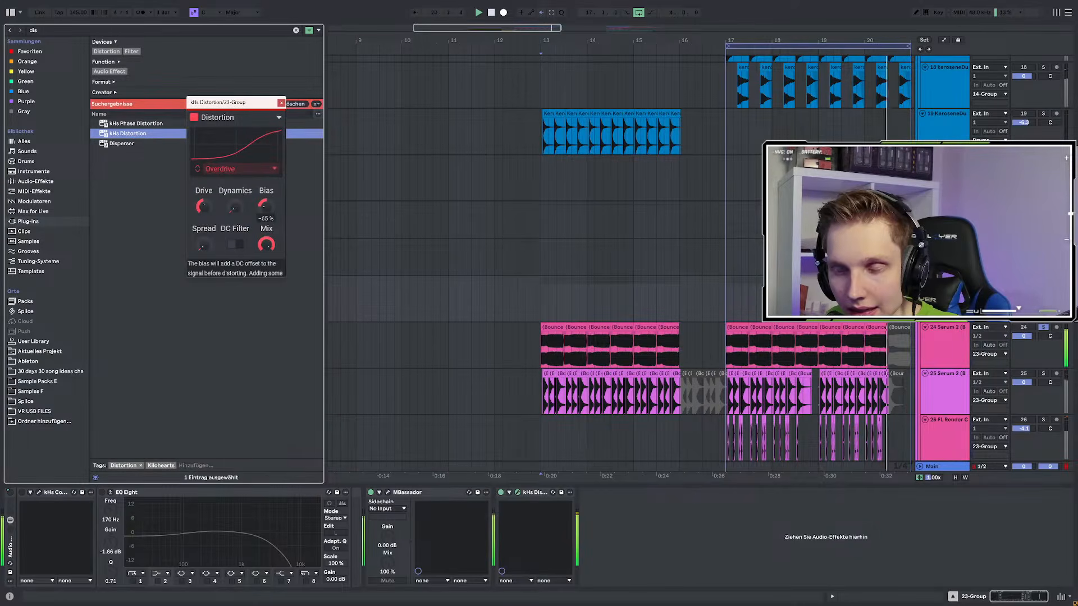
# Raise the distortion's Drive, switch its type to Saturate, and set the Bias to 100 % while the build-up plays
pyautogui.press('space')
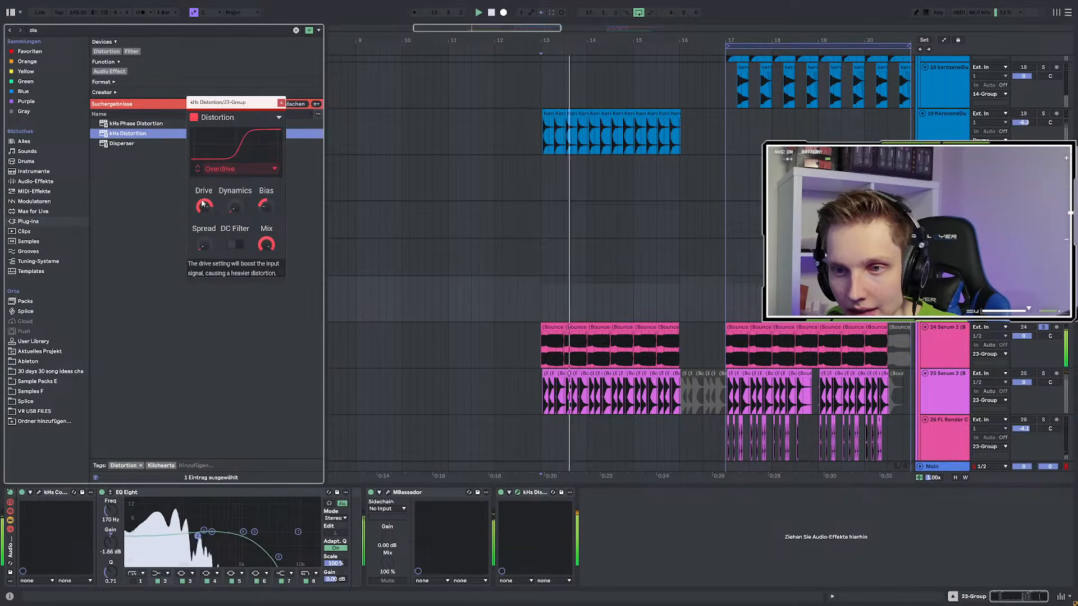
pyautogui.click(197, 172)
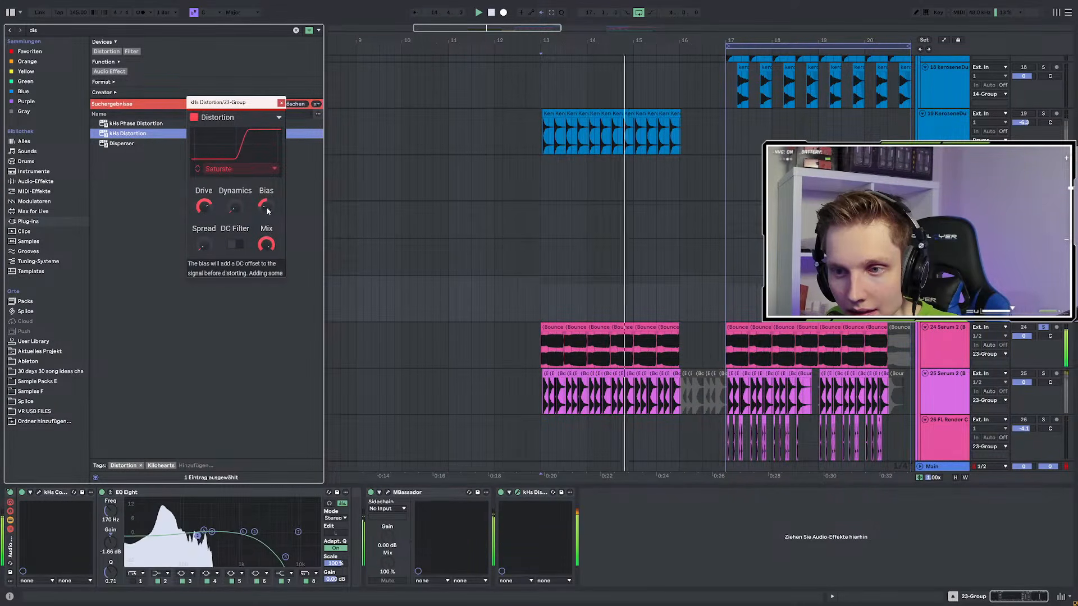
pyautogui.moveTo(266, 206); pyautogui.dragTo(266, 190)
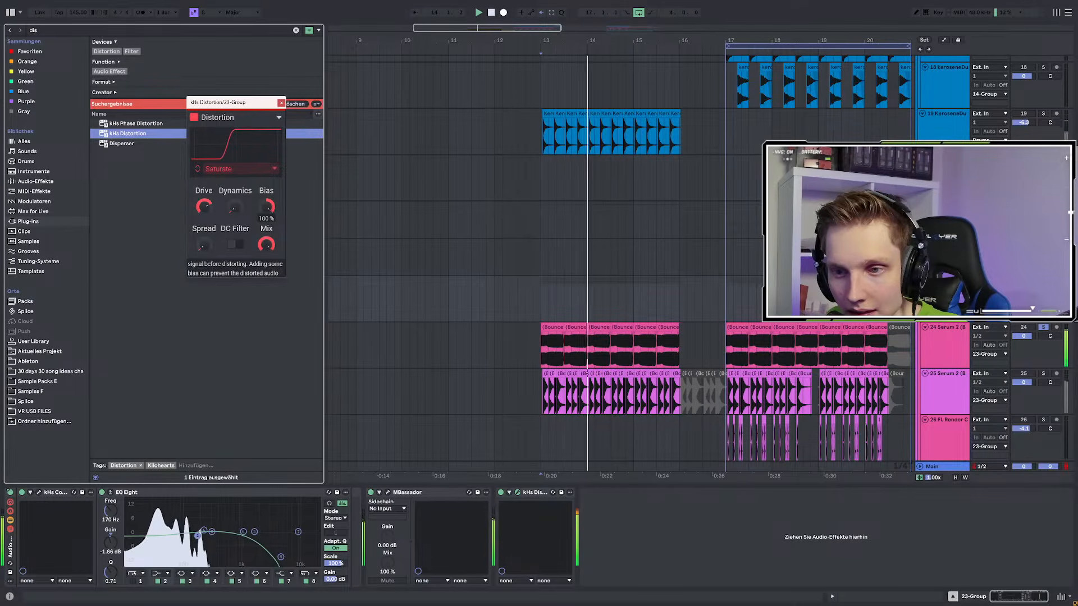
# Turn off track 24's solo, play from bar 17, and lower the distortion's Drive while setting its Bias to 30 %
pyautogui.click(1043, 327)
pyautogui.press('space')
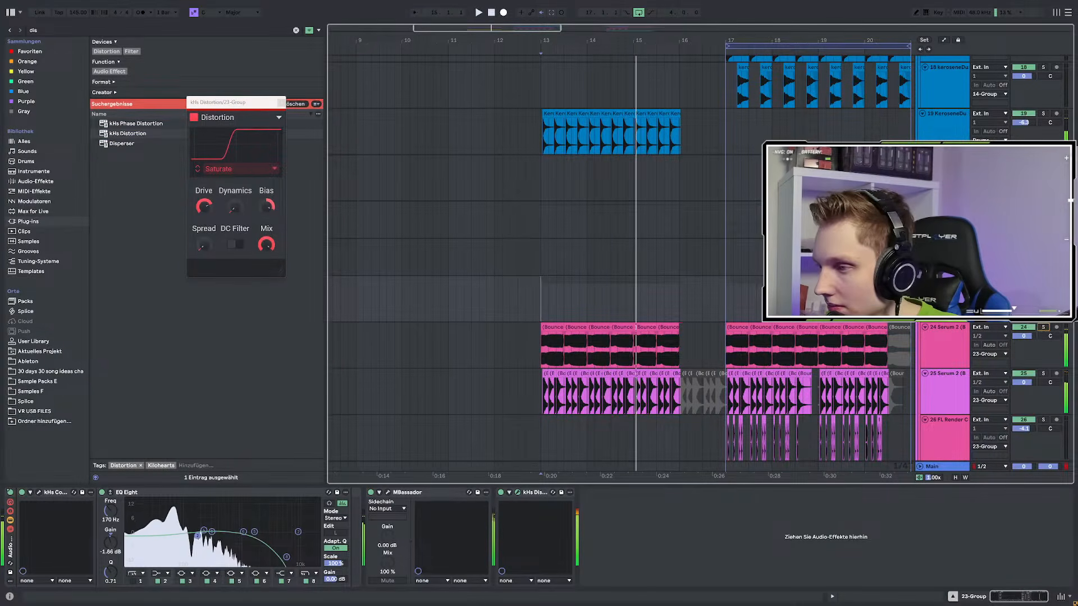
pyautogui.click(730, 306)
pyautogui.press('space')
pyautogui.moveTo(204, 206); pyautogui.dragTo(204, 220)
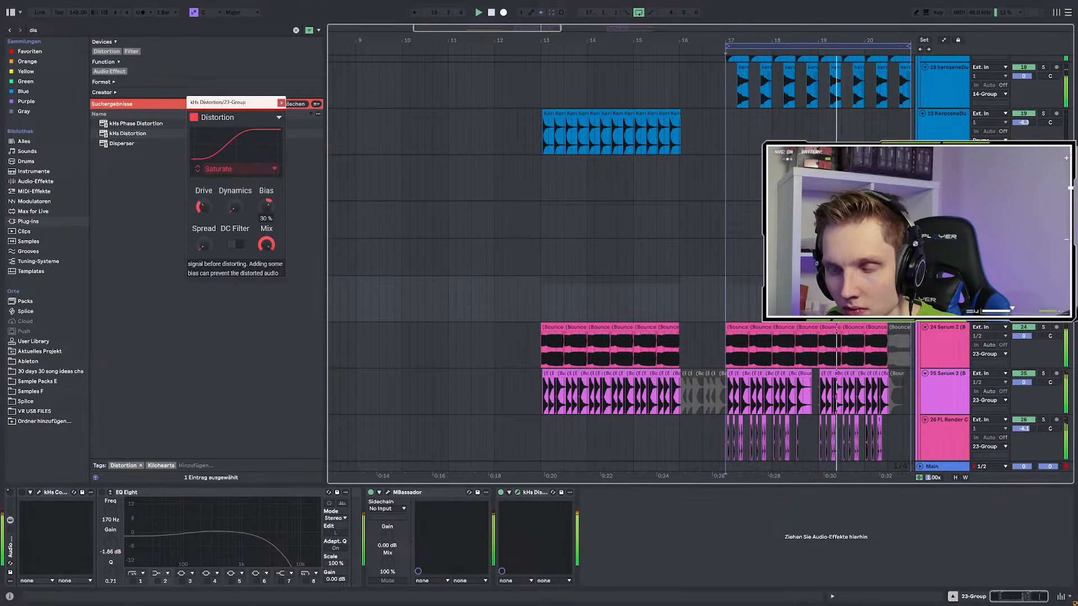
pyautogui.click(534, 493)
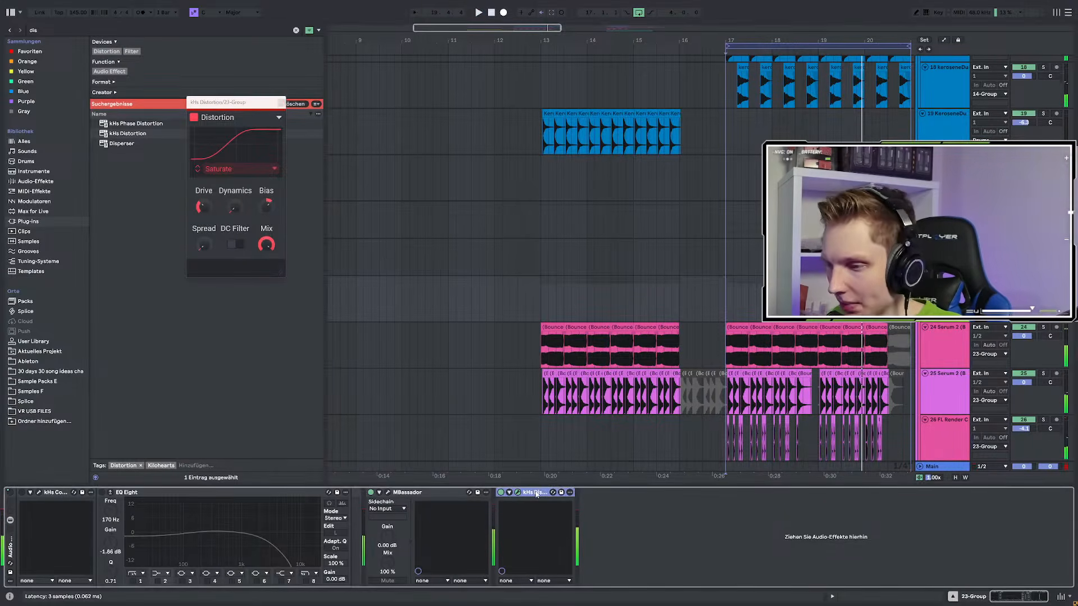
# Remove kHs Distortion from the 23-Group effect chain and play the build-up from 13.1.1
pyautogui.press('Delete')
pyautogui.click(540, 293)
pyautogui.press('space')
pyautogui.scroll(-3, 514, 291)
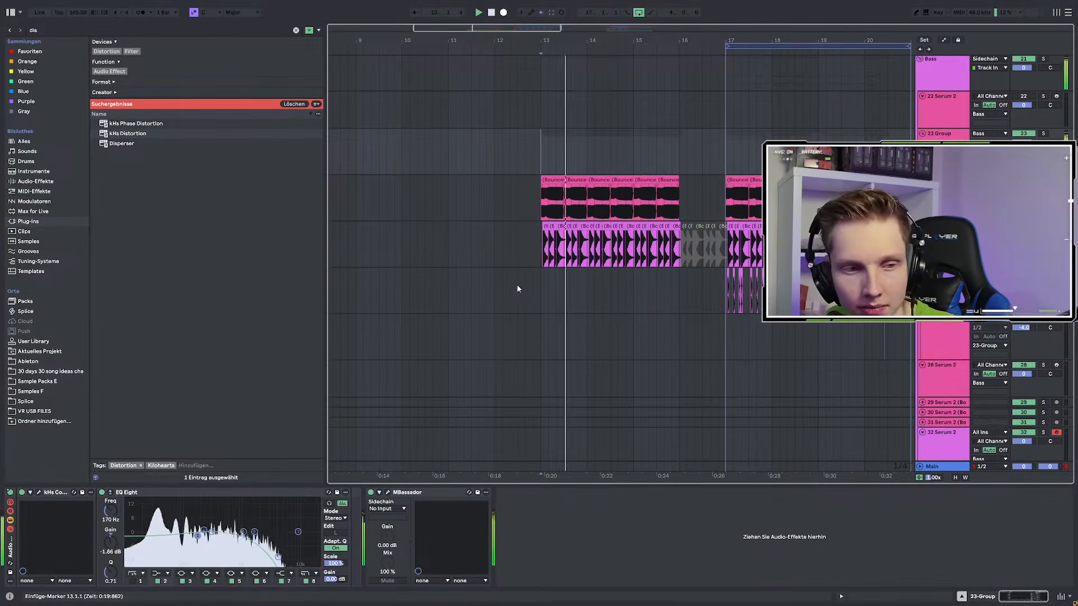
pyautogui.scroll(-5, 576, 284)
pyautogui.scroll(-10, 616, 280)
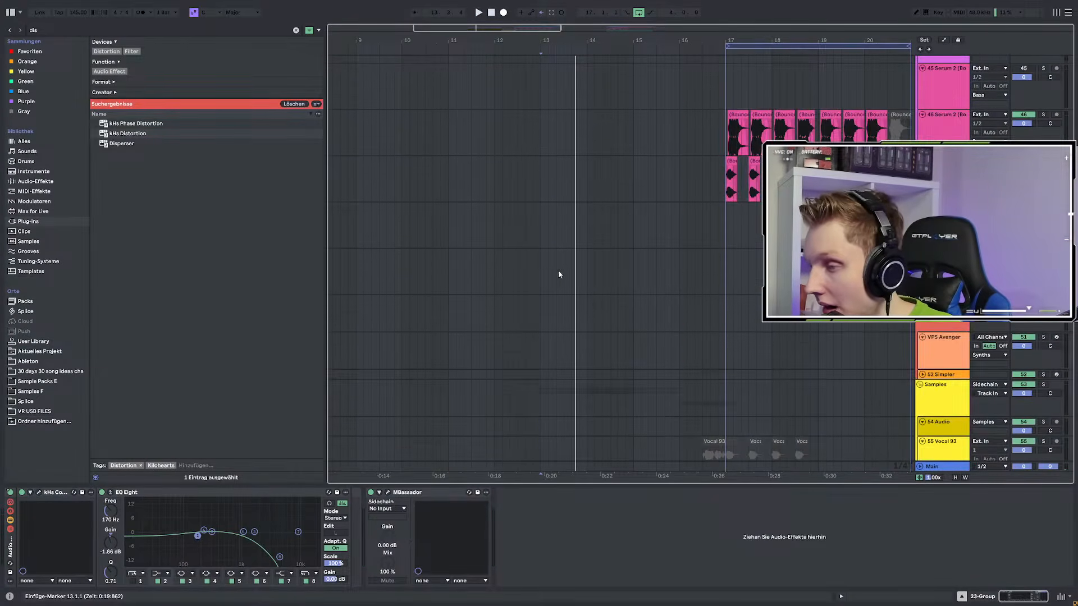
pyautogui.scroll(-3, 578, 275)
# Locate the HLACE_clap_layer_cake clip's sample from the end of bar 20 in the browser and audition HLACE_clap_helix.wav
pyautogui.scroll(20, 608, 272)
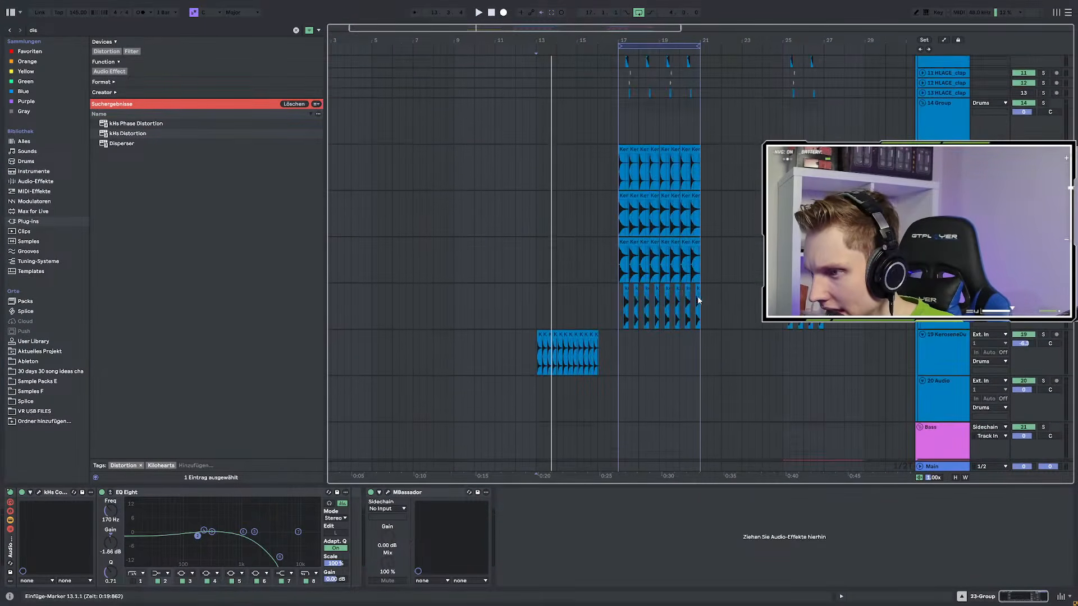
pyautogui.scroll(2, 698, 301)
pyautogui.scroll(-1, 690, 286)
pyautogui.scroll(8, 691, 274)
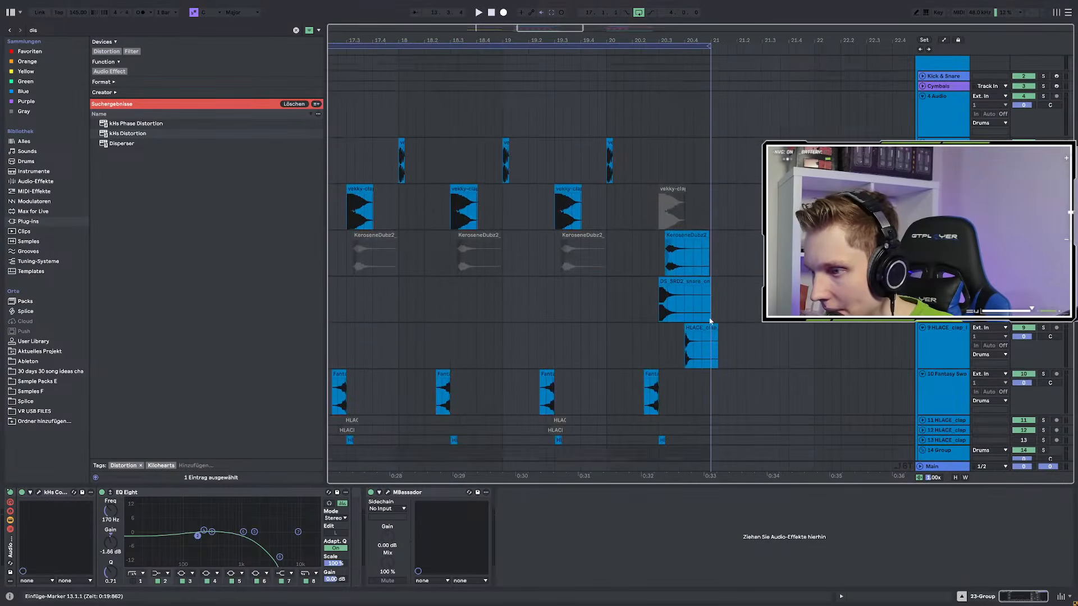
pyautogui.scroll(4, 708, 318)
pyautogui.click(689, 330)
pyautogui.rightClick(689, 329)
pyautogui.click(700, 365)
pyautogui.click(174, 246)
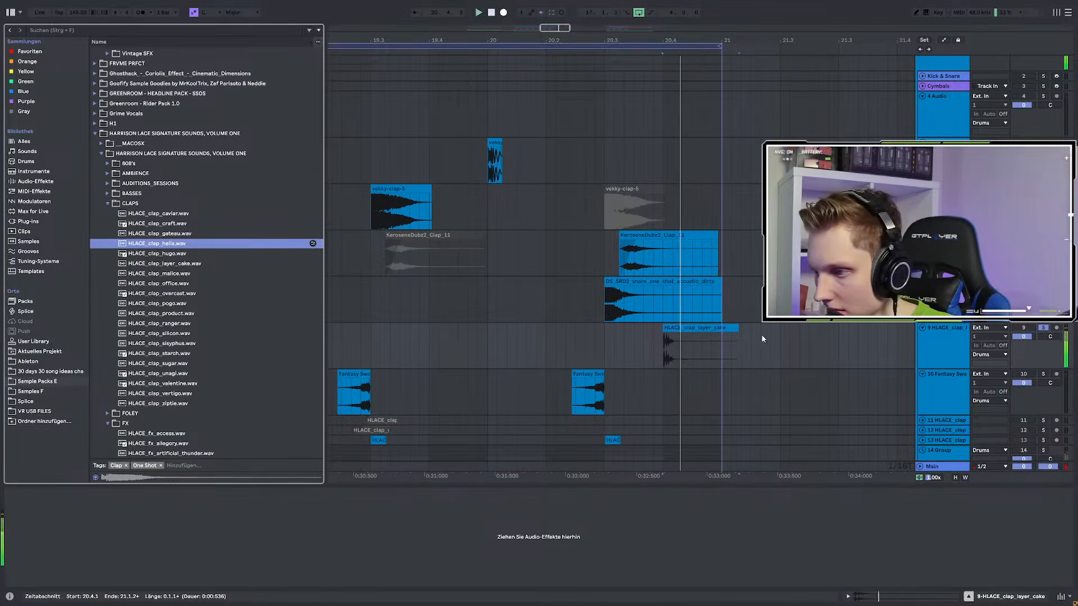
# Insert an audio track below track 9 and shorten the HLACE_clap_layer_cake clip at 20.4 to a third of a beat
pyautogui.click(914, 339)
pyautogui.hotkey('ctrl', 't')
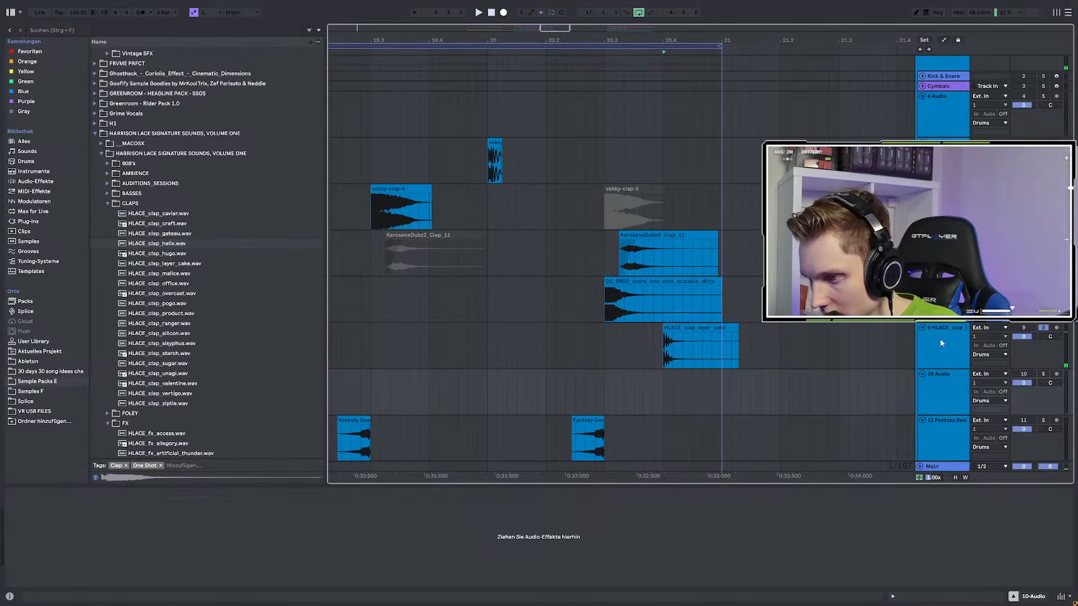
pyautogui.scroll(3, 678, 351)
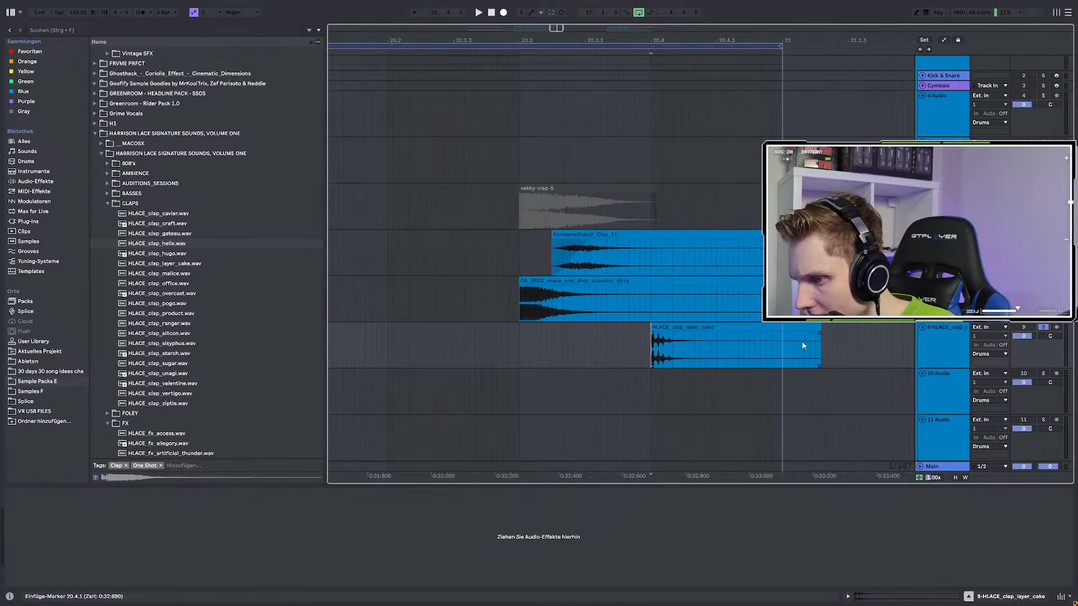
pyautogui.moveTo(820, 344); pyautogui.dragTo(694, 344)
pyautogui.press('space')
# Audition several clap samples and place HLACE_clap_ziptie.wav on track 10 two thirds of a beat after 20.4
pyautogui.click(173, 334)
pyautogui.click(156, 355)
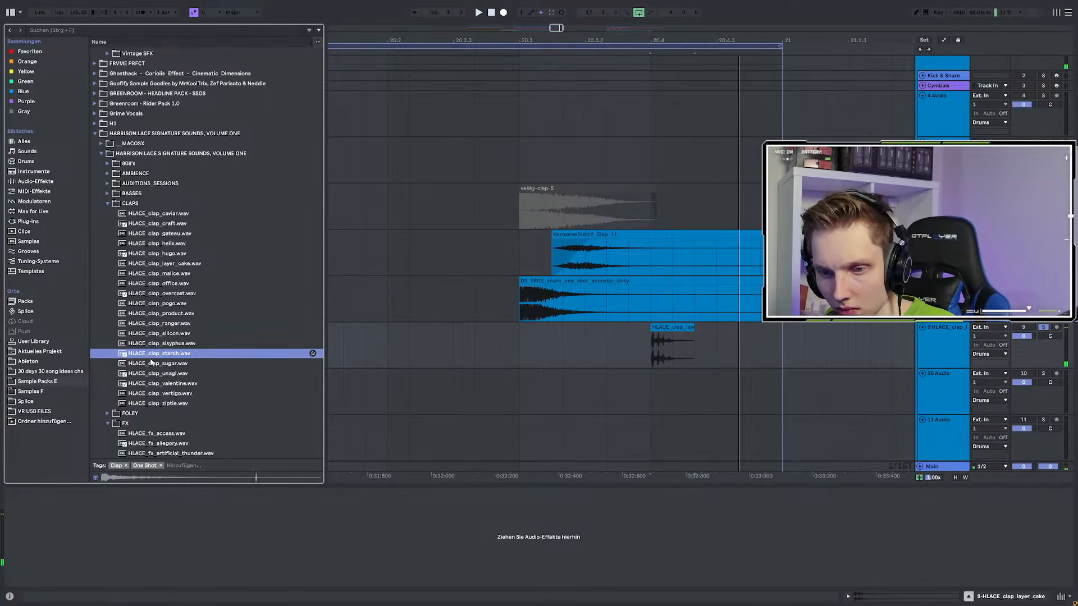
pyautogui.click(156, 384)
pyautogui.click(153, 404)
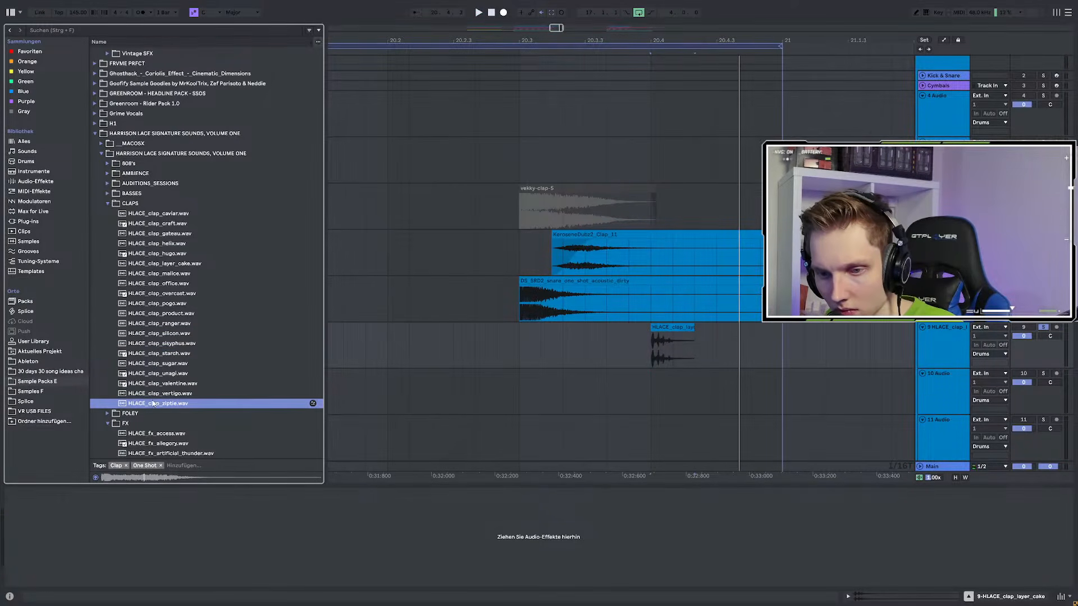
pyautogui.moveTo(151, 404); pyautogui.dragTo(741, 393)
# Audition more claps, place HLACE_clap_helix.wav on track 9 directly after the layer_cake clip, and play from 20.3.1
pyautogui.click(181, 303)
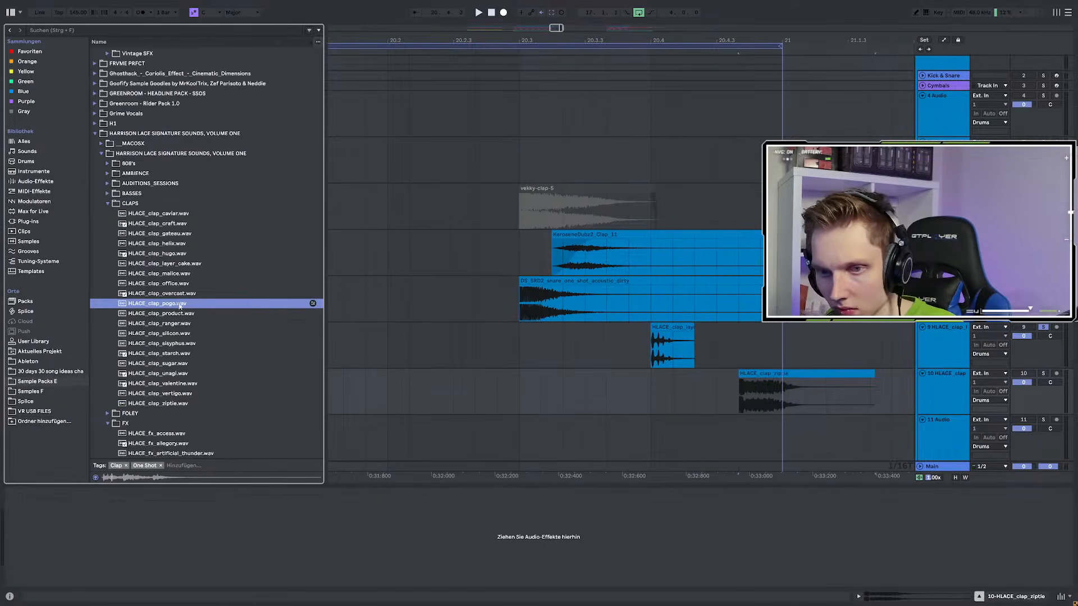
pyautogui.click(162, 324)
pyautogui.click(159, 333)
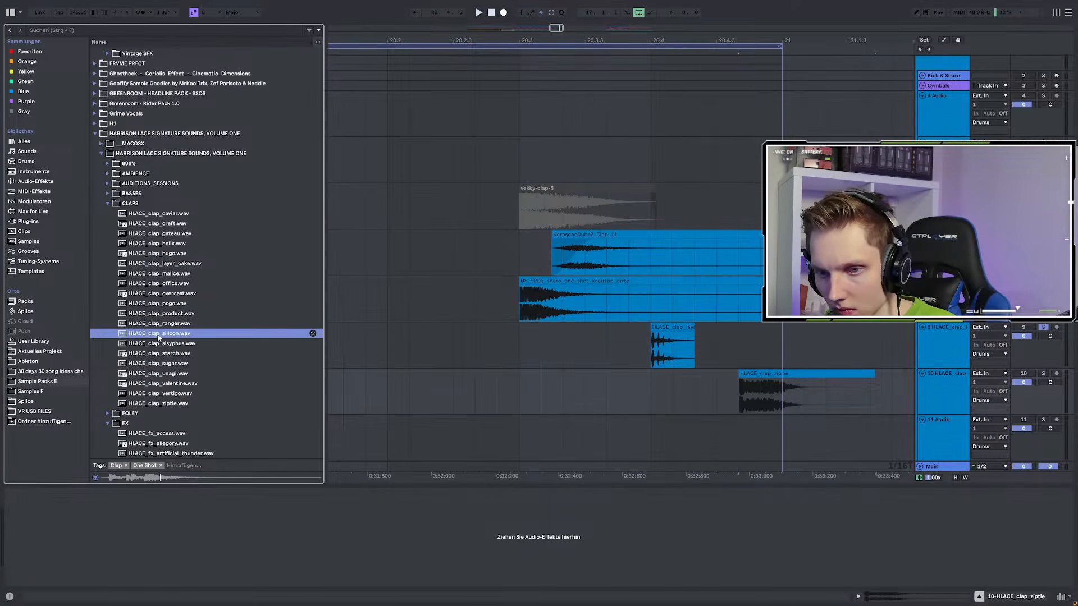
pyautogui.click(177, 264)
pyautogui.click(170, 256)
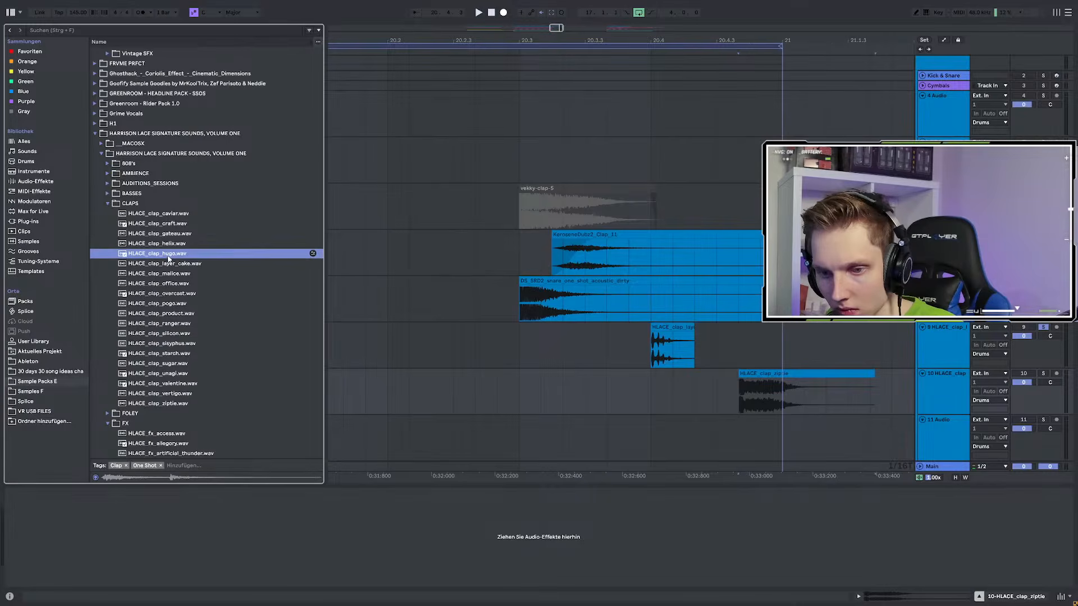
pyautogui.click(168, 246)
pyautogui.moveTo(164, 247); pyautogui.dragTo(698, 353)
pyautogui.click(630, 353)
pyautogui.press('space')
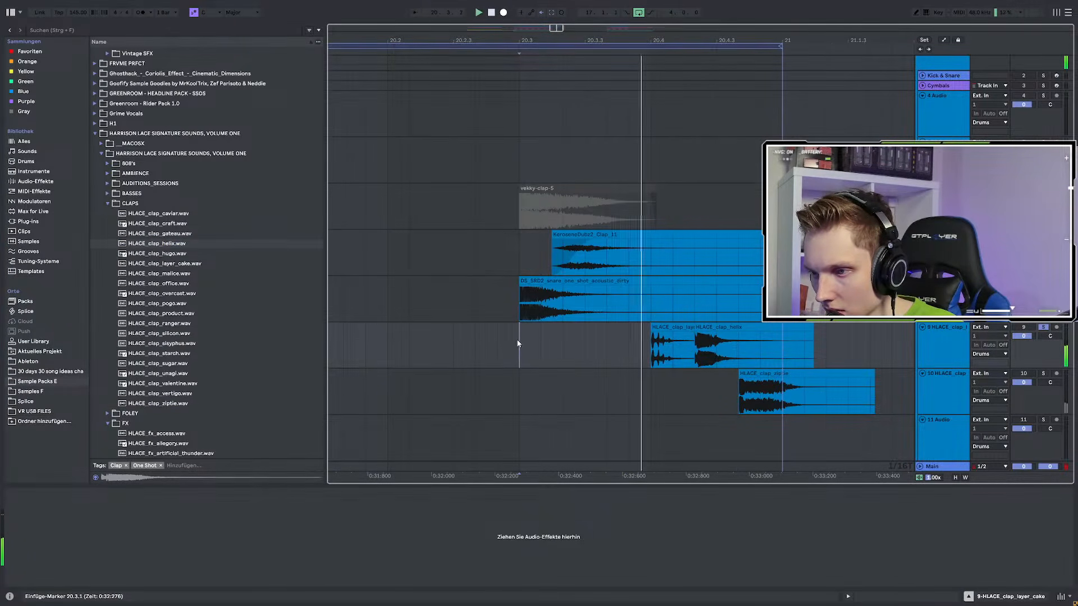
# Place HLACE_clap_caviar.wav on track 10 just before 20.3.3 and move the layer_cake clip earlier so it ends at 20.4
pyautogui.click(150, 215)
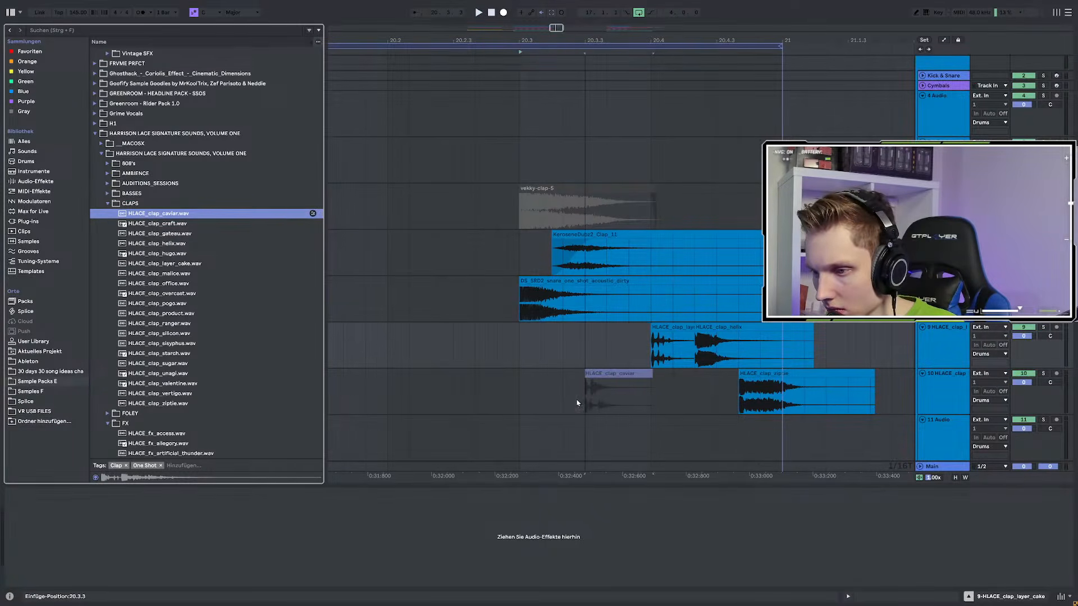
pyautogui.moveTo(570, 401); pyautogui.dragTo(569, 401)
pyautogui.click(163, 374)
pyautogui.moveTo(670, 337); pyautogui.dragTo(625, 339)
# Audition the vertigo, ziptie and craft claps and try a second HLACE_clap_caviar.wav at 20.4.1 on track 10
pyautogui.click(156, 394)
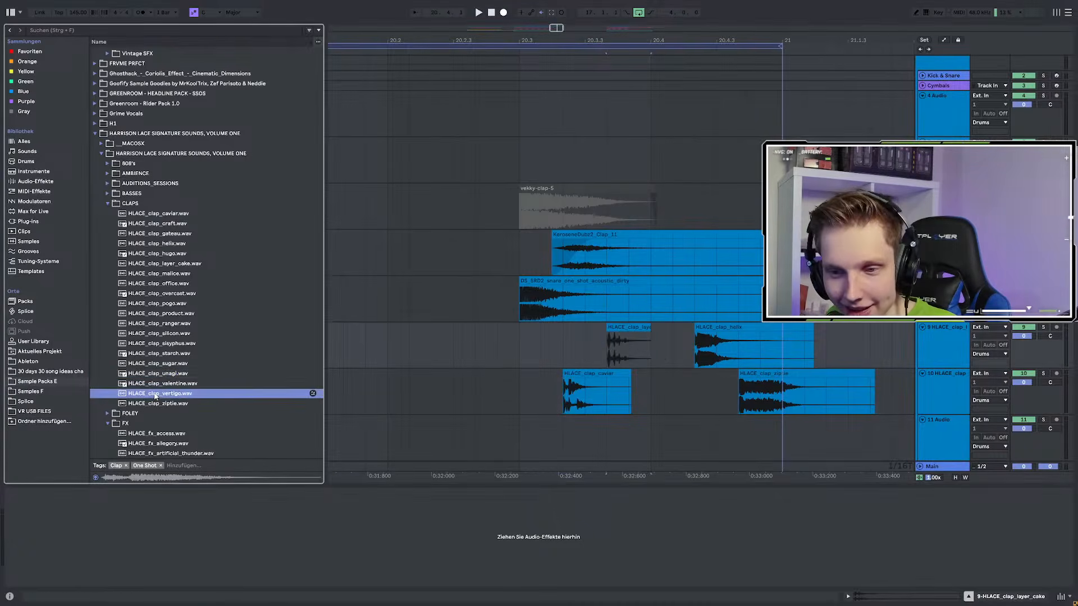
pyautogui.click(161, 403)
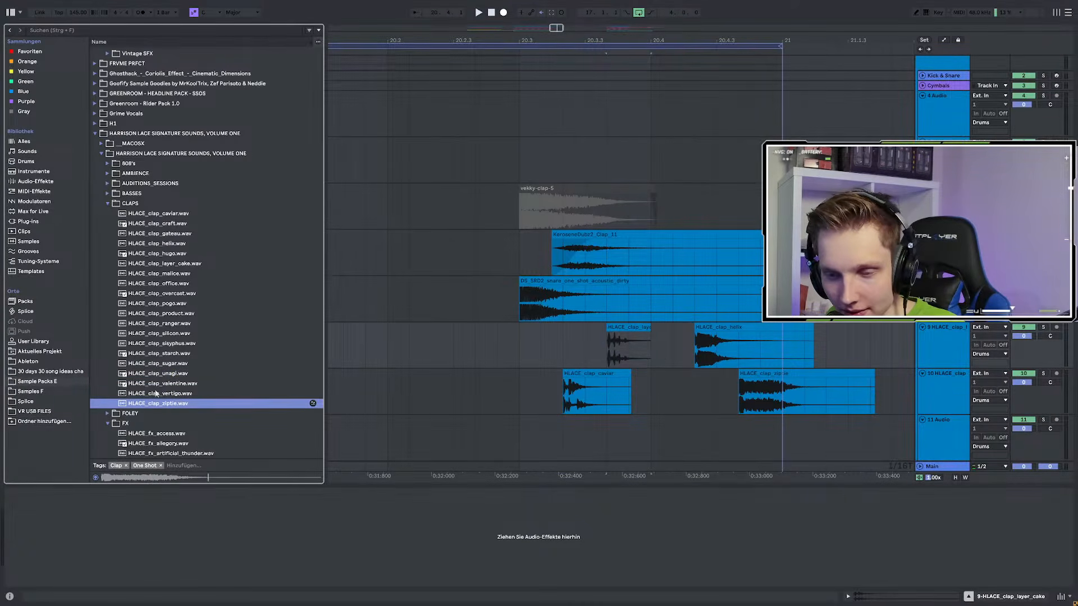
pyautogui.click(161, 223)
pyautogui.click(147, 213)
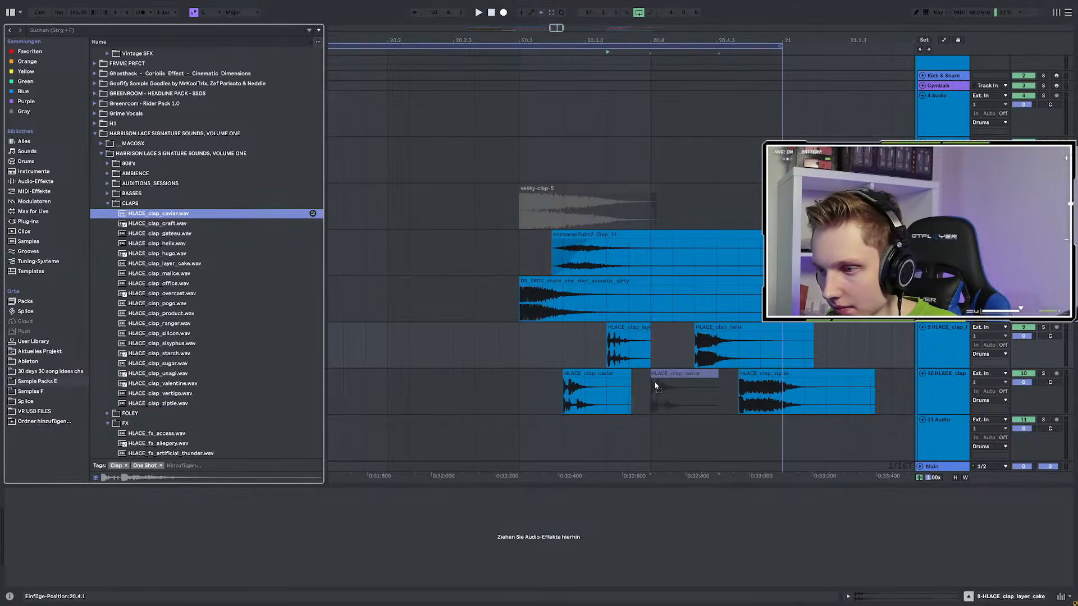
pyautogui.moveTo(655, 385); pyautogui.dragTo(655, 386)
pyautogui.scroll(3, 646, 393)
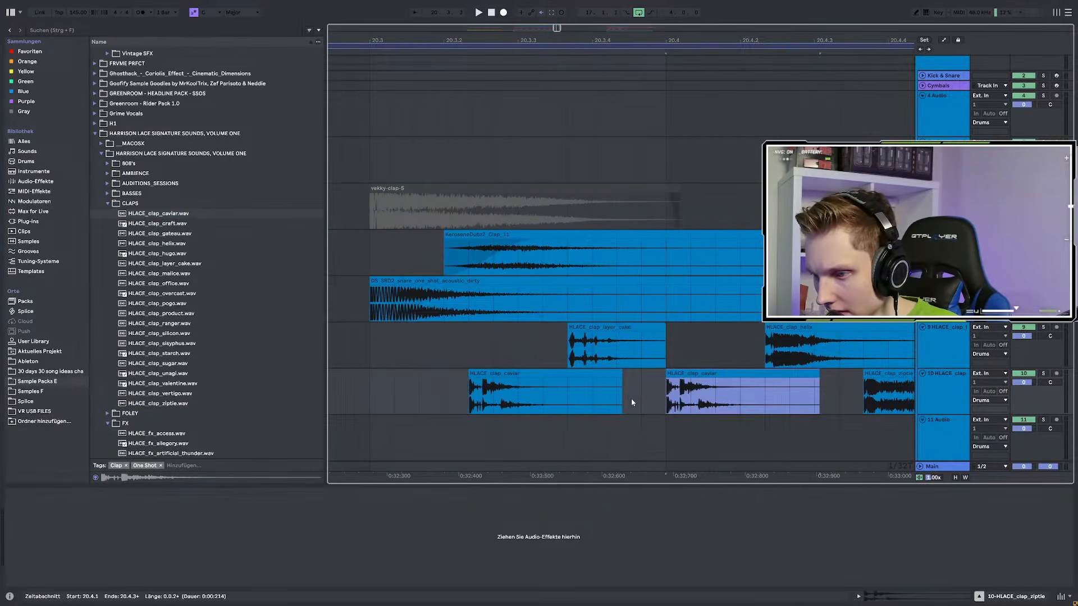
pyautogui.scroll(-3, 631, 402)
# Audition further claps, place HLACE_clap_pogo.wav at 20.4.1 on track 10 so it meets the ziptie clip, and play the fill
pyautogui.click(182, 234)
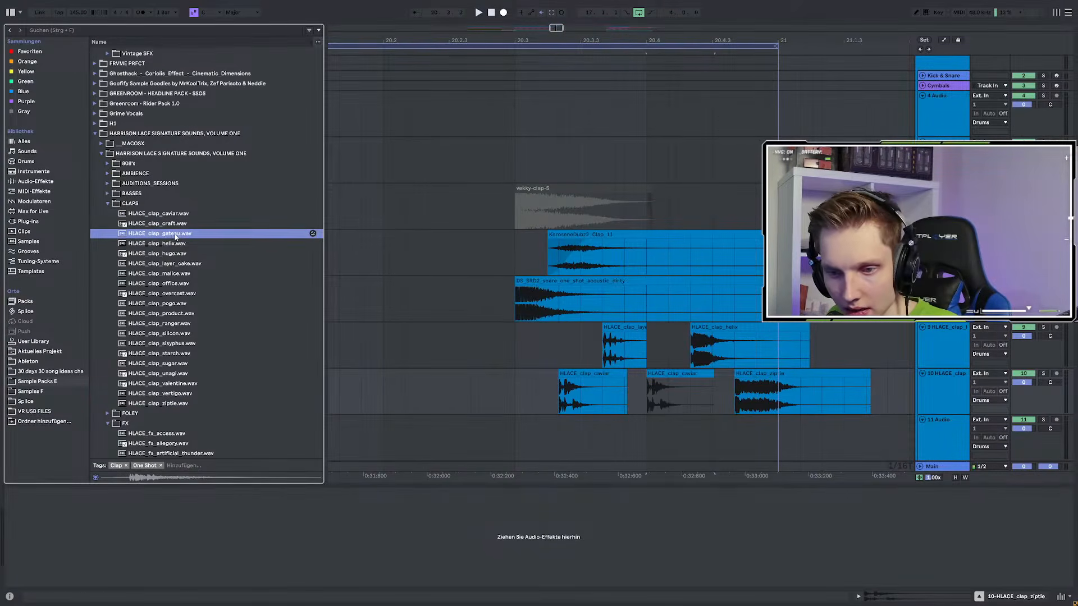
pyautogui.click(170, 274)
pyautogui.click(164, 284)
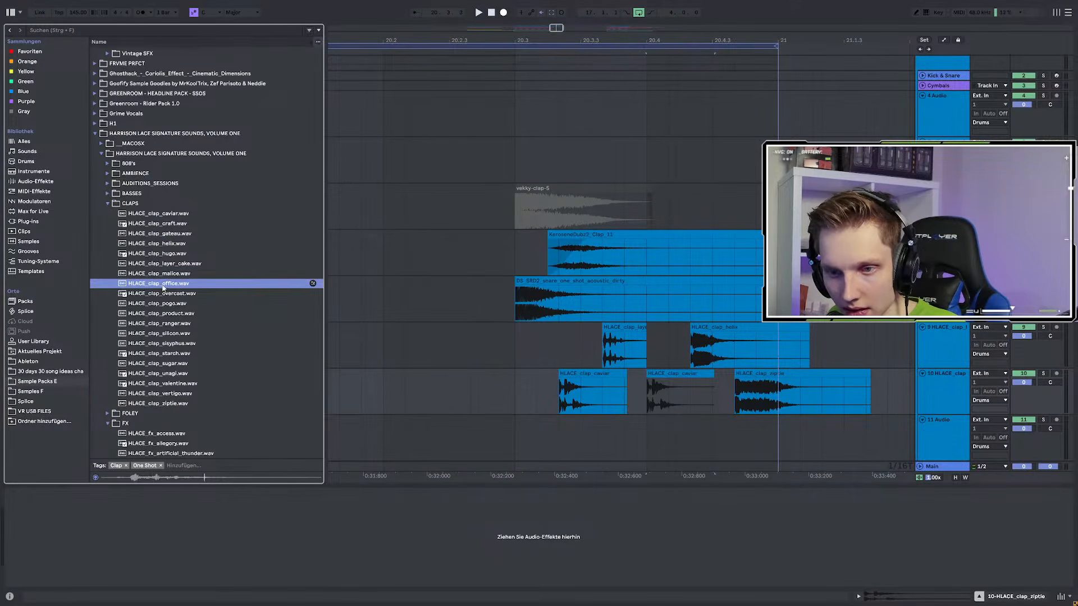
pyautogui.click(162, 293)
pyautogui.click(161, 306)
pyautogui.click(160, 314)
pyautogui.moveTo(163, 305); pyautogui.dragTo(647, 393)
pyautogui.moveTo(786, 375); pyautogui.dragTo(735, 375)
pyautogui.click(499, 374)
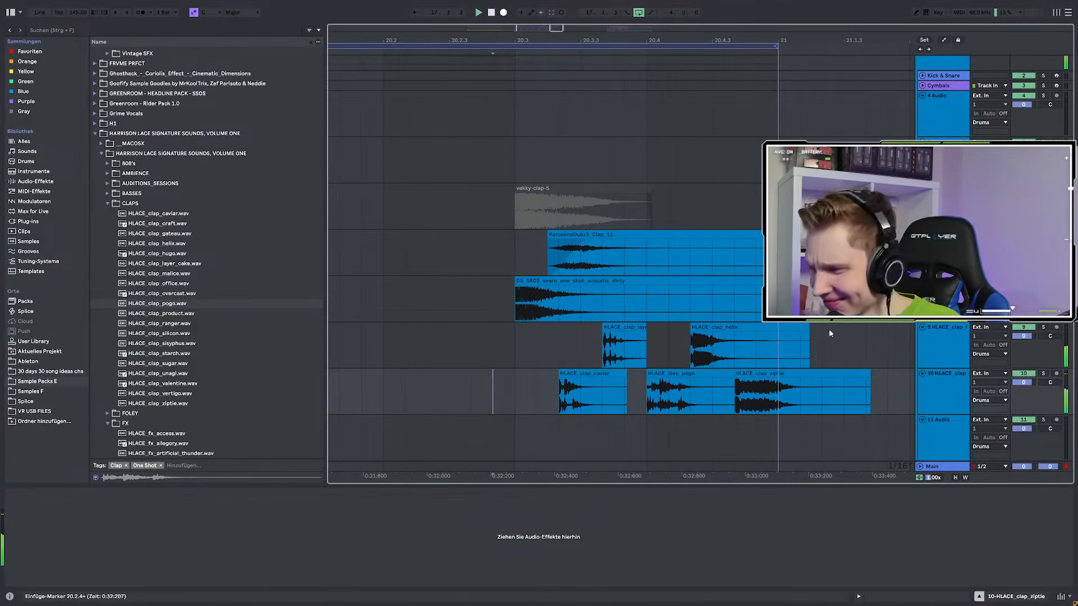
# Group the two HLACE clap tracks 9 and 10 that hold the fill at the end of bar 20
pyautogui.scroll(-4, 691, 367)
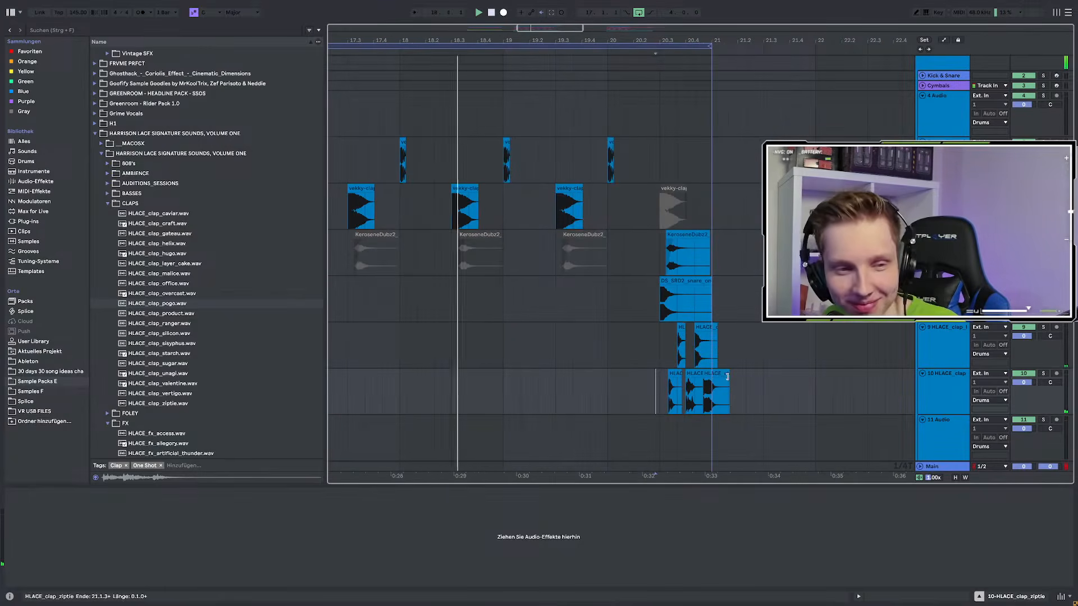
pyautogui.moveTo(661, 336); pyautogui.dragTo(729, 400)
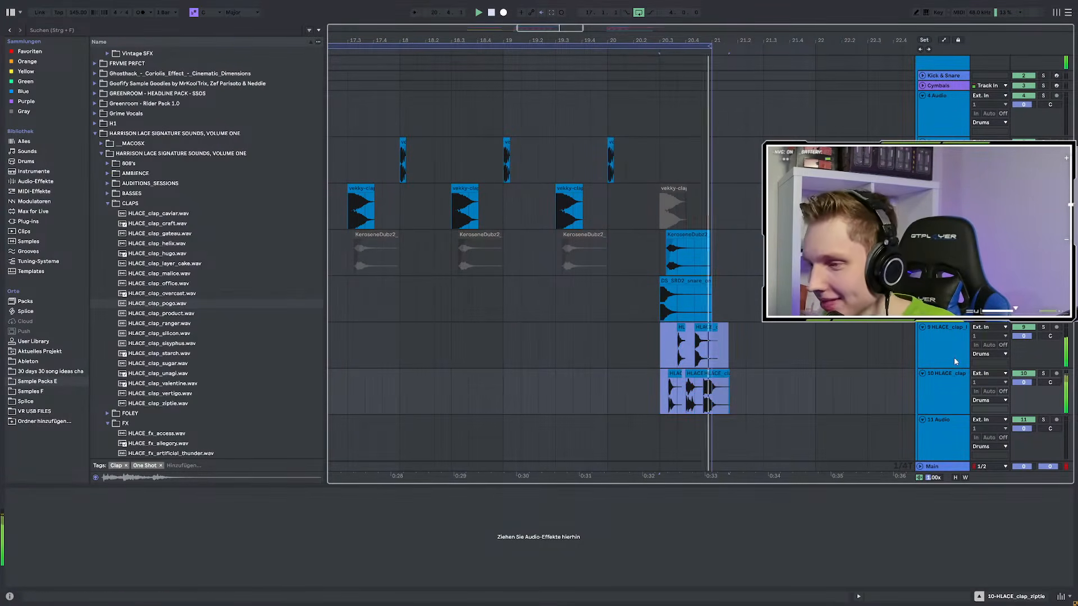
pyautogui.click(876, 370)
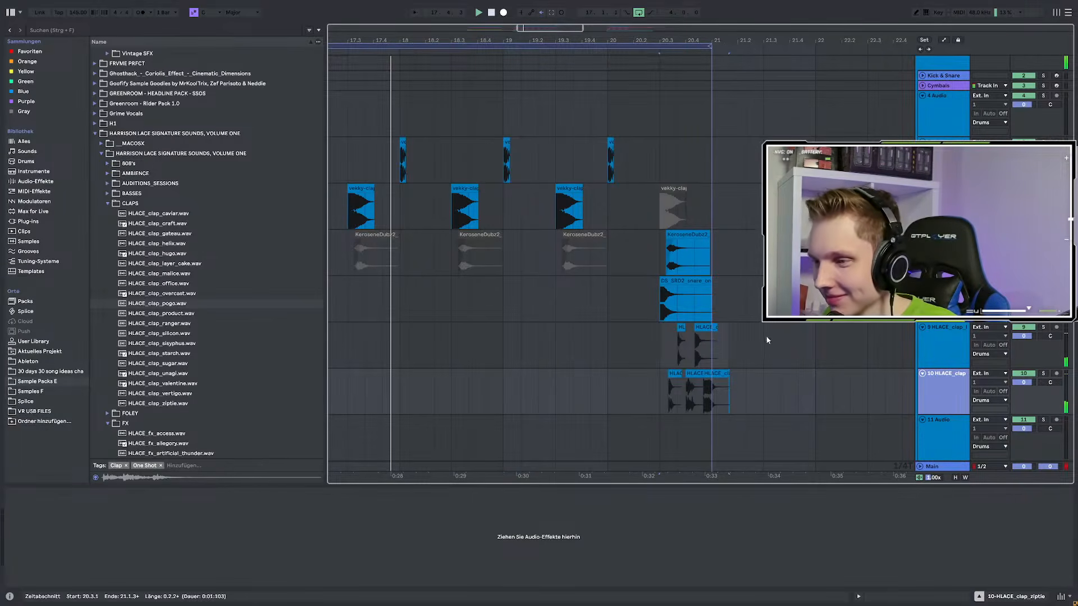
pyautogui.hotkey('ctrl', 'g')
pyautogui.moveTo(942, 341); pyautogui.dragTo(946, 396)
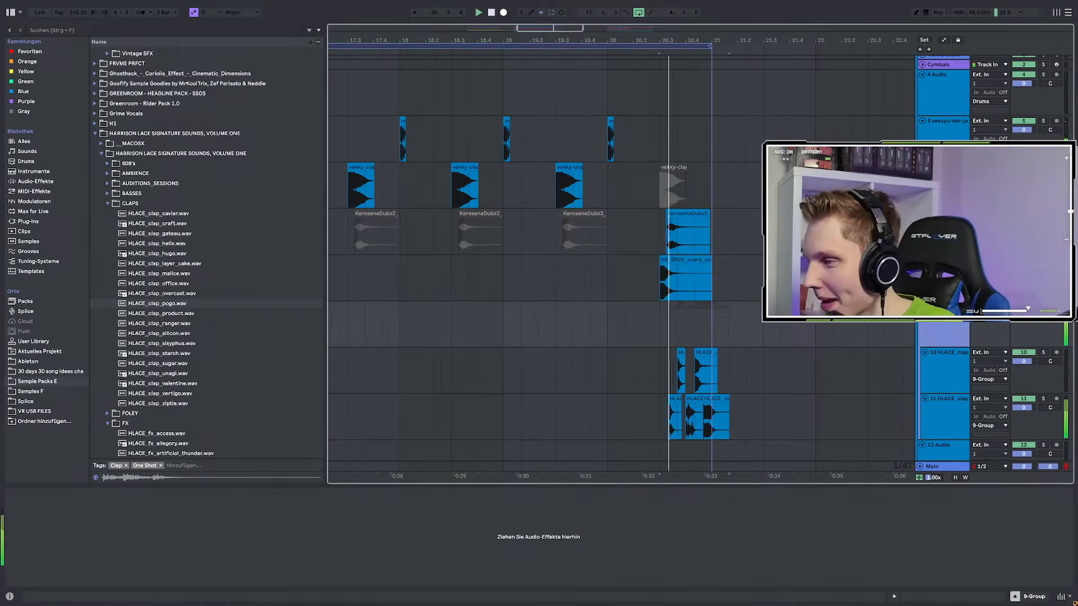
# Solo the new 9-Group and play the clap fill from 20.3.1
pyautogui.press('s')
pyautogui.click(665, 317)
pyautogui.press('space')
pyautogui.press('space')
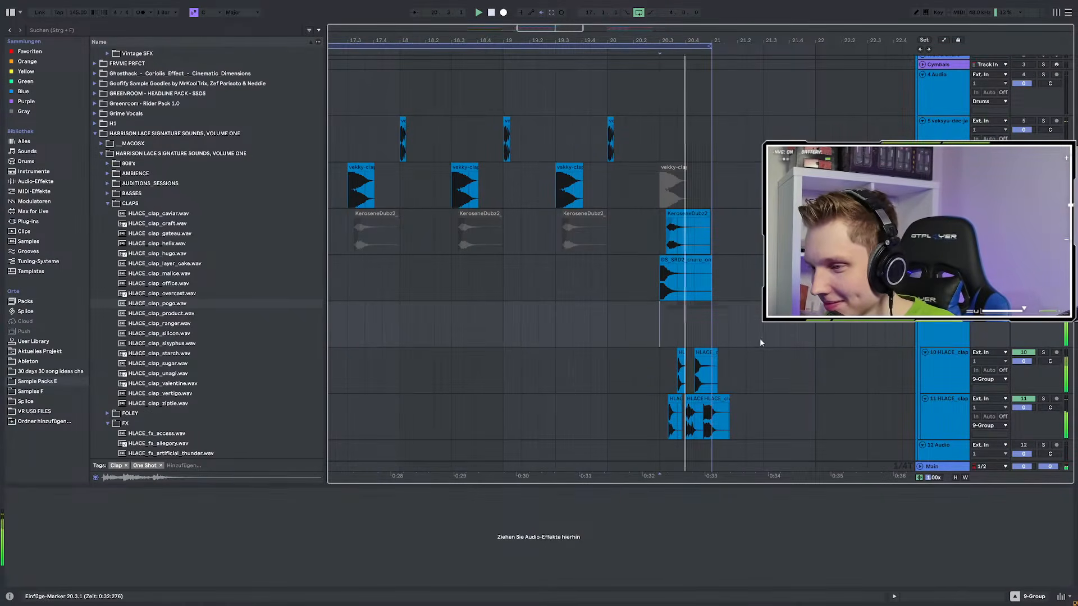
pyautogui.scroll(-1, 708, 347)
pyautogui.scroll(5, 708, 350)
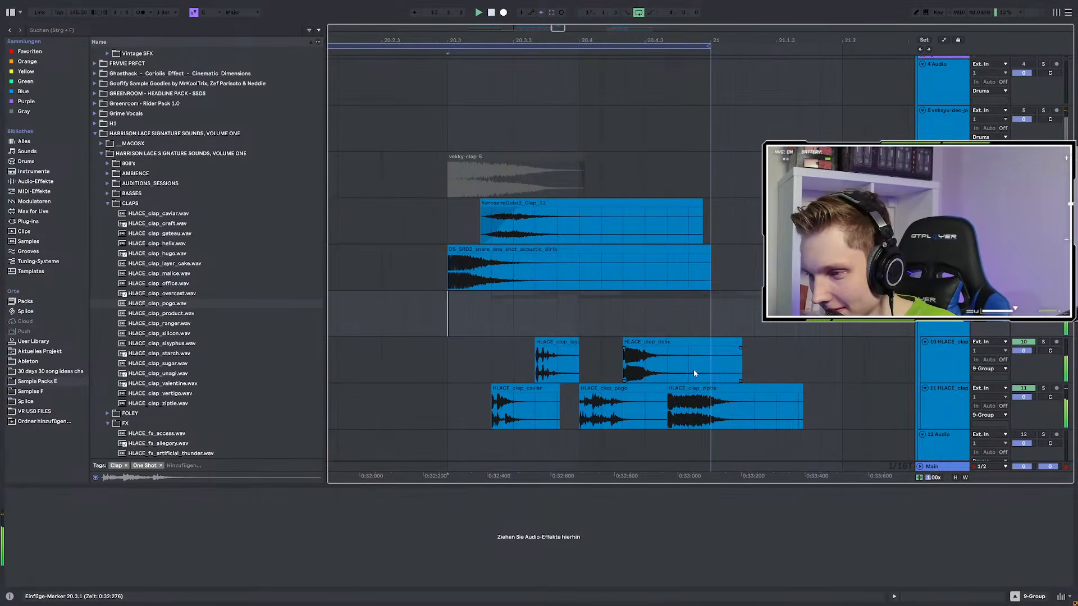
pyautogui.press('space')
pyautogui.press('space')
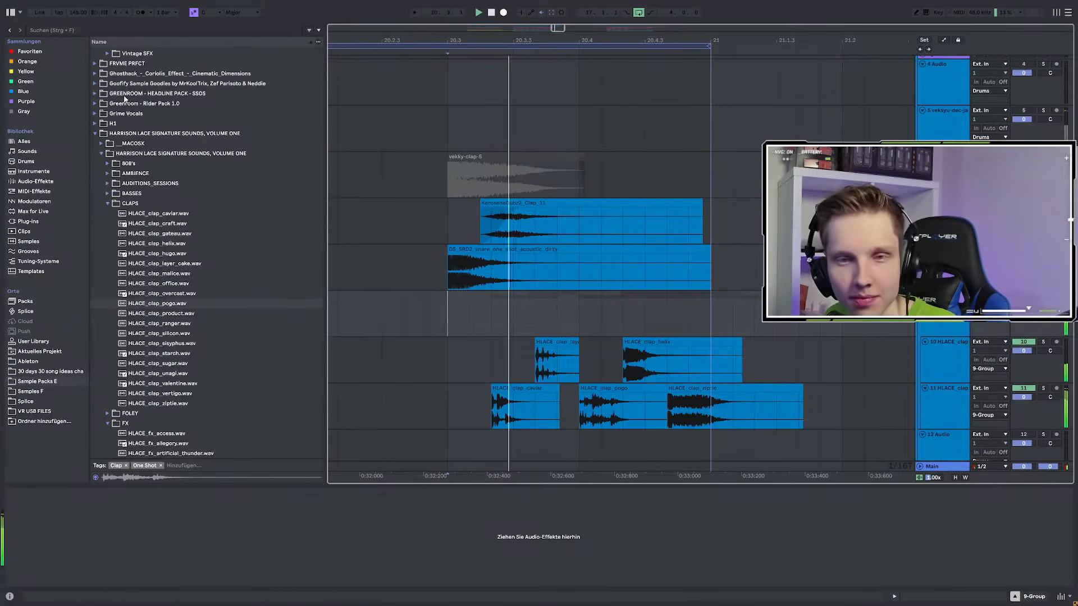
# Search the browser for "eq" and load EQ Eight onto 9-Group
pyautogui.press('Tab')
pyautogui.press('Tab')
pyautogui.click(50, 29)
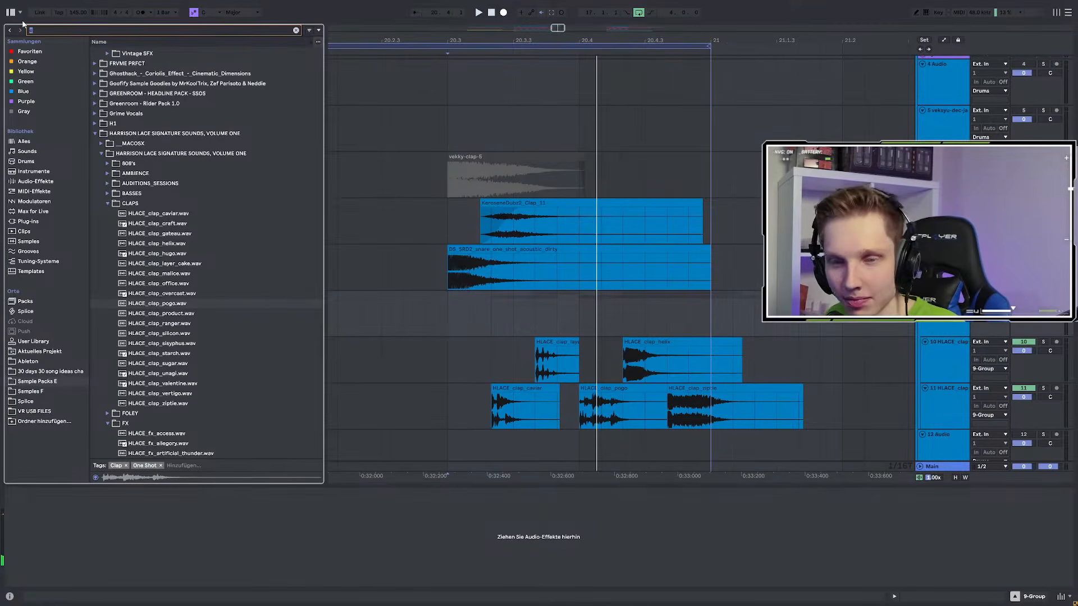
pyautogui.write('eq')
pyautogui.press('Down')
pyautogui.press('Return')
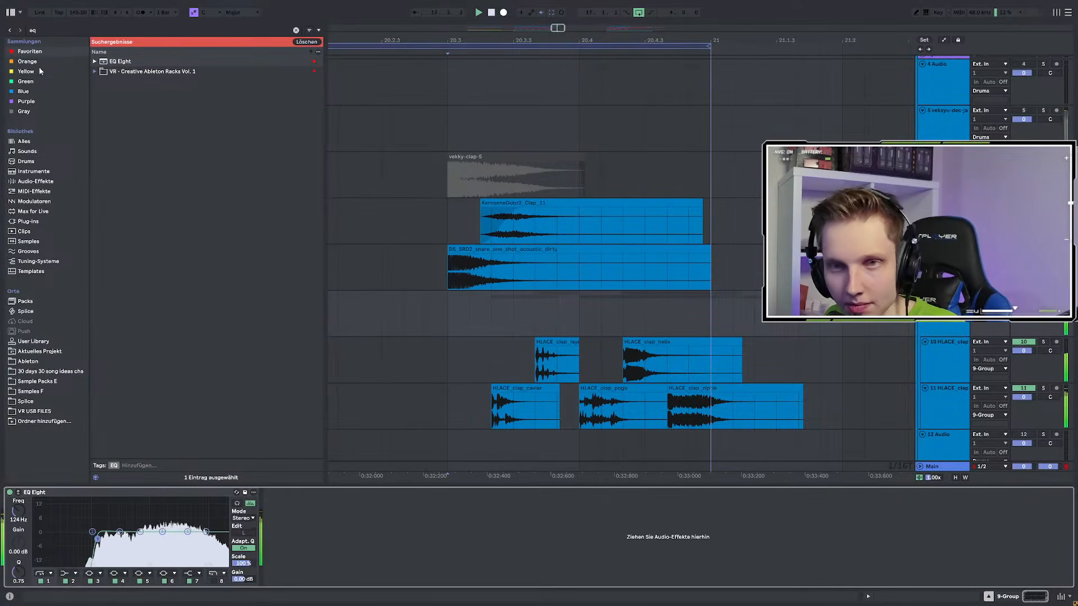
# Search for "plug", load plugdata-fx after EQ Eight on 9-Group, and open the SPEC COMP BETA 2 patch during playback
pyautogui.hotkey('ctrl', 'f')
pyautogui.write('plug')
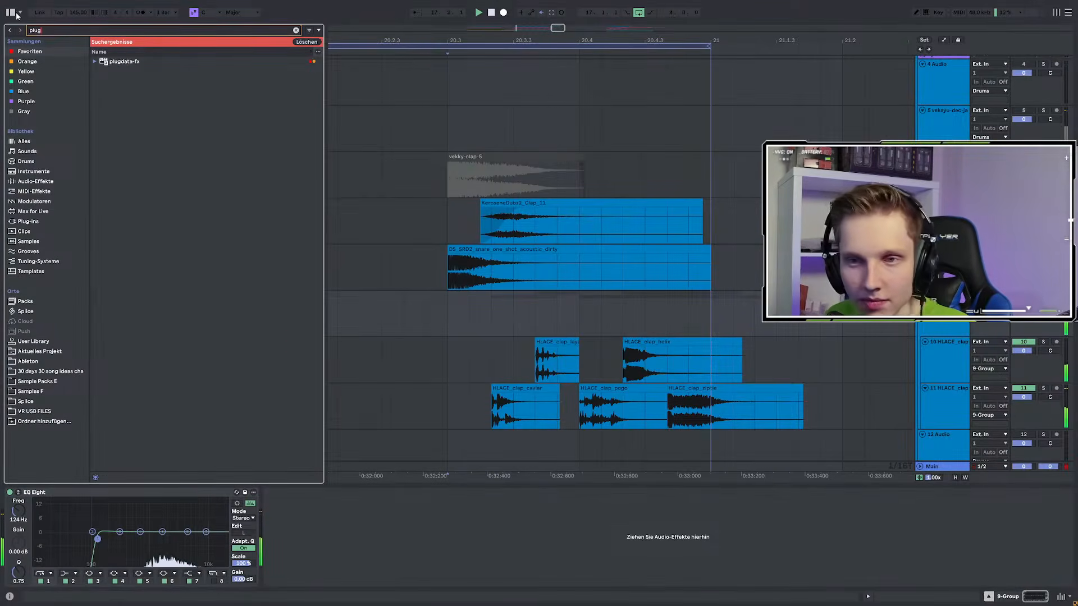
pyautogui.press('Down')
pyautogui.press('Return')
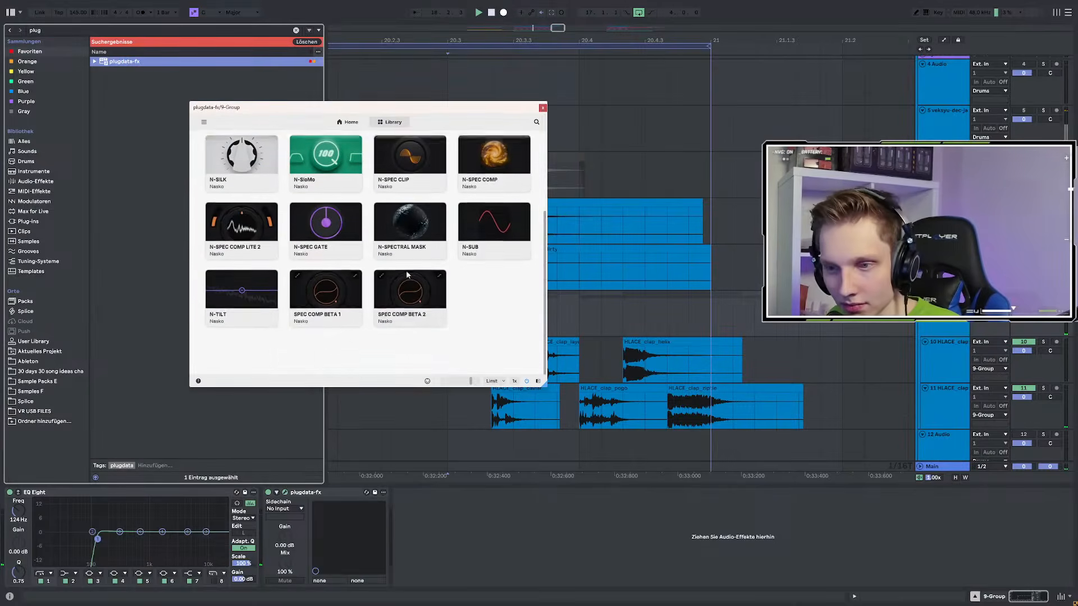
pyautogui.press('space')
pyautogui.press('space')
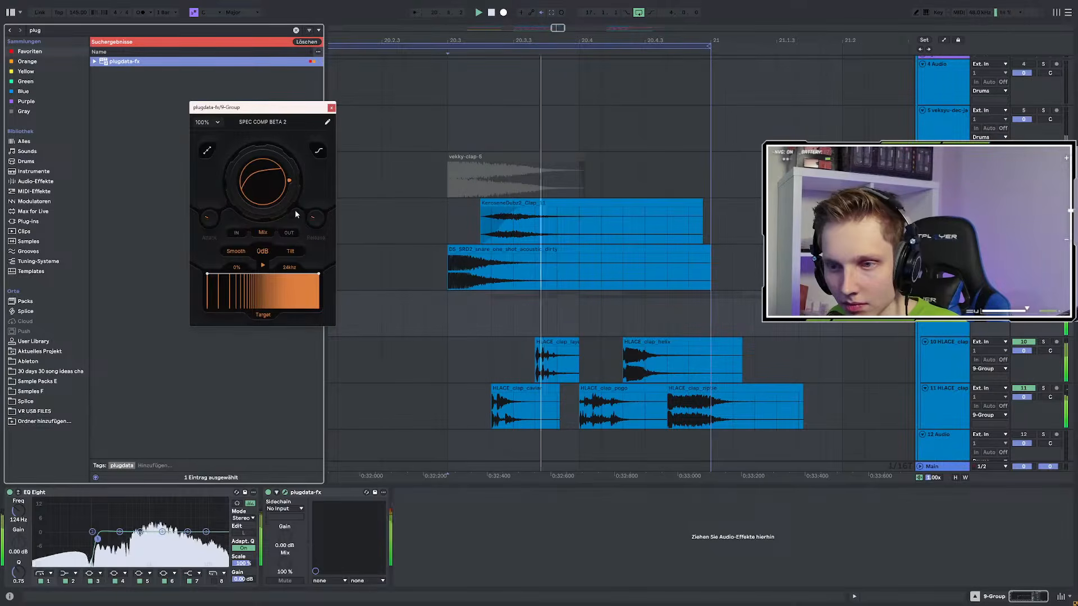
# Turn off the 9-Group solo and lower SPEC COMP BETA 2's Target to -4 dB
pyautogui.moveTo(281, 200); pyautogui.dragTo(270, 219)
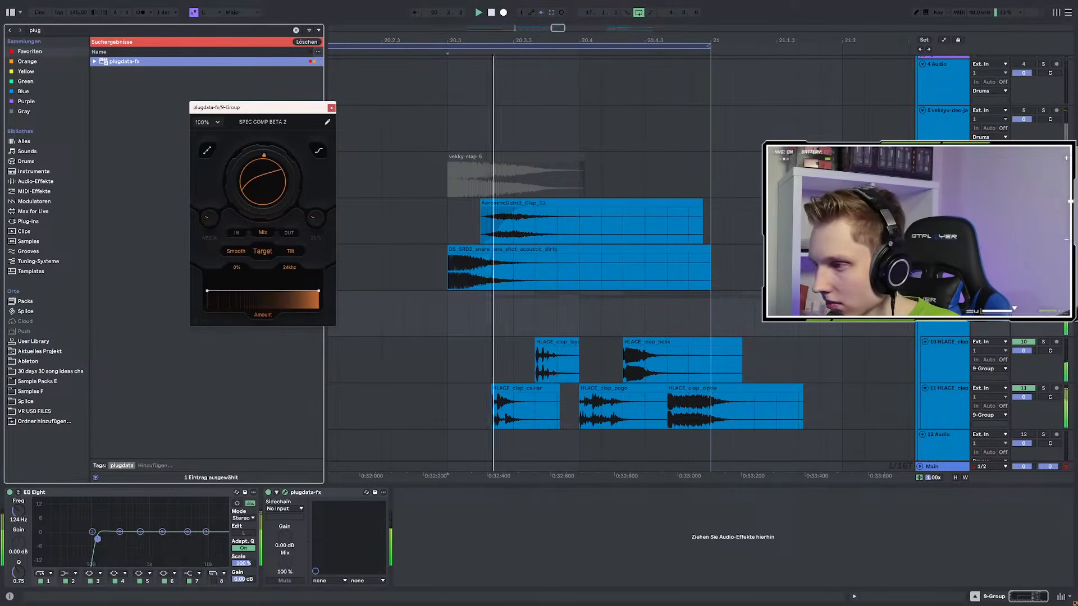
pyautogui.click(1044, 295)
pyautogui.moveTo(280, 189); pyautogui.dragTo(271, 188)
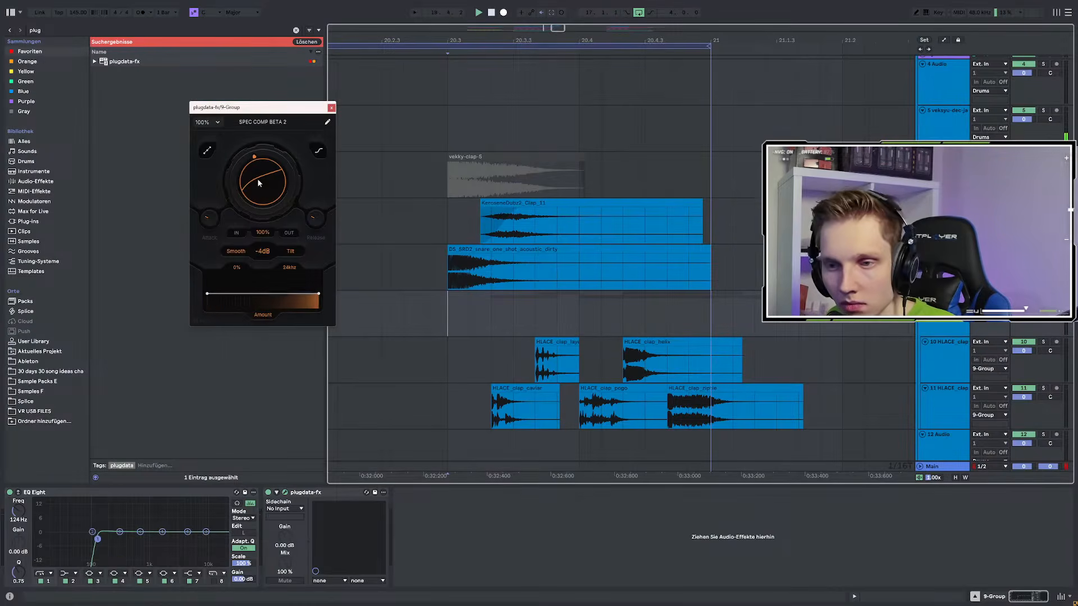
# Search the browser for "auto" and load Auto Pan-Tremolo after plugdata-fx on 9-Group
pyautogui.scroll(-3, 712, 340)
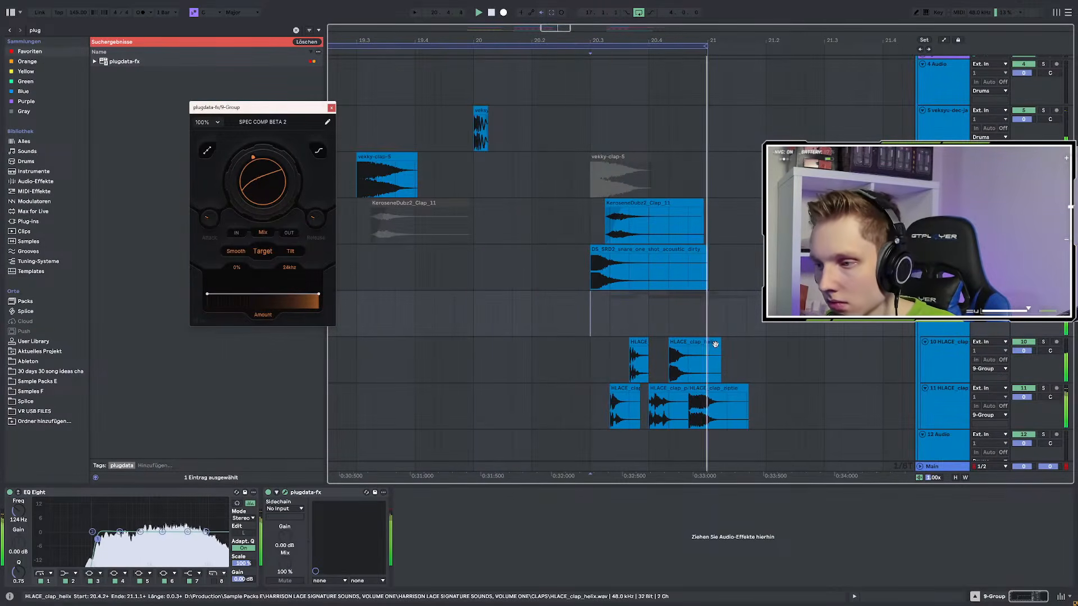
pyautogui.scroll(-3, 716, 344)
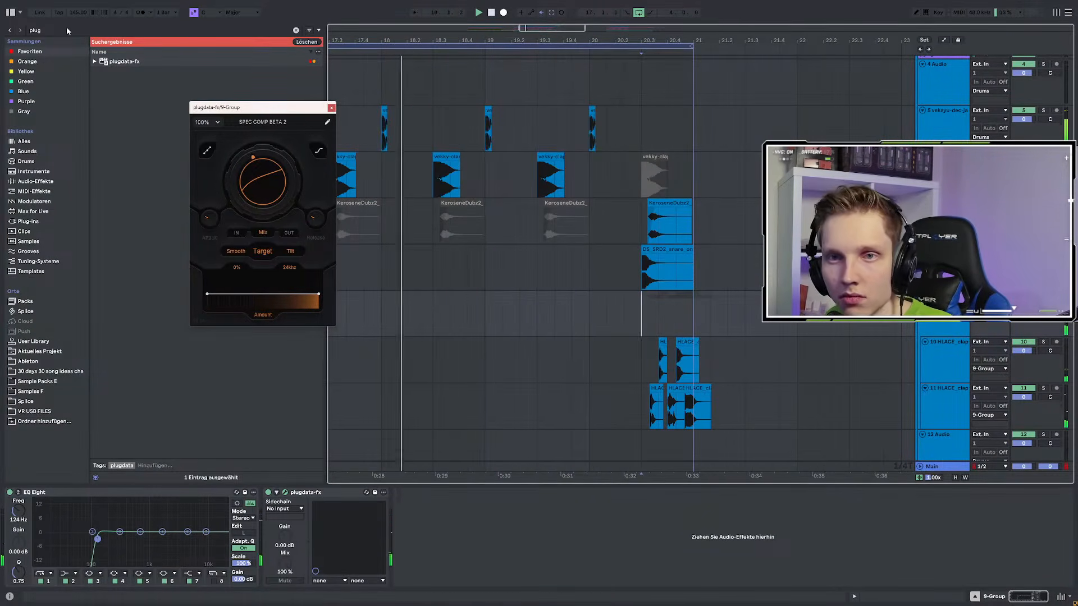
pyautogui.hotkey('ctrl', 'f')
pyautogui.write('auto')
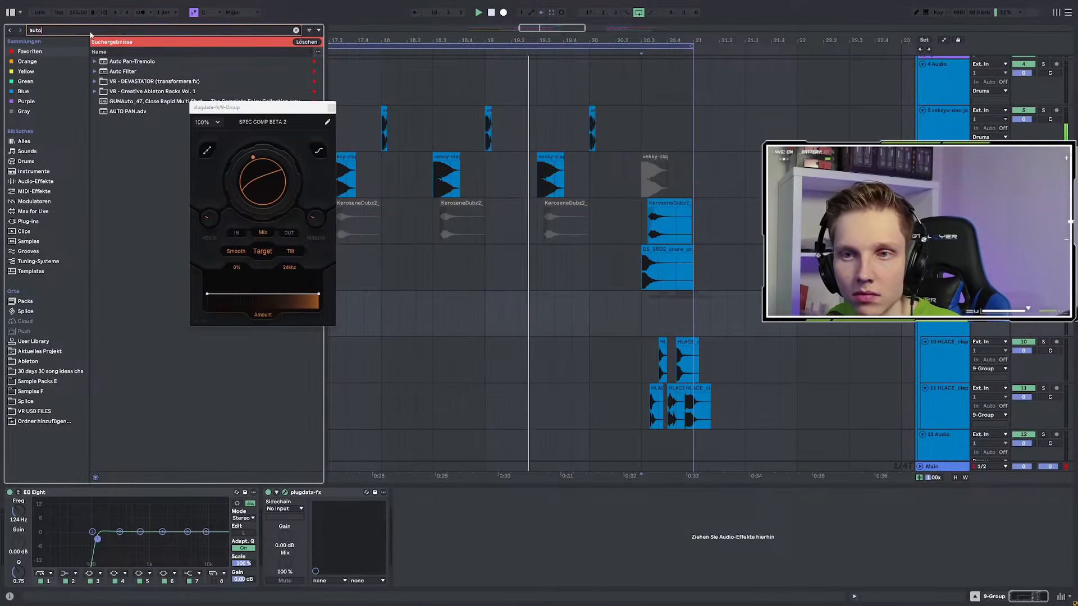
pyautogui.click(149, 62)
pyautogui.moveTo(148, 60); pyautogui.dragTo(452, 519)
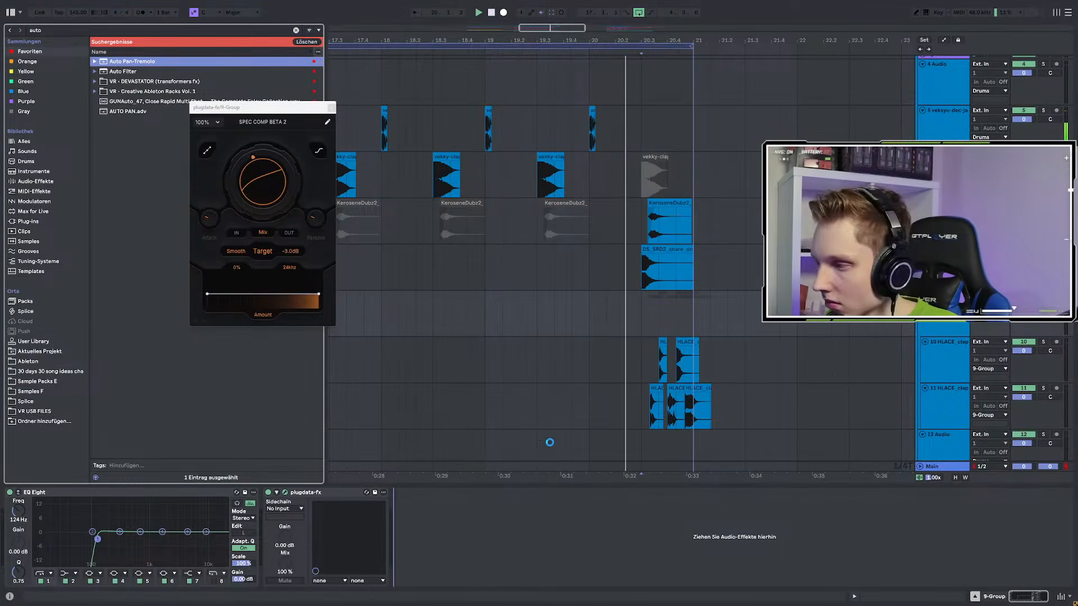
pyautogui.click(646, 317)
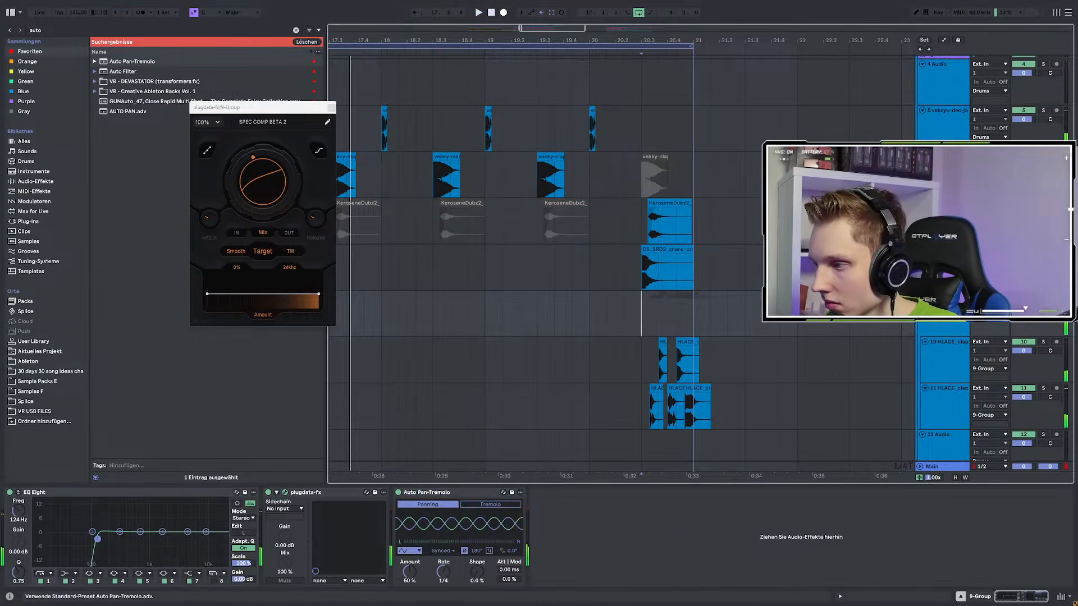
# Give Auto Pan-Tremolo a sawtooth waveform, a Rate of 1/6 and an Amount of 100% while auditioning the clap fill
pyautogui.moveTo(443, 572); pyautogui.dragTo(453, 573)
pyautogui.press('space')
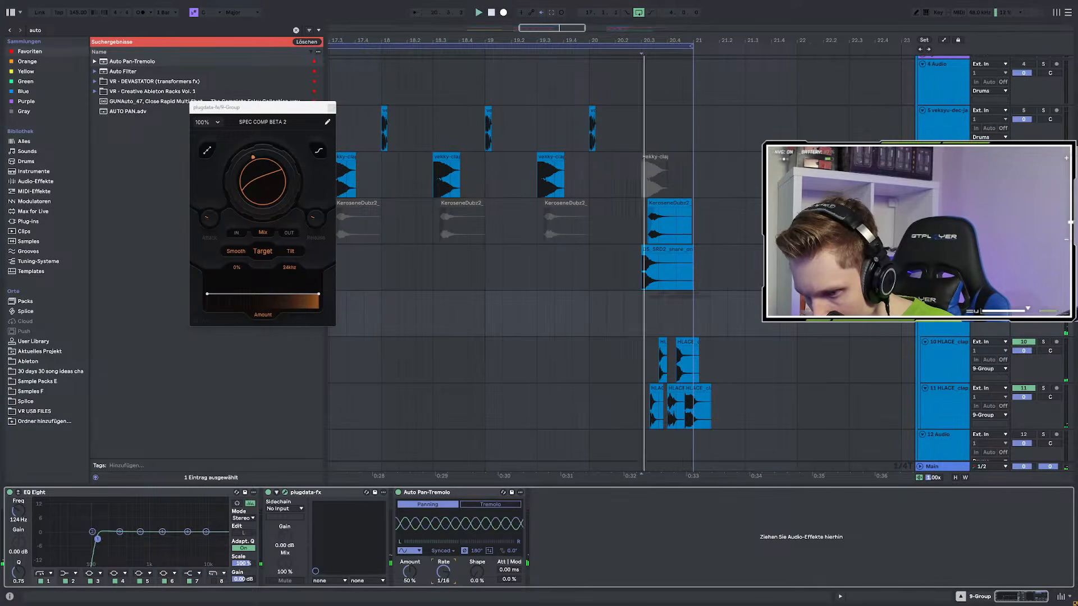
pyautogui.press('space')
pyautogui.press('space')
pyautogui.click(417, 552)
pyautogui.click(410, 513)
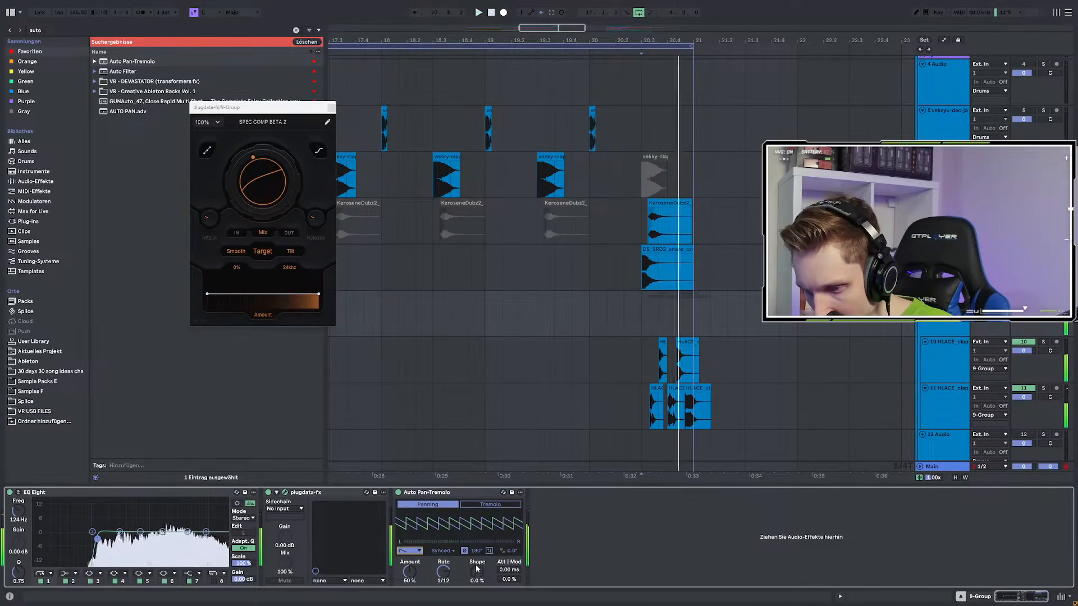
pyautogui.moveTo(443, 571); pyautogui.dragTo(414, 533)
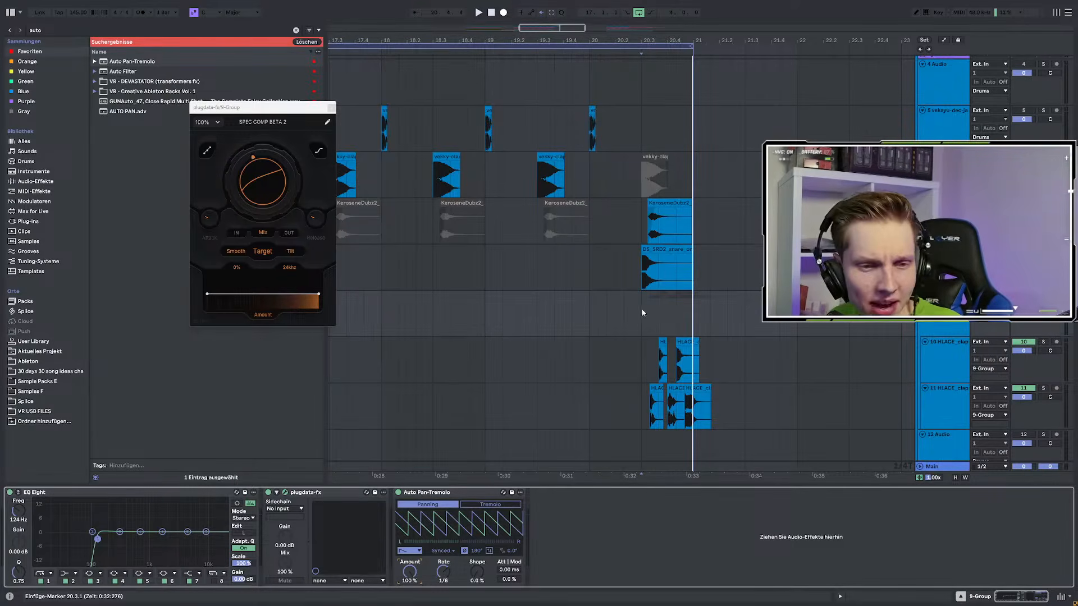
# Look through the bass tracks and compare their clips around bars 17 to 20 and bars 25 to 27
pyautogui.scroll(-15, 629, 322)
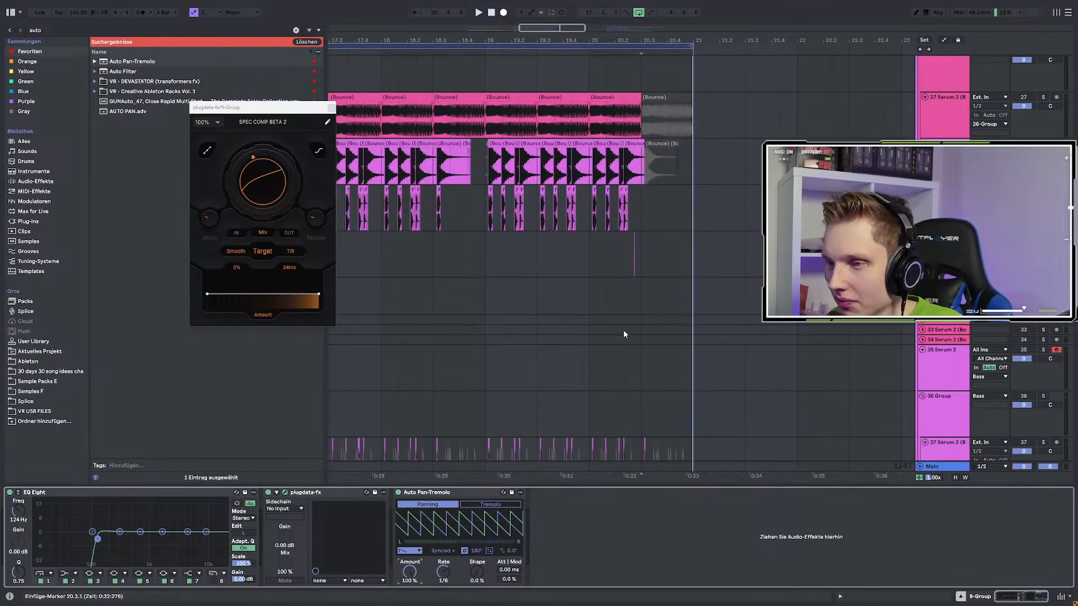
pyautogui.scroll(4, 624, 331)
pyautogui.scroll(-4, 500, 250)
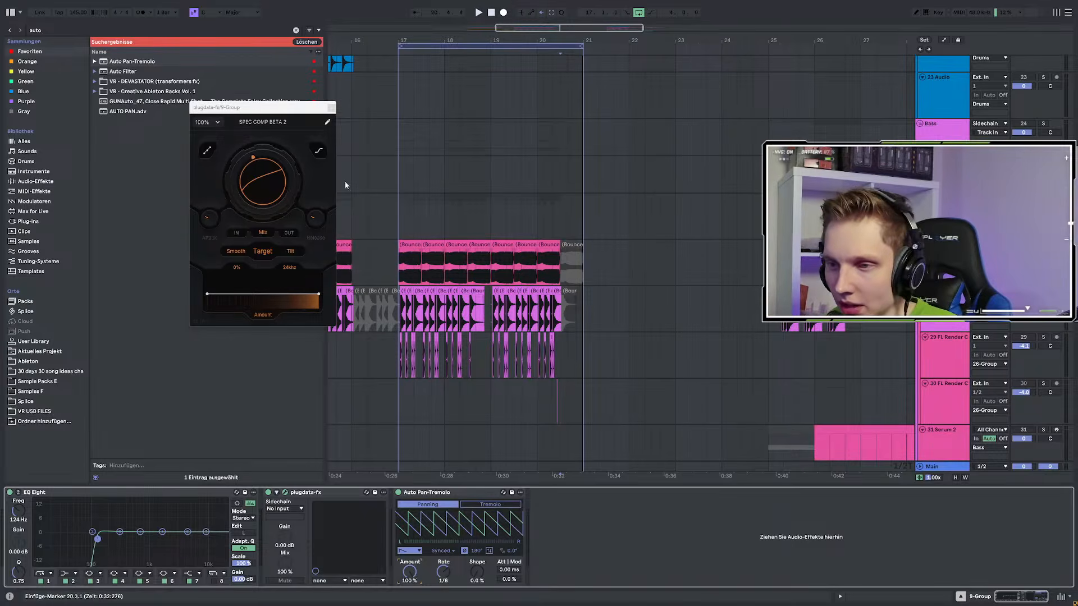
pyautogui.click(403, 230)
pyautogui.scroll(-3, 403, 230)
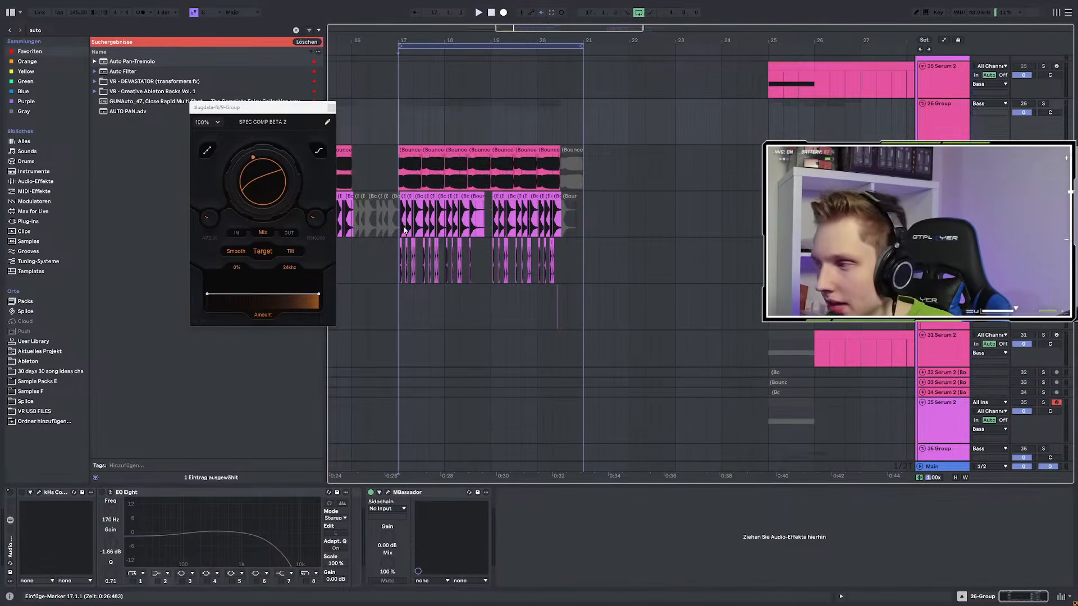
pyautogui.scroll(-3, 502, 261)
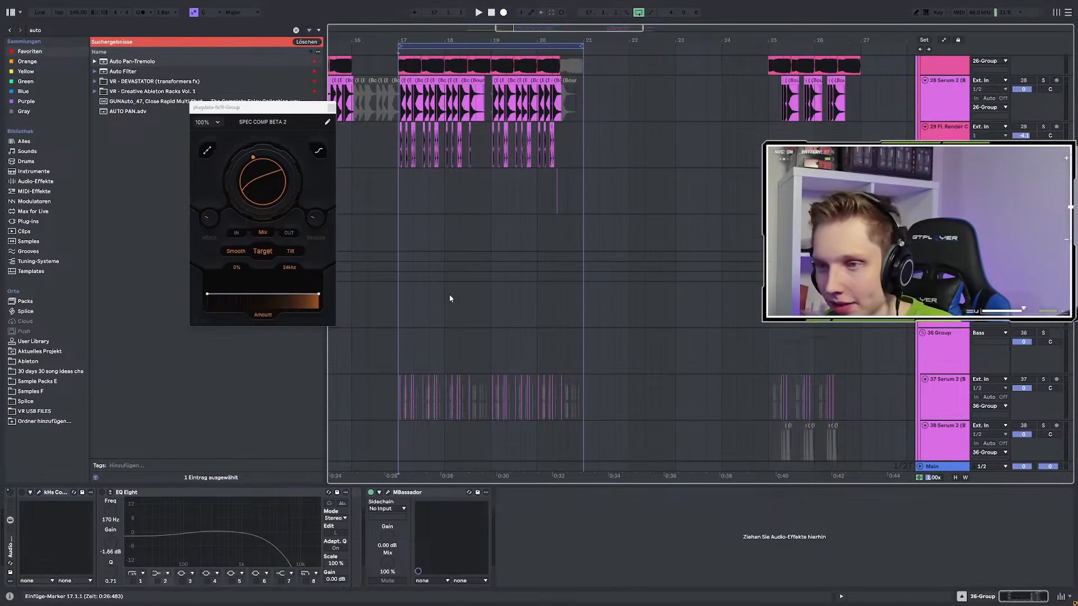
pyautogui.scroll(5, 568, 300)
pyautogui.scroll(-3, 593, 293)
pyautogui.scroll(5, 681, 270)
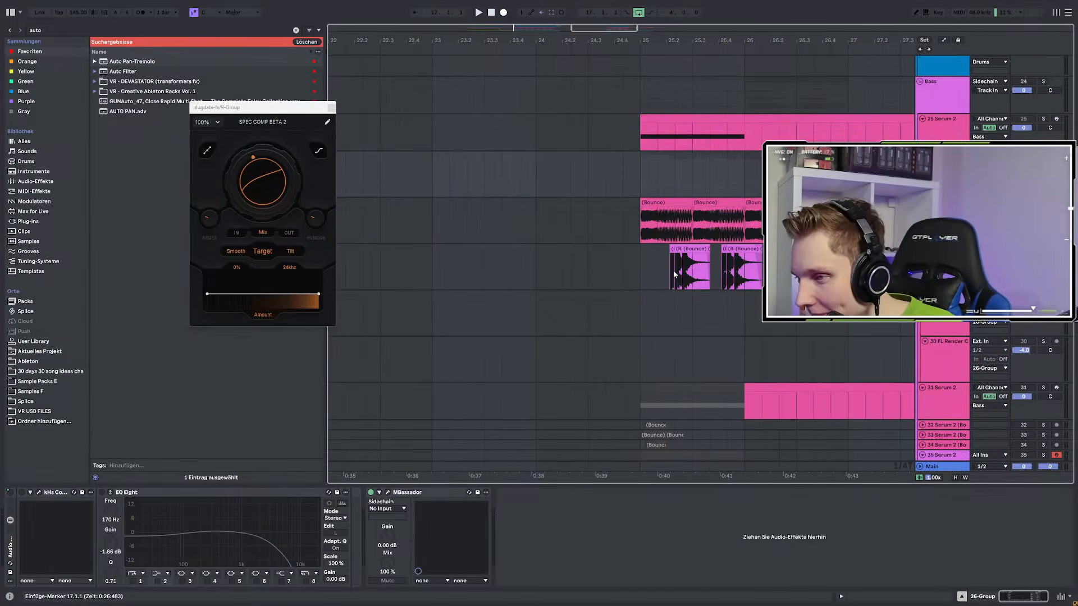
pyautogui.click(675, 274)
pyautogui.scroll(-10, 676, 272)
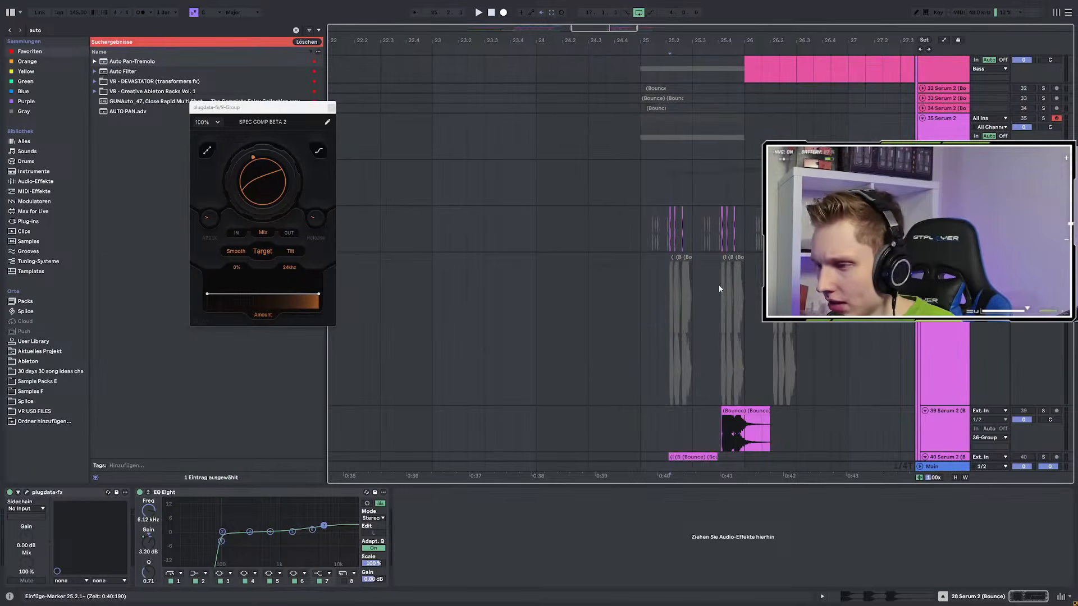
pyautogui.scroll(-4, 727, 321)
pyautogui.scroll(5, 714, 359)
pyautogui.scroll(-3, 711, 363)
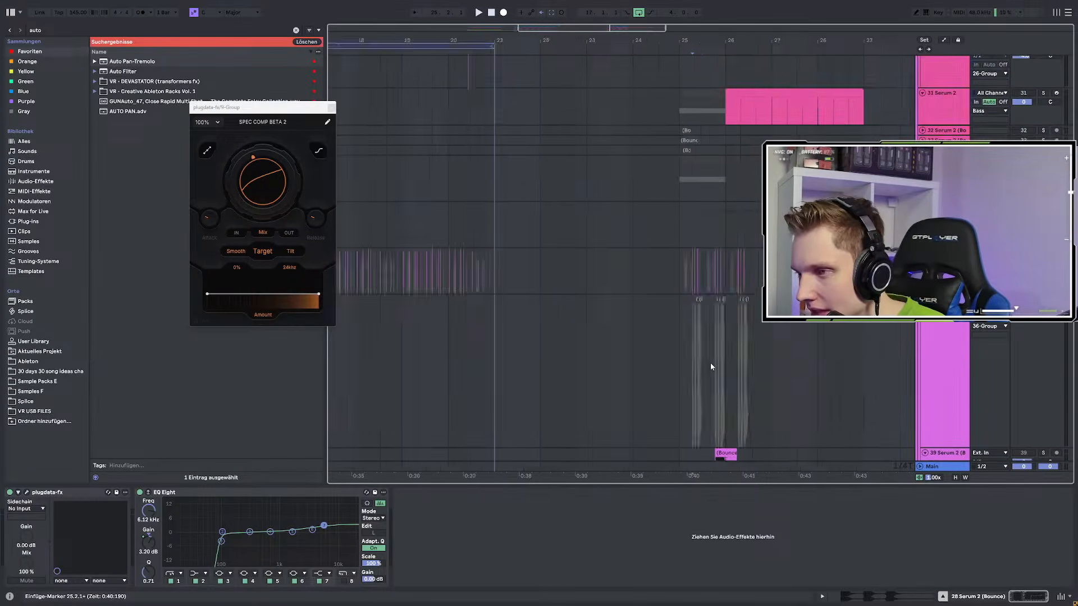
pyautogui.scroll(-5, 709, 364)
pyautogui.scroll(5, 696, 338)
pyautogui.scroll(-6, 723, 336)
# Play the bass on track 49 Serum 2 from 25.1.1
pyautogui.click(682, 284)
pyautogui.press('space')
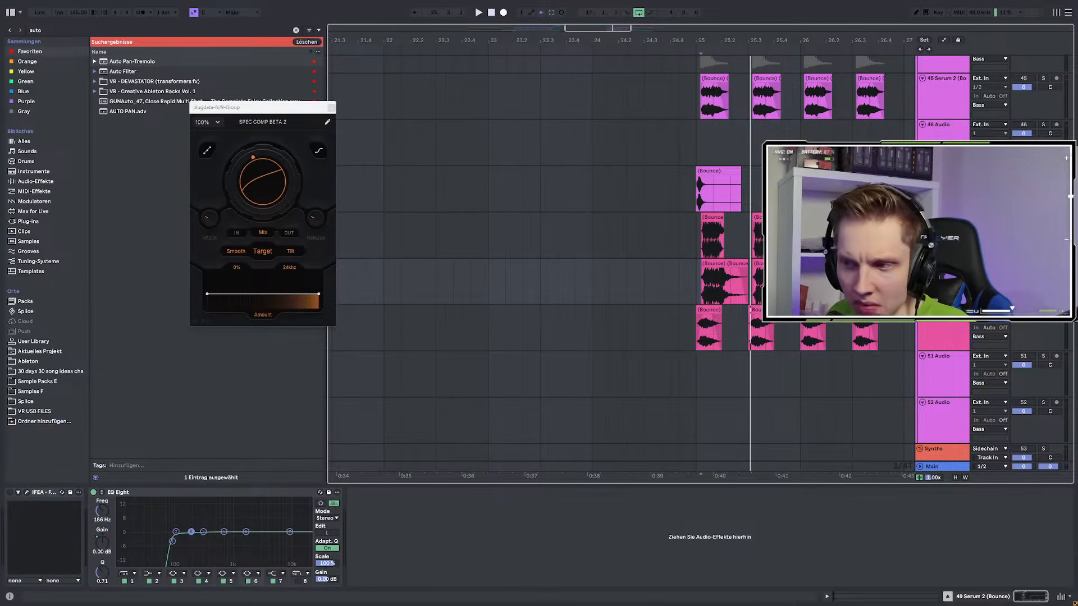
pyautogui.press('space')
pyautogui.press('space')
pyautogui.press('space')
pyautogui.press('space')
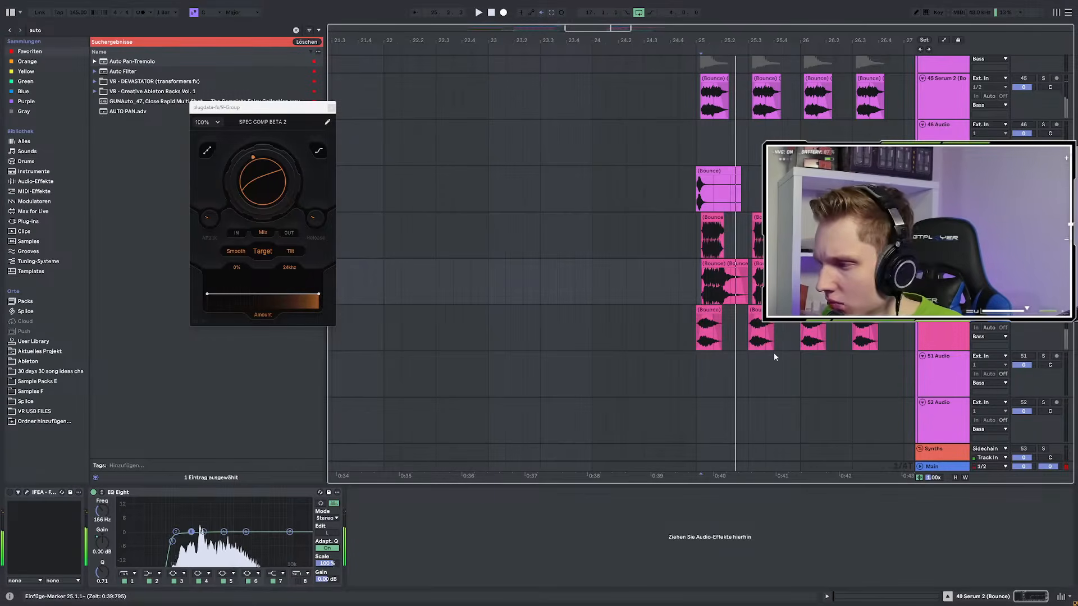
# Play the bass from 17.1.1 and turn off the solo on track 49 Serum 2
pyautogui.scroll(-4, 763, 345)
pyautogui.click(581, 274)
pyautogui.press('space')
pyautogui.scroll(2, 746, 354)
pyautogui.press('space')
pyautogui.click(1043, 348)
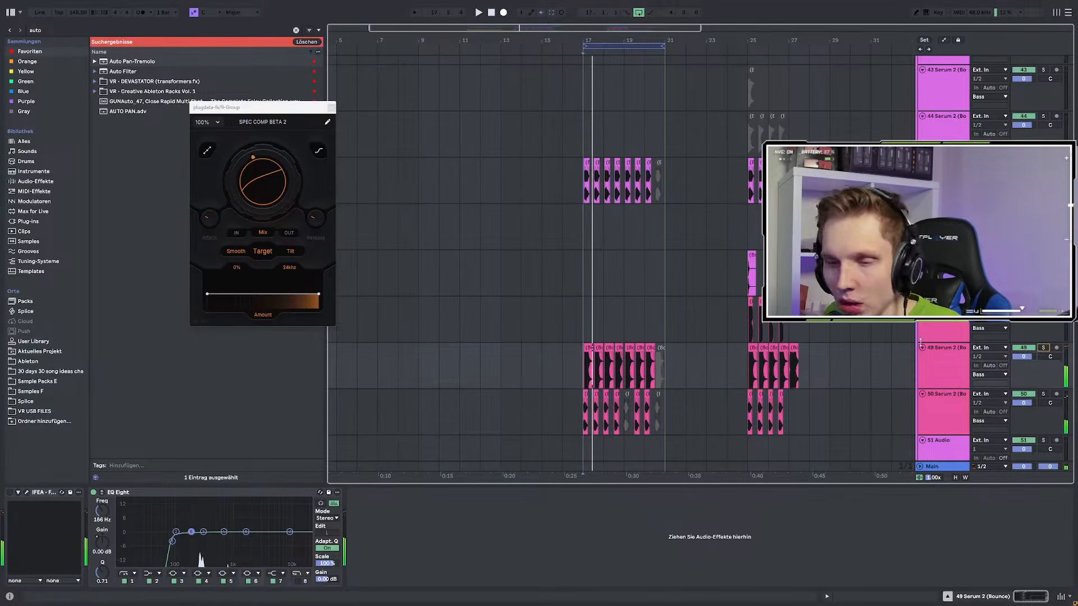
# Return to the clap fill, solo 9-Group and play from 20.3.1
pyautogui.scroll(8, 603, 337)
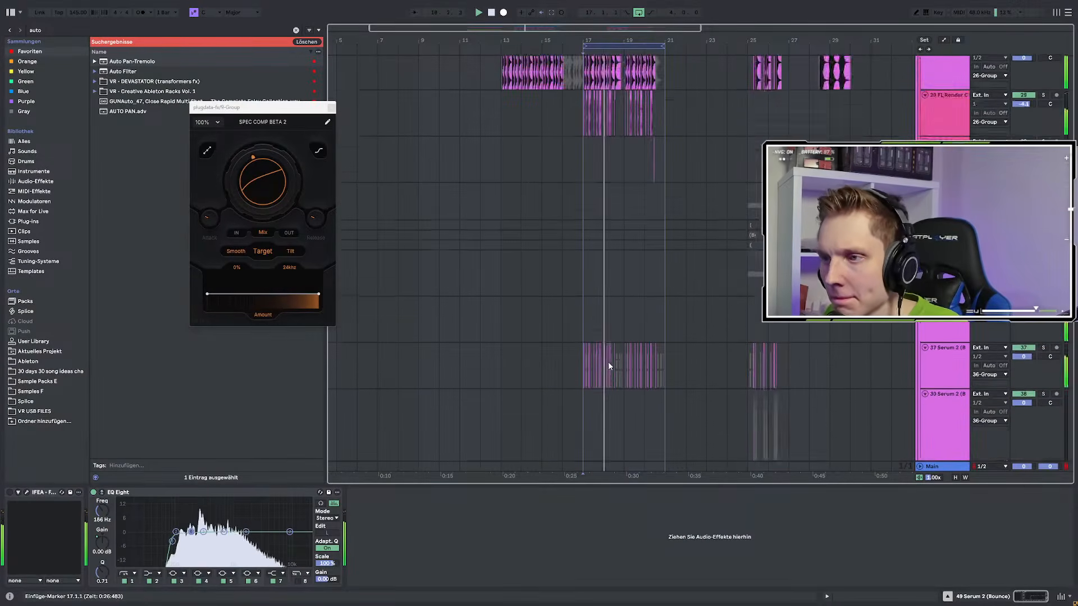
pyautogui.scroll(6, 608, 361)
pyautogui.scroll(6, 618, 325)
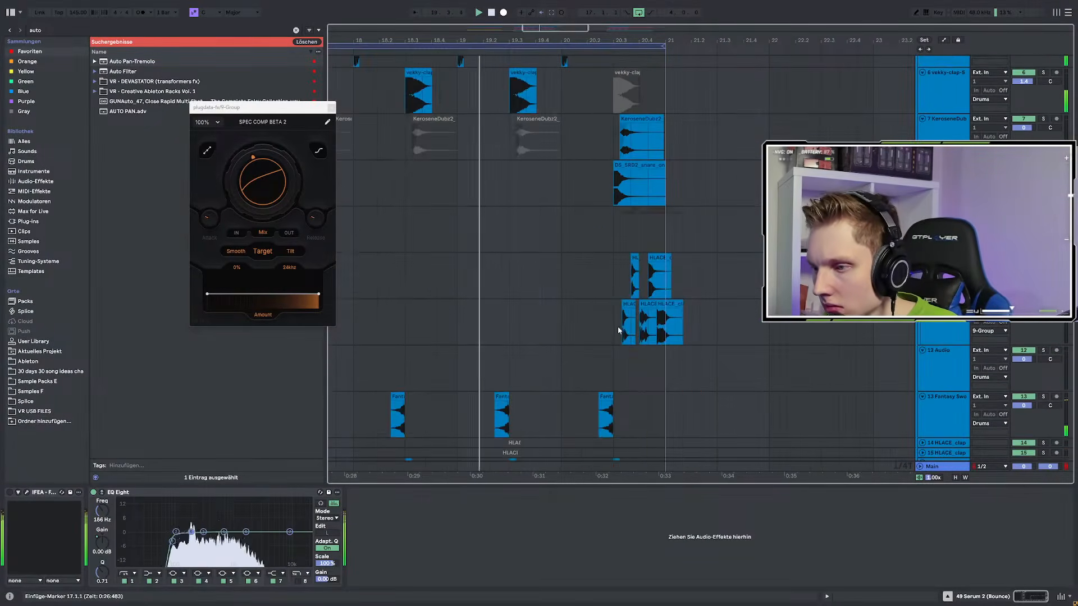
pyautogui.click(617, 330)
pyautogui.scroll(2, 657, 345)
pyautogui.click(949, 329)
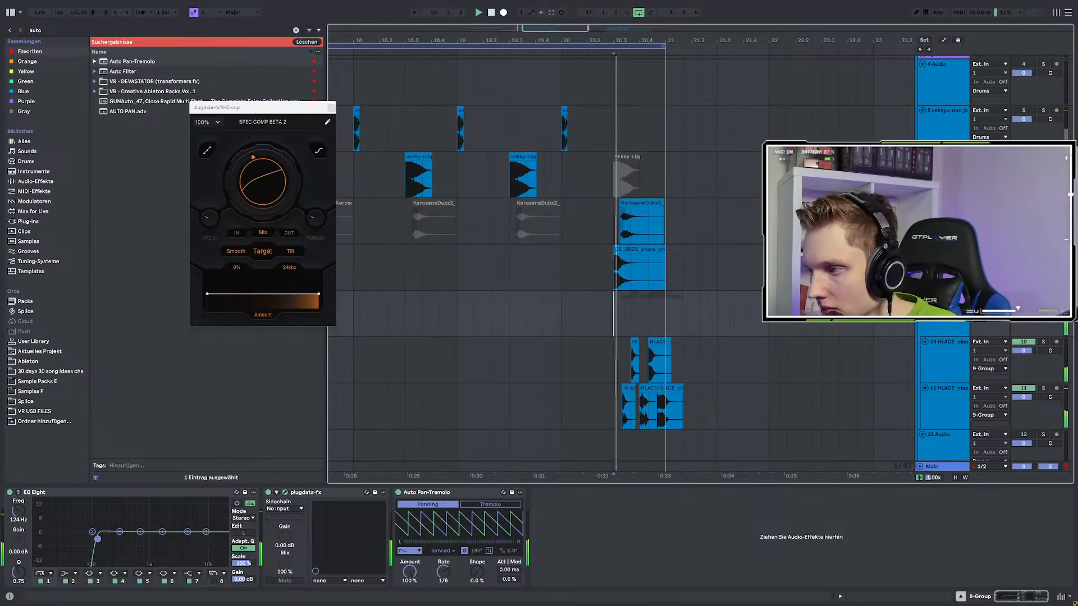
# Set Auto Pan-Tremolo's Rate to 1/2 and its Amount to 33% during playback
pyautogui.moveTo(444, 571); pyautogui.dragTo(444, 566)
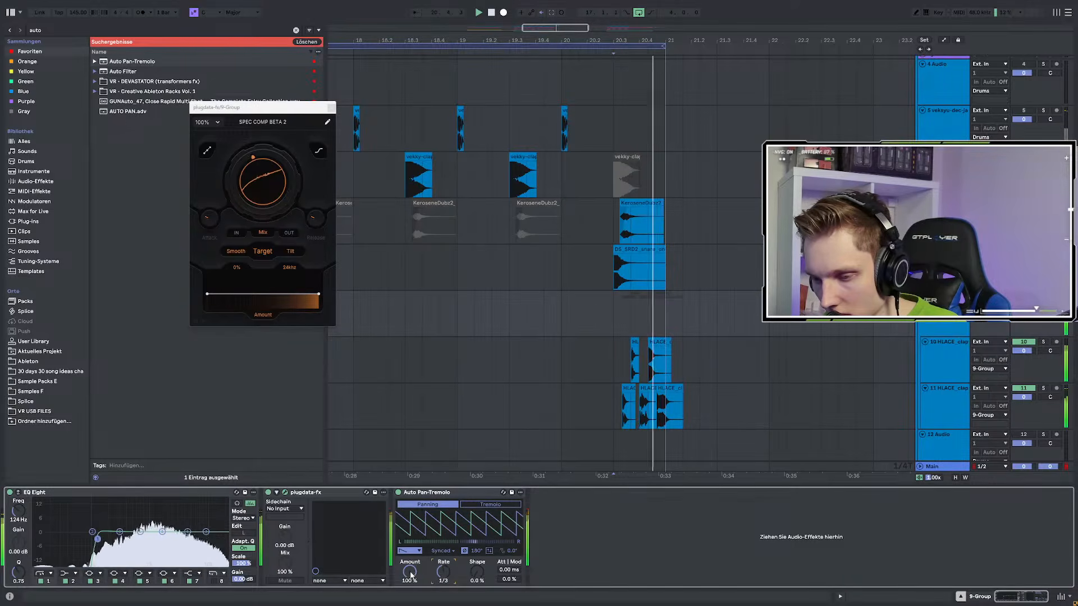
pyautogui.moveTo(409, 571); pyautogui.dragTo(409, 589)
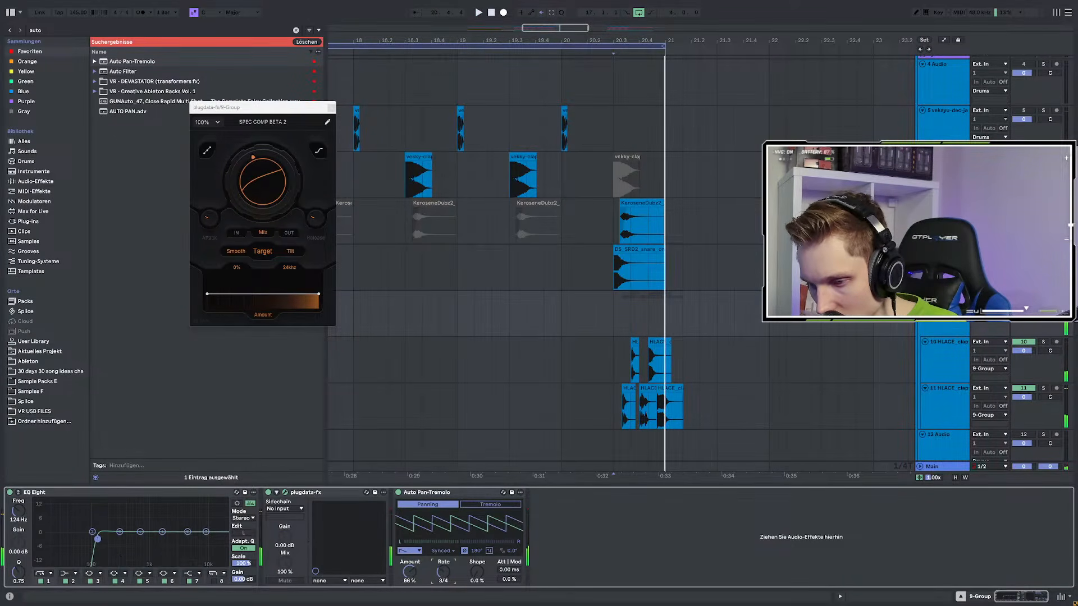
pyautogui.press('space')
pyautogui.moveTo(443, 571)
pyautogui.mouseDown()
pyautogui.moveTo(410, 578)
pyautogui.moveTo(410, 565)
pyautogui.moveTo(410, 575)
pyautogui.mouseUp()
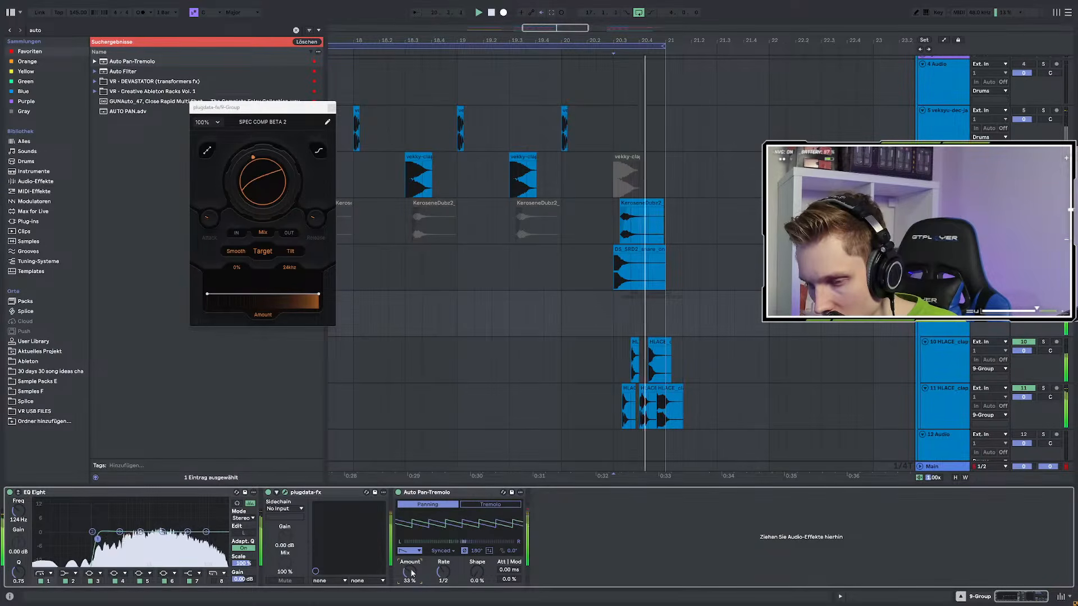
# Turn off the 9-Group solo and play the clap fill with the full mix
pyautogui.press('space')
pyautogui.press('space')
pyautogui.click(1043, 296)
pyautogui.press('space')
pyautogui.press('space')
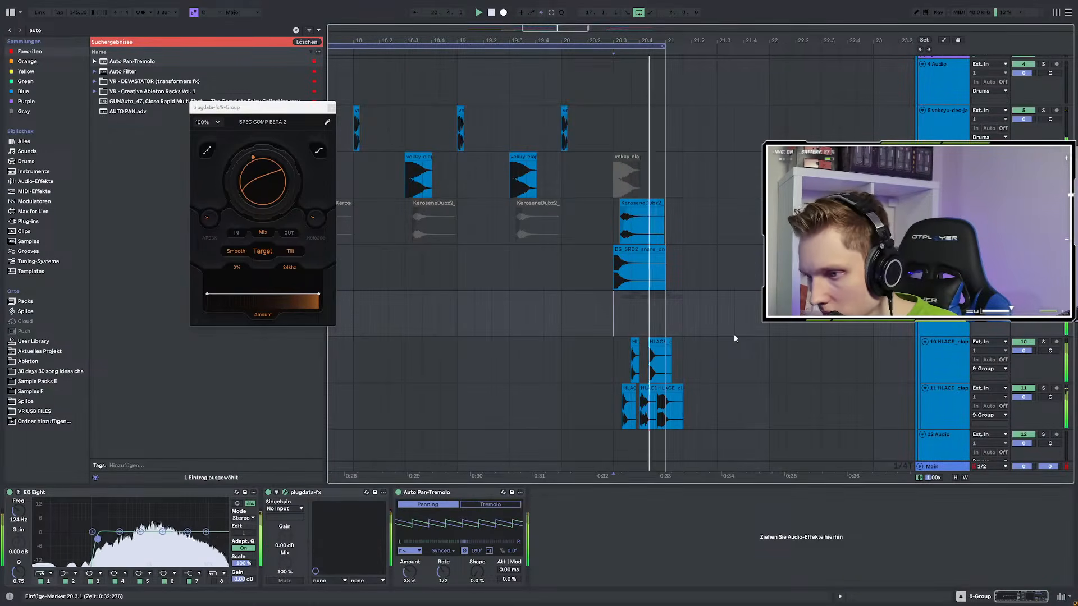
# Set Auto Pan-Tremolo's Shape to 71% and Amount to 15%, and close the SPEC COMP BETA 2 window
pyautogui.click(628, 366)
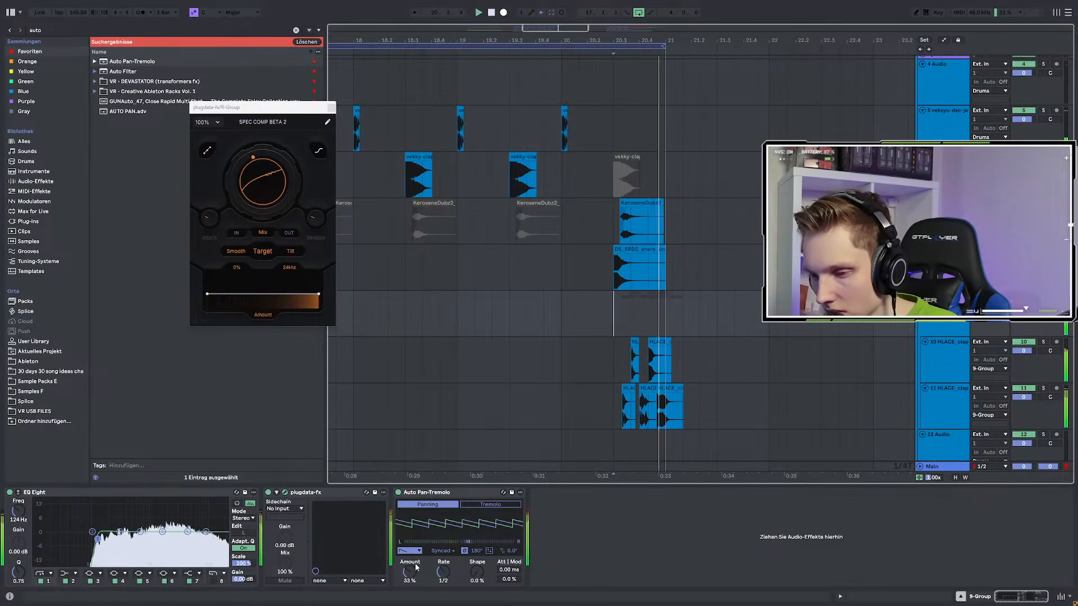
pyautogui.moveTo(477, 572); pyautogui.dragTo(477, 553)
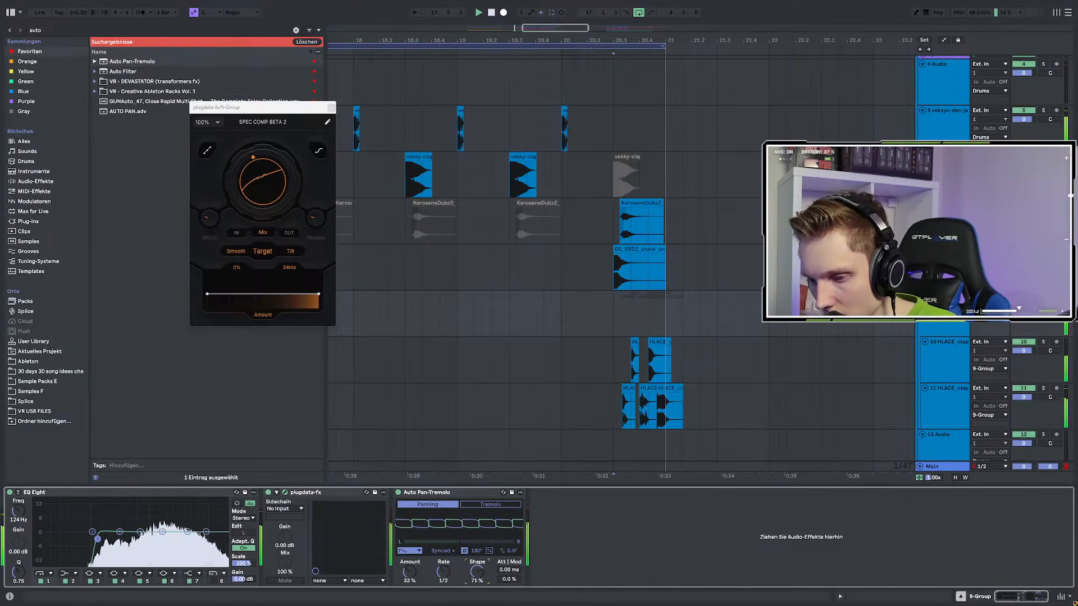
pyautogui.moveTo(410, 572); pyautogui.dragTo(409, 577)
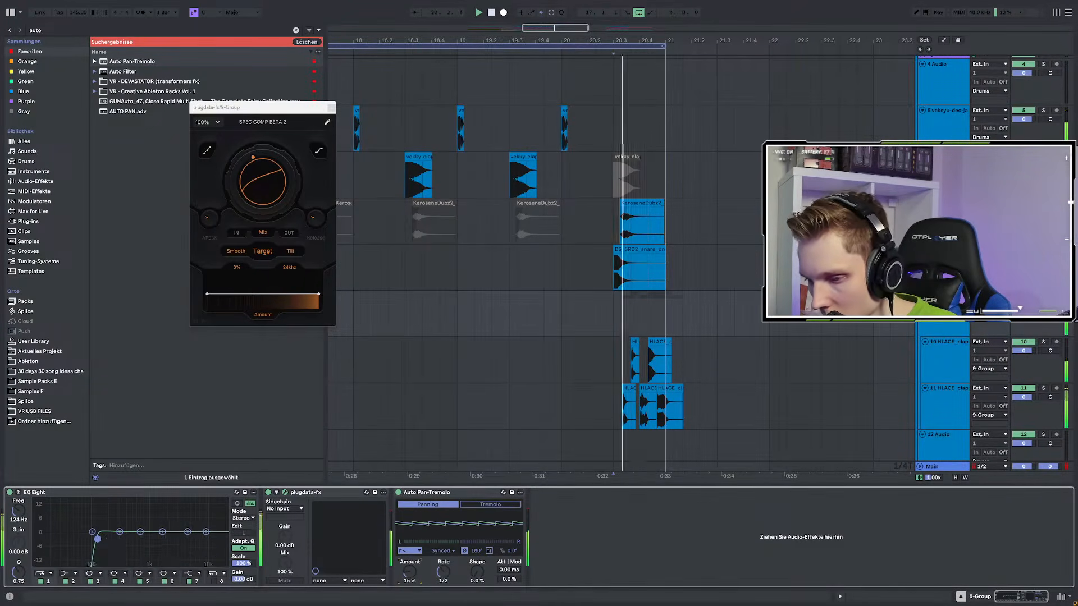
pyautogui.moveTo(710, 475); pyautogui.dragTo(727, 423)
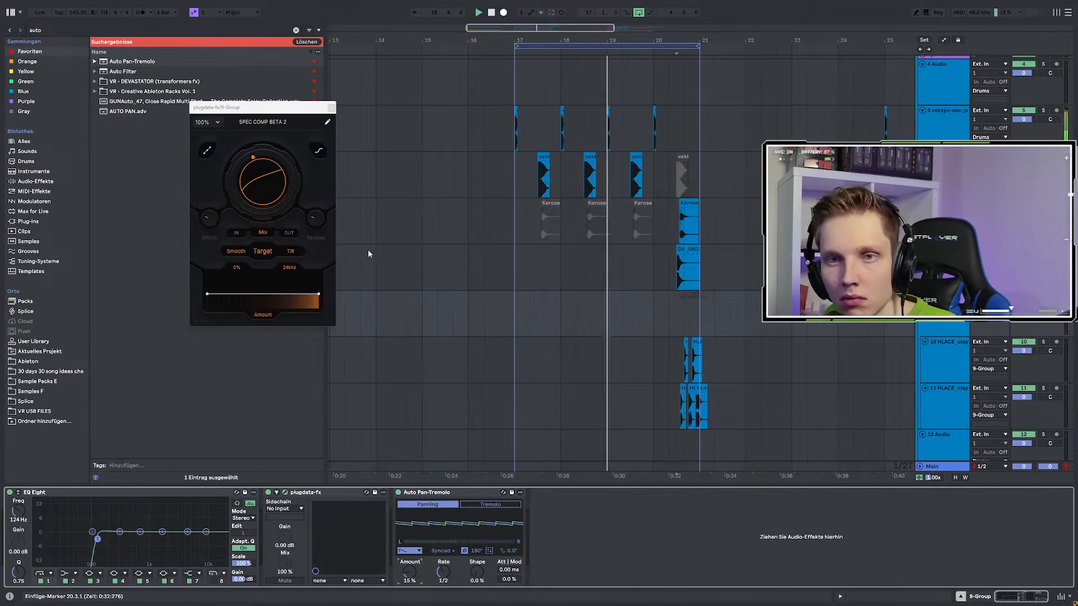
pyautogui.click(331, 107)
# Search the browser for "noise" and preview VR_laser_noiseblast.wav from the Lasers folder of VR - DEVASTATOR
pyautogui.scroll(-5, 701, 311)
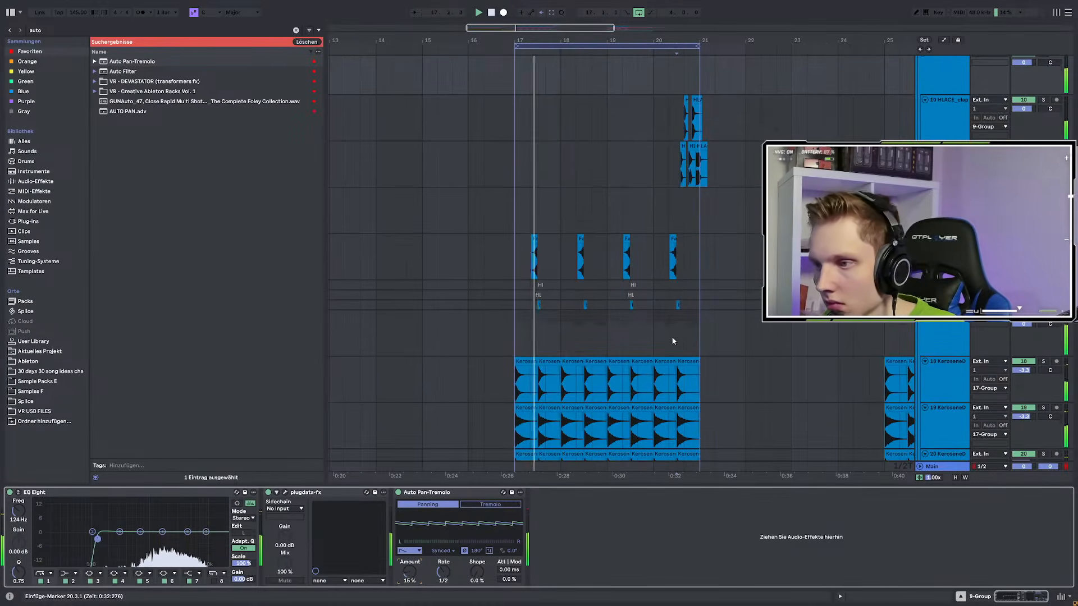
pyautogui.scroll(-5, 672, 337)
pyautogui.scroll(-10, 647, 353)
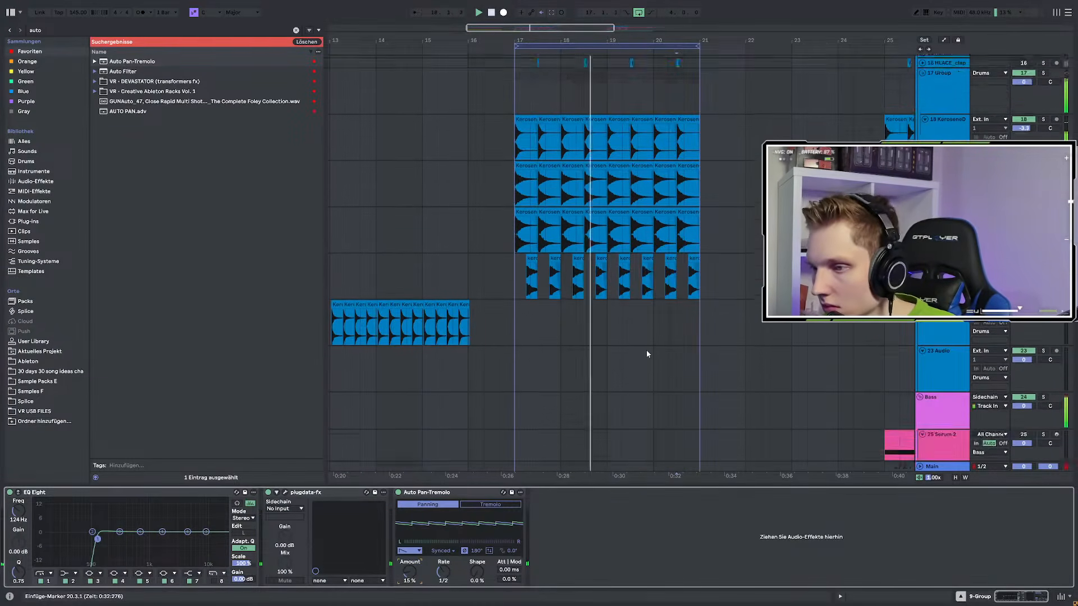
pyautogui.scroll(-15, 646, 354)
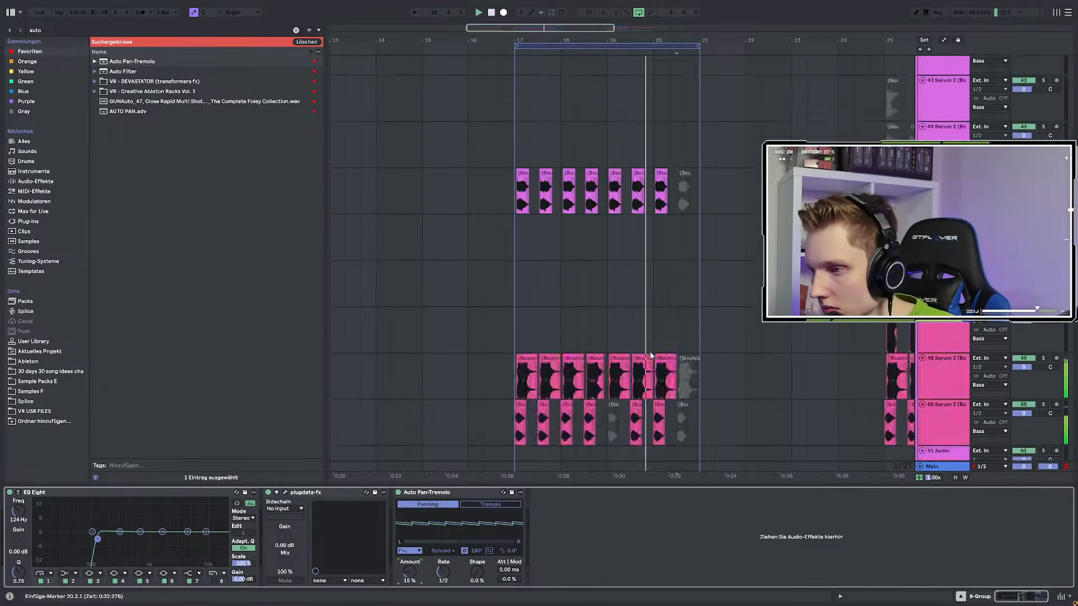
pyautogui.scroll(3, 649, 356)
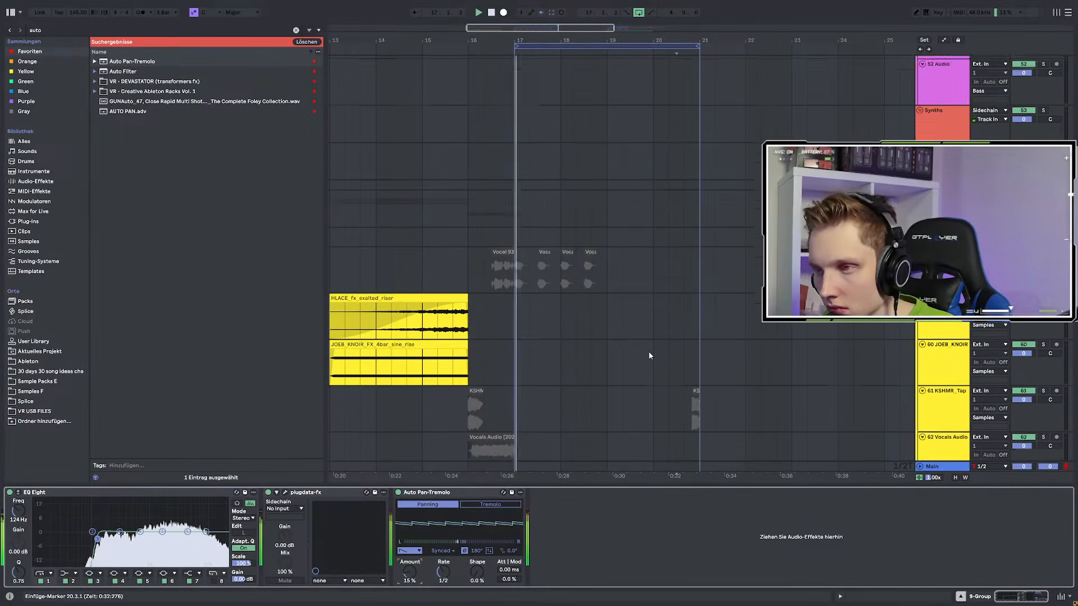
pyautogui.hotkey('ctrl', 'f')
pyautogui.write('noise')
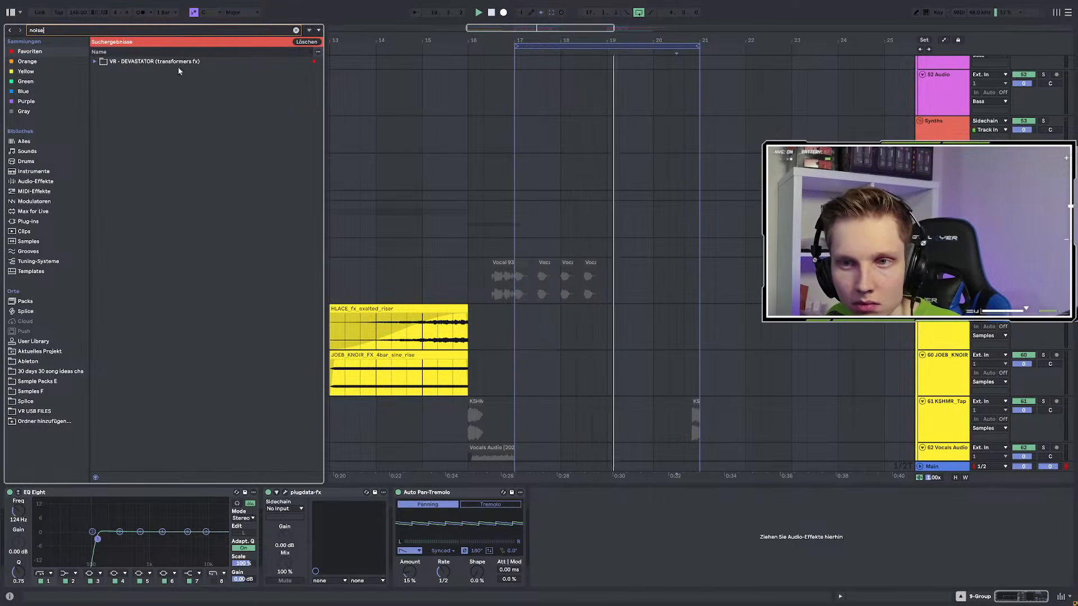
pyautogui.click(94, 62)
pyautogui.click(108, 81)
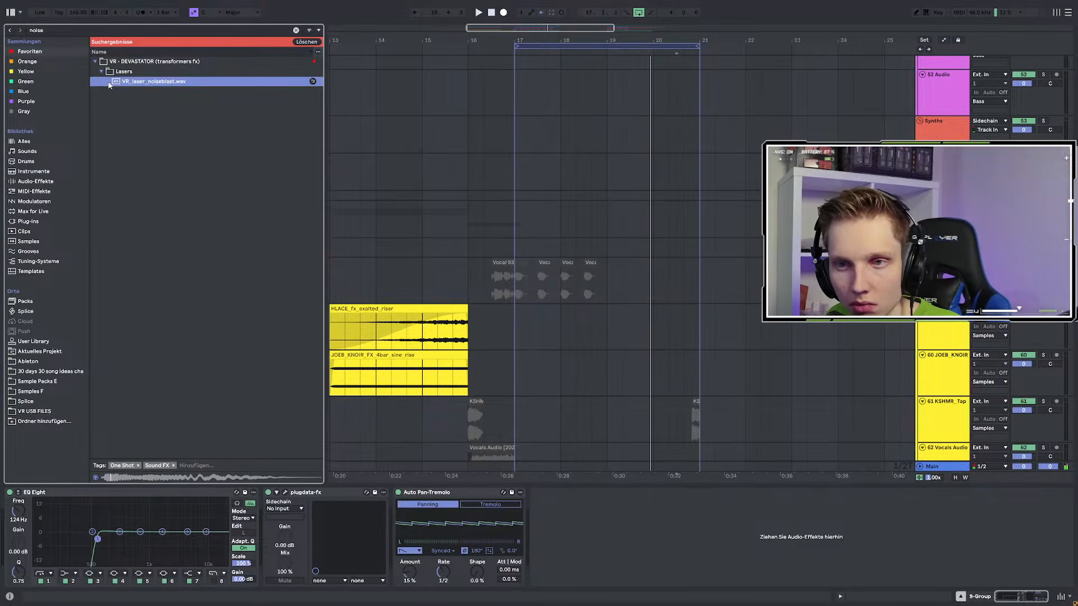
# Clear the browser search, collapse the Lasers folder, and preview samples from the Flutter folder of VR - DEVASTATOR, including VR_flutter_release, rumble and bee
pyautogui.click(298, 30)
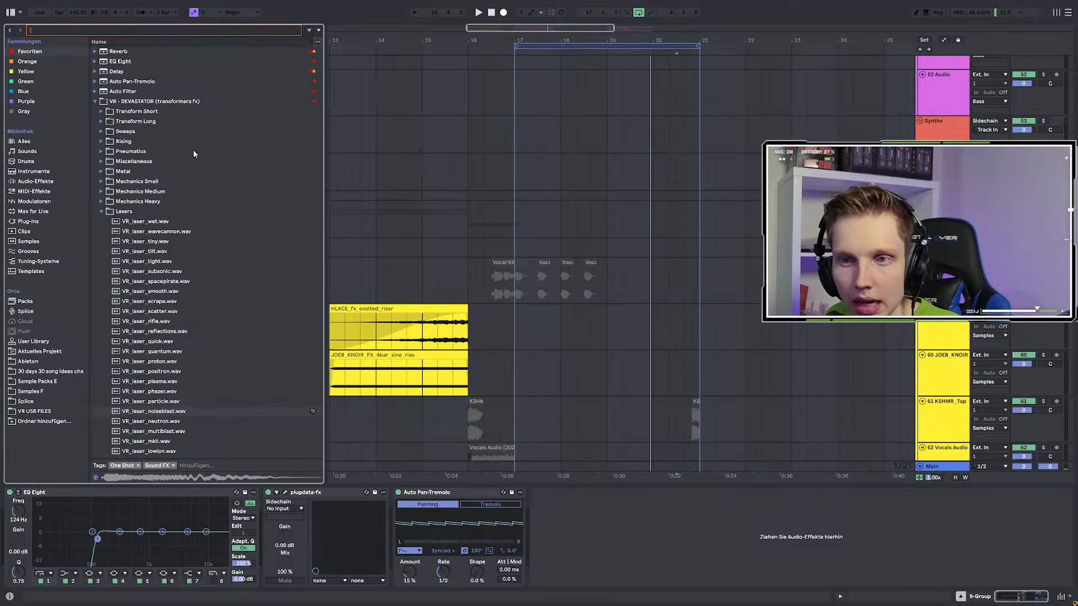
pyautogui.click(102, 119)
pyautogui.press('Left')
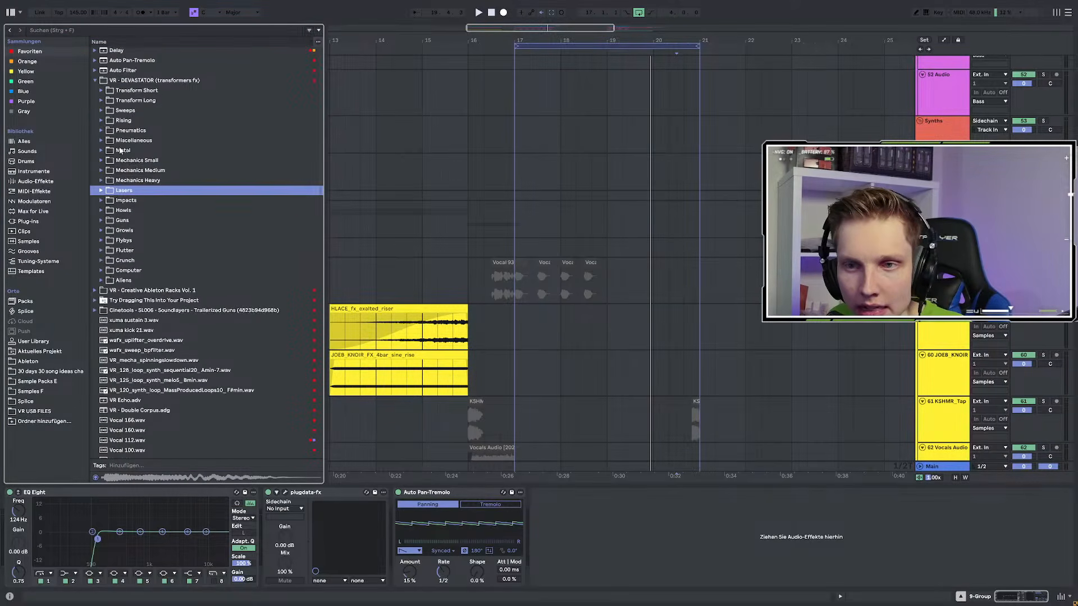
pyautogui.doubleClick(111, 251)
pyautogui.click(109, 259)
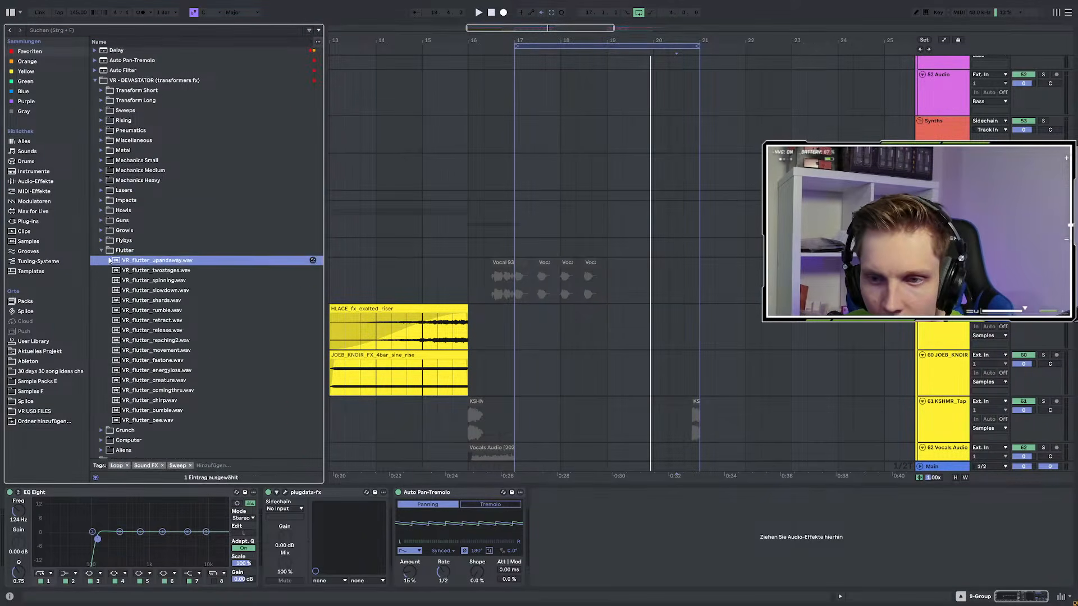
pyautogui.click(132, 329)
pyautogui.scroll(-3, 126, 337)
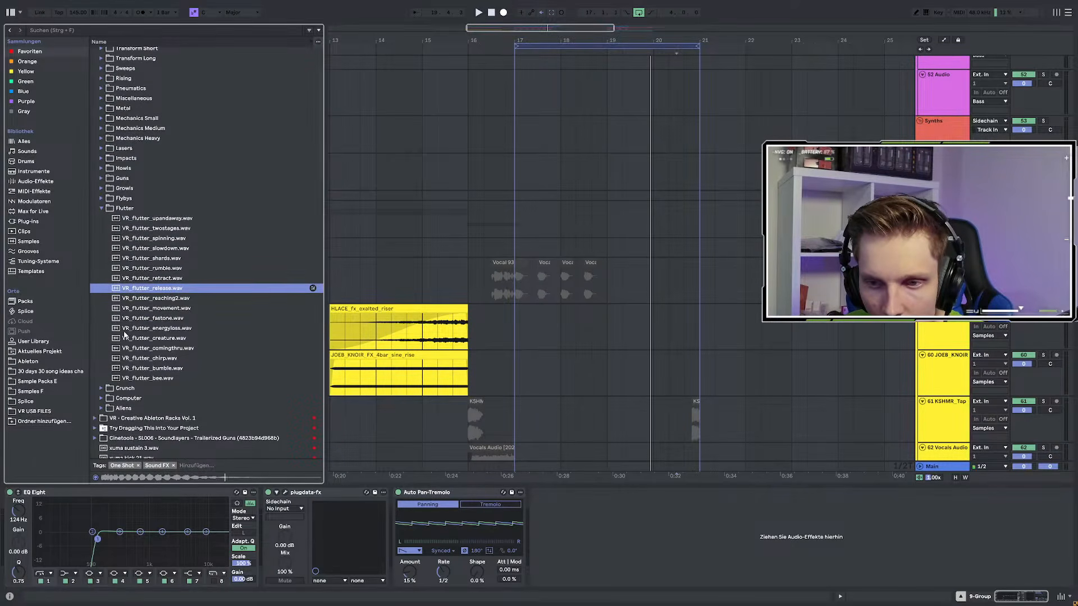
pyautogui.click(169, 269)
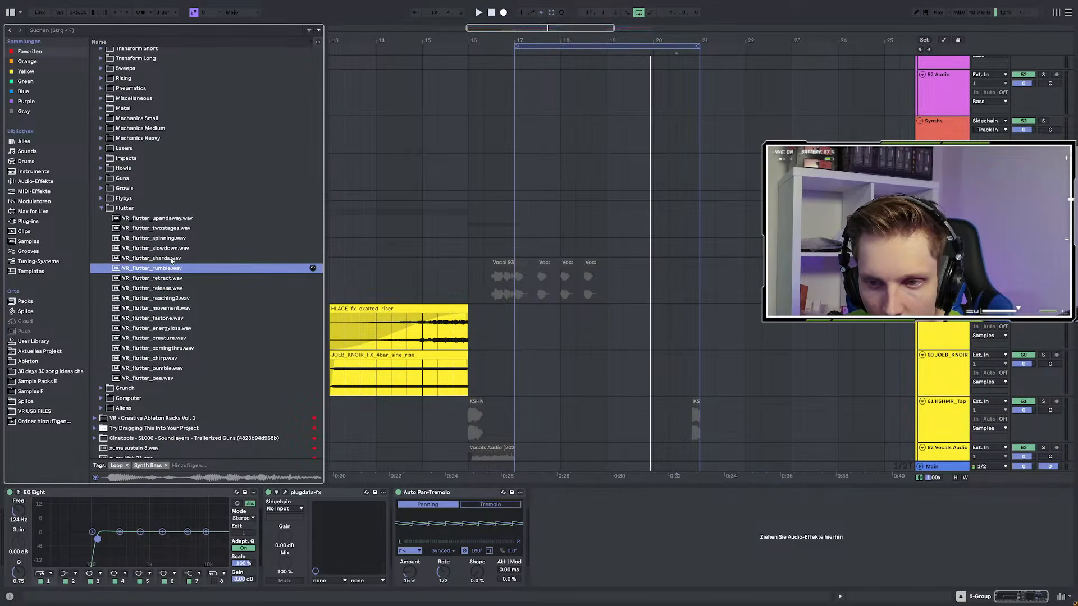
pyautogui.click(135, 371)
pyautogui.click(134, 380)
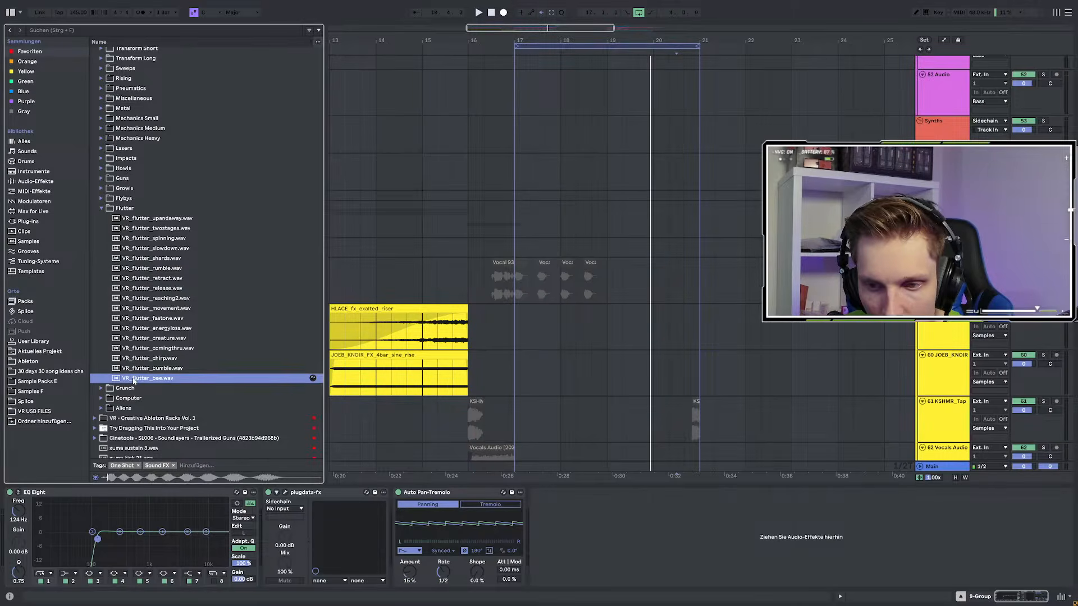
# Preview samples from the Aliens folder, including VR_alien_lizards, friendly, contact, comehere and warning
pyautogui.click(110, 407)
pyautogui.click(139, 310)
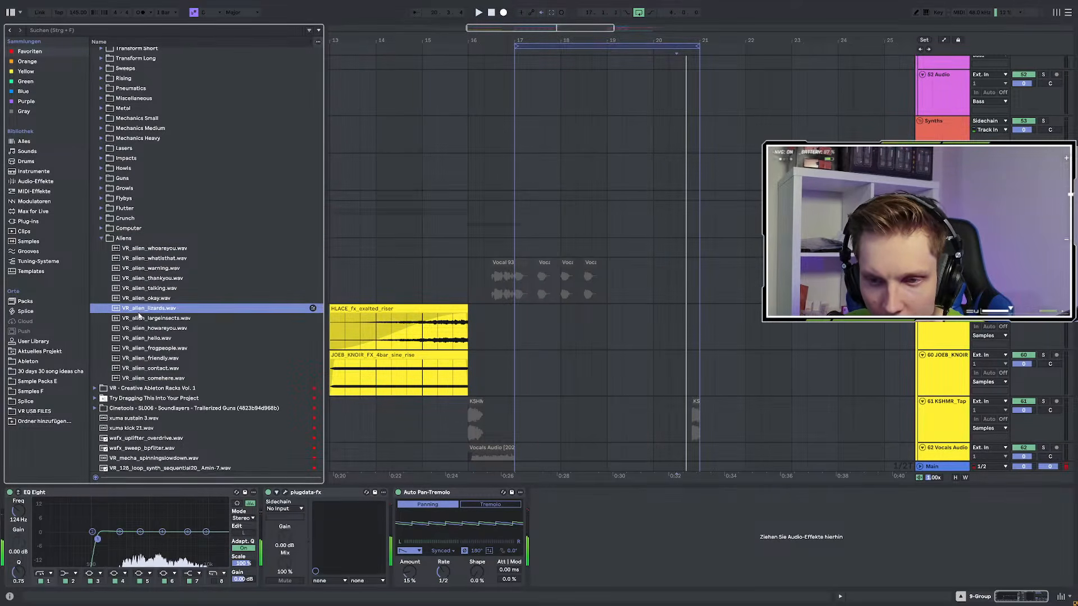
pyautogui.press('Down')
pyautogui.press('Down')
pyautogui.press('Down')
pyautogui.click(143, 360)
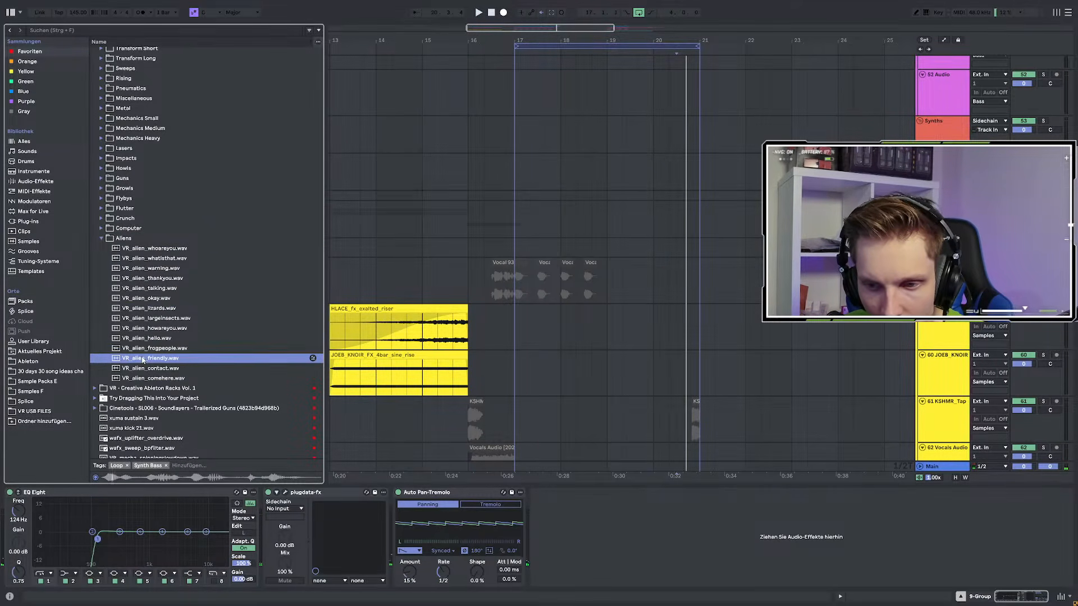
pyautogui.click(140, 368)
pyautogui.click(138, 380)
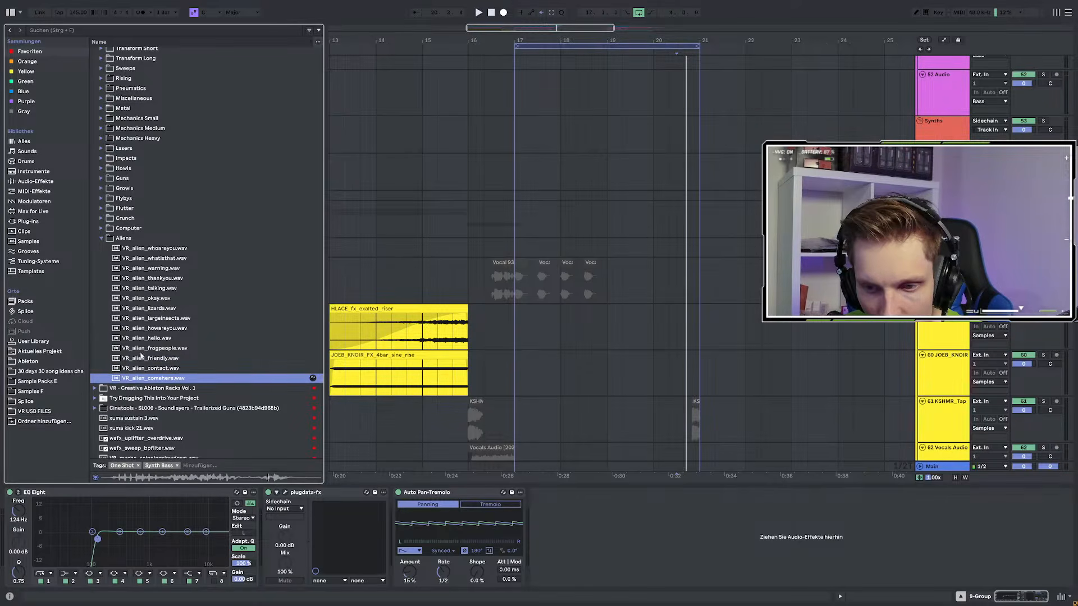
pyautogui.click(159, 281)
pyautogui.click(168, 272)
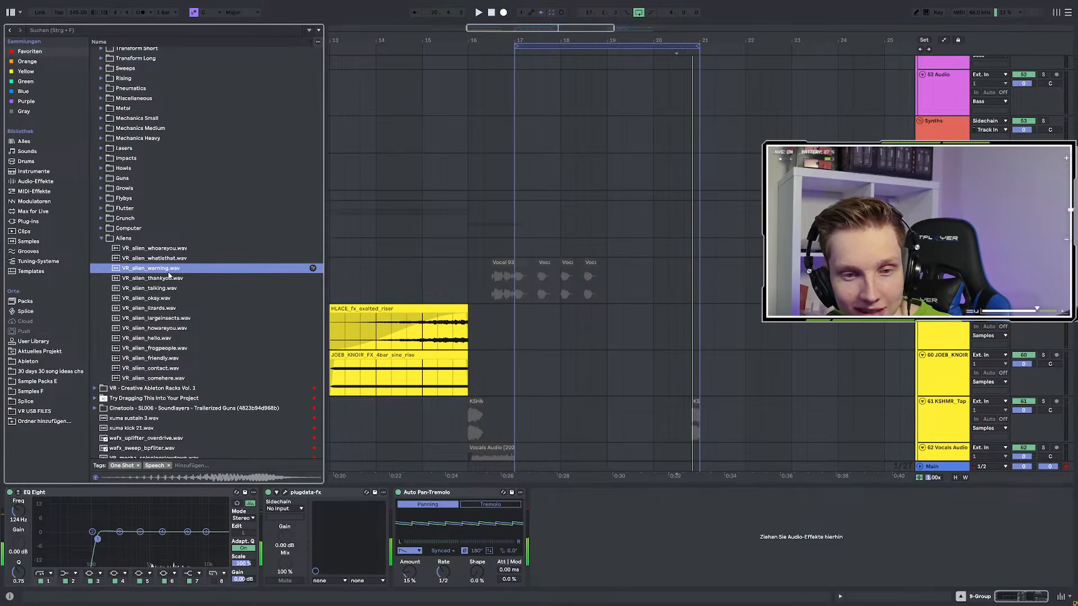
pyautogui.scroll(-3, 701, 249)
# Play the arrangement from bar 13 through the drop and stop playback
pyautogui.click(533, 281)
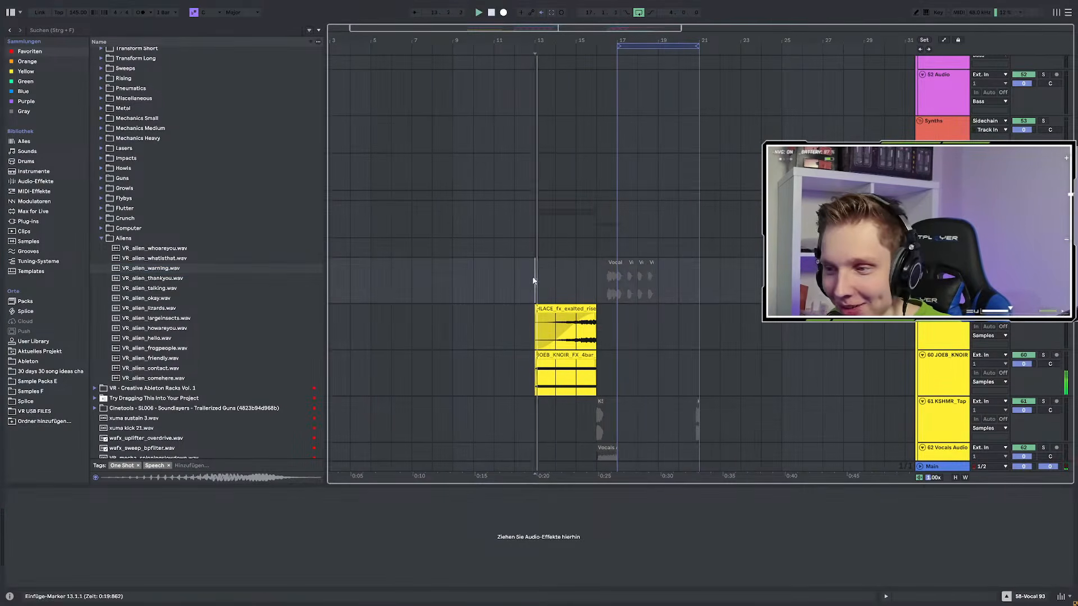
pyautogui.scroll(4, 571, 290)
pyautogui.scroll(-10, 574, 293)
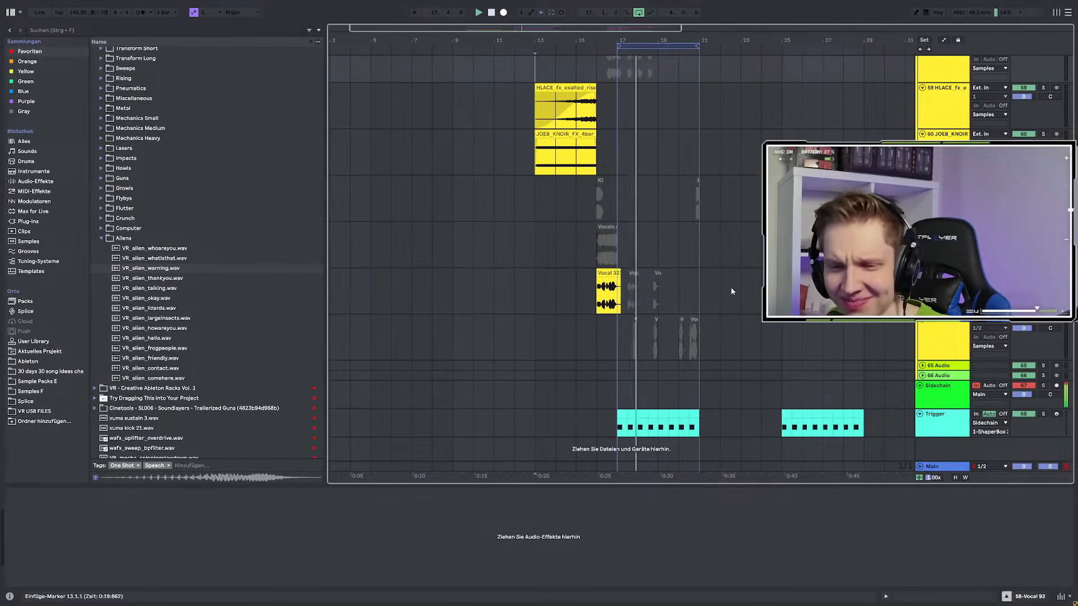
pyautogui.scroll(3, 719, 298)
pyautogui.scroll(2, 720, 298)
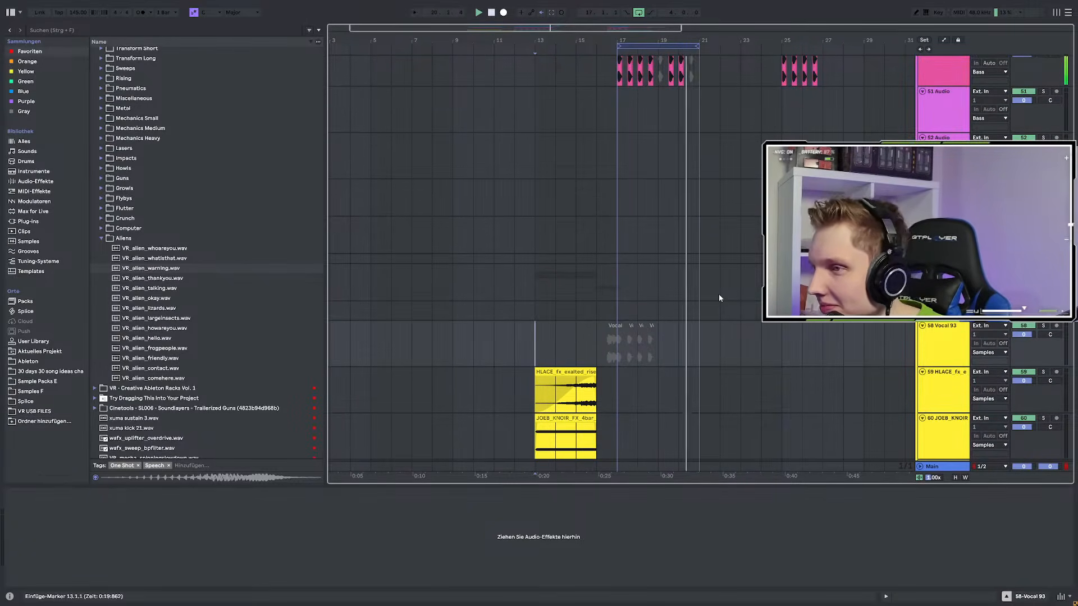
pyautogui.press('space')
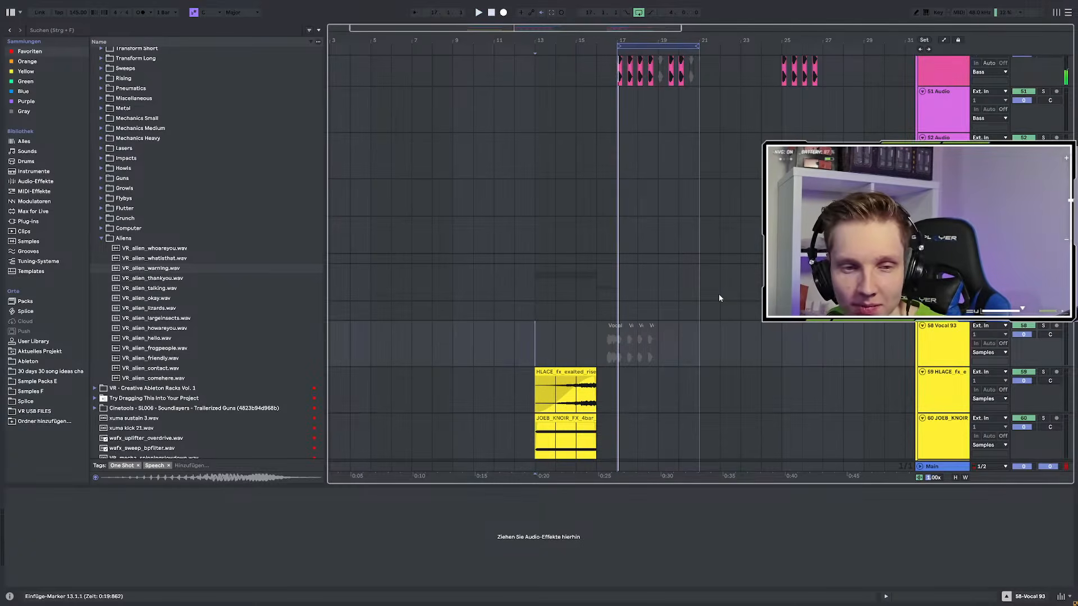
# Locate the favourite xuma sustain 3.wav in its xuma pack vol.1 folder and preview xuma sustain 1.wav there
pyautogui.scroll(-2, 716, 298)
pyautogui.scroll(-3, 716, 299)
pyautogui.click(114, 419)
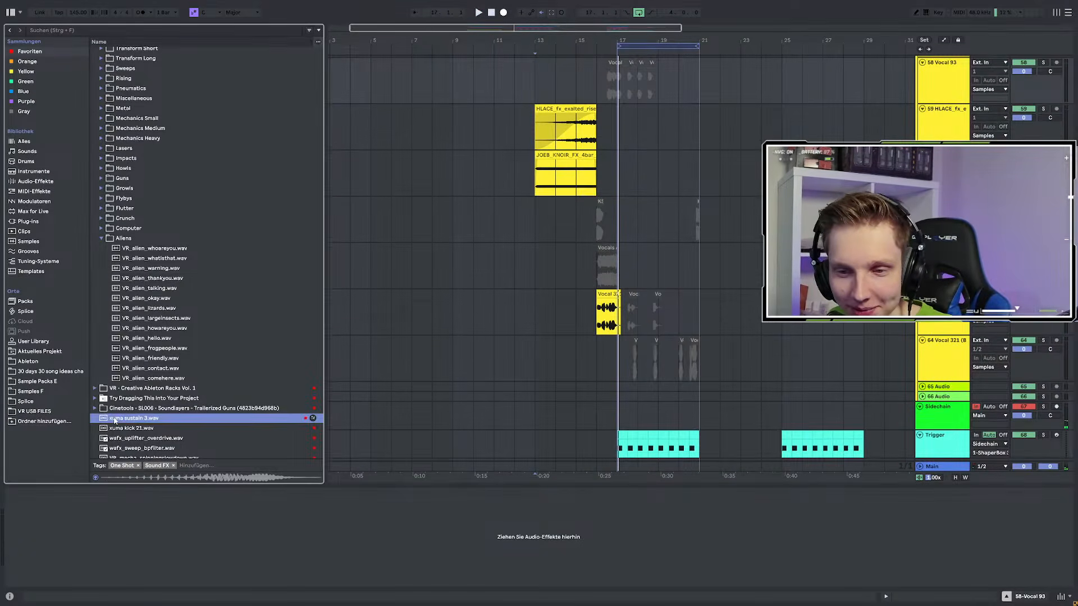
pyautogui.click(124, 429)
pyautogui.rightClick(127, 420)
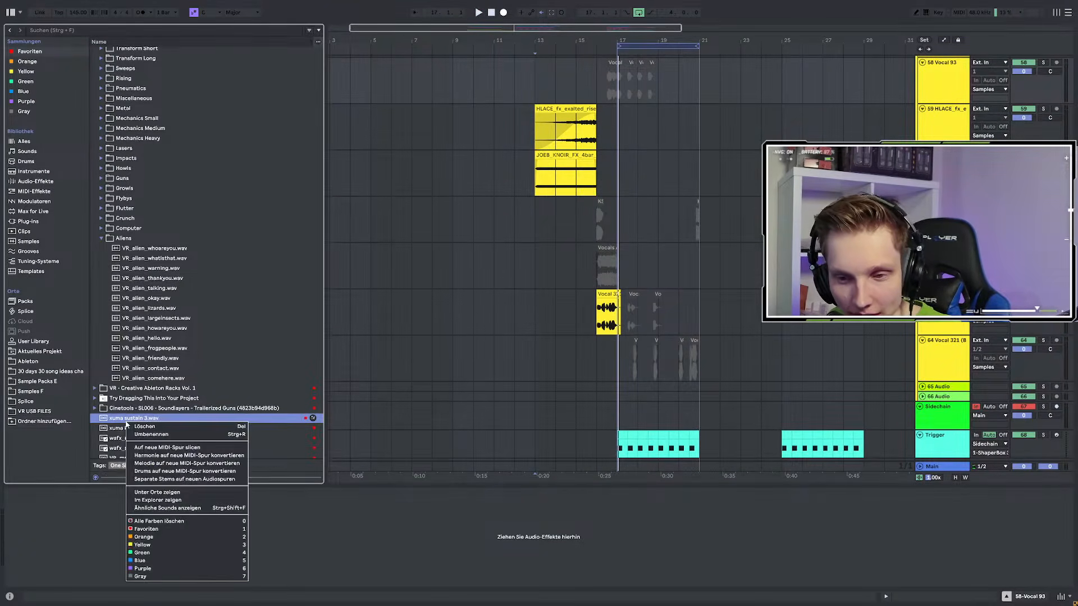
pyautogui.click(152, 493)
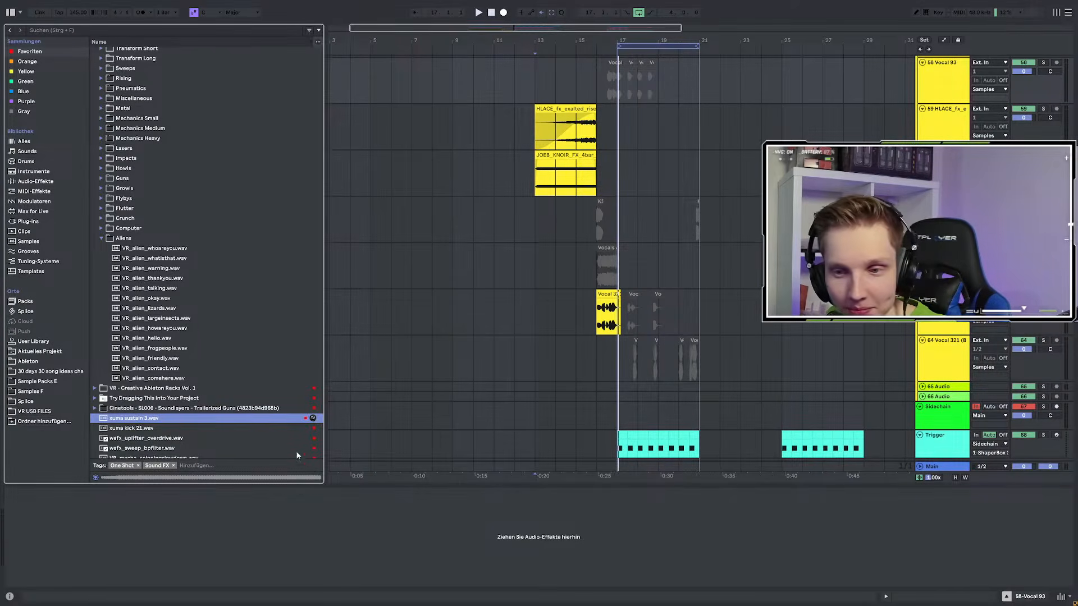
pyautogui.rightClick(135, 423)
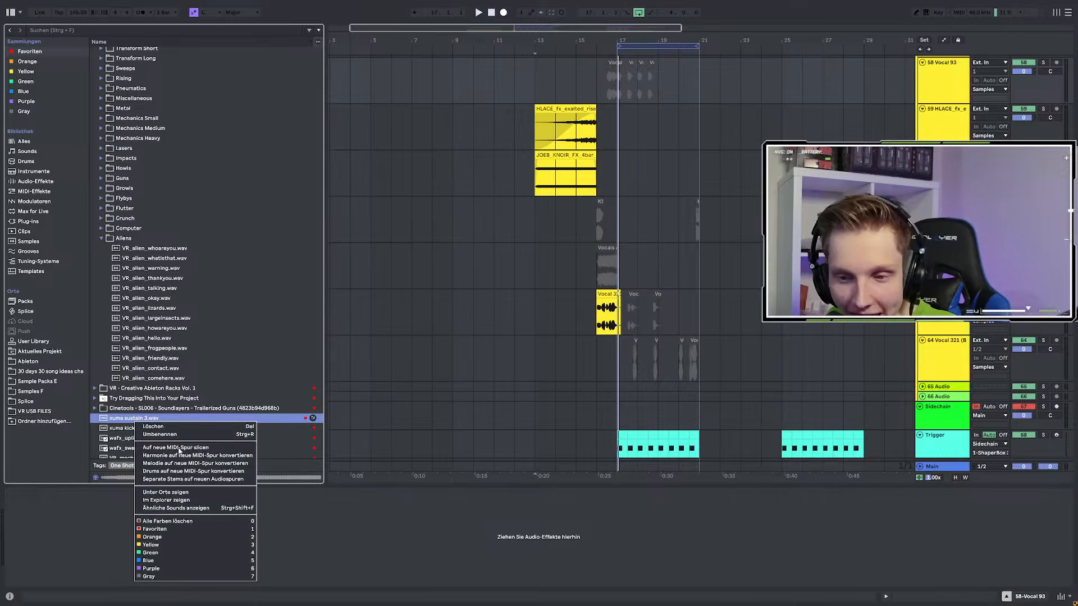
pyautogui.click(180, 494)
pyautogui.click(168, 245)
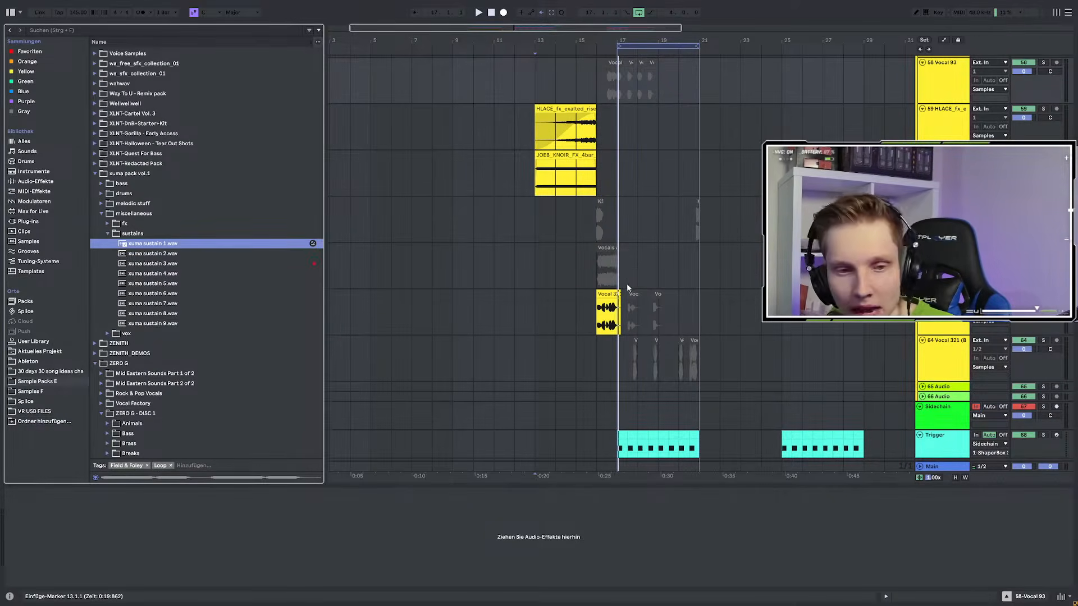
# Play the drop from bar 17, preview xuma sustain 1.wav again, and restart playback from 16.3.3
pyautogui.scroll(3, 626, 284)
pyautogui.click(581, 256)
pyautogui.press('space')
pyautogui.scroll(8, 737, 321)
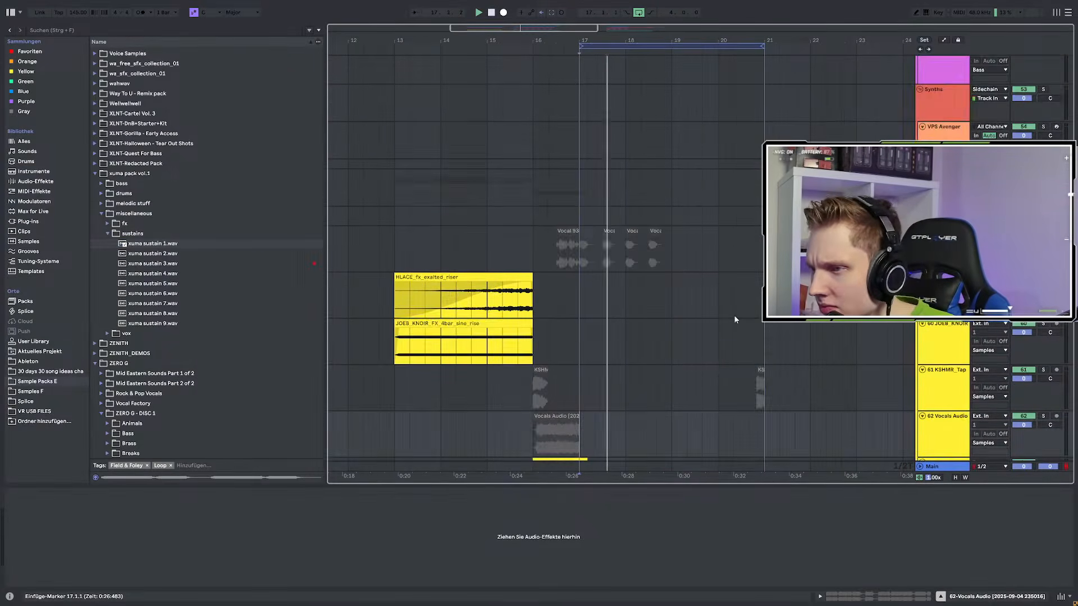
pyautogui.scroll(-4, 736, 332)
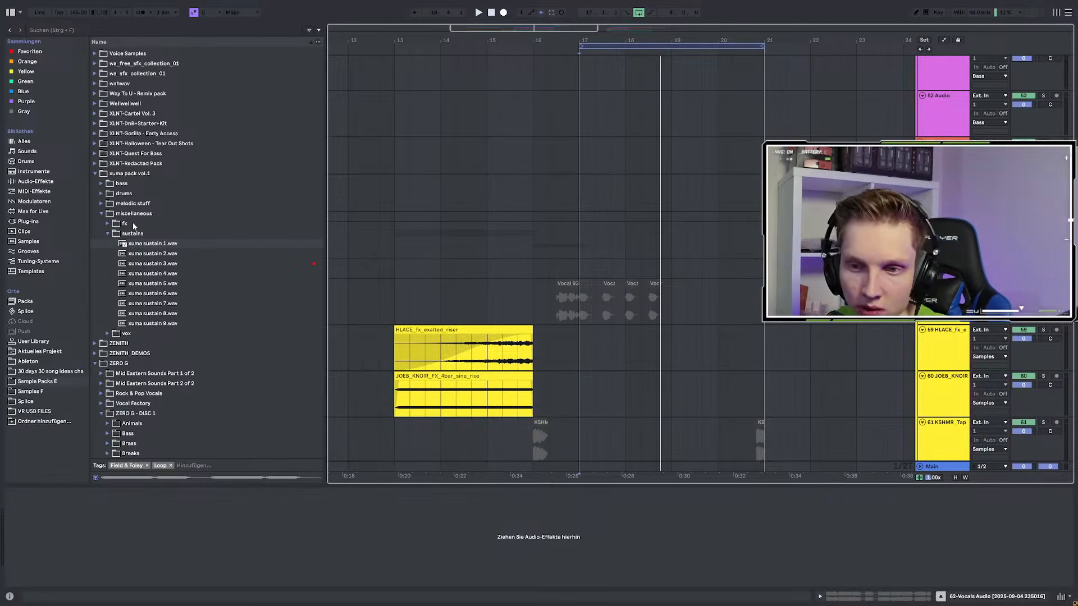
pyautogui.click(157, 246)
pyautogui.click(564, 263)
pyautogui.press('space')
pyautogui.scroll(-1, 564, 262)
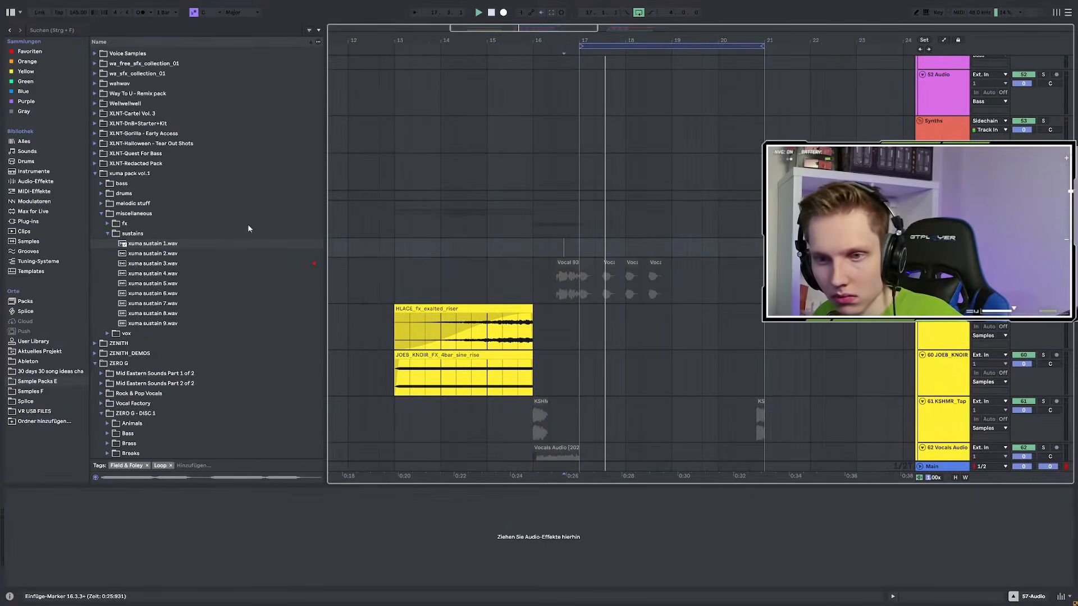
# Insert xuma sustain 1.wav at bar 17 on a new track above Vocal 93 and play it in context
pyautogui.moveTo(166, 244)
pyautogui.mouseDown()
pyautogui.moveTo(587, 279)
pyautogui.moveTo(609, 270)
pyautogui.moveTo(535, 272)
pyautogui.moveTo(569, 268)
pyautogui.moveTo(551, 269)
pyautogui.moveTo(590, 282)
pyautogui.mouseUp()
pyautogui.scroll(3, 609, 272)
pyautogui.click(548, 281)
pyautogui.press('space')
pyautogui.press('space')
pyautogui.press('space')
pyautogui.press('space')
pyautogui.scroll(3, 592, 276)
# Trim the end of the first xuma sustain 1 clip and put a copy of the trimmed clip at 17.3.1
pyautogui.hotkey('ctrl', 'd')
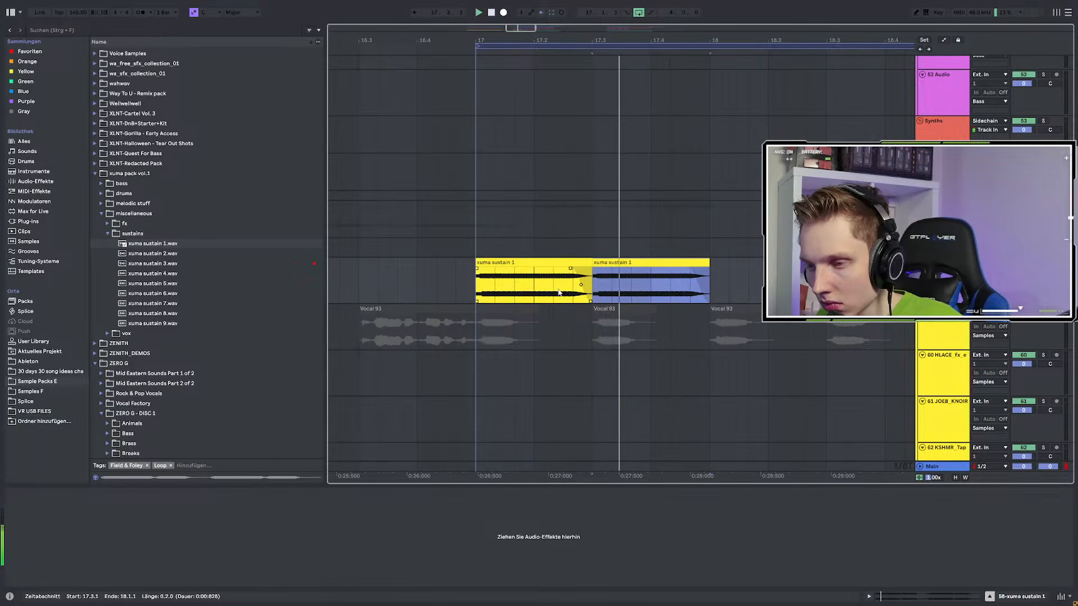
pyautogui.click(487, 289)
pyautogui.moveTo(591, 262); pyautogui.dragTo(553, 306)
pyautogui.click(657, 262)
pyautogui.press('Delete')
pyautogui.click(568, 286)
pyautogui.hotkey('ctrl', 'd')
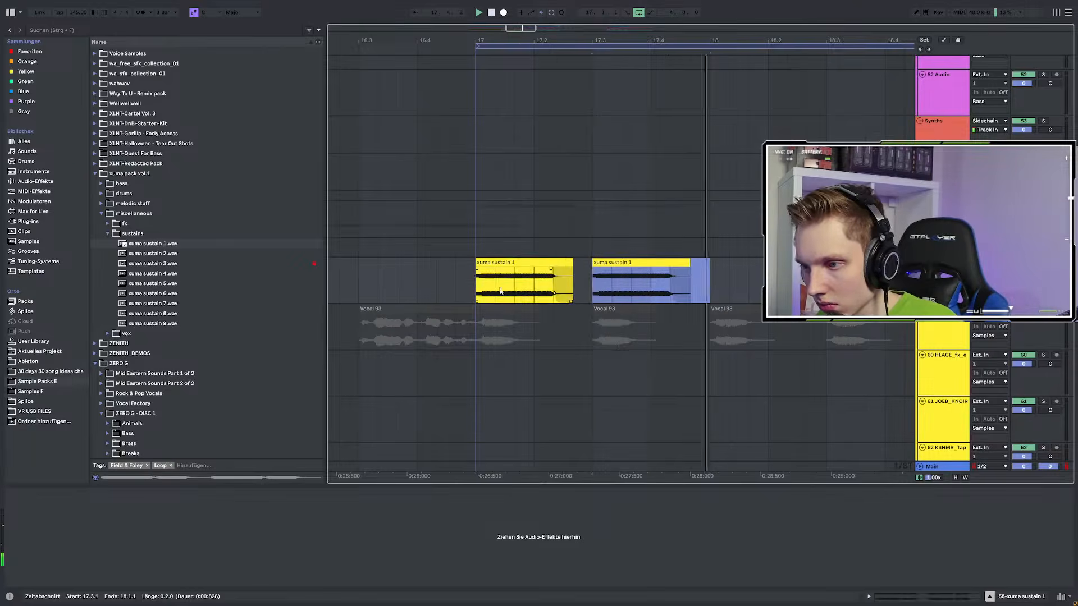
# Add a third xuma sustain 1 clip at bar 18 and duplicate the two-bar pattern from bar 17 to bar 19
pyautogui.hotkey('ctrl', 'd')
pyautogui.scroll(-3, 543, 295)
pyautogui.scroll(-3, 563, 292)
pyautogui.moveTo(544, 289); pyautogui.dragTo(627, 287)
pyautogui.hotkey('ctrl', 'd')
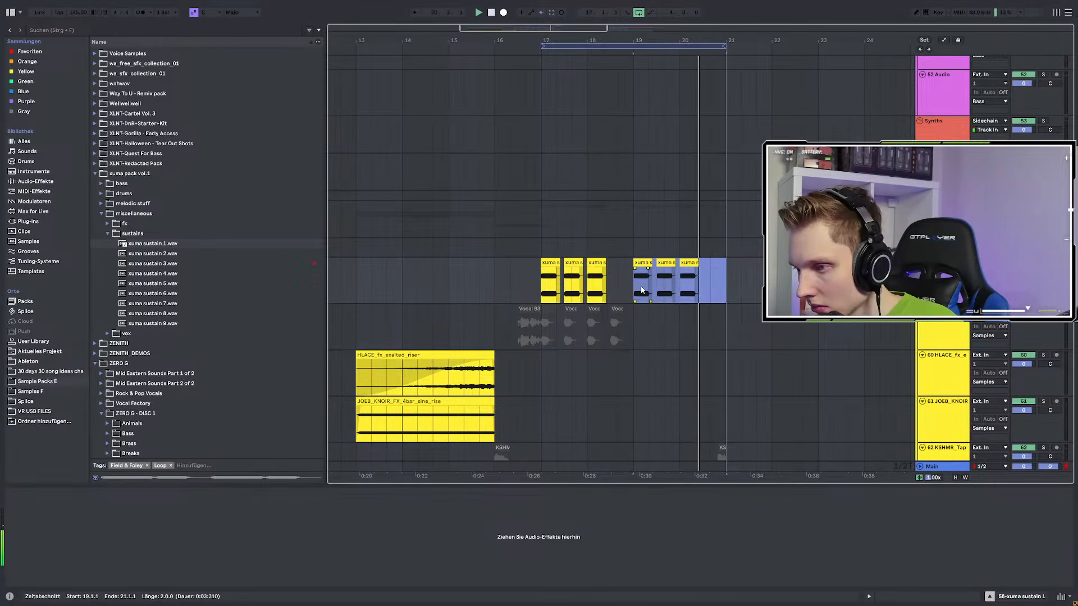
# Play the pattern and shift all xuma sustain 1 clips later so the first one starts just after 17.1.3
pyautogui.click(526, 275)
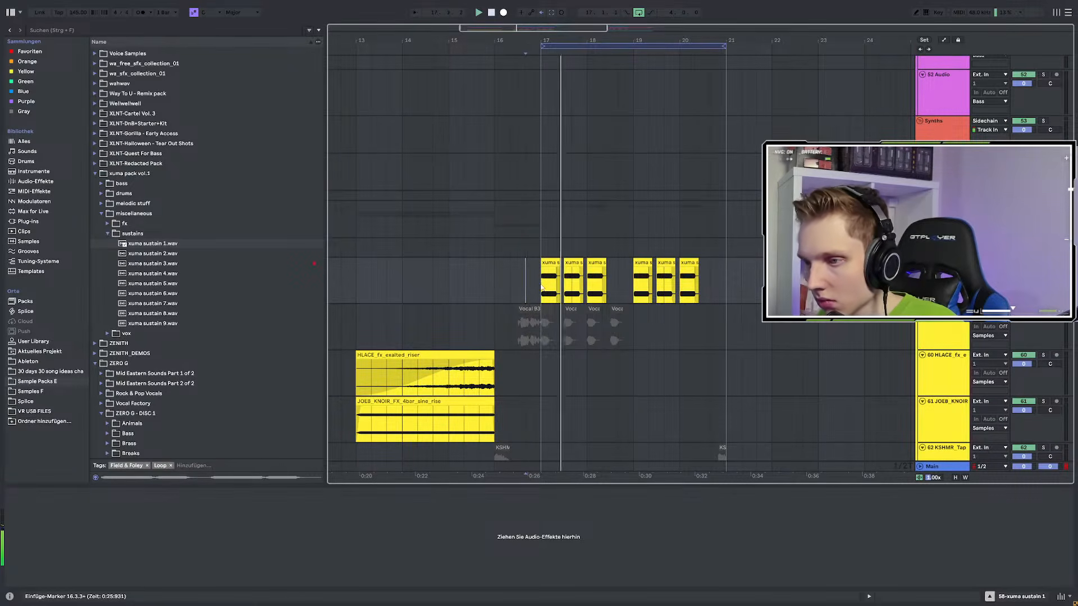
pyautogui.press('space')
pyautogui.press('space')
pyautogui.scroll(3, 560, 289)
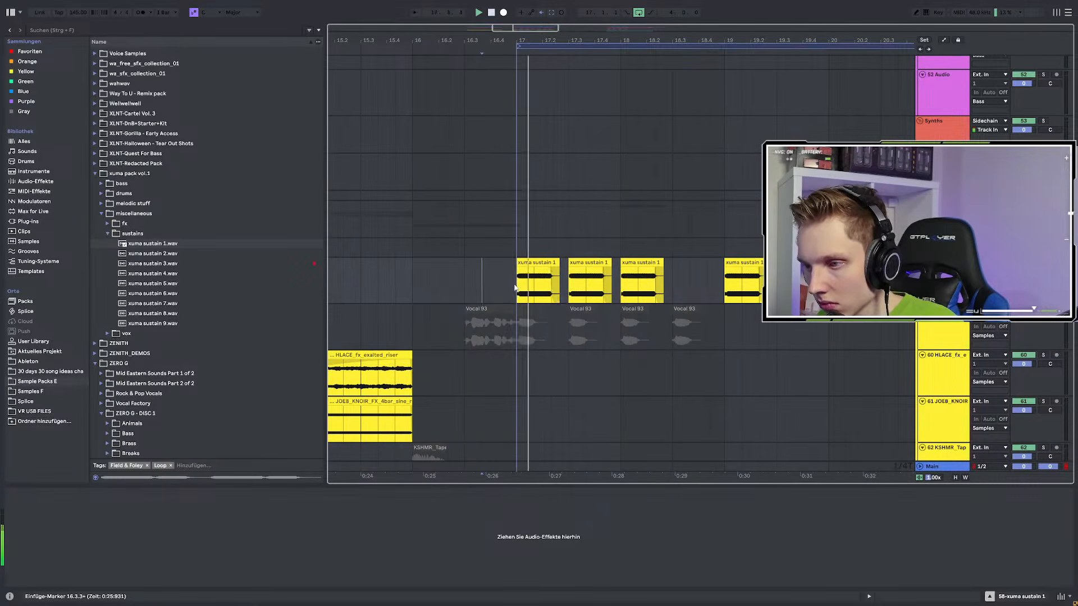
pyautogui.moveTo(517, 286); pyautogui.dragTo(872, 285)
pyautogui.click(520, 274)
pyautogui.scroll(-3, 506, 276)
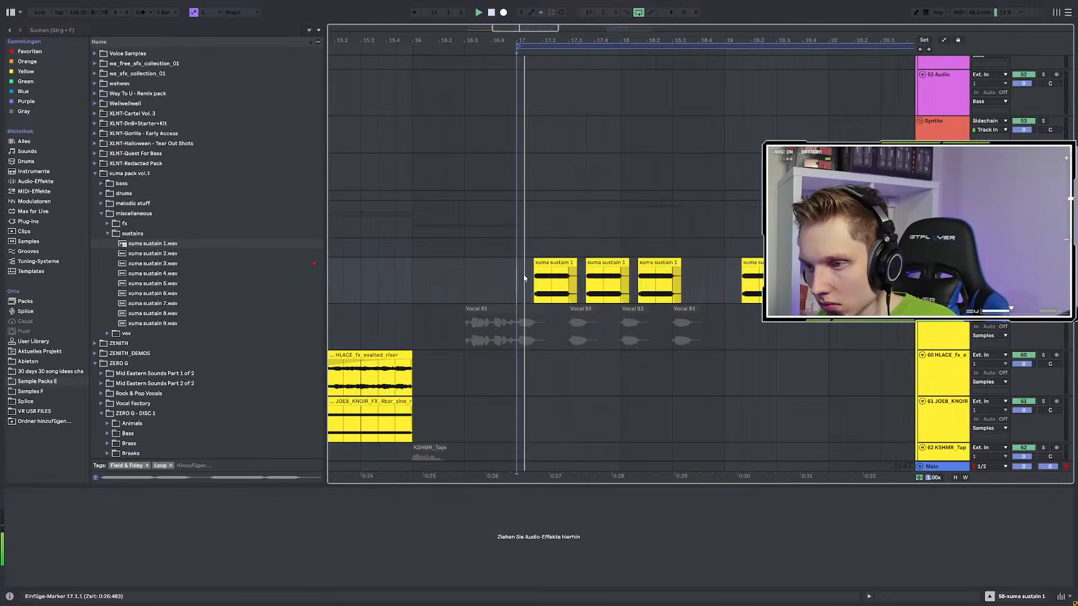
# Try shifting all the xuma sustain 1 clips slightly earlier on the grid
pyautogui.moveTo(506, 279); pyautogui.dragTo(746, 279)
pyautogui.scroll(5, 481, 279)
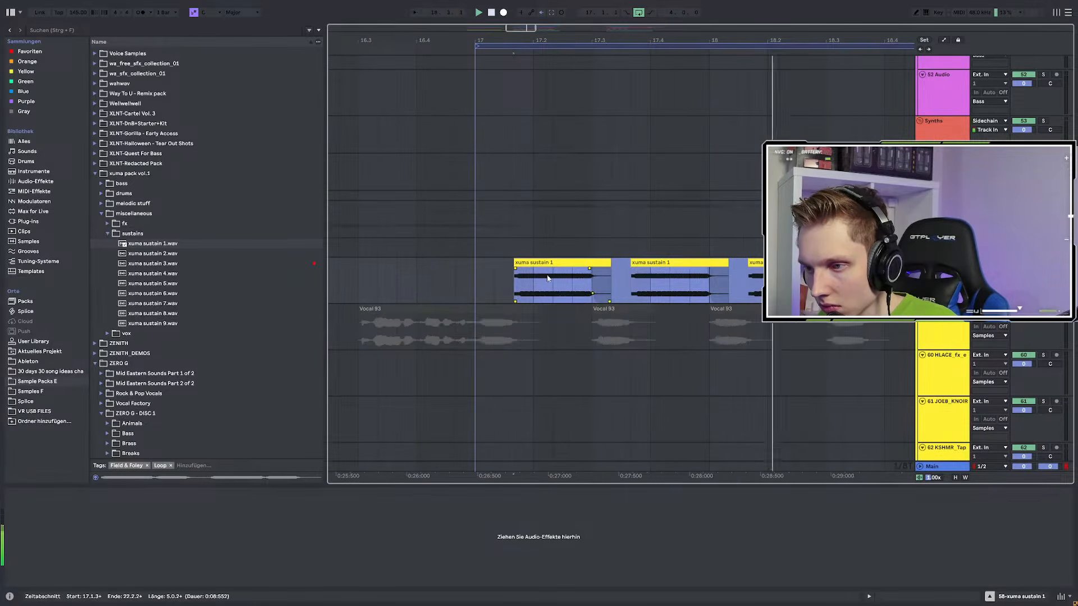
pyautogui.hotkey('ctrl', 'j')
pyautogui.scroll(2, 480, 274)
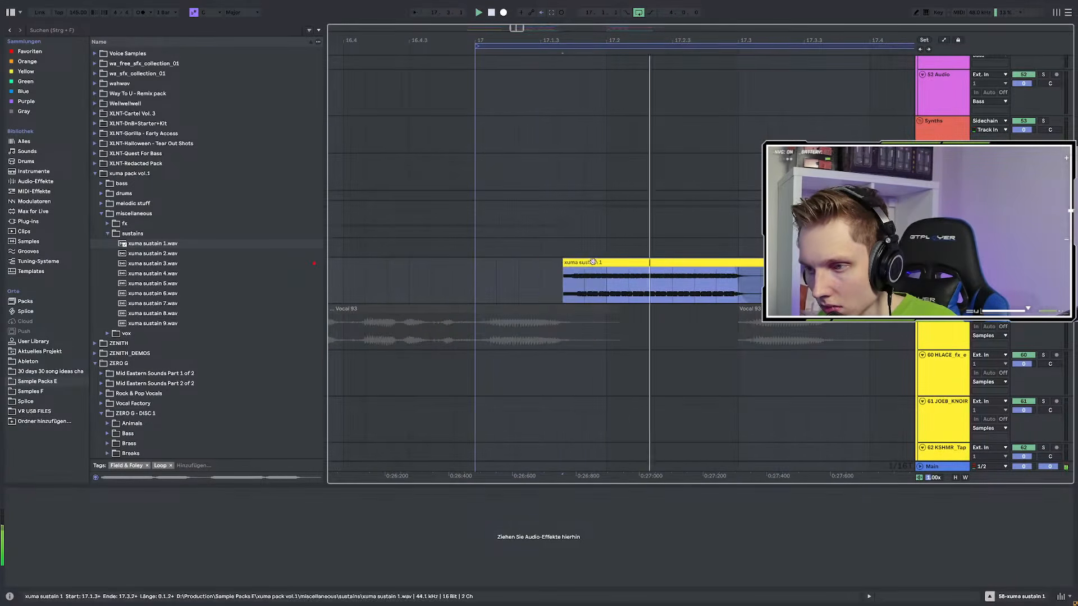
pyautogui.click(497, 277)
pyautogui.hotkey('ctrl', 'z')
pyautogui.scroll(-3, 502, 278)
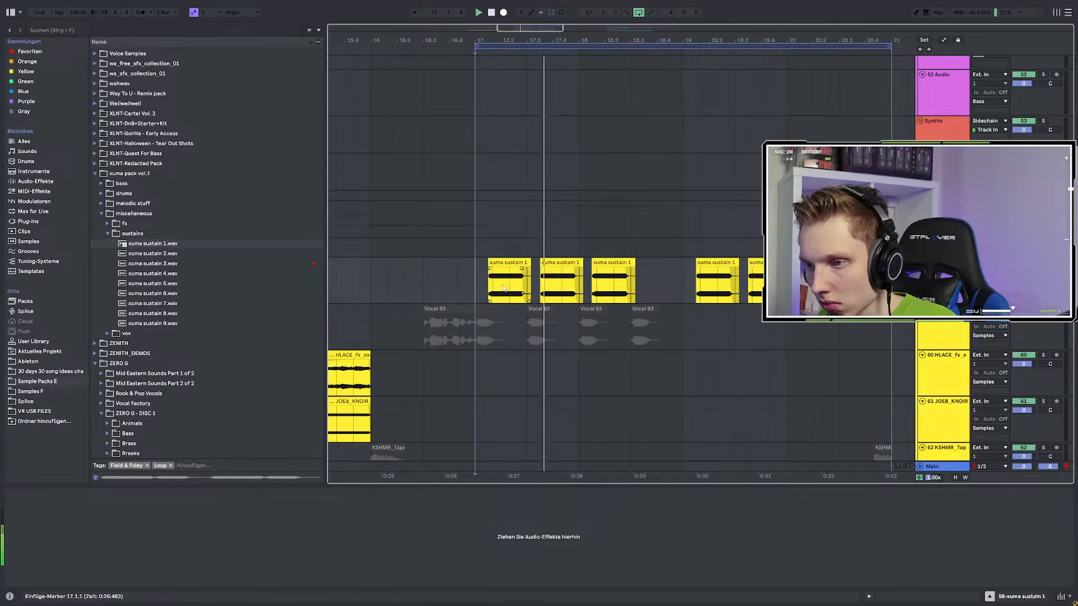
pyautogui.press('space')
pyautogui.hotkey('ctrl', 'y')
pyautogui.click(470, 279)
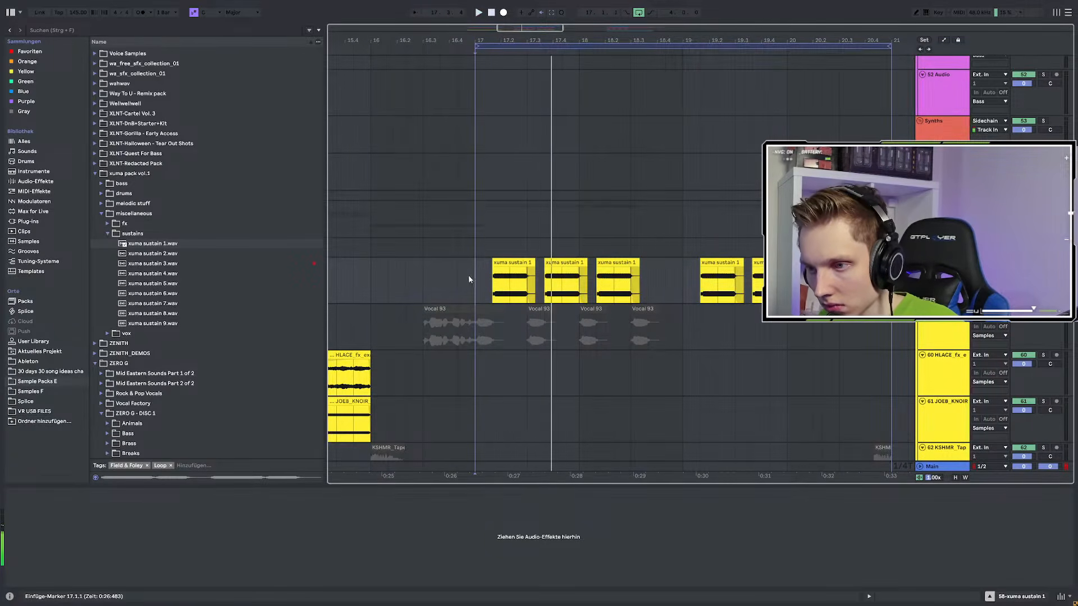
# Shorten the first xuma sustain 1 clip to about one beat, checking it with playback from bar 17
pyautogui.press('space')
pyautogui.press('space')
pyautogui.scroll(3, 477, 281)
pyautogui.moveTo(611, 262); pyautogui.dragTo(592, 262)
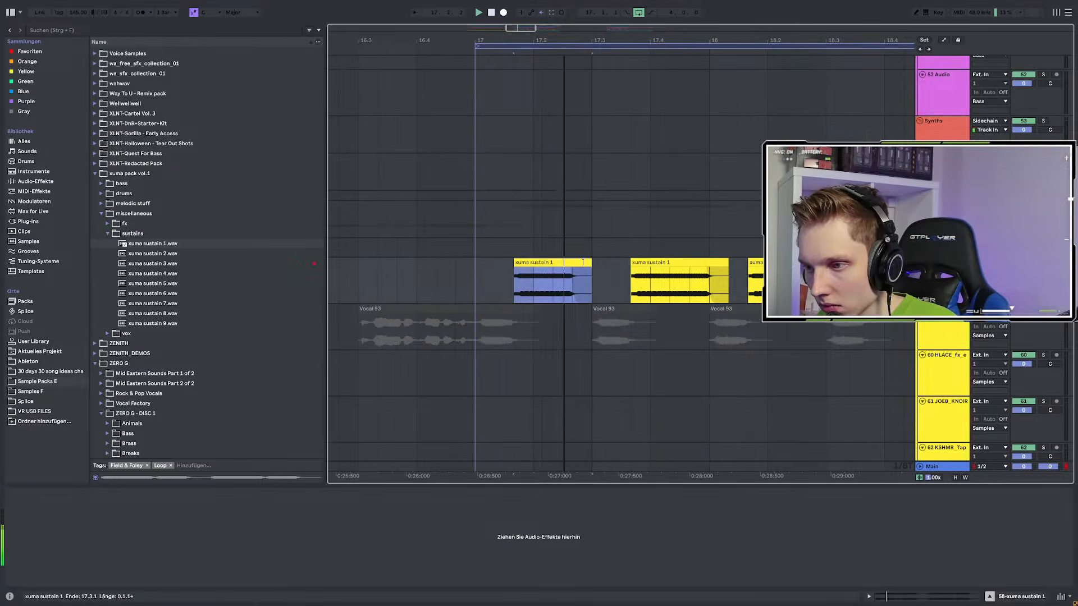
pyautogui.click(477, 271)
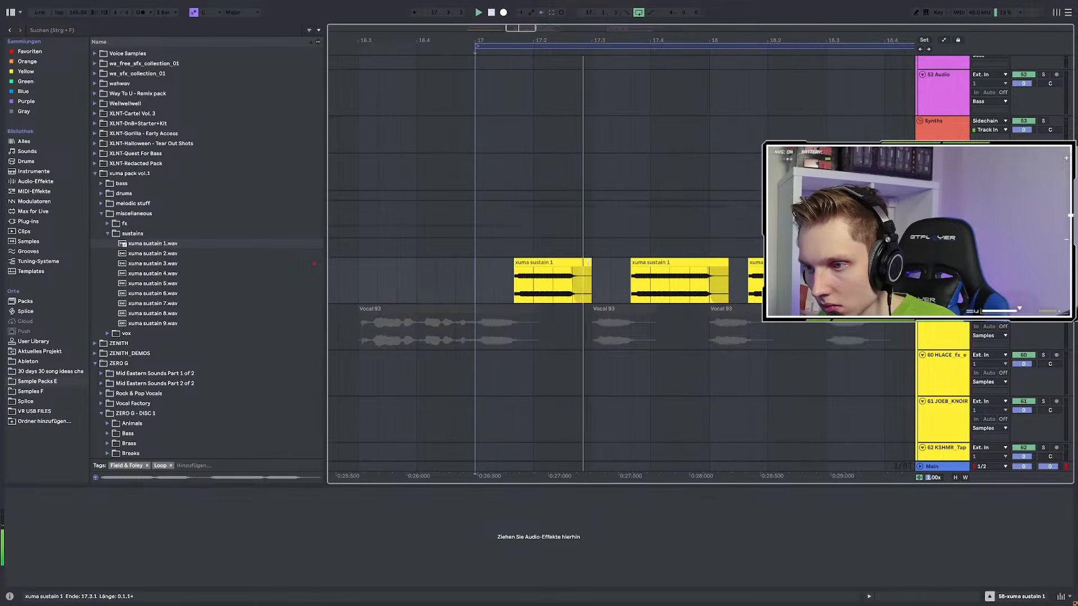
pyautogui.moveTo(589, 262); pyautogui.dragTo(572, 262)
pyautogui.click(478, 271)
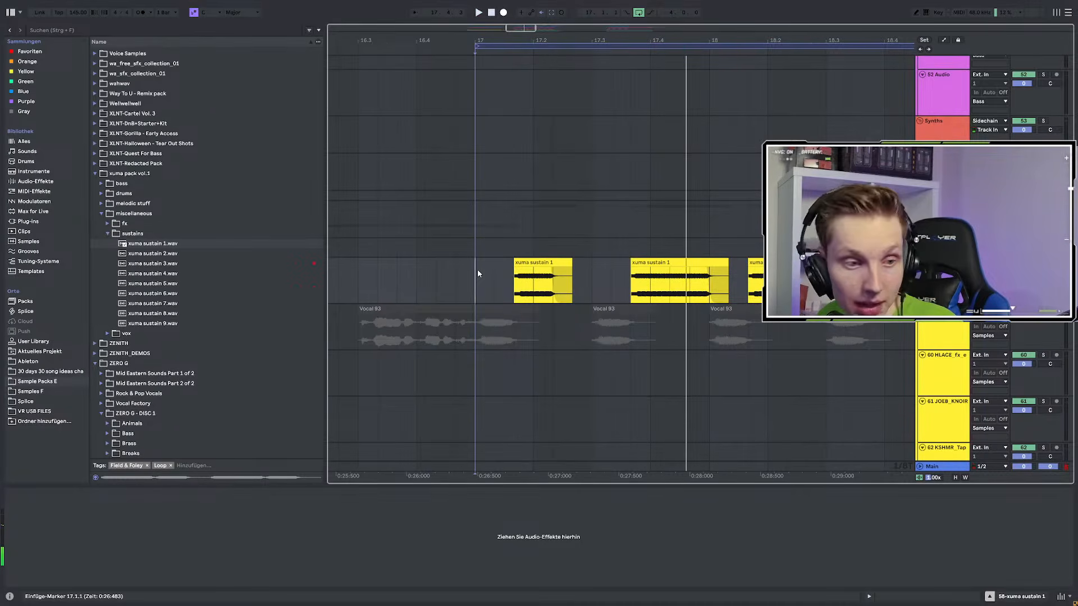
# Extend the first xuma sustain 1 clip to 17.3.1 and delete all xuma sustain 1 clips after it
pyautogui.moveTo(573, 263)
pyautogui.mouseDown()
pyautogui.moveTo(601, 262)
pyautogui.moveTo(592, 263)
pyautogui.mouseUp()
pyautogui.moveTo(479, 265); pyautogui.dragTo(579, 280)
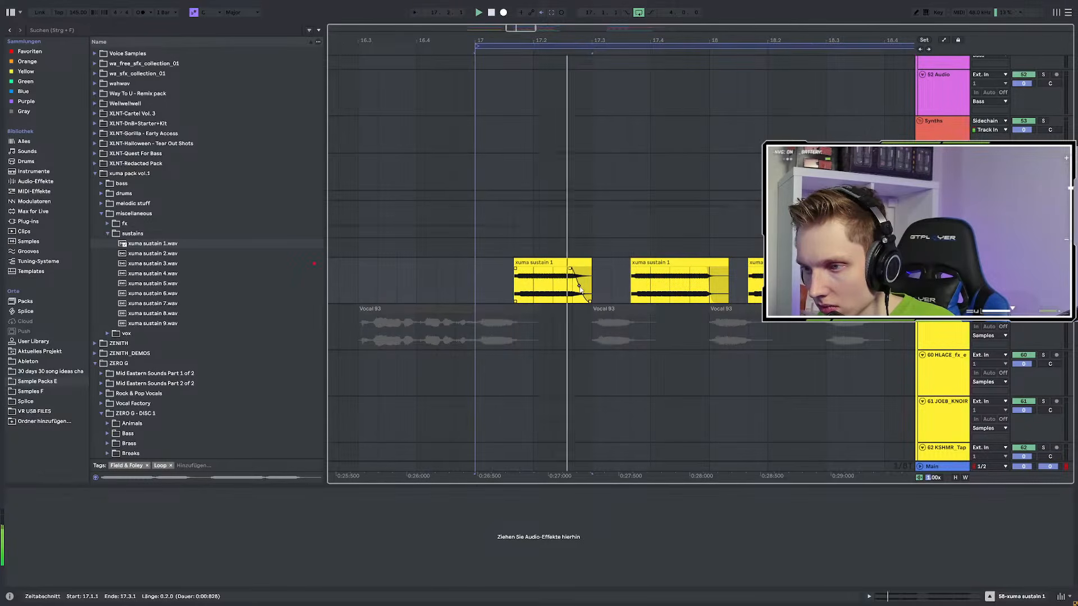
pyautogui.scroll(-3, 483, 287)
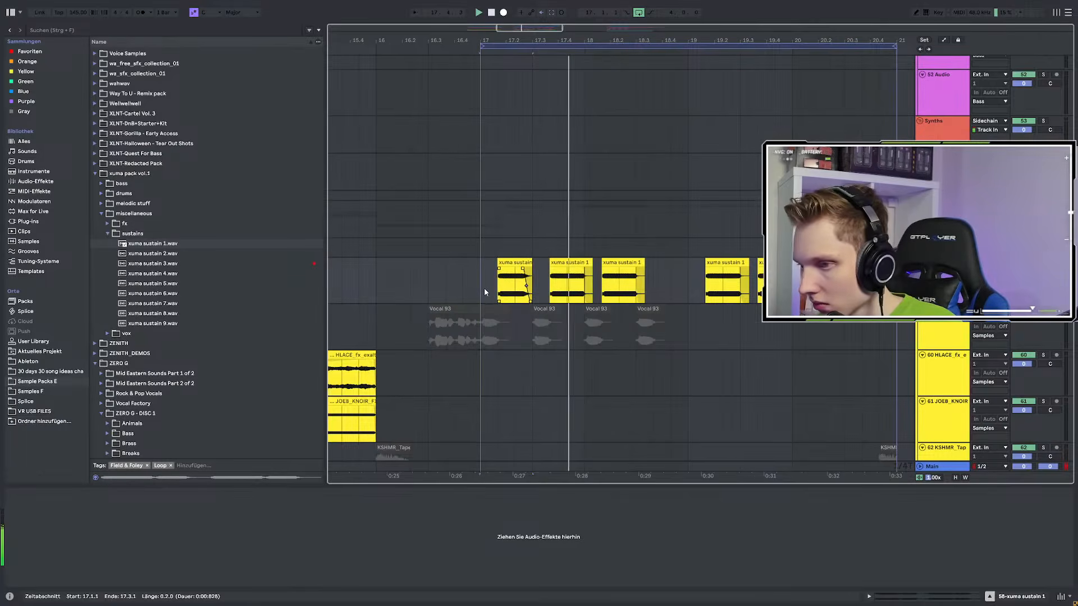
pyautogui.moveTo(480, 275); pyautogui.dragTo(793, 276)
pyautogui.hotkey('ctrl', 'd')
pyautogui.hotkey('ctrl', 'd')
pyautogui.hotkey('ctrl', 'd')
pyautogui.hotkey('ctrl', 'd')
pyautogui.click(588, 262)
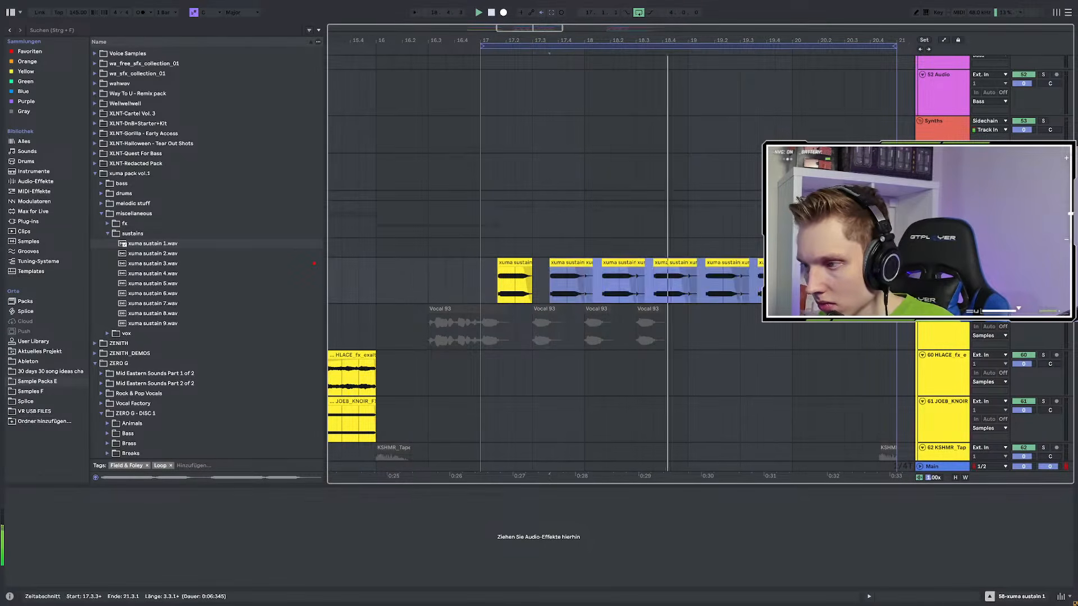
pyautogui.press('Delete')
# Duplicate the two-beat xuma sustain 1 section from 17.1.1 to 17.3.1 repeatedly until it fills the loop up to bar 21
pyautogui.moveTo(480, 276); pyautogui.dragTo(530, 276)
pyautogui.press('space')
pyautogui.press('space')
pyautogui.hotkey('ctrl', 'd')
pyautogui.hotkey('ctrl', 'd')
pyautogui.hotkey('ctrl', 'd')
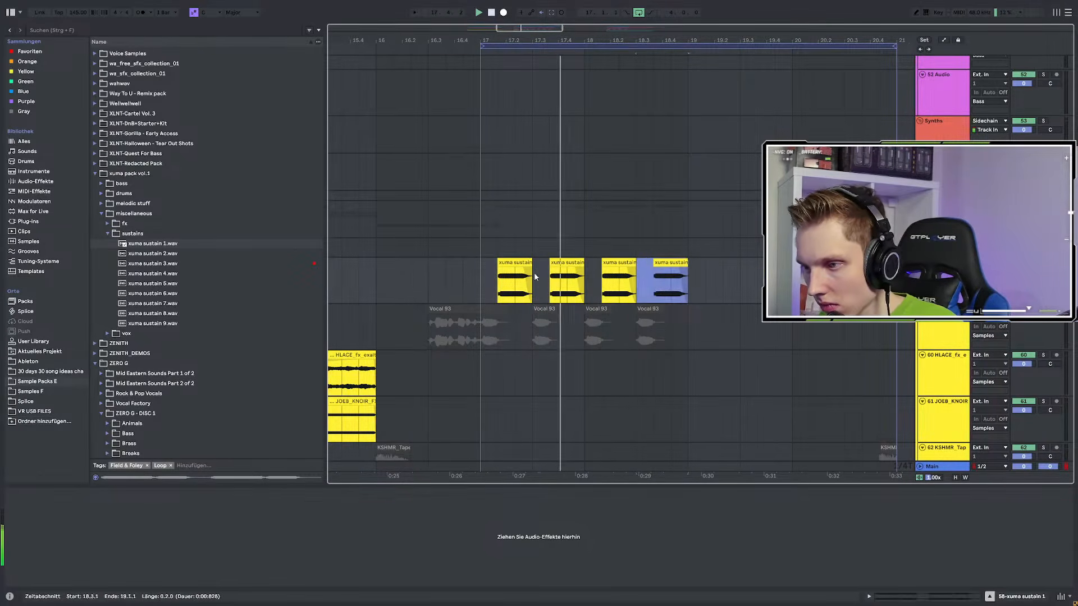
pyautogui.scroll(-3, 554, 287)
pyautogui.hotkey('ctrl', 'd')
pyautogui.hotkey('ctrl', 'd')
pyautogui.hotkey('ctrl', 'd')
pyautogui.hotkey('ctrl', 'd')
pyautogui.scroll(3, 574, 300)
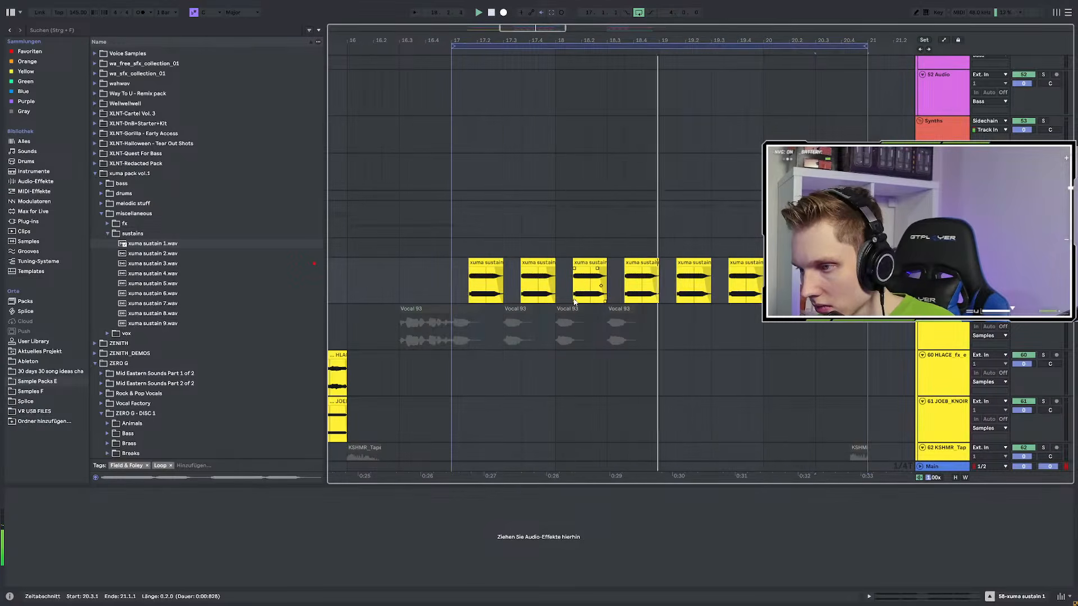
# Delete the last xuma sustain 1 clip before bar 19 and the last one before bar 21
pyautogui.click(644, 261)
pyautogui.press('Delete')
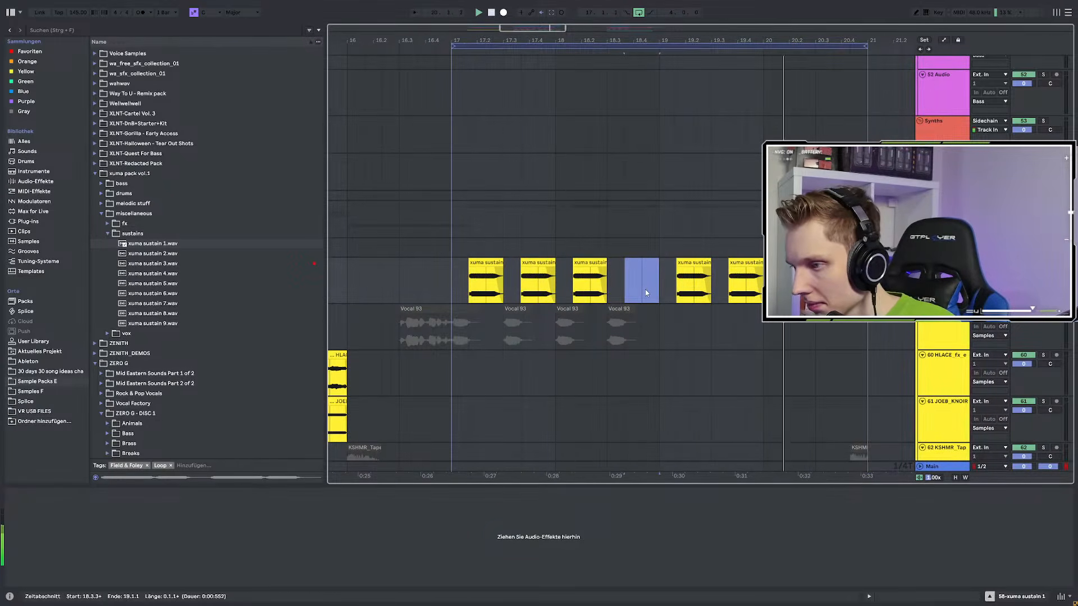
pyautogui.click(849, 262)
pyautogui.press('Delete')
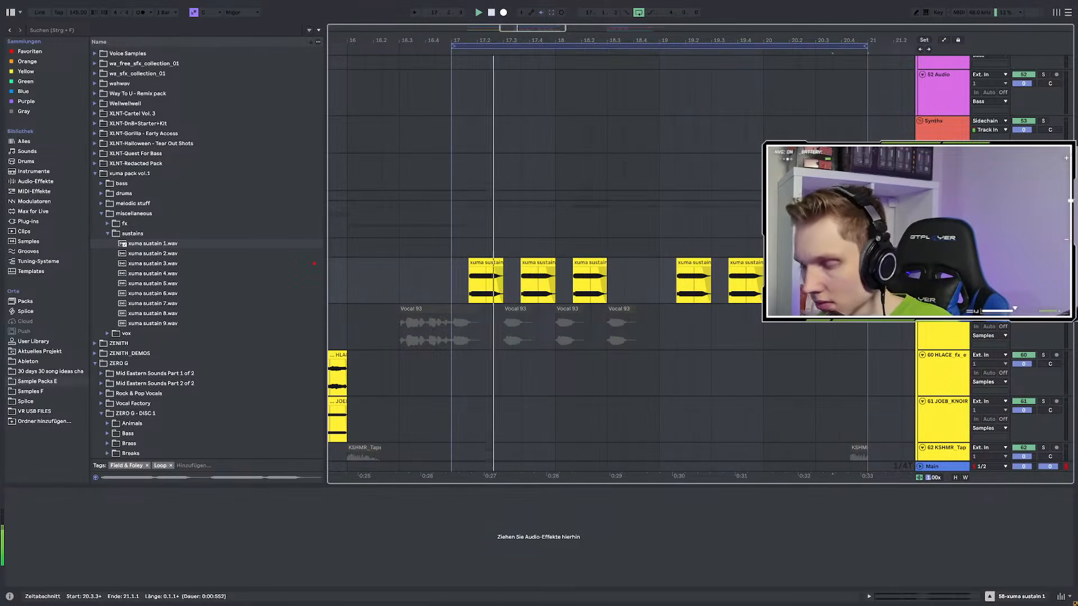
# Open the fx folder under miscellaneous in xuma pack vol.1
pyautogui.click(129, 213)
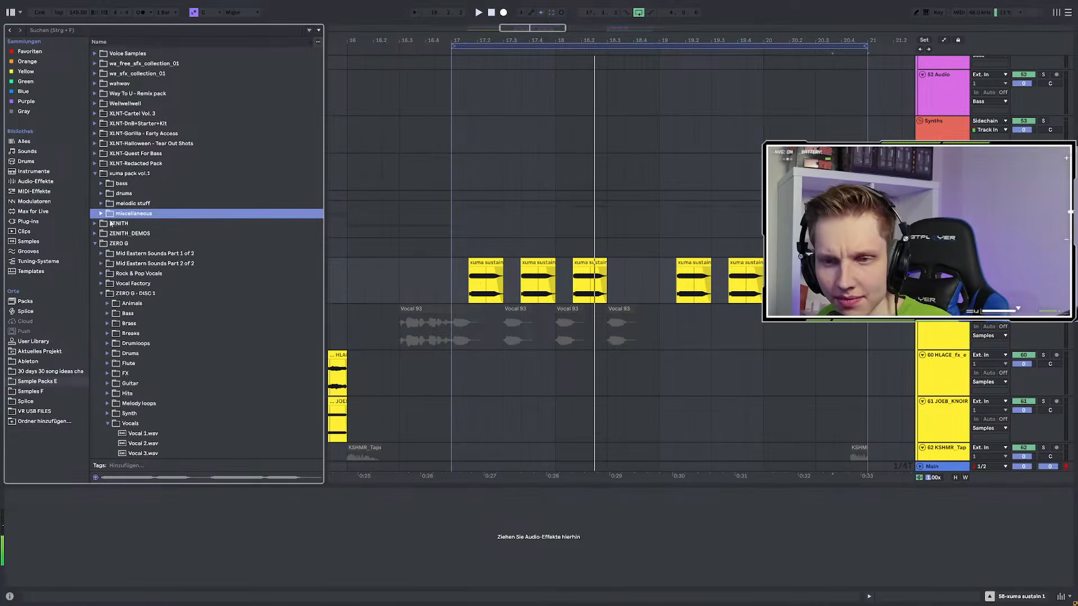
pyautogui.scroll(5, 102, 219)
pyautogui.scroll(-3, 118, 394)
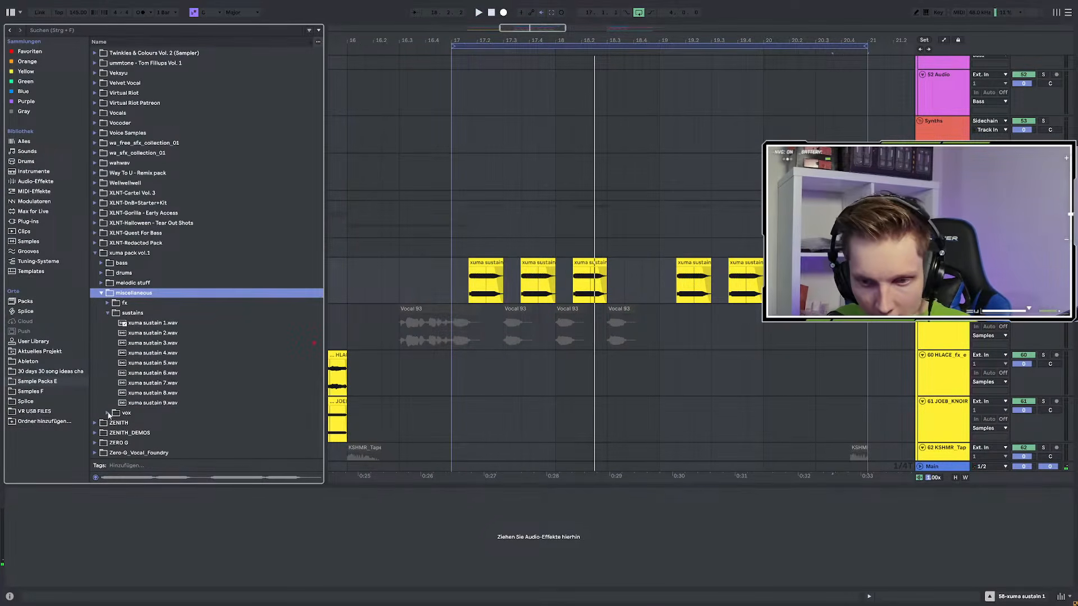
pyautogui.click(155, 342)
pyautogui.click(107, 302)
# Audition the xuma fx samples, including numbers 12, 15, 4 and 2, for an effect to use in the build-up
pyautogui.click(147, 404)
pyautogui.scroll(-3, 148, 405)
pyautogui.press('Down')
pyautogui.press('Down')
pyautogui.scroll(-1, 156, 351)
pyautogui.click(159, 338)
pyautogui.click(145, 374)
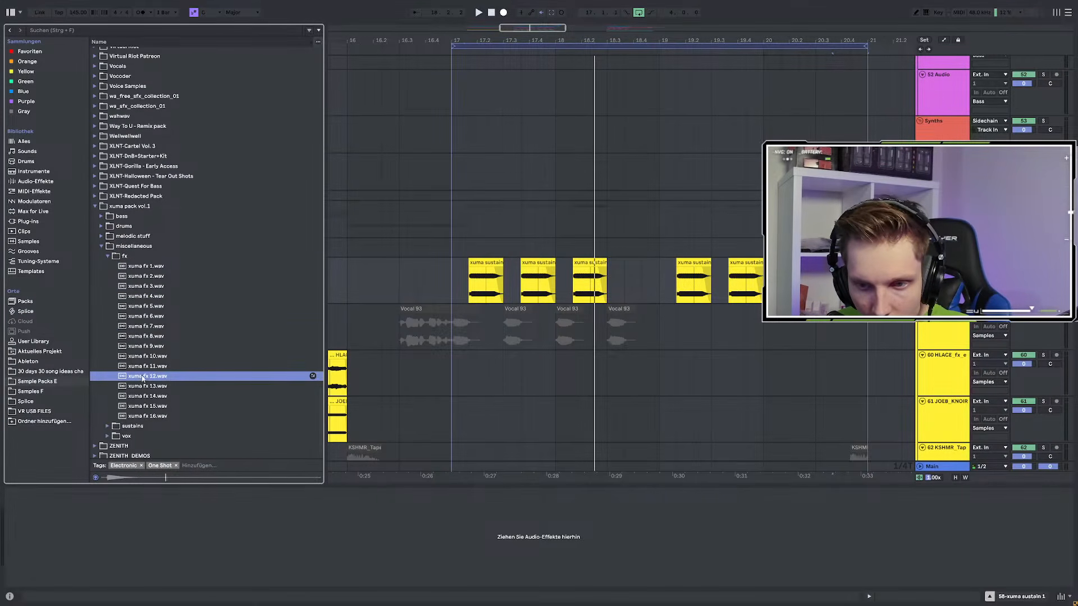
pyautogui.click(144, 397)
pyautogui.click(139, 407)
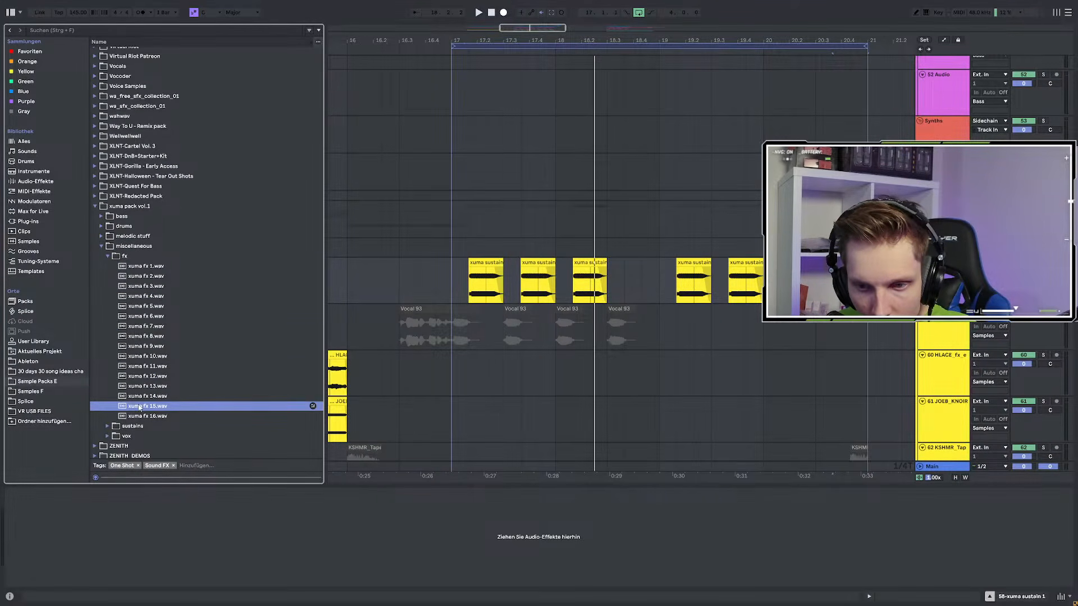
pyautogui.click(139, 415)
pyautogui.click(149, 297)
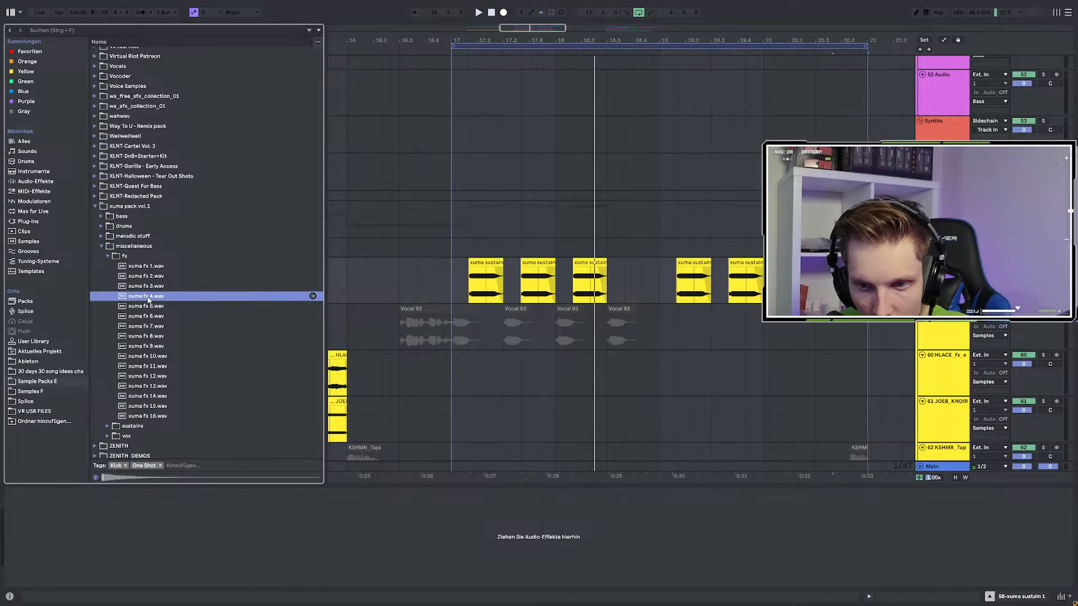
pyautogui.click(147, 287)
pyautogui.click(146, 277)
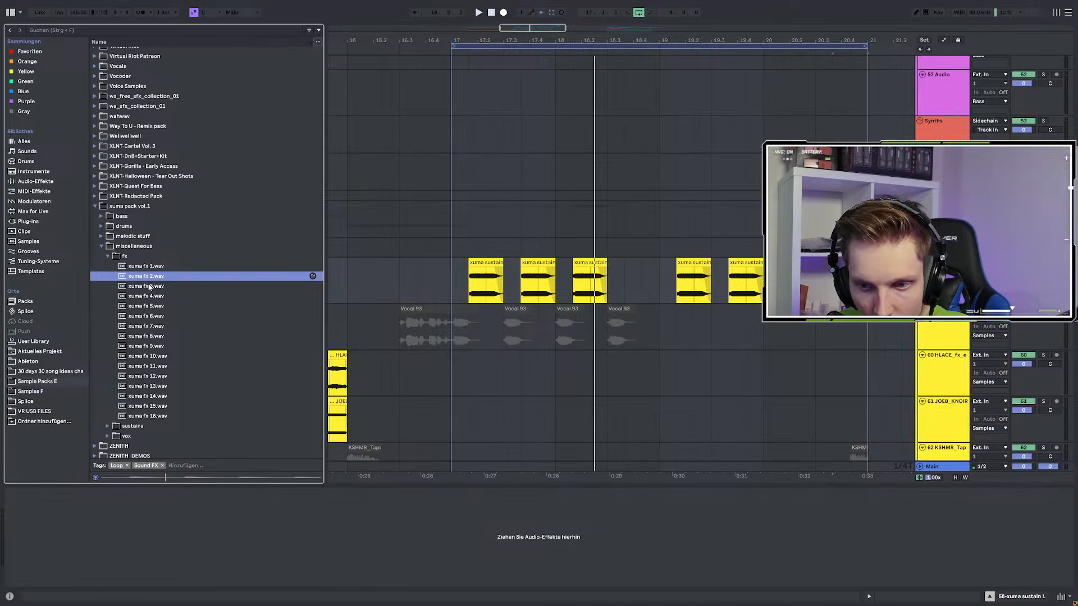
# Place xuma fx 2.wav at bar 13 on a new audio track below the xuma sustain 1 track
pyautogui.scroll(-3, 570, 326)
pyautogui.scroll(-5, 730, 338)
pyautogui.scroll(2, 586, 177)
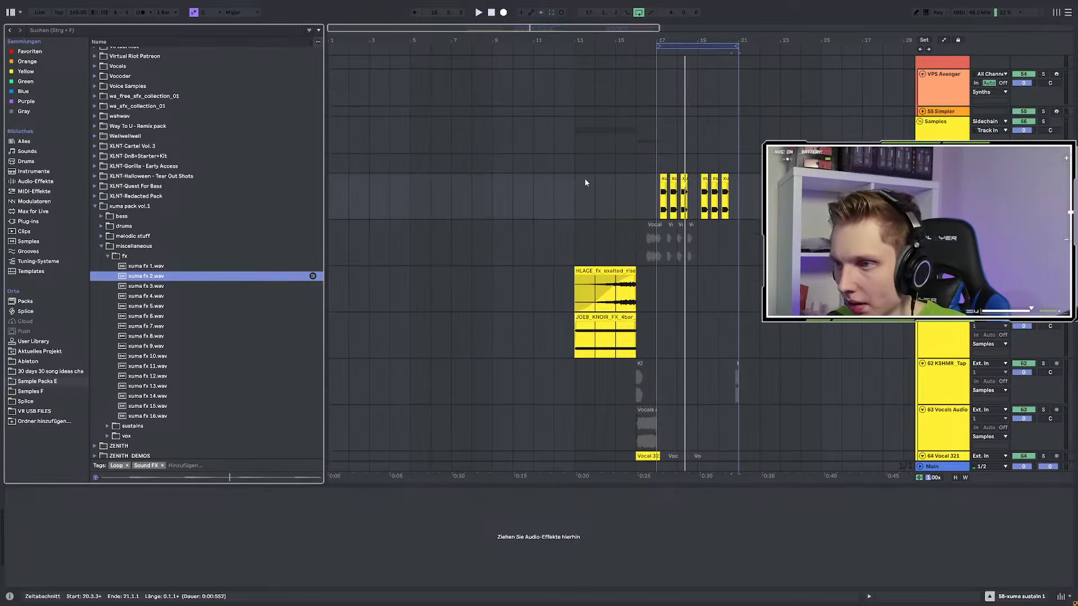
pyautogui.click(577, 186)
pyautogui.press('space')
pyautogui.hotkey('ctrl', 't')
pyautogui.moveTo(145, 276); pyautogui.dragTo(575, 247)
pyautogui.press('+')
pyautogui.press('+')
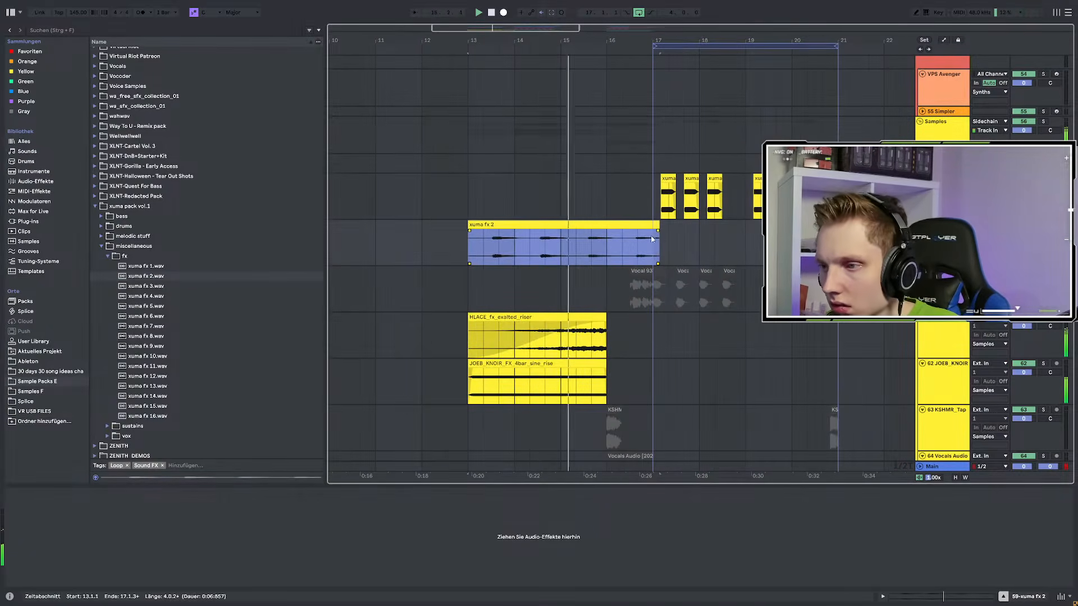
# Set the xuma fx 2 clip's warp mode to Texture and its BPM to 140
pyautogui.doubleClick(494, 225)
pyautogui.press('space')
pyautogui.press('space')
pyautogui.click(22, 458)
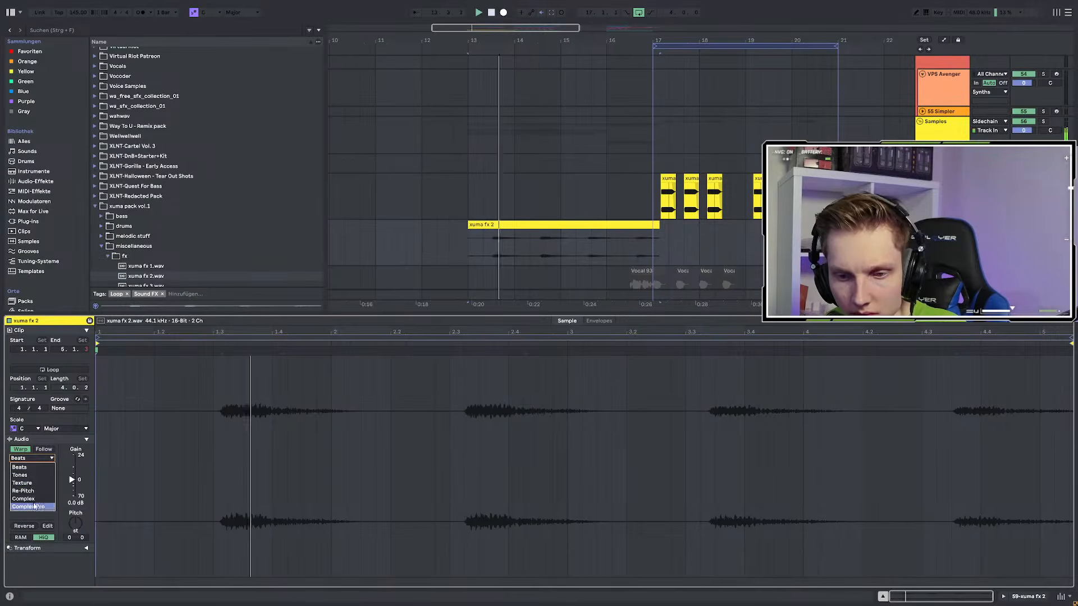
pyautogui.click(31, 485)
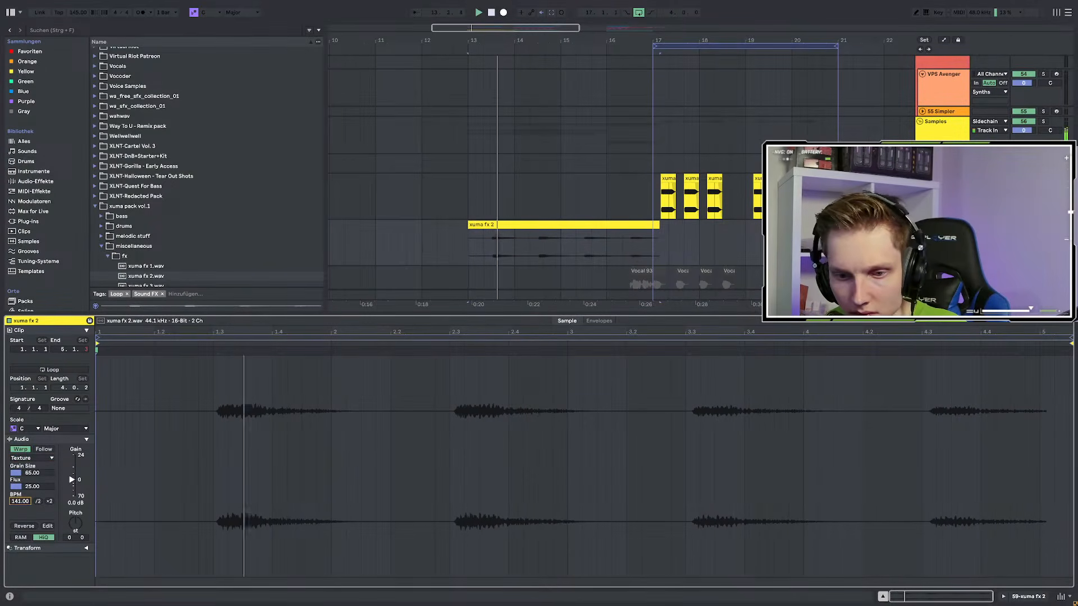
pyautogui.click(470, 245)
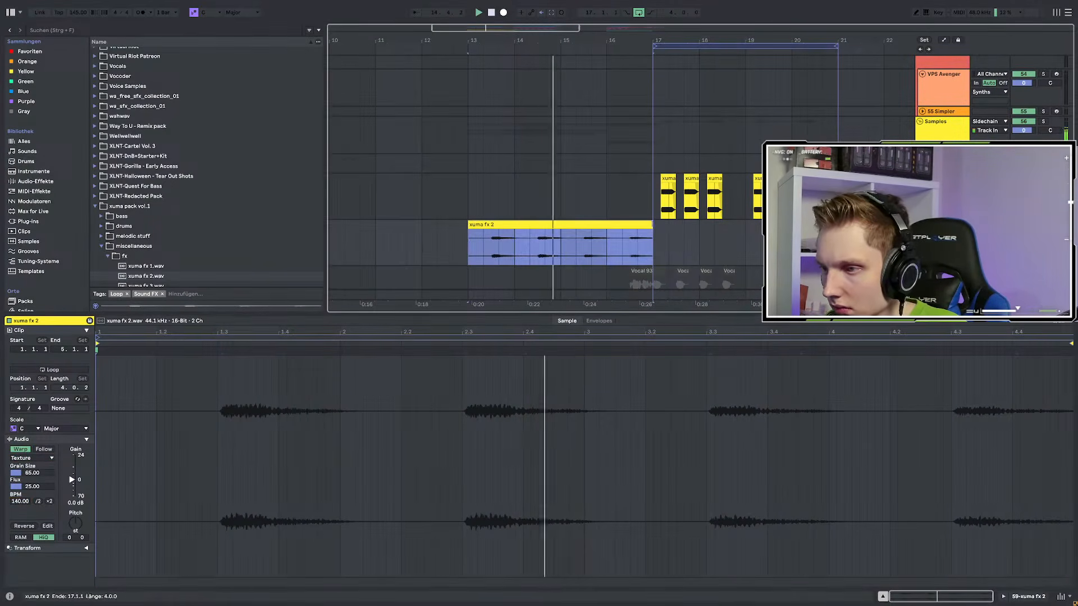
# Raise the xuma fx 2 clip's gain to 8.8 dB, checking the level with playback from bar 13
pyautogui.click(146, 442)
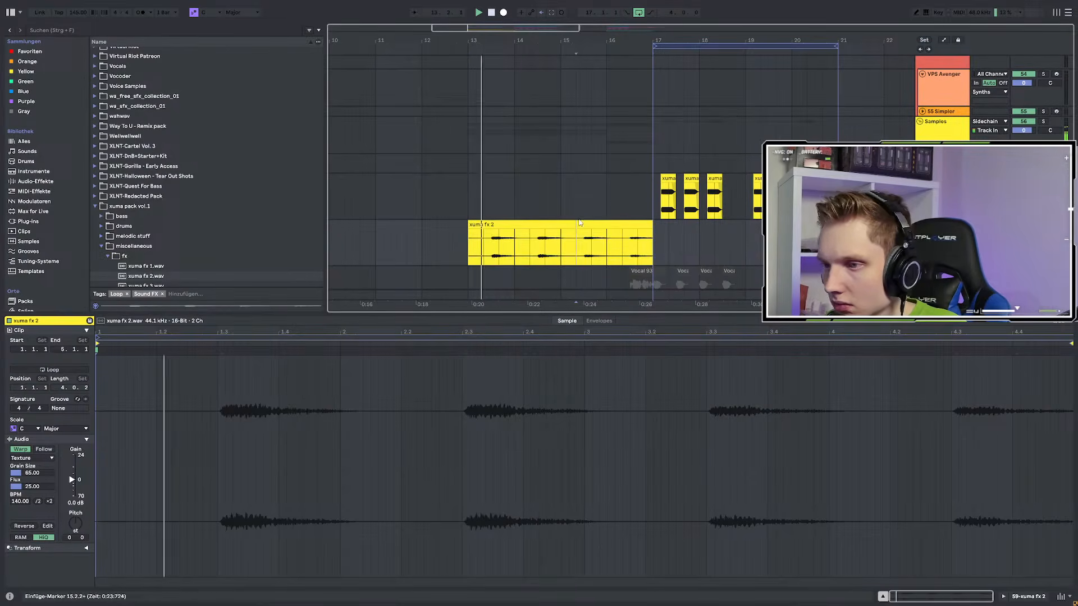
pyautogui.moveTo(72, 480); pyautogui.dragTo(72, 460)
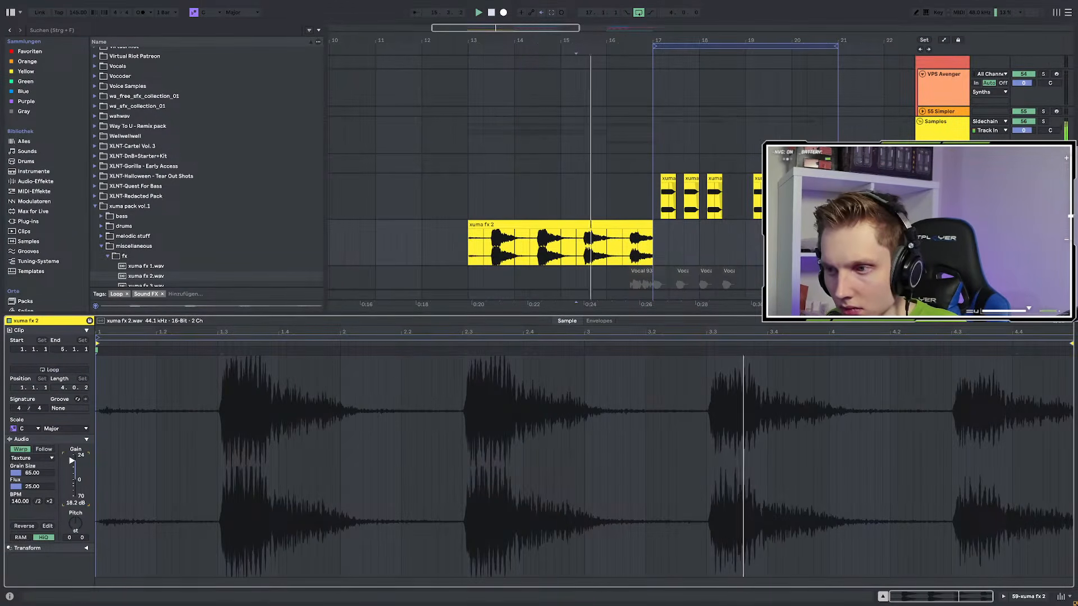
pyautogui.click(446, 298)
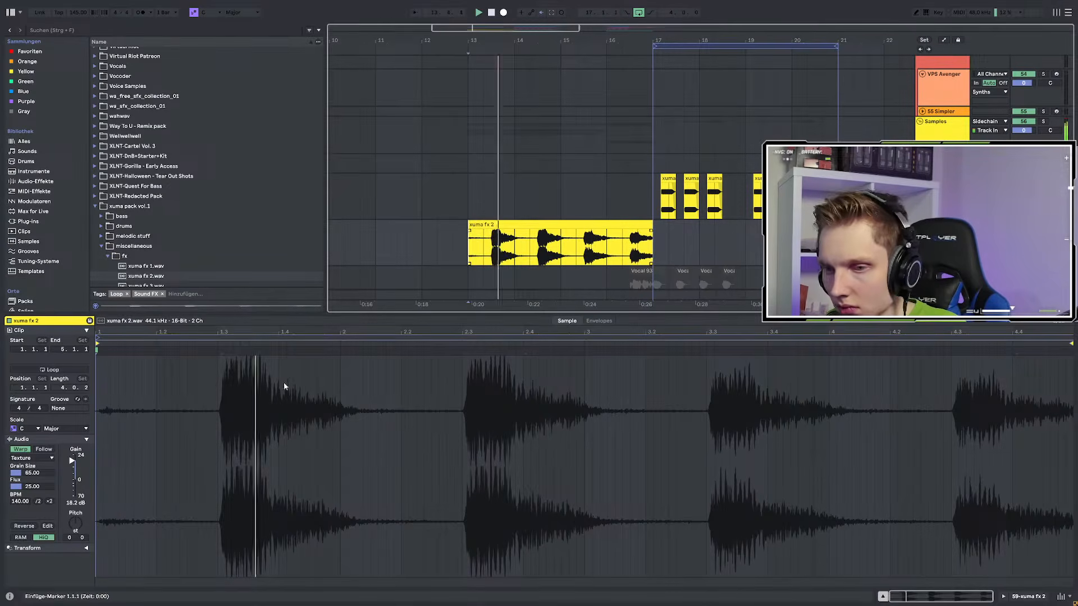
pyautogui.moveTo(71, 463); pyautogui.dragTo(72, 470)
pyautogui.press('space')
pyautogui.press('space')
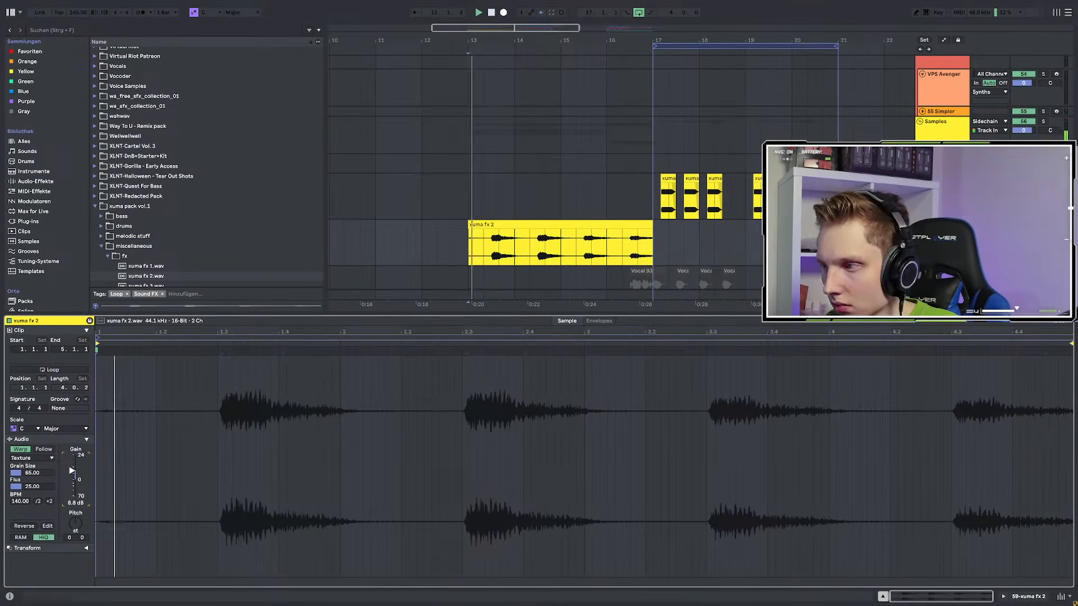
# Cut the xuma fx 2 clip just after 14.2.2 and duplicate its last one-bar hit twice
pyautogui.moveTo(653, 232); pyautogui.dragTo(528, 245)
pyautogui.hotkey('ctrl', 'd')
pyautogui.hotkey('ctrl', 'd')
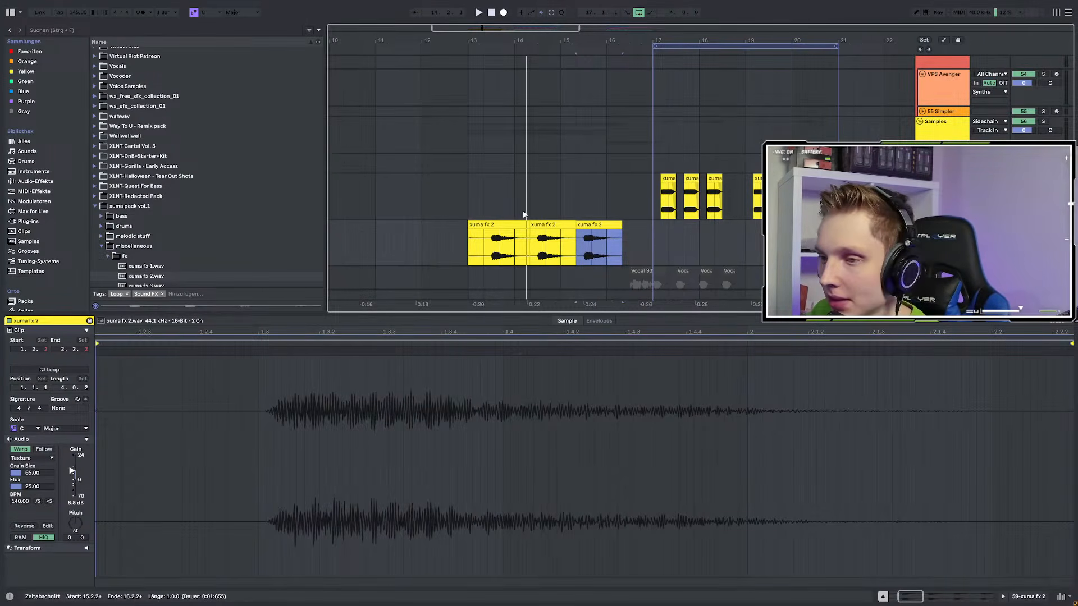
# Delete the quiet lead-in of the first xuma fx 2 clip from 13.1.1 to just after 13.2.2
pyautogui.click(481, 249)
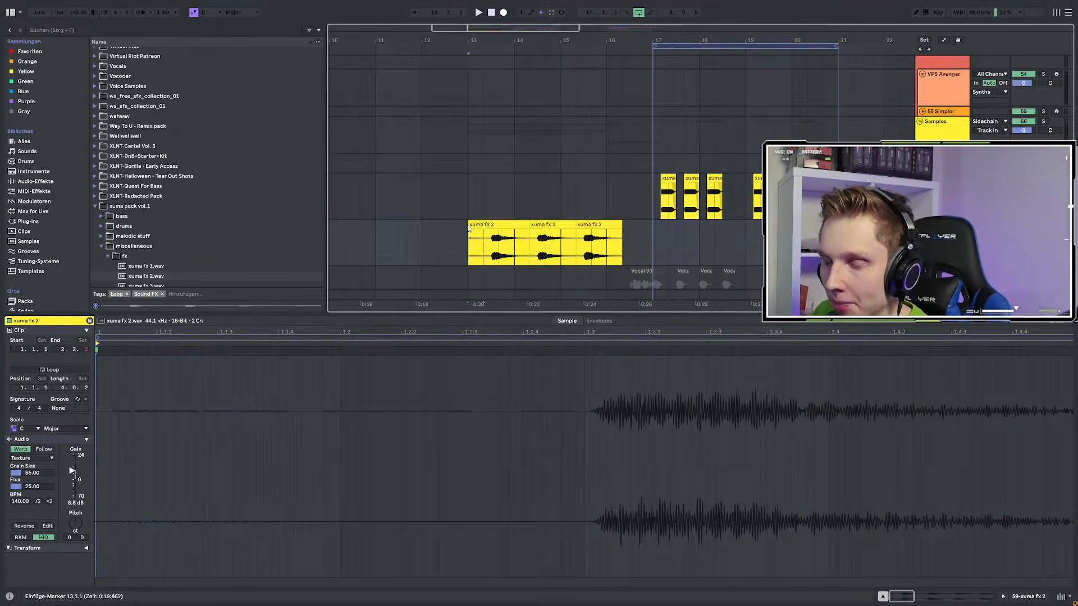
pyautogui.moveTo(469, 229); pyautogui.dragTo(482, 227)
pyautogui.press('Delete')
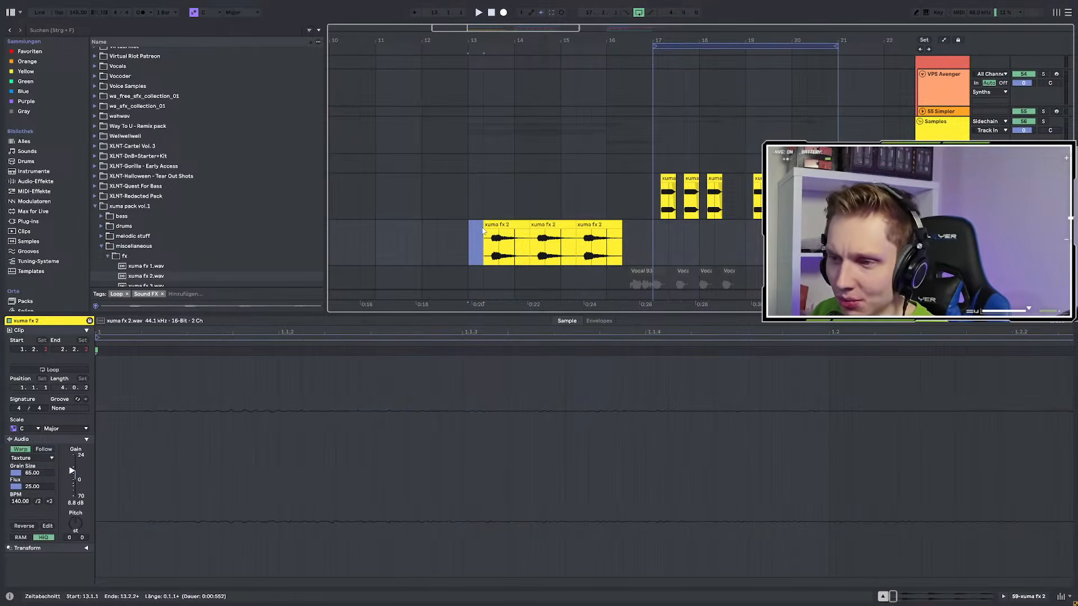
# Solo the Samples group, show the track's device chain and audition the first xuma fx 2 clip
pyautogui.click(504, 226)
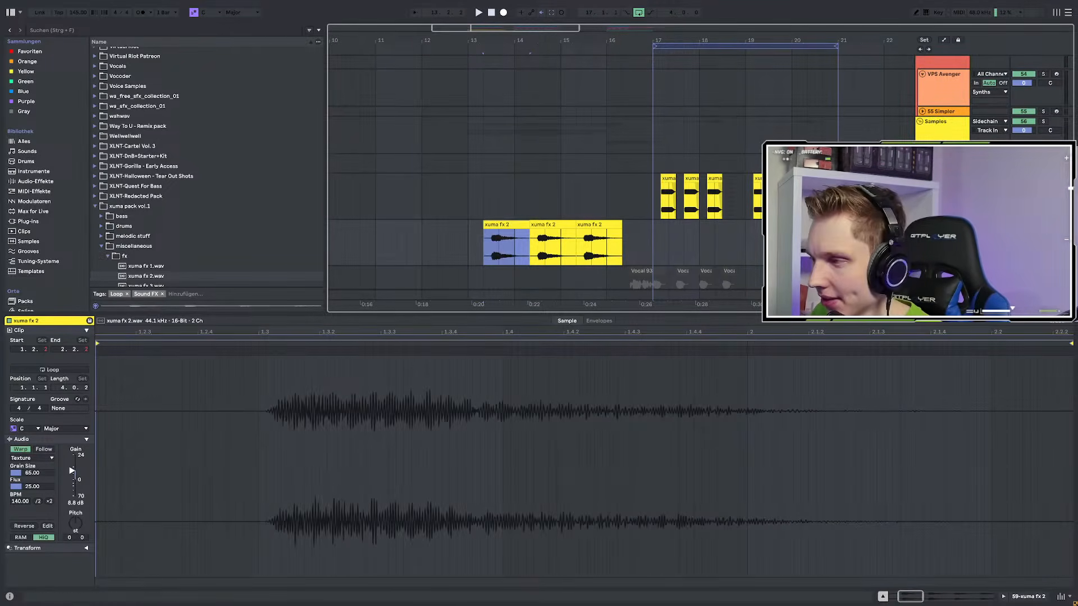
pyautogui.scroll(3, 494, 265)
pyautogui.press('space')
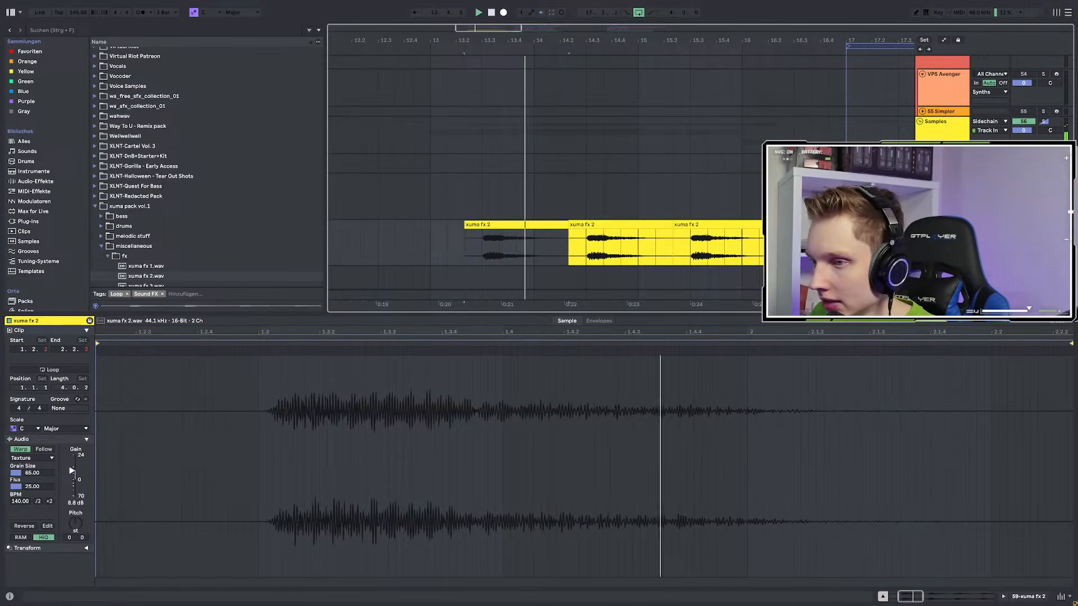
pyautogui.hotkey('shift', 'Tab')
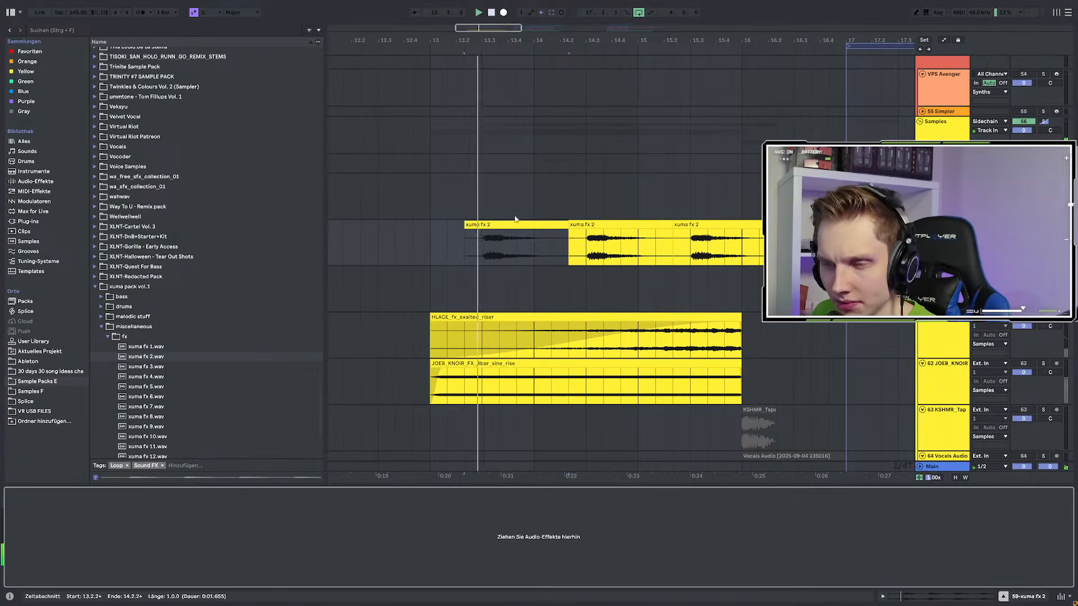
pyautogui.click(485, 257)
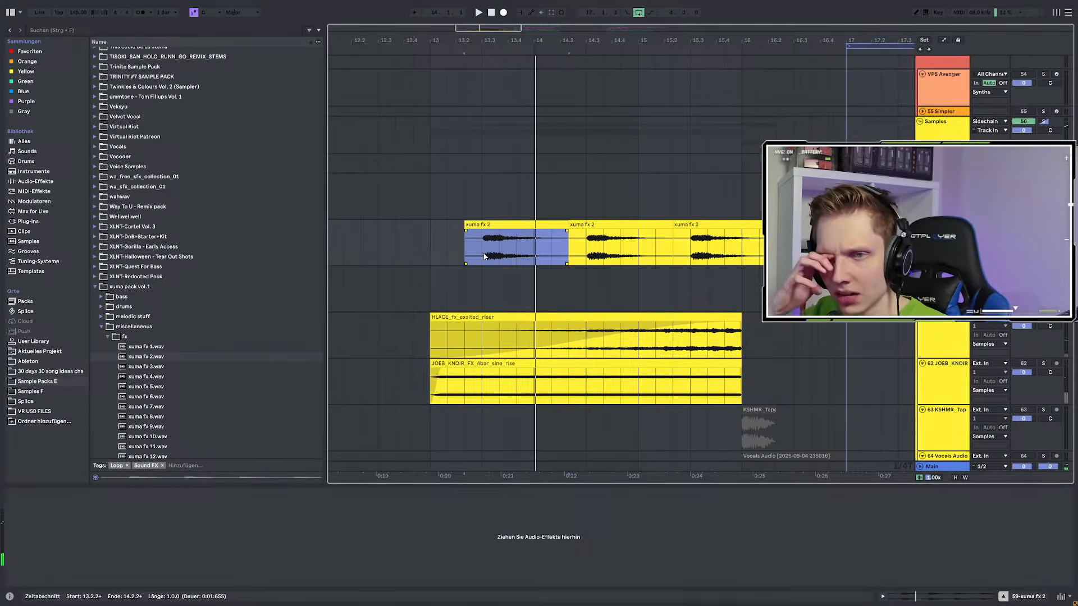
pyautogui.press('space')
pyautogui.click(485, 257)
pyautogui.press('space')
pyautogui.press('space')
# Remove the start of the first xuma fx 2 clip up to 13.3.1 and check it with playback
pyautogui.moveTo(466, 236); pyautogui.dragTo(482, 236)
pyautogui.press('Delete')
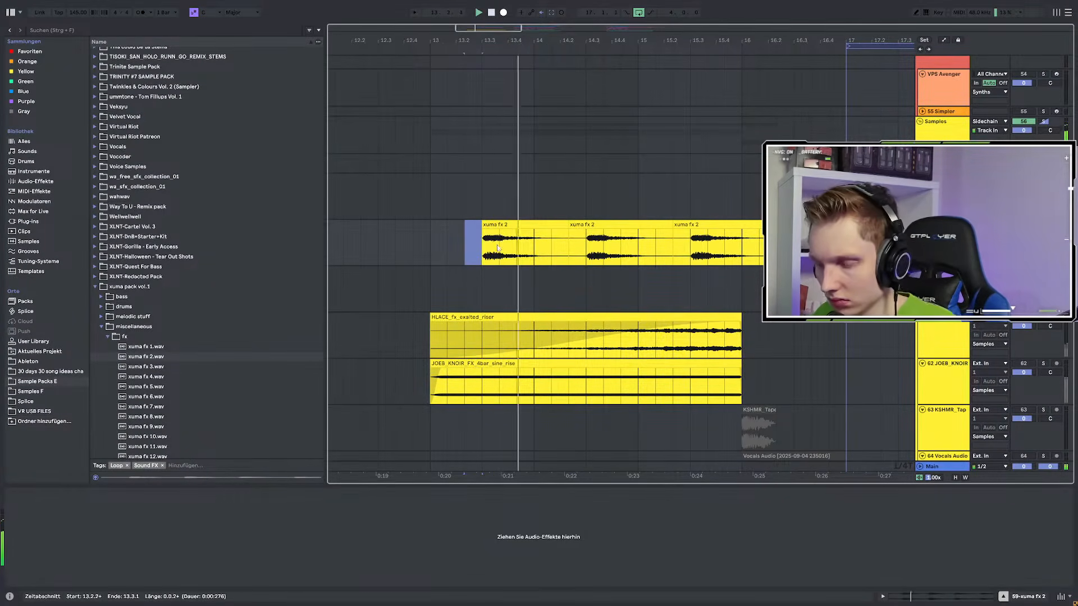
pyautogui.press('space')
pyautogui.press('space')
# Delete the xuma fx 2 audio after 14.1.1, leaving only the first hit
pyautogui.moveTo(568, 223); pyautogui.dragTo(769, 247)
pyautogui.press('space')
pyautogui.press('space')
pyautogui.press('space')
pyautogui.press('space')
pyautogui.press('Delete')
# Duplicate the one-bar xuma fx 2 section starting at 13.3.1 twice, placing hits at 14.3.1 and 15.3.1
pyautogui.moveTo(479, 251); pyautogui.dragTo(569, 249)
pyautogui.hotkey('ctrl', 'j')
pyautogui.hotkey('ctrl', 'd')
pyautogui.hotkey('ctrl', 'd')
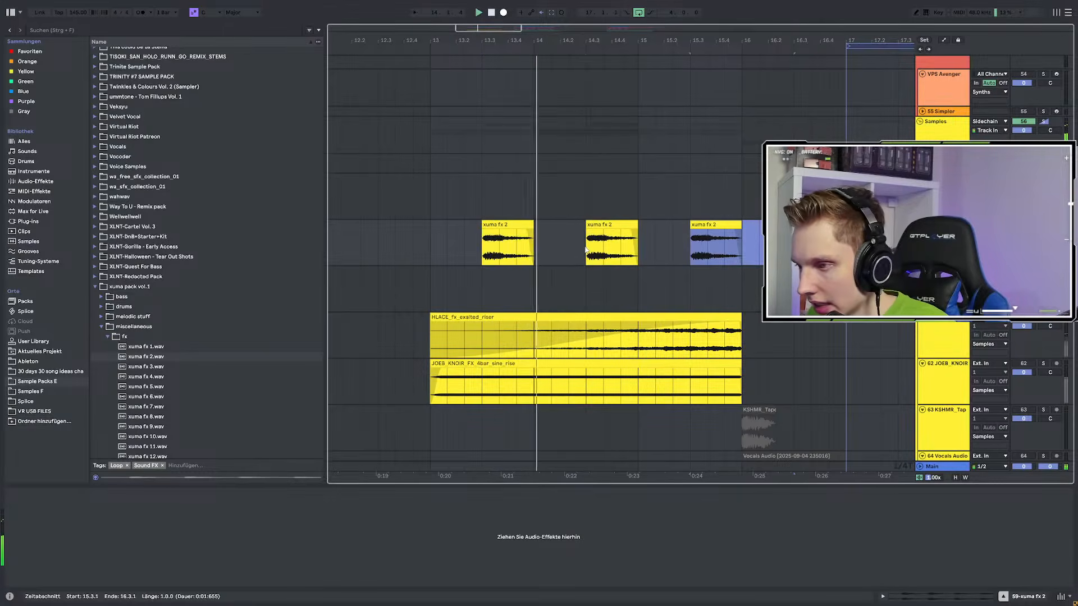
# Search the favourites for "val" and select ValhallaFutureVerb
pyautogui.click(48, 30)
pyautogui.write('val')
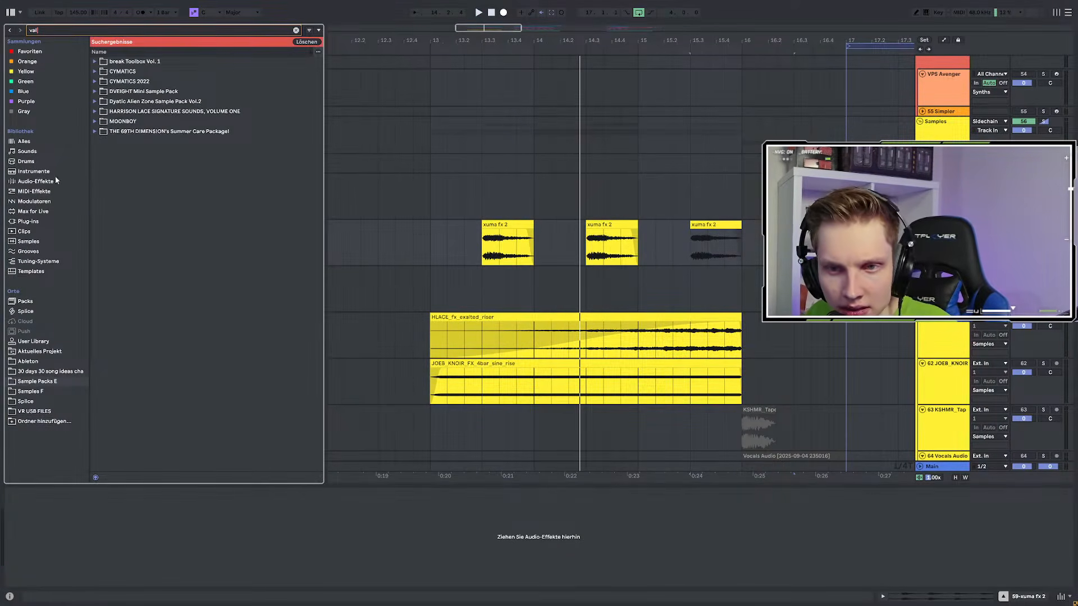
pyautogui.click(34, 342)
pyautogui.click(42, 54)
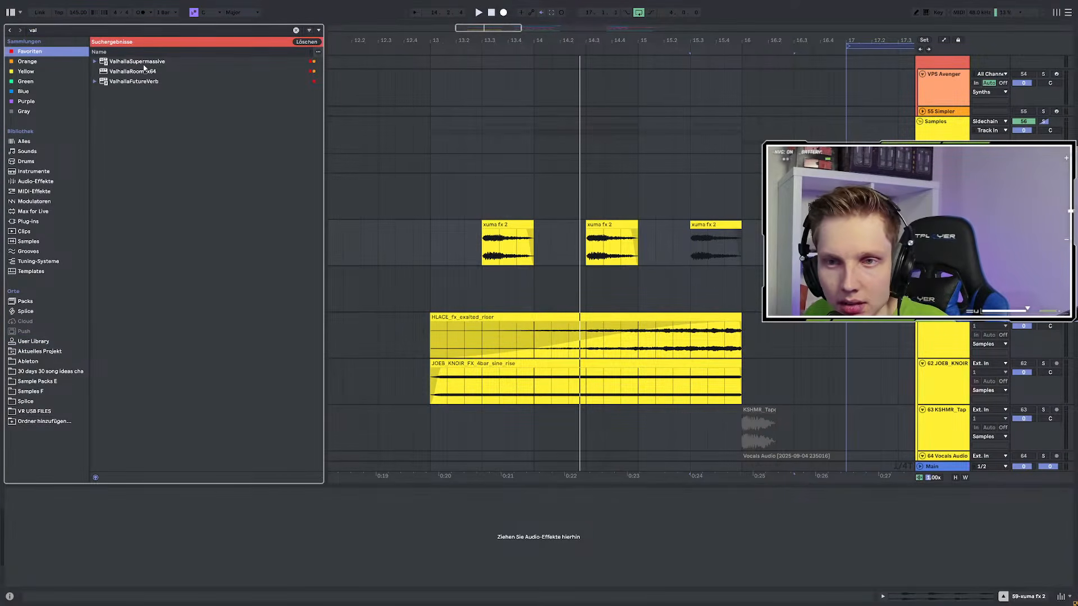
pyautogui.click(142, 82)
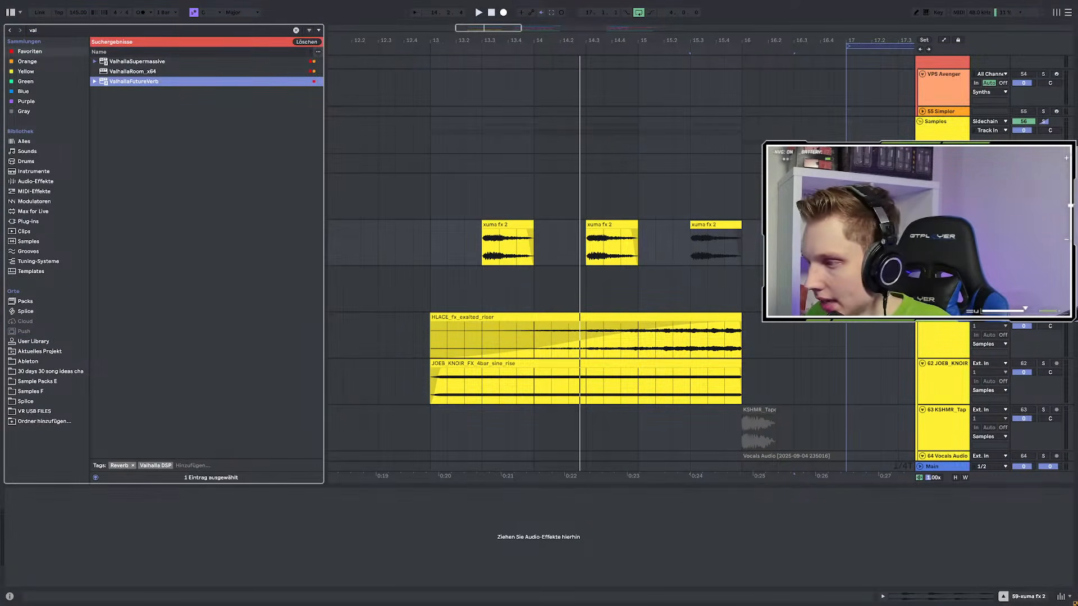
# Add ValhallaFutureVerb to the xuma fx 2 track and play the hits from 13.3.1
pyautogui.moveTo(134, 81); pyautogui.dragTo(561, 251)
pyautogui.moveTo(475, 118); pyautogui.dragTo(483, 362)
pyautogui.click(487, 261)
pyautogui.press('space')
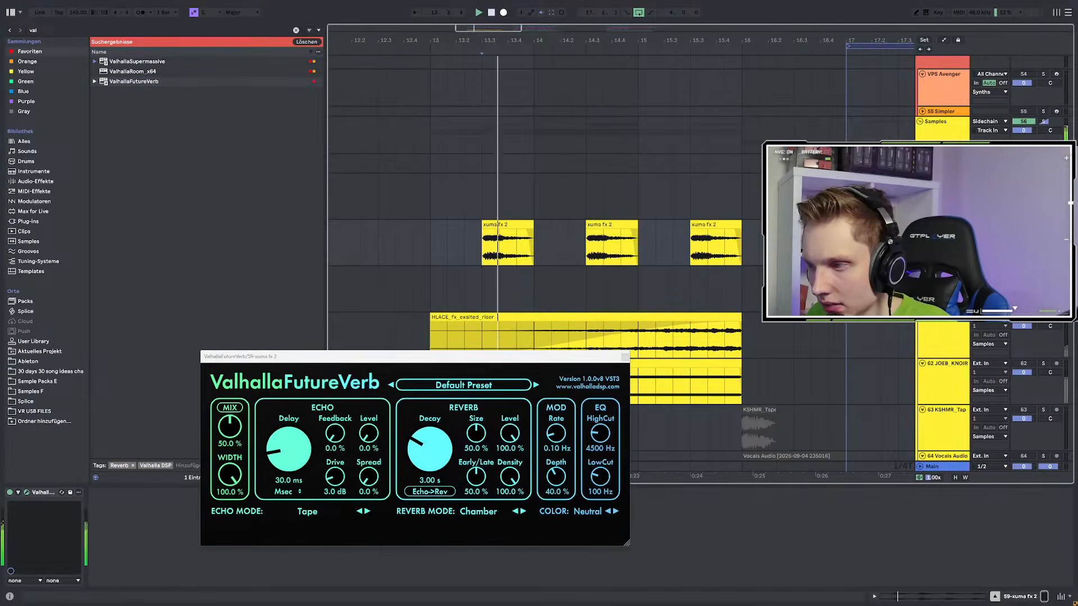
# Load ValhallaFutureVerb's Dark Cathedral-5.6s preset on the xuma fx 2 track and play the hits
pyautogui.click(473, 384)
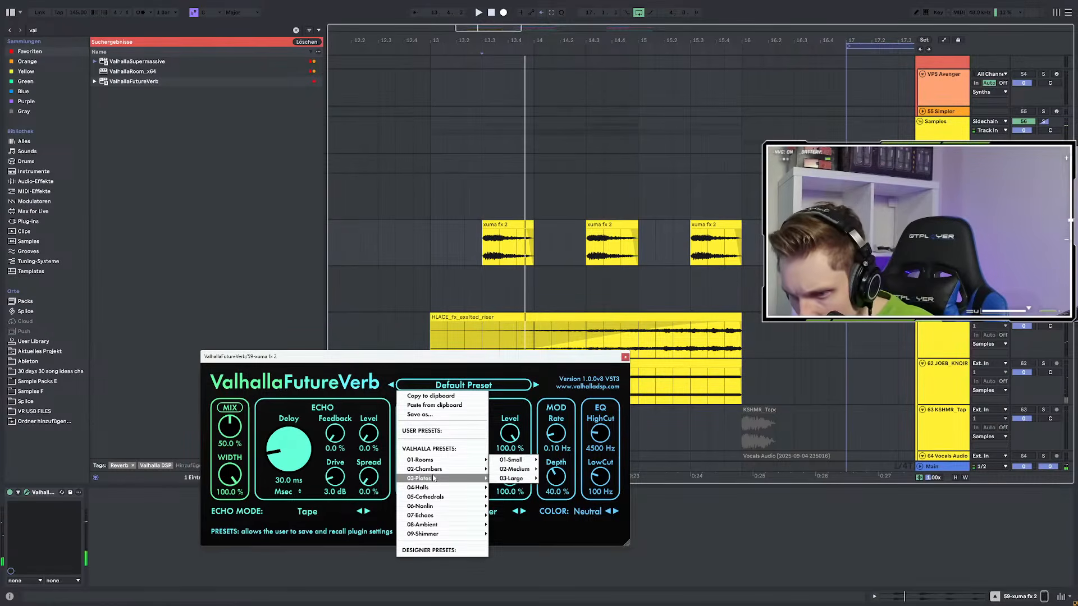
pyautogui.moveTo(522, 481)
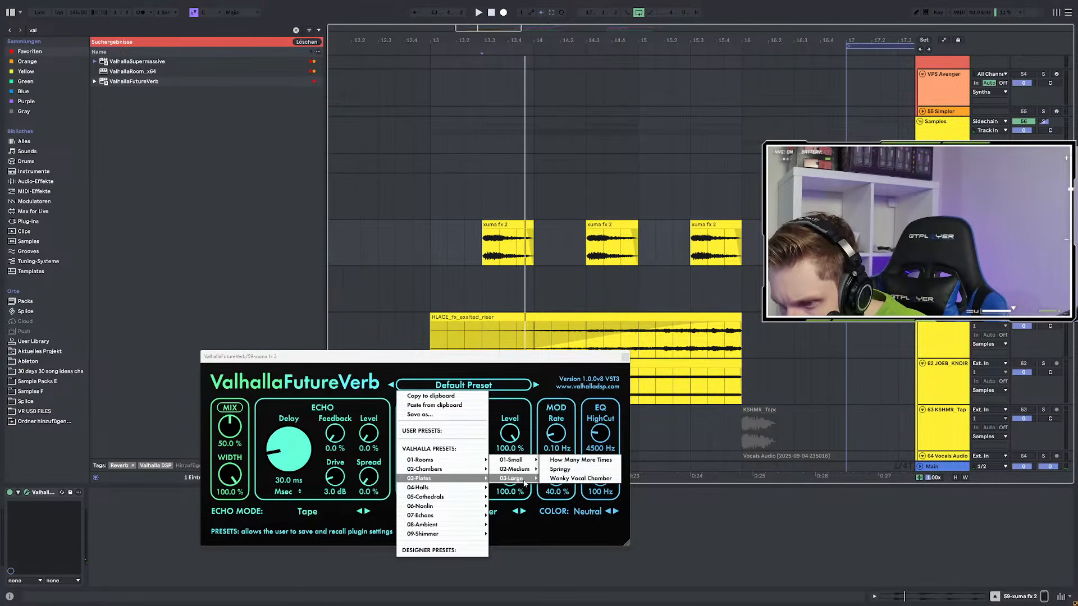
pyautogui.moveTo(469, 488)
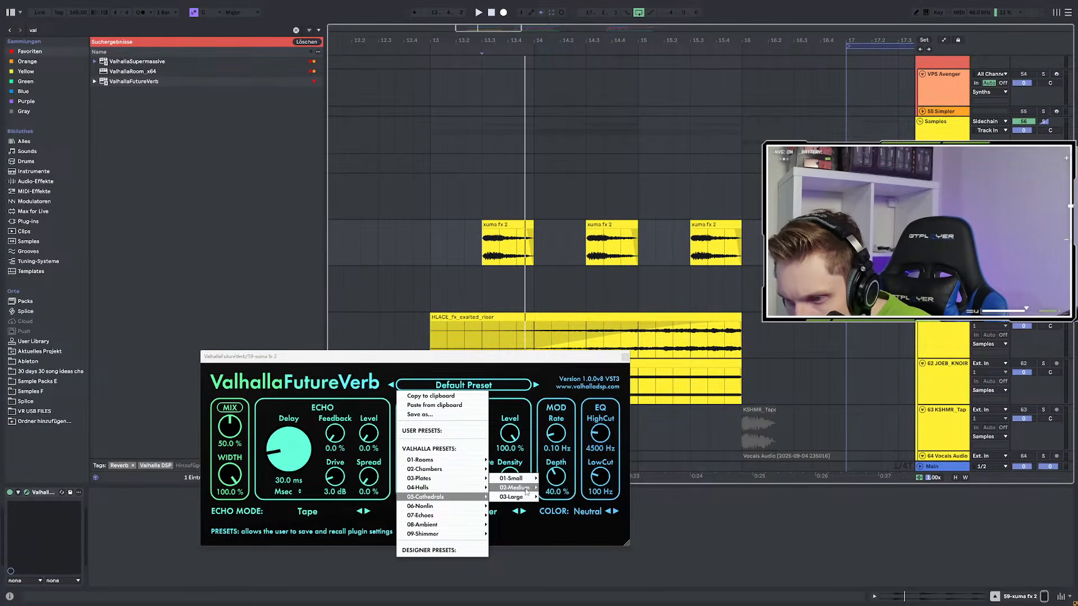
pyautogui.click(579, 460)
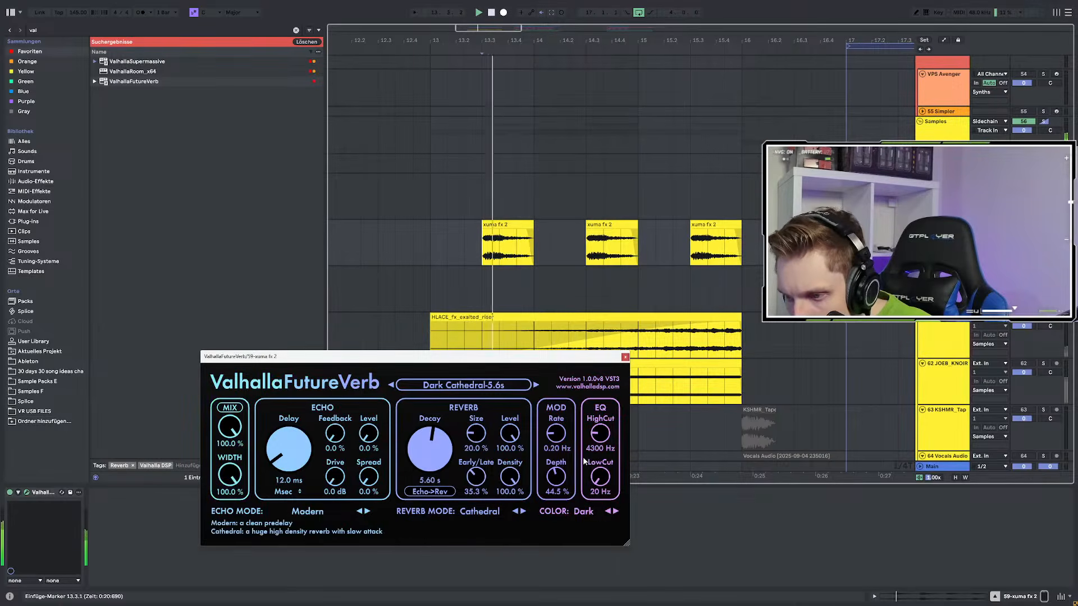
pyautogui.press('space')
# Set the reverb mix to 41.6% and decay to 2.19 s, unsolo the xuma fx 2 track and close the plugin window
pyautogui.moveTo(225, 459); pyautogui.dragTo(222, 491)
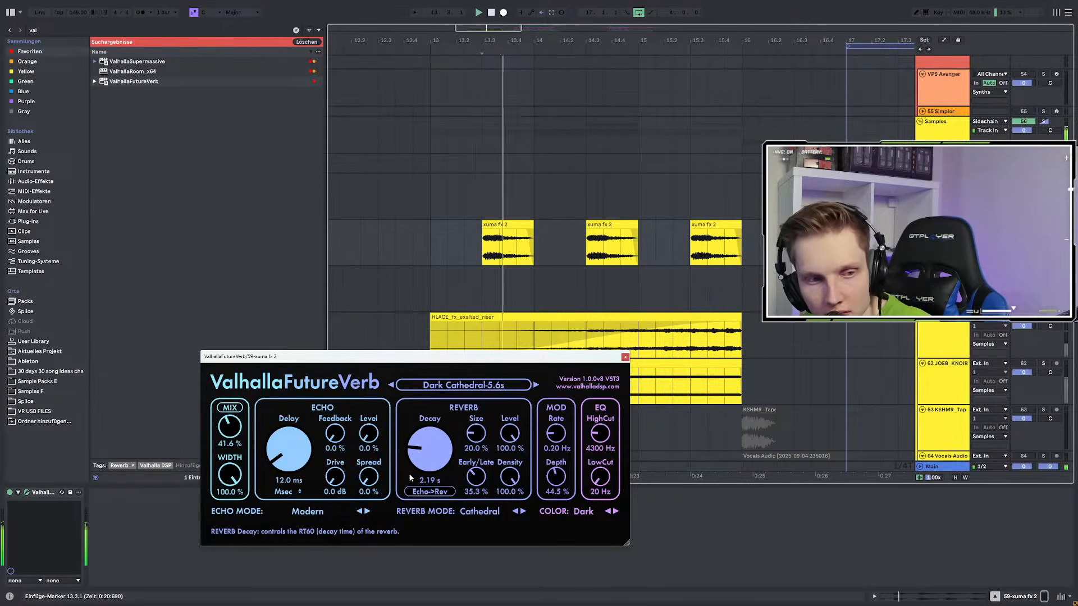
pyautogui.moveTo(409, 474); pyautogui.dragTo(402, 473)
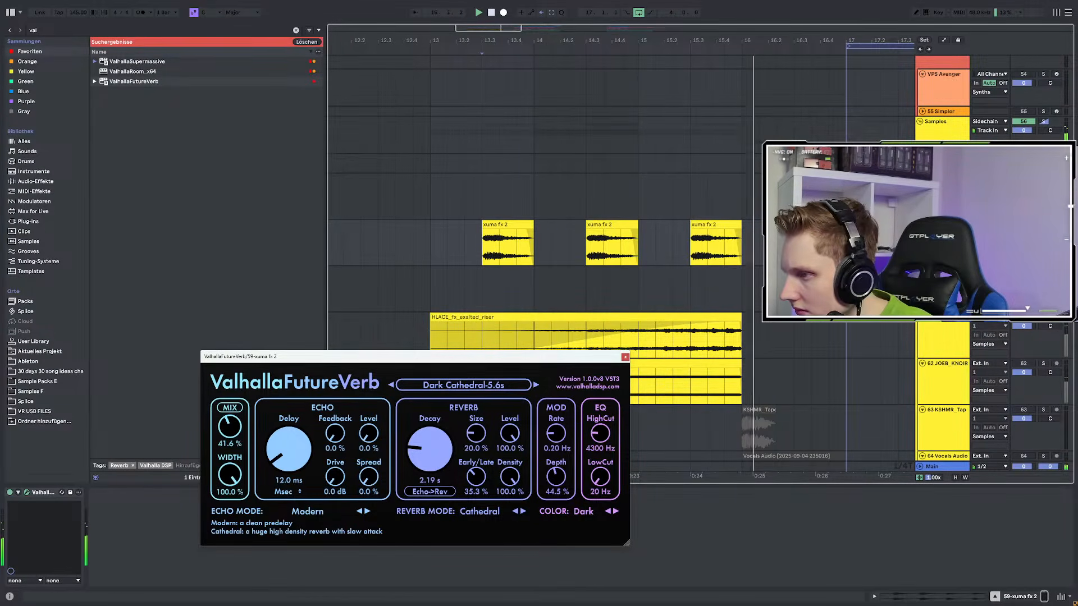
pyautogui.press('space')
pyautogui.press('s')
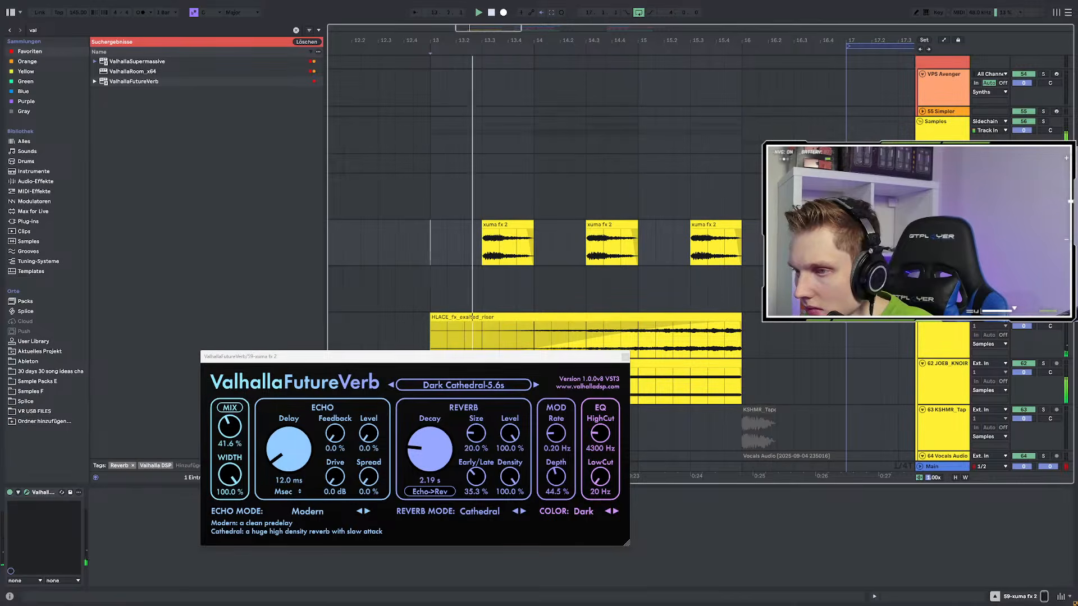
pyautogui.press('space')
pyautogui.click(624, 357)
# Try moving the three xuma fx 2 hits half a bar earlier so the first starts at 13.1.1, and play them
pyautogui.moveTo(481, 245); pyautogui.dragTo(744, 245)
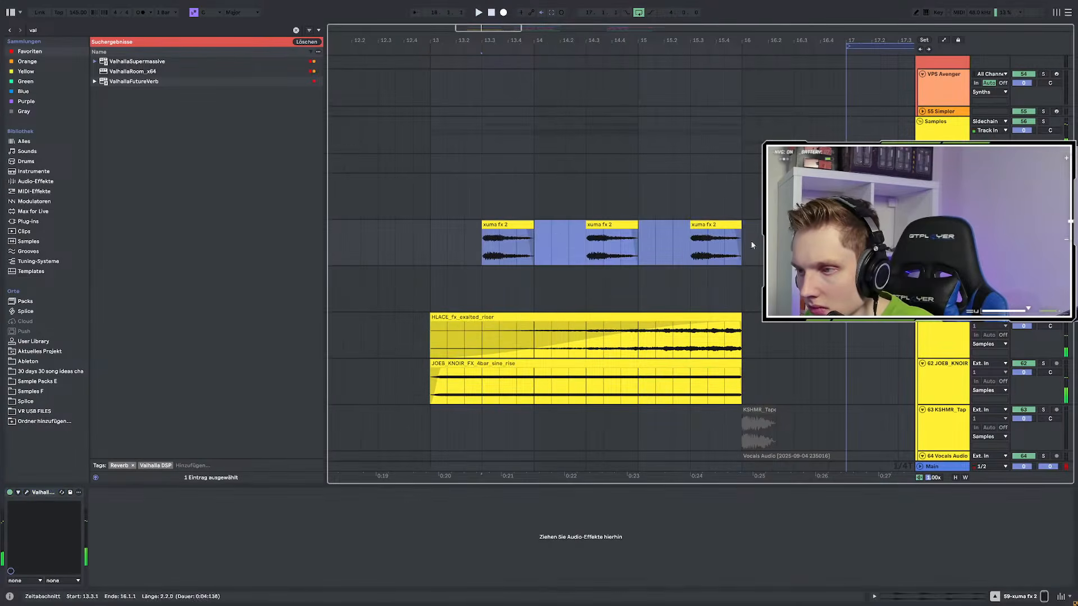
pyautogui.moveTo(496, 224); pyautogui.dragTo(444, 225)
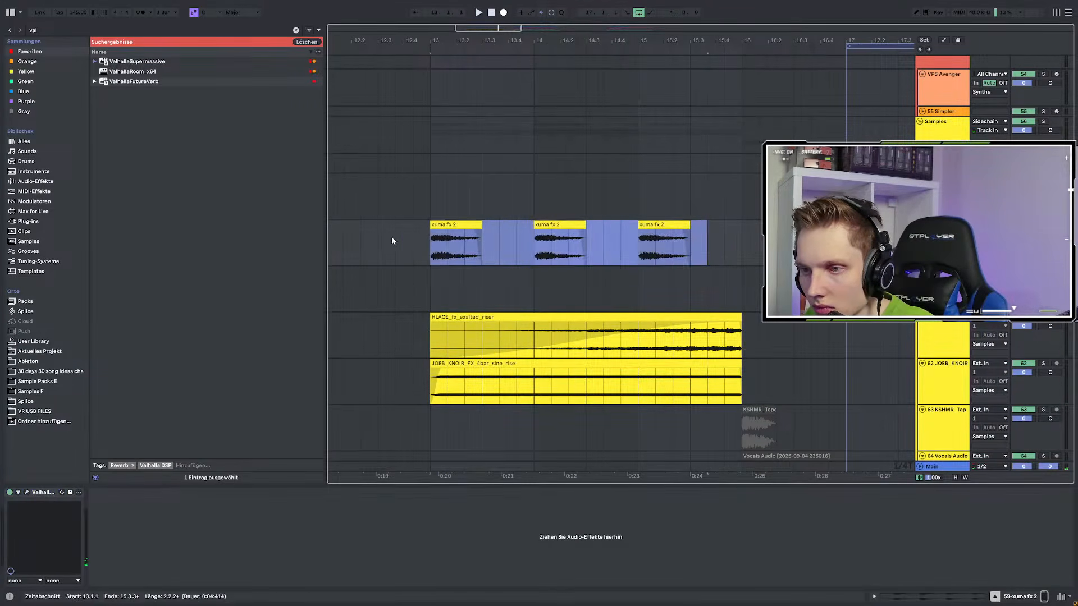
pyautogui.click(394, 241)
pyautogui.press('space')
# Search the favourites for "eq" and add EQ Eight to the xuma fx 2 track
pyautogui.click(50, 29)
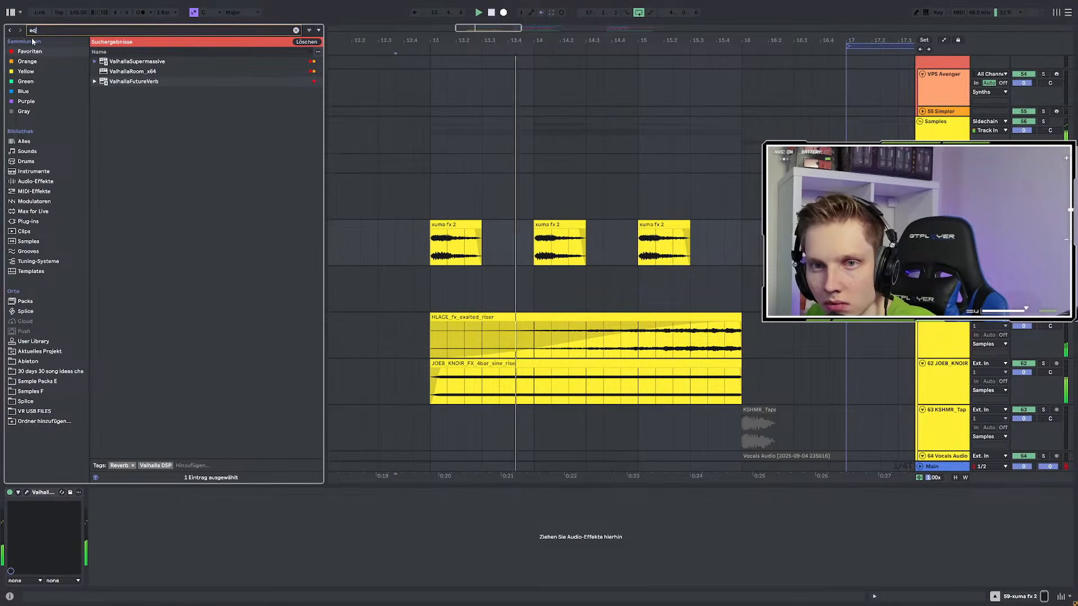
pyautogui.write('eq')
pyautogui.doubleClick(116, 61)
# Return the three xuma fx 2 hits to their positions starting at 13.3.1 and play from 13.1.1
pyautogui.moveTo(744, 247)
pyautogui.mouseDown()
pyautogui.moveTo(430, 245)
pyautogui.moveTo(512, 233)
pyautogui.mouseUp()
pyautogui.press('space')
pyautogui.press('space')
pyautogui.click(436, 231)
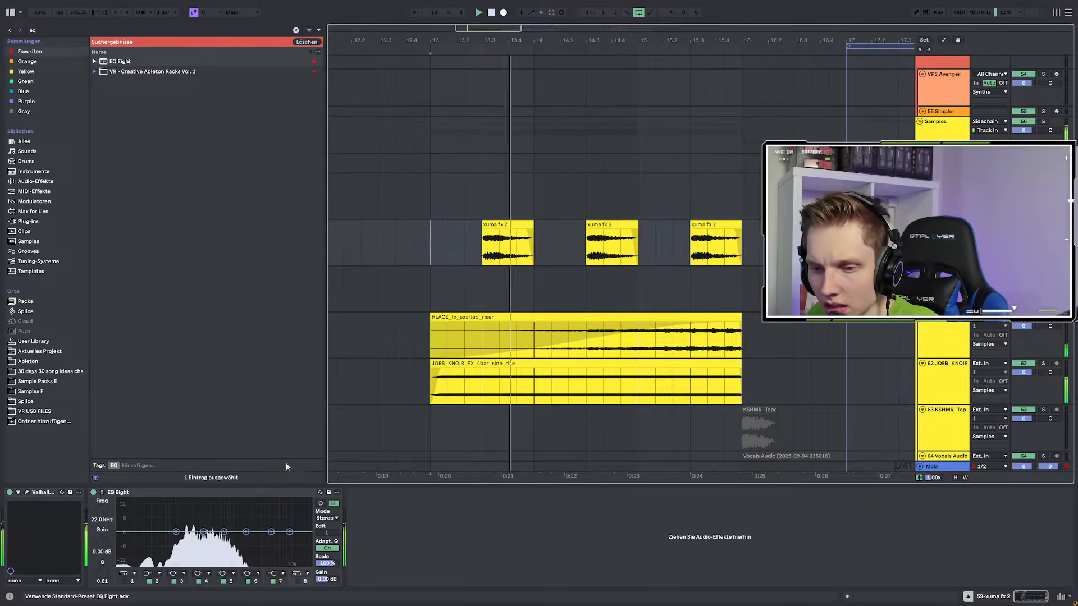
# Set EQ Eight's first band to a low cut at 80.8 Hz with a Q of 0.17
pyautogui.click(125, 581)
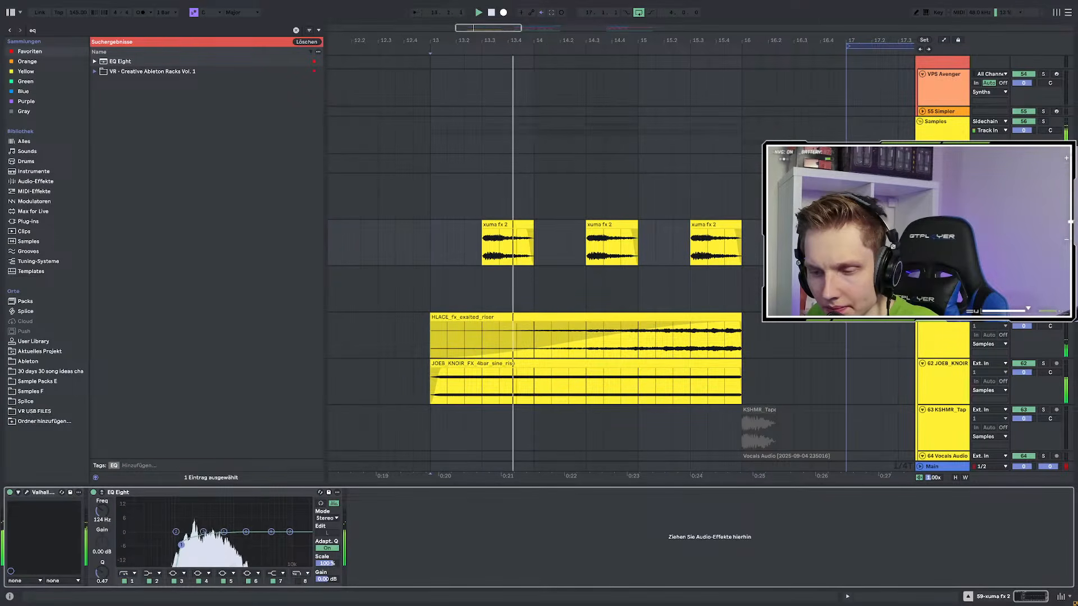
pyautogui.moveTo(181, 544); pyautogui.dragTo(171, 557)
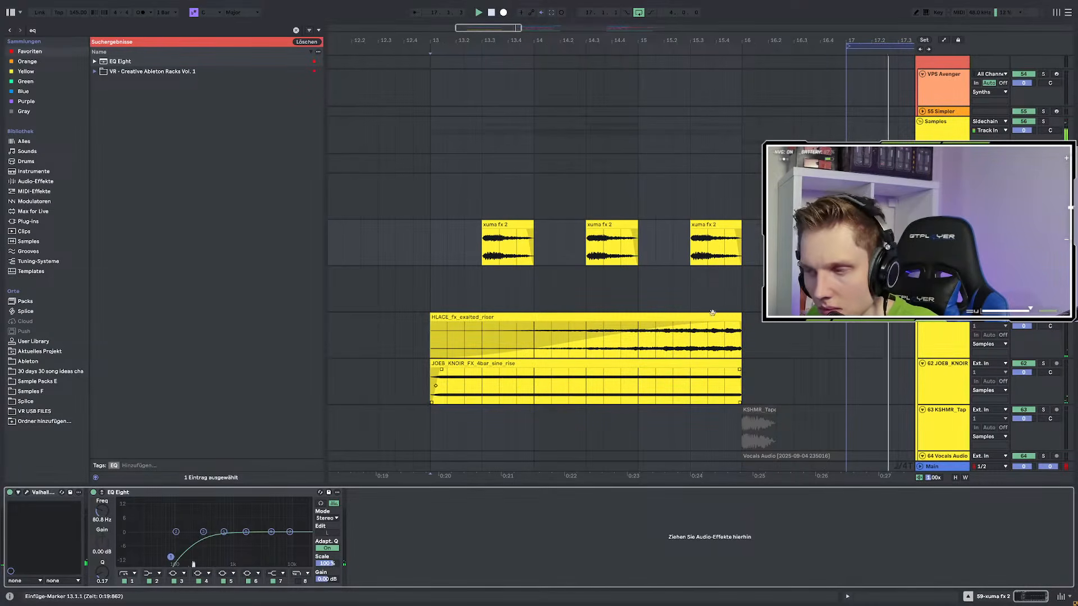
# Play the xuma sustain 1 hits from 17.1.1 and delete those after the first one
pyautogui.scroll(-3, 497, 288)
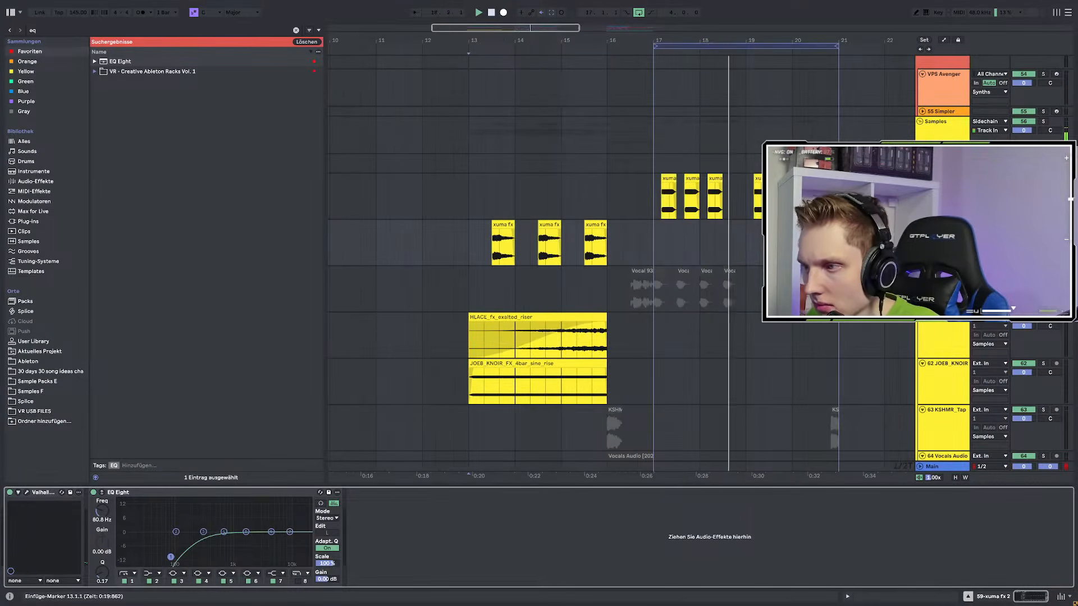
pyautogui.moveTo(854, 199); pyautogui.dragTo(679, 208)
pyautogui.click(680, 206)
pyautogui.scroll(8, 678, 191)
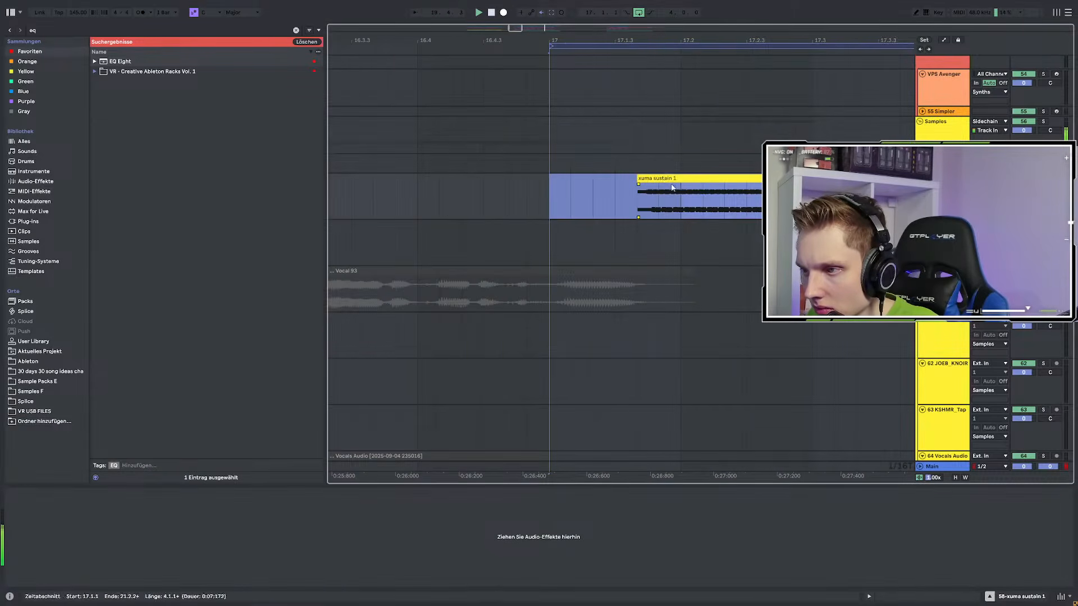
pyautogui.click(551, 180)
pyautogui.scroll(-5, 551, 180)
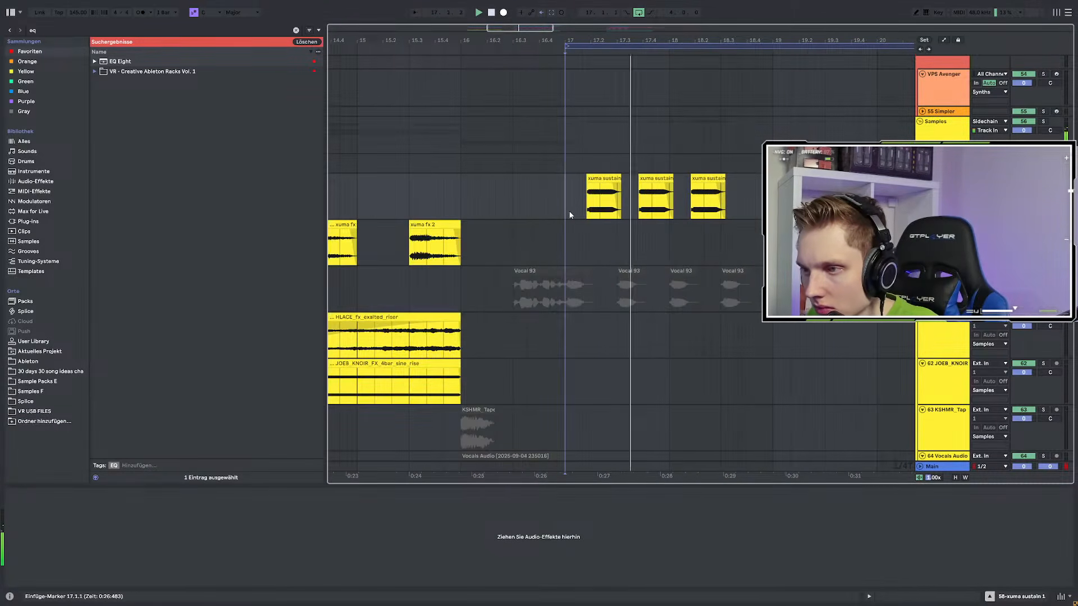
pyautogui.moveTo(620, 179); pyautogui.dragTo(752, 197)
pyautogui.click(566, 188)
pyautogui.press('space')
pyautogui.press('space')
pyautogui.scroll(-4, 567, 193)
pyautogui.press('Delete')
# Duplicate the half-bar xuma sustain 1 section starting at 17.1.1 repeatedly, filling the track up to 20.3.1
pyautogui.click(571, 194)
pyautogui.scroll(5, 581, 194)
pyautogui.moveTo(517, 187); pyautogui.dragTo(622, 194)
pyautogui.scroll(-5, 586, 214)
pyautogui.hotkey('ctrl', 'd')
pyautogui.hotkey('ctrl', 'd')
pyautogui.hotkey('ctrl', 'd')
pyautogui.hotkey('ctrl', 'd')
pyautogui.hotkey('ctrl', 'd')
pyautogui.hotkey('ctrl', 'd')
pyautogui.hotkey('ctrl', 'd')
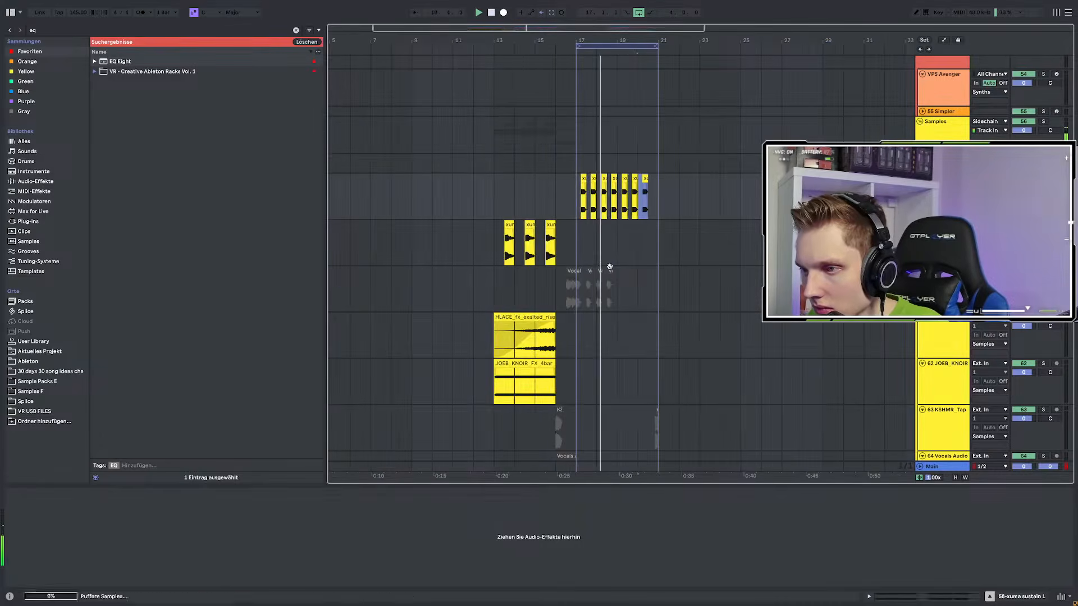
# Delete the fourth xuma sustain 1 hit, just before 19.1.1, and play the build-up into the drop
pyautogui.scroll(4, 608, 247)
pyautogui.click(644, 196)
pyautogui.press('Delete')
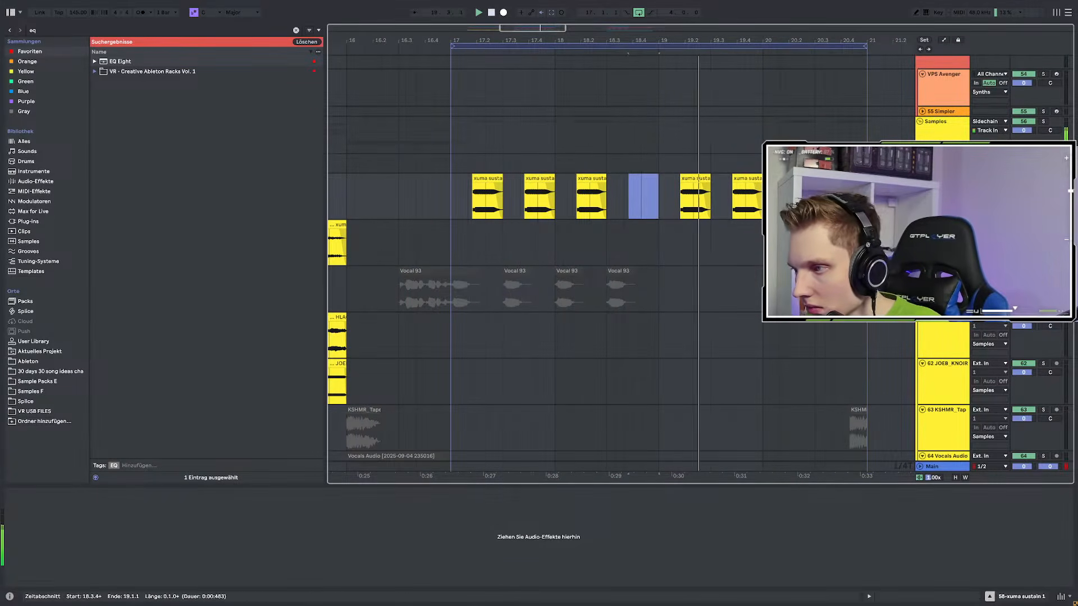
pyautogui.scroll(-3, 707, 309)
pyautogui.click(396, 195)
pyautogui.press('space')
pyautogui.press('space')
# Deactivate the xuma fx 2 clips between 13.1.1 and 16.2.2 and review the other tracks during playback
pyautogui.moveTo(564, 243); pyautogui.dragTo(412, 243)
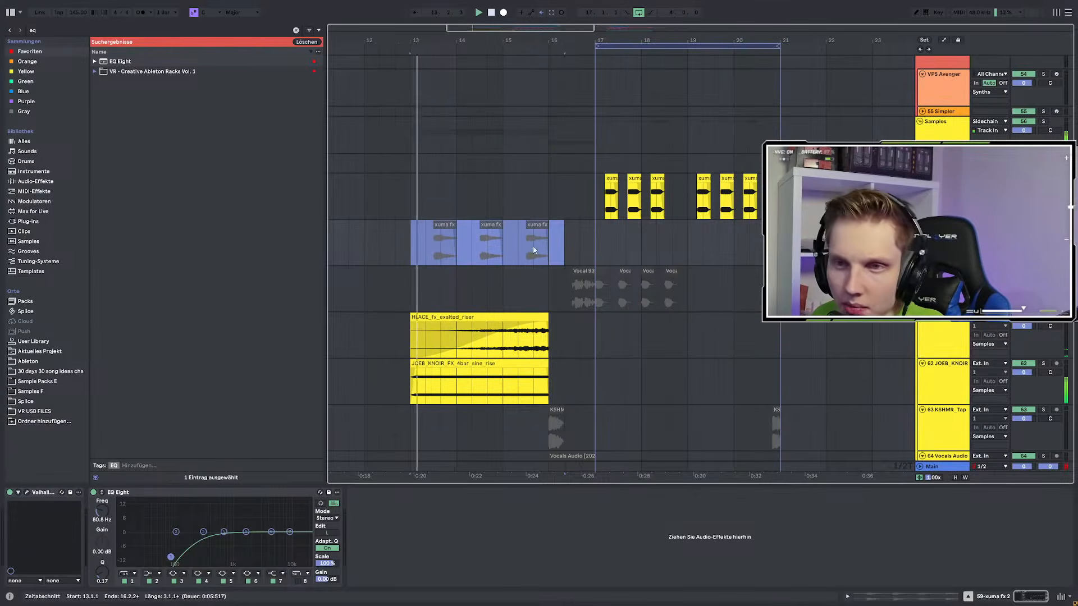
pyautogui.scroll(-3, 533, 264)
pyautogui.scroll(-3, 508, 303)
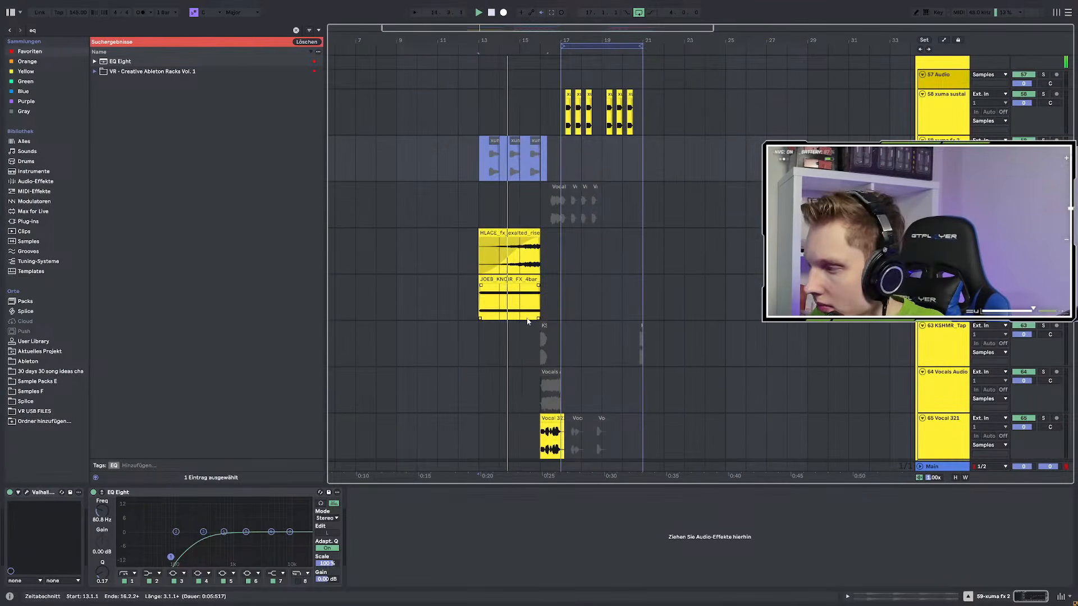
pyautogui.scroll(15, 528, 321)
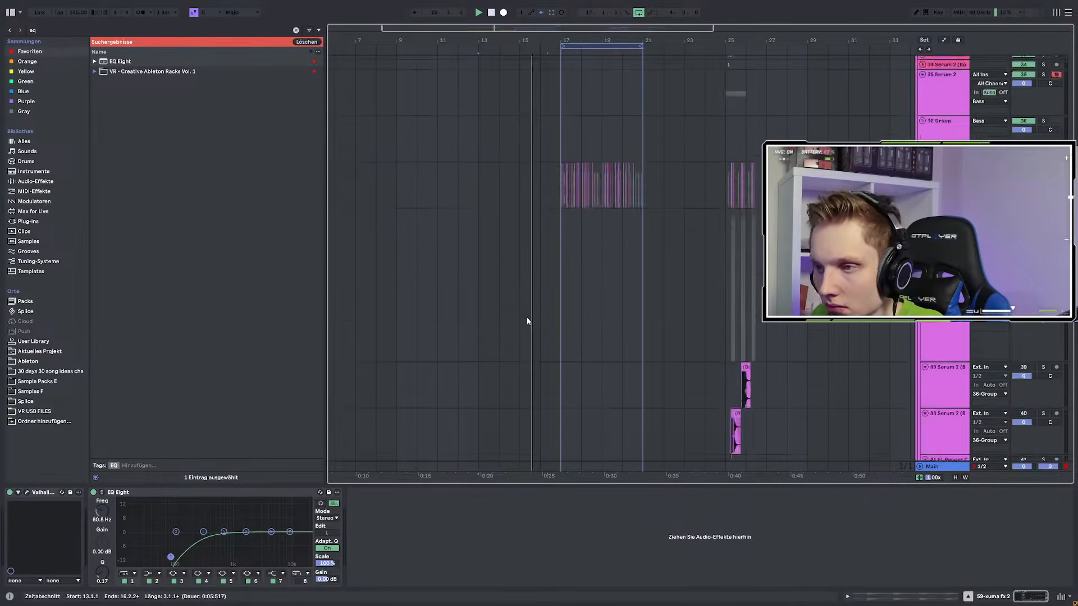
pyautogui.scroll(-12, 553, 325)
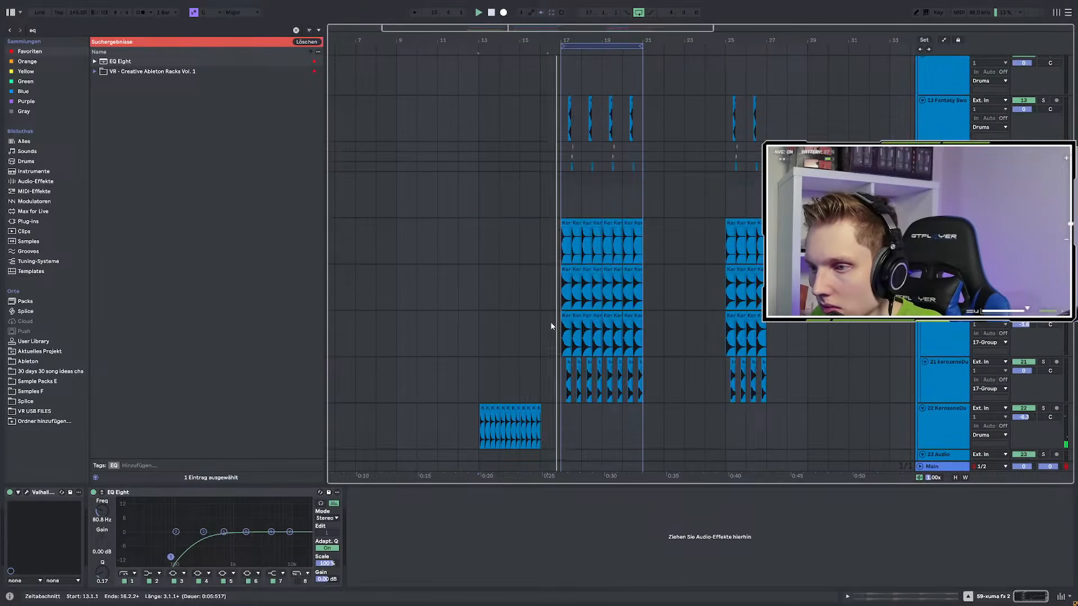
pyautogui.scroll(-10, 577, 323)
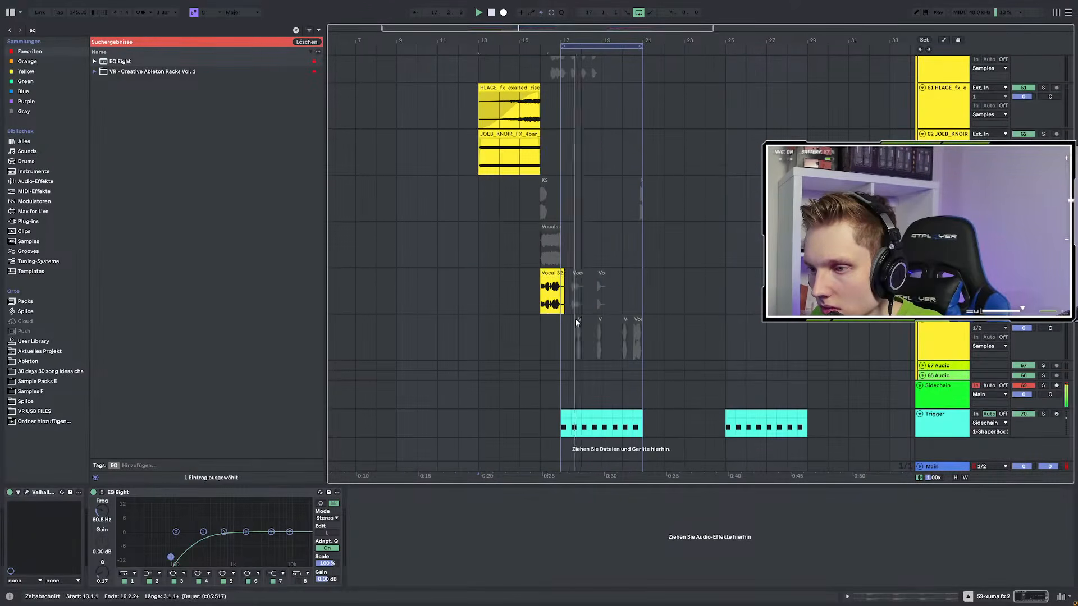
# Bounce the Vocal 321 clip at bar 16 to a new track
pyautogui.click(547, 292)
pyautogui.scroll(4, 571, 283)
pyautogui.rightClick(516, 274)
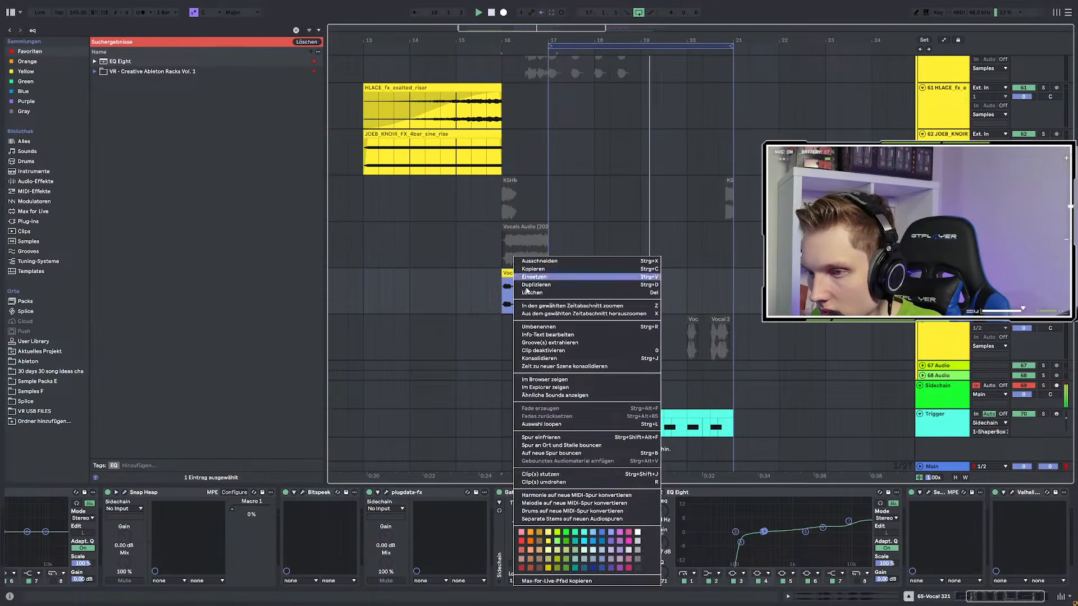
pyautogui.click(555, 453)
pyautogui.click(519, 318)
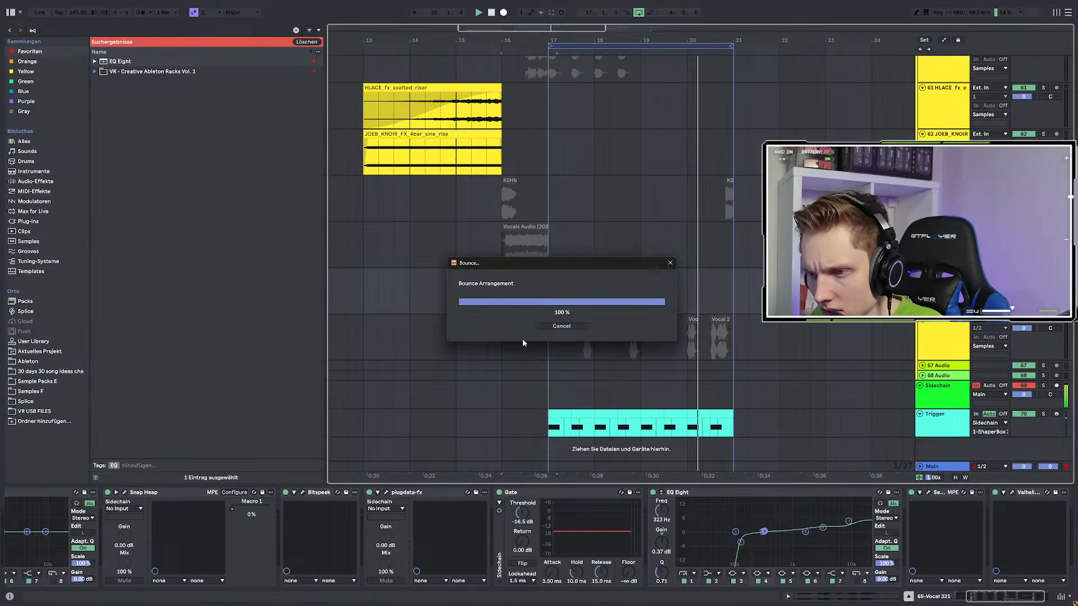
# Solo the bounced Vocal 321 track and play it from just after 16.1.1
pyautogui.scroll(5, 521, 340)
pyautogui.scroll(-4, 517, 342)
pyautogui.click(503, 342)
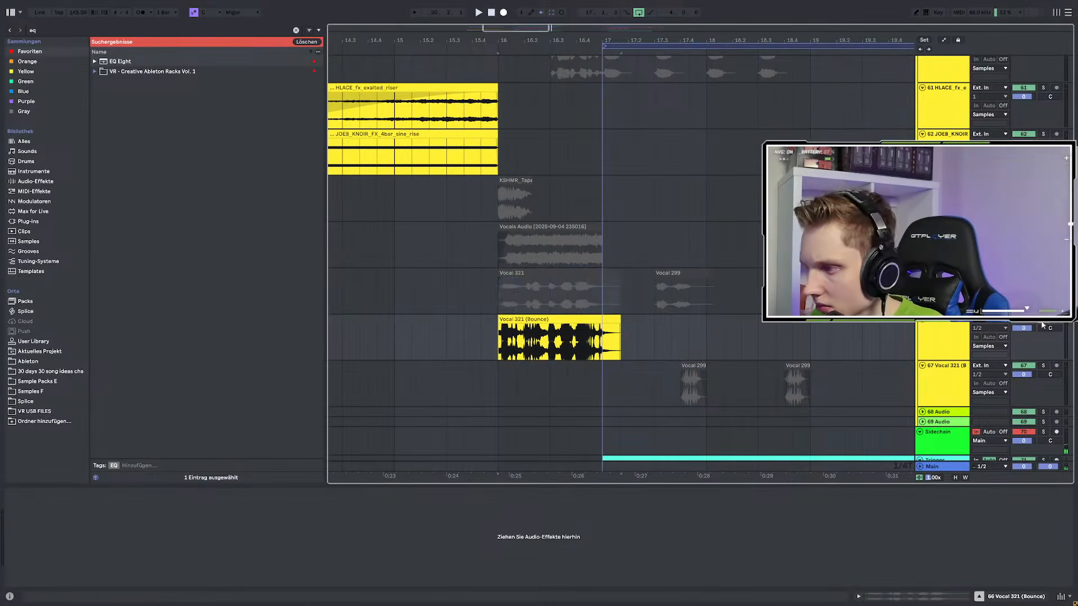
pyautogui.scroll(5, 502, 342)
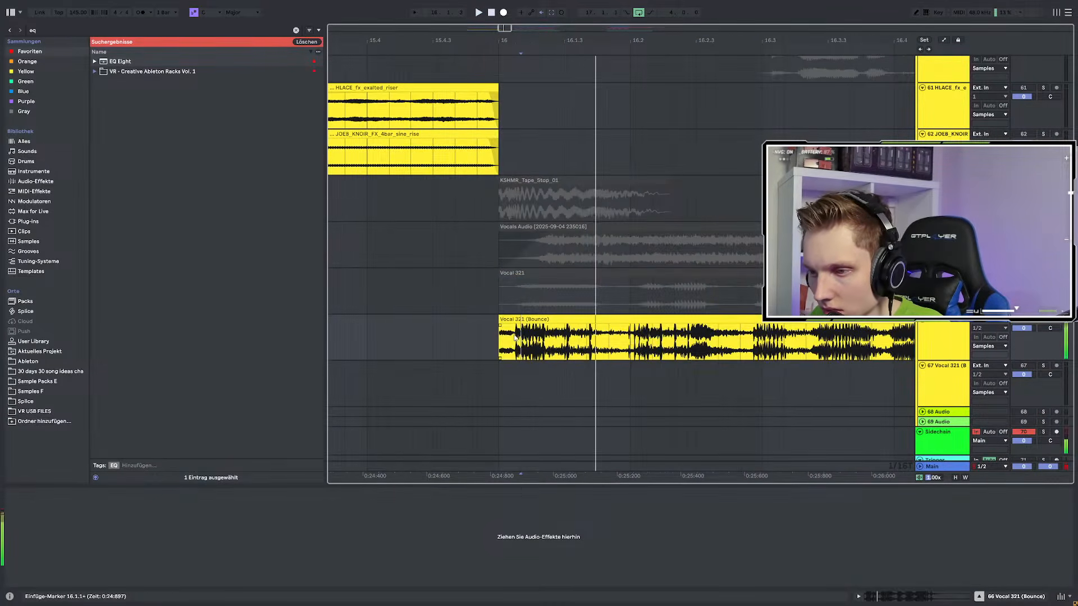
pyautogui.press('space')
pyautogui.press('space')
pyautogui.press('space')
# Copy the 0.0.2-long slice just after 16.1.1 from the bounced vocal and paste it at 15.3.1
pyautogui.moveTo(519, 338); pyautogui.dragTo(589, 339)
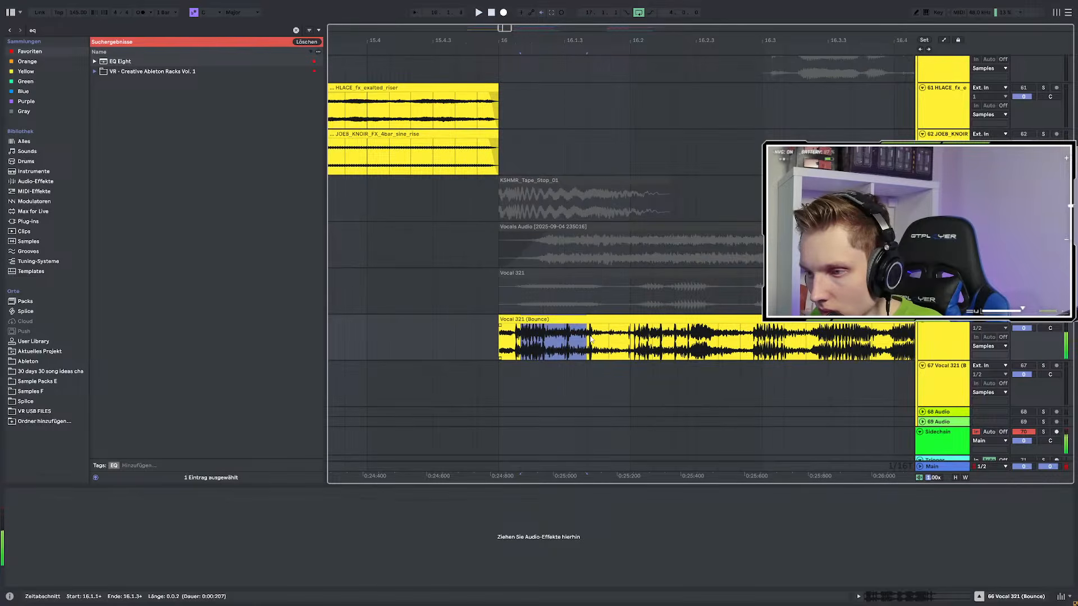
pyautogui.hotkey('ctrl', 'c')
pyautogui.scroll(-4, 612, 340)
pyautogui.click(465, 339)
pyautogui.hotkey('ctrl', 'v')
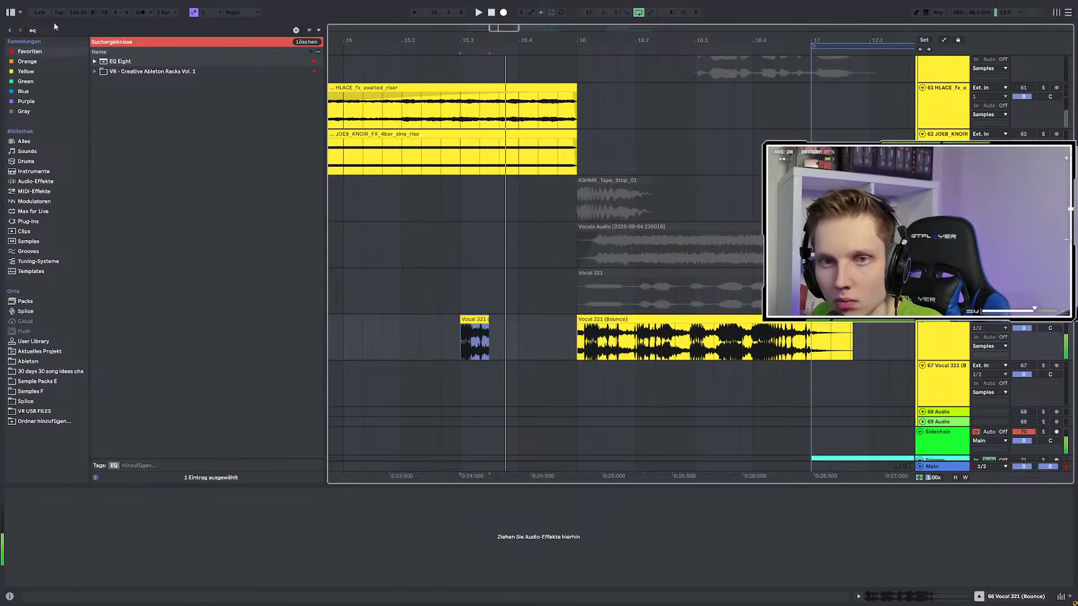
# Search for "val", add ValhallaFutureVerb to the bounced vocal track and load its Huge Vocal Space preset
pyautogui.hotkey('ctrl', 'f')
pyautogui.write('val')
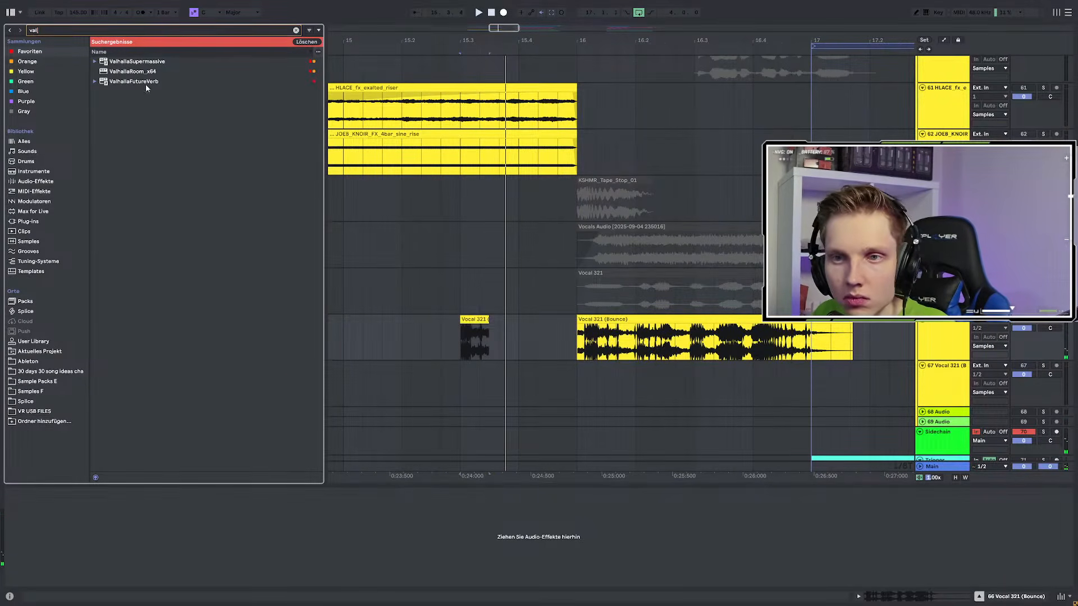
pyautogui.doubleClick(145, 82)
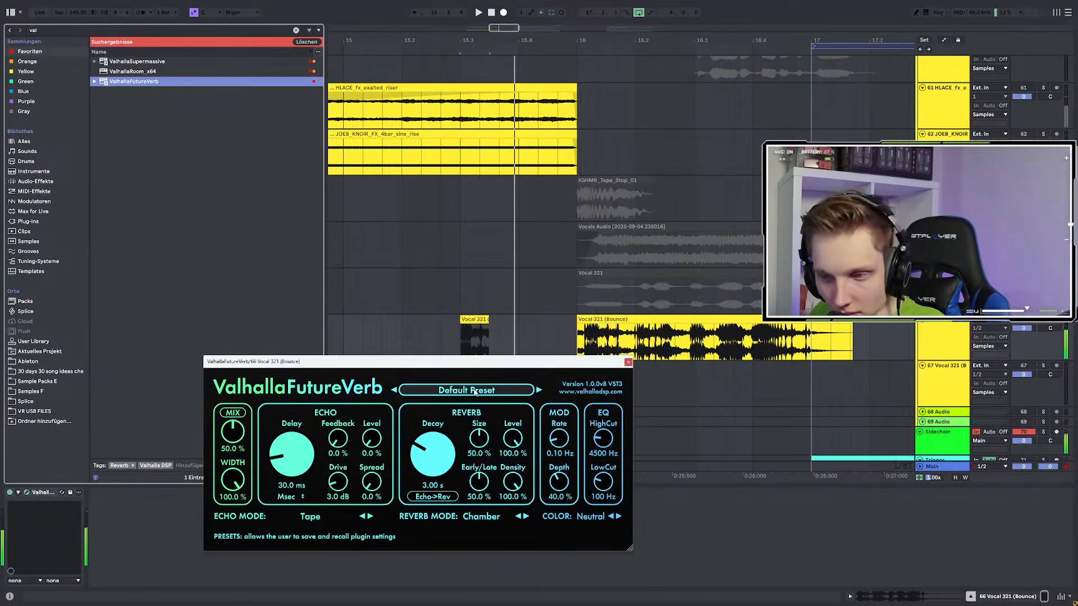
pyautogui.click(475, 391)
pyautogui.moveTo(450, 529)
pyautogui.moveTo(523, 504)
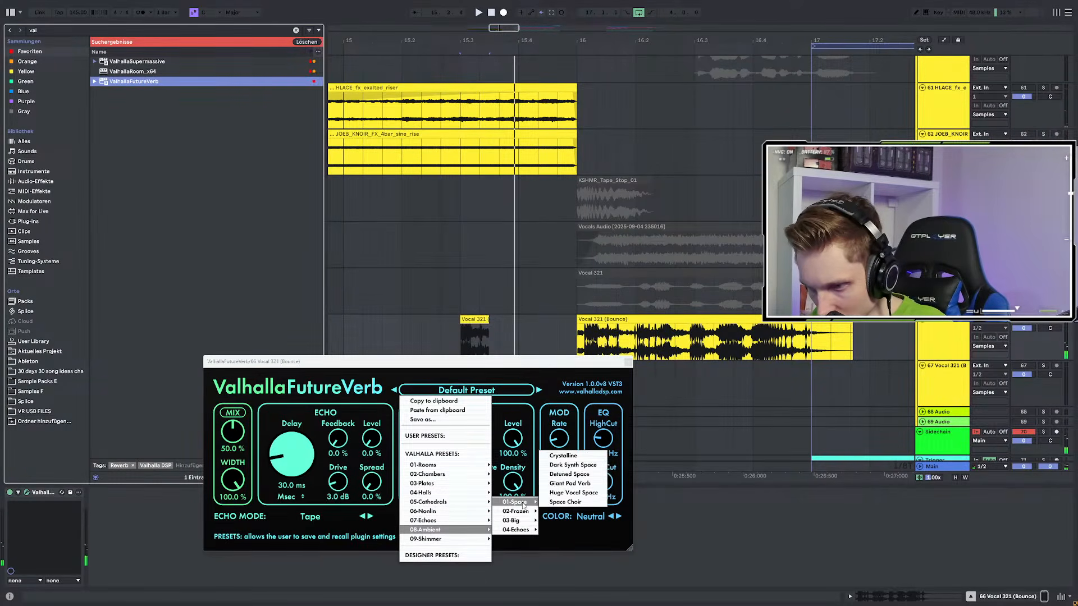
pyautogui.click(566, 494)
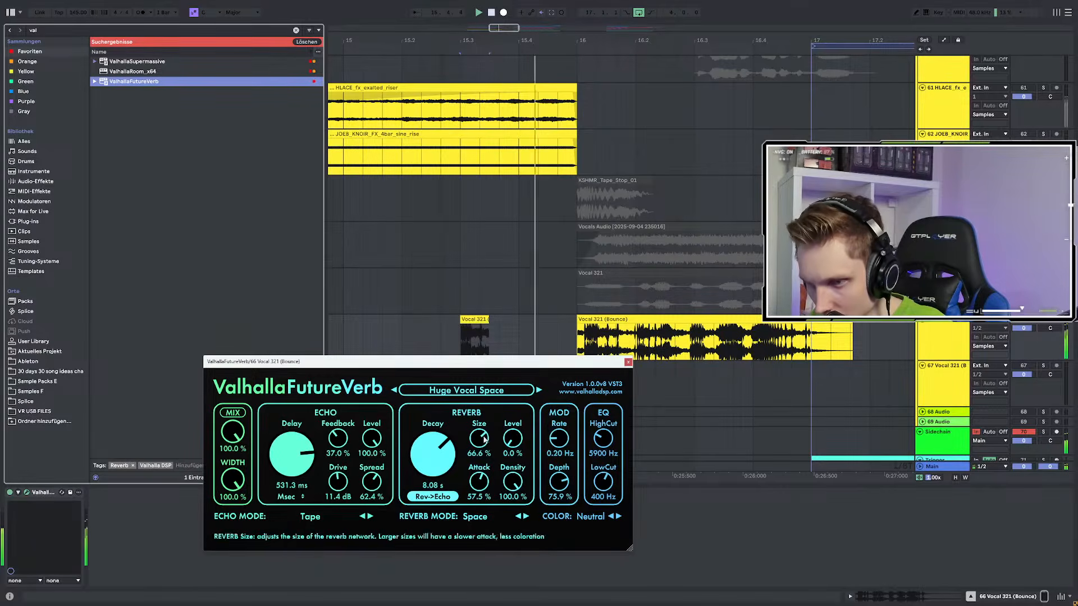
# Bounce the reverbed vocal slice at 15.3.1 to a new track
pyautogui.click(482, 318)
pyautogui.press('-')
pyautogui.press('-')
pyautogui.rightClick(589, 338)
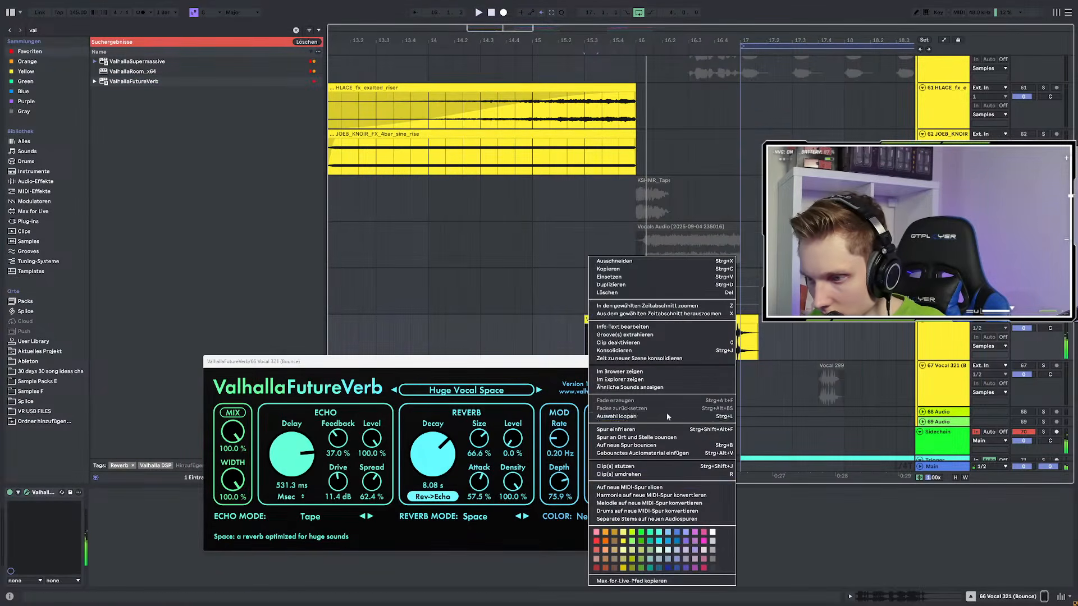
pyautogui.click(640, 446)
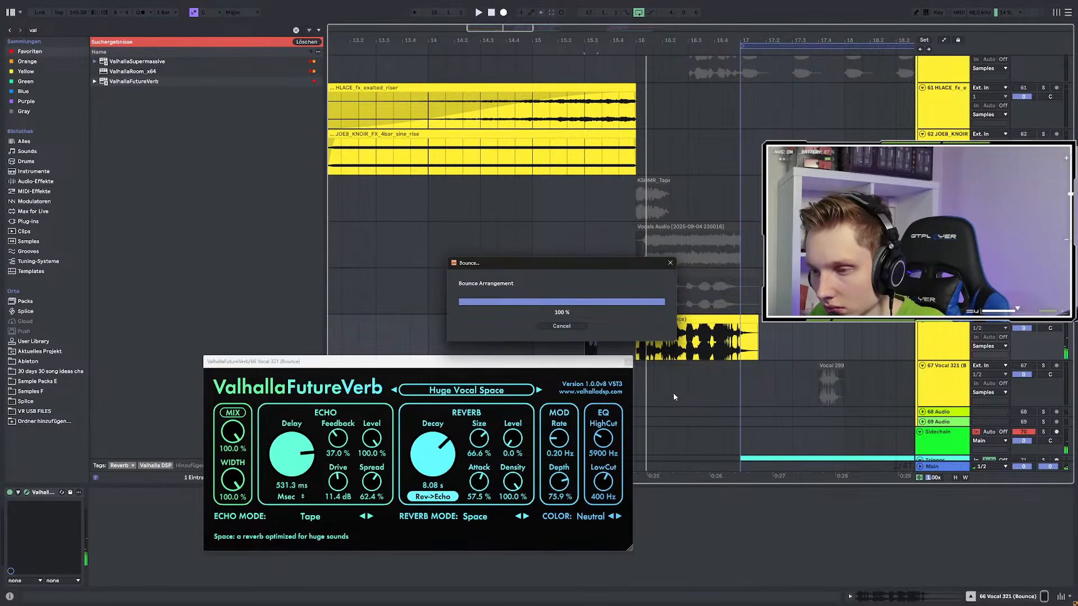
# Step through ValhallaFutureVerb presets on the bounced vocal track and load Vocal Pad from the 08-Ambient, 02-Frozen category
pyautogui.click(591, 322)
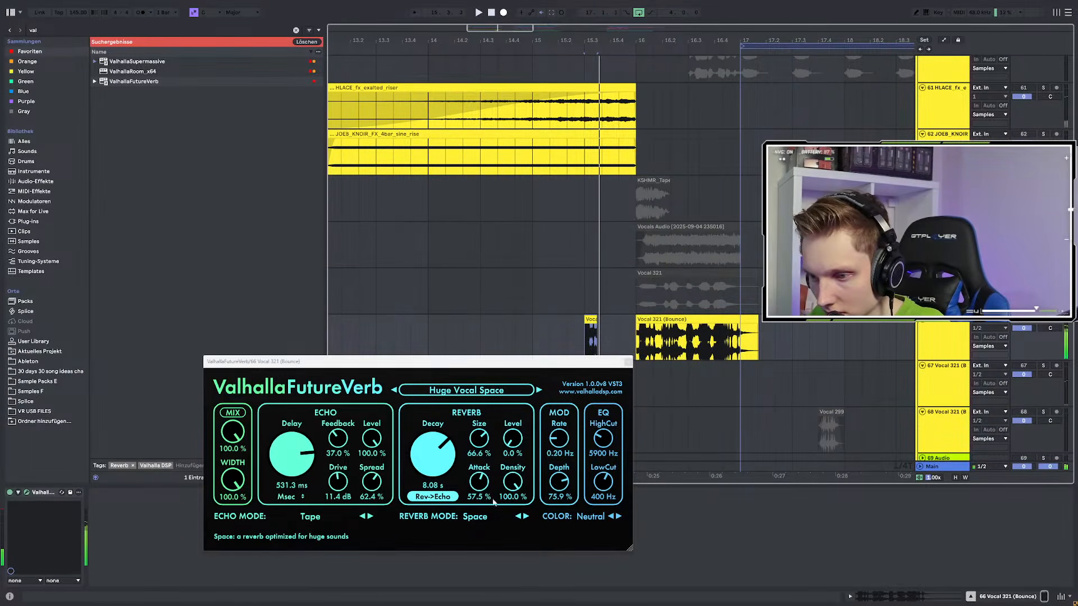
pyautogui.click(541, 391)
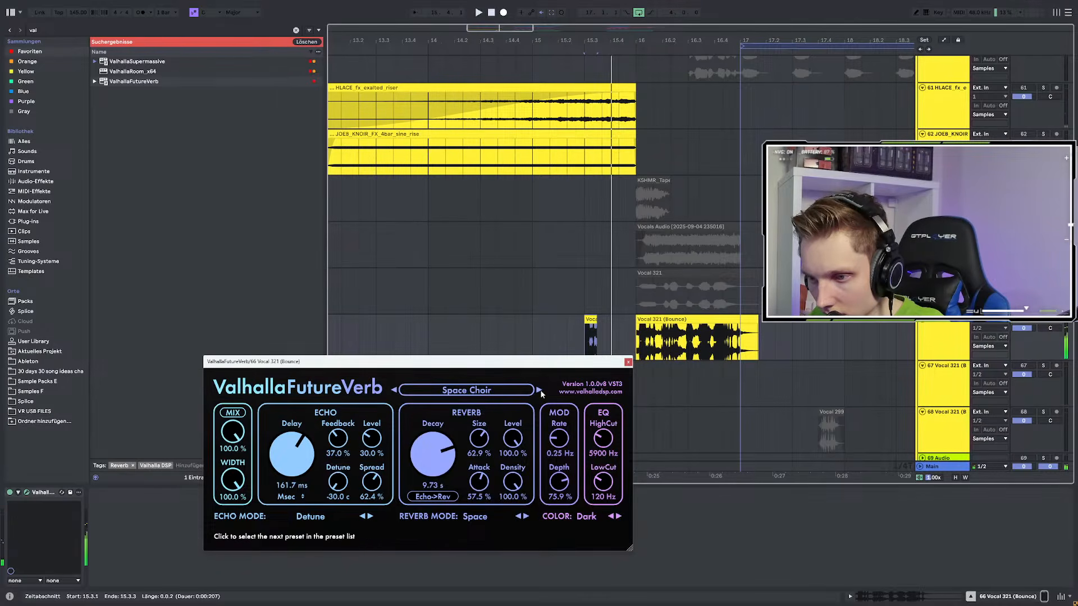
pyautogui.click(541, 391)
pyautogui.click(494, 391)
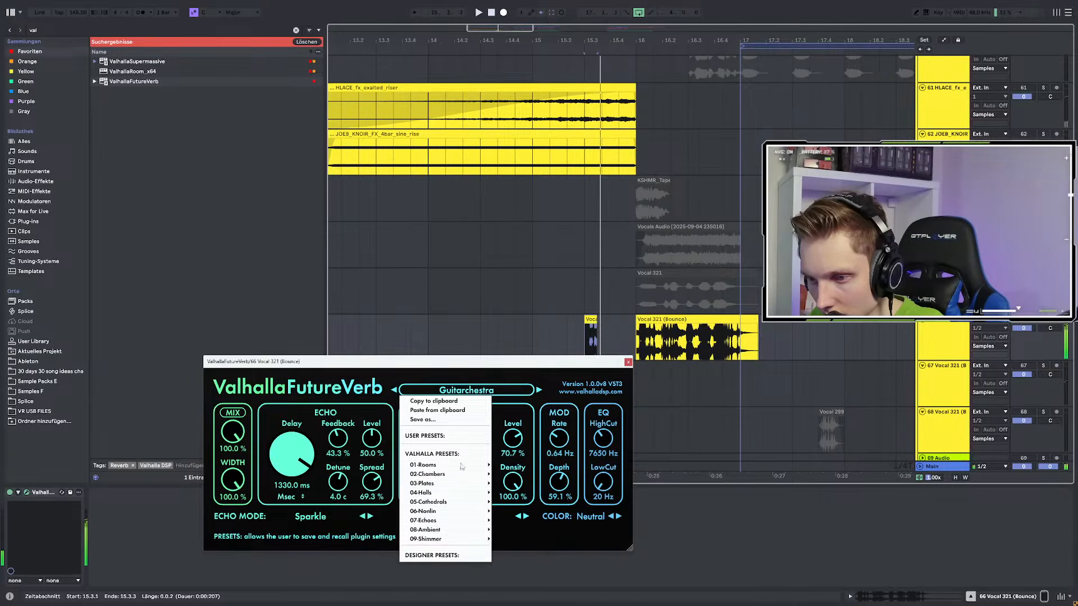
pyautogui.moveTo(429, 540)
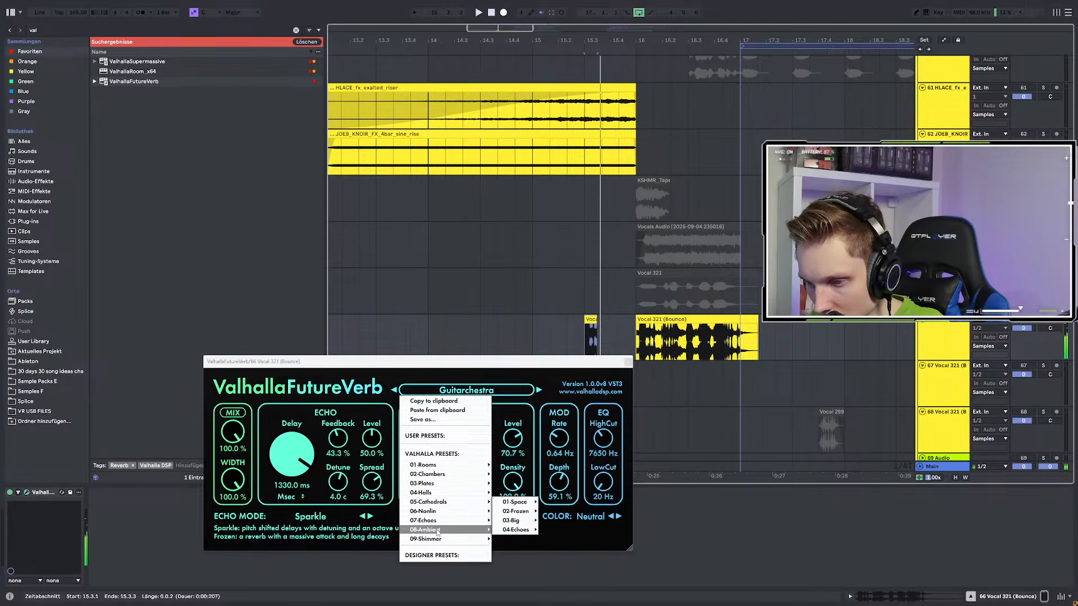
pyautogui.moveTo(519, 530)
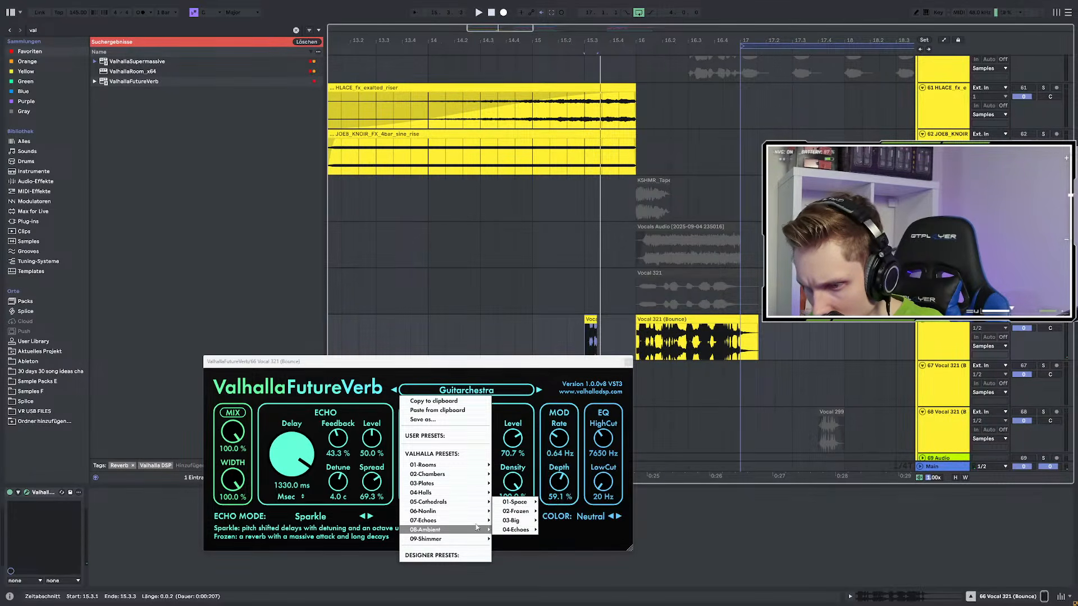
pyautogui.moveTo(528, 511)
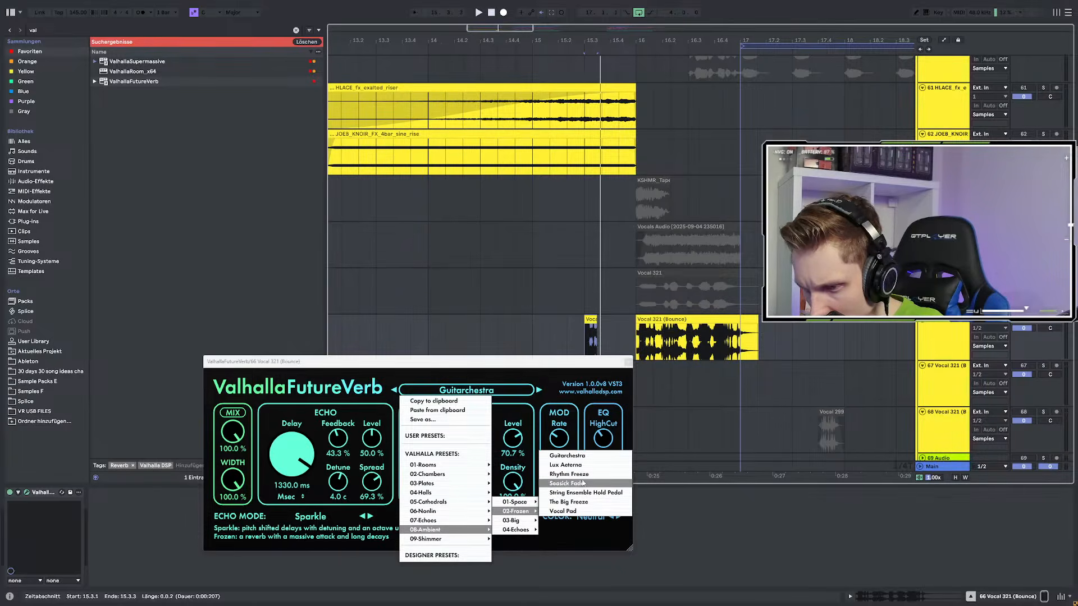
pyautogui.click(564, 512)
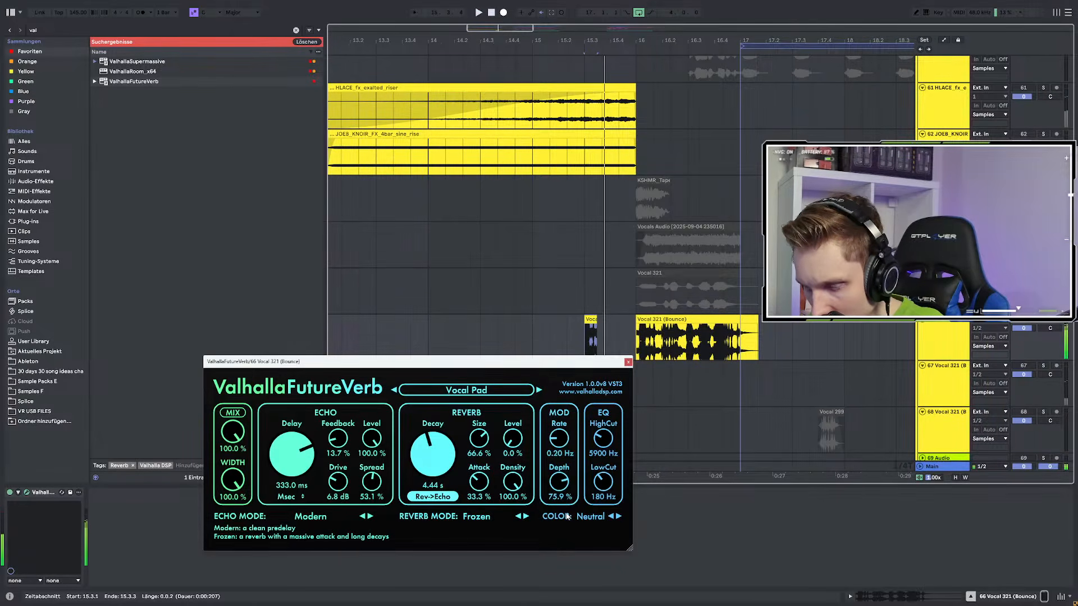
pyautogui.click(627, 363)
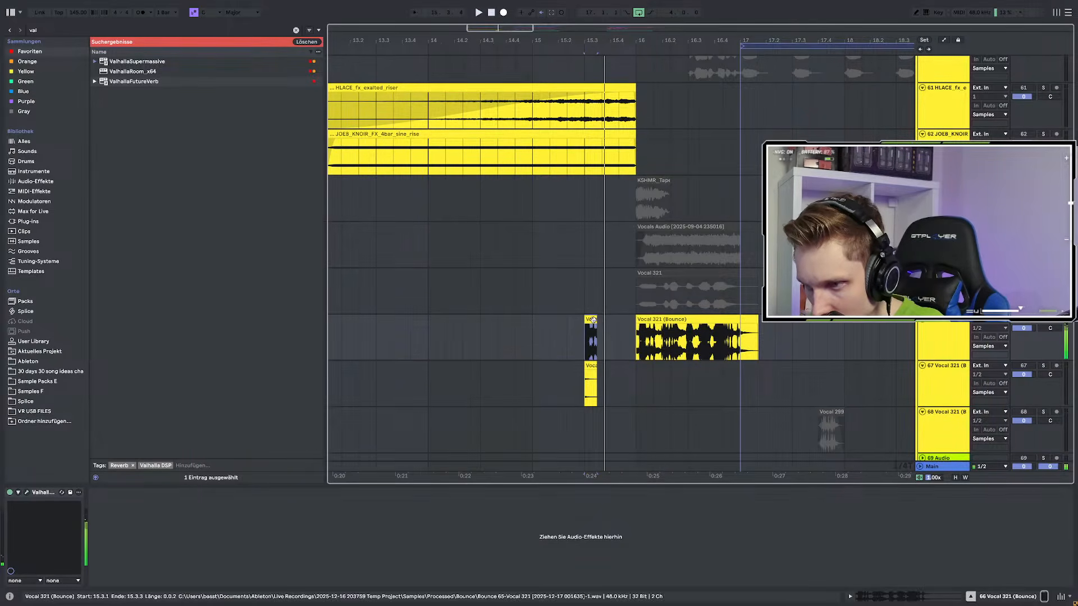
# Bounce the vocal slice at 15.3.1 with the Vocal Pad reverb to another new track
pyautogui.rightClick(593, 321)
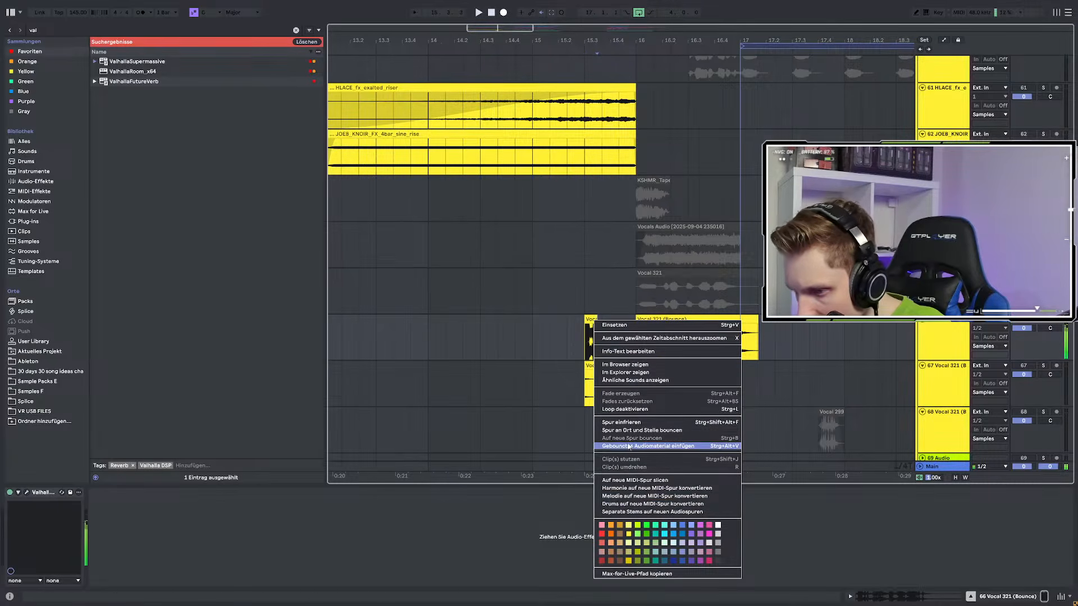
pyautogui.click(545, 397)
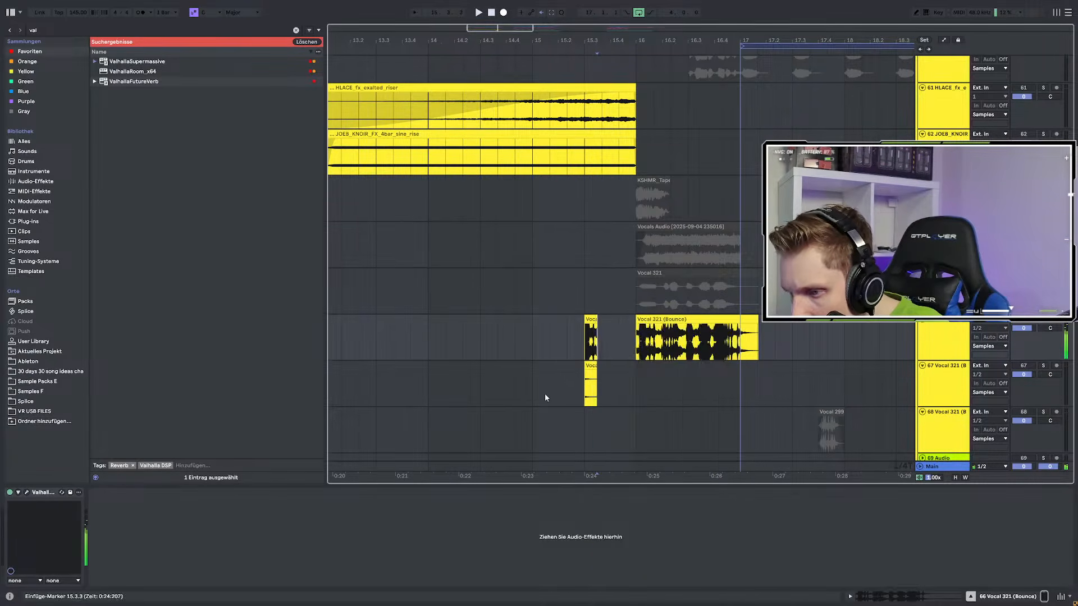
pyautogui.rightClick(591, 337)
pyautogui.click(627, 449)
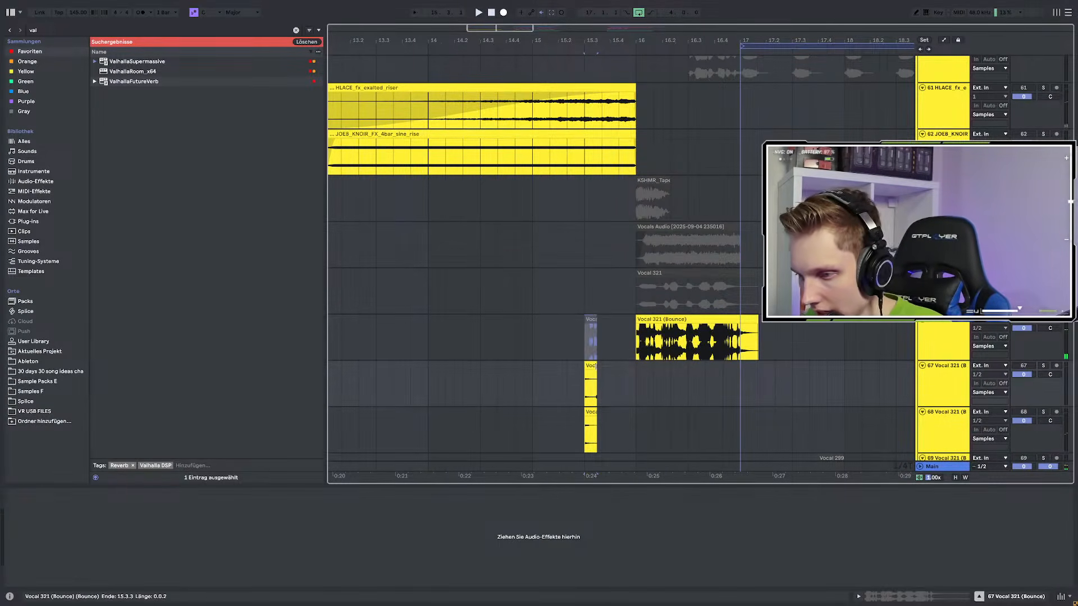
# Extend the new bounced vocal clip on track 67 to include its reverb tail, reverse it and place it ahead of bar 16
pyautogui.moveTo(597, 374); pyautogui.dragTo(914, 387)
pyautogui.scroll(-3, 757, 395)
pyautogui.moveTo(681, 366); pyautogui.dragTo(558, 365)
pyautogui.press('r')
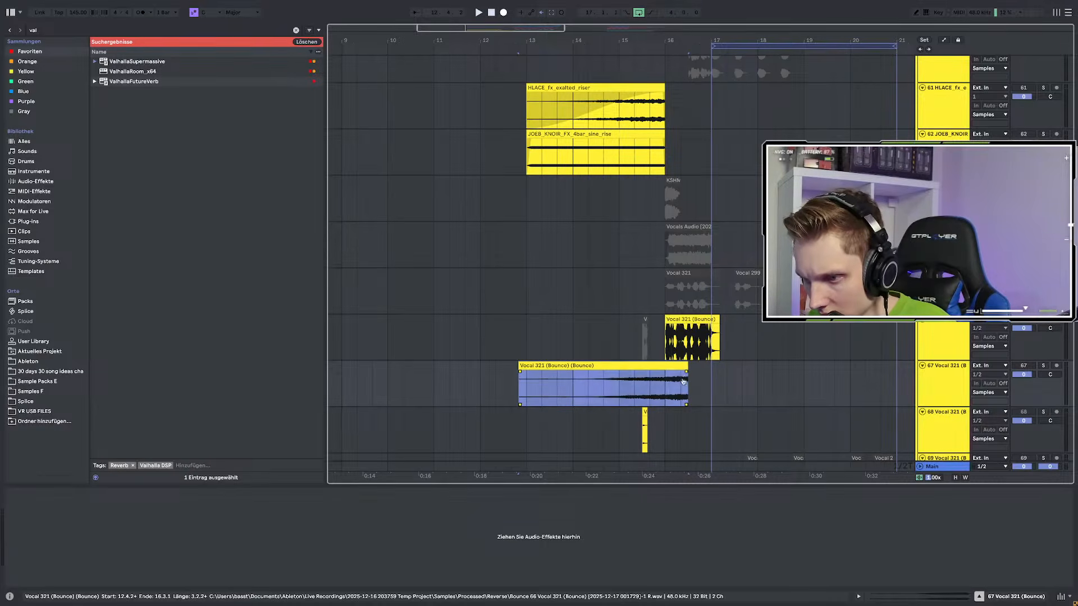
# Turn off the solo during playback and trim the reversed vocal clip to run from 13.1.1 to about 16.1.3
pyautogui.press('space')
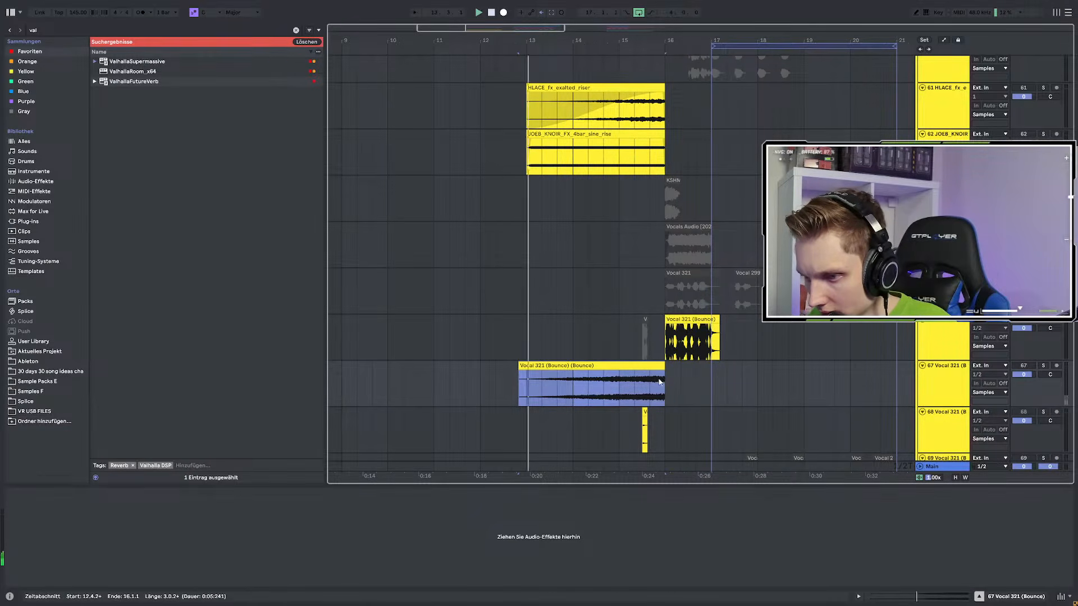
pyautogui.click(1043, 412)
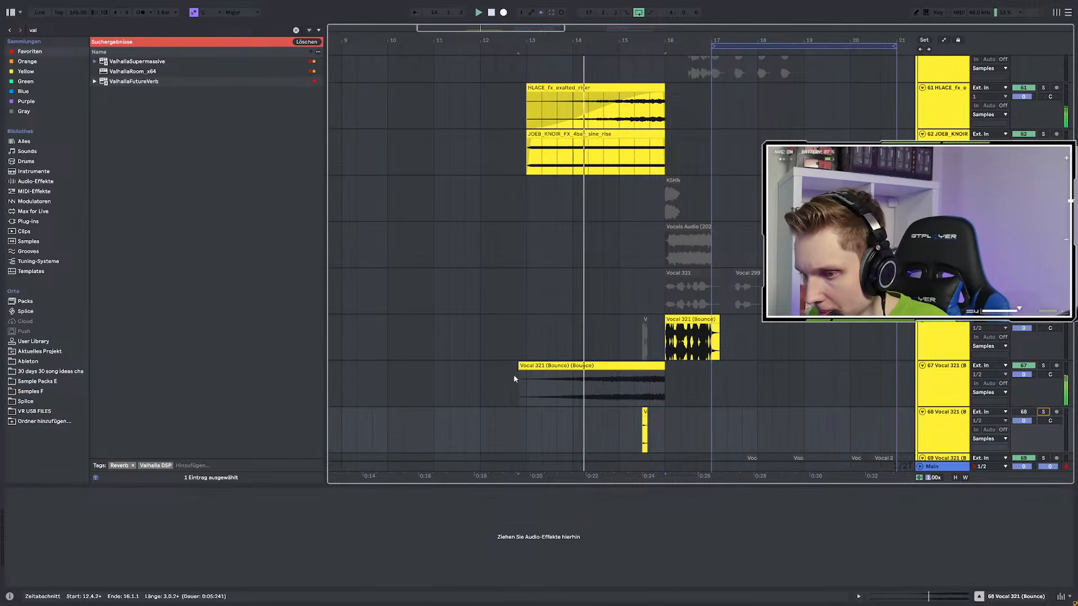
pyautogui.moveTo(518, 388); pyautogui.dragTo(527, 388)
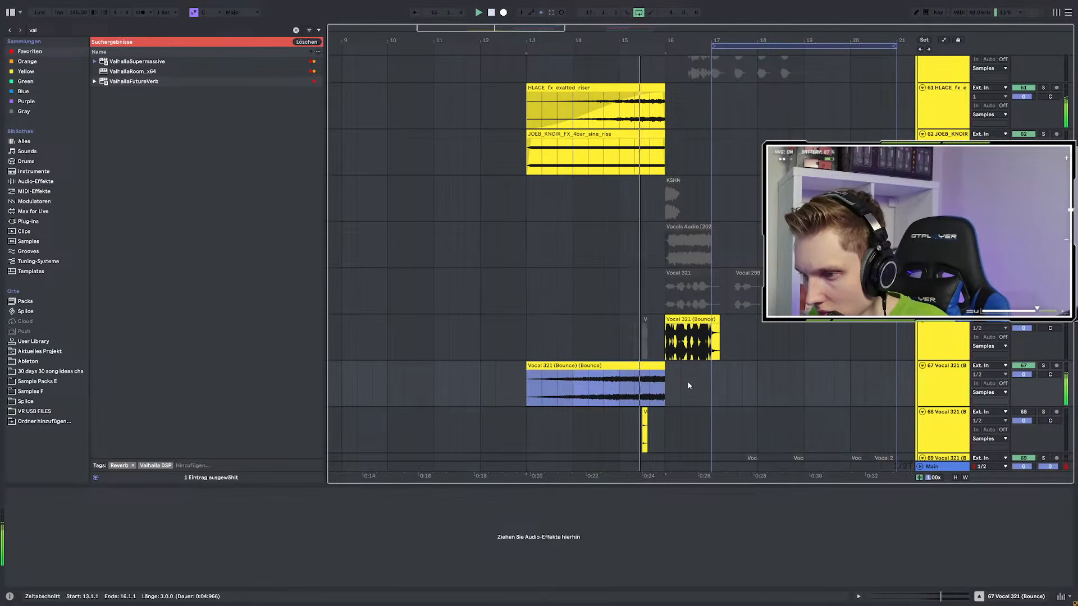
pyautogui.scroll(5, 673, 381)
pyautogui.moveTo(634, 369); pyautogui.dragTo(677, 369)
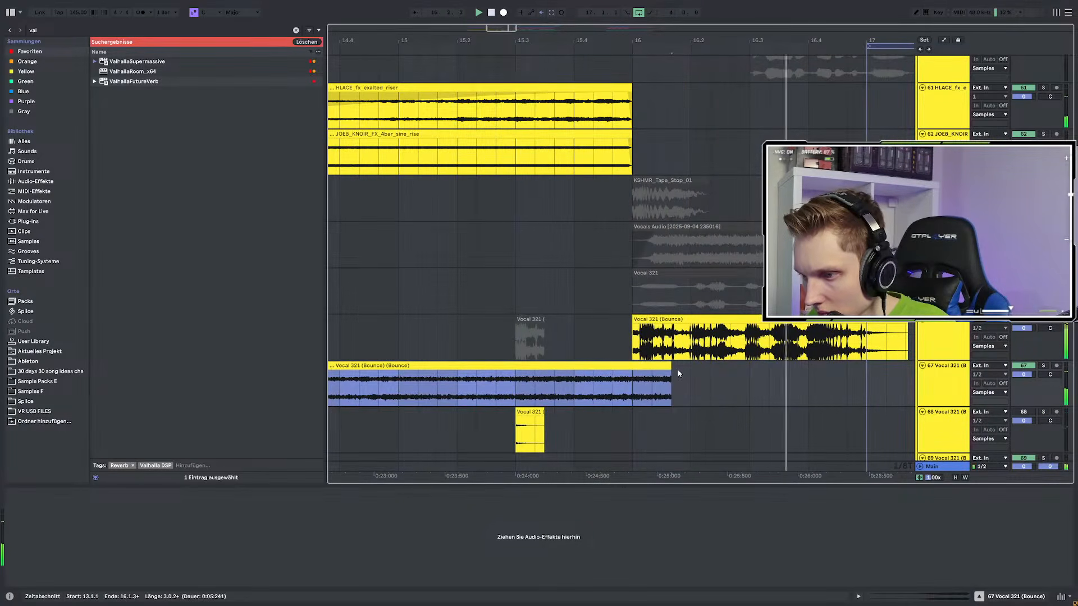
# Switch off ValhallaFutureVerb on track 66 and play the transition from 15.1.1
pyautogui.click(935, 334)
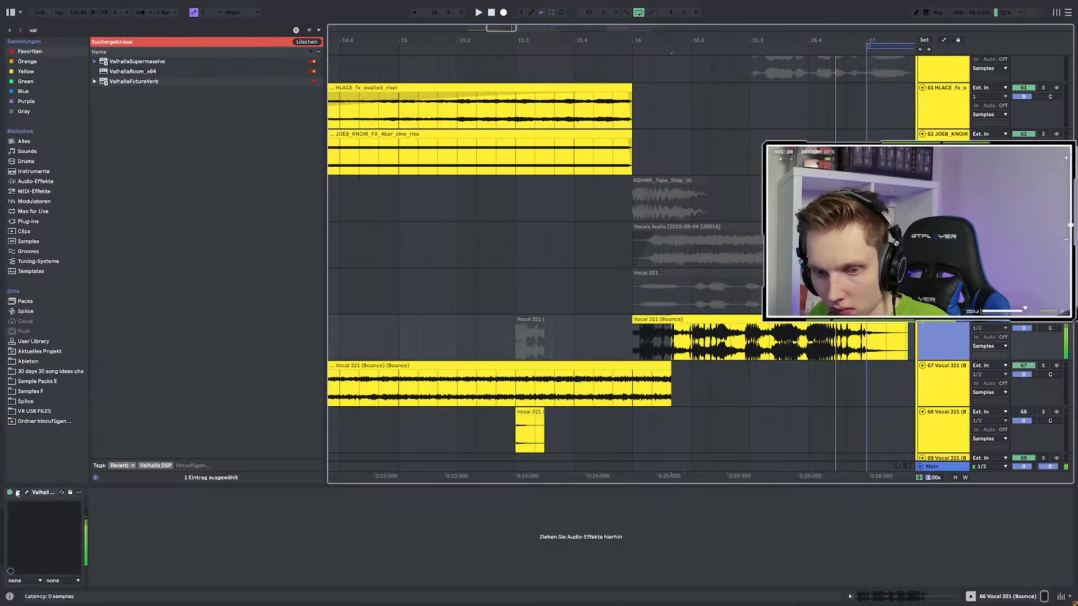
pyautogui.click(422, 329)
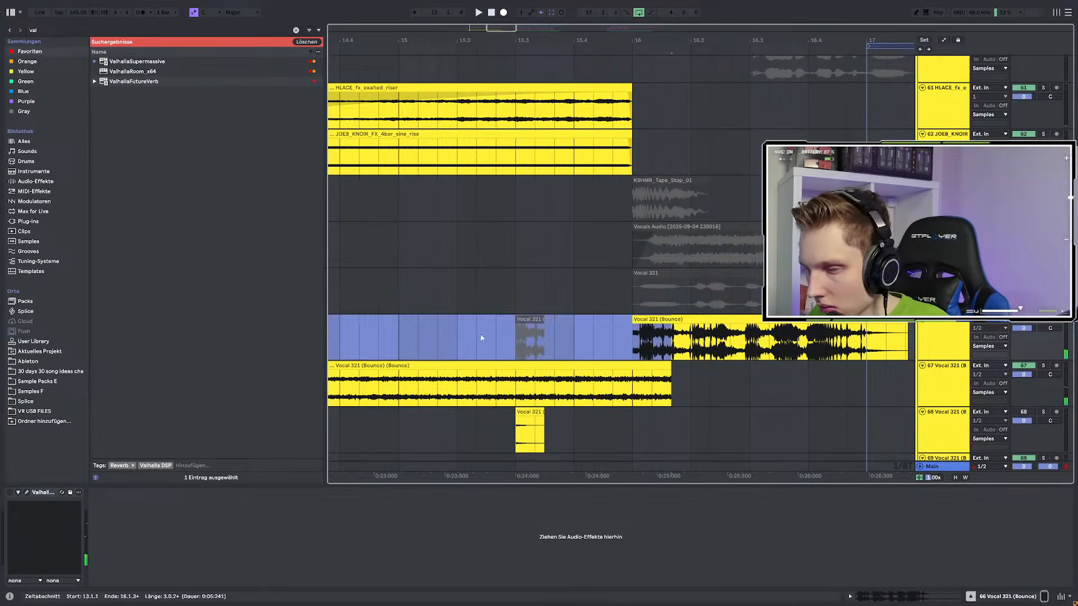
pyautogui.click(414, 337)
pyautogui.scroll(-5, 555, 359)
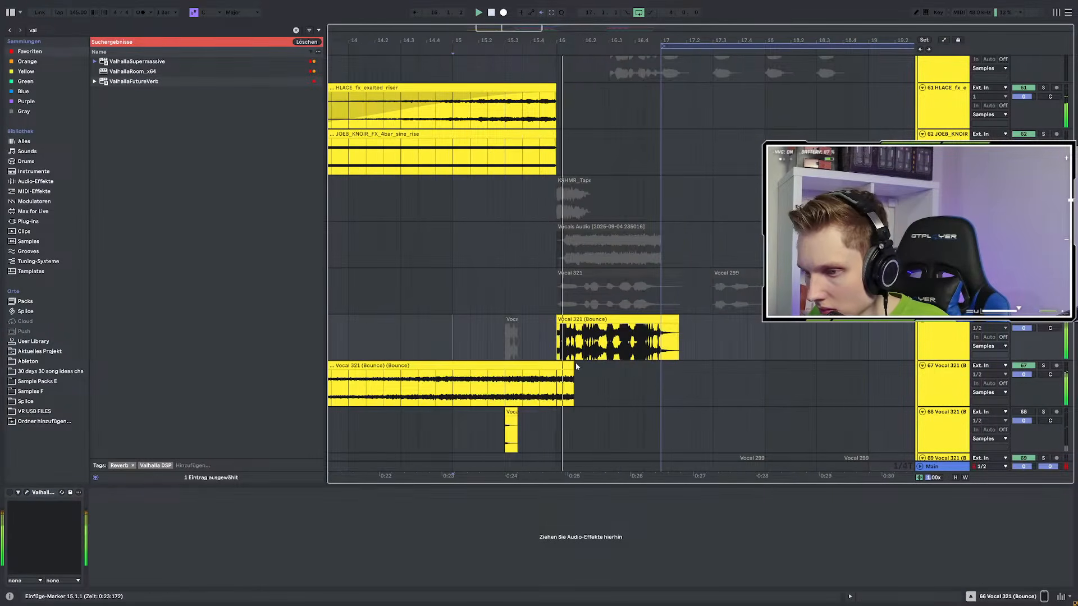
# Extend the reversed vocal clip's end to 17.1.1 and add a fade-out starting around 15.4
pyautogui.scroll(3, 572, 366)
pyautogui.moveTo(572, 366); pyautogui.dragTo(769, 366)
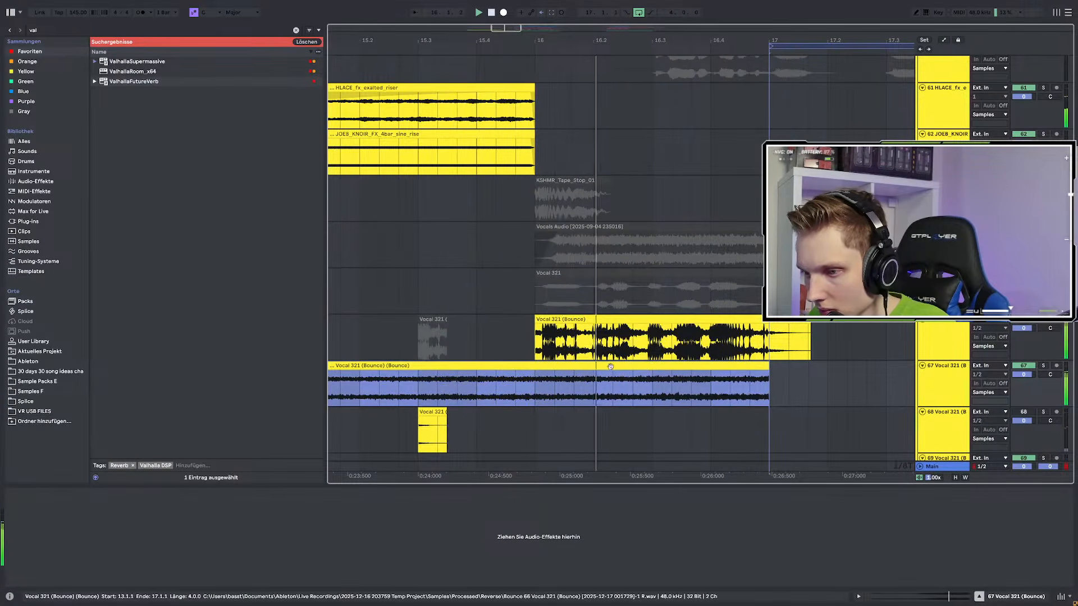
pyautogui.scroll(-3, 611, 366)
pyautogui.moveTo(681, 368); pyautogui.dragTo(554, 372)
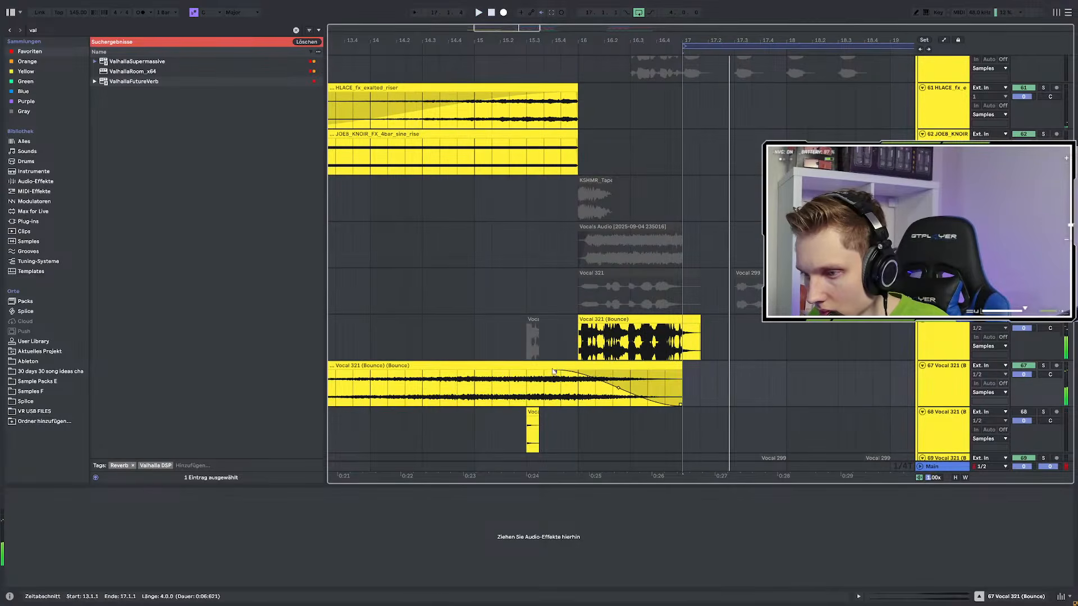
# Search for "n-silk", add plugdata-fx to the reversed vocal track 67 and load the N-SILK patch
pyautogui.click(943, 336)
pyautogui.click(38, 30)
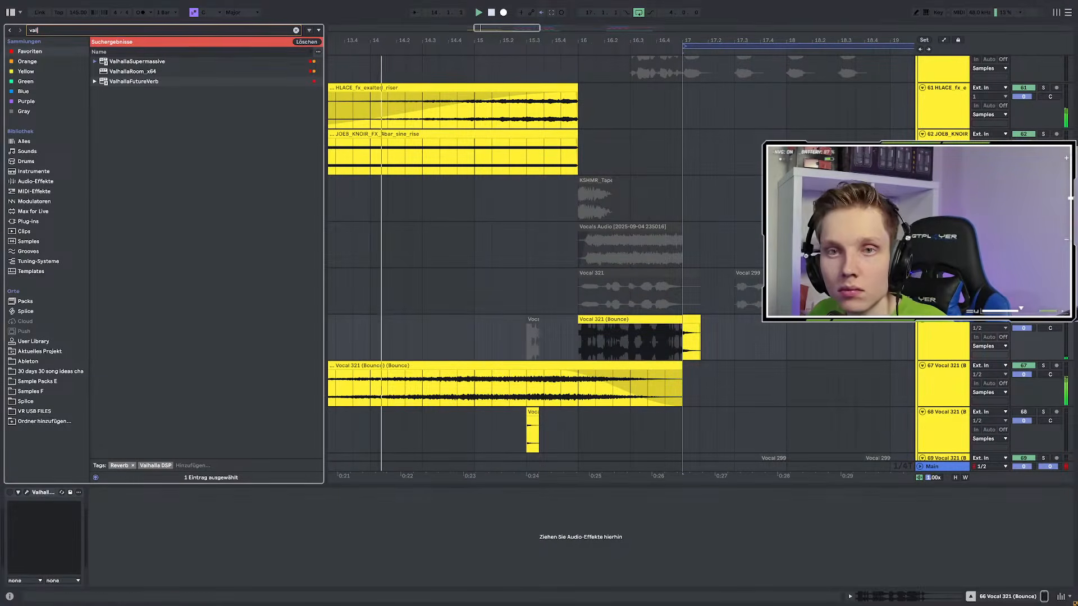
pyautogui.press('BackSpace')
pyautogui.press('BackSpace')
pyautogui.press('BackSpace')
pyautogui.write('n-silk')
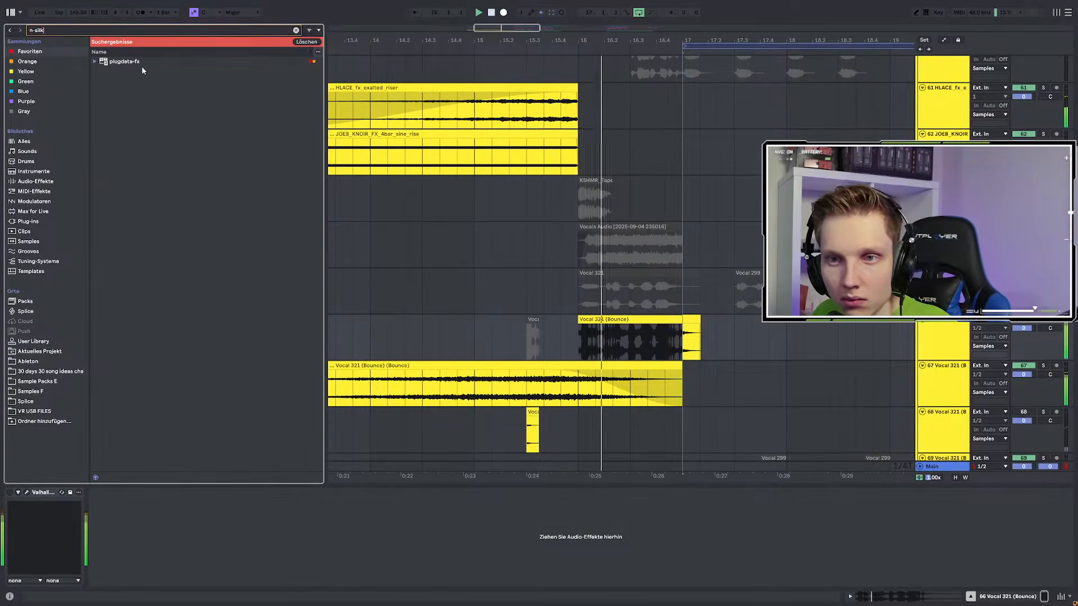
pyautogui.press('Down')
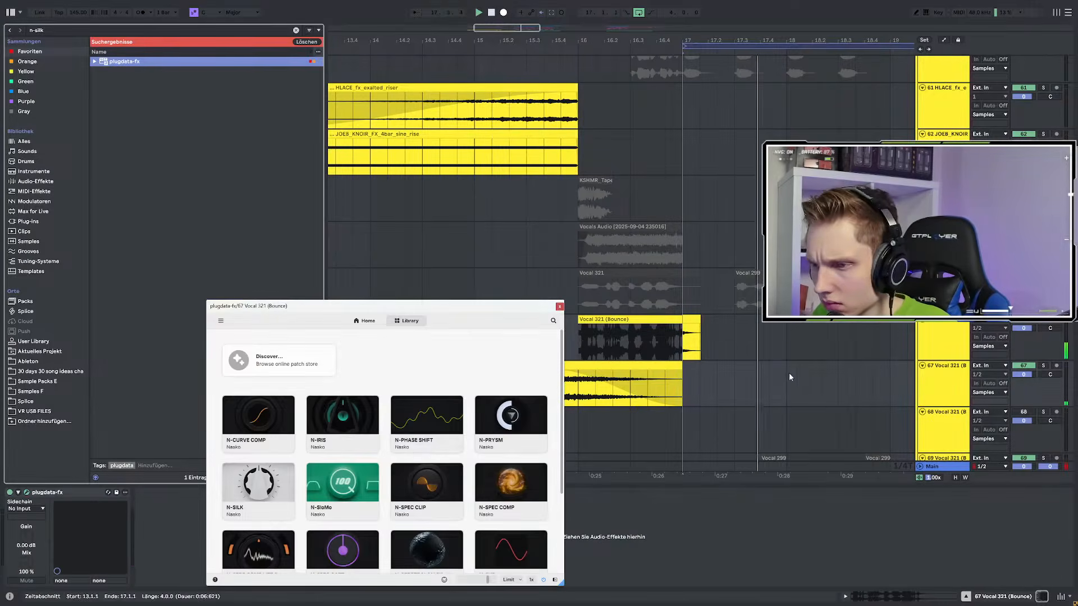
pyautogui.click(275, 489)
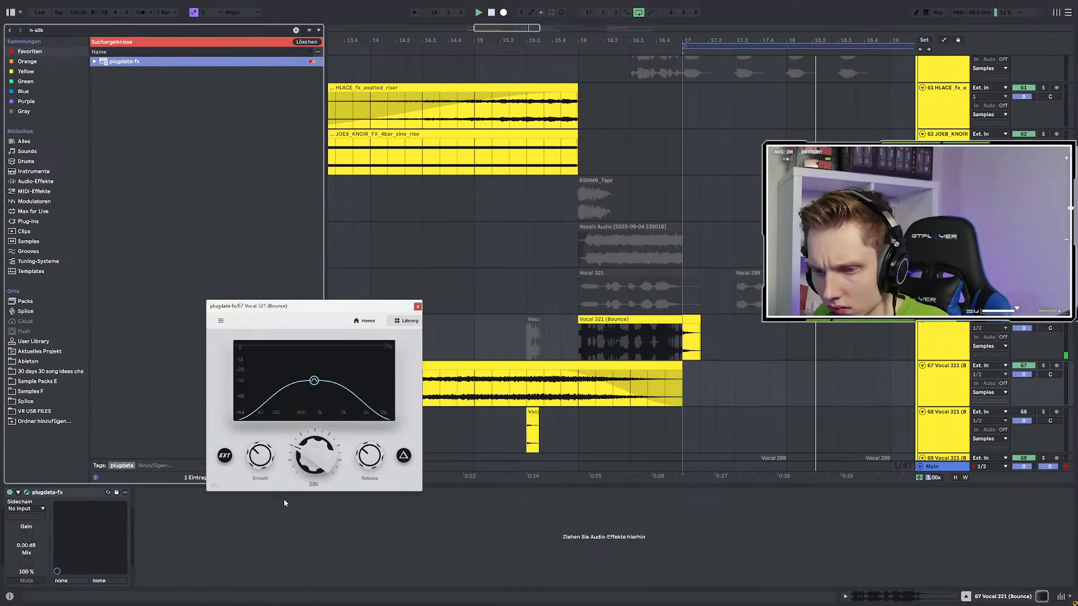
# Set N-SILK's sidechain input to 66 Vocal 321 (Bounce), enable EXT, audition the ducking around bar 16 and close the plugin window
pyautogui.click(25, 511)
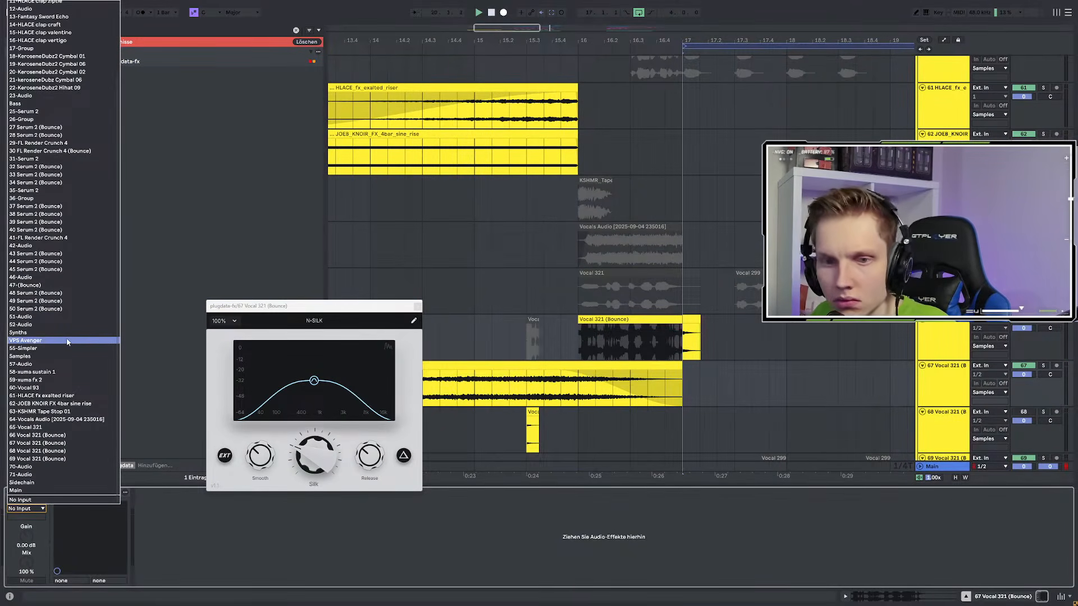
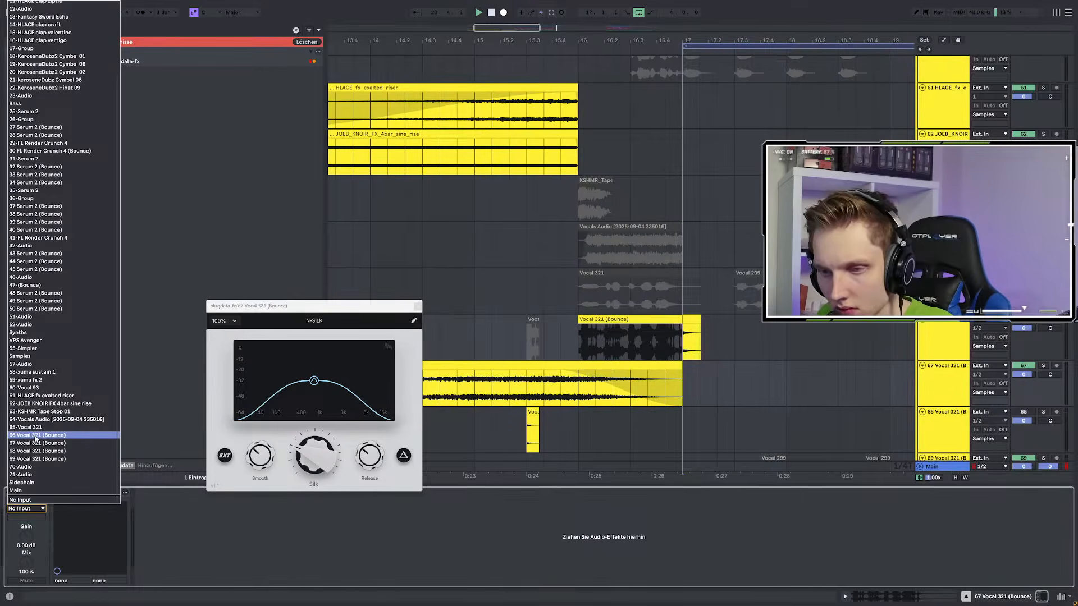
pyautogui.click(35, 436)
pyautogui.click(581, 387)
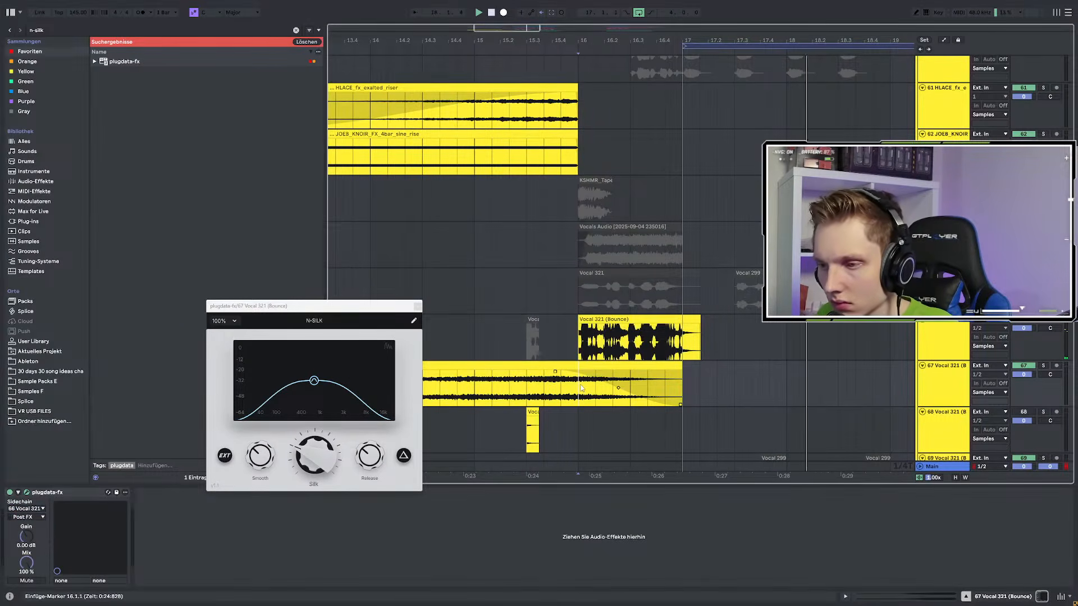
pyautogui.press('space')
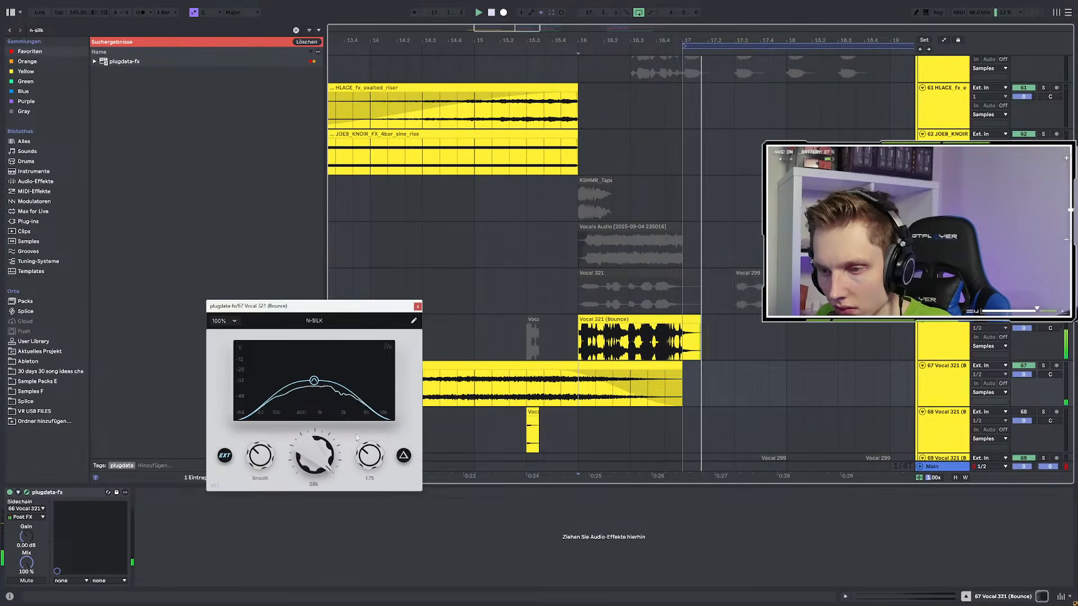
pyautogui.press('space')
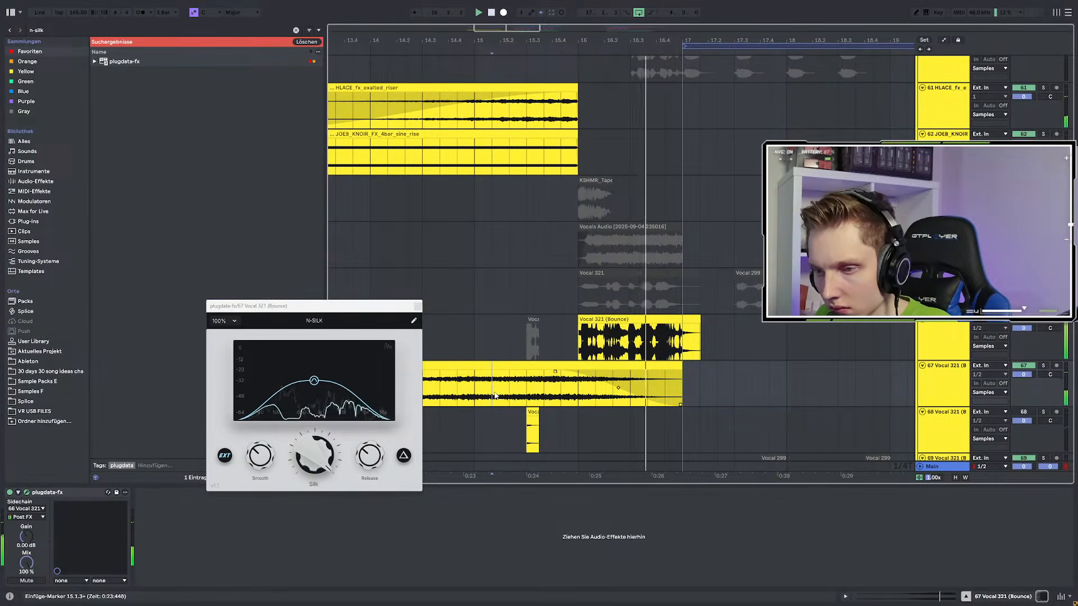
pyautogui.scroll(-3, 662, 385)
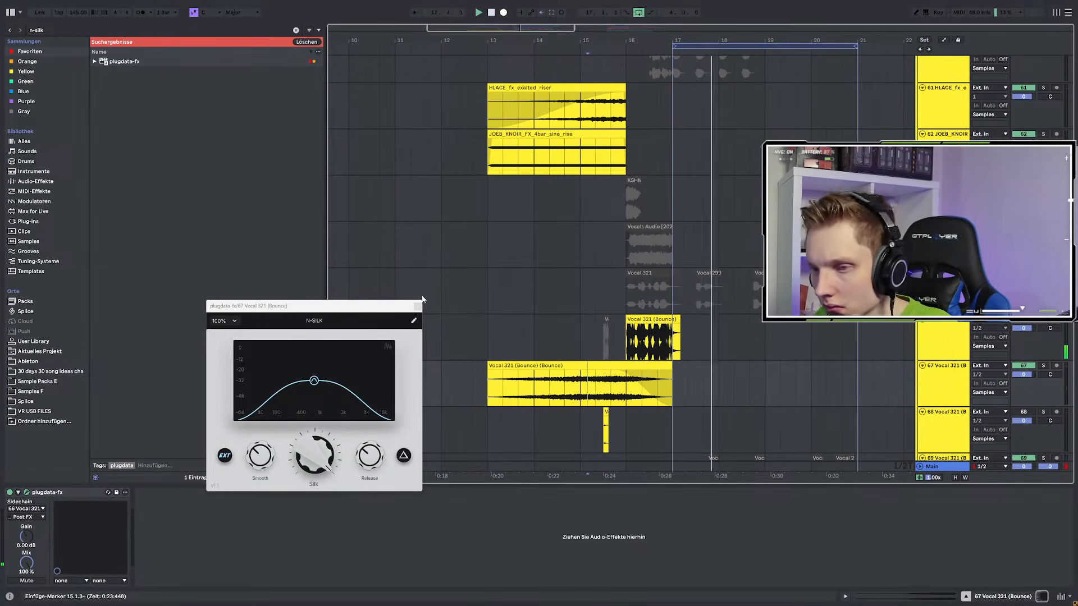
pyautogui.click(417, 306)
# Delete the track 30 FL Render Crunch 4 (Bounce) from the bass group
pyautogui.scroll(10, 669, 312)
pyautogui.scroll(15, 672, 347)
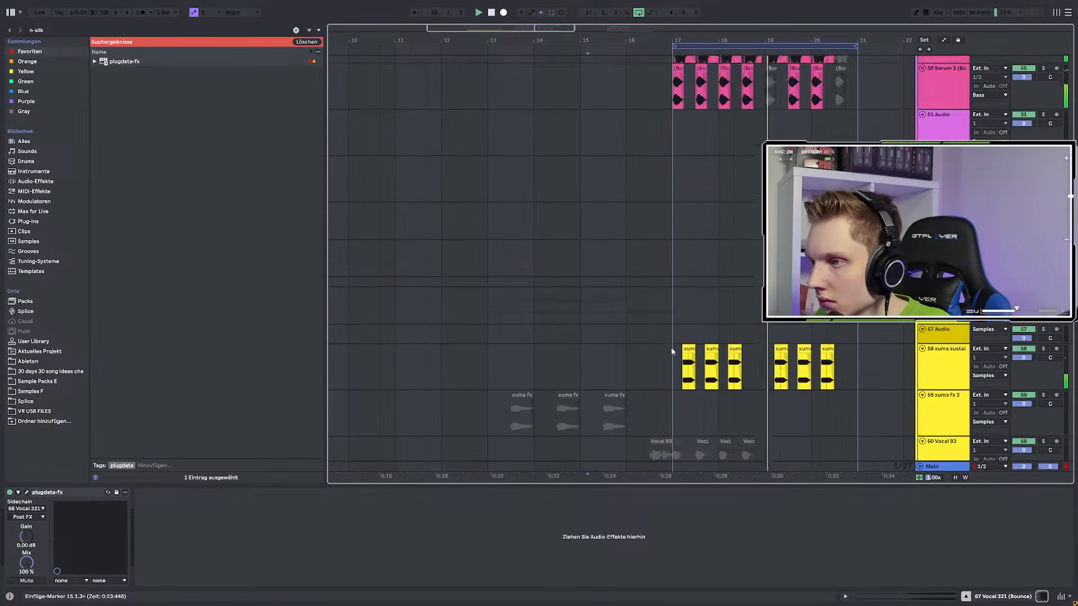
pyautogui.scroll(10, 656, 351)
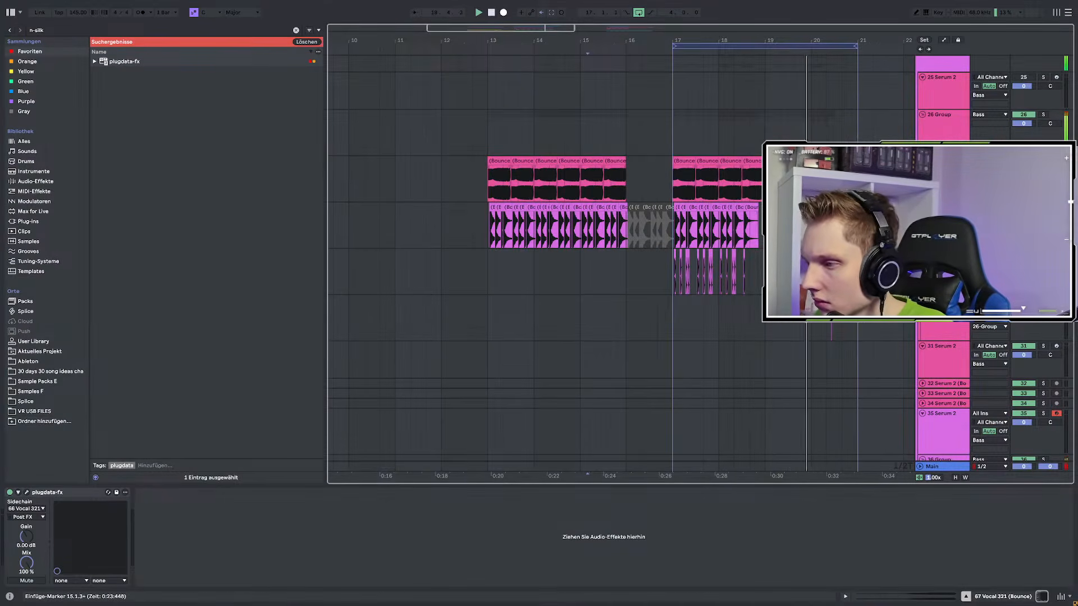
pyautogui.scroll(5, 854, 323)
pyautogui.scroll(5, 735, 305)
pyautogui.moveTo(797, 317); pyautogui.dragTo(625, 318)
pyautogui.press('Delete')
# Play the build-up from 13.1.1 on the bounced Serum 2 bass track
pyautogui.scroll(-10, 617, 318)
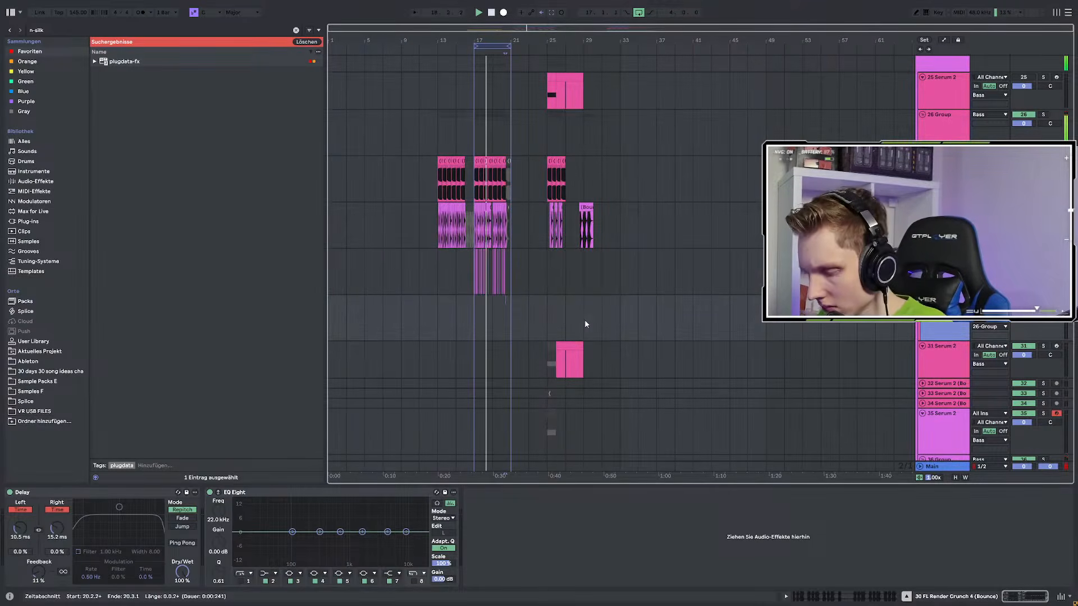
pyautogui.click(438, 226)
pyautogui.scroll(5, 439, 227)
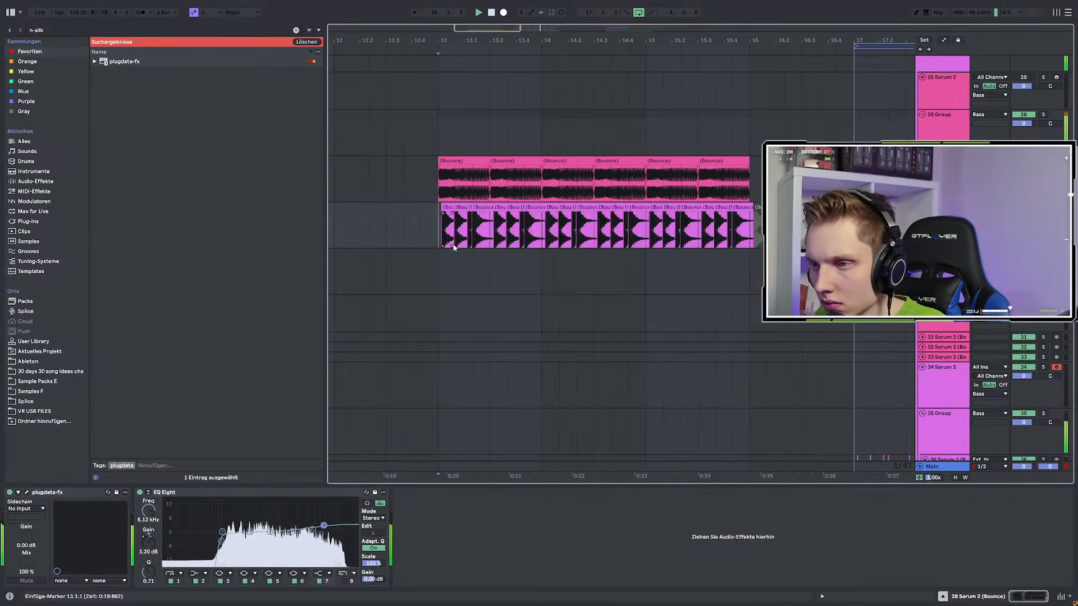
# Play the drop from 17.1.1 on track 49 Serum 2 (Bounce) and compare its clips with track 48's
pyautogui.scroll(-3, 452, 230)
pyautogui.scroll(-6, 652, 293)
pyautogui.press('space')
pyautogui.press('space')
pyautogui.scroll(-8, 761, 349)
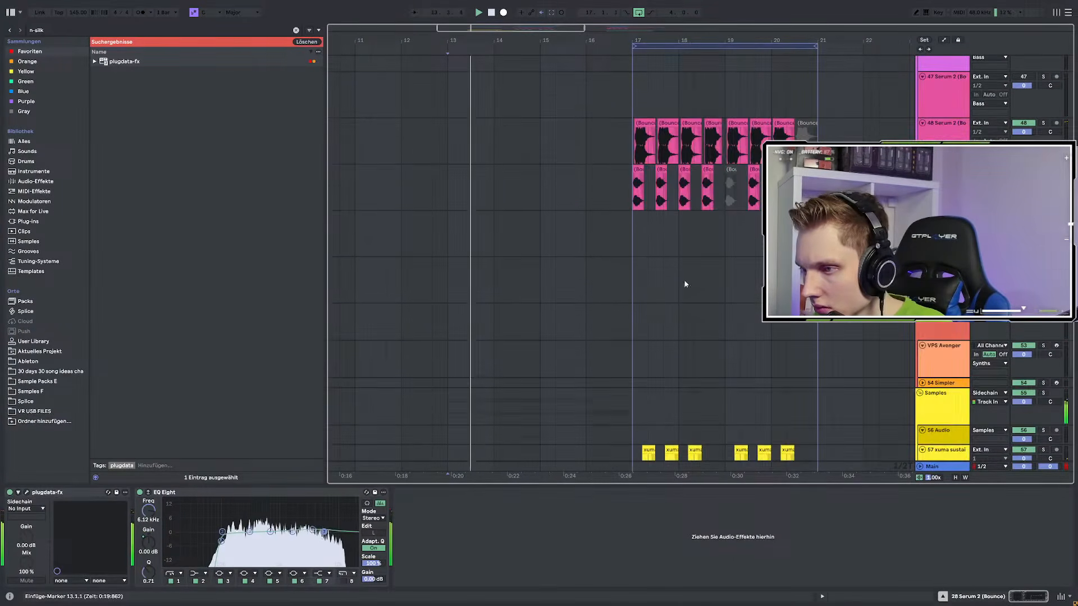
pyautogui.click(635, 187)
pyautogui.press('space')
pyautogui.press('space')
pyautogui.press('space')
pyautogui.press('space')
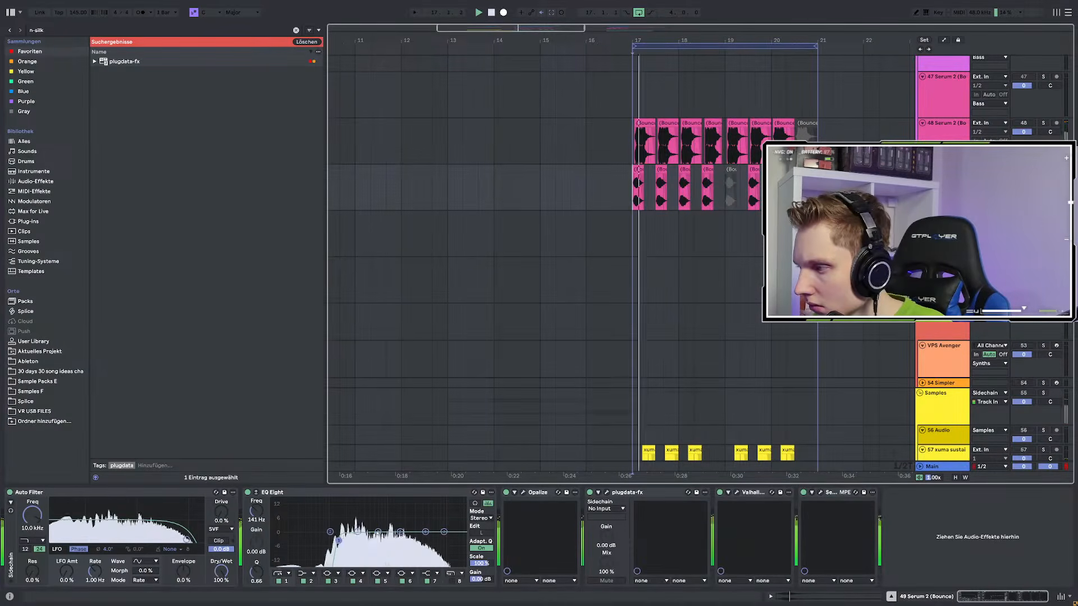
pyautogui.press('space')
pyautogui.press('space')
pyautogui.scroll(3, 735, 285)
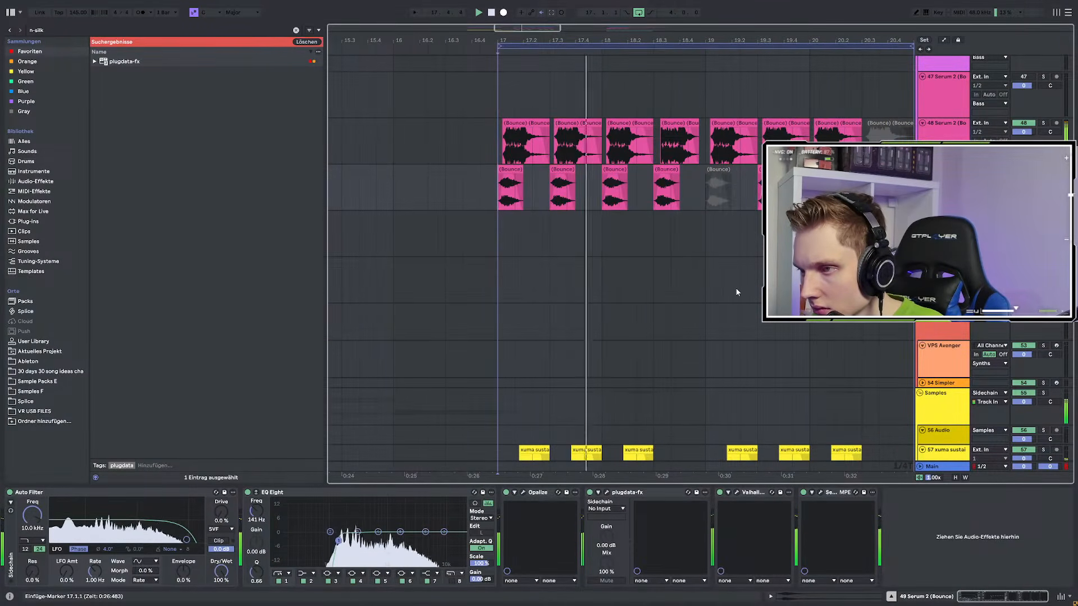
# Select the track 49 clips from 17.1.1 to 21.1.1 and nudge them slightly later, aligning their starts with the track 48 clips
pyautogui.scroll(-3, 565, 253)
pyautogui.hotkey('ctrl', 'z')
pyautogui.moveTo(566, 185); pyautogui.dragTo(493, 184)
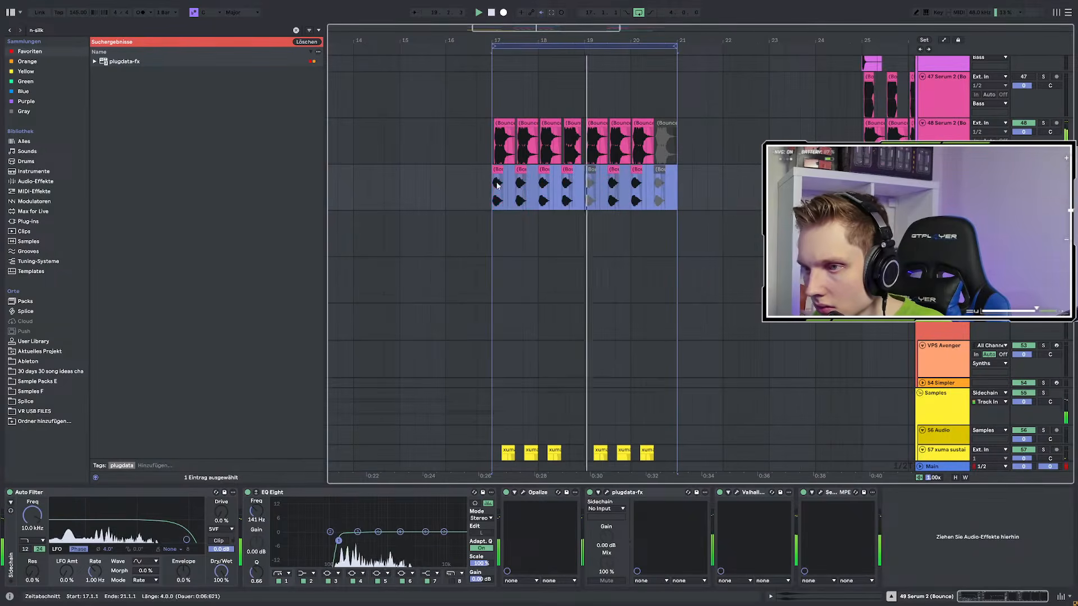
pyautogui.press('+')
pyautogui.click(464, 177)
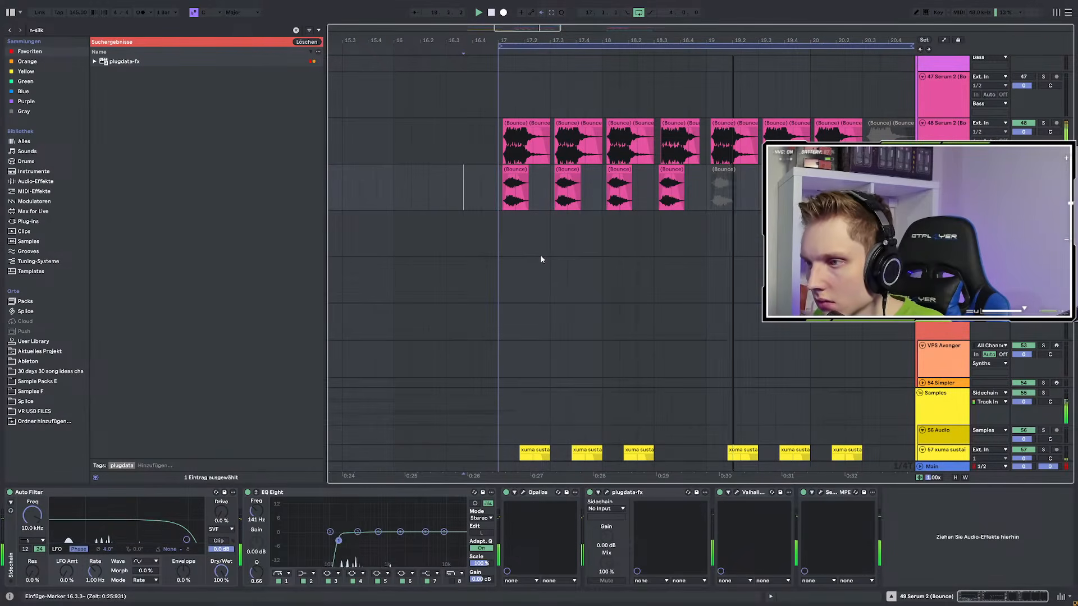
pyautogui.scroll(-3, 494, 268)
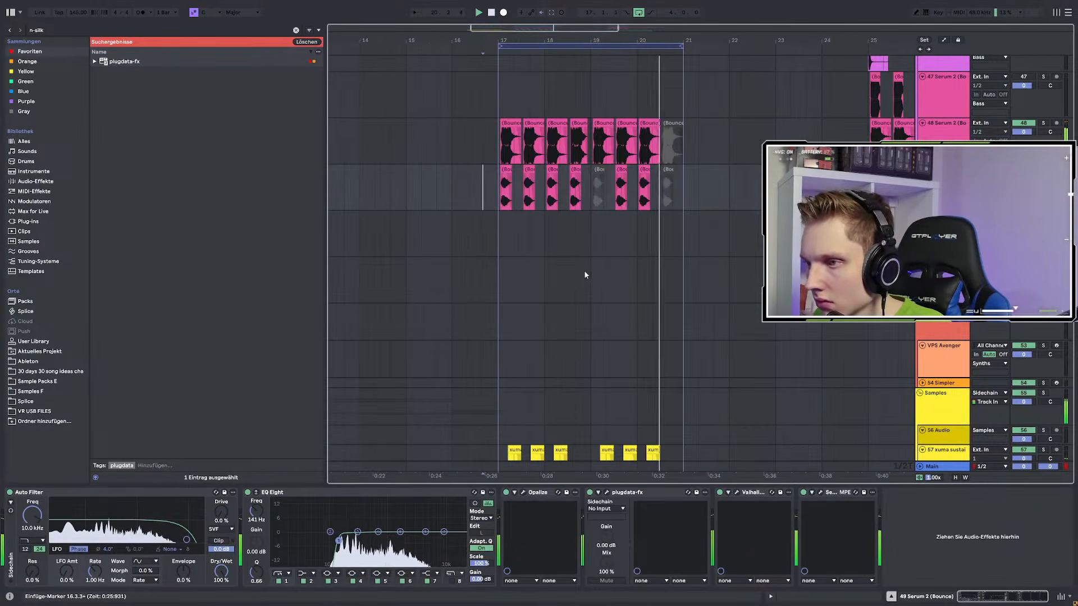
# Try to nudge the first three bounced clips after 17.1.1 on track 48 slightly later, audition them and undo the shift
pyautogui.scroll(2, 584, 270)
pyautogui.scroll(3, 565, 243)
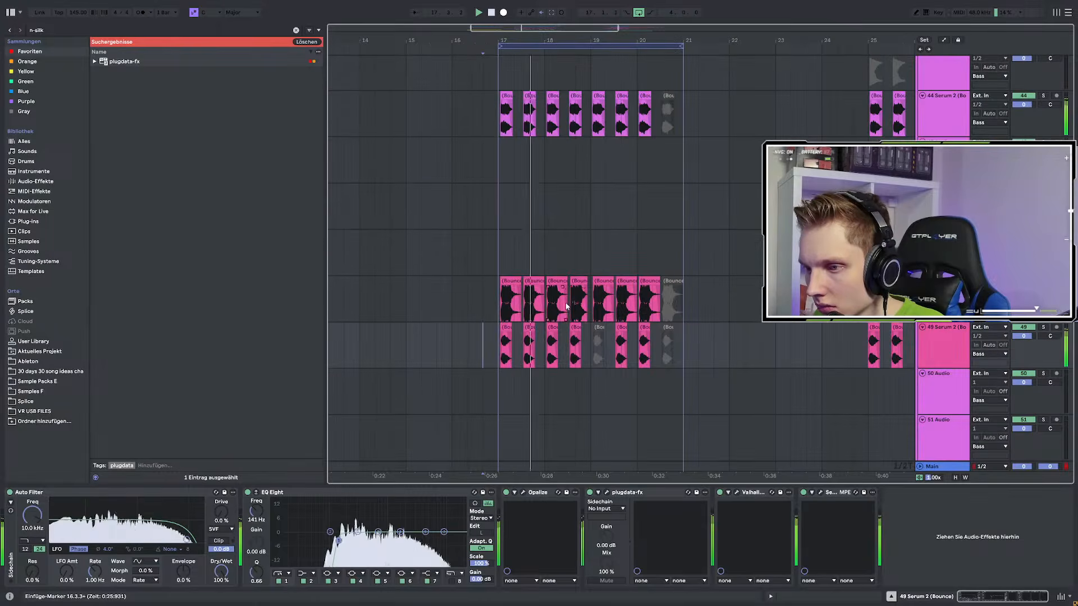
pyautogui.scroll(3, 566, 302)
pyautogui.moveTo(411, 298); pyautogui.dragTo(573, 294)
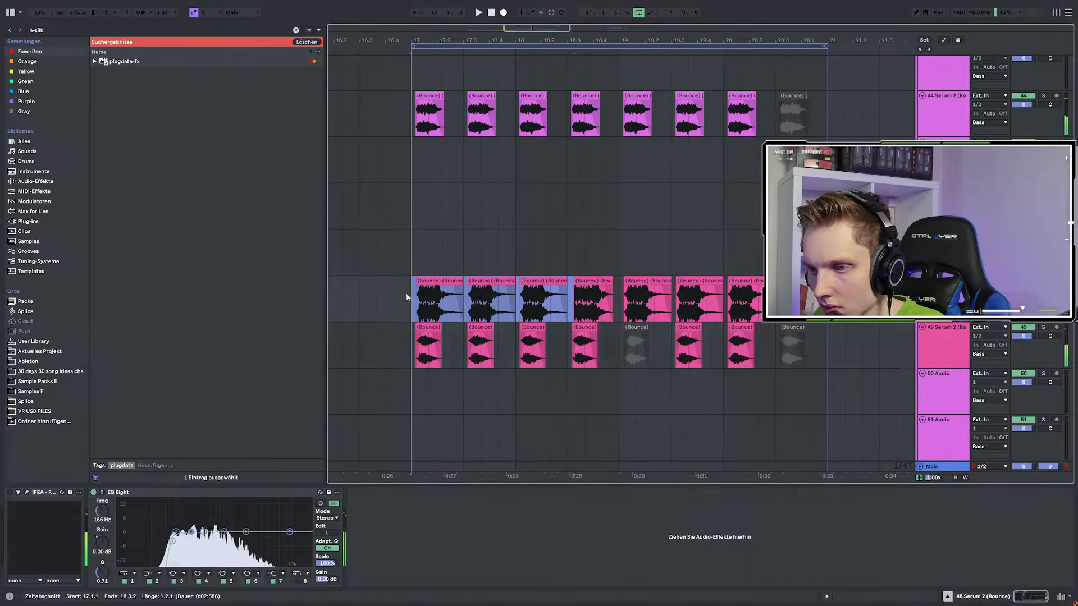
pyautogui.scroll(4, 419, 295)
pyautogui.scroll(-2, 532, 284)
pyautogui.scroll(-3, 533, 284)
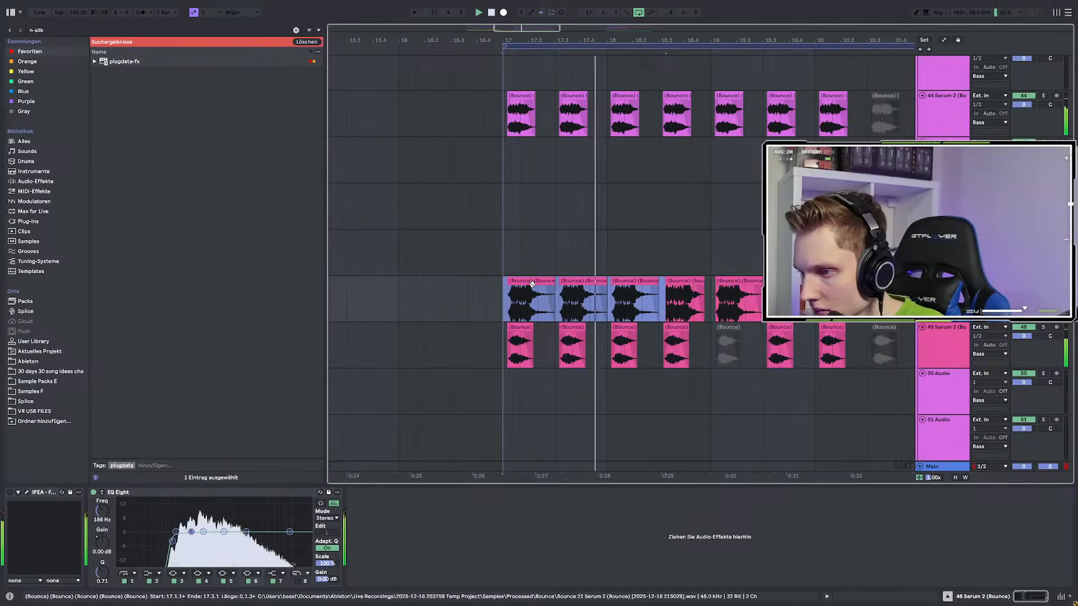
pyautogui.scroll(3, 661, 294)
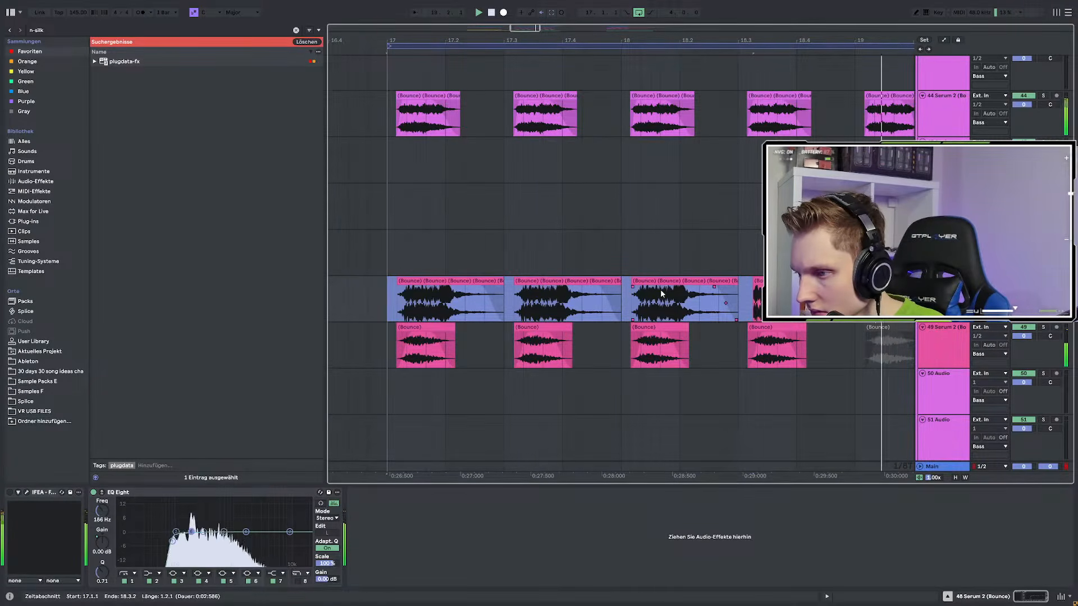
pyautogui.scroll(3, 414, 295)
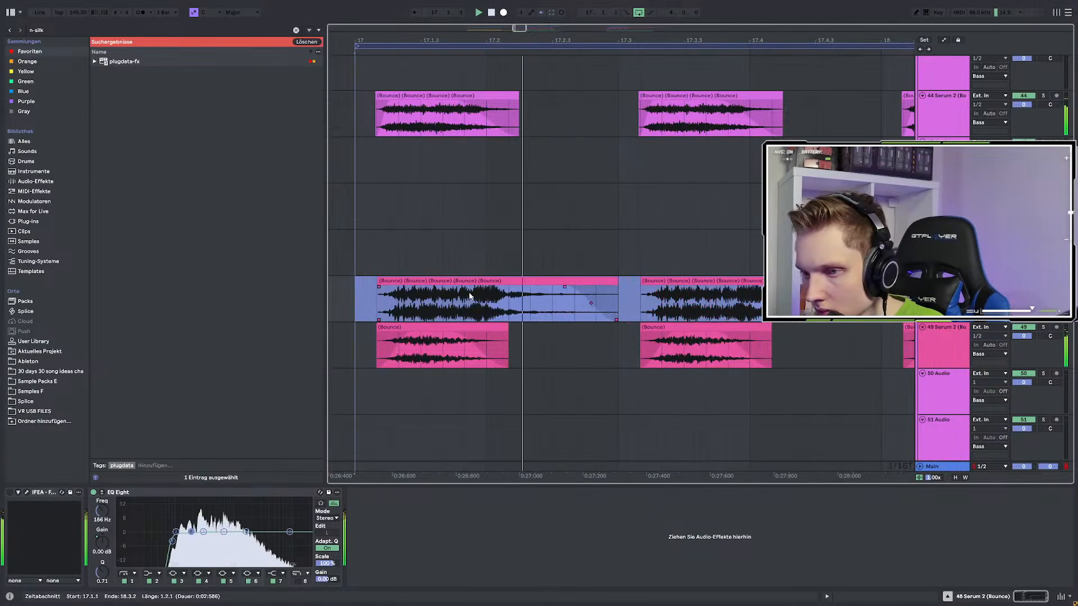
pyautogui.click(497, 281)
pyautogui.scroll(-3, 511, 283)
pyautogui.keyDown('shift'); pyautogui.click(612, 282); pyautogui.keyUp('shift')
pyautogui.keyDown('shift'); pyautogui.click(710, 281); pyautogui.keyUp('shift')
pyautogui.scroll(3, 448, 289)
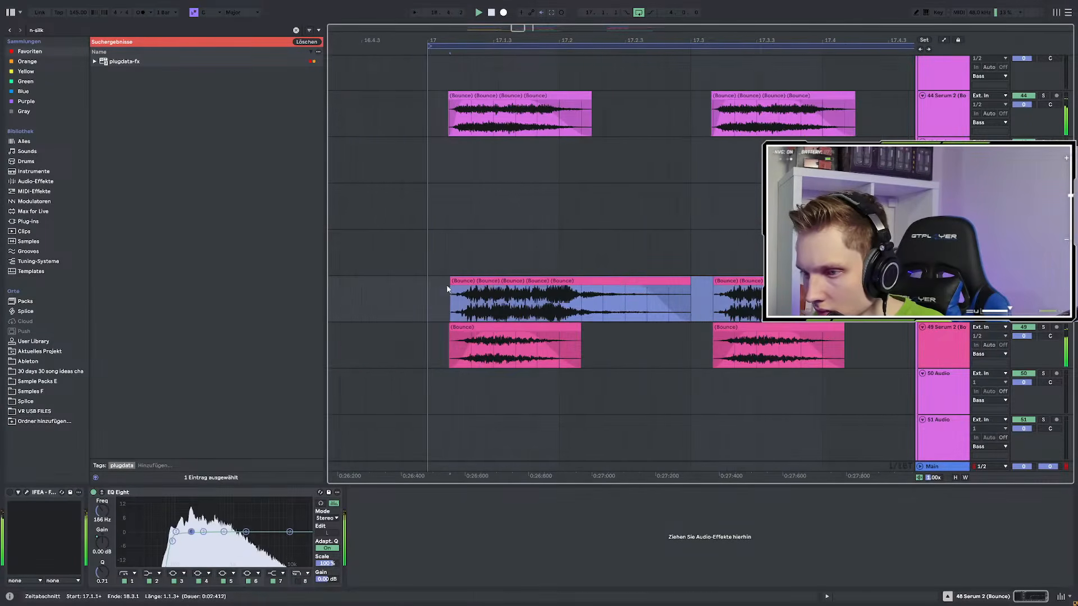
pyautogui.scroll(3, 692, 293)
pyautogui.moveTo(662, 283); pyautogui.dragTo(661, 283)
pyautogui.scroll(-4, 562, 284)
pyautogui.click(549, 286)
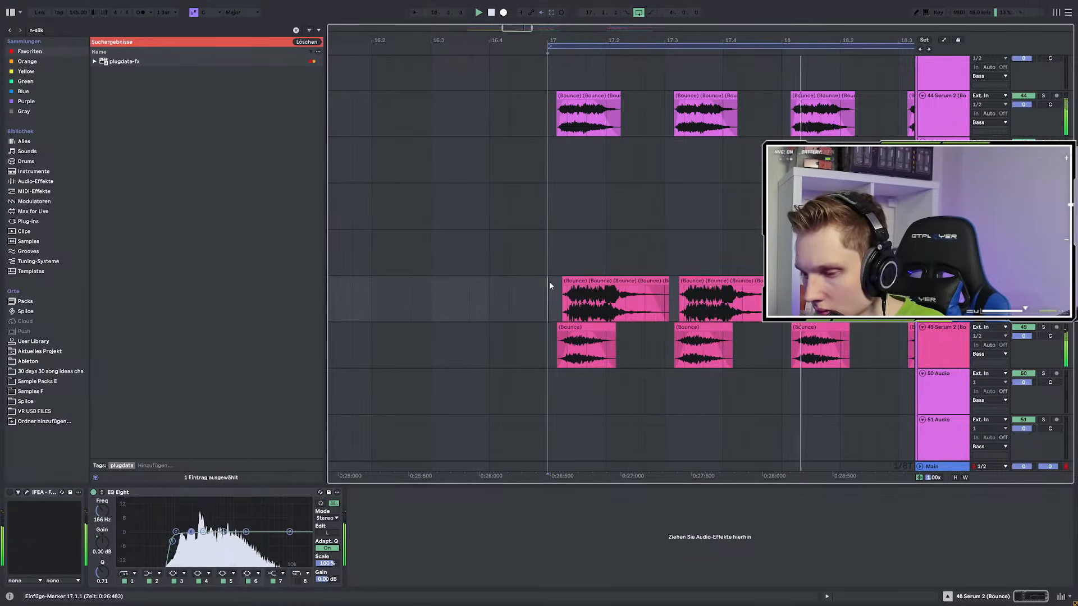
pyautogui.hotkey('ctrl', 'z')
# Listen to the looped drop while examining the bass group tracks and their clips from bar 13 to 21
pyautogui.scroll(-3, 557, 284)
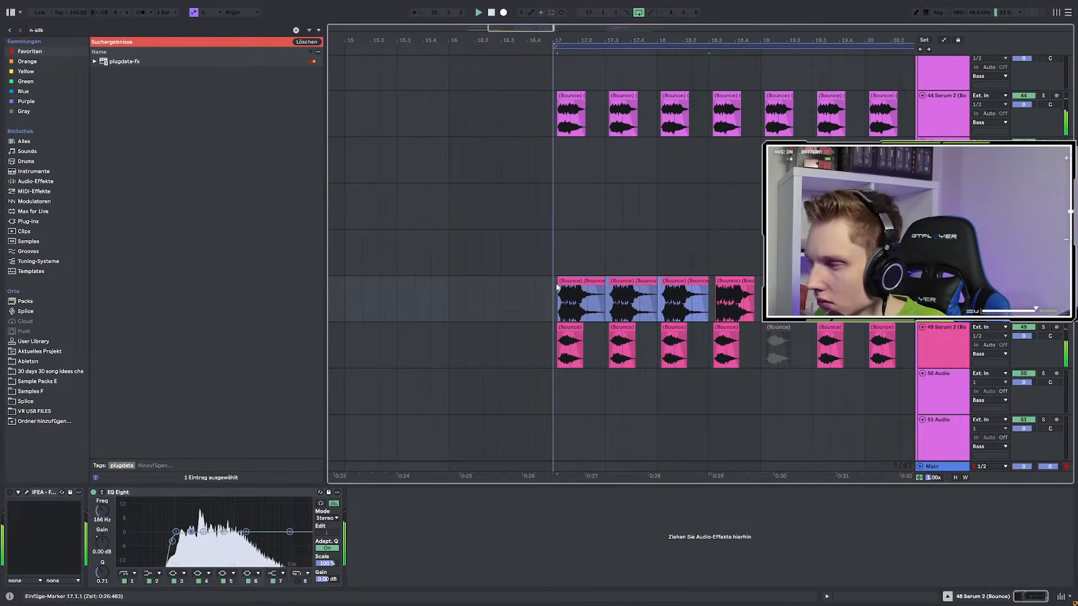
pyautogui.scroll(-5, 557, 287)
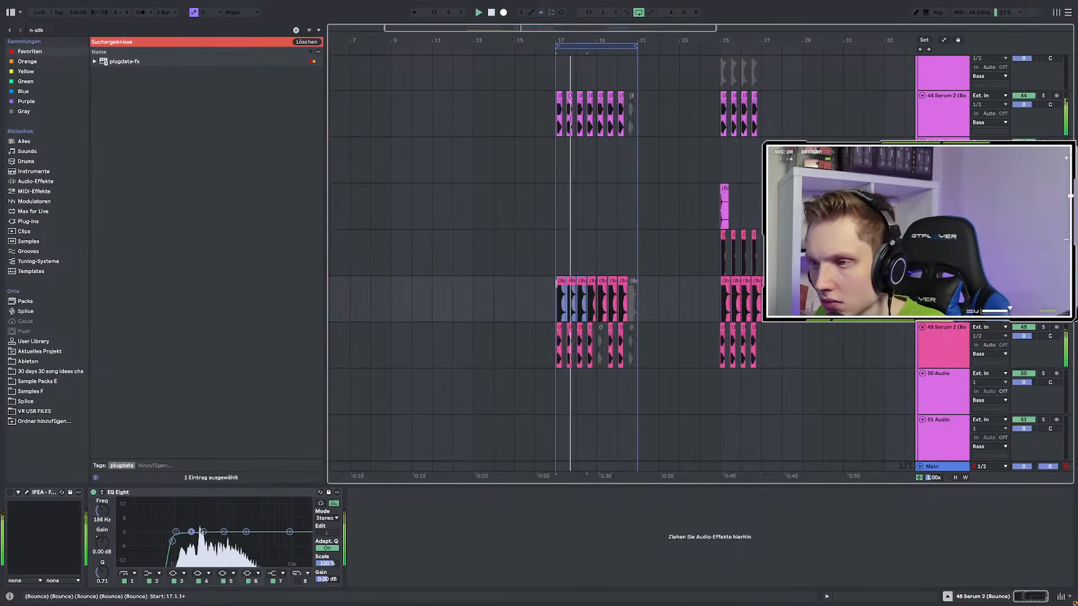
pyautogui.scroll(2, 558, 301)
pyautogui.scroll(4, 557, 306)
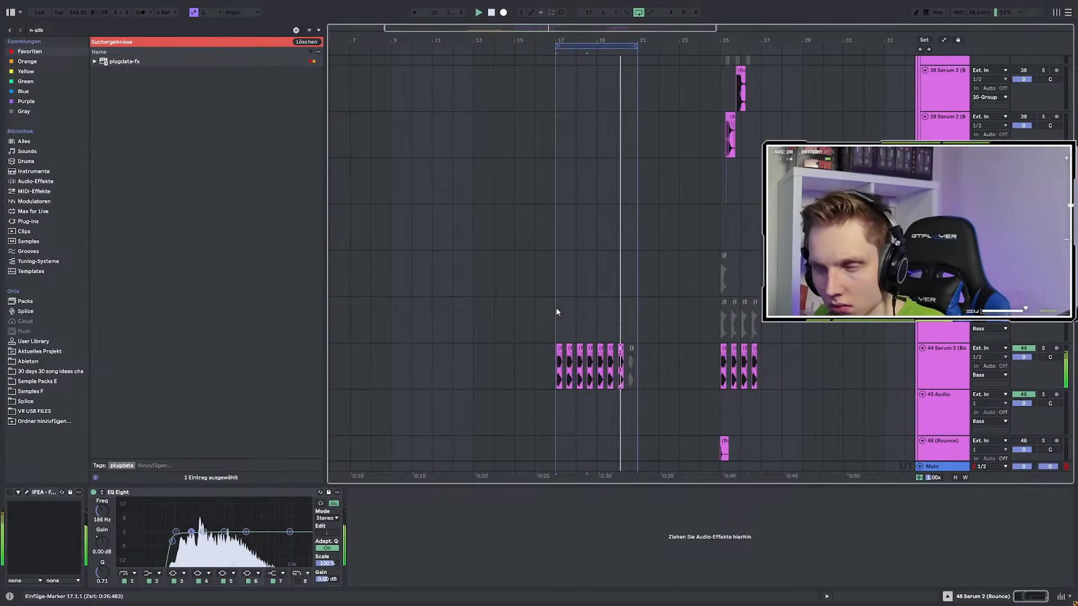
pyautogui.scroll(6, 557, 312)
pyautogui.scroll(3, 556, 309)
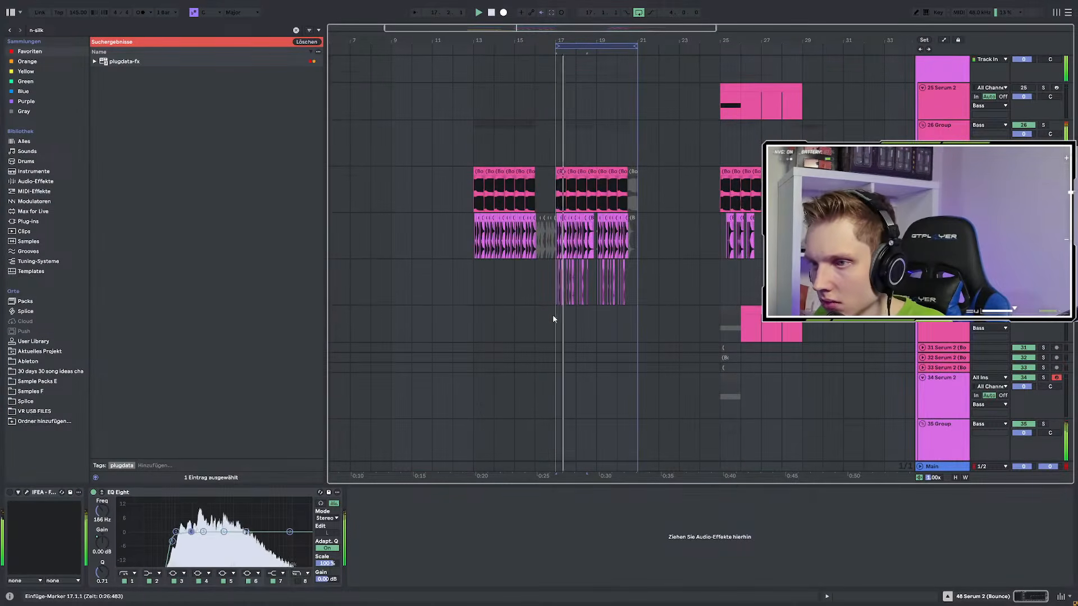
pyautogui.scroll(-3, 411, 253)
pyautogui.scroll(3, 457, 208)
pyautogui.click(412, 200)
pyautogui.scroll(3, 494, 298)
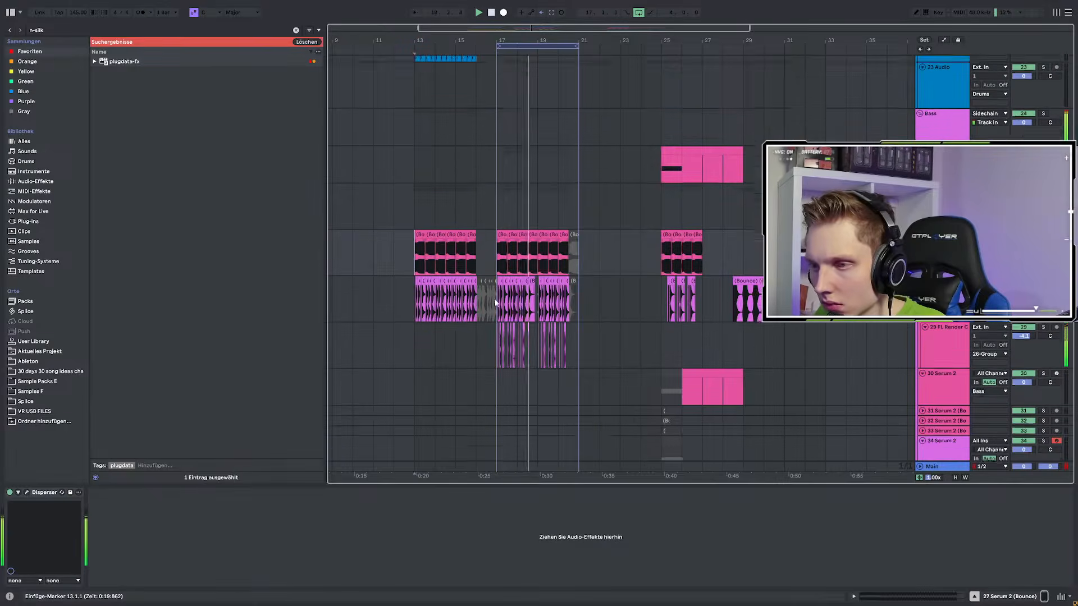
pyautogui.scroll(3, 480, 309)
# Set the insert marker to 17.1.1 on track 28 and briefly solo track 29 FL Render Crunch 4 to audition it
pyautogui.click(525, 316)
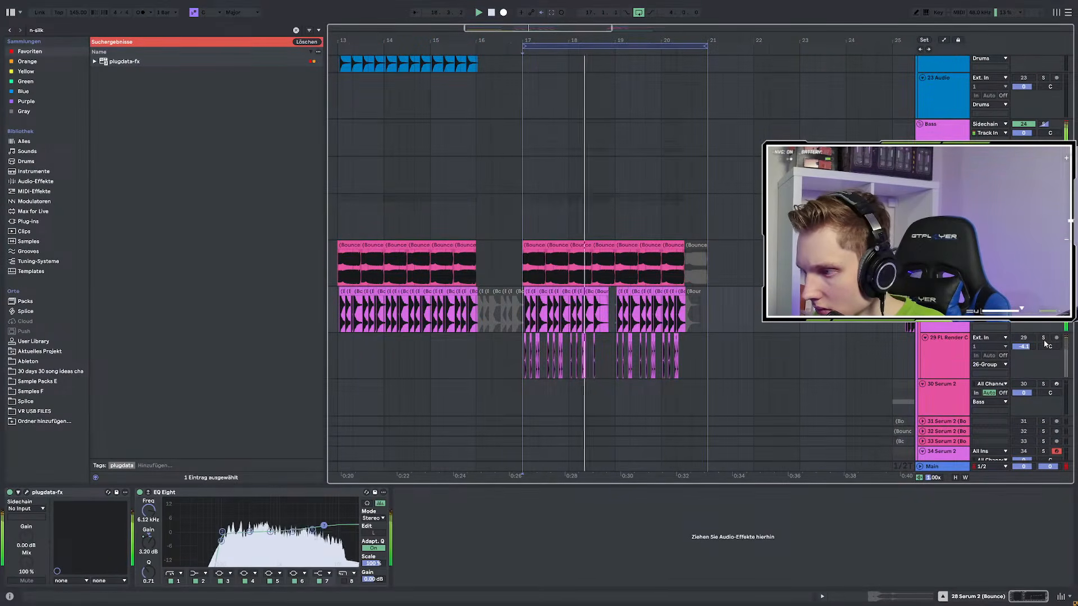
pyautogui.click(1044, 339)
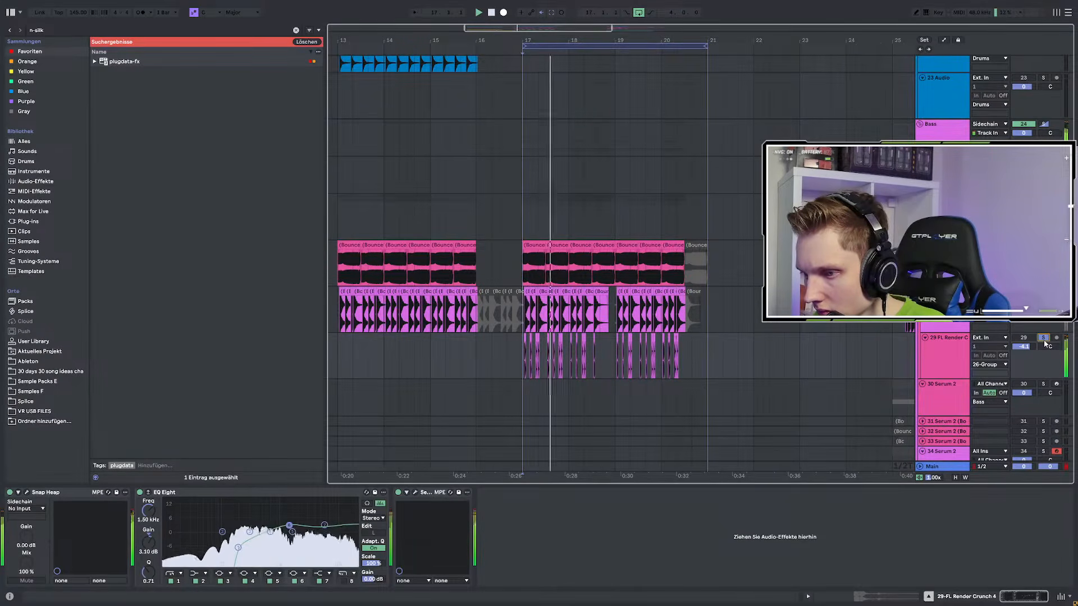
pyautogui.click(1044, 338)
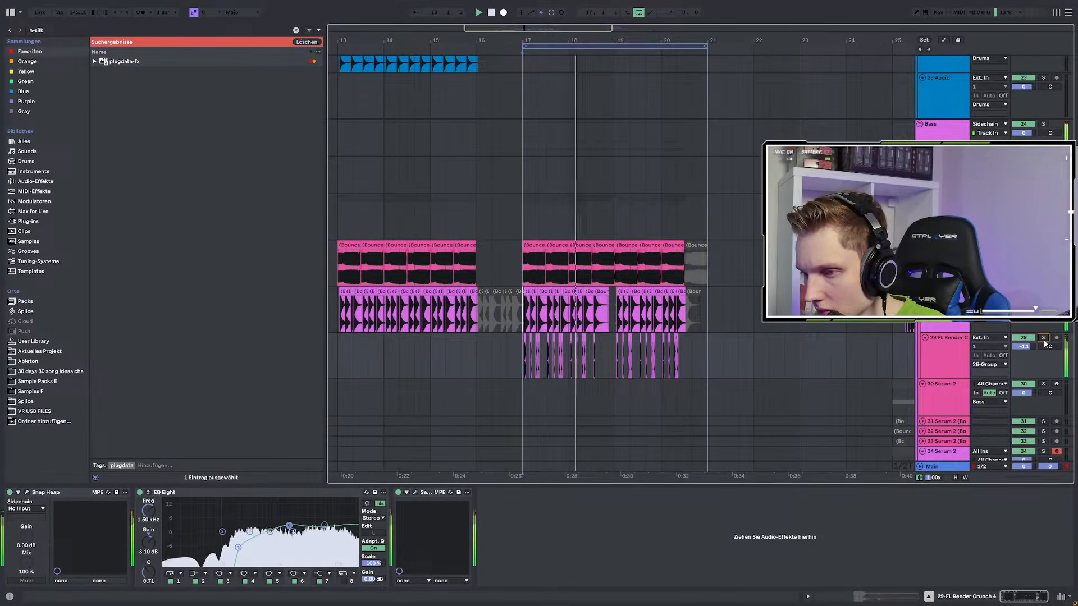
# Lower the volume of the track 57 xuma sample in the Samples group to -2.4 dB
pyautogui.scroll(-15, 537, 292)
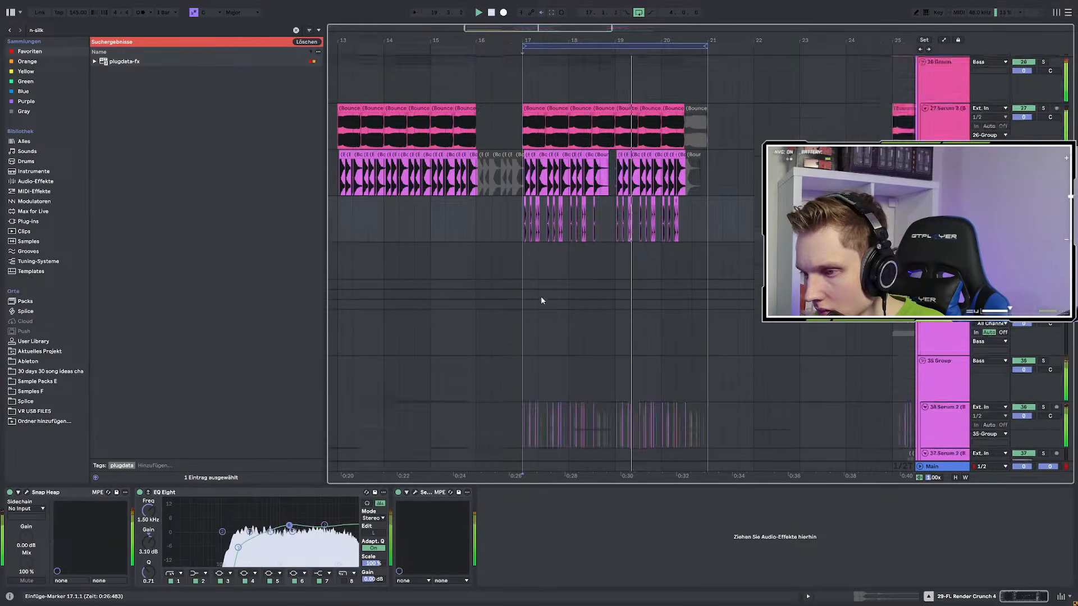
pyautogui.scroll(-5, 554, 309)
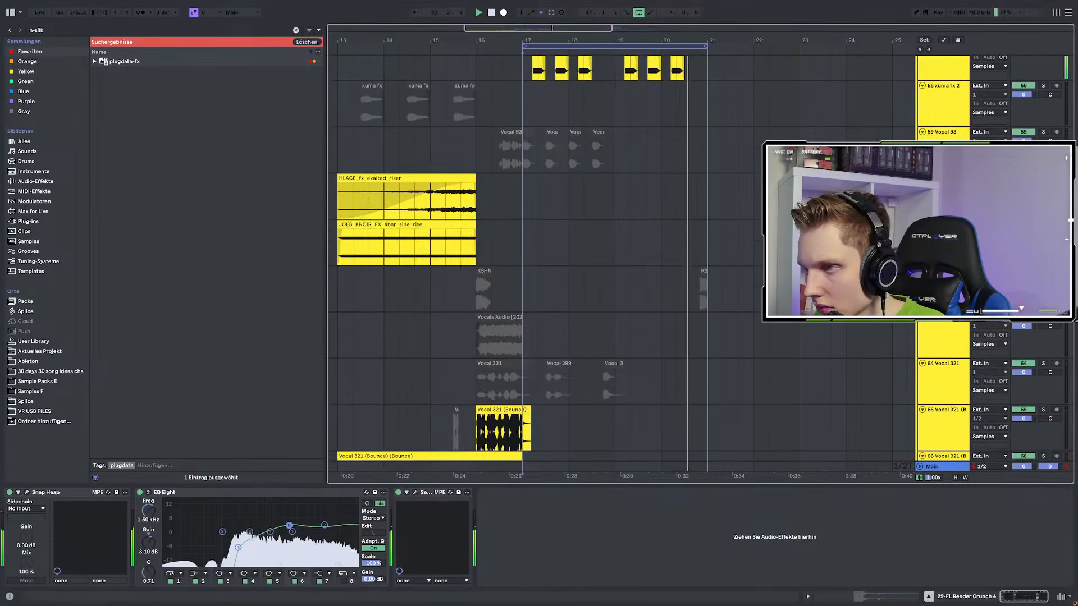
pyautogui.moveTo(1023, 69); pyautogui.dragTo(1024, 76)
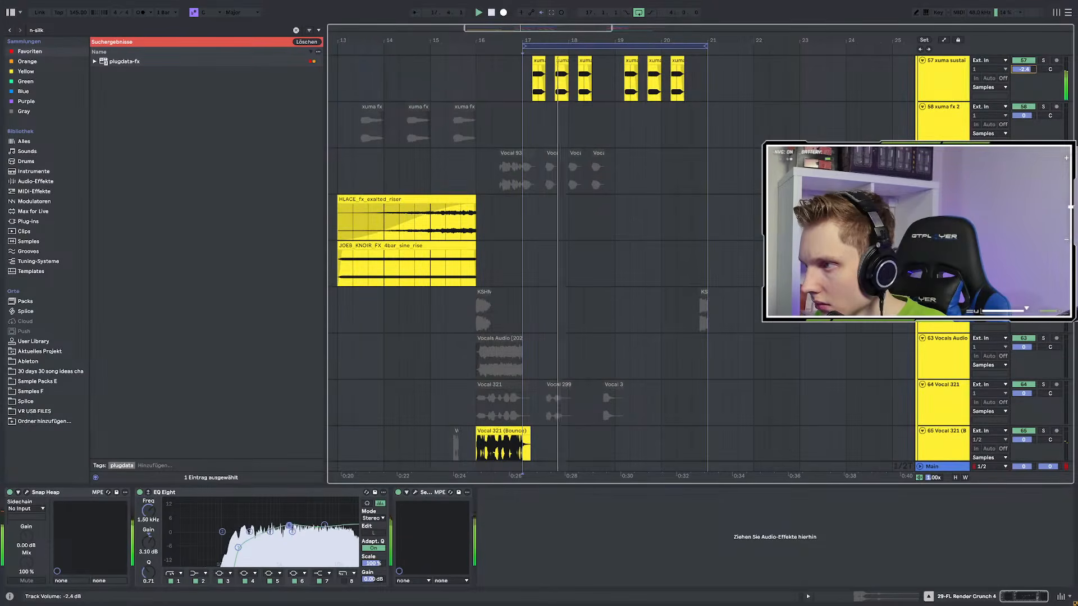
# Insert a new audio track below track 57 in the Samples group and stop playback
pyautogui.scroll(4, 561, 252)
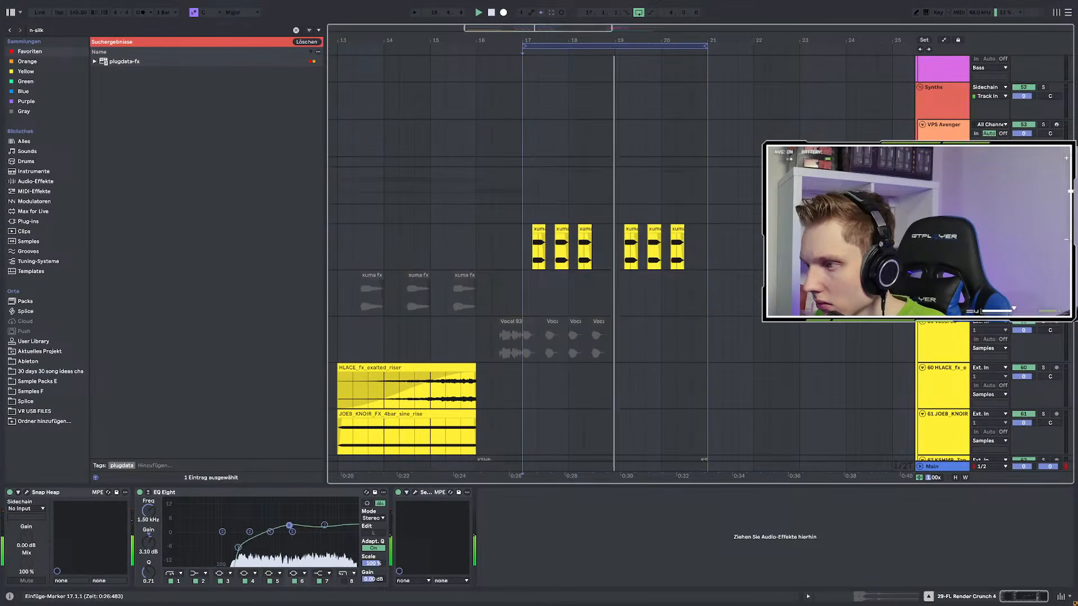
pyautogui.hotkey('ctrl', 't')
pyautogui.press('space')
# Search the browser for "high" and preview VR_transform_highvoltage.wav from the Transform Short folder
pyautogui.moveTo(71, 31); pyautogui.dragTo(31, 23)
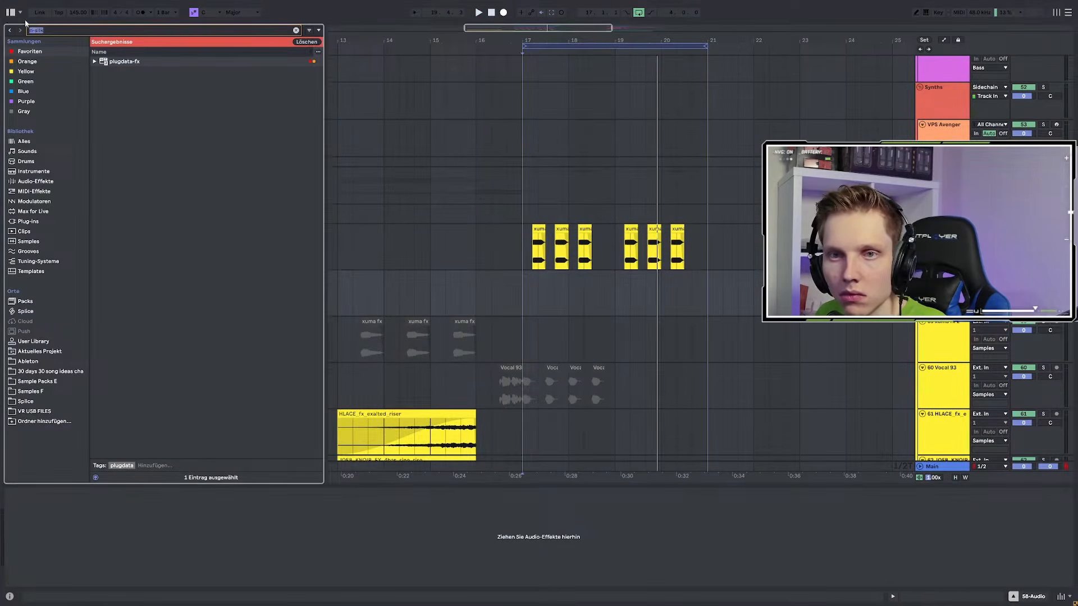
pyautogui.write('high')
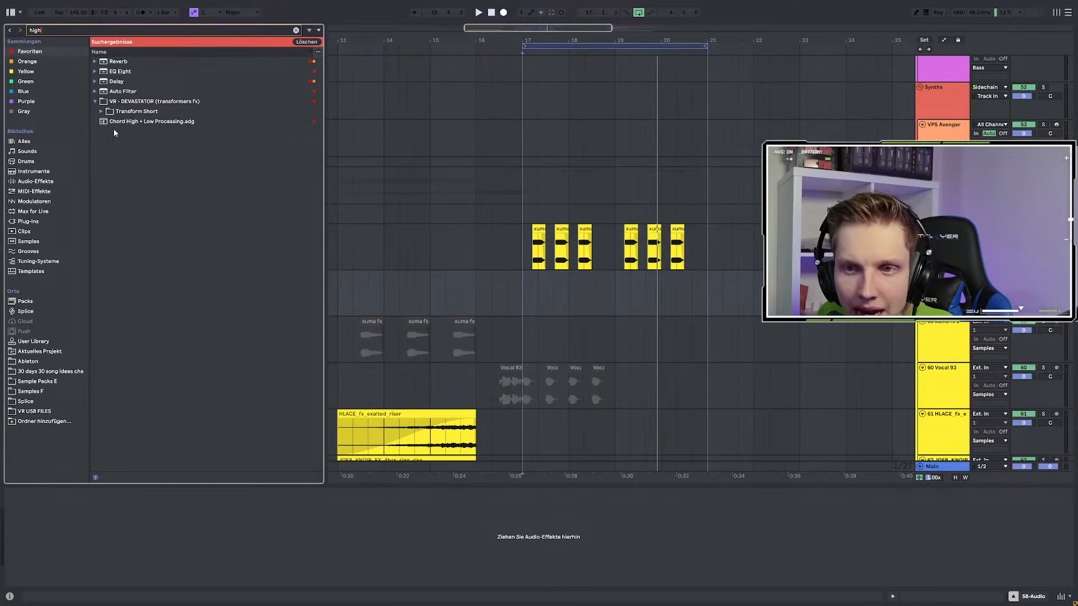
pyautogui.click(101, 112)
pyautogui.click(112, 121)
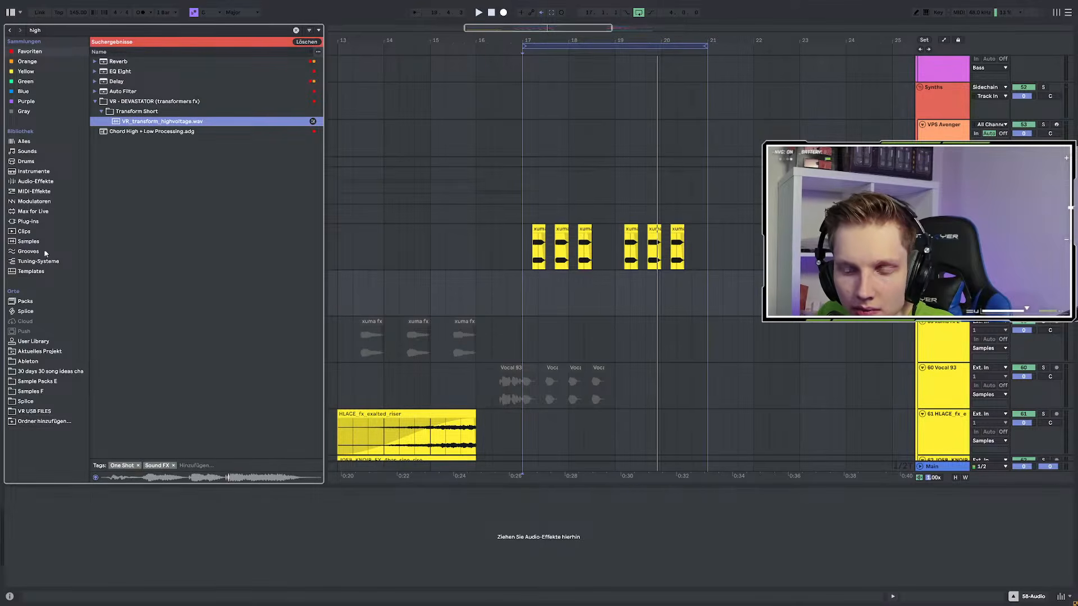
# Browse the "high" matches in Sample Packs E and preview DthWsh Snare High.wav and DthWsh Snares High and Short.wav
pyautogui.click(32, 381)
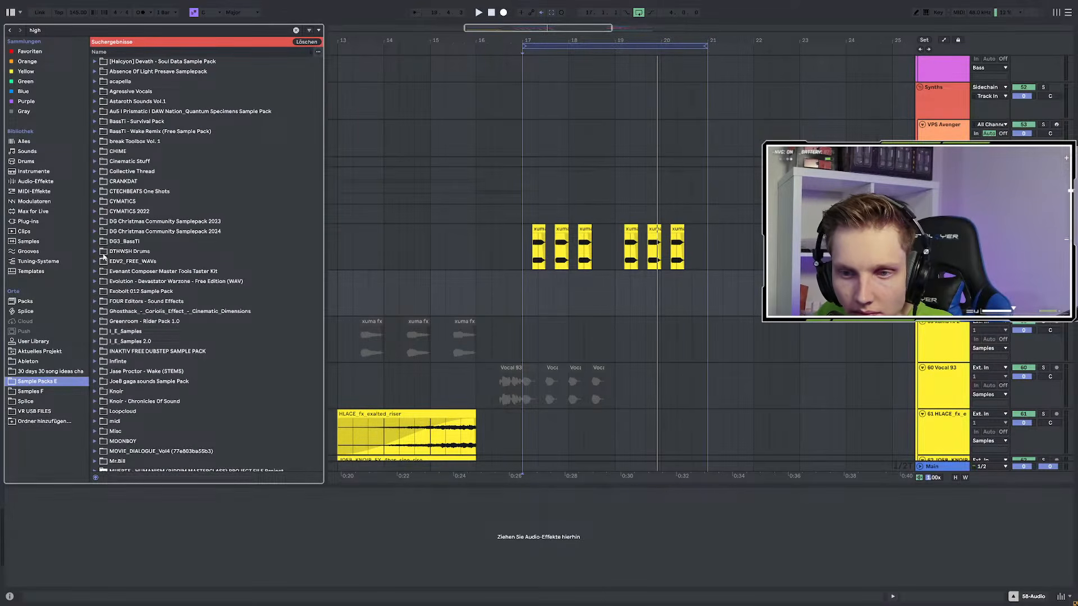
pyautogui.click(95, 252)
pyautogui.click(105, 261)
pyautogui.click(102, 261)
pyautogui.click(113, 272)
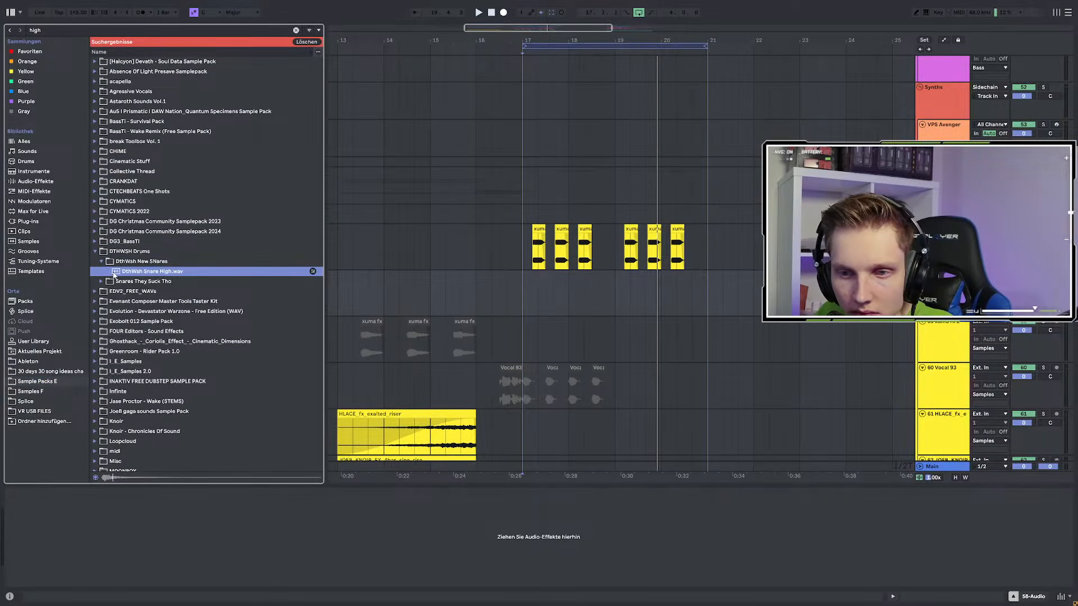
pyautogui.click(103, 283)
pyautogui.click(109, 285)
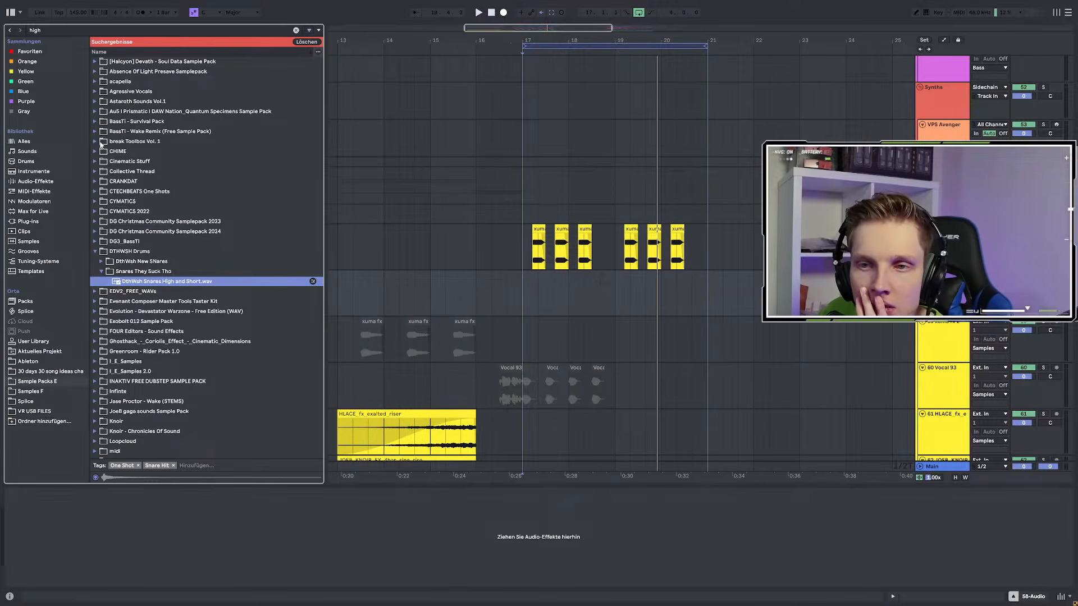
pyautogui.scroll(-6, 104, 212)
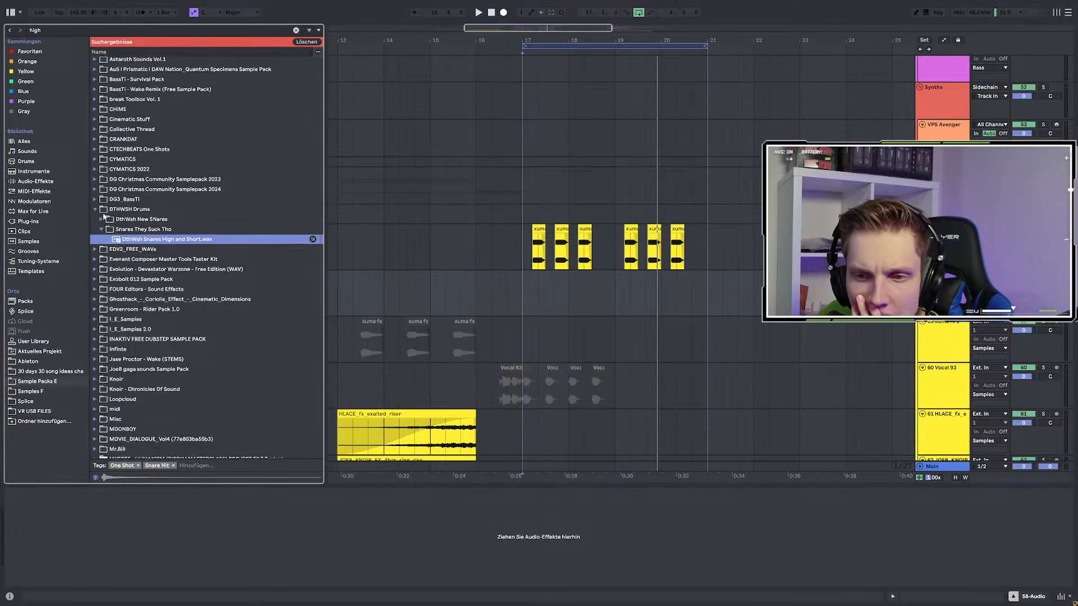
pyautogui.scroll(-3, 106, 223)
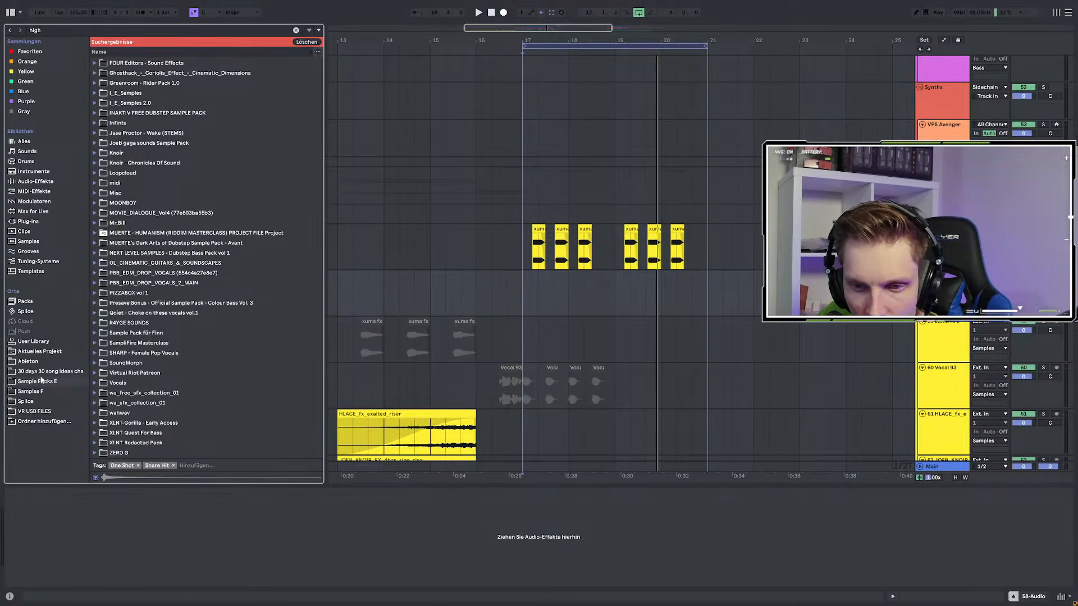
# Look through the "high" matches in the Splice folder and preview KSHMR_vocal_shout_basic_yea_stack_high.wav from Sounds of KSHMR Vol. 4
pyautogui.click(26, 401)
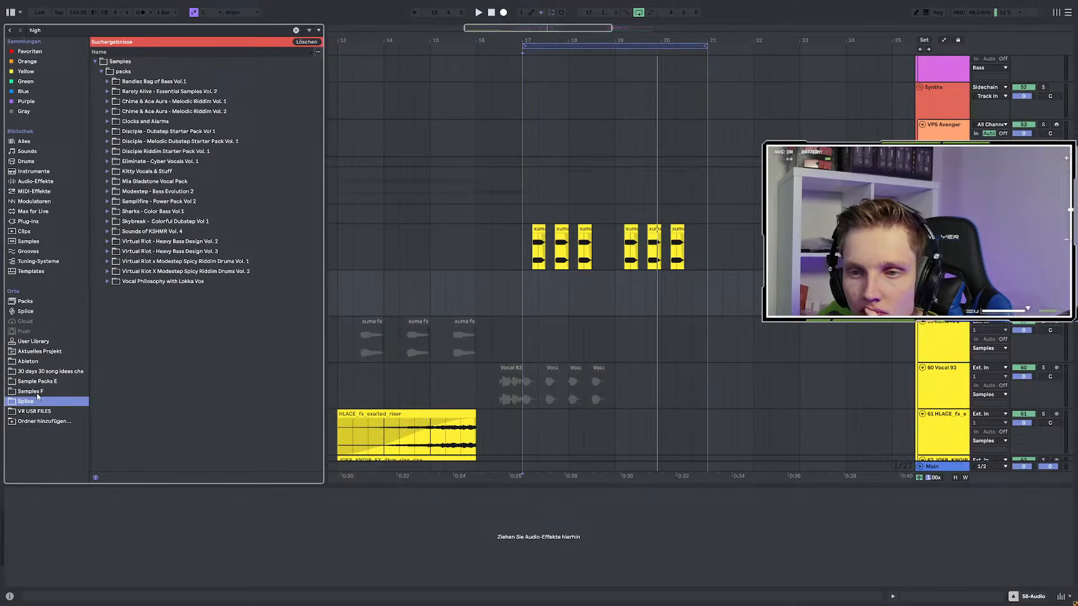
pyautogui.click(108, 231)
pyautogui.click(114, 241)
pyautogui.click(120, 252)
pyautogui.click(125, 261)
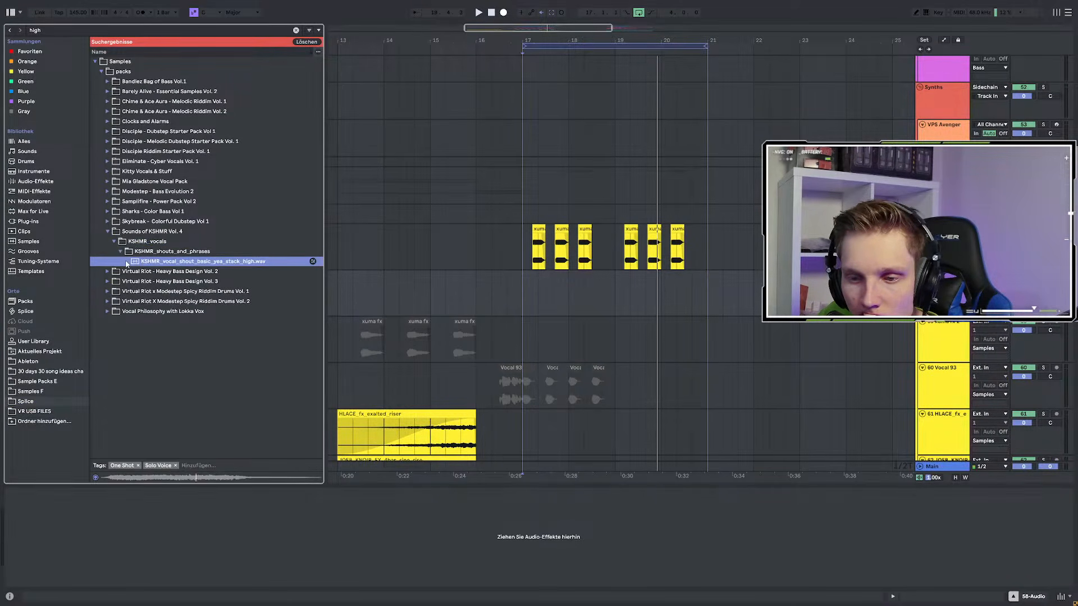
# Browse the "high" matches in Vocal Philosophy with Lokka Vox and preview the dry and FX versions of the Astronaut High vocal loop
pyautogui.click(107, 312)
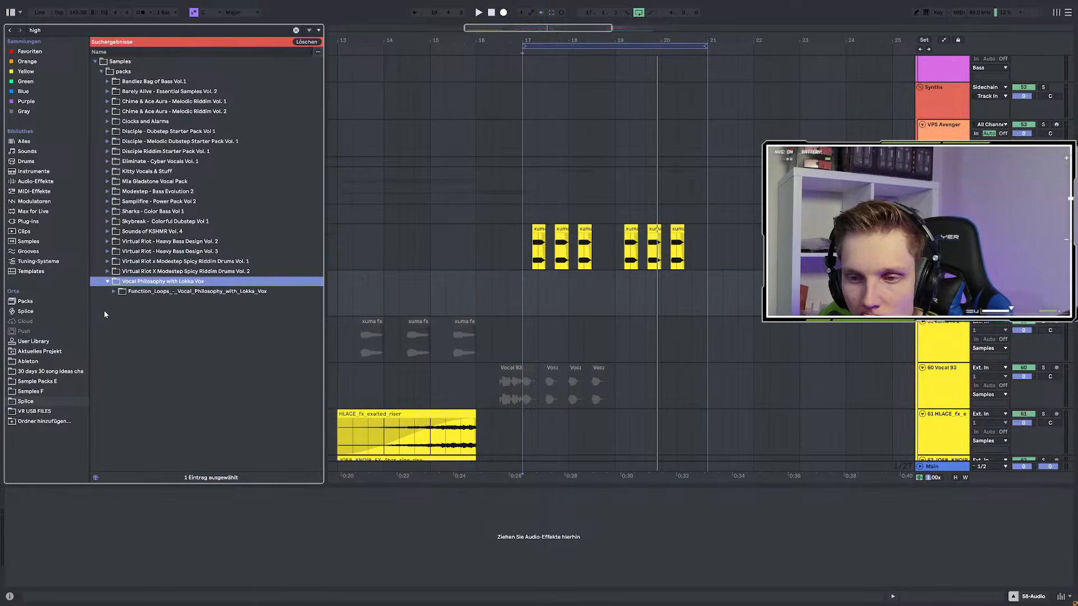
pyautogui.click(114, 292)
pyautogui.click(120, 302)
pyautogui.click(127, 311)
pyautogui.click(131, 321)
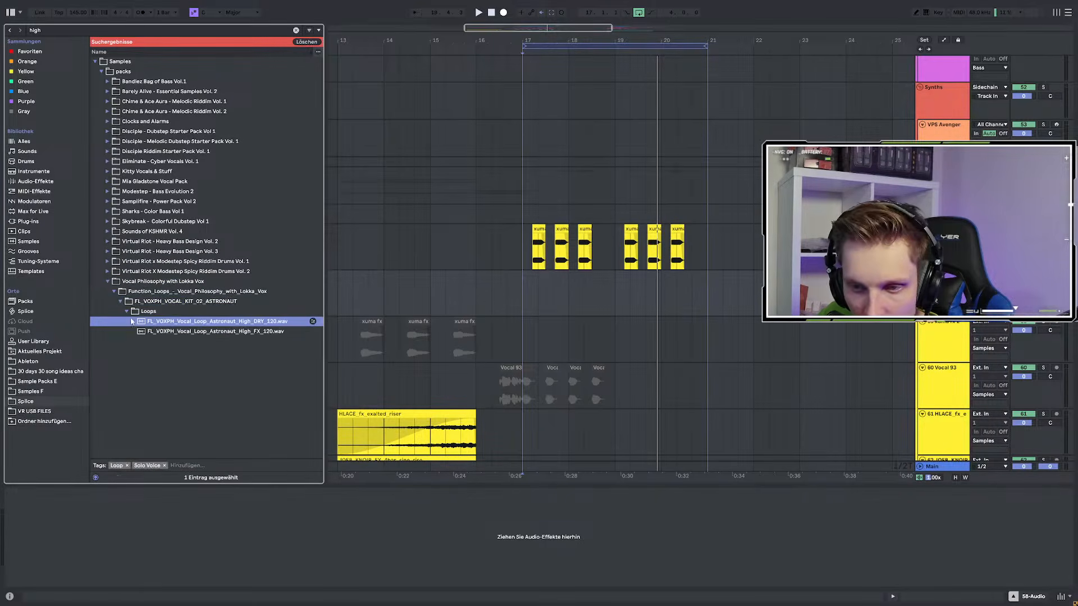
pyautogui.click(185, 333)
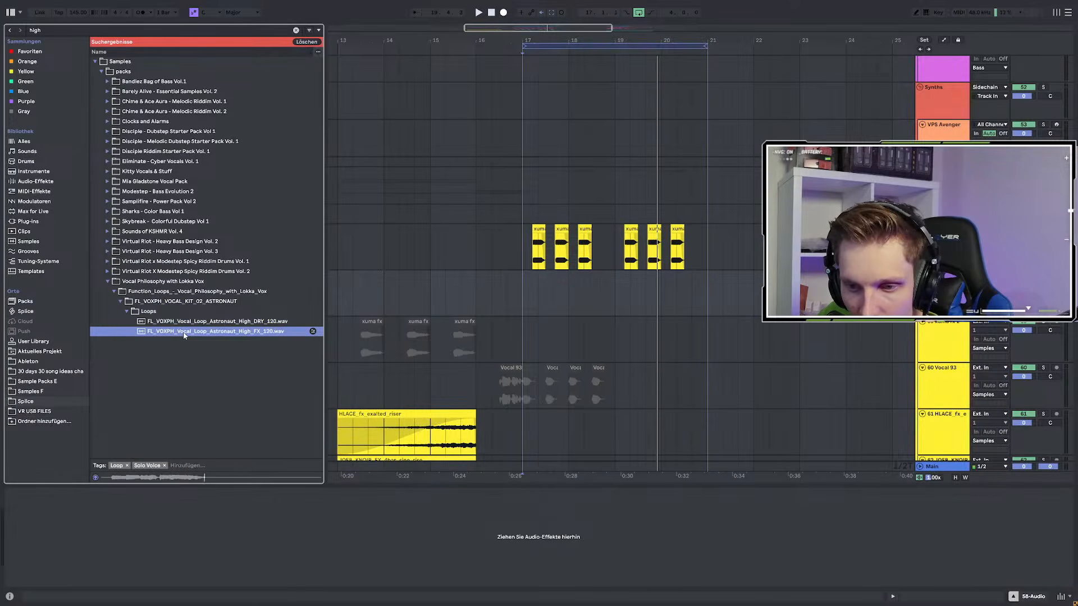
# Open the Clocks and Alarms matches and preview FF_CA_foley_fire_alarm_bell_wet_high_F.wav from the fire_alarm folder
pyautogui.click(109, 121)
pyautogui.press('Down')
pyautogui.press('Down')
pyautogui.press('Down')
pyautogui.press('Down')
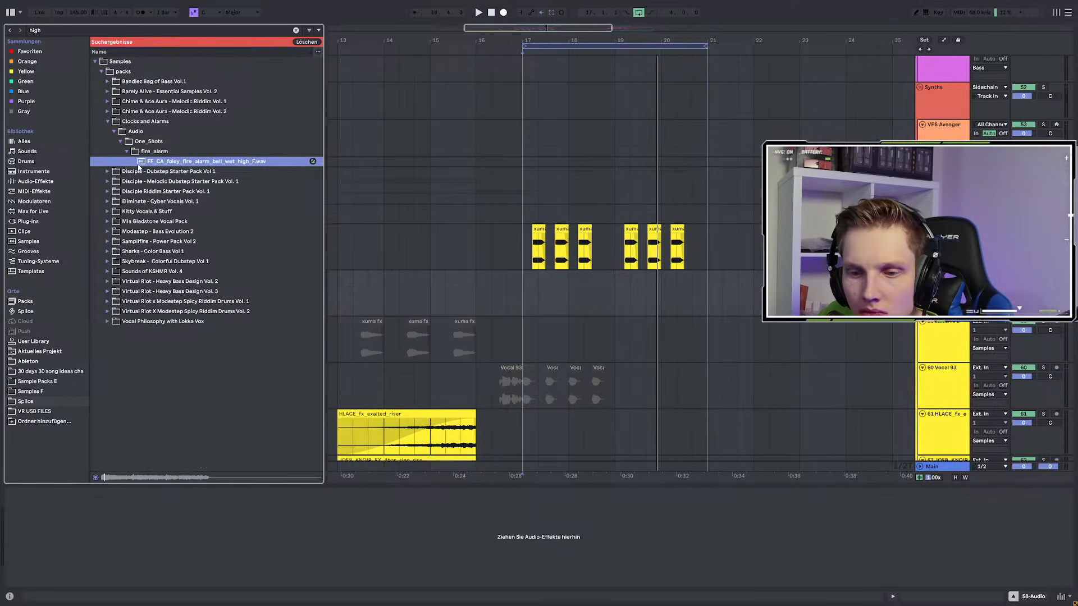
# Place the fire alarm bell sample on the empty track at bar 17 and cut it down to a short hit
pyautogui.click(534, 300)
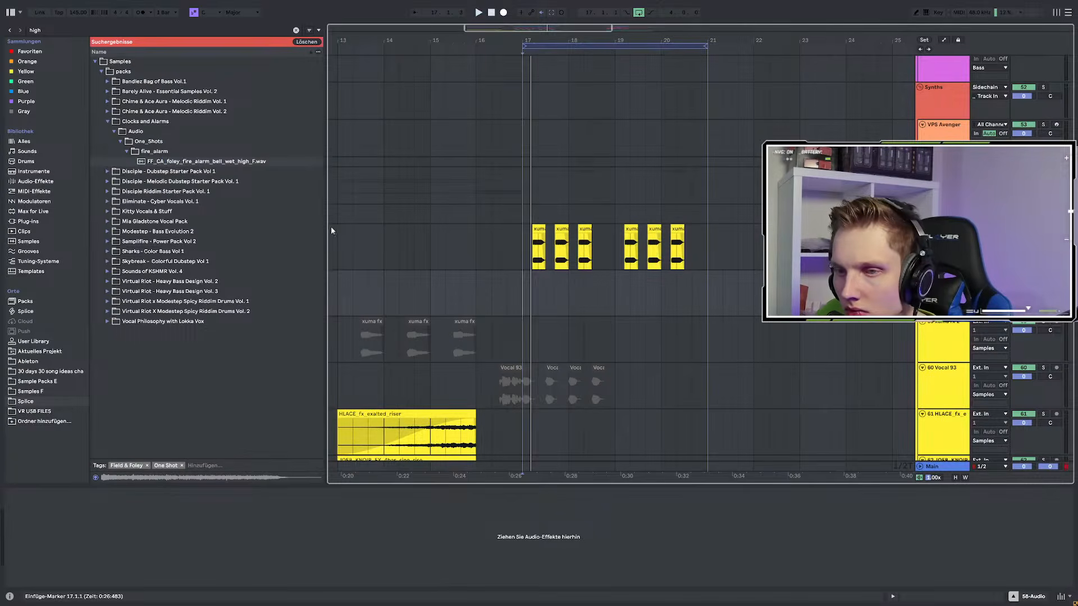
pyautogui.click(201, 163)
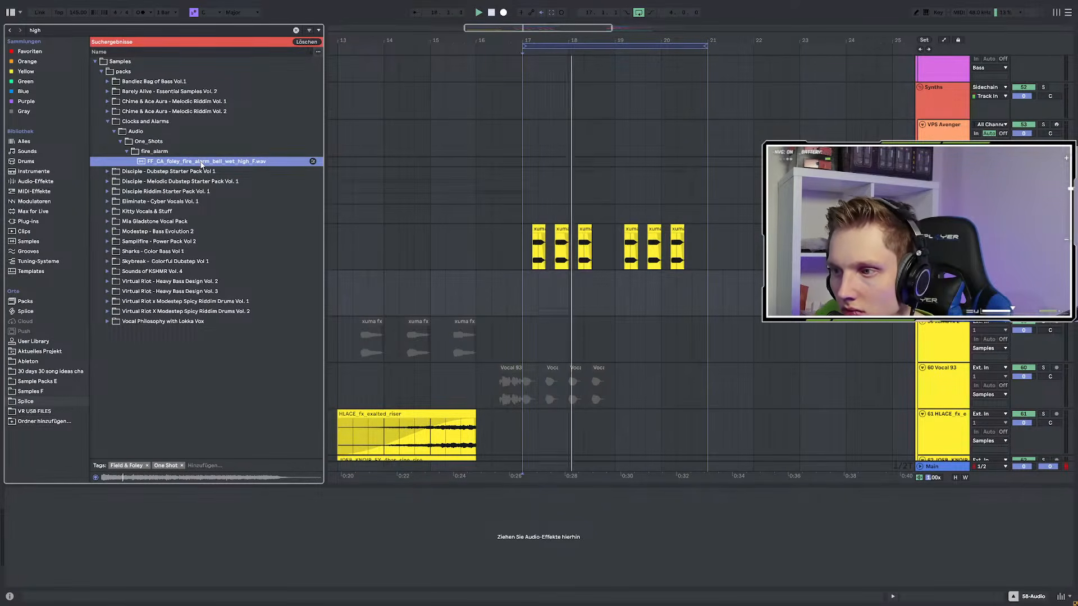
pyautogui.press('Return')
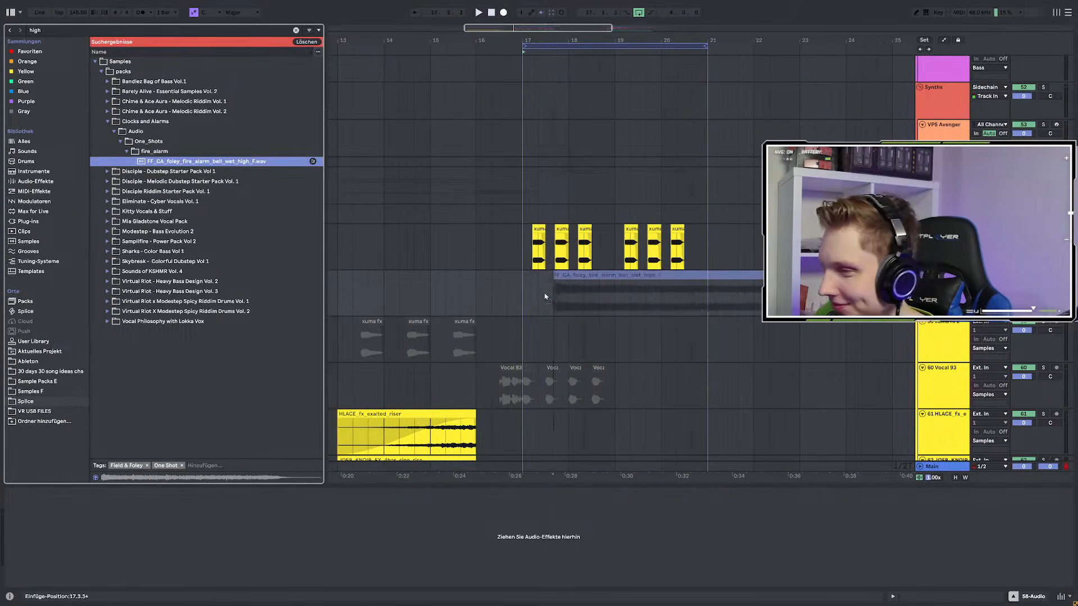
pyautogui.press('space')
pyautogui.press('space')
pyautogui.moveTo(898, 293); pyautogui.dragTo(529, 298)
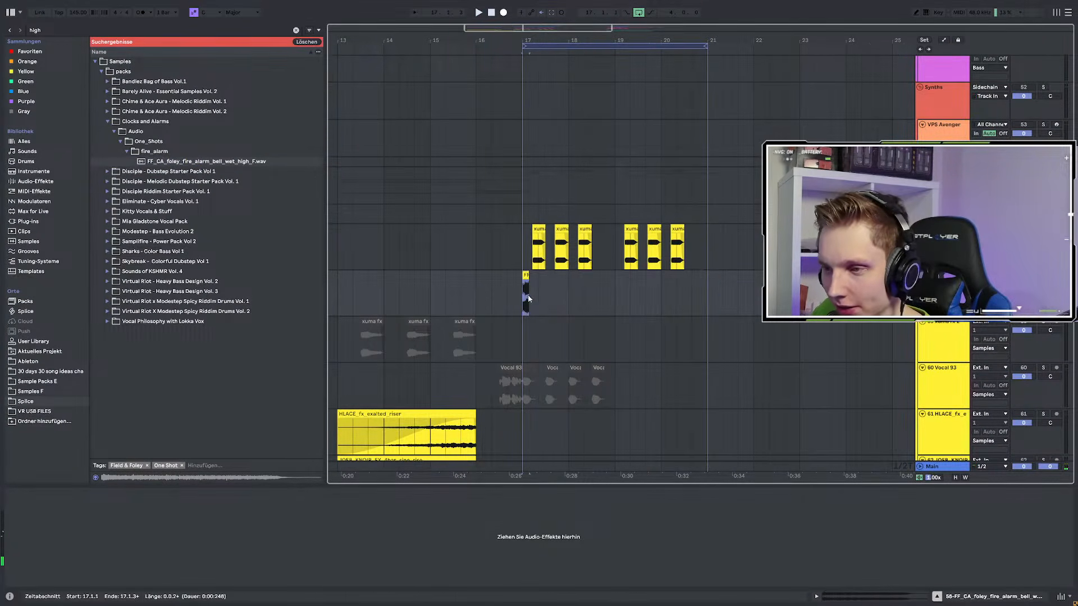
# Duplicate the fire alarm hit twice at half-bar spacing, to 17.3 and 18.1, and play the result
pyautogui.scroll(5, 511, 281)
pyautogui.moveTo(620, 286)
pyautogui.mouseDown()
pyautogui.moveTo(643, 286)
pyautogui.moveTo(607, 283)
pyautogui.moveTo(709, 301)
pyautogui.mouseUp()
pyautogui.hotkey('ctrl', 'd')
pyautogui.hotkey('ctrl', 'd')
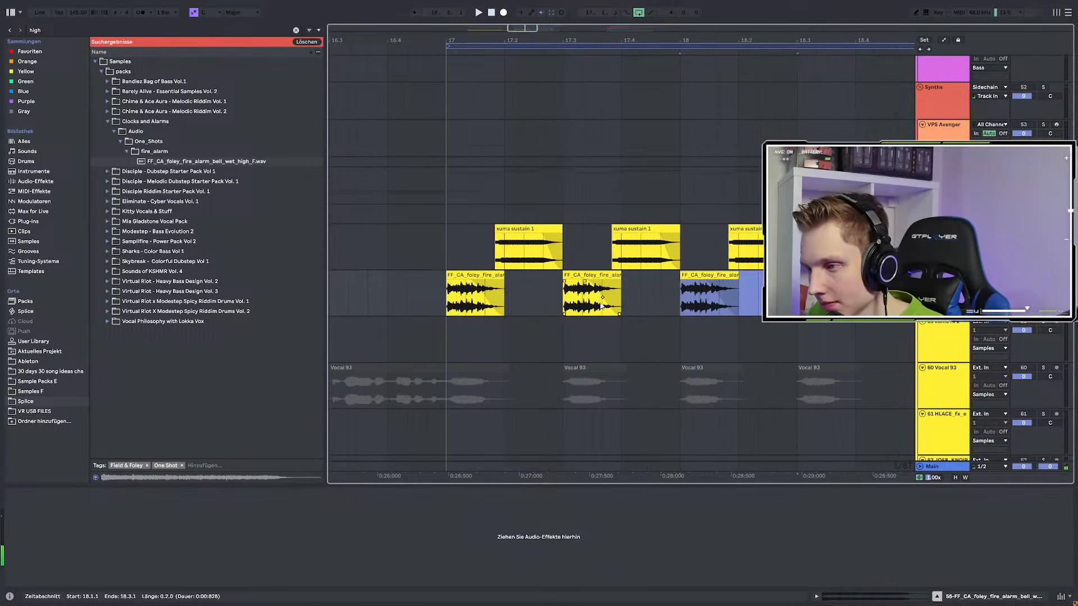
pyautogui.click(427, 292)
pyautogui.press('space')
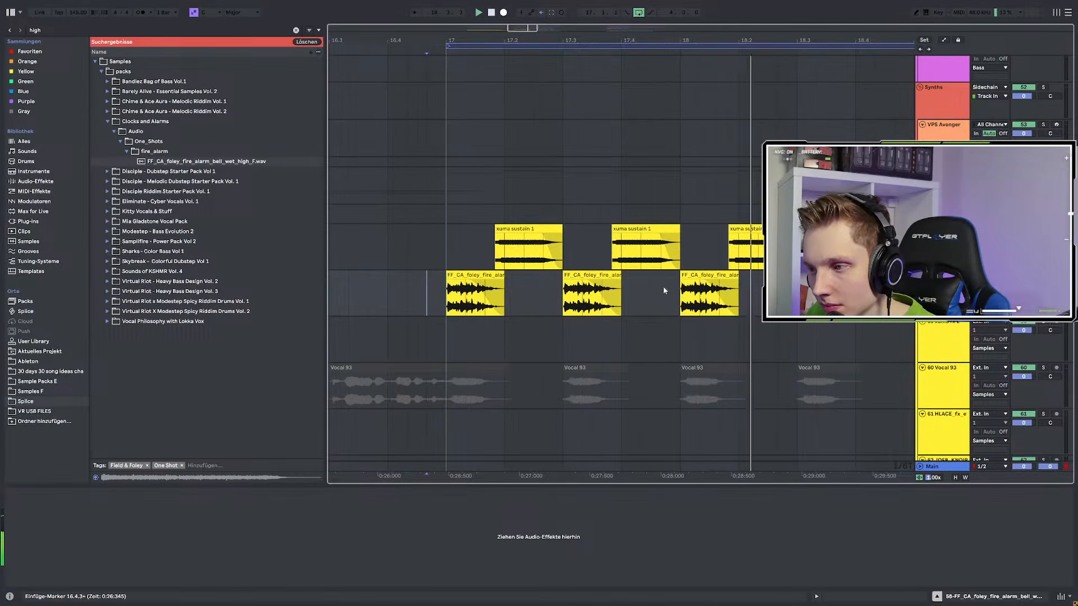
# Shift the fire alarm clips slightly ahead of the beat and listen to their timing
pyautogui.scroll(-3, 515, 293)
pyautogui.press('space')
pyautogui.press('space')
pyautogui.moveTo(481, 296); pyautogui.dragTo(677, 298)
pyautogui.scroll(5, 494, 293)
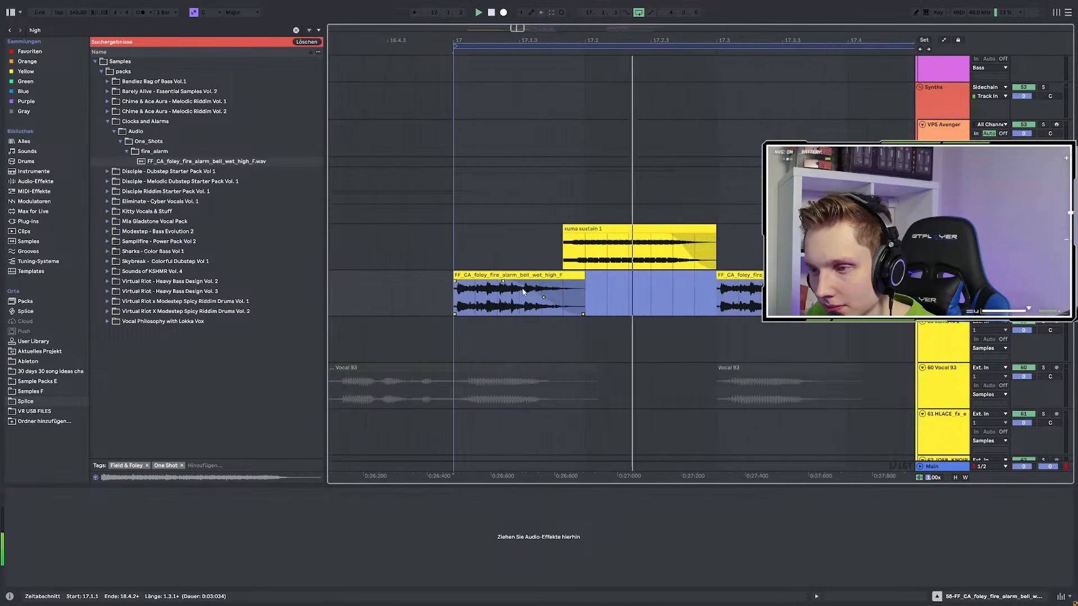
pyautogui.moveTo(549, 275); pyautogui.dragTo(527, 275)
pyautogui.scroll(-3, 528, 280)
pyautogui.click(436, 287)
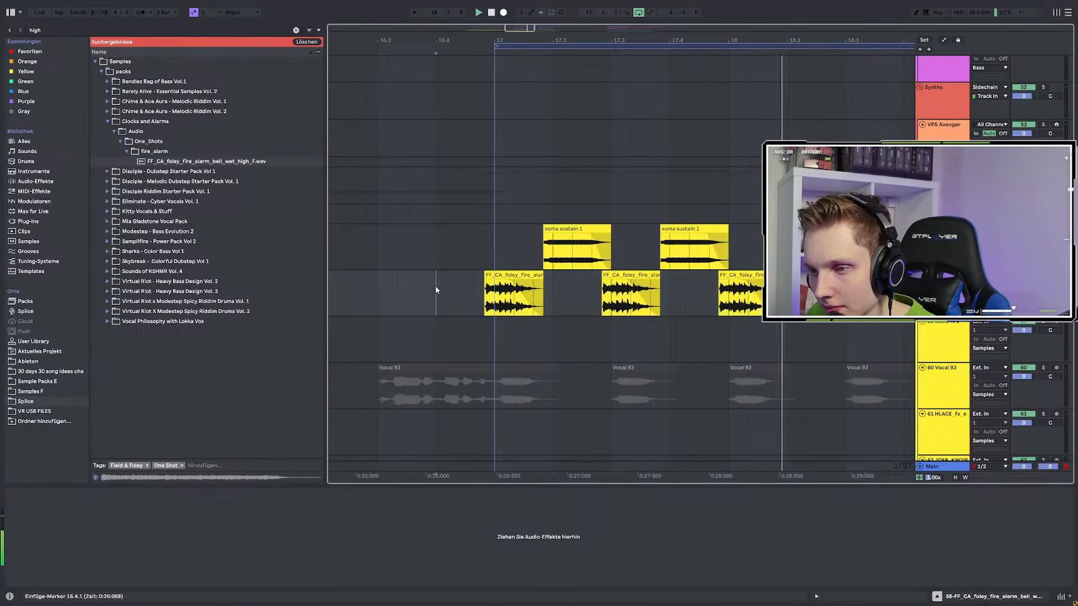
# Trim the start of the first fire alarm clip to 17.1.1 and play it back
pyautogui.click(490, 275)
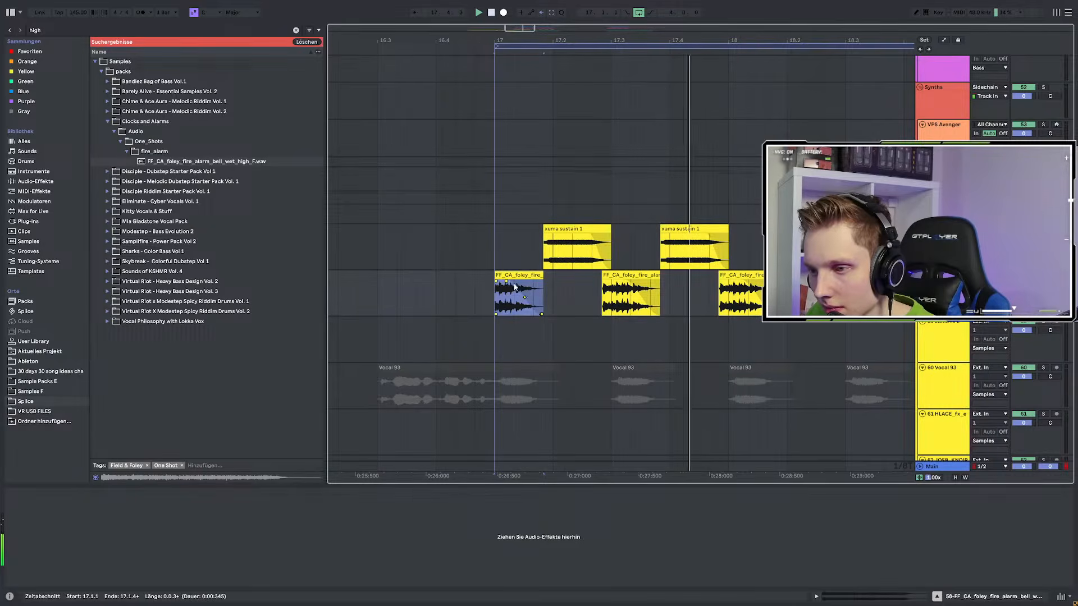
pyautogui.moveTo(506, 281); pyautogui.dragTo(515, 281)
pyautogui.press('space')
pyautogui.press('space')
# Delete the other two fire alarm clips and duplicate the trimmed one to 17.3 and 18.1
pyautogui.moveTo(836, 298); pyautogui.dragTo(599, 298)
pyautogui.press('Delete')
pyautogui.click(497, 297)
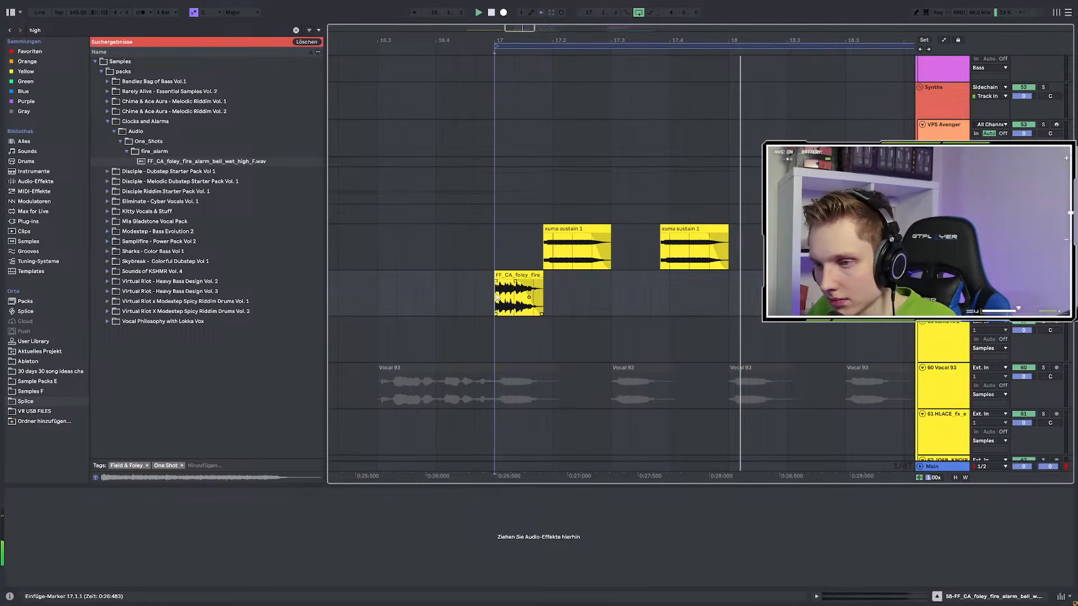
pyautogui.moveTo(496, 296); pyautogui.dragTo(610, 295)
pyautogui.hotkey('ctrl', 'd')
pyautogui.hotkey('ctrl', 'd')
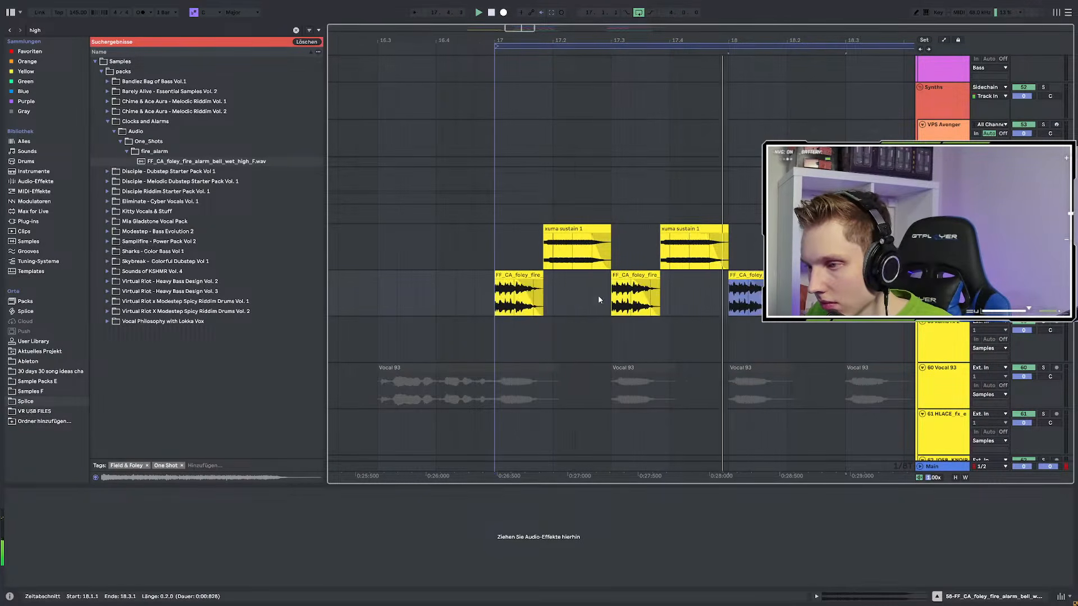
pyautogui.scroll(-3, 598, 295)
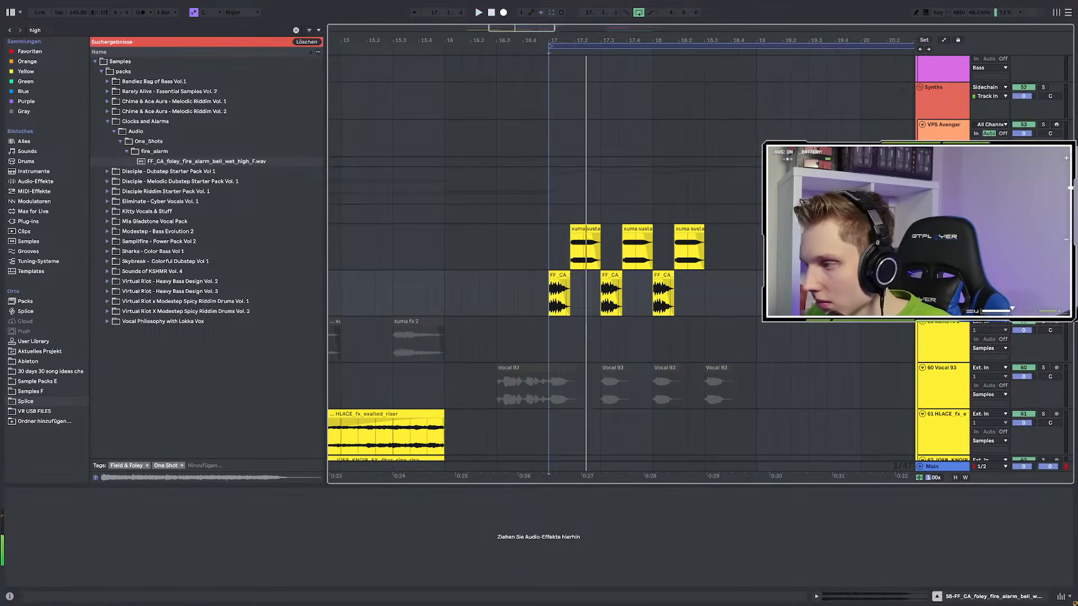
# Search the favourites for "eq" and add EQ Eight to the fire alarm track
pyautogui.click(46, 31)
pyautogui.press('BackSpace')
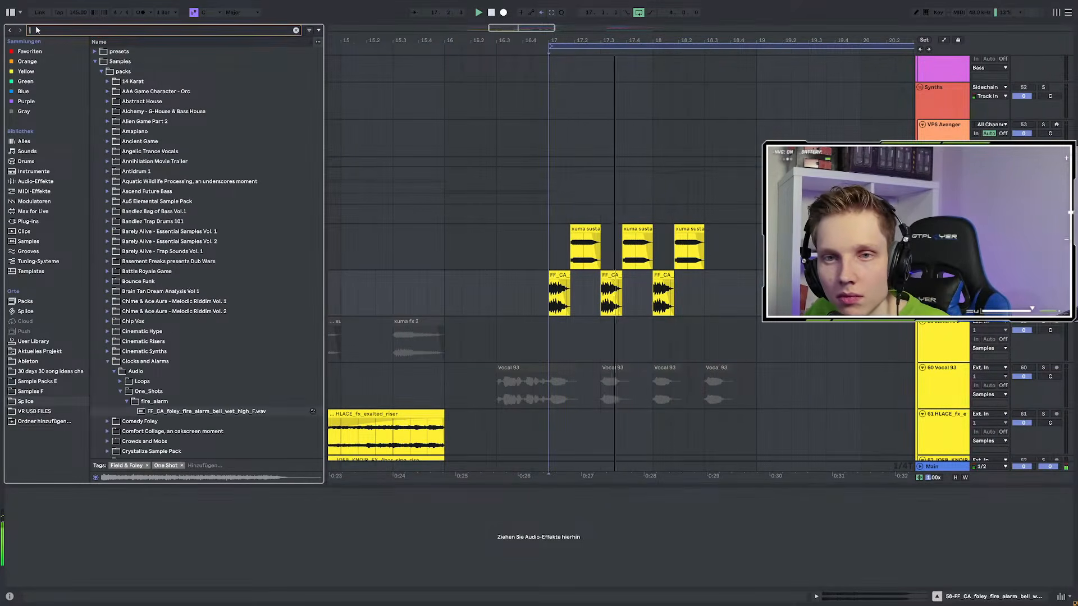
pyautogui.write('eq')
pyautogui.click(32, 51)
pyautogui.click(125, 63)
pyautogui.moveTo(124, 62); pyautogui.dragTo(129, 537)
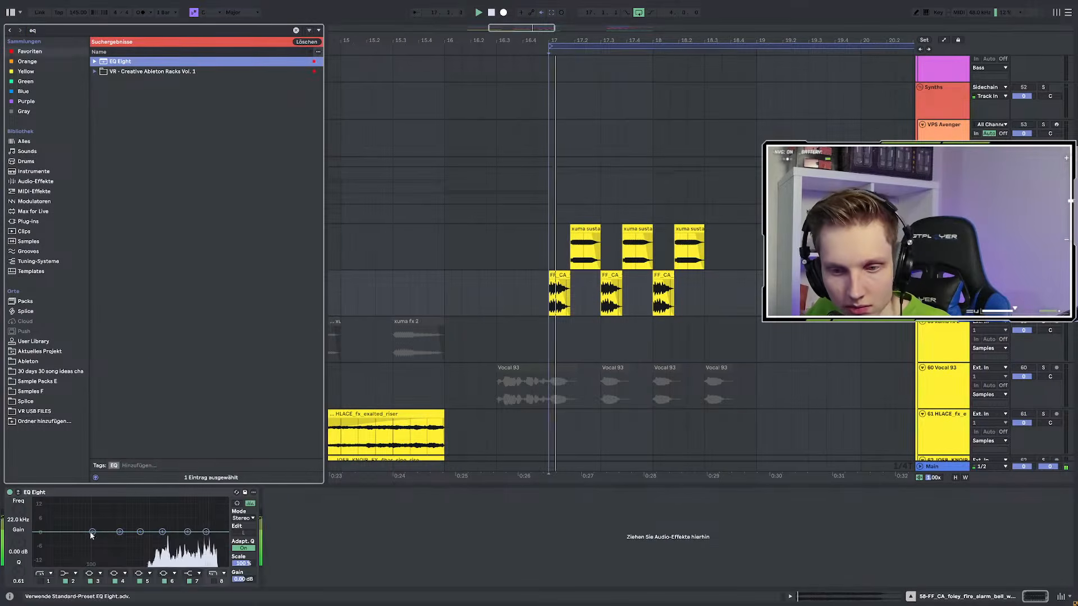
# Search for "val", add ValhallaFutureVerb after the EQ and load its Small Detuned Vocal Room preset
pyautogui.click(63, 28)
pyautogui.write('vall')
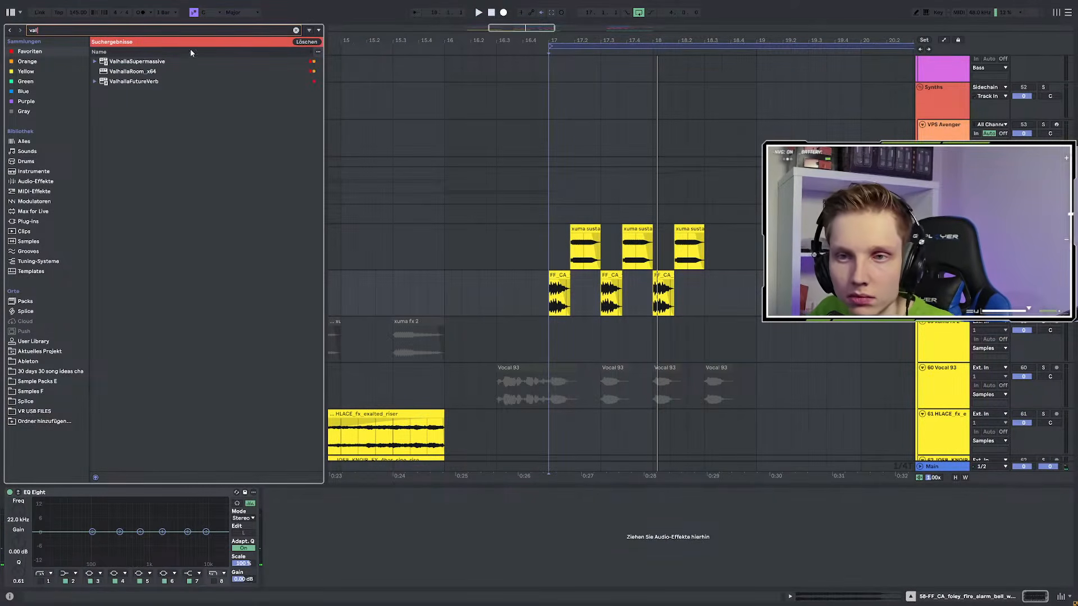
pyautogui.click(127, 82)
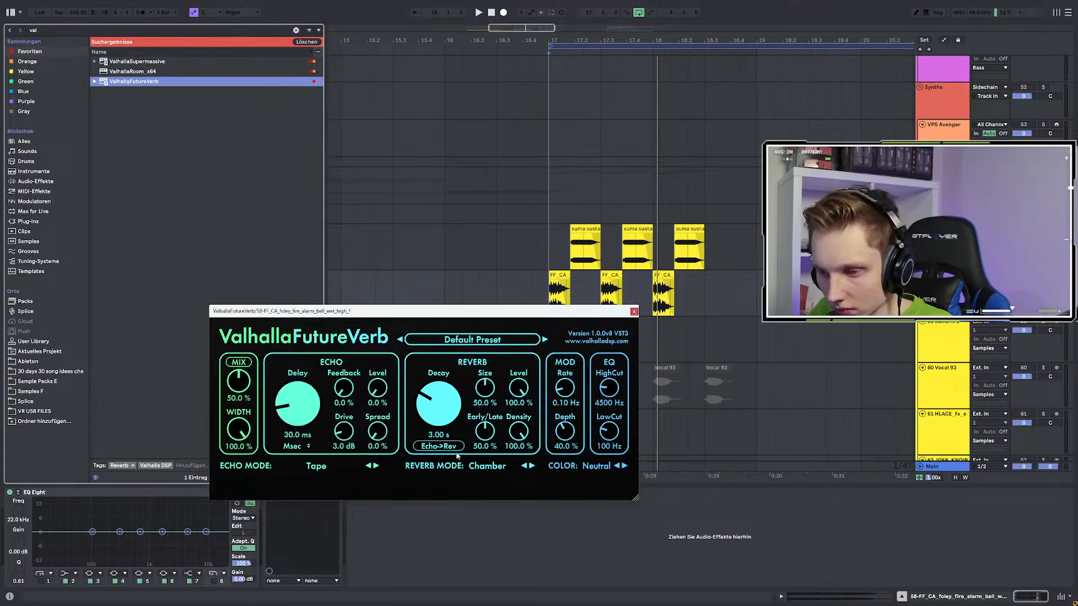
pyautogui.click(444, 339)
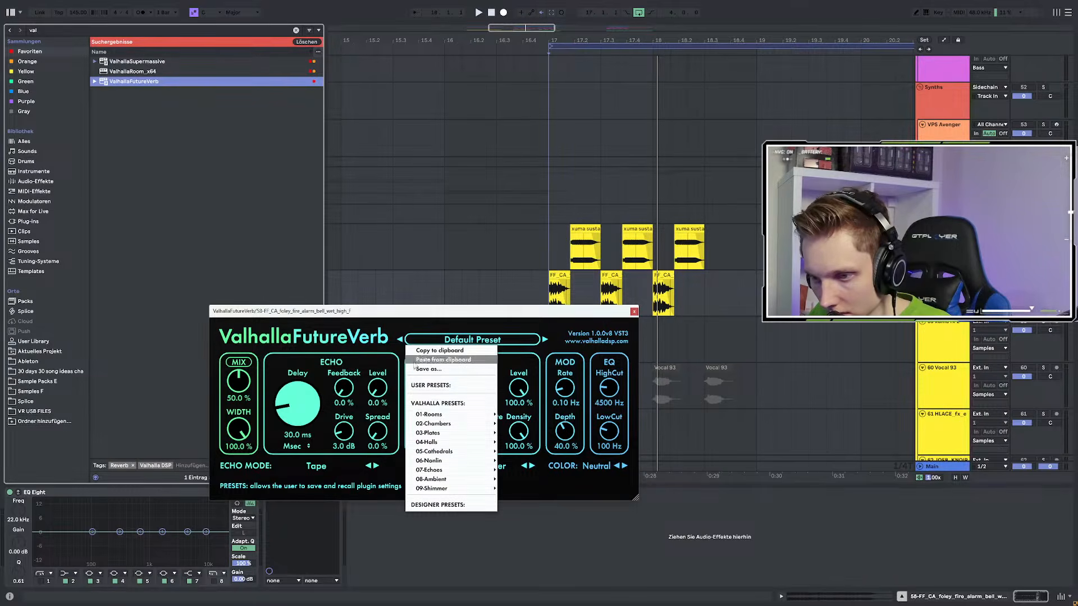
pyautogui.moveTo(522, 416)
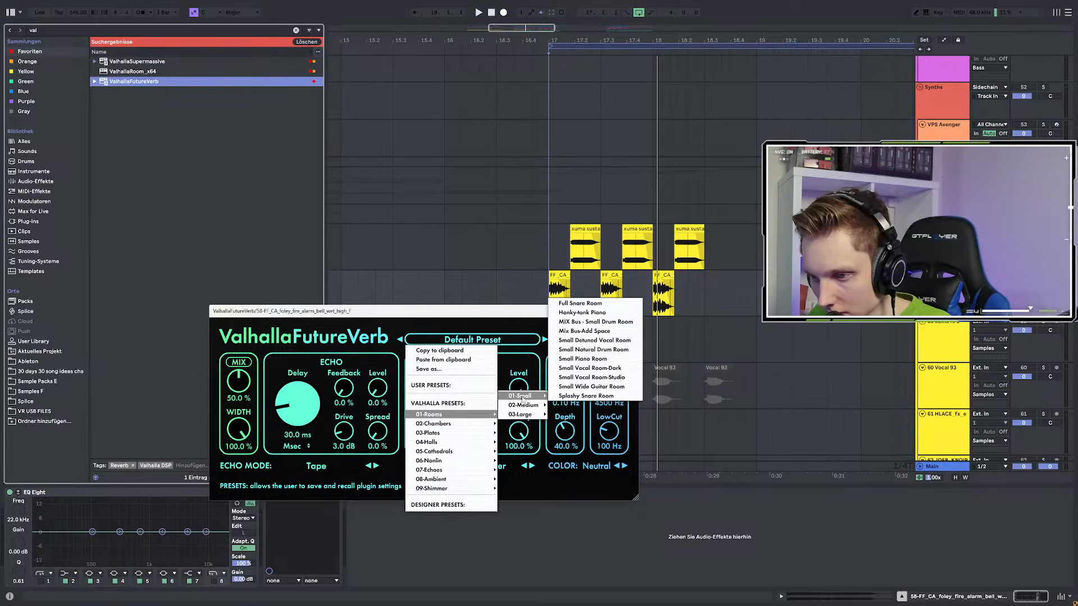
pyautogui.click(592, 343)
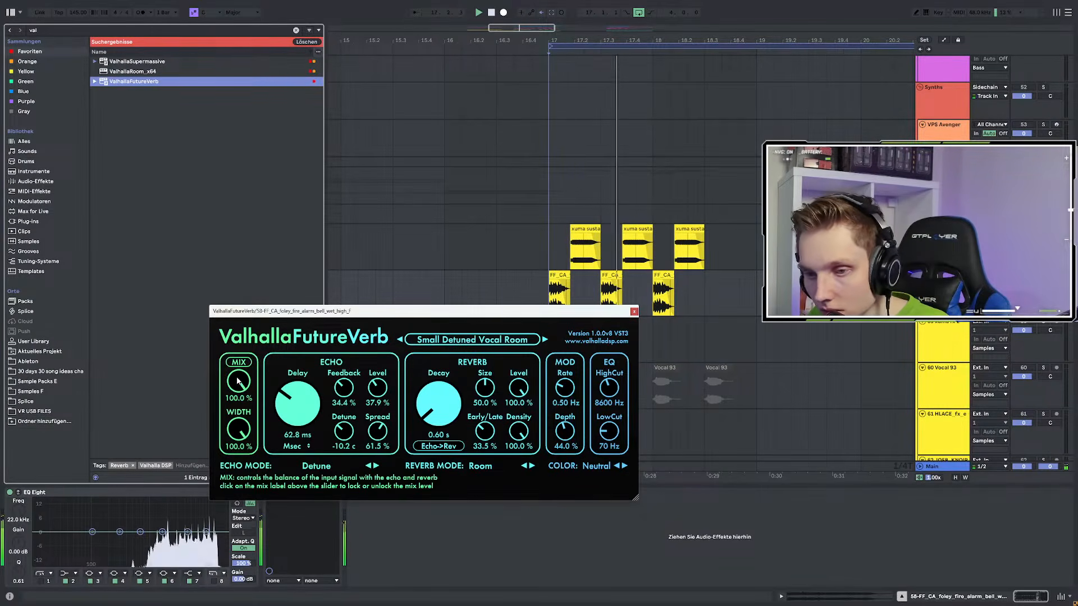
# Set the reverb's mix to 48% during playback and close the plug-in window
pyautogui.press('space')
pyautogui.moveTo(239, 382); pyautogui.dragTo(211, 431)
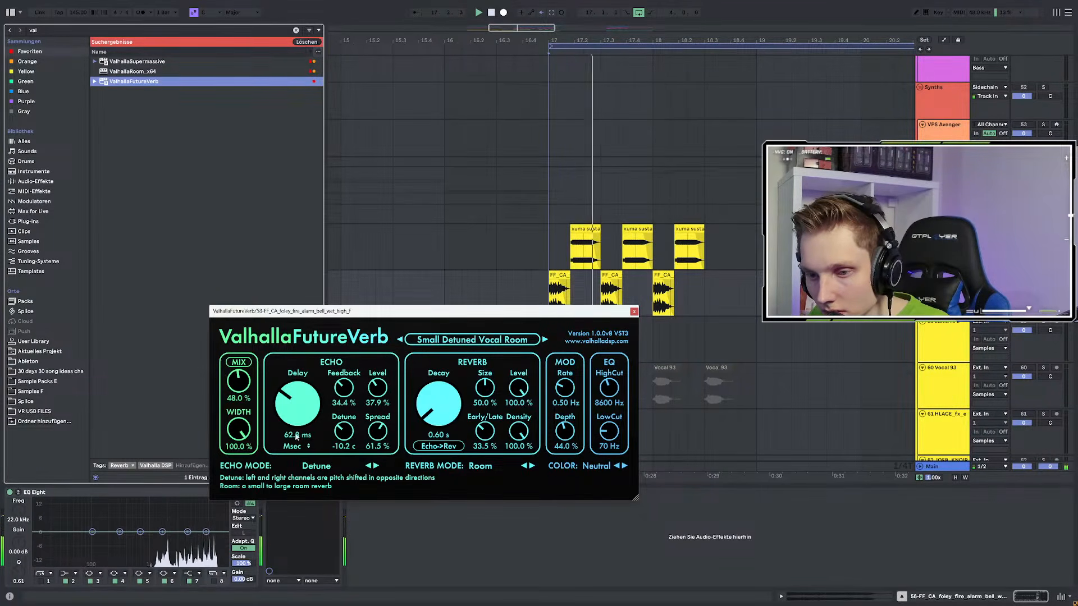
pyautogui.click(634, 311)
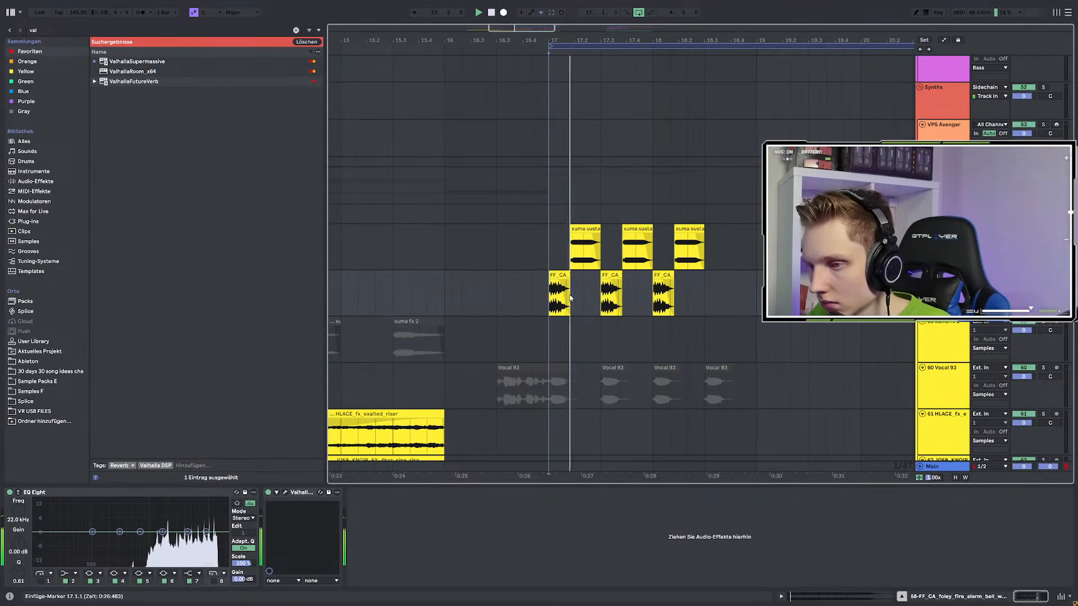
# Duplicate the two-bar fire alarm pattern from bar 17 to bar 19
pyautogui.moveTo(550, 295); pyautogui.dragTo(751, 296)
pyautogui.hotkey('ctrl', 'd')
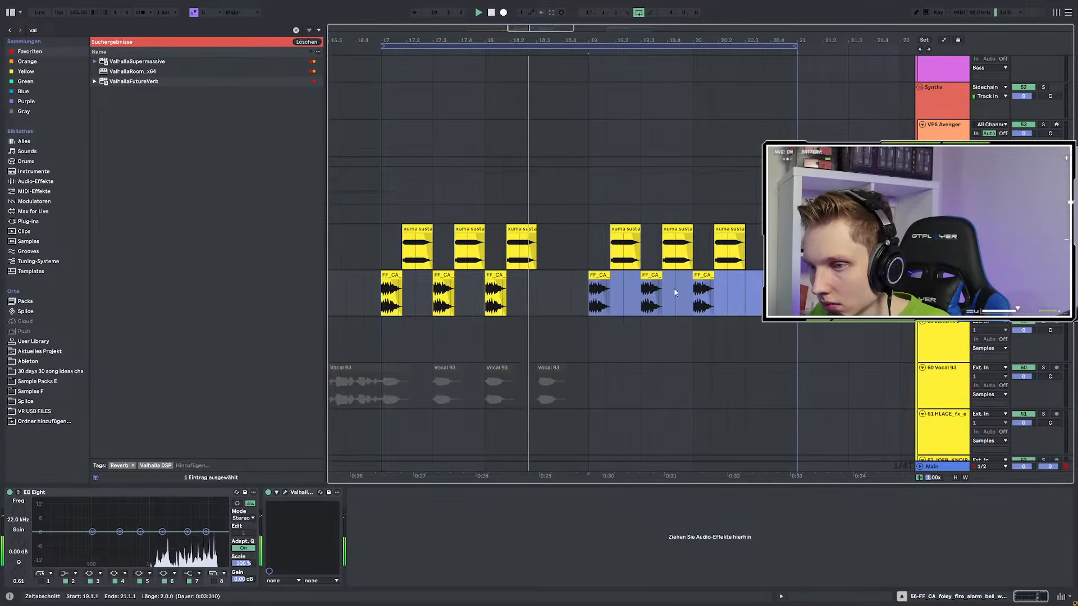
# Search for "sna", add Snap Heap to the fire alarm track and insert a Disperser in Serial Bus 1
pyautogui.click(55, 29)
pyautogui.write('sna')
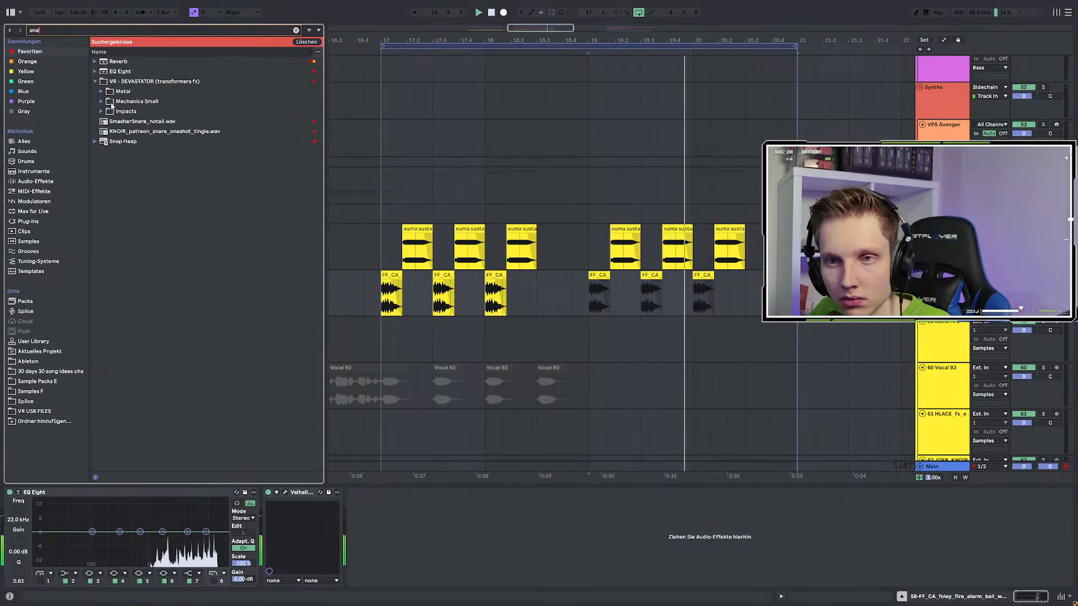
pyautogui.click(117, 143)
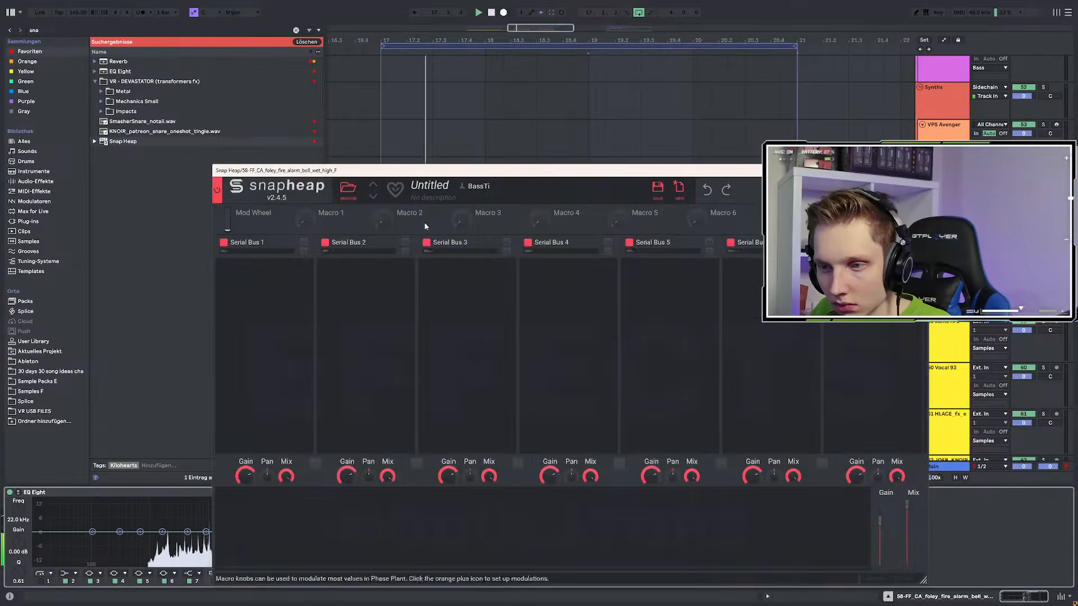
pyautogui.moveTo(425, 174); pyautogui.dragTo(321, 189)
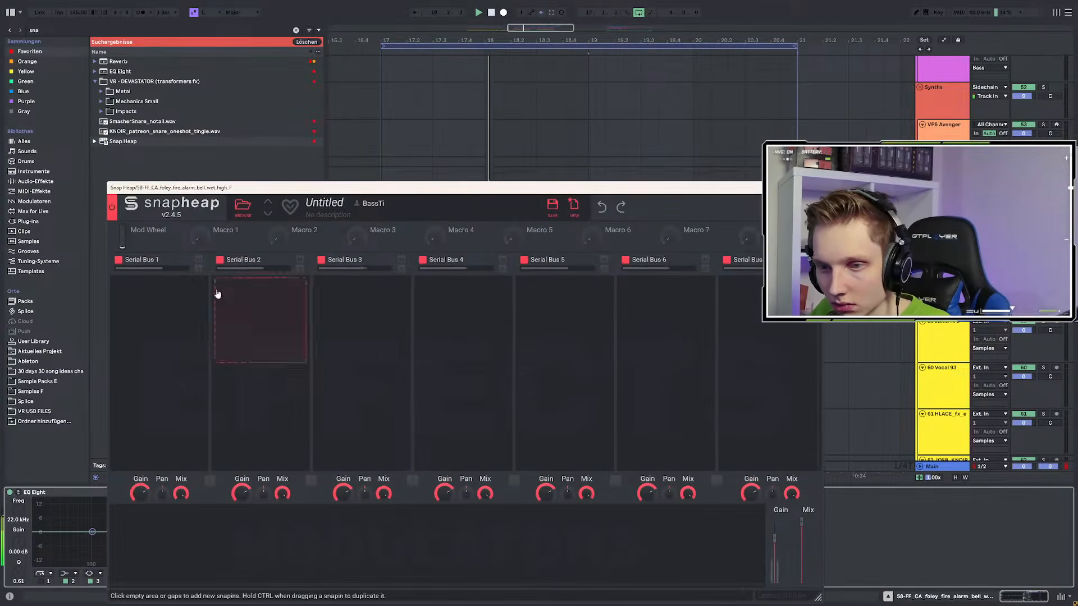
pyautogui.click(185, 306)
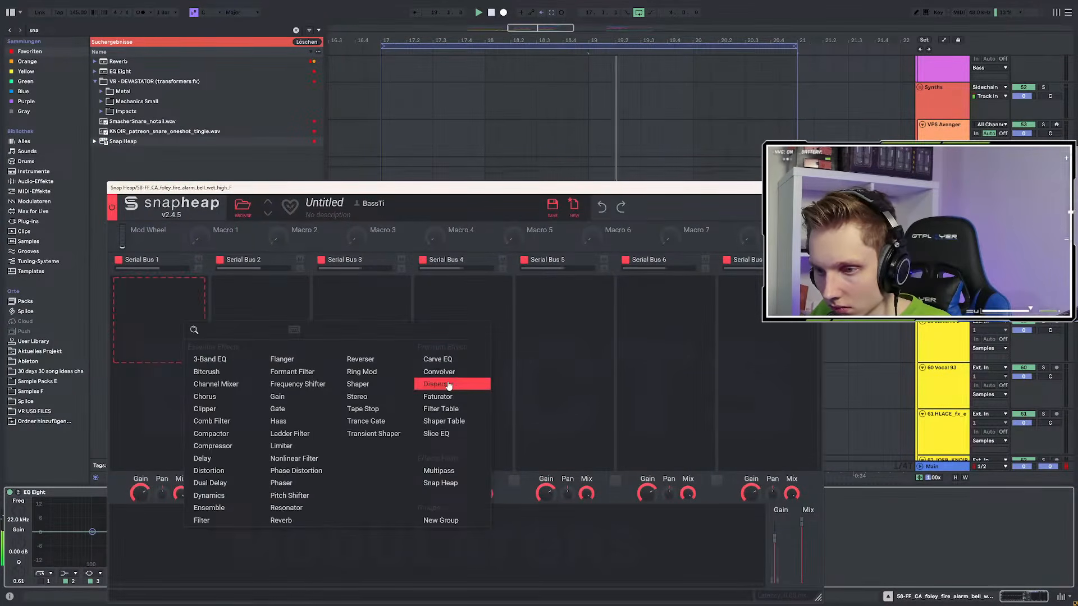
pyautogui.click(453, 380)
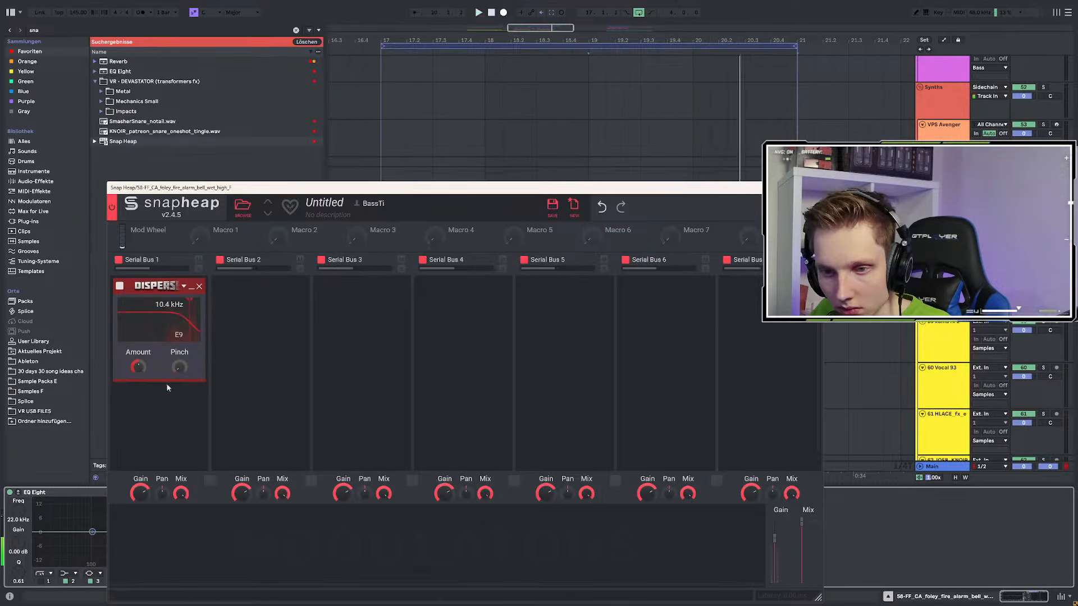
# Insert a Convolver in Serial Bus 2, load the Disperse 20 ms impulse response and try its feedback
pyautogui.click(257, 319)
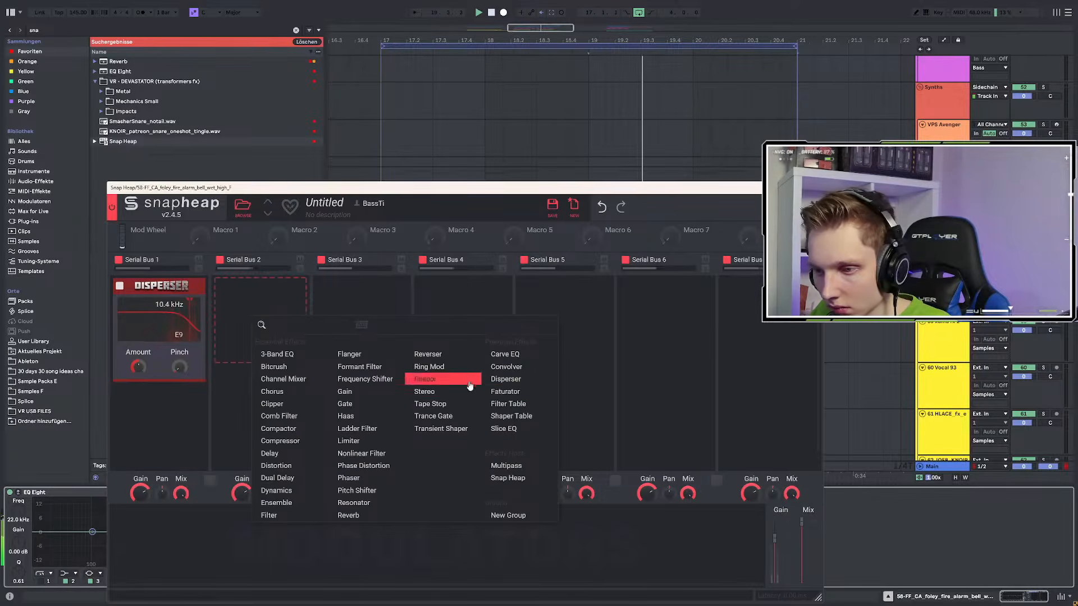
pyautogui.click(506, 367)
pyautogui.click(250, 353)
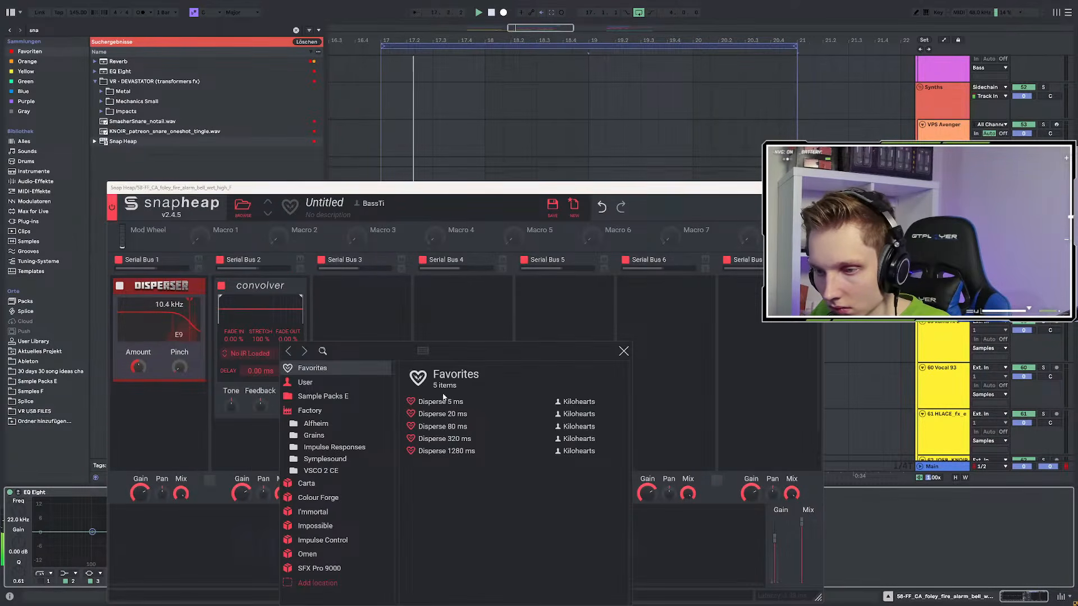
pyautogui.doubleClick(443, 414)
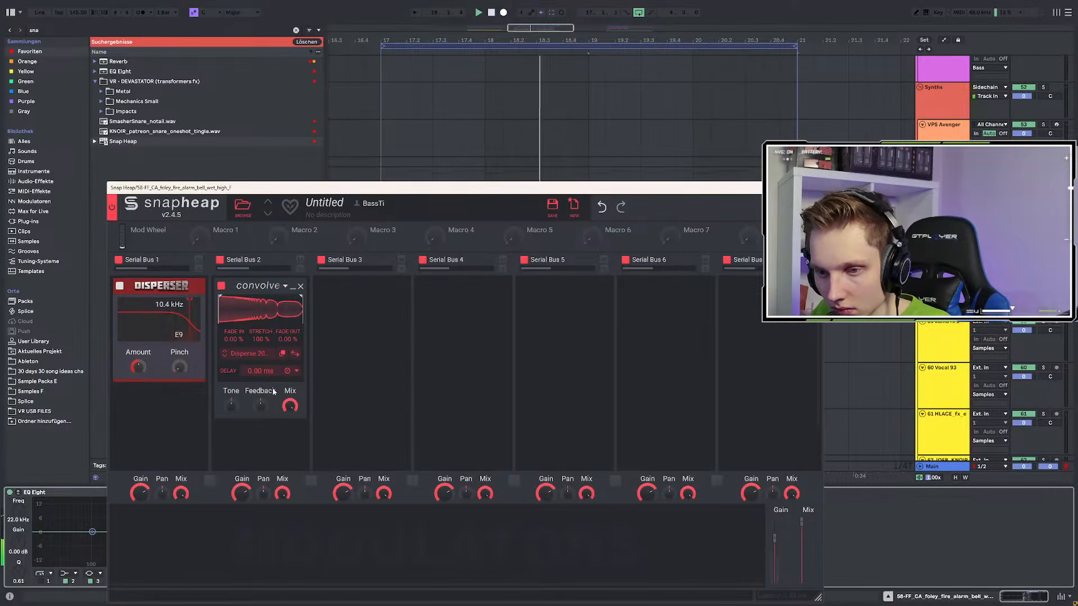
pyautogui.moveTo(260, 406); pyautogui.dragTo(260, 377)
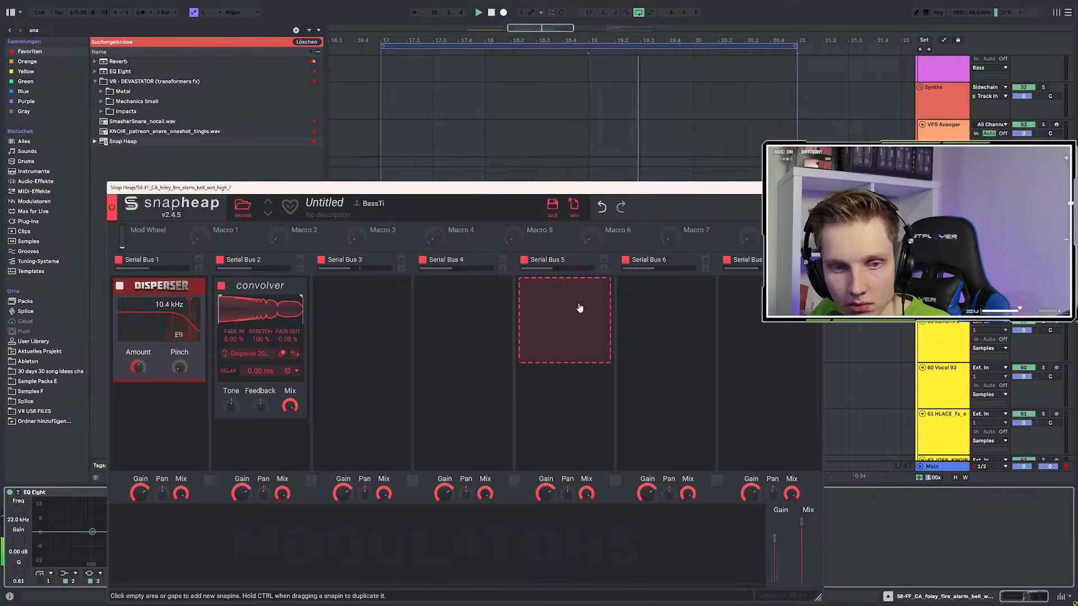
# Activate the duplicated fire alarm clips at bar 19 and shape their EQ Eight with a midrange dip and a 4.34 dB boost at 10.7 kHz
pyautogui.hotkey('ctrl', 'alt', 'p')
pyautogui.scroll(-3, 669, 292)
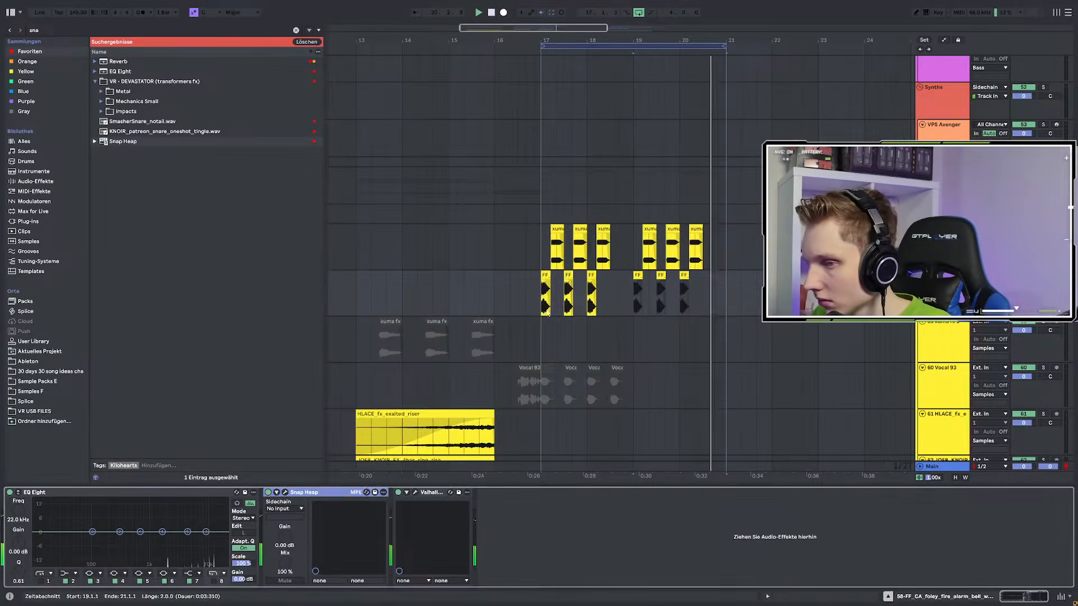
pyautogui.click(541, 292)
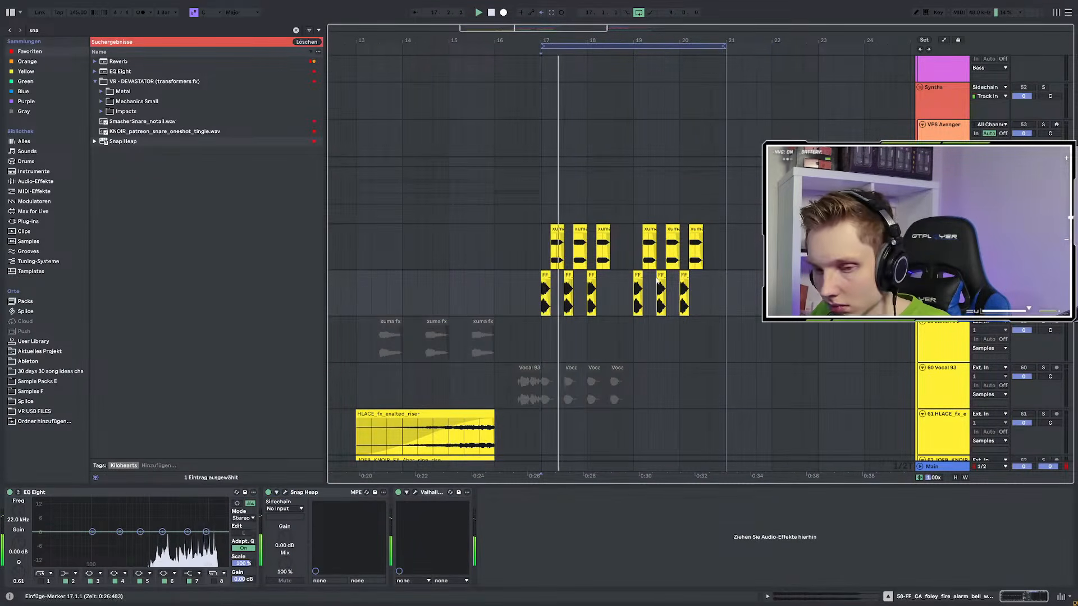
pyautogui.moveTo(162, 532); pyautogui.dragTo(208, 523)
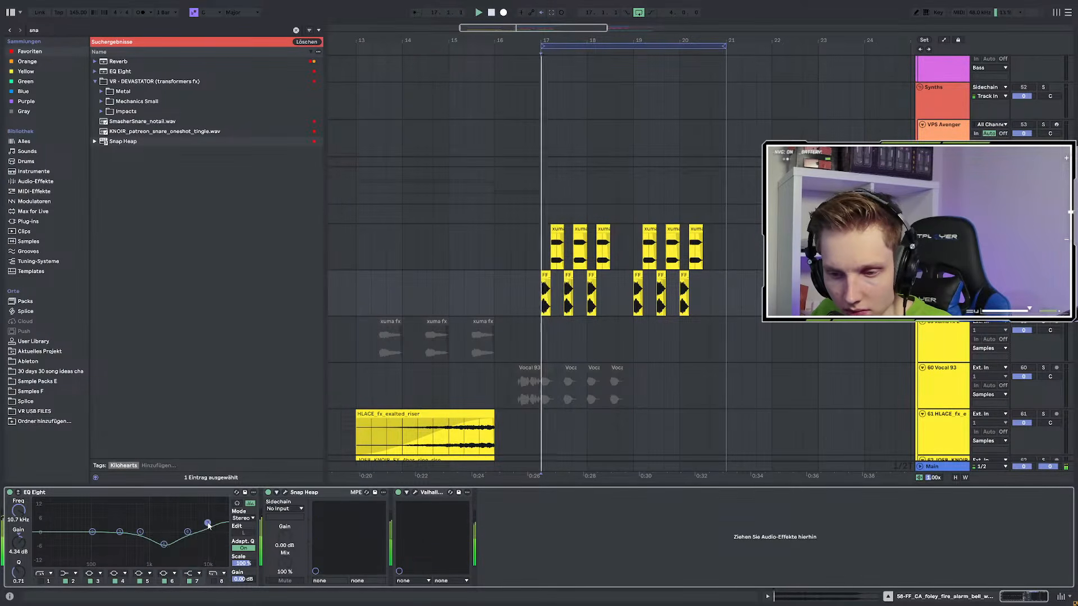
pyautogui.press('s')
pyautogui.press('space')
pyautogui.press('space')
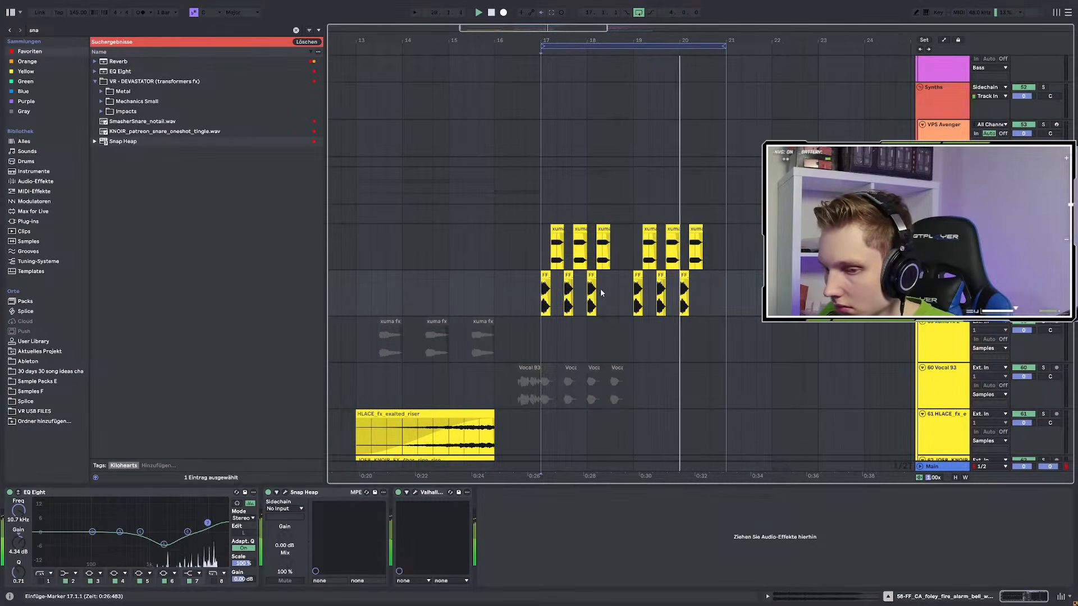
# Load a White Blur impulse response from the factory Synthetic folder into Snap Heap's Convolver
pyautogui.click(286, 492)
pyautogui.click(353, 303)
pyautogui.click(334, 298)
pyautogui.click(252, 336)
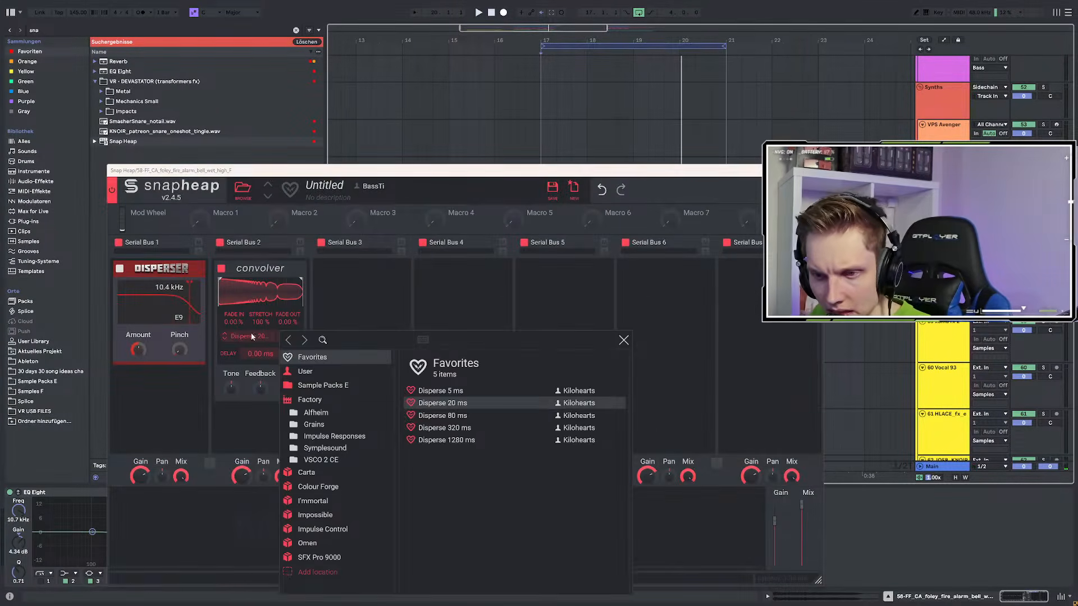
pyautogui.click(331, 437)
pyautogui.click(439, 527)
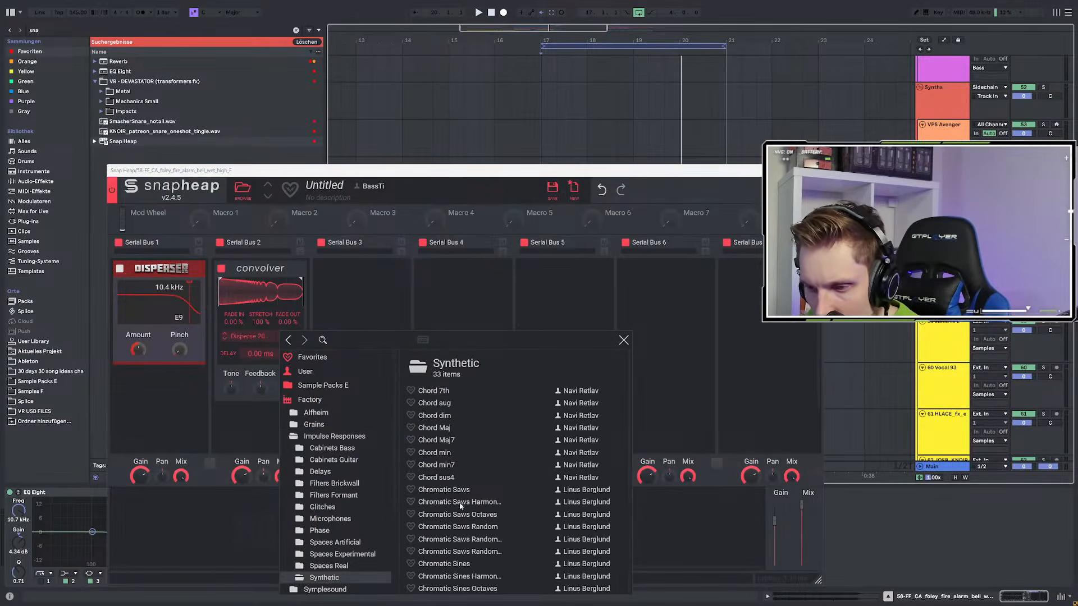
pyautogui.scroll(-5, 460, 506)
pyautogui.doubleClick(449, 498)
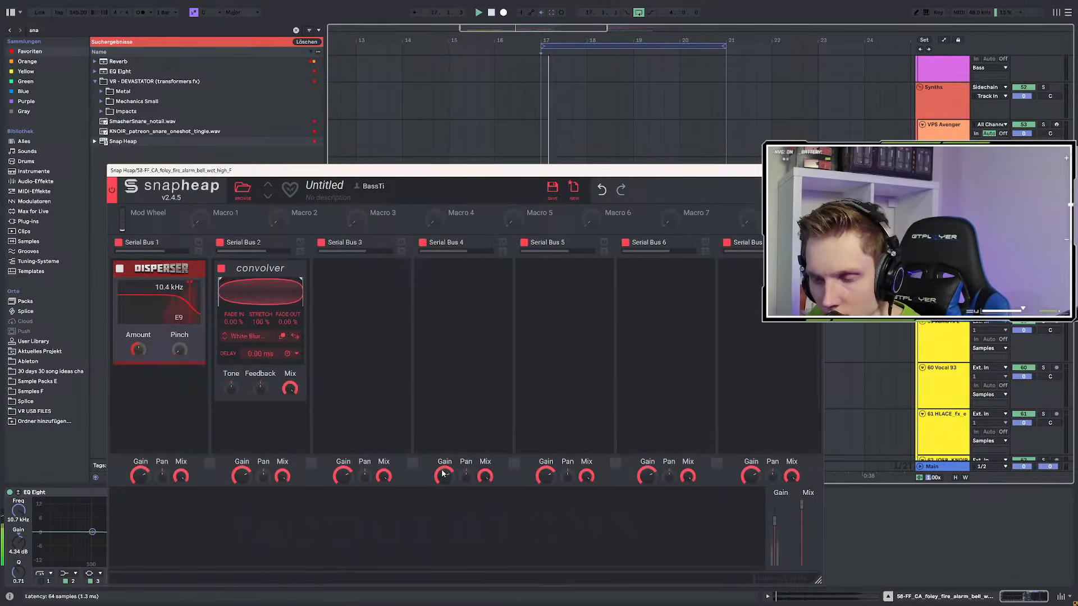
# Set the Convolver's mix to 58%, fade out to 100% and stretch to 96% during playback
pyautogui.click(1039, 330)
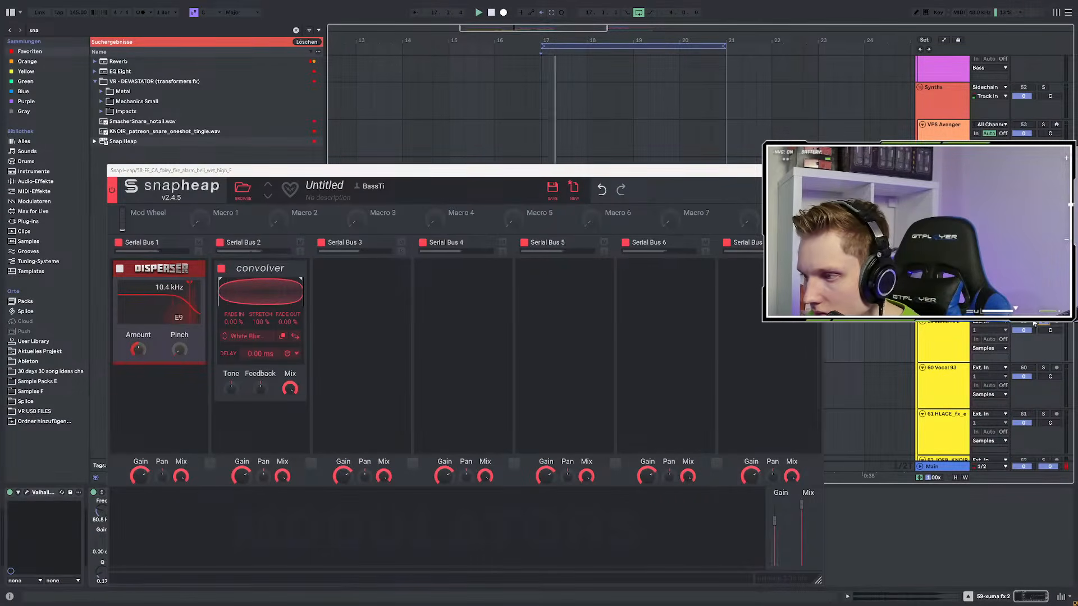
pyautogui.click(1040, 276)
pyautogui.press('space')
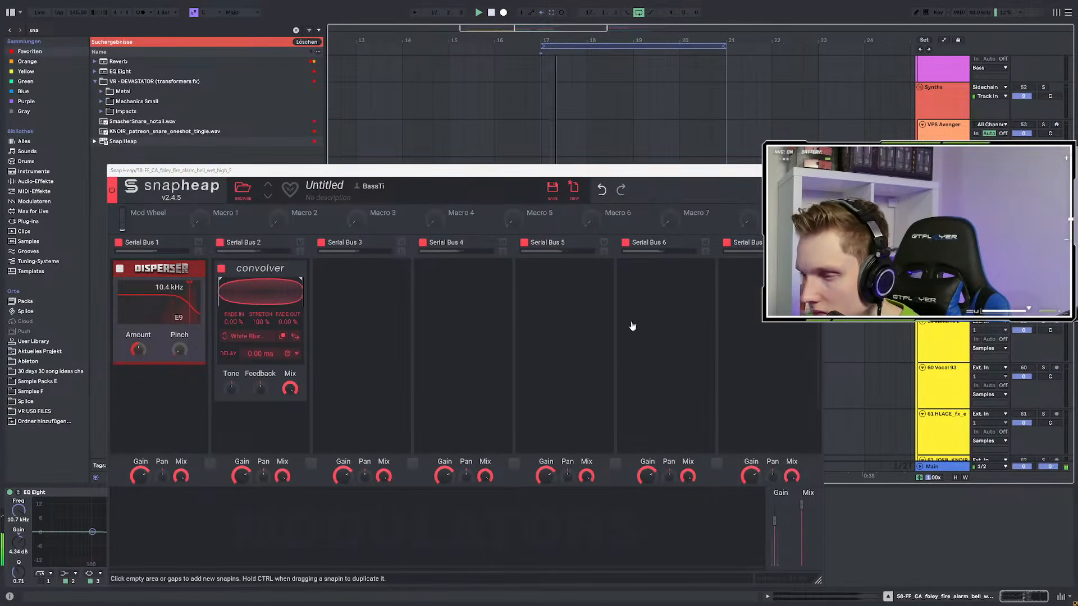
pyautogui.moveTo(289, 388); pyautogui.dragTo(289, 436)
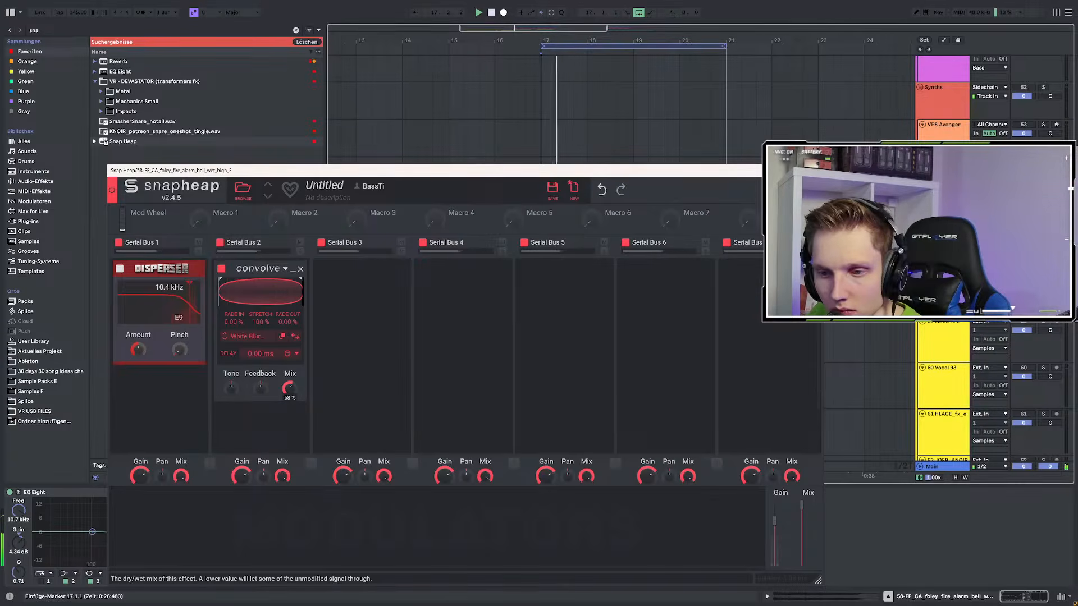
pyautogui.moveTo(260, 321); pyautogui.dragTo(288, 266)
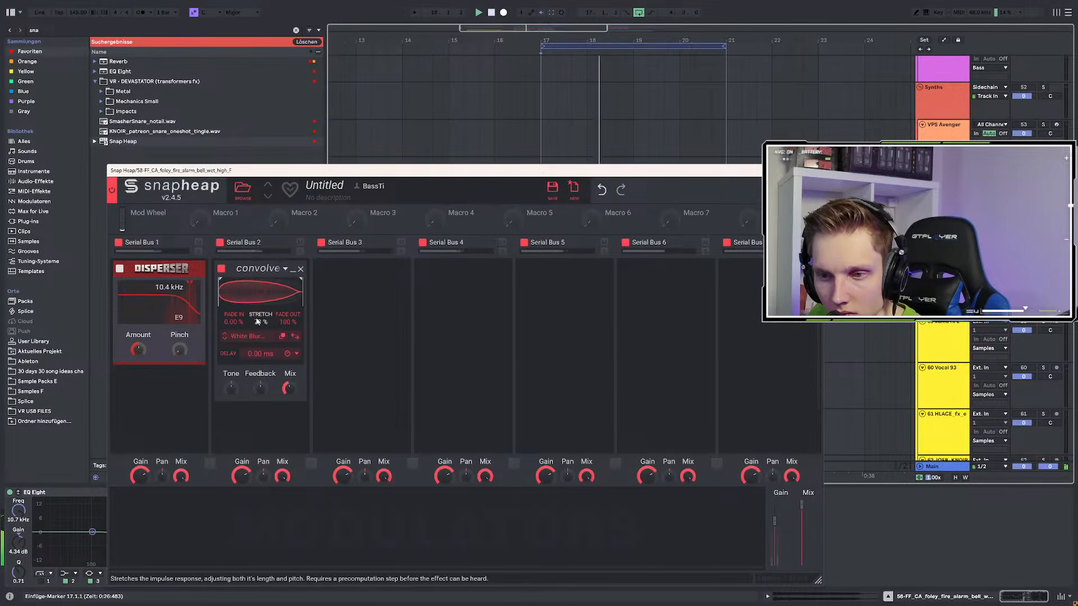
# Duplicate the Disperser into Serial Bus 3, set its frequency to 5.11 kHz and close Snap Heap
pyautogui.keyDown('ctrl'); pyautogui.moveTo(158, 271); pyautogui.dragTo(359, 290); pyautogui.keyUp('ctrl')
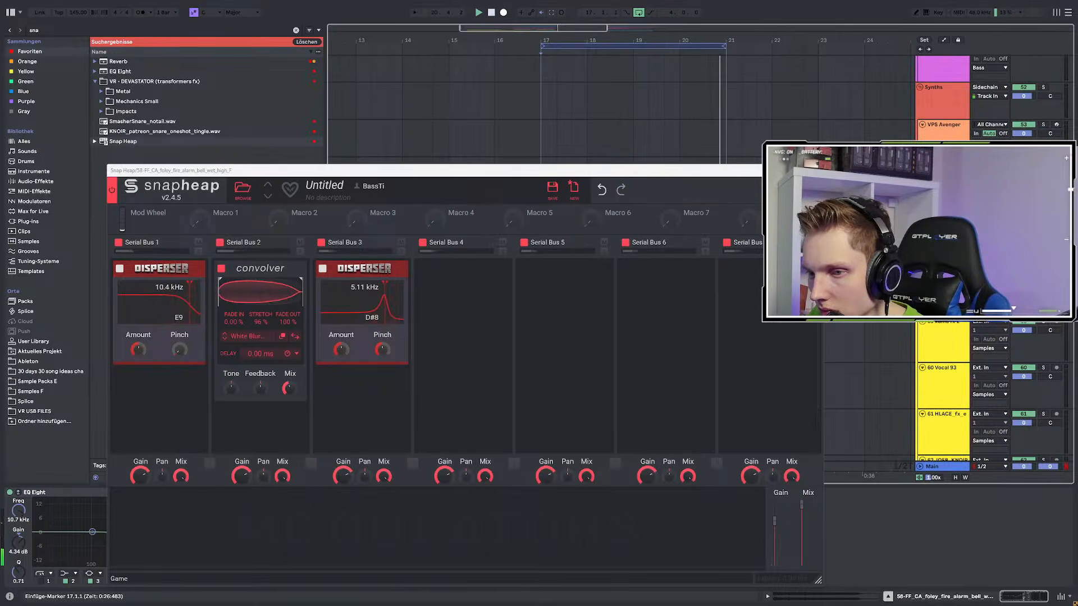
pyautogui.click(812, 170)
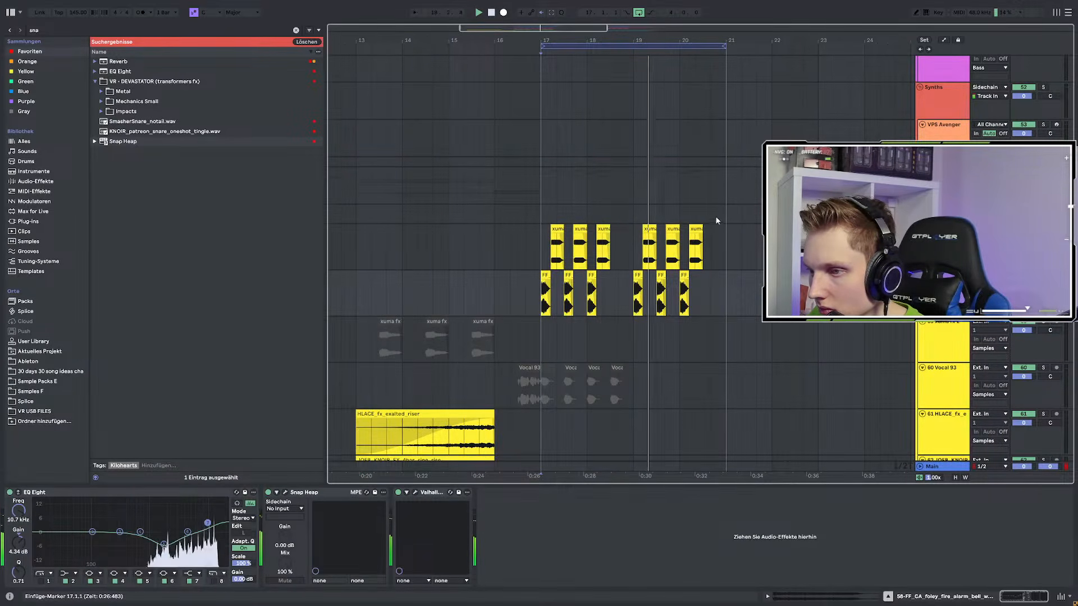
# Search for "eq", add an EQ Eight after the Disperser on track 27 Serum 2 (Bounce) and audition the track
pyautogui.scroll(1, 712, 230)
pyautogui.scroll(10, 712, 231)
pyautogui.scroll(15, 643, 288)
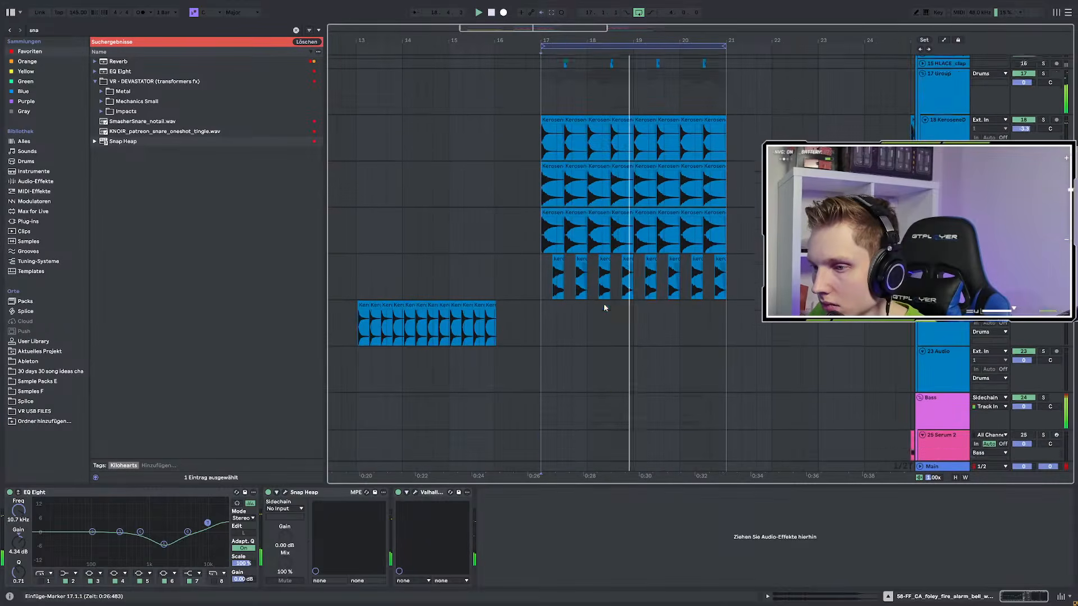
pyautogui.scroll(-7, 604, 307)
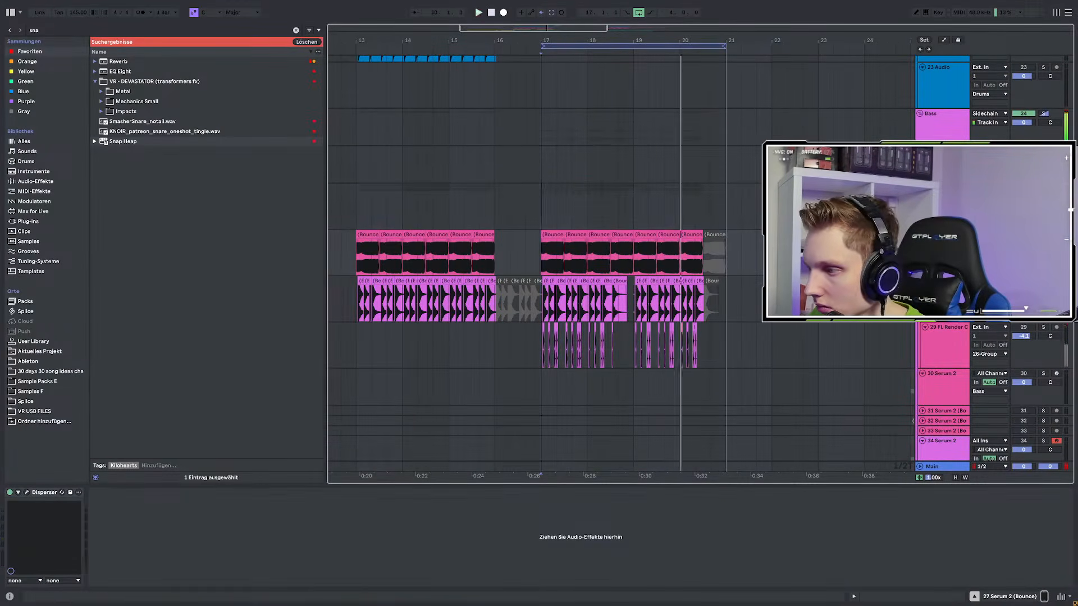
pyautogui.click(43, 32)
pyautogui.write('eq')
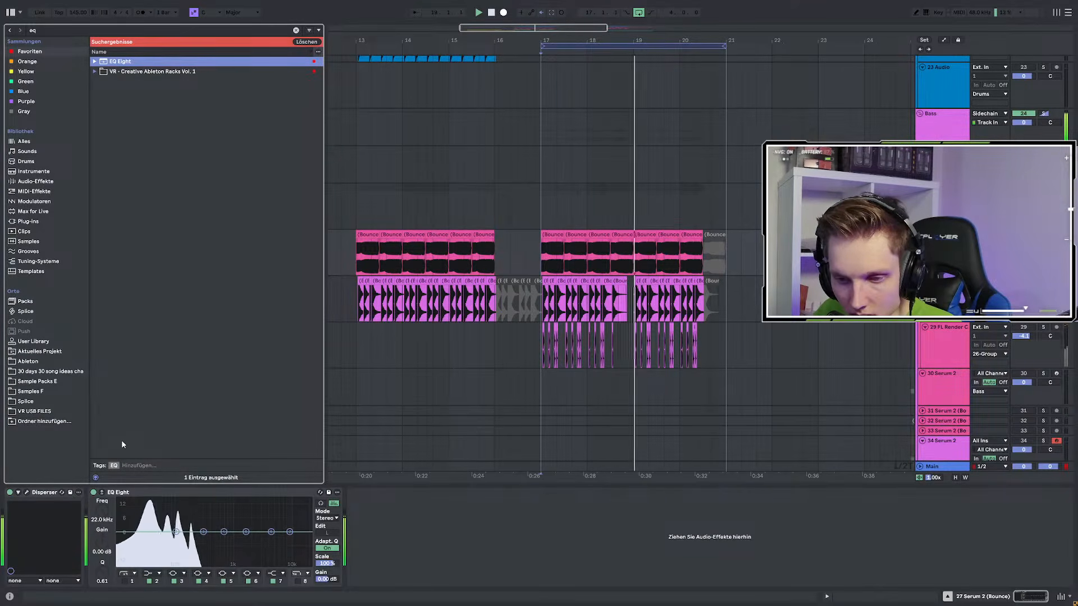
pyautogui.click(1043, 235)
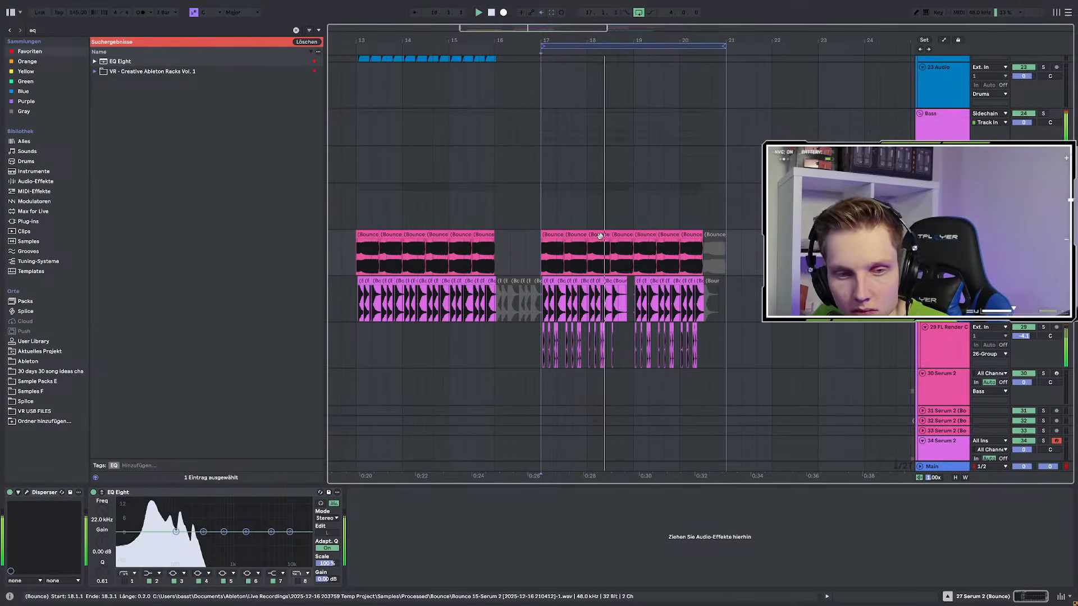
# Set the playback start to bar 13 and shift the Vocal 321 (Bounce) clip slightly earlier to start at 15.4.4
pyautogui.click(357, 209)
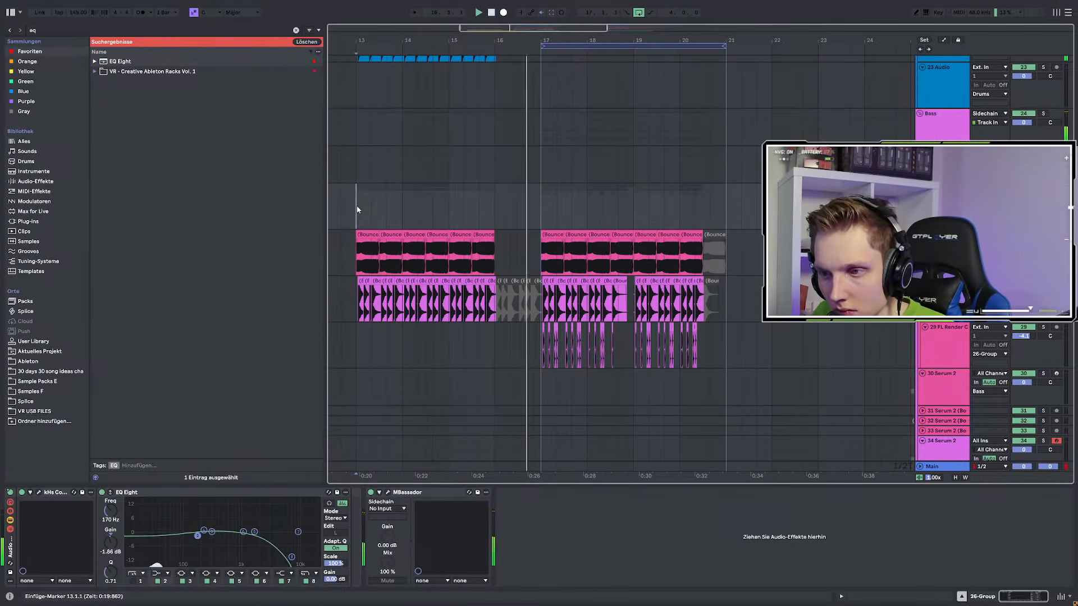
pyautogui.scroll(-15, 409, 228)
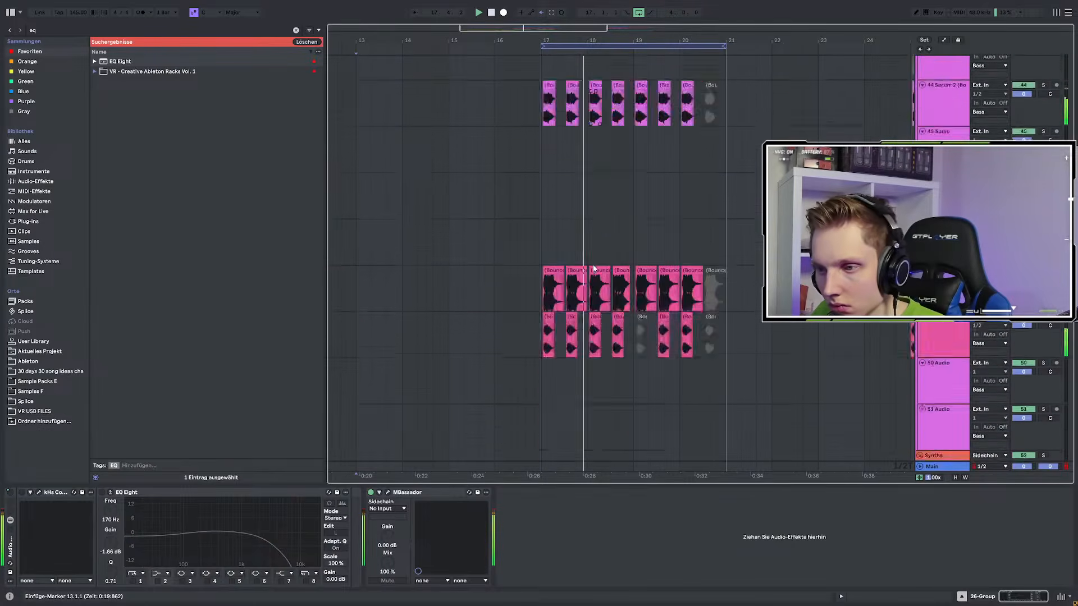
pyautogui.scroll(-3, 528, 274)
pyautogui.scroll(10, 501, 266)
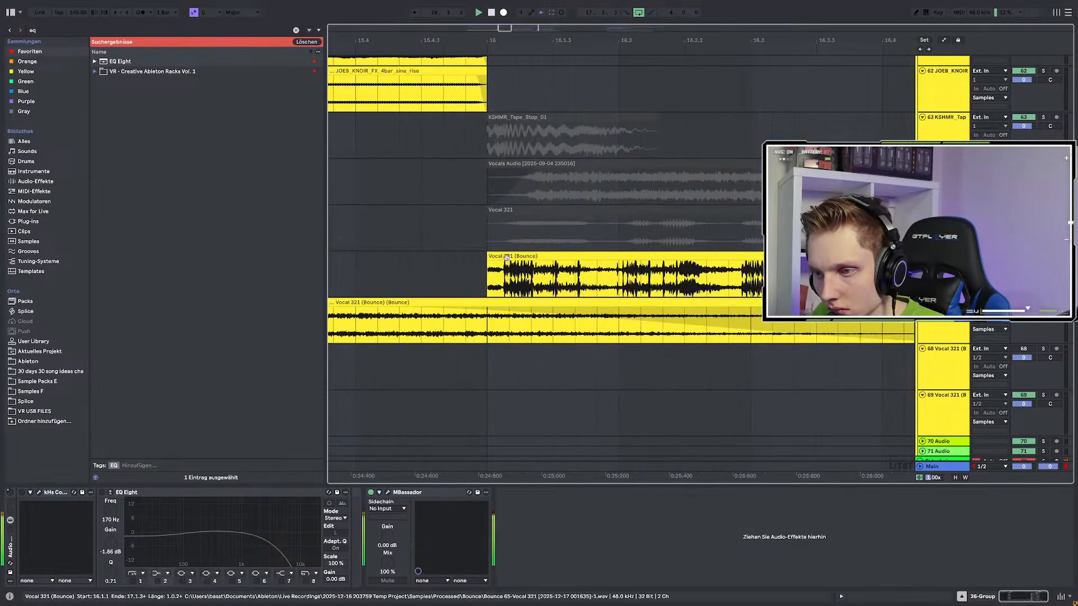
pyautogui.moveTo(504, 257); pyautogui.dragTo(421, 258)
pyautogui.scroll(-10, 588, 274)
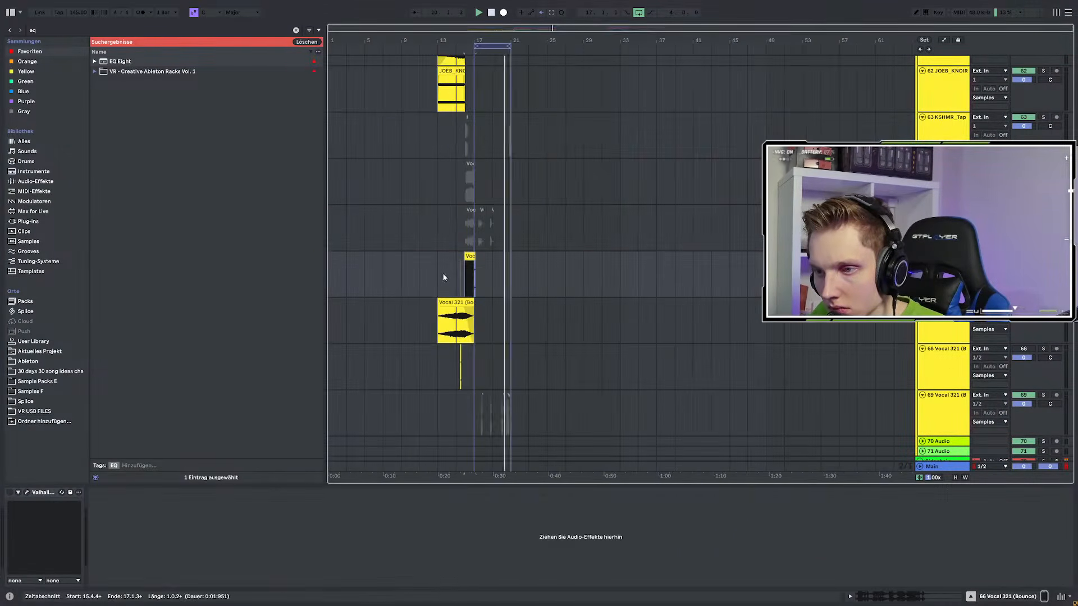
# Play the transition from the vocal into the drop and look over the vocal and bass tracks around bars 13 to 21
pyautogui.scroll(10, 445, 272)
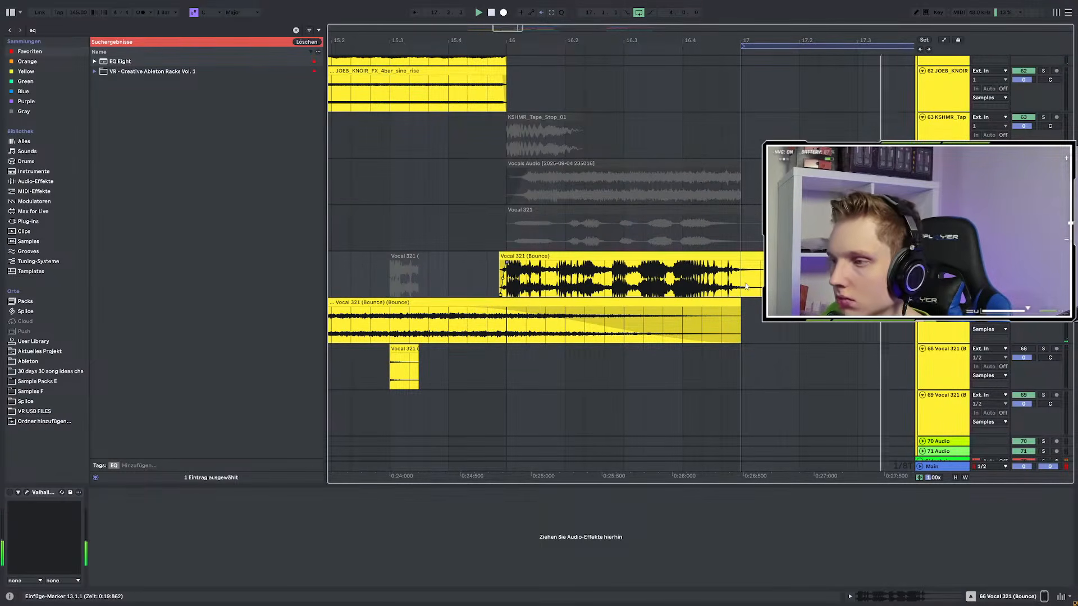
pyautogui.scroll(-3, 593, 274)
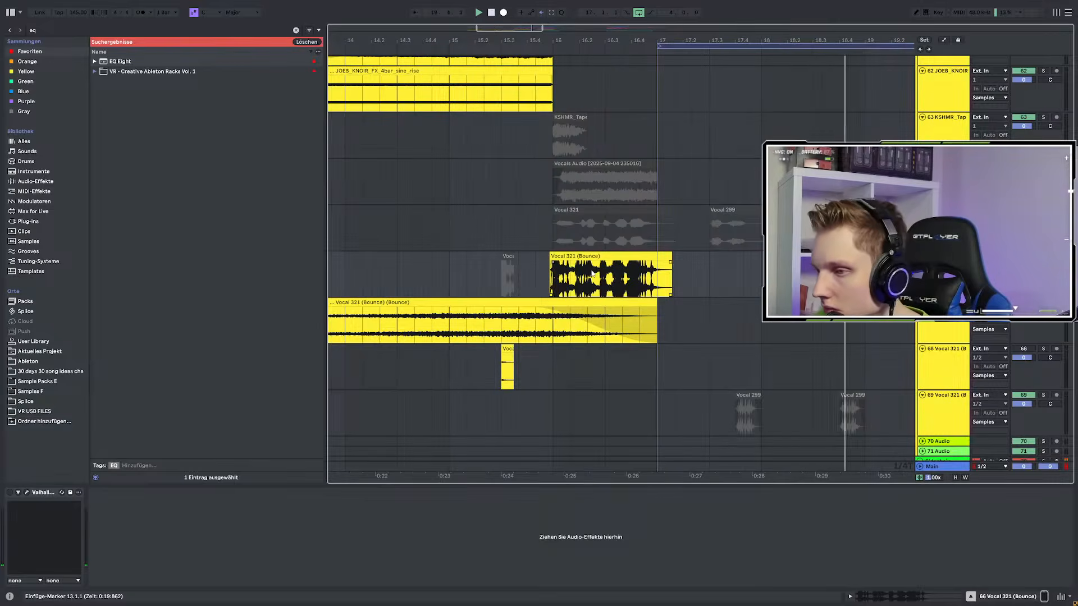
pyautogui.scroll(-5, 593, 274)
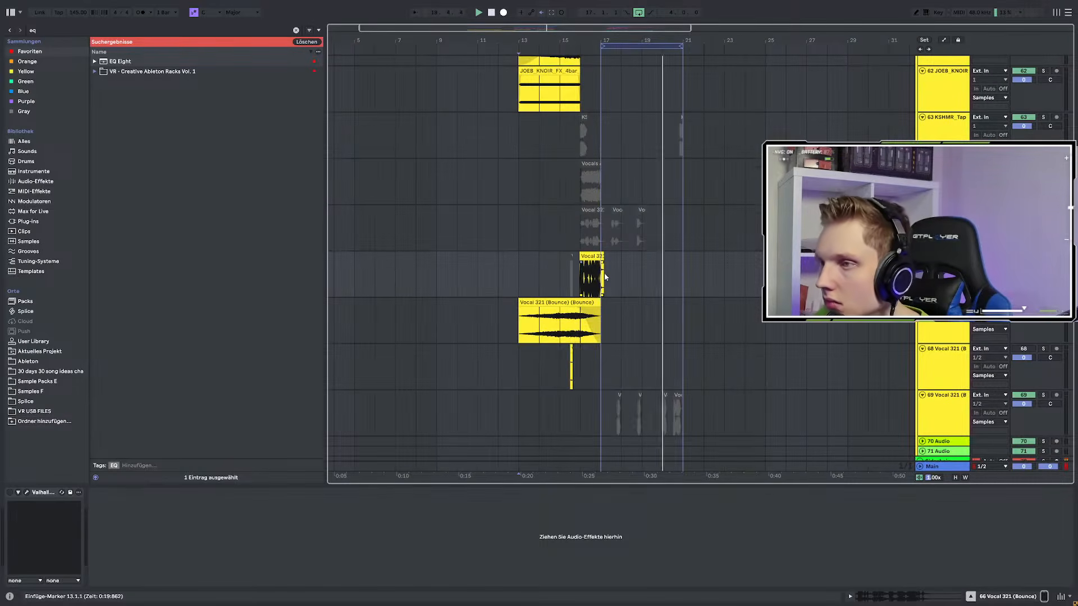
pyautogui.scroll(3, 605, 279)
pyautogui.scroll(3, 606, 279)
pyautogui.scroll(5, 598, 278)
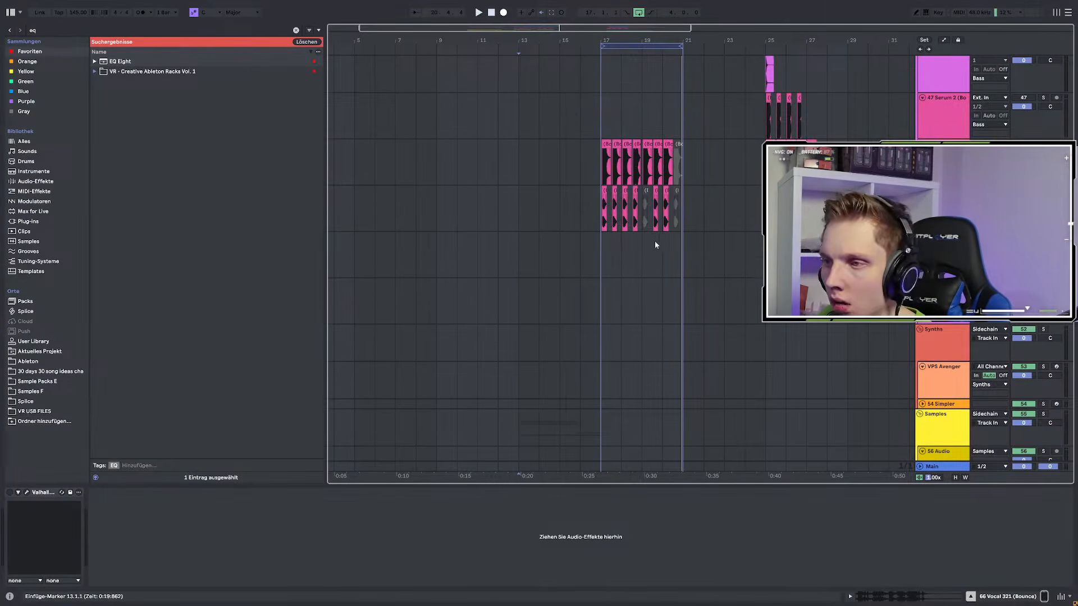
pyautogui.scroll(8, 642, 265)
pyautogui.scroll(10, 598, 277)
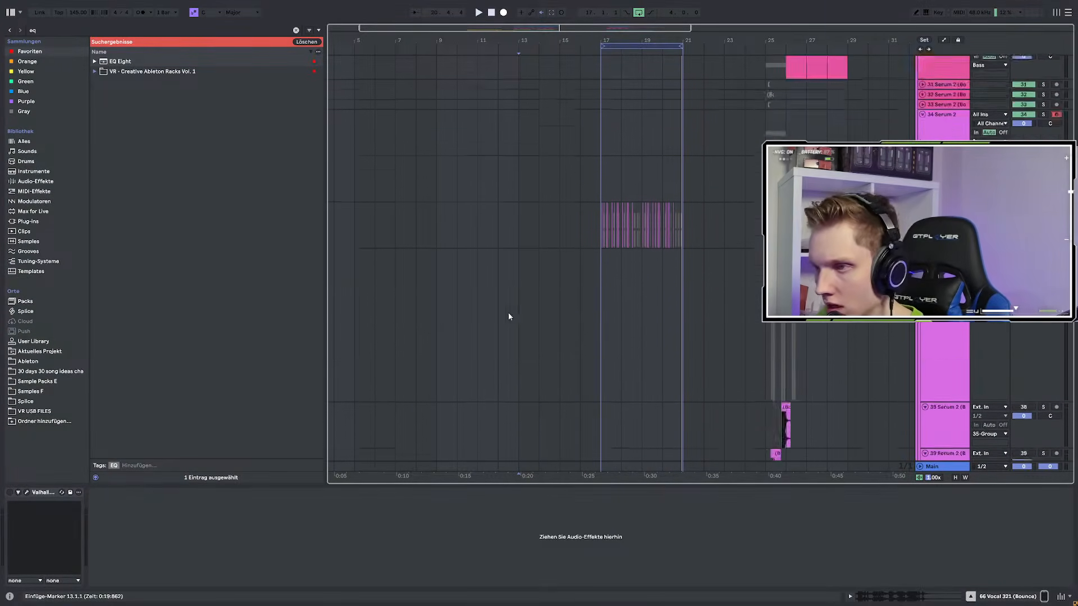